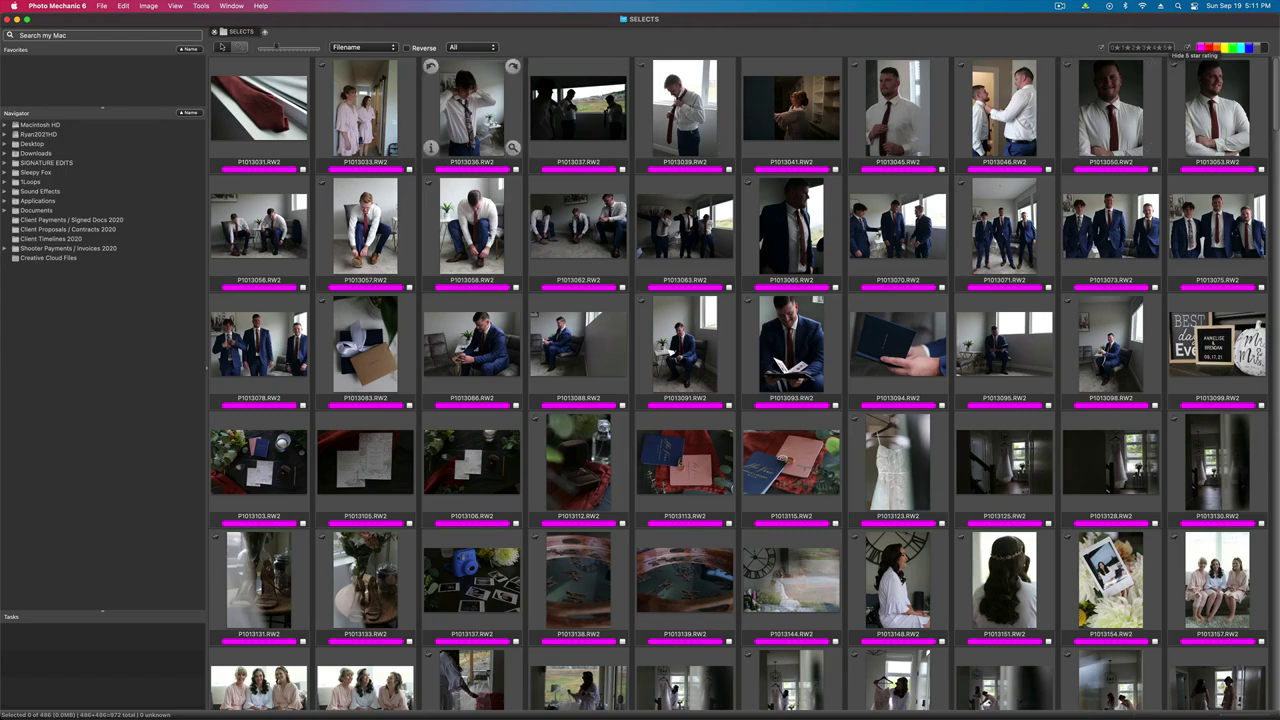
- Look through the whole SELECTS contact sheet, from the first photo to the last
scroll(485, 320, down, 15)
scroll(492, 322, down, 10)
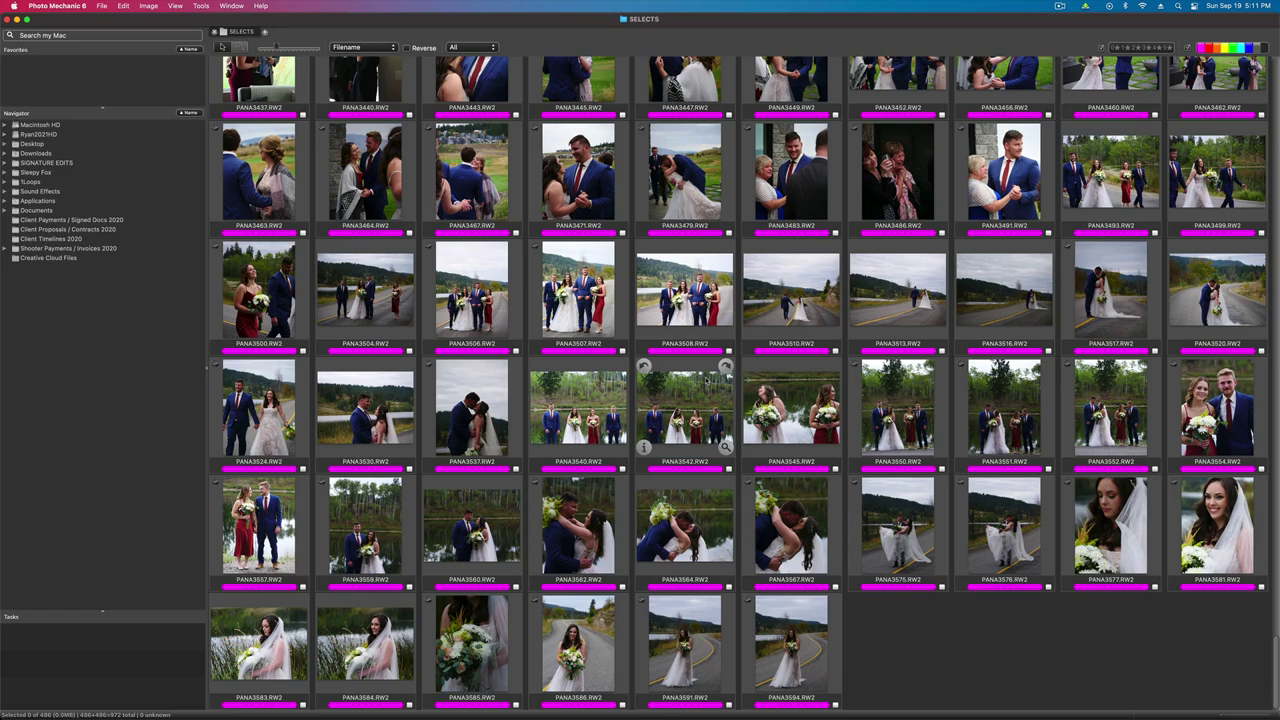
scroll(684, 410, up, 20)
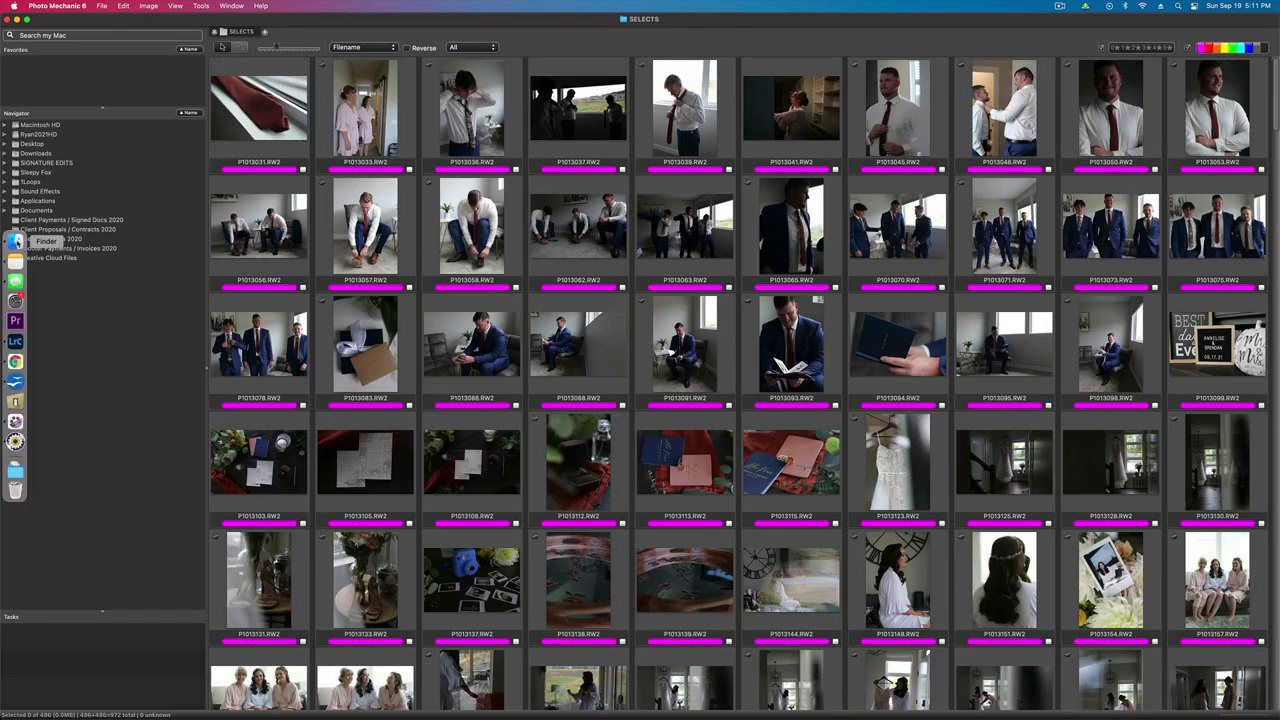
- Switch to Finder and load the REJECTS folder into Photo Mechanic as a contact sheet
click(14, 241)
click(555, 203)
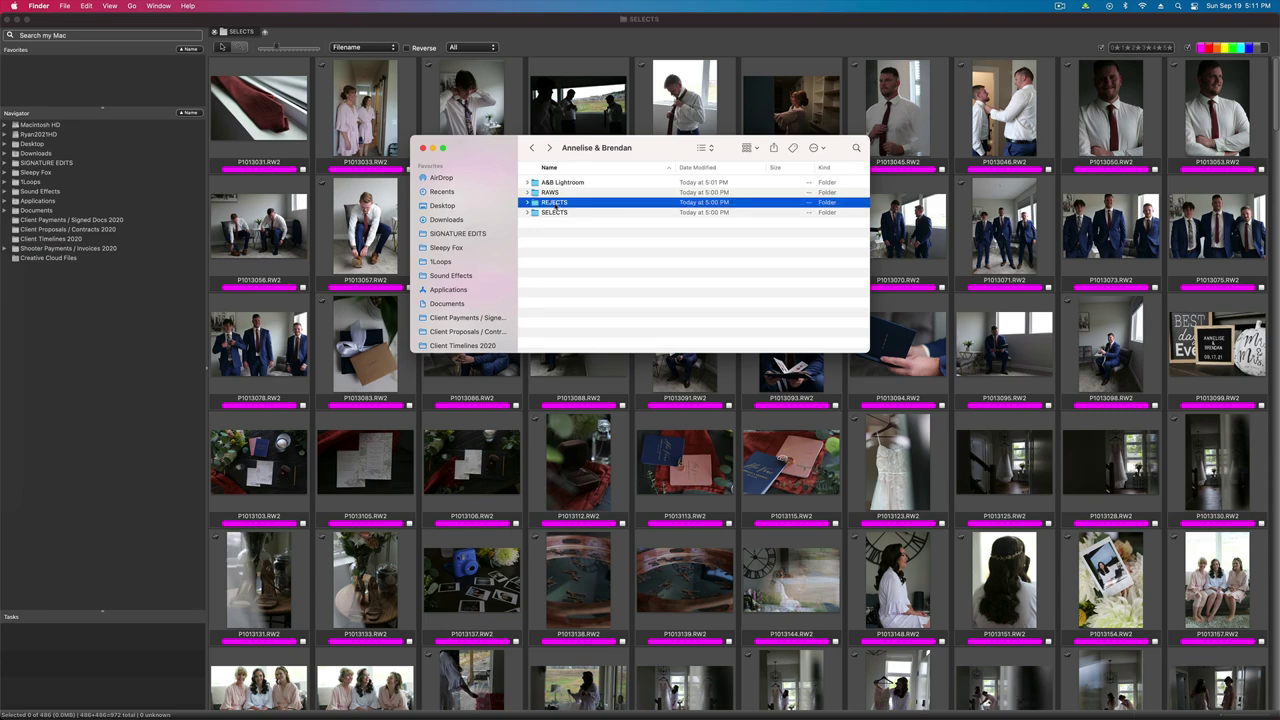
drag(553, 206, 557, 456)
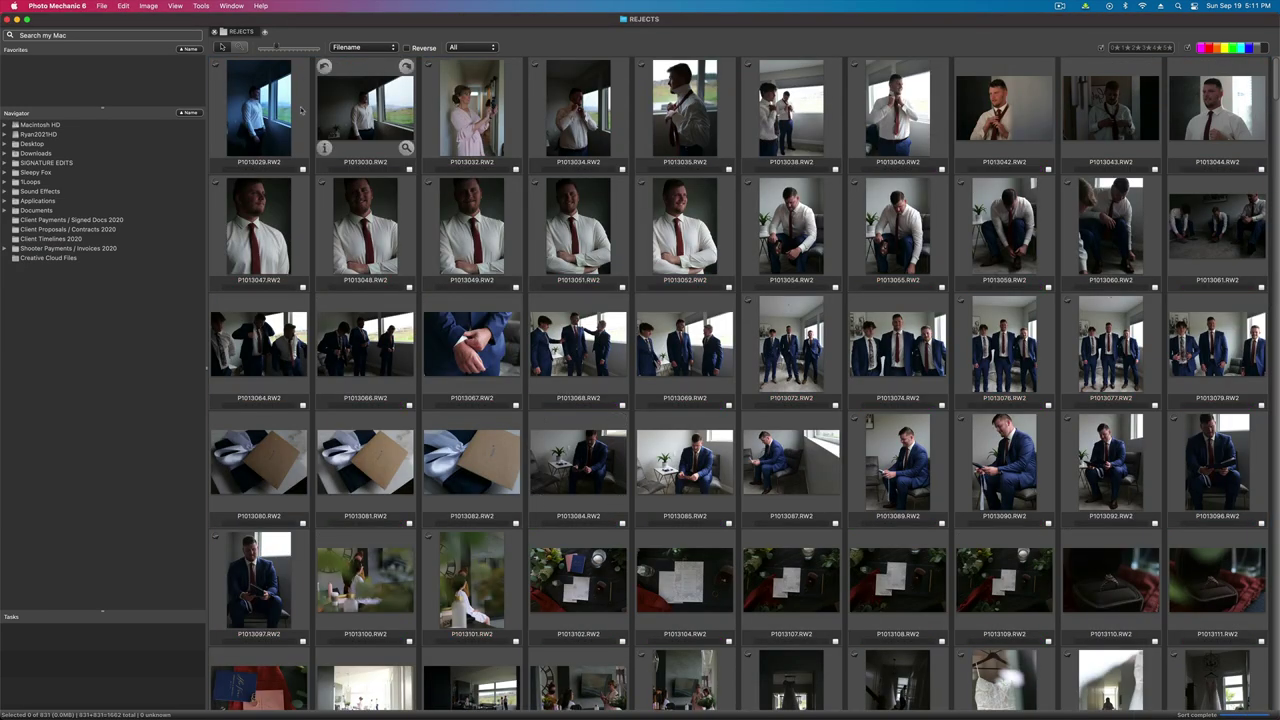
click(300, 110)
scroll(470, 290, down, 20)
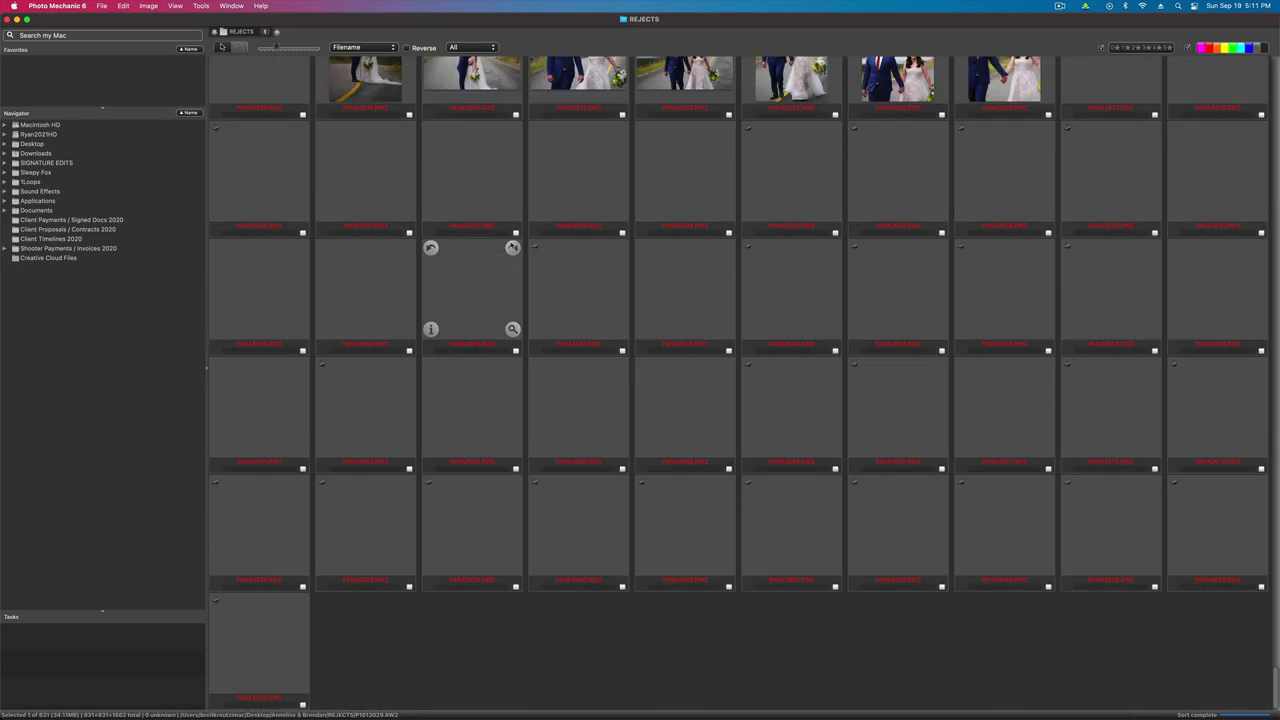
scroll(450, 230, up, 20)
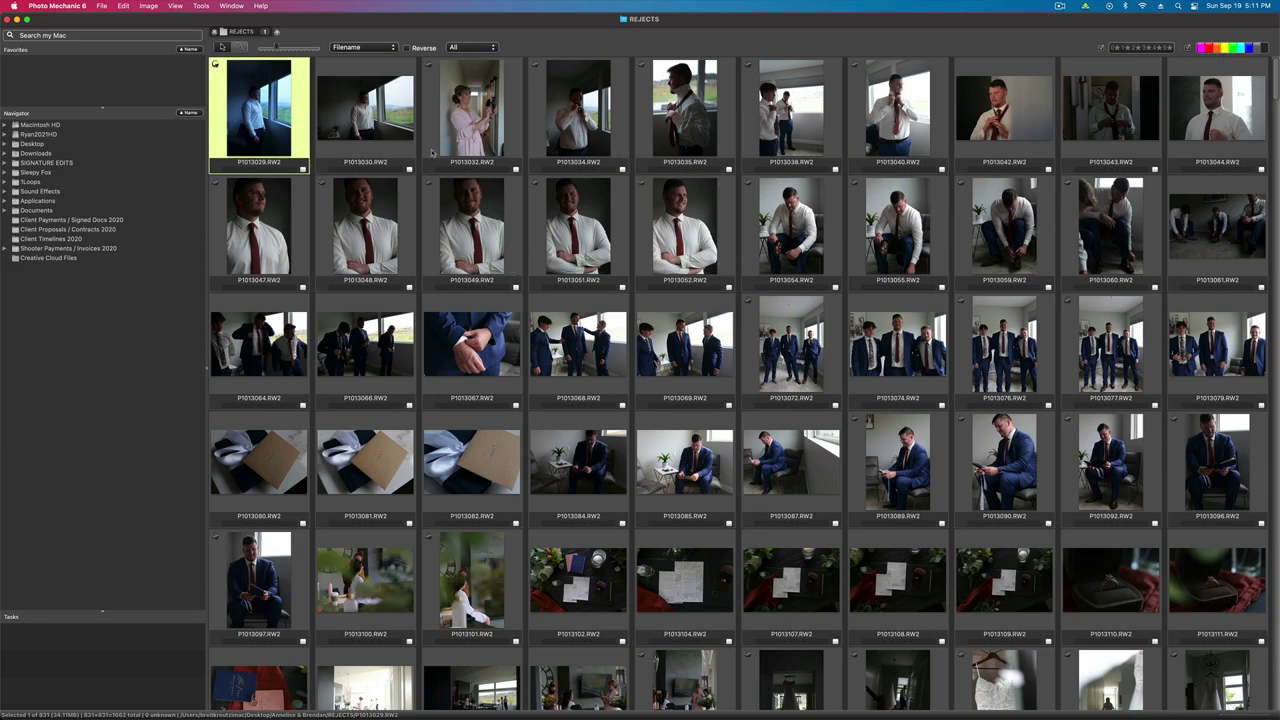
- Preview the REJECTS photos one by one at full size, starting from P1013029.RW2
double_click(265, 108)
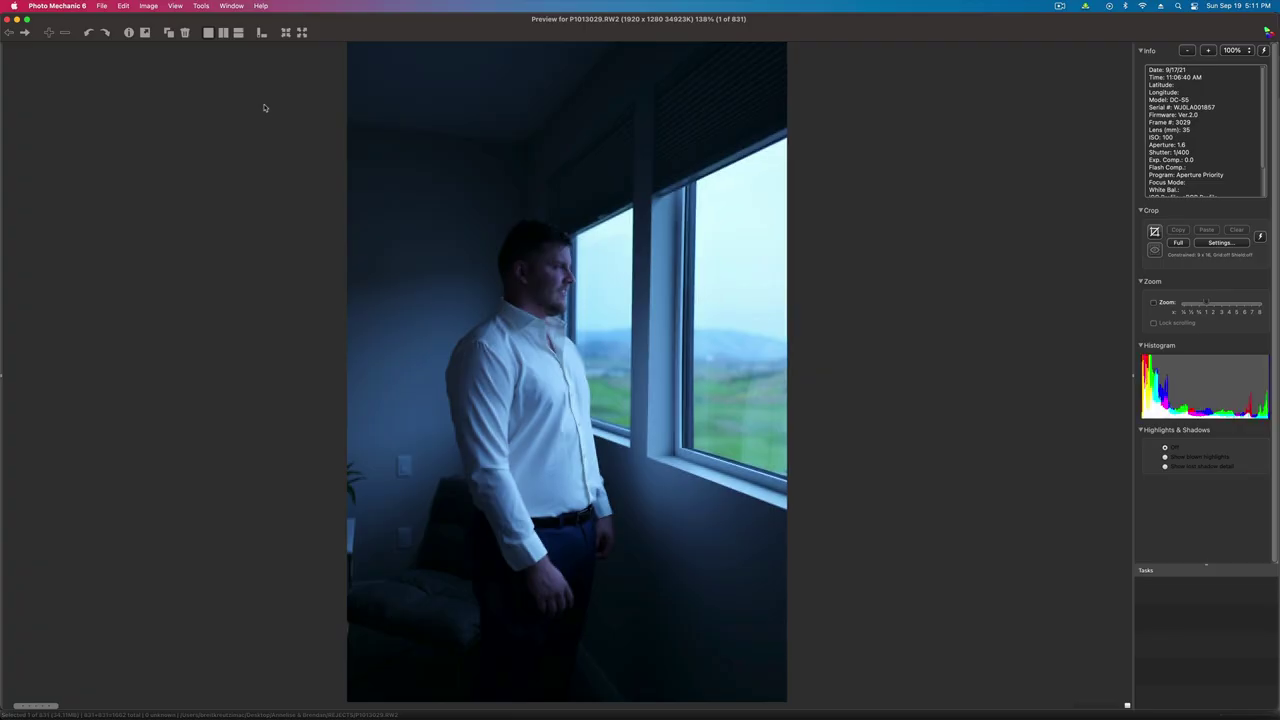
key(Right)
key(Right)
key(Right)
key(Right)
key(Right)
key(Right)
key(Right)
key(Right)
key(Right)
key(Right)
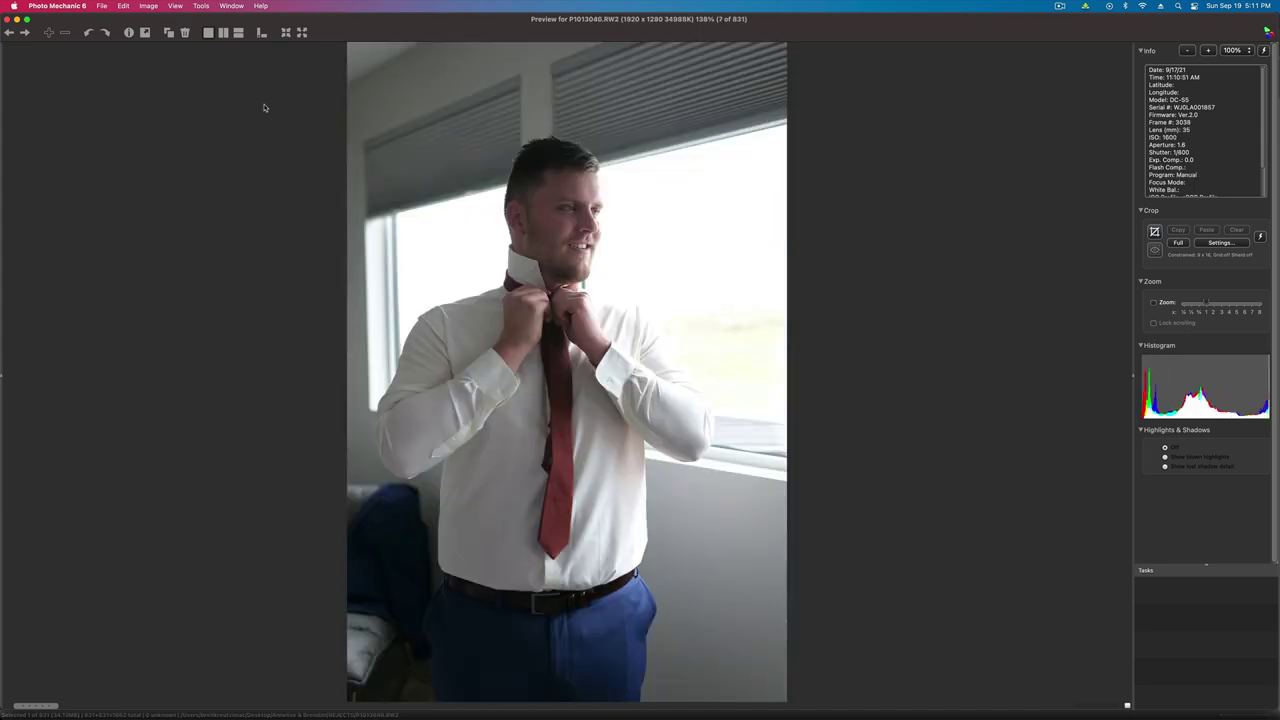
key(Right)
key(Right)
key(Right)
key(Right)
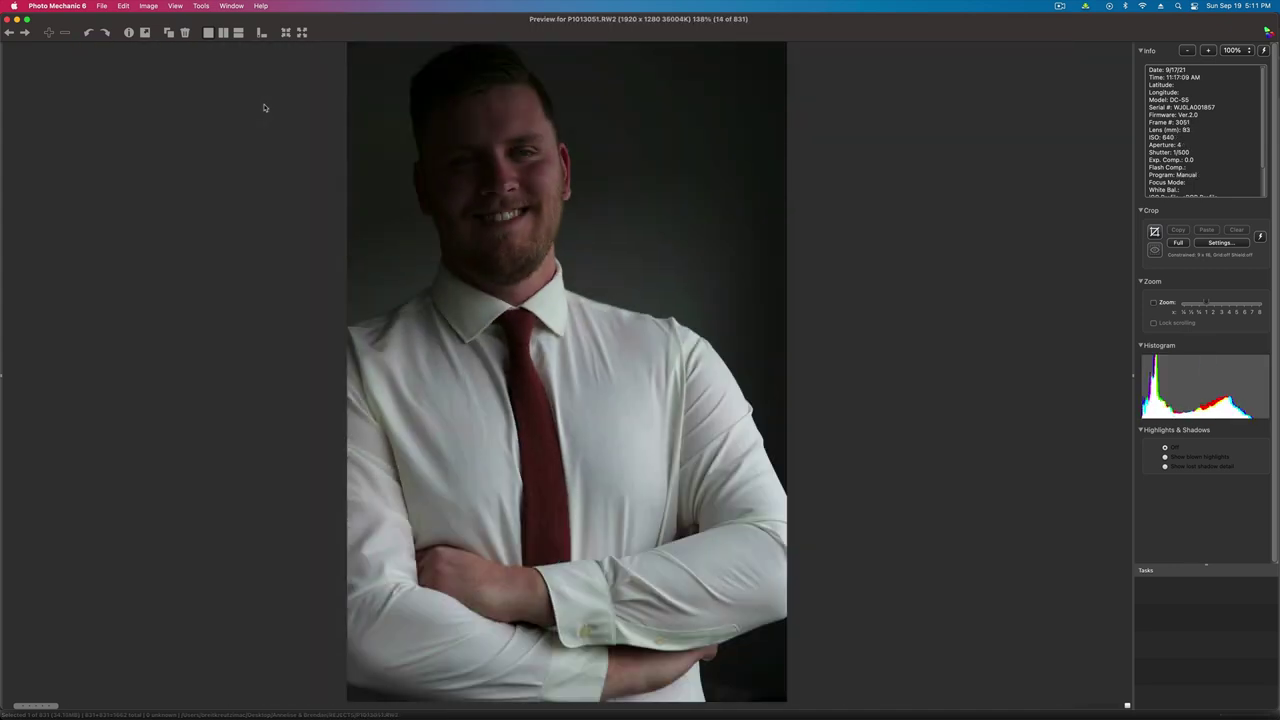
key(Right)
key(Right)
key(Right)
key(Right)
key(Right)
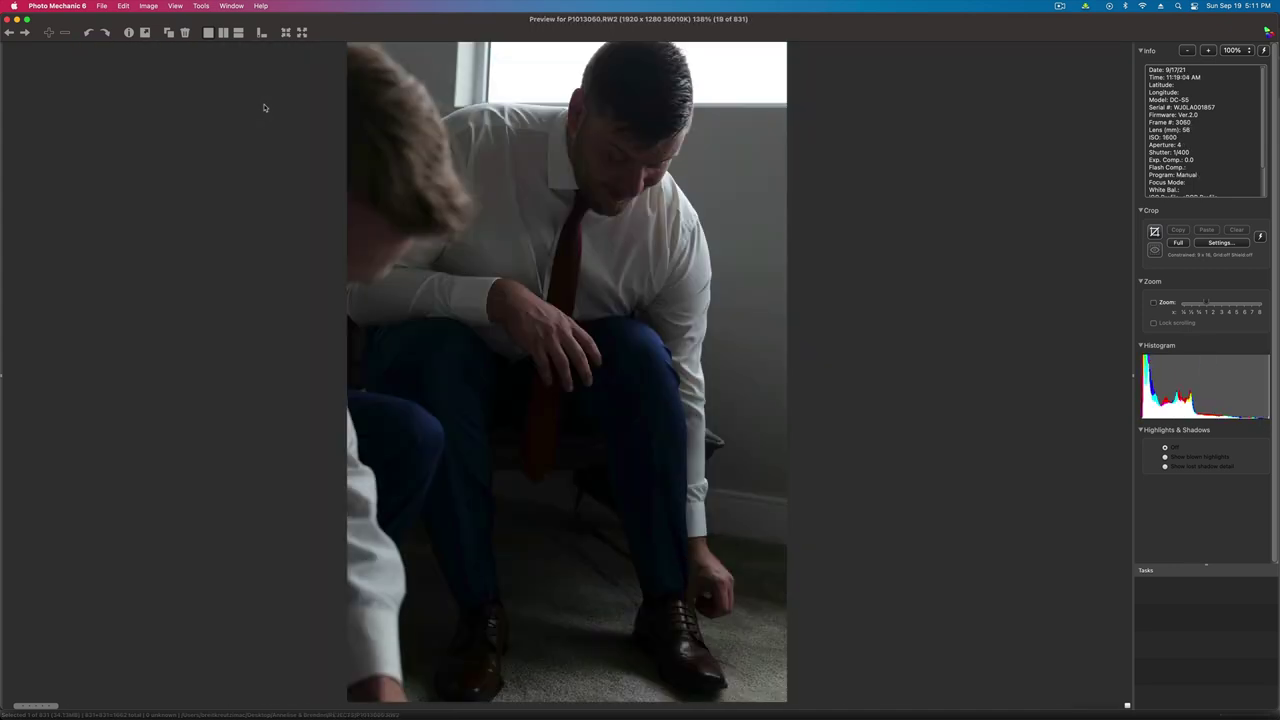
- Return to P1013052.RW2, tag it with the magenta color class, and close the preview
key(Left)
key(Left)
key(Left)
key(Left)
key(Left)
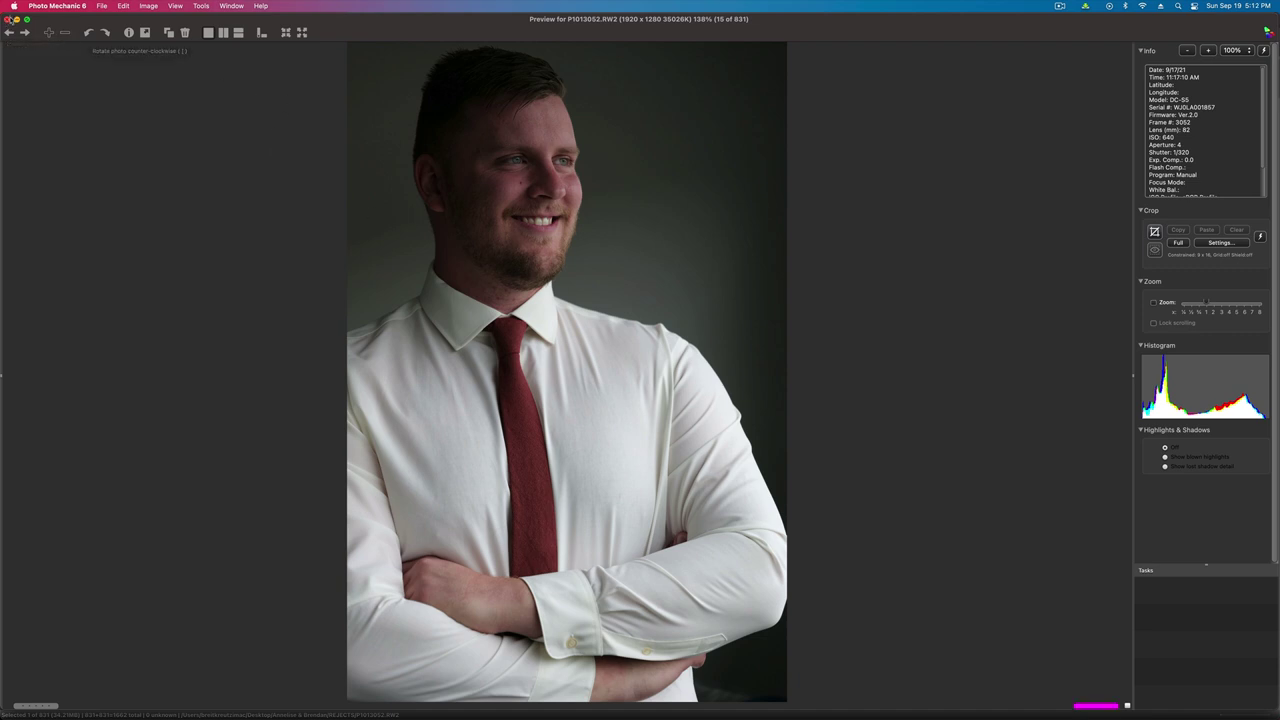
click(8, 19)
- Move P1013052.RW2 from REJECTS to the SELECTS folder, with the Move photos (delete originals) option enabled
right_click(658, 221)
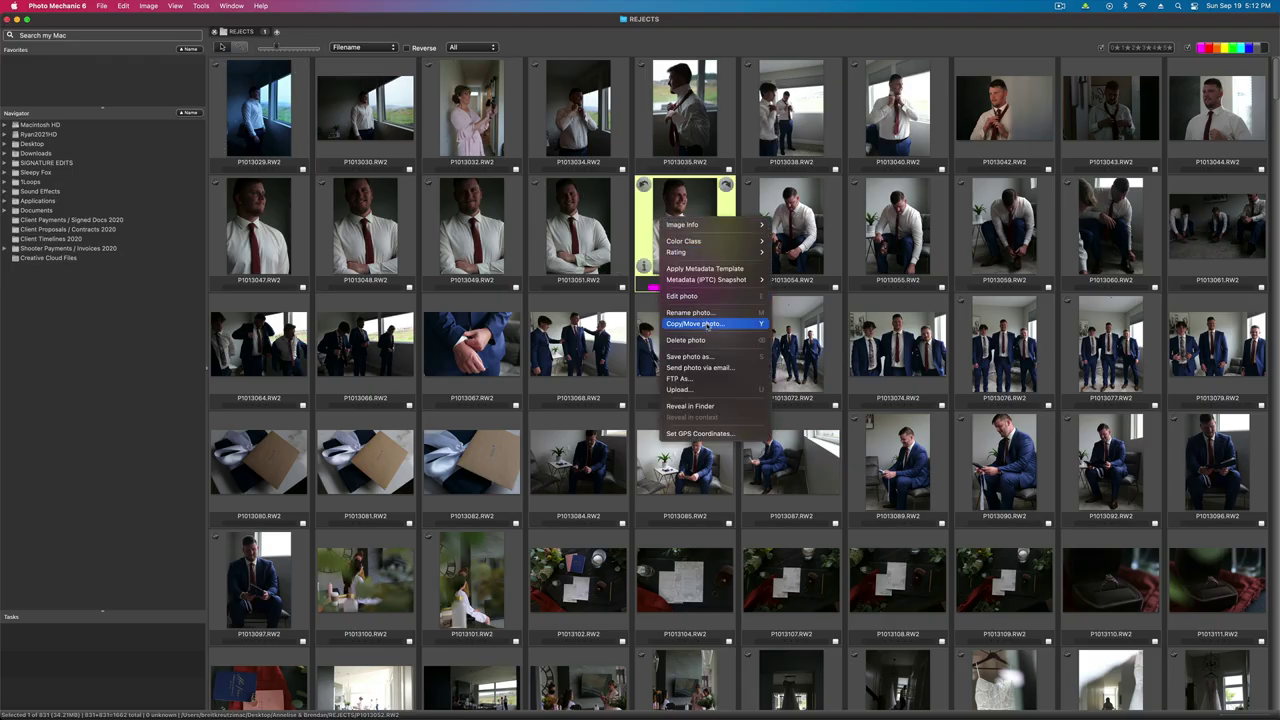
click(704, 325)
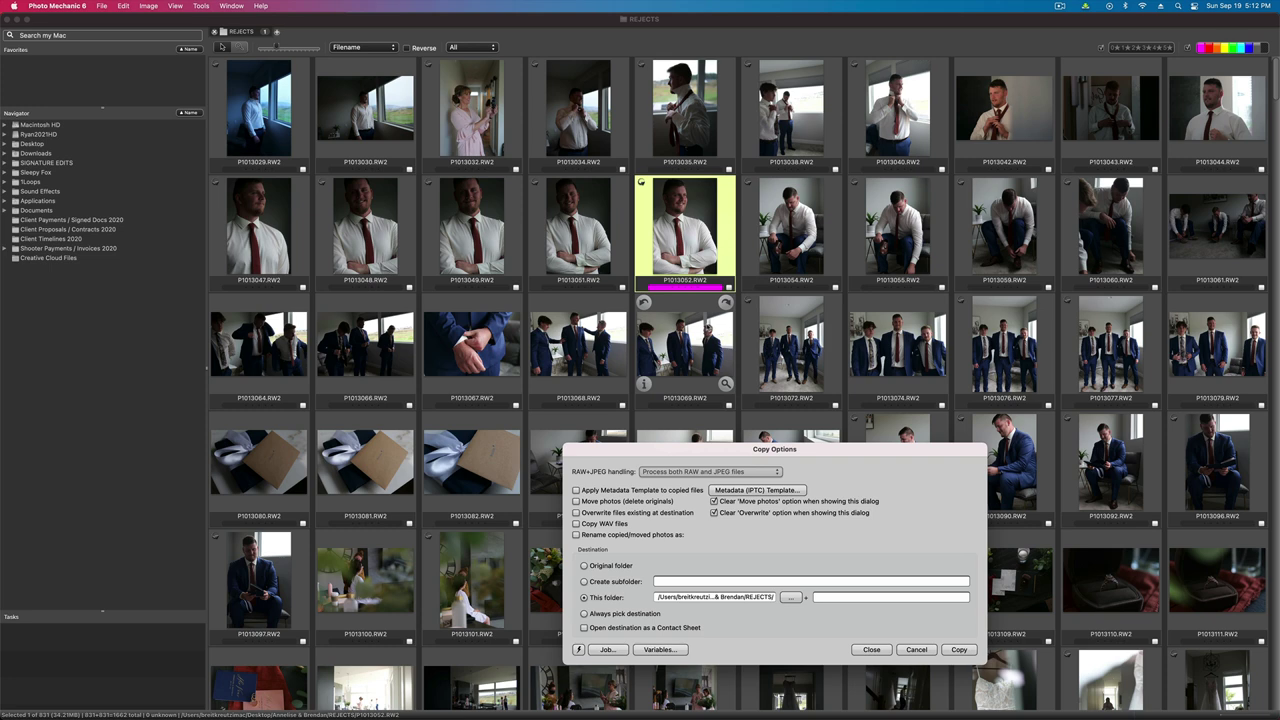
click(790, 597)
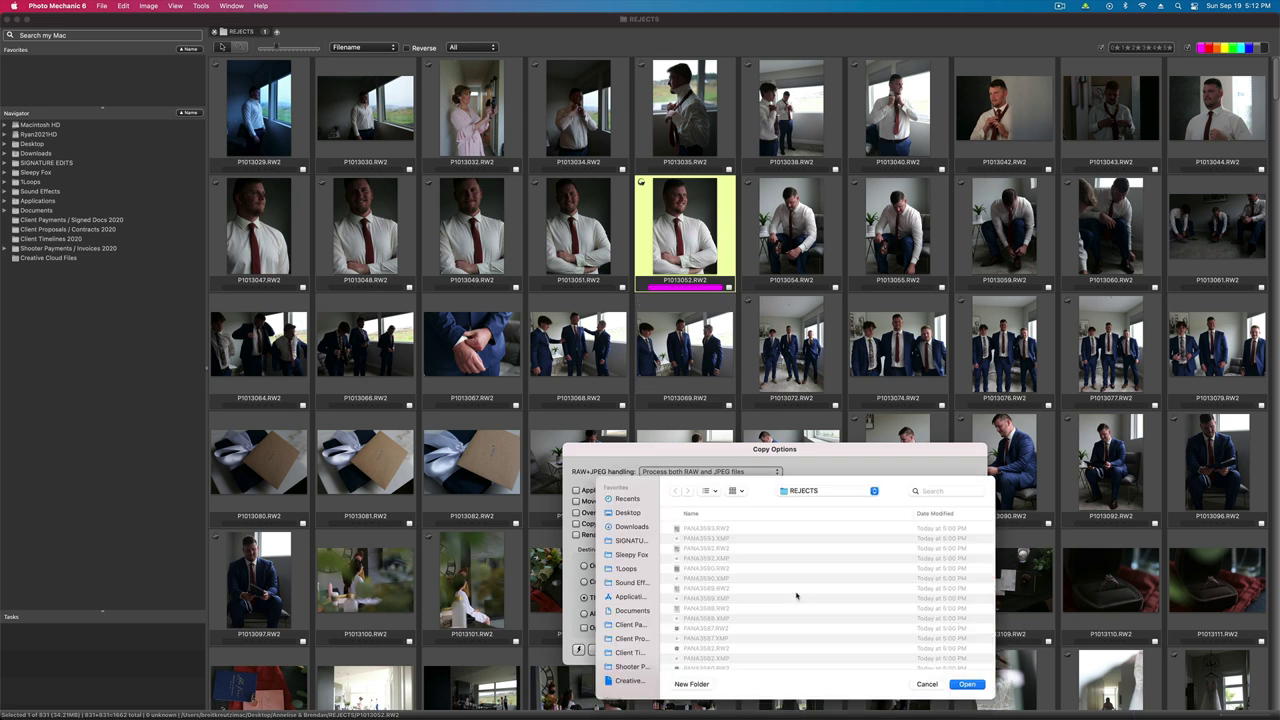
click(800, 492)
click(815, 503)
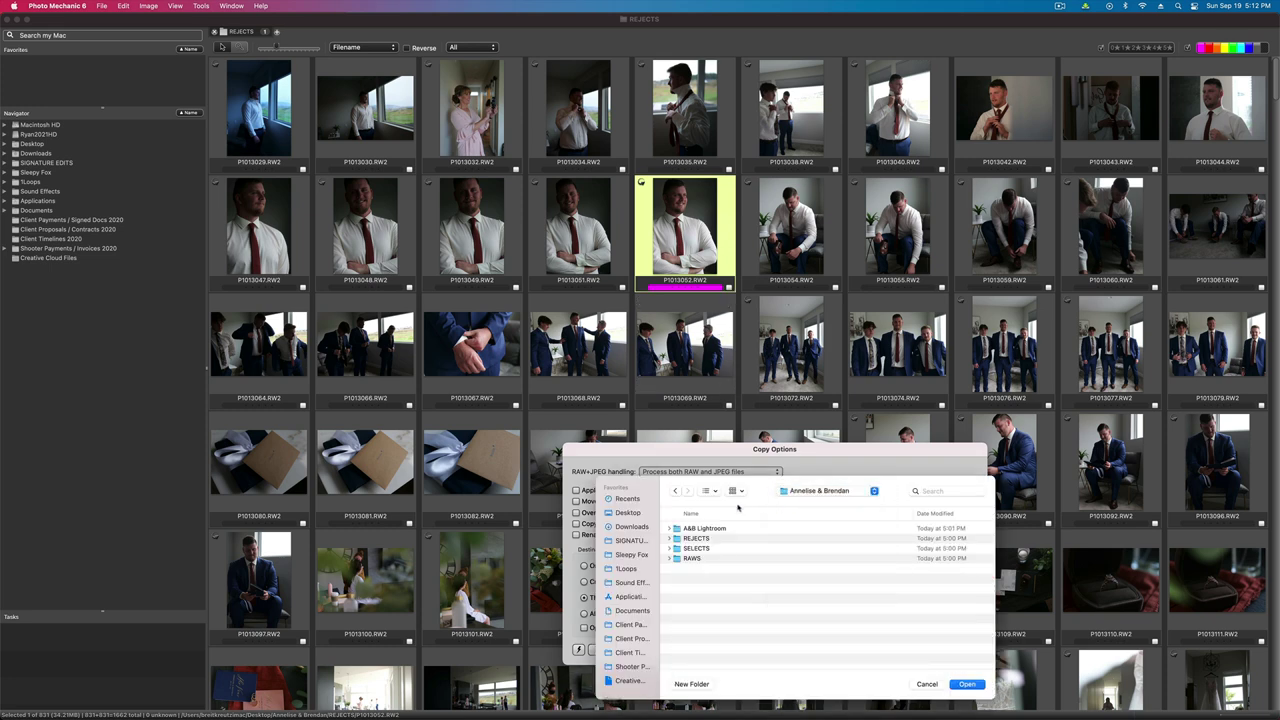
double_click(688, 548)
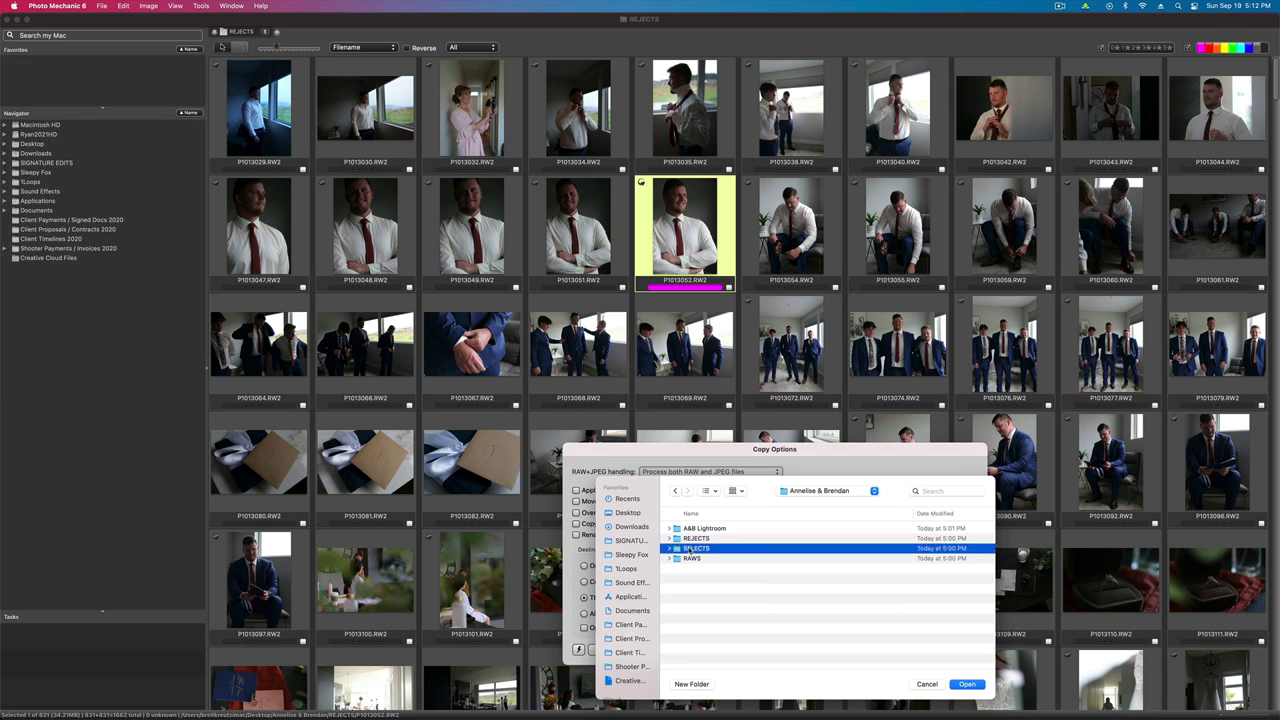
click(967, 684)
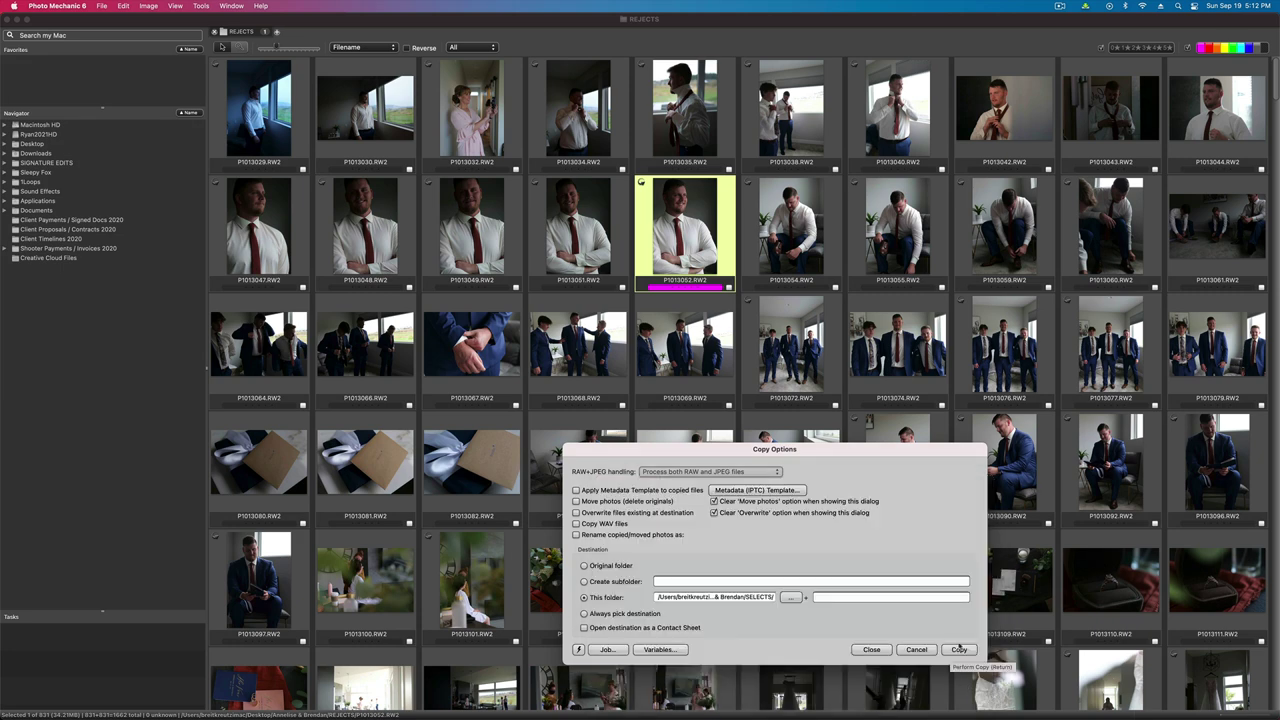
click(577, 502)
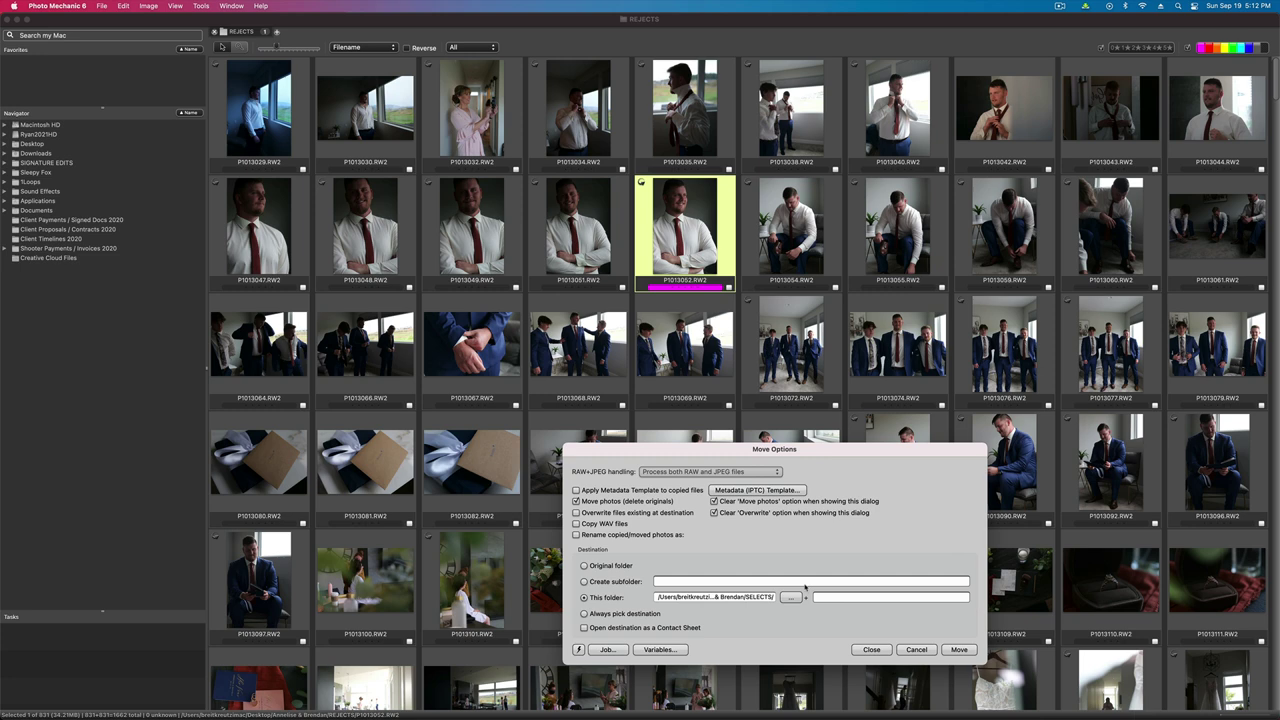
click(958, 650)
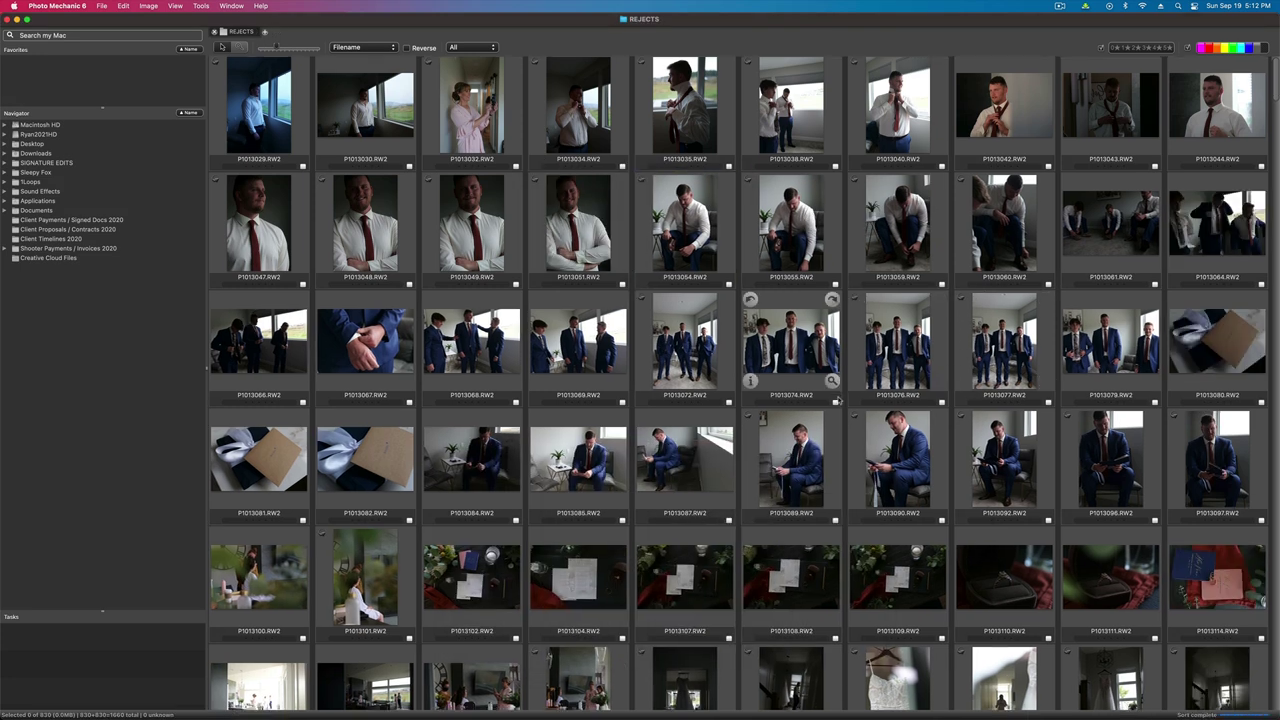
- Look through the rest of the REJECTS contact sheet for any other photos worth keeping
scroll(838, 401, down, 10)
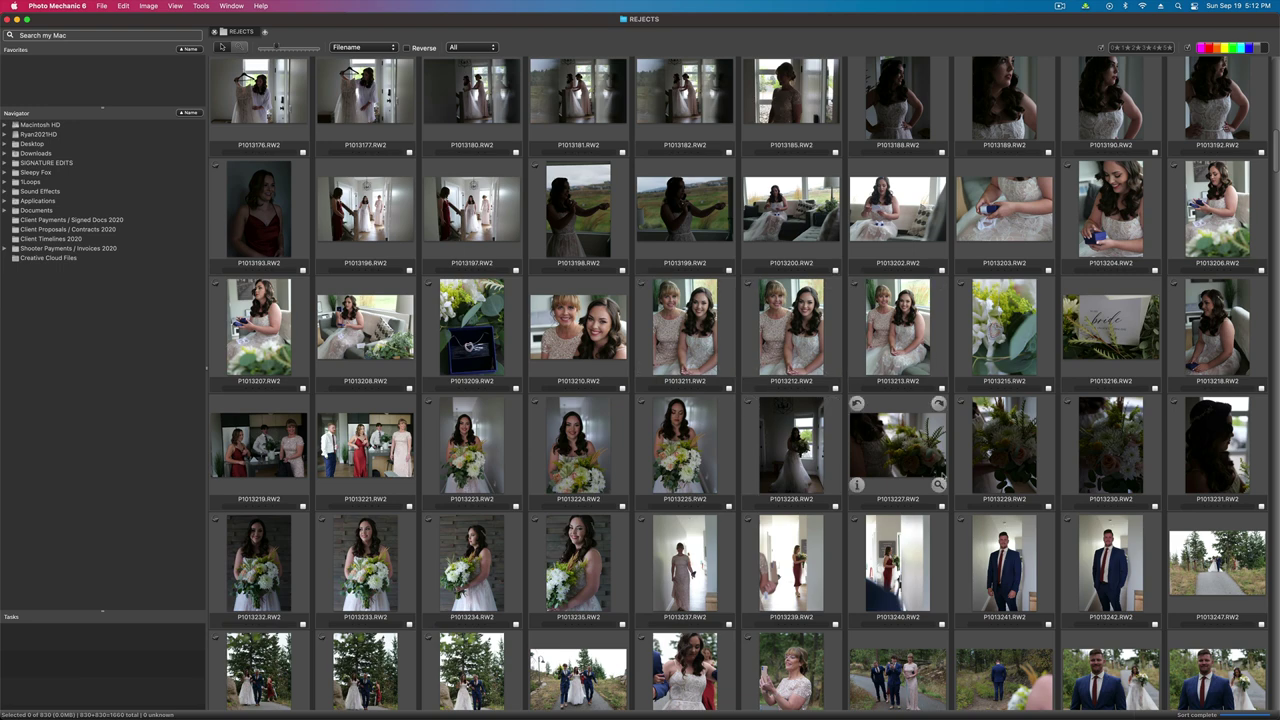
scroll(900, 470, down, 15)
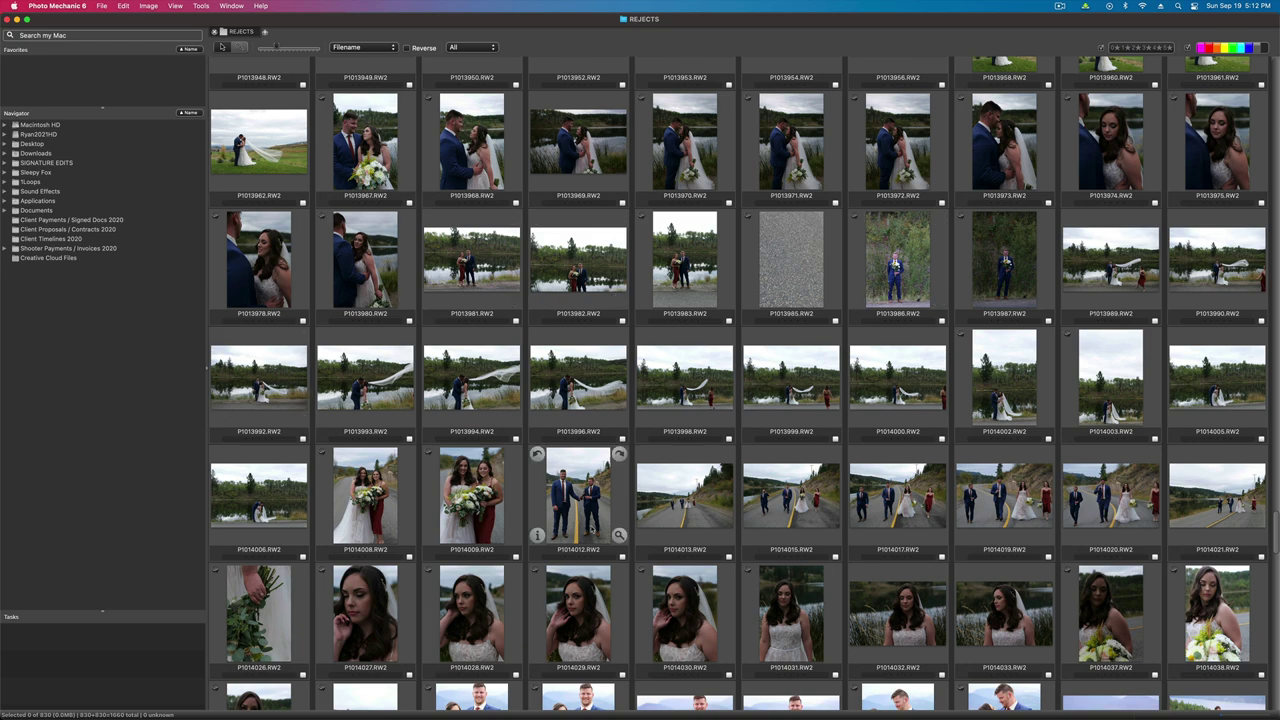
scroll(578, 525, down, 15)
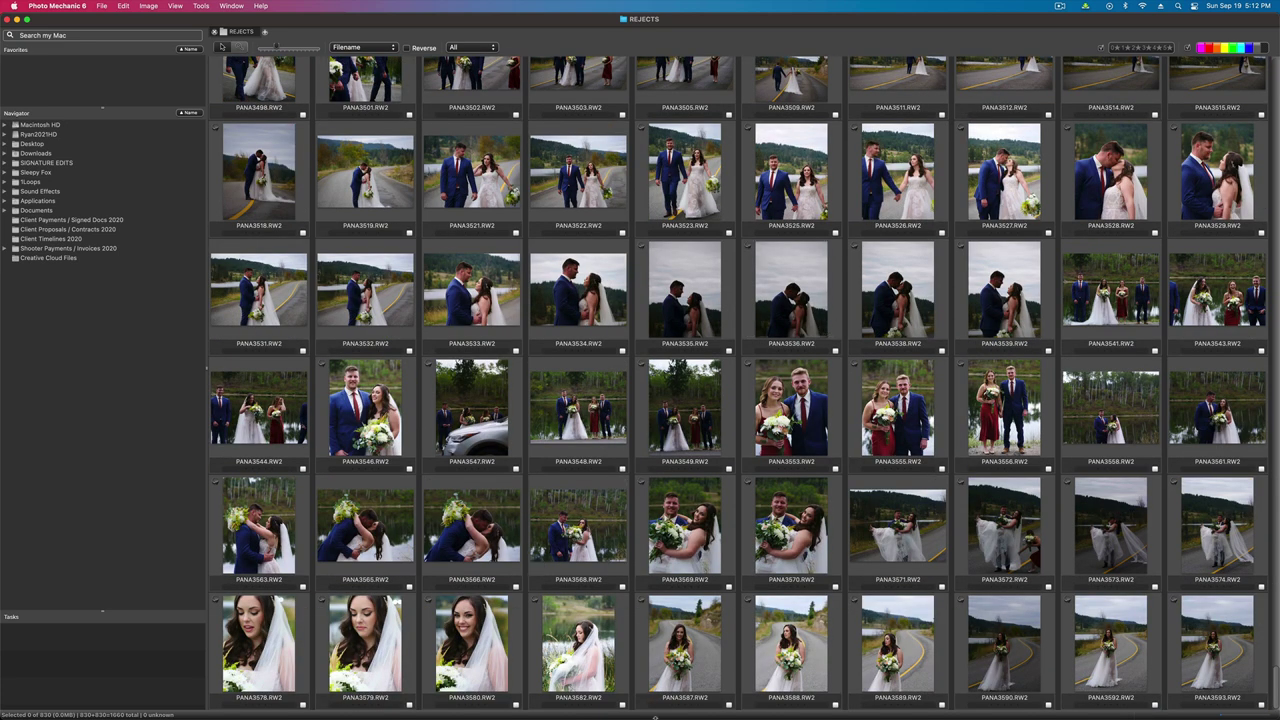
scroll(516, 489, up, 15)
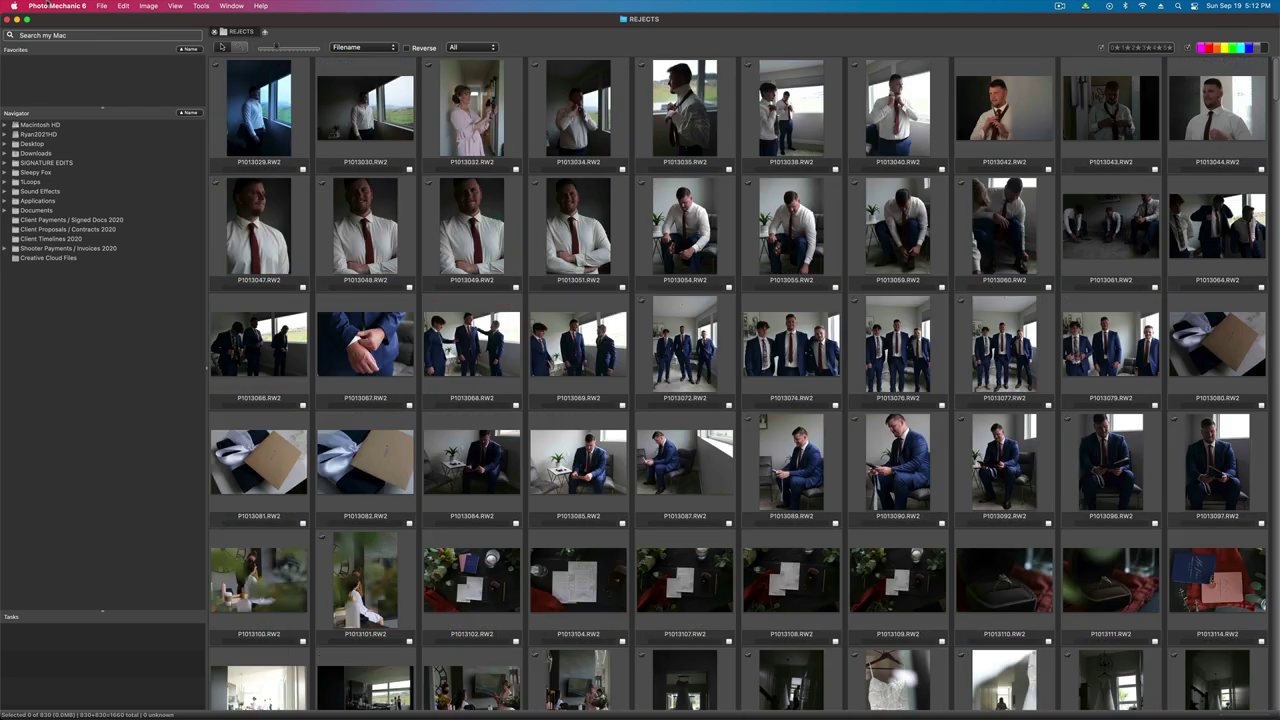
- Quit Photo Mechanic and confirm the exit
click(48, 5)
click(91, 112)
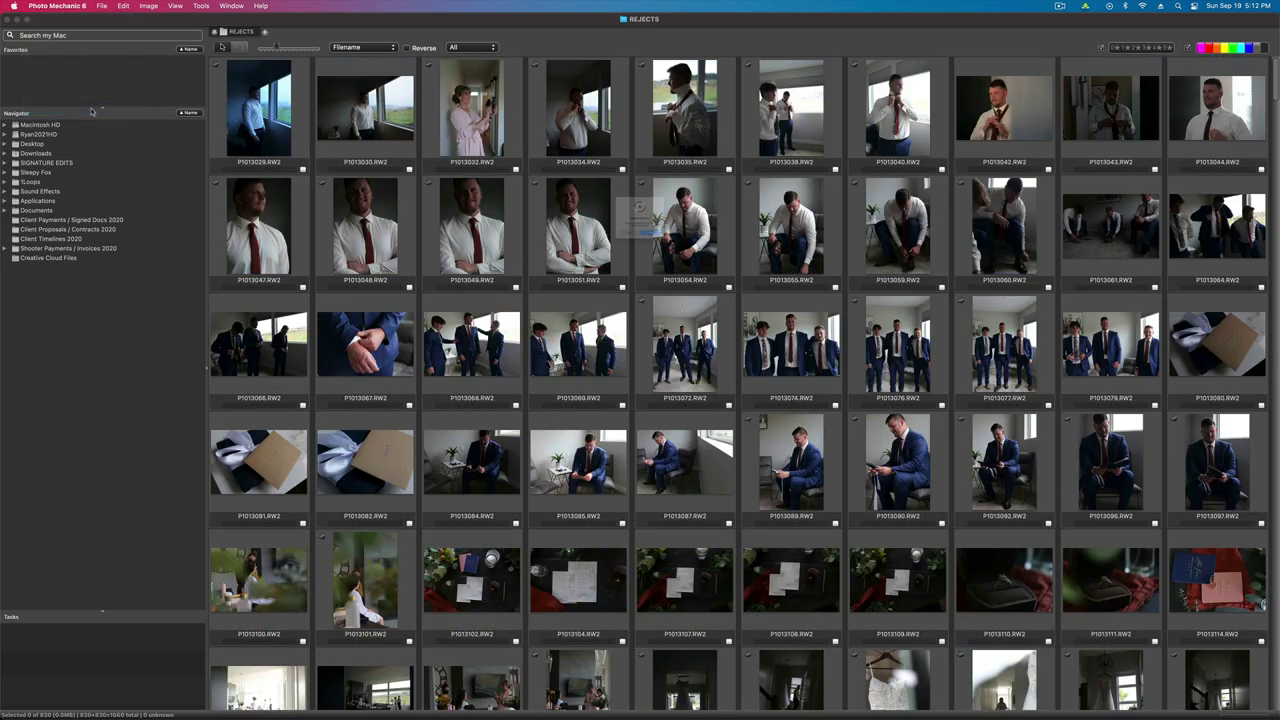
click(674, 258)
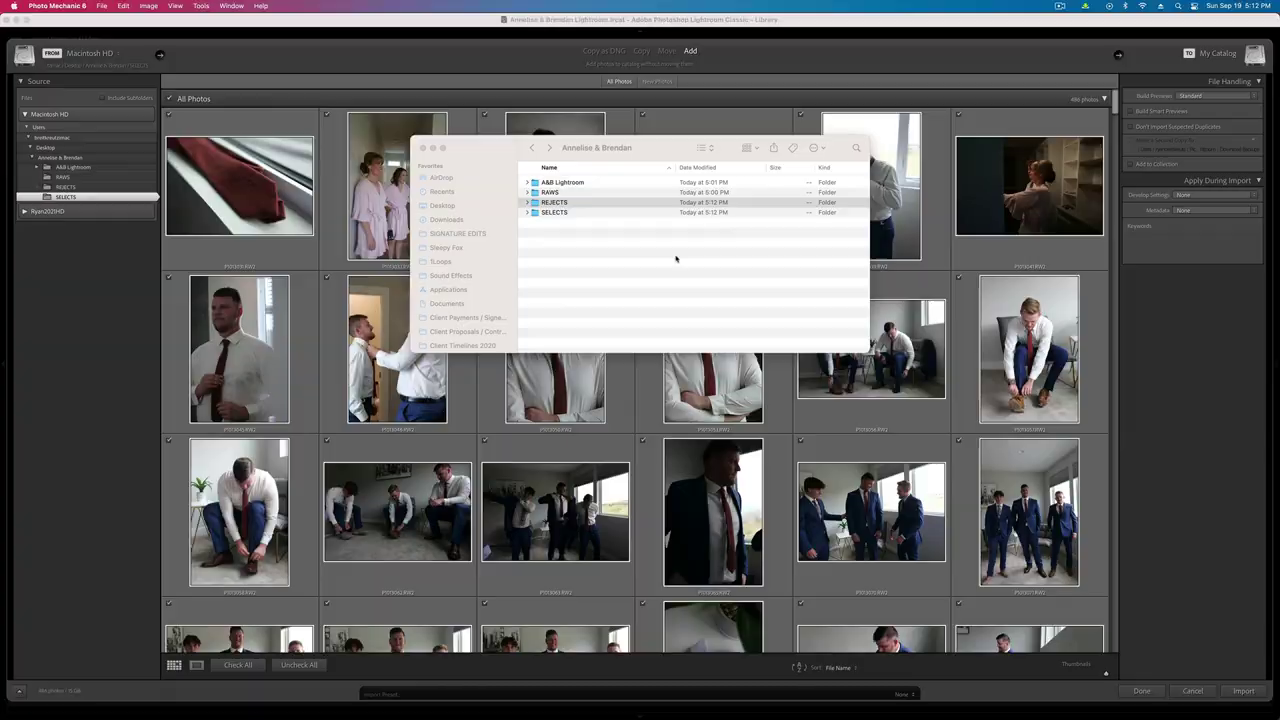
- Refresh the SELECTS folder as the import source in Lightroom Classic and add all its photos to the catalog
click(549, 213)
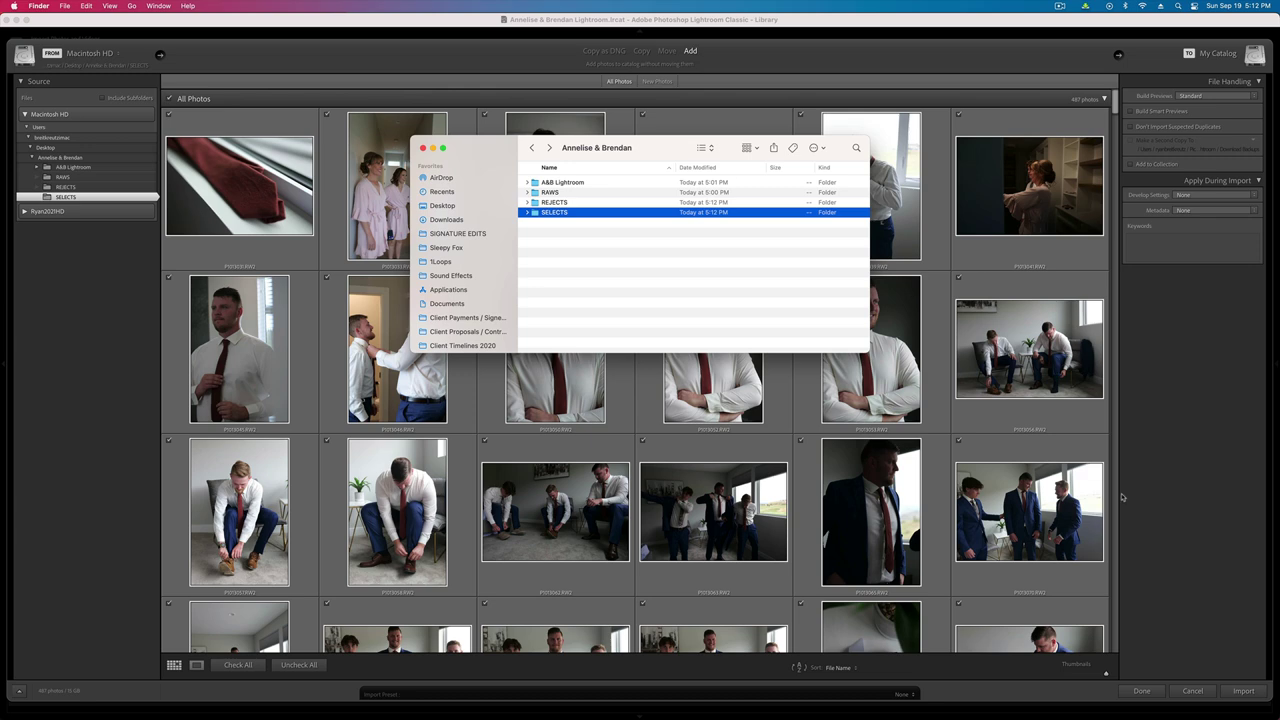
click(1121, 497)
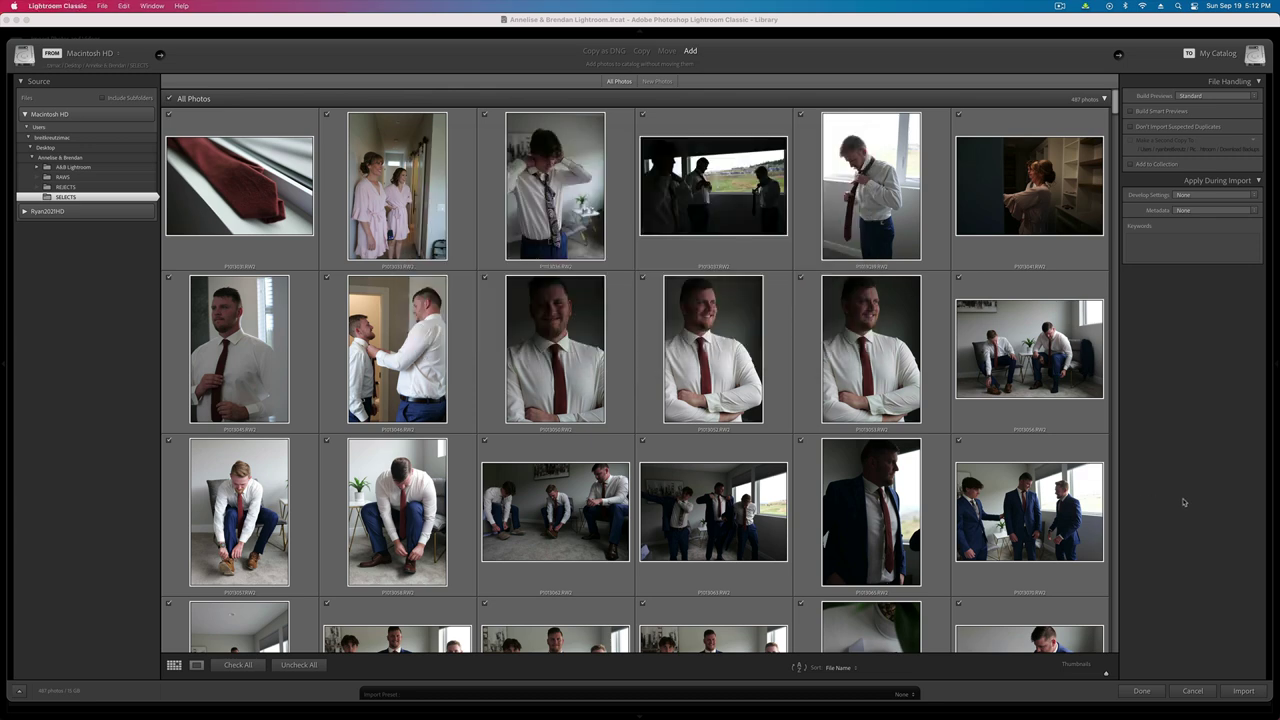
click(1256, 692)
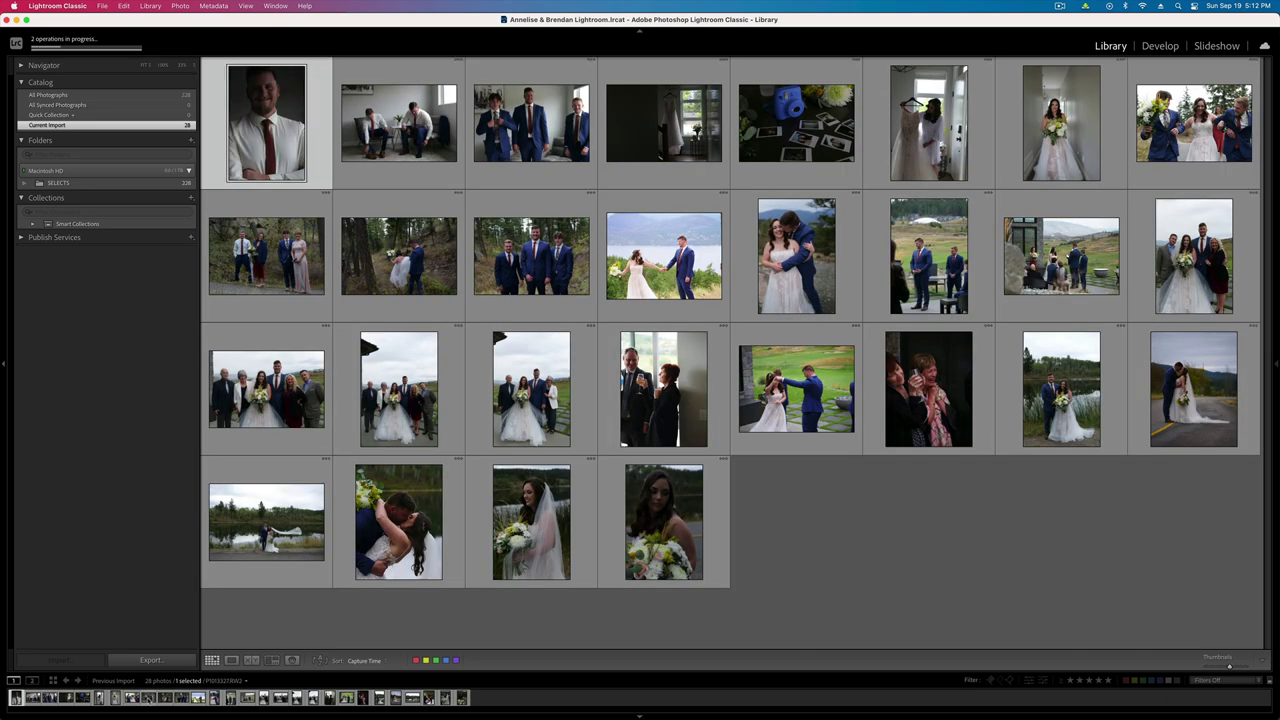
key(Down)
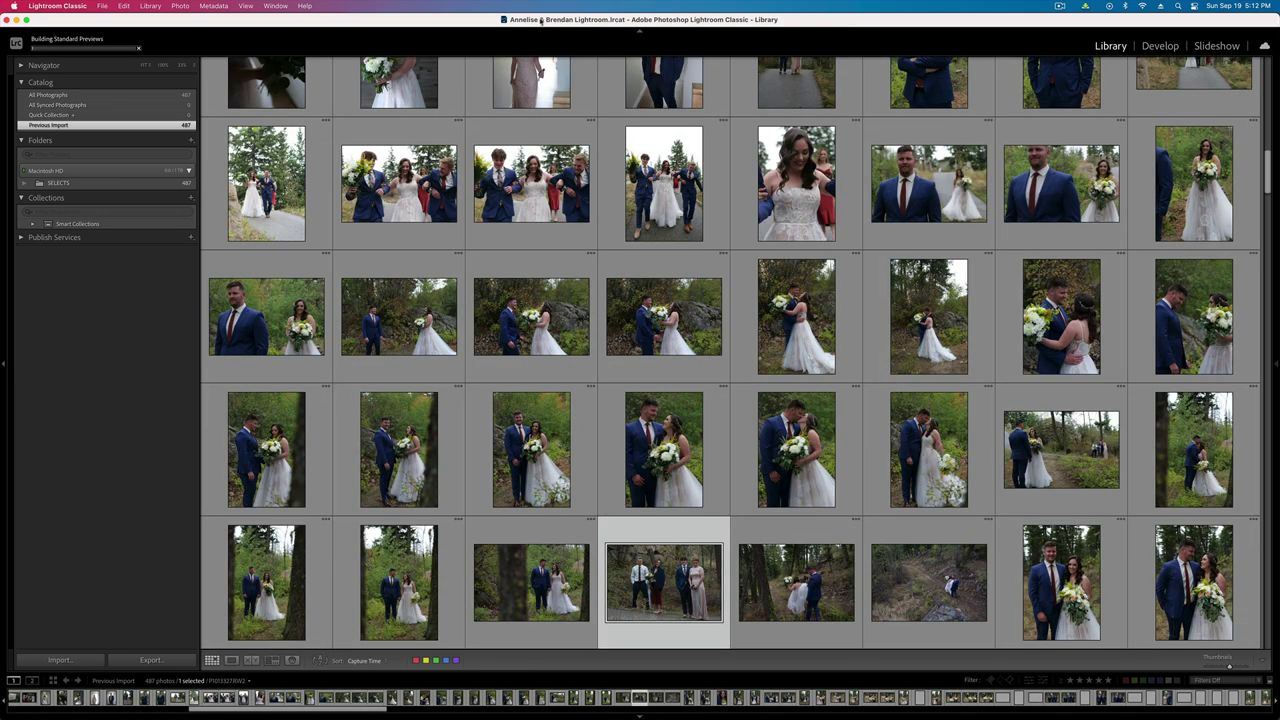
- Switch to Finder, move its window aside, and delete the RAWS folder from the wedding folder
click(12, 252)
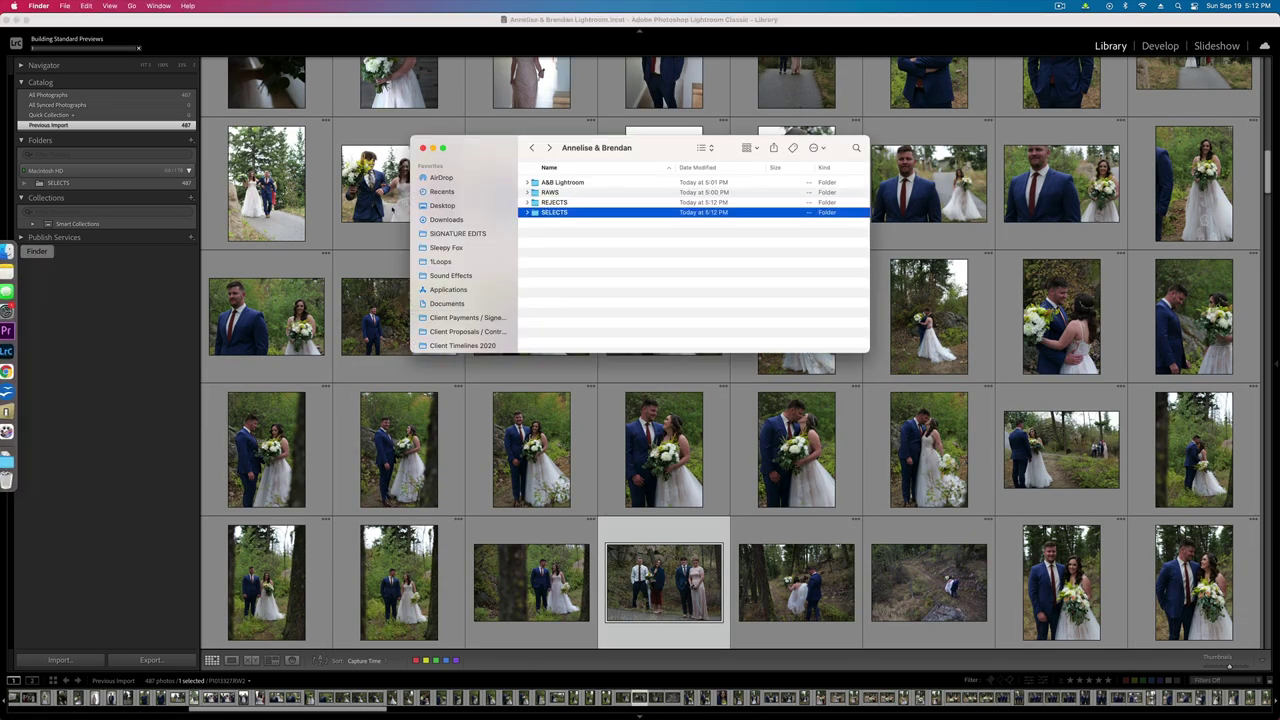
drag(564, 147, 827, 217)
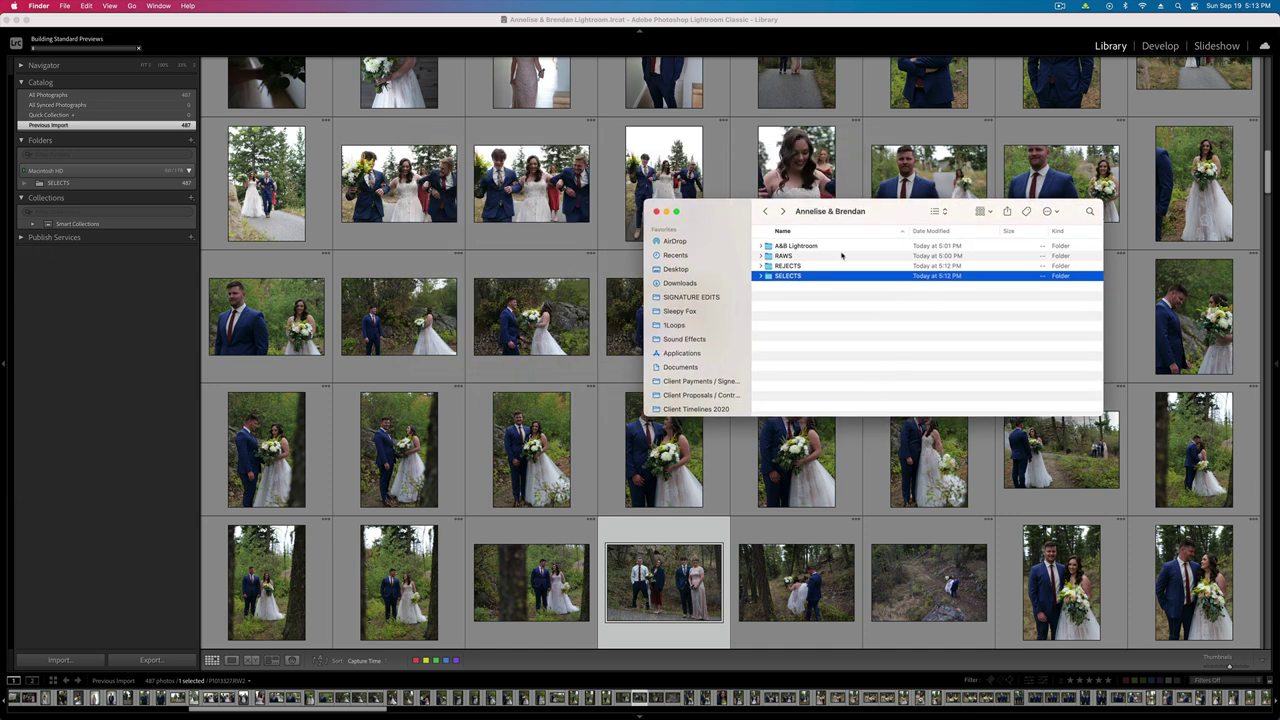
click(801, 247)
click(791, 257)
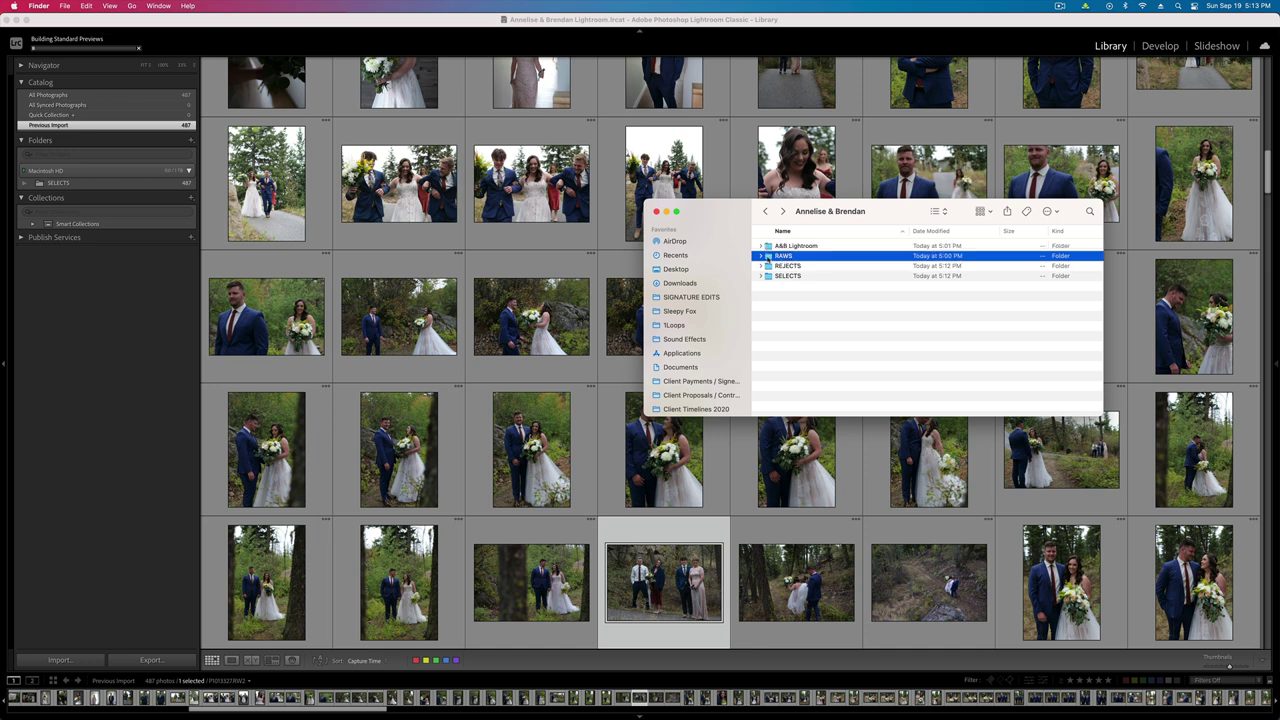
key(super+BackSpace)
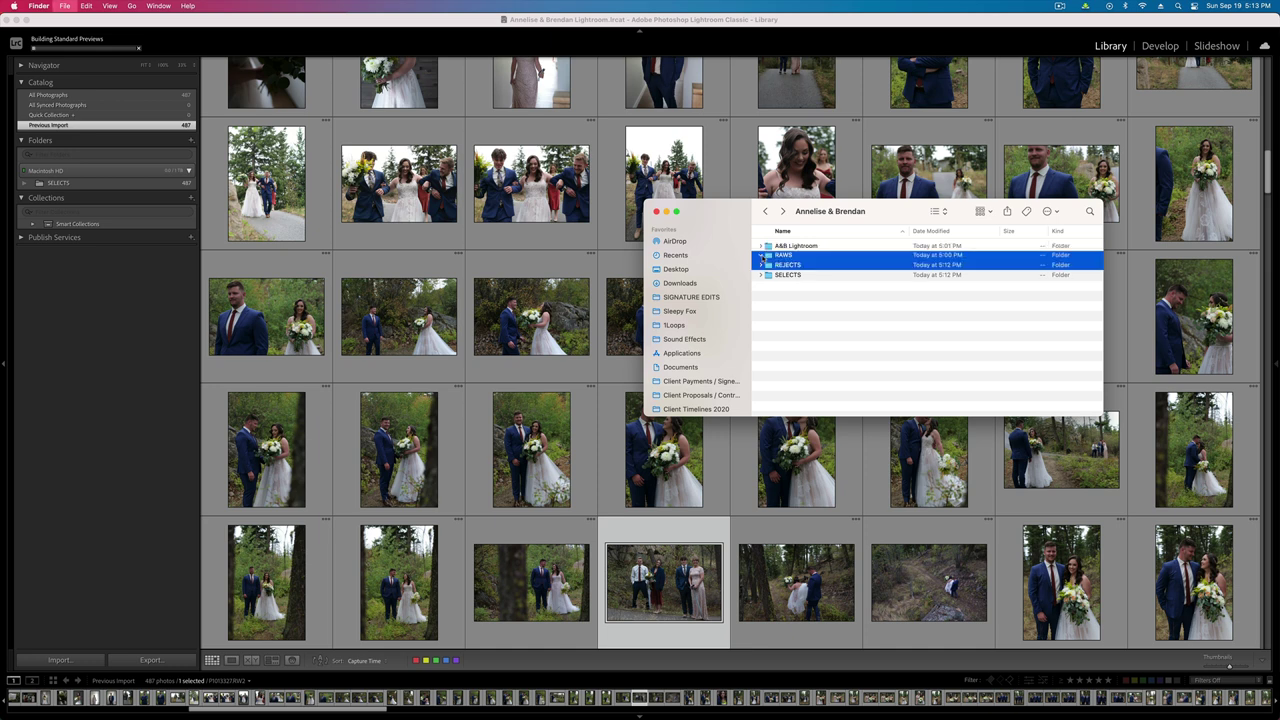
shift+click(781, 267)
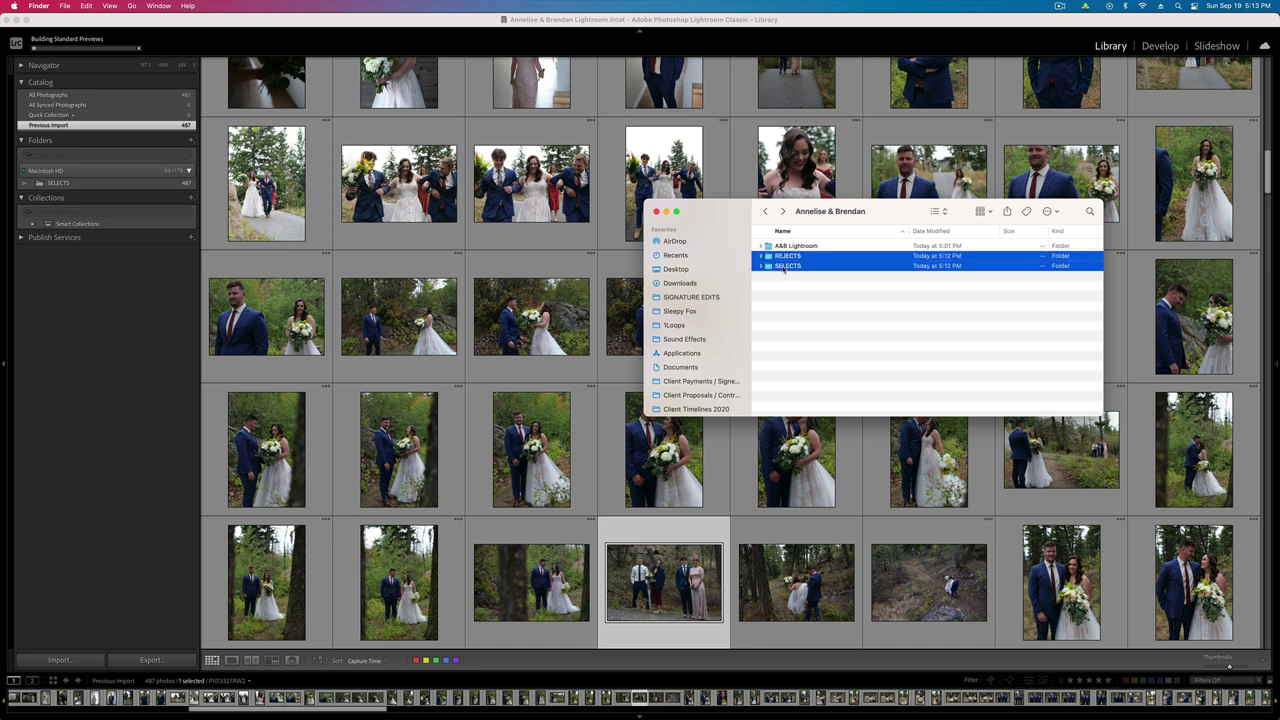
click(828, 323)
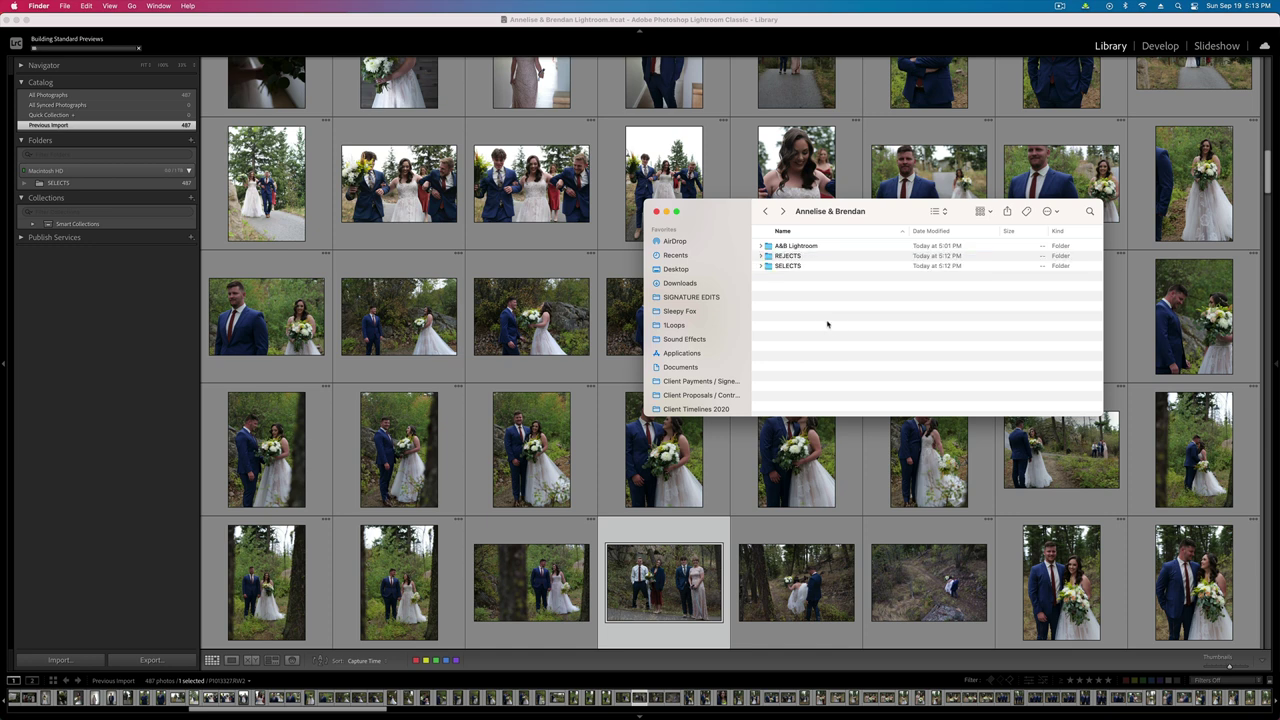
- Return to Lightroom Classic and select the first photo of the previous import
click(781, 246)
click(817, 283)
click(466, 411)
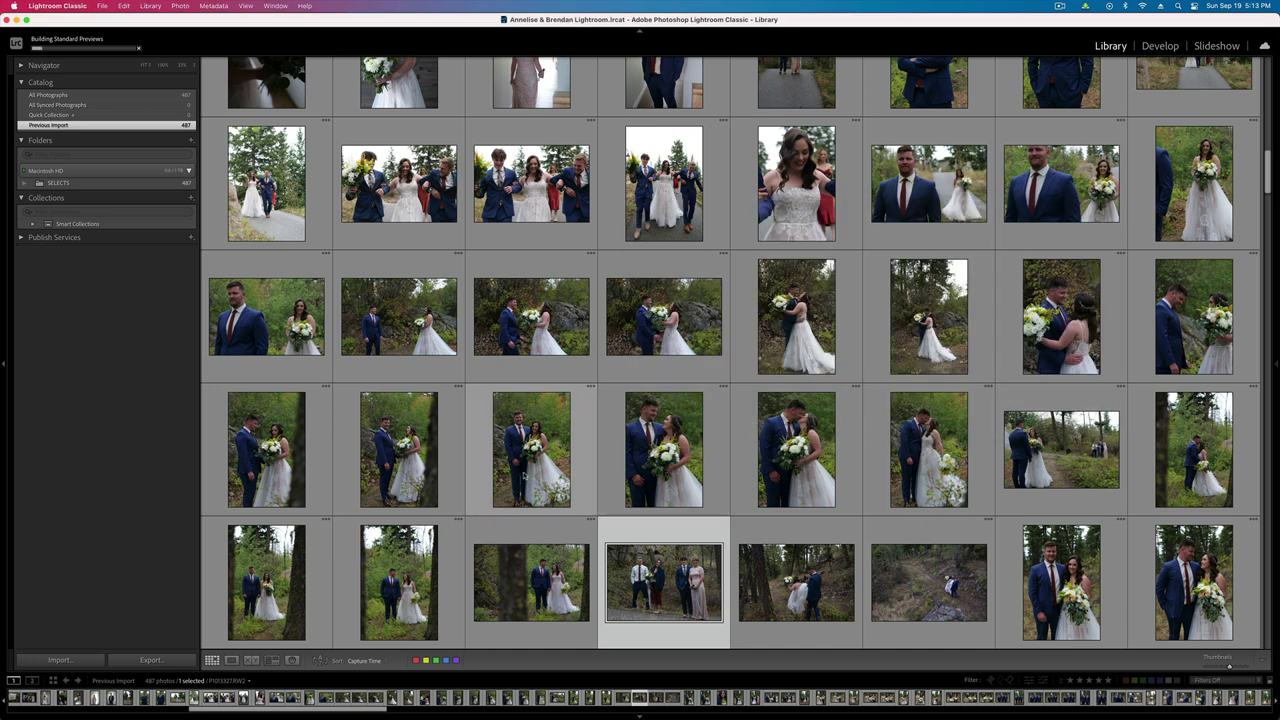
scroll(136, 697, left, 10)
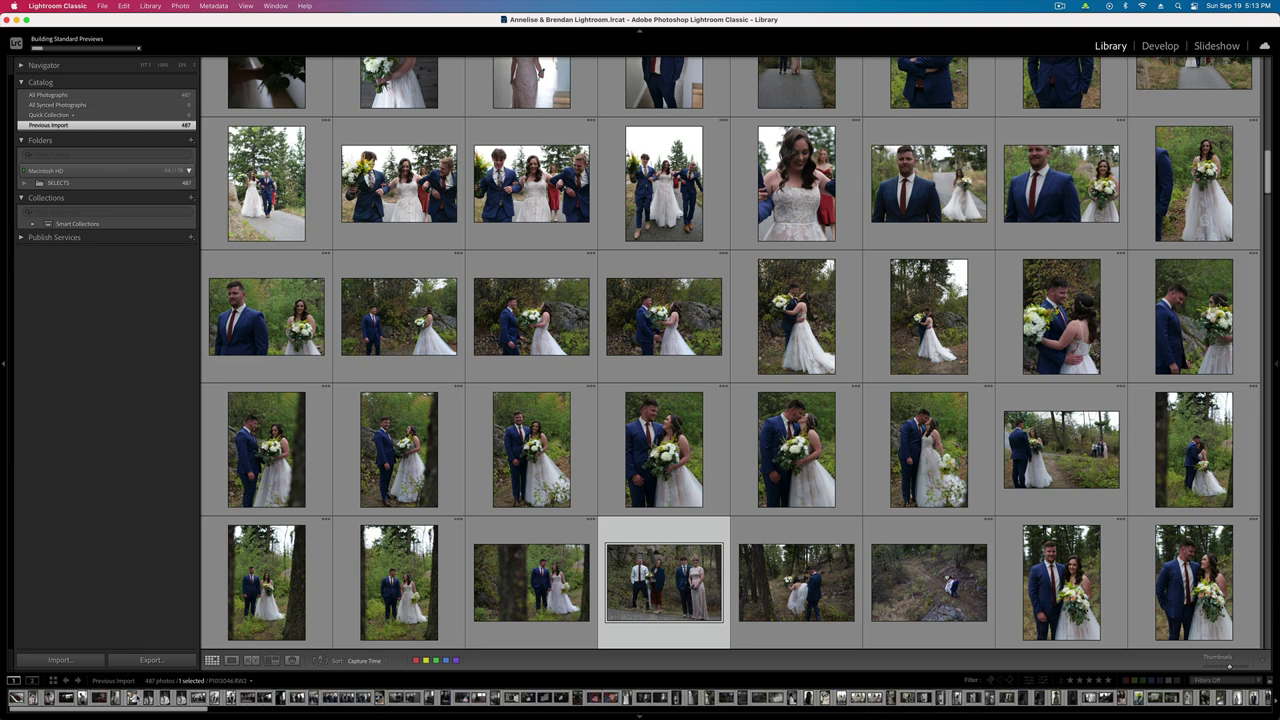
click(18, 697)
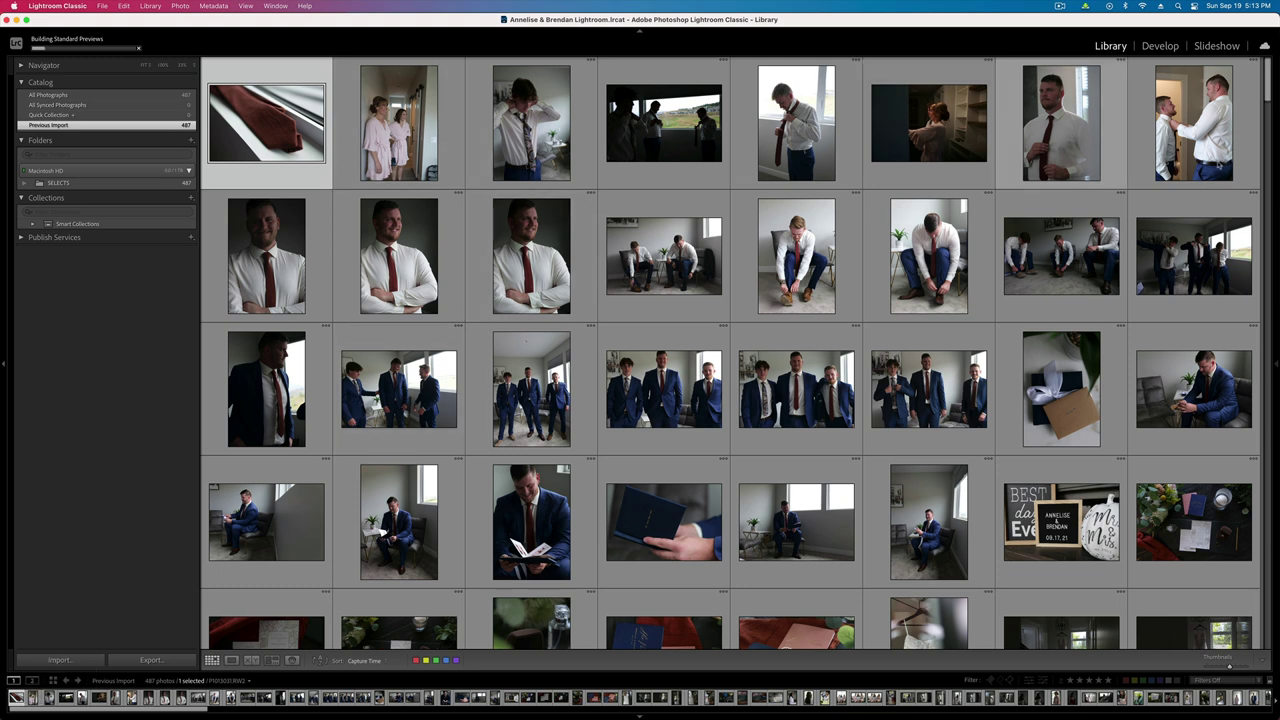
- Browse the imported wedding photos and open the three-groomsmen portrait P1013073.RW2 in the Develop module
mouse_move(1278, 291)
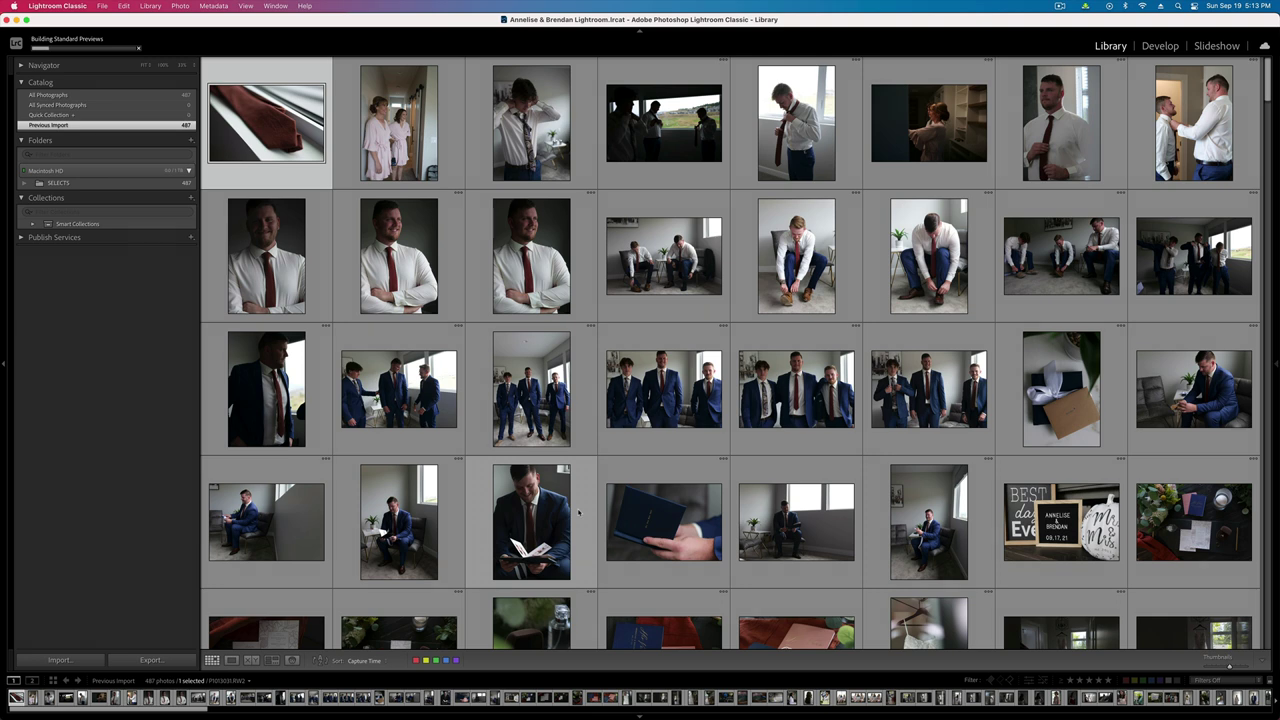
scroll(782, 560, down, 3)
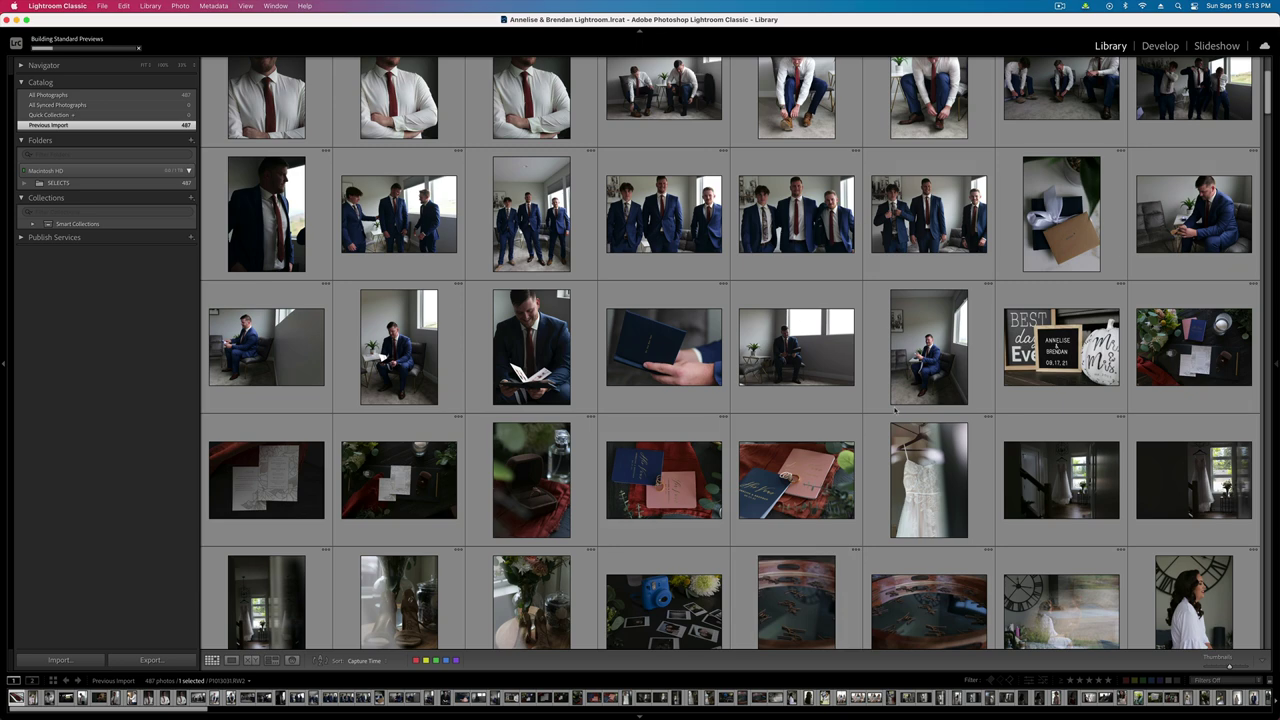
scroll(1111, 465, down, 10)
scroll(1111, 465, down, 2)
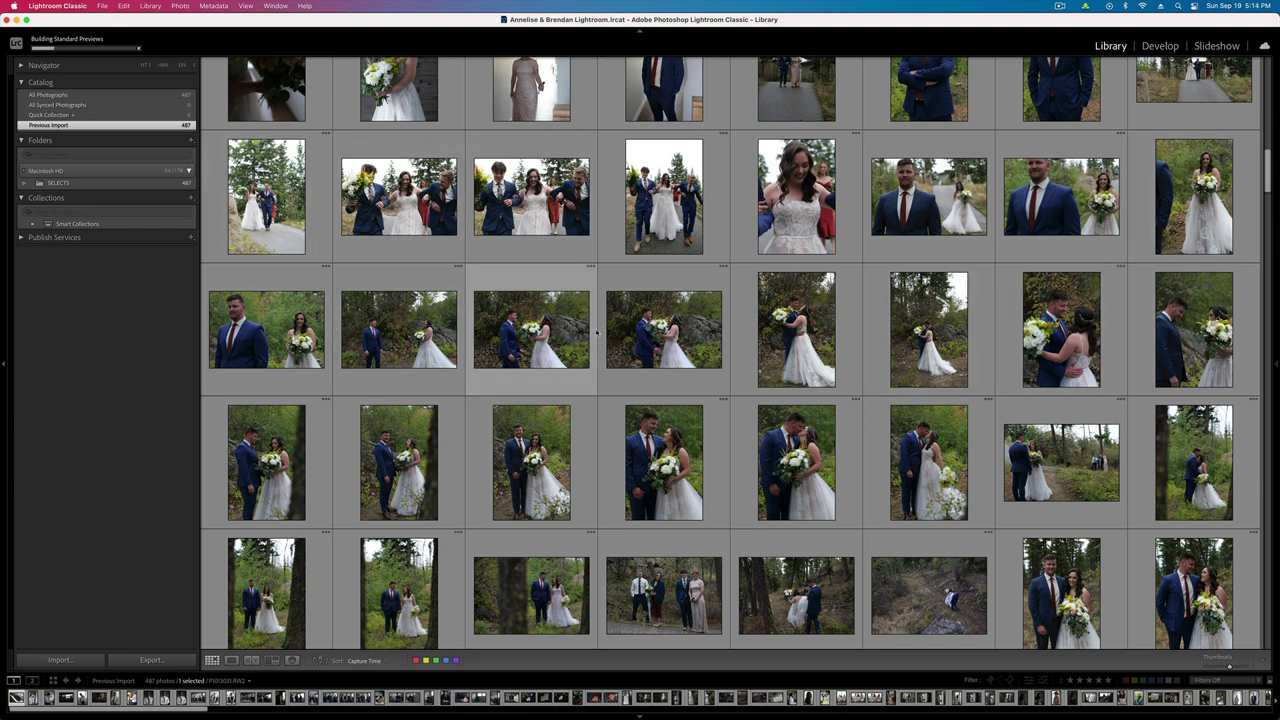
scroll(597, 333, up, 15)
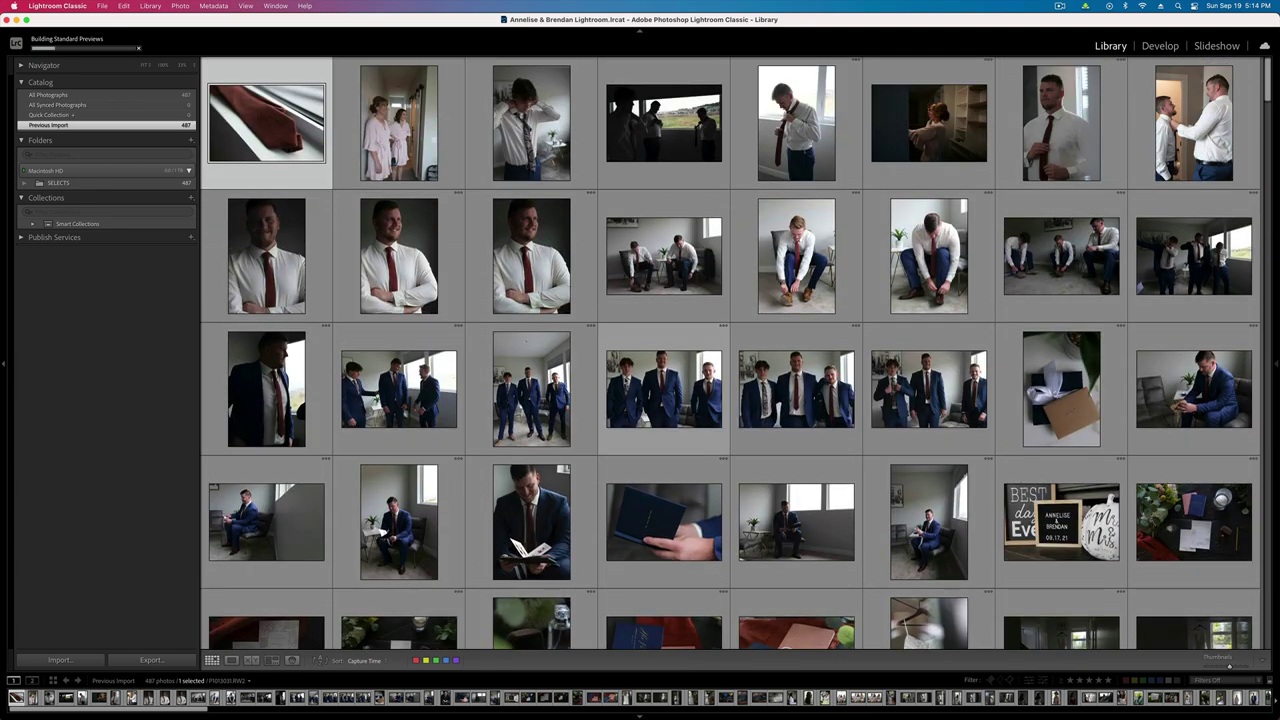
scroll(655, 330, down, 1)
double_click(656, 352)
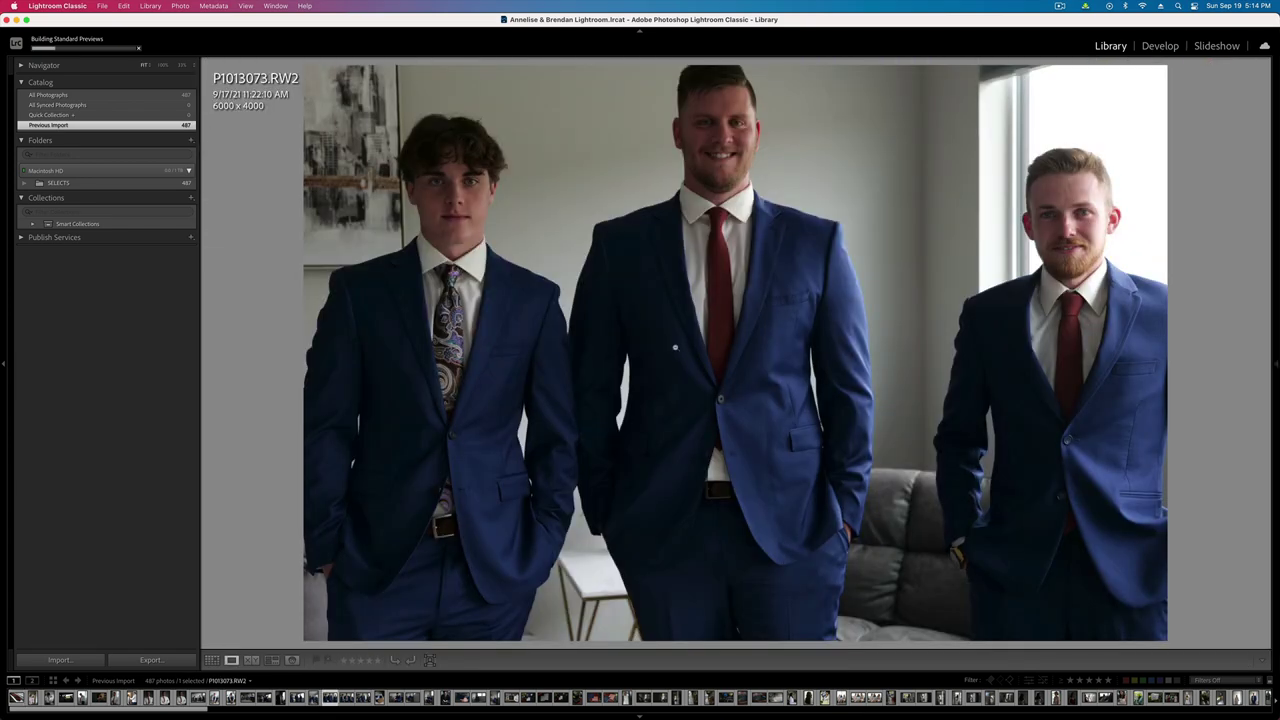
key(d)
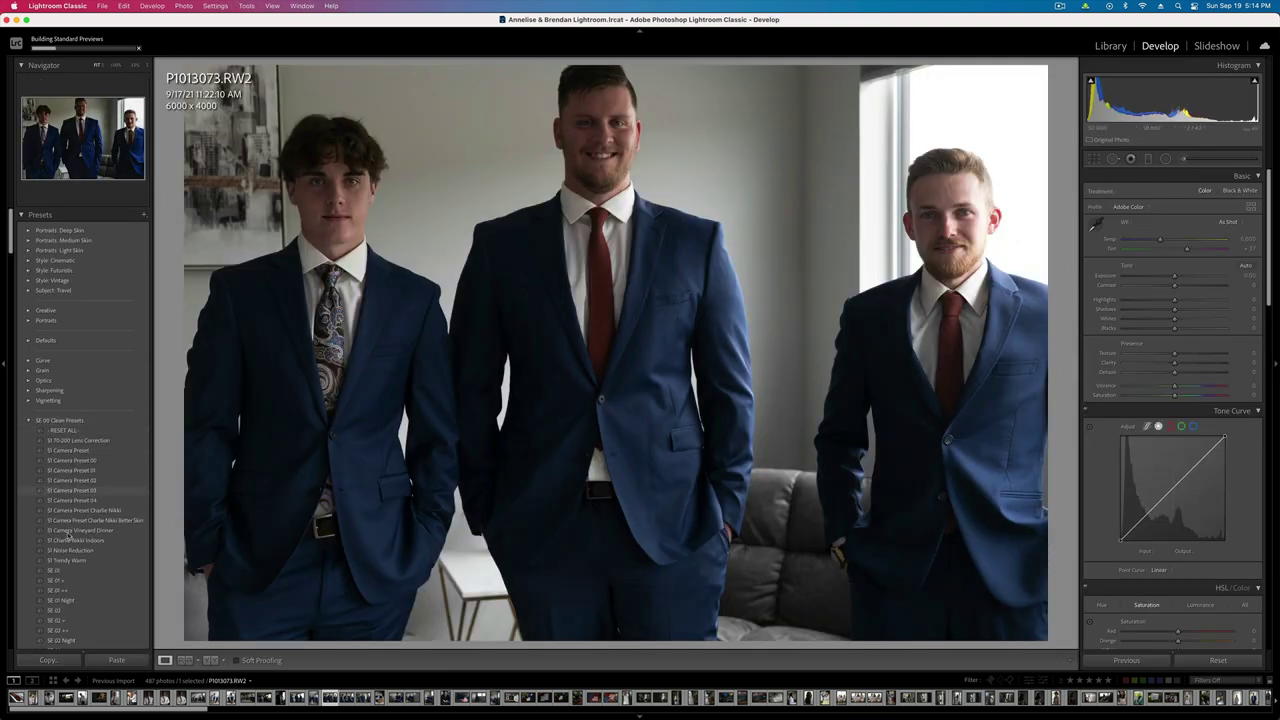
- Try several camera presets from SE 00 Clean Presets on the portrait, including Camera Preset 01 and Camera Preset 03
scroll(68, 621, down, 4)
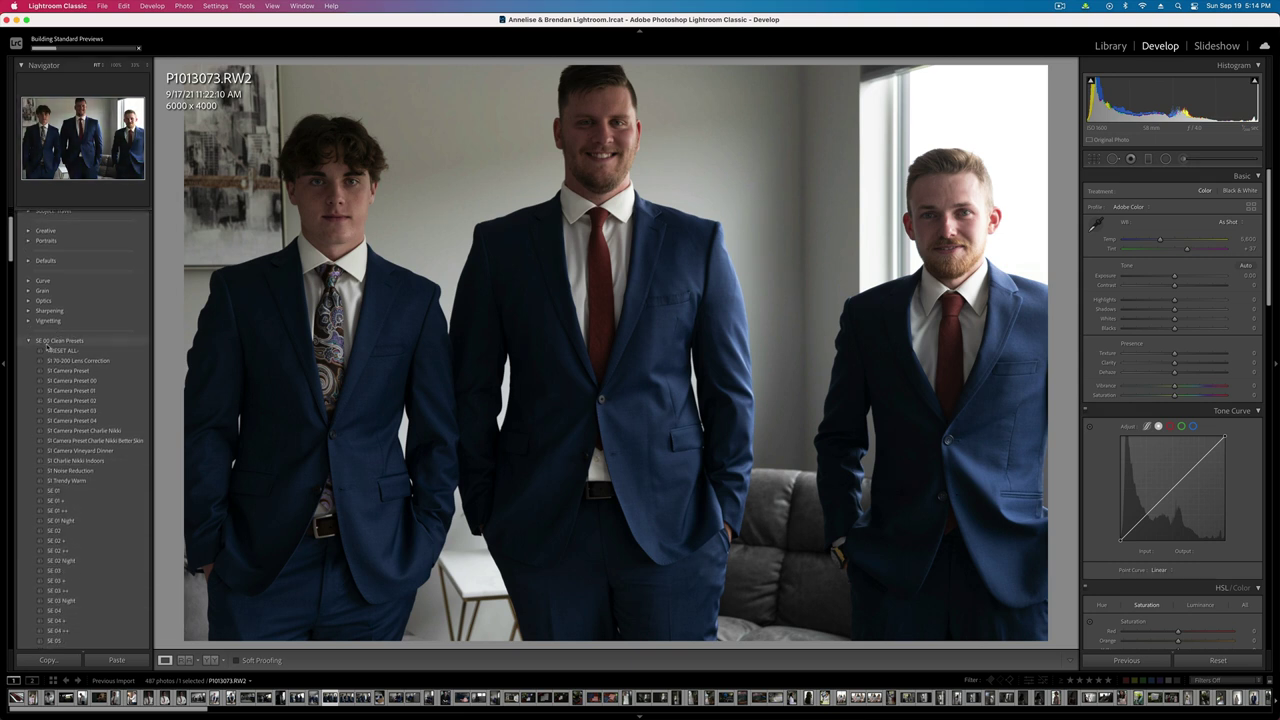
scroll(95, 465, down, 6)
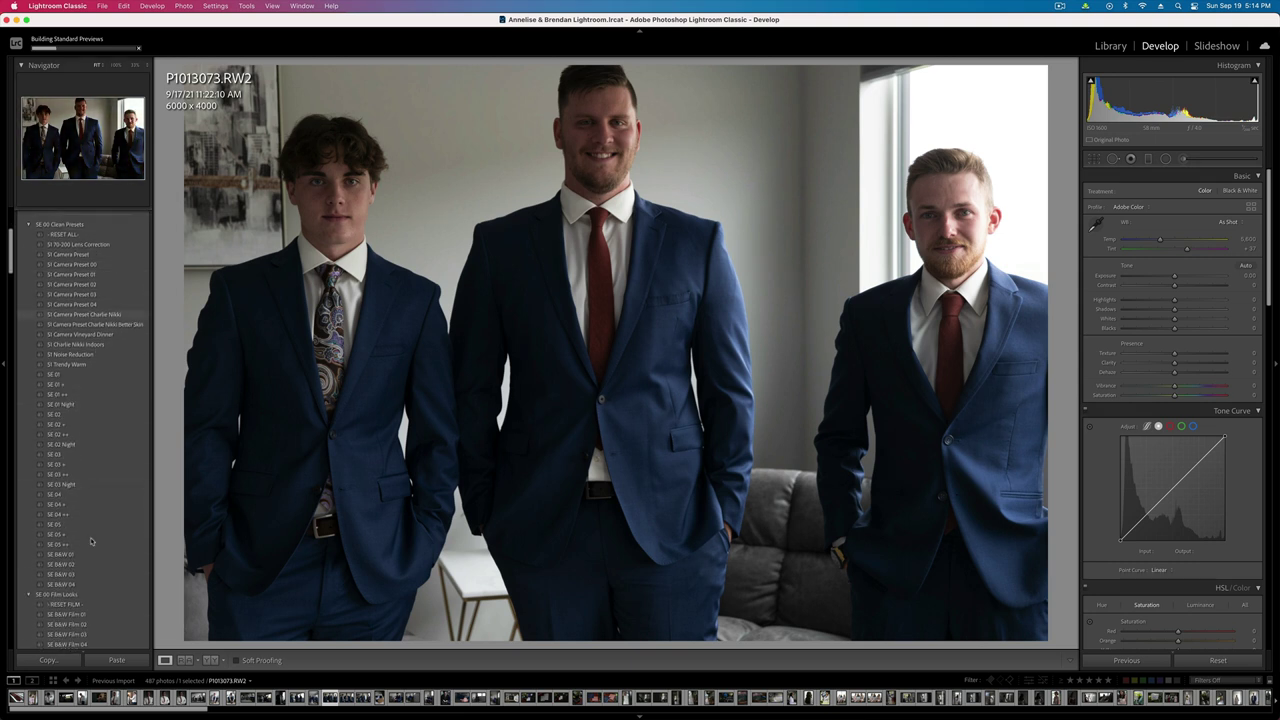
scroll(70, 540, down, 4)
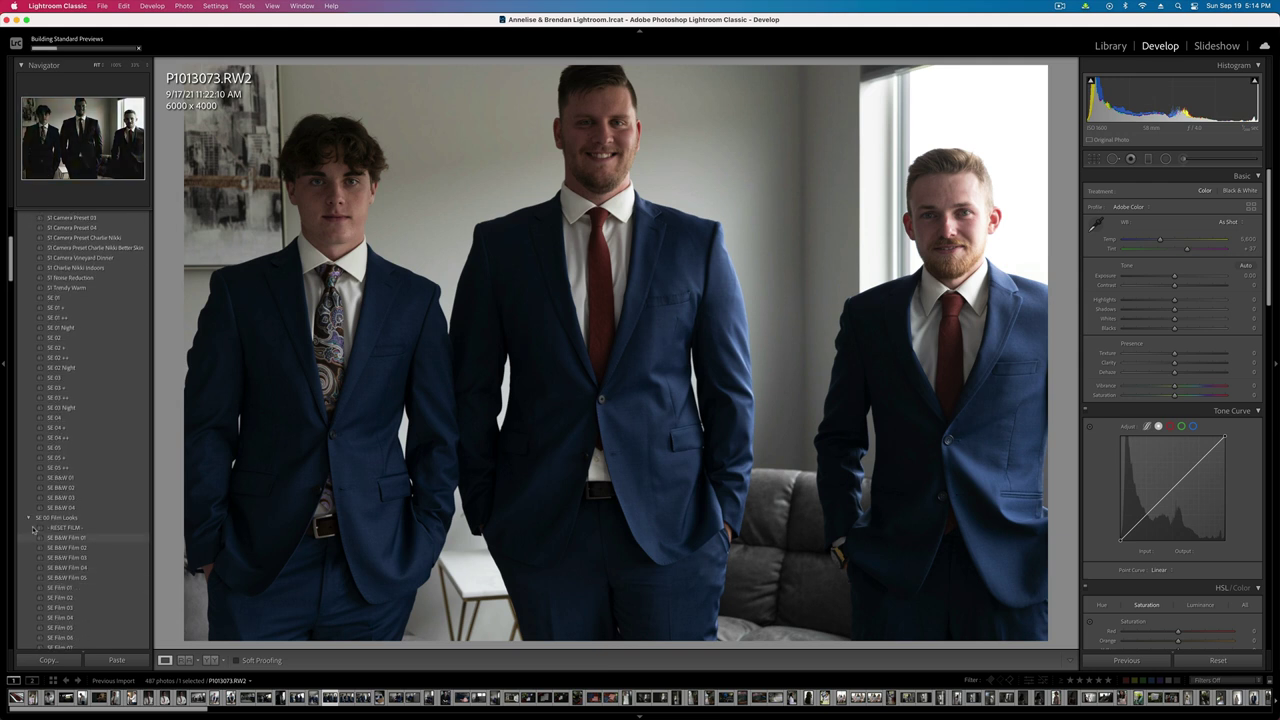
scroll(30, 520, down, 1)
scroll(60, 480, up, 15)
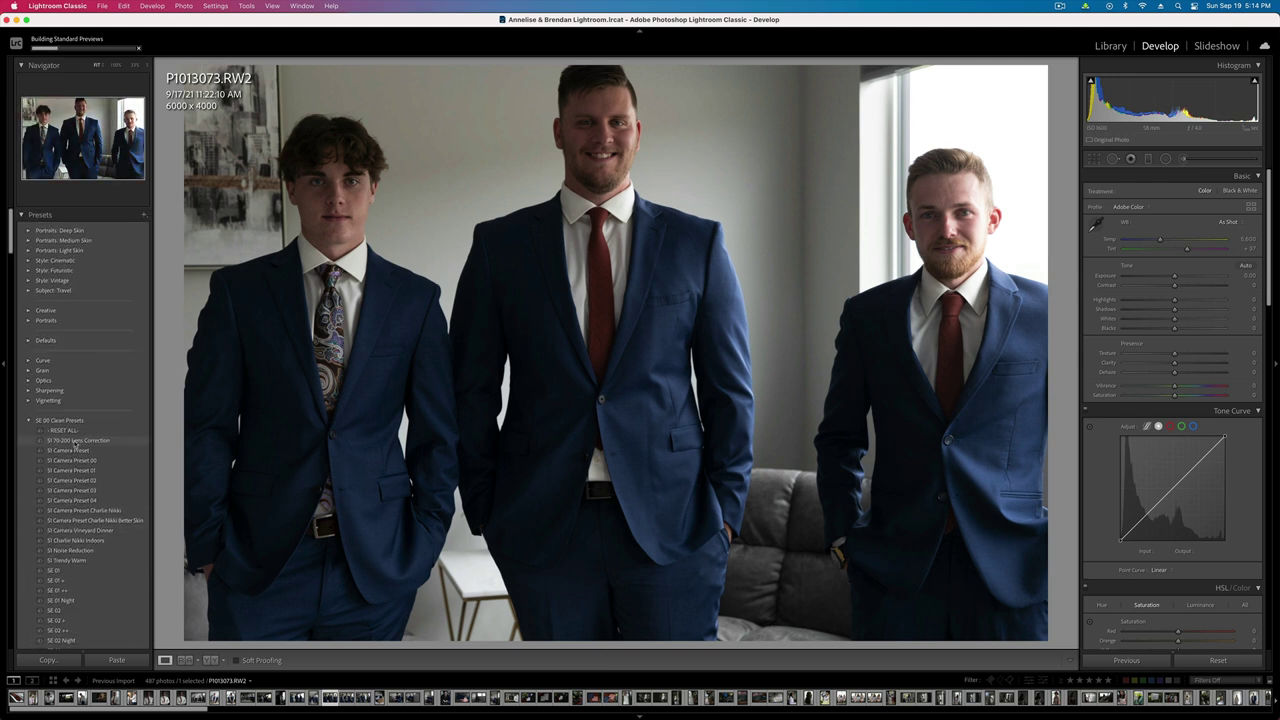
click(75, 441)
click(72, 470)
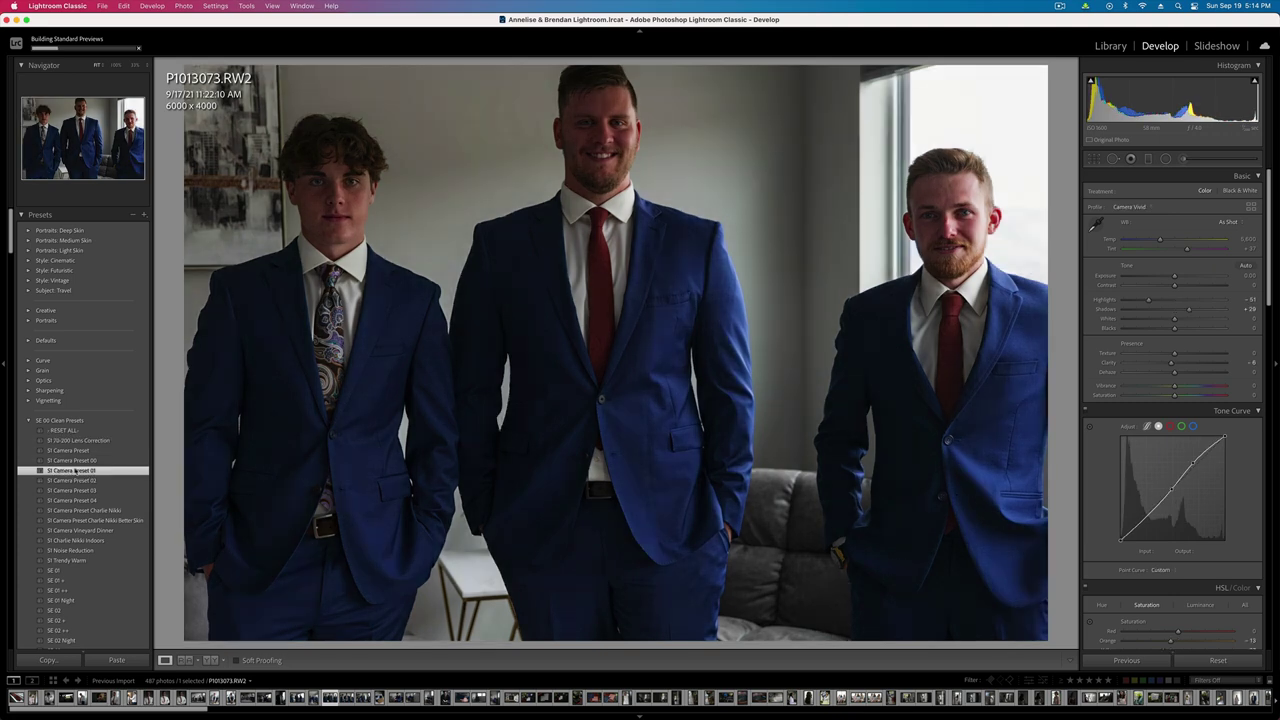
click(72, 490)
click(78, 510)
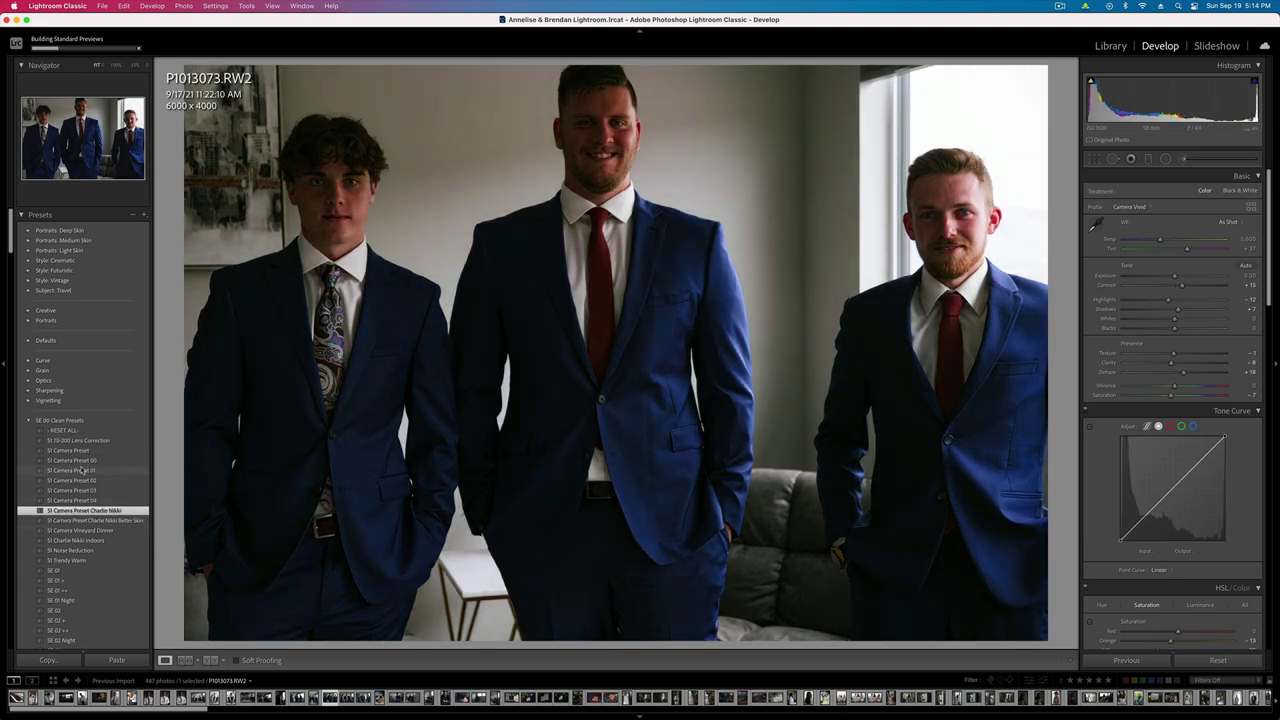
click(82, 470)
click(87, 451)
click(75, 470)
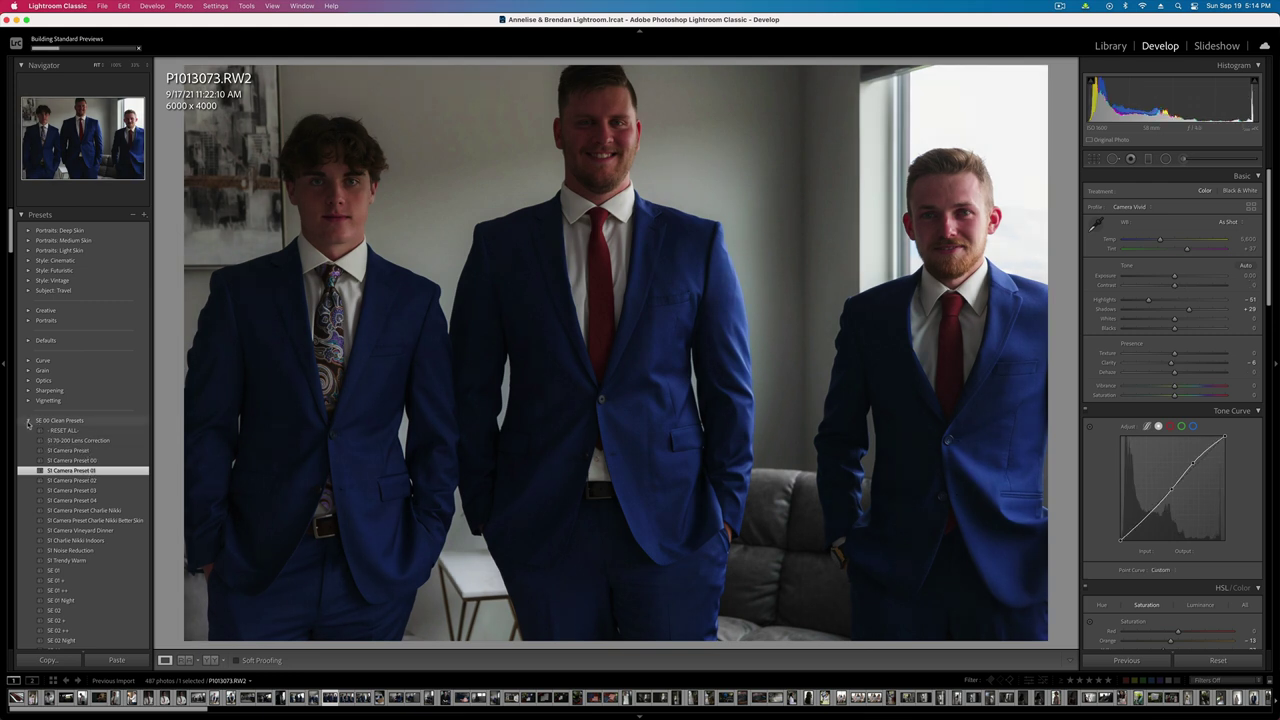
- Try the SE 01 ++, SE 02 ++, SE 03, SE 03 ++, SE 04 and SE 05 presets on the portrait
click(28, 422)
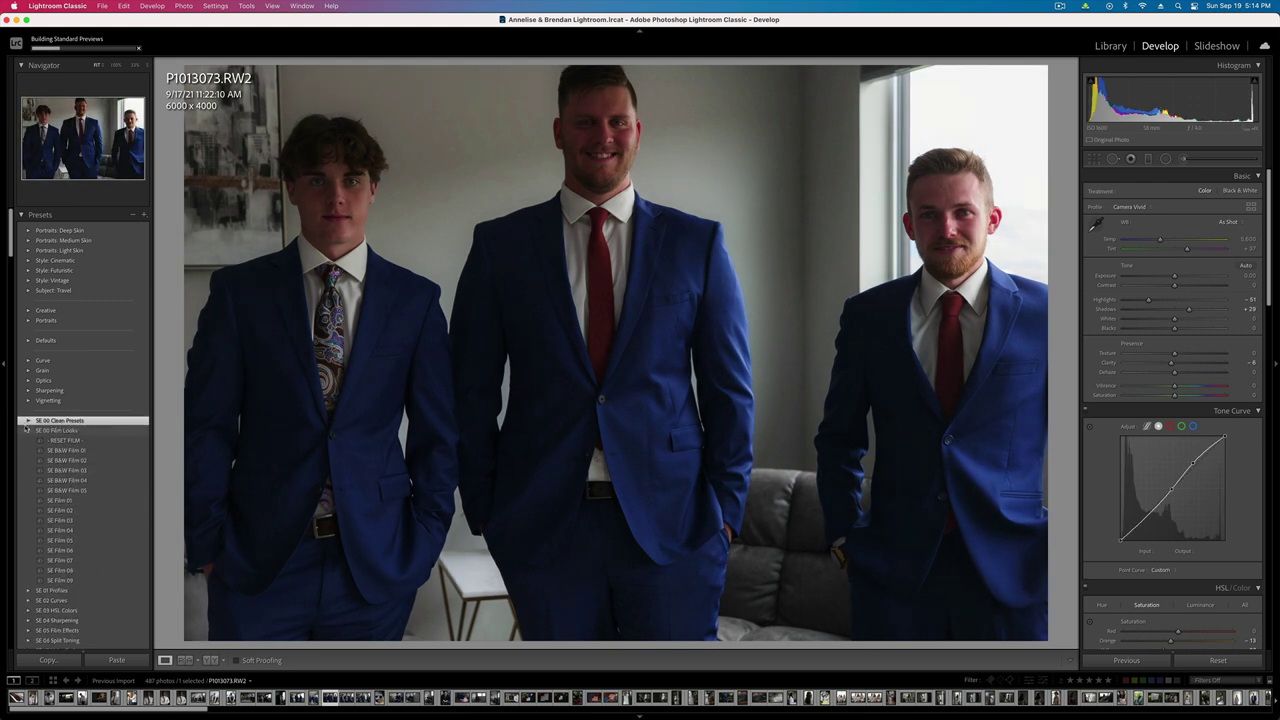
click(29, 421)
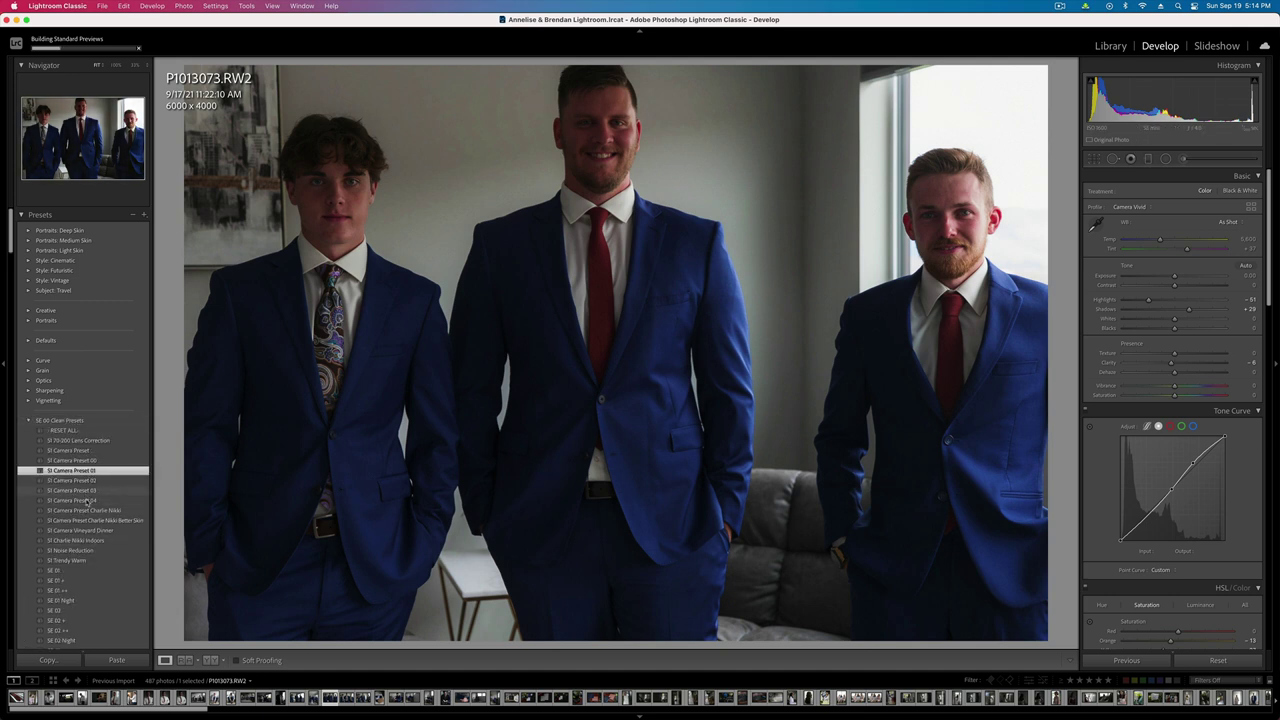
scroll(75, 520, down, 2)
click(72, 526)
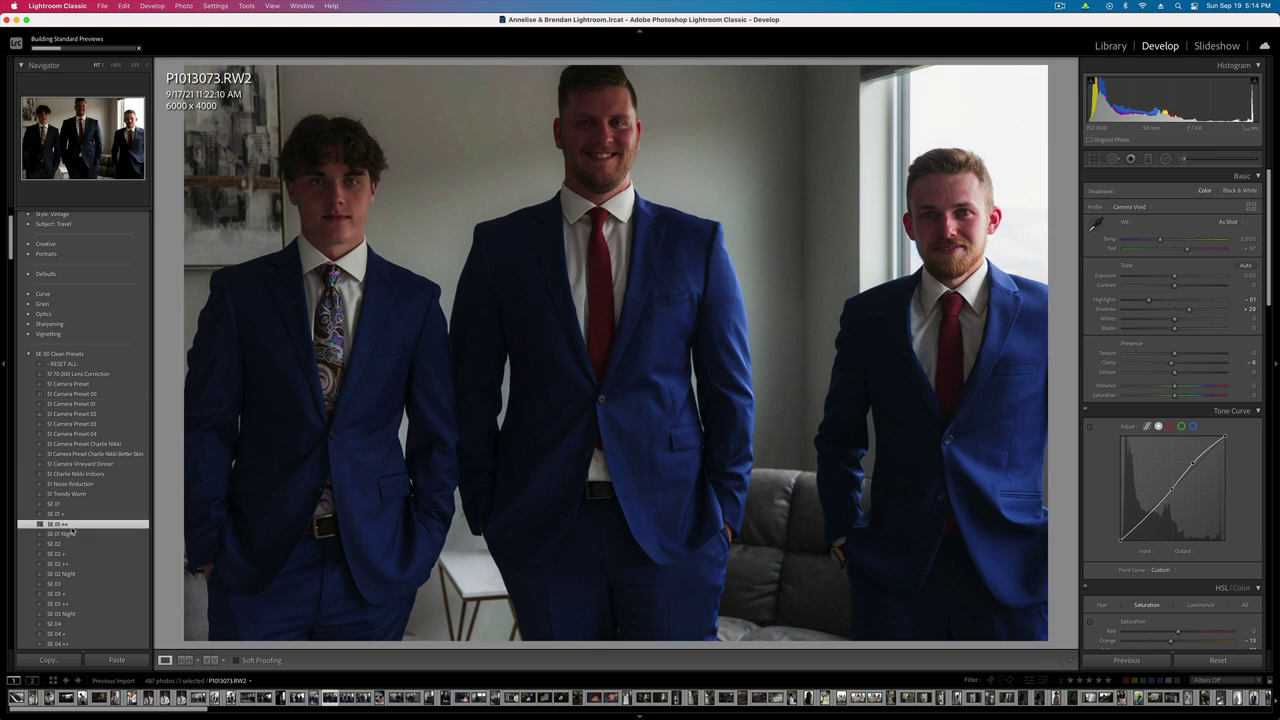
scroll(72, 532, down, 2)
click(70, 483)
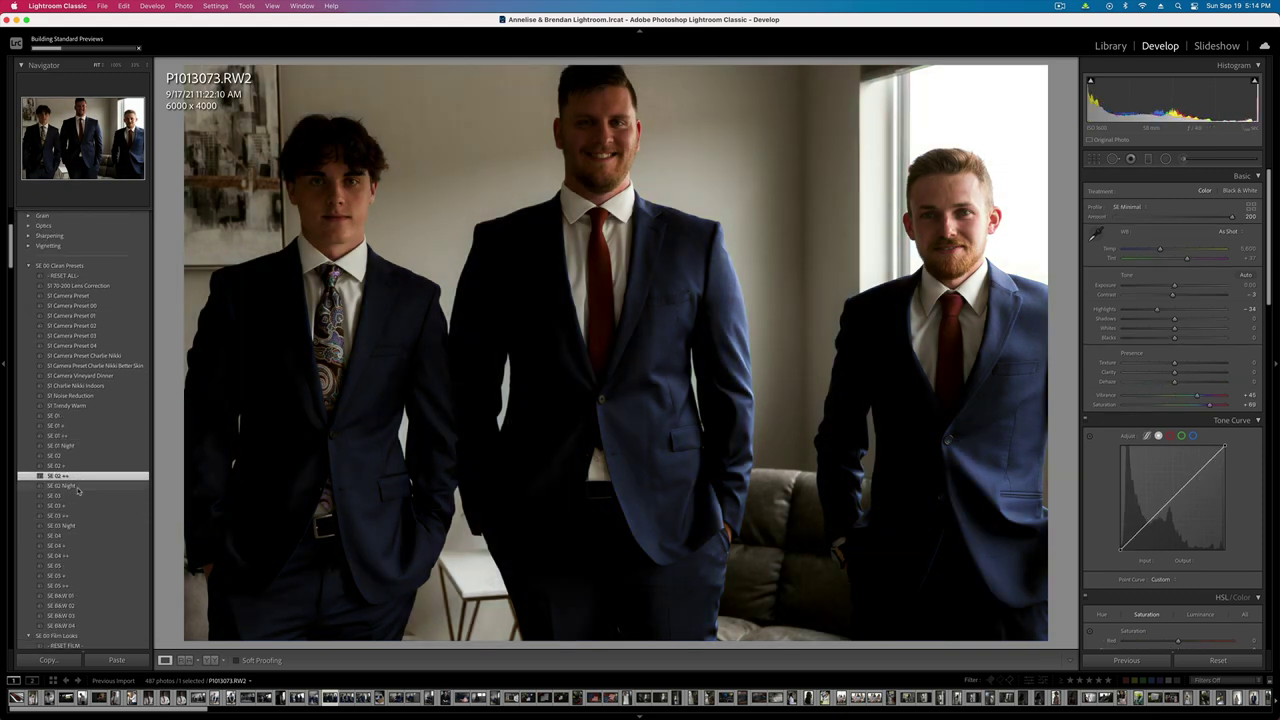
scroll(70, 463, down, 2)
click(64, 454)
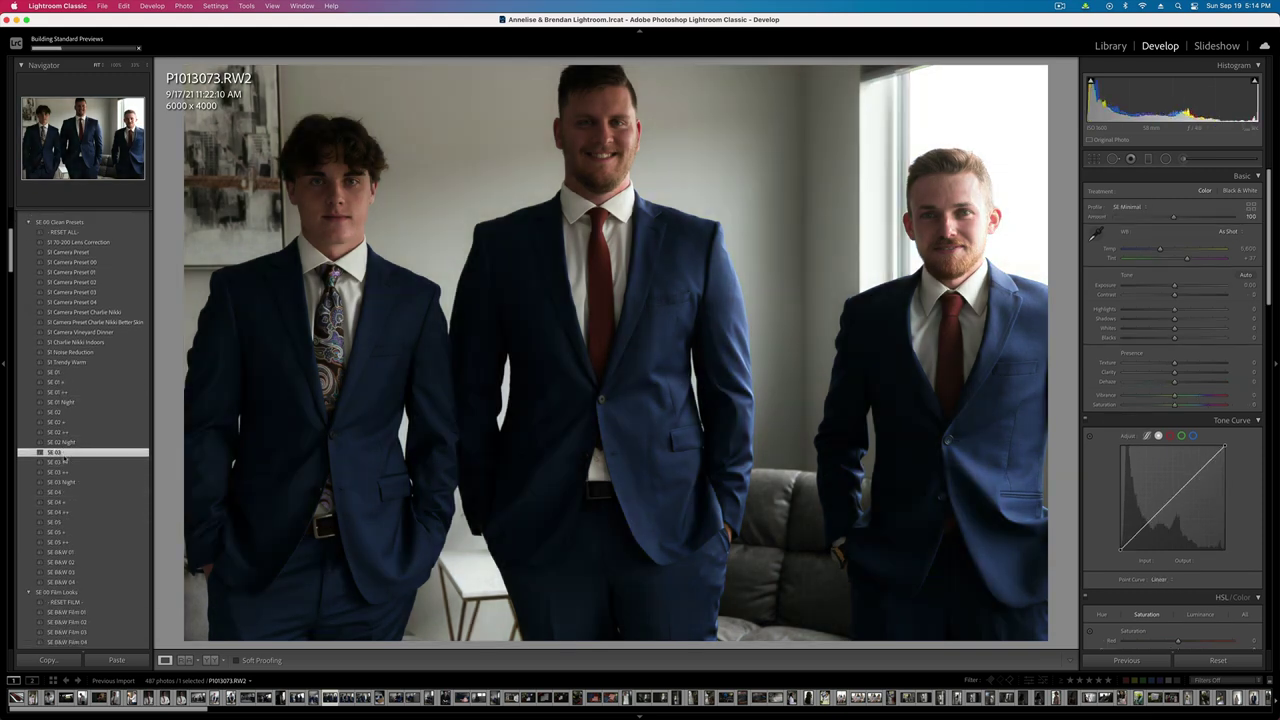
scroll(64, 458, down, 1)
click(70, 441)
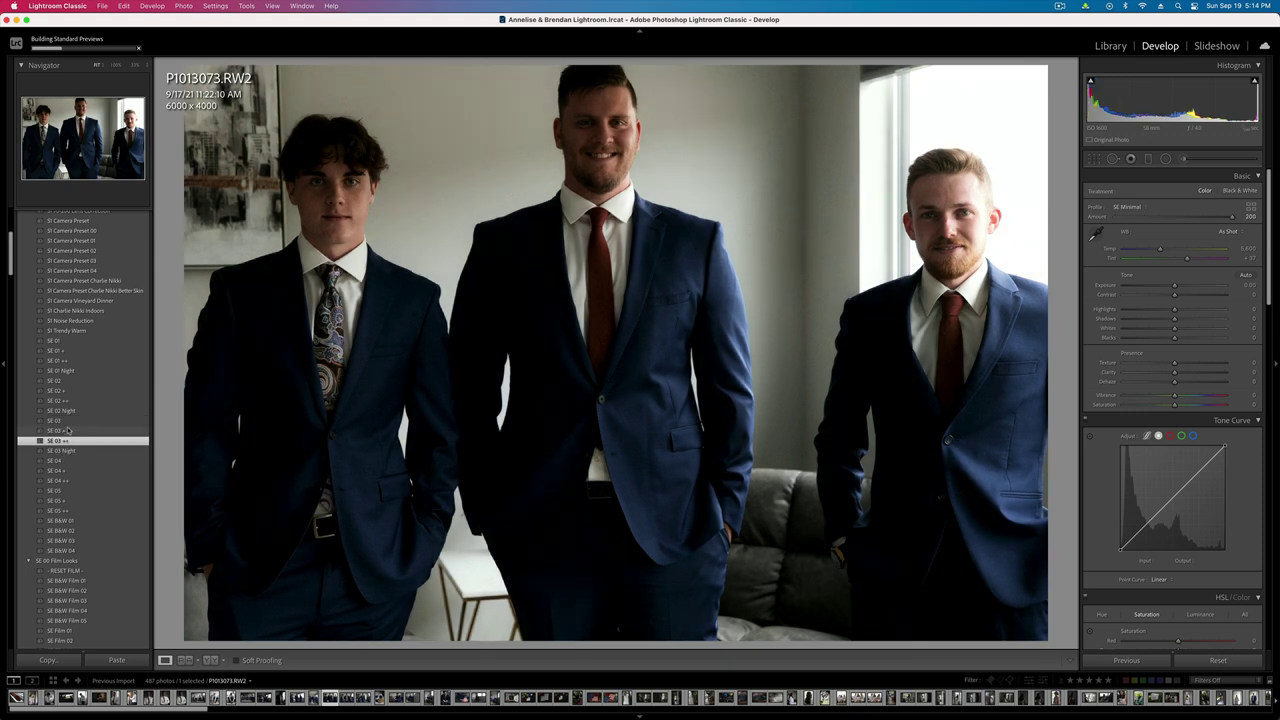
click(67, 424)
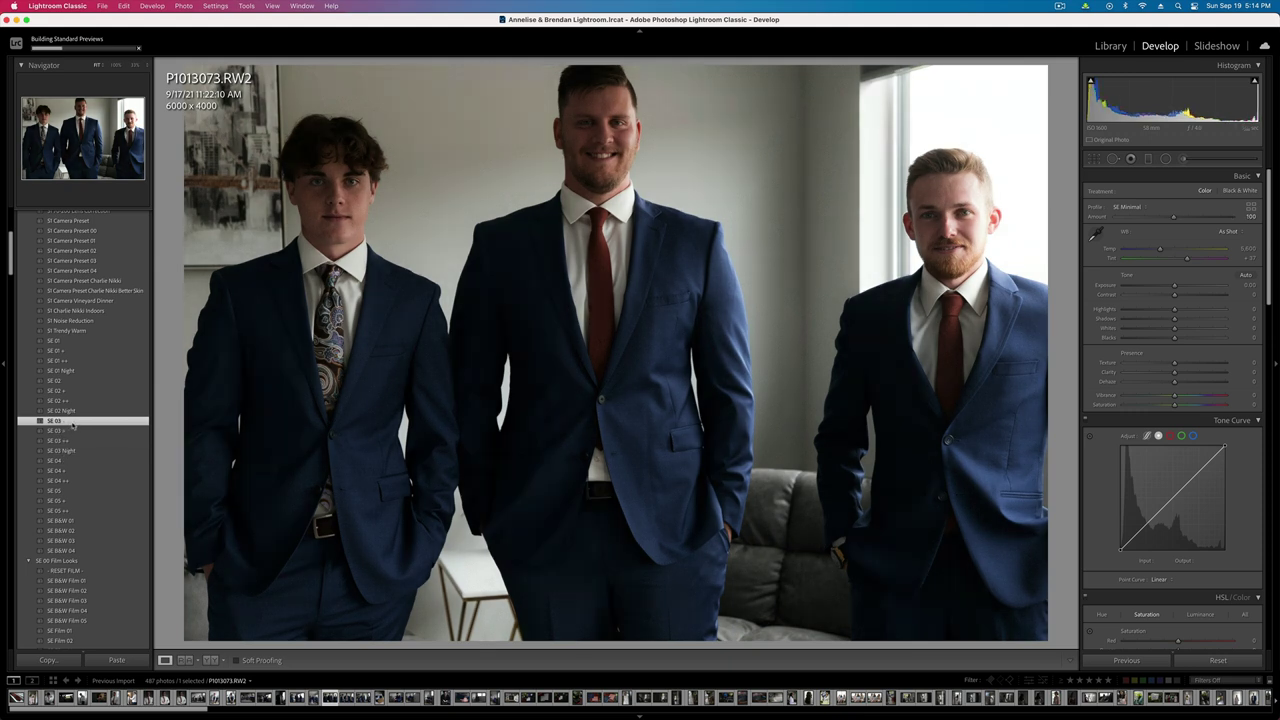
click(62, 461)
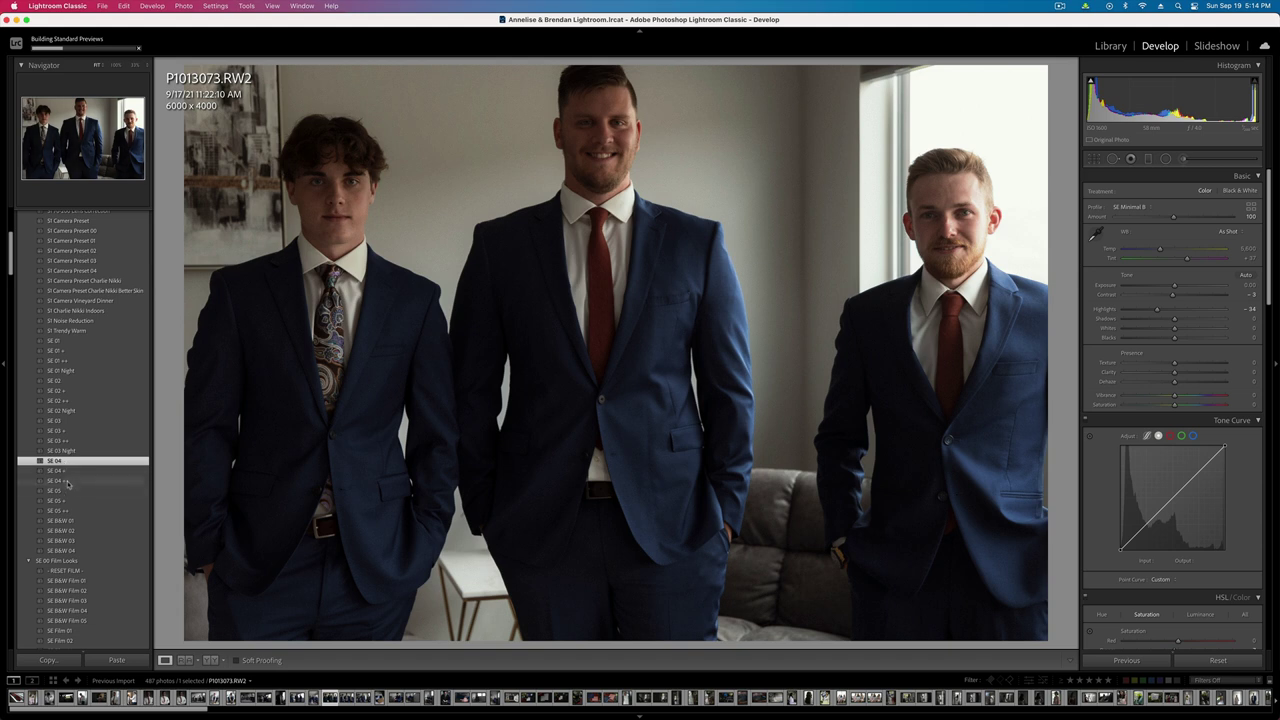
click(68, 491)
scroll(75, 505, down, 1)
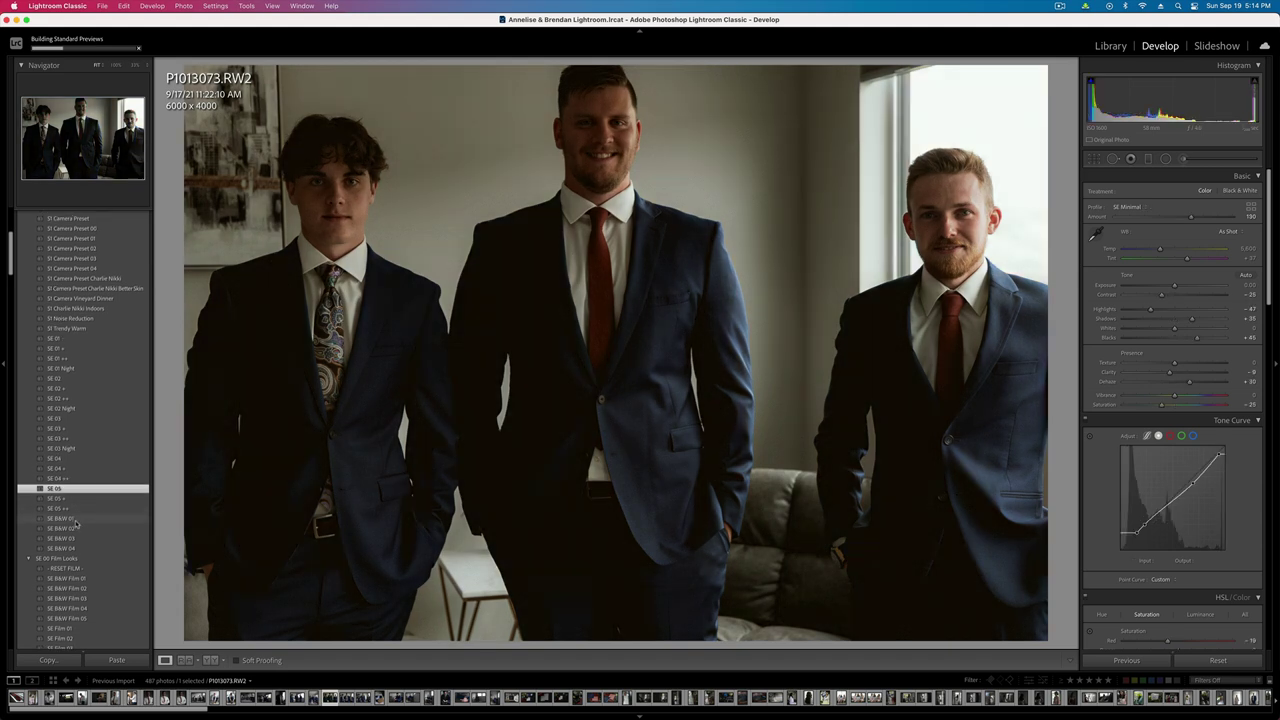
- Apply the SE 03 preset and compare it with the unedited photo by resetting and undoing the reset
scroll(75, 495, up, 3)
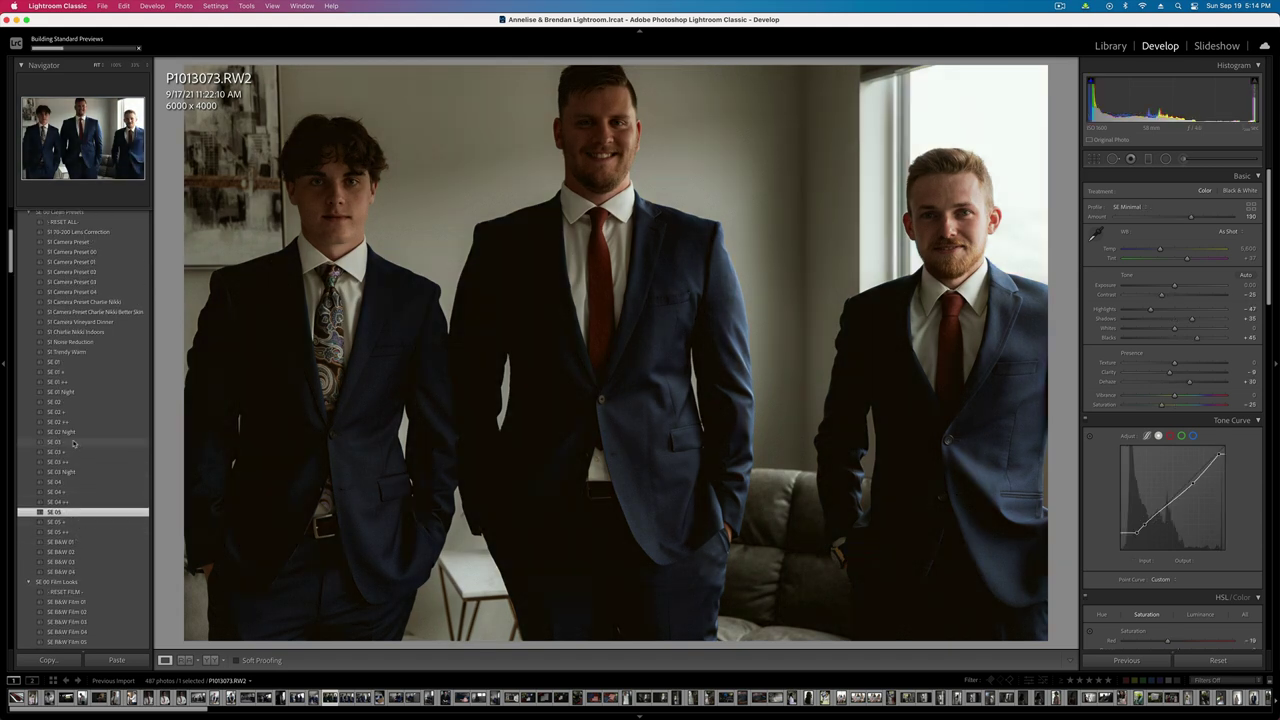
click(74, 442)
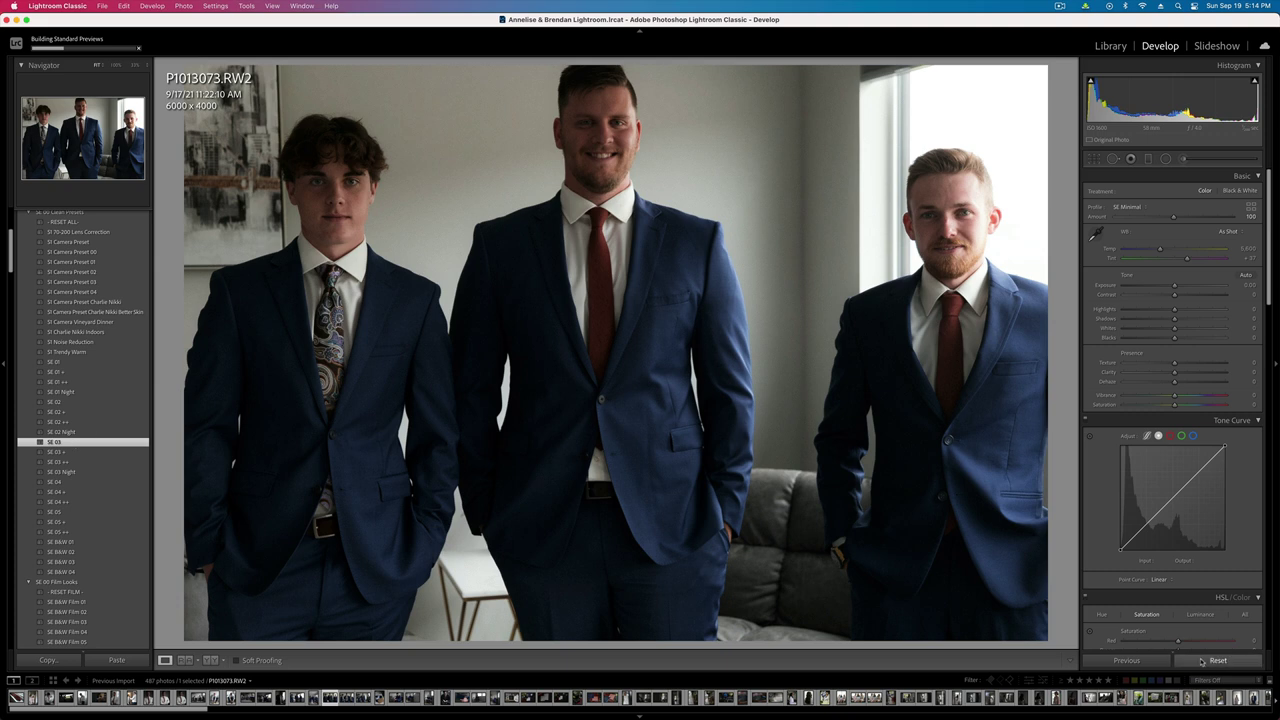
click(1200, 660)
key(super+z)
click(1202, 661)
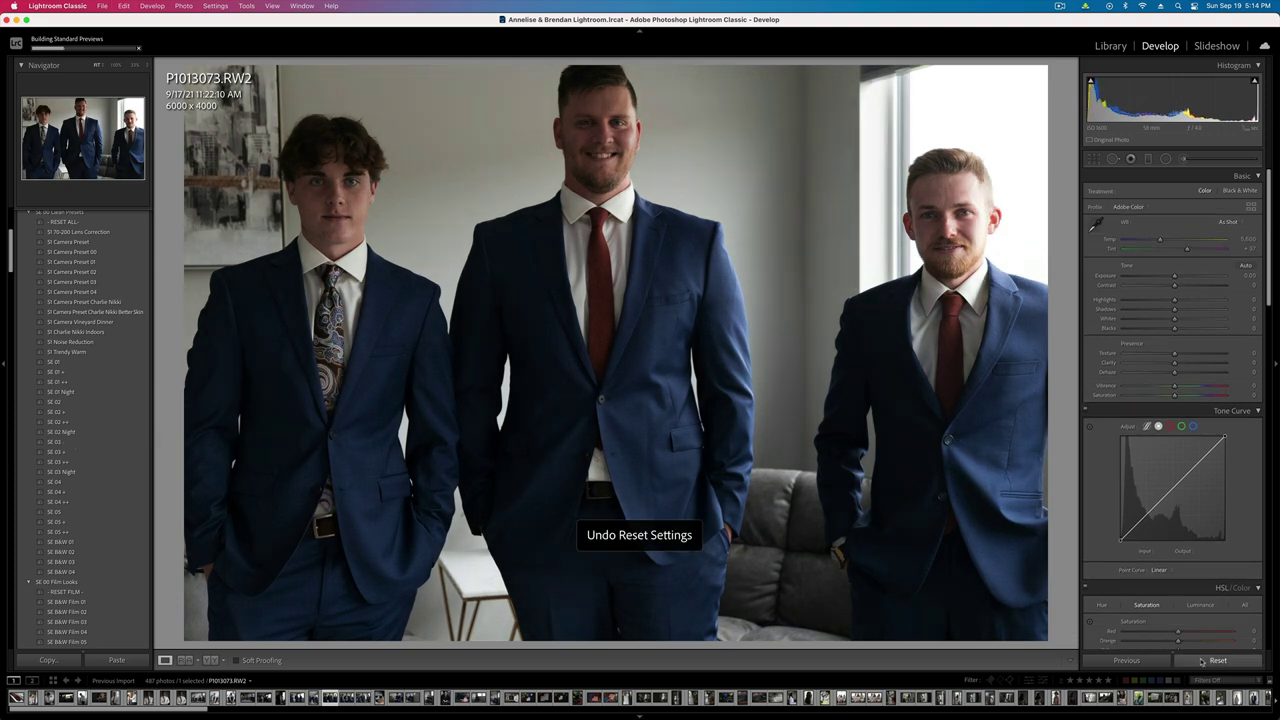
key(super+z)
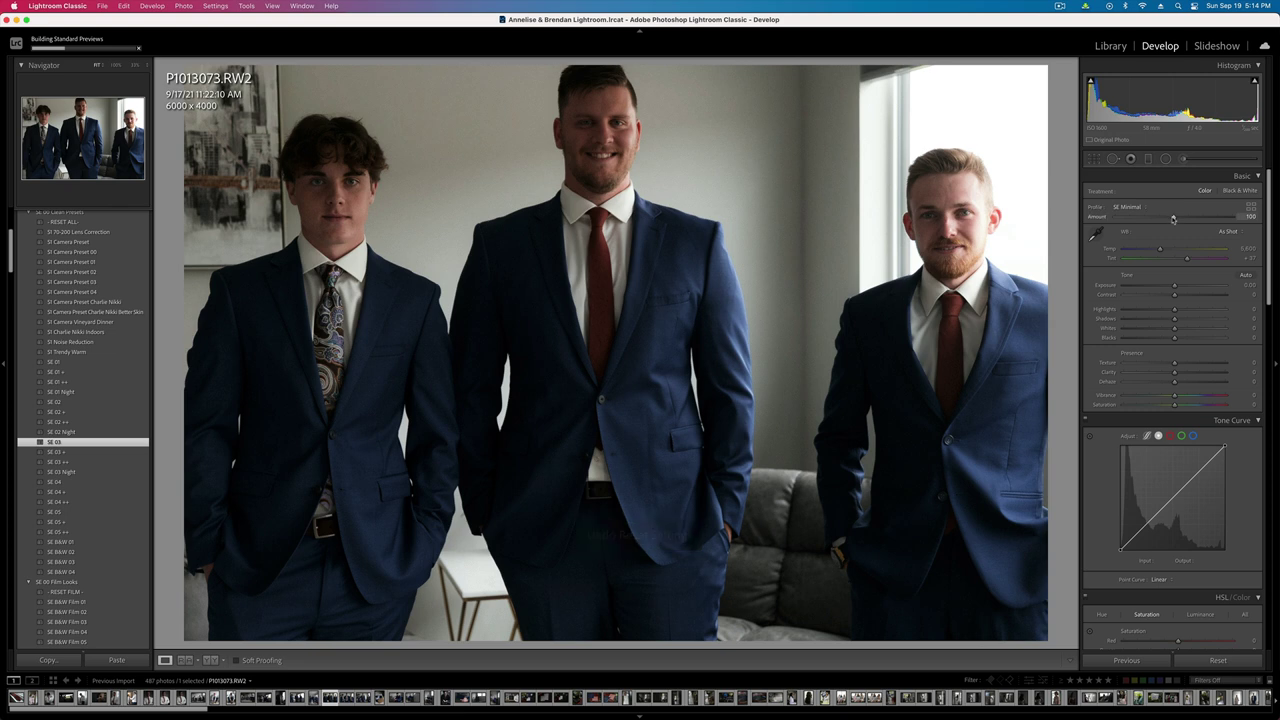
- Review the preset's tone curve, HSL and detail settings, and lower the SE Minimal profile amount
scroll(1175, 480, down, 5)
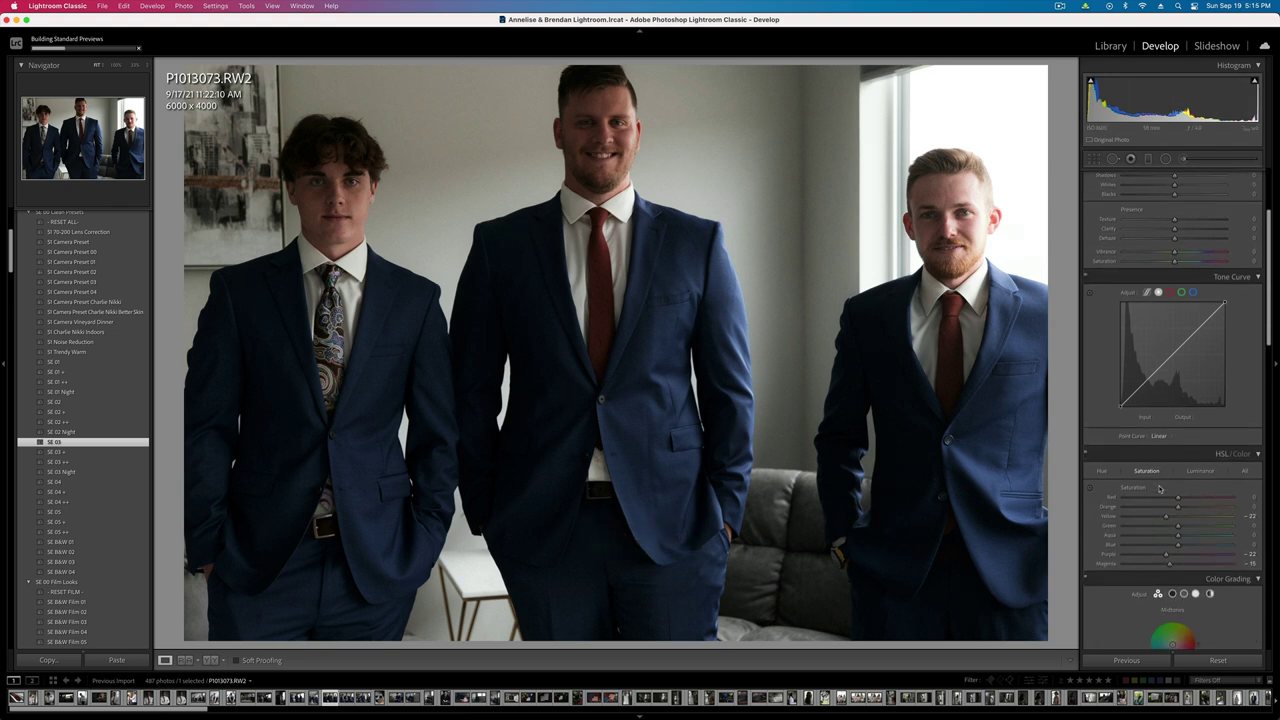
scroll(1182, 590, down, 3)
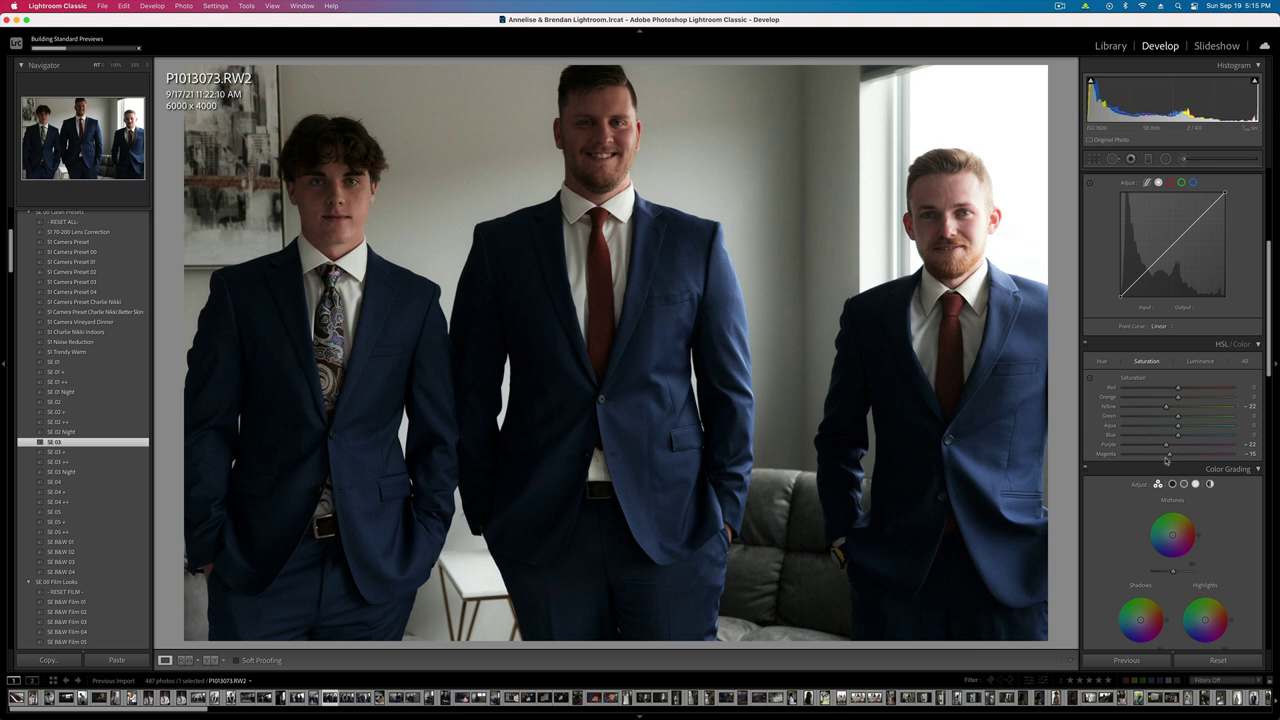
scroll(1150, 415, up, 8)
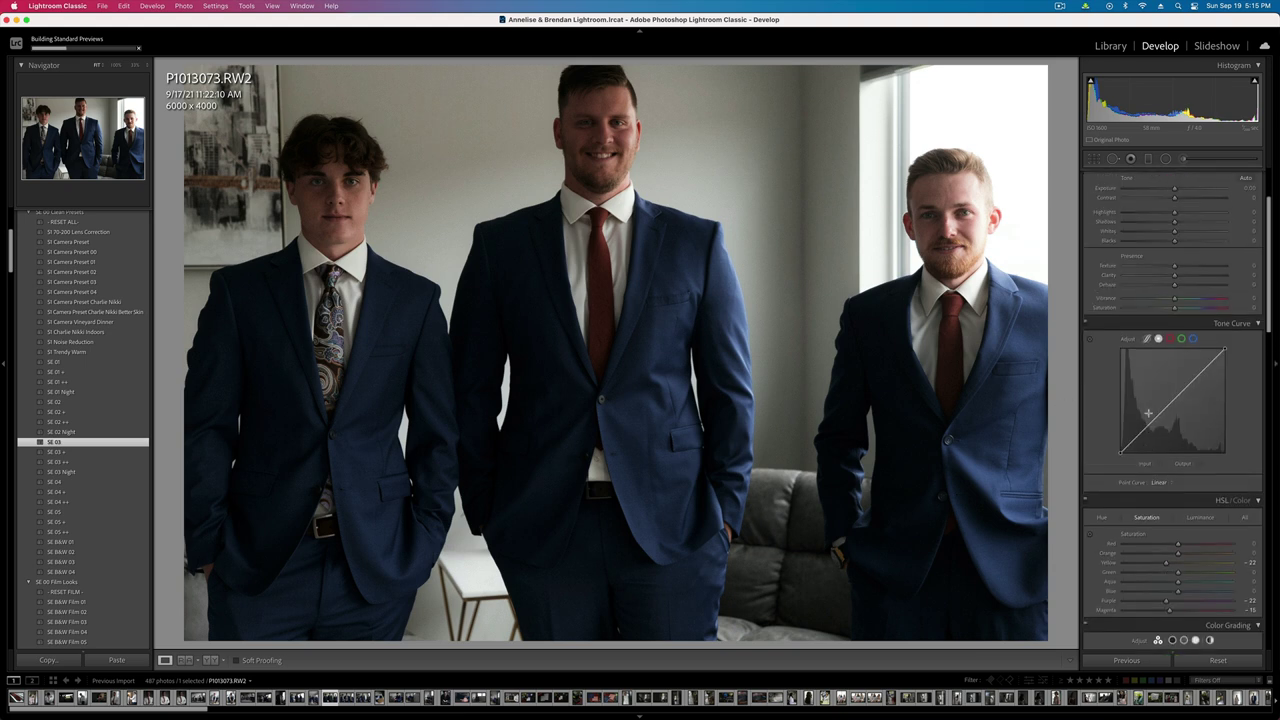
mouse_move(1172, 218)
mouse_down()
mouse_move(1115, 217)
mouse_move(1212, 219)
mouse_move(1125, 219)
mouse_move(1152, 224)
mouse_up()
scroll(1163, 402, down, 15)
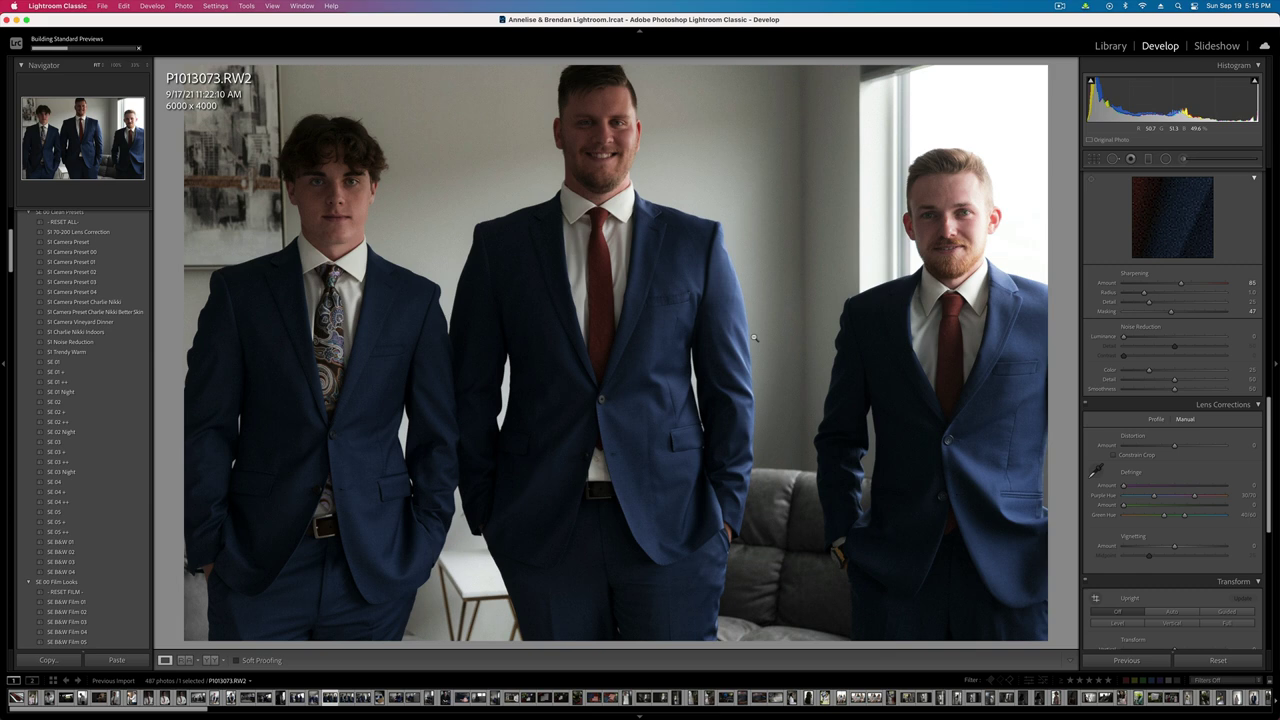
- Copy all develop settings of the three-men portrait except local adjustments, spot removal and crop
key(super+shift+c)
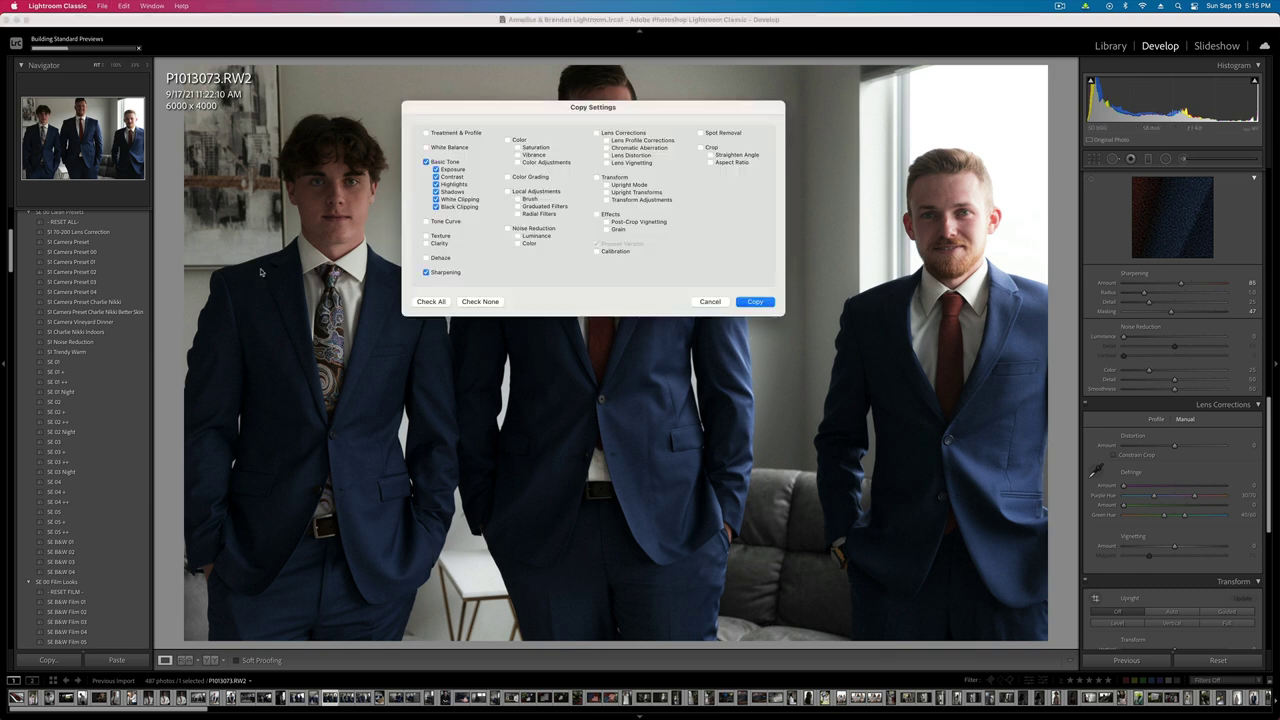
click(431, 302)
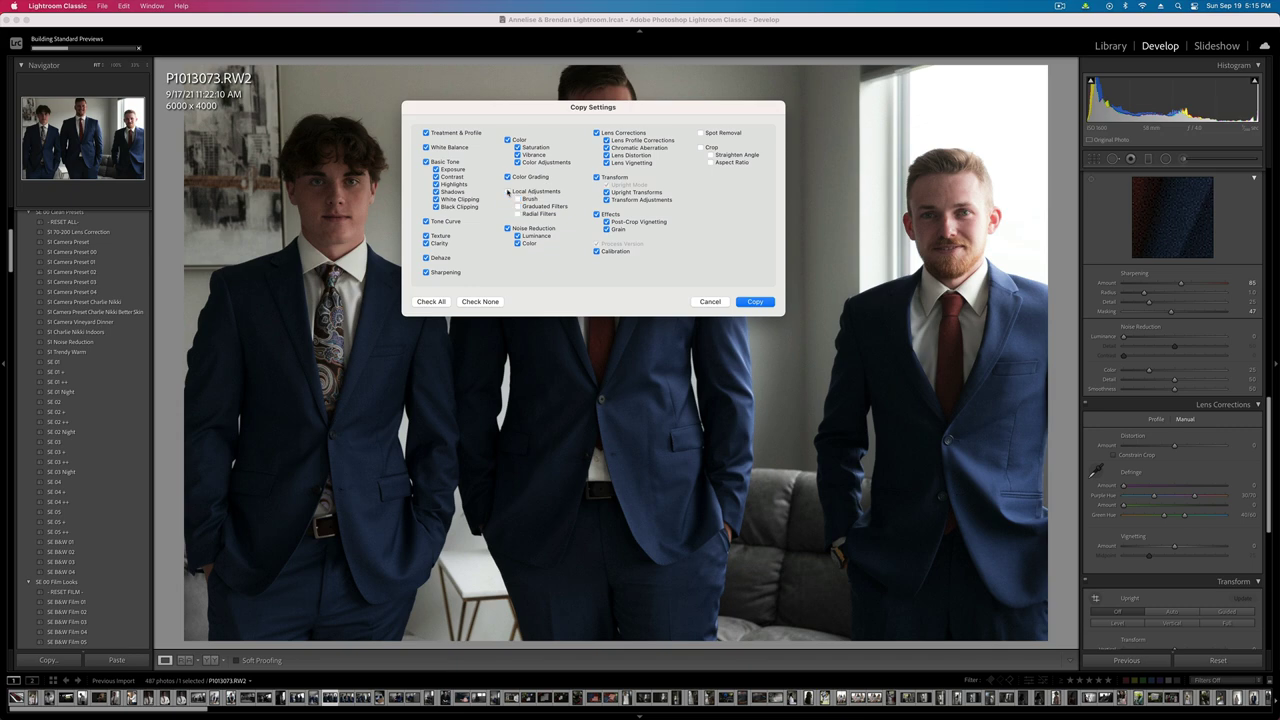
key(Return)
- Open the portrait of the bride holding the blue box for editing and paste the copied settings
key(g)
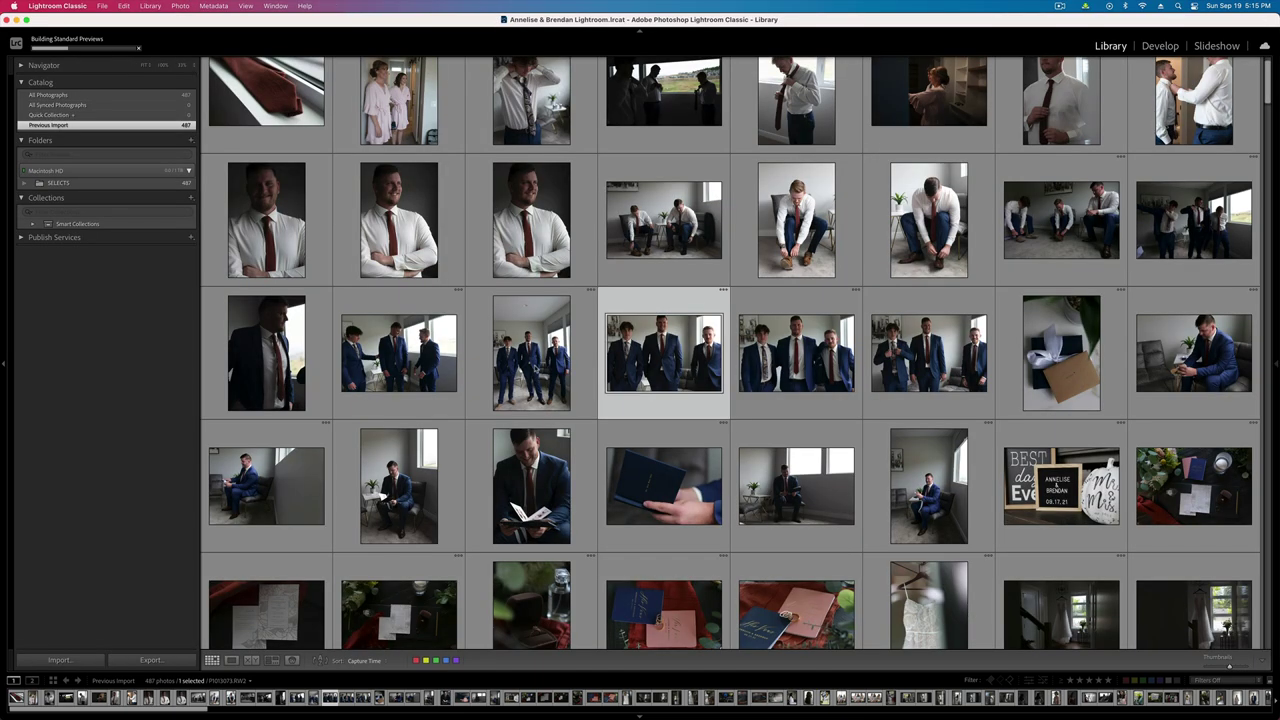
scroll(647, 441, down, 10)
click(679, 301)
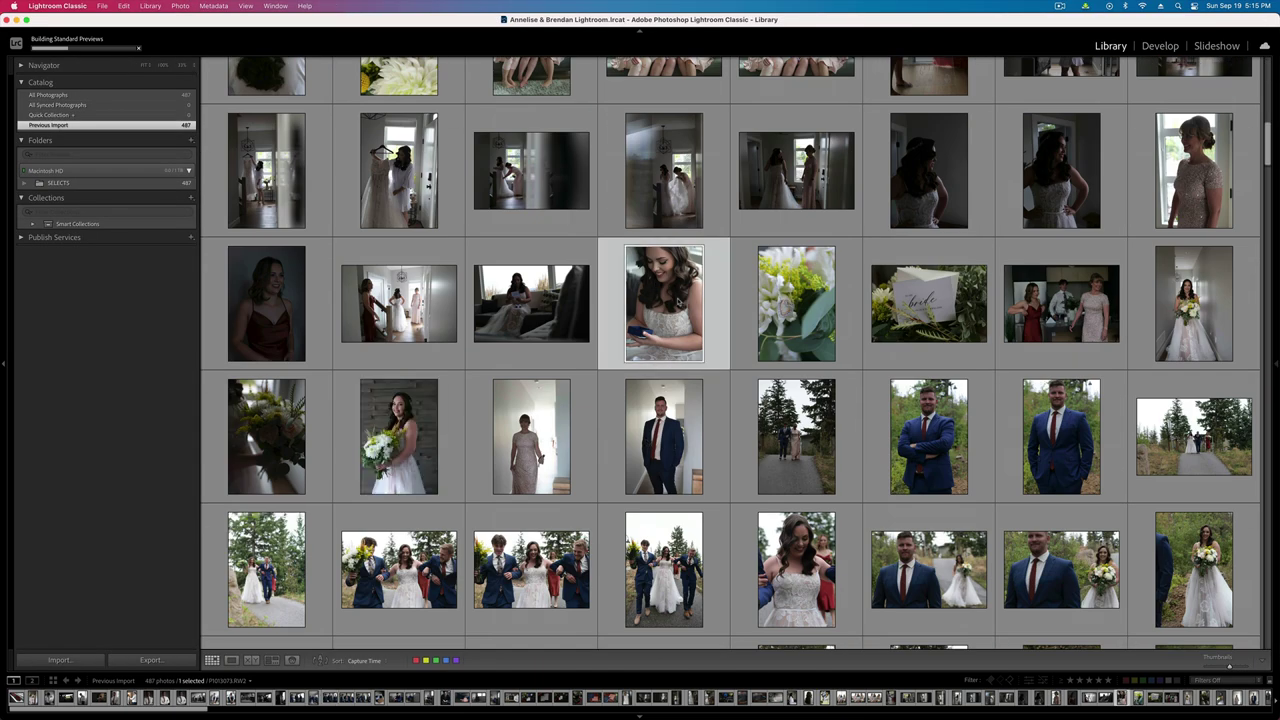
double_click(684, 296)
key(d)
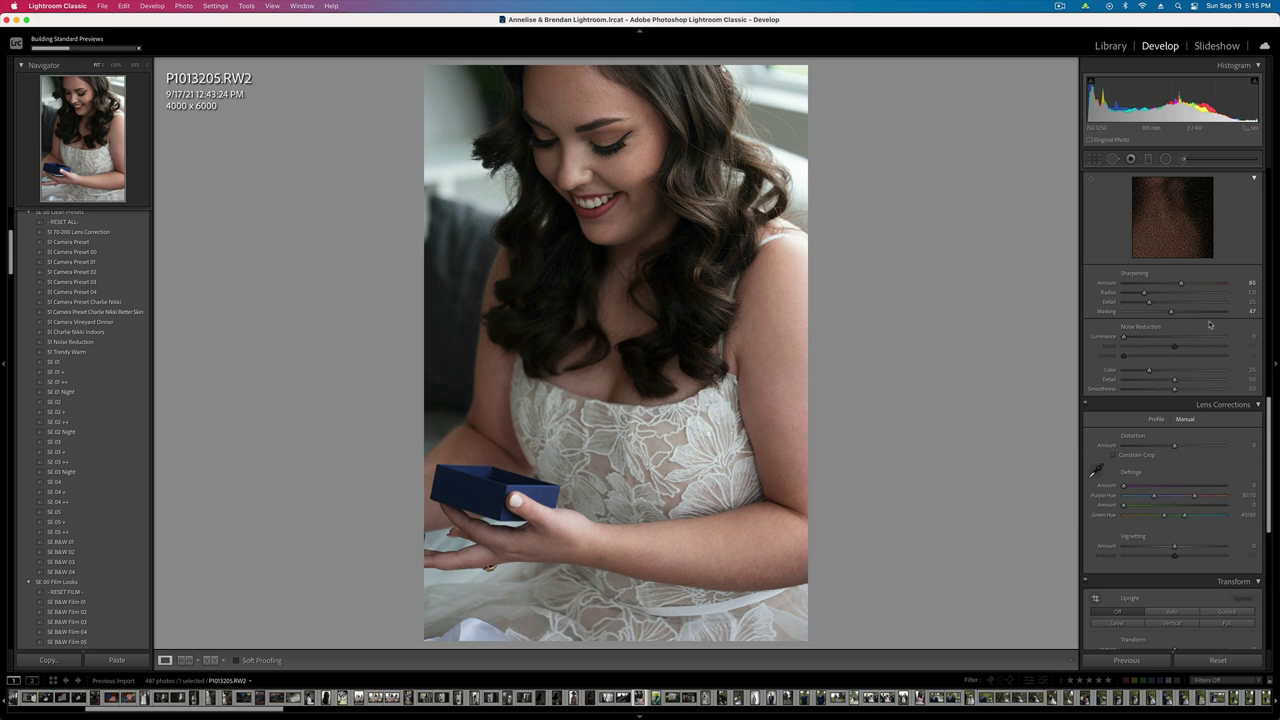
- Raise the SE Minimal profile amount to about 115 on the bride portrait and copy its settings
scroll(1210, 325, up, 10)
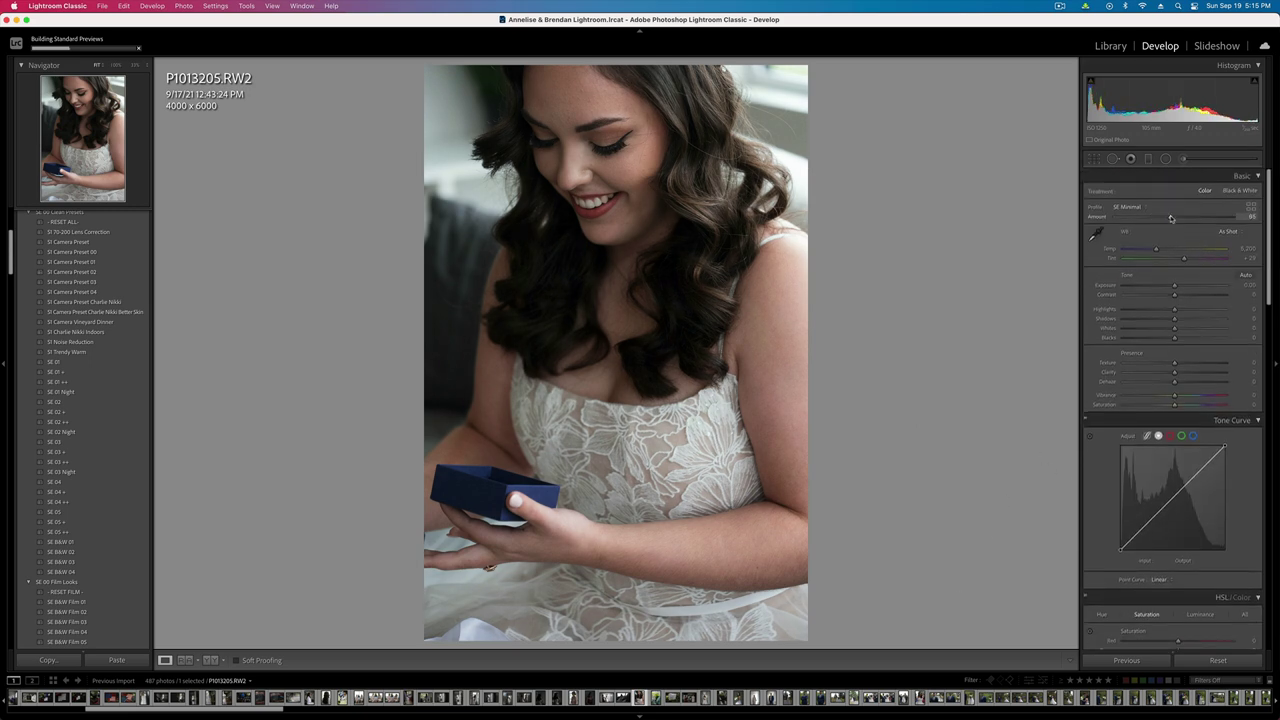
drag(1171, 218, 1183, 219)
key(super+shift+c)
key(Return)
- Open the close-up of the heart necklace on white flowers for editing and paste the copied settings
key(g)
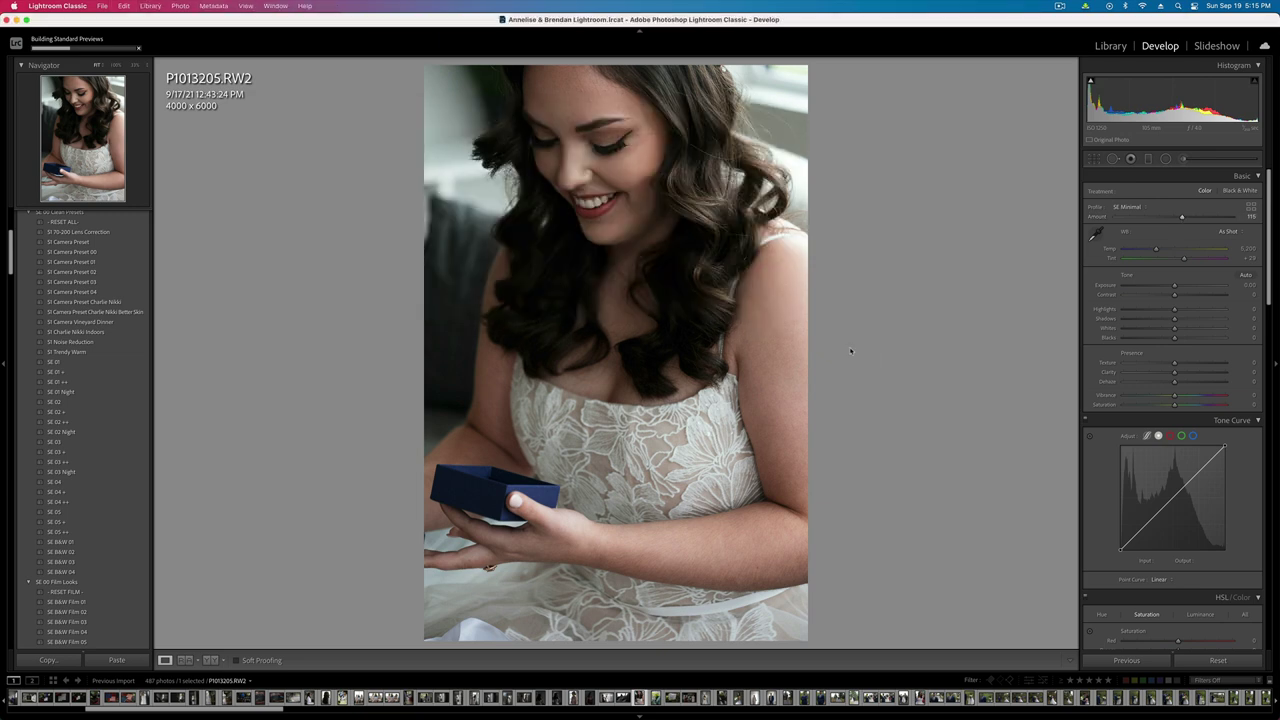
double_click(815, 303)
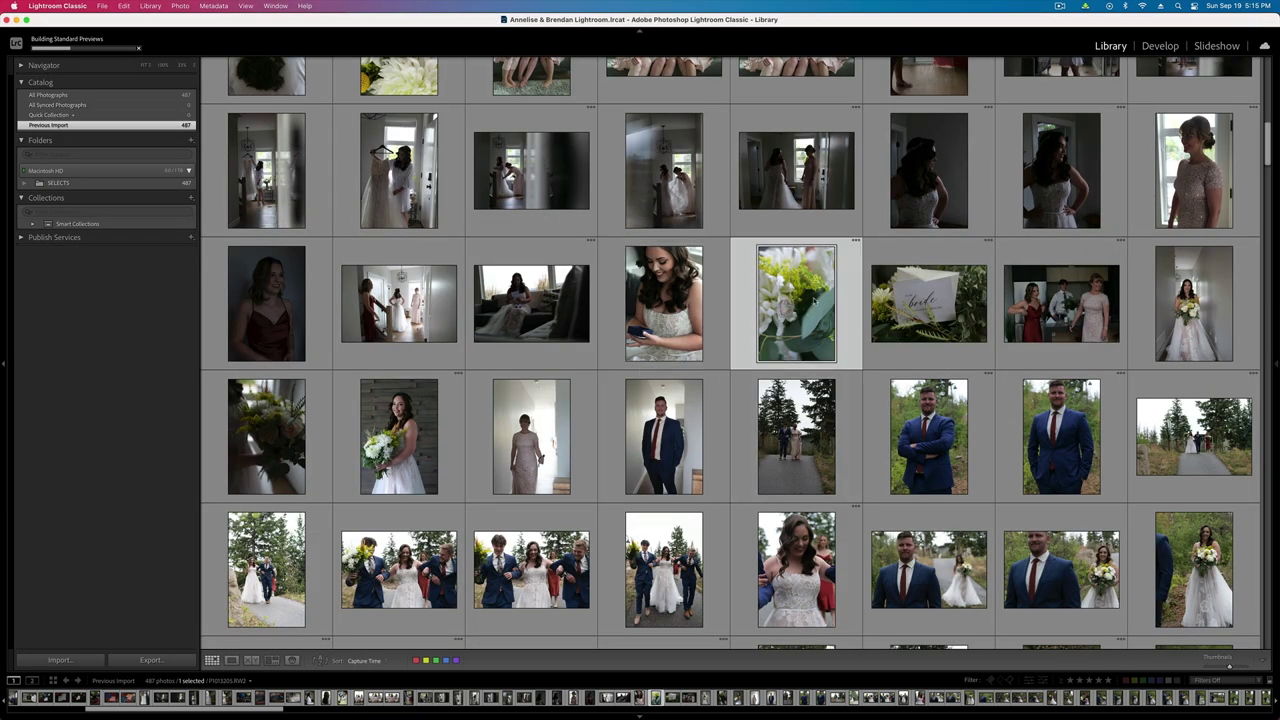
key(d)
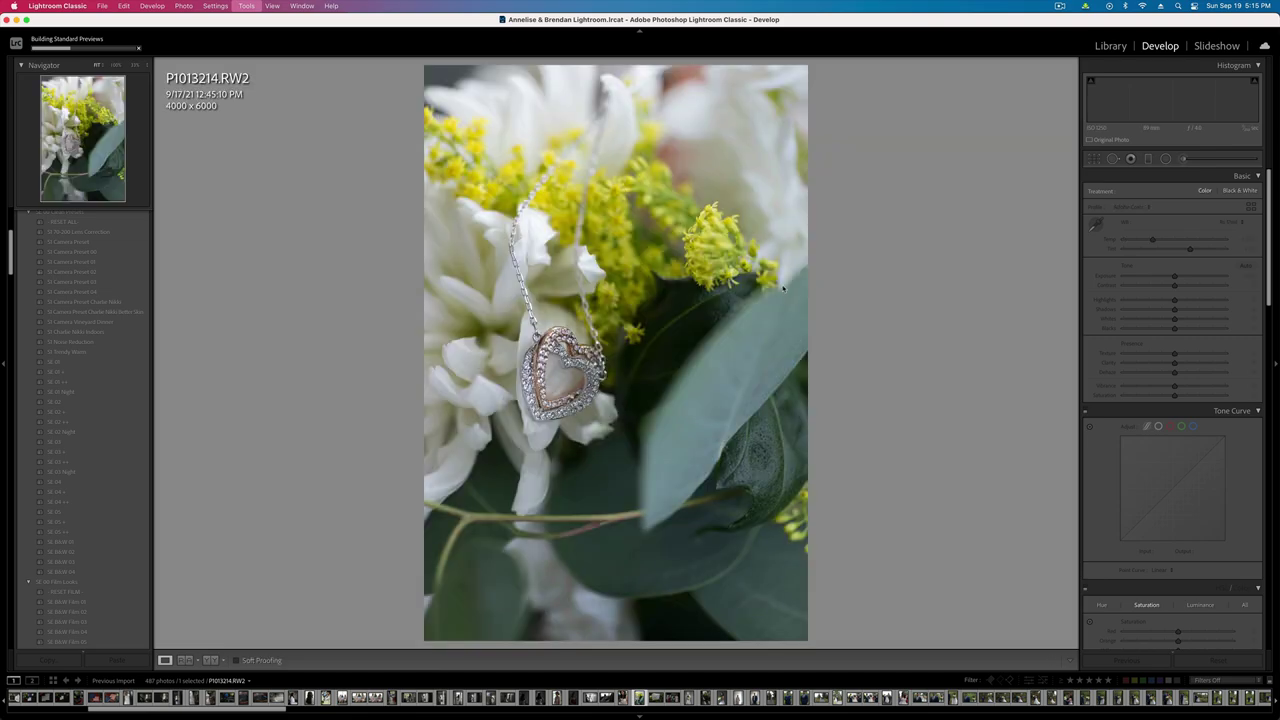
key(super+shift+v)
- Open the forest photo P1013367 of the bride and bridesmaid in red for editing and paste the copied settings
key(g)
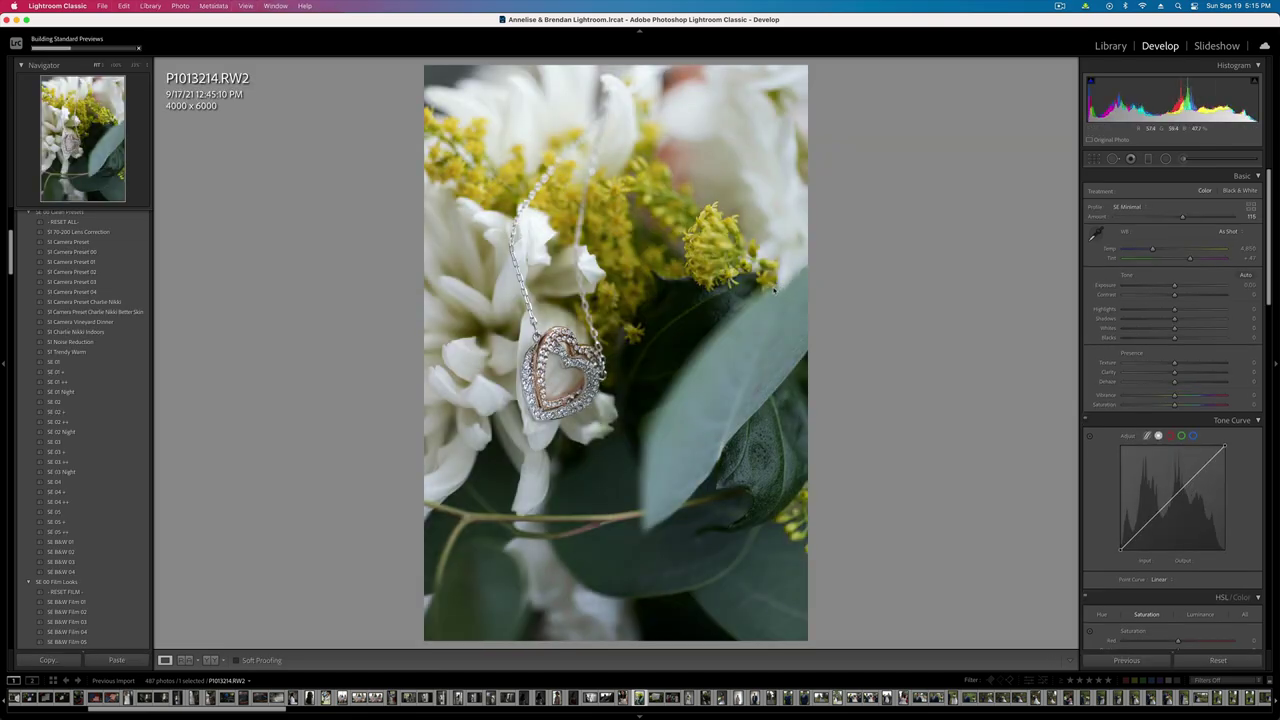
scroll(688, 423, down, 15)
click(928, 212)
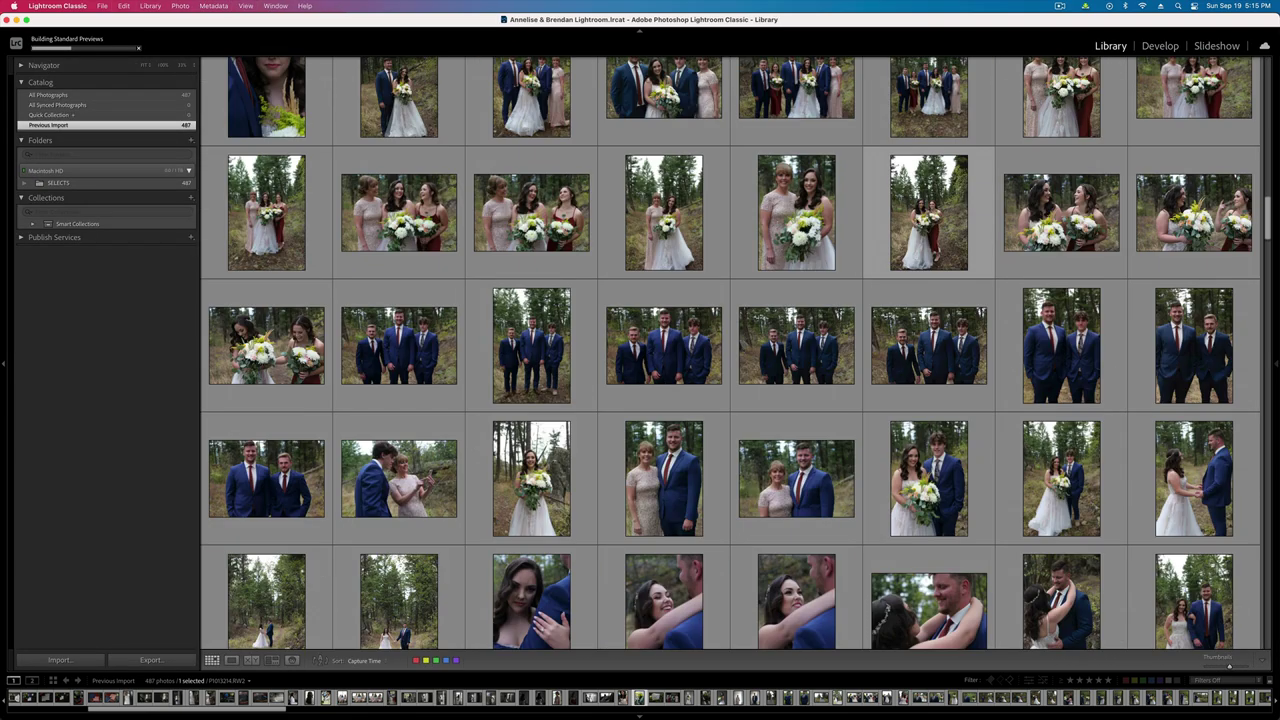
key(e)
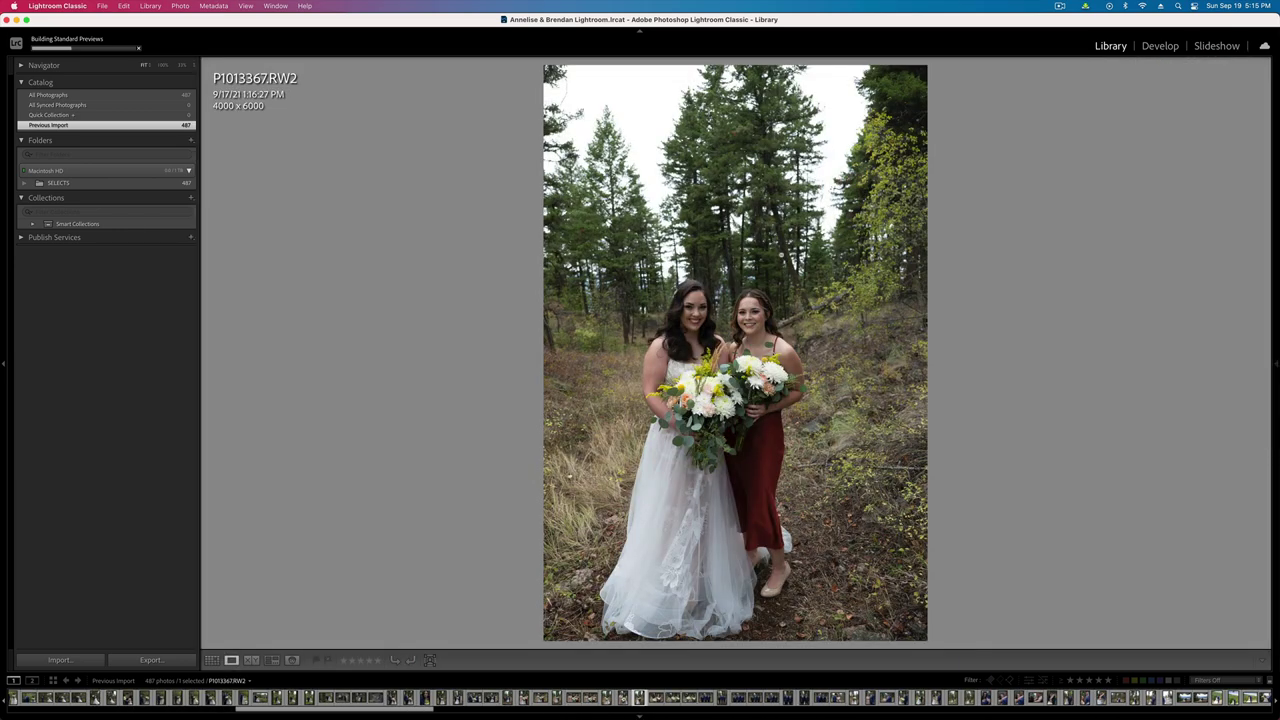
key(d)
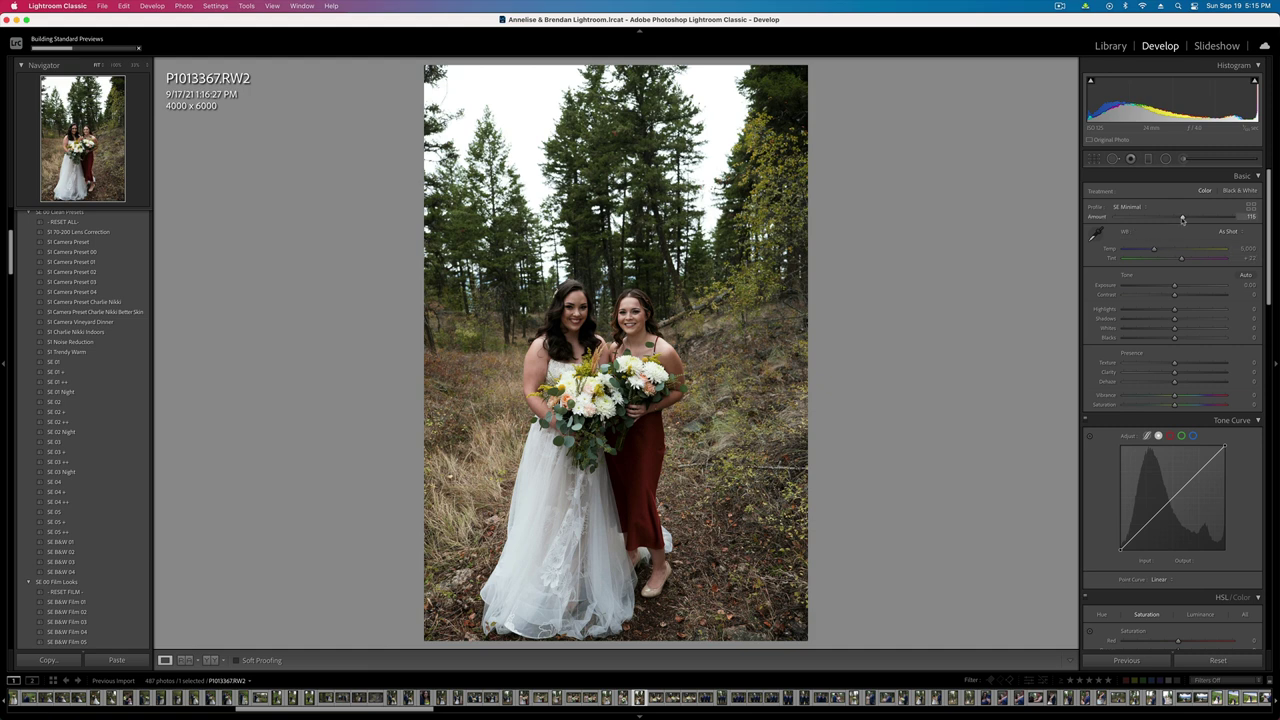
- Raise the SE Minimal profile amount to 126 on the forest photo and copy its settings
drag(1183, 218, 1188, 251)
key(super+shift+c)
key(Return)
- Paste the copied settings onto photo P1013402 and raise its SE Minimal profile amount to 168
mouse_move(8, 350)
click(903, 698)
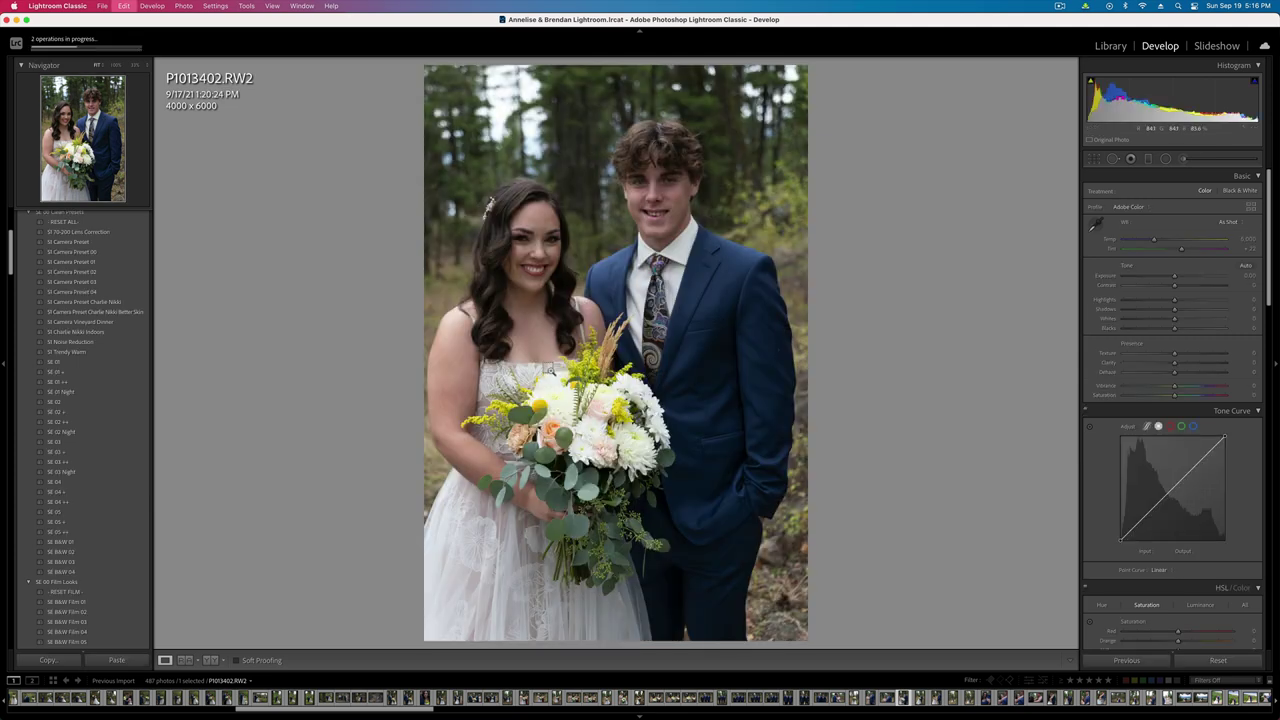
key(super+shift+v)
drag(1200, 222, 1214, 219)
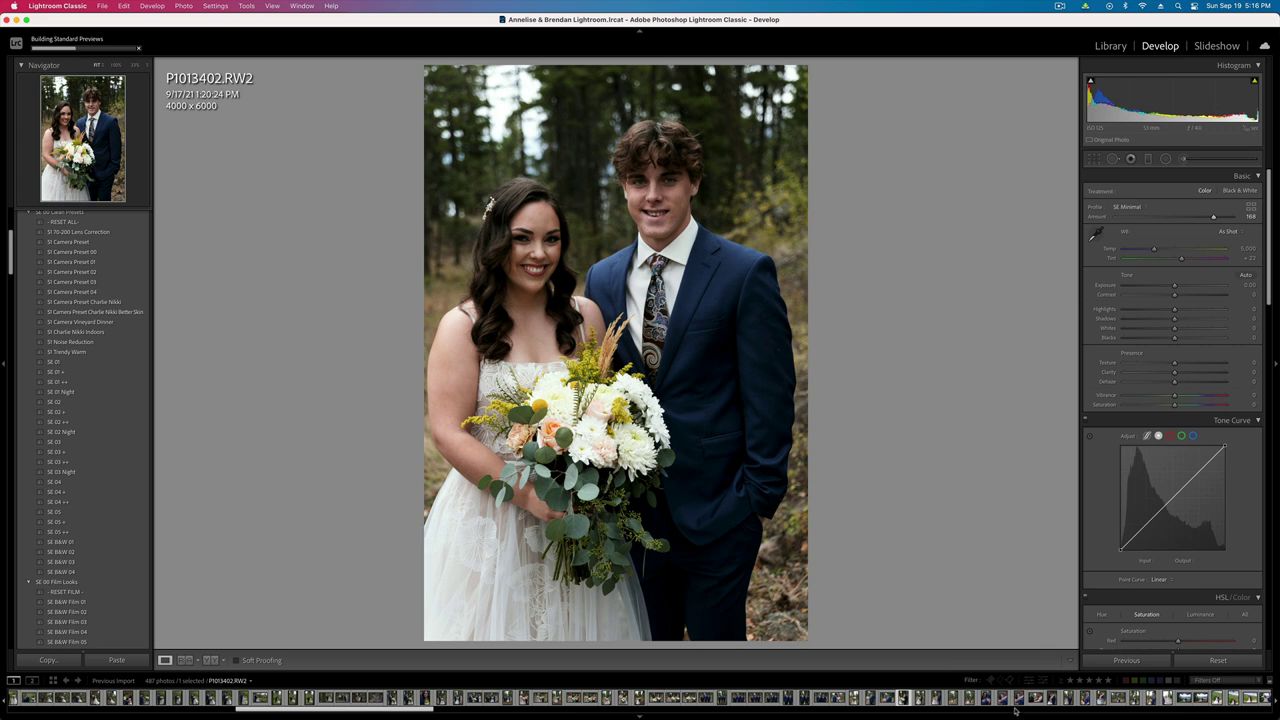
- Open the lake-view couple photo PANA3293, lower its exposure to about −1.5 and set the SE Minimal amount to 200
scroll(1024, 698, down, 3)
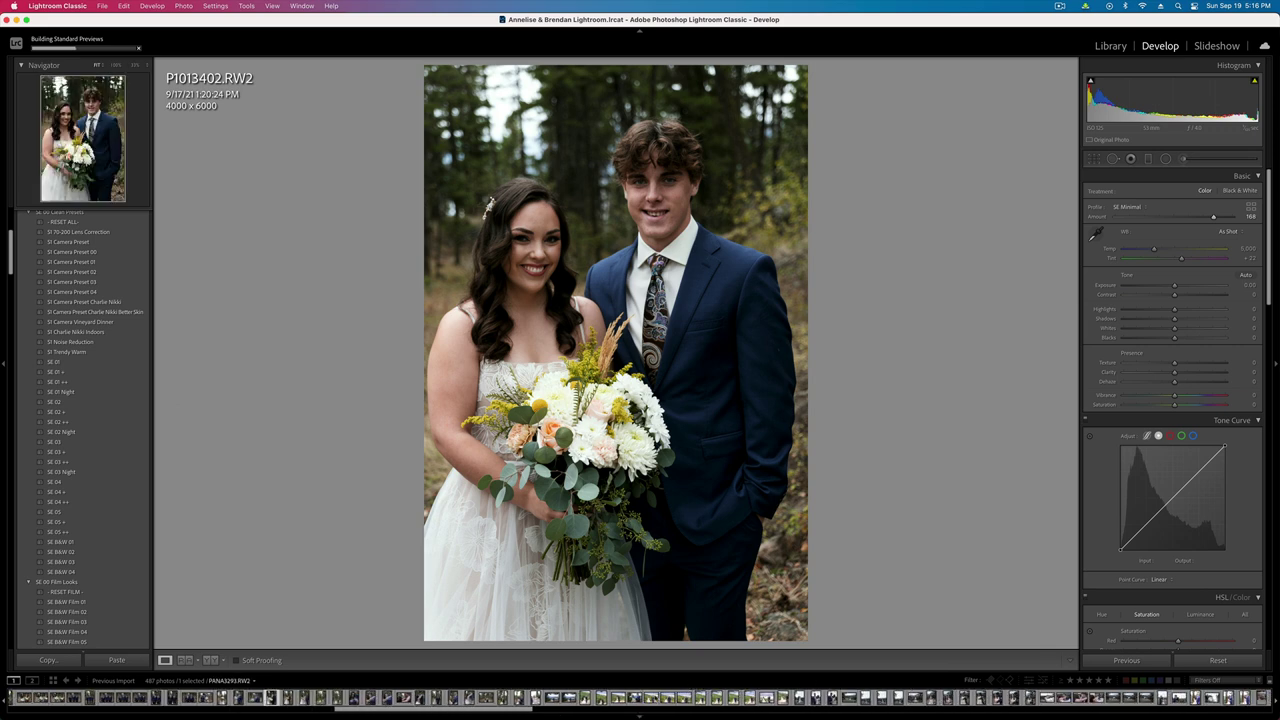
click(658, 698)
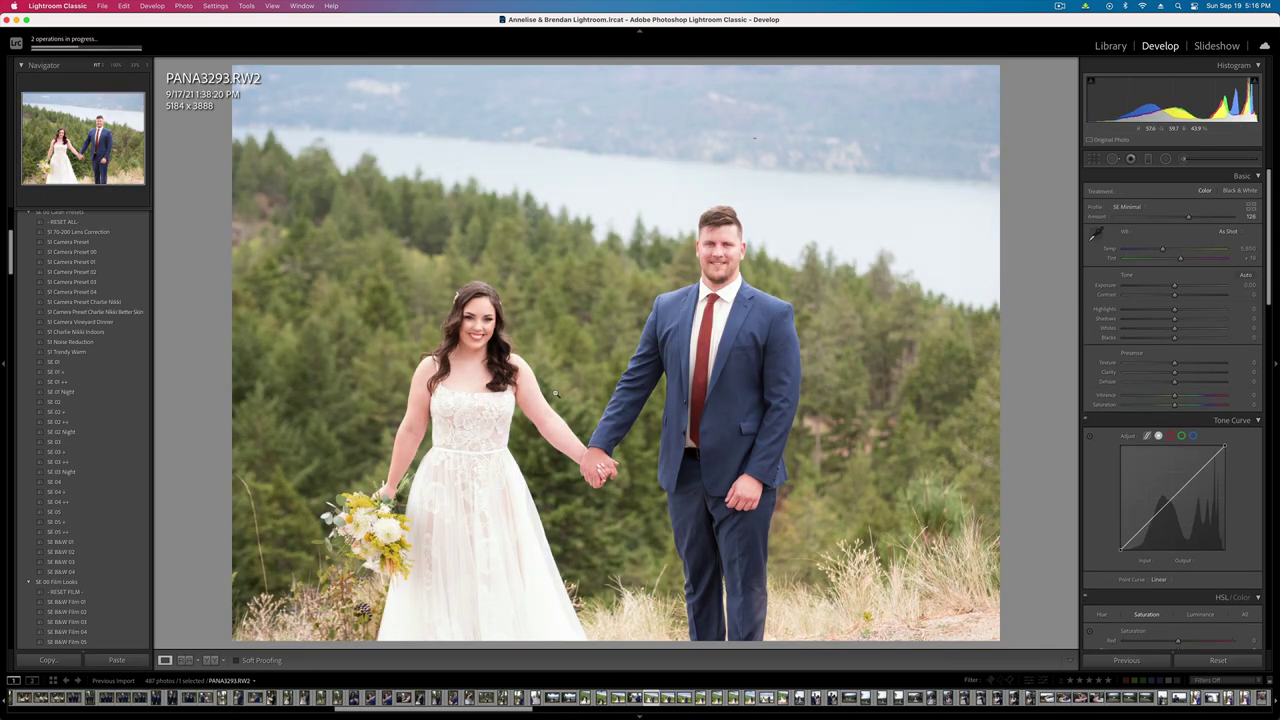
drag(1163, 287, 1159, 288)
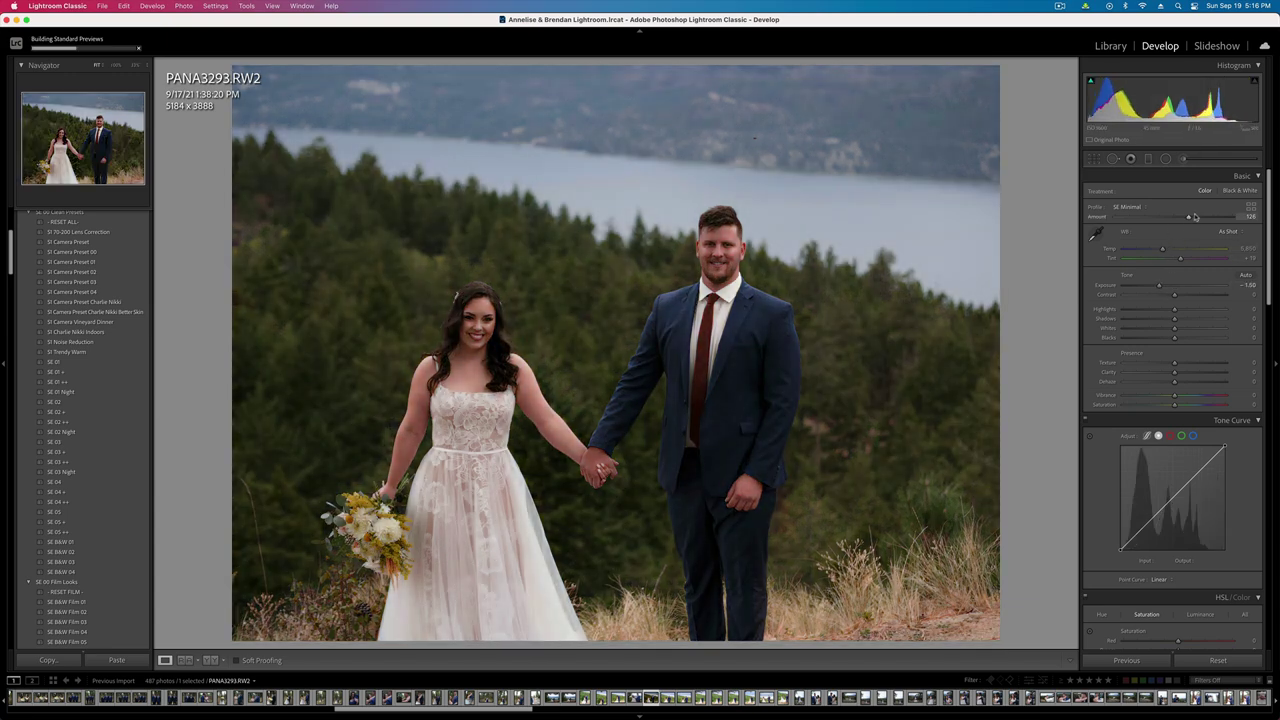
drag(1189, 218, 1253, 229)
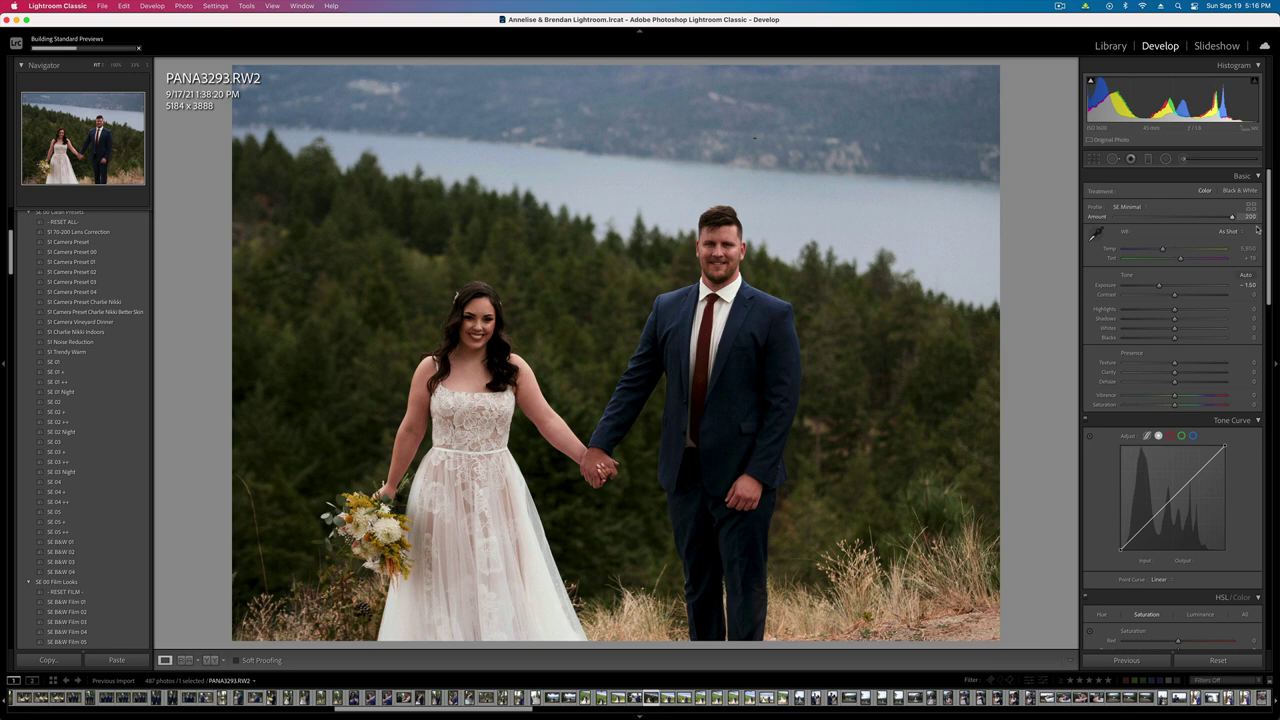
- Compare the edited lake-view couple photo with its unedited version twice
key(backslash)
key(backslash)
key(backslash)
key(backslash)
- Select all photos and synchronize the lake-view photo's settings to them, excluding local adjustments, spot removal and crop
key(super+a)
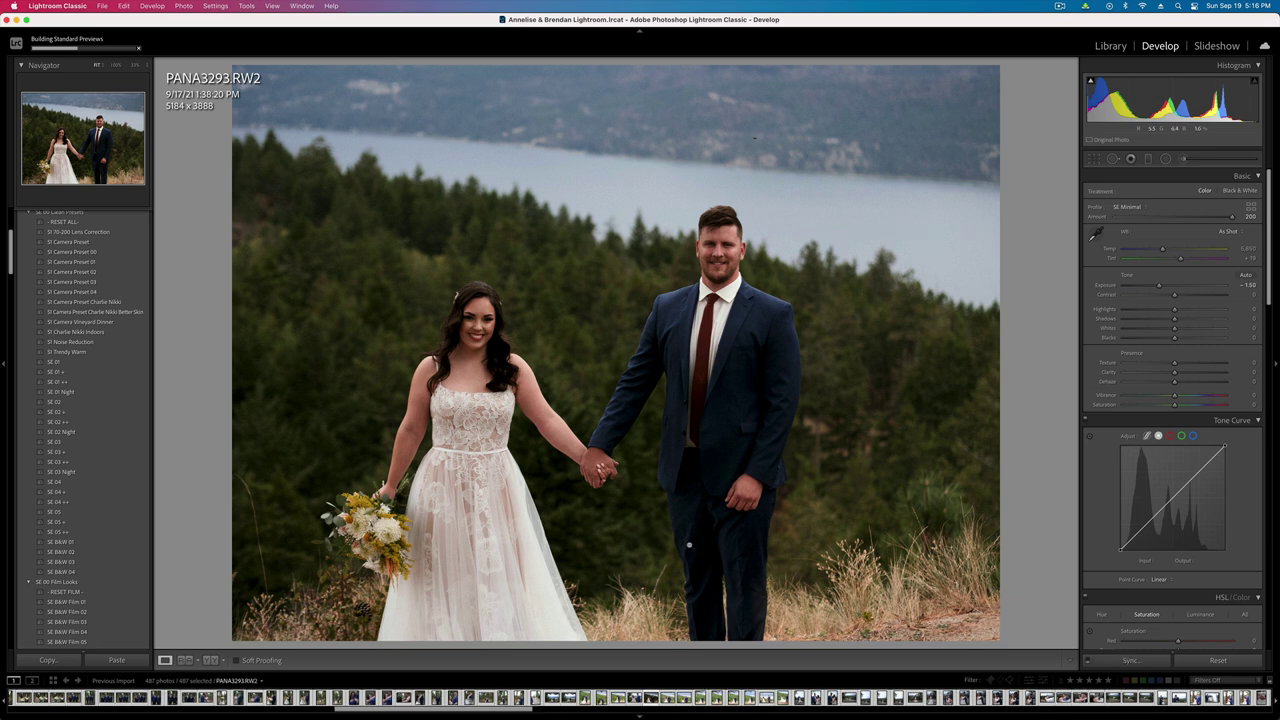
click(1130, 661)
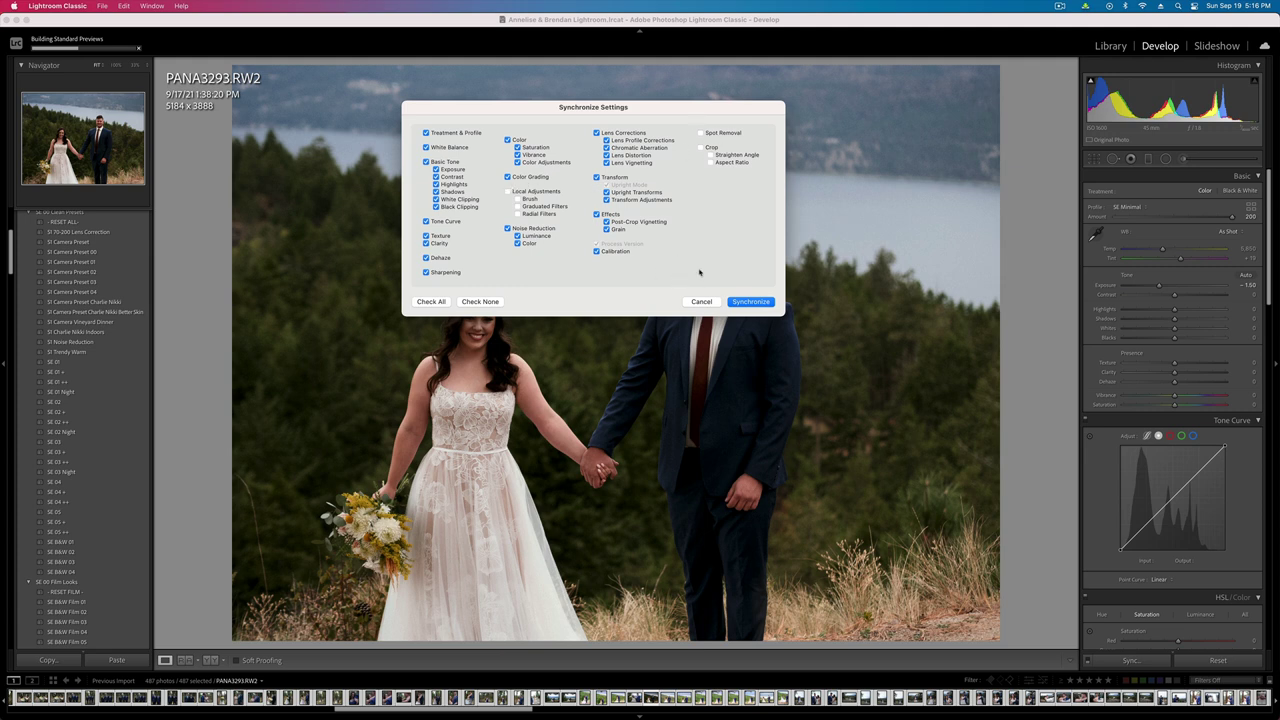
click(752, 302)
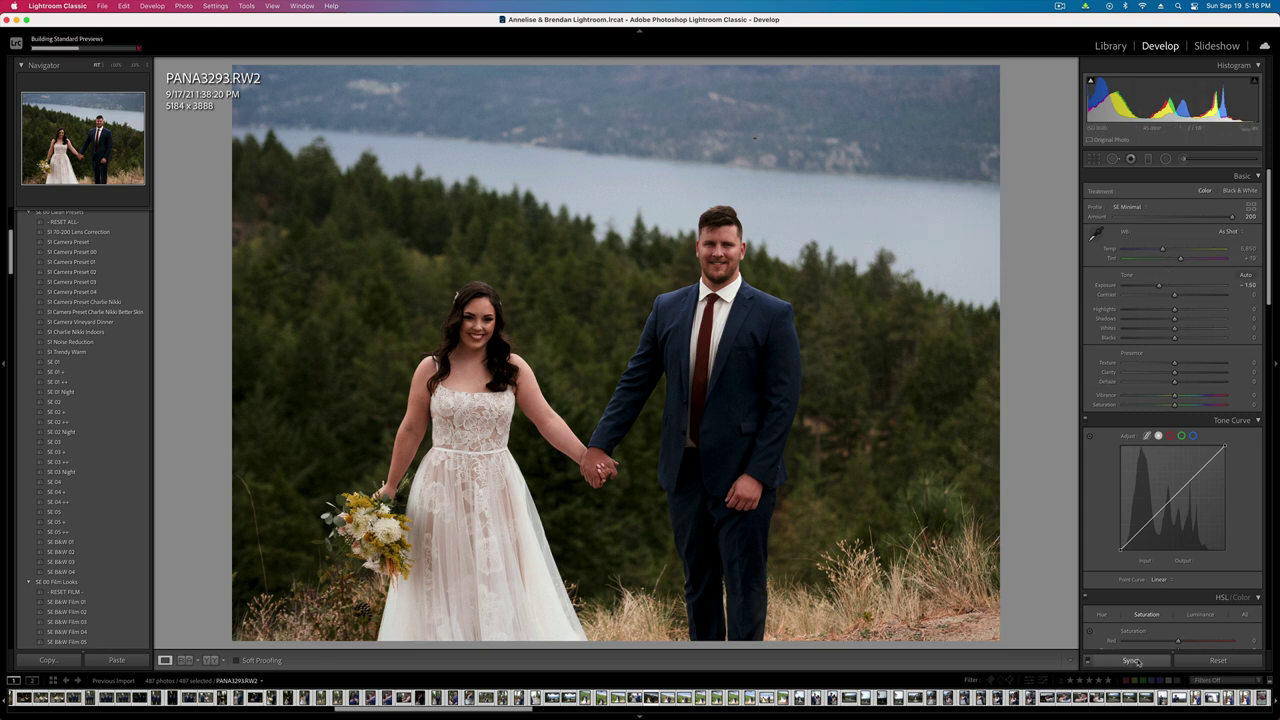
click(1131, 660)
click(750, 301)
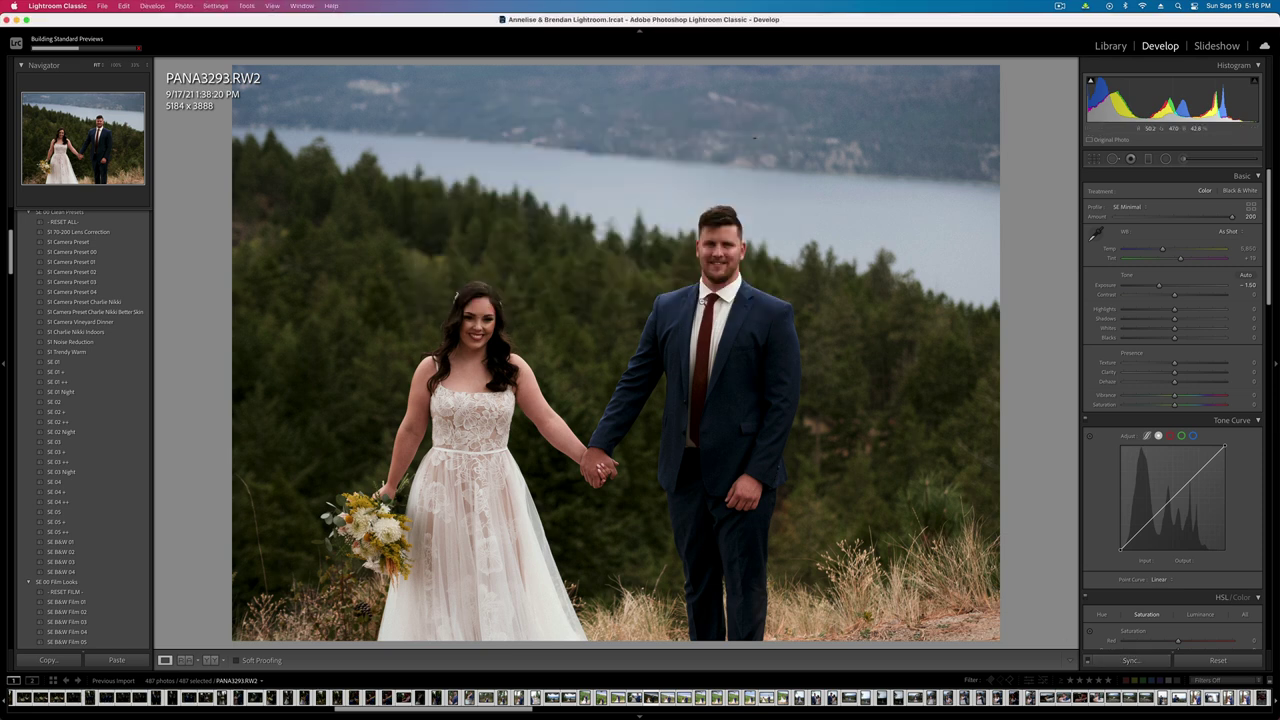
- Undo the last synchronization and synchronize the settings to all selected photos again with exposure excluded
key(super+z)
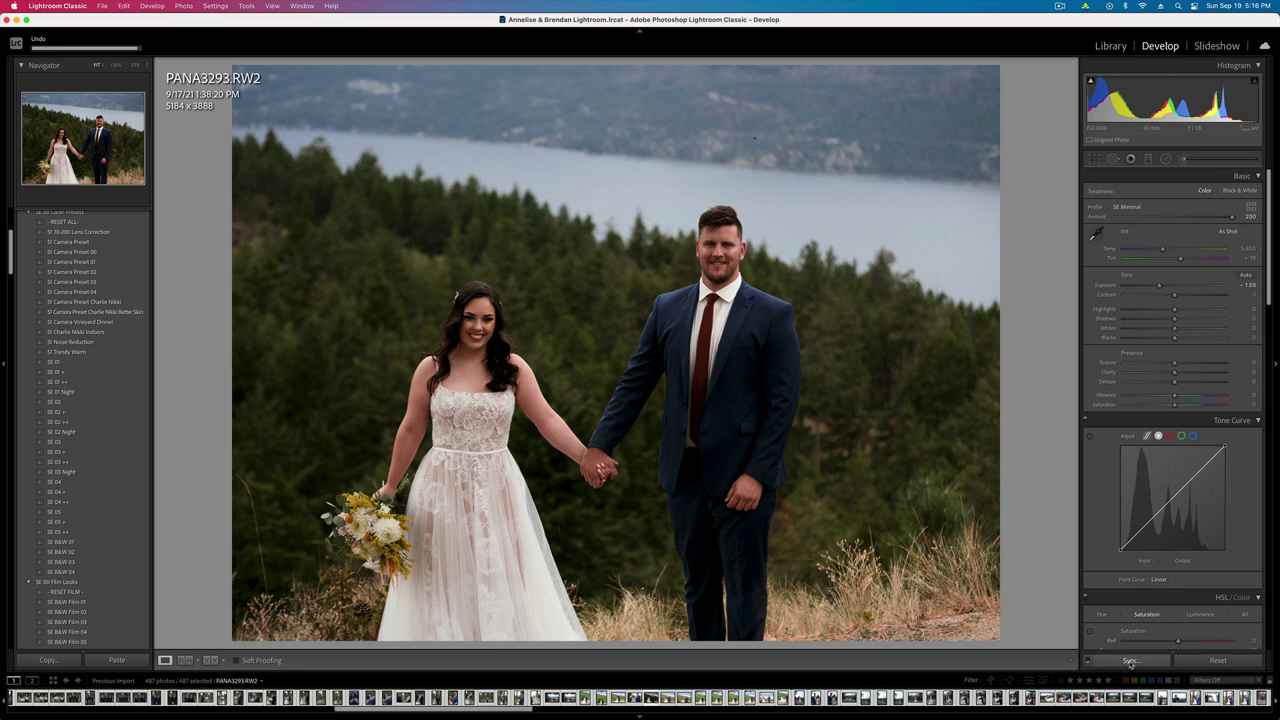
key(super+shift+s)
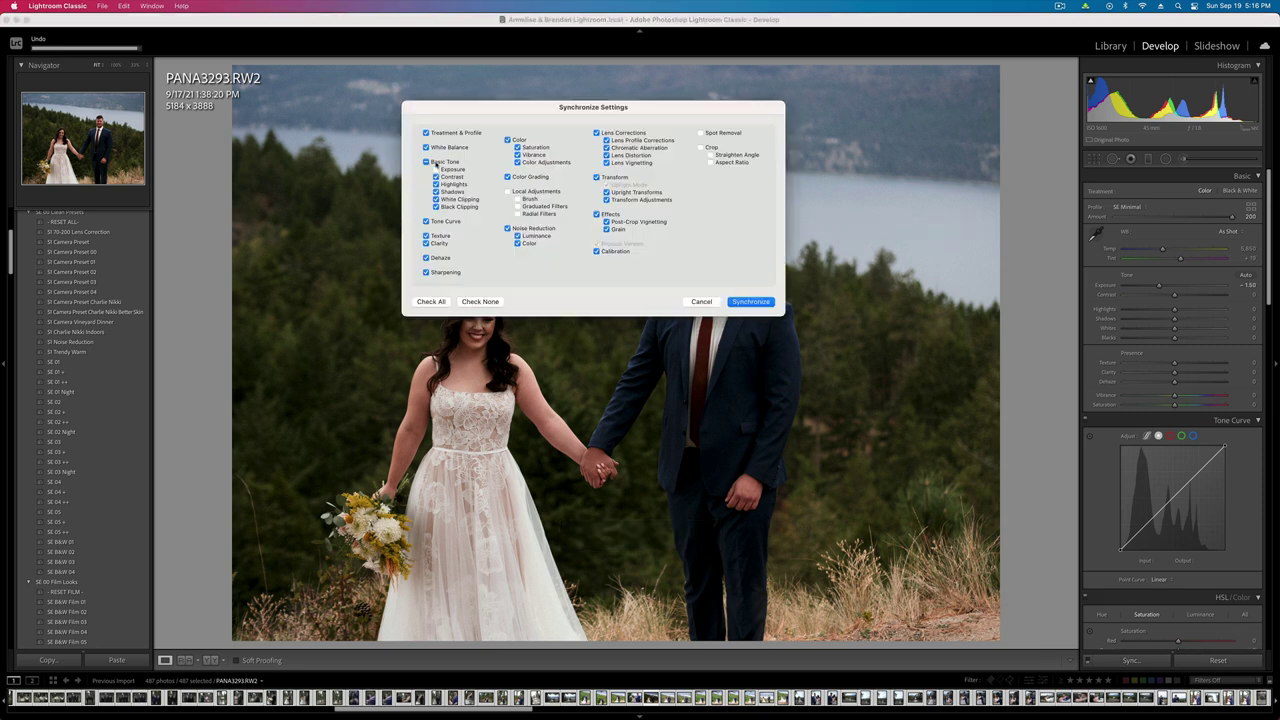
click(757, 302)
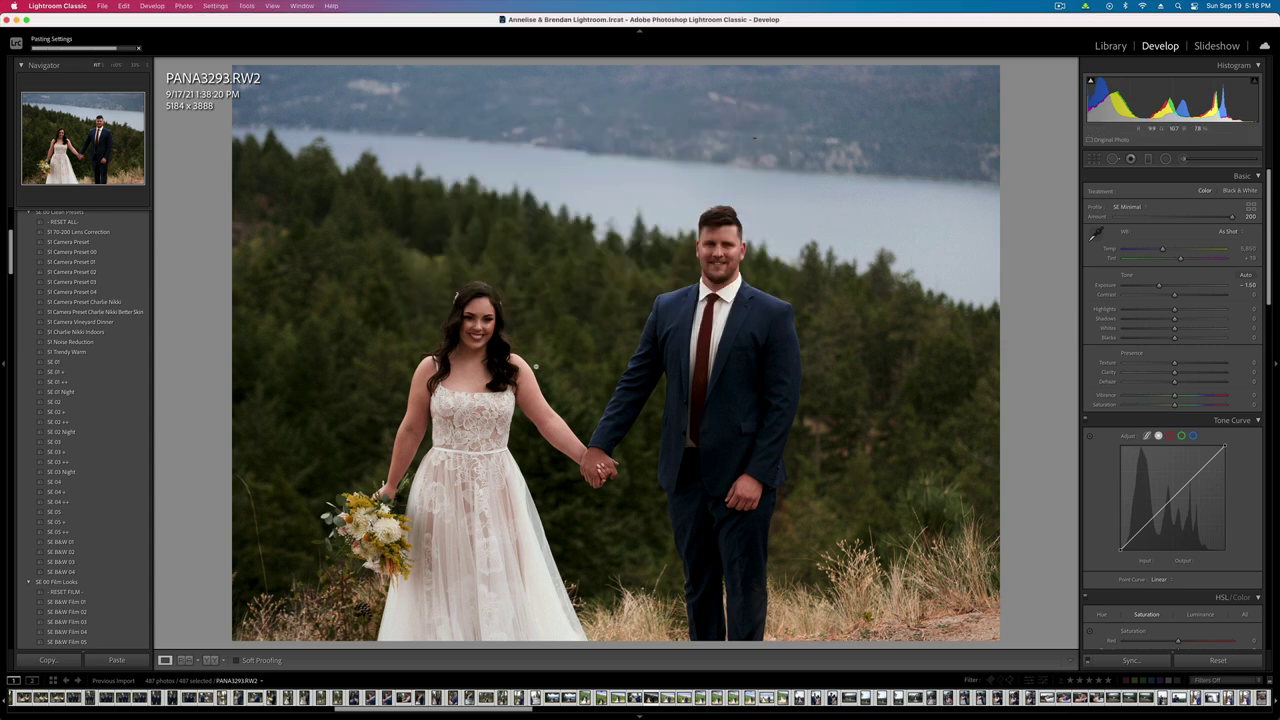
- Return to the photo grid and select only the first photo, the close-up of the red tie
key(super+alt+1)
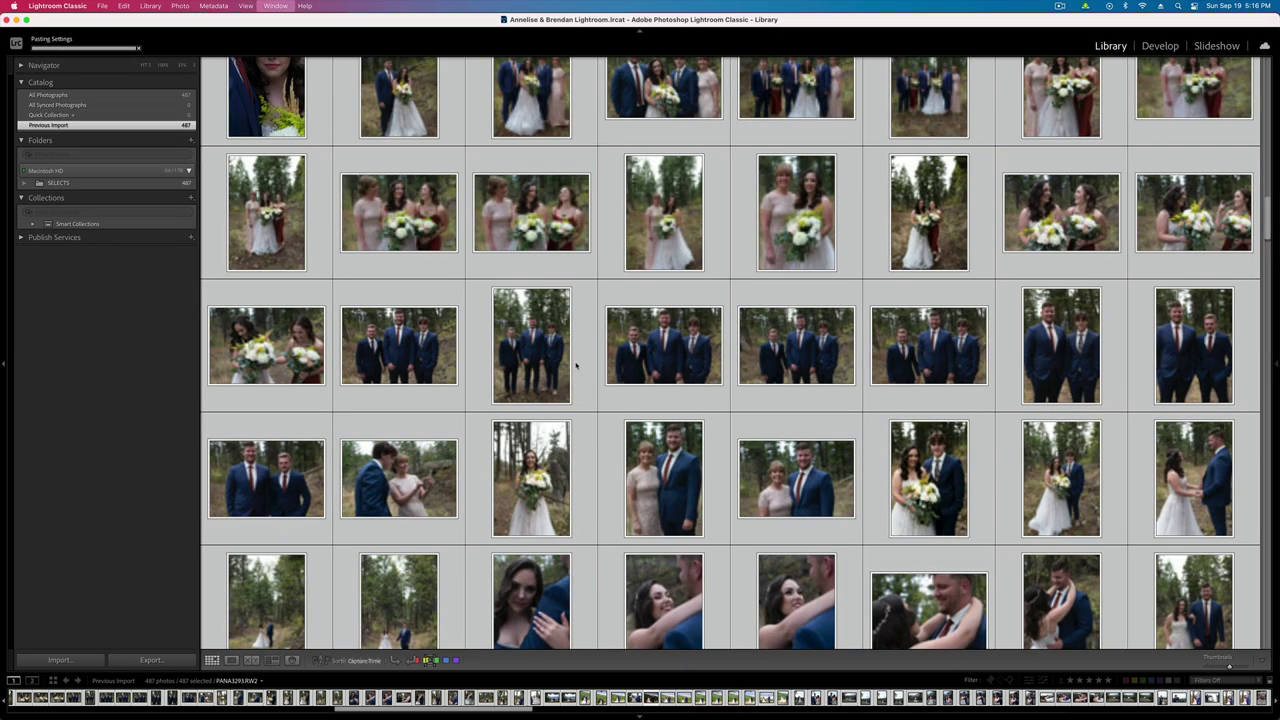
scroll(692, 362, up, 10)
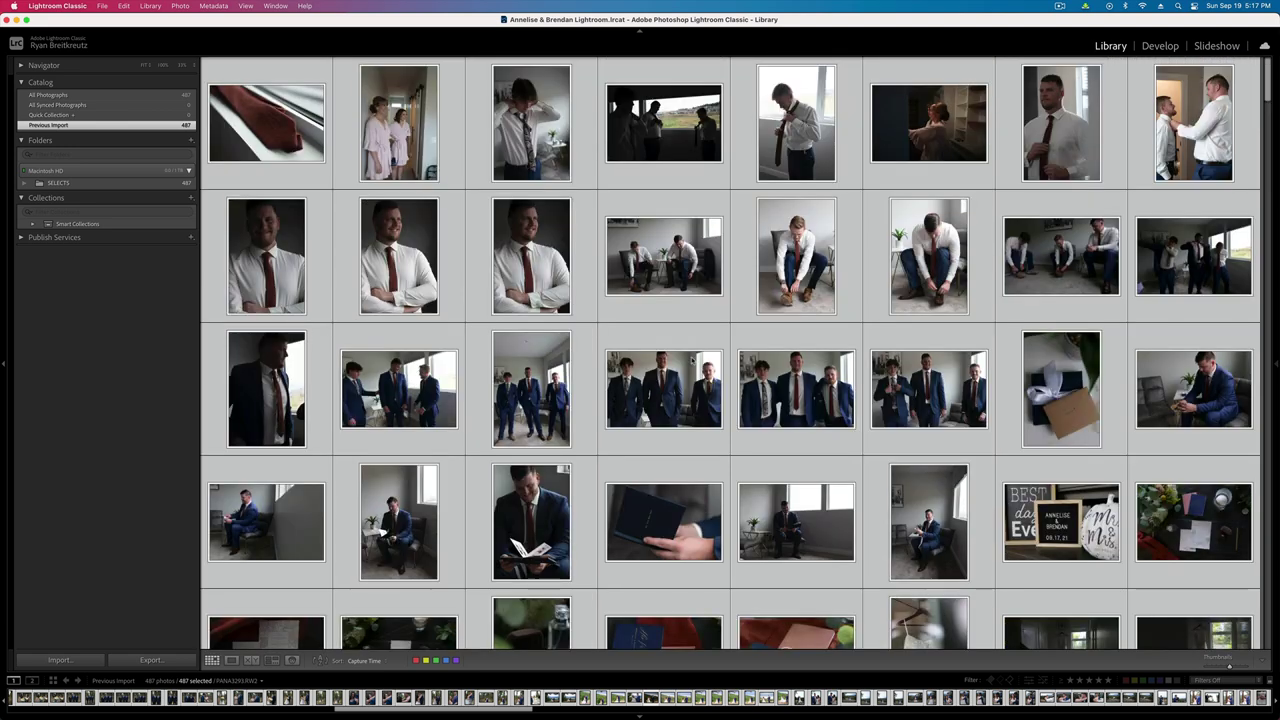
click(302, 113)
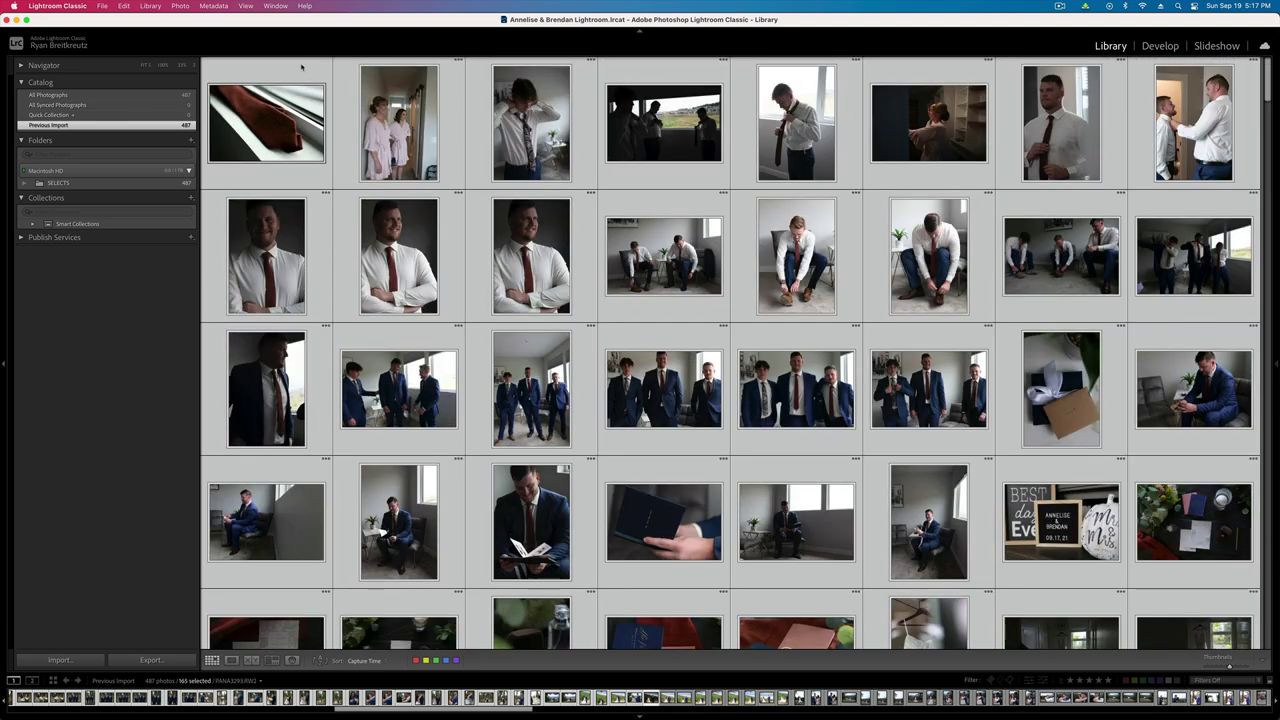
super+click(301, 67)
click(302, 72)
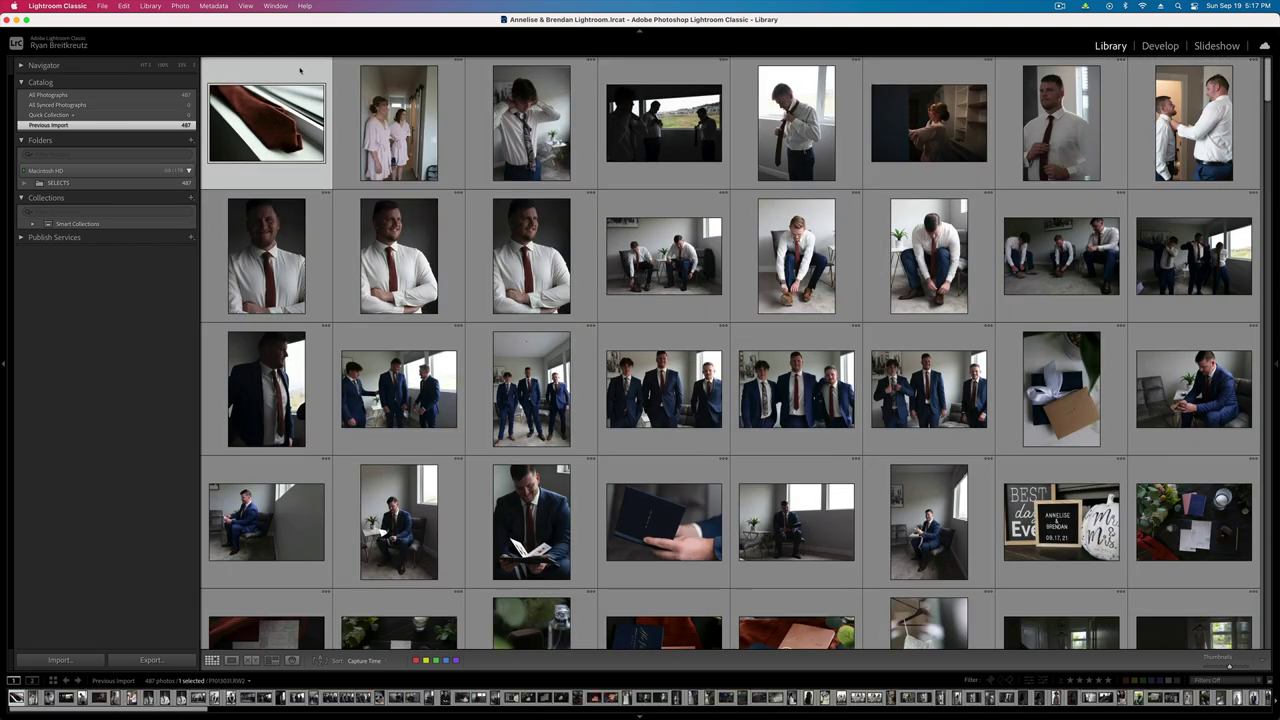
- Open the red tie photo for editing, check the synchronized look on the following photo and return to the tie
key(d)
key(d)
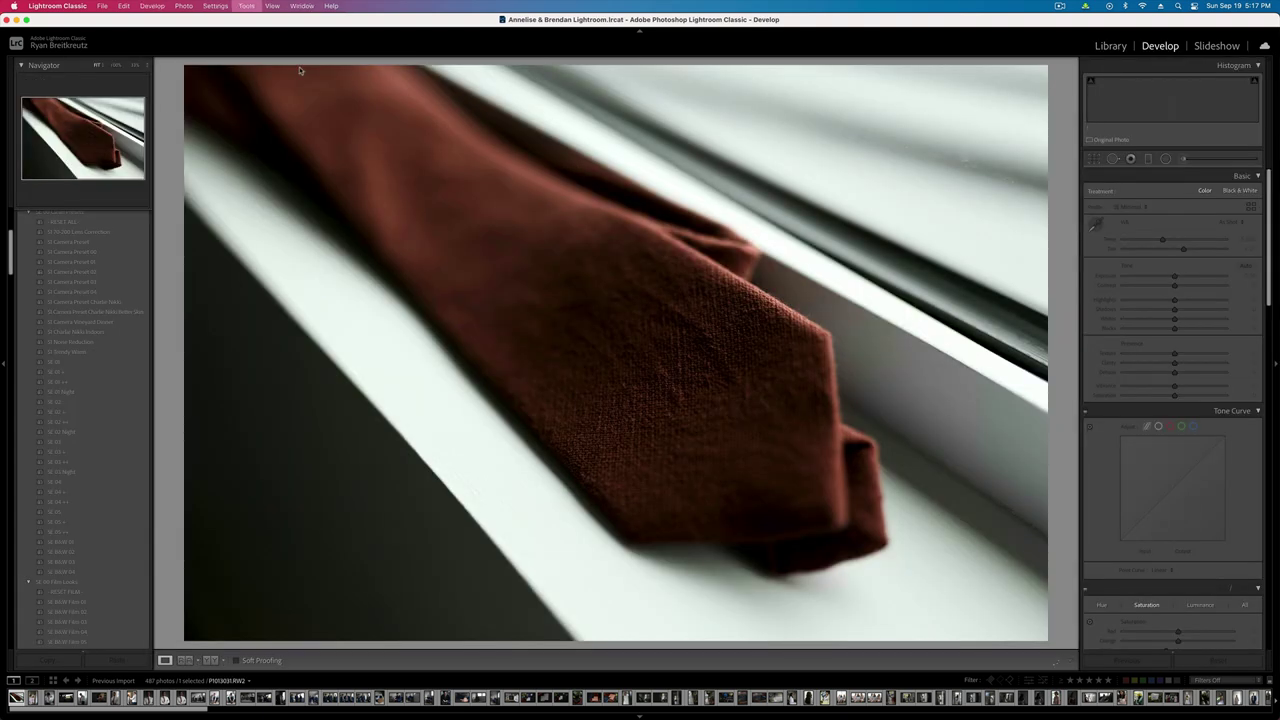
key(Right)
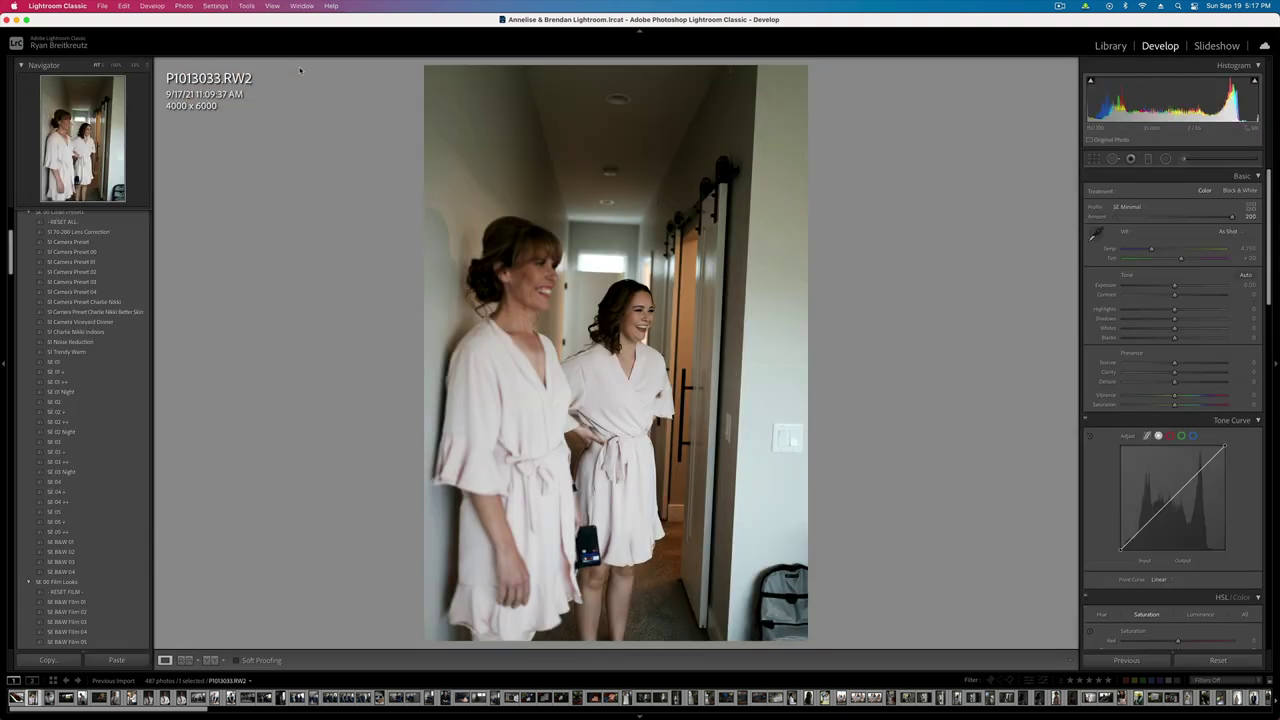
key(Left)
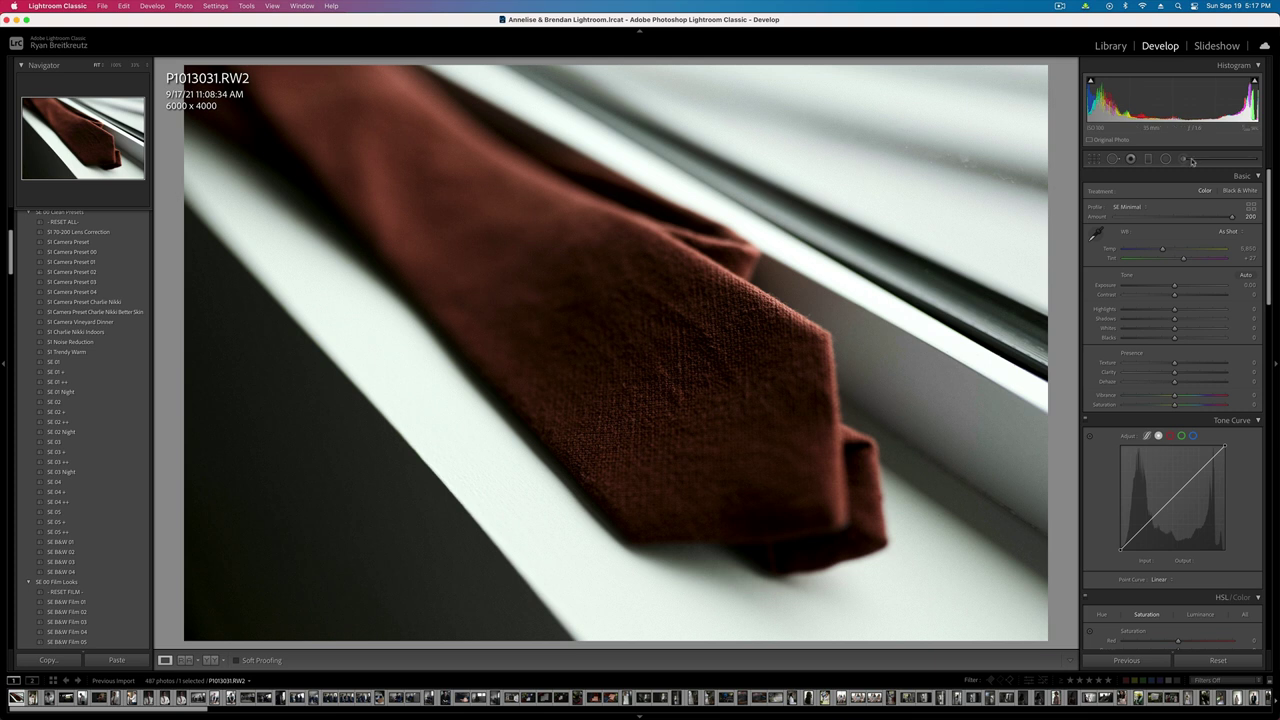
- Activate the Adjustment Brush on the red tie photo with the 21 SkinSoften+Detail effect preset
click(1187, 158)
click(1138, 193)
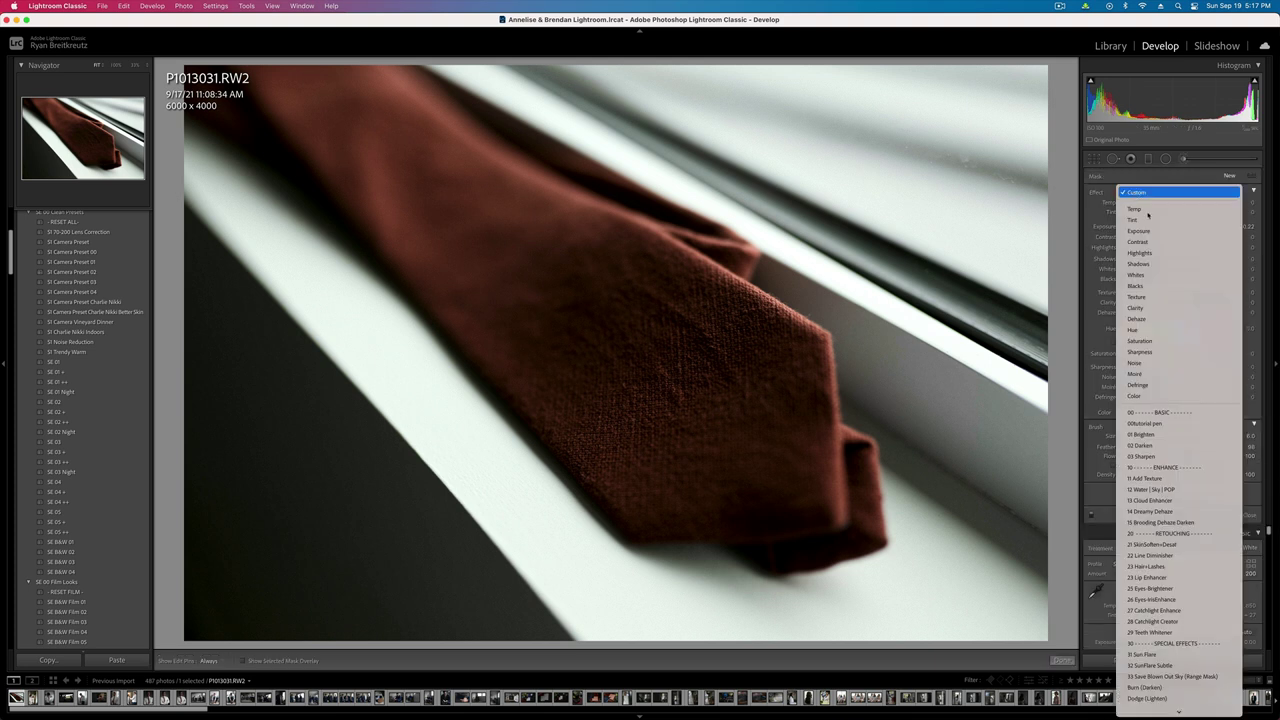
click(1169, 548)
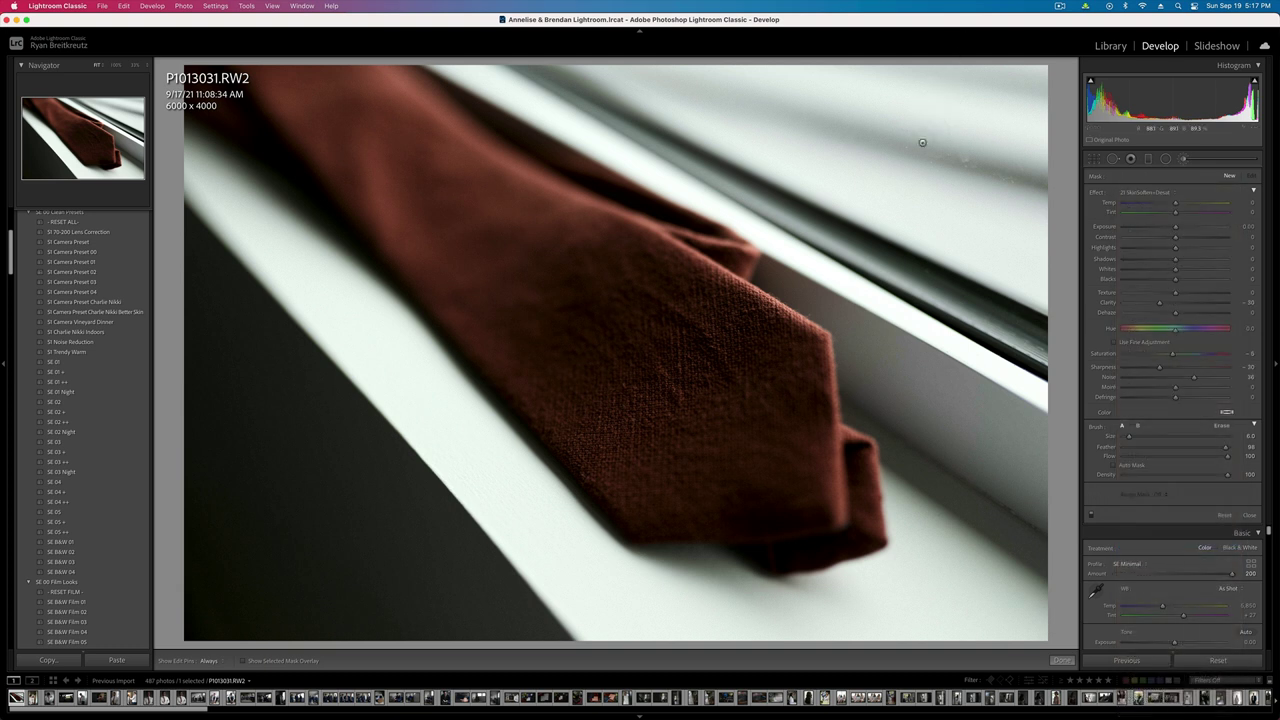
- Brush the bright blurred background beside the tie and set Texture to −57, Clarity to −100 and slightly negative Dehaze
click(840, 96)
mouse_move(1159, 302)
mouse_down()
mouse_move(1123, 302)
mouse_move(1167, 313)
mouse_up()
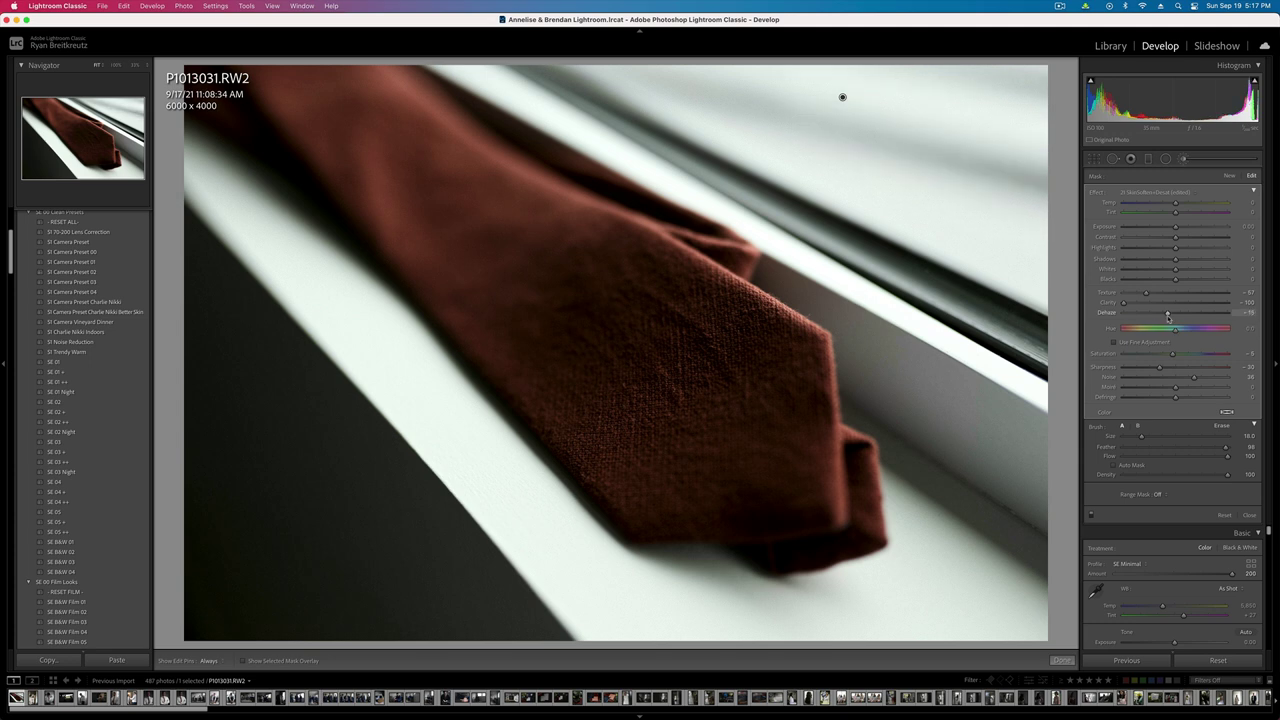
key(k)
- Open the following photo of the two women in robes and set its exposure to +0.33 after trying brighter and darker values
key(Right)
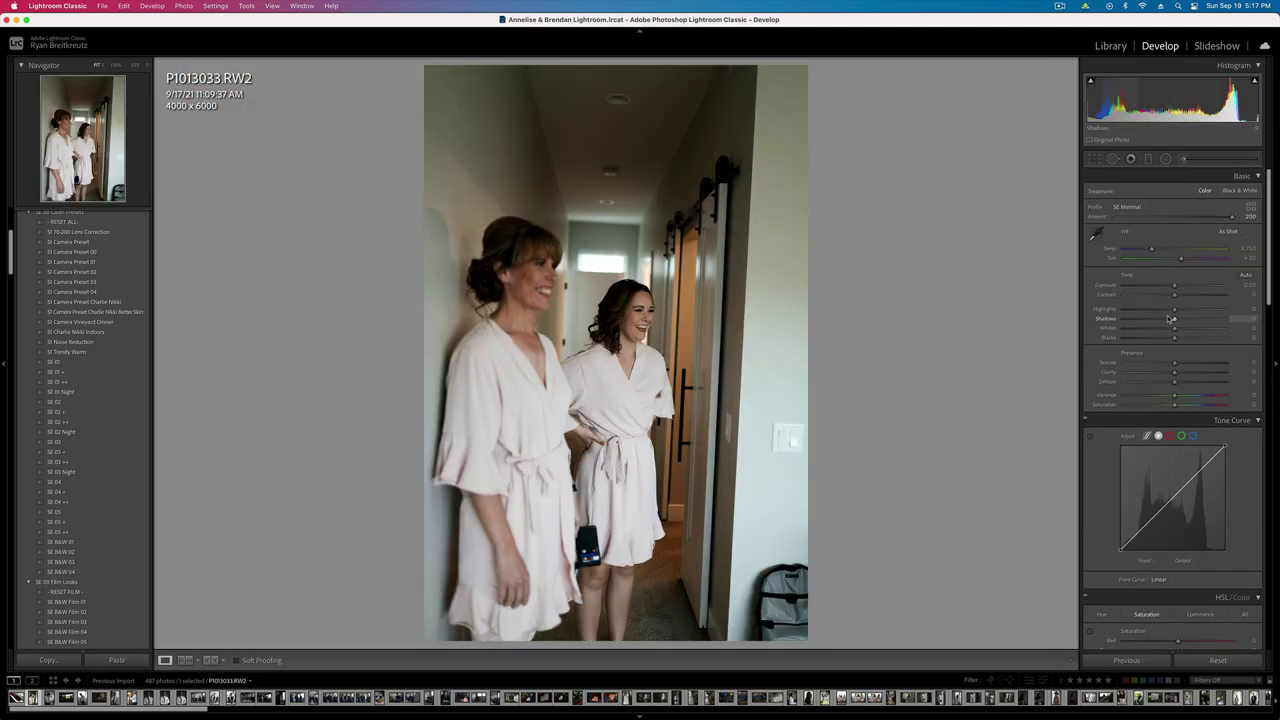
key(shift+equal)
key(shift+equal)
key(shift+equal)
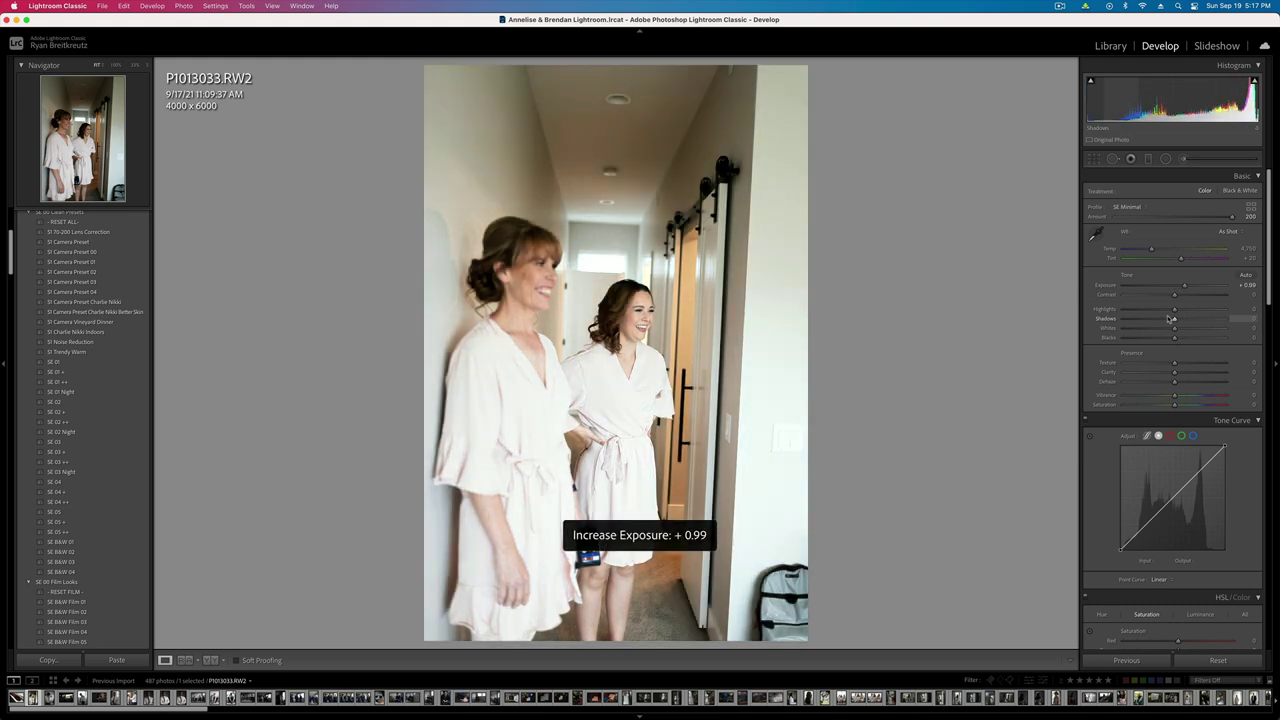
key(shift+minus)
key(shift+minus)
key(shift+minus)
key(shift+minus)
key(shift+minus)
key(shift+equal)
key(shift+equal)
key(shift+equal)
key(shift+equal)
key(shift+minus)
key(shift+minus)
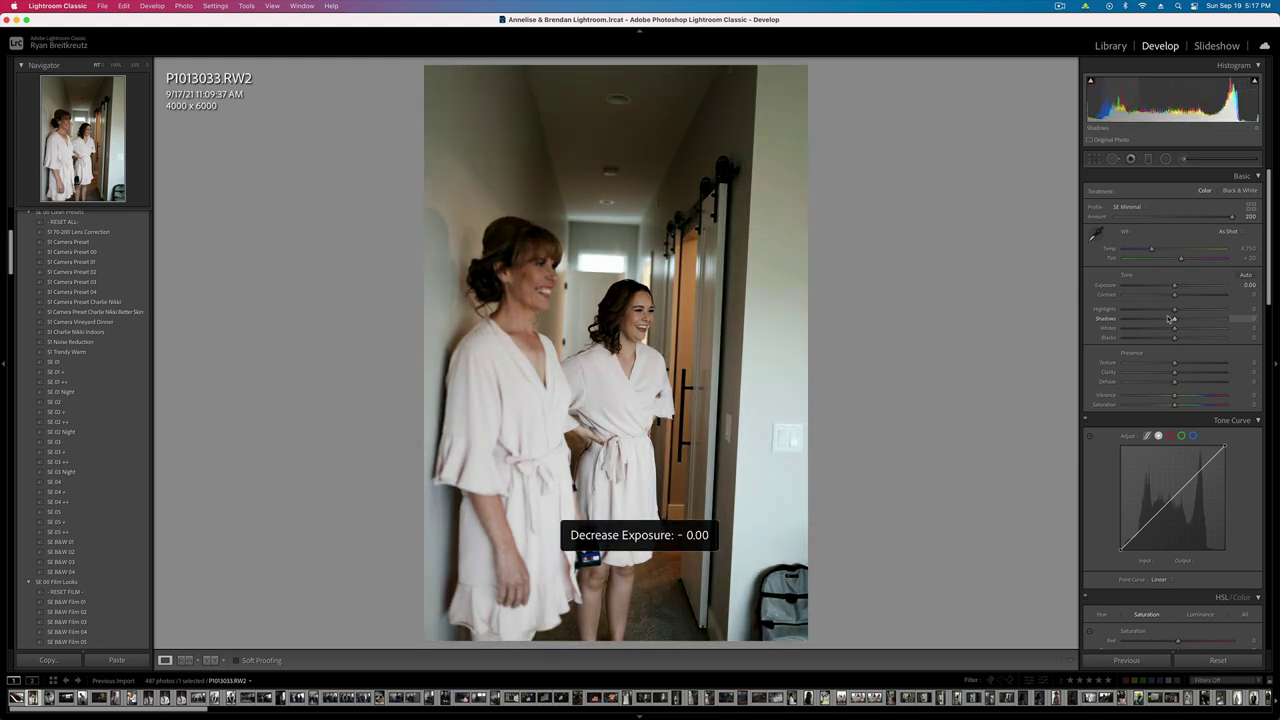
key(super+period)
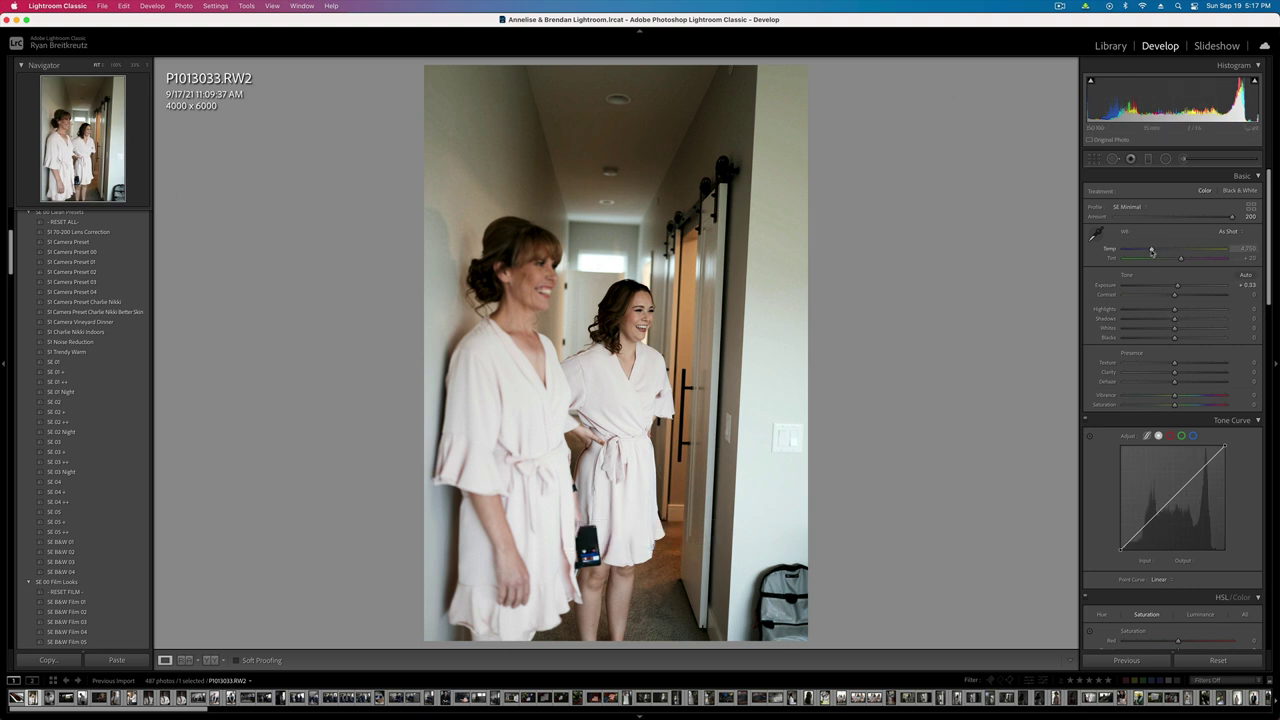
- Set the hallway photo's temperature to 4,549, its SE Minimal profile amount to about 129 and its exposure to +0.23
mouse_move(1151, 250)
mouse_down()
mouse_move(1166, 250)
mouse_move(1150, 250)
mouse_up()
drag(1138, 219, 1191, 218)
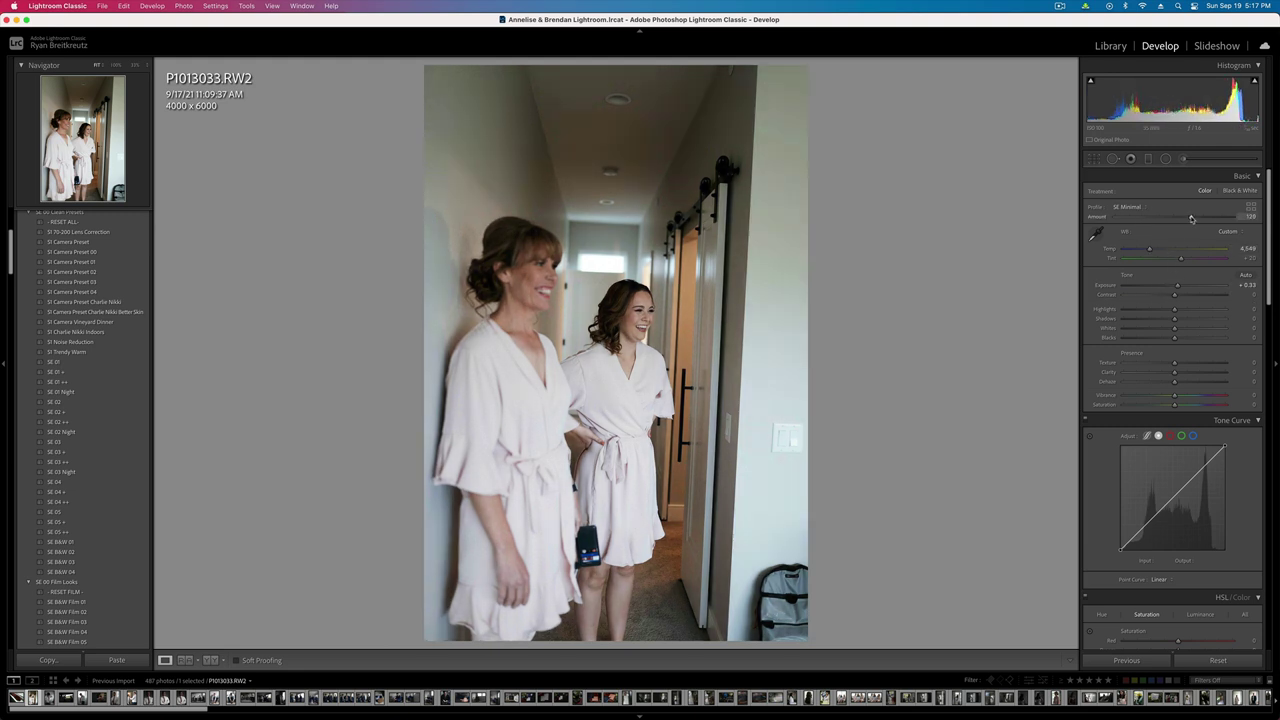
key(minus)
key(minus)
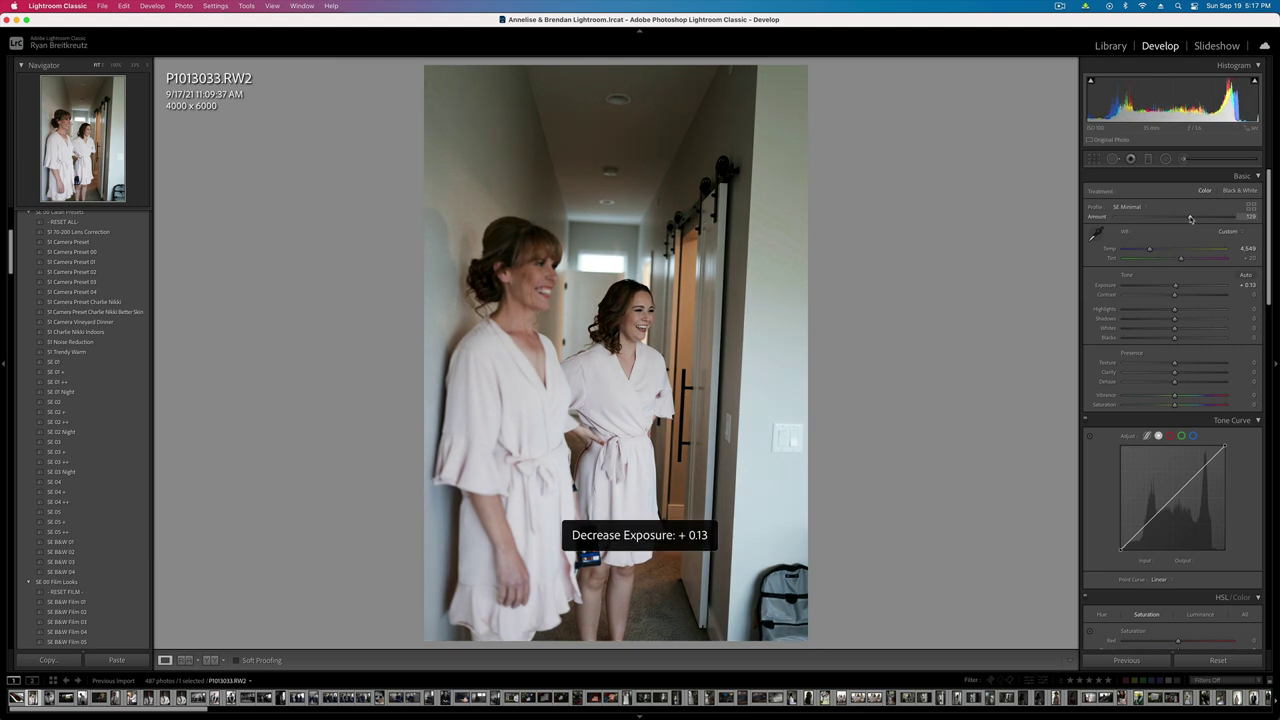
key(equal)
- Compare the hallway photo before and after the edits
key(backslash)
key(backslash)
key(backslash)
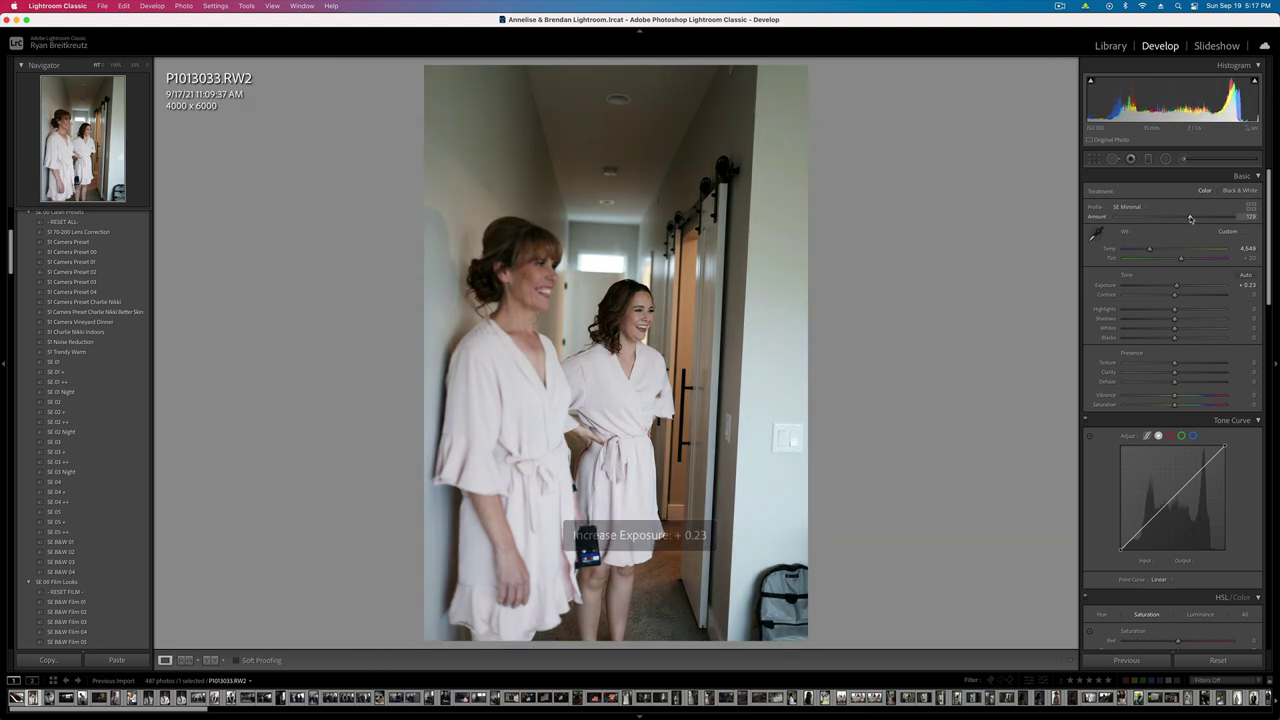
key(backslash)
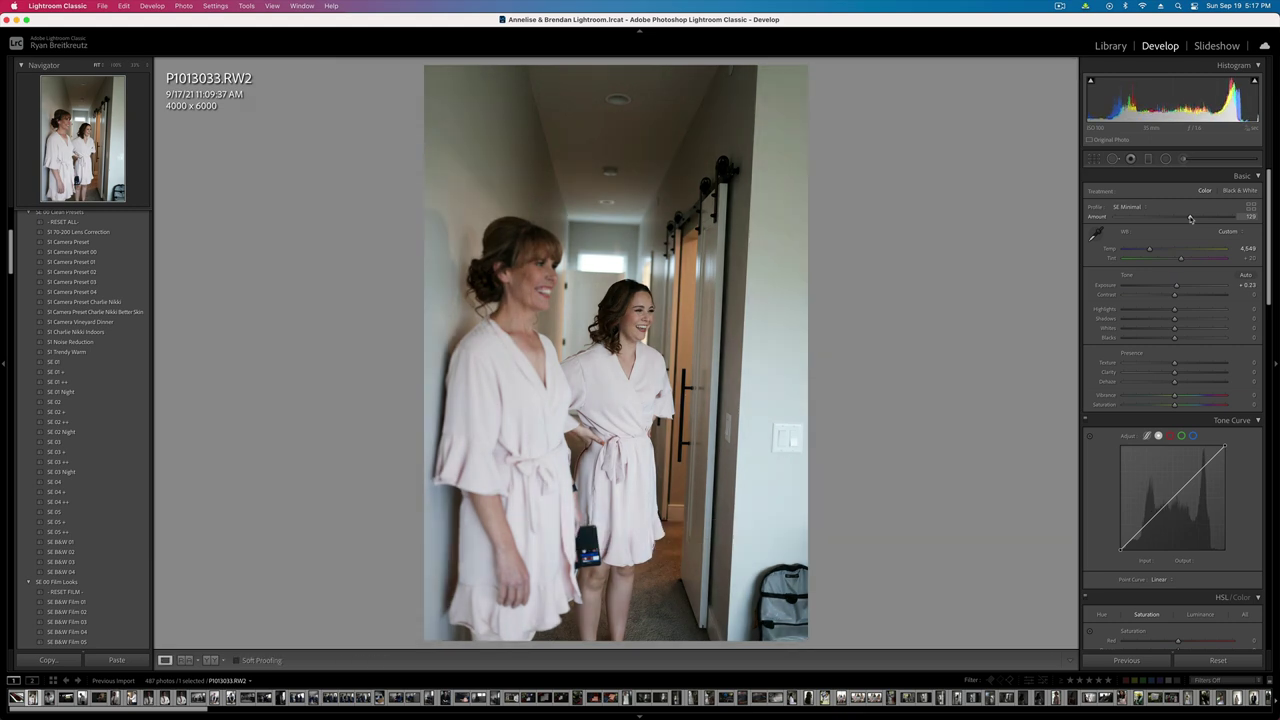
key(backslash)
key(backslash)
- Straighten the hallway photo by about −2 degrees and crop it tighter around the two women to 3400 x 5099
key(r)
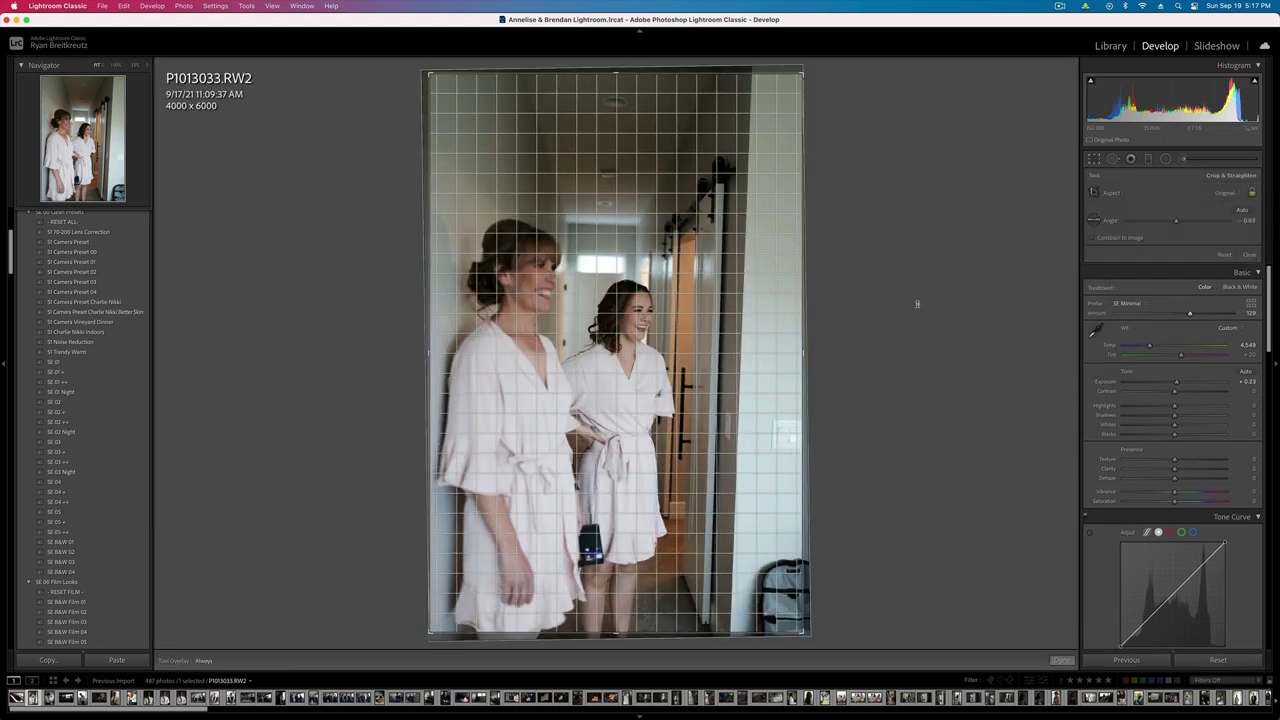
drag(764, 71, 767, 78)
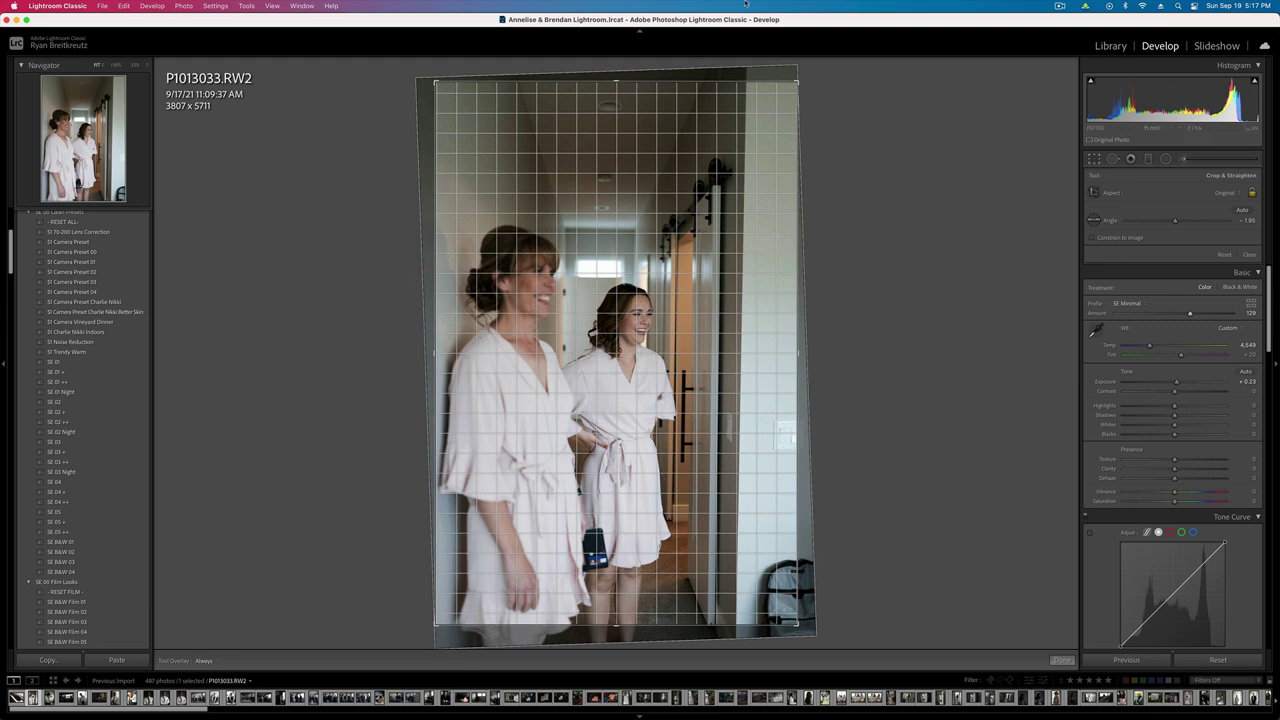
drag(800, 82, 783, 112)
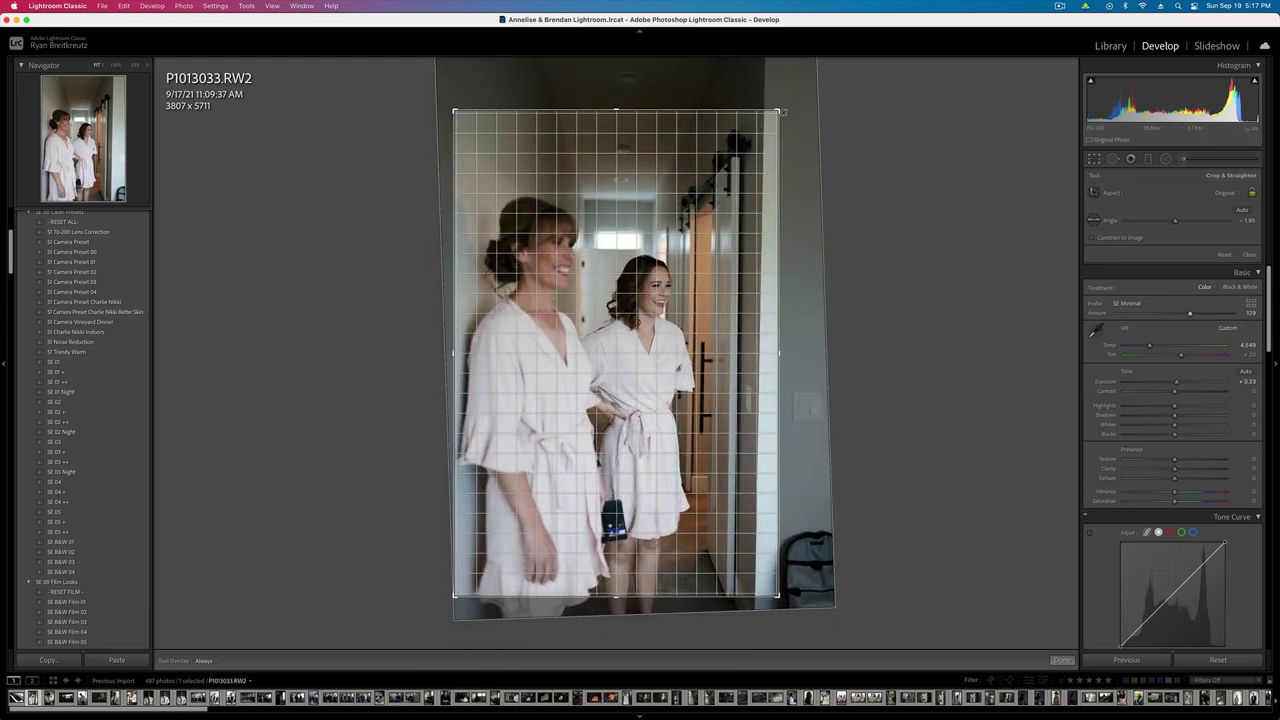
key(Return)
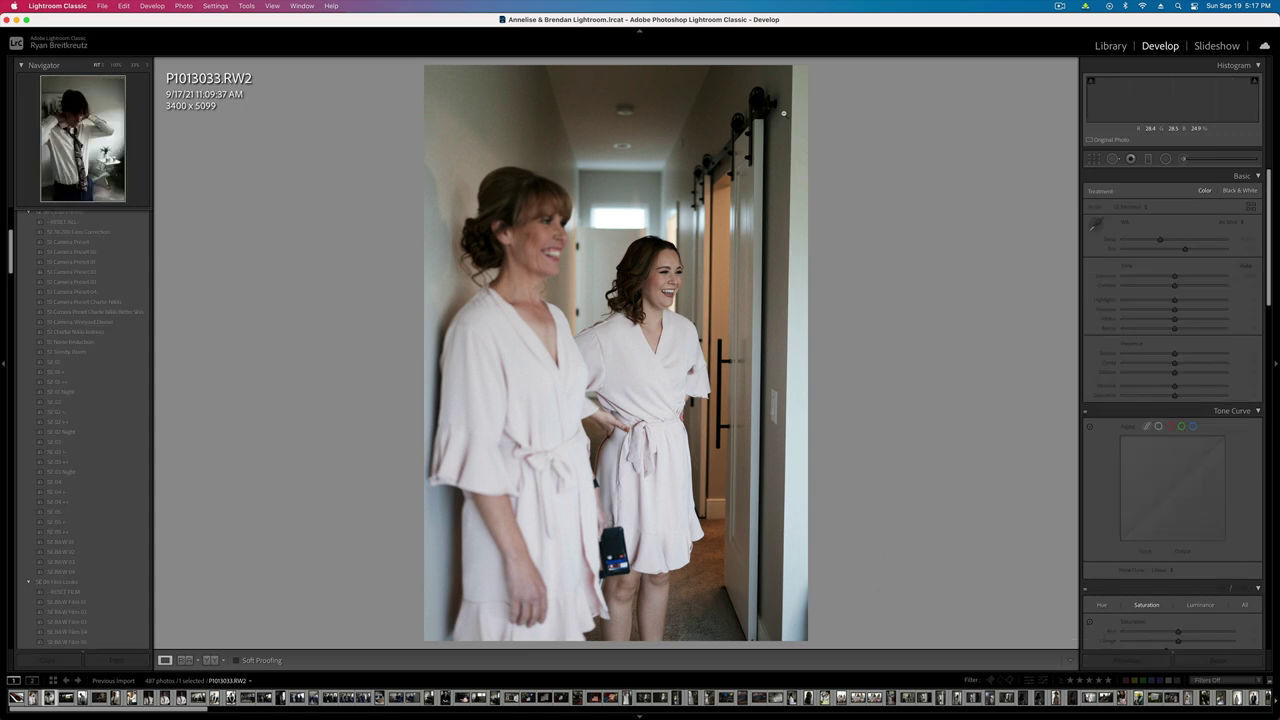
- Open the following photo of the man fixing his collar and set exposure to +0.66 and Vibrance to about +50
key(Right)
key(shift+equal)
key(shift+equal)
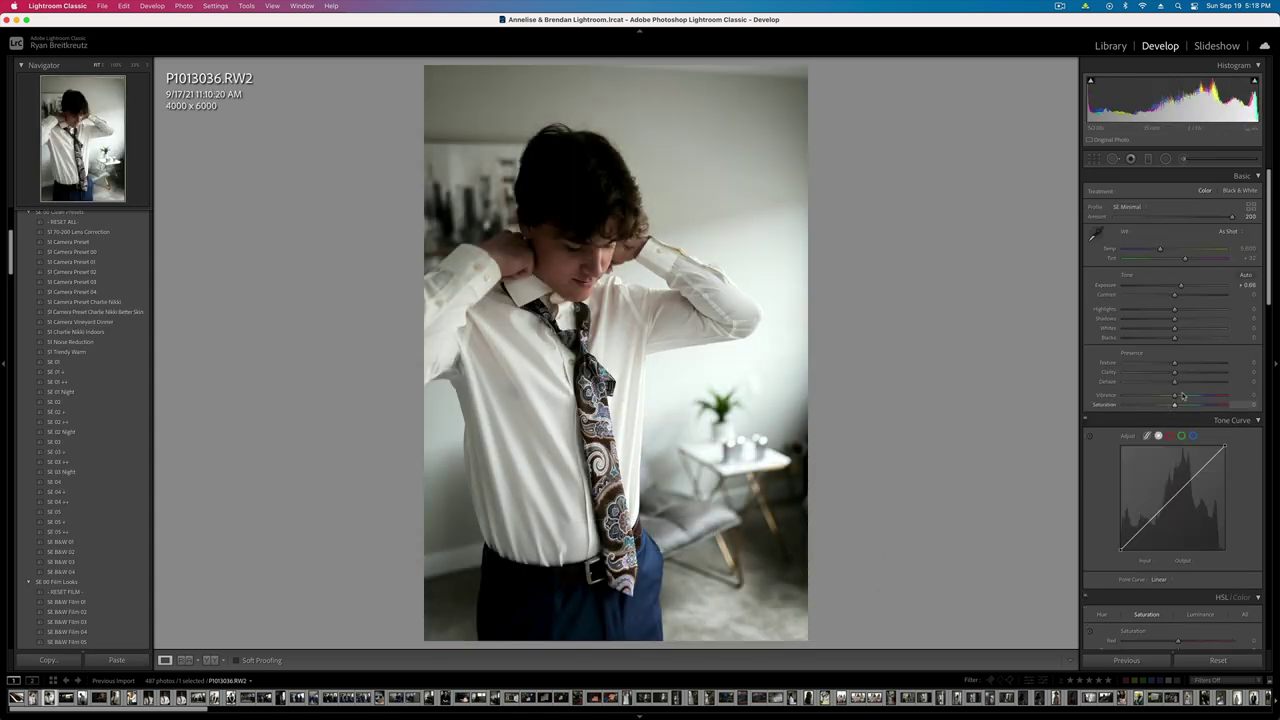
drag(1186, 398, 1200, 397)
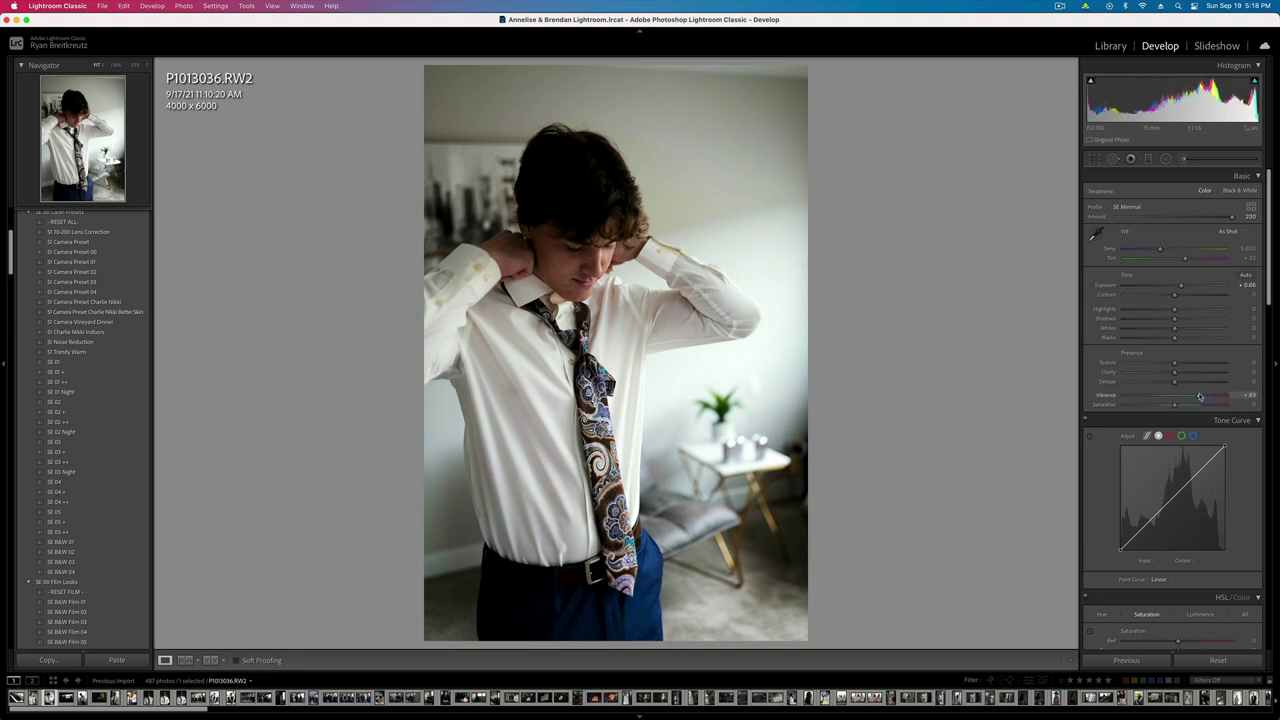
- Paint over the man's hand and face with a reduced Adjustment Brush using the 21 SkinSoften+Detail effect
key(k)
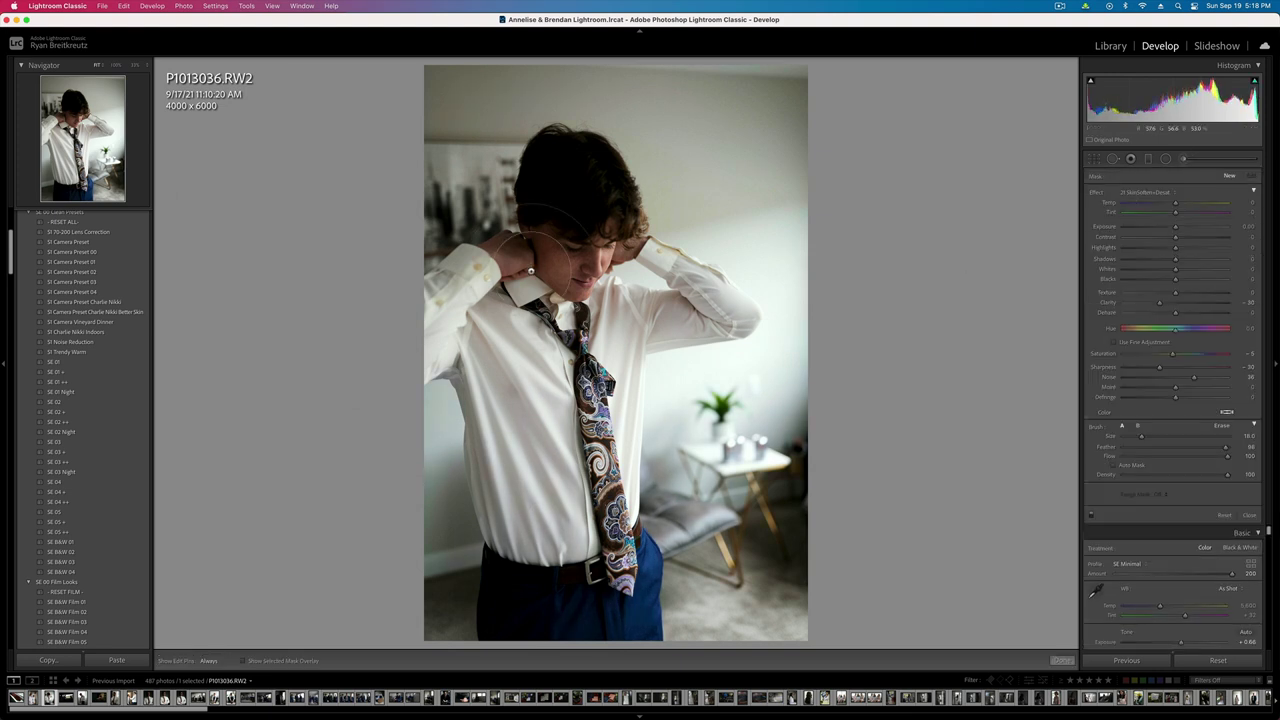
key(h)
key(bracketleft)
drag(522, 260, 606, 250)
key(h)
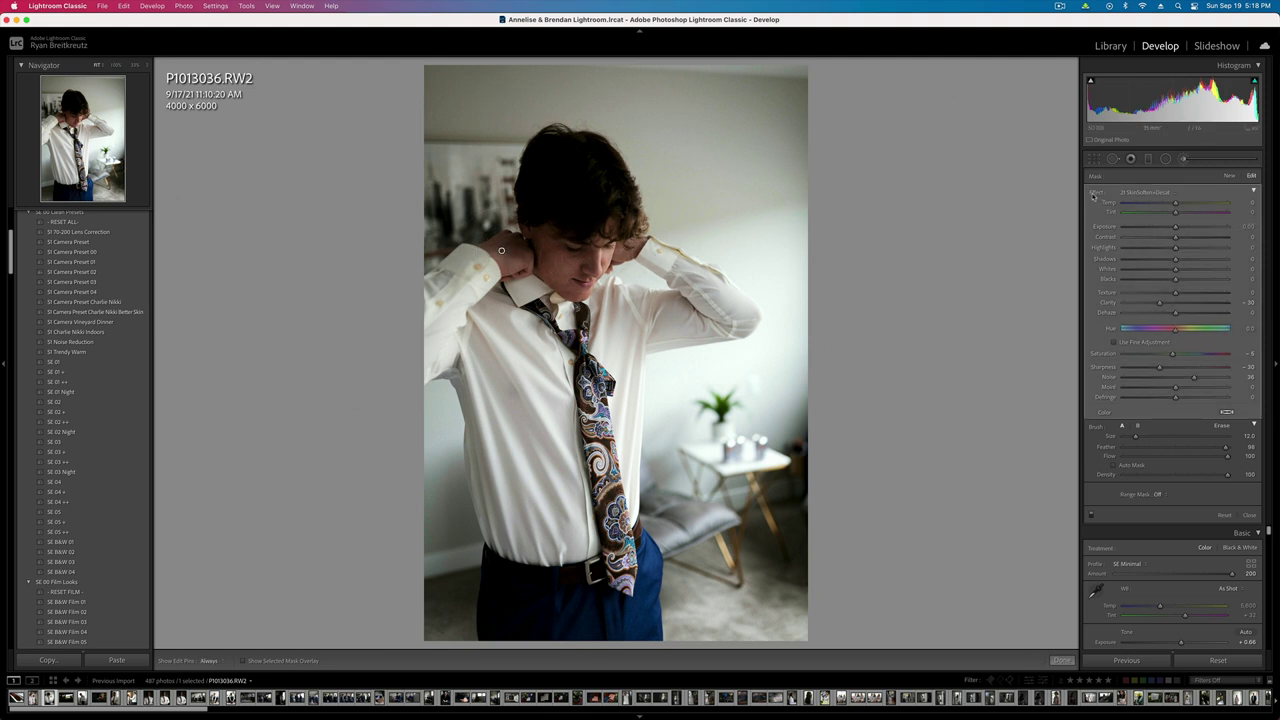
- Lower the contrast of the brushed skin area, adjust its clarity and saturation, and finish the brush edit
click(1152, 237)
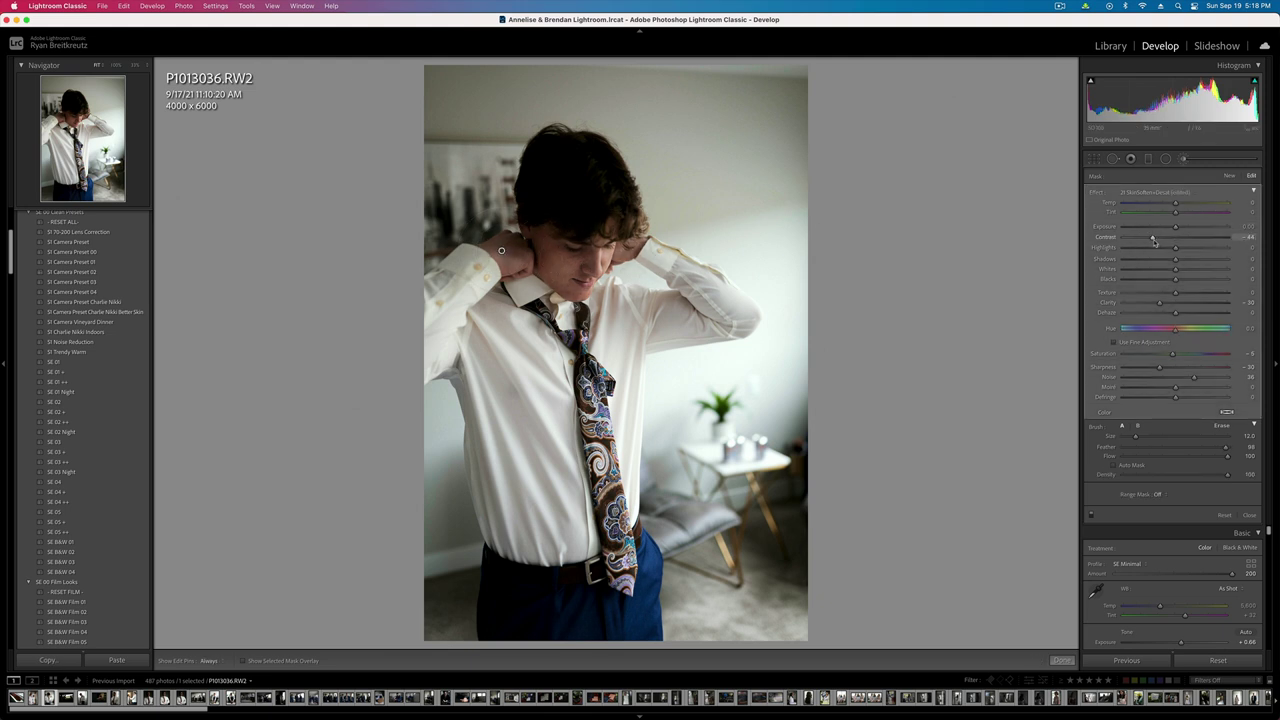
drag(1153, 241, 1157, 237)
click(1168, 302)
drag(1193, 356, 1219, 355)
key(k)
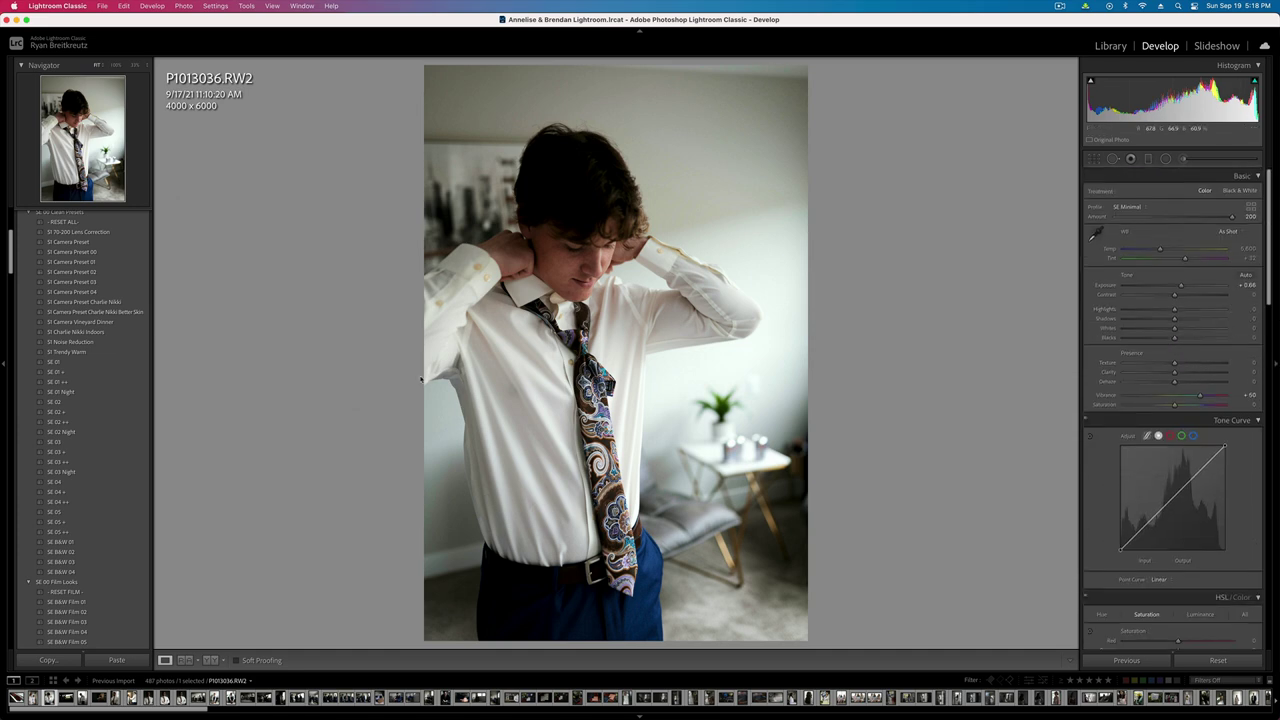
- Compare the collar photo before and after the edits and lower its exposure slightly
key(backslash)
key(backslash)
key(minus)
- Open the following photo of the three men by the window and set exposure to +0.66 and Shadows to +33
key(Right)
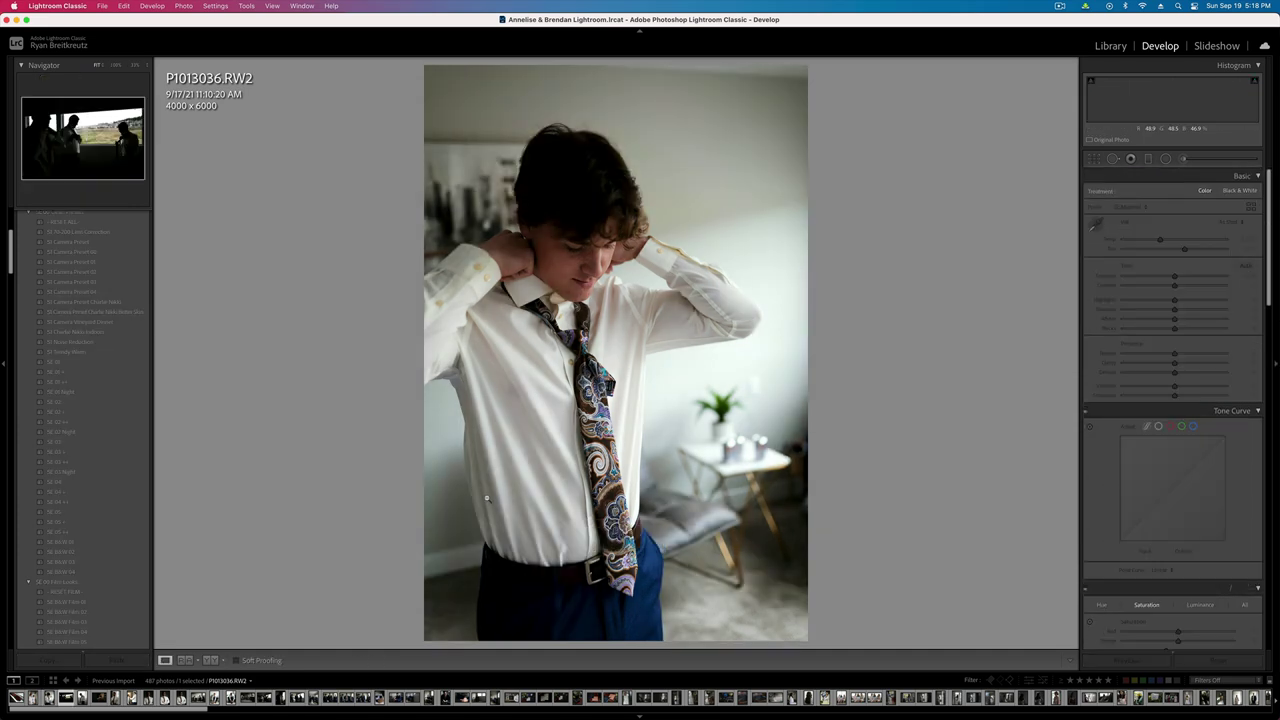
key(equal)
key(equal)
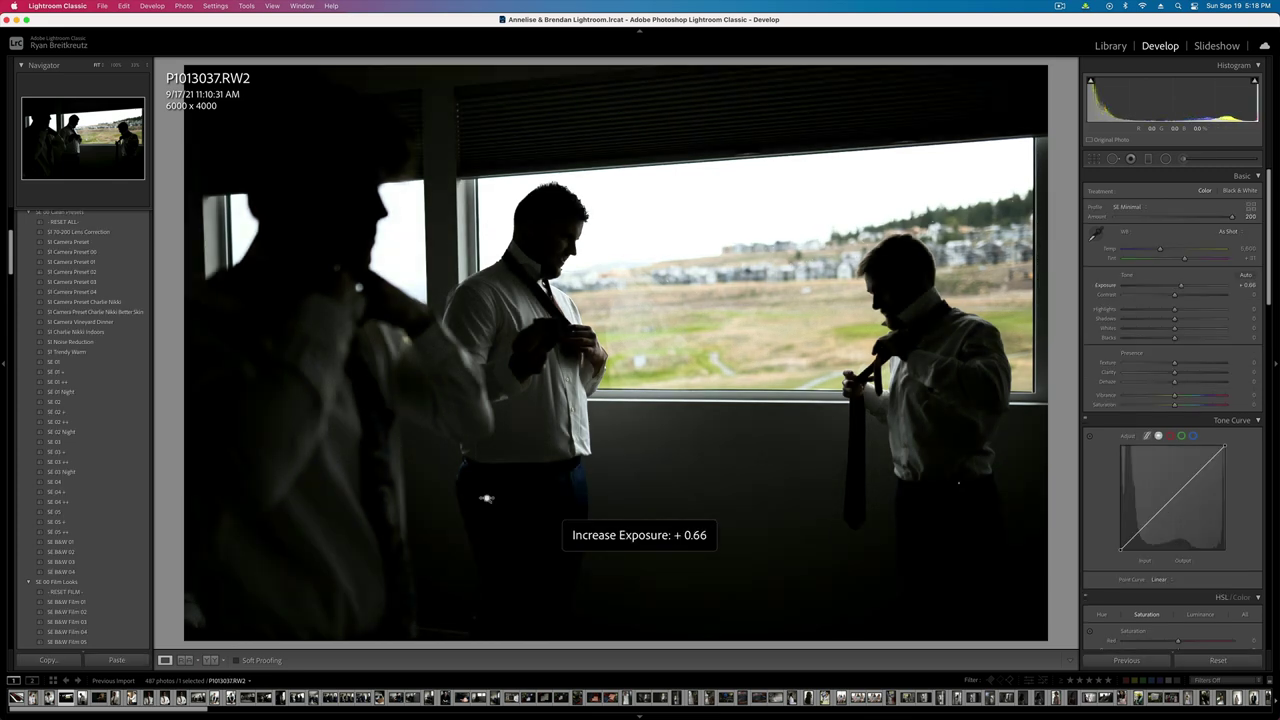
mouse_move(1174, 318)
mouse_down()
mouse_move(1203, 320)
mouse_move(1190, 320)
mouse_up()
- Straighten the window photo with the crop tool, leaving a 5824 x 3882 crop
key(r)
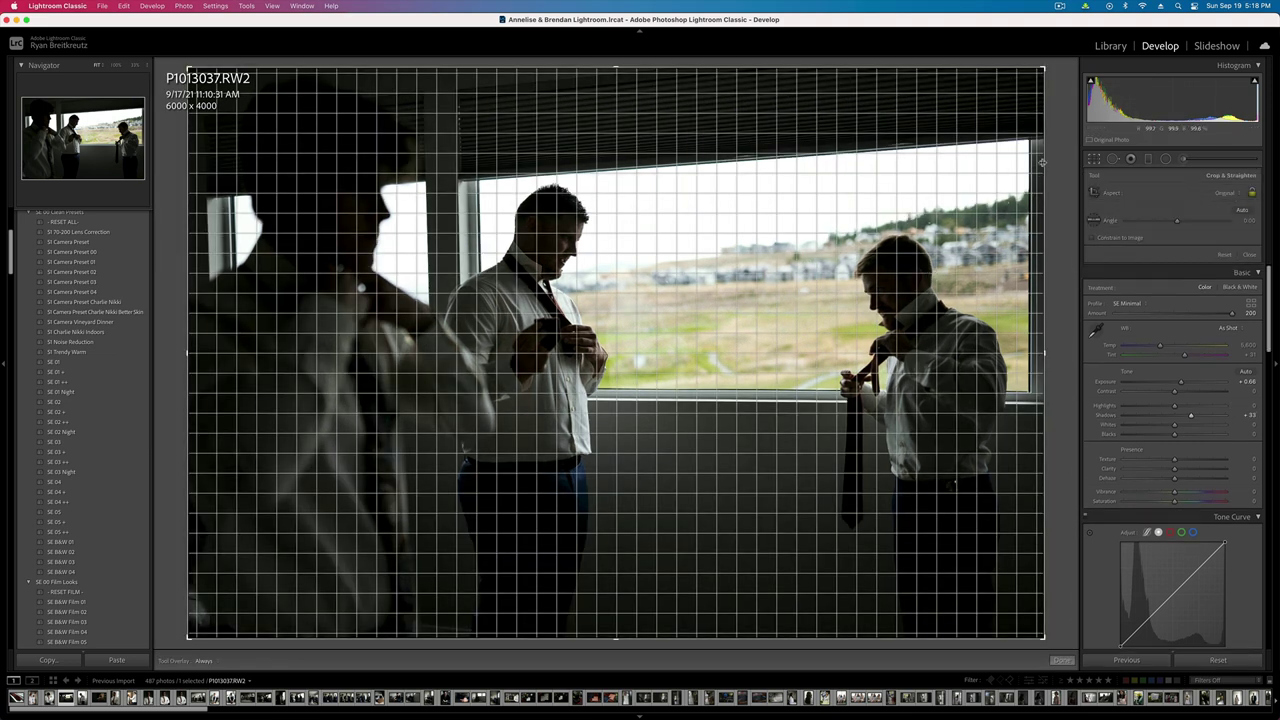
drag(1053, 163, 1053, 173)
key(Return)
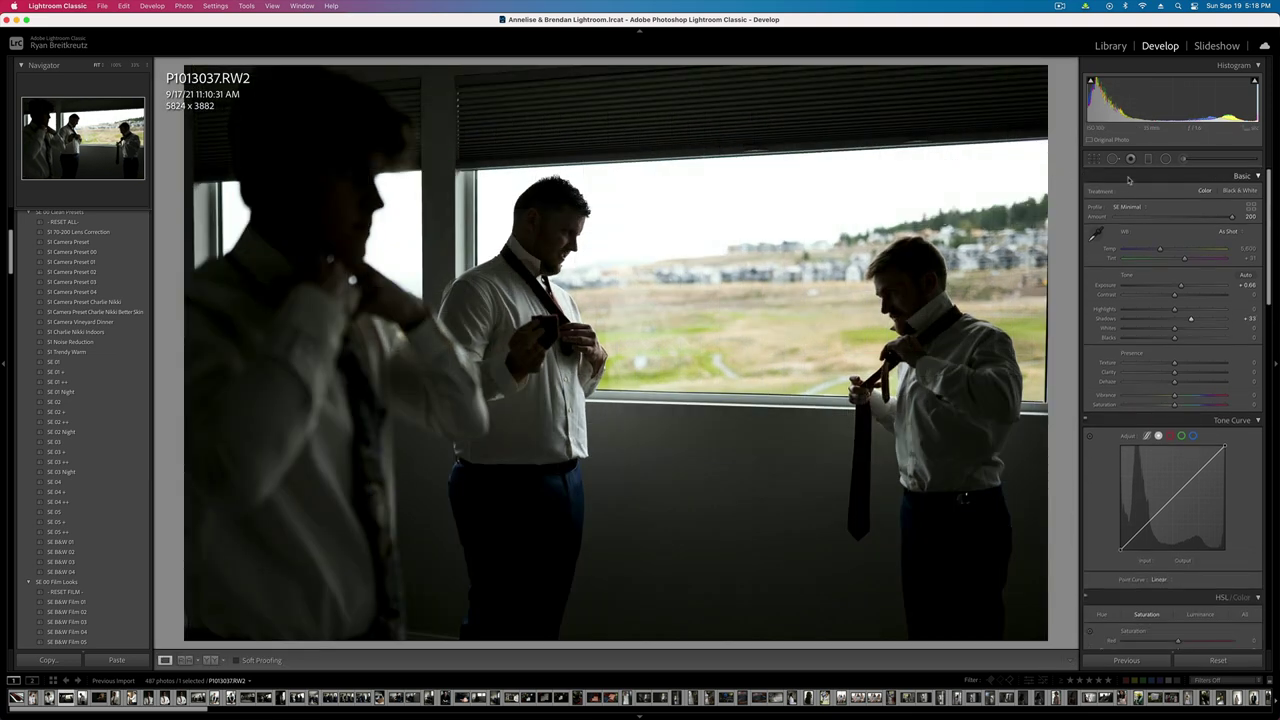
- Paint over the dark wall below the window with the 21 SkinSoften+Detail Adjustment Brush, reduce the brush size and show the edit pin
click(1184, 160)
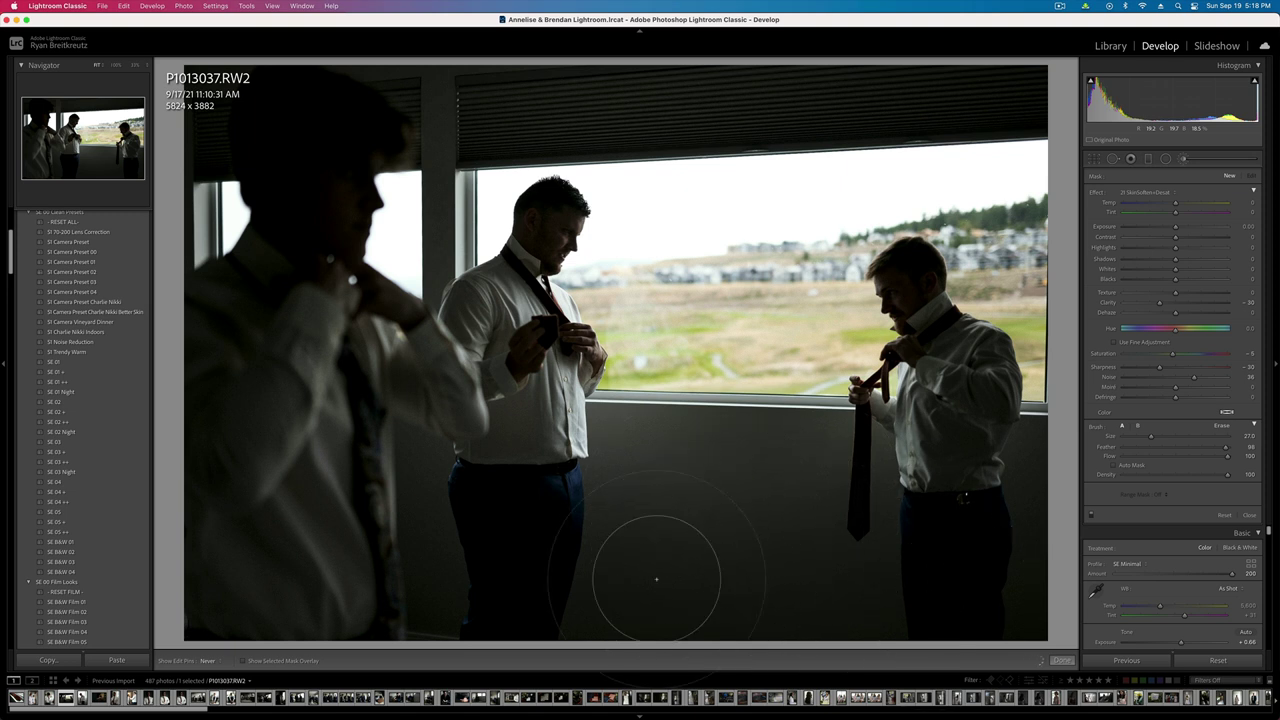
mouse_move(660, 469)
mouse_down()
mouse_move(460, 521)
mouse_move(403, 461)
mouse_move(432, 610)
mouse_up()
key(bracketleft)
key(bracketleft)
key(bracketleft)
key(h)
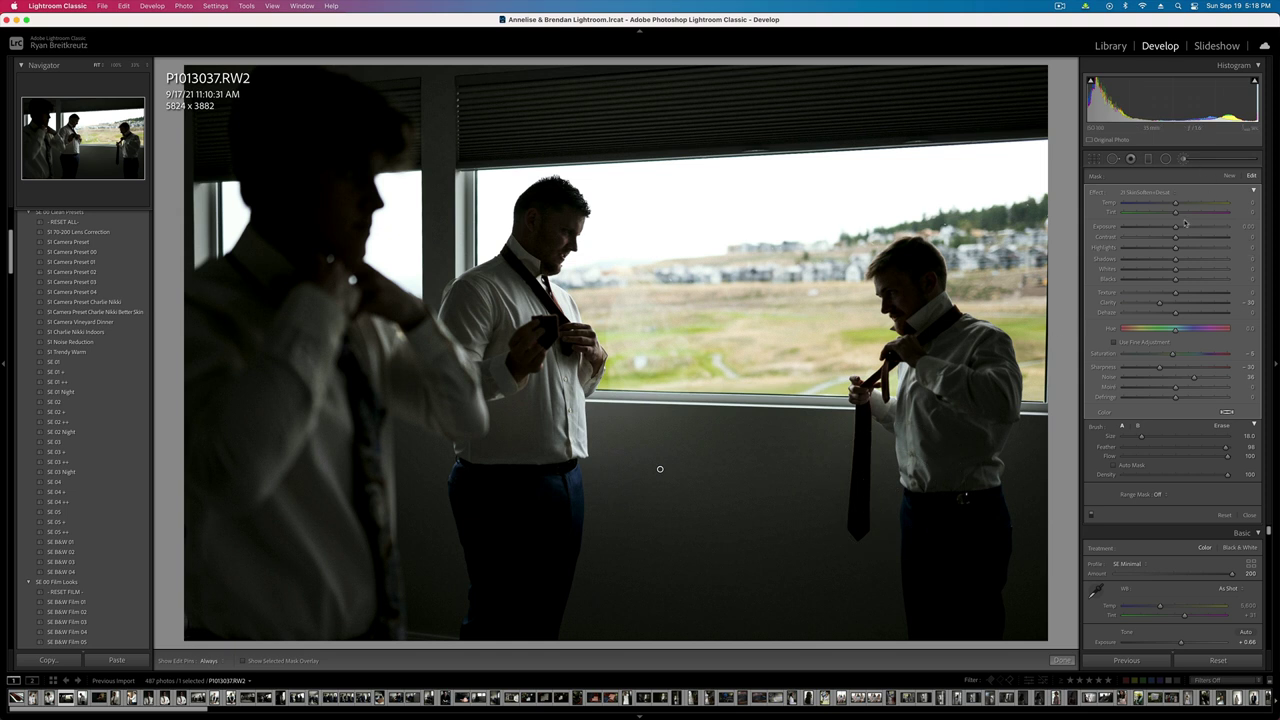
- Set the brushed wall area's contrast to about −48 and exposure to −0.54, and finish the brush edit
click(1151, 238)
drag(1175, 228, 1167, 231)
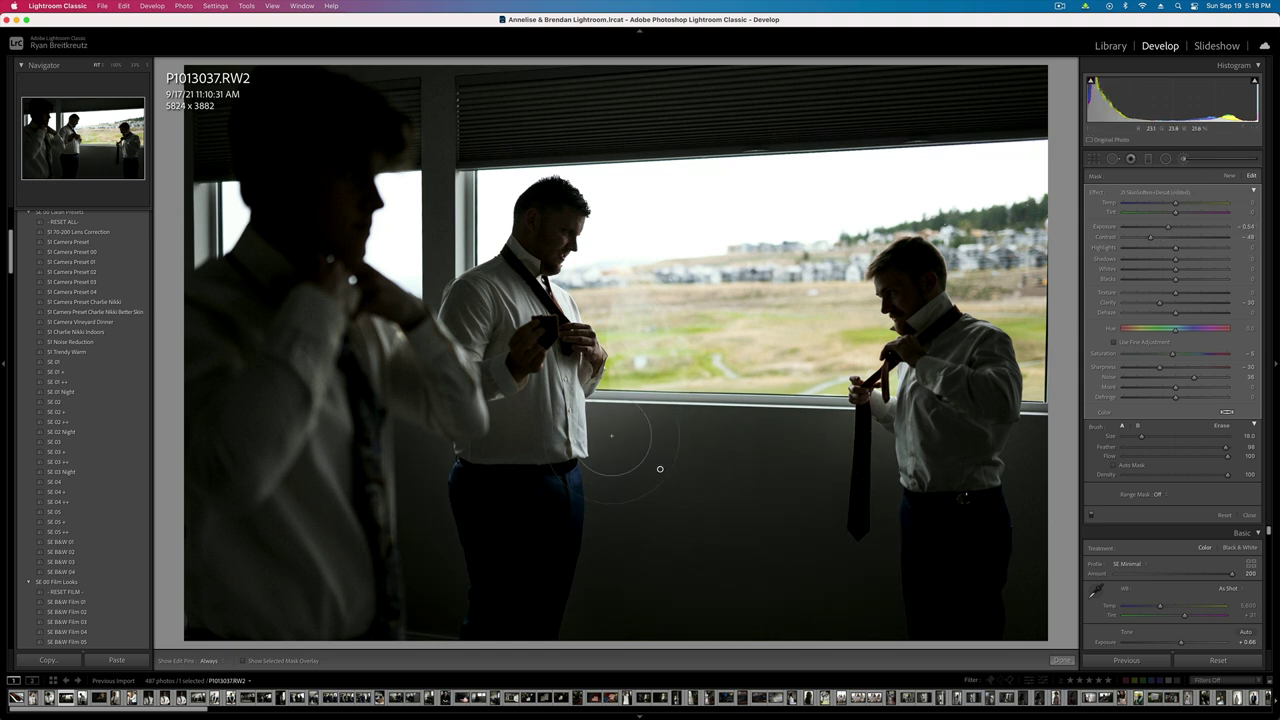
scroll(615, 428, down, 3)
key(h)
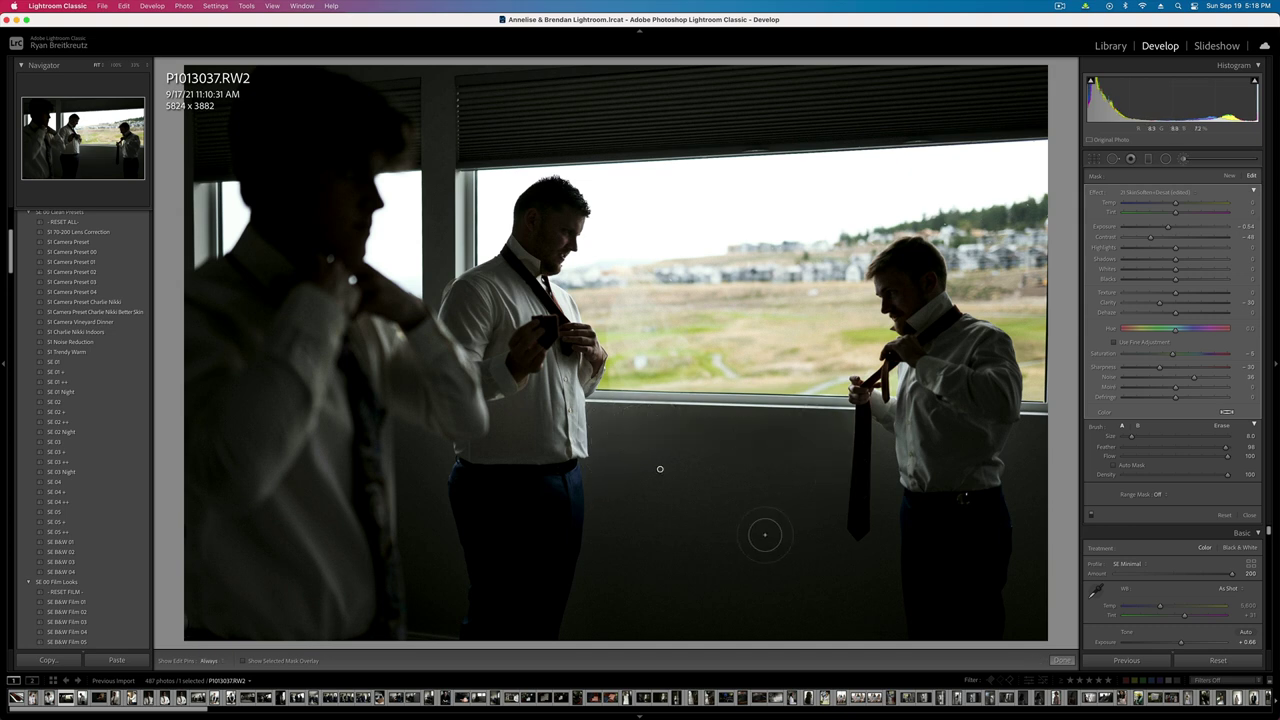
key(k)
- Clone out the bright spot on the trees outside the window at 100% zoom with a Spot Removal size of about 34
click(732, 489)
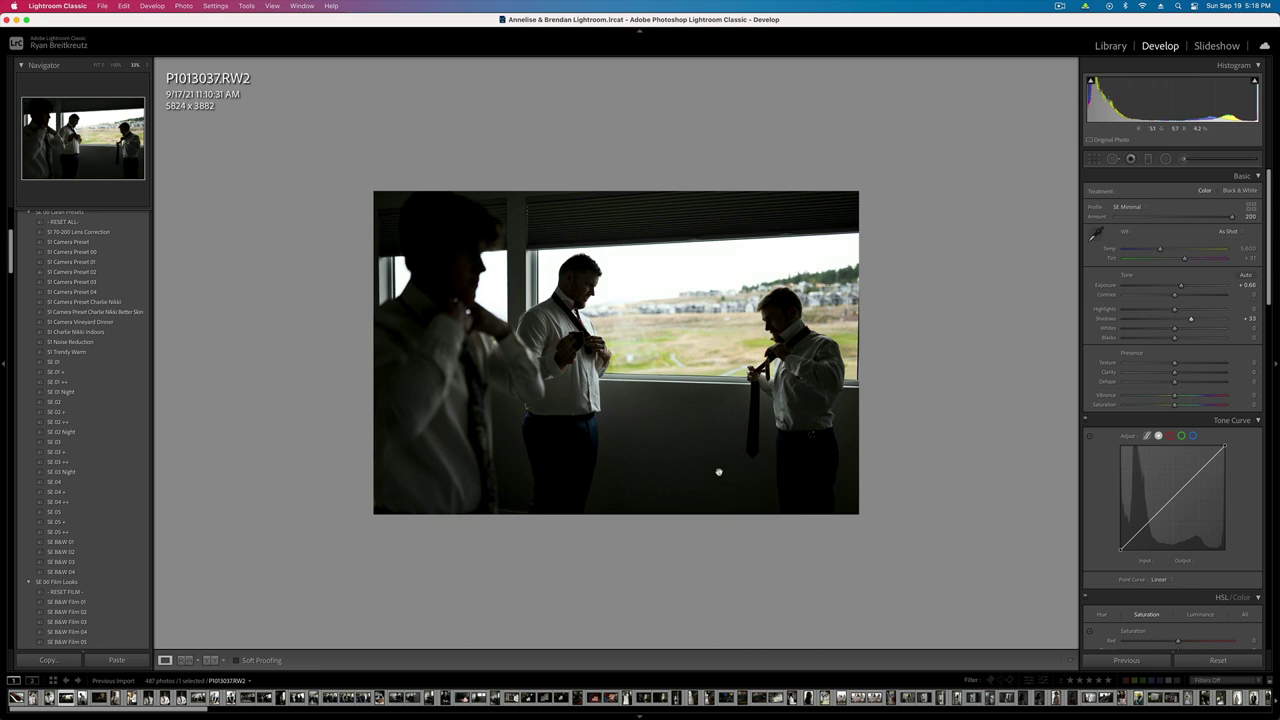
click(116, 66)
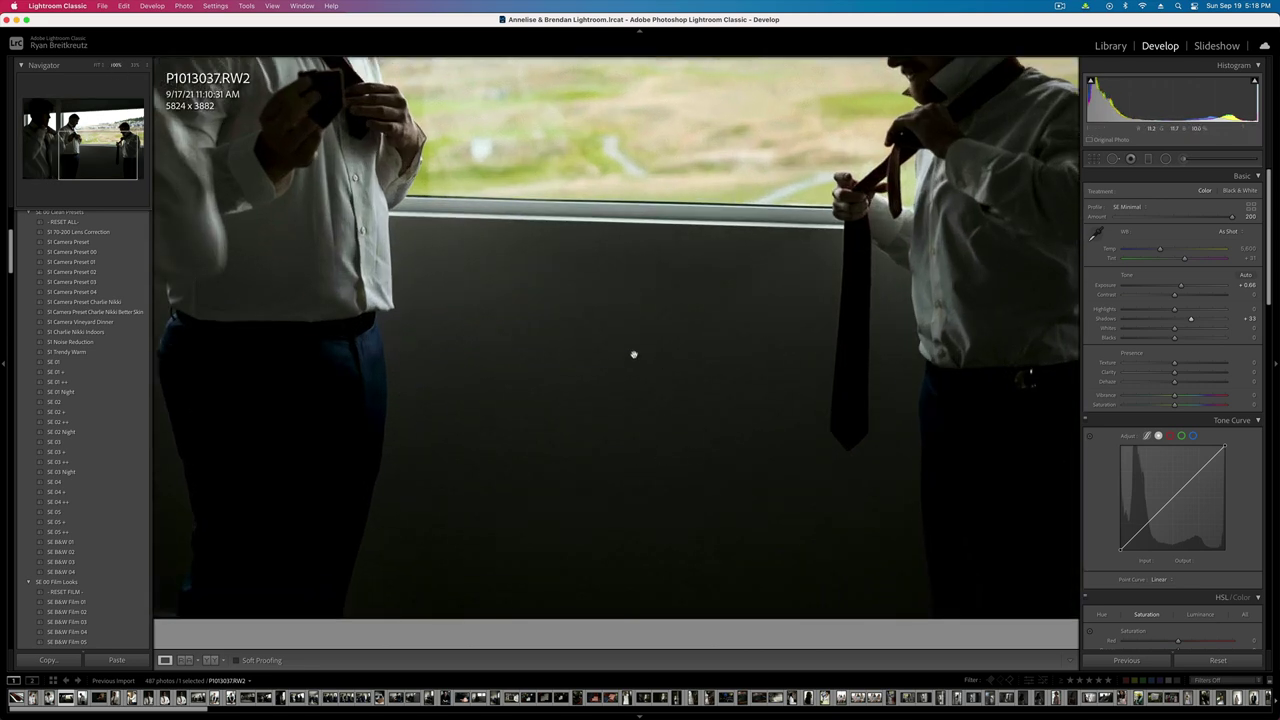
click(650, 357)
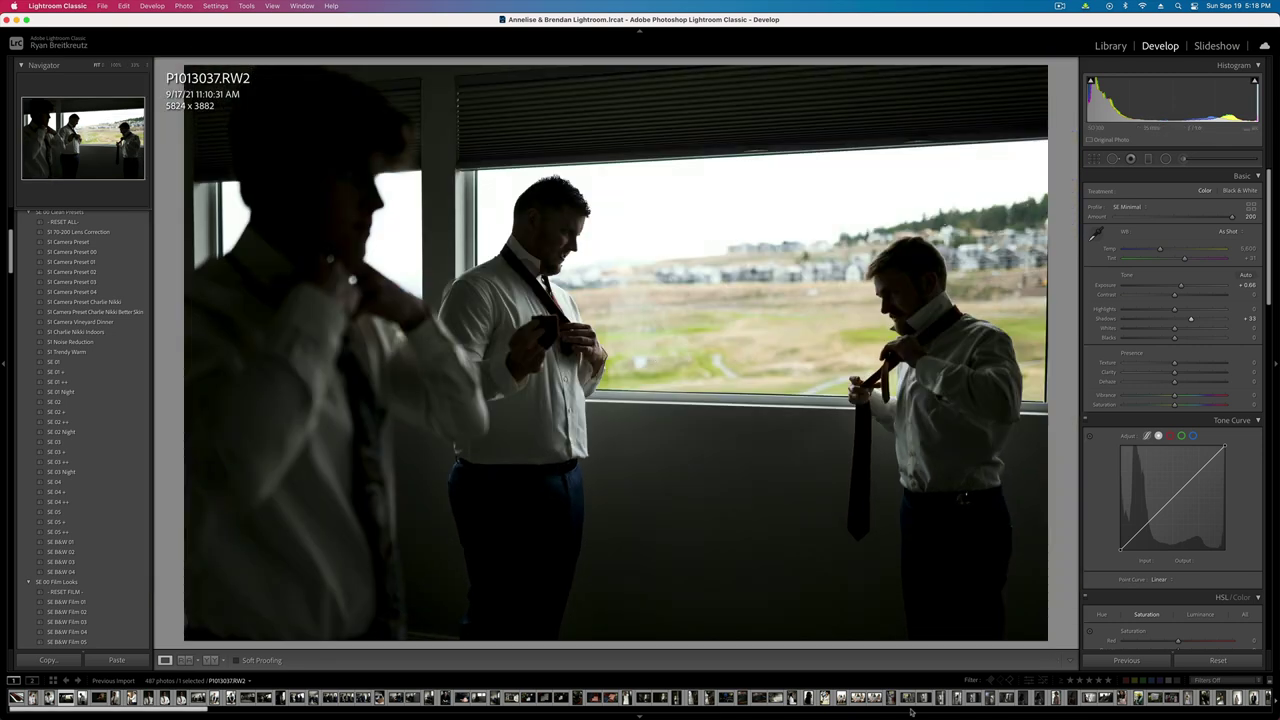
click(1023, 203)
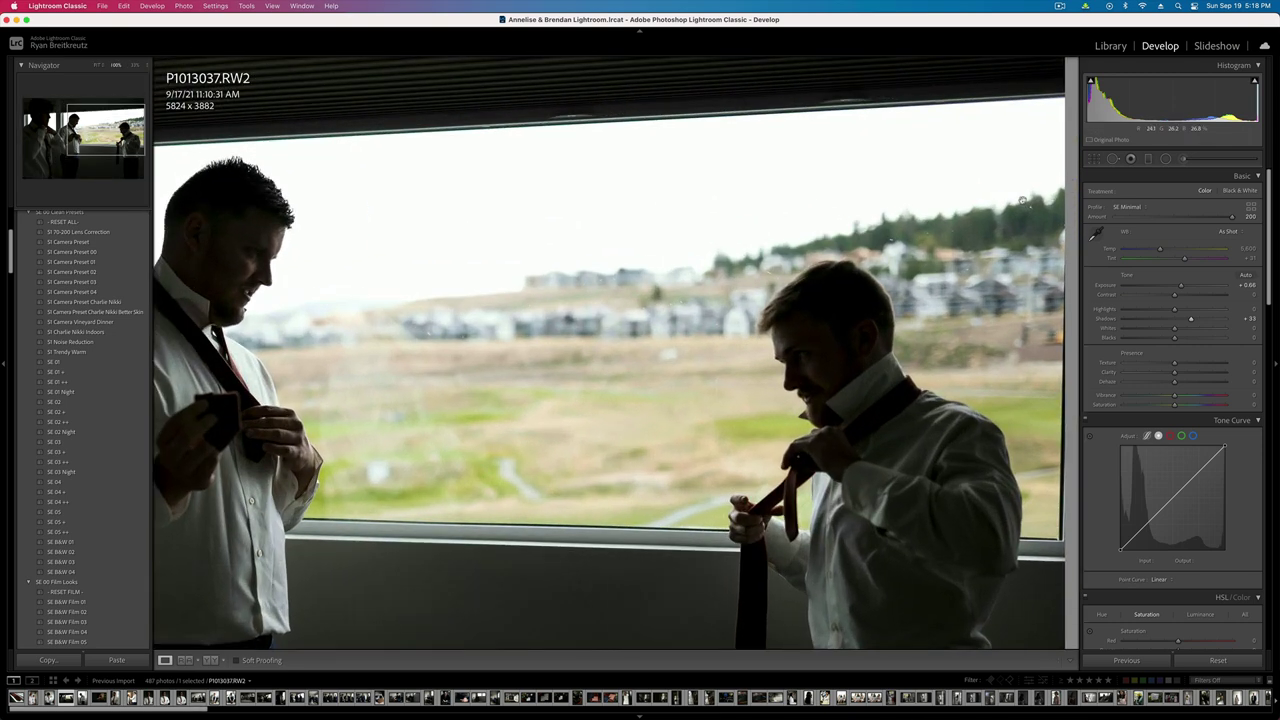
drag(966, 293, 896, 285)
key(q)
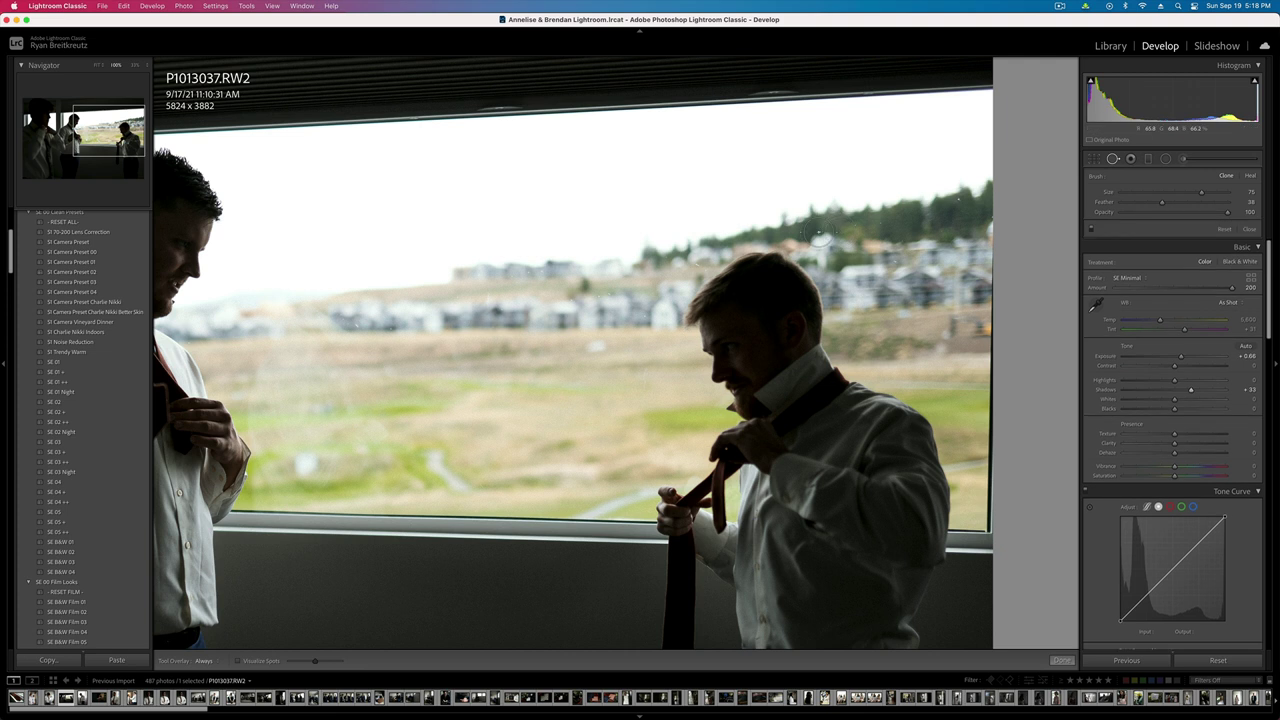
click(818, 232)
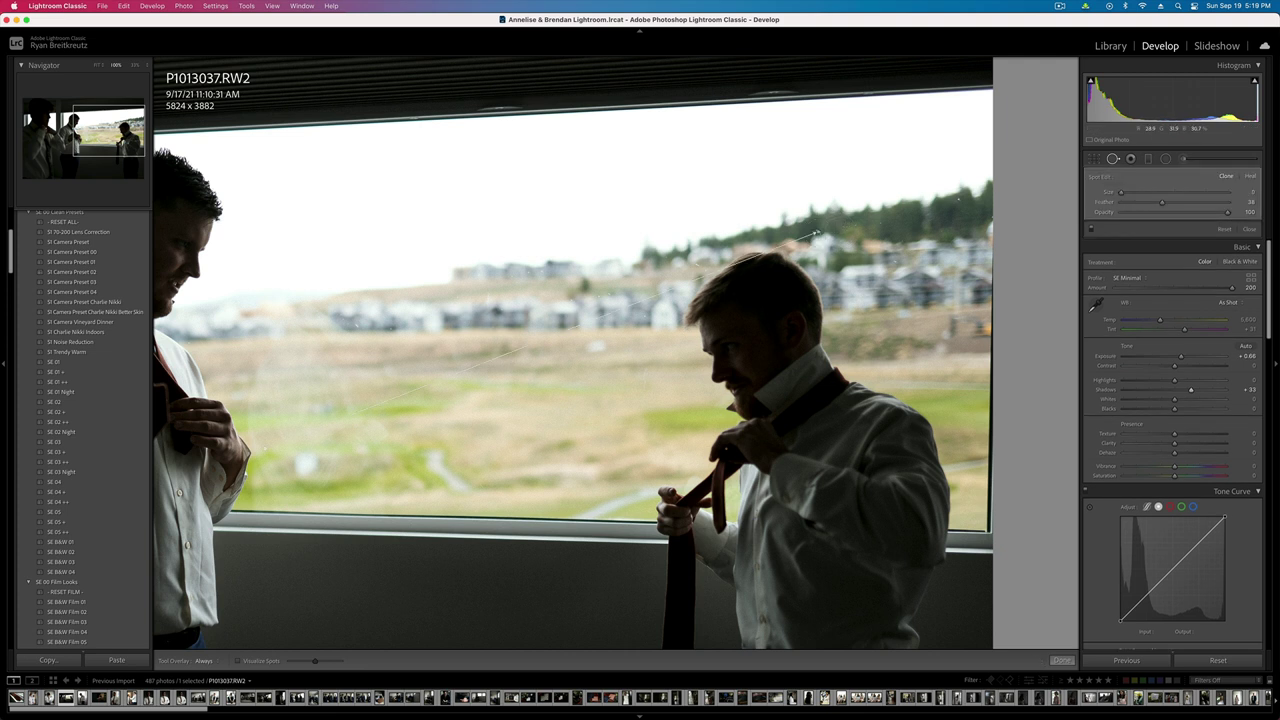
key(super+z)
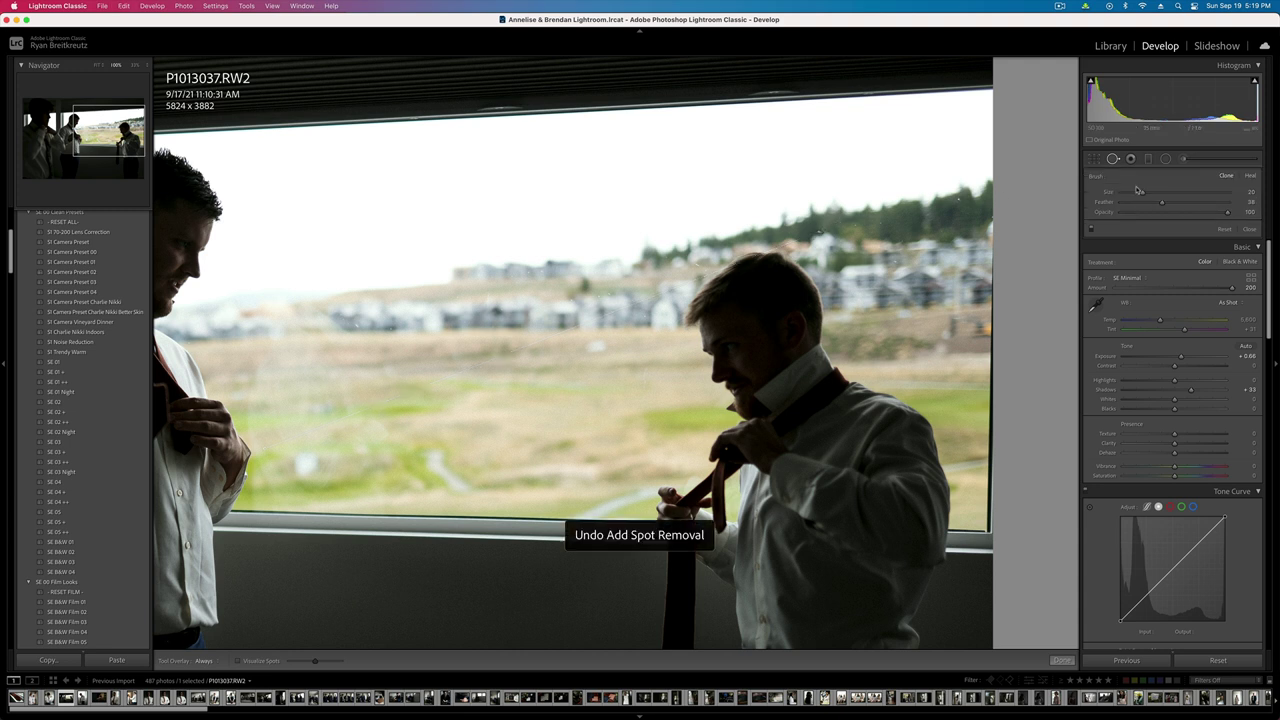
click(819, 230)
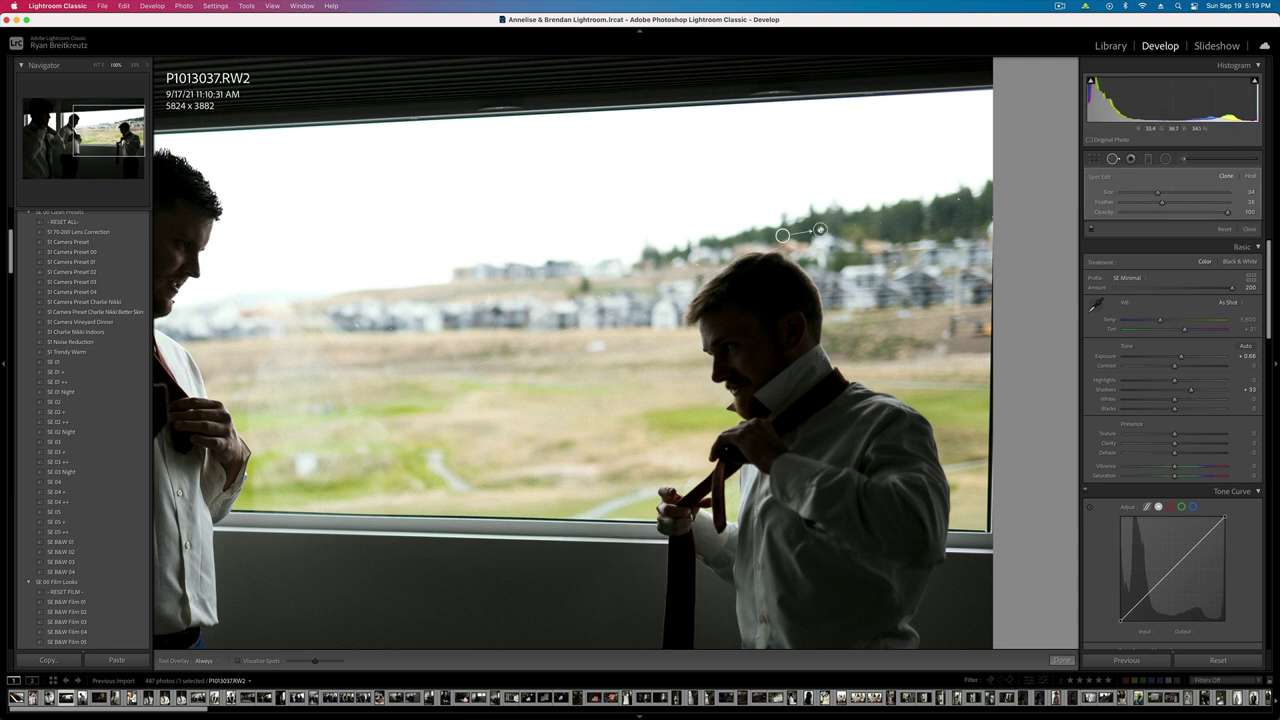
- Try to clone out the remaining bright spots on the trees, houses and sky outside the window with a feather of about 39
click(853, 225)
click(895, 262)
click(895, 262)
click(880, 223)
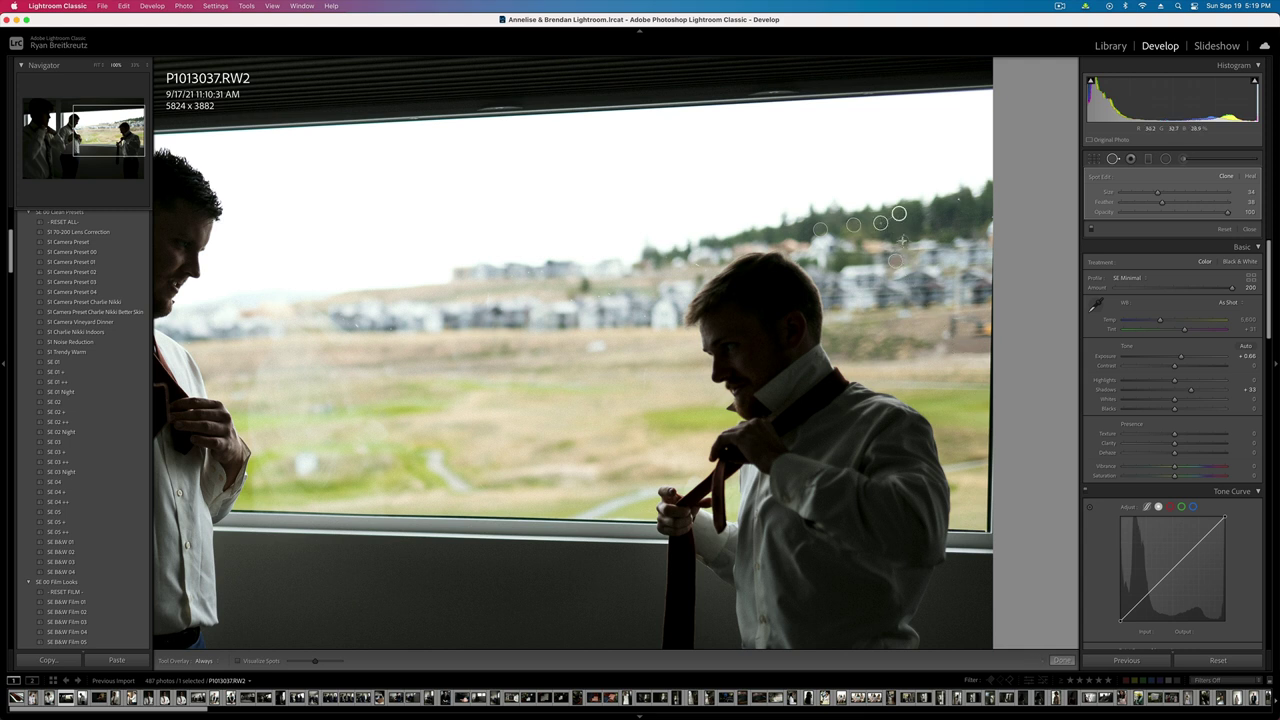
click(902, 240)
click(958, 202)
key(q)
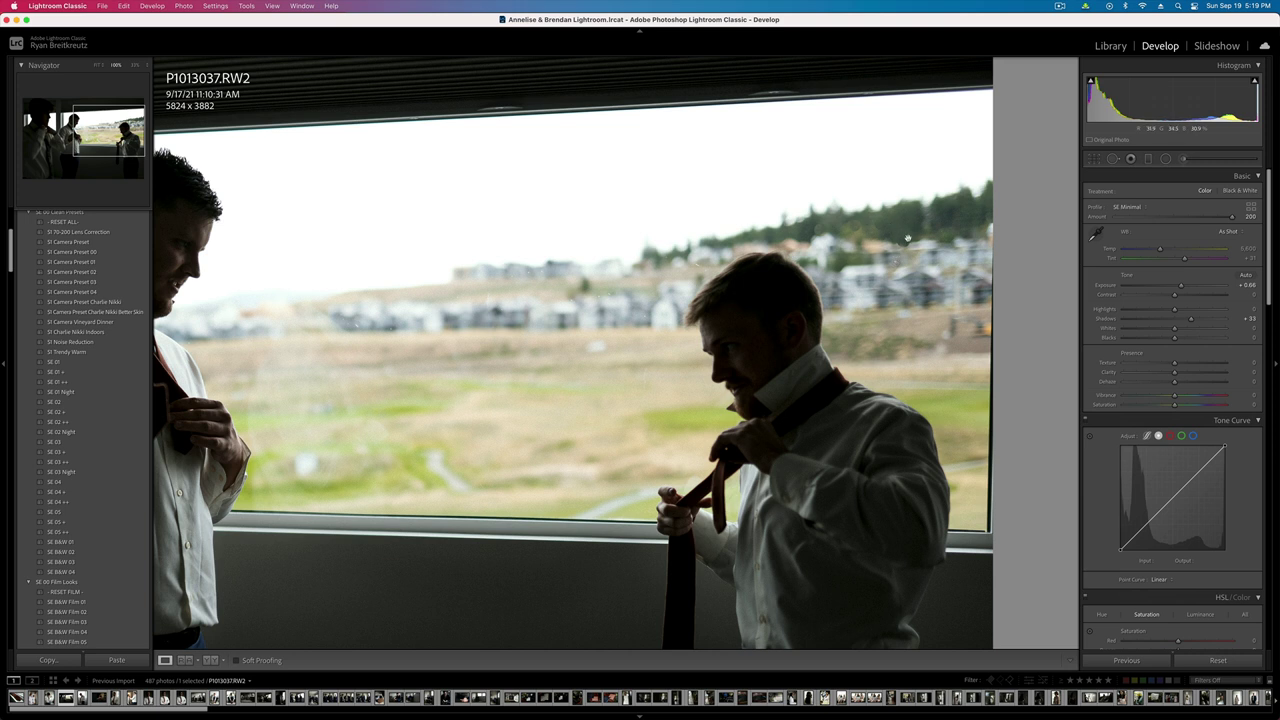
- Undo the latest spot removals, keeping only the first clone spot on the trees
key(super+z)
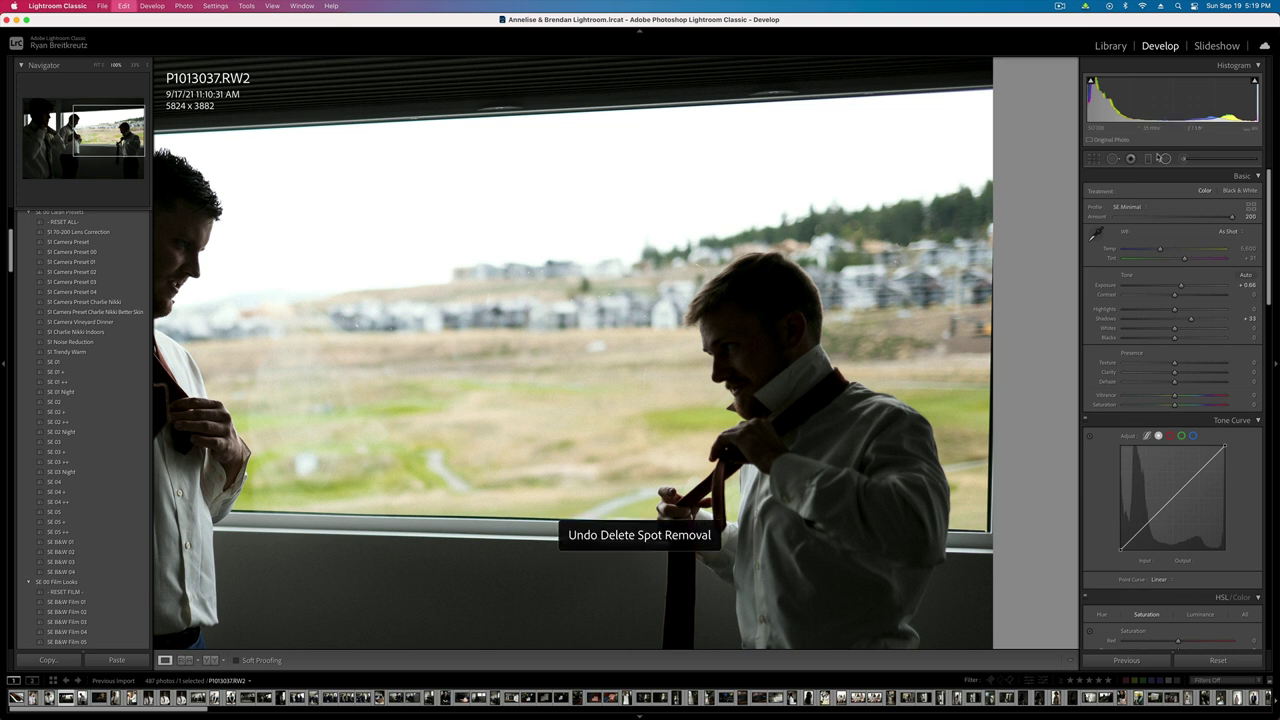
key(super+z)
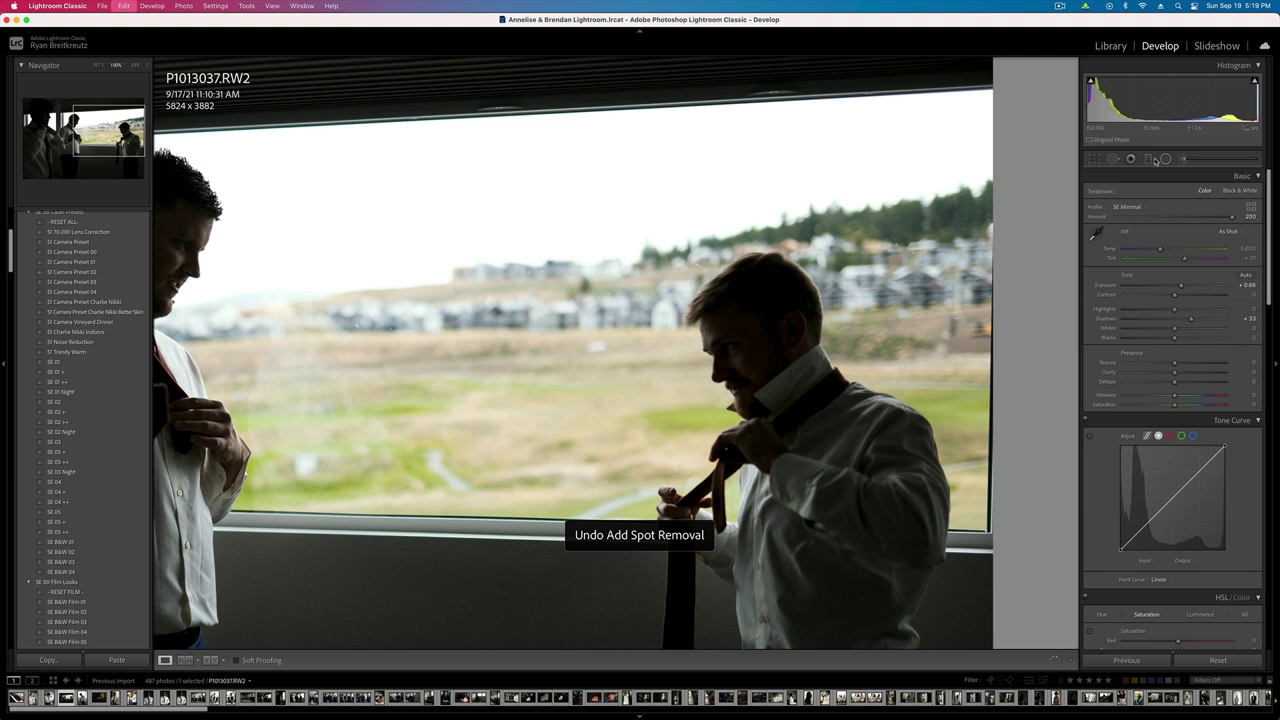
key(super+z)
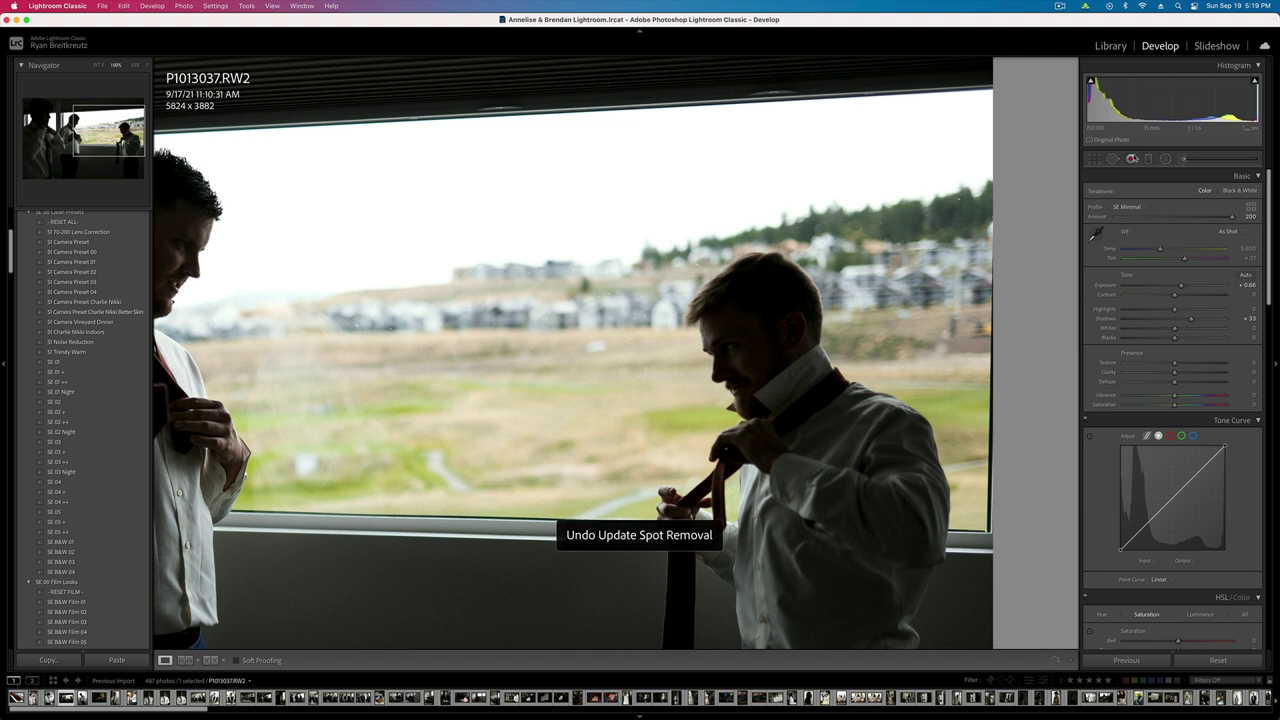
key(super+z)
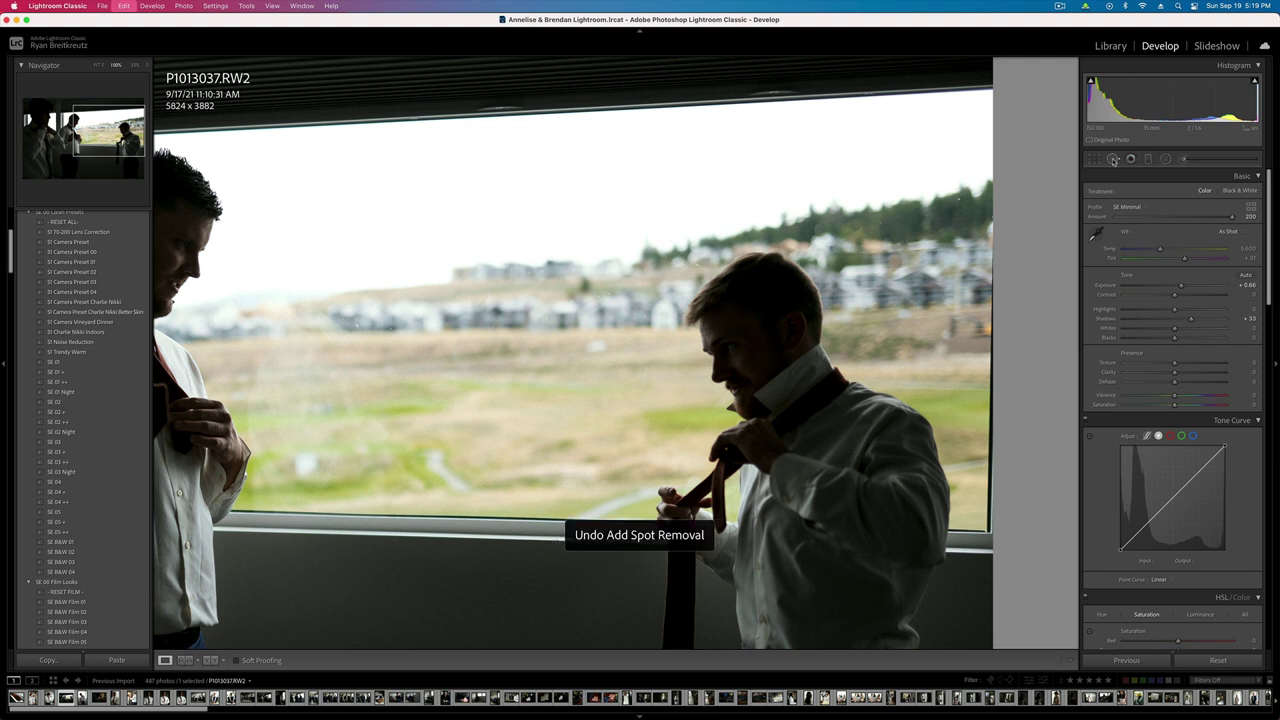
- Clone out the bright spots on the trees, houses and sky again with Spot Removal at size 34 and feather 100
click(1113, 159)
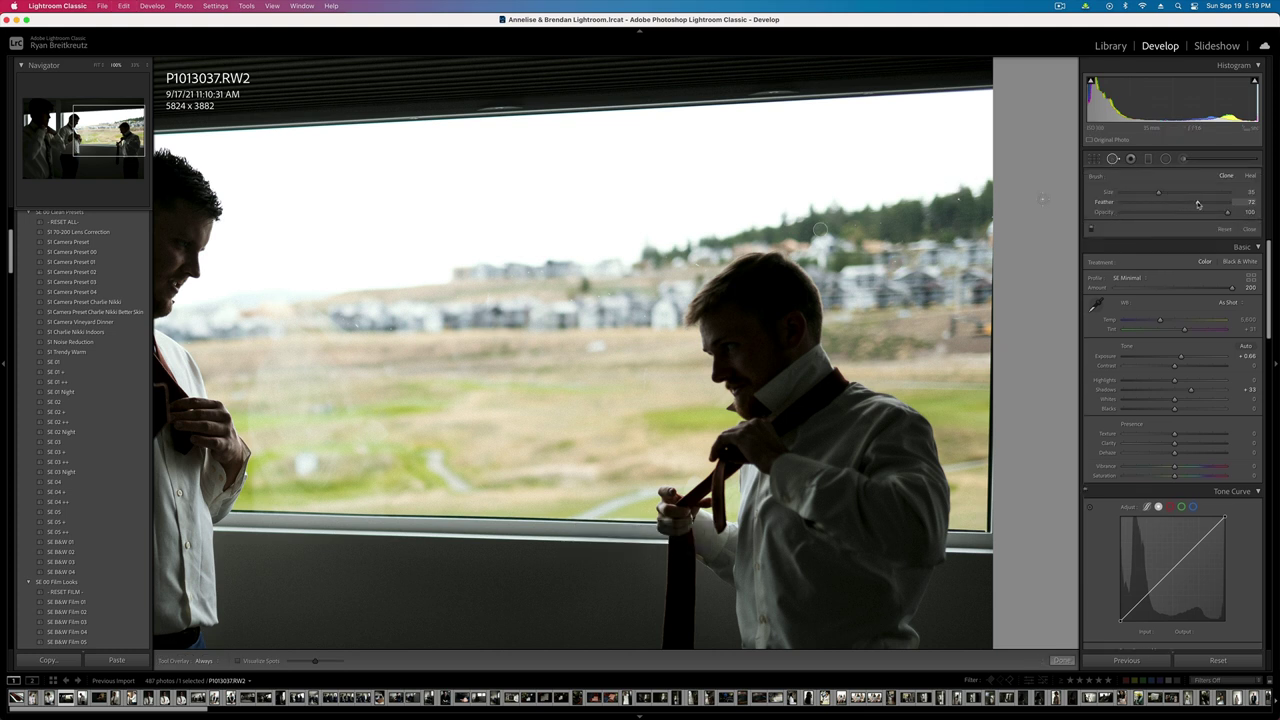
drag(1198, 204, 1232, 203)
click(853, 226)
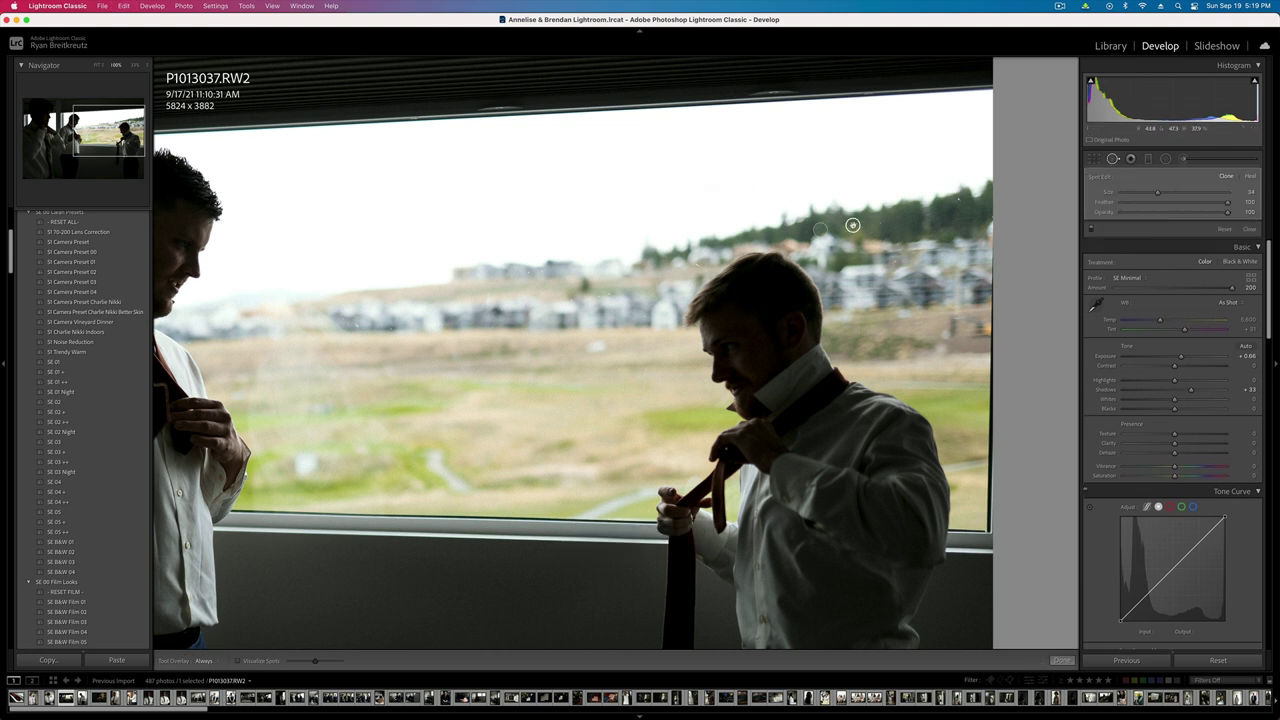
click(881, 223)
click(903, 242)
click(893, 264)
click(957, 197)
key(q)
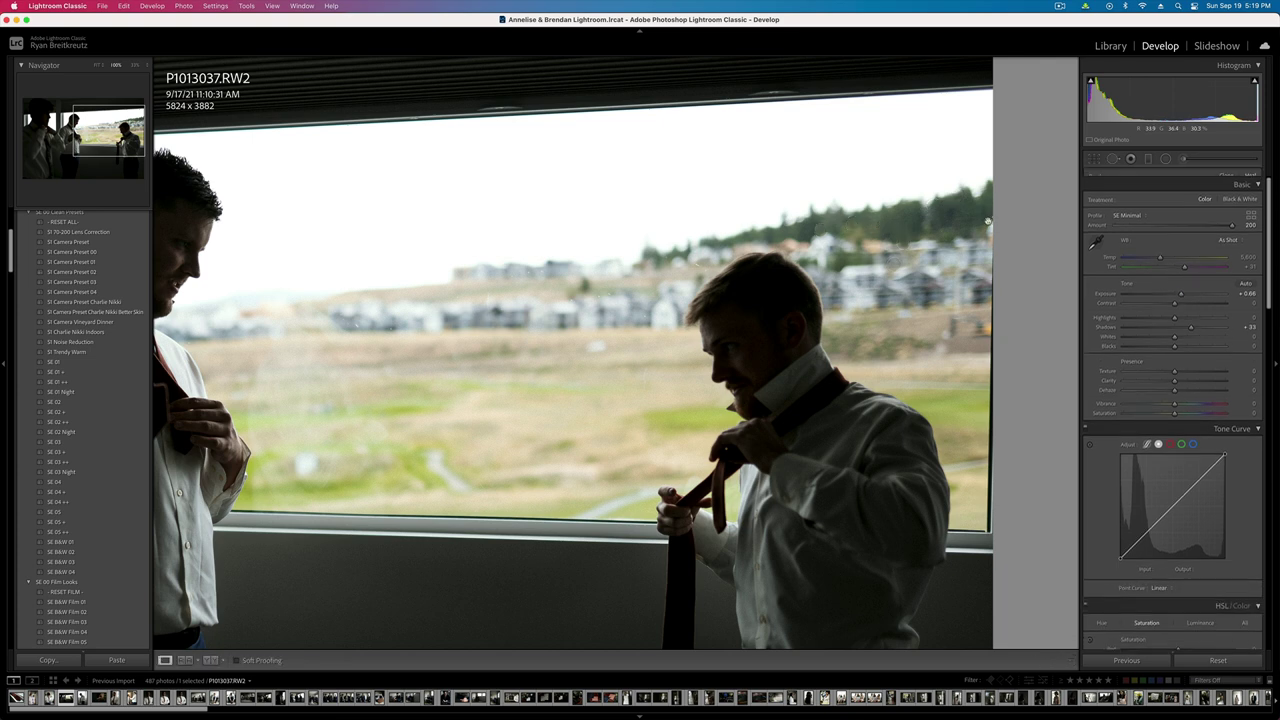
click(947, 230)
- In P1013039.RW2, brush over the man's face with 21 SkinSoften+Desat and set the brush temp to 7 and tint to 23
key(Right)
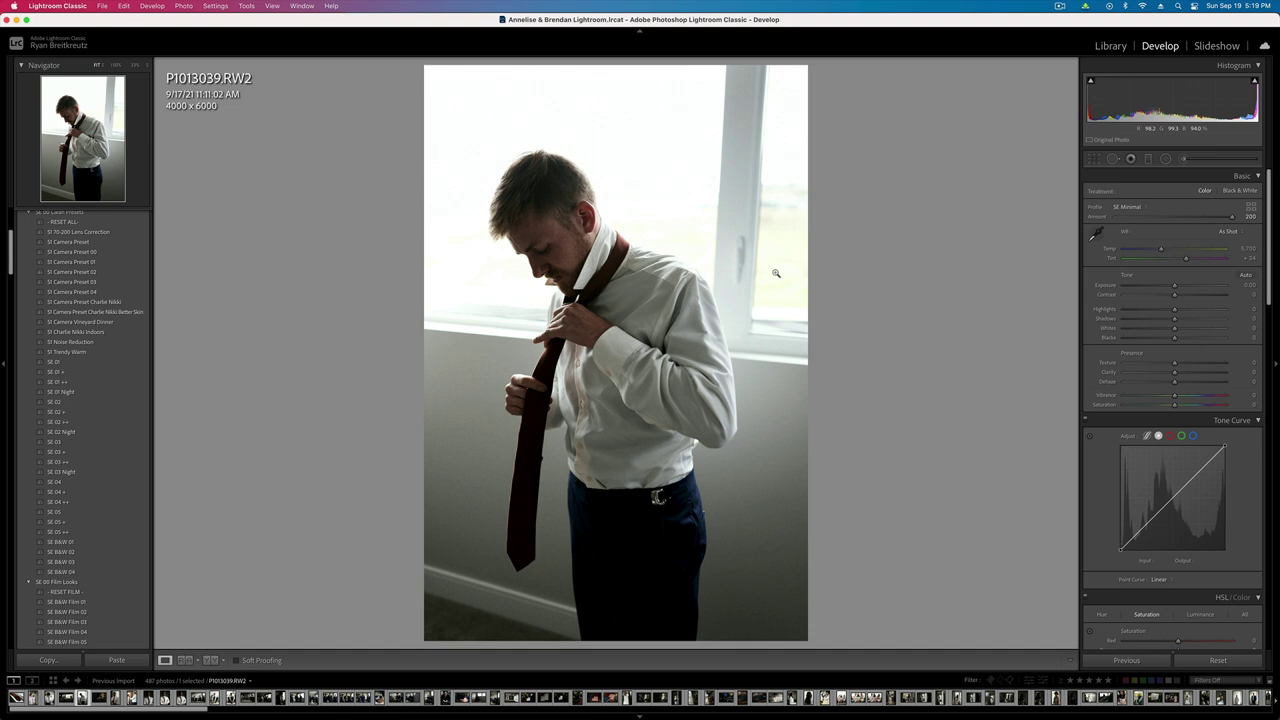
key(k)
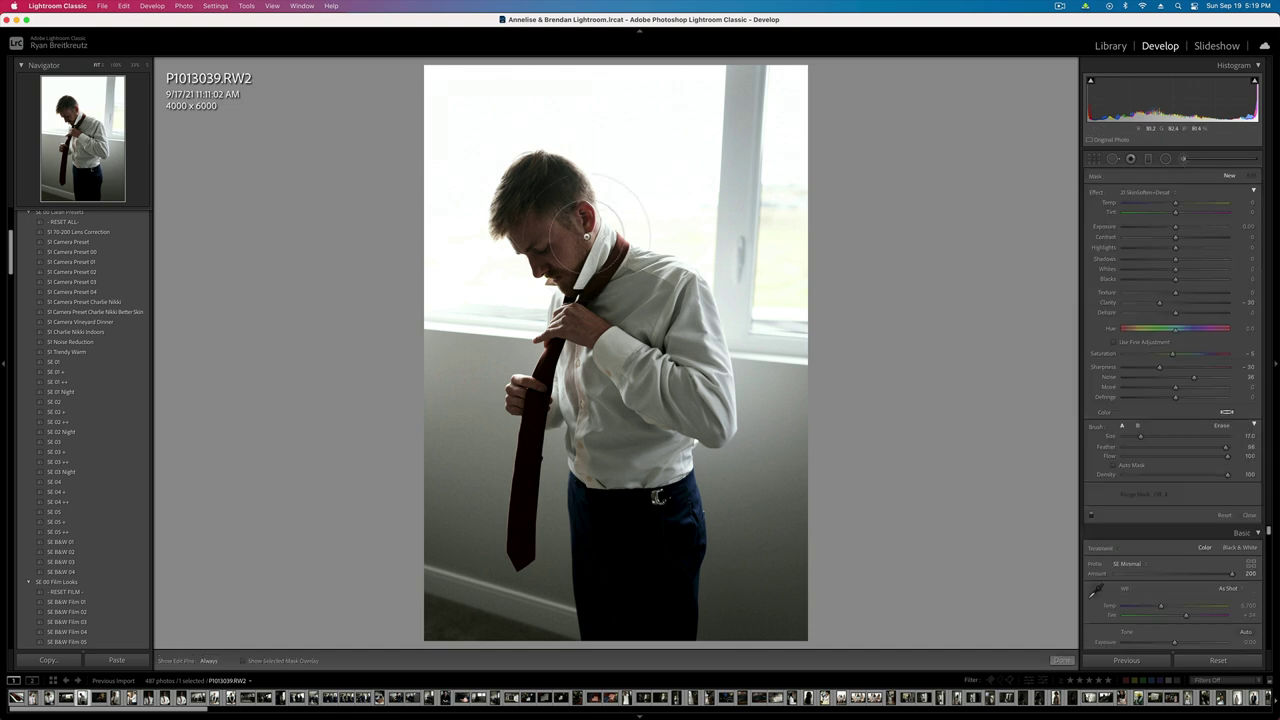
mouse_move(545, 226)
mouse_down()
mouse_move(548, 240)
mouse_move(562, 236)
mouse_up()
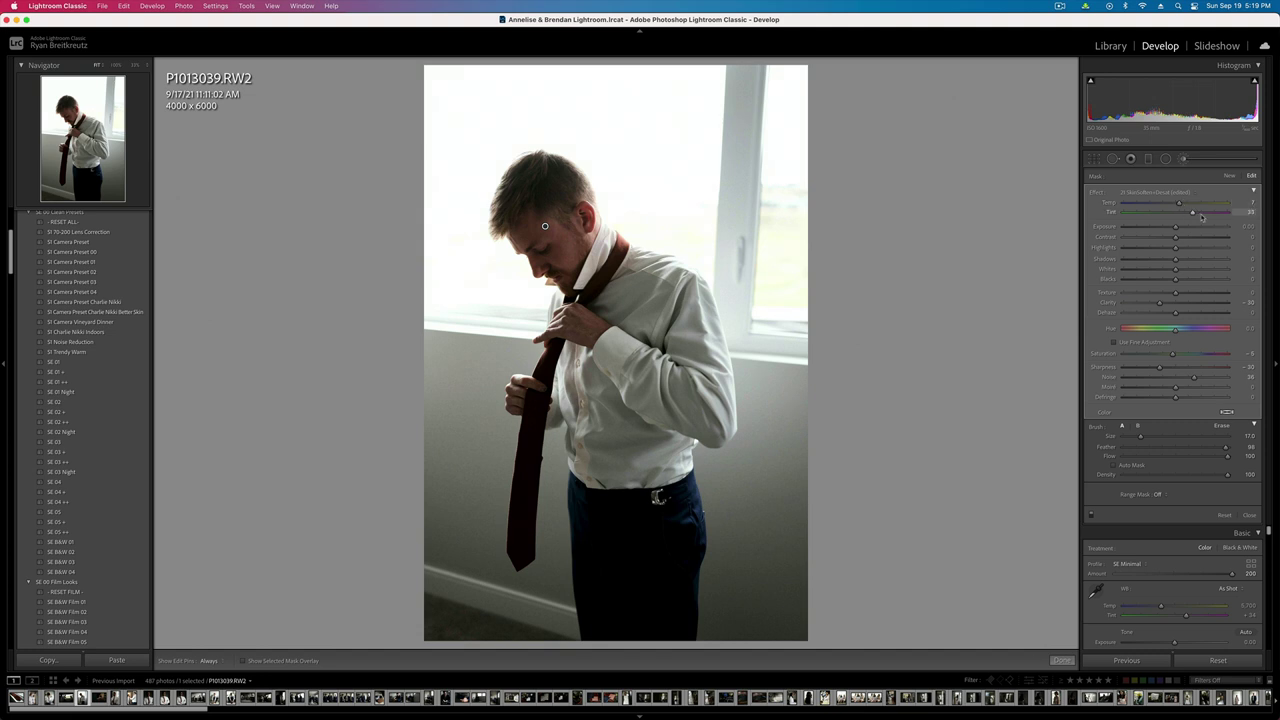
drag(1201, 217, 1192, 215)
key(BackSpace)
key(super+z)
- Set the brushed face's contrast to −47 and saturation to −11, and raise the photo's overall exposure to +0.23
drag(1175, 237, 1150, 238)
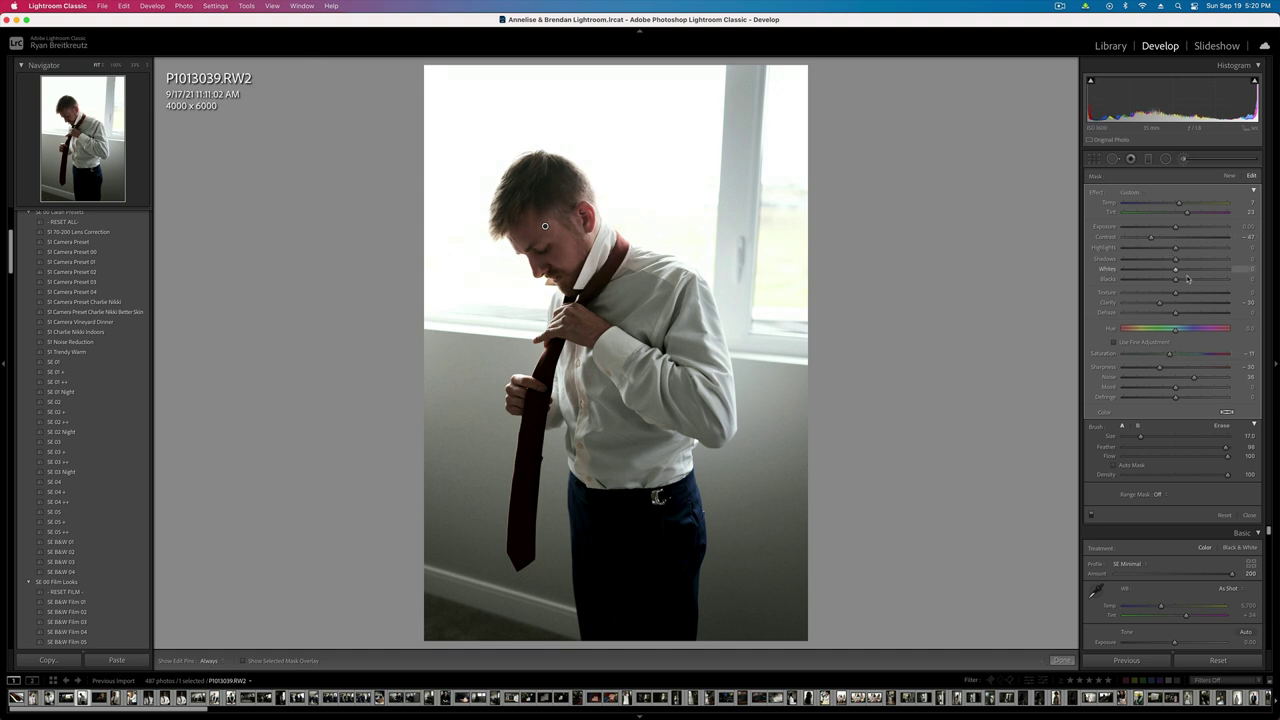
click(1190, 260)
double_click(1188, 260)
key(k)
key(shift+equal)
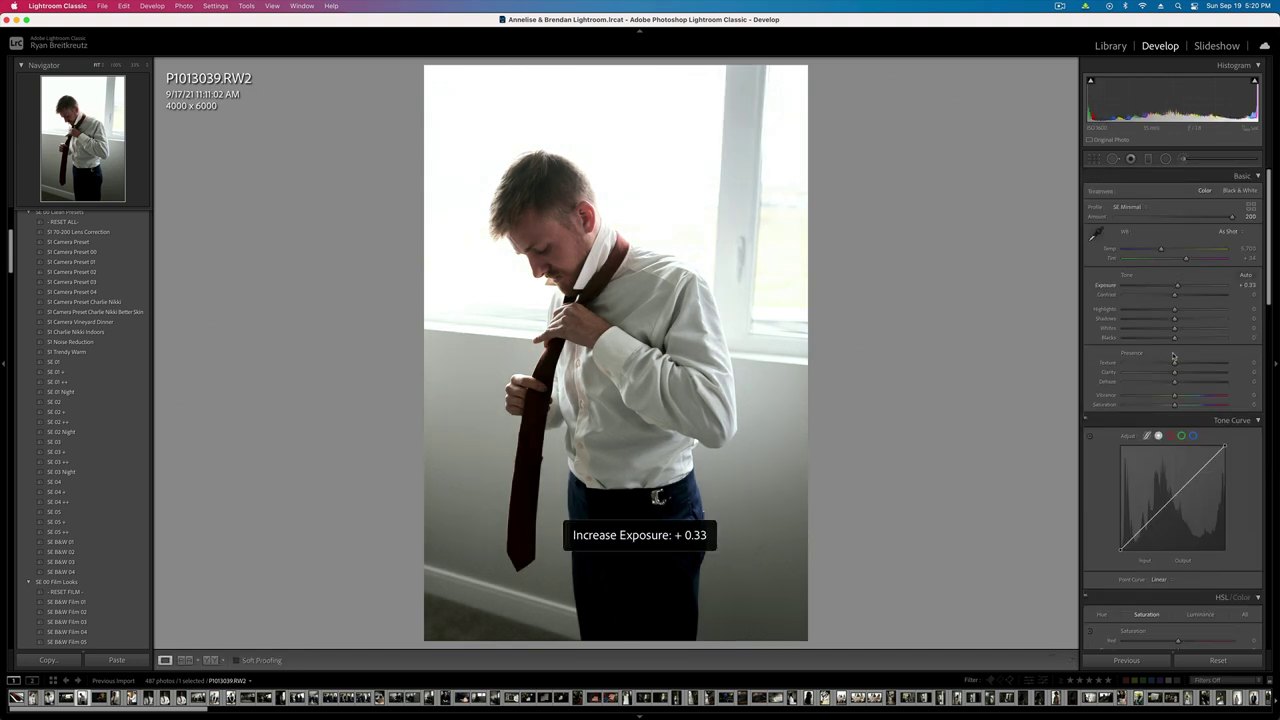
key(minus)
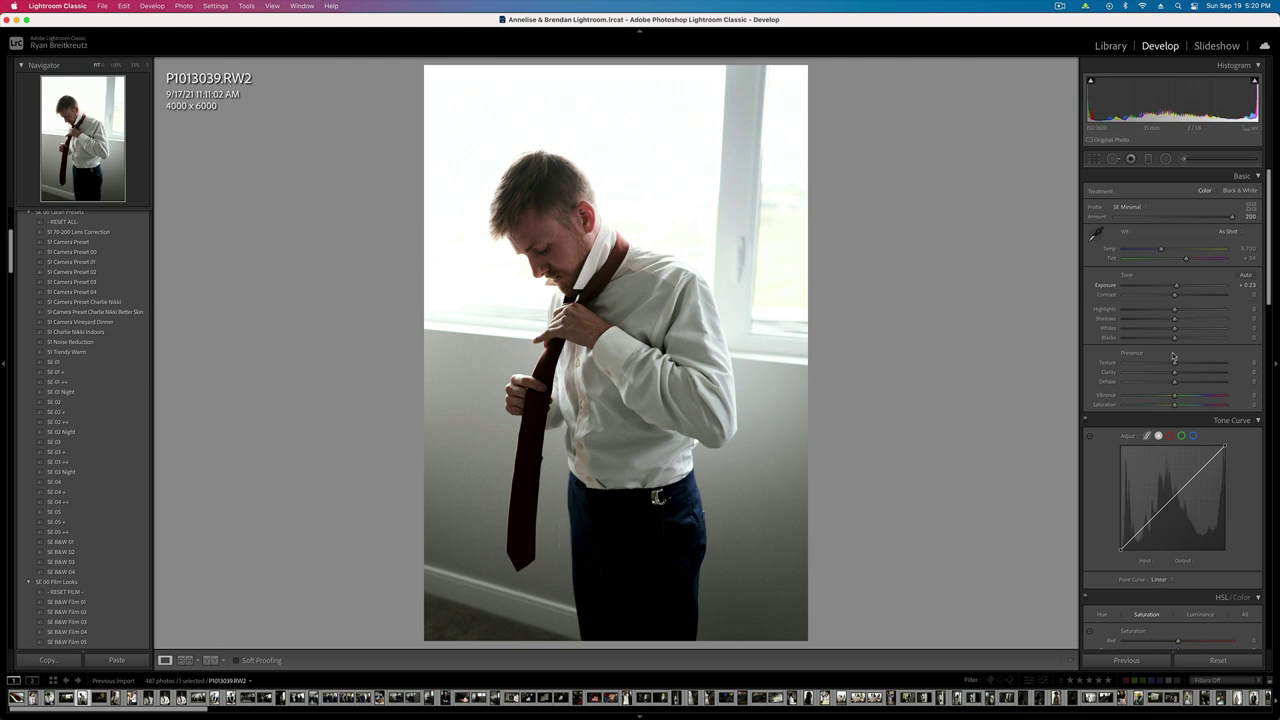
click(1129, 208)
key(Escape)
click(1183, 162)
click(1172, 192)
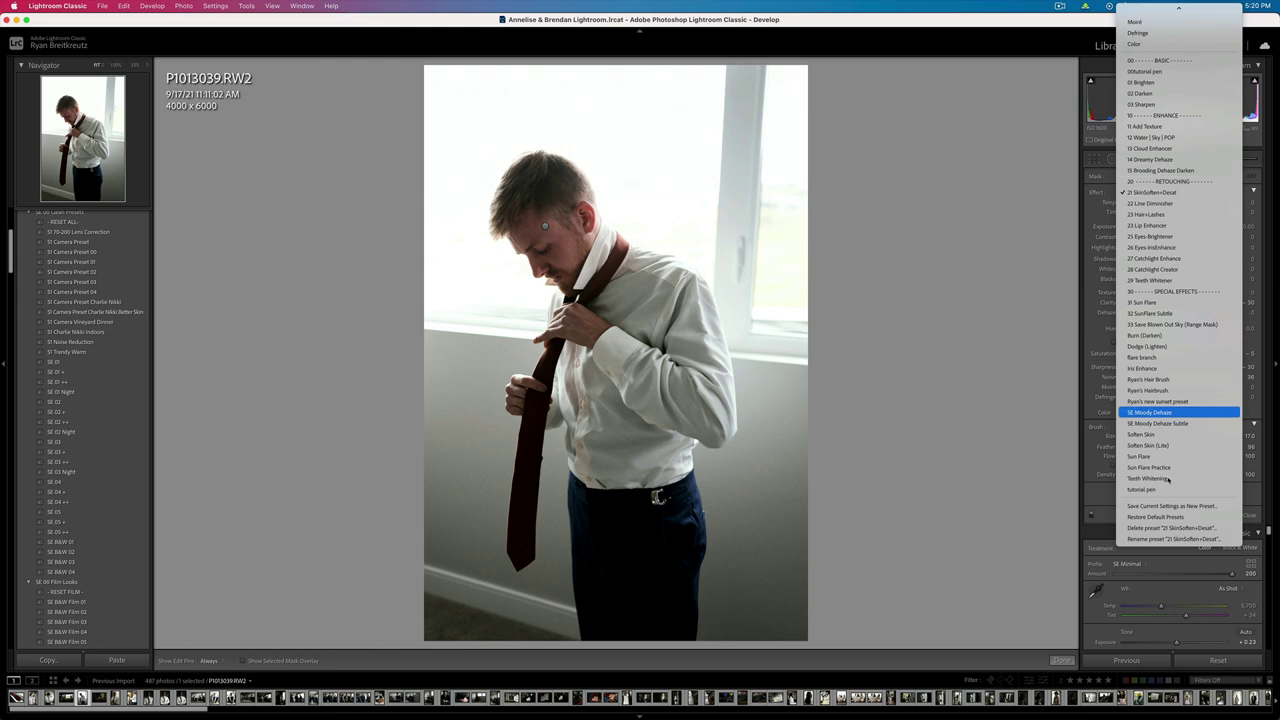
click(1065, 330)
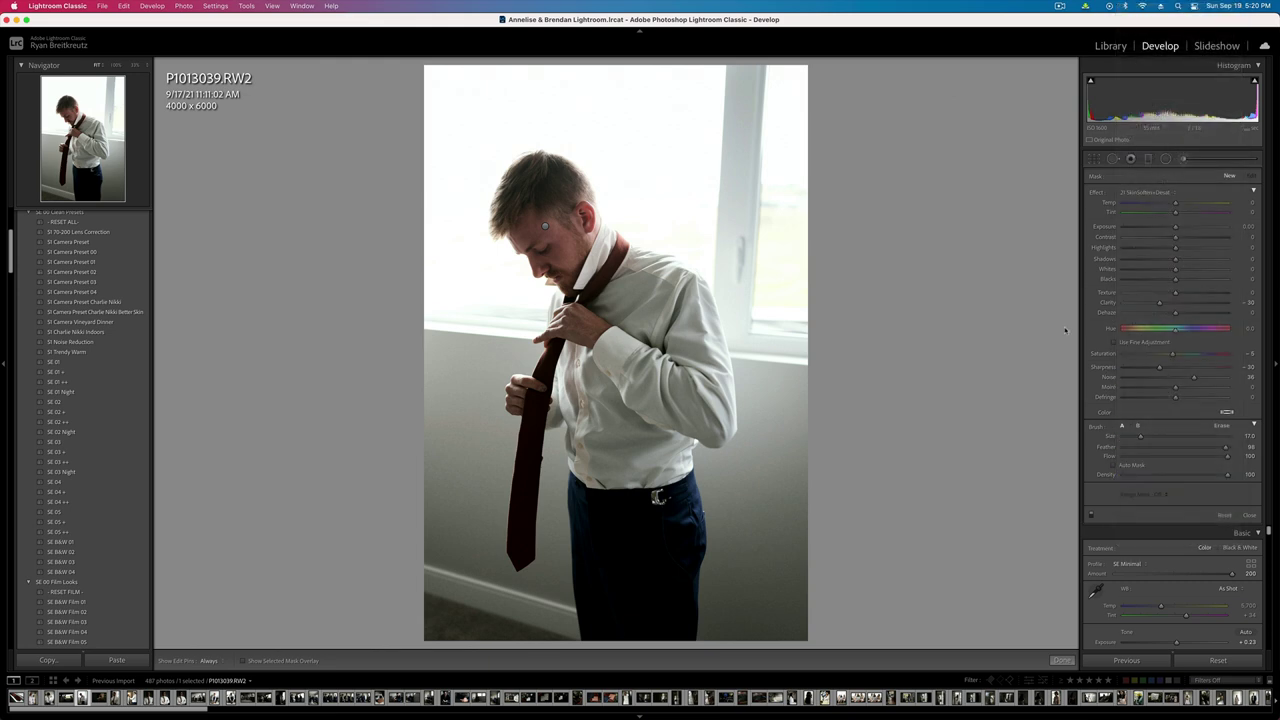
key(k)
- In P1013041.RW2, set the temperature to 2,843 and exposure to +1.12, and apply the SE B&W 01 preset
key(Right)
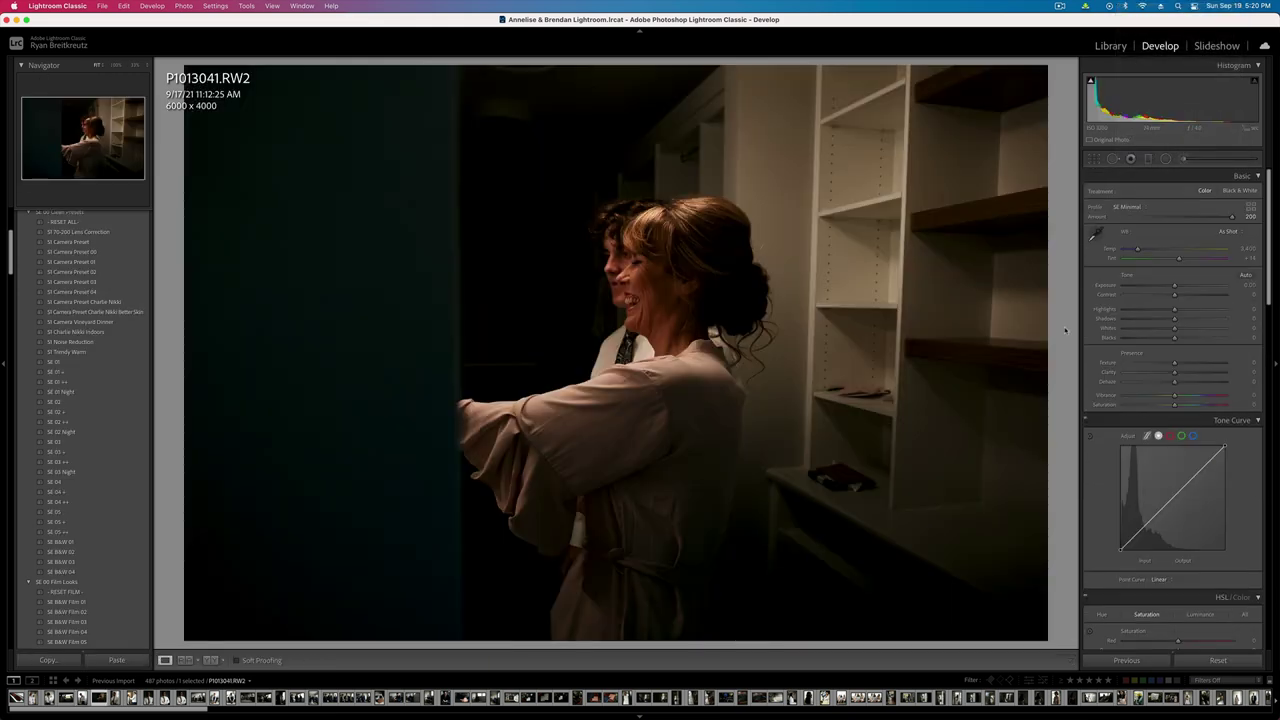
drag(1137, 249, 1132, 252)
key(shift+equal)
key(shift+equal)
key(shift+equal)
key(shift+equal)
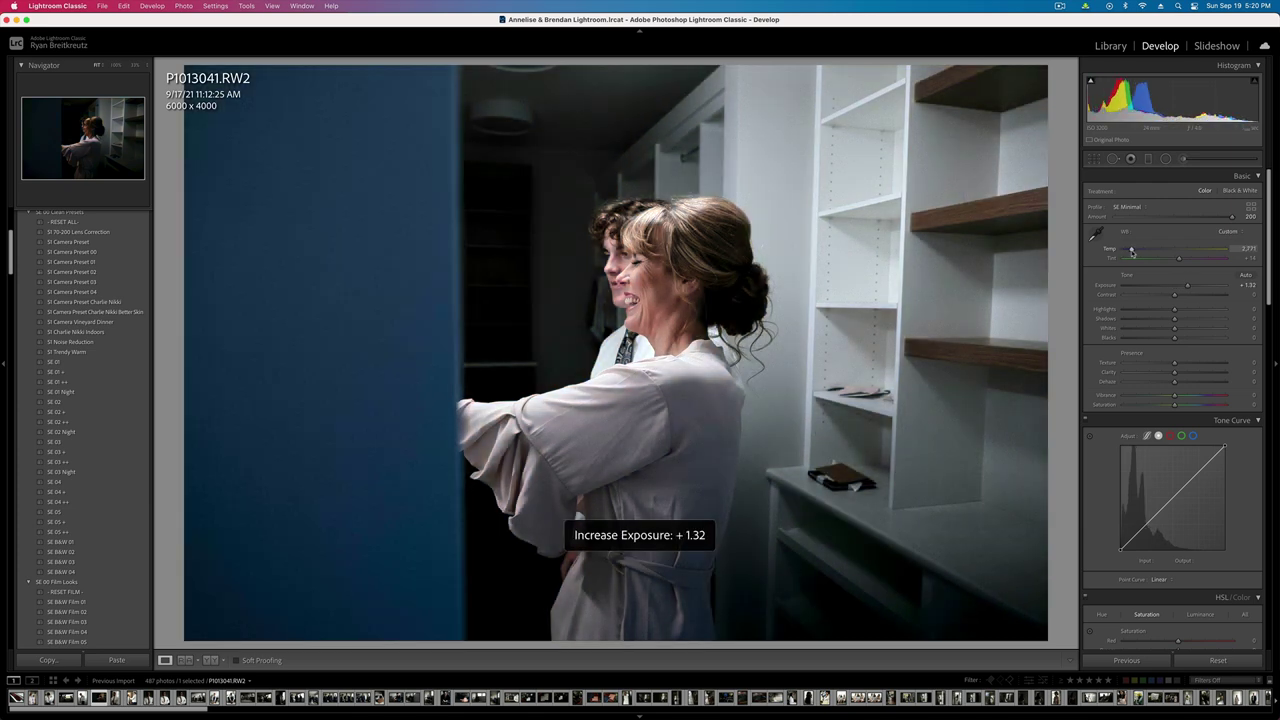
key(minus)
key(minus)
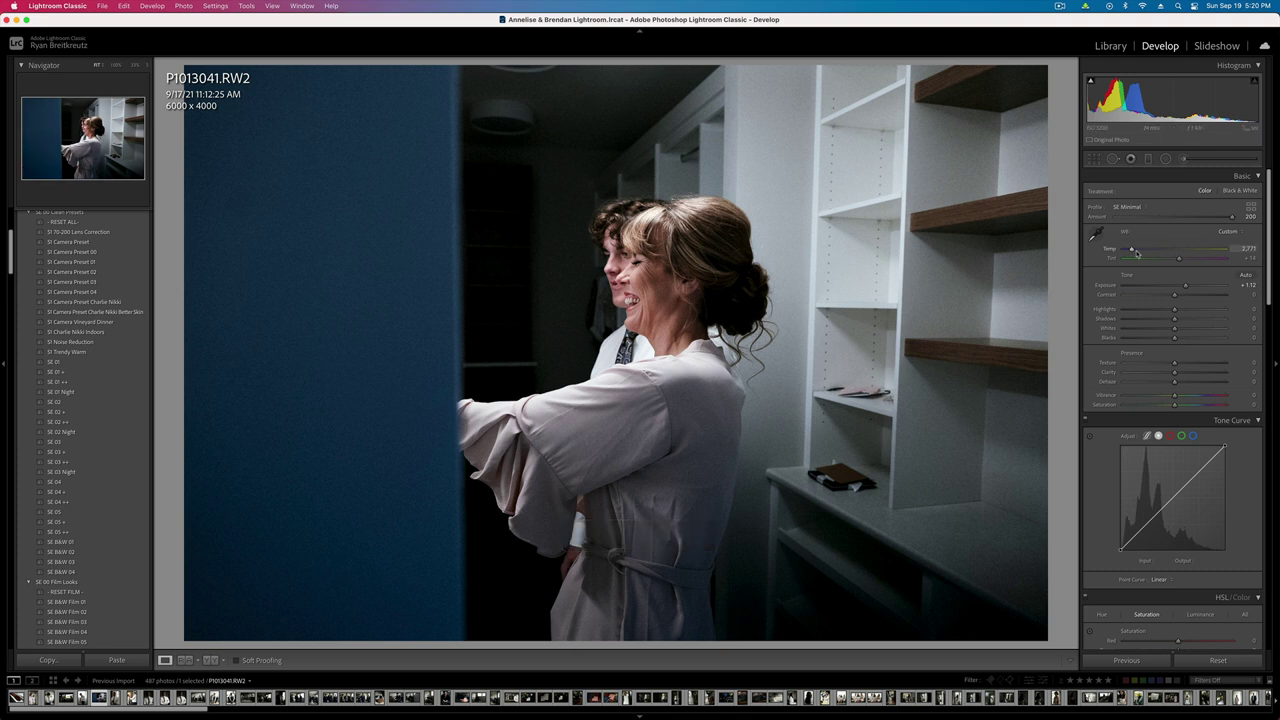
drag(1132, 252, 1131, 251)
click(64, 542)
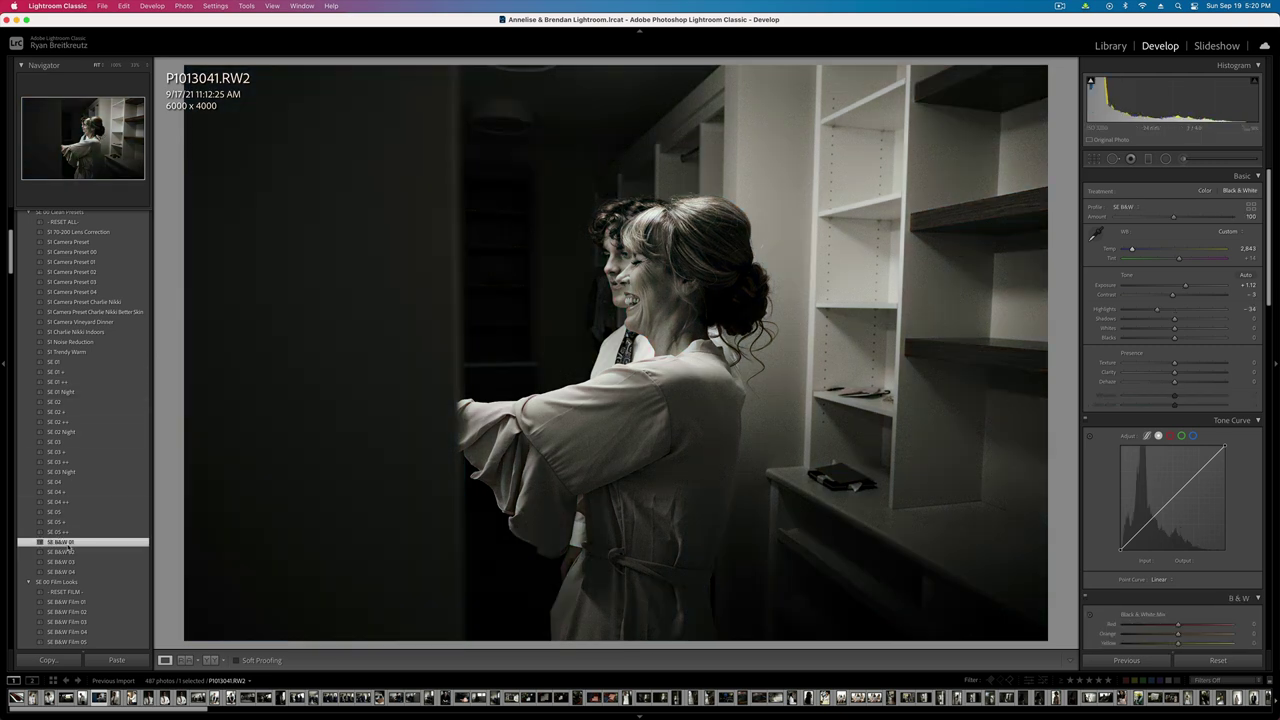
- Raise the exposure of P1013045.RW2, the portrait of the man holding his tie, to +0.99
key(Right)
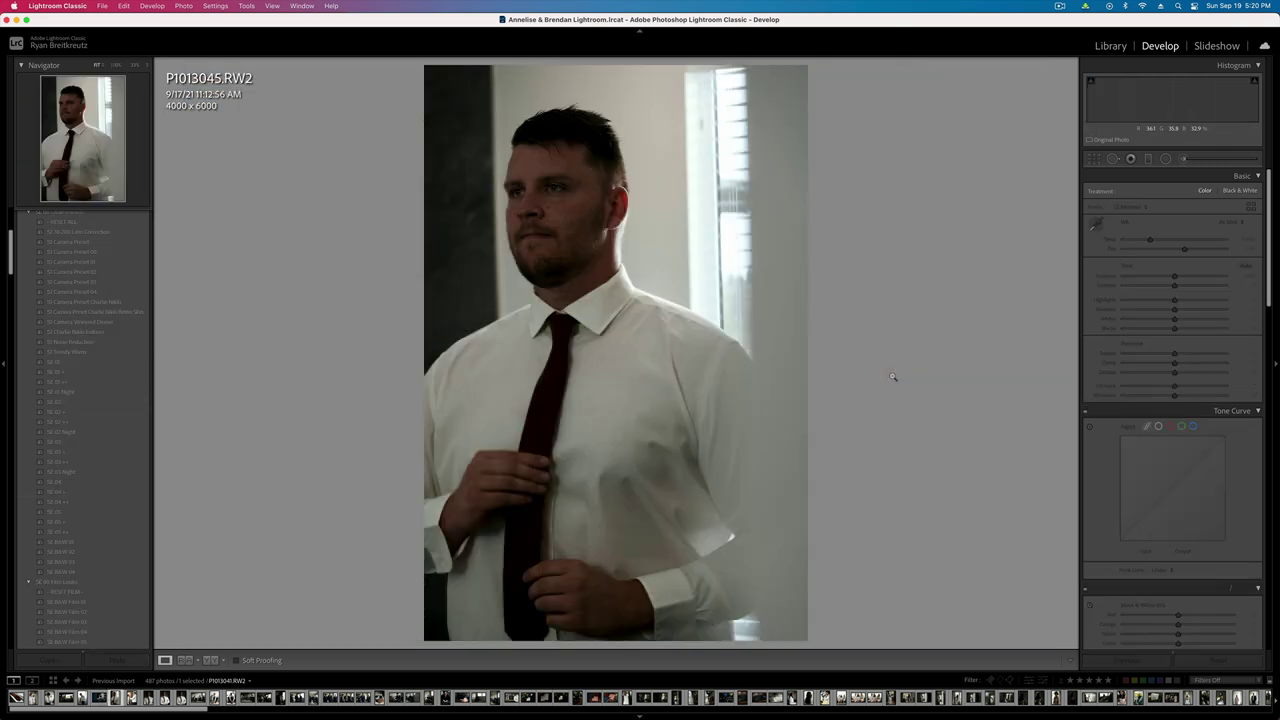
key(equal)
key(equal)
key(equal)
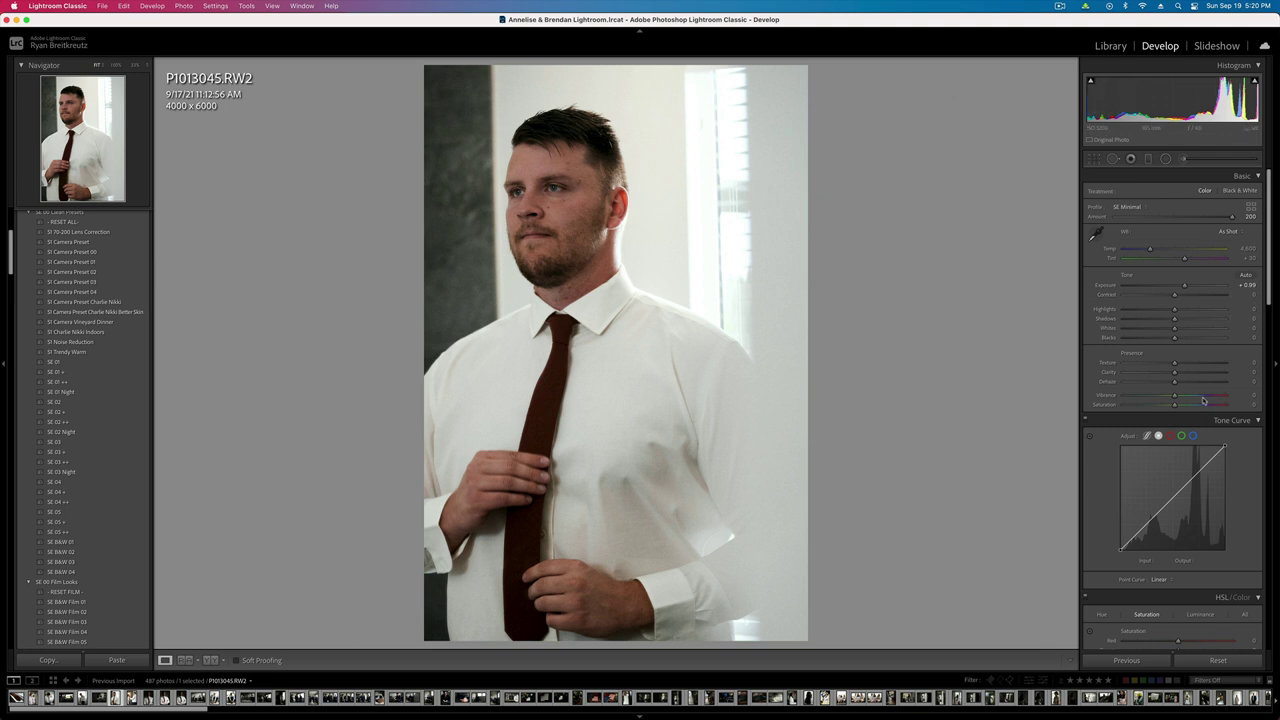
- Set the portrait's sharpening amount to 107 and radius to 1.3 with slight luminance noise reduction, and apply the SE B&W 01 preset
scroll(1197, 426, down, 5)
scroll(1197, 426, down, 10)
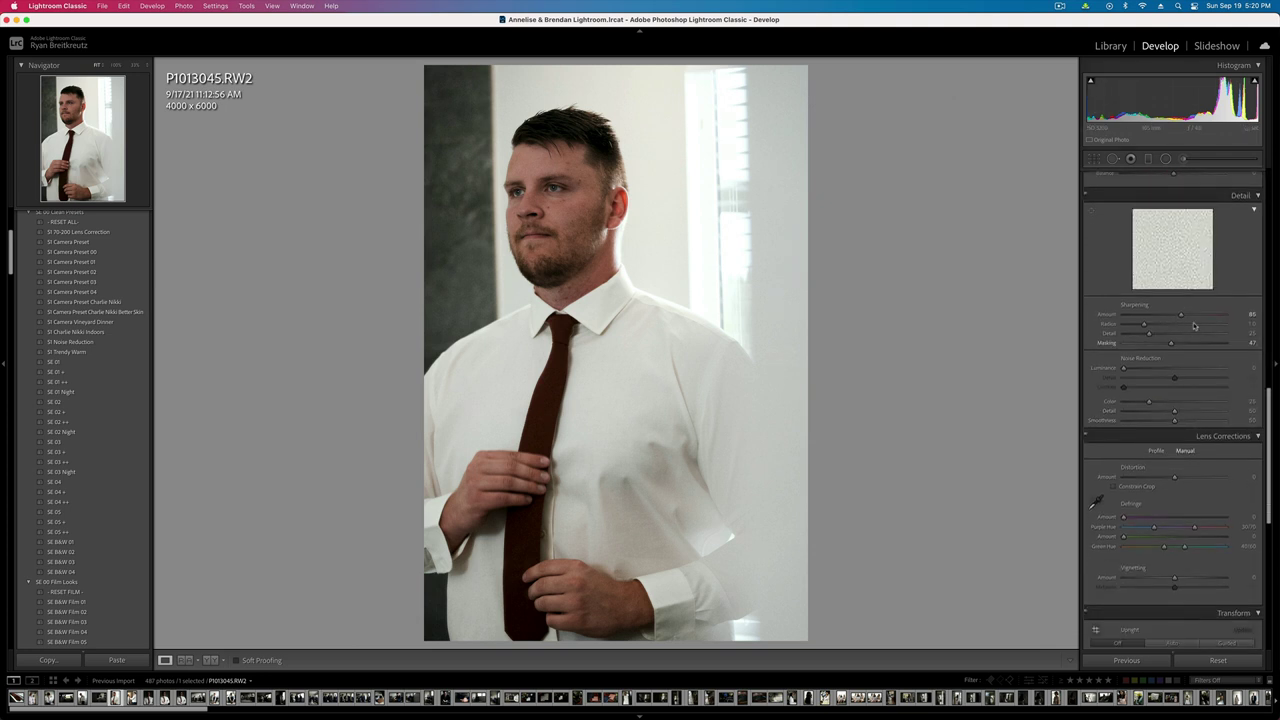
drag(1123, 368, 1130, 368)
drag(1144, 324, 1152, 326)
key(minus)
key(equal)
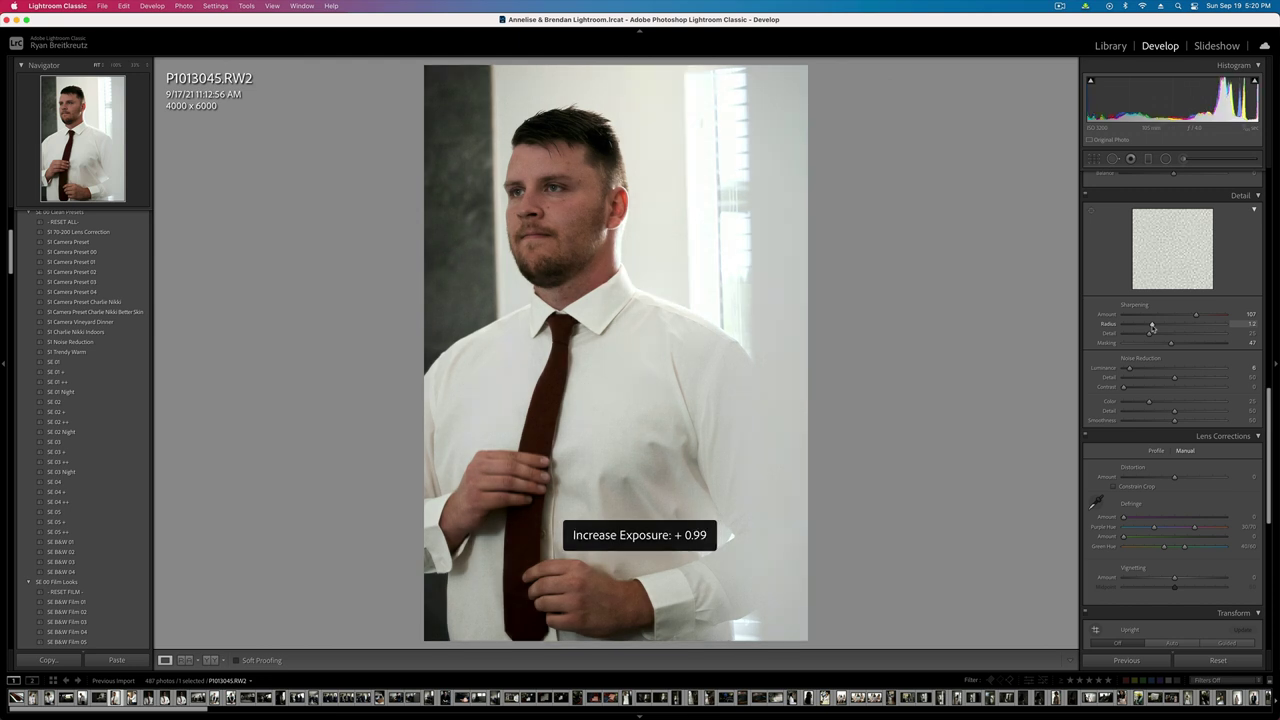
click(82, 543)
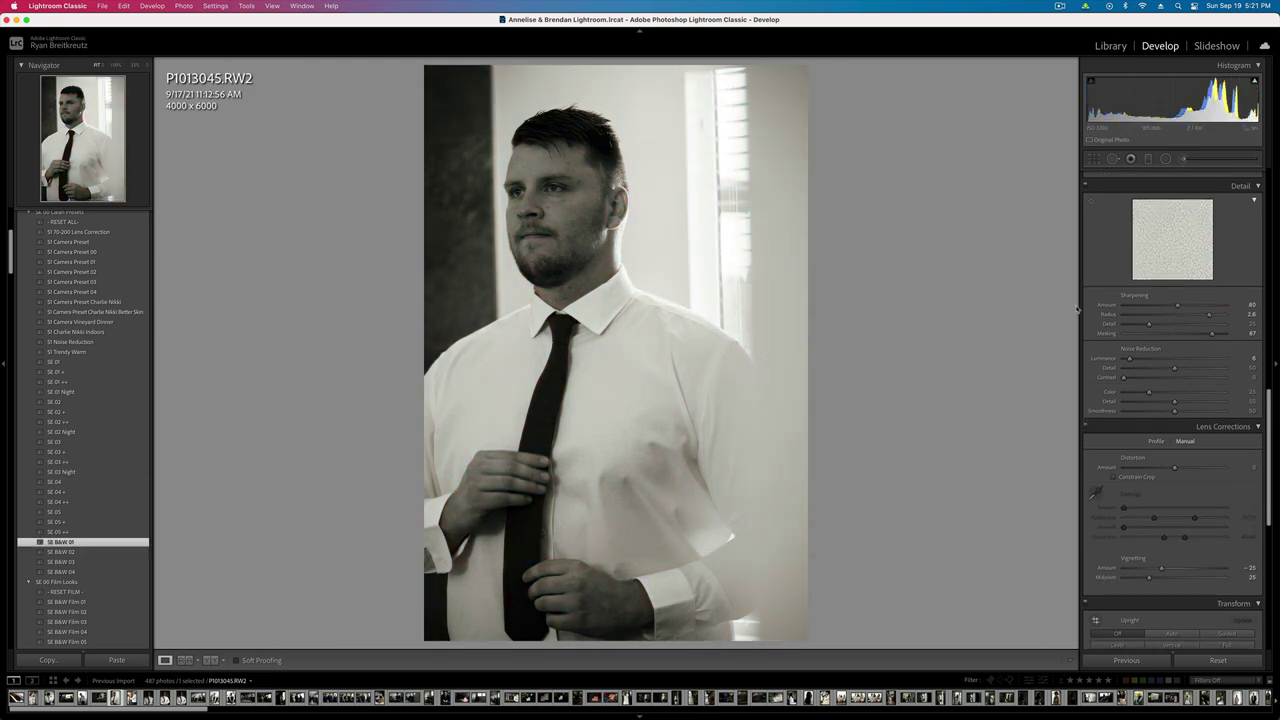
- Lower the exposure of P1013046.RW2 by one step and raise the exposure of P1013050.RW2 by four steps
key(Right)
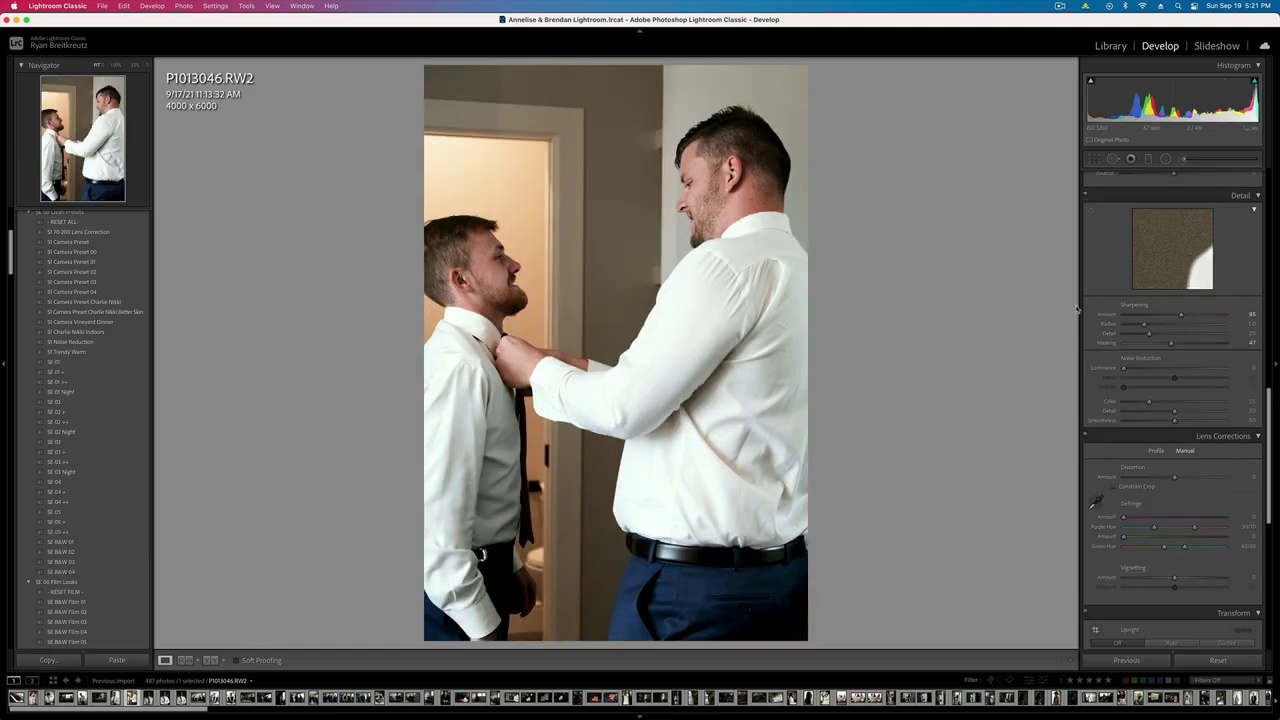
key(minus)
key(Right)
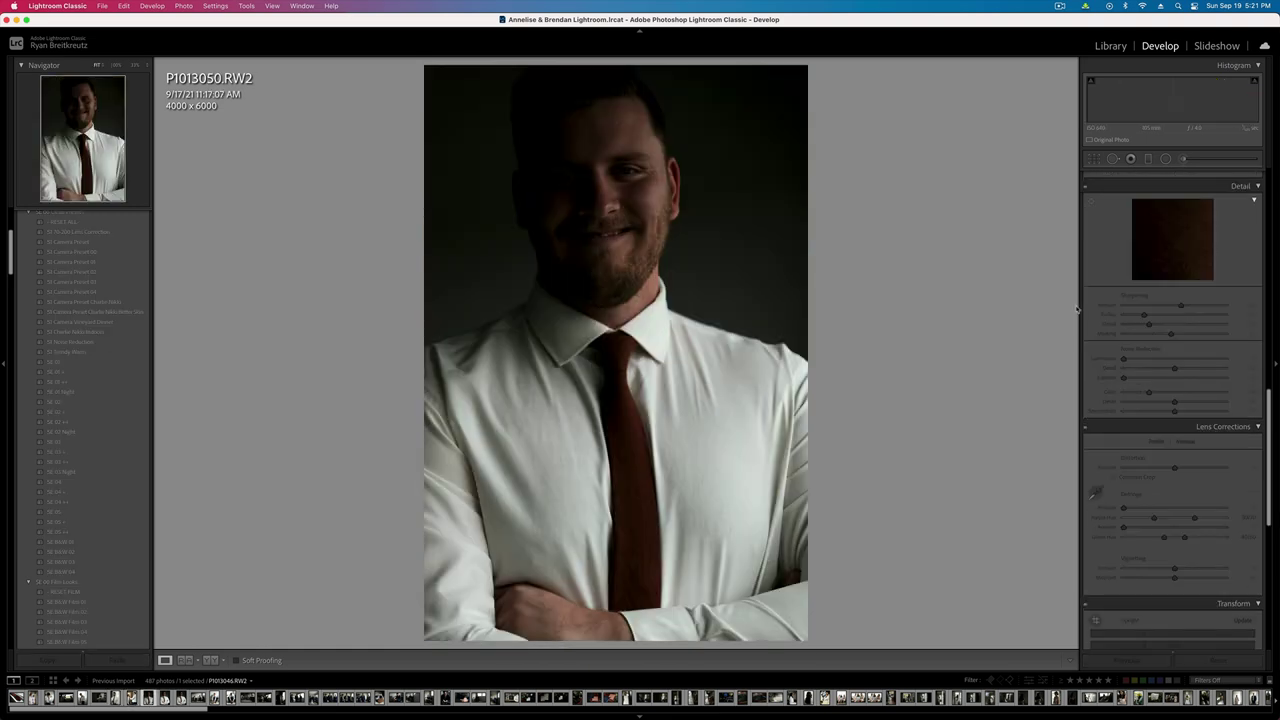
key(equal)
key(equal)
key(equal)
key(equal)
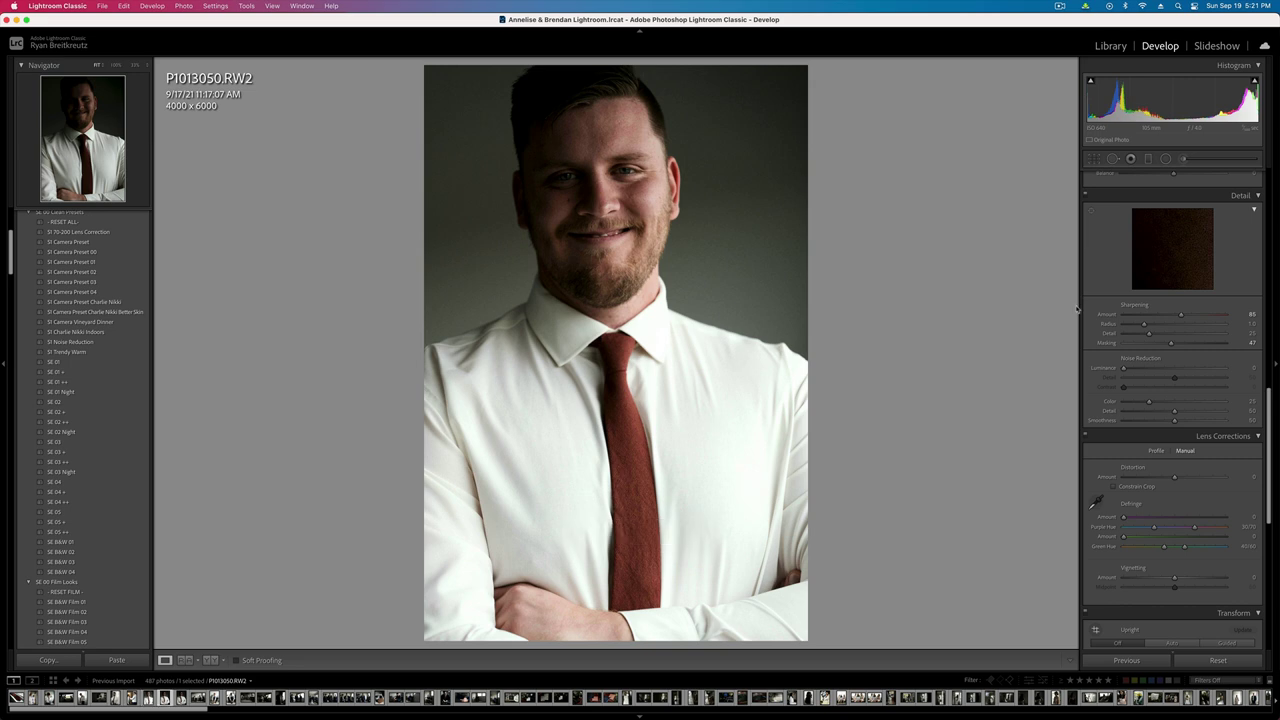
- Raise the exposure to +0.66 on both crossed-arms portraits, P1013052.RW2 and P1013053.RW2
key(Right)
key(equal)
key(equal)
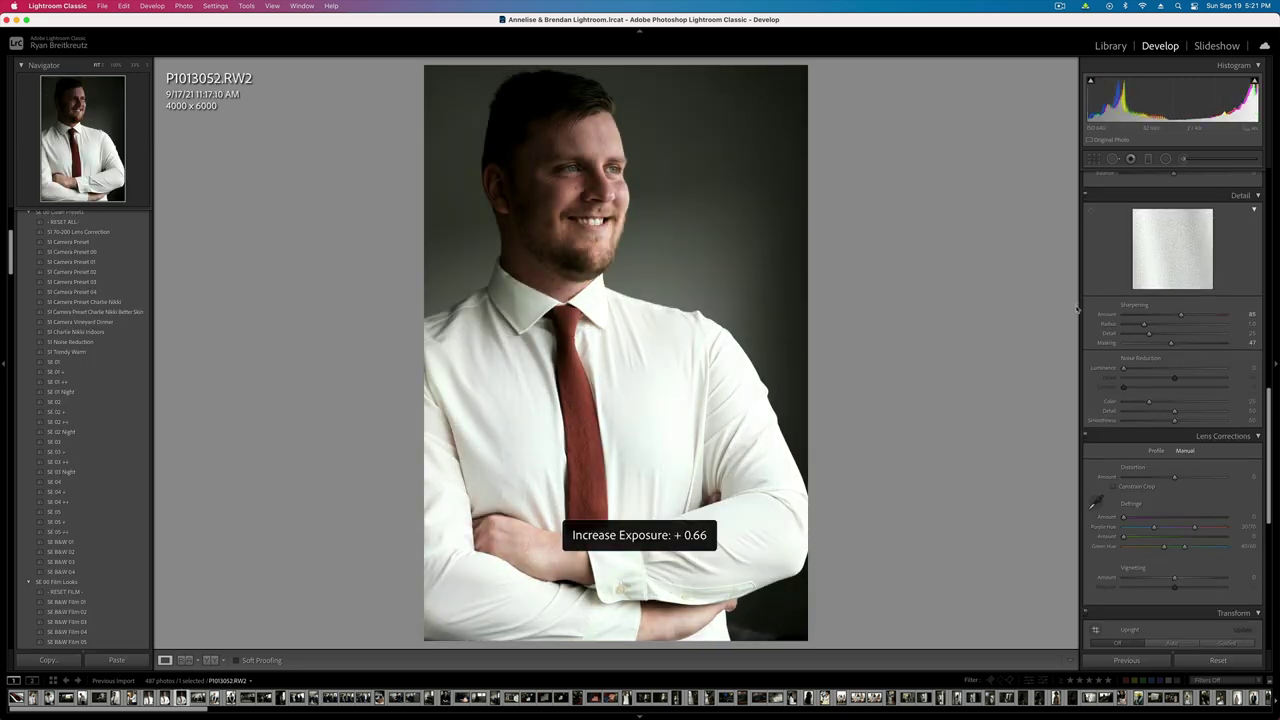
key(Right)
key(equal)
key(equal)
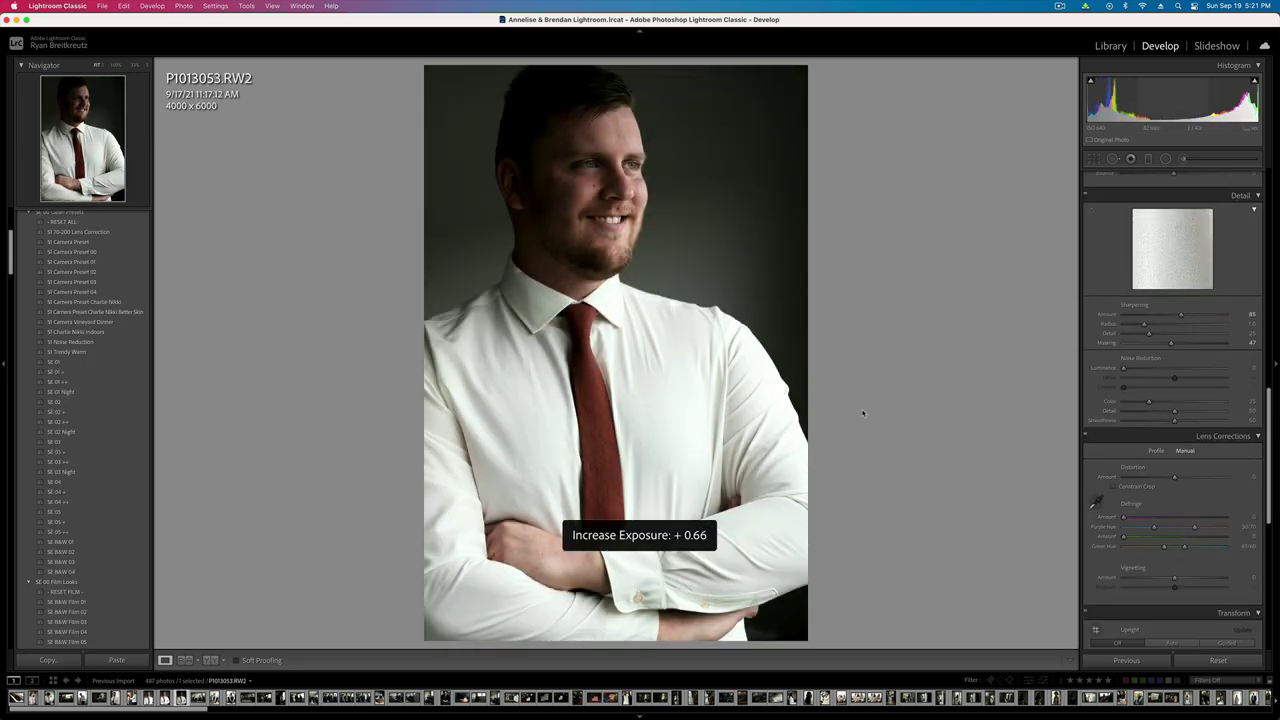
- Return to P1013050.RW2 and draw a graduated filter with contrast −51 and all other effects reset, from the photo's top edge to its bottom
key(Left)
key(Left)
key(Left)
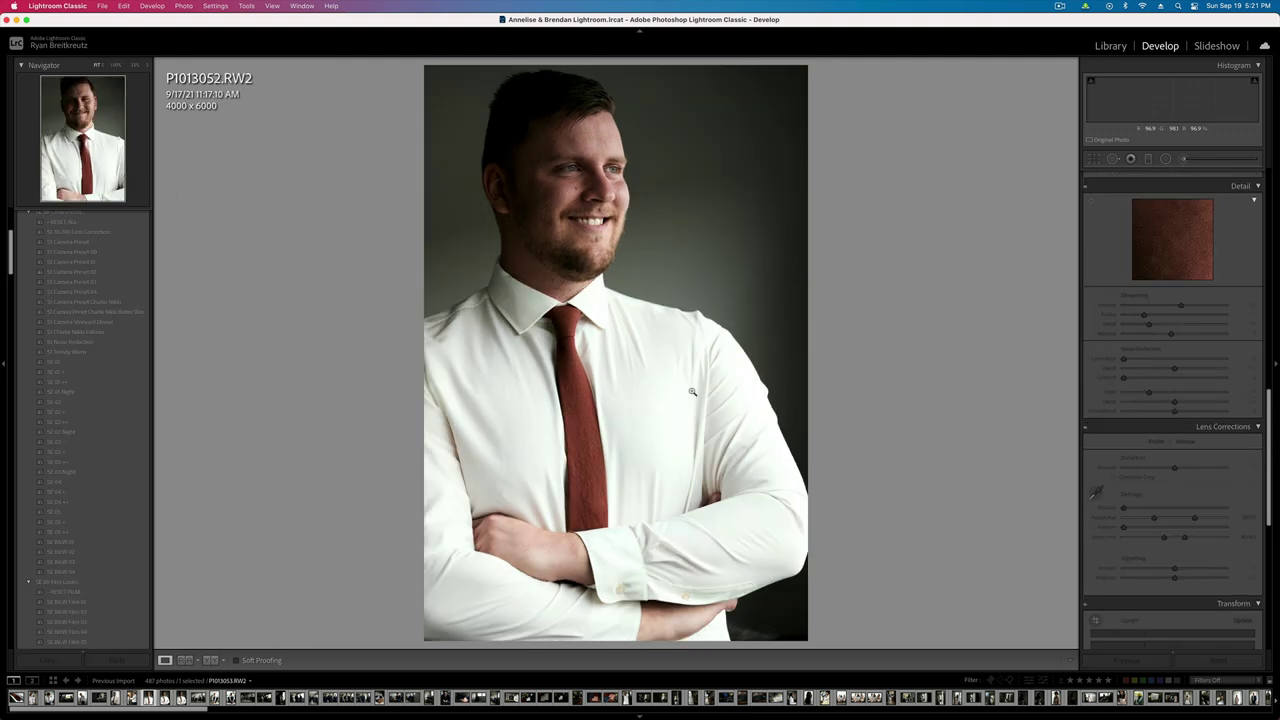
click(1165, 158)
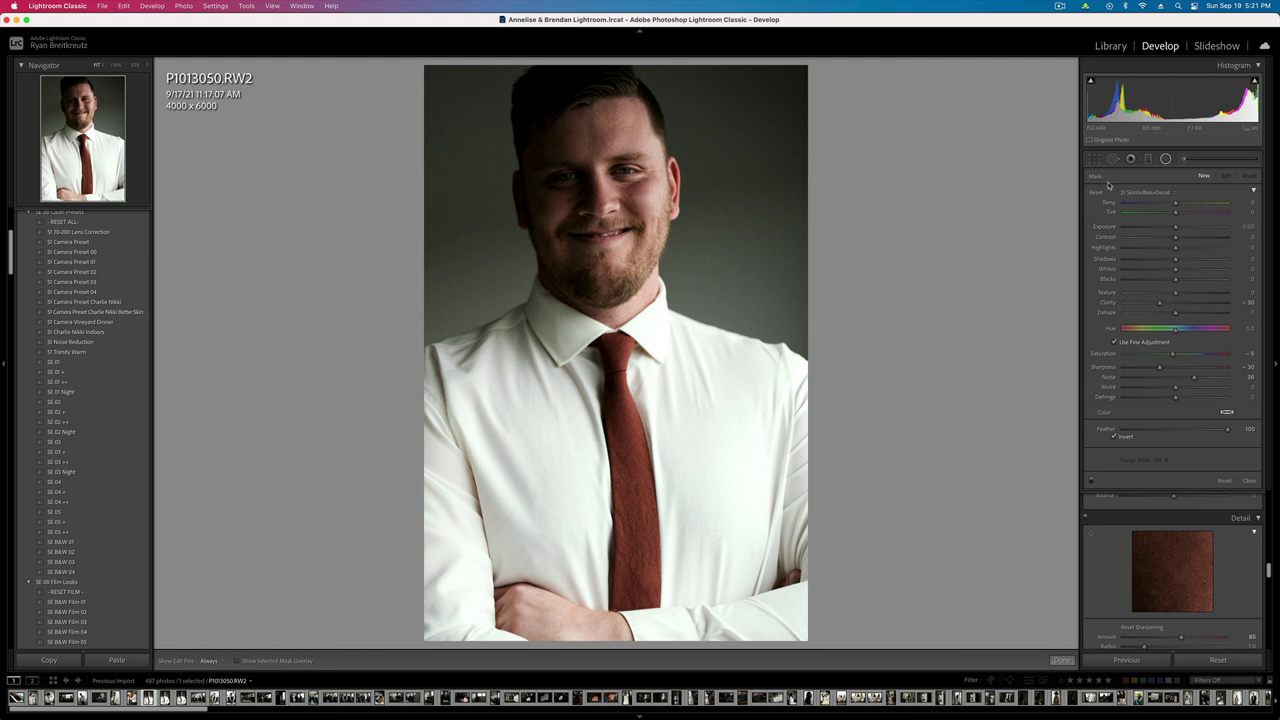
double_click(1096, 193)
click(1150, 238)
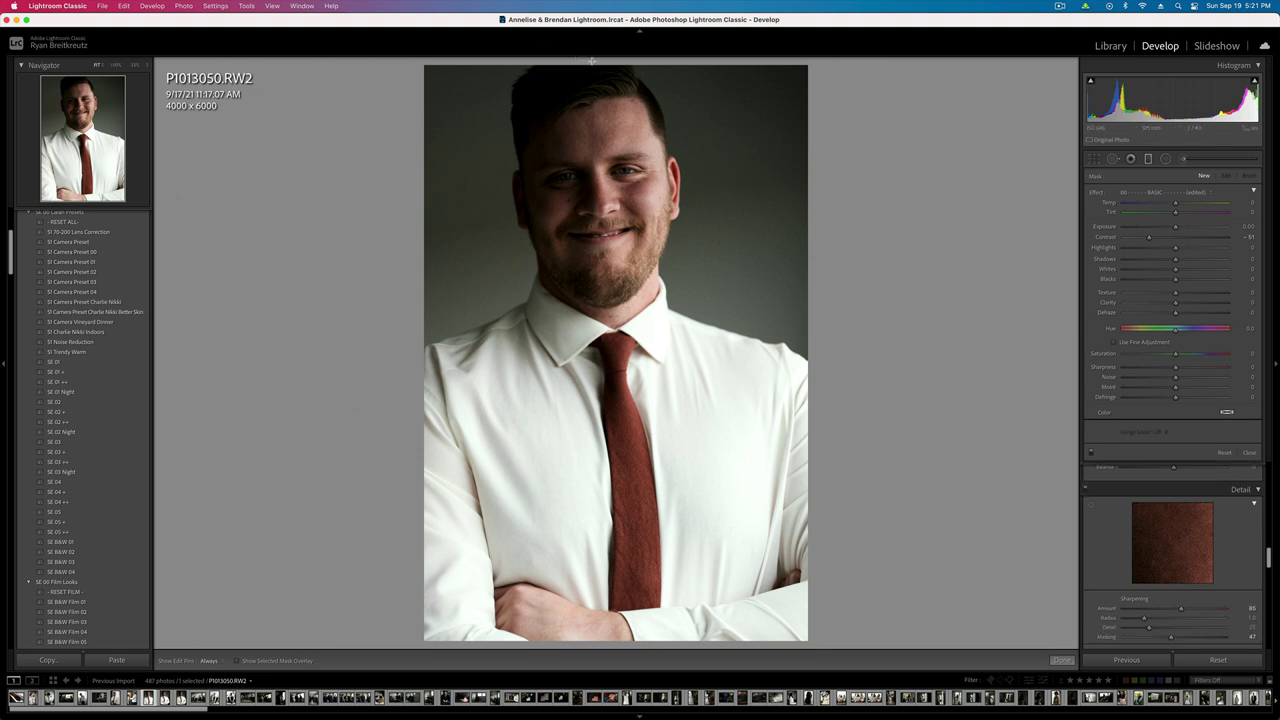
drag(592, 60, 601, 655)
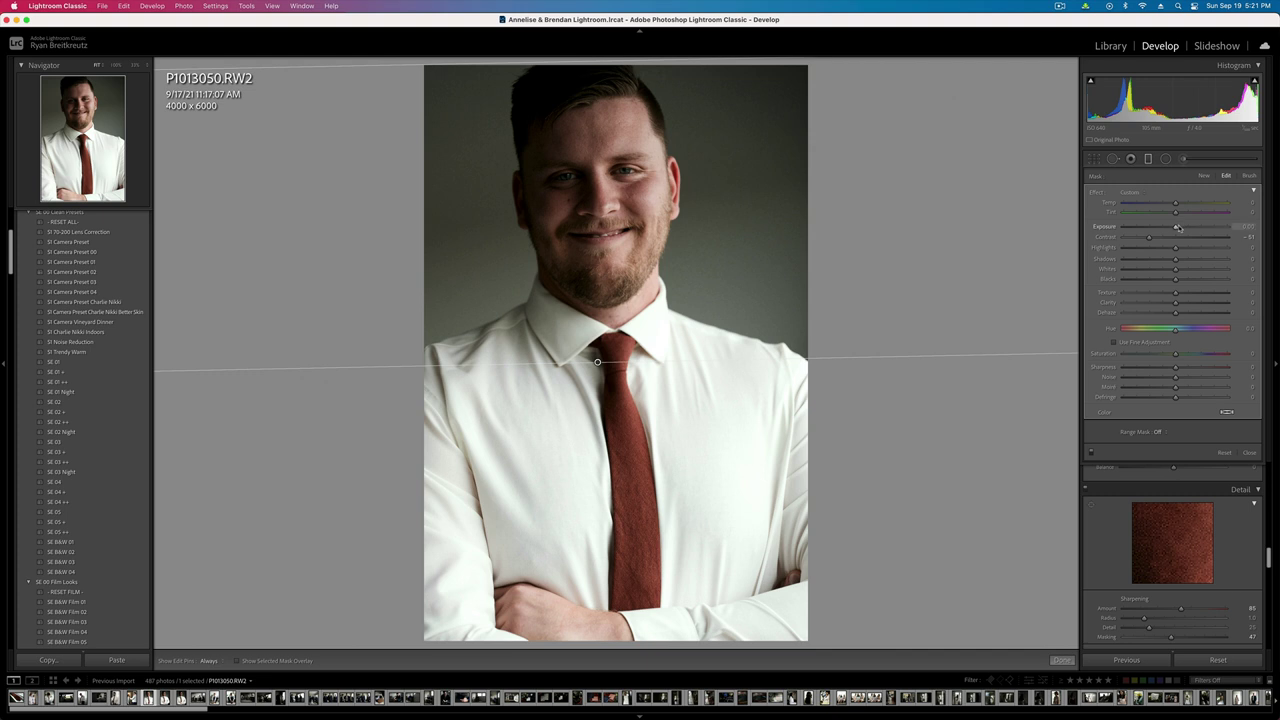
- Set the graduated filter's exposure to 1.24, reduce its contrast further and its highlights slightly, and close the filter
drag(1178, 228, 1183, 229)
key(shift+minus)
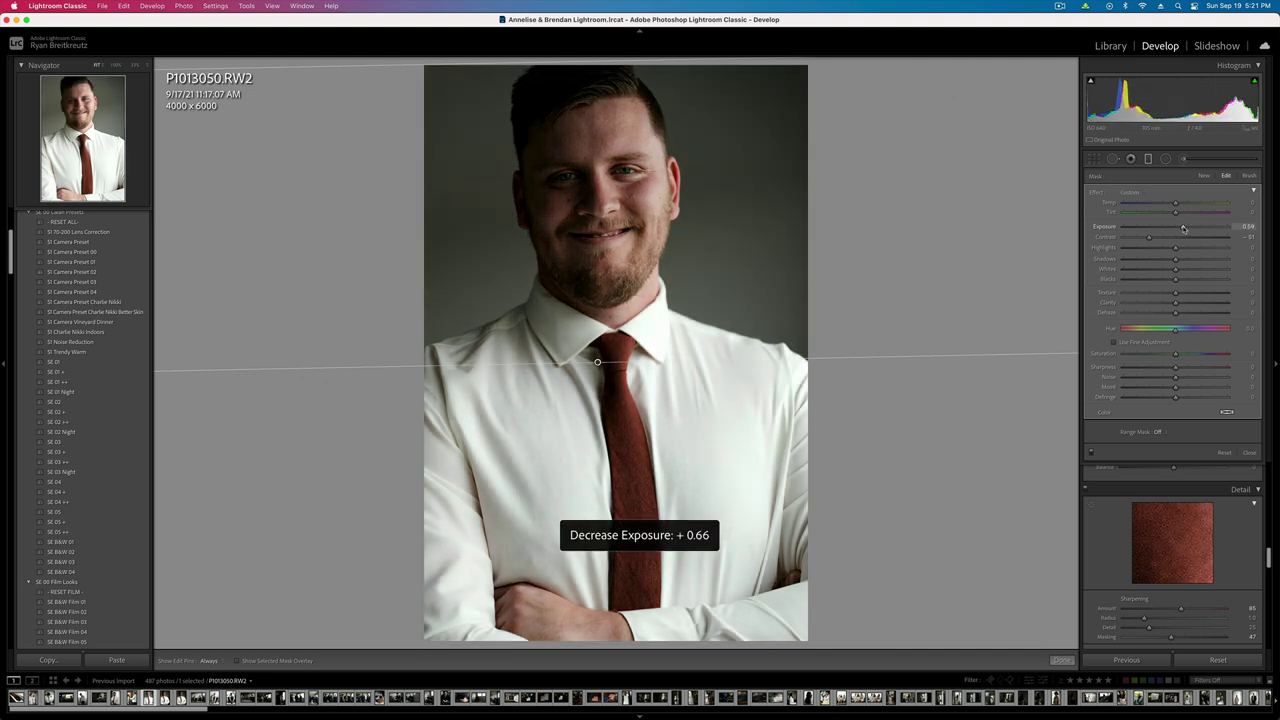
key(equal)
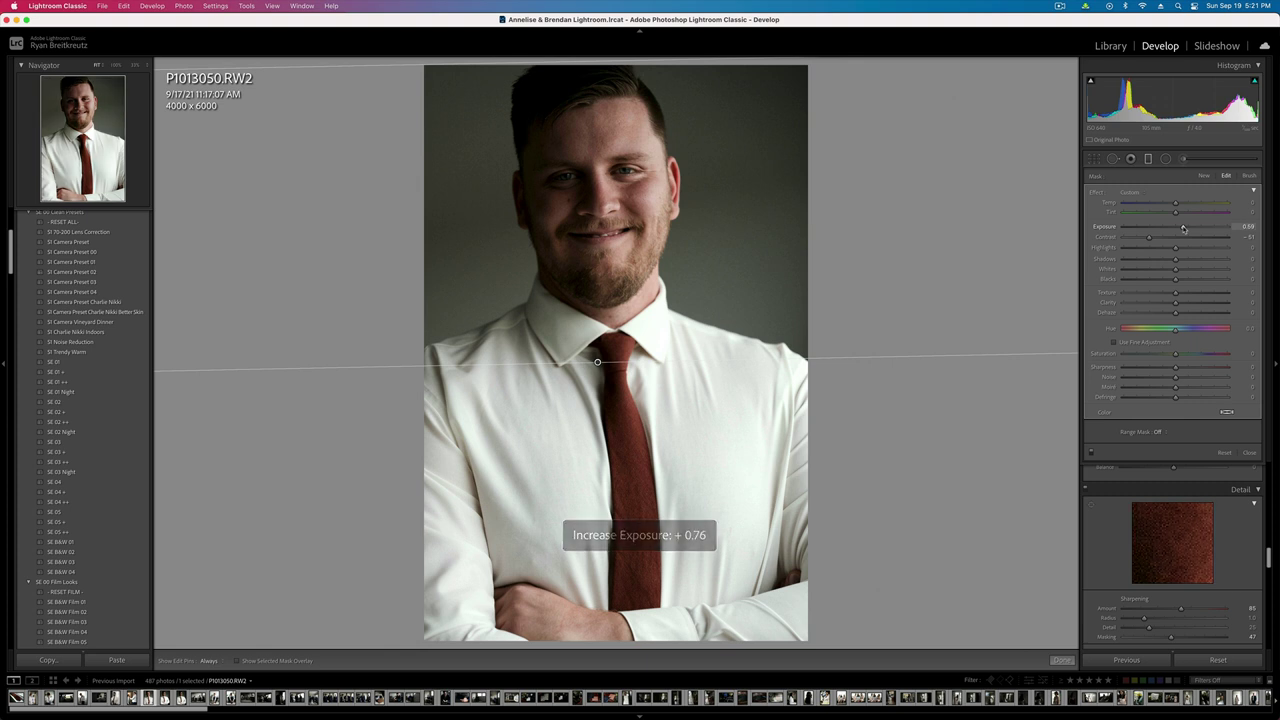
key(Delete)
key(super+z)
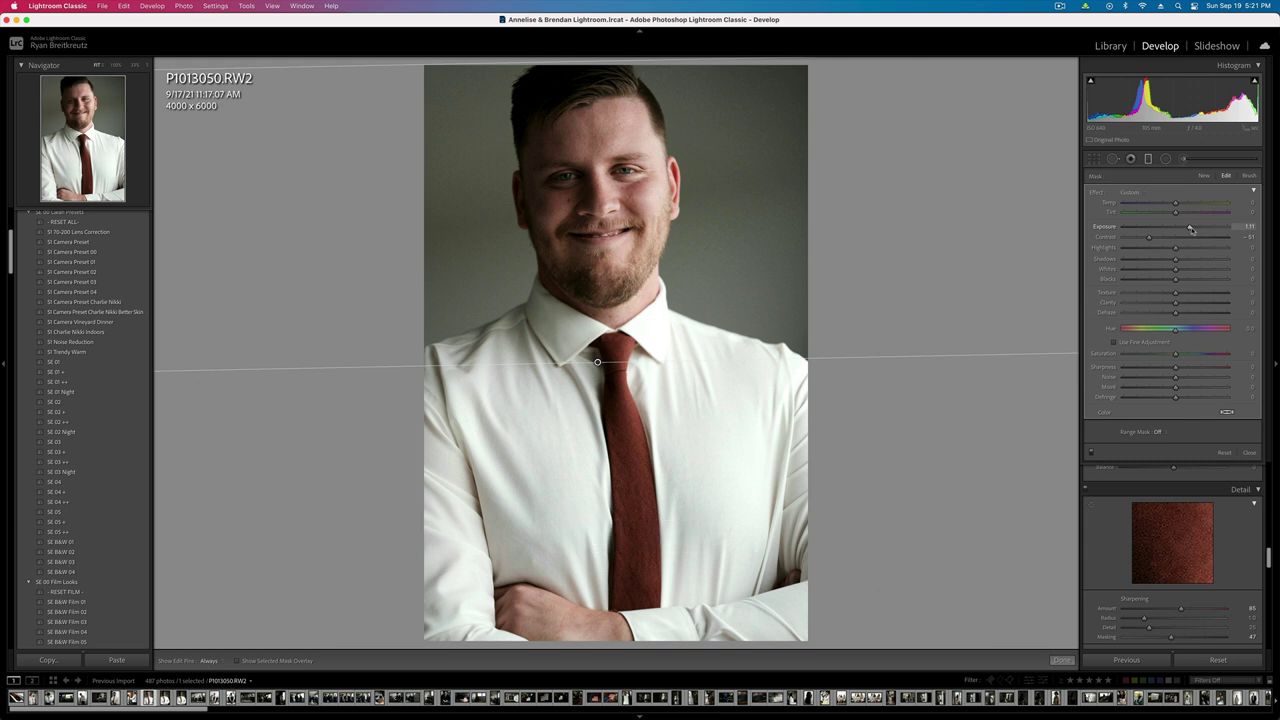
drag(1148, 237, 1171, 250)
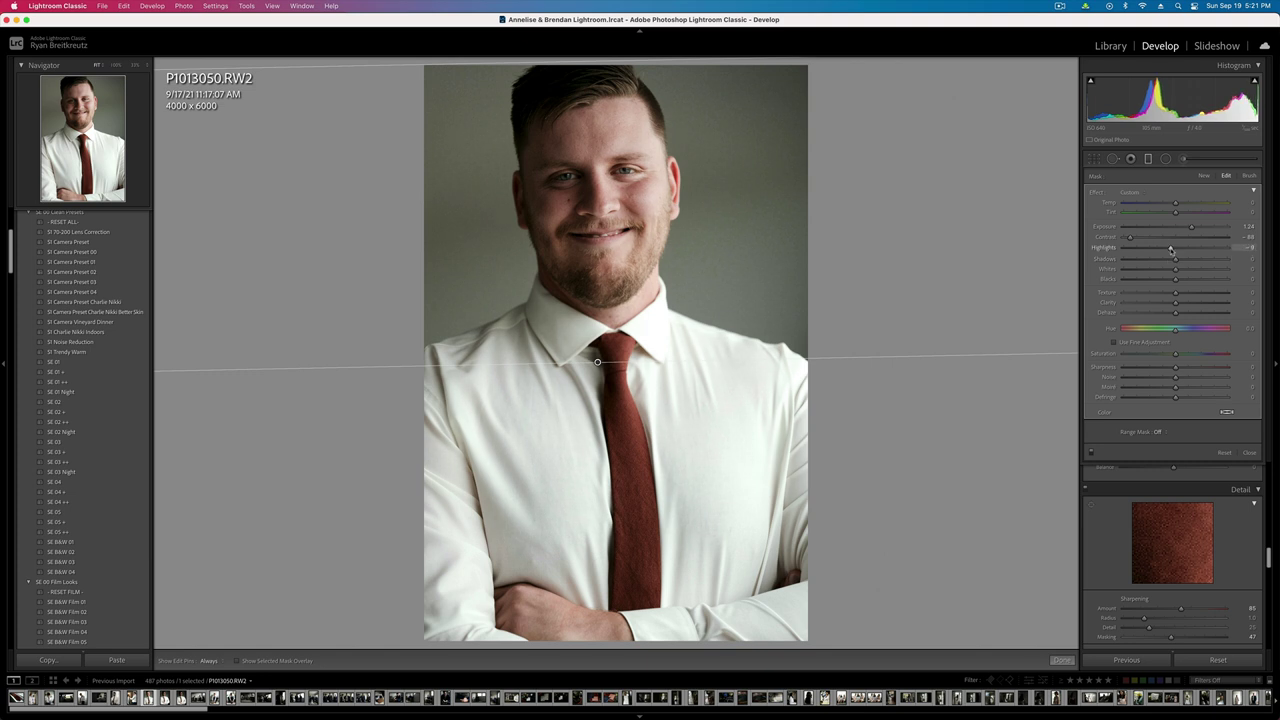
key(m)
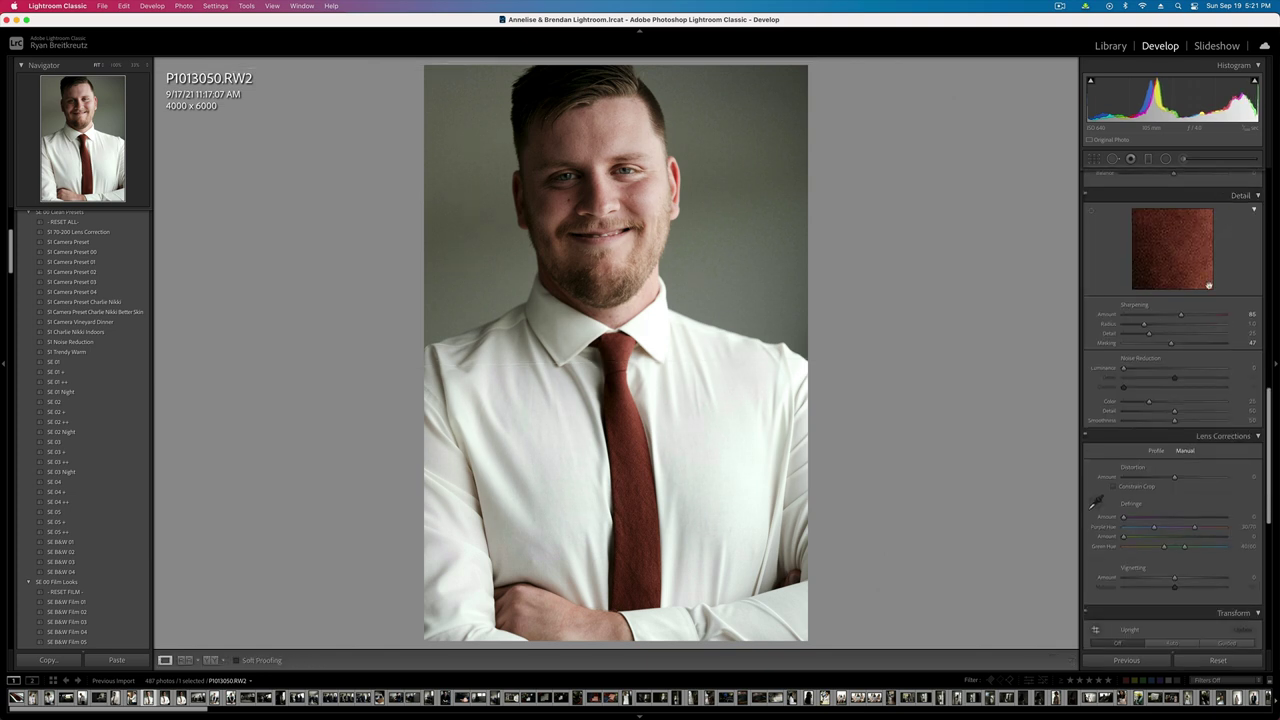
- Set the overall contrast of P1013050.RW2 to +13 and its exposure to +0.30
scroll(1183, 300, up, 10)
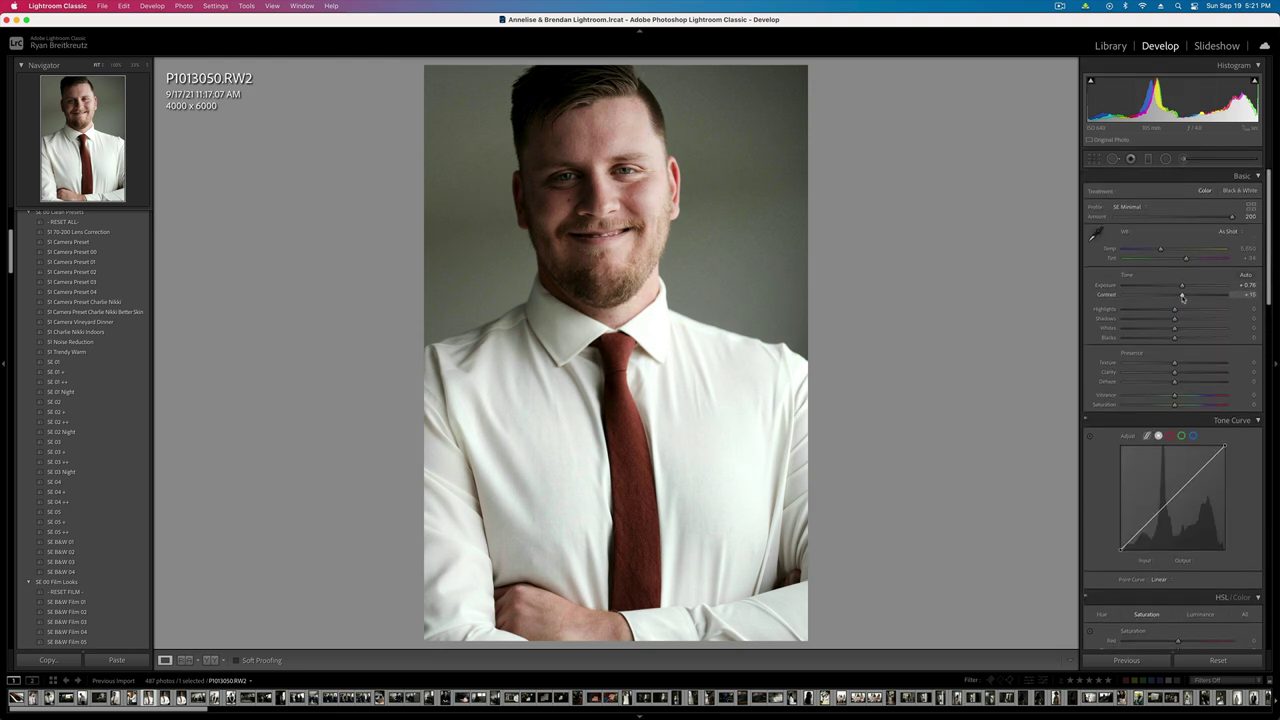
drag(1183, 297, 1181, 297)
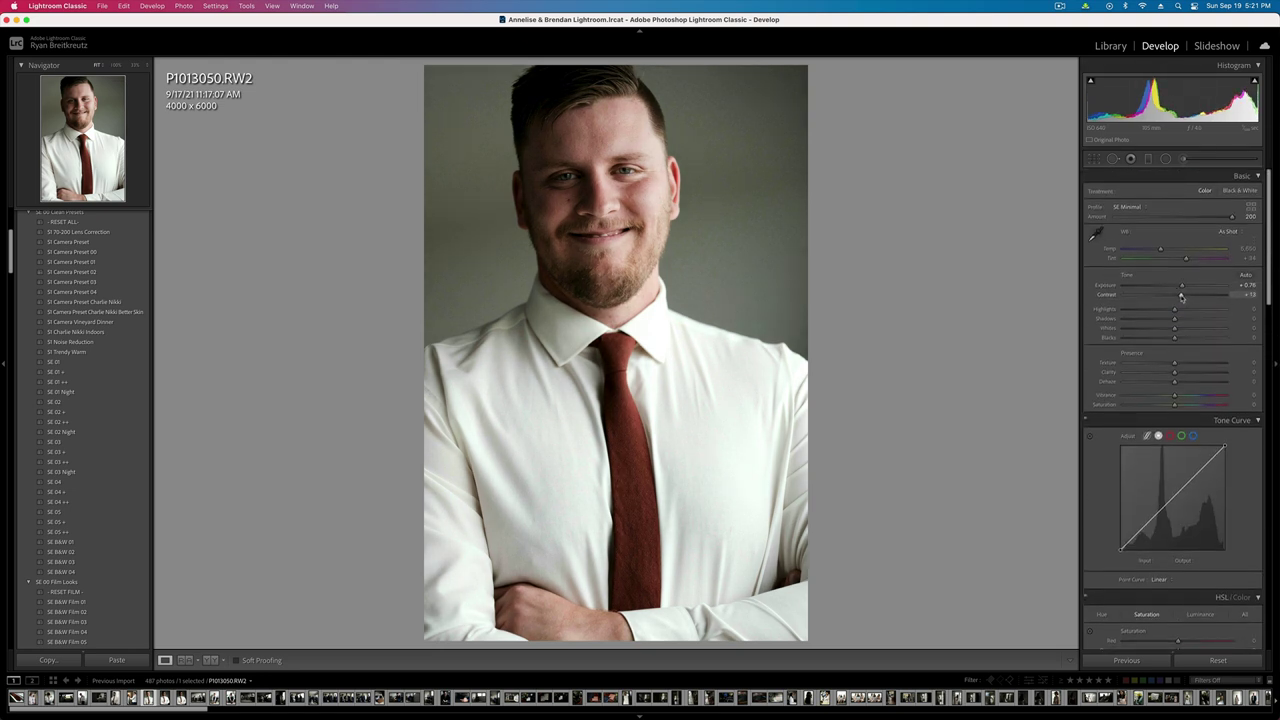
key(shift+minus)
key(shift+minus)
key(equal)
key(equal)
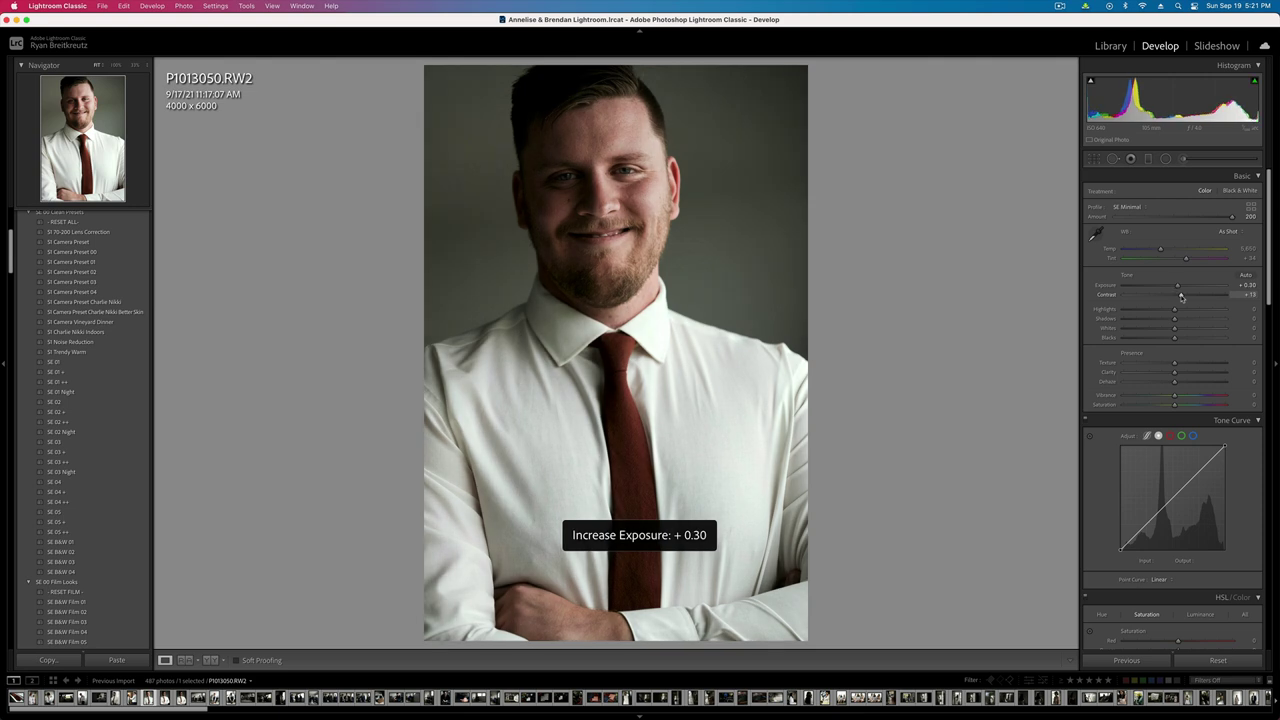
- Compare the portrait with its before version and set the SE Minimal profile amount to 150
key(backslash)
key(backslash)
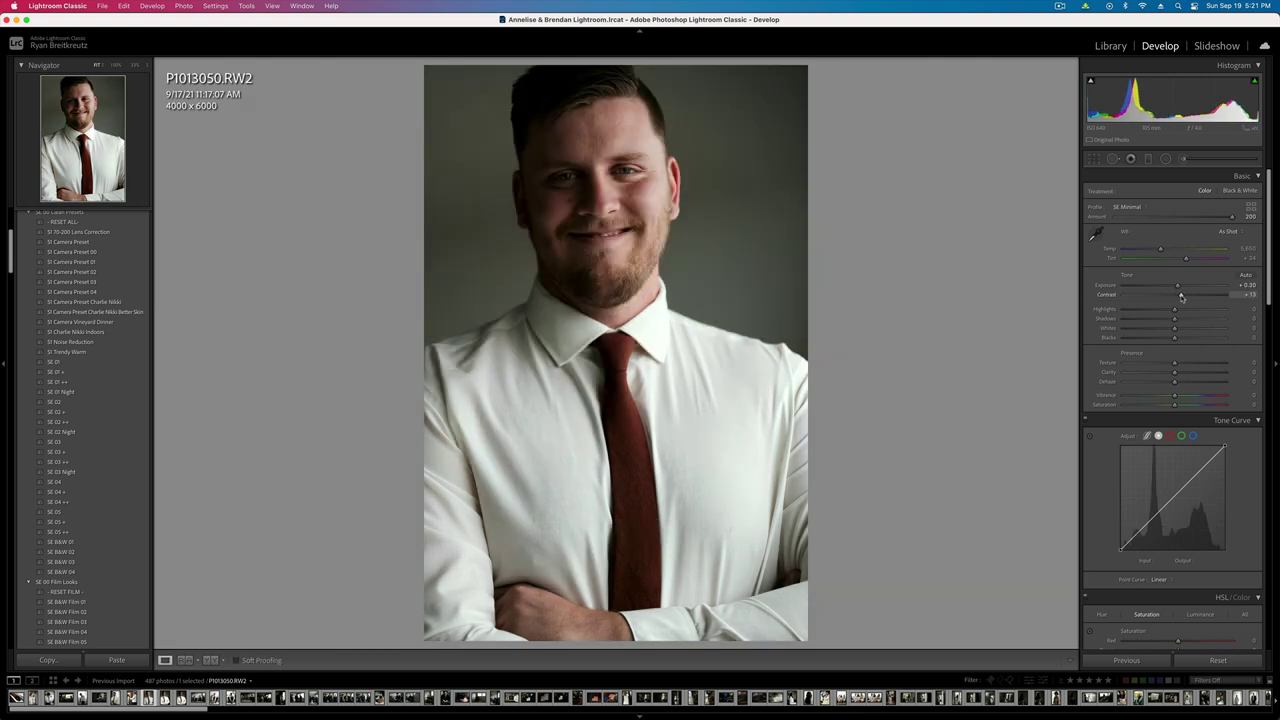
key(backslash)
key(backslash)
drag(1187, 220, 1204, 220)
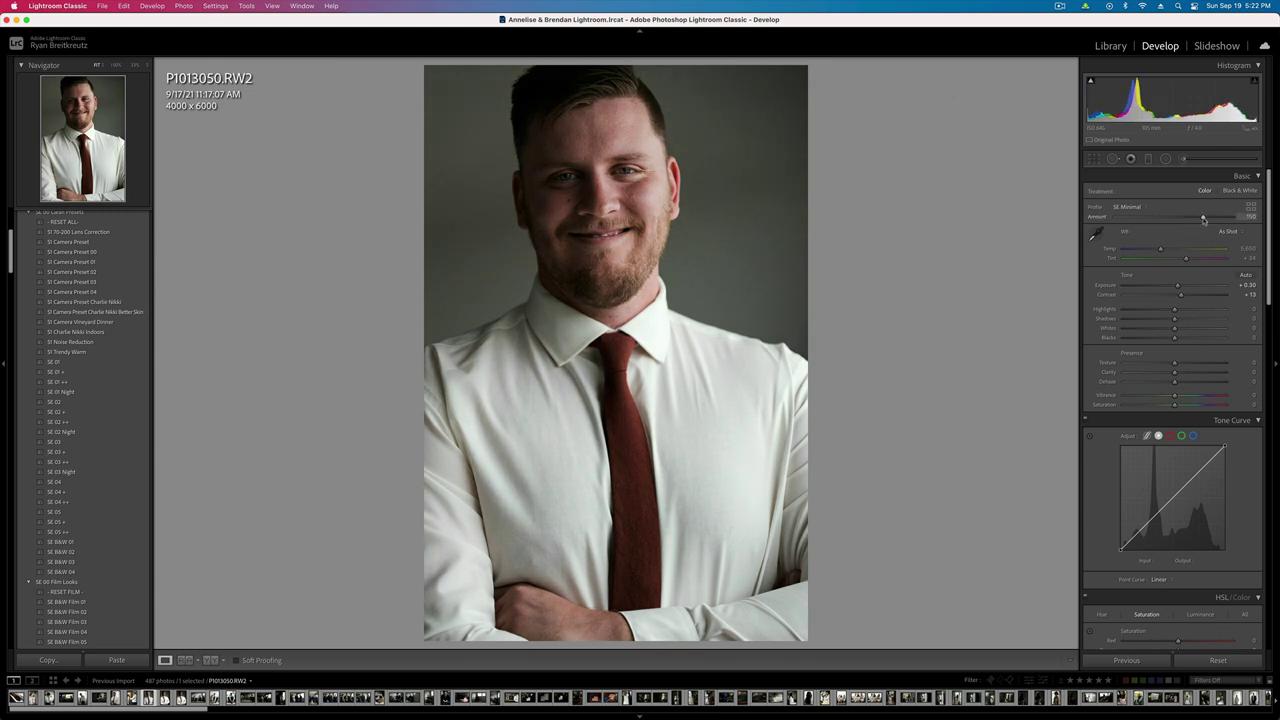
- Copy the settings of P1013050.RW2 without local adjustments, paste them onto P1013052.RW2 and return to the source photo
key(super+shift+c)
key(Return)
key(Right)
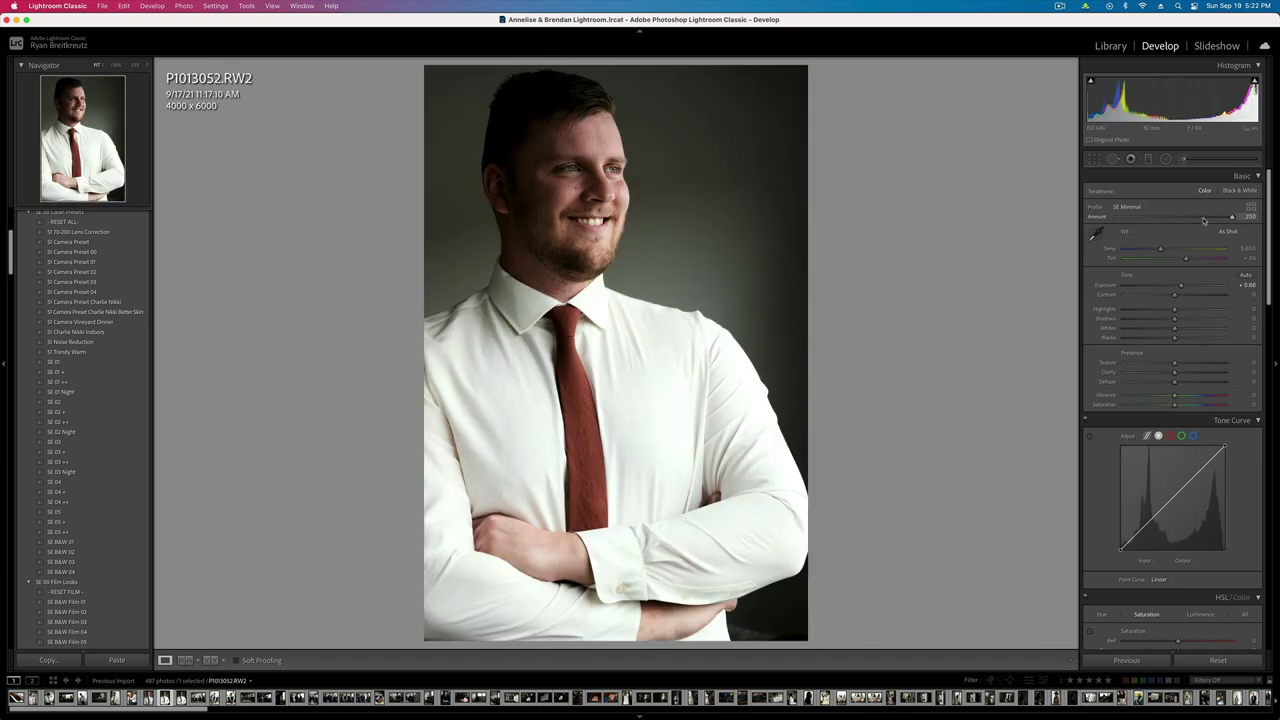
key(super+shift+v)
key(Left)
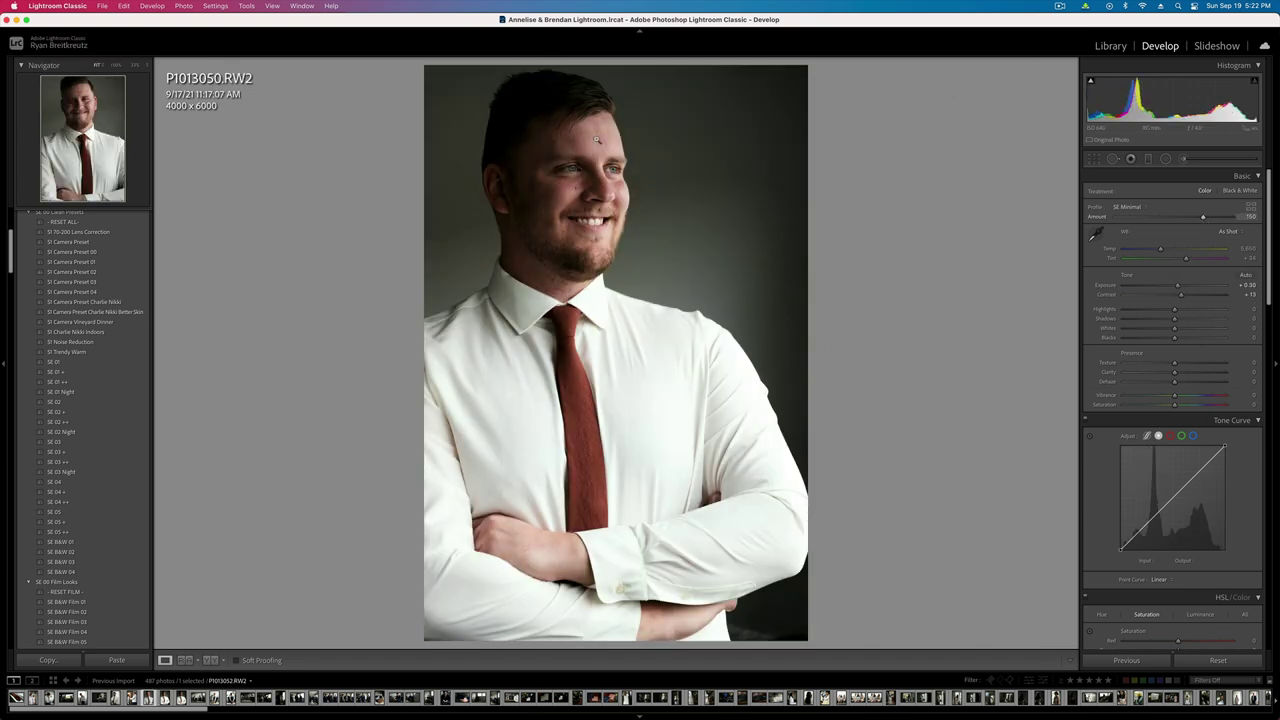
- Copy the settings of P1013050.RW2 with local adjustments included and paste them onto P1013052.RW2
key(super+shift+c)
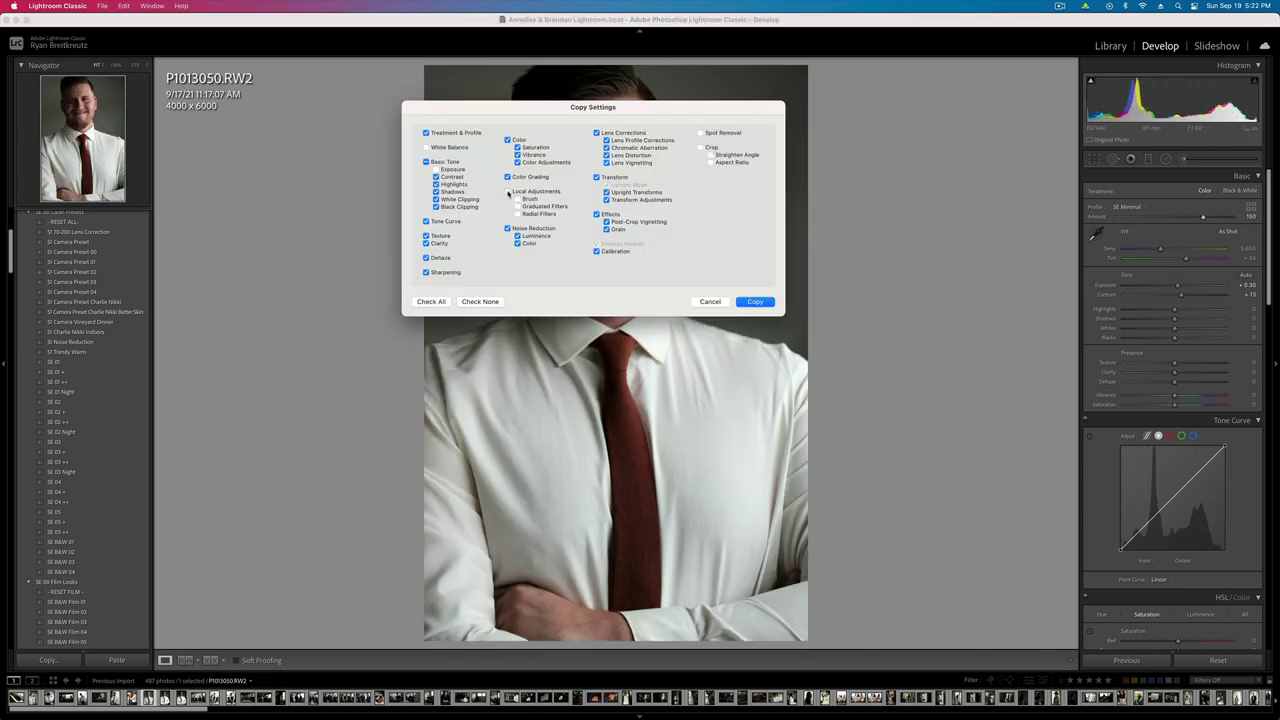
click(508, 192)
key(Return)
key(Right)
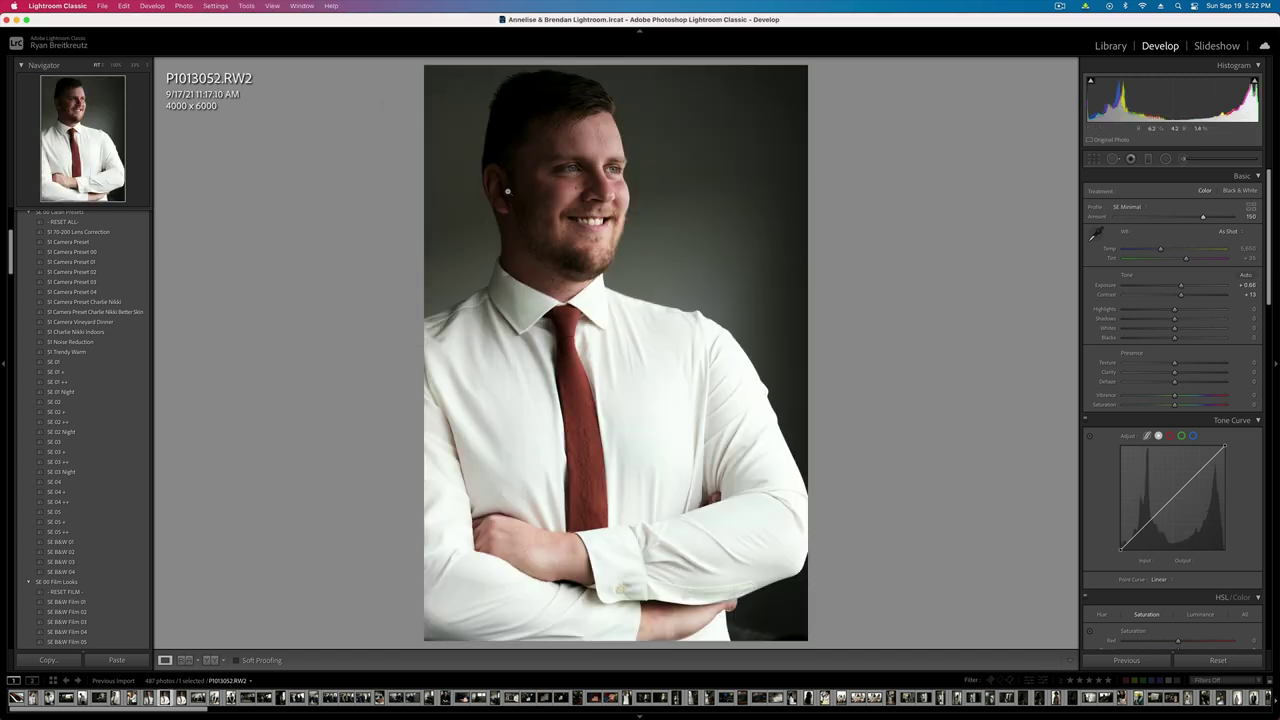
key(super+shift+v)
- Lower the exposure of P1013052.RW2 to −0.66 and compare the result with its before version
key(super+comma)
key(super+comma)
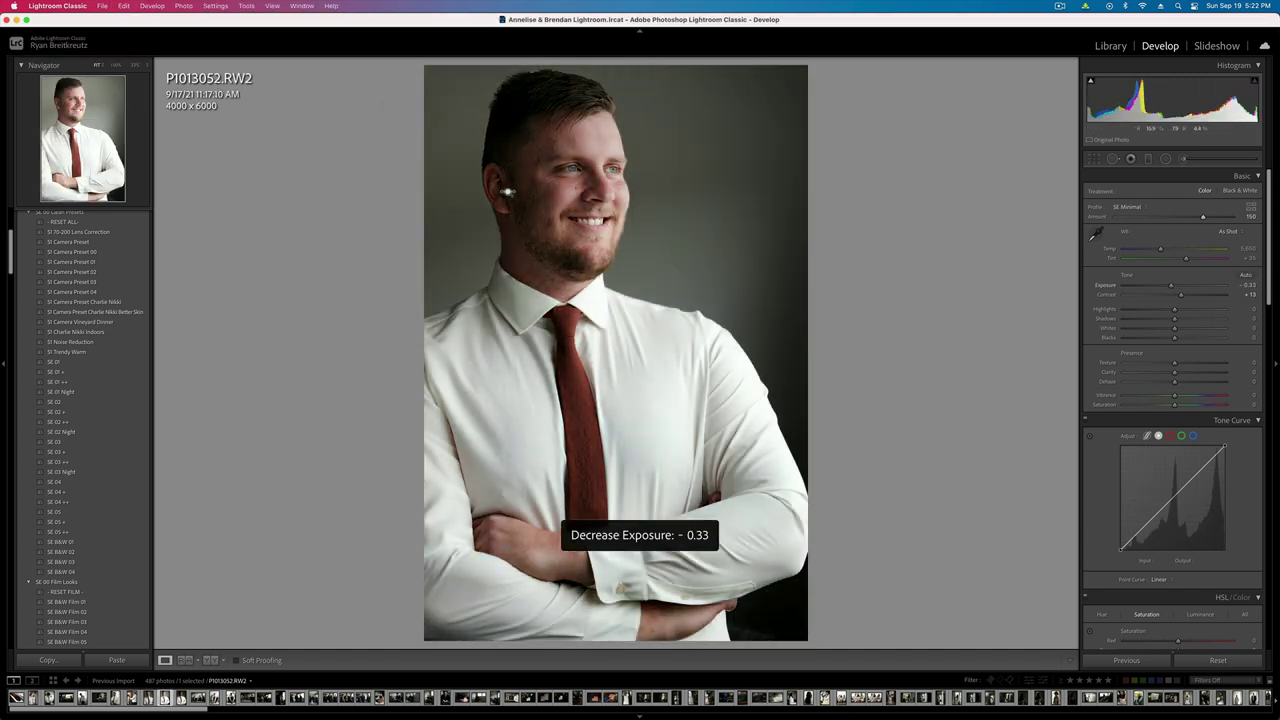
key(backslash)
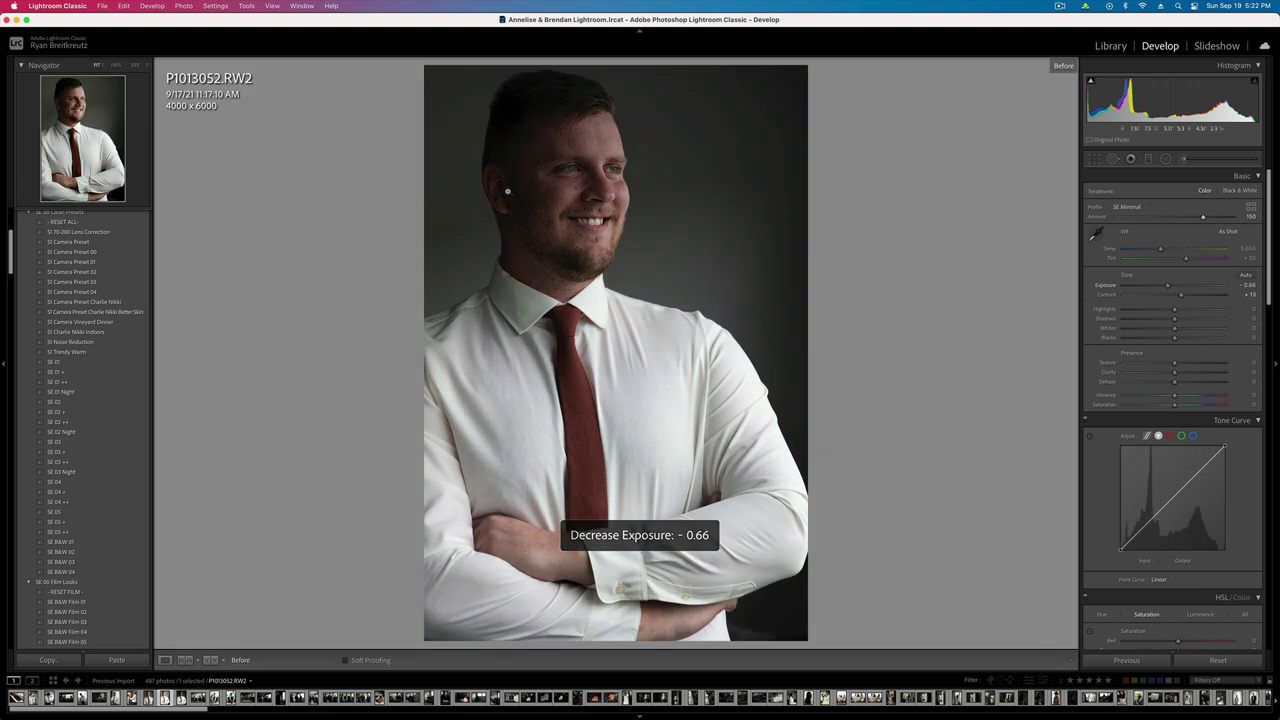
key(backslash)
key(backslash)
key(backslash)
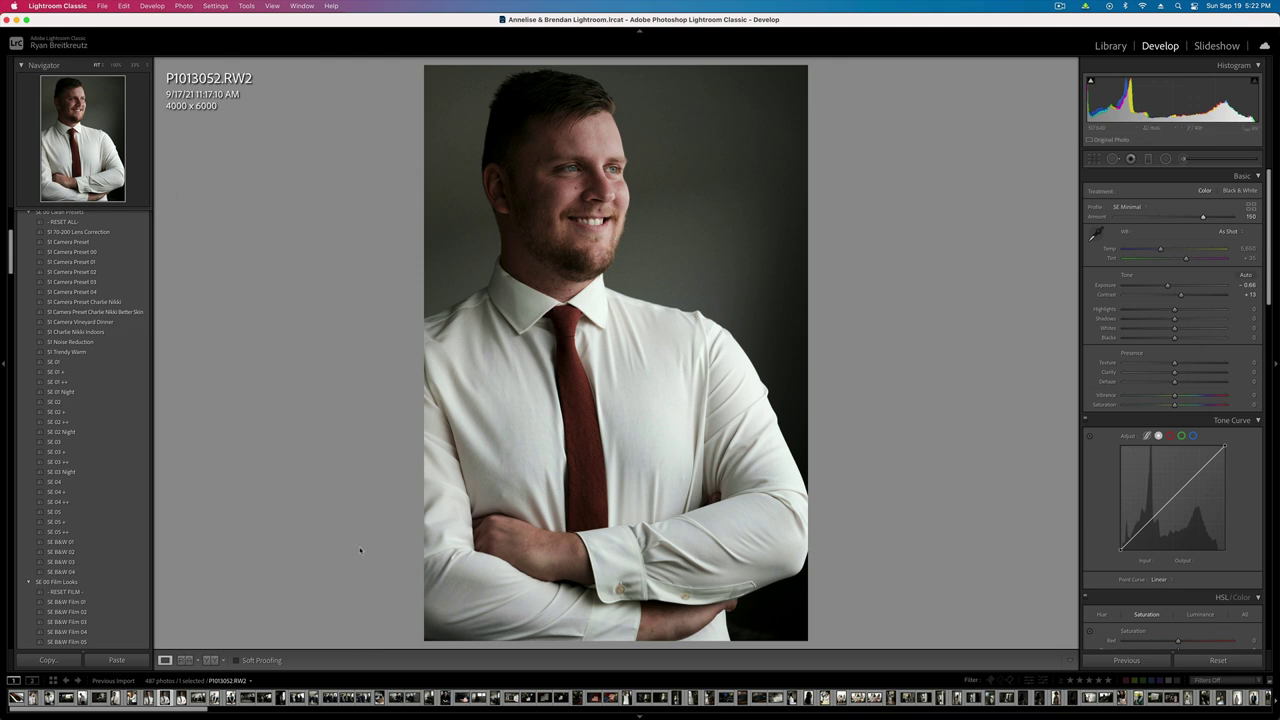
- Paste the copied settings onto P1013053.RW2 and lower its exposure by four steps
key(Right)
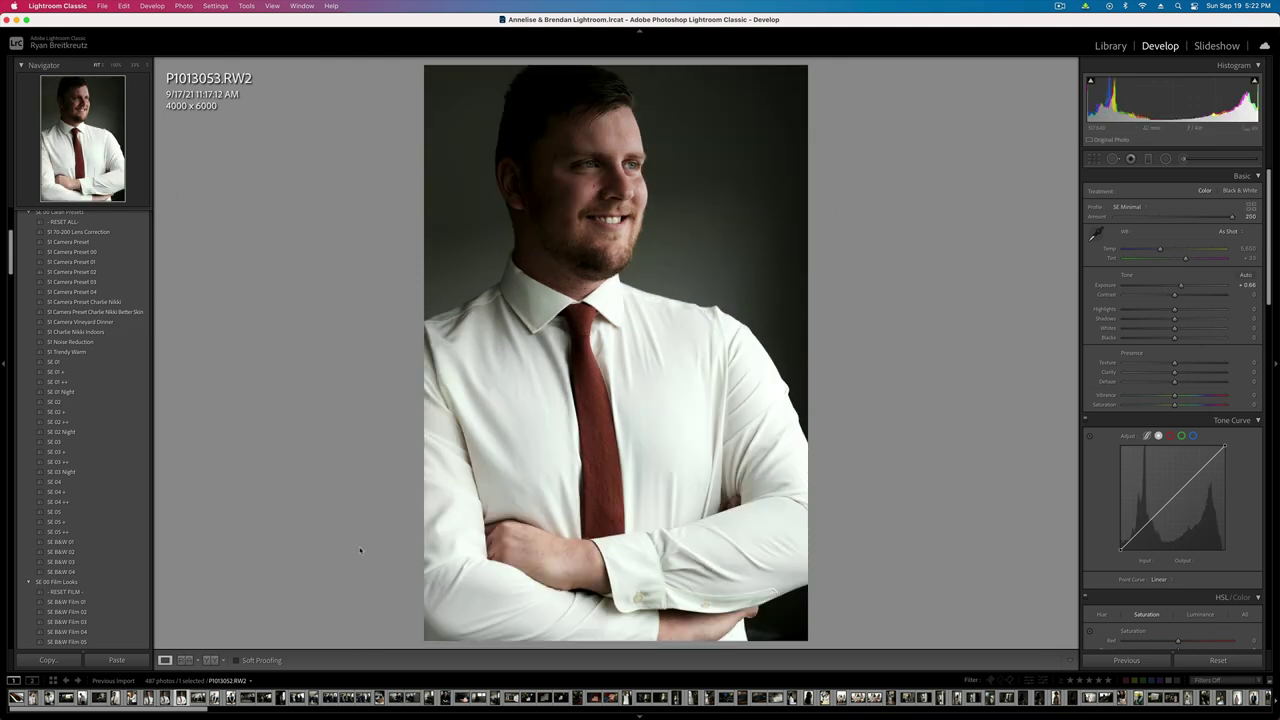
key(super+shift+v)
key(shift+minus)
key(shift+minus)
key(shift+minus)
key(shift+minus)
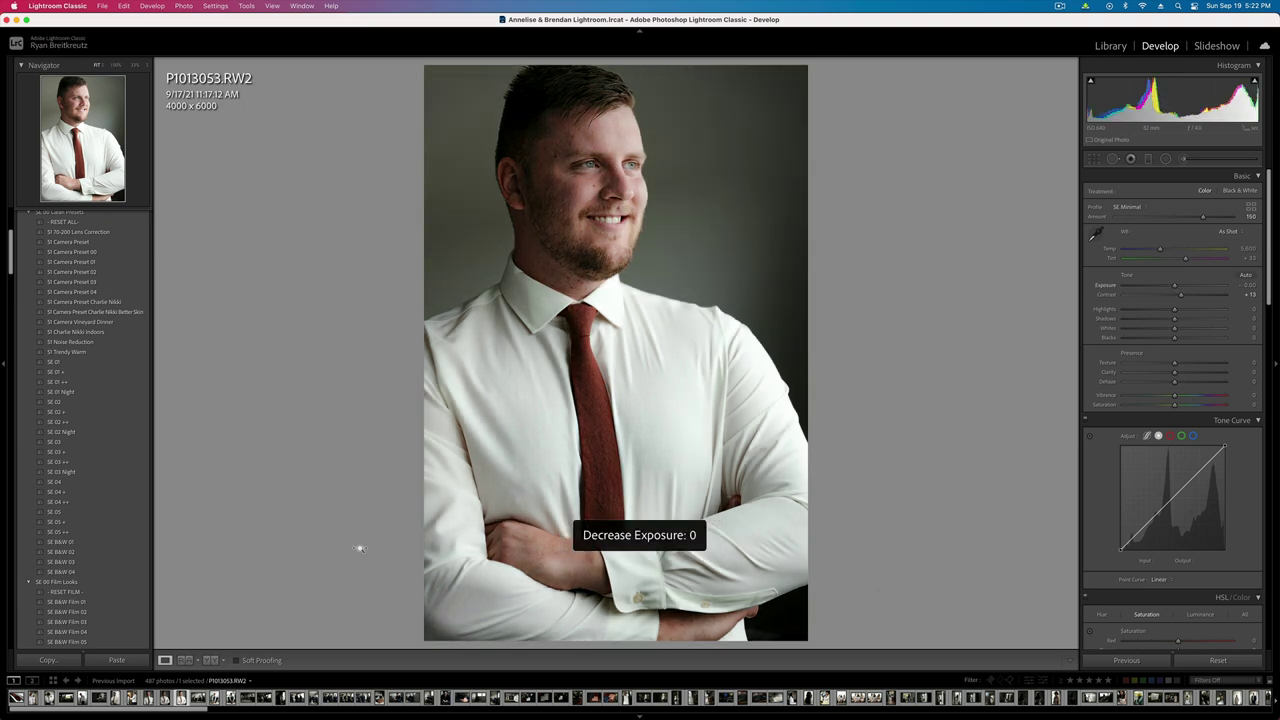
- Move on to P1013056.RW2, set its exposure to −0.66 and lower its contrast to about −31
key(Right)
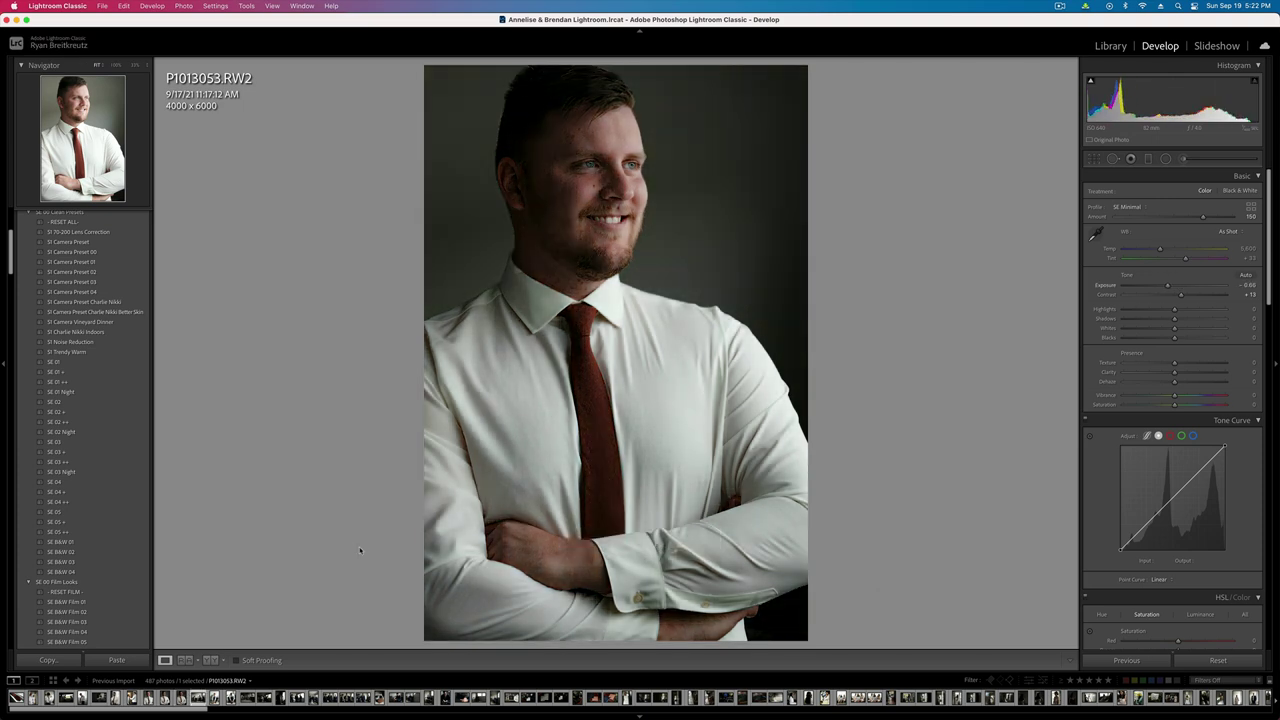
key(minus)
key(minus)
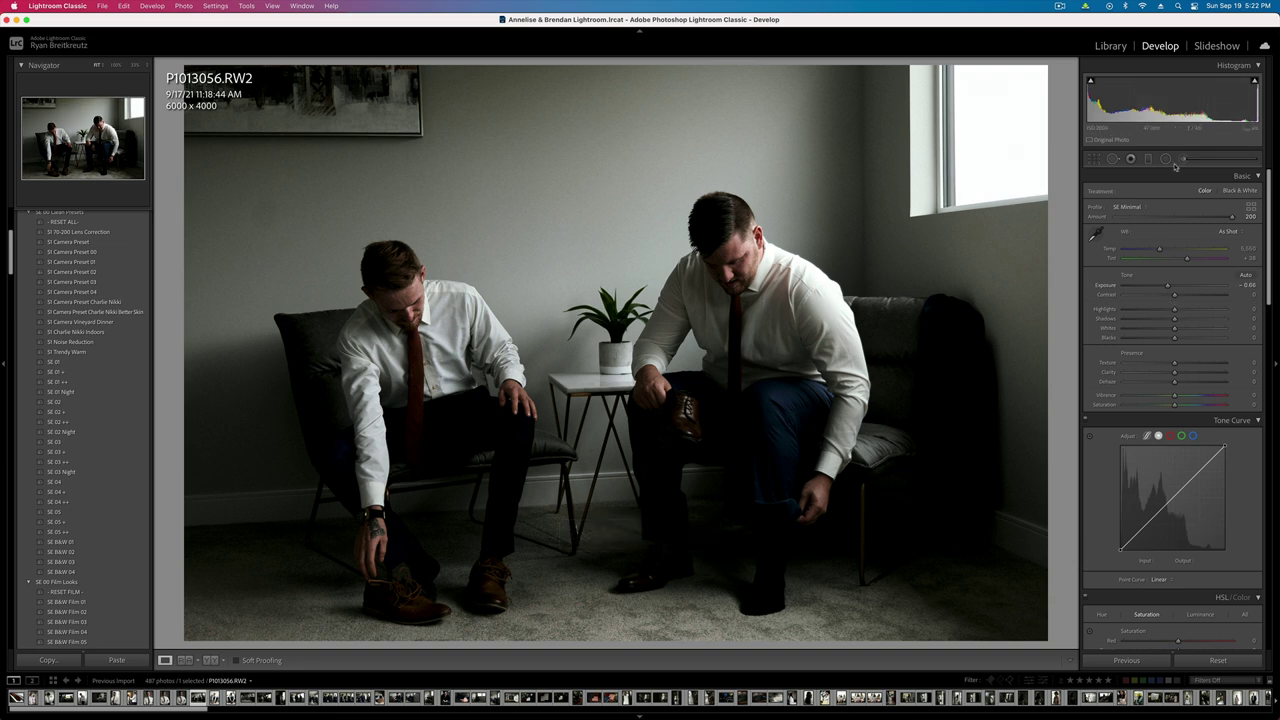
click(1141, 296)
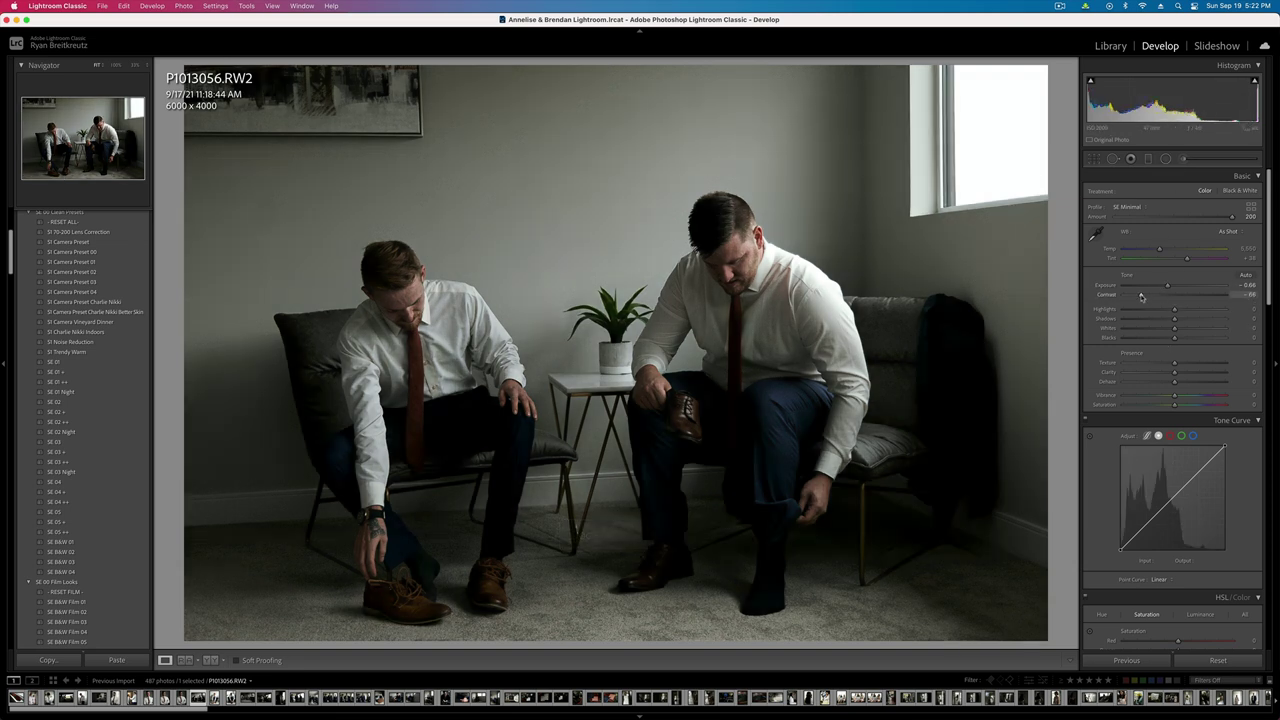
click(1160, 296)
mouse_move(1174, 309)
mouse_down()
mouse_move(1157, 312)
mouse_move(1173, 311)
mouse_up()
click(1134, 296)
click(1159, 296)
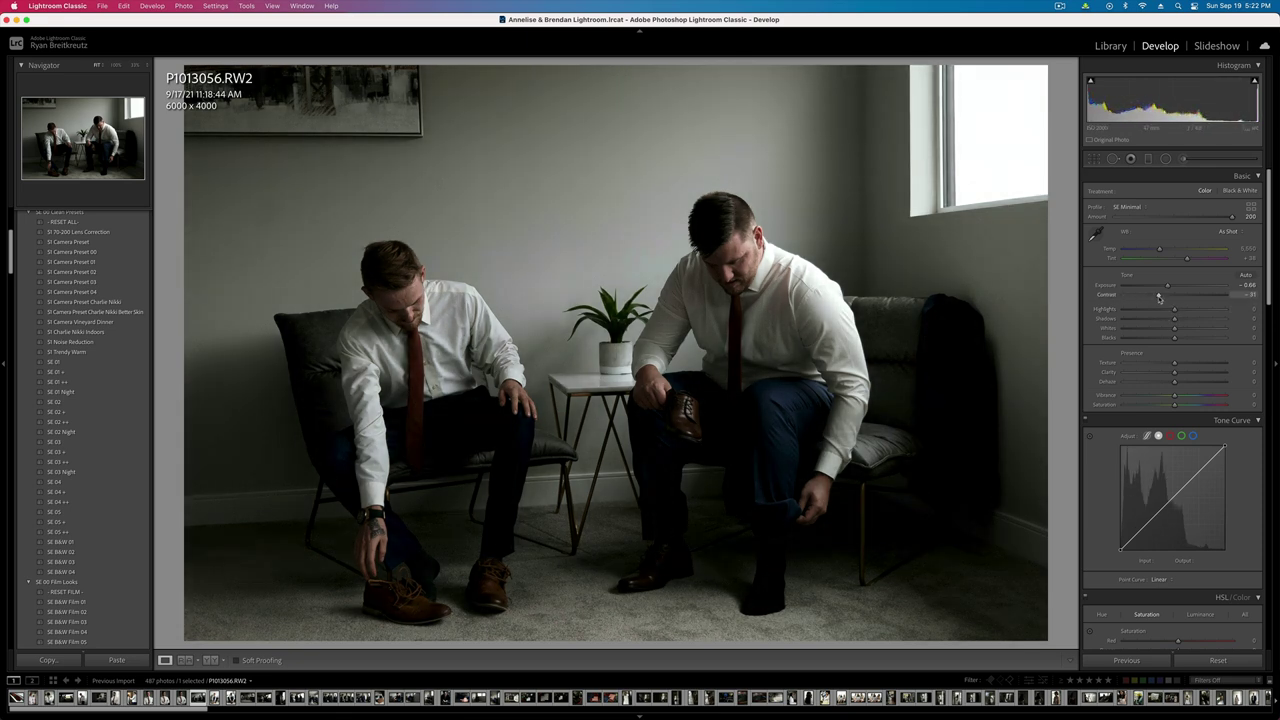
- Set the seated pair's blacks to +100, contrast to −14 and vibrance to +37, with a slight saturation increase
drag(1174, 337, 1237, 345)
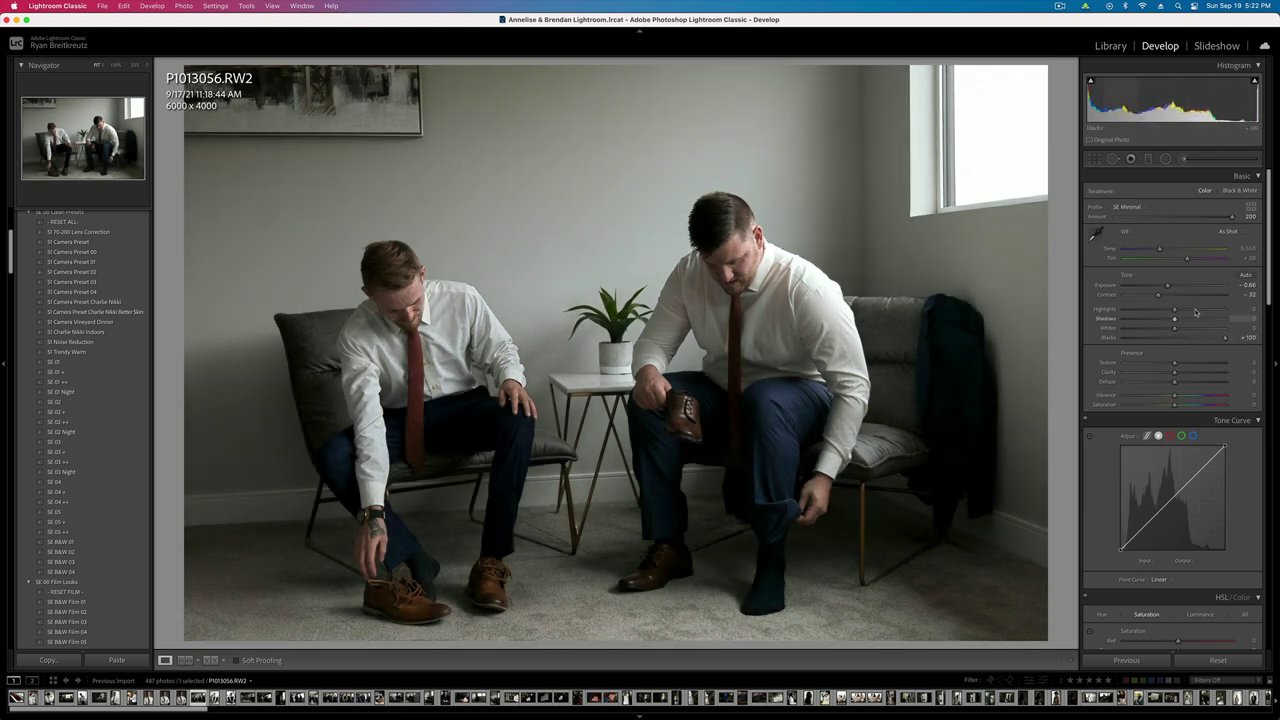
drag(1158, 295, 1167, 297)
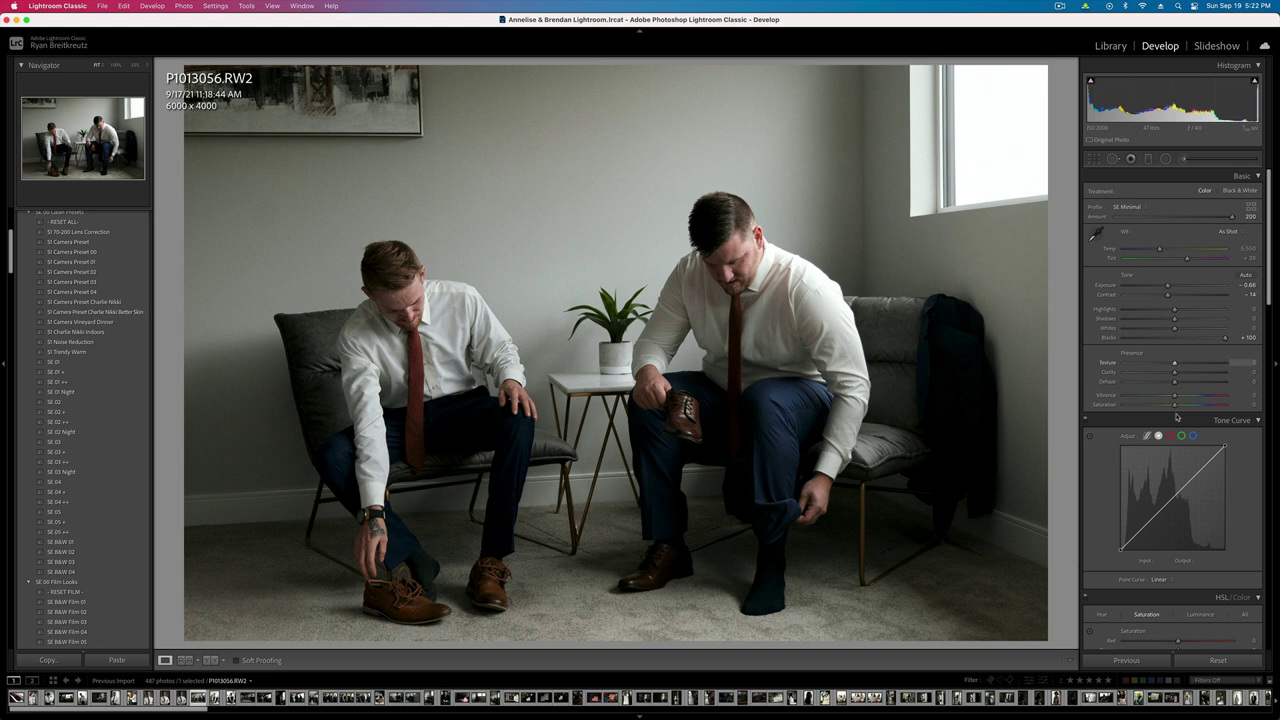
drag(1174, 396, 1203, 401)
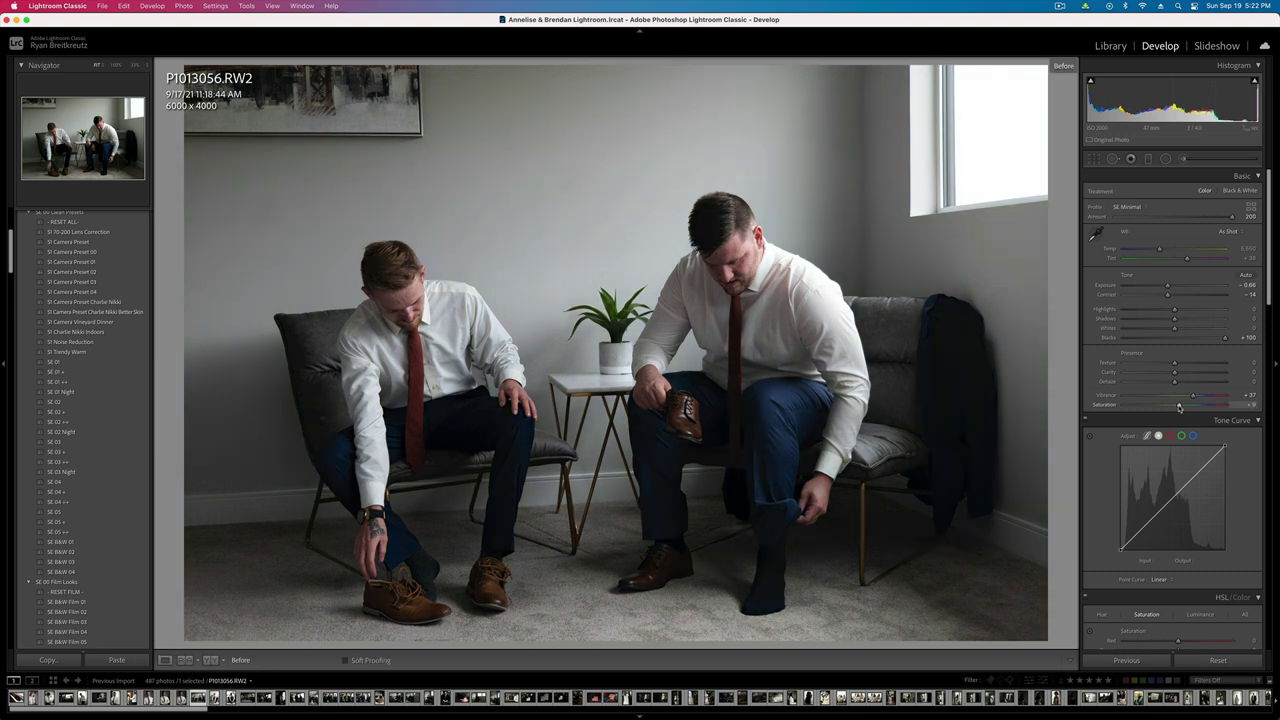
- Copy the settings of P1013056.RW2 with local adjustments included and paste them onto P1013057.RW2
key(super+shift+c)
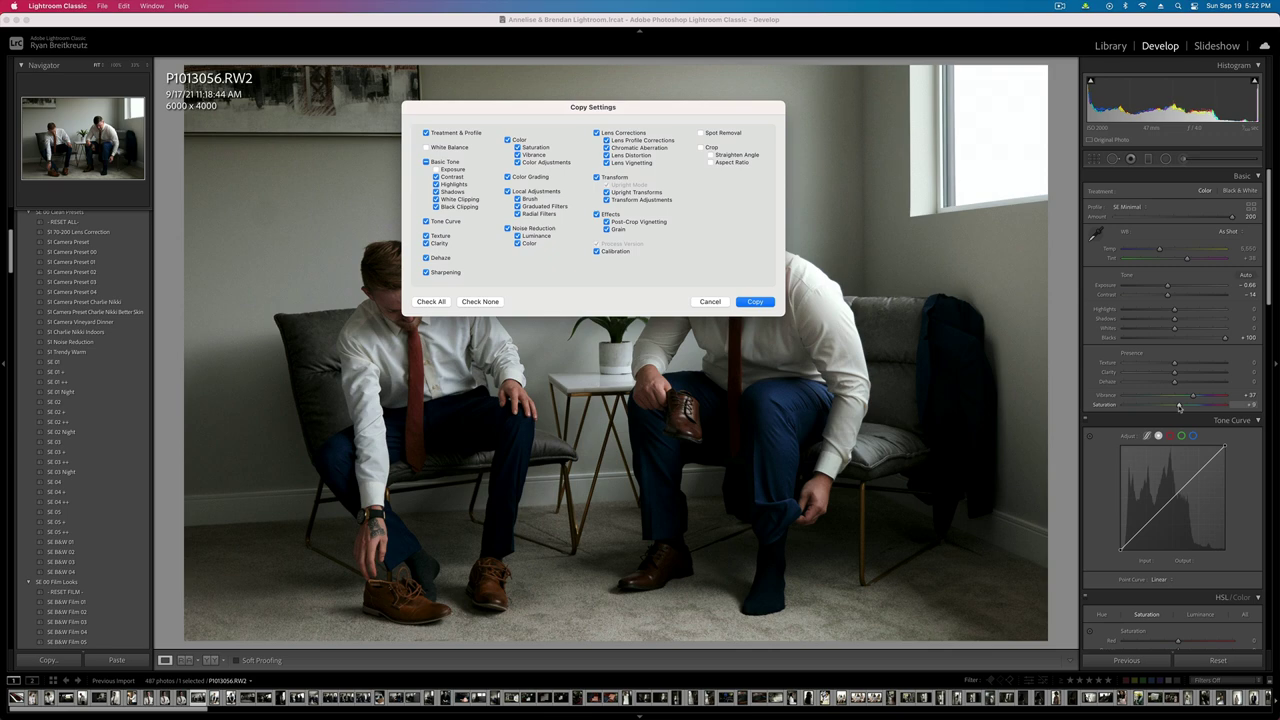
key(Return)
key(Right)
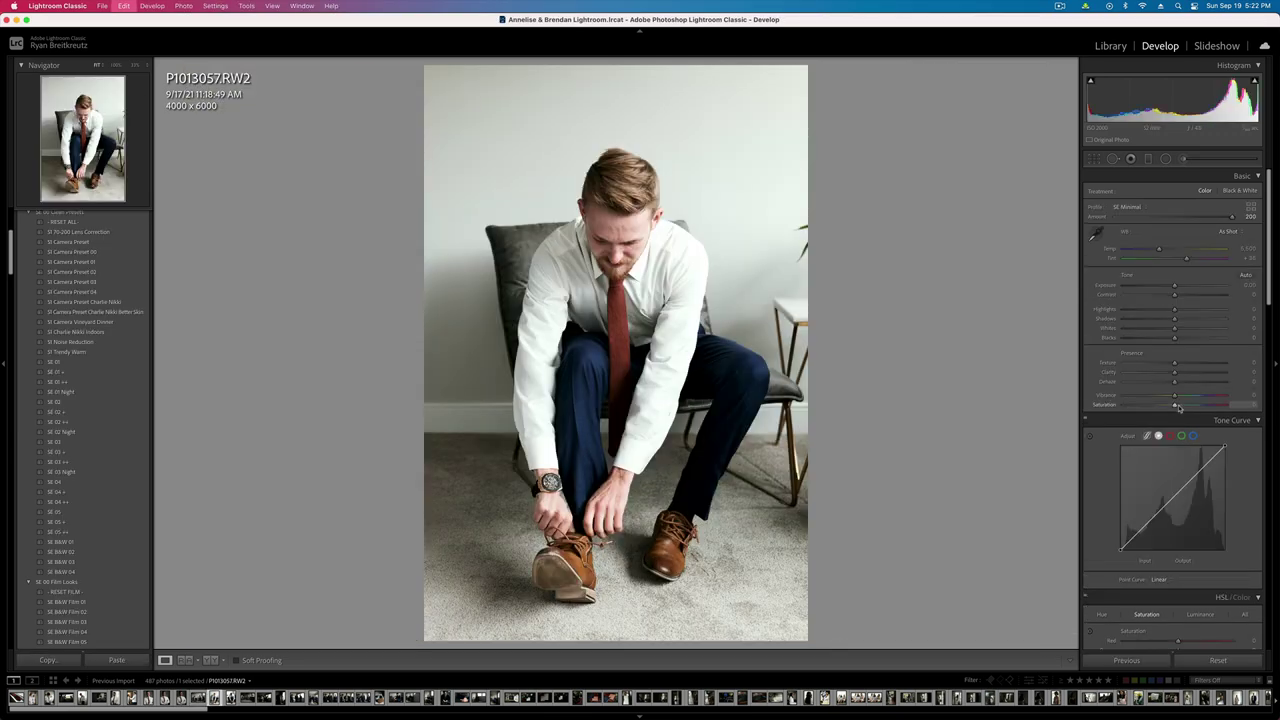
key(super+shift+v)
- Lower the exposure of P1013057.RW2 to −1.32
key(minus)
key(minus)
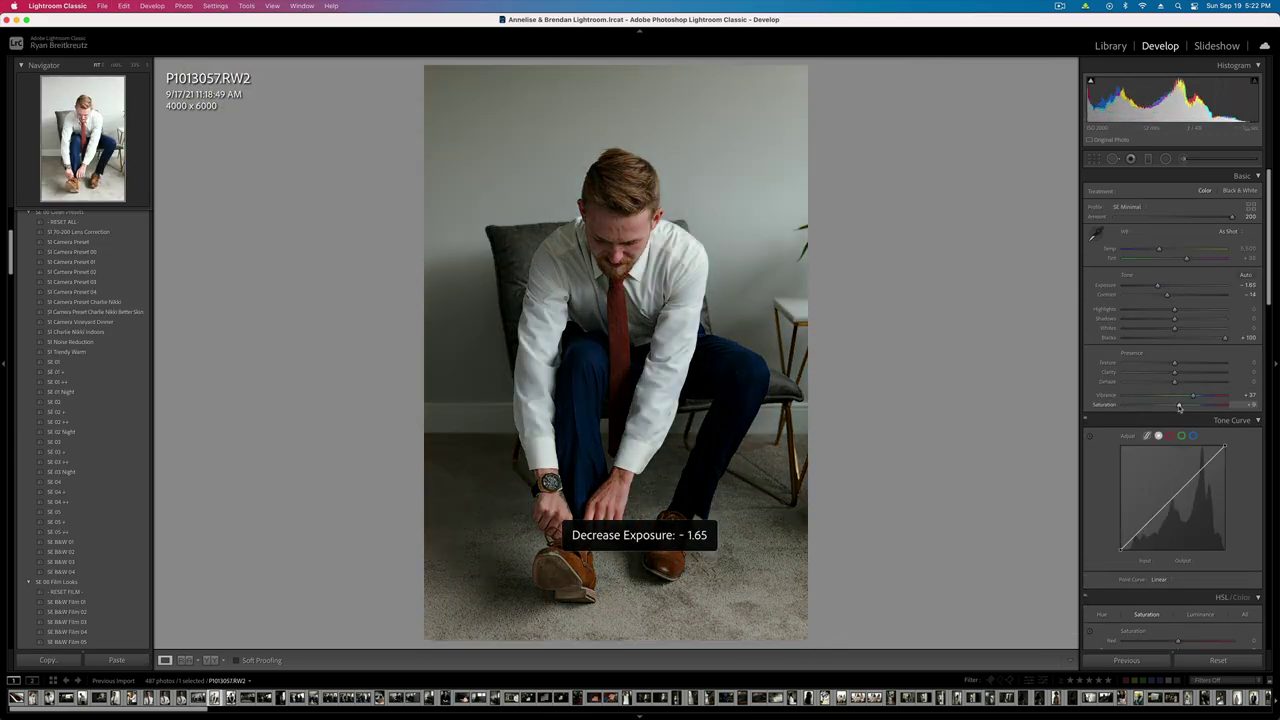
key(equal)
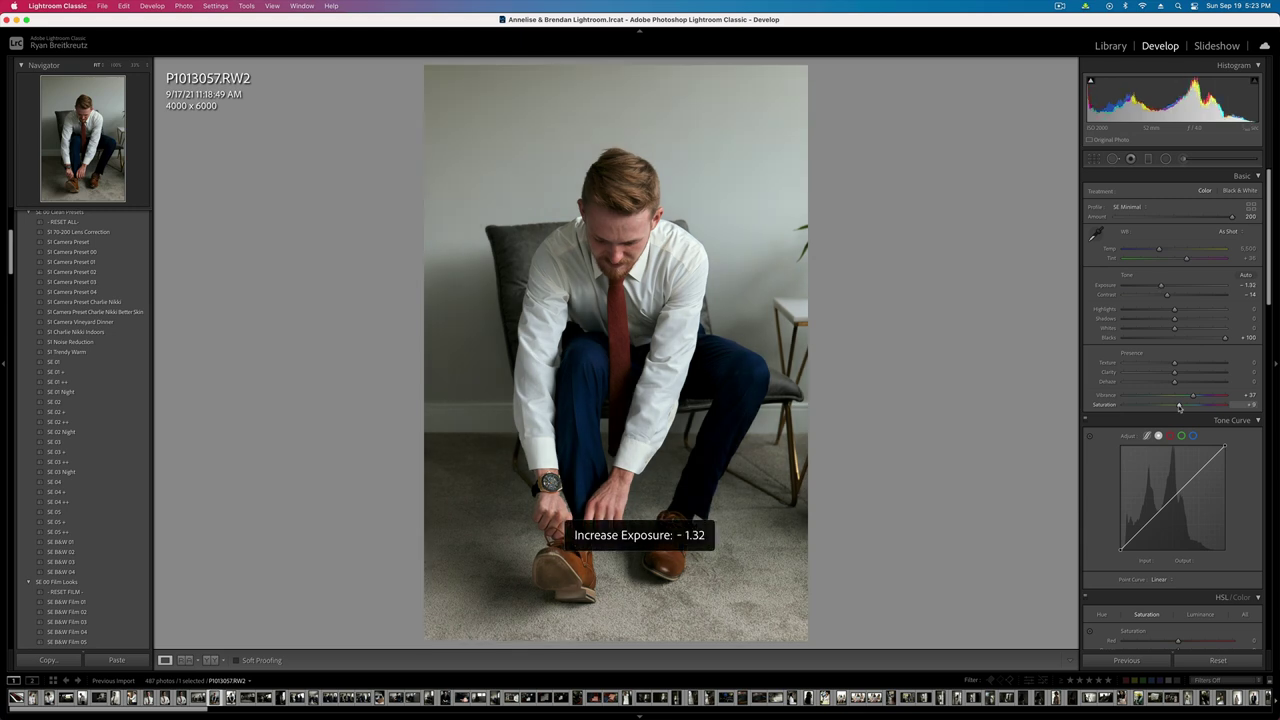
key(equal)
key(minus)
- Paste the copied settings onto P1013058.RW2 and set its exposure to −1.32
key(Right)
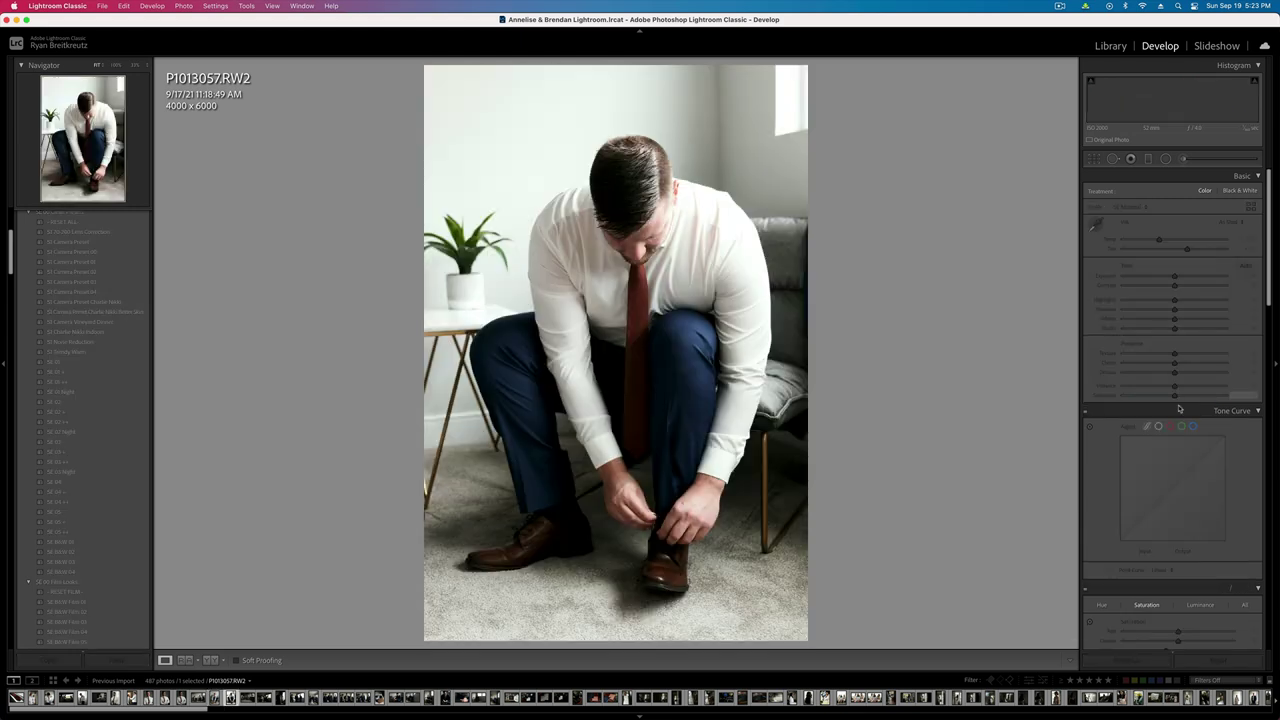
key(super+shift+v)
key(minus)
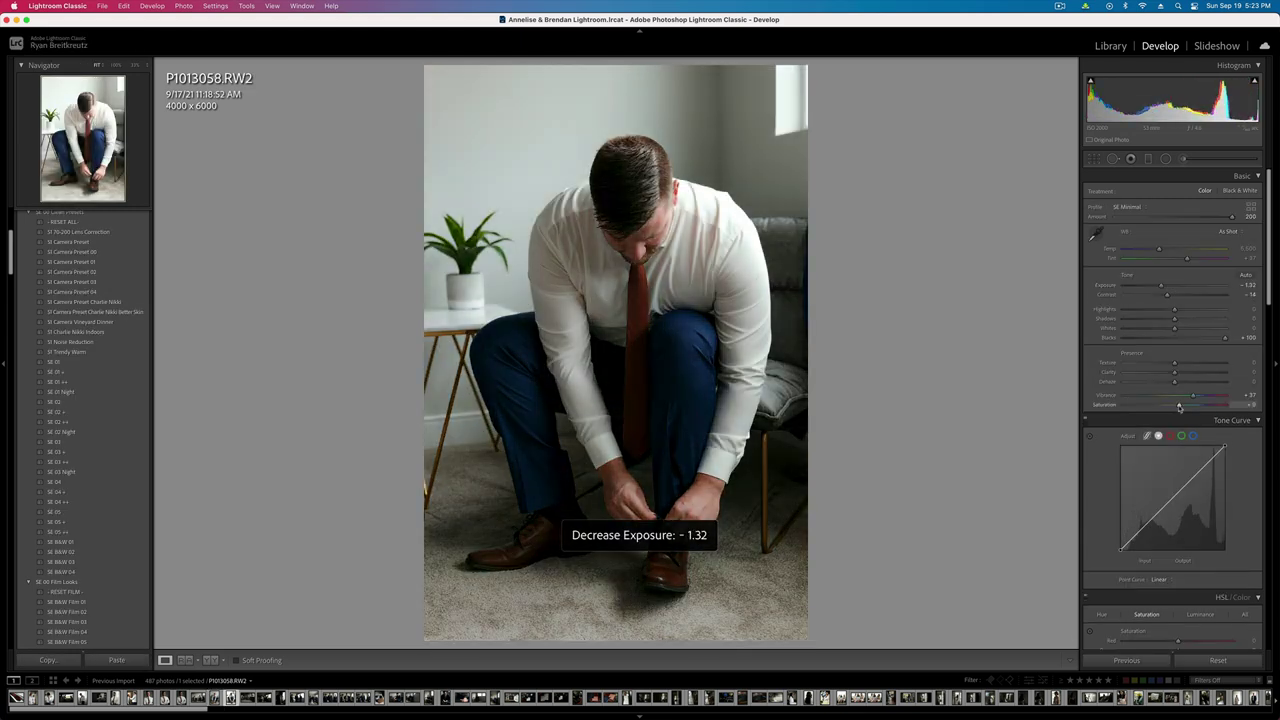
key(minus)
key(equal)
- Brighten P1013062.RW2, paste the copied settings onto it and bring its exposure to +0.33
key(Right)
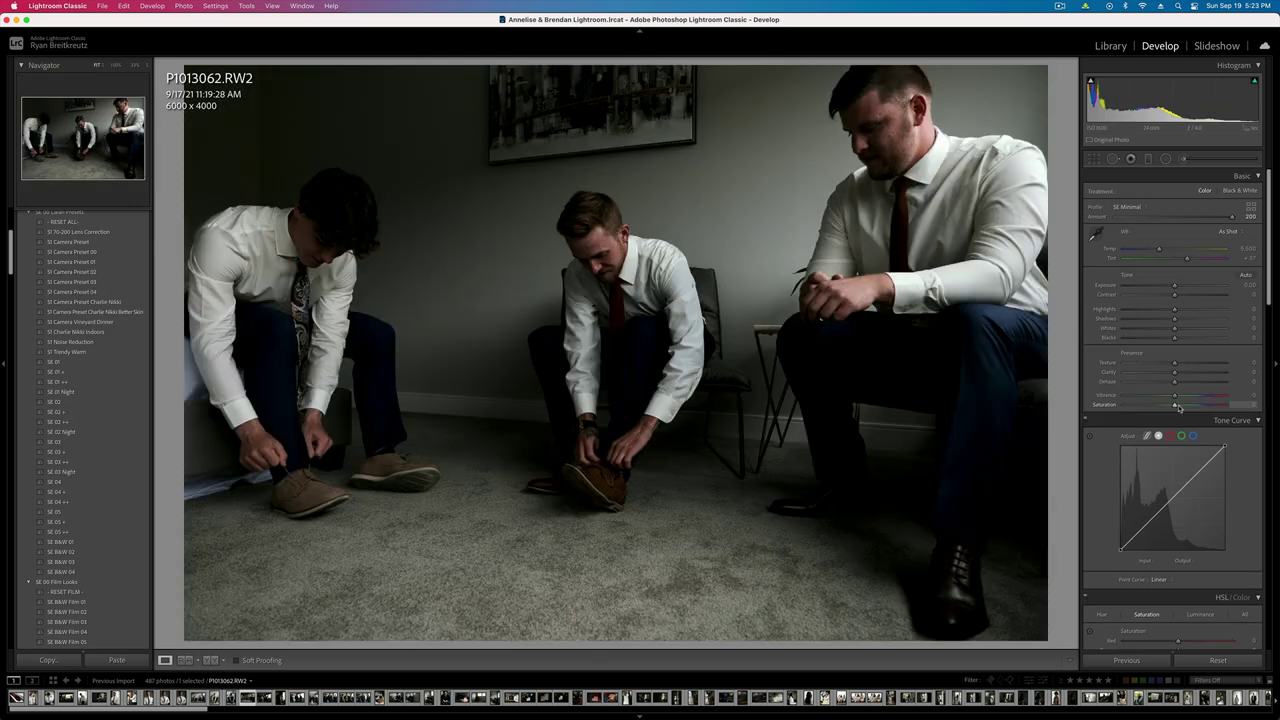
key(equal)
key(equal)
key(equal)
key(equal)
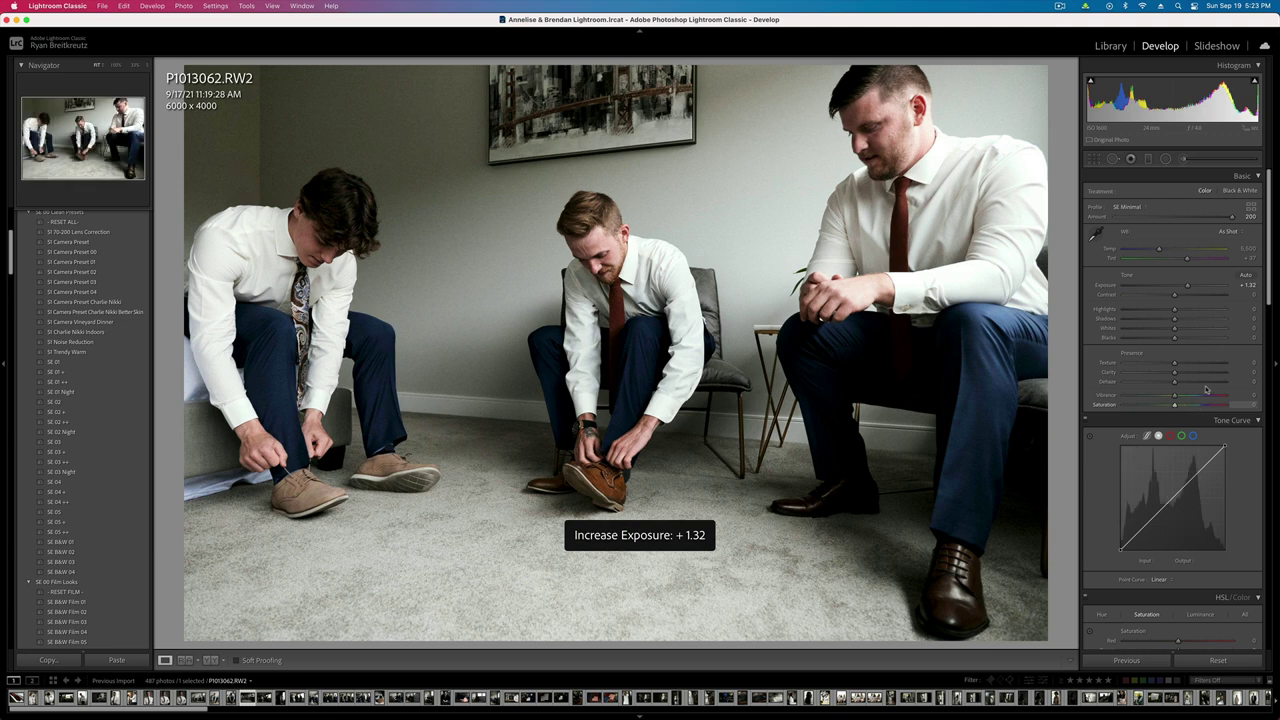
key(super+u)
key(minus)
key(minus)
key(minus)
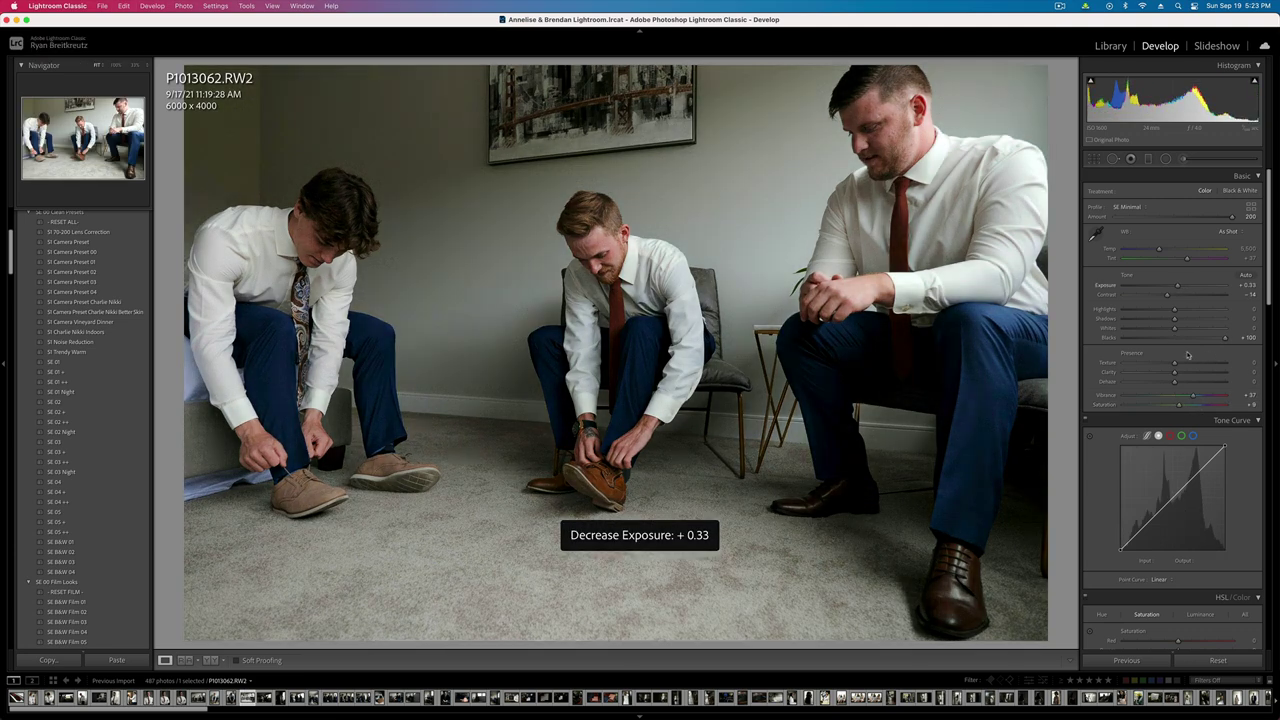
- Fine-tune the exposure of P1013062.RW2 to +0.20, reduce its contrast to −35 and raise its whites to +42
key(minus)
key(equal)
key(equal)
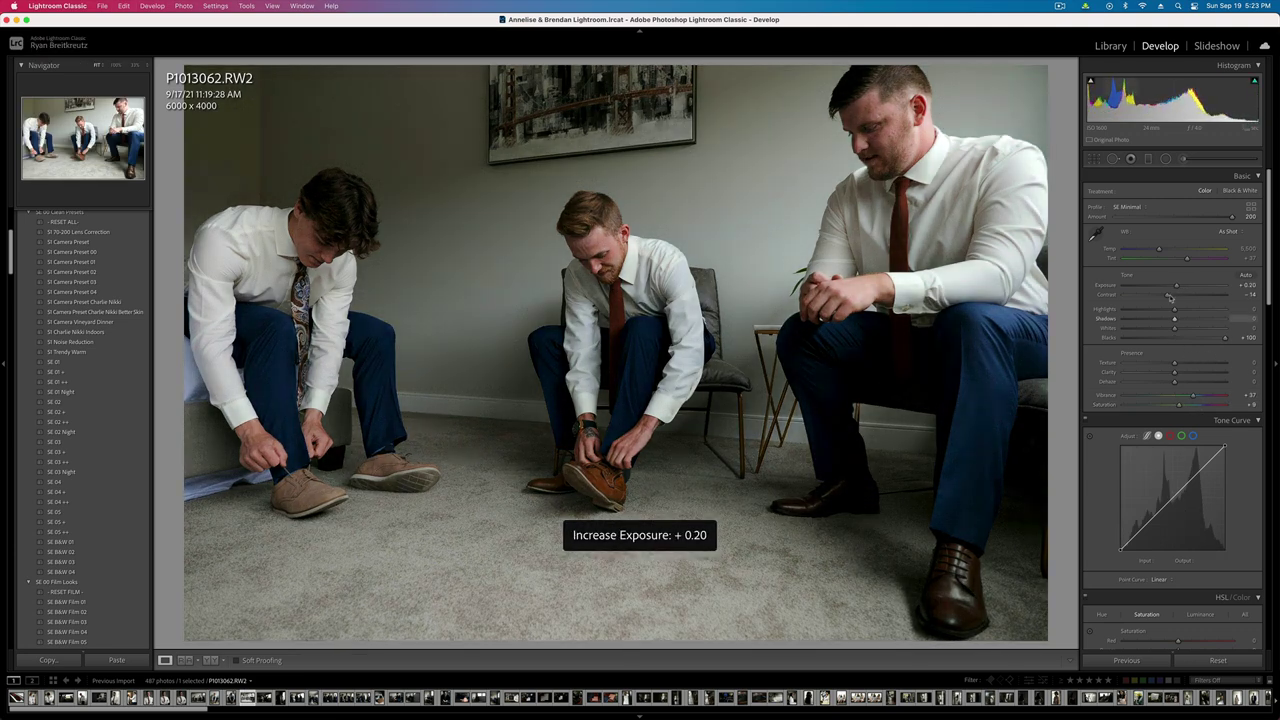
drag(1166, 295, 1196, 336)
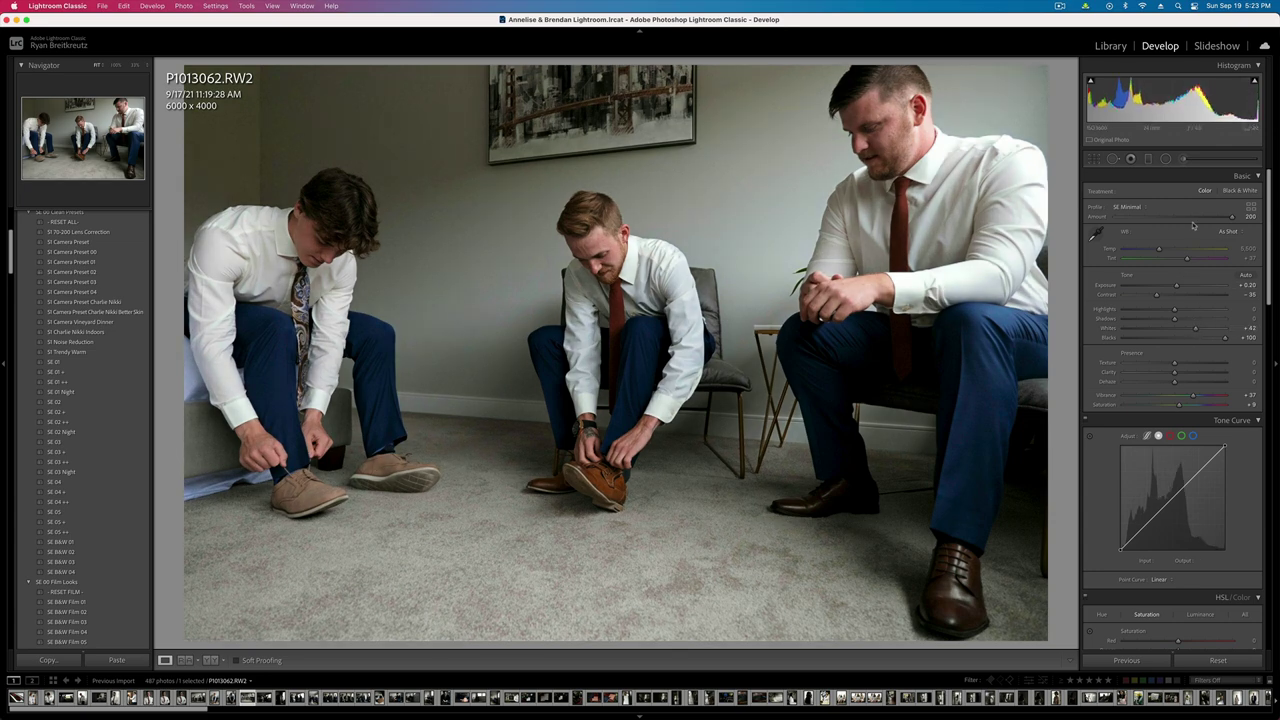
- Lower the exposure of P1013062.RW2 to 0.00 and copy its develop settings with local adjustments included and exposure excluded
key(super+shift+c)
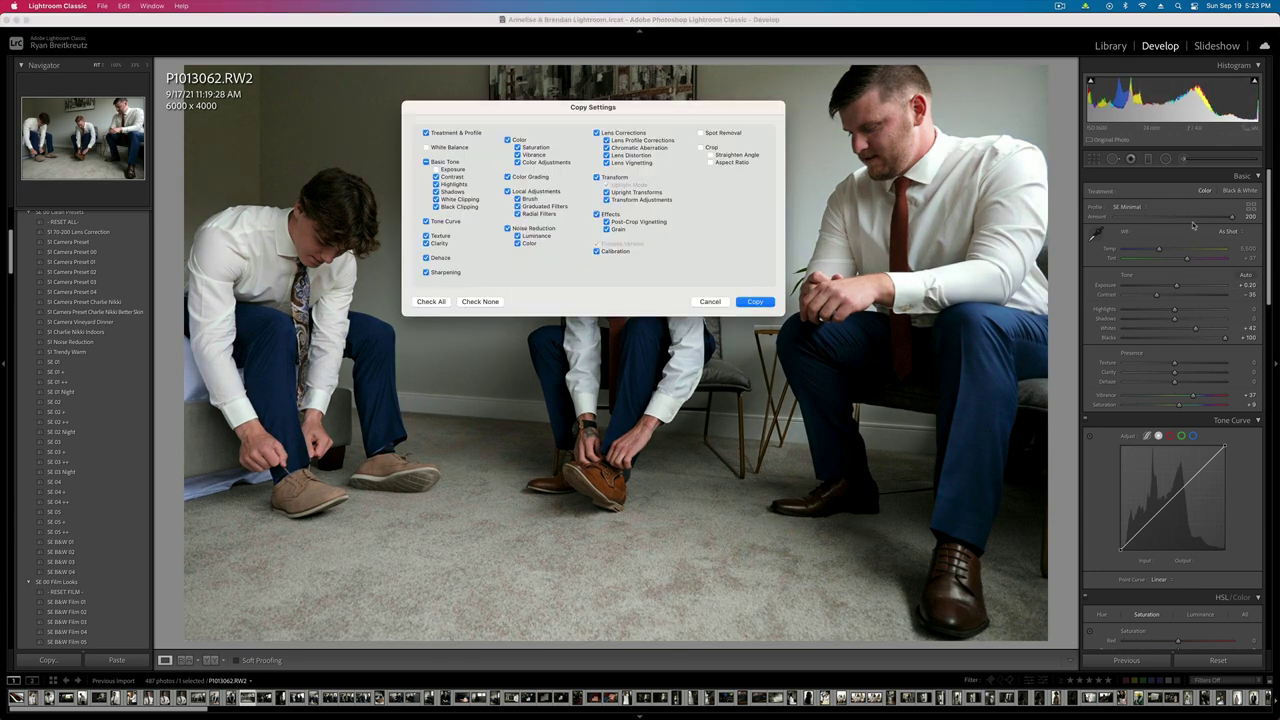
key(Return)
key(minus)
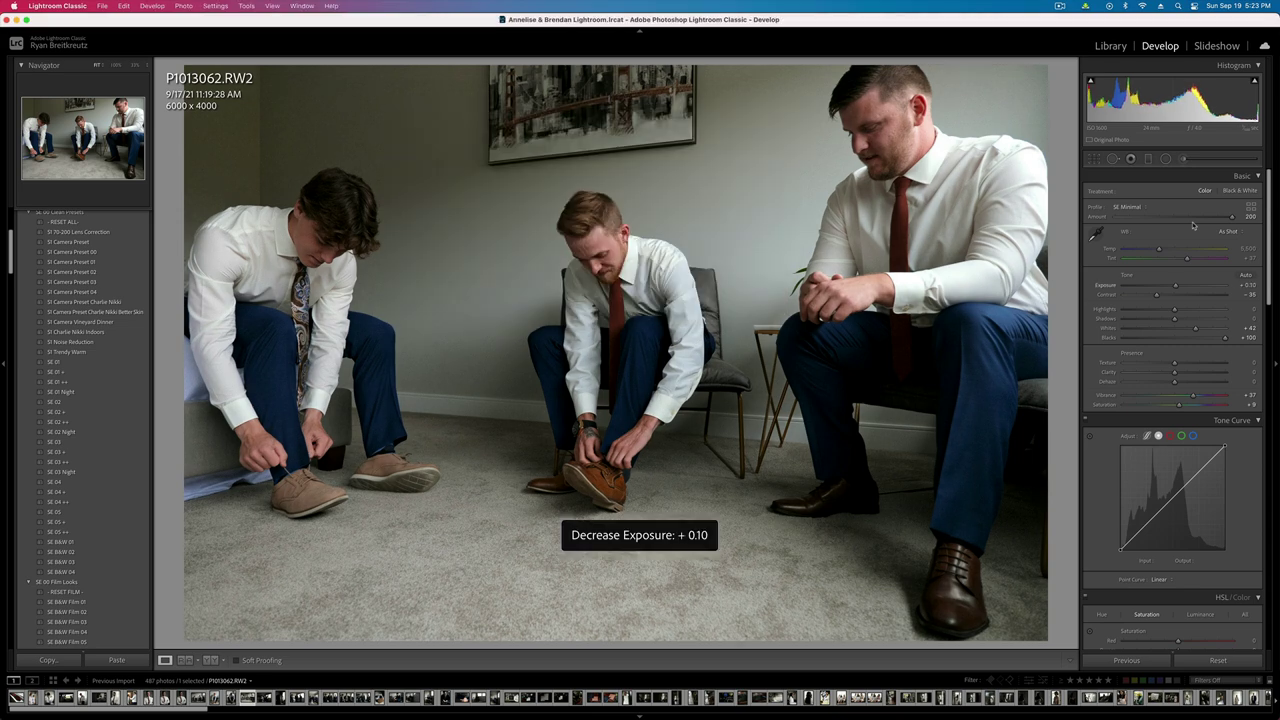
key(minus)
key(equal)
key(super+shift+c)
key(Return)
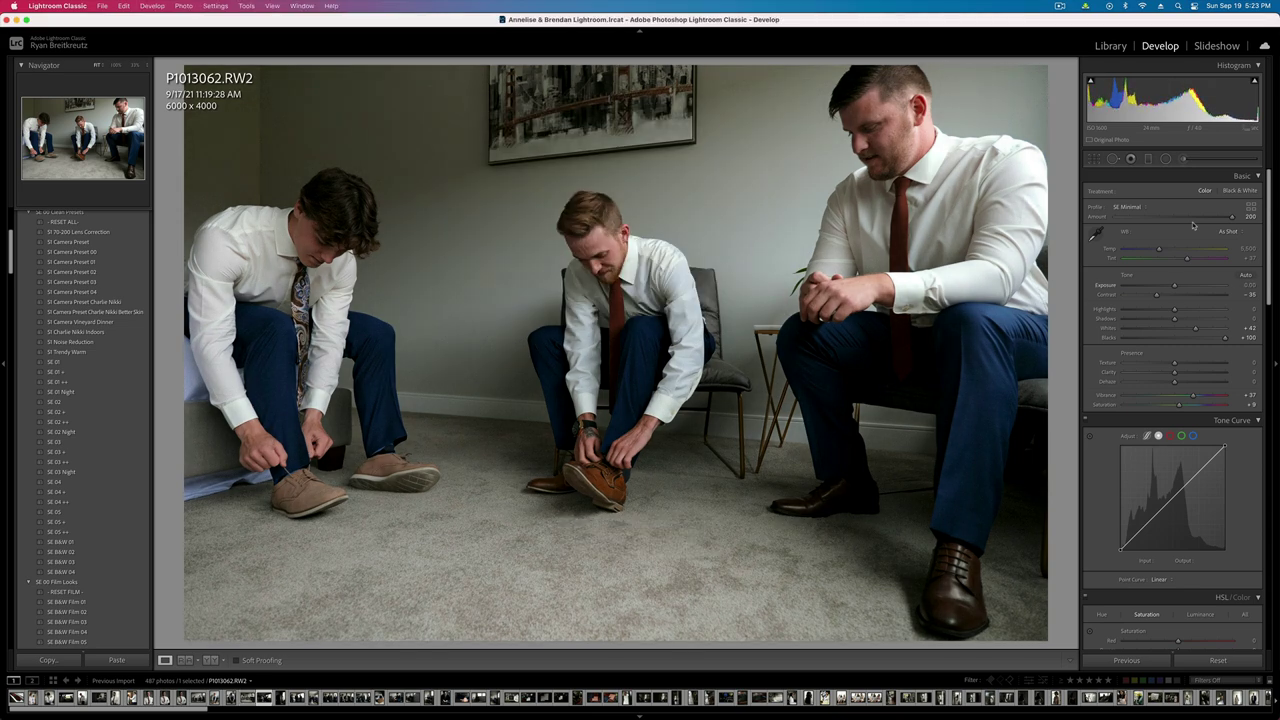
- Paste the copied settings onto P1013063.RW2, raise its exposure to +0.66 and check the faces up close
key(Right)
key(super+shift+v)
key(equal)
key(equal)
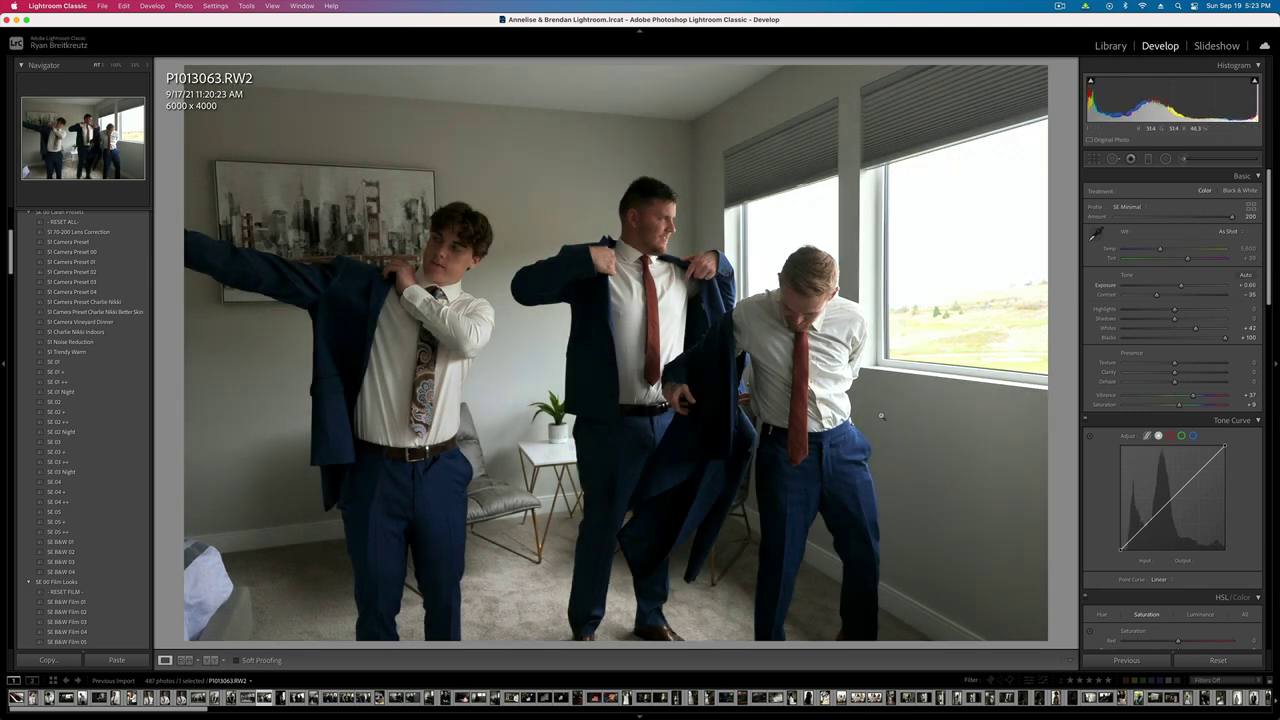
click(500, 140)
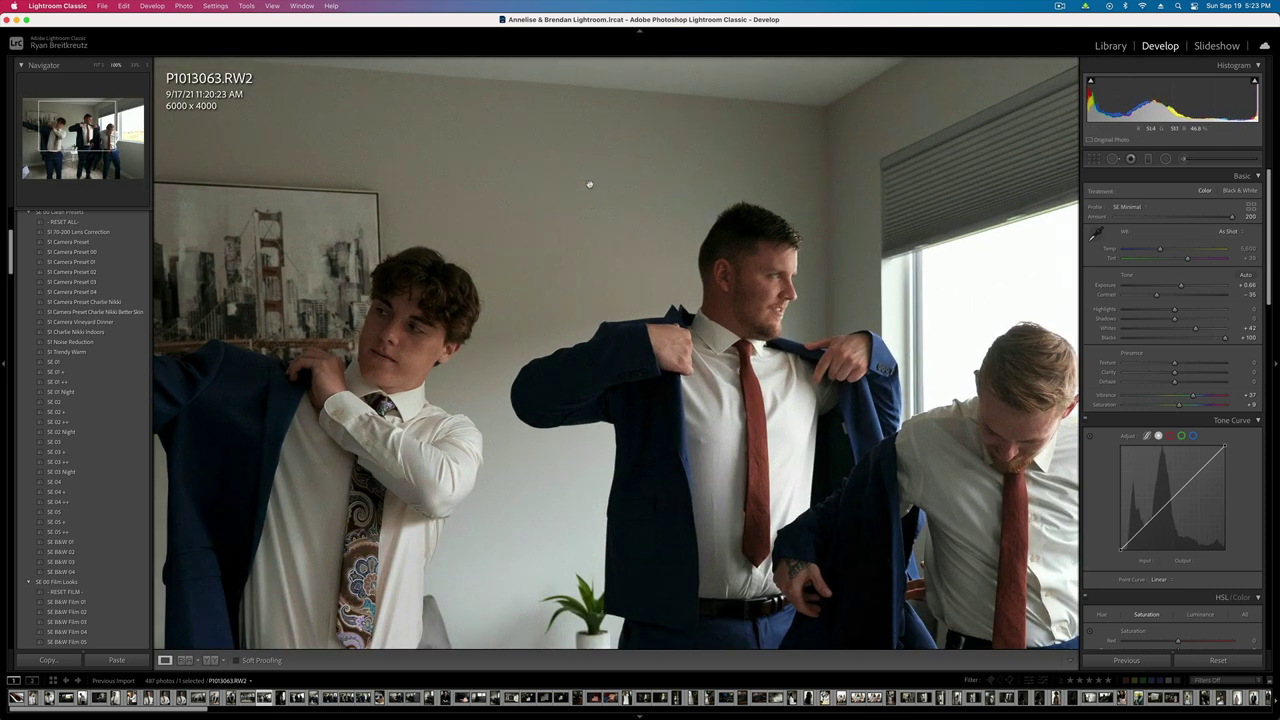
click(698, 227)
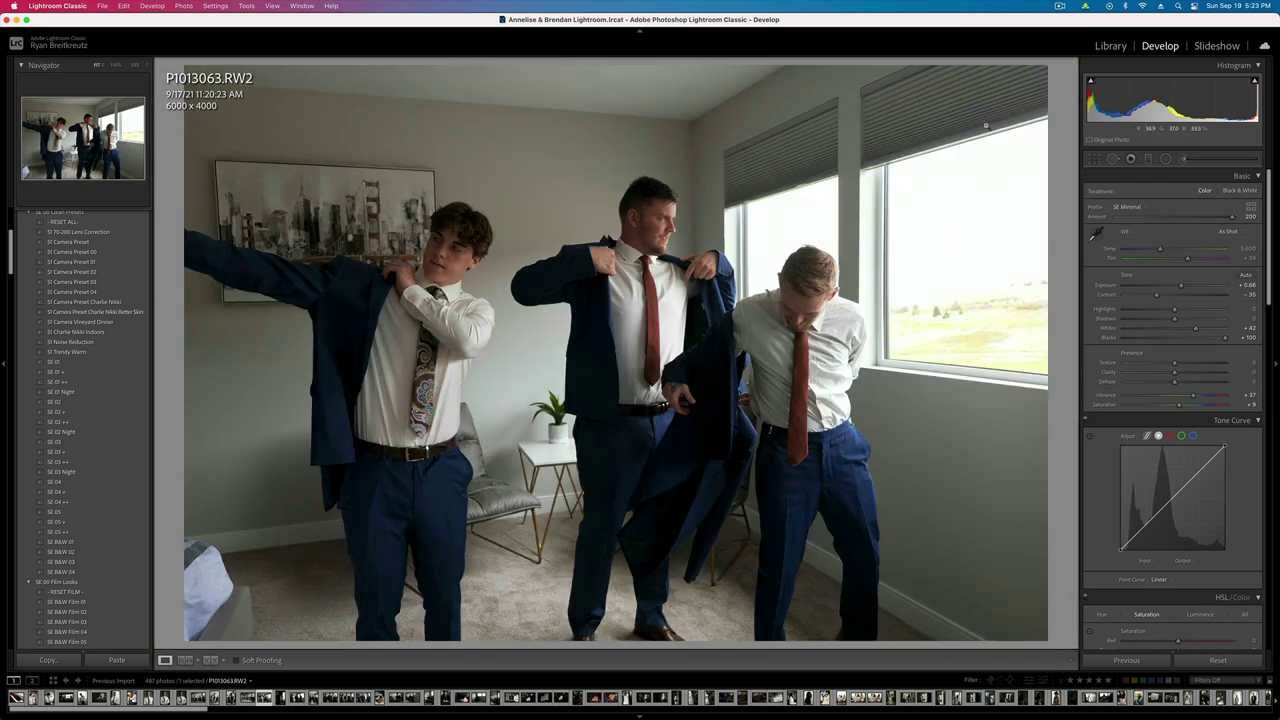
- Paint an adjustment brush over the three men's faces in P1013063.RW2, reset its effect values and adjust its texture
click(1183, 158)
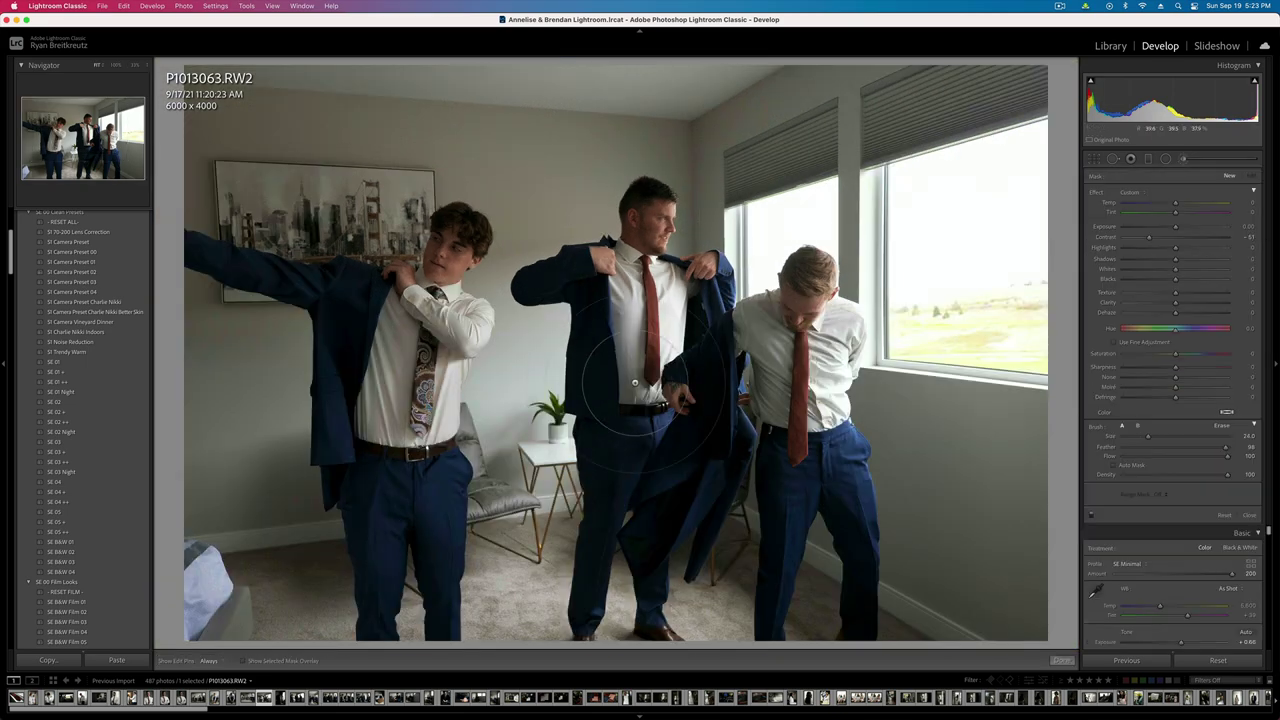
scroll(358, 262, down, 5)
drag(455, 242, 430, 285)
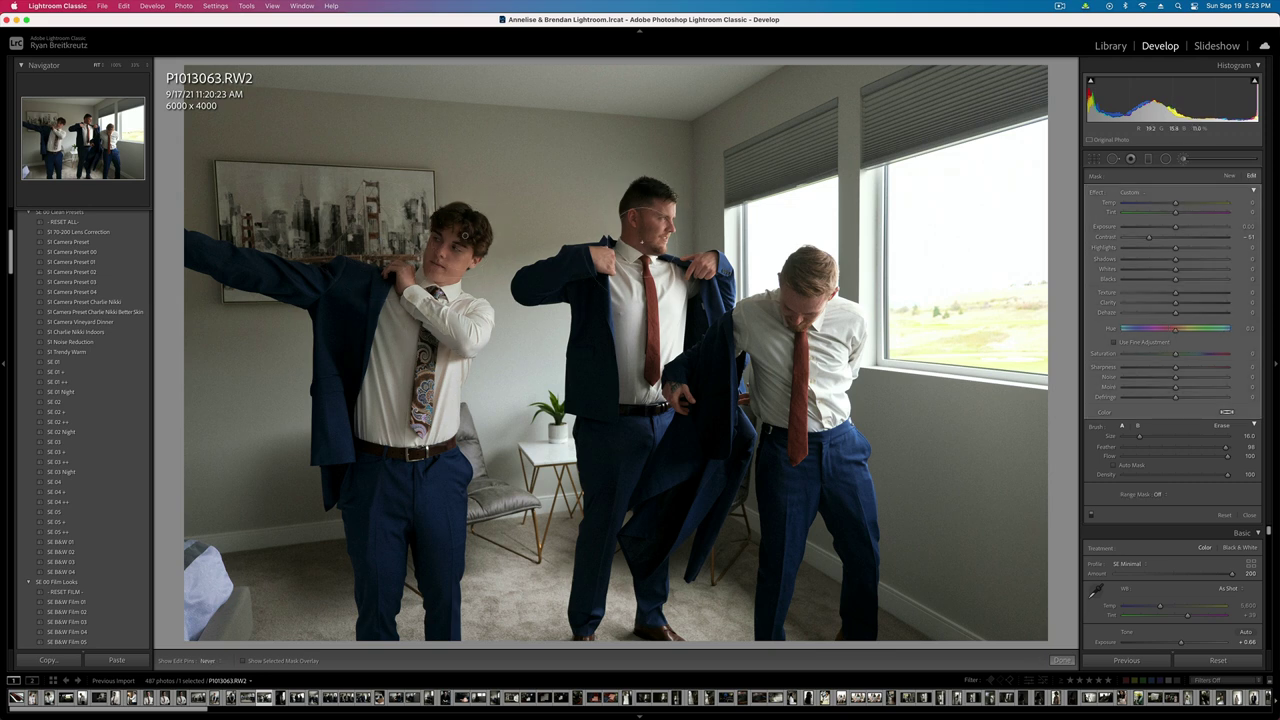
mouse_move(645, 242)
mouse_down()
mouse_move(788, 273)
mouse_move(806, 302)
mouse_up()
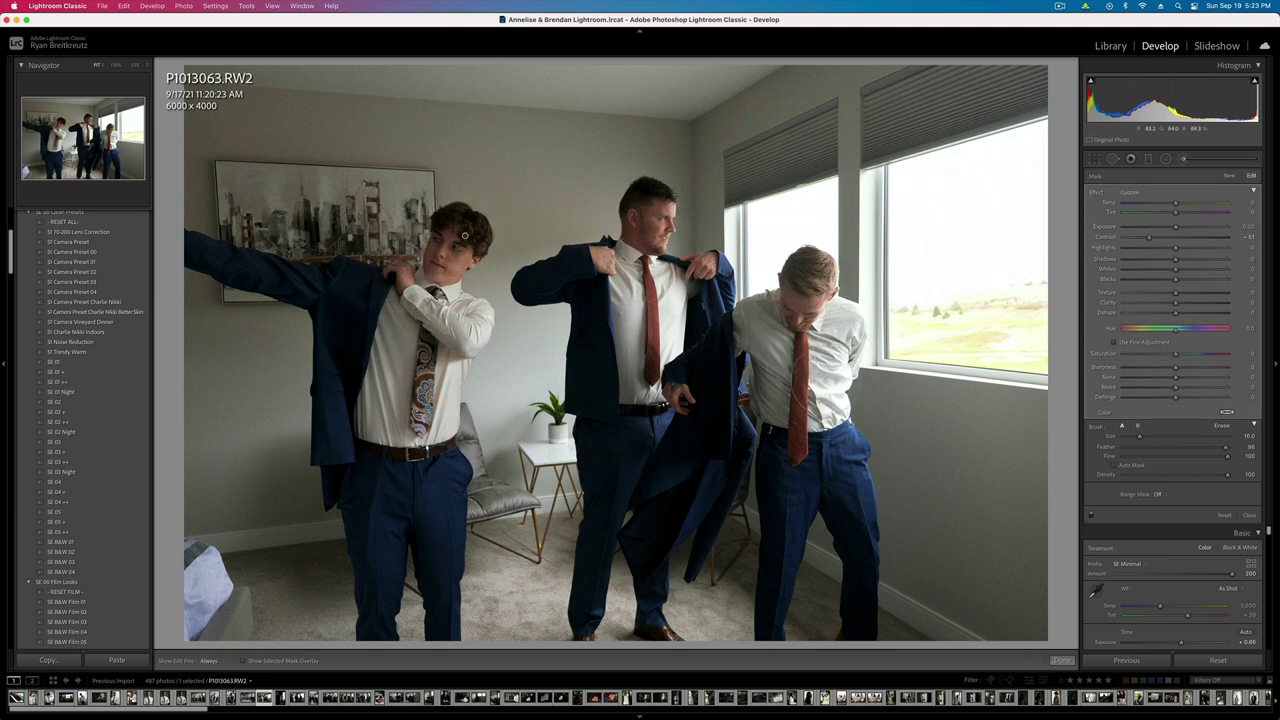
double_click(1093, 193)
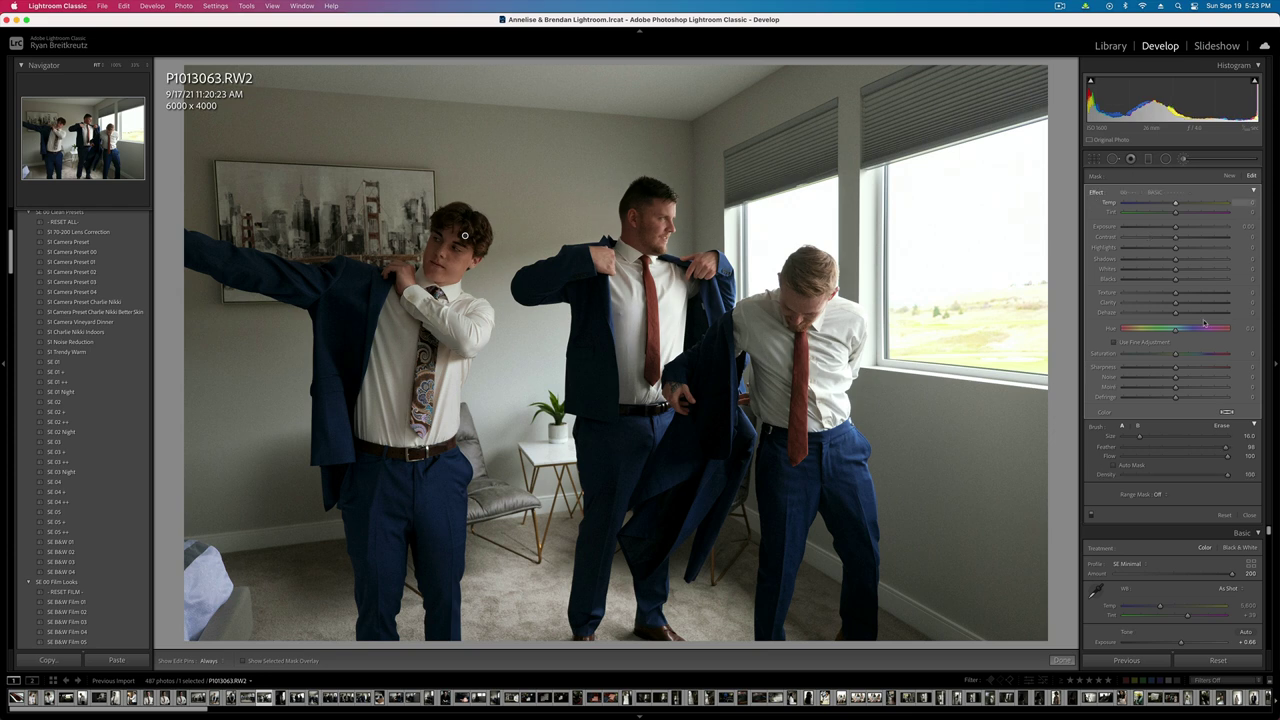
drag(1176, 292, 1250, 330)
key(k)
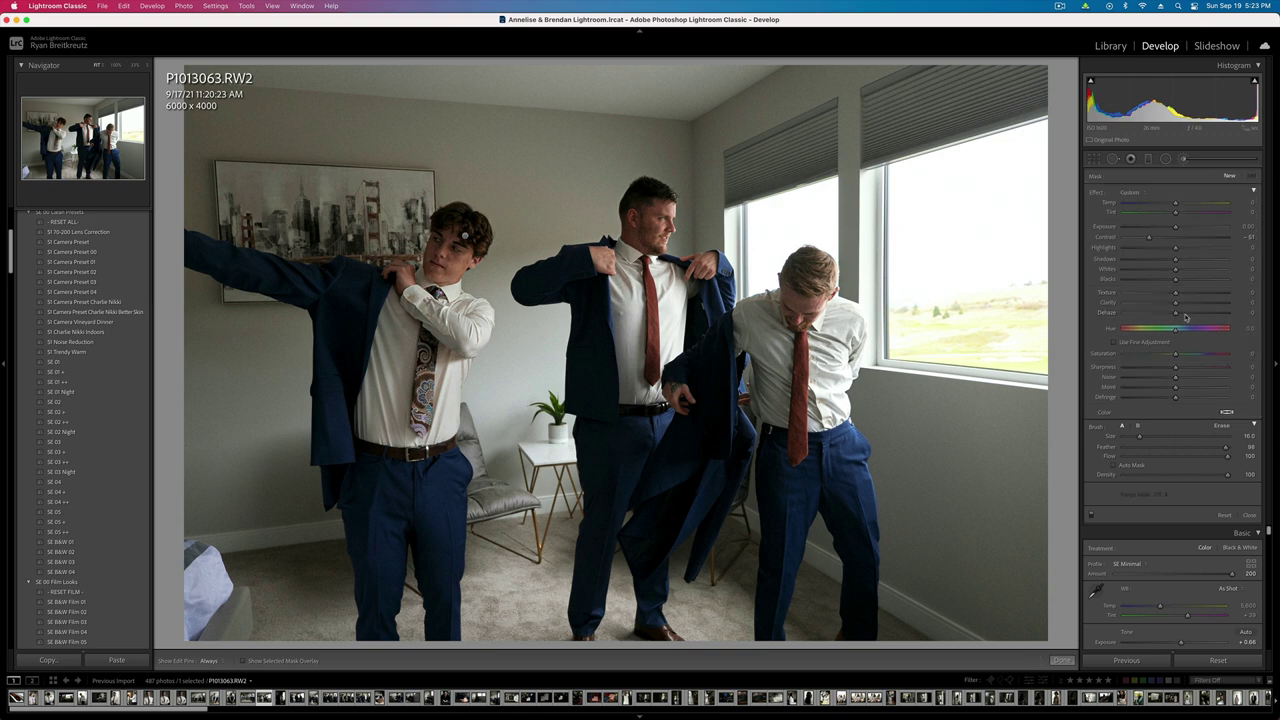
- Lower the exposure of P1013063.RW2 to +0.33 and check the photo up close and at full-screen size
key(shift+minus)
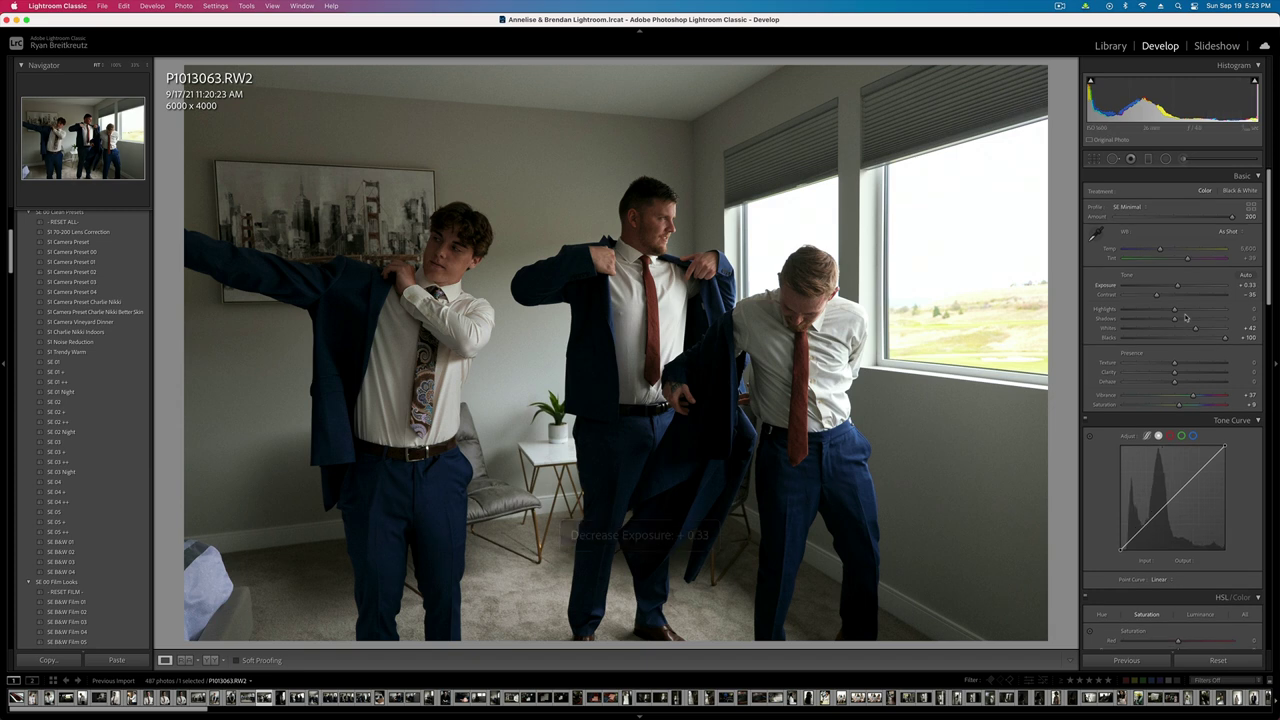
key(Right)
key(Left)
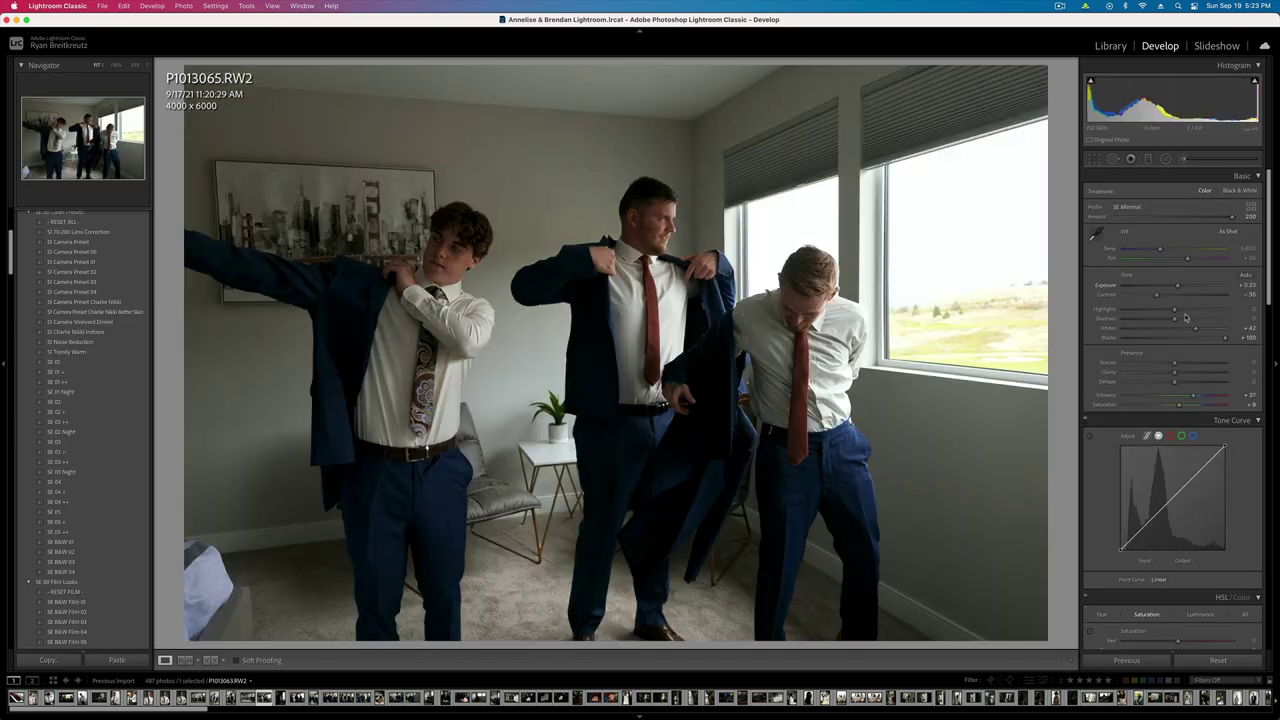
click(650, 192)
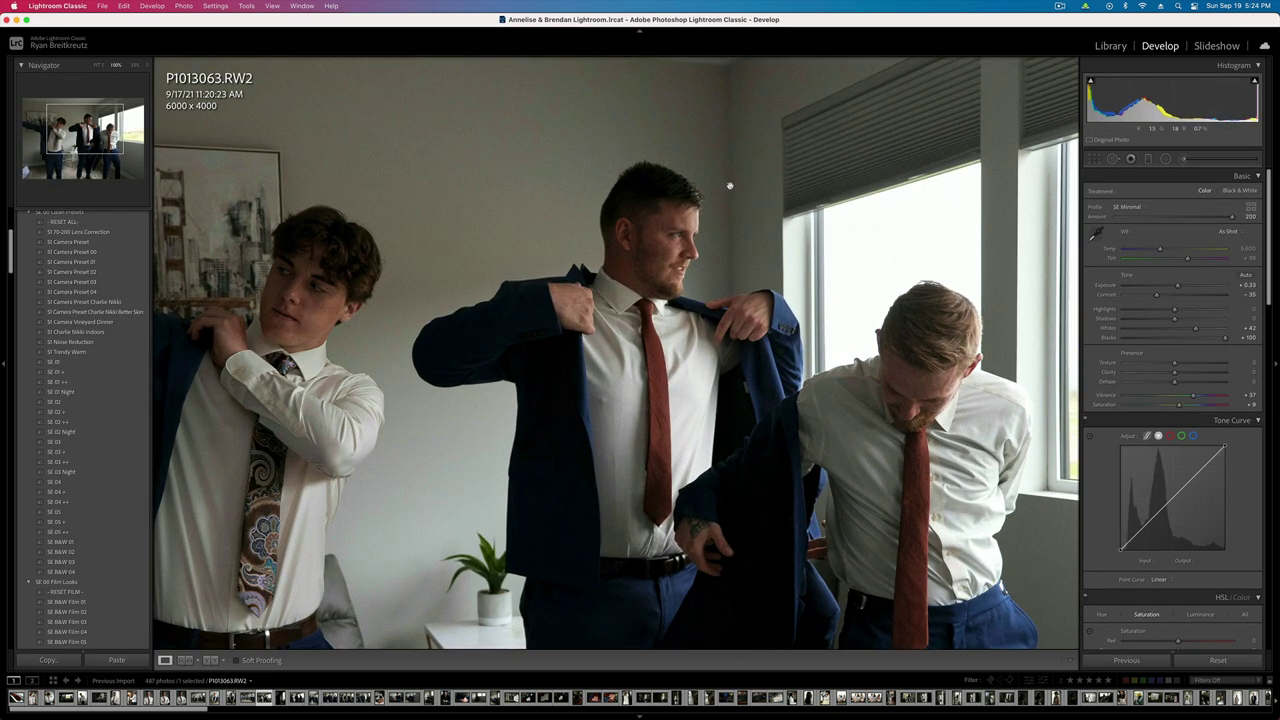
click(660, 185)
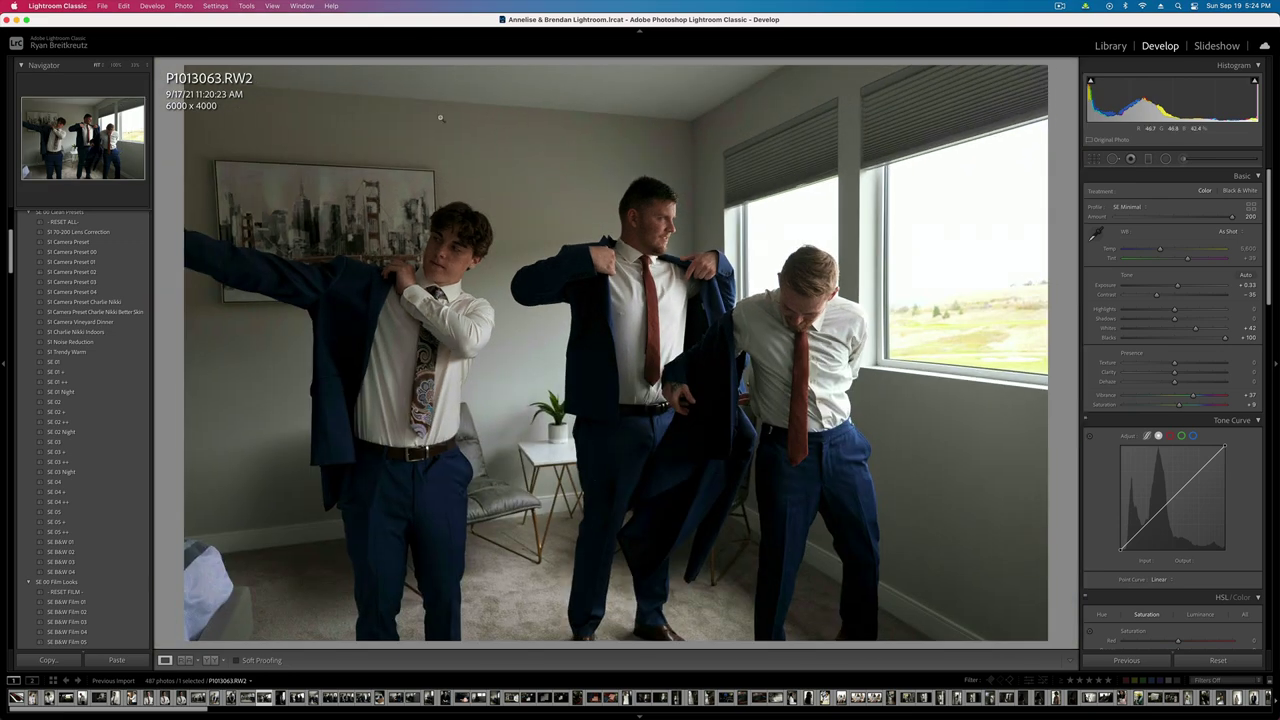
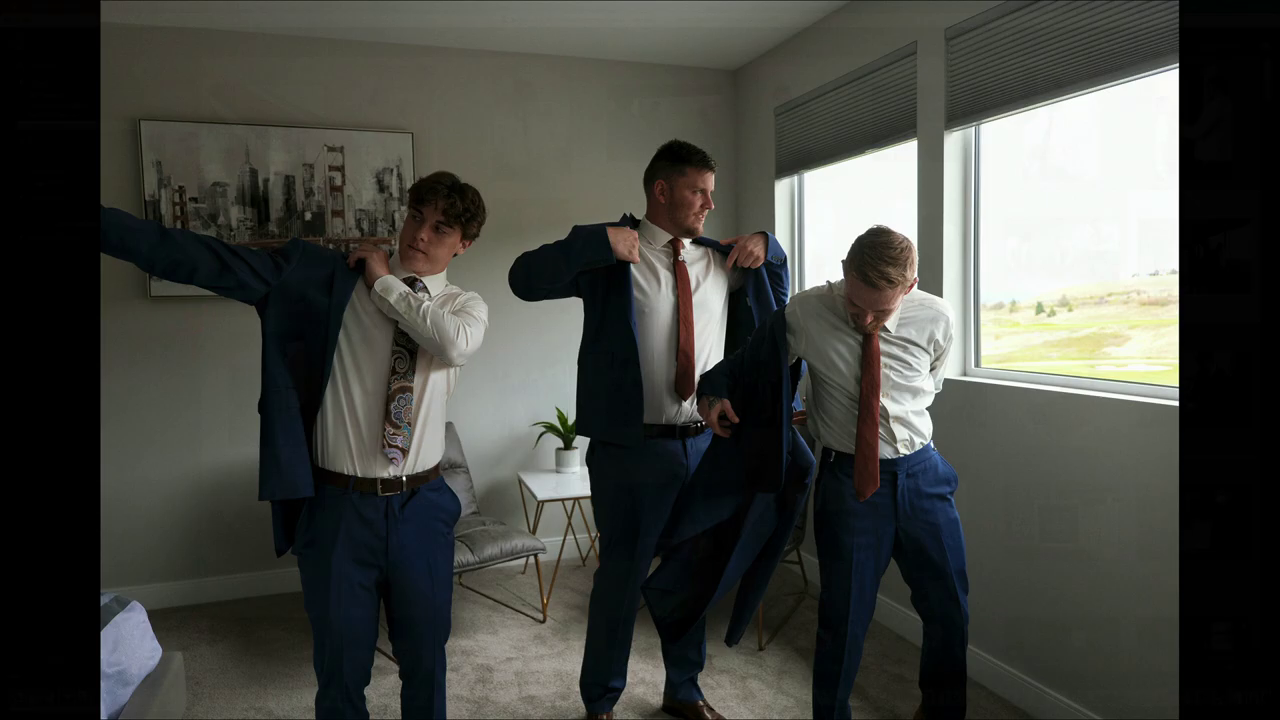
key(f)
key(d)
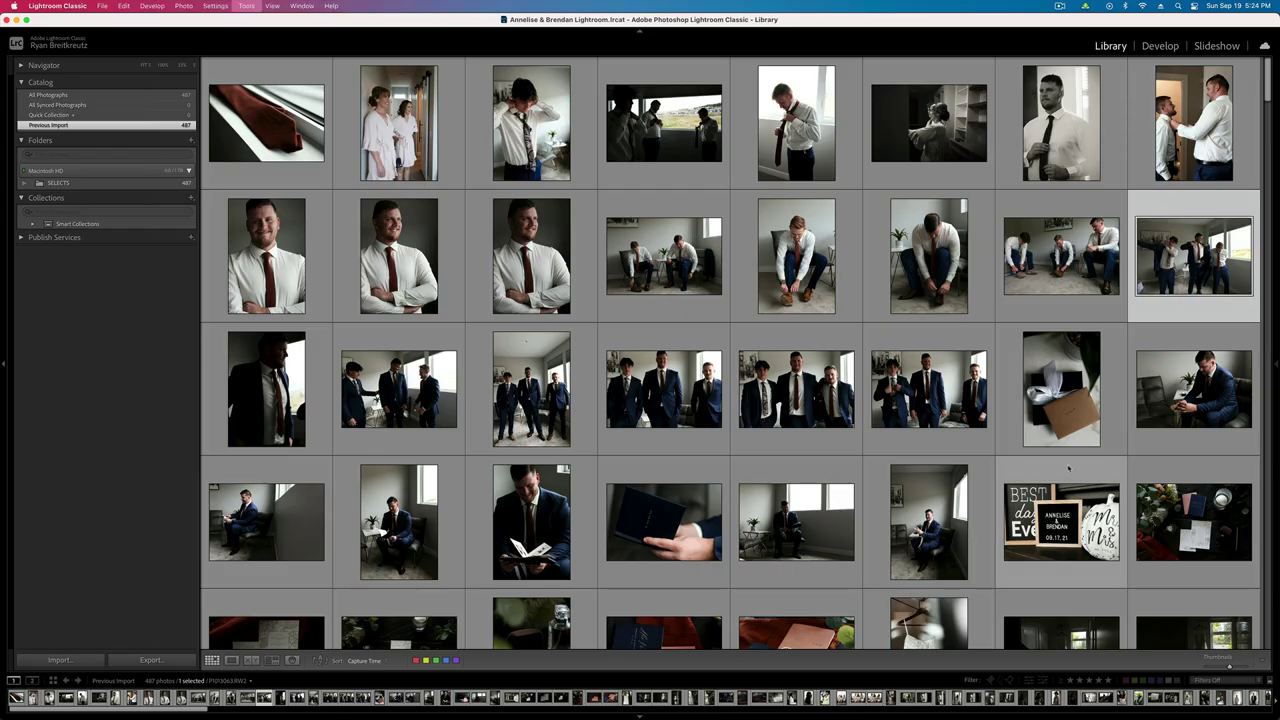
key(d)
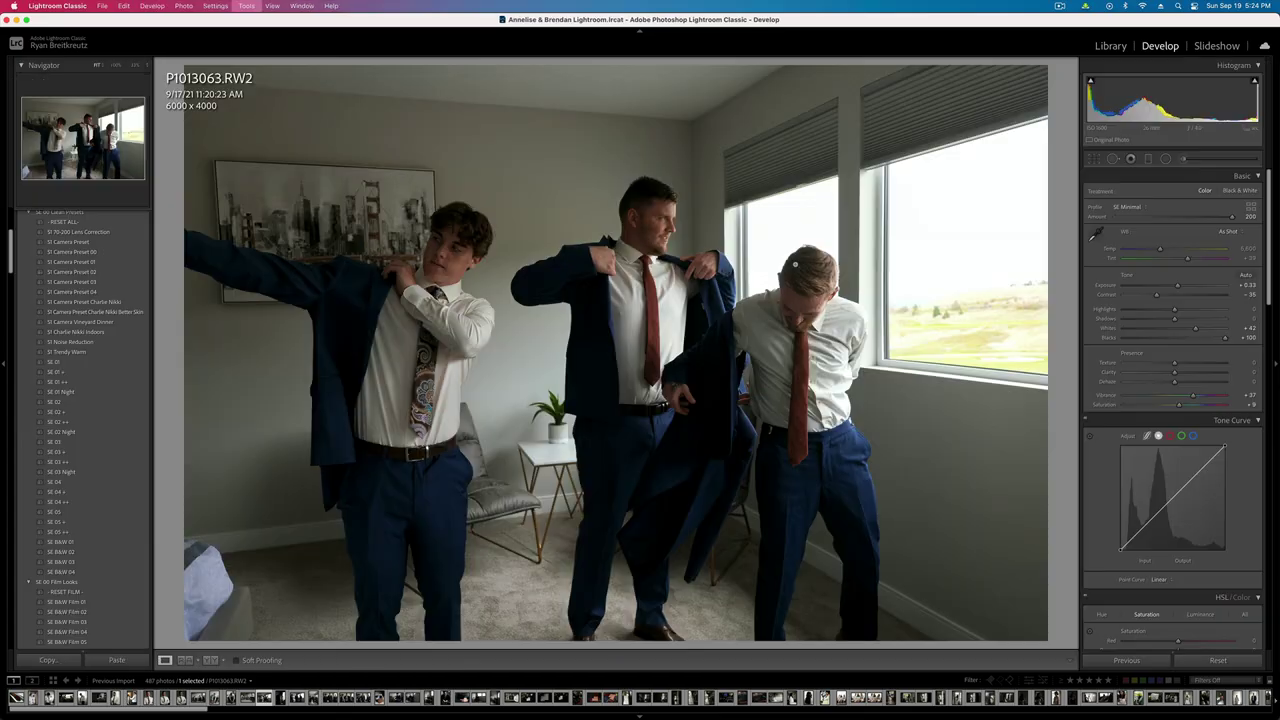
- Set the luminance noise reduction of P1013063.RW2 to 17
scroll(1124, 490, down, 3)
scroll(1124, 490, down, 5)
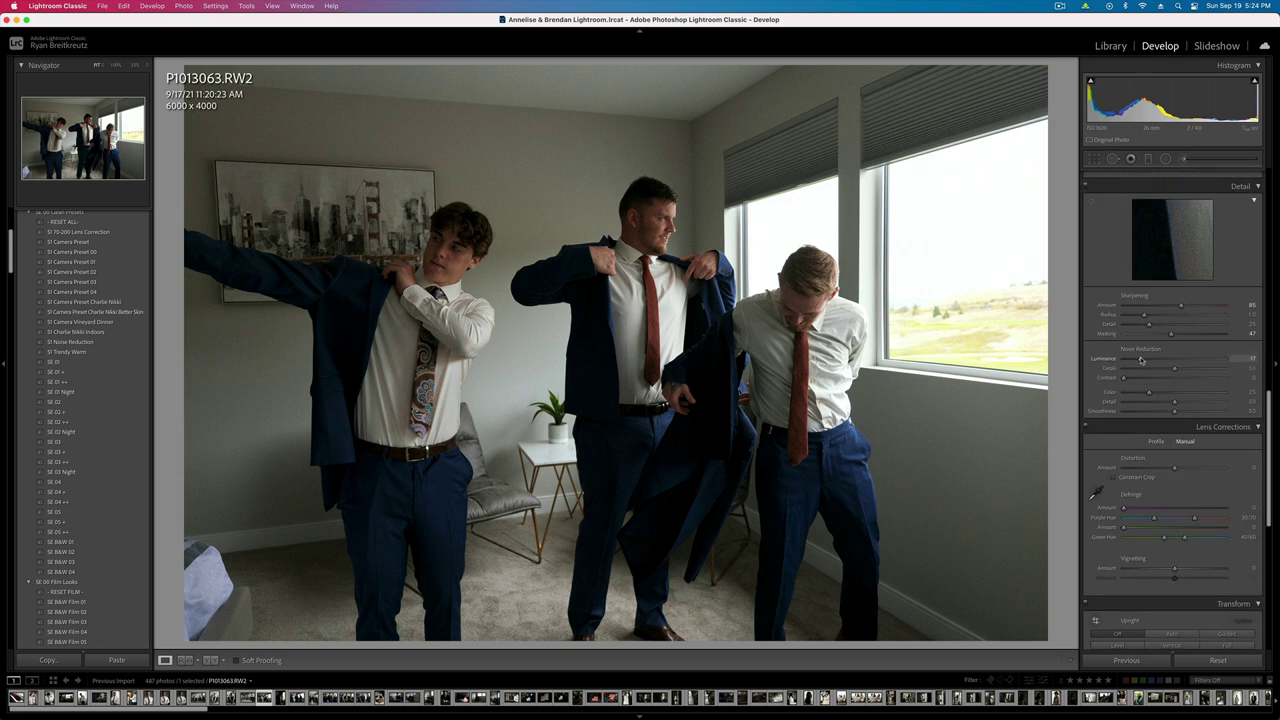
click(1141, 360)
- Brush a new local adjustment over the window view, reducing its texture, clarity and dehaze and cooling its temperature slightly
click(1186, 159)
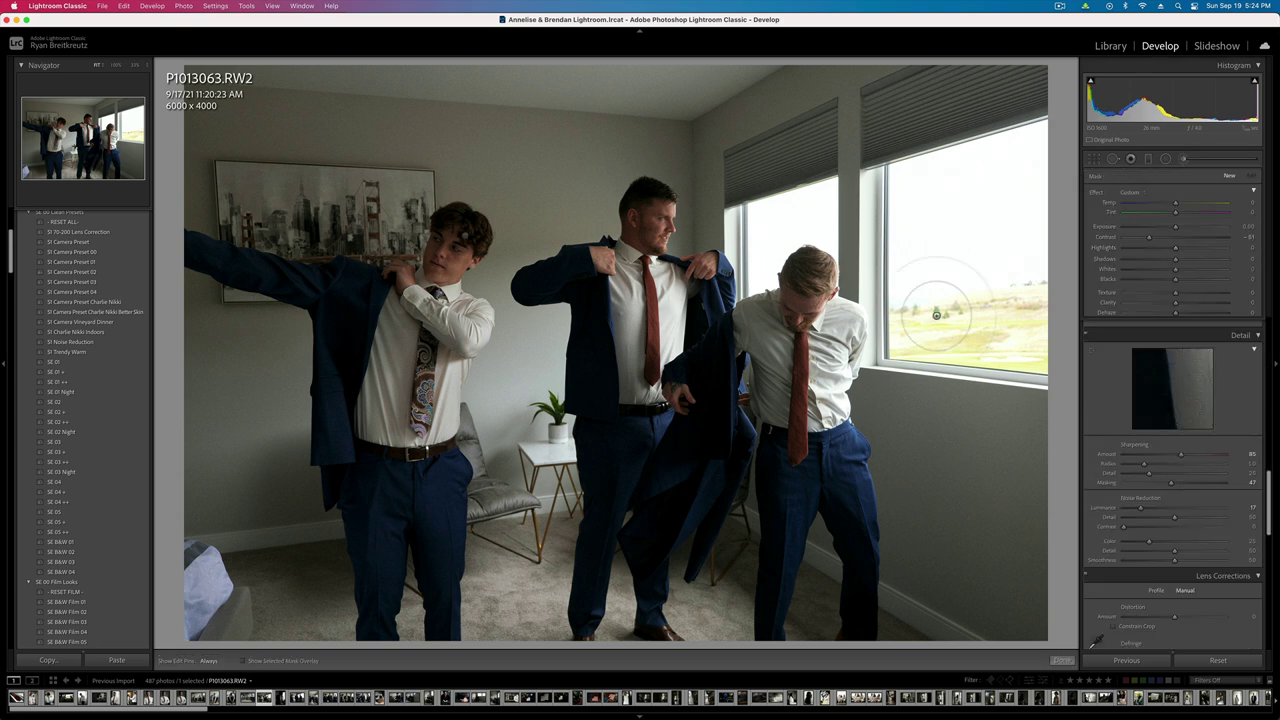
drag(934, 304, 1050, 306)
mouse_move(1175, 293)
mouse_down()
mouse_move(1156, 294)
mouse_move(1158, 315)
mouse_up()
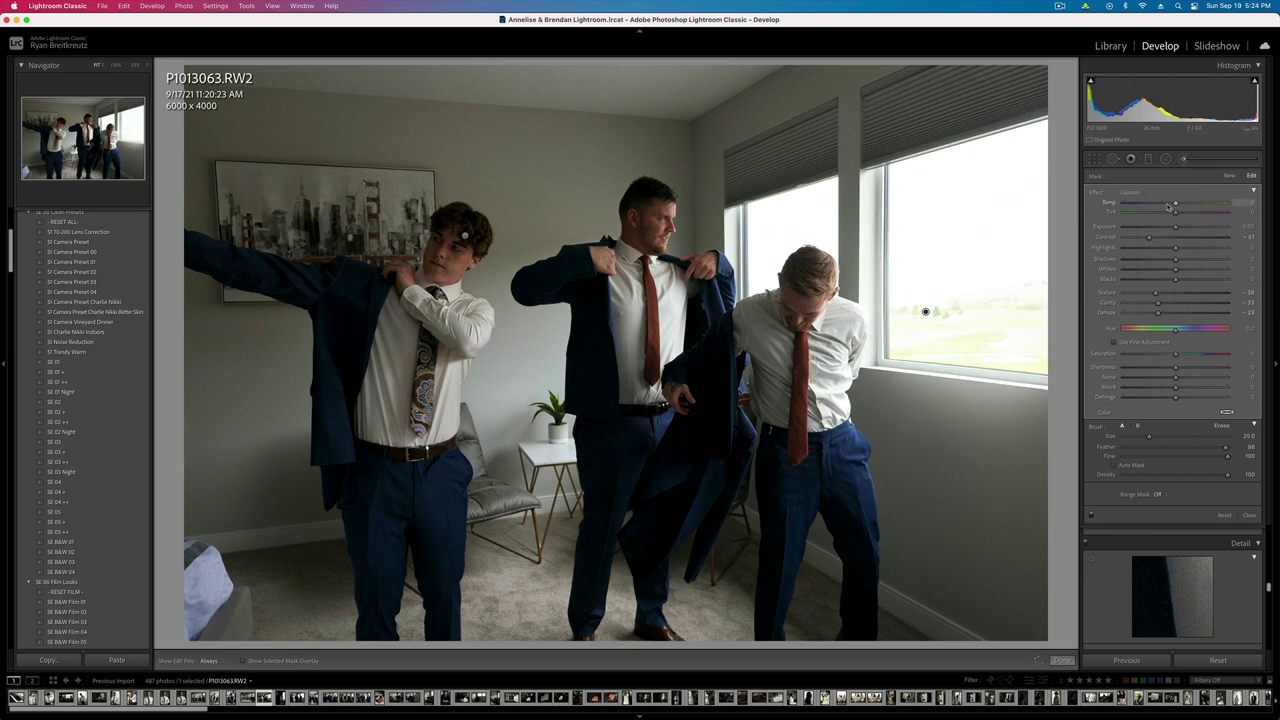
drag(1166, 204, 1172, 205)
key(k)
- Paste the copied settings onto P1013065.RW2 and raise its exposure to +0.66
key(Right)
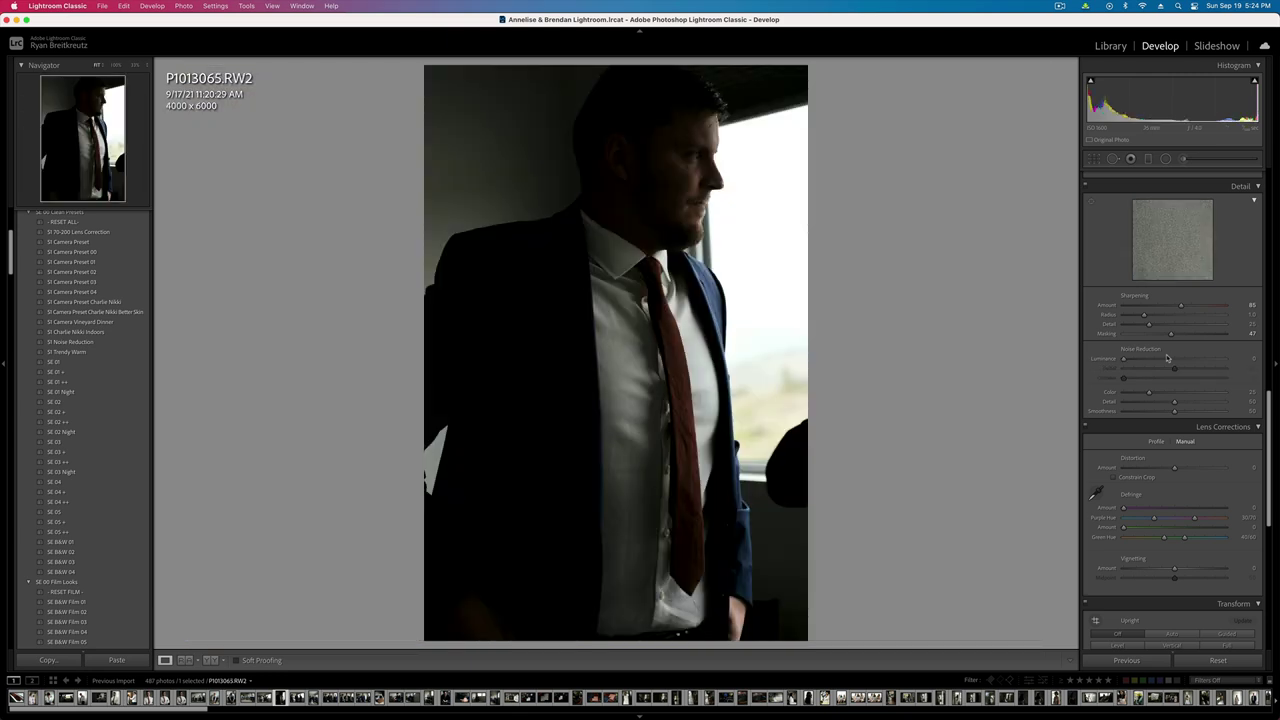
key(super+v)
key(shift+=)
key(shift+=)
key(shift+=)
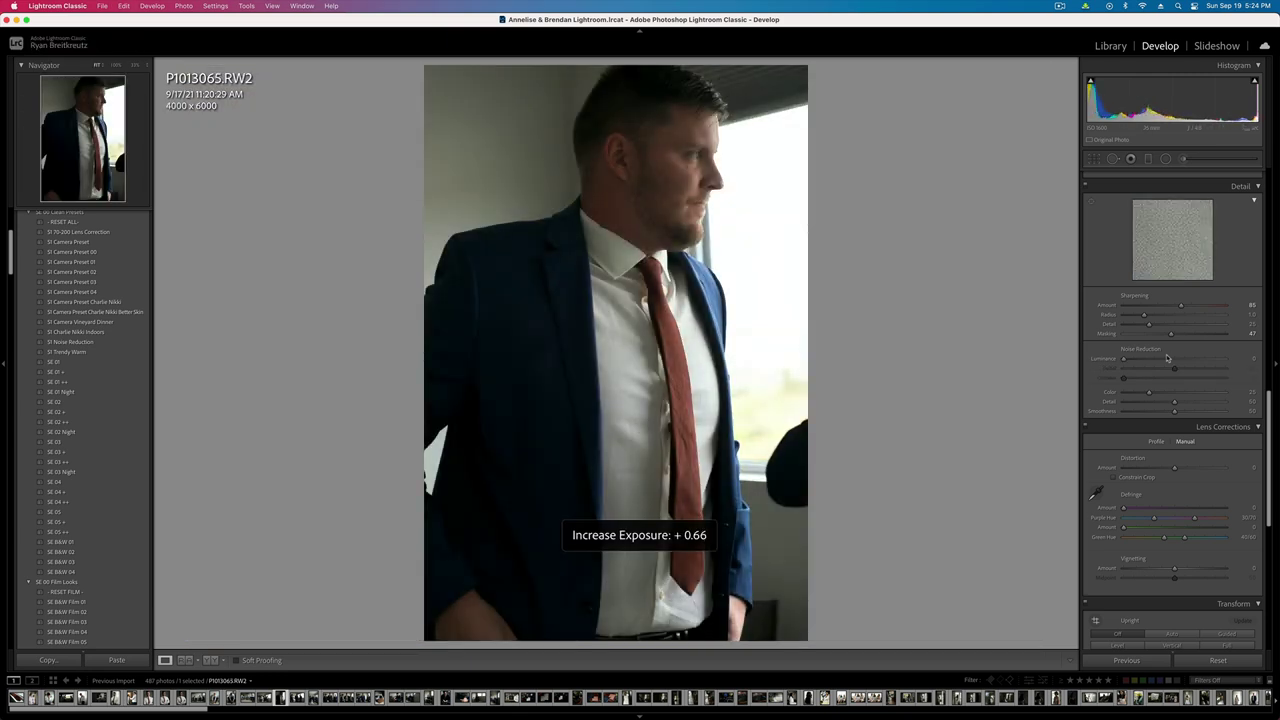
- Draw a graduated filter from the upper edge of P1013065.RW2 downward and raise the filter's exposure to about 1.3
key(k)
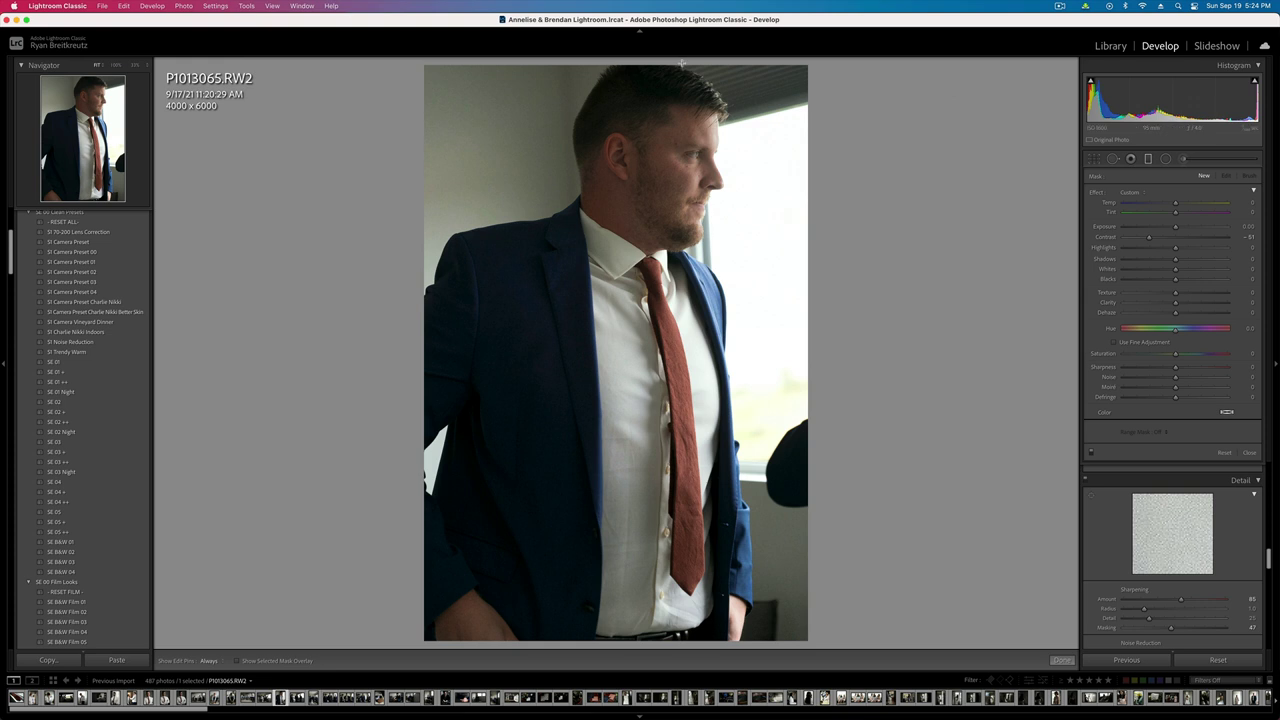
drag(681, 64, 660, 456)
key(m)
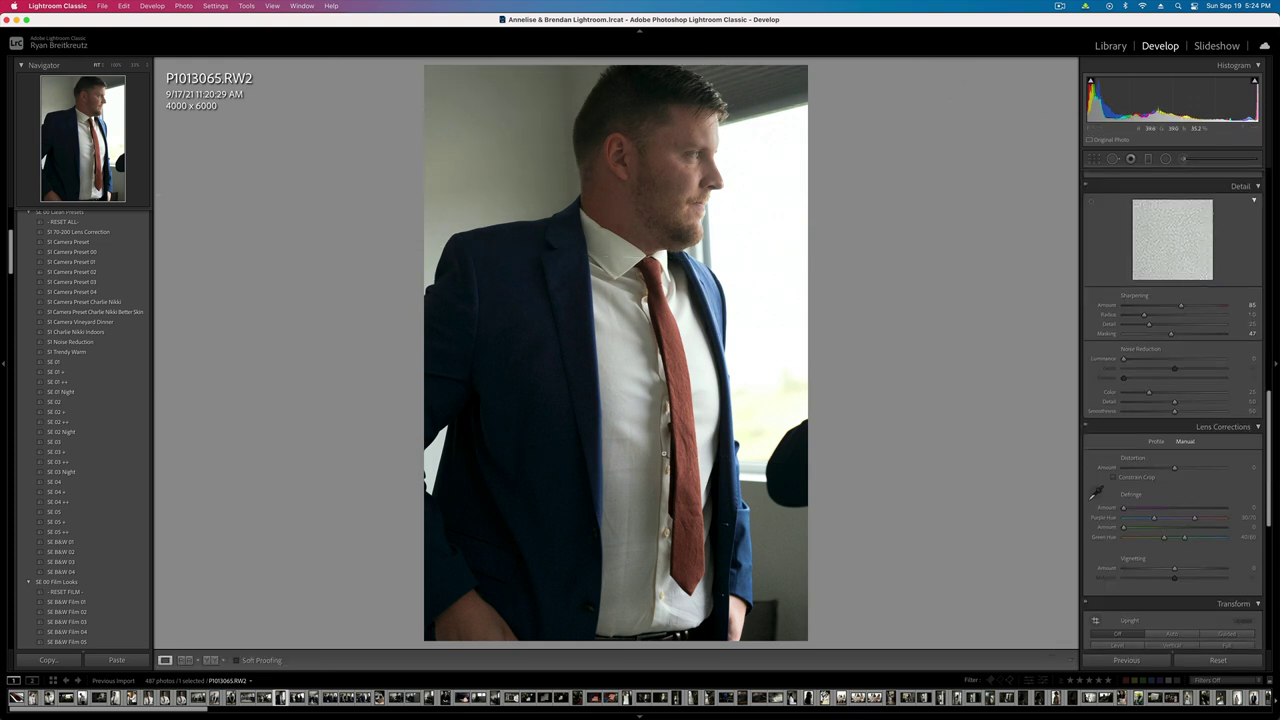
click(1147, 161)
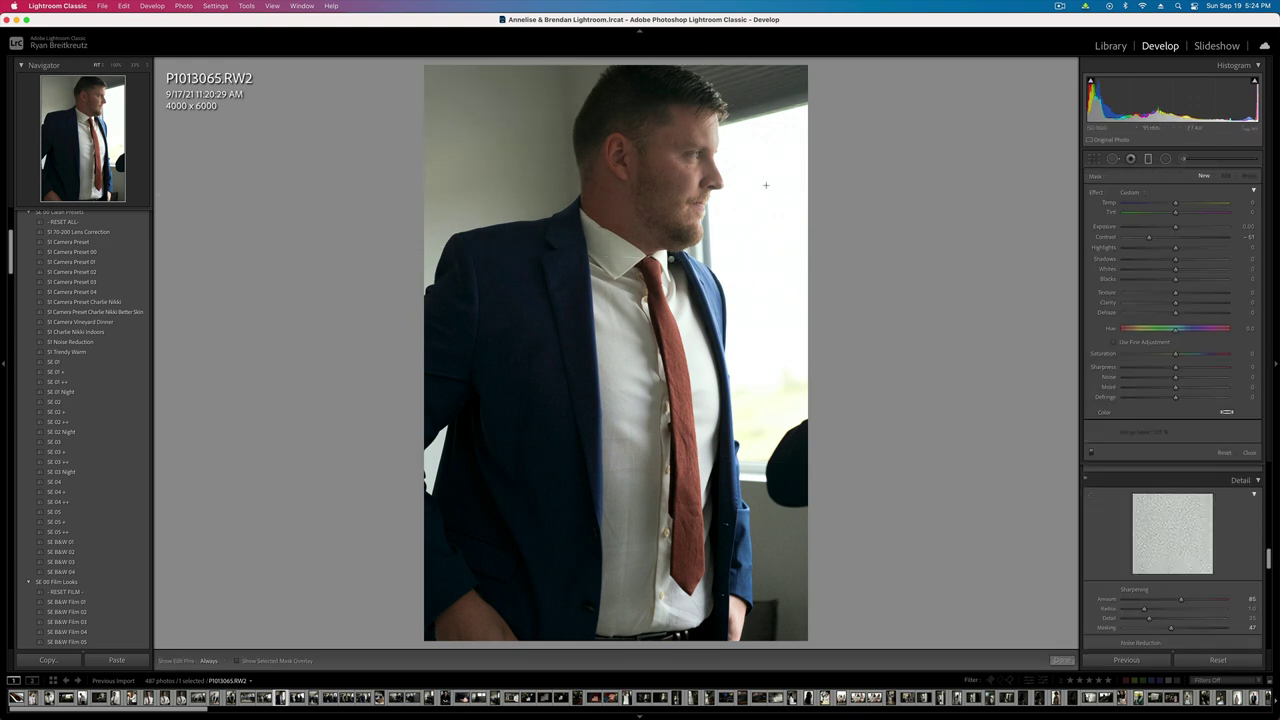
drag(1176, 228, 1193, 230)
- Lower the overall exposure of P1013065.RW2 to −0.66
key(minus)
key(minus)
key(minus)
key(minus)
key(minus)
key(minus)
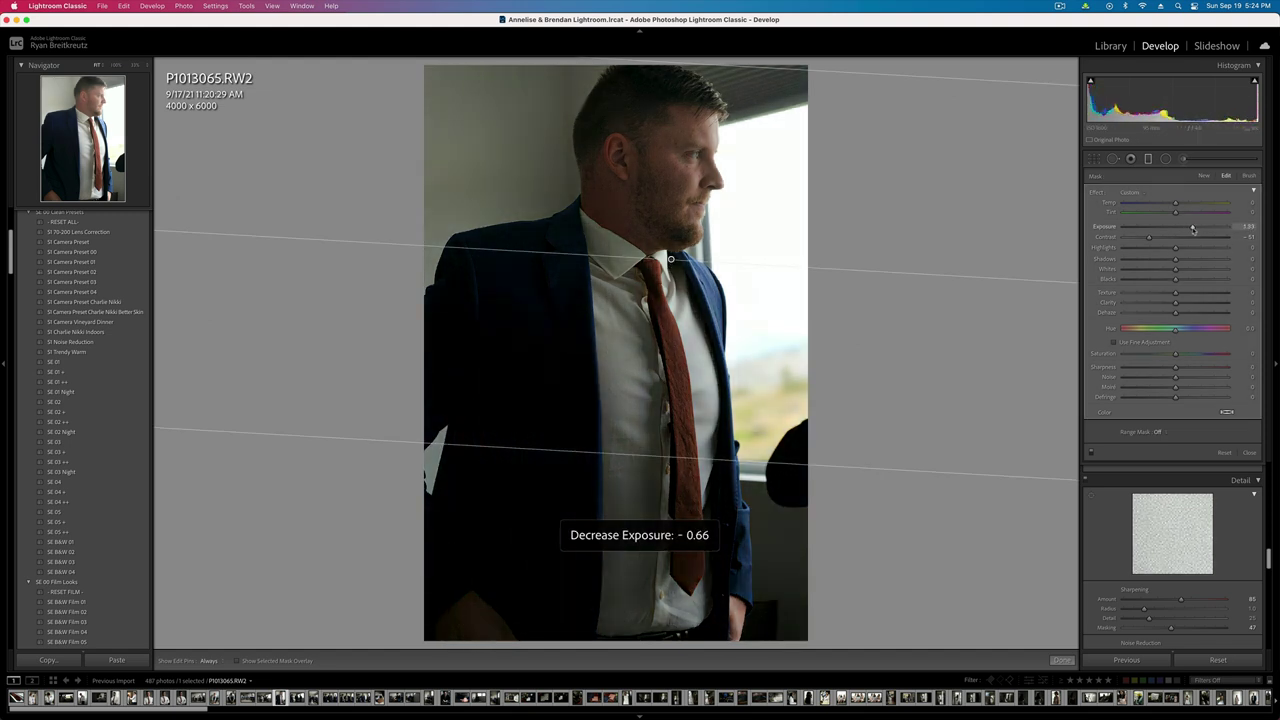
- Raise the graduated filter's exposure to 2.37, shift it down to the tie and lower the overall exposure to −2.31
drag(1192, 228, 1206, 231)
drag(670, 260, 676, 360)
key(minus)
key(minus)
key(minus)
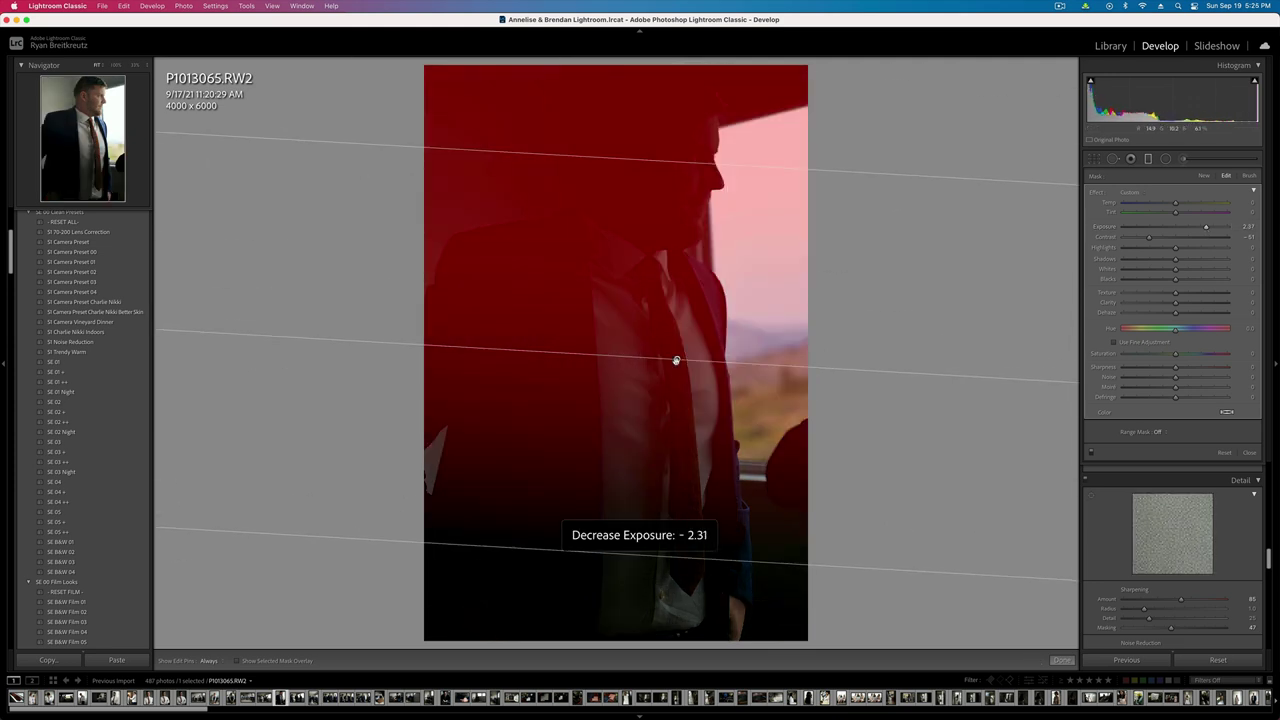
key(m)
- Compare the before and after versions of P1013065.RW2
key(backslash)
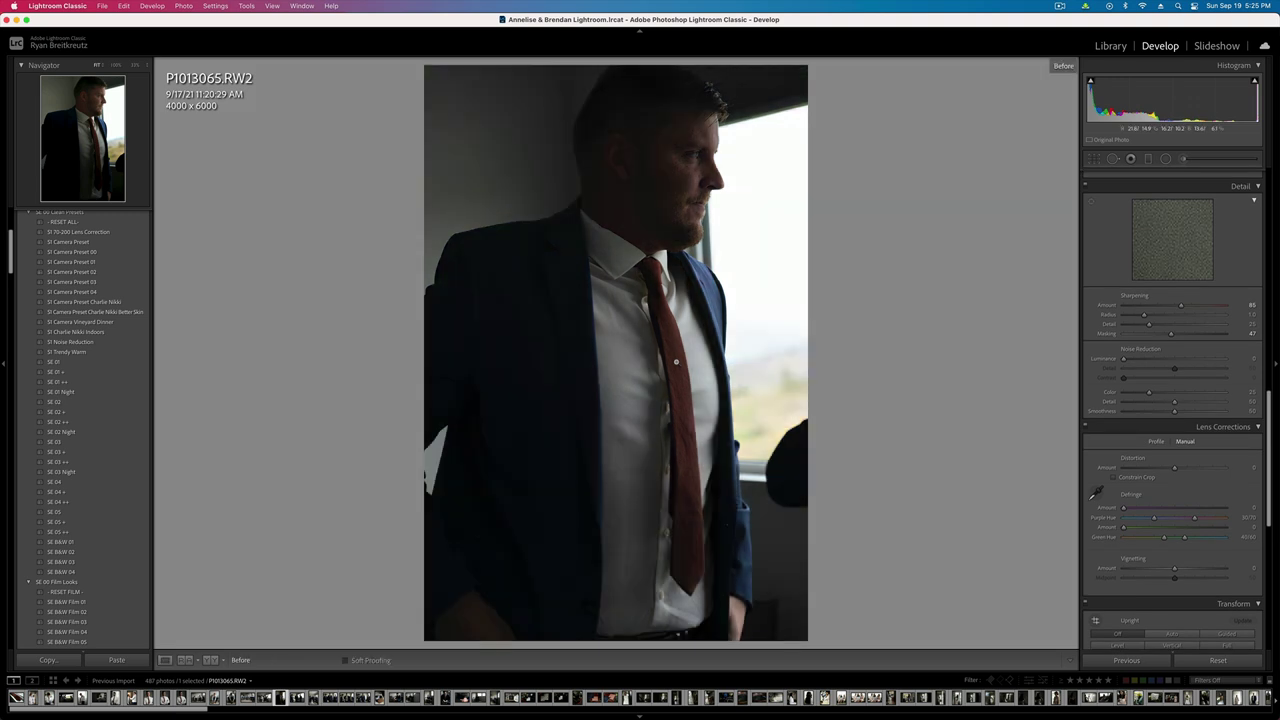
key(backslash)
key(backslash)
key(backslash)
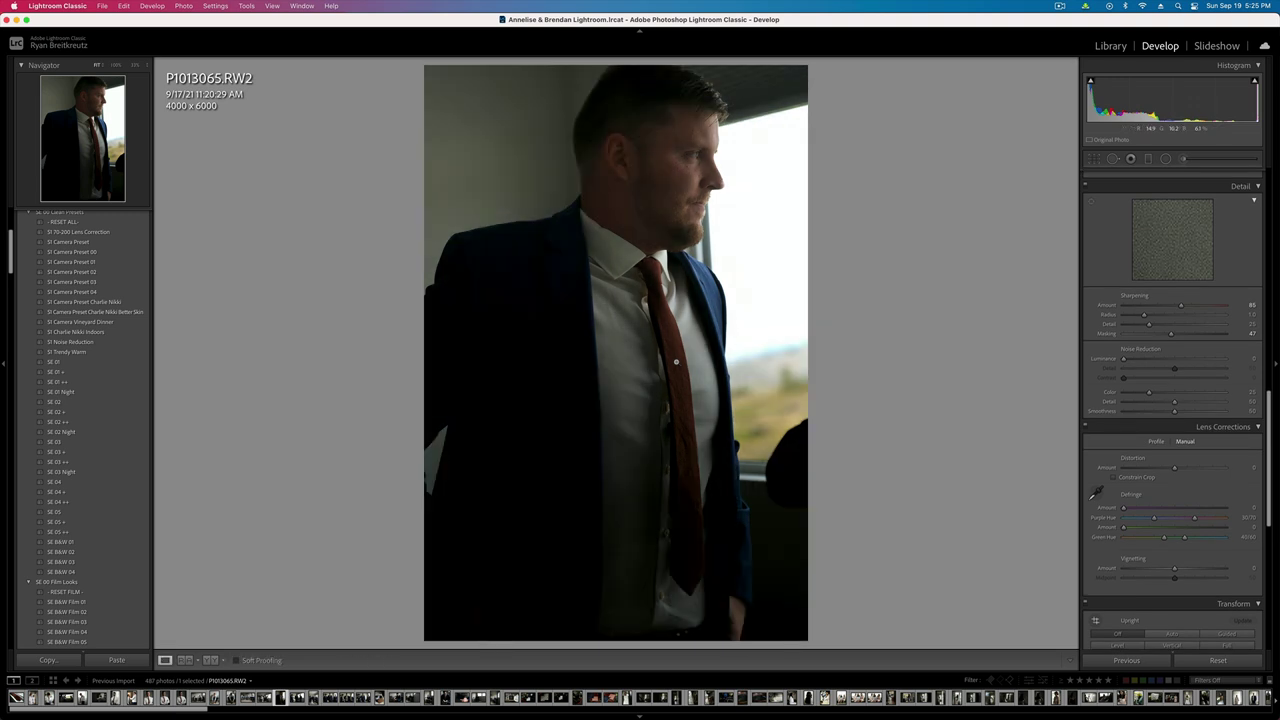
- Apply the SE B&W 01 preset to P1013065.RW2 and draw a radial filter around the man's head with shadows 32 and highlights 75
click(78, 543)
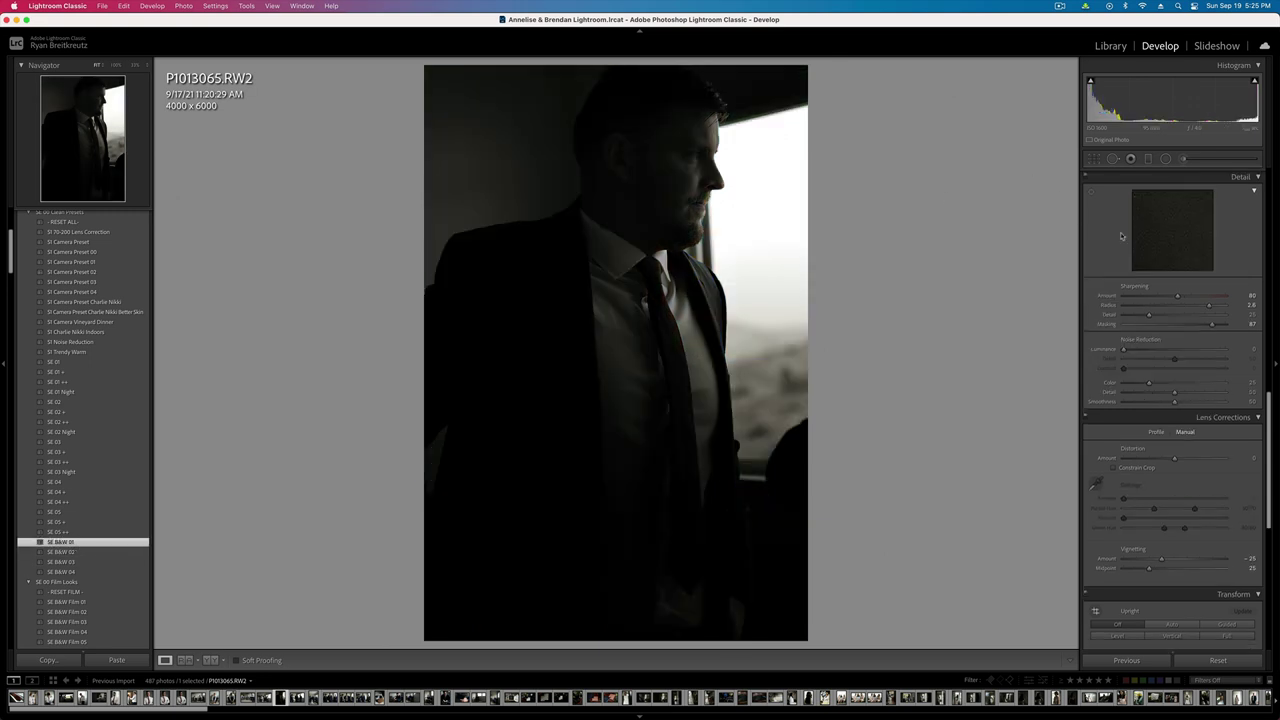
click(1165, 158)
drag(652, 156, 762, 275)
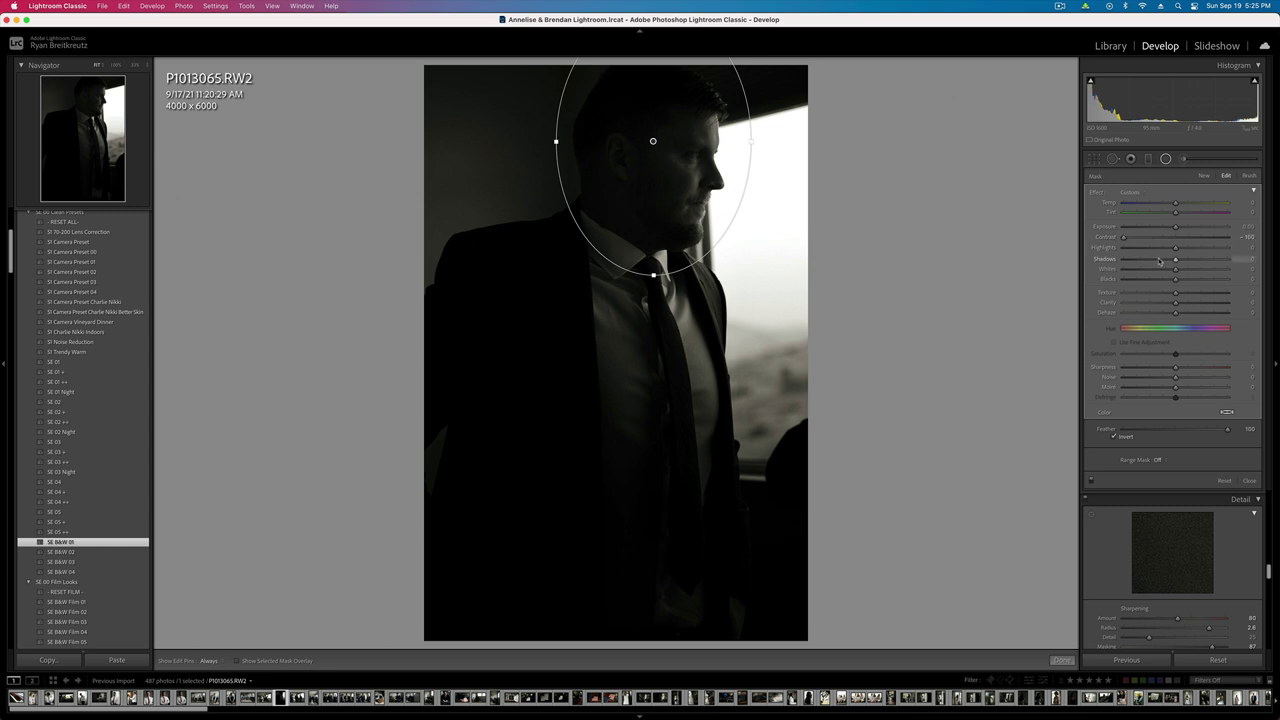
click(1191, 259)
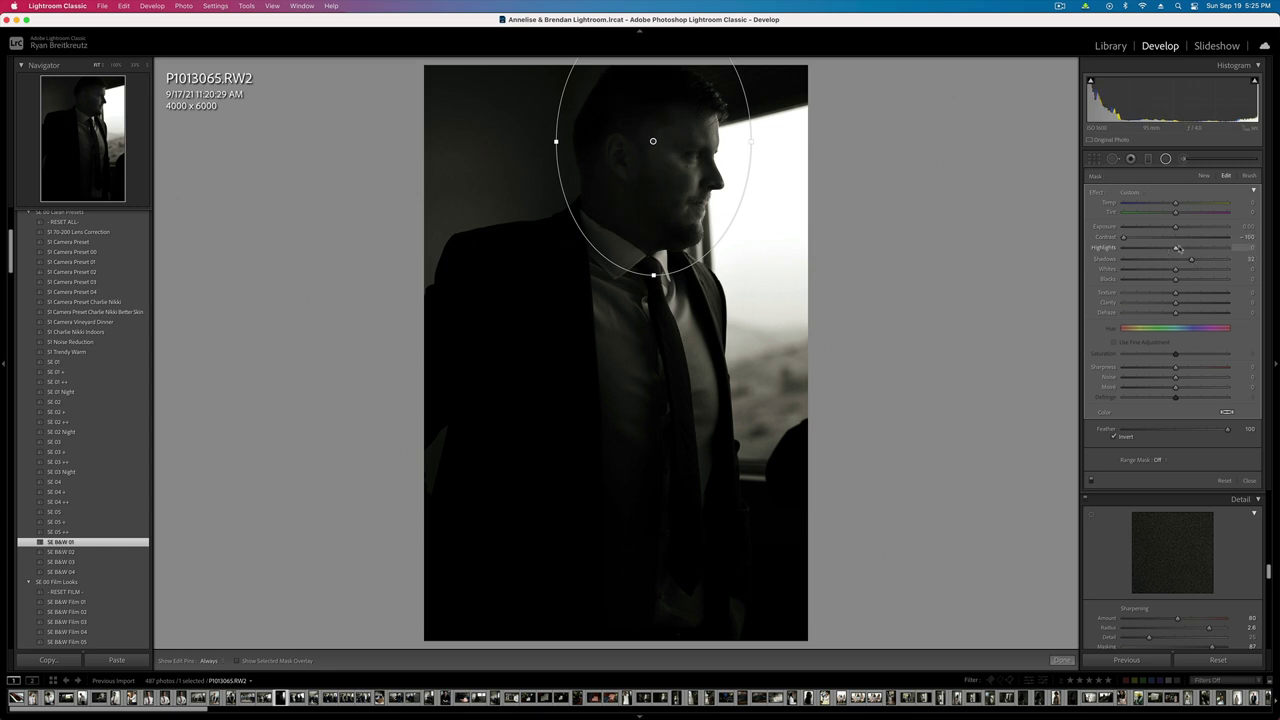
drag(1178, 248, 1241, 258)
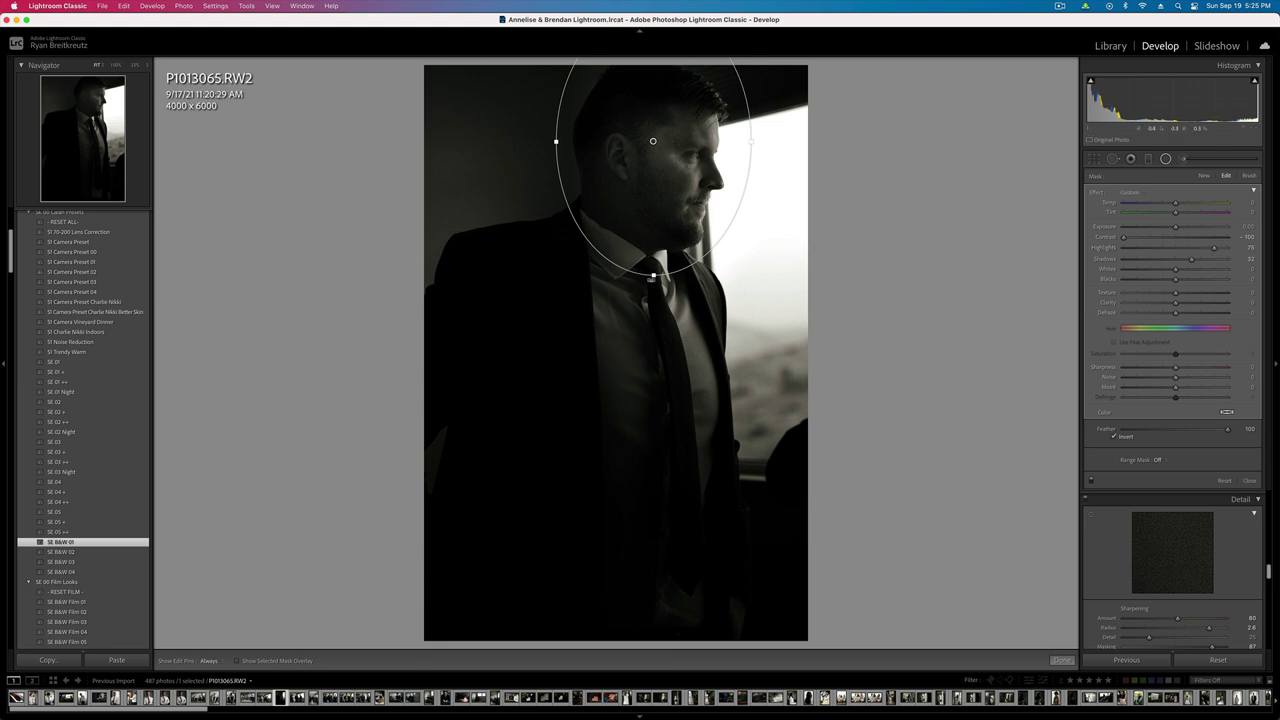
- Brush the radial filter's mask onto the man's shirt and tie below the ellipse
click(1249, 176)
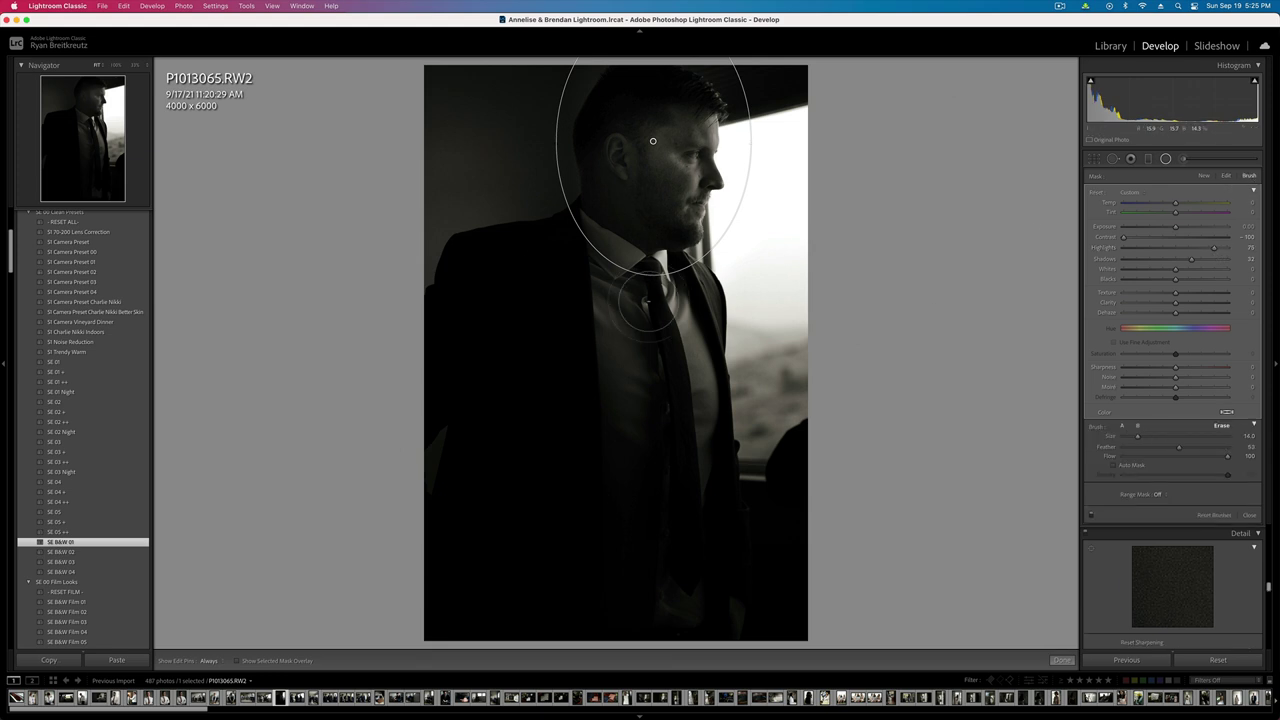
mouse_move(648, 301)
mouse_down()
mouse_move(617, 283)
mouse_move(694, 463)
mouse_move(645, 410)
mouse_move(659, 538)
mouse_move(753, 500)
mouse_move(771, 606)
mouse_move(643, 628)
mouse_move(614, 434)
mouse_move(627, 468)
mouse_up()
scroll(623, 292, down, 3)
key(h)
key(h)
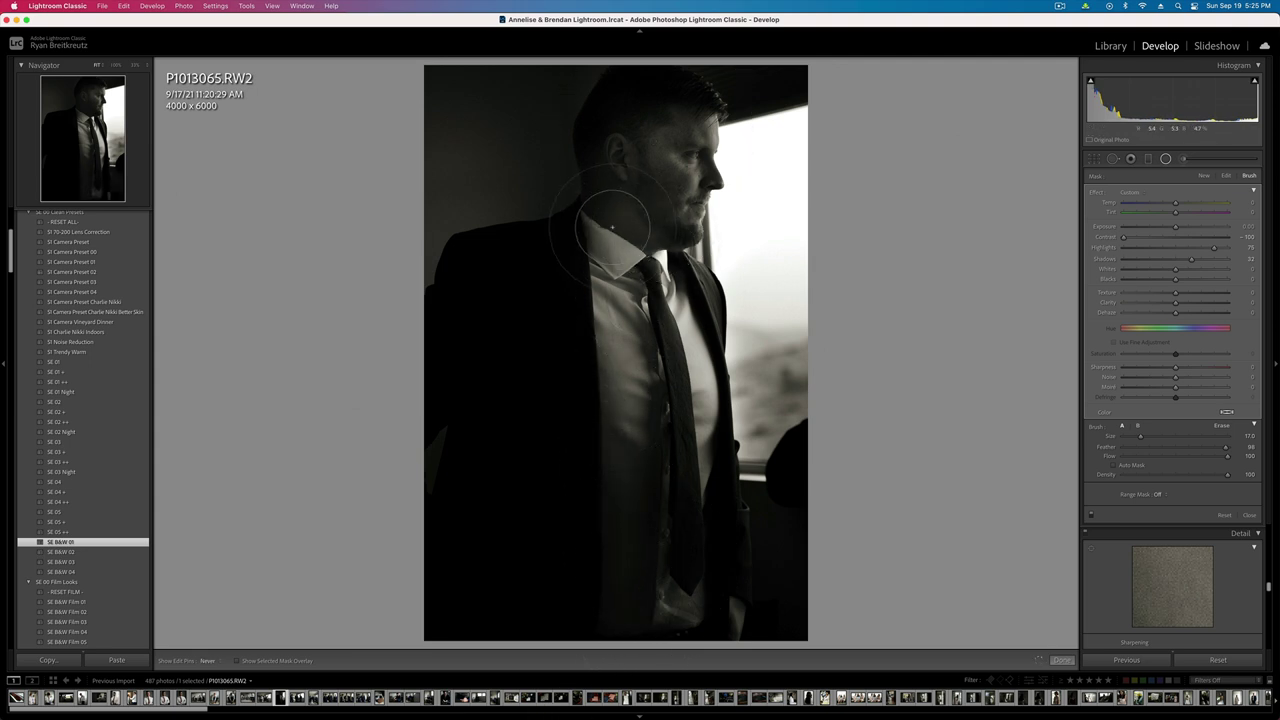
- Try to erase the radial filter's mask from the neck and collar at full flow
key(alt)
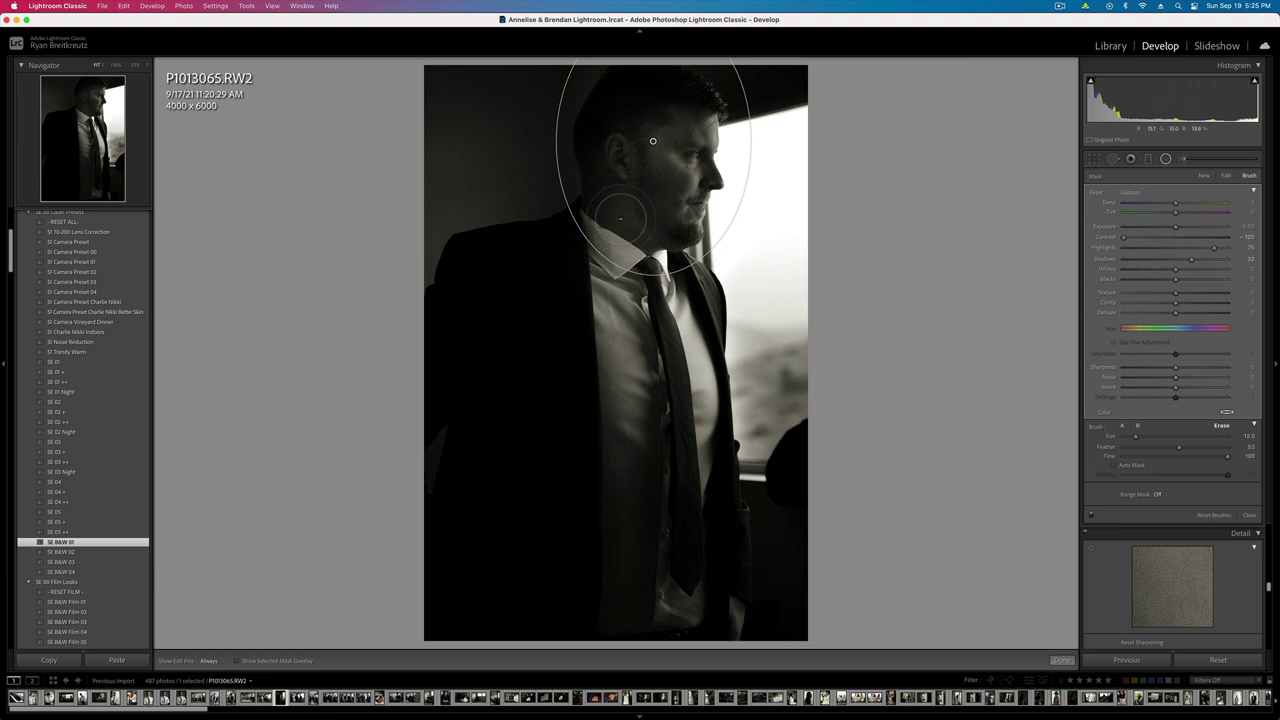
drag(620, 218, 675, 240)
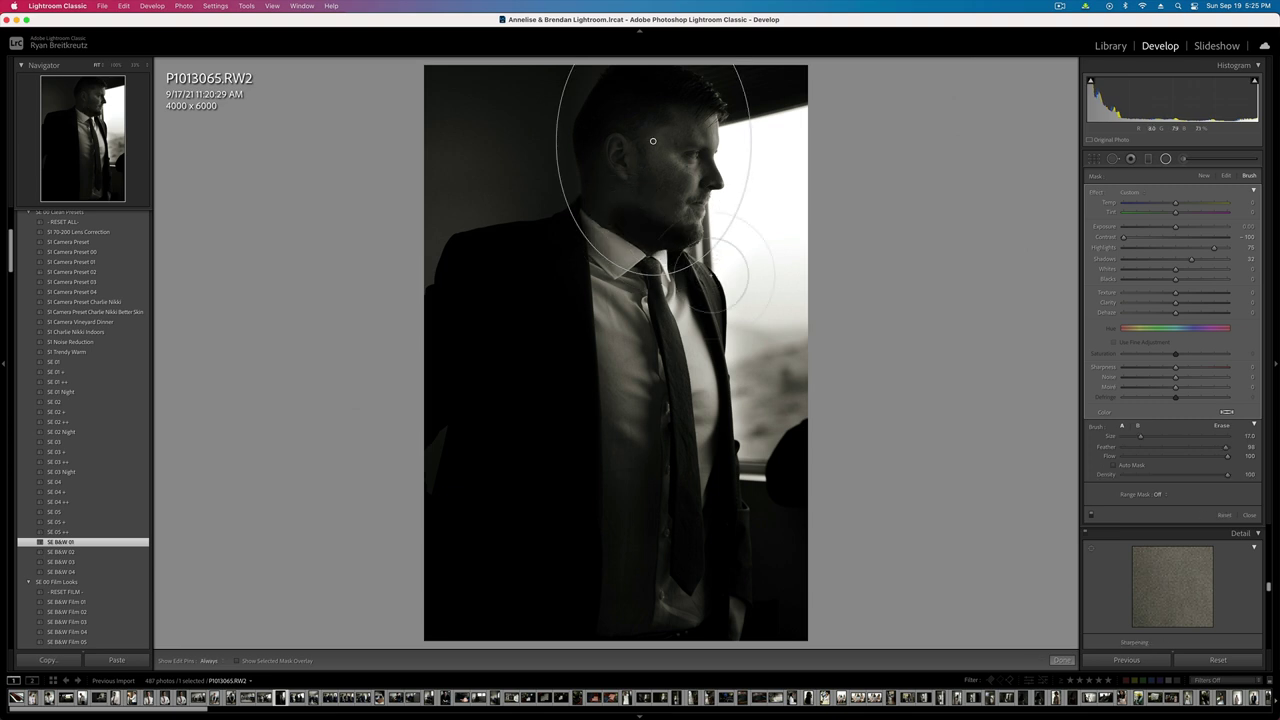
key(super+z)
- Set the brush flow to 27 and refine the radial filter's mask over the neck and collar, undoing the last stroke
key(alt)
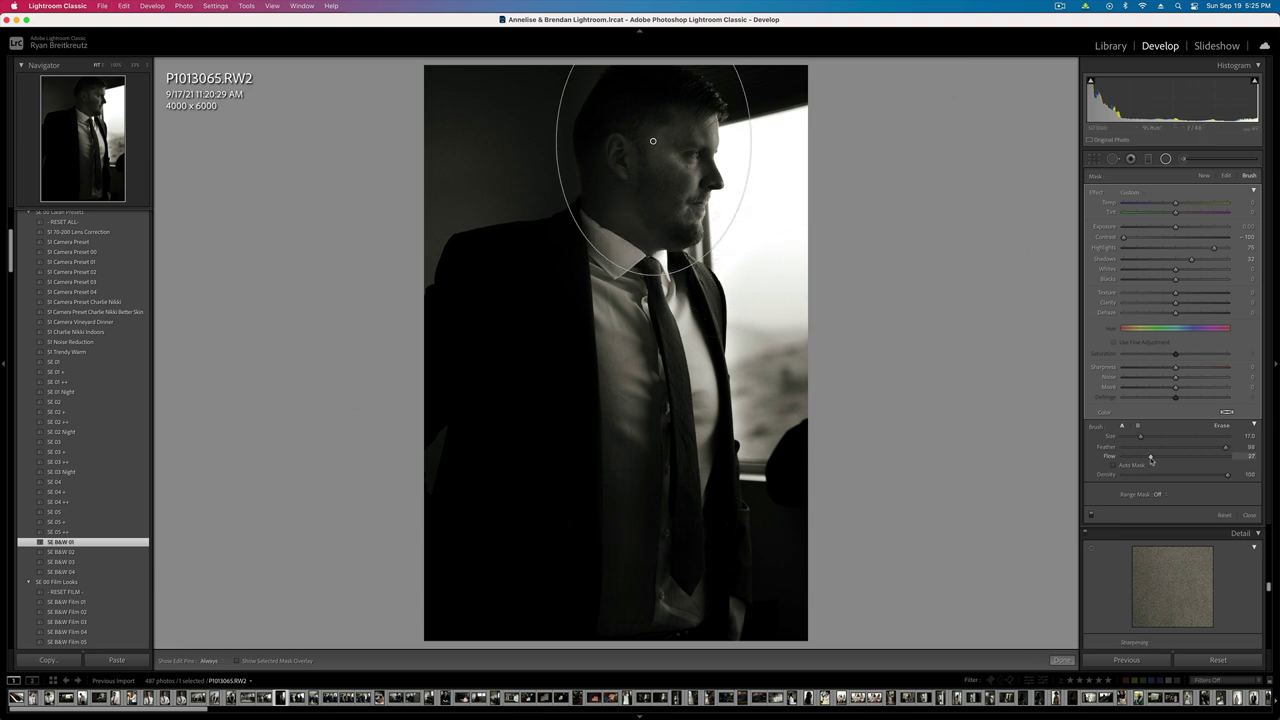
key(2)
key(6)
drag(584, 222, 670, 250)
mouse_move(609, 198)
mouse_down()
mouse_move(658, 239)
mouse_move(609, 188)
mouse_move(643, 233)
mouse_move(626, 196)
mouse_move(654, 243)
mouse_move(633, 196)
mouse_move(675, 257)
mouse_up()
drag(617, 190, 642, 237)
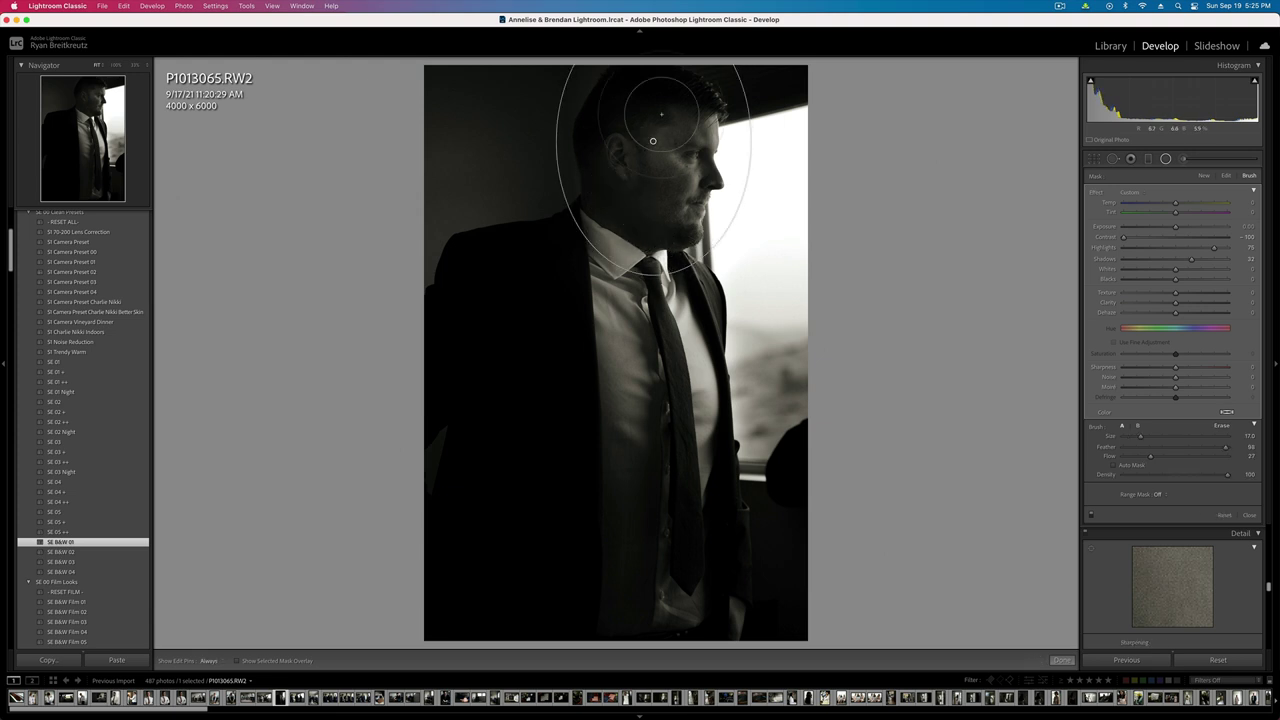
key(super+z)
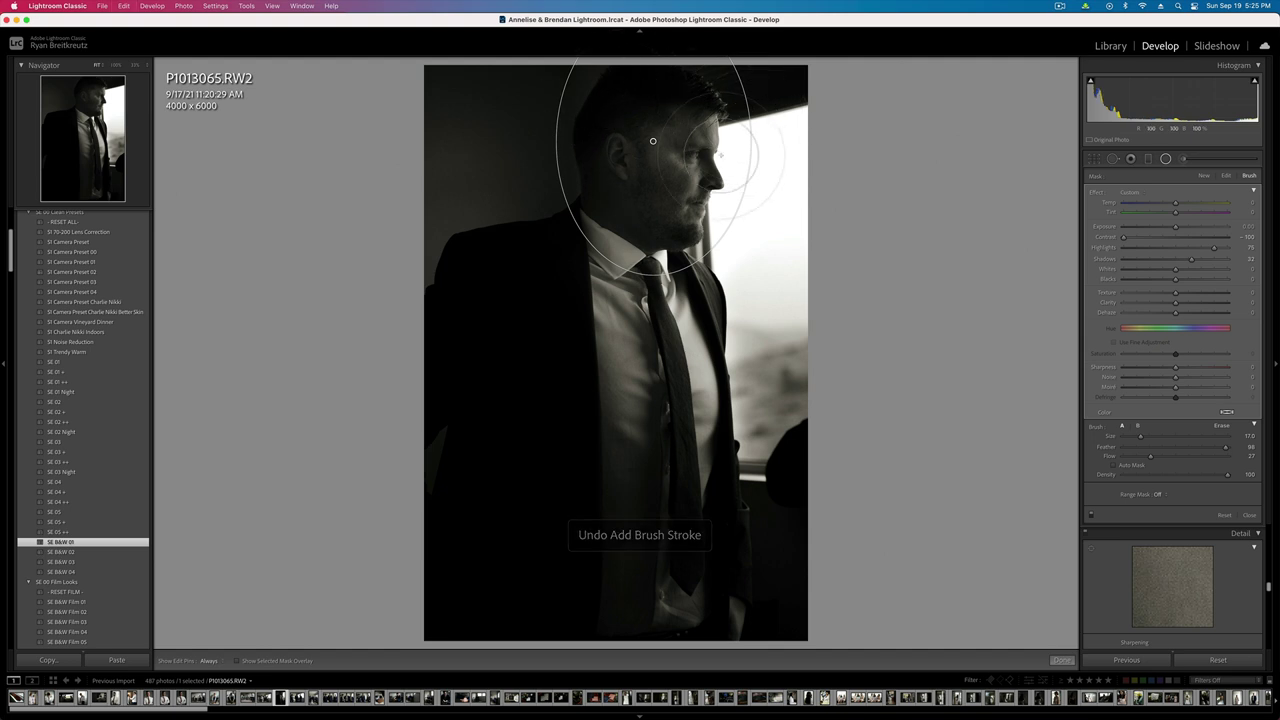
key(k)
- Set the contrast of P1013065.RW2 to −20 and its shadows to +5, and compare the before and after versions
key(backslash)
key(backslash)
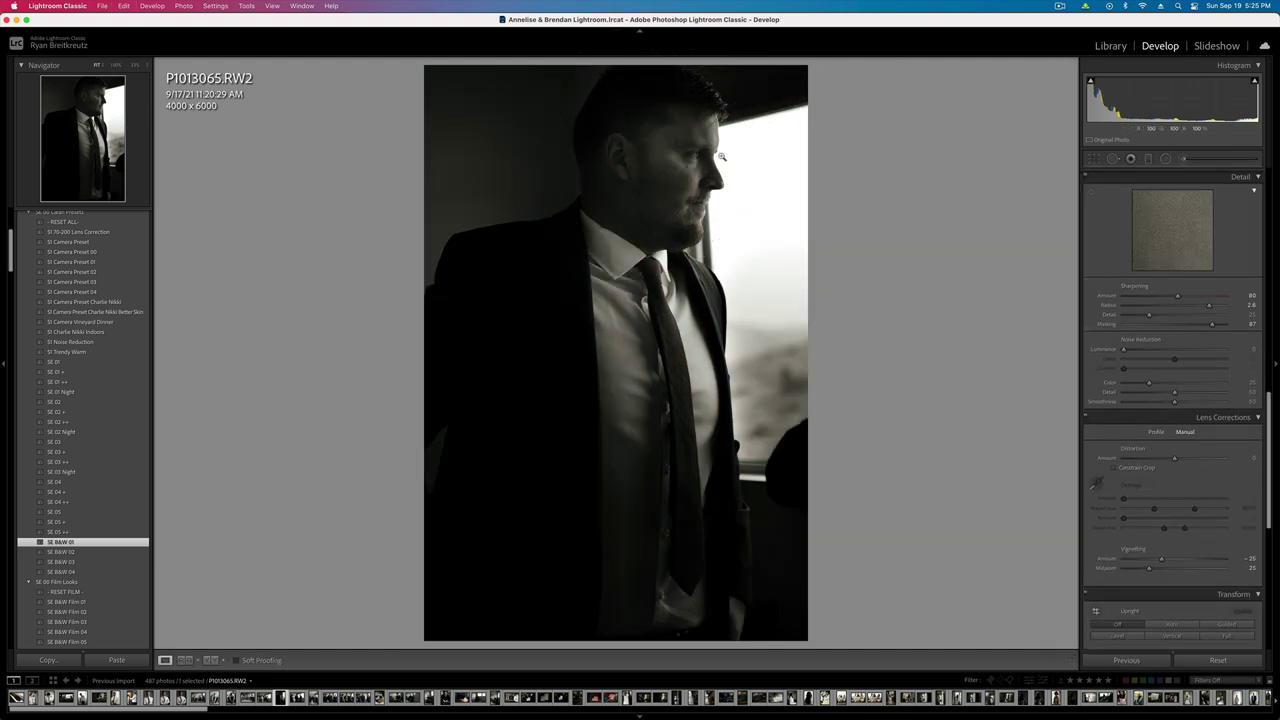
scroll(1126, 224, up, 15)
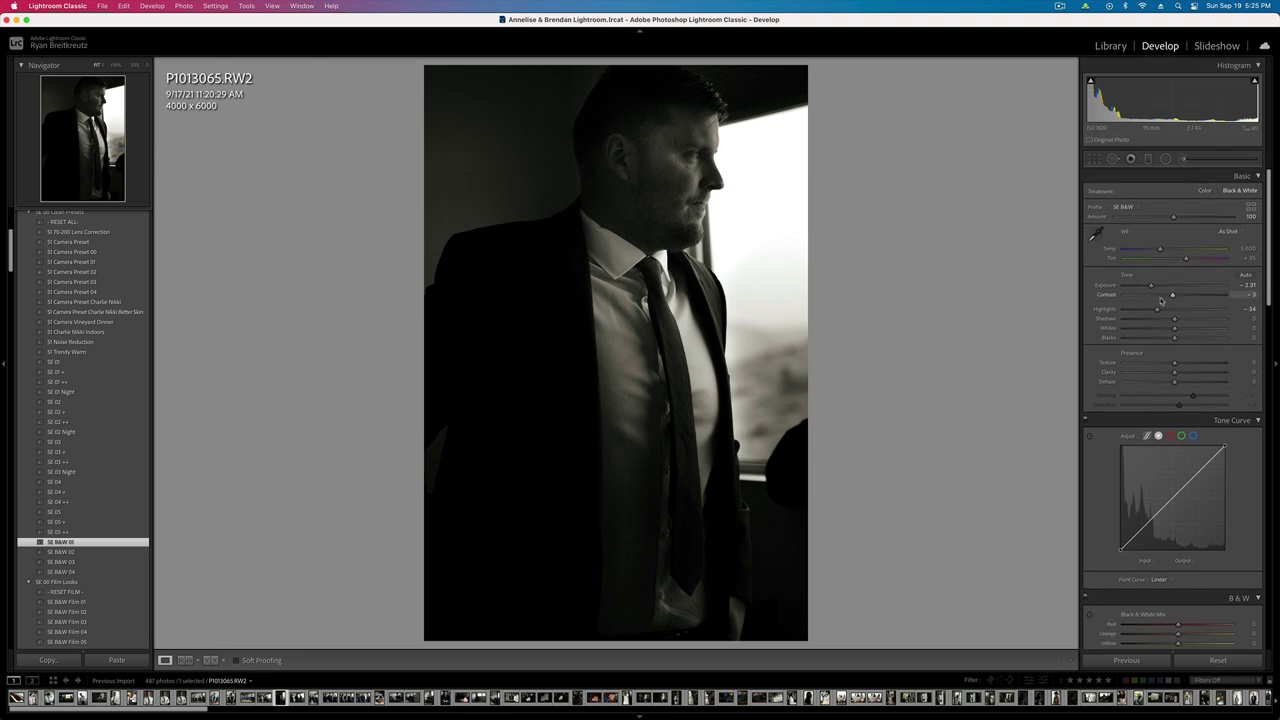
drag(1157, 298, 1177, 320)
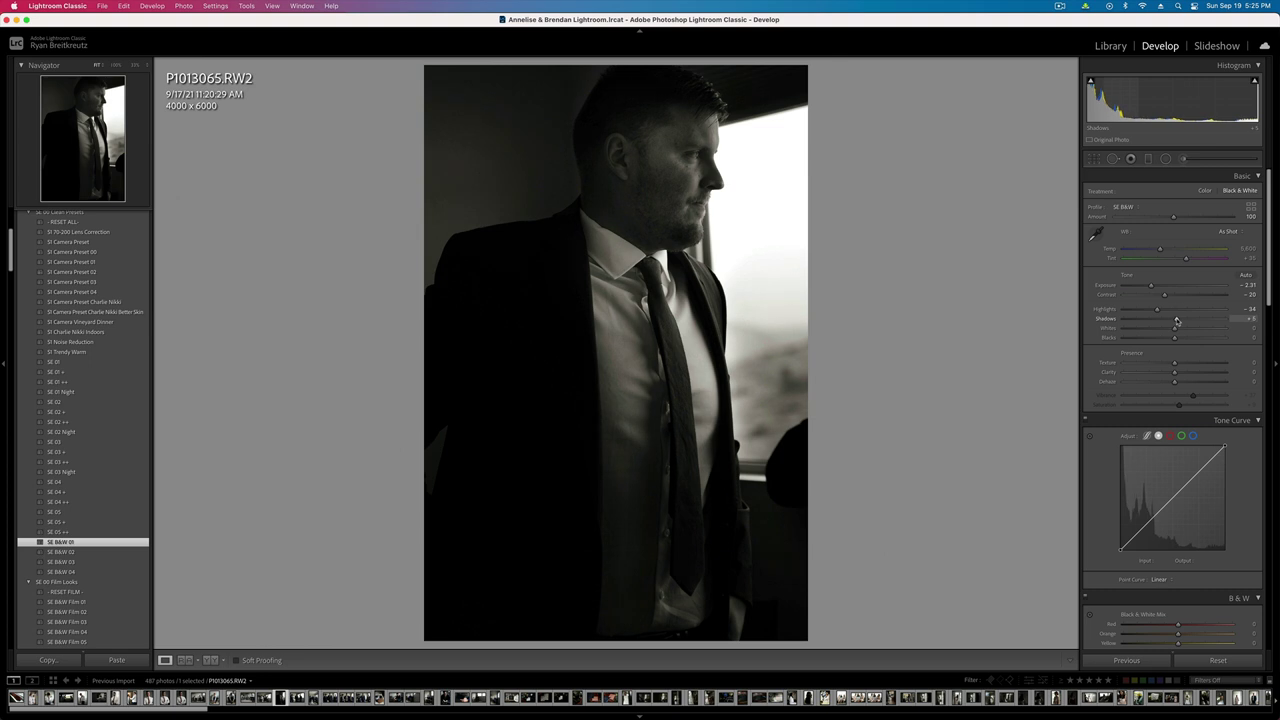
key(backslash)
key(backslash)
key(backslash)
key(backslash)
- Set the exposure of the existing graduated filter at the tie to about 1.86
key(k)
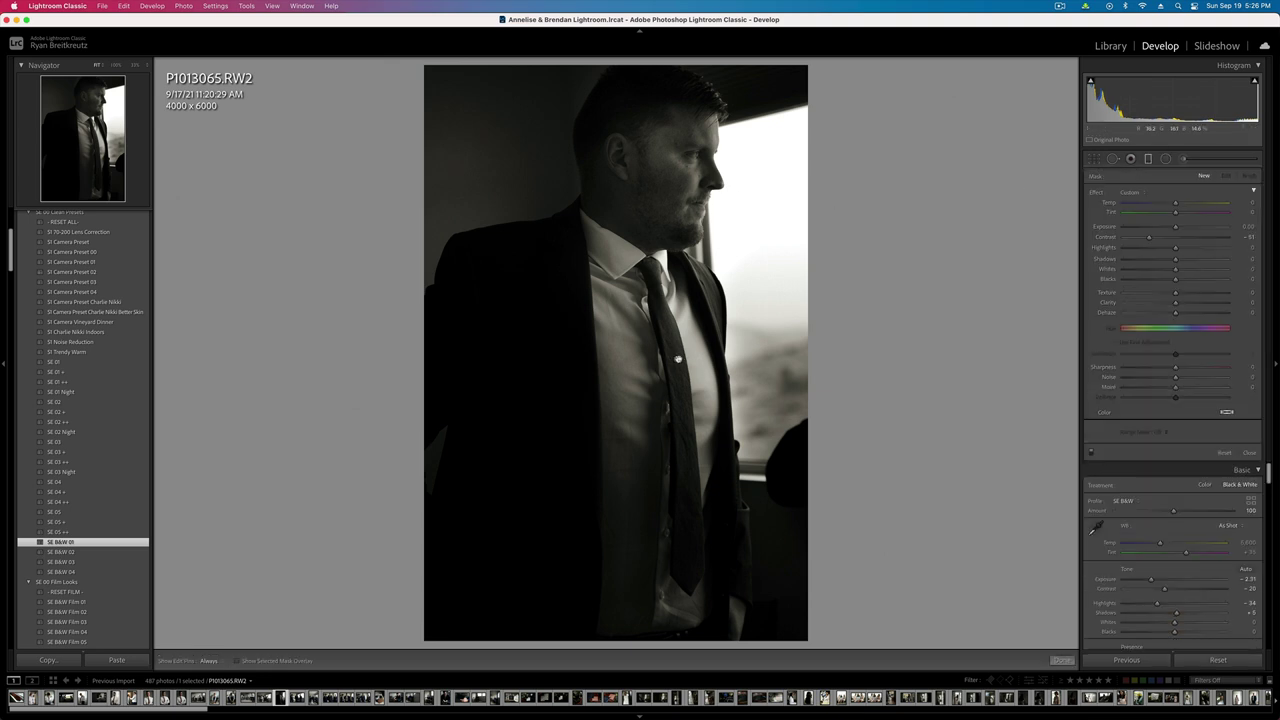
click(678, 359)
drag(1189, 228, 1200, 228)
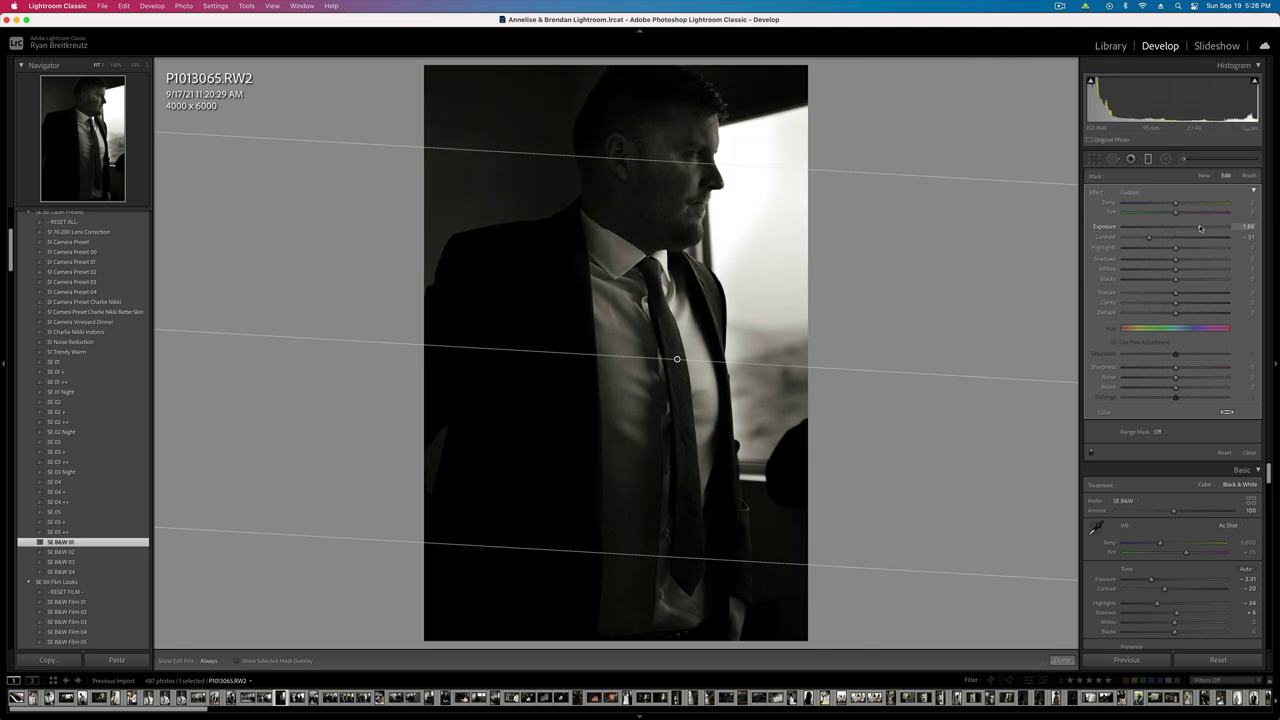
- Lower the shadows of the radial filter around the man's head to about 16
click(1185, 158)
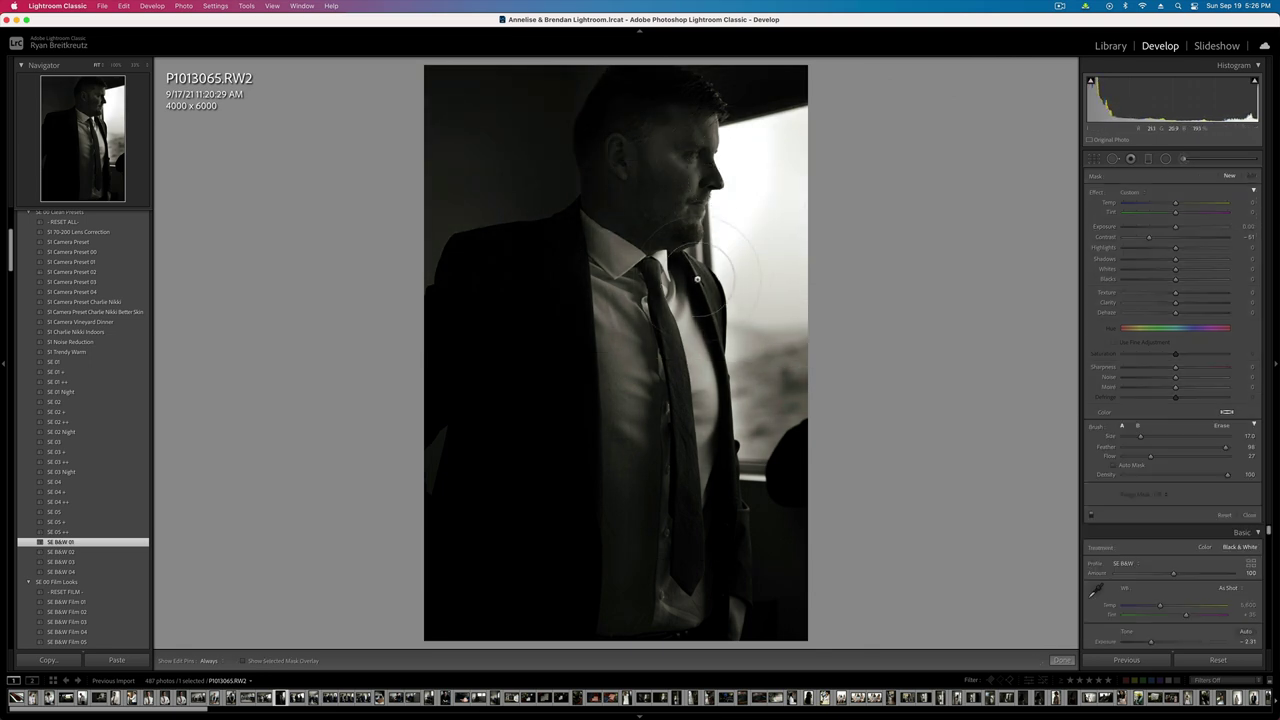
click(1165, 158)
drag(653, 141, 750, 274)
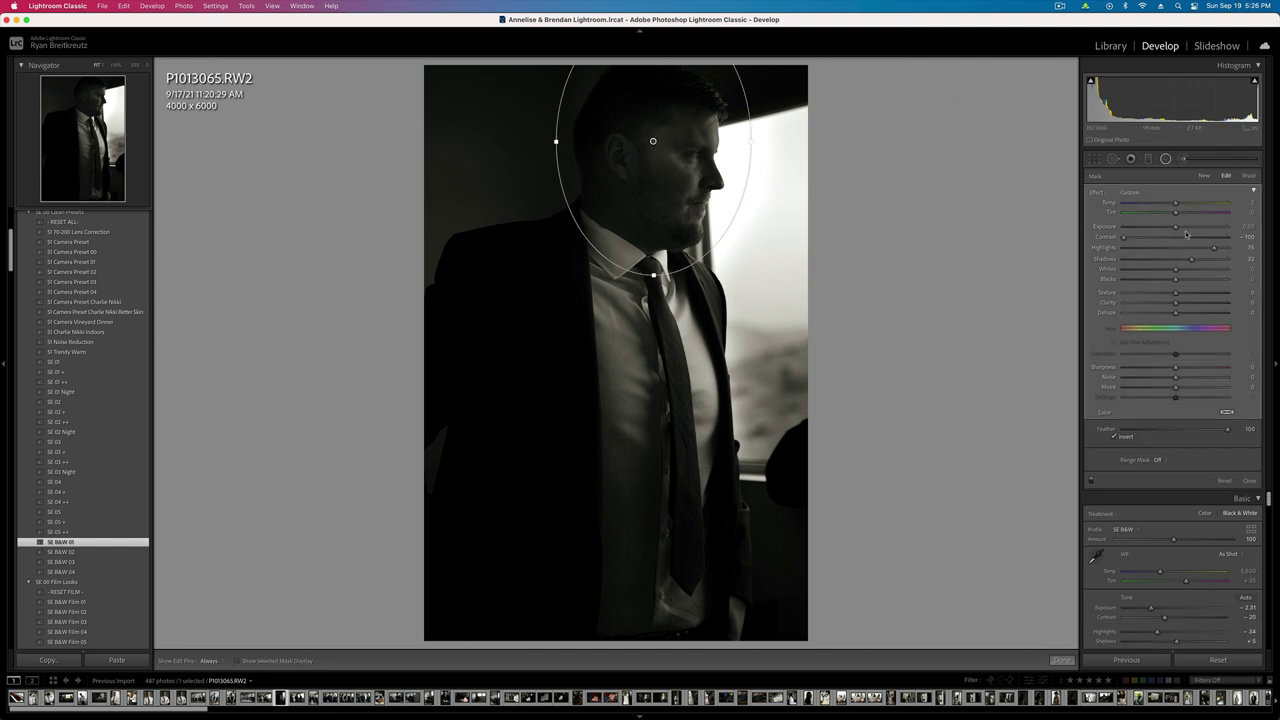
drag(1193, 258, 1185, 261)
- Raise the overall exposure of P1013065.RW2 to −1.98 and lift its overall shadows slightly
key(super+period)
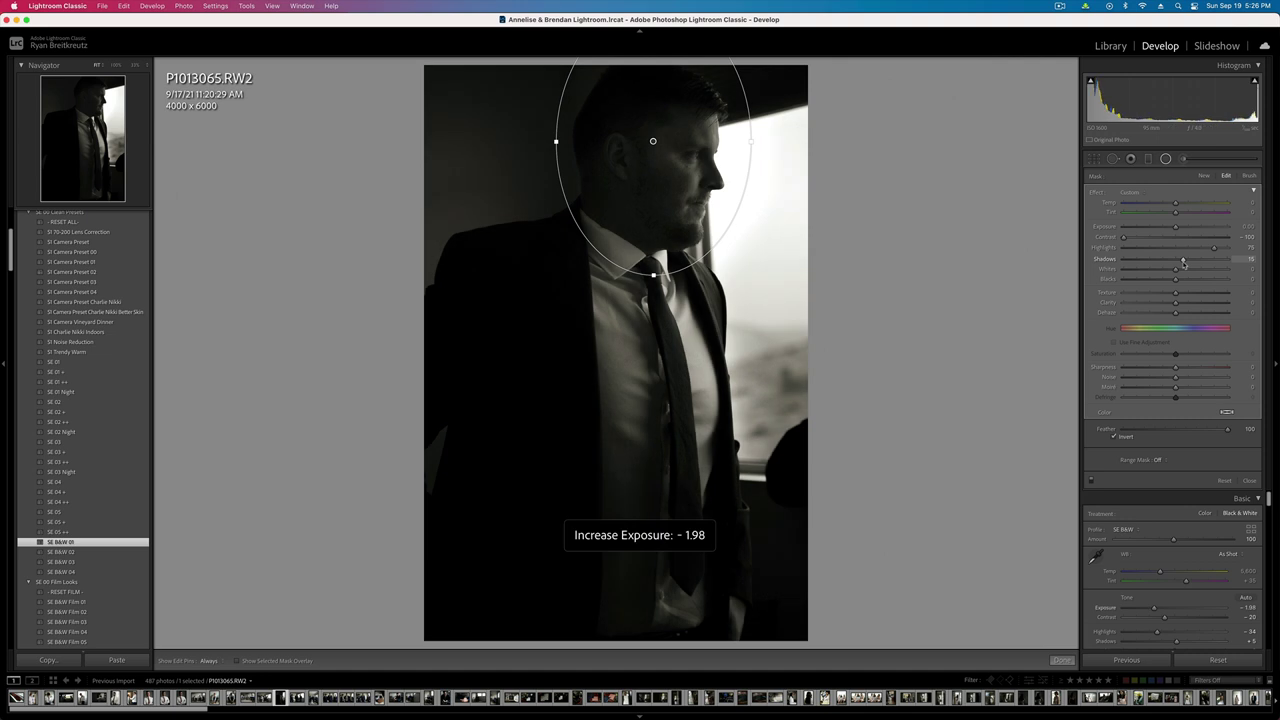
key(shift+m)
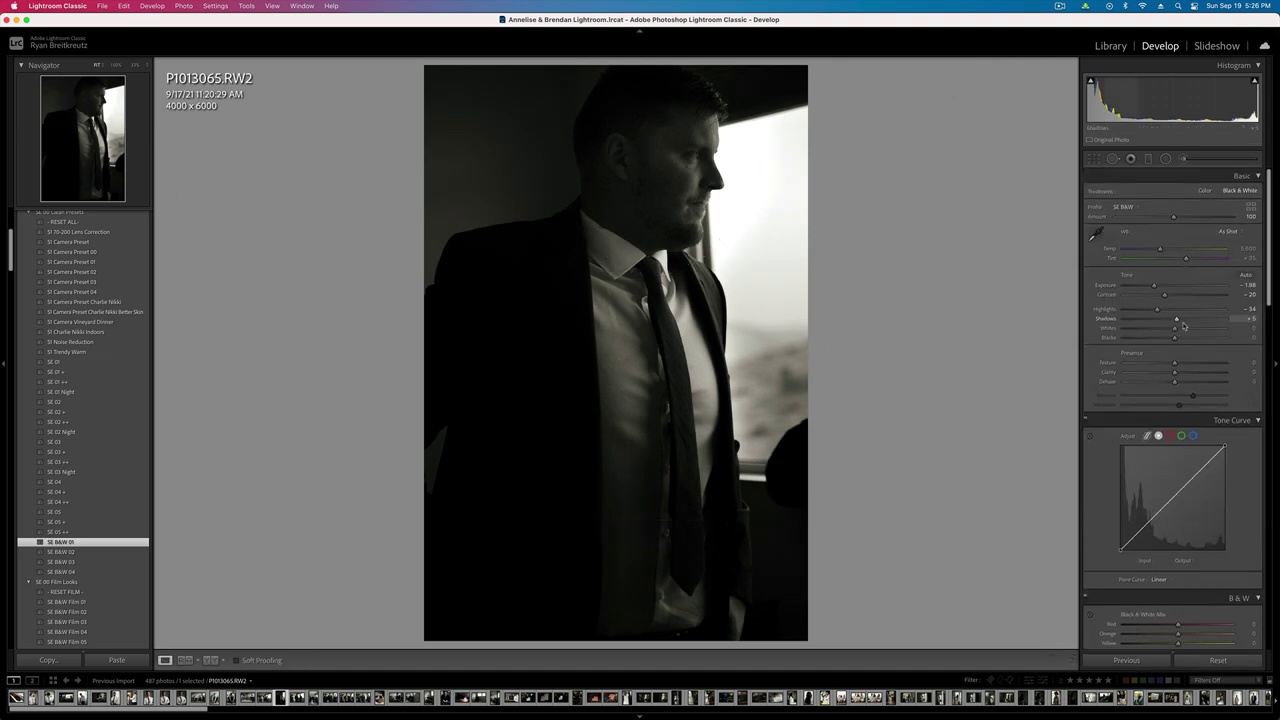
drag(1177, 320, 1190, 320)
- Lower the exposure of P1013070.RW2 to −0.10, and straighten and reposition its crop
key(Right)
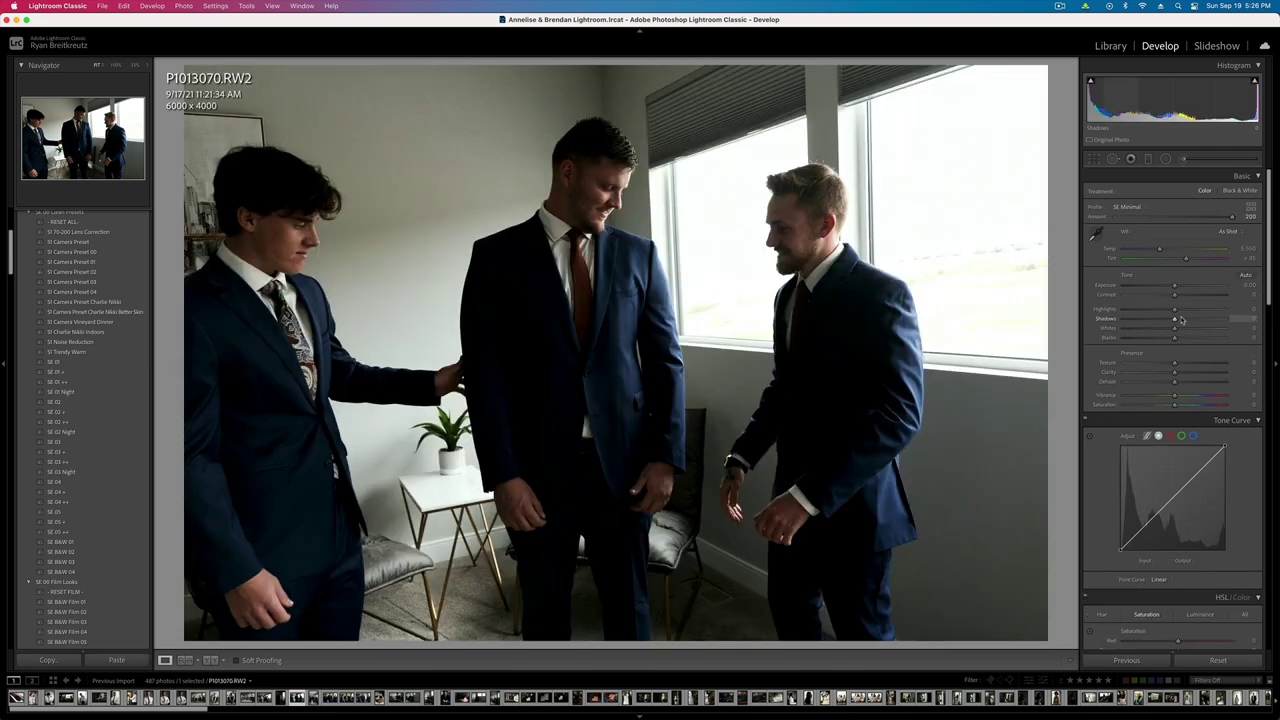
key(minus)
key(r)
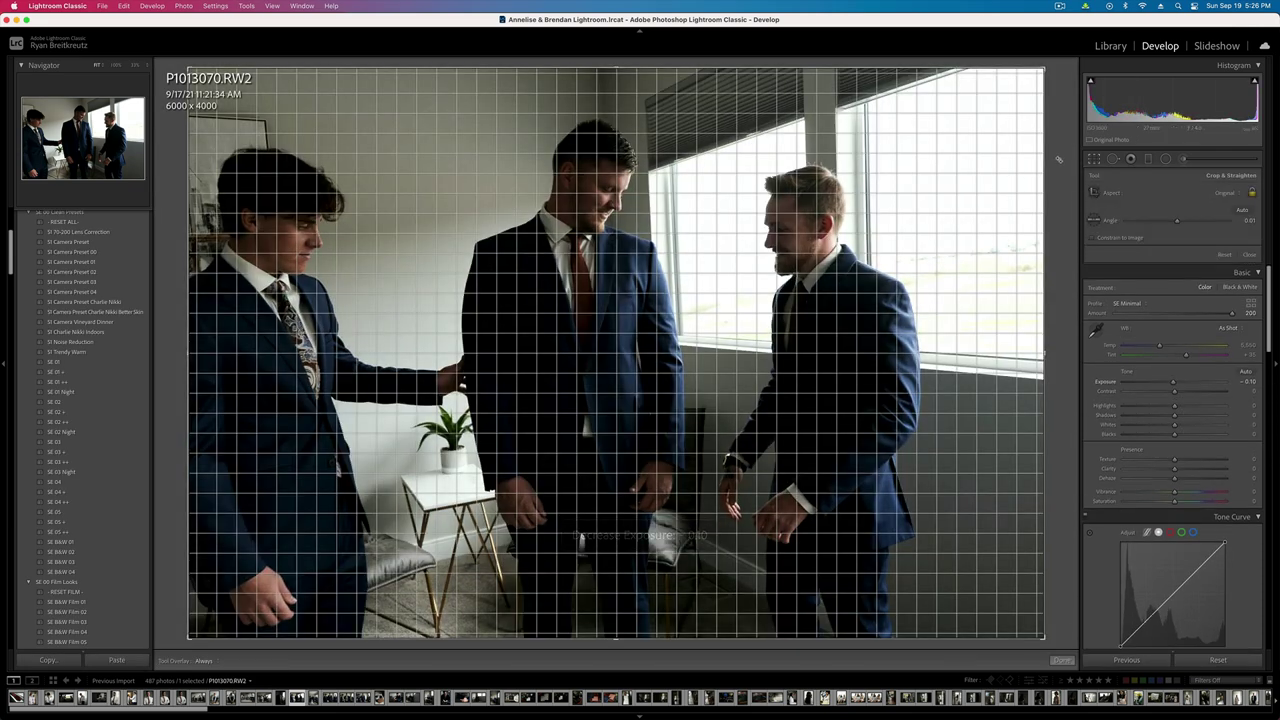
drag(1057, 160, 1057, 169)
drag(848, 309, 862, 309)
- Set the contrast of P1013071.RW2 to −47, straighten it by about 1.31° and crop it to about 3793 x 5690
key(Right)
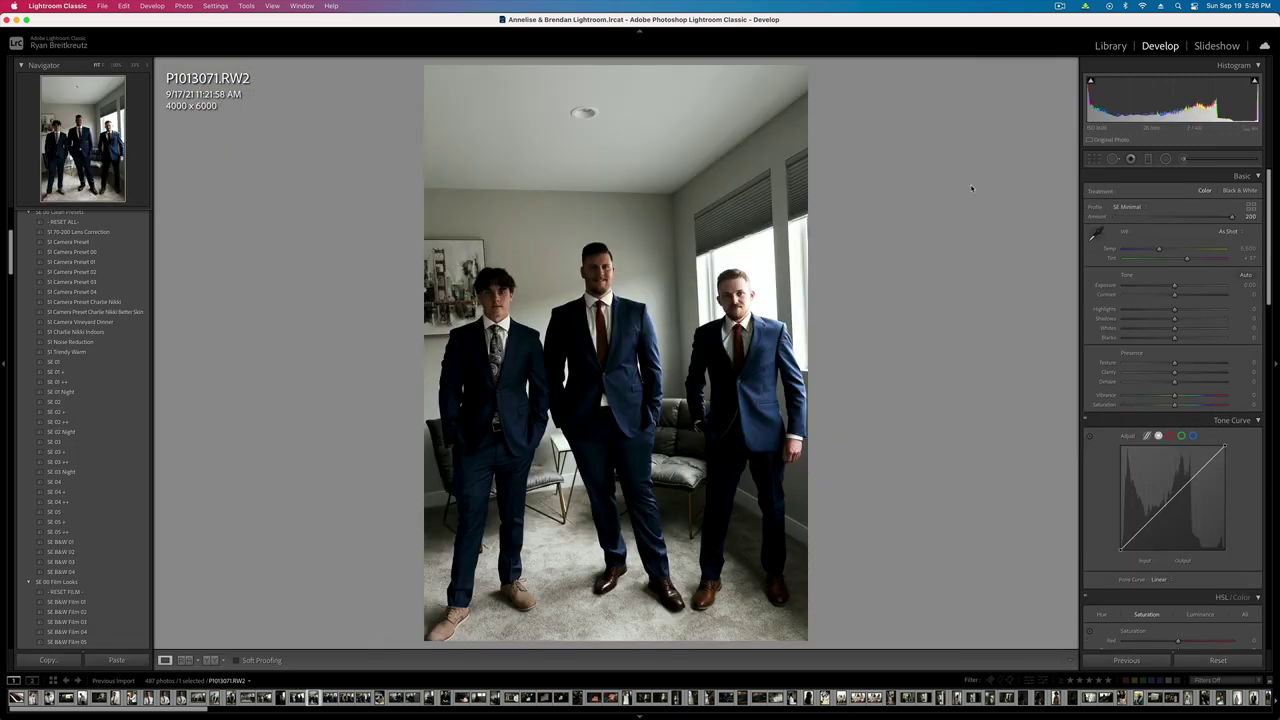
drag(1174, 294, 1150, 297)
key(r)
drag(900, 286, 898, 292)
drag(734, 222, 731, 210)
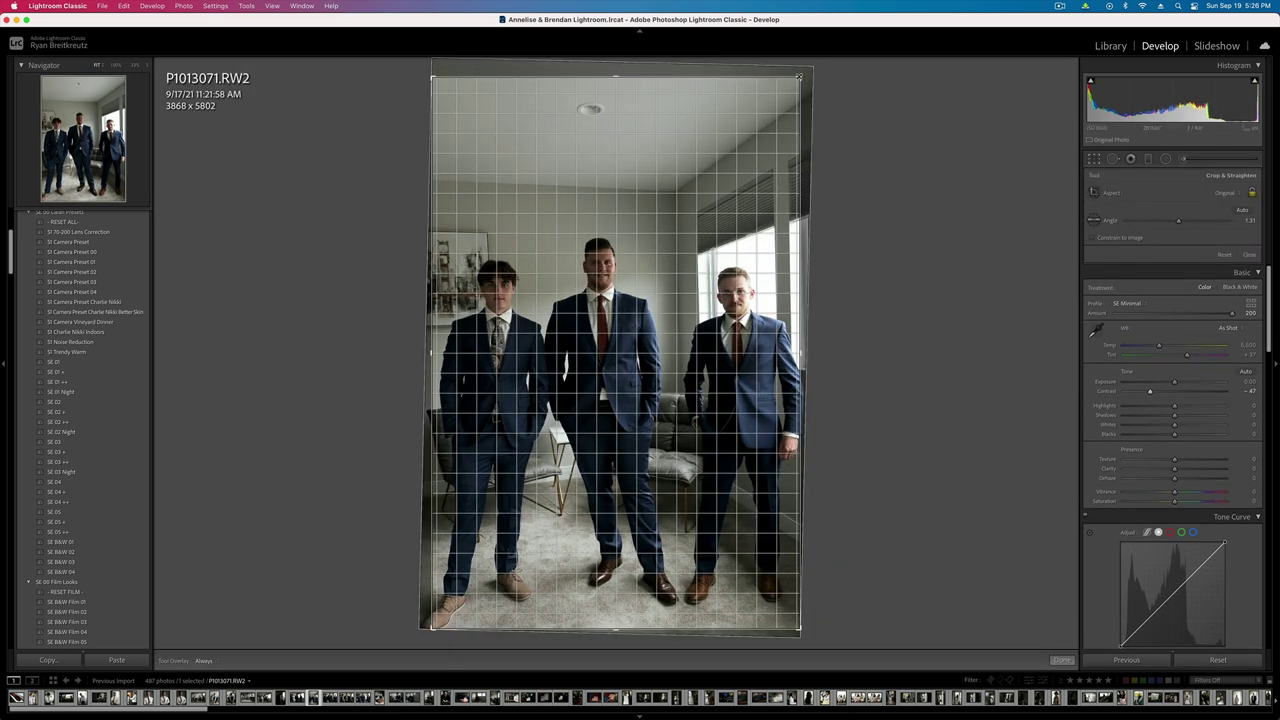
drag(800, 76, 796, 82)
key(r)
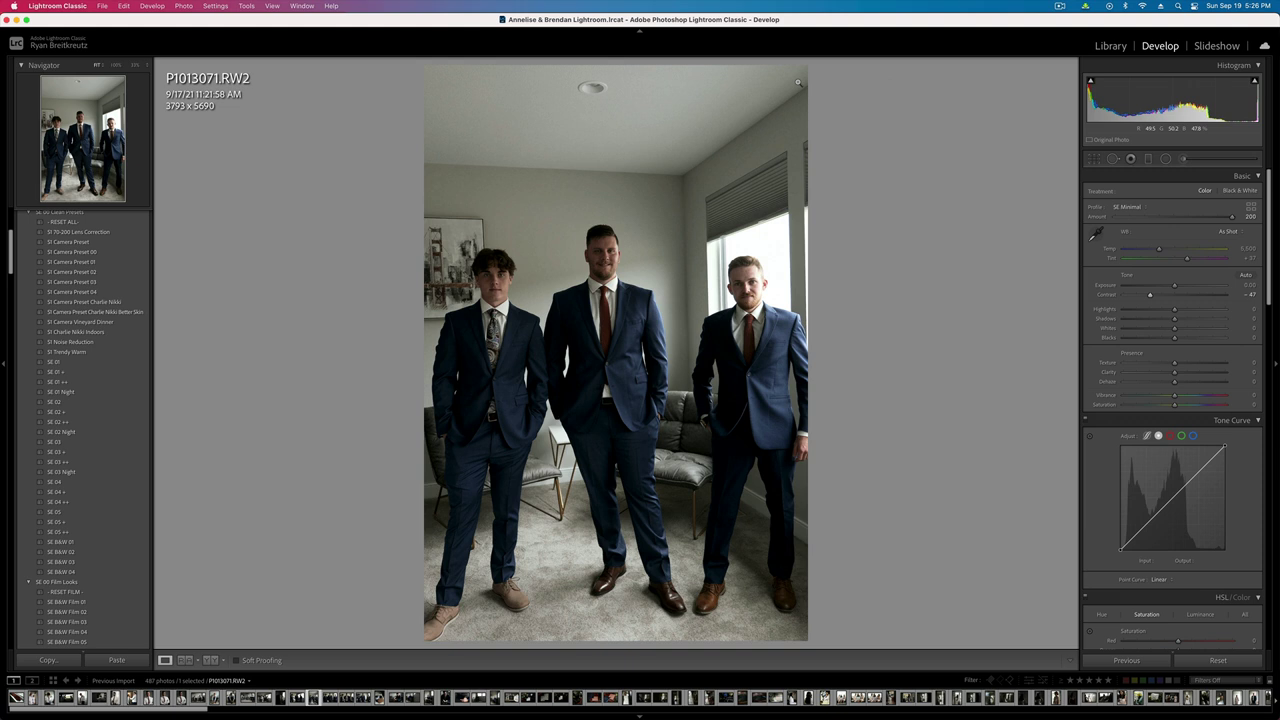
- Set vibrance and saturation of P1013071.RW2 to +12 and contrast to −61, copy its settings, and lower the exposure to −0.33
click(1180, 405)
drag(1150, 295, 1143, 296)
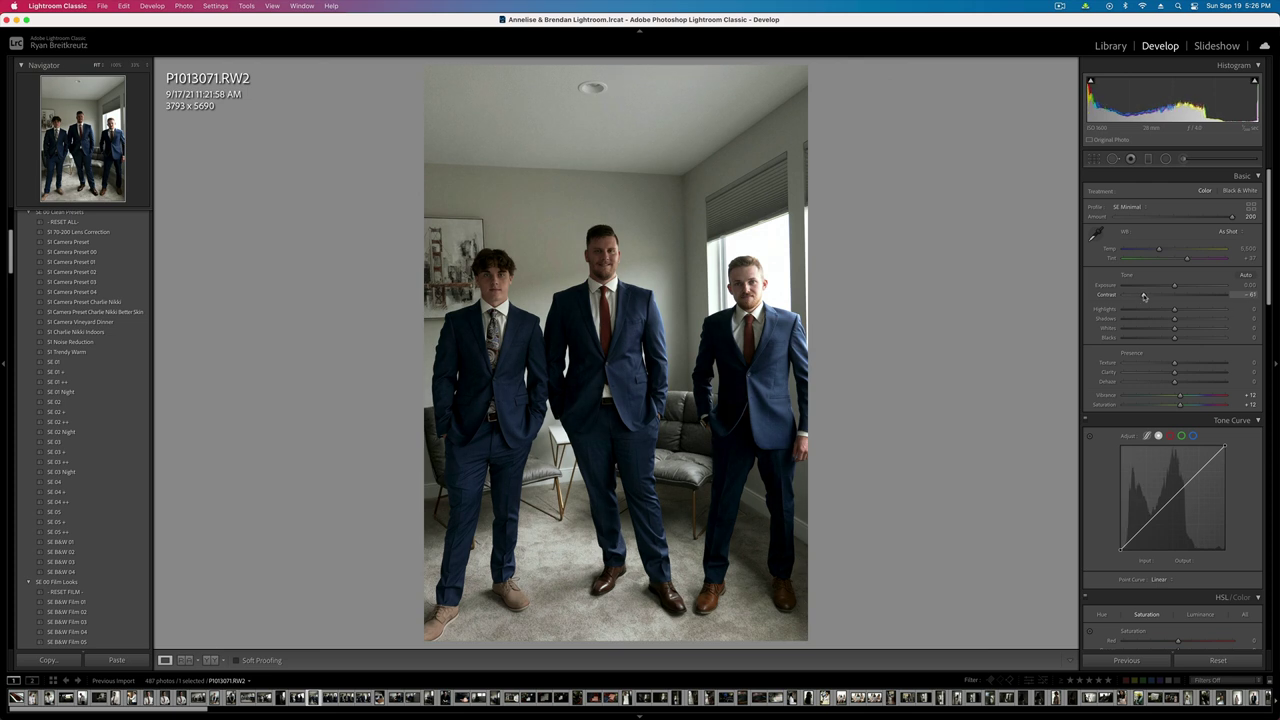
key(super+shift+c)
key(Return)
key(minus)
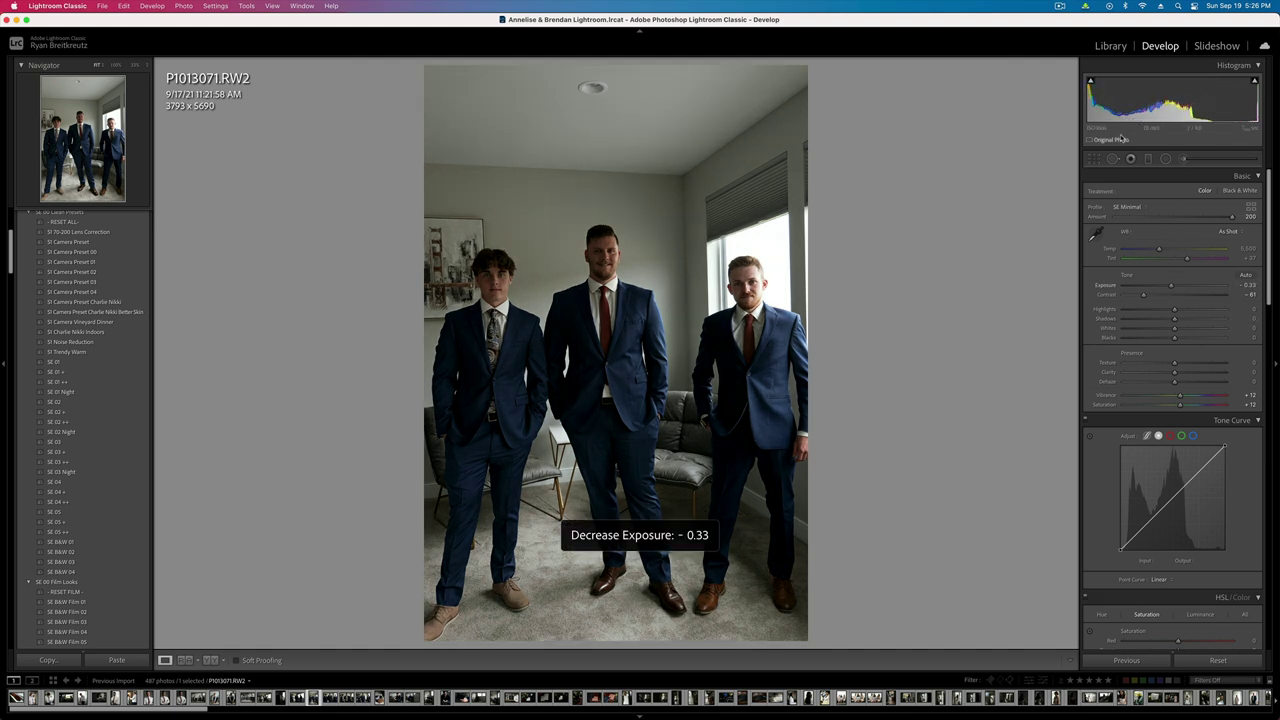
- Paint a small adjustment brush spot on the face of the man by the window and adjust its local tone
key(k)
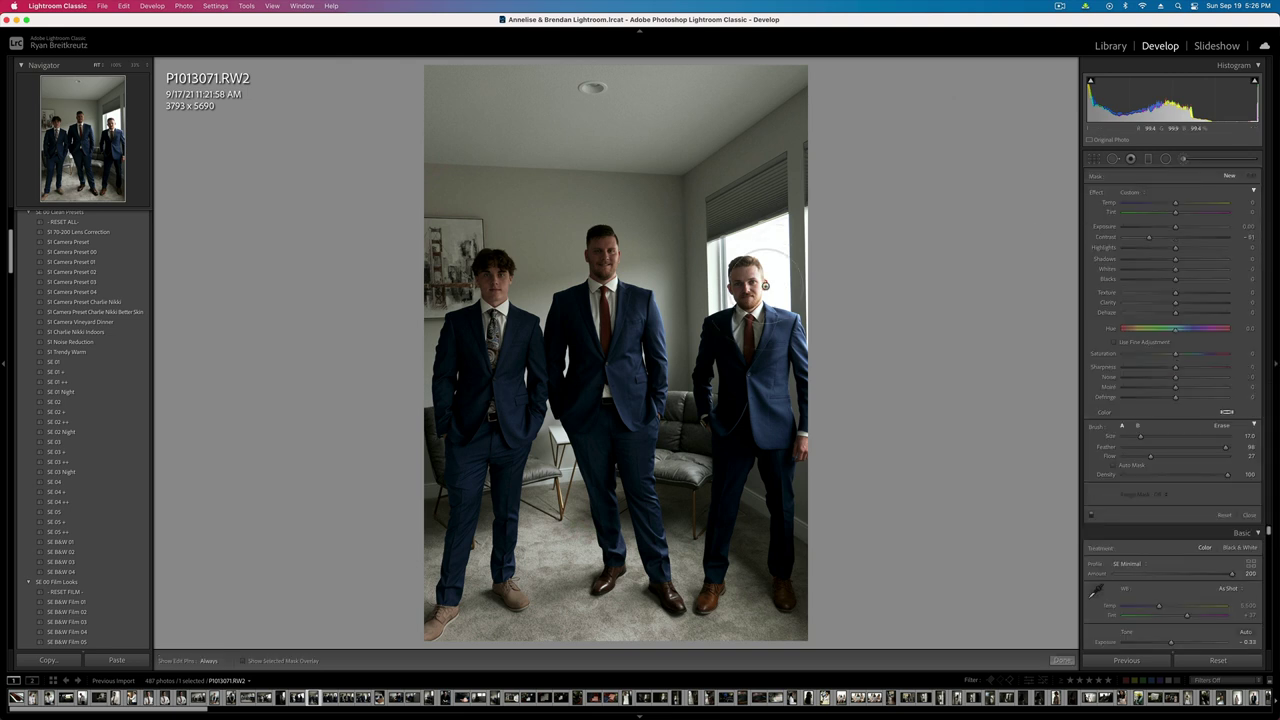
scroll(765, 286, down, 10)
click(750, 271)
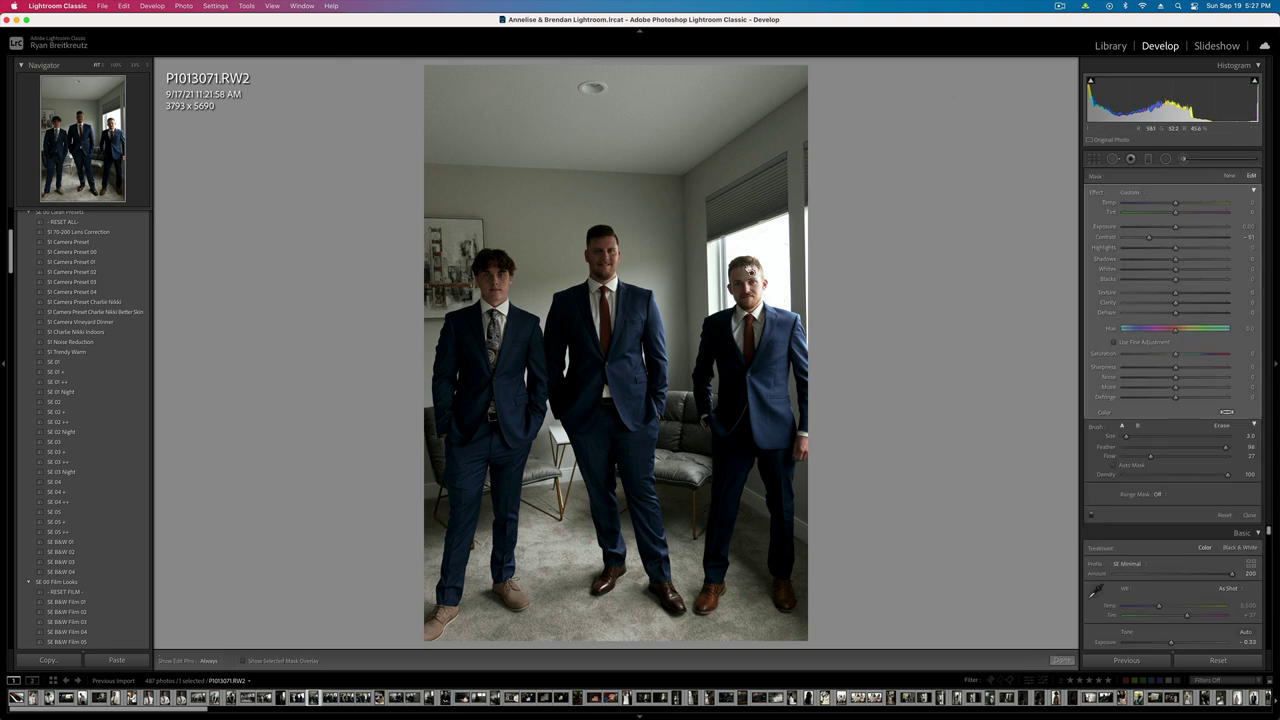
drag(1112, 234, 1100, 237)
drag(1189, 260, 1150, 250)
key(k)
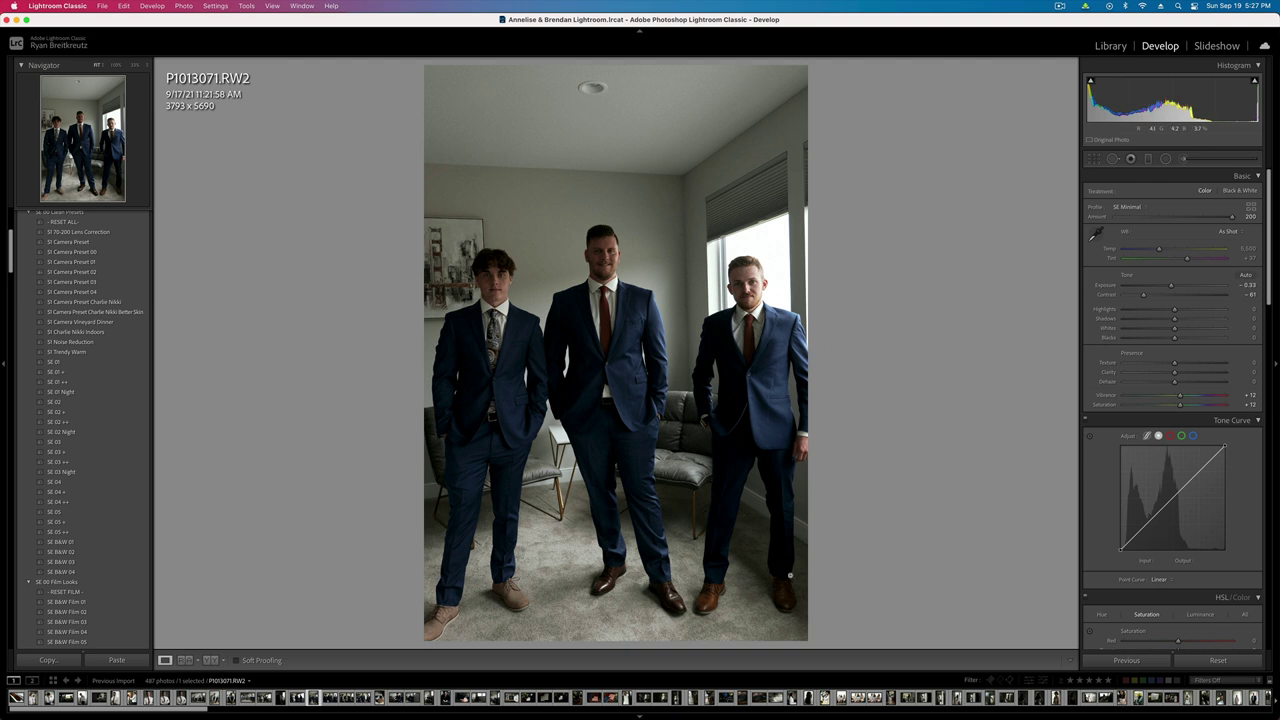
- Try a slanted graduated filter across P1013071.RW2 and delete it
click(1149, 158)
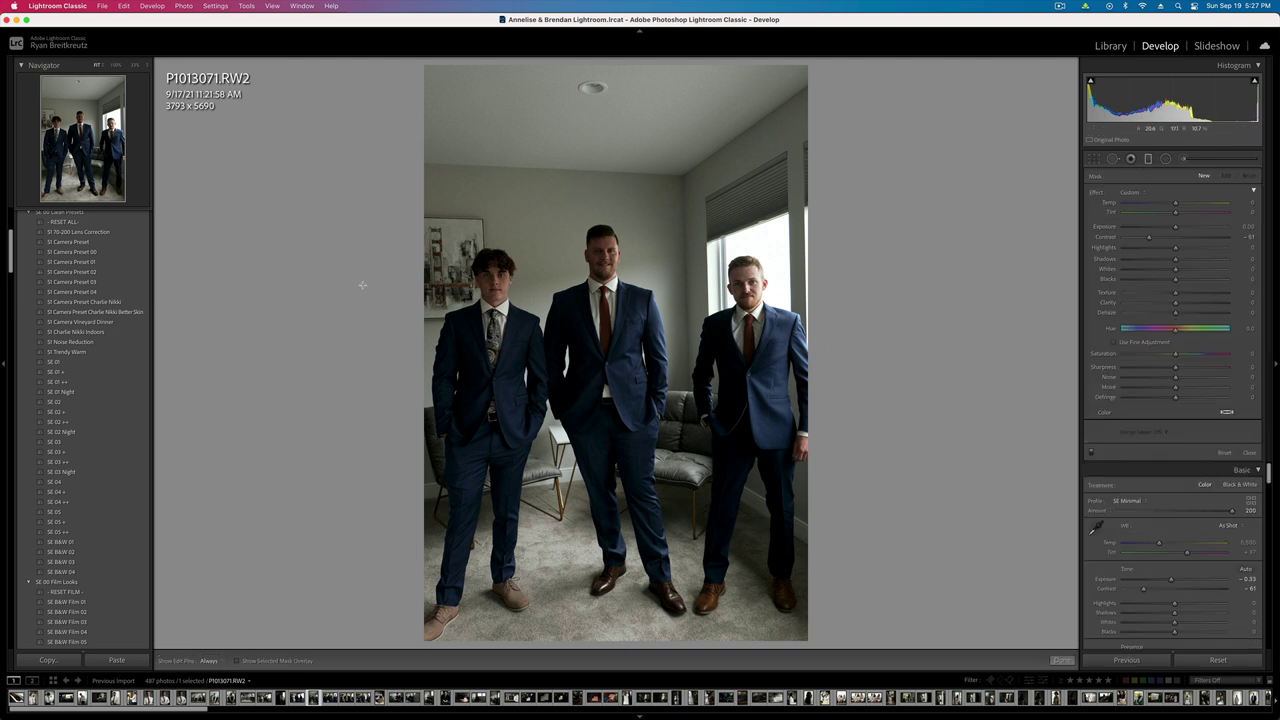
drag(1063, 520, 1245, 555)
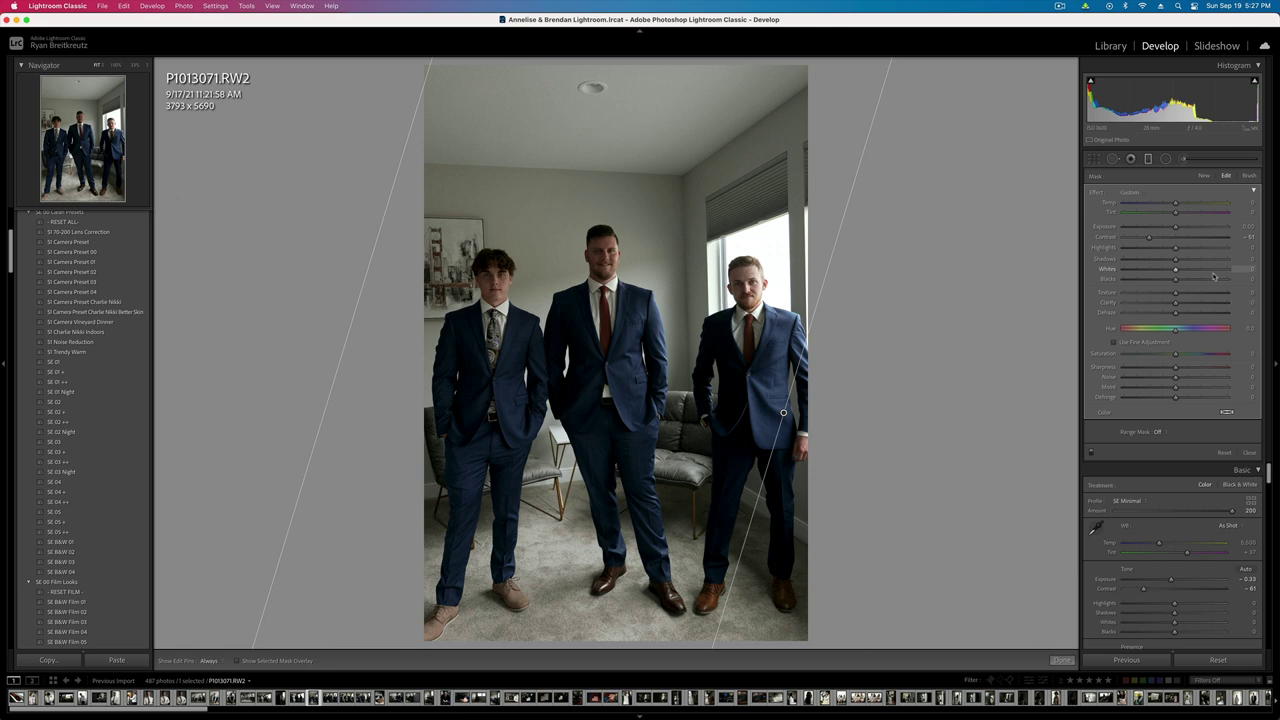
key(Delete)
key(m)
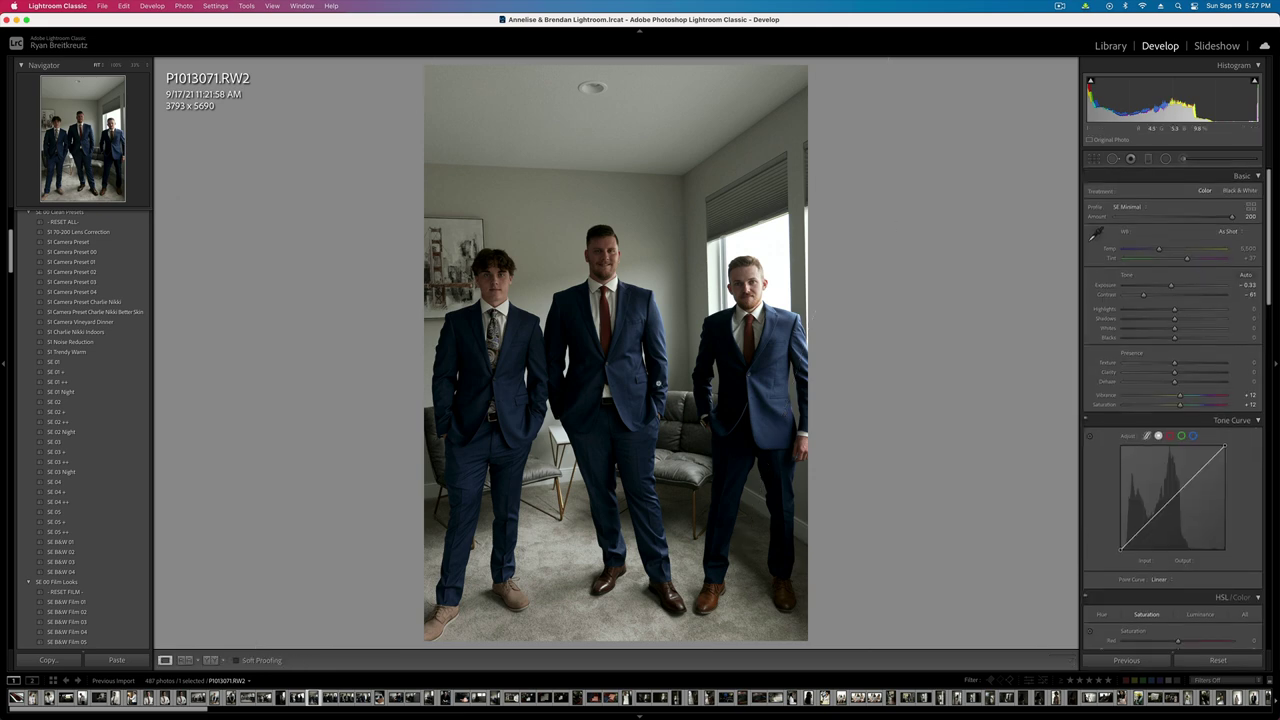
- Compare the before and after versions of P1013071.RW2
key(backslash)
key(backslash)
- Raise the exposure of the next photo, P1013073.RW2, to +0.33
key(Right)
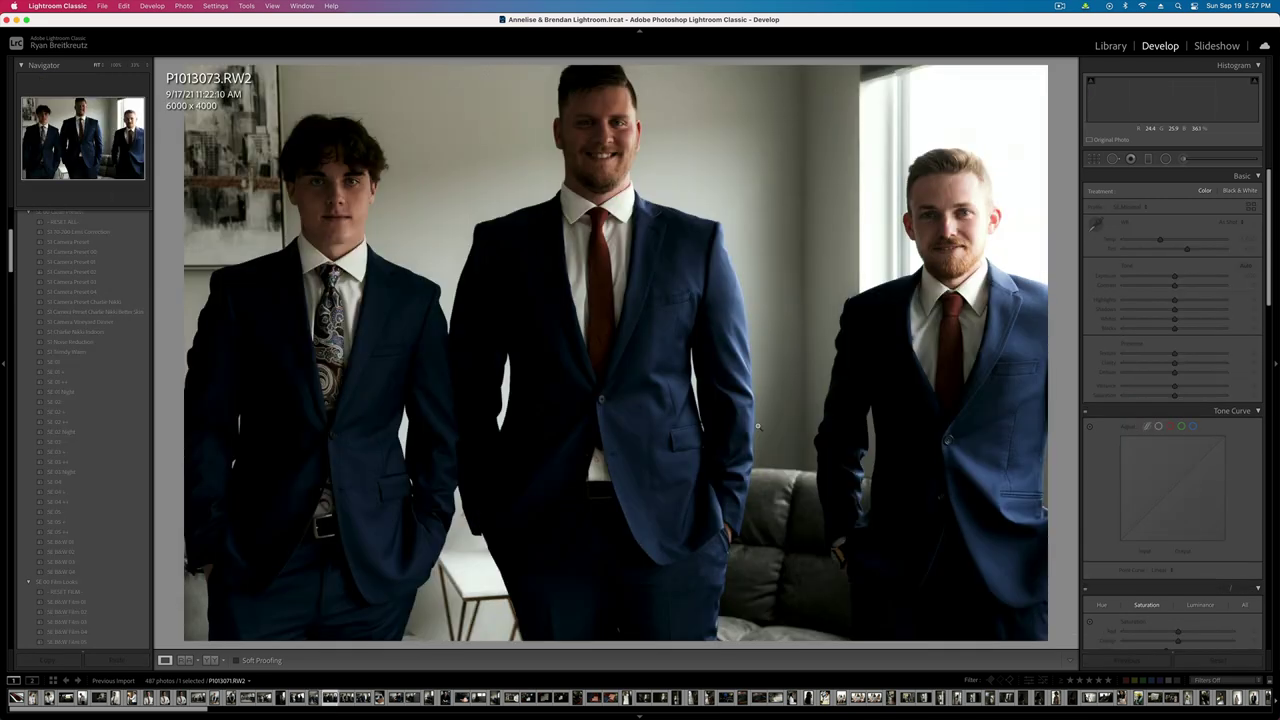
key(super+period)
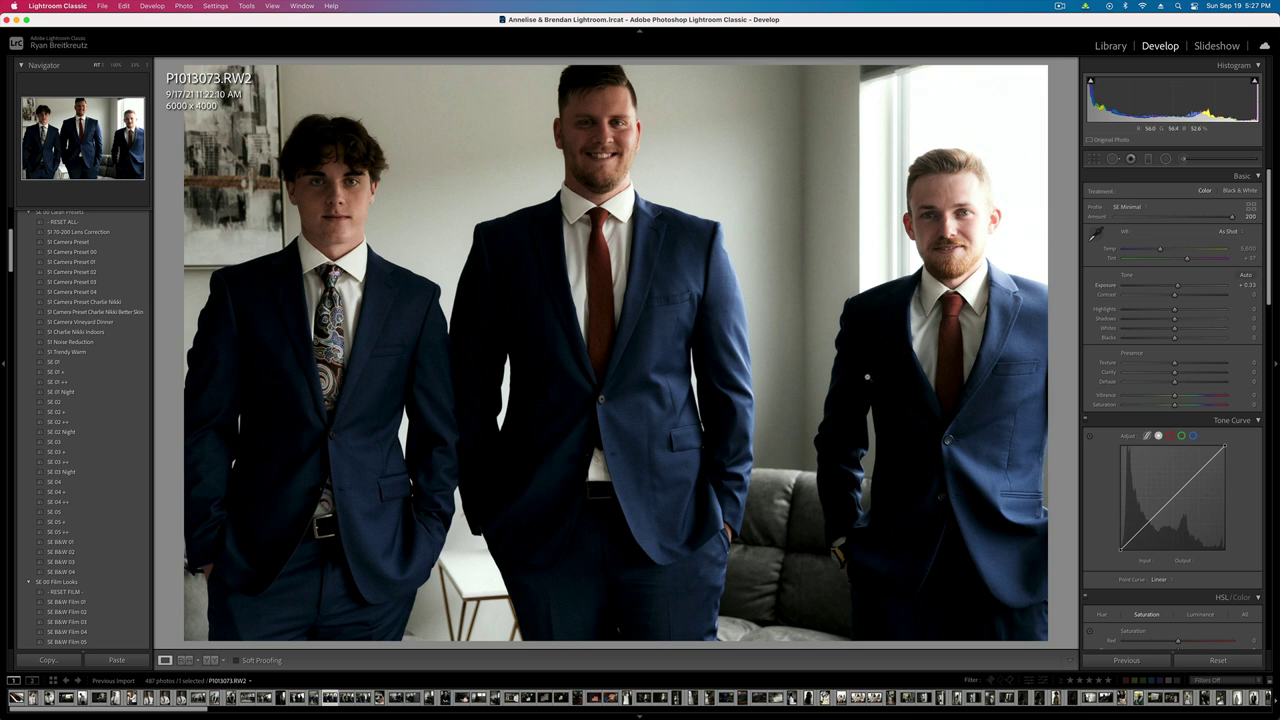
- Remove P1013073.RW2 from the catalog without deleting its file from disk
key(Delete)
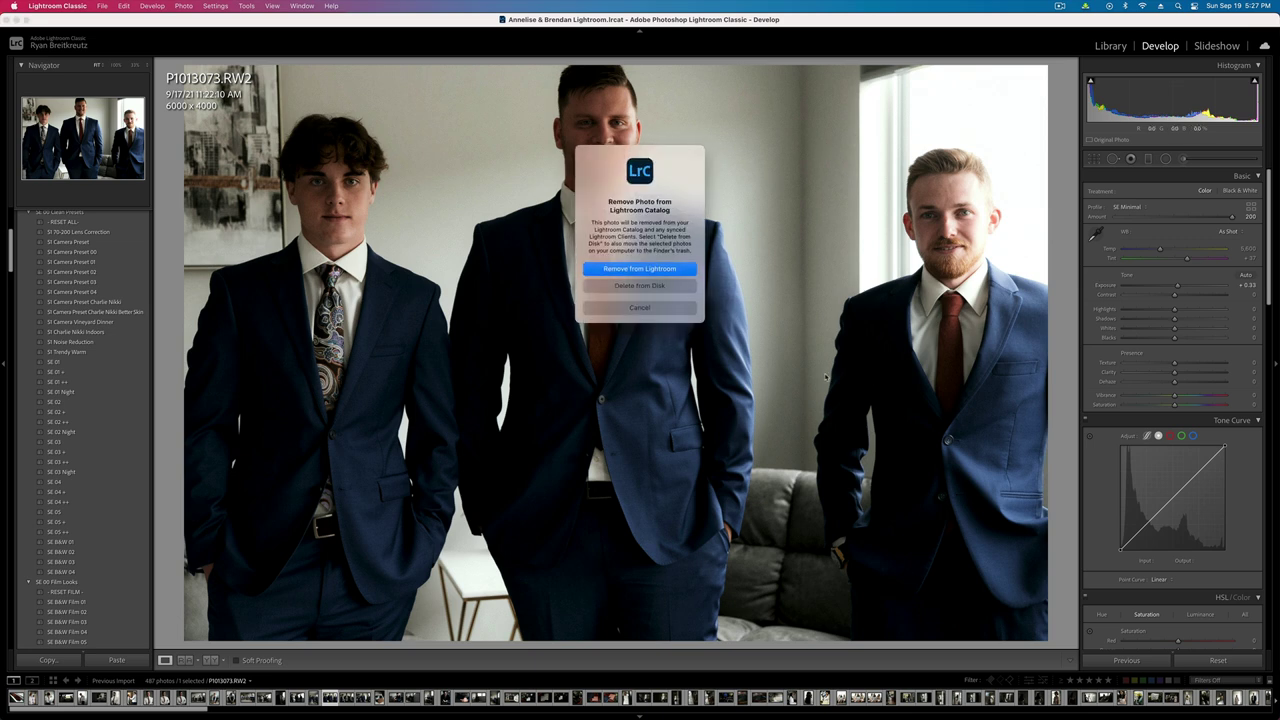
key(Return)
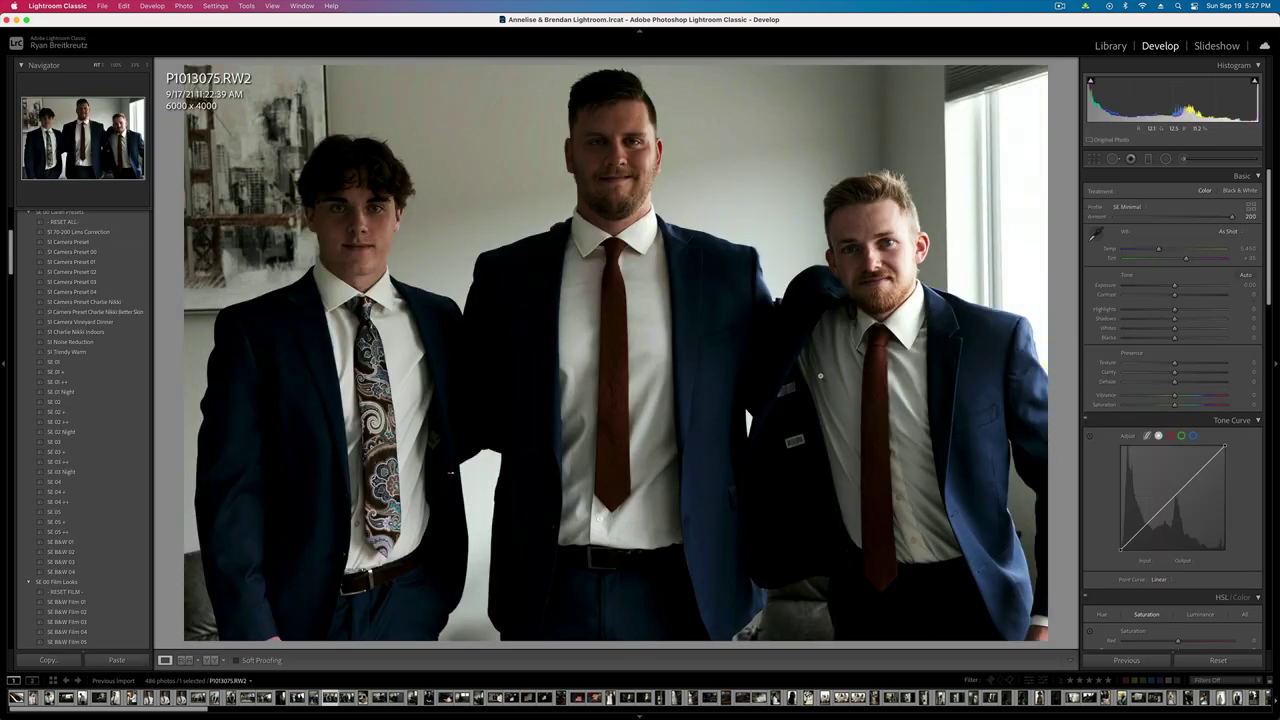
- Return to P1013071.RW2, copy its develop settings and raise its shadows to +10
key(Left)
key(super+shift+c)
key(Return)
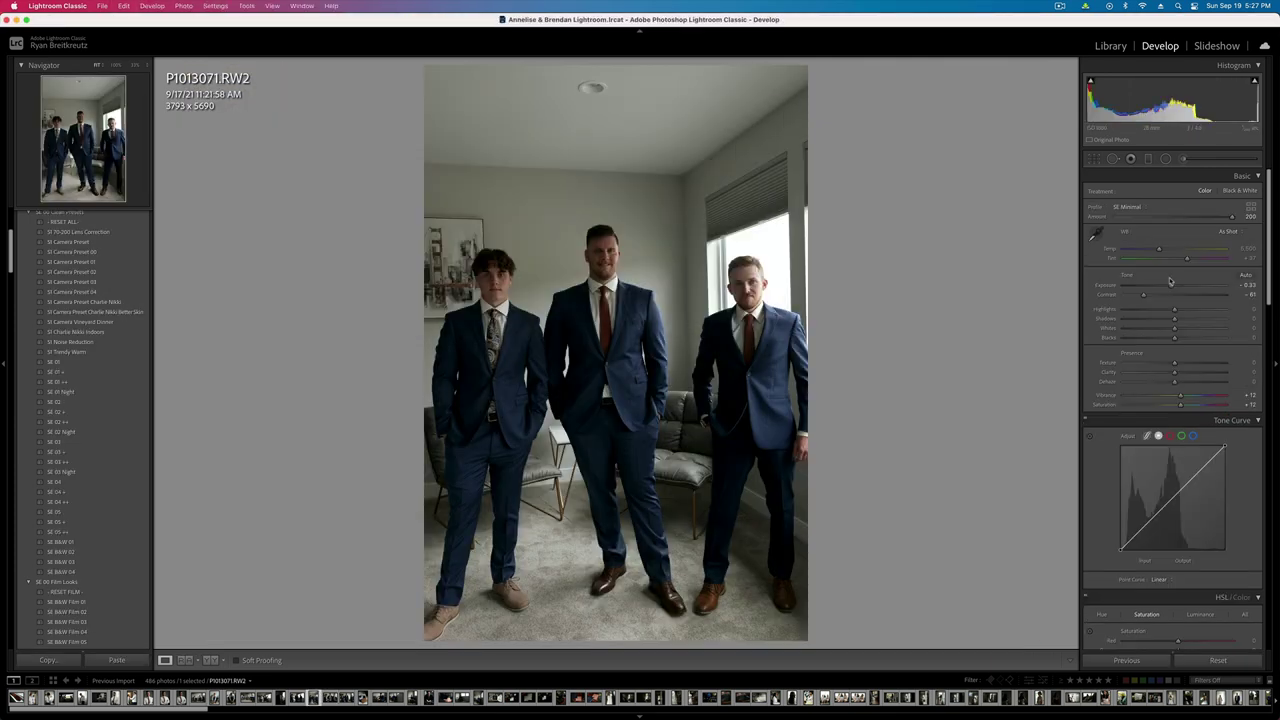
click(1188, 320)
- Paint an adjustment brush spot at flow 100 on the face of the man with the patterned tie and set its highlights to 53
click(1182, 158)
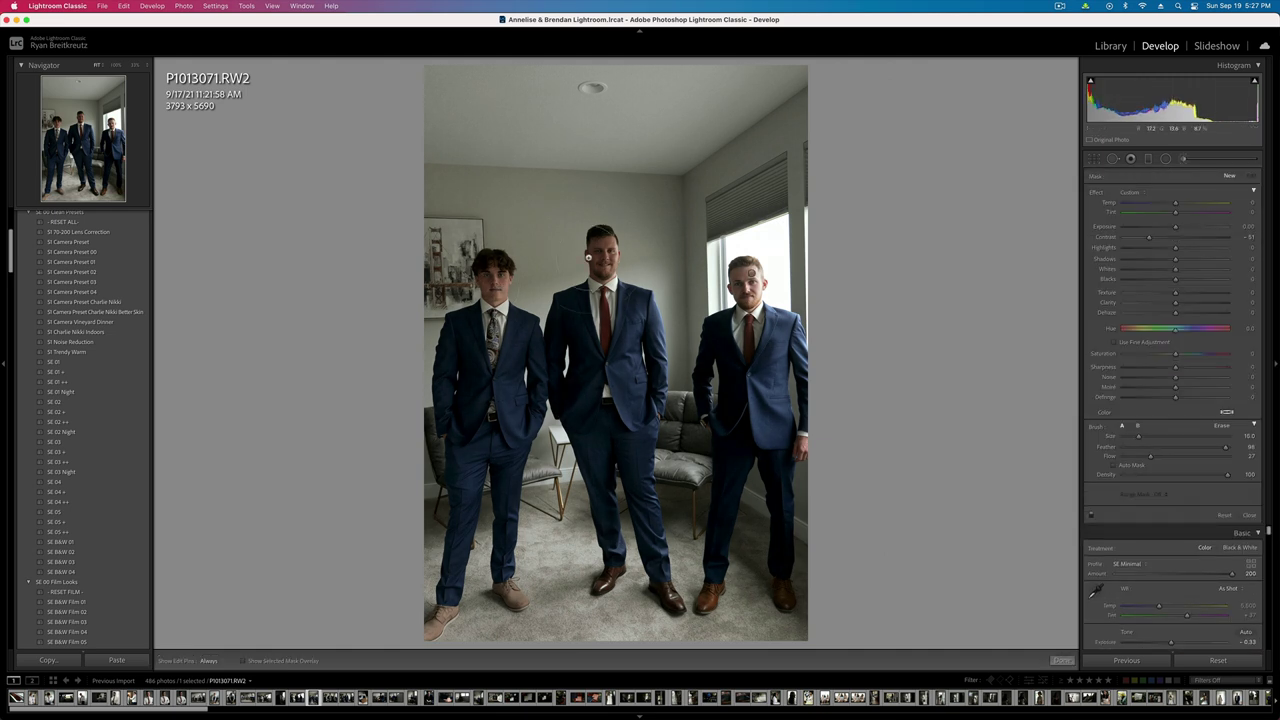
key(h)
click(751, 273)
drag(1152, 456, 1271, 457)
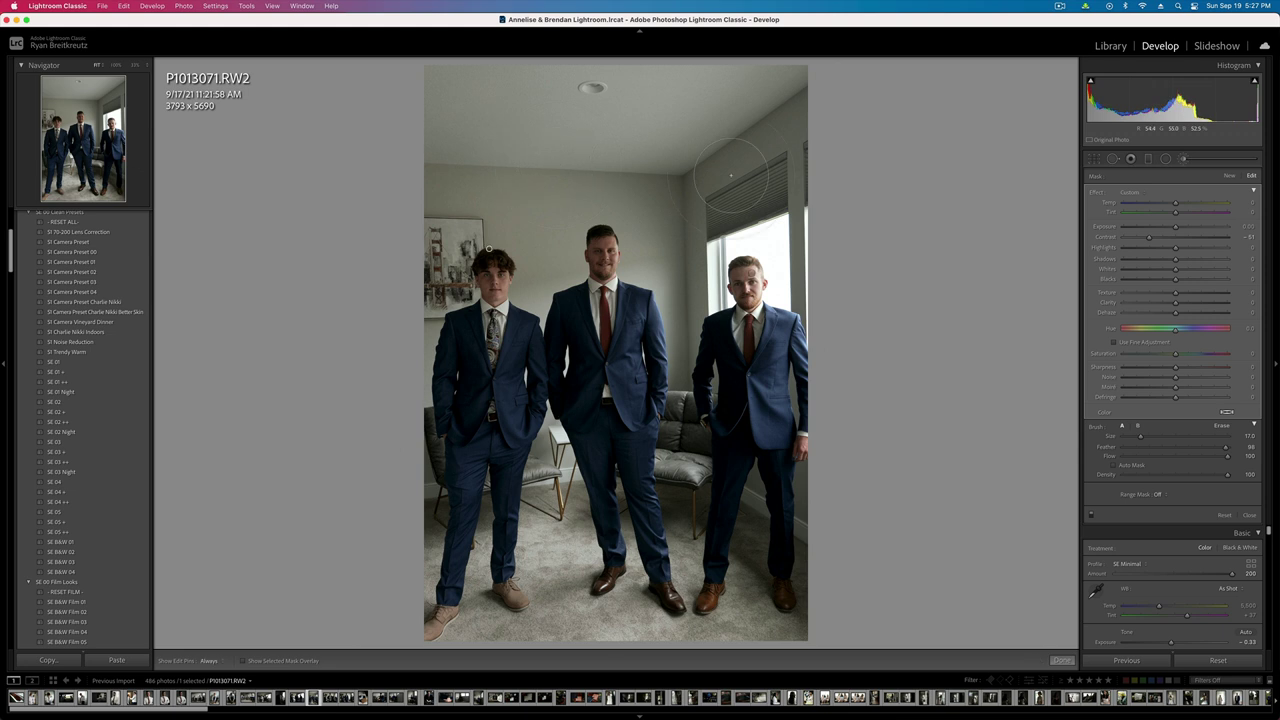
click(1203, 248)
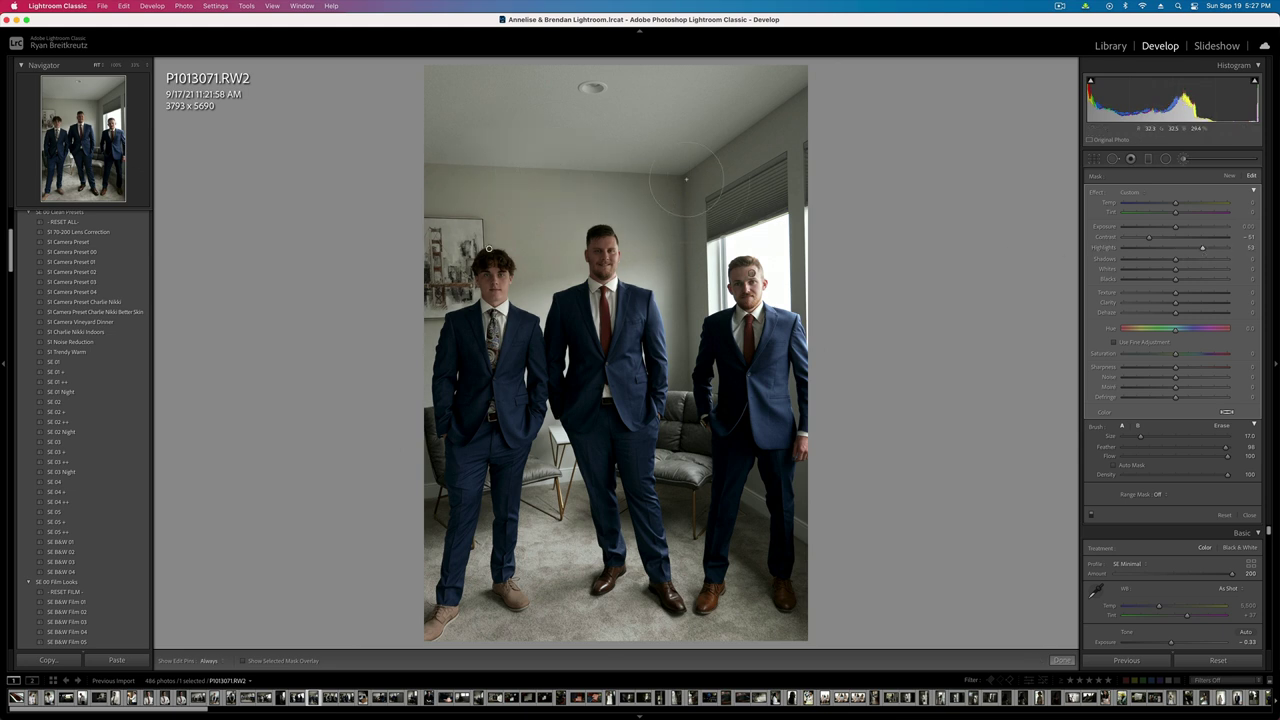
key(h)
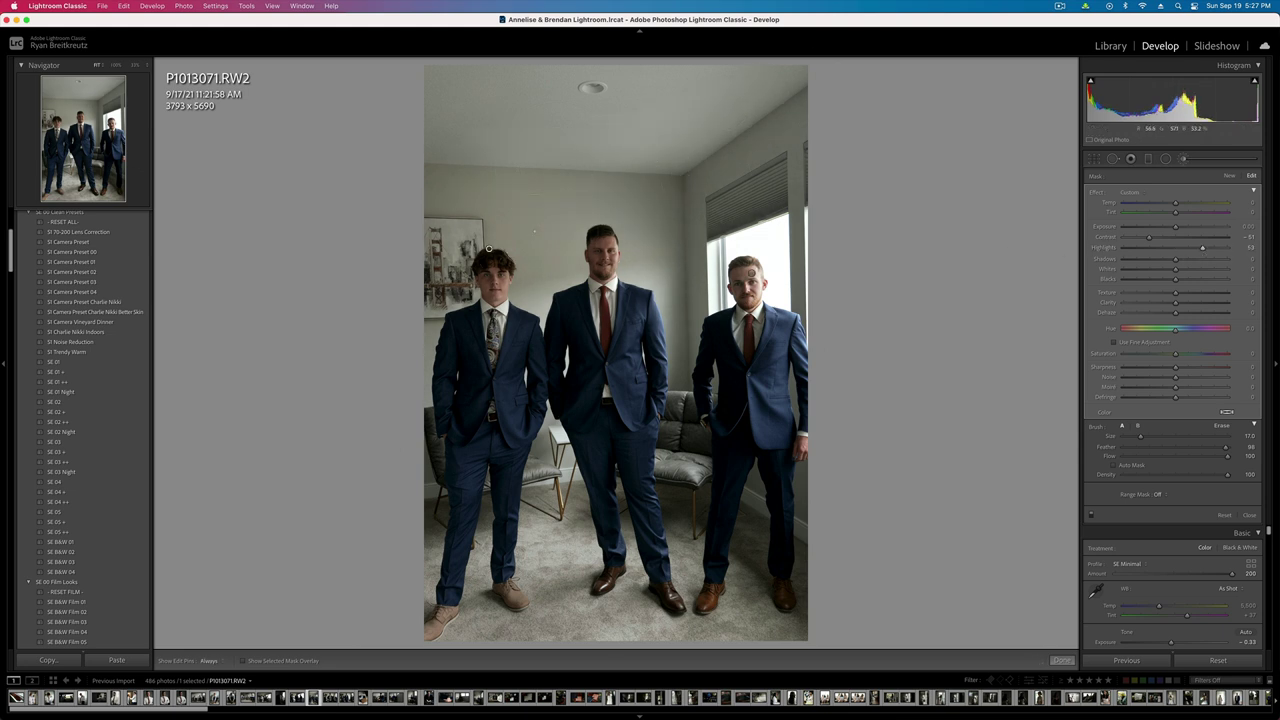
key(k)
- Copy the updated settings of P1013071.RW2, including local adjustments, and paste them onto P1013075.RW2
key(super+shift+c)
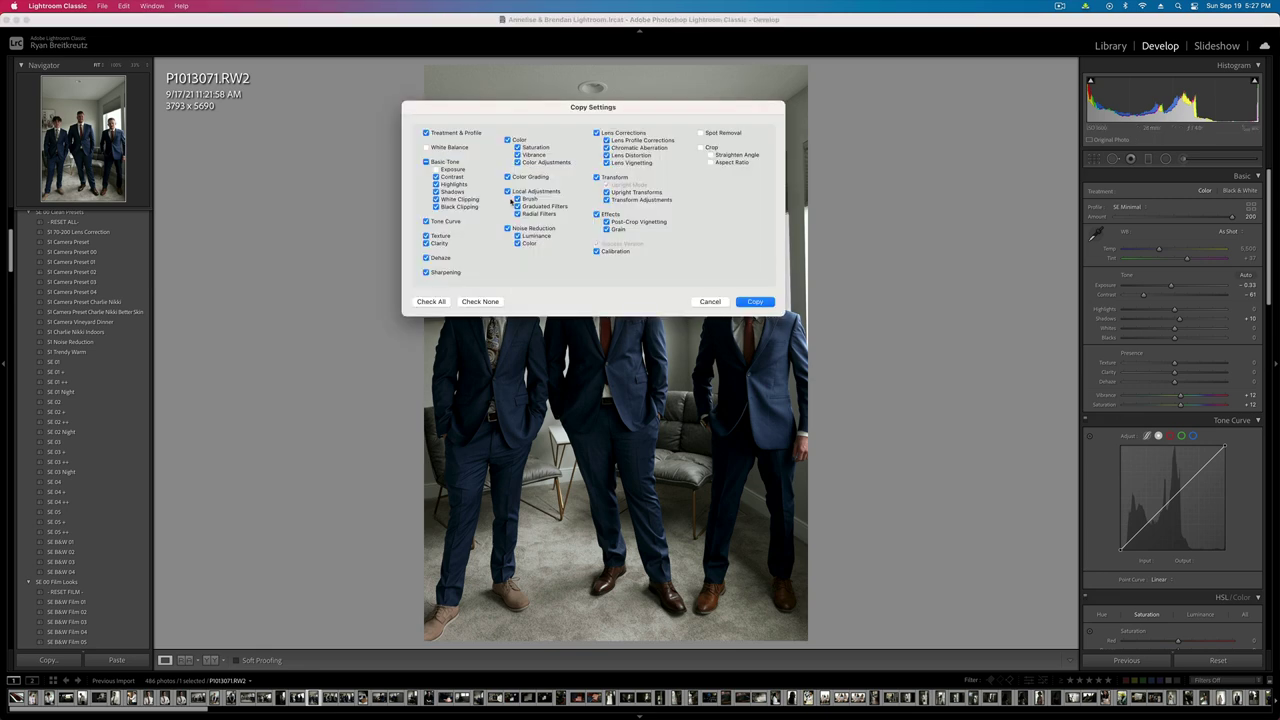
key(Return)
key(Right)
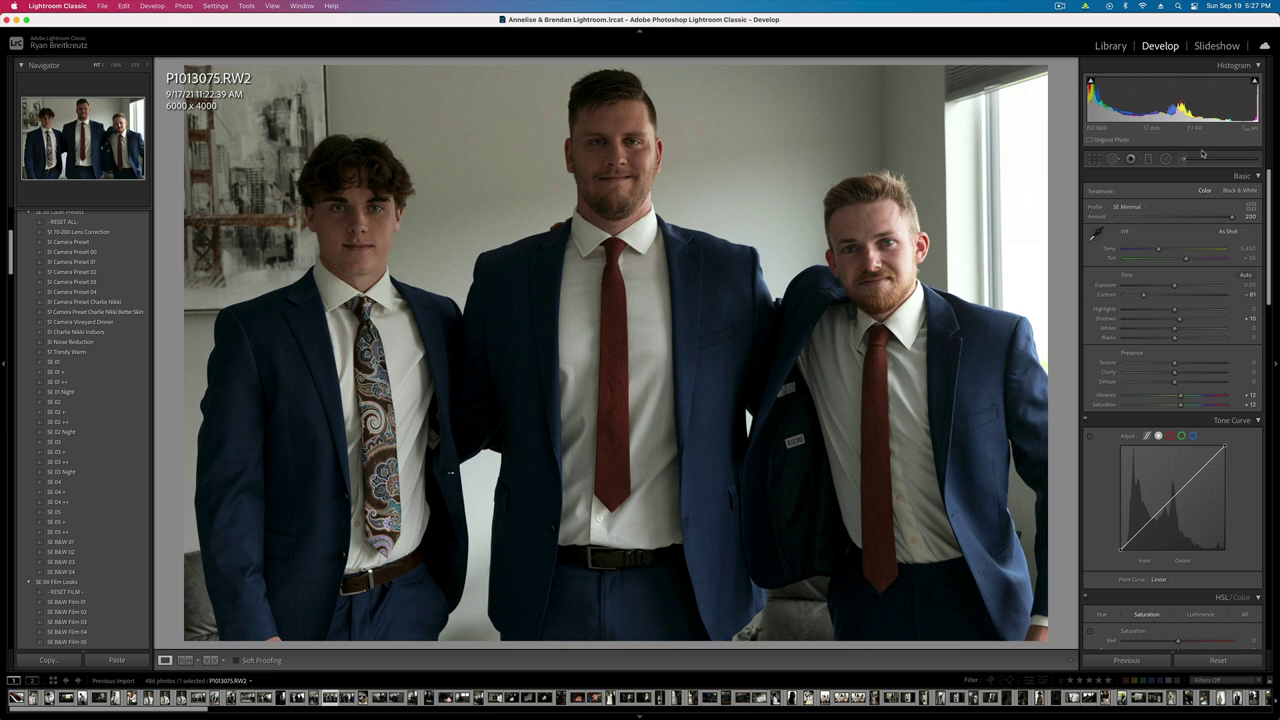
- Paint an adjustment brush spot on the middle man's face in P1013075.RW2 and set the photo's exposure to -0.13
click(1184, 159)
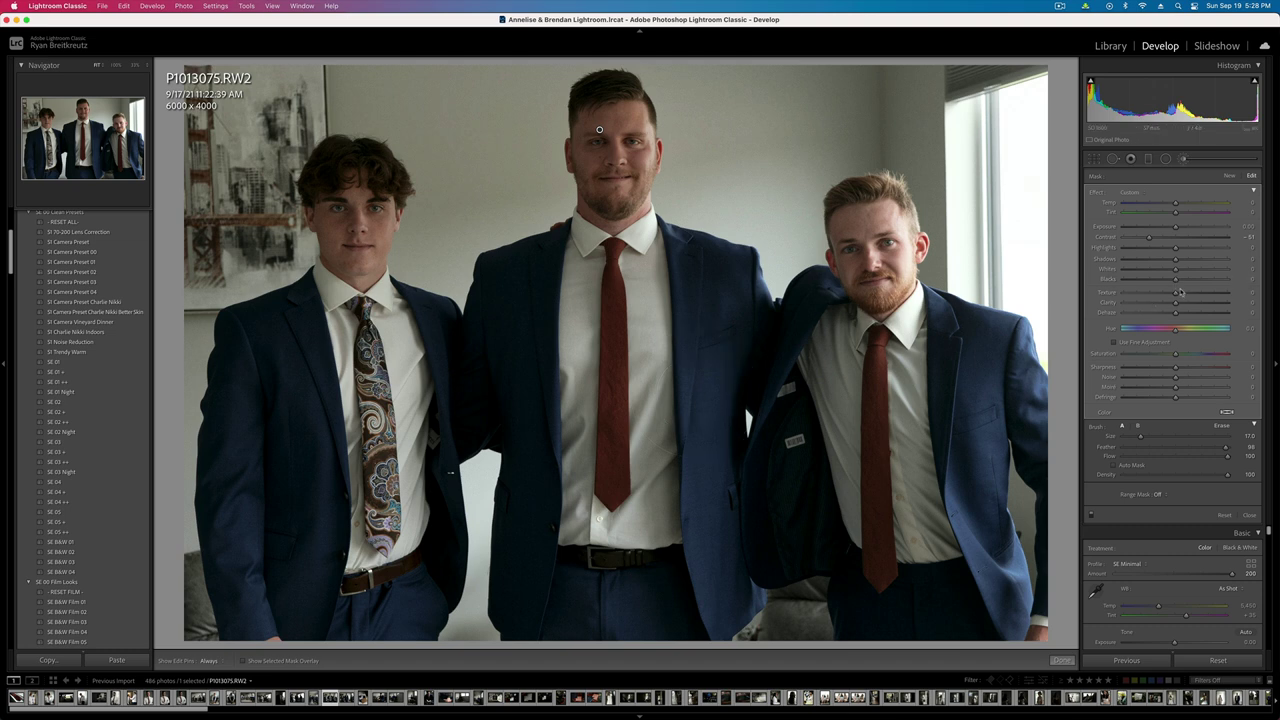
drag(1175, 292, 1181, 294)
key(k)
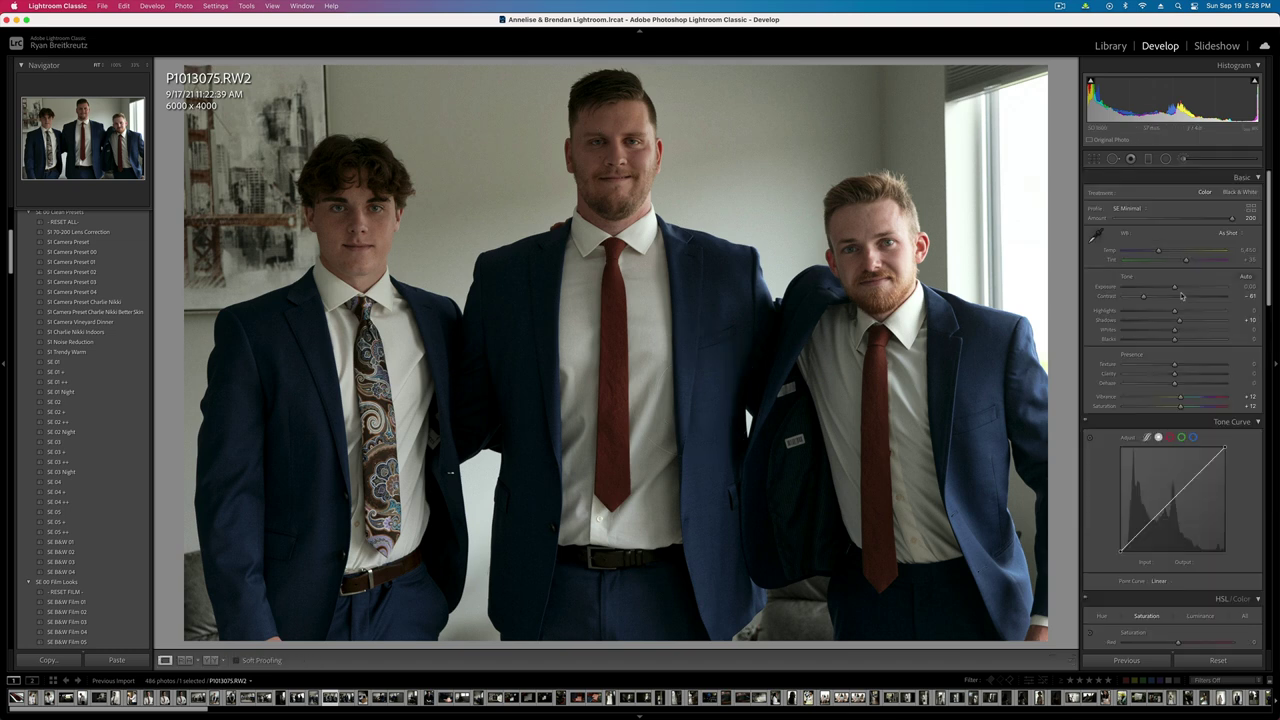
key(shift+minus)
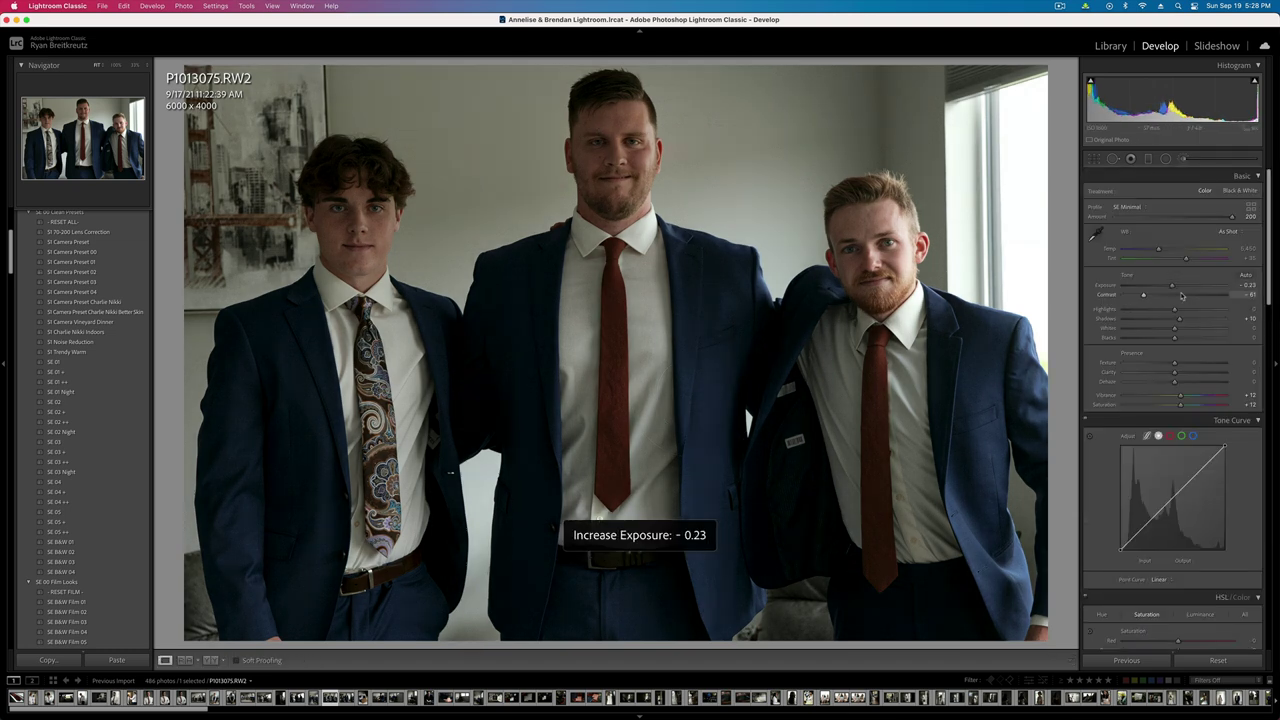
key(super+])
- Add a slanted graduated filter across P1013075.RW2, set its highlights to 70 and check the middle man up close
click(1148, 159)
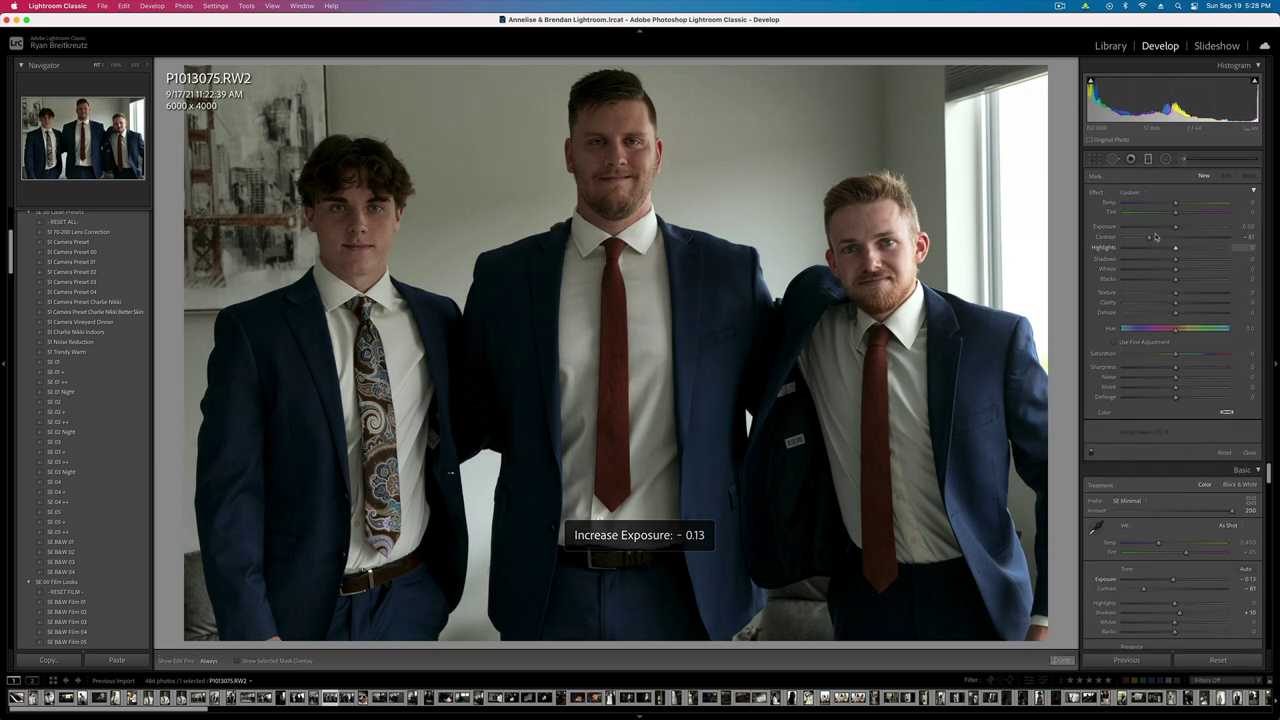
drag(529, 64, 634, 386)
drag(580, 226, 646, 444)
drag(1203, 251, 1213, 250)
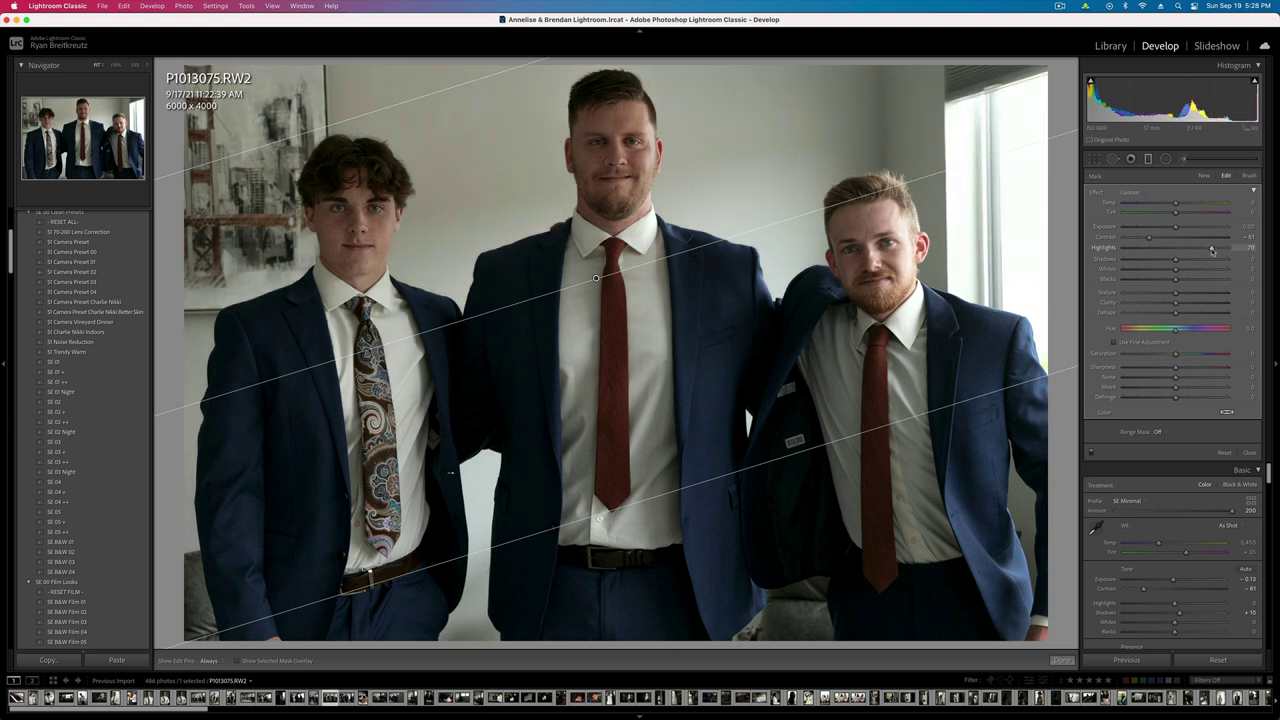
key(m)
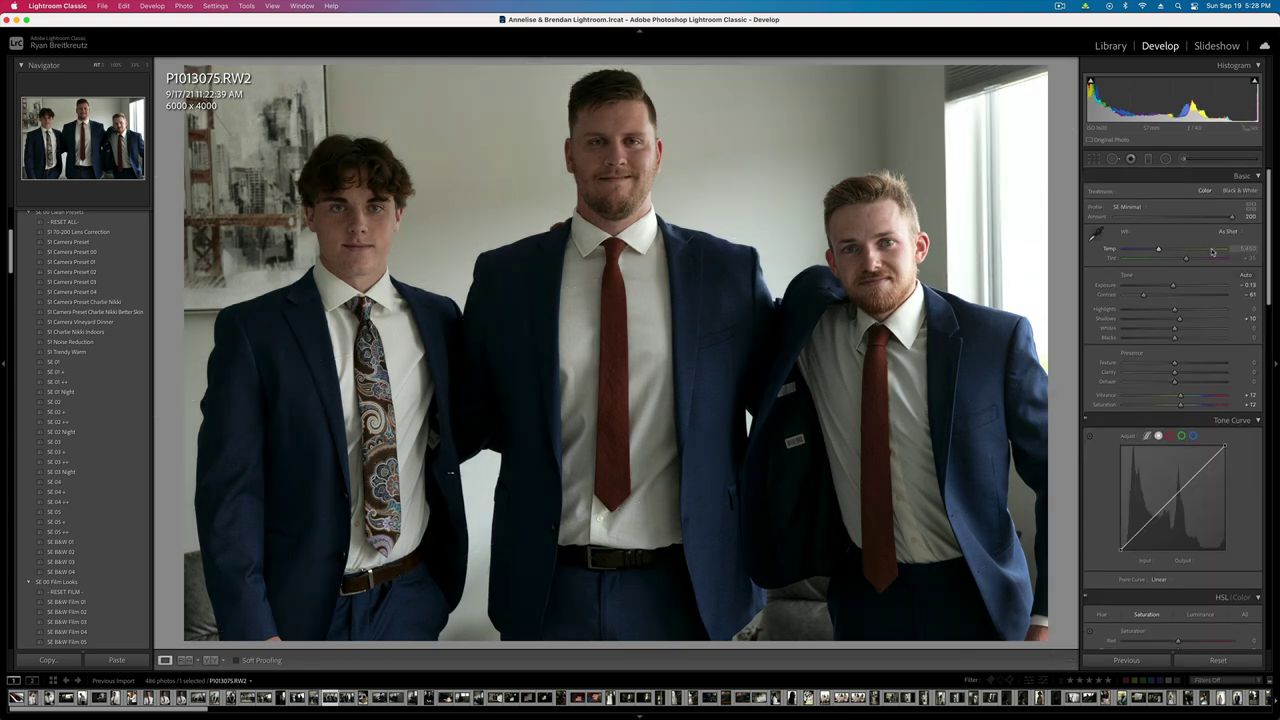
click(543, 148)
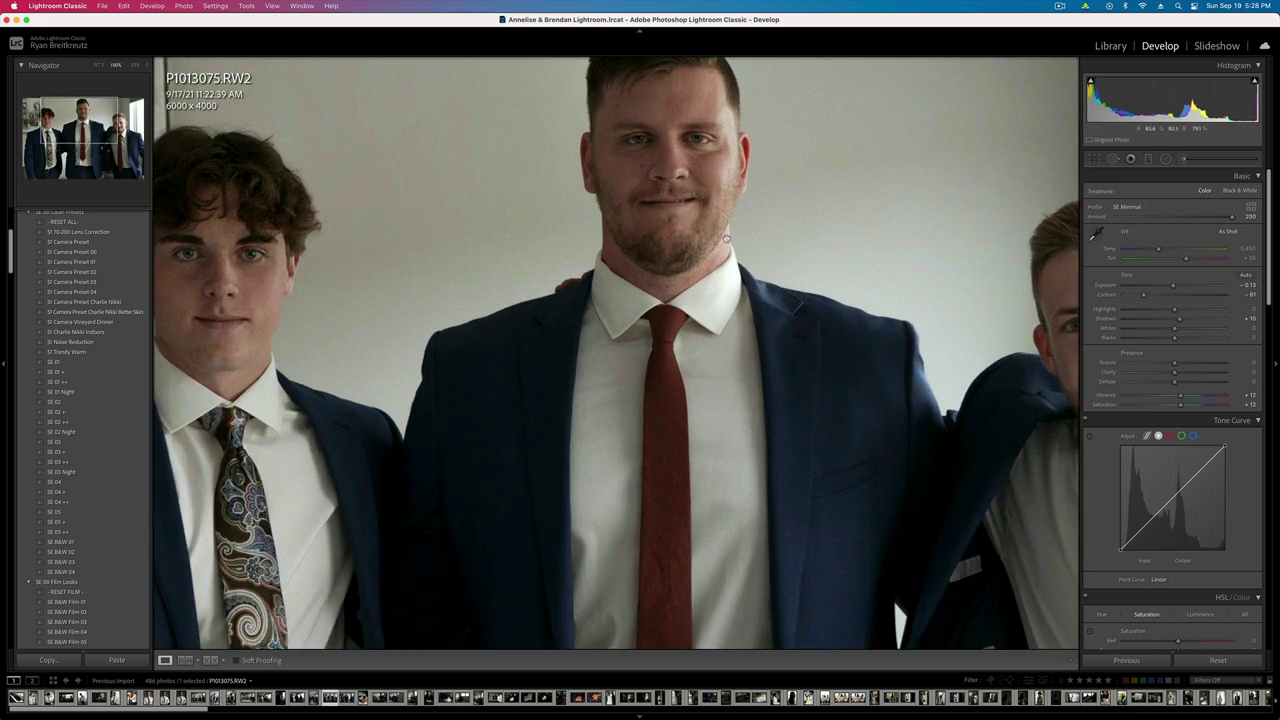
scroll(650, 165, up, 3)
click(653, 344)
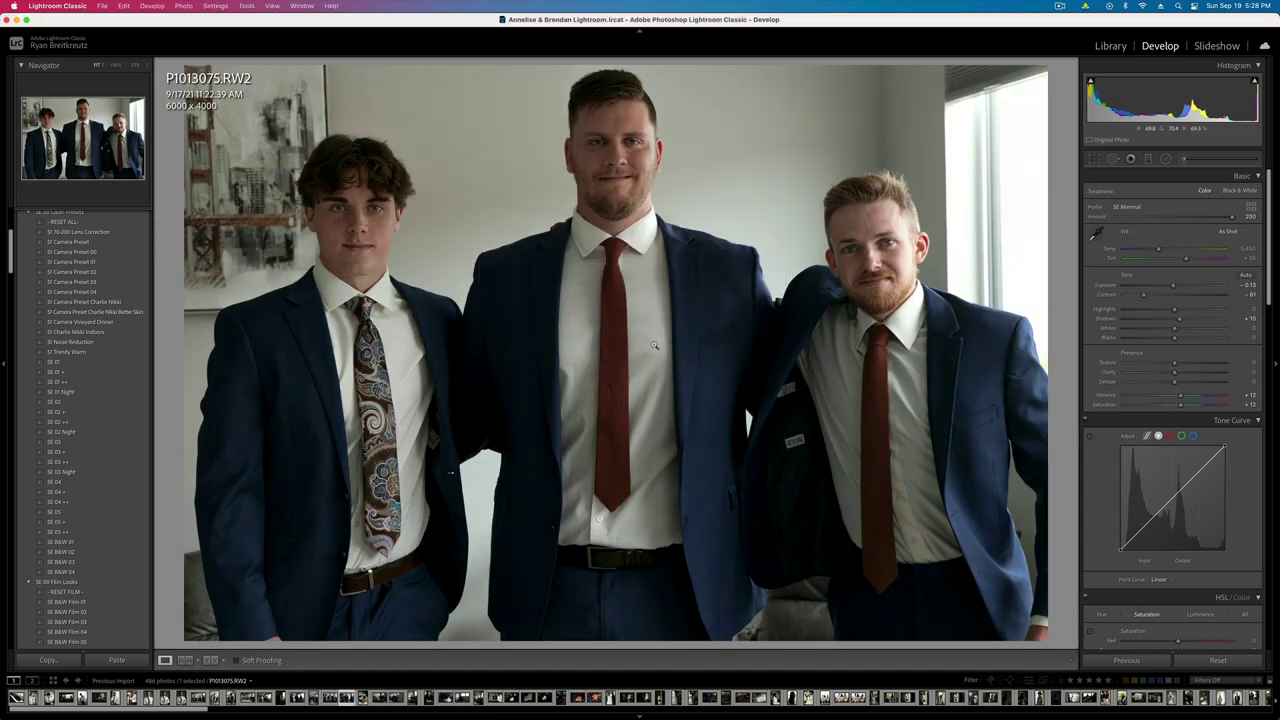
- Paste the copied settings onto P1013078.RW2 and set its exposure to +0.23
key(Right)
key(super+shift+v)
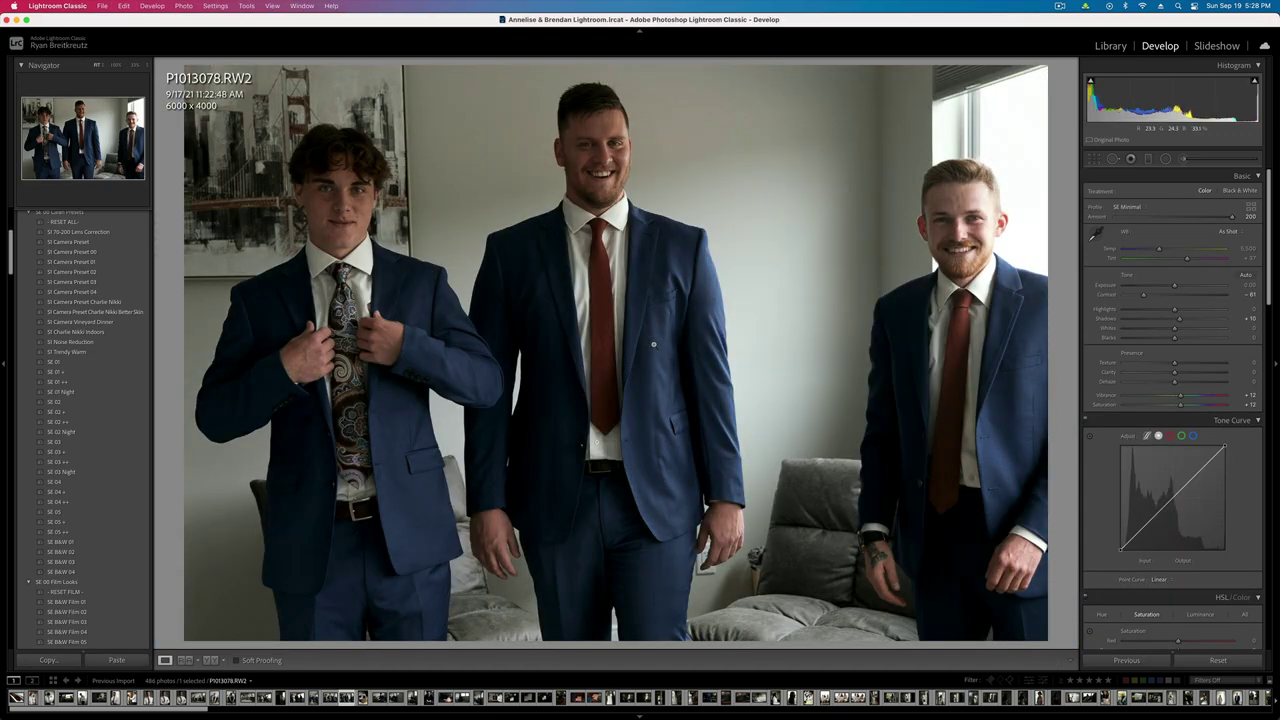
key(shift+equal)
key(minus)
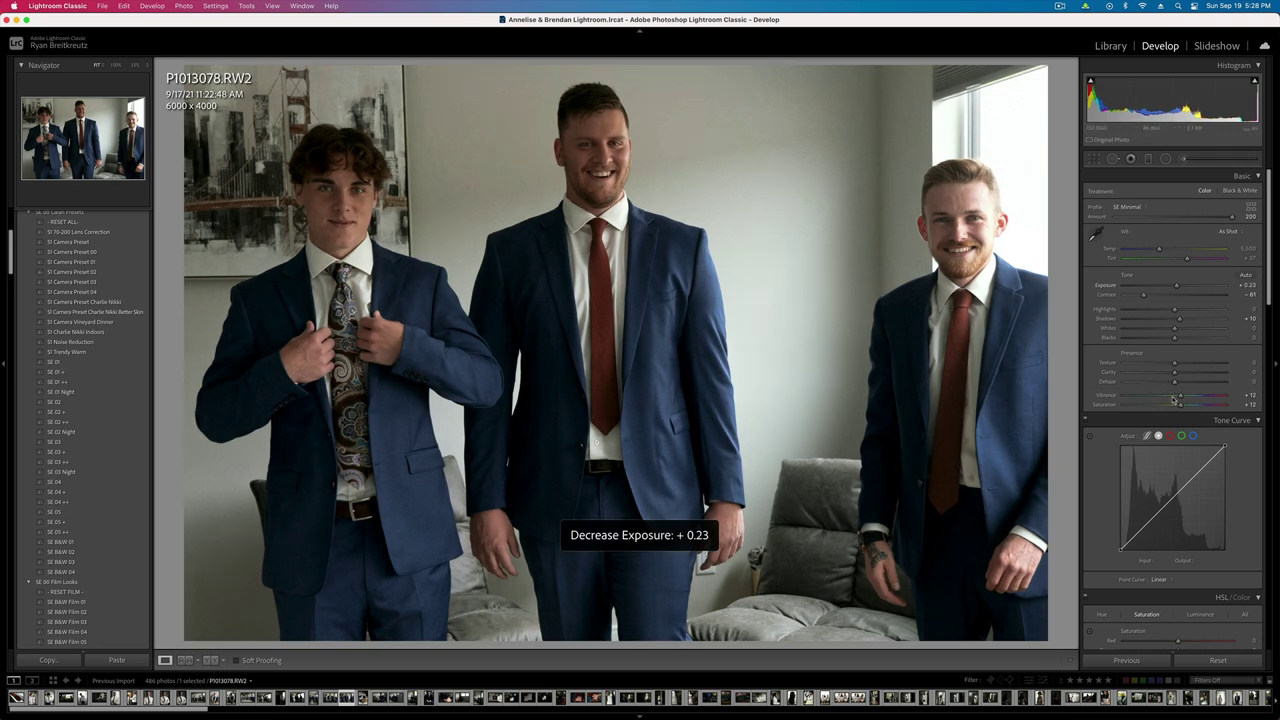
- Add a vertical graduated filter over the window side of P1013078.RW2 and lower its exposure to darken the man there
click(1149, 160)
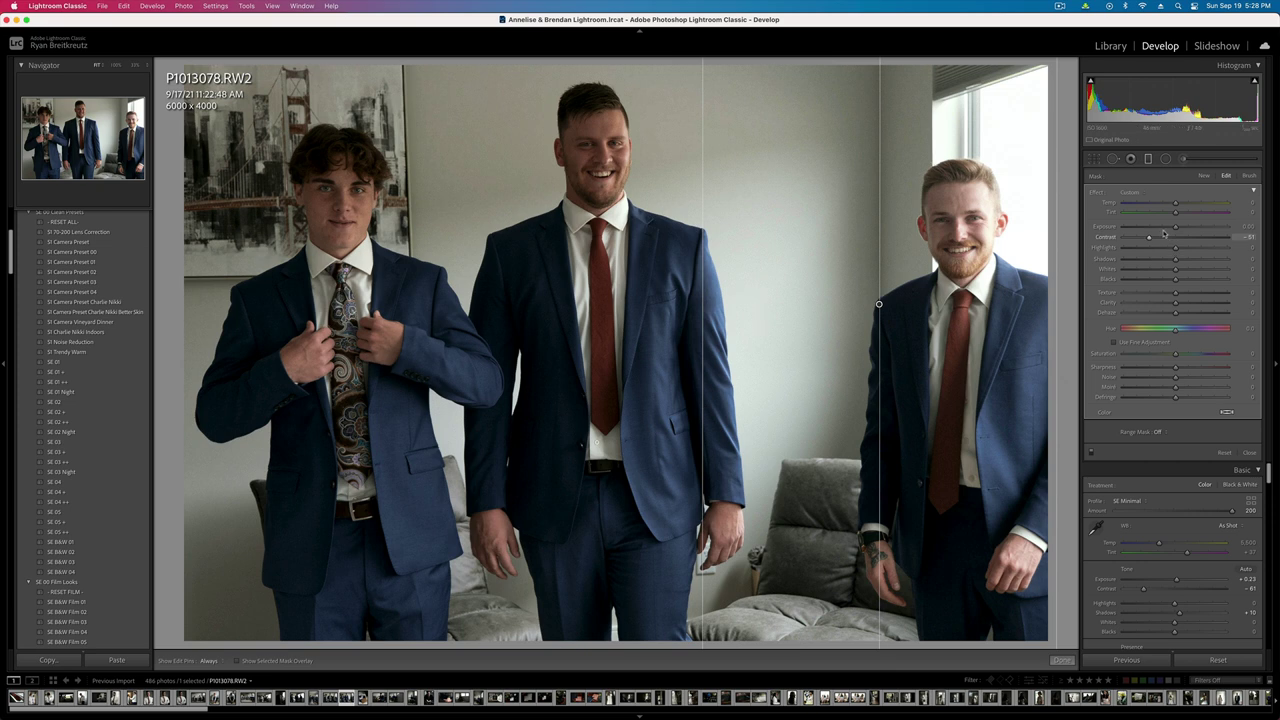
drag(1175, 228, 1159, 229)
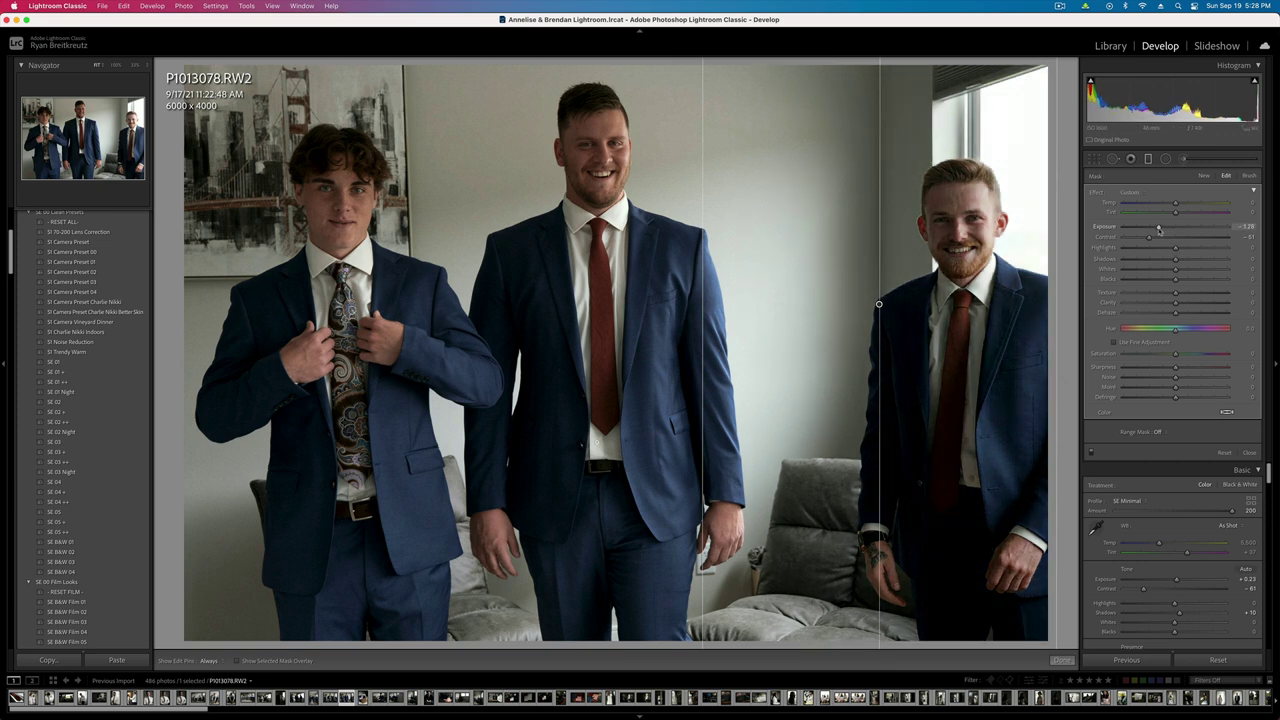
drag(1158, 229, 1157, 229)
key(m)
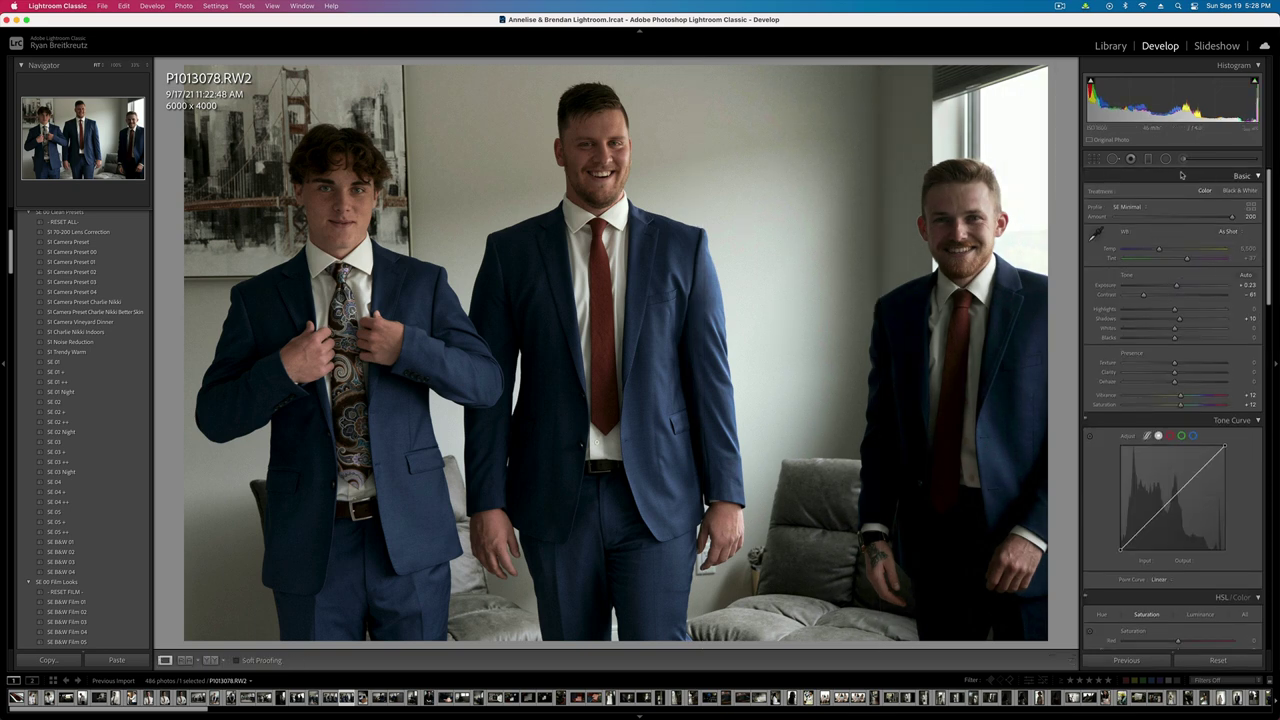
- Add a second, nearly horizontal graduated filter down the full height of P1013078.RW2 and slightly raise its whites and highlights
click(1148, 159)
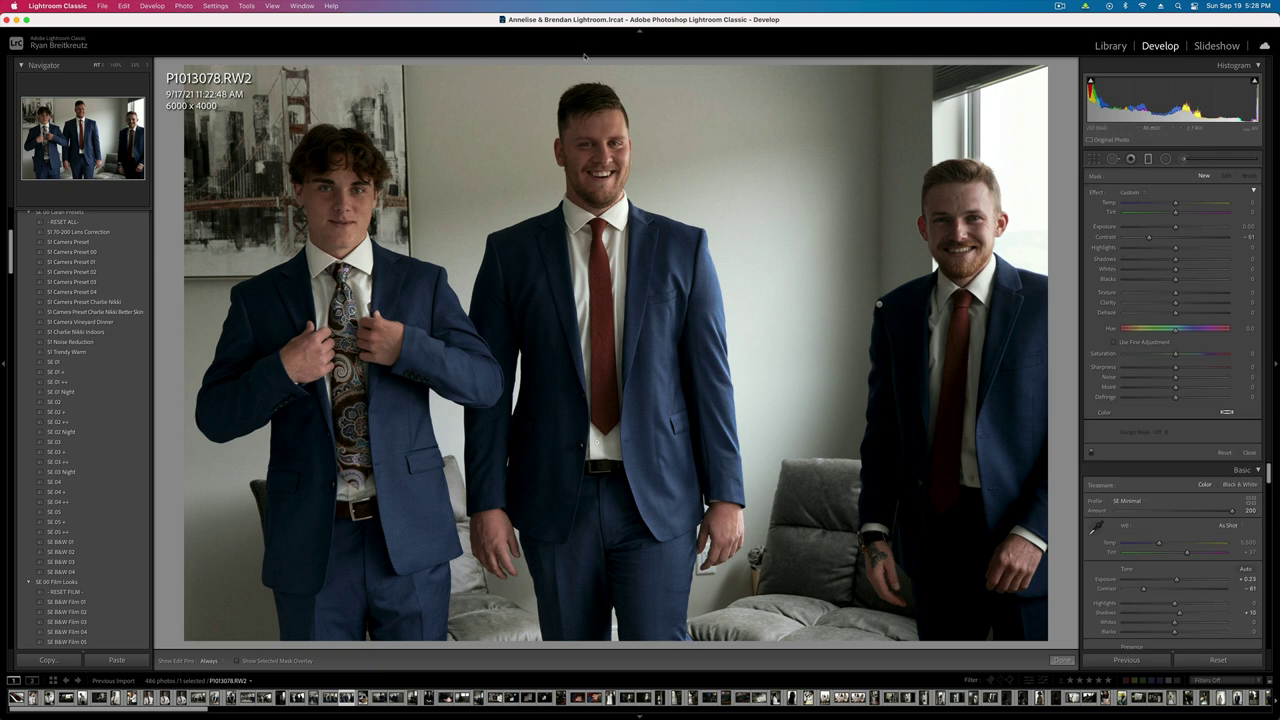
drag(588, 62, 630, 636)
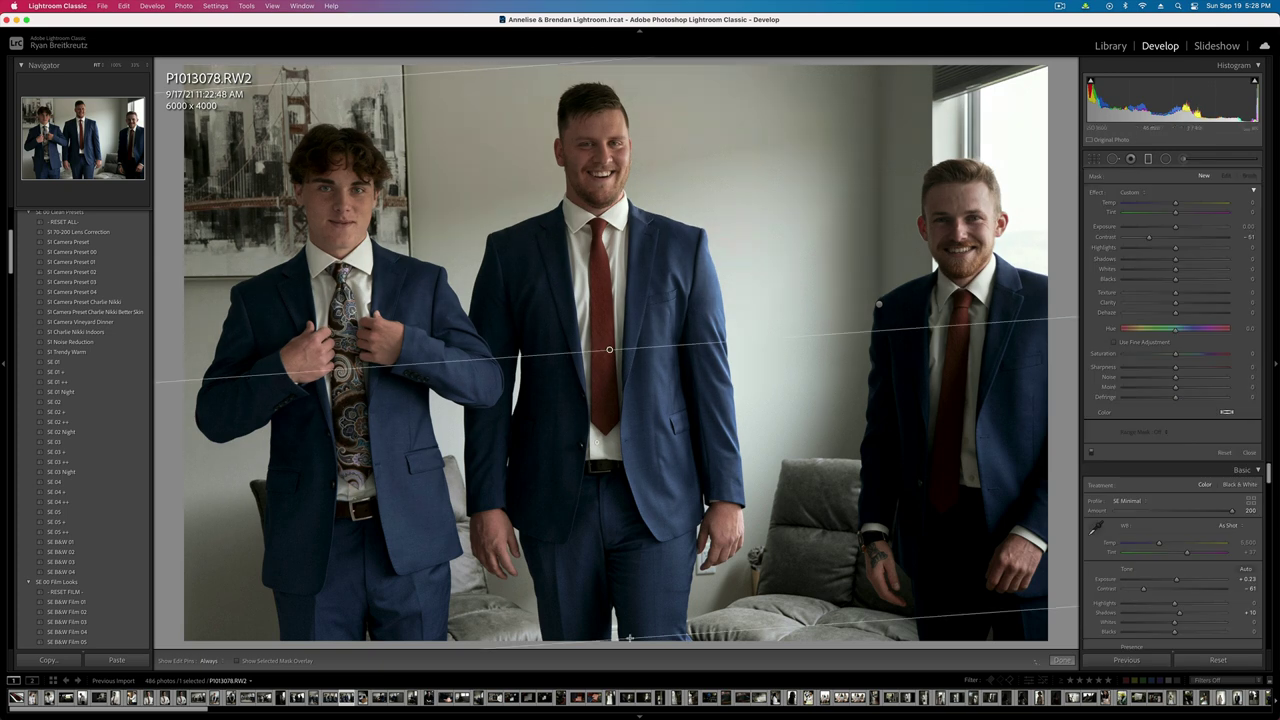
click(1187, 269)
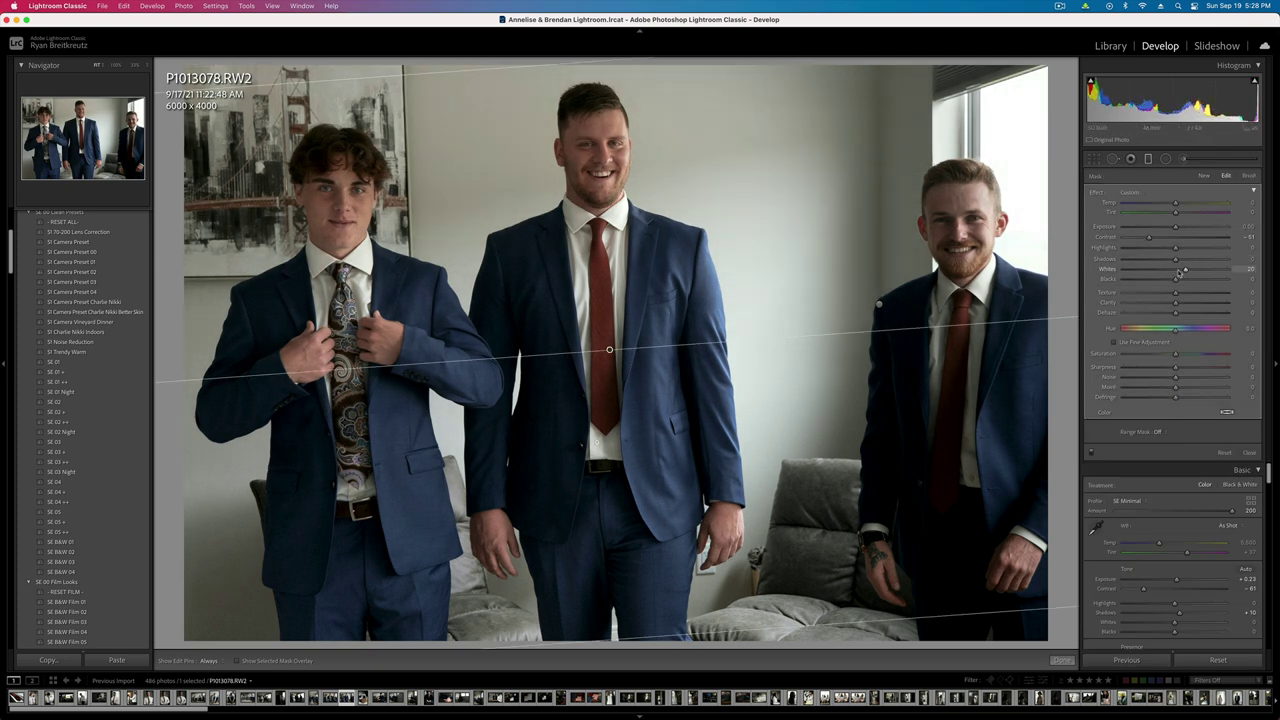
click(1179, 269)
drag(1180, 249, 1186, 251)
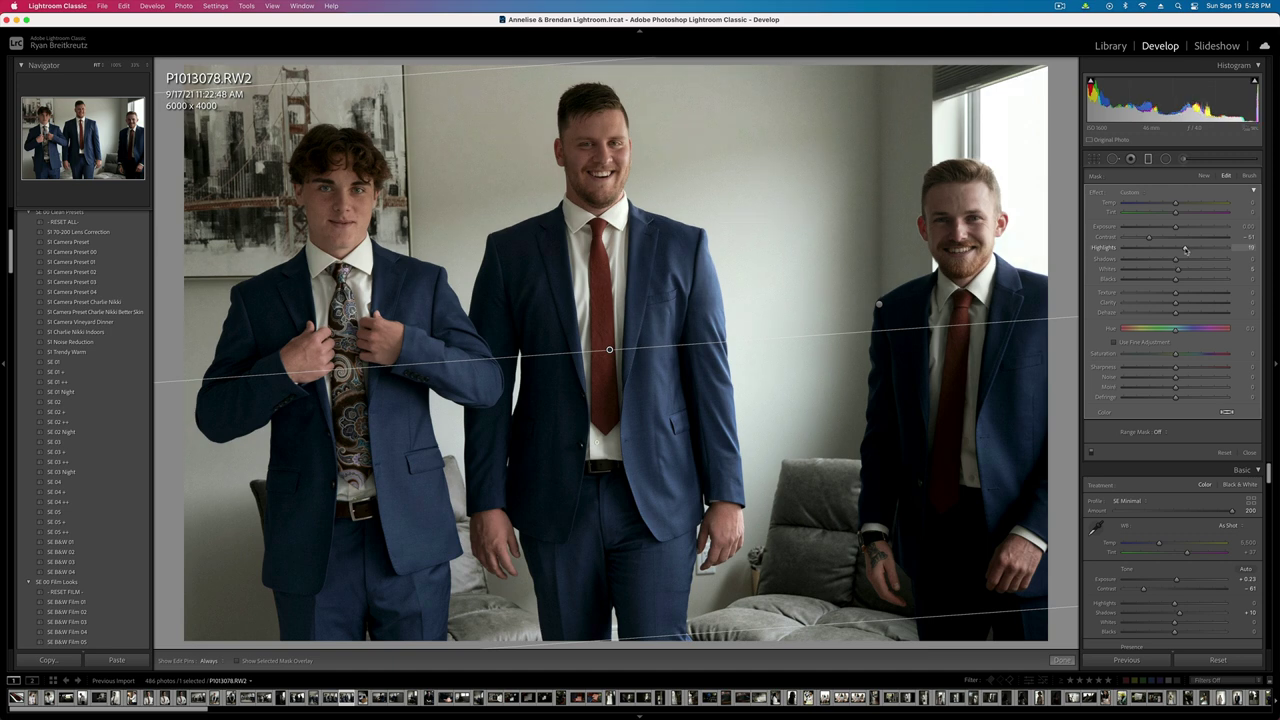
key(m)
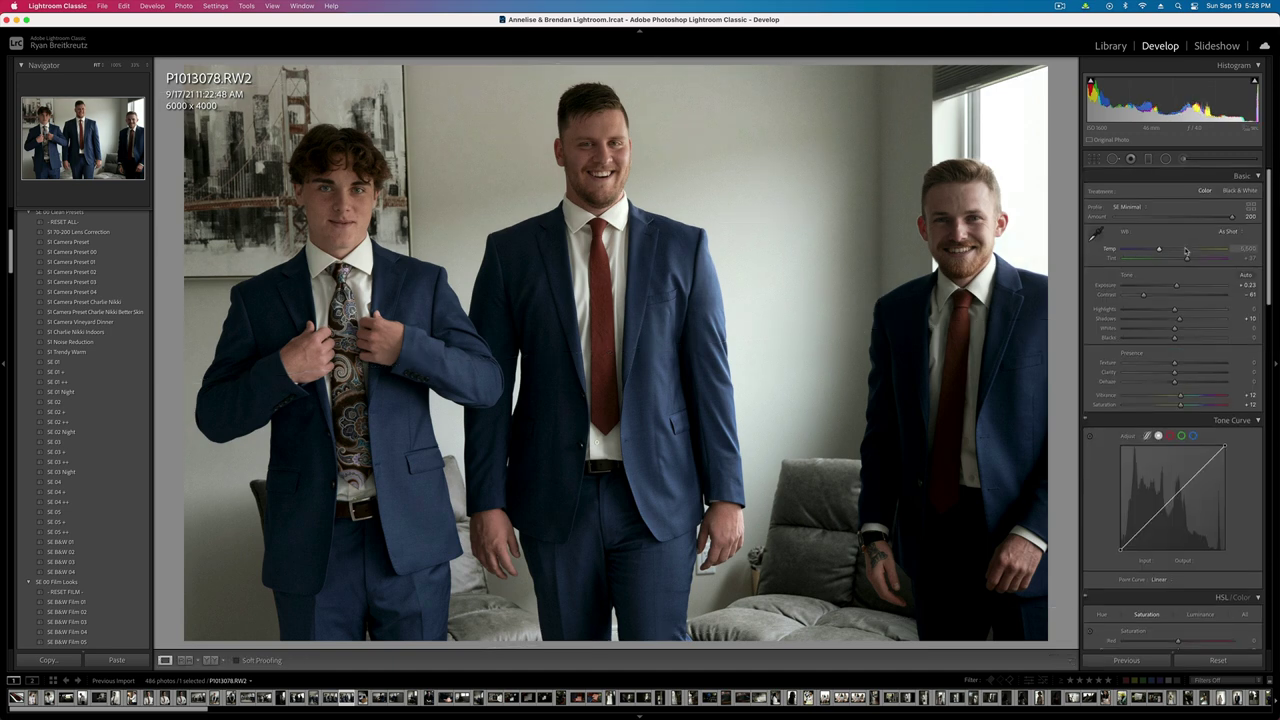
- Apply the SE B&W Film-01 preset to P1013078.RW2 and check the result up close
click(95, 603)
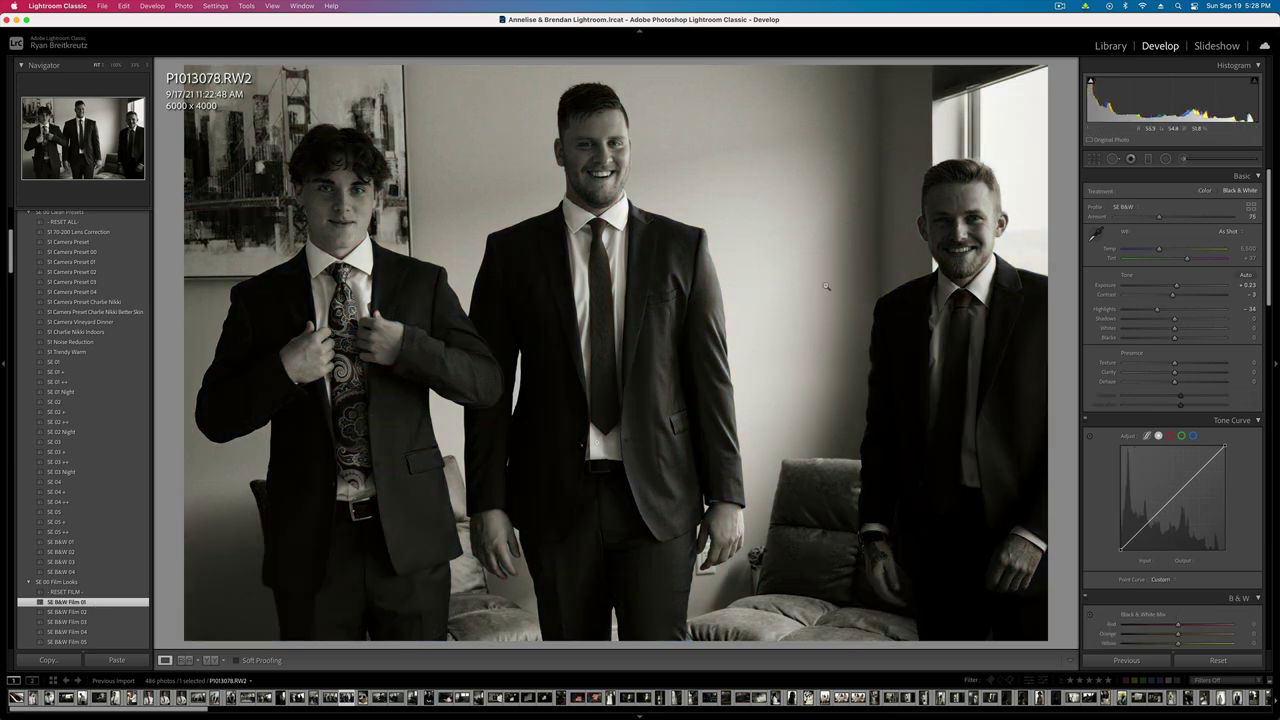
click(785, 265)
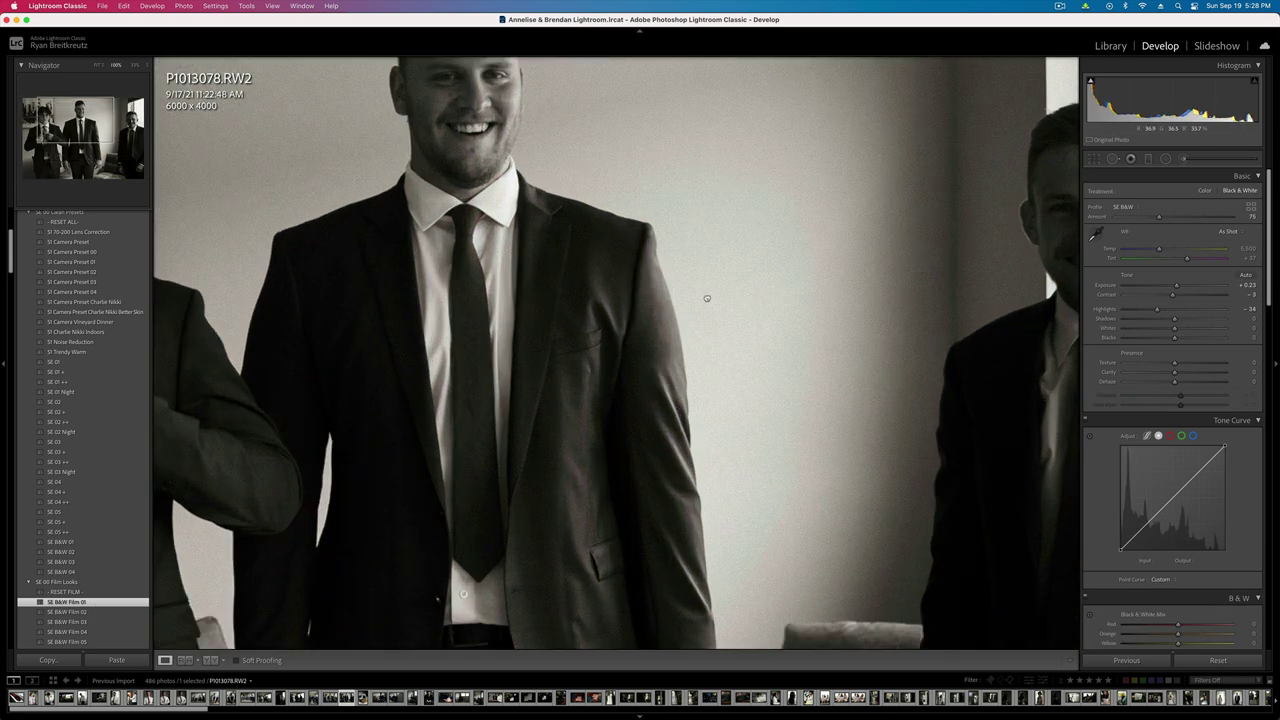
click(707, 298)
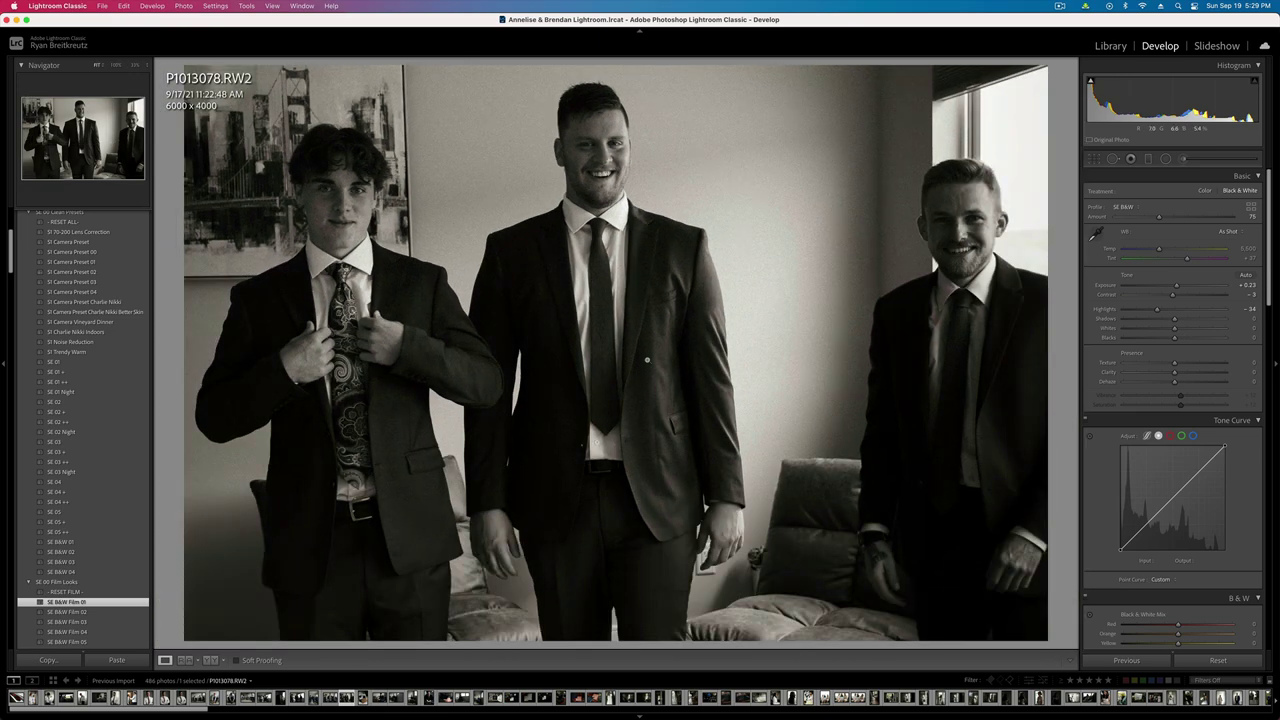
- Raise the exposure of the gift box photo, P1013083.RW2
key(Right)
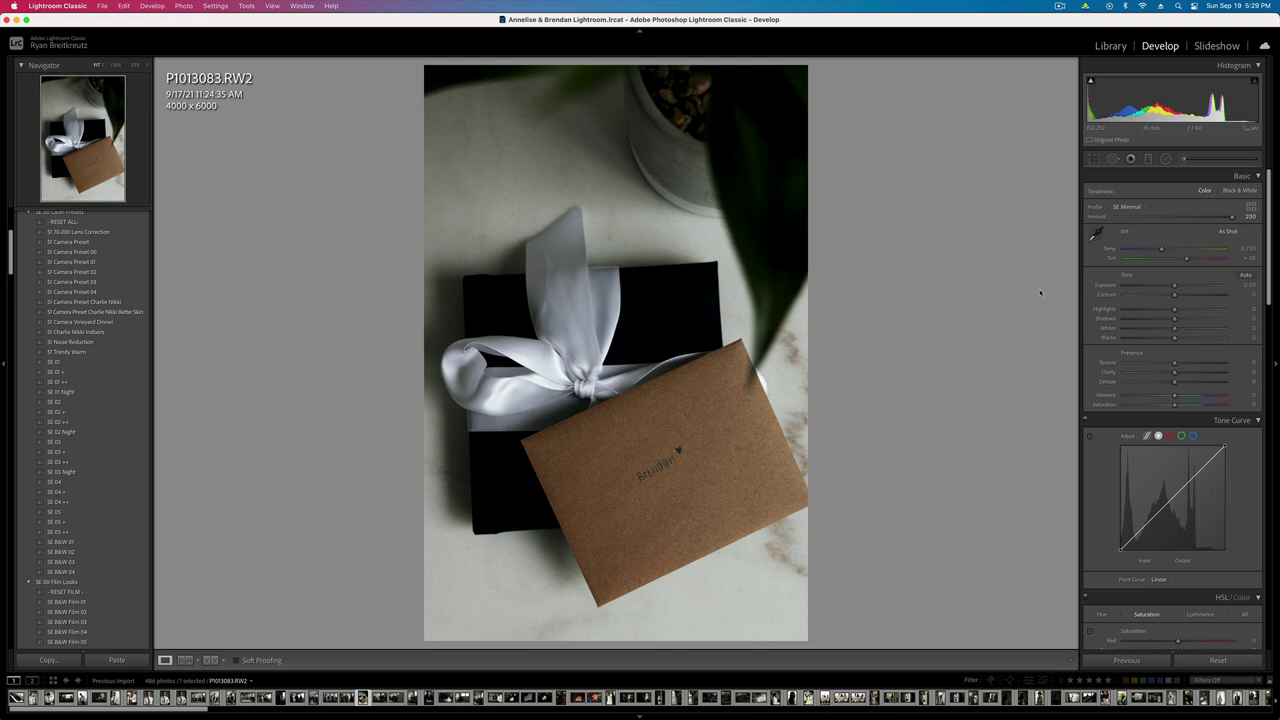
click(1182, 287)
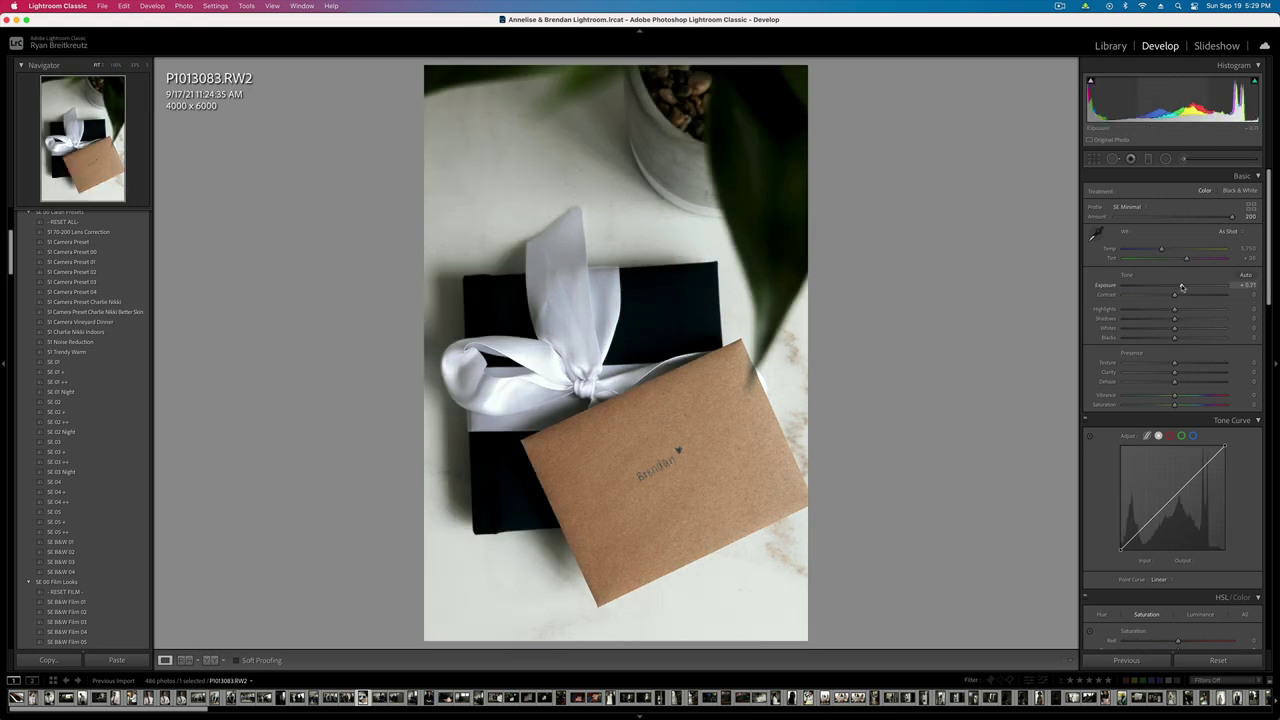
- Set the exposure of the seated groom photo, P1013086.RW2, to +0.30 and its contrast to -24
key(Right)
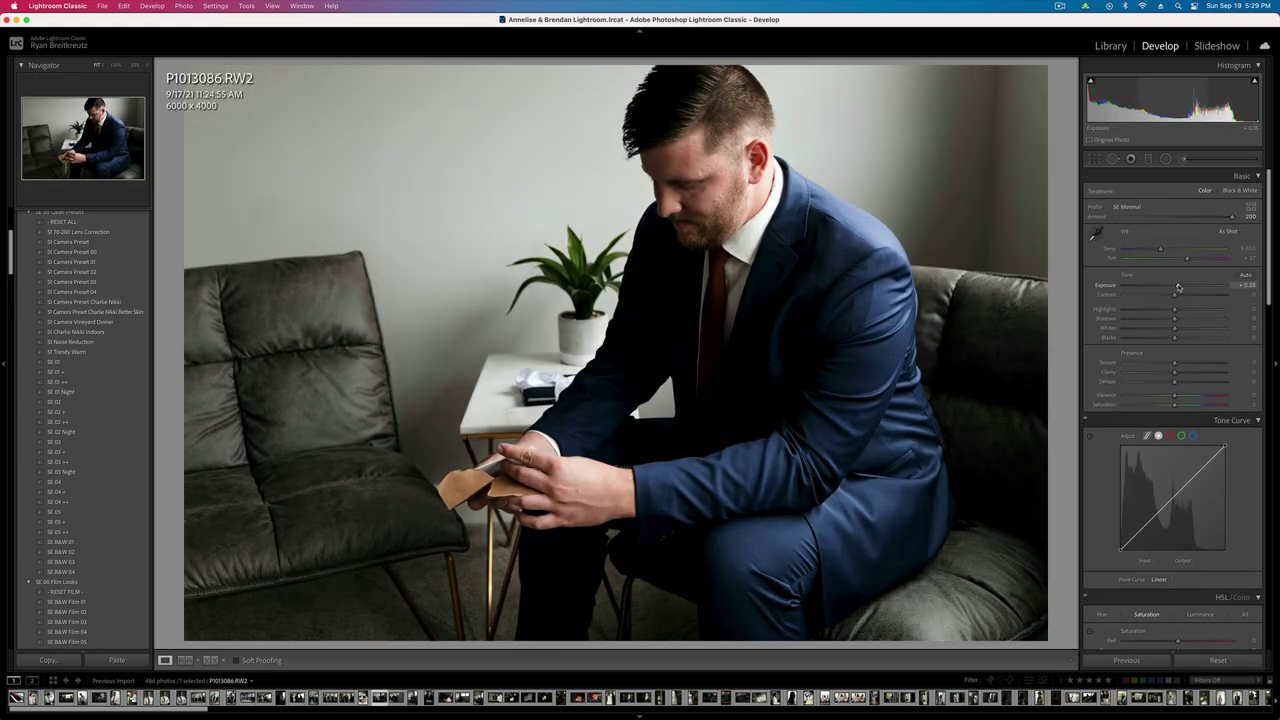
click(1163, 297)
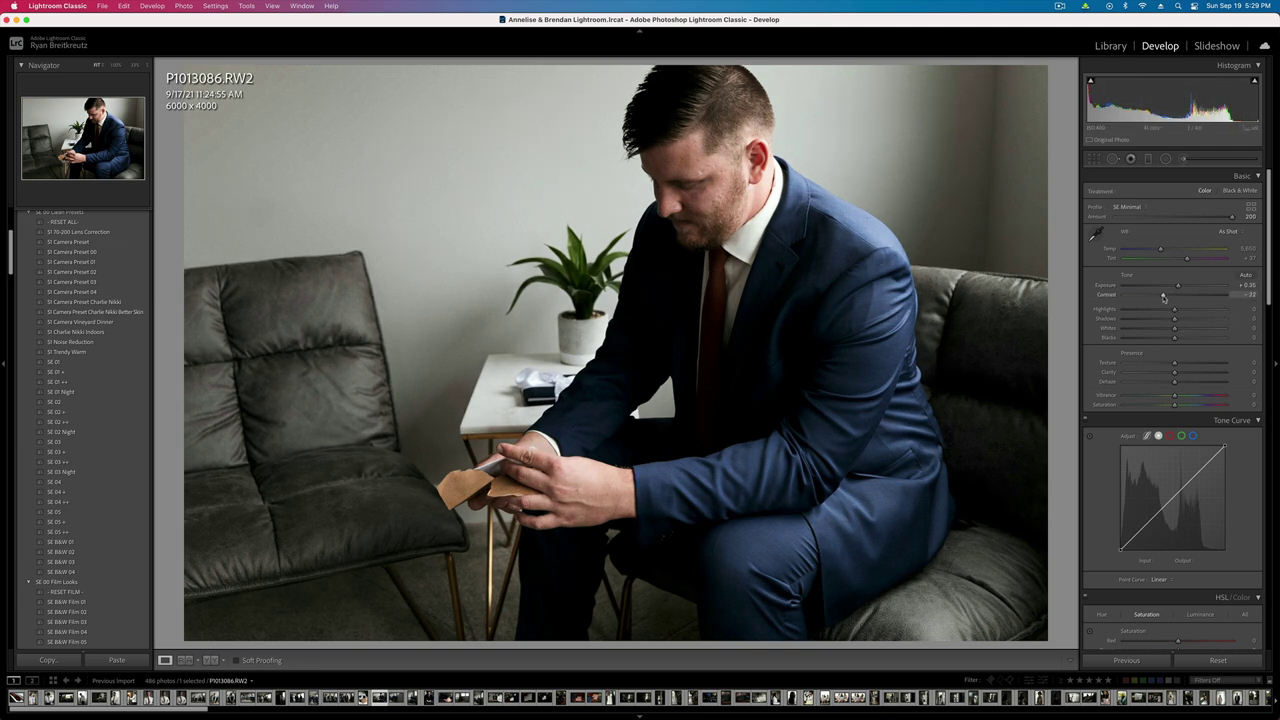
drag(1160, 297, 1163, 296)
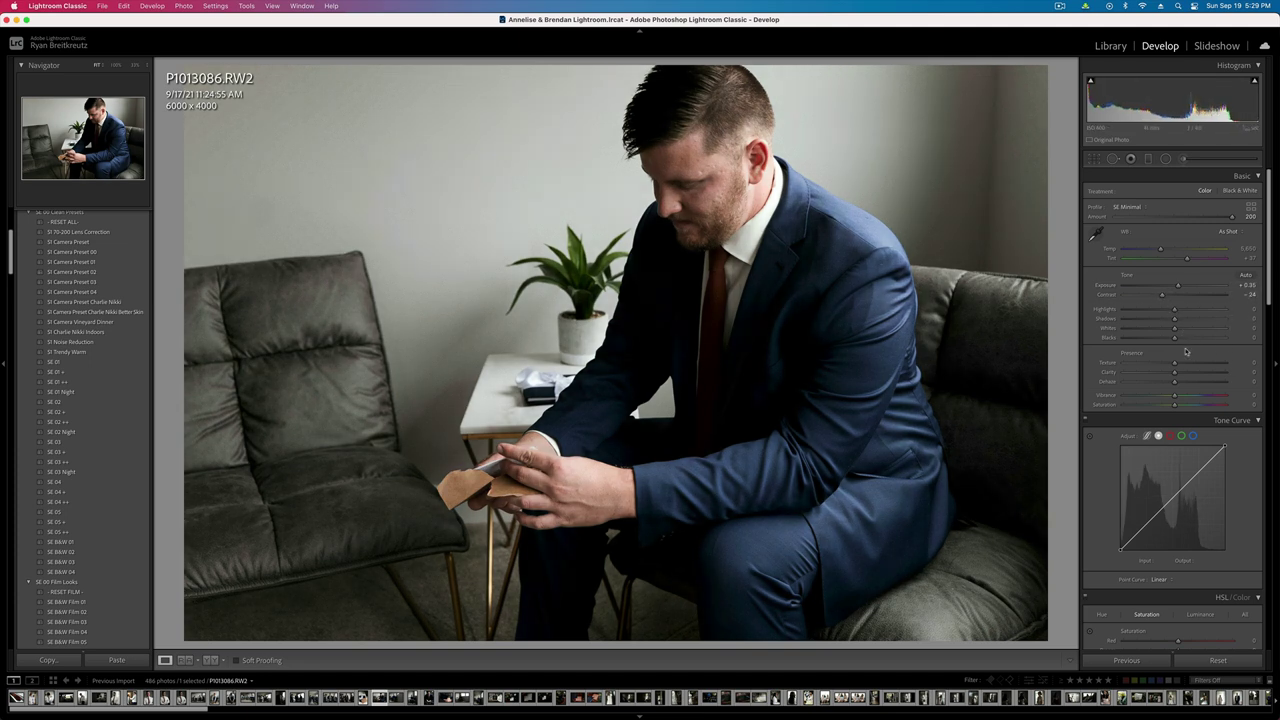
- Set the vibrance of the seated groom photo, P1013086.RW2, to +28 and its shadows to +27, then copy its settings
click(1191, 397)
click(1189, 320)
key(super+shift+c)
key(Return)
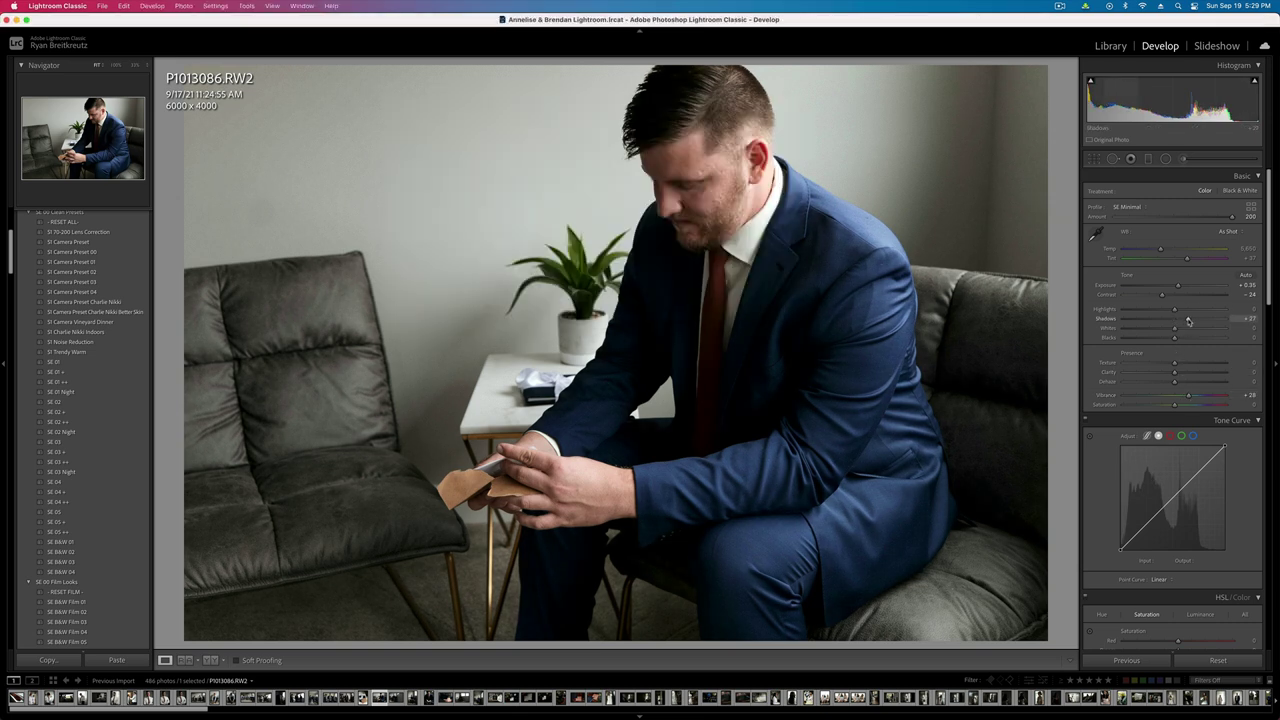
- Paste the copied settings onto P1013088.RW2 and set its saturation to +18
key(Right)
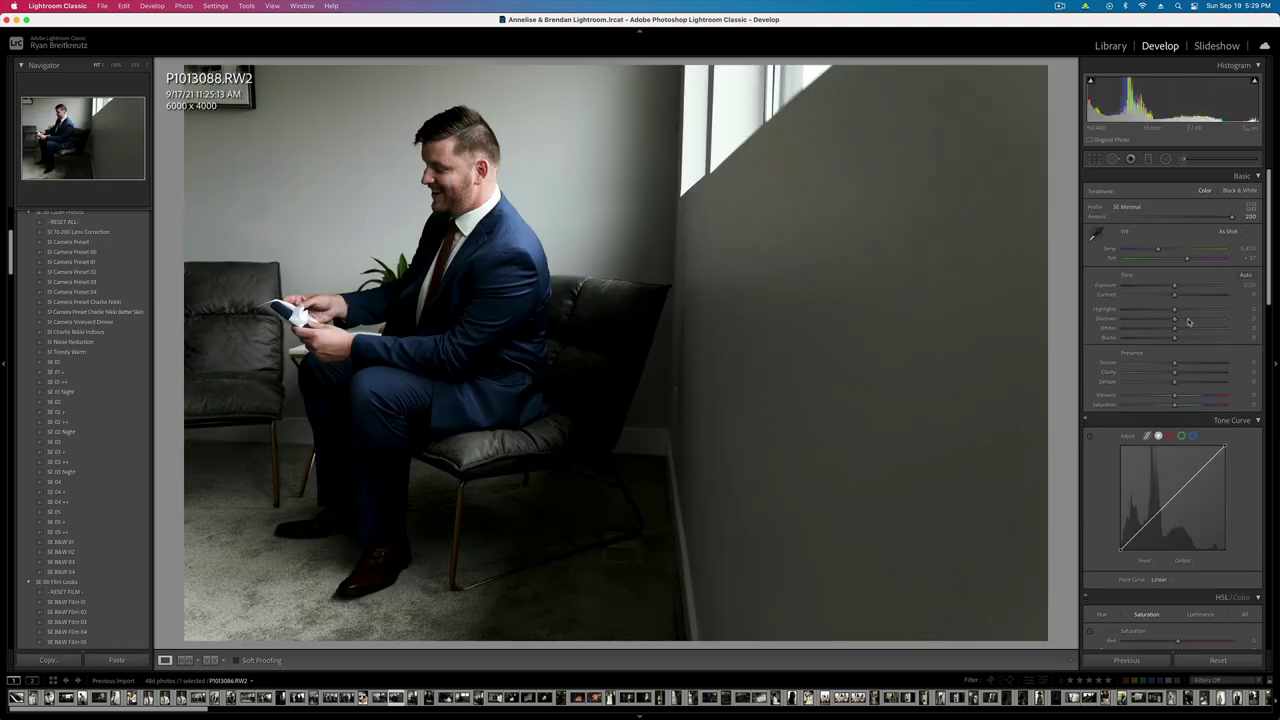
key(super+shift+v)
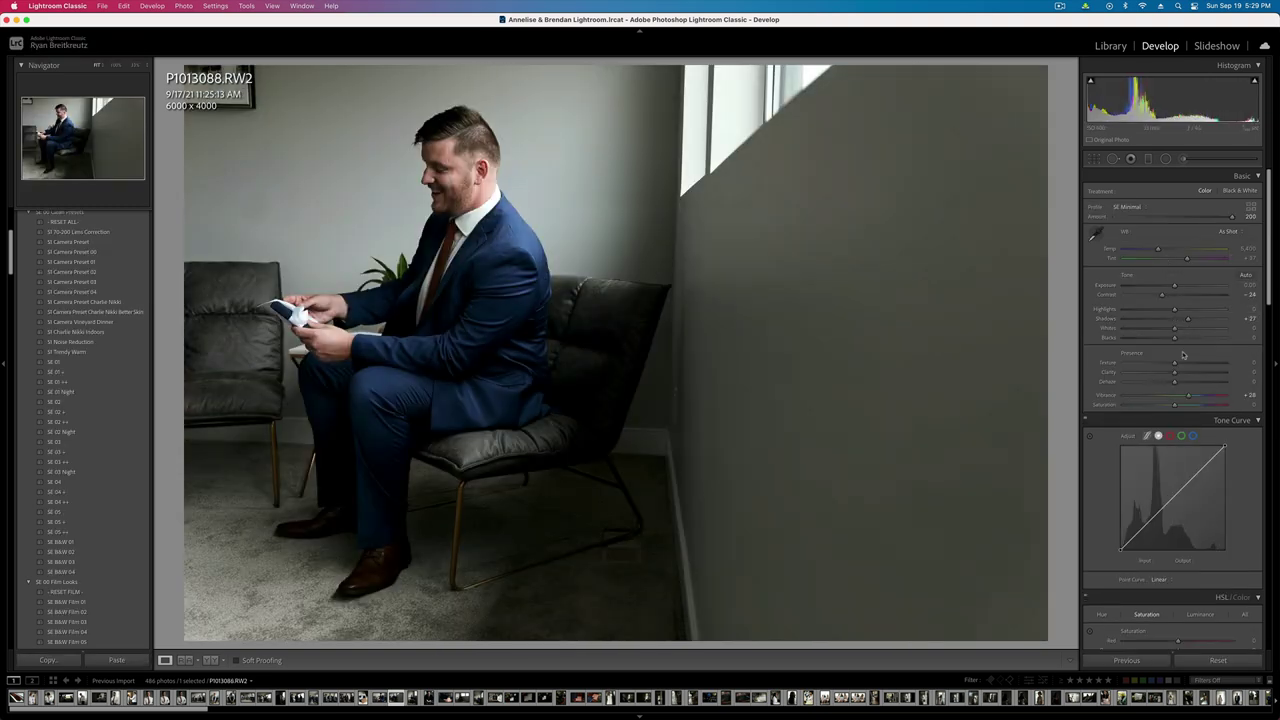
key(super+shift+c)
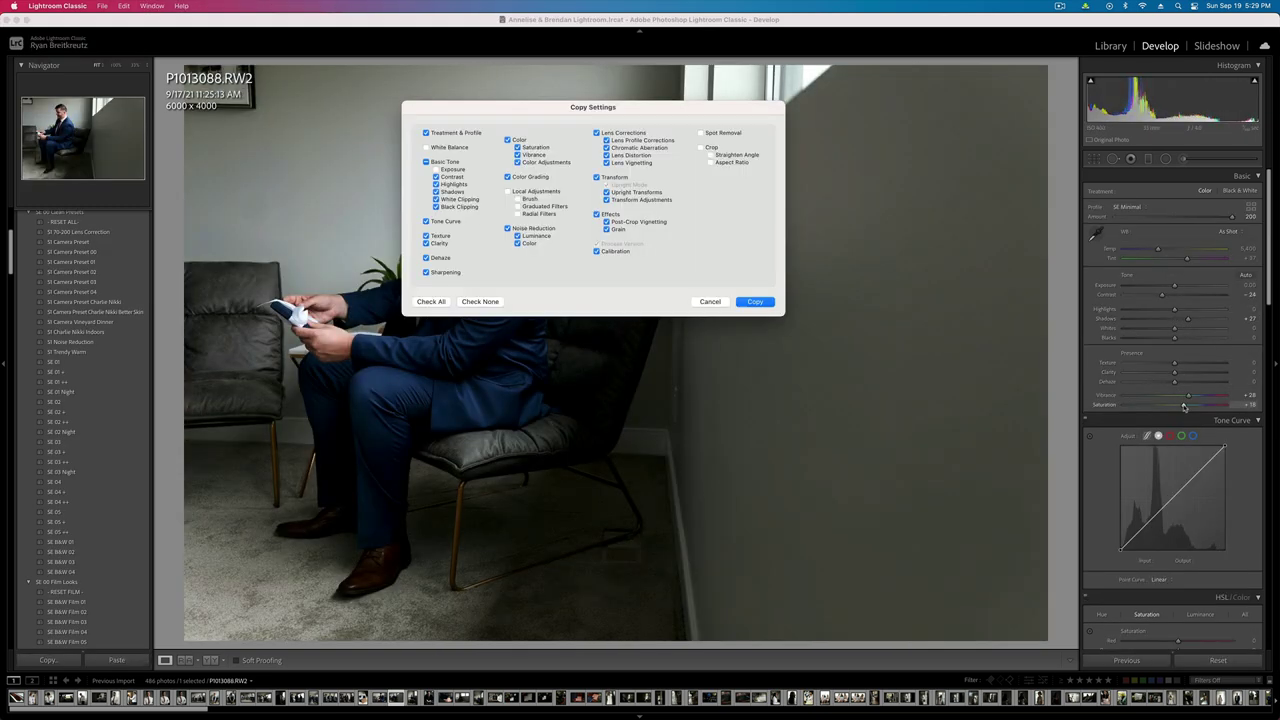
key(Return)
- Set the contrast of P1013088.RW2 to -37 and copy its settings with the default selection
drag(1152, 298, 1156, 298)
key(super+shift+c)
key(Return)
- Paste the copied settings onto the portrait-format photo P1013091.RW2 and lower its exposure to -0.33
key(Right)
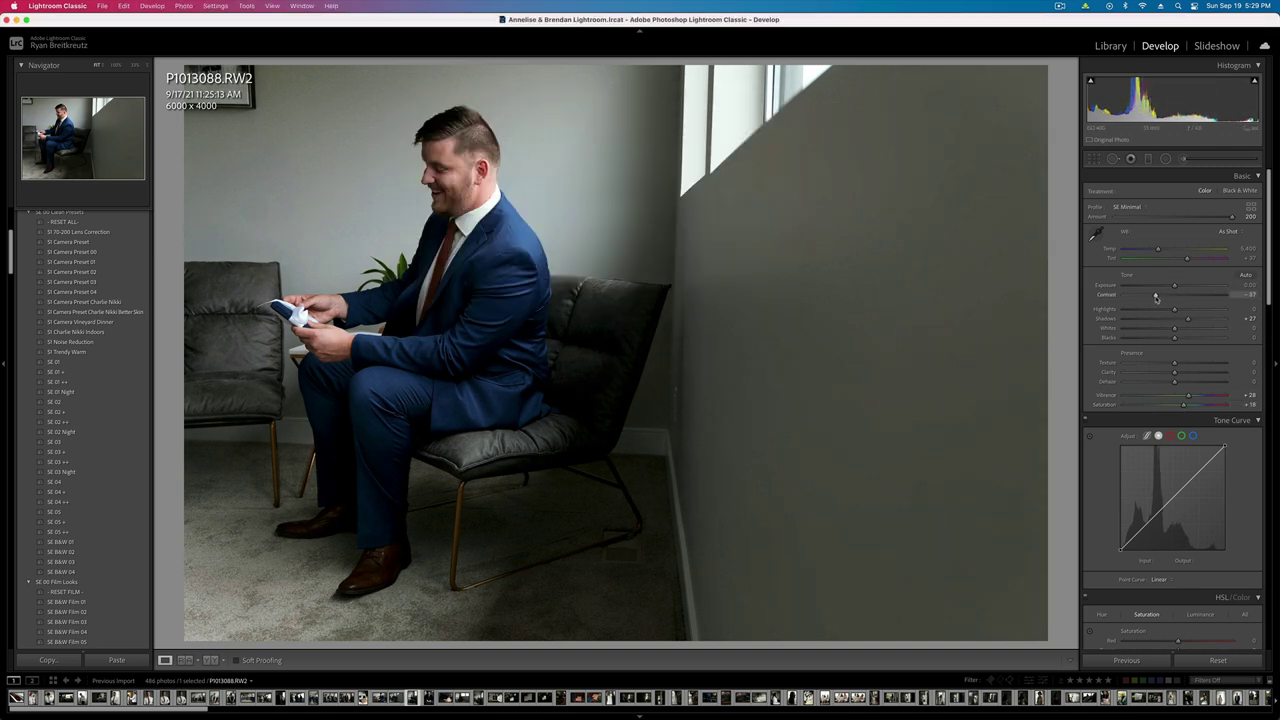
key(super+shift+v)
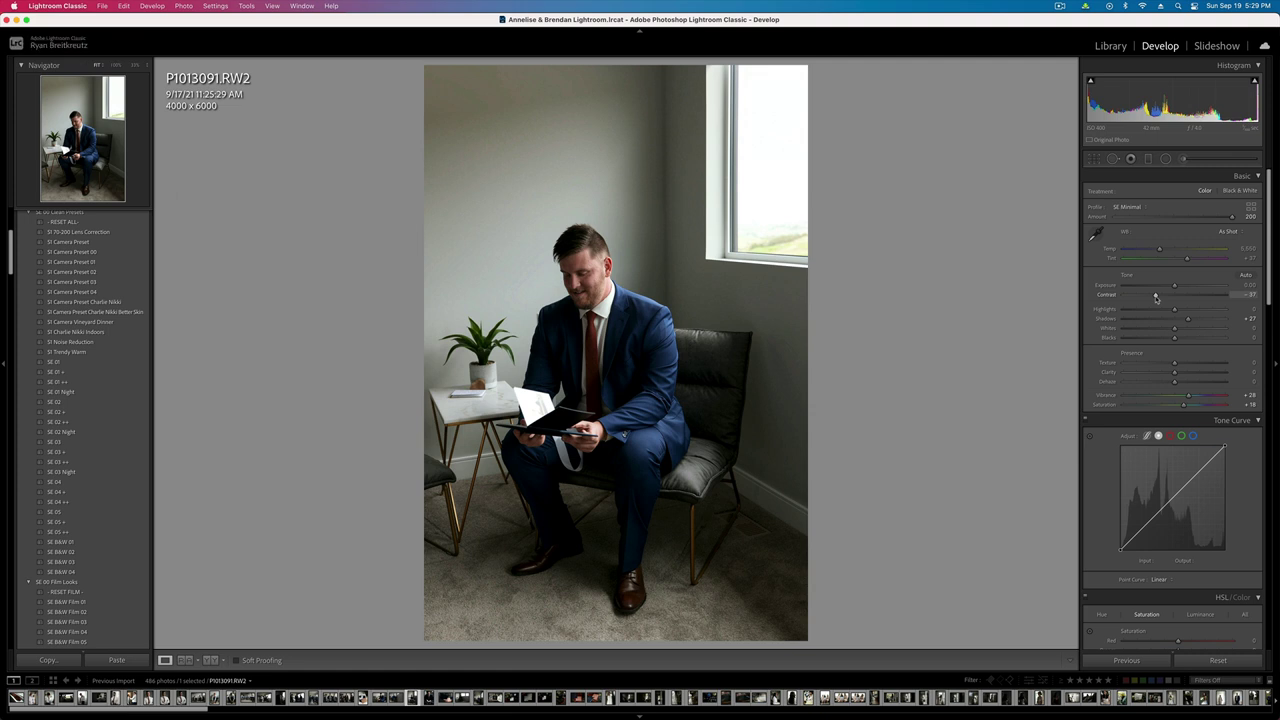
key(super+bracketleft)
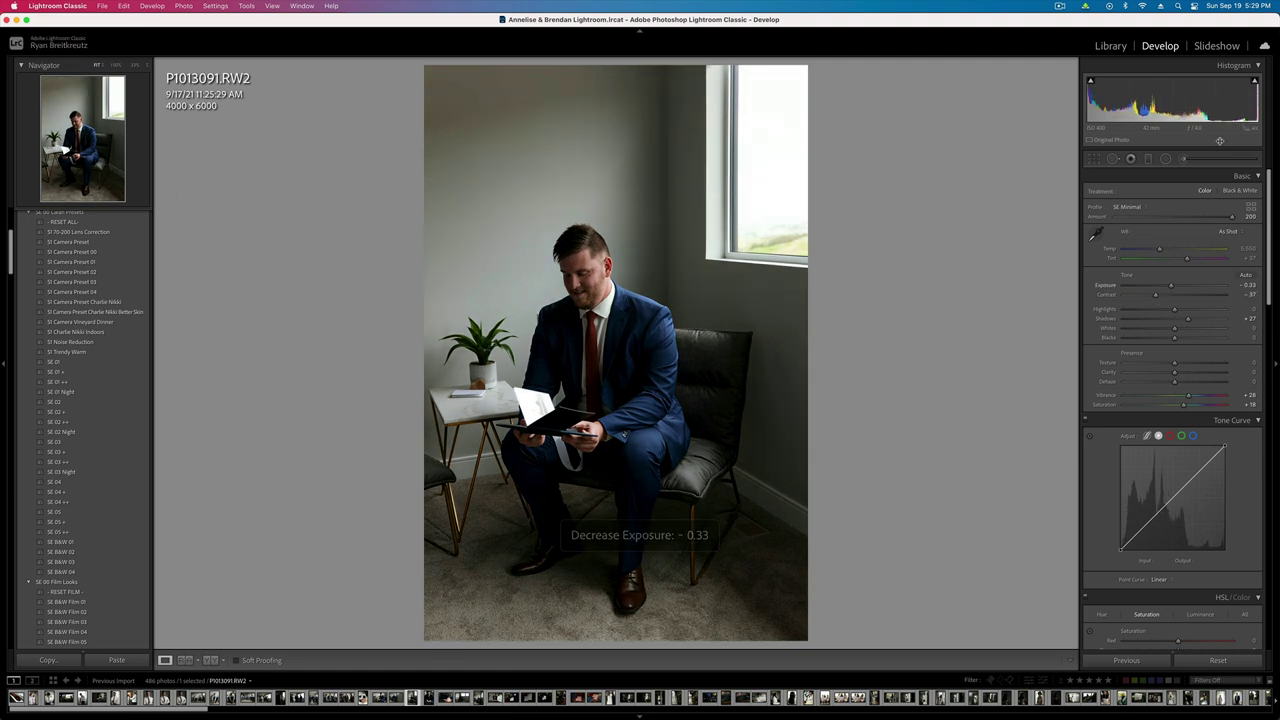
- Add a tall radial filter around the seated groom in P1013091.RW2 with contrast -100, highlights -19 and shadows 18
key(shift+m)
drag(562, 343, 707, 621)
drag(598, 441, 633, 499)
mouse_move(1148, 237)
mouse_down()
mouse_move(1128, 238)
mouse_move(1182, 262)
mouse_move(1160, 252)
mouse_up()
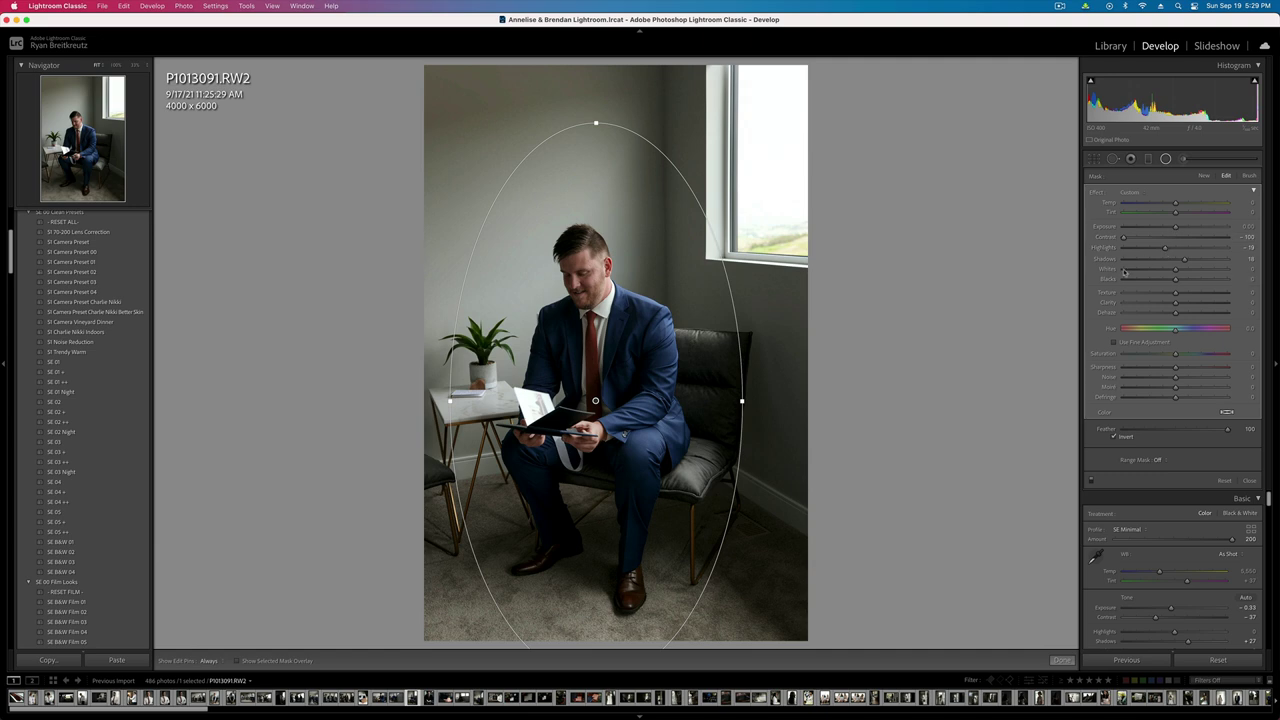
- Close the radial filter and lower the overall exposure of P1013091.RW2 to -0.99
key(shift+m)
key(minus)
key(minus)
key(minus)
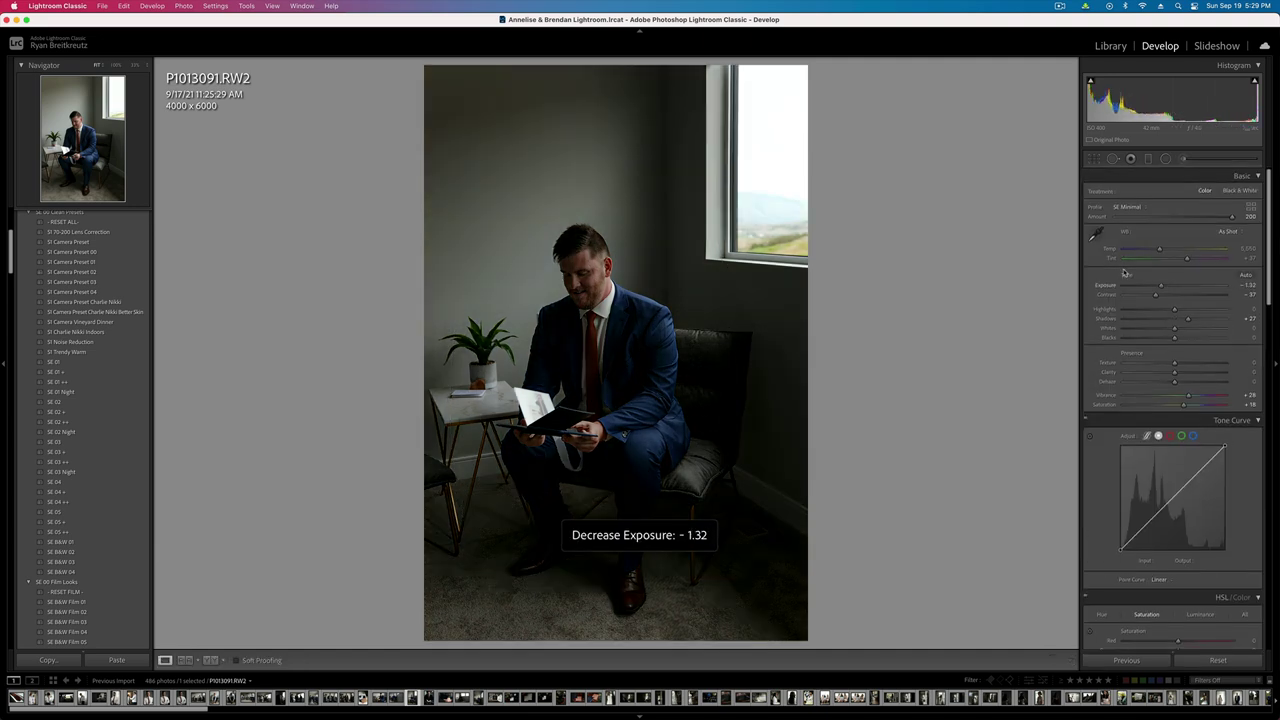
key(equal)
- Add a second, very wide radial filter centered on the groom in P1013091.RW2 with exposure 0.24 and contrast -51
click(1166, 158)
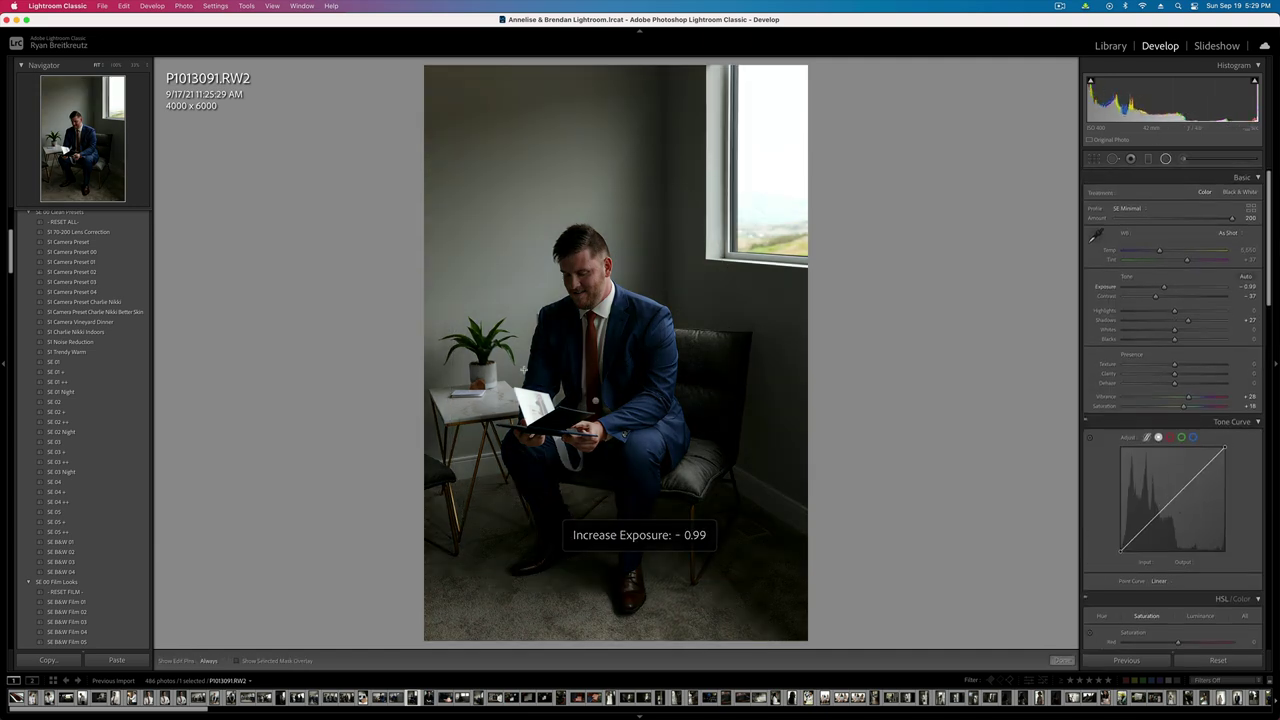
drag(689, 403, 808, 406)
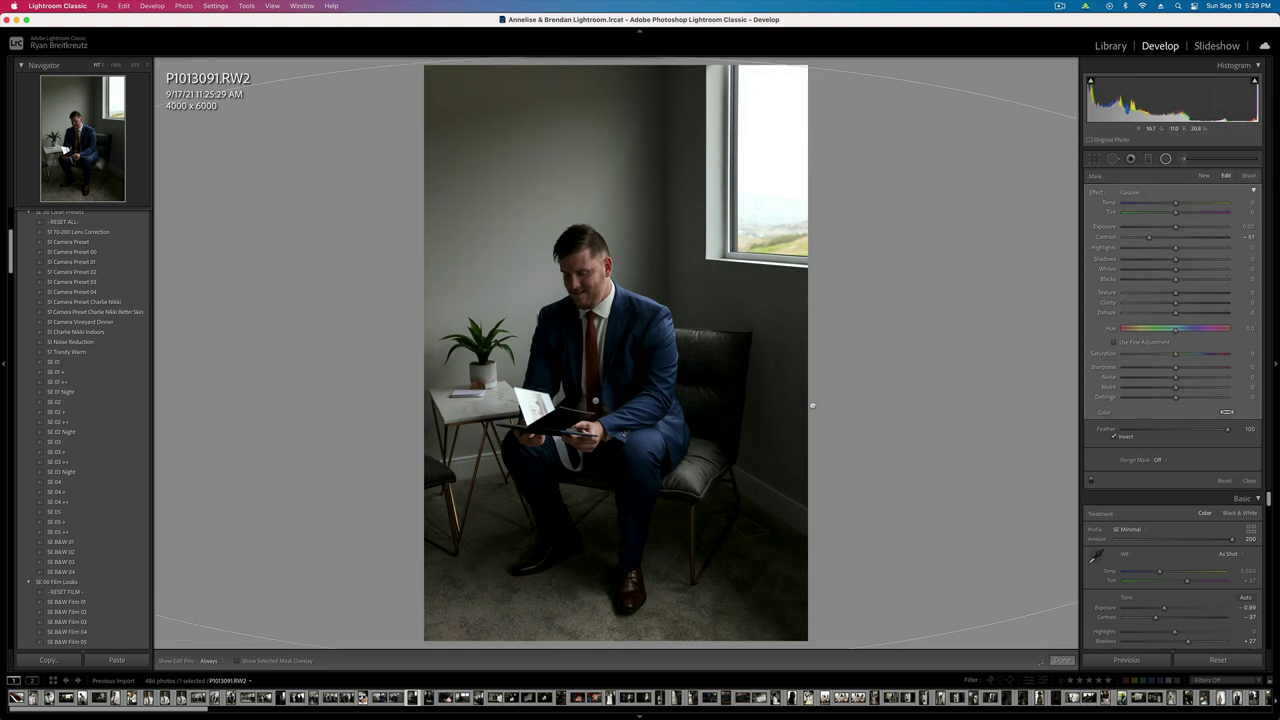
drag(1185, 229, 1179, 229)
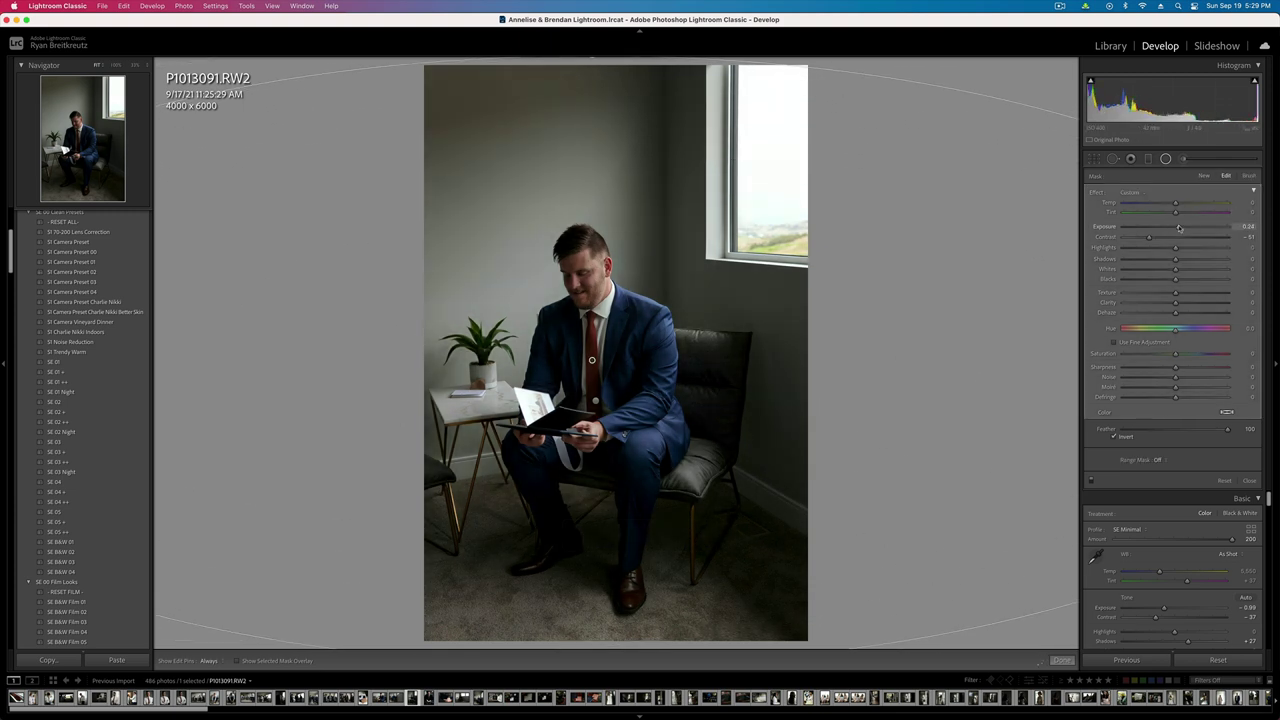
key(shift+m)
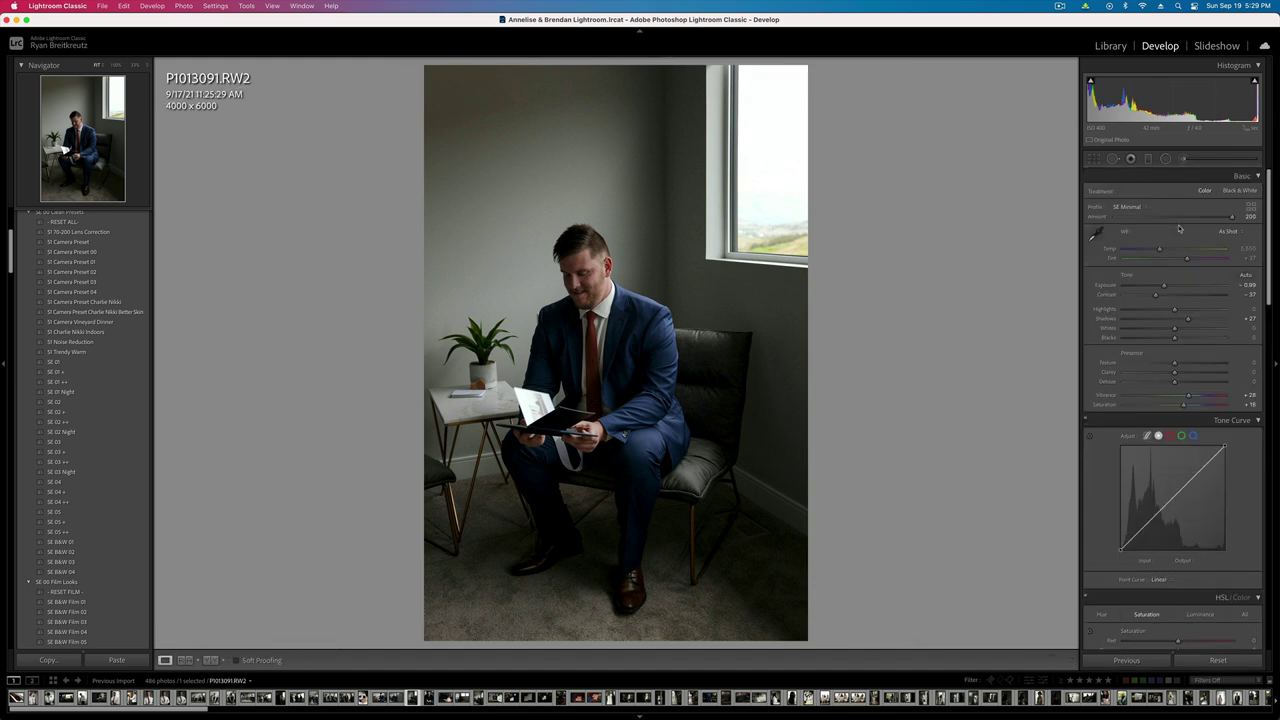
- Compare P1013091.RW2 with its original, then copy its settings and paste the copied adjustments onto the book close-up P1013094.RW2
key(backslash)
key(backslash)
key(super+shift+c)
key(Return)
key(Right)
key(Right)
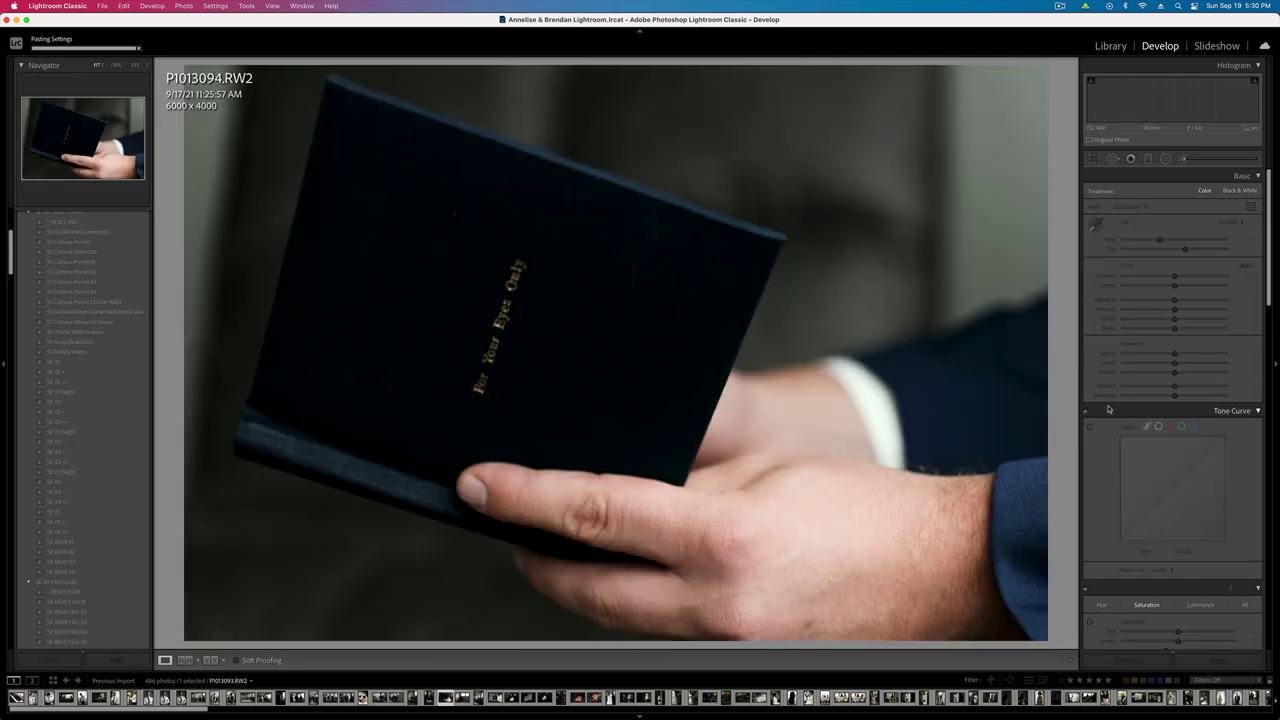
key(super+shift+v)
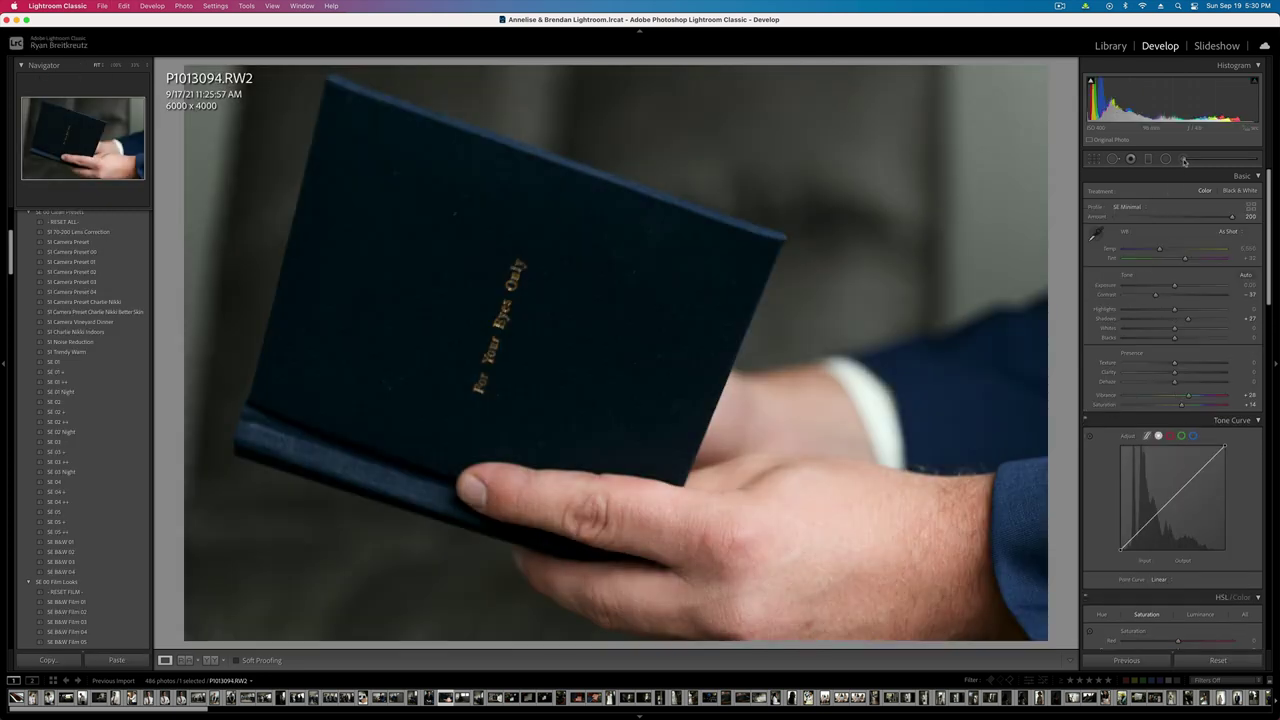
- Brush over the gold lettering on the book cover with texture 100, clarity 2, dehaze 23 and sharpness 50
click(1184, 160)
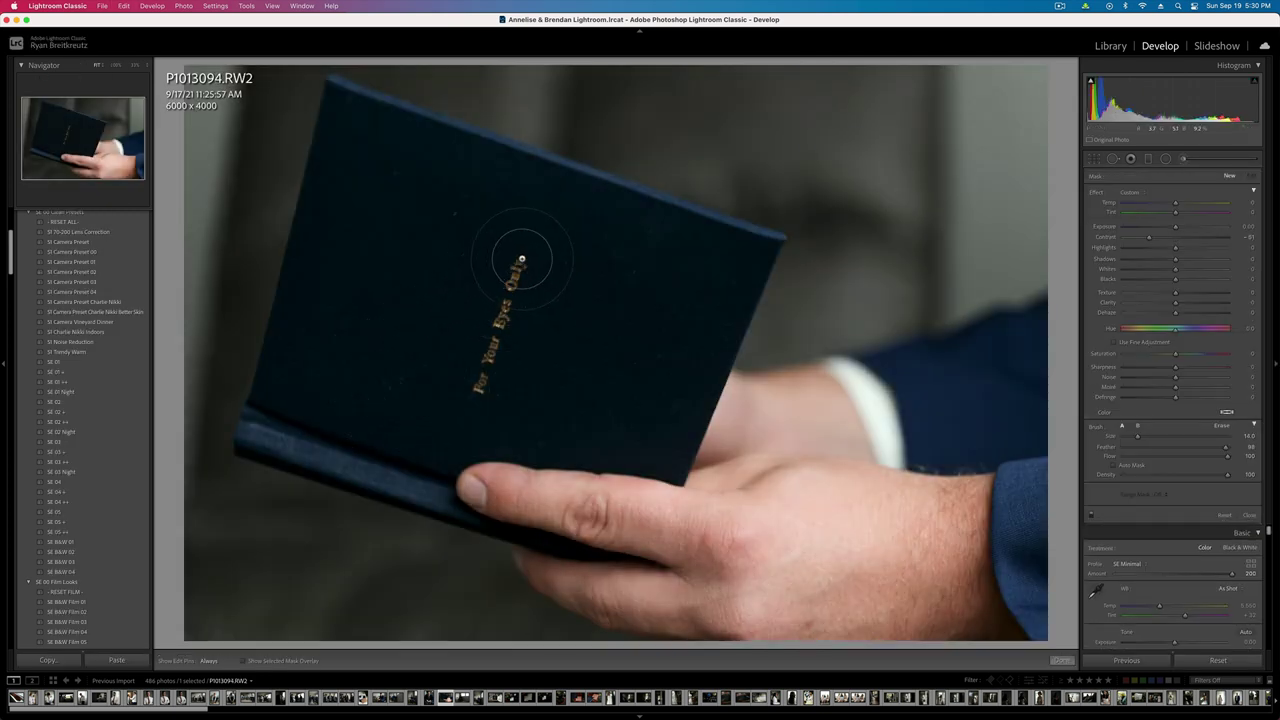
mouse_move(514, 362)
mouse_down()
mouse_move(488, 299)
mouse_move(472, 333)
mouse_move(502, 324)
mouse_move(503, 367)
mouse_up()
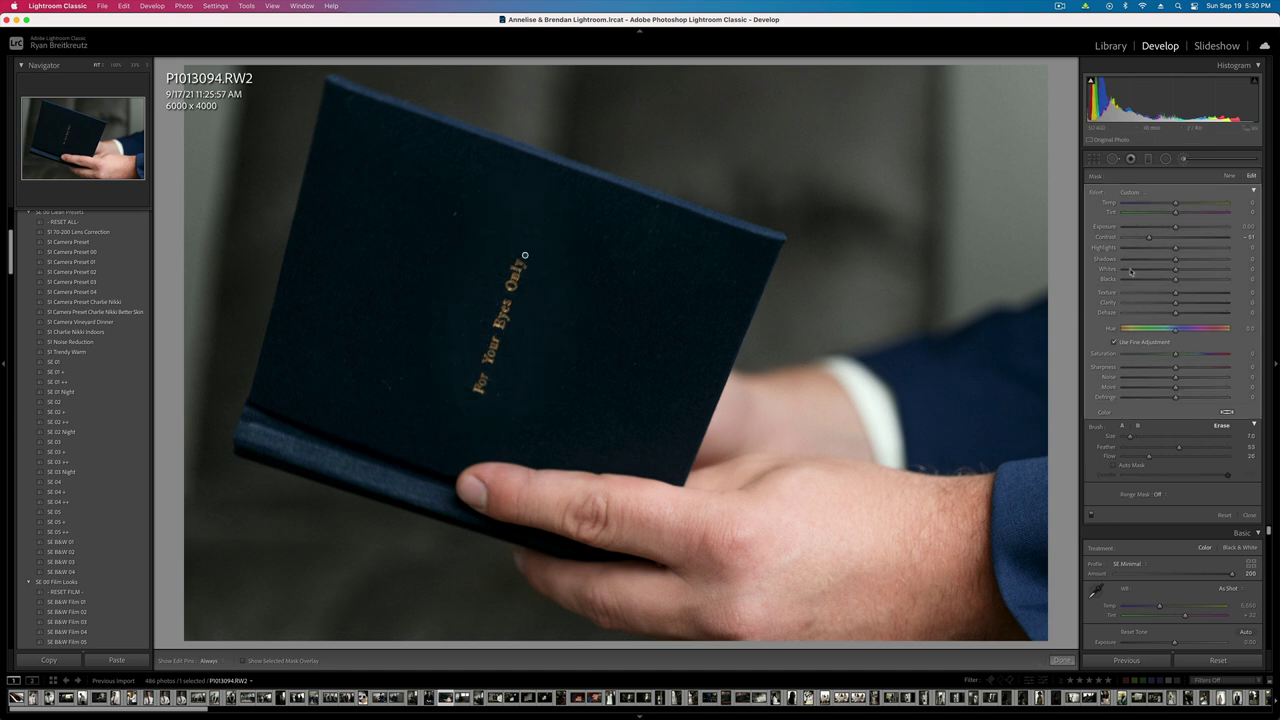
double_click(1097, 194)
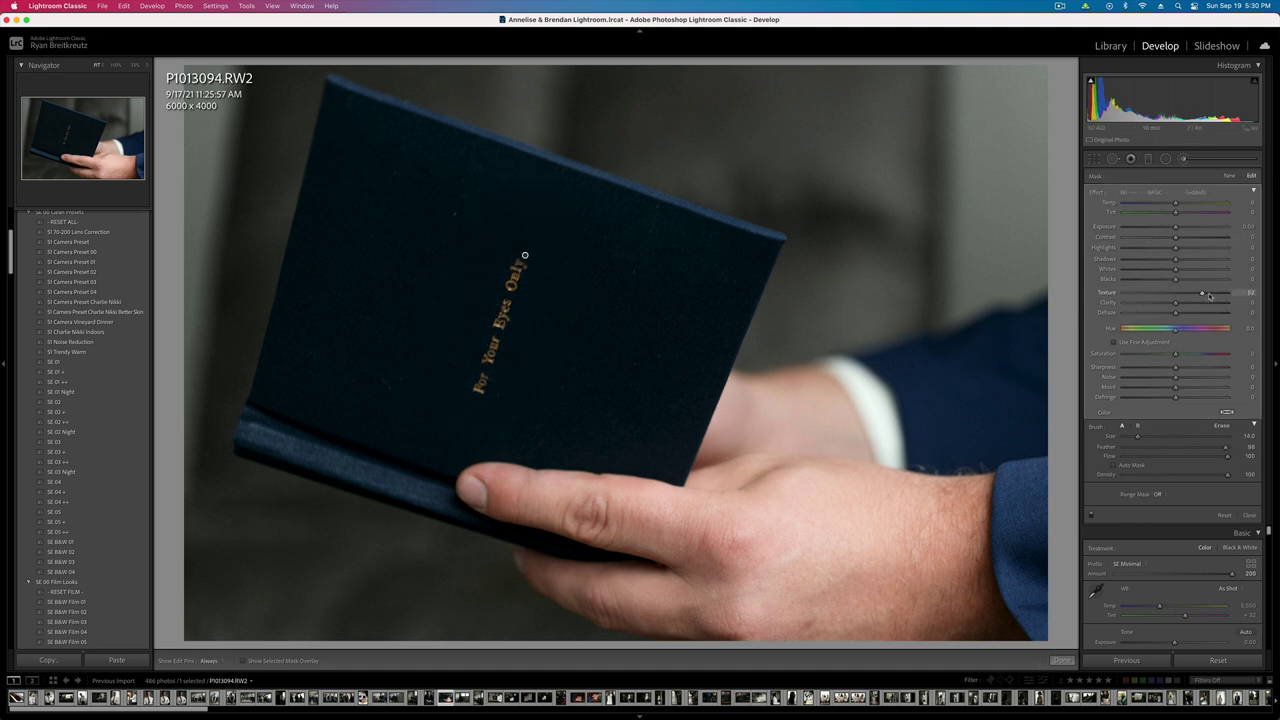
click(1189, 313)
mouse_move(1189, 304)
mouse_down()
mouse_move(1212, 304)
mouse_move(1176, 304)
mouse_up()
- Apply the SE B&W Film-01 preset to the book photo and crop it to about 5490 x 3660 pixels
click(83, 603)
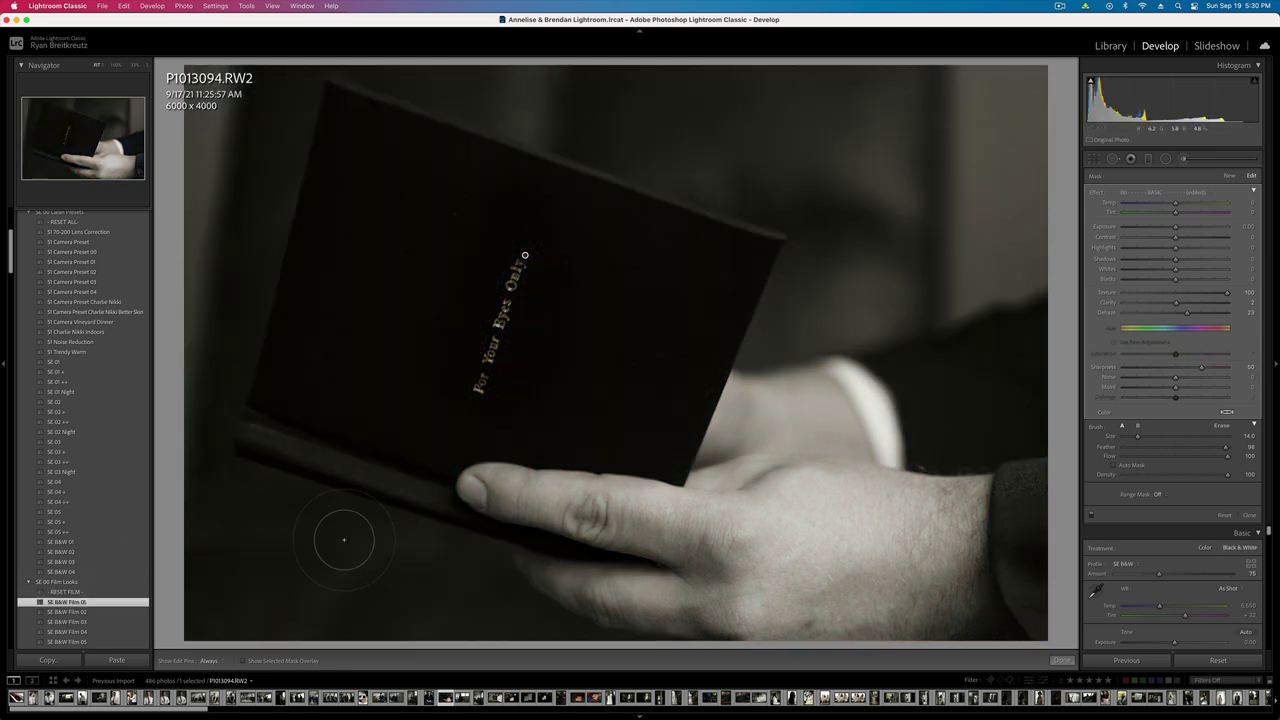
key(k)
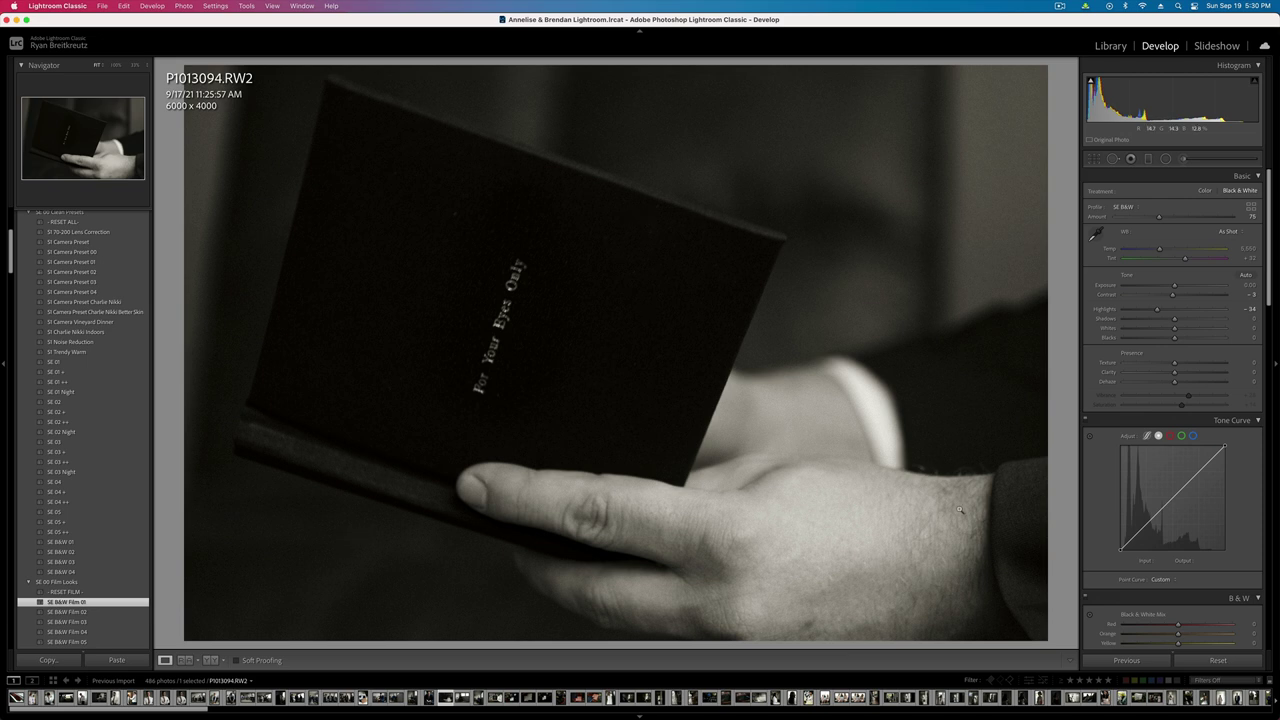
key(r)
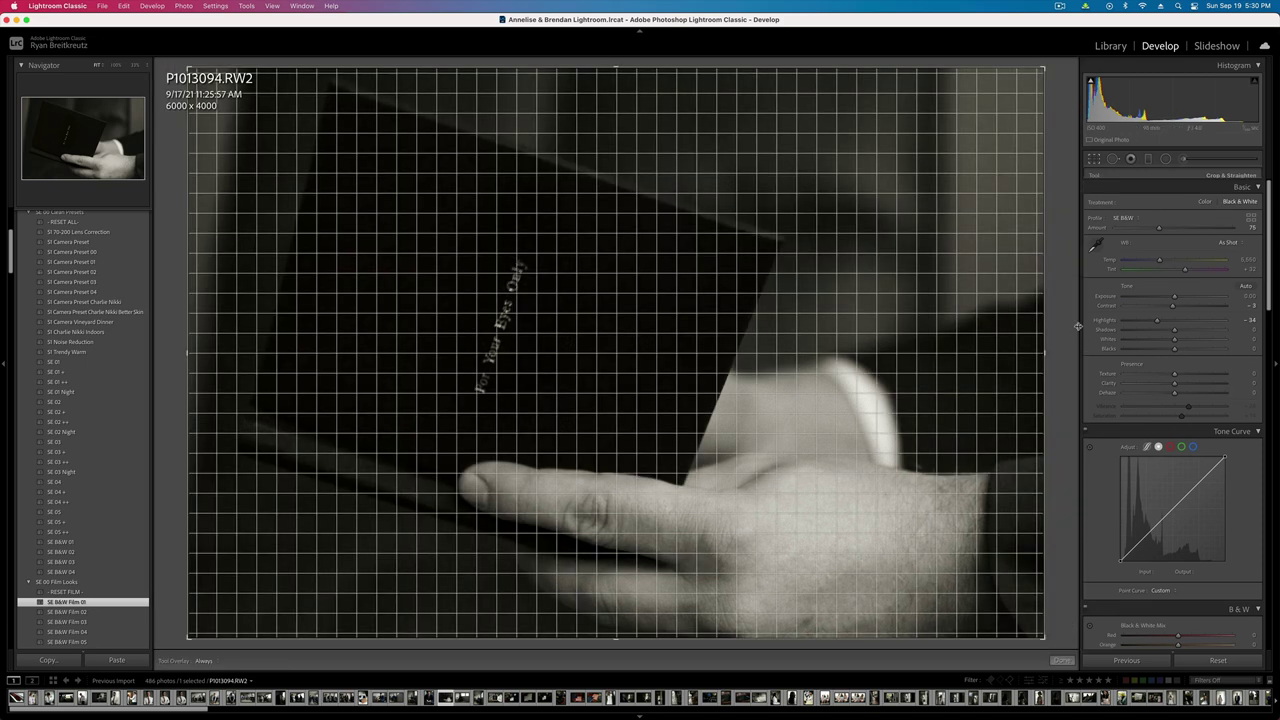
drag(1043, 636, 1011, 613)
key(Return)
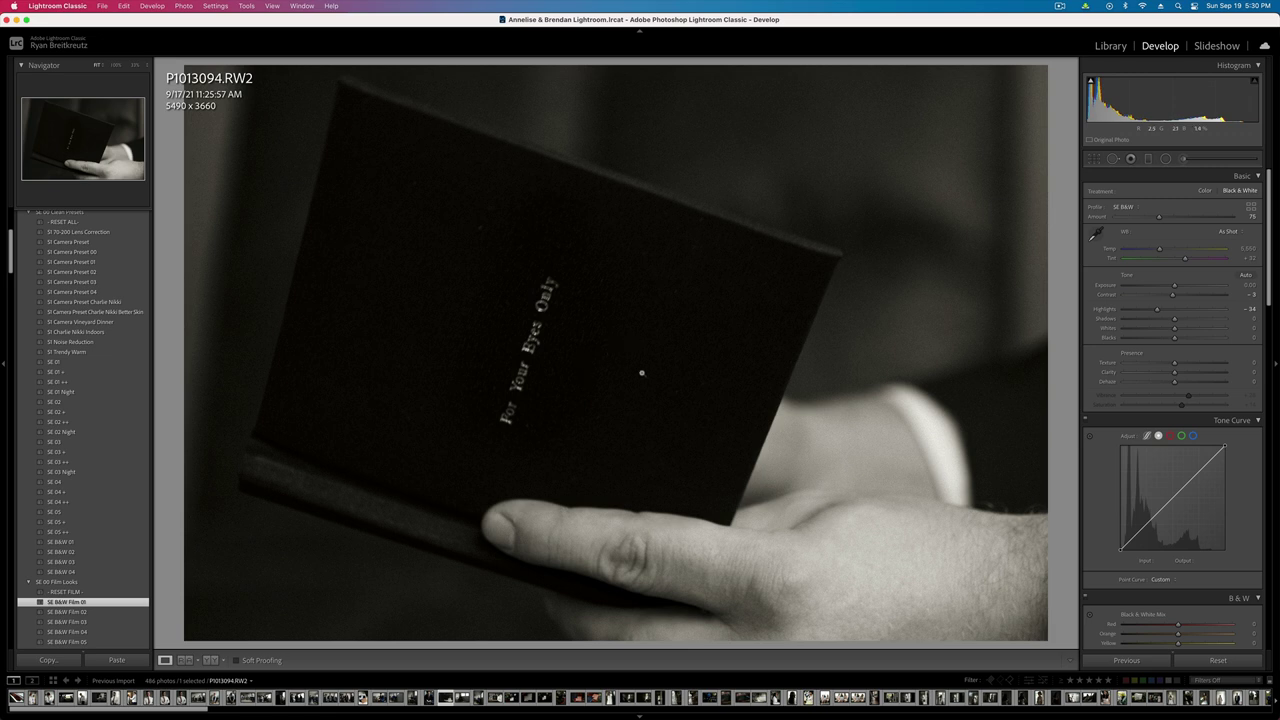
click(641, 268)
- Paste the copied settings onto the groom-by-the-windows photo, P1013095.RW2, and lower its exposure to -0.66
key(Right)
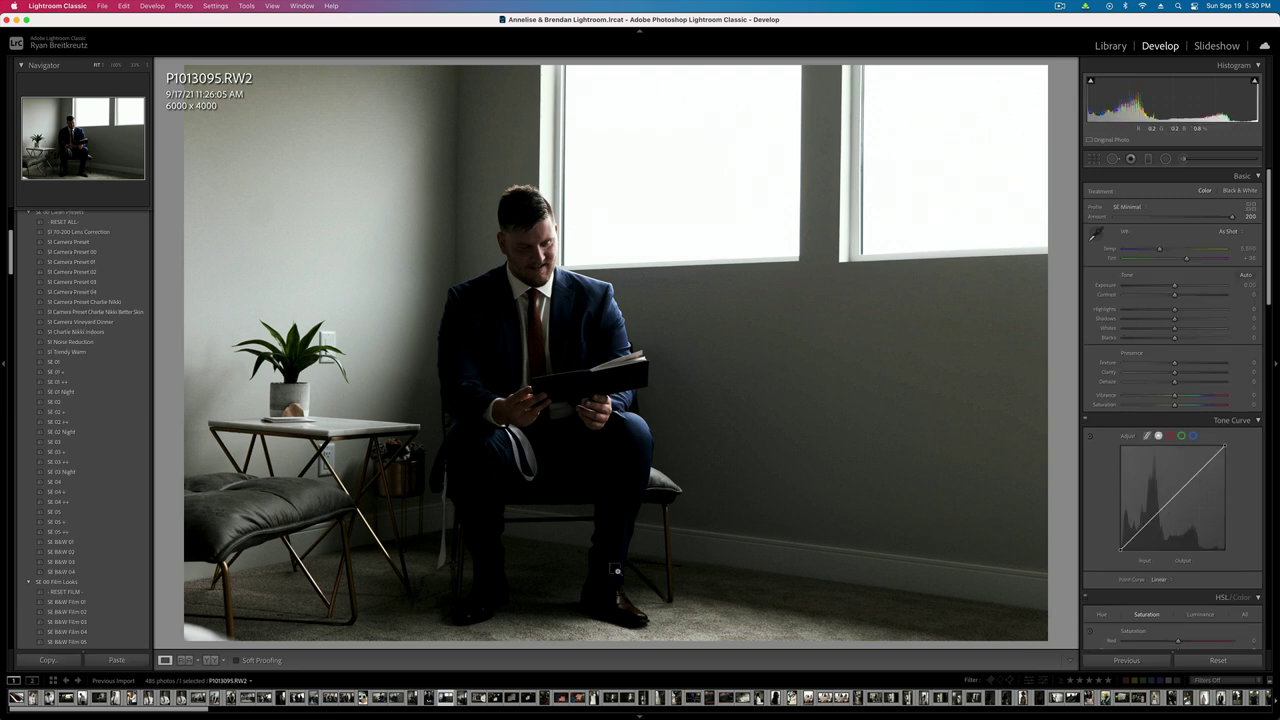
key(super+shift+v)
key(minus)
key(minus)
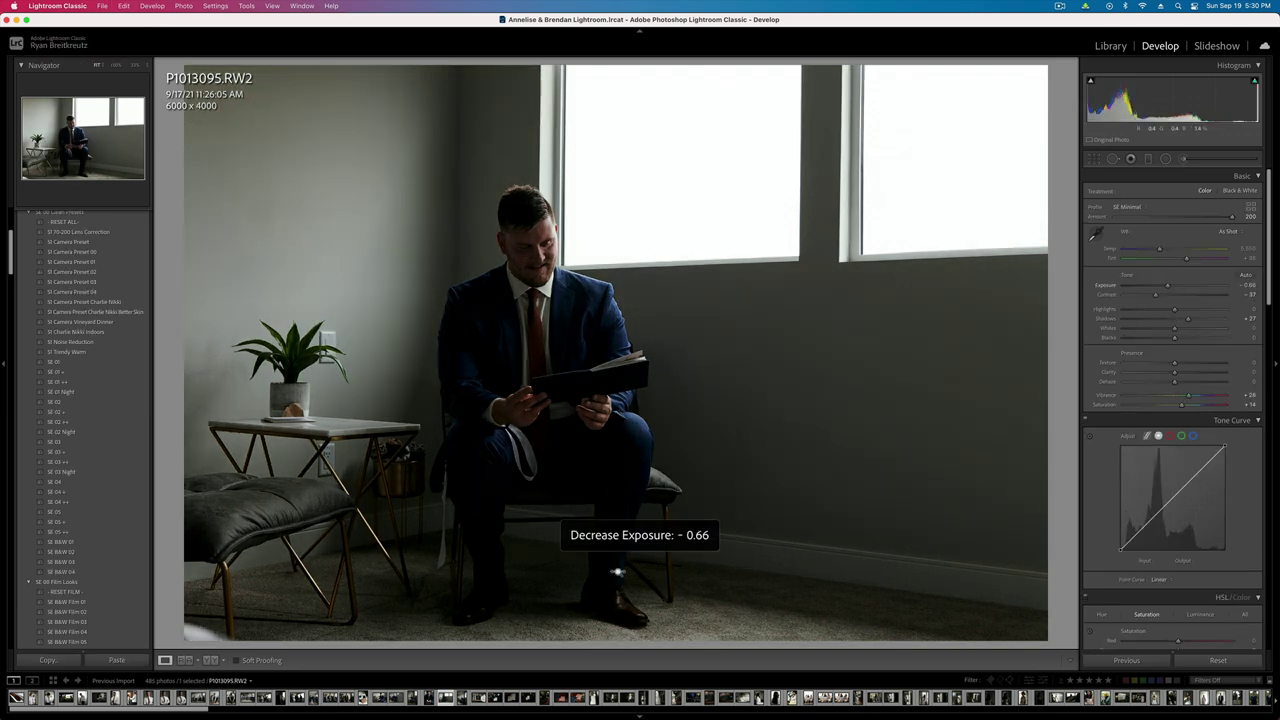
- Add a large radial filter centered on the groom in P1013095.RW2 with contrast -96, highlights -11, shadows 22 and texture 18
click(1166, 159)
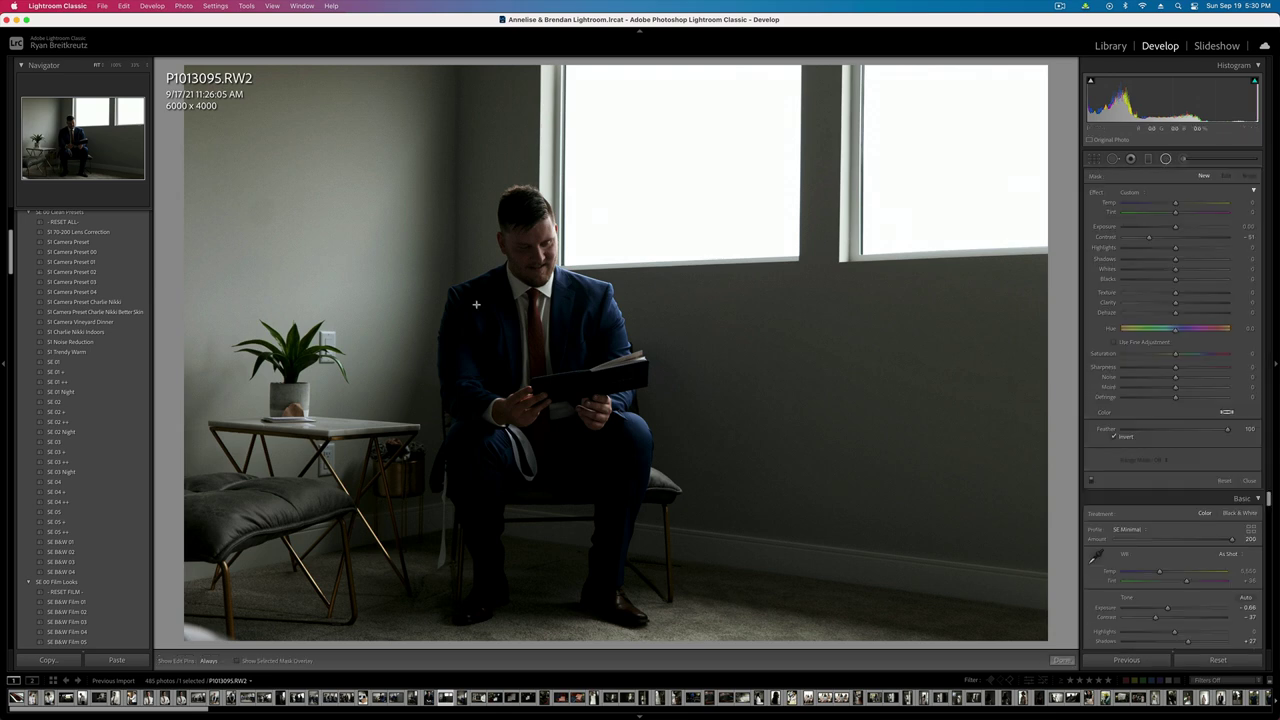
click(1126, 237)
click(1187, 259)
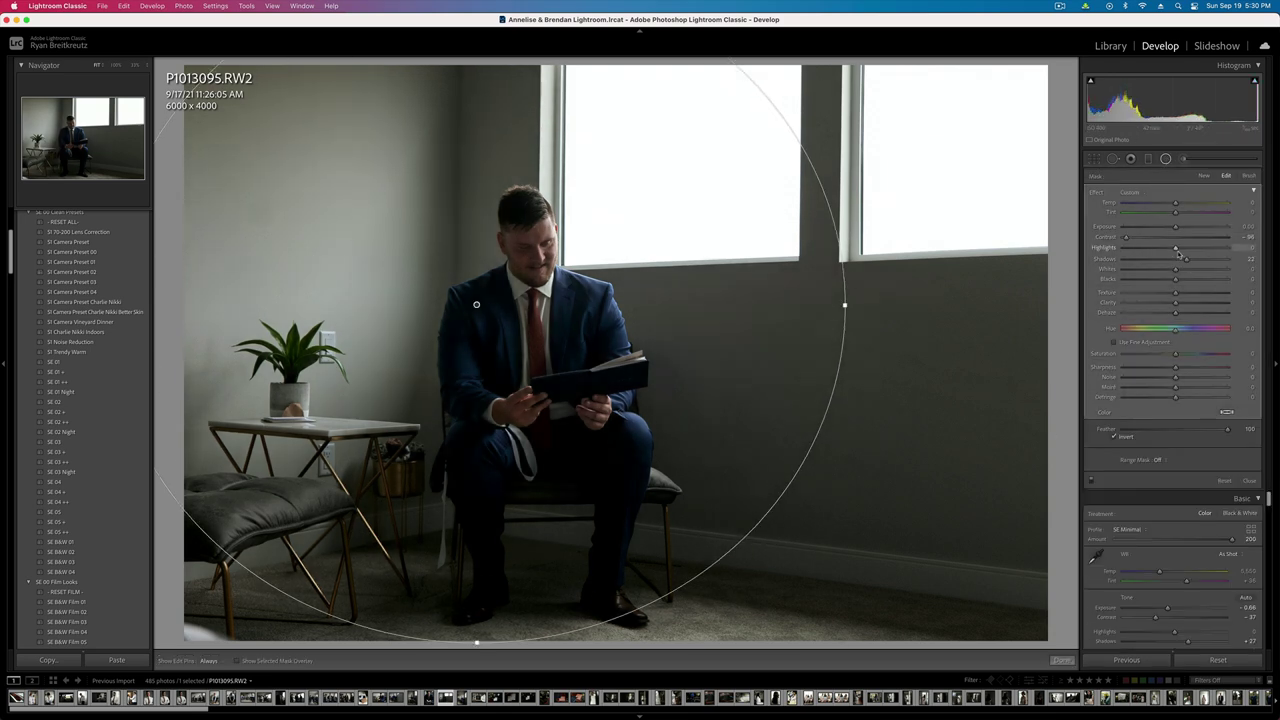
drag(703, 358, 765, 409)
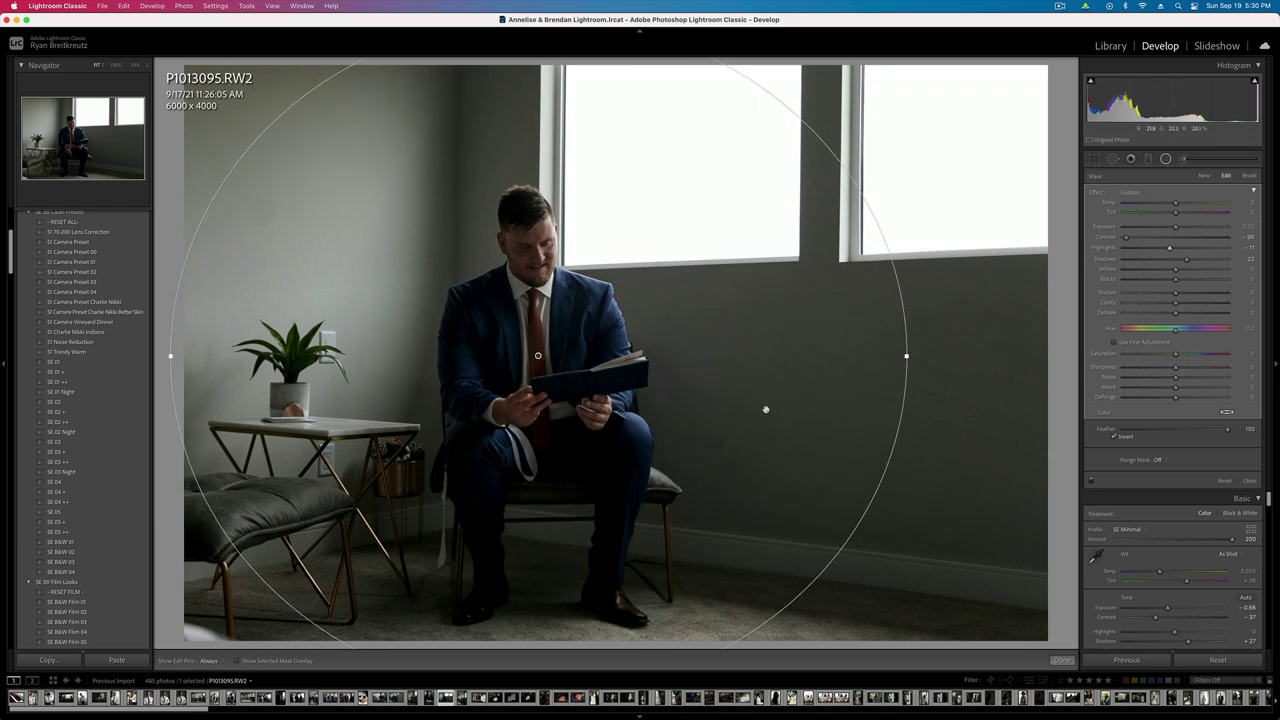
drag(467, 392, 500, 373)
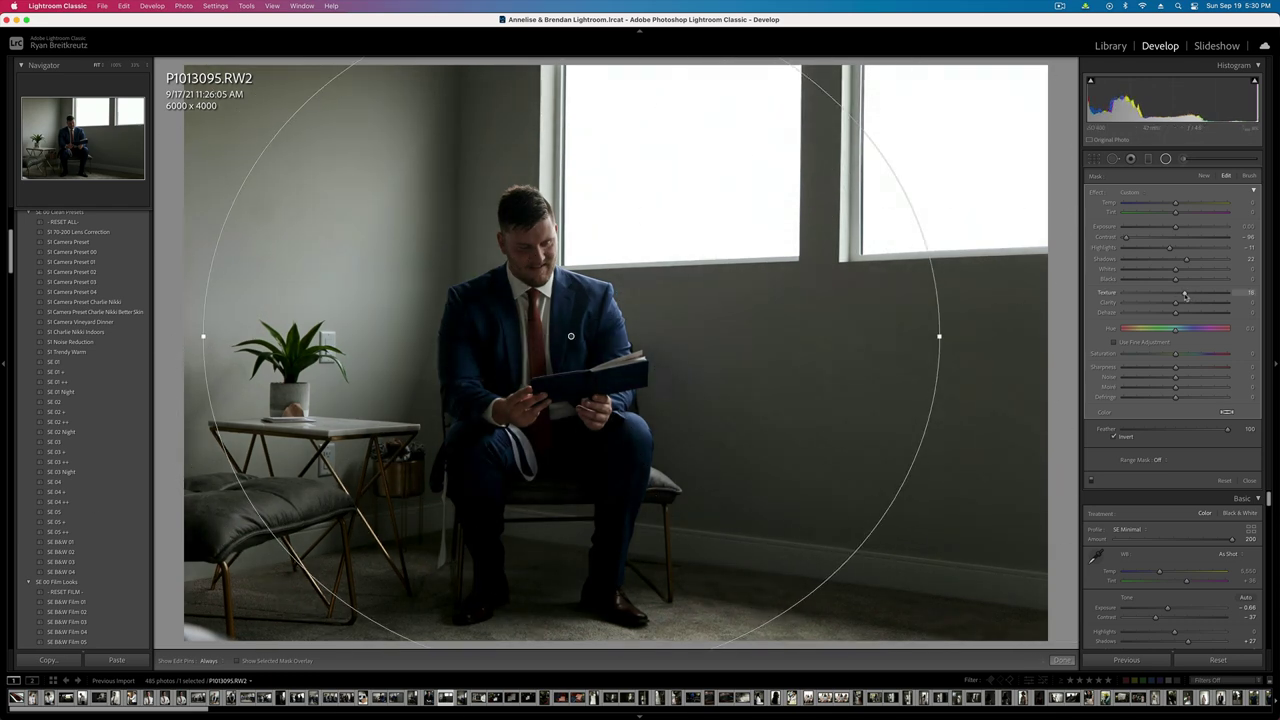
key(shift+m)
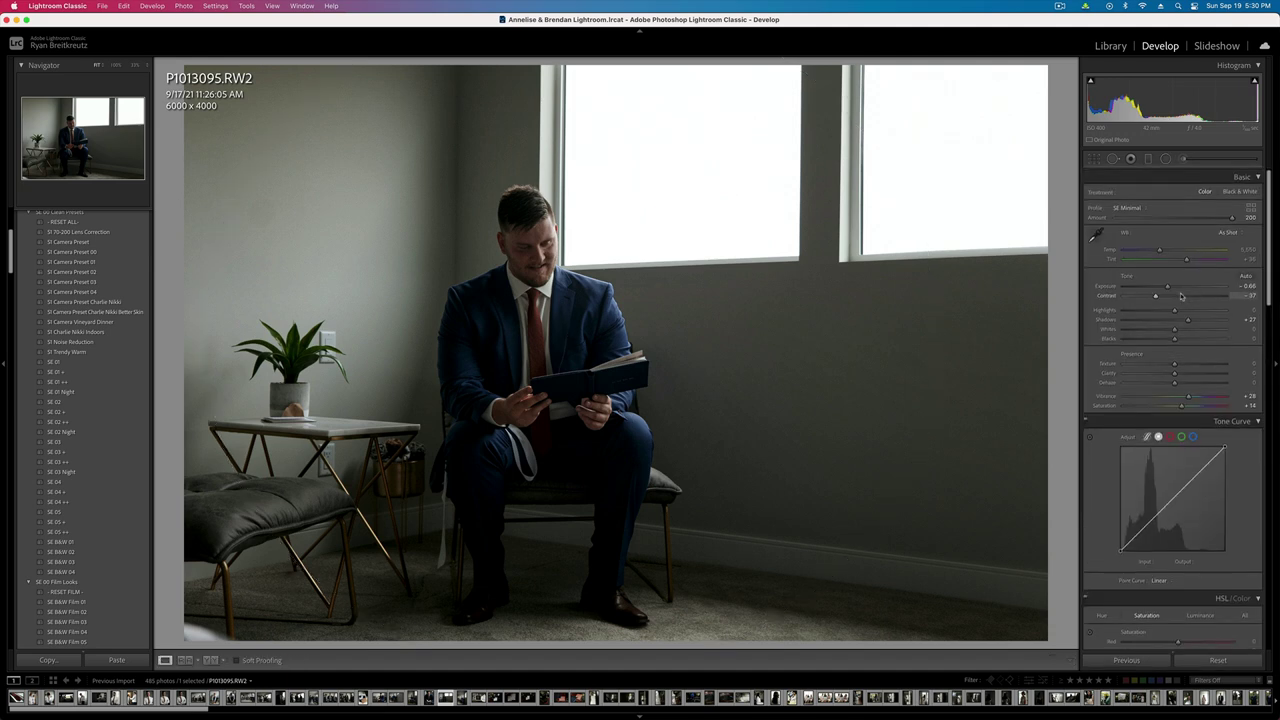
- Lower the overall exposure of P1013095.RW2 to -1.32, keep the photo in the catalog, and compare it with the original
key(shift+minus)
key(shift+minus)
key(BackSpace)
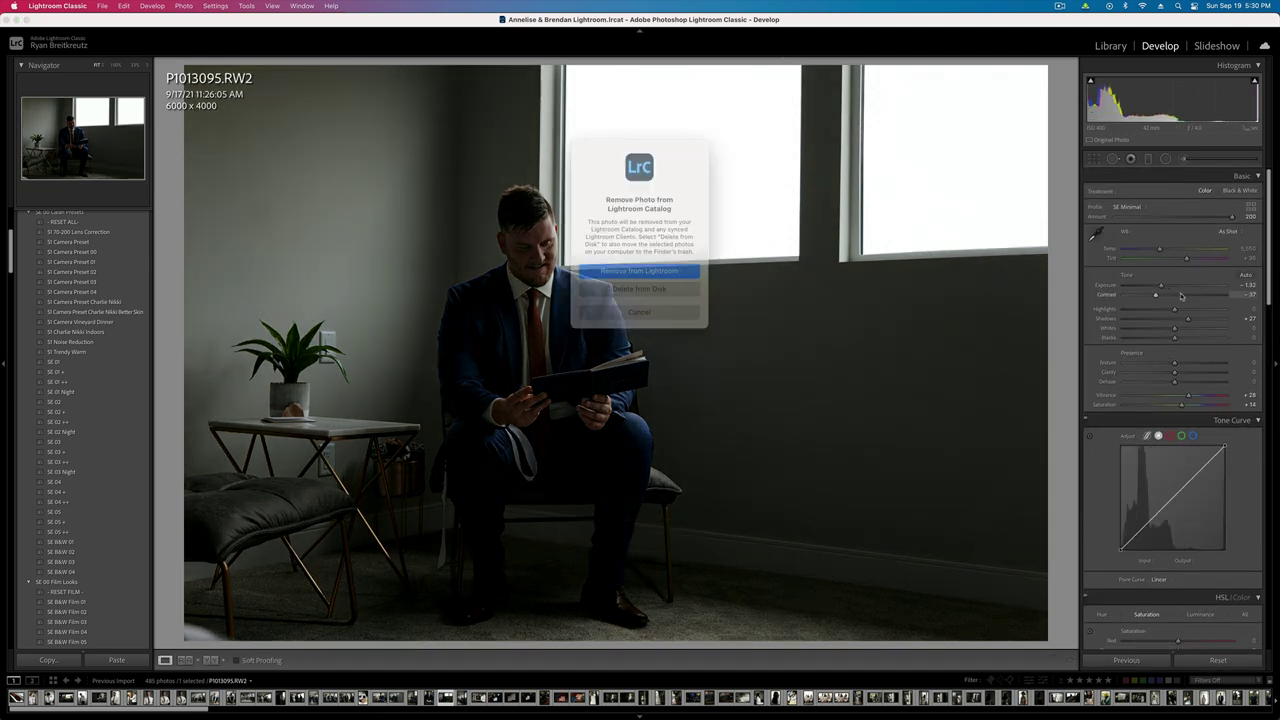
click(636, 308)
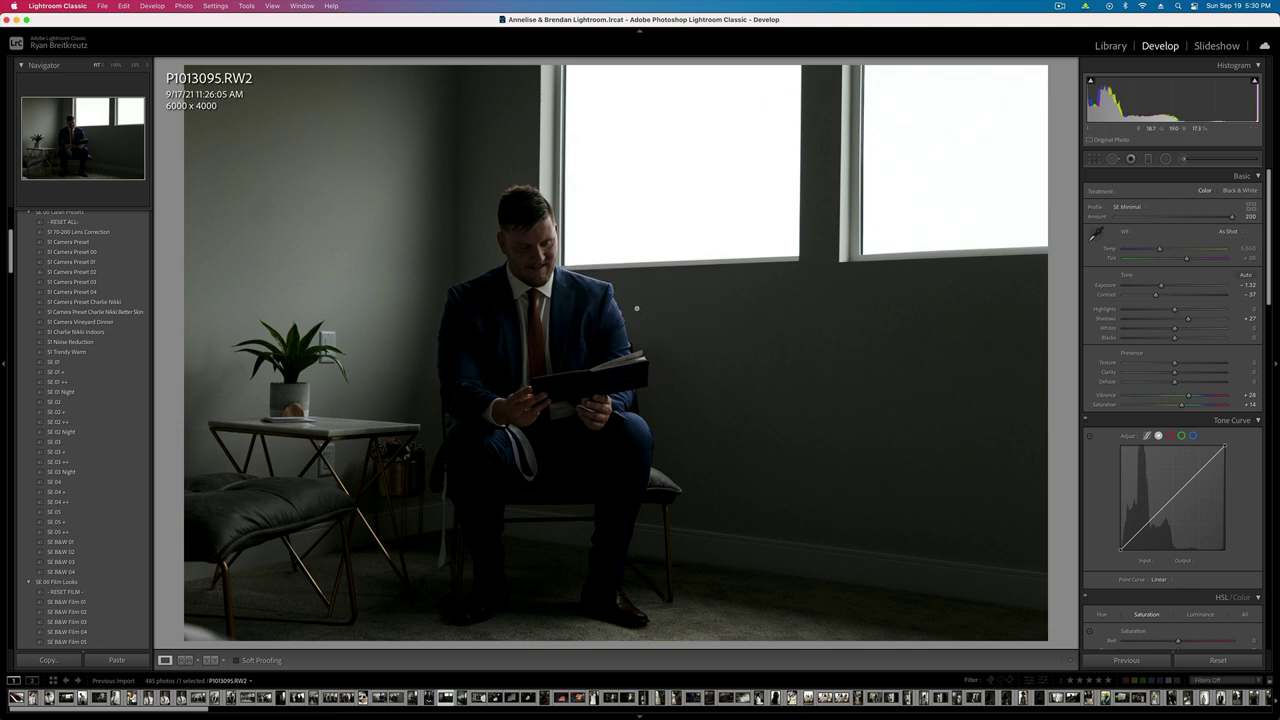
key(backslash)
key(backslash)
- Add a second, larger radial filter over the windows and groom in P1013095.RW2 with exposure 0.36 and contrast -51
click(1166, 158)
drag(400, 349, 868, 349)
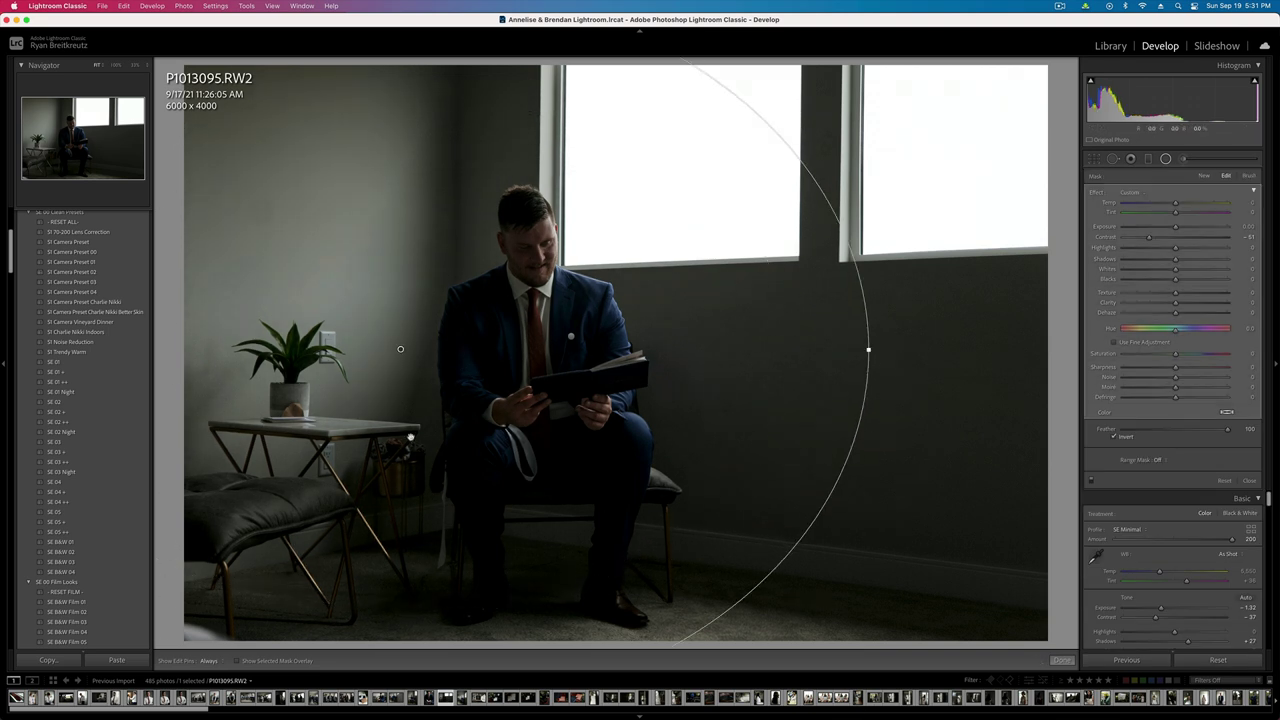
drag(411, 437, 659, 351)
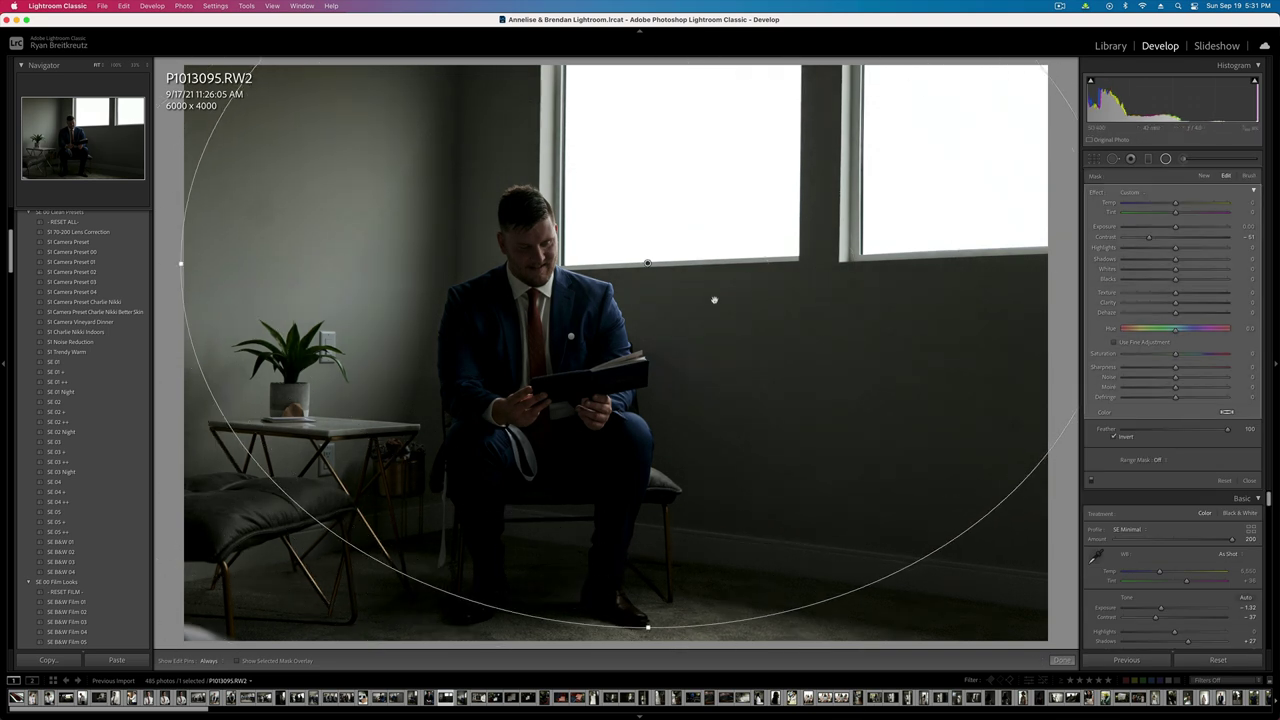
click(1188, 228)
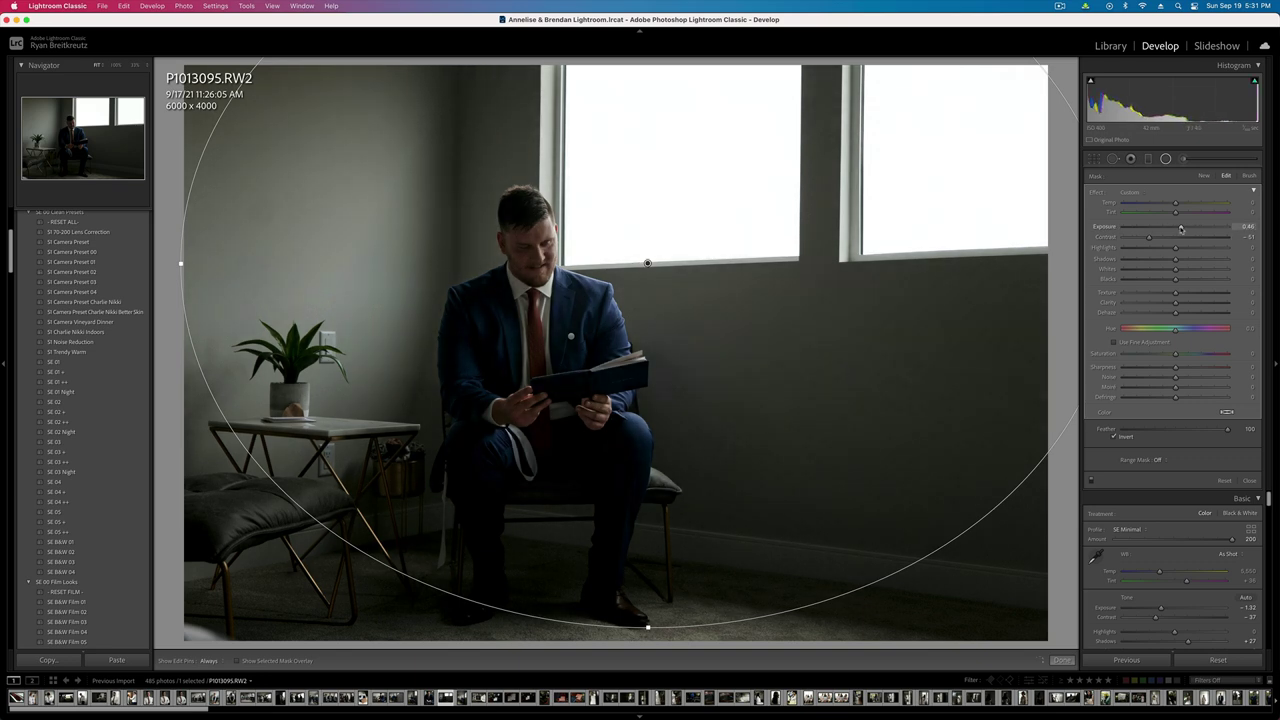
drag(648, 263, 734, 329)
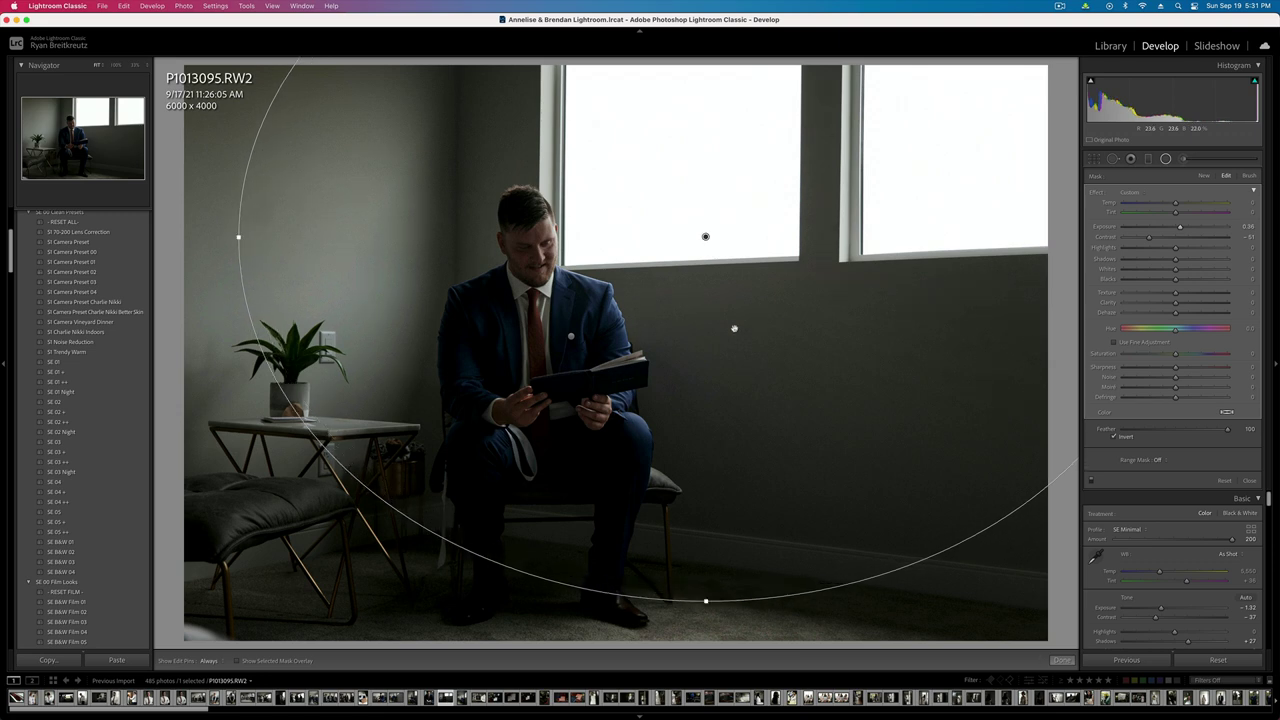
- Finish the radial filter on P1013095.RW2, copy its develop settings, and raise the overall exposure to -0.99
key(shift+m)
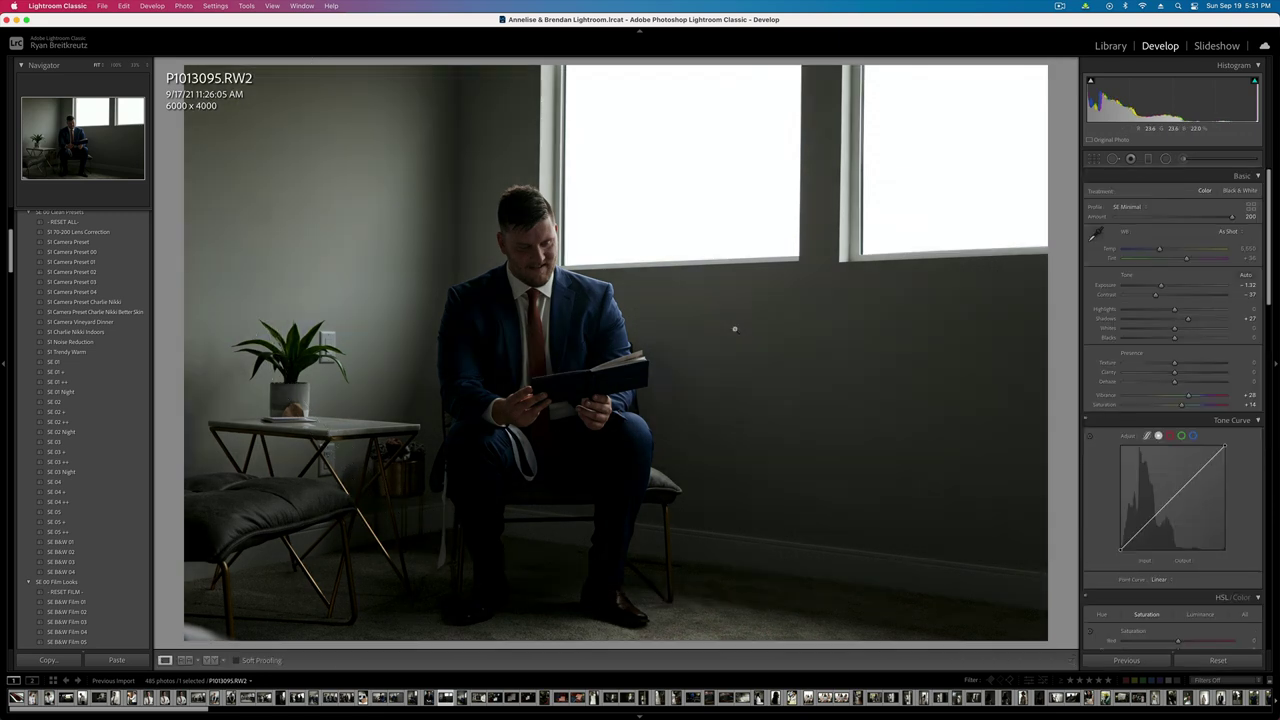
key(Right)
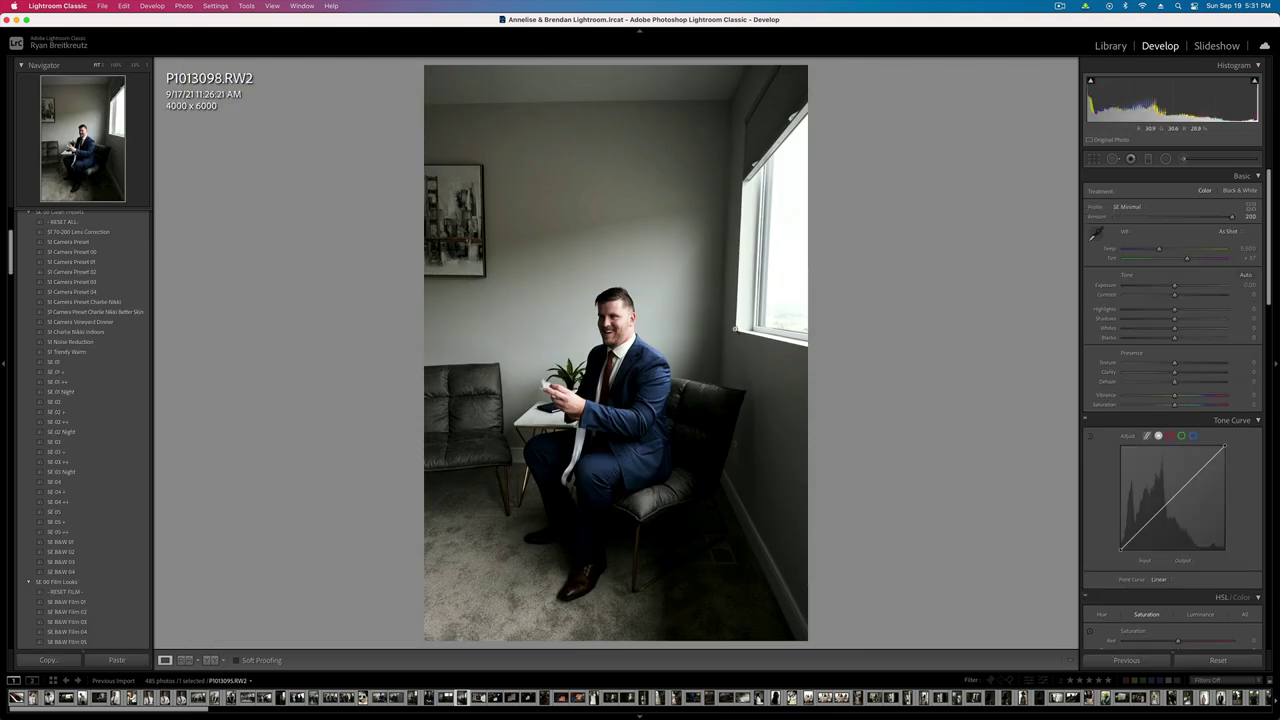
key(Left)
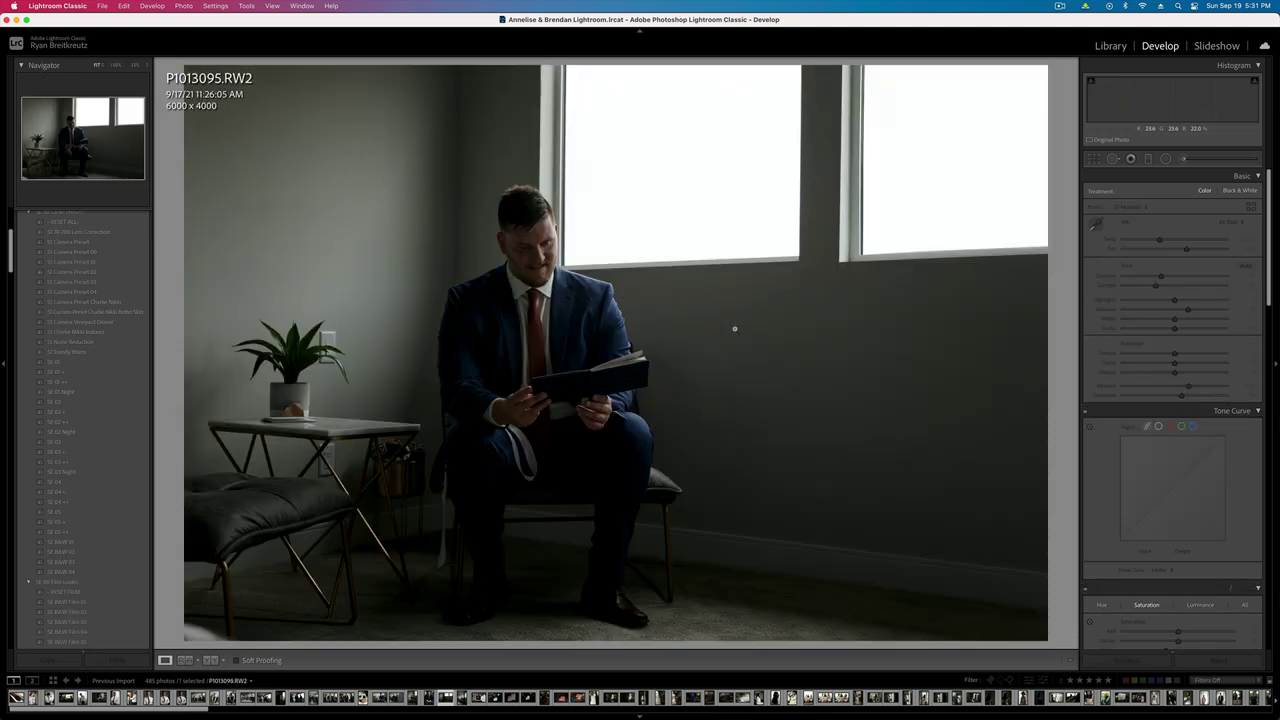
key(super+shift+c)
key(Return)
key(equal)
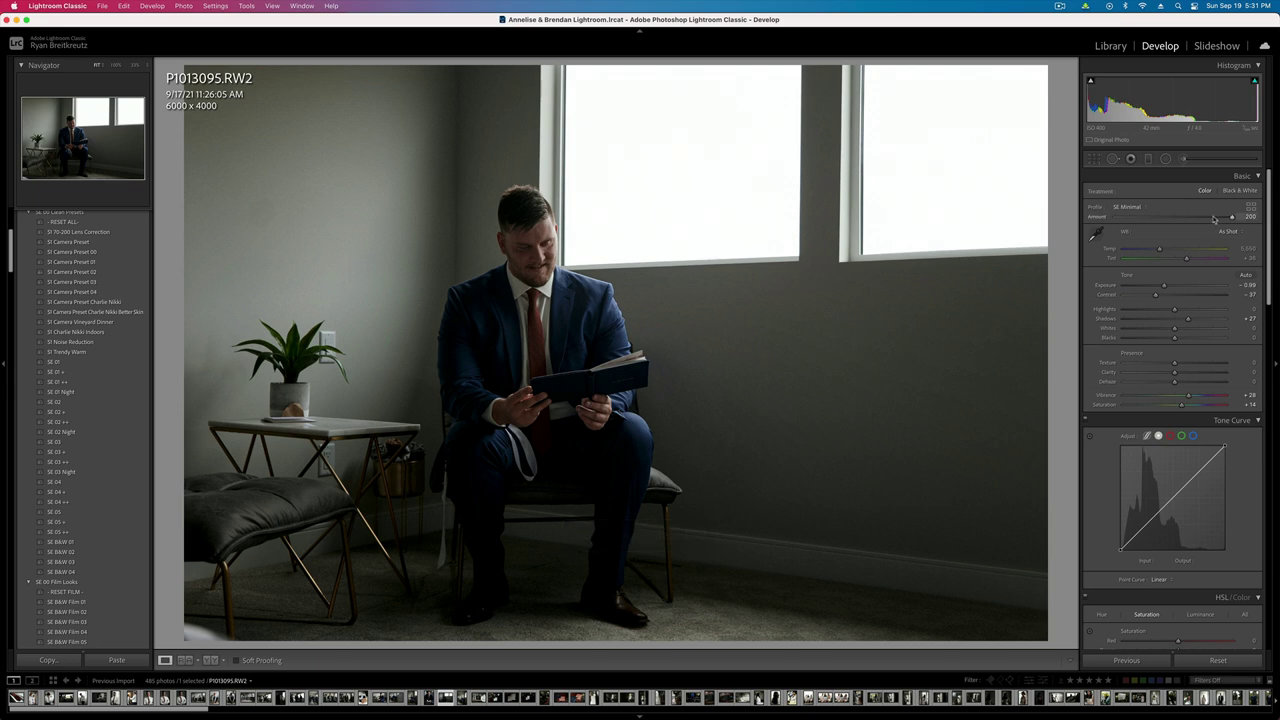
- Paste the copied settings onto the seated groom photo P1013098.RW2 and lower its exposure to -0.99
key(Right)
key(super+shift+v)
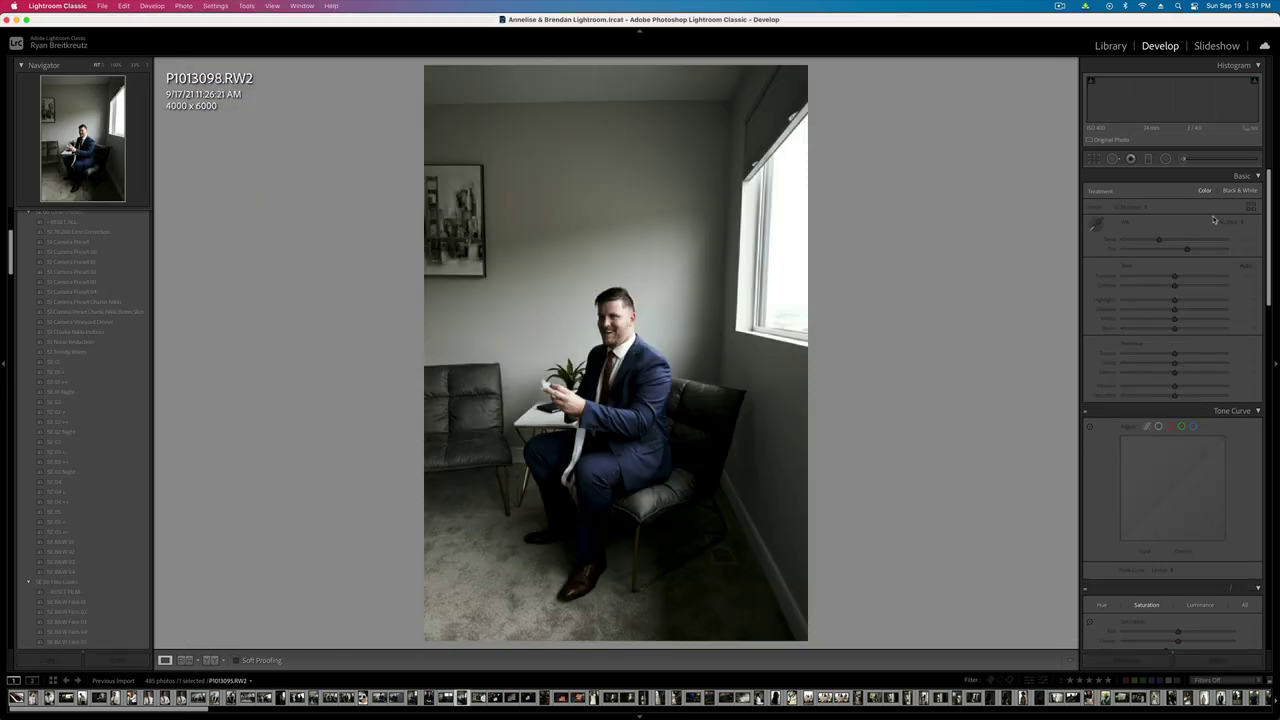
key(minus)
key(minus)
key(minus)
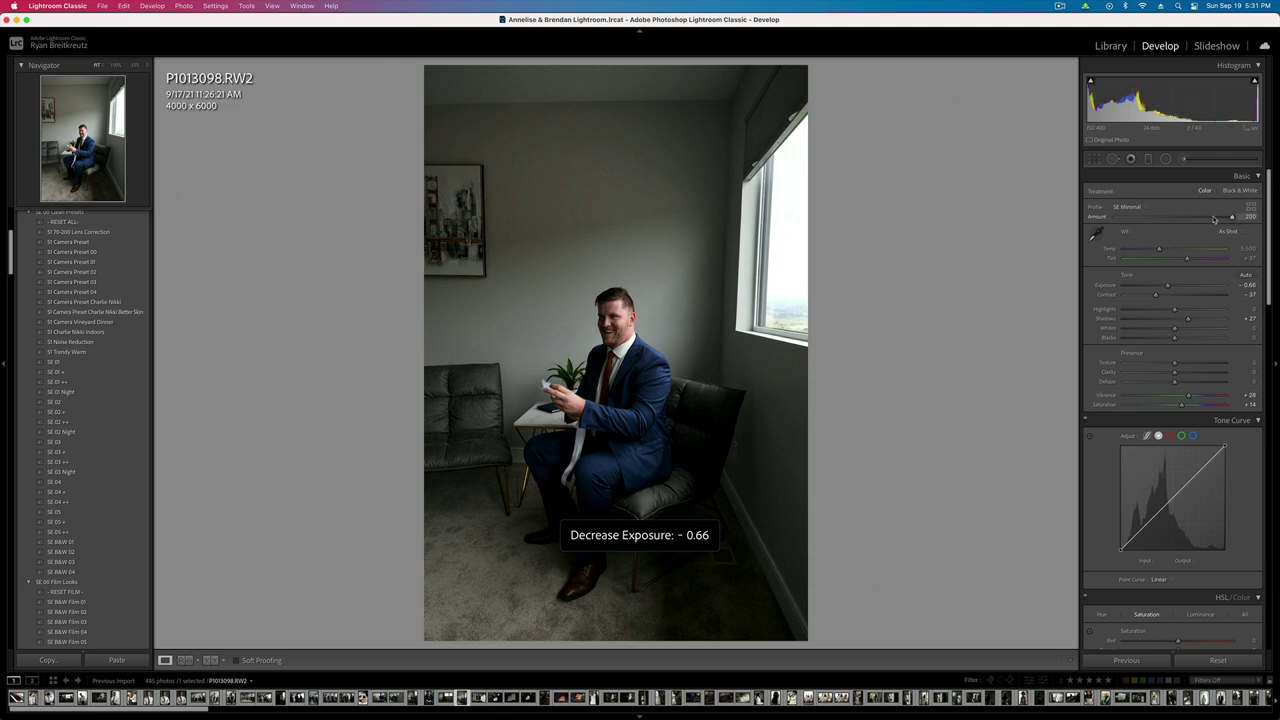
- Add a wide radial filter around the groom in P1013098.RW2 with exposure 0.23, contrast -90 and highlights -29
key(shift+m)
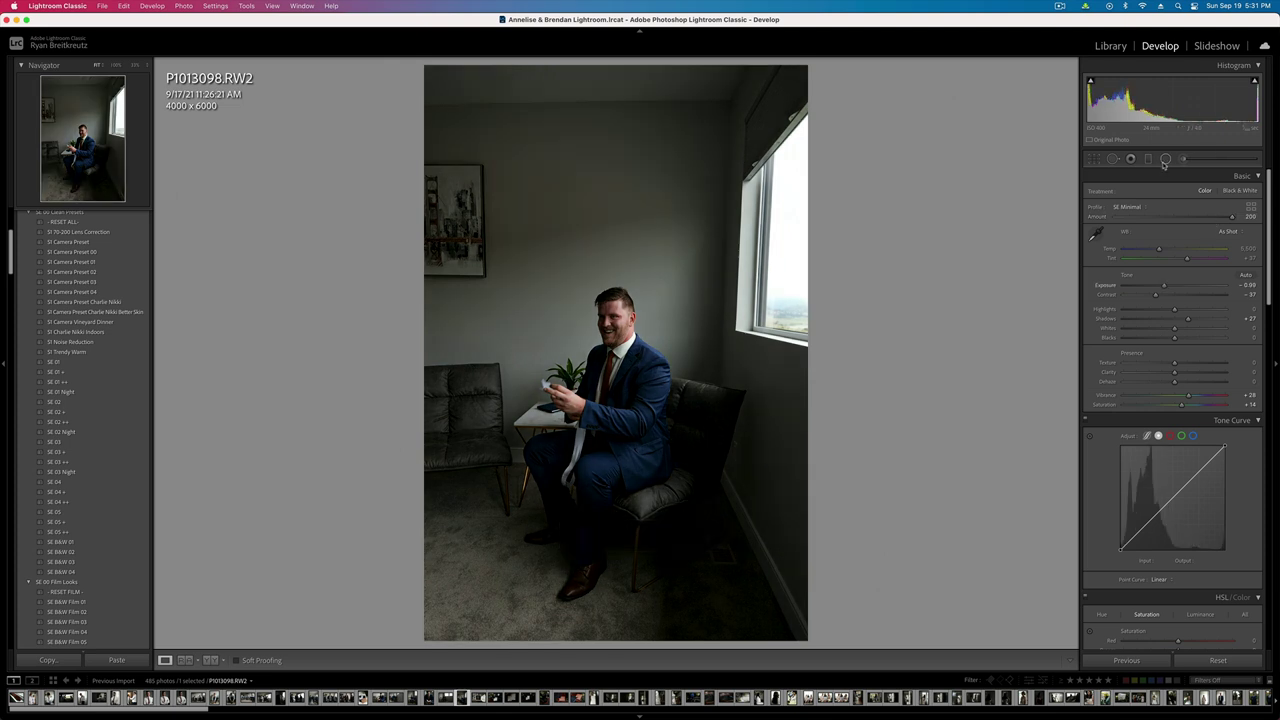
drag(576, 428, 890, 688)
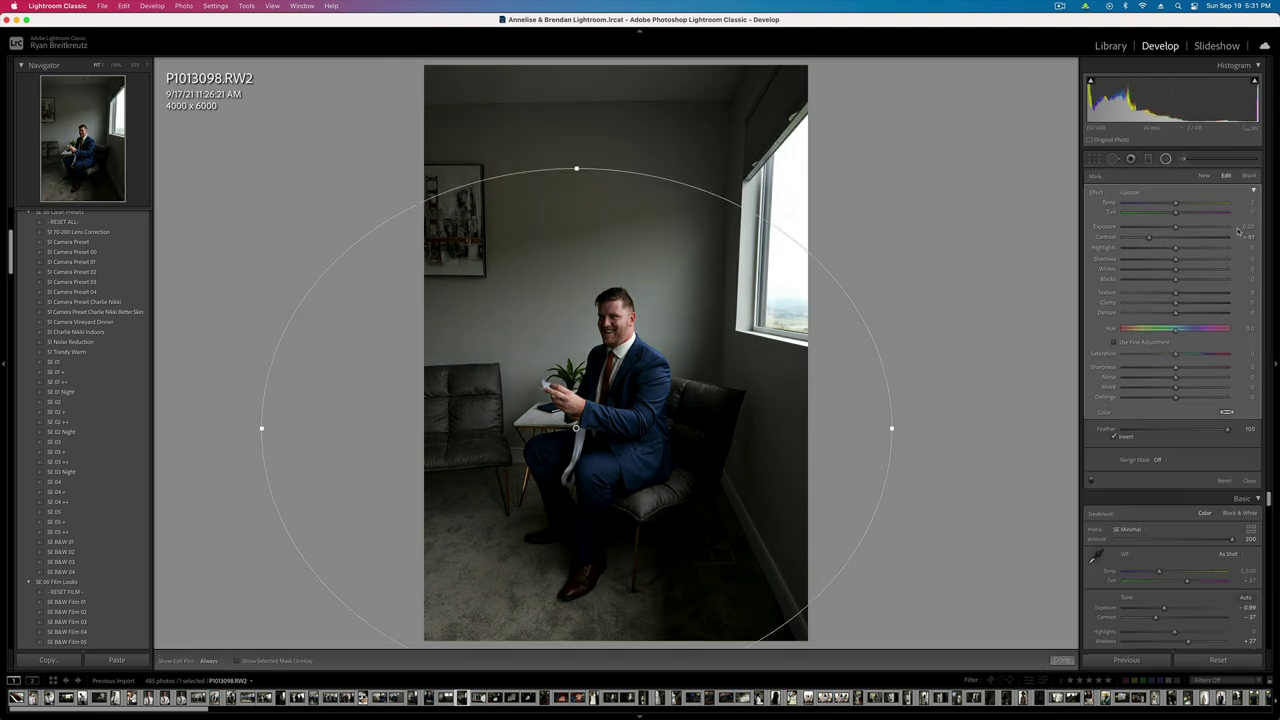
drag(1148, 237, 1130, 238)
click(1160, 249)
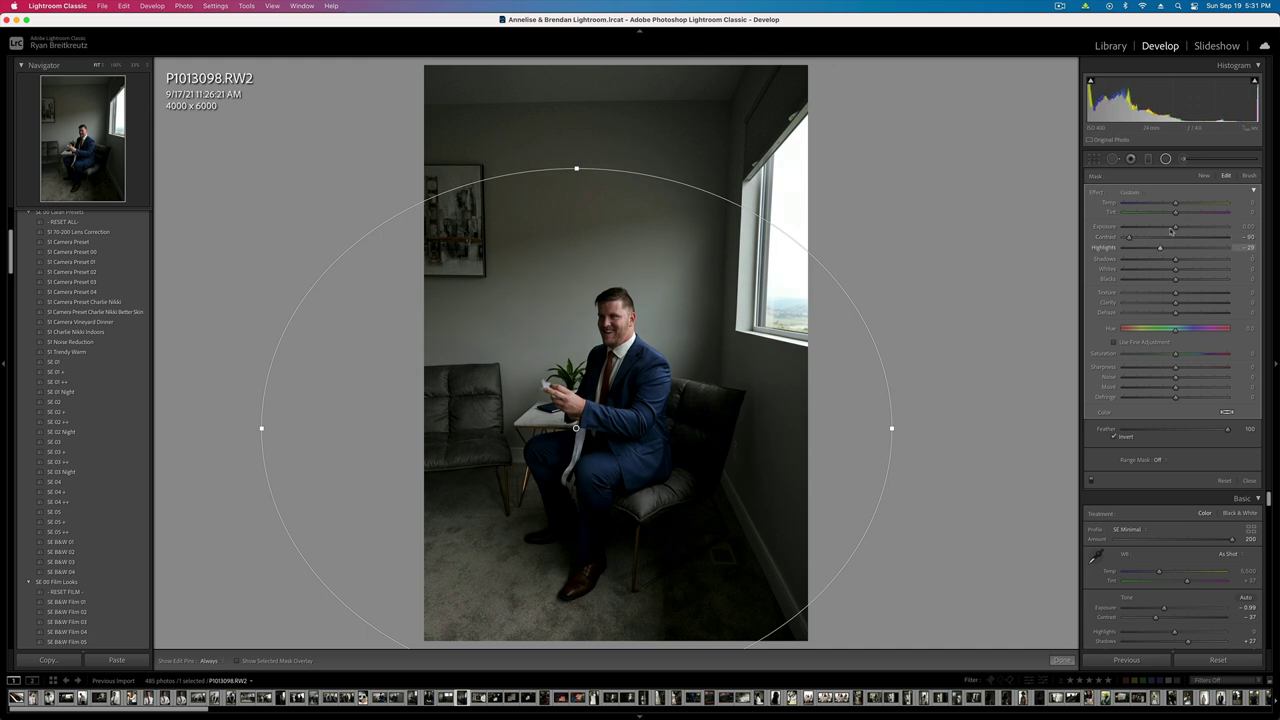
drag(1172, 231, 1178, 229)
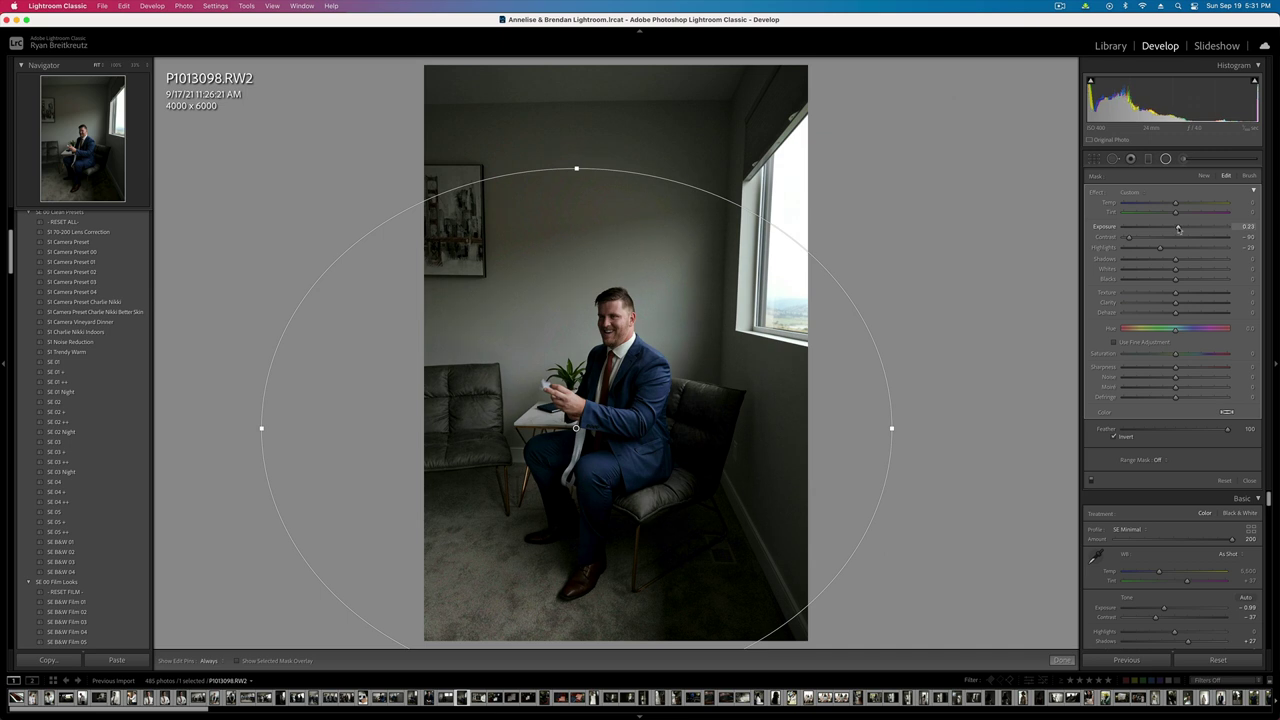
drag(891, 427, 998, 435)
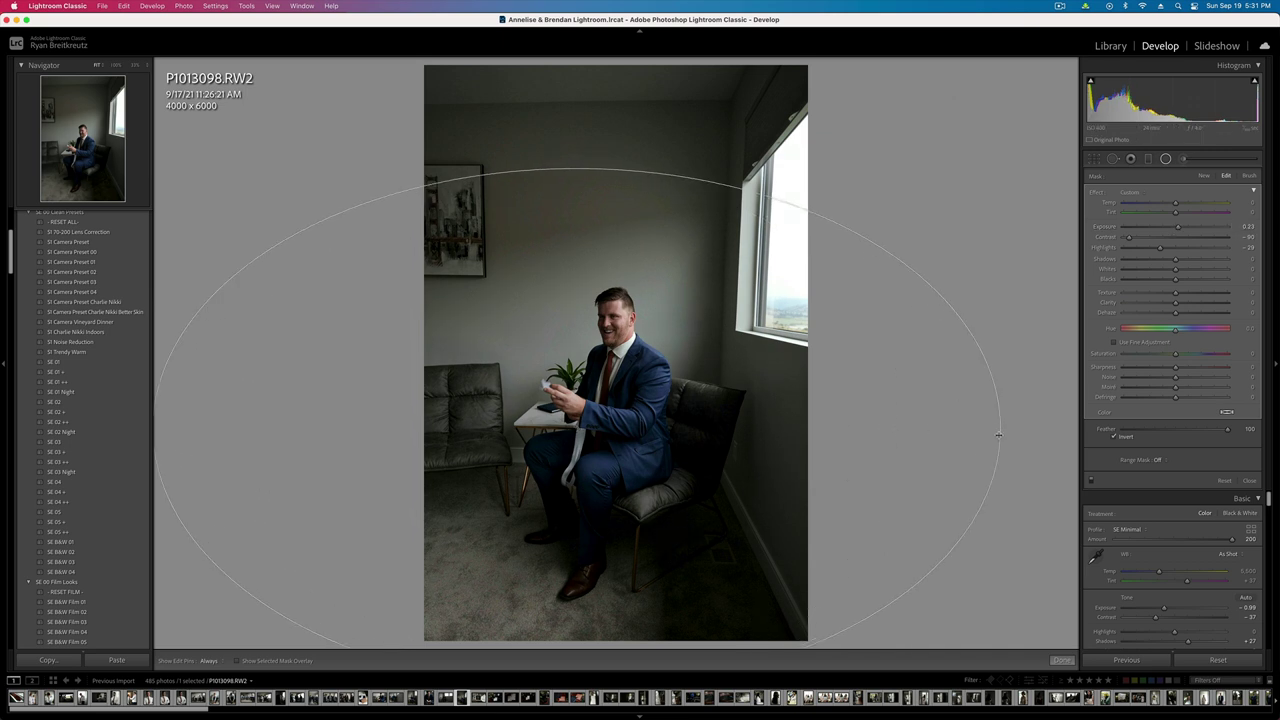
key(Return)
key(minus)
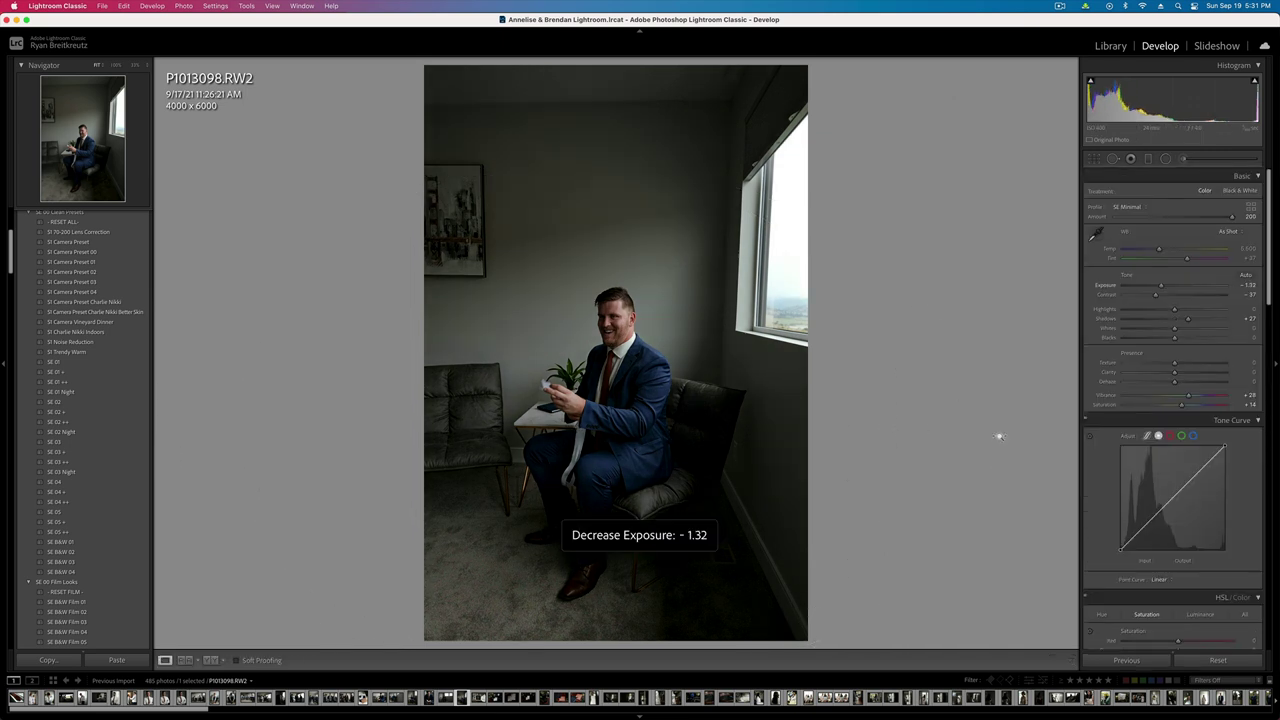
key(equal)
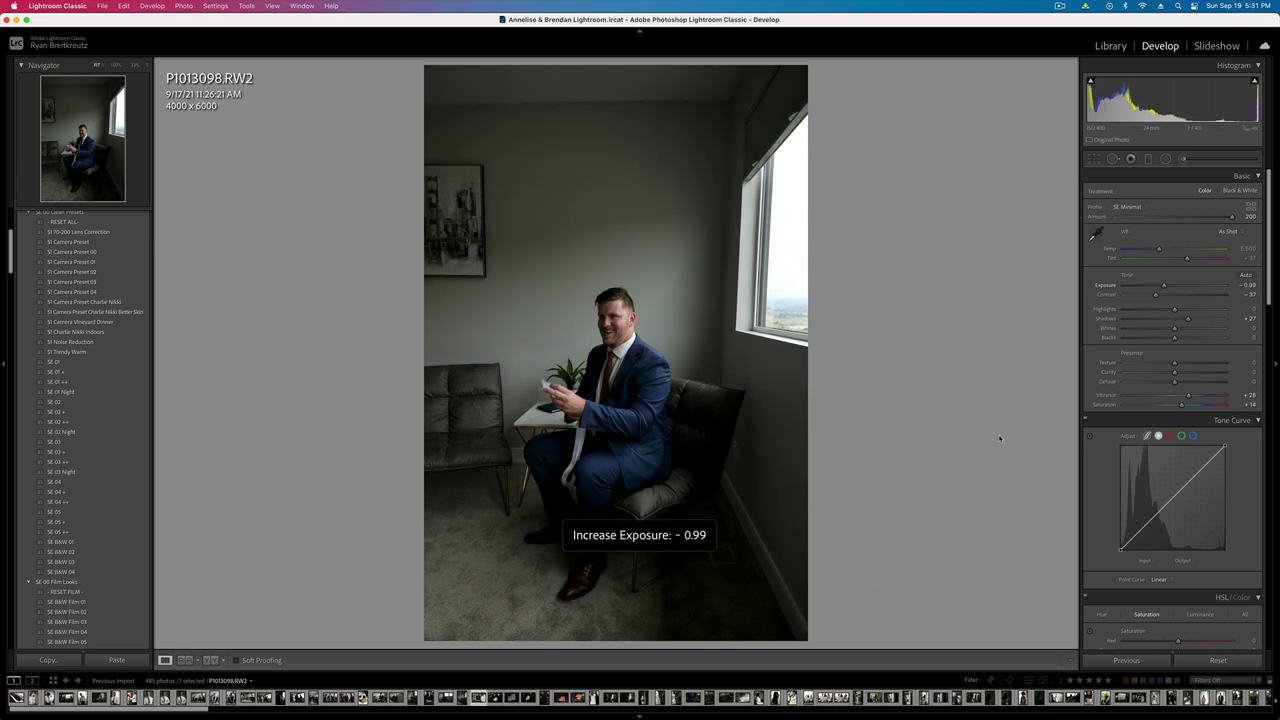
- Set the exposure to -0.66 on the letter-board sign photo P1013099.RW2 and to +0.33 on the flat-lay photo P1013103.RW2
key(Right)
key(minus)
key(minus)
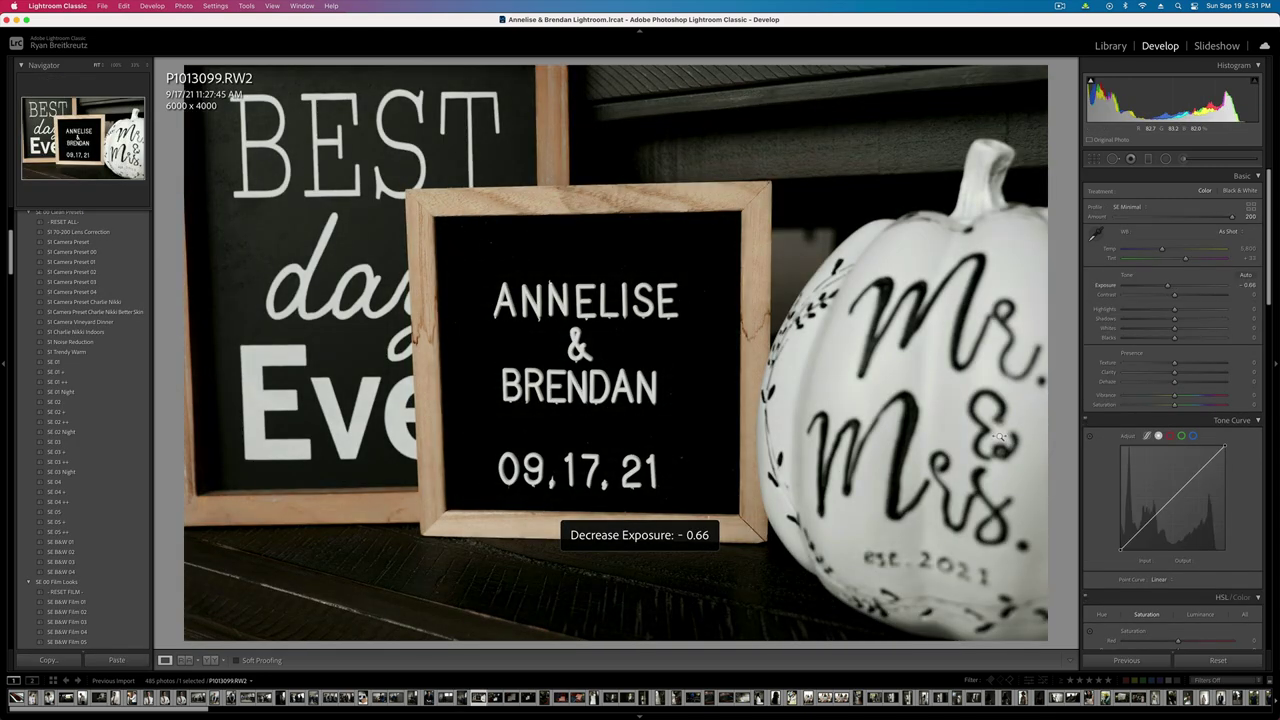
key(Right)
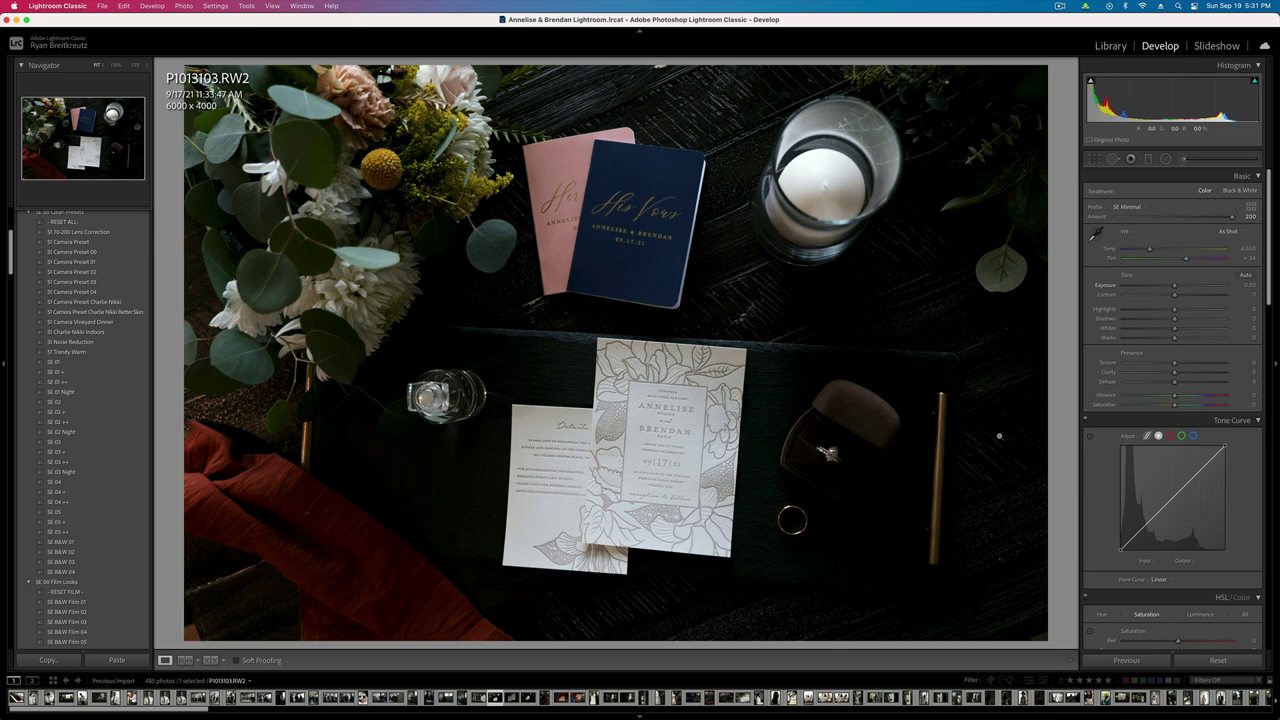
key(equal)
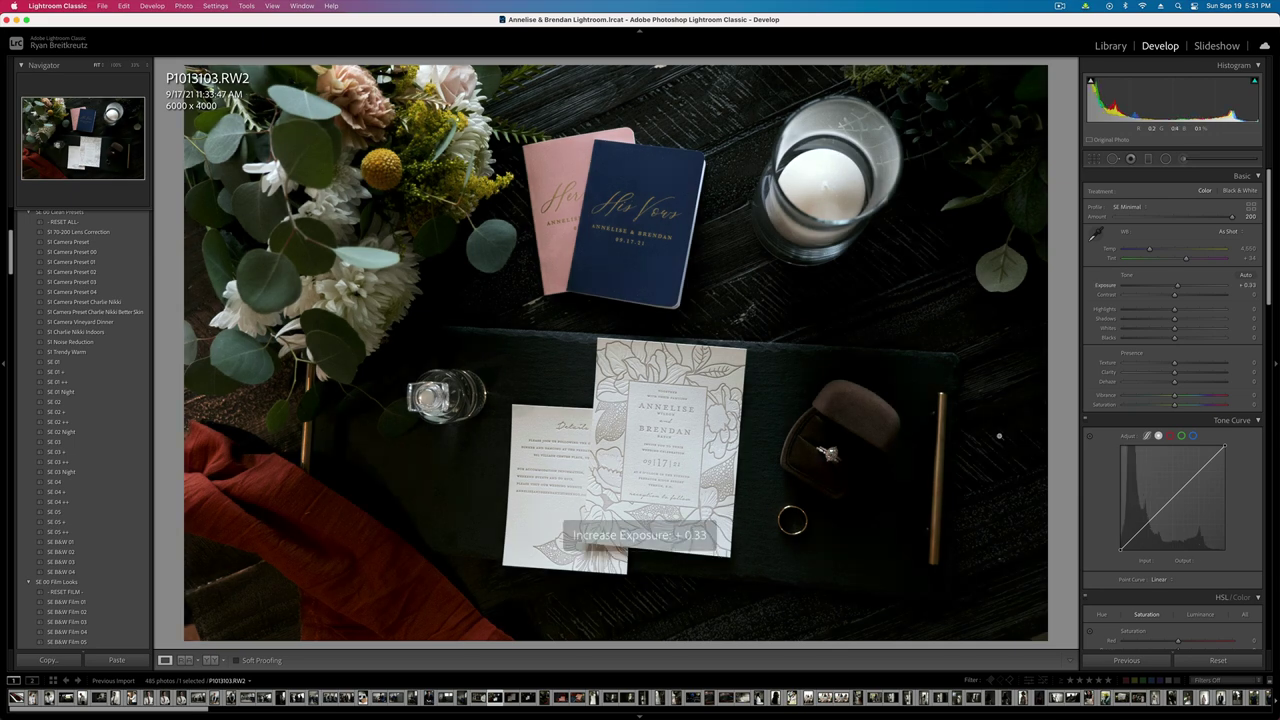
- Raise the exposure of the invitation close-up, P1013105.RW2, to +0.99
key(Right)
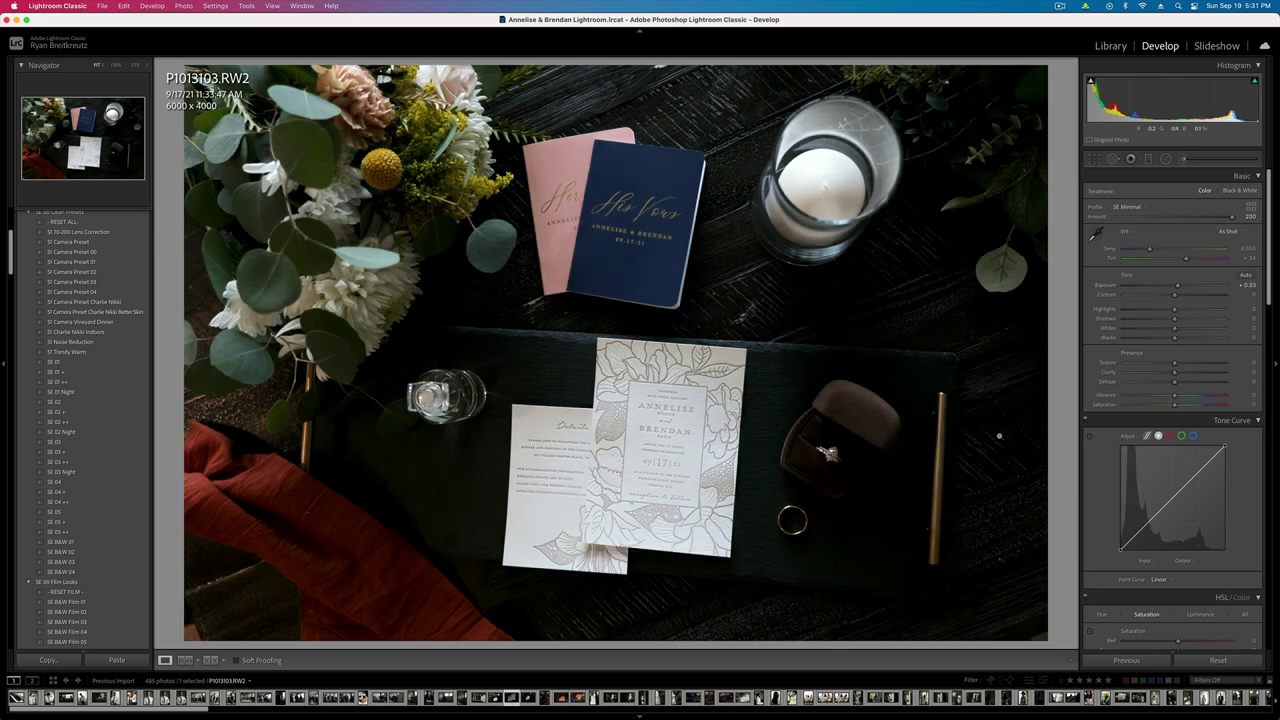
key(equal)
key(equal)
key(equal)
key(equal)
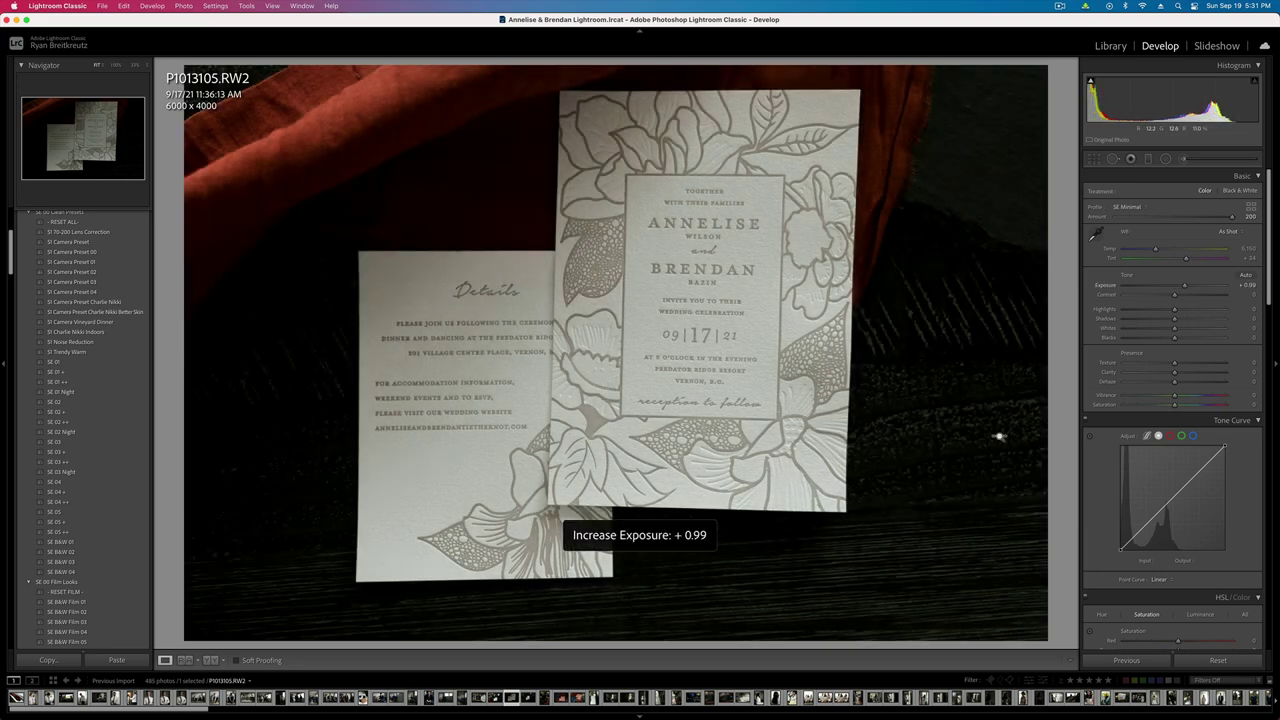
key(minus)
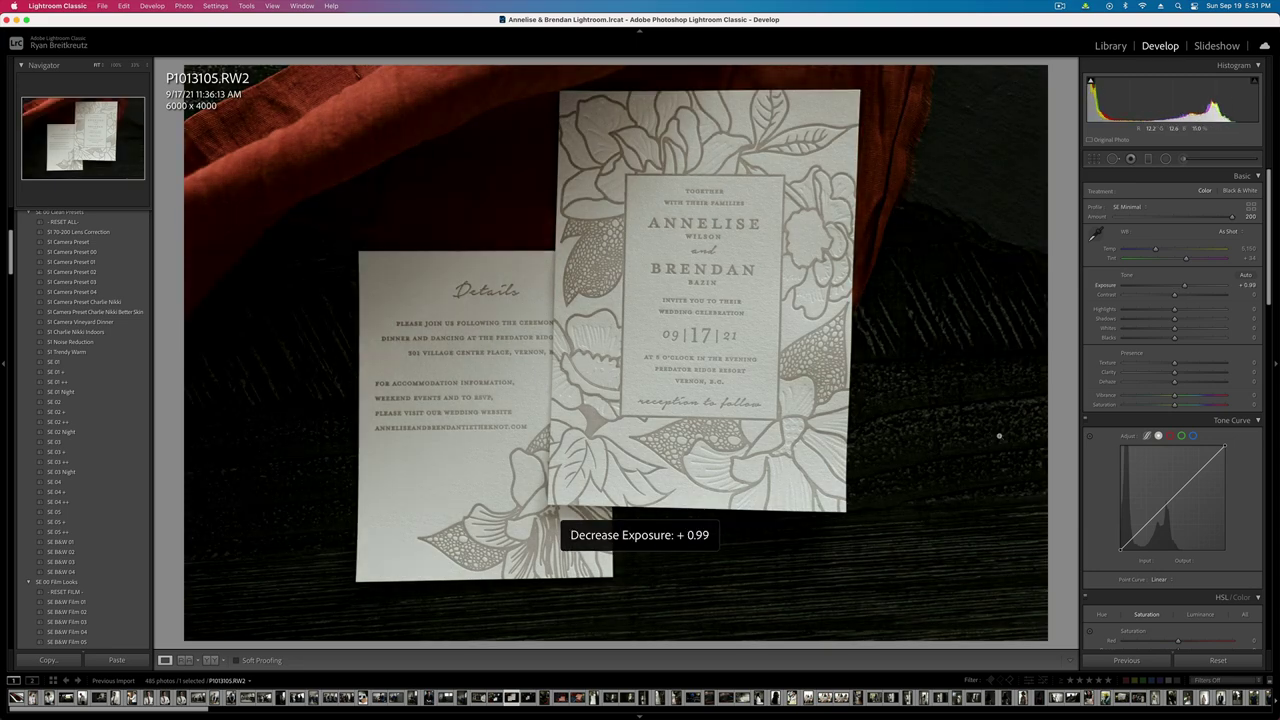
- Brush a local adjustment over the invitation cards in P1013105.RW2 with contrast -51, texture 39 and dehaze 11
key(k)
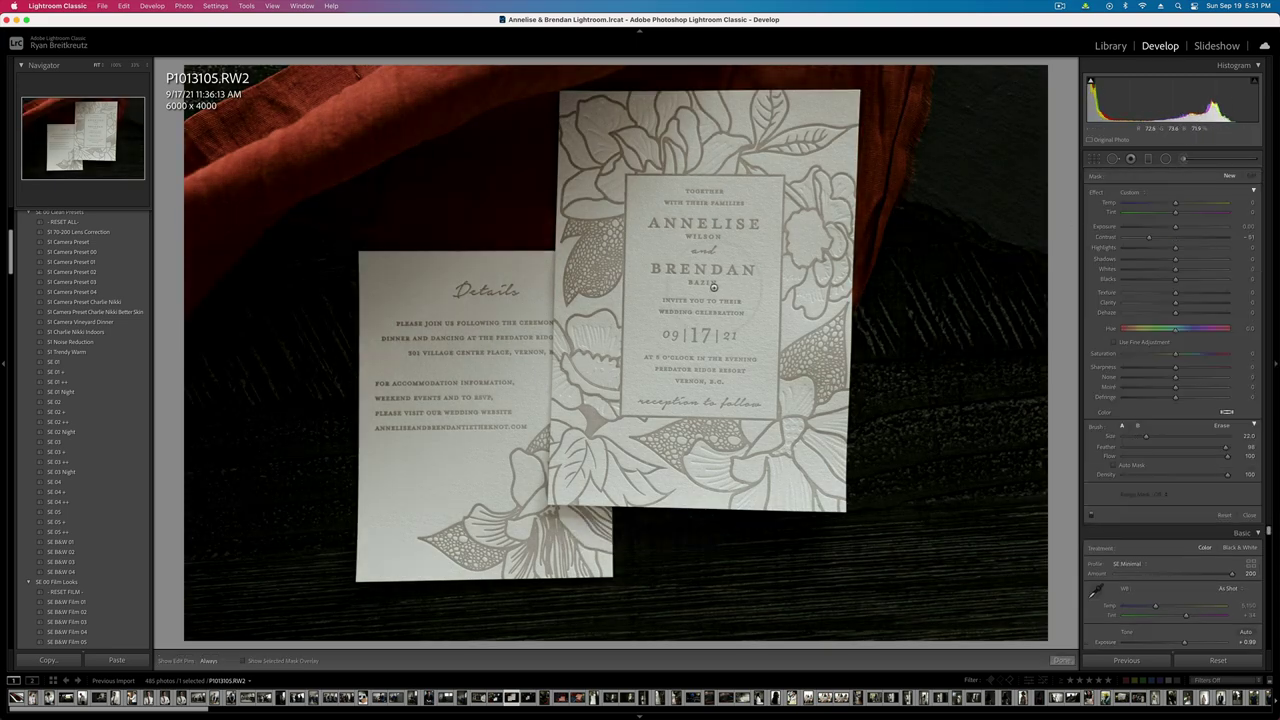
scroll(676, 227, up, 5)
mouse_move(642, 181)
mouse_down()
mouse_move(664, 476)
mouse_move(721, 488)
mouse_move(465, 300)
mouse_move(455, 398)
mouse_move(528, 482)
mouse_up()
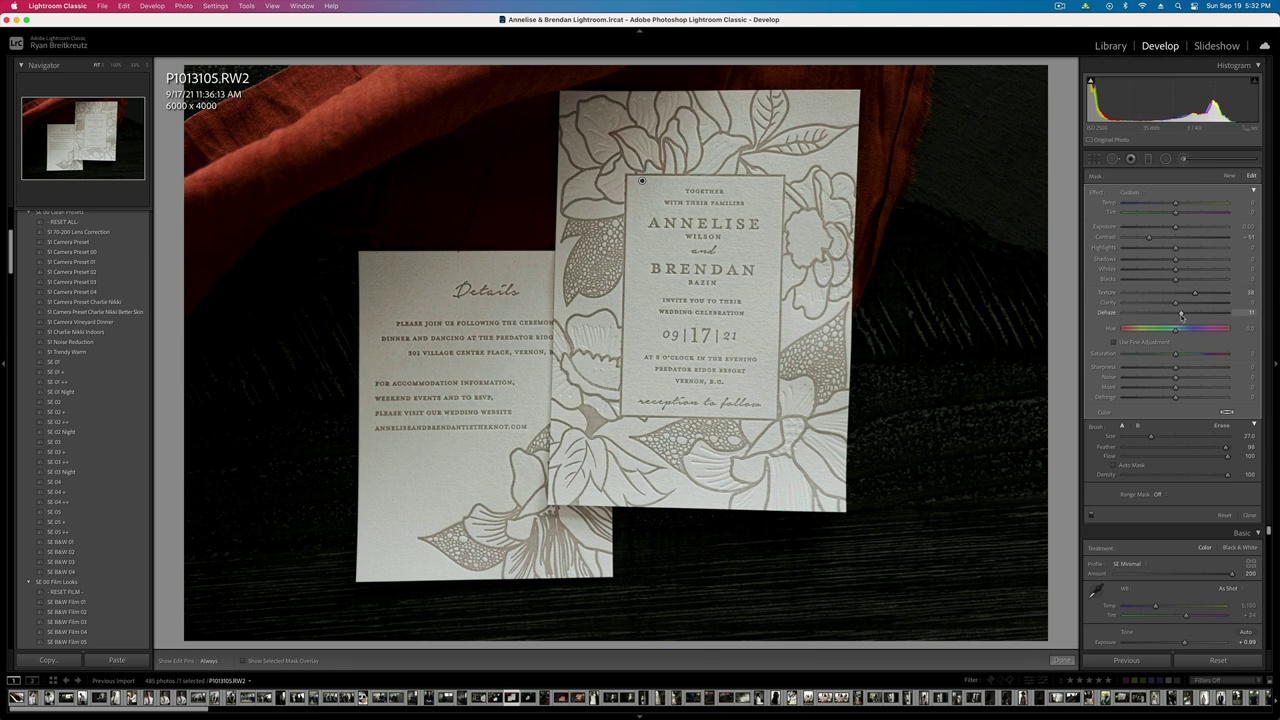
- Add a large radial filter over both invitation cards in P1013105.RW2 with contrast -84
click(1164, 161)
mouse_move(447, 322)
mouse_down()
mouse_move(769, 546)
mouse_move(887, 596)
mouse_move(848, 445)
mouse_move(864, 447)
mouse_up()
drag(1149, 237, 1133, 240)
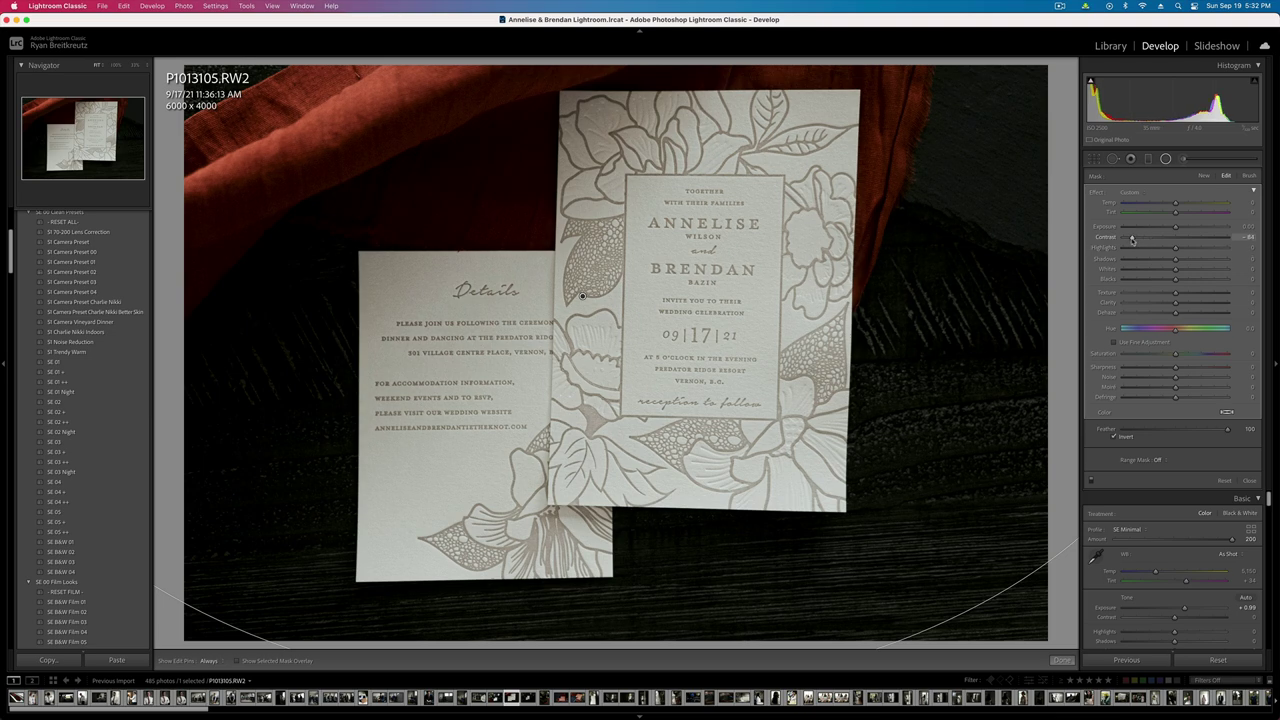
- Lower the overall exposure of P1013105.RW2 to +0.43
key(super+bracketleft)
key(super+bracketright)
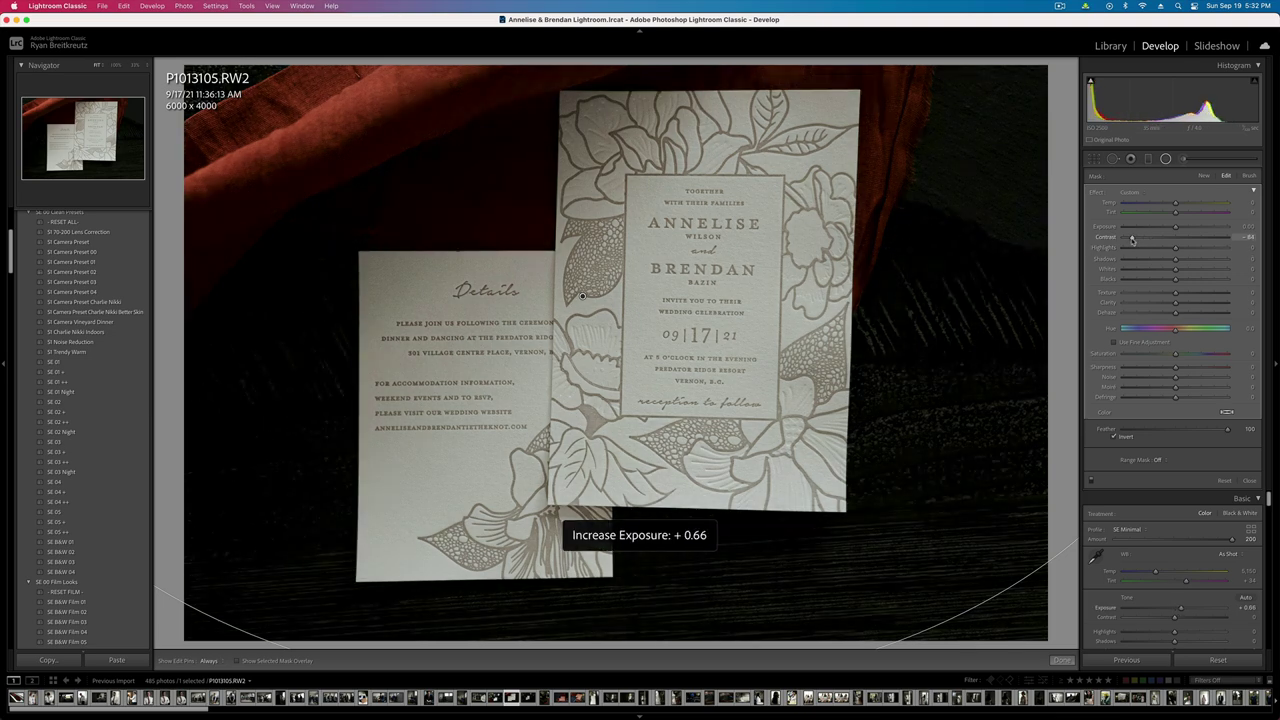
key(super+bracketleft)
key(equal)
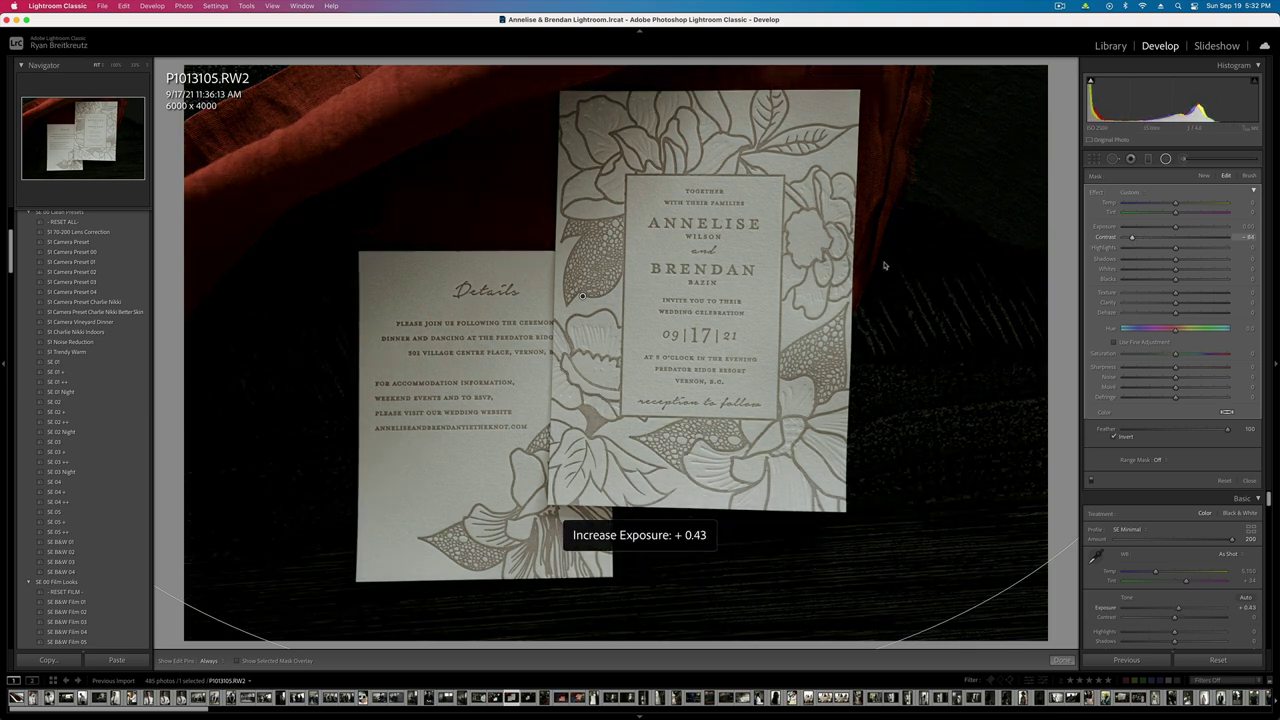
- Move the radial filter on the invitation cards slightly upward, raise its highlights, and finish the filter
drag(783, 277, 784, 245)
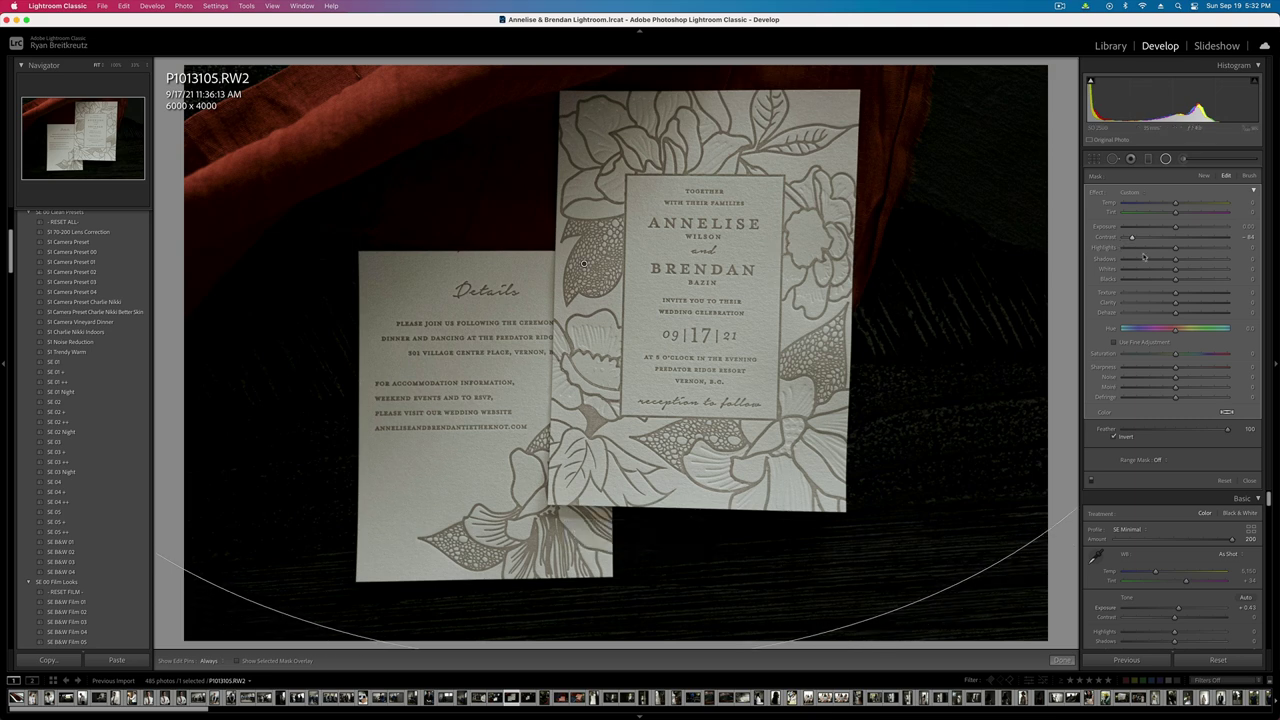
mouse_move(1175, 247)
mouse_down()
mouse_move(1213, 249)
mouse_move(1195, 251)
mouse_up()
key(shift+m)
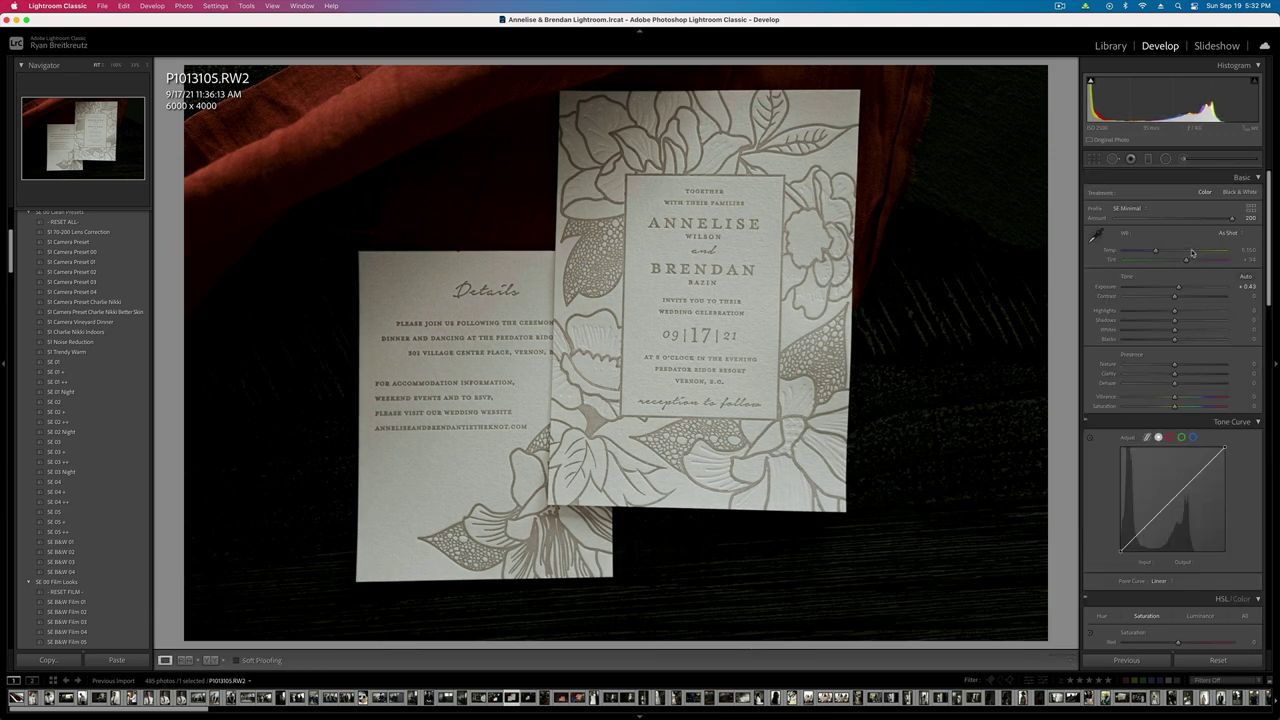
- Compare P1013105.RW2 with its original version and copy its develop settings for the next flat-lay photo
key(backslash)
key(backslash)
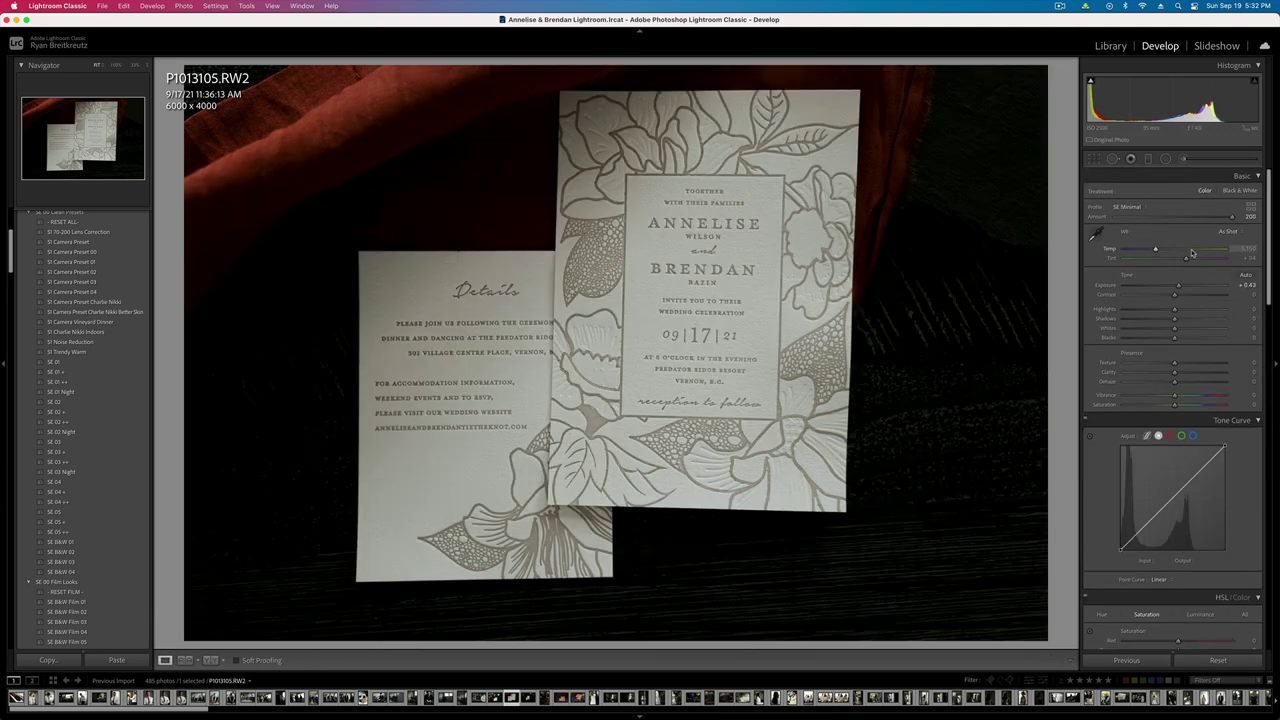
key(super+shift+c)
key(Return)
key(Right)
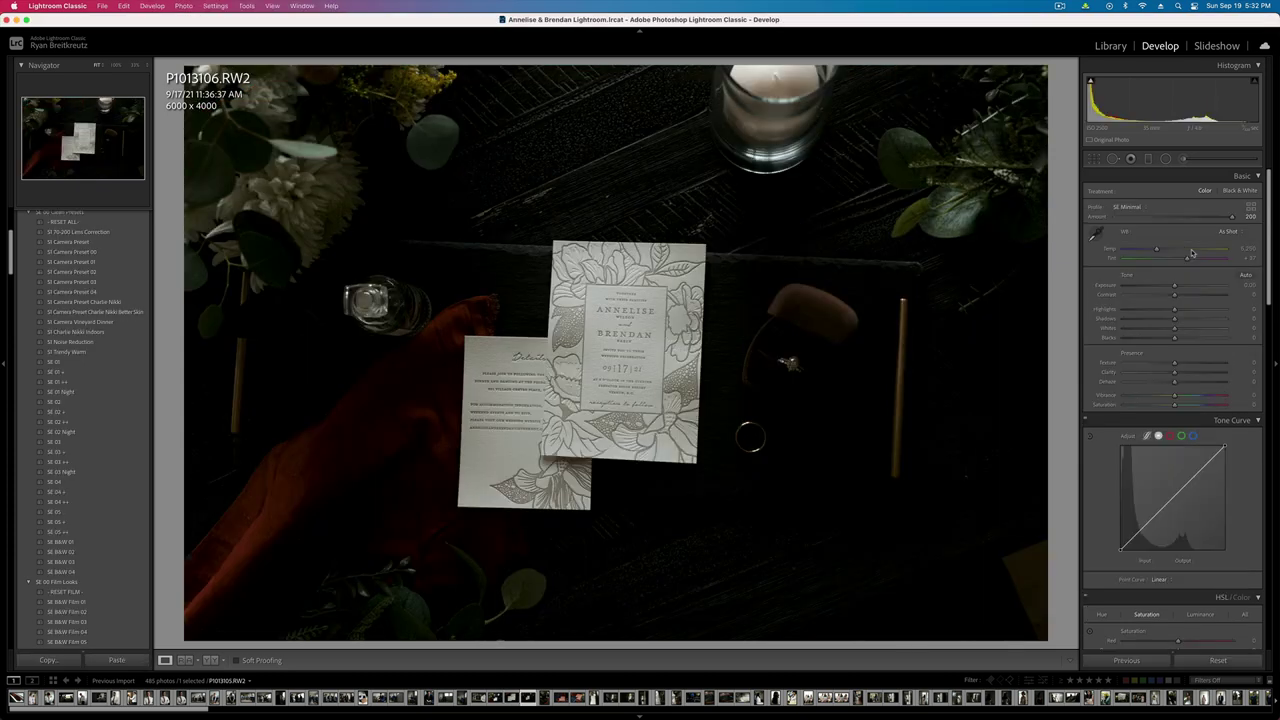
key(Left)
key(super+shift+c)
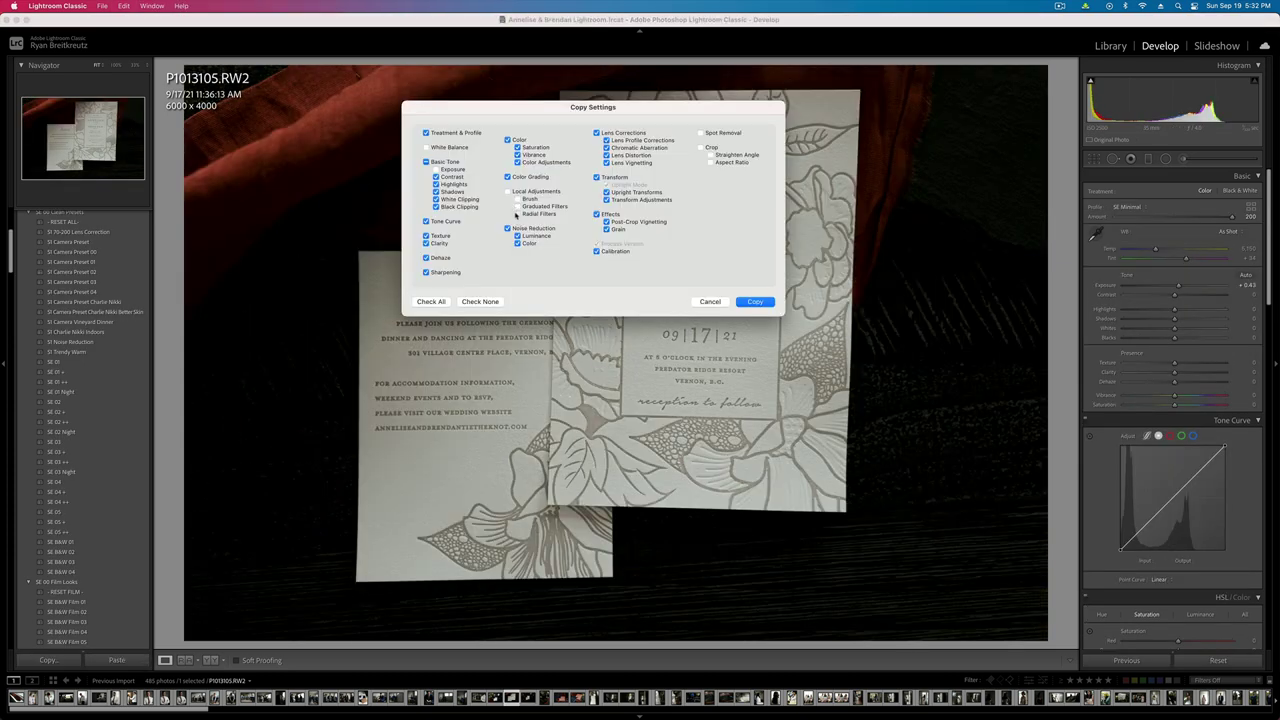
key(Return)
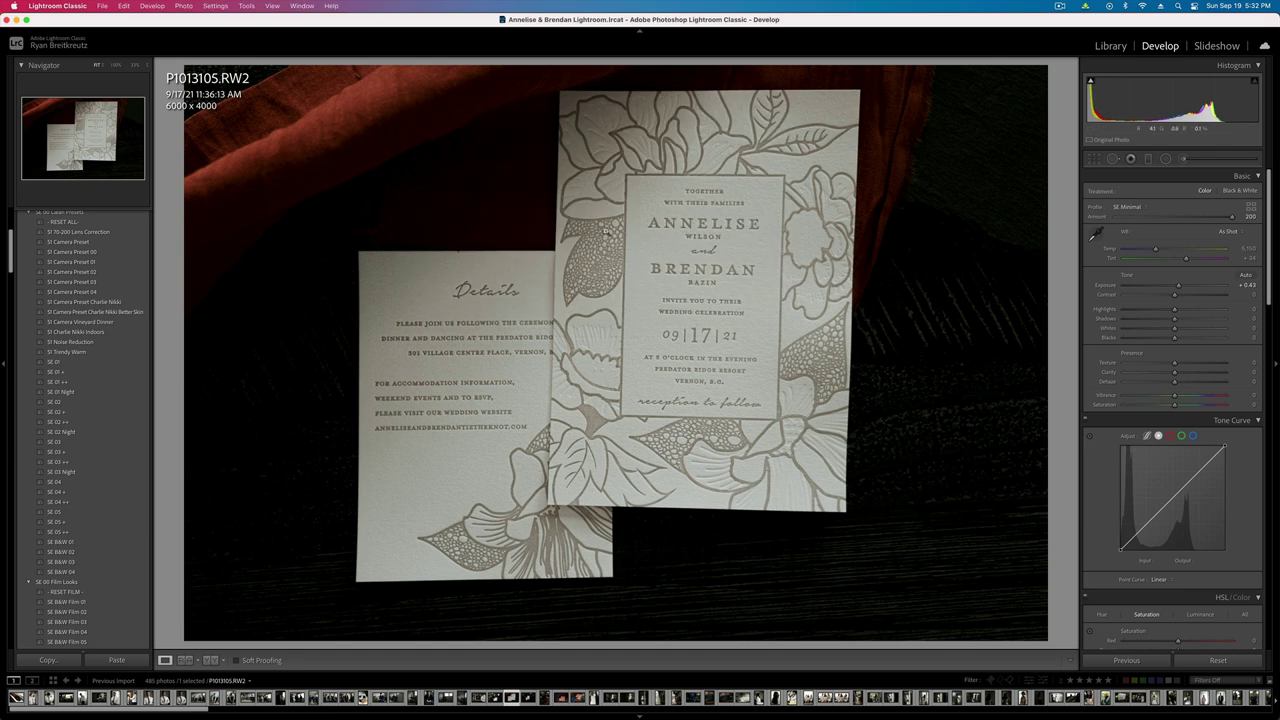
- Add a graduated filter from the photo's top edge with Exposure 2.75, Texture -31, Clarity -30 and Dehaze -28
click(1149, 161)
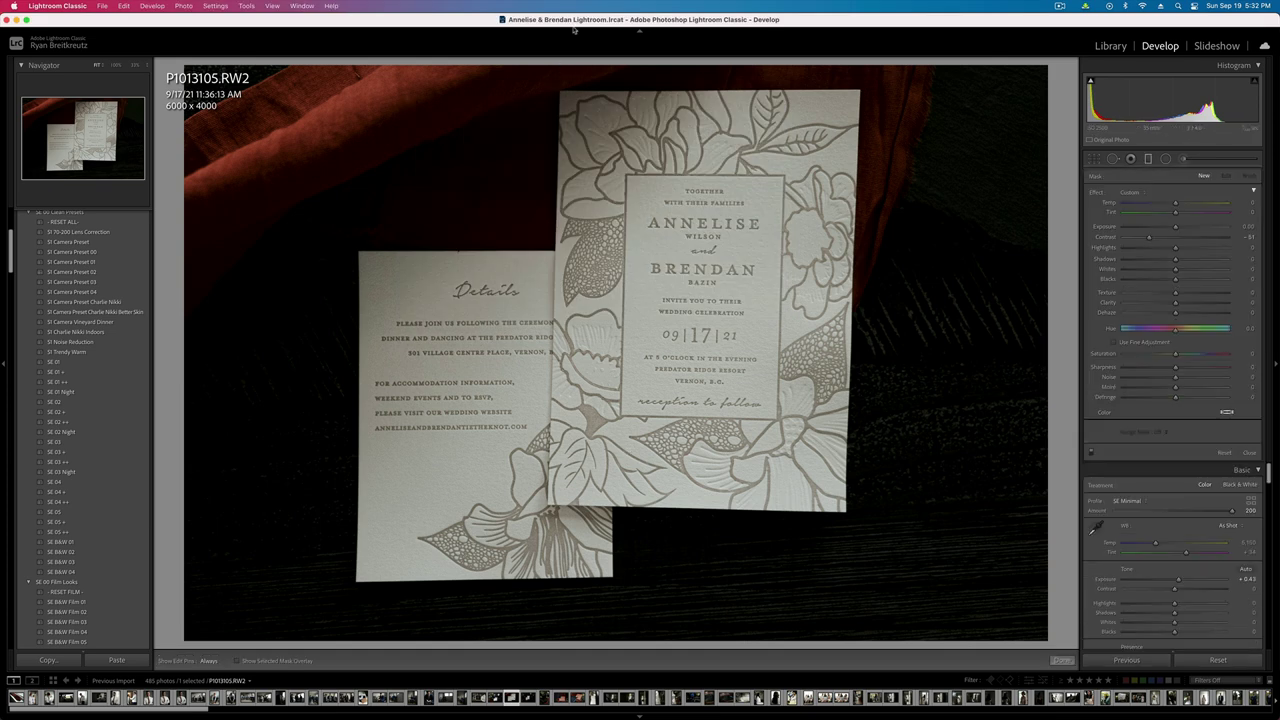
drag(601, 66, 609, 400)
drag(1180, 230, 1211, 229)
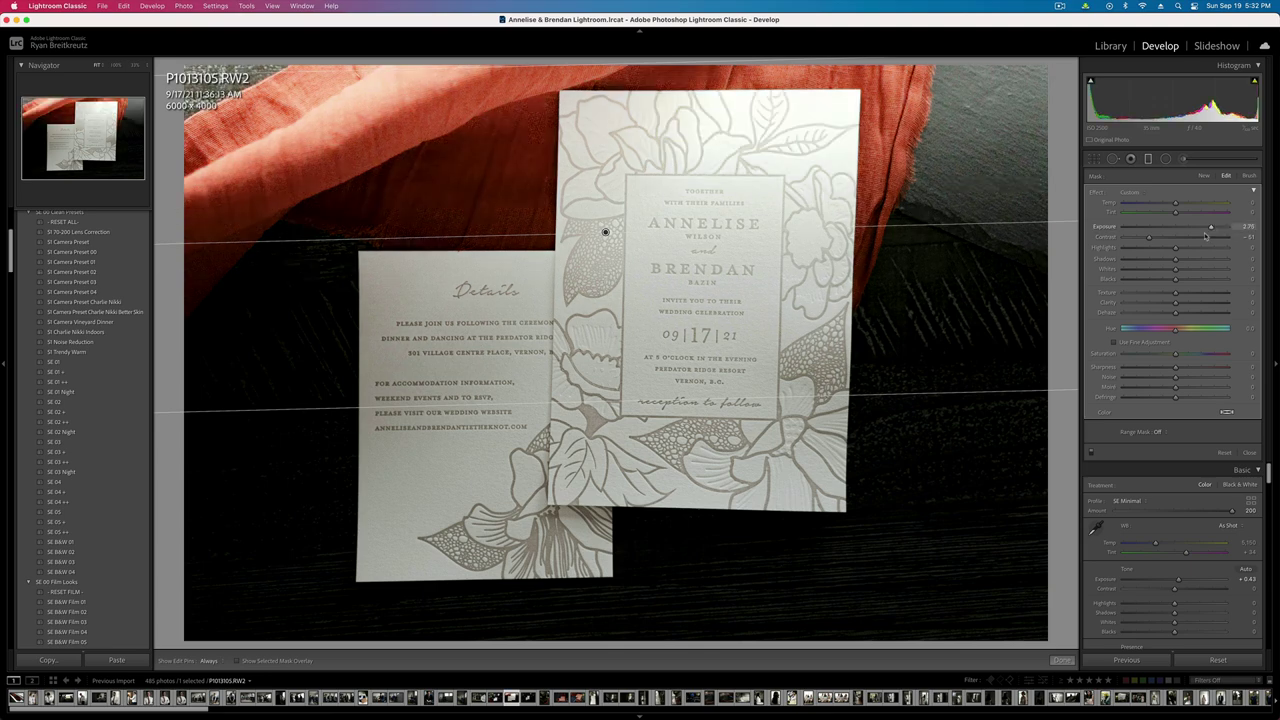
click(1160, 303)
click(1161, 313)
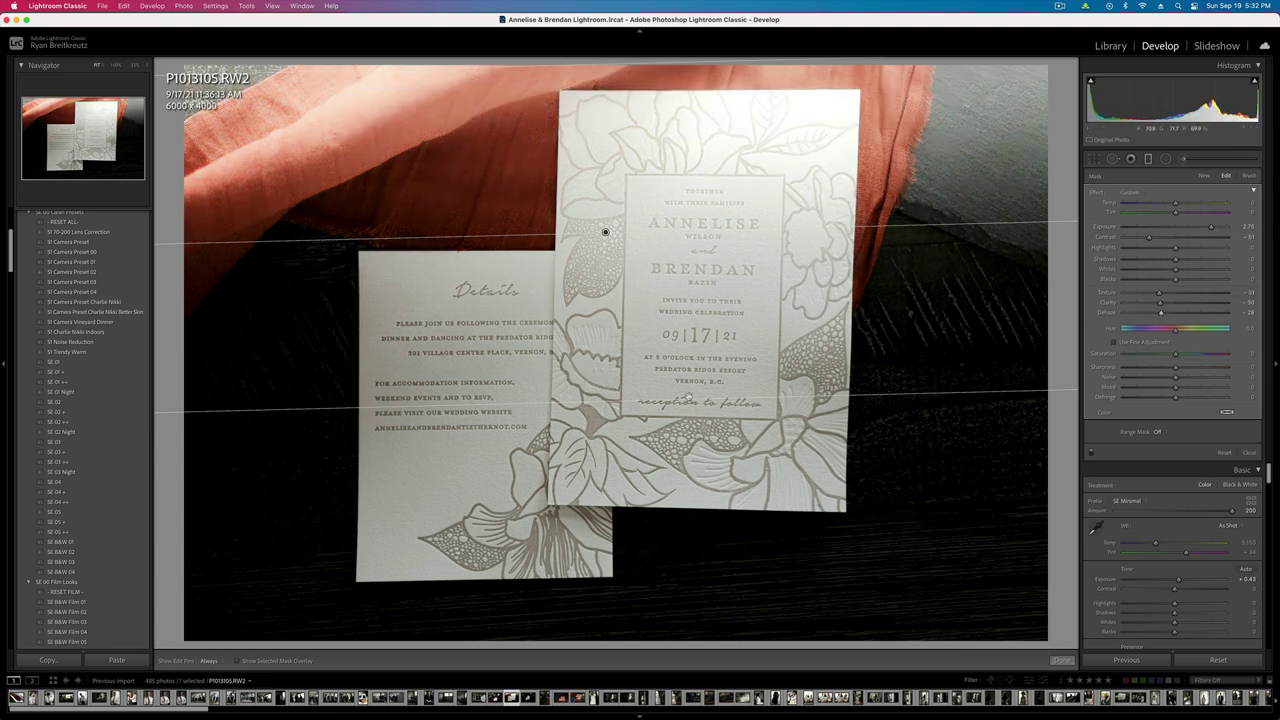
- Extend the graduated filter down over both invitation cards and lower its Exposure to 0.87
drag(673, 401, 774, 533)
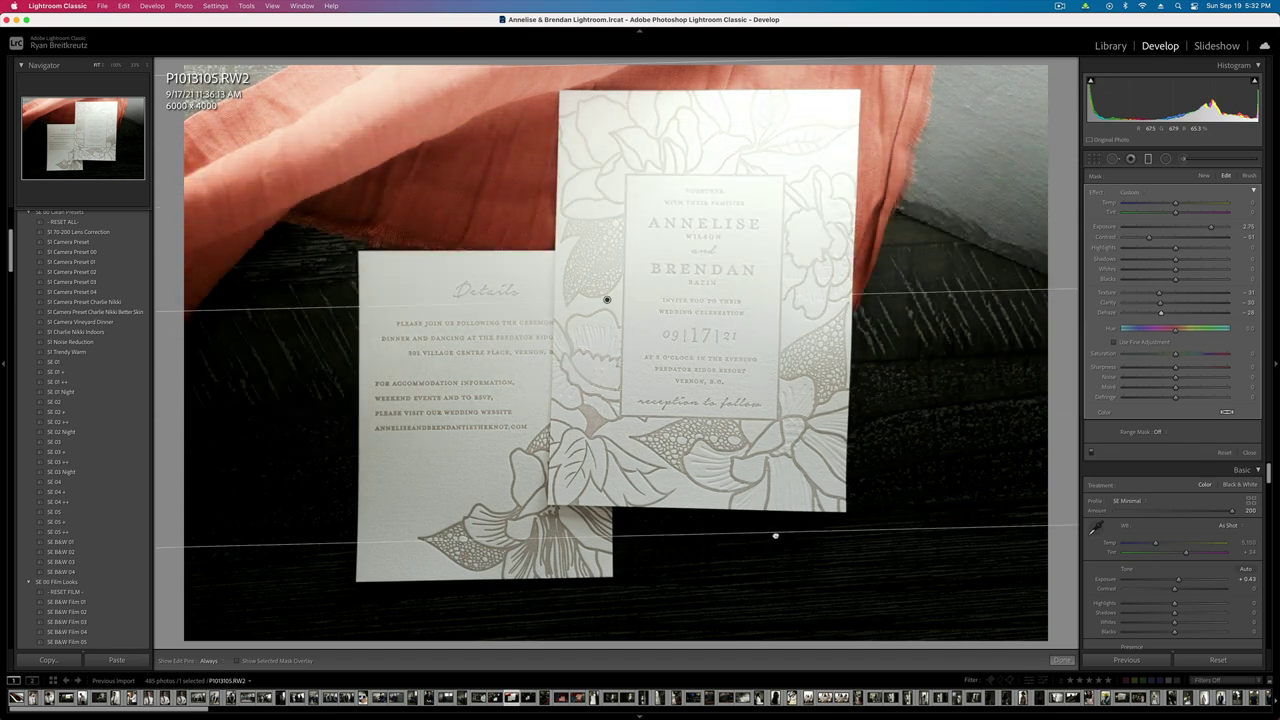
key(super+minus)
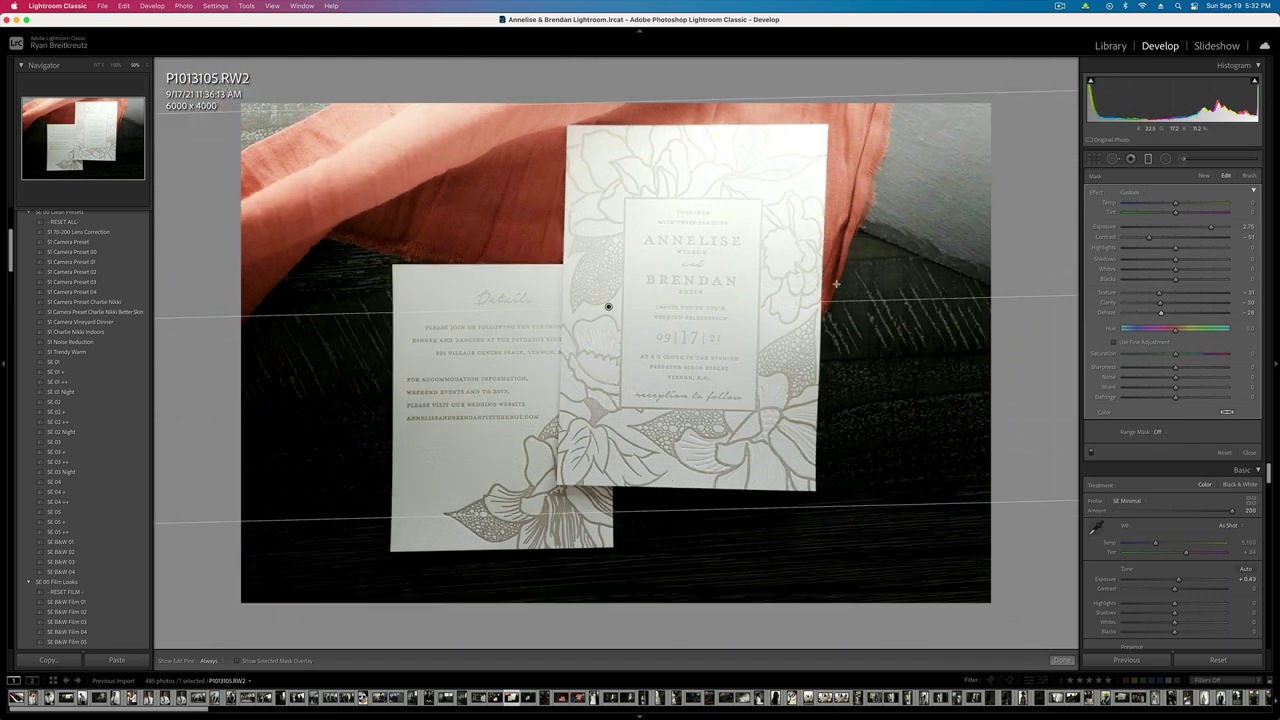
drag(1206, 233, 1187, 228)
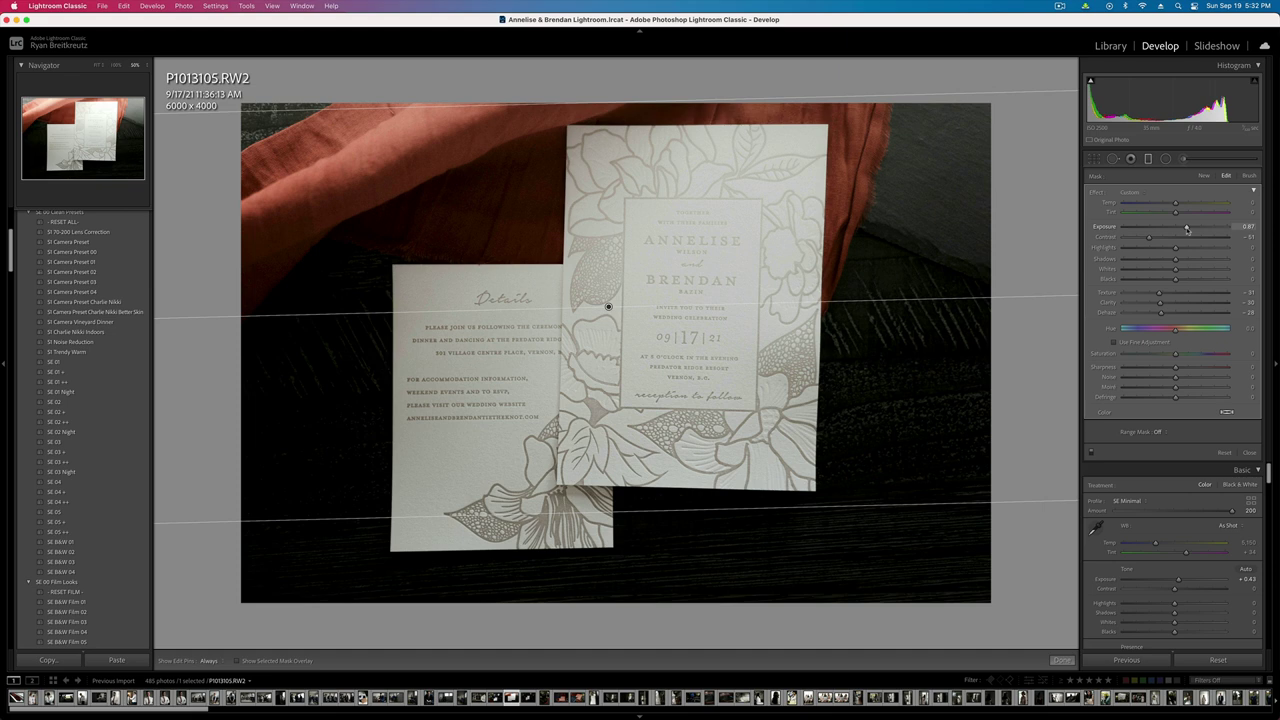
- Reposition the graduated filter so it fades out near the bottom of the main invitation card, and compare with the unedited photo
drag(630, 510, 647, 195)
key(m)
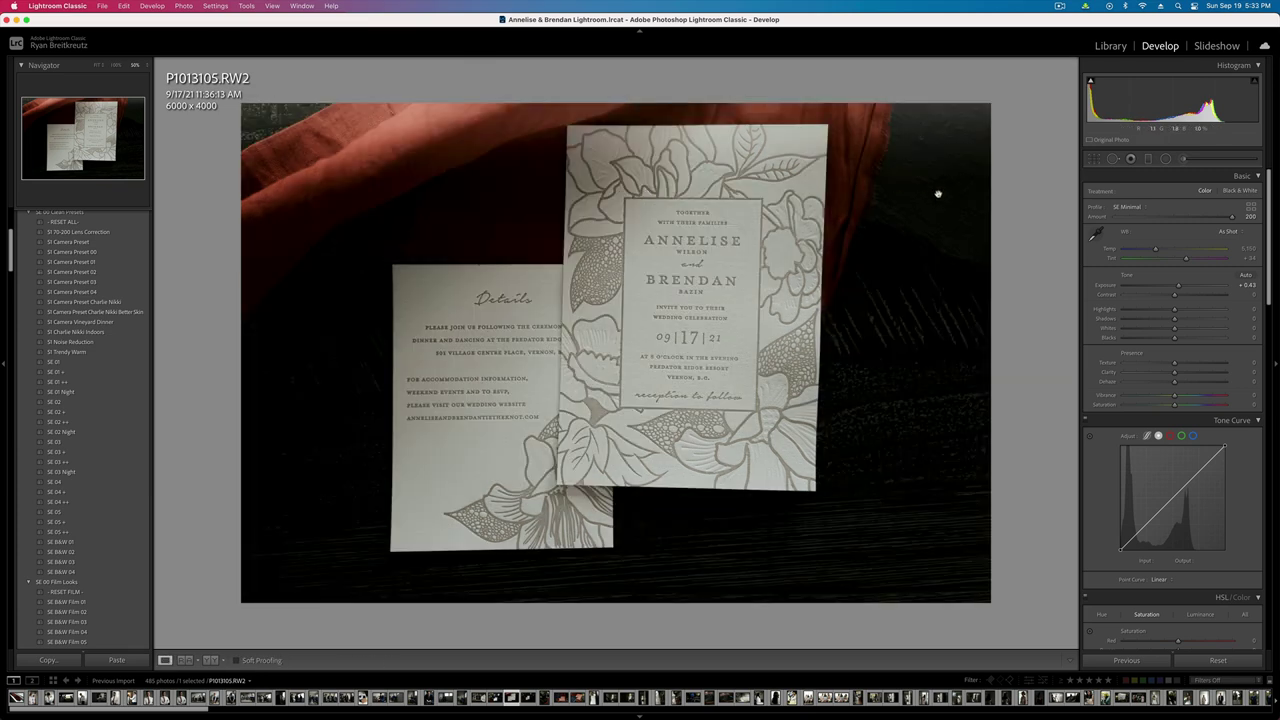
click(1149, 160)
click(603, 149)
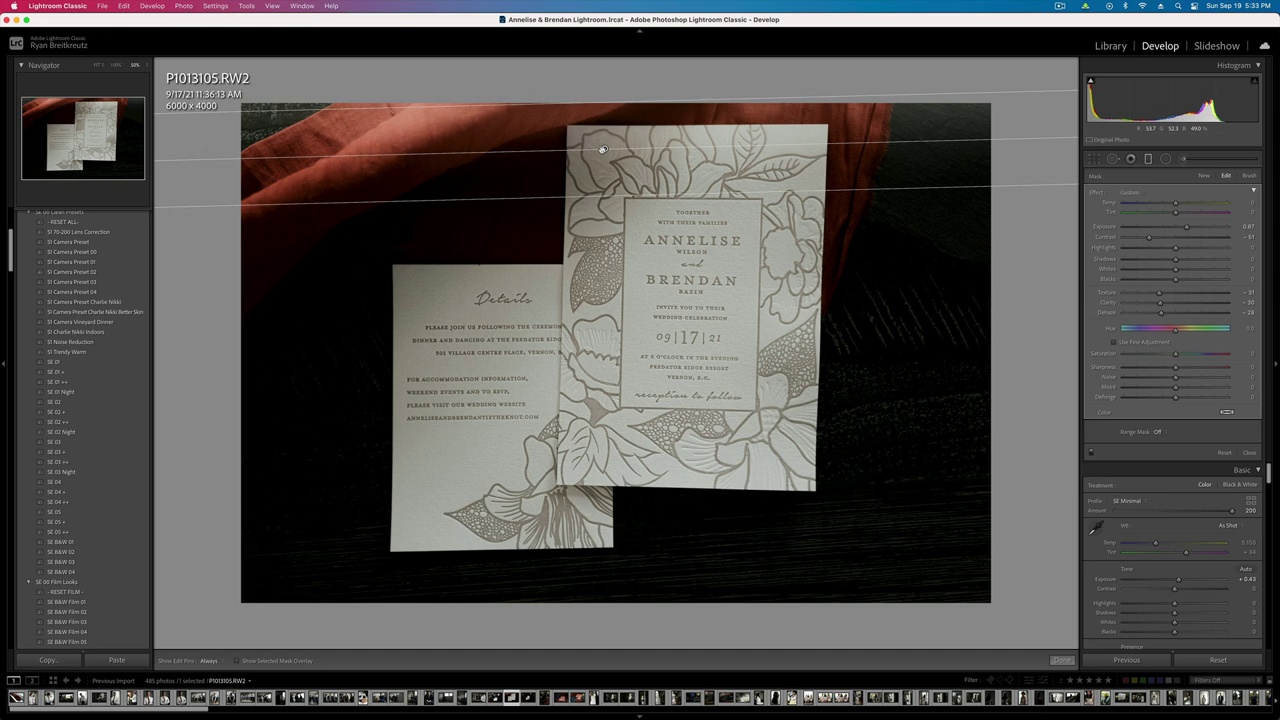
drag(617, 194, 613, 331)
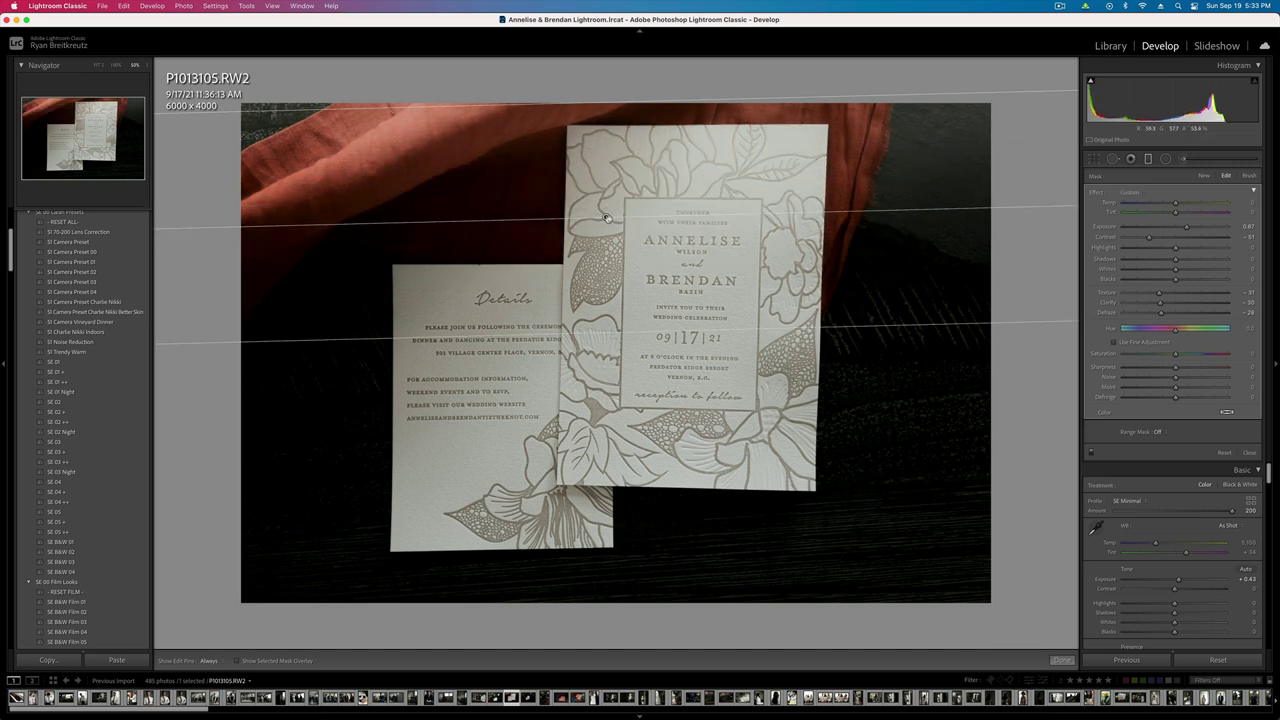
mouse_move(608, 219)
mouse_down()
mouse_move(609, 328)
mouse_move(621, 161)
mouse_move(622, 345)
mouse_move(620, 204)
mouse_up()
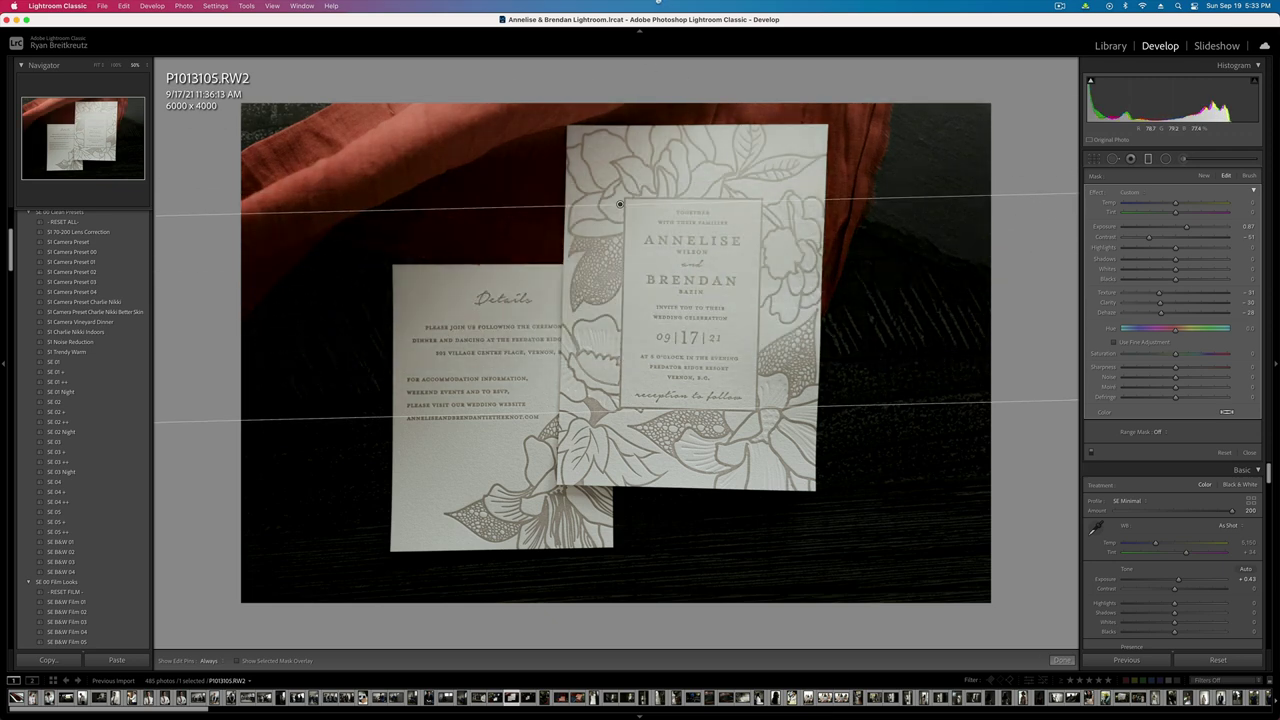
key(m)
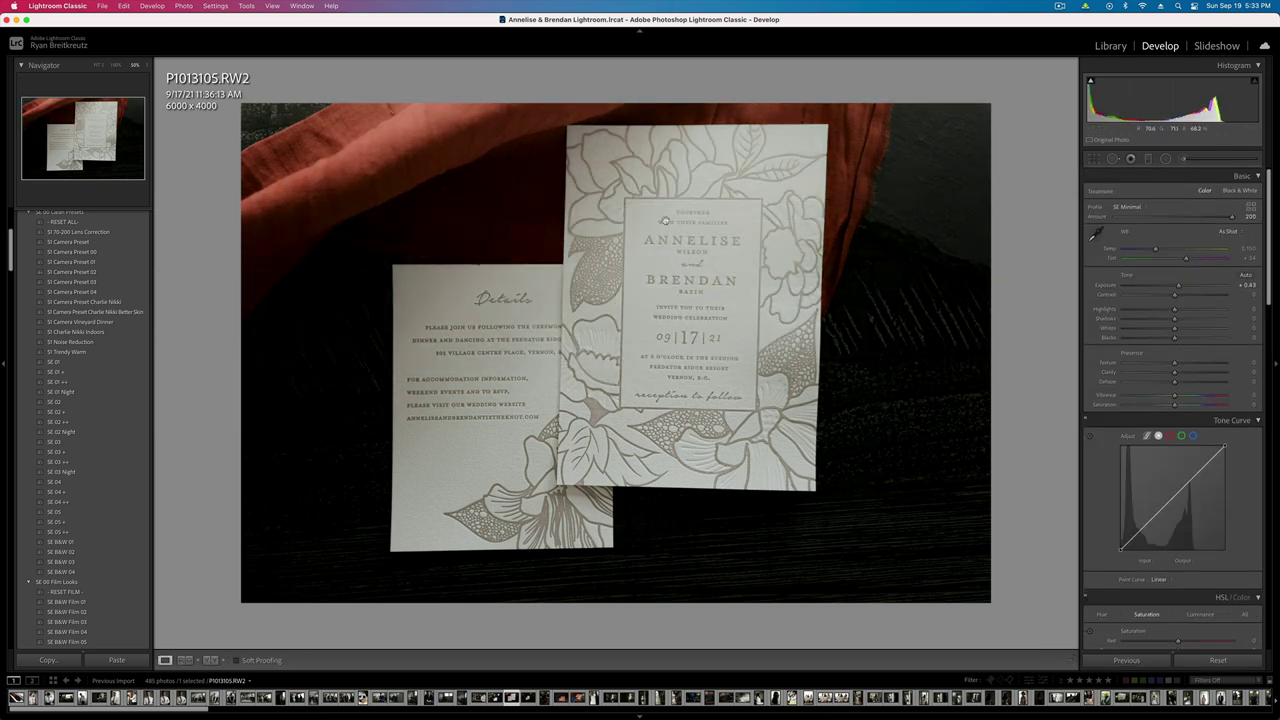
key(backslash)
key(backslash)
- Reduce the graduated filter's softening to about Texture -16, Clarity -13 and Dehaze -11, and finish the filter
click(1148, 159)
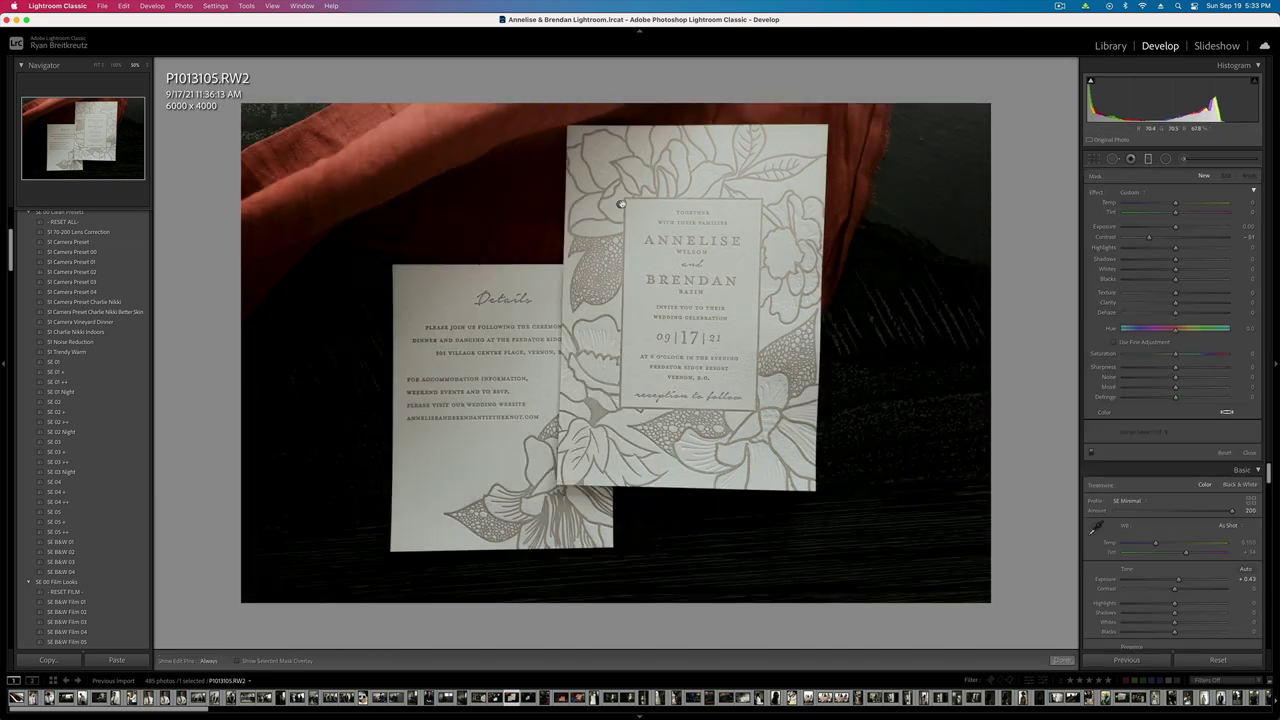
click(620, 204)
click(1168, 303)
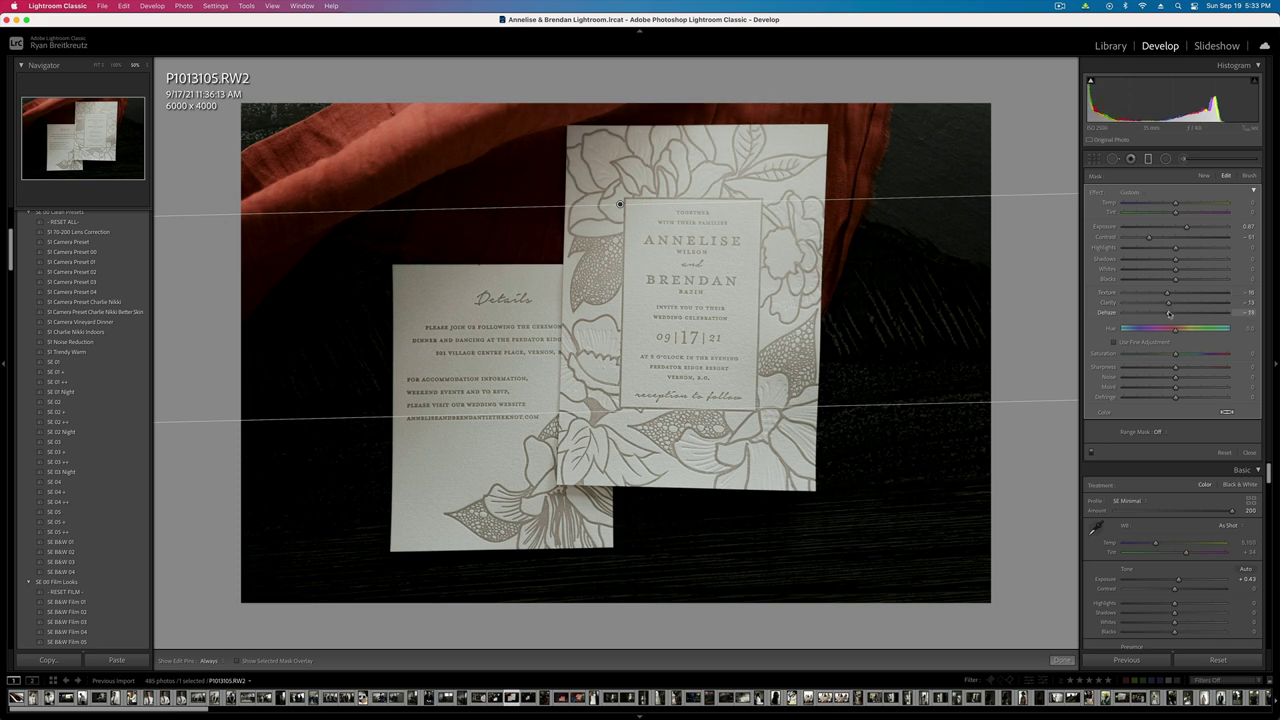
key(m)
- Crop the next photo, P1013106.RW2, slightly tighter to 5713 x 3809 at its original aspect ratio
key(Right)
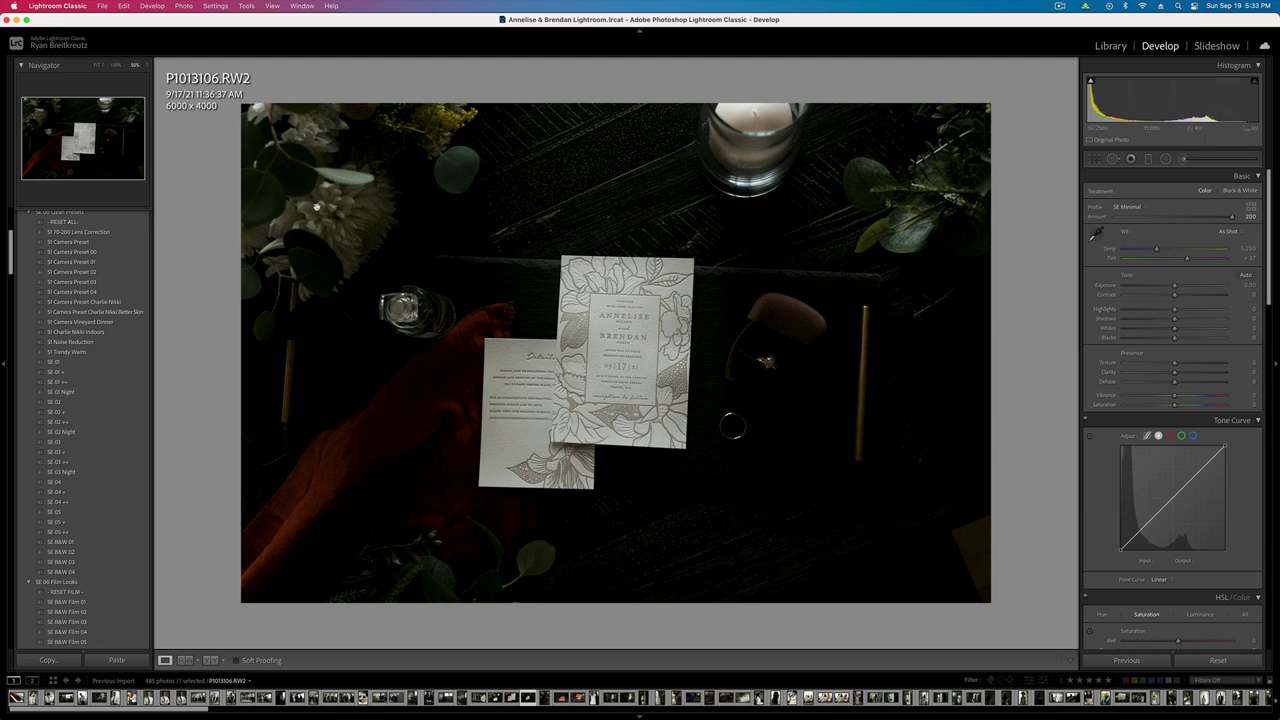
click(97, 65)
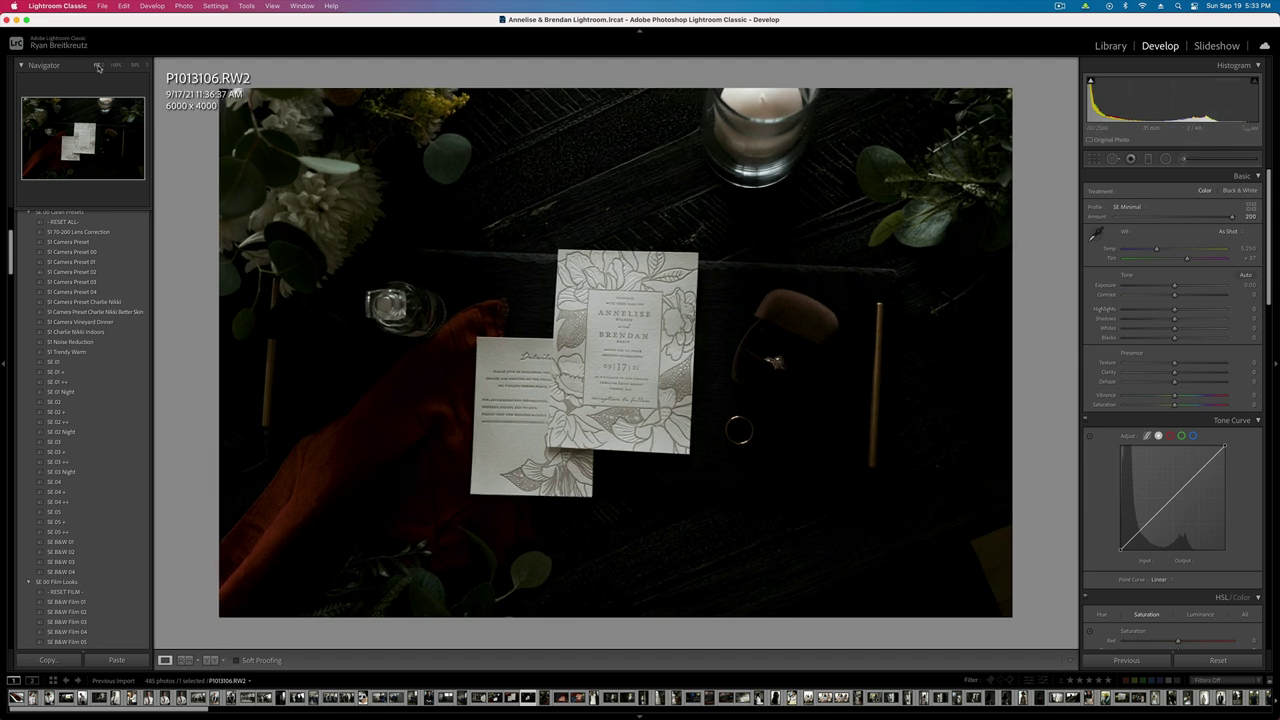
key(r)
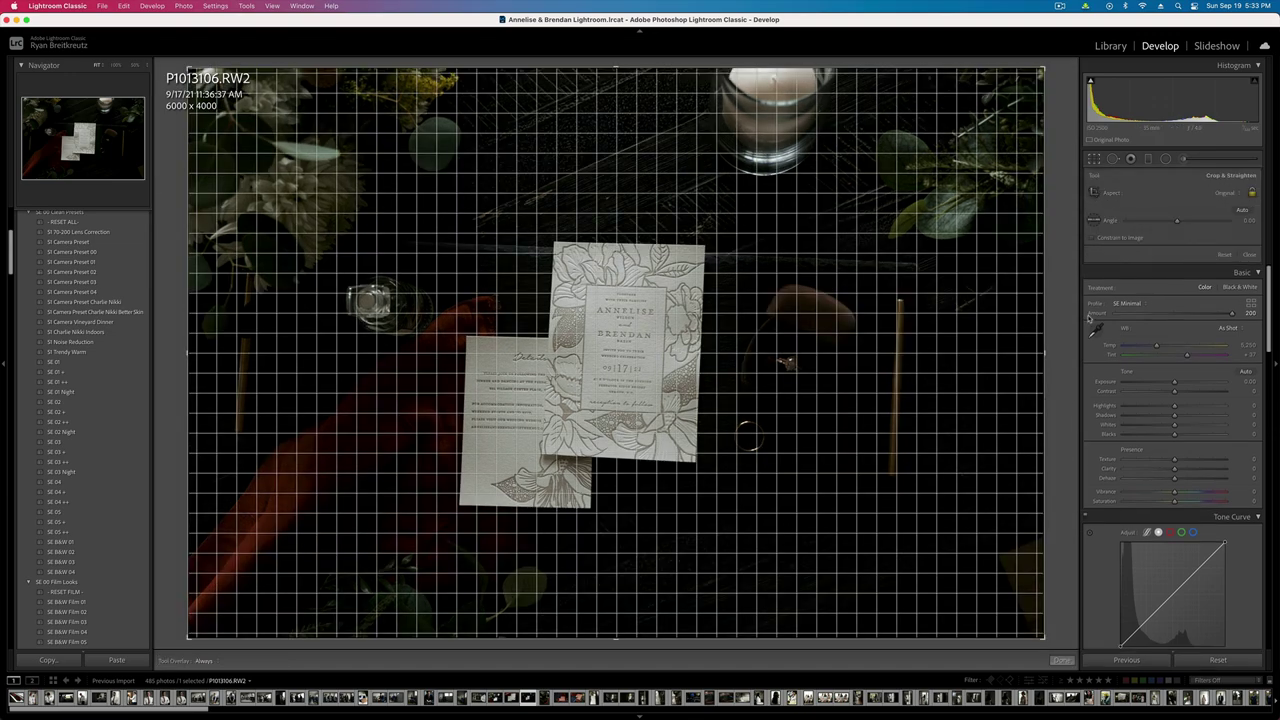
drag(1052, 335, 1049, 321)
key(Return)
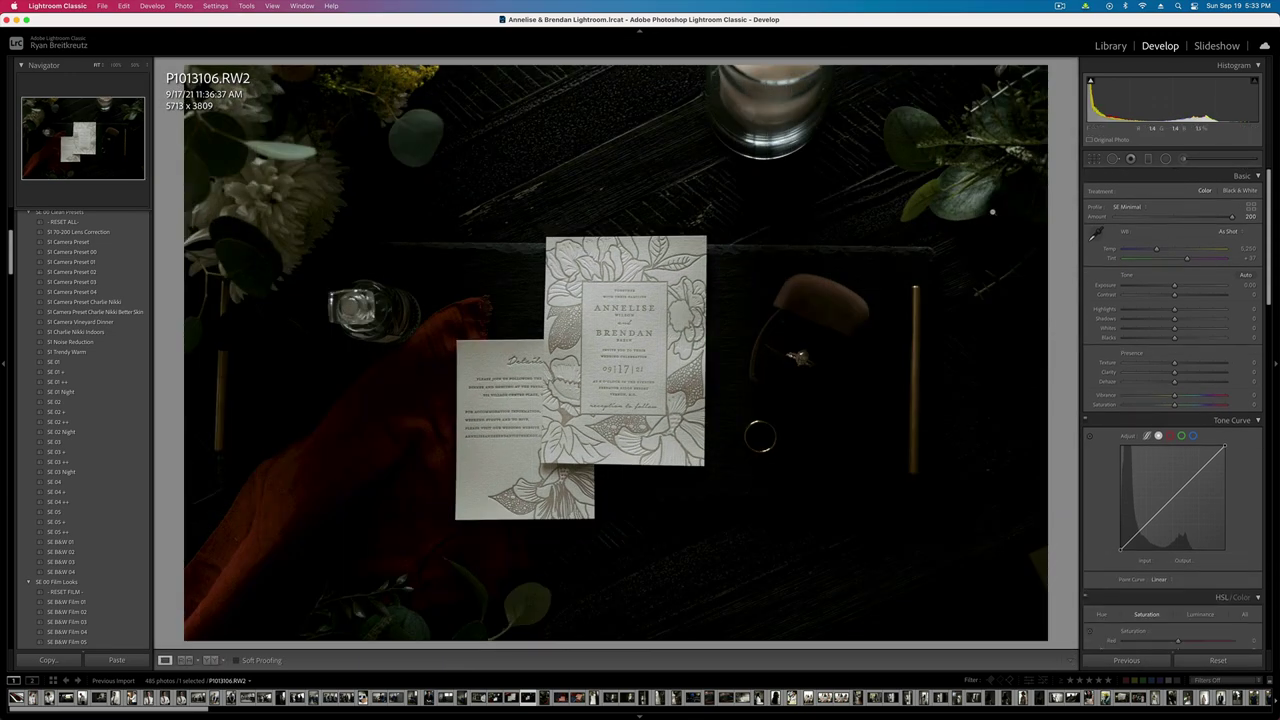
- Place a large radial filter over the cards and ring box with Exposure 0.22, Contrast -94 and Shadows 22
key(shift+m)
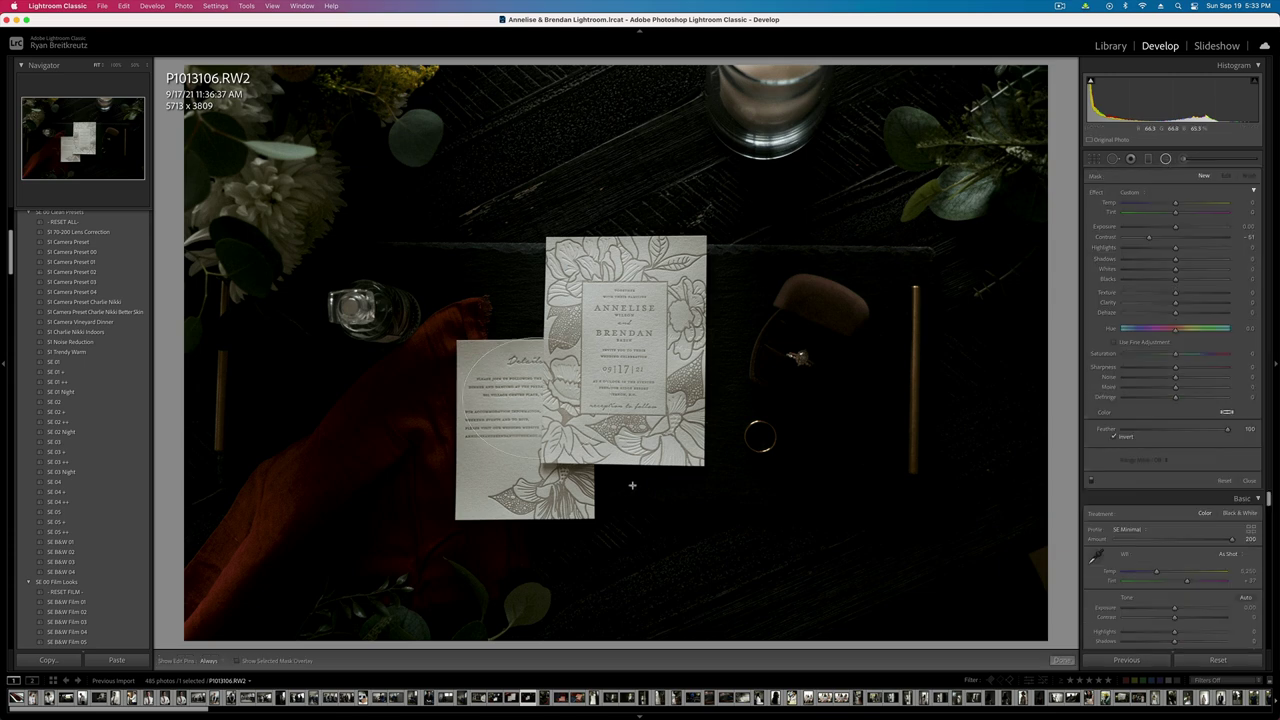
drag(540, 398, 1182, 669)
drag(505, 326, 641, 313)
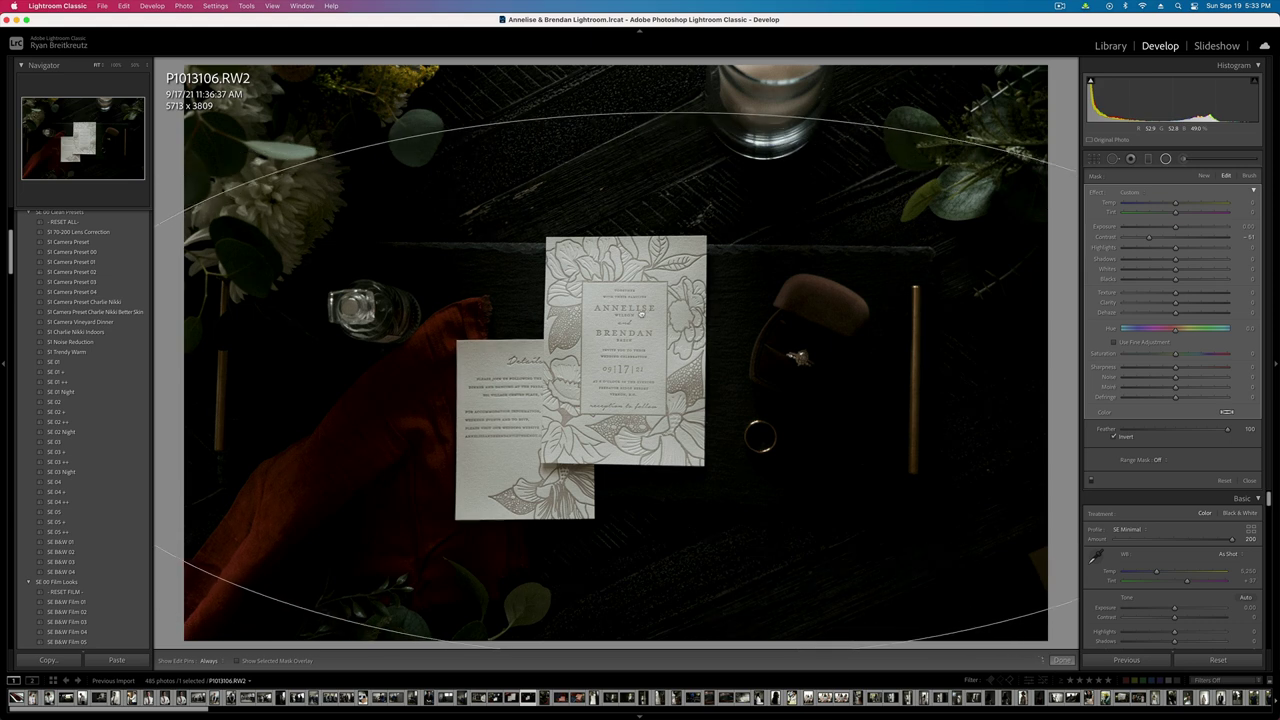
drag(1149, 238, 1179, 229)
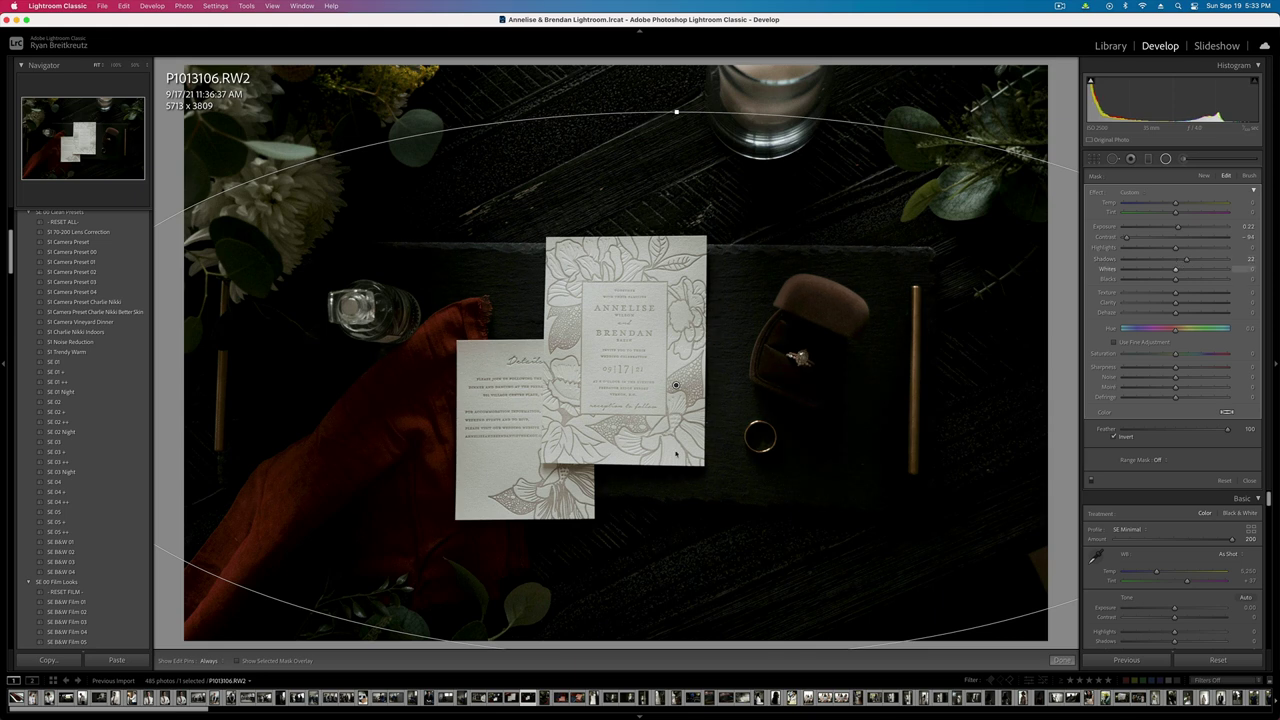
drag(674, 452, 663, 442)
- Brush the radial filter's mask over the ring box using a smaller brush
click(1249, 176)
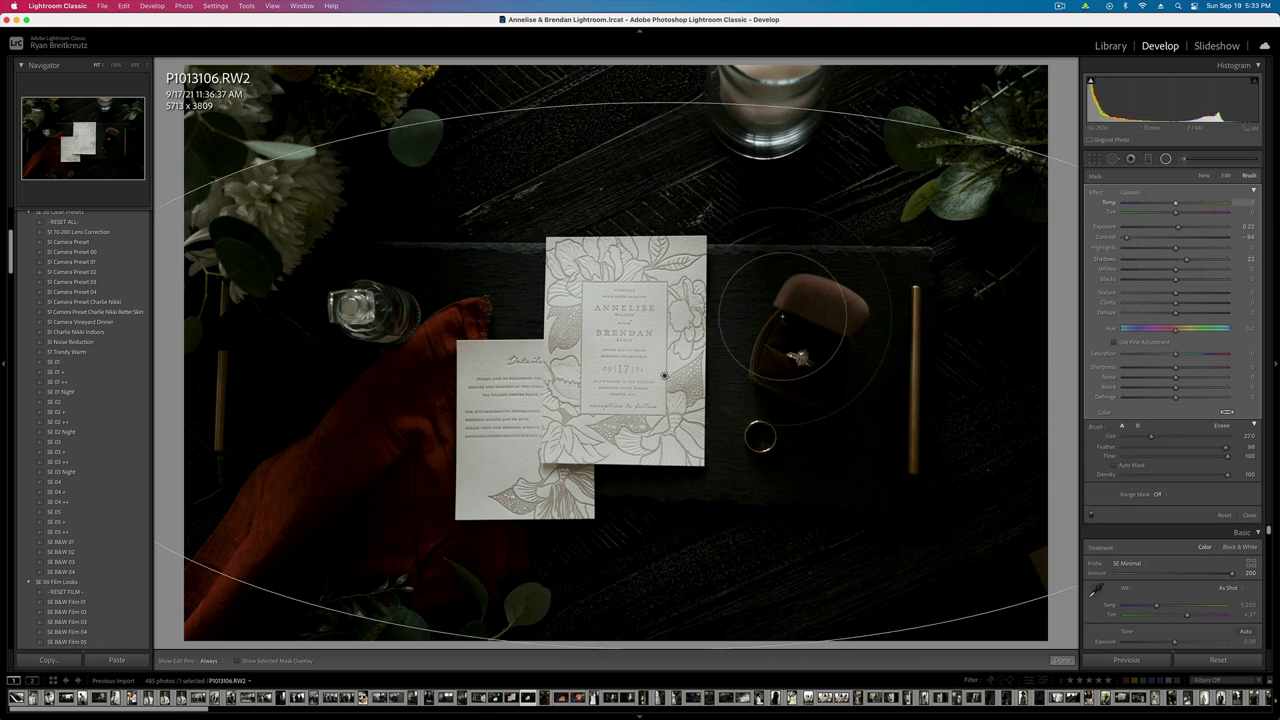
scroll(818, 363, down, 10)
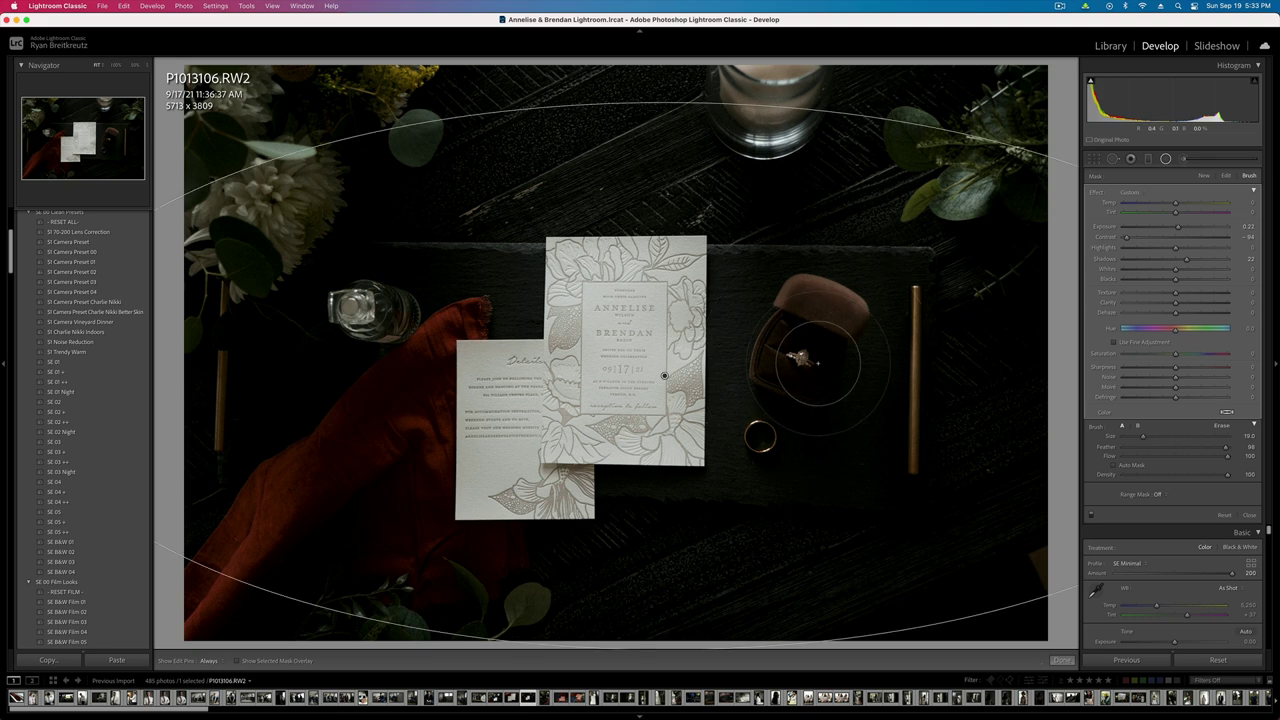
mouse_move(807, 340)
mouse_down()
mouse_move(801, 367)
mouse_move(811, 363)
mouse_up()
key(h)
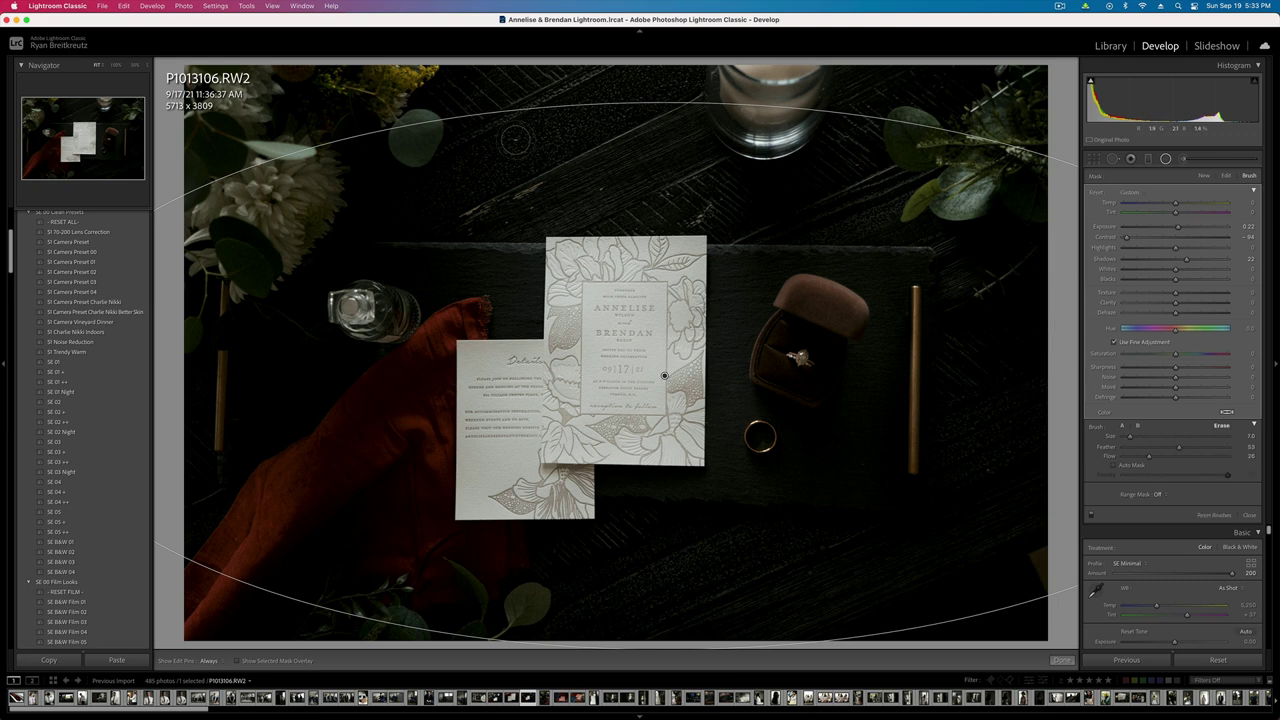
- Erase the radial filter's effect lightly from the dark tabletop between the upper eucalyptus leaf and the candle
key(alt)
mouse_move(406, 102)
mouse_down()
mouse_move(516, 102)
mouse_move(488, 130)
mouse_move(388, 130)
mouse_move(583, 135)
mouse_move(756, 198)
mouse_move(764, 159)
mouse_up()
key(h)
key(h)
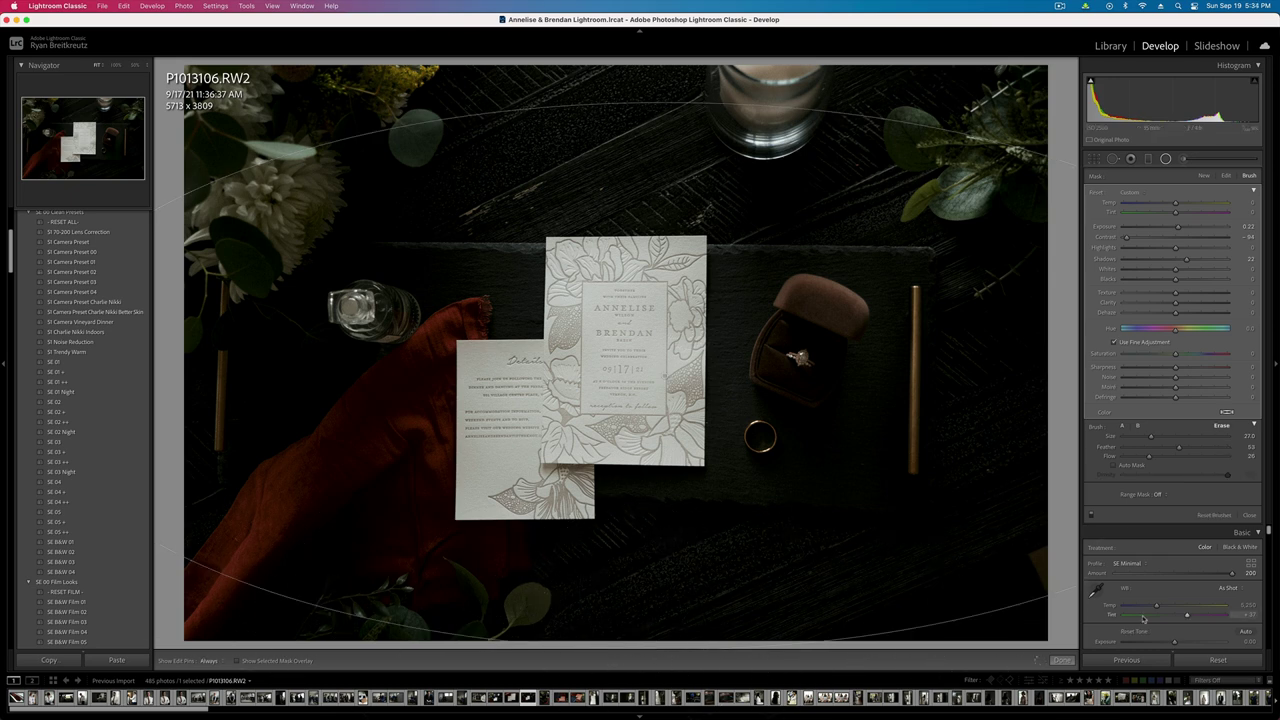
- Show the mask overlay, erase the radial mask from the tabletop above and below the slate and along the right edge, and hide the overlay
key(o)
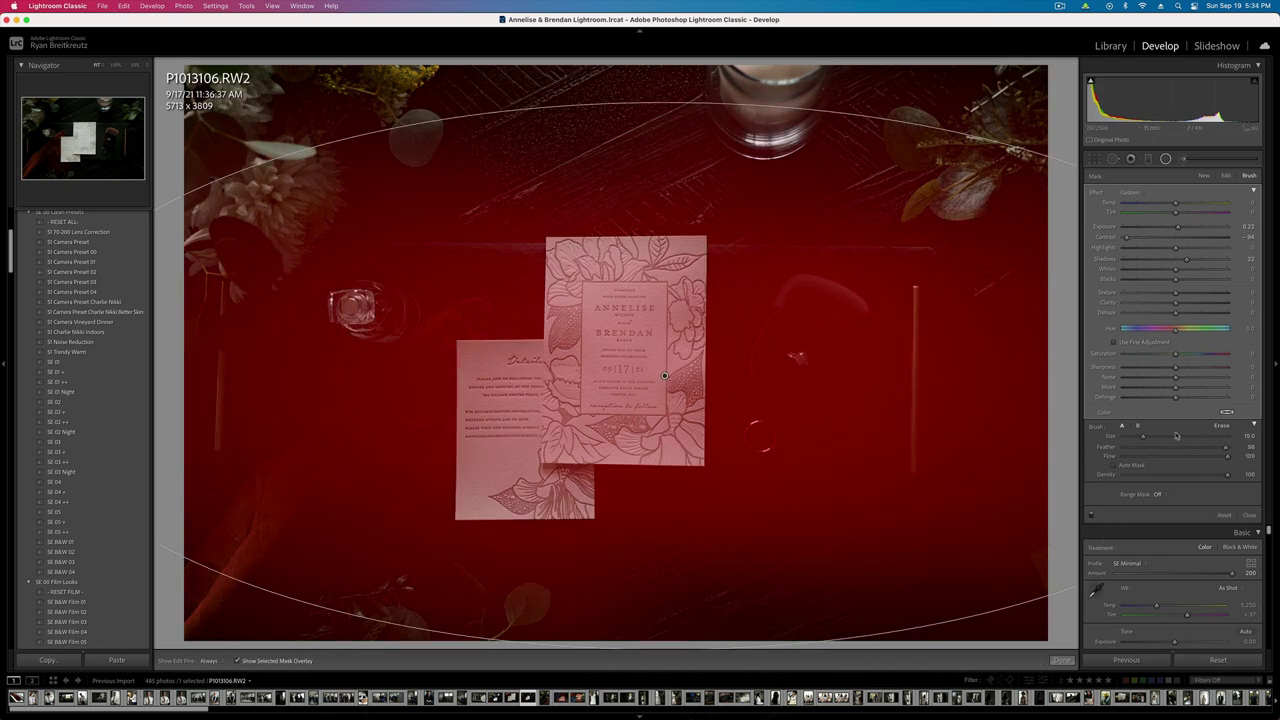
key(alt)
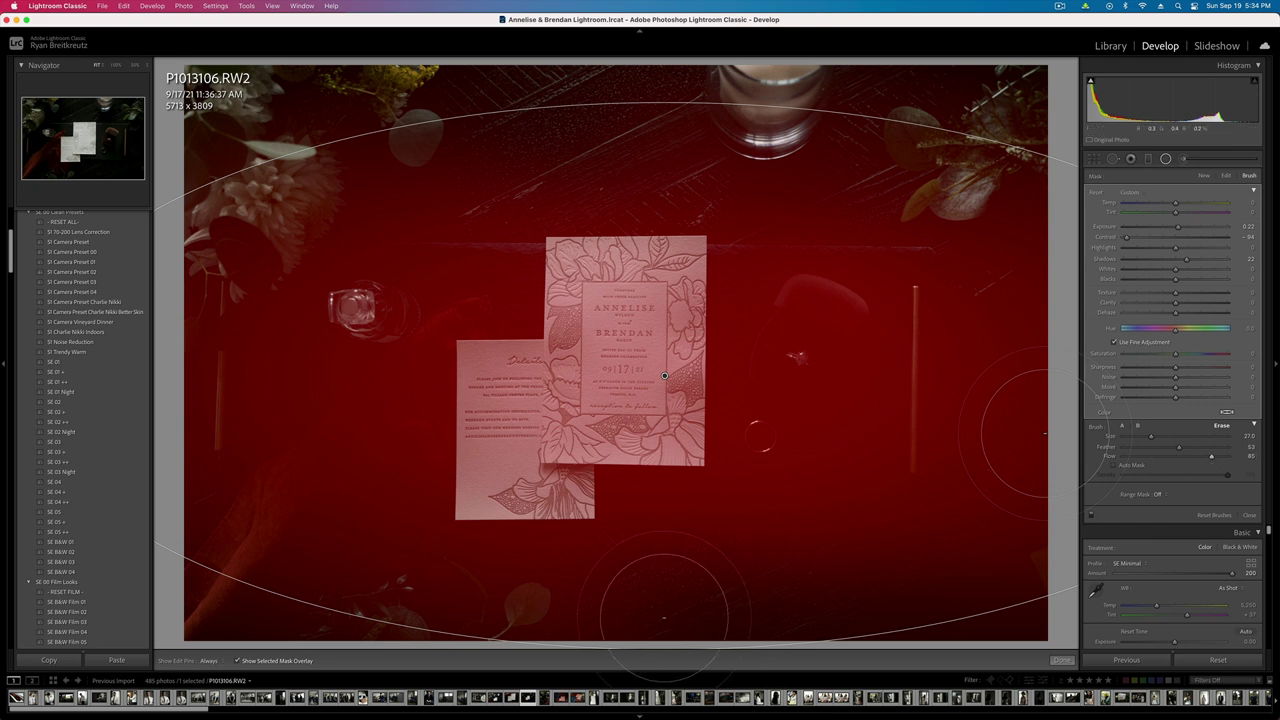
key(h)
drag(987, 630, 1035, 675)
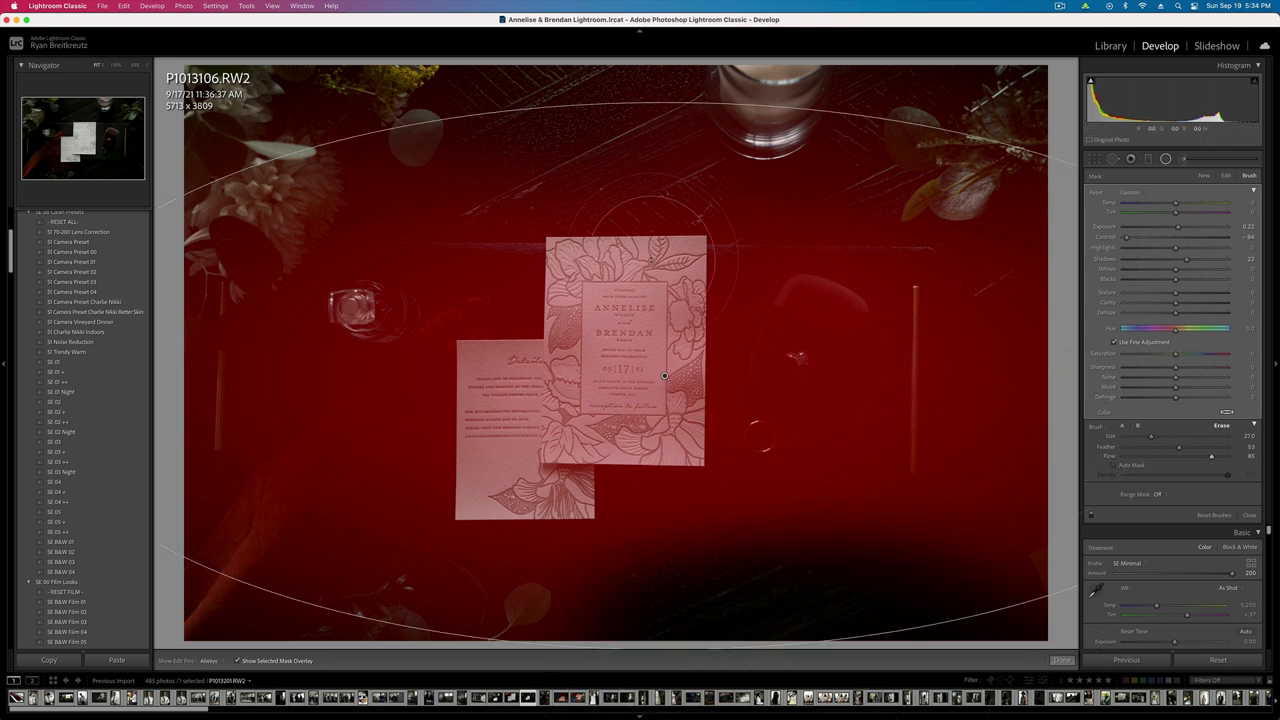
mouse_move(447, 137)
mouse_down()
mouse_move(737, 170)
mouse_move(843, 163)
mouse_move(985, 48)
mouse_up()
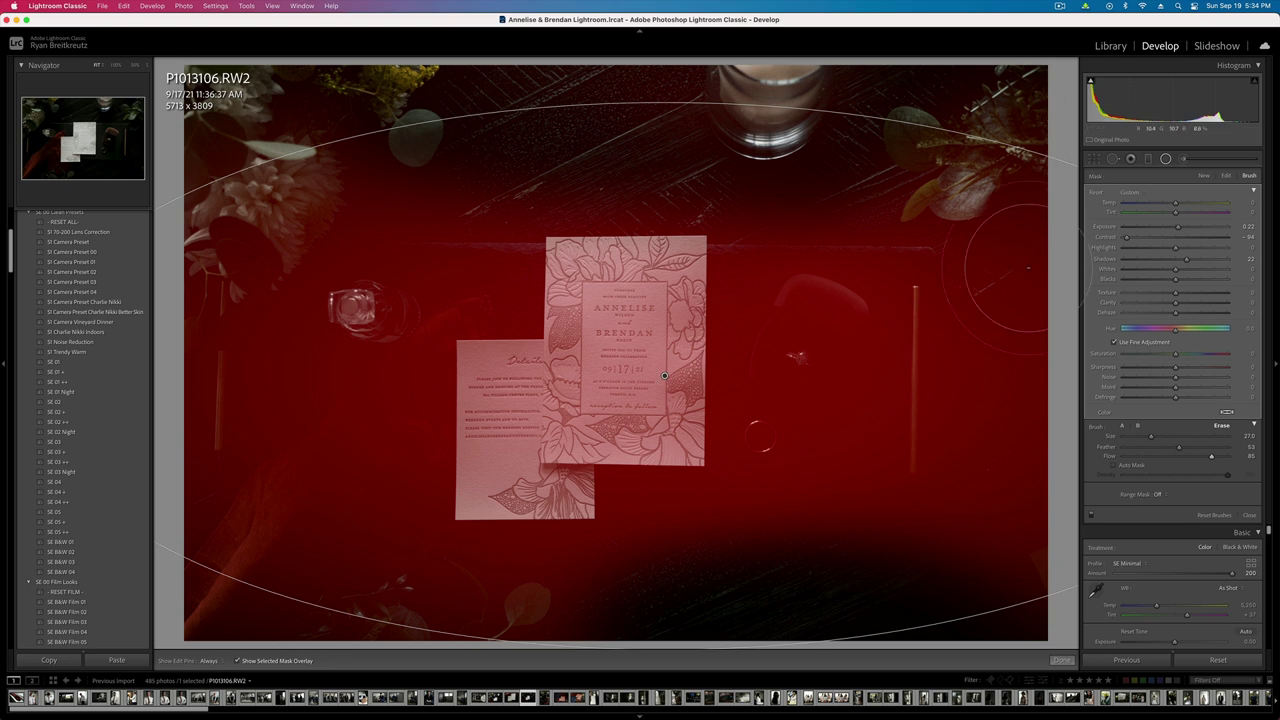
mouse_move(1060, 525)
mouse_down()
mouse_move(1022, 618)
mouse_move(1058, 621)
mouse_up()
key(o)
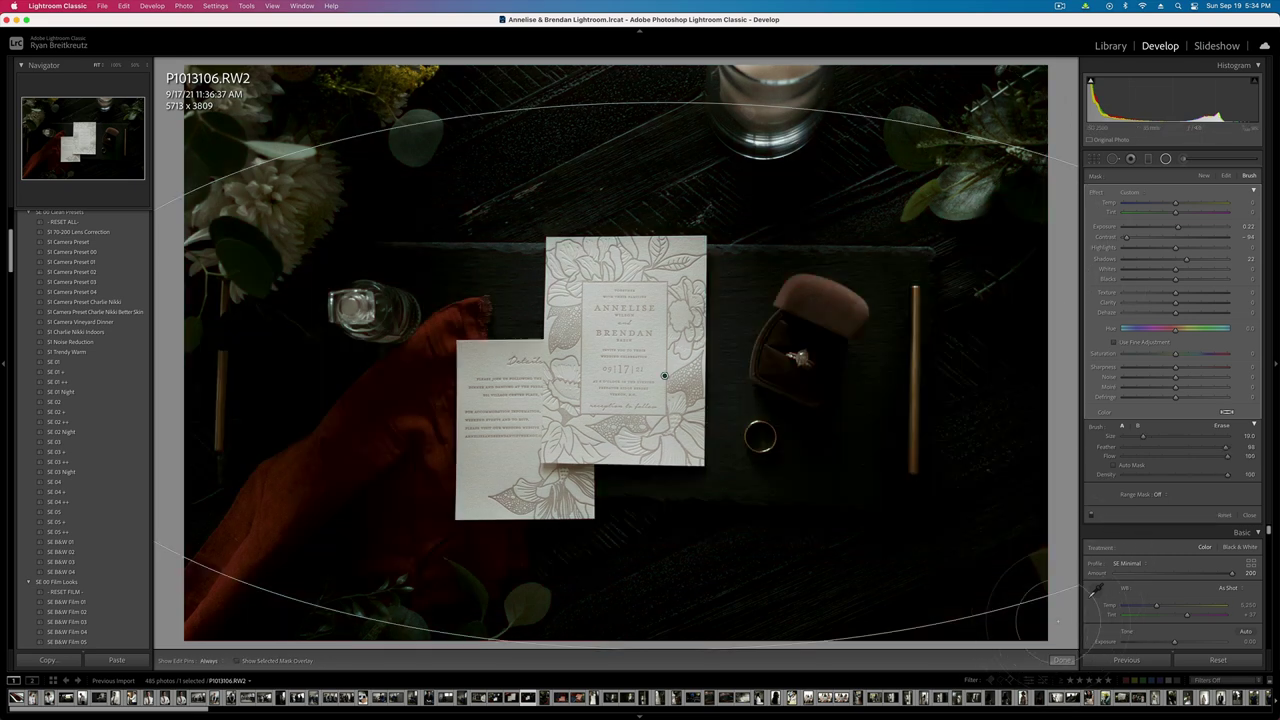
- Refine the radial mask by brushing along the photo's right and left edges, and close the filter
mouse_move(950, 628)
mouse_down()
mouse_move(1060, 162)
mouse_move(1058, 120)
mouse_up()
mouse_move(218, 370)
mouse_down()
mouse_move(152, 514)
mouse_move(170, 610)
mouse_up()
key(k)
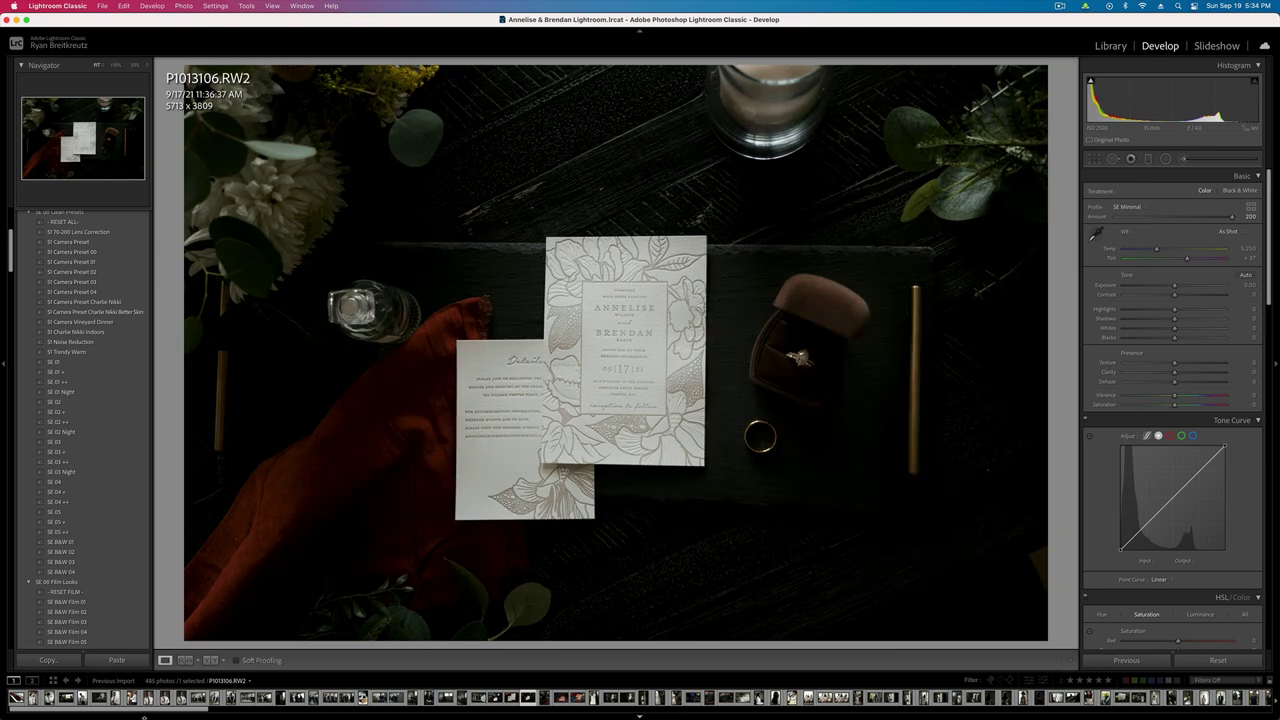
- Add a radial filter centred on the ring in P1013112.RW2 with Exposure 0.54, inspect it up close, and go to the next photo
key(Right)
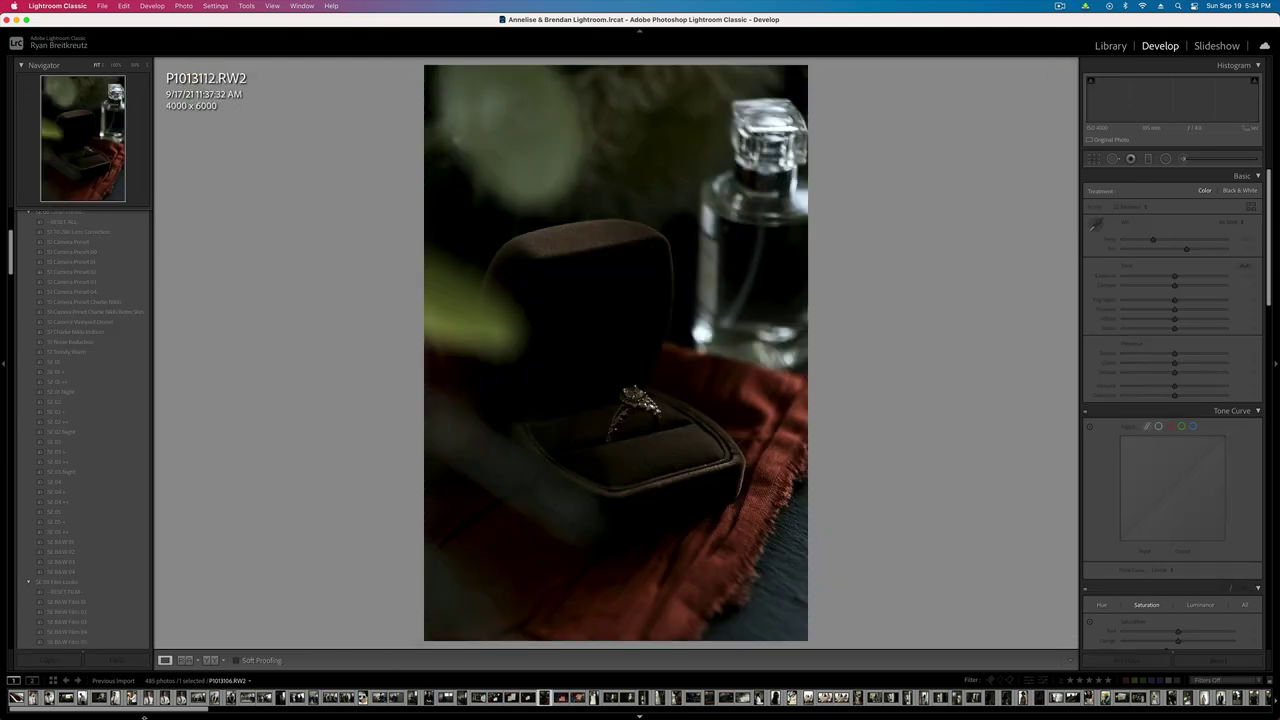
click(1165, 158)
mouse_move(603, 406)
mouse_down()
mouse_move(807, 574)
mouse_move(632, 456)
mouse_move(622, 444)
mouse_move(636, 421)
mouse_up()
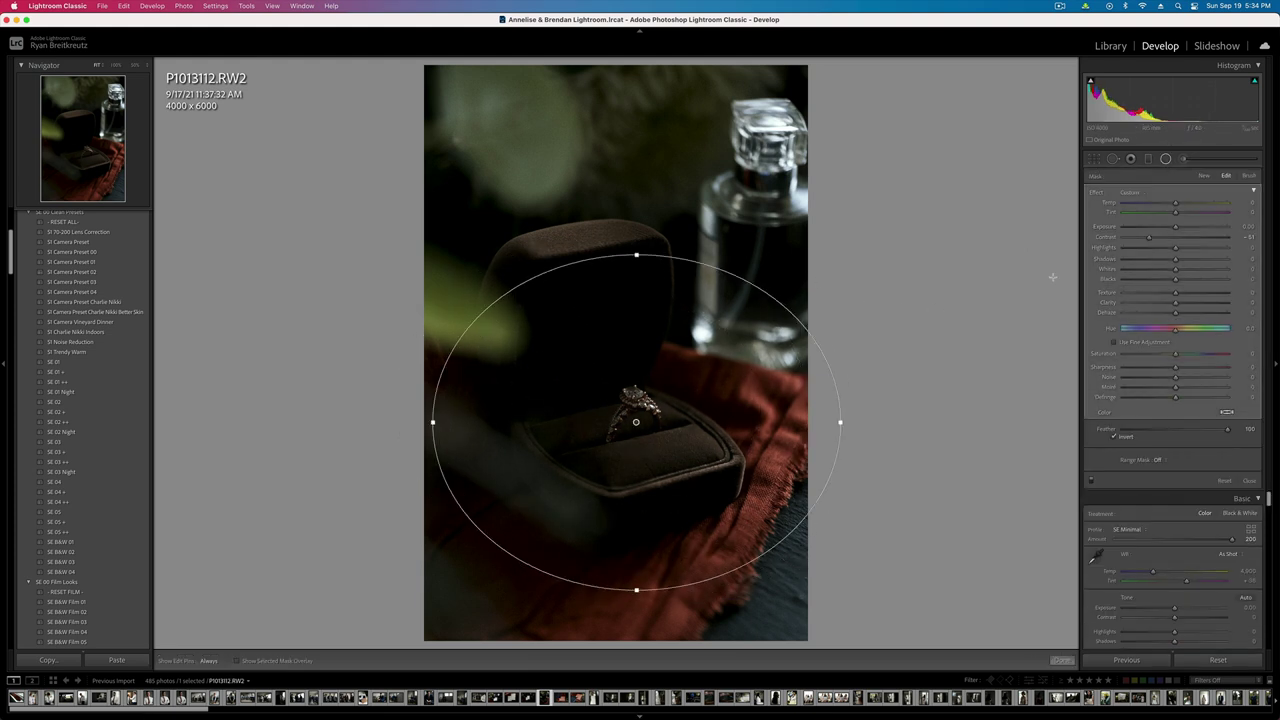
drag(1176, 226, 1182, 227)
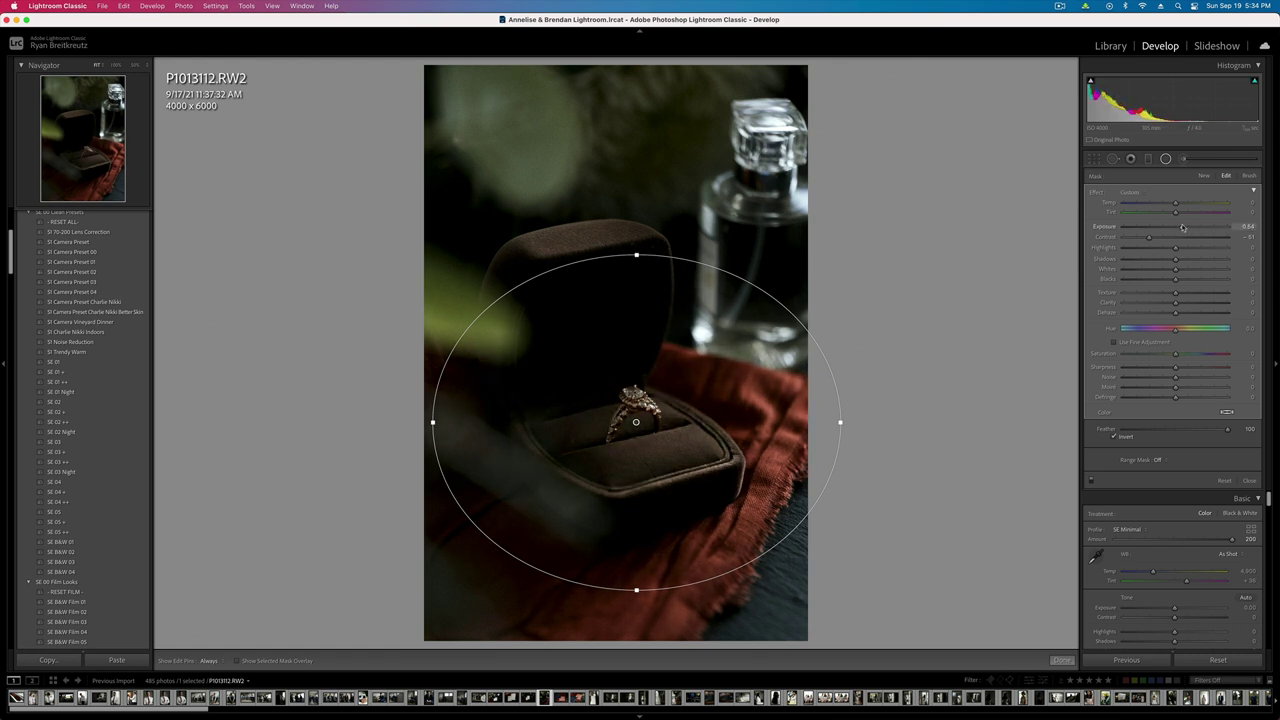
key(shift+m)
click(657, 421)
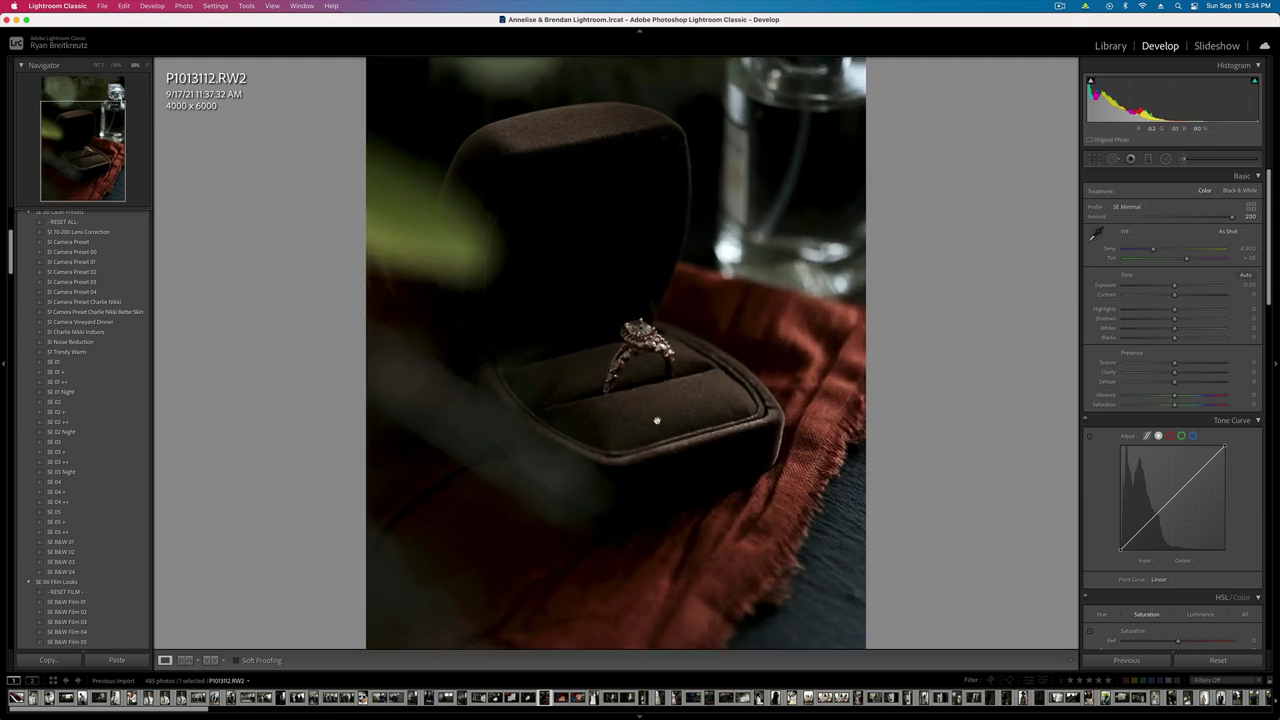
click(657, 421)
key(Right)
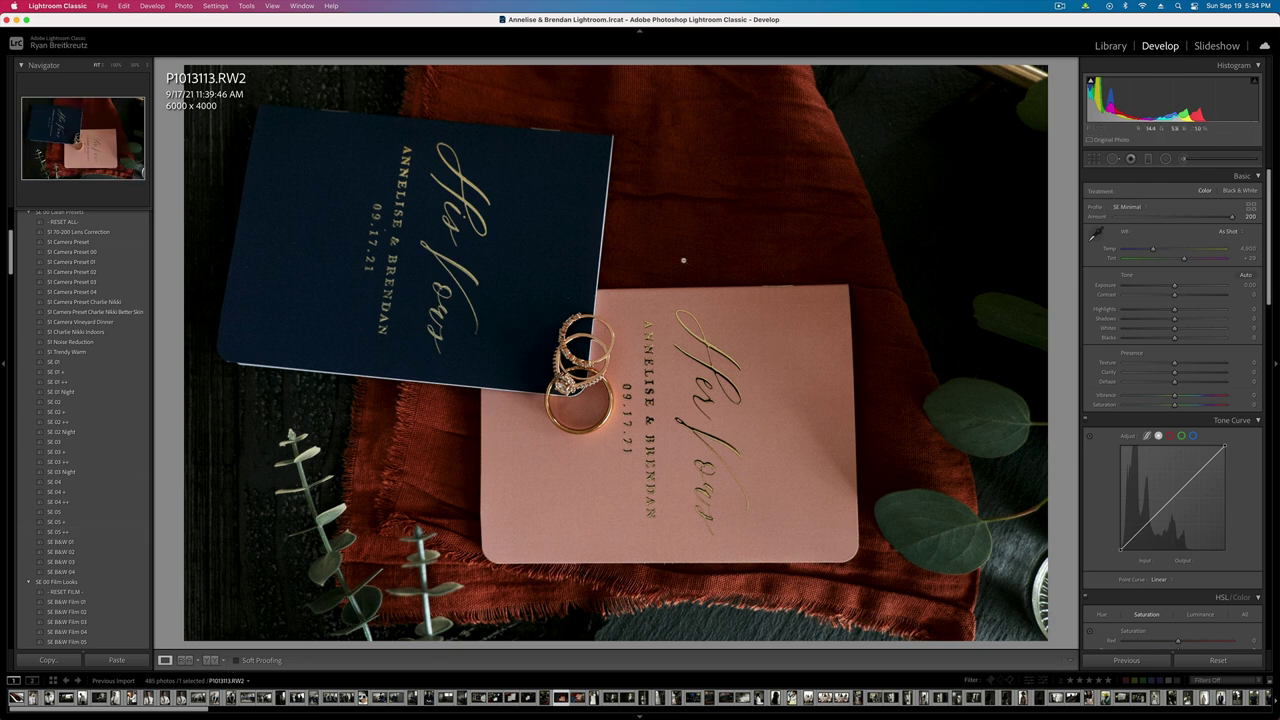
- Rotate the vow booklets photo P1013113.RW2 counterclockwise into portrait orientation
click(272, 5)
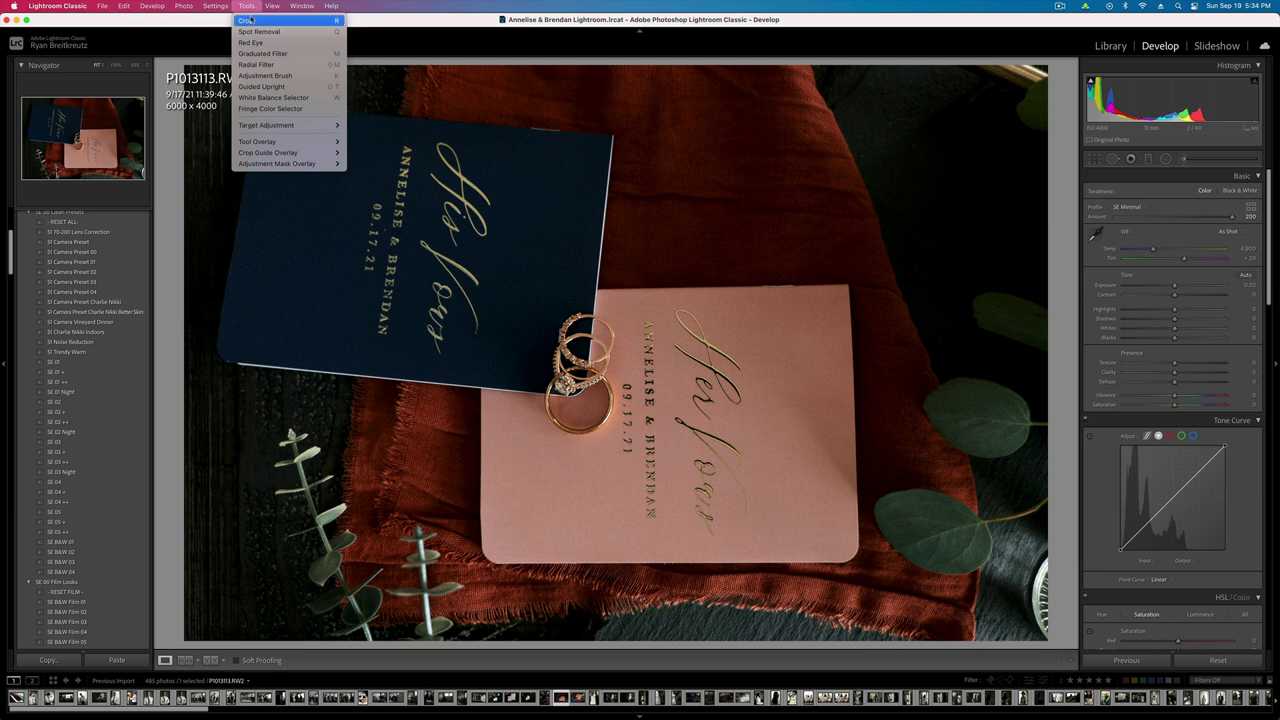
mouse_move(180, 6)
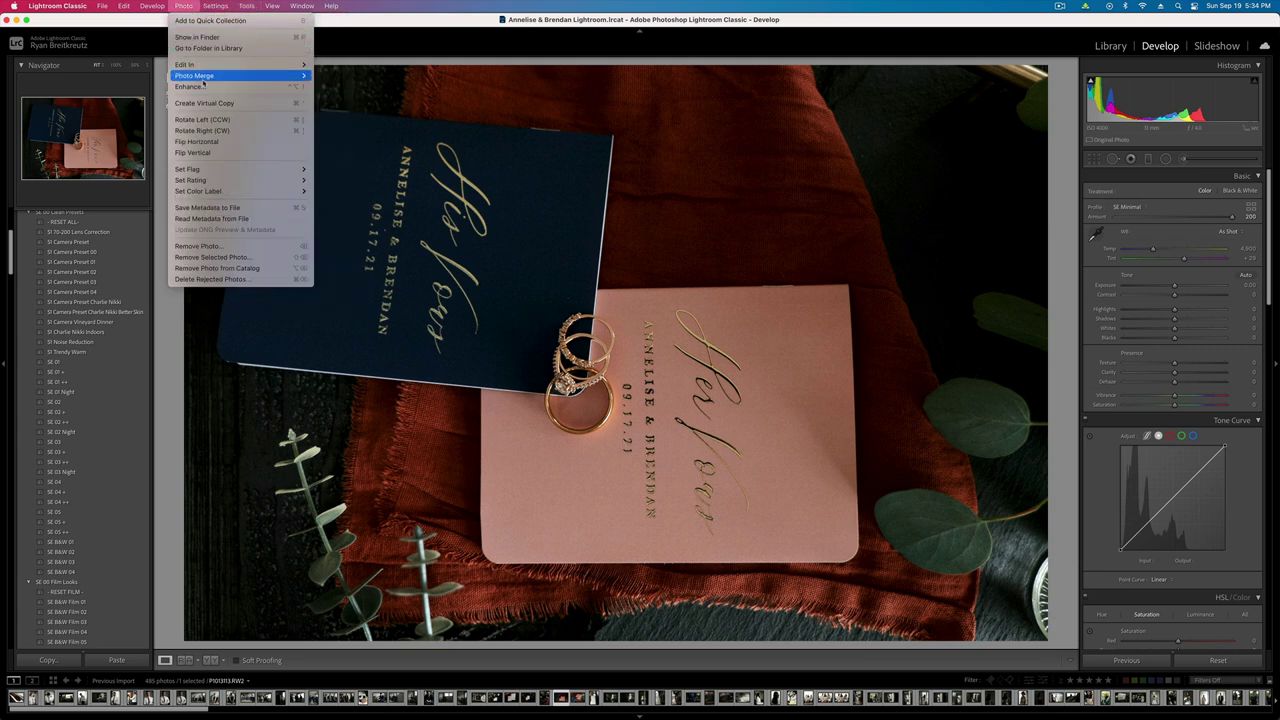
click(202, 119)
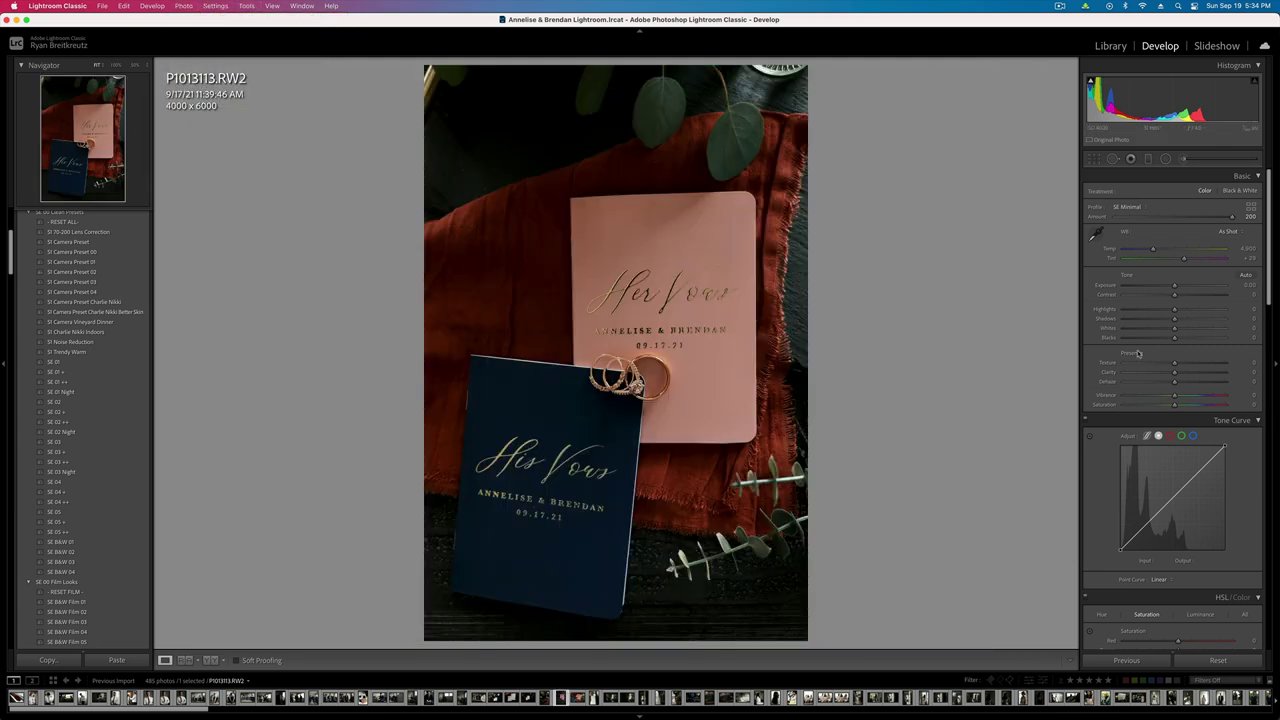
- Add a large radial filter around the rings, raise its Highlights and Whites, and lower the photo's overall Exposure to −0.99
click(1165, 158)
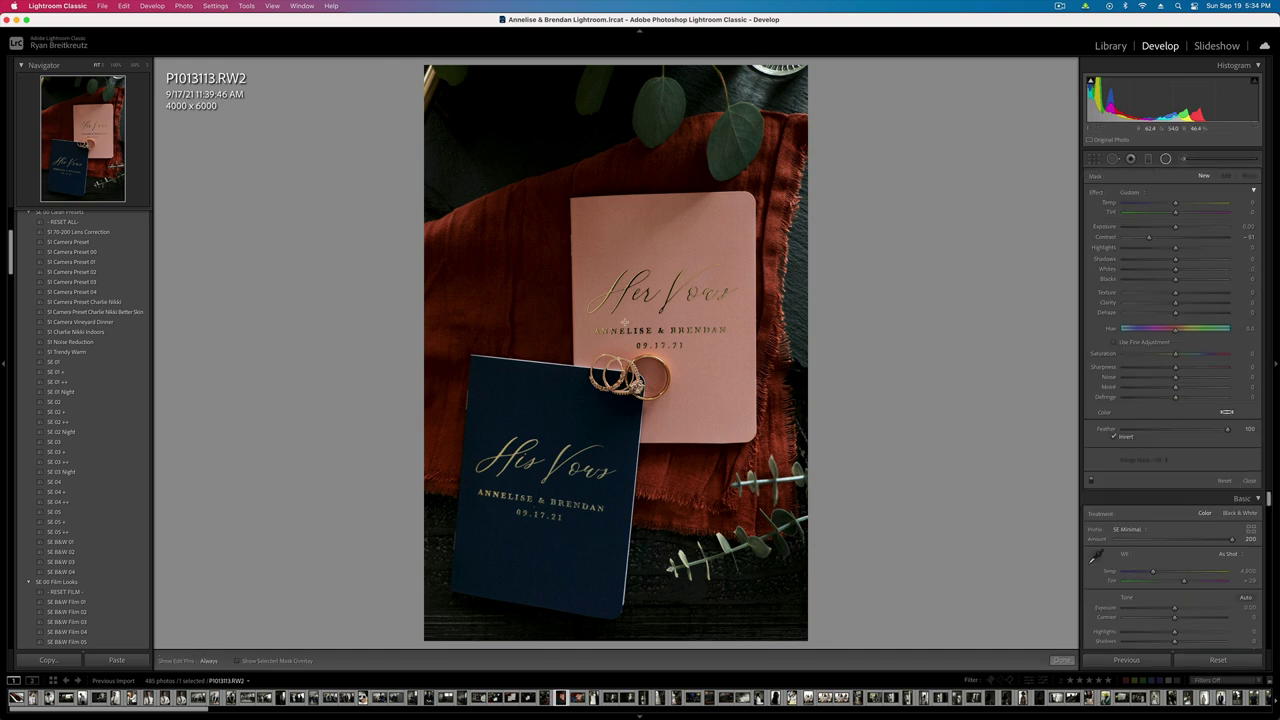
mouse_move(625, 322)
mouse_down()
mouse_move(983, 716)
mouse_move(621, 380)
mouse_up()
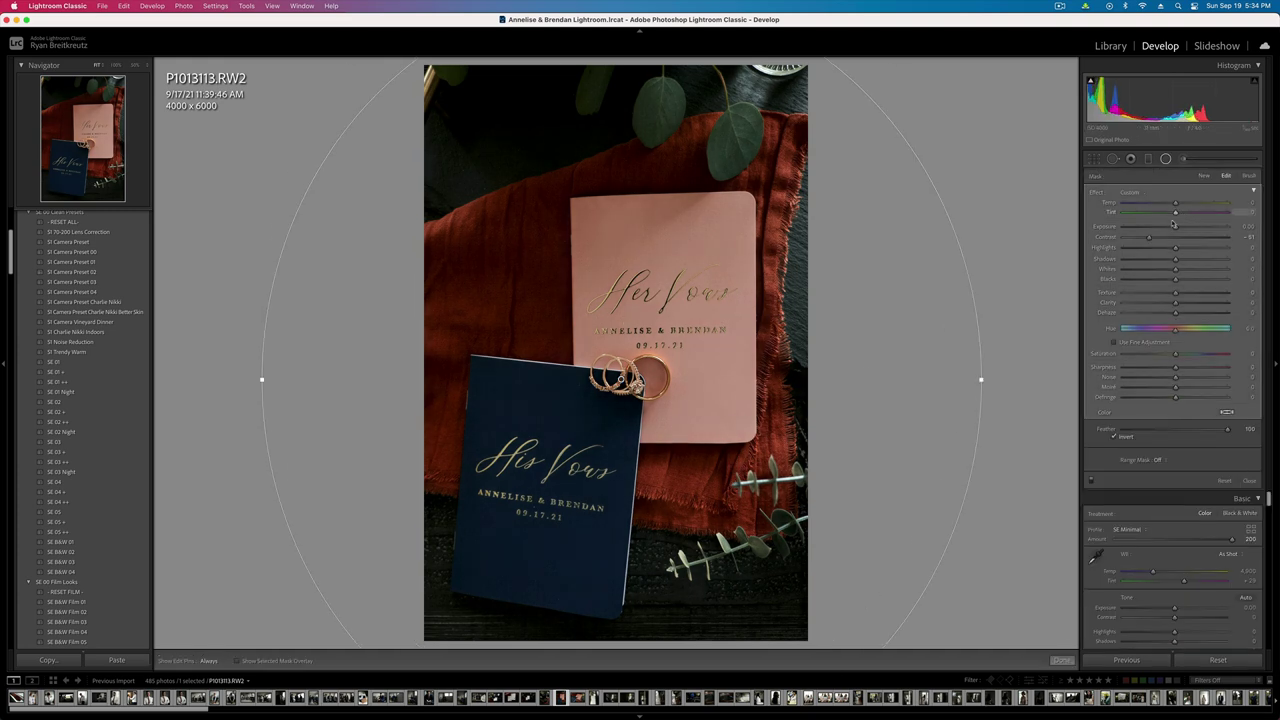
drag(1174, 224, 1193, 272)
key(shift+minus)
key(shift+minus)
key(shift+minus)
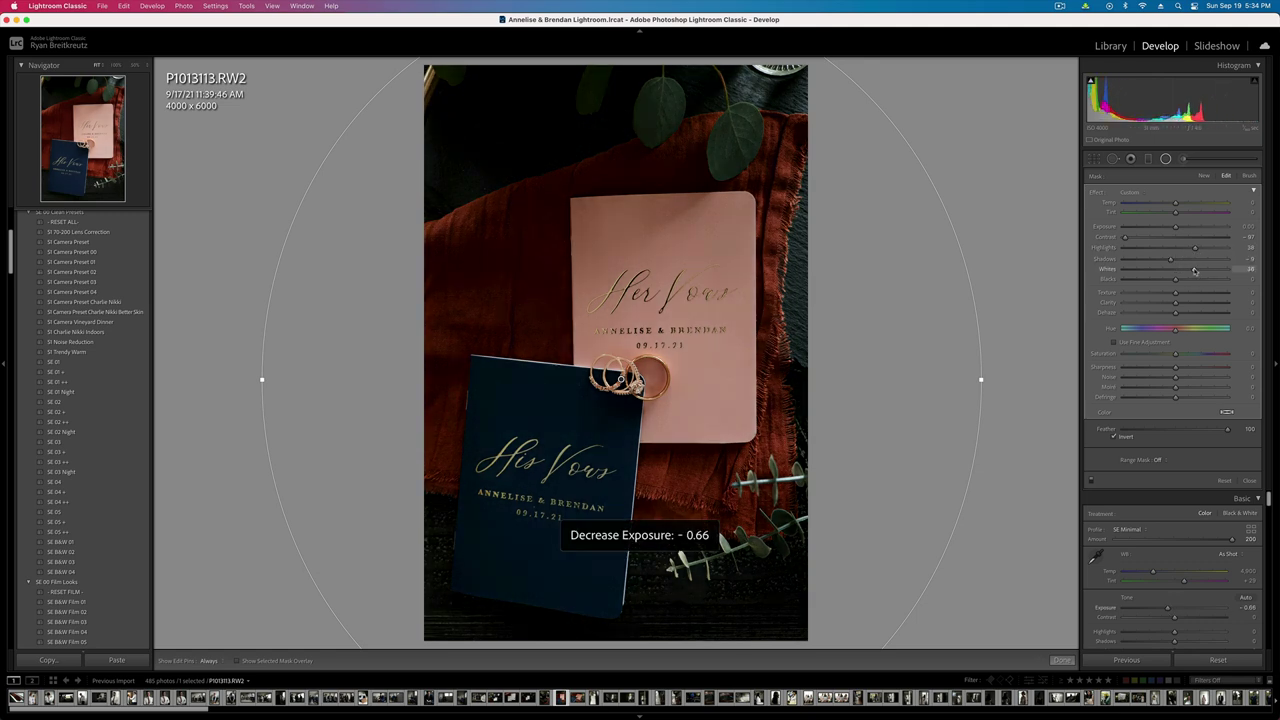
- Set the radial filter's Contrast to −74, nudge its centre slightly, raise its Blacks, and close the filter
drag(1126, 239, 1138, 239)
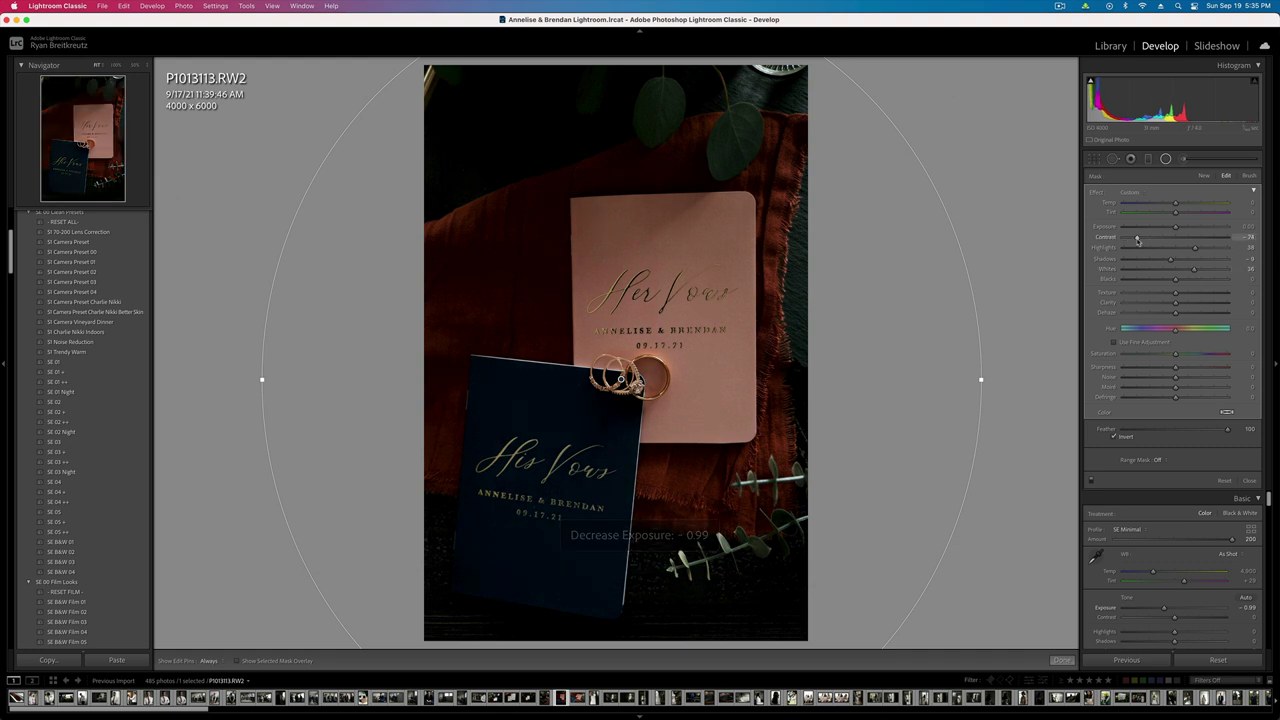
drag(697, 470, 696, 470)
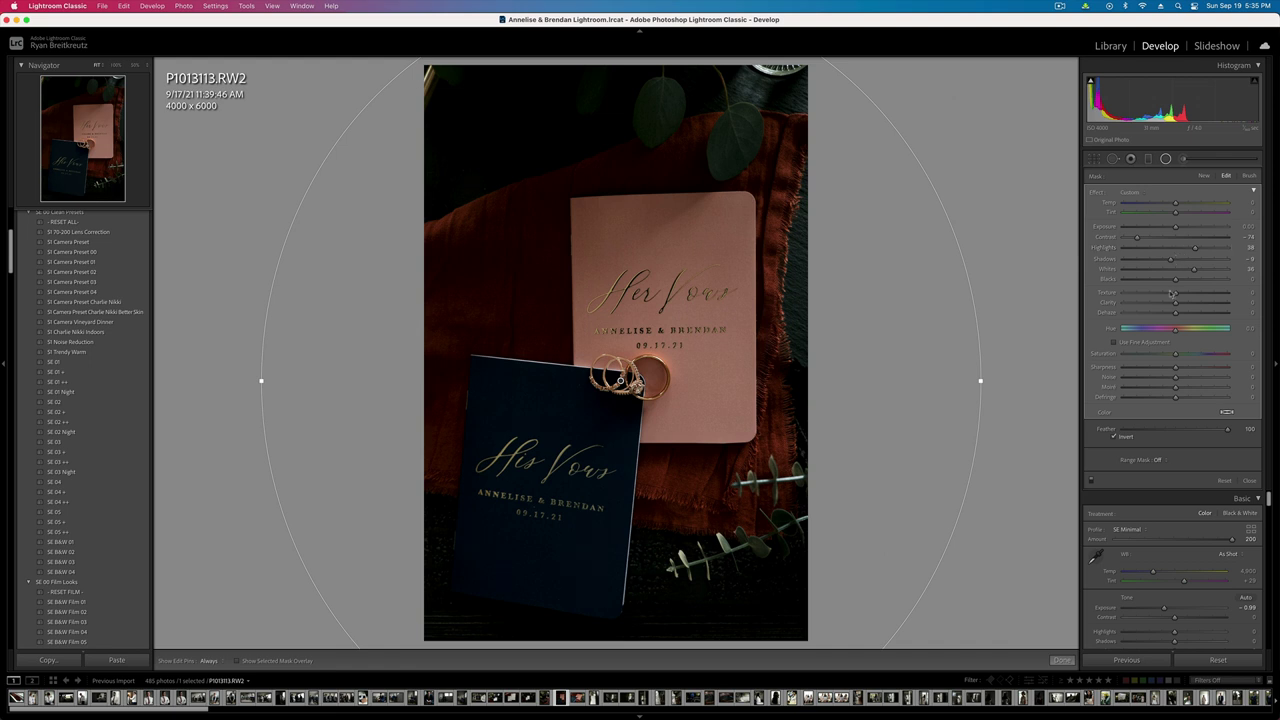
drag(1192, 283, 1195, 282)
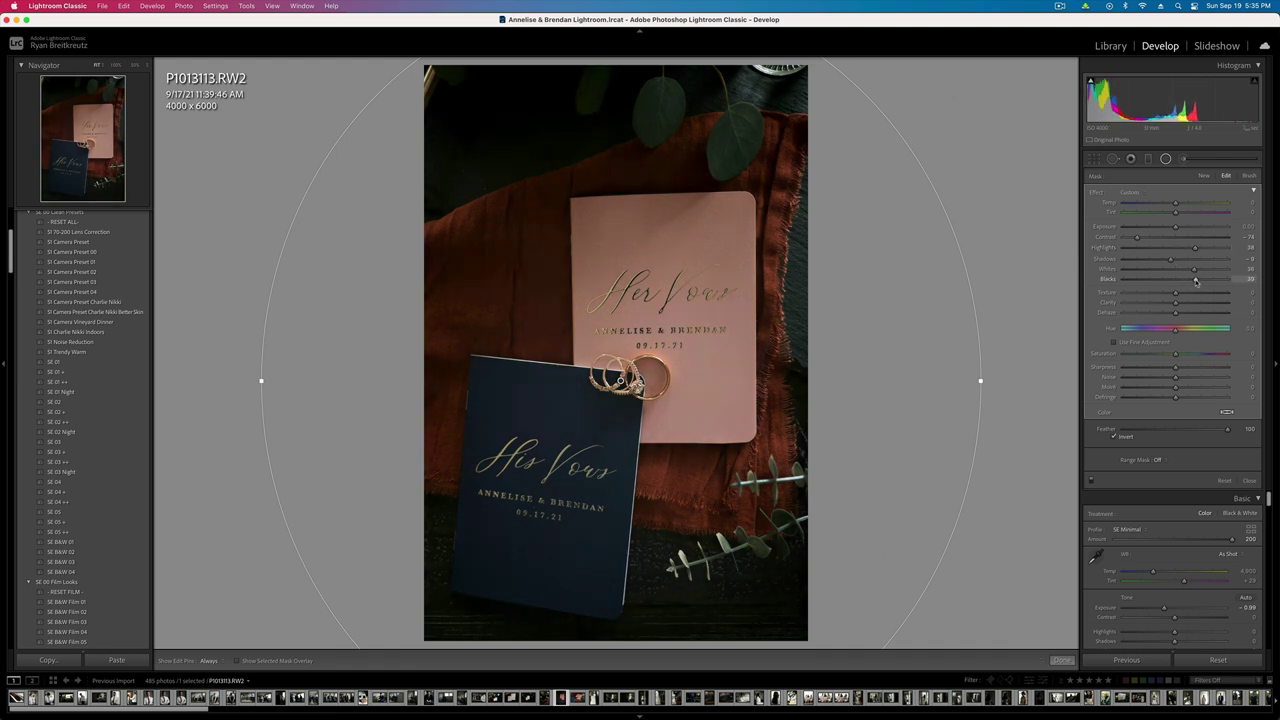
click(1165, 159)
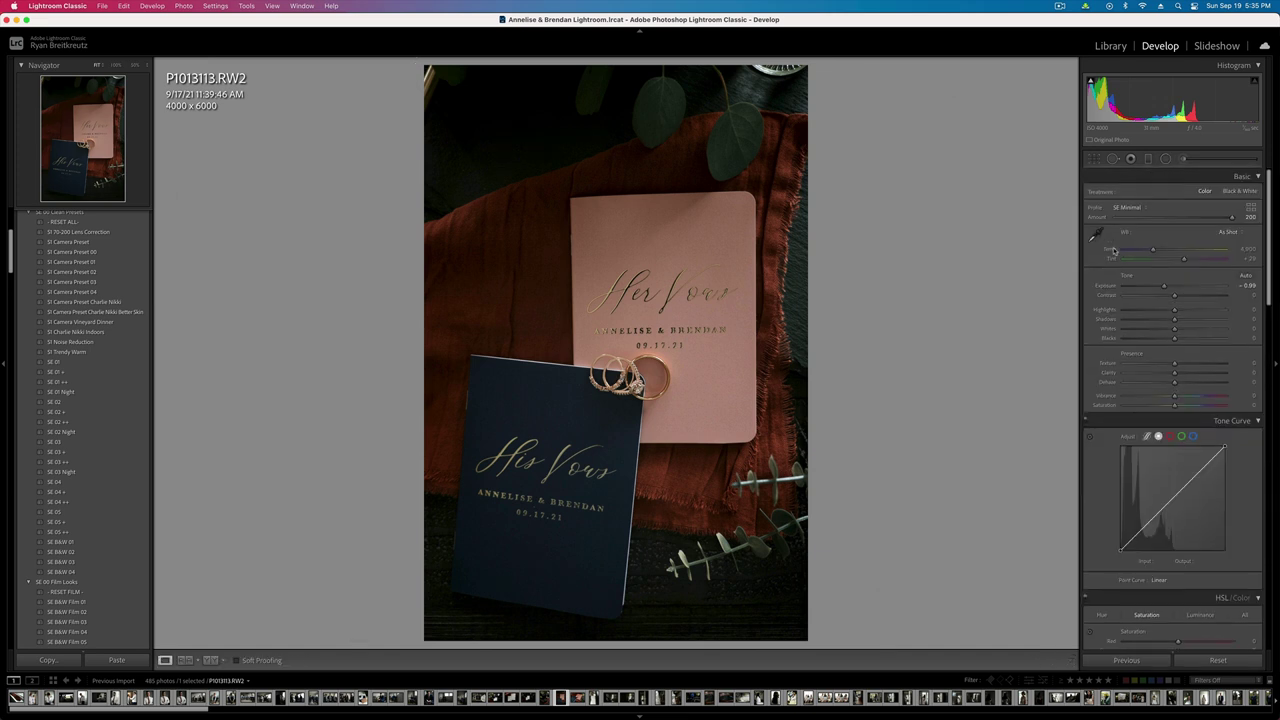
- Set the photo's Contrast to +41 and Exposure to −0.66, compare with the original, and go to the next photo
drag(1174, 295, 1195, 299)
key(shift+equal)
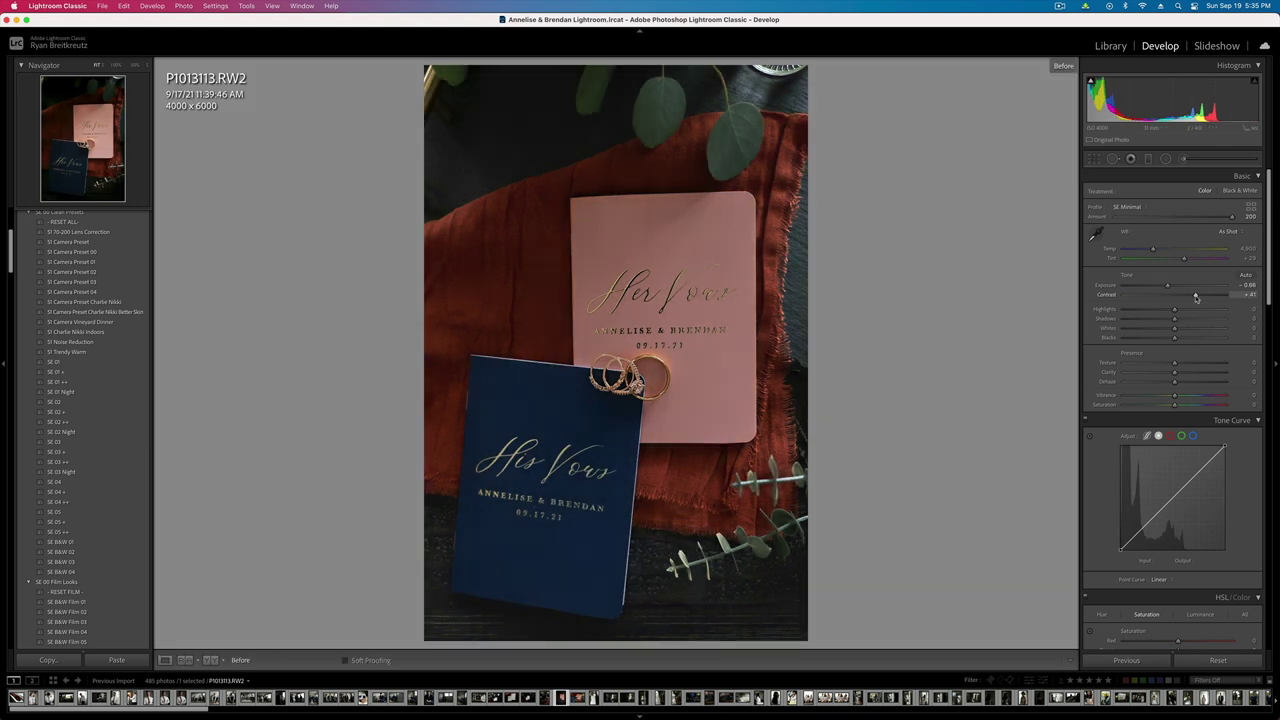
key(Right)
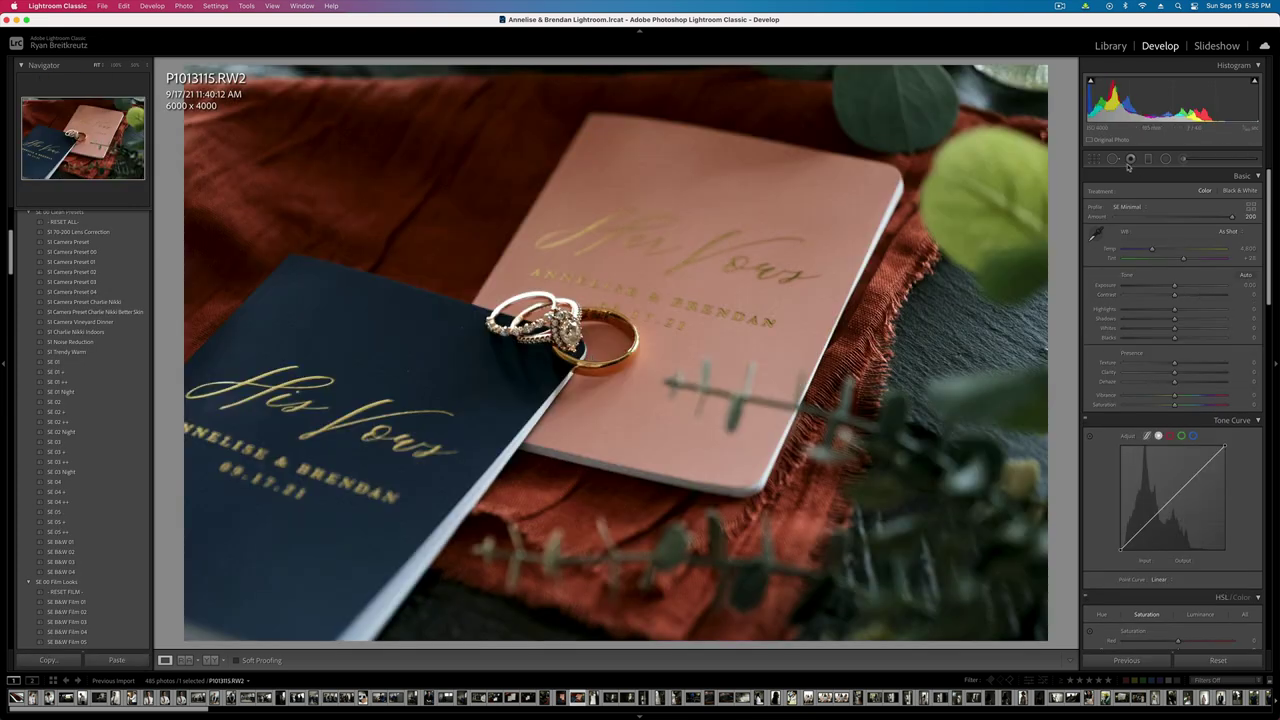
- Heal the small spots on the navy booklet's cover in P1013115.RW2
key(q)
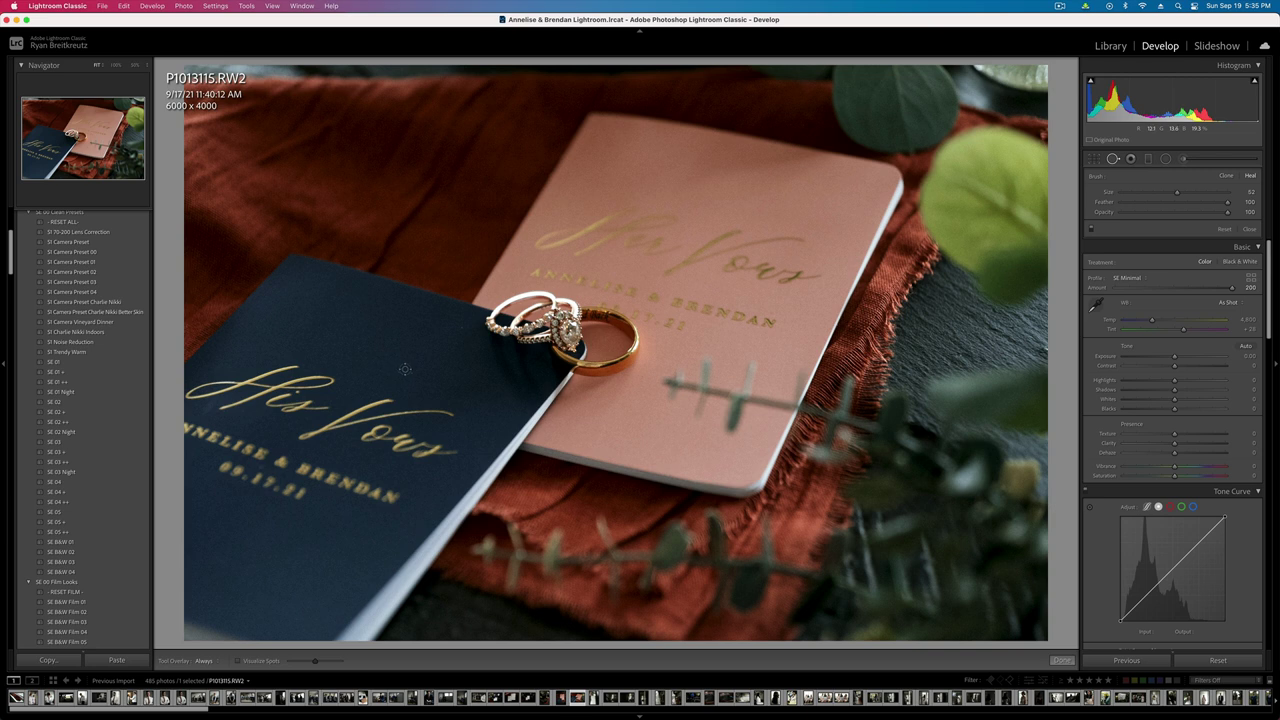
click(406, 370)
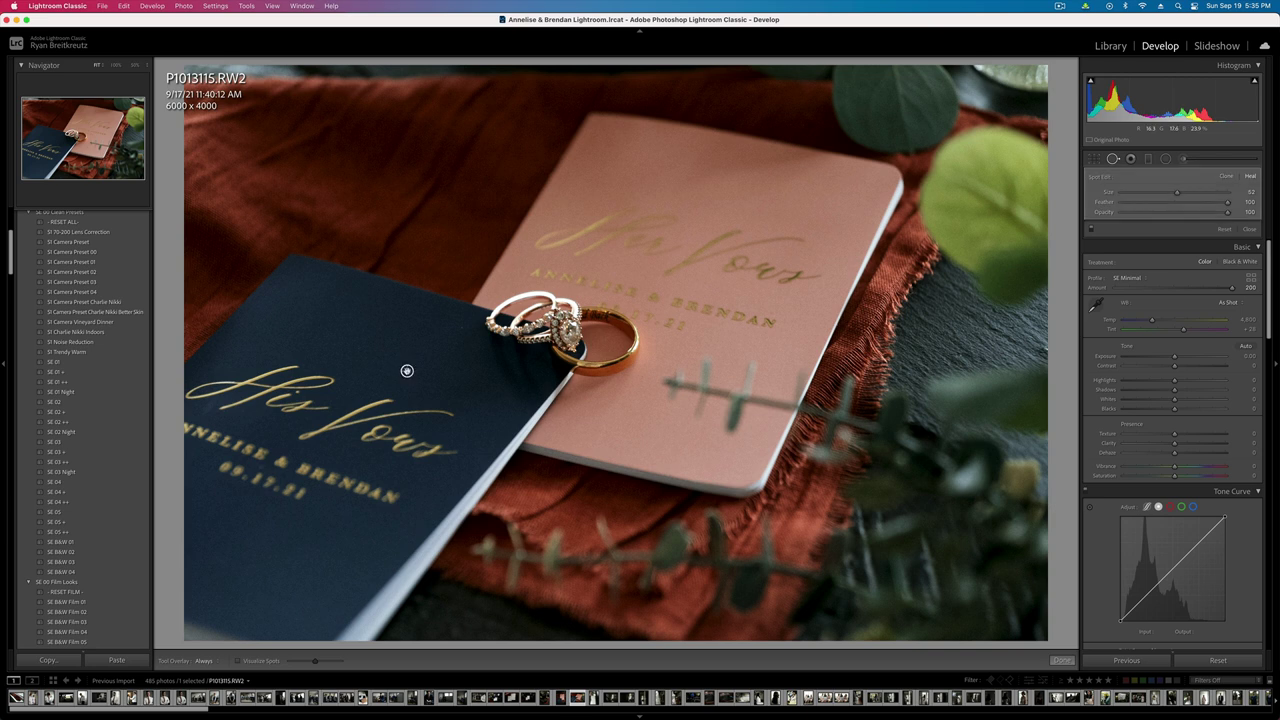
click(461, 328)
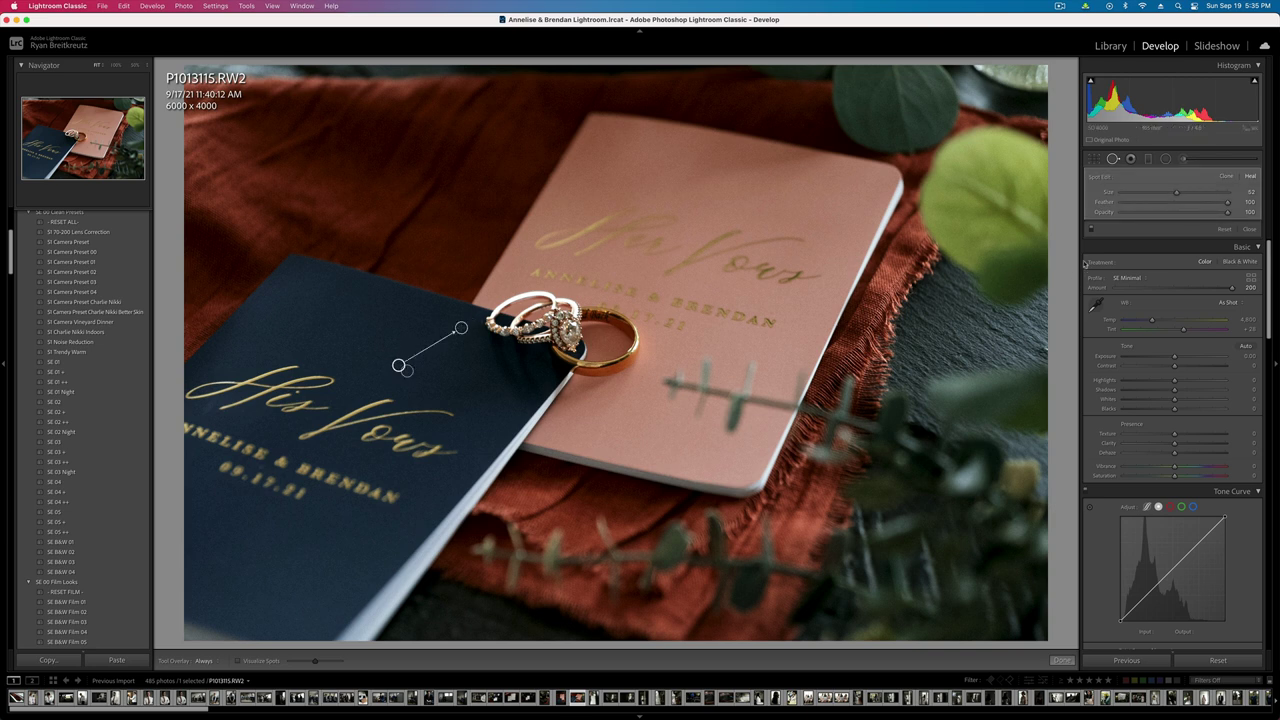
- Paint a brush adjustment over the rings with Texture 100, slightly raised Clarity and Sharpness 73
click(1186, 160)
drag(532, 325, 598, 343)
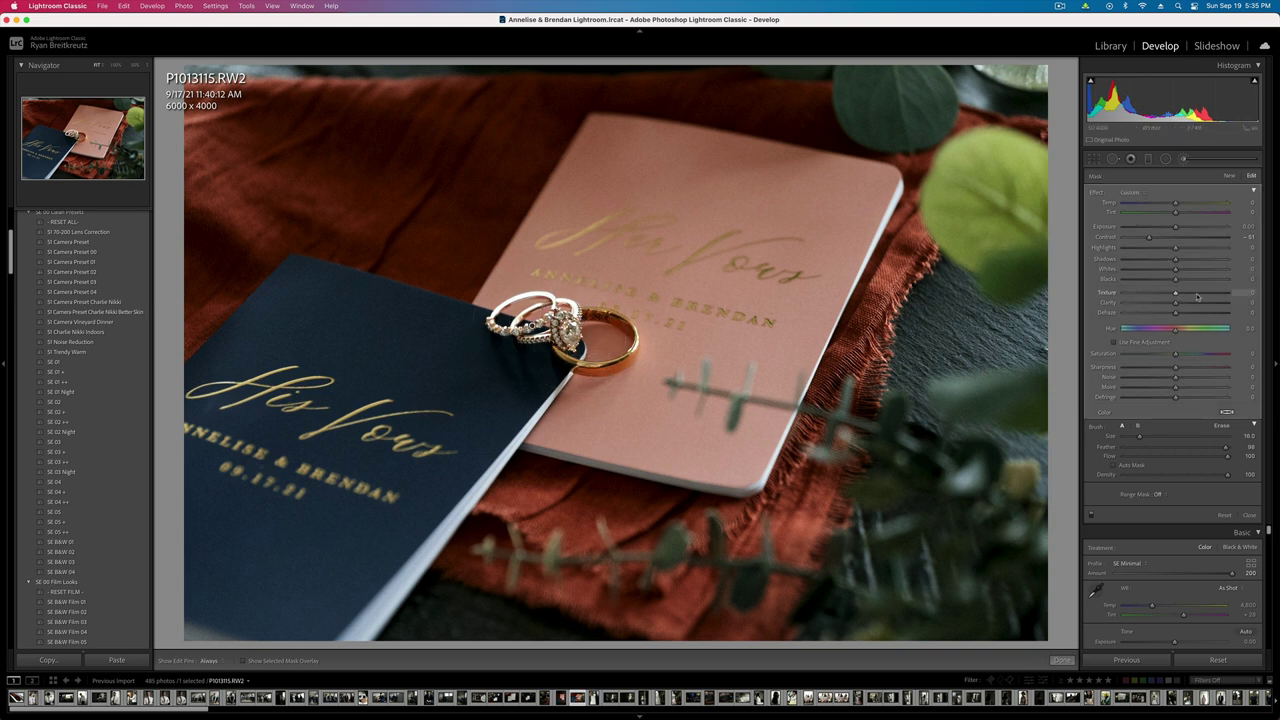
drag(1197, 294, 1175, 314)
drag(1203, 369, 1246, 370)
- Duplicate the brush adjustment on the rings, fine-tune it, and compare the edited photo with the original
right_click(532, 326)
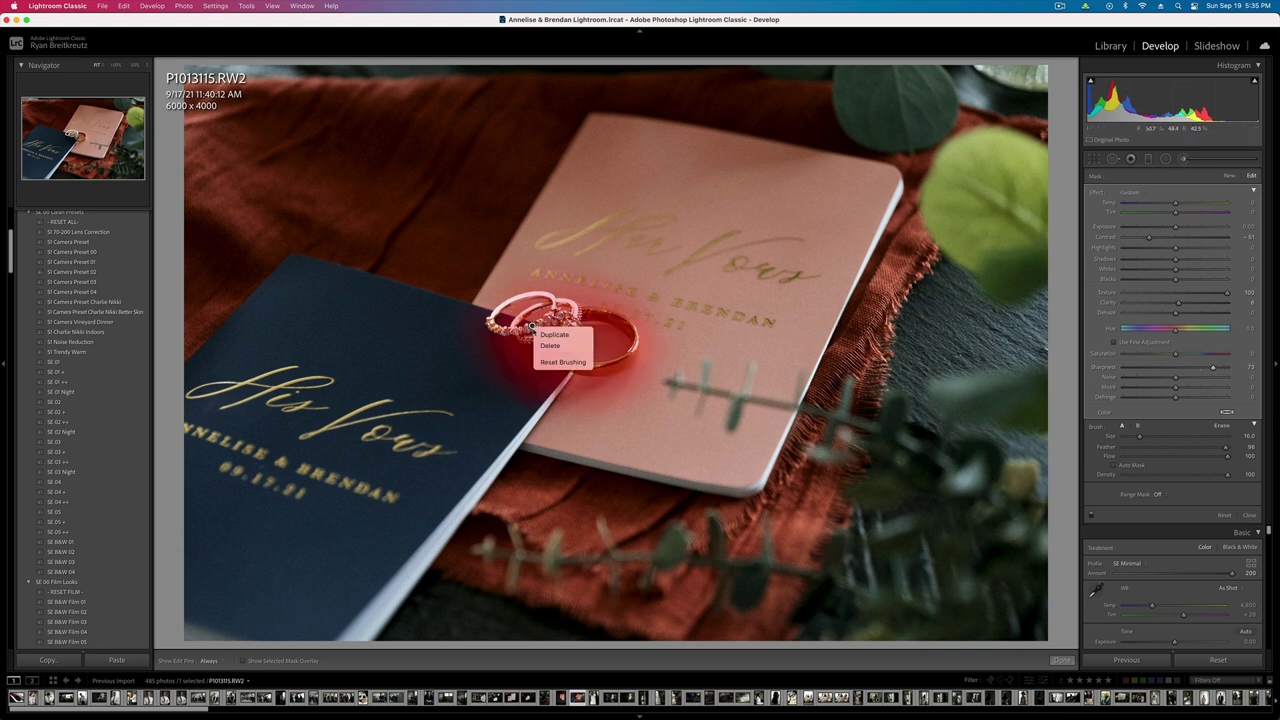
click(538, 333)
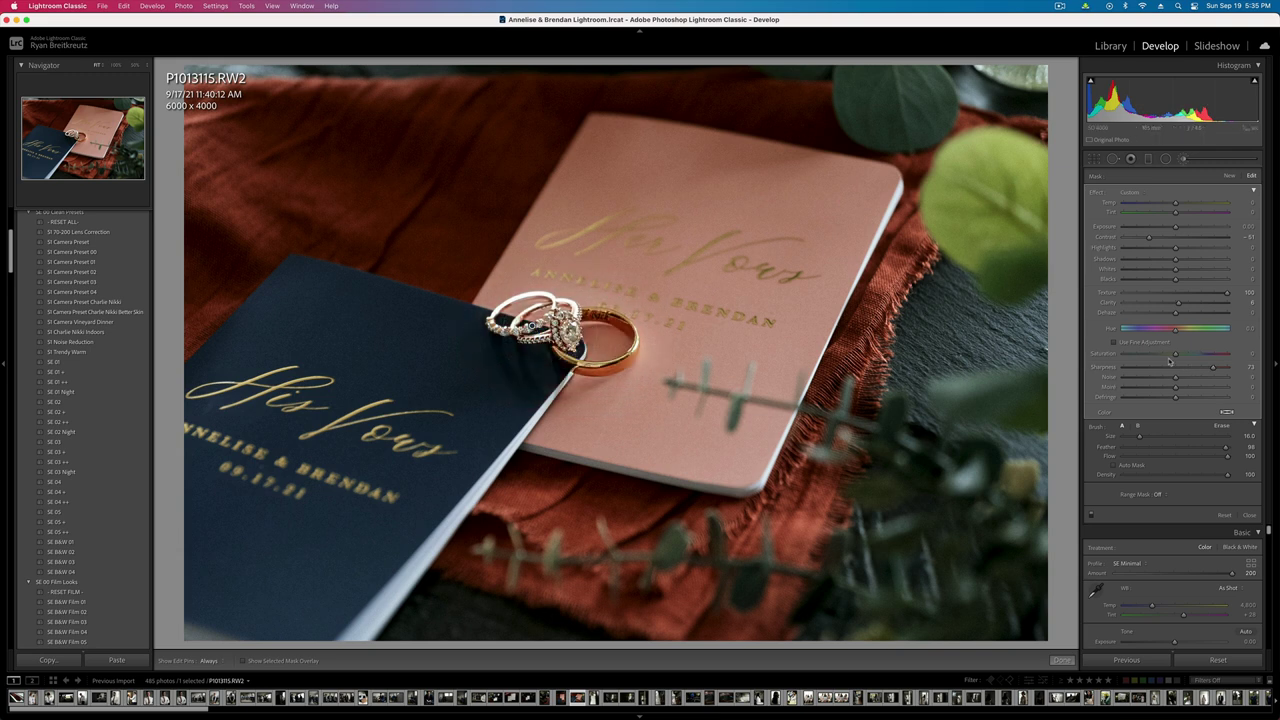
click(1185, 294)
mouse_move(1168, 239)
mouse_down()
mouse_move(1110, 240)
mouse_move(1149, 239)
mouse_up()
key(k)
key(backslash)
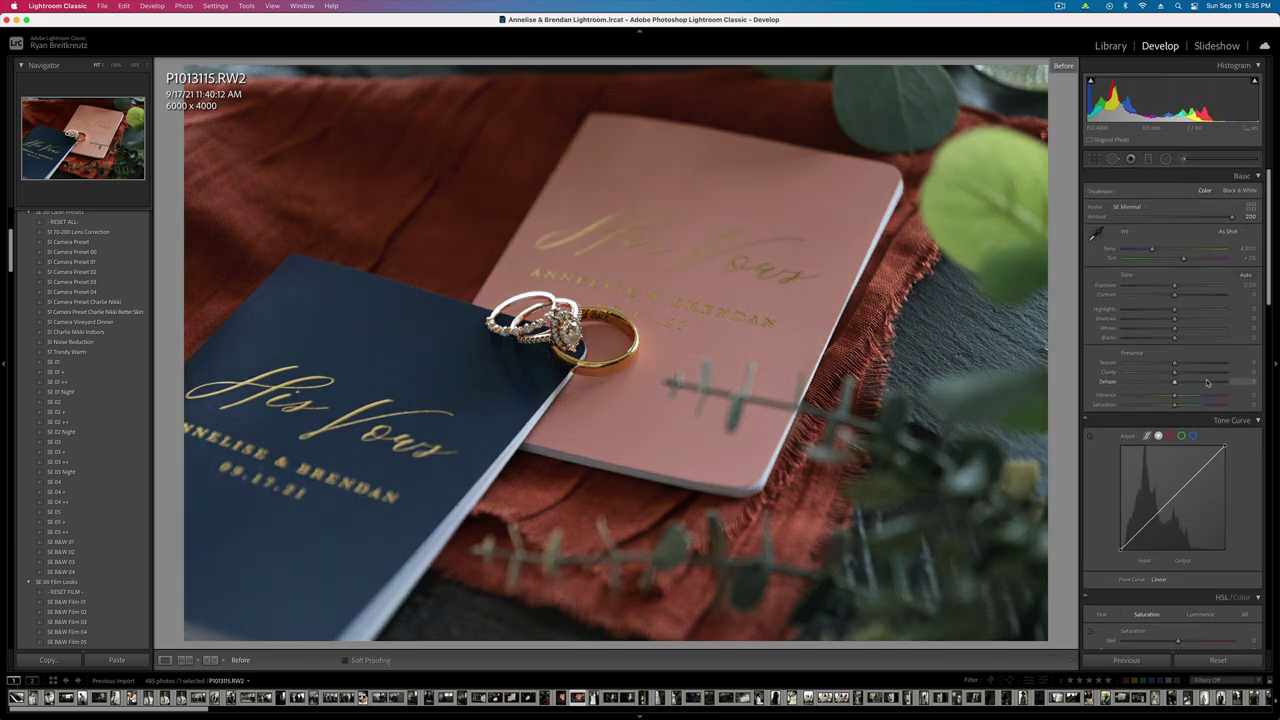
key(backslash)
key(backslash)
key(backslash)
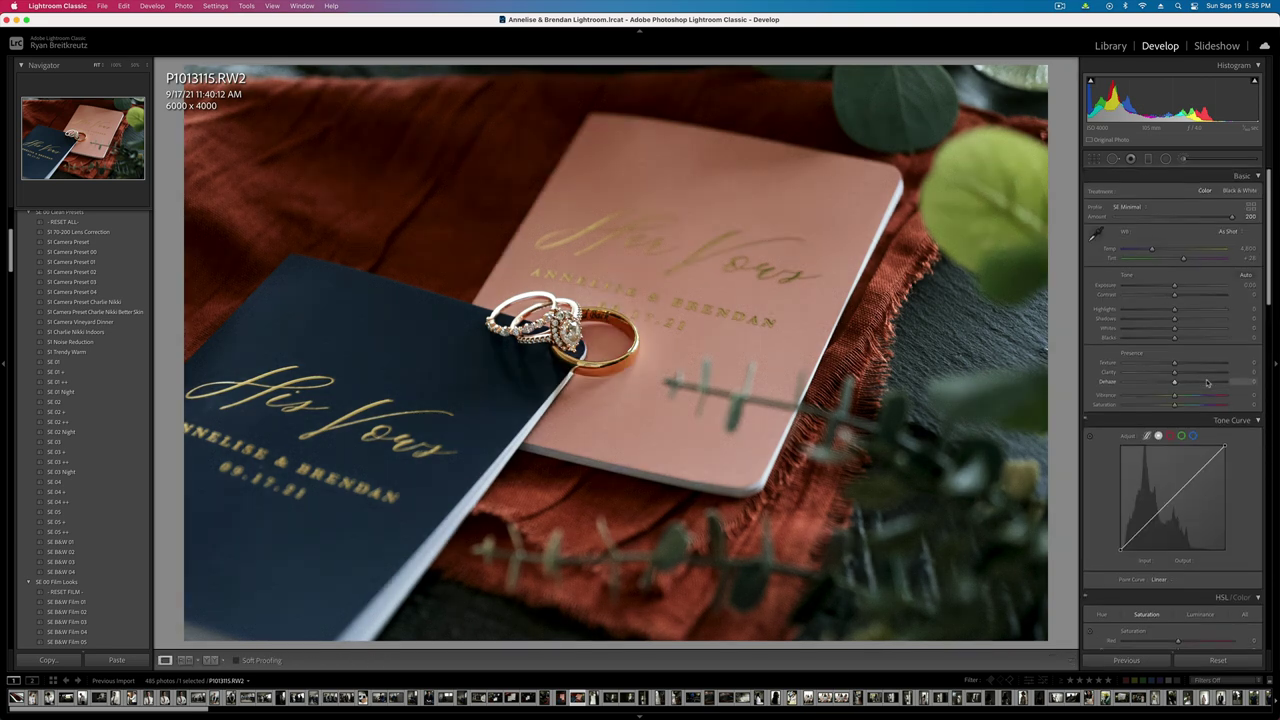
- Add a wide radial filter centred near the rings that affects the area outside it, with Invert off
click(1165, 161)
drag(597, 300, 1035, 535)
drag(513, 175, 621, 305)
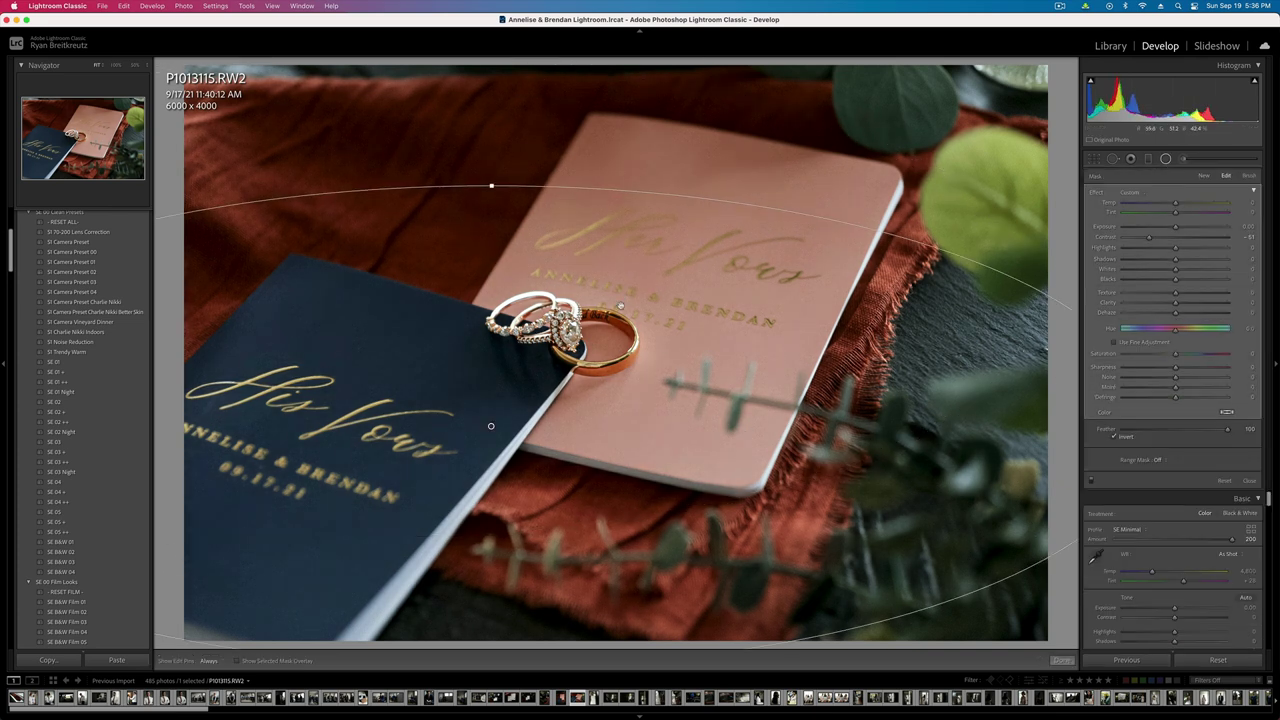
drag(673, 382, 716, 316)
- Set the radial filter's Exposure to −1.36, Contrast −100, Texture −23 and Clarity −17, raise Noise reduction, and close the filter
drag(1175, 227, 1160, 229)
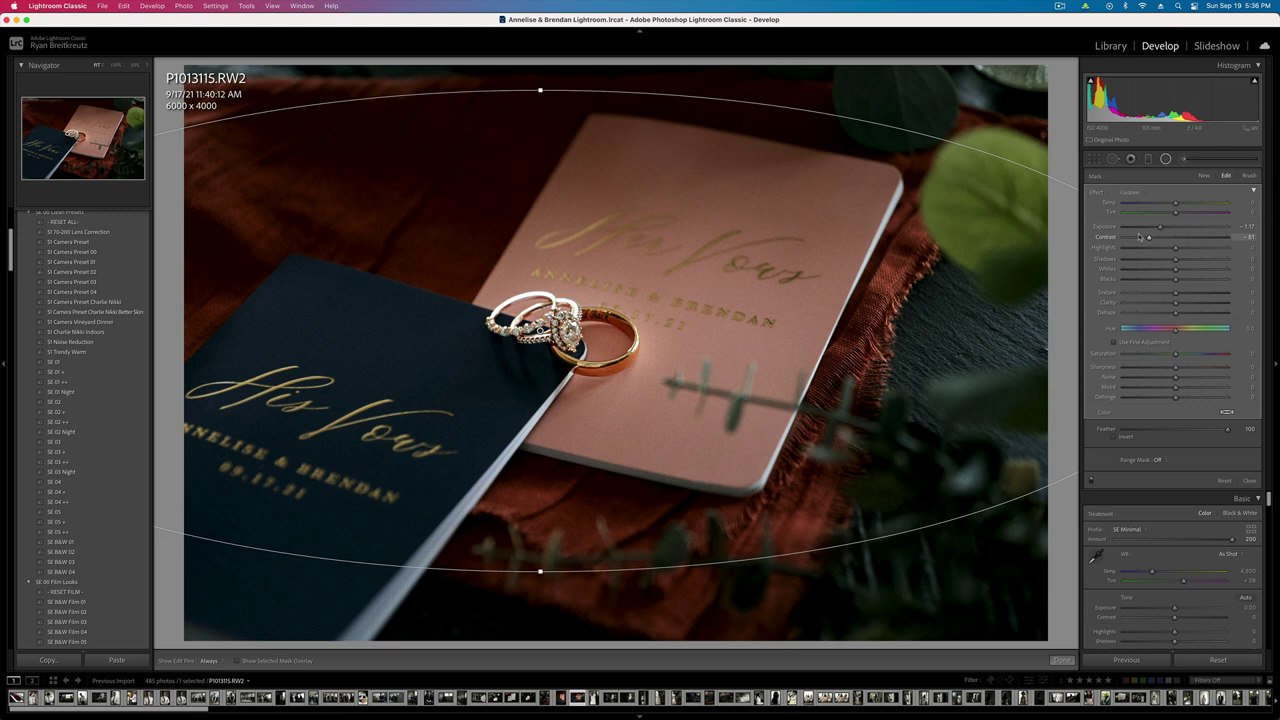
drag(1130, 240, 1124, 241)
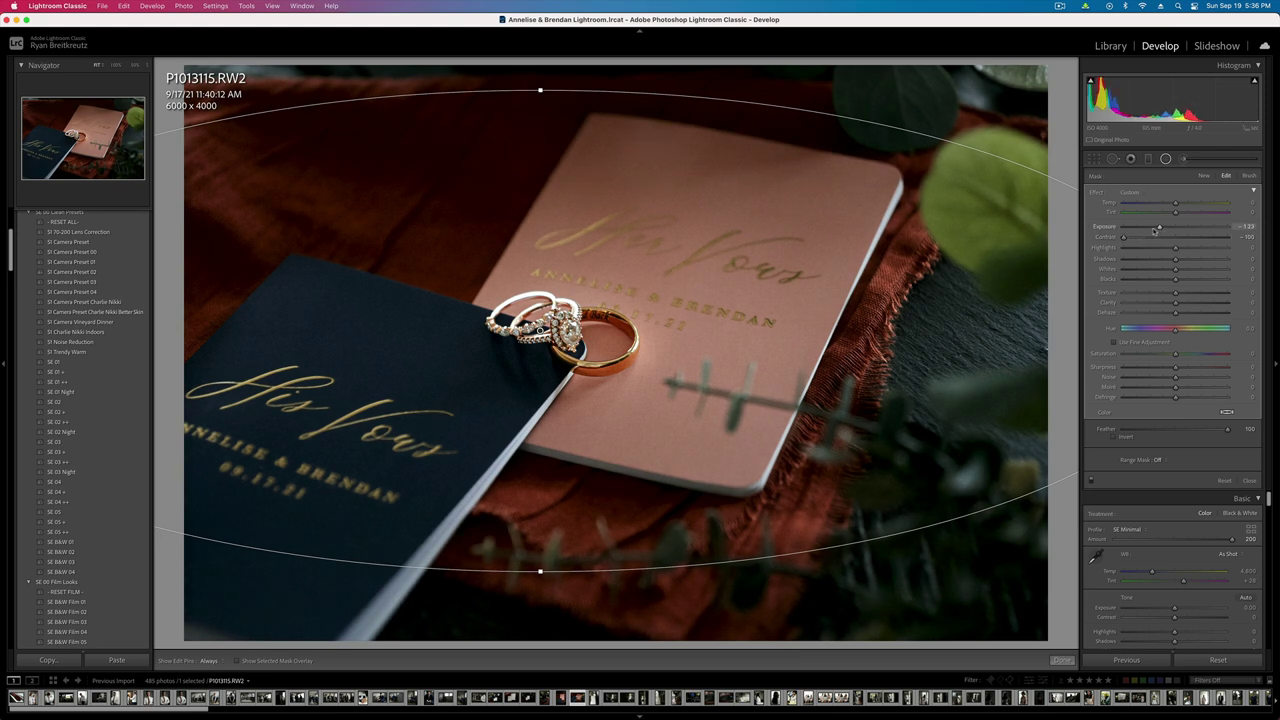
drag(1157, 229, 1157, 229)
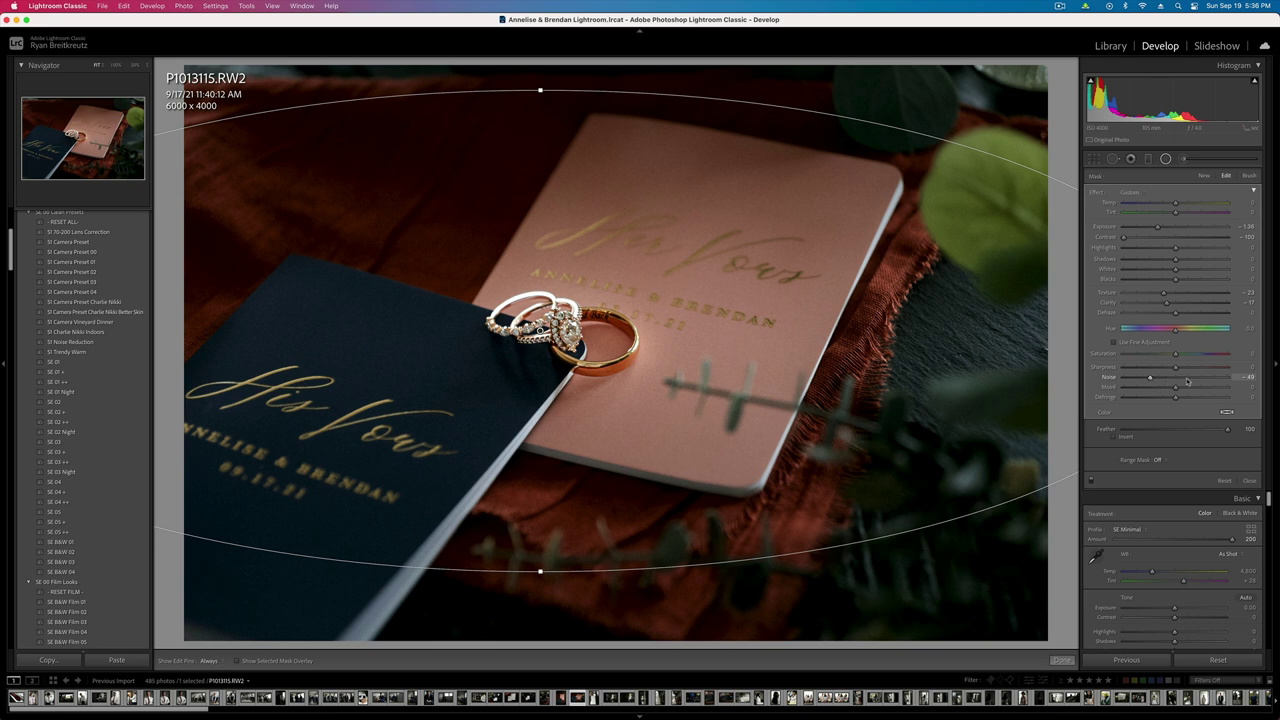
drag(1187, 381, 1219, 384)
key(shift+m)
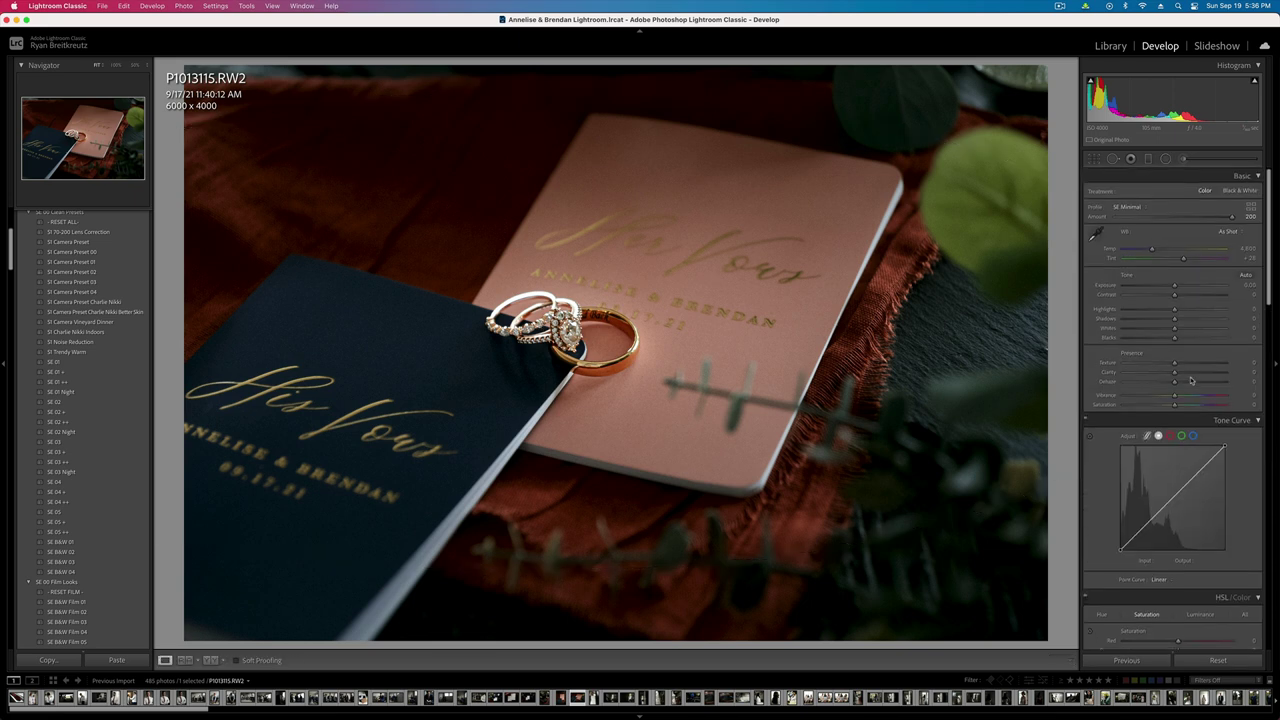
- Compare with the original and set the photo's Exposure to −0.33, Contrast −31, Highlights +35, Shadows +52 and Whites +30
key(backslash)
key(backslash)
key(minus)
key(minus)
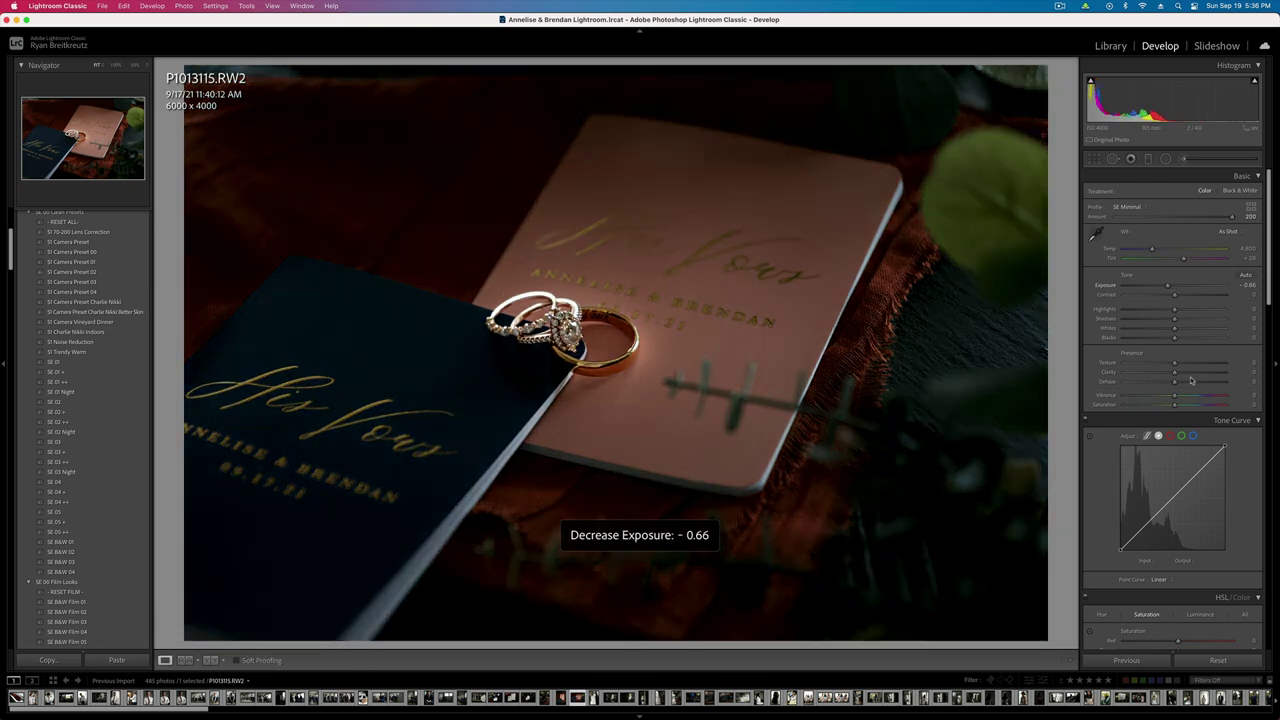
key(equal)
drag(1174, 295, 1200, 326)
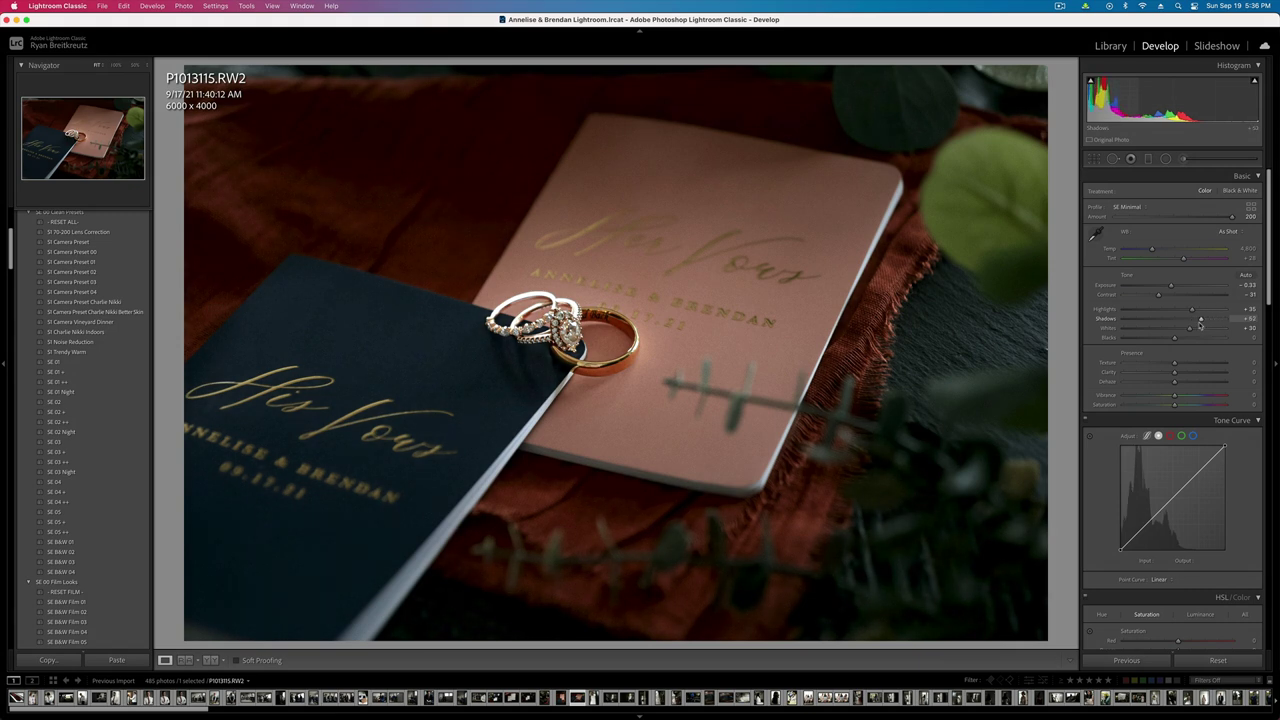
- Go to the close-up dress photo P1013123.RW2, try Exposure −0.66 on it, and remove the photo
key(Right)
key(minus)
key(minus)
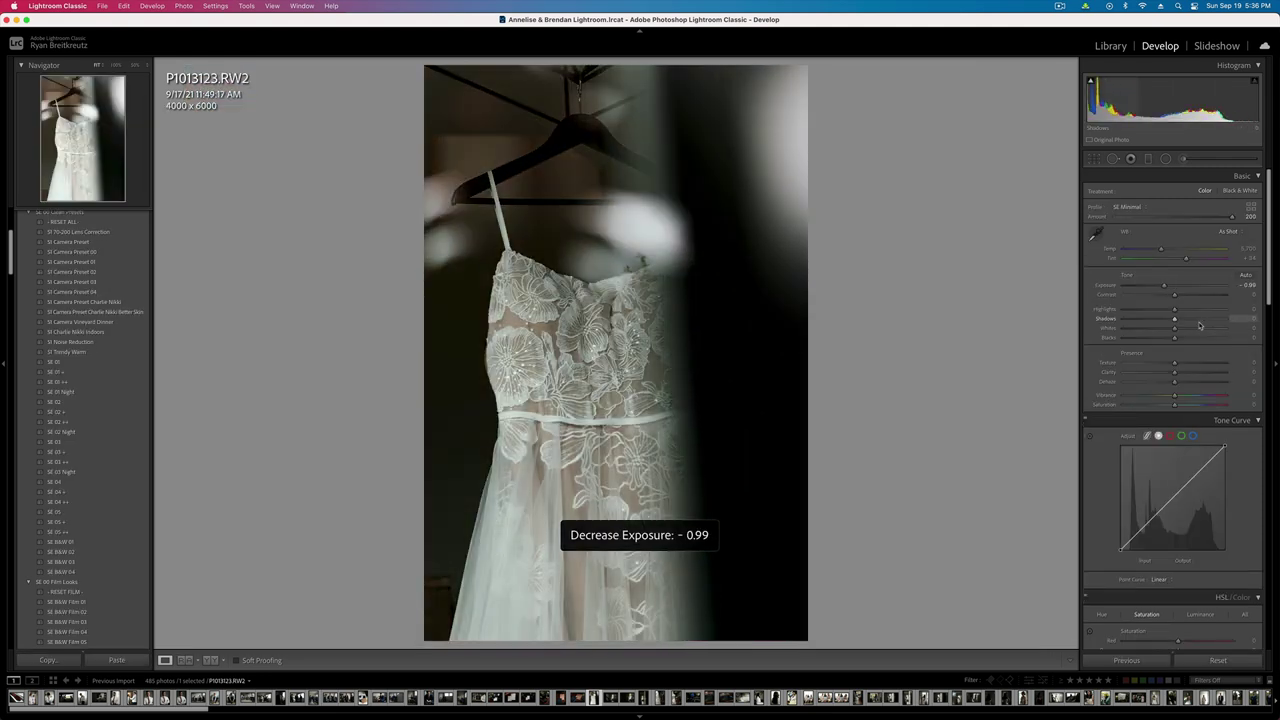
key(equal)
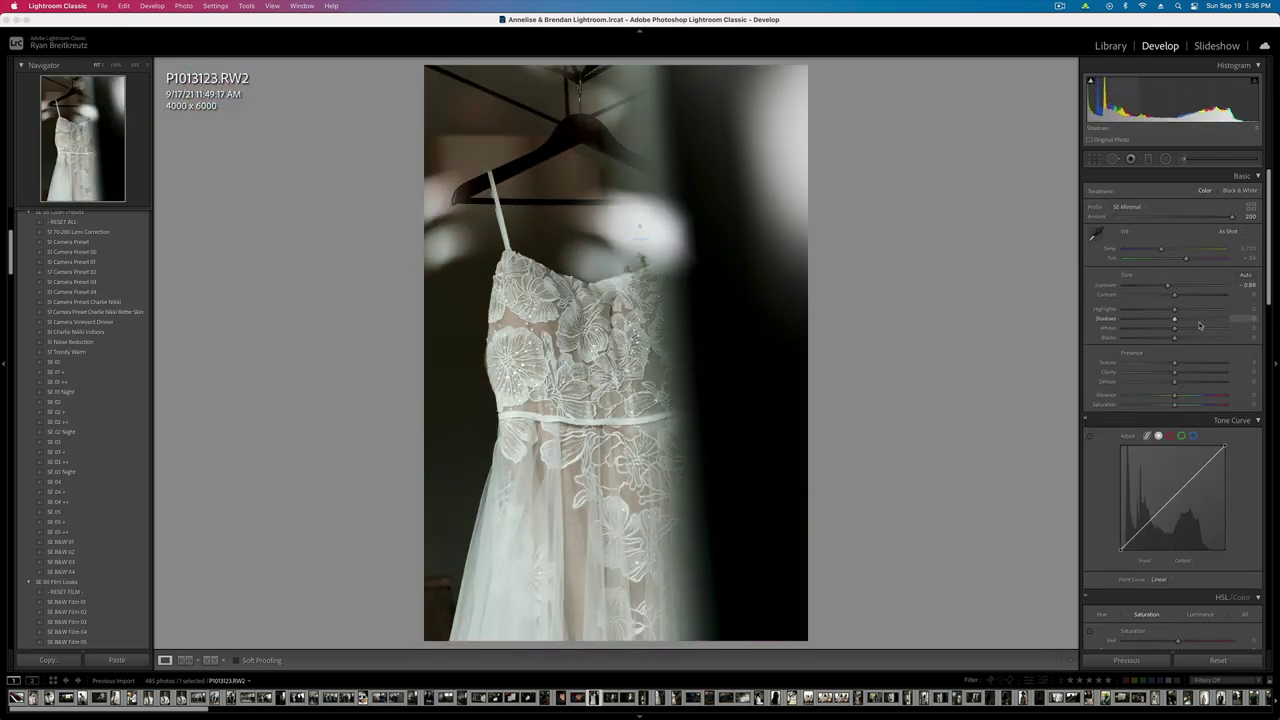
key(BackSpace)
click(643, 269)
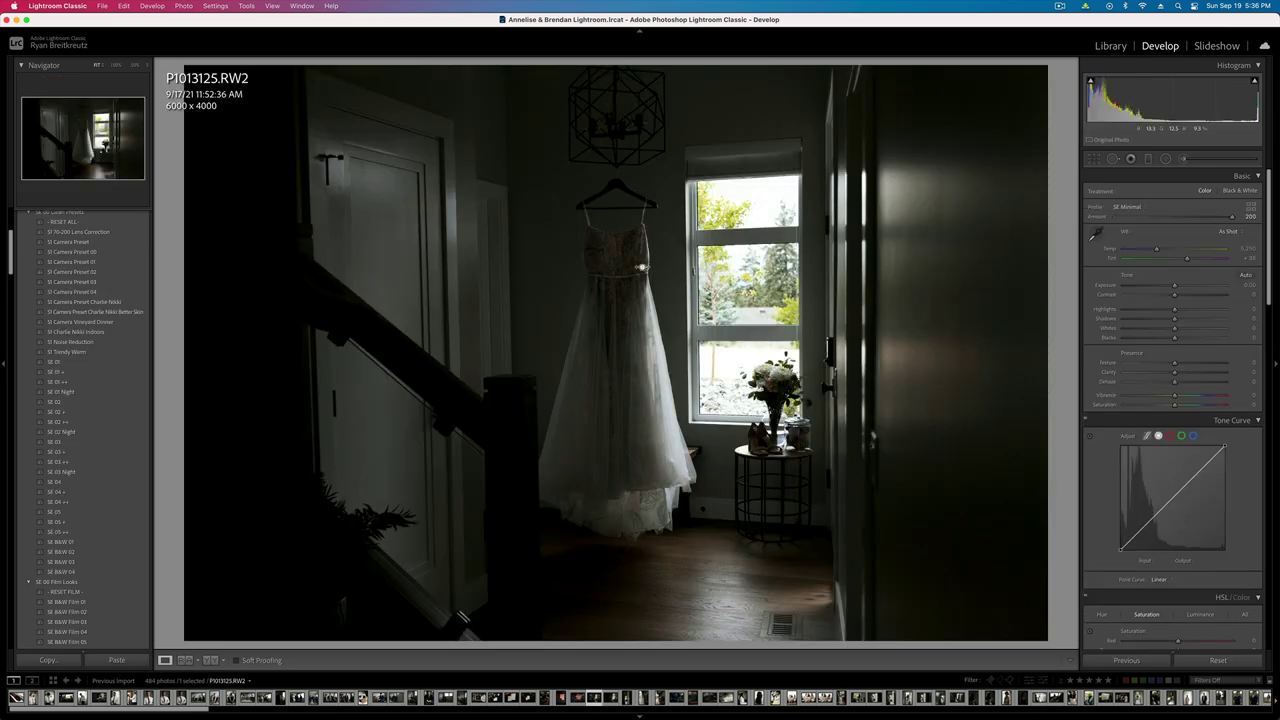
- Set Exposure to +0.66 on the hallway dress photo P1013125.RW2, checking the following photo and inspecting the dress up close
key(equal)
key(Right)
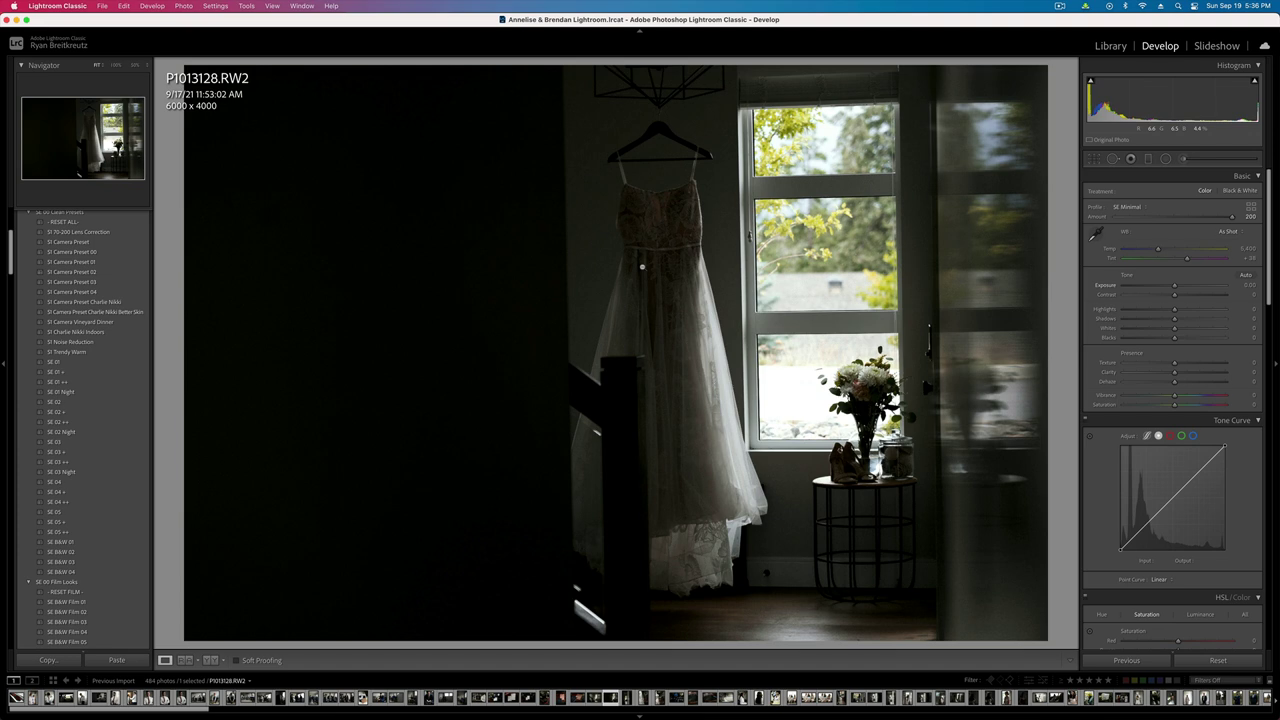
key(Left)
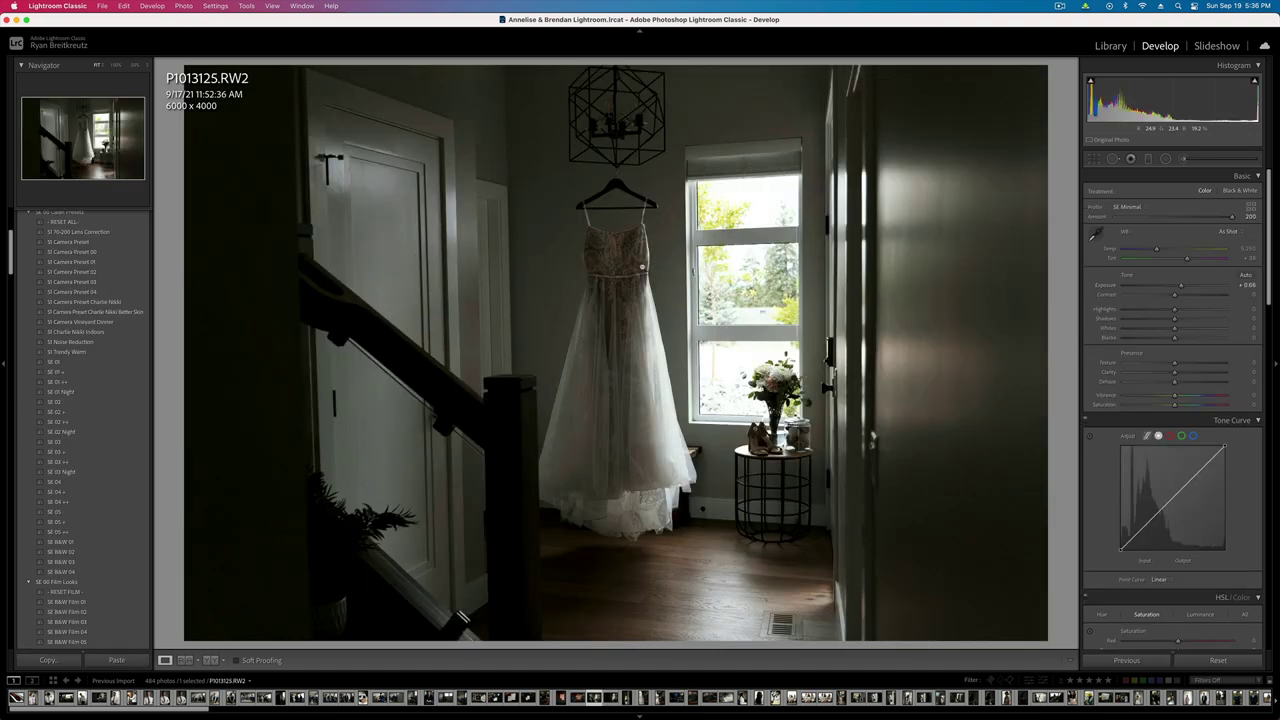
key(equal)
key(minus)
click(116, 66)
drag(694, 267, 564, 178)
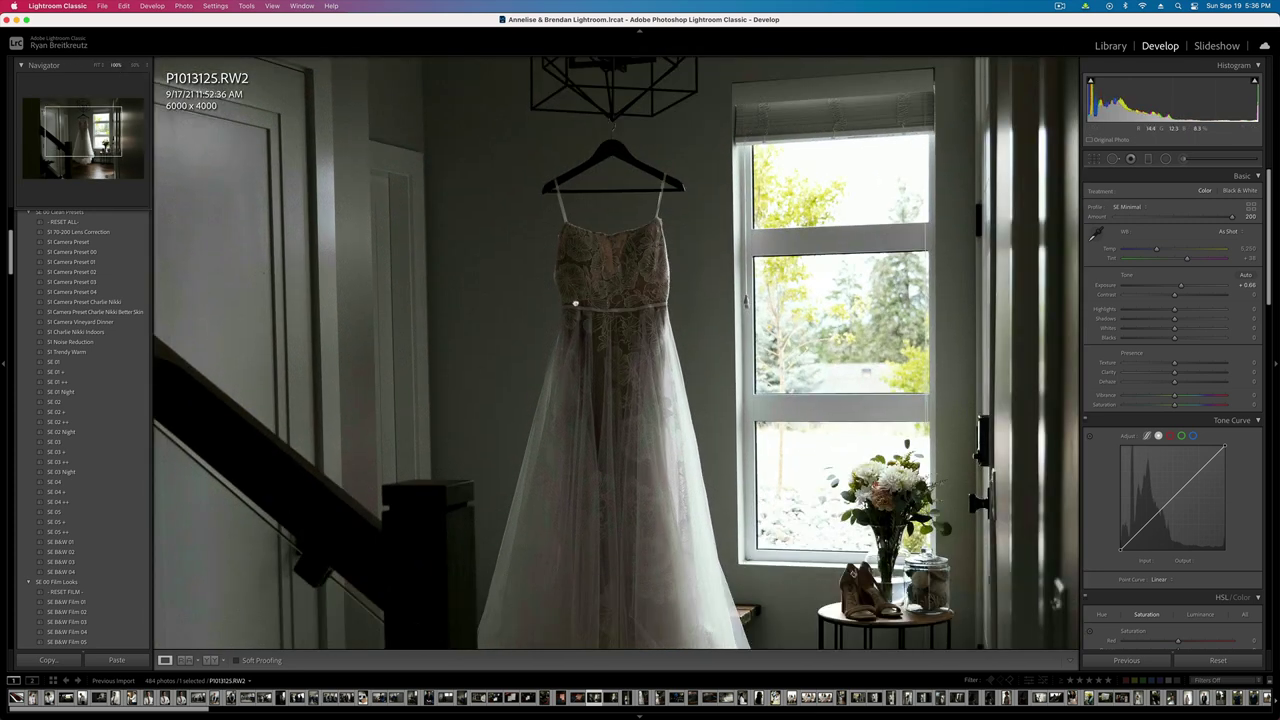
click(575, 303)
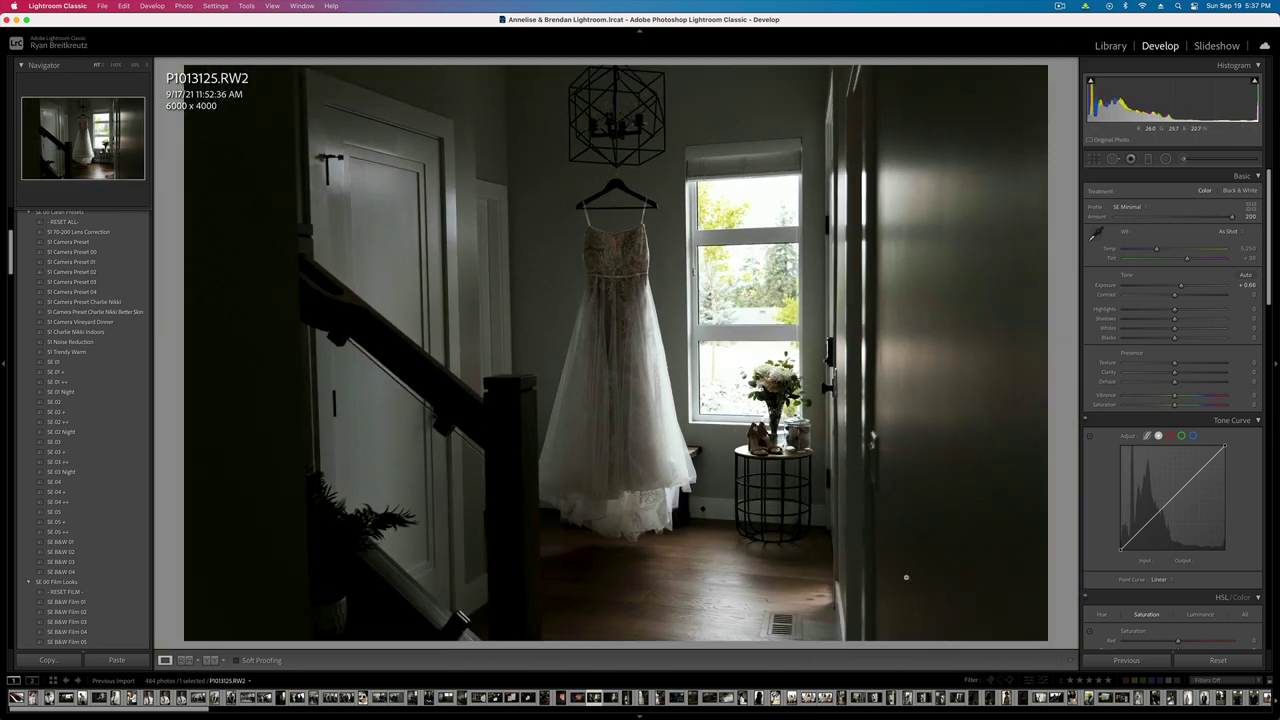
click(551, 252)
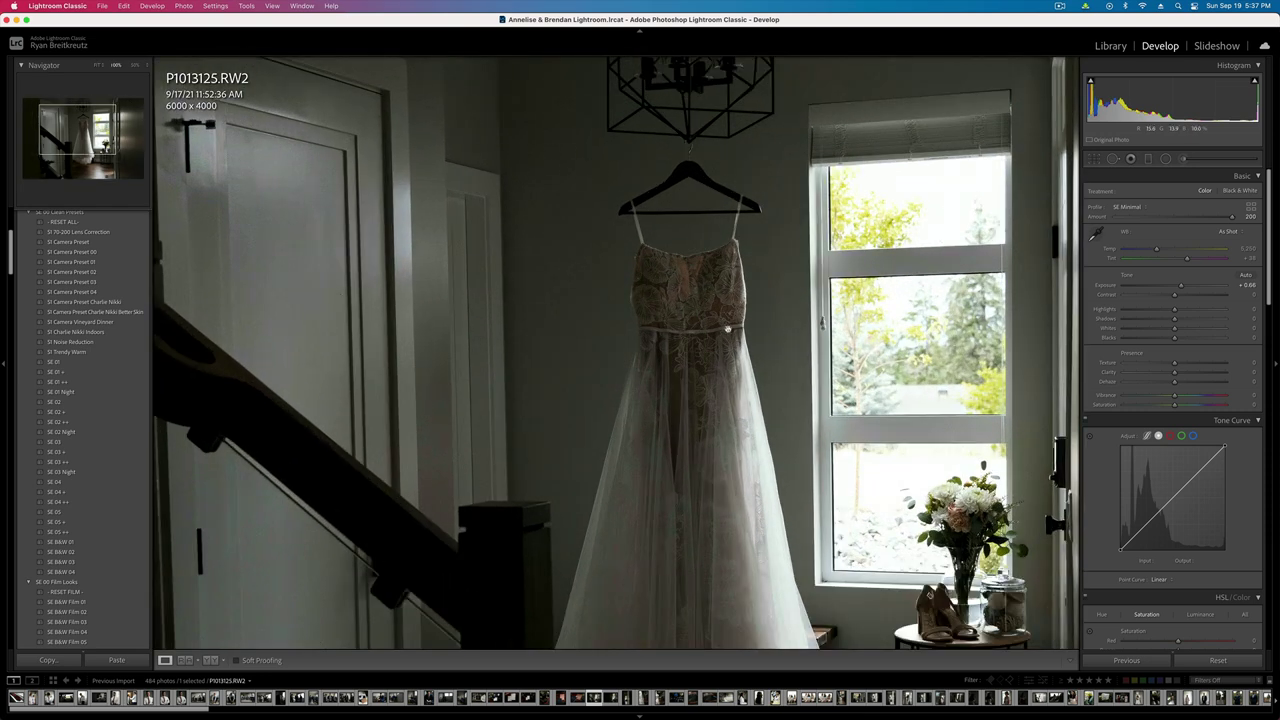
- Select all photos, set grain Amount to 20 with a smaller Size, compare Effects off and on, and synchronize only the Grain setting
key(super+a)
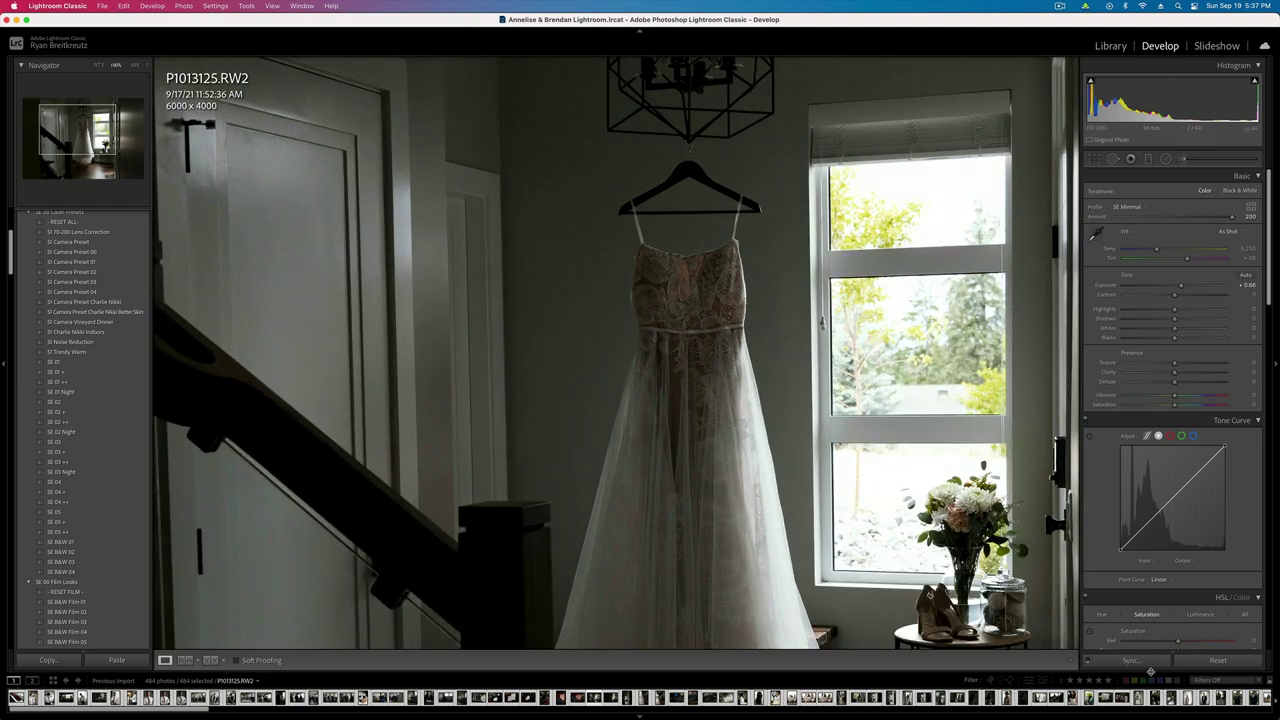
scroll(1182, 505, down, 10)
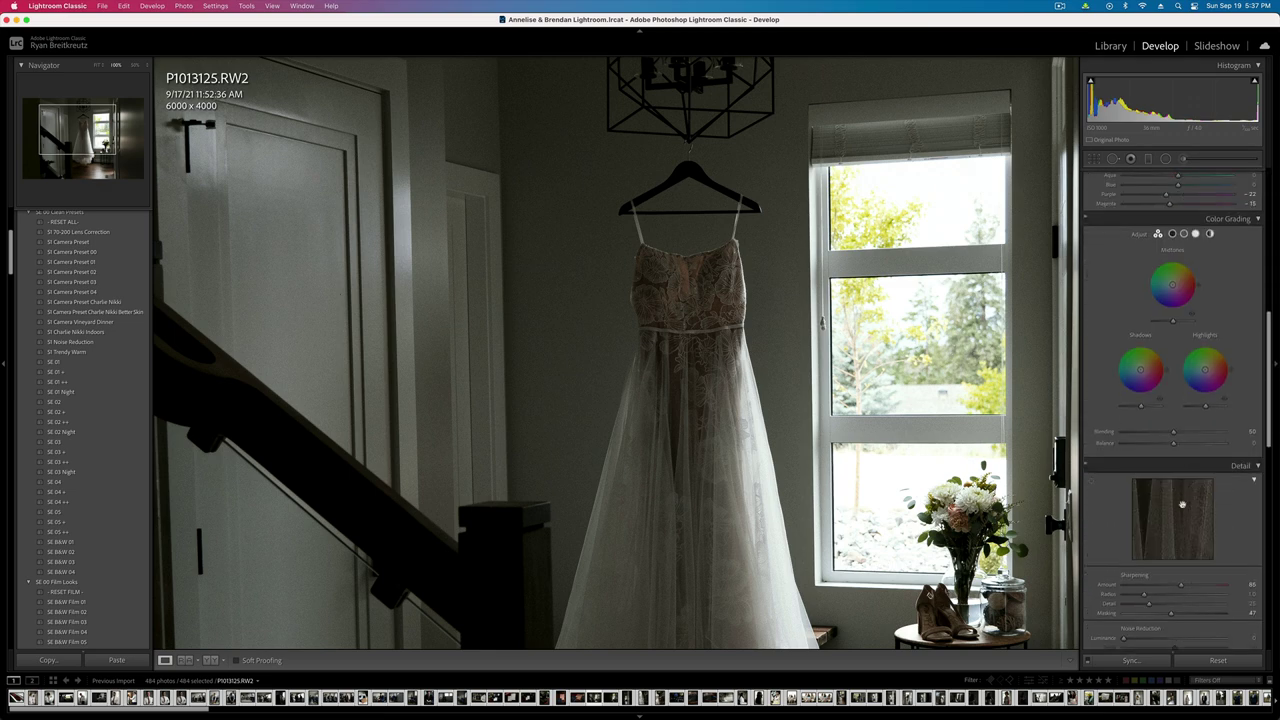
scroll(1182, 505, down, 8)
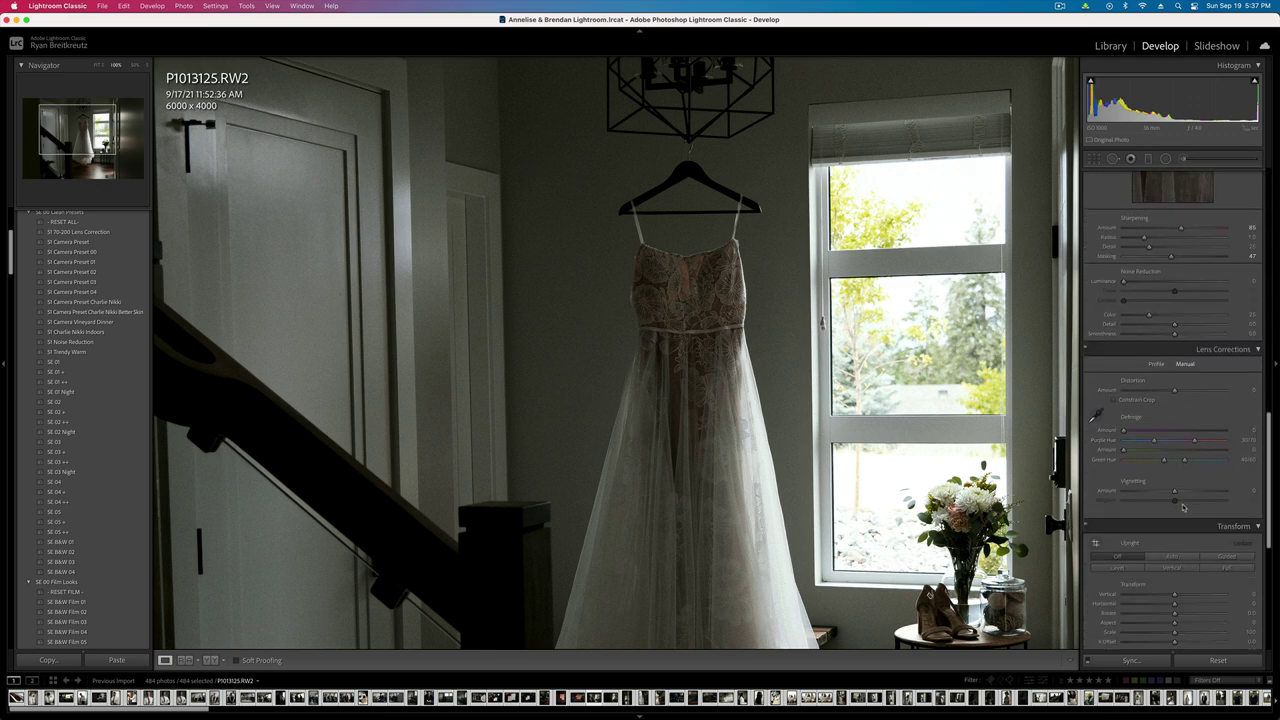
scroll(1182, 507, up, 1)
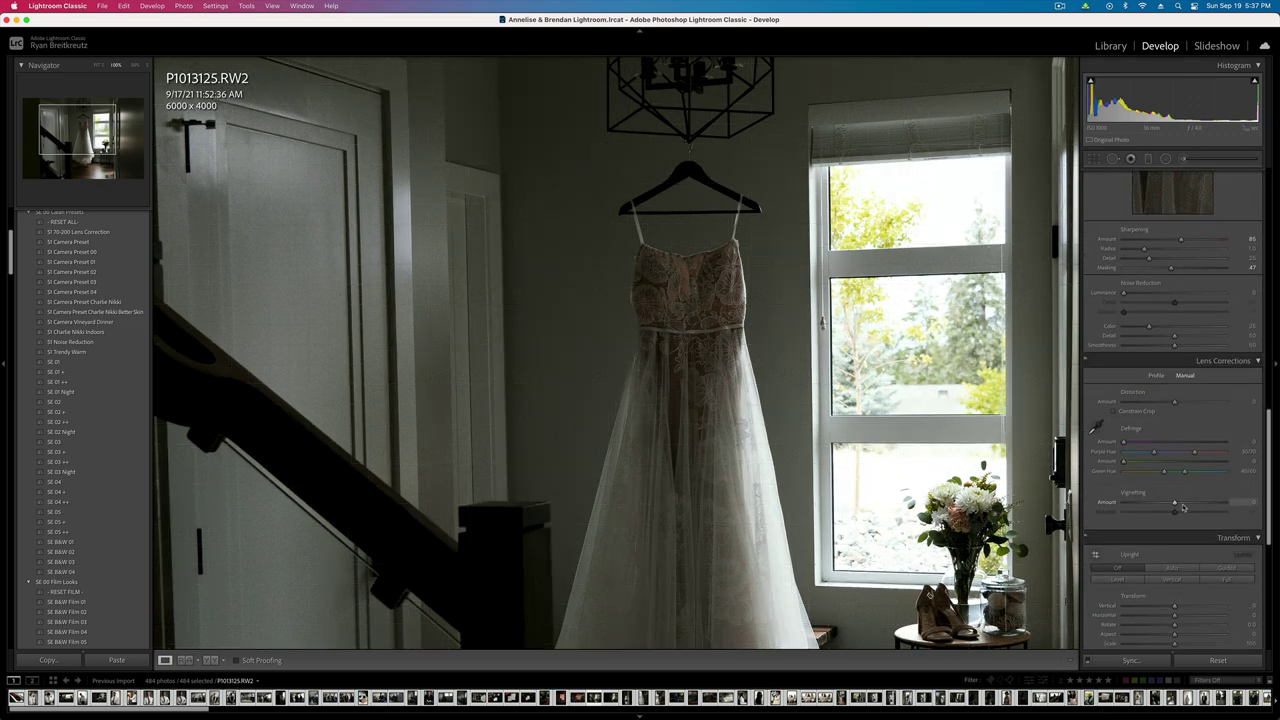
scroll(1182, 507, down, 8)
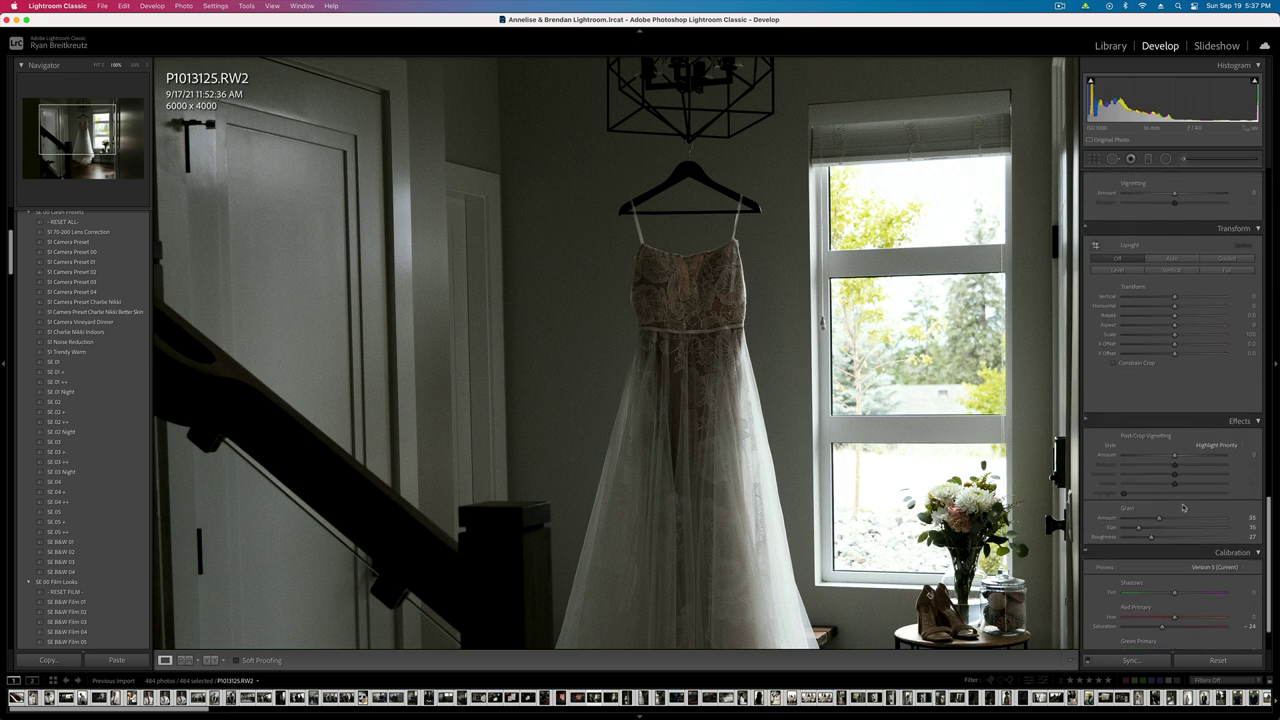
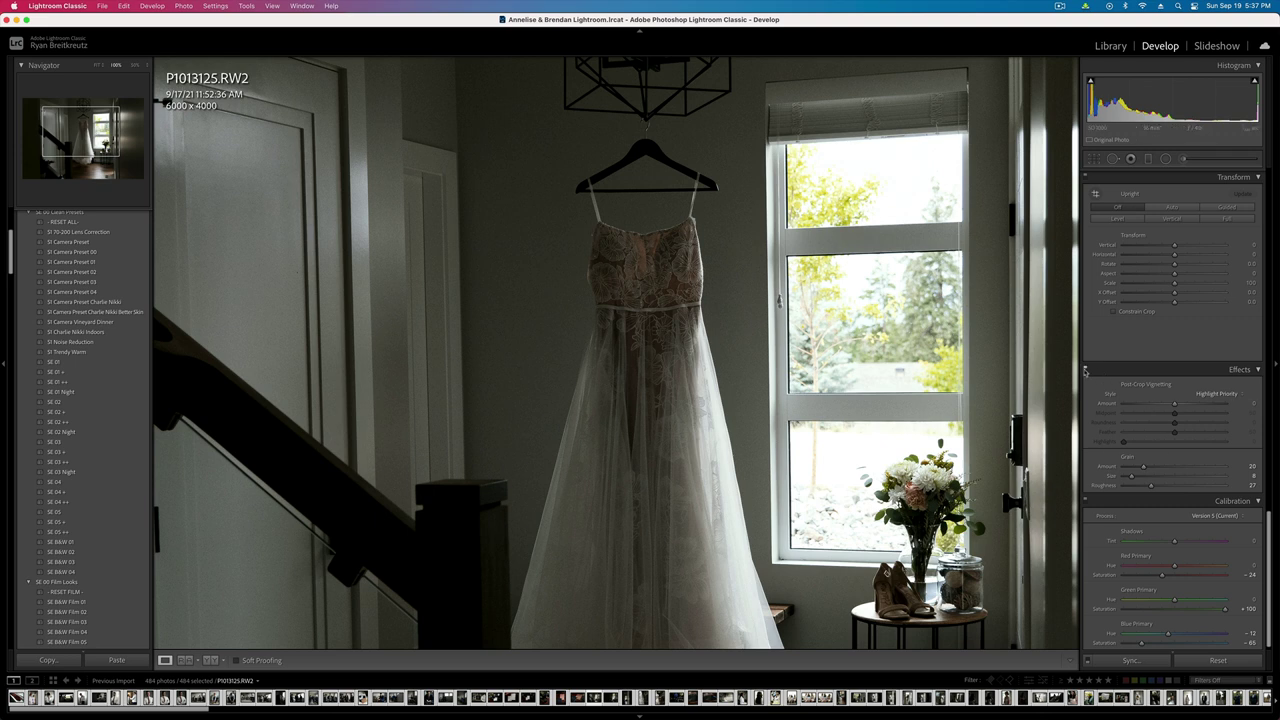
click(1085, 370)
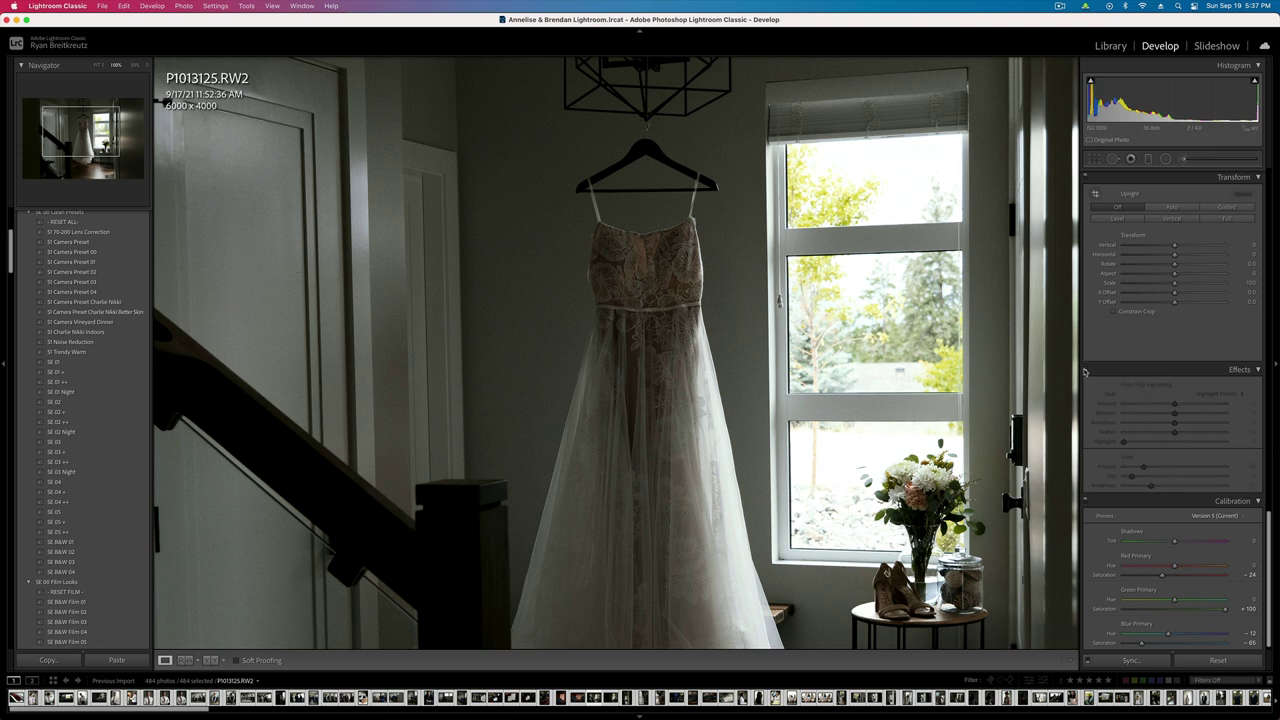
click(1085, 371)
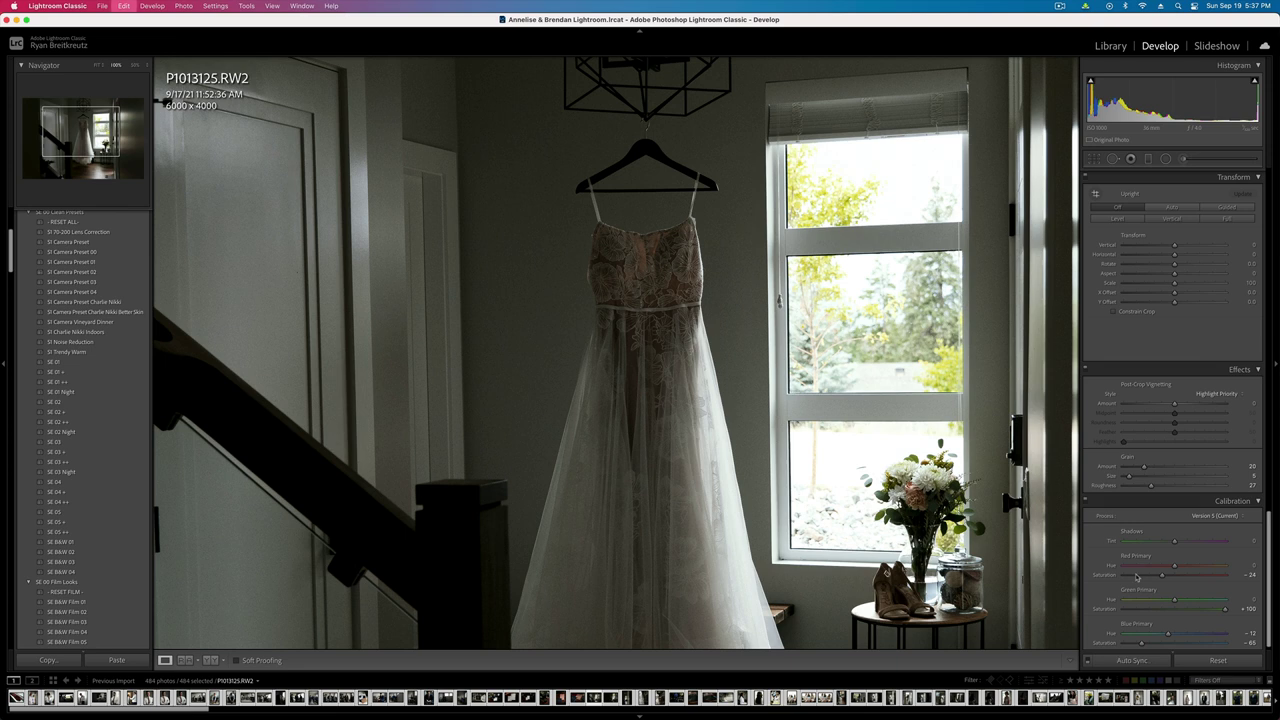
click(1131, 660)
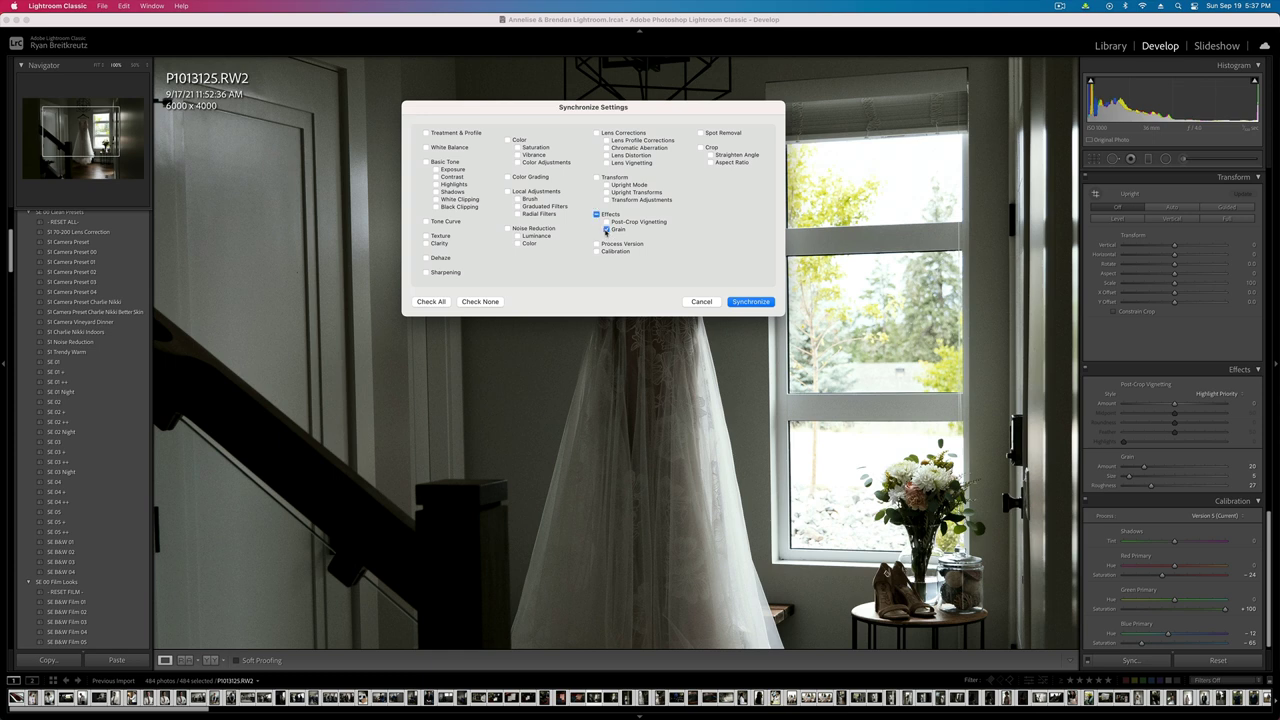
click(754, 302)
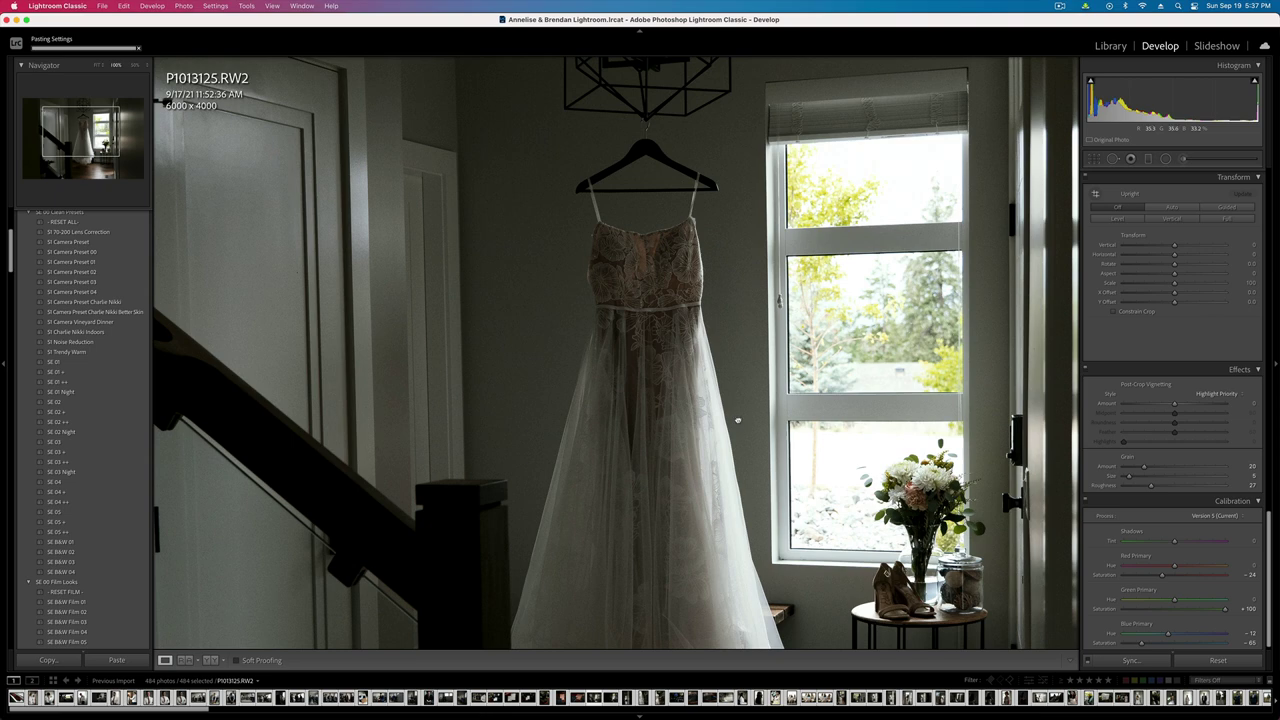
- Check the photos in the library grid and return to developing only the hallway dress photo P1013125.RW2
click(737, 420)
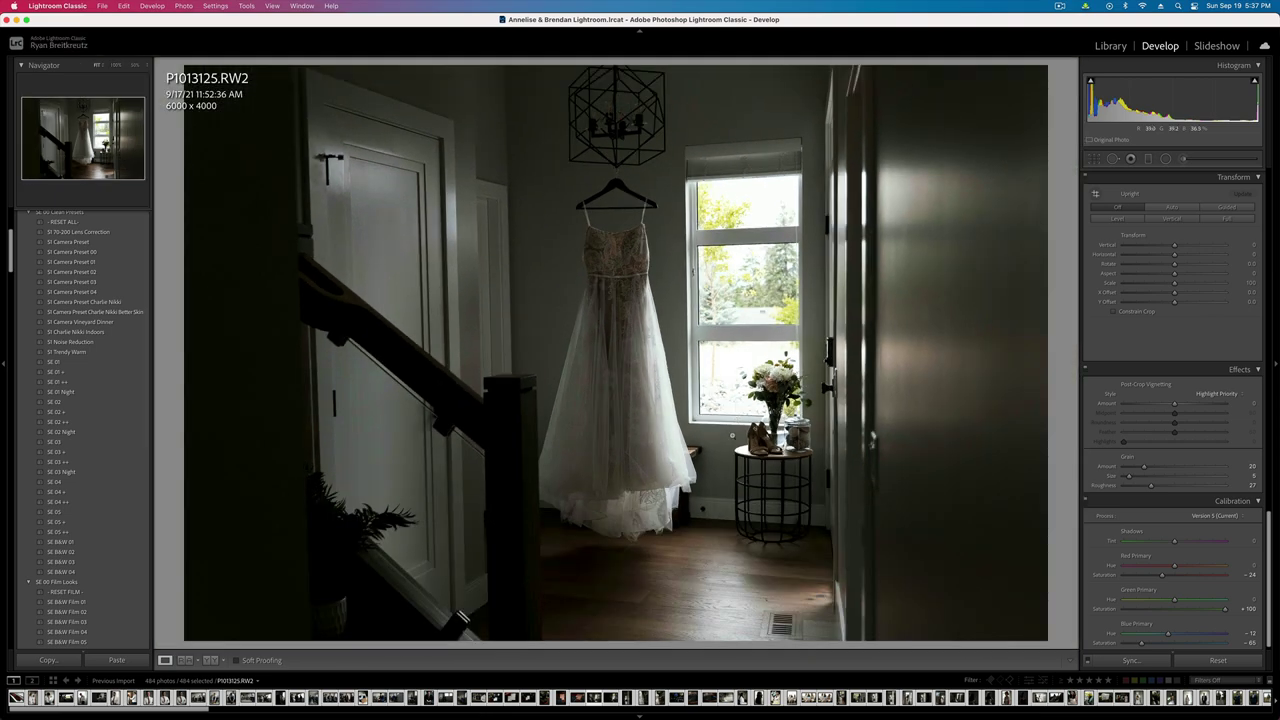
key(g)
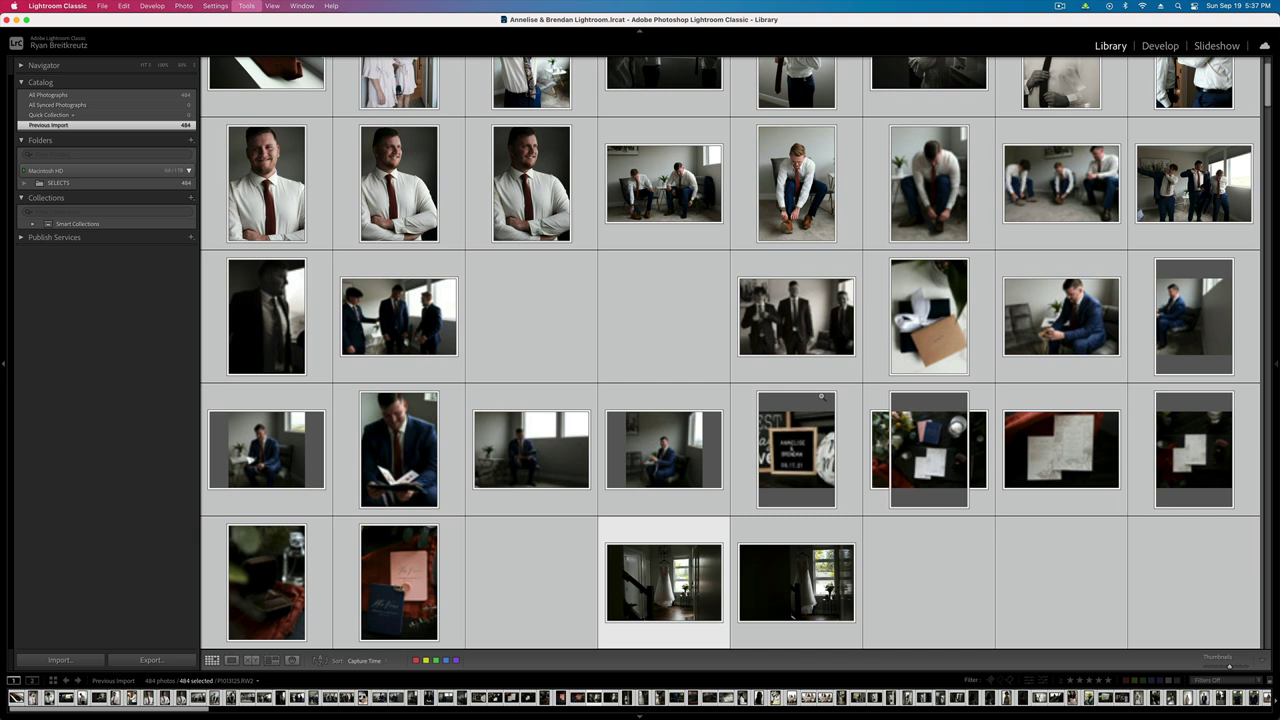
key(d)
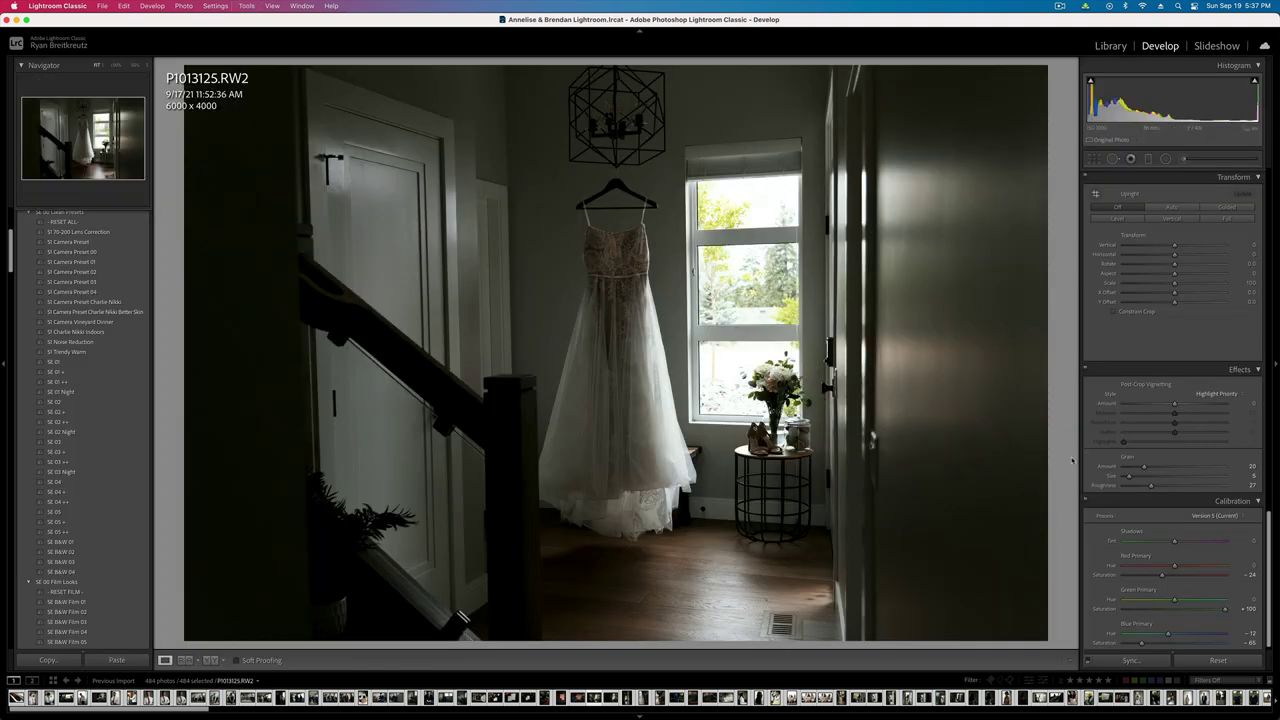
shift+click(630, 700)
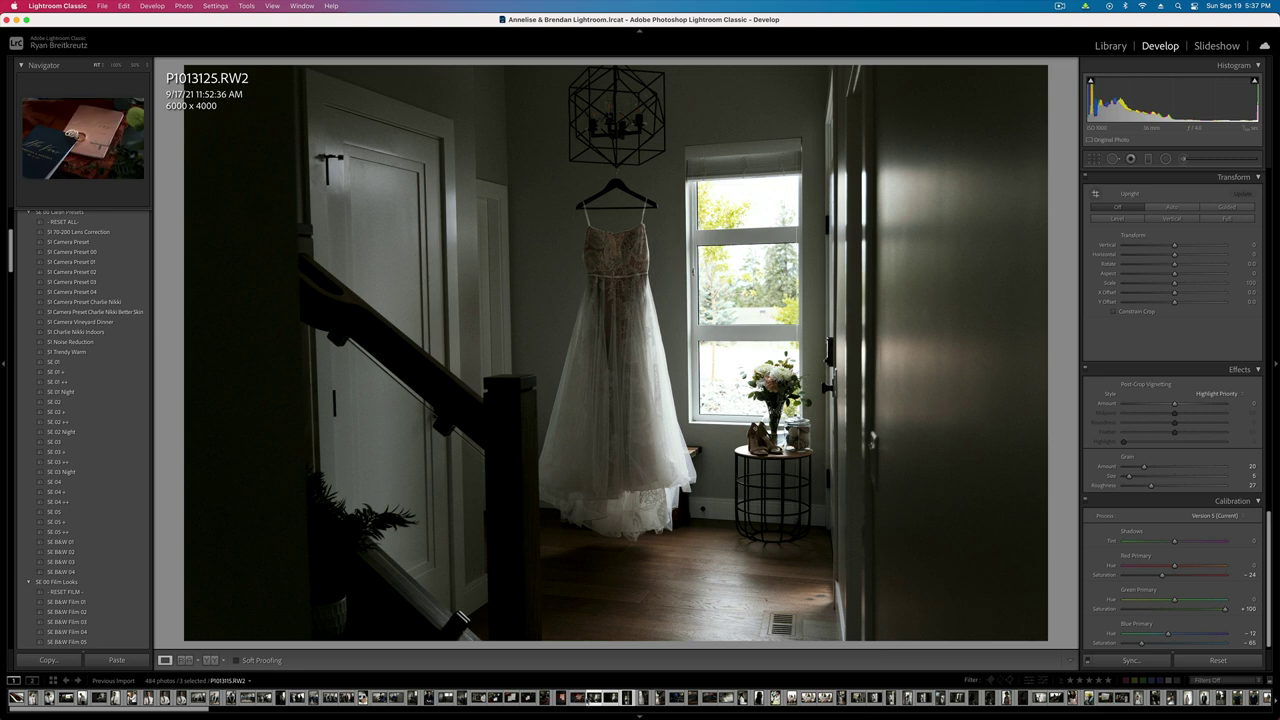
click(596, 698)
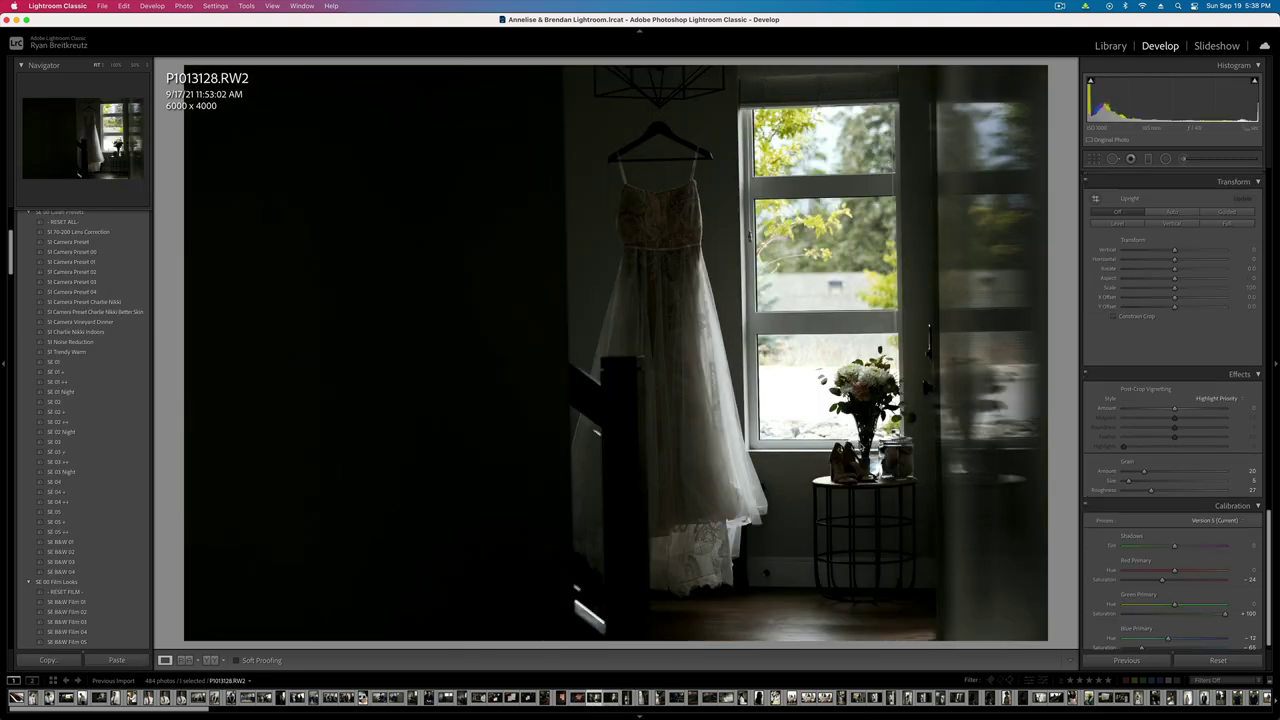
key(Left)
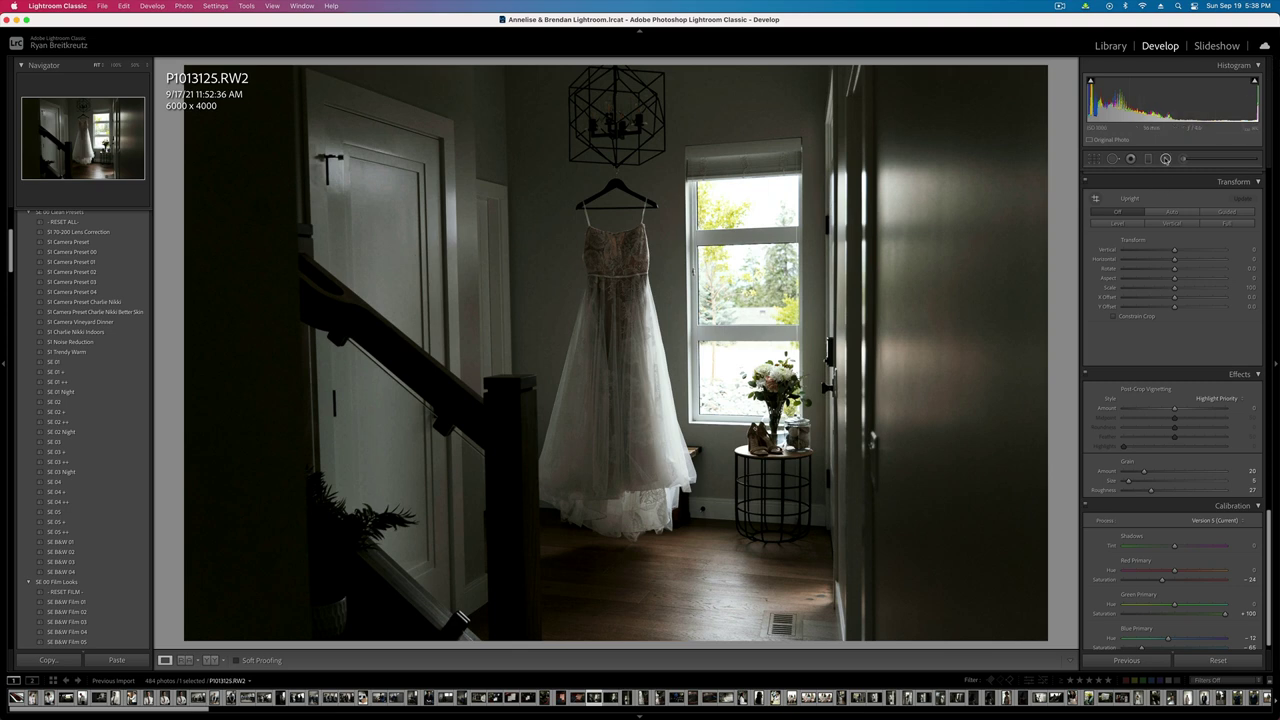
- Draw a tall radial filter around the hallway window and apply the 32 SunFlare Subtle effect preset to it
click(1165, 159)
drag(752, 259, 867, 568)
click(1133, 194)
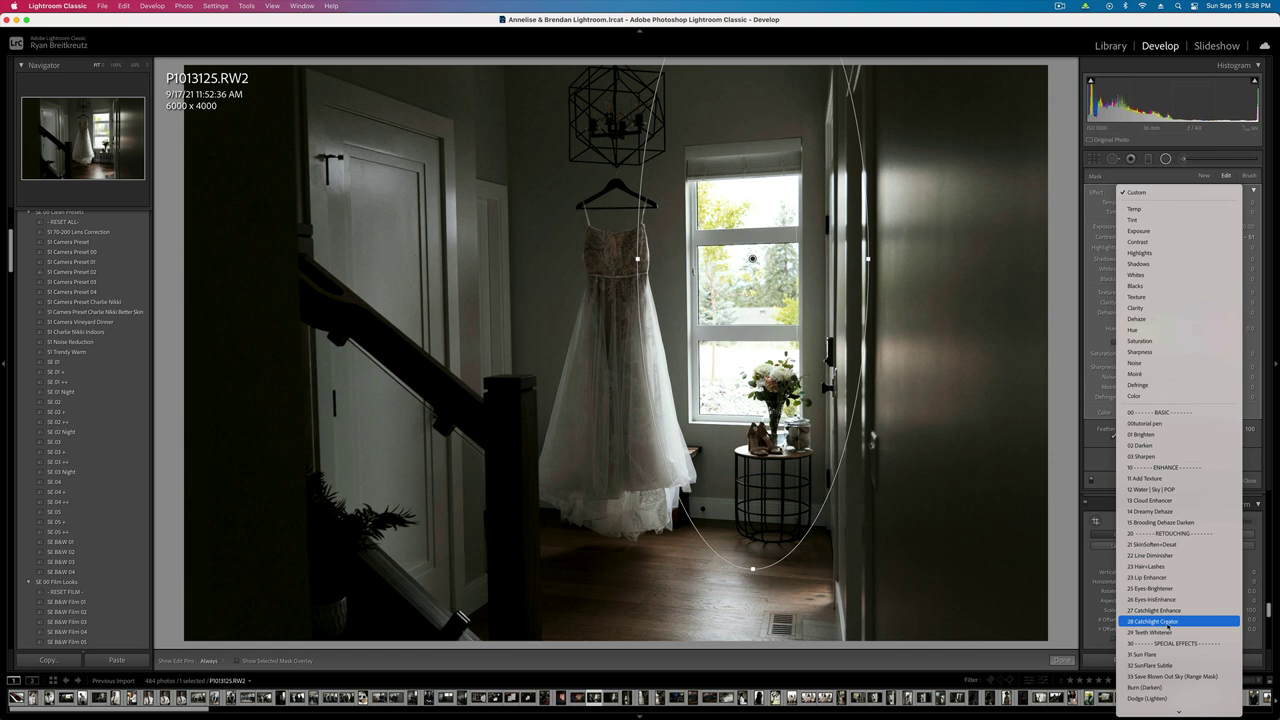
scroll(1167, 582, down, 5)
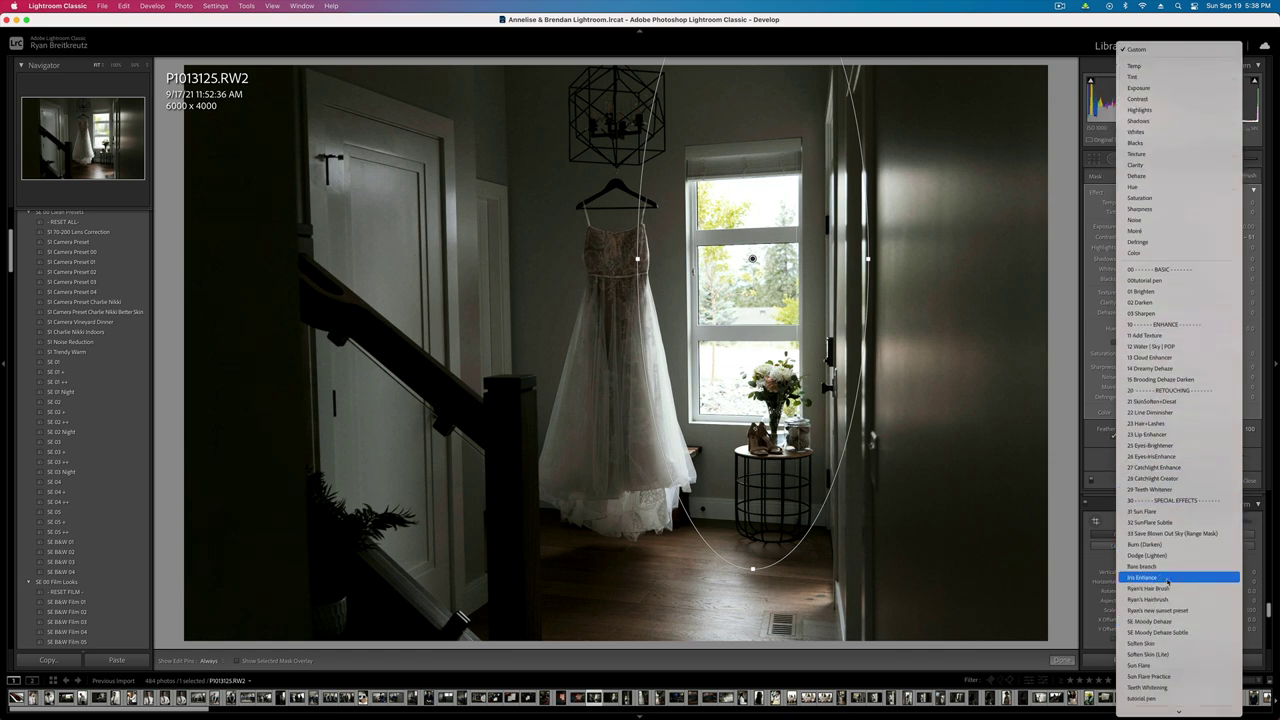
scroll(1167, 582, down, 2)
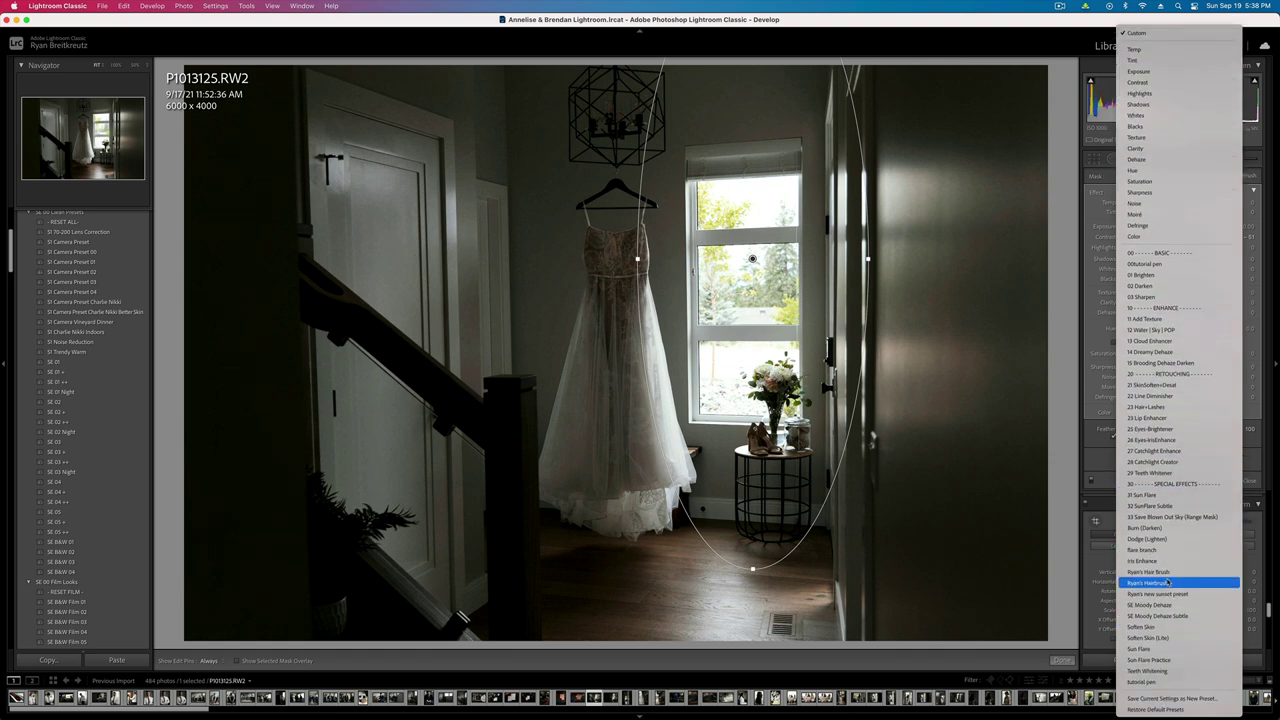
click(1174, 509)
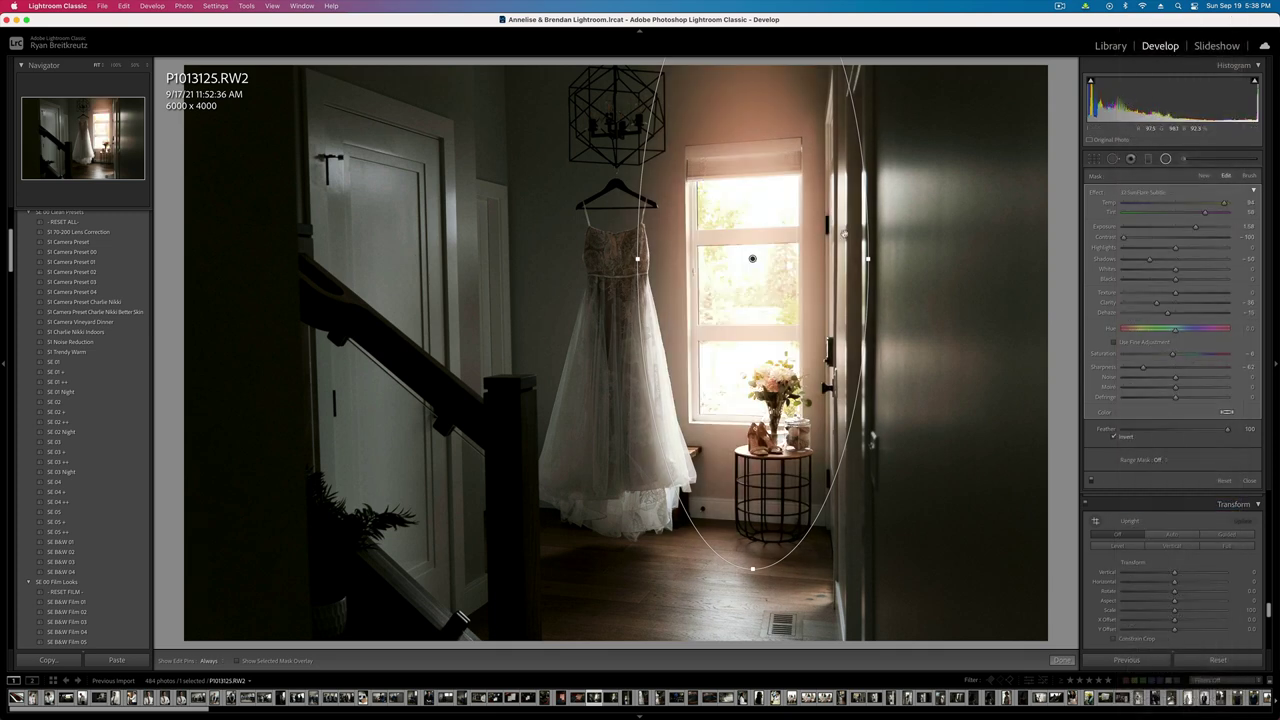
- Lower the window filter's Temp and Sharpness and set its Tint to −14, Clarity −60, Dehaze −38 and Exposure 0.79
drag(1224, 204, 1189, 204)
double_click(1176, 213)
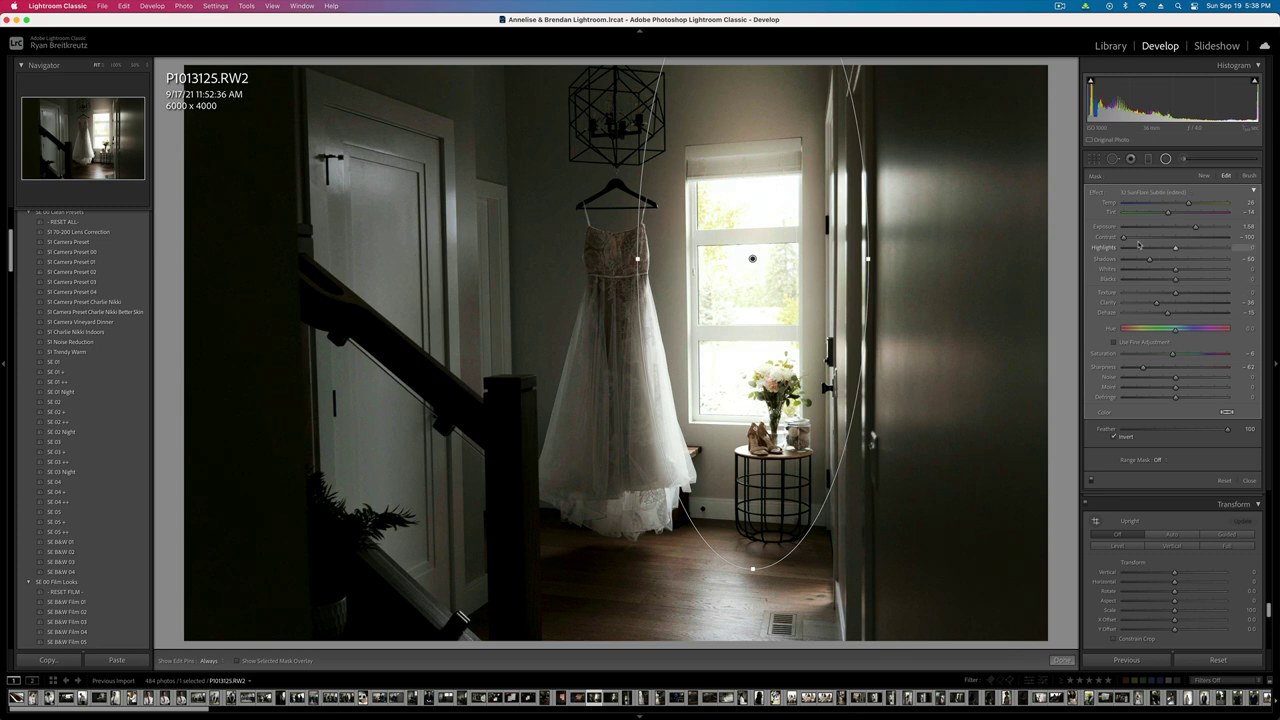
drag(1146, 366, 1130, 366)
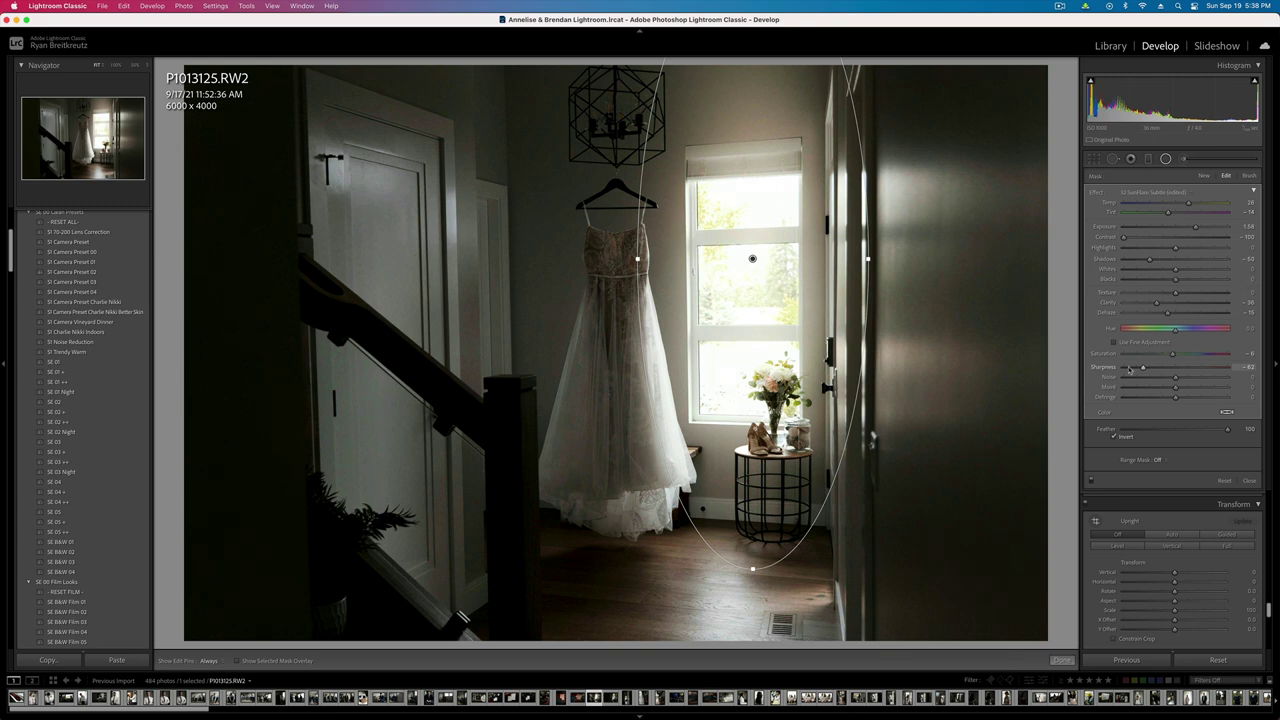
mouse_move(1156, 302)
mouse_down()
mouse_move(1144, 302)
mouse_move(1157, 314)
mouse_up()
click(1149, 313)
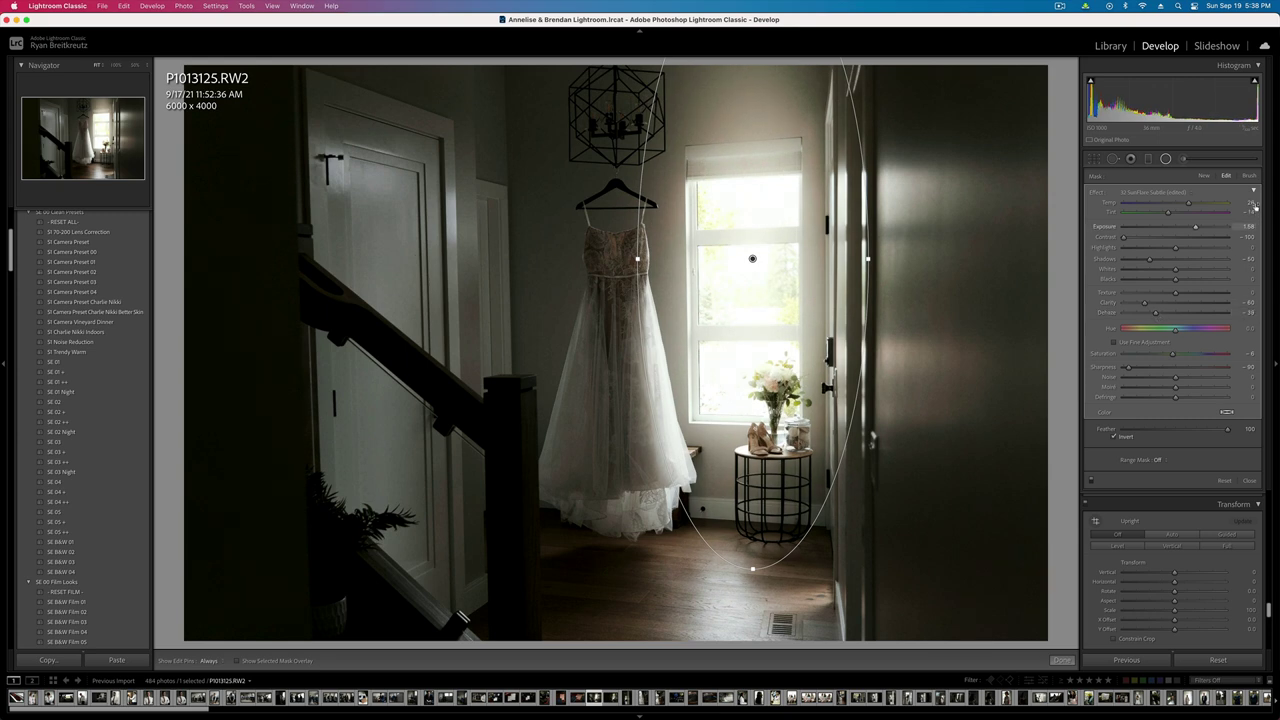
click(1181, 228)
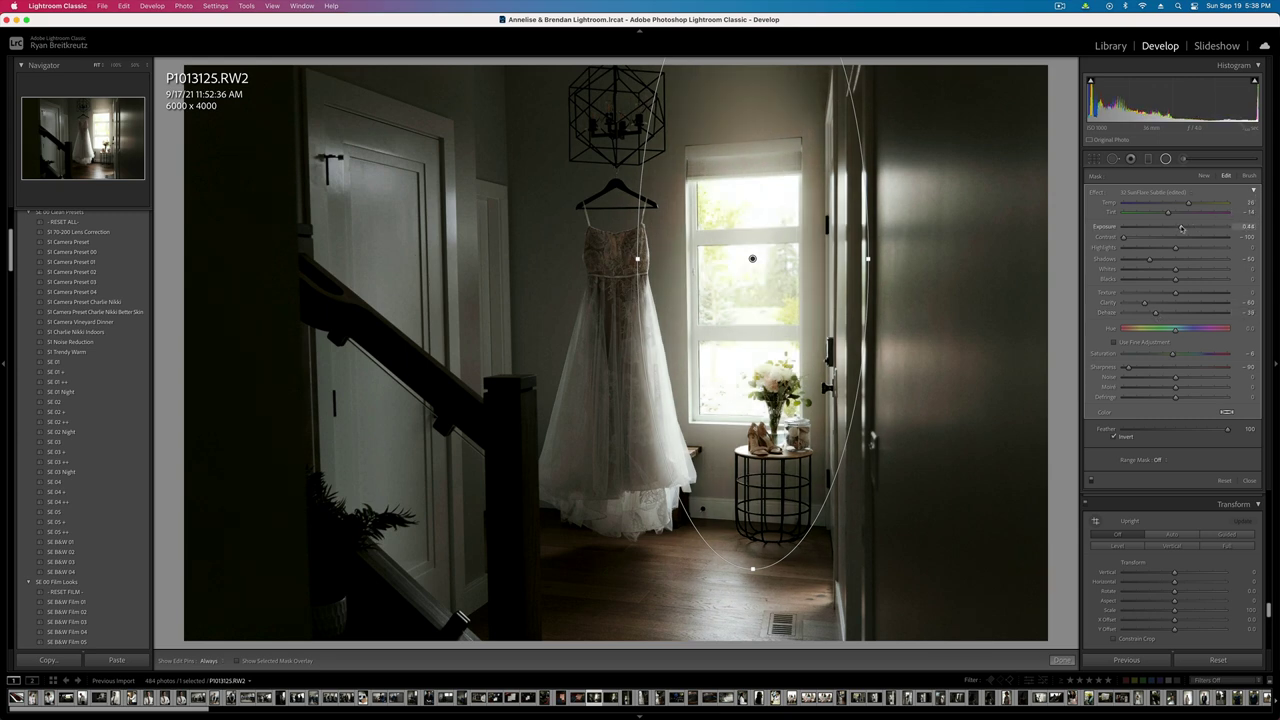
drag(1183, 228, 1186, 228)
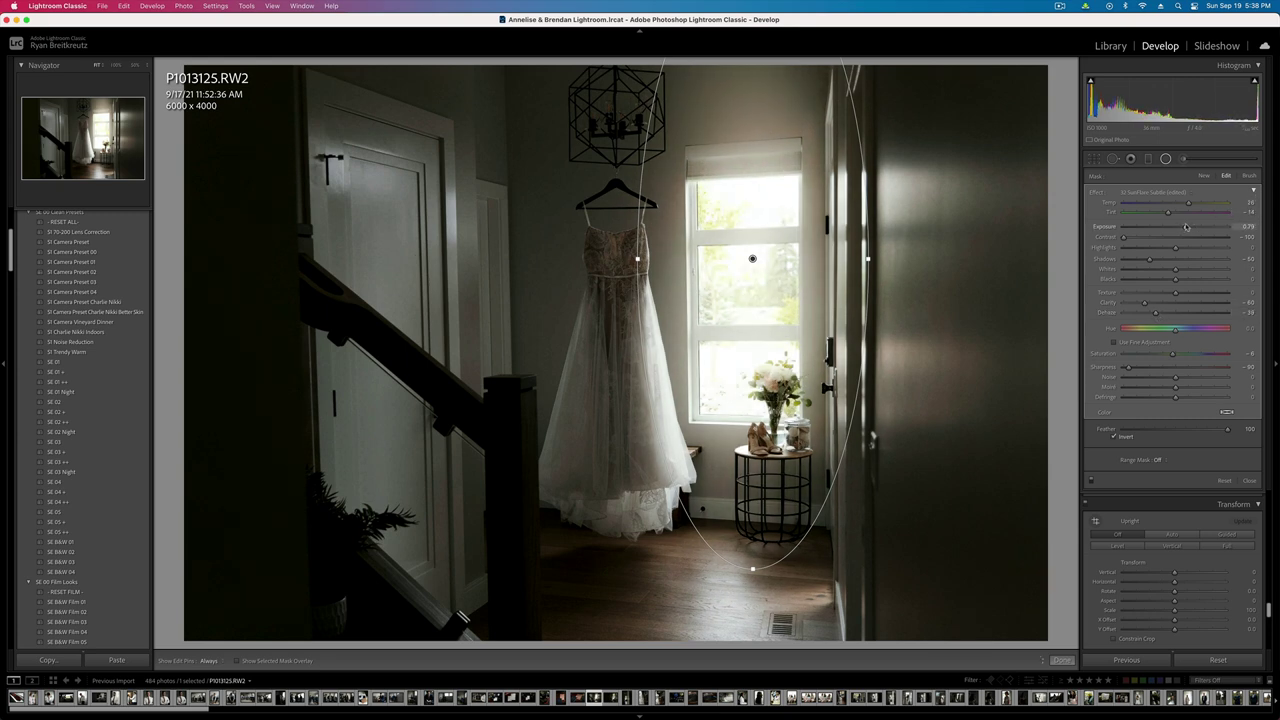
- Reduce the window filter's overall Amount, compare by deleting the filter and undoing the deletion, and close the radial filter
click(1254, 191)
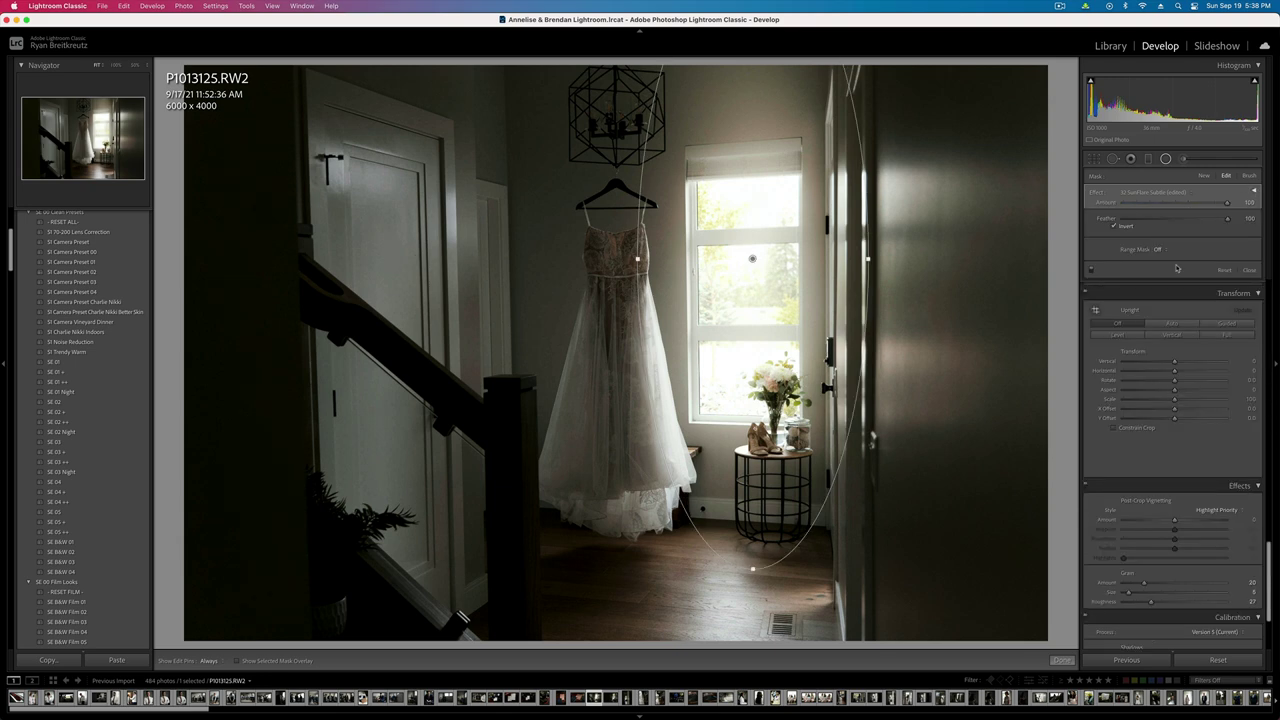
mouse_move(1177, 205)
mouse_down()
mouse_move(1124, 204)
mouse_move(1268, 212)
mouse_move(1126, 205)
mouse_move(1214, 209)
mouse_move(1155, 207)
mouse_move(1179, 207)
mouse_up()
click(1255, 190)
click(1255, 191)
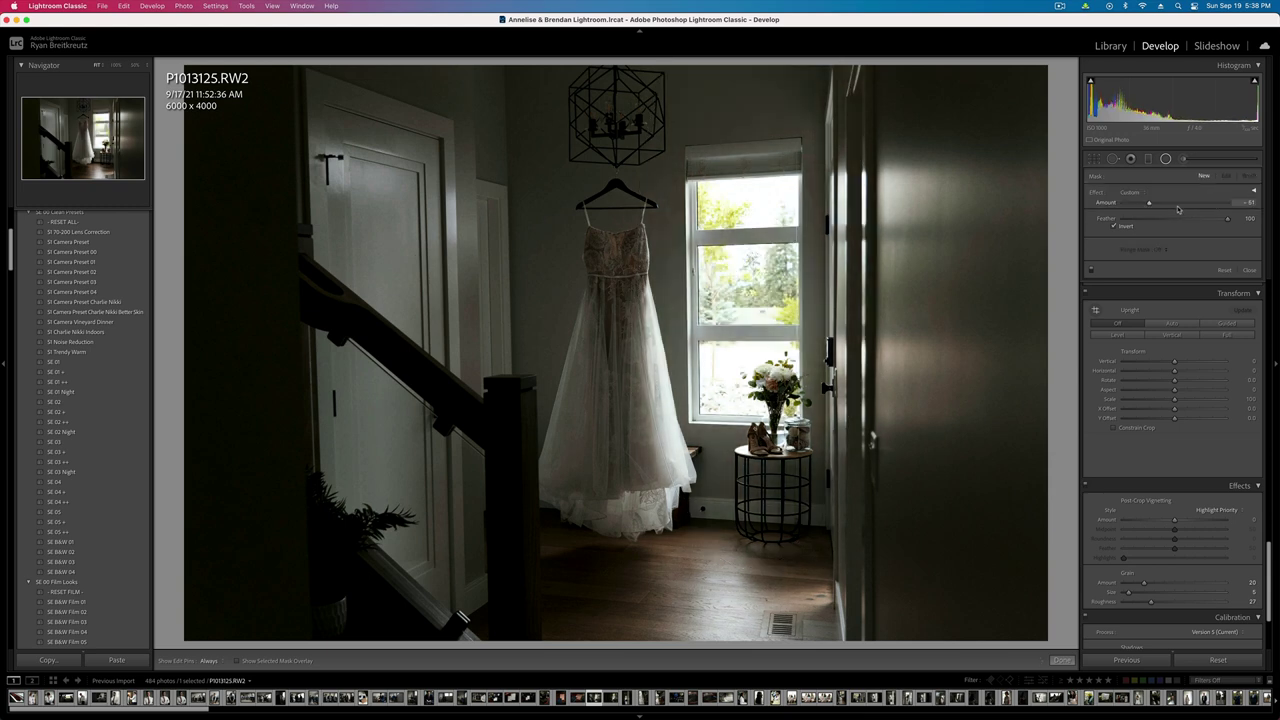
key(ctrl+z)
key(Escape)
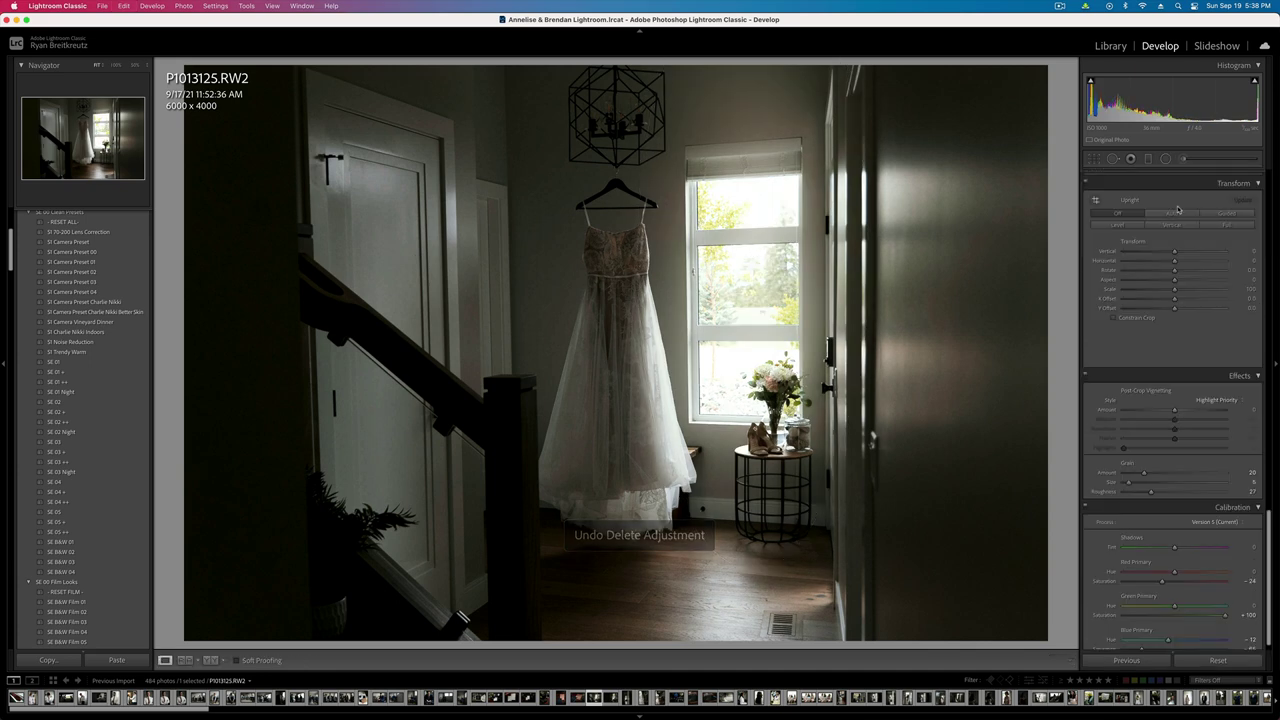
- Brush over the stair railing and post with Shadows 24, erase the effect from the dark wall beside the plant, and close the brush
click(1186, 160)
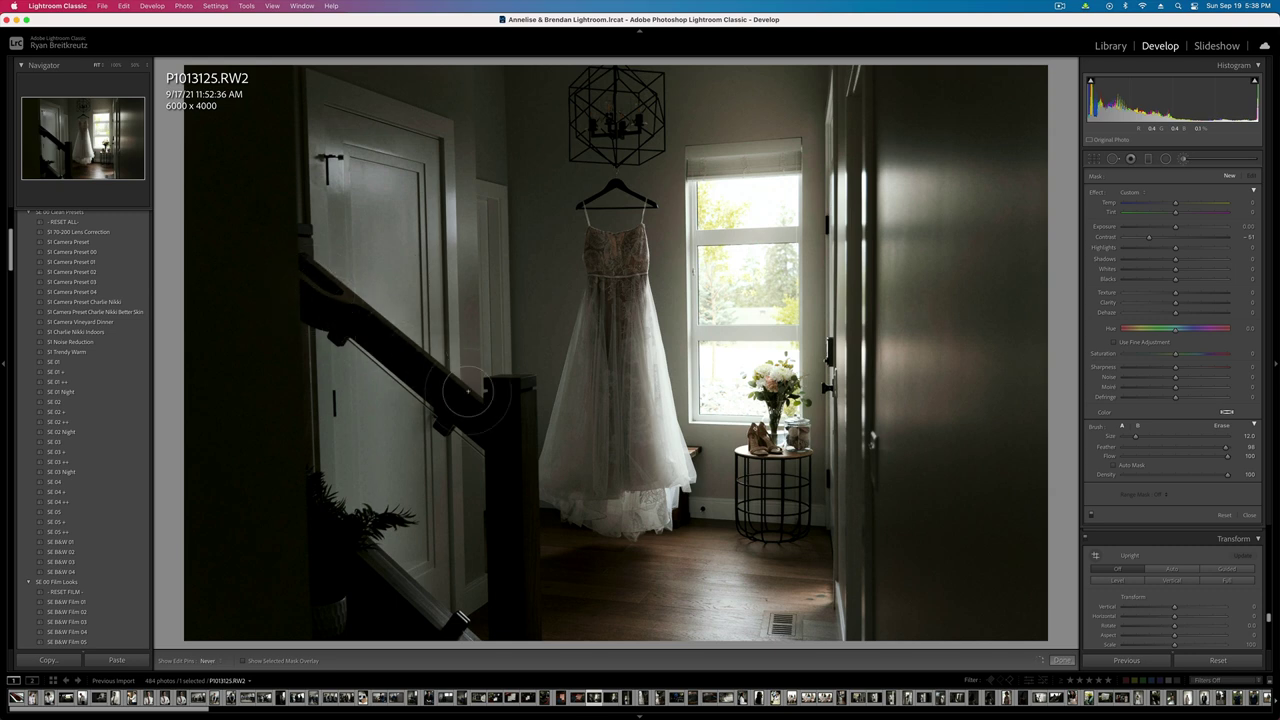
drag(508, 412, 511, 525)
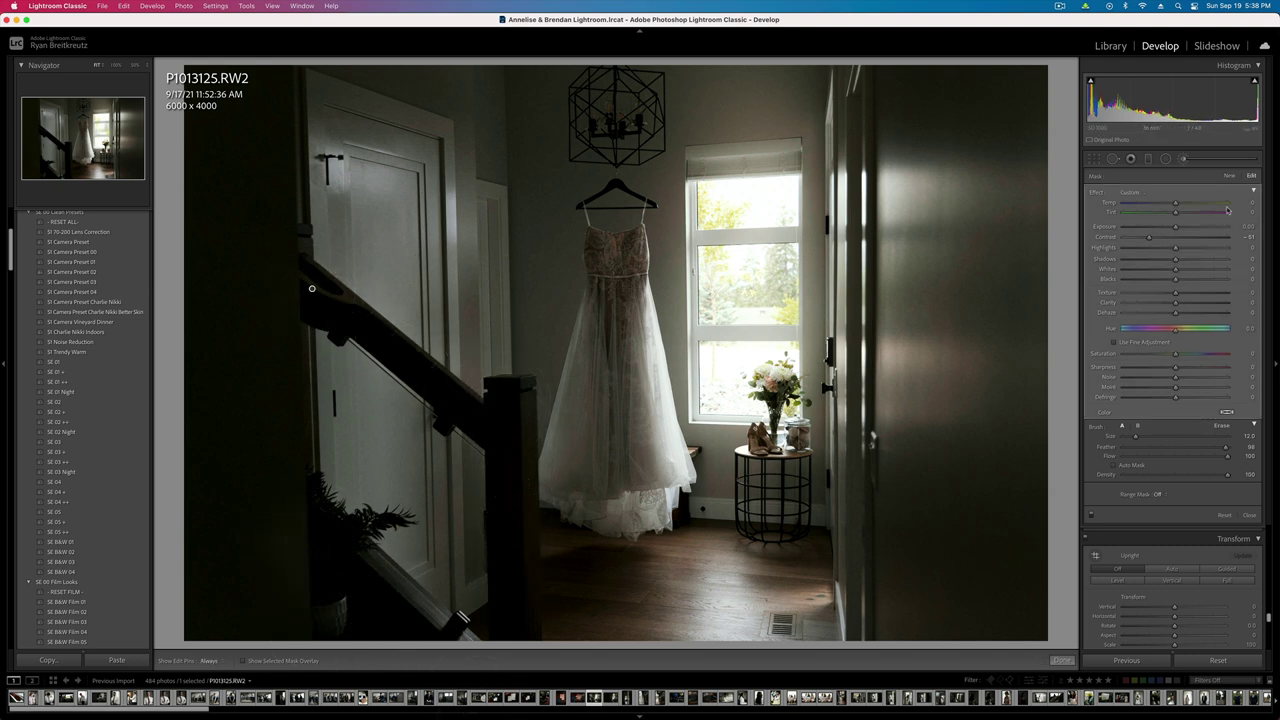
drag(1176, 259, 1198, 261)
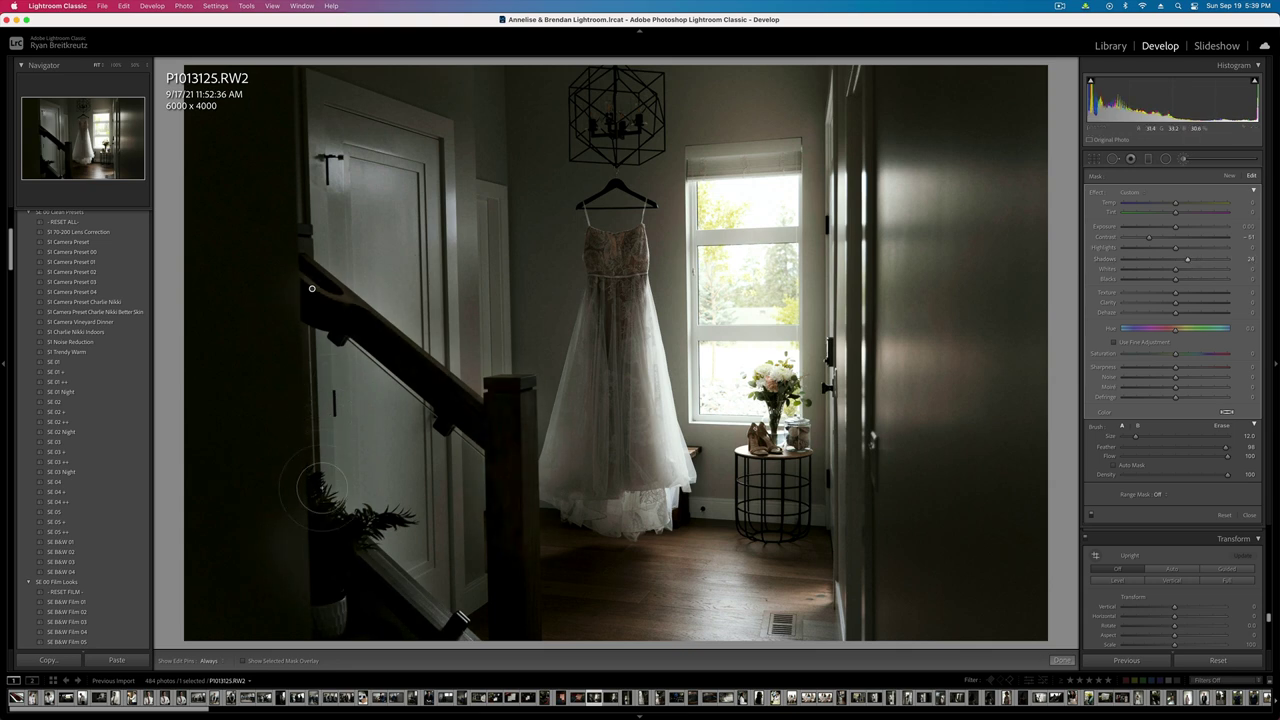
key(alt)
scroll(242, 486, down, 5)
mouse_move(243, 486)
mouse_down()
mouse_move(258, 495)
mouse_move(271, 634)
mouse_move(264, 615)
mouse_up()
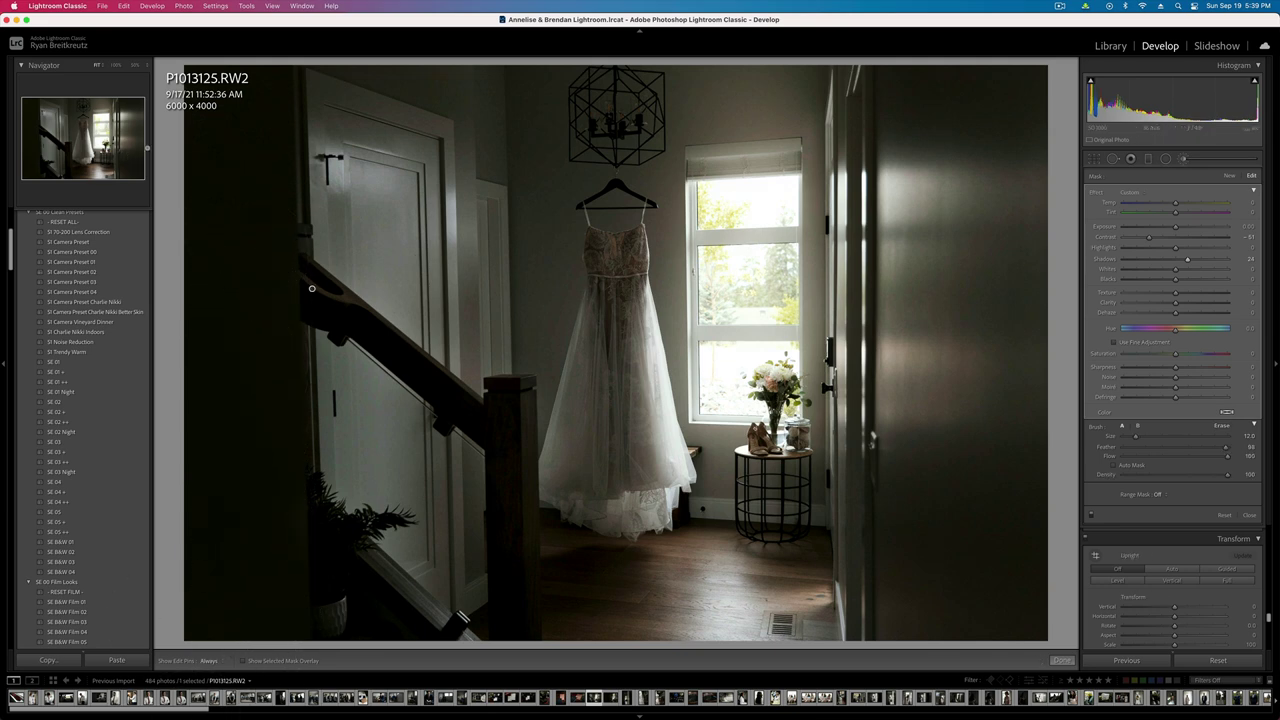
key(k)
- Draw a wide radial filter around the chandelier in the hallway dress photo, set its Exposure to 0.52, and close the filter
key(Right)
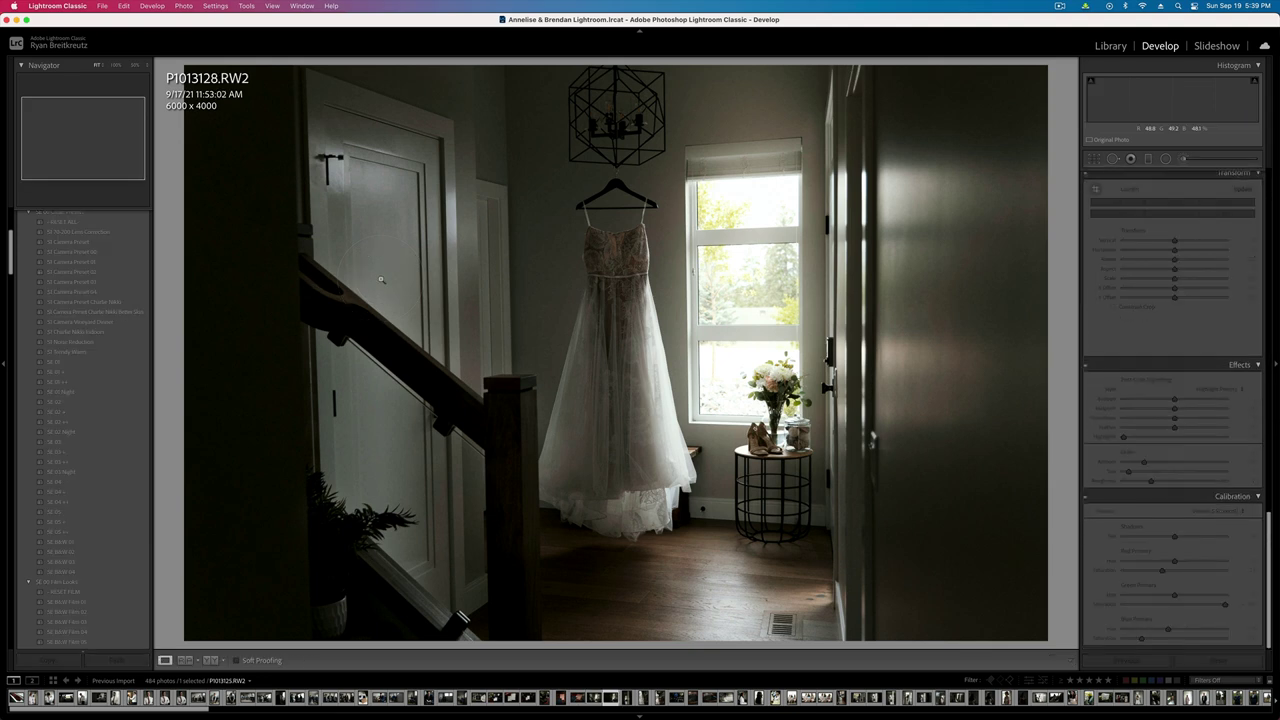
key(Left)
click(1166, 159)
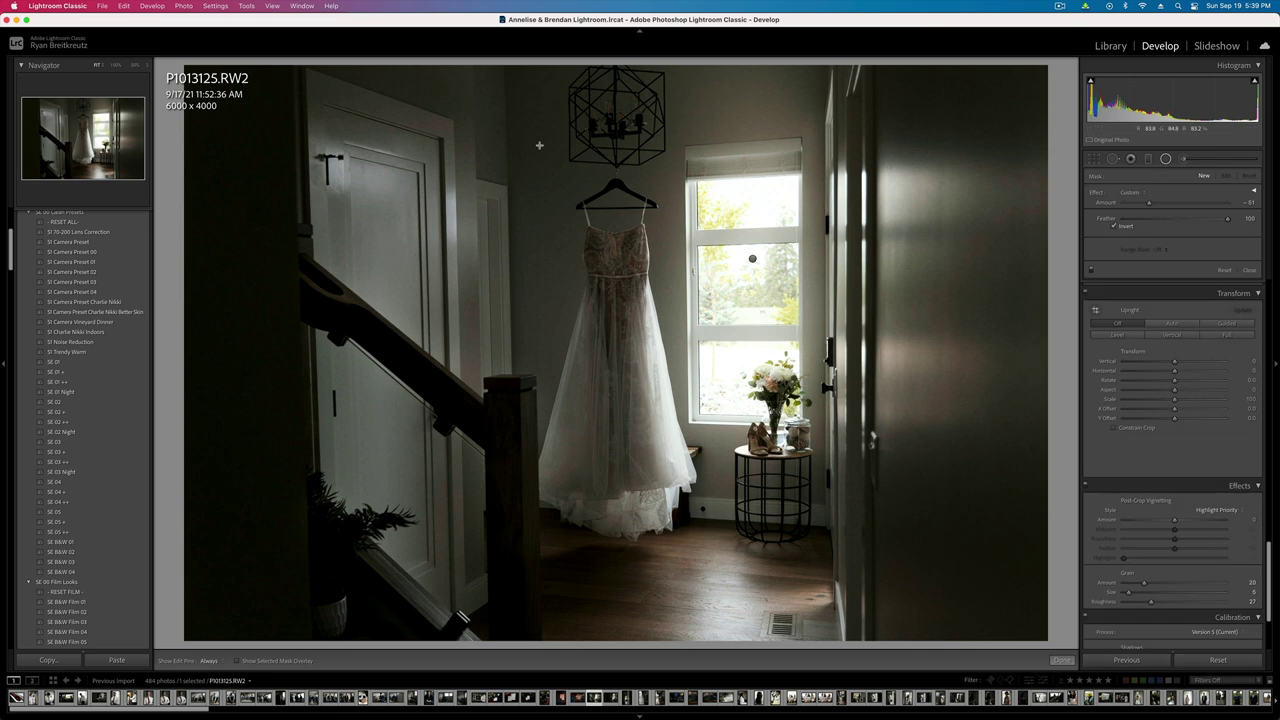
drag(590, 79, 895, 175)
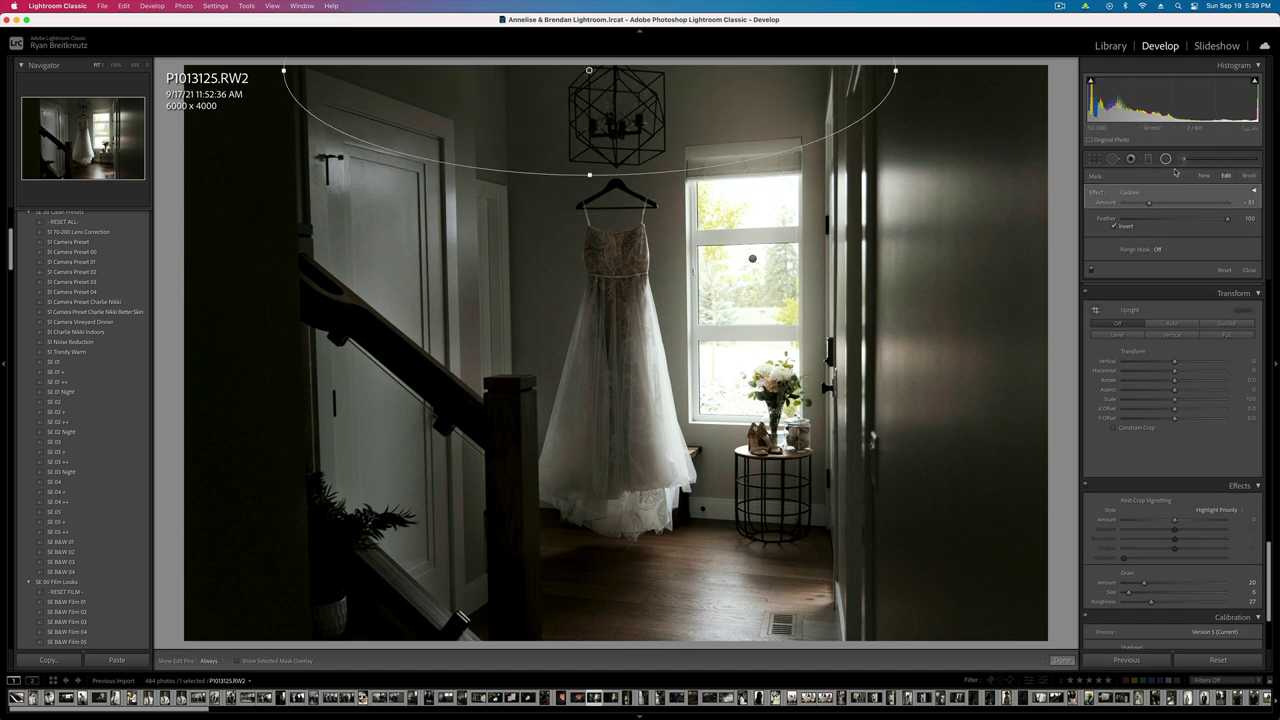
click(1254, 192)
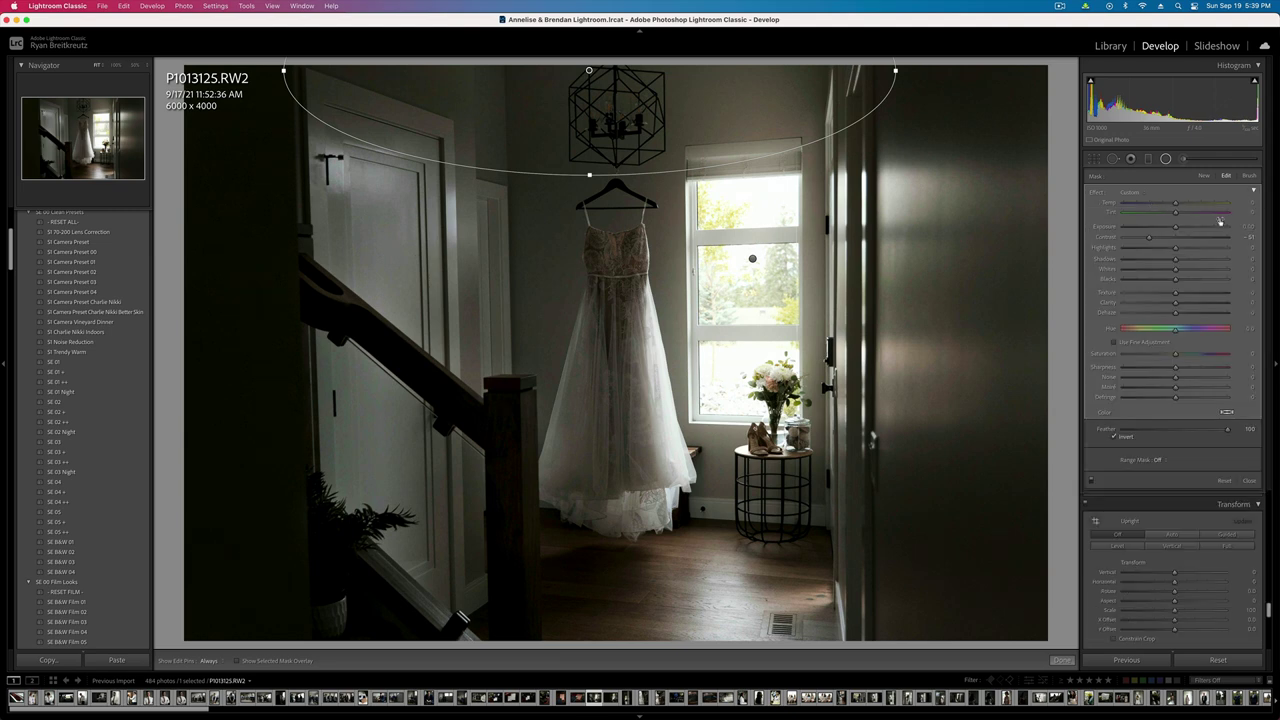
click(1190, 229)
drag(1190, 229, 1182, 227)
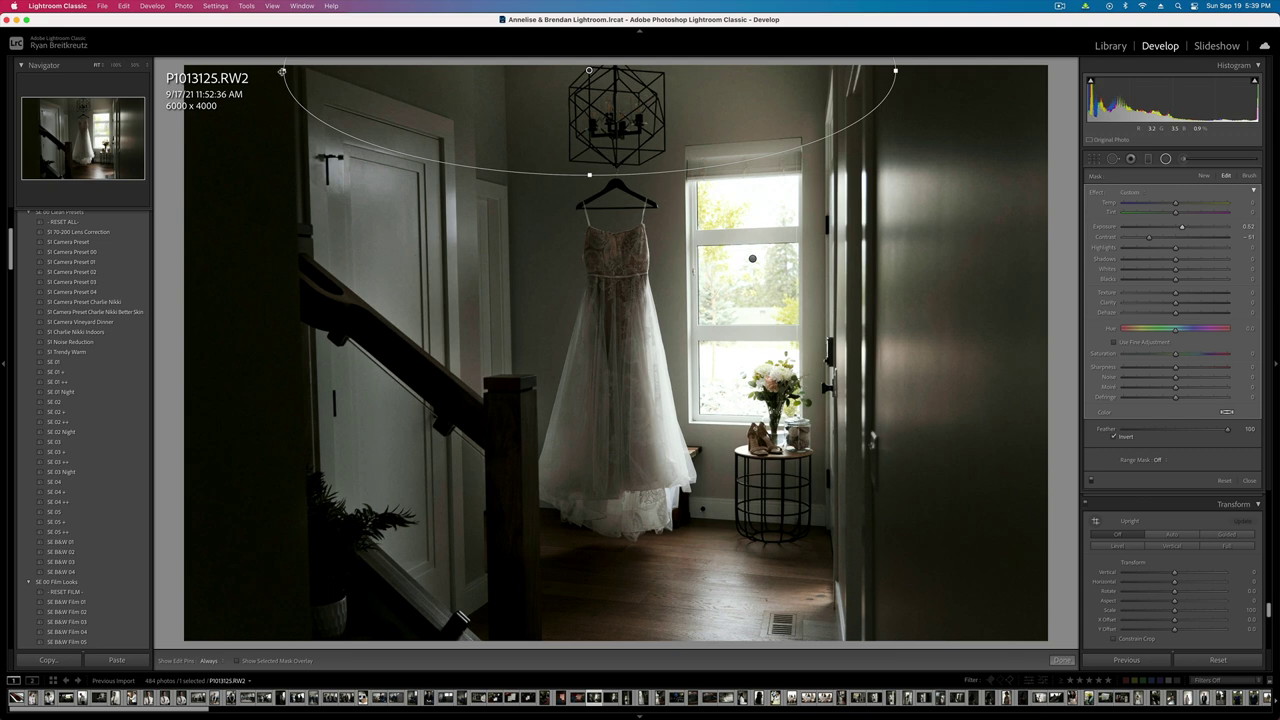
key(shift+m)
- Compare the hallway dress photo with its unedited version, inspect it up close, and lower its overall Exposure to +0.33
key(backslash)
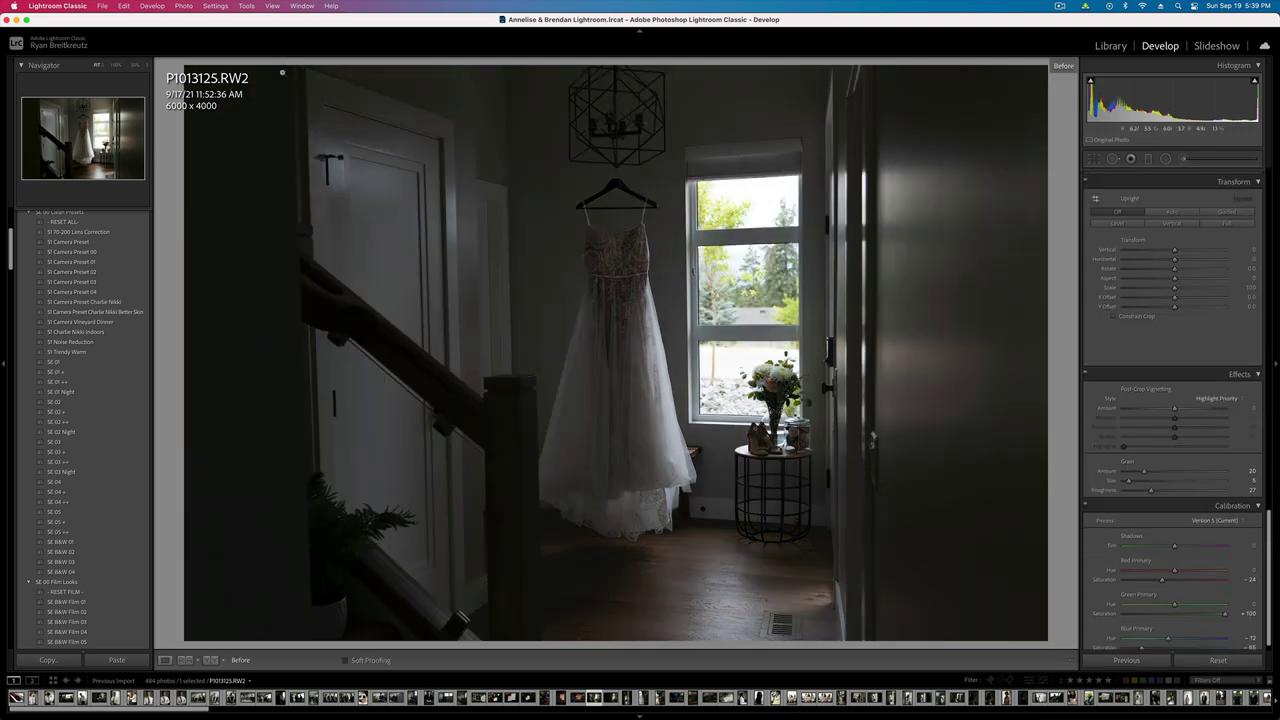
key(backslash)
key(backslash)
key(backslash)
key(Right)
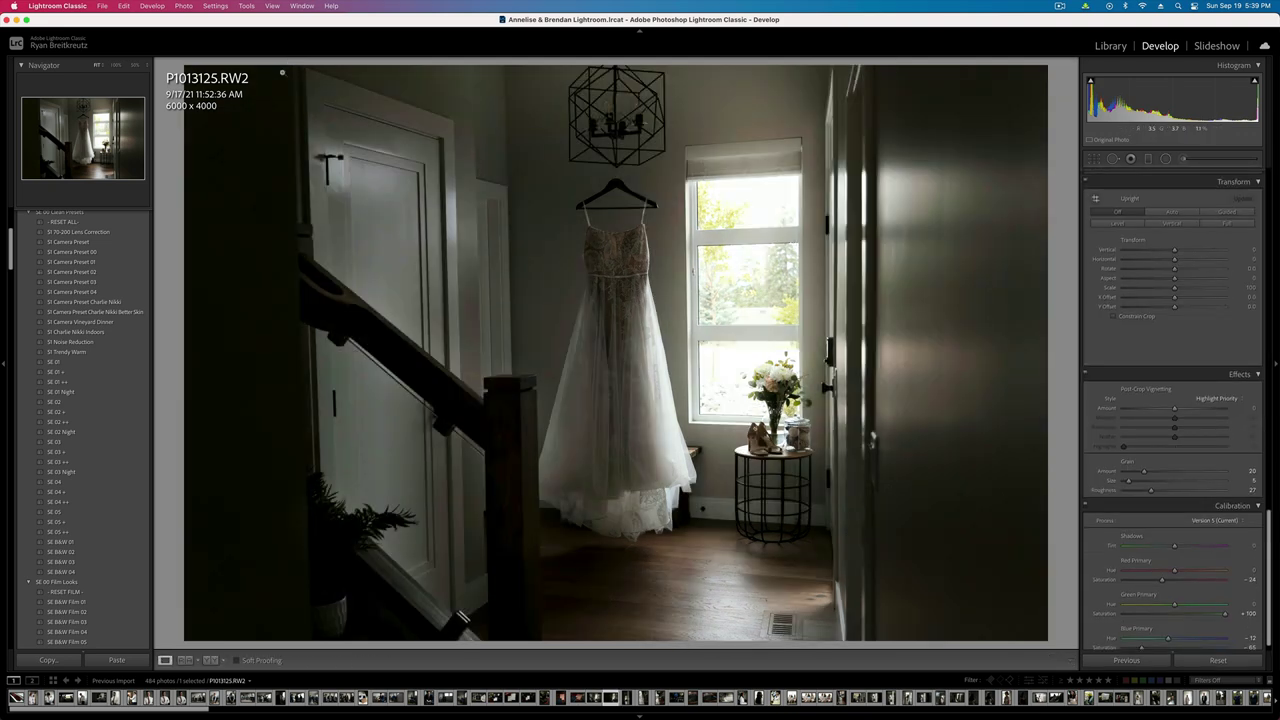
key(Left)
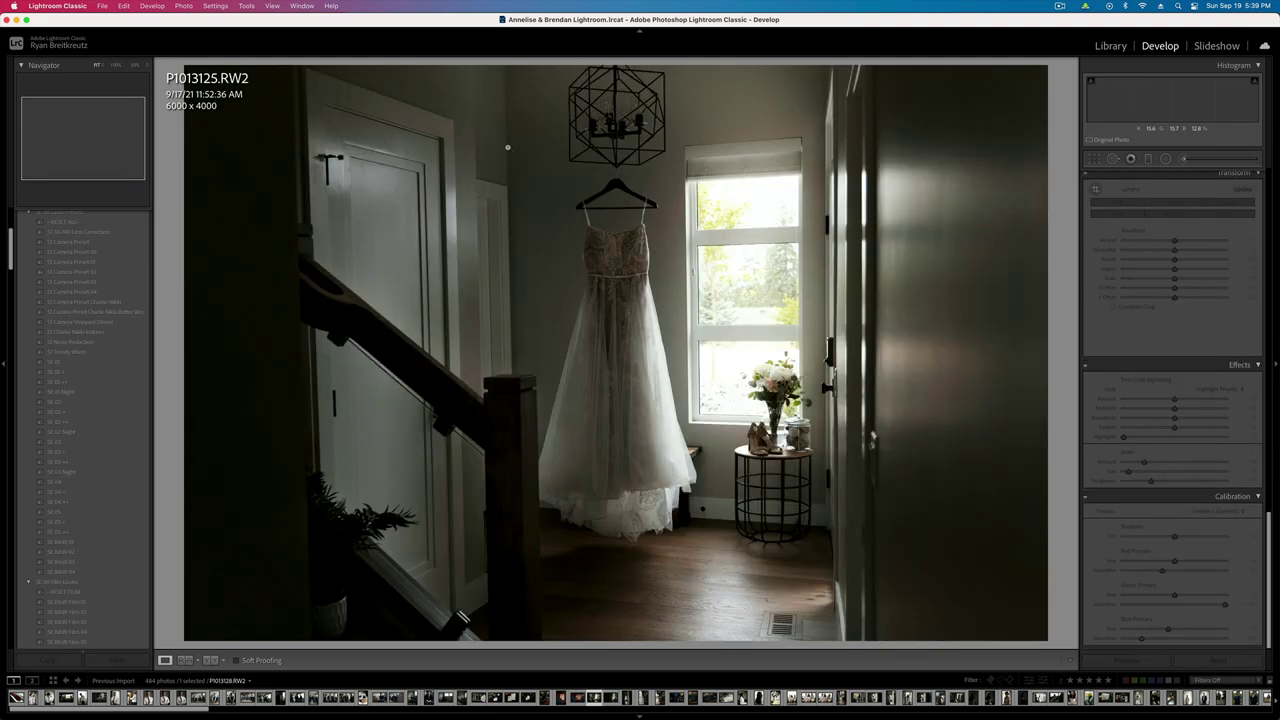
click(598, 132)
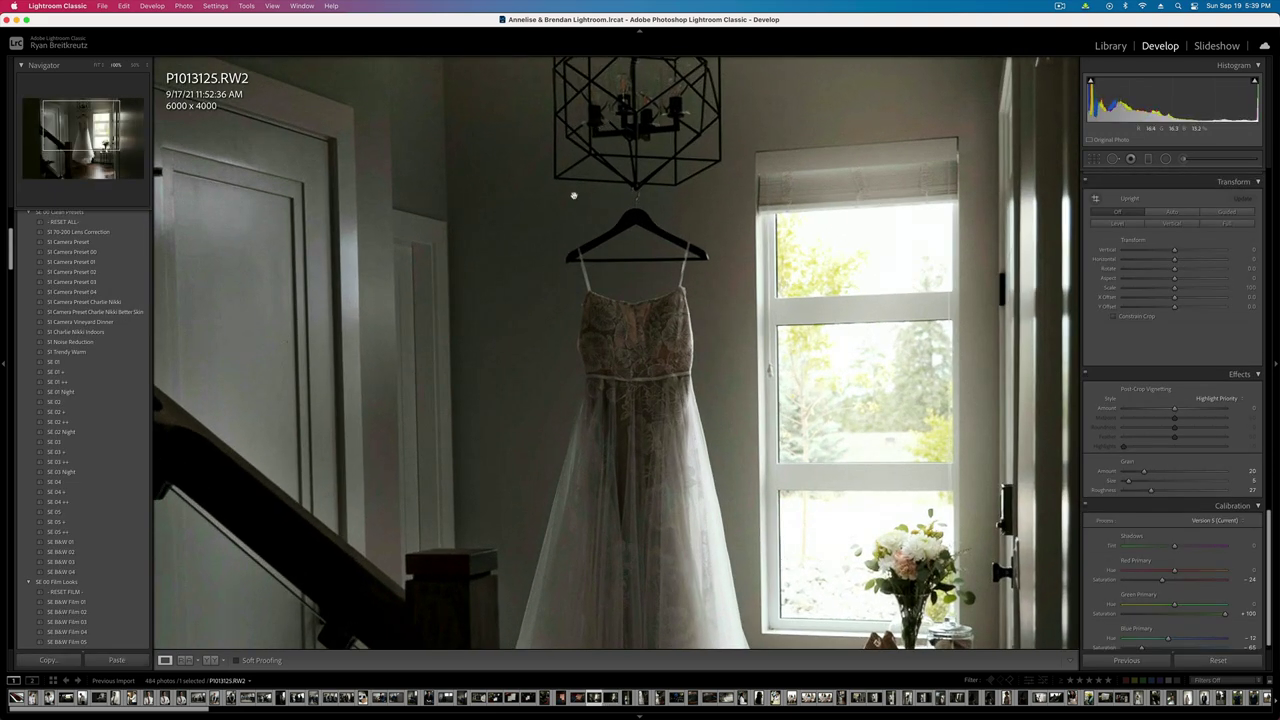
click(580, 256)
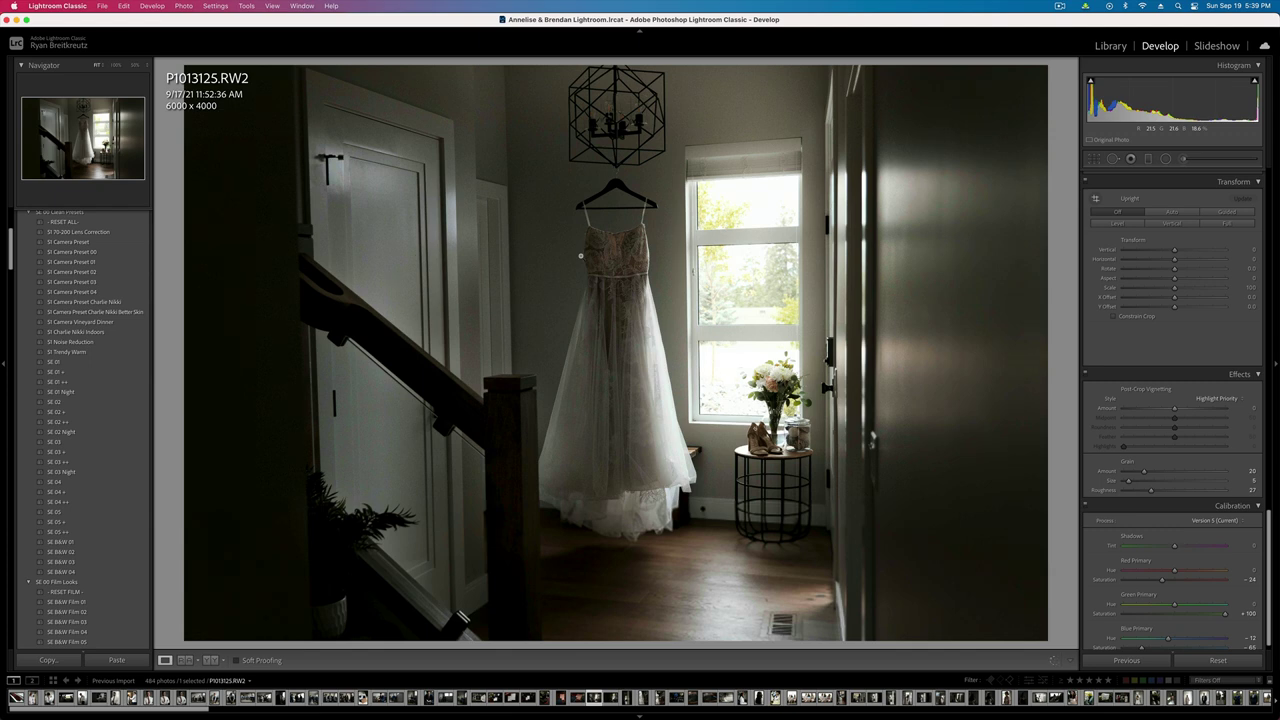
key(backslash)
key(backslash)
key(minus)
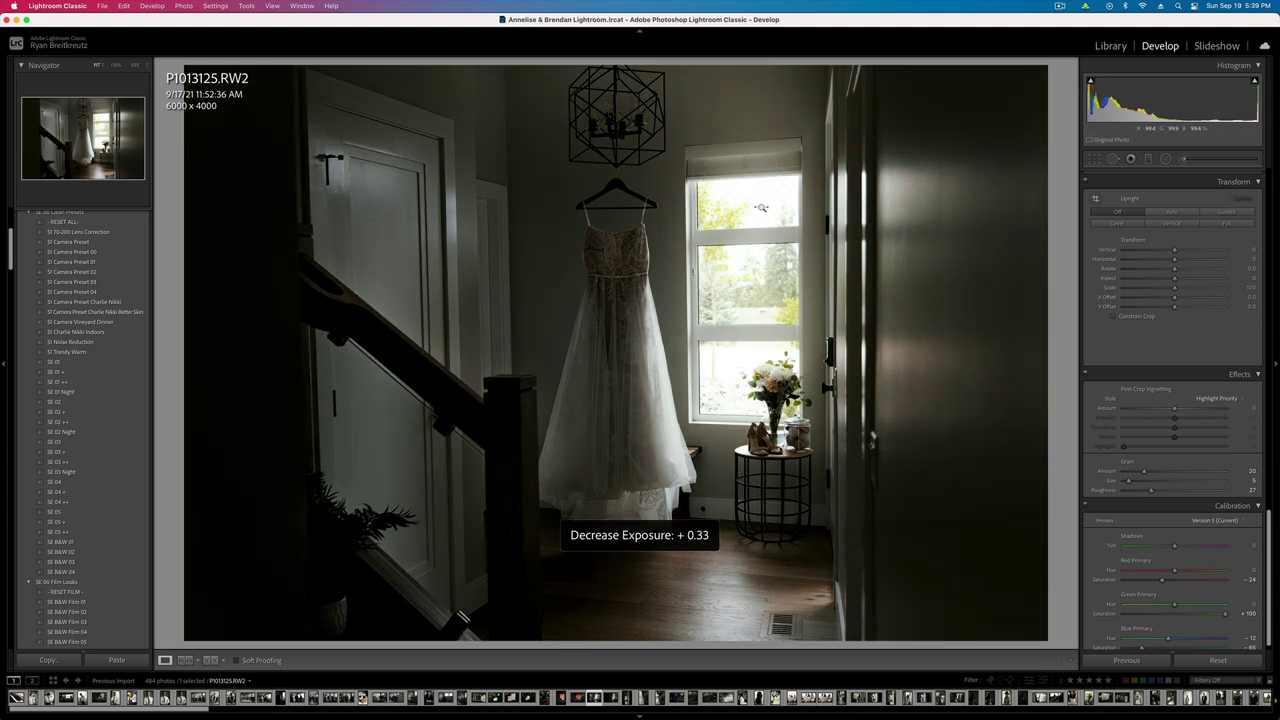
- Raise the Exposure of the closer dress photo P1013128.RW2 by two increments
key(Right)
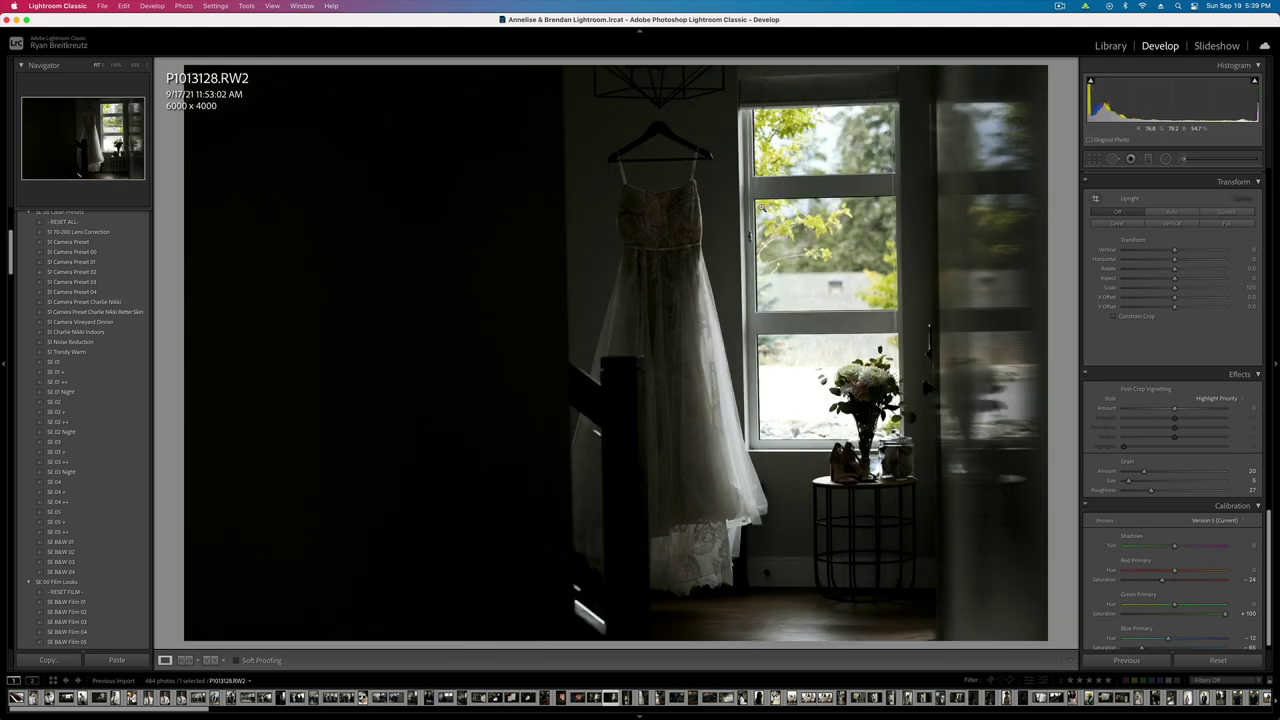
key(equal)
key(equal)
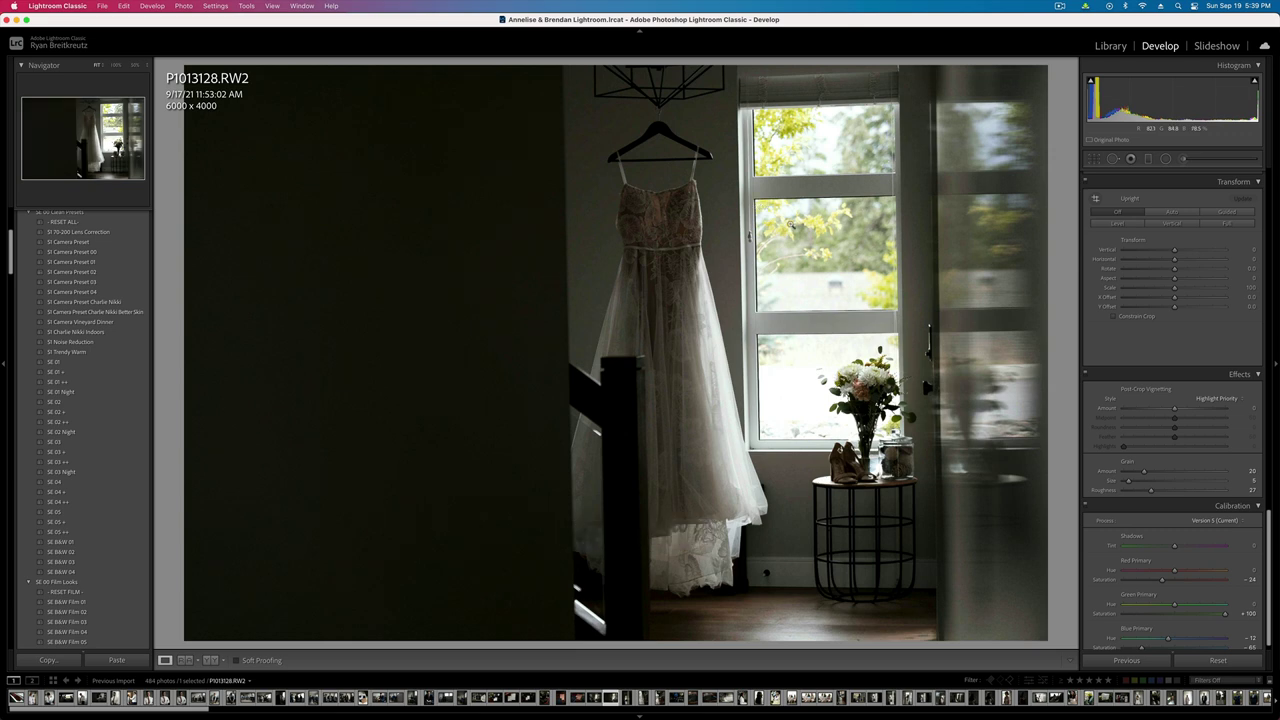
- Copy only the Radial Filters settings from P1013125.RW2 and paste them onto P1013128.RW2
key(Left)
key(super+shift+c)
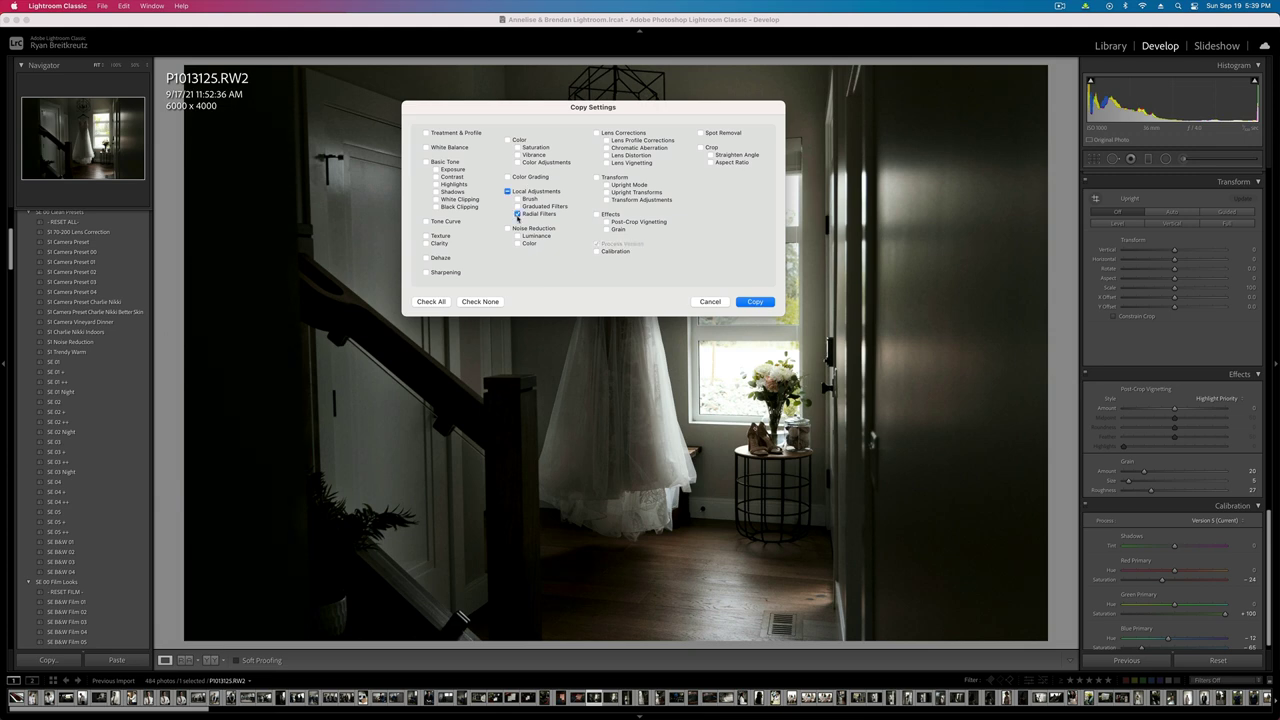
key(Return)
key(Right)
key(super+shift+v)
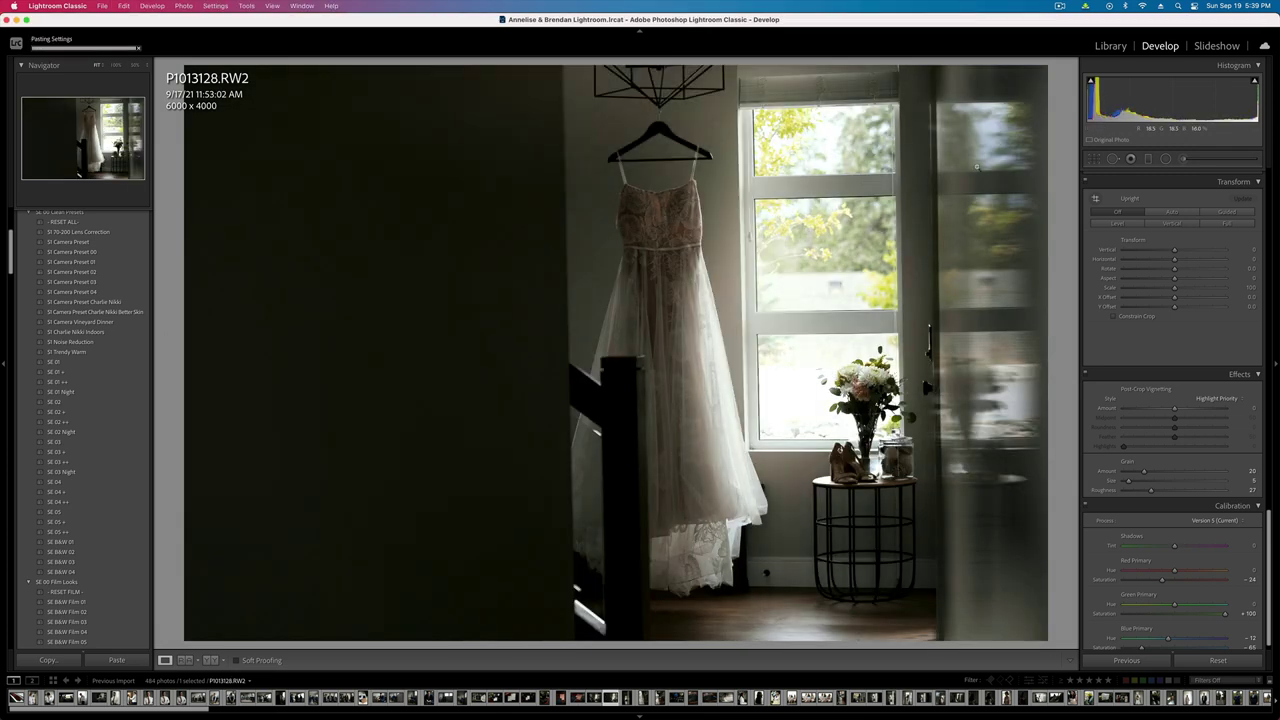
- Move the pasted radial filter over the window in P1013128.RW2, lower its Exposure to 0.08, and close the filter
key(shift+m)
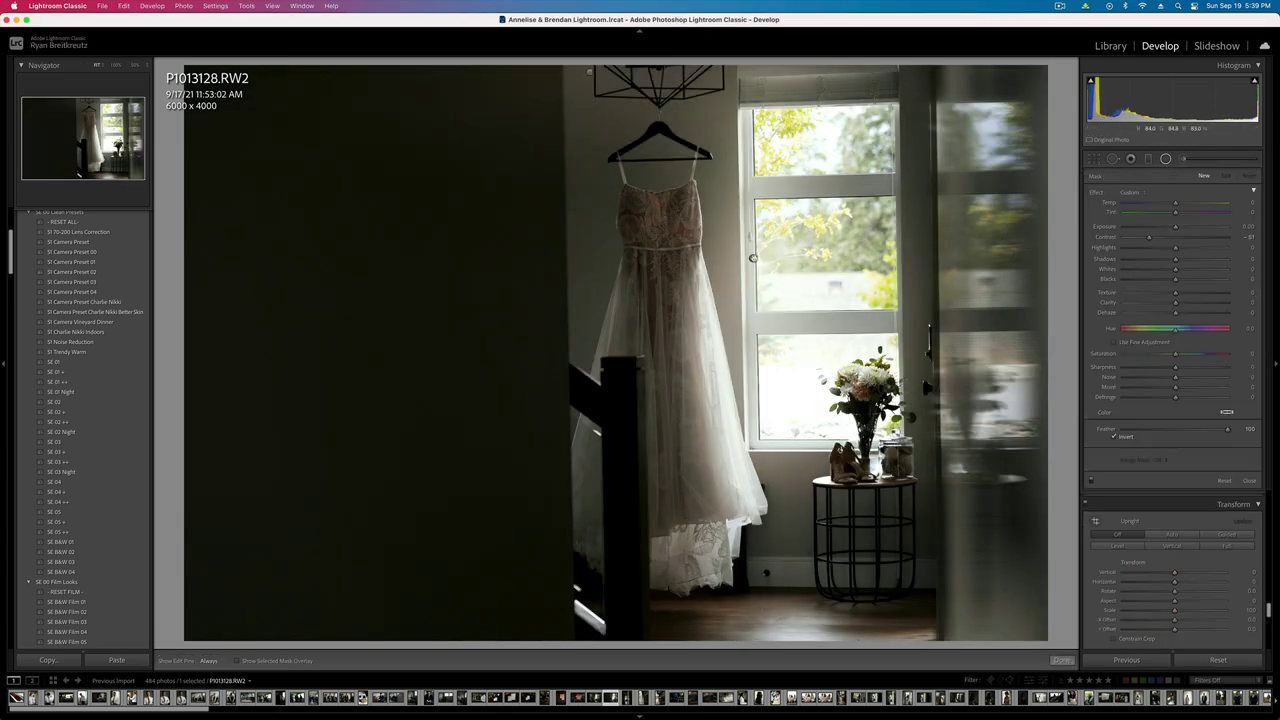
drag(753, 258, 828, 188)
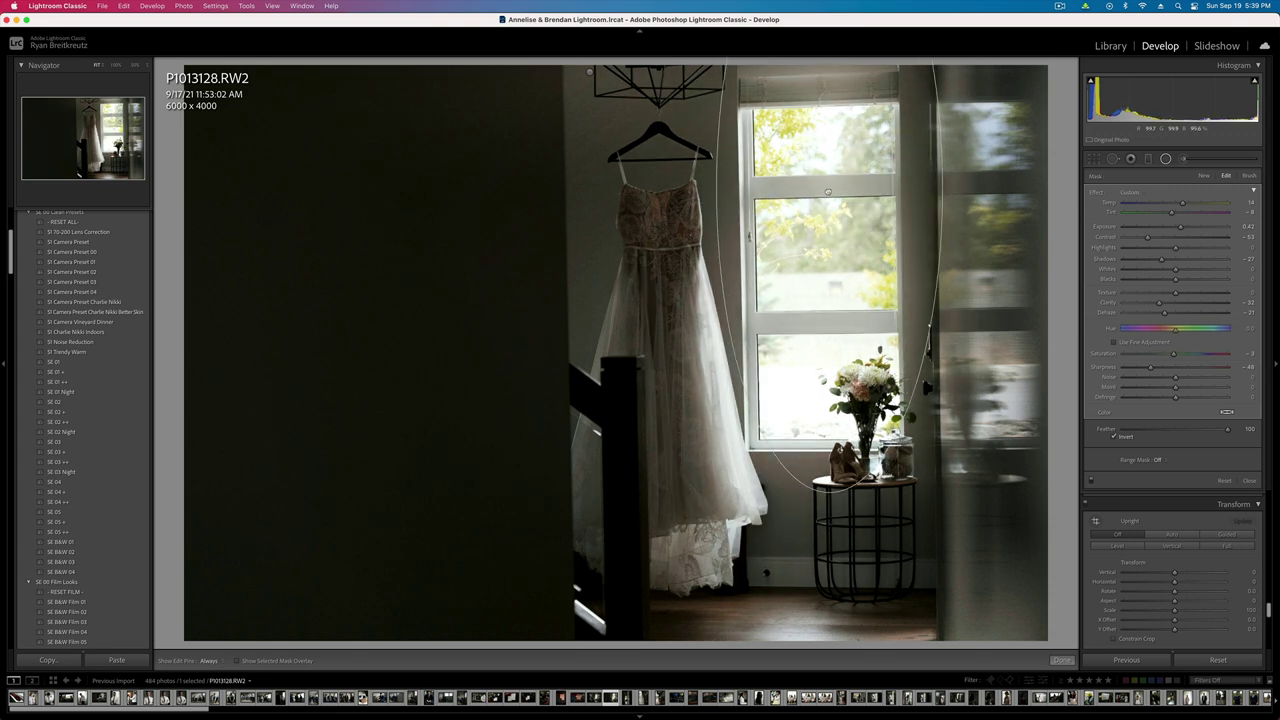
click(1254, 190)
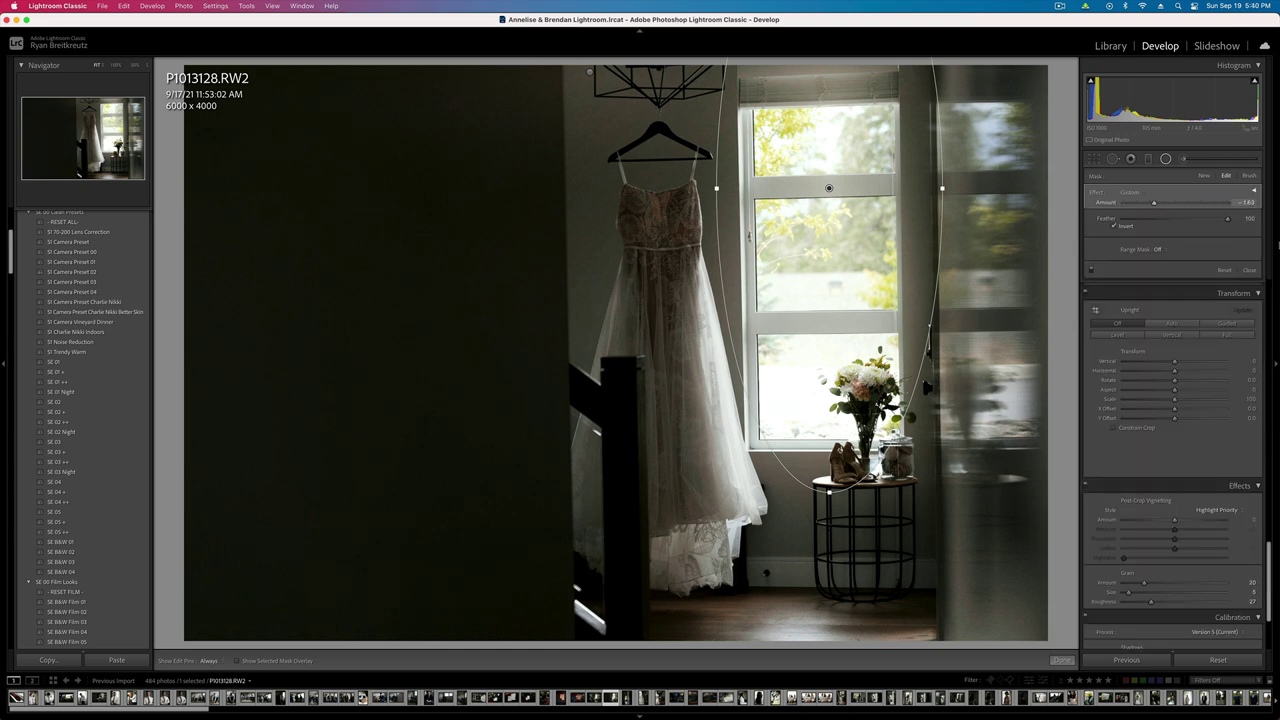
drag(1147, 213, 1145, 213)
click(1255, 192)
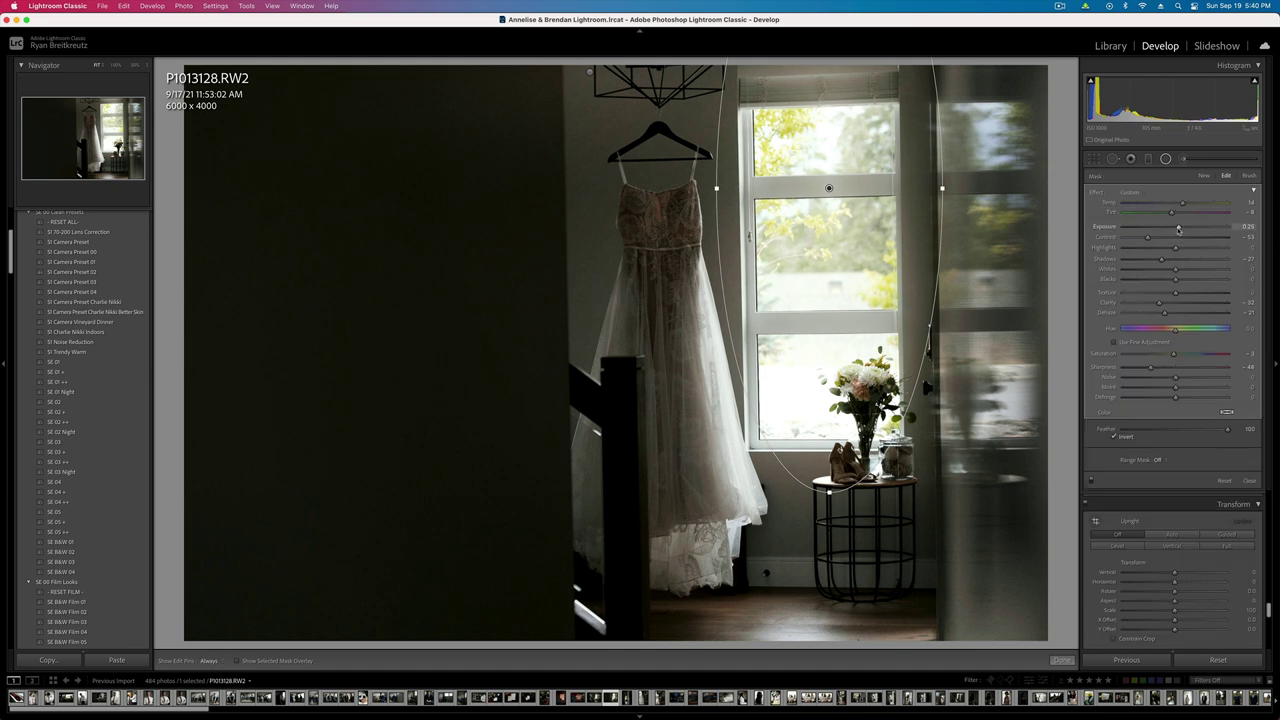
drag(1177, 229, 1175, 229)
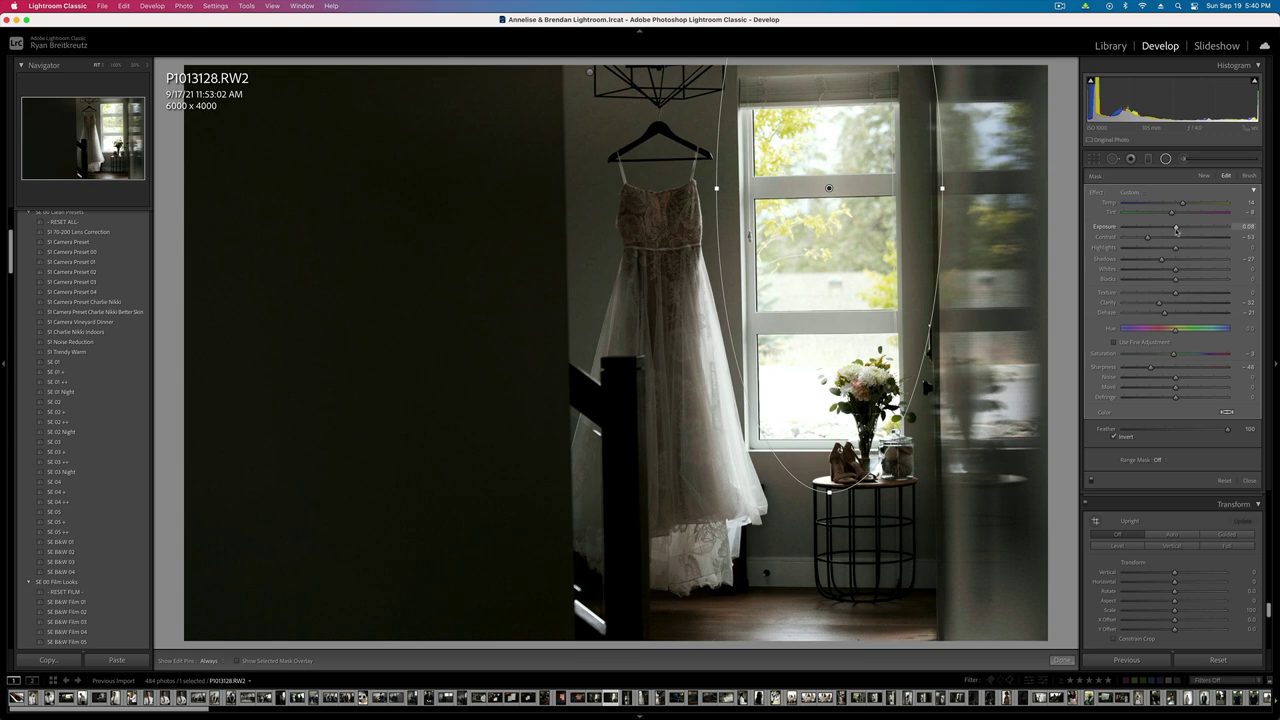
key(shift+m)
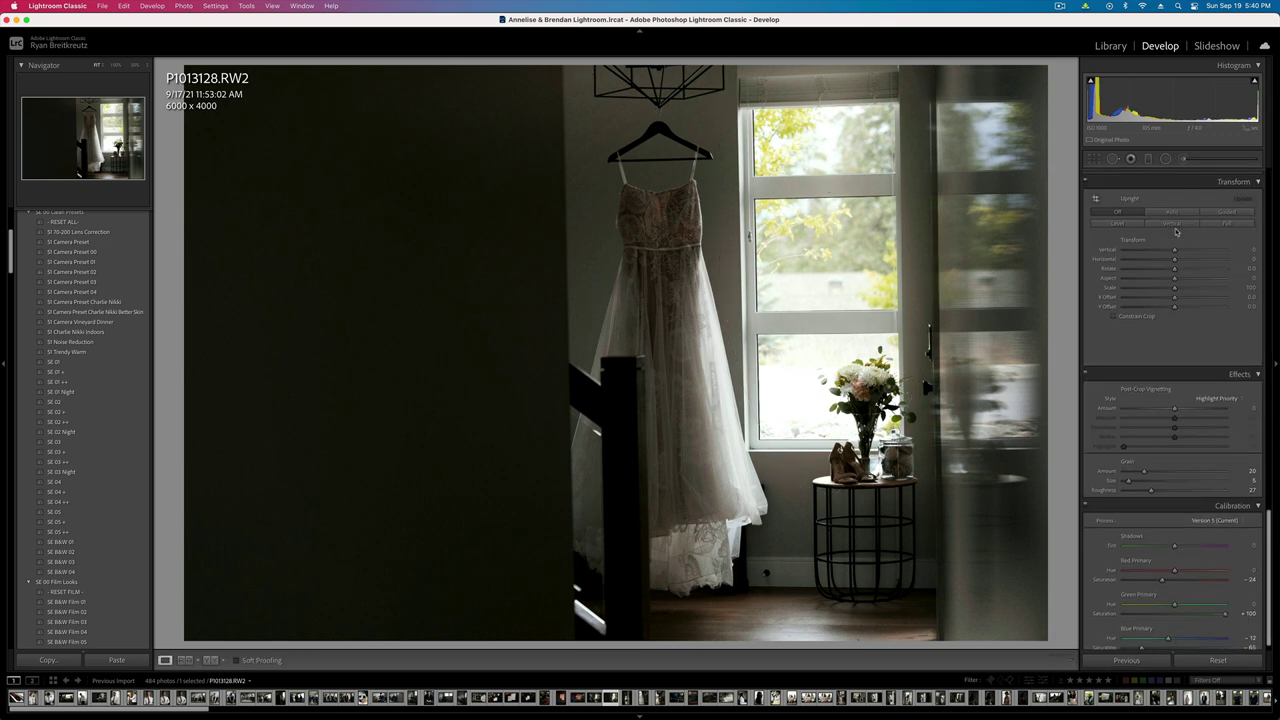
- Compare P1013128.RW2 with the following vertical dress photo and remove P1013128.RW2 from the Lightroom catalog
key(Right)
key(Right)
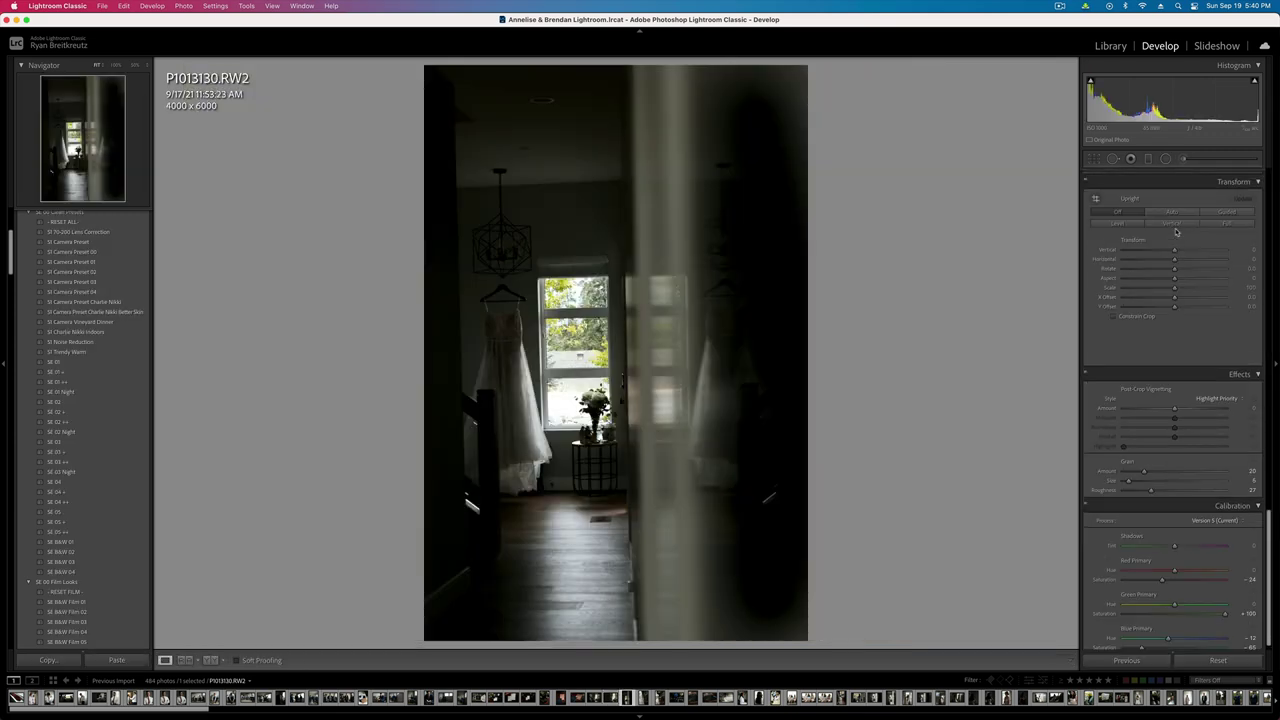
key(Left)
key(Delete)
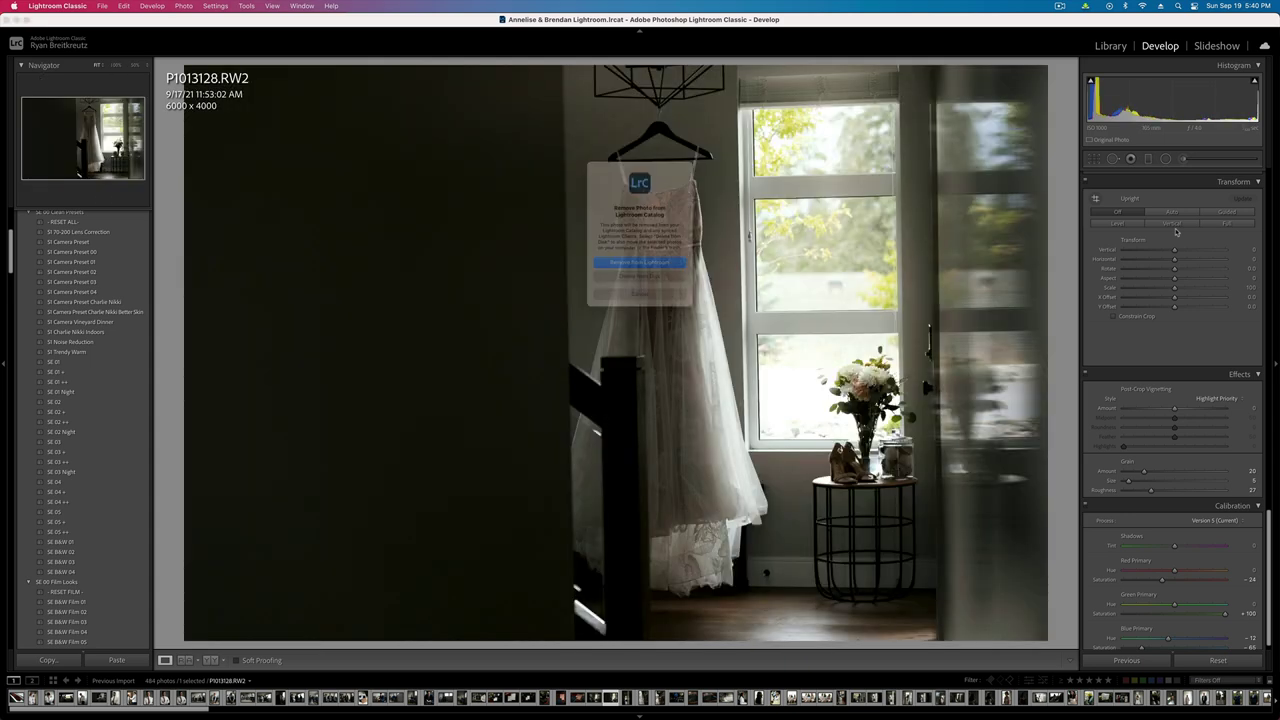
key(Return)
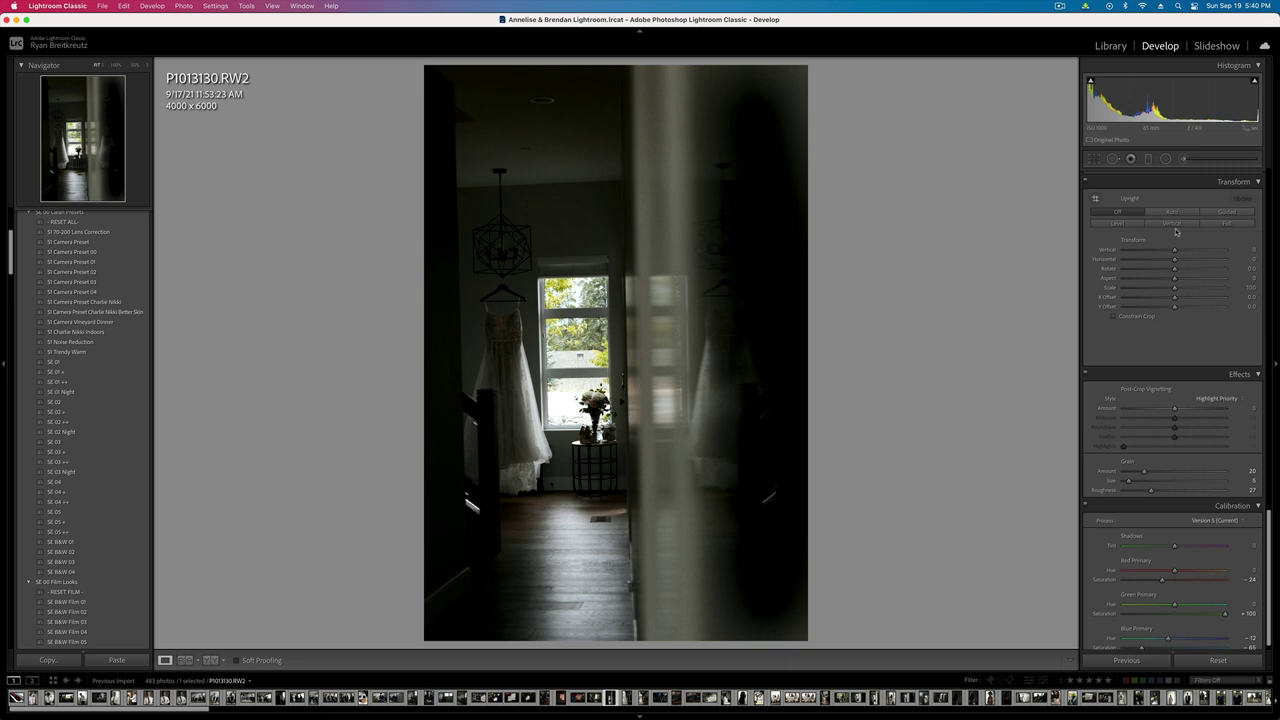
- Straighten the vertical dress photo P1013130.RW2 with a crop angle of 1.12
key(Right)
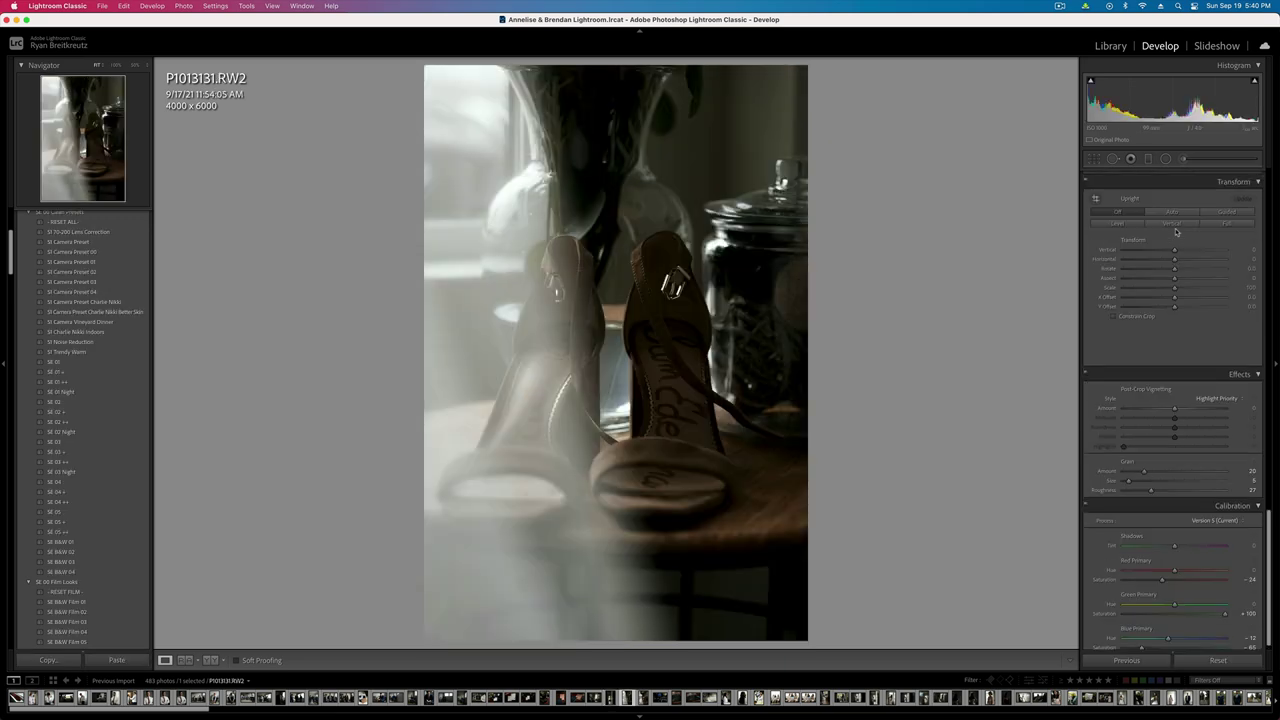
key(Left)
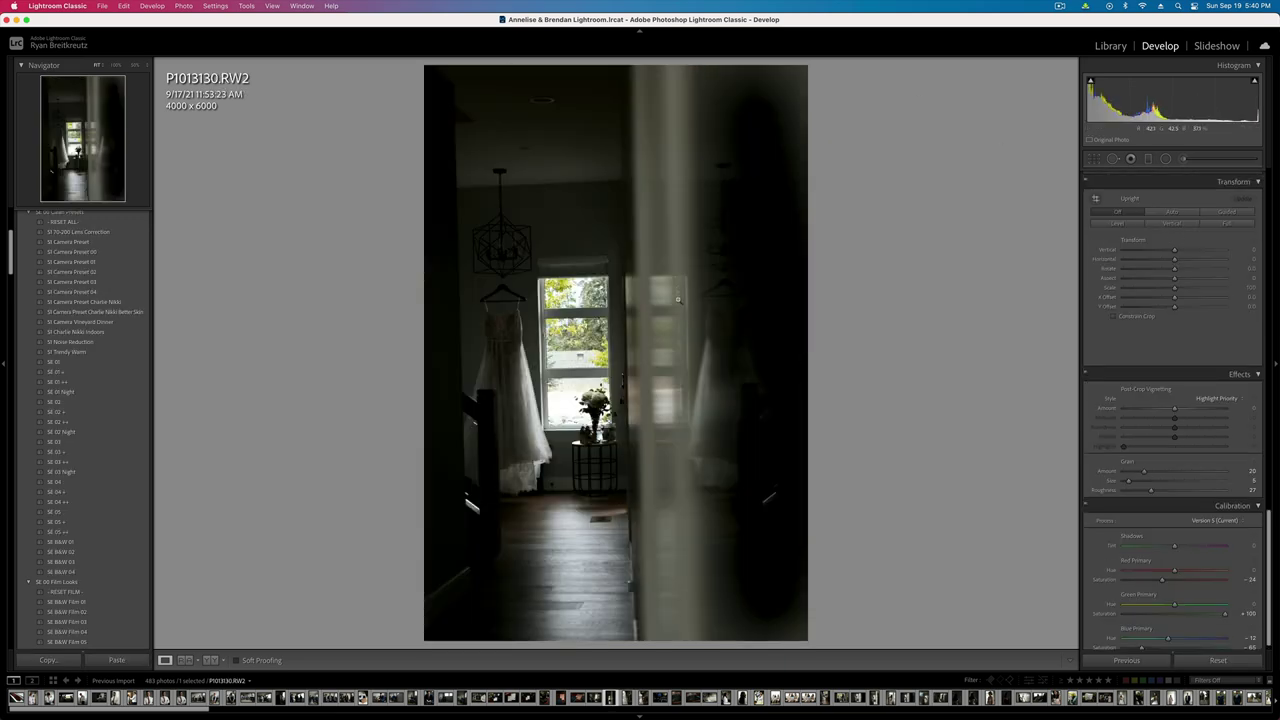
key(r)
drag(869, 220, 869, 227)
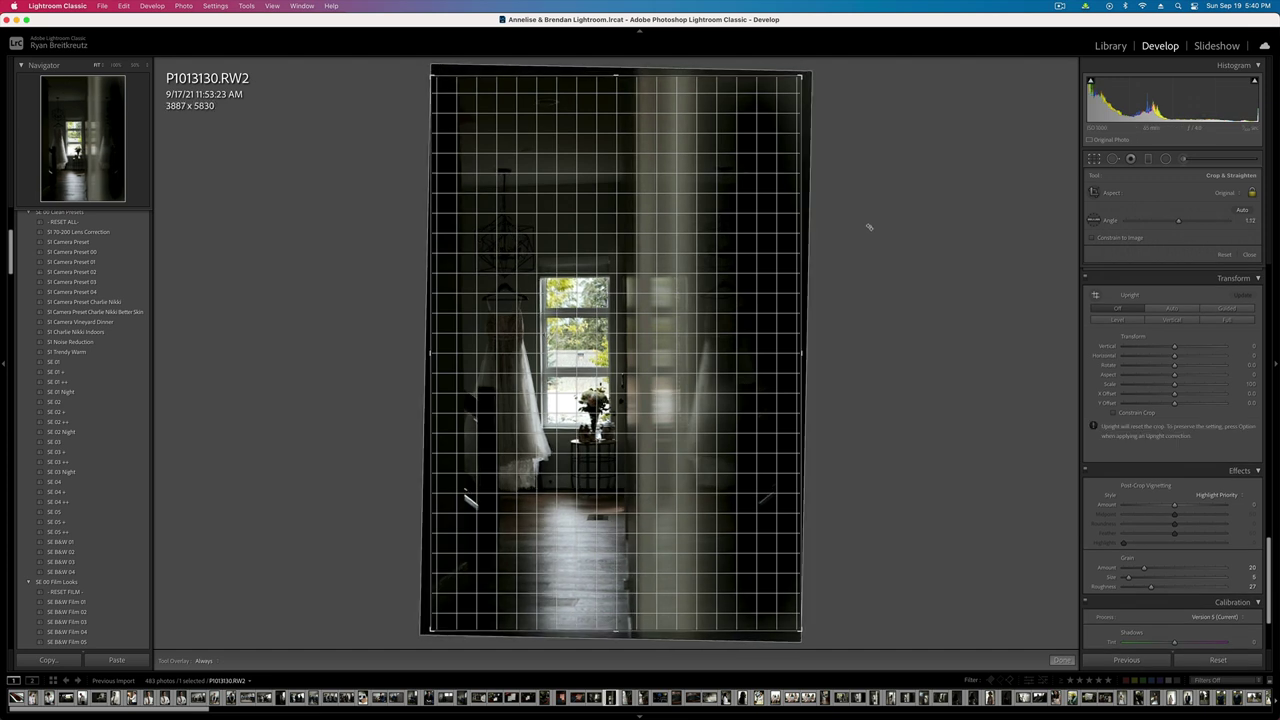
key(Return)
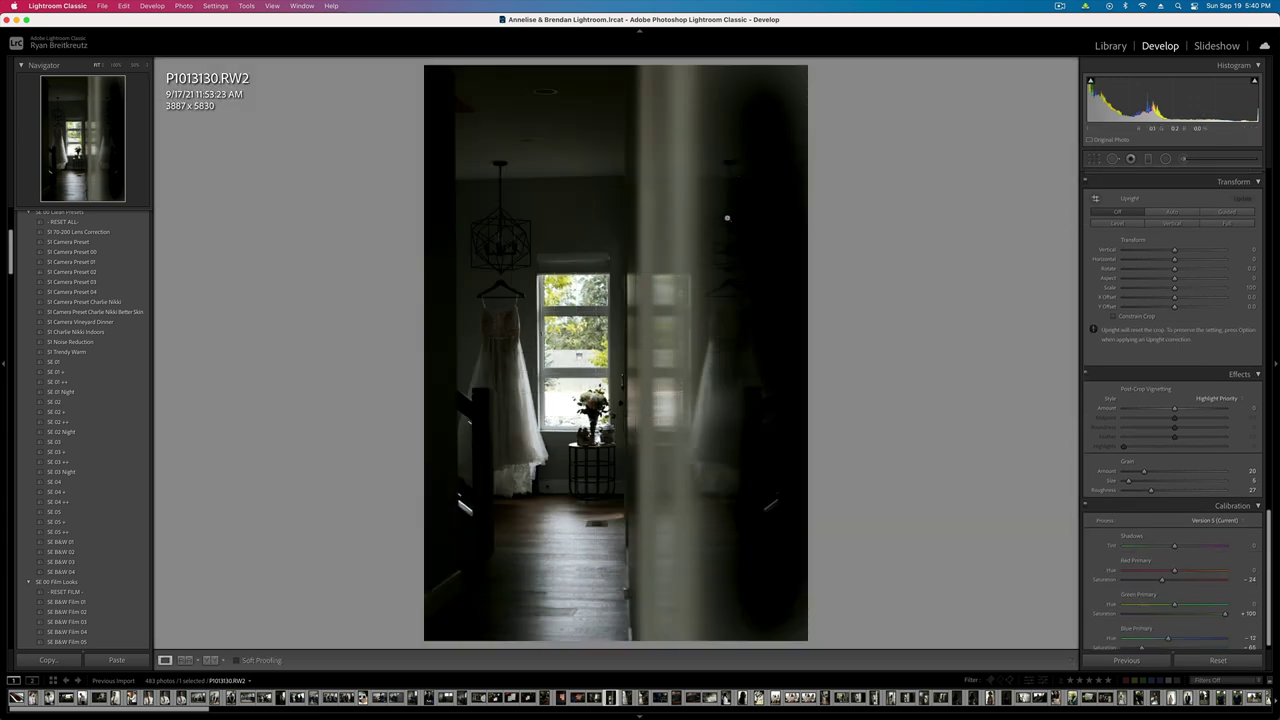
- Brush over the chandelier and dress in P1013130.RW2 with Highlights 41 and Shadows 14, then close the brush
key(k)
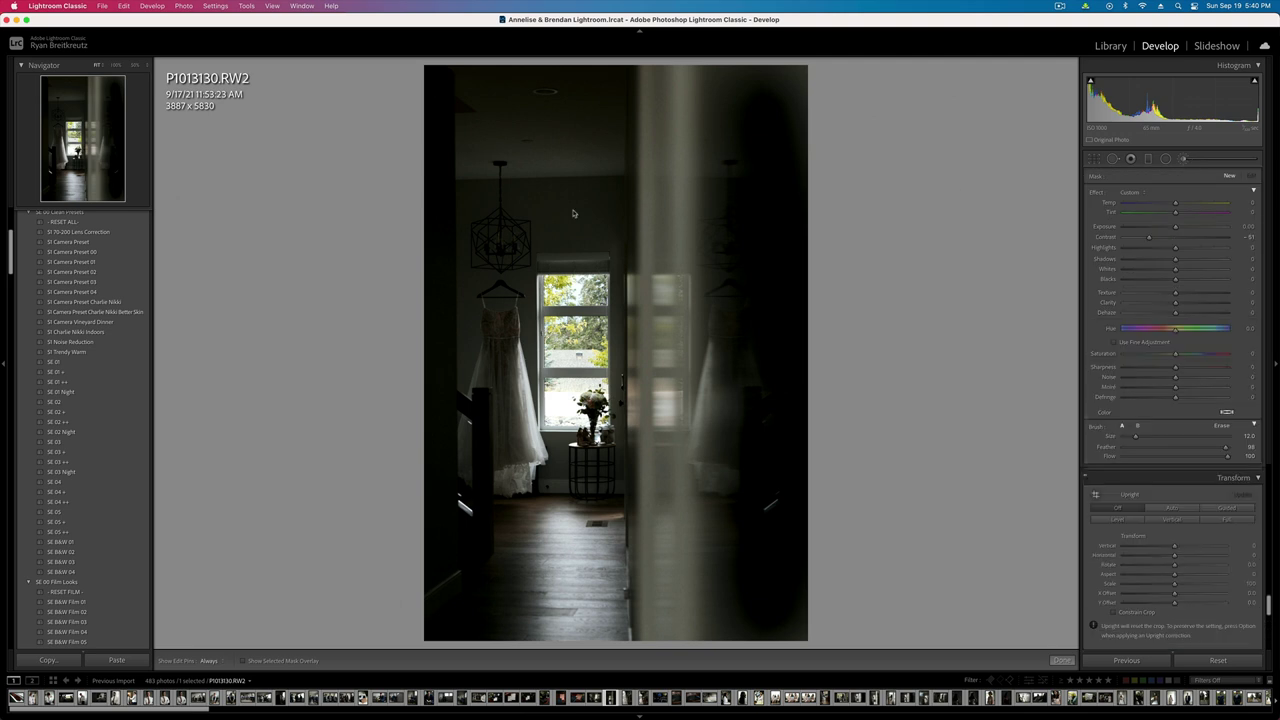
mouse_move(490, 235)
mouse_down()
mouse_move(488, 316)
mouse_move(513, 370)
mouse_move(532, 448)
mouse_up()
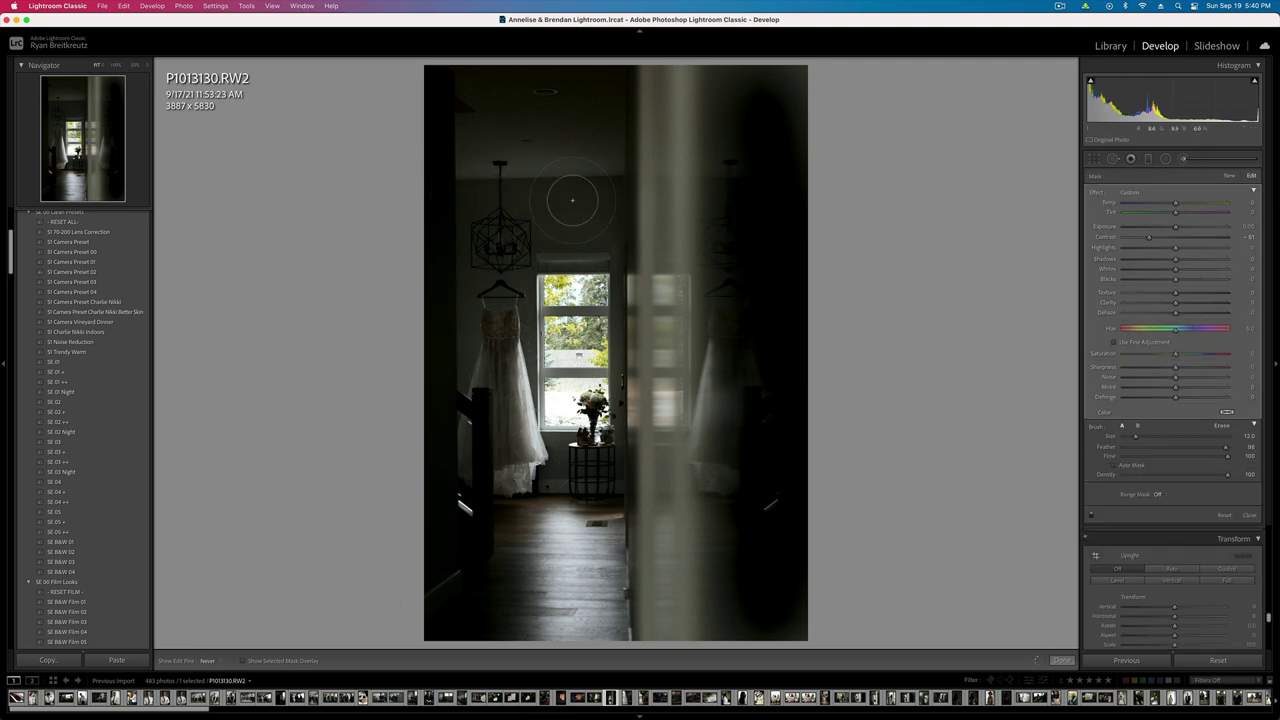
key(h)
mouse_move(1176, 248)
mouse_down()
mouse_move(1197, 250)
mouse_move(1183, 262)
mouse_up()
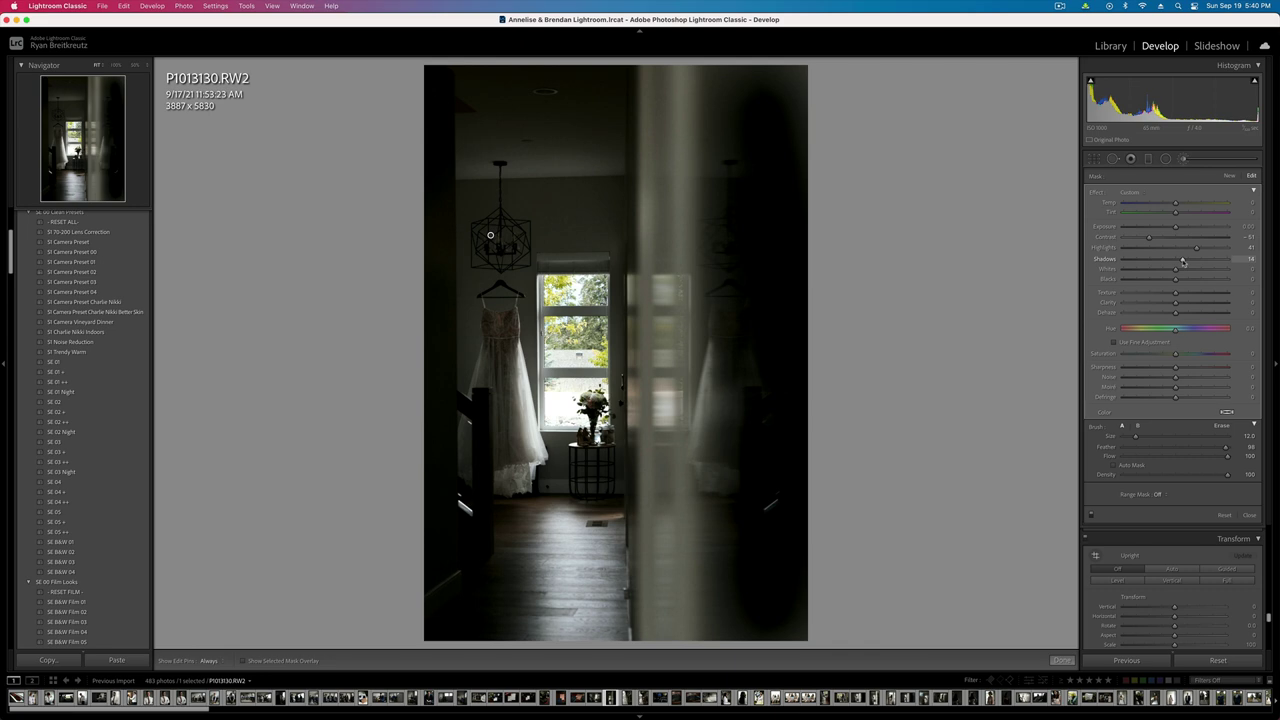
key(k)
key(k)
key(k)
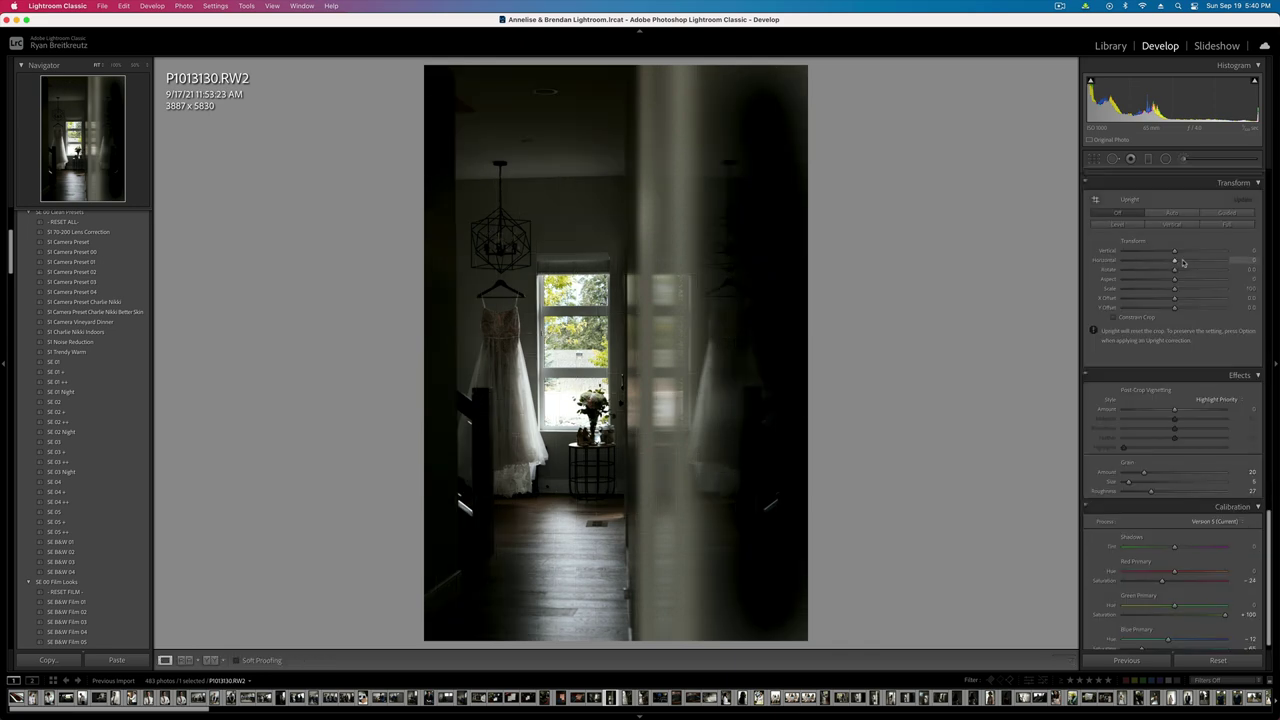
- Try a lower overall Exposure on P1013130.RW2, return it to 0, and inspect the window area up close
key(shift+minus)
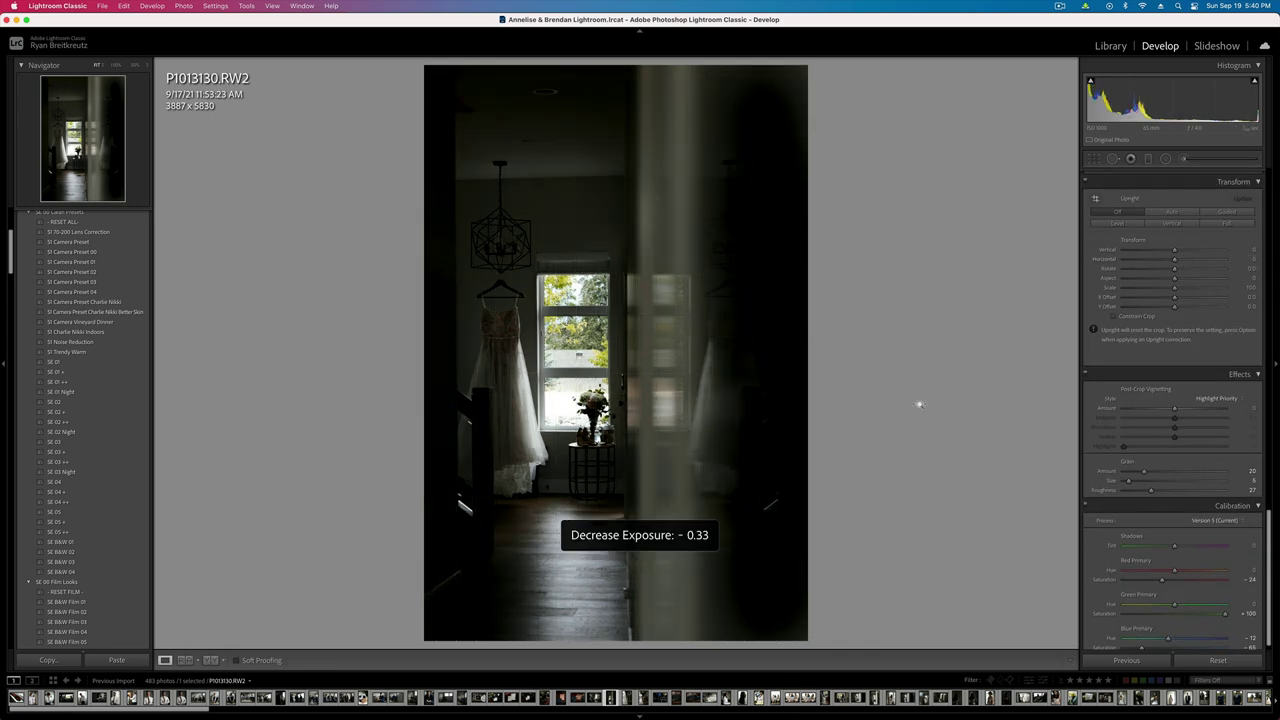
key(shift+minus)
key(shift+equal)
key(shift+equal)
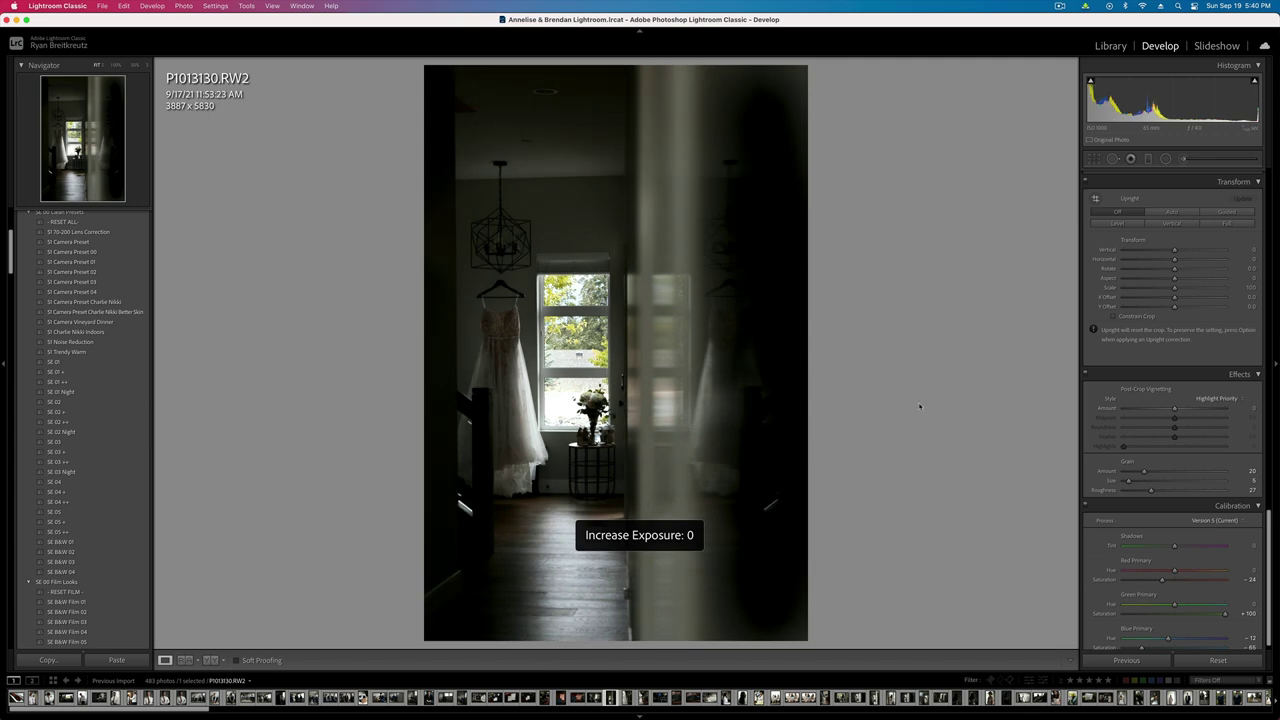
click(585, 363)
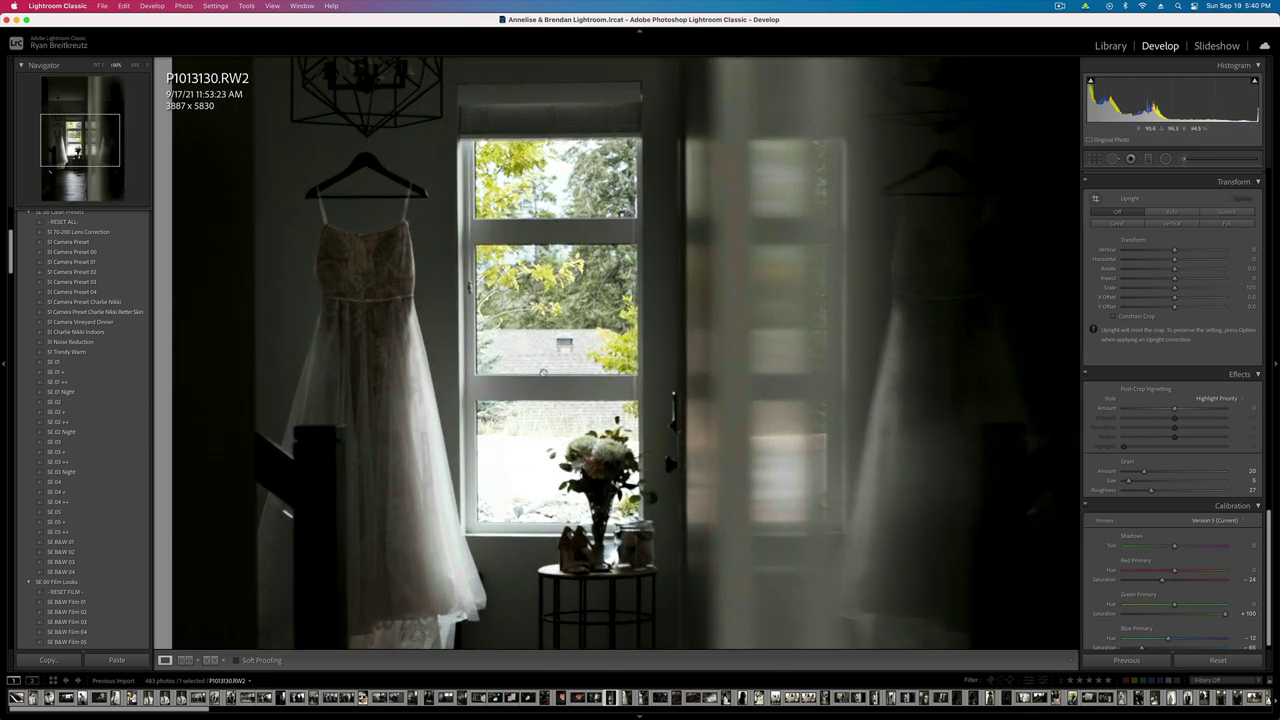
- Heal away the dark vent on the roof seen through the window in P1013130.RW2 using a spot size of 75
key(q)
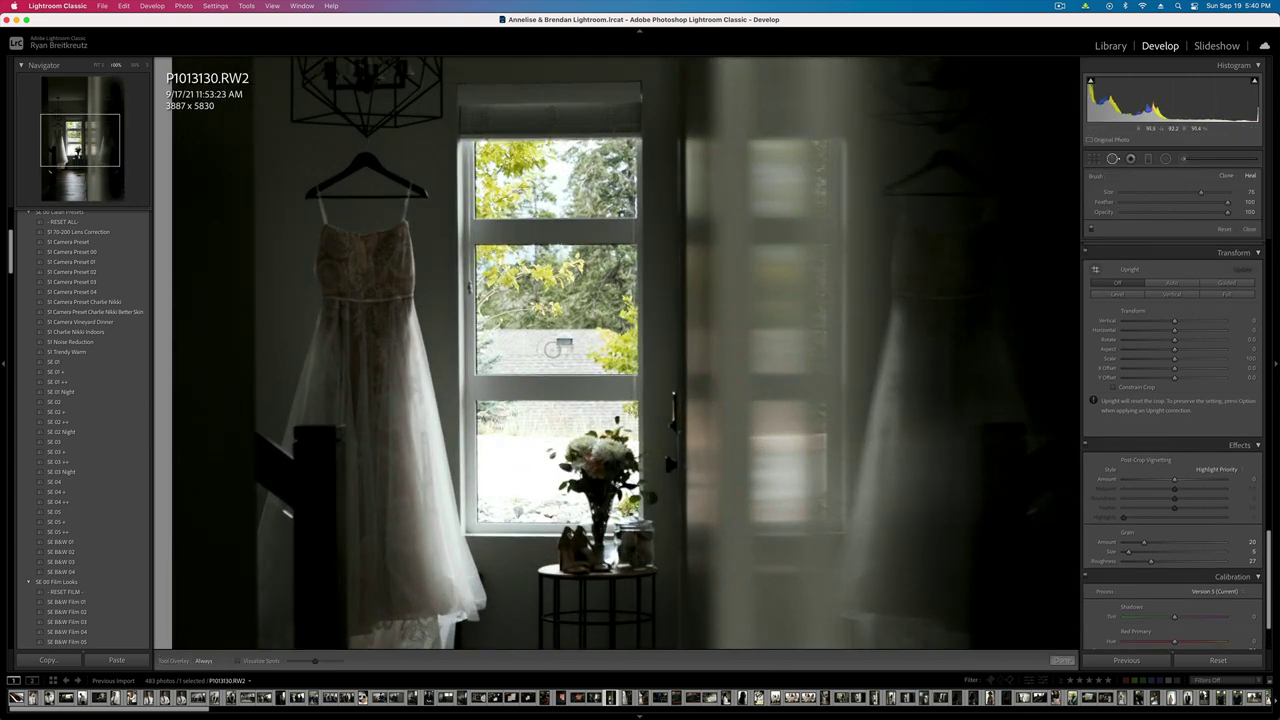
click(563, 343)
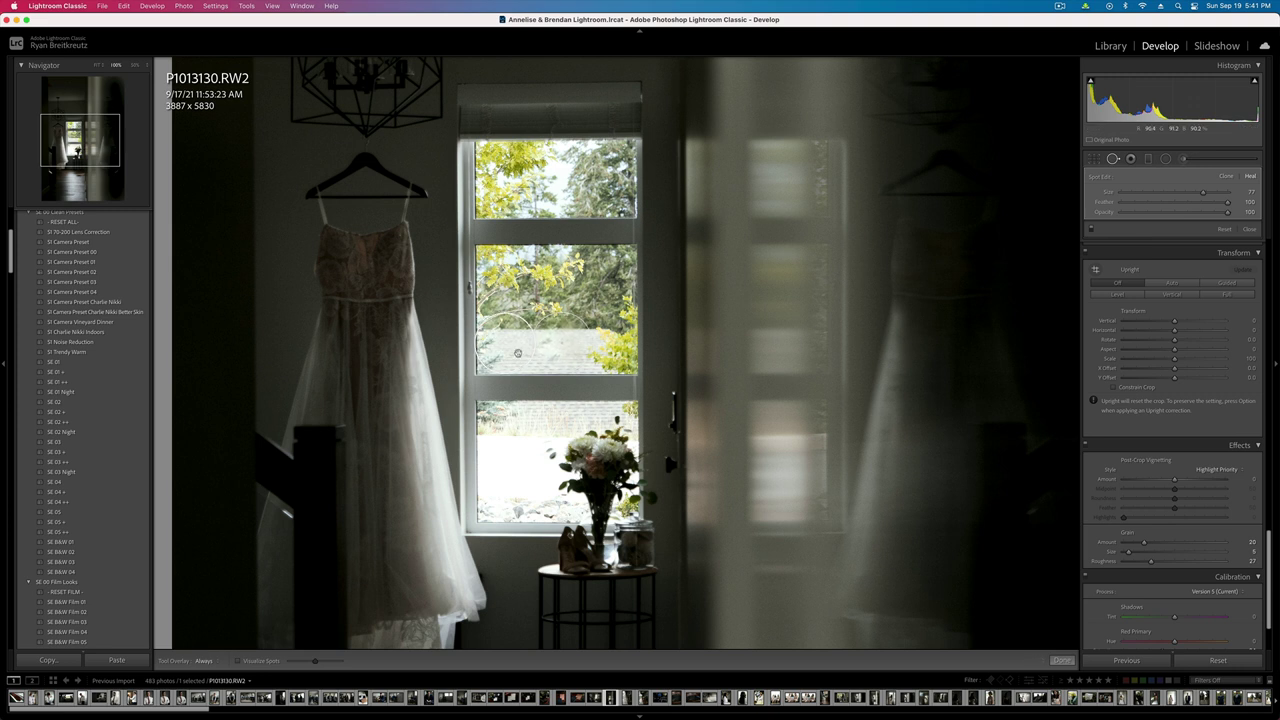
key(BackSpace)
key(super+z)
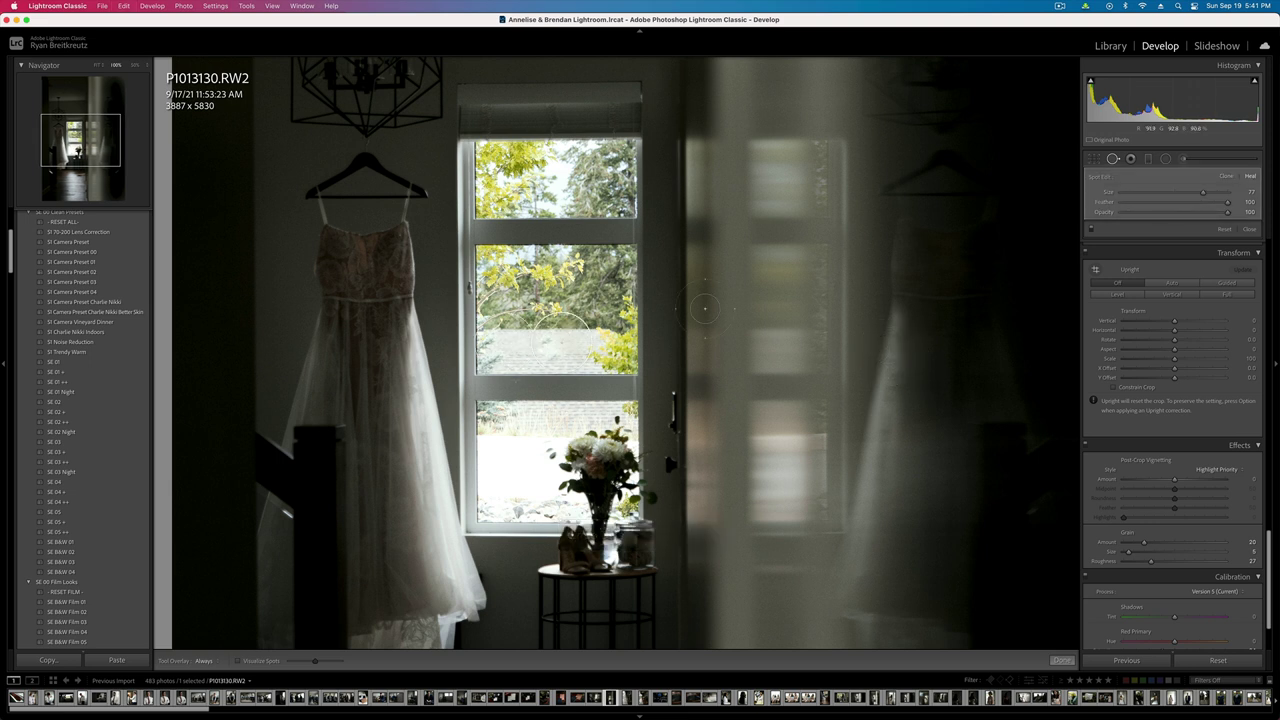
drag(1182, 196, 1188, 194)
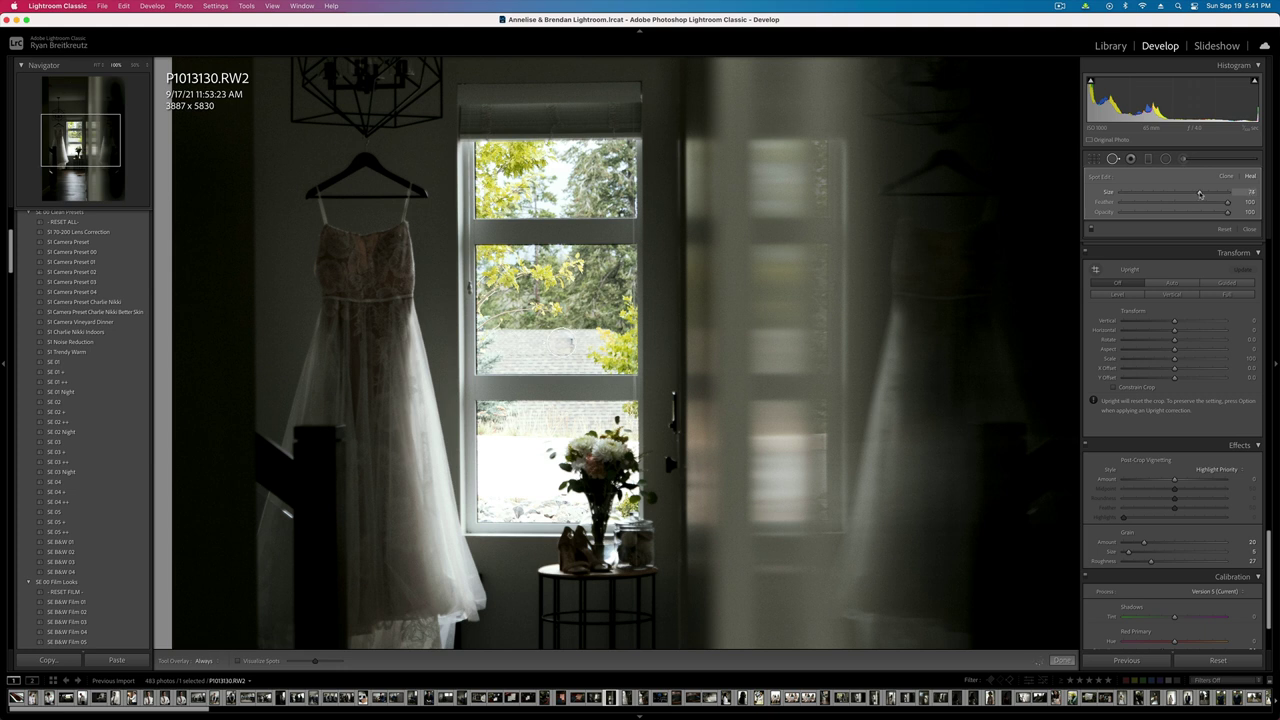
drag(1202, 194, 1205, 195)
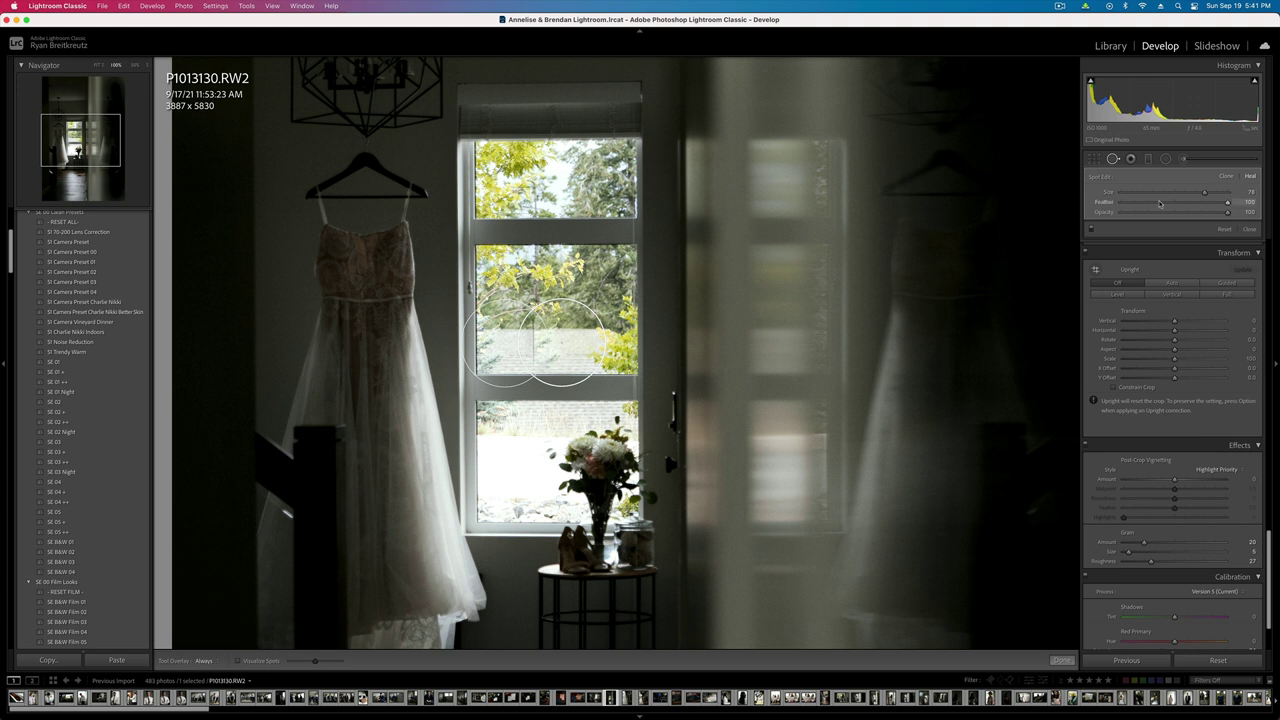
text(70)
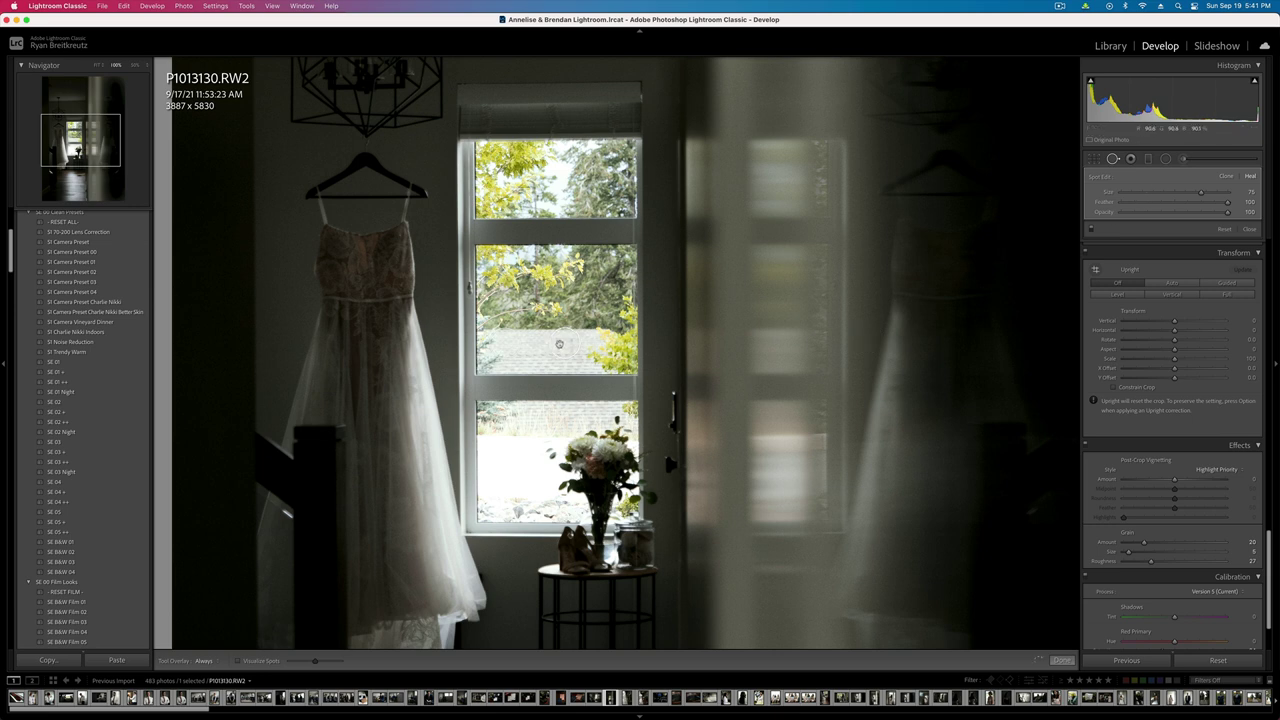
key(q)
click(650, 358)
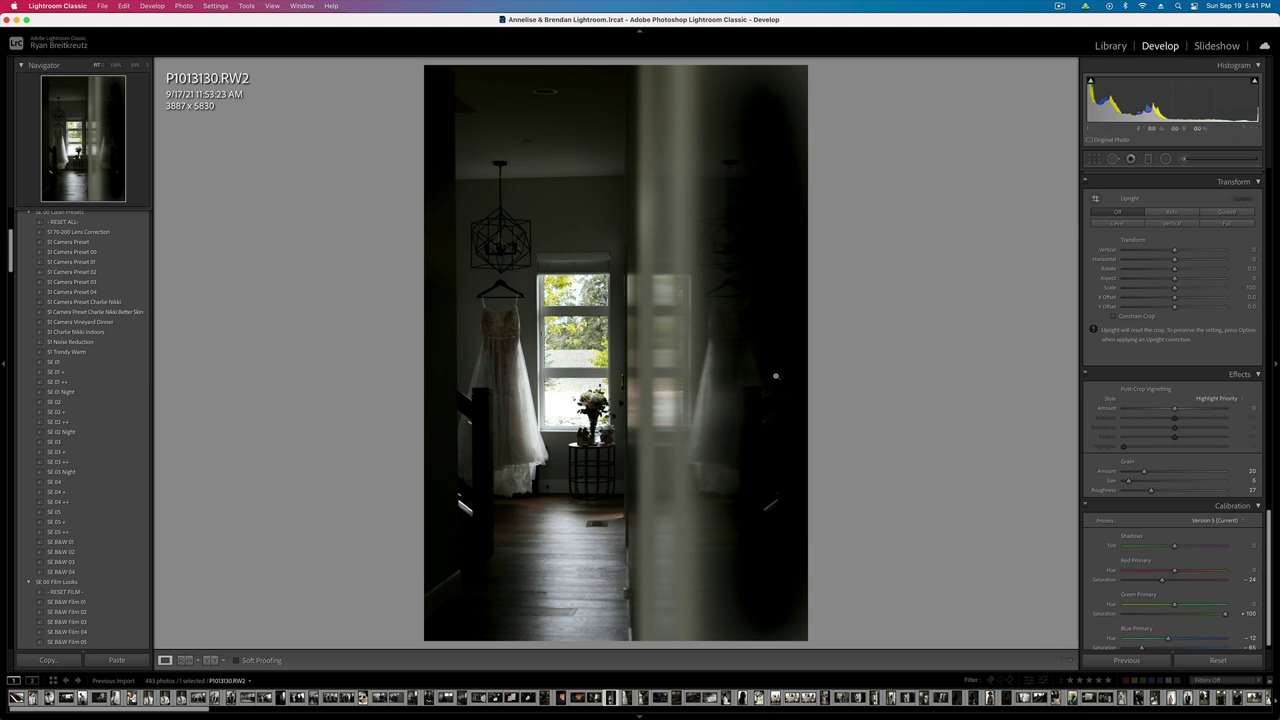
- Brush over the sandals in P1013131.RW2 with Contrast -51, Highlights 57 and Whites 21, then close the brush
key(Right)
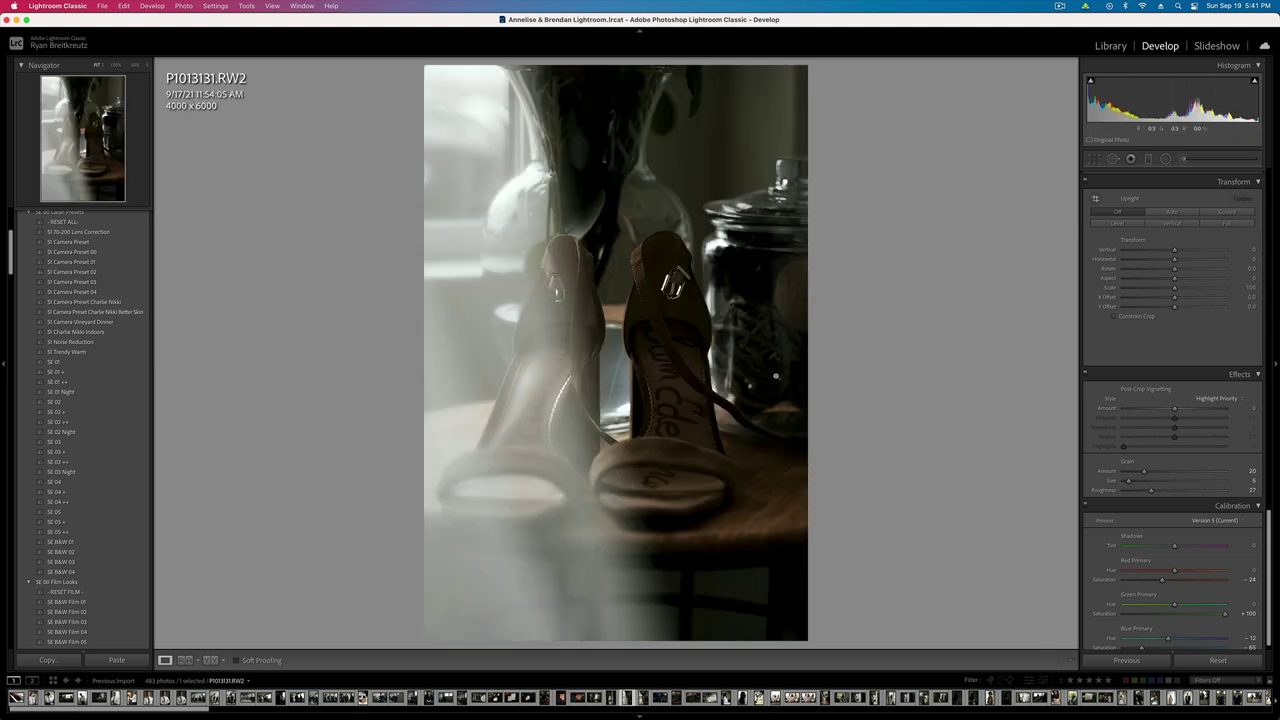
click(1165, 162)
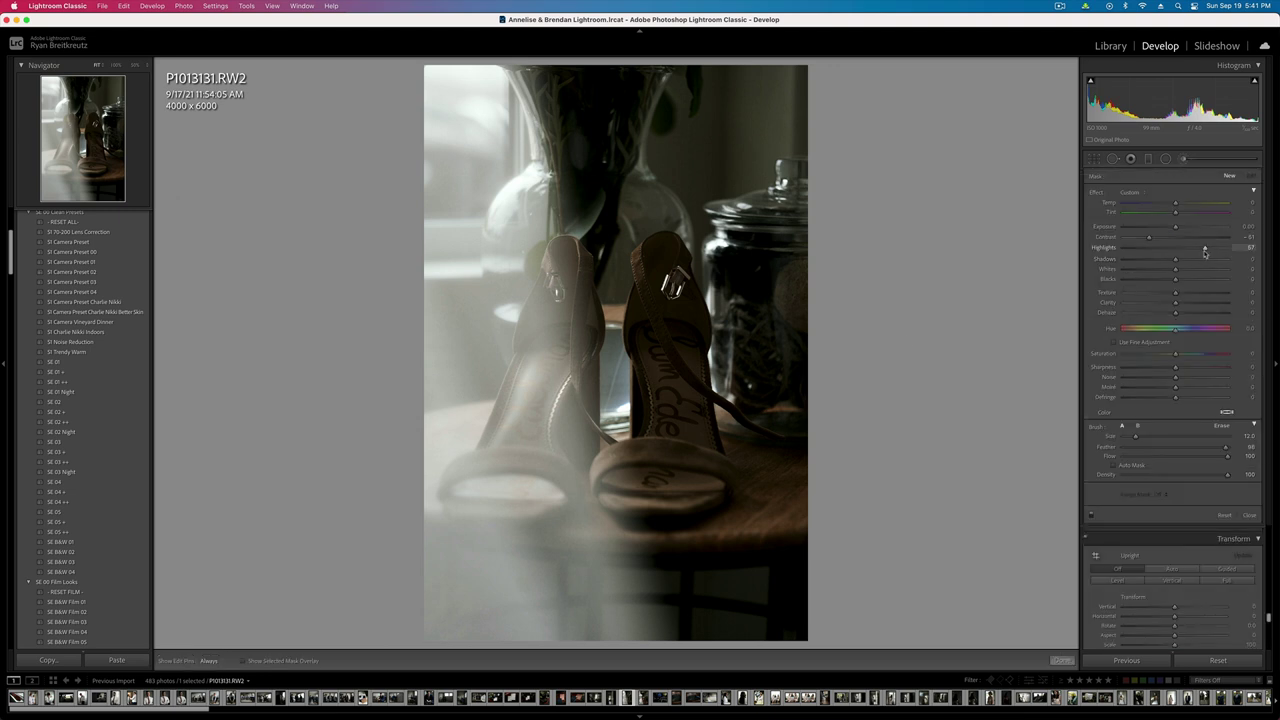
drag(667, 493, 662, 491)
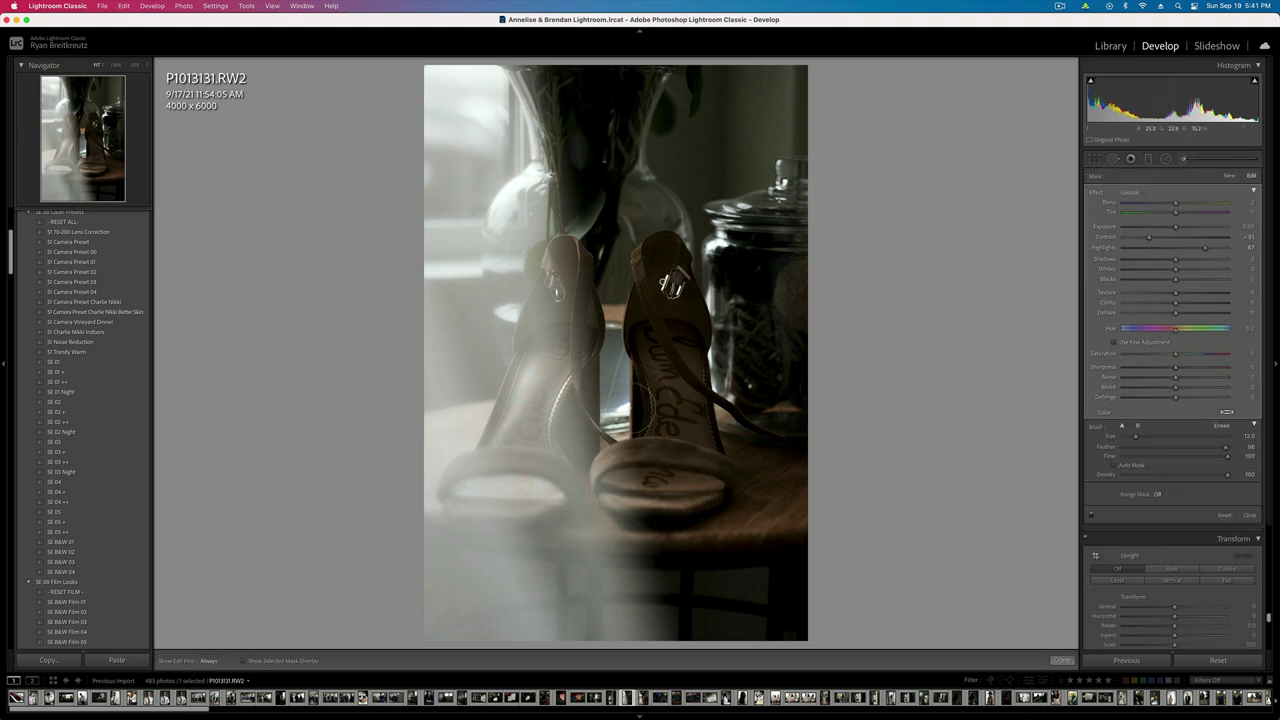
mouse_move(571, 294)
mouse_down()
mouse_move(489, 506)
mouse_move(568, 303)
mouse_up()
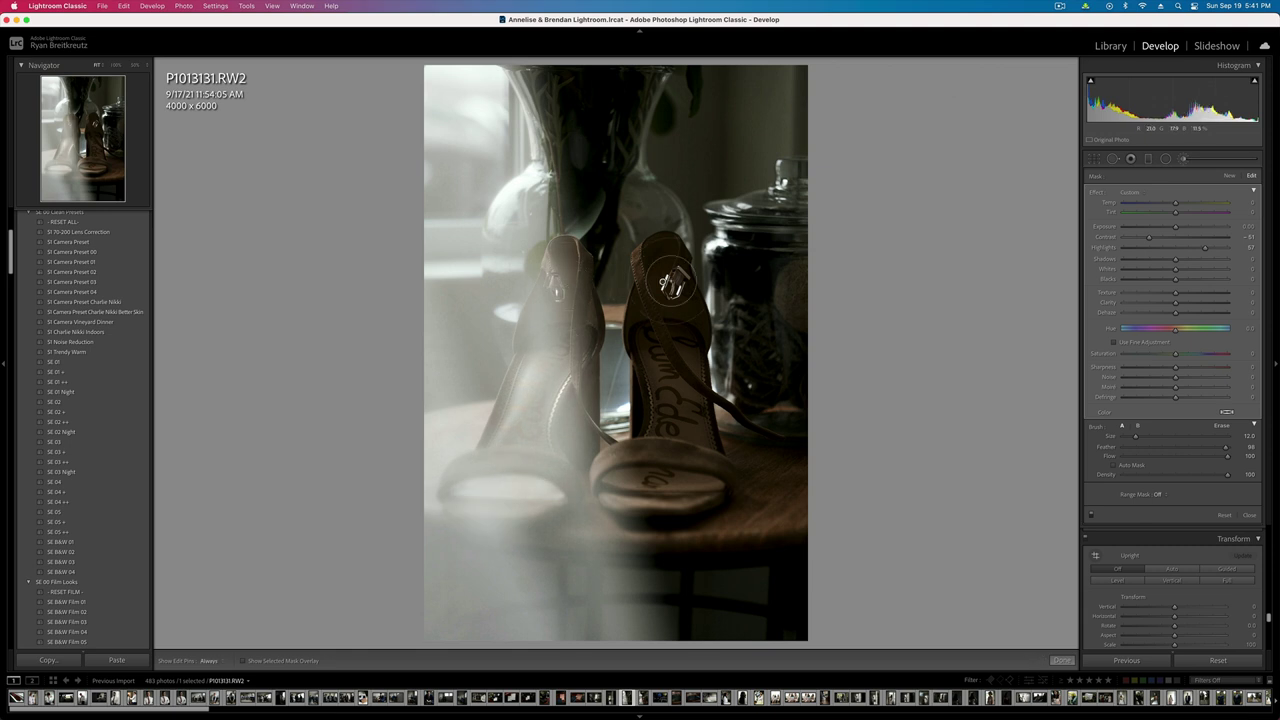
key(super+z)
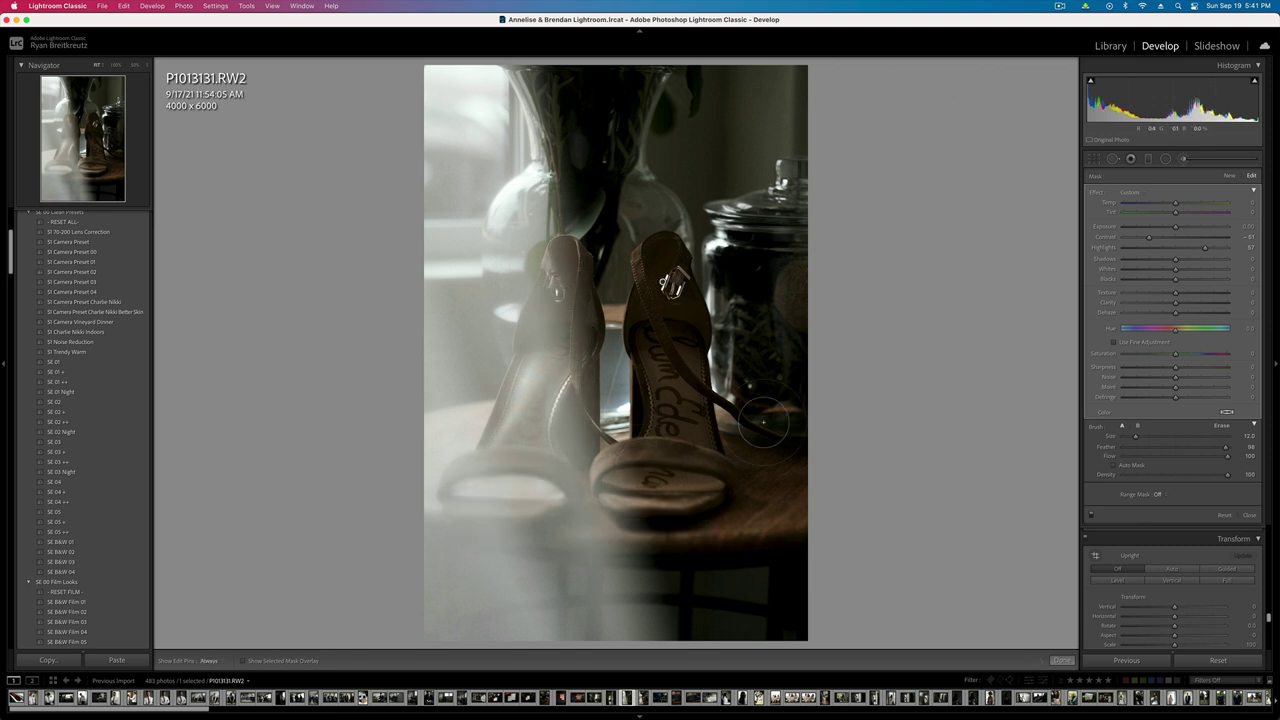
drag(1177, 269, 1186, 271)
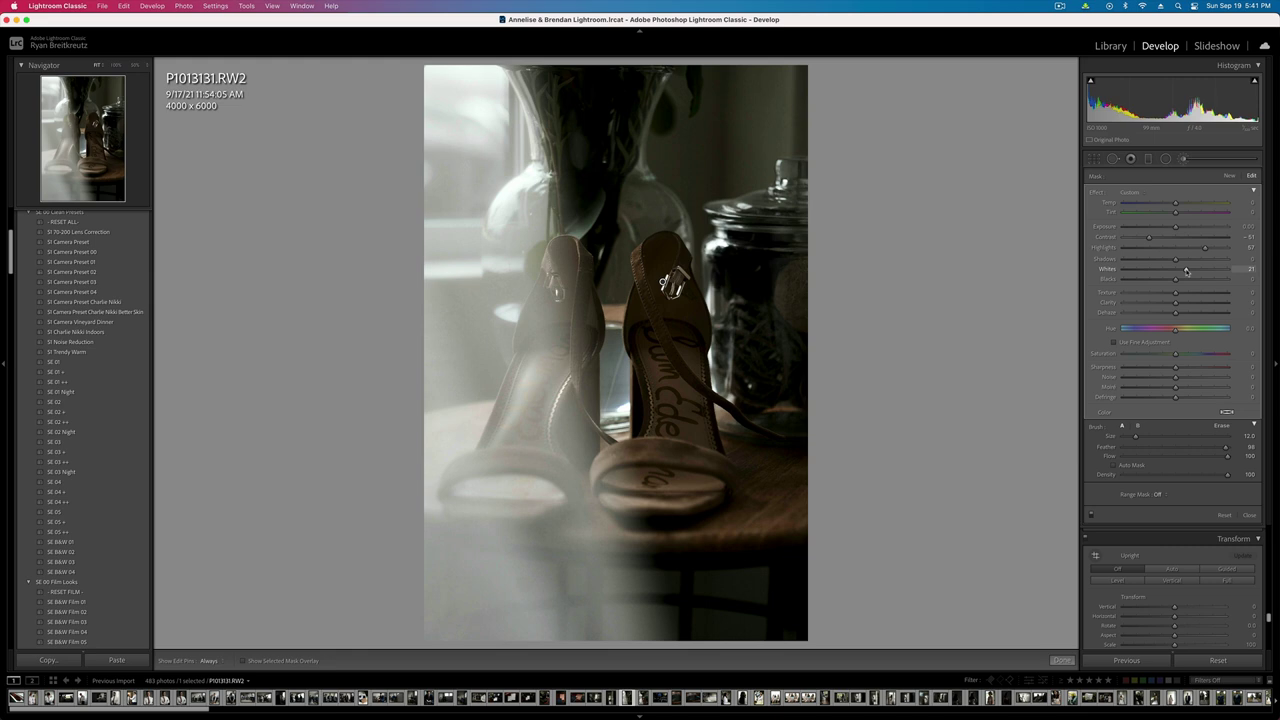
key(k)
- Brush over the flowers, vase and sandals in P1013133.RW2 with Contrast -51, Highlights 57 and Whites 48
key(Right)
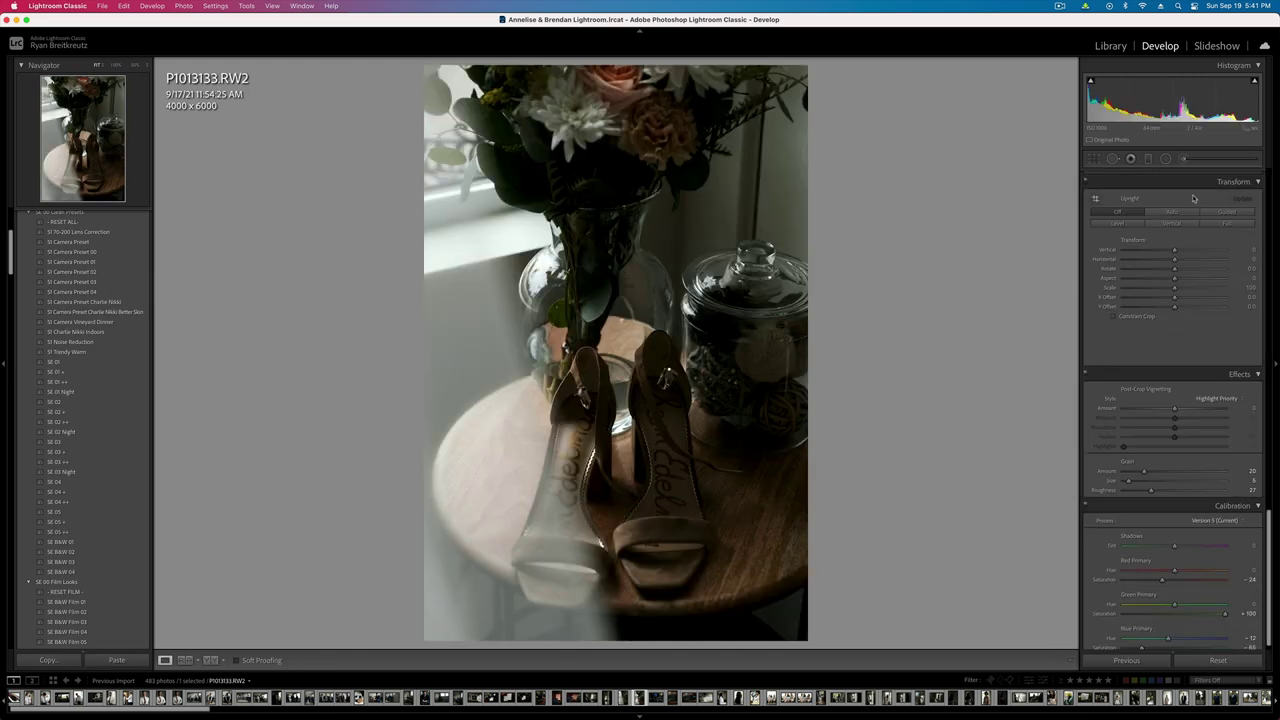
click(1182, 160)
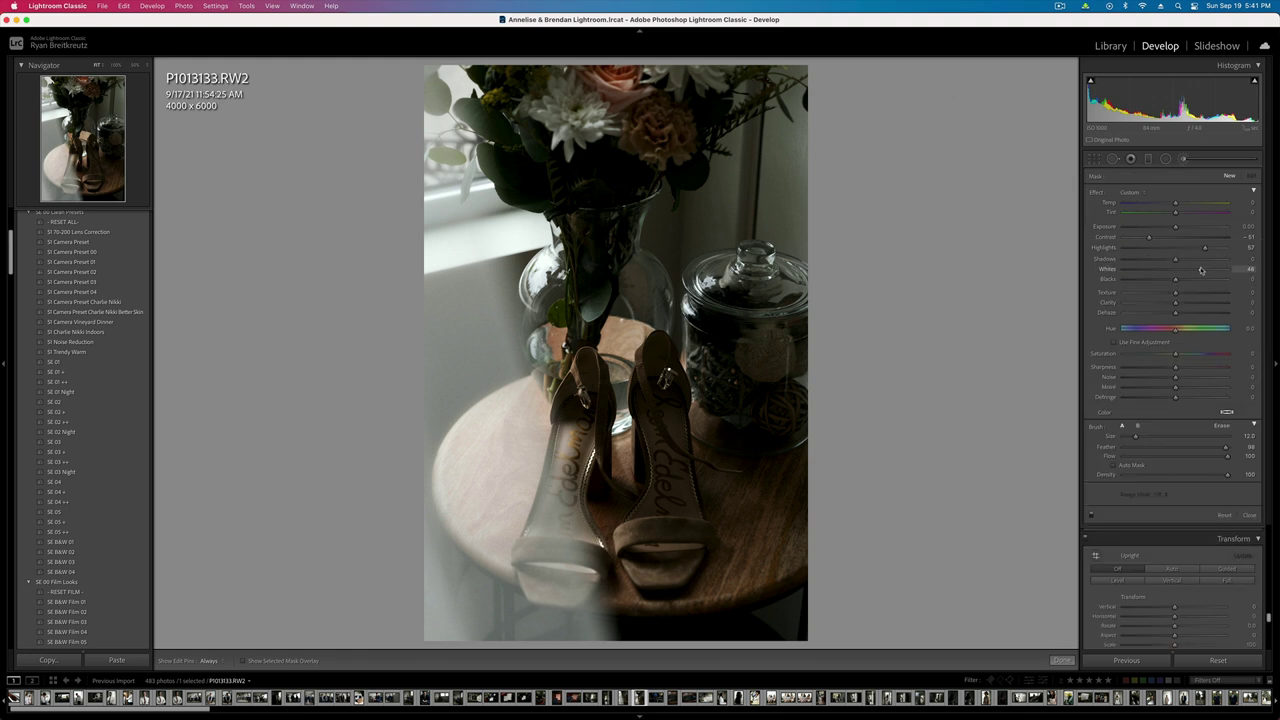
scroll(597, 123, up, 9)
mouse_move(541, 122)
mouse_down()
mouse_move(584, 120)
mouse_move(676, 75)
mouse_move(643, 112)
mouse_move(703, 97)
mouse_up()
drag(613, 214, 601, 229)
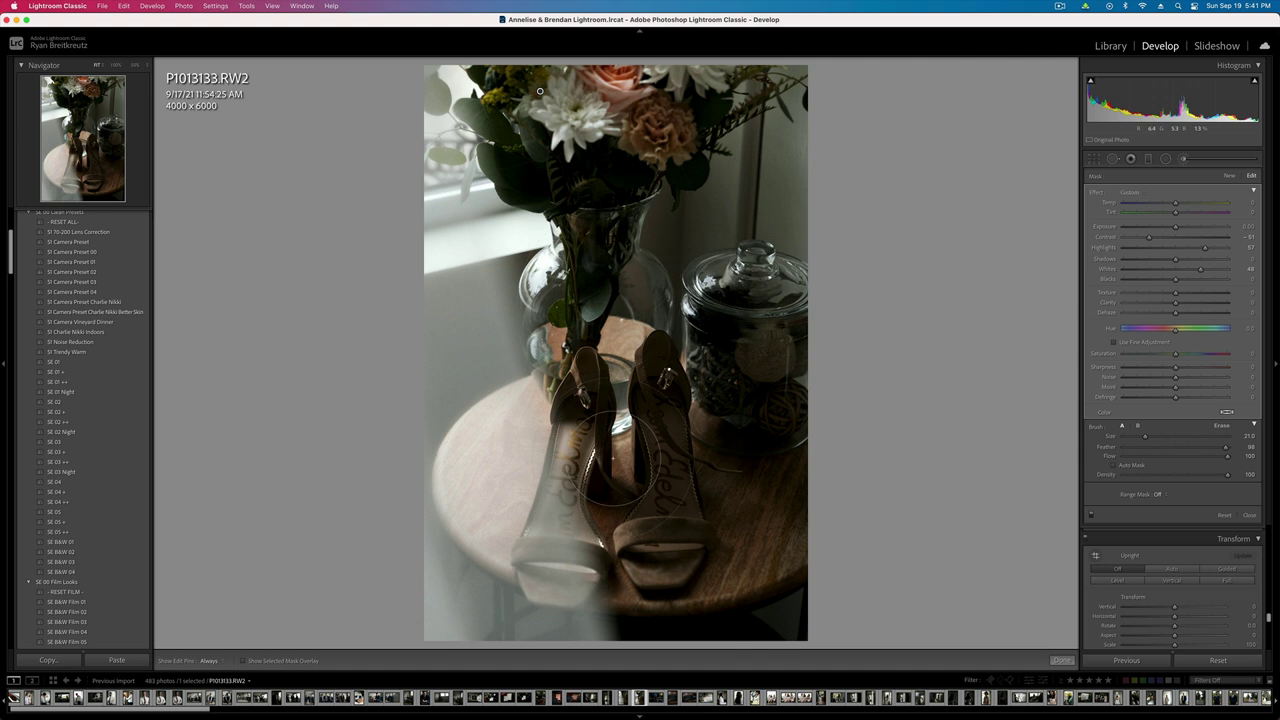
scroll(616, 460, down, 4)
click(588, 405)
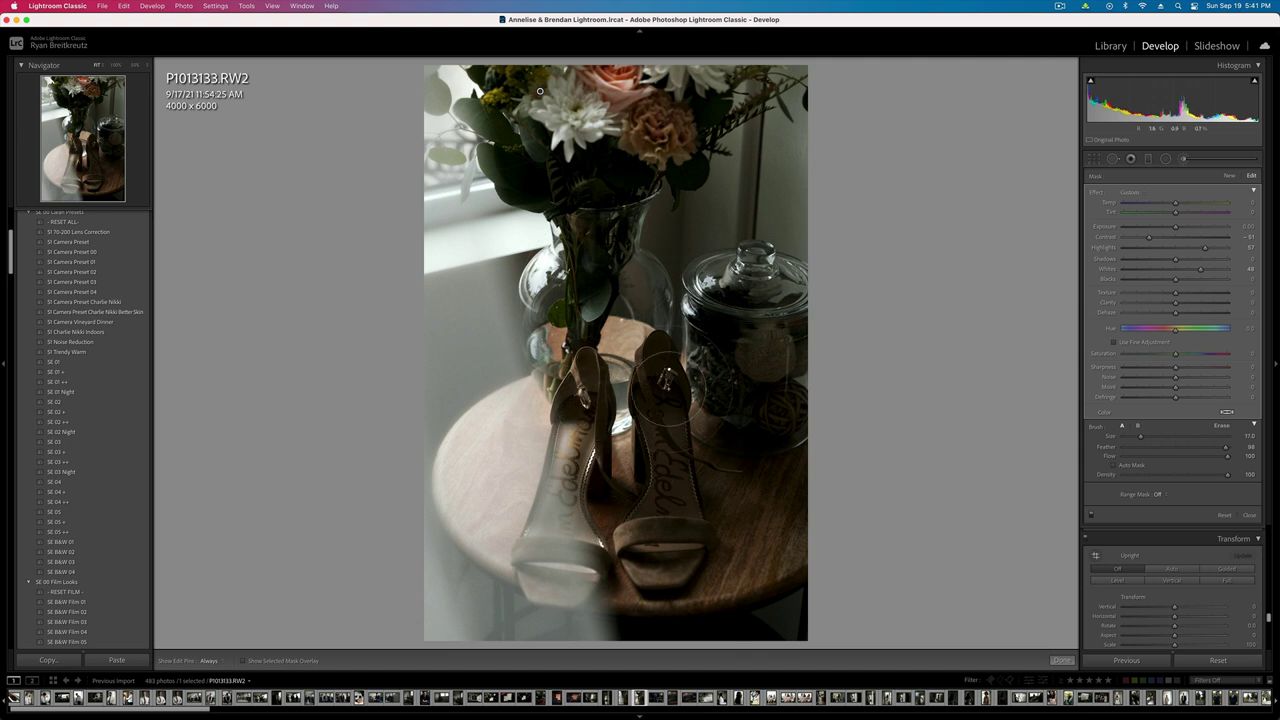
scroll(668, 386, down, 4)
drag(664, 380, 655, 530)
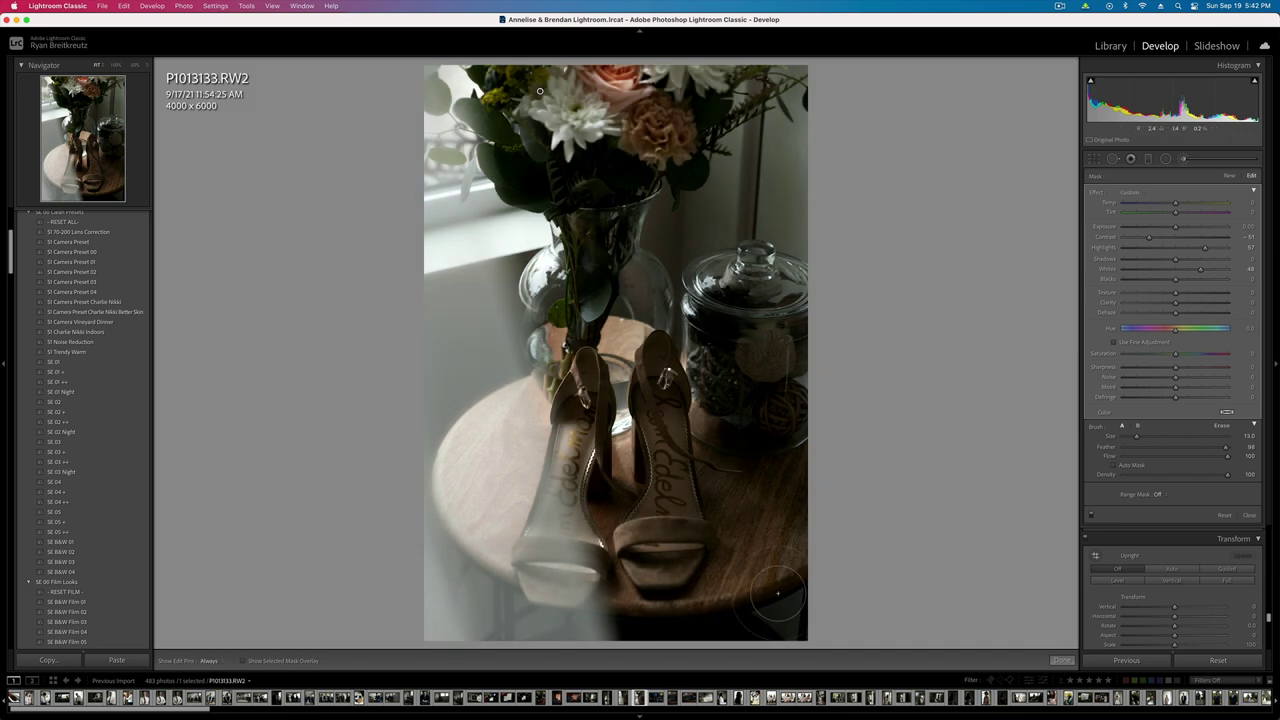
- Brush over the blue camera and the first instant prints in P1013137.RW2 with Contrast -51, Highlights 57 and Whites 48
key(Right)
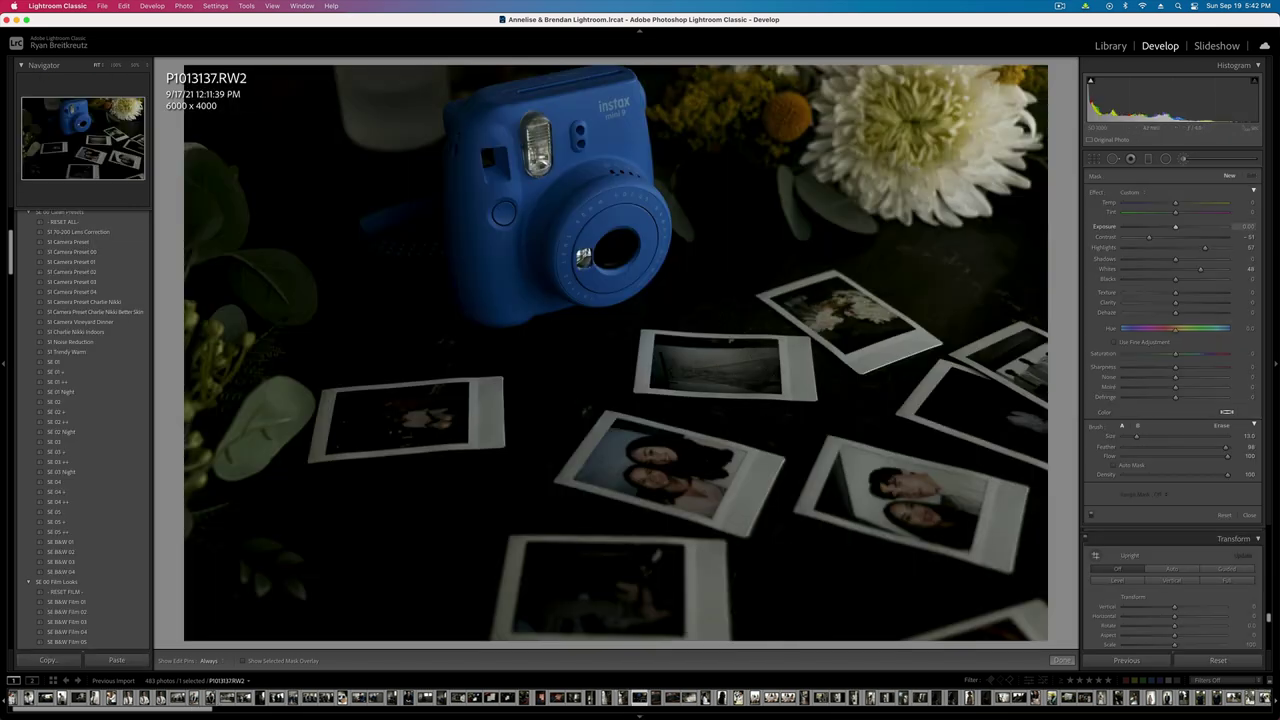
scroll(522, 215, up, 5)
mouse_move(504, 178)
mouse_down()
mouse_move(595, 207)
mouse_move(508, 231)
mouse_move(514, 156)
mouse_up()
scroll(523, 341, down, 3)
drag(380, 416, 461, 415)
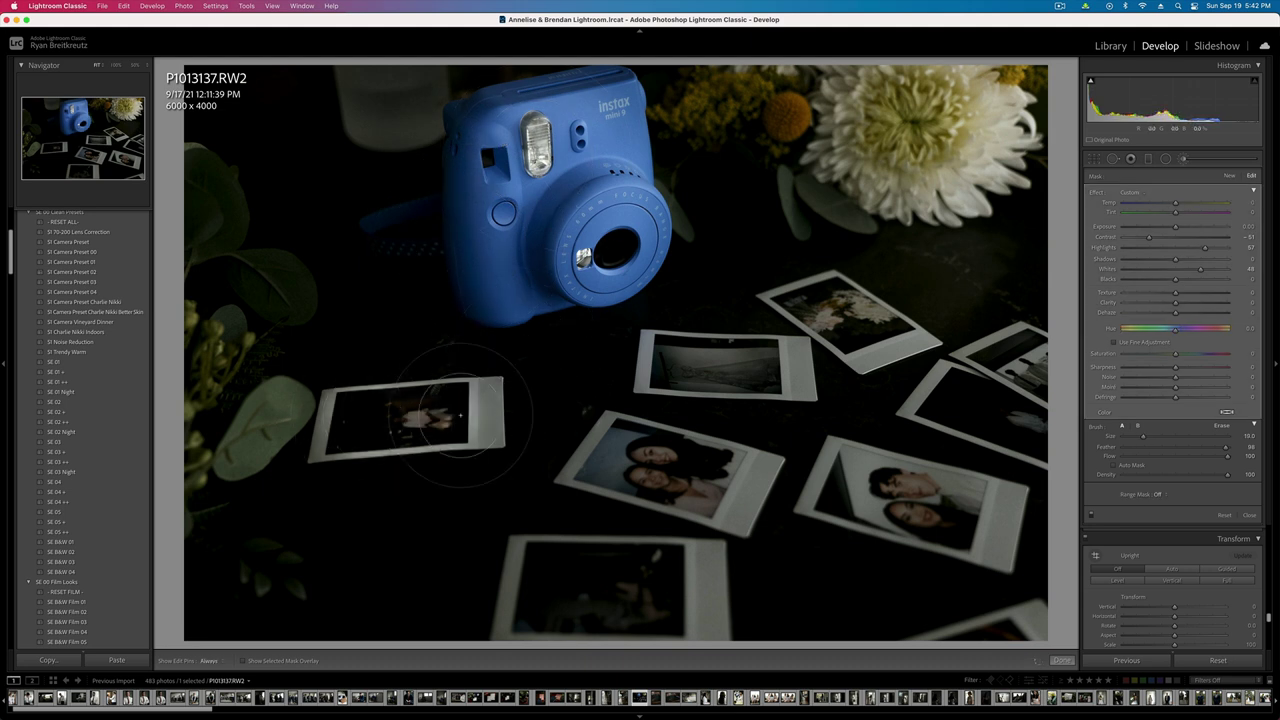
key(h)
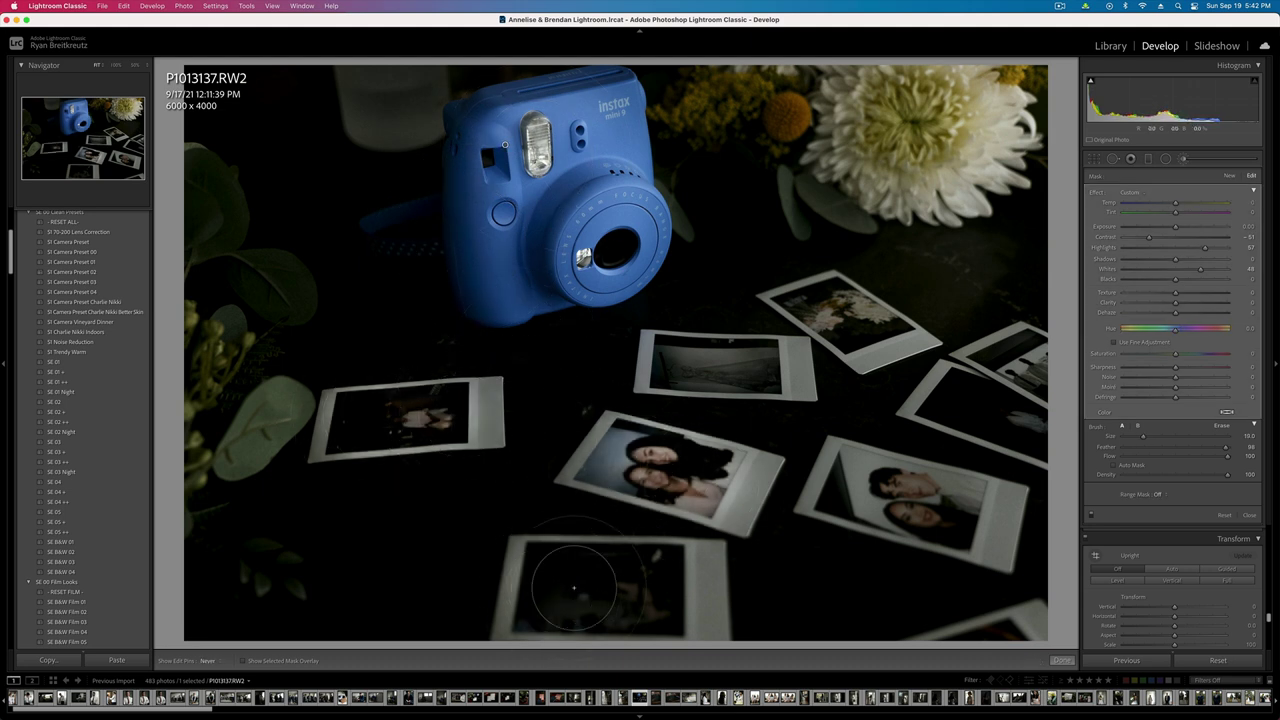
key(h)
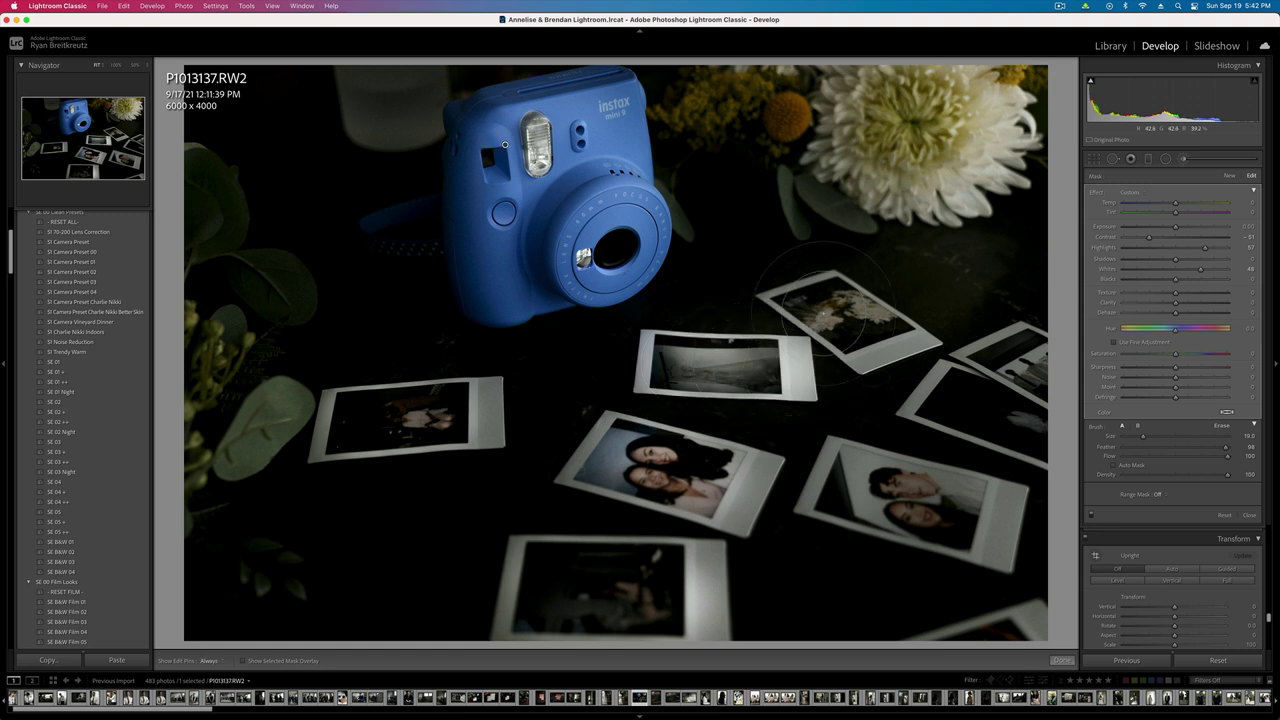
- Brush the remaining instant prints and the flowers in P1013137.RW2, then compare the photo with its unedited version
drag(824, 313, 872, 334)
drag(852, 490, 945, 506)
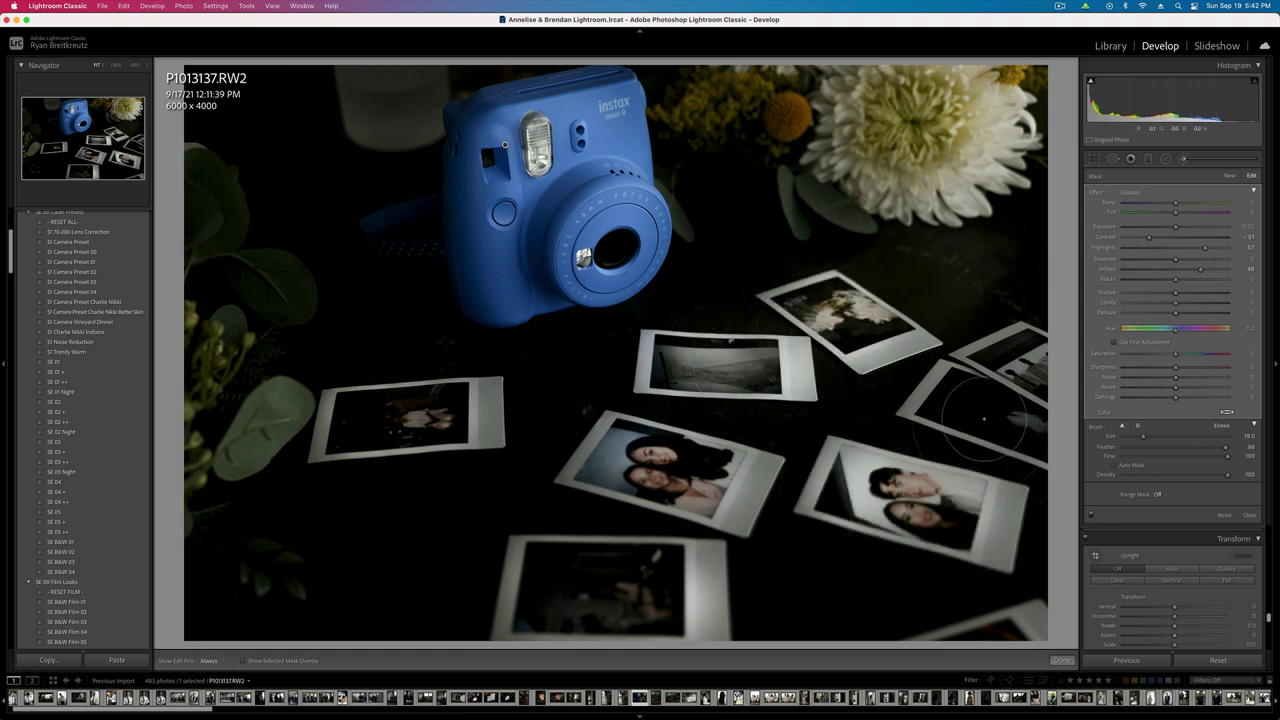
key(h)
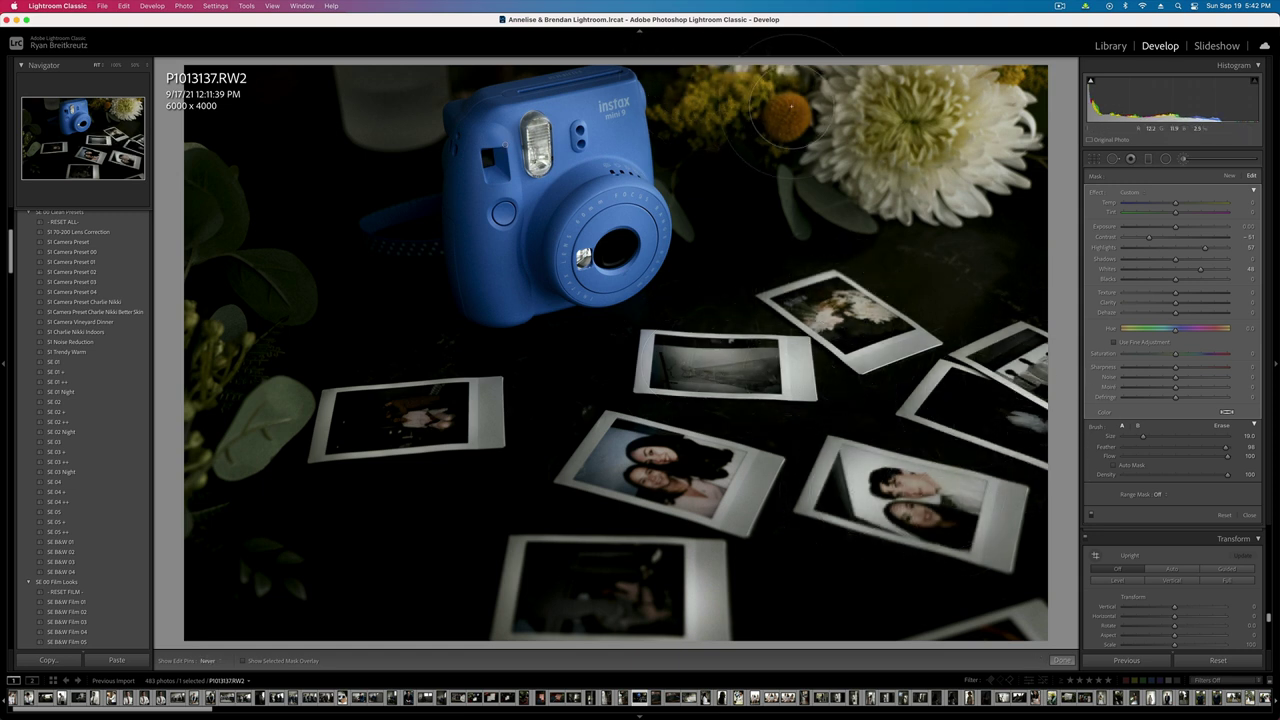
key(h)
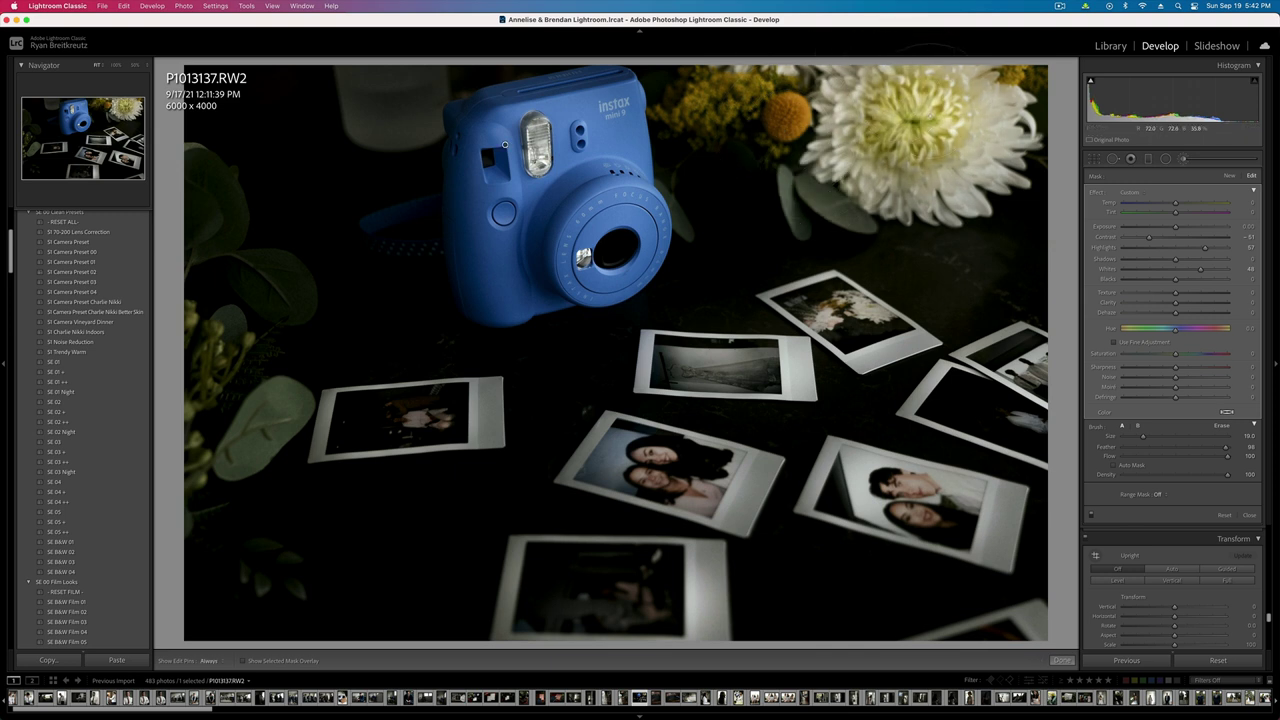
key(h)
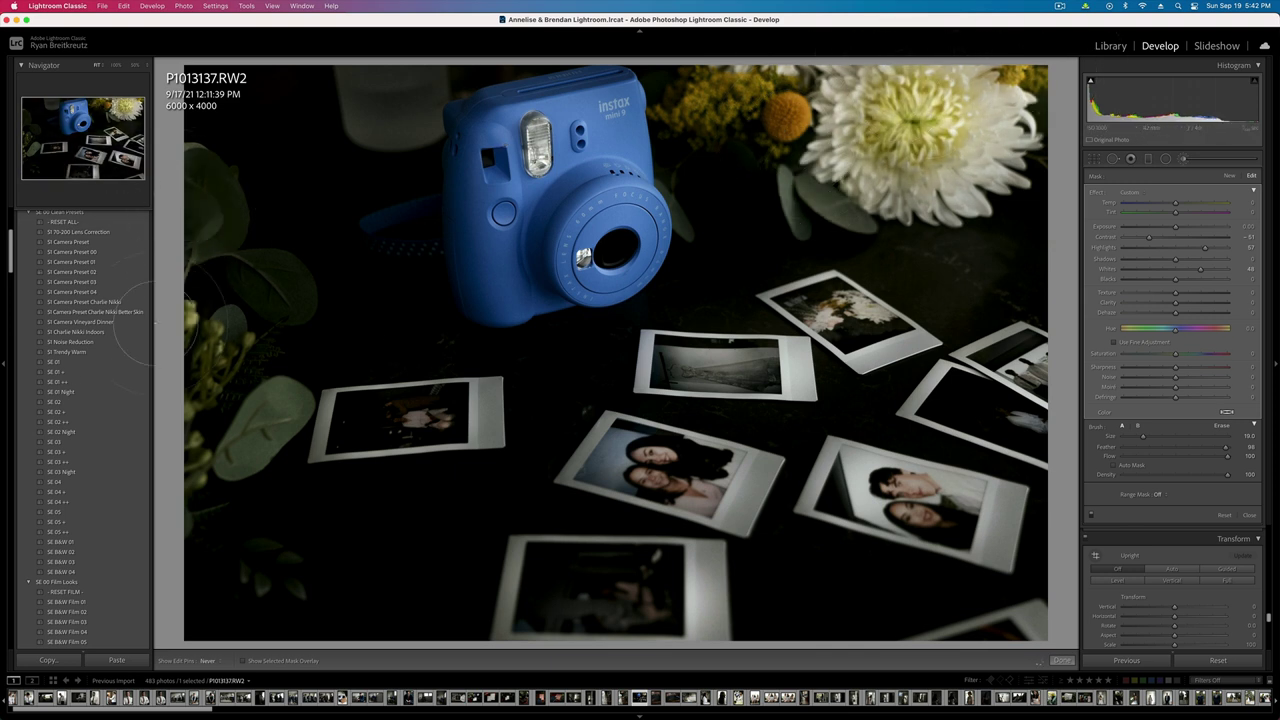
key(backslash)
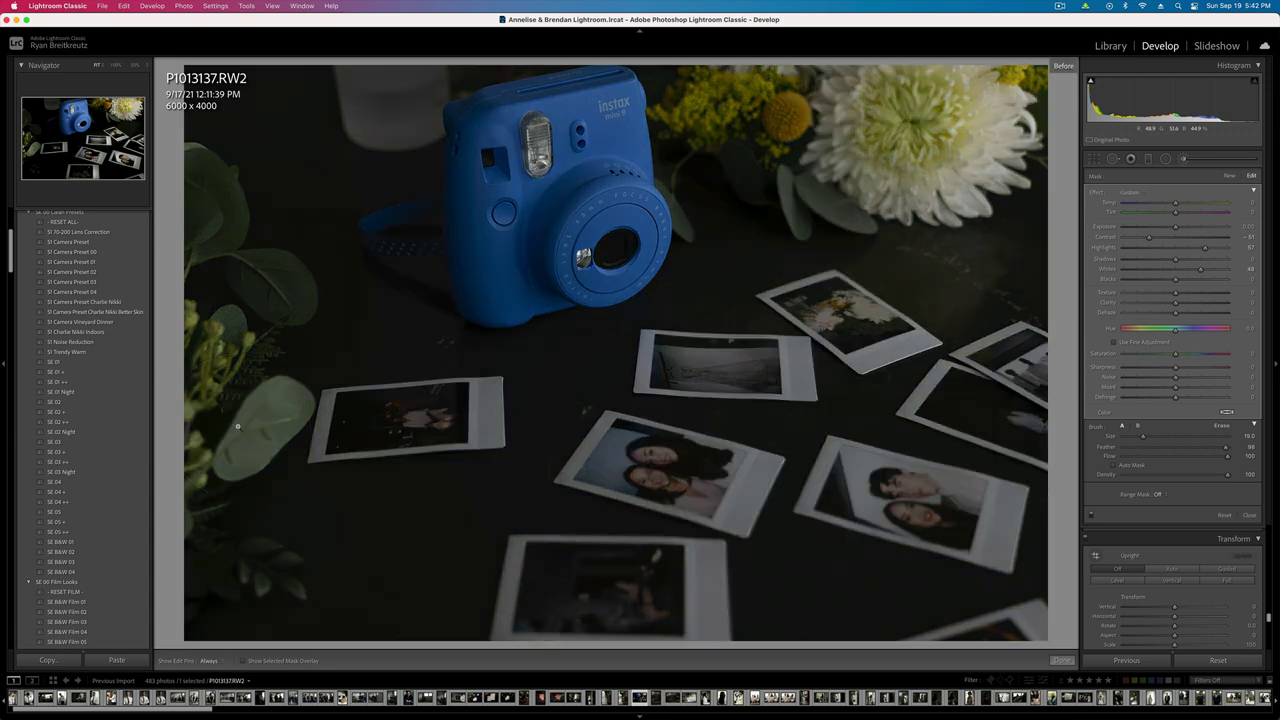
- Brush over the wooden name cutouts in P1013138.RW2 with Contrast -37, Highlights about 38 and Whites 10, then close the brush
key(Right)
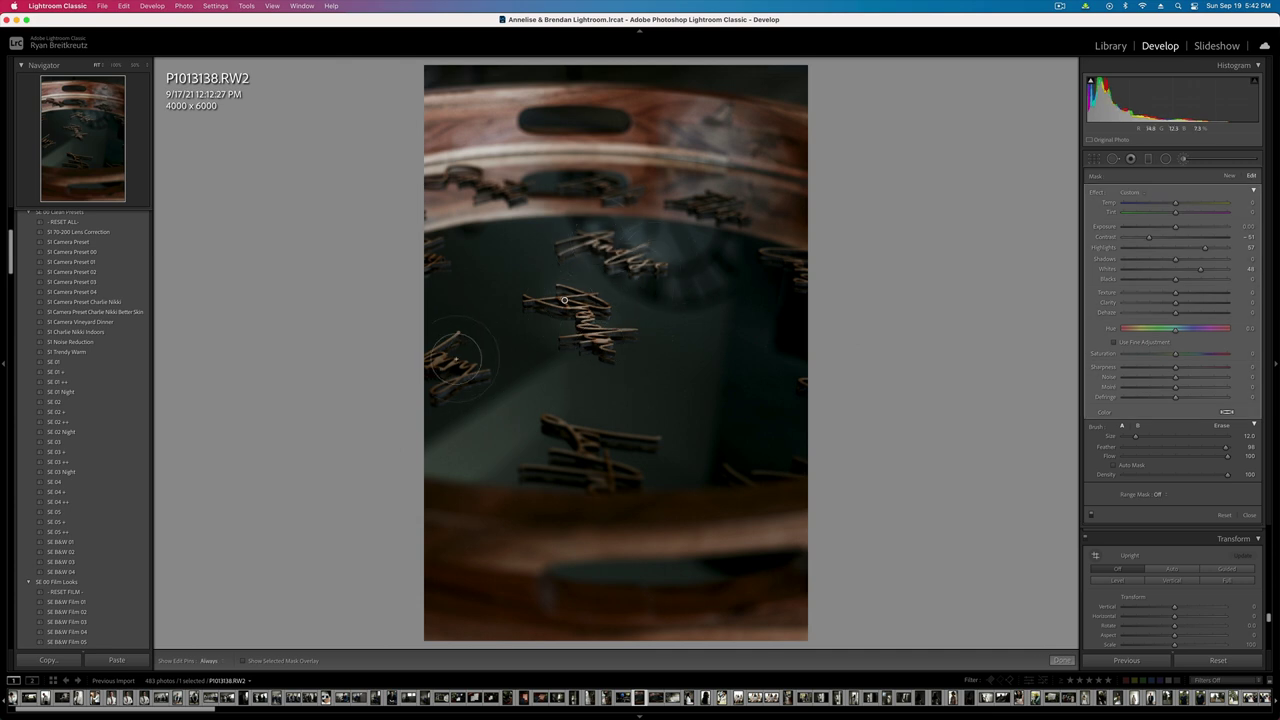
mouse_move(594, 452)
mouse_down()
mouse_move(590, 476)
mouse_move(606, 476)
mouse_up()
drag(777, 444, 784, 466)
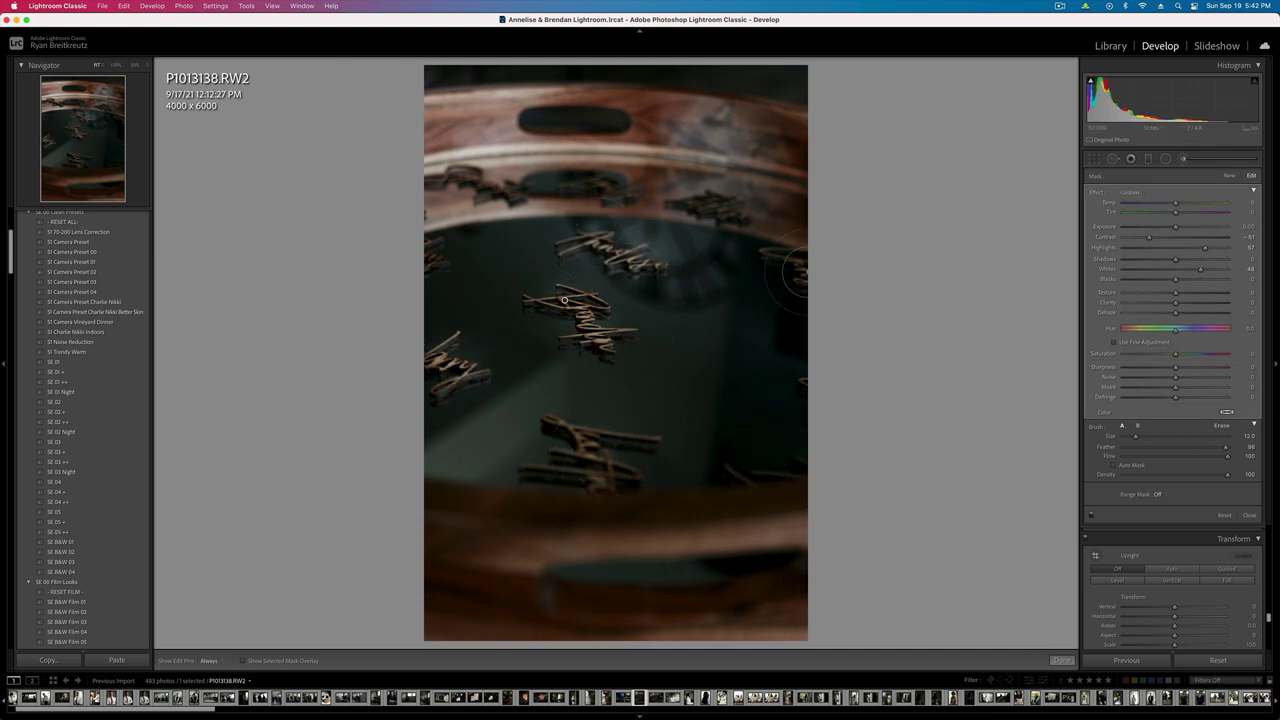
drag(806, 272, 798, 252)
key(h)
key(h)
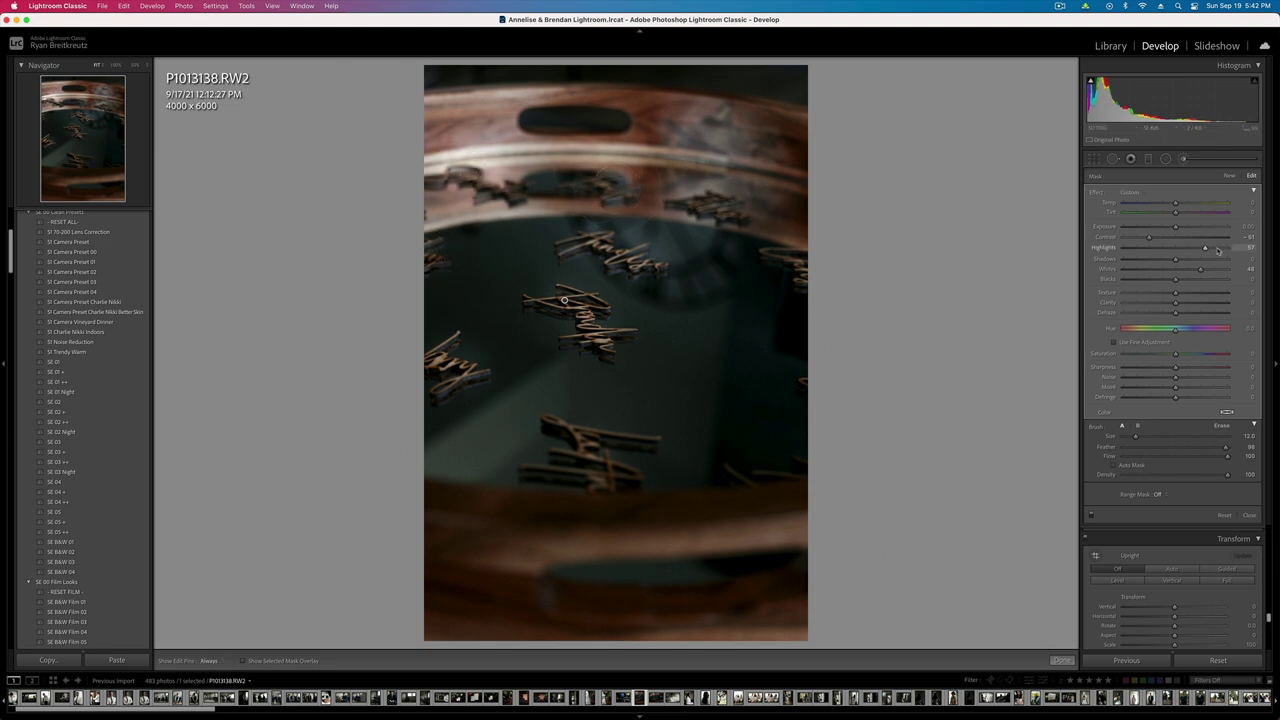
drag(1188, 270, 1181, 270)
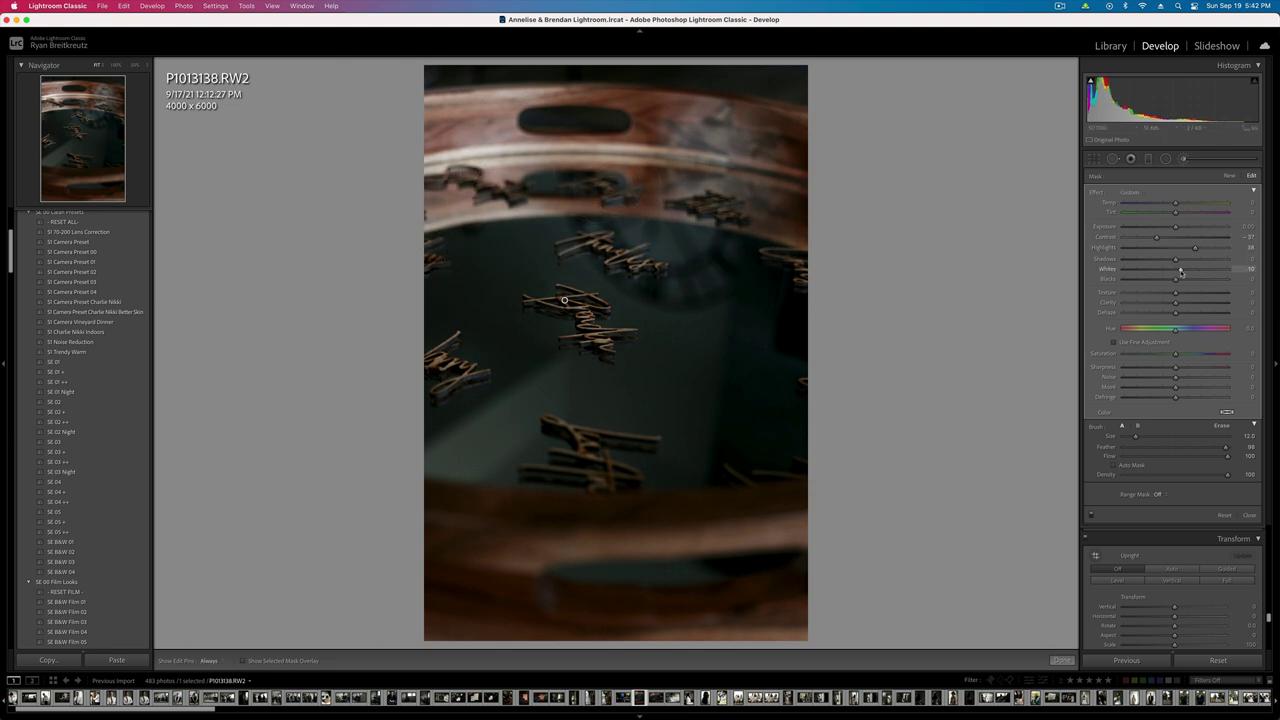
key(k)
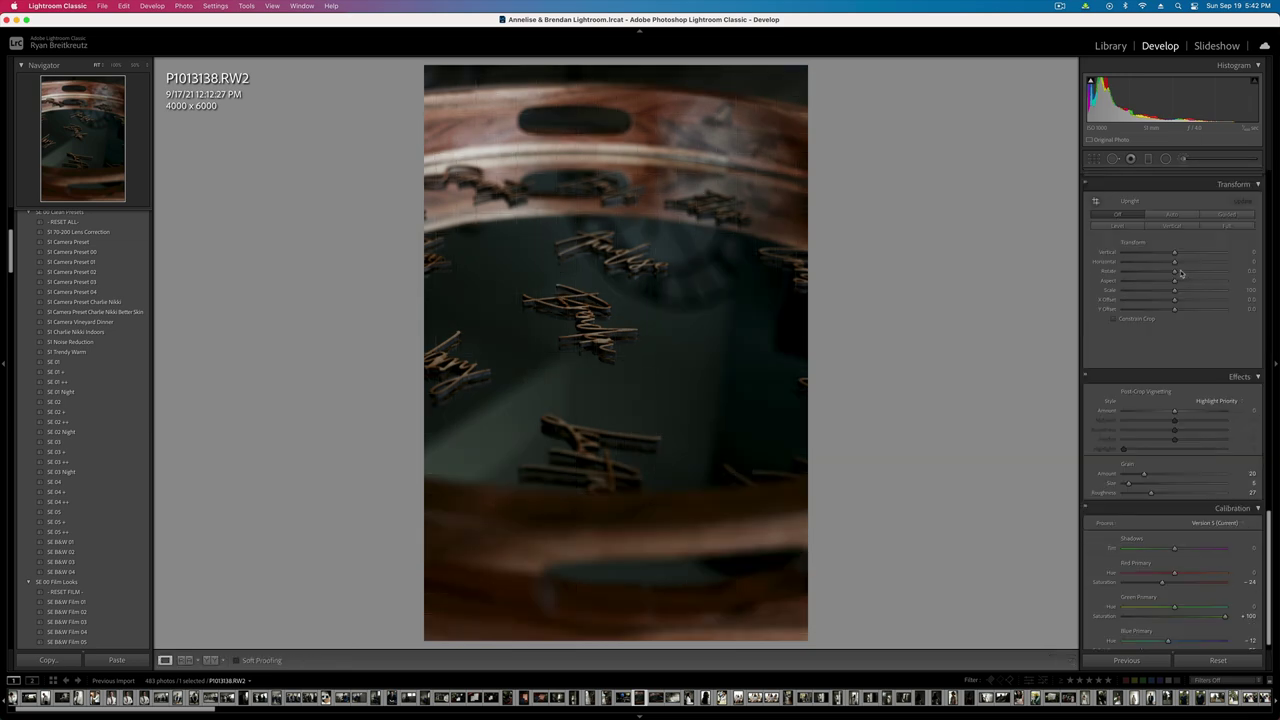
- Heal two spots on the dark glass beside the wooden name cutouts in P1013138.RW2
key(Right)
key(Left)
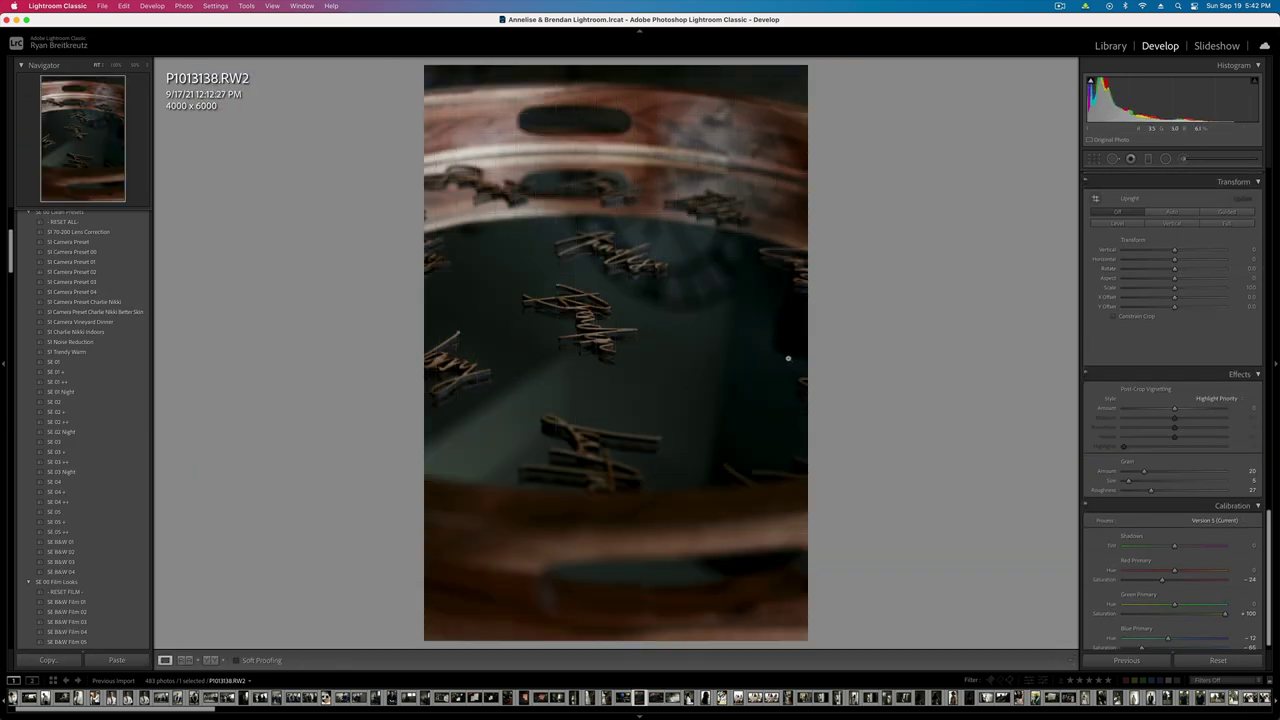
click(1113, 158)
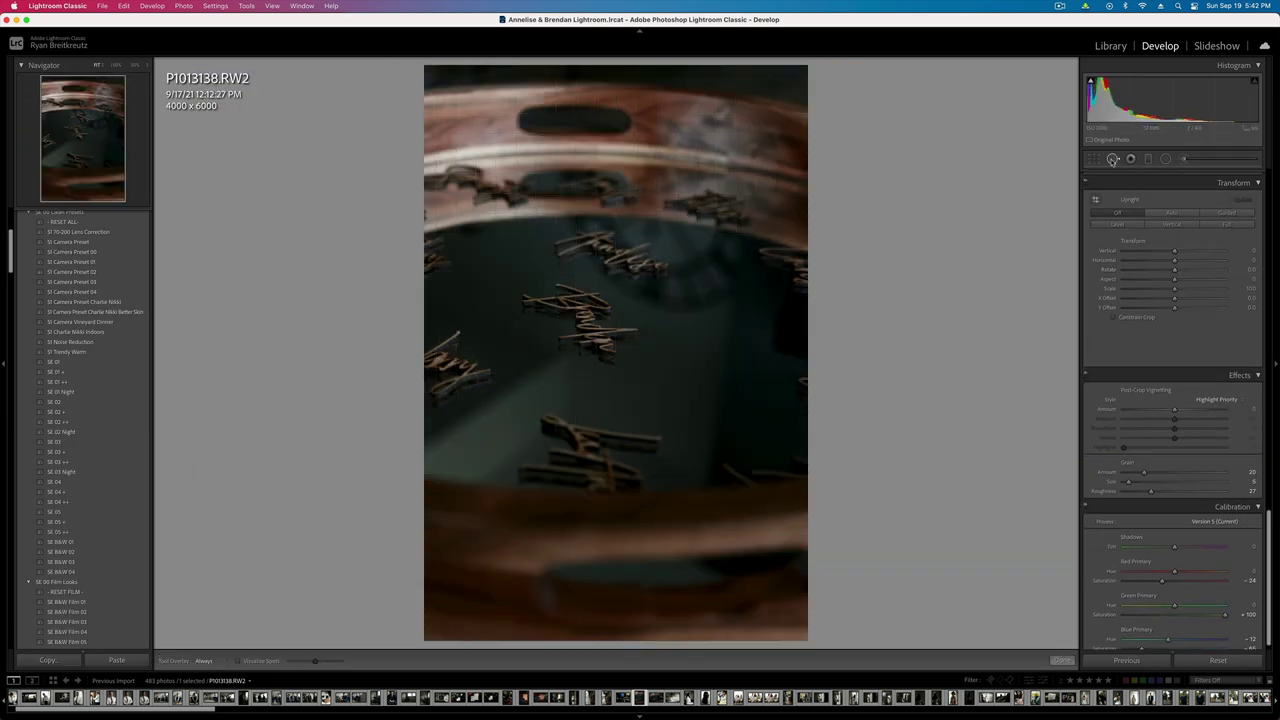
click(671, 335)
click(686, 392)
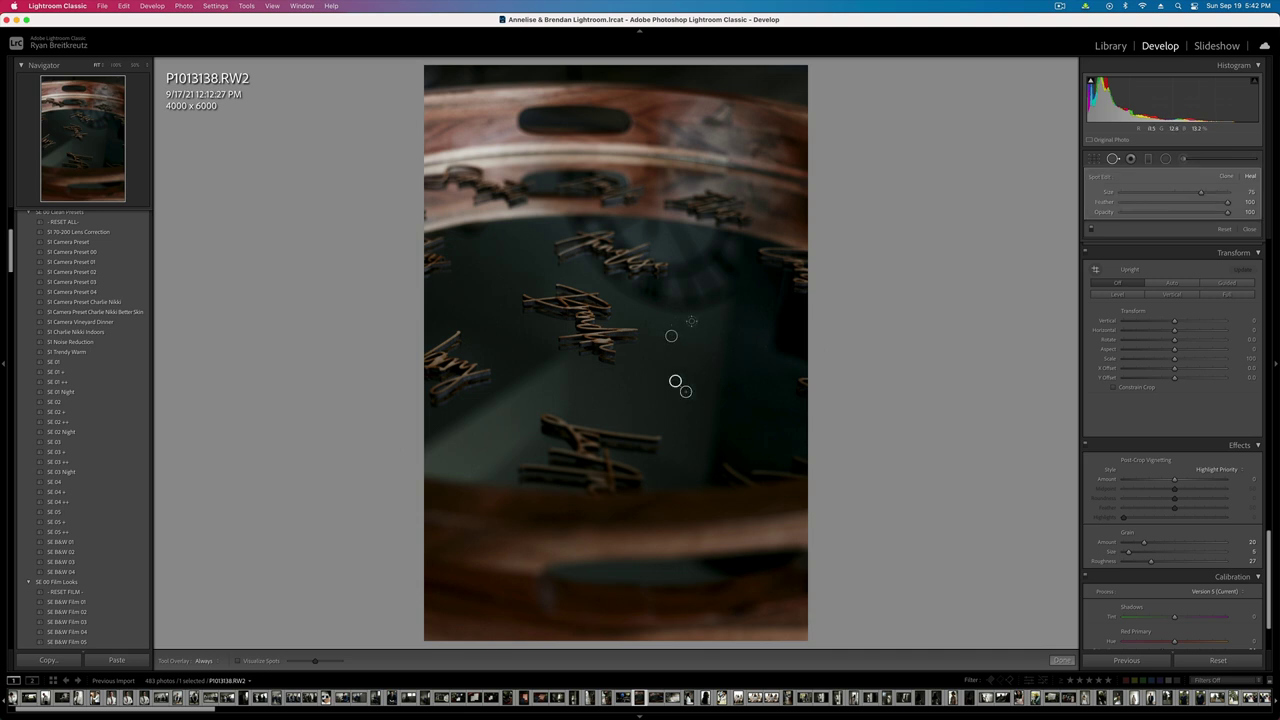
key(q)
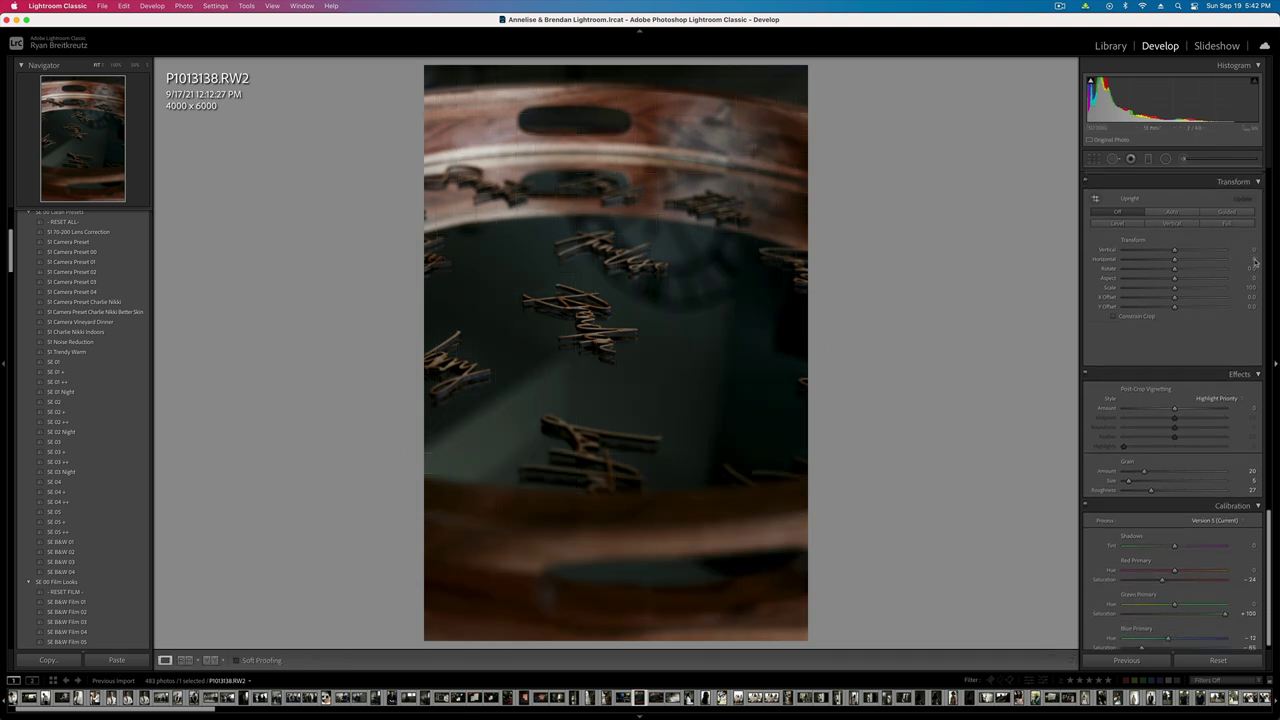
- Set Shadows to -100, Blacks to about -35 and Exposure to +0.33 in P1013138.RW2
scroll(1213, 181, up, 15)
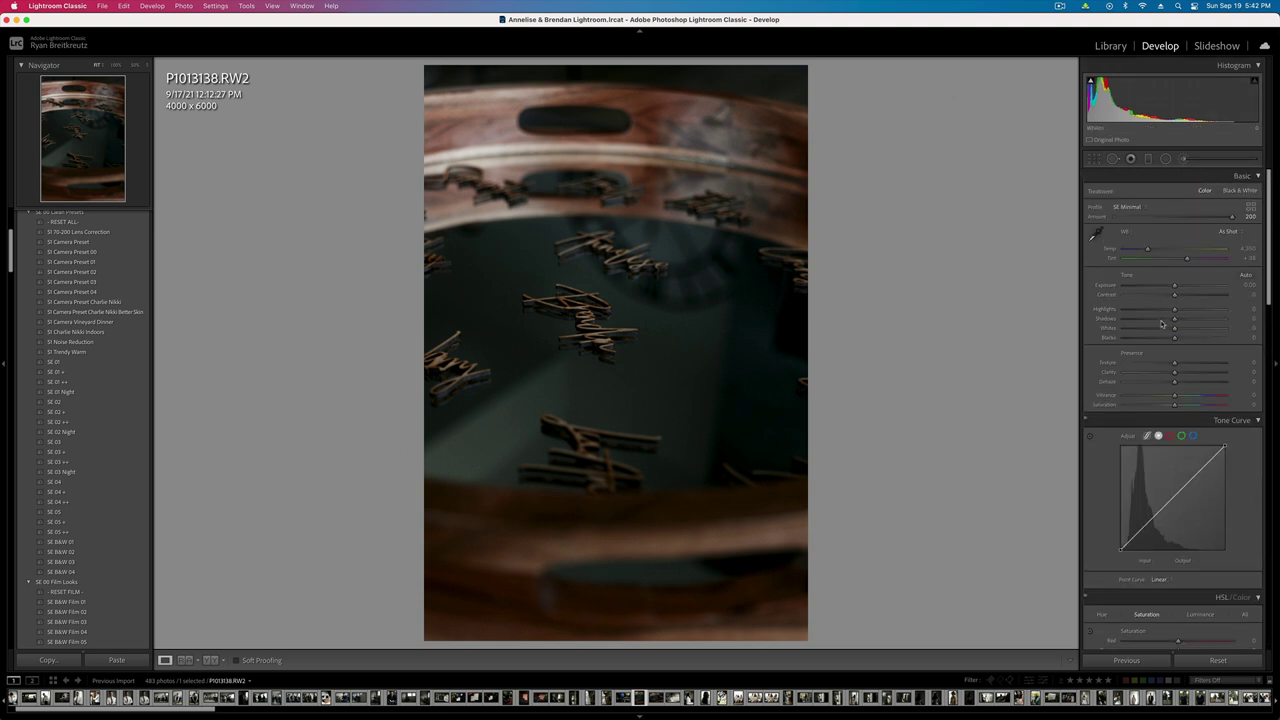
drag(1174, 318, 1126, 320)
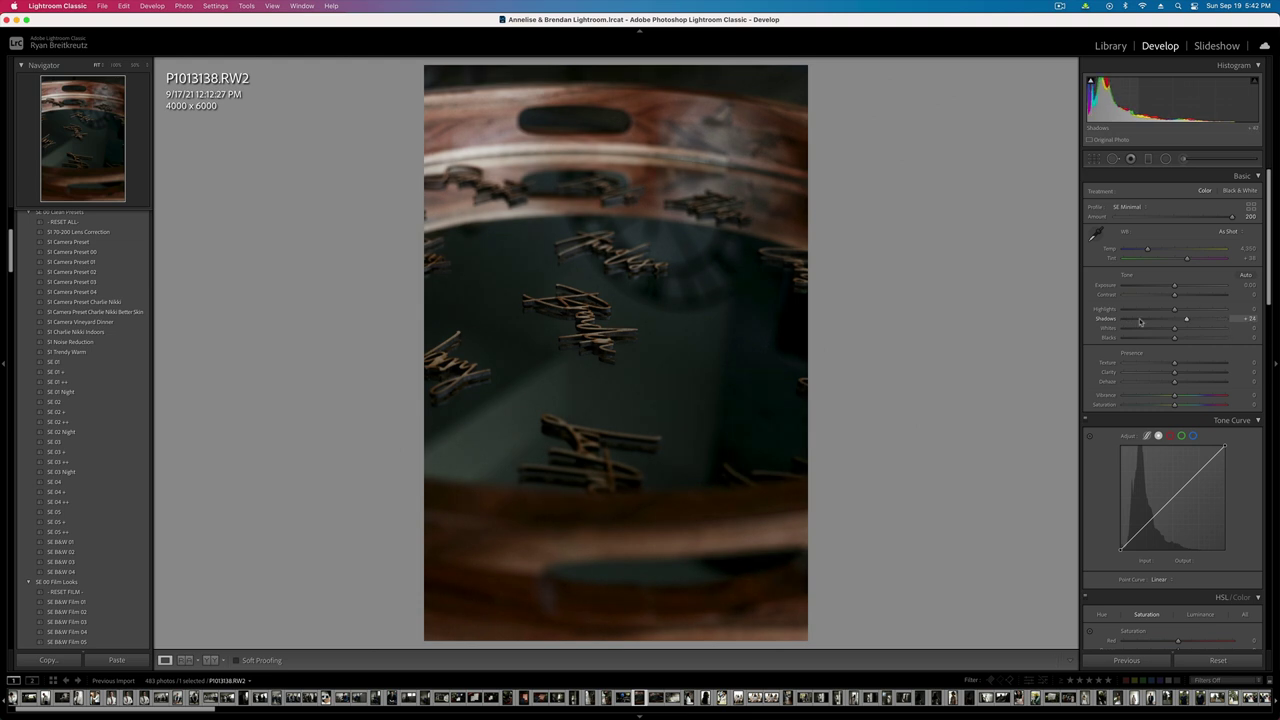
drag(1174, 337, 1156, 341)
key(equal)
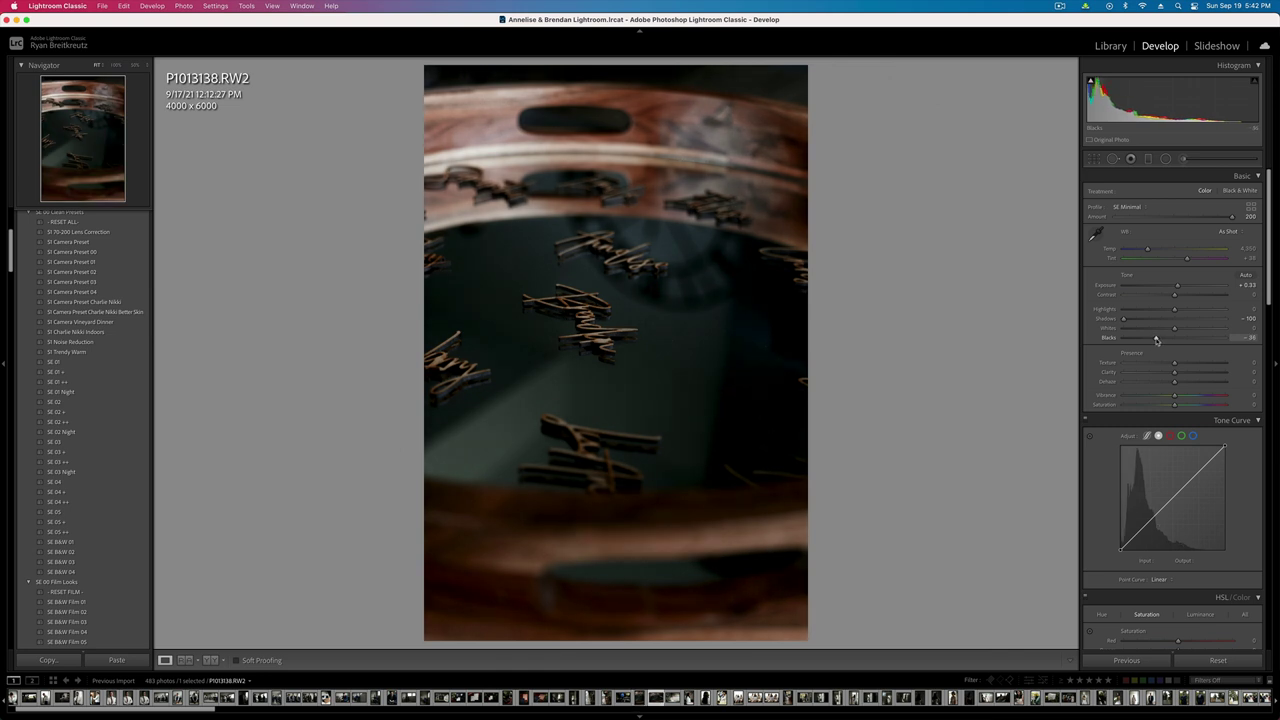
- Brush over the wooden name cutouts across the tray in P1013139.RW2 with Contrast -51, Highlights 57 and Whites 48
key(Right)
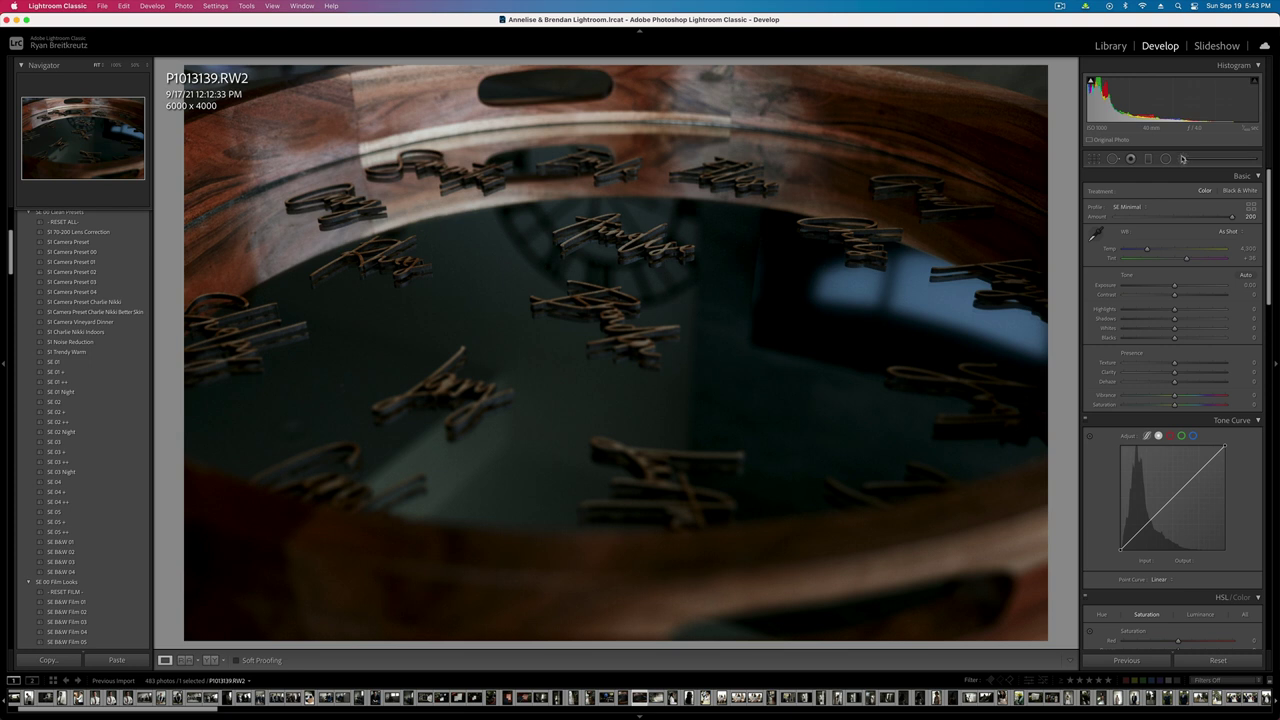
click(1183, 159)
drag(579, 303, 655, 345)
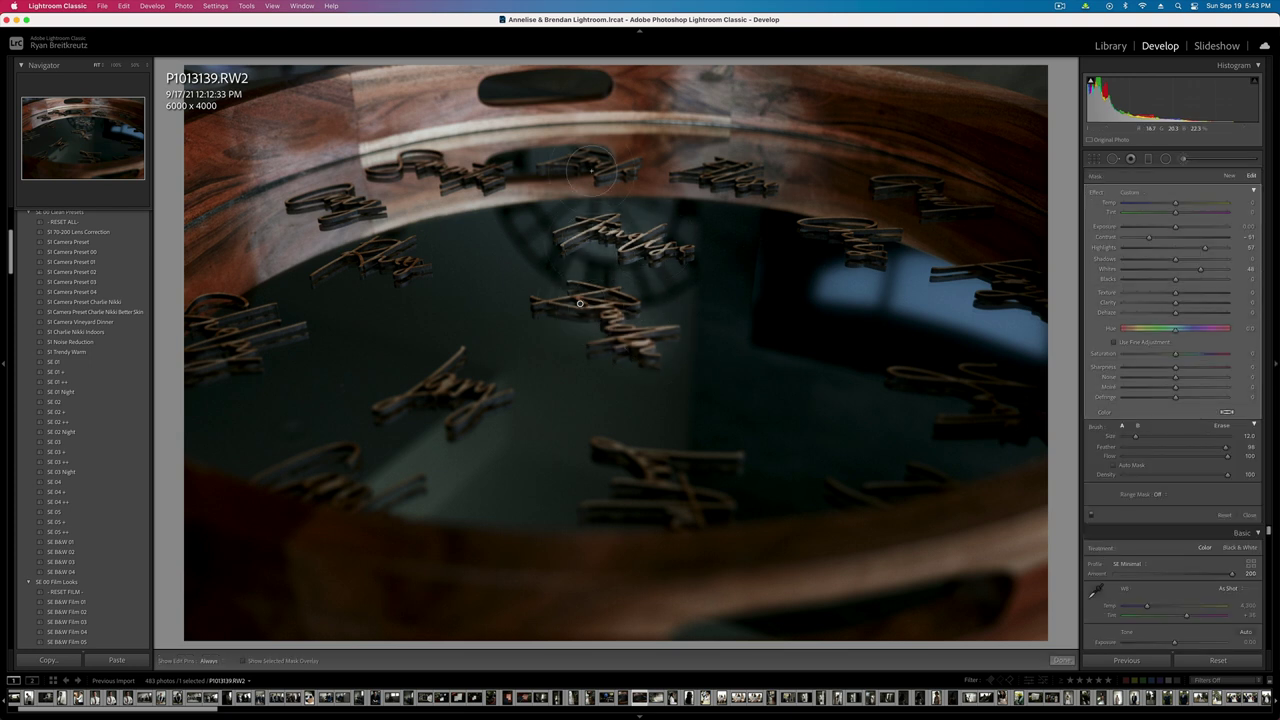
mouse_move(591, 172)
mouse_down()
mouse_move(721, 160)
mouse_move(836, 218)
mouse_move(856, 245)
mouse_move(885, 203)
mouse_move(917, 205)
mouse_move(1043, 316)
mouse_move(949, 386)
mouse_move(942, 486)
mouse_up()
drag(636, 484, 704, 509)
mouse_move(416, 386)
mouse_down()
mouse_move(499, 397)
mouse_move(352, 252)
mouse_move(388, 262)
mouse_move(341, 206)
mouse_move(254, 309)
mouse_move(245, 340)
mouse_up()
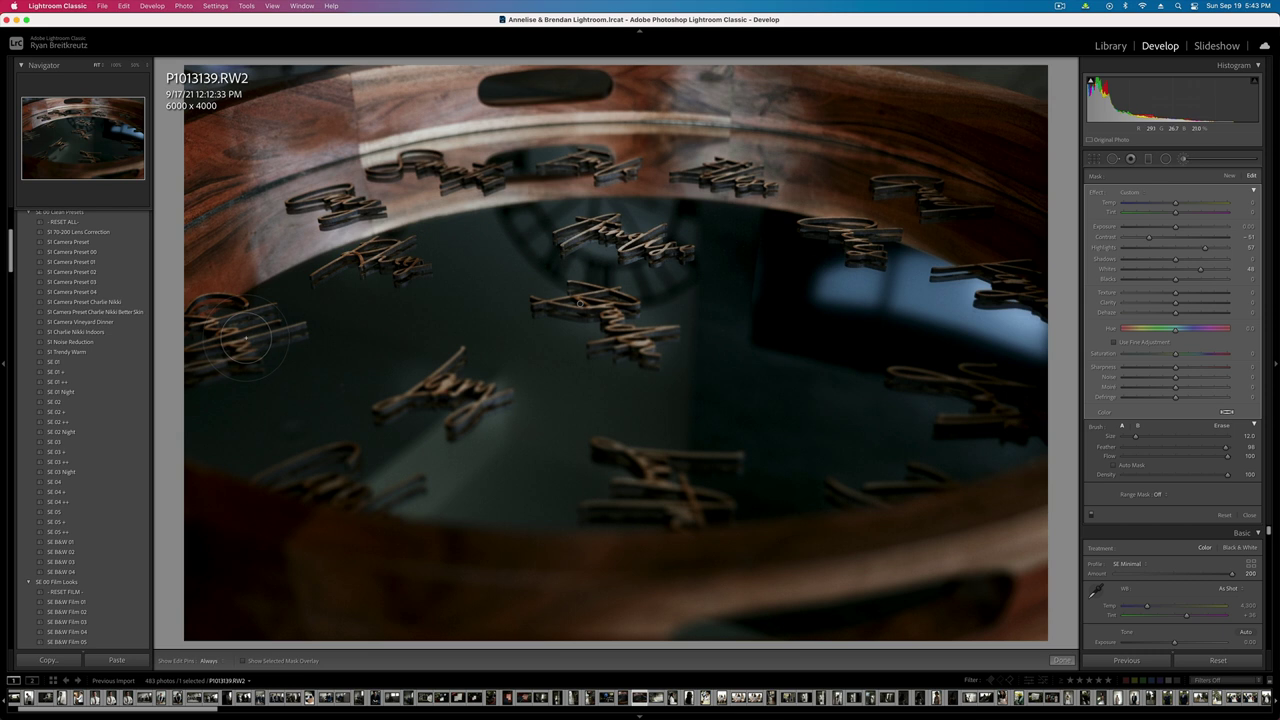
mouse_move(391, 496)
mouse_down()
mouse_move(344, 497)
mouse_move(425, 508)
mouse_up()
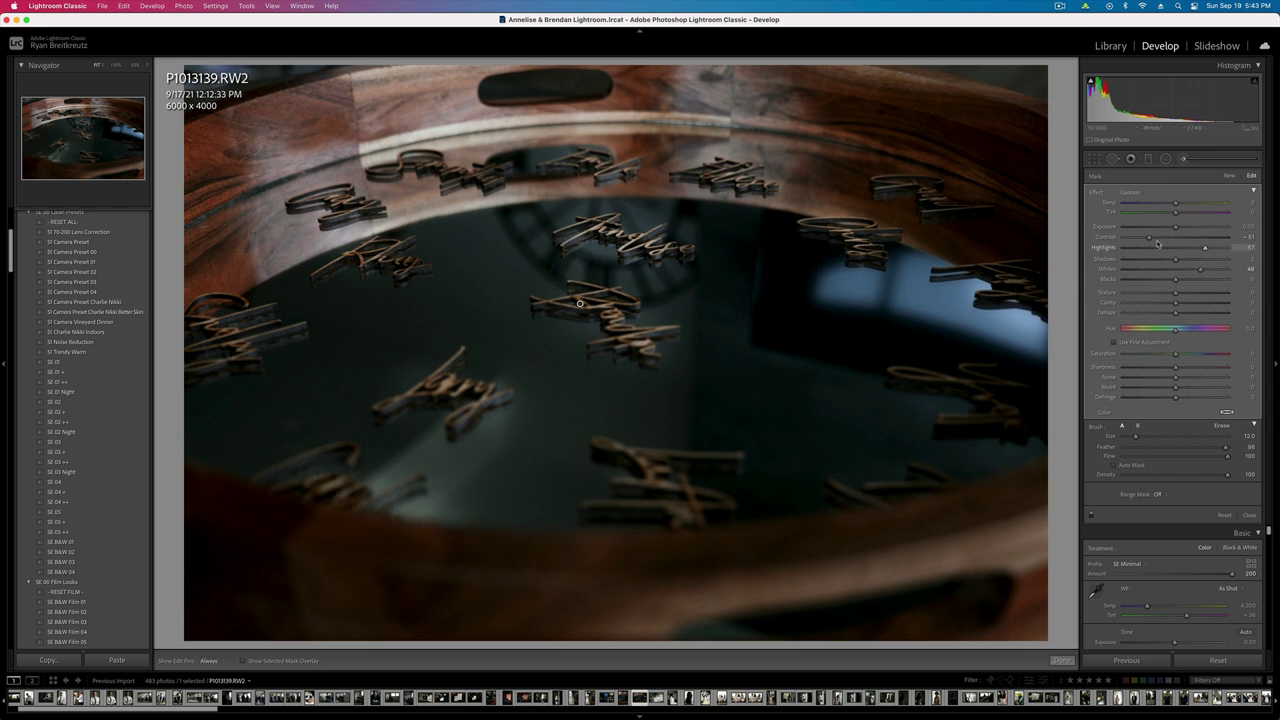
- Soften the cutout brush to Contrast -31, Highlights about 36 and Whites 11, then lower the whole photo's Shadows and Blacks
mouse_move(1149, 238)
mouse_down()
mouse_move(1194, 249)
mouse_move(1181, 272)
mouse_up()
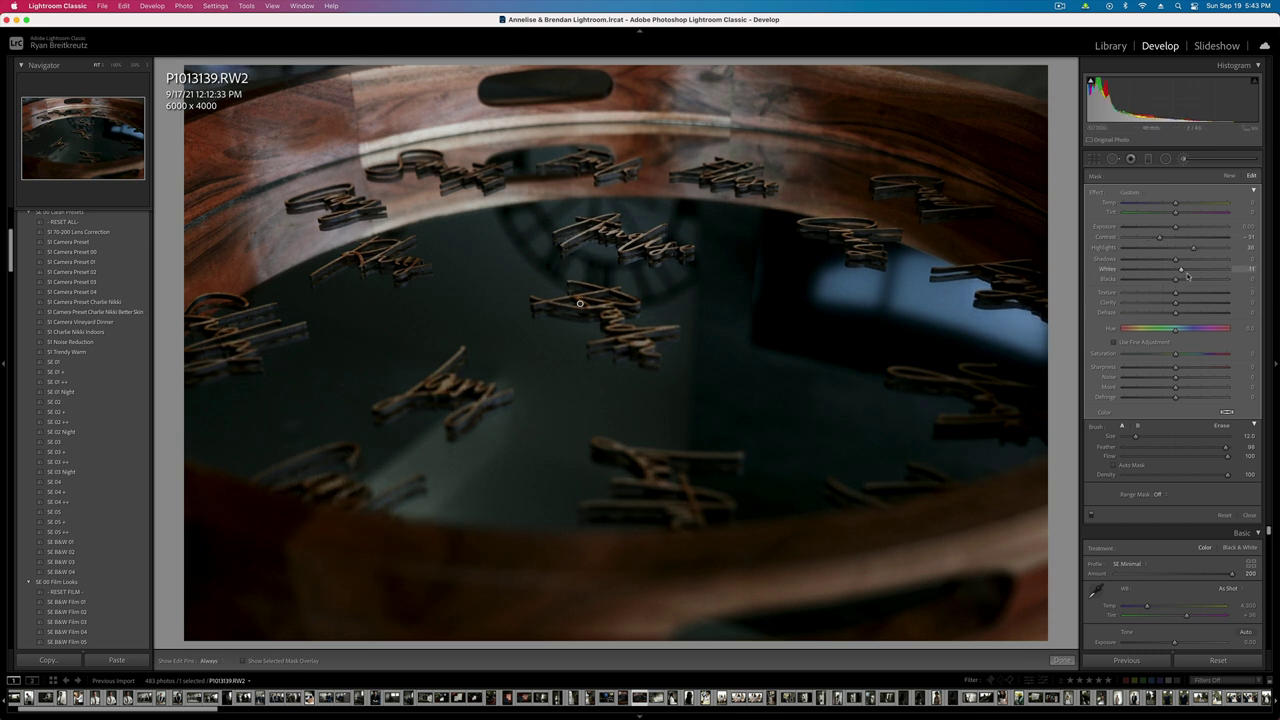
key(k)
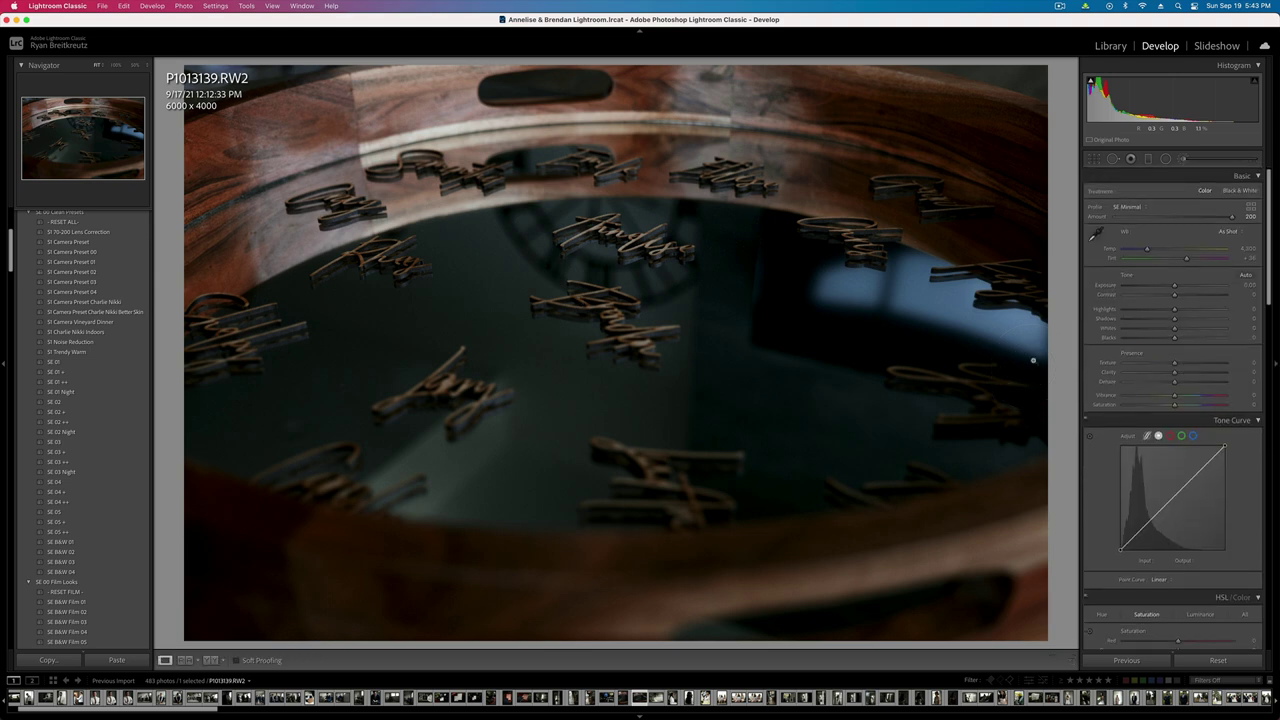
mouse_move(1174, 319)
mouse_down()
mouse_move(1156, 340)
mouse_move(1169, 340)
mouse_up()
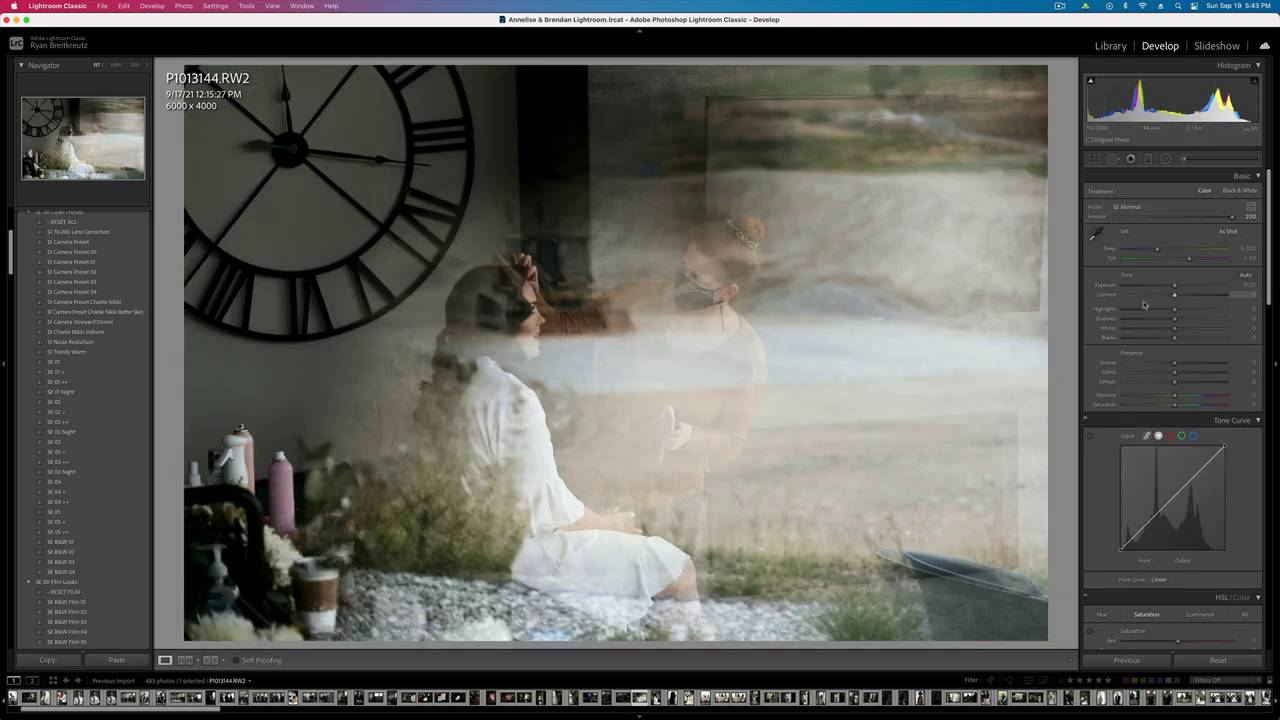
- Set Shadows to -100 and Exposure to -0.33 on the window reflection photo P1013144.RW2
drag(1174, 319, 1122, 321)
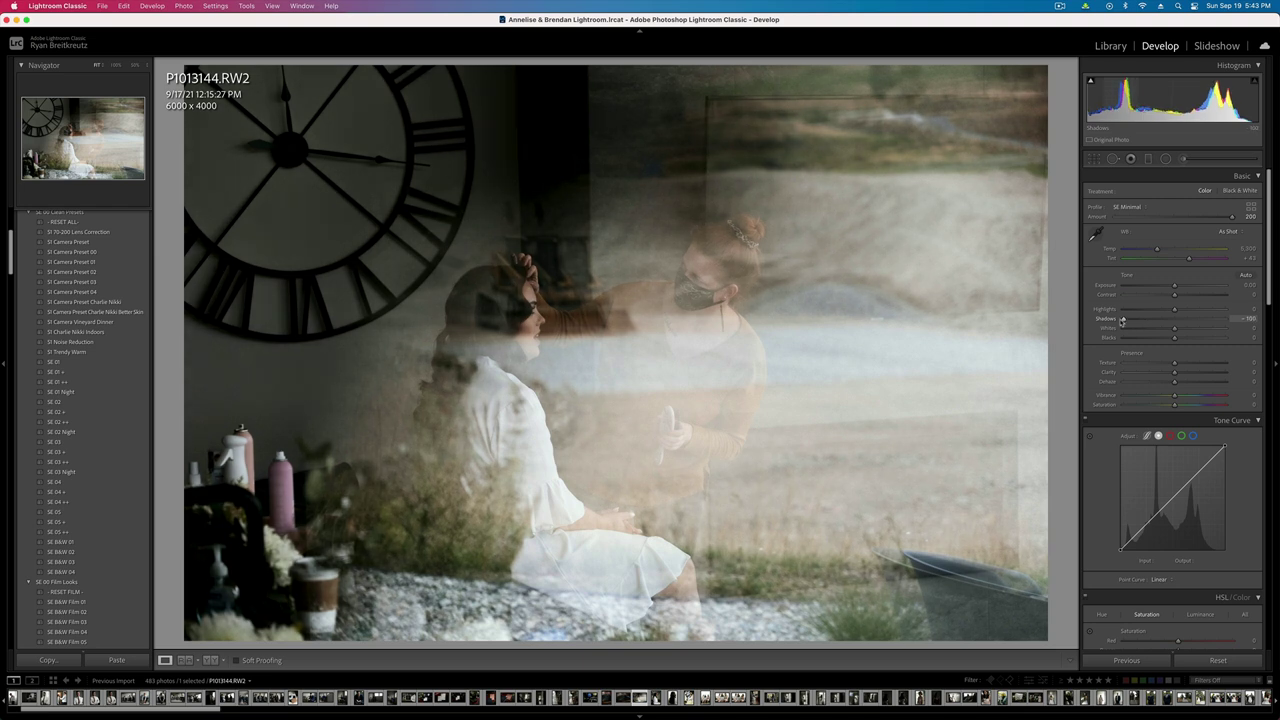
key(minus)
key(minus)
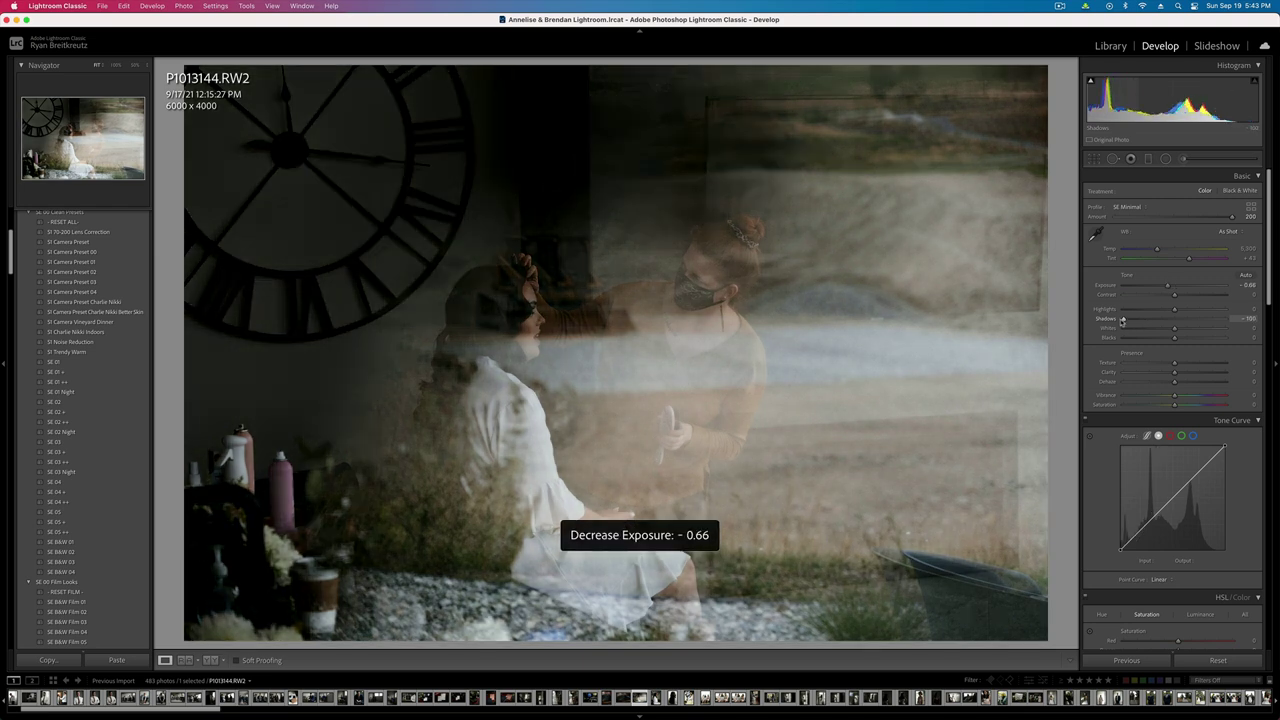
key(equal)
key(equal)
key(minus)
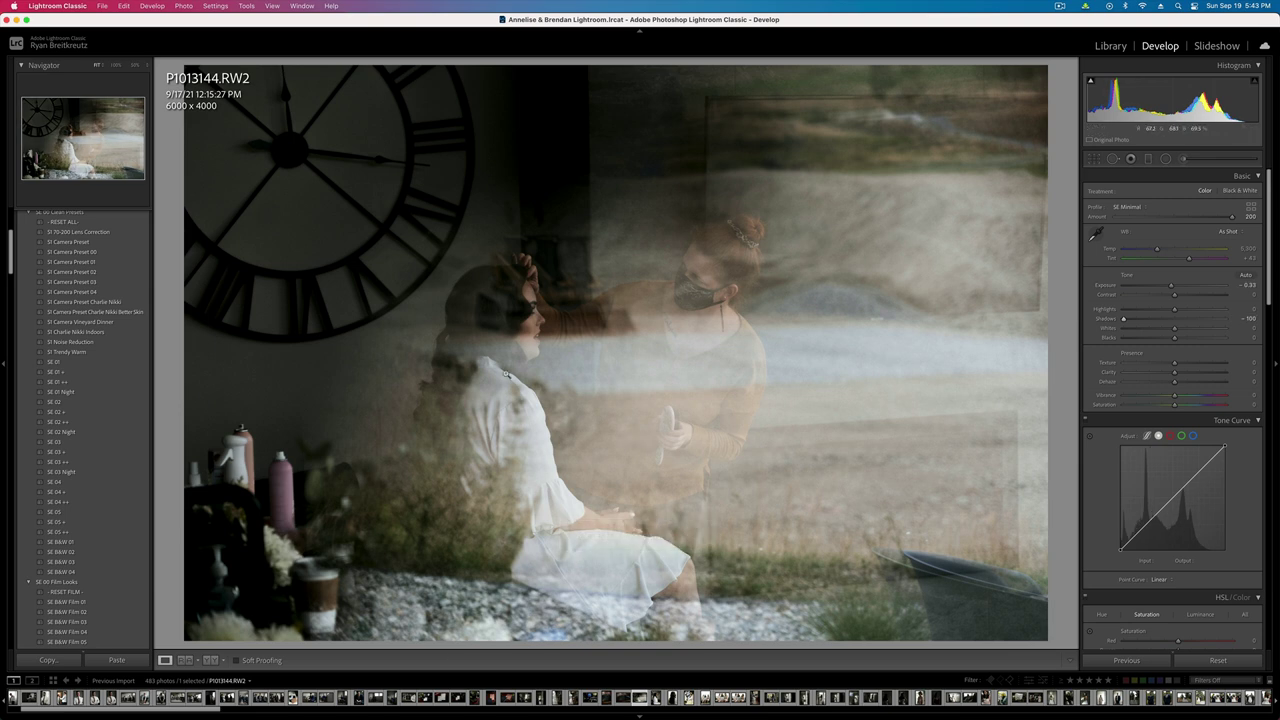
- Try brighter exposures on P1013148.RW2, then set Exposure to 0, Contrast to about -65 and Highlights to -12
key(Right)
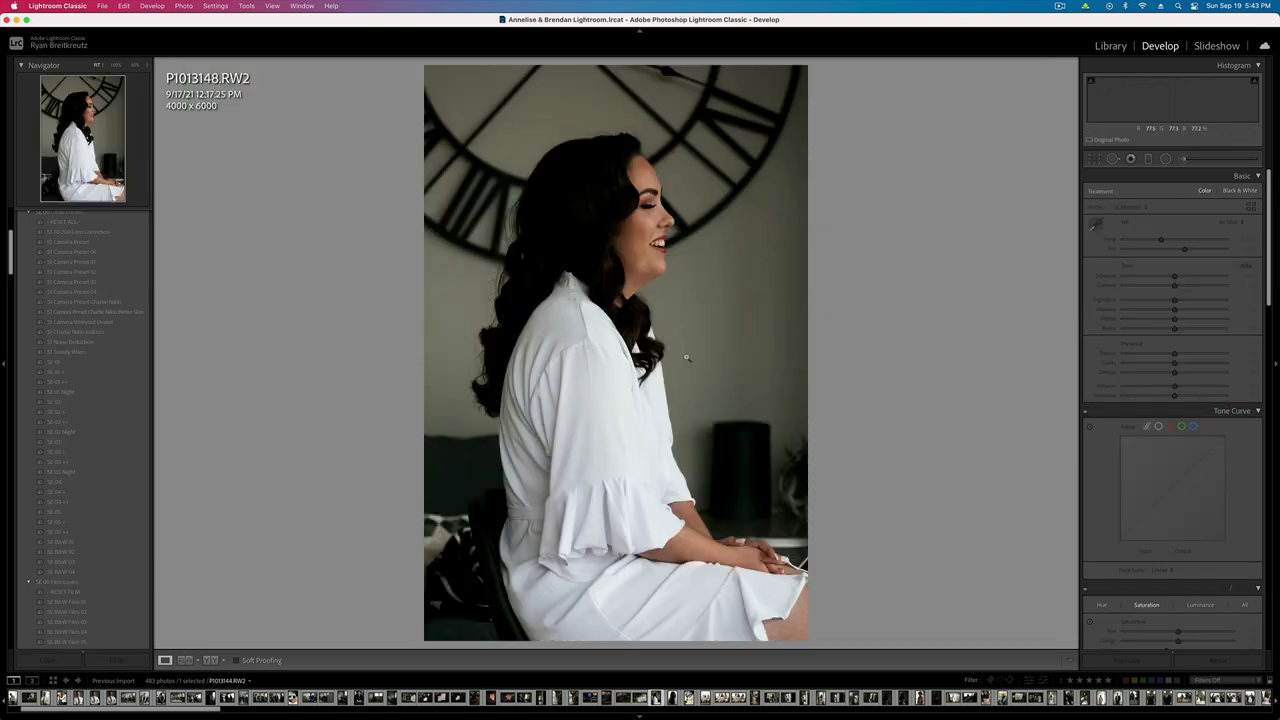
key(minus)
key(equal)
key(equal)
key(equal)
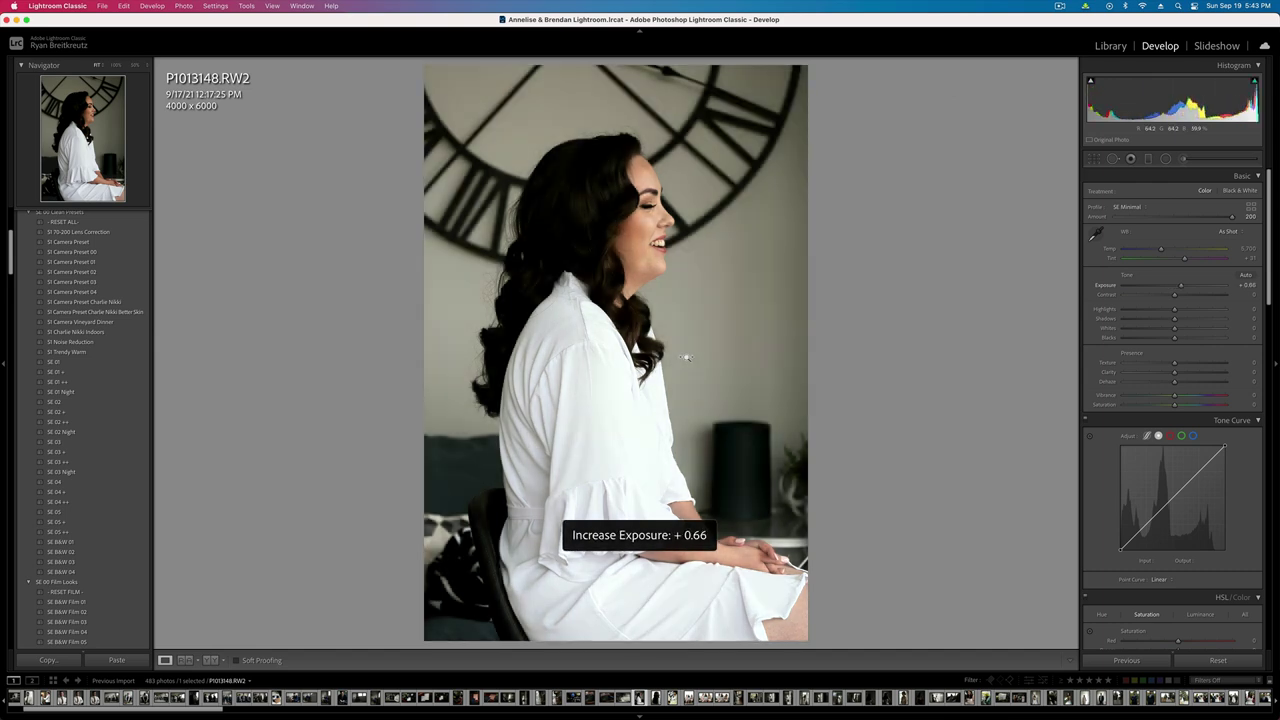
key(minus)
mouse_move(1174, 295)
mouse_down()
mouse_move(1143, 306)
mouse_move(1168, 311)
mouse_up()
key(minus)
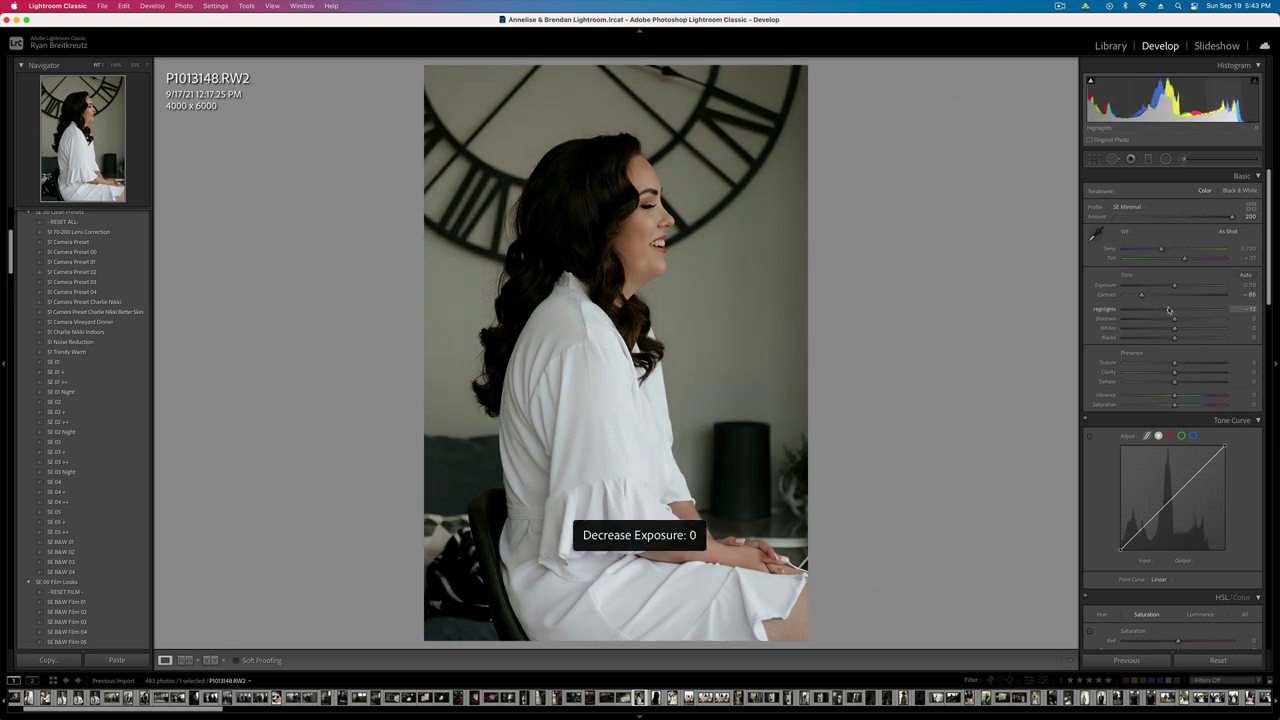
- Brush over the woman's teeth in P1013148.RW2 with Contrast -51, Highlights about 16, Whites 10 and Temp about -12
click(617, 262)
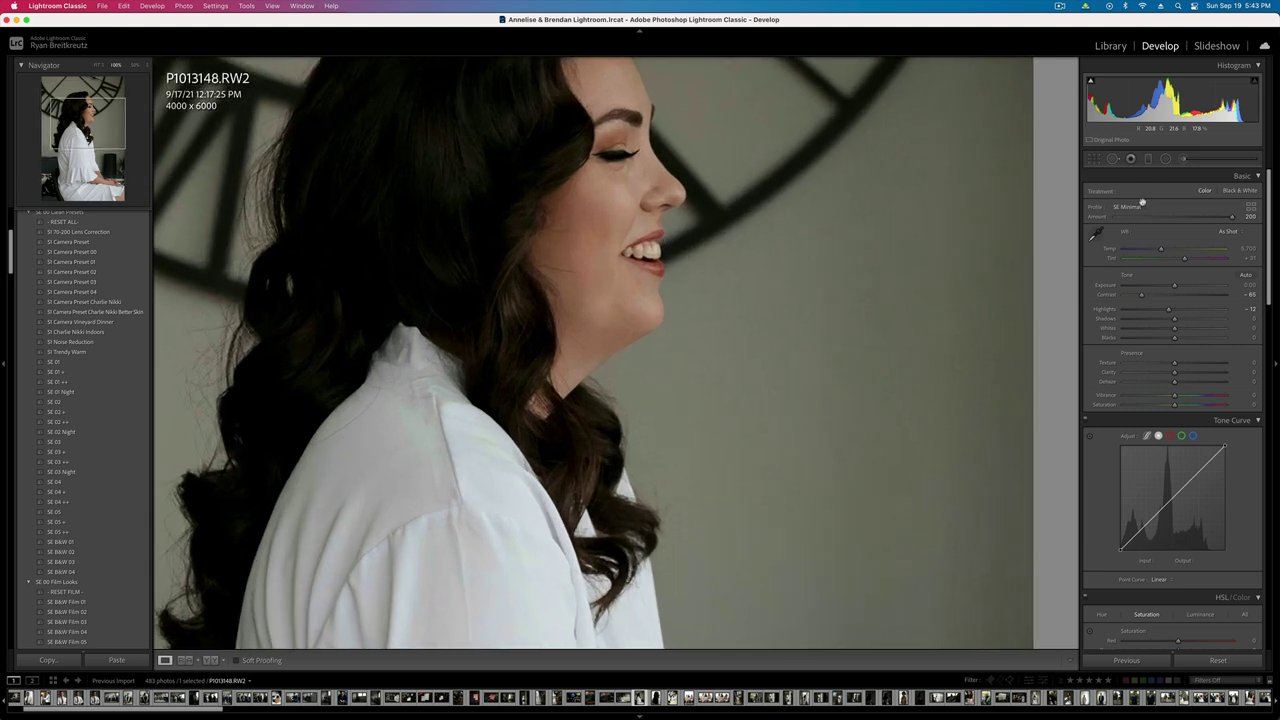
key(k)
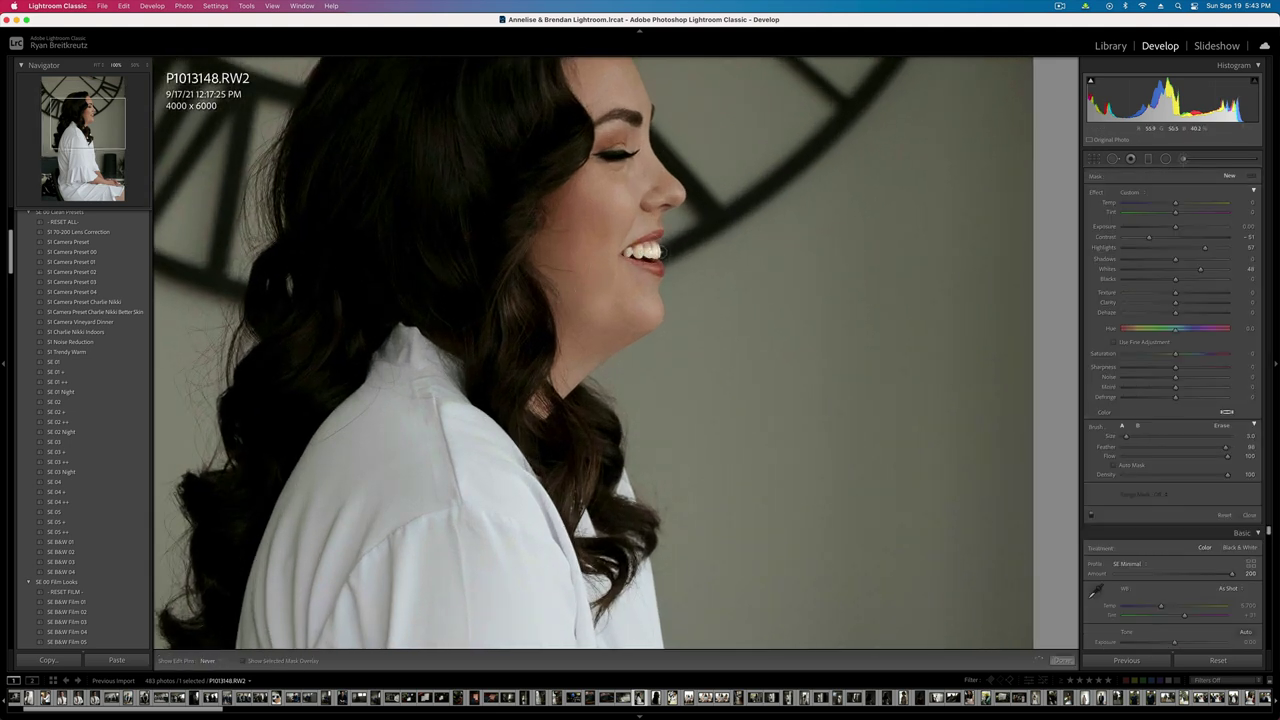
drag(630, 253, 654, 250)
mouse_move(1205, 248)
mouse_down()
mouse_move(1181, 271)
mouse_move(1183, 249)
mouse_up()
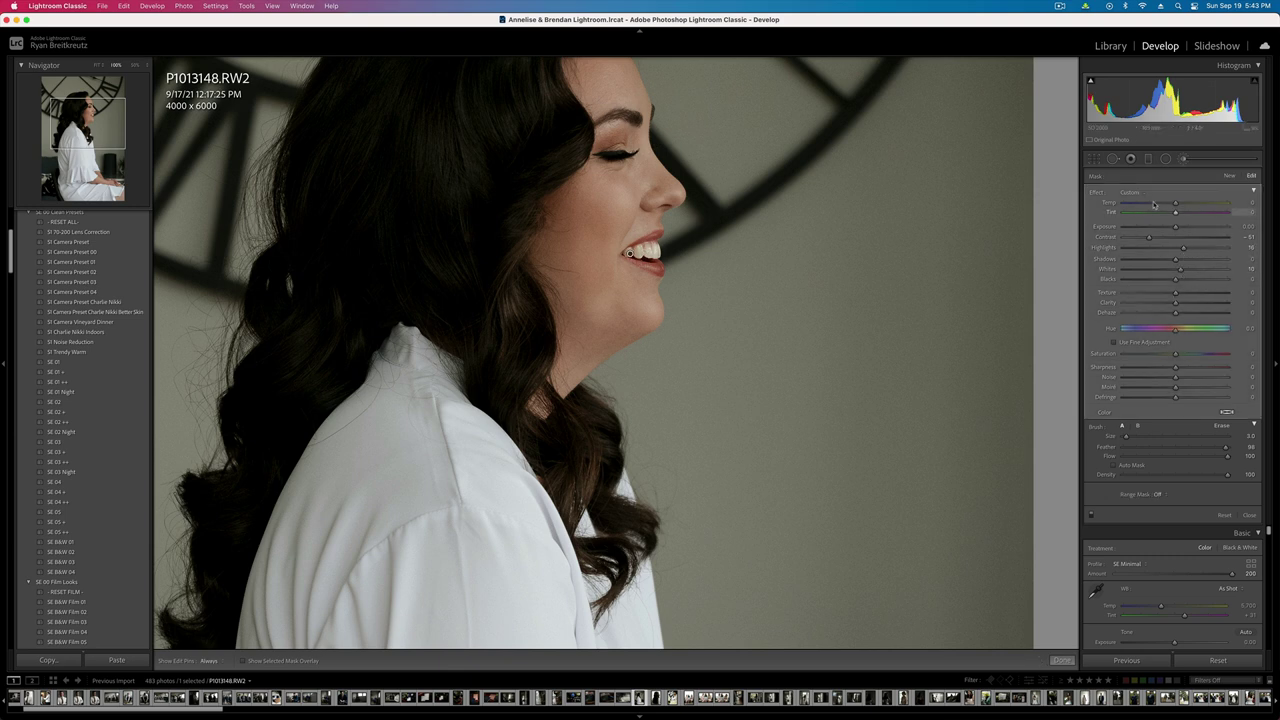
drag(1175, 204, 1165, 205)
key(Delete)
key(super+z)
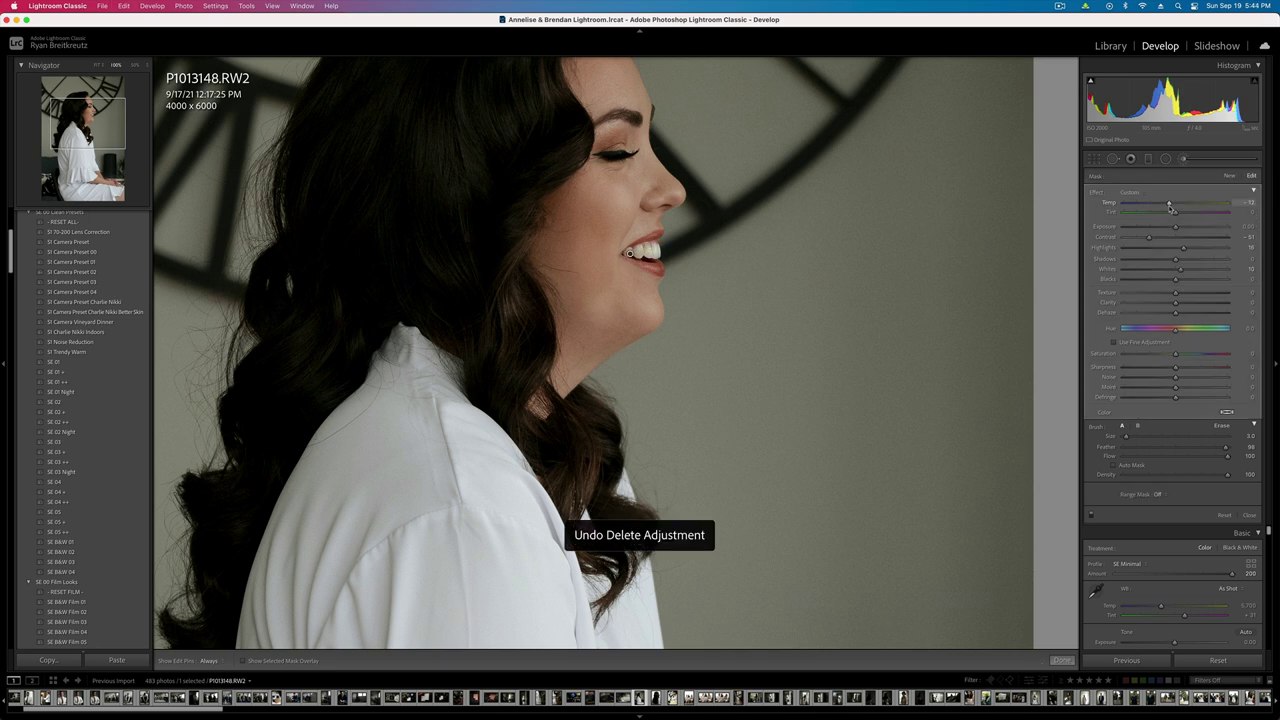
key(k)
key(k)
click(806, 337)
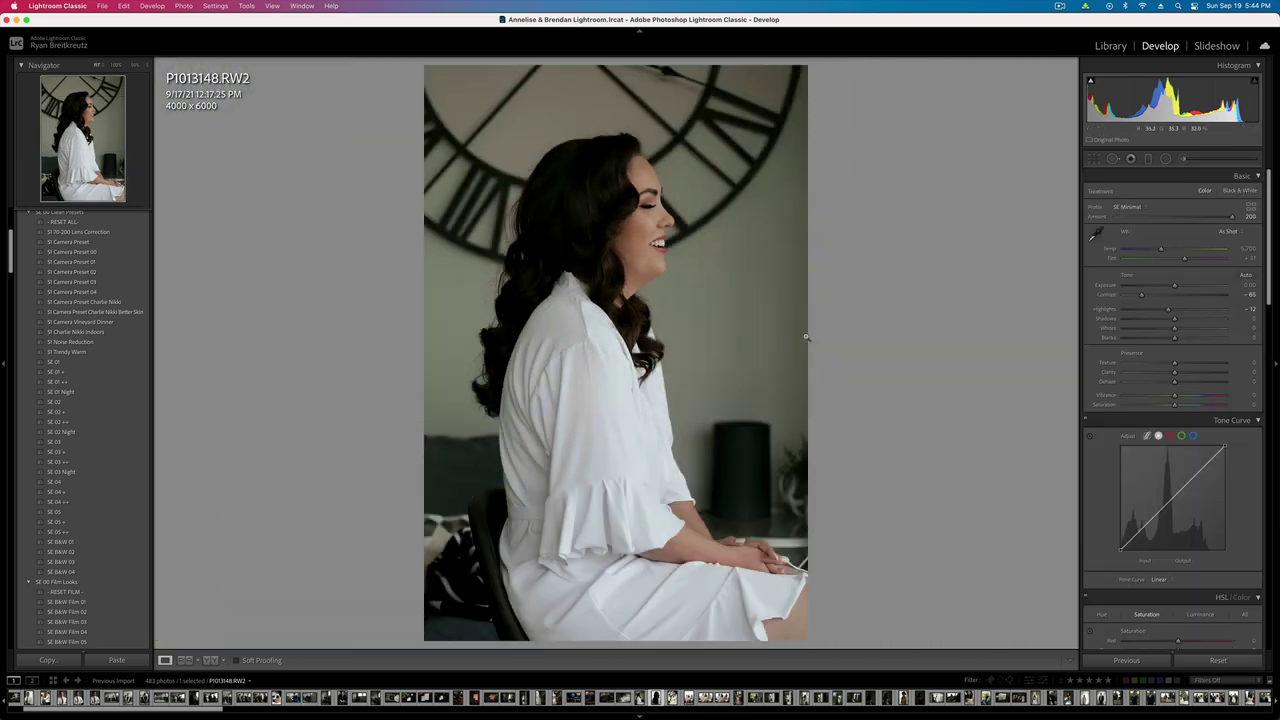
- Brush over the beaded hairpiece in P1013151.RW2 with Contrast -51, Highlights 57 and Whites 48
key(Right)
click(1183, 158)
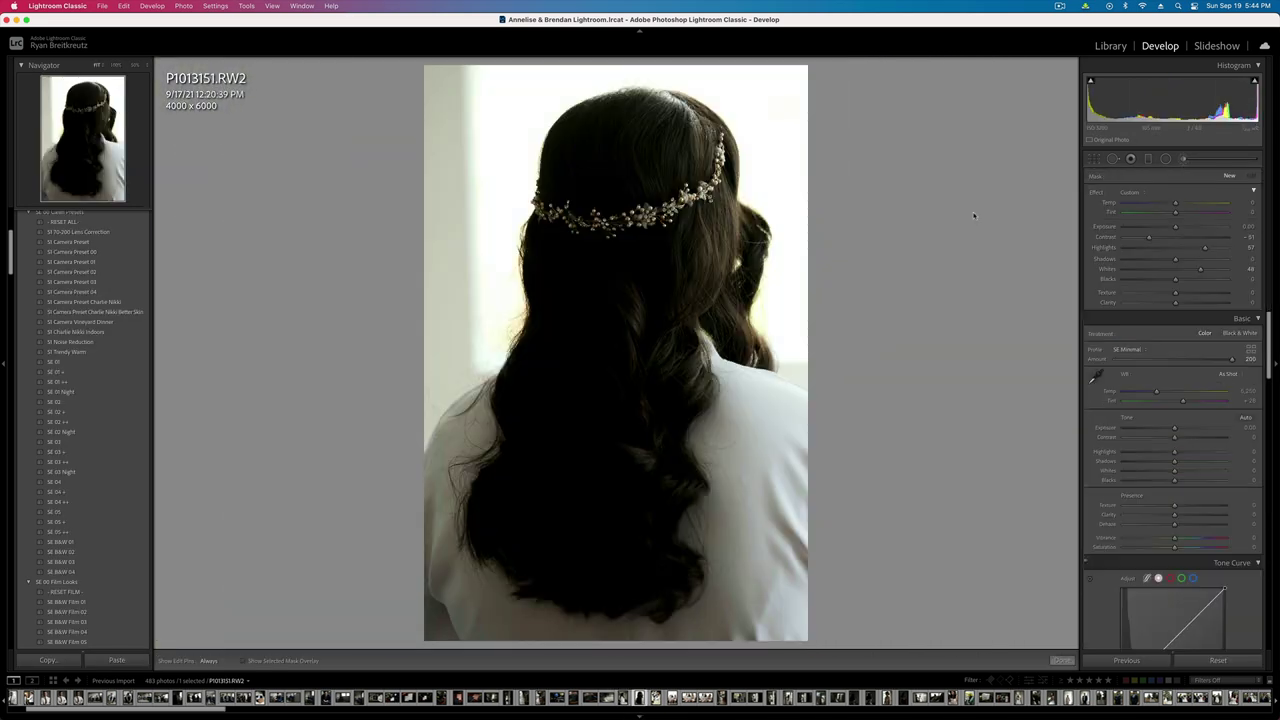
mouse_move(535, 214)
mouse_down()
mouse_move(702, 196)
mouse_move(728, 150)
mouse_up()
- Brush the dark hair separately with Contrast -100, Highlights 57, Shadows about 7 and Whites 48, then set the whole photo's Highlights to about -58
click(1228, 178)
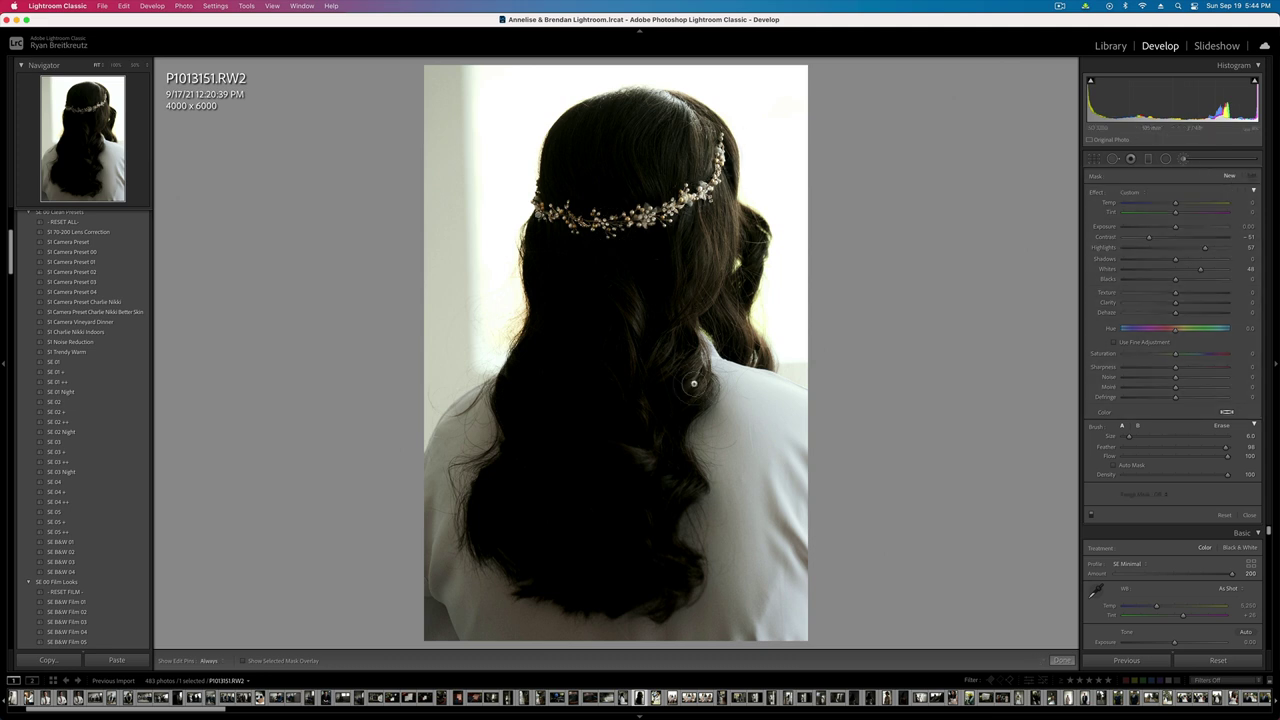
scroll(640, 350, up, 5)
mouse_move(524, 534)
mouse_down()
mouse_move(654, 287)
mouse_move(615, 256)
mouse_move(580, 190)
mouse_up()
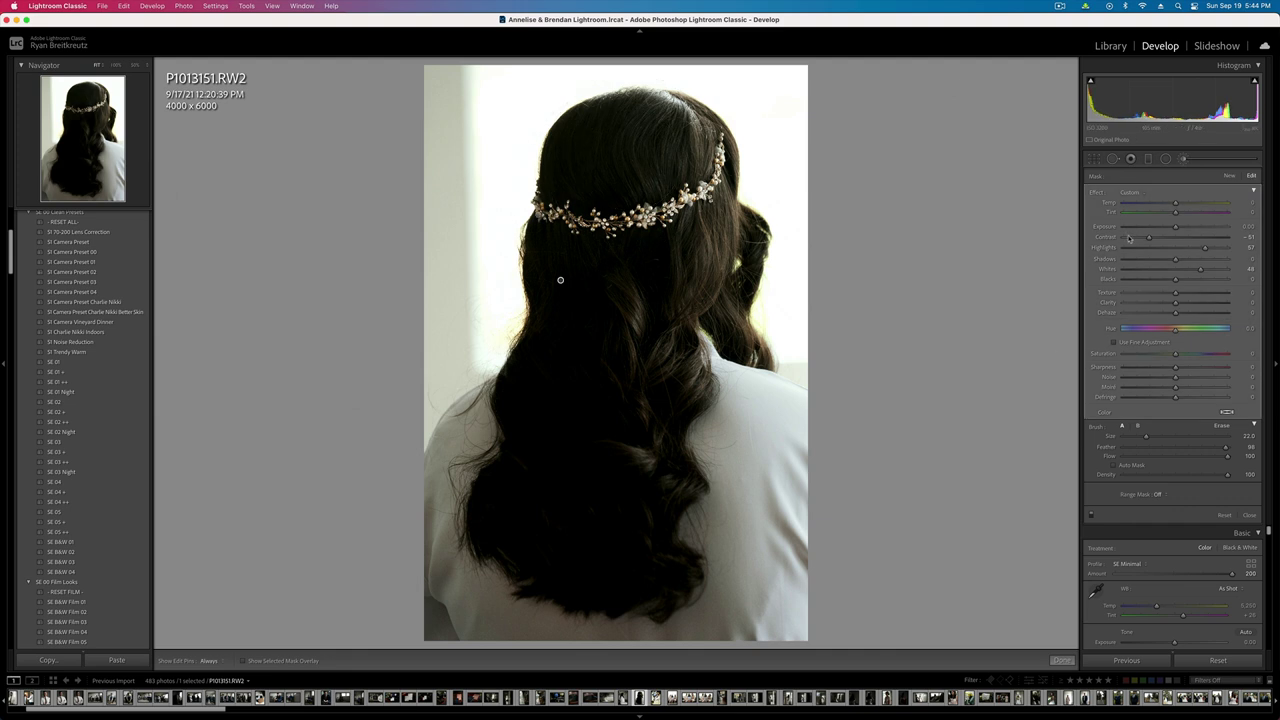
drag(1175, 259, 1182, 262)
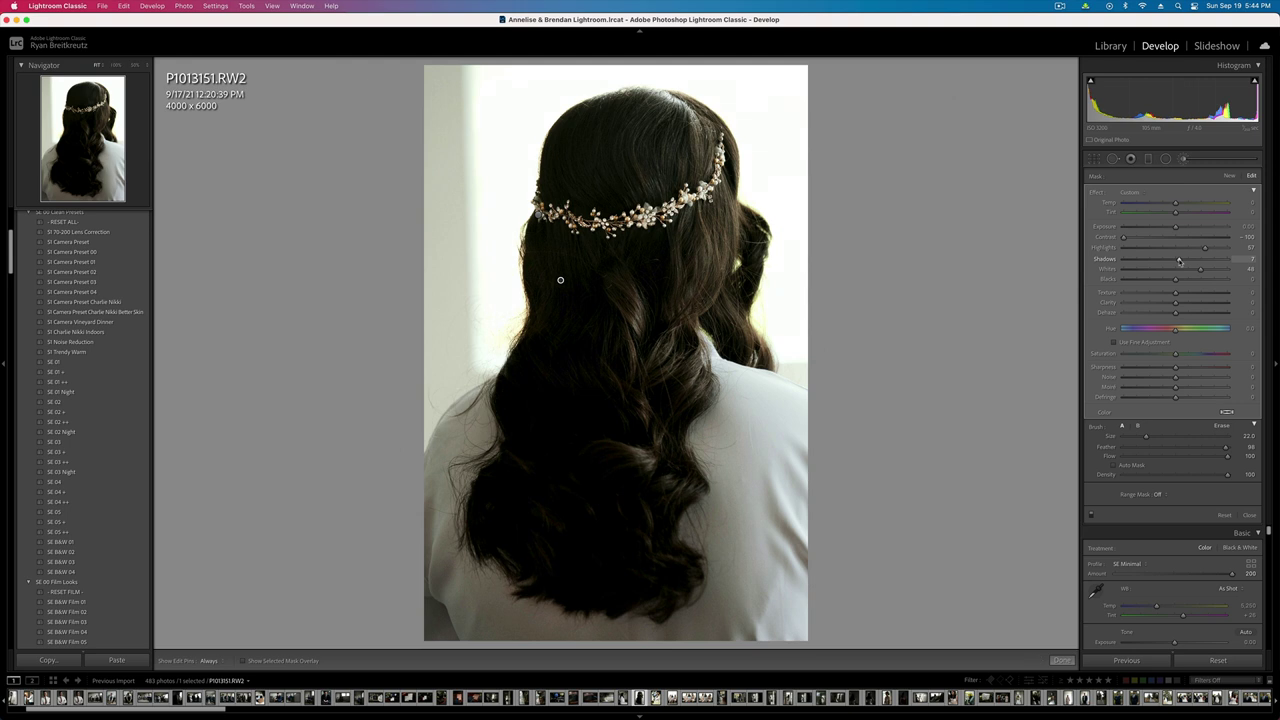
key(k)
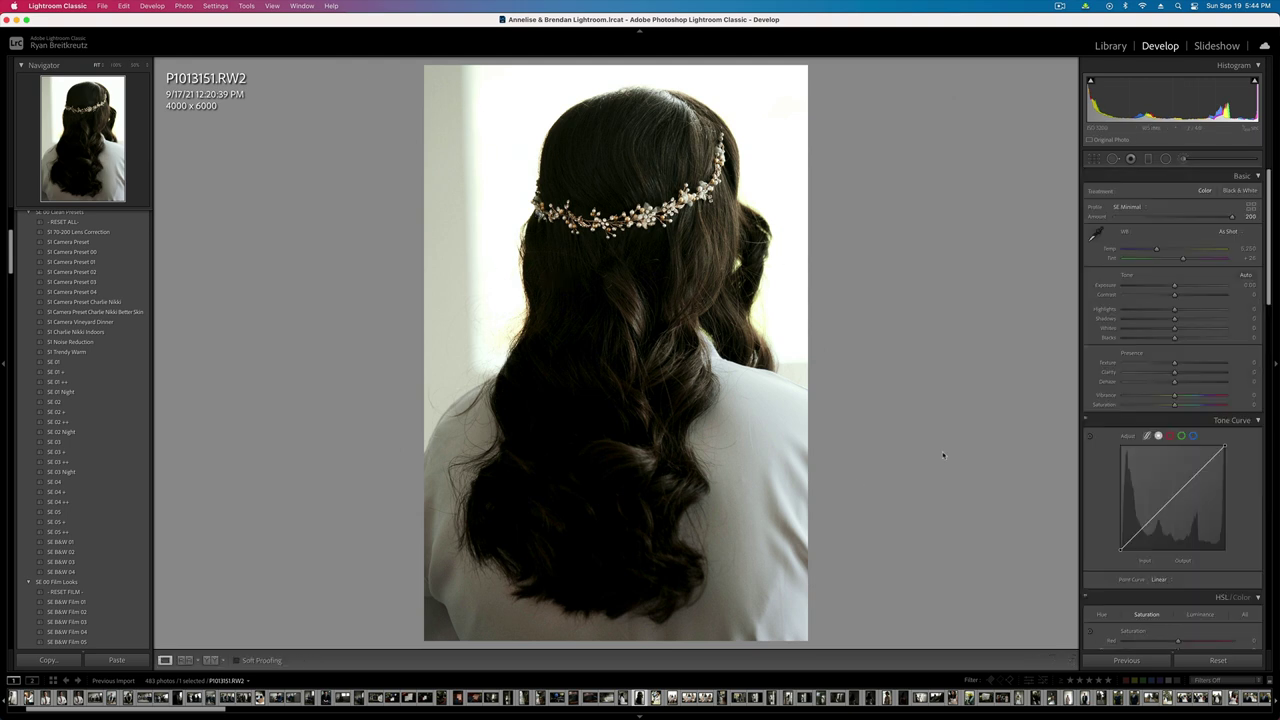
mouse_move(1150, 311)
mouse_down()
mouse_move(1122, 317)
mouse_move(1147, 319)
mouse_up()
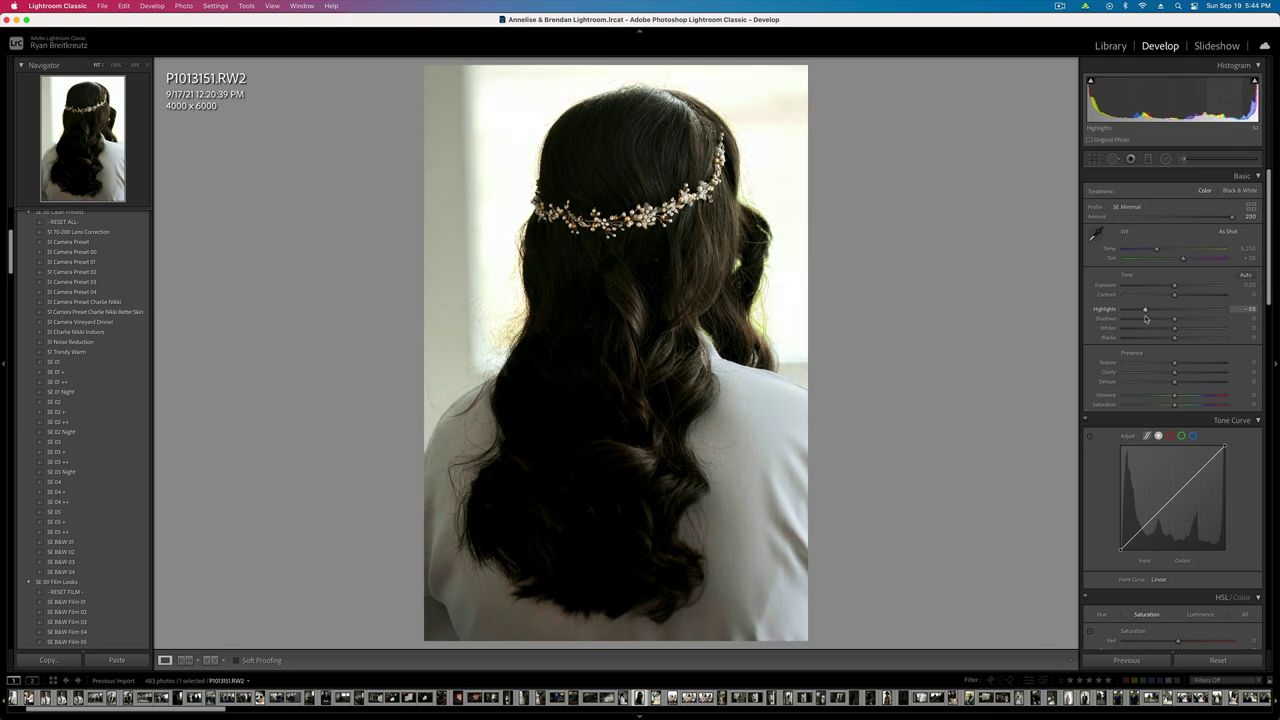
- Lower the Contrast of the instant print photo P1013154.RW2 to about -65
key(Right)
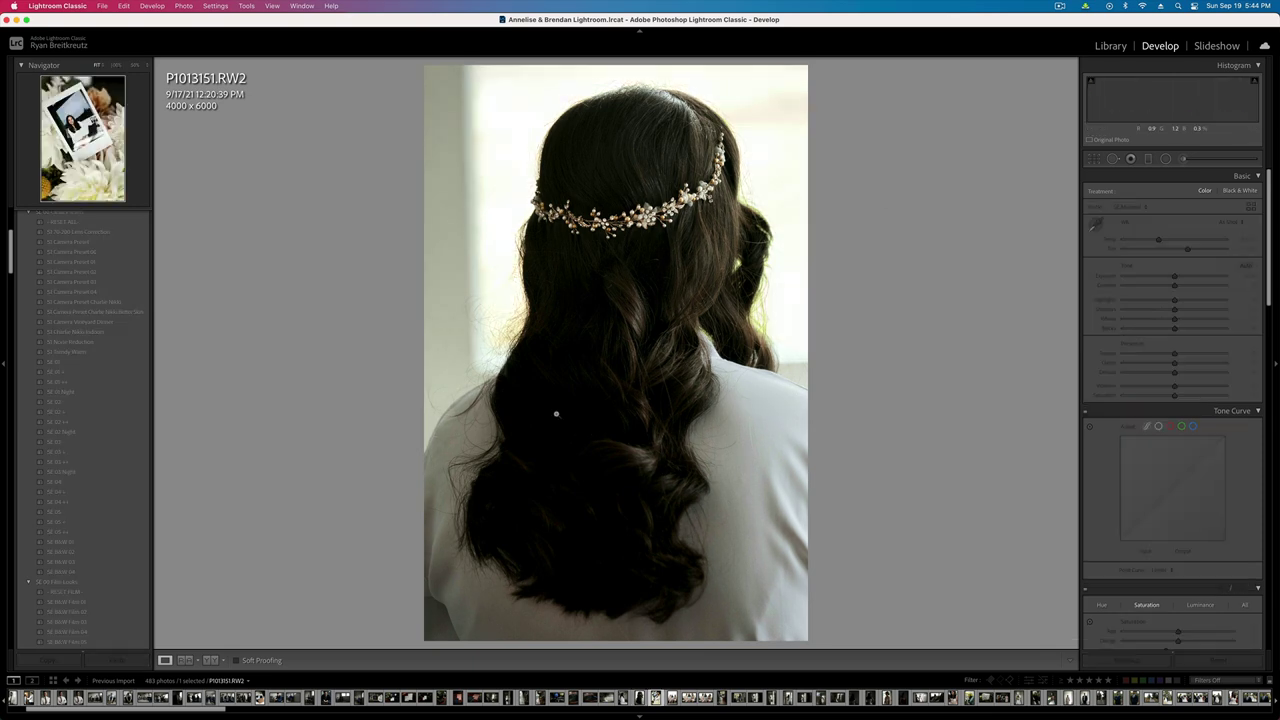
click(1186, 161)
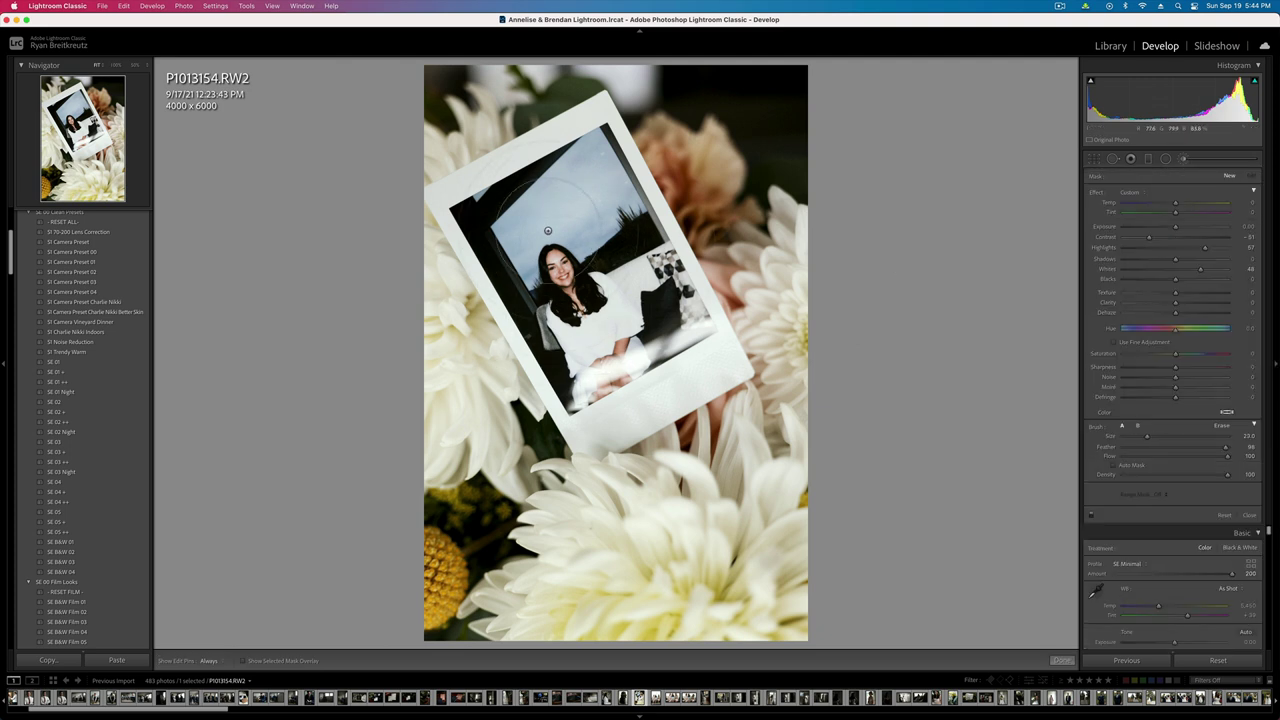
click(1186, 160)
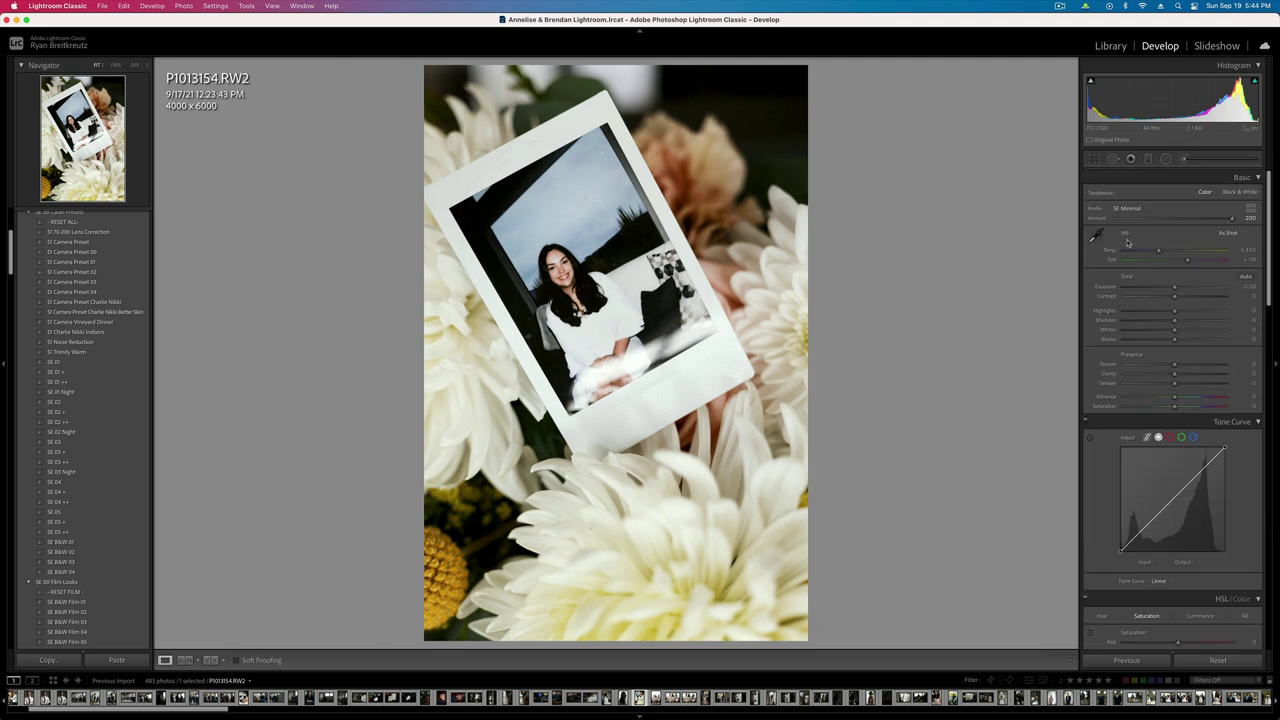
click(1141, 295)
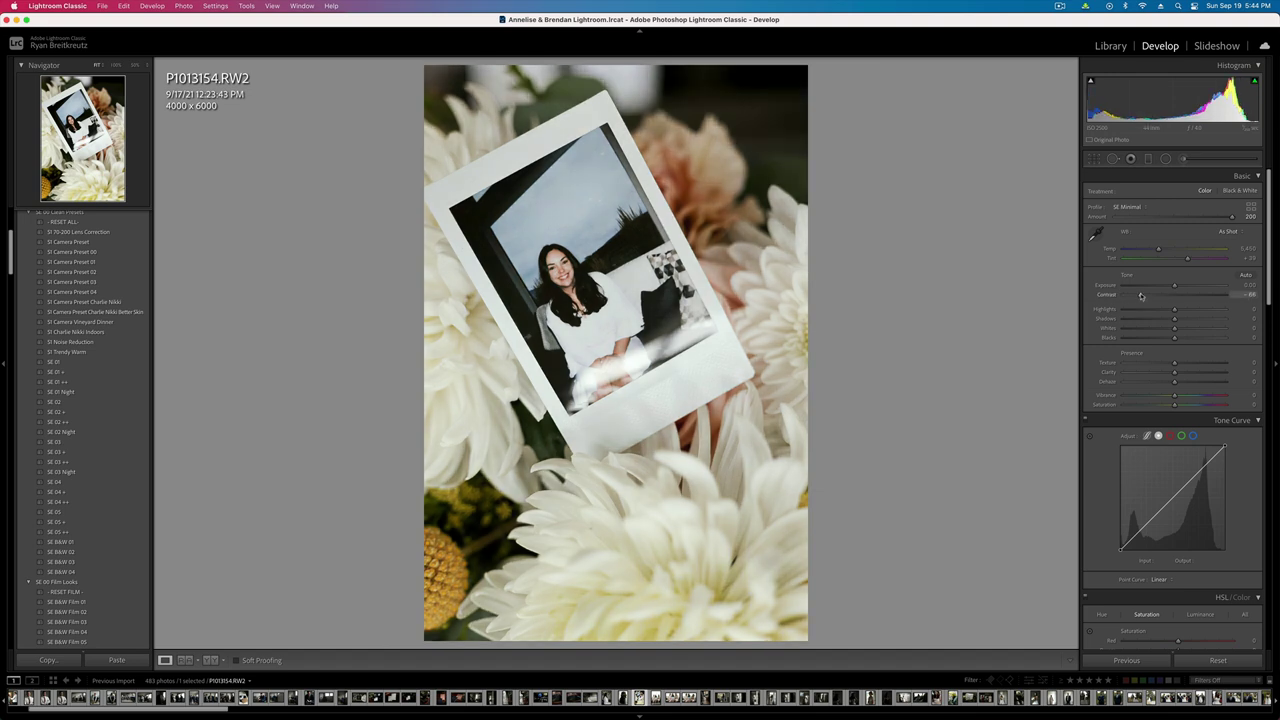
- Lower the Exposure of the instant print photo P1013154.RW2 to -0.99
key(super+comma)
key(super+comma)
key(super+comma)
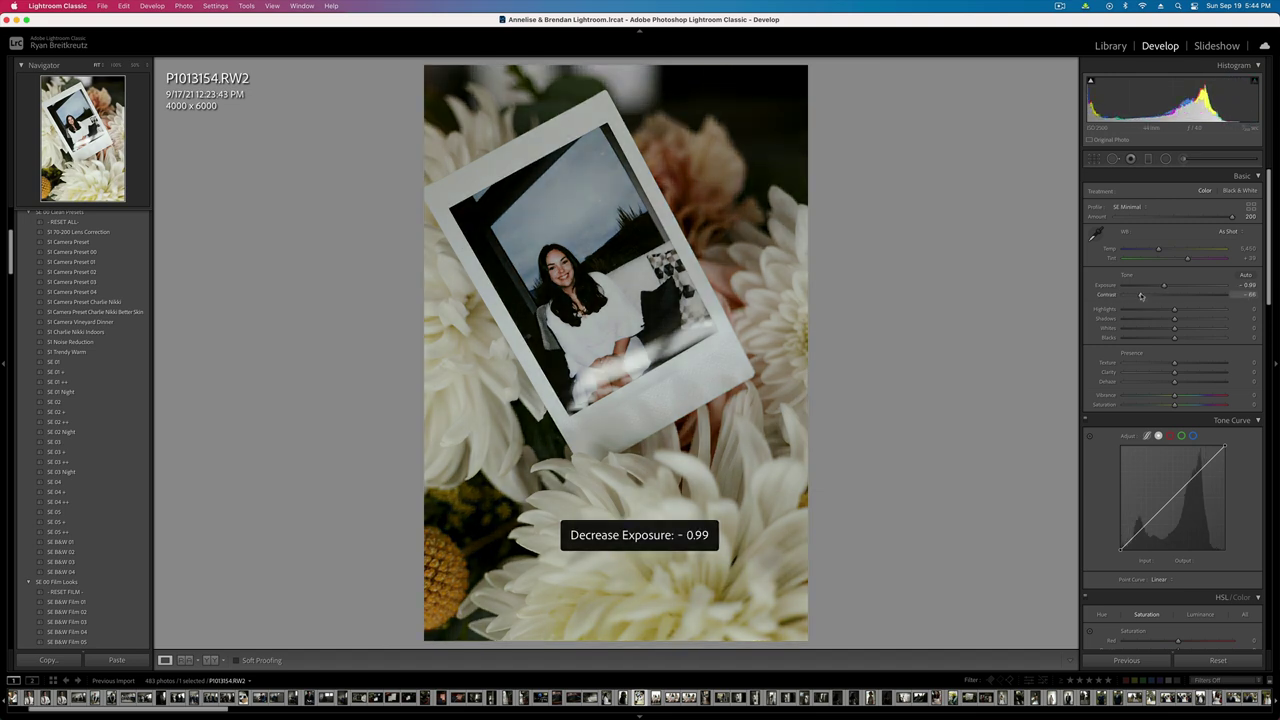
key(super+period)
key(super+comma)
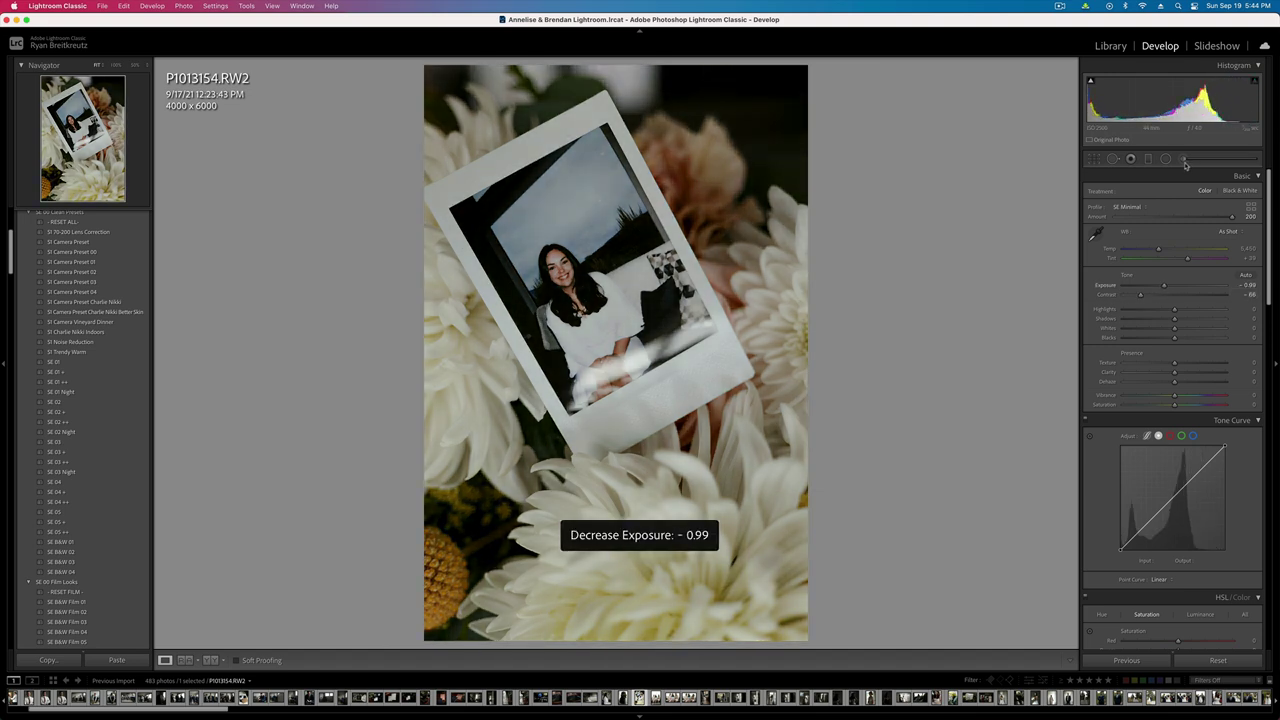
- Brush over the instant print and flowers with Contrast -93, Highlights 57 and Whites 48, then raise the whole photo's Shadows to about 25
key(k)
mouse_move(597, 338)
mouse_down()
mouse_move(589, 192)
mouse_move(588, 265)
mouse_move(613, 340)
mouse_move(598, 400)
mouse_up()
mouse_move(530, 368)
mouse_down()
mouse_move(535, 485)
mouse_move(765, 385)
mouse_move(805, 345)
mouse_up()
key(h)
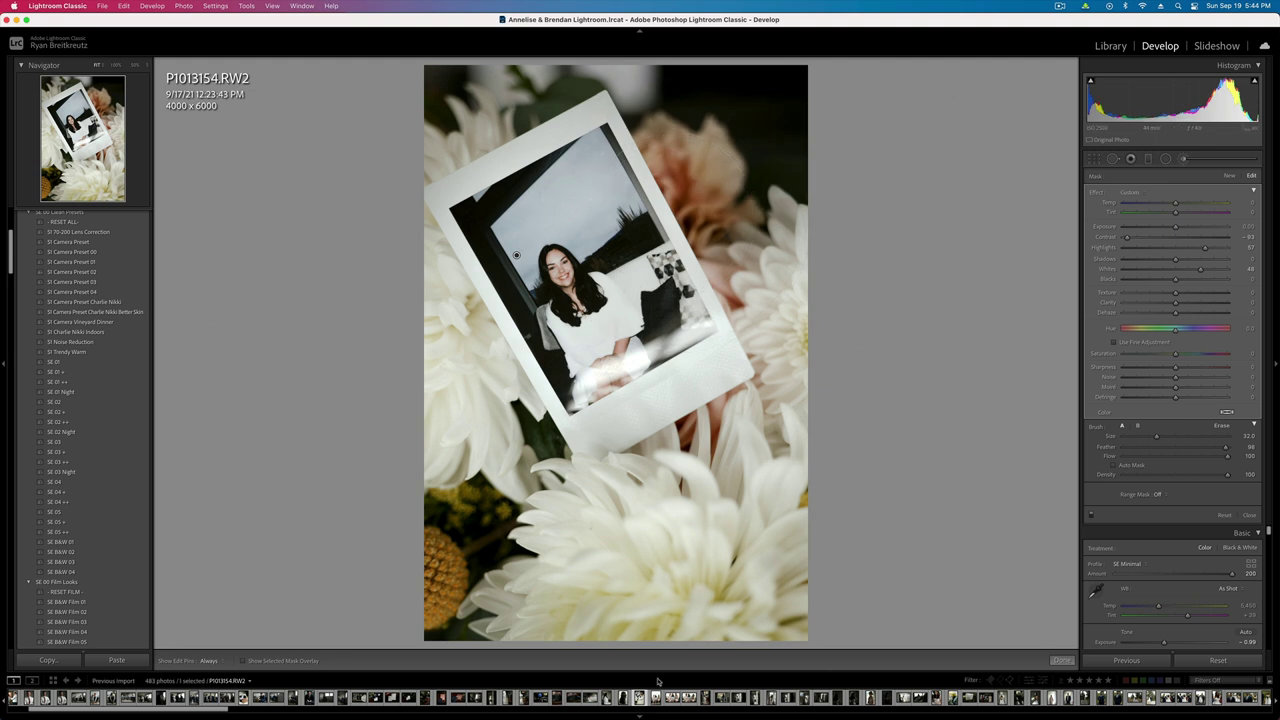
key(k)
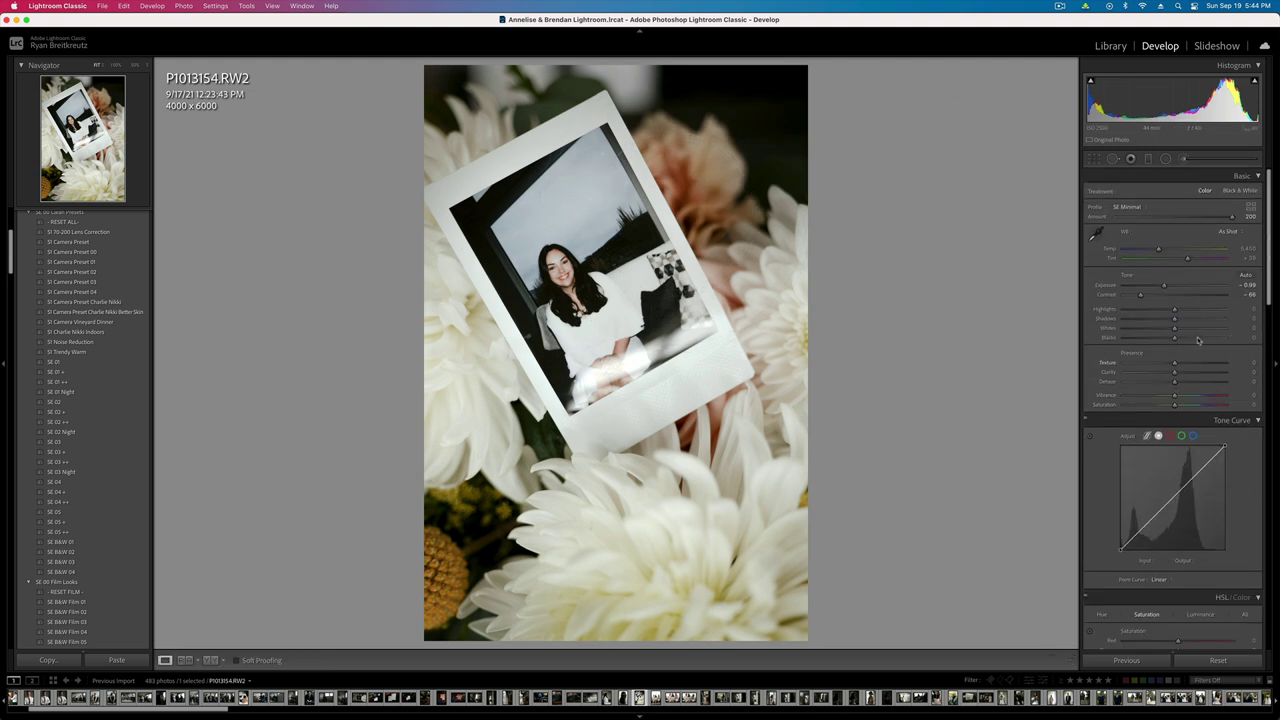
drag(1174, 319, 1187, 321)
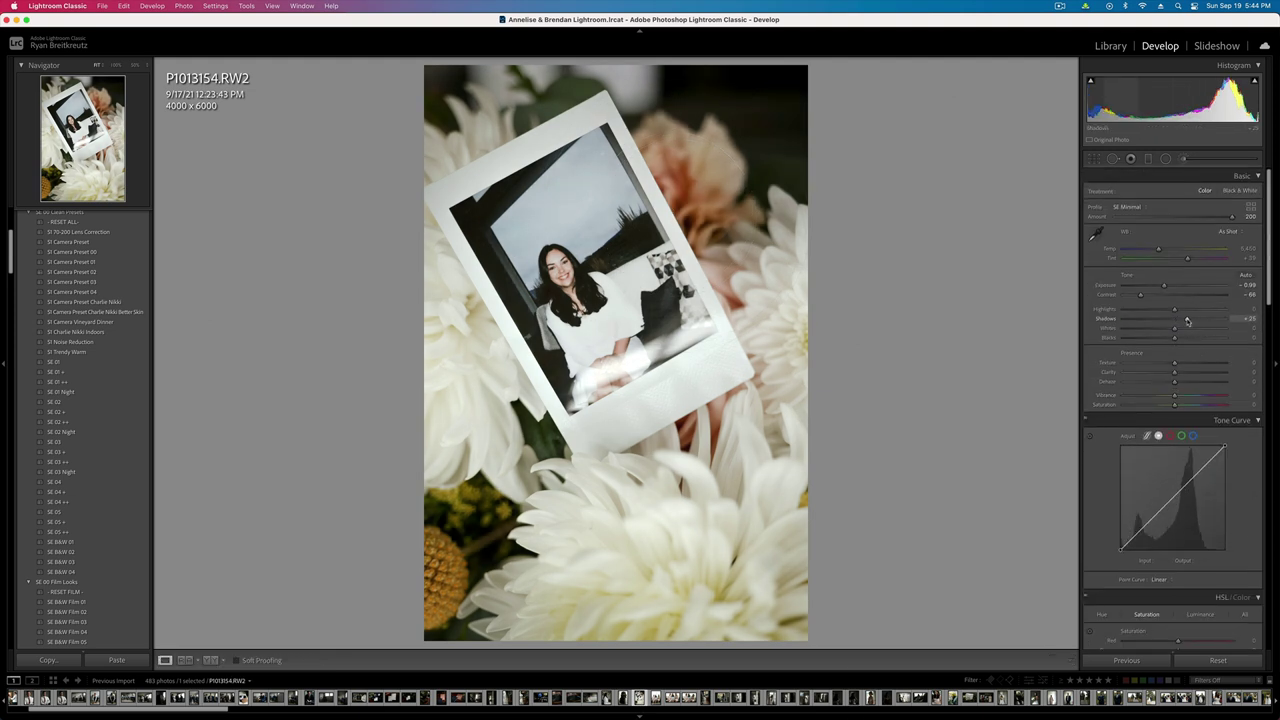
key(super+bracketleft)
- Set the profile Amount to 102 and Highlights to -100 in the seated group photo P1013157.RW2
key(Right)
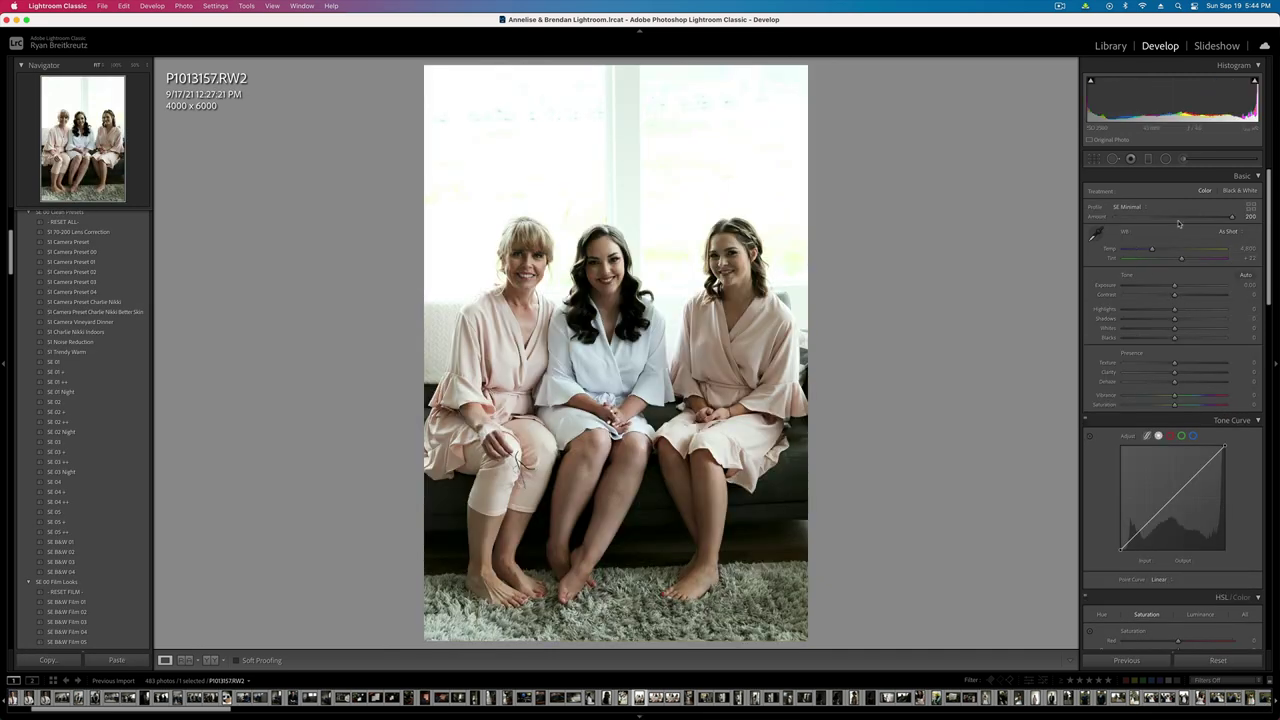
click(1175, 218)
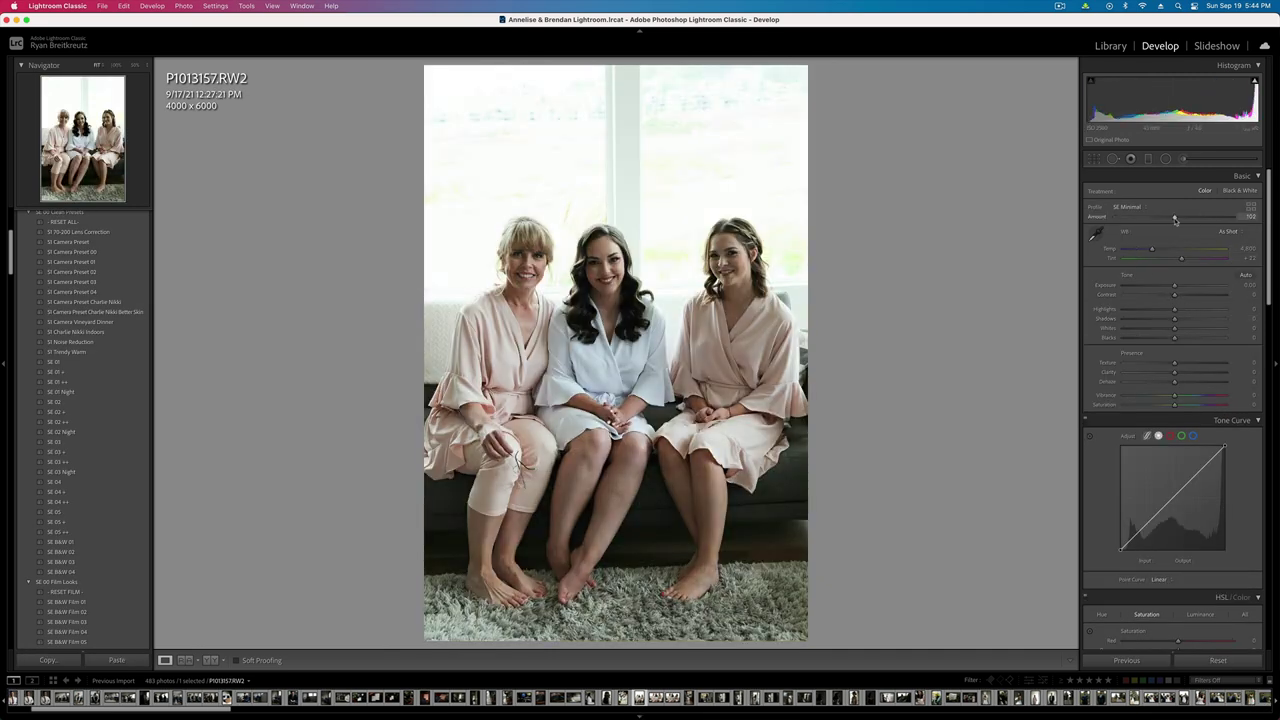
click(1135, 311)
drag(1137, 313, 1235, 321)
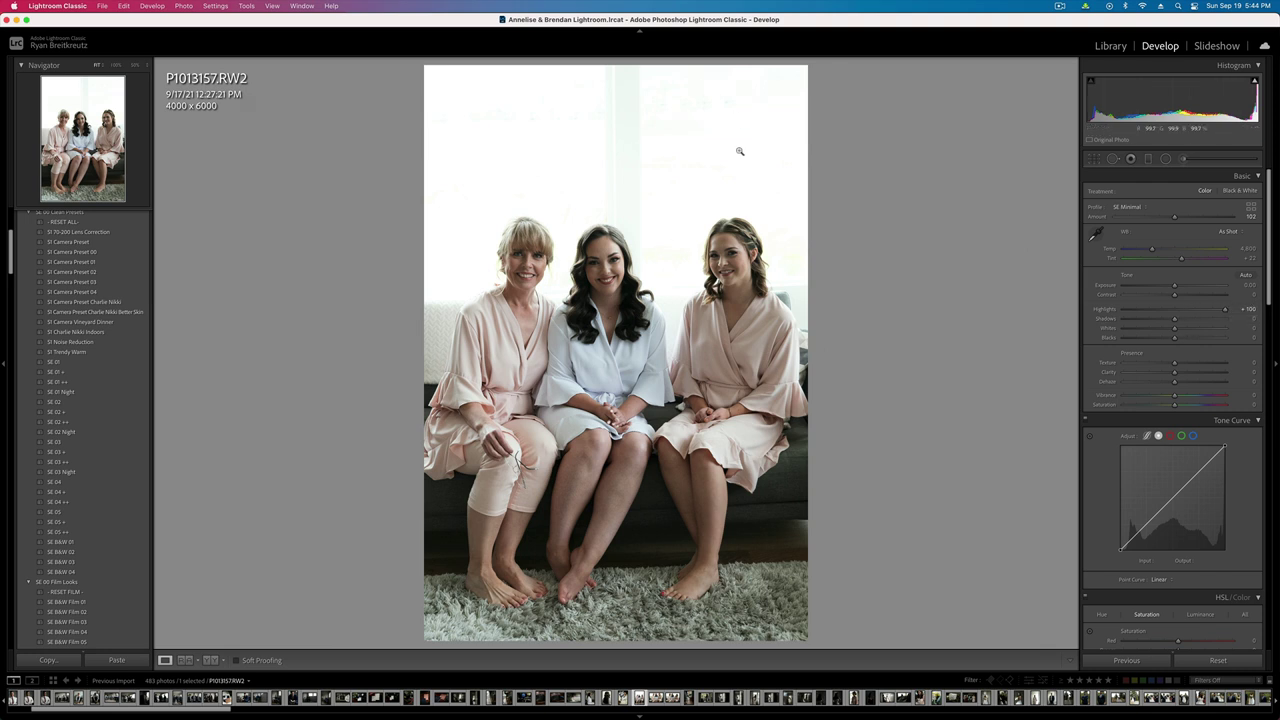
drag(1225, 310, 1062, 318)
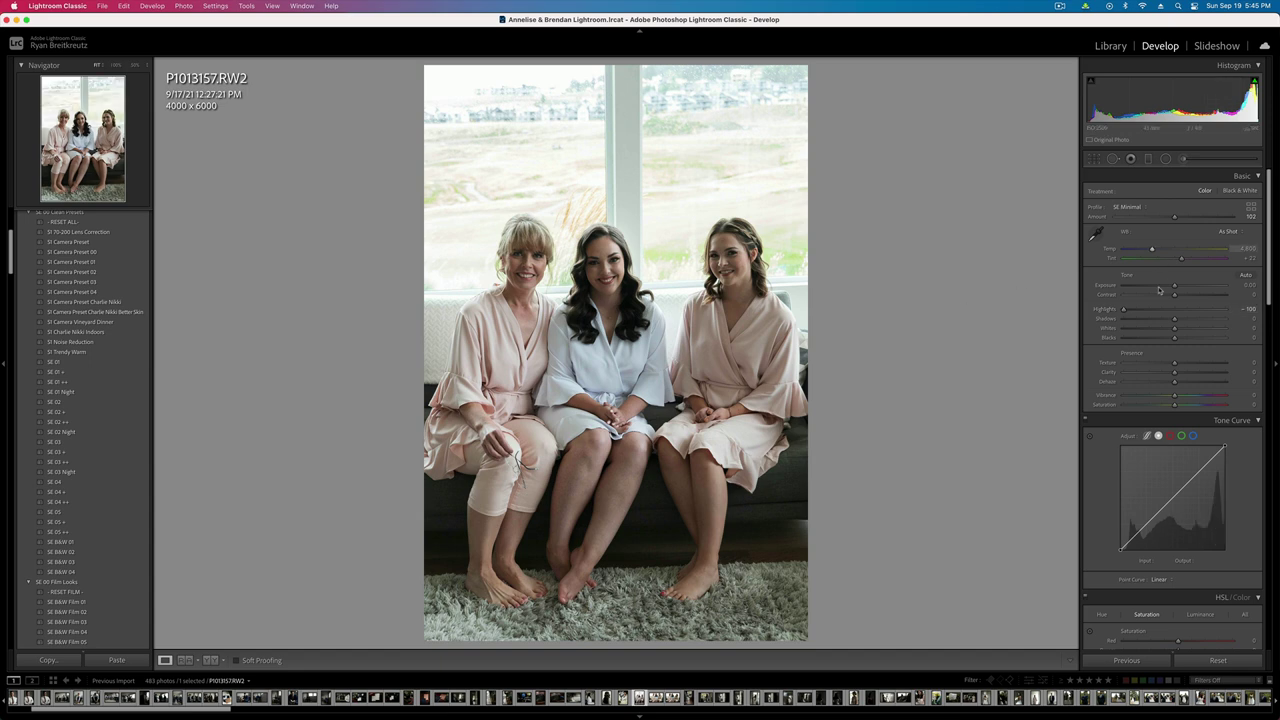
- Set the Contrast of P1013157.RW2 to -24 and Blacks to about -55, then compare the photo before and after editing
drag(1174, 295, 1146, 340)
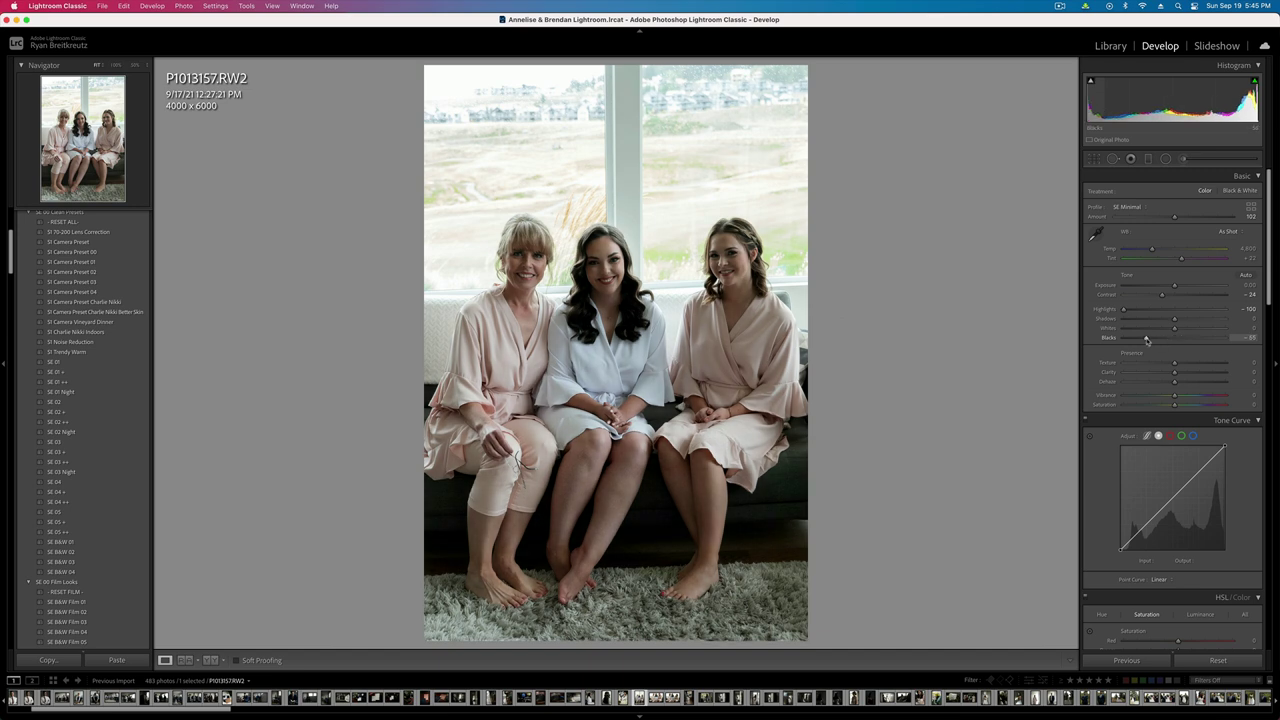
key(backslash)
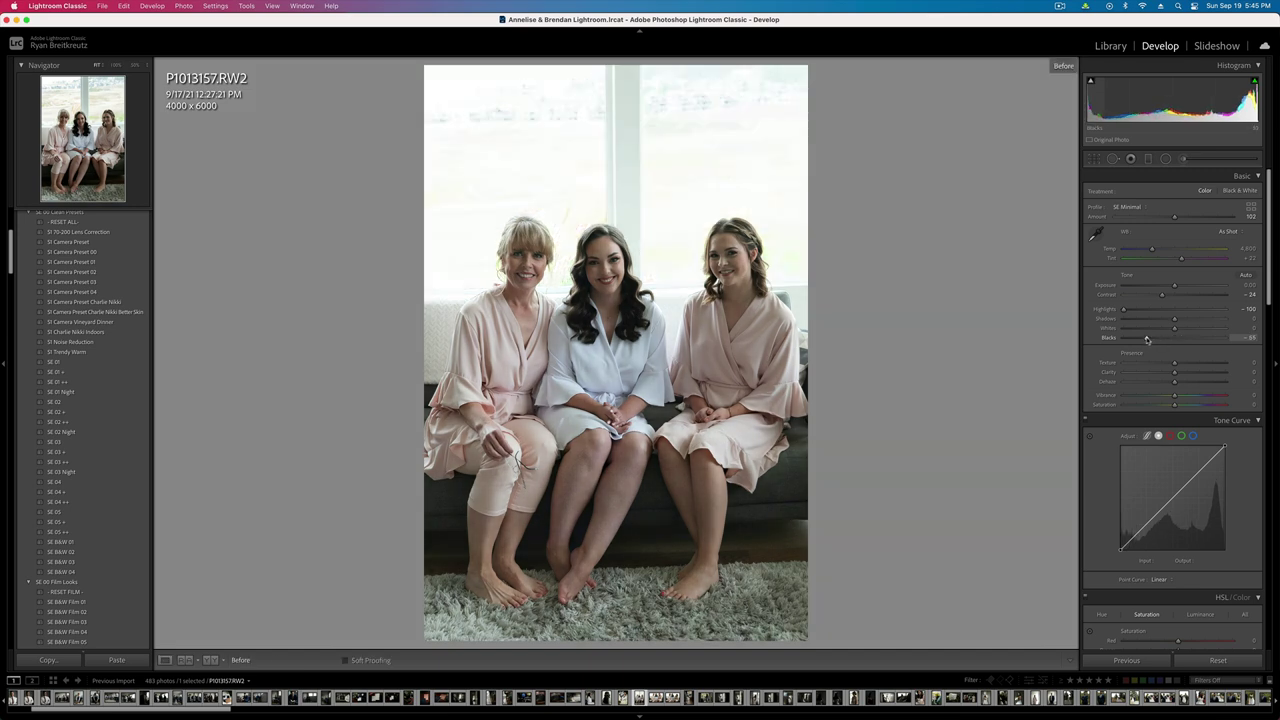
key(backslash)
key(backslash)
key(backslash)
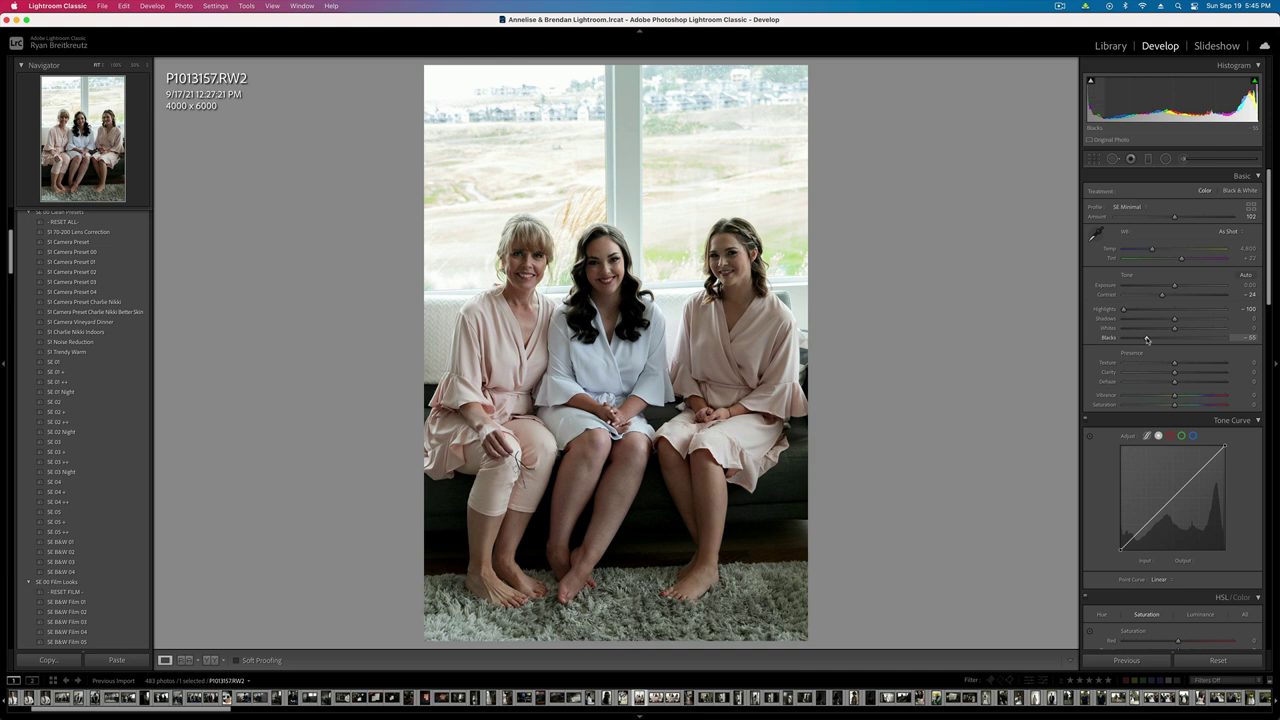
- Copy the develop settings of P1013157.RW2, including all tone and color groups but excluding Local Adjustments, Spot Removal and Crop
key(super+shift+c)
key(Return)
key(super+shift+c)
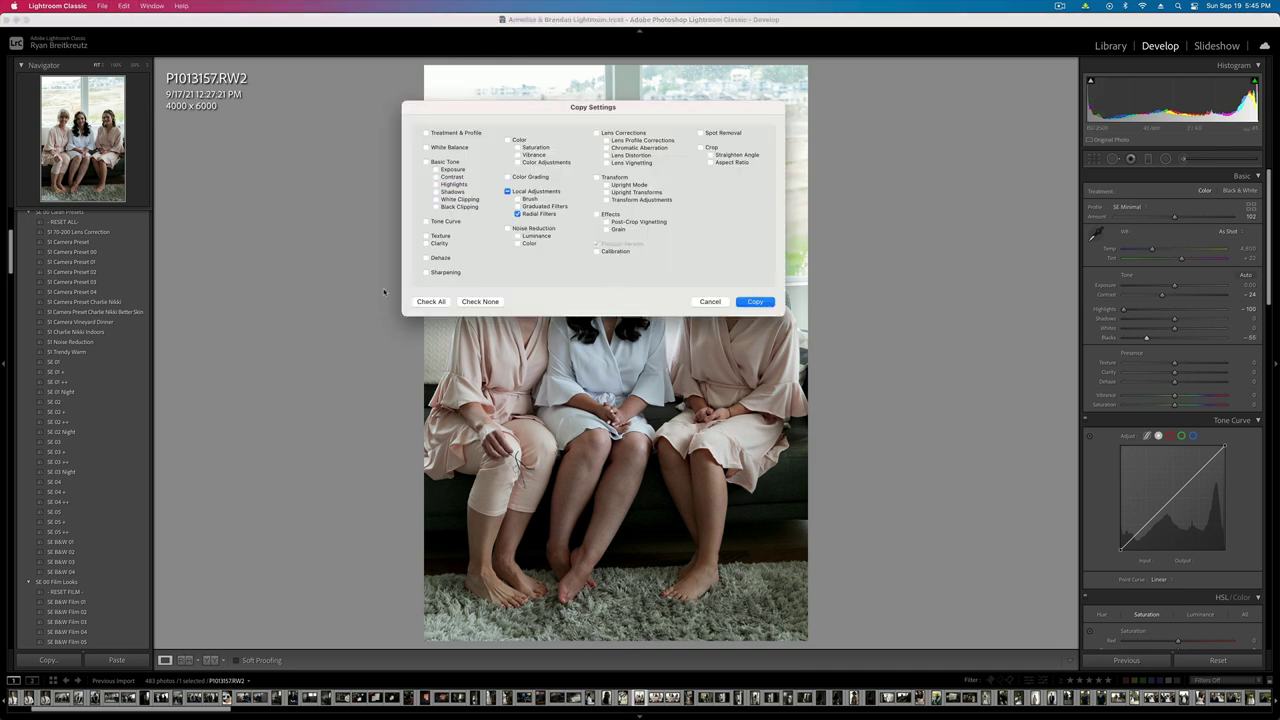
click(430, 302)
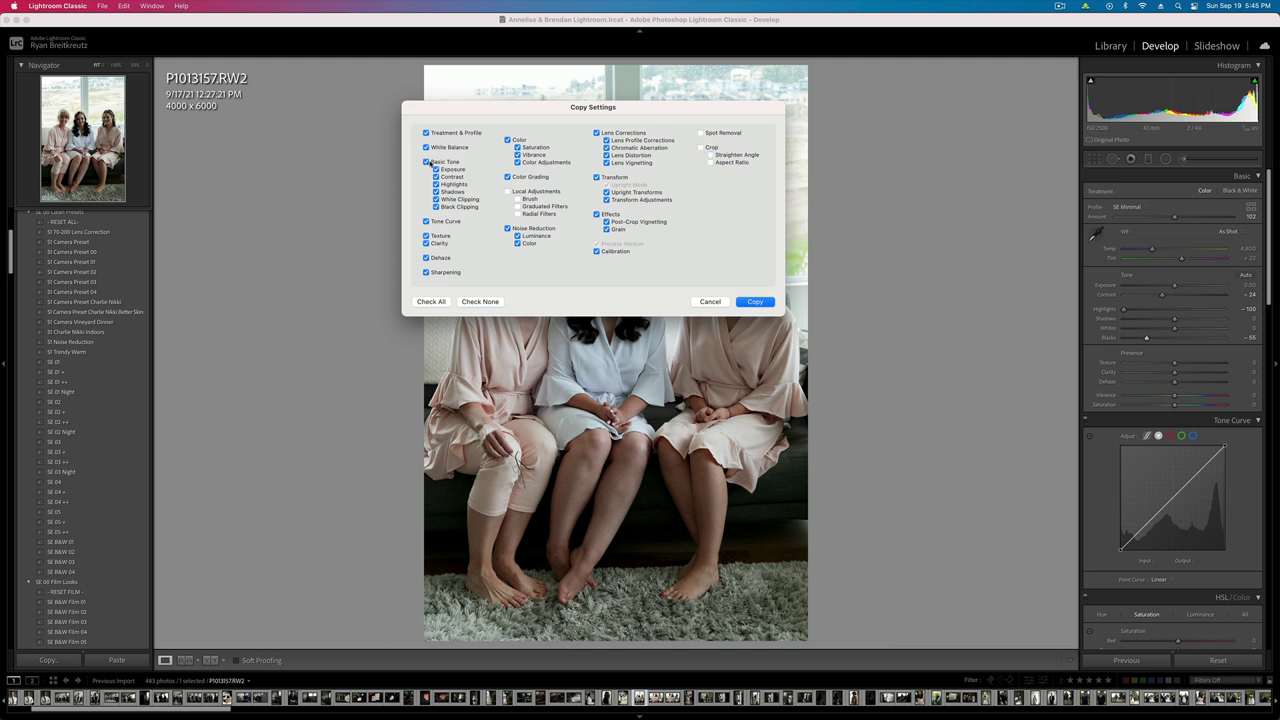
key(Return)
- Paste the copied settings onto P1013158.RW2 and raise its Exposure to +0.33
key(Right)
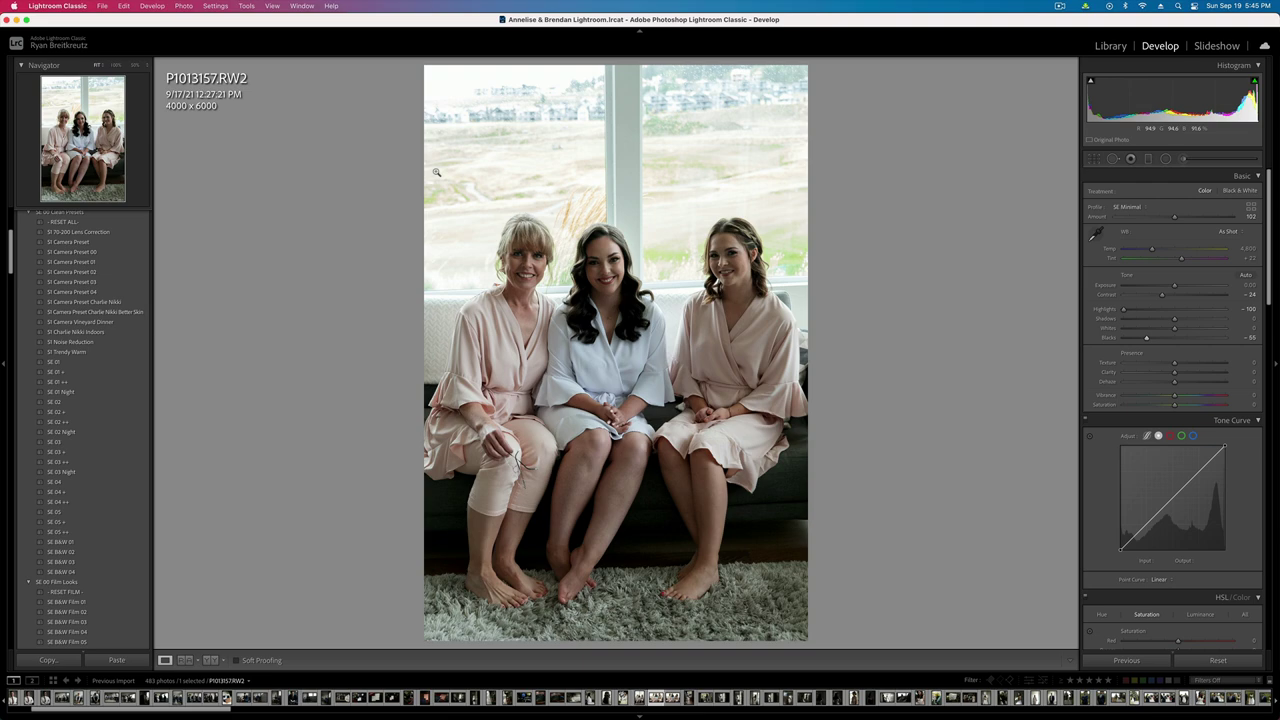
key(super+shift+v)
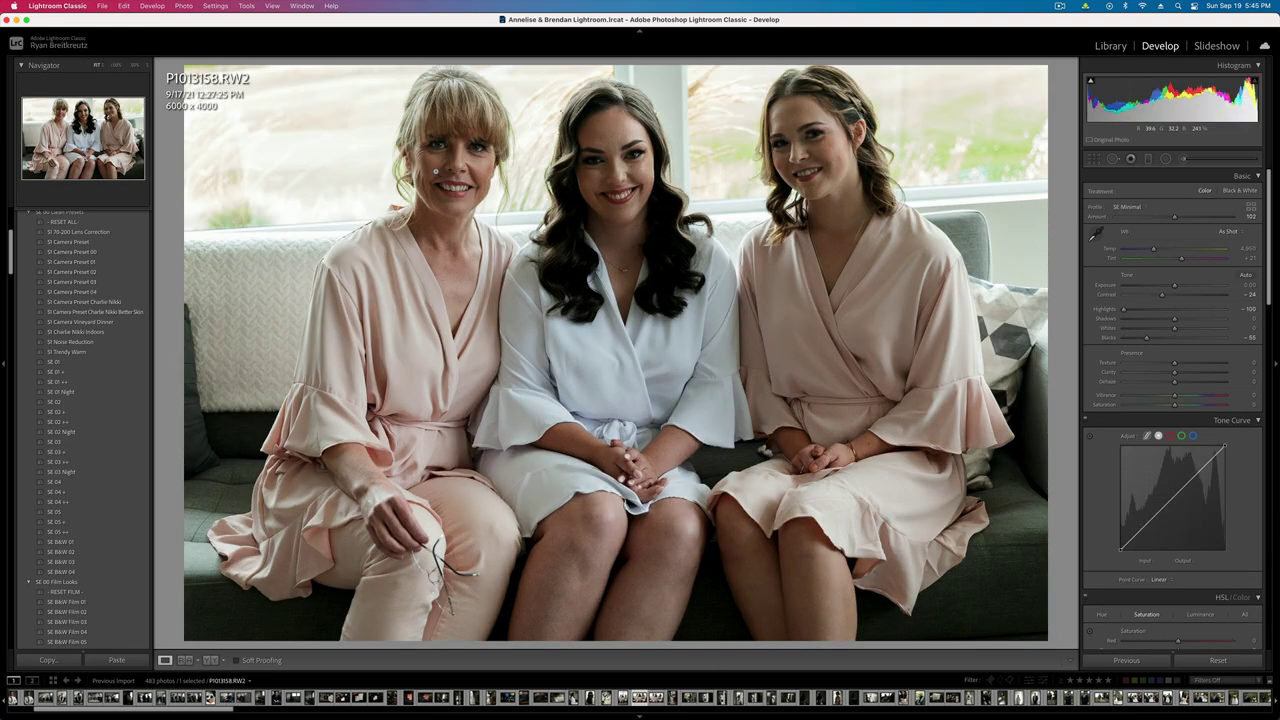
key(equal)
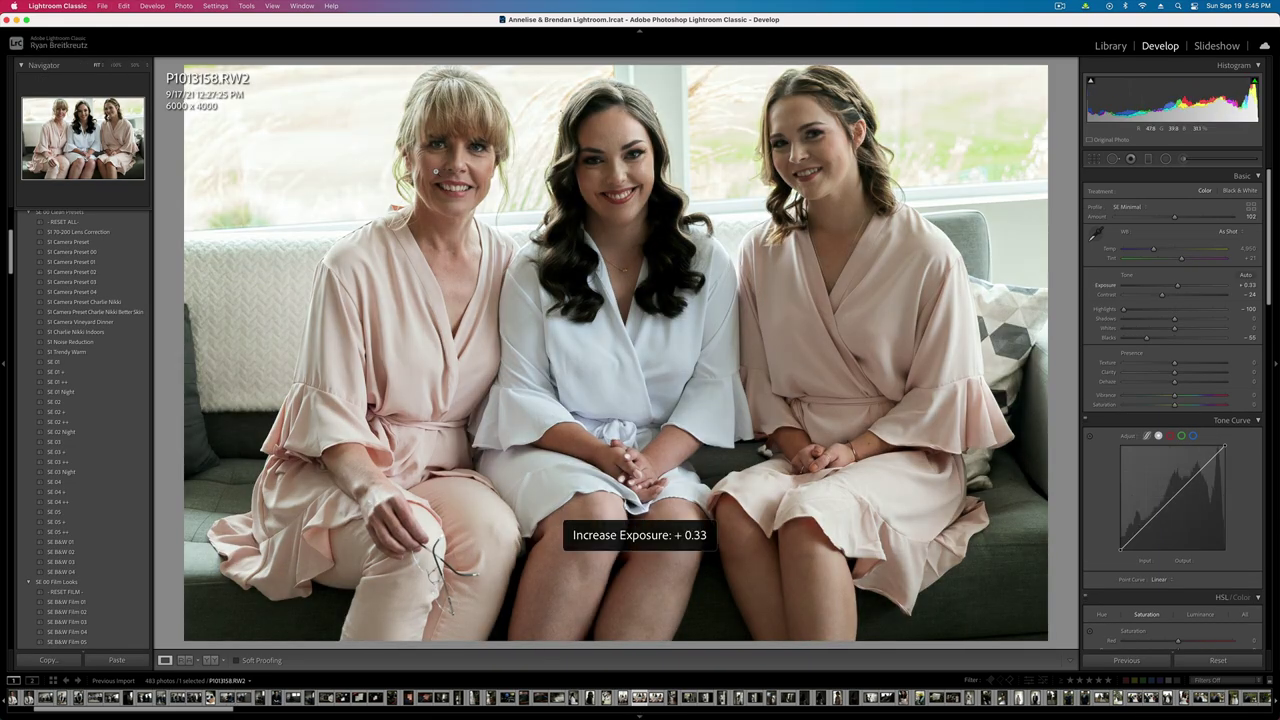
- Straighten the crop of P1013158.RW2 by rotating it to an angle of about 1.16
key(r)
drag(1056, 216, 1055, 218)
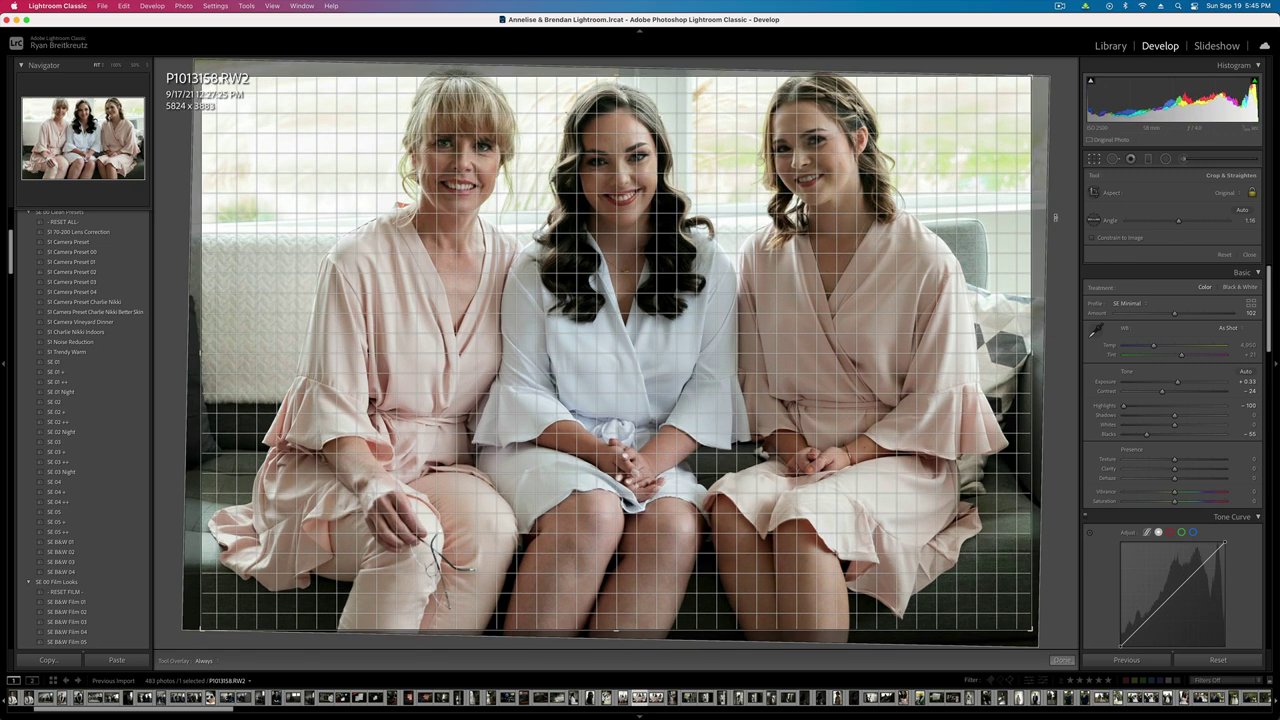
key(Return)
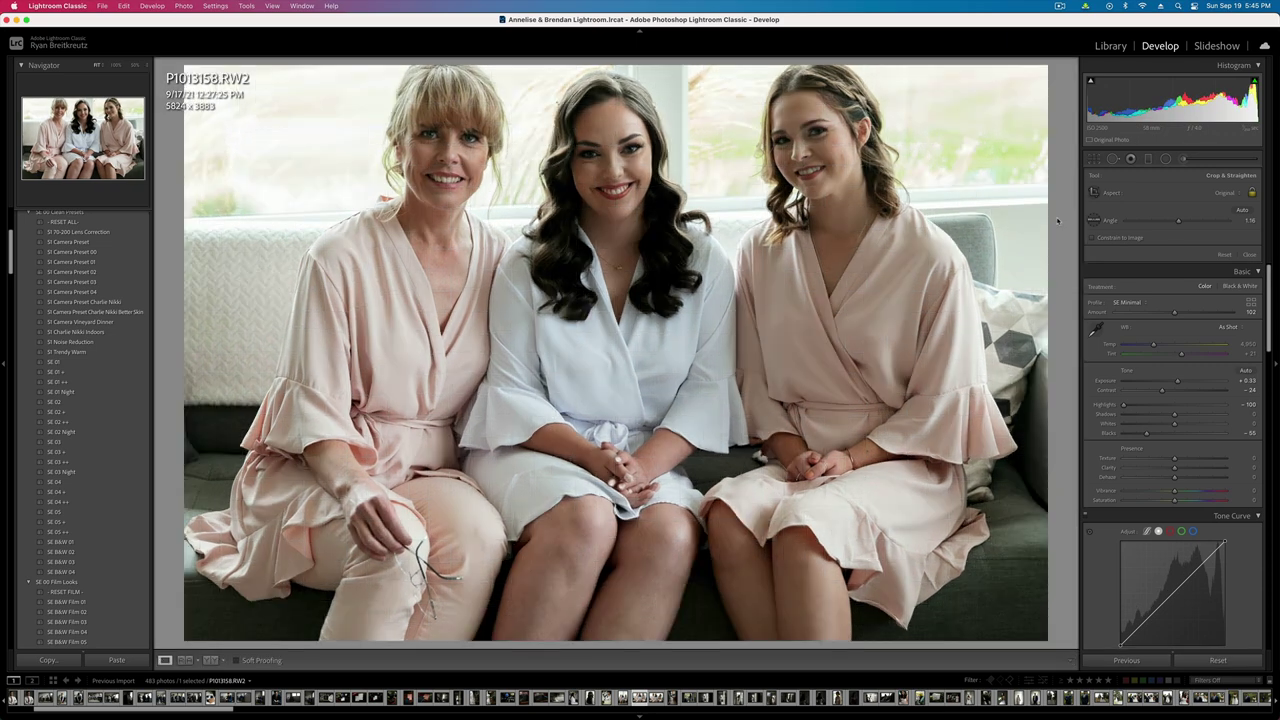
- Paste the copied settings onto the laughing group photo P1013161.RW2 and set its Exposure to -0.23
key(Right)
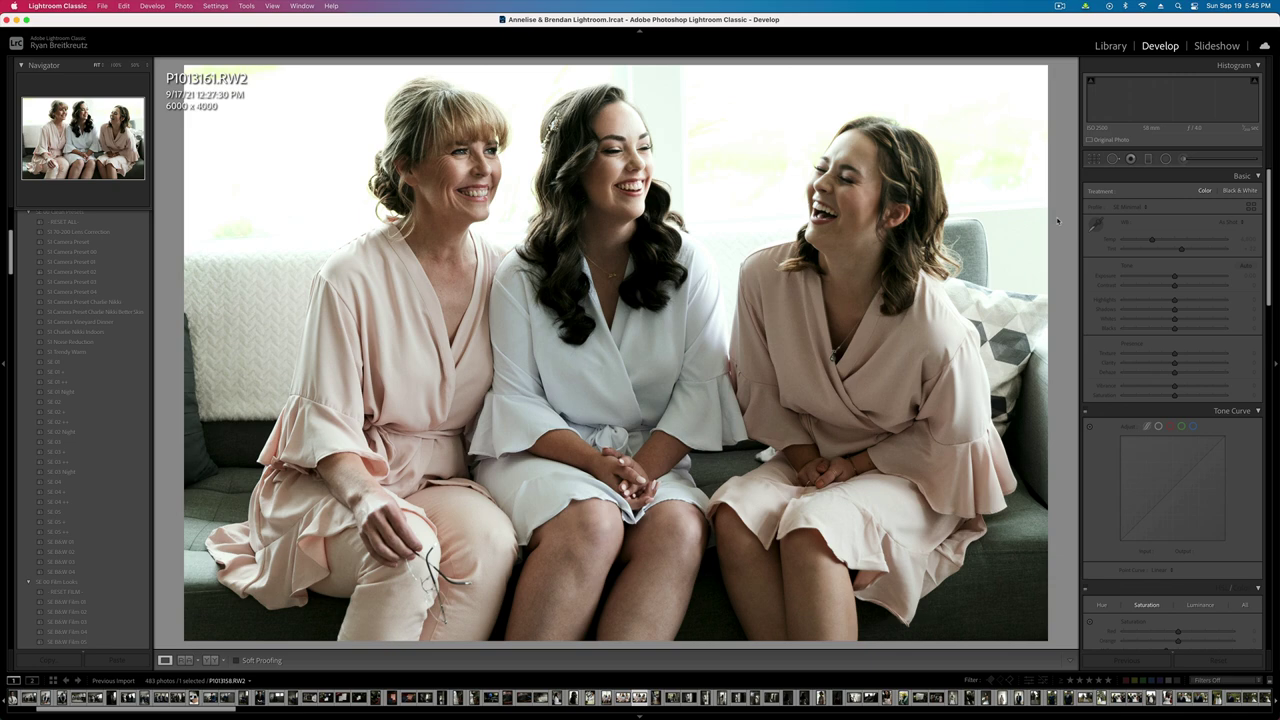
key(super+shift+v)
key(shift+minus)
key(equal)
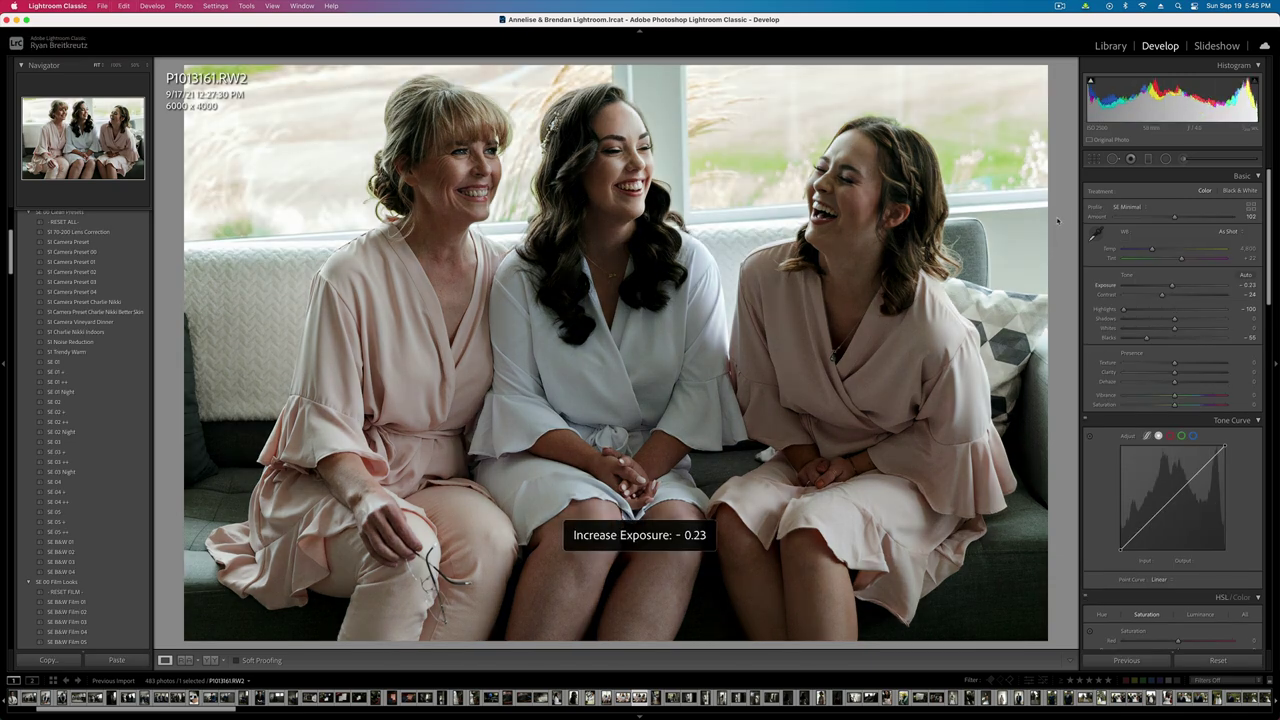
- Straighten P1013161.RW2 with a slight crop rotation so the window sill sits level
key(r)
drag(1056, 171, 1056, 178)
key(Return)
- Raise the Exposure of the clear sign photo P1013163.RW2 to +0.99
key(Right)
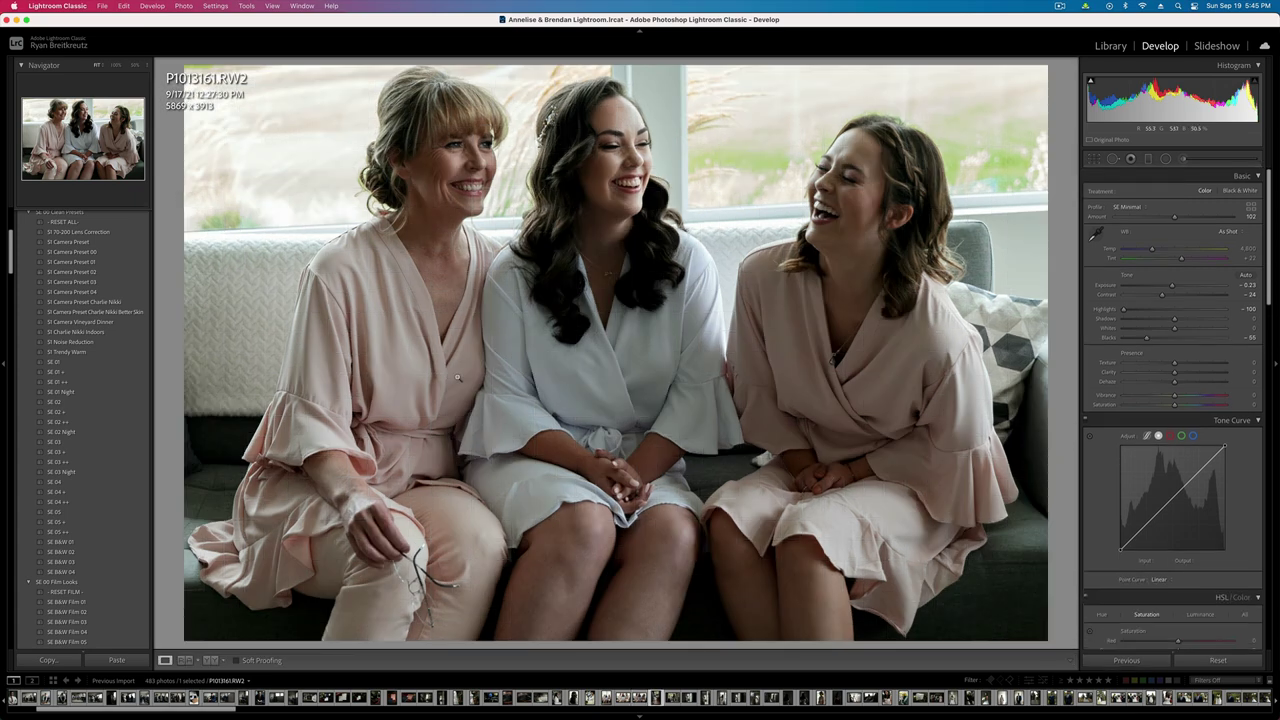
key(equal)
key(equal)
key(equal)
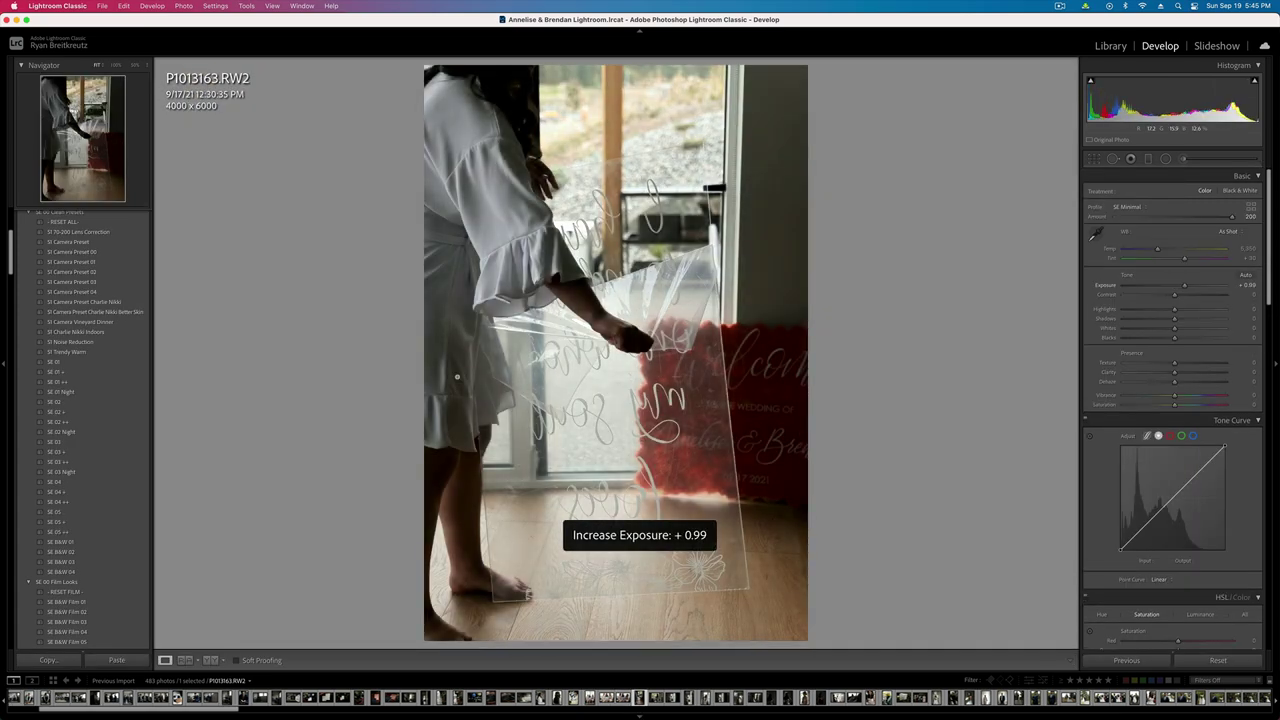
- Paste the copied settings onto P1013164.RW2, the woman holding the clear sign, and raise its Exposure to +2.31
key(Right)
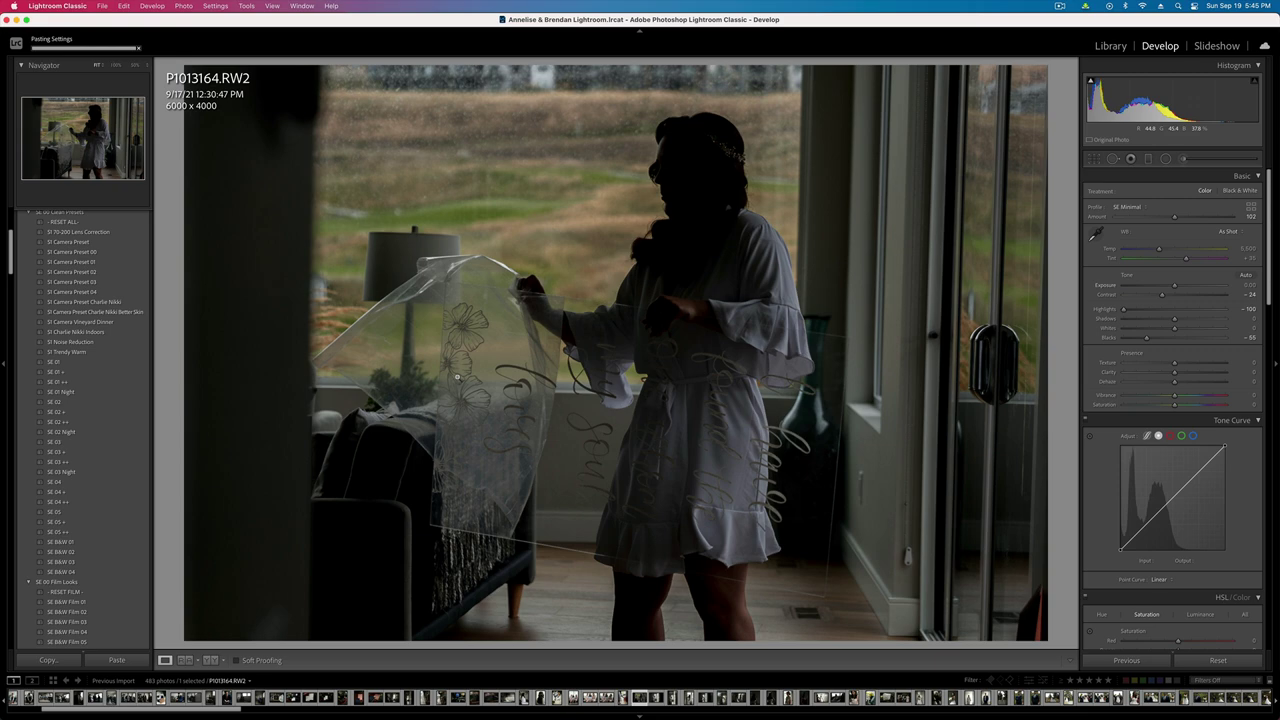
key(equal)
key(equal)
key(equal)
key(equal)
key(equal)
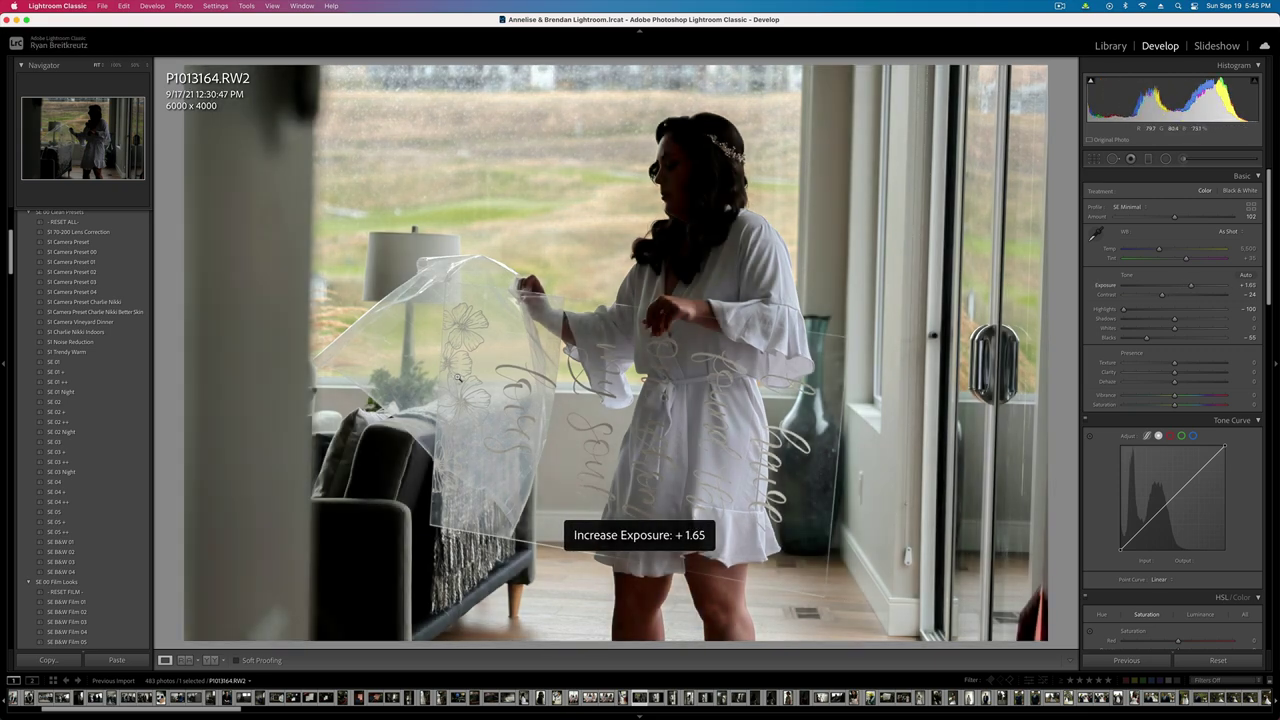
key(minus)
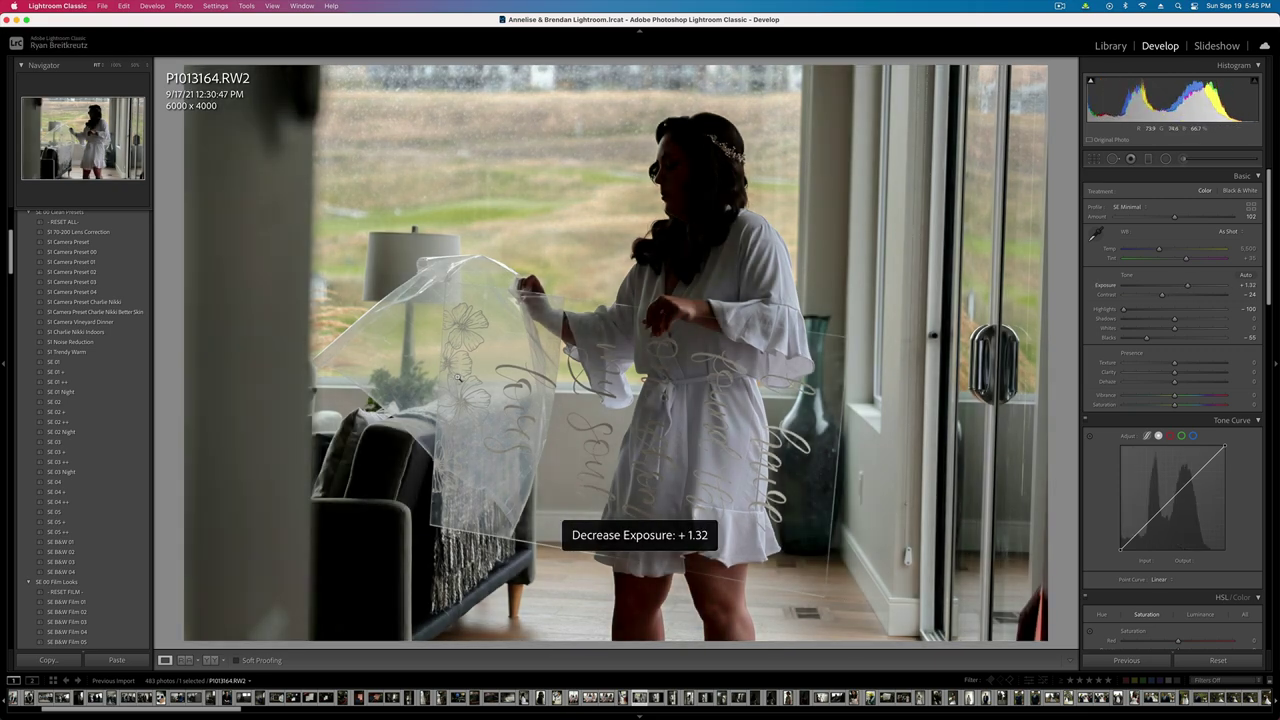
key(equal)
key(equal)
key(equal)
key(minus)
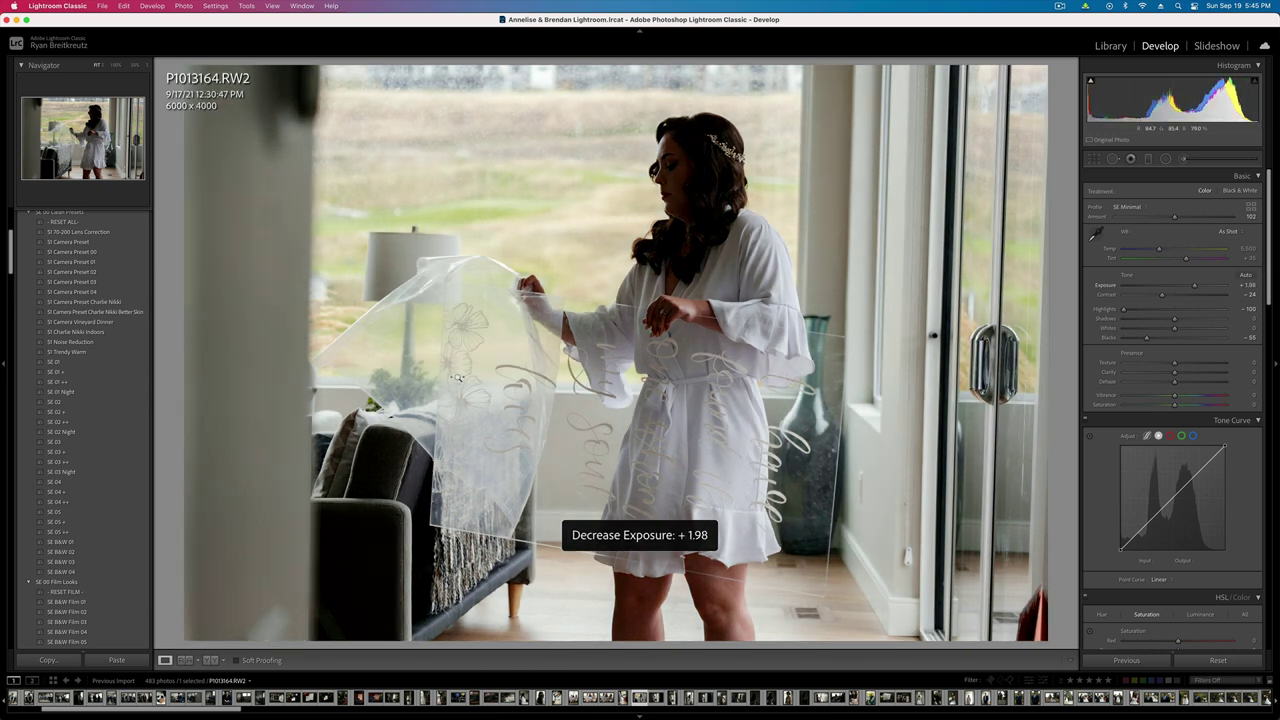
key(equal)
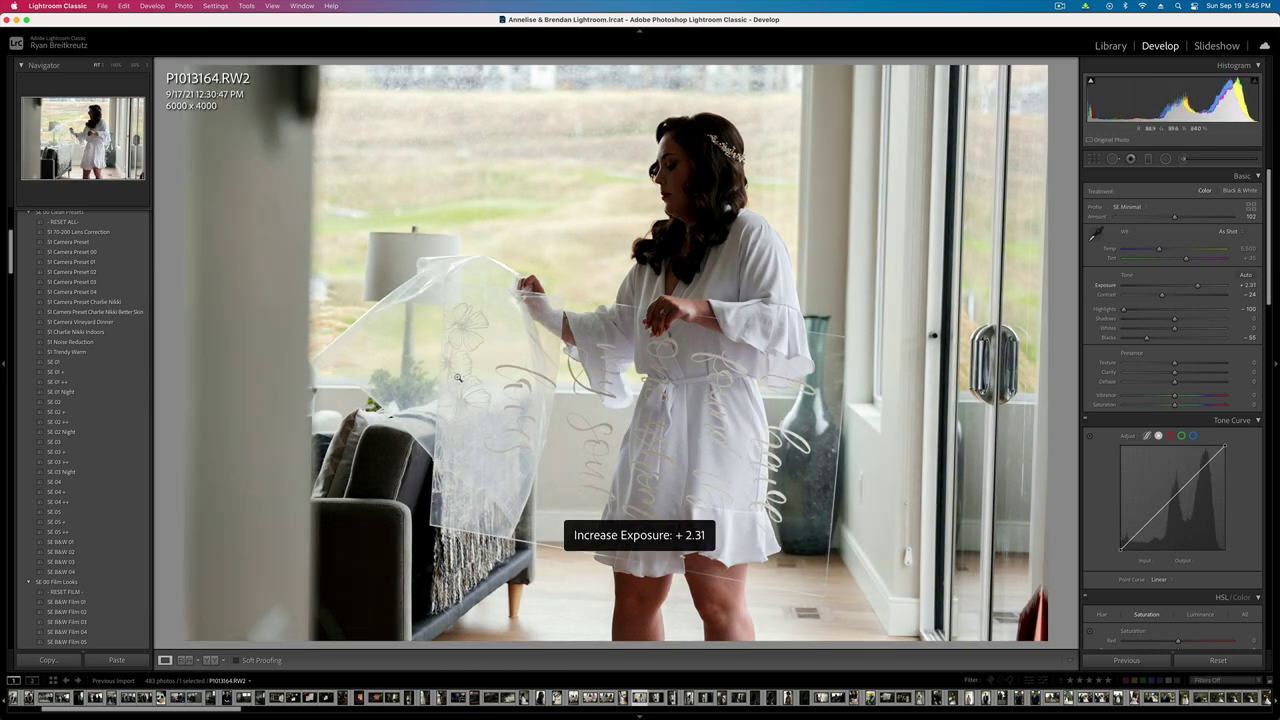
- Brush over the woman's face with Contrast -93, reduced Highlights and Whites, Tint about -13 and Saturation about -28
click(1181, 160)
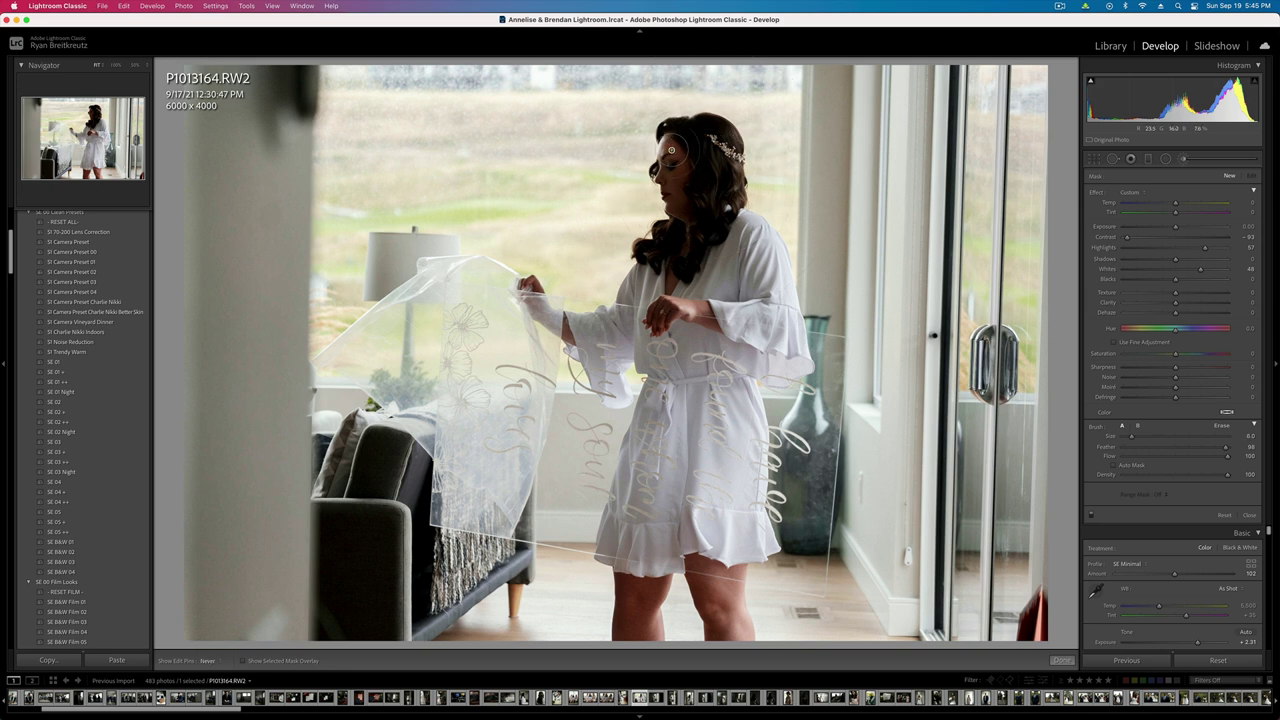
click(671, 150)
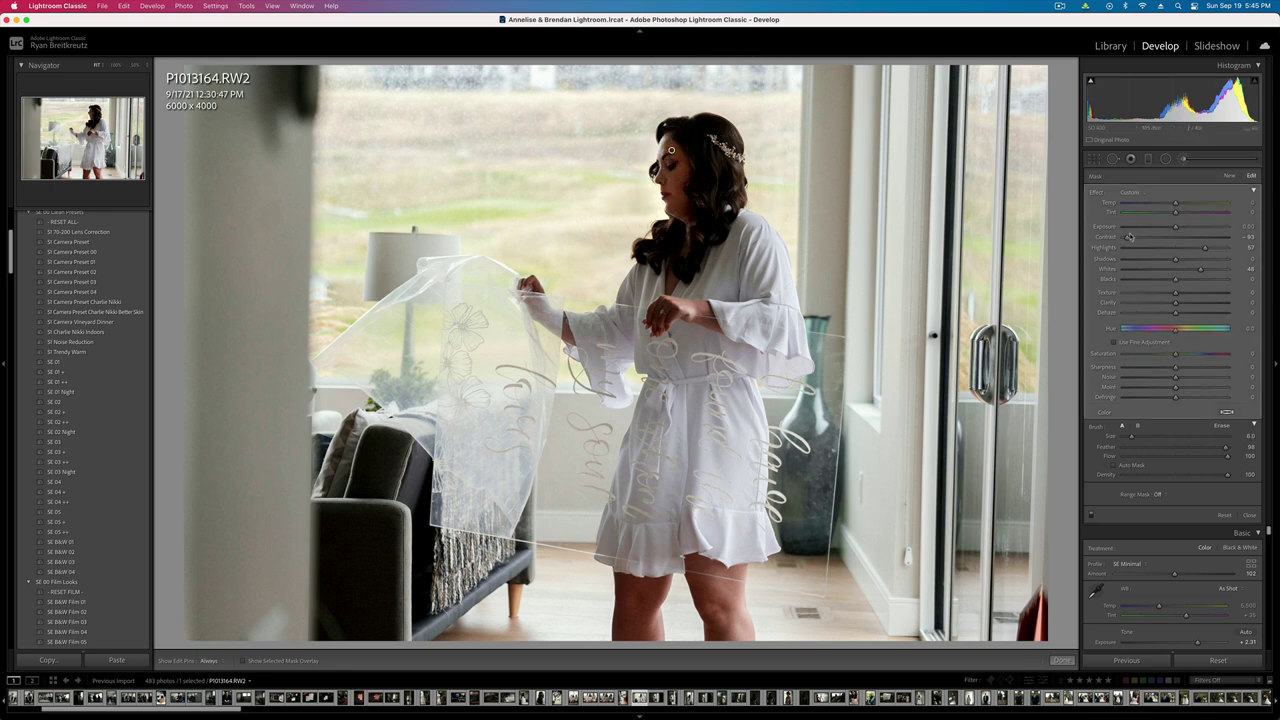
click(1183, 270)
click(1178, 249)
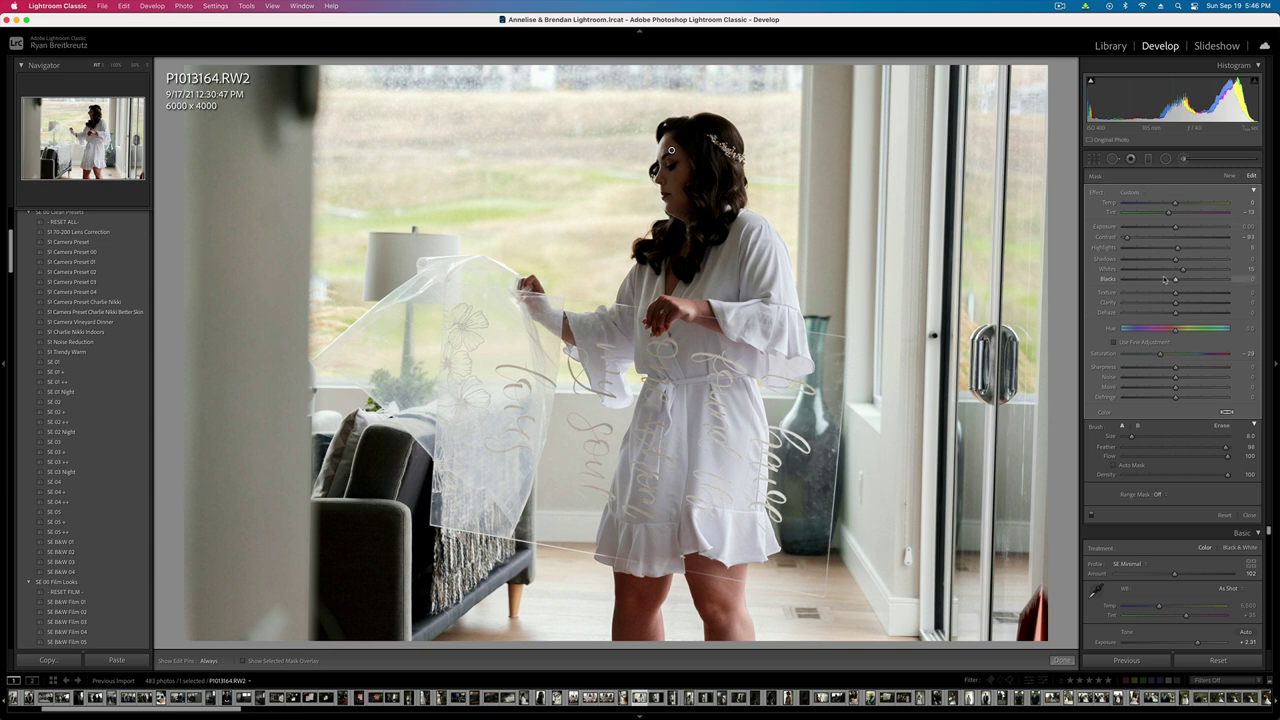
- Finish the face brush and lower the overall Exposure of P1013164.RW2 to +1.65
key(k)
key(shift+minus)
key(shift+minus)
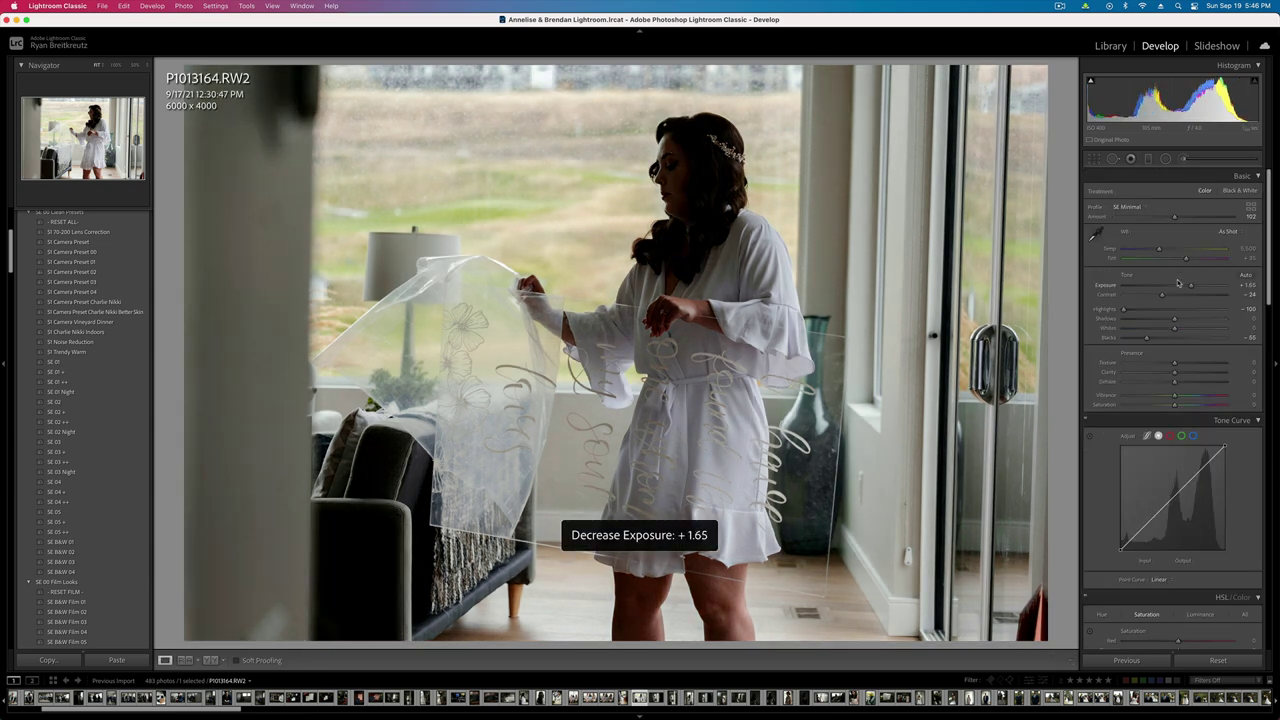
- Raise the Exposure of the hanging dress photo P1013165.RW2 to +0.33
key(Right)
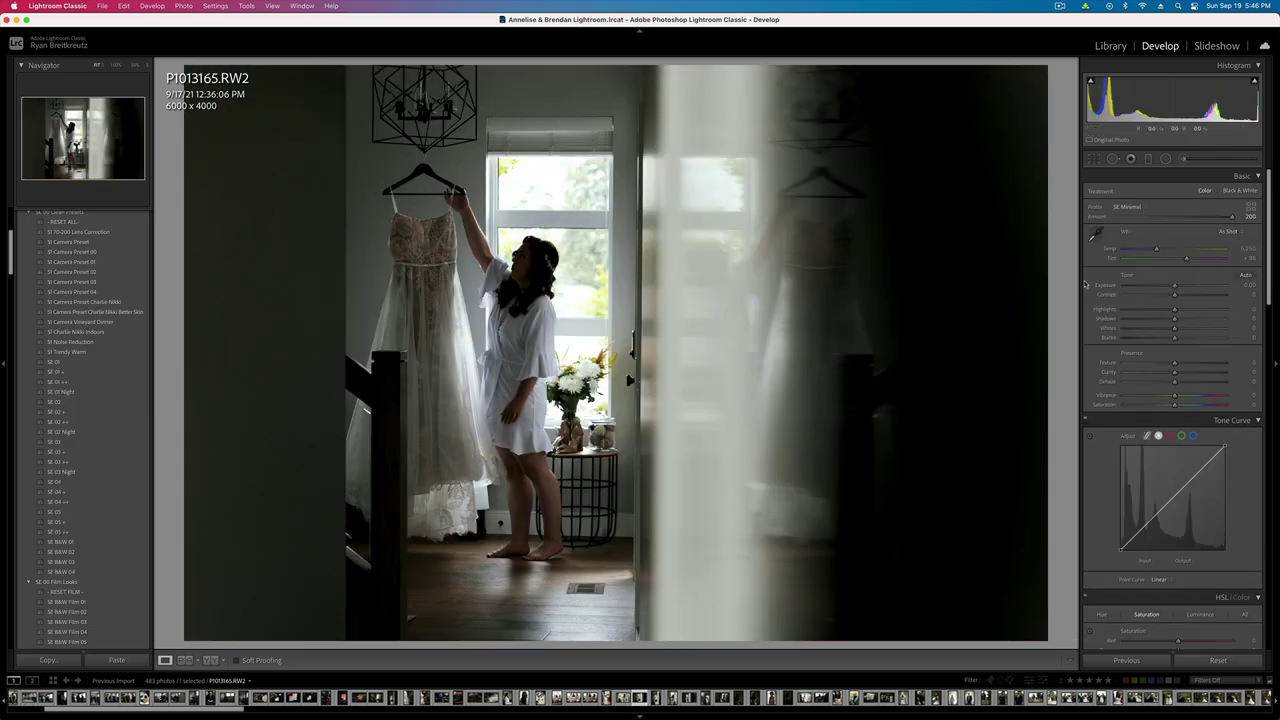
key(super+period)
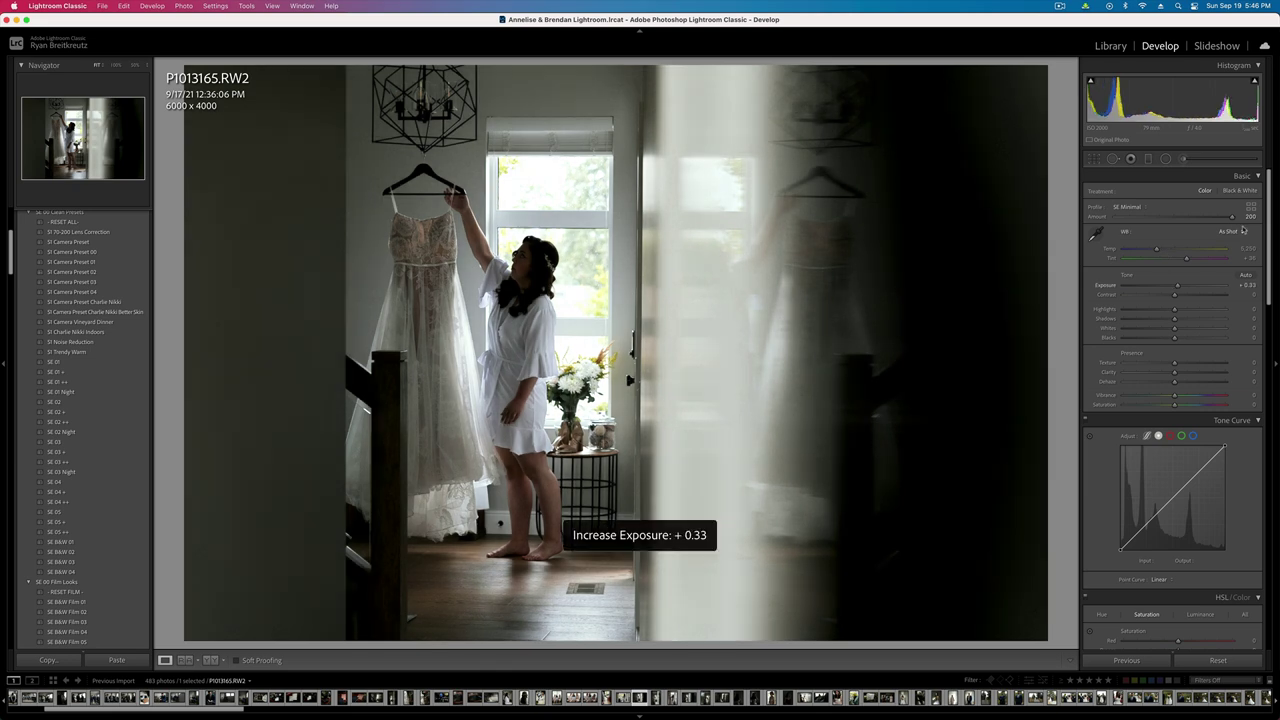
key(super+period)
key(super+comma)
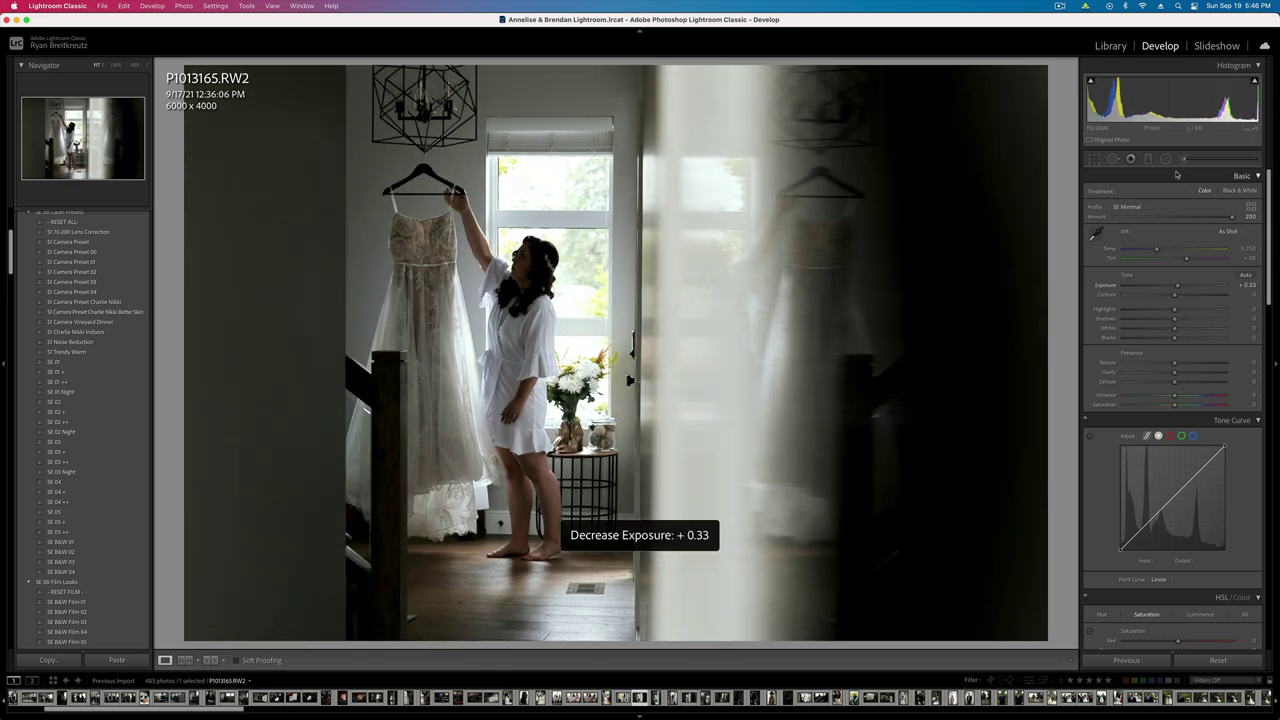
- Brush over the woman reaching for the dress in P1013165.RW2 with Contrast -93, Highlights 57 and Whites 48
key(k)
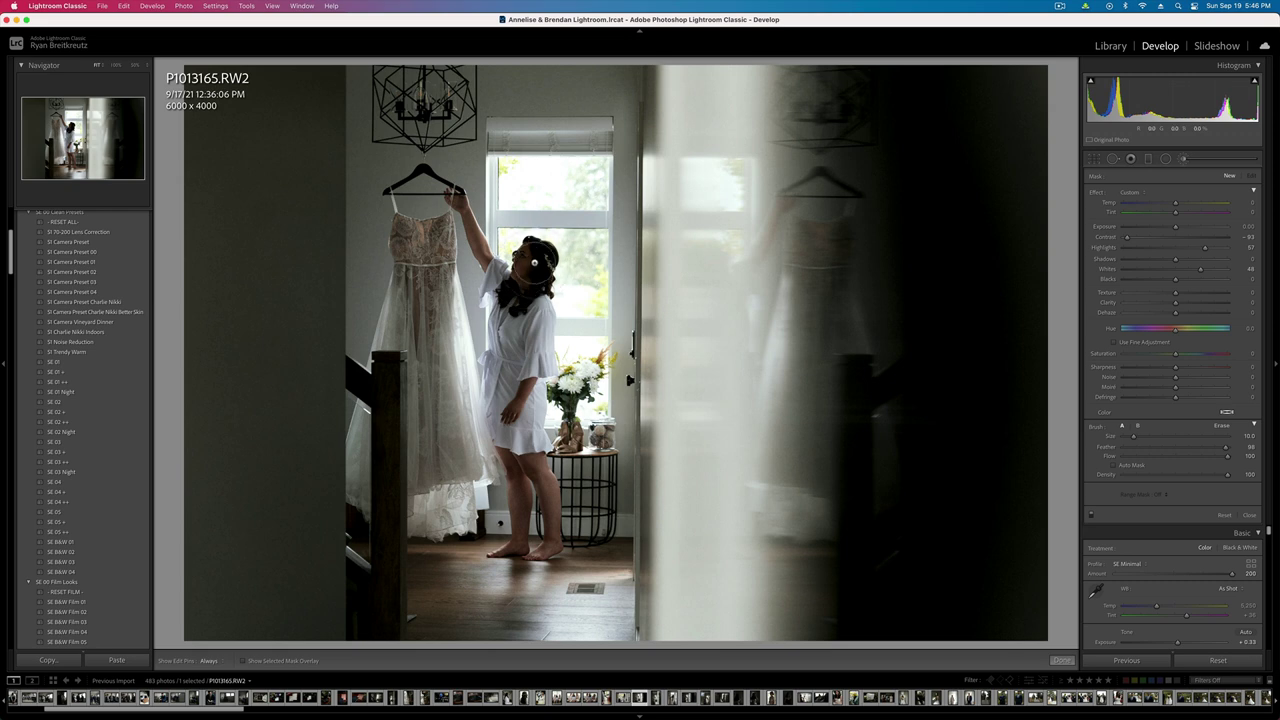
mouse_move(534, 266)
mouse_down()
mouse_move(518, 304)
mouse_move(525, 277)
mouse_move(522, 446)
mouse_up()
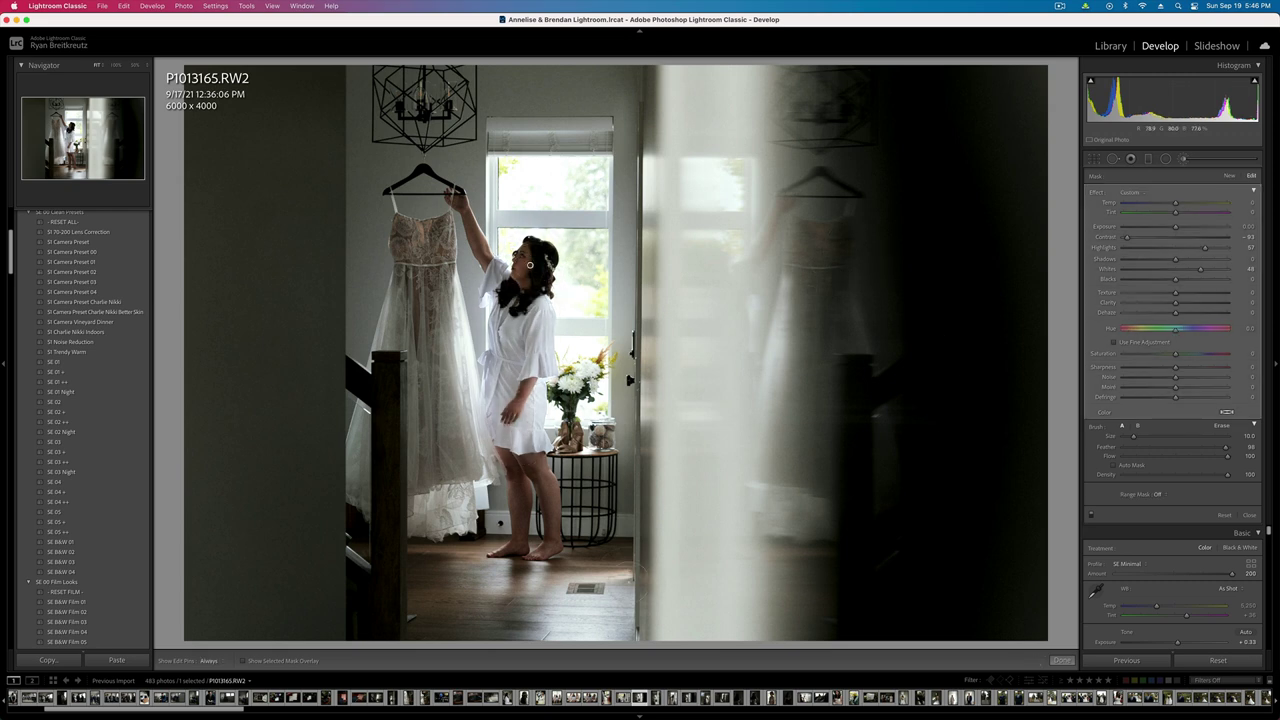
key(k)
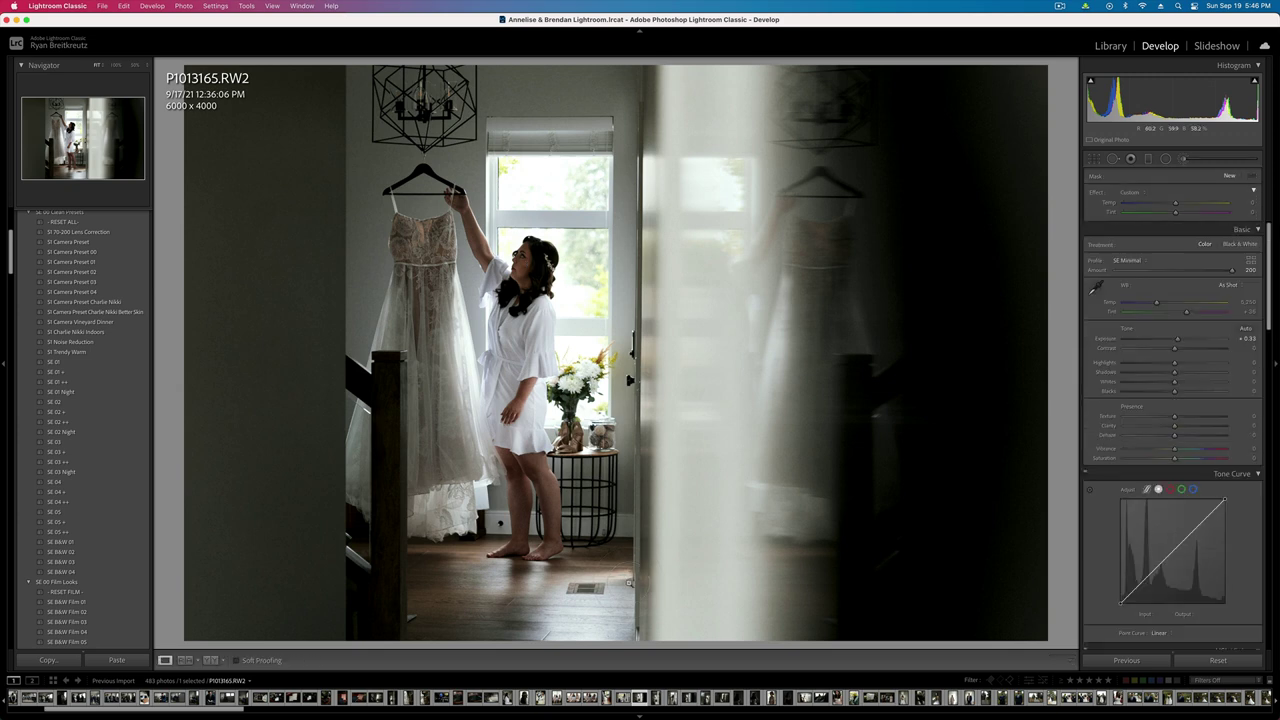
key(Right)
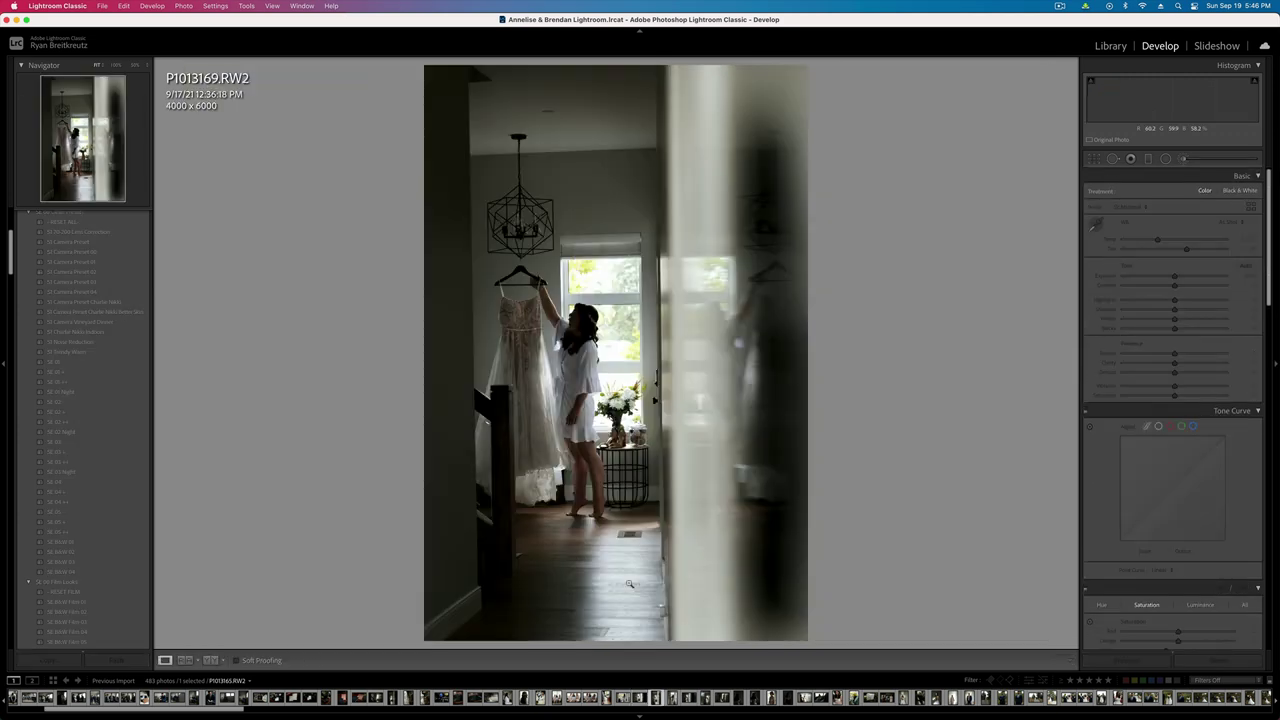
key(Left)
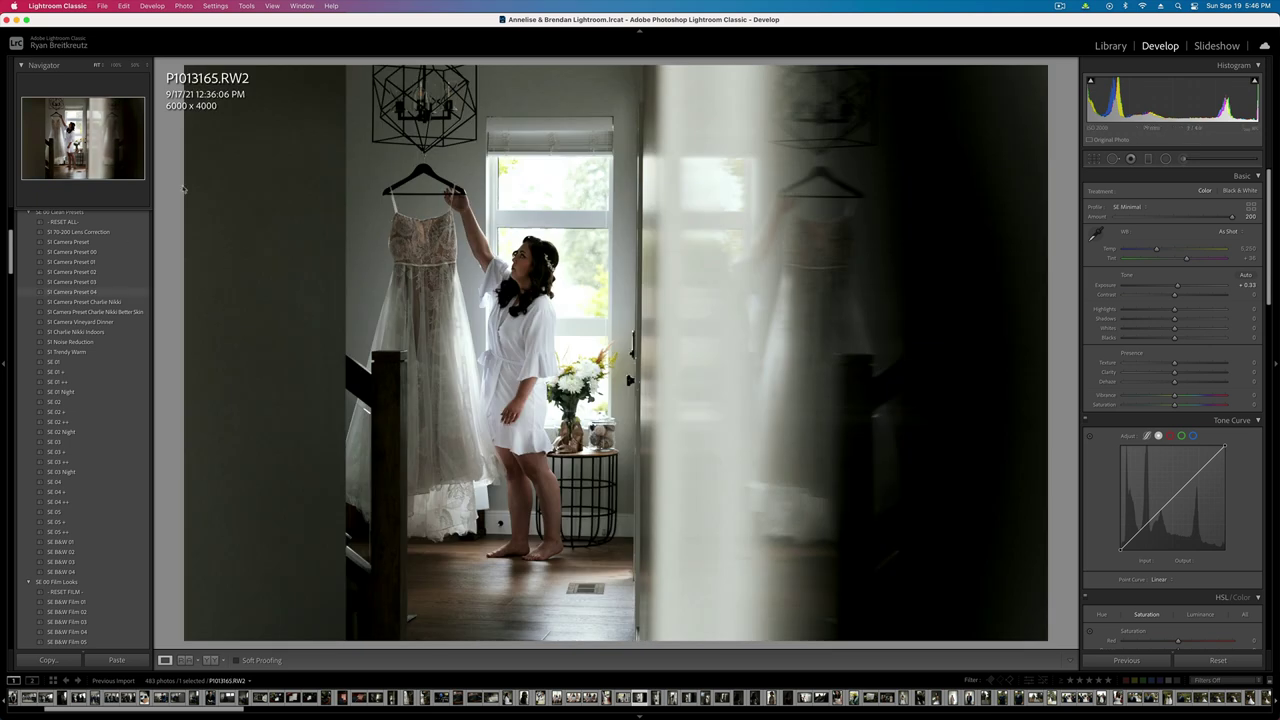
- Paint the dark wall left of the dress from top to bottom with an enlarged brush at Feather 0, and undo the extra stroke
click(1183, 160)
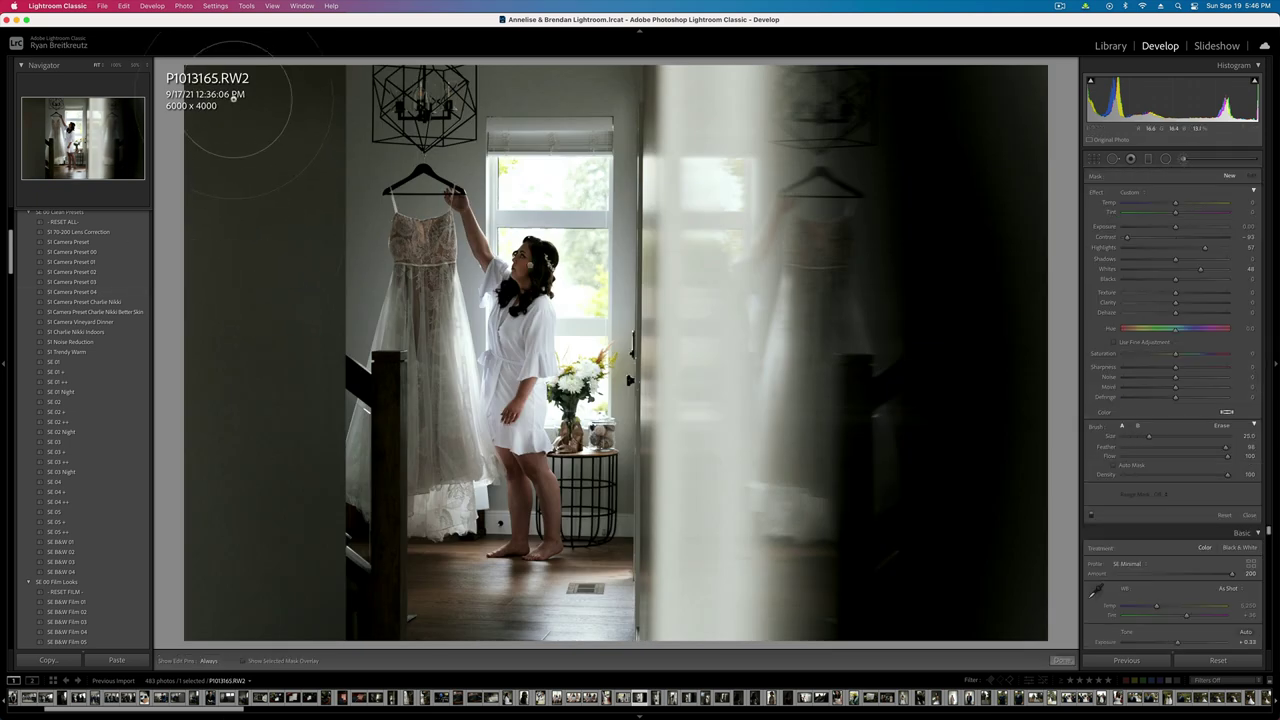
key(bracketright)
key(bracketright)
scroll(306, 150, down, 5)
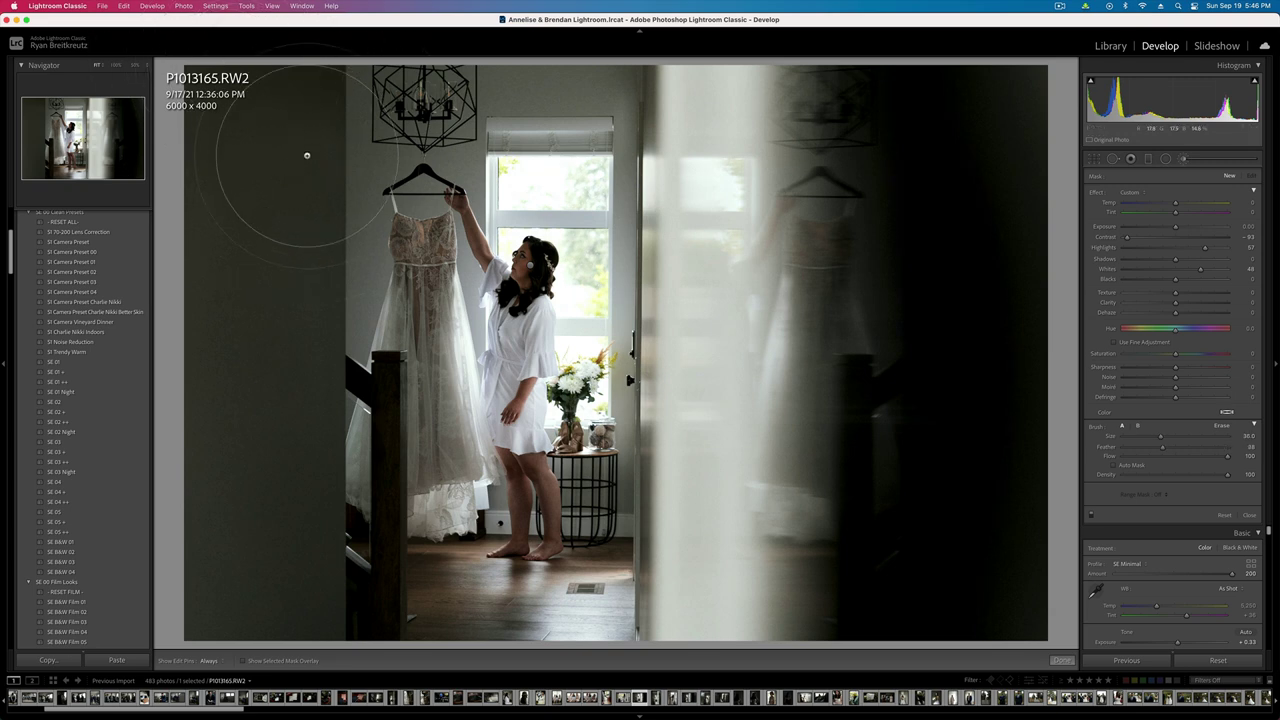
click(255, 73)
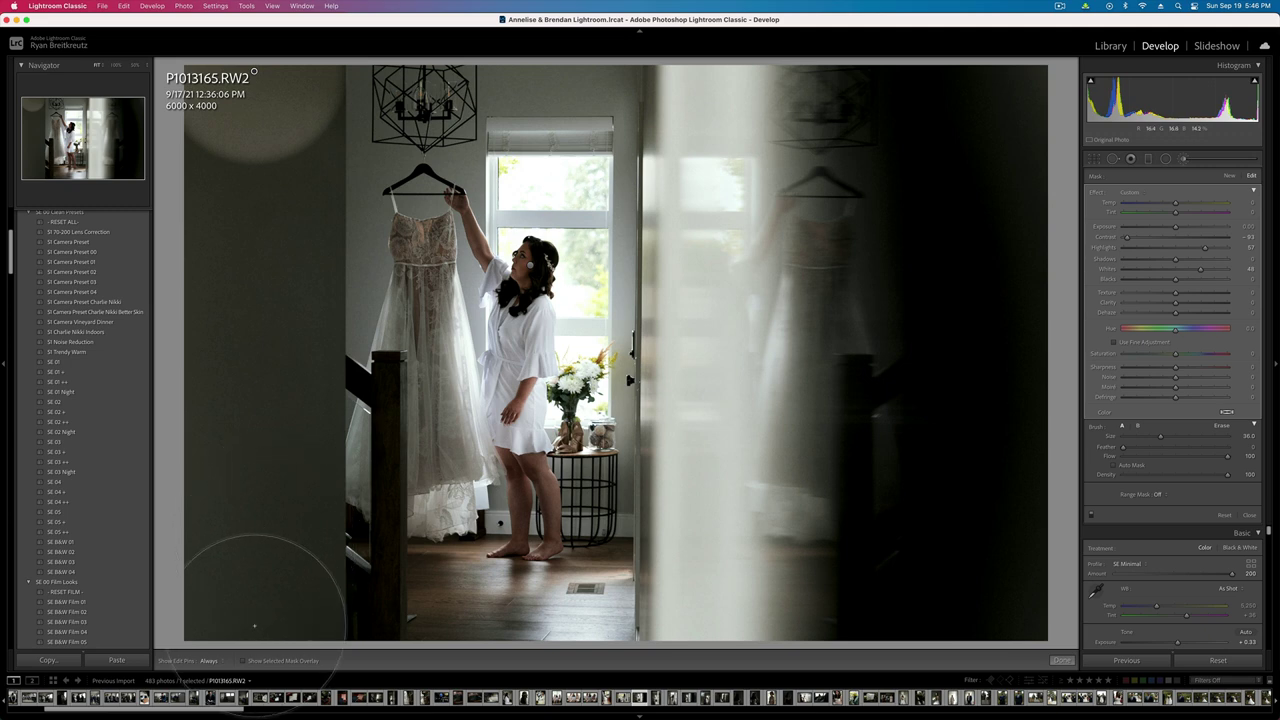
shift+click(254, 625)
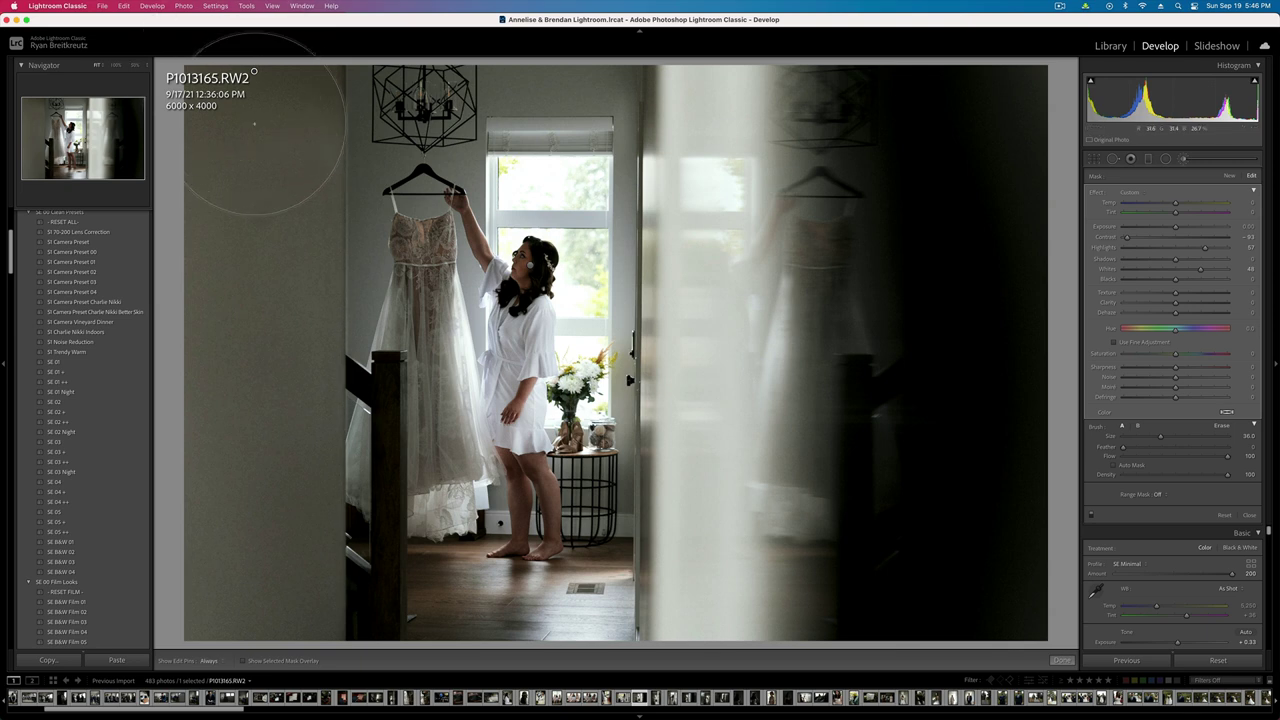
key(super+z)
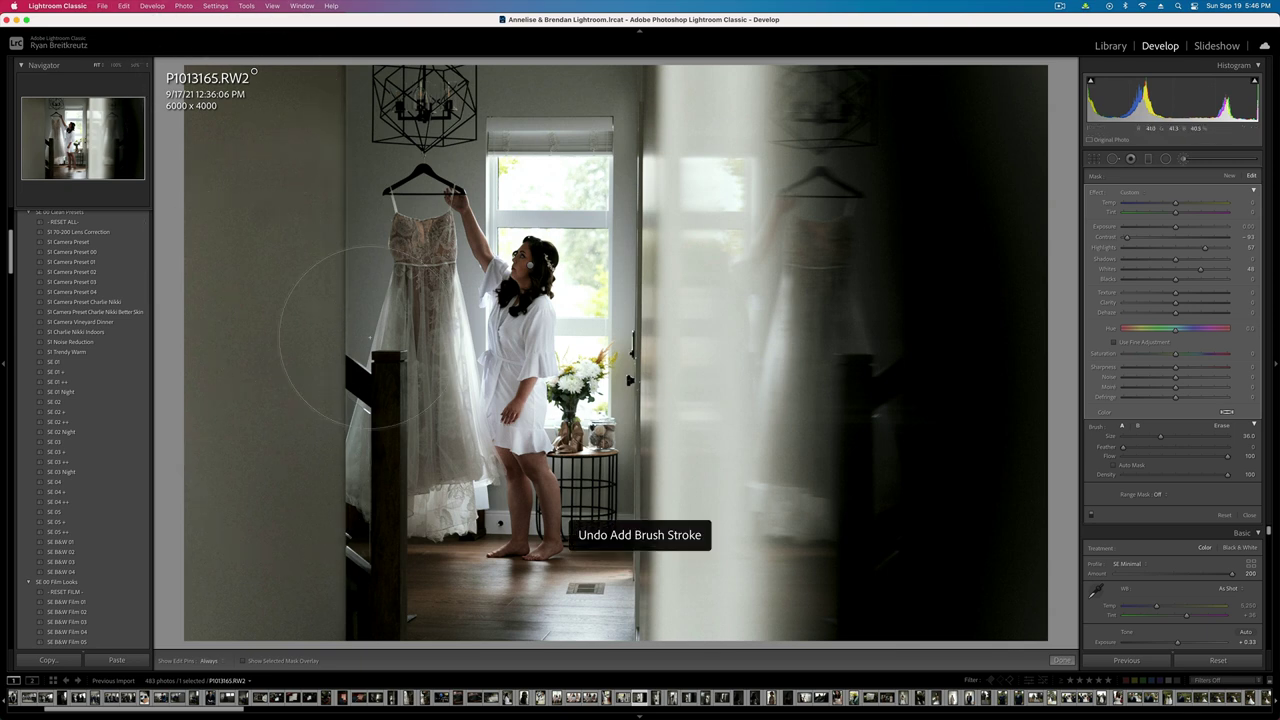
- Reset the wall brush's effects, set Exposure -0.54, Contrast -26 and Texture -18, and compare the photo with its original
alt+click(1096, 192)
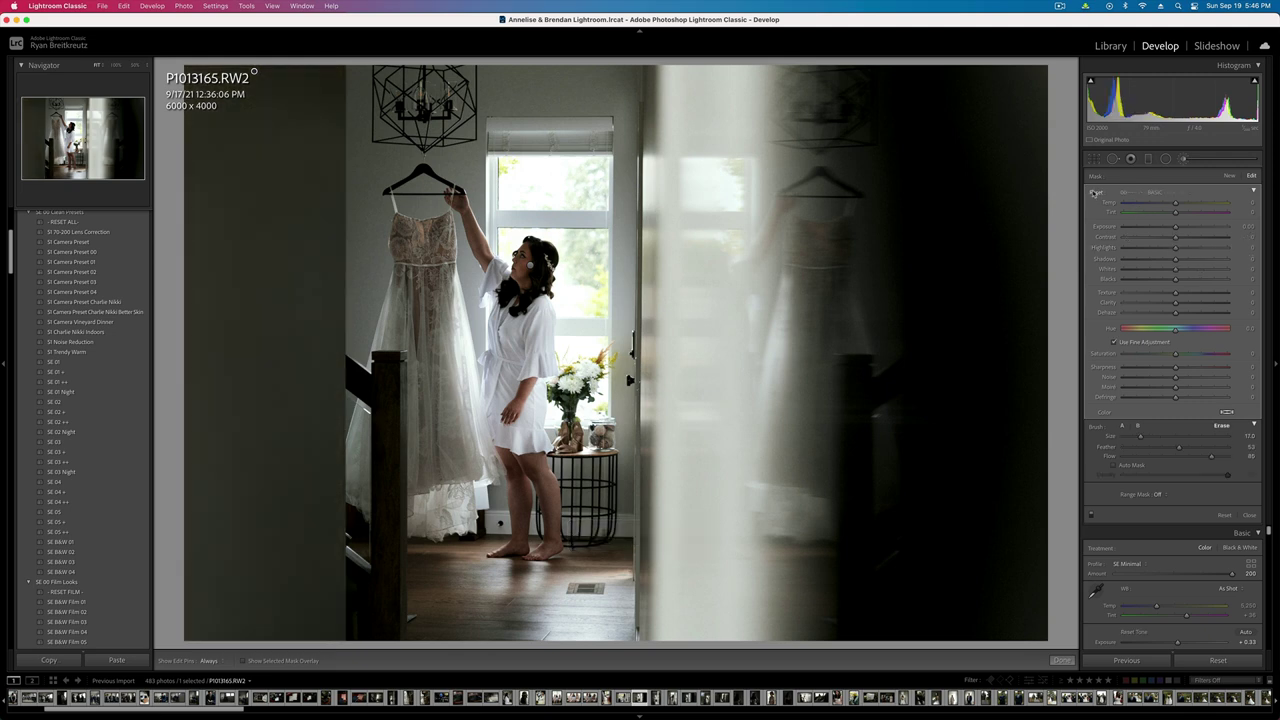
drag(1176, 229, 1160, 237)
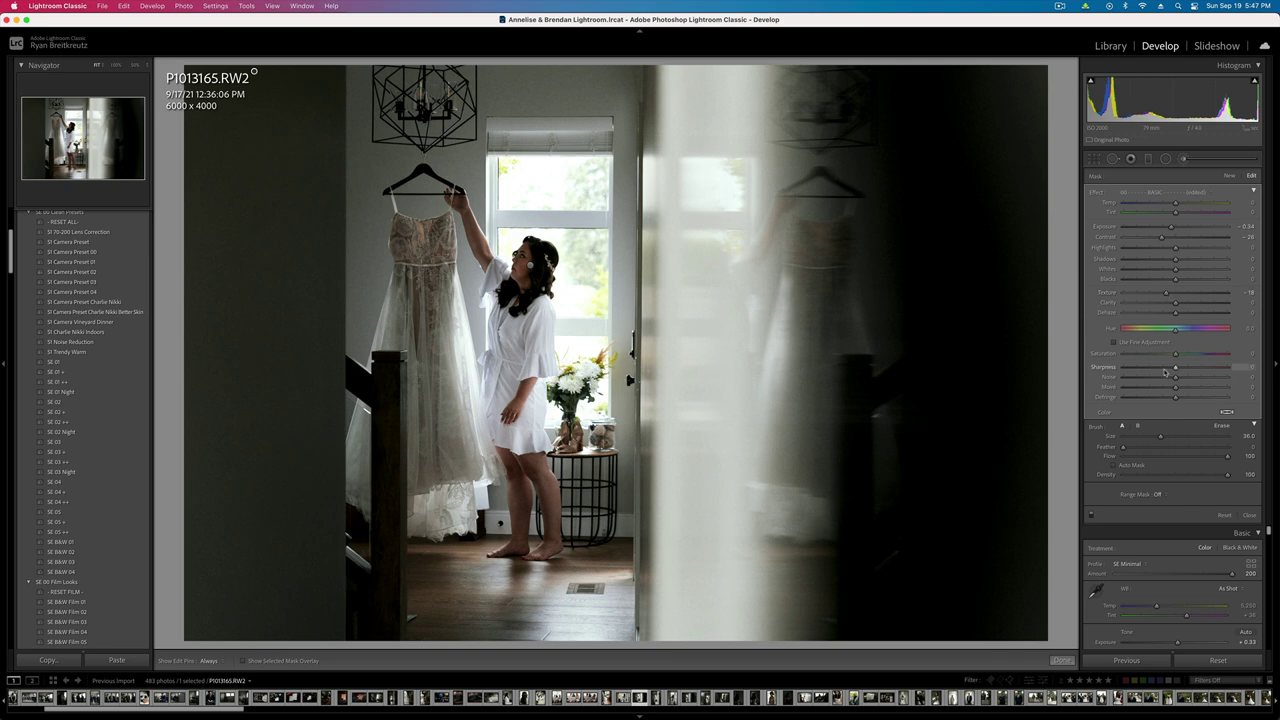
key(shift+w)
key(backslash)
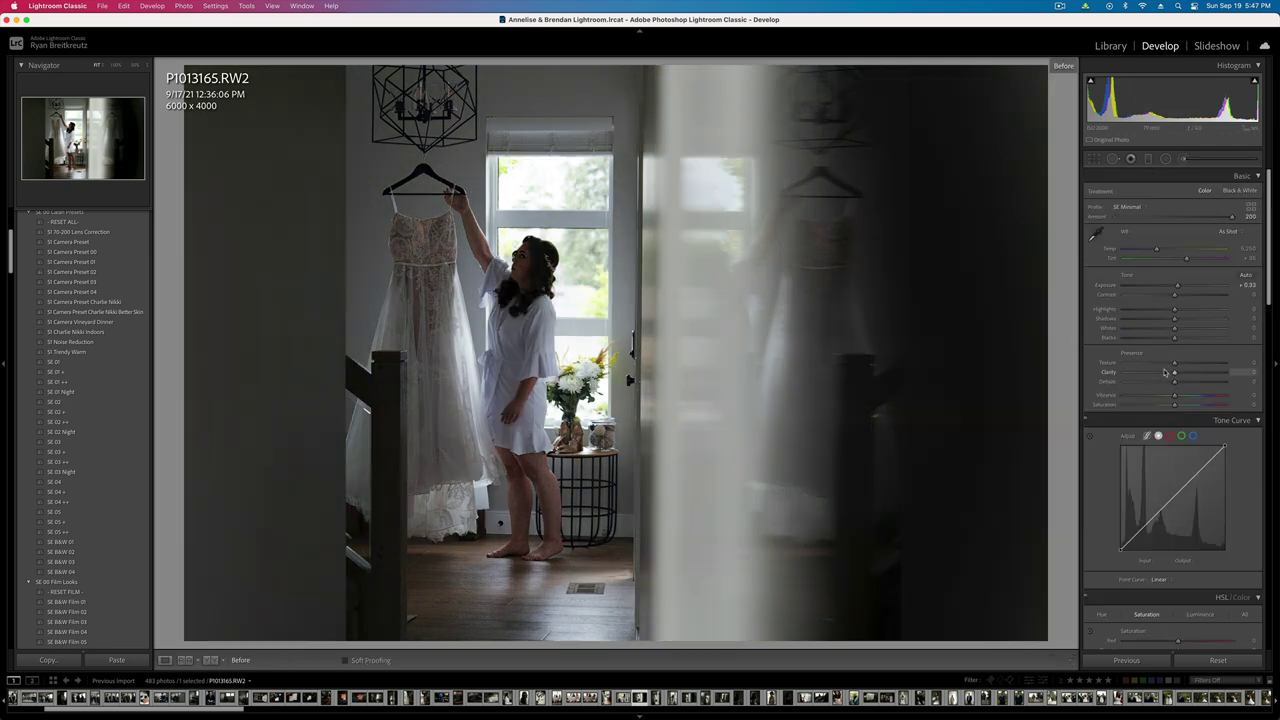
key(backslash)
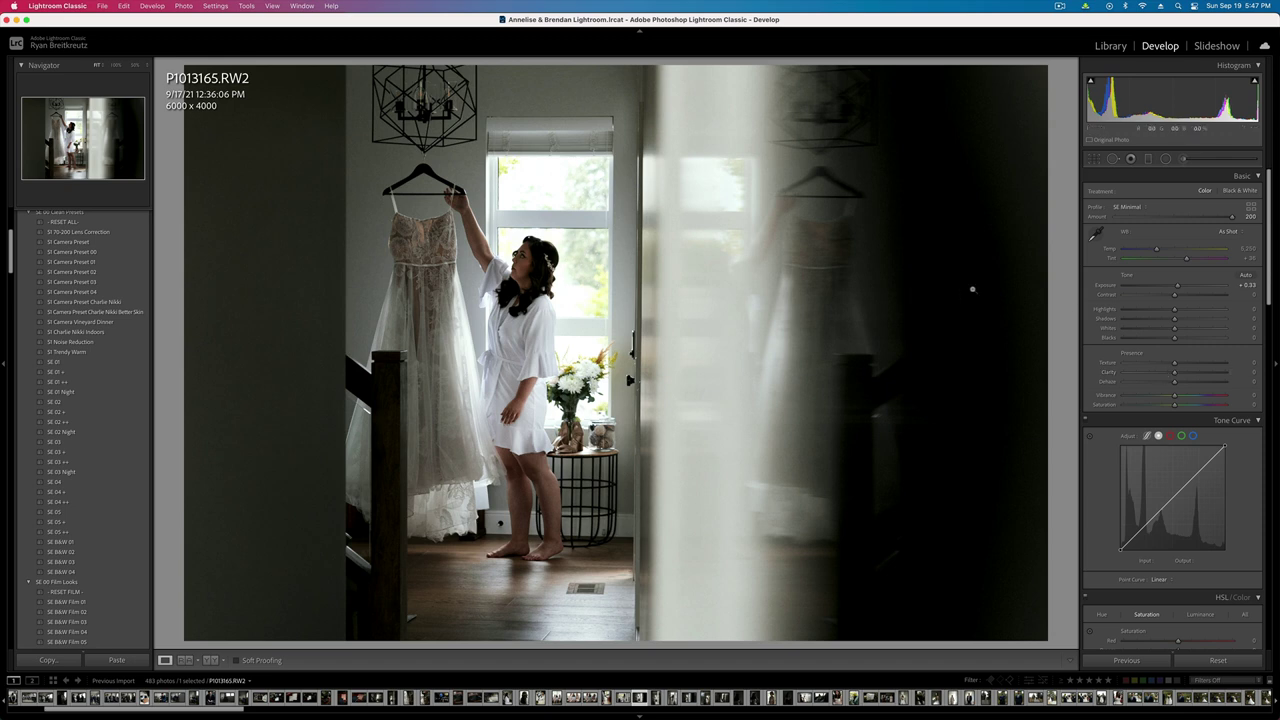
- Brush over the window behind the woman with Contrast -42, Highlights about -56, Texture -18 and Clarity -53, and compare with the original
key(k)
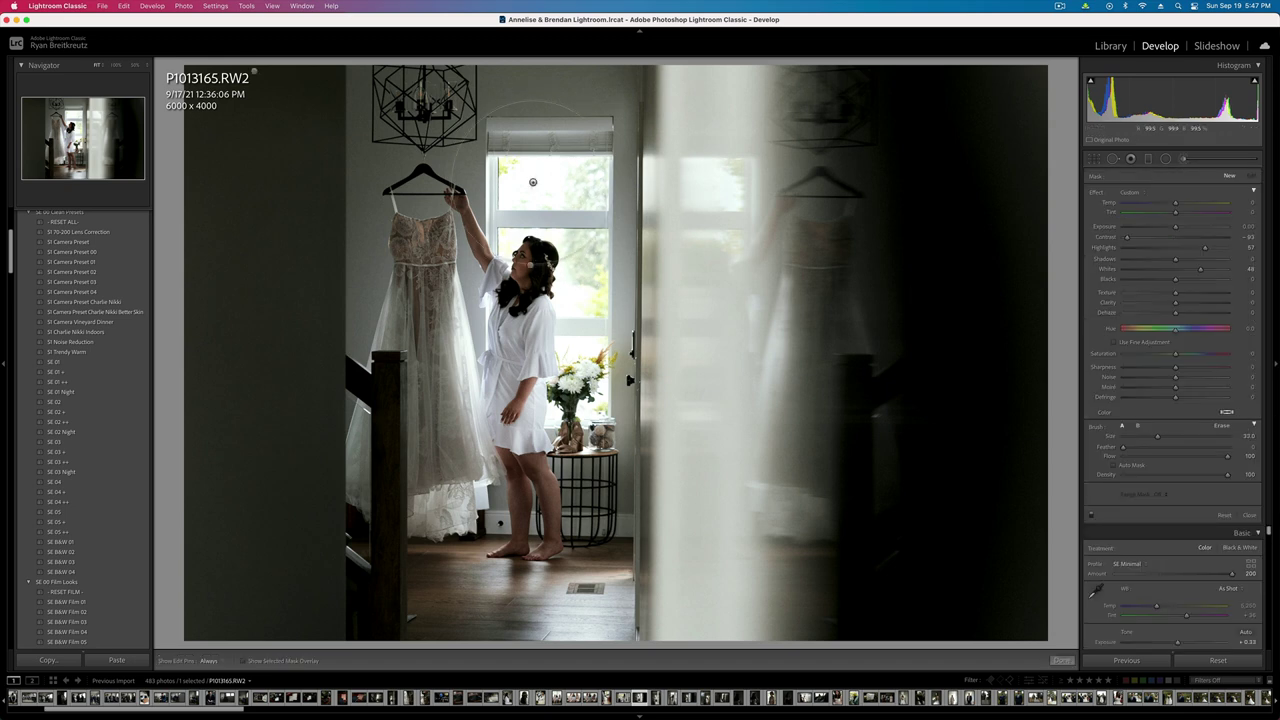
mouse_move(520, 183)
mouse_down()
mouse_move(574, 184)
mouse_move(512, 214)
mouse_move(553, 185)
mouse_move(581, 277)
mouse_move(584, 258)
mouse_move(595, 385)
mouse_move(585, 140)
mouse_up()
double_click(1096, 192)
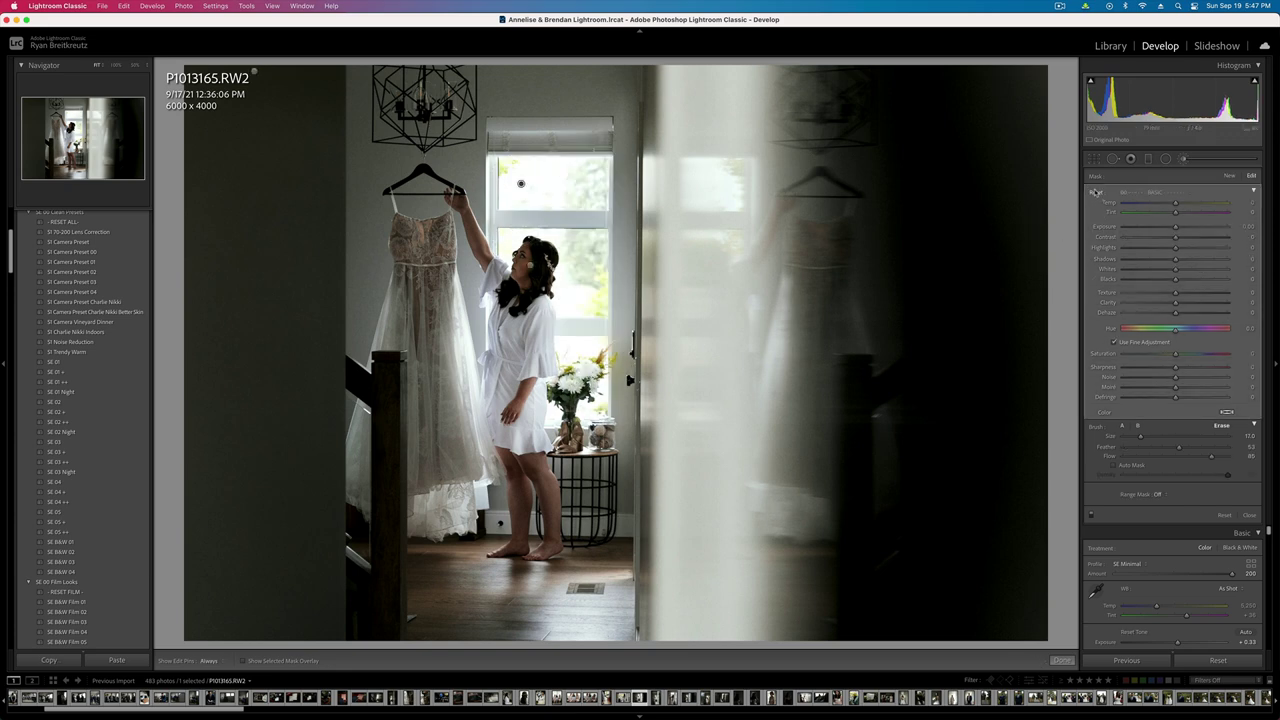
mouse_move(1175, 237)
mouse_down()
mouse_move(1152, 239)
mouse_move(1160, 260)
mouse_move(1146, 251)
mouse_move(1167, 303)
mouse_move(1147, 304)
mouse_up()
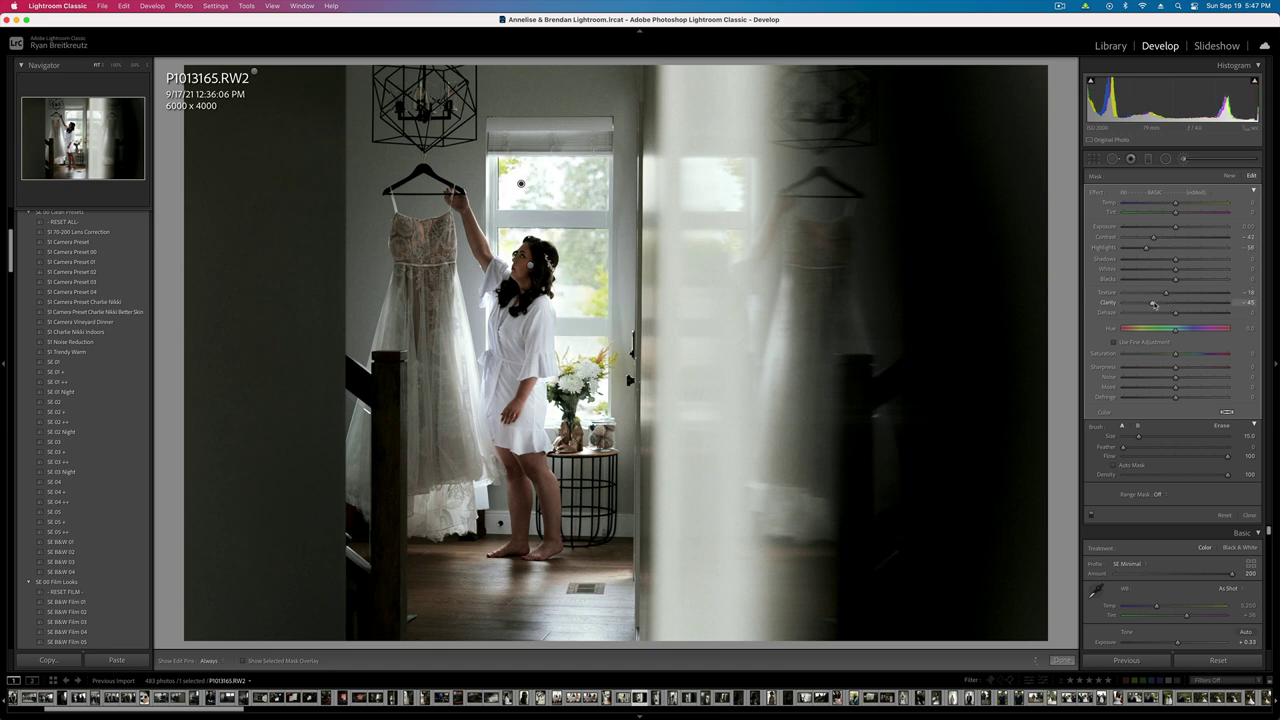
drag(1069, 304, 1148, 303)
scroll(520, 183, down, 4)
key(h)
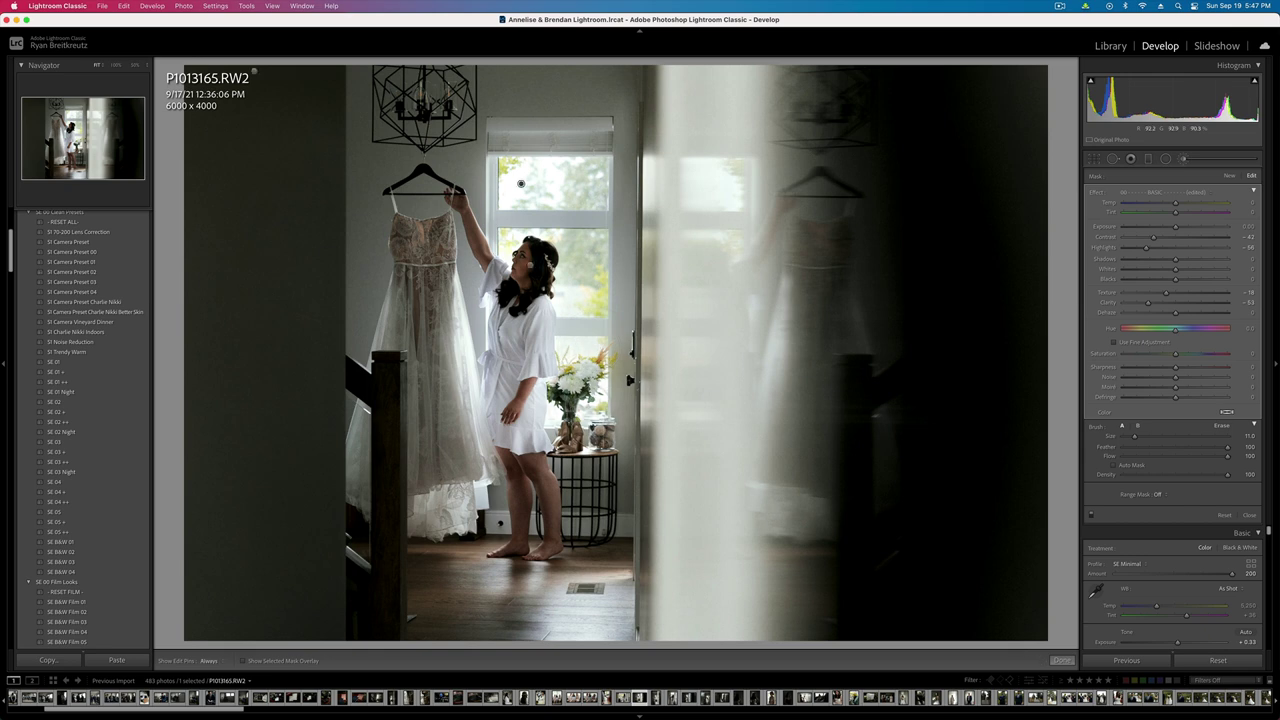
key(k)
key(backslash)
key(backslash)
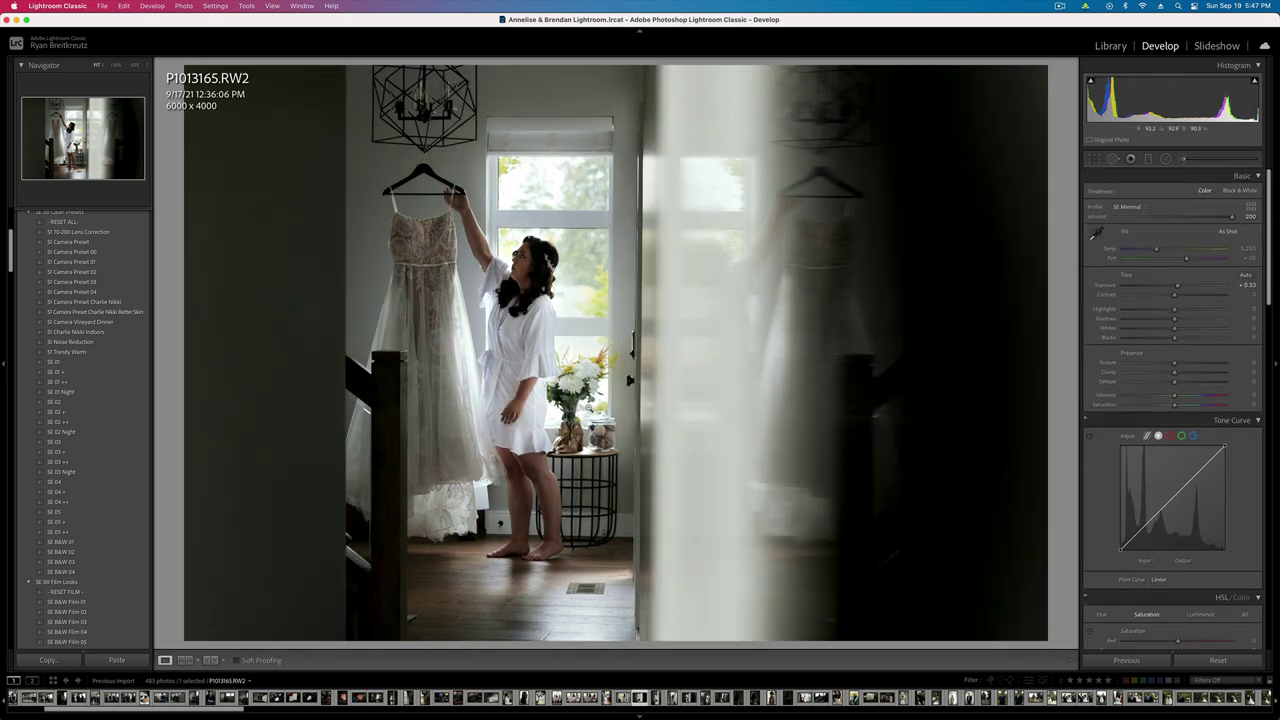
- Set the overall Exposure of P1013165.RW2 to 0 and lower its Contrast to about -38
key(shift+minus)
key(shift+minus)
key(shift+equal)
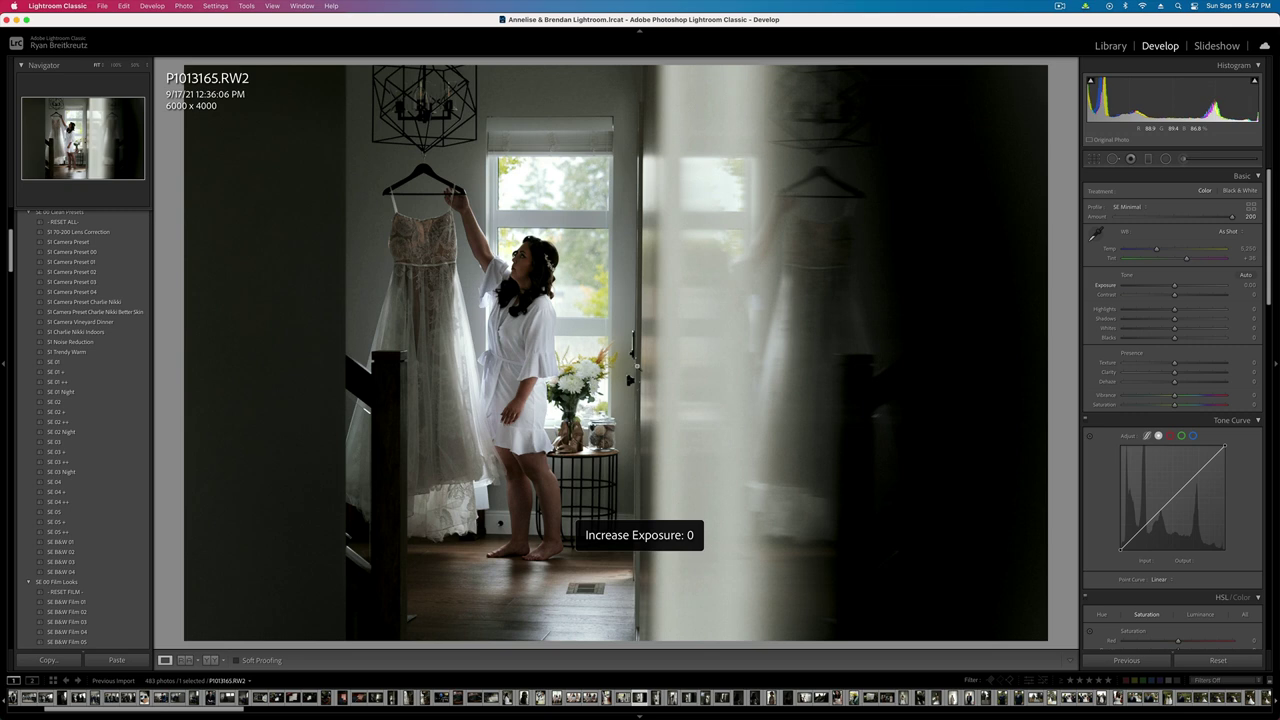
drag(1174, 296, 1152, 300)
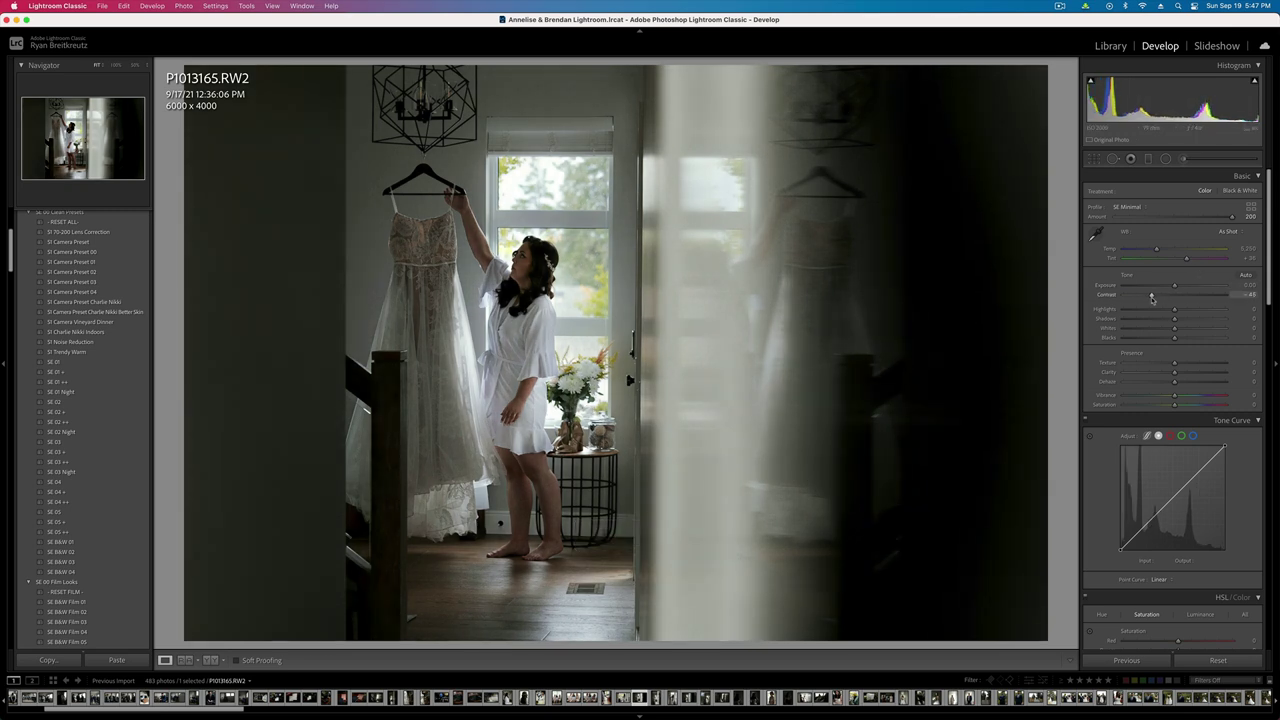
key(minus)
key(equal)
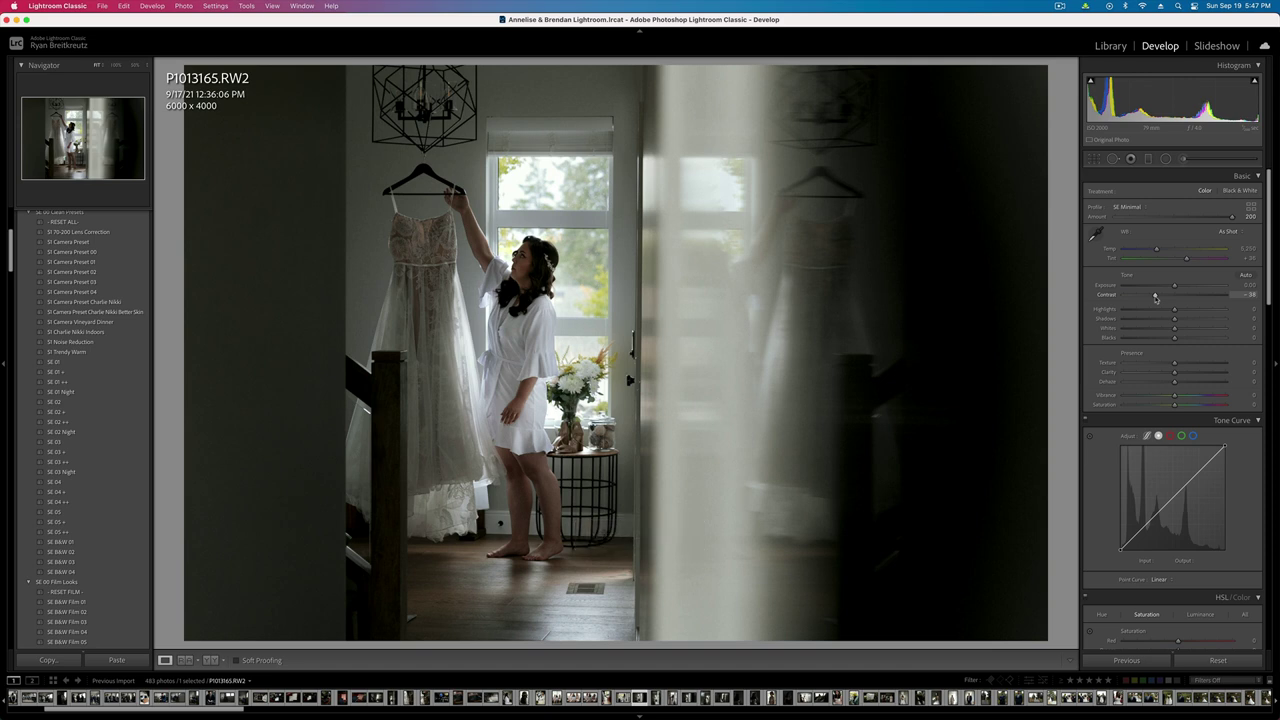
- Copy the settings with local adjustments but without Exposure, Spot Removal and Crop, and paste them onto the vertical dress photo P1013169.RW2
key(super+shift+c)
key(Return)
key(super+shift+c)
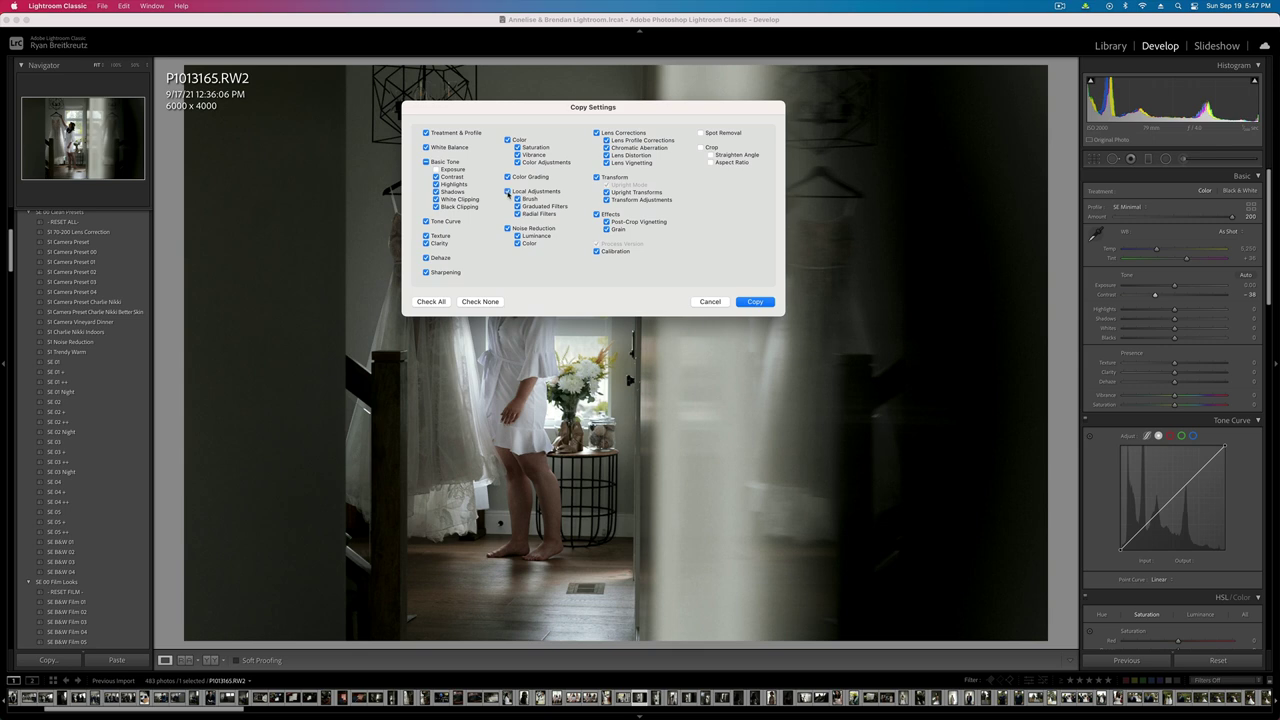
key(Return)
key(super+shift+c)
key(Return)
key(Right)
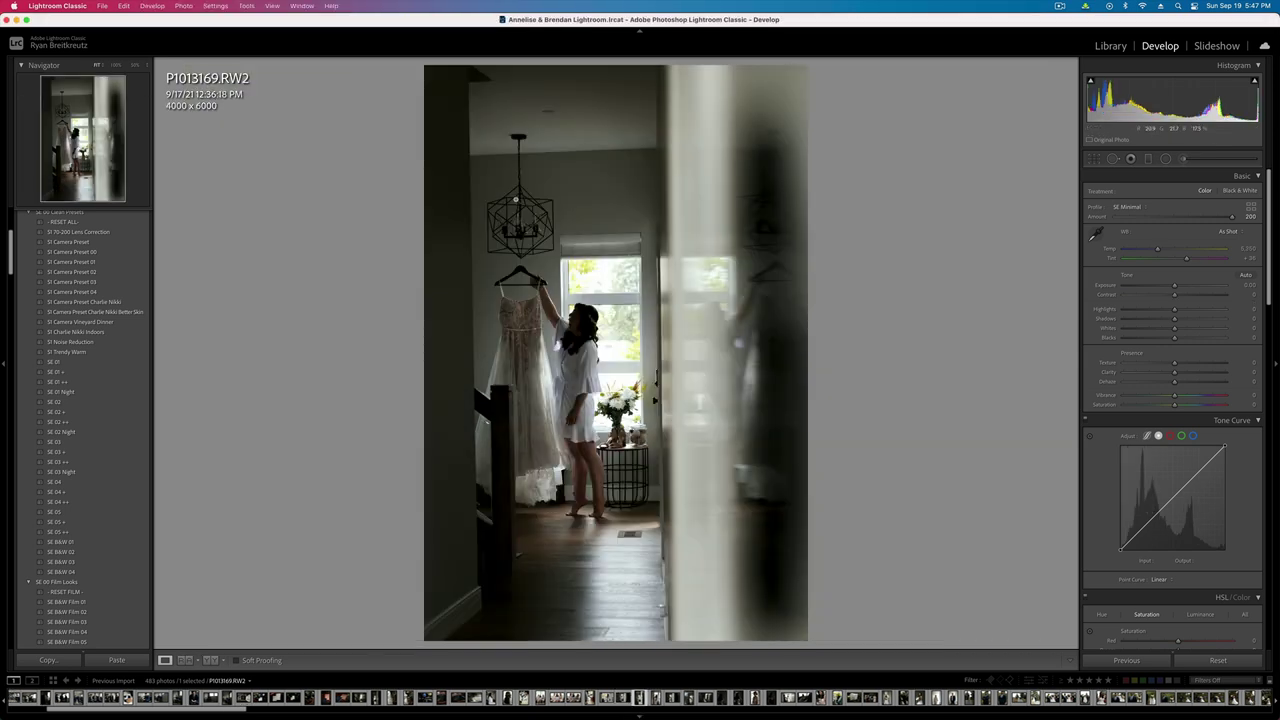
key(super+shift+v)
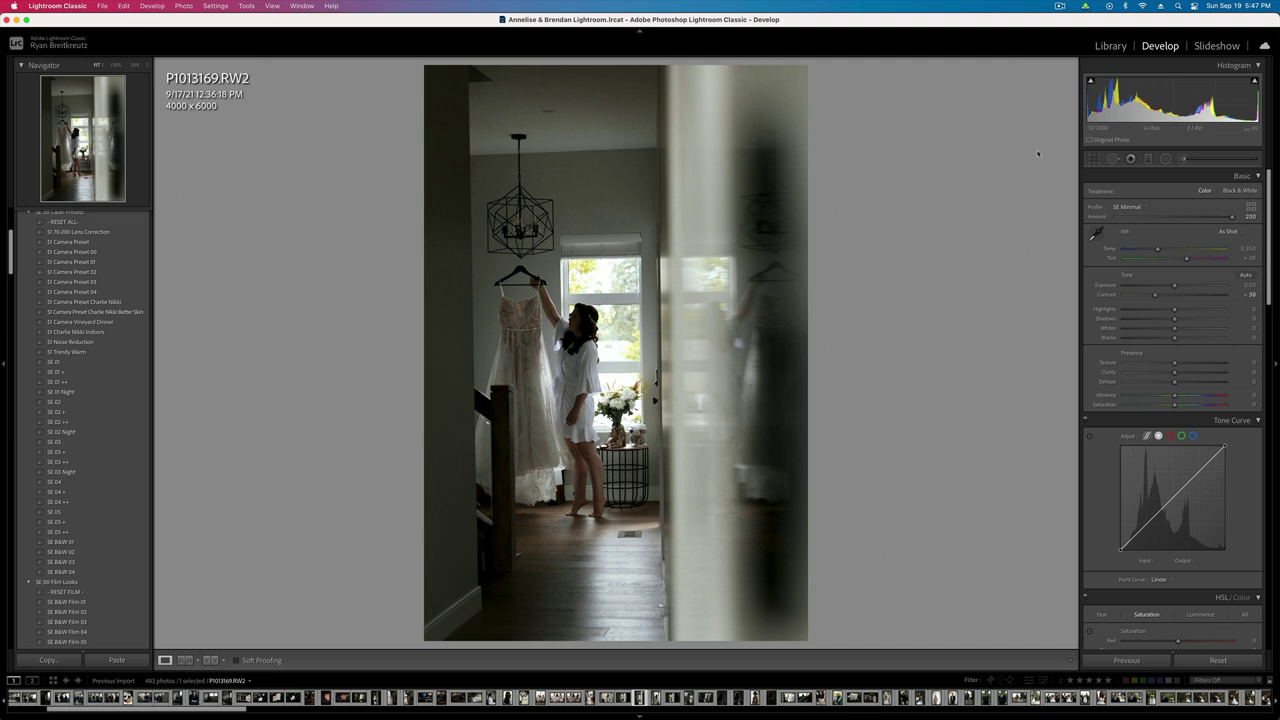
- Brush over the woman in P1013169.RW2 with a smaller brush, reset its effects, and set Contrast -79 and Shadows about 20
key(k)
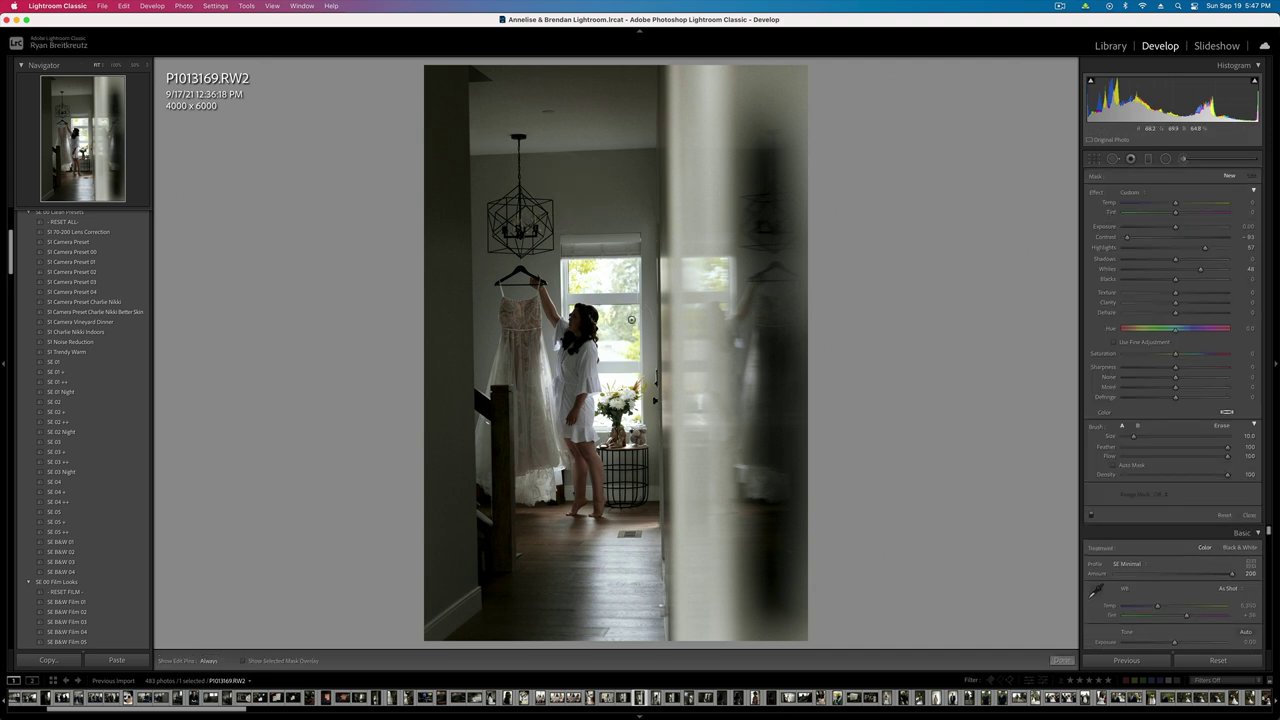
key(bracketleft)
key(bracketleft)
key(bracketleft)
drag(581, 320, 576, 430)
alt+click(1097, 192)
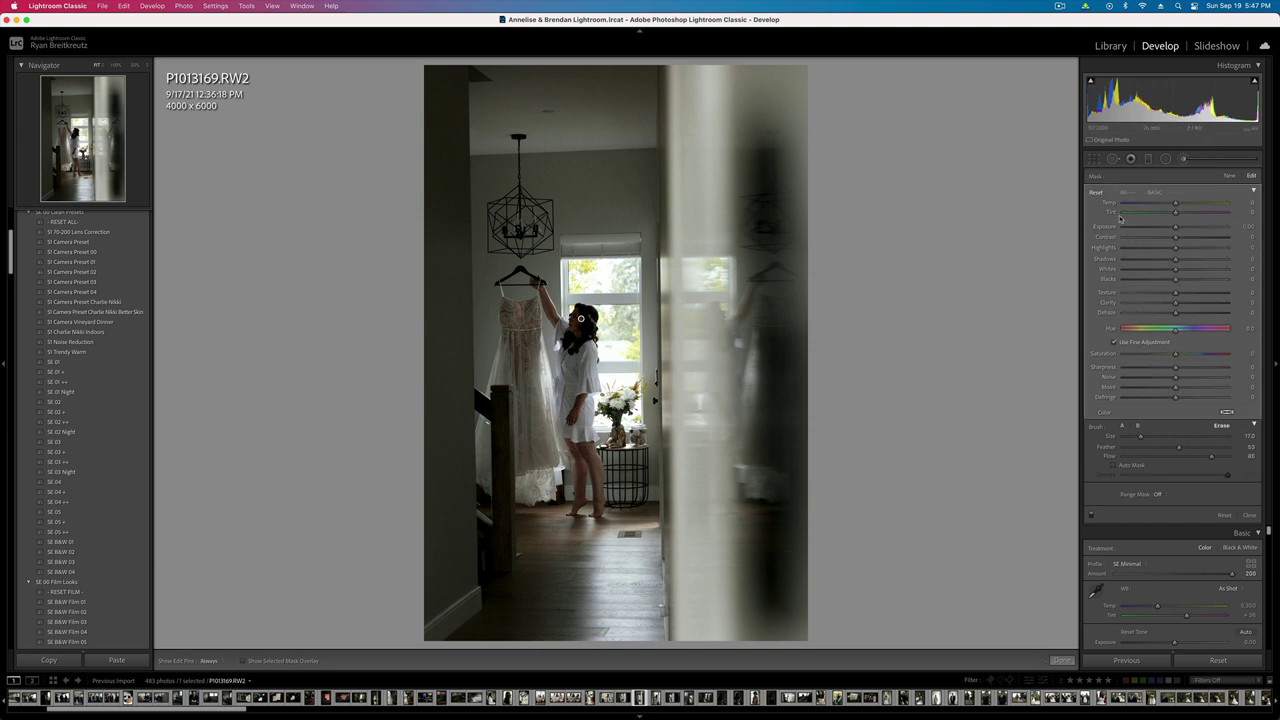
mouse_move(1175, 237)
mouse_down()
mouse_move(1135, 240)
mouse_move(1192, 262)
mouse_up()
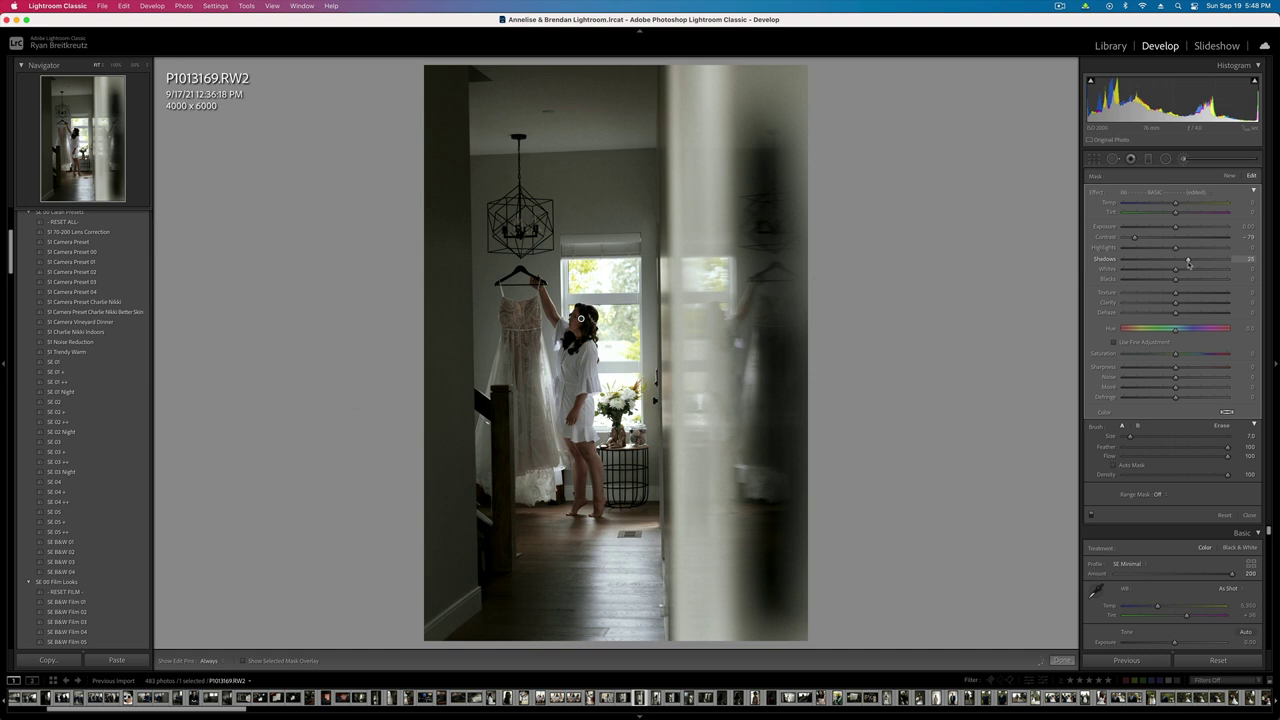
- Brush over the window with a new mask using Contrast -93, Highlights about -29, Whites -9, Texture -26 and Clarity -28
click(1234, 175)
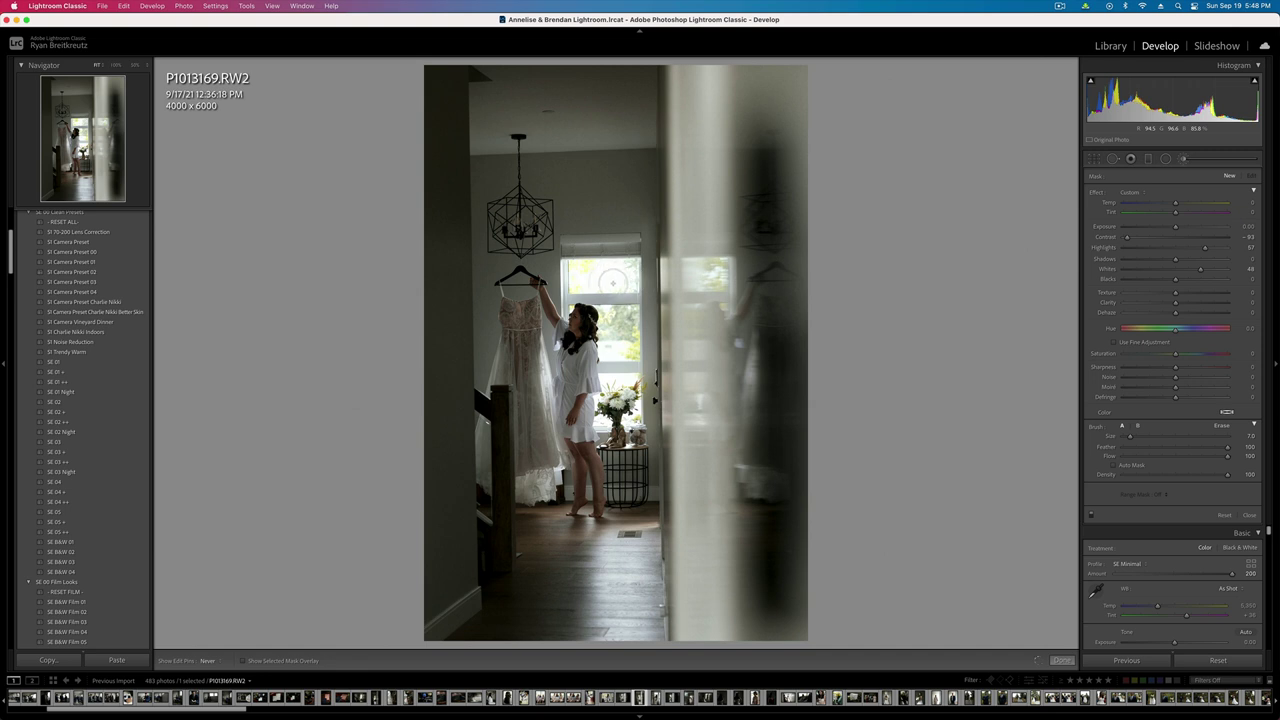
mouse_move(612, 283)
mouse_down()
mouse_move(626, 382)
mouse_move(626, 366)
mouse_up()
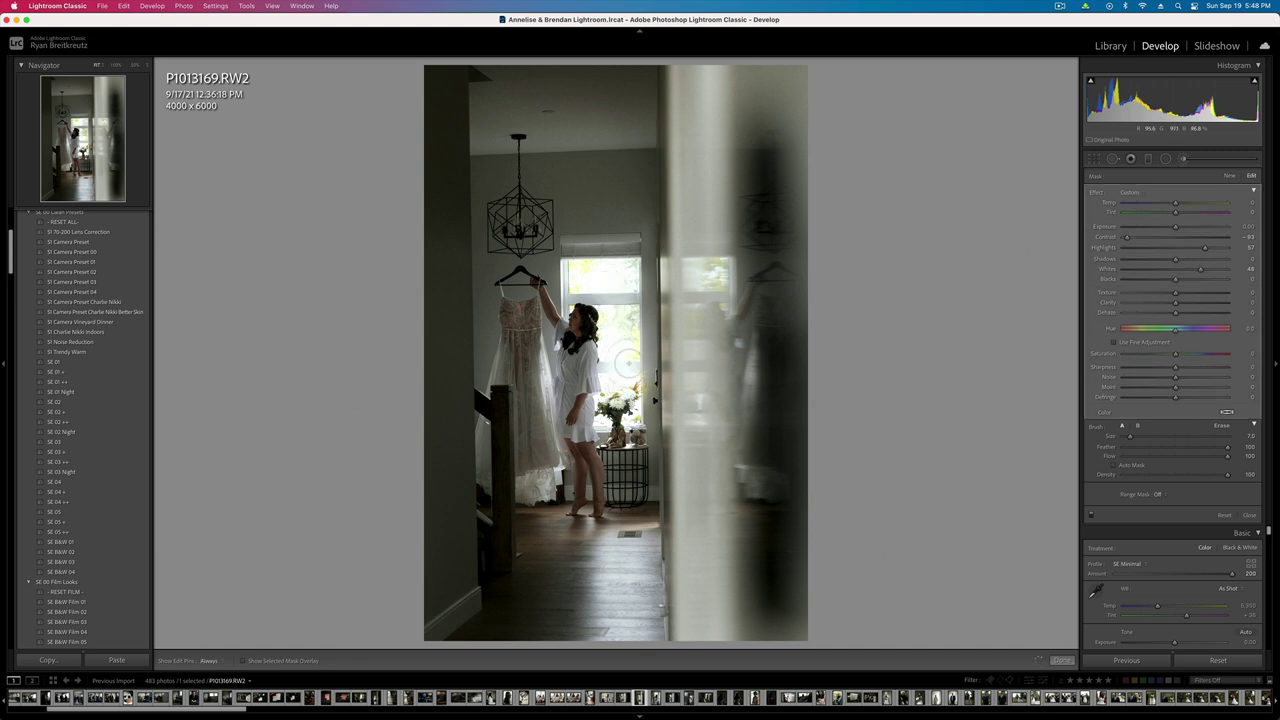
click(1174, 249)
click(1171, 271)
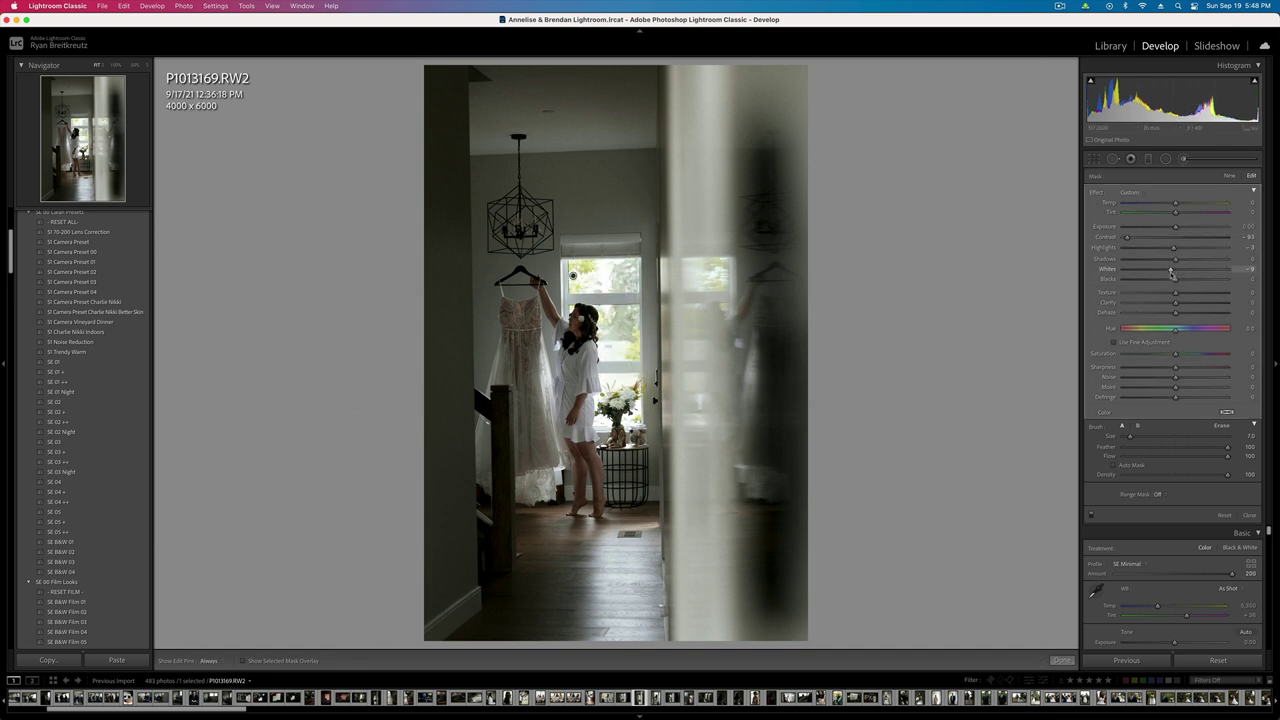
drag(1162, 303, 1148, 303)
drag(1173, 248, 1155, 250)
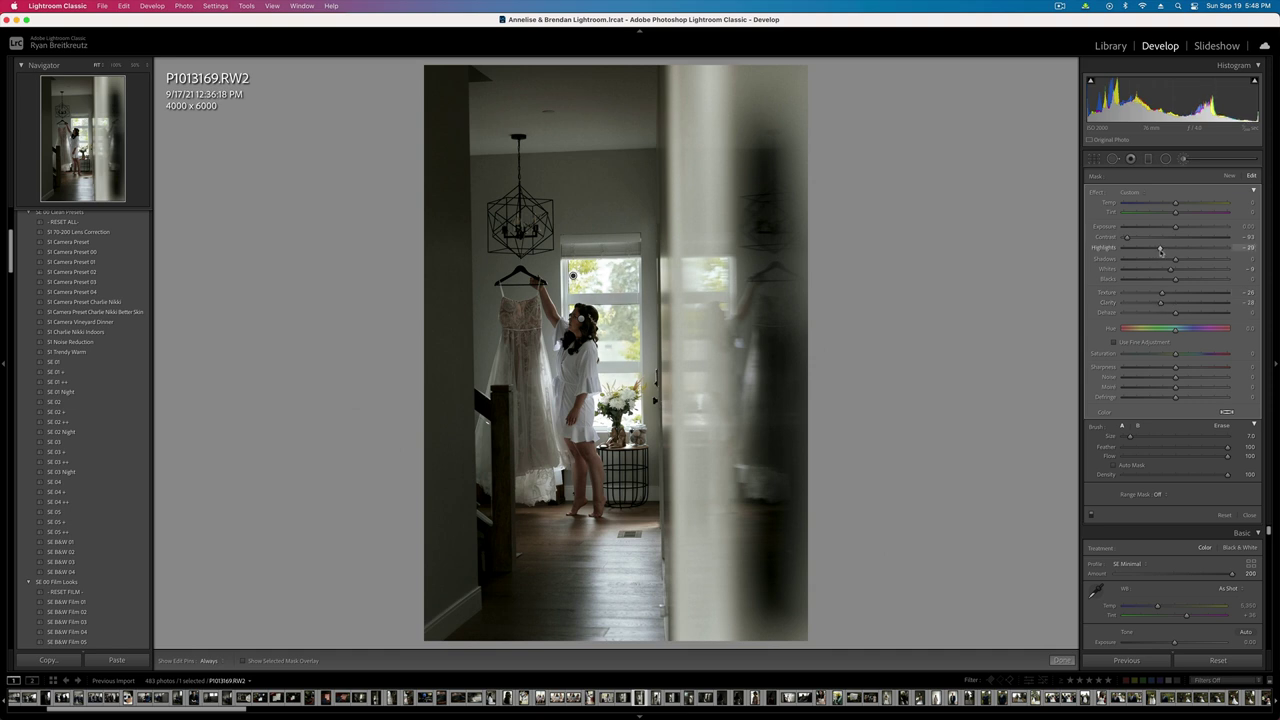
key(k)
- Lower the Exposure of P1013169.RW2 to -0.66, add a large radial filter around the woman and dress, and compare before and after
key(super+bracketleft)
key(super+bracketleft)
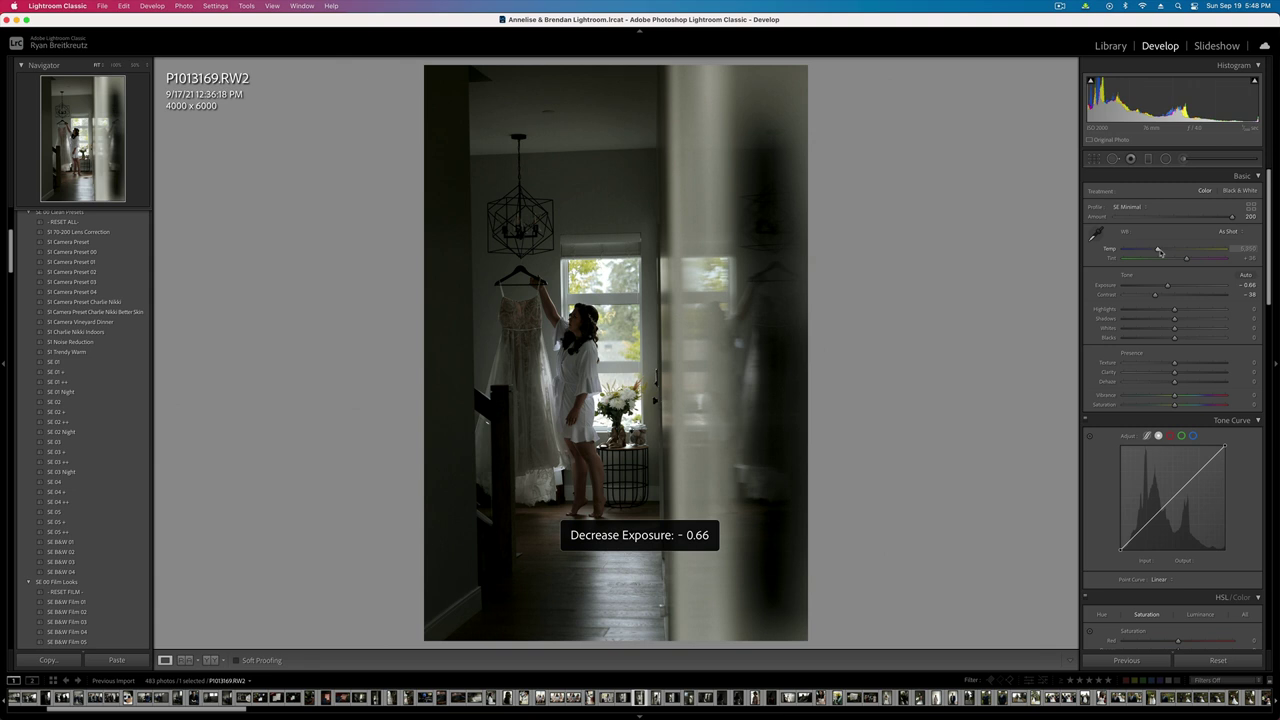
click(1165, 158)
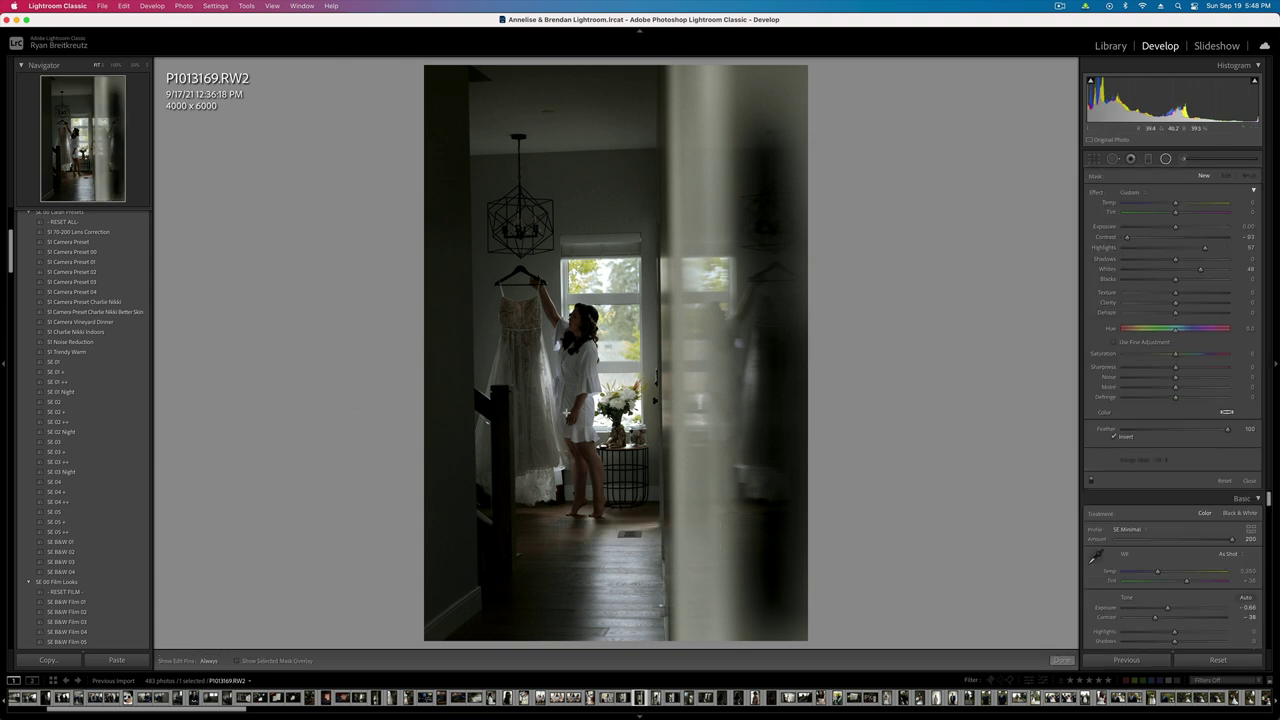
drag(540, 358, 652, 580)
drag(564, 490, 564, 458)
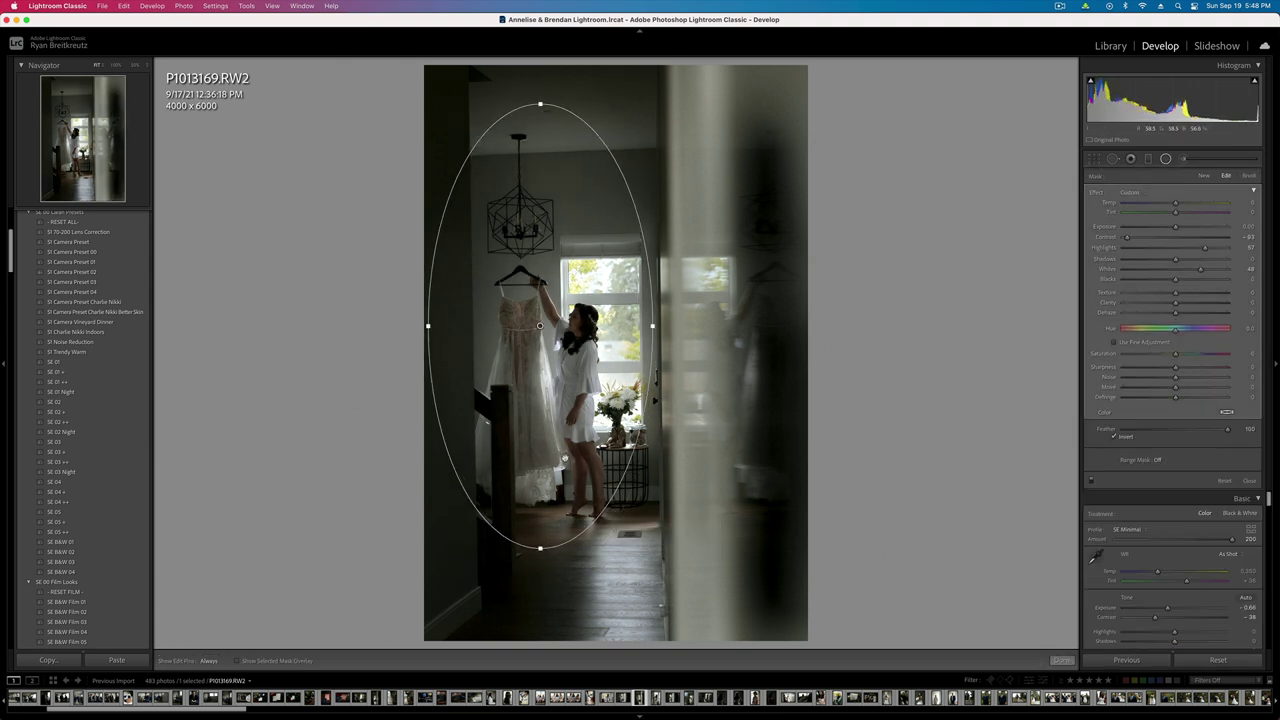
drag(541, 580, 541, 598)
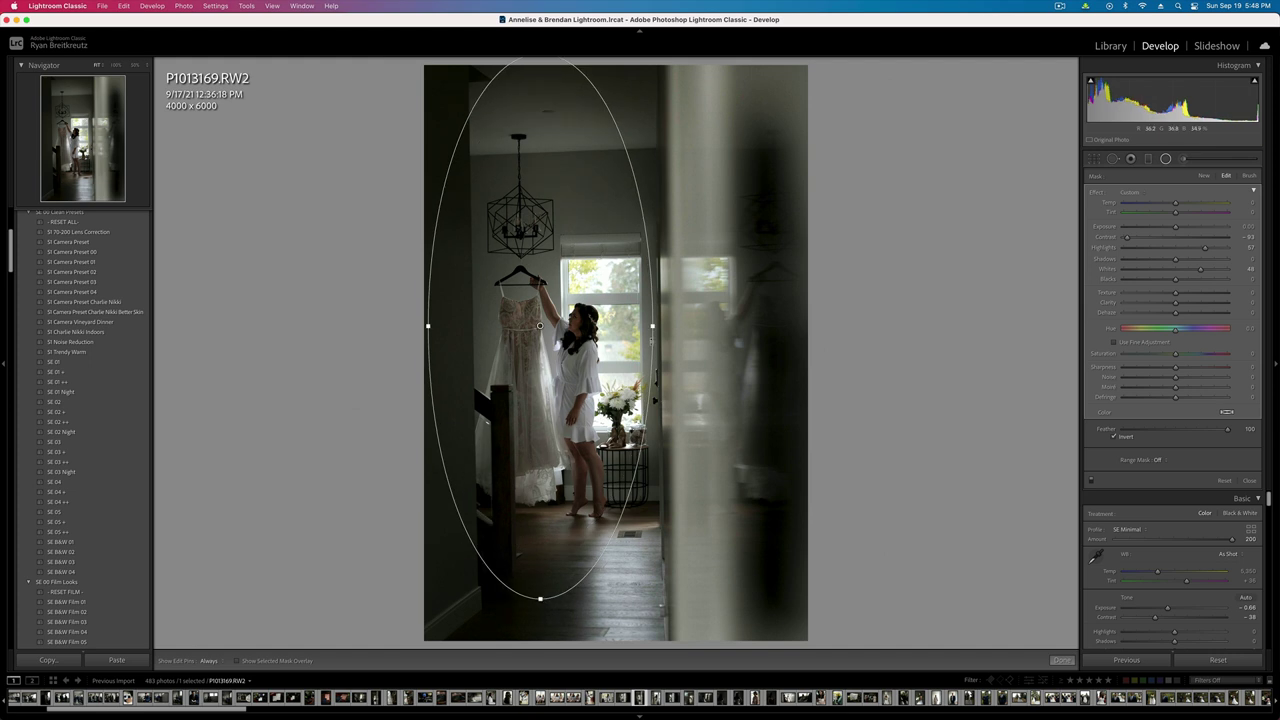
key(shift+m)
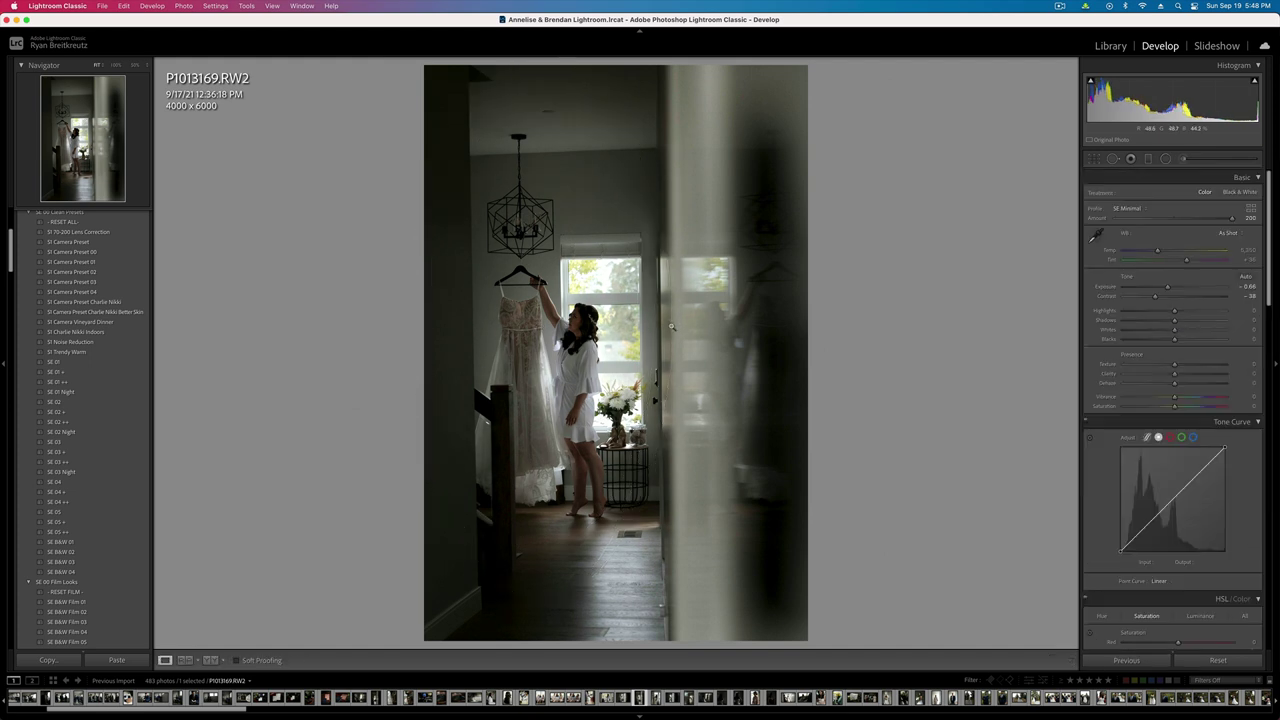
key(backslash)
key(backslash)
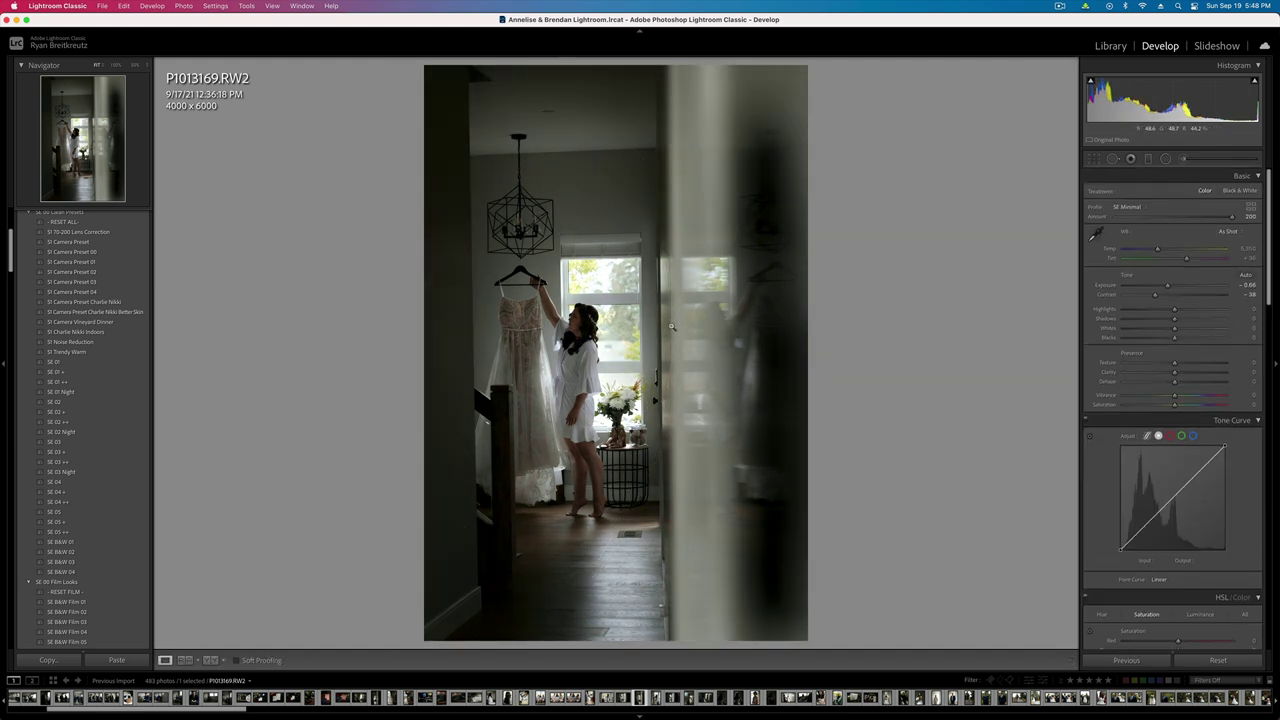
key(backslash)
key(backslash)
- On the next photo, P1013178.RW2, place a radial filter over the woman's upper body, reset its effects, and set Contrast -100 and Shadows about 16
key(Right)
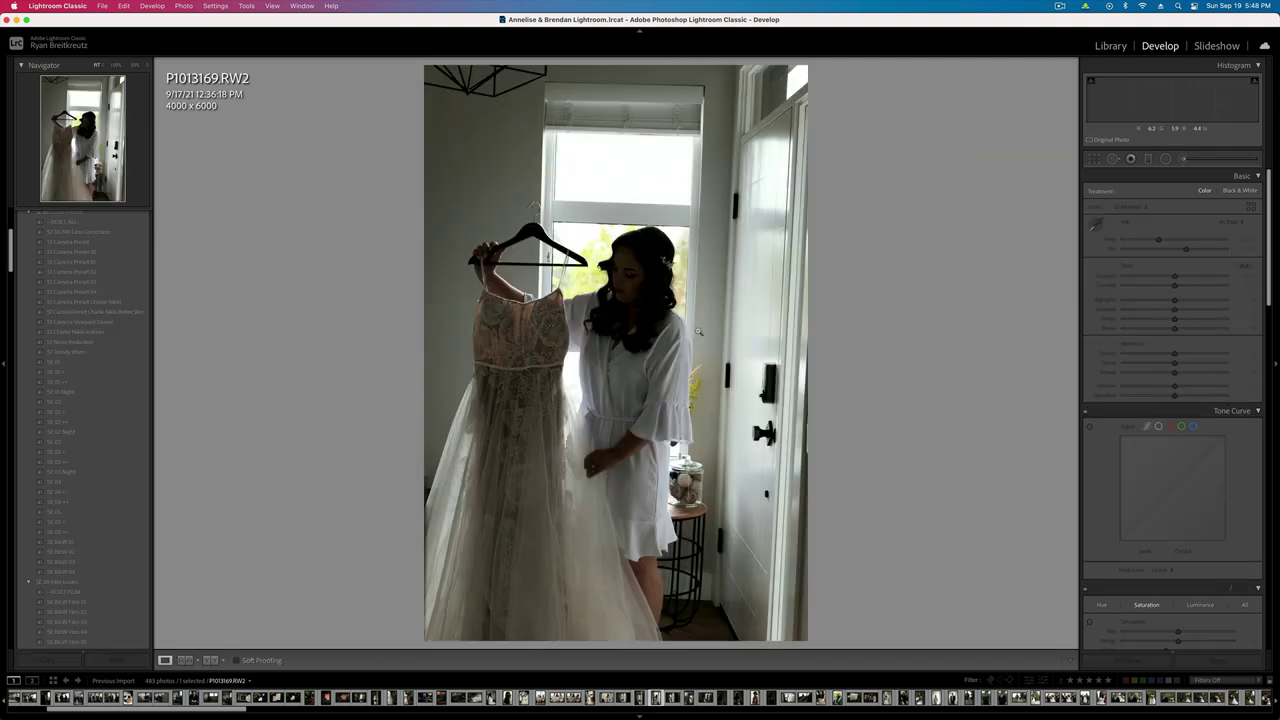
click(1165, 158)
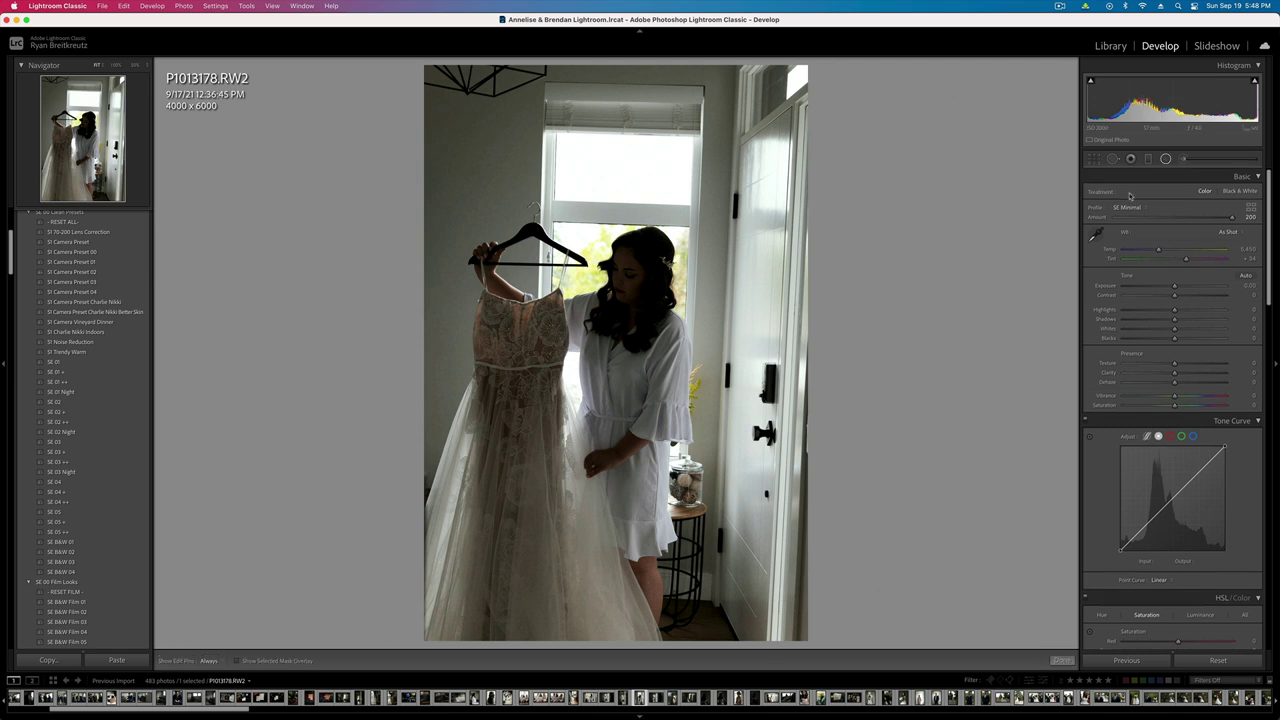
drag(617, 282, 701, 421)
key(alt)
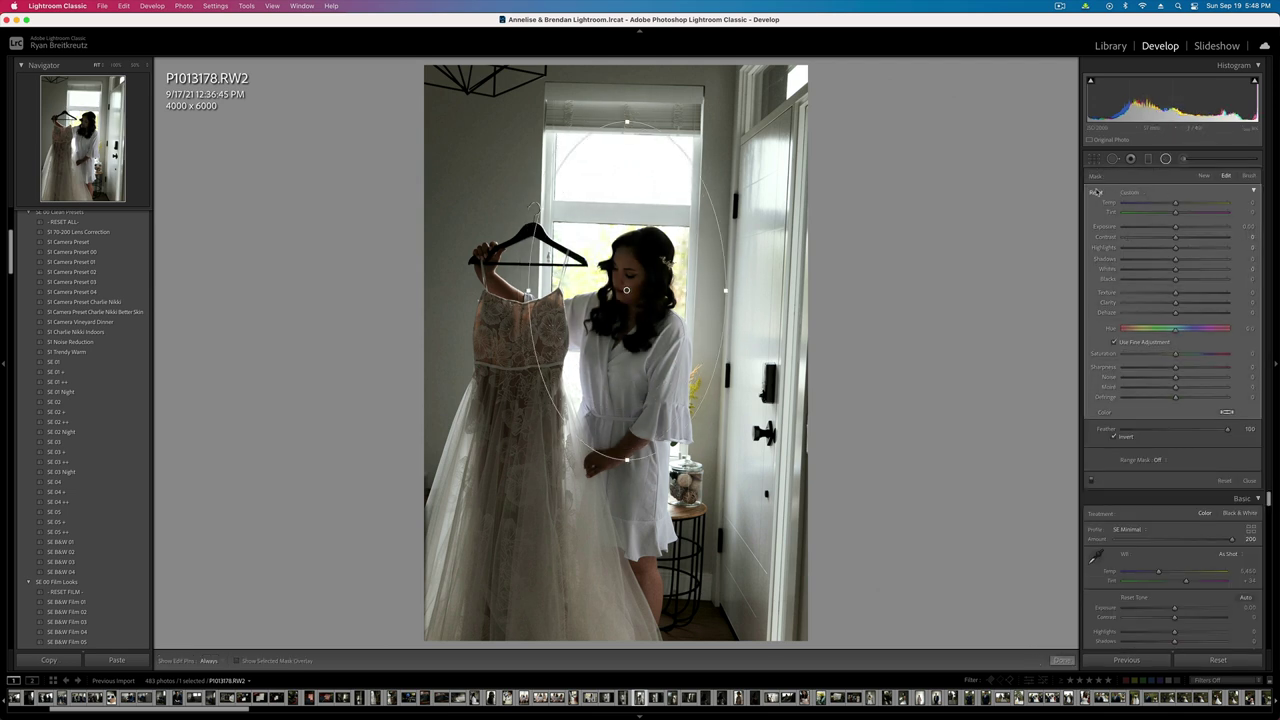
drag(1176, 238, 1146, 239)
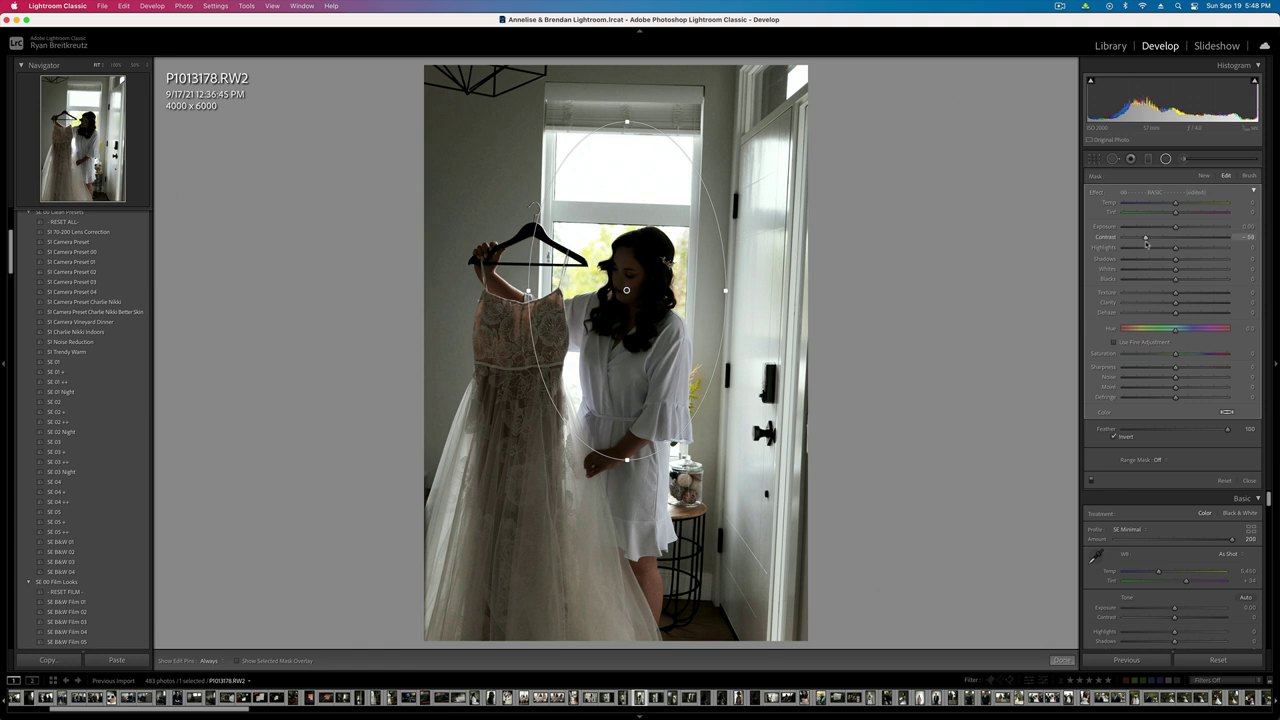
click(1194, 260)
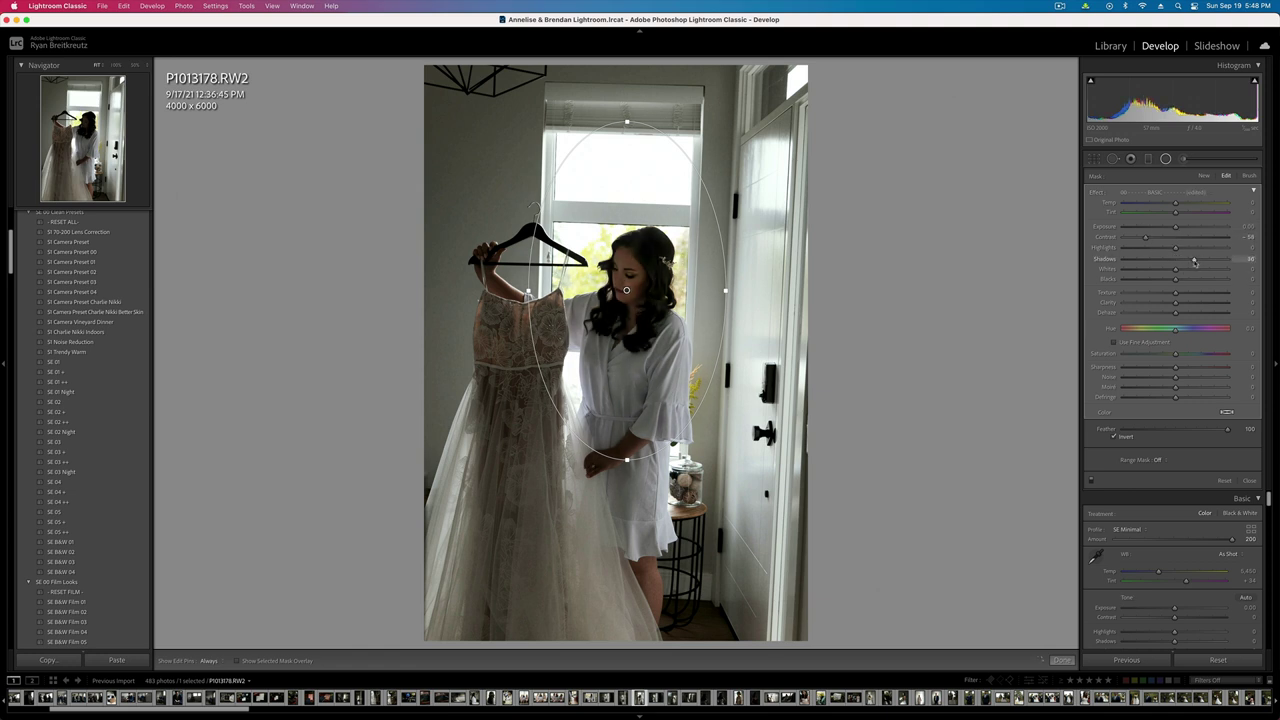
click(1126, 239)
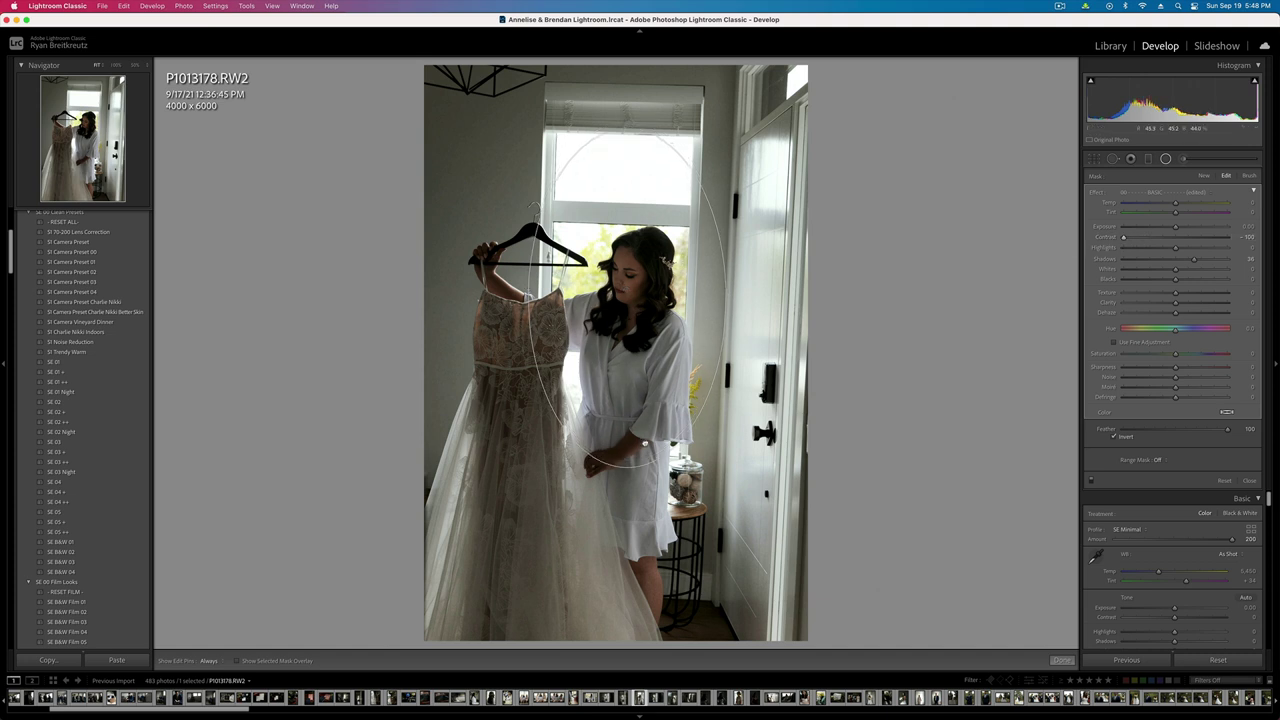
click(1249, 176)
drag(594, 462, 628, 443)
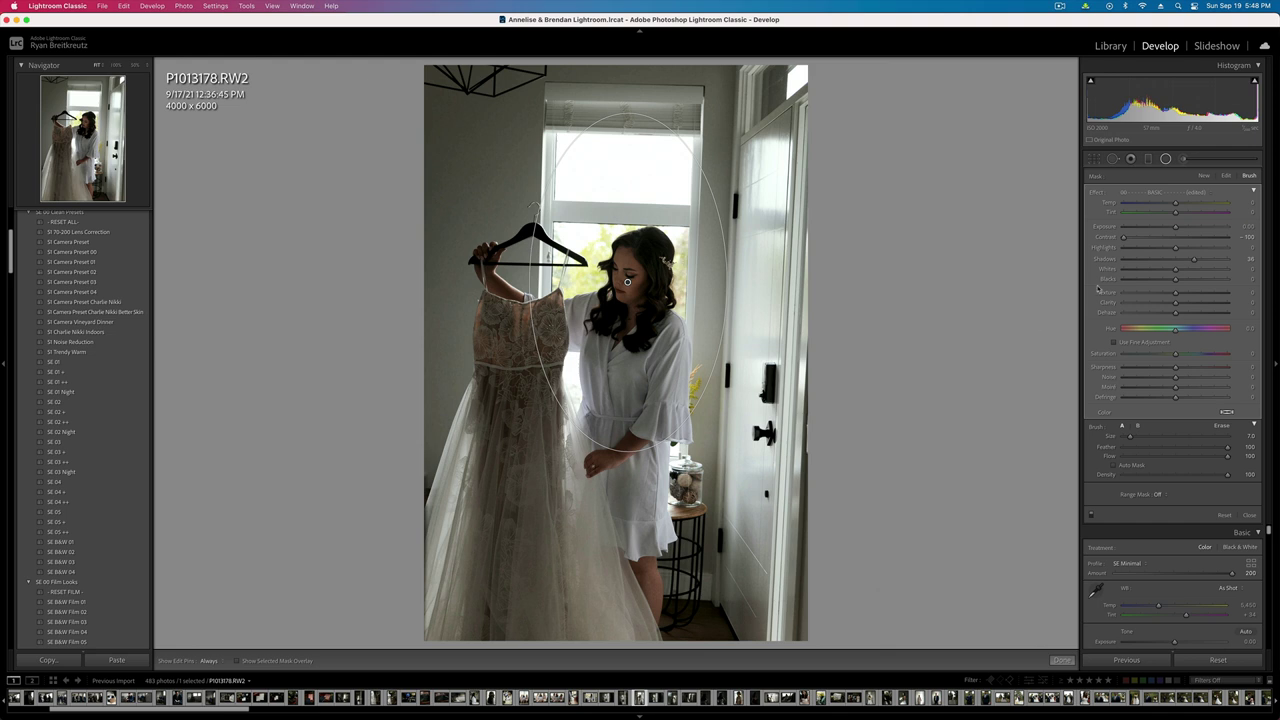
drag(1193, 259, 1183, 261)
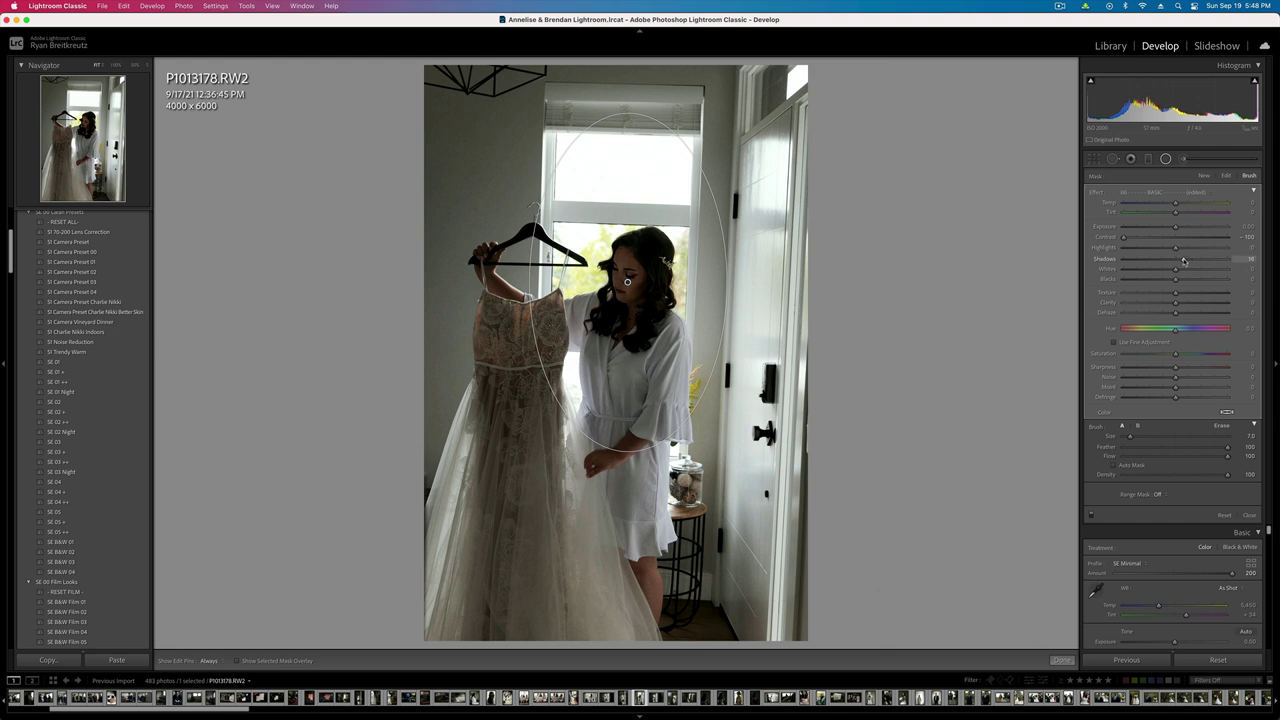
- Brush over the window in P1013178.RW2 with a new mask, reset its effects, and set Highlights about -70, Texture -25 and Clarity -25
click(1205, 178)
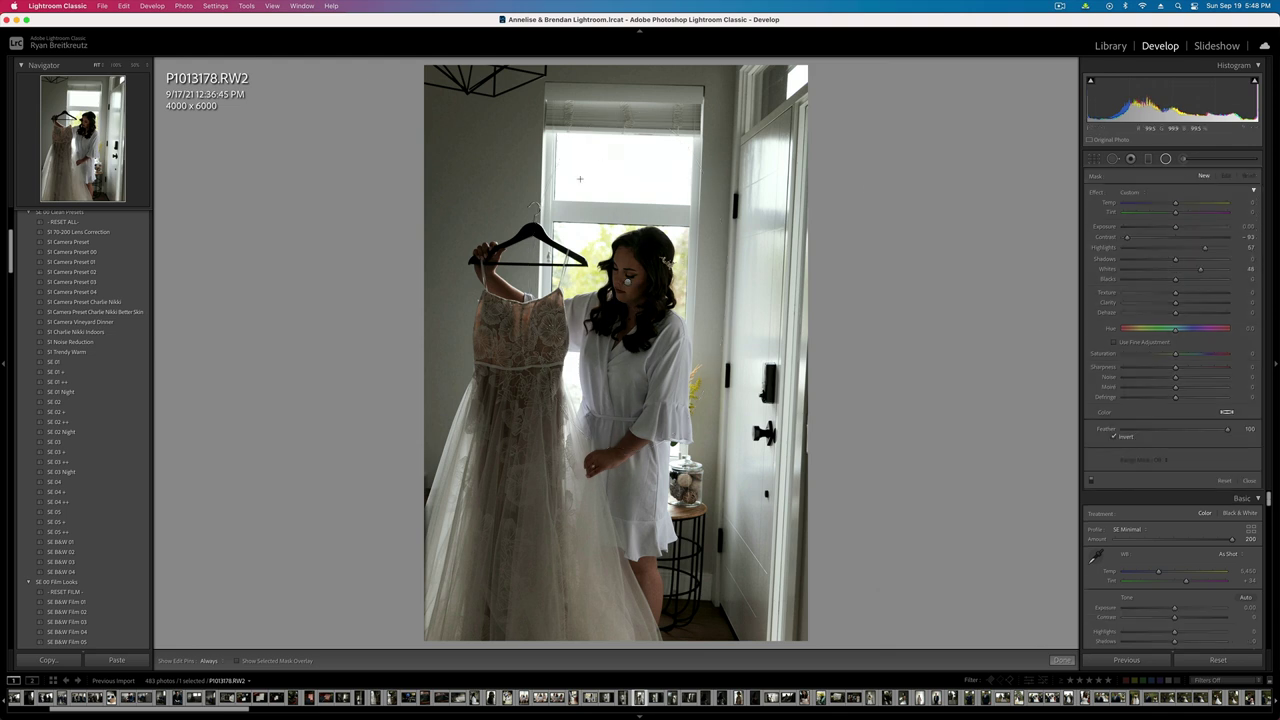
click(1194, 159)
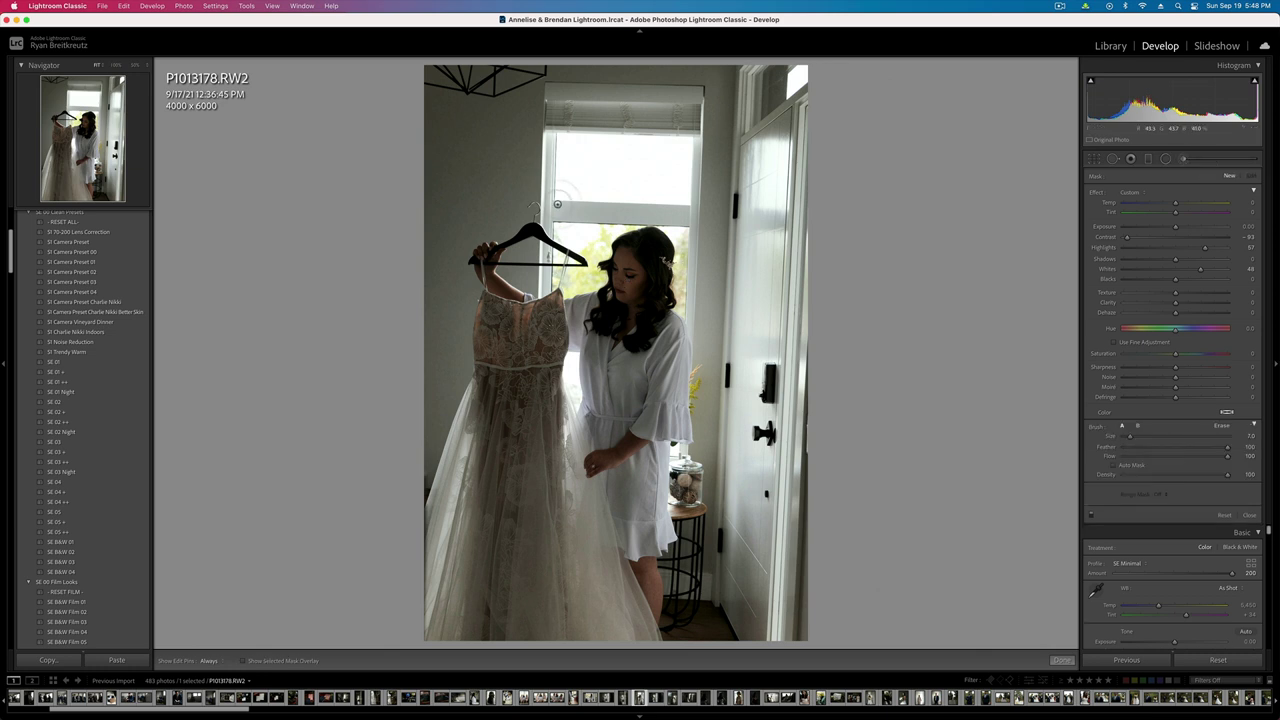
mouse_move(678, 166)
mouse_down()
mouse_move(570, 215)
mouse_move(661, 185)
mouse_move(655, 150)
mouse_up()
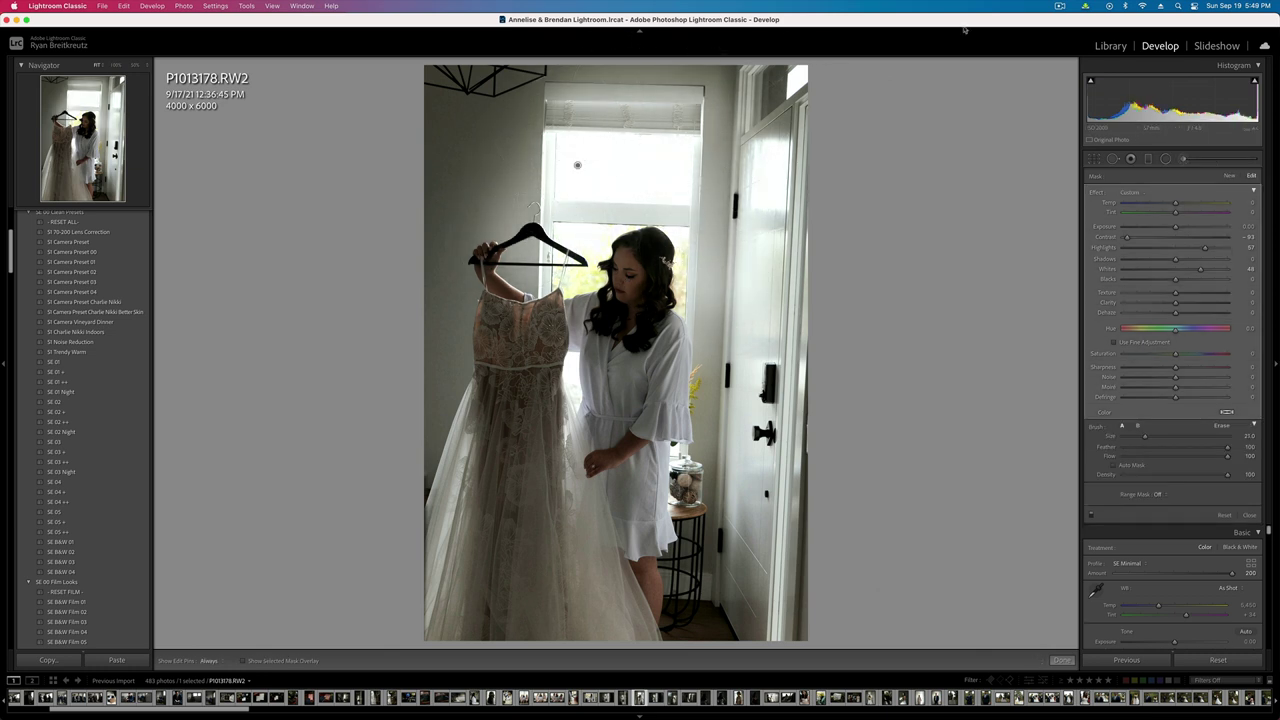
double_click(1099, 193)
click(1137, 248)
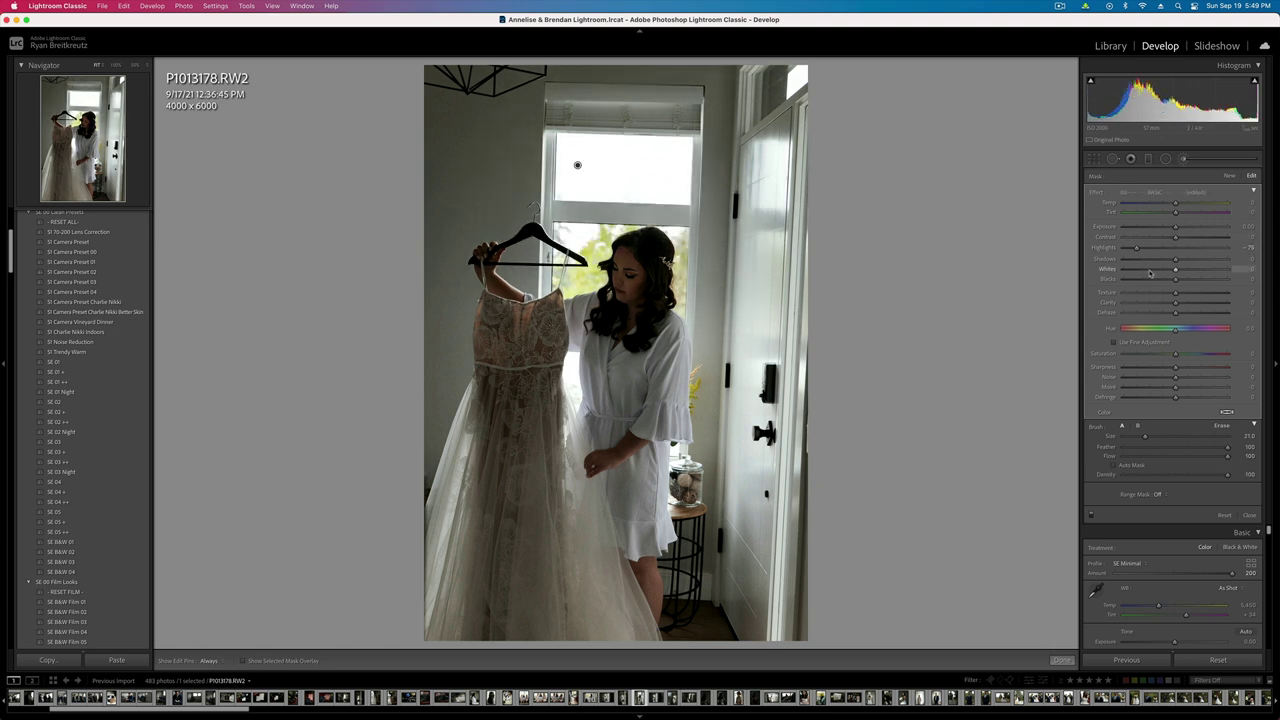
click(1160, 302)
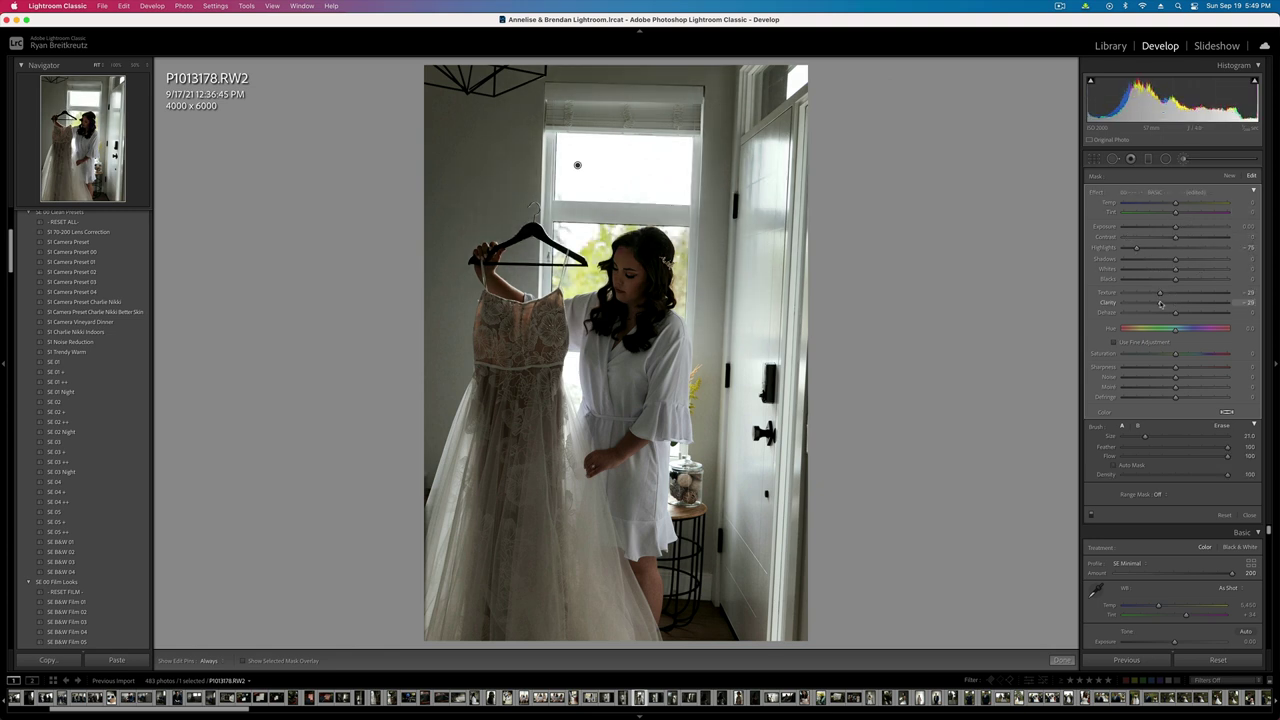
key(k)
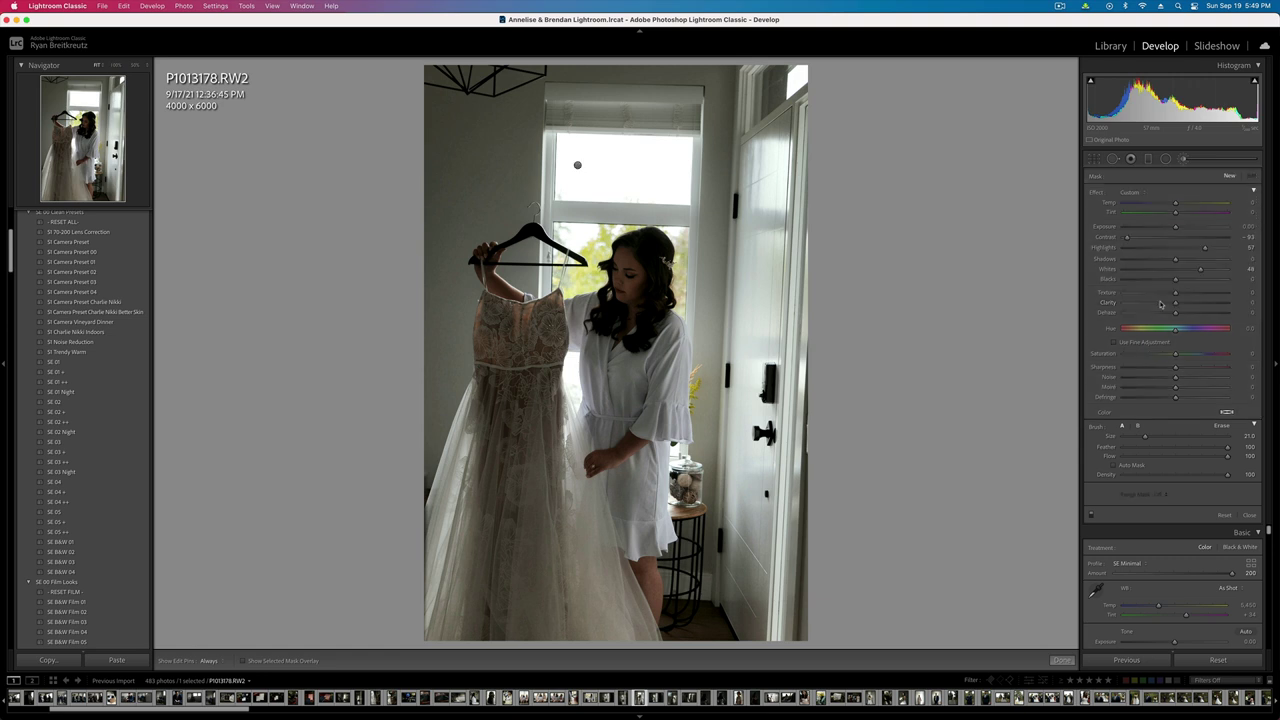
- Lower the overall Contrast of P1013178.RW2 to -43 and set its Exposure to +0.13
click(1146, 296)
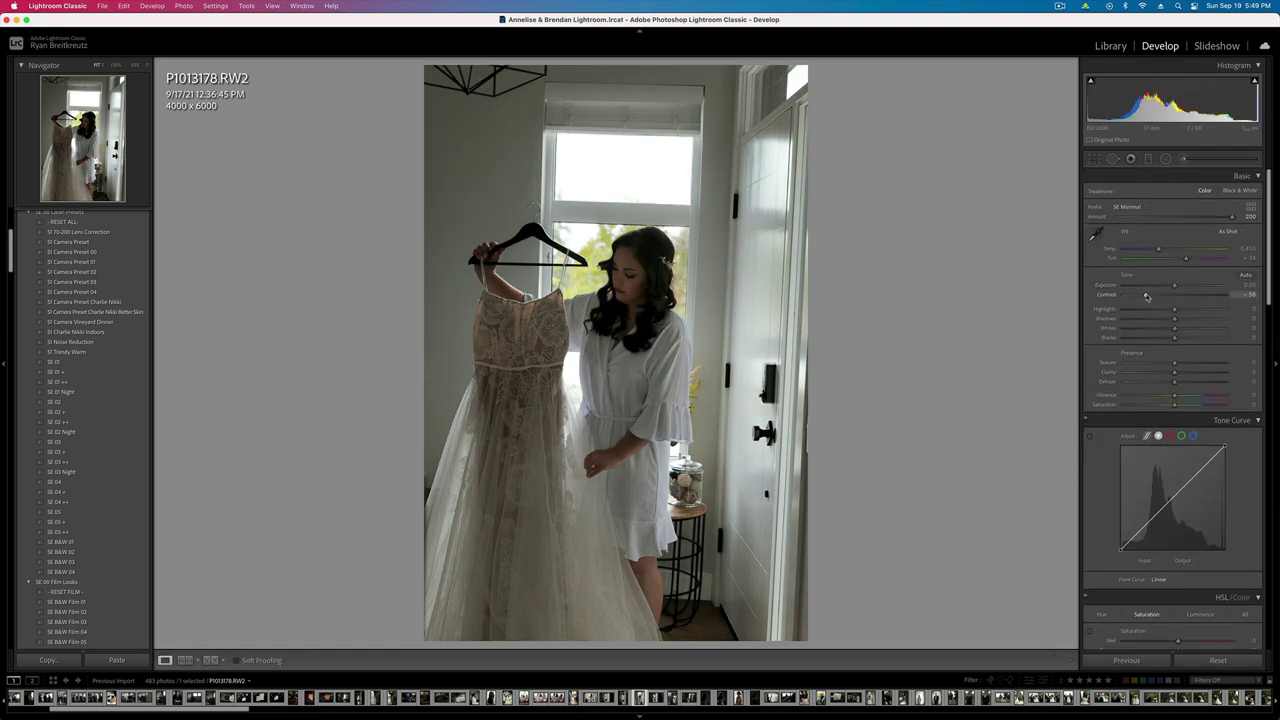
drag(1147, 296, 1153, 296)
key(shift+equal)
key(shift+equal)
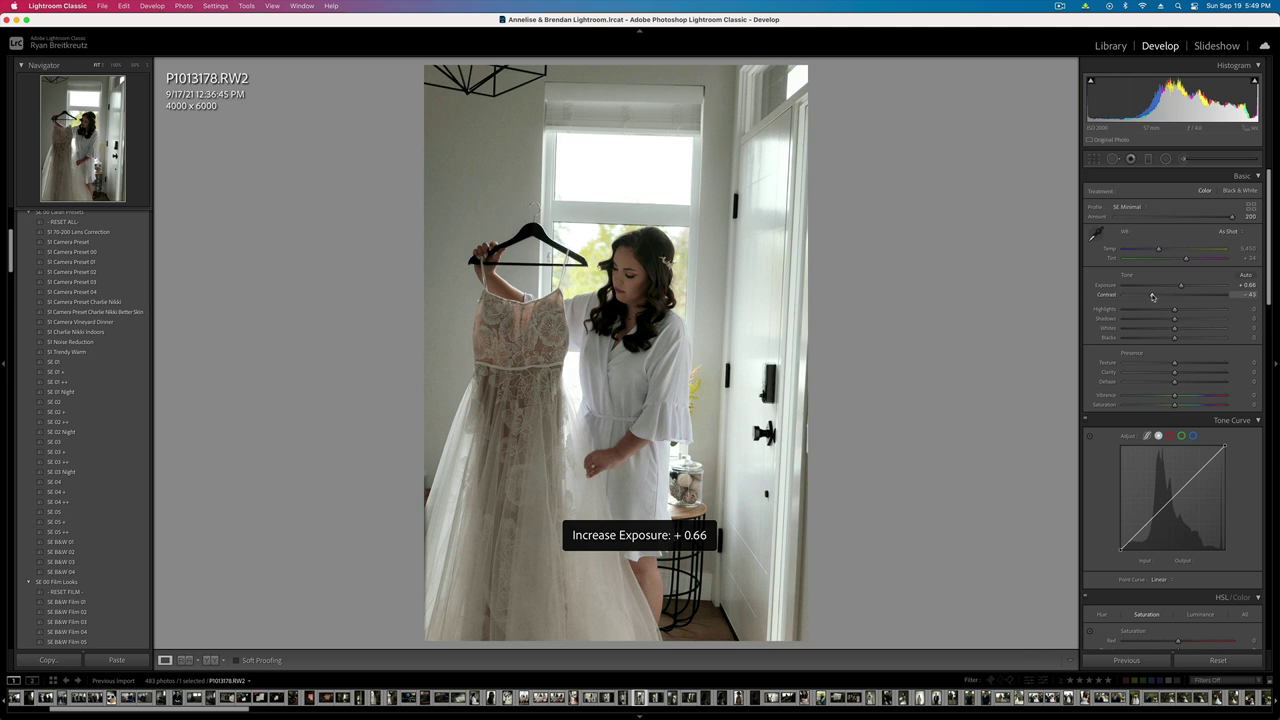
key(minus)
key(minus)
key(equal)
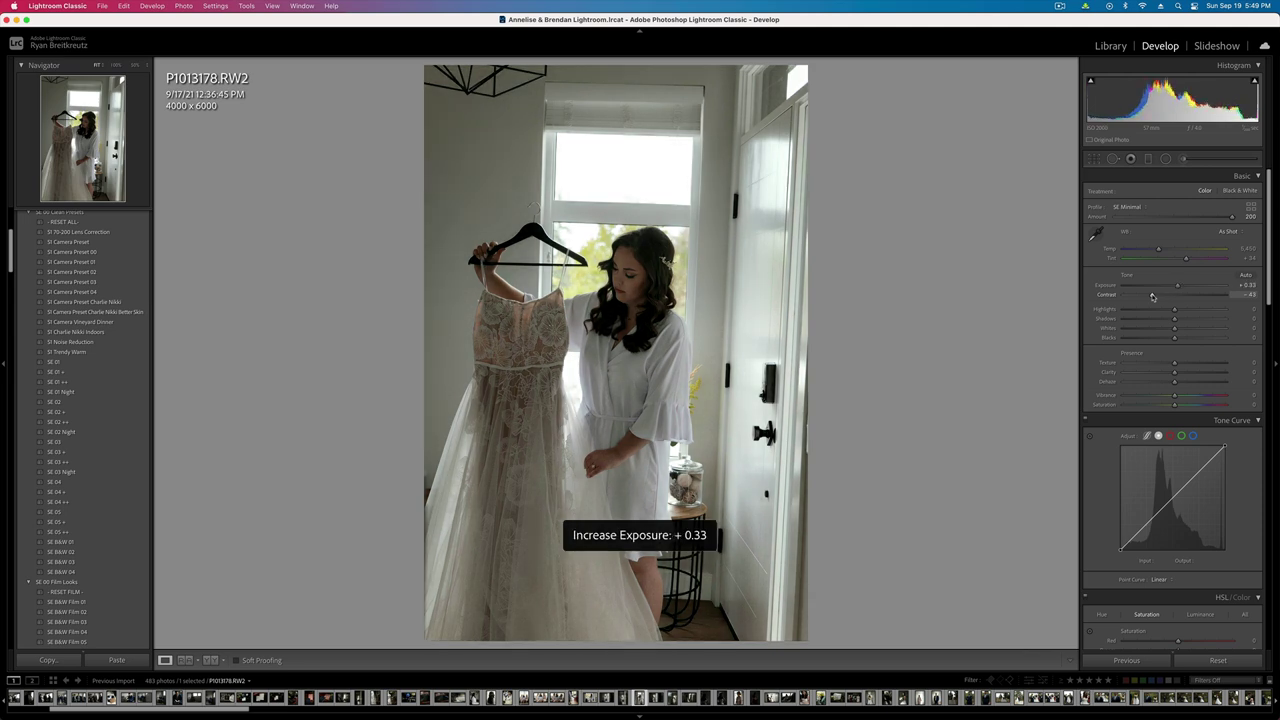
key(minus)
- Set the Tint of P1013178.RW2 to +40, check the before view, and set Exposure to -0.10 and Shadows to about +15
click(1190, 259)
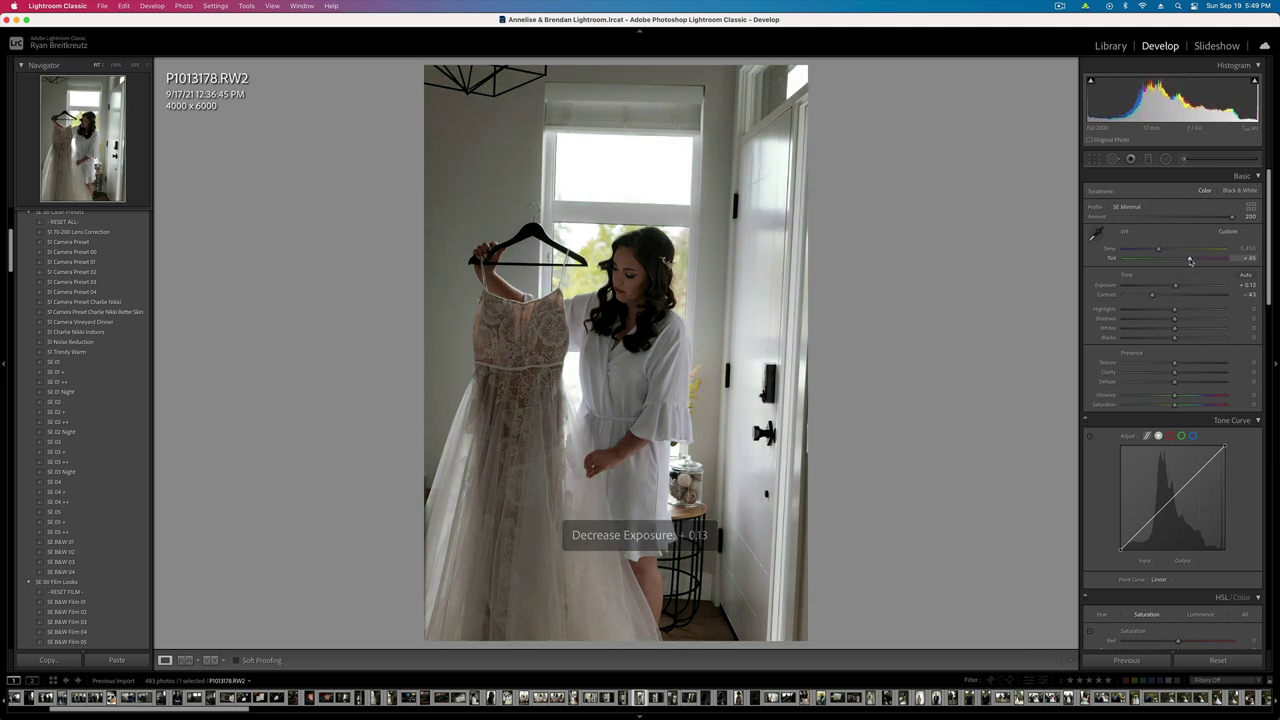
drag(1190, 260, 1188, 260)
key(backslash)
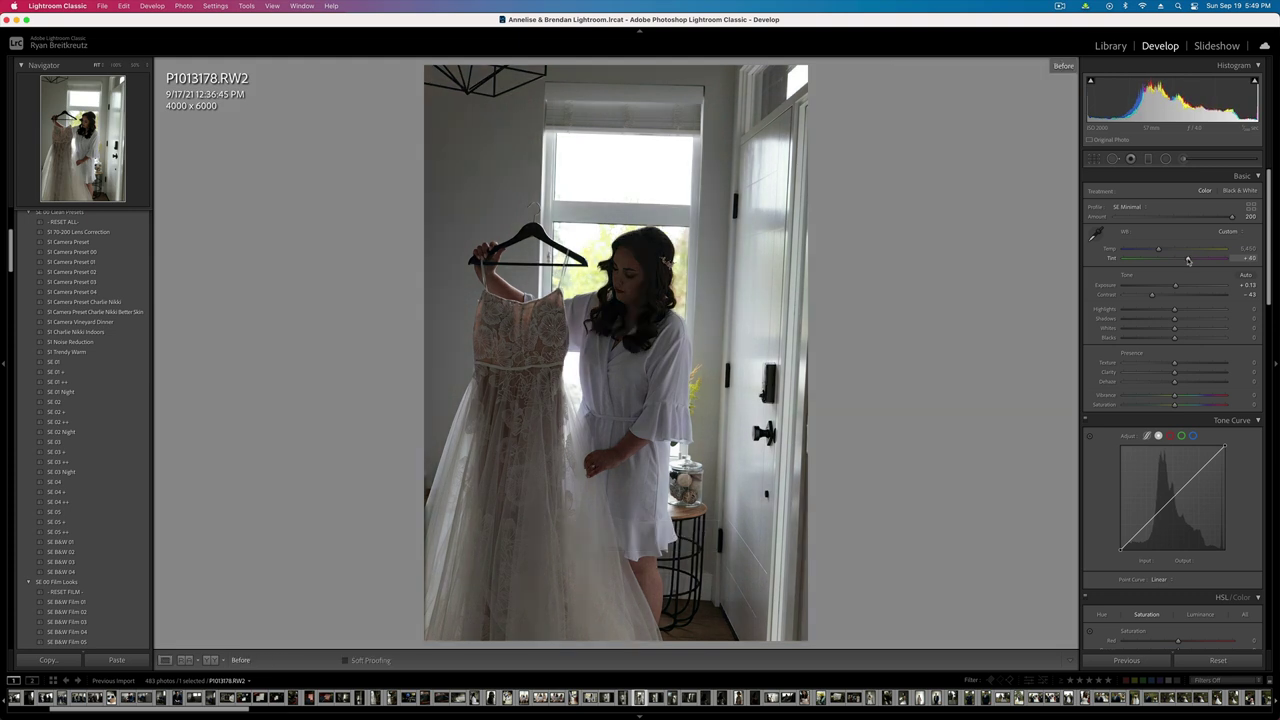
key(backslash)
key(minus)
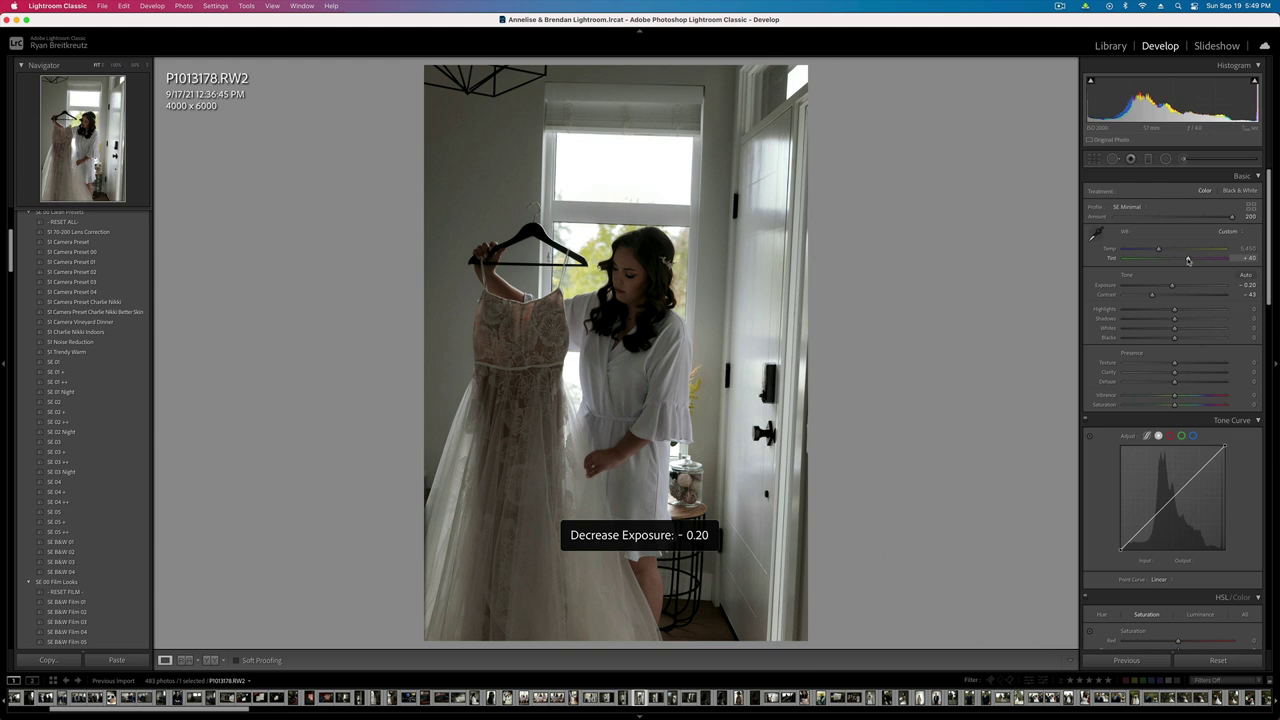
key(equal)
click(1182, 320)
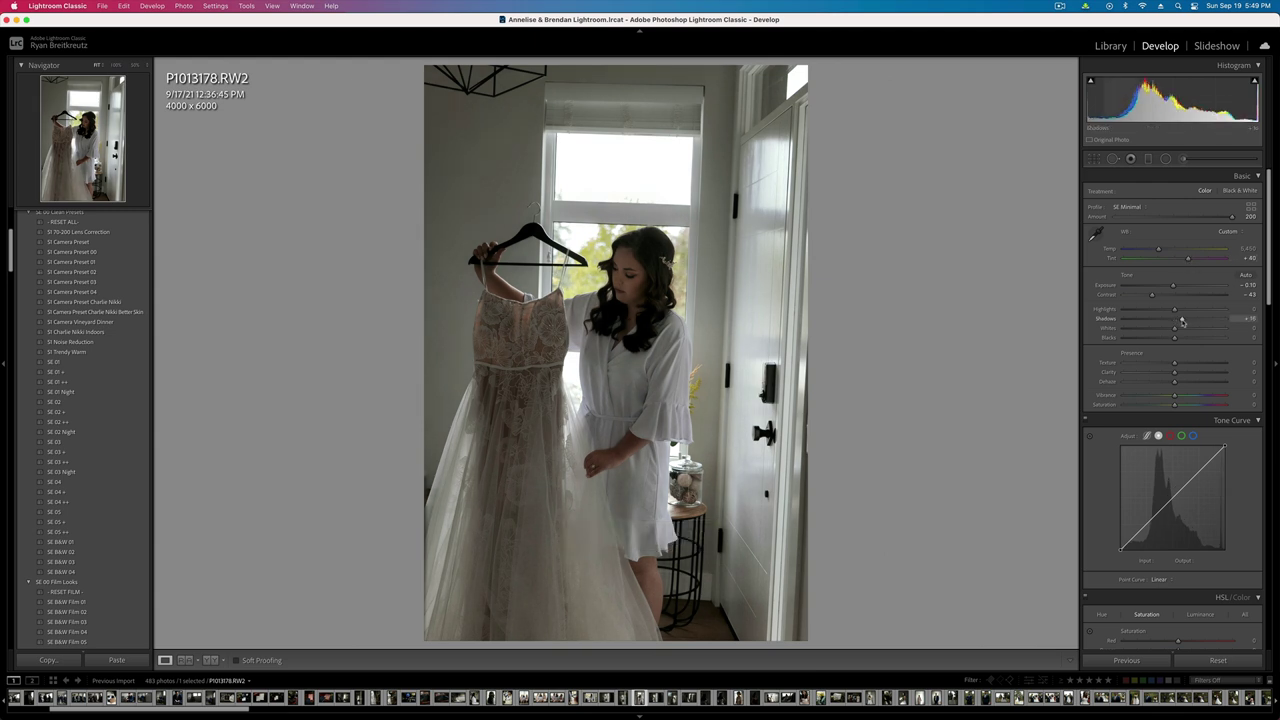
- Copy the settings of P1013178.RW2 and paste them onto the next photo, P1013179.RW2
key(super+shift+c)
key(Return)
key(Right)
key(super+shift+v)
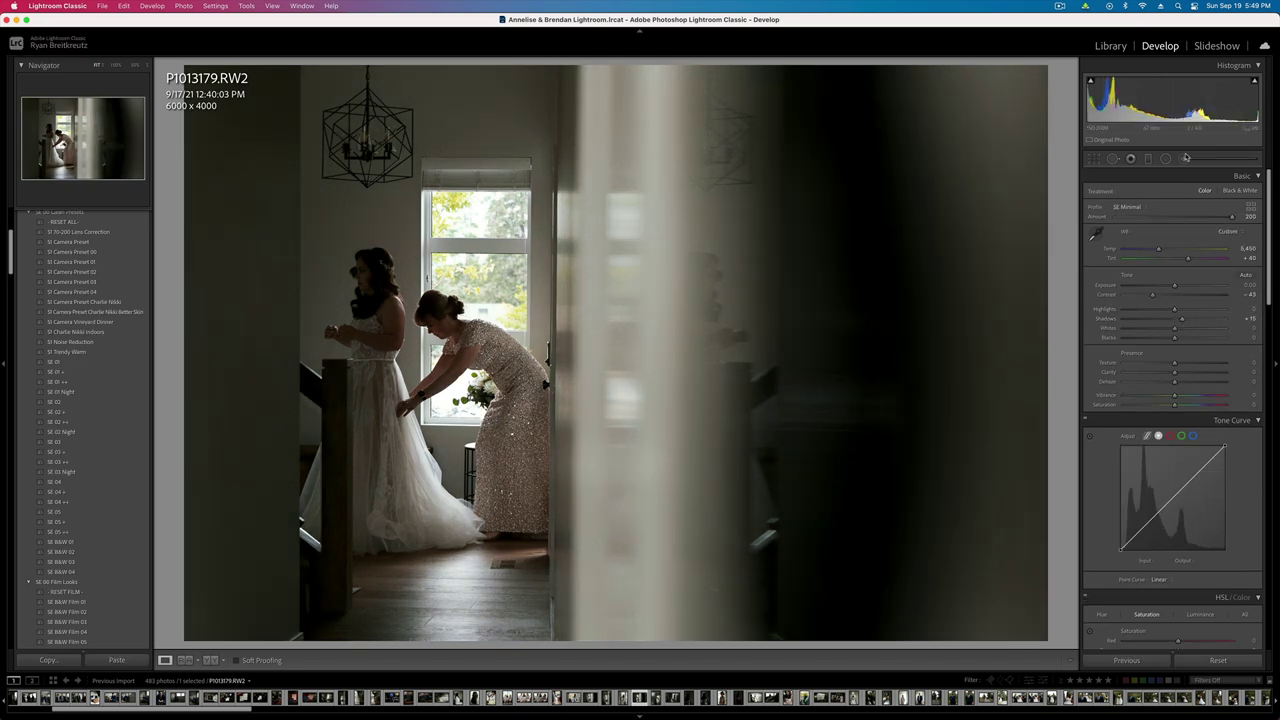
- Brush over the bride in P1013179.RW2, reset the mask's effects, and set Contrast -75 and Shadows 12
click(1183, 160)
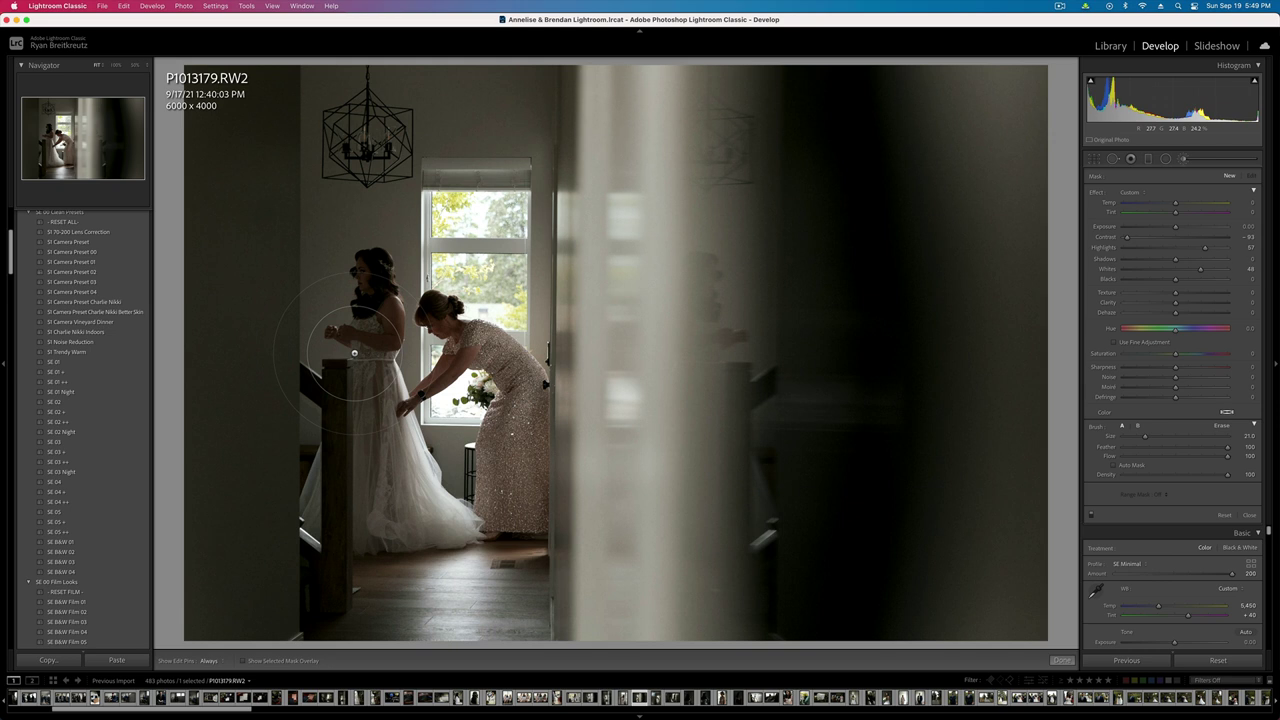
key(h)
mouse_move(354, 353)
mouse_down()
mouse_move(370, 290)
mouse_move(379, 410)
mouse_move(404, 476)
mouse_up()
key(])
key(])
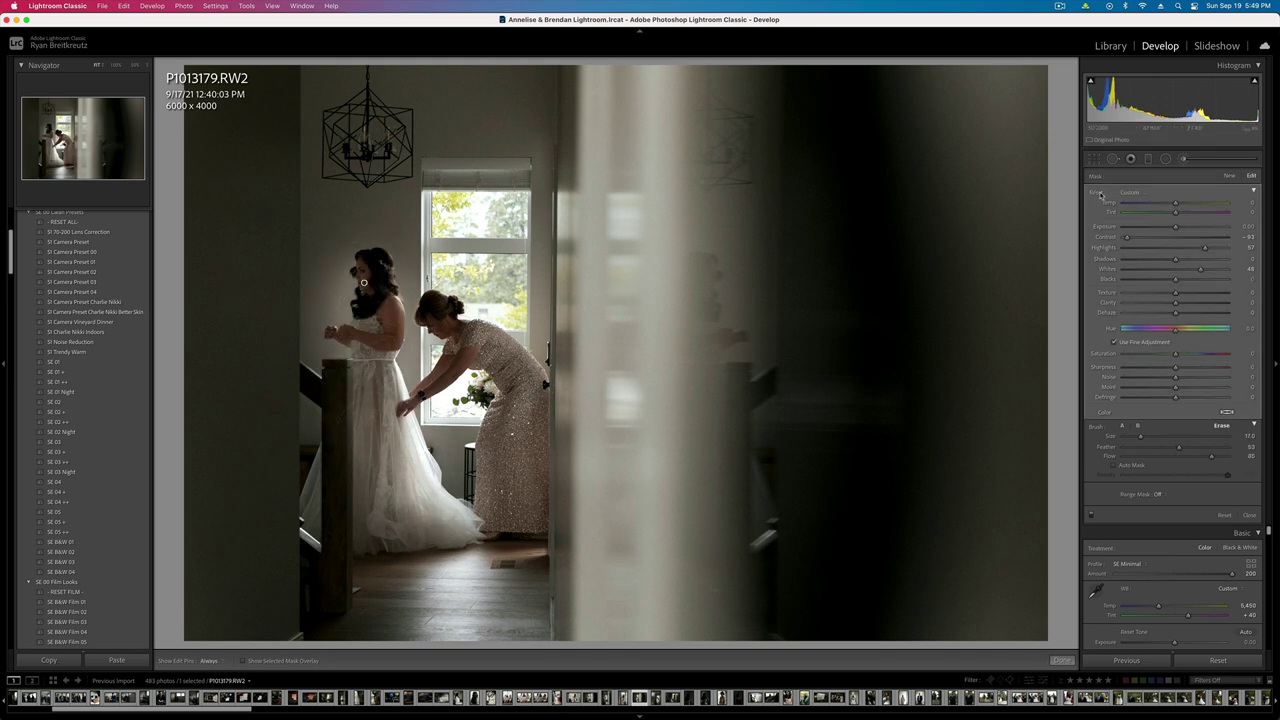
alt+click(1101, 194)
click(1136, 238)
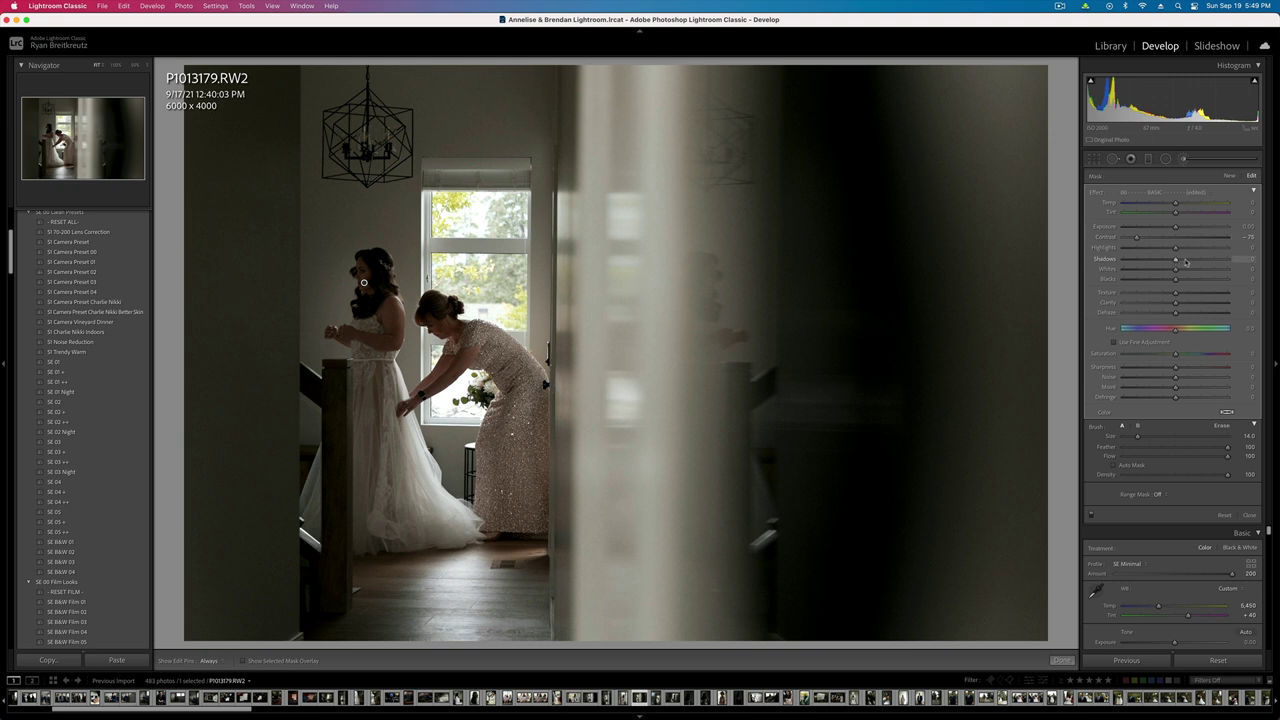
key(h)
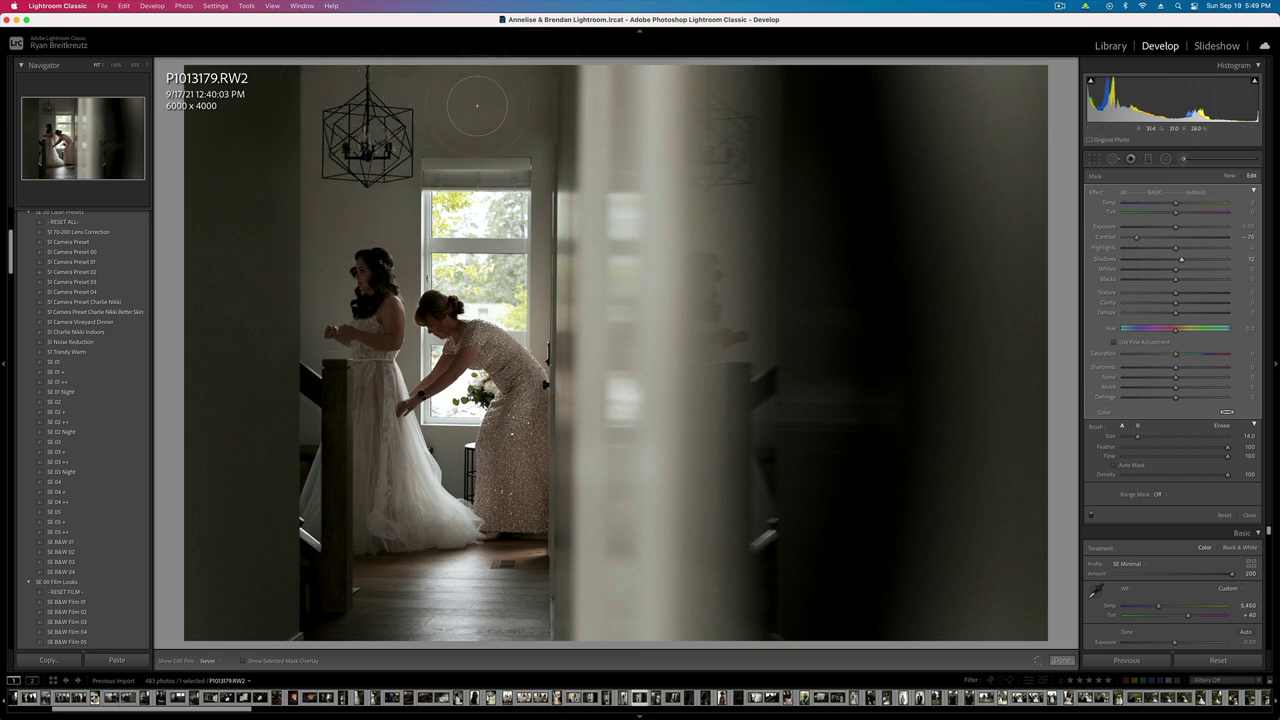
key(h)
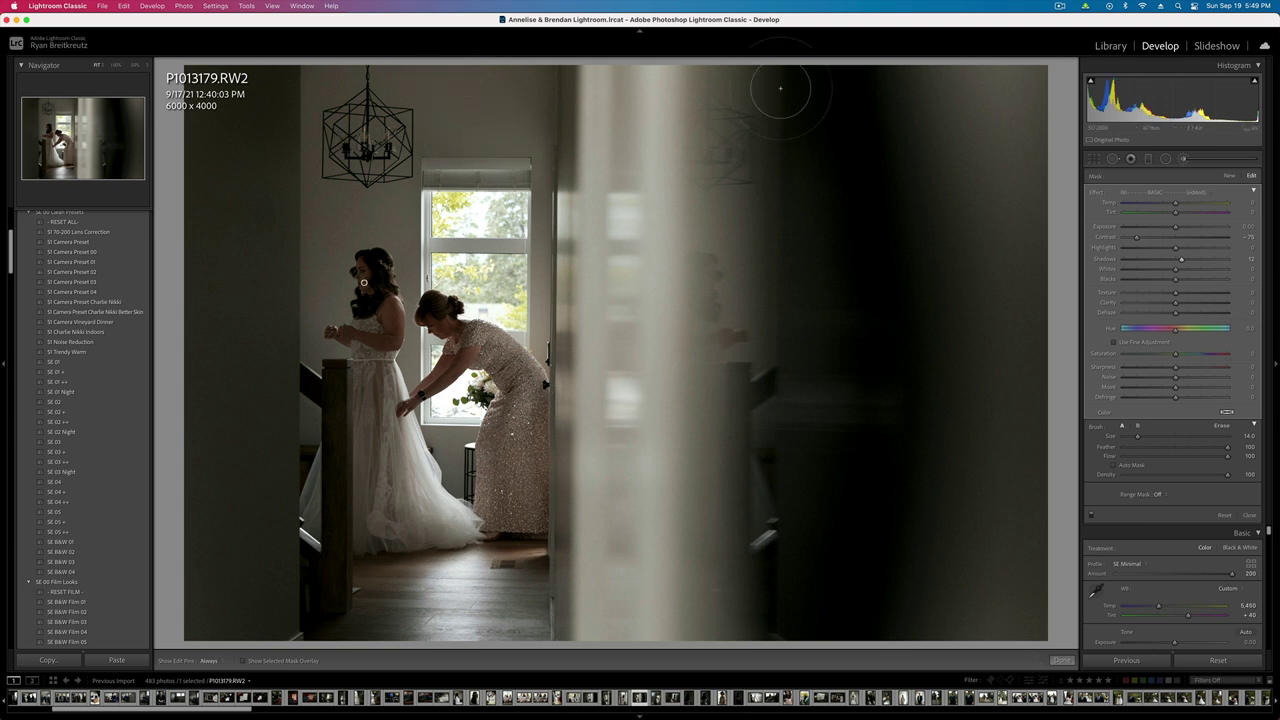
- Brush a new mask over the window in P1013179.RW2 and set its Highlights to about -6, Texture -16, Clarity -23 and Dehaze -19
click(1229, 177)
key(h)
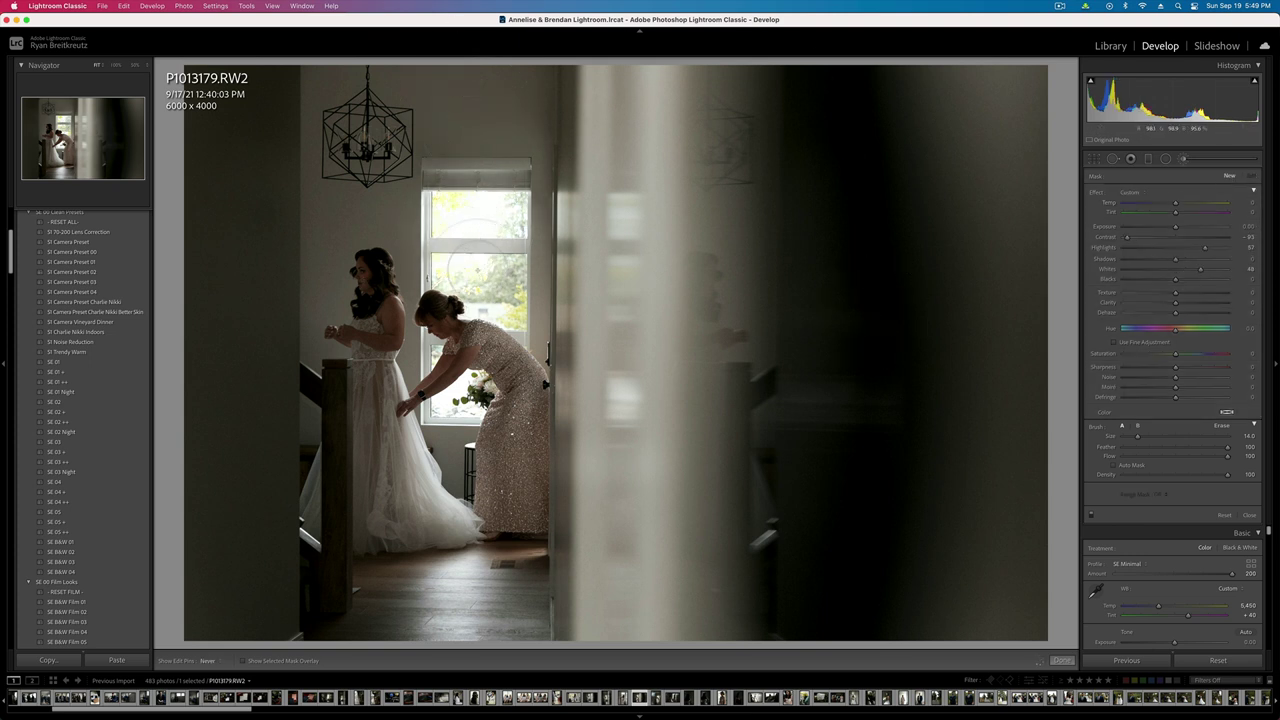
drag(478, 271, 500, 304)
click(464, 404)
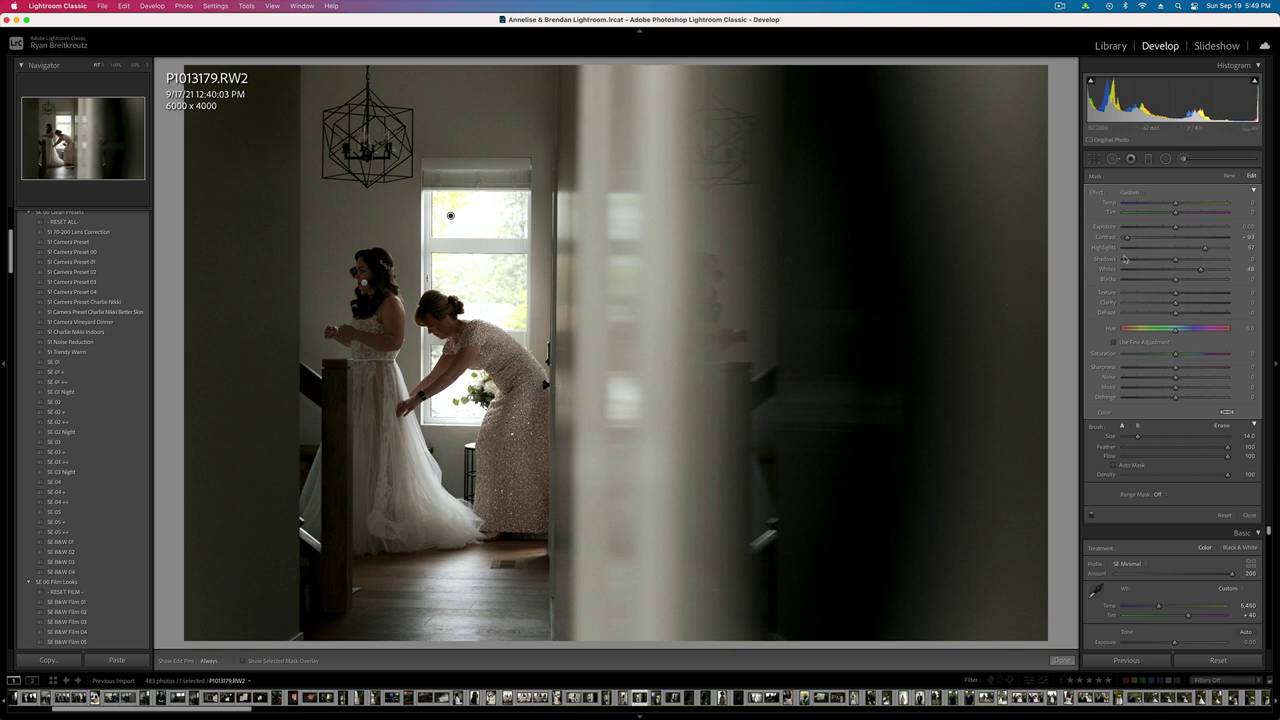
drag(1205, 248, 1173, 248)
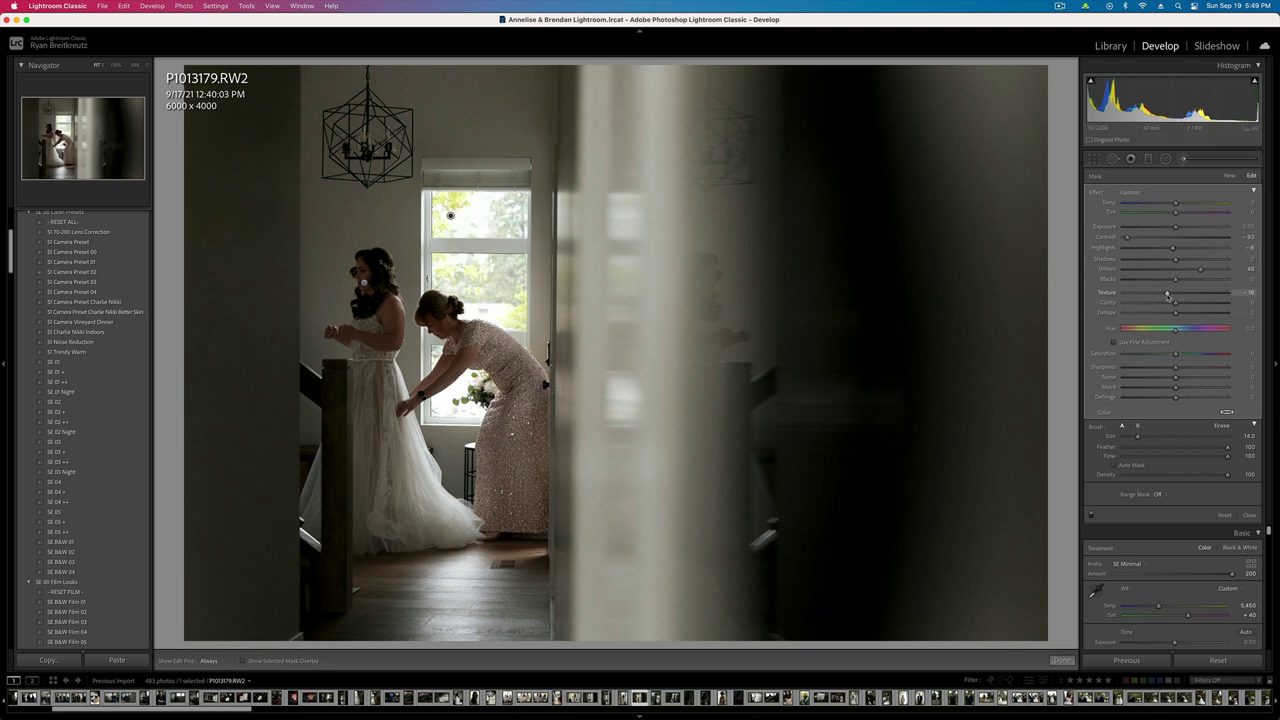
click(1162, 302)
click(1165, 313)
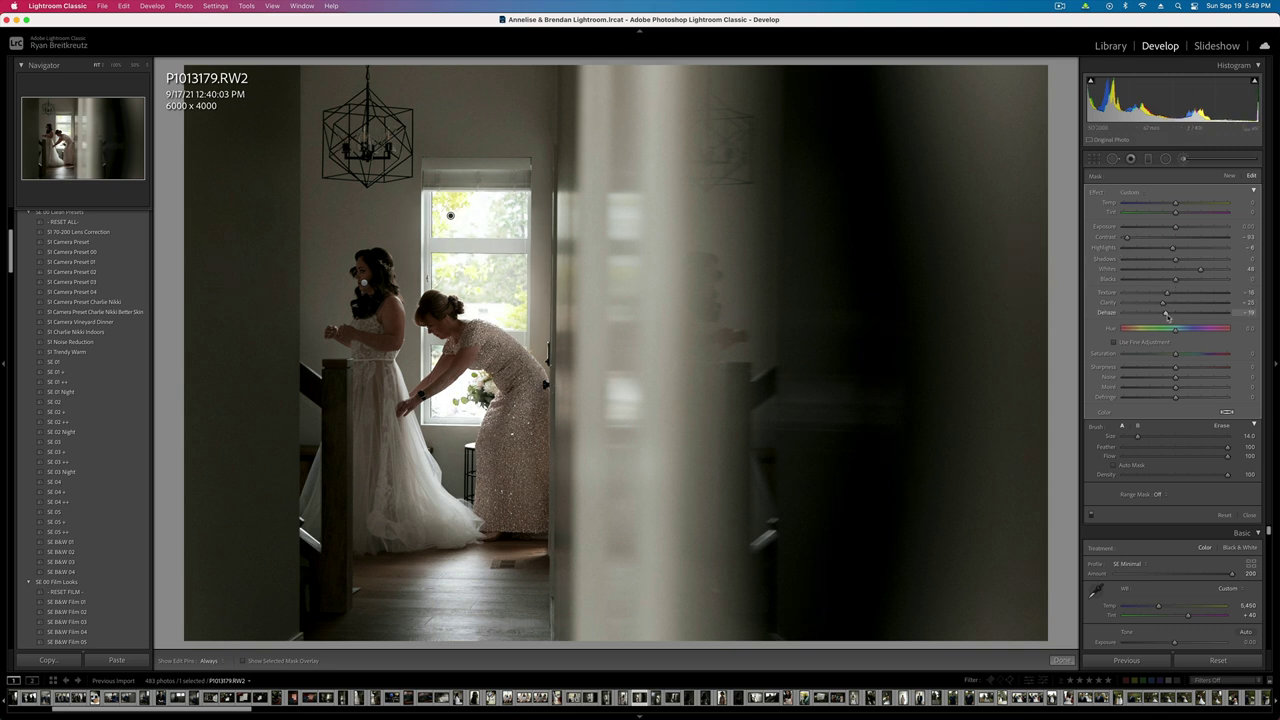
- Finish the brush mask and lower the overall Exposure of P1013179.RW2 to -0.66
key(k)
key(super+bracketleft)
key(super+bracketleft)
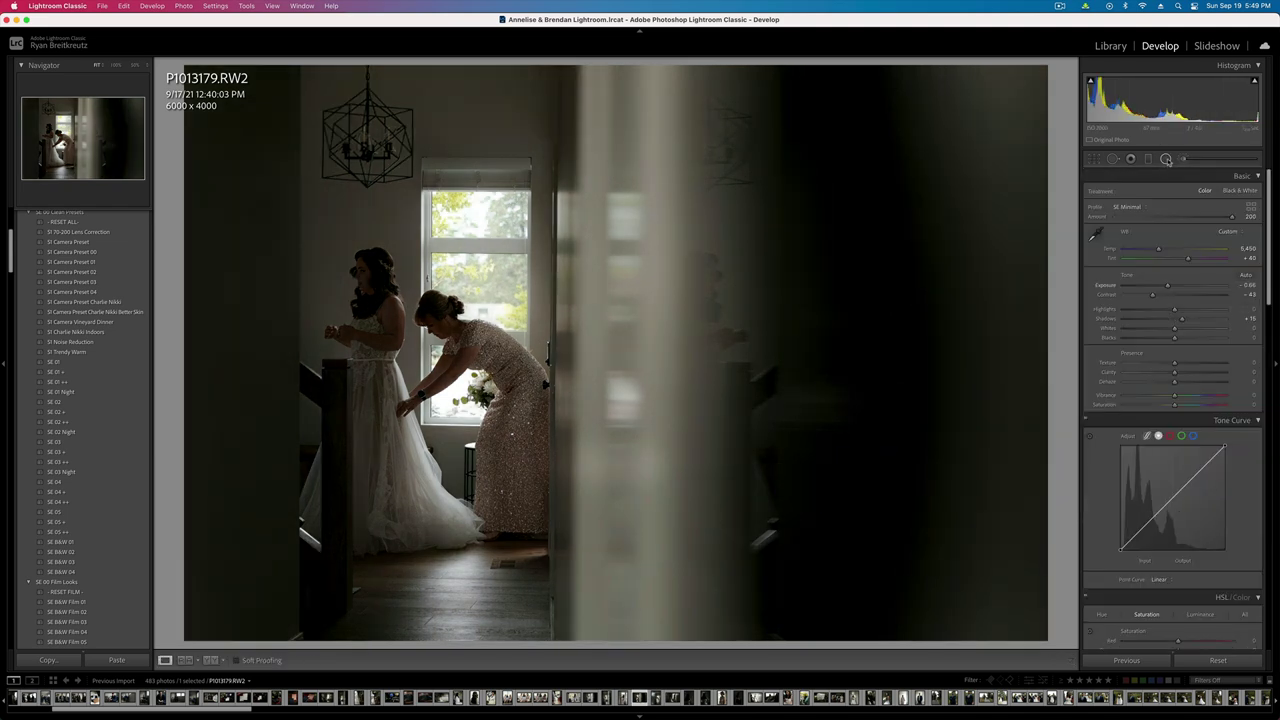
- Reposition the two radial filters of P1013179.RW2, one over the window and one over the bride, and make the bride's filter taller
click(1165, 158)
drag(471, 536, 546, 717)
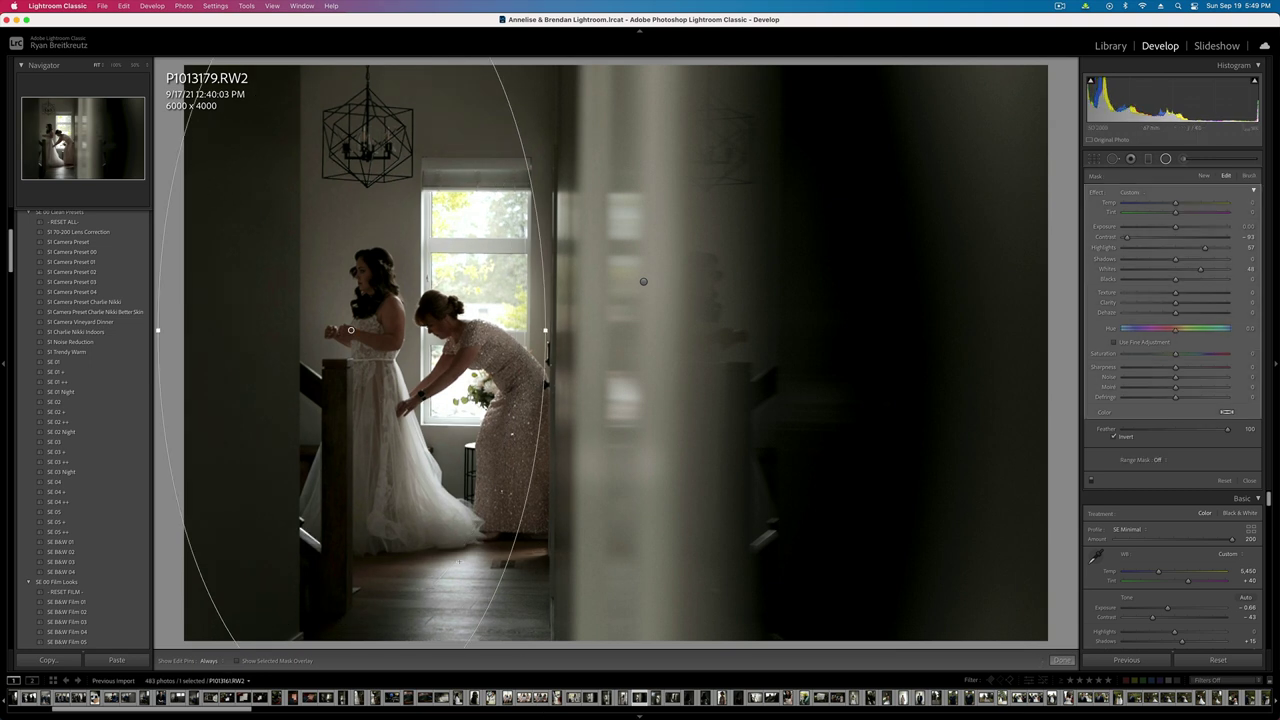
drag(352, 330, 420, 220)
click(644, 281)
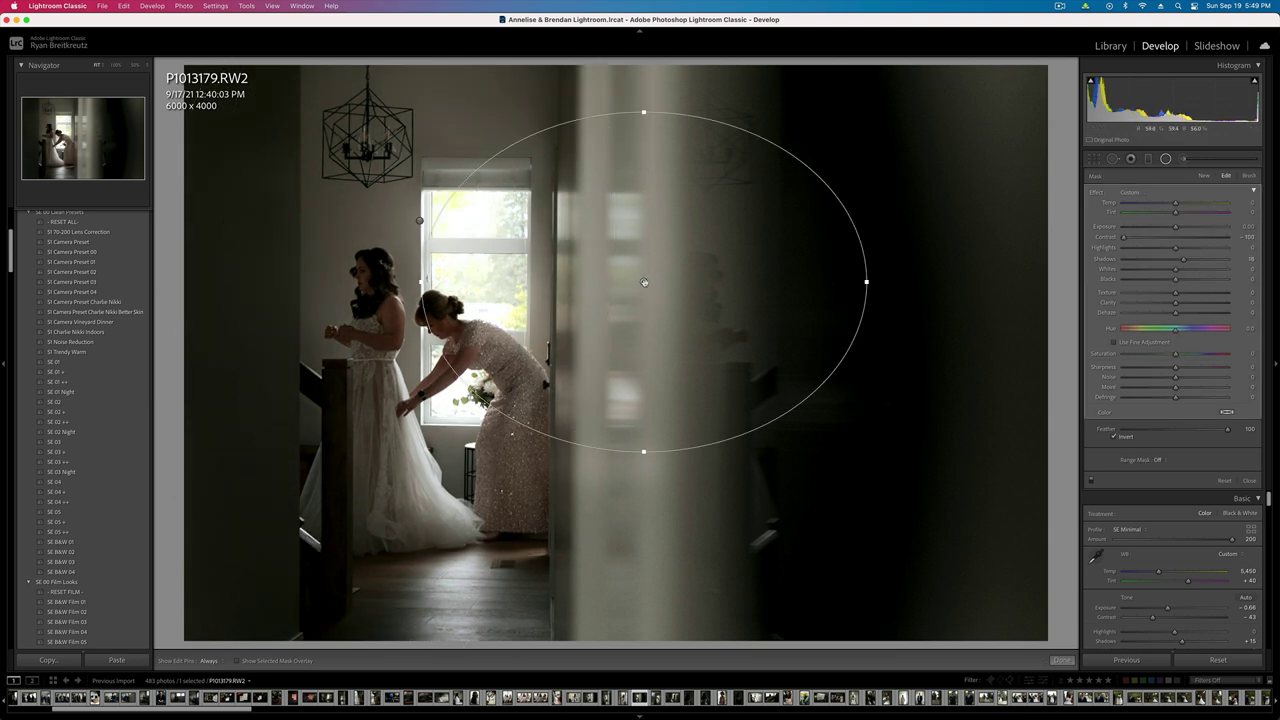
drag(644, 282, 378, 312)
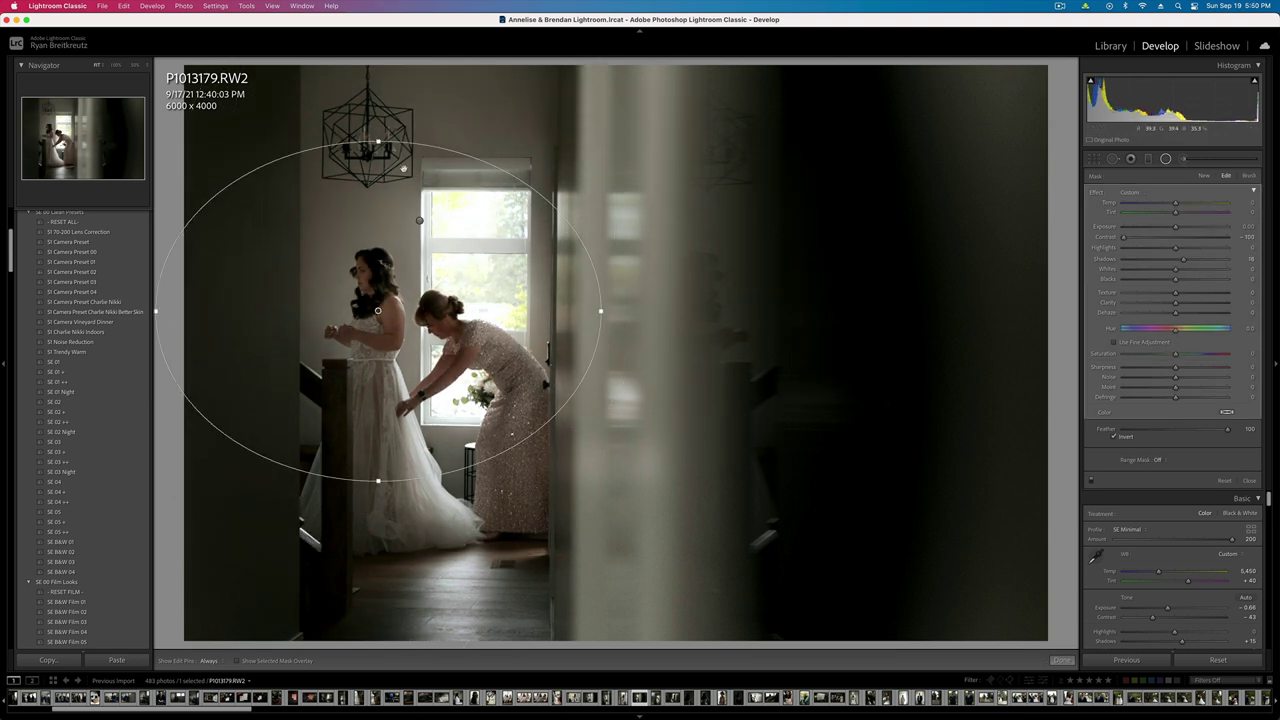
drag(378, 140, 374, 58)
- Close the radial filters and lower the overall Exposure of P1013179.RW2 to -1.22
key(shift+m)
key(shift+minus)
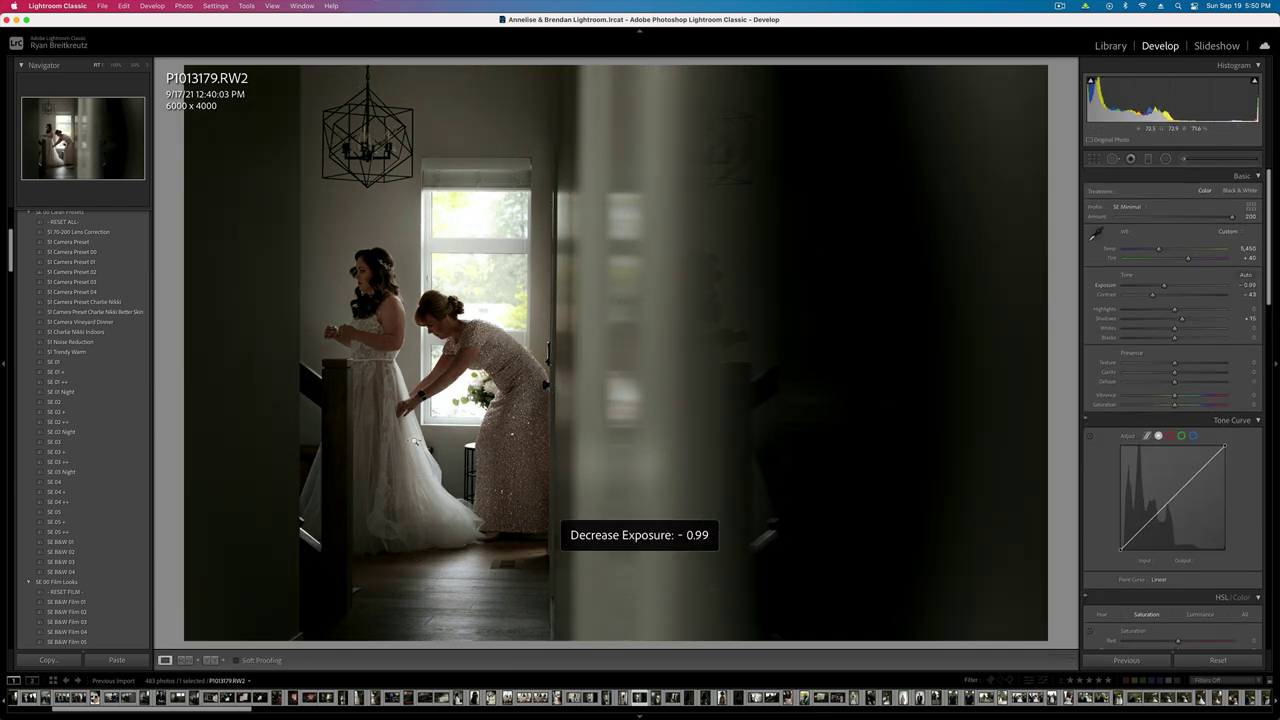
key(minus)
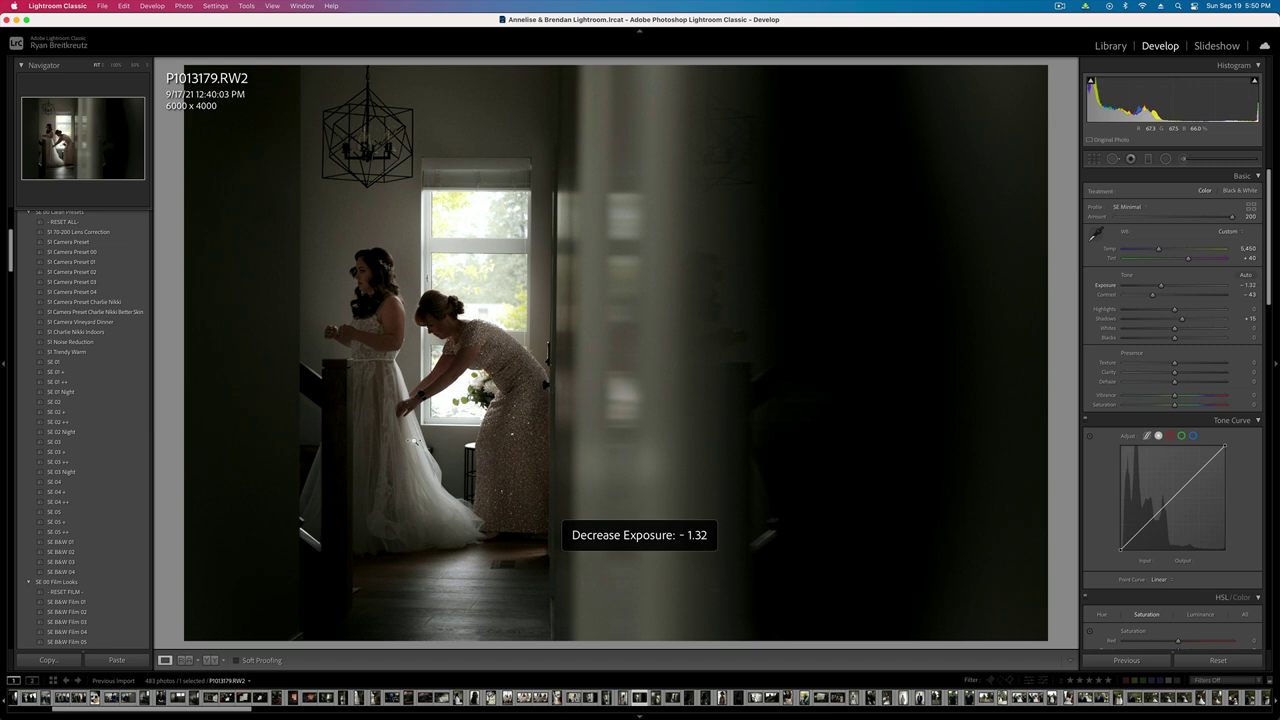
key(equal)
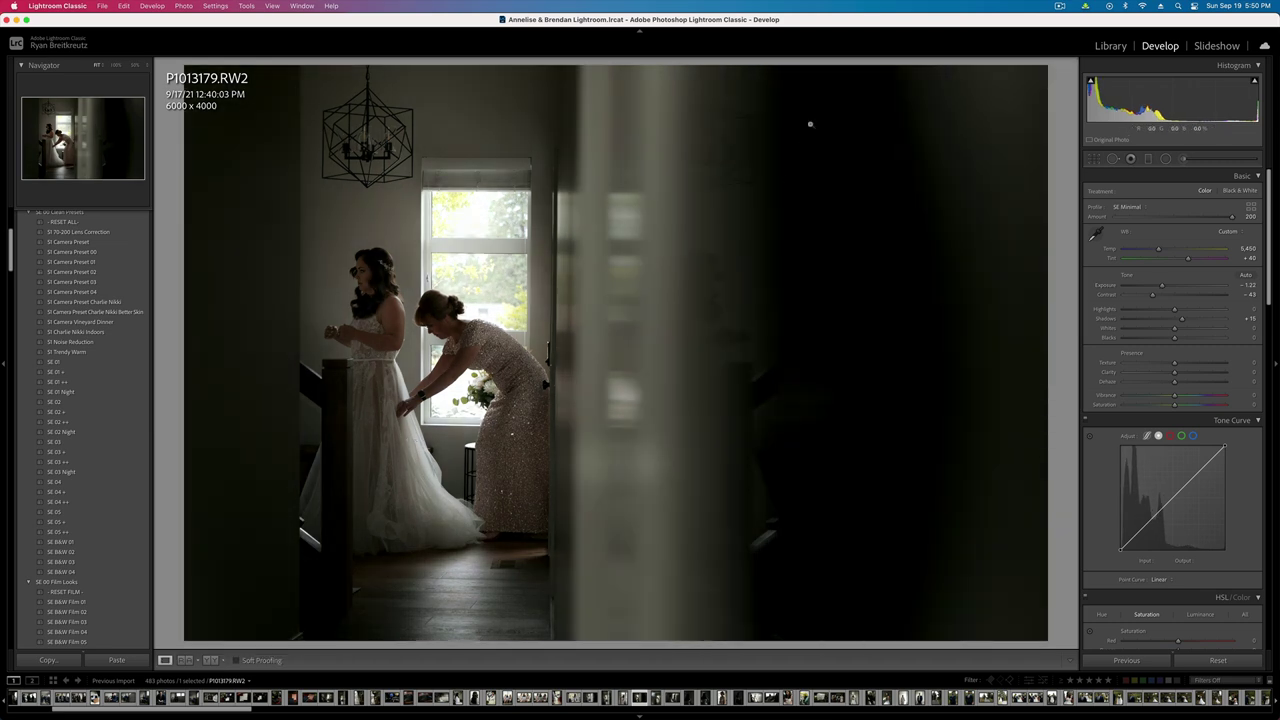
- Select the radial filter around the bride and enlarge it vertically toward the lower edge of the photo
key(shift+m)
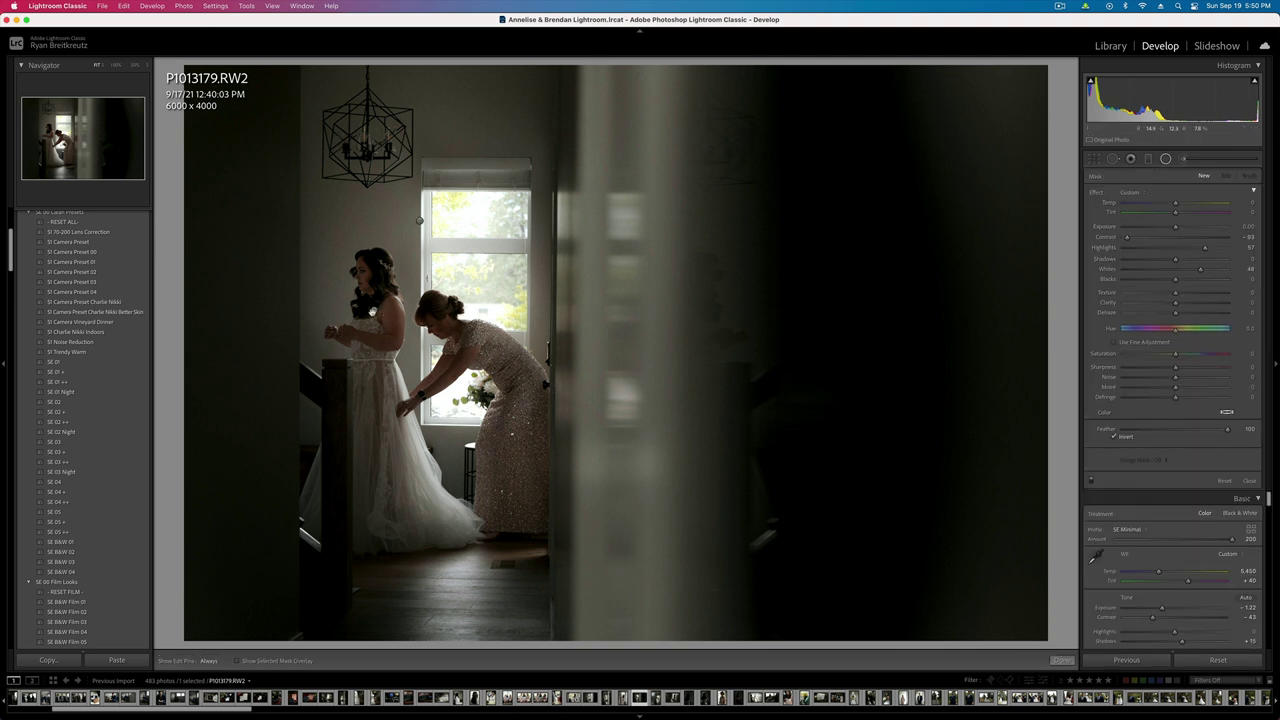
drag(374, 310, 597, 563)
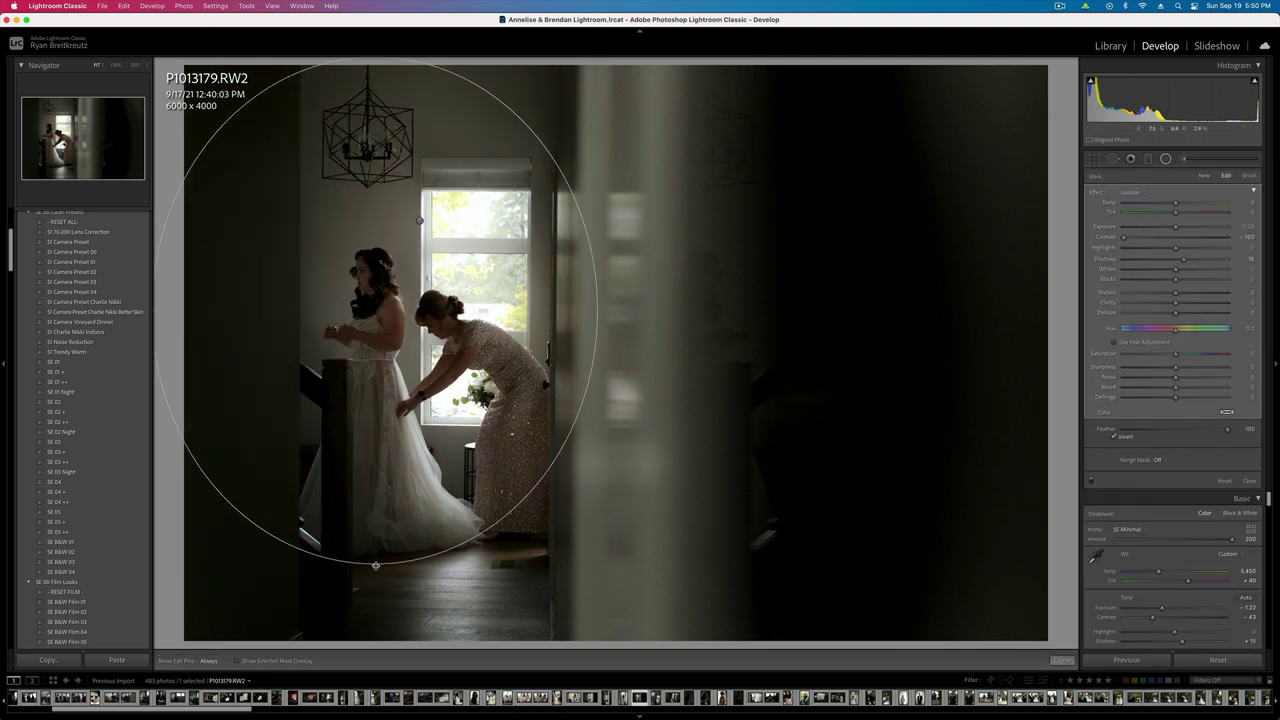
drag(375, 565, 374, 645)
- Move the window's radial filter down between the two women and set its Highlights and Whites to 21
click(420, 219)
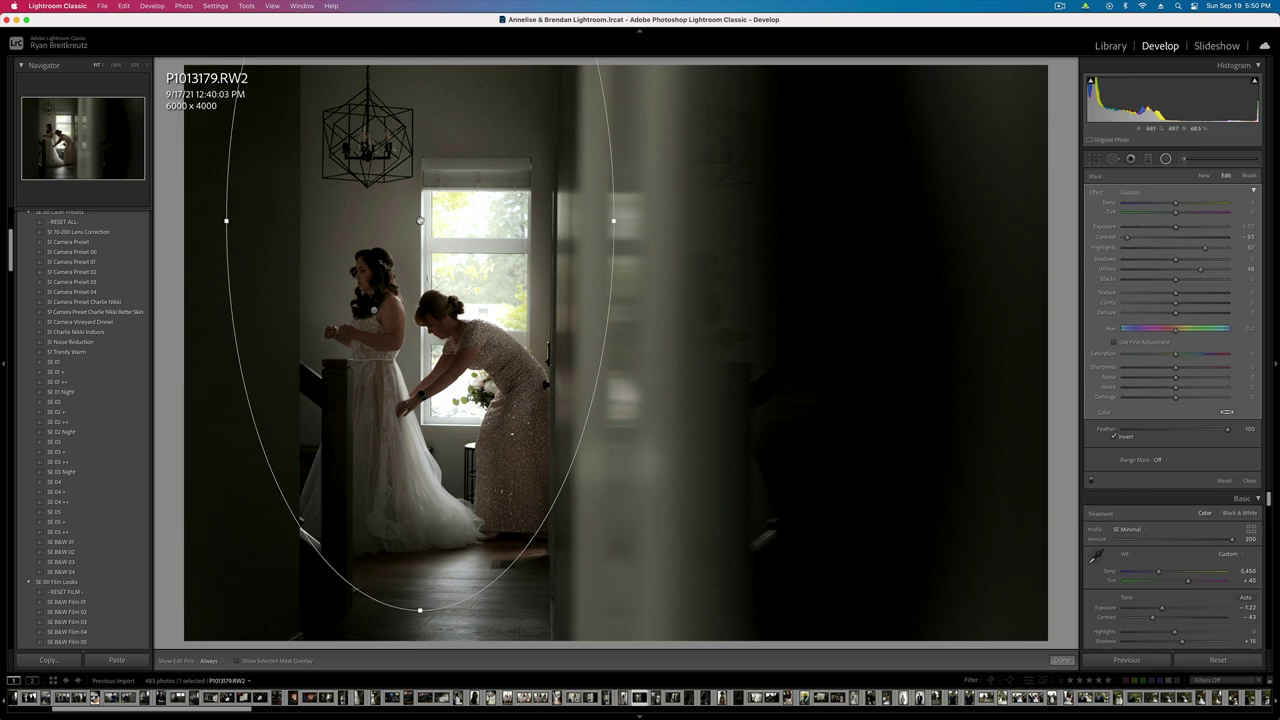
mouse_move(420, 227)
mouse_down()
mouse_move(412, 283)
mouse_move(419, 188)
mouse_move(483, 170)
mouse_move(396, 268)
mouse_move(403, 292)
mouse_up()
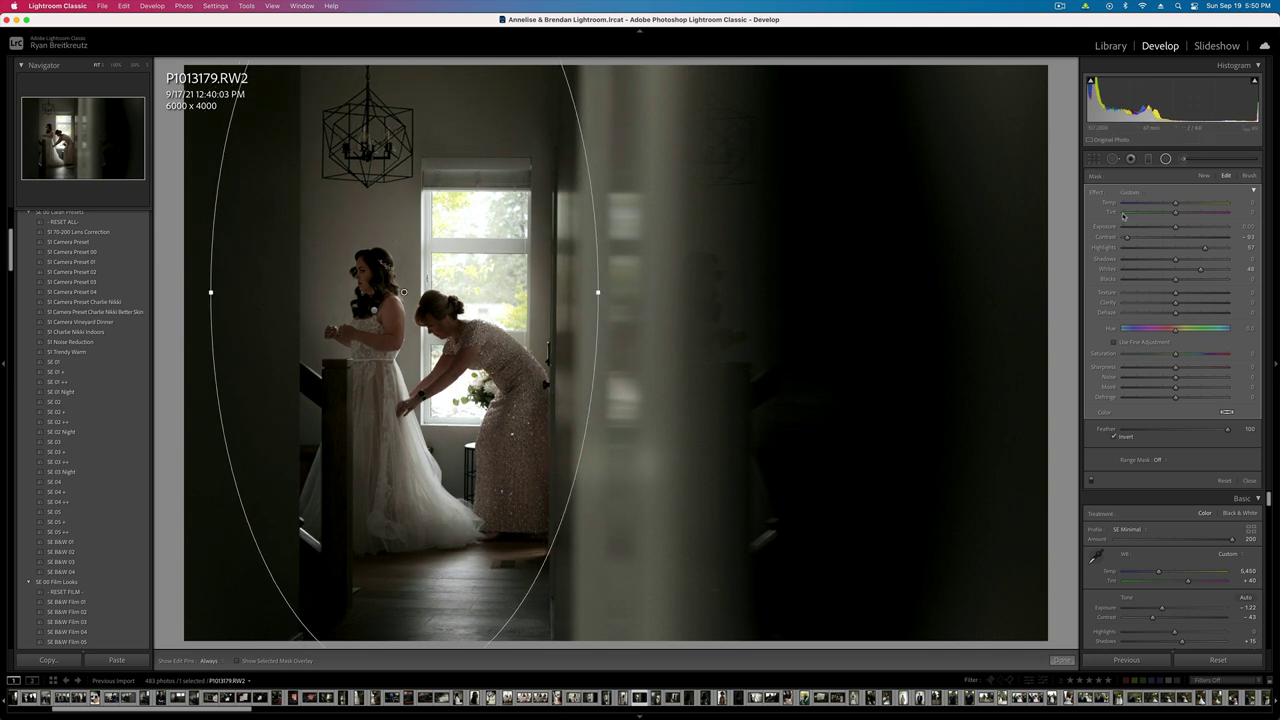
click(1187, 250)
click(1187, 270)
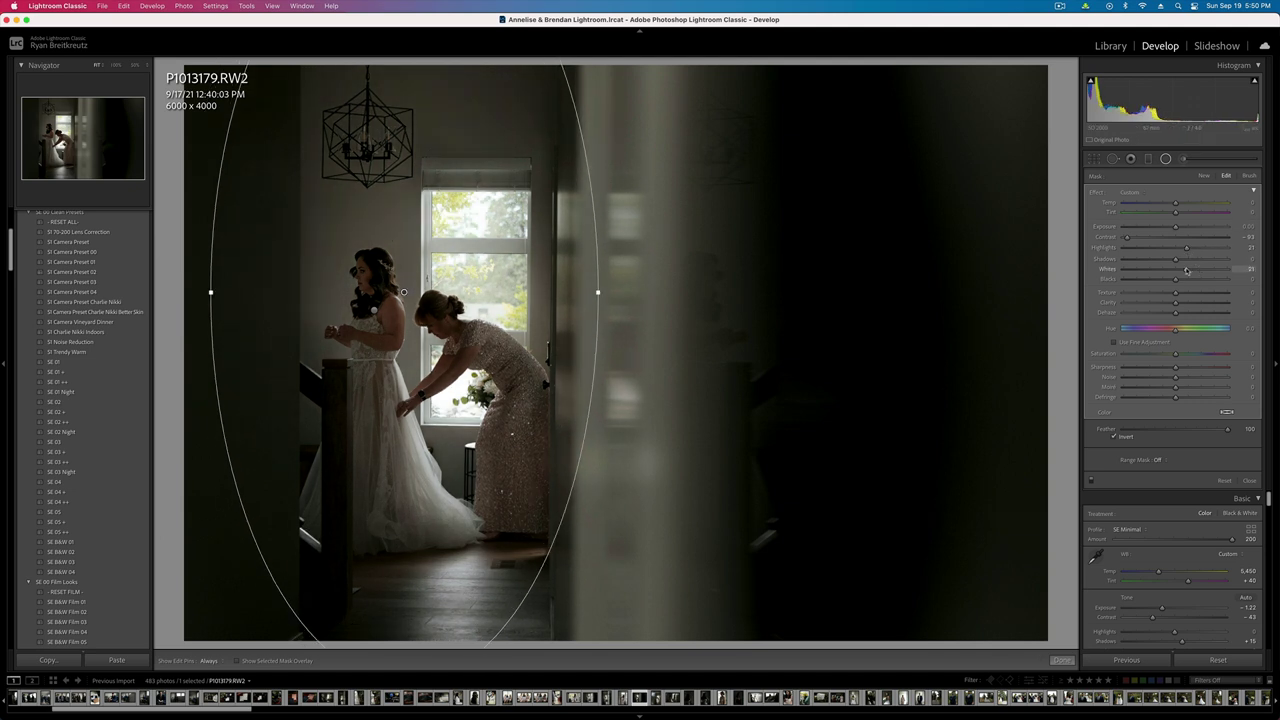
- Raise the overall Exposure of P1013179.RW2 to -1.02 and compare the edit with the before view
key(shift+m)
key(=)
key(=)
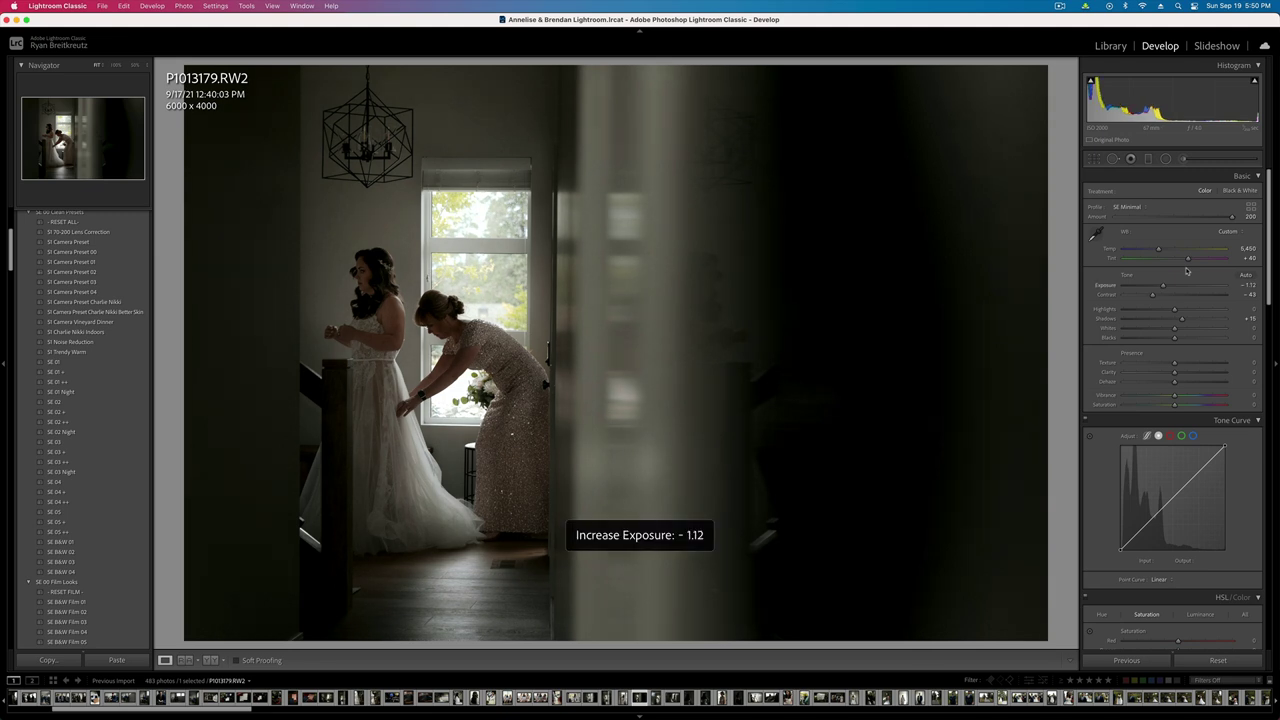
key(minus)
key(equal)
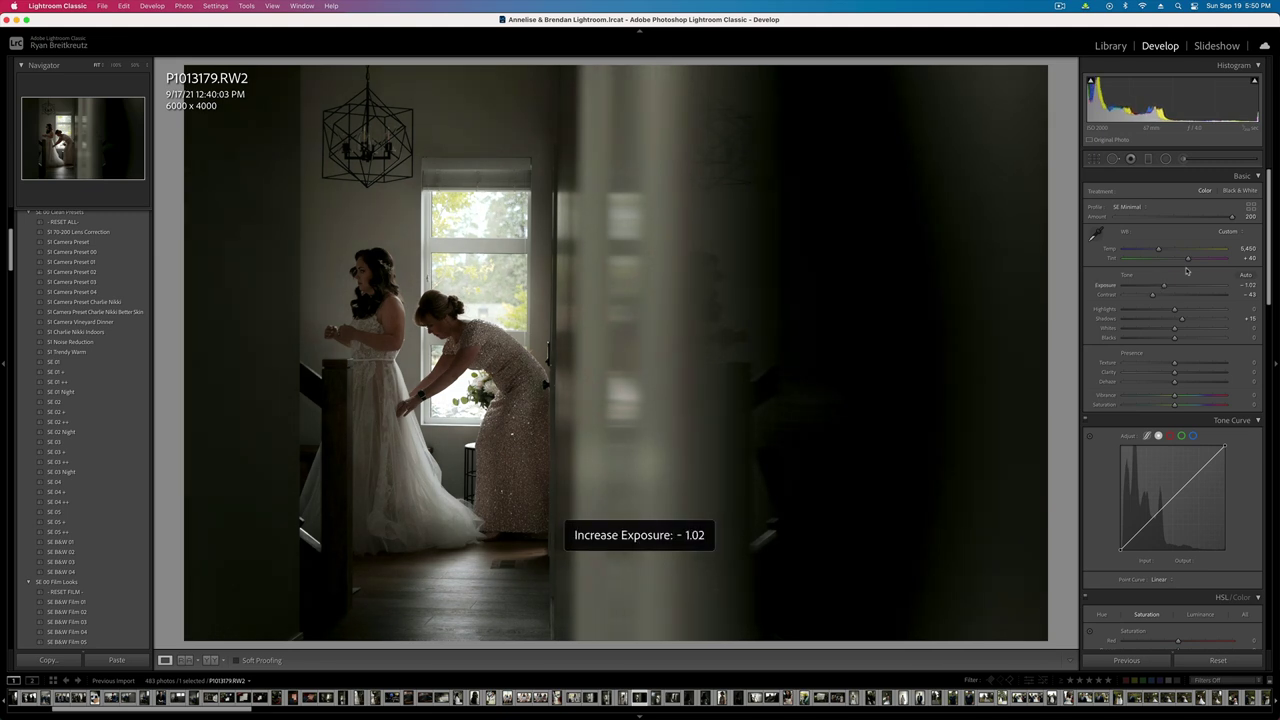
key(backslash)
key(backslash)
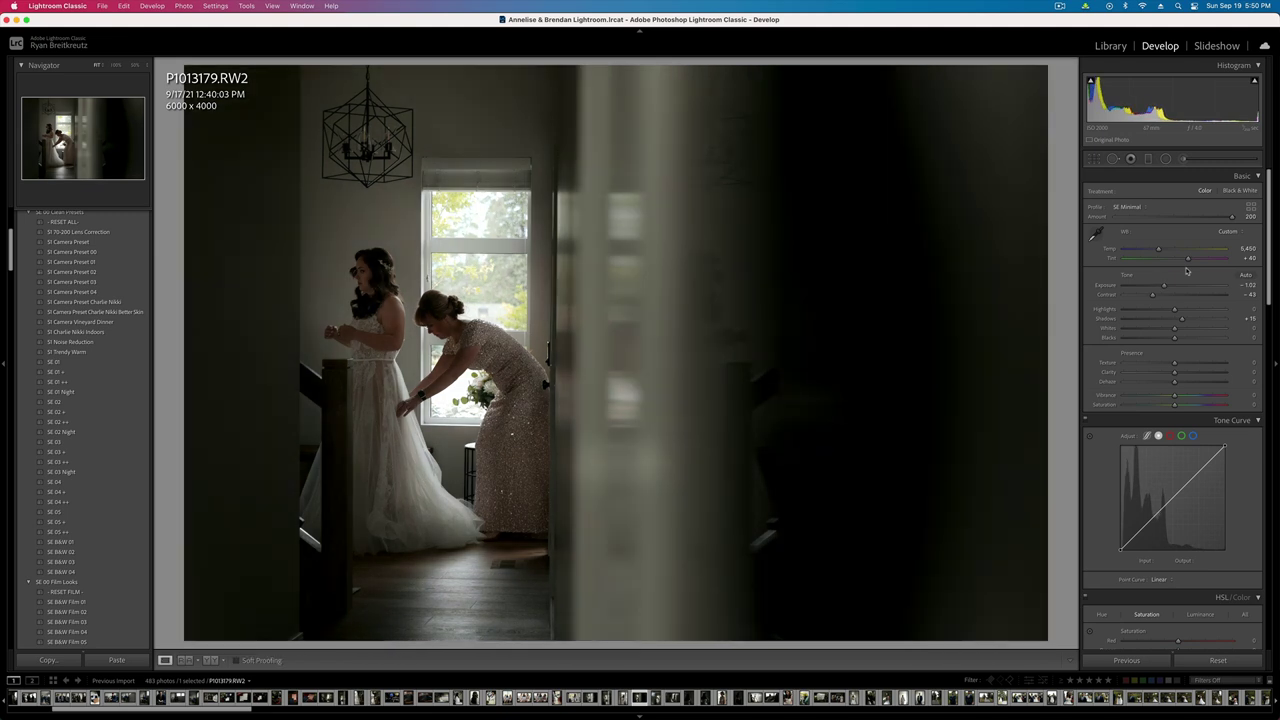
- Reset the brush effects, set Texture 82 and Clarity 16, and paint over the hair of the bride and the bending woman
click(369, 272)
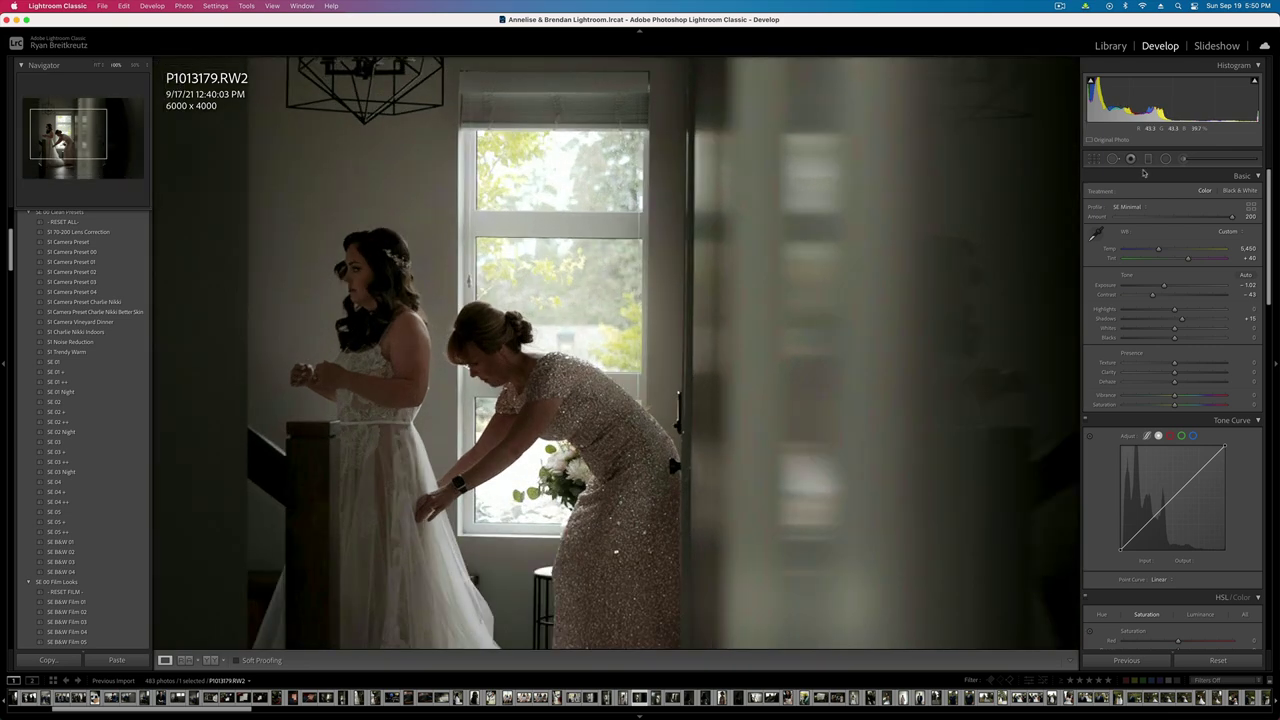
click(1184, 158)
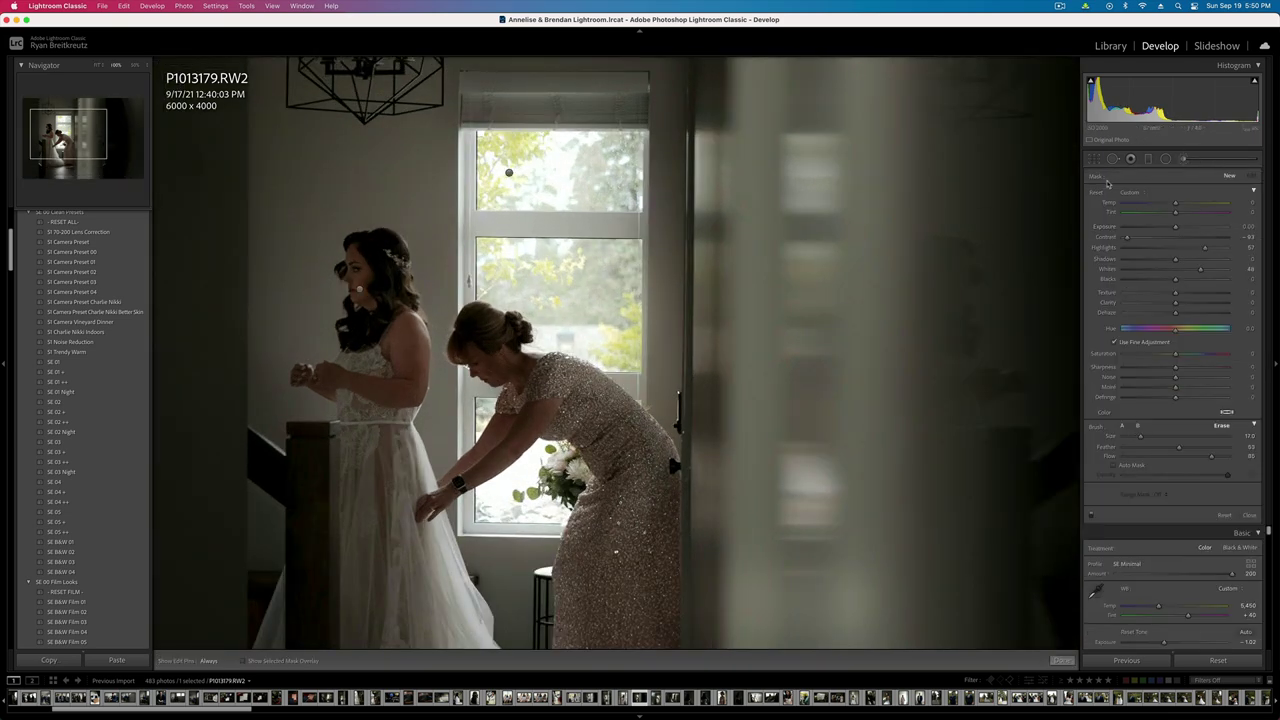
alt+click(1100, 192)
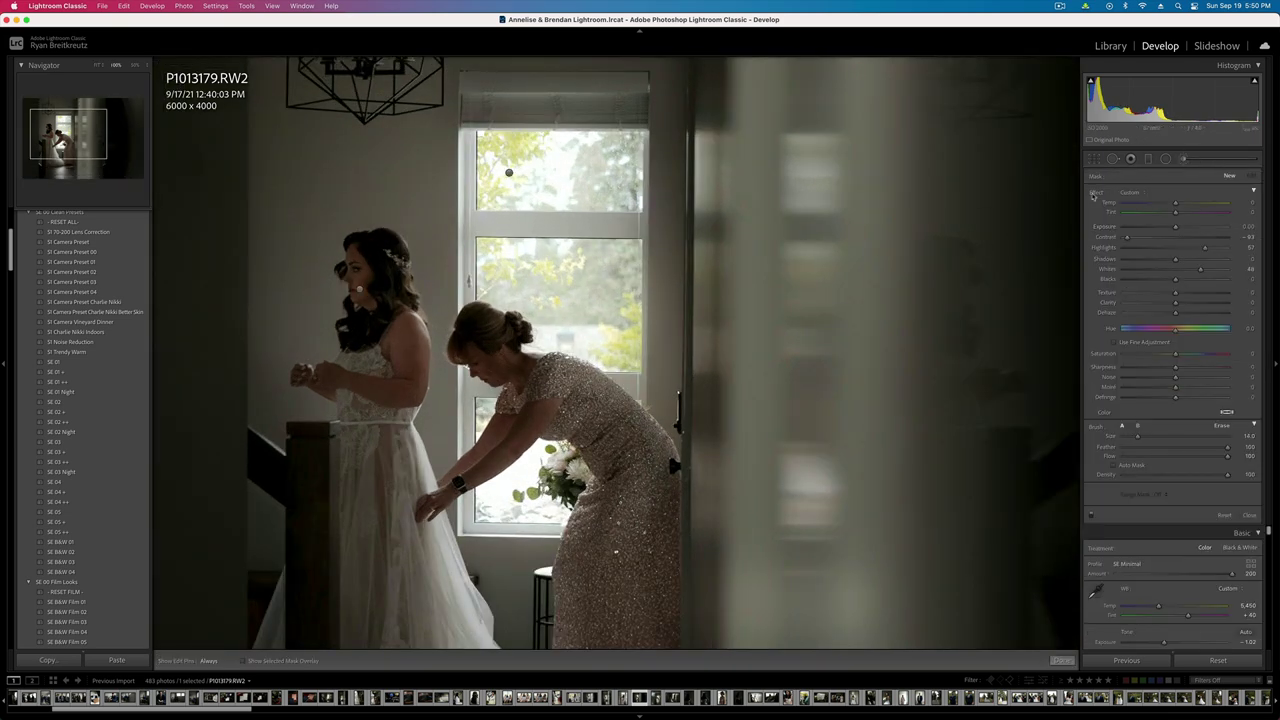
click(1189, 294)
click(1217, 294)
key(h)
mouse_move(371, 276)
mouse_down()
mouse_move(366, 338)
mouse_move(368, 318)
mouse_up()
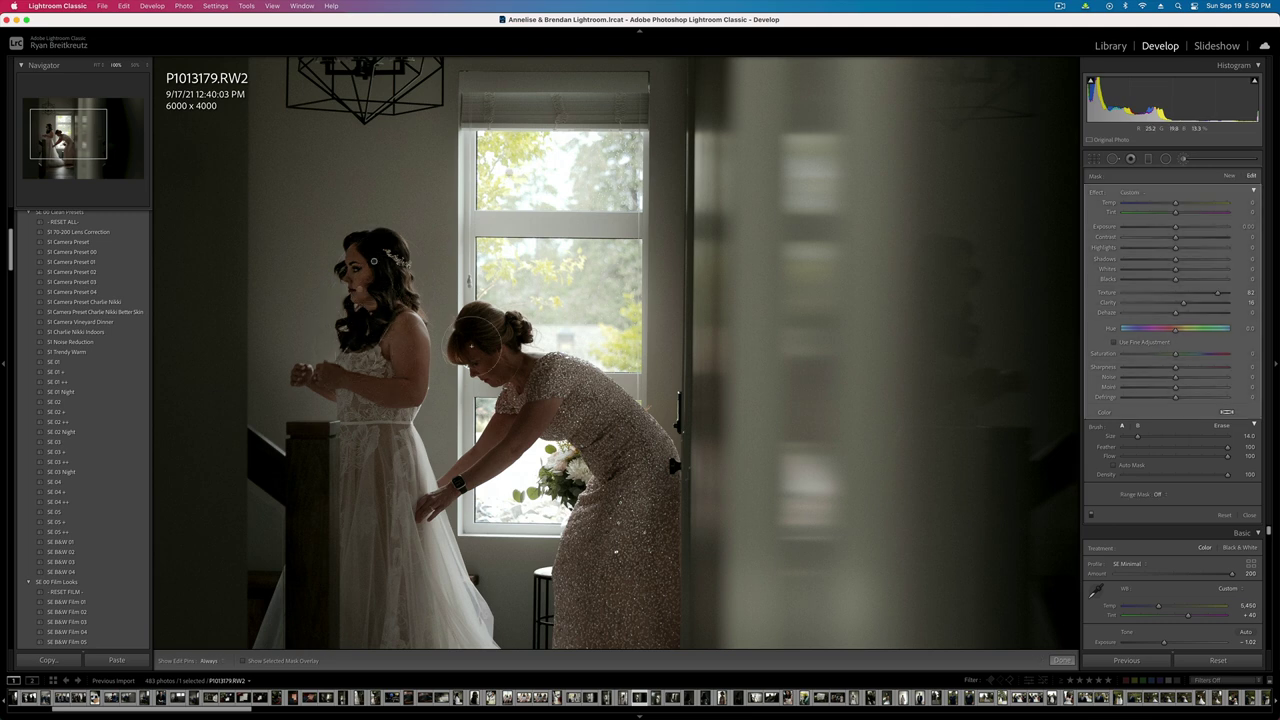
mouse_move(502, 348)
mouse_down()
mouse_move(494, 335)
mouse_move(500, 345)
mouse_up()
- Soften the hair mask to Texture 18, Clarity 0 and Noise 17 with slight Sharpness, and compare the photo with its before view
key(h)
key(alt)
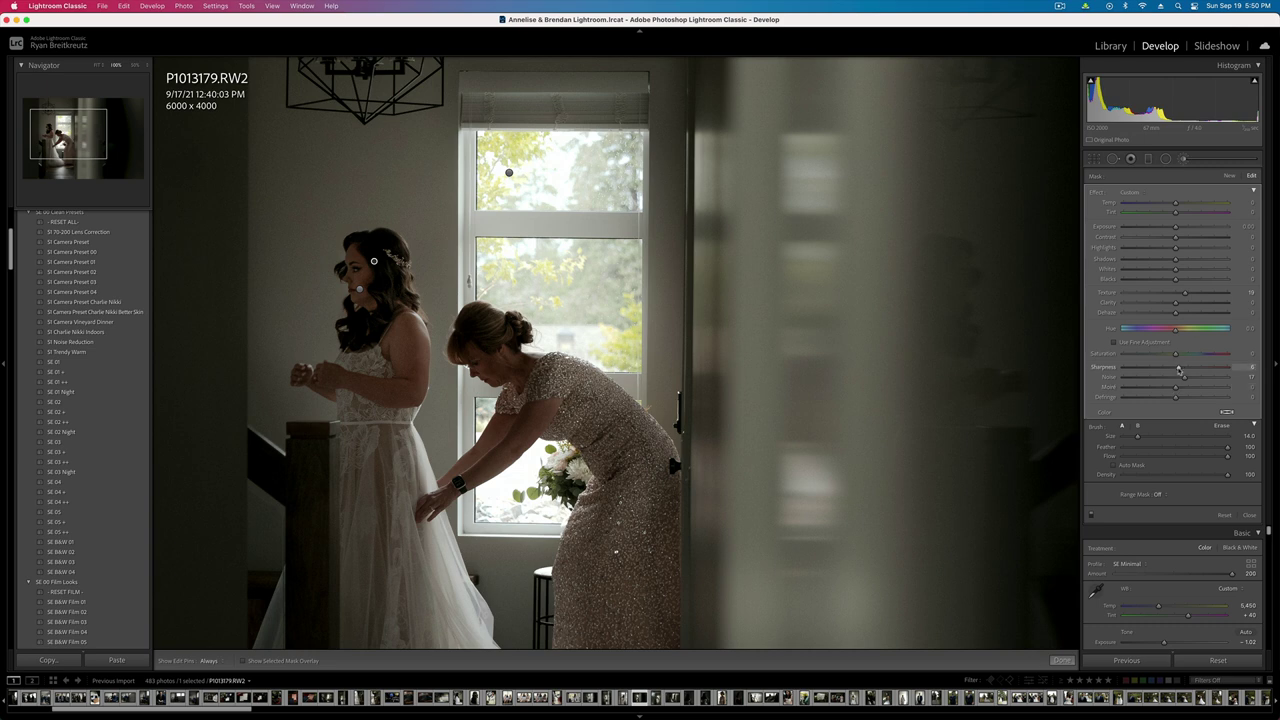
key(k)
click(671, 418)
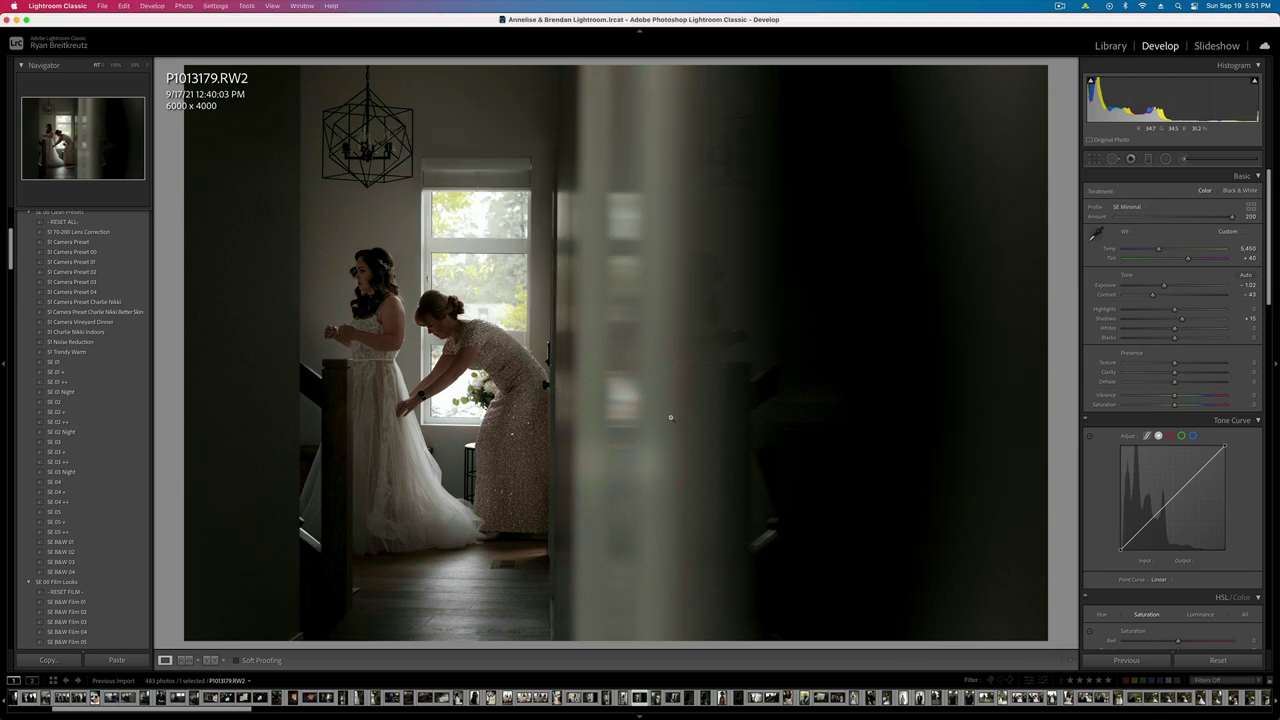
key(backslash)
key(backslash)
- Add a tall radial filter around the two women in P1013183.RW2 with Contrast -100 and Shadows about 60
key(Right)
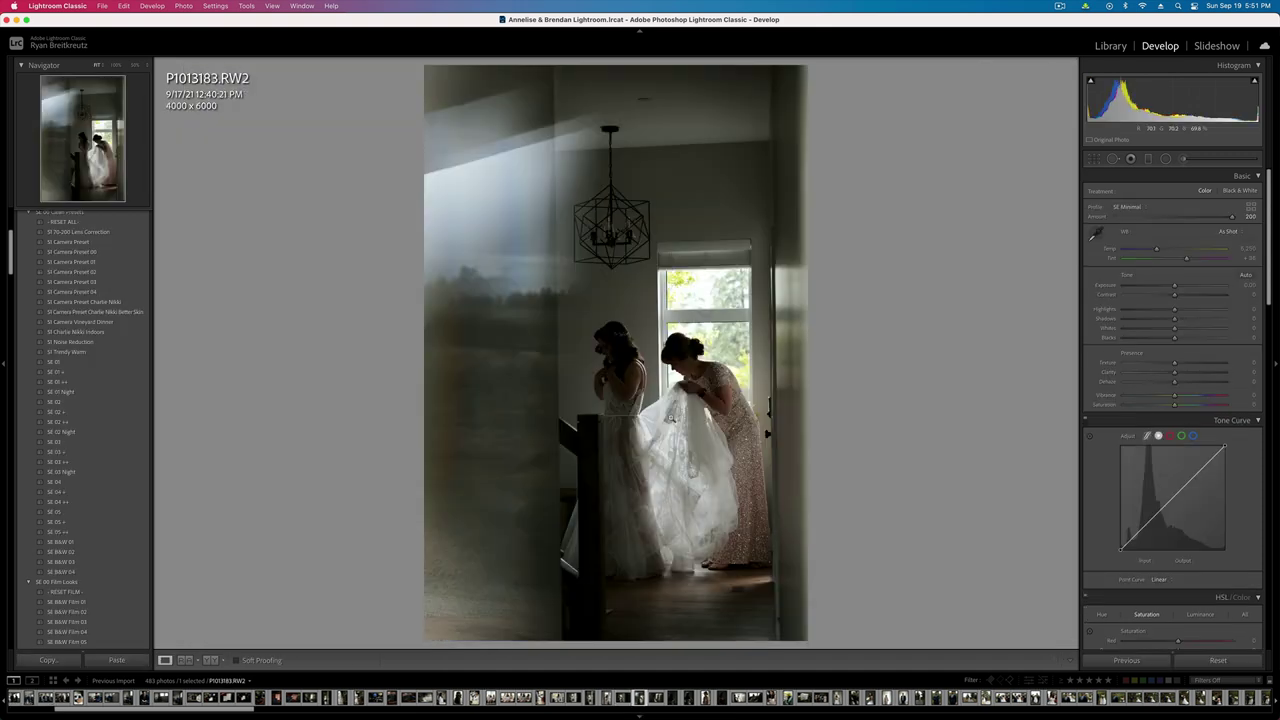
click(1165, 158)
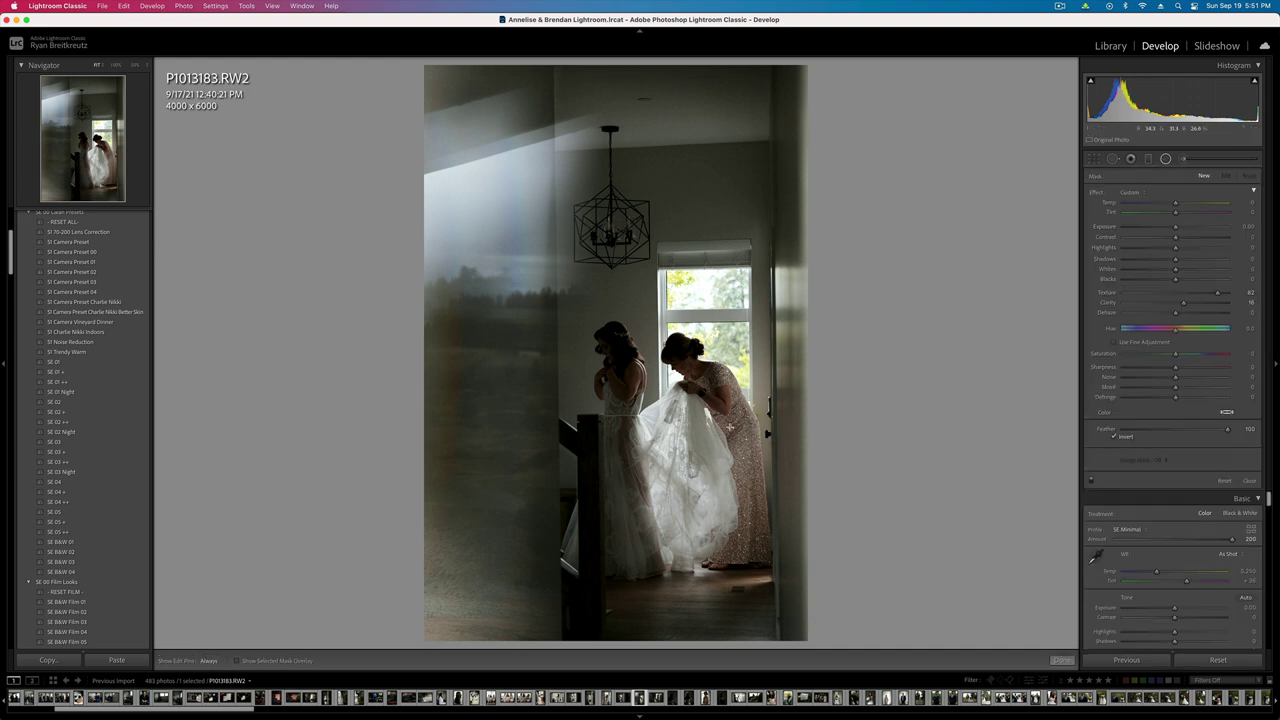
drag(649, 395, 806, 700)
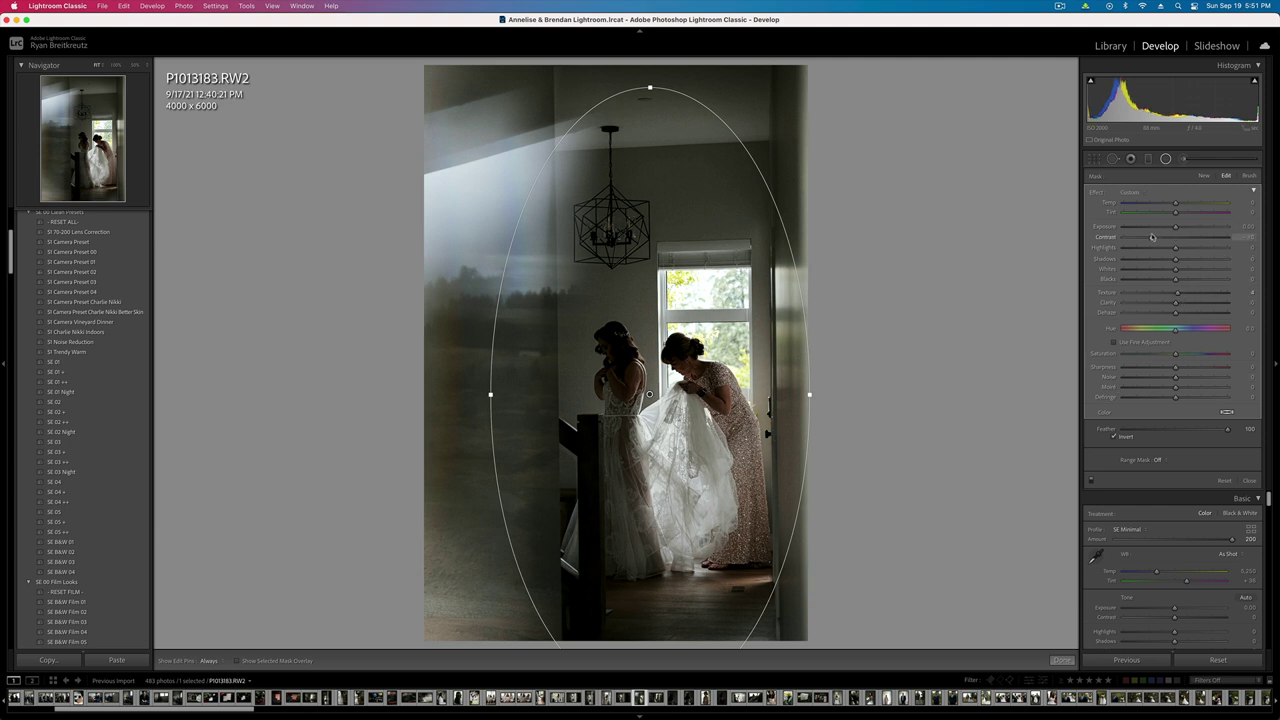
drag(1175, 237, 1096, 234)
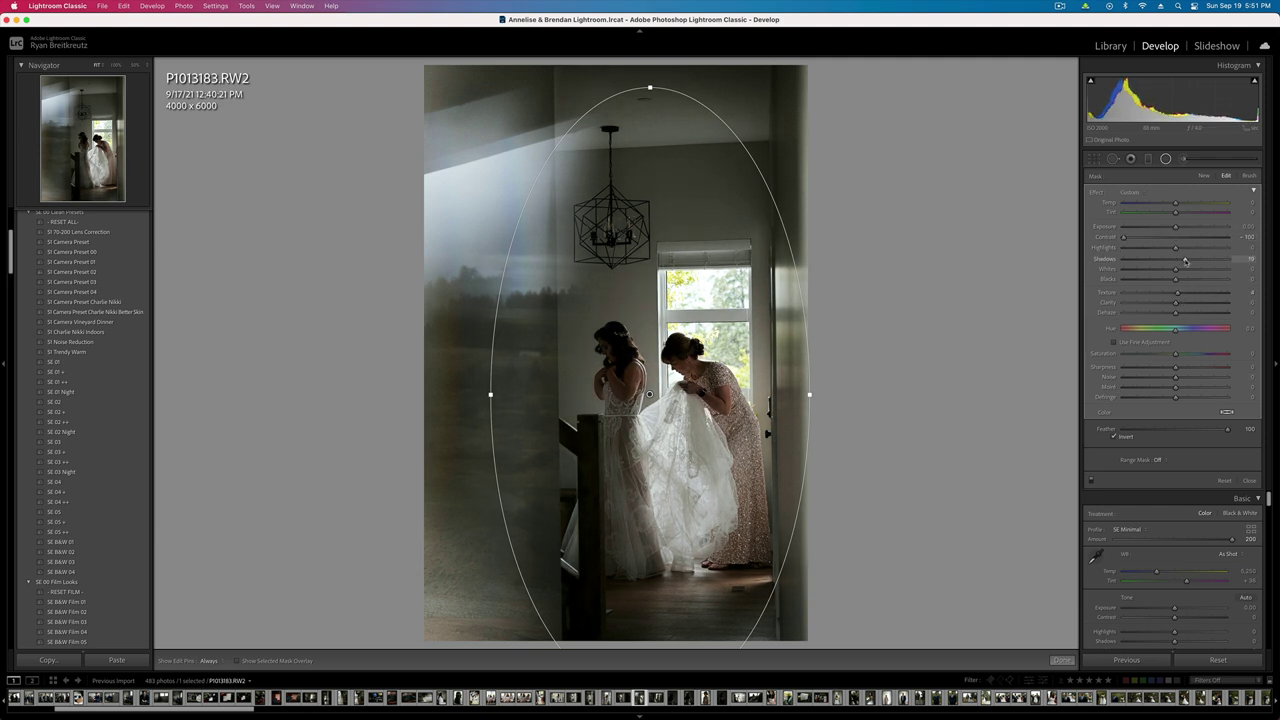
drag(1215, 264, 1233, 266)
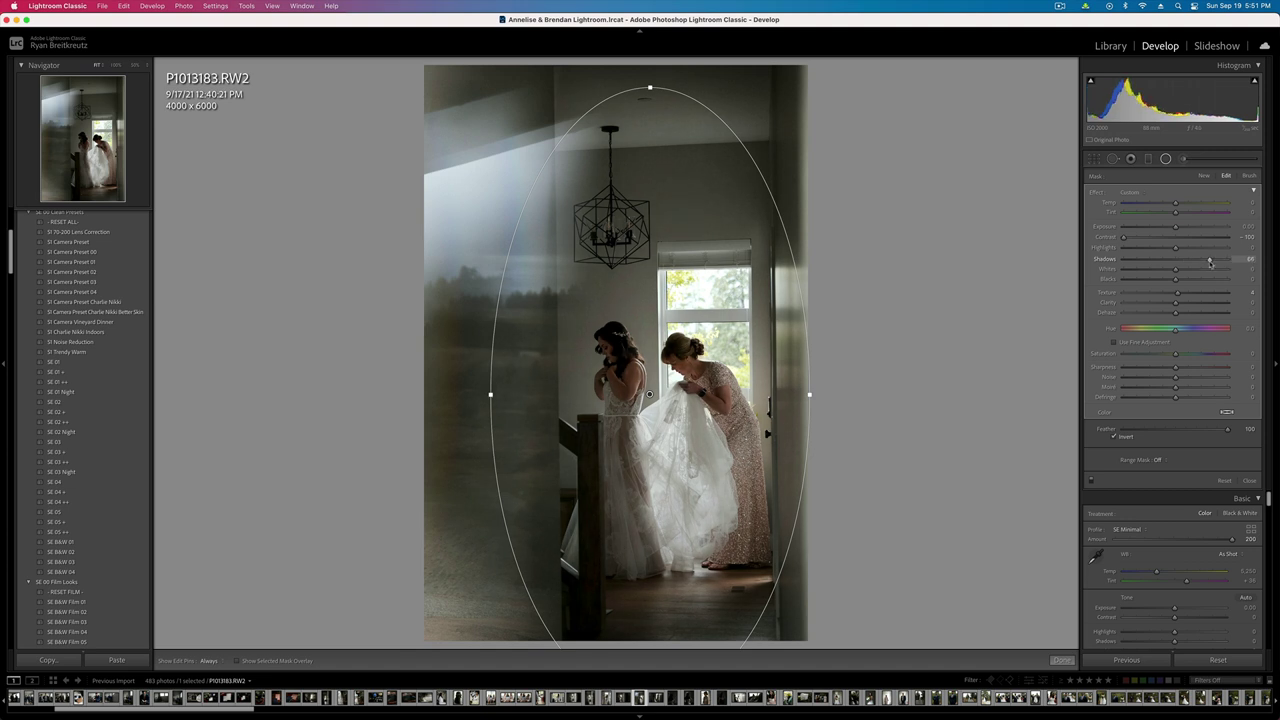
- Set the overall Exposure of P1013183.RW2 to -0.33 and close the radial filter
key(minus)
key(minus)
key(equal)
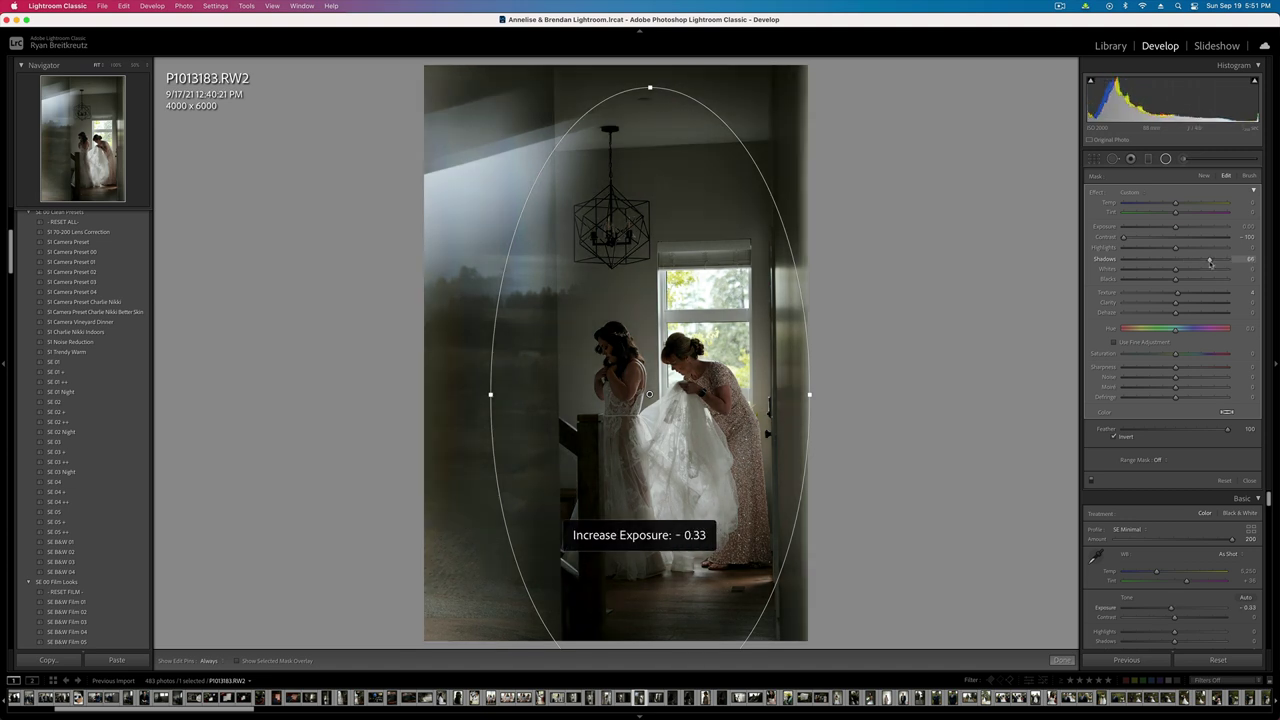
key(shift+m)
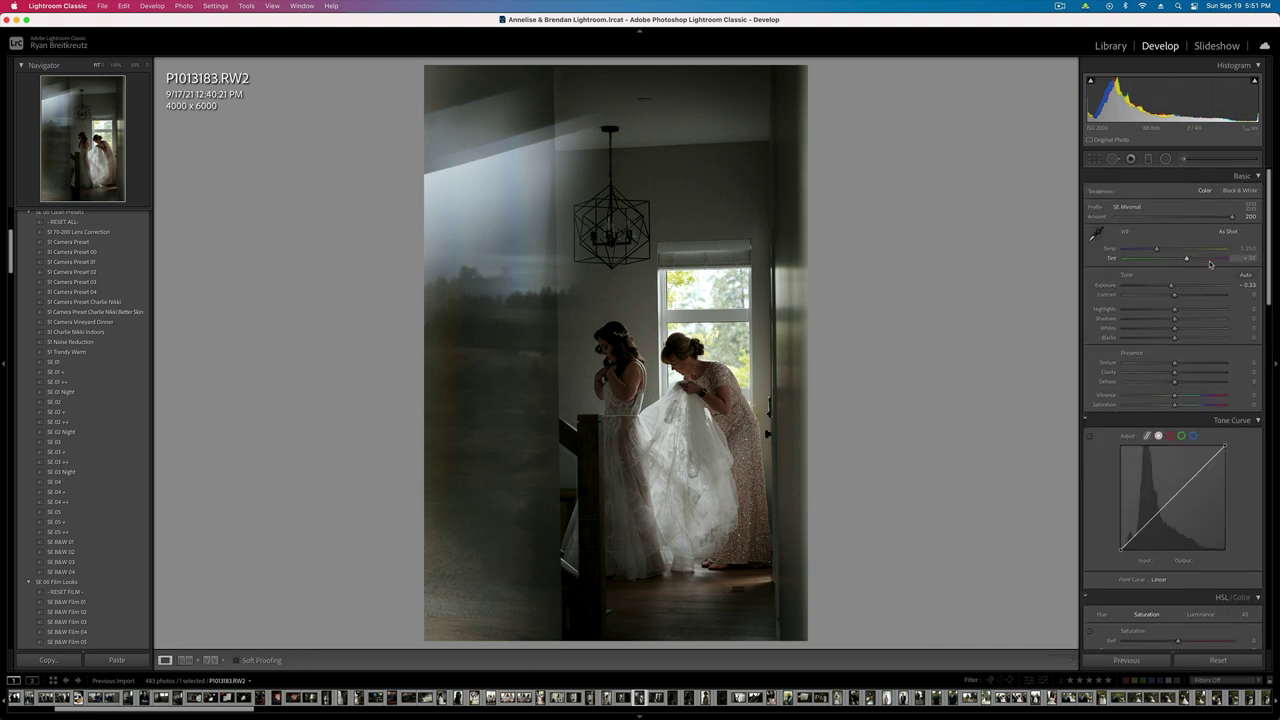
- Delete the brush mask covering the bride and the wall around her in P1013179.RW2
key(Left)
key(shift+m)
click(1183, 160)
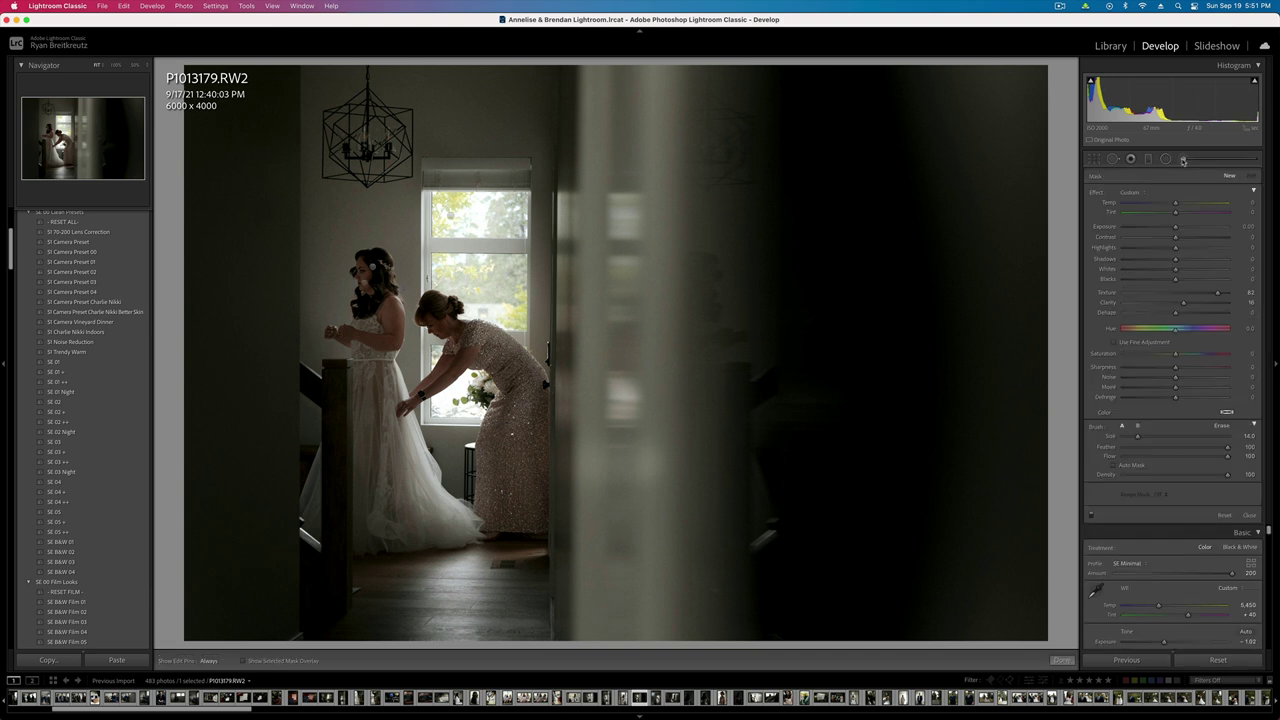
click(374, 268)
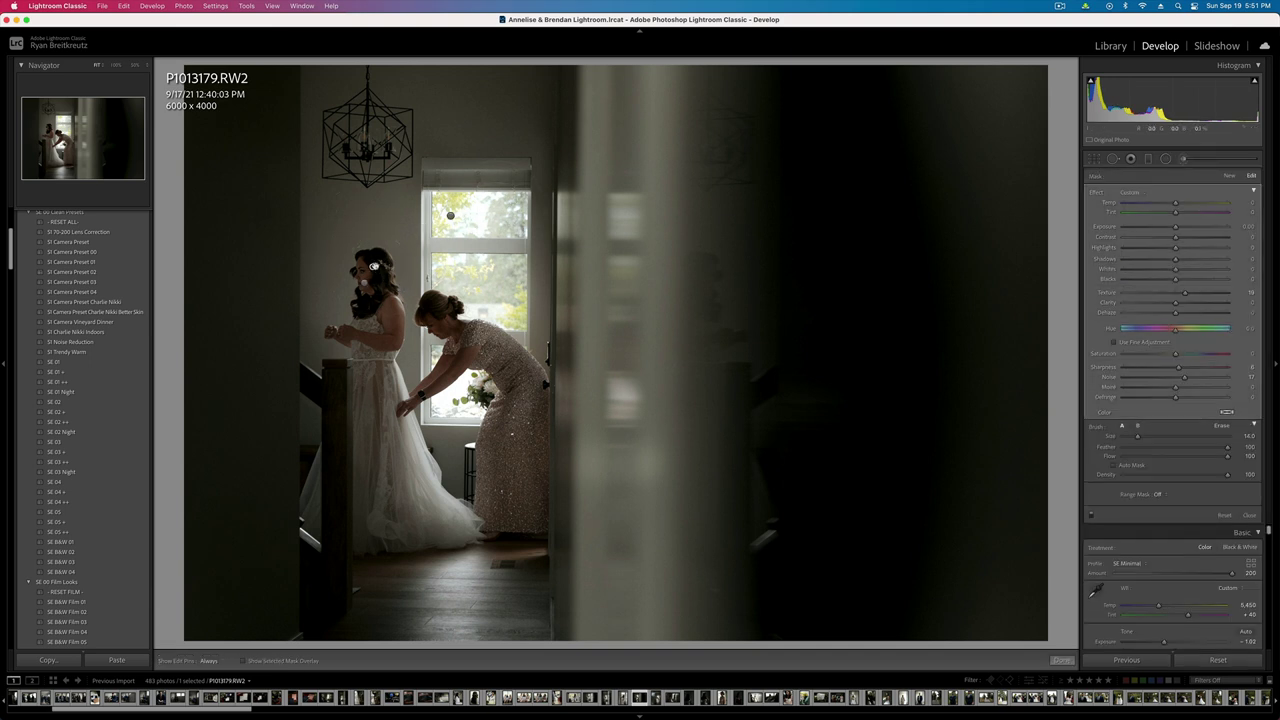
key(o)
click(364, 285)
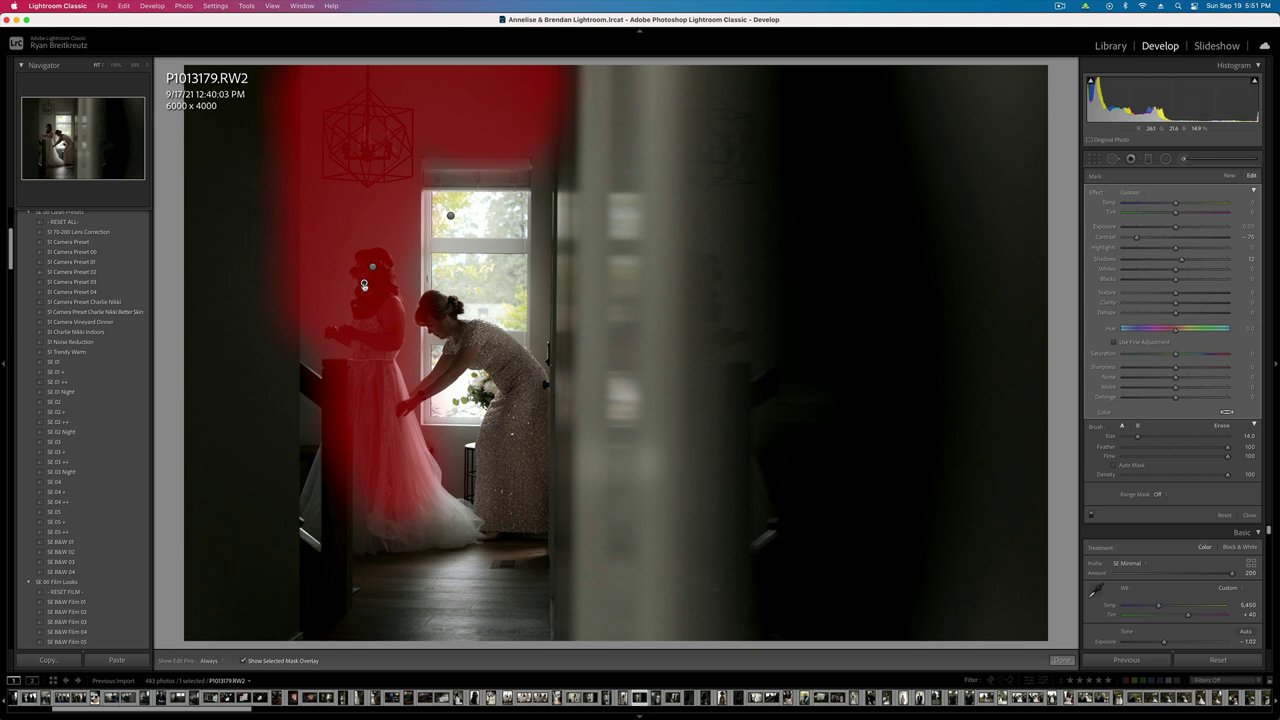
click(1166, 238)
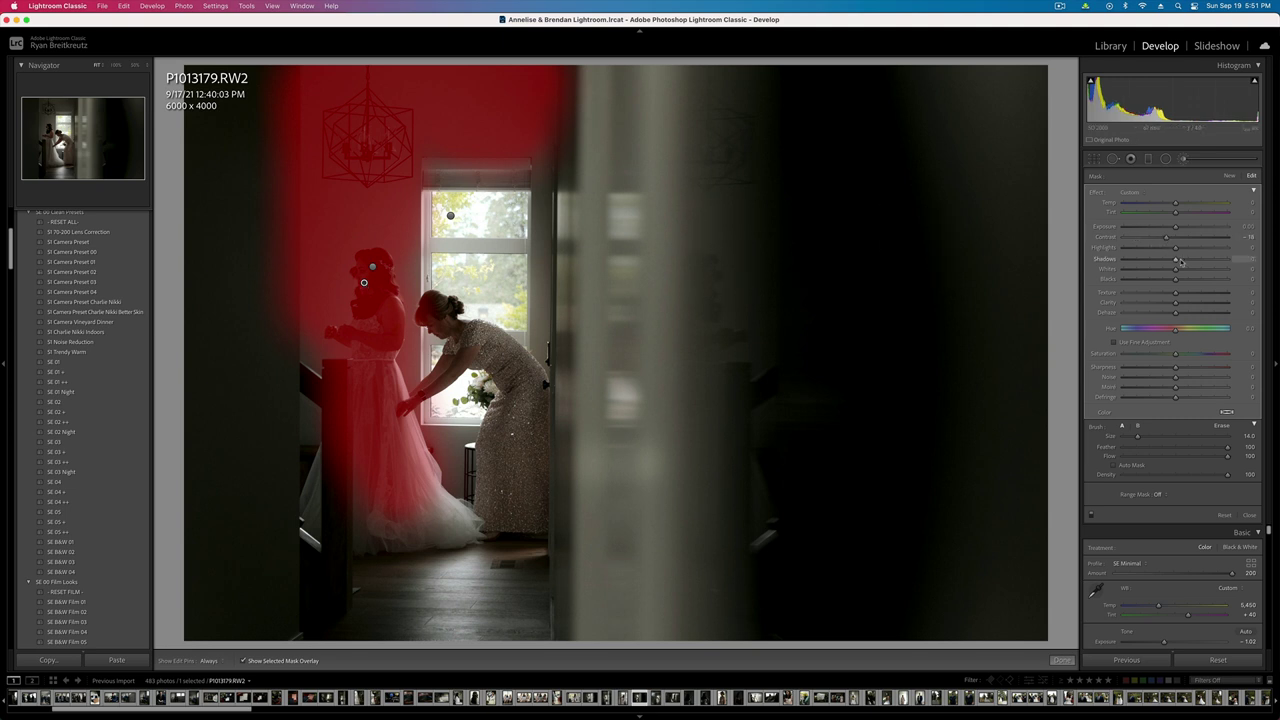
key(o)
key(Delete)
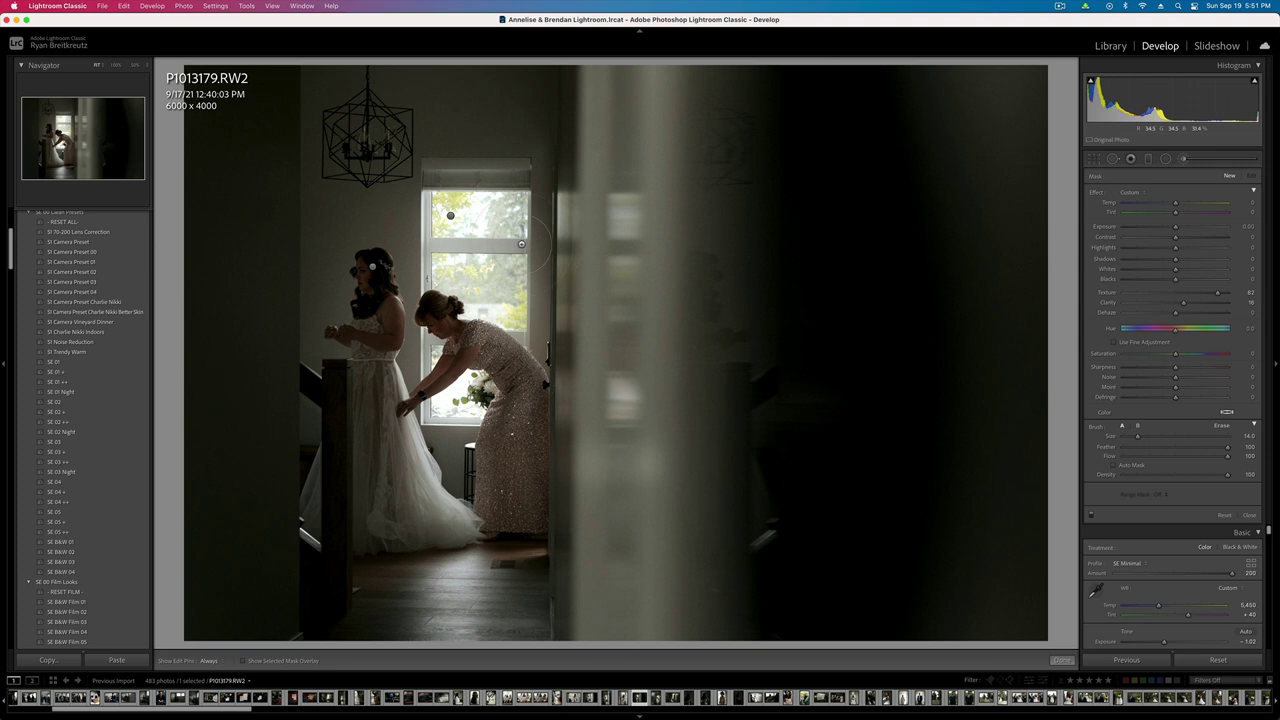
- Set the Exposure of P1013179.RW2 to -0.69 and brush the dark wall beside the bride with reset effects and Shadows -10
key(k)
key(=)
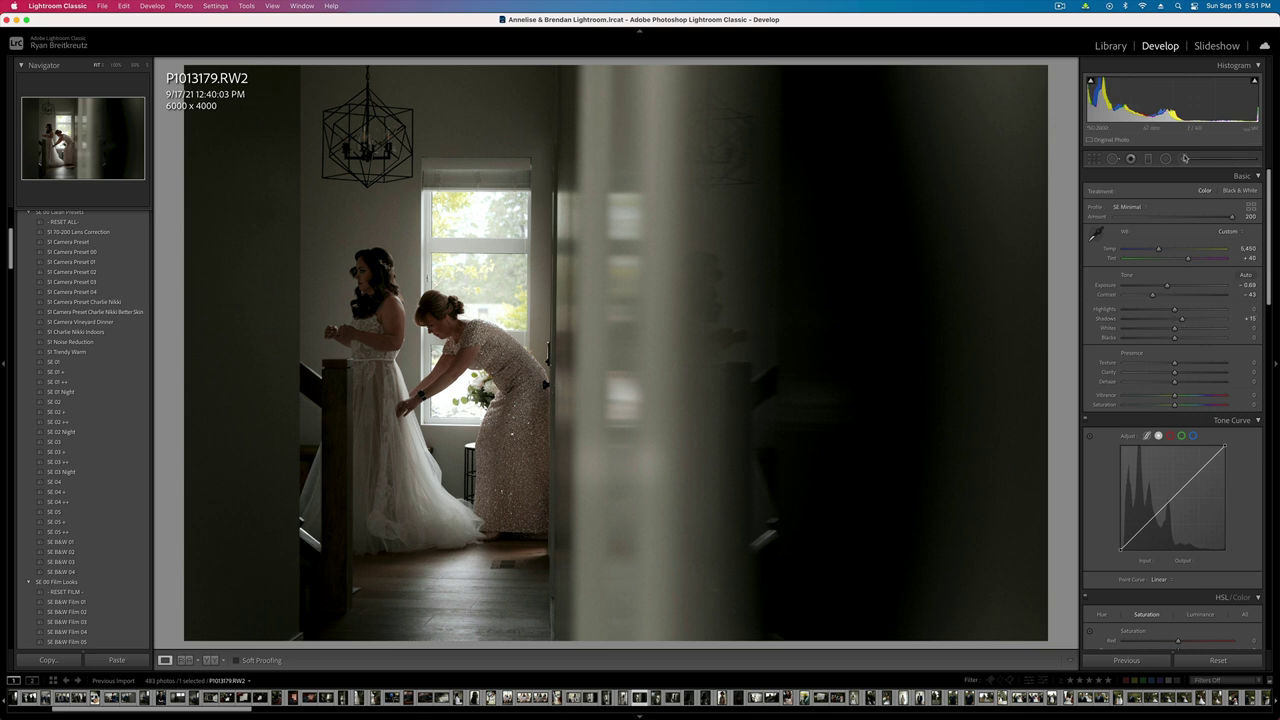
click(1185, 158)
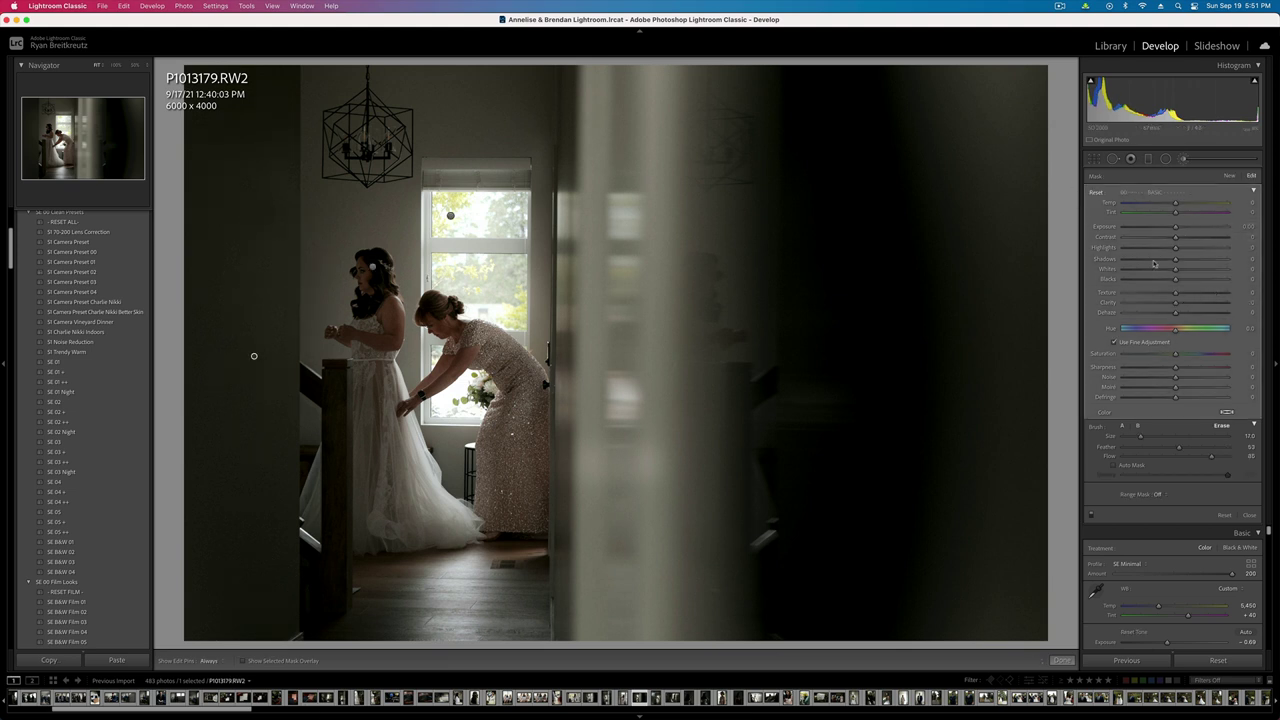
drag(1153, 262, 1170, 257)
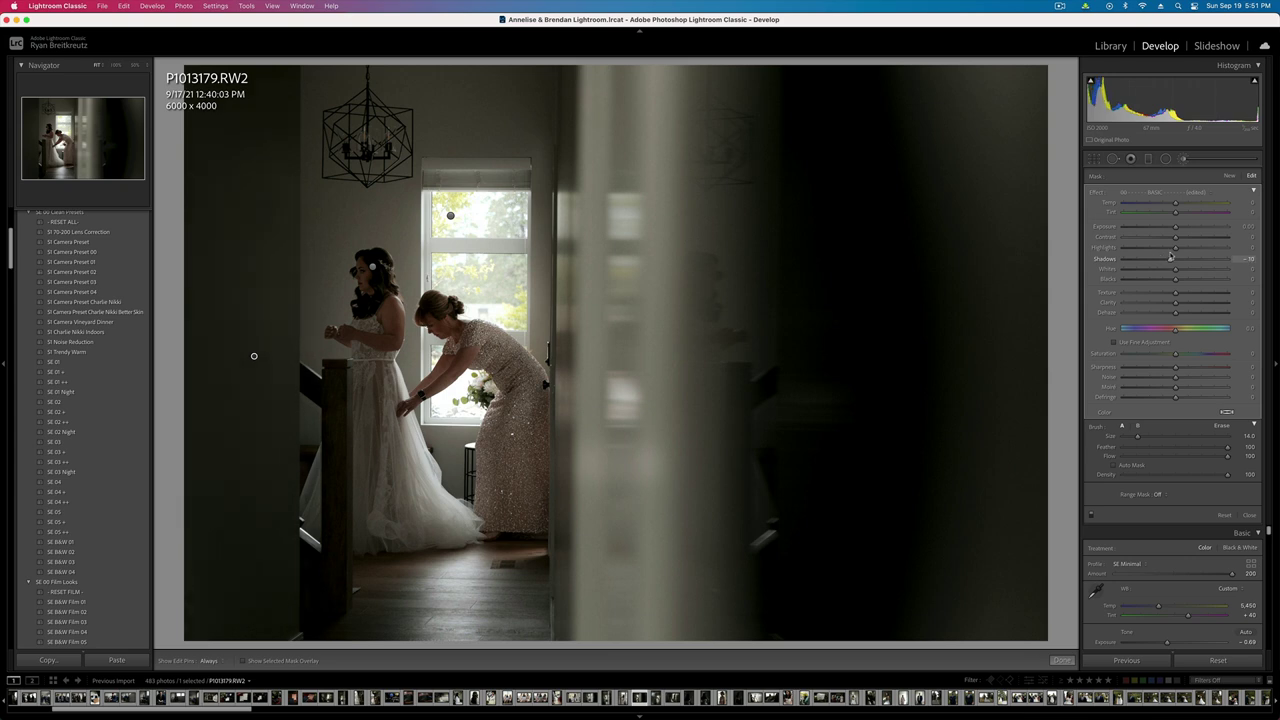
key(k)
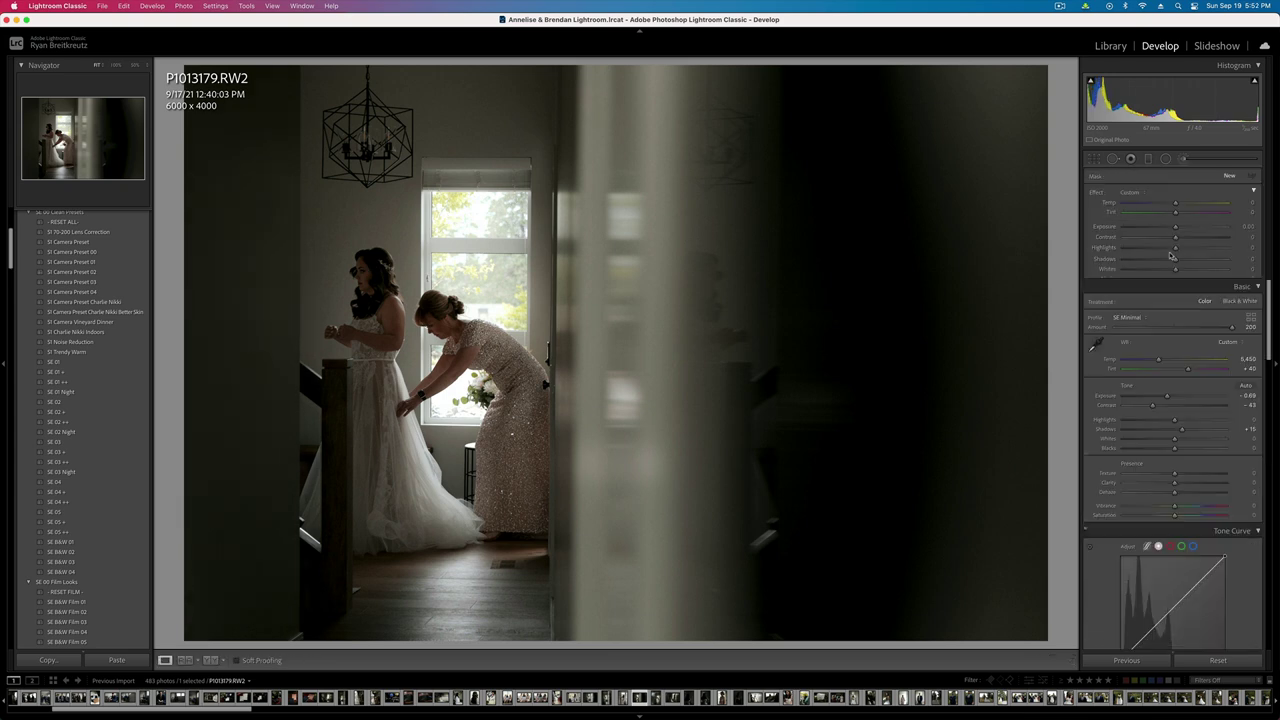
- Go to P1013184.RW2 and set its Contrast to -83 and Exposure to -0.66
key(Right)
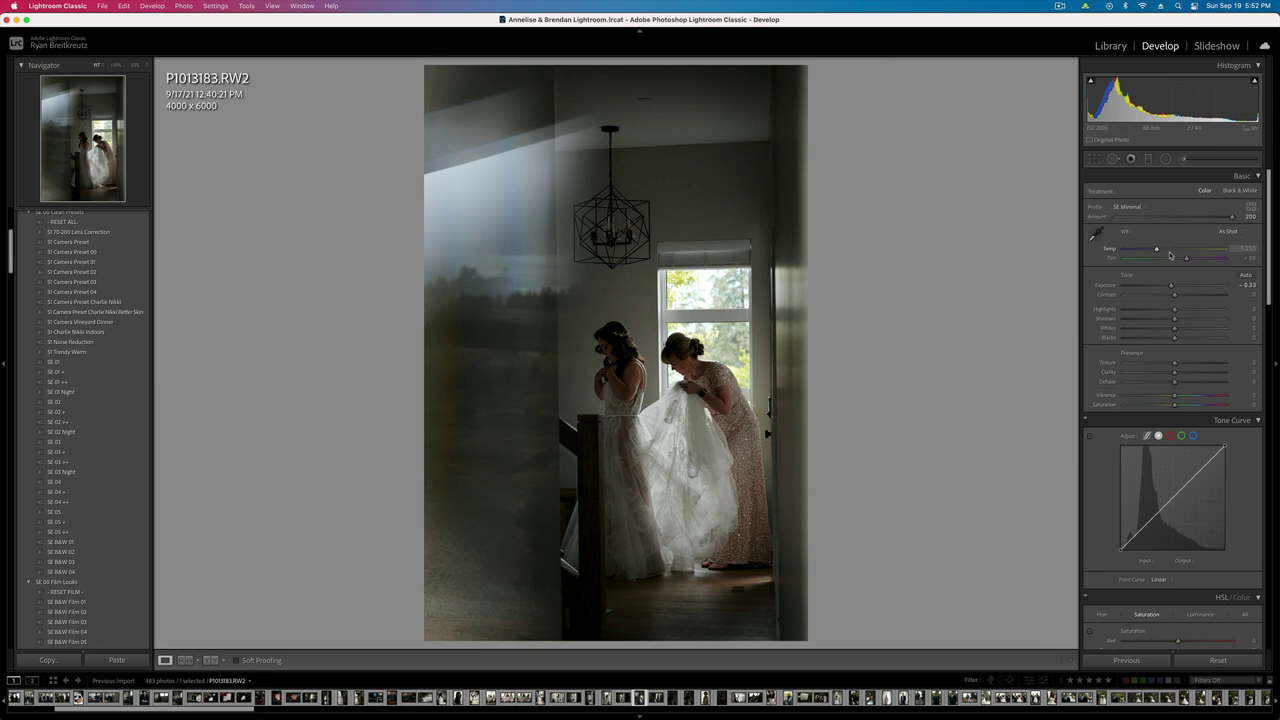
key(Right)
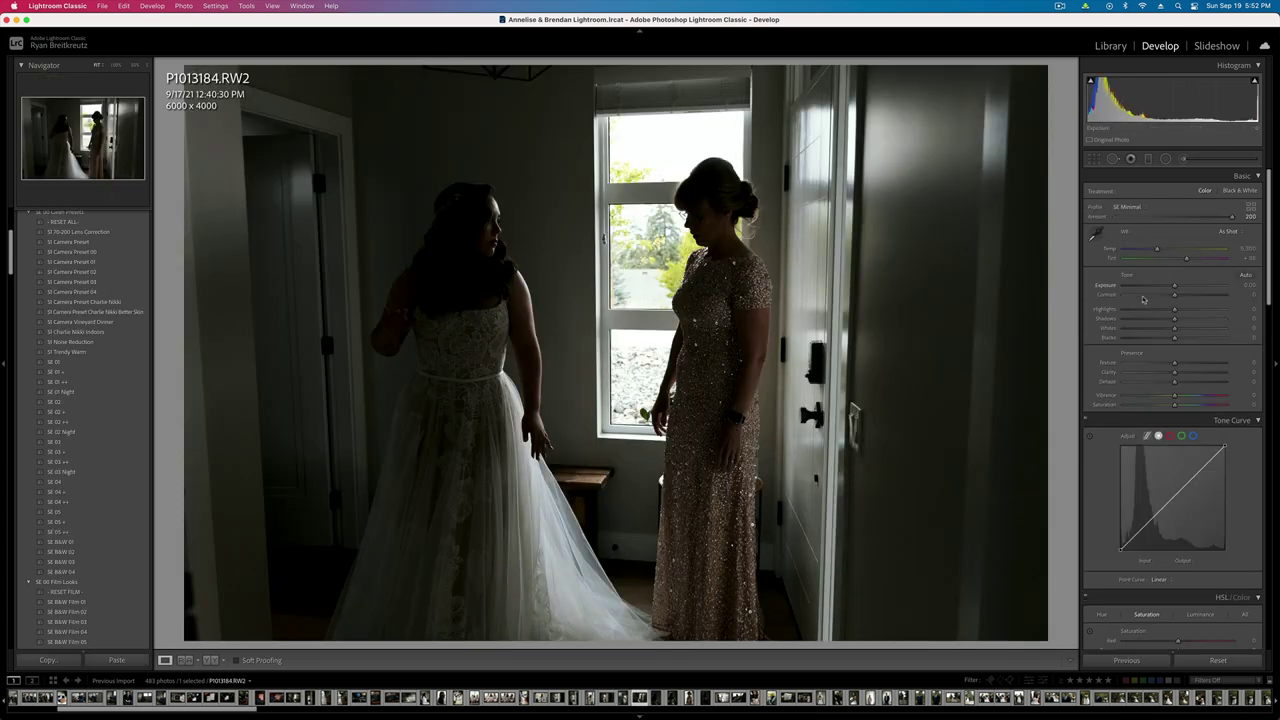
click(1138, 296)
drag(1138, 296, 1132, 296)
key(minus)
key(minus)
key(minus)
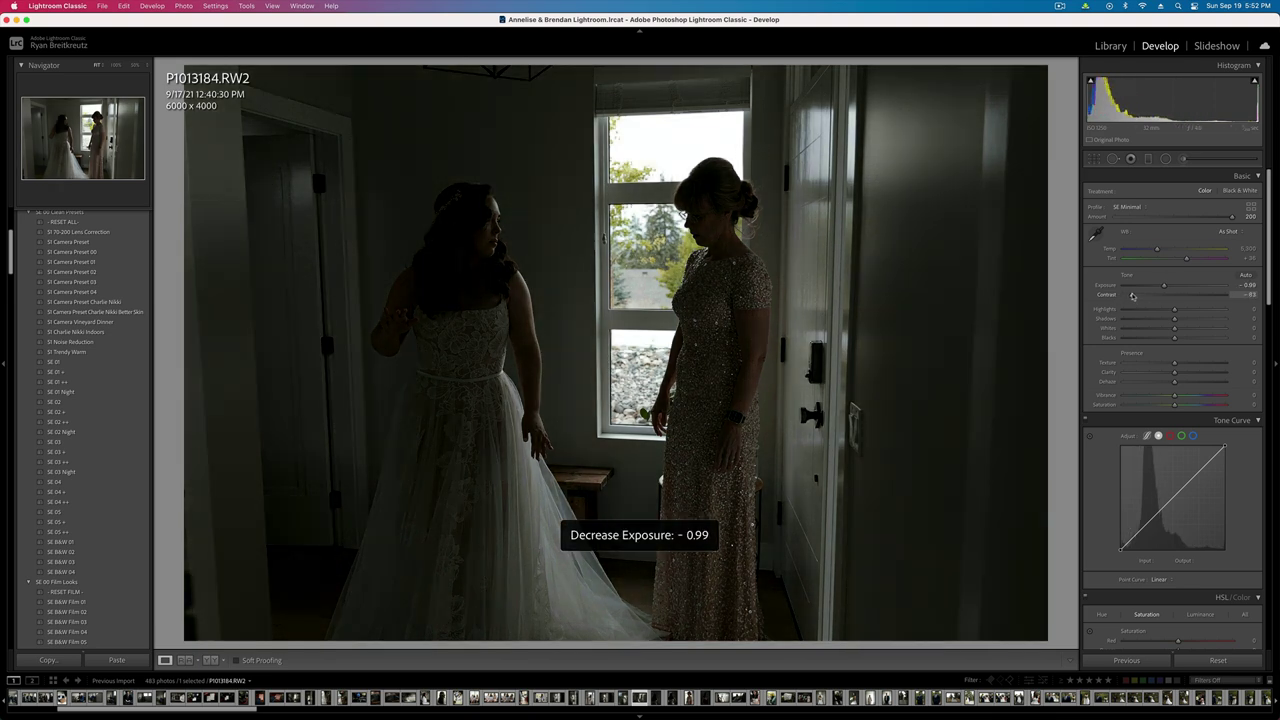
key(equal)
- Brush over the bride and the woman facing her, reset the effects, and set Contrast -100 and Shadows about 13
key(k)
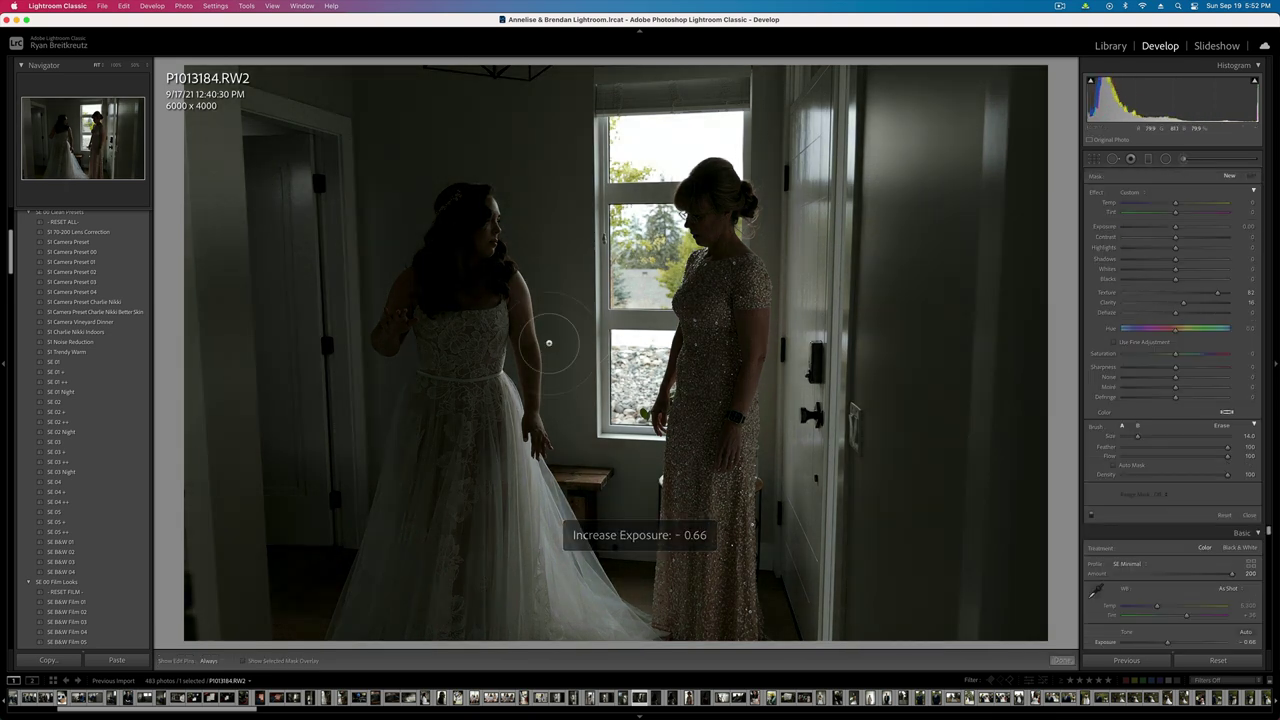
key(h)
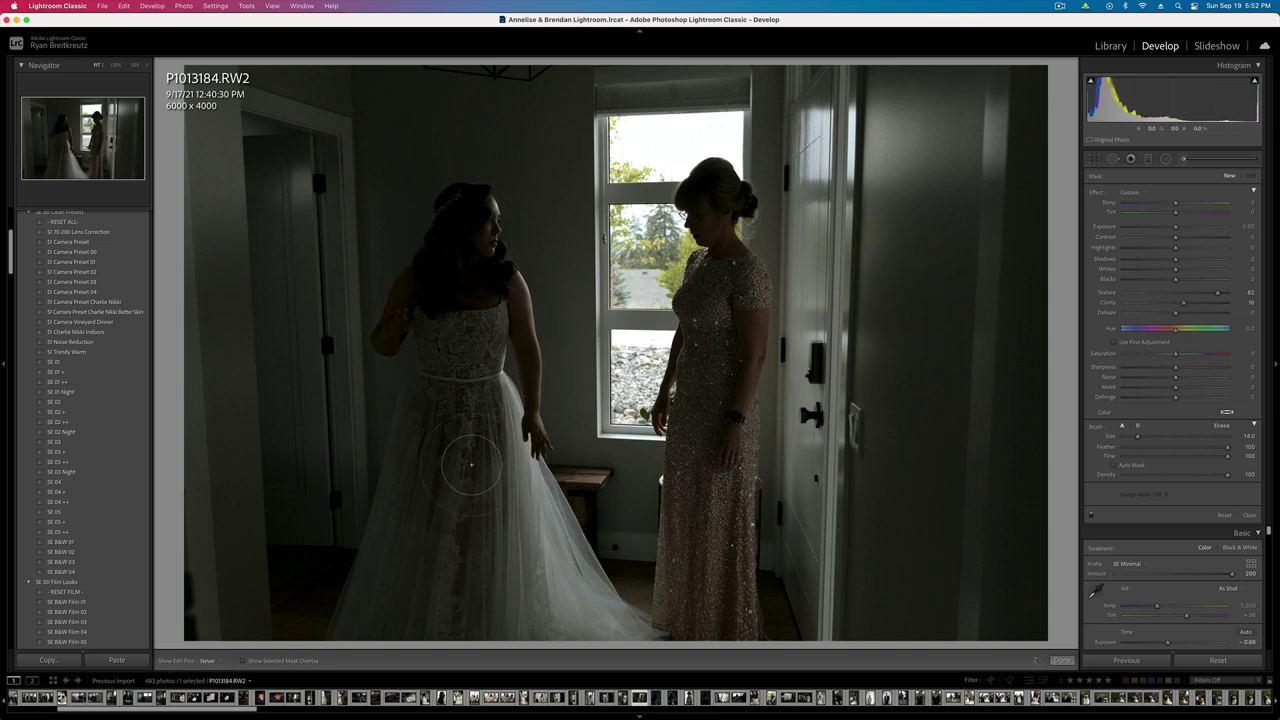
key(h)
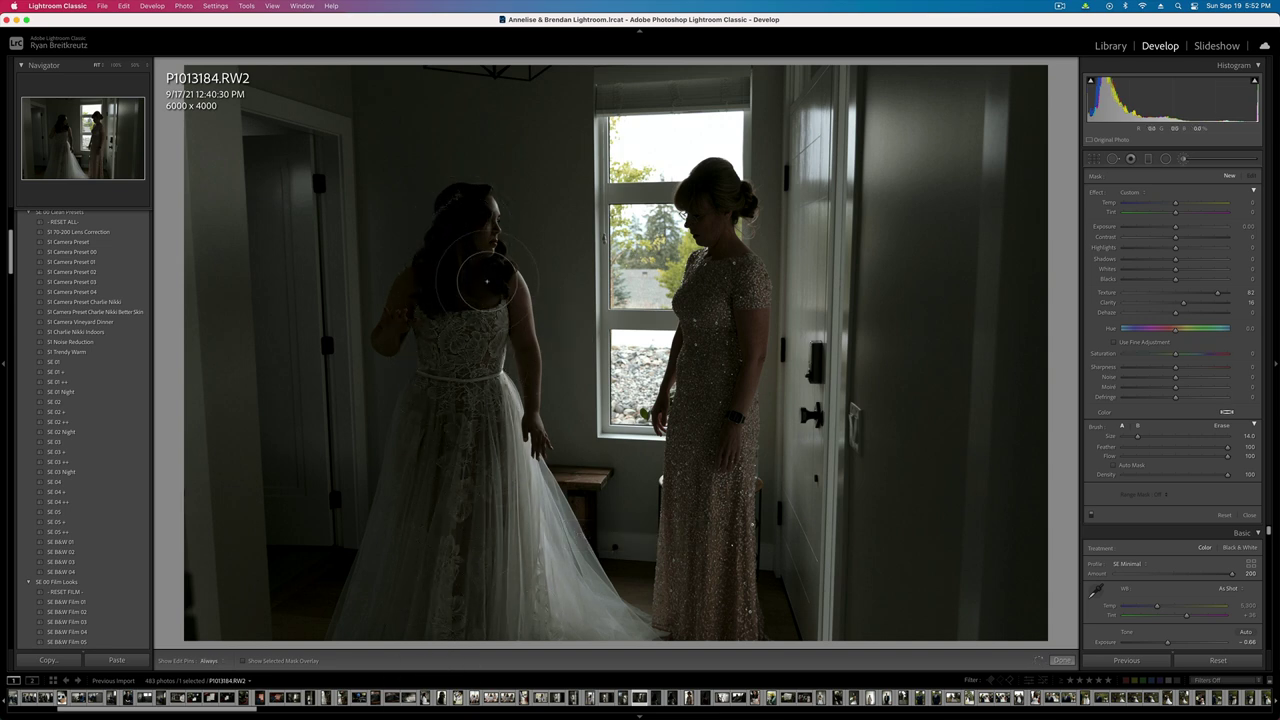
click(466, 223)
key(h)
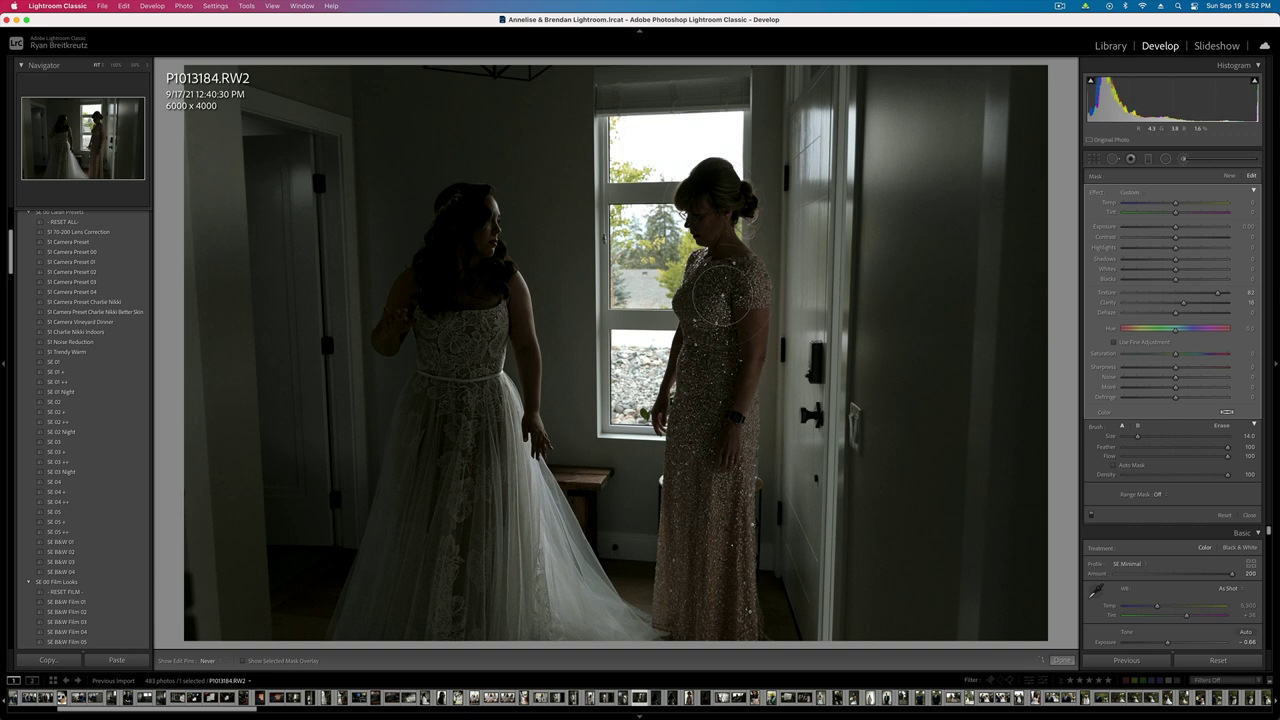
key(h)
alt+click(1097, 192)
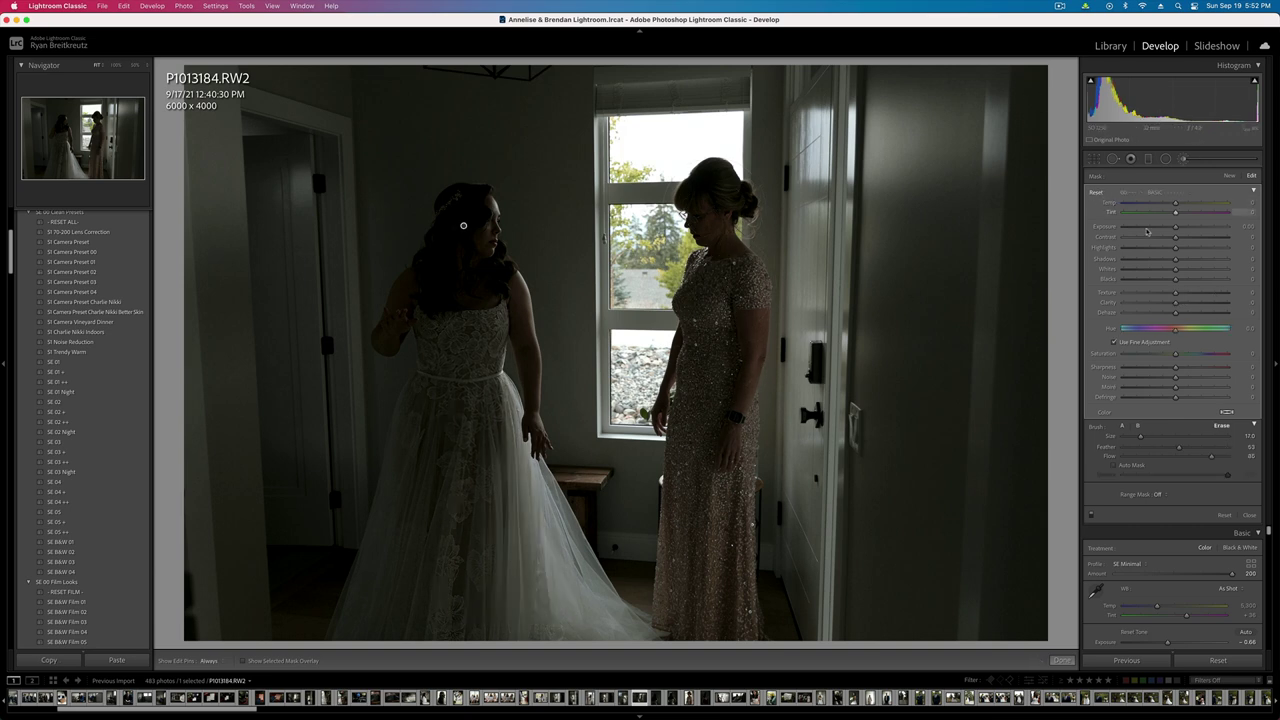
click(1154, 237)
click(1188, 260)
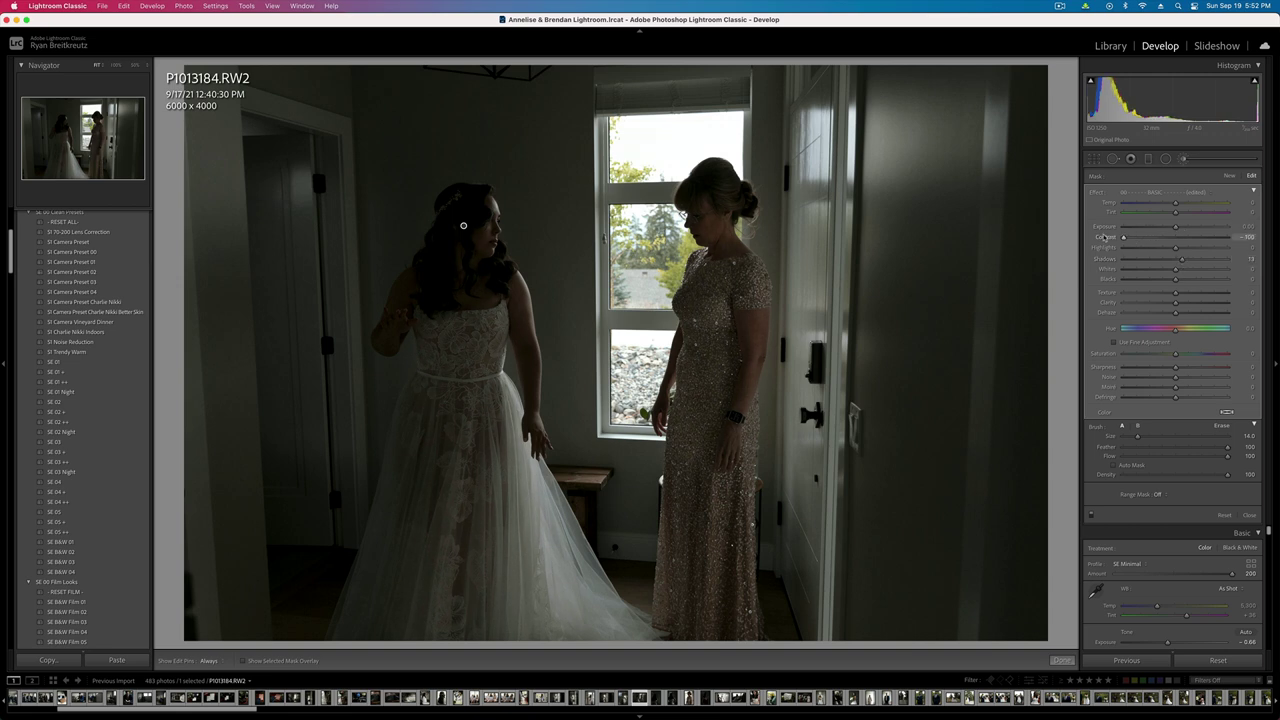
key(k)
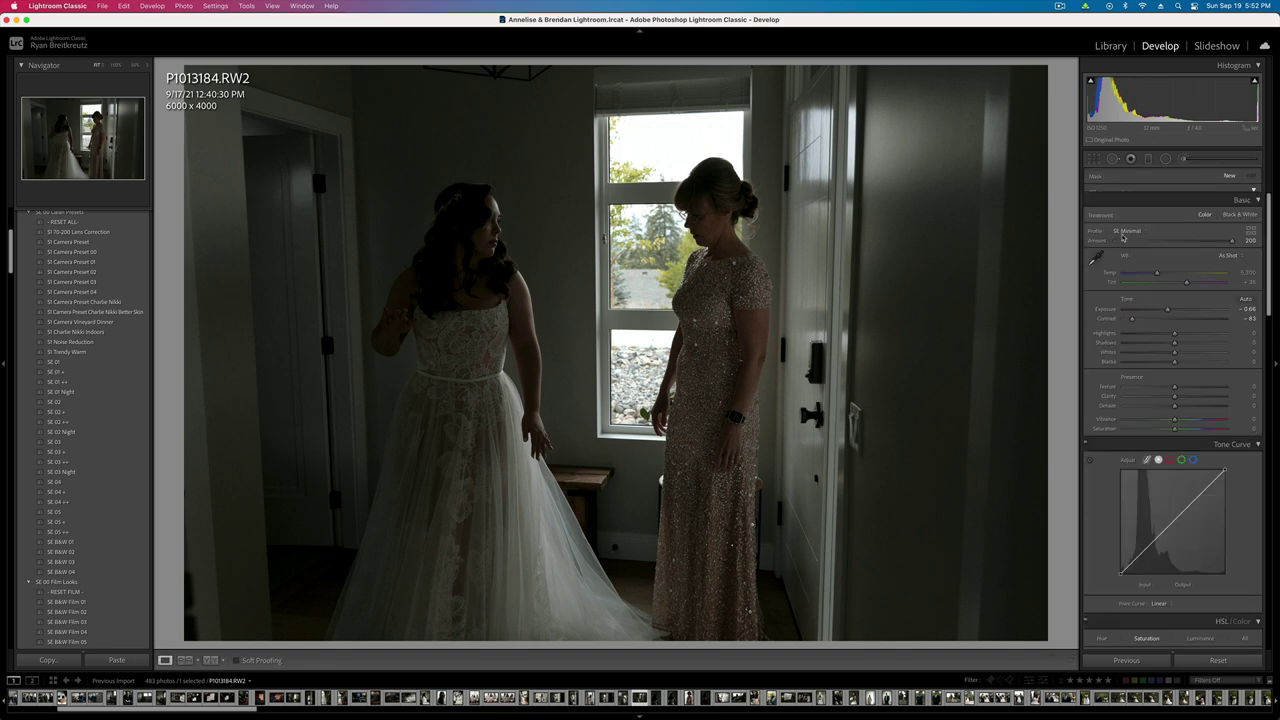
- Fine-tune the overall Exposure of P1013184.RW2 to -0.43
key(minus)
key(equal)
key(equal)
key(equal)
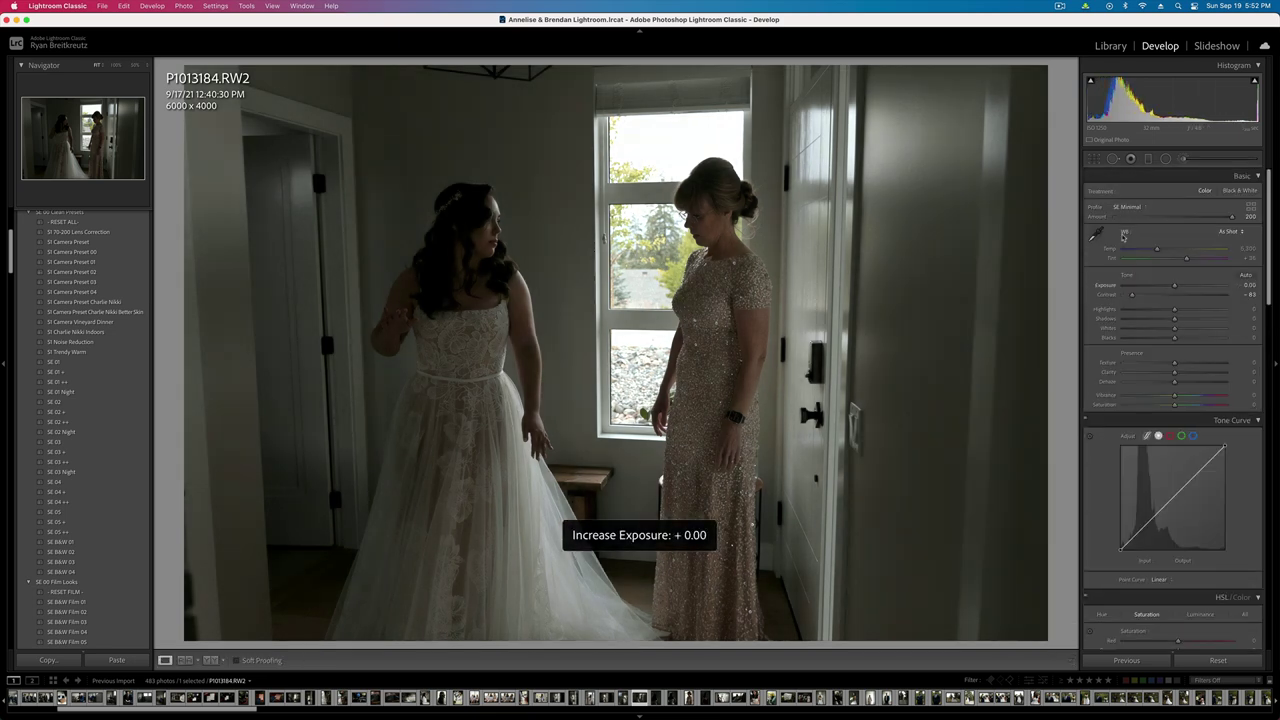
key(minus)
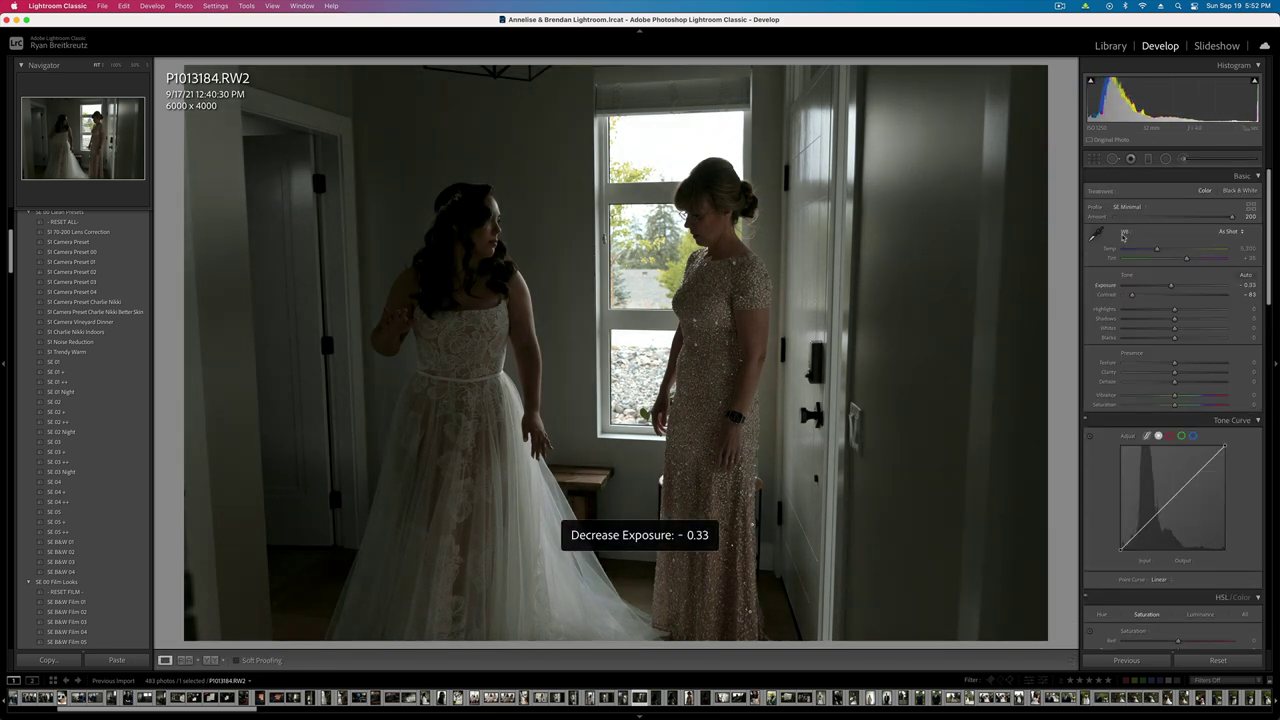
key(minus)
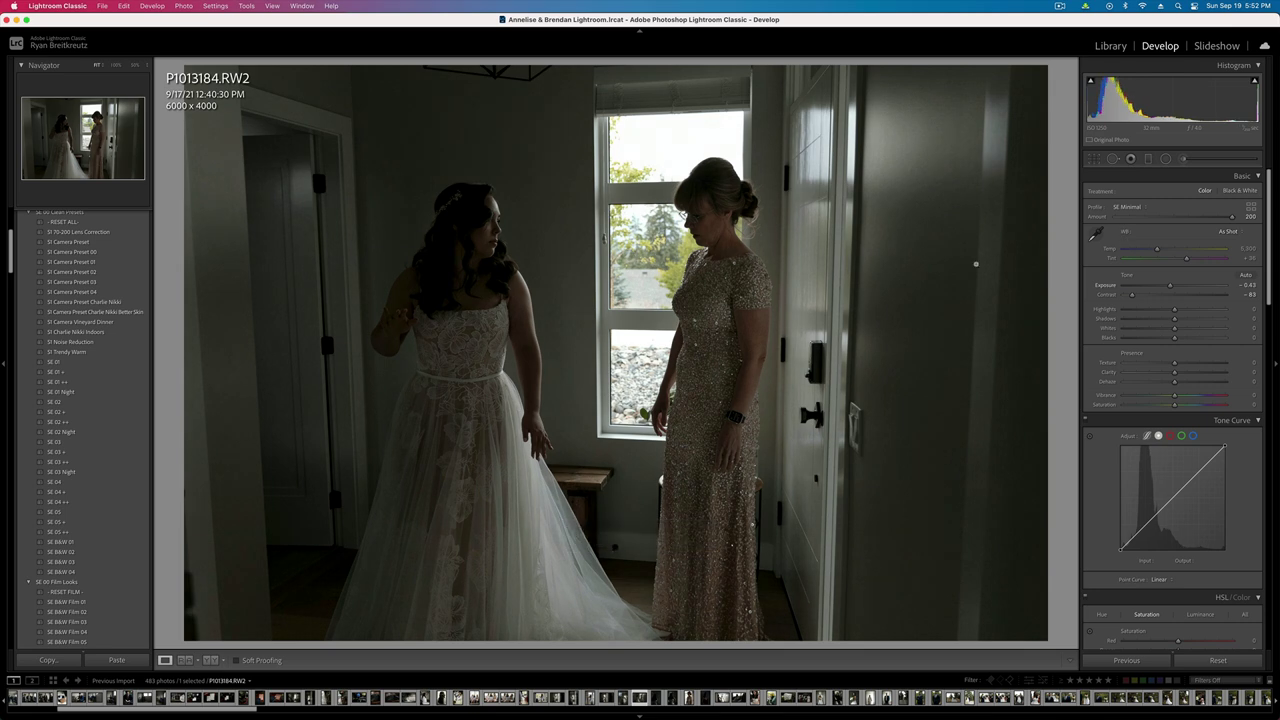
- Set the Contrast of P1013186.RW2 to -100 and brush the bride with Contrast -100, Texture about 25 and Clarity 0
key(Right)
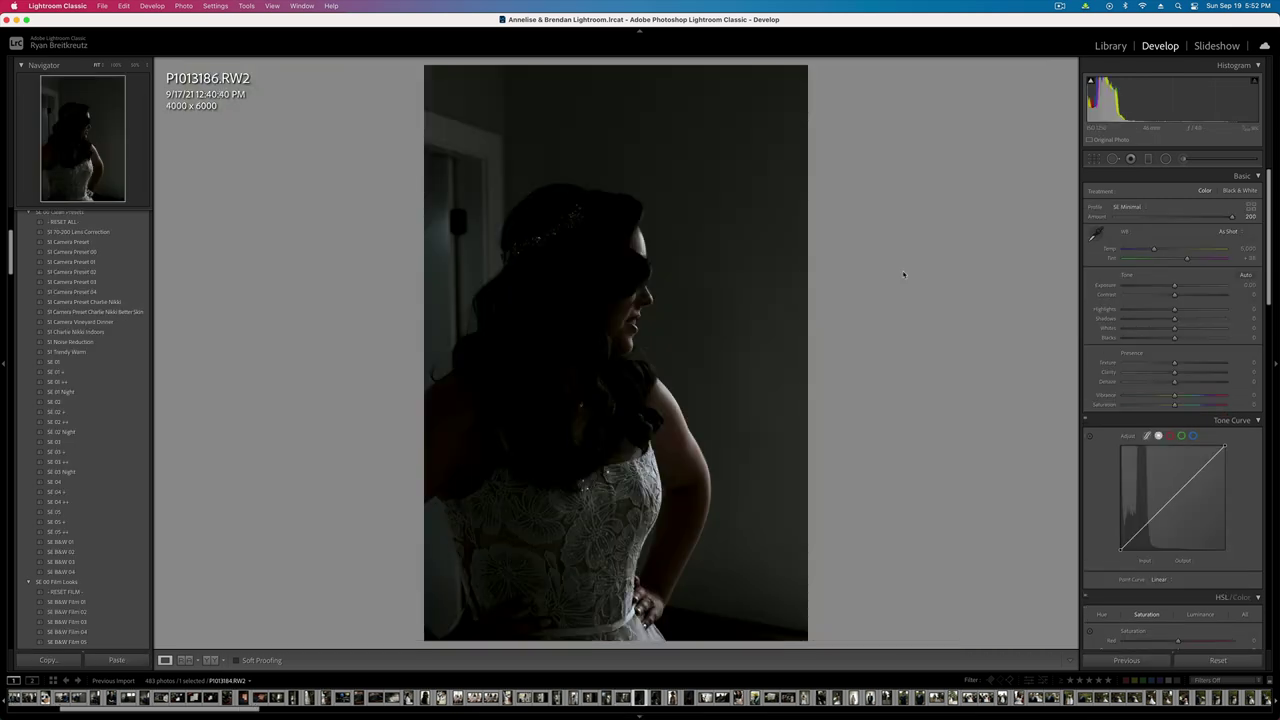
drag(1175, 294, 1118, 296)
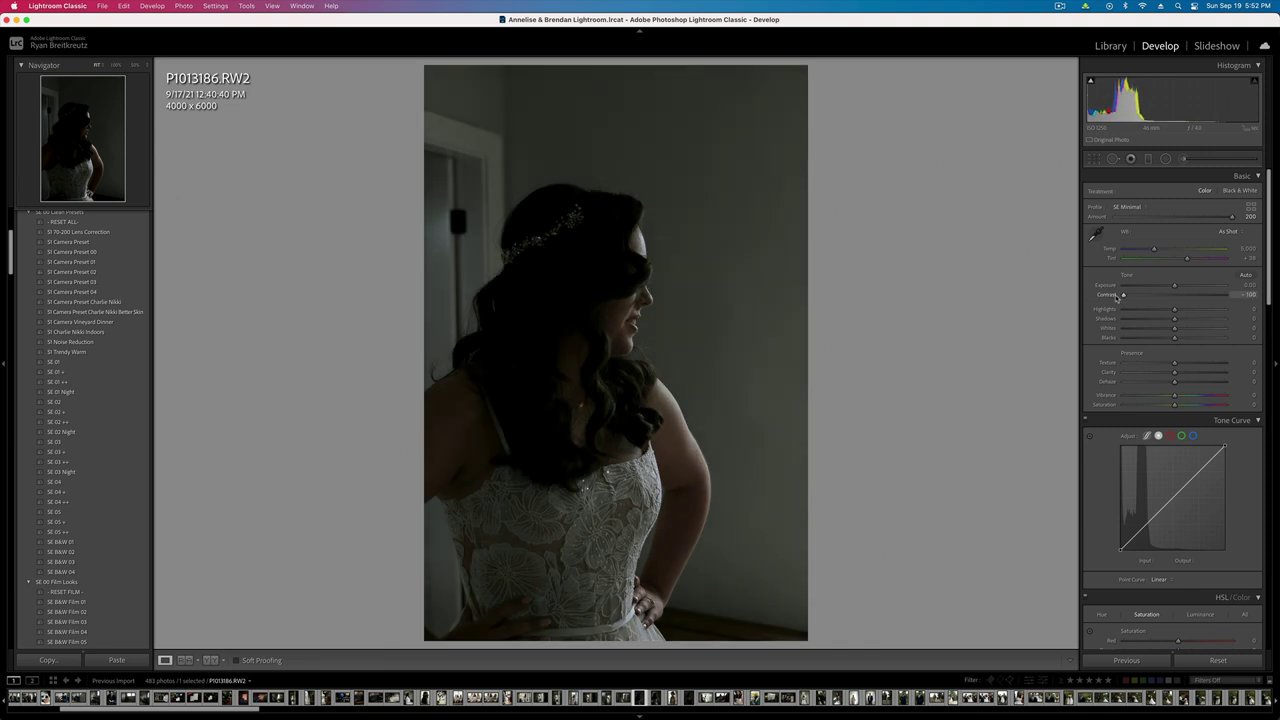
click(1184, 159)
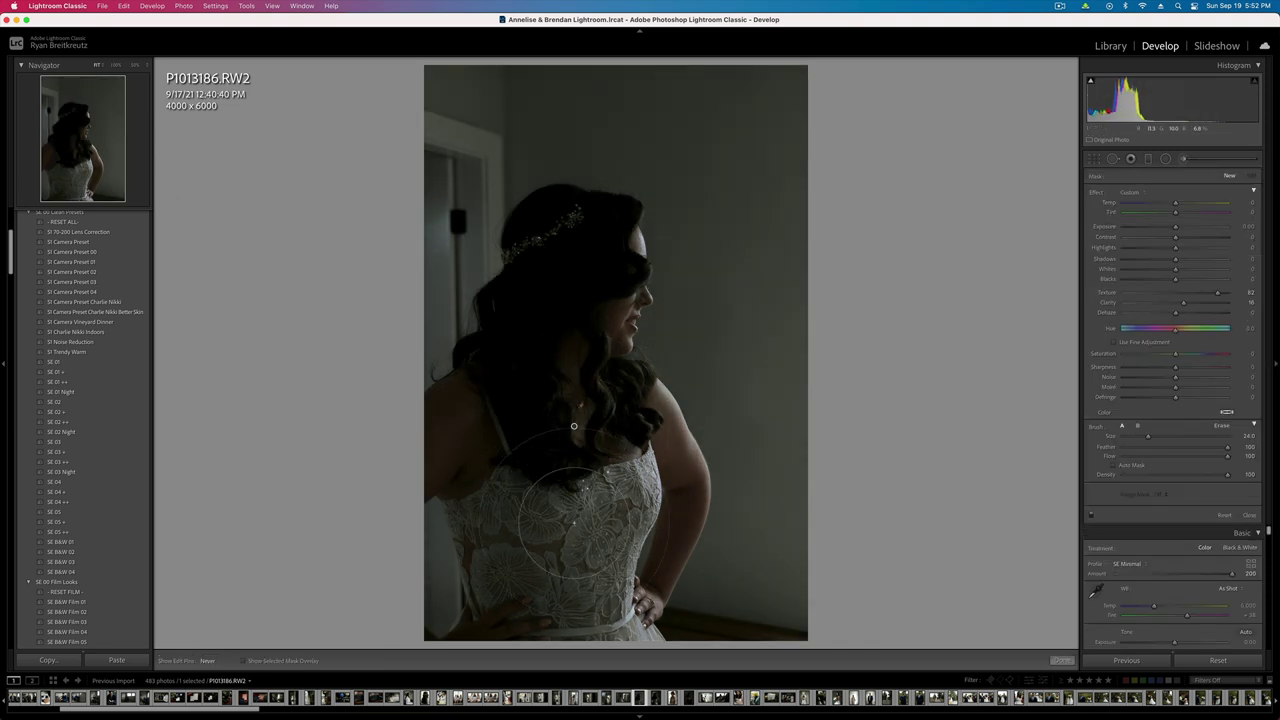
drag(583, 532, 577, 565)
drag(1185, 301, 1181, 304)
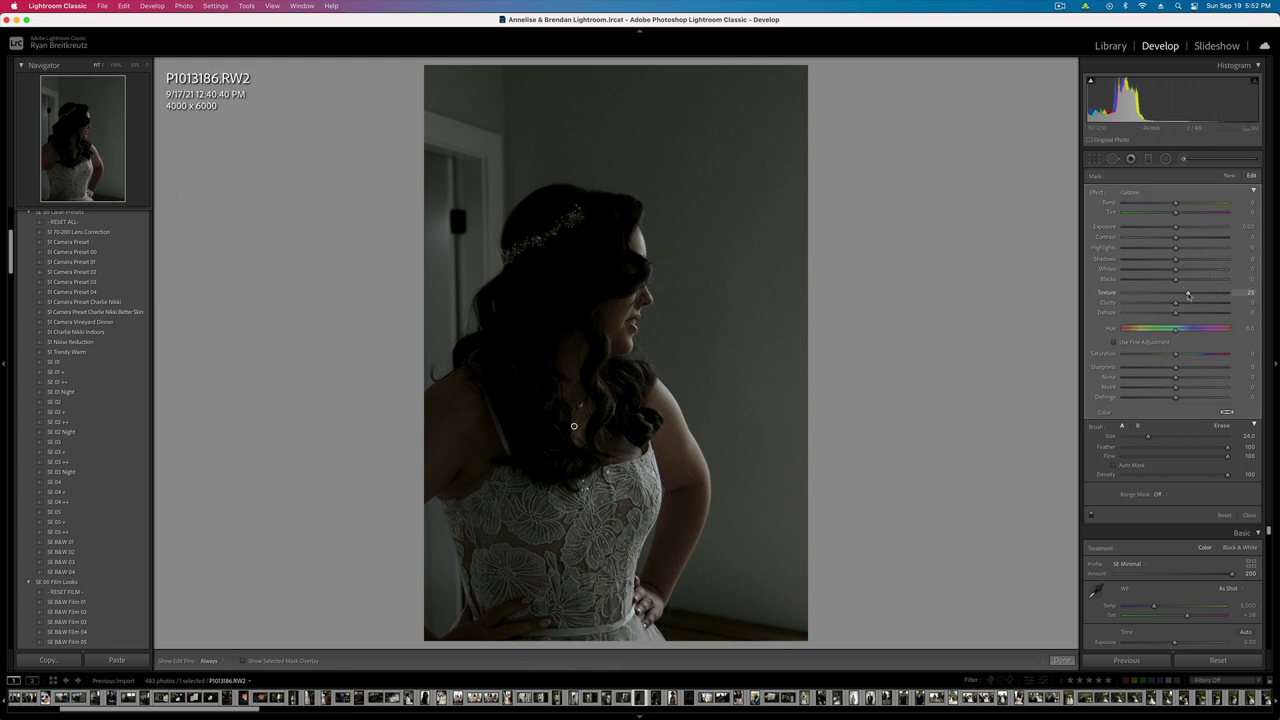
drag(1163, 240, 1153, 240)
key(h)
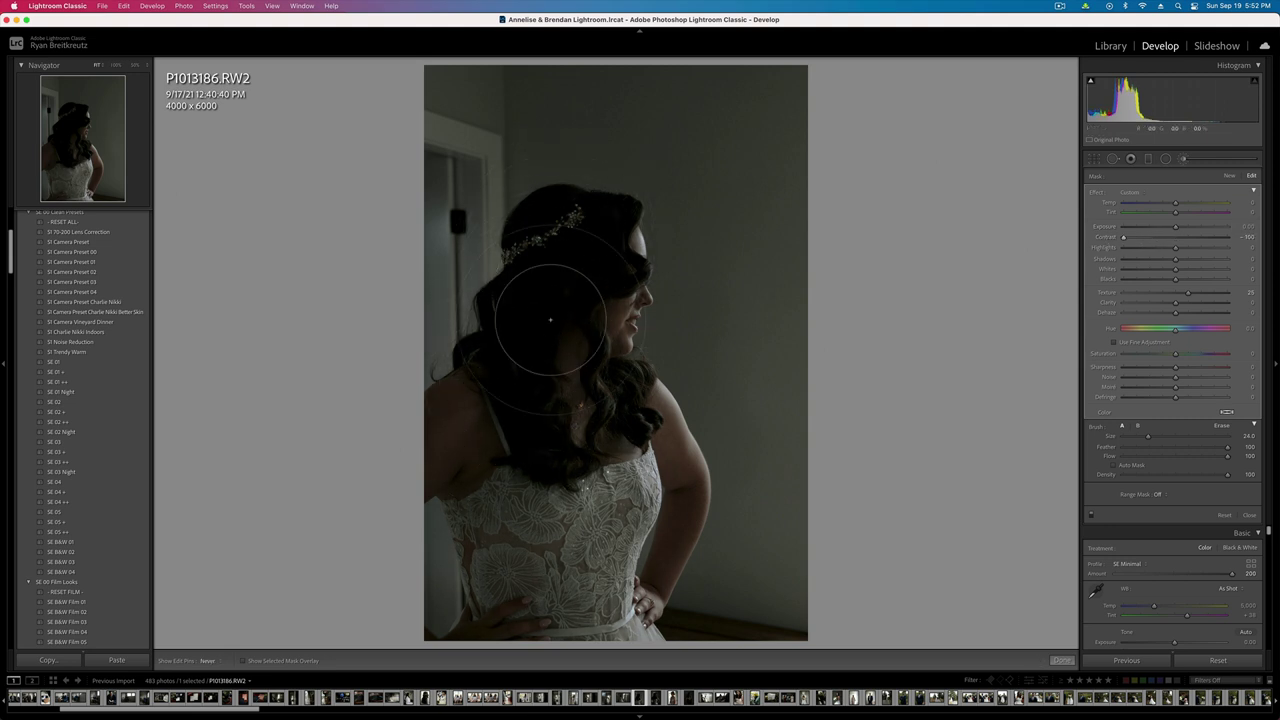
key(h)
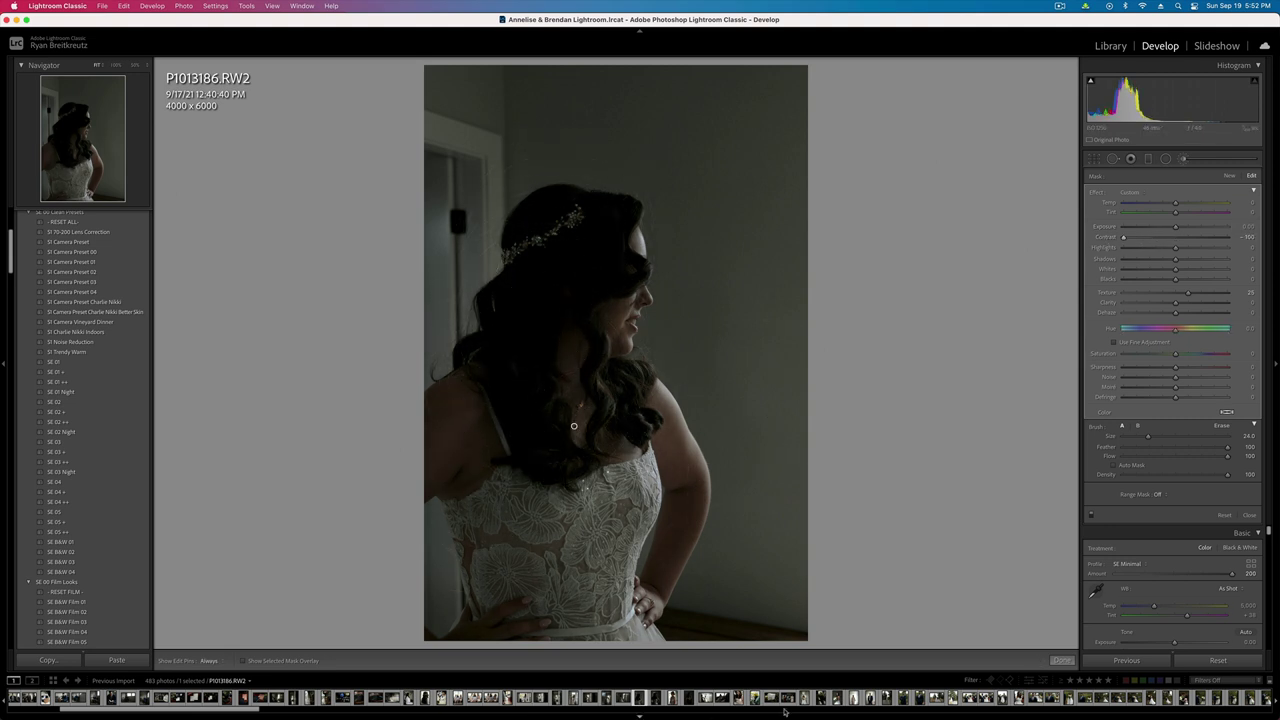
- Add a large, tall radial filter centred on the bride in P1013186.RW2
key(shift+m)
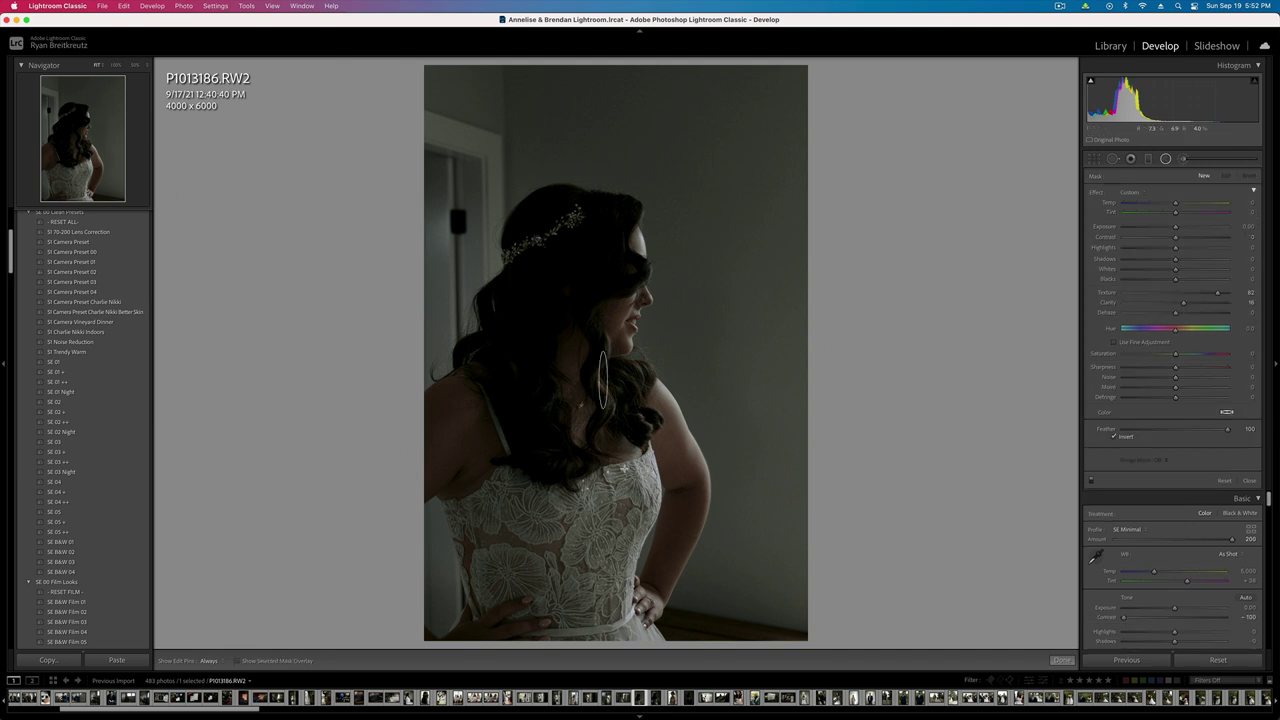
mouse_move(603, 380)
mouse_down()
mouse_move(760, 716)
mouse_move(782, 716)
mouse_up()
key(shift+m)
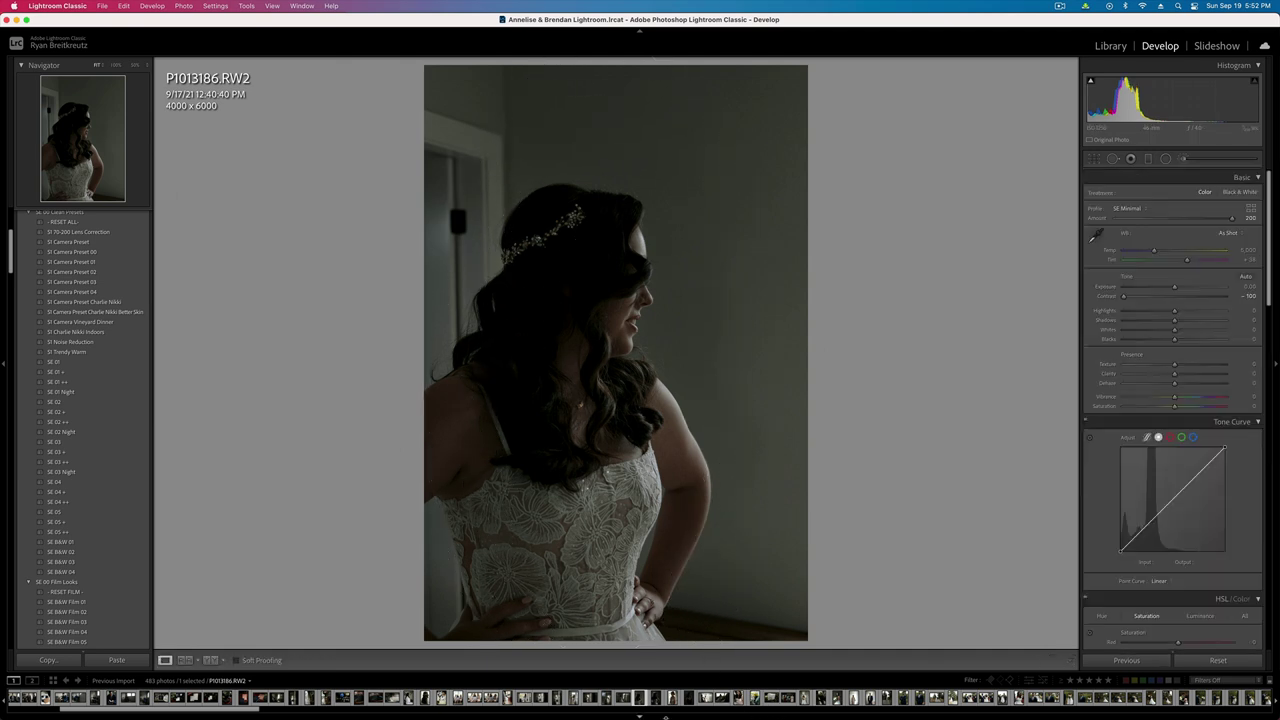
- Try darker overall Exposure levels on P1013186.RW2 and settle on -0.10
key(shift+minus)
key(shift+minus)
key(shift+minus)
key(shift+minus)
key(equal)
key(equal)
key(equal)
key(equal)
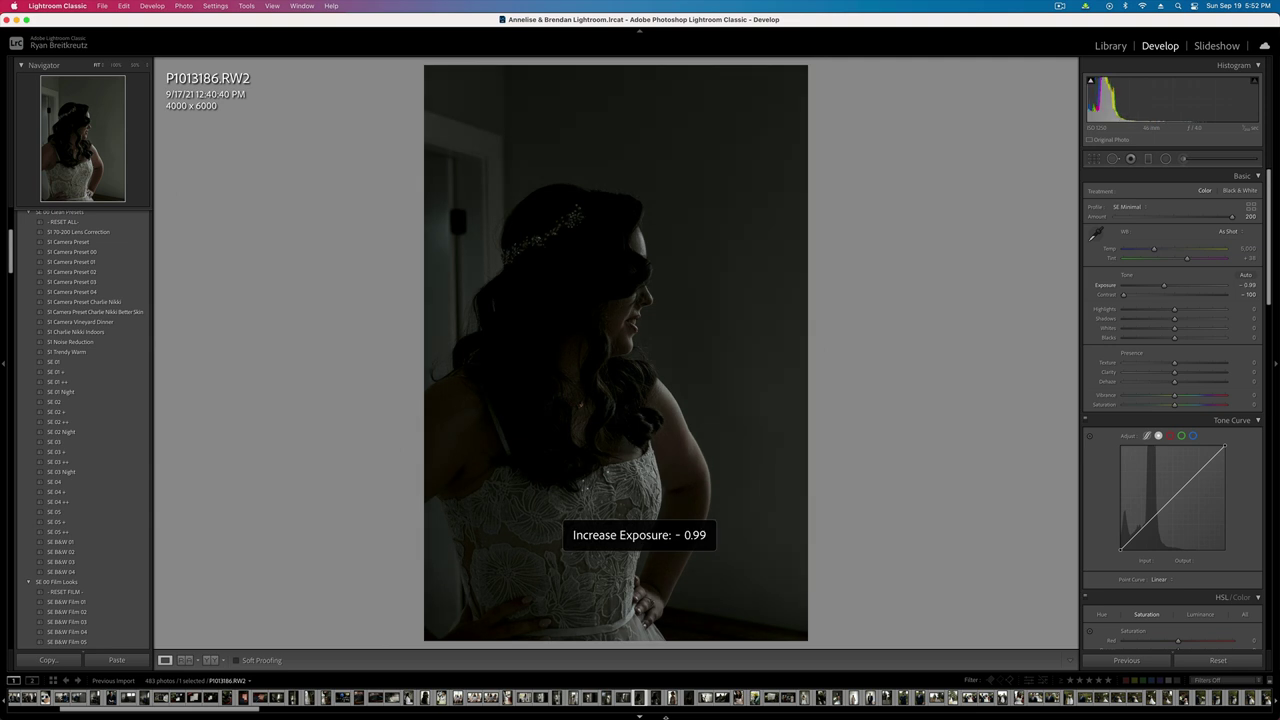
key(minus)
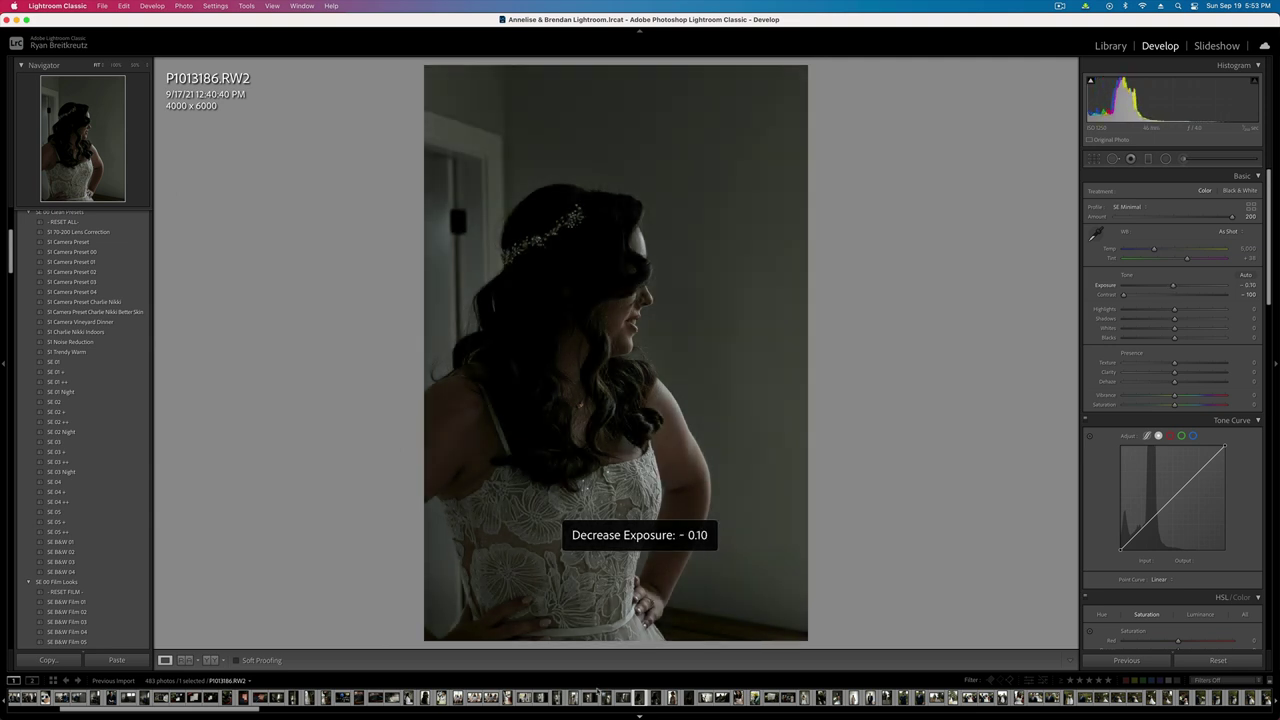
- Clone over the bright area at the photo's edge beside the door hinge with Feather 34 and Opacity 47
click(450, 231)
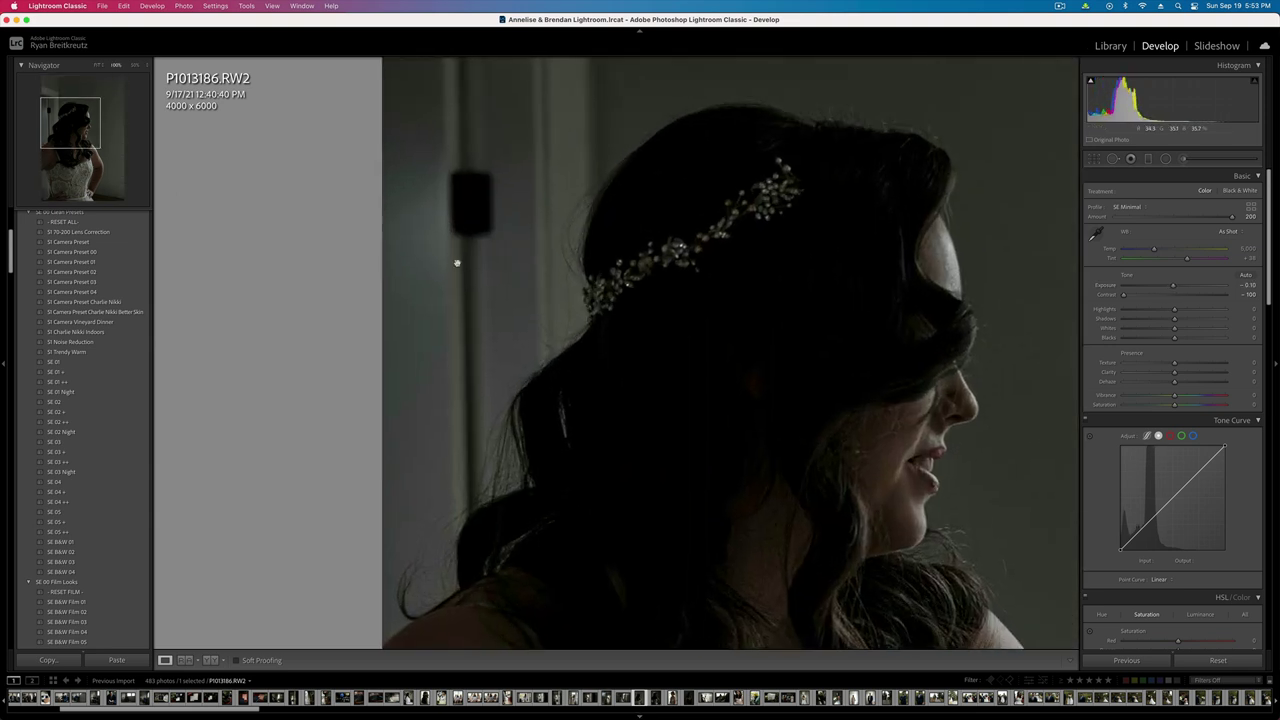
click(1165, 160)
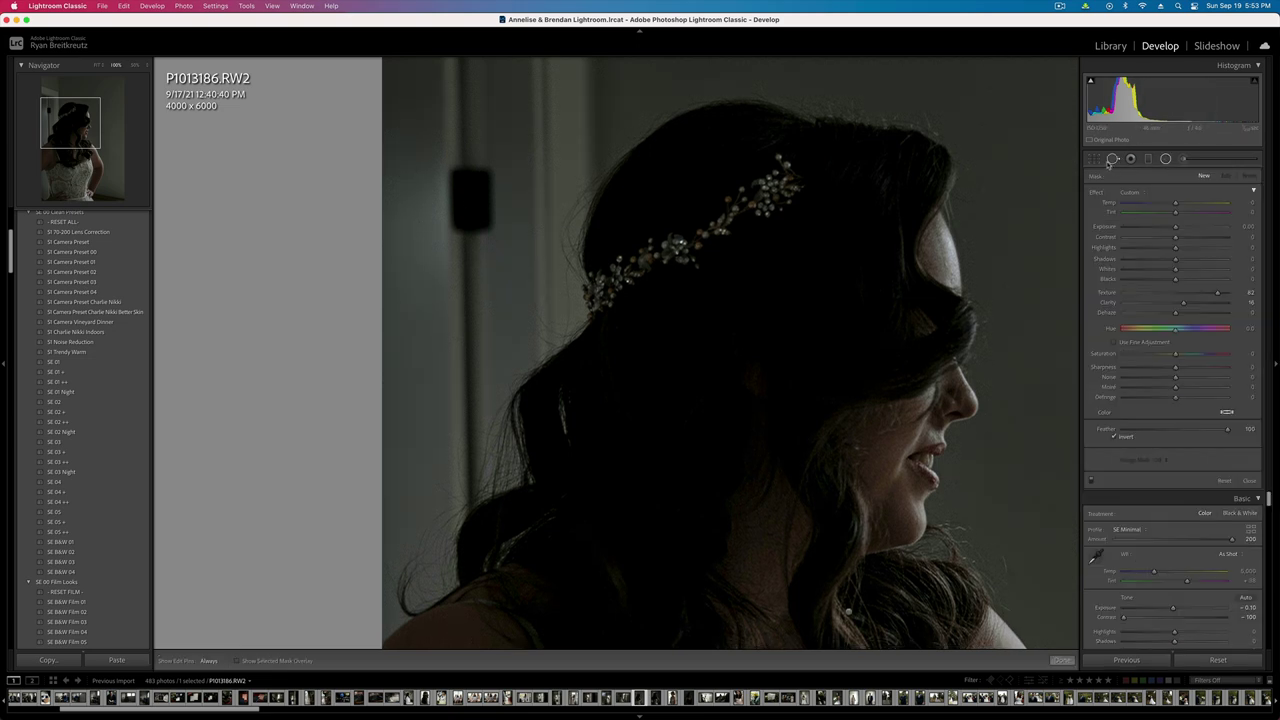
key(q)
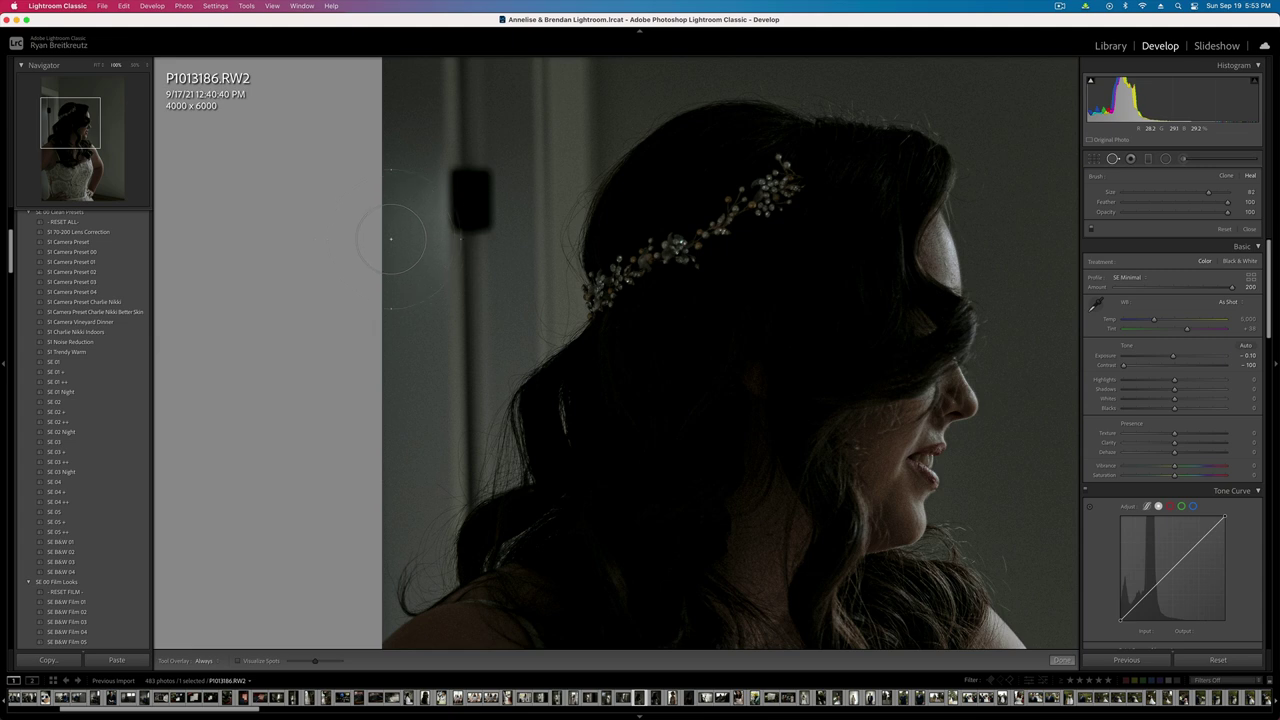
key(shift+bracketleft)
drag(386, 180, 386, 236)
mouse_move(520, 200)
mouse_down()
mouse_move(460, 362)
mouse_move(386, 417)
mouse_up()
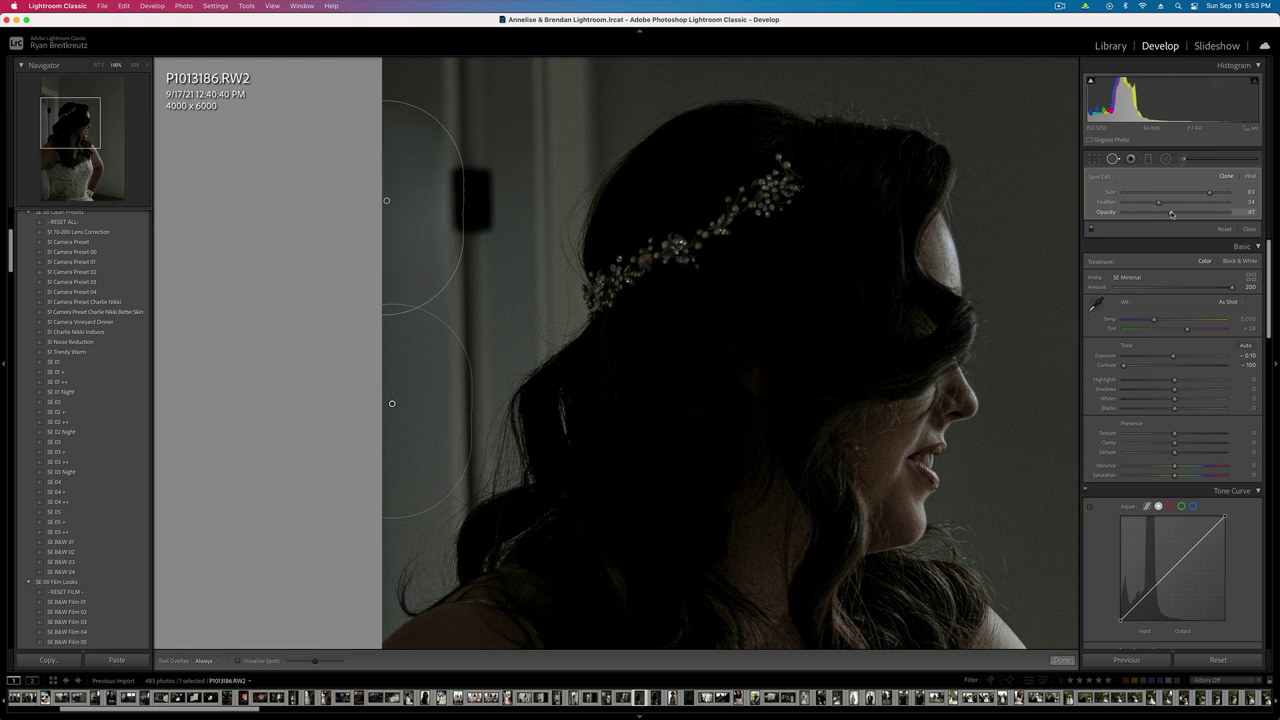
key(q)
click(847, 180)
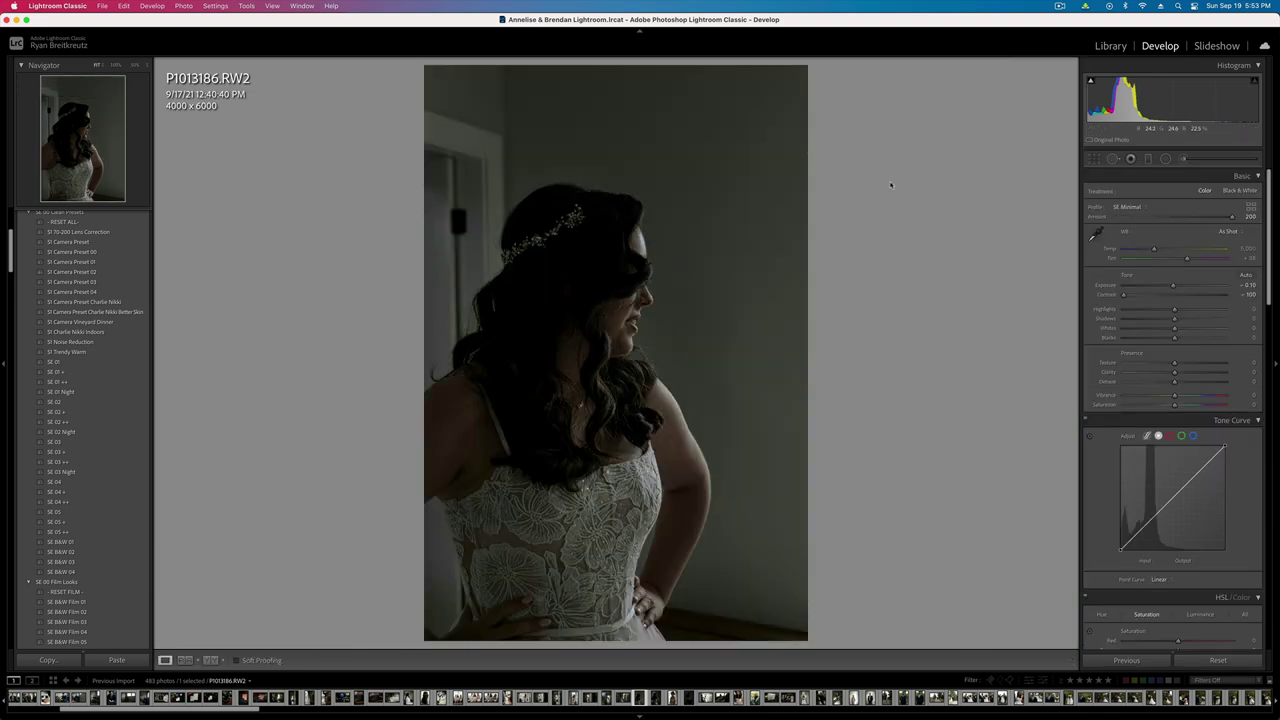
- Review the cloned spot and prepare a new adjustment brush of size 18 for the doorway behind the bride
click(1113, 160)
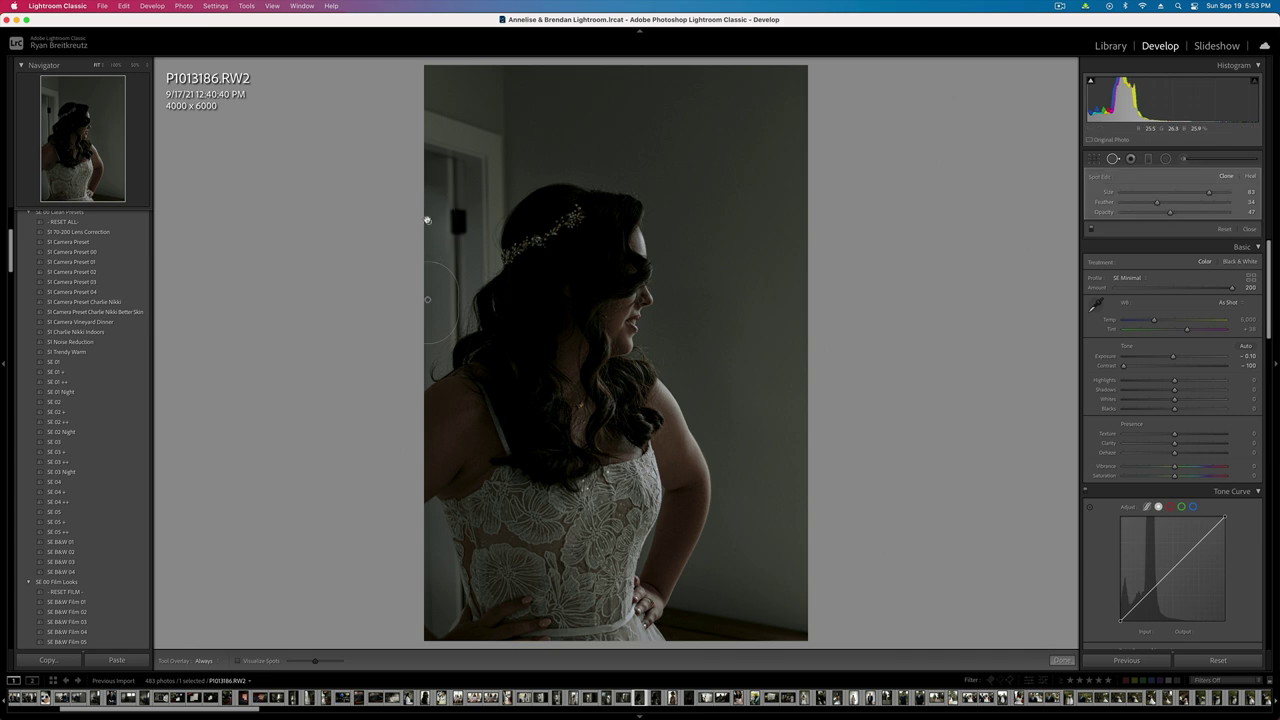
click(1183, 159)
scroll(437, 180, up, 5)
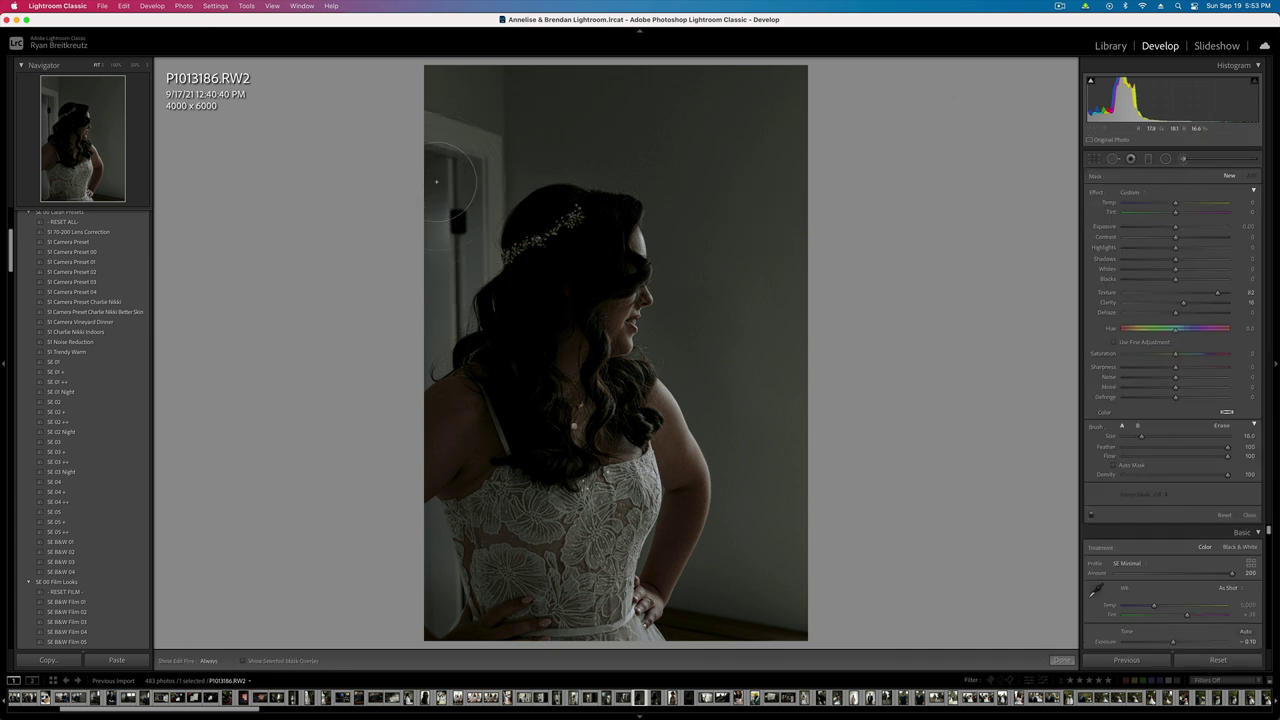
- Brush a mask over the doorway with exposure -1.41, contrast -35, texture -39, clarity -30 and dehaze -67
mouse_move(437, 182)
mouse_down()
mouse_move(437, 259)
mouse_move(403, 343)
mouse_move(430, 320)
mouse_up()
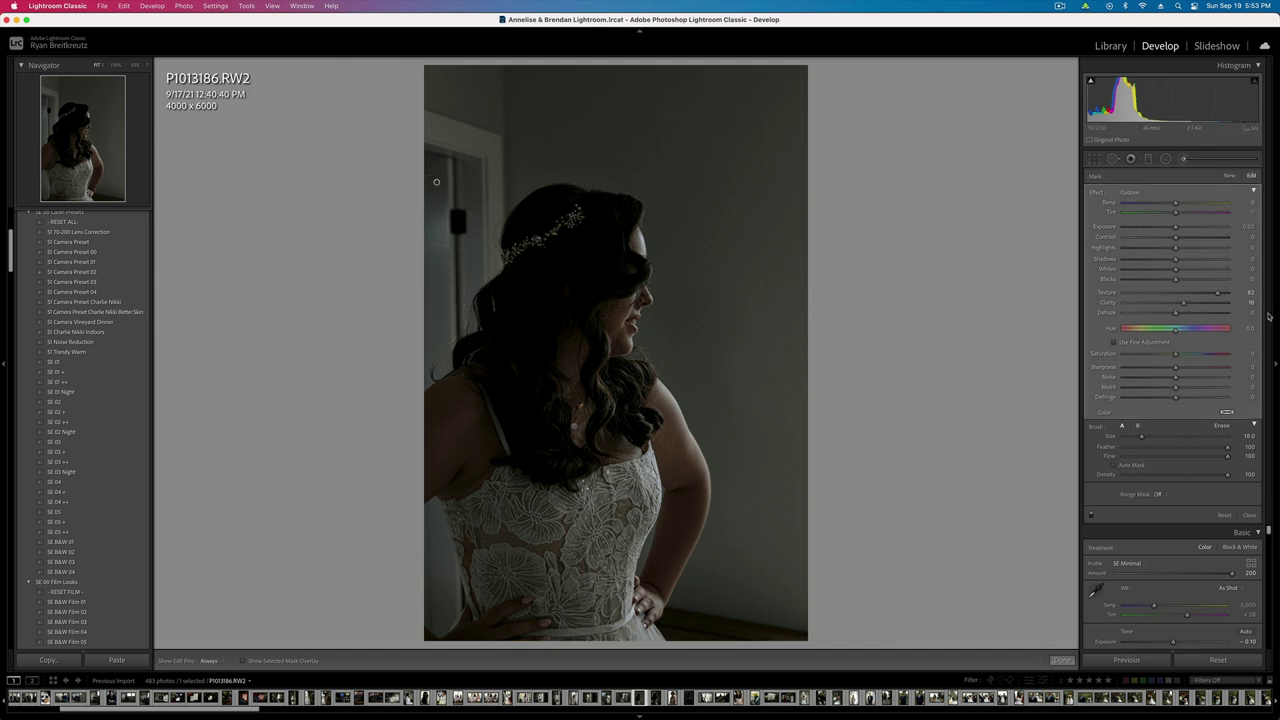
click(1160, 302)
click(1159, 312)
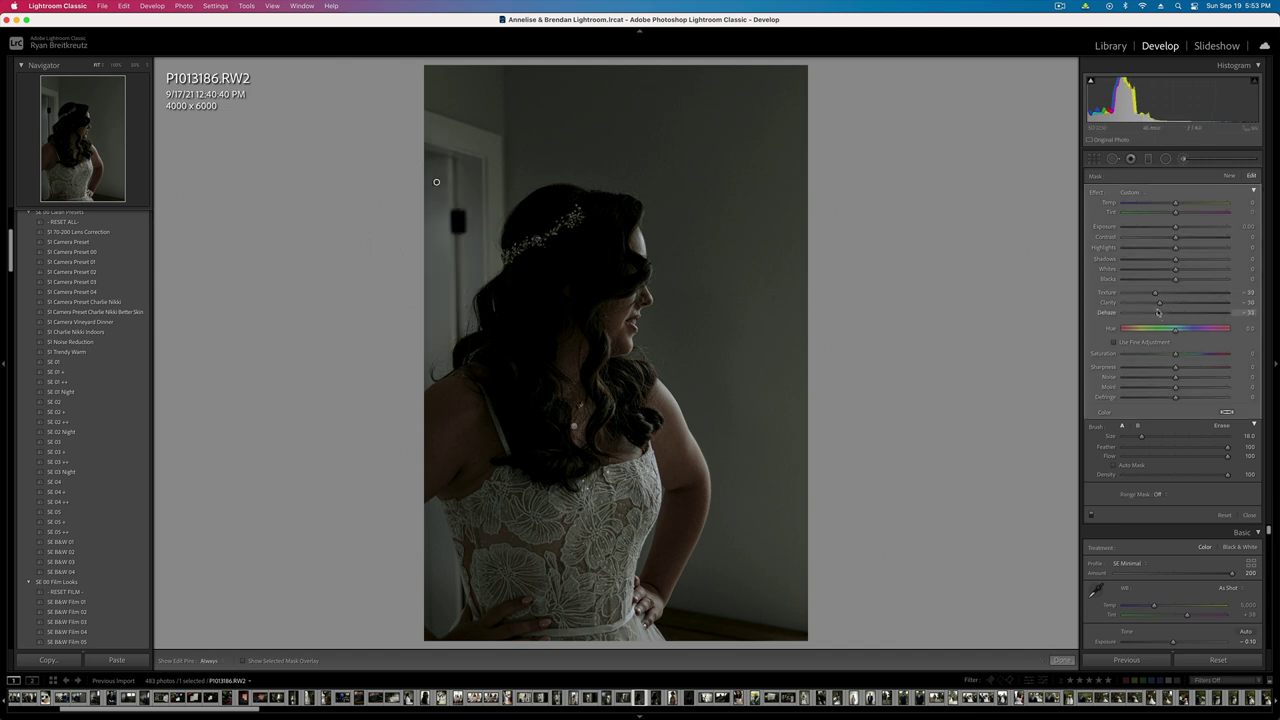
drag(1159, 312, 1143, 312)
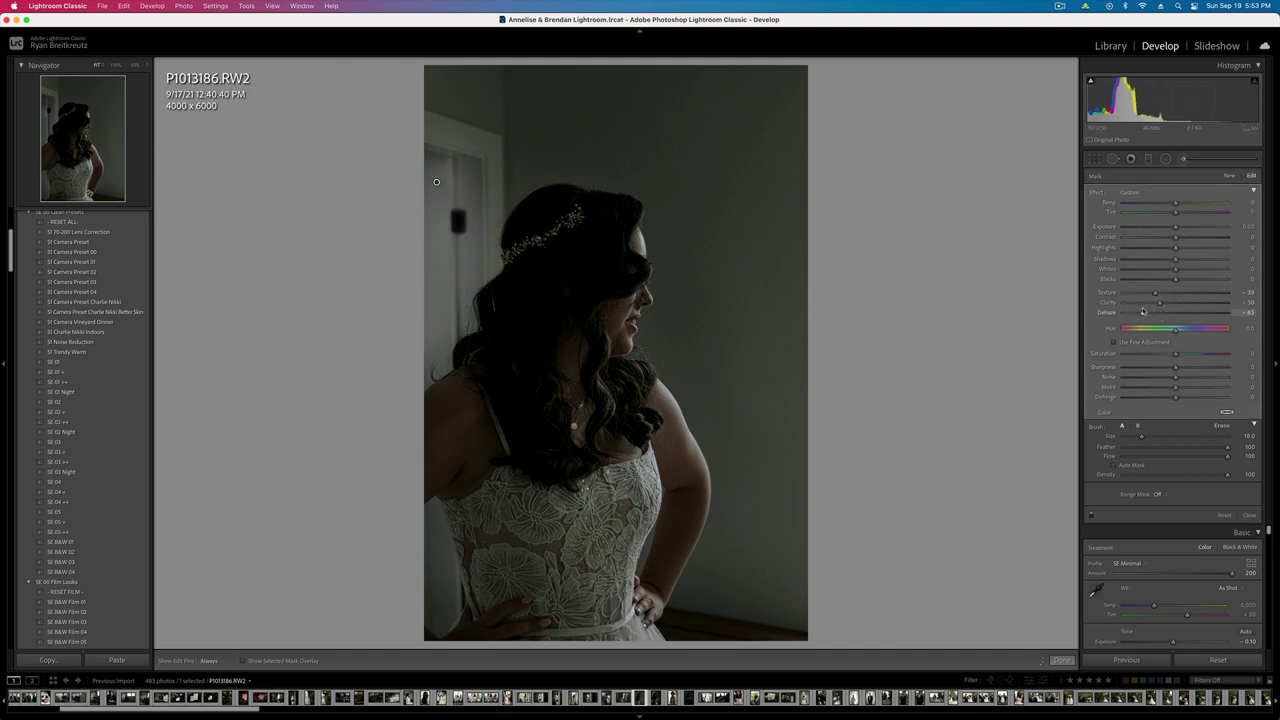
click(1157, 236)
mouse_move(1168, 228)
mouse_down()
mouse_move(1133, 229)
mouse_move(1157, 227)
mouse_up()
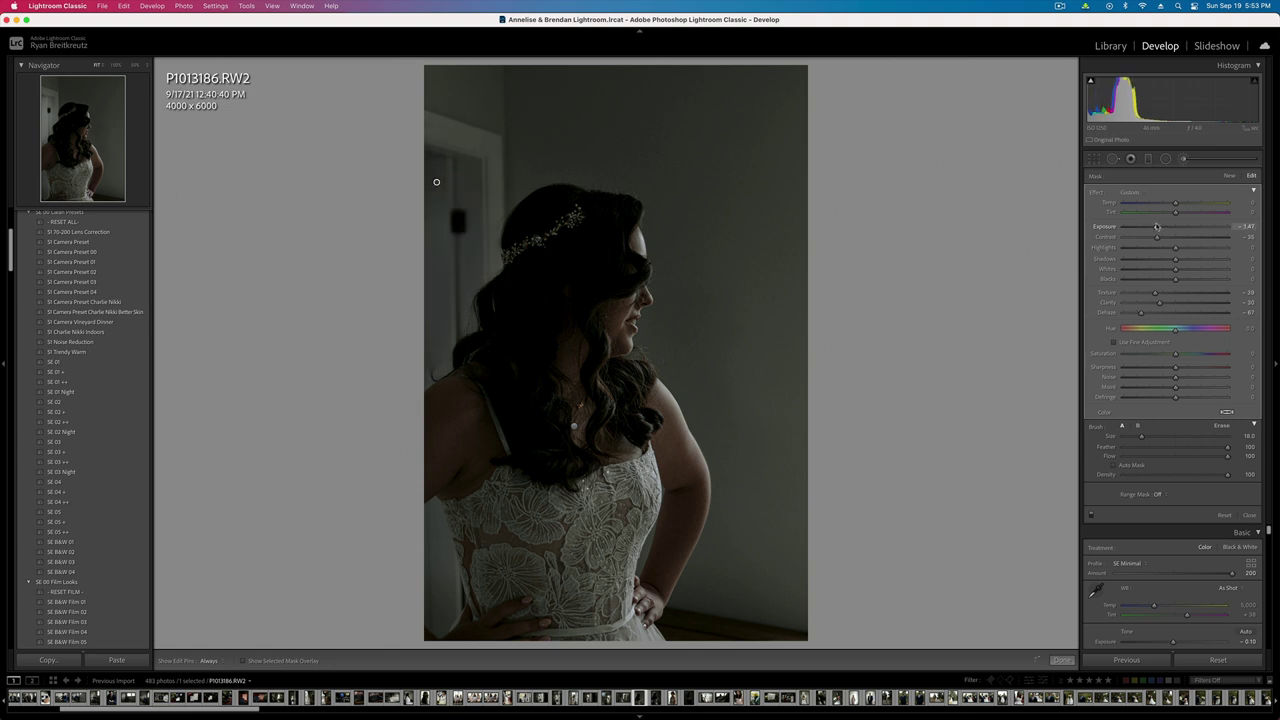
key(k)
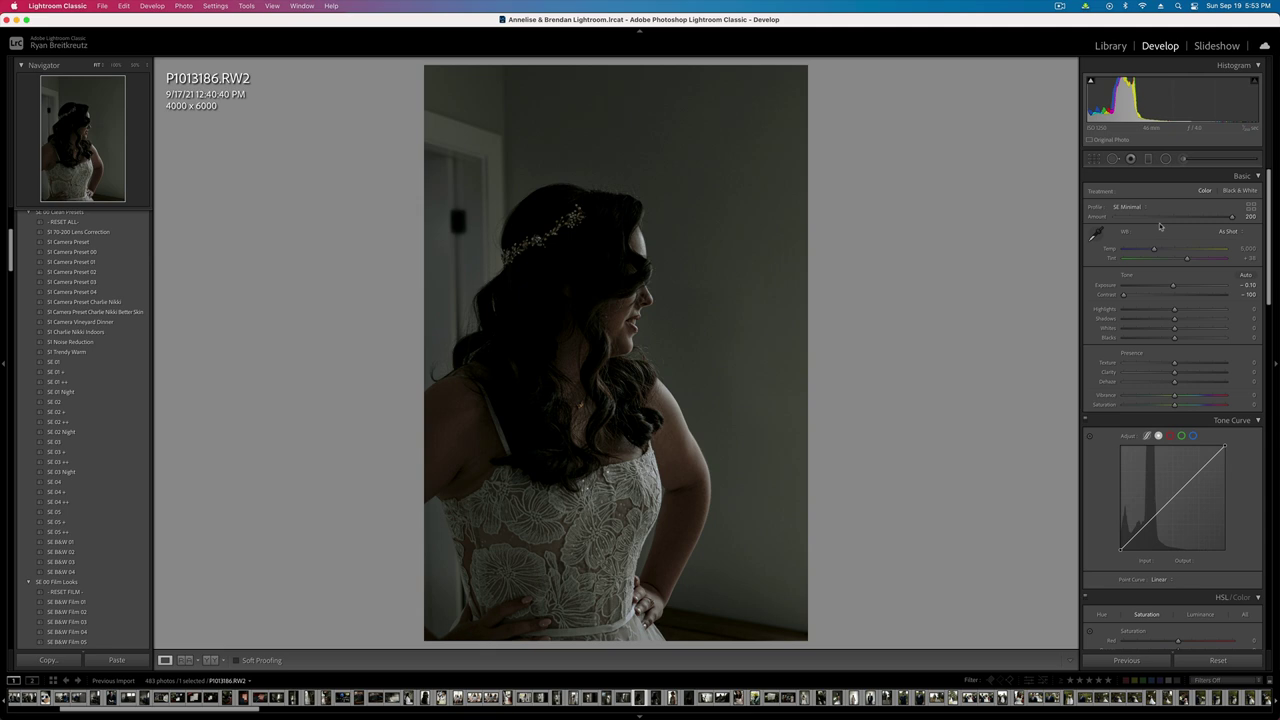
- Crop the portrait tighter around the bride to 3503 x 5254 pixels
key(r)
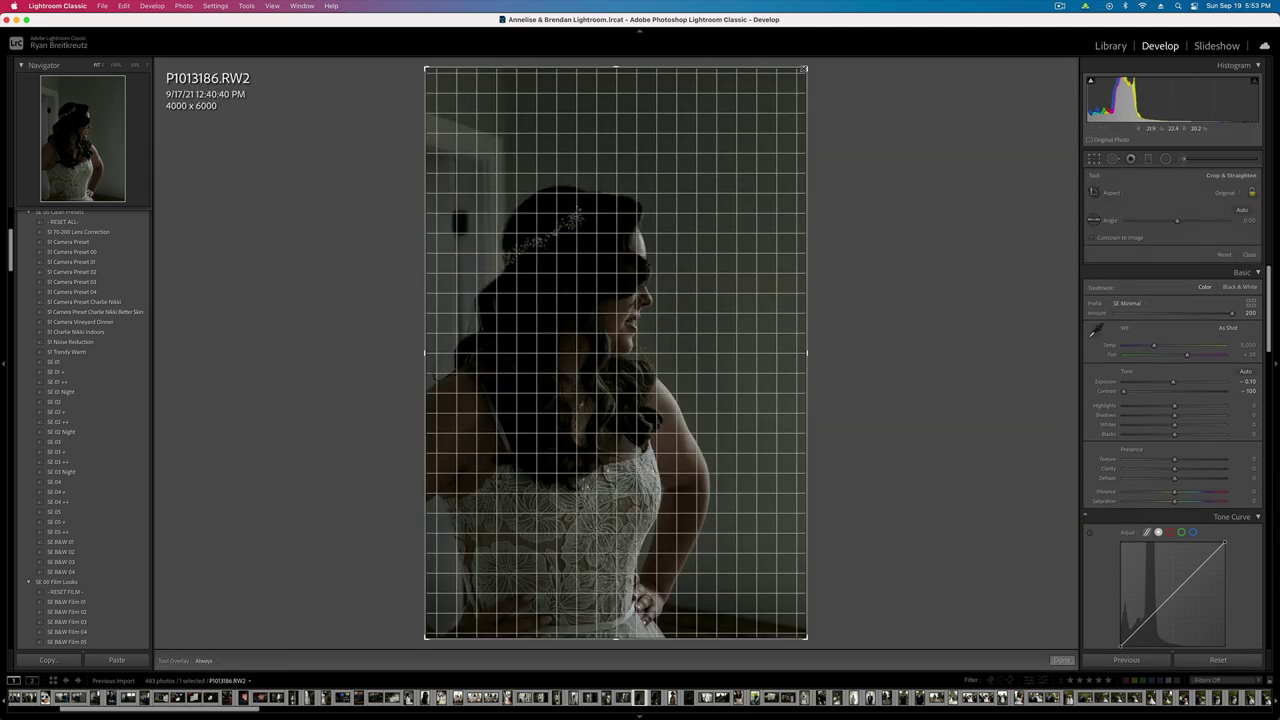
drag(806, 67, 781, 93)
key(Return)
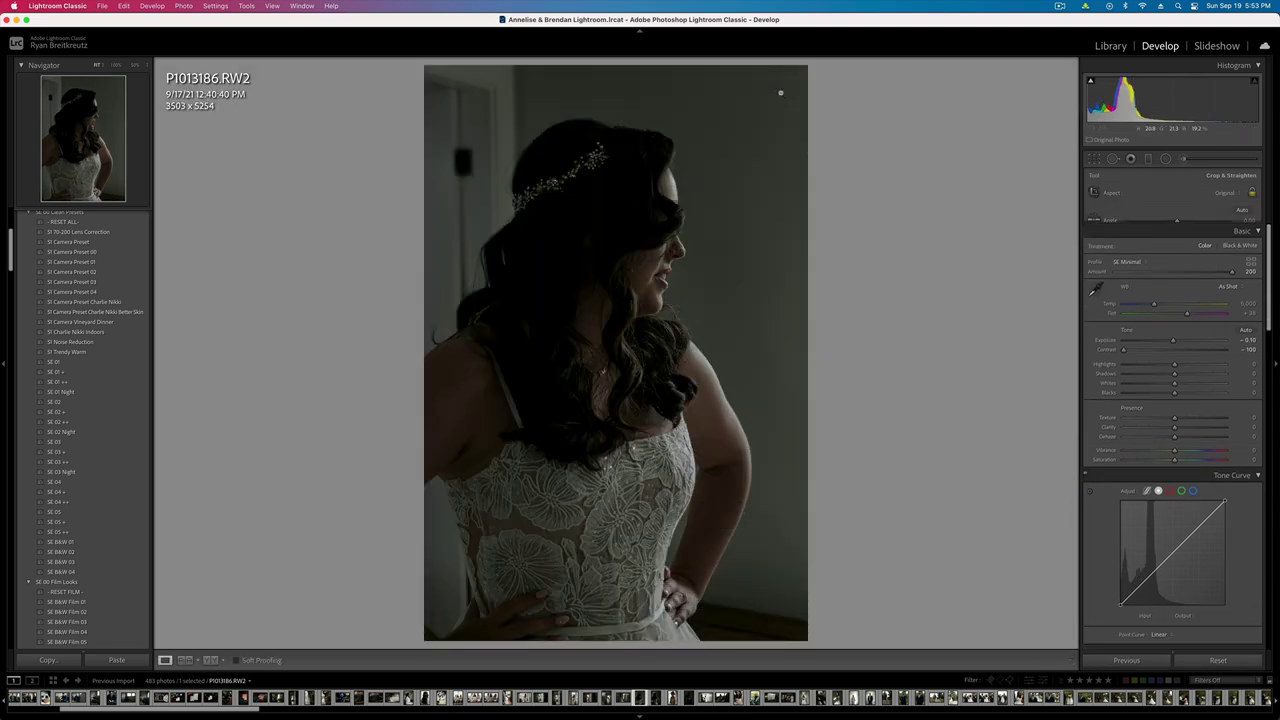
key(Right)
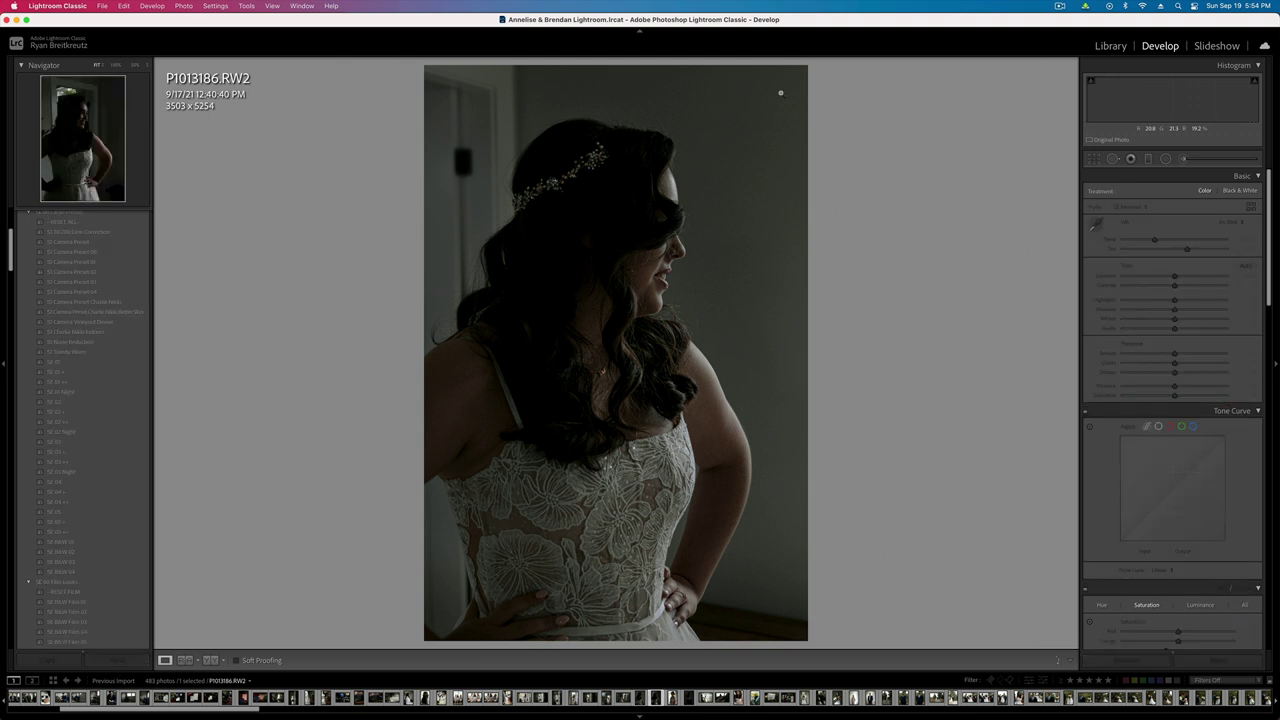
key(Left)
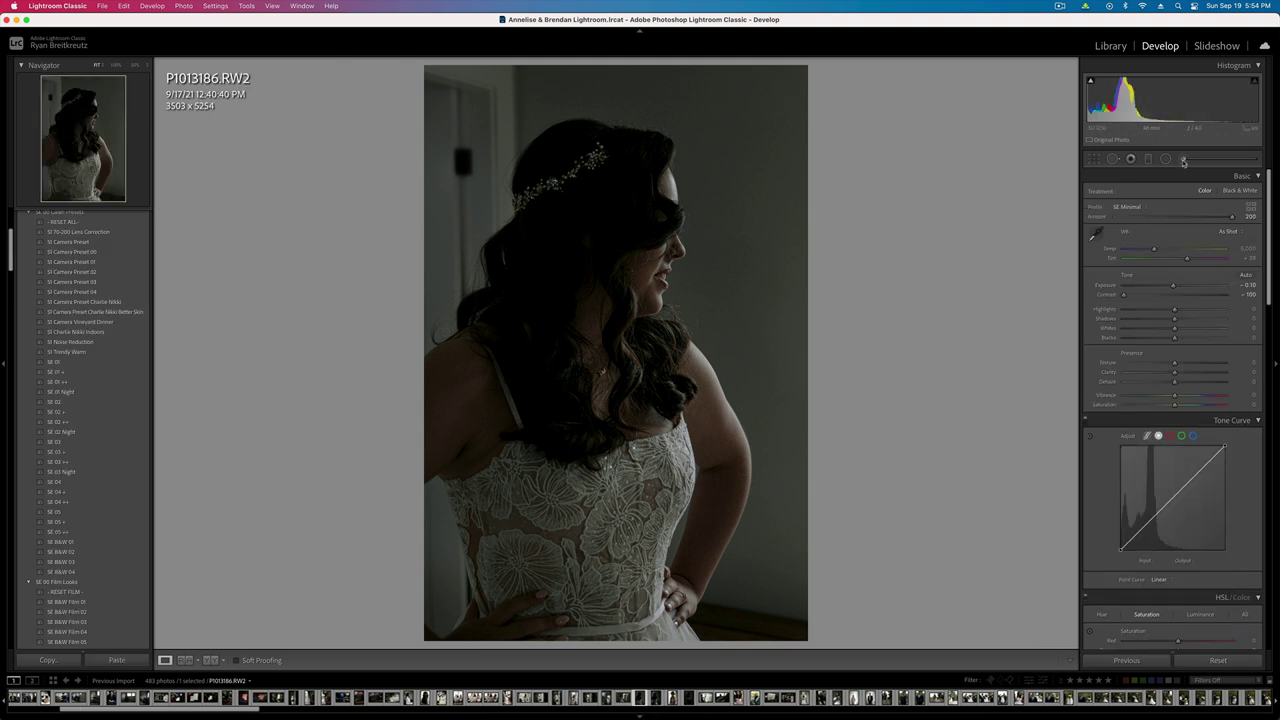
- Brush a new mask over the hair with exposure -0.08, contrast -59, shadows 42, blacks 5, texture 4 and clarity 4
key(k)
key(h)
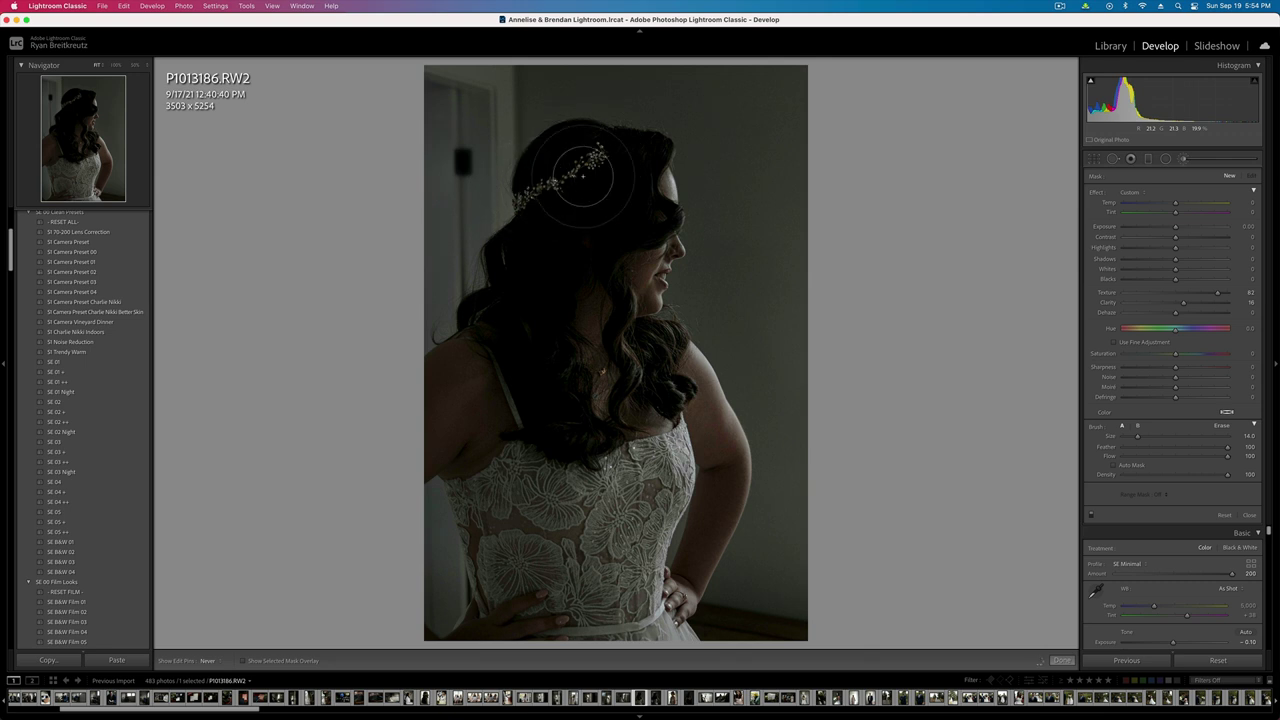
key(h)
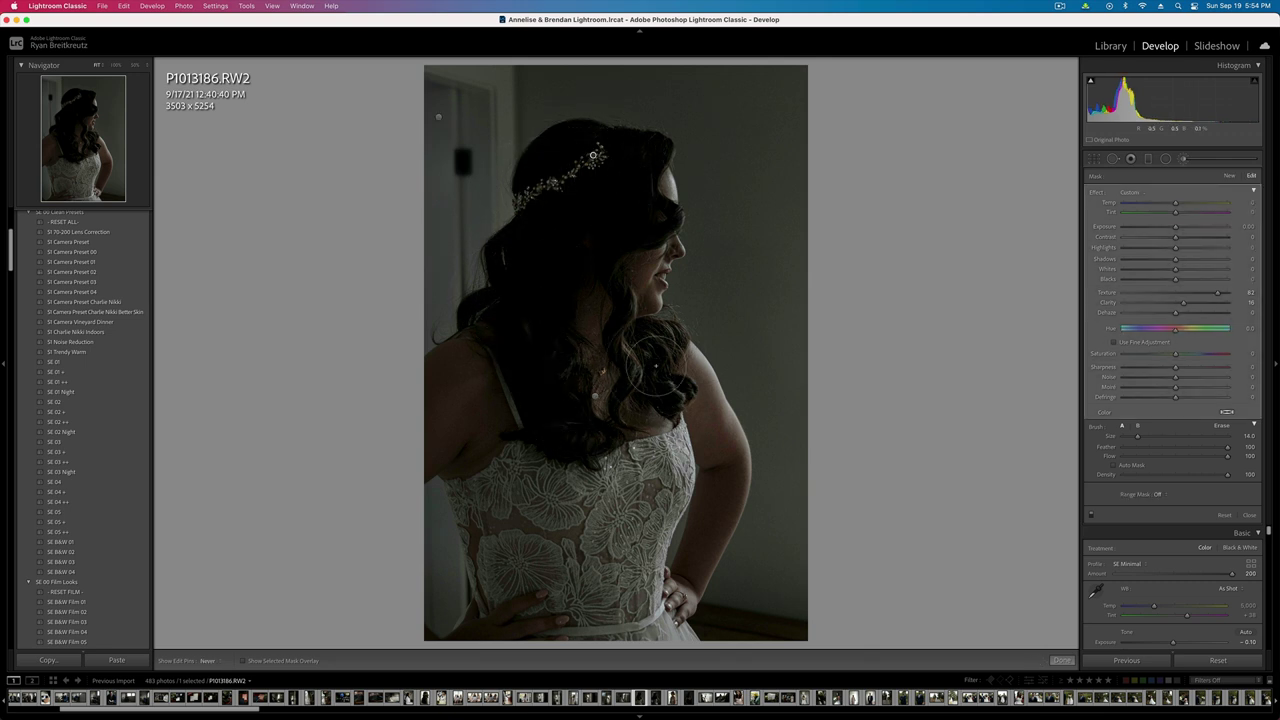
click(1178, 293)
click(1178, 303)
click(1197, 260)
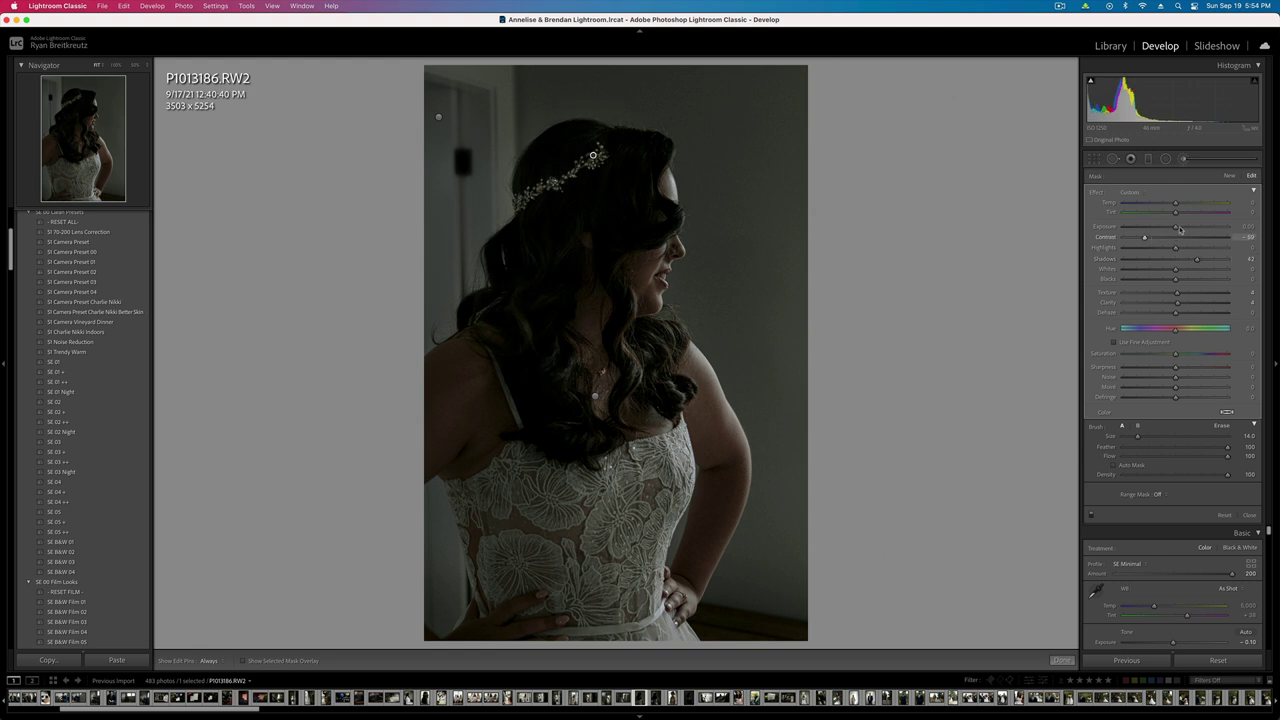
drag(1180, 228, 1175, 229)
mouse_move(1178, 280)
mouse_down()
mouse_move(1194, 282)
mouse_move(1181, 282)
mouse_up()
key(h)
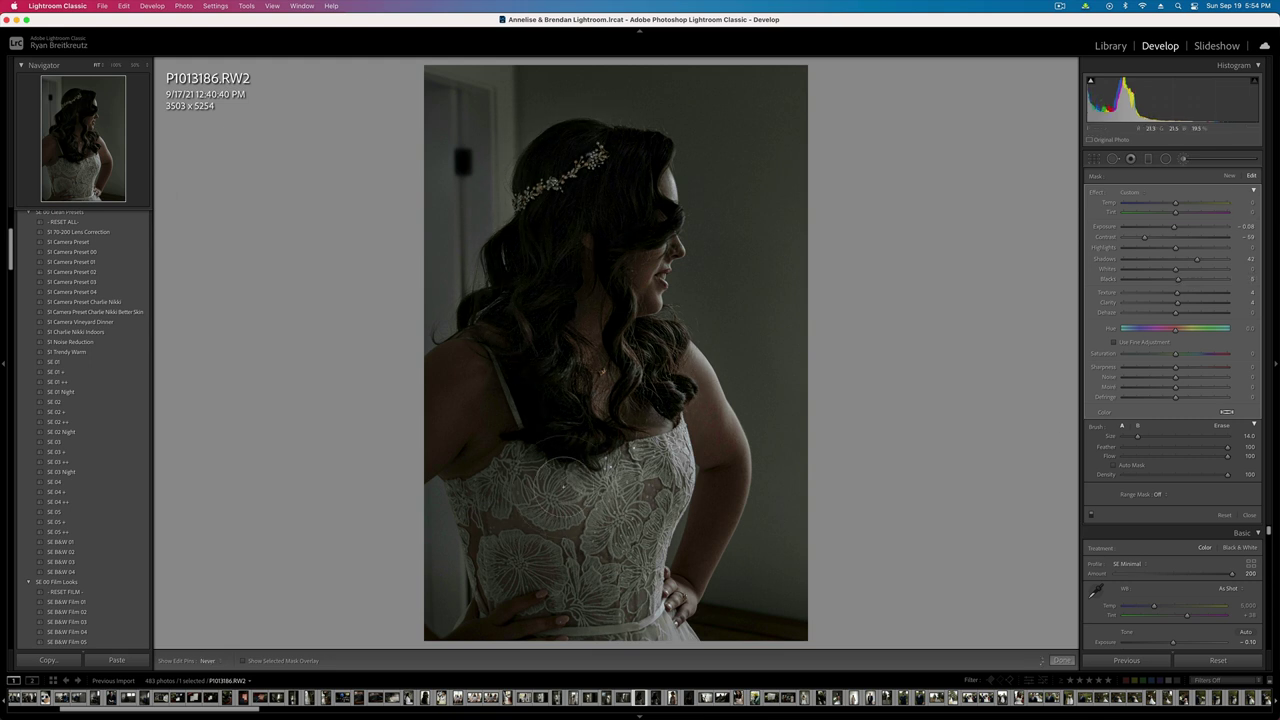
- Extend the hair brush mask over the lace dress, try a smaller brush on the shoulder, and undo the last stroke
mouse_move(563, 487)
mouse_down()
mouse_move(638, 515)
mouse_move(626, 558)
mouse_up()
mouse_move(526, 558)
mouse_down()
mouse_move(518, 620)
mouse_move(549, 640)
mouse_move(658, 645)
mouse_up()
scroll(428, 378, down, 4)
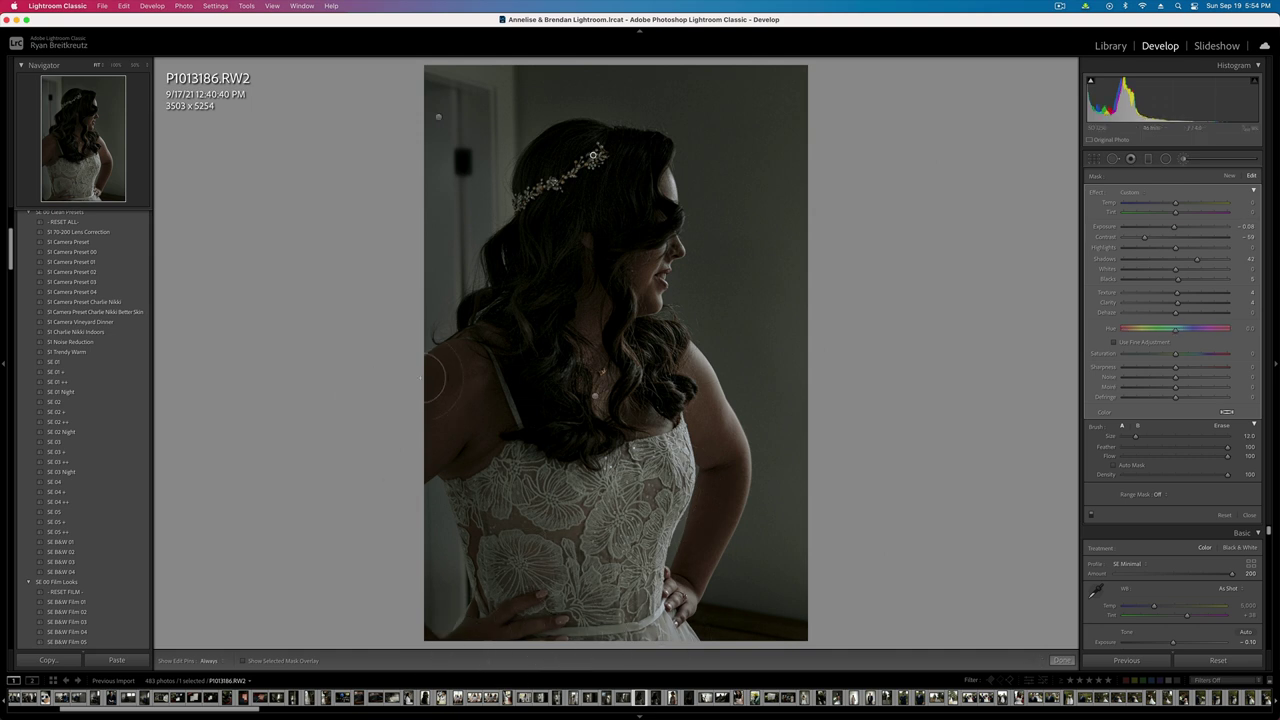
drag(496, 342, 434, 410)
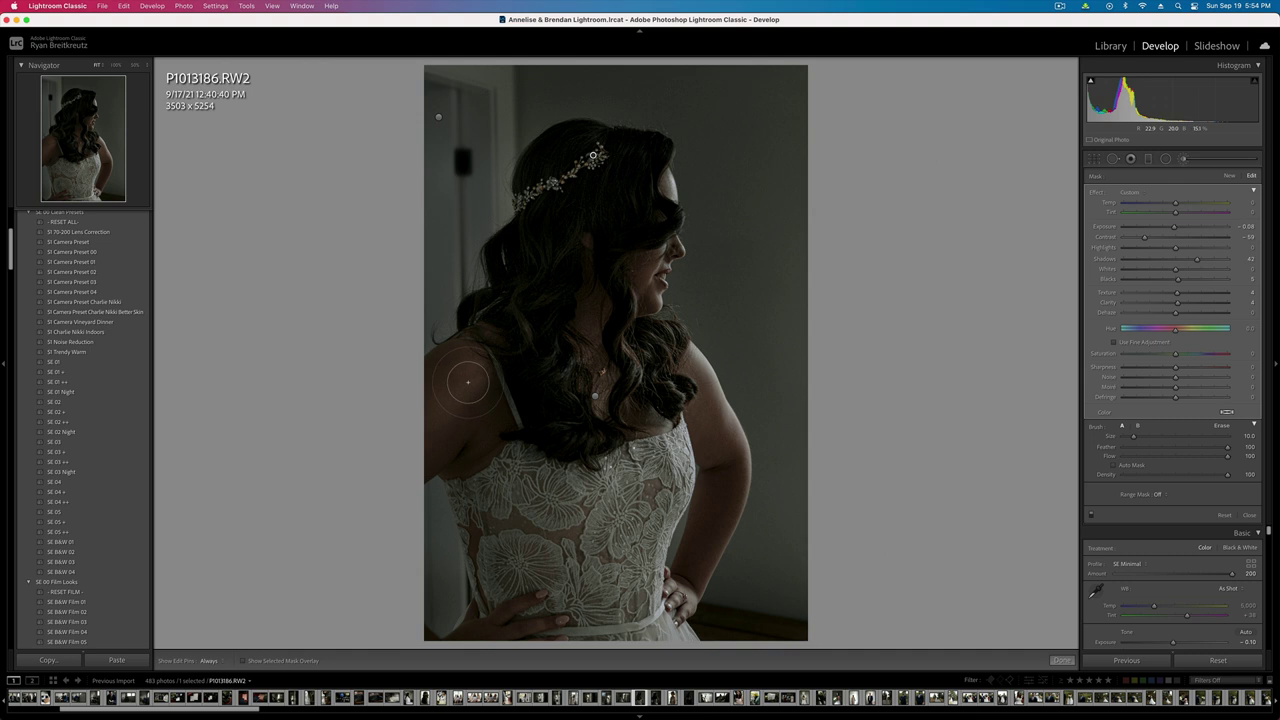
key(super+z)
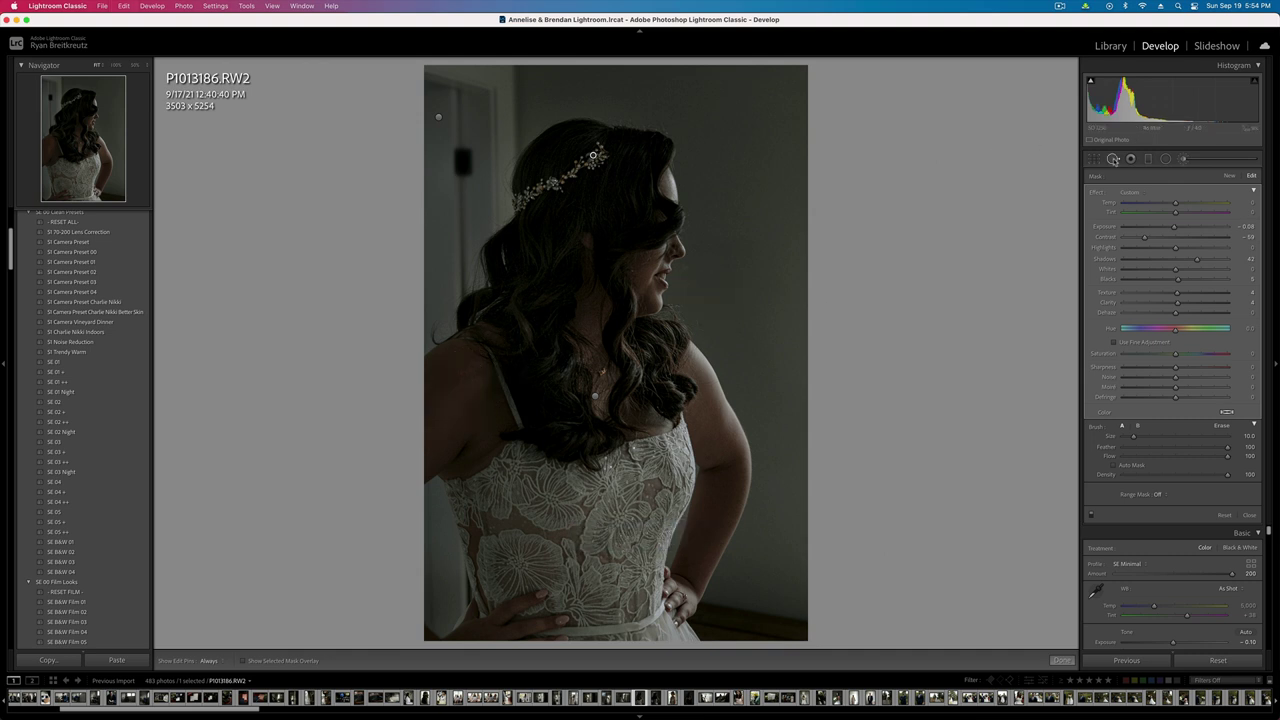
- Clone skin from the upper arm over the underarm crease with feather 100 and opacity 7
click(1113, 158)
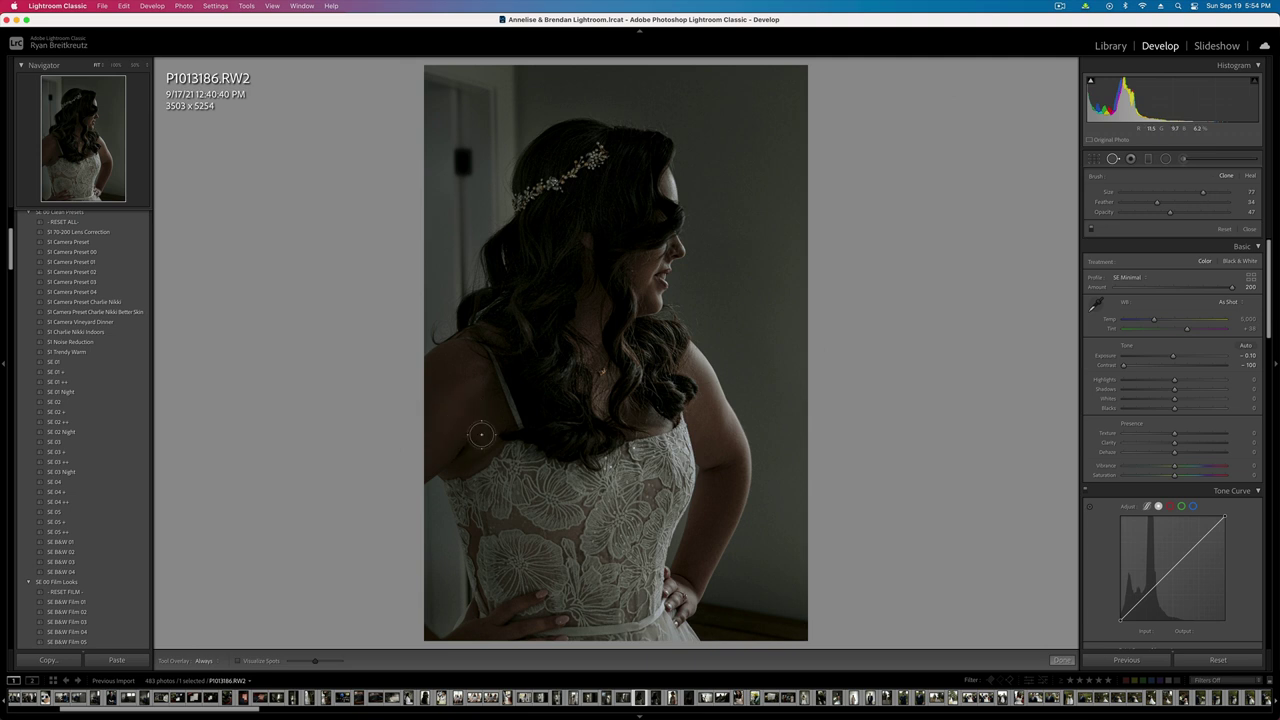
drag(481, 434, 478, 460)
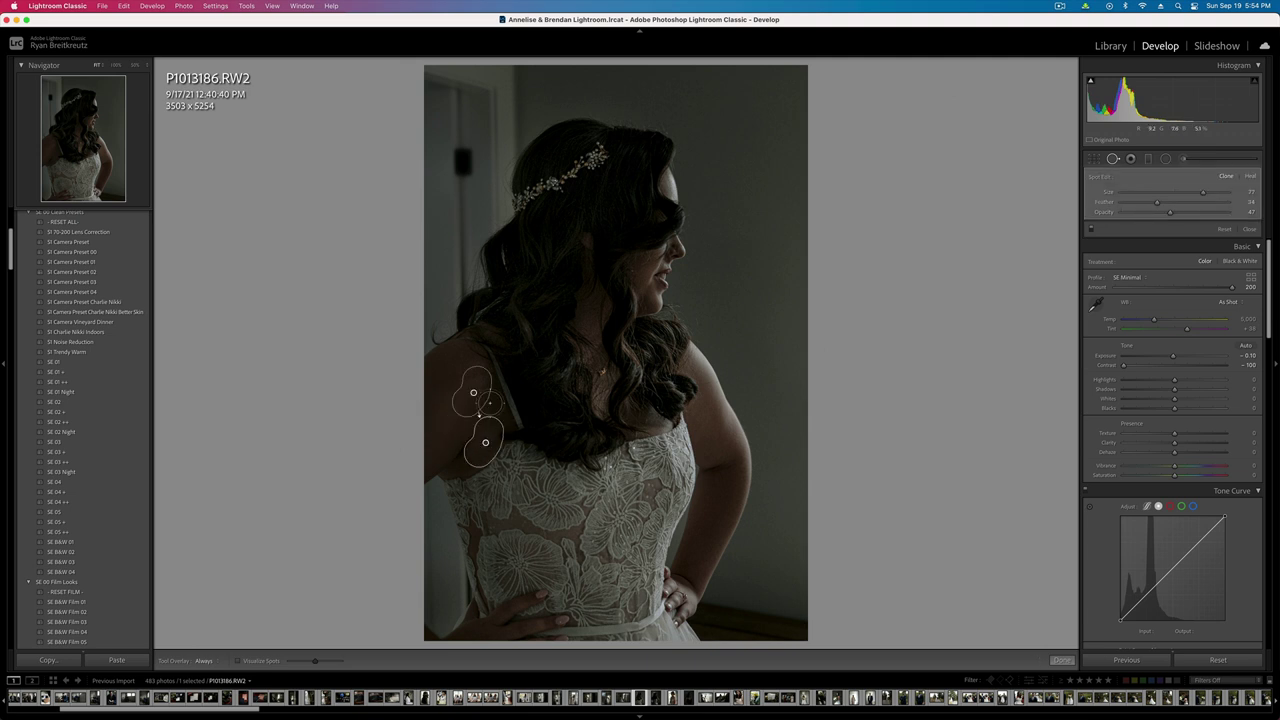
mouse_move(478, 389)
mouse_down()
mouse_move(451, 386)
mouse_move(456, 375)
mouse_up()
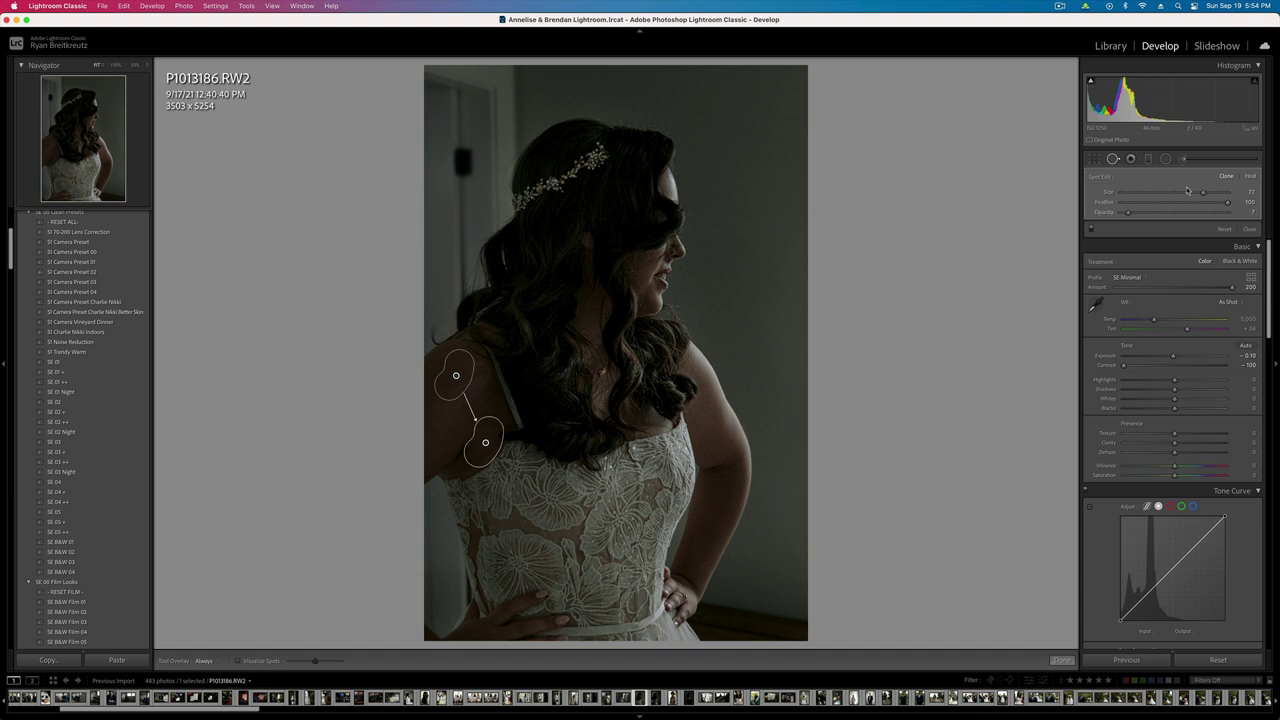
key(q)
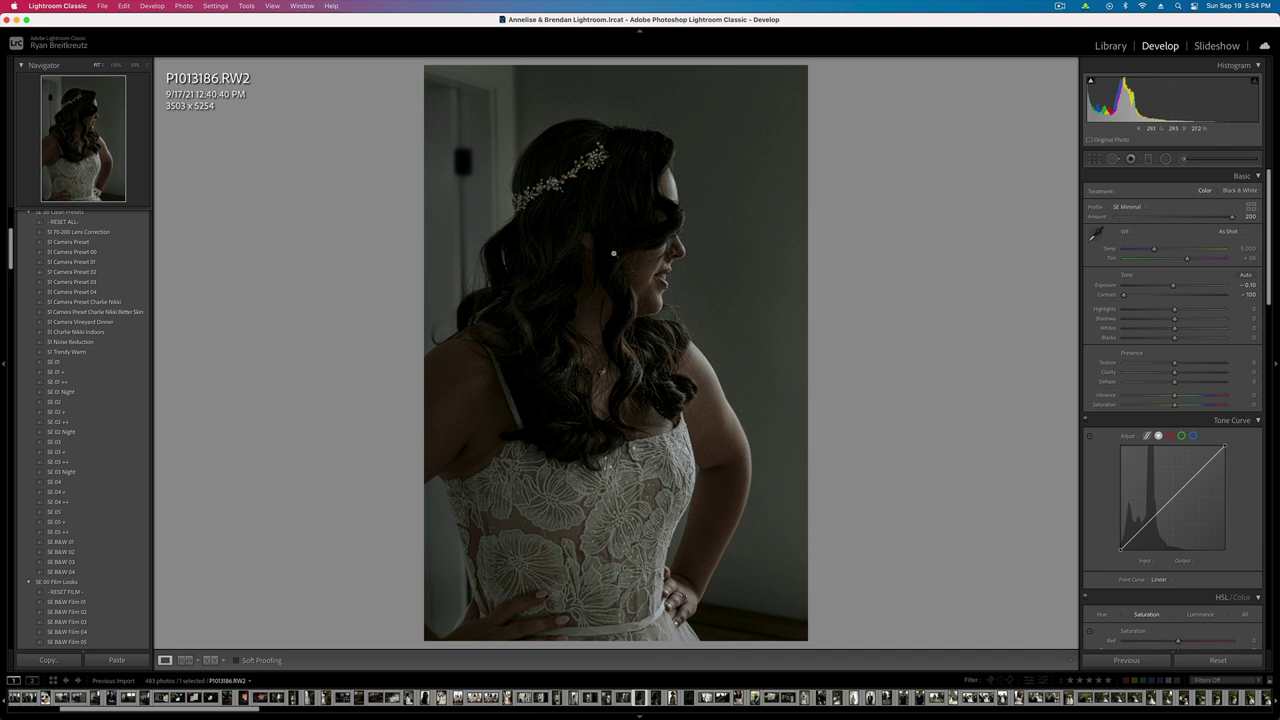
- Slightly readjust the portrait's crop and move on to the next photo, P1013187.RW2
key(r)
mouse_move(449, 102)
mouse_down()
mouse_move(457, 111)
mouse_move(445, 97)
mouse_up()
key(Return)
key(Right)
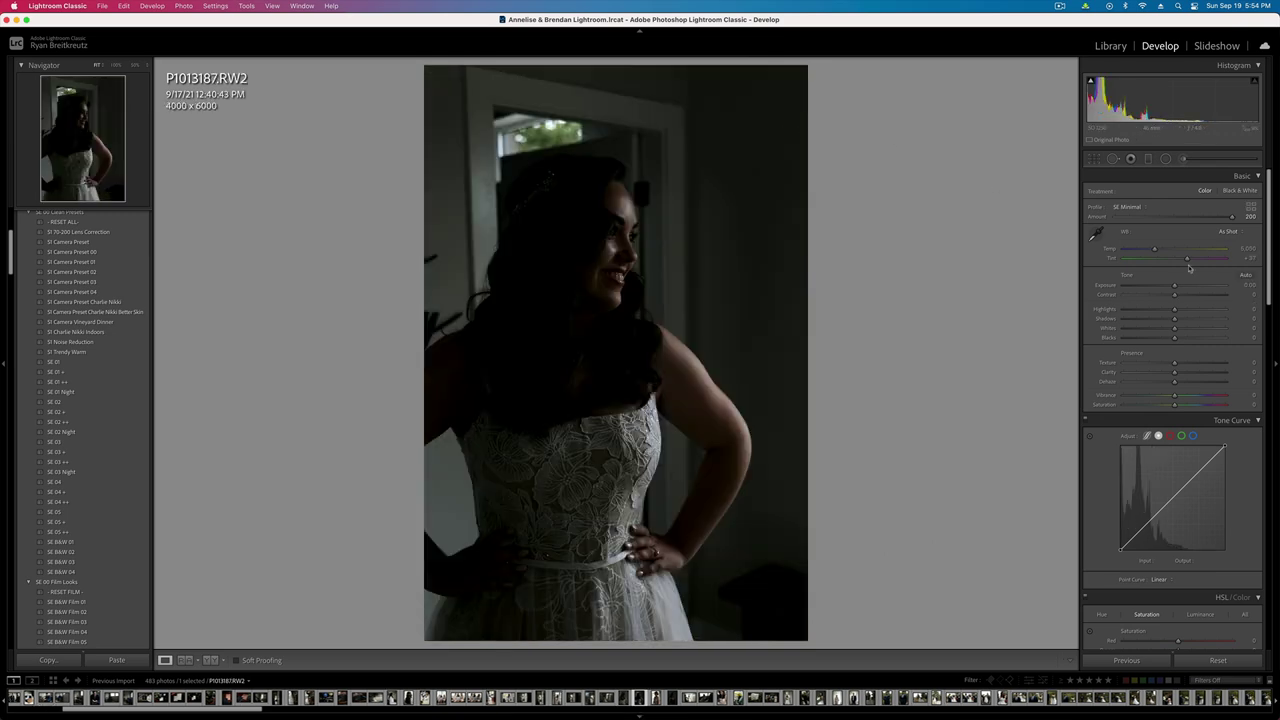
- Set exposure to +0.30, contrast to -94 and the SE Minimal profile amount to 174, and raise the vibrance
drag(1175, 286, 1127, 296)
click(1165, 217)
key(shift+minus)
key(shift+minus)
key(shift+minus)
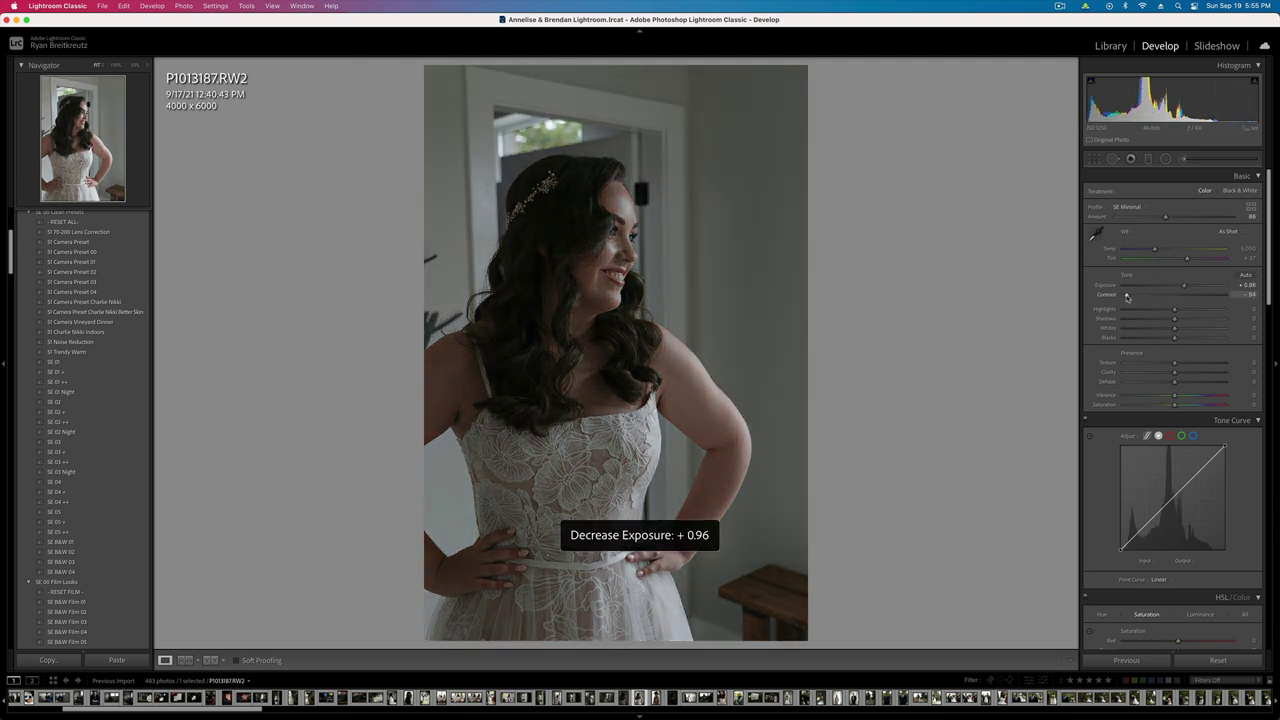
key(minus)
key(minus)
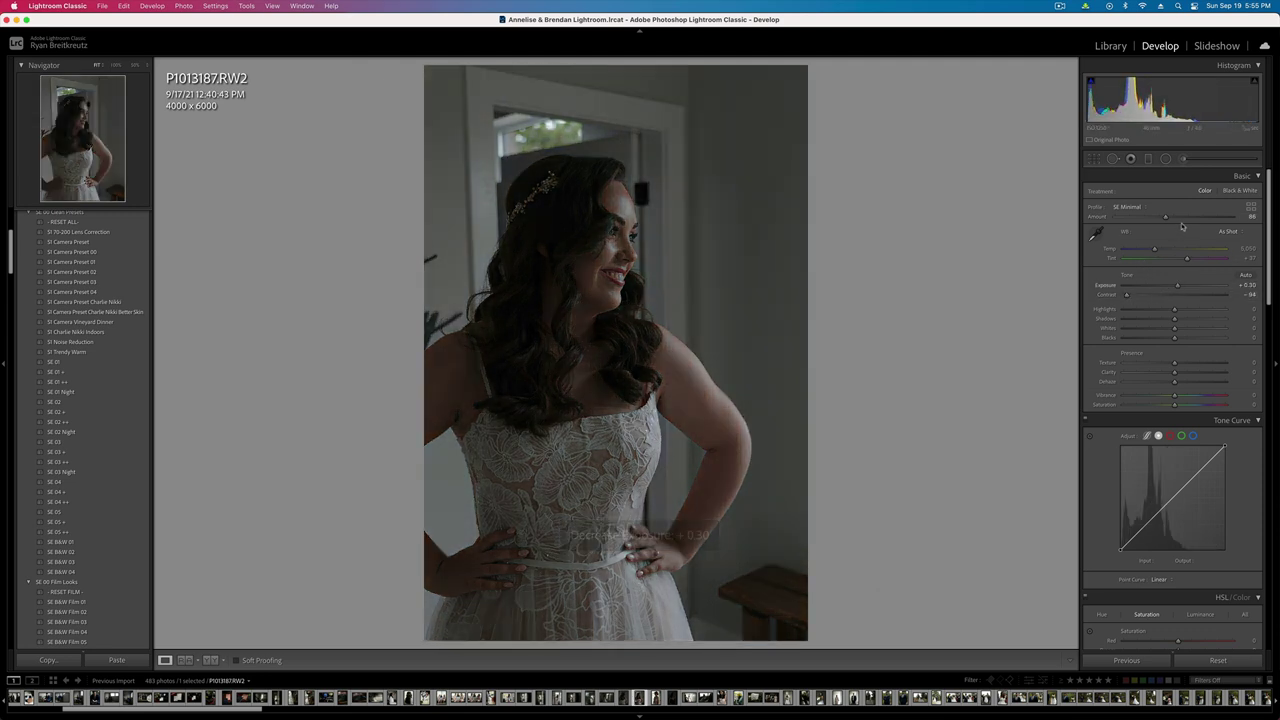
drag(1182, 224, 1216, 218)
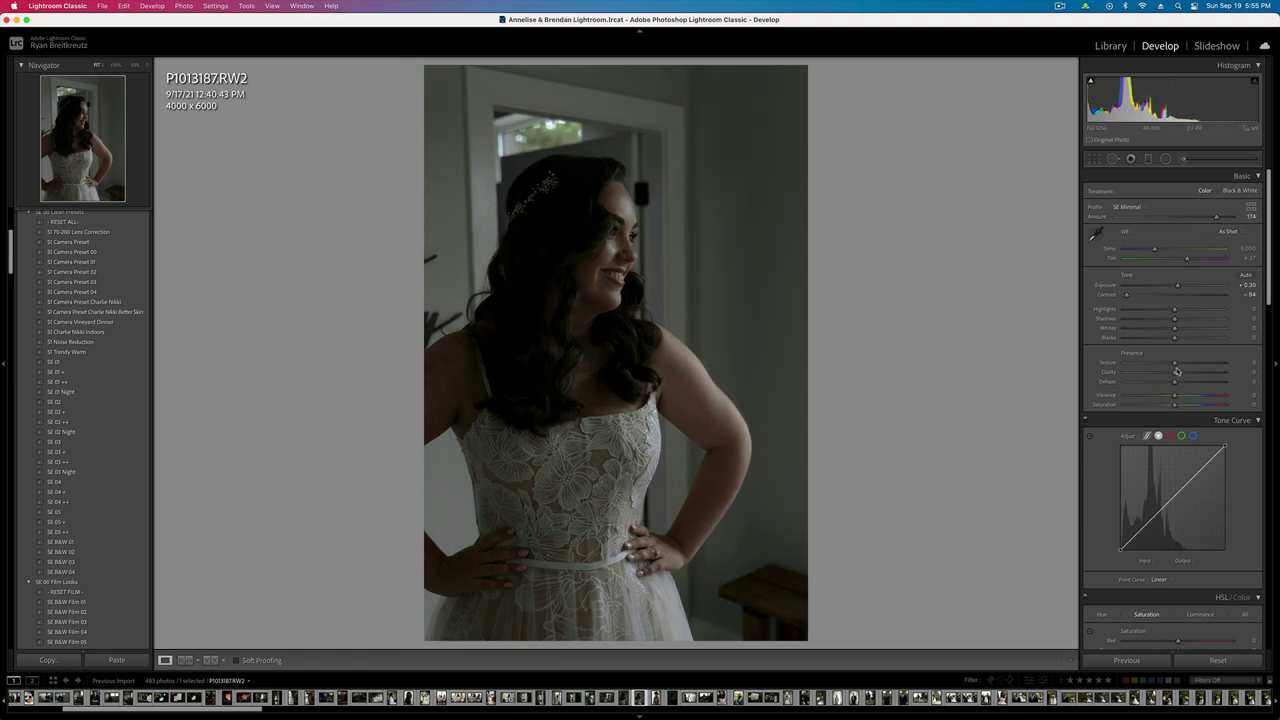
drag(1190, 398, 1194, 400)
- Apply the SE B&W 01 preset to the photo and set the contrast to -63
click(78, 545)
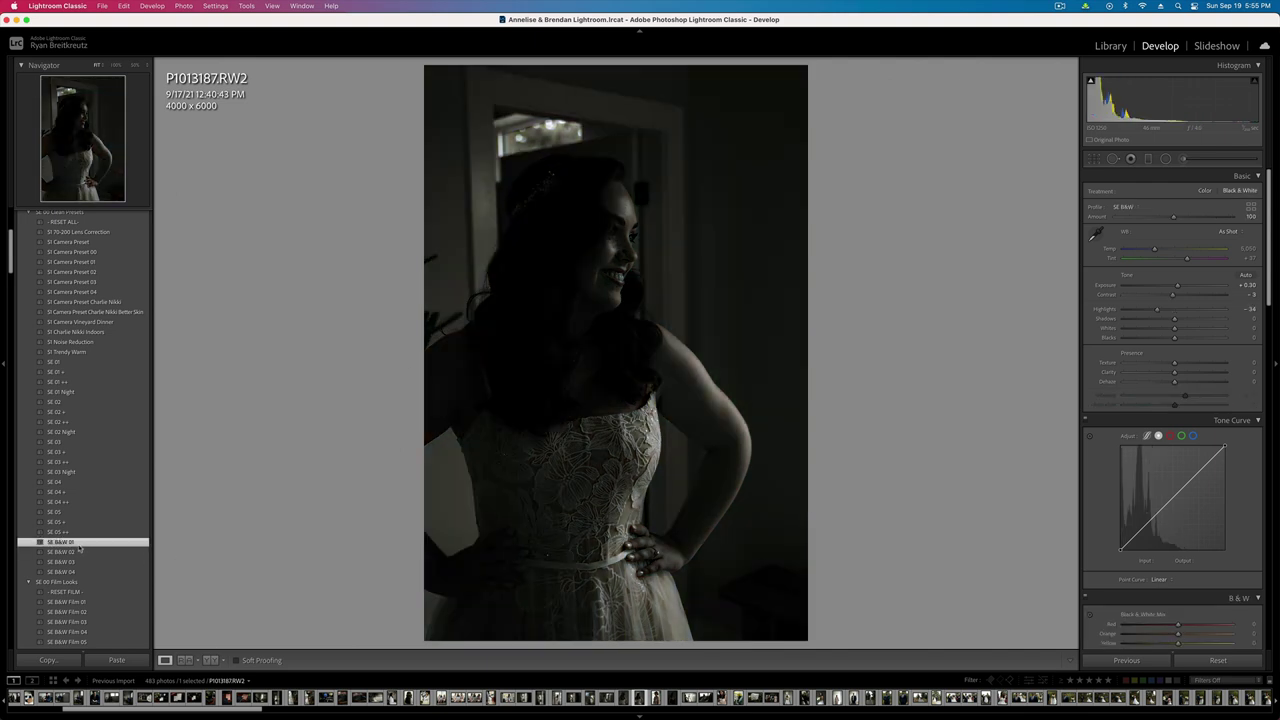
click(1135, 296)
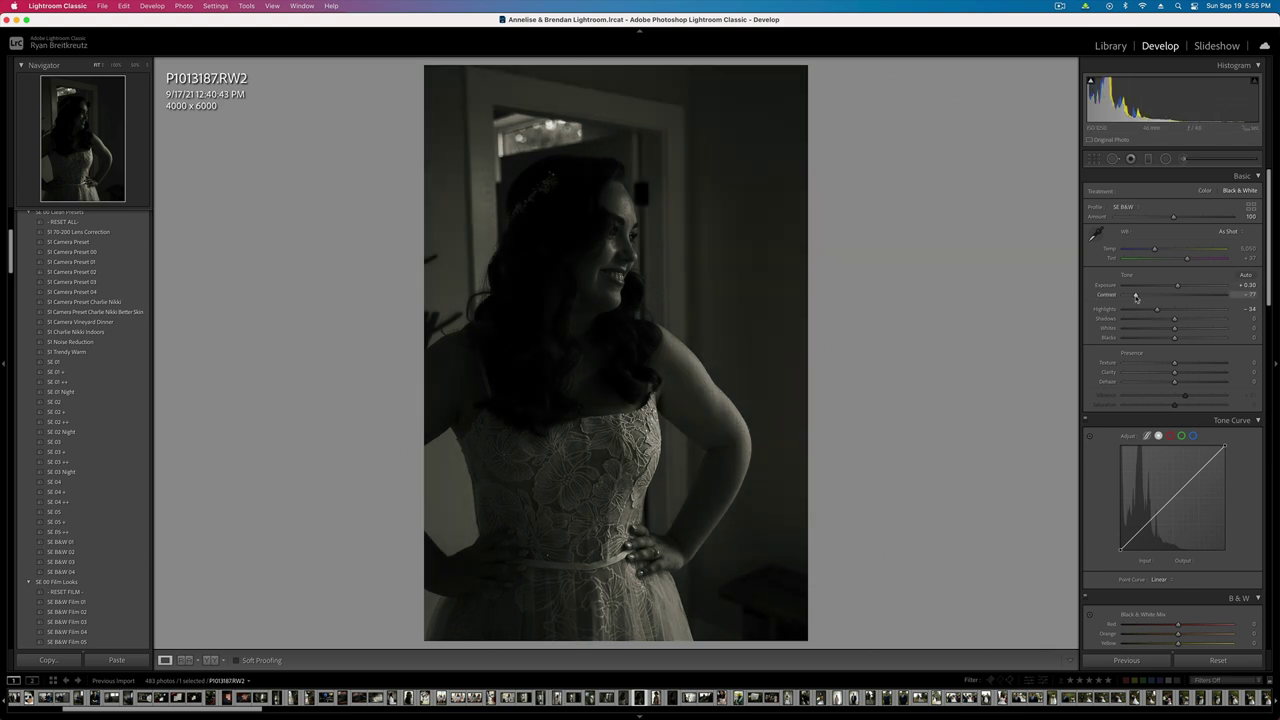
drag(1135, 296, 1141, 295)
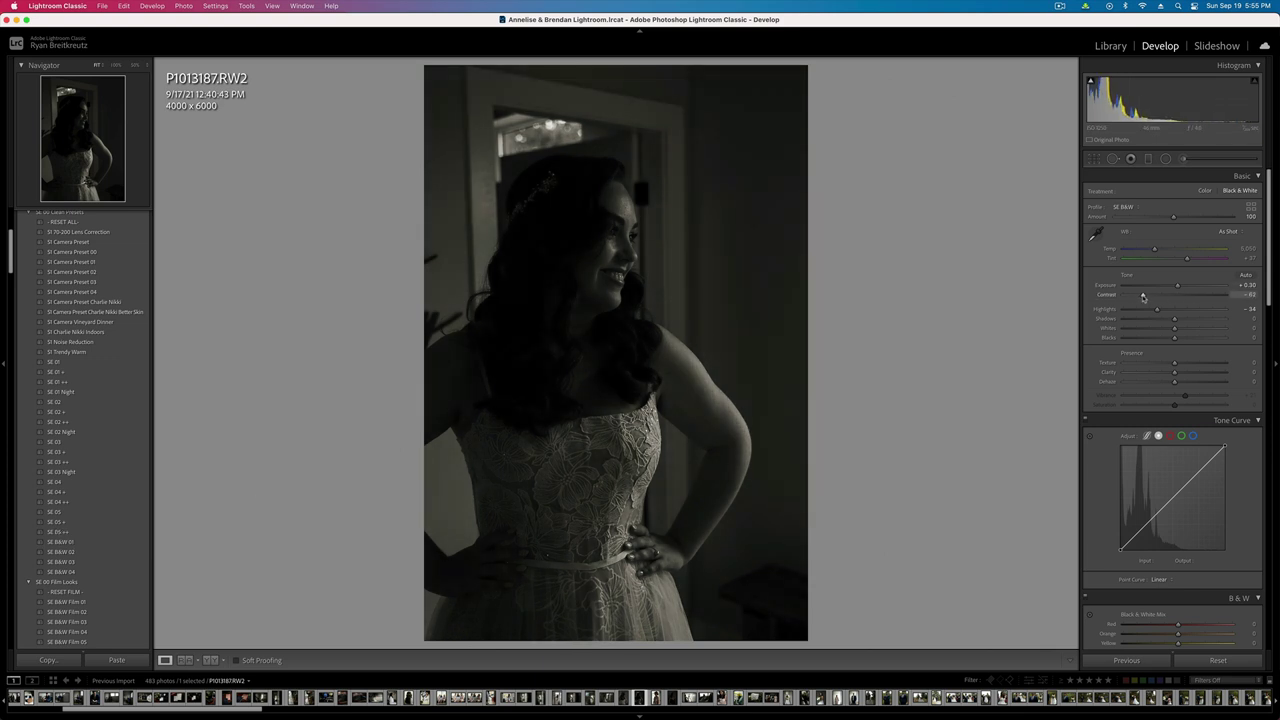
- Place a large radial filter around the bride with contrast -100, shadows 32, blacks 19, texture 20 and clarity -5
click(1175, 160)
drag(515, 403, 776, 718)
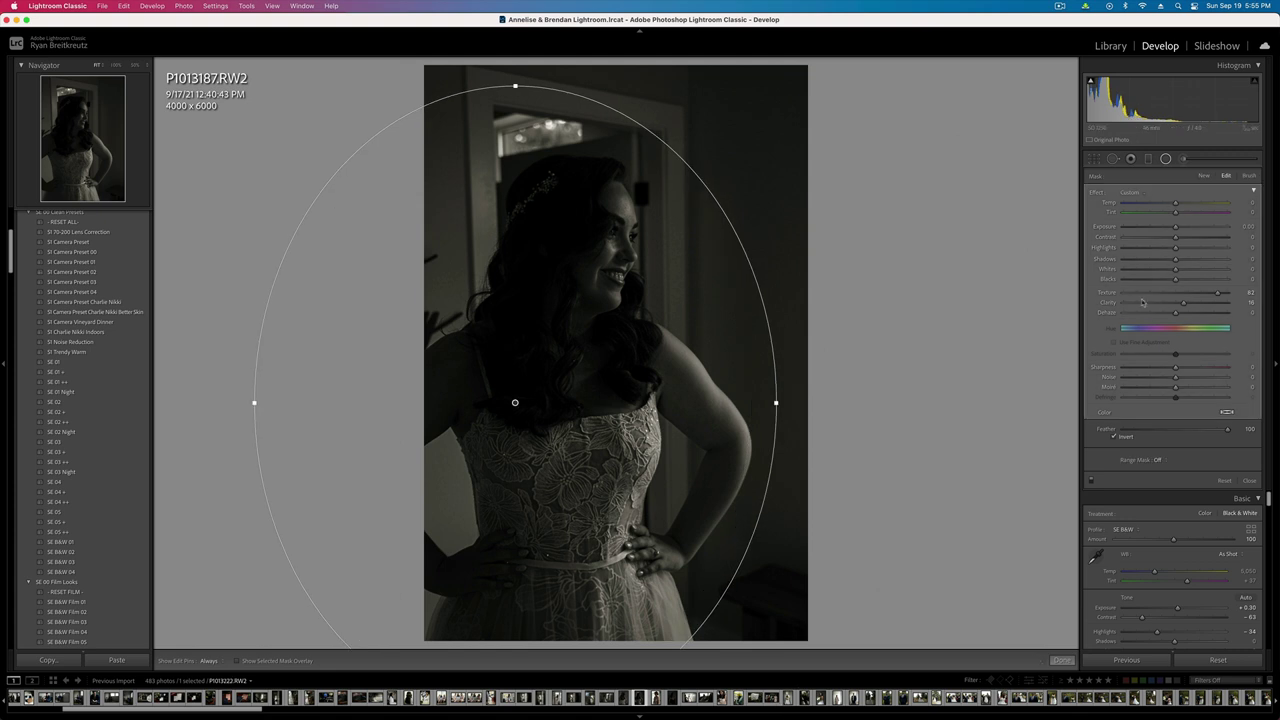
drag(1152, 239, 1081, 243)
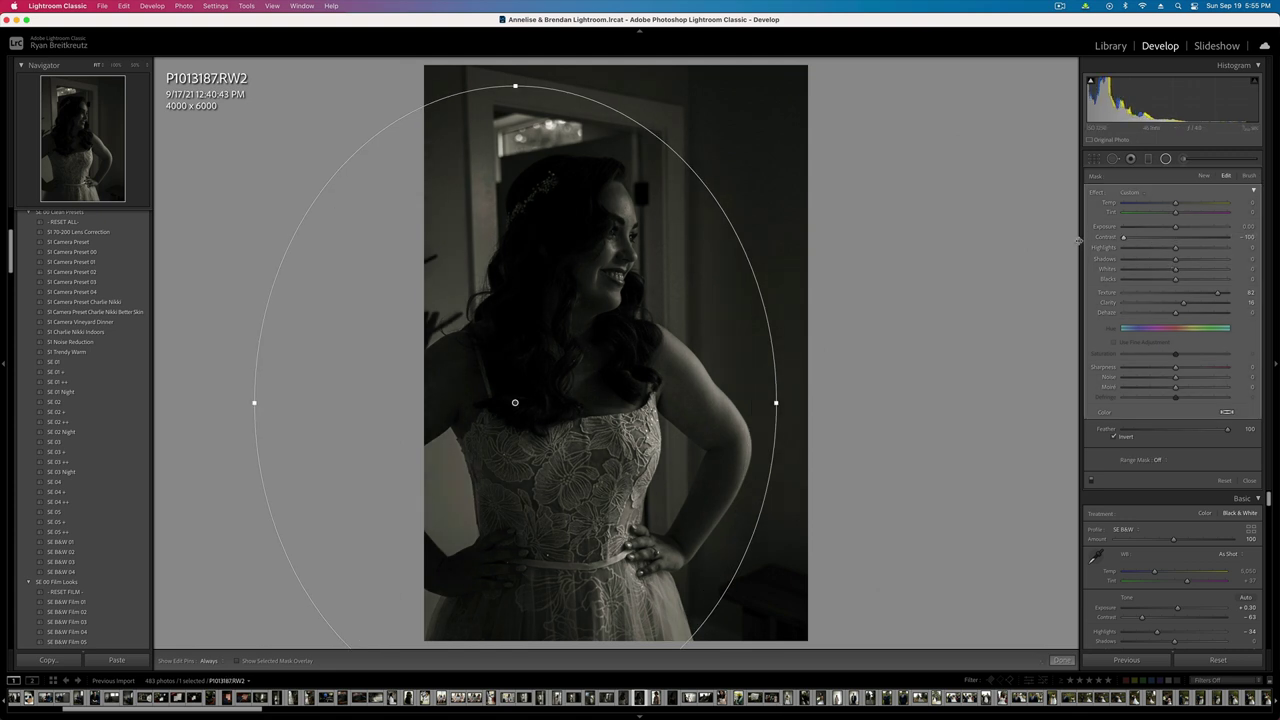
click(1191, 260)
drag(1175, 279, 1185, 283)
drag(616, 478, 648, 429)
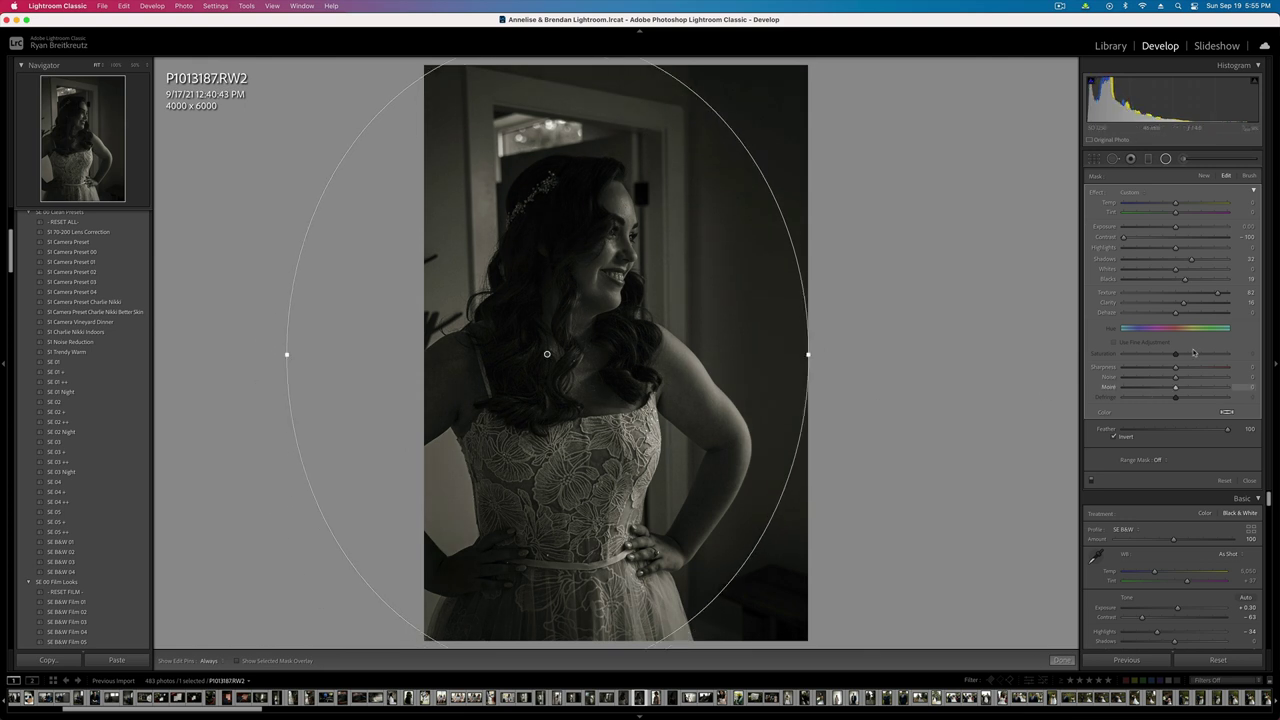
drag(1217, 292, 1186, 293)
- Brush the radial filter's mask across the lower skirt with an enlarged brush, and close the filter
click(1248, 175)
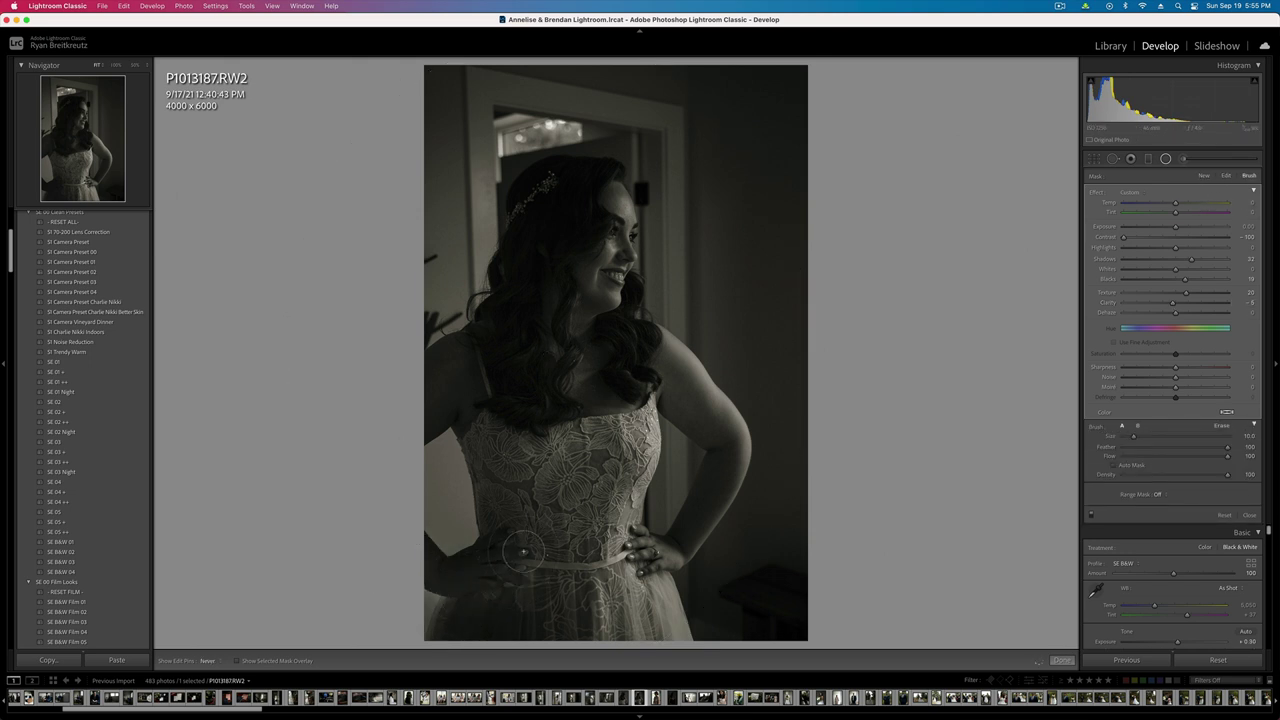
key(])
key(])
key(])
key(])
key(])
drag(492, 637, 622, 645)
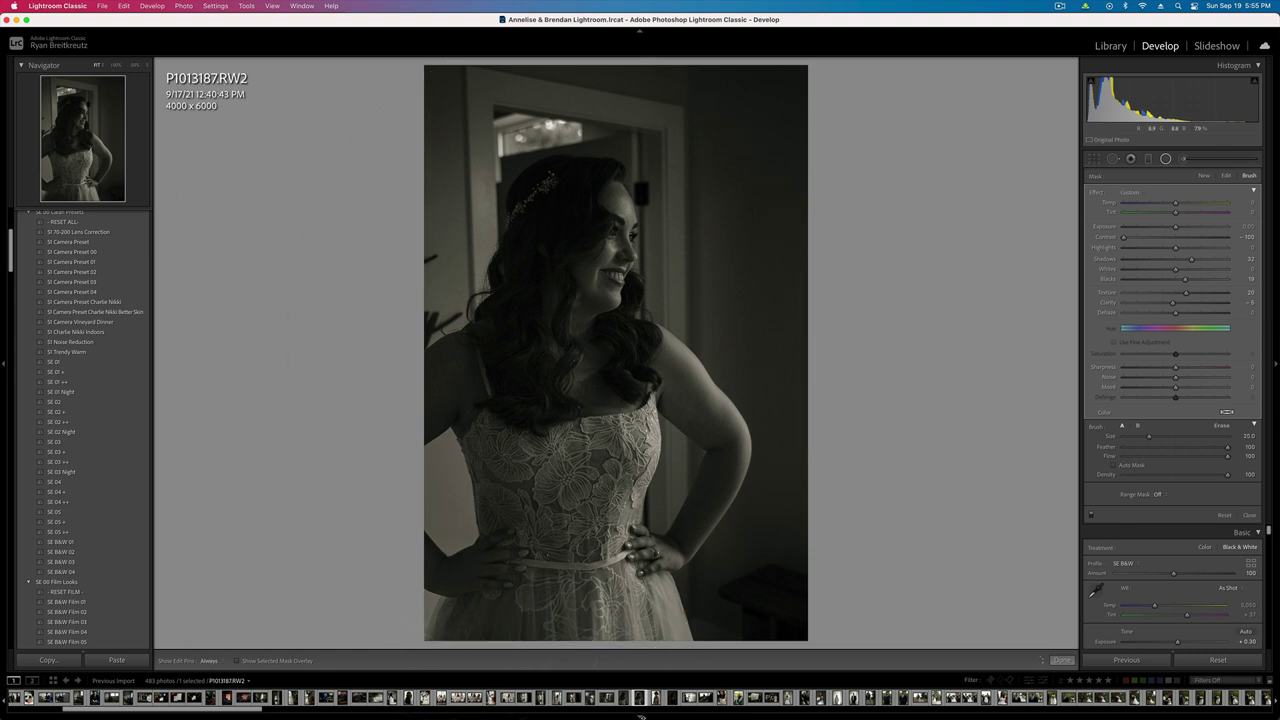
key(shift+m)
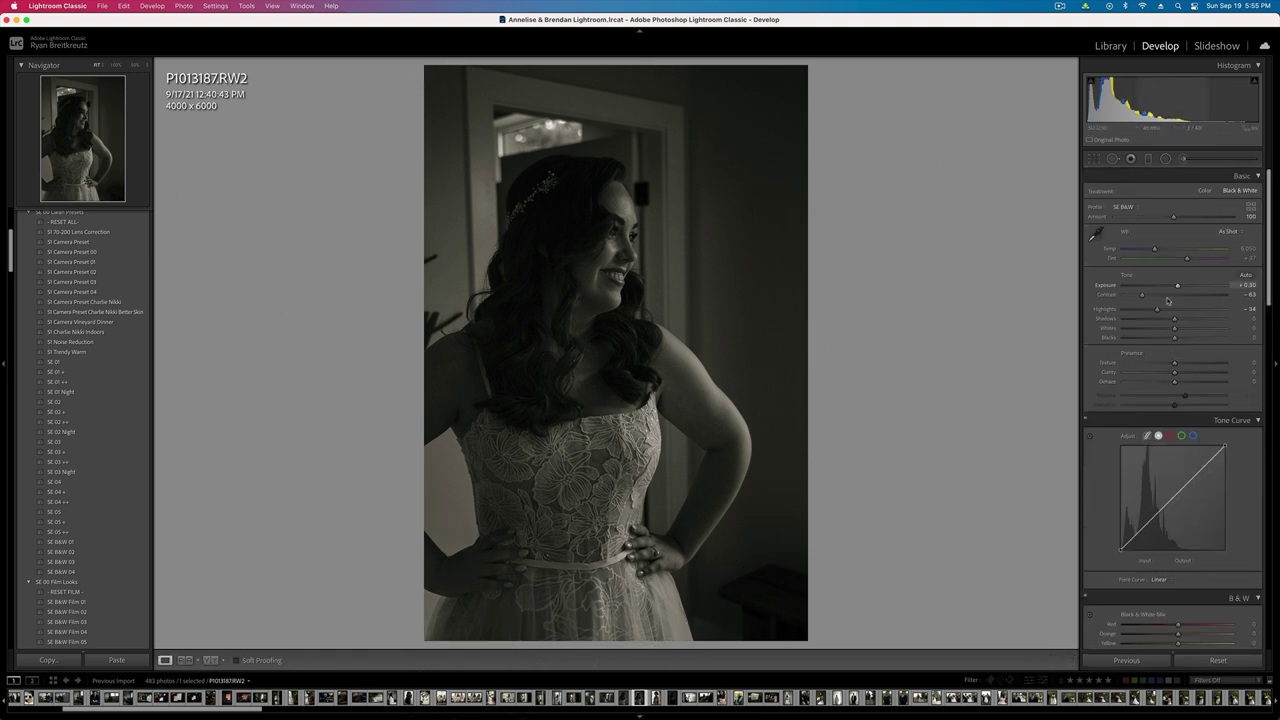
- Set the black-and-white photo's overall contrast to -8 and exposure to +0.63
drag(1169, 296, 1171, 298)
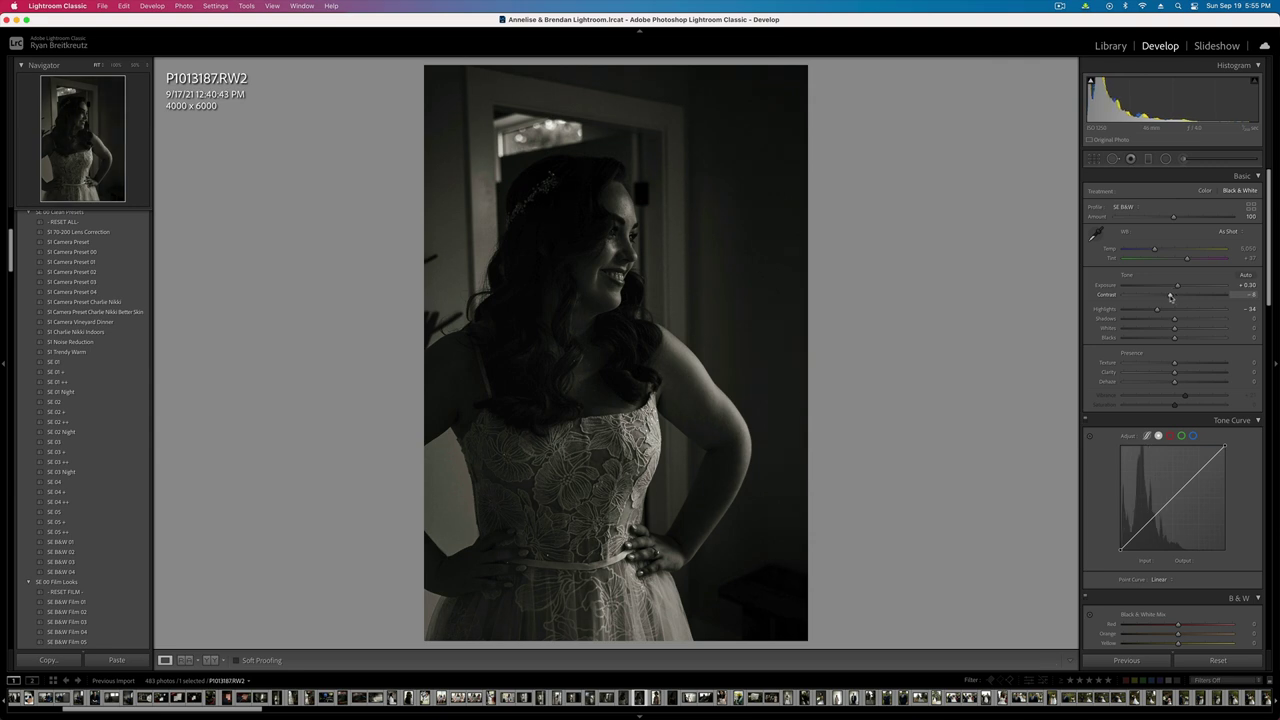
key(shift+equal)
key(shift+equal)
key(shift+minus)
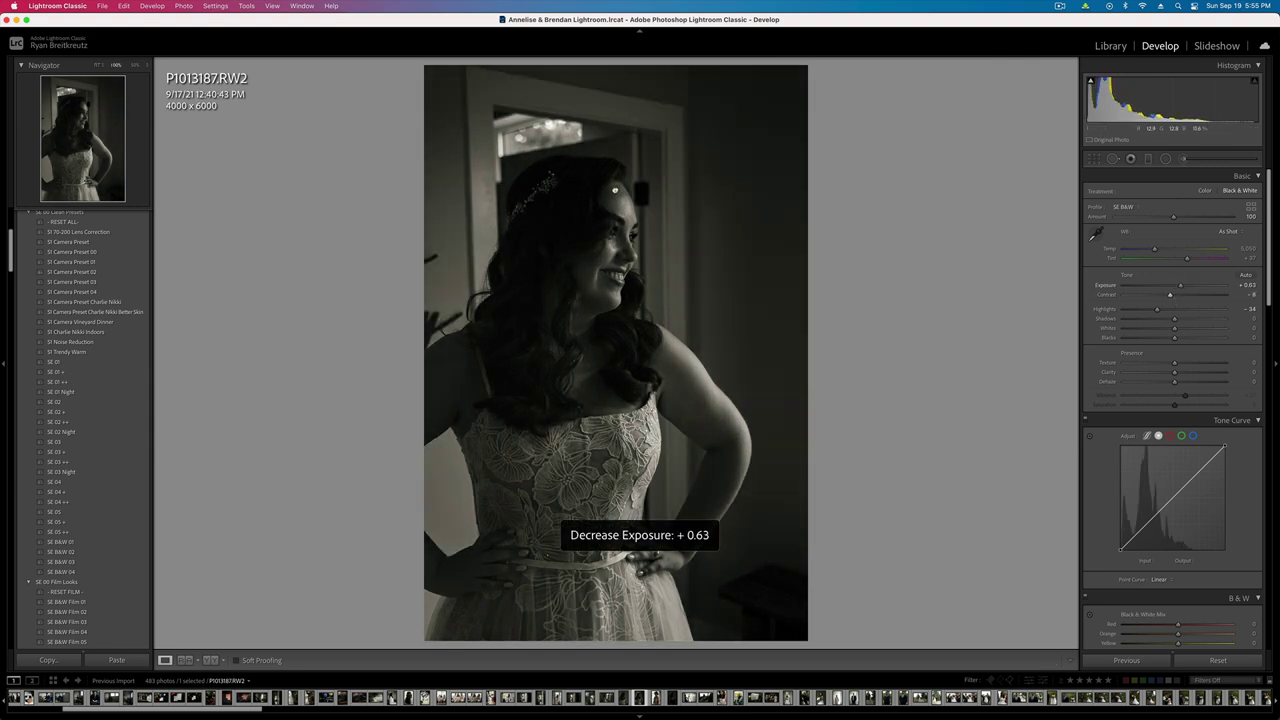
- Paint a small adjustment-brush spot on the bride's forehead
key(z)
click(1183, 161)
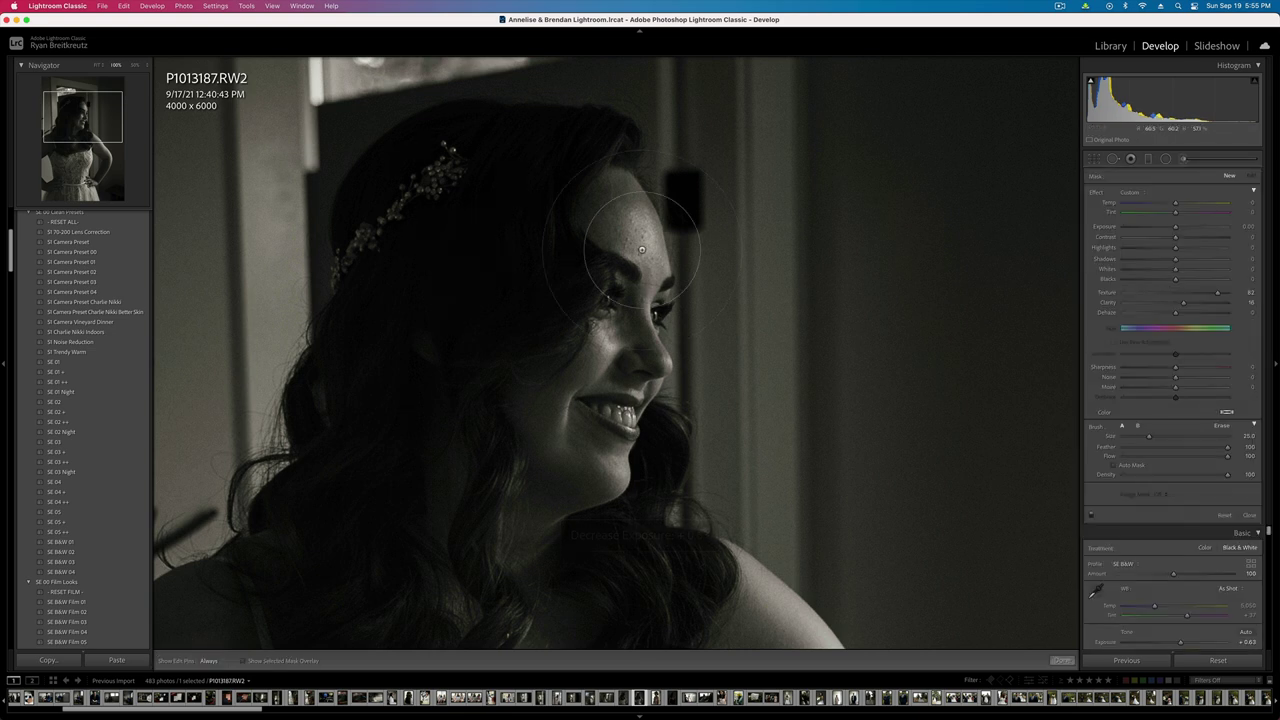
scroll(631, 236, down, 6)
key(h)
click(611, 207)
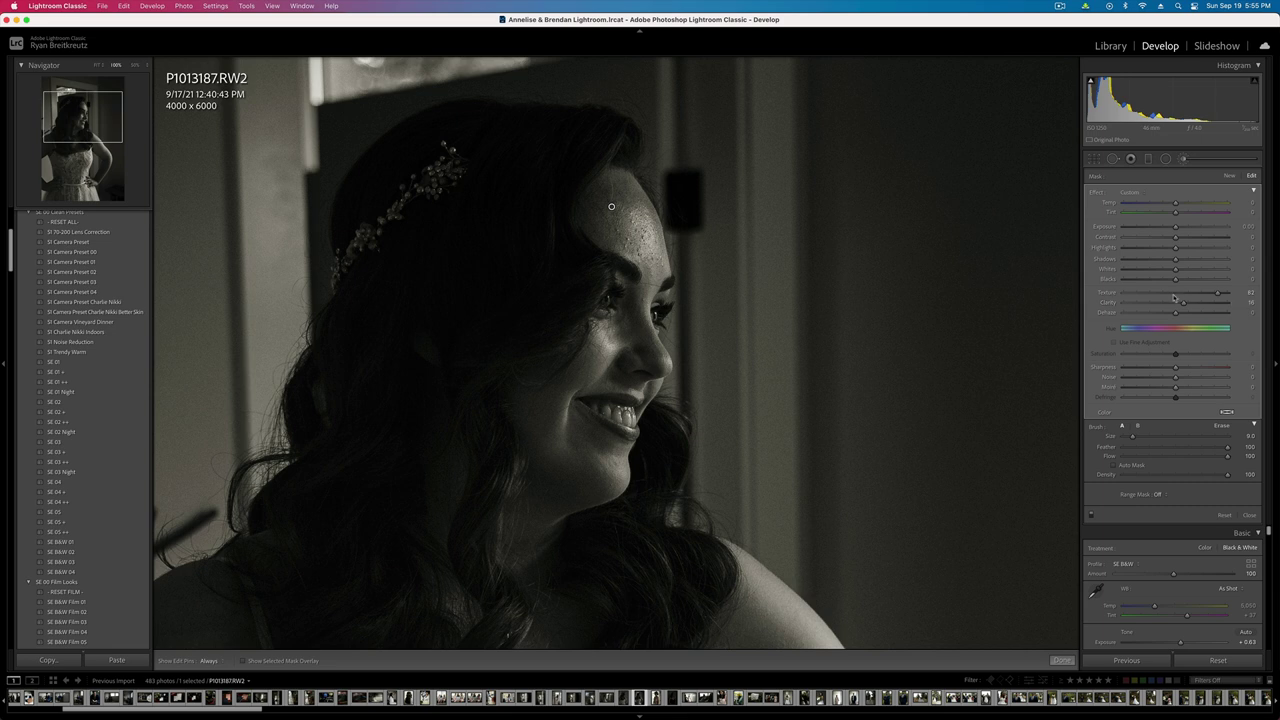
- Set the forehead brush's texture to -20 and lower its clarity, dehaze and sharpness
click(1165, 294)
click(1167, 304)
mouse_move(1167, 303)
mouse_down()
mouse_move(1136, 303)
mouse_move(1147, 303)
mouse_up()
click(1155, 313)
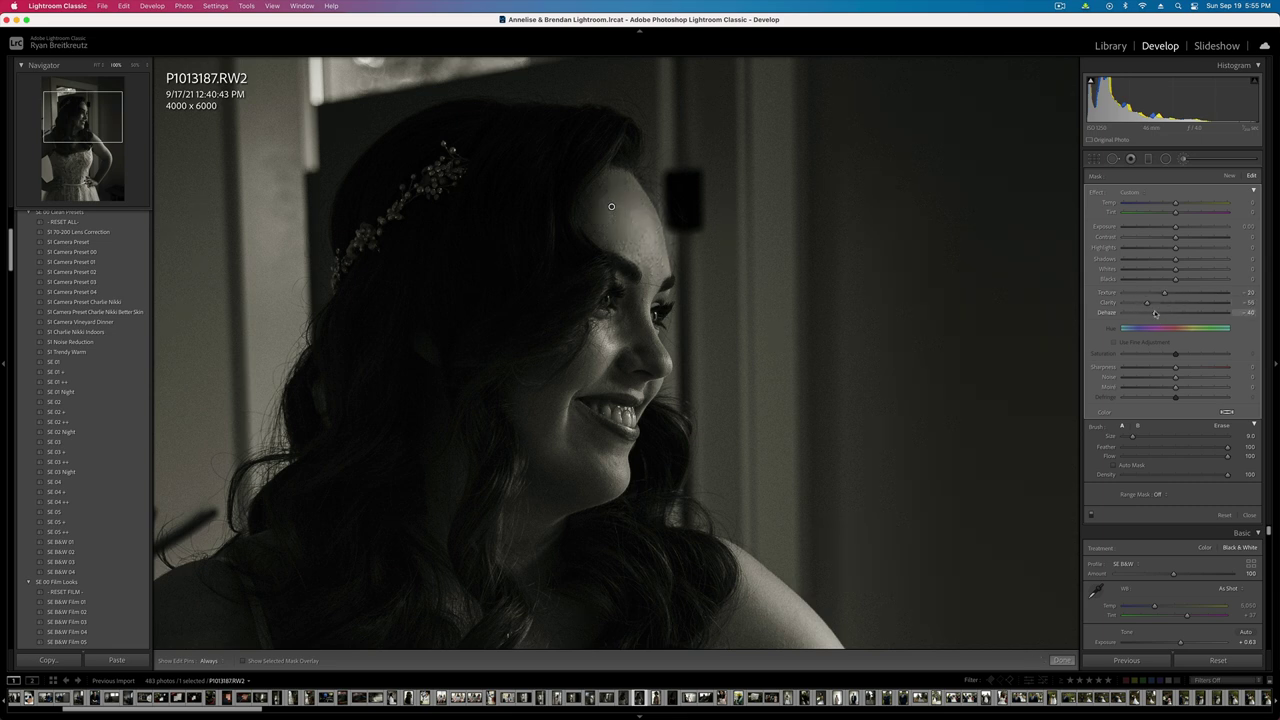
click(1161, 313)
click(1146, 368)
- Paint the bride's face with a new brush using the 21 SkinSoften+Desat effect, and set that brush's clarity to -60
click(1231, 176)
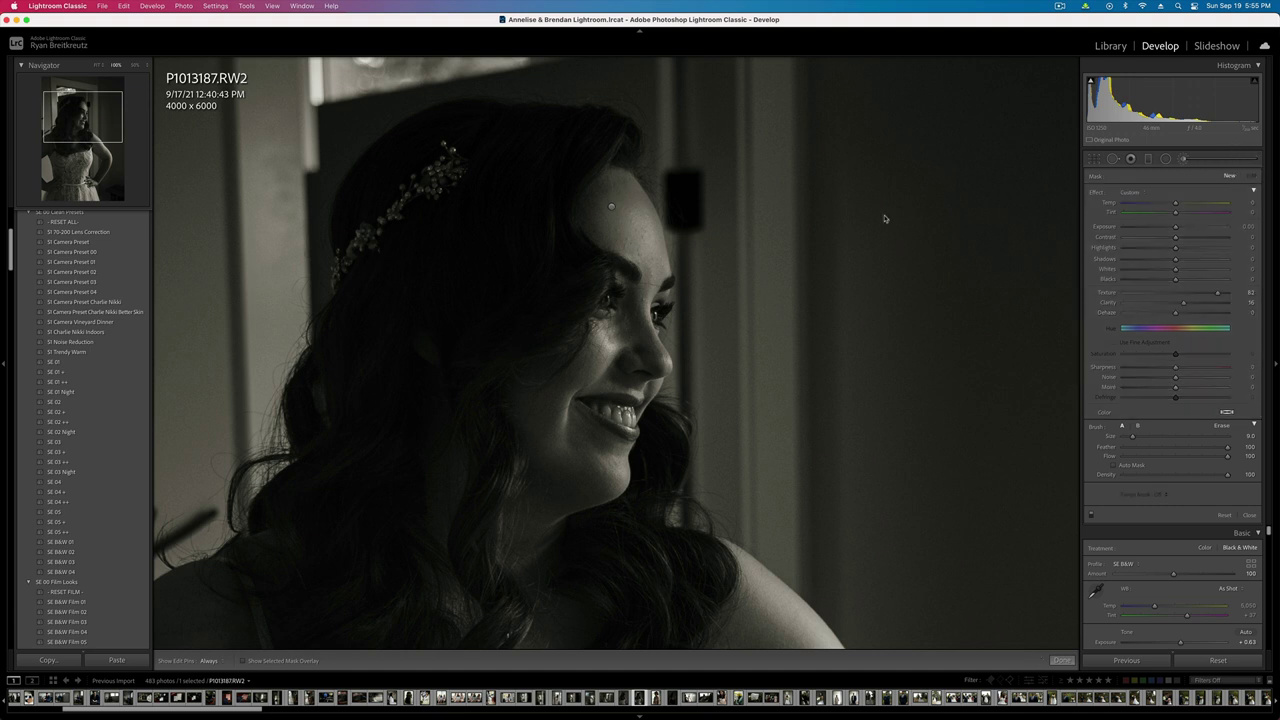
click(1139, 192)
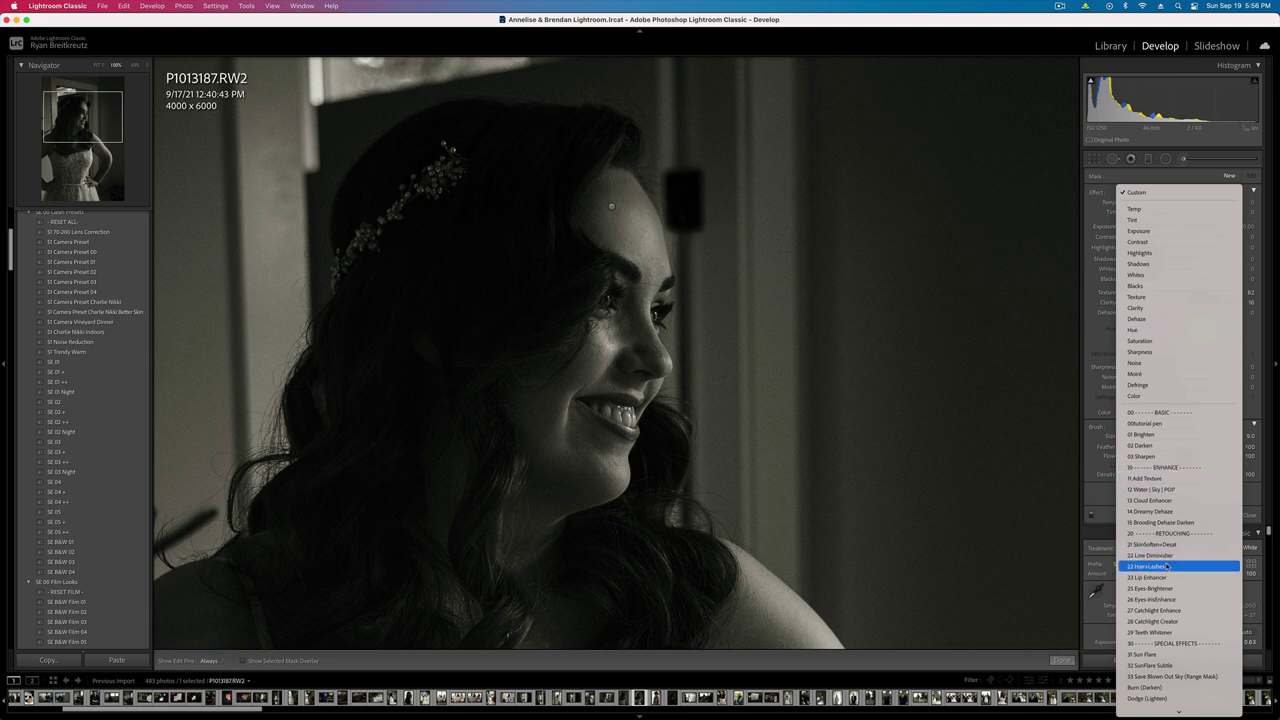
click(1160, 544)
key(h)
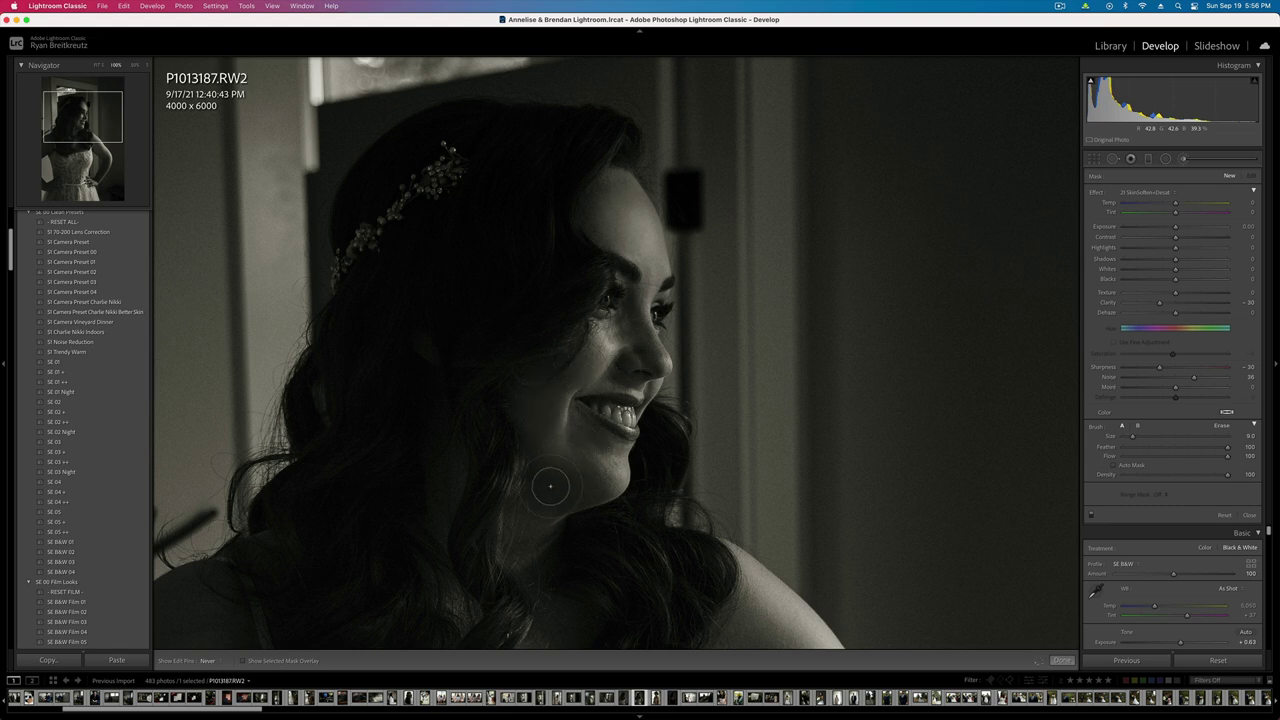
mouse_move(523, 417)
mouse_down()
mouse_move(633, 318)
mouse_move(650, 280)
mouse_up()
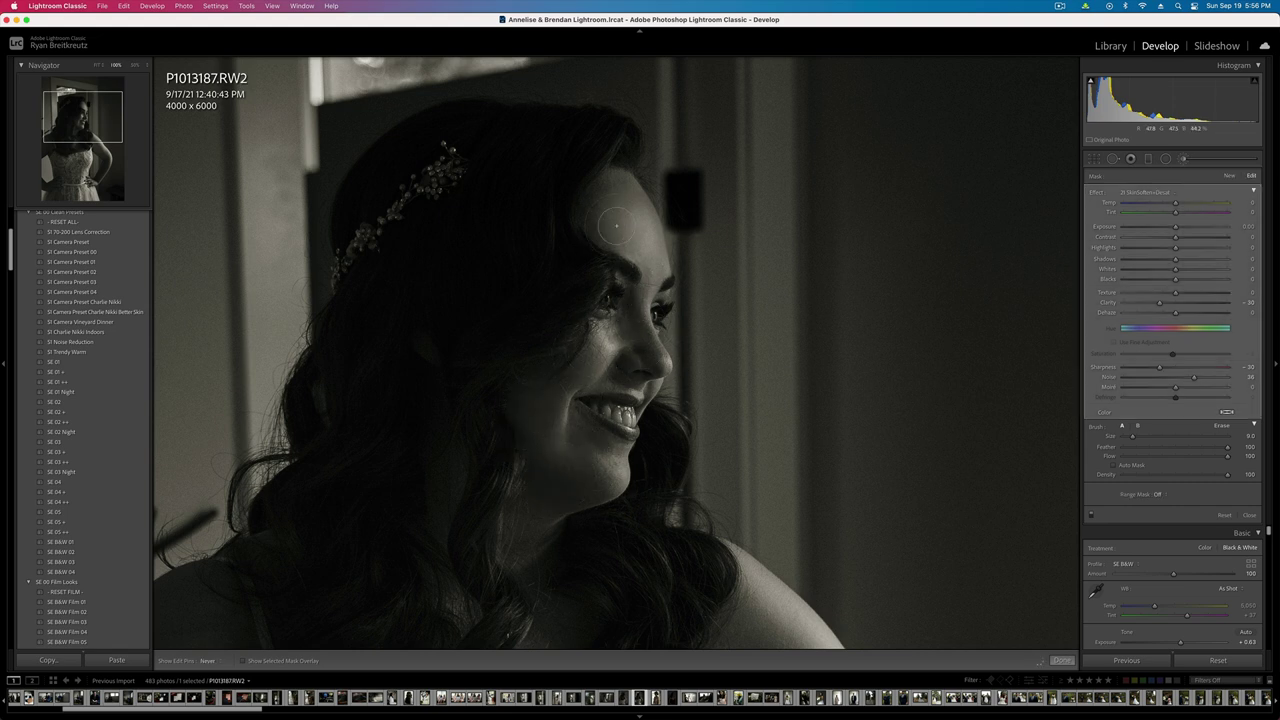
key(h)
drag(1159, 302, 1145, 304)
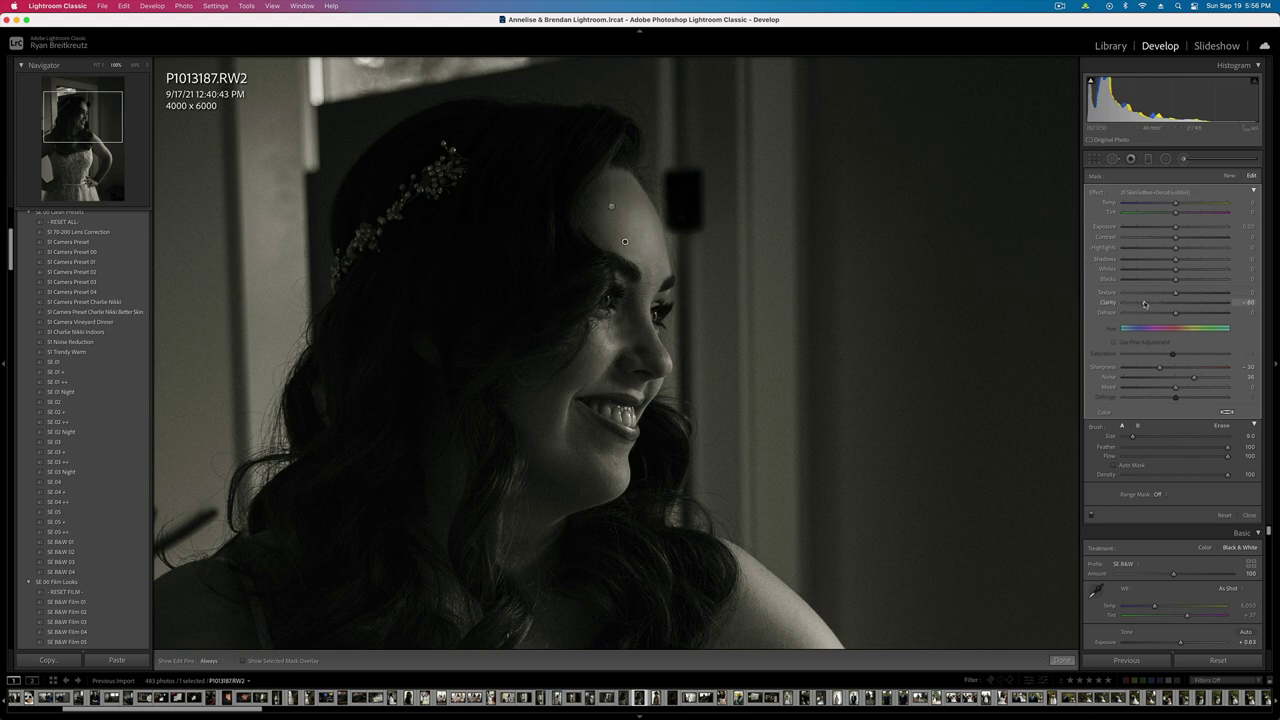
key(k)
click(851, 389)
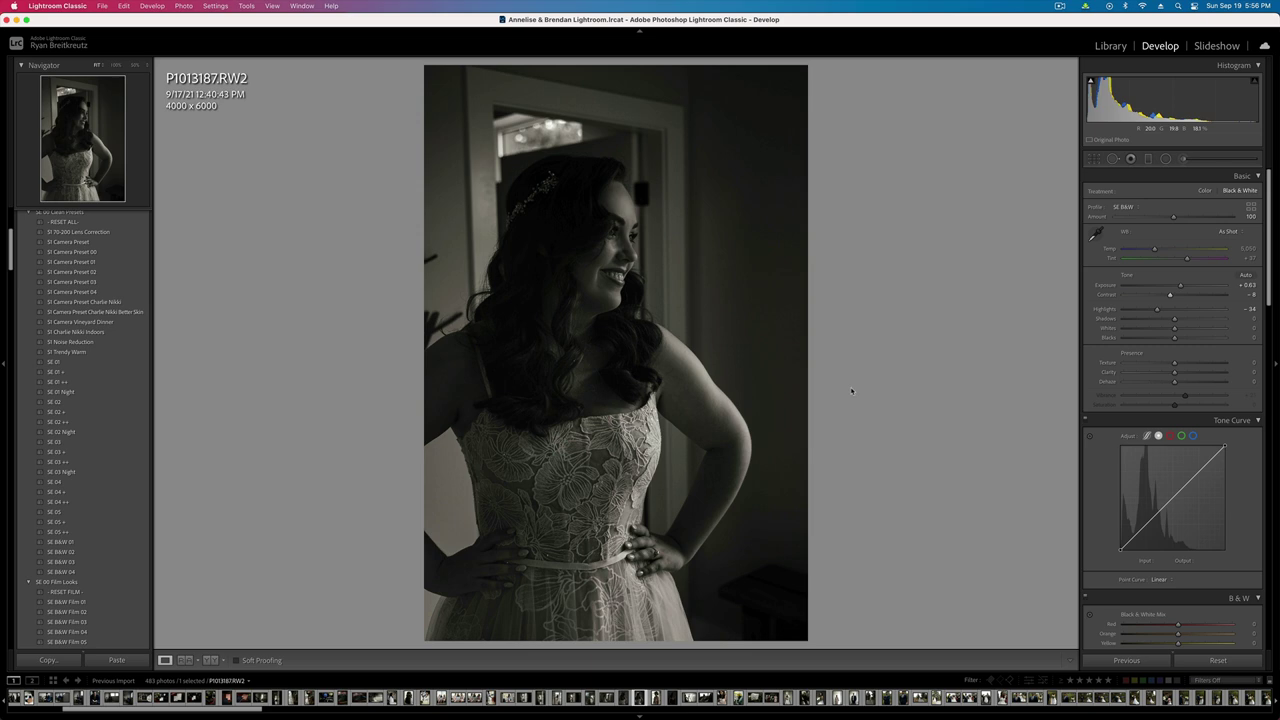
- Compare the black-and-white photo with its original and set its overall exposure to +0.86
key(backslash)
key(backslash)
key(minus)
key(minus)
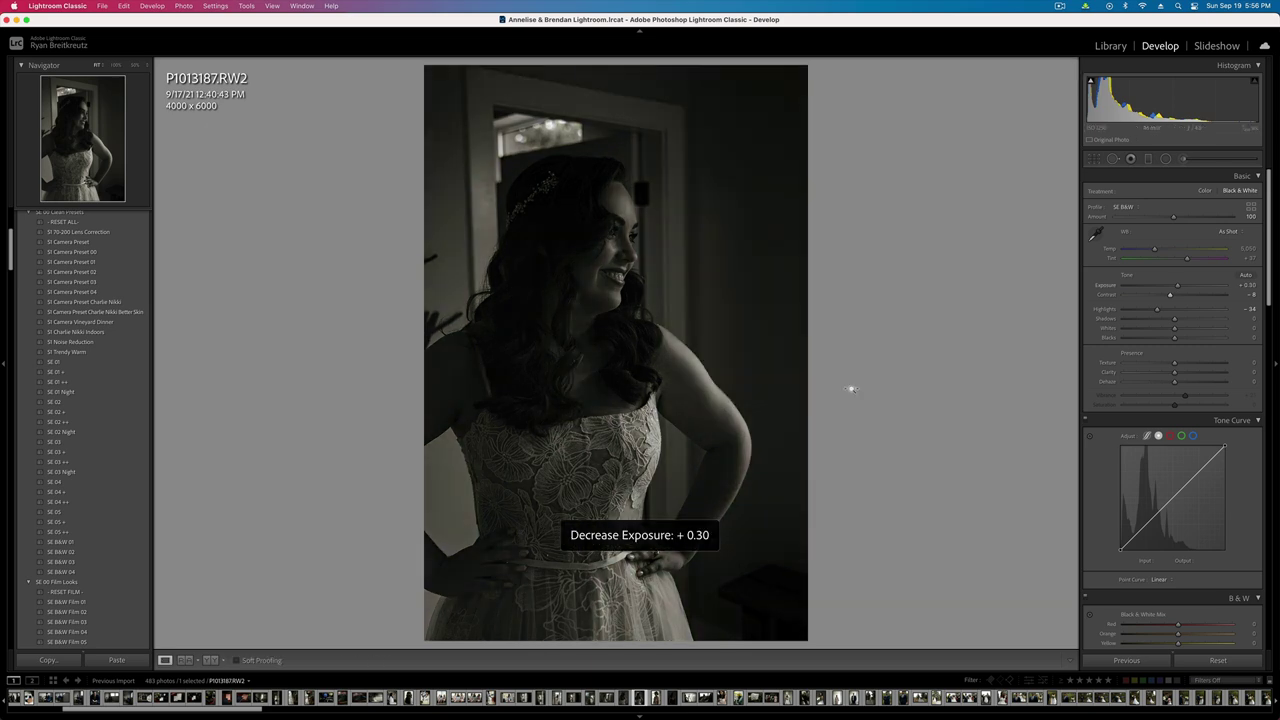
key(equal)
key(equal)
key(equal)
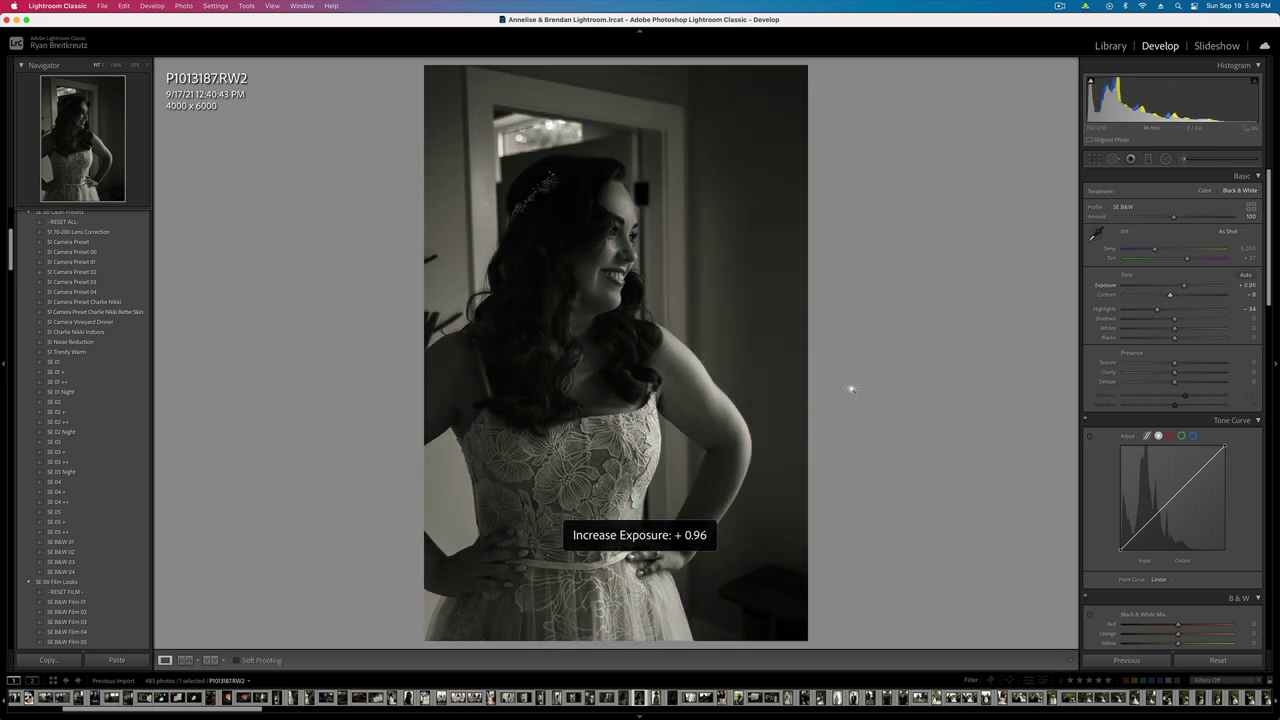
key(minus)
- Set the sequined-dress photo's exposure to +0.63 and contrast to +32, and copy its settings
key(Right)
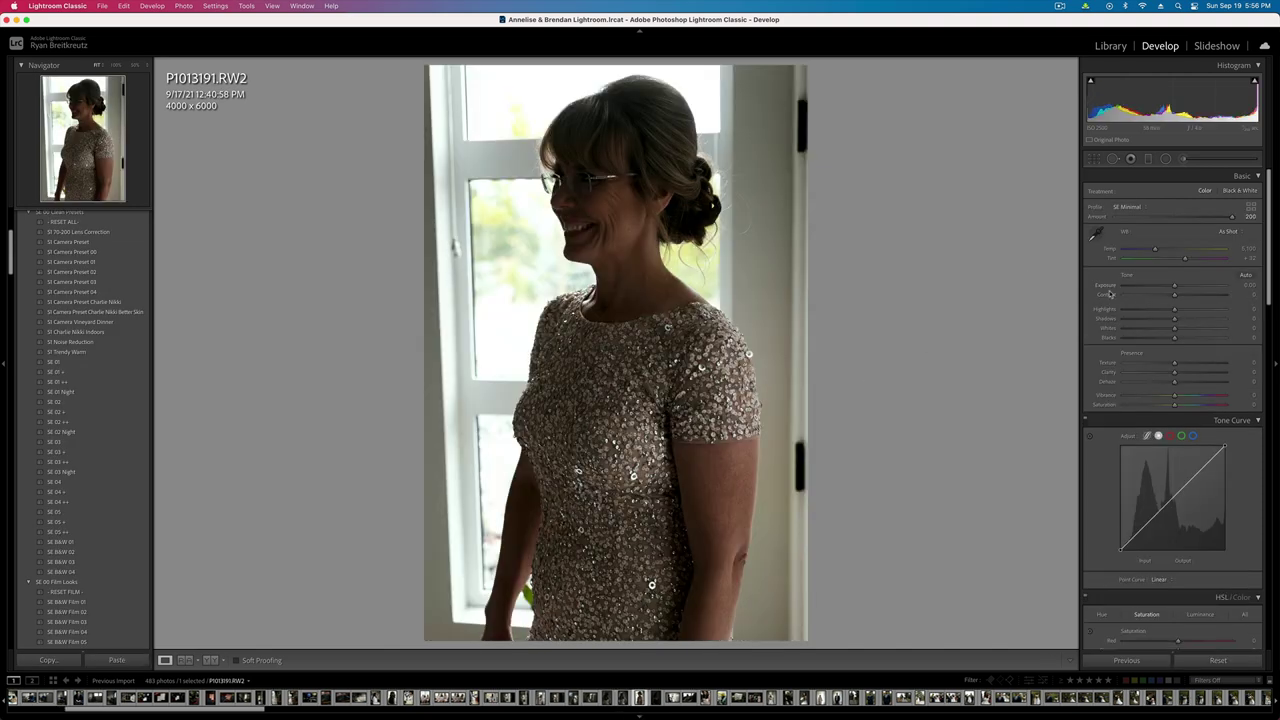
drag(1174, 286, 1190, 296)
key(super+shift+c)
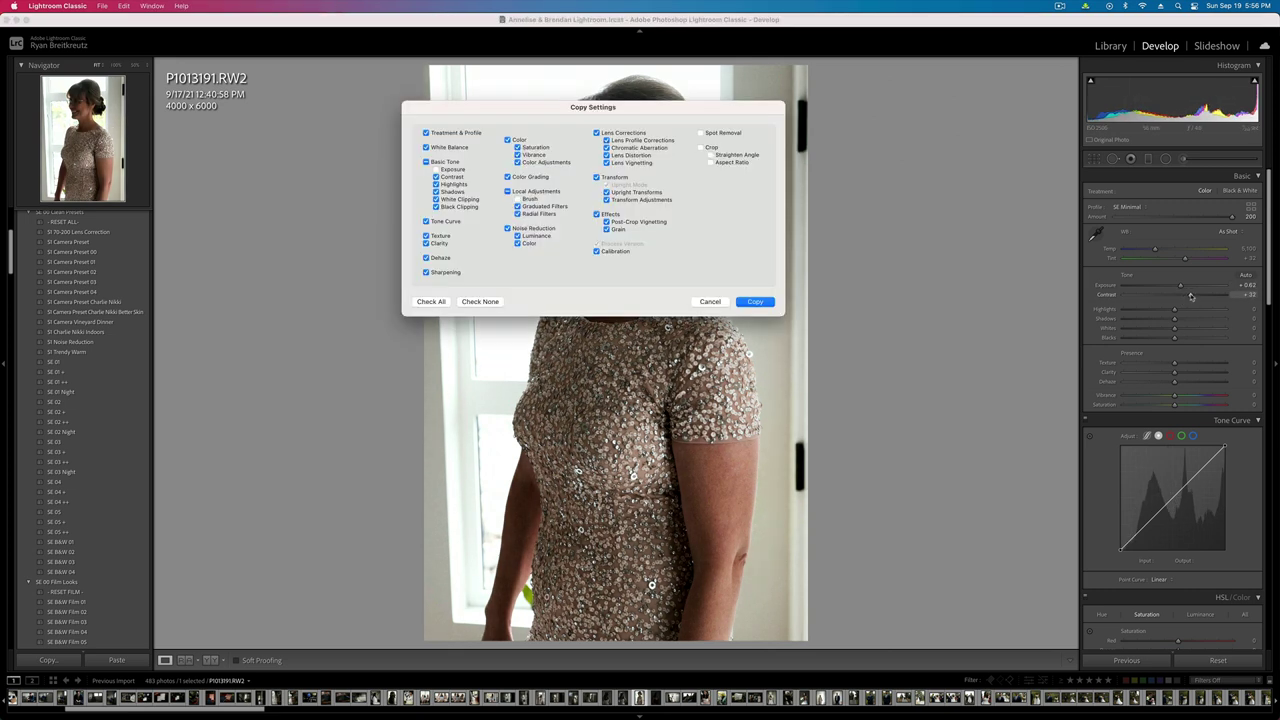
key(Return)
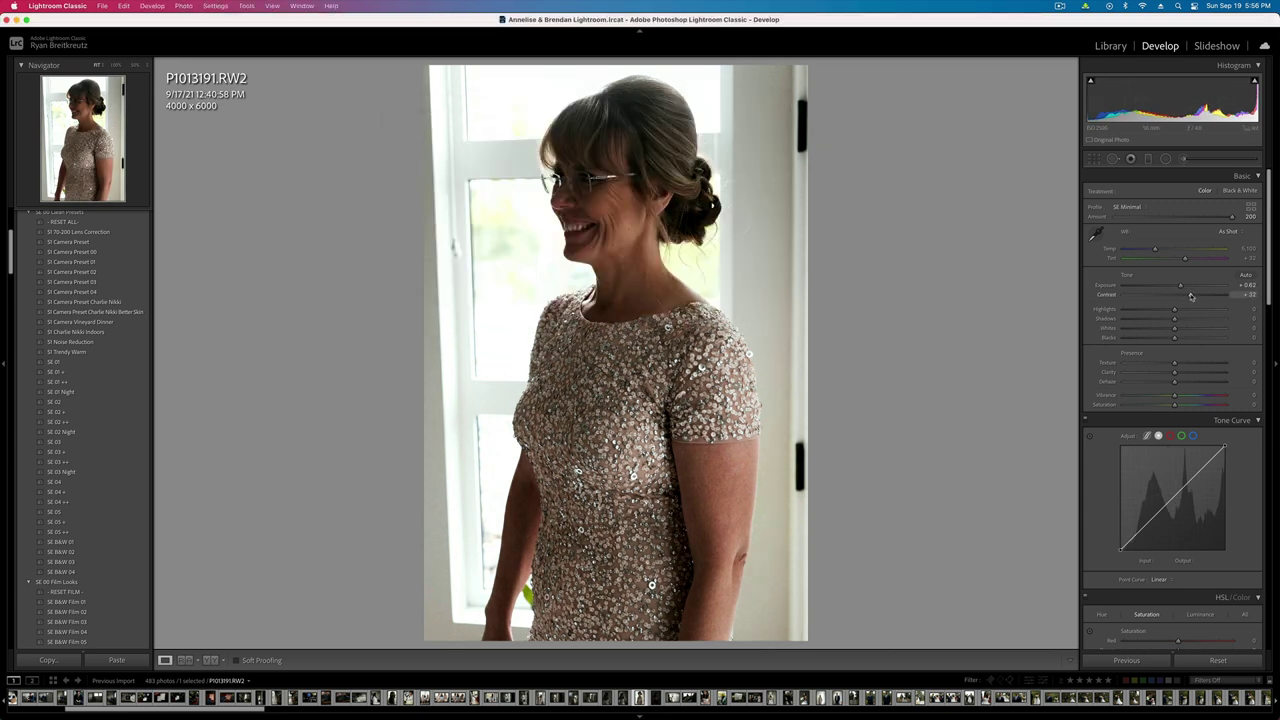
- Try pasting the copied settings onto the black-and-white bride photo P1013187, and undo the paste
key(Left)
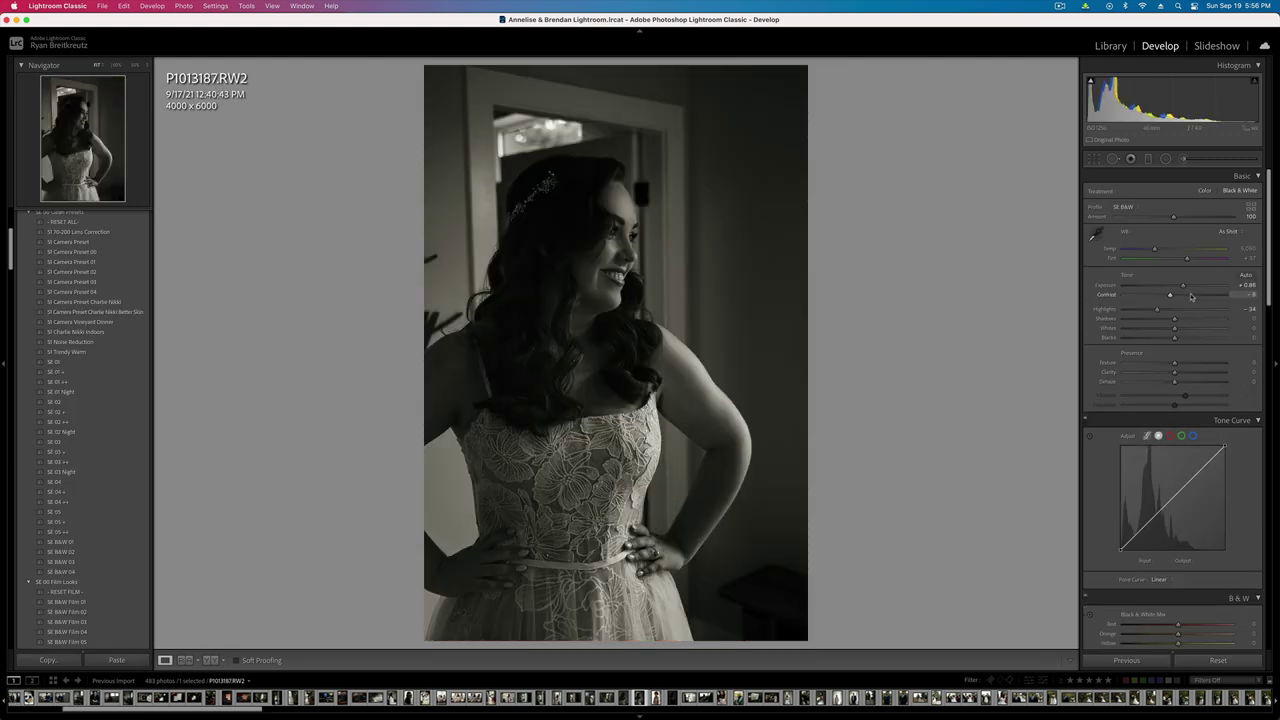
key(super+shift+v)
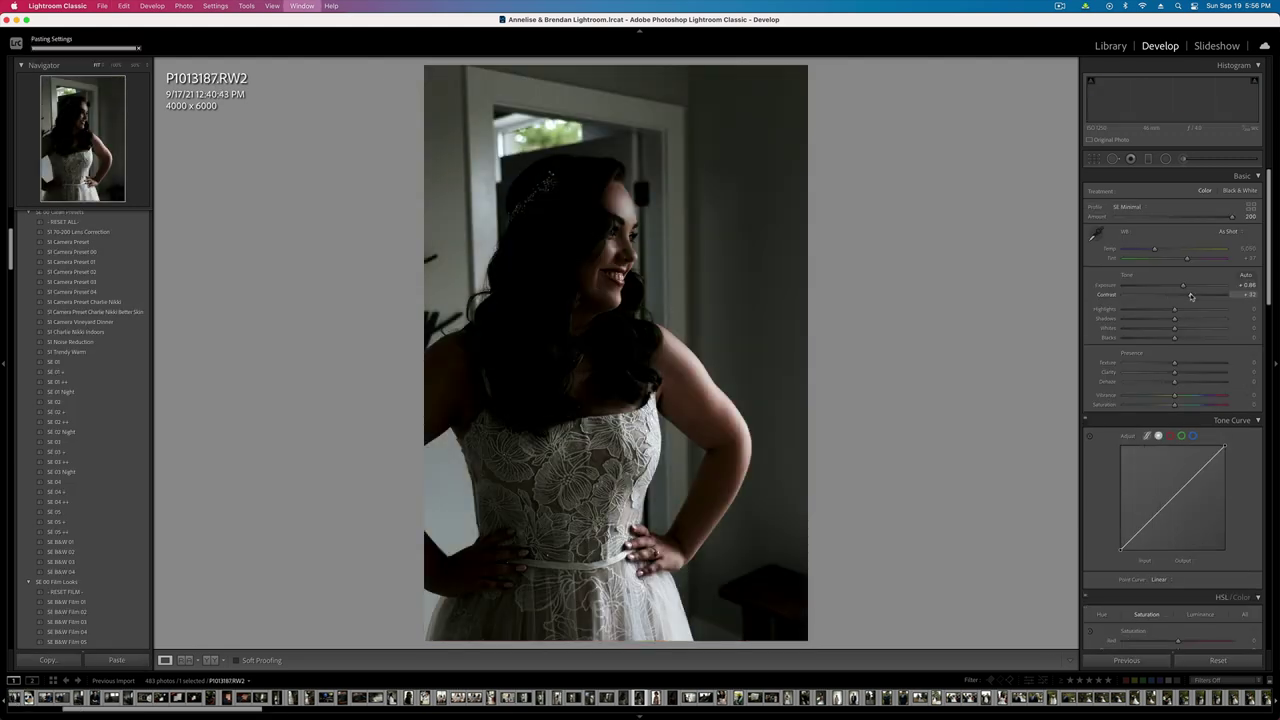
key(super+Return)
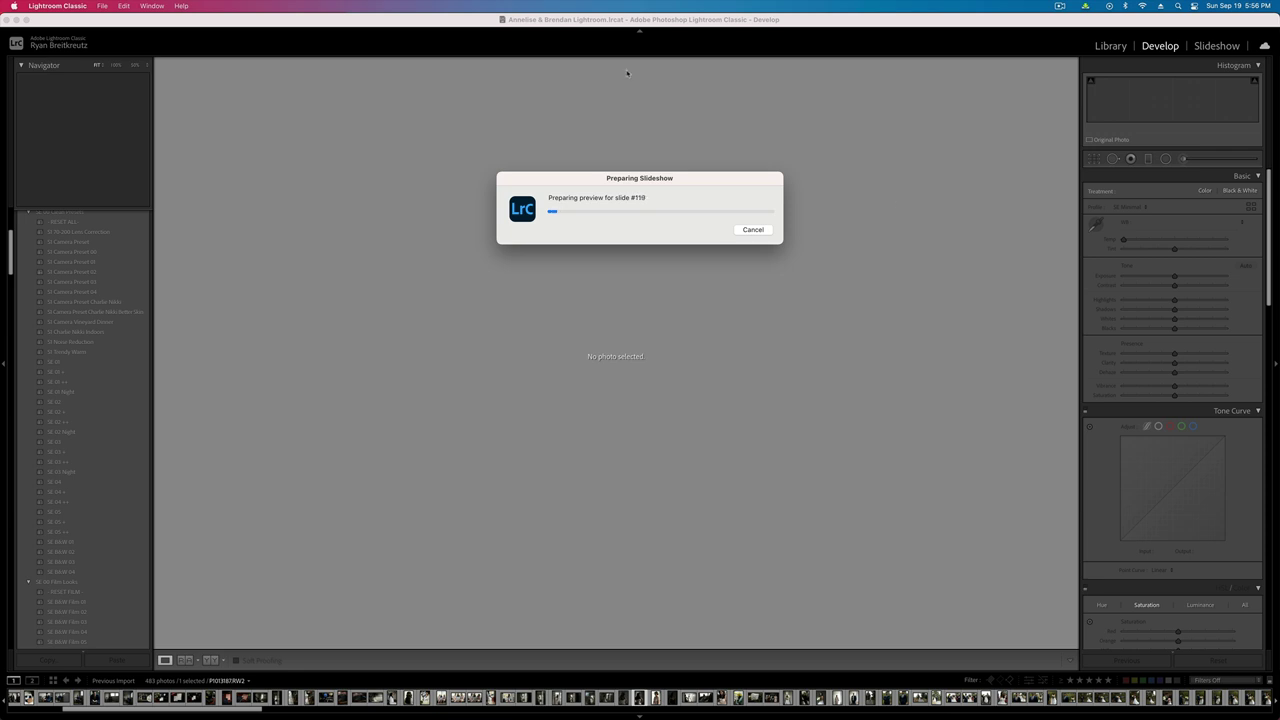
click(760, 230)
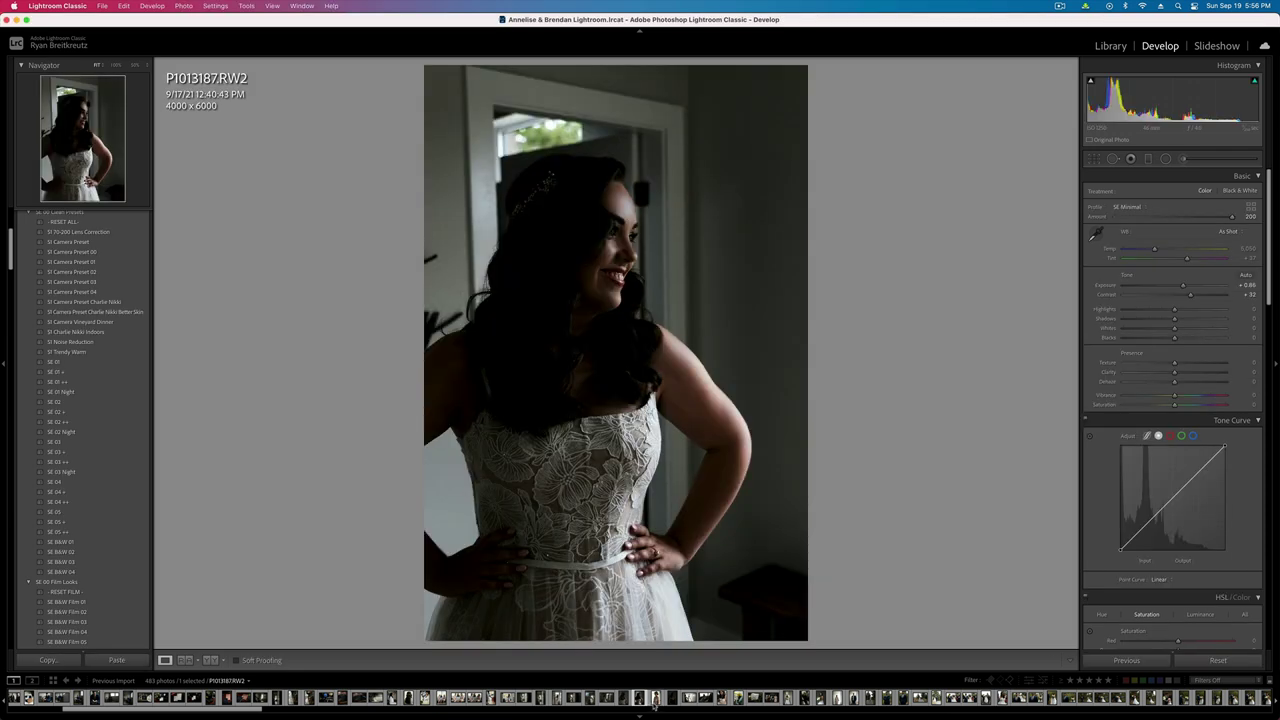
click(655, 698)
key(super+z)
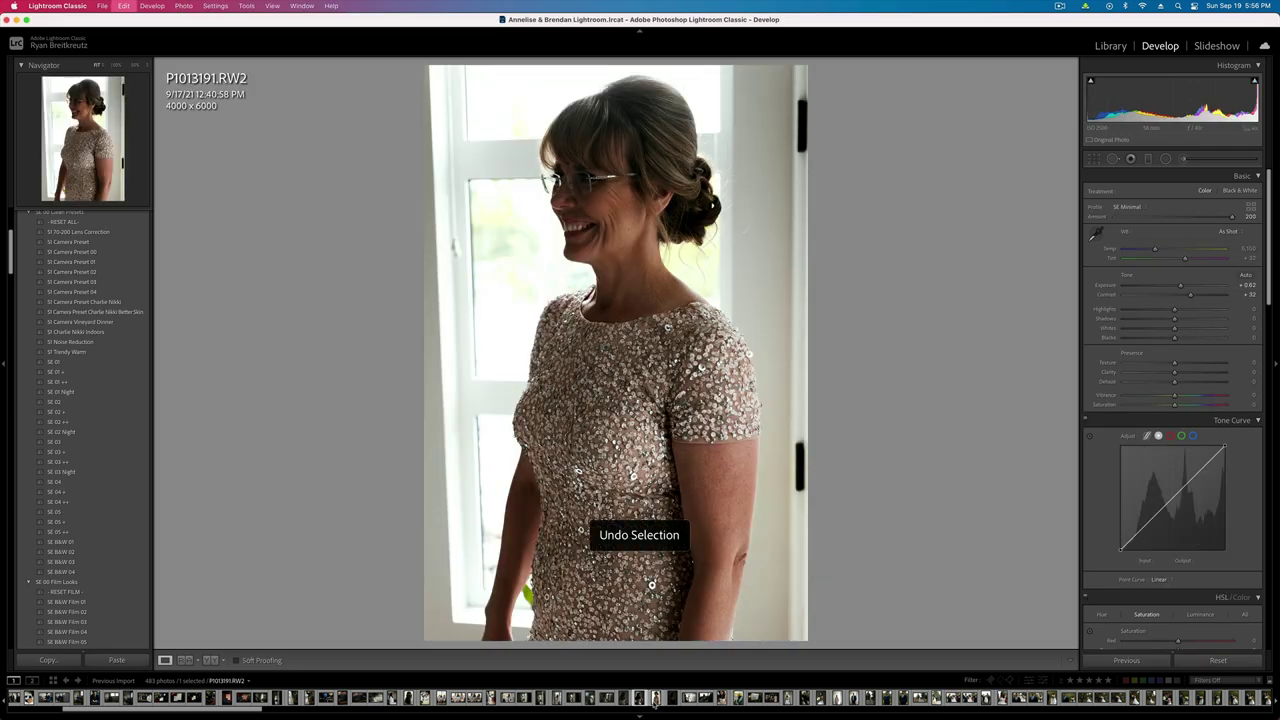
key(super+z)
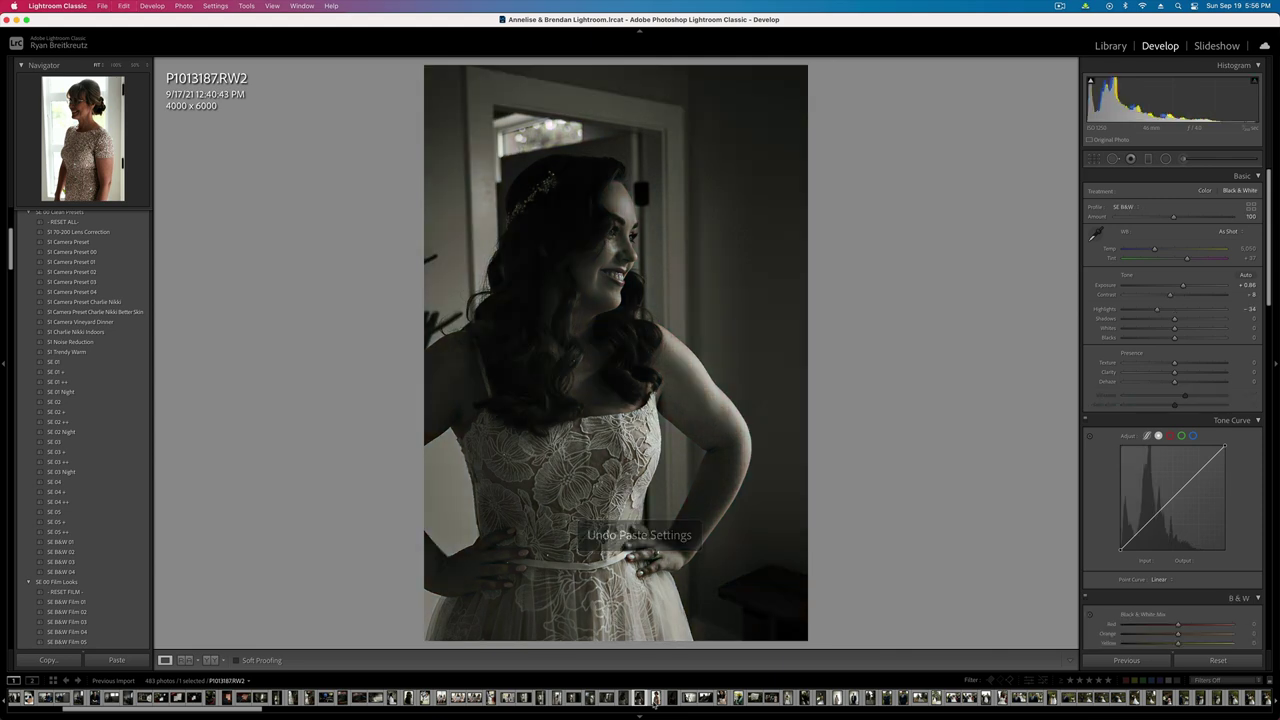
- Copy the sequined-dress photo's settings without the local adjustments, and go back to bride photo P1013186
click(655, 698)
key(super+shift+c)
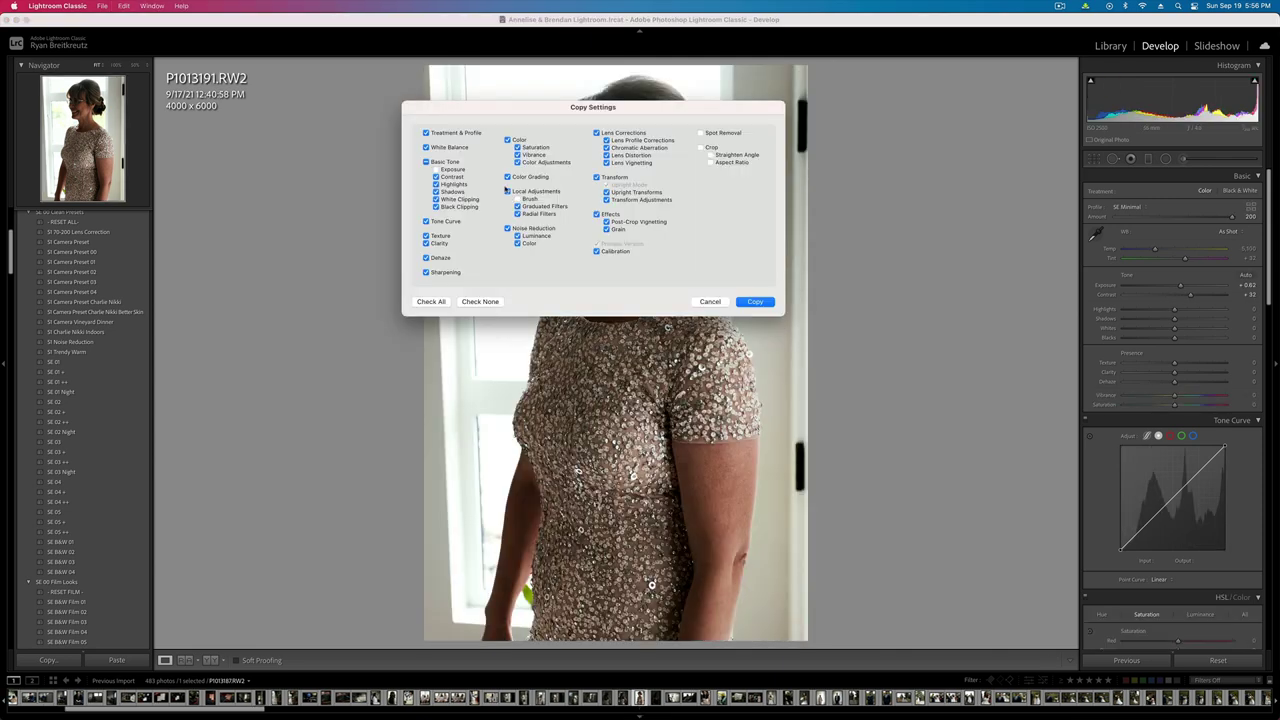
click(507, 191)
key(Return)
key(Left)
key(Left)
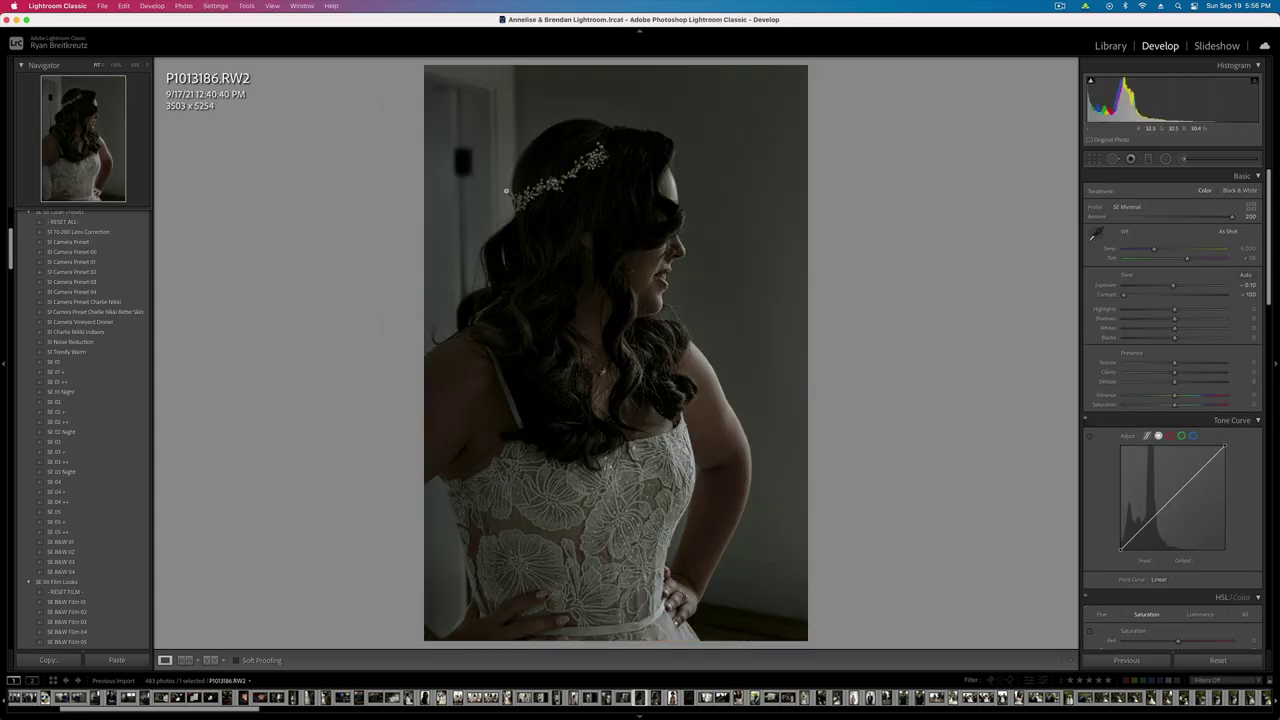
key(Right)
key(Left)
- Set the profile amount to 161, vibrance to +21 and saturation to +8, and lower the texture
click(1185, 404)
click(1196, 217)
drag(1196, 218, 1209, 218)
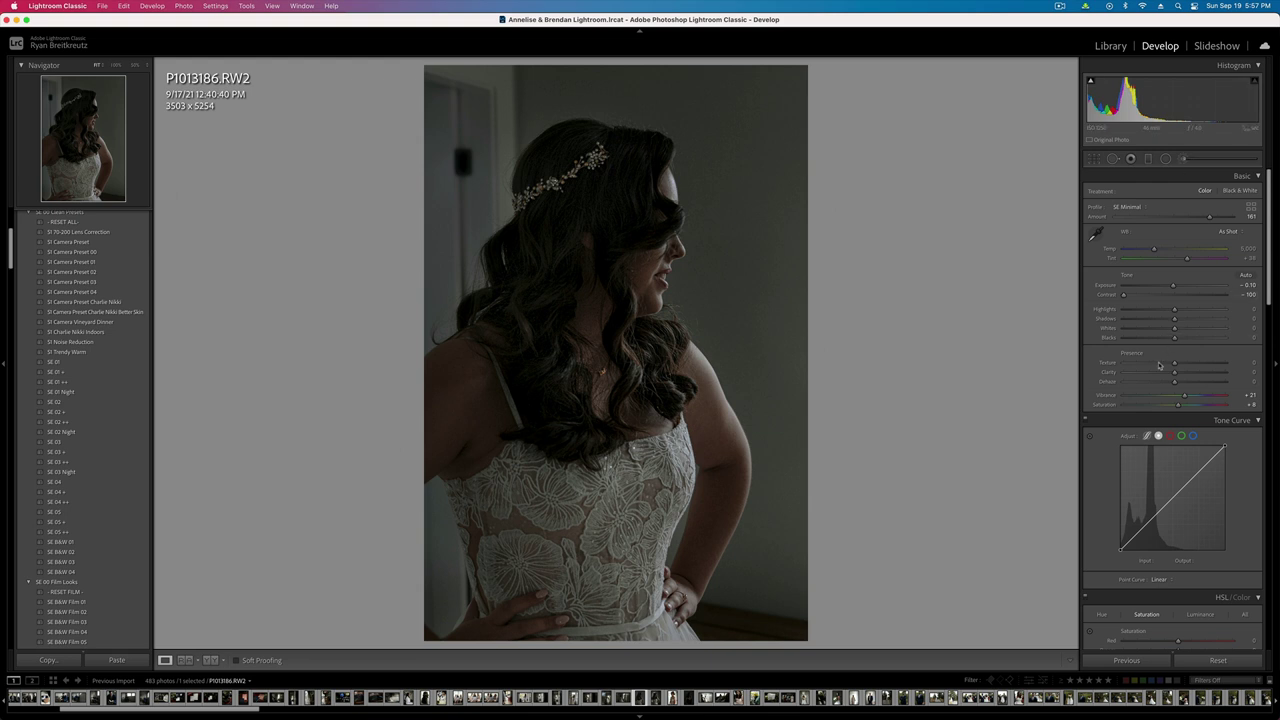
click(1155, 363)
- Apply the SE B&W 01 preset to P1013186 with clarity -29, exposure +0.50 and contrast about -36
click(63, 542)
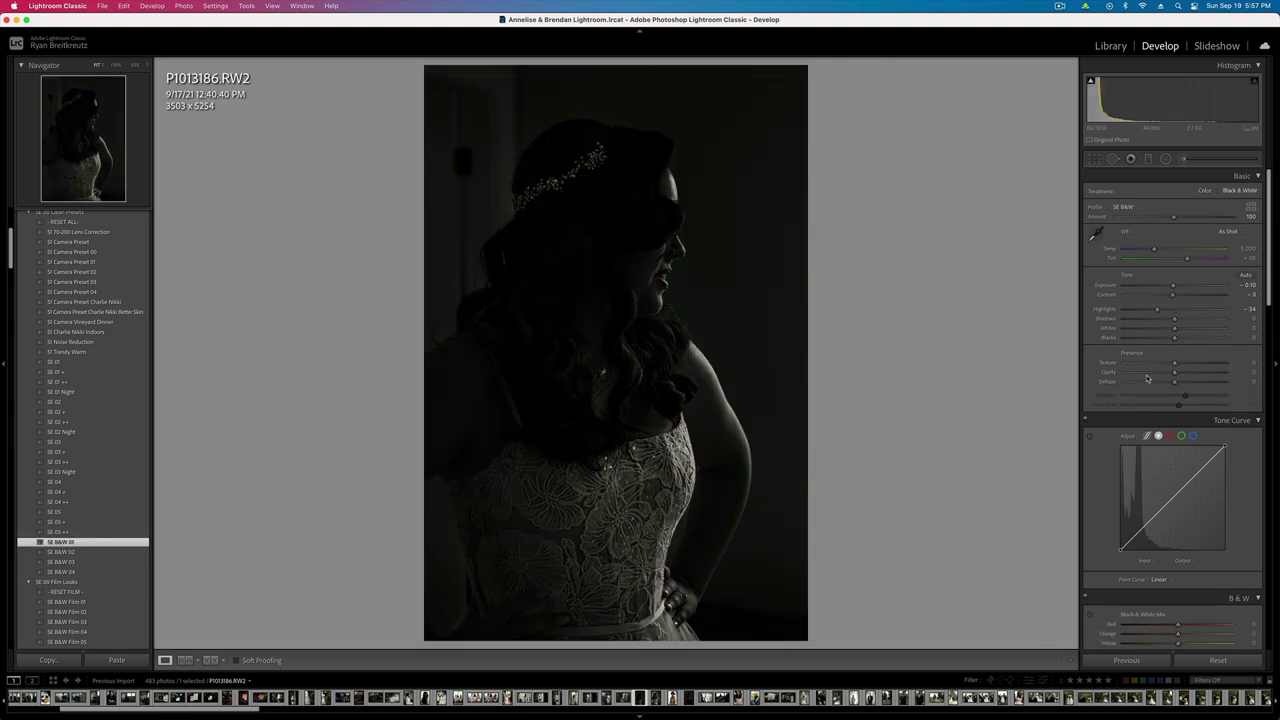
drag(1147, 376, 1160, 375)
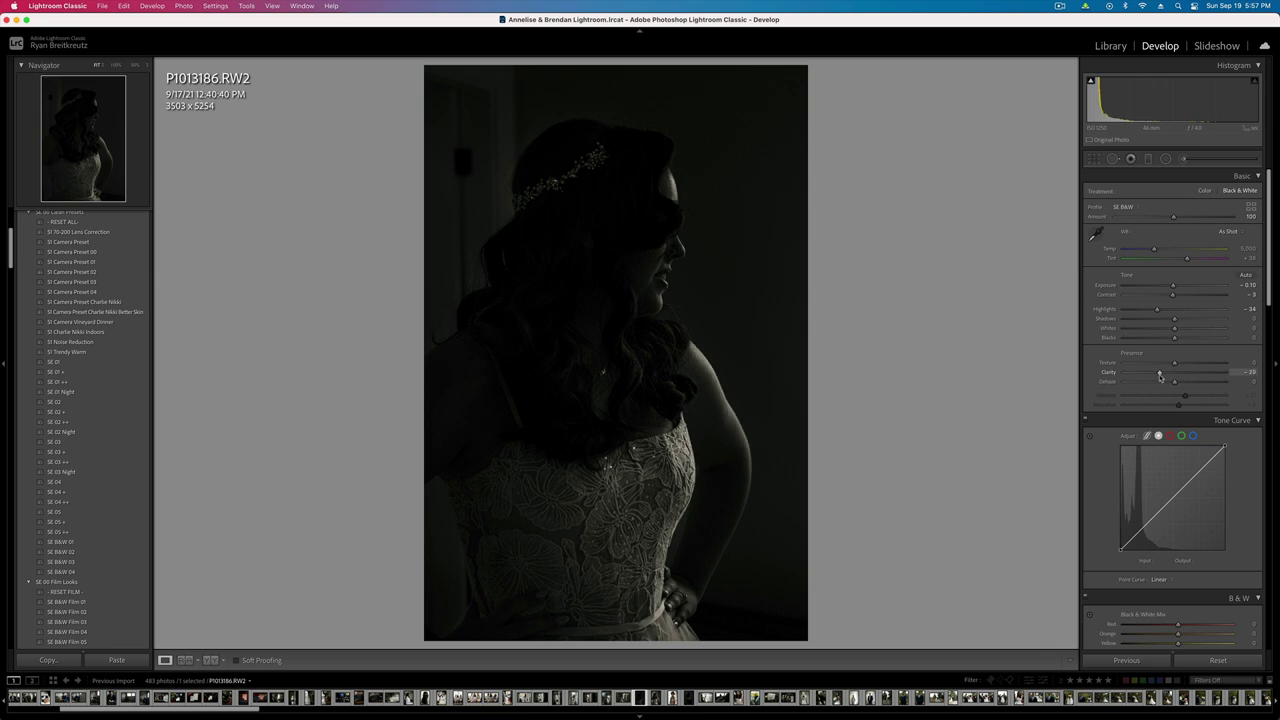
mouse_move(1173, 286)
mouse_down()
mouse_move(1188, 288)
mouse_move(1120, 310)
mouse_move(1157, 305)
mouse_up()
key(minus)
key(minus)
key(minus)
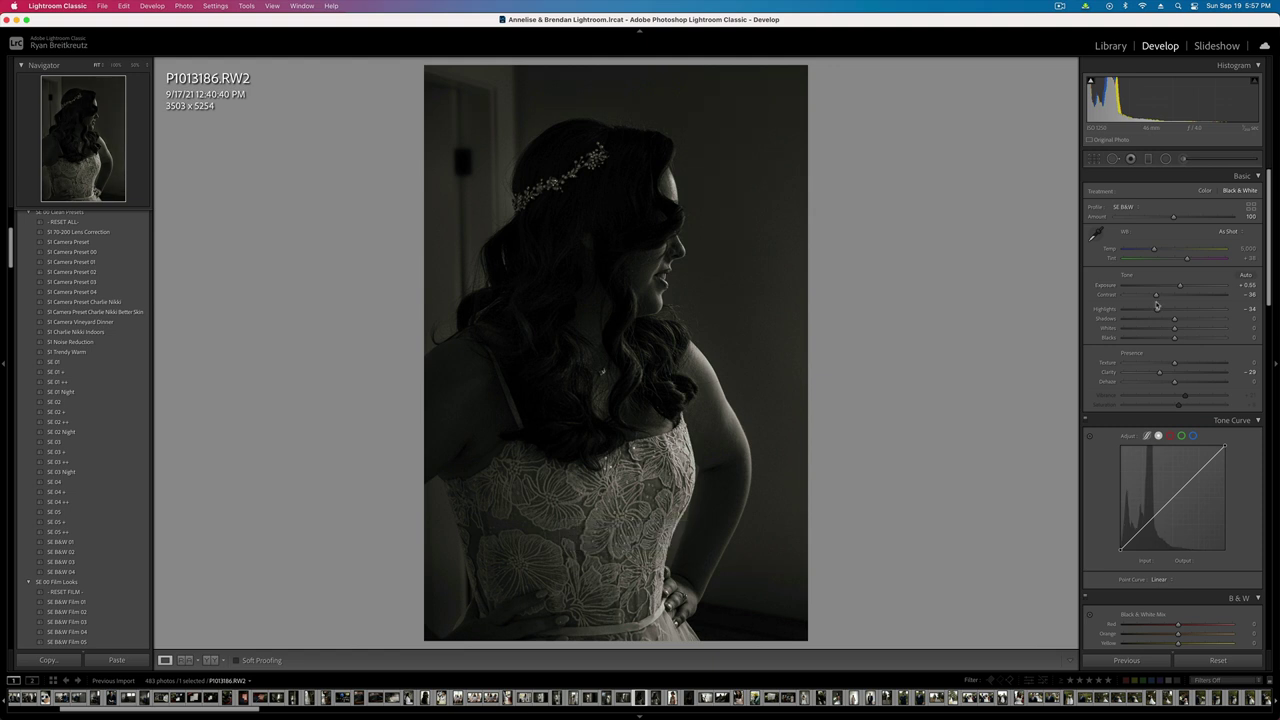
- Paste the copied color settings onto bride photo P1013187 and set its contrast to -5
key(Right)
key(super+shift+v)
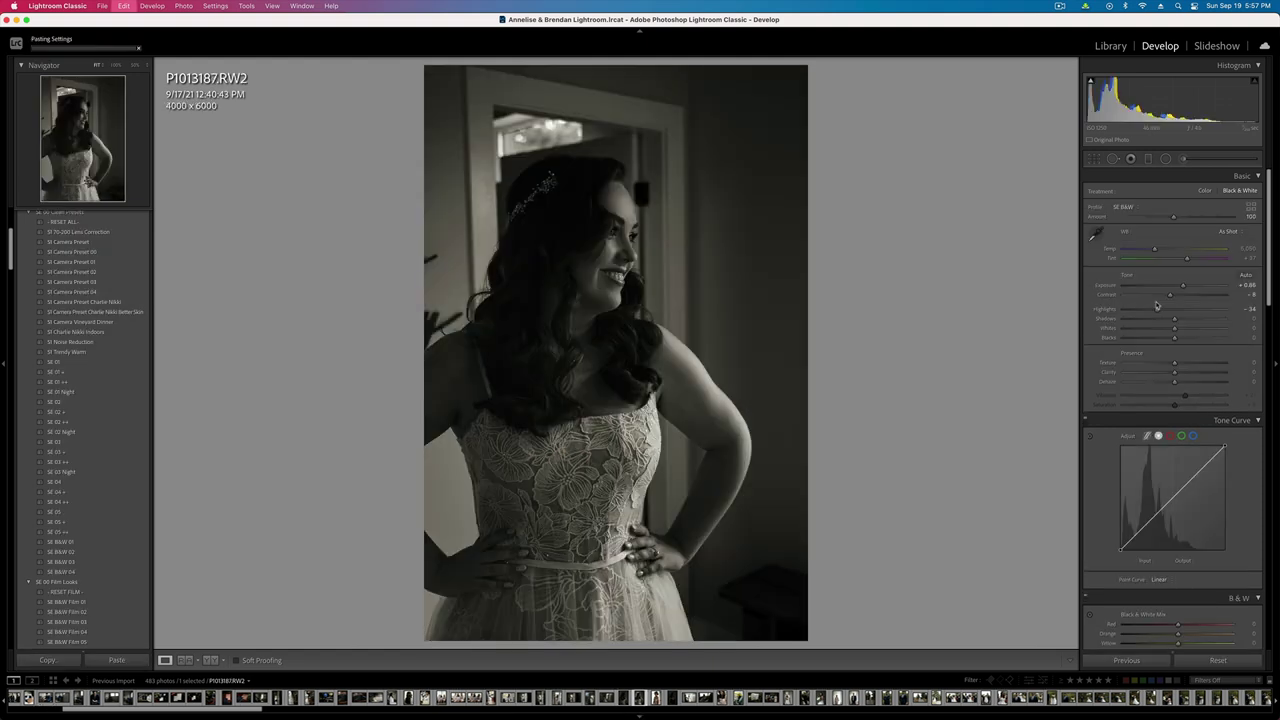
drag(1159, 298, 1173, 299)
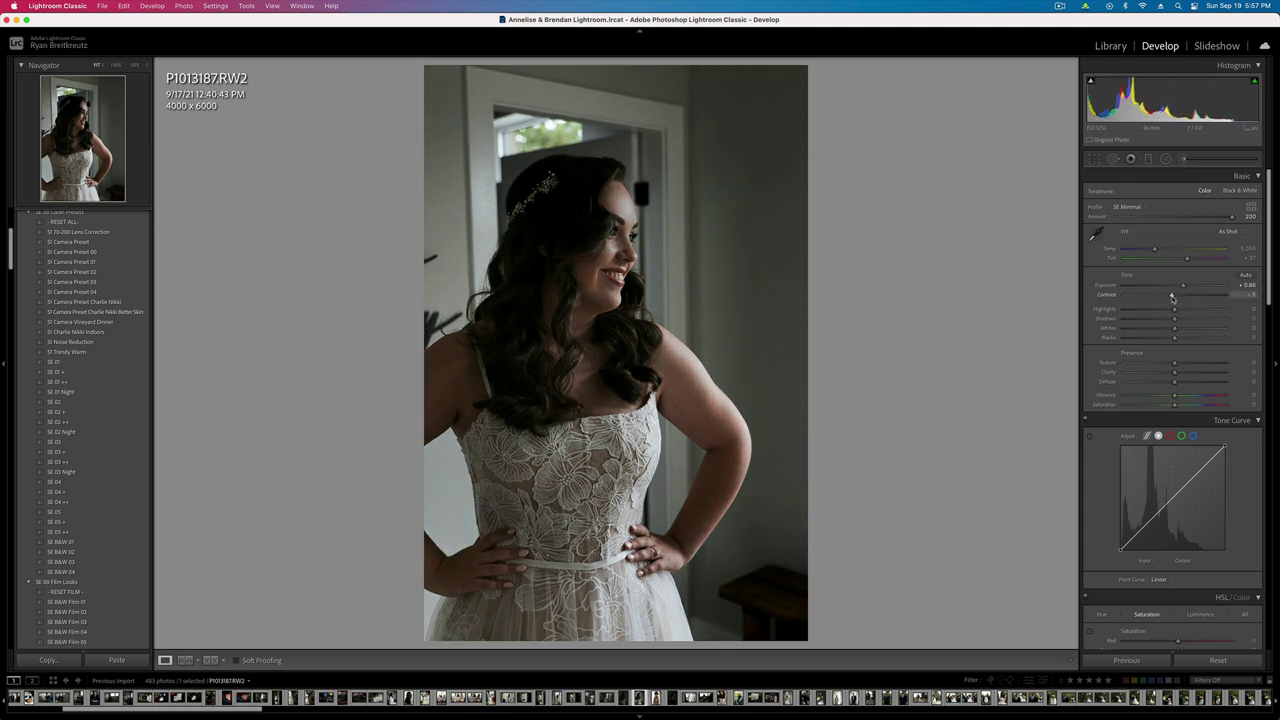
- Paste the copied settings onto P1013194, the woman in the red dress, and brighten its exposure
key(Right)
key(Right)
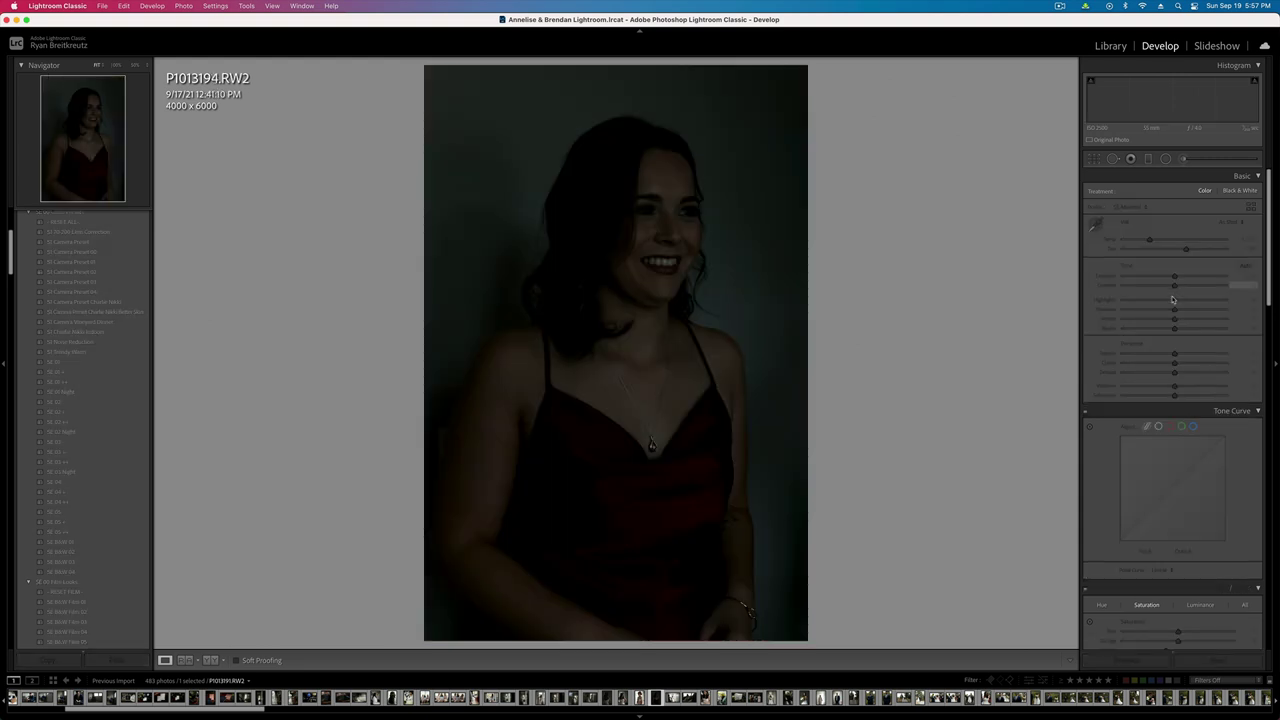
key(super+shift+v)
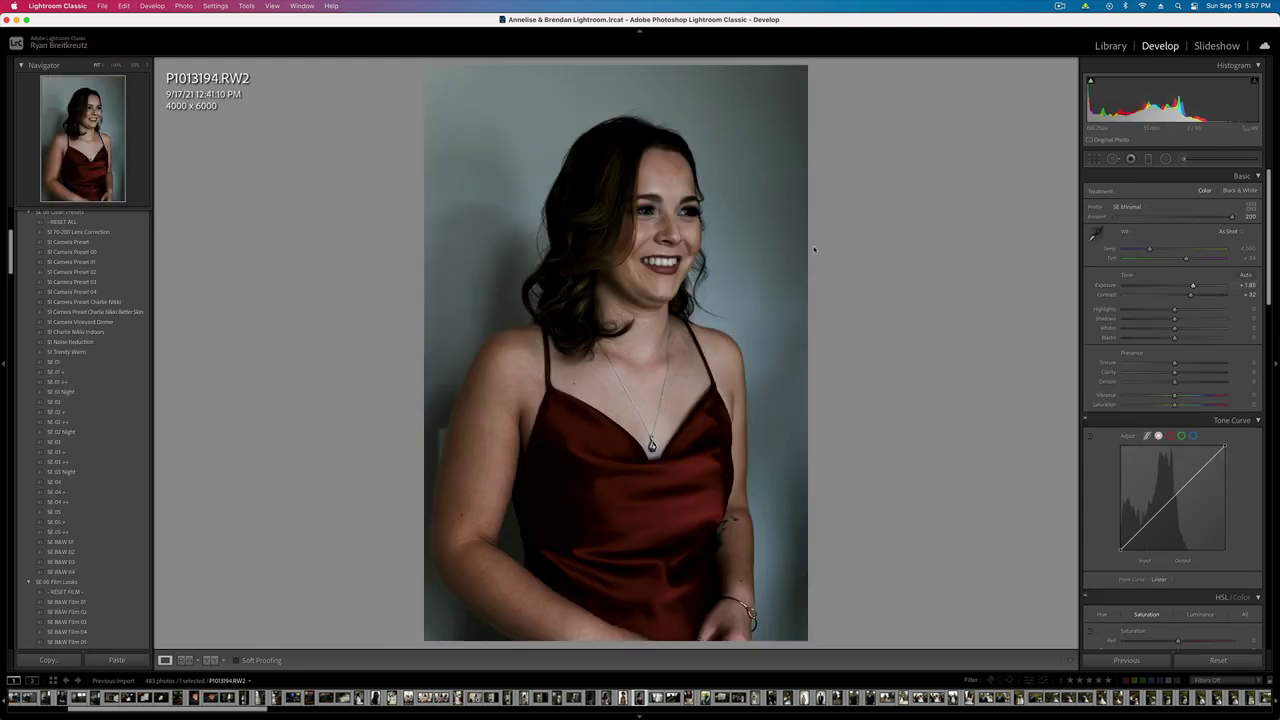
- Inspect the red-dress portrait up close and remove the photo from the catalog
click(632, 294)
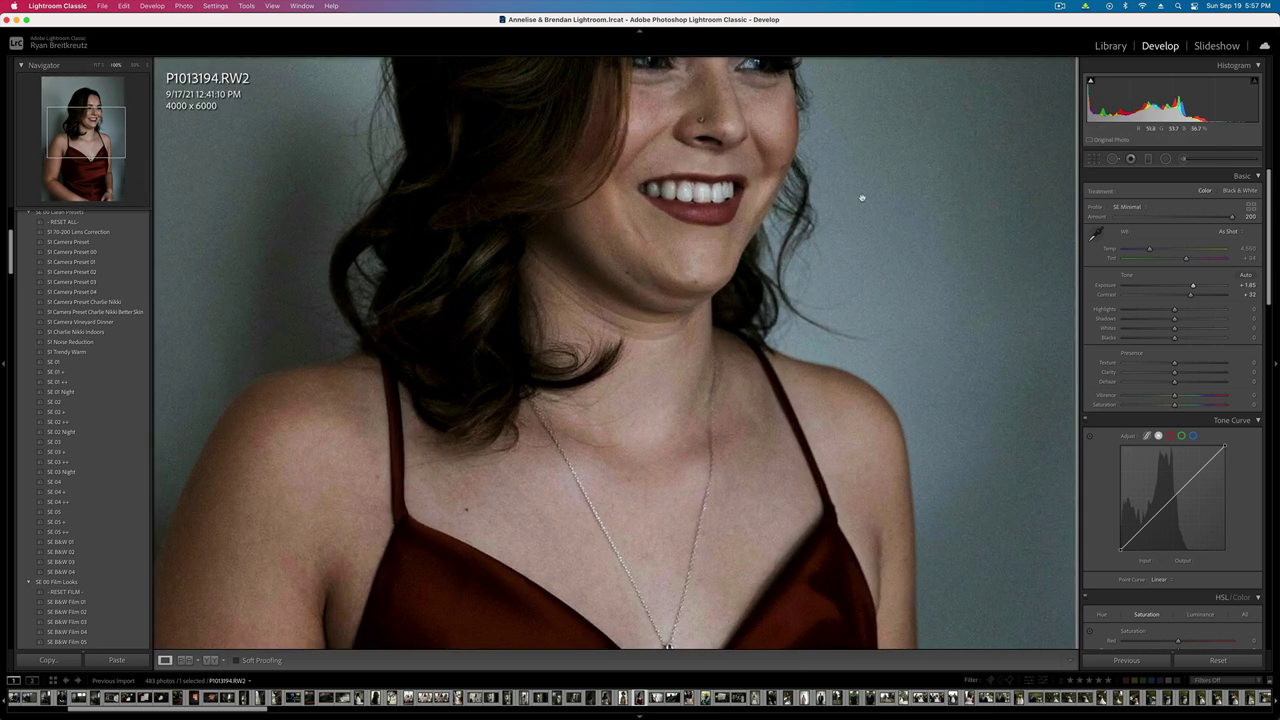
drag(860, 197, 825, 454)
click(838, 413)
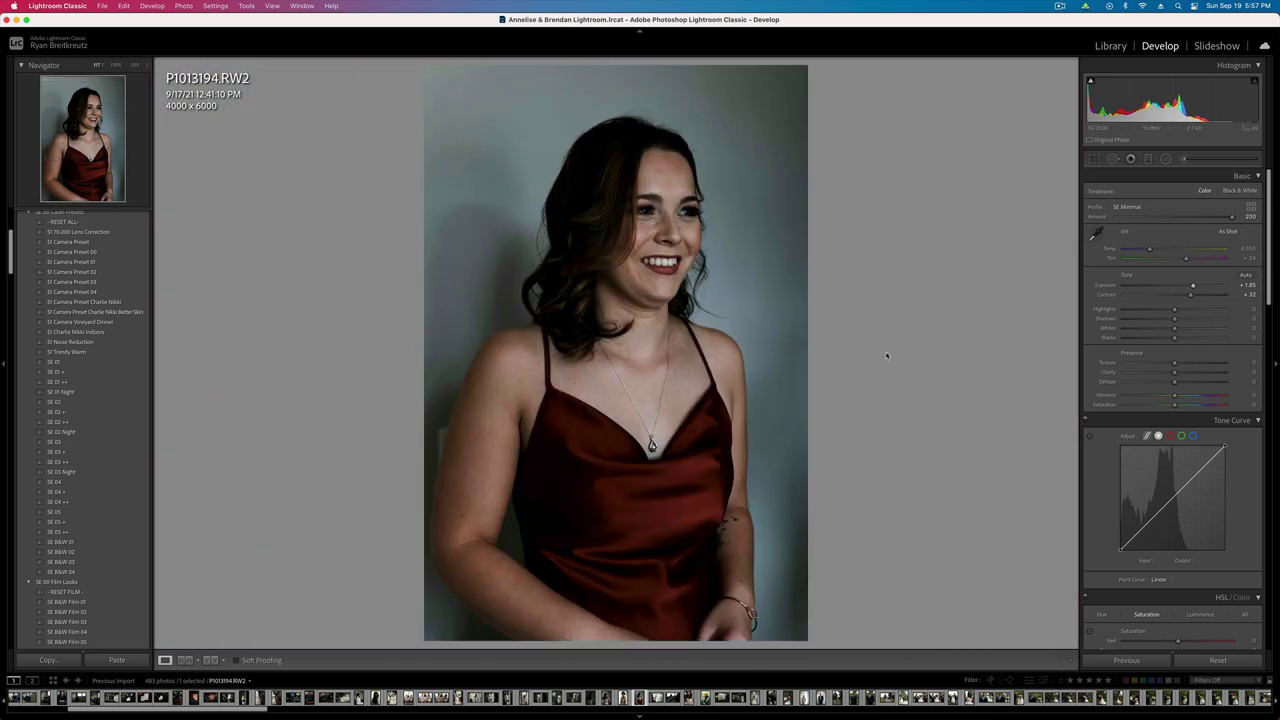
key(Delete)
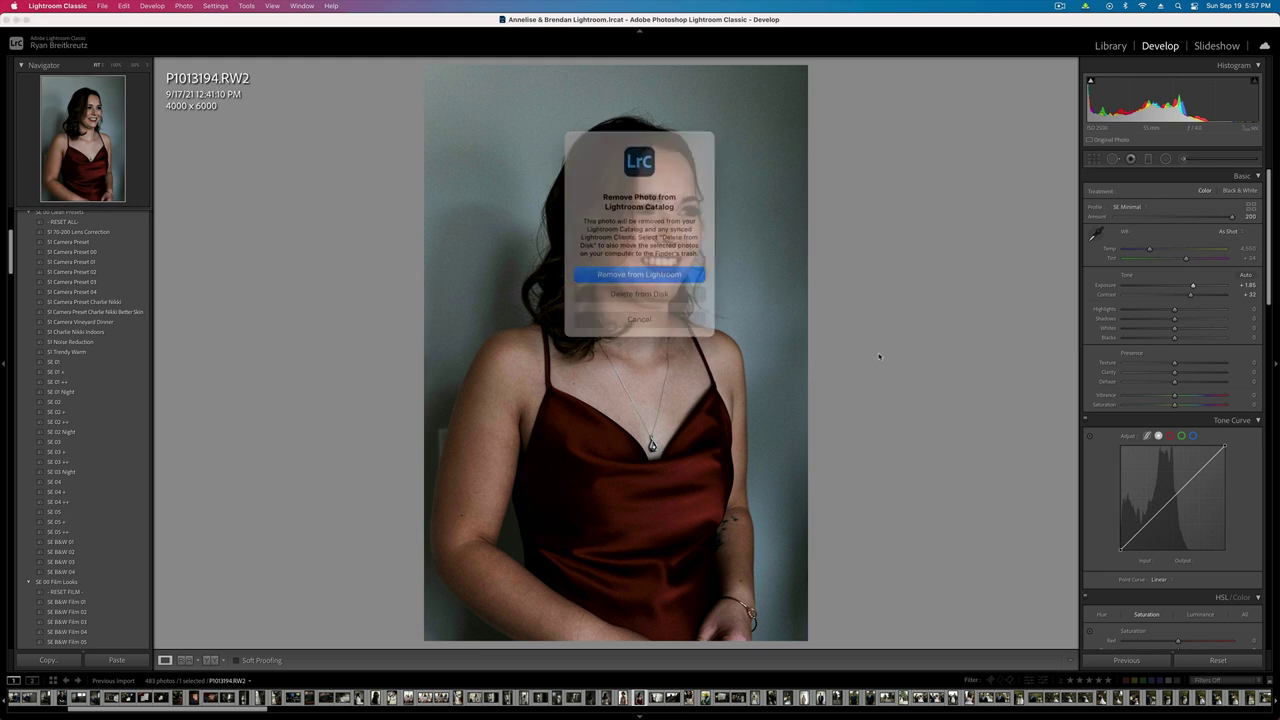
key(Return)
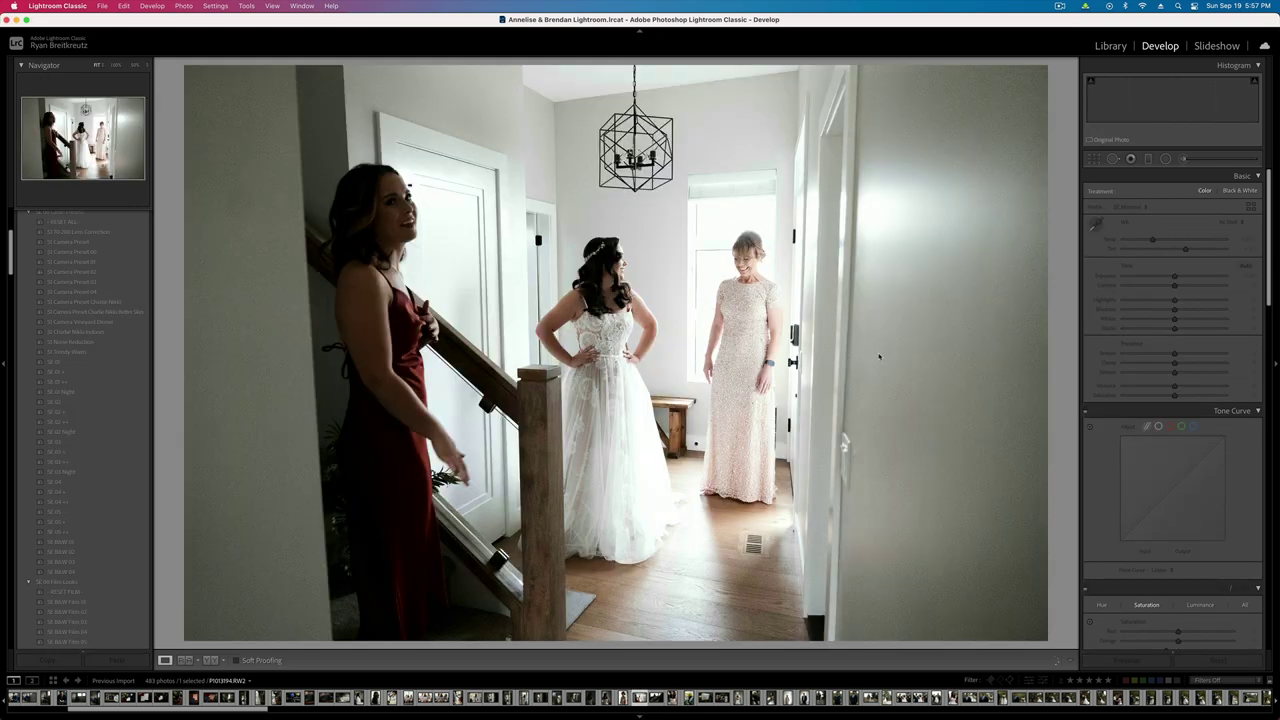
- Lower the exposure of the hallway group photo to -1.32
key(minus)
key(minus)
key(minus)
key(minus)
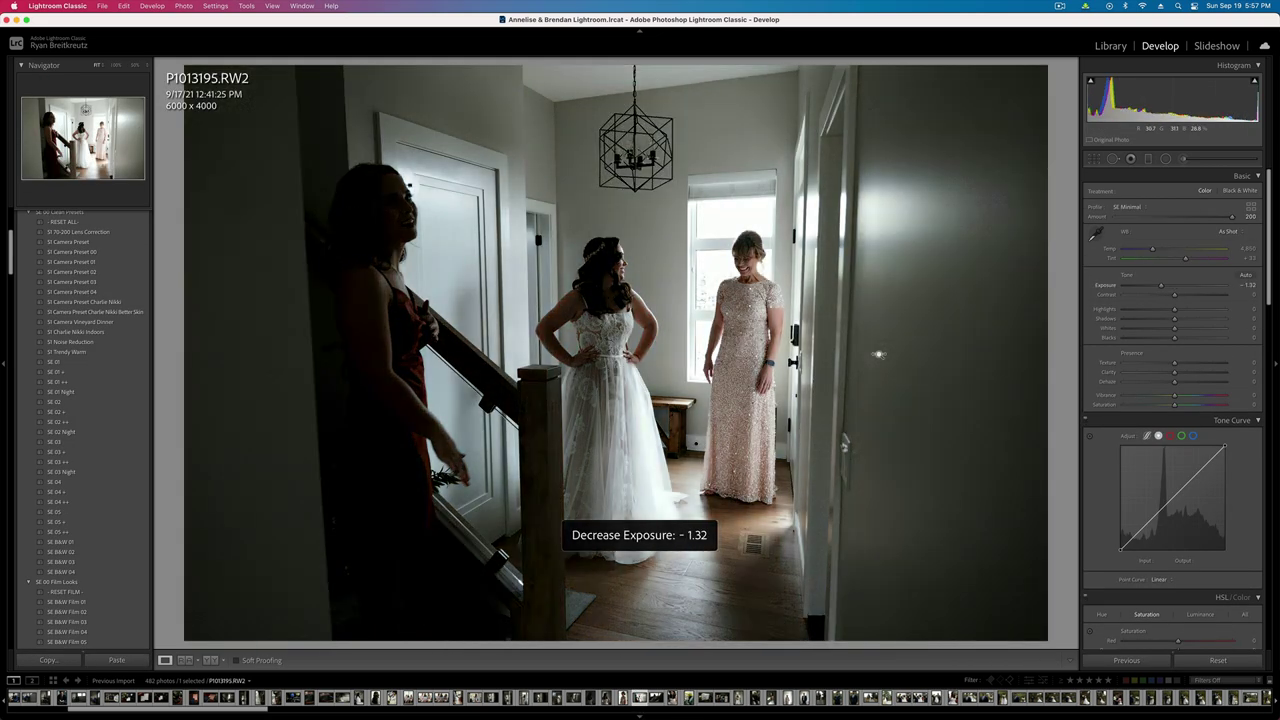
- Set the hallway group photo's exposure to -1.65, contrast to -79, shadows to +28, vibrance to +66 and saturation to +21
key(minus)
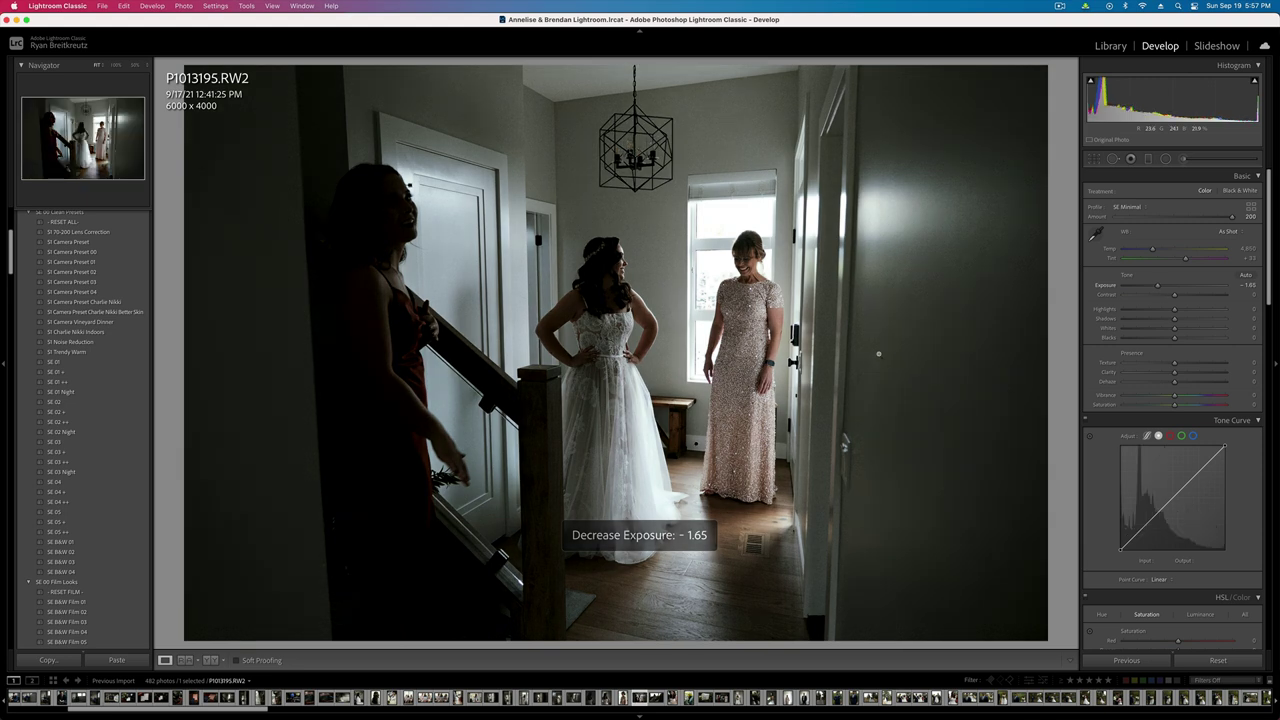
drag(1154, 296, 1189, 320)
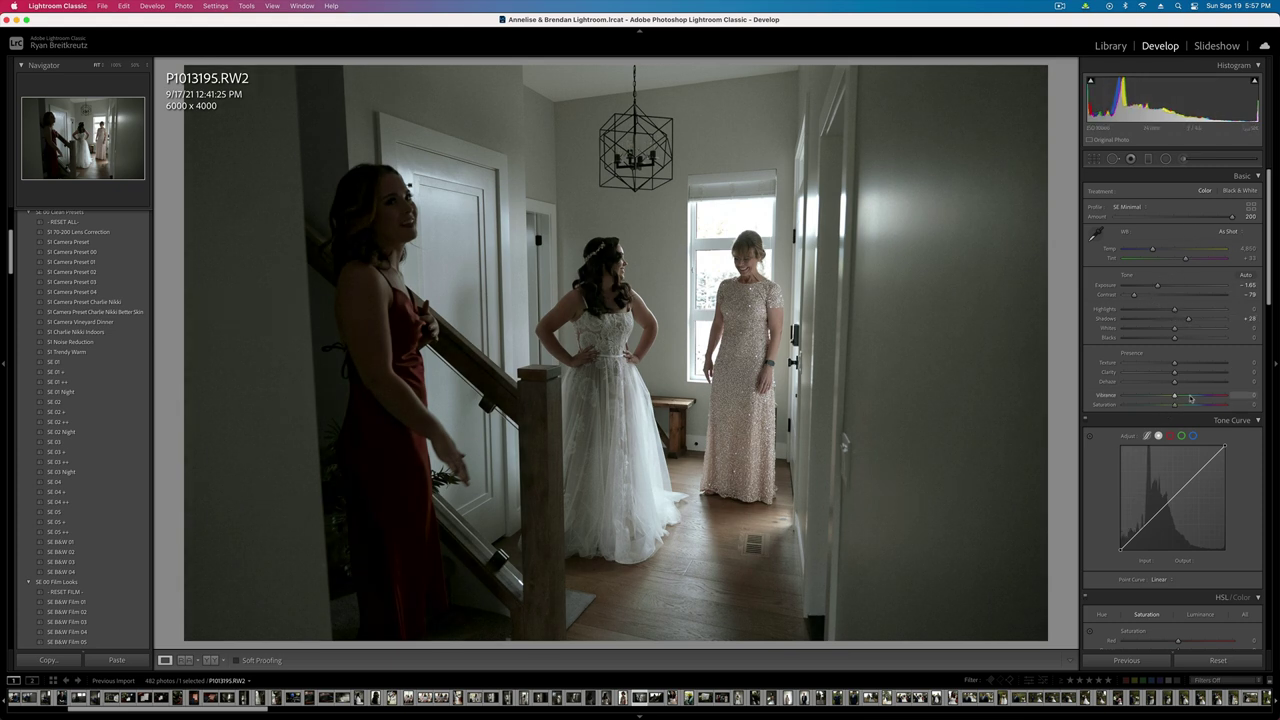
mouse_move(1191, 397)
mouse_down()
mouse_move(1242, 398)
mouse_move(1208, 398)
mouse_up()
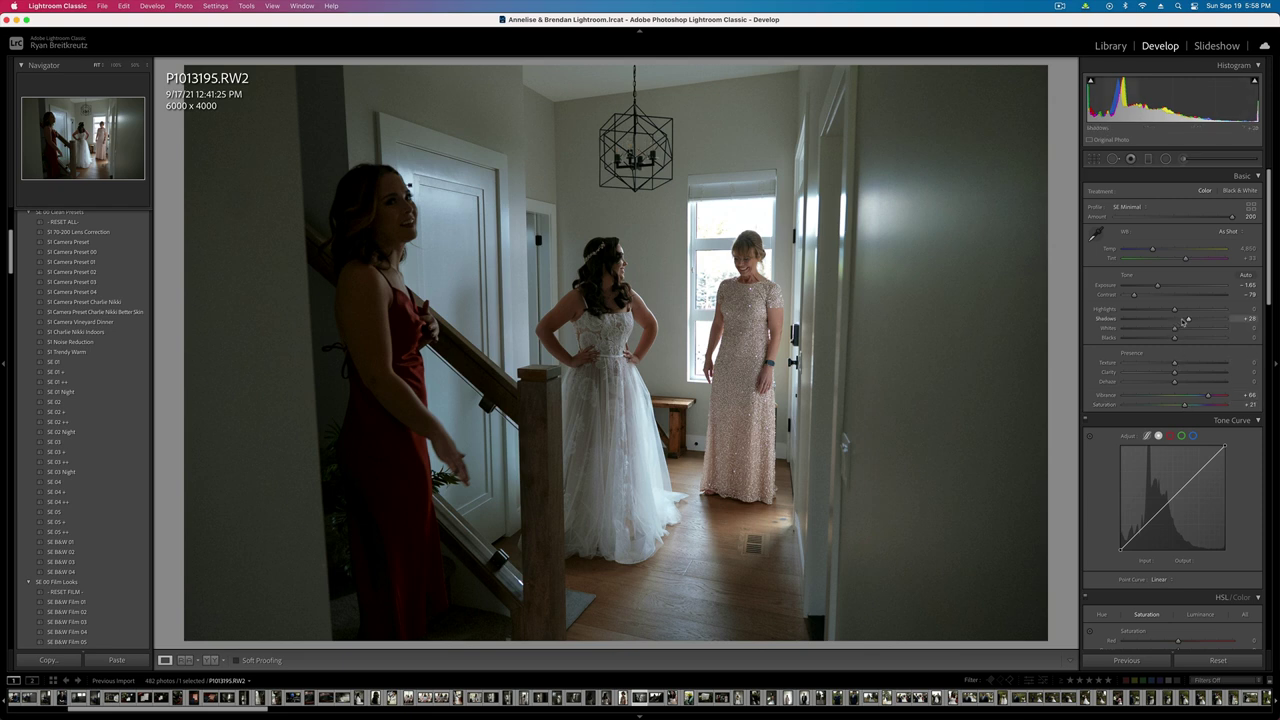
- Brush over the side walls of the hallway photo with blacks at -27, reduced texture and clarity, and lowered saturation
click(1184, 159)
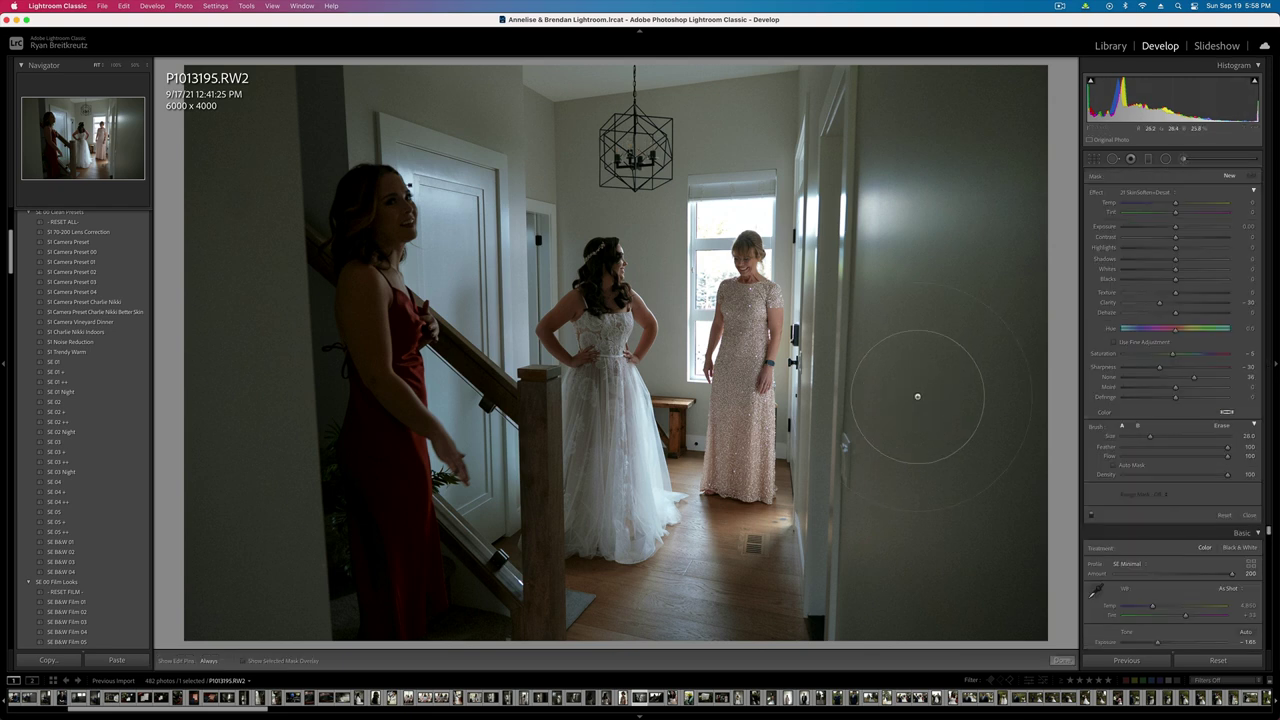
mouse_move(914, 120)
mouse_down()
mouse_move(940, 426)
mouse_move(1002, 259)
mouse_move(836, 83)
mouse_move(928, 183)
mouse_up()
click(928, 183)
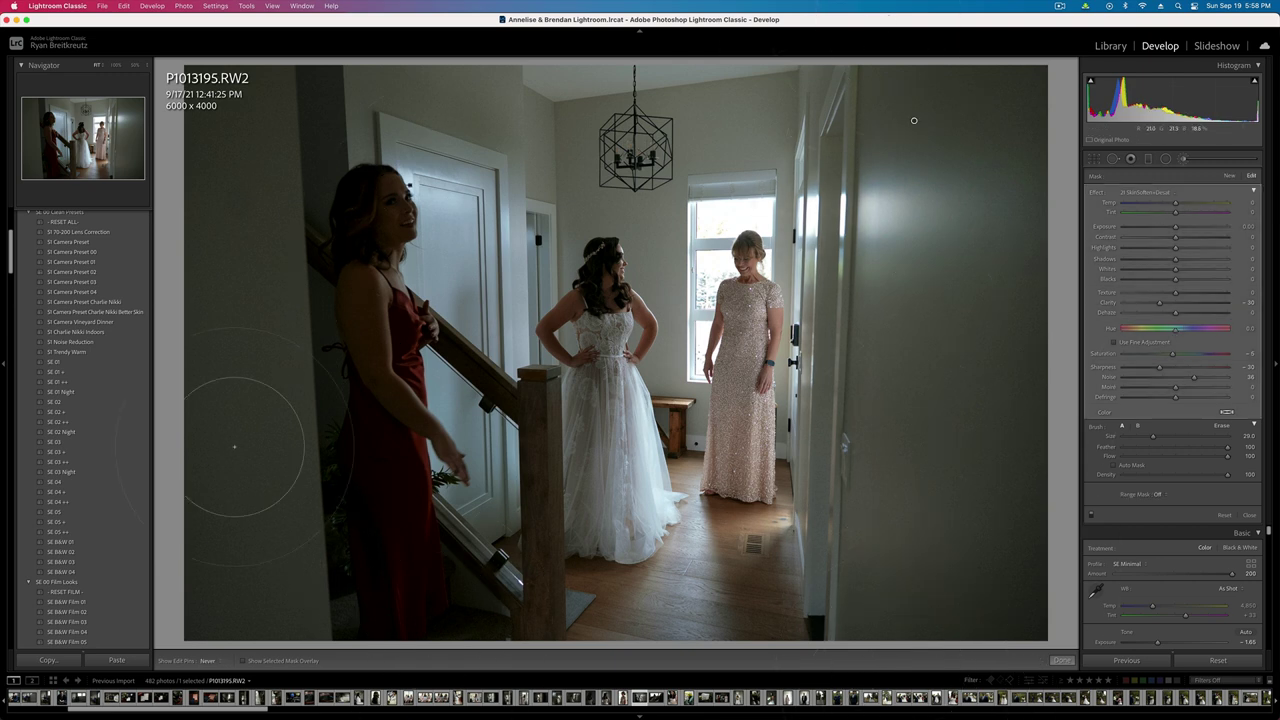
key(h)
scroll(344, 97, down, 6)
key(h)
double_click(1096, 193)
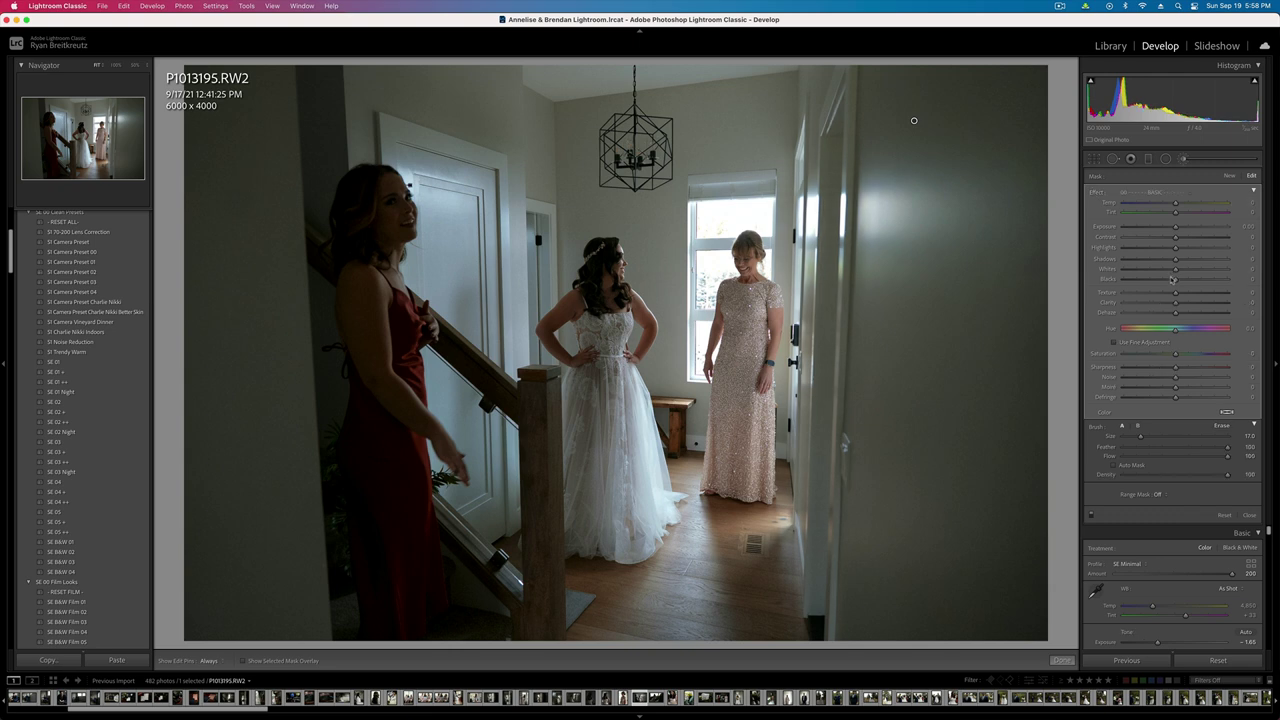
drag(1175, 281, 1166, 293)
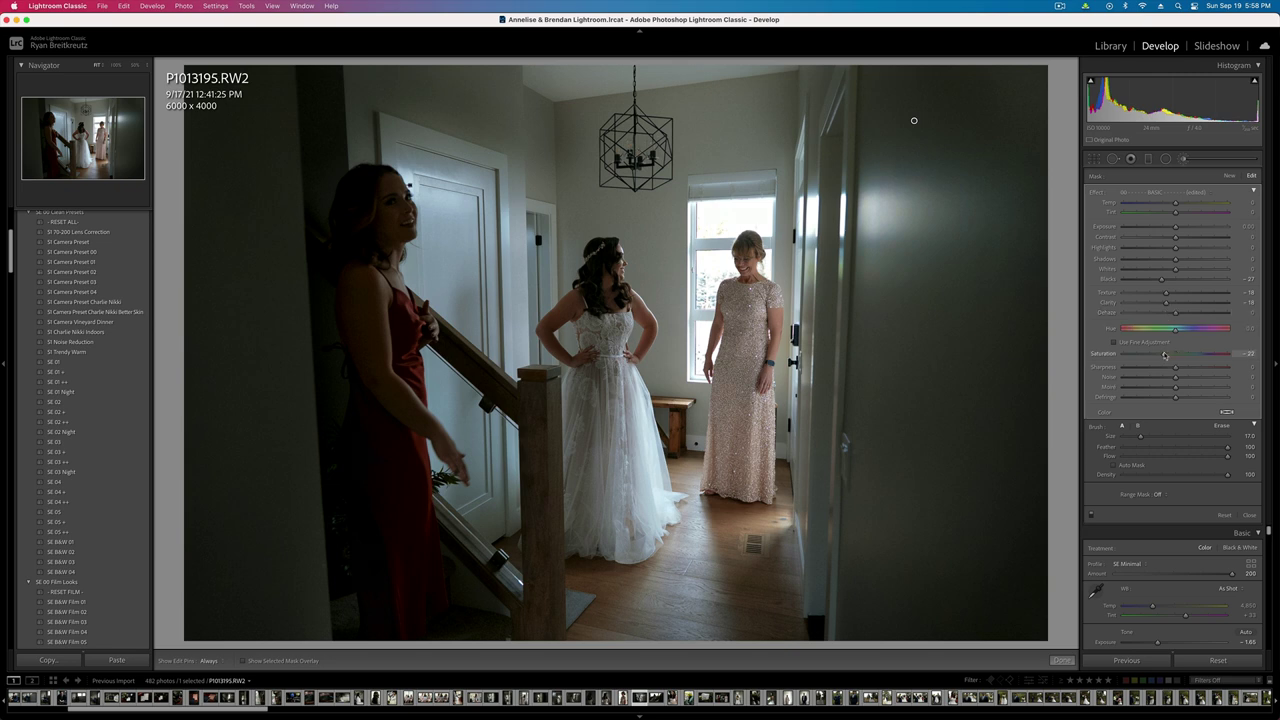
key(k)
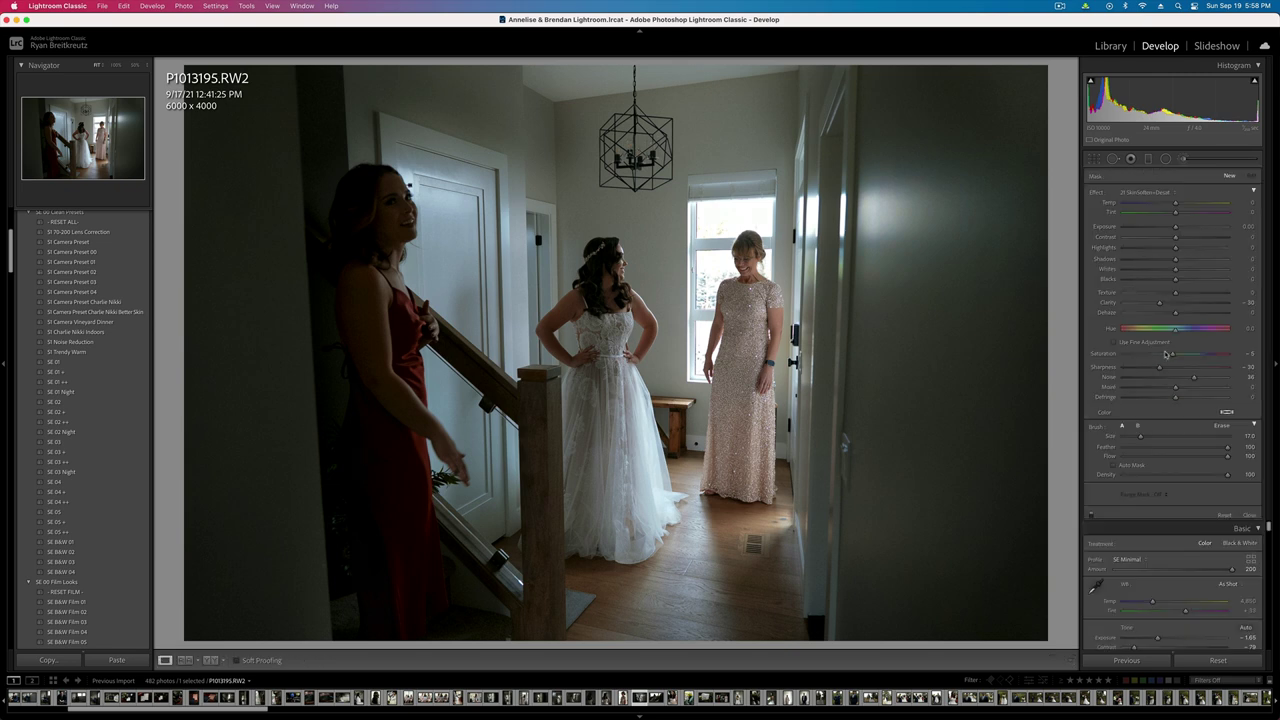
- Brush over the woman in the red dress, reduce contrast and lift shadows there, and compare the photo with its original
key(k)
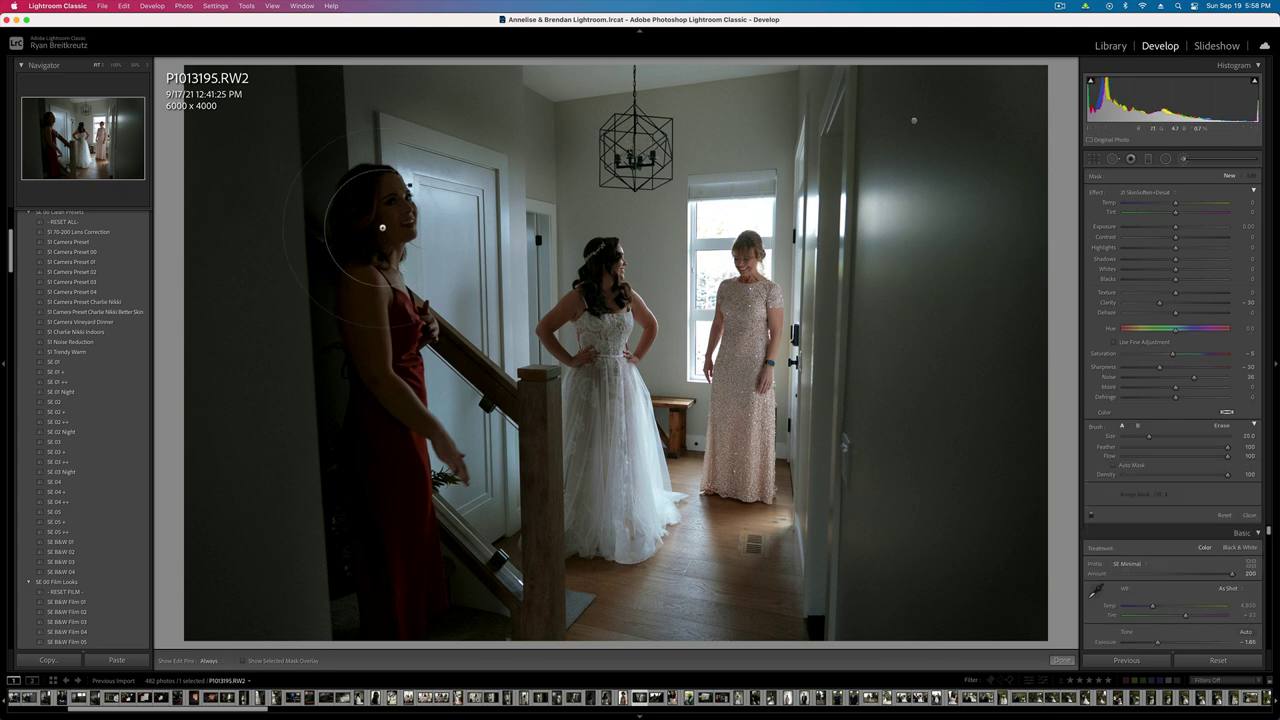
mouse_move(381, 226)
mouse_down()
mouse_move(418, 548)
mouse_move(463, 528)
mouse_up()
alt+click(1097, 193)
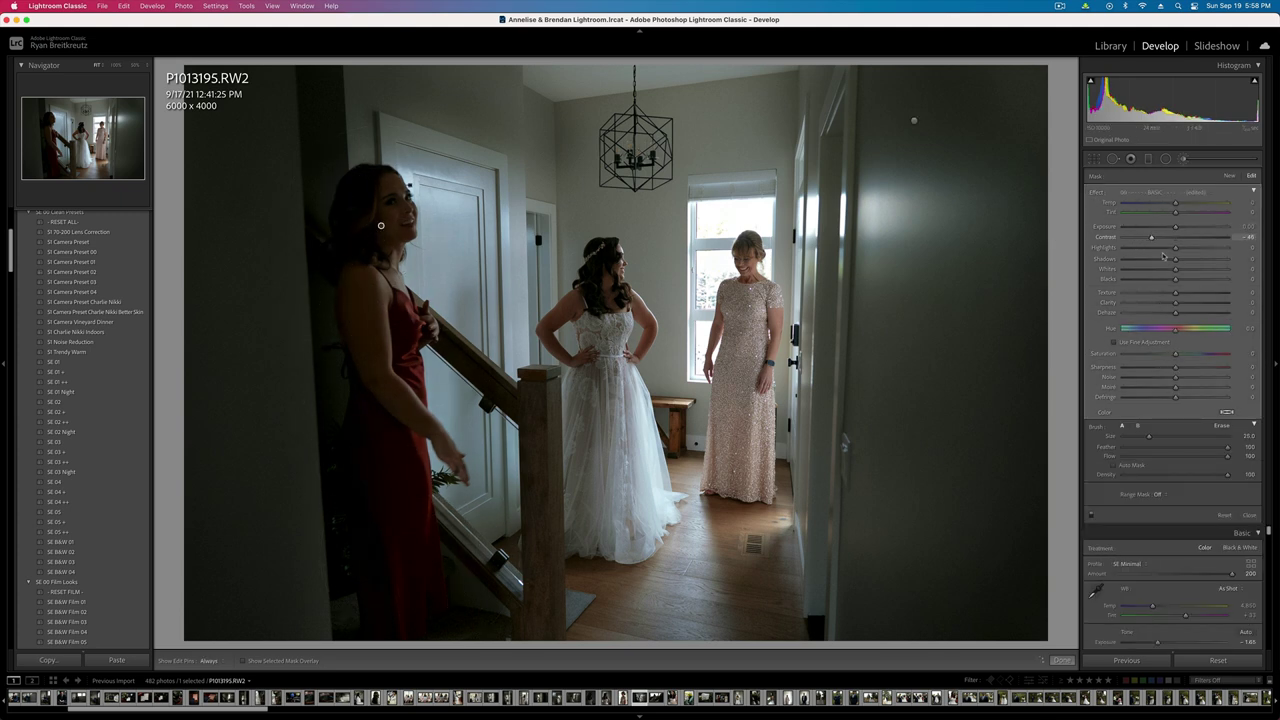
drag(1176, 259, 1196, 263)
key(k)
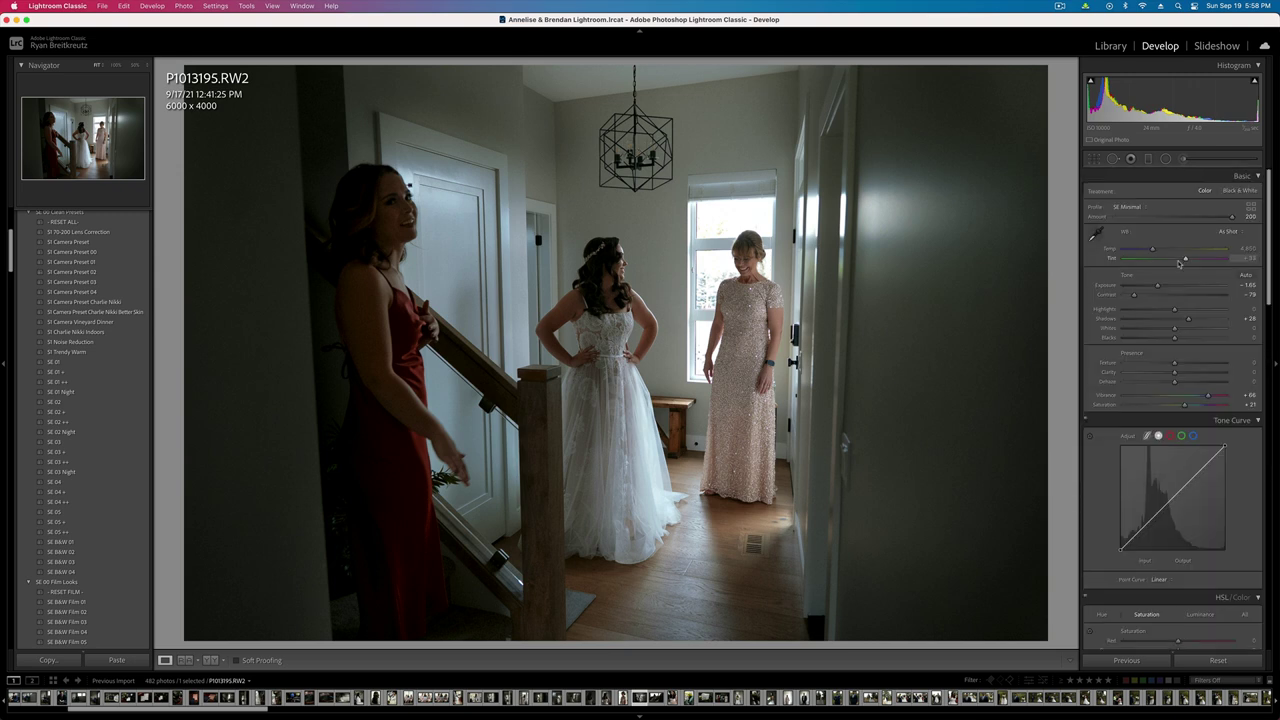
key(backslash)
key(backslash)
key(backslash)
key(backslash)
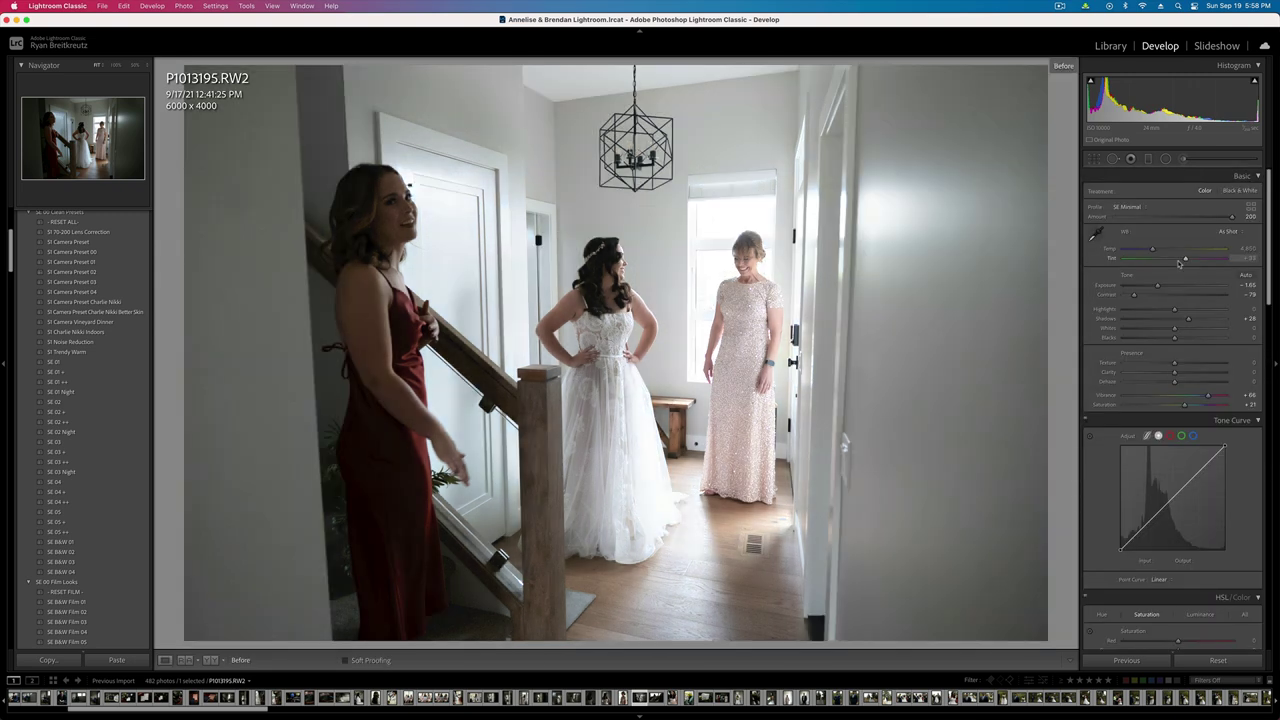
- Set bride sofa photo P1013201's exposure to +0.99, vibrance to +17, saturation to +12 and contrast to -38
key(Right)
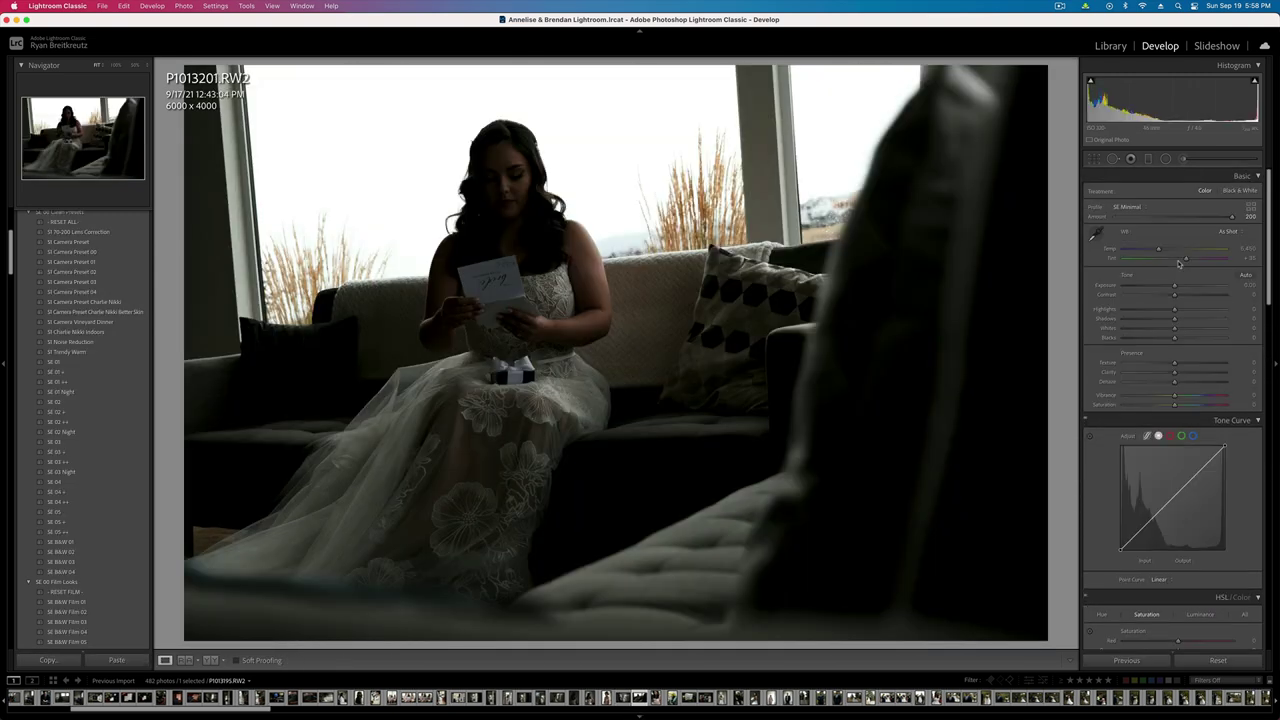
key(shift+equal)
key(shift+equal)
key(shift+equal)
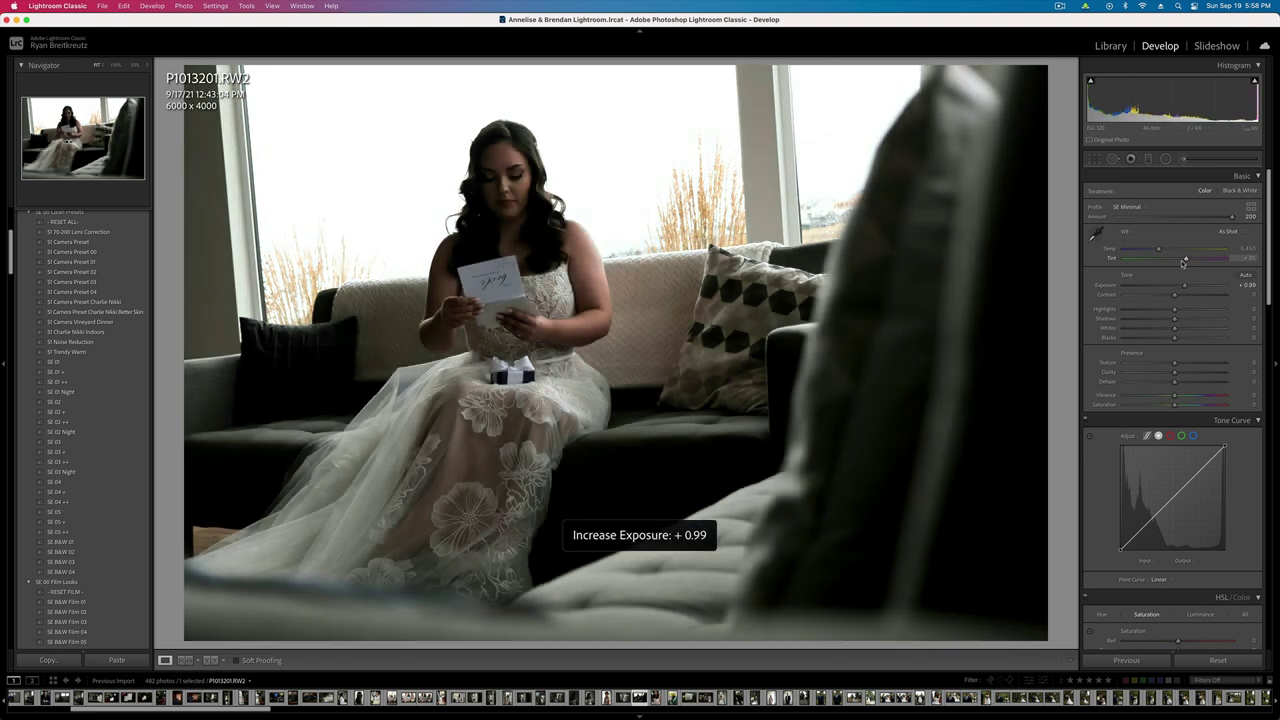
drag(1175, 397, 1184, 406)
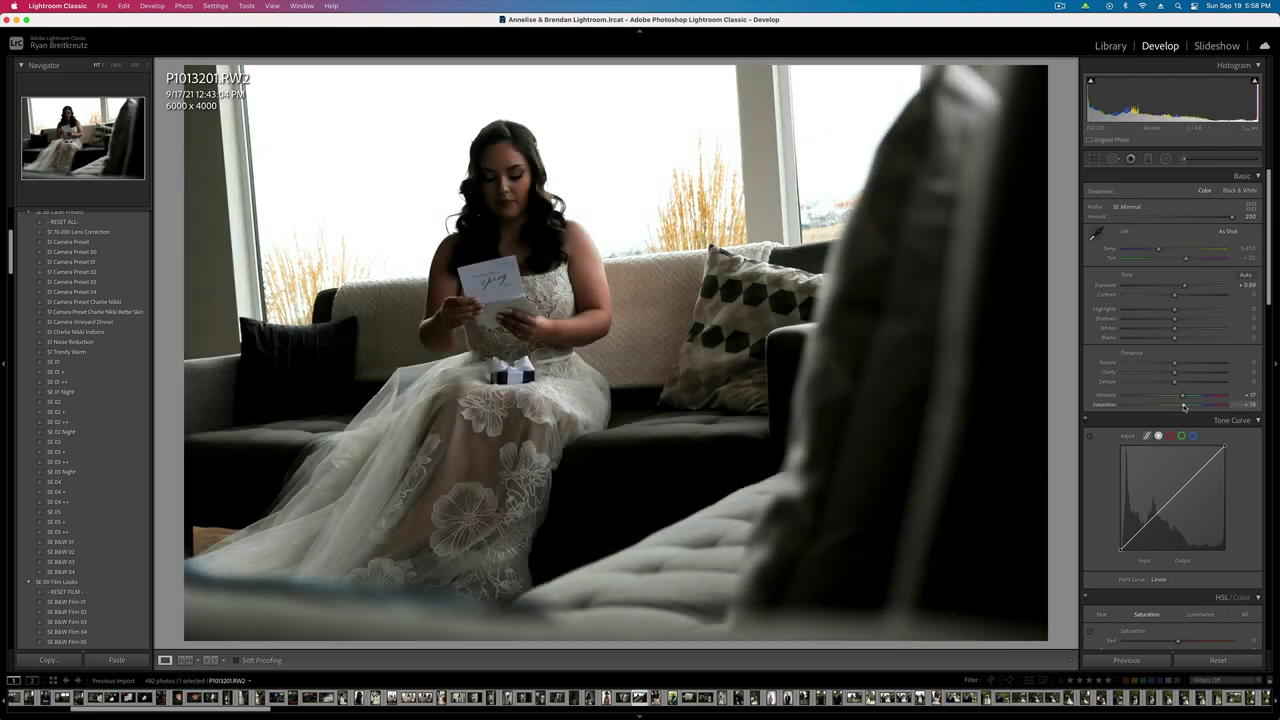
drag(1174, 295, 1156, 296)
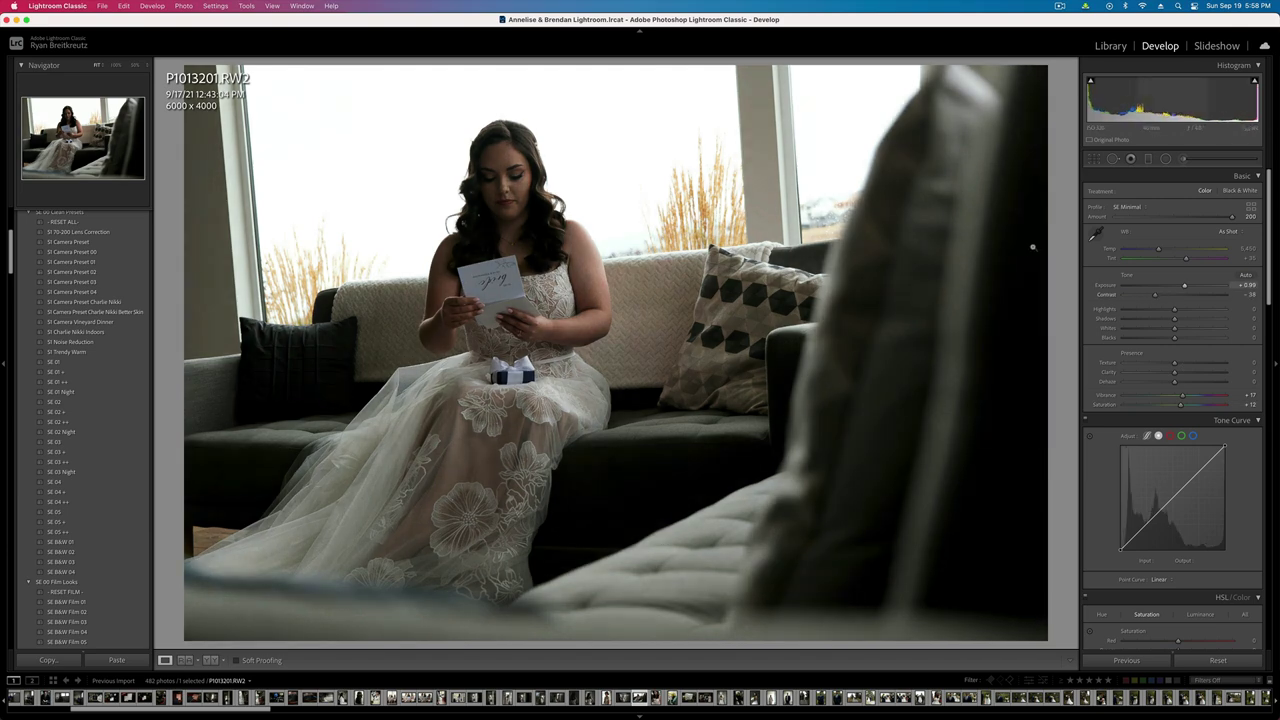
- Straighten the bride sofa photo by rotating its crop to an angle of 3.35
key(r)
drag(1062, 170, 1063, 198)
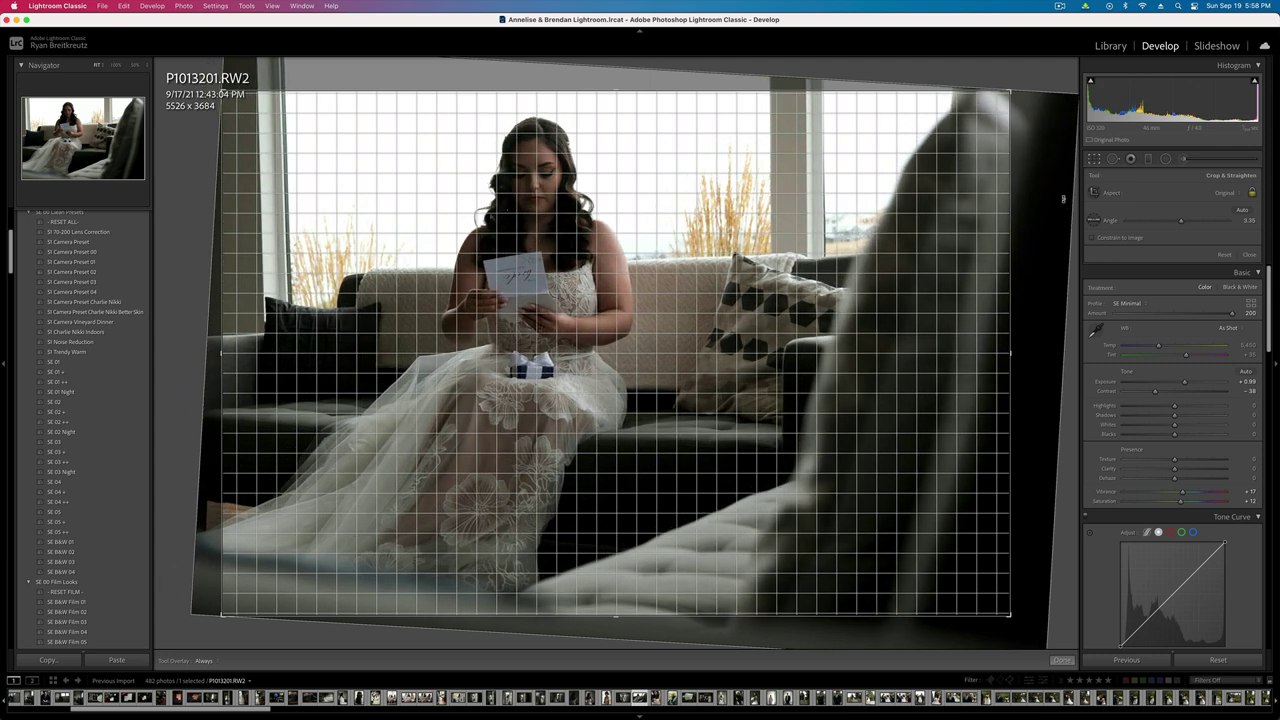
key(Return)
- Copy the sofa photo's settings and paste them onto bride photo P1013205 and necklace photo P1013214
key(super+shift+c)
key(Return)
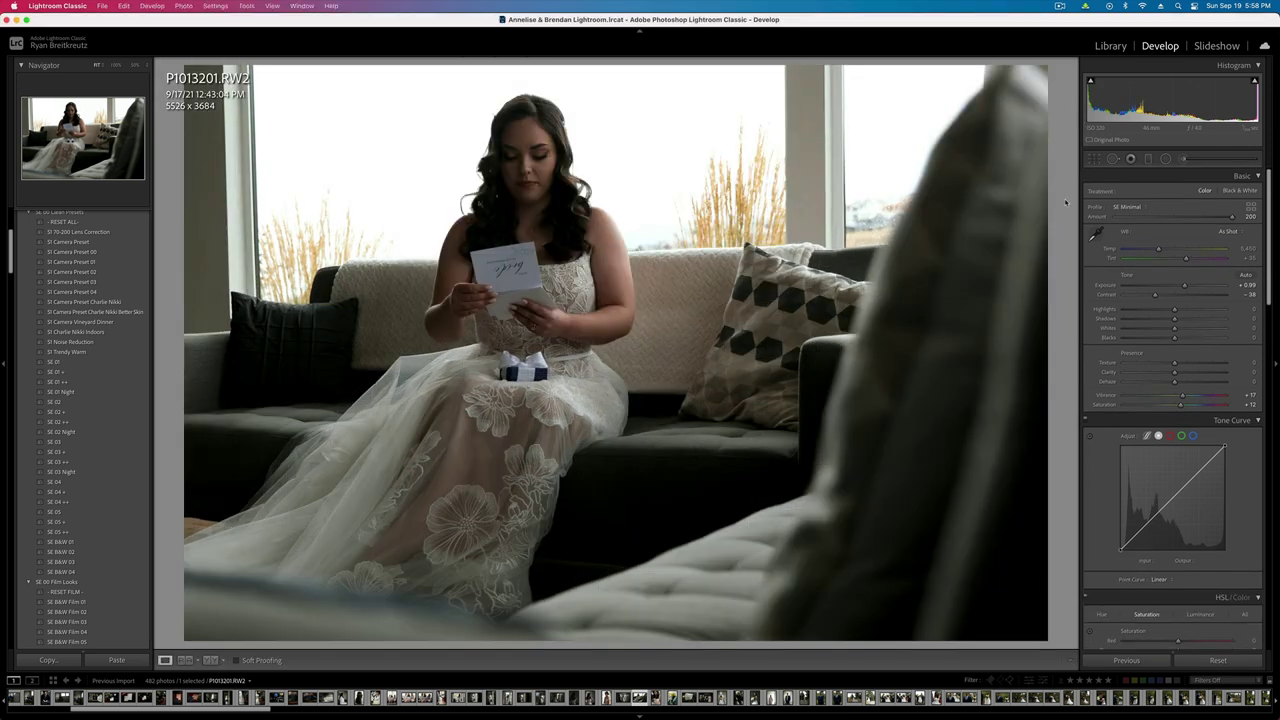
key(Right)
key(super+shift+v)
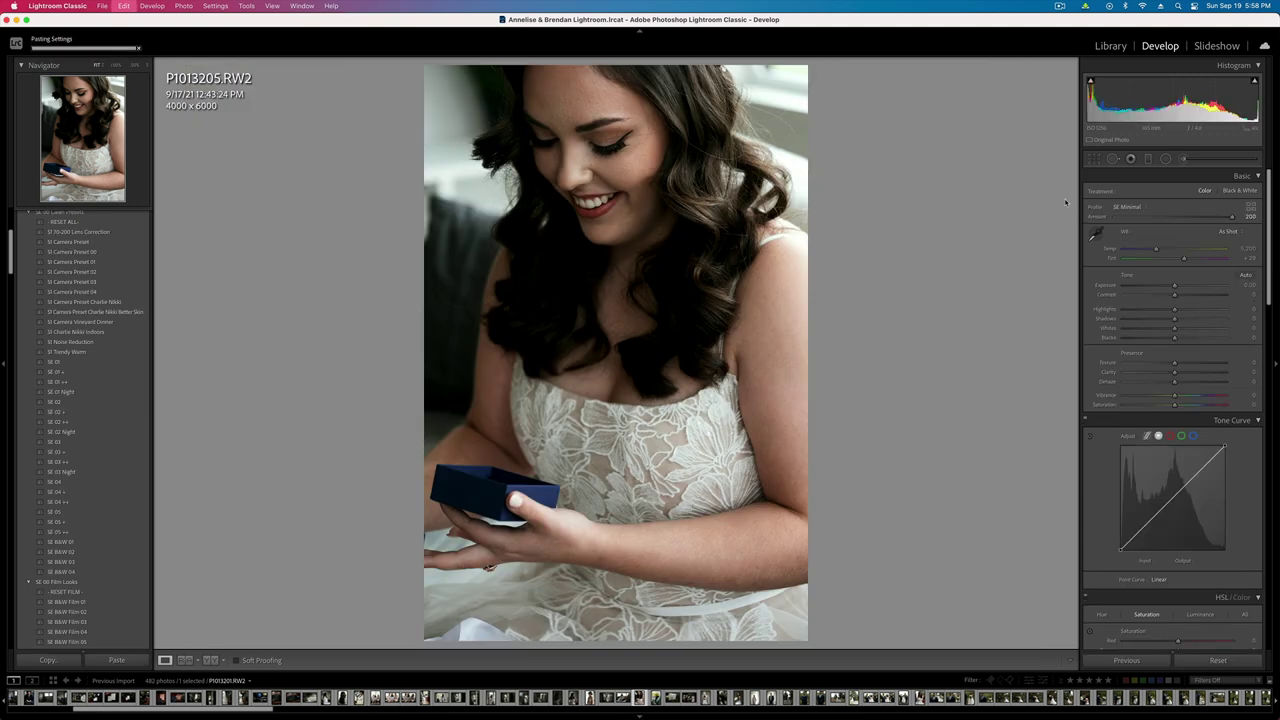
key(Right)
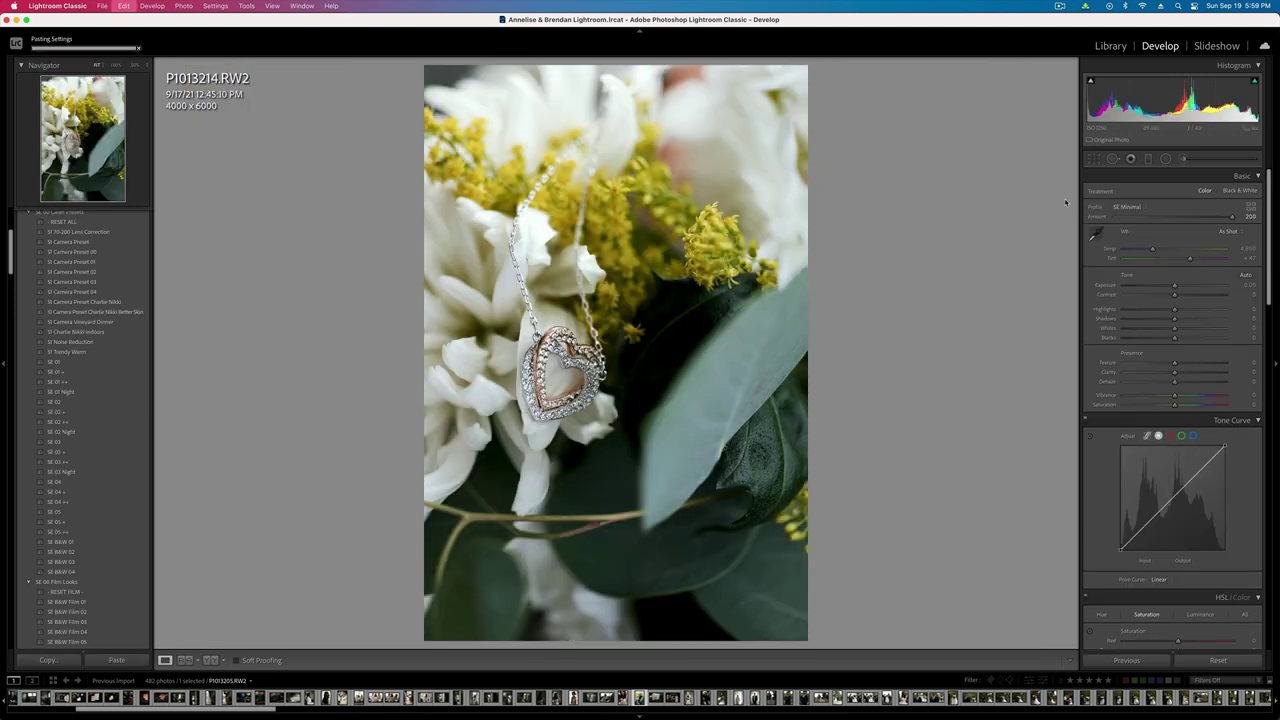
key(super+shift+v)
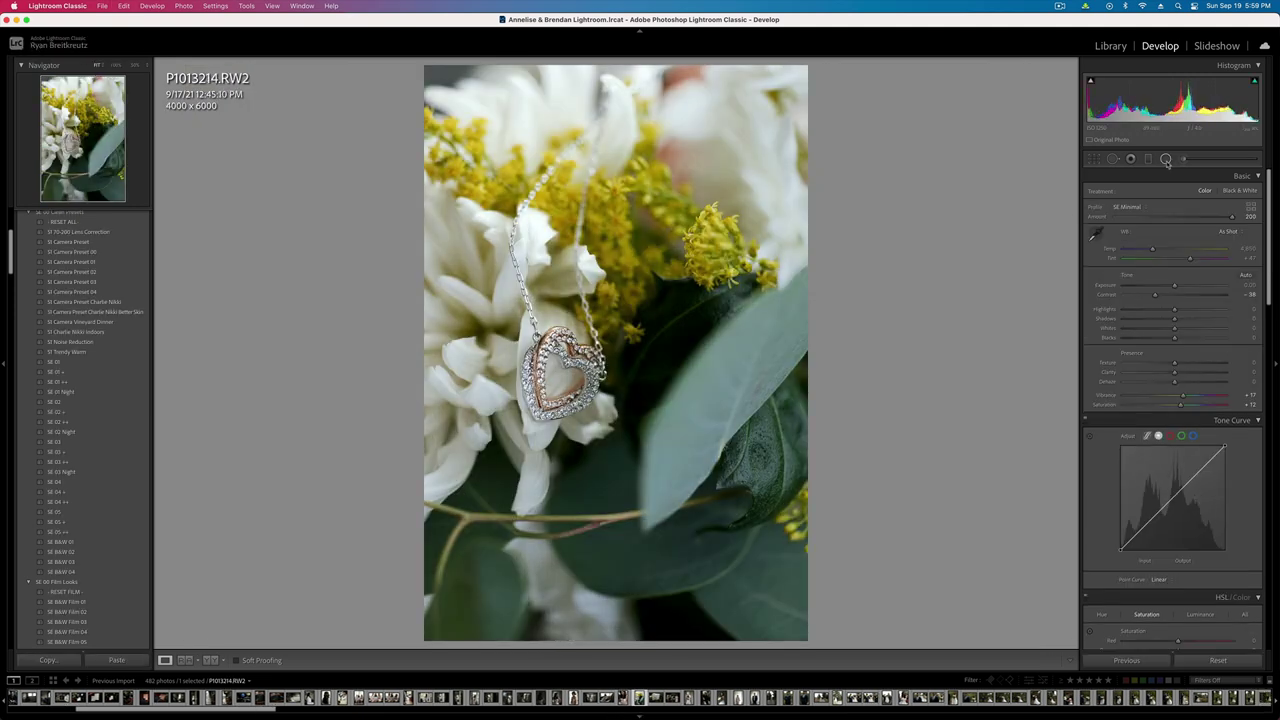
- Add a radial filter around the heart necklace that darkens the area outside it by about 1.5 stops and lowers contrast, comparing before and after
click(1166, 161)
click(575, 387)
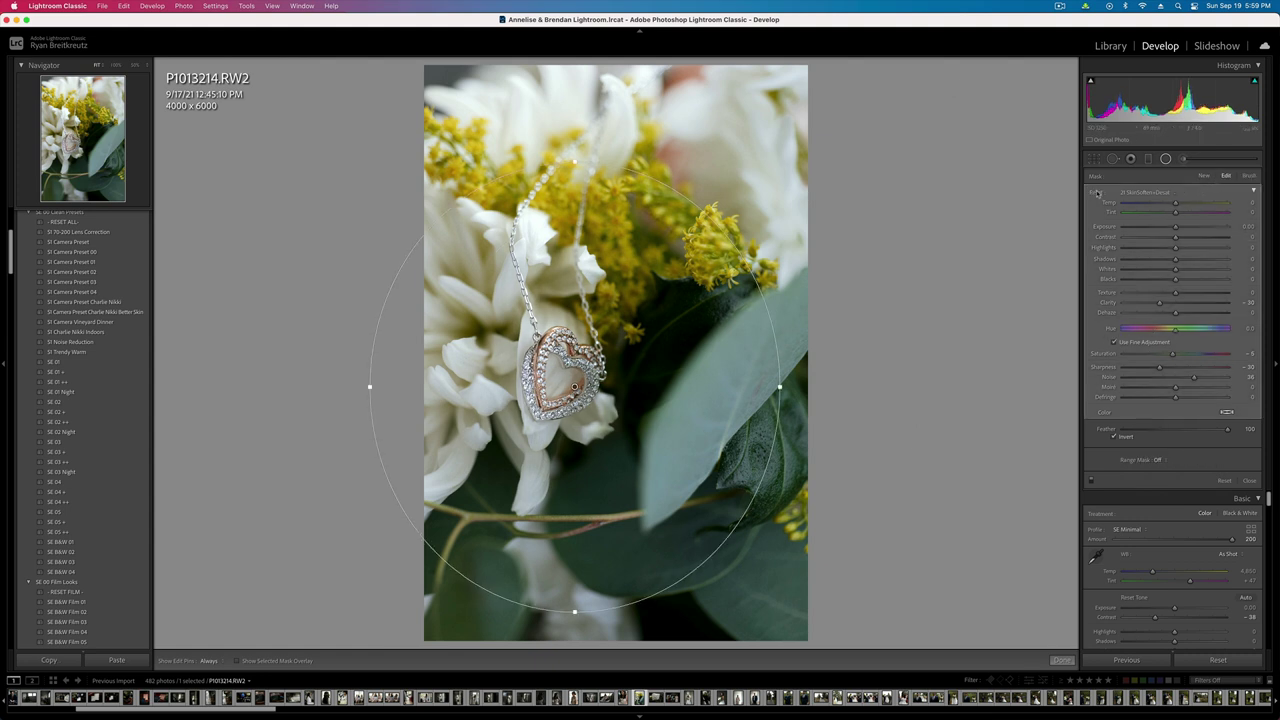
key(alt)
key(apostrophe)
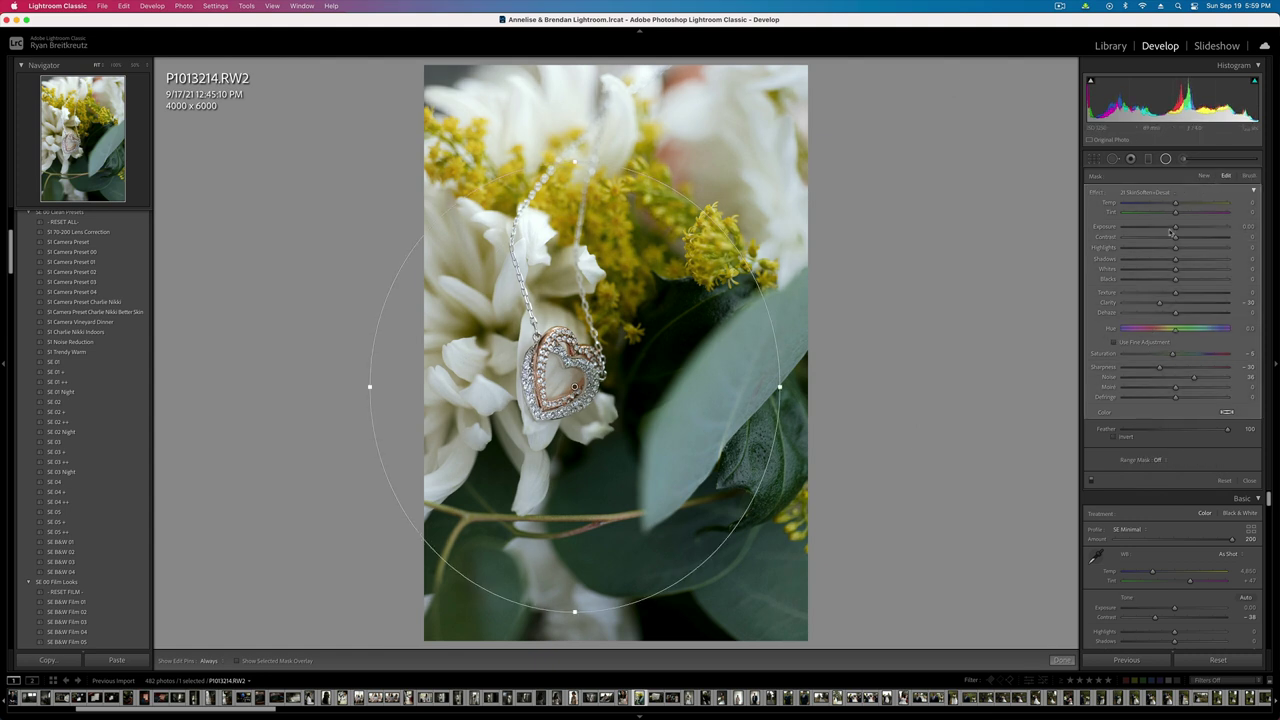
mouse_move(1174, 228)
mouse_down()
mouse_move(1144, 230)
mouse_move(1156, 230)
mouse_up()
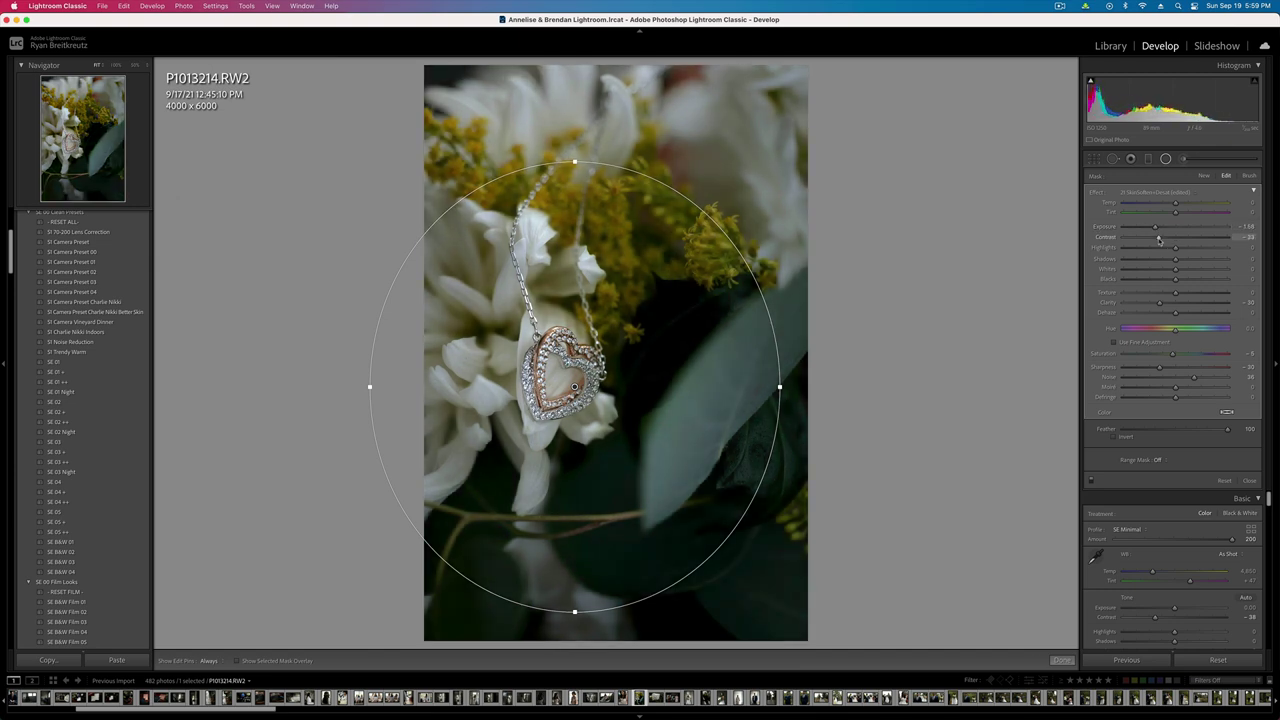
key(shift+w)
key(backslash)
key(backslash)
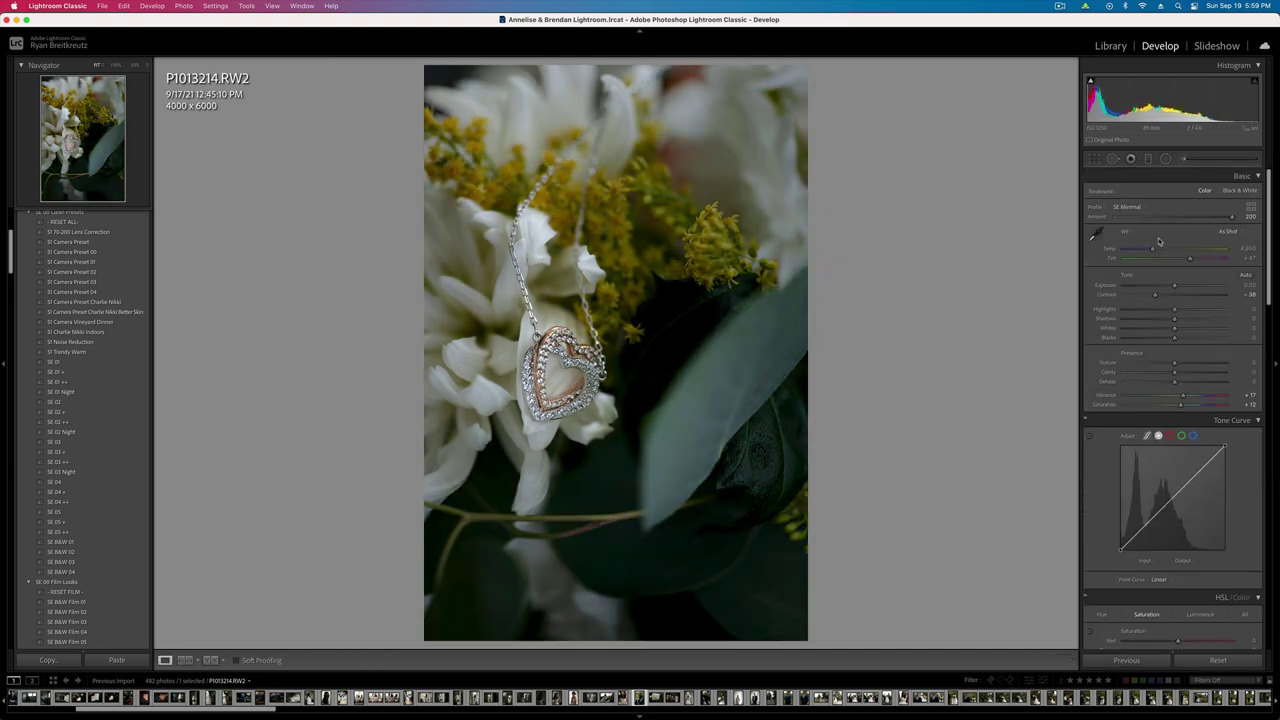
- Raise the exposure of bride card photo P1013217 to +0.99 and cool its temperature to 5,771
key(Right)
key(super+period)
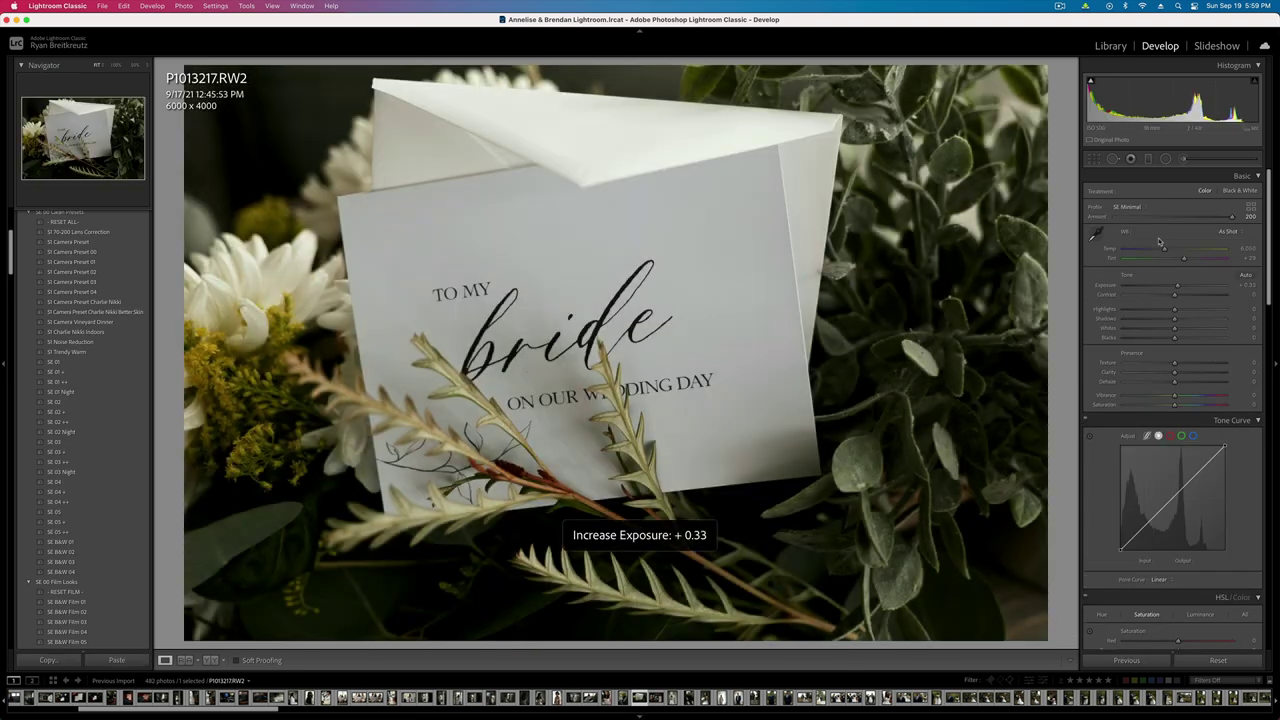
key(super+period)
key(super+period)
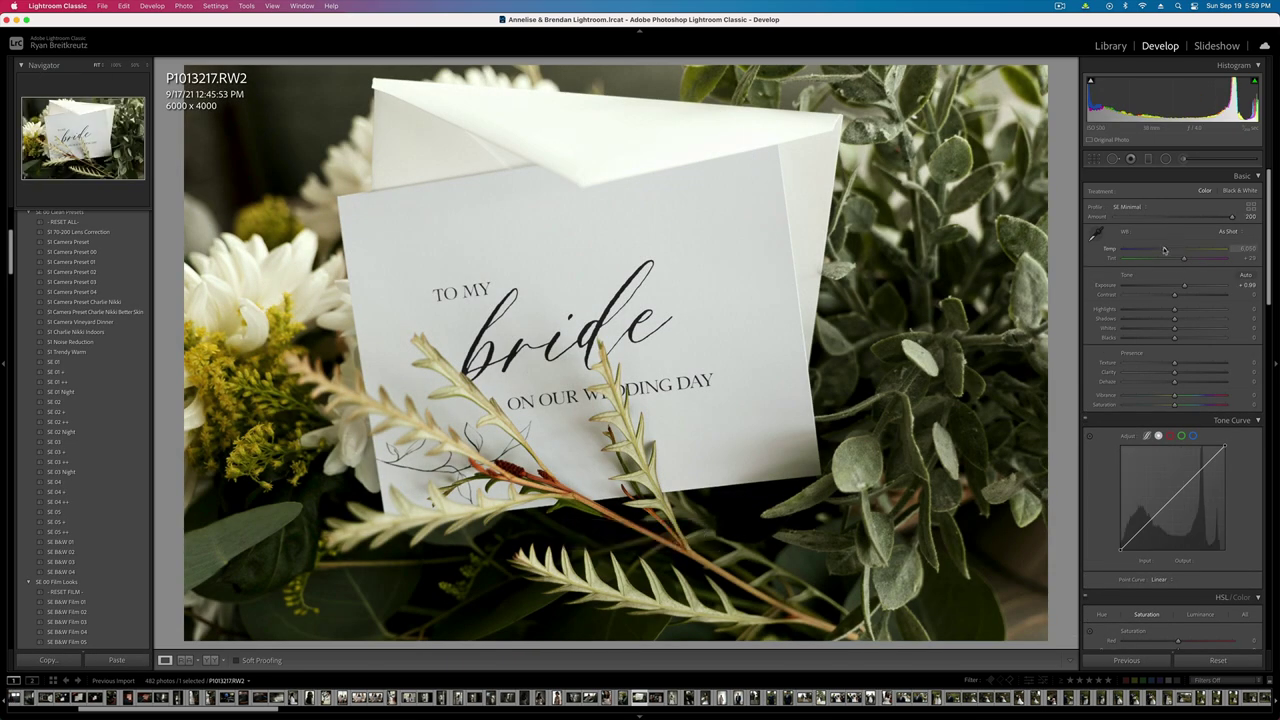
drag(1164, 251, 1162, 251)
- Brush over the bright envelope and card edges with contrast at -26, highlights at -90 and the other effects reset
click(1181, 159)
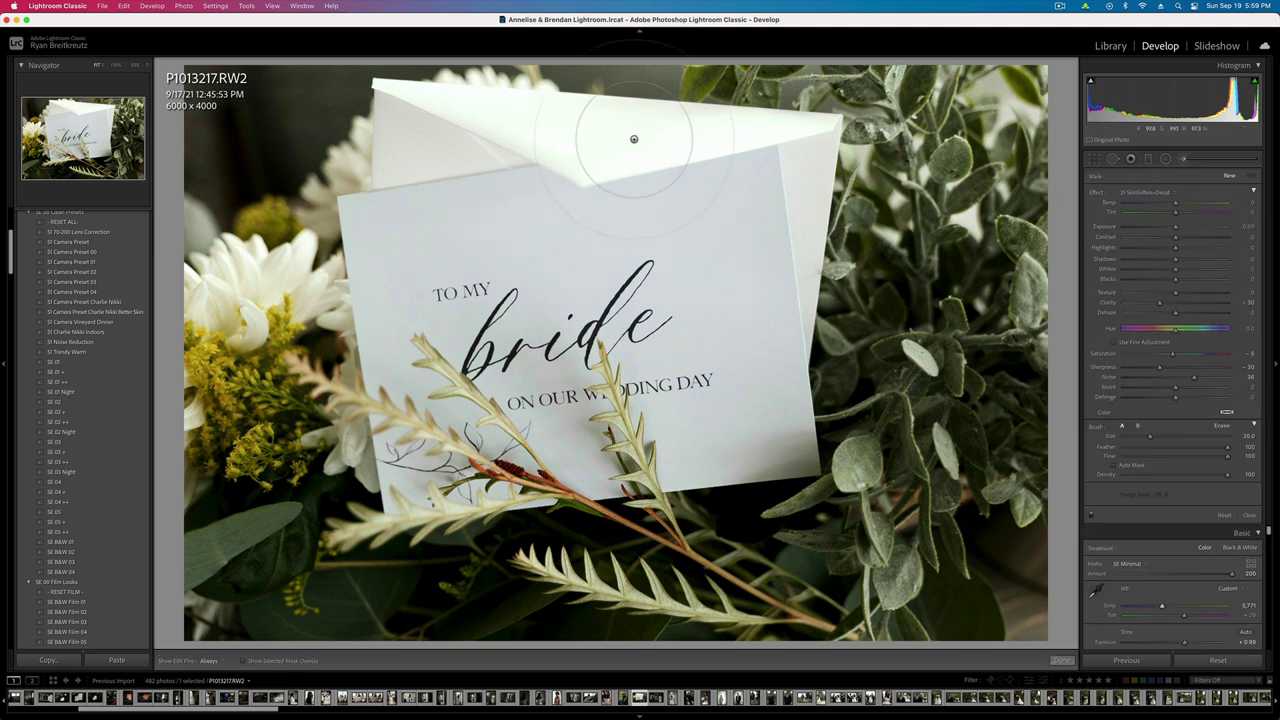
mouse_move(799, 146)
mouse_down()
mouse_move(501, 131)
mouse_move(828, 281)
mouse_up()
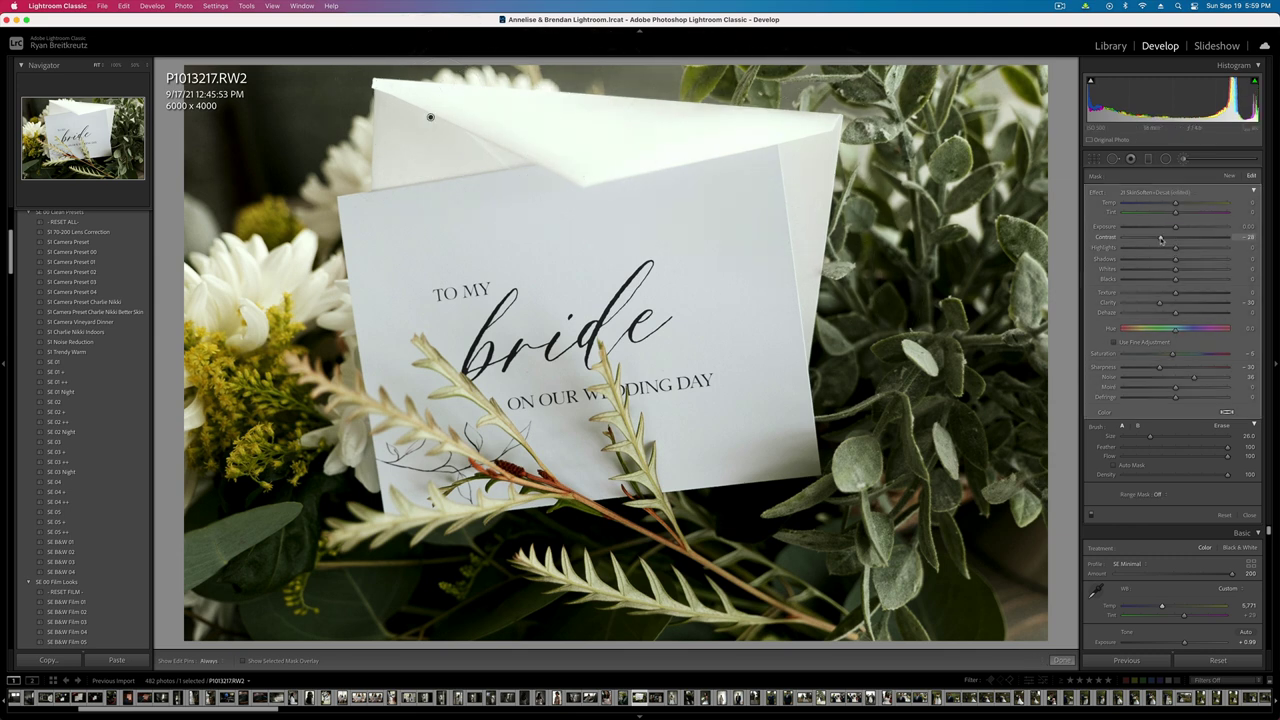
alt+click(1096, 192)
drag(1176, 237, 1125, 259)
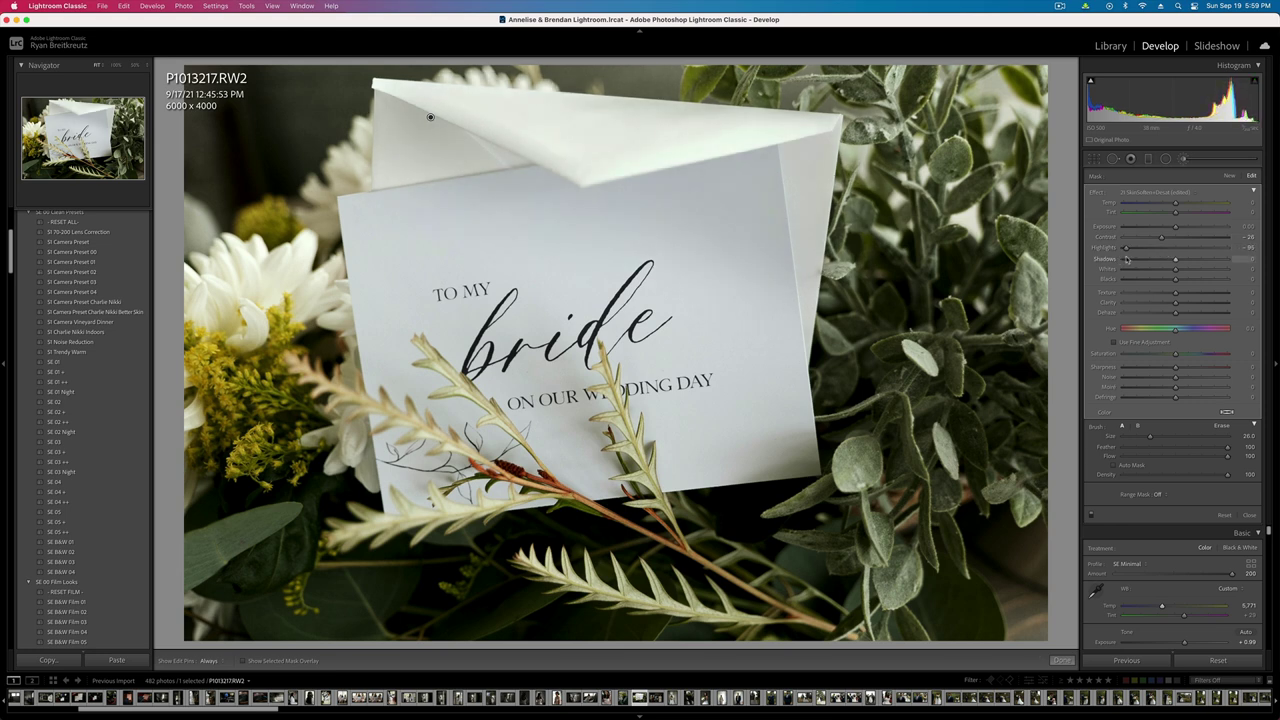
- Add a radial filter around the card, lower the exposure outside it by about 0.6, and compare with the original
click(1165, 159)
mouse_move(574, 234)
mouse_down()
mouse_move(899, 395)
mouse_move(912, 465)
mouse_move(578, 392)
mouse_up()
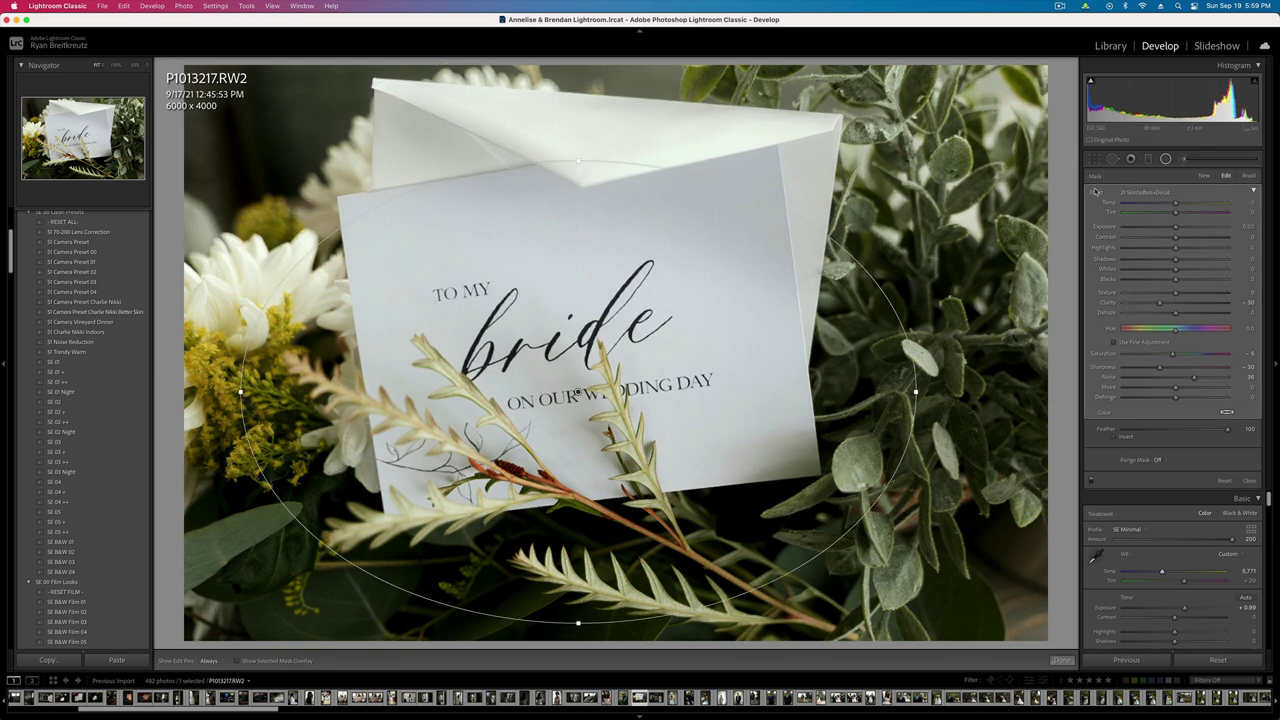
mouse_move(1175, 227)
mouse_down()
mouse_move(1152, 229)
mouse_move(1167, 229)
mouse_up()
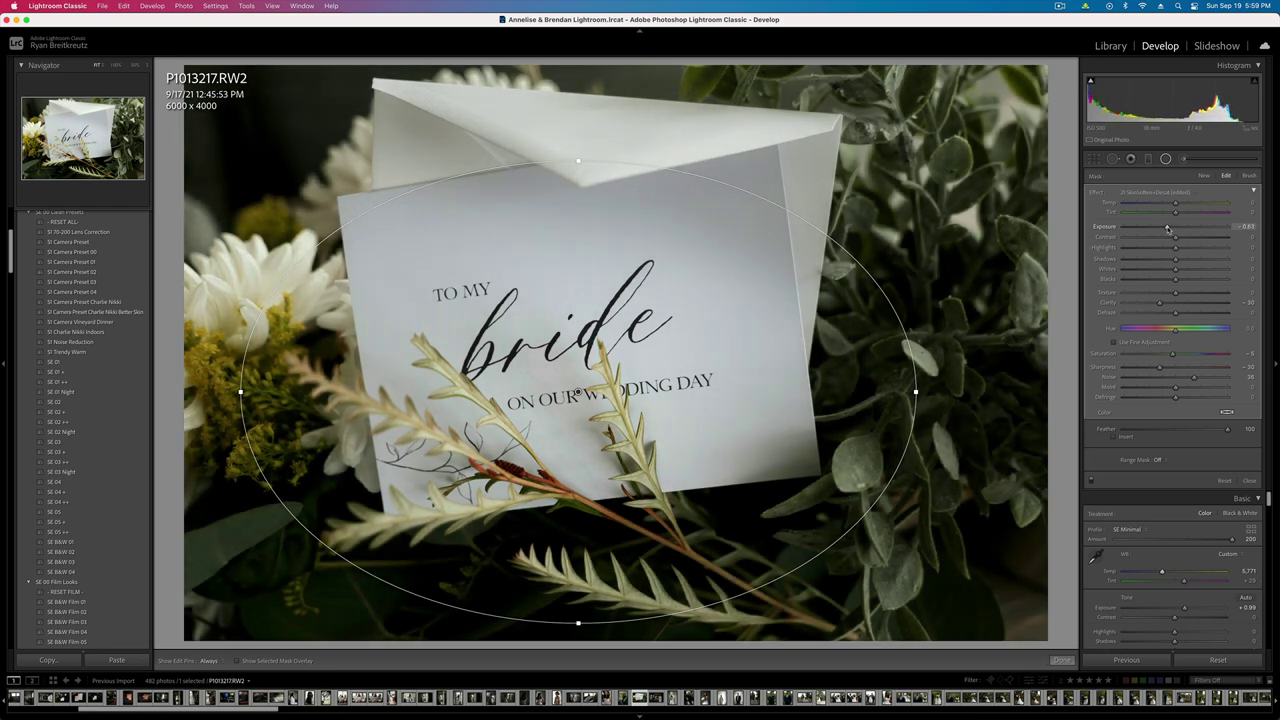
drag(703, 445, 703, 423)
key(shift+m)
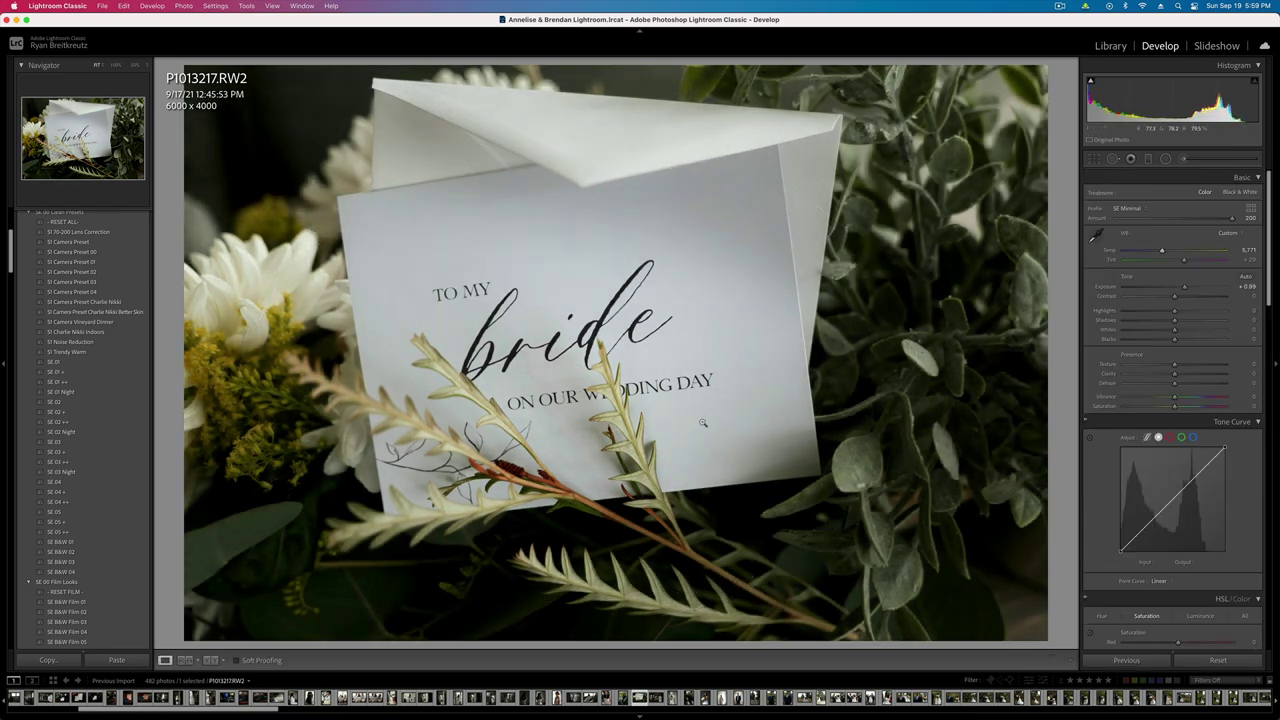
key(backslash)
key(backslash)
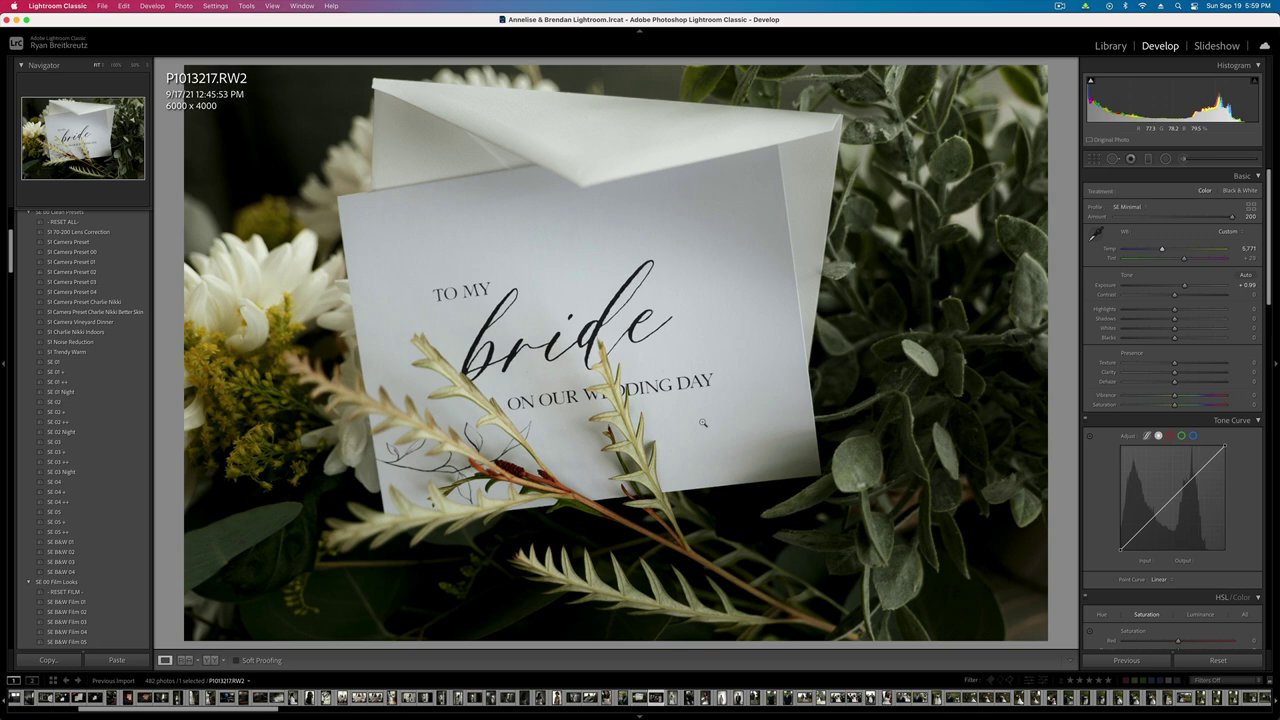
- Raise the exposure of kitchen photo P1013220 to about +0.9, lower its contrast slightly, and compare it with the original
key(Right)
key(equal)
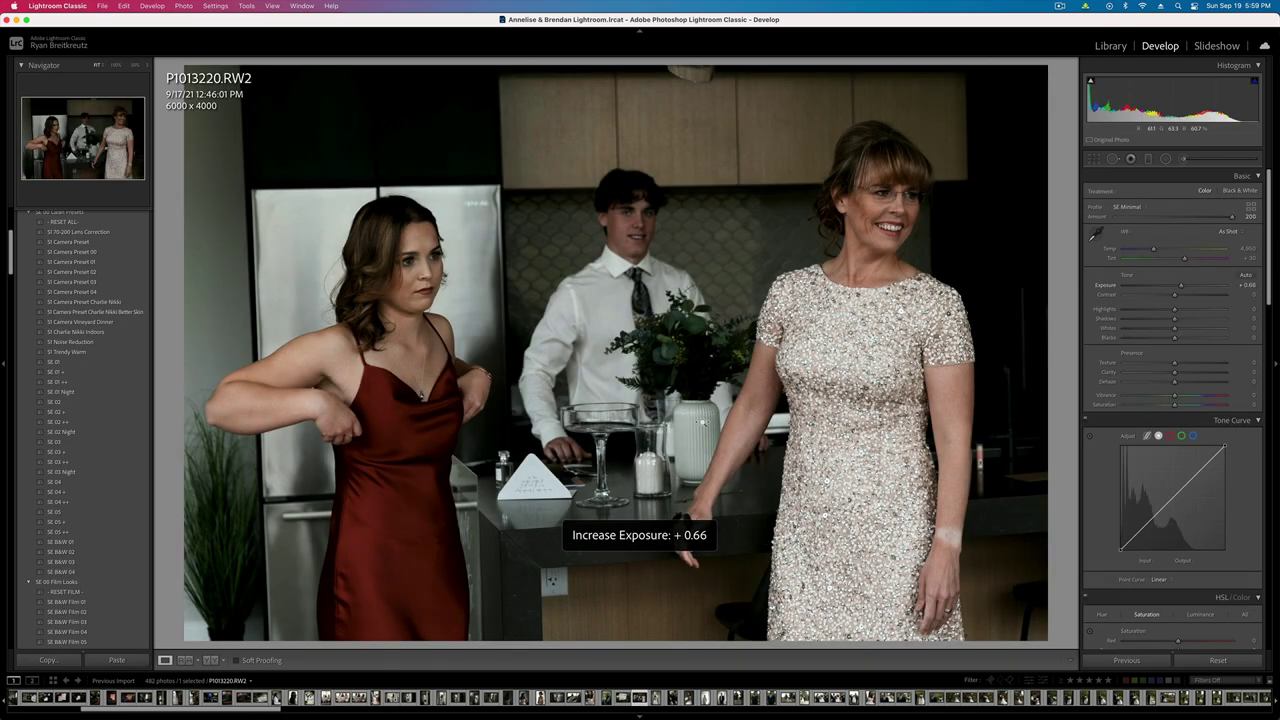
key(equal)
key(minus)
key(equal)
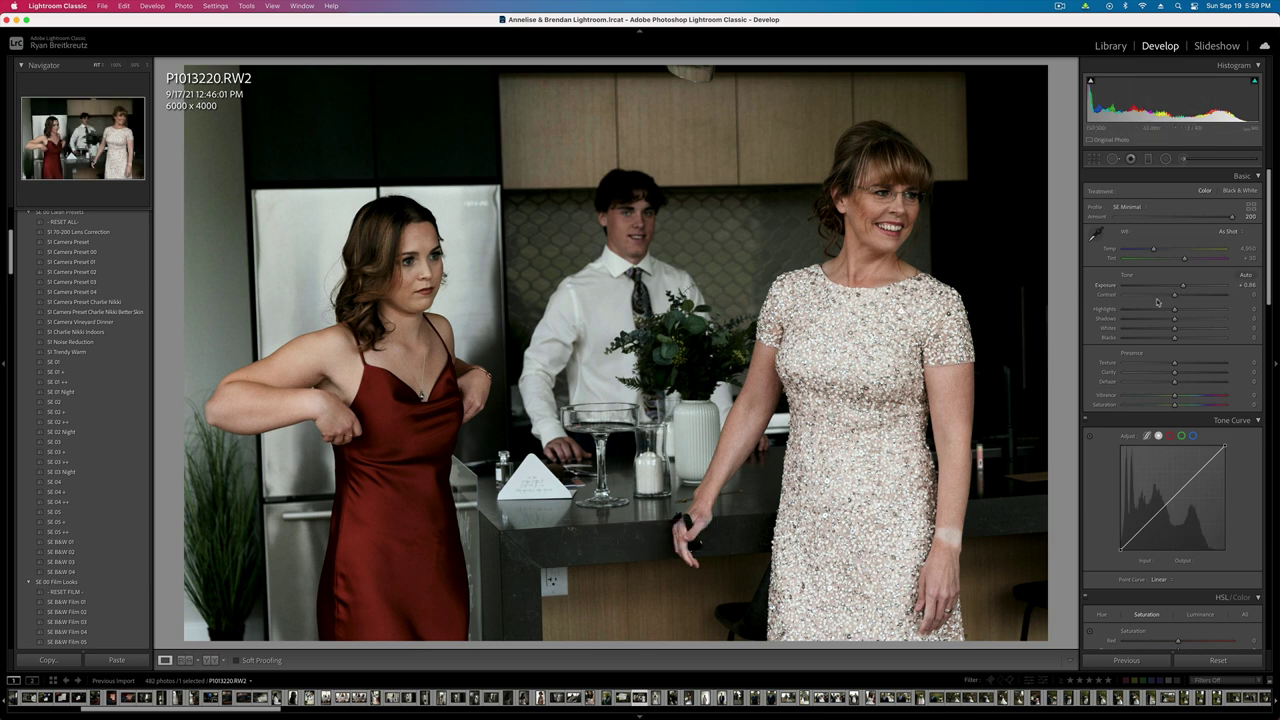
mouse_move(1174, 295)
mouse_down()
mouse_move(1155, 298)
mouse_move(1166, 299)
mouse_up()
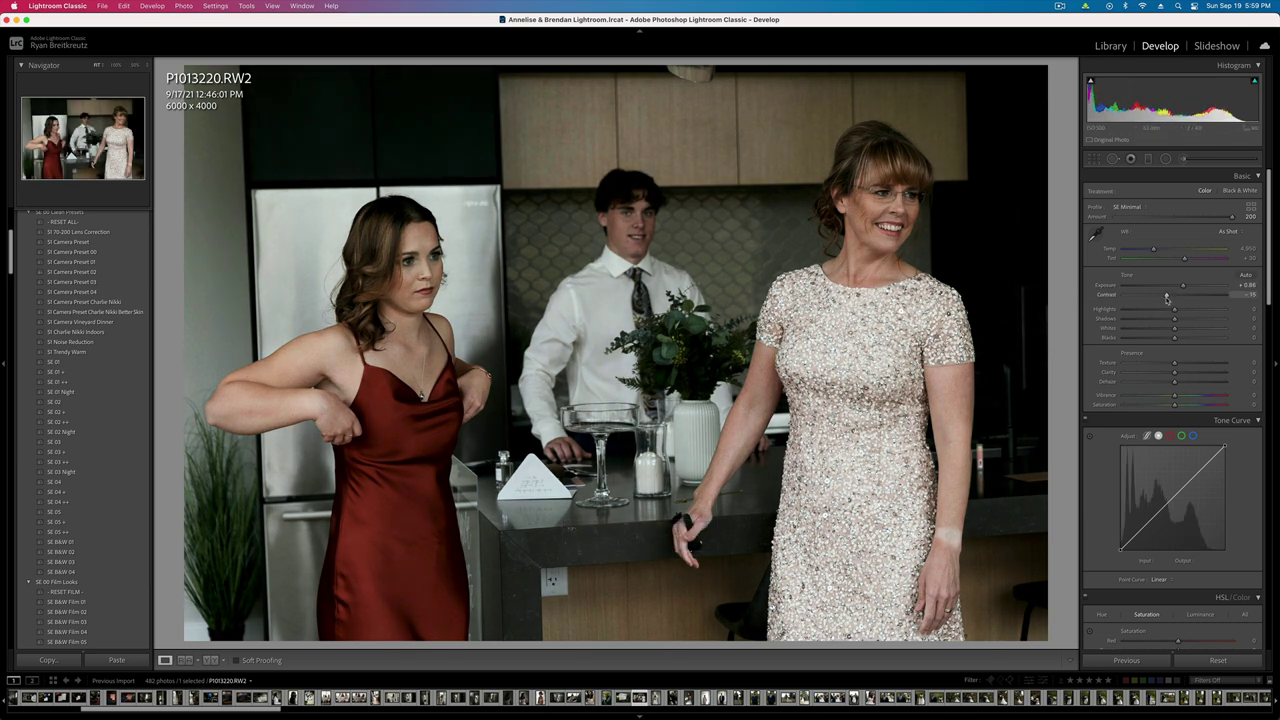
key(backslash)
key(backslash)
- Set hallway bride portrait P1013222 to exposure +0.33, temperature 4,843 and tint +39, comparing the white balance change with the original
key(Right)
key(equal)
key(minus)
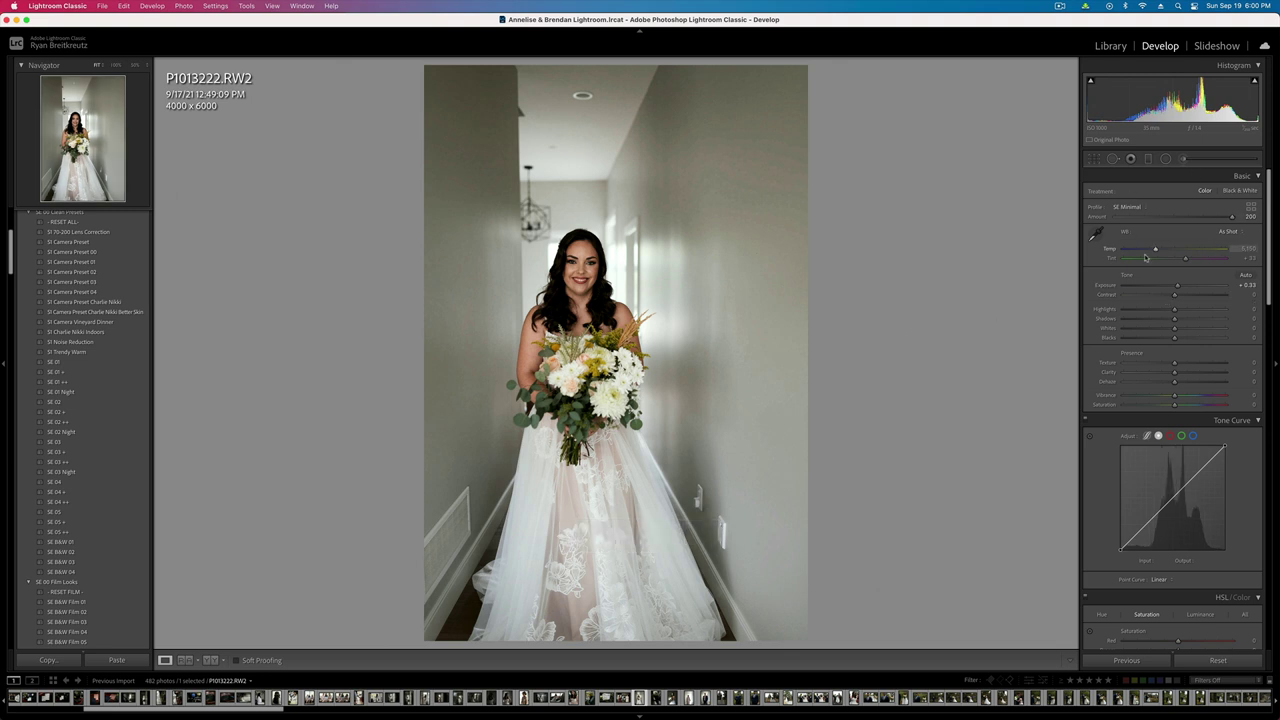
drag(1156, 252, 1188, 262)
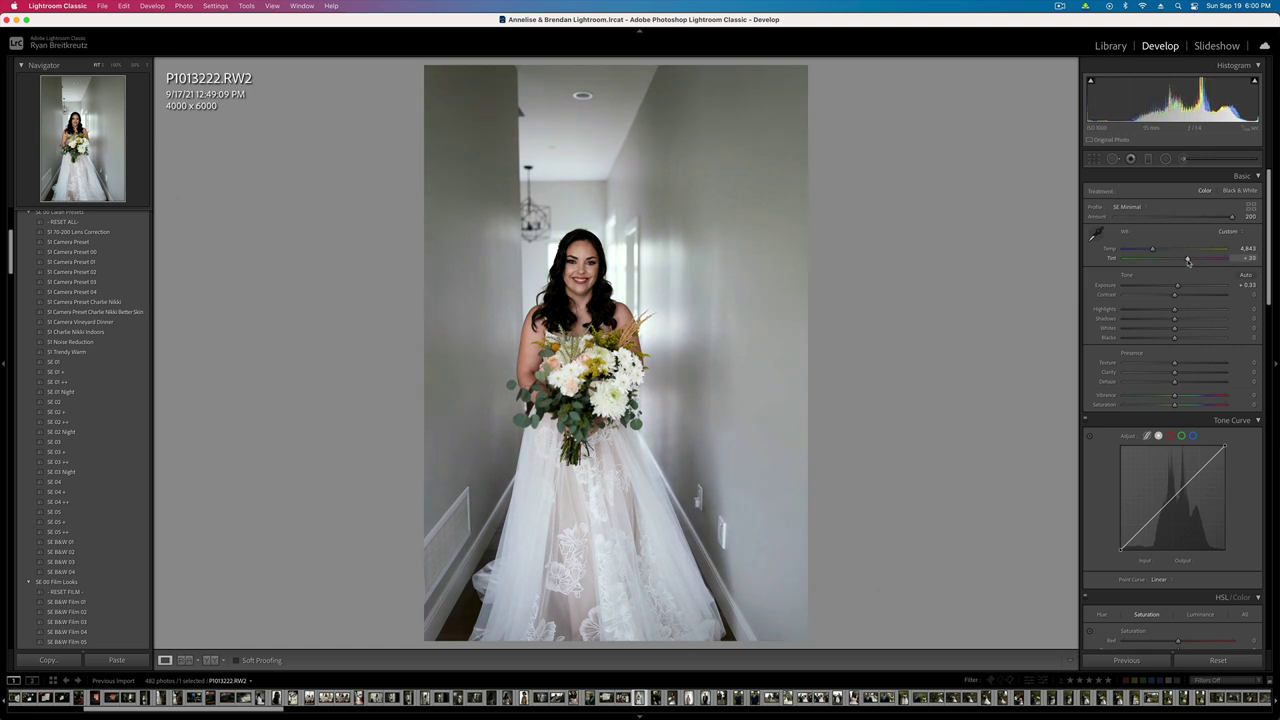
key(super+z)
key(super+z)
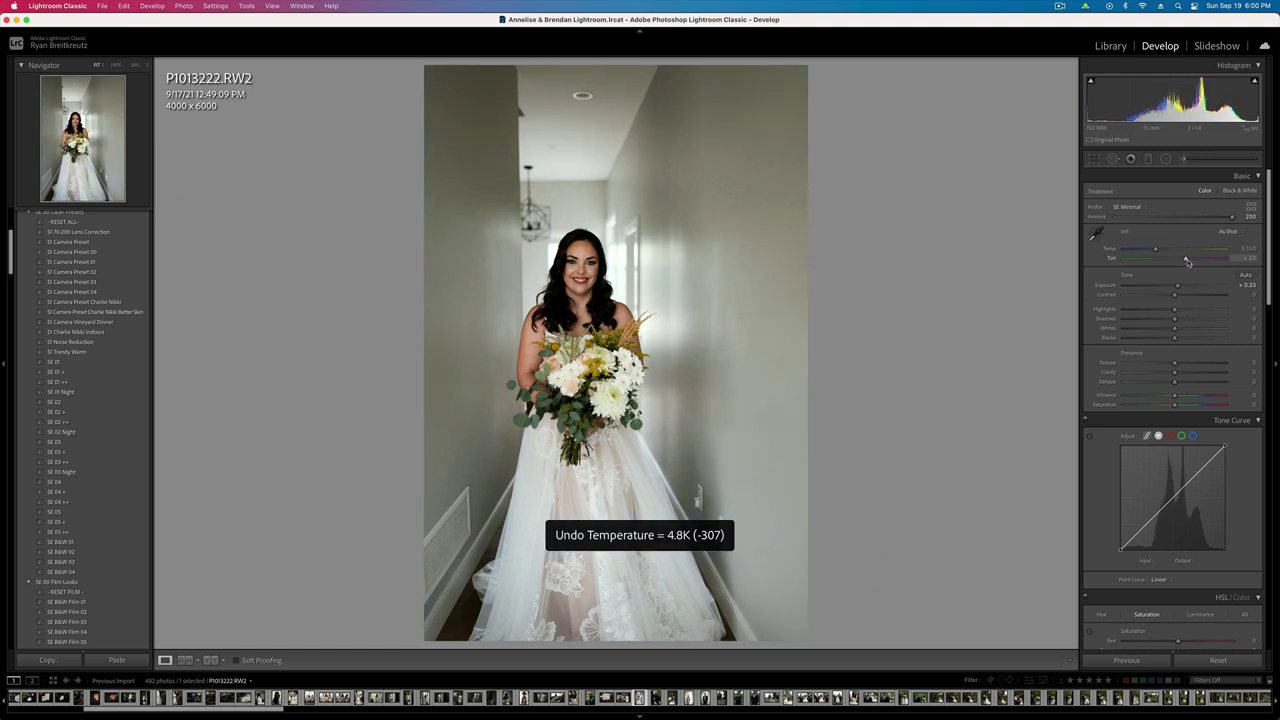
key(super+shift+z)
key(super+shift+z)
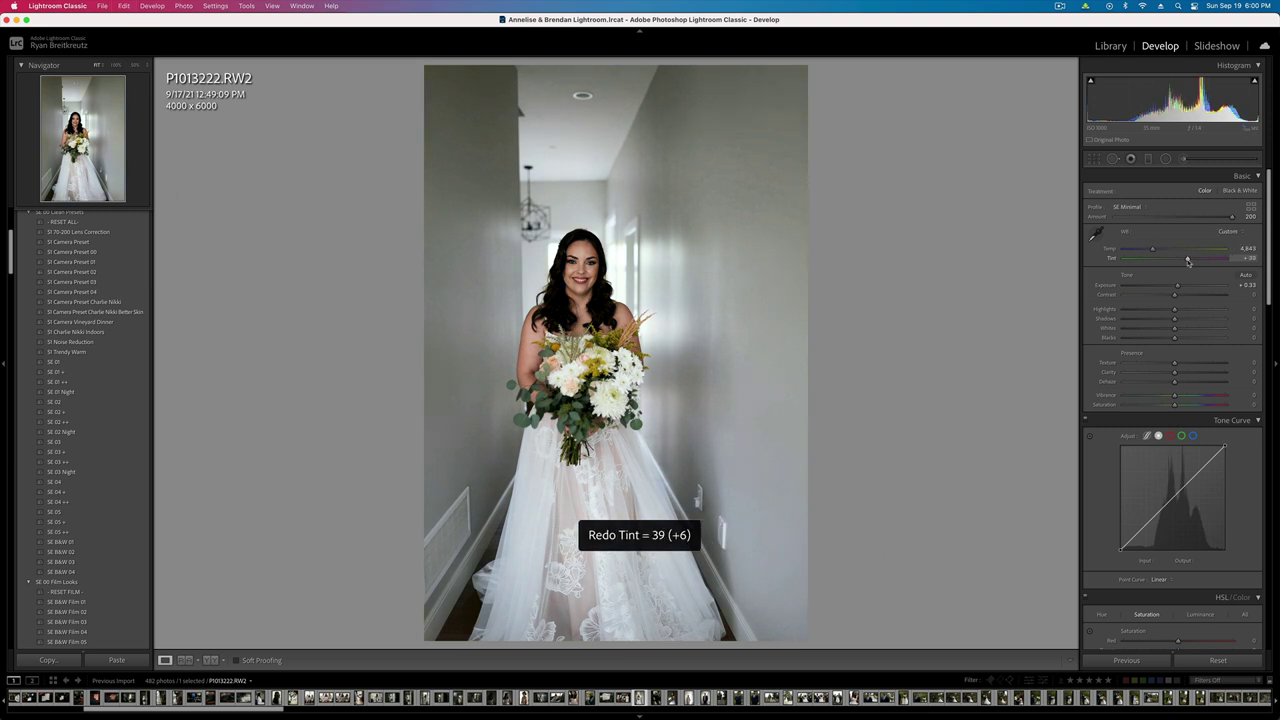
- Add a tall radial filter around the bride that darkens the hallway outside it by about 1.1 stops
click(1165, 158)
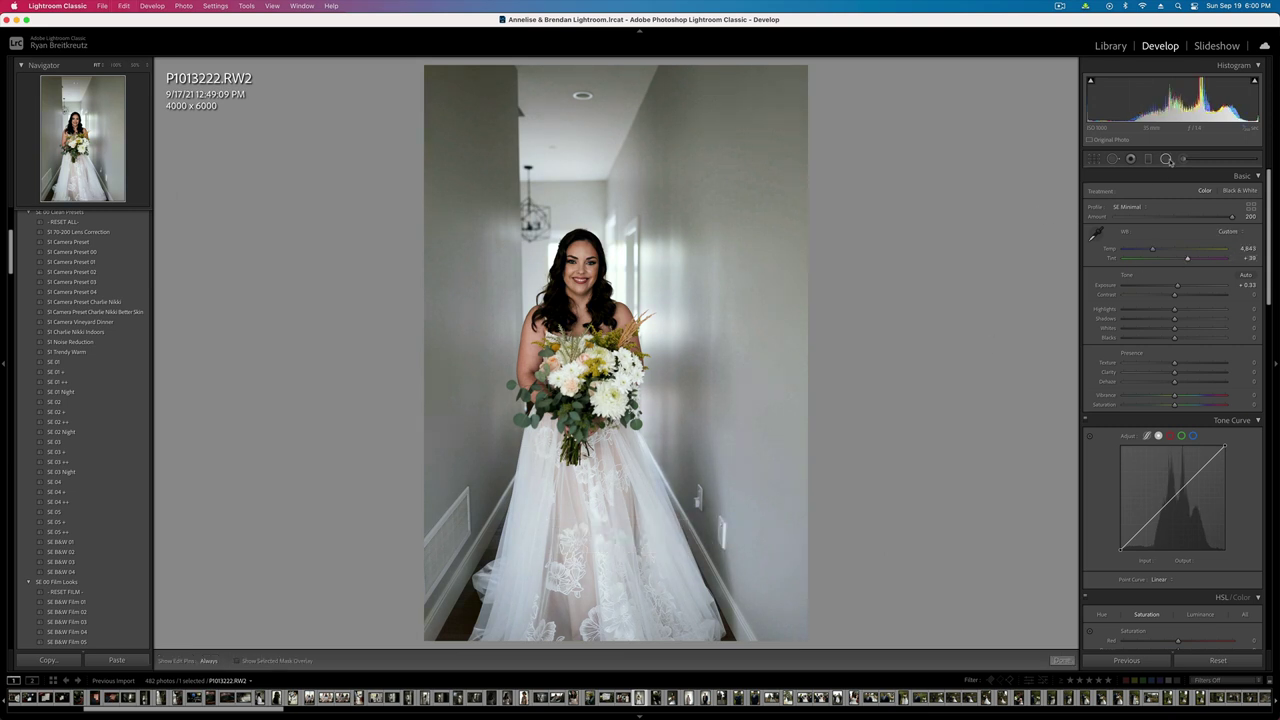
drag(592, 381, 766, 650)
drag(763, 718, 765, 718)
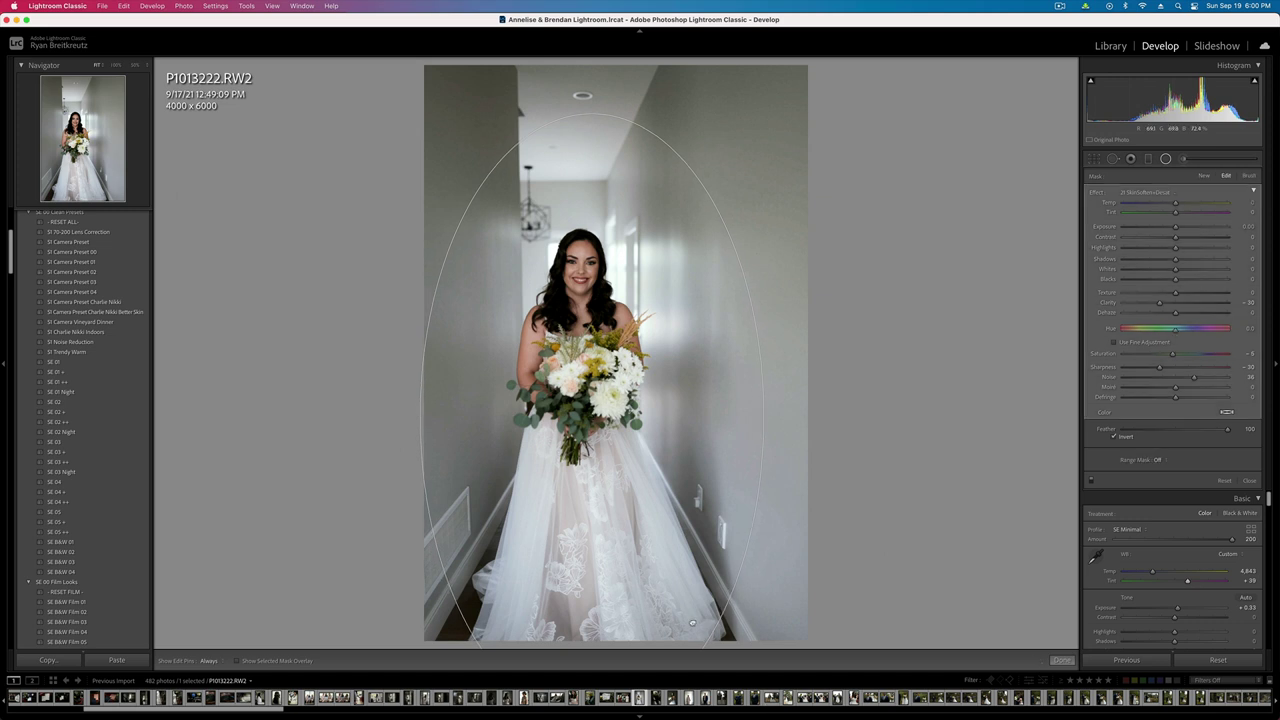
drag(695, 621, 695, 560)
drag(765, 353, 709, 353)
drag(1163, 230, 1155, 228)
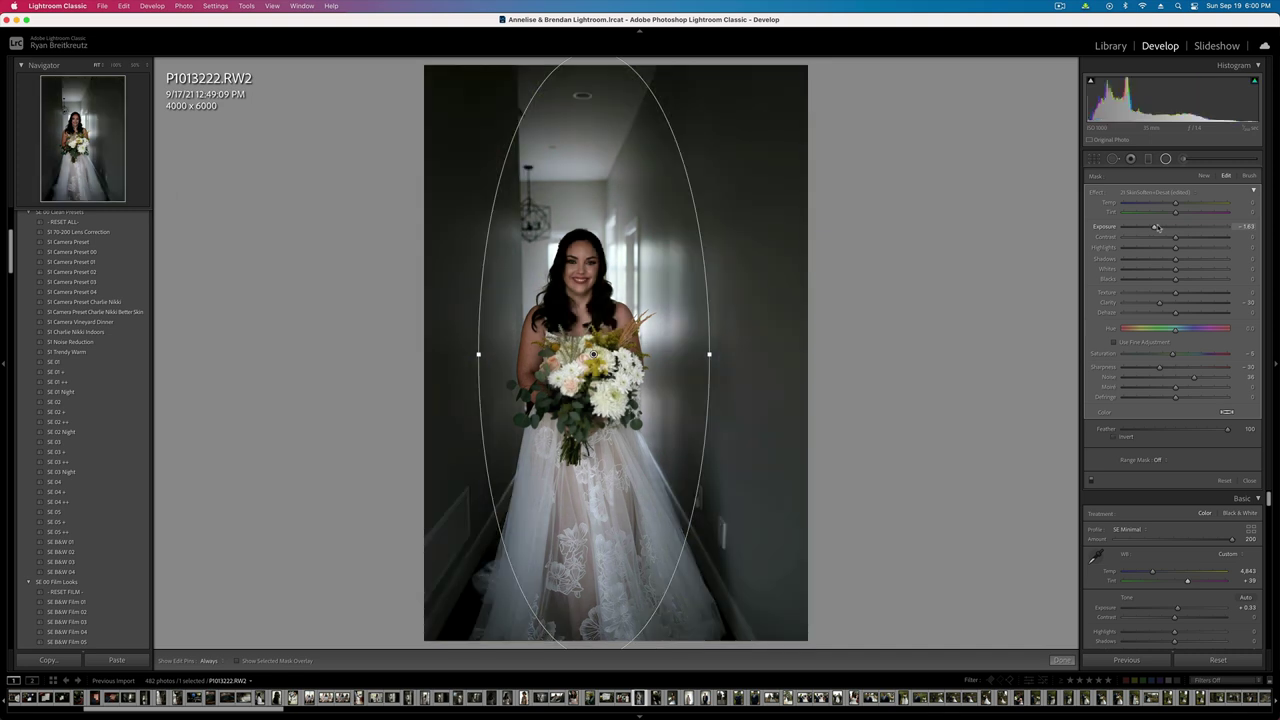
drag(1155, 228, 1162, 228)
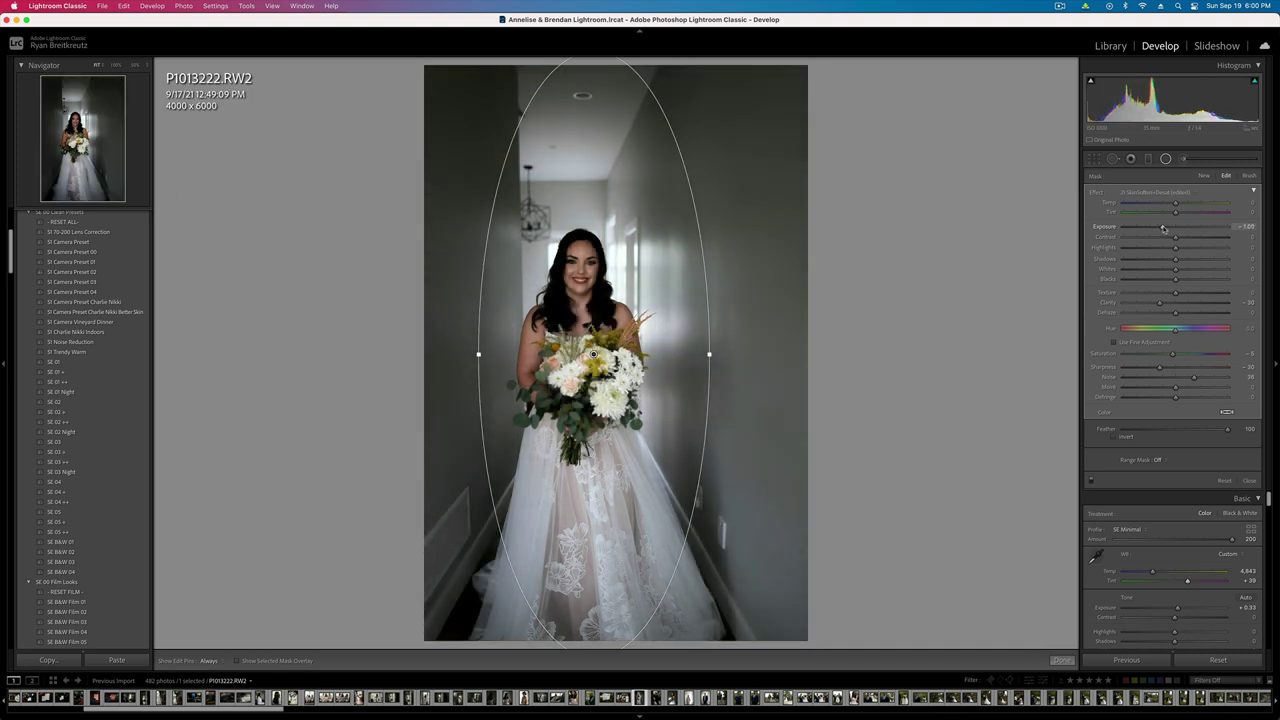
- Clone over the upper wall outlet beside the bride's dress using the wall just above it, at opacity 100
click(1113, 159)
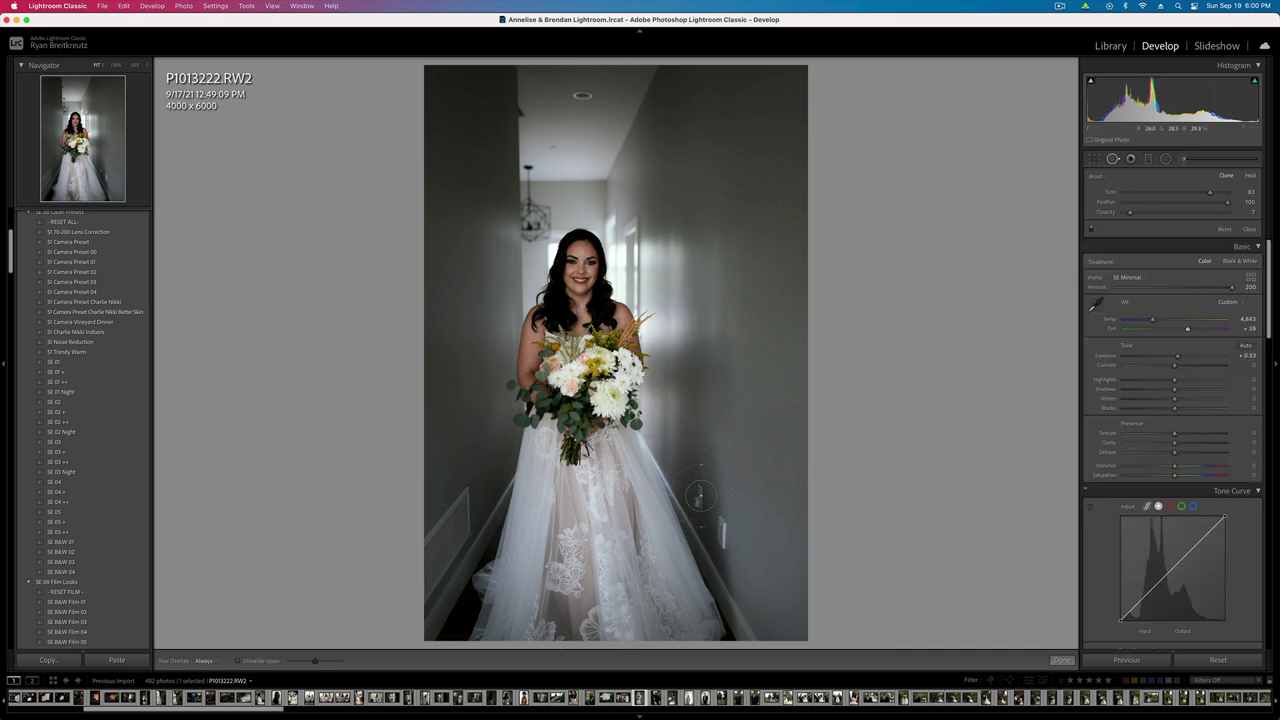
scroll(701, 496, down, 3)
scroll(701, 496, down, 8)
click(700, 494)
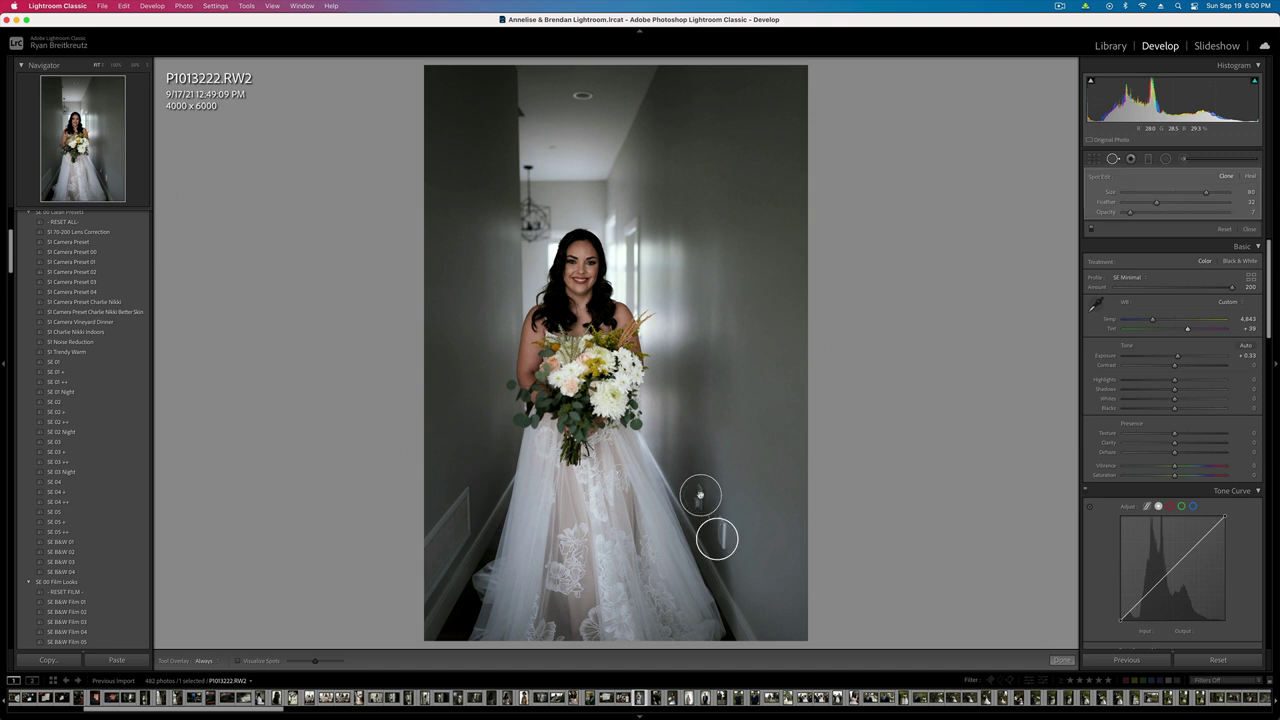
mouse_move(718, 529)
mouse_down()
mouse_move(678, 465)
mouse_move(681, 449)
mouse_move(721, 449)
mouse_move(710, 444)
mouse_up()
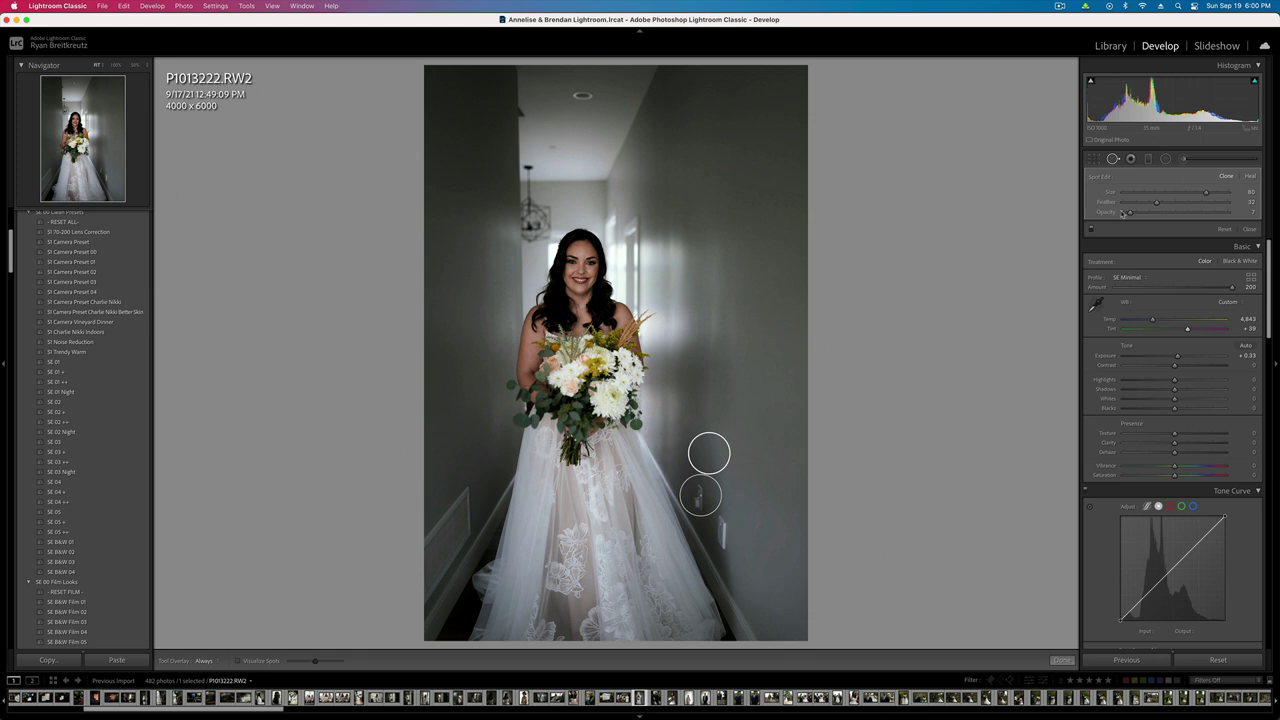
drag(1129, 212, 1274, 229)
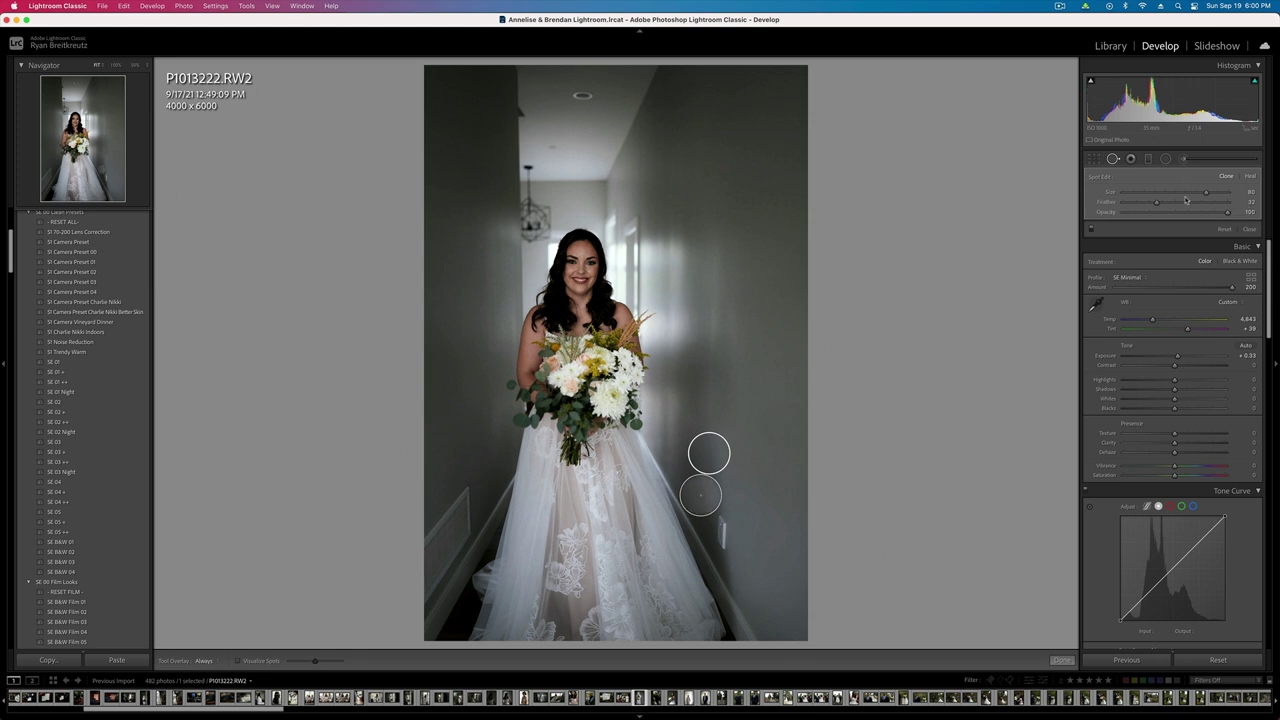
drag(715, 455, 707, 453)
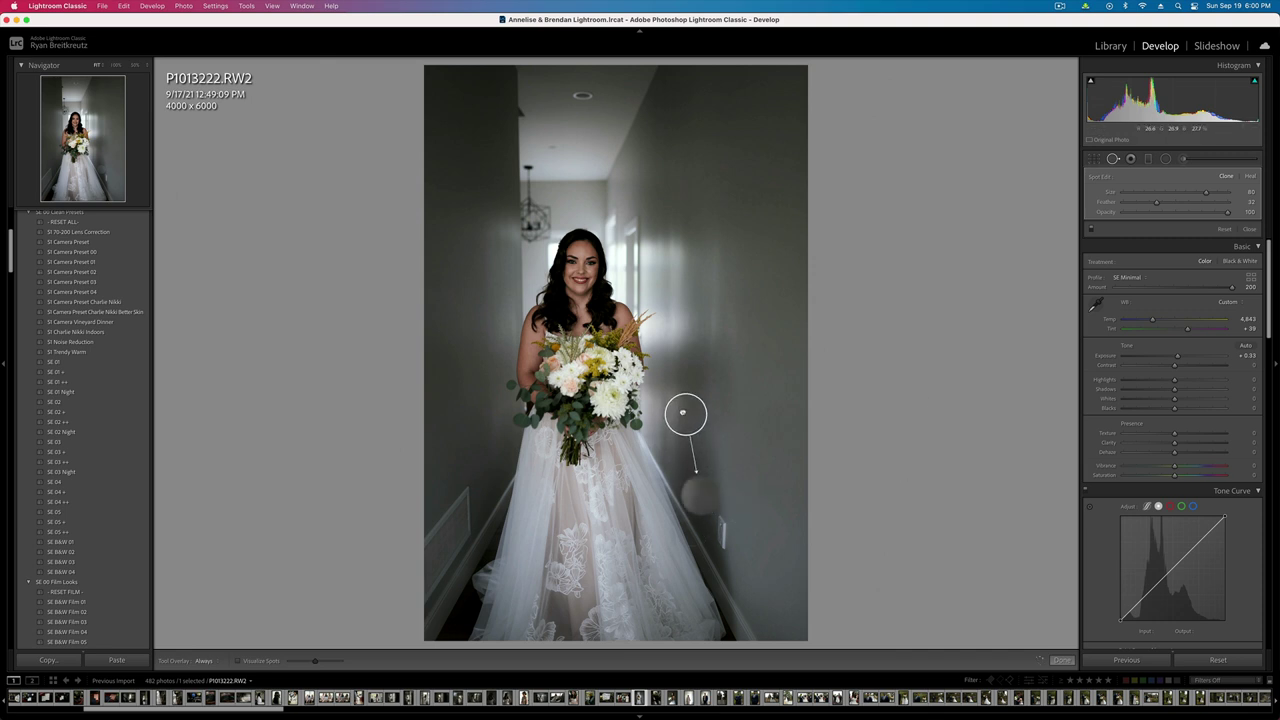
- Change the outlet spot to Heal with feather 57 and sample it from the upper part of the opposite wall
mouse_move(700, 495)
mouse_down()
mouse_move(725, 222)
mouse_move(677, 129)
mouse_move(687, 134)
mouse_up()
drag(1157, 202, 1191, 203)
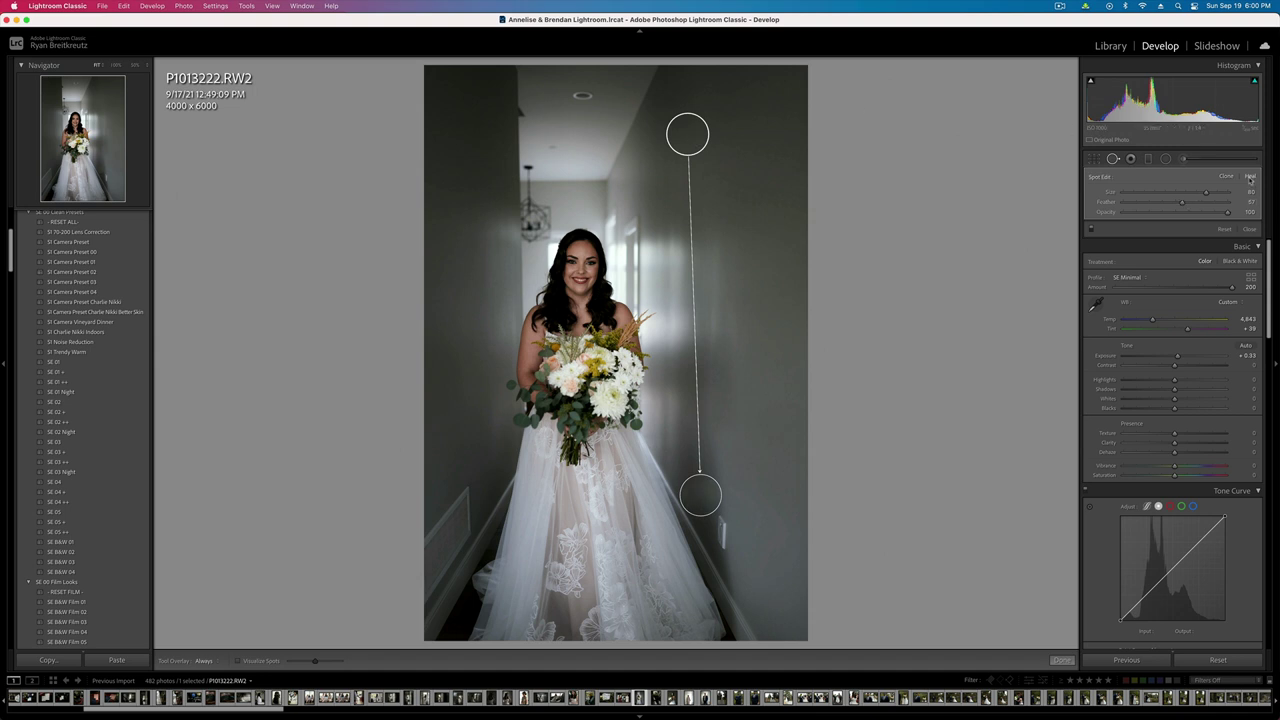
mouse_move(681, 133)
mouse_down()
mouse_move(700, 92)
mouse_move(672, 85)
mouse_up()
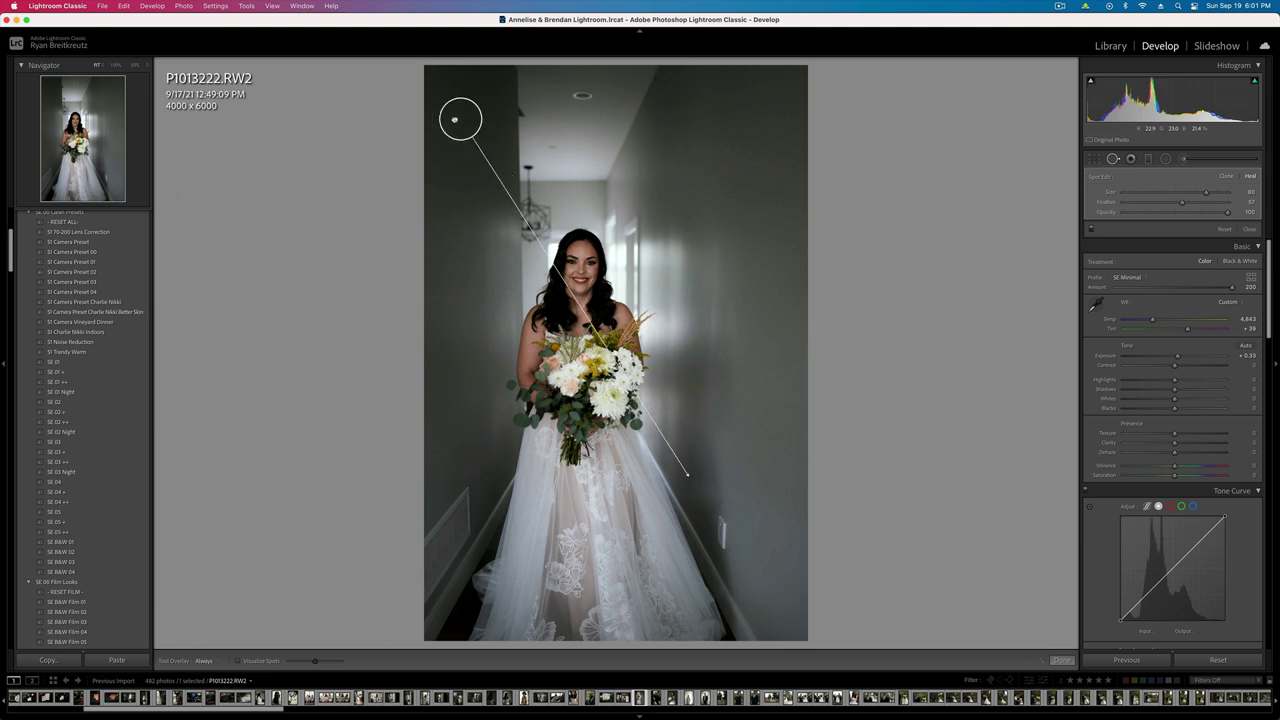
drag(454, 119, 448, 140)
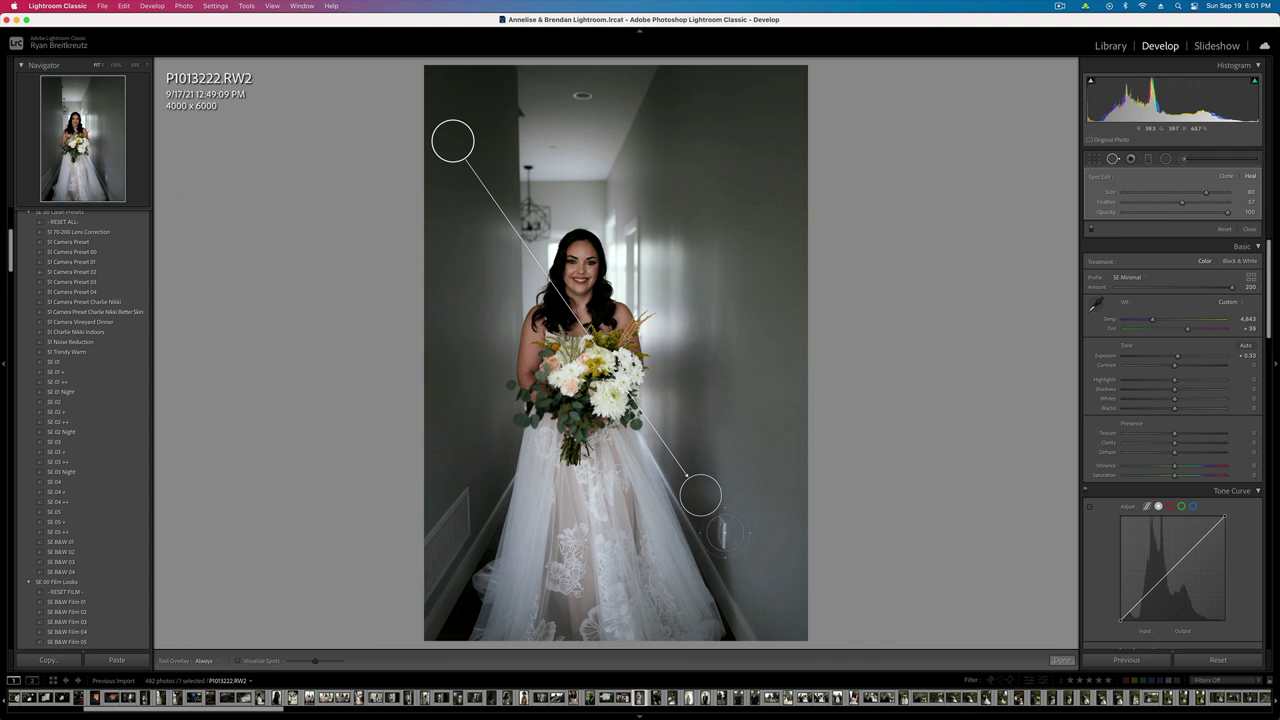
- Try to clone out the lower wall outlet from the wall above it, setting feather to 67 and opacity to 59
click(725, 533)
mouse_move(737, 591)
mouse_down()
mouse_move(446, 334)
mouse_move(422, 282)
mouse_move(477, 163)
mouse_move(720, 291)
mouse_move(710, 252)
mouse_move(706, 350)
mouse_move(777, 331)
mouse_move(691, 312)
mouse_move(728, 292)
mouse_move(716, 292)
mouse_up()
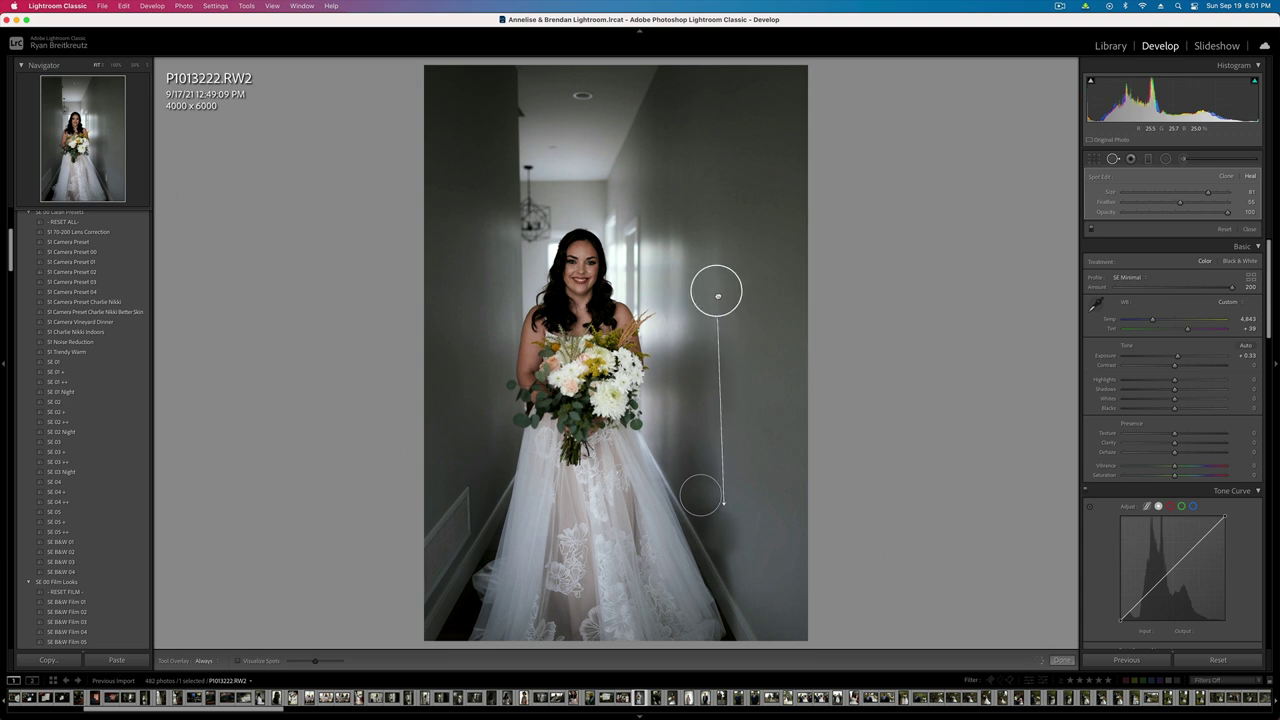
click(1223, 176)
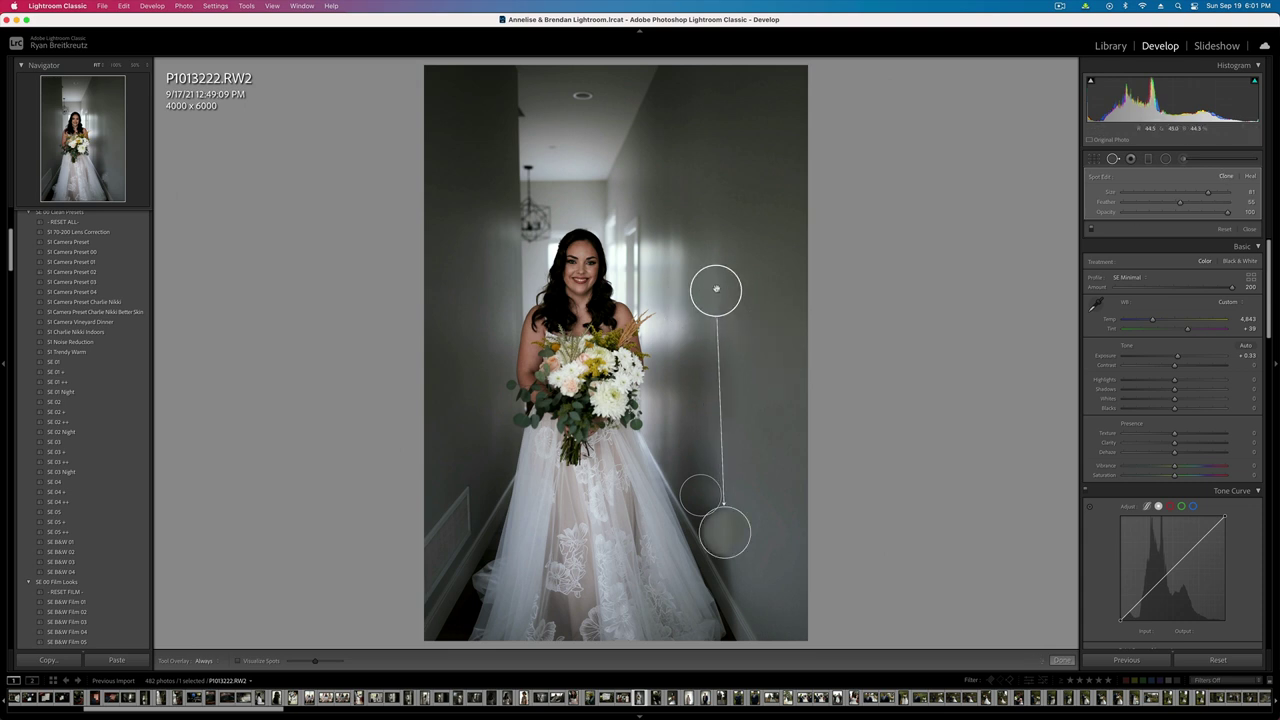
mouse_move(716, 289)
mouse_down()
mouse_move(714, 300)
mouse_move(706, 120)
mouse_move(719, 439)
mouse_up()
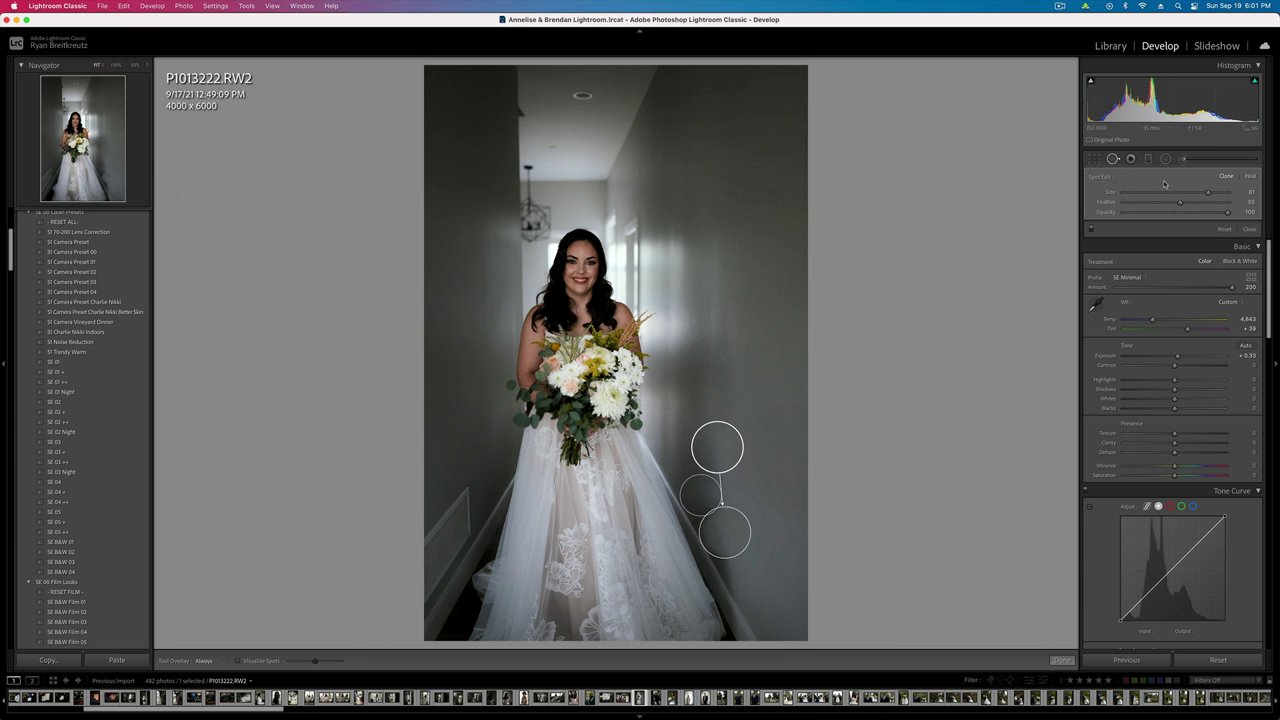
click(1193, 203)
click(1184, 212)
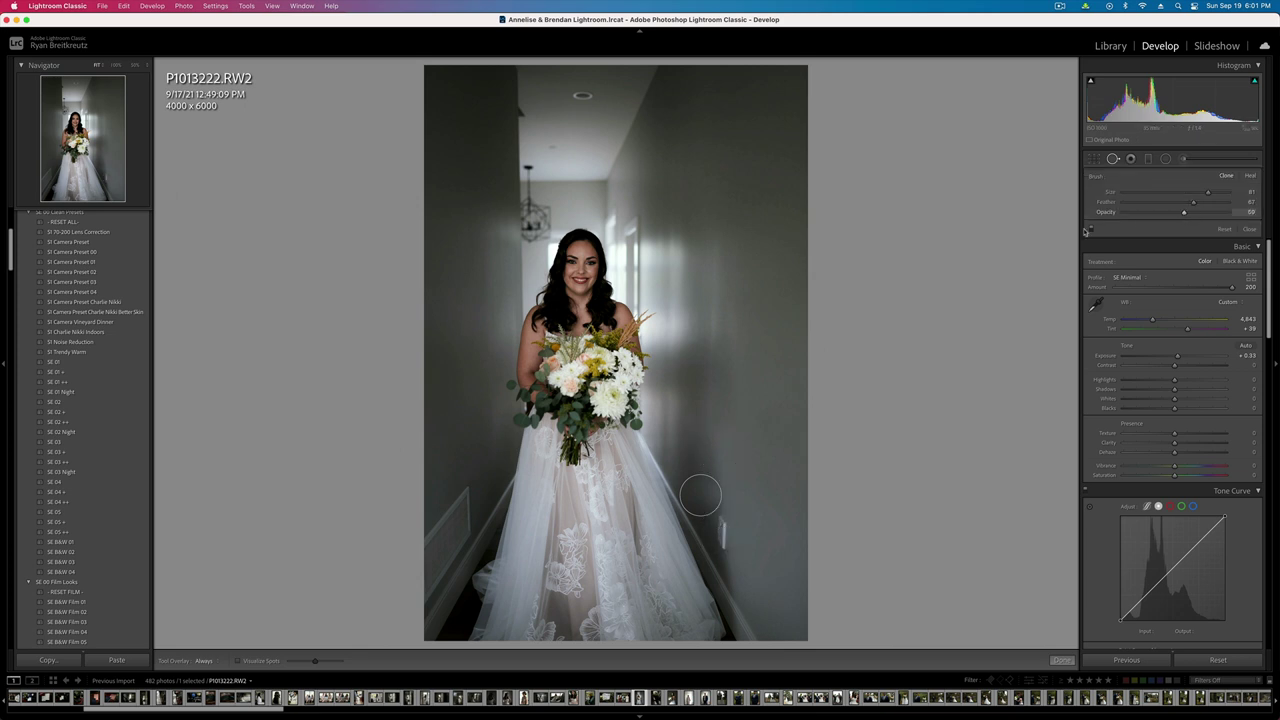
- Leave spot removal and compare the hallway bride portrait before and after the edits
key(q)
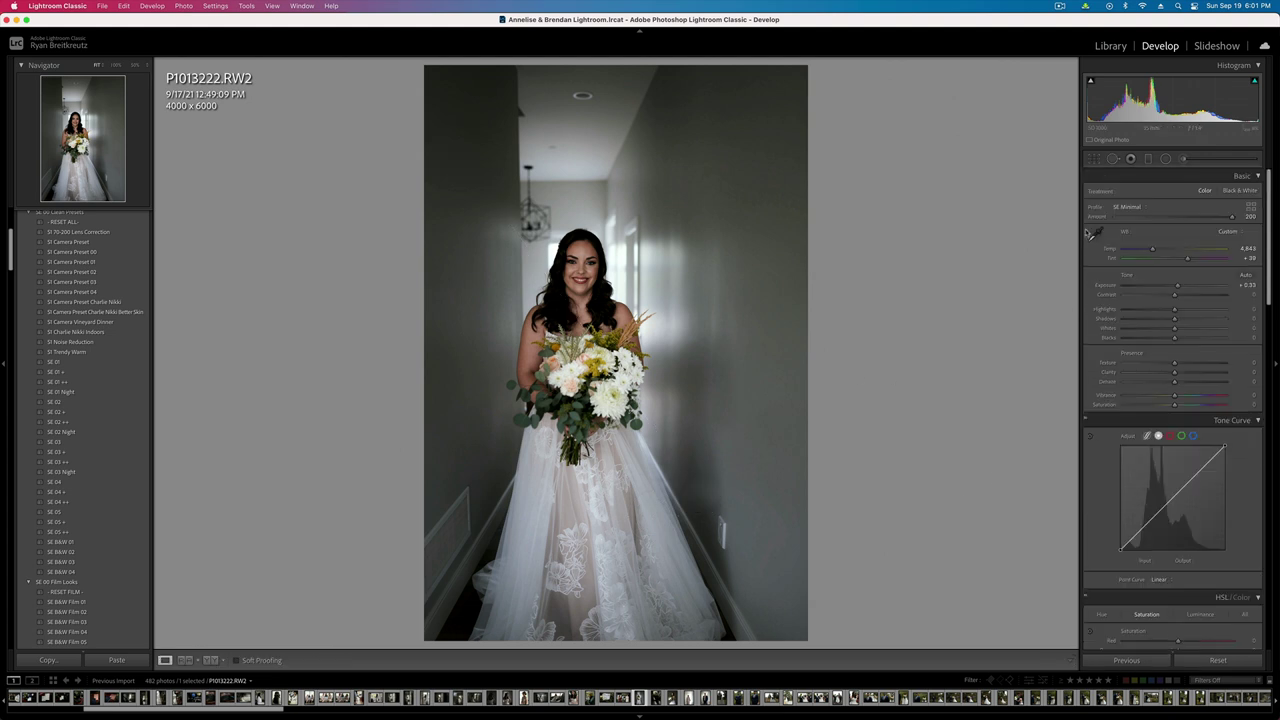
click(1114, 160)
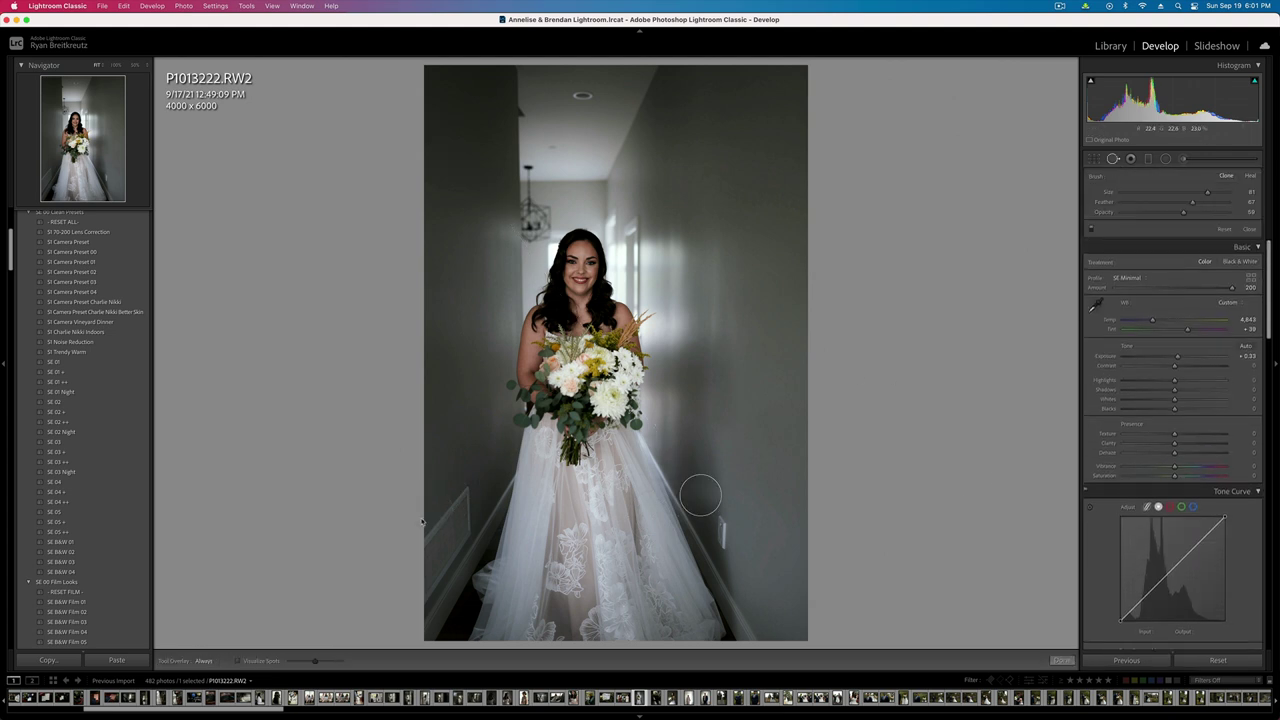
key(q)
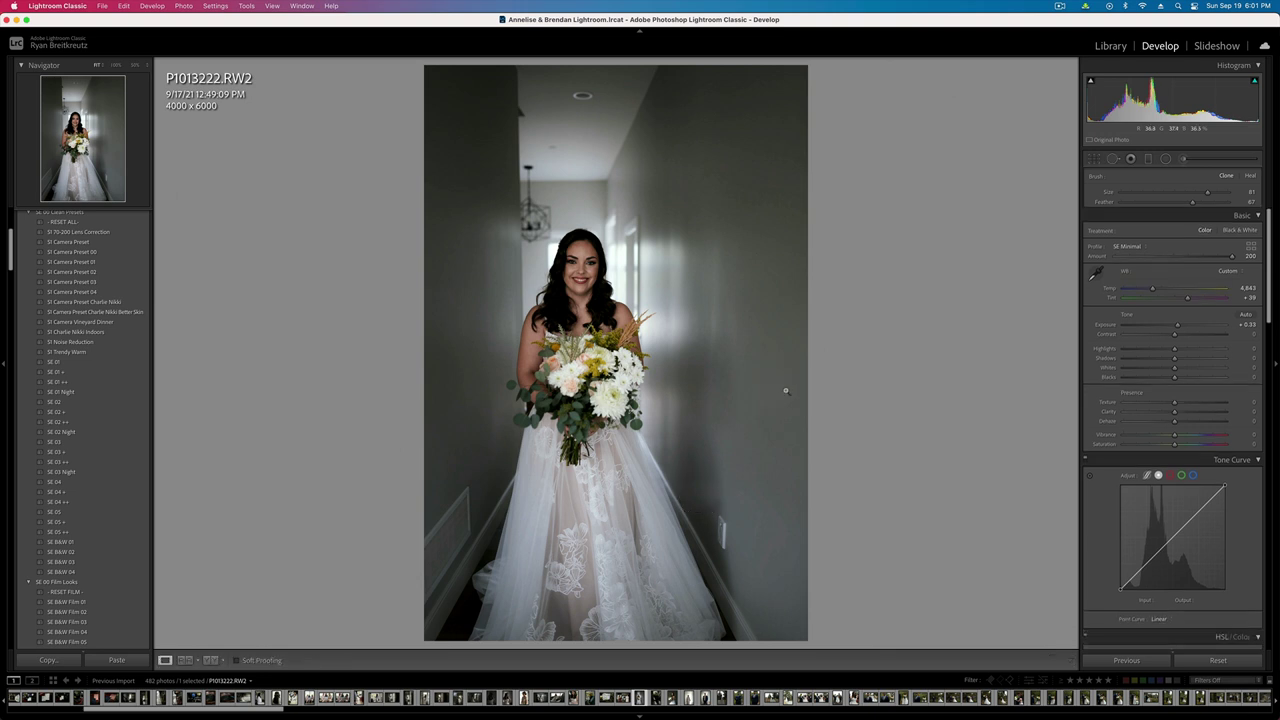
key(backslash)
key(backslash)
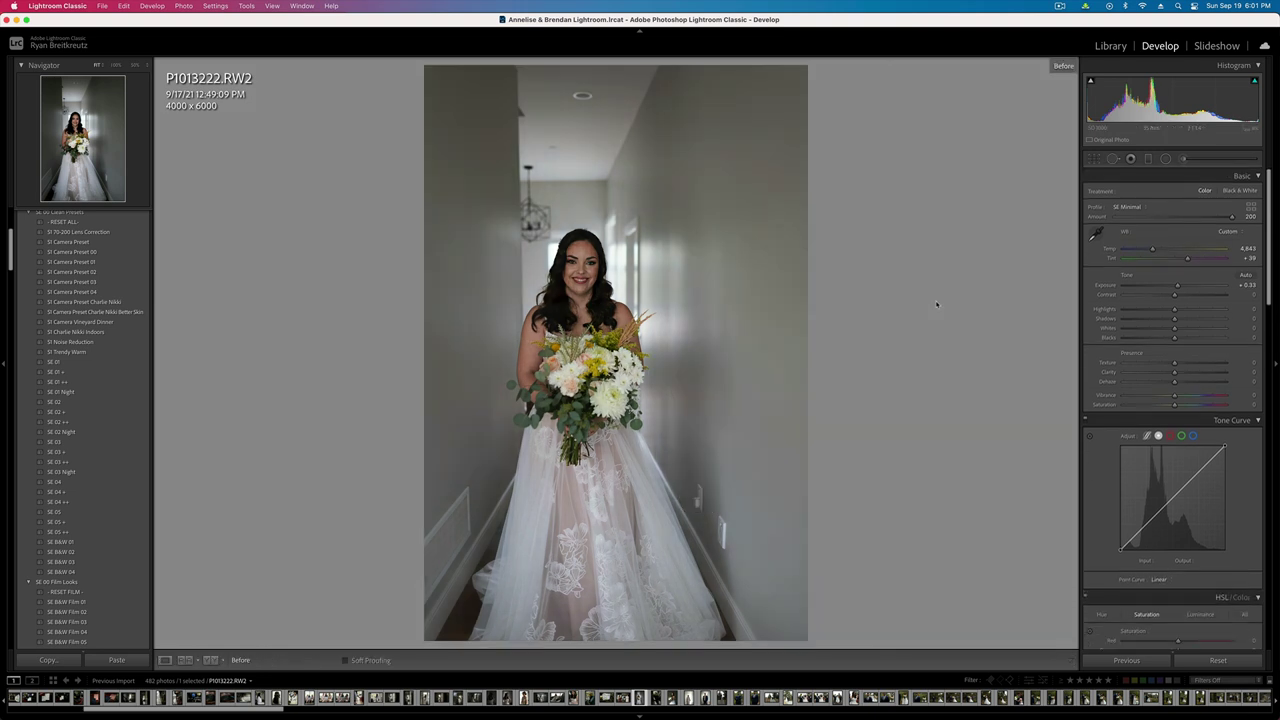
- Brush over the dark bouquet in photo P1013228 and reset all of the brush's effect values
key(Right)
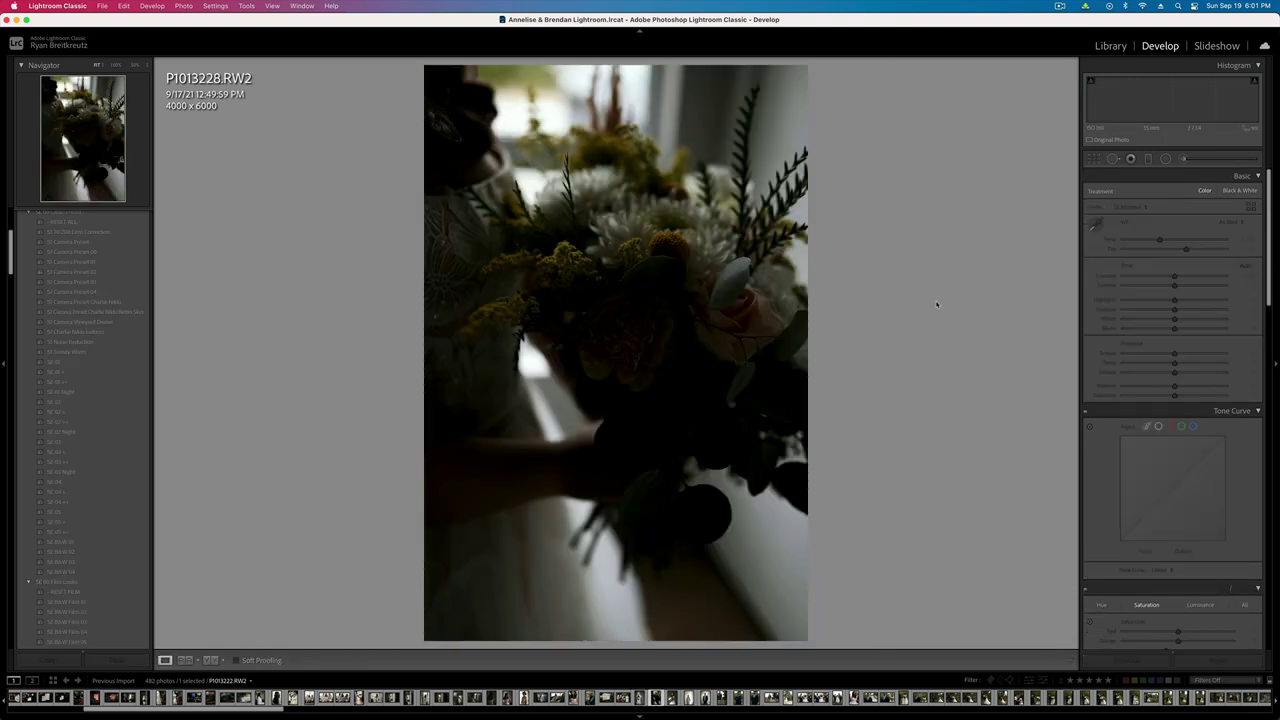
click(1181, 160)
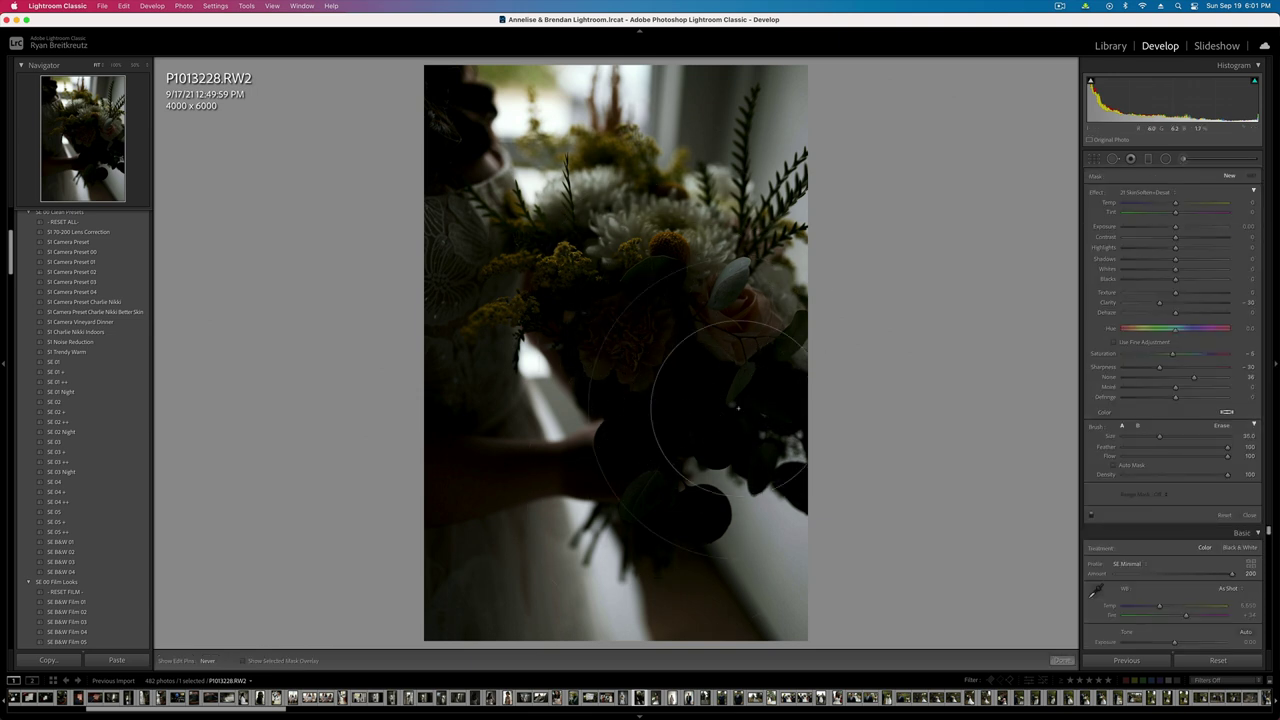
drag(750, 341, 785, 305)
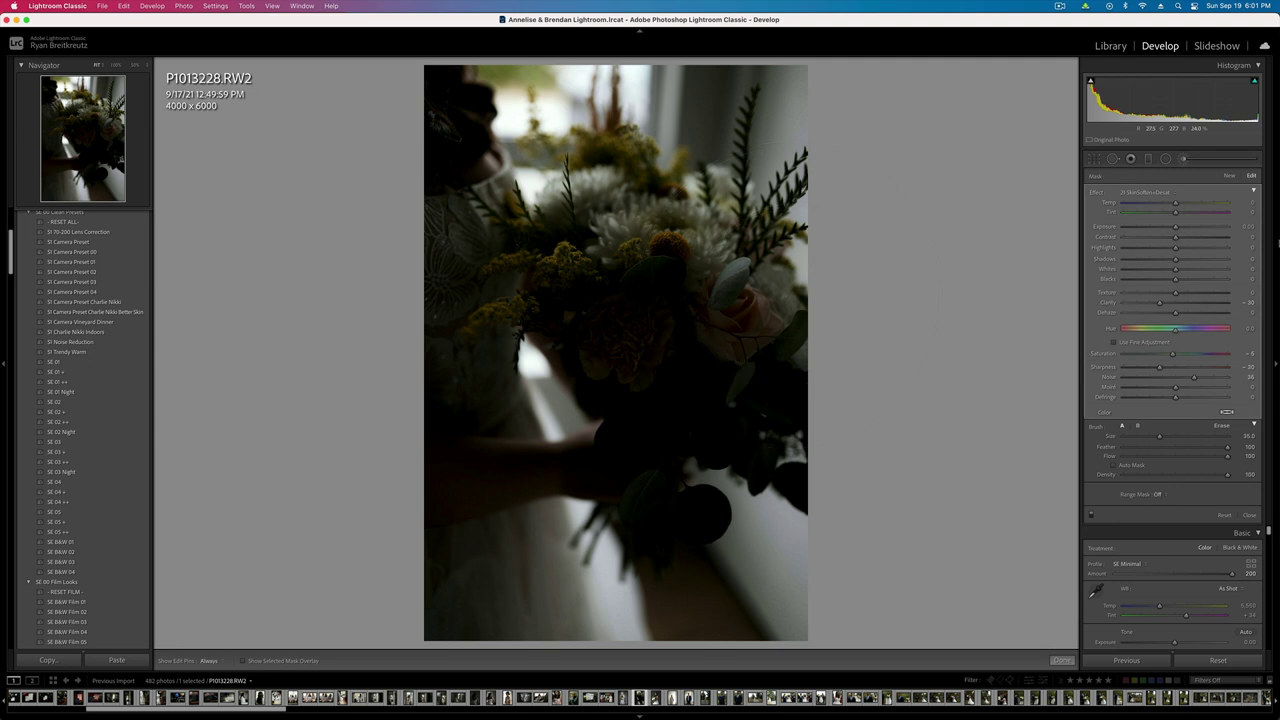
double_click(1099, 193)
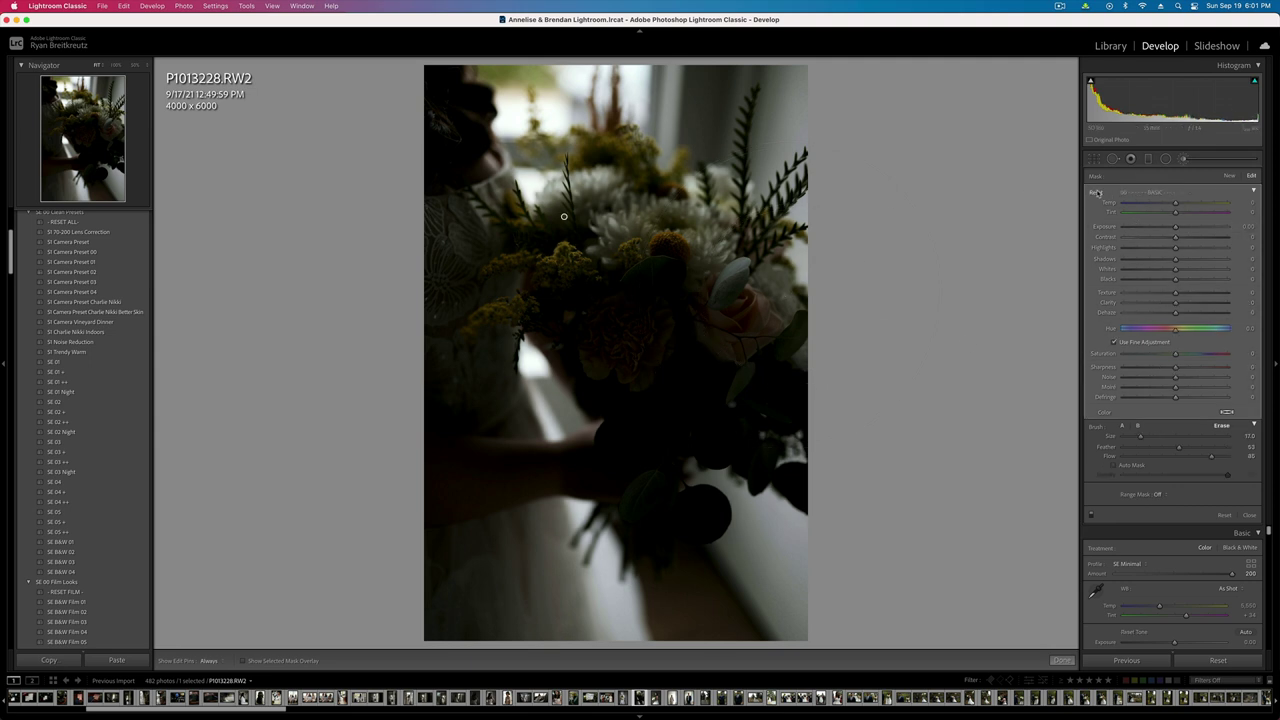
- Brighten the brushed bouquet with exposure about +1.35, contrast -47, whites about 35 and highlights about -55
click(1151, 237)
click(1187, 228)
drag(1186, 228, 1192, 228)
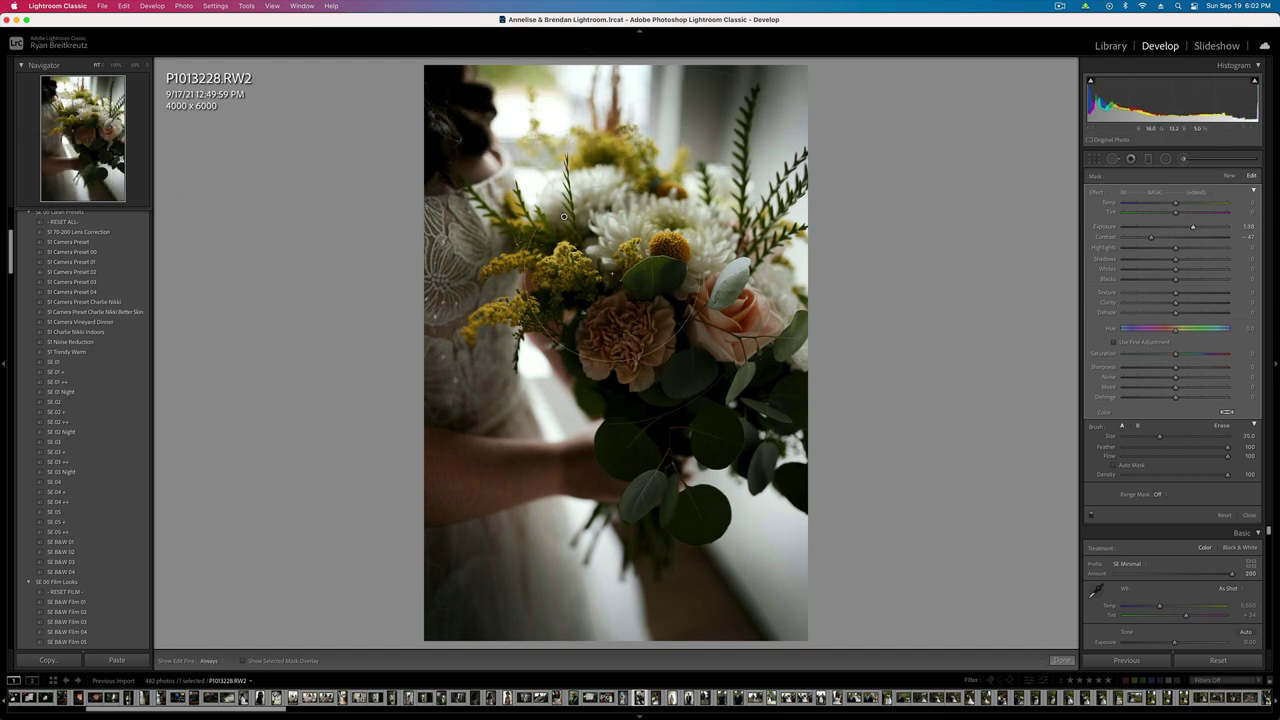
drag(1176, 270, 1157, 249)
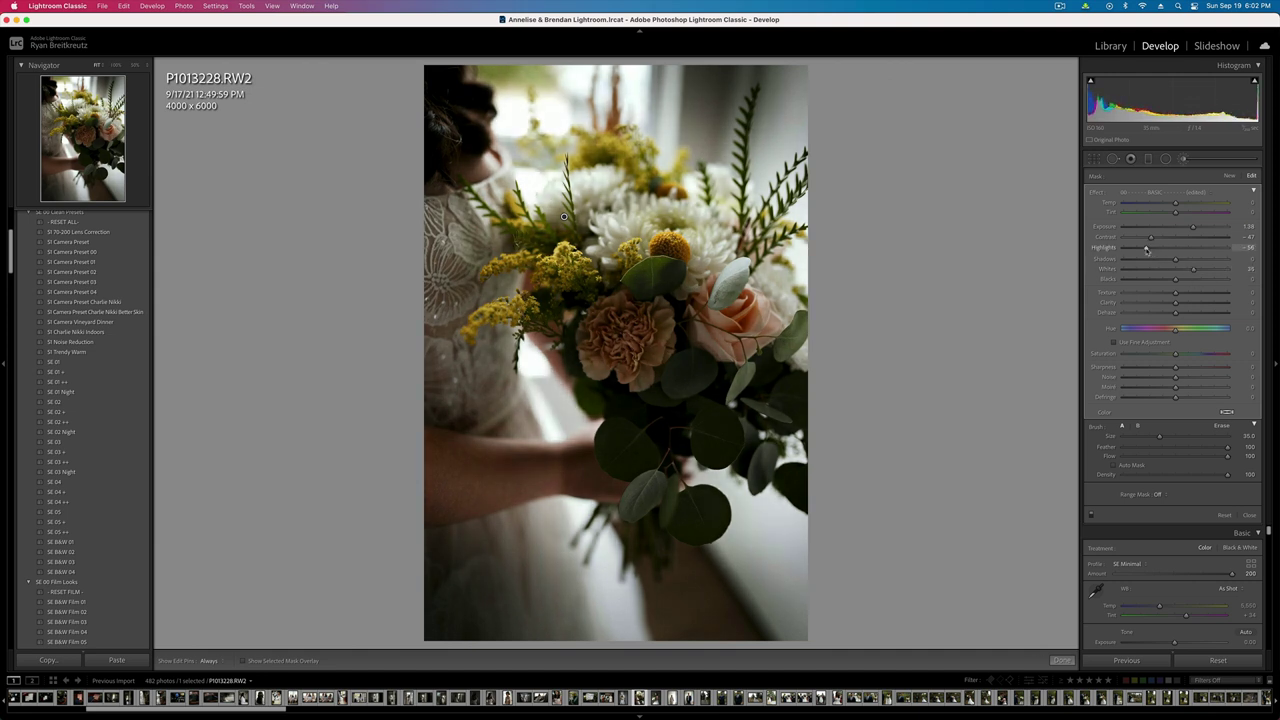
- Close the brush adjustment and set the bouquet photo's overall exposure to +0.23
key(k)
key(shift+equal)
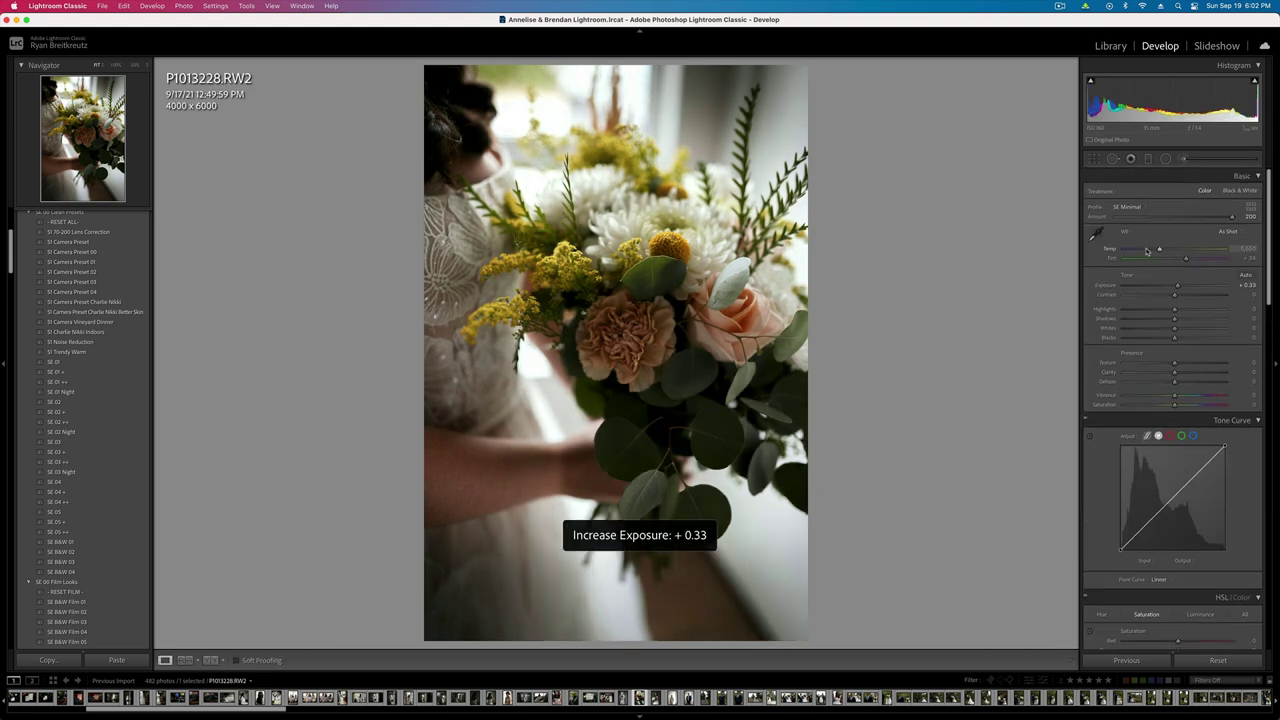
key(minus)
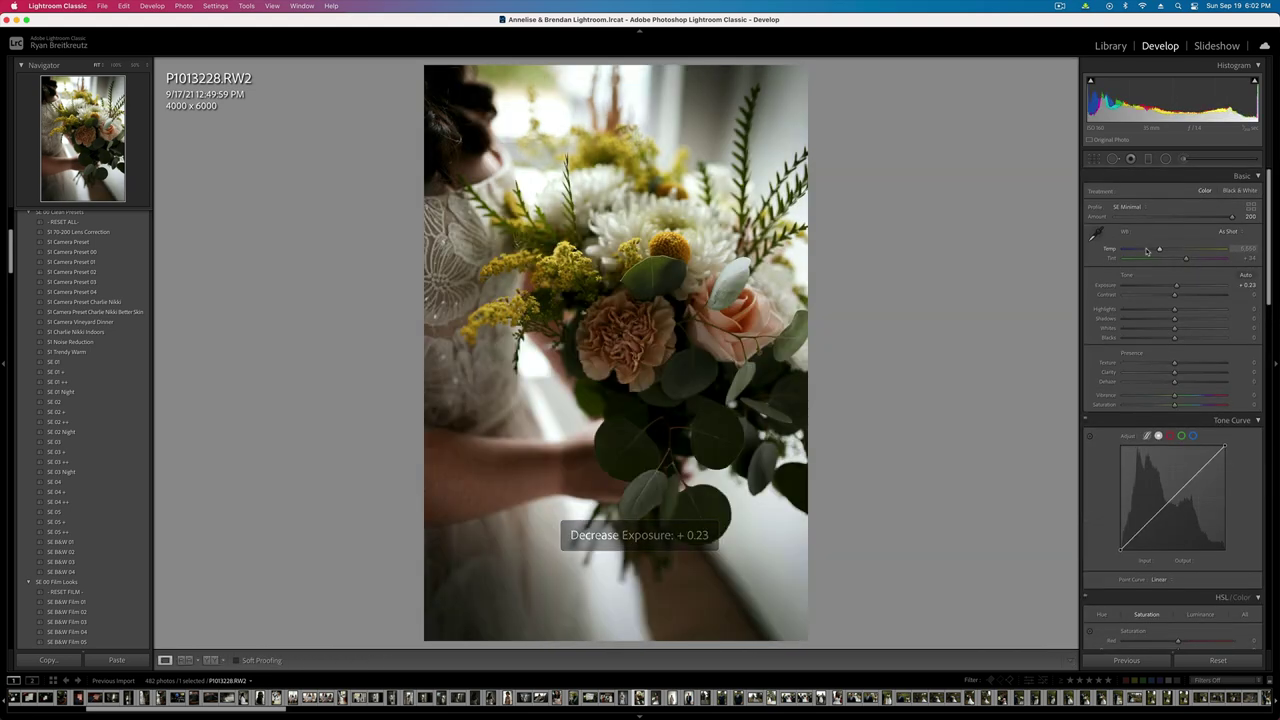
- Open photo P1013236 and set its exposure to -0.66 and white balance temperature to 4,508
key(Right)
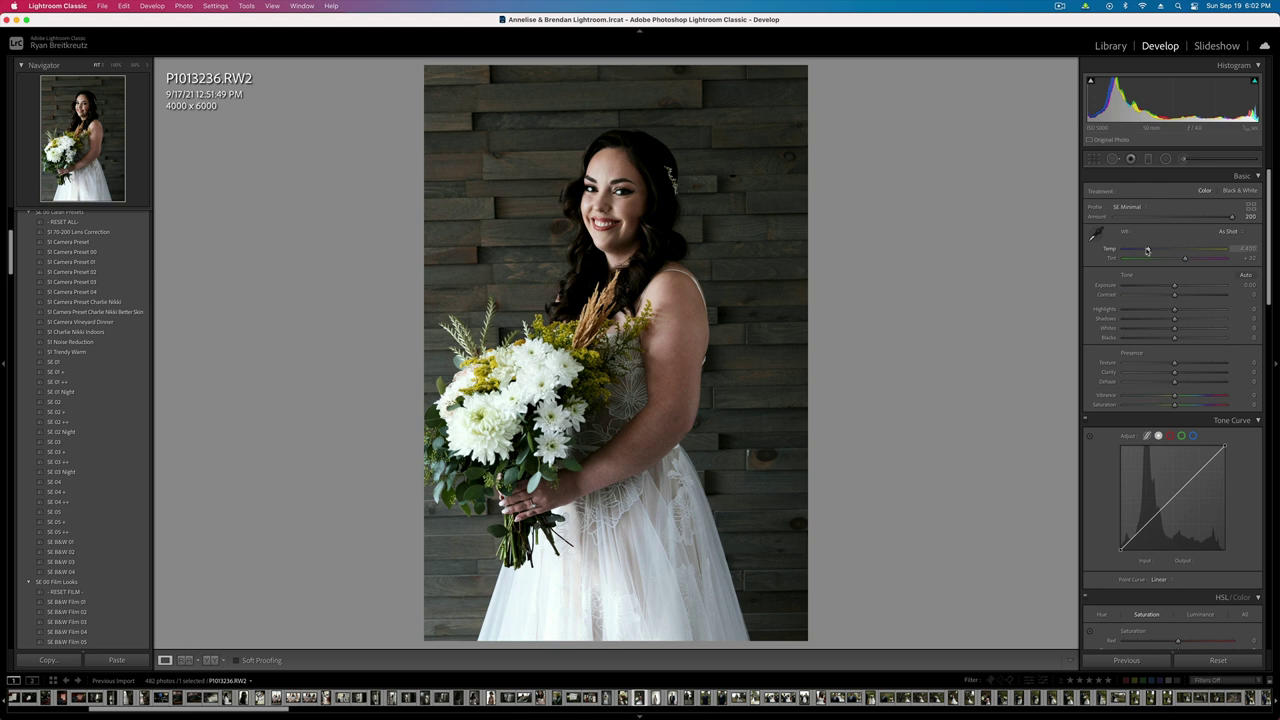
key(shift+minus)
key(shift+minus)
drag(1147, 250, 1149, 250)
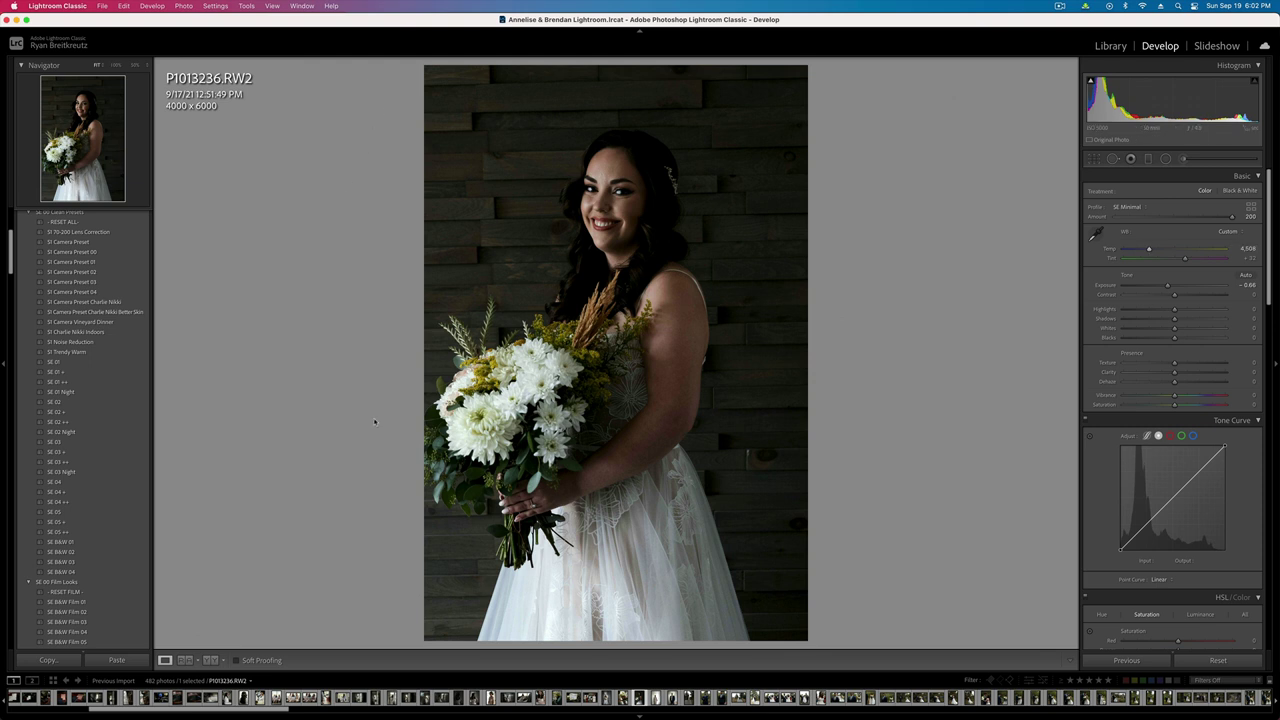
- Add a large radial filter centred on the bride's face with exposure about +0.8 and contrast -21, and close it
click(1167, 160)
drag(617, 196, 815, 563)
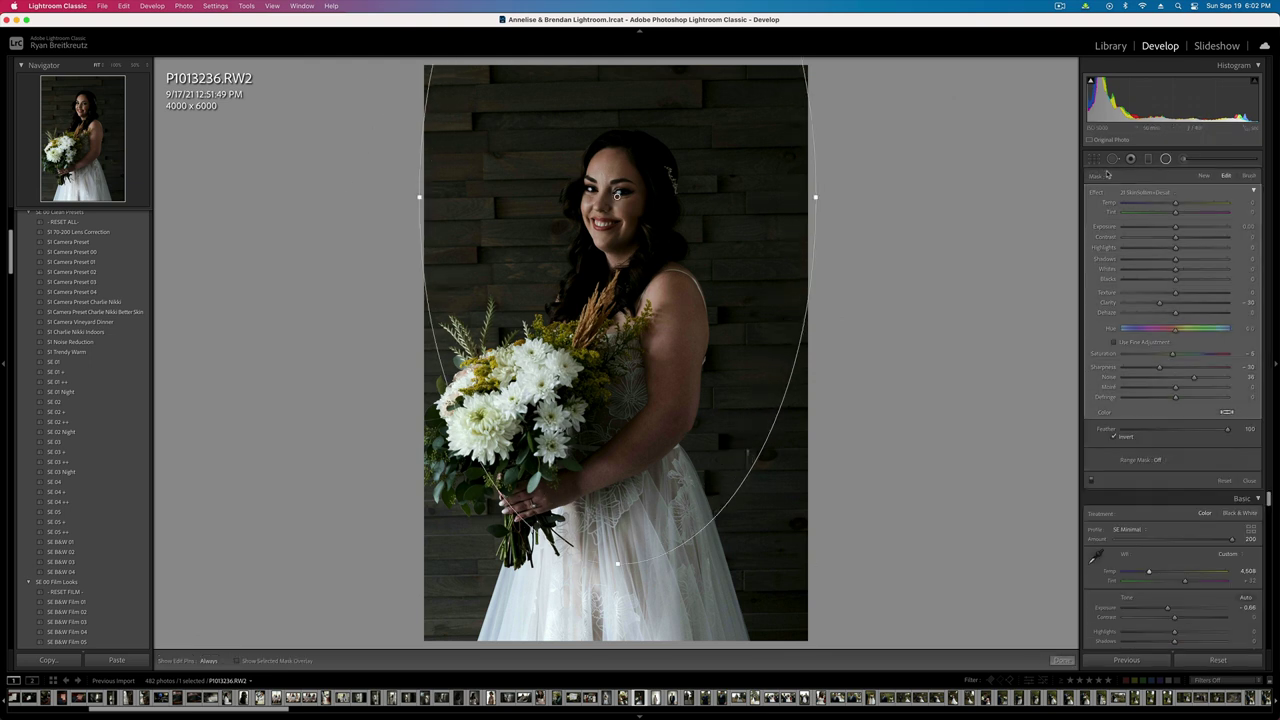
drag(1178, 226, 1164, 239)
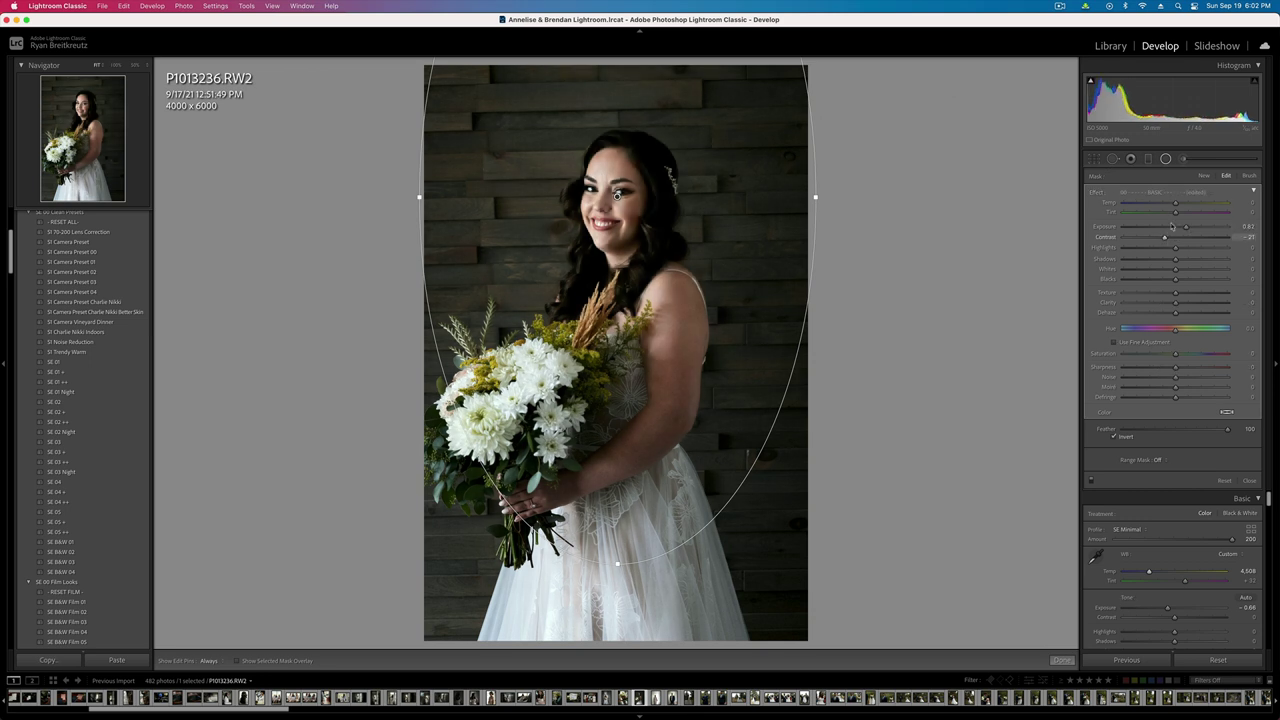
drag(1179, 204, 1171, 204)
key(shift+m)
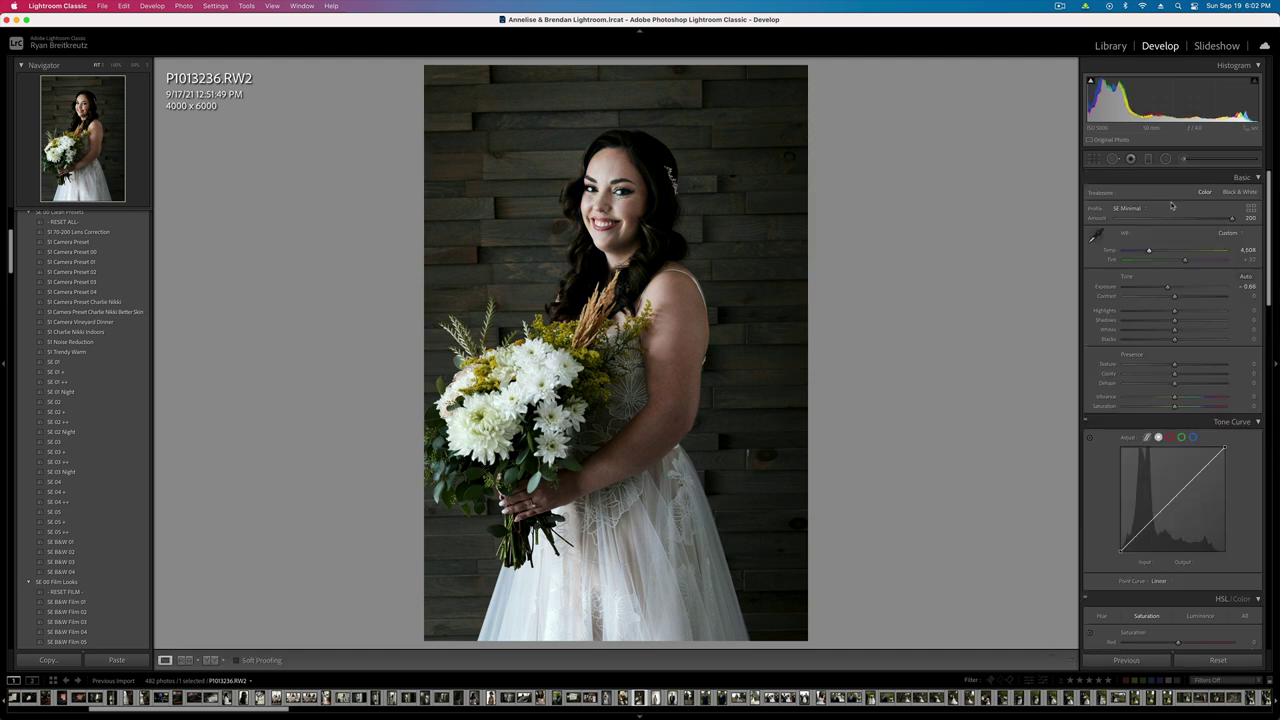
- Set the bride portrait's overall temperature to 4,844, tint to +34, exposure to -1.22 and contrast to about -32
drag(1149, 252, 1153, 252)
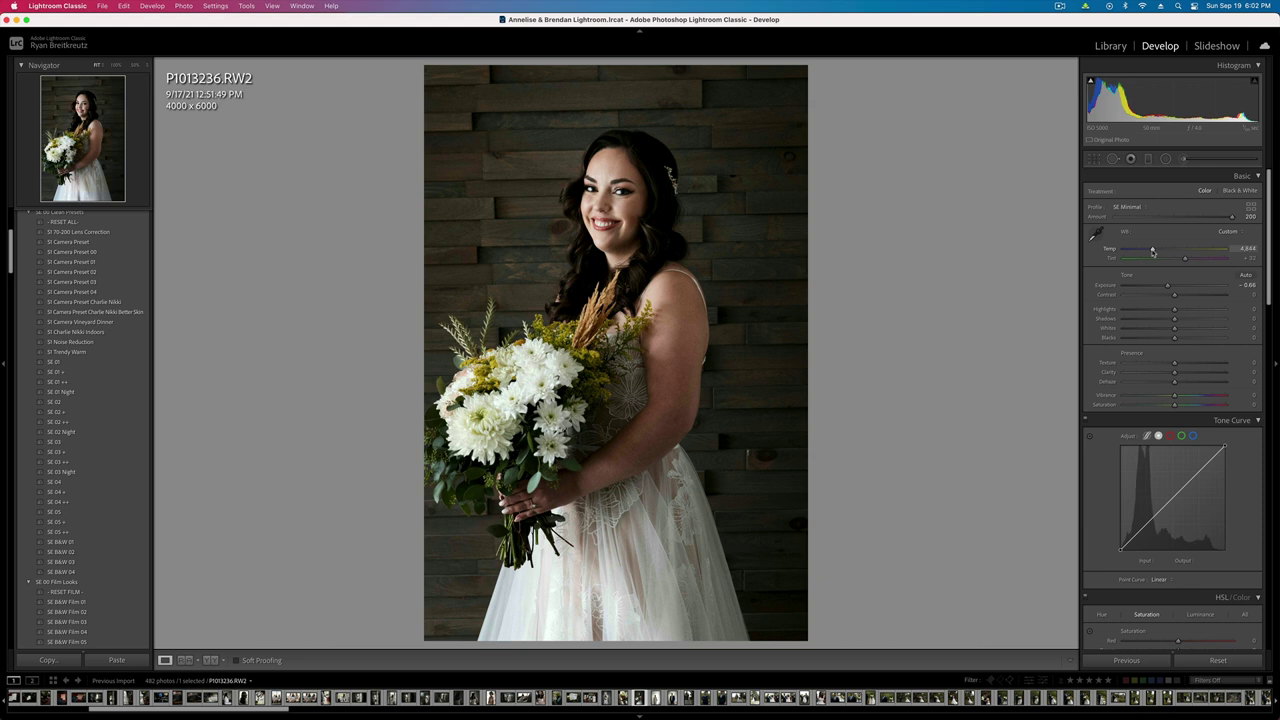
key(super+shift+comma)
key(super+shift+comma)
key(super+shift+period)
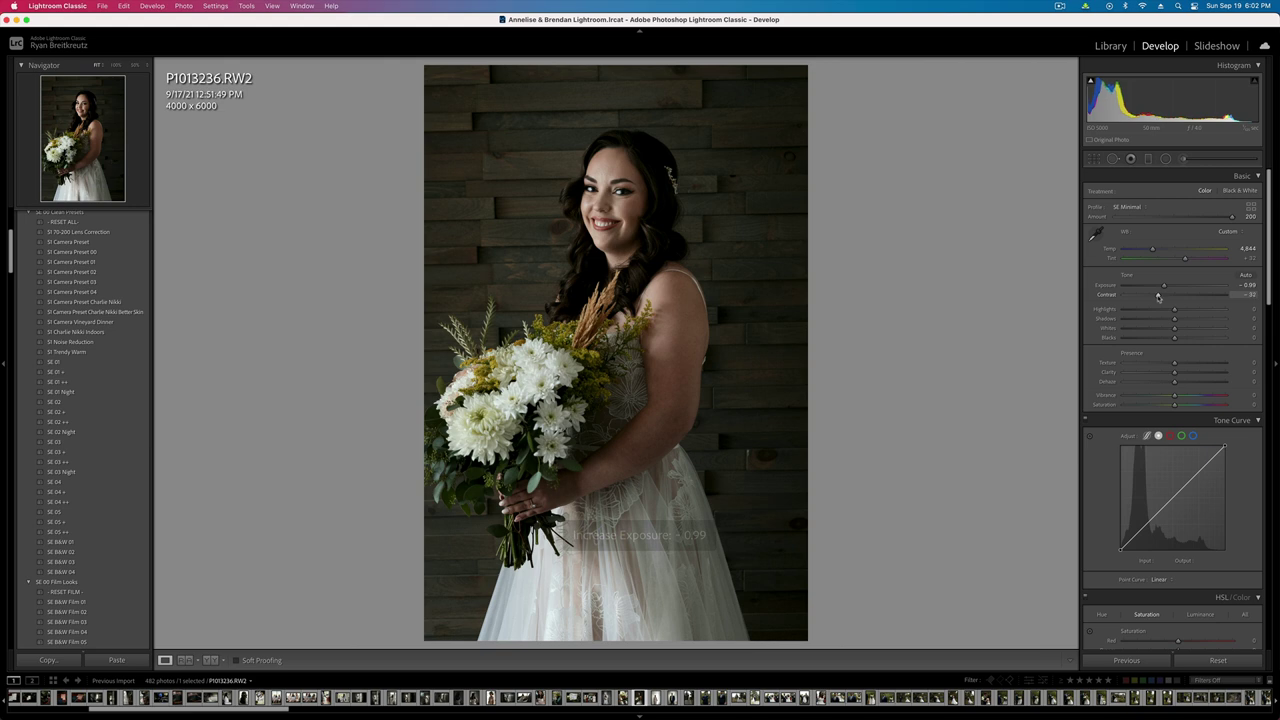
key(super+shift+comma)
key(super+period)
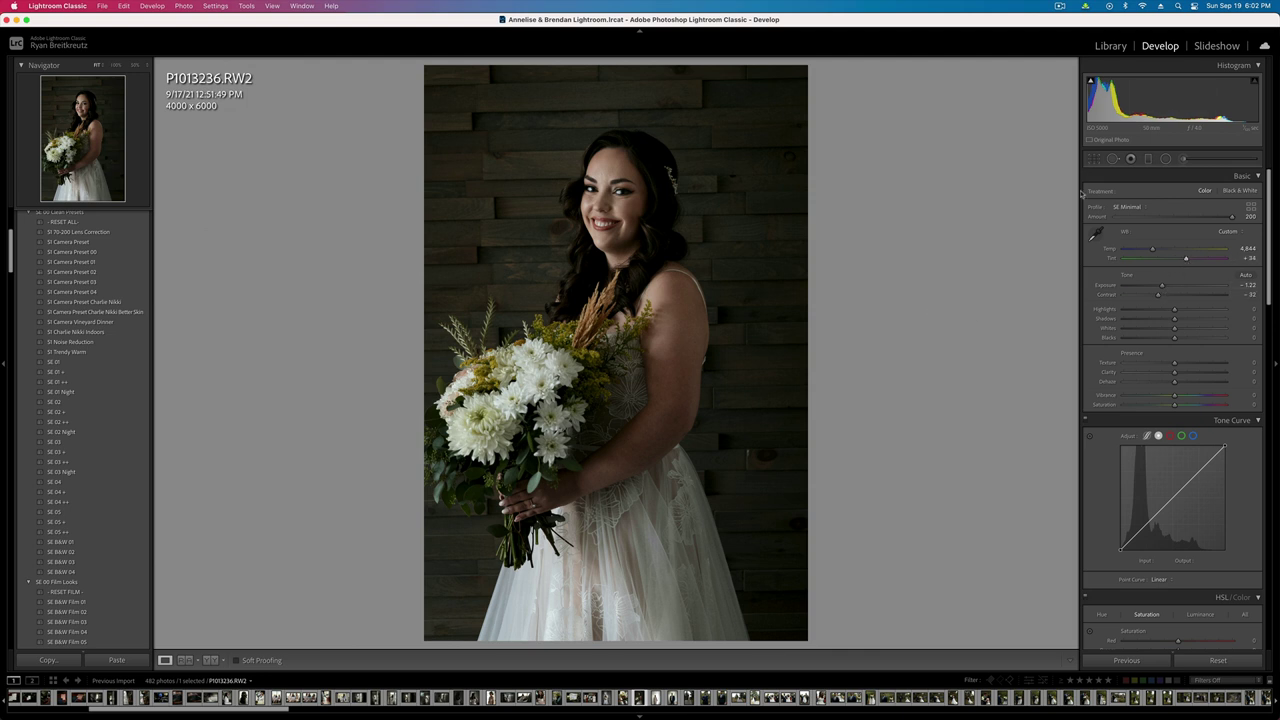
- Add a graduated filter down the bride portrait, reset its effects, set exposure to about +0.4 and close it
click(1149, 160)
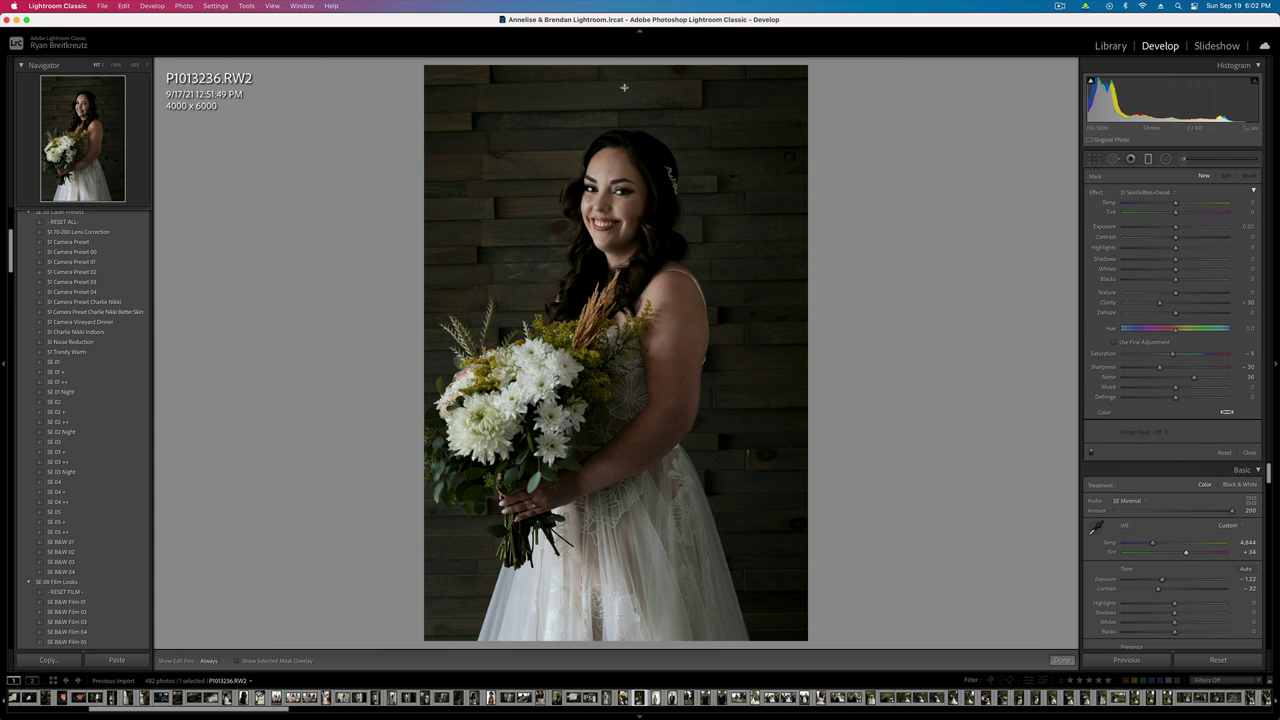
drag(624, 87, 648, 581)
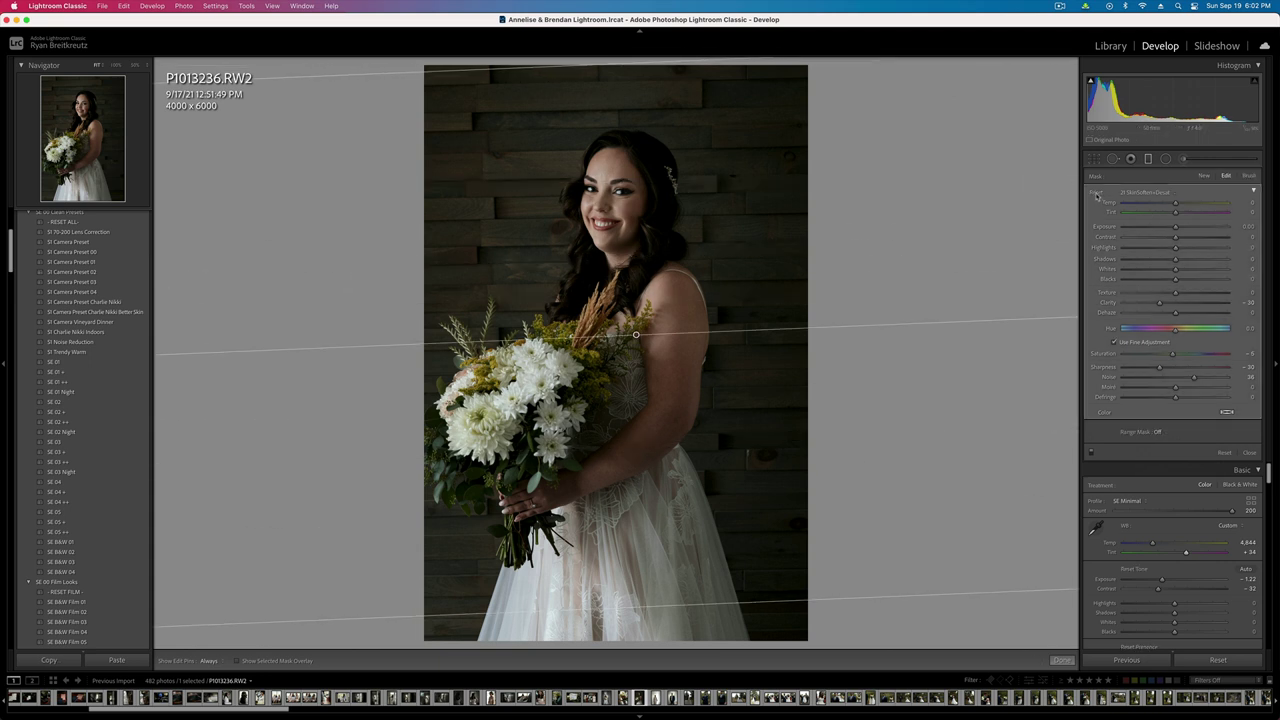
double_click(1096, 194)
drag(1175, 227, 1181, 229)
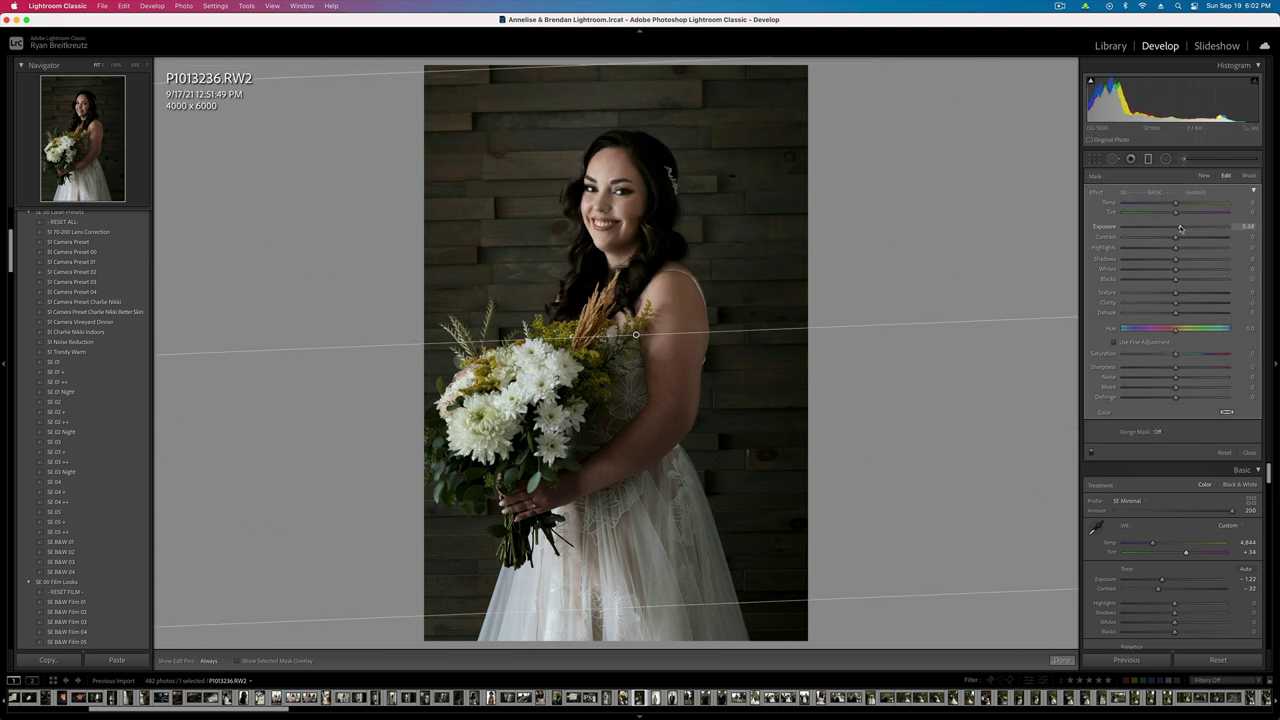
key(m)
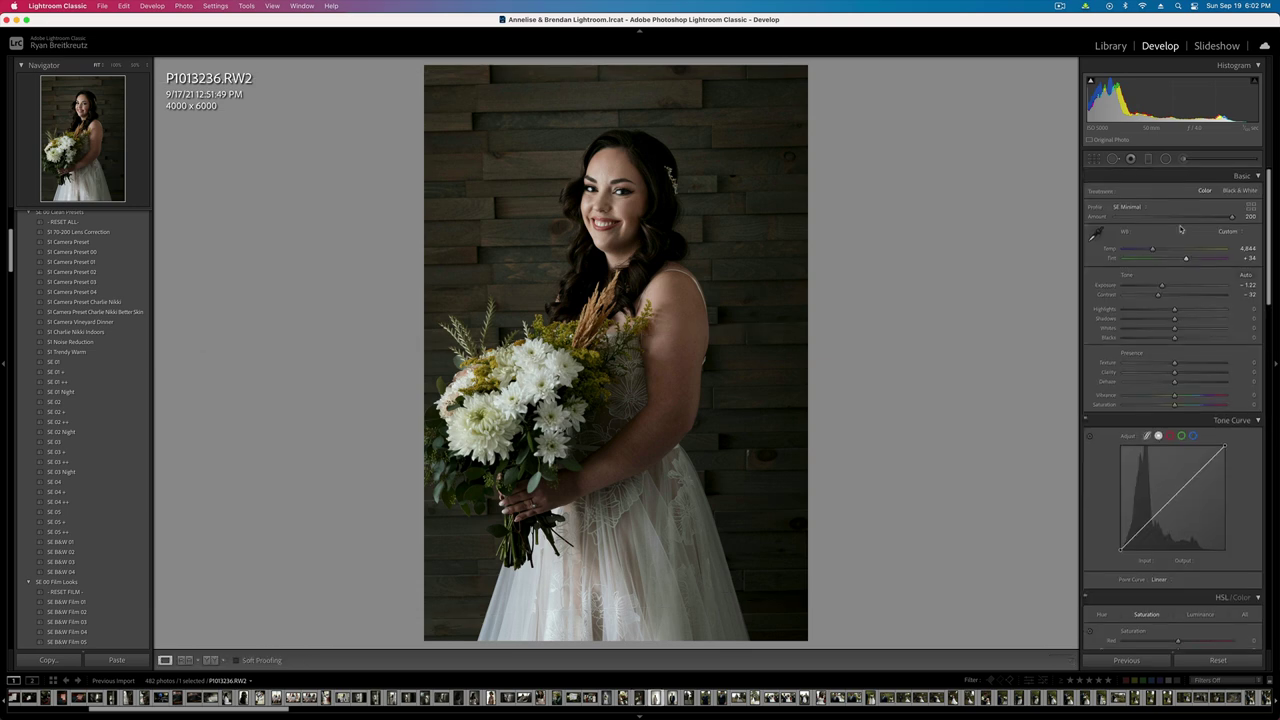
- Open hallway photo P1013238 and raise its overall exposure to +0.66
key(Right)
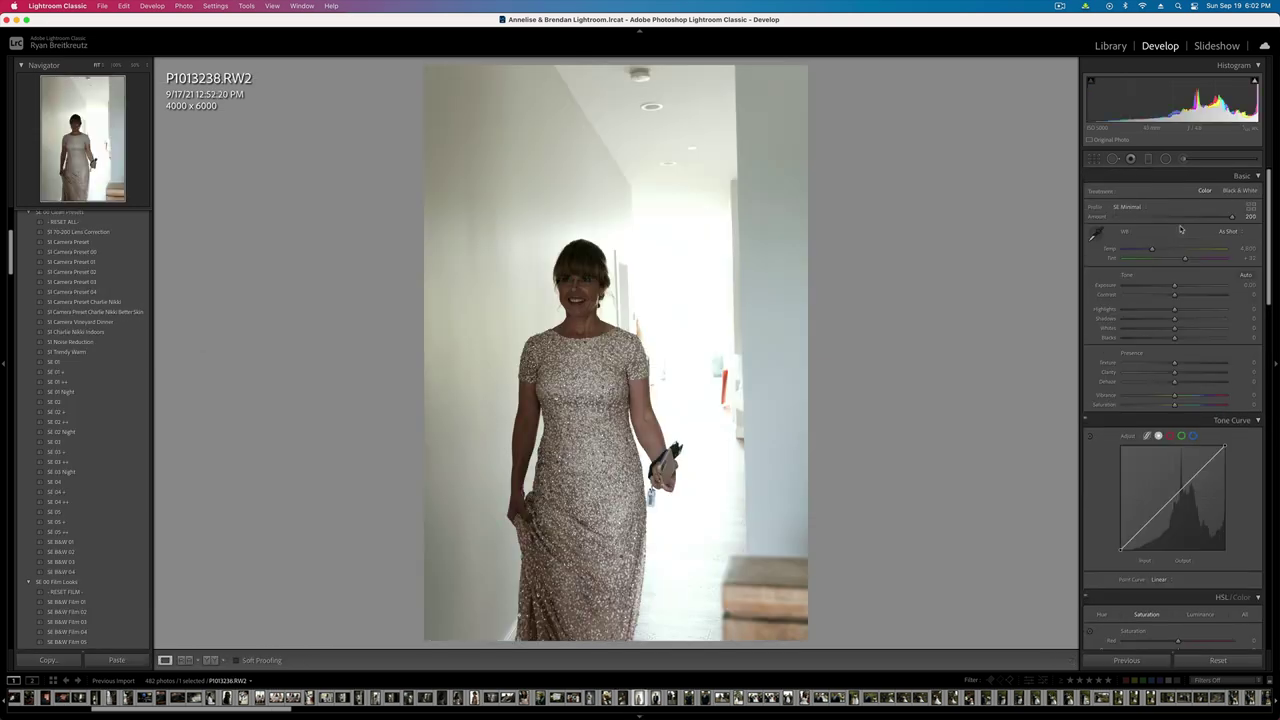
key(shift+equal)
key(shift+equal)
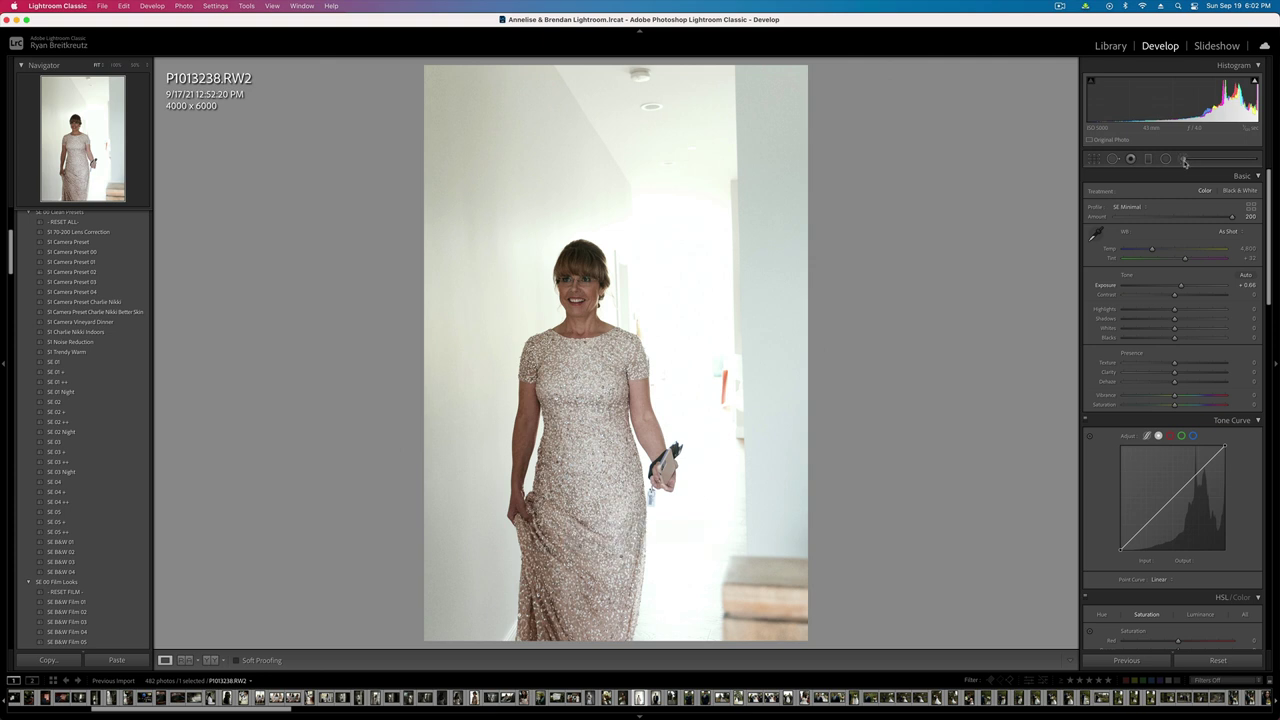
- Brush over the woman in the sequined dress with reset effects, then exposure about +0.59, contrast about 35 and dehaze 13
click(1183, 158)
scroll(560, 290, down, 3)
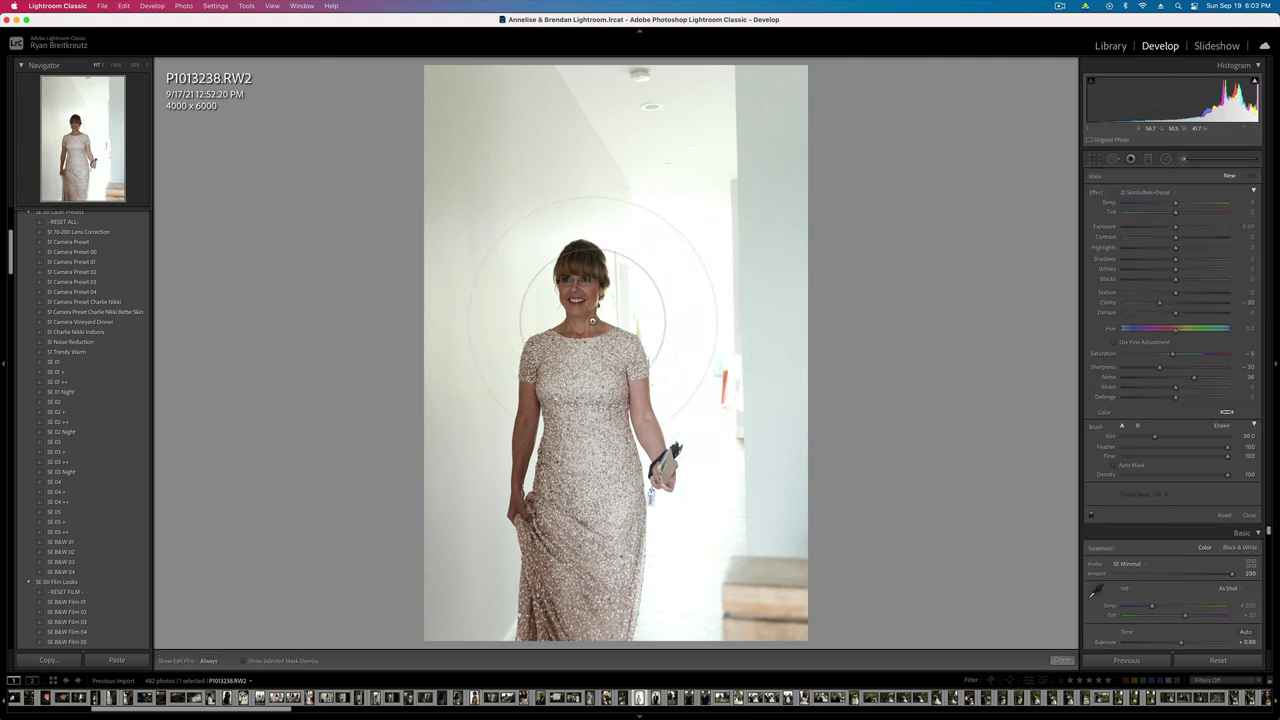
click(578, 297)
double_click(1098, 193)
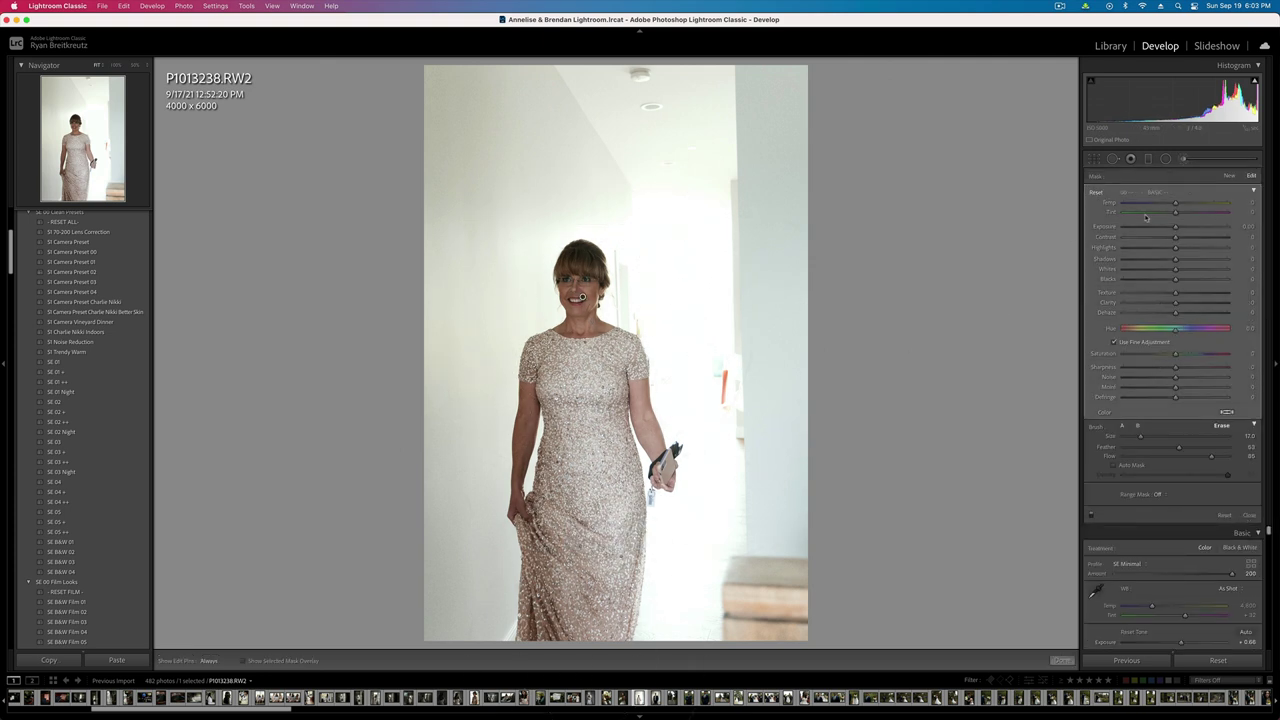
drag(1176, 238, 1195, 240)
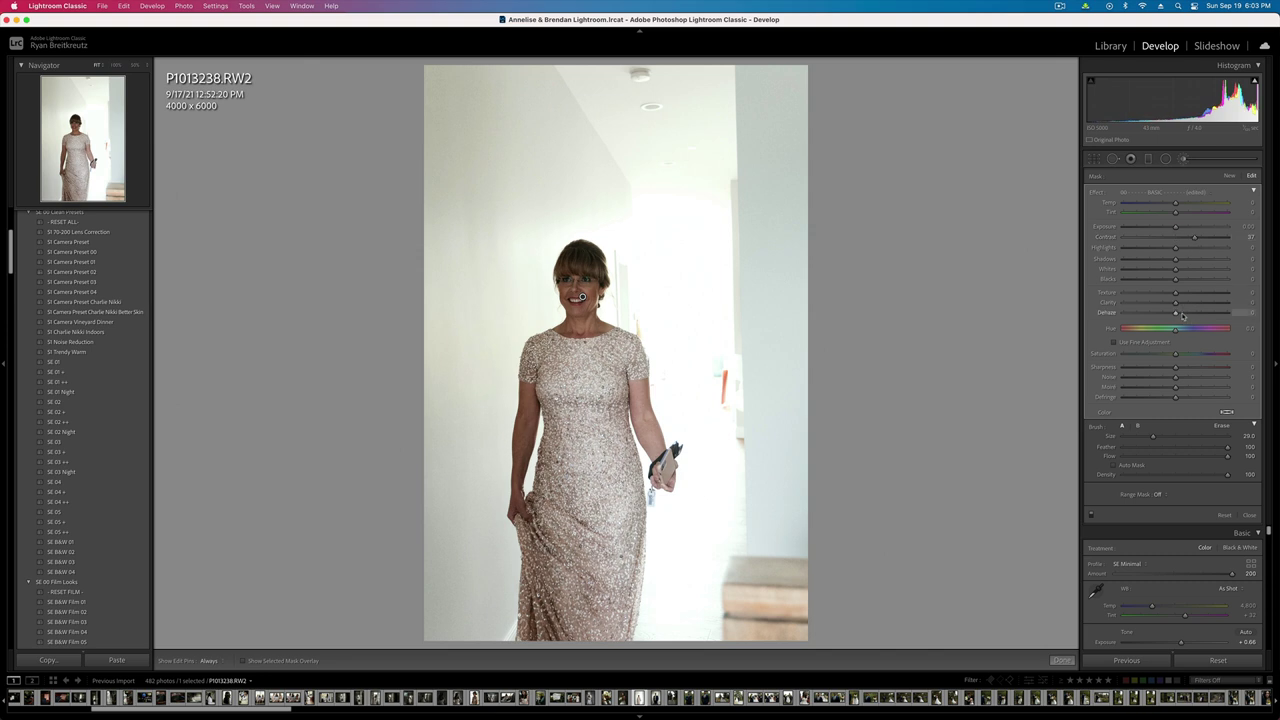
drag(1176, 314, 1182, 314)
mouse_move(1176, 228)
mouse_down()
mouse_move(1210, 240)
mouse_move(1195, 240)
mouse_up()
- Set the hallway photo's overall exposure to +0.33 and close the brush adjustment
key(shift+minus)
key(shift+minus)
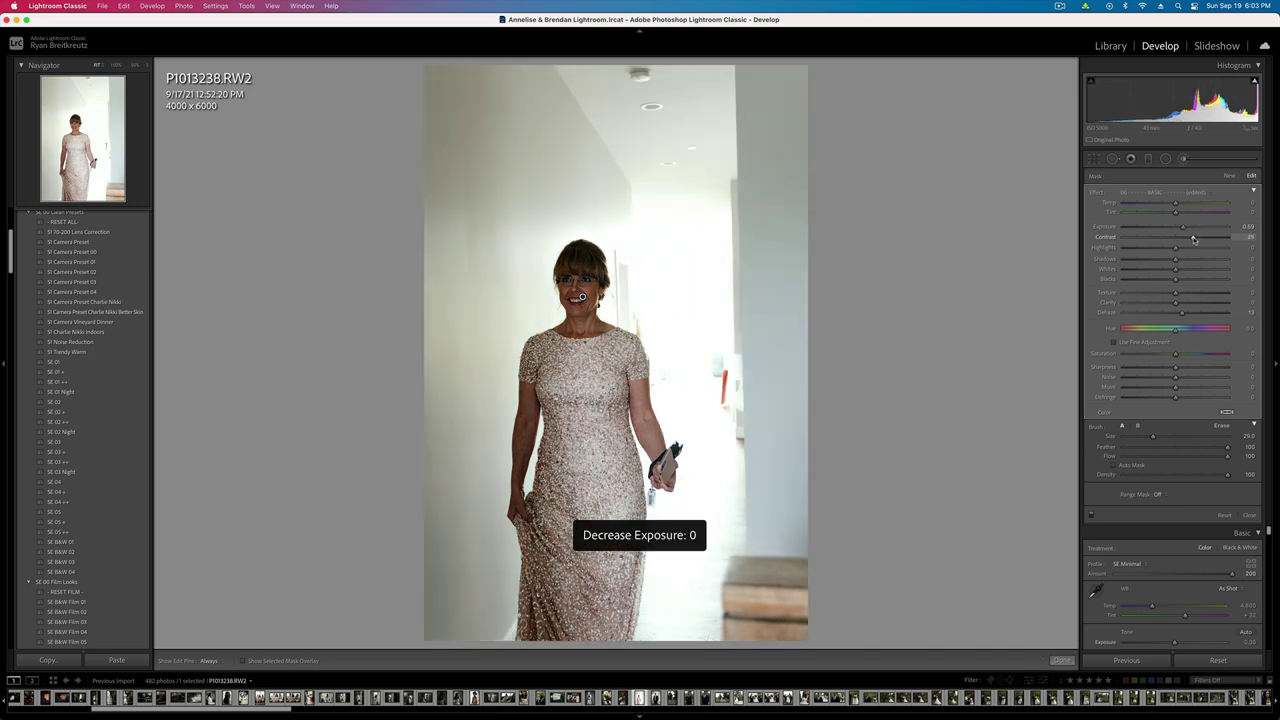
key(shift+equal)
key(shift+equal)
key(shift+minus)
key(k)
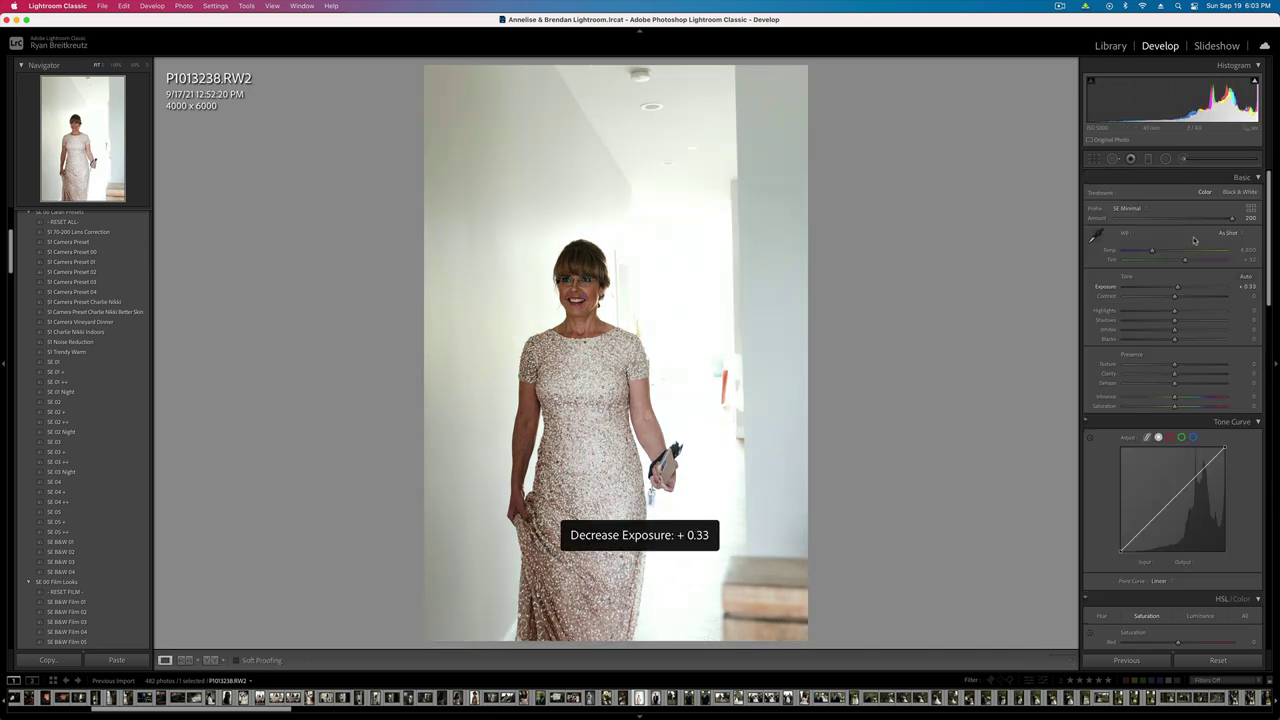
- Clone out the orange object and nearby distractions in the bright hallway background, and leave spot removal
click(1113, 160)
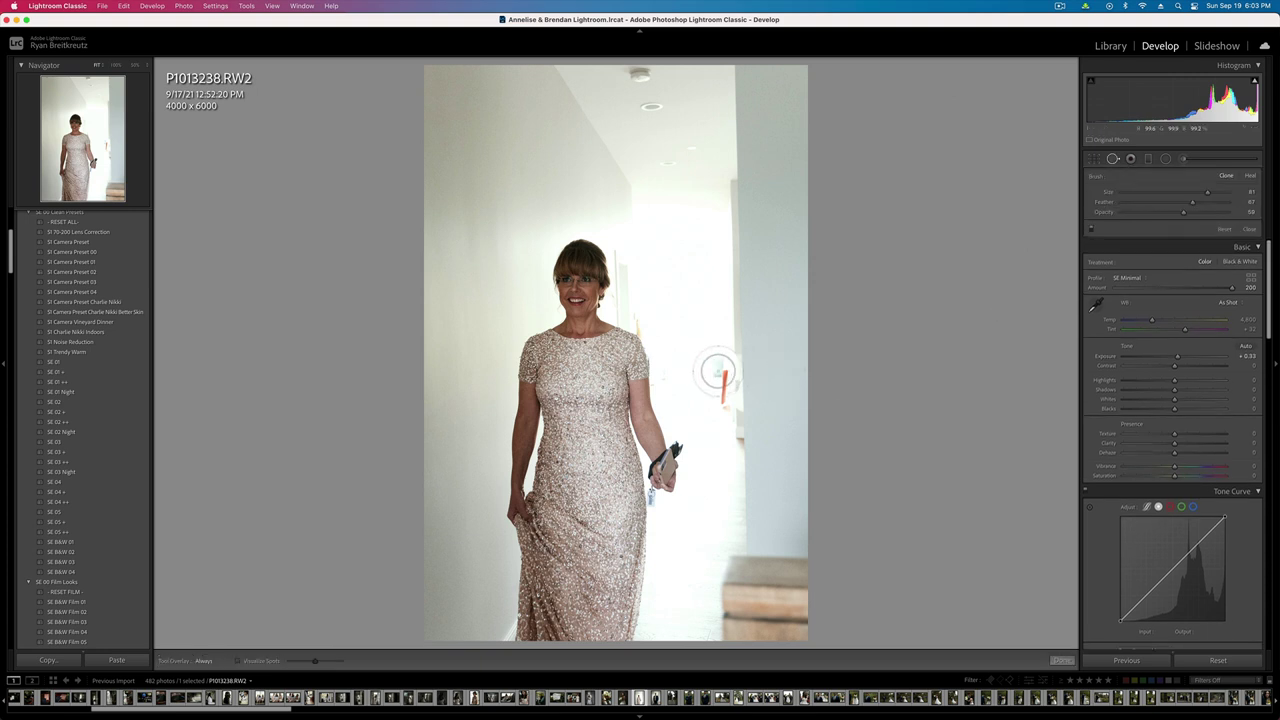
click(719, 382)
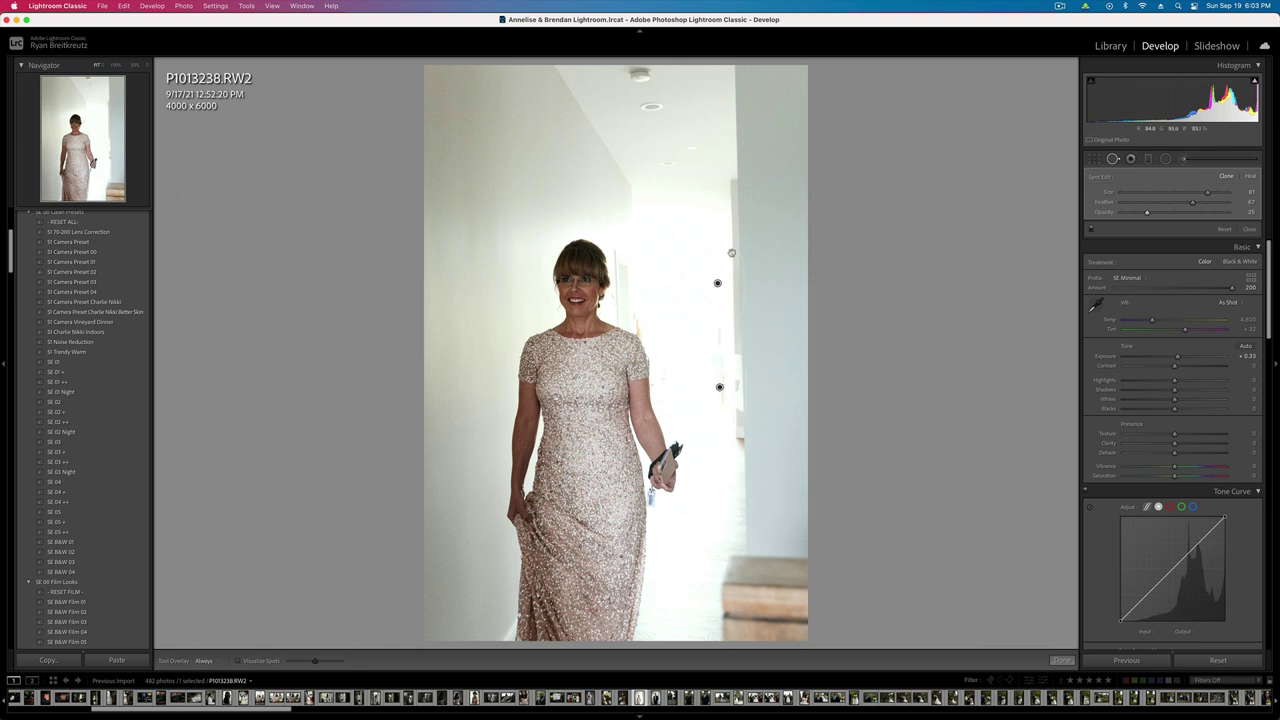
drag(729, 250, 726, 262)
key(q)
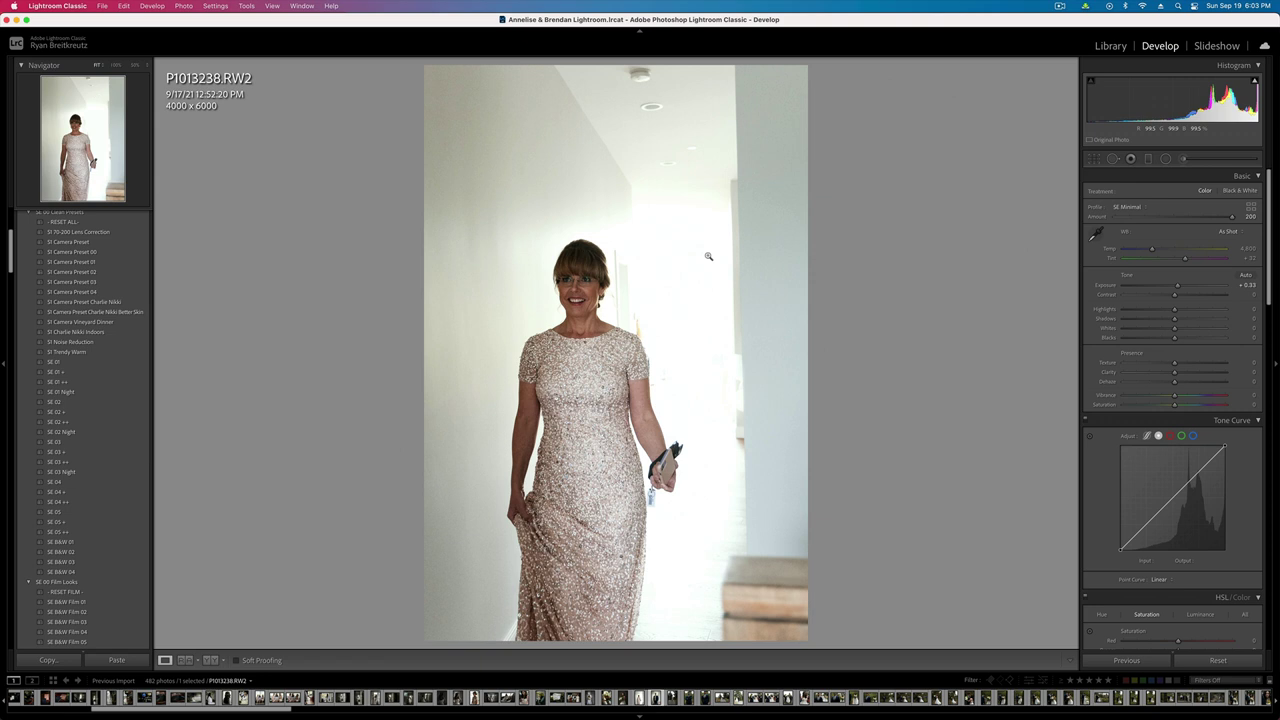
- Check hallway portrait P1013243 of the man in a suit with the SE B&W Film-01 preset, and remove the photo
key(Right)
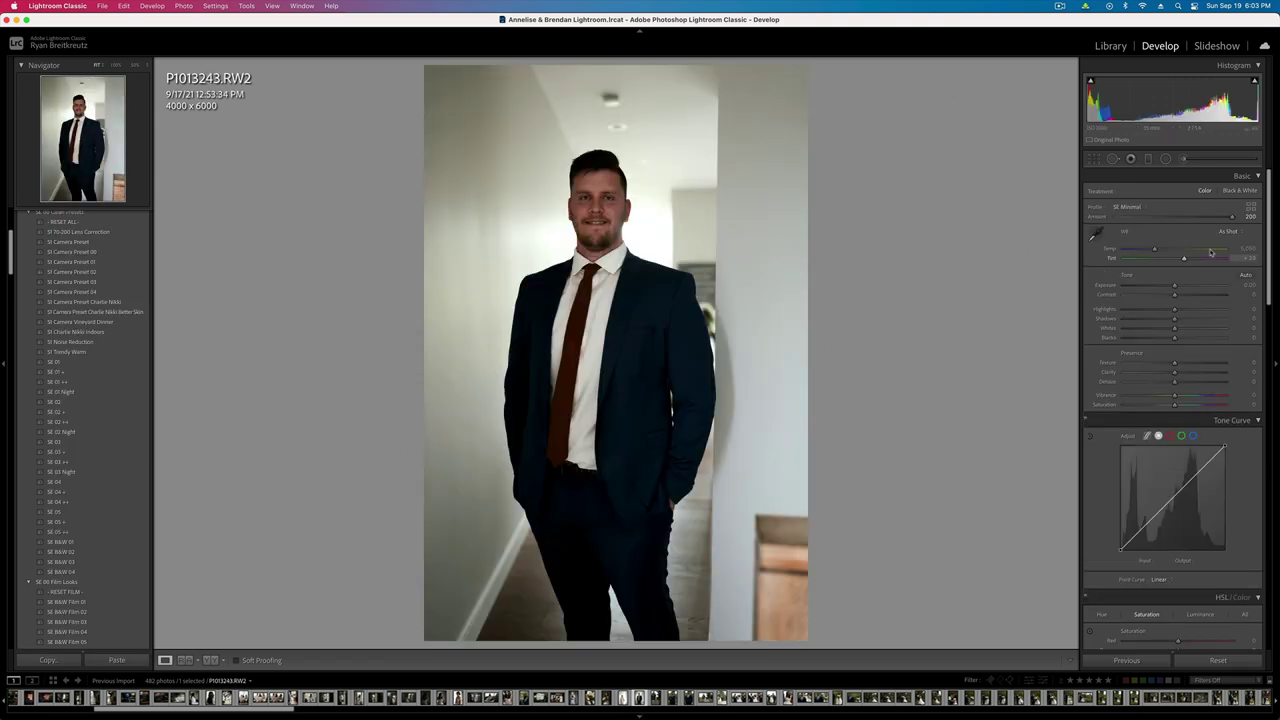
click(91, 603)
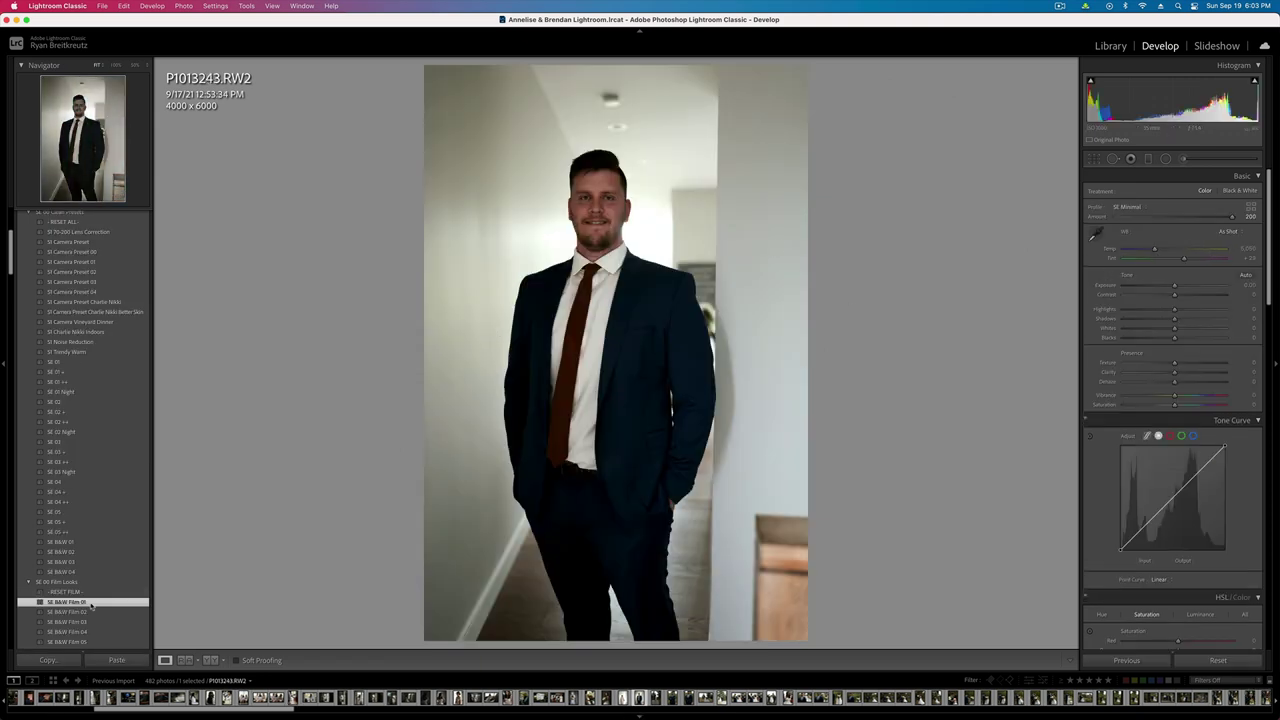
click(590, 152)
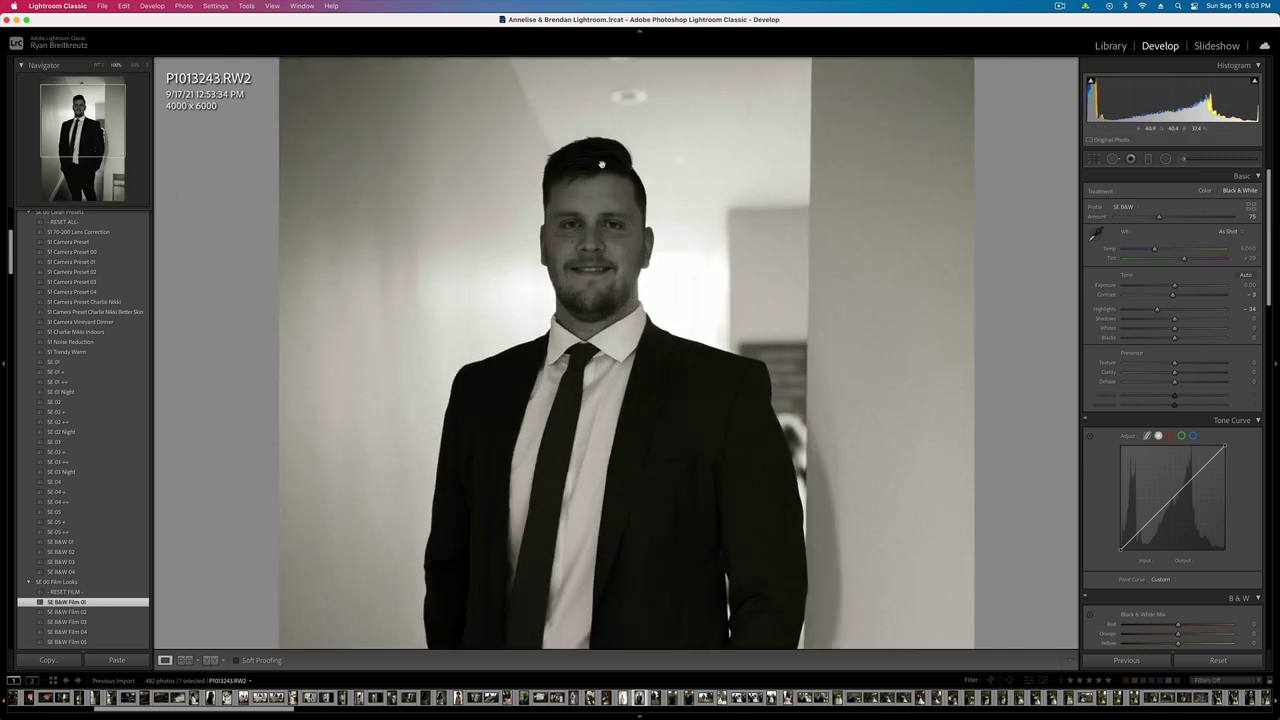
click(677, 307)
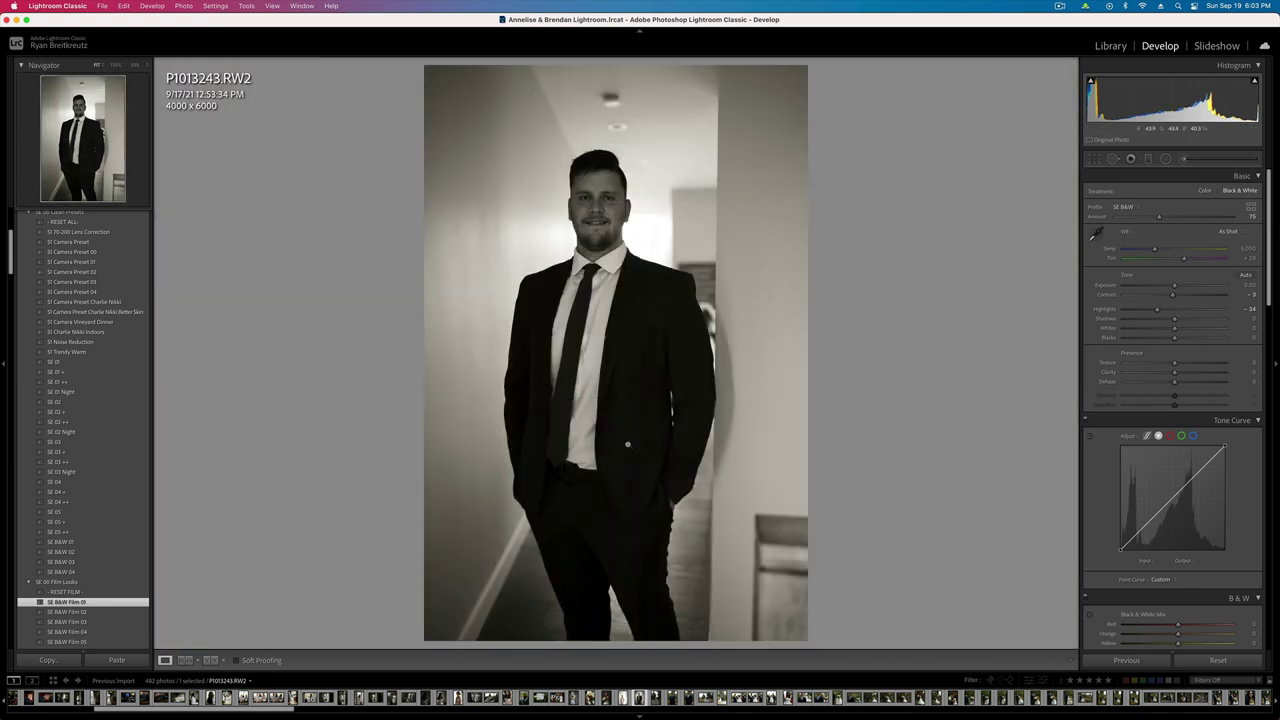
key(BackSpace)
key(Return)
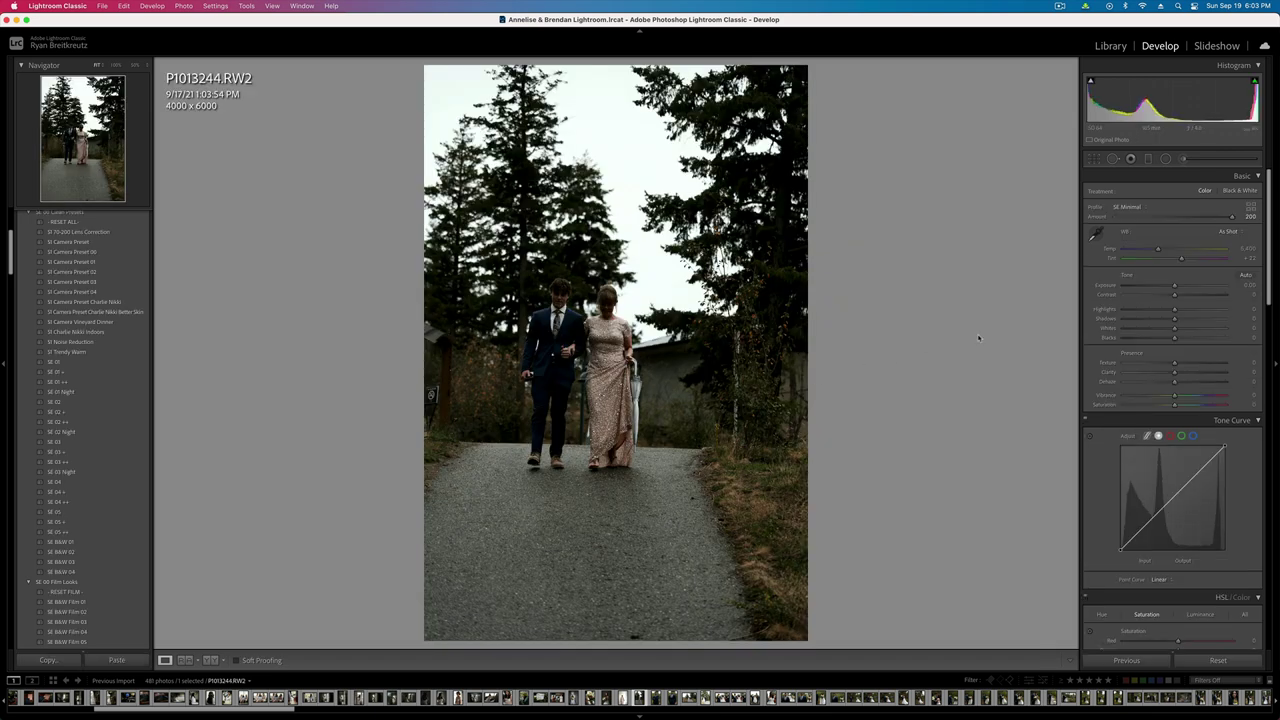
- Add a large radial filter around the walking couple in photo P1013244, reset its effects and set contrast to -100
click(1165, 158)
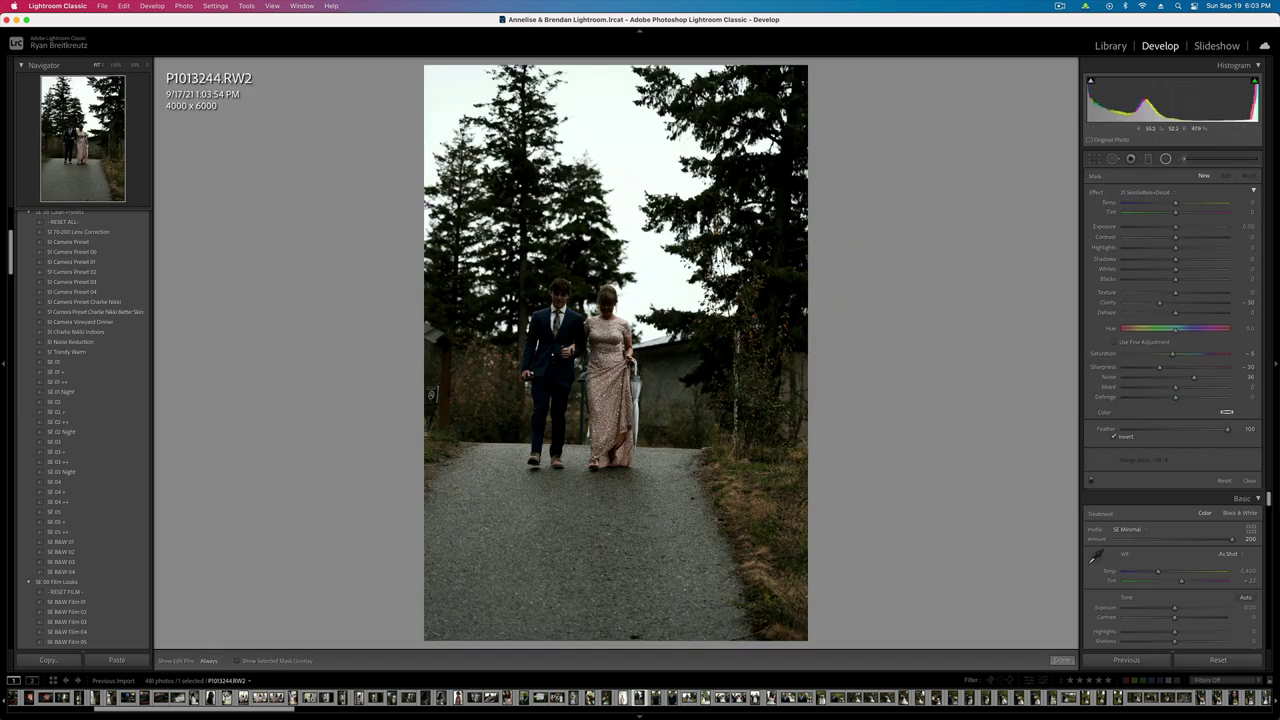
drag(571, 379, 747, 553)
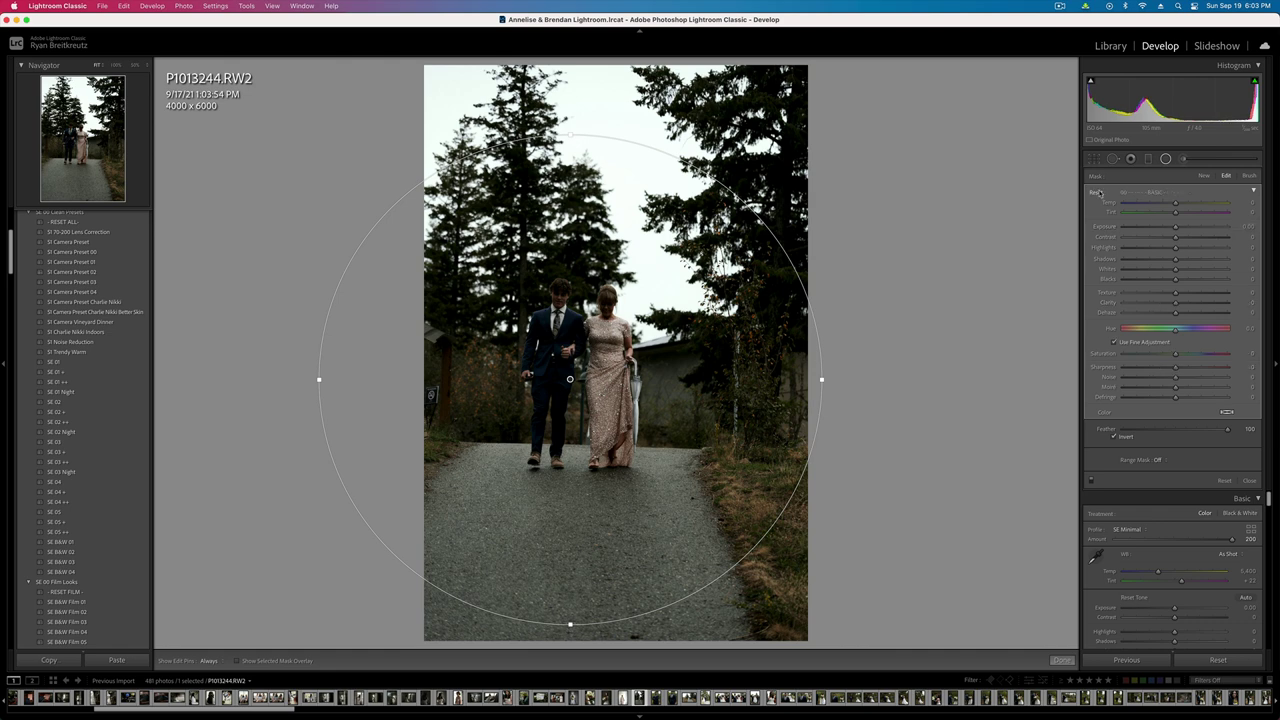
click(1140, 237)
drag(1114, 237, 1110, 238)
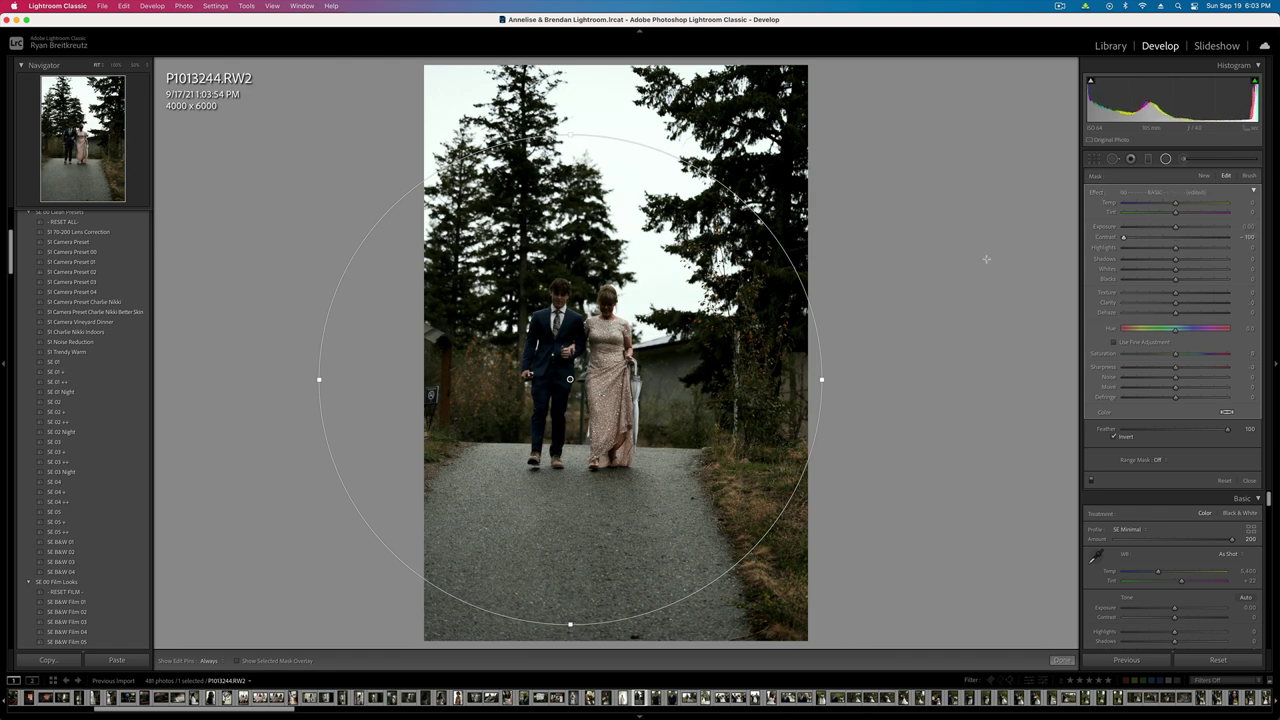
- Shift the radial filter slightly up over the couple, raise its exposure, close it and compare before and after
drag(570, 379, 582, 353)
drag(1172, 229, 1180, 229)
drag(646, 450, 649, 439)
key(Escape)
key(backslash)
key(backslash)
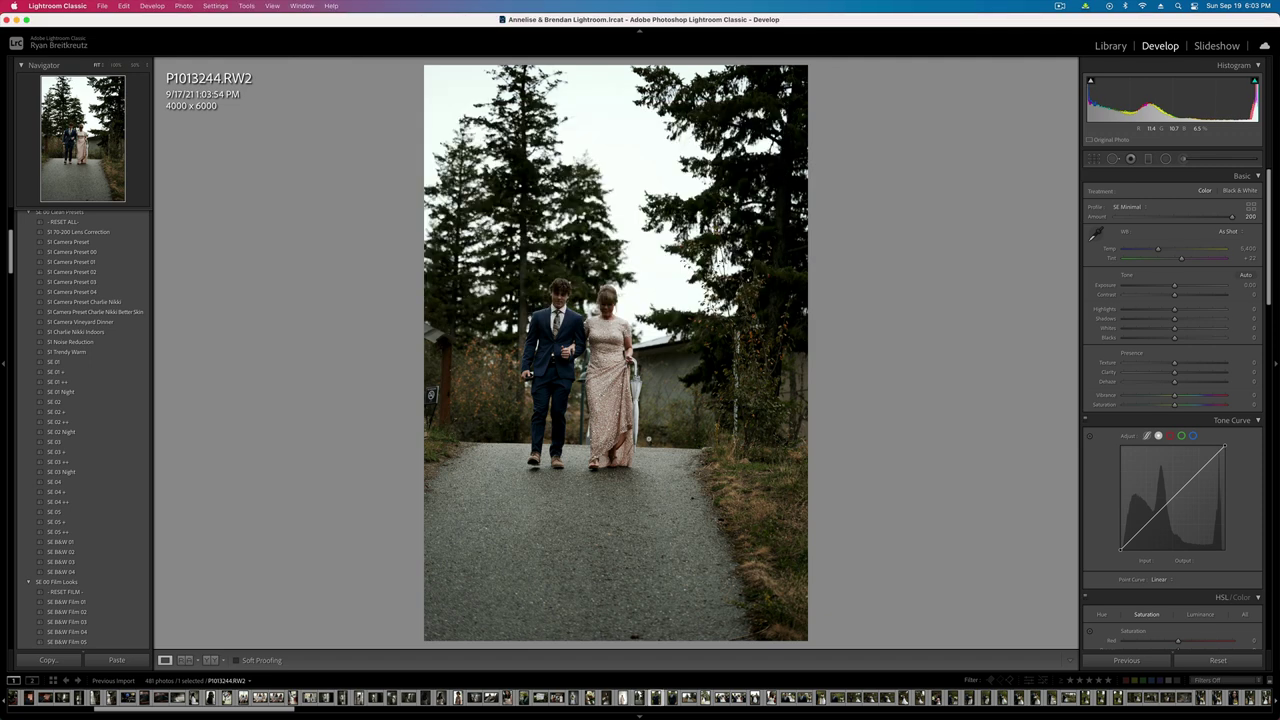
- In photo P1013245, discard a first radial filter, reset the filter effects and set exposure 0.14, contrast -79 and whites 11
key(Right)
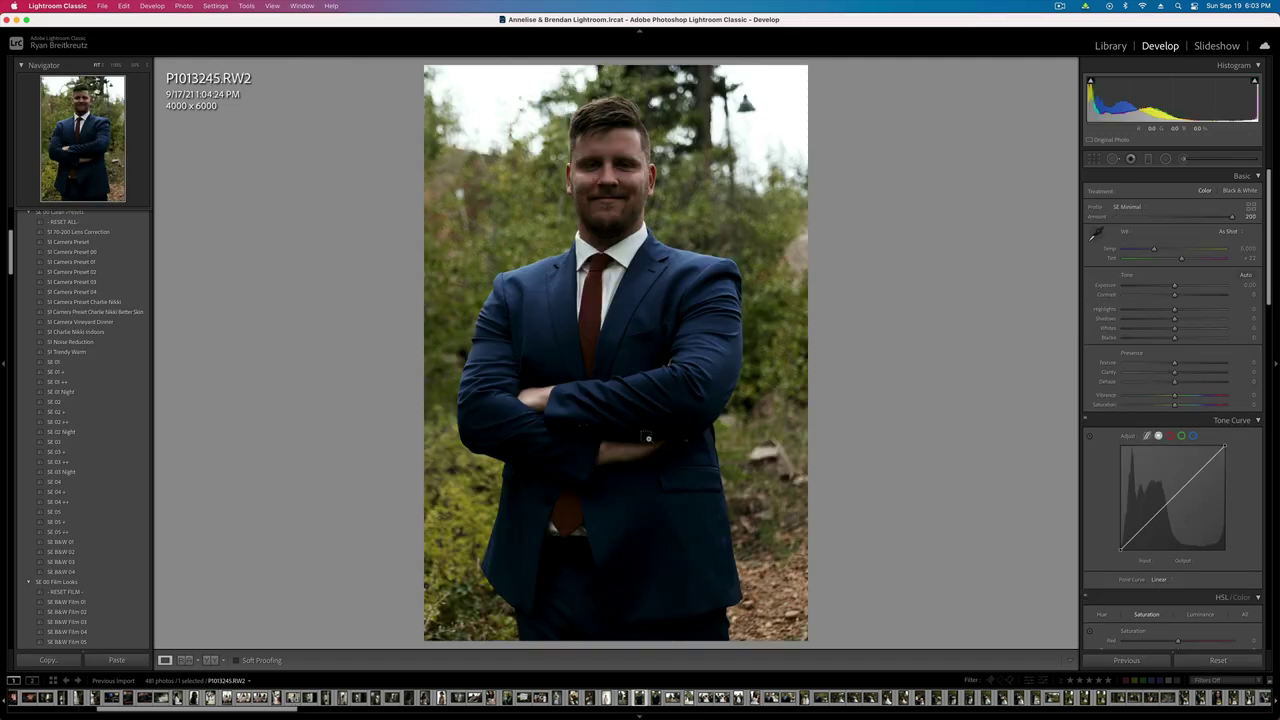
key(shift+m)
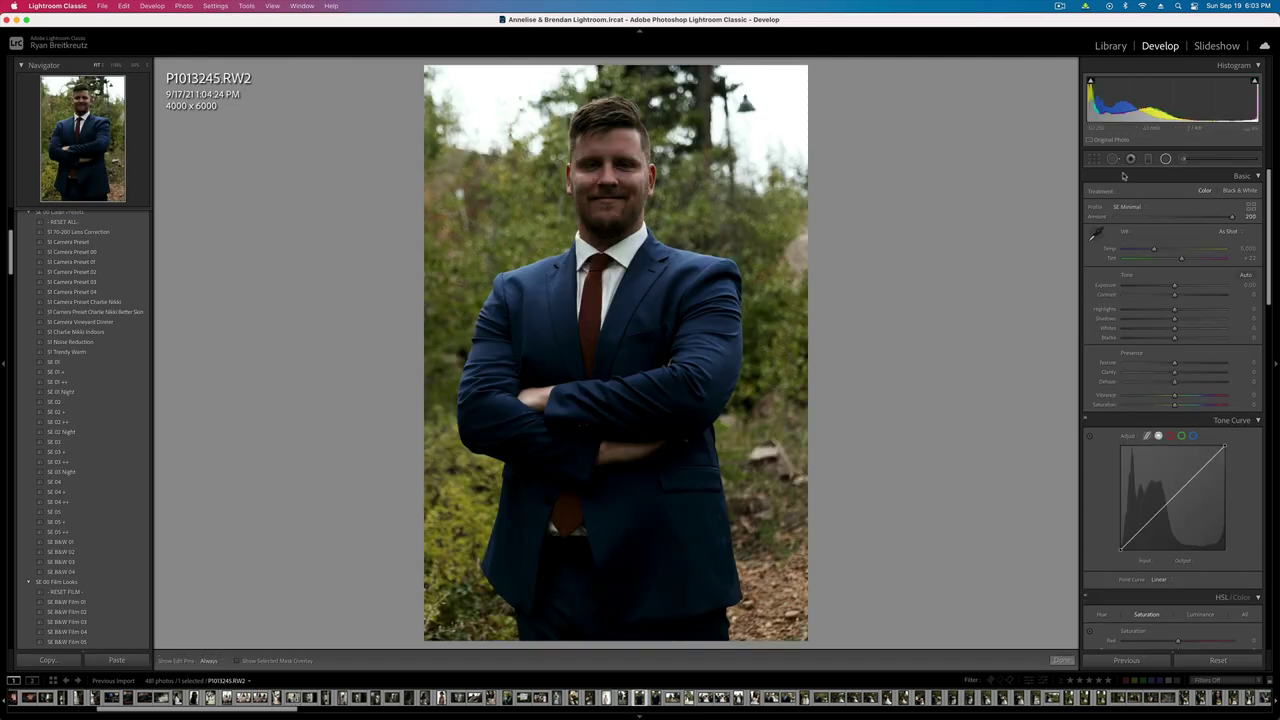
drag(753, 715, 825, 716)
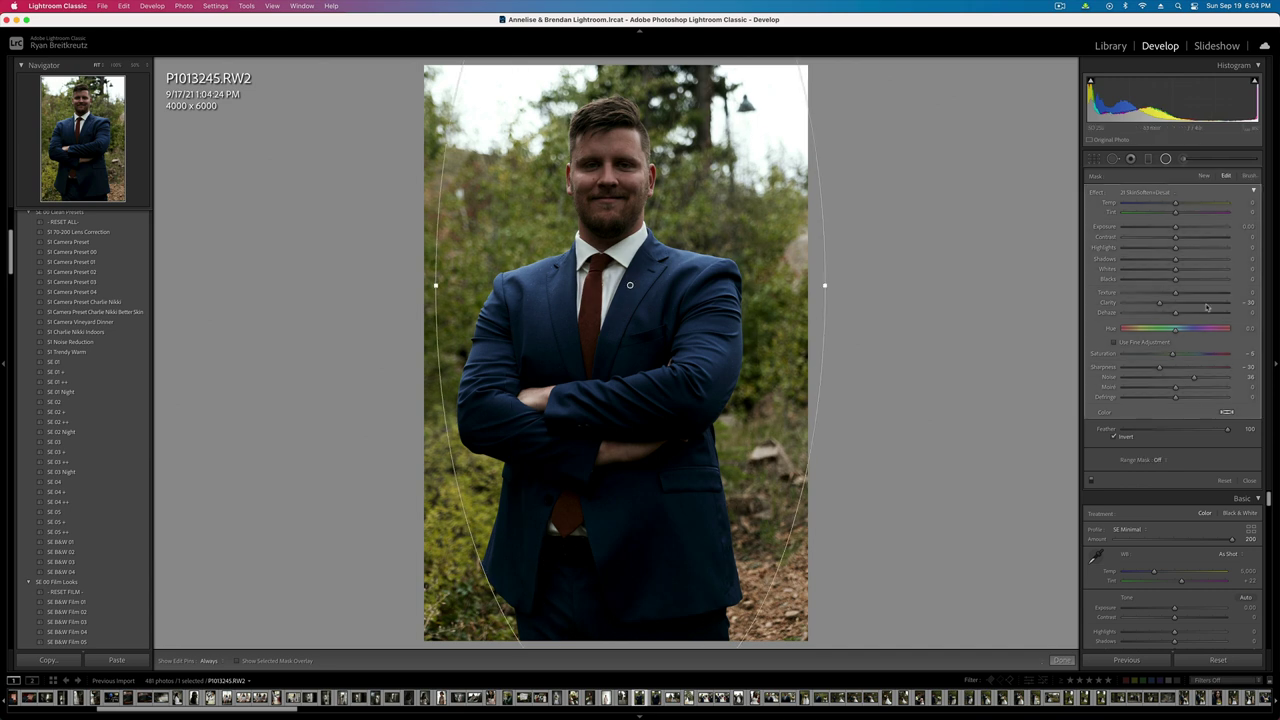
alt+click(1098, 194)
key(Delete)
click(1133, 237)
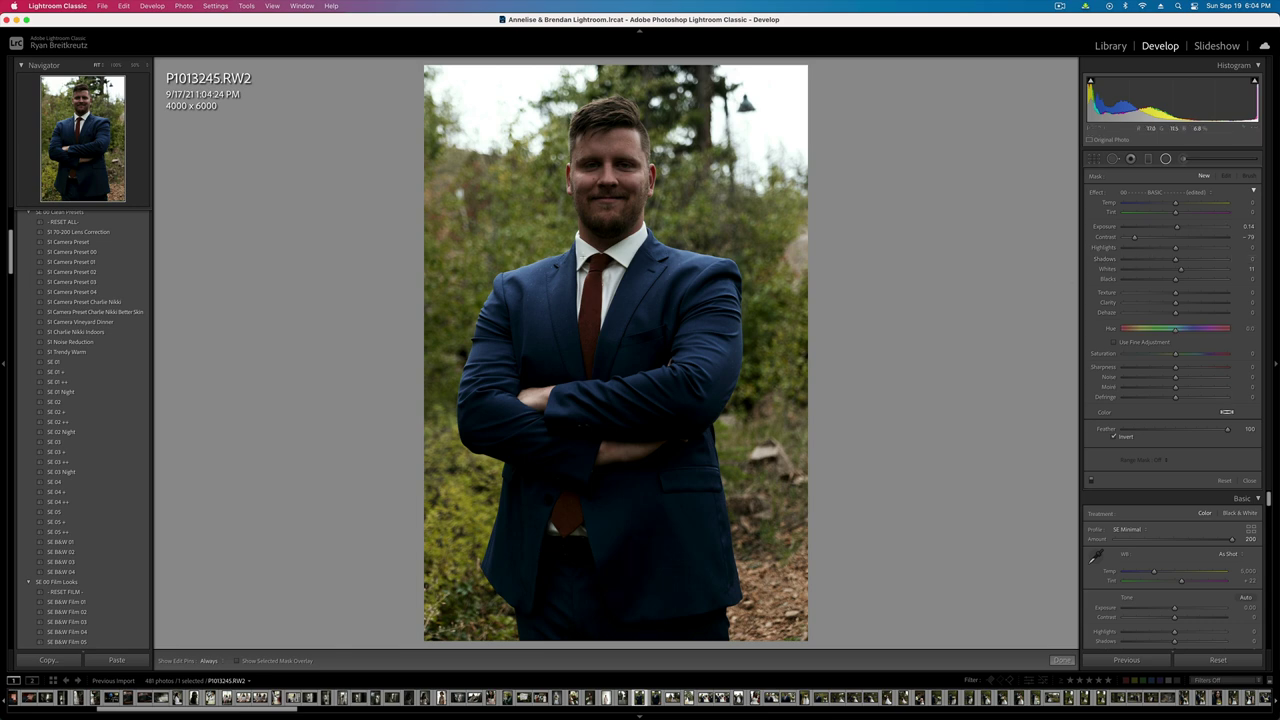
- Draw a large radial filter around the man in the suit, move it up to centre on his face, and close it
drag(582, 254, 841, 716)
mouse_move(683, 424)
mouse_down()
mouse_move(695, 178)
mouse_move(700, 384)
mouse_move(701, 362)
mouse_up()
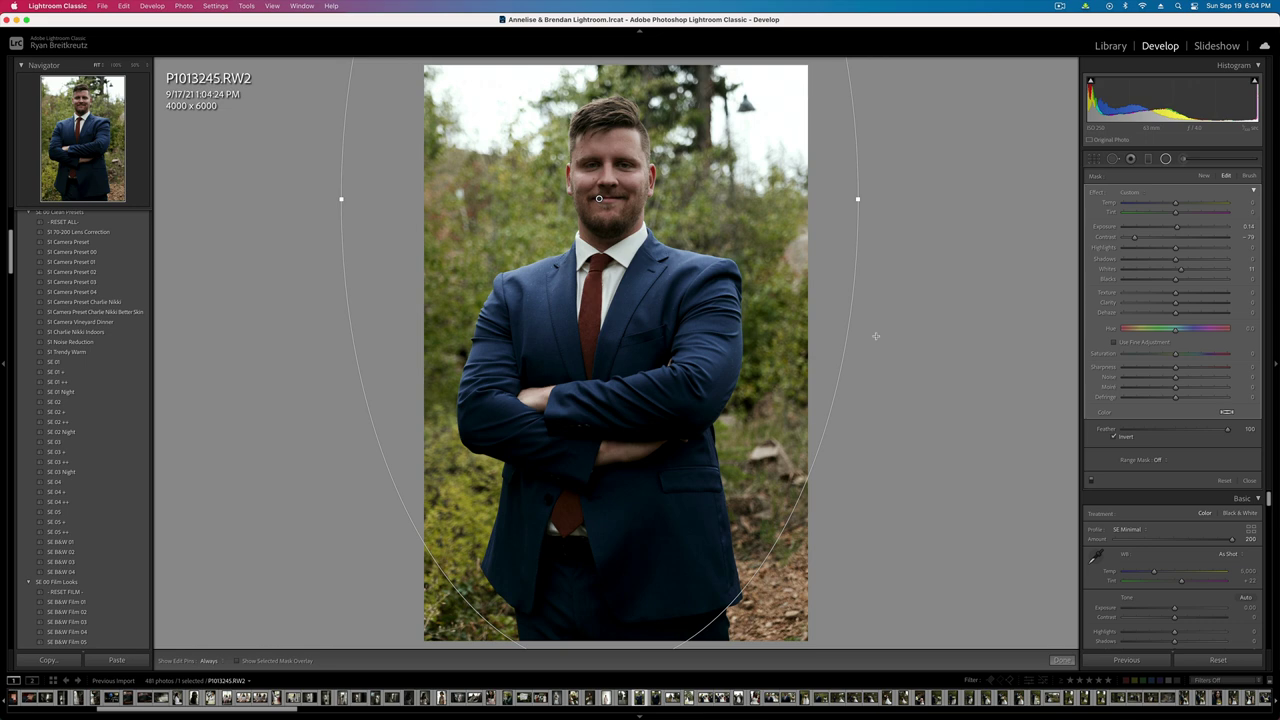
key(shift+m)
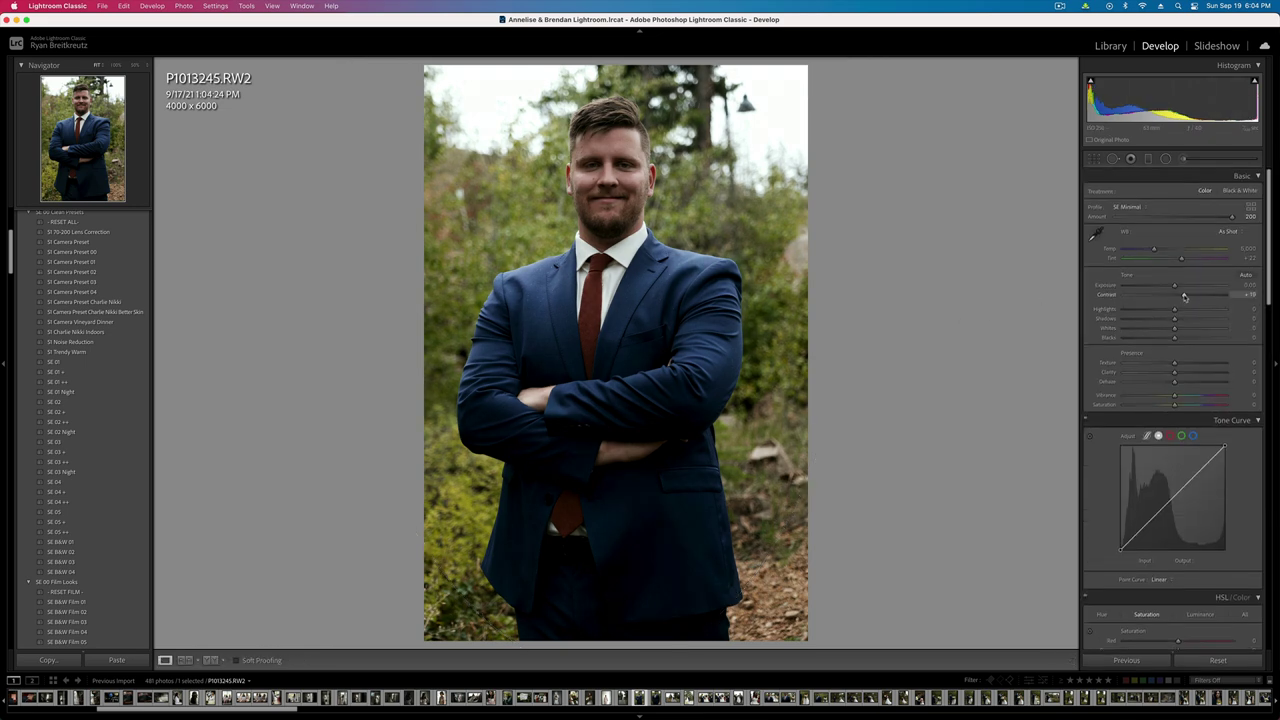
- Set the portrait's overall contrast to +13 and exposure to -0.33
drag(1185, 297, 1181, 297)
key(shift+minus)
key(shift+minus)
key(shift+equal)
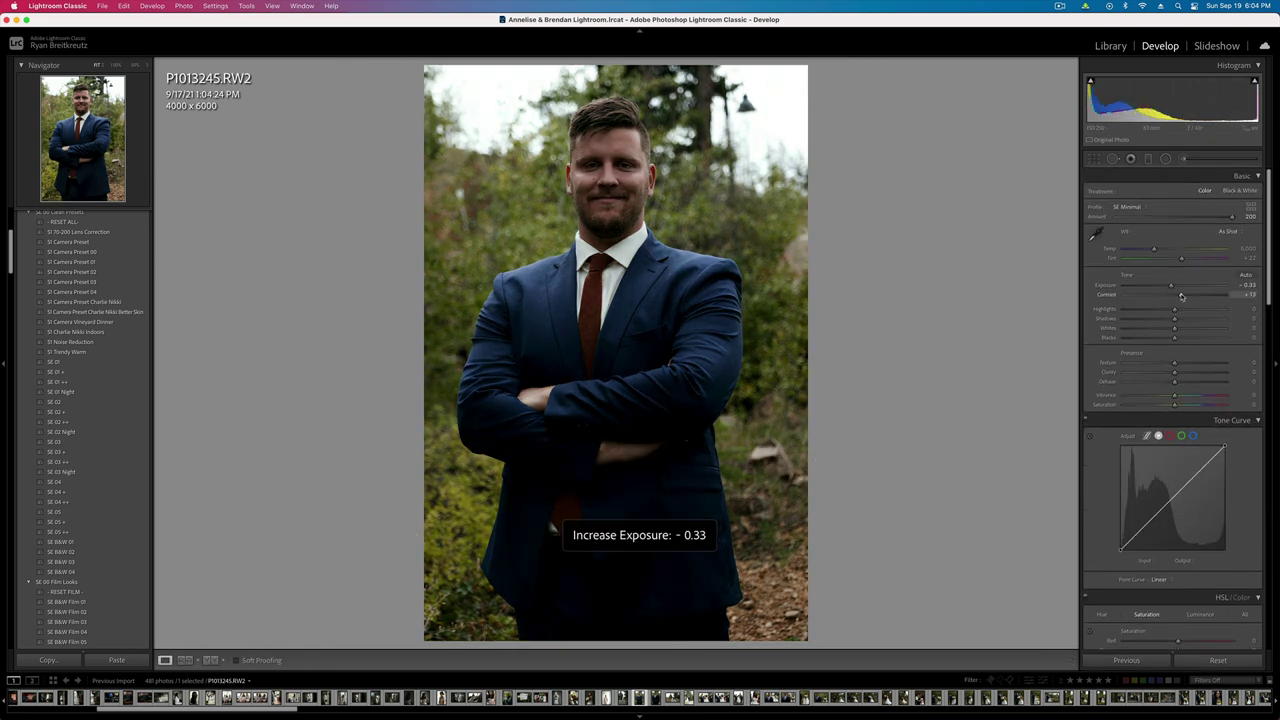
- Add a second large radial filter around the man with the same effects, shift it upward and close it
key(shift+m)
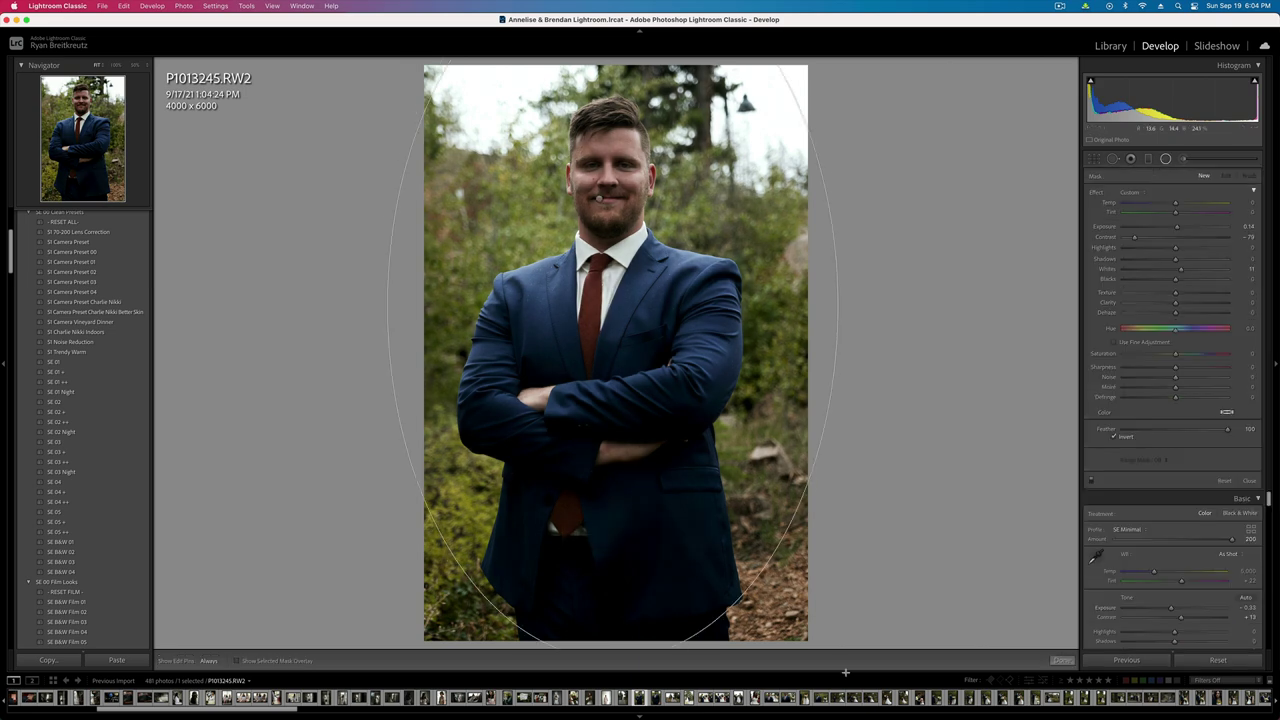
drag(845, 672, 847, 673)
drag(750, 538, 754, 434)
key(Return)
key(Return)
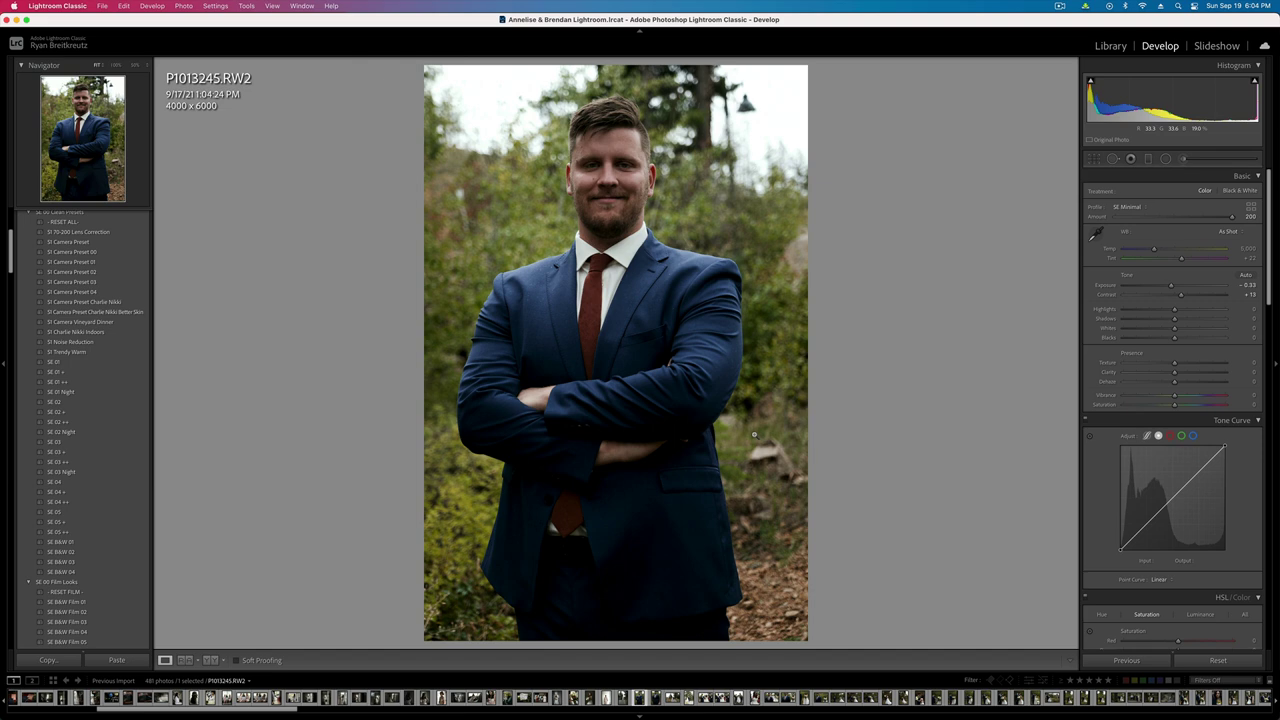
- Compare the portrait before and after, and test a slightly lower exposure before restoring it
key(backslash)
key(backslash)
key(minus)
key(equal)
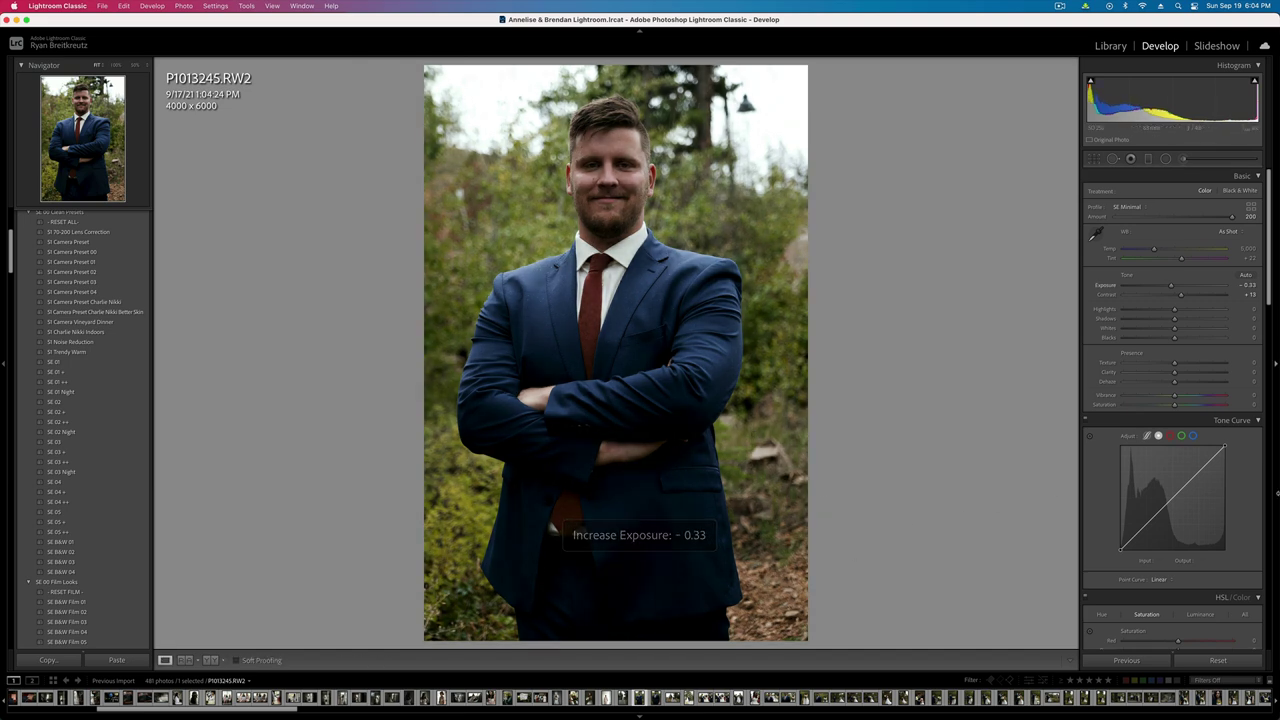
- Set the yellow saturation to -60 and copy the settings without exposure, local adjustments or crop
scroll(1146, 500, down, 5)
mouse_move(1146, 509)
mouse_down()
mouse_move(1135, 511)
mouse_move(1146, 517)
mouse_up()
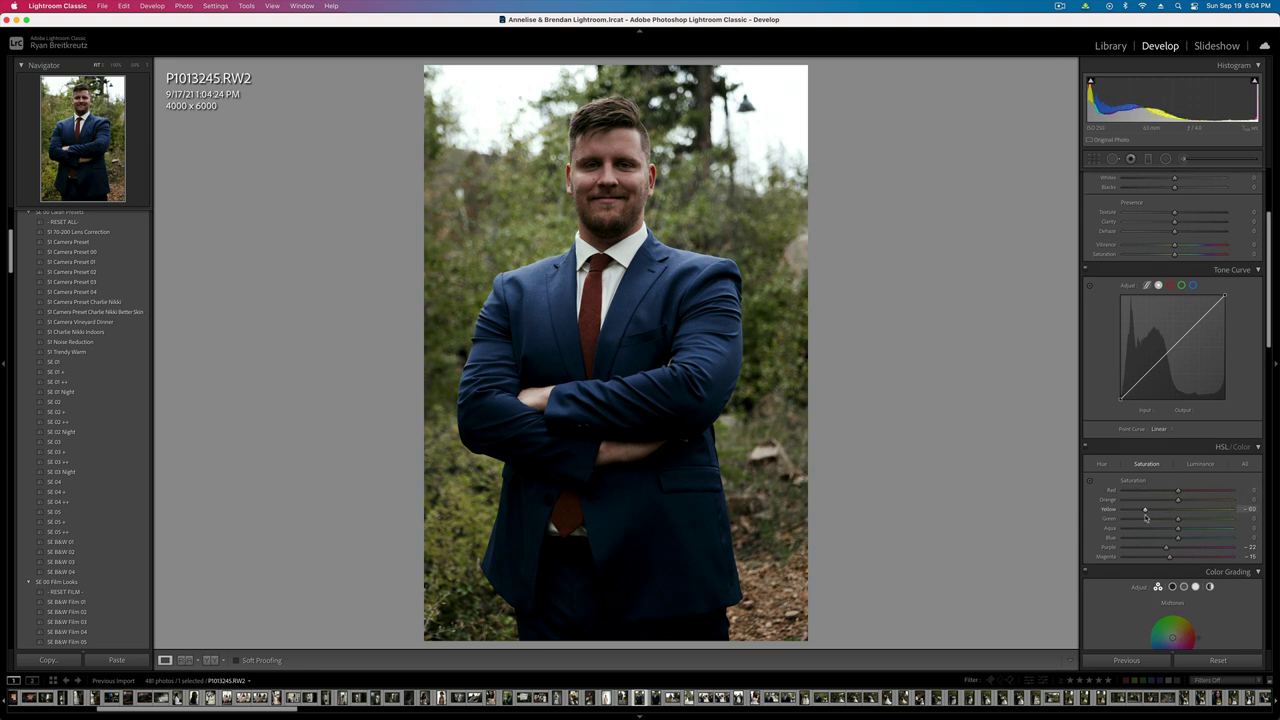
key(super+shift+c)
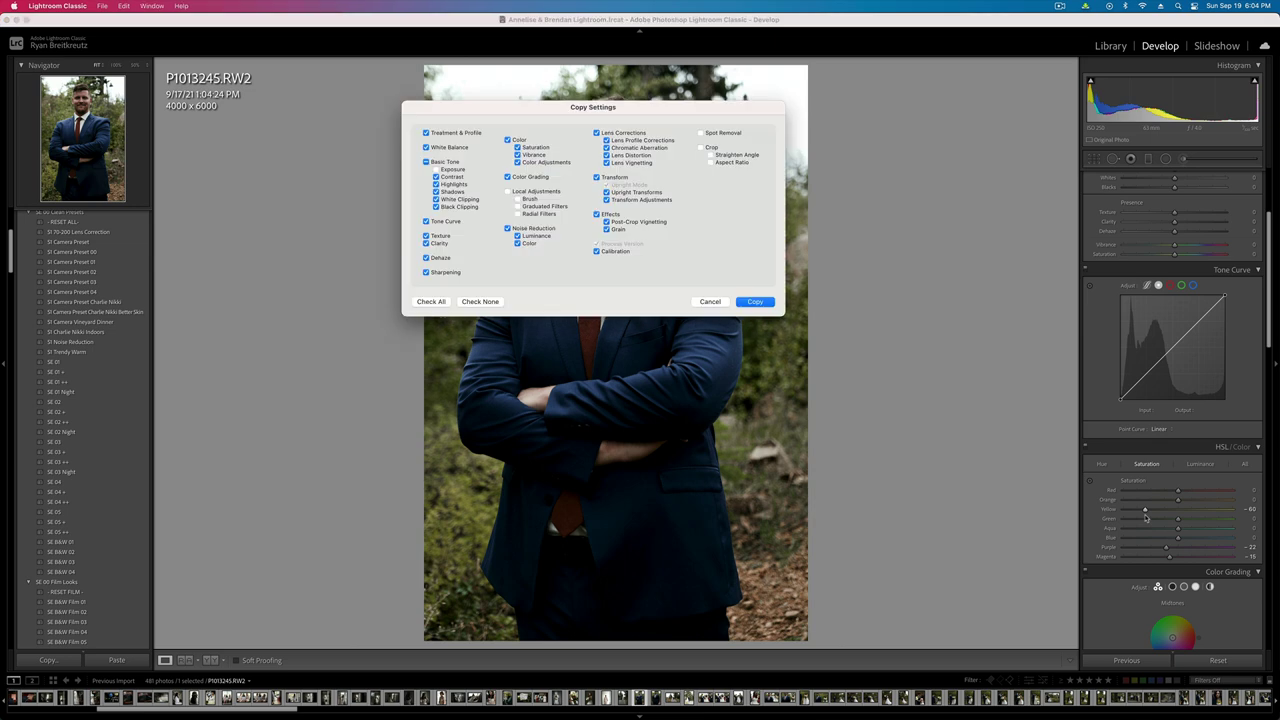
key(Return)
- Paste the copied settings onto photo P1013246 with exposure +0.33, and crop it slightly tighter from the lower corner beside the path
key(Right)
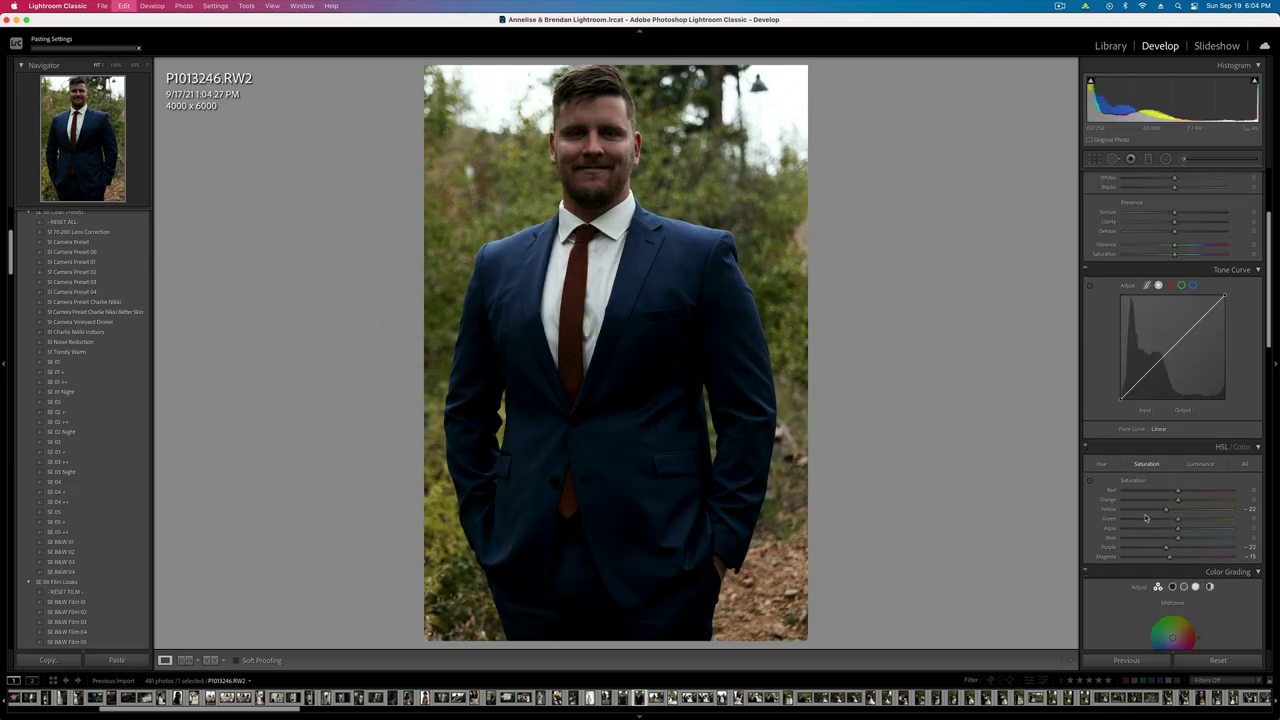
key(super+period)
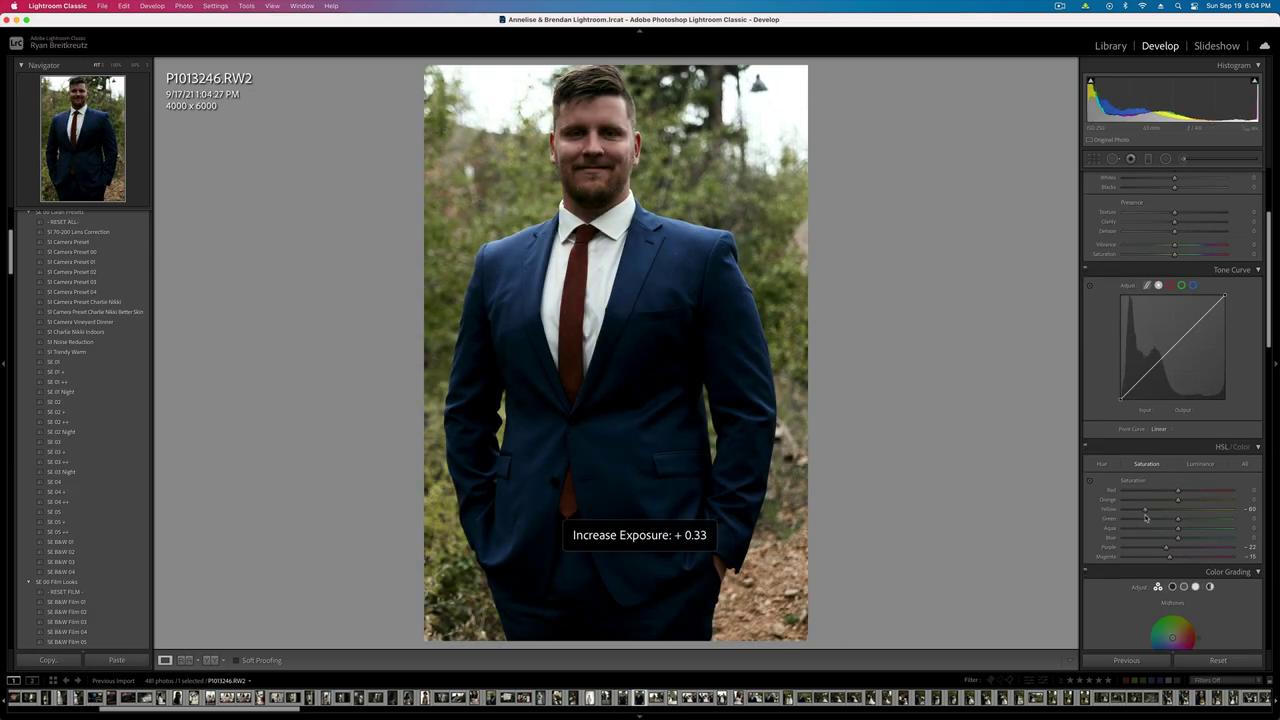
key(r)
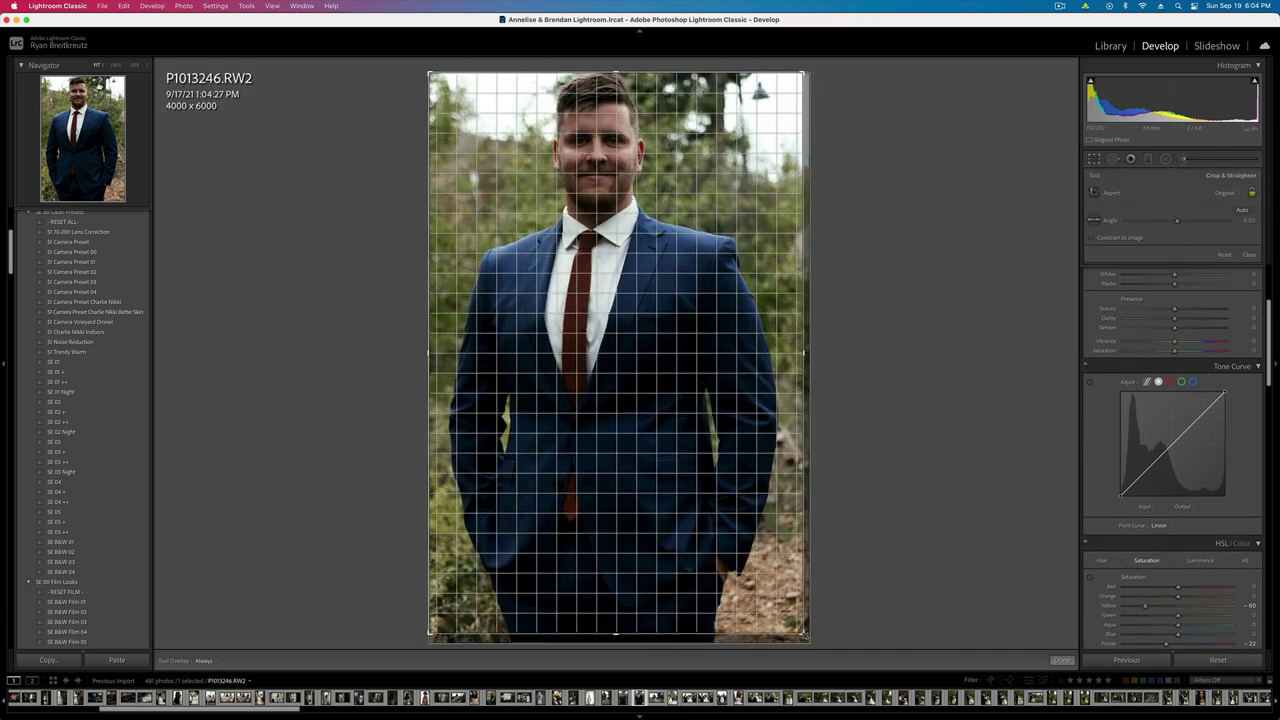
drag(804, 635, 794, 621)
key(Return)
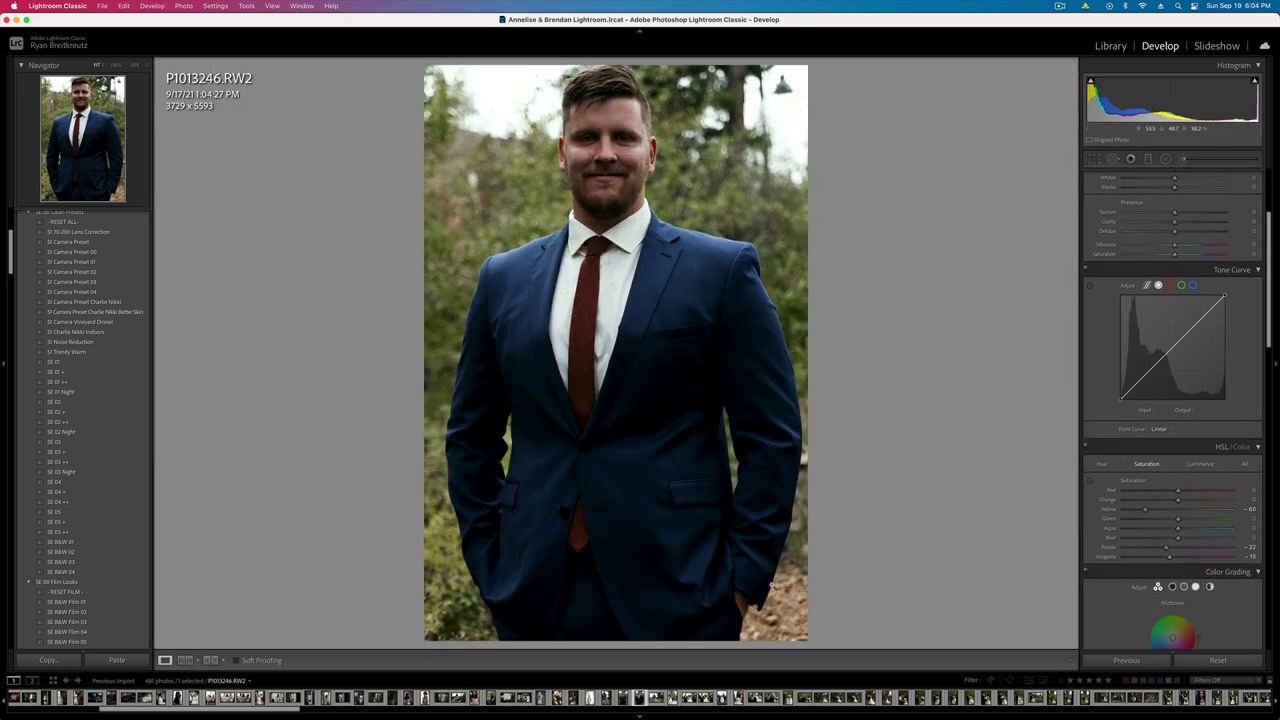
- Set photo P1013246's exposure to +0.43 and adjust its temperature slightly warmer
key(equal)
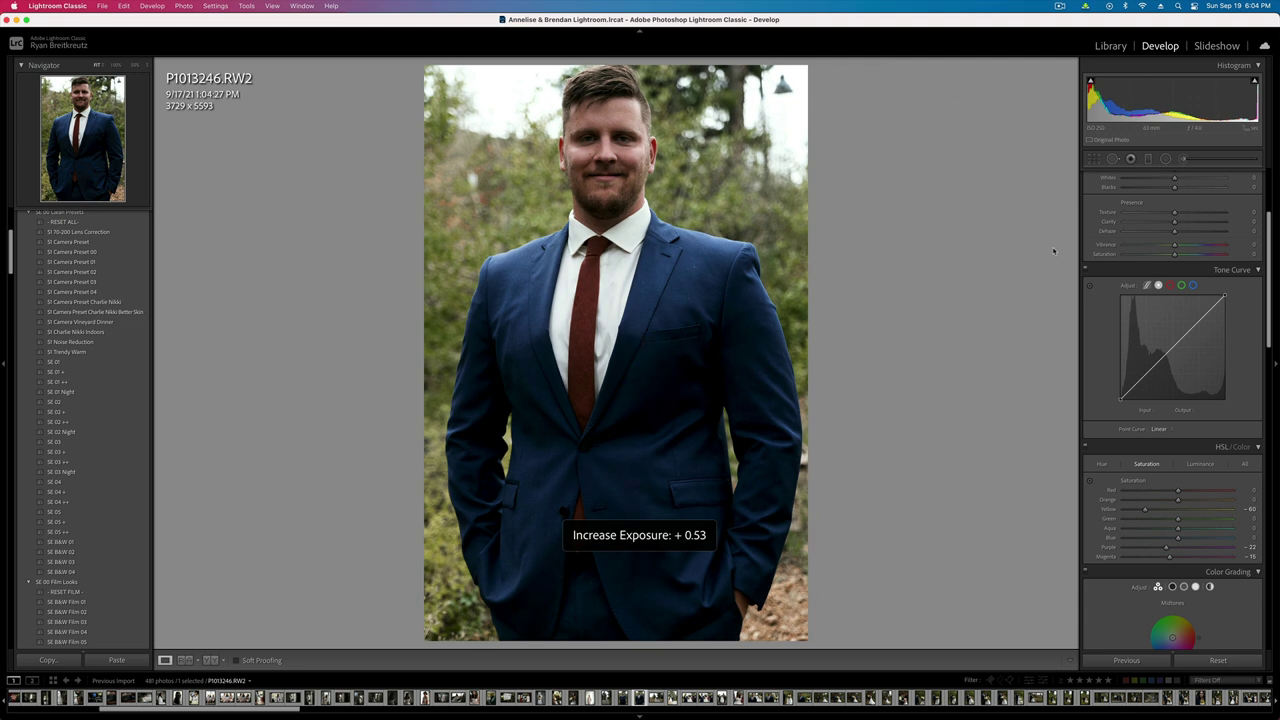
key(minus)
scroll(1120, 230, up, 5)
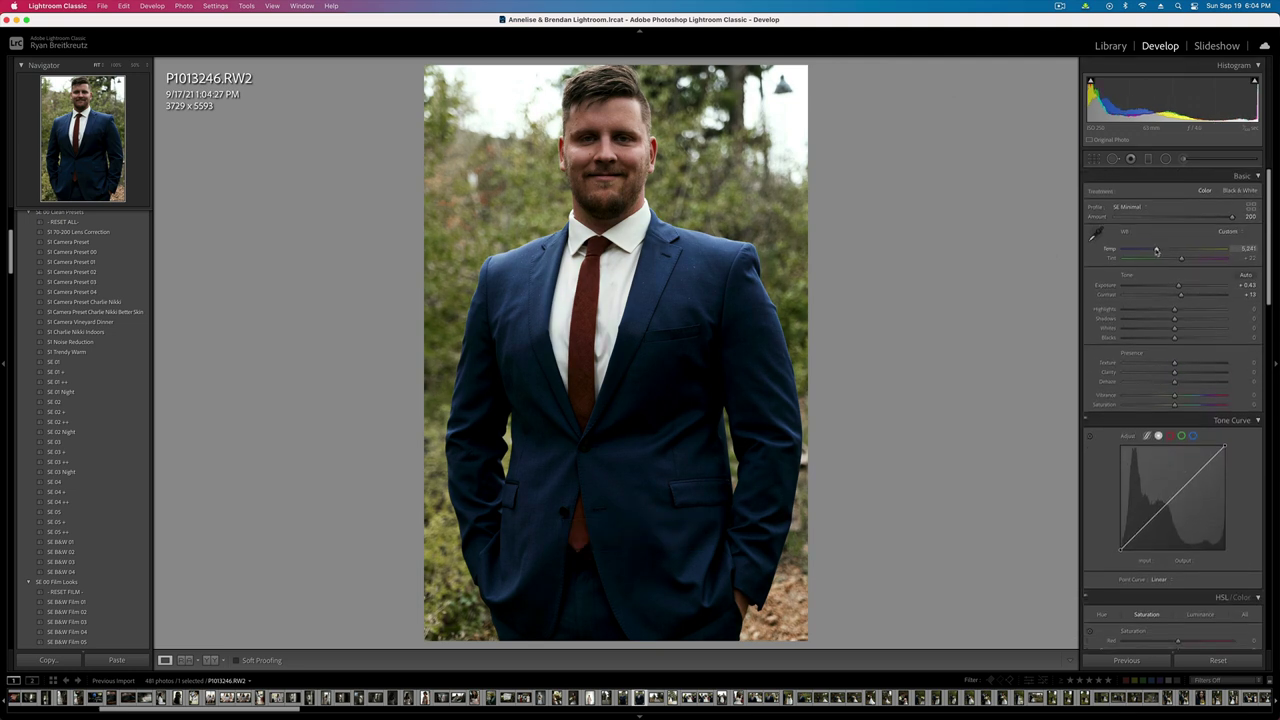
- Paste the copied settings onto photo P1013248 of the bride walking, set exposure to +0.33 and yellow saturation to -34
key(Right)
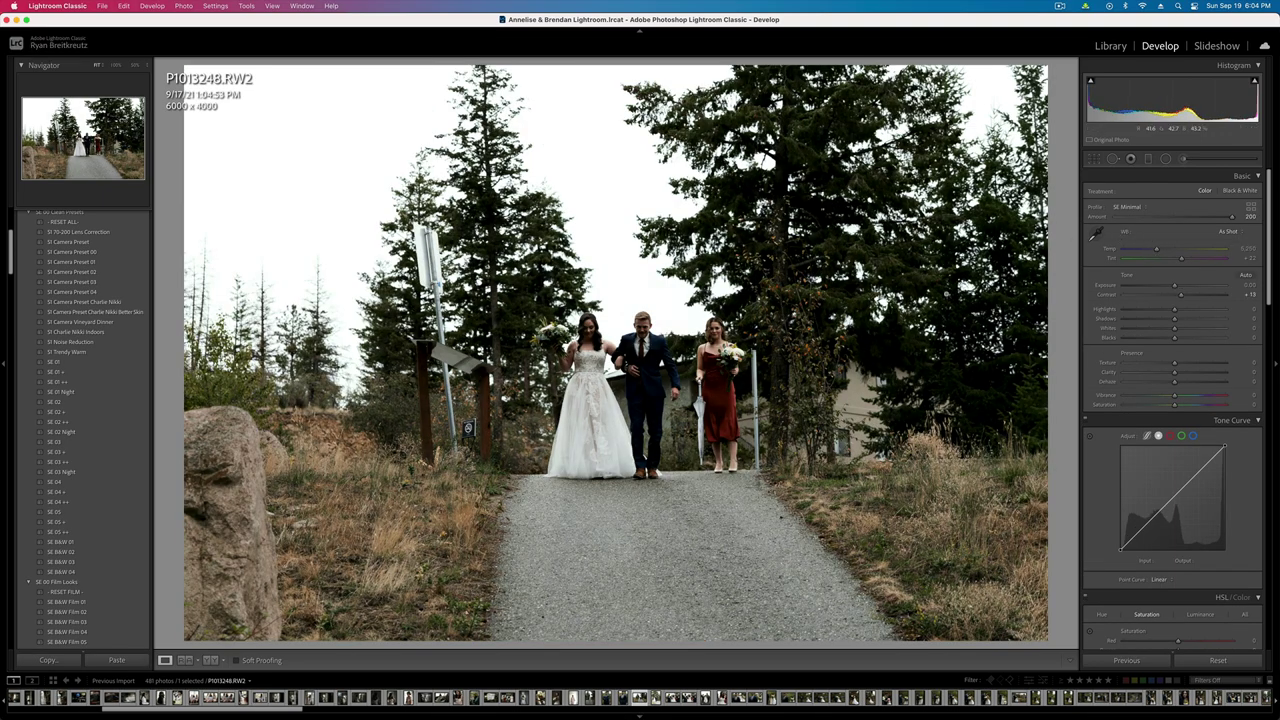
key(equal)
key(equal)
key(minus)
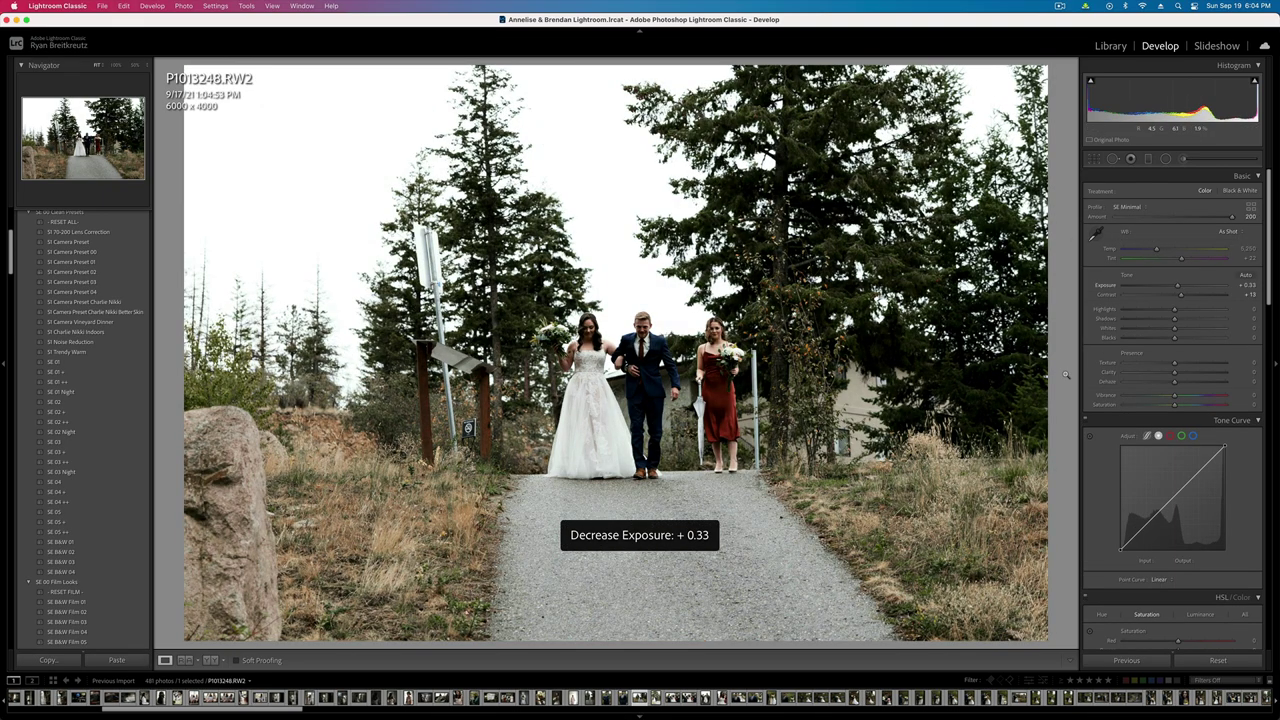
scroll(1166, 540, down, 3)
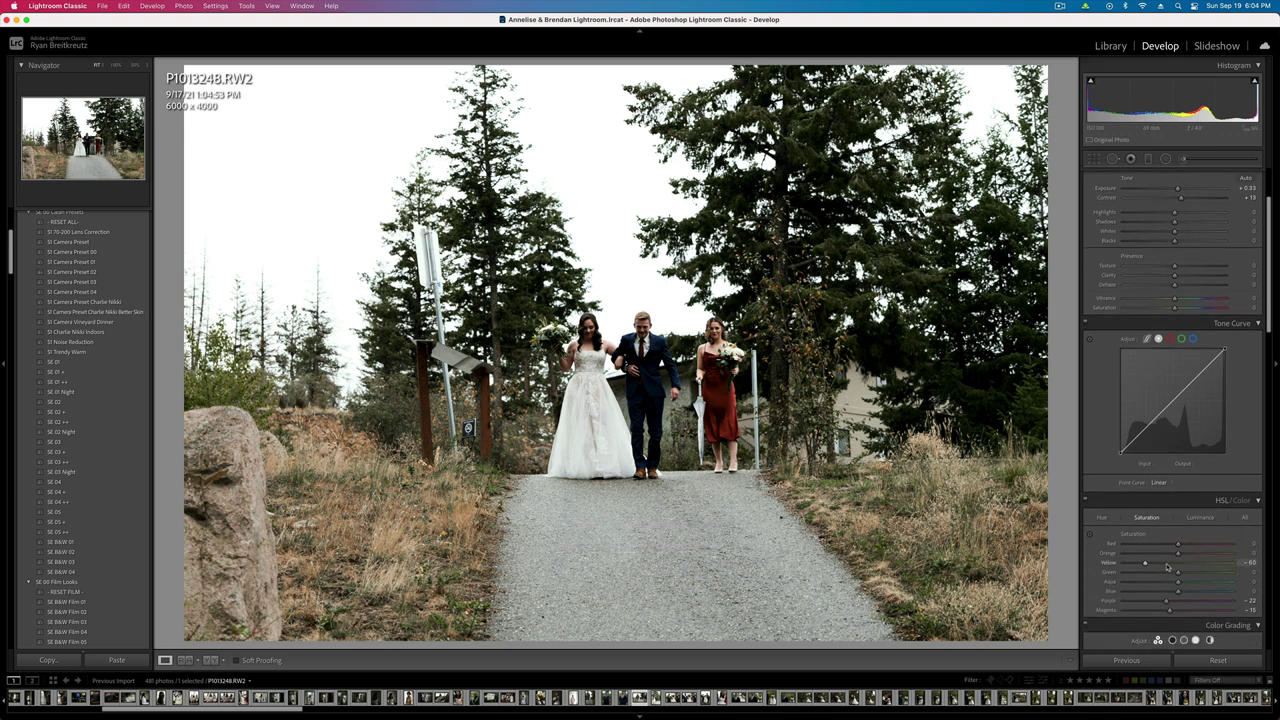
scroll(1197, 372, up, 3)
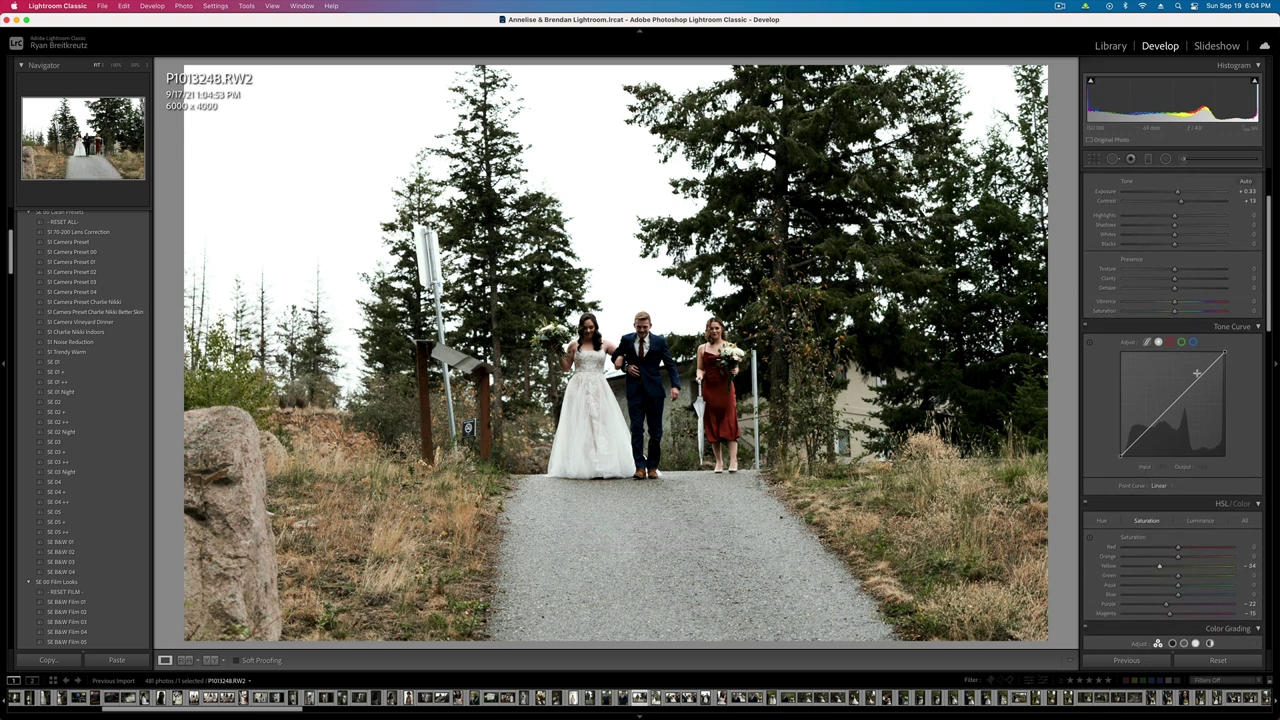
- Set photo P1013248's contrast to -25 and its exposure to -0.33
click(1162, 297)
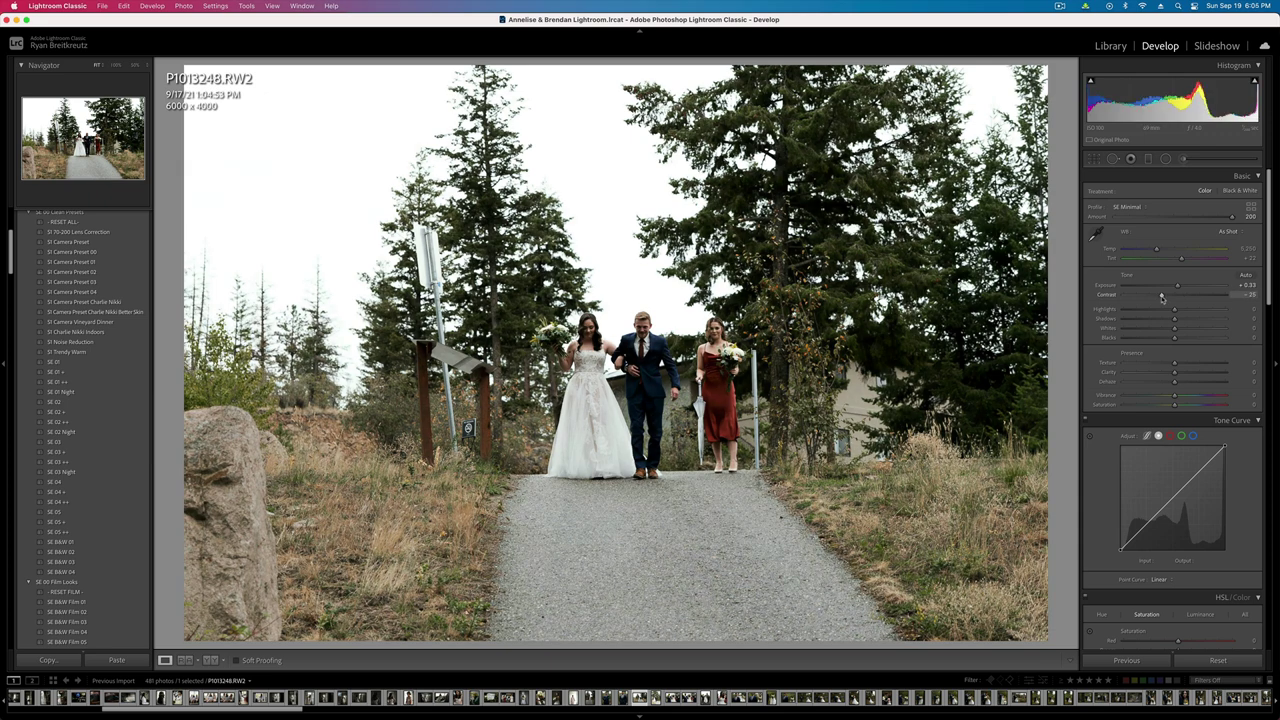
key(minus)
key(minus)
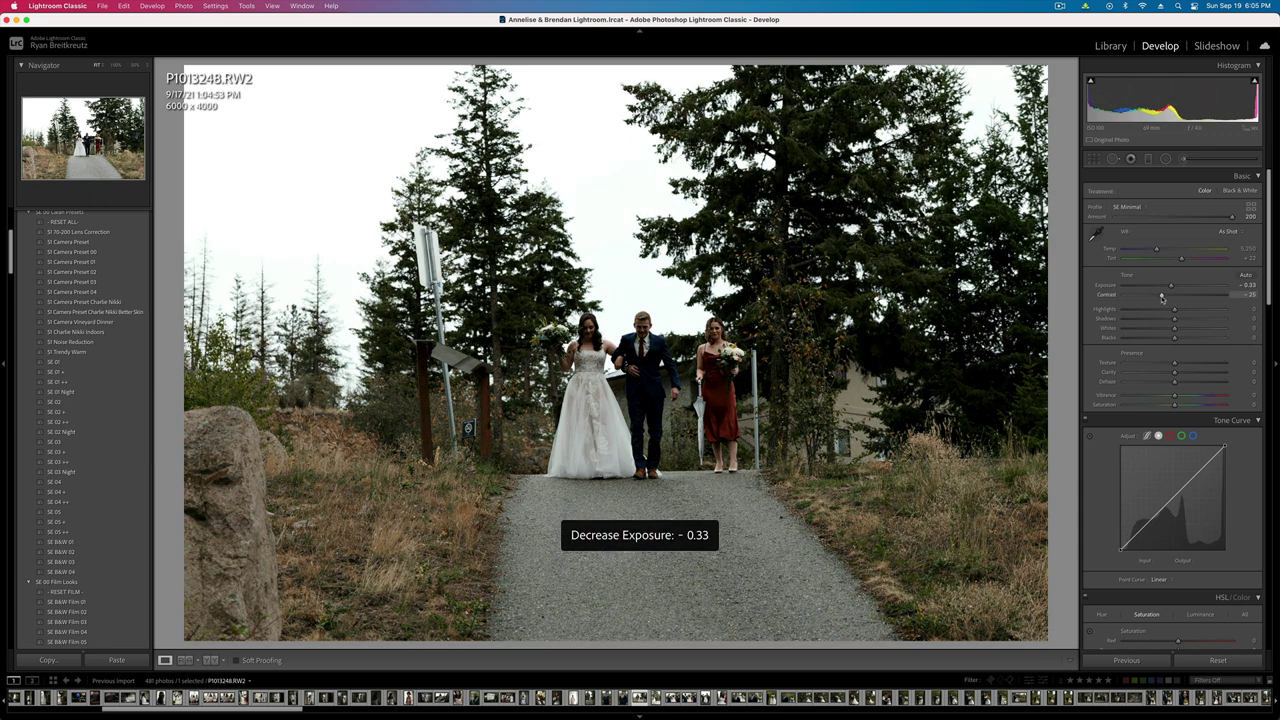
- Draw a wide radial filter around the bride and her companions on the path, centre it over them and close it
key(shift+m)
drag(559, 394, 878, 611)
drag(614, 415, 709, 408)
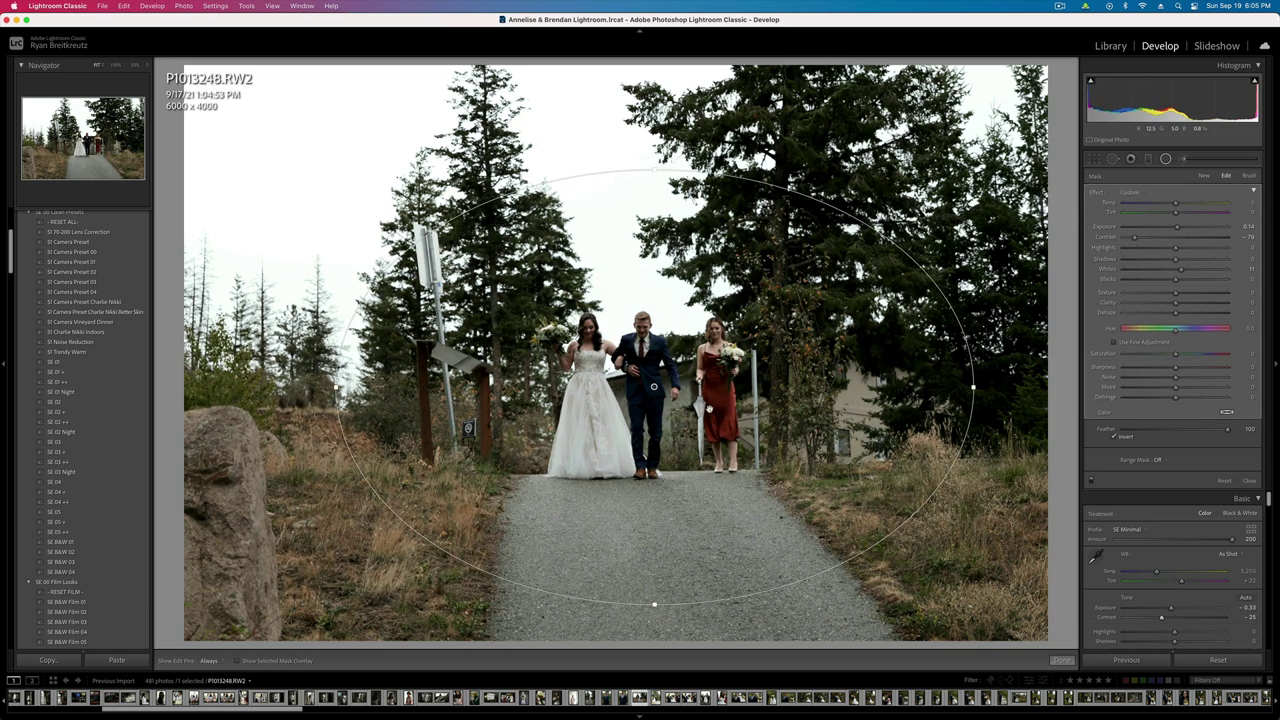
key(shift+m)
- Lower the exposure to -0.53, raise shadows to +21, and copy the settings with radial filters included
key(minus)
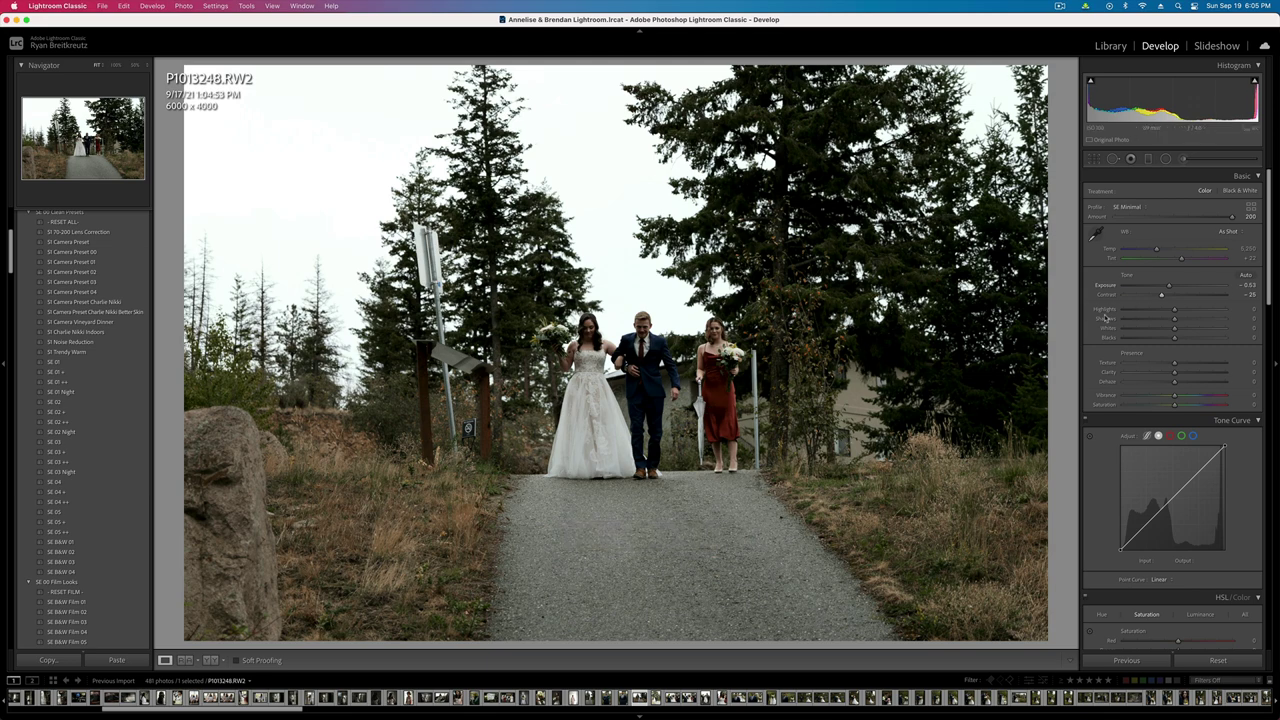
drag(1174, 318, 1184, 320)
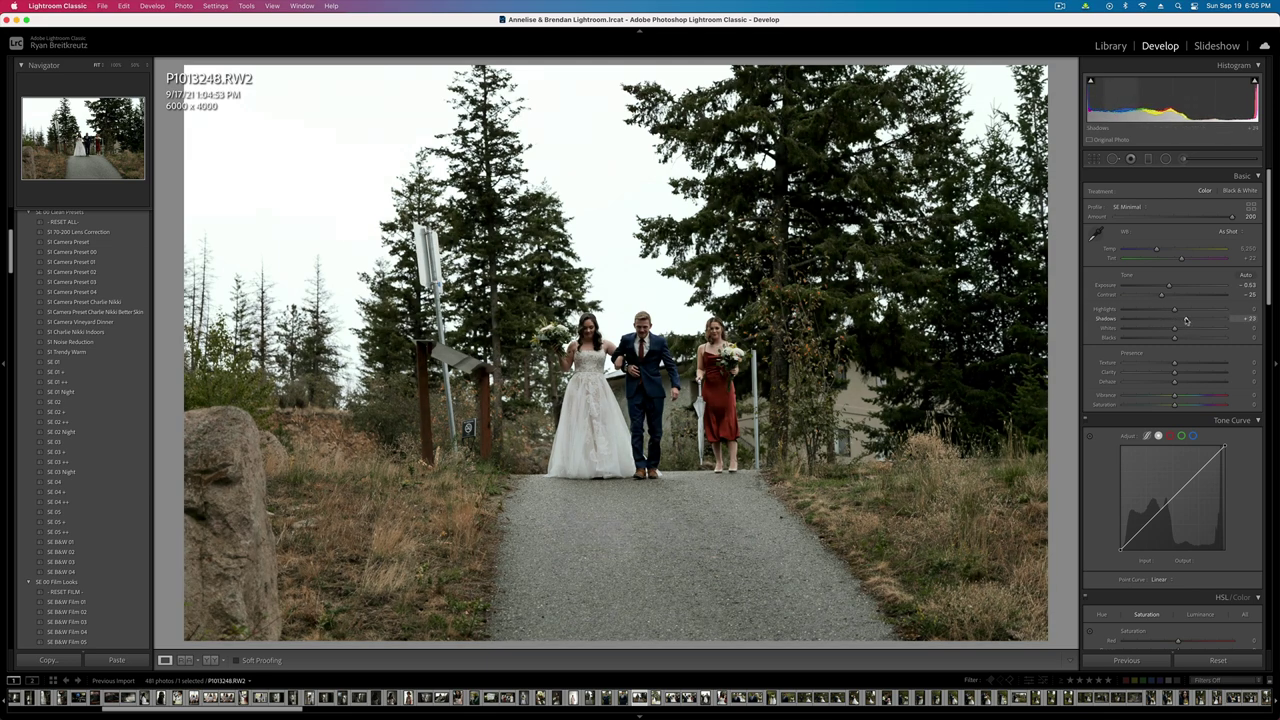
key(super+shift+c)
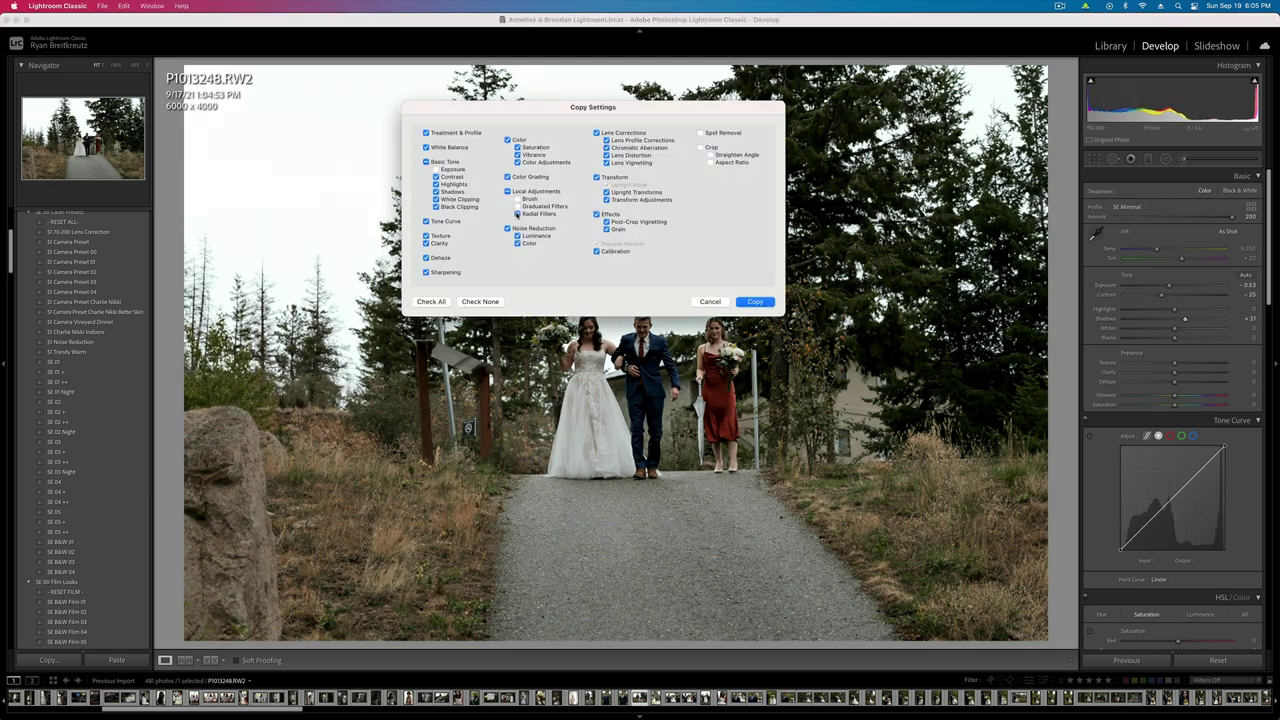
key(Return)
- Paste the copied settings onto photo P1013251, lower its exposure to -1.32 and raise it back one step
key(Right)
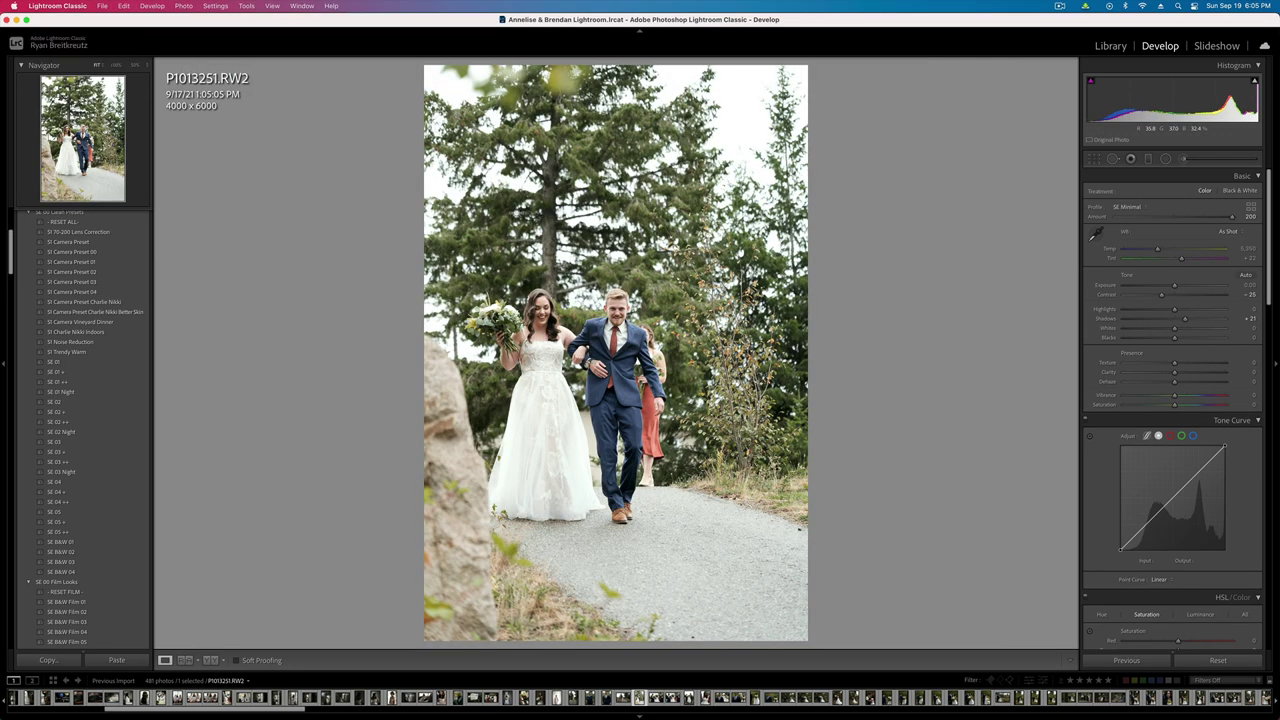
key(minus)
key(minus)
key(minus)
key(minus)
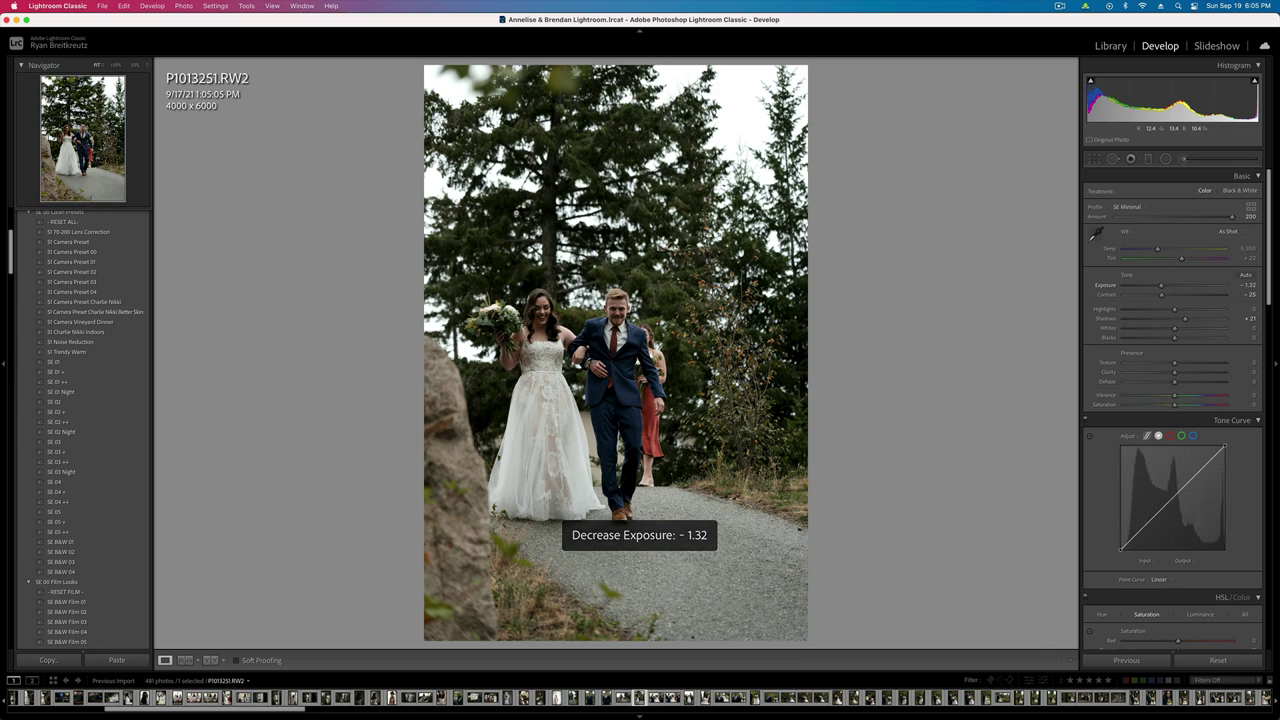
key(equal)
- Paste the copied settings onto photo P1013253 of the bride between two men, and set exposure to -0.33 and contrast to -10
key(Right)
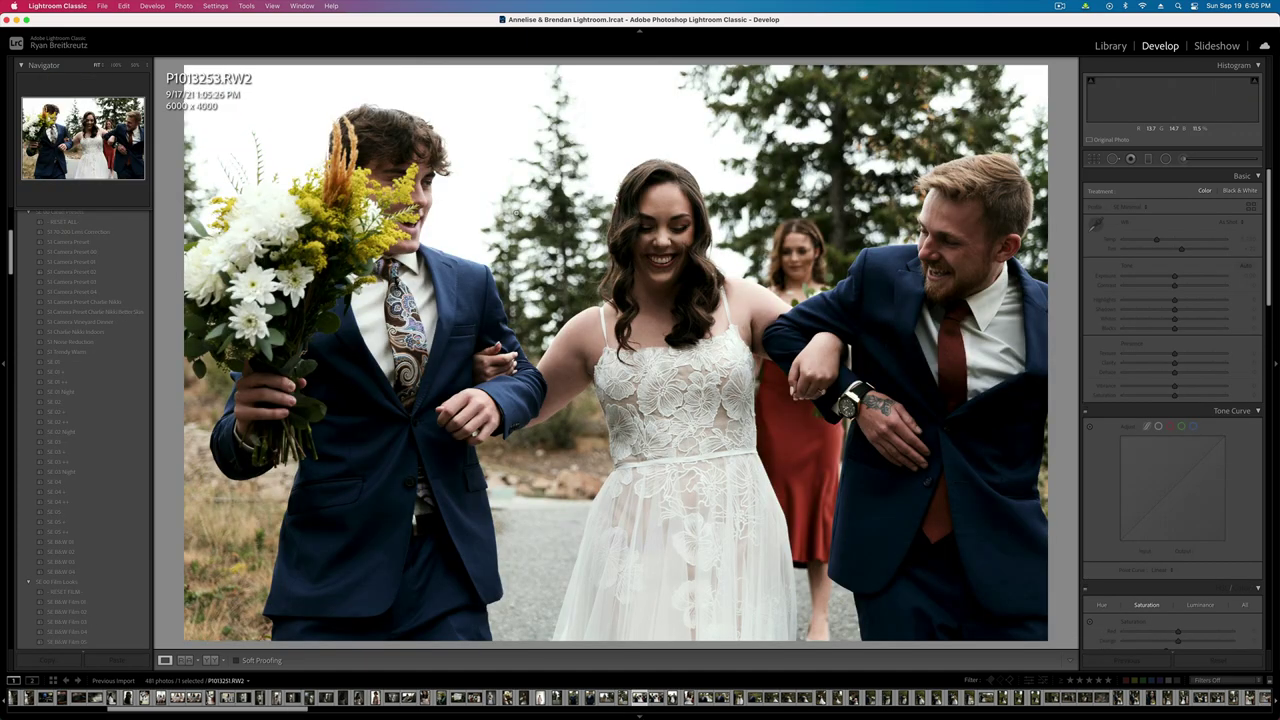
key(shift+minus)
key(shift+minus)
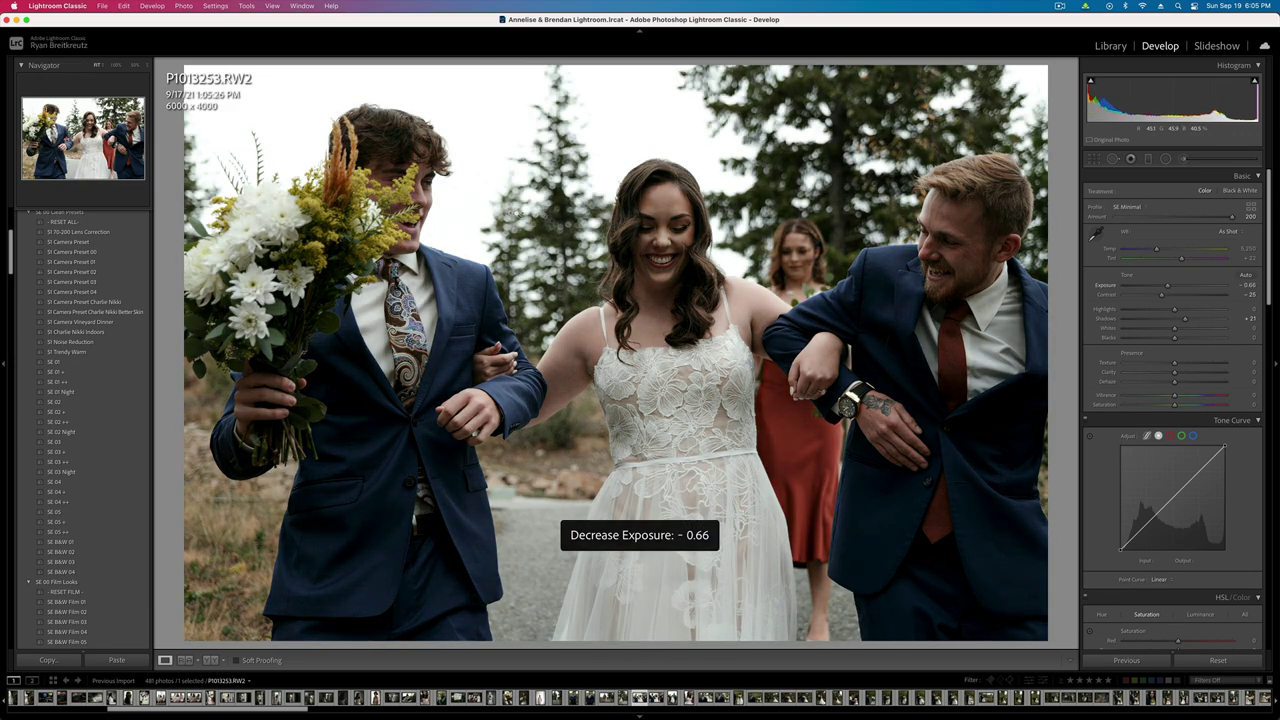
key(shift+equal)
key(shift+equal)
key(shift+minus)
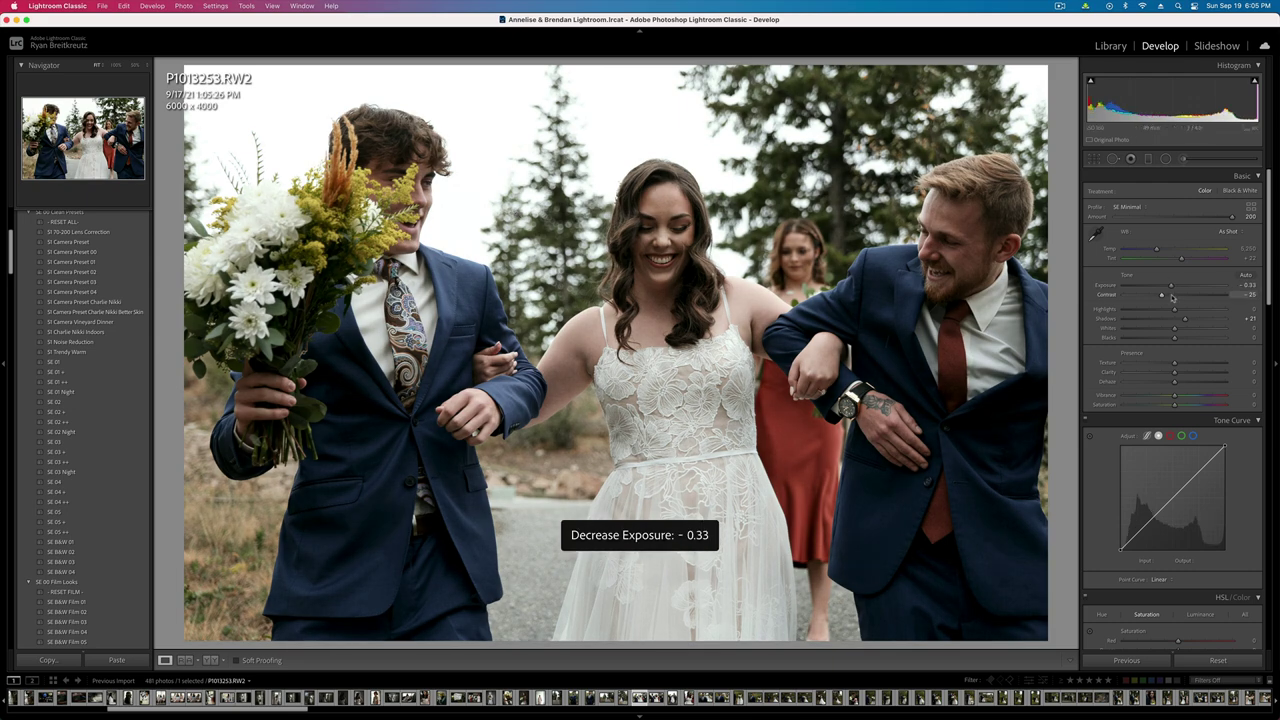
drag(1162, 296, 1170, 298)
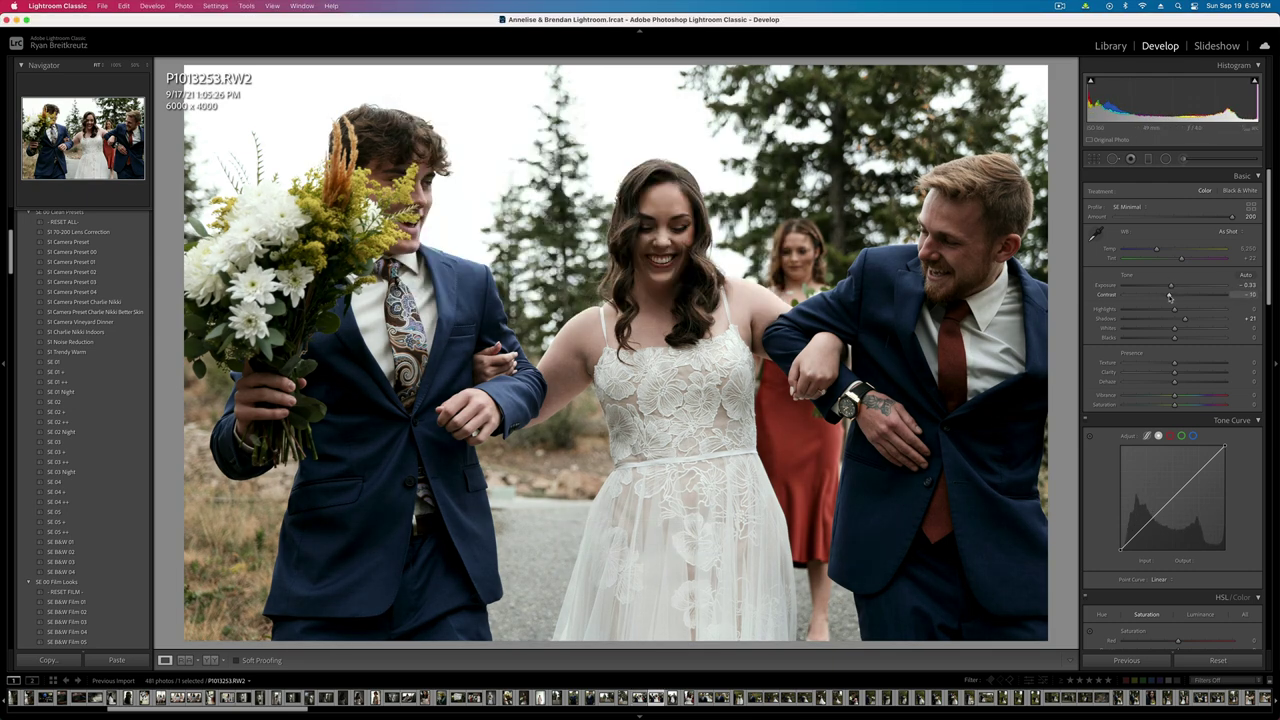
- Apply photo P1013253's contrast -10 and shadows +21 settings to photo P1013254, leaving out exposure
key(Right)
key(super+shift+v)
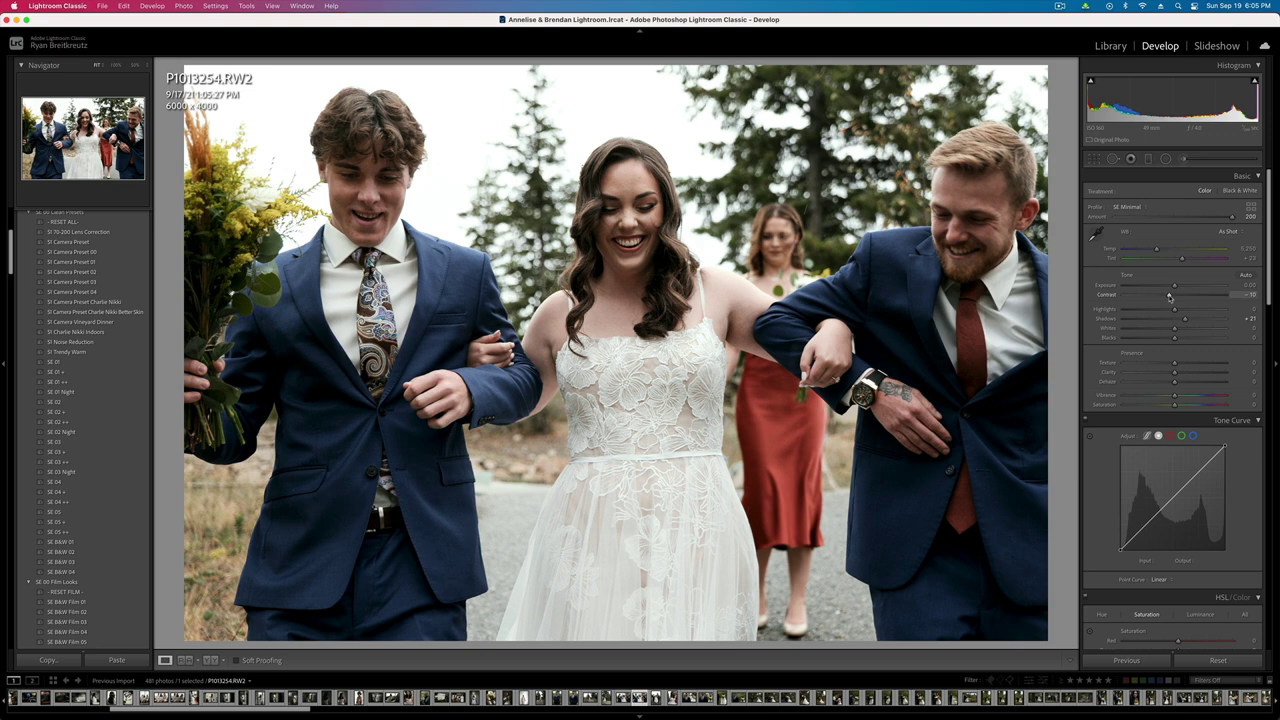
- Paste the copied settings onto photo P1013256, and set exposure to -0.99, contrast to -7, shadows to +36 and blacks to +47
key(minus)
key(Right)
key(super+shift+v)
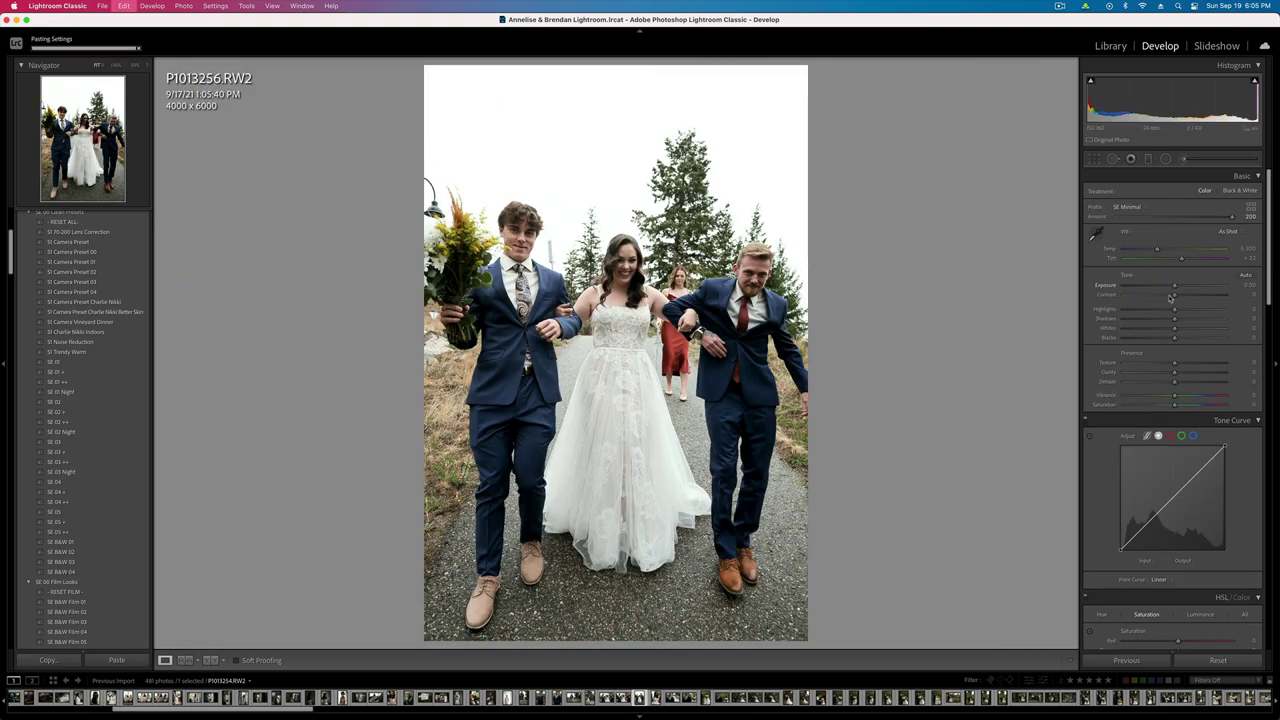
key(minus)
key(minus)
key(minus)
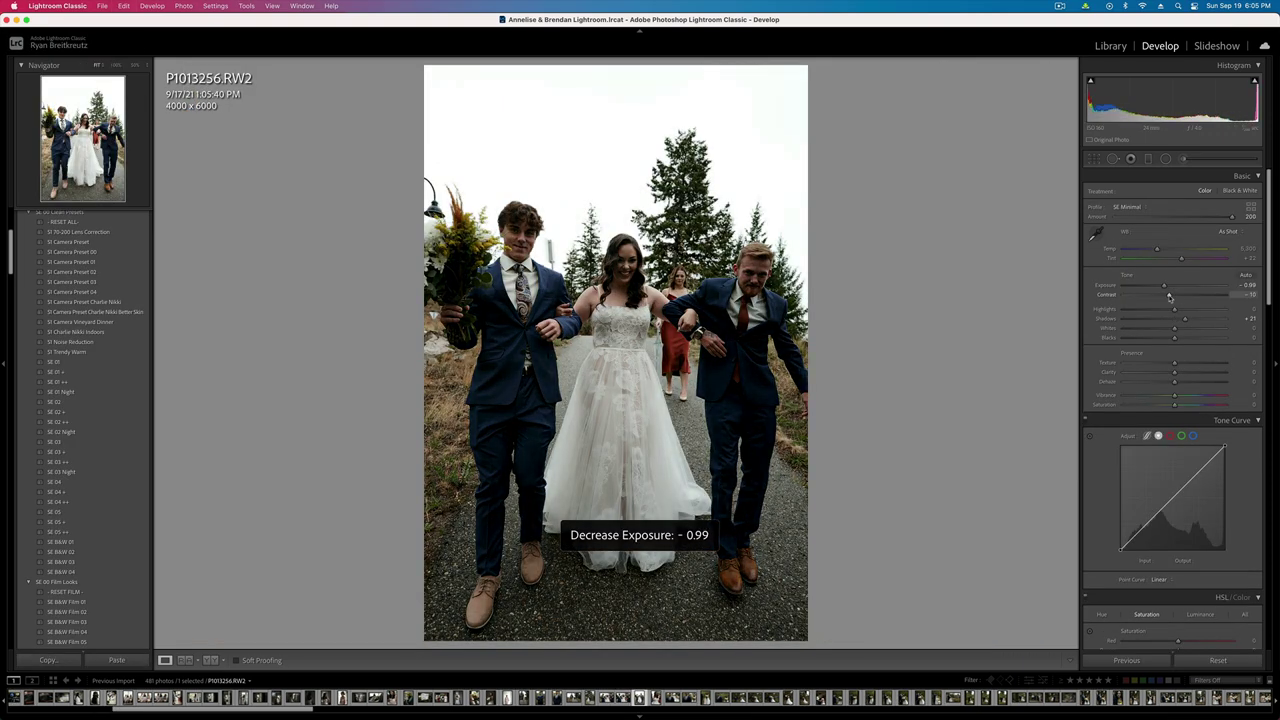
drag(1169, 297, 1198, 338)
click(1171, 297)
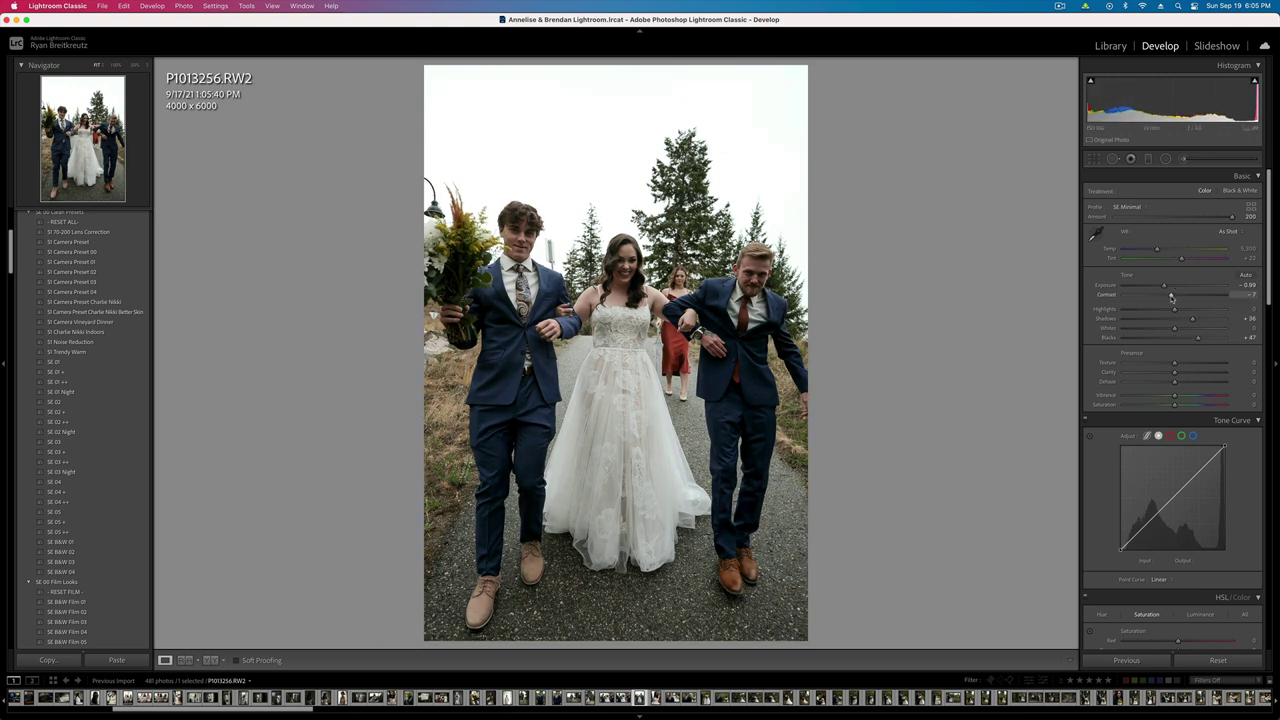
- Paste the copied settings onto photo P1013257 of the smiling bride, and set contrast to +15 and exposure to -0.66
key(Right)
key(super+shift+v)
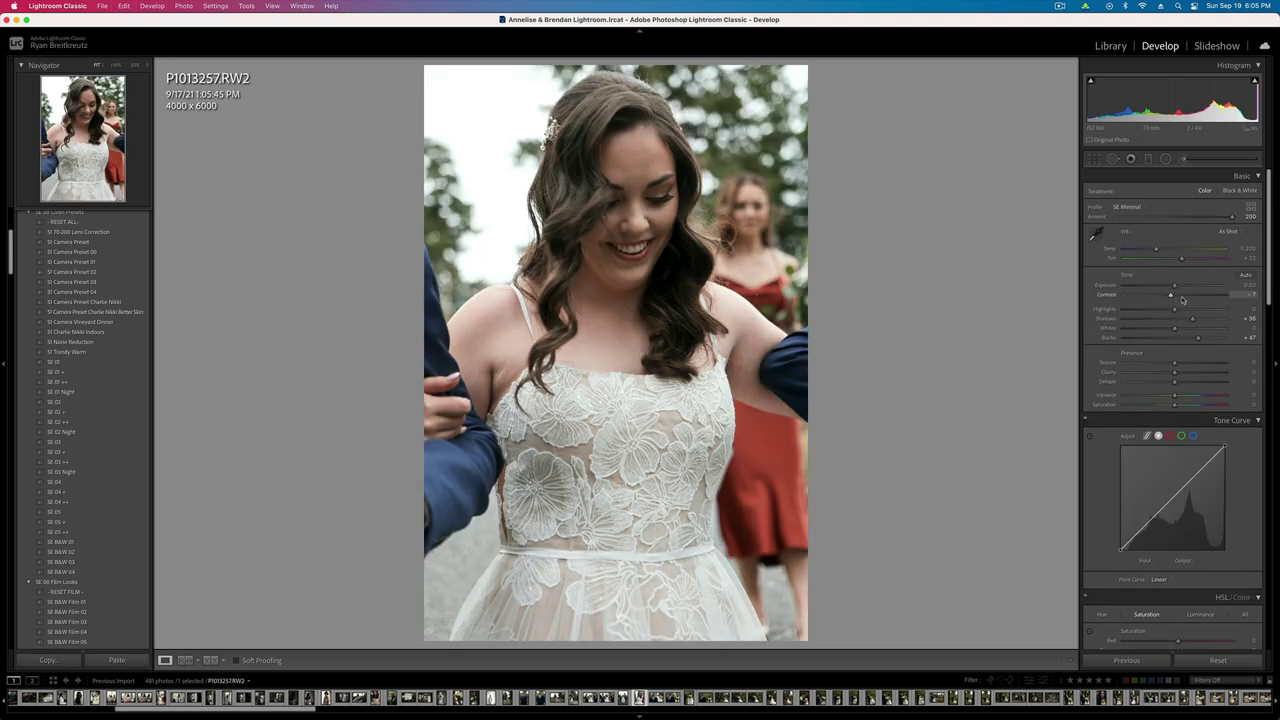
click(1182, 297)
key(shift+minus)
key(shift+minus)
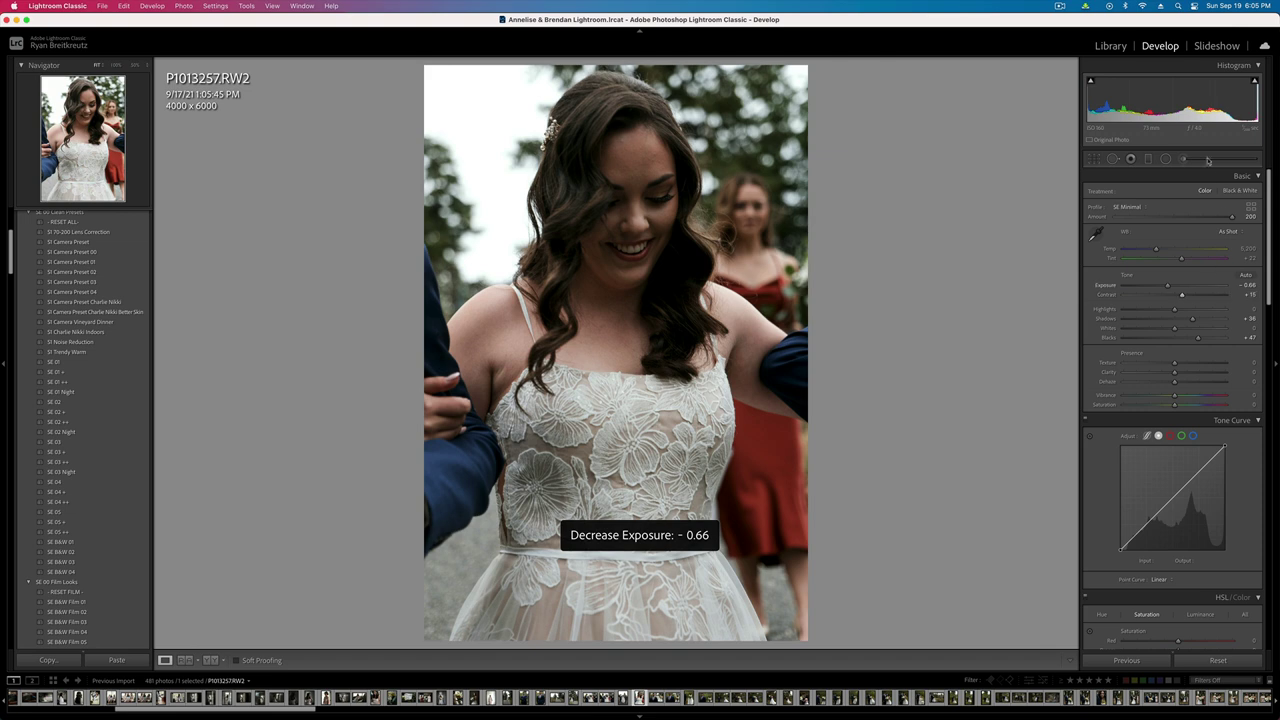
- Centre a radial filter with contrast -100 on the bride's face, and brush her forehead with only texture and clarity lowered
click(1165, 158)
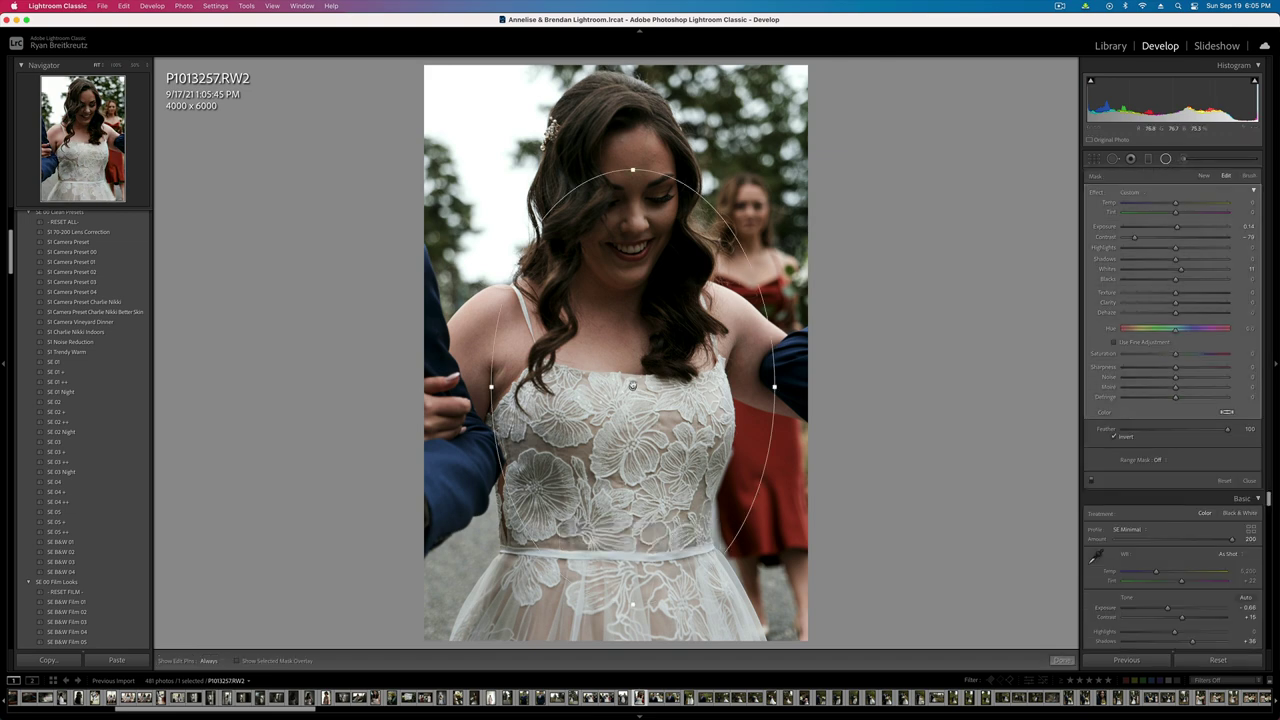
drag(632, 385, 632, 218)
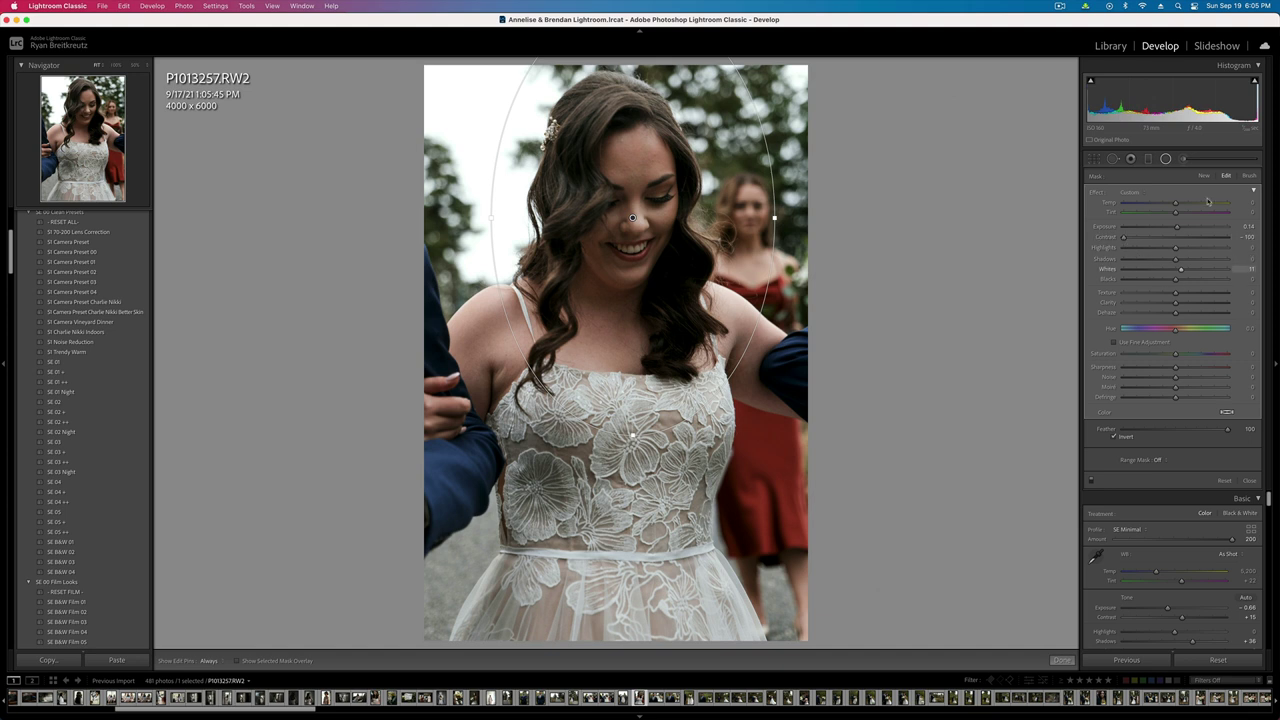
click(1185, 161)
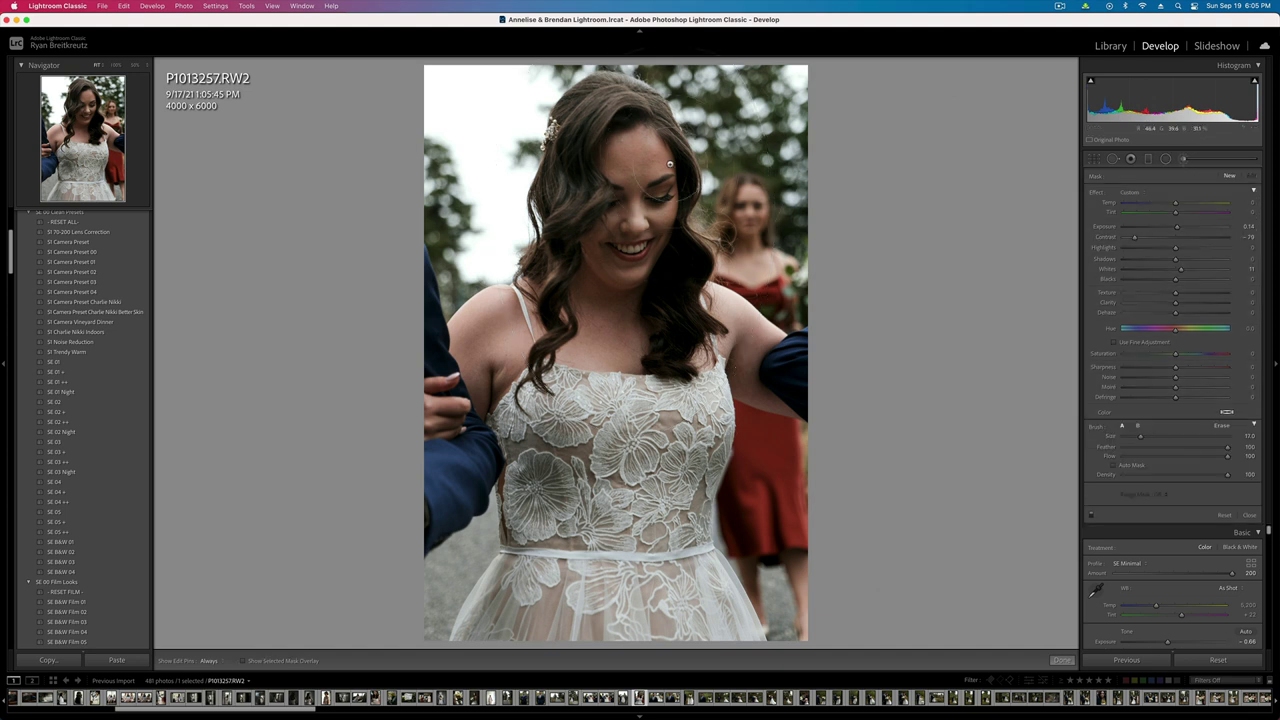
click(651, 150)
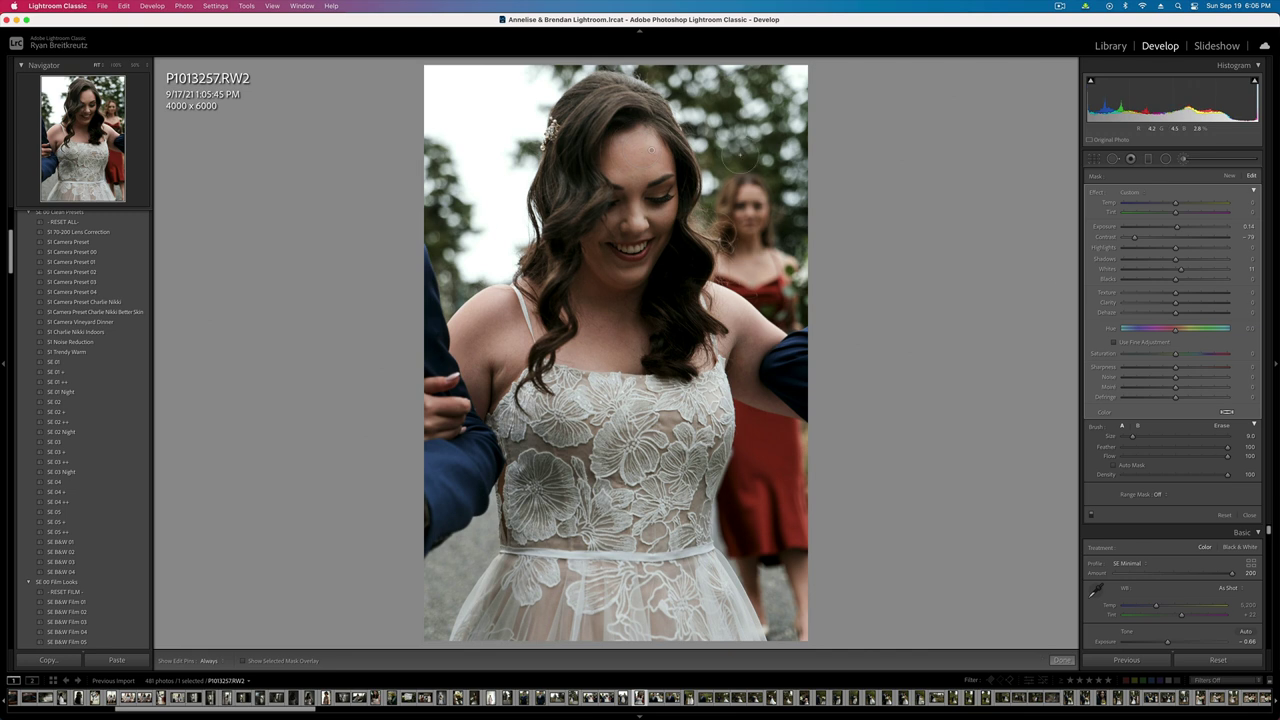
alt+click(1097, 194)
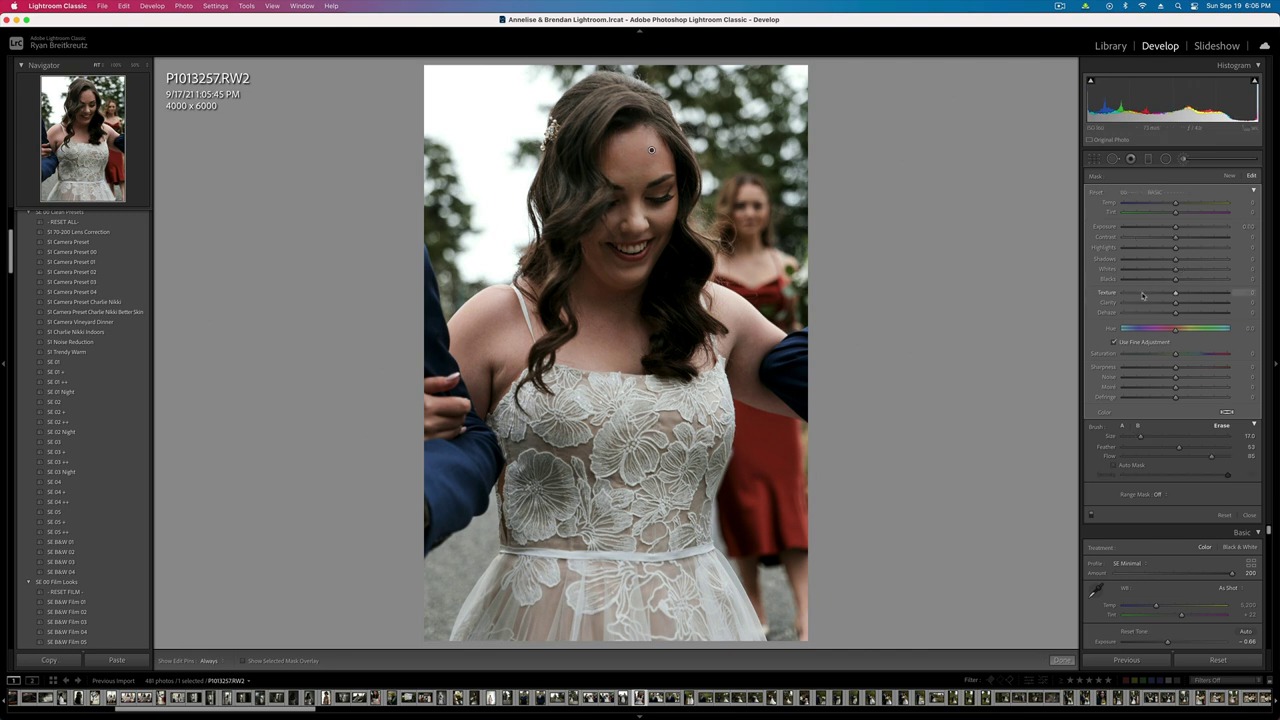
mouse_move(1175, 293)
mouse_down()
mouse_move(1142, 295)
mouse_move(1163, 303)
mouse_up()
key(k)
- On photo P1013262 of the groom in front of the bride, try brighter exposures up to +0.66 and settle on -0.33
key(Right)
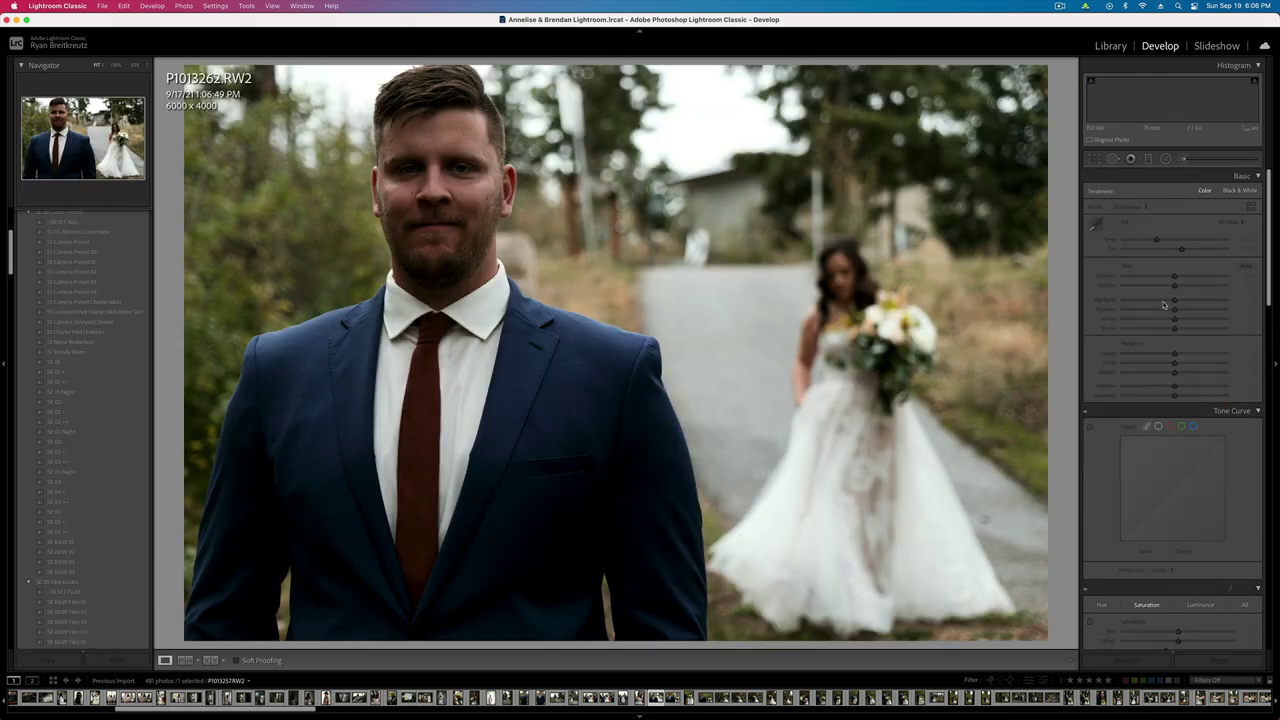
key(shift+equal)
key(shift+equal)
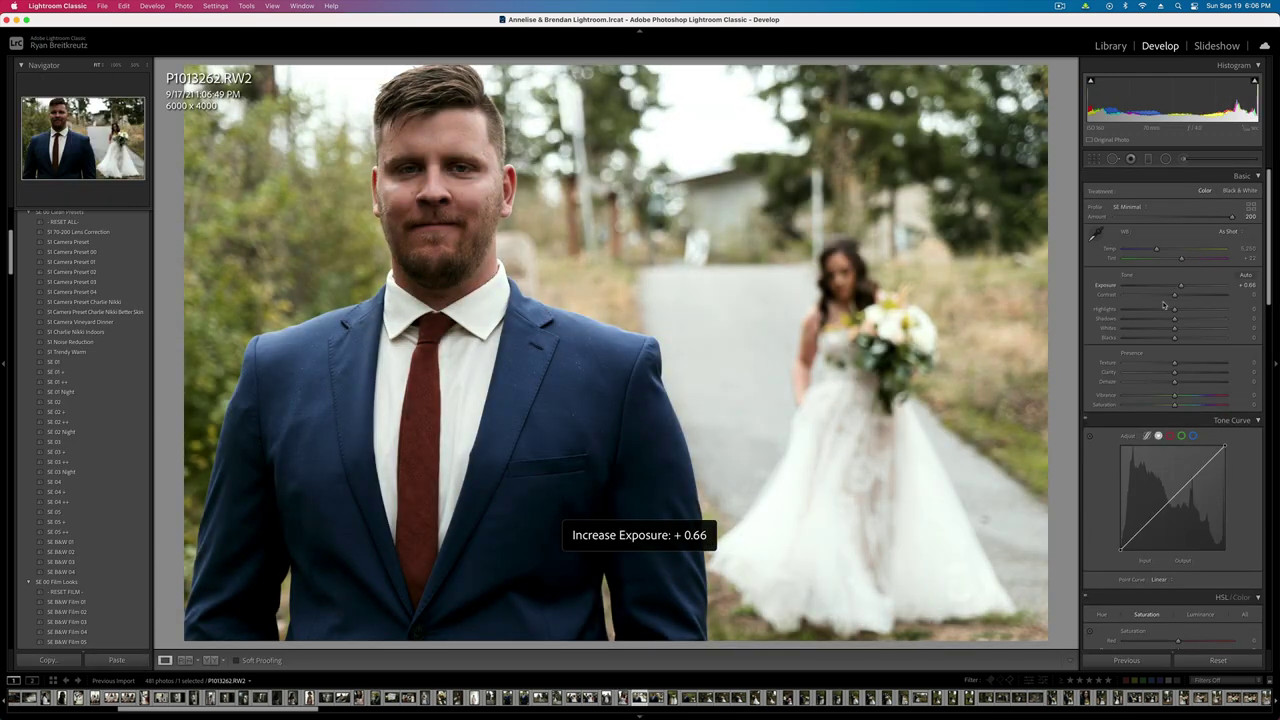
key(minus)
key(minus)
key(minus)
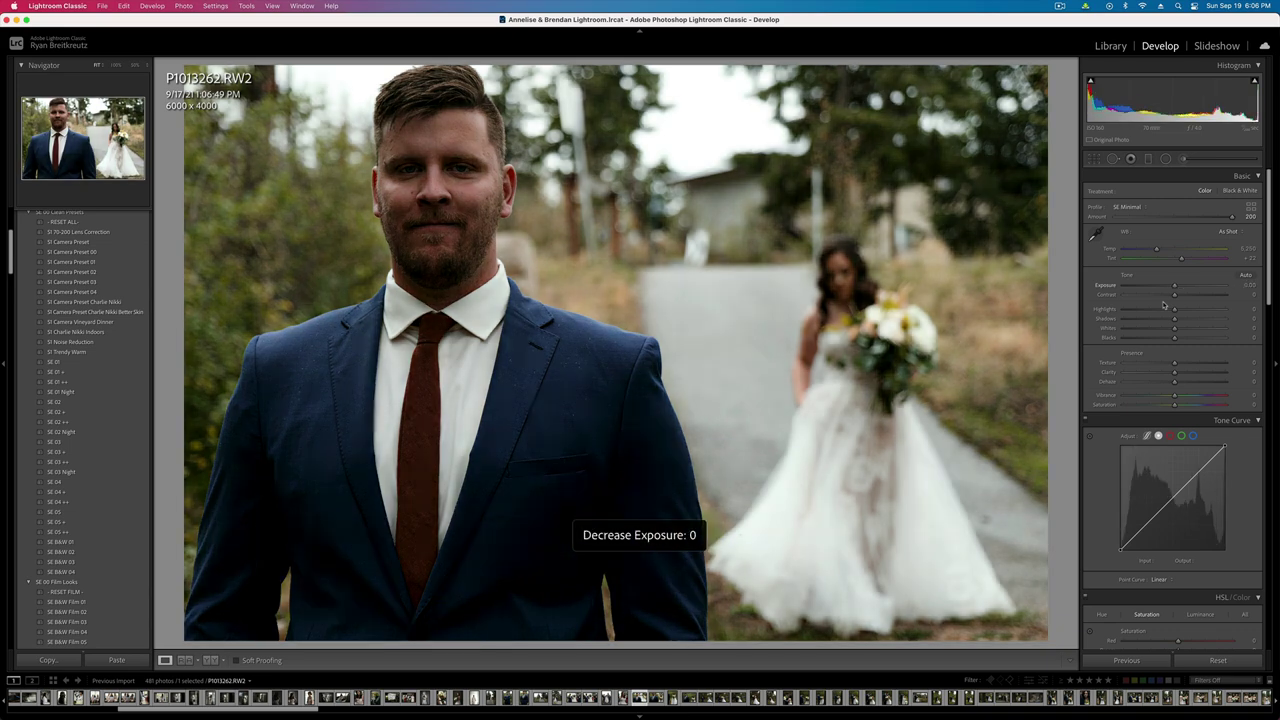
key(minus)
key(equal)
key(equal)
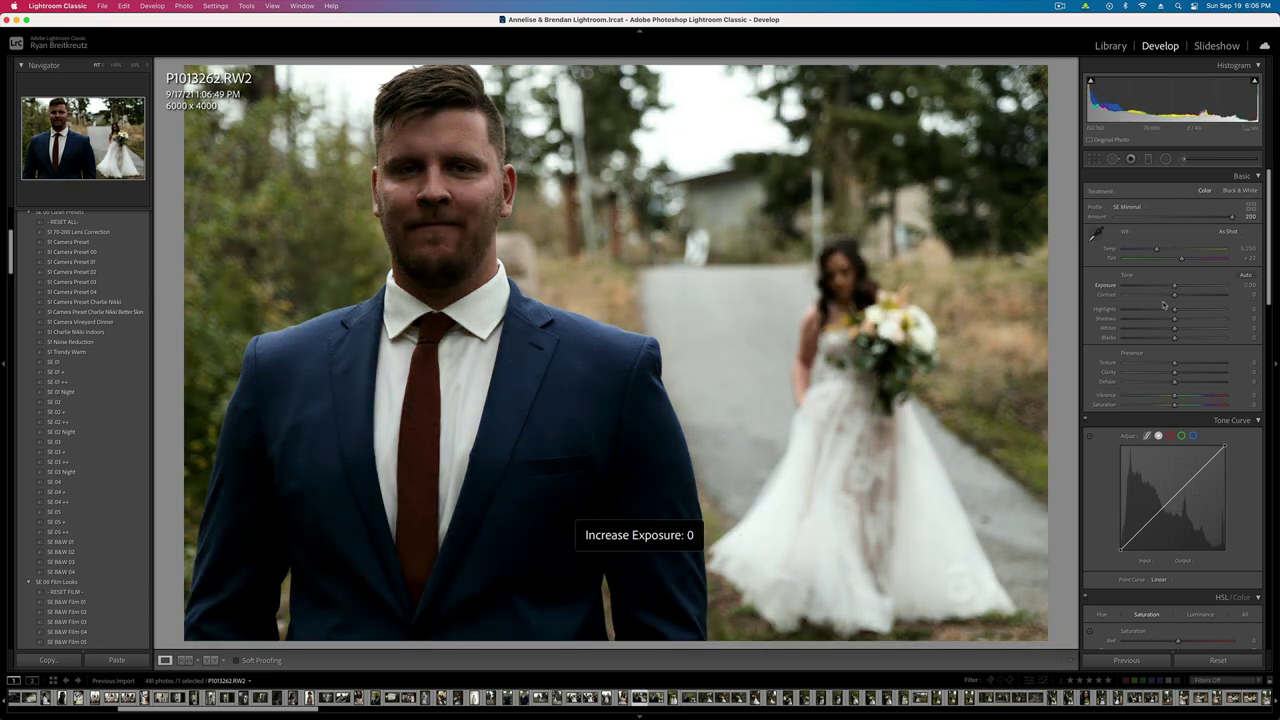
key(minus)
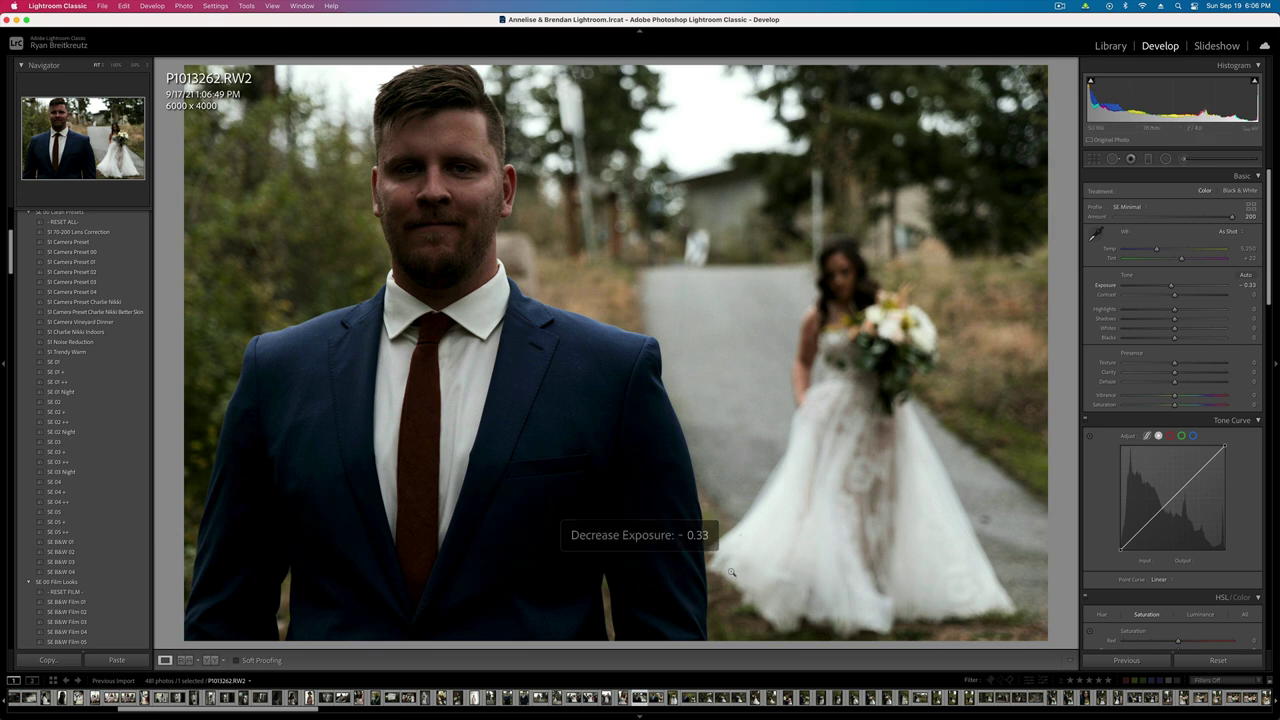
- Add a large radial filter around the bride on the path and set its contrast to -100
click(1169, 159)
mouse_move(859, 407)
mouse_down()
mouse_move(997, 719)
mouse_move(1078, 719)
mouse_up()
drag(1134, 237, 1123, 237)
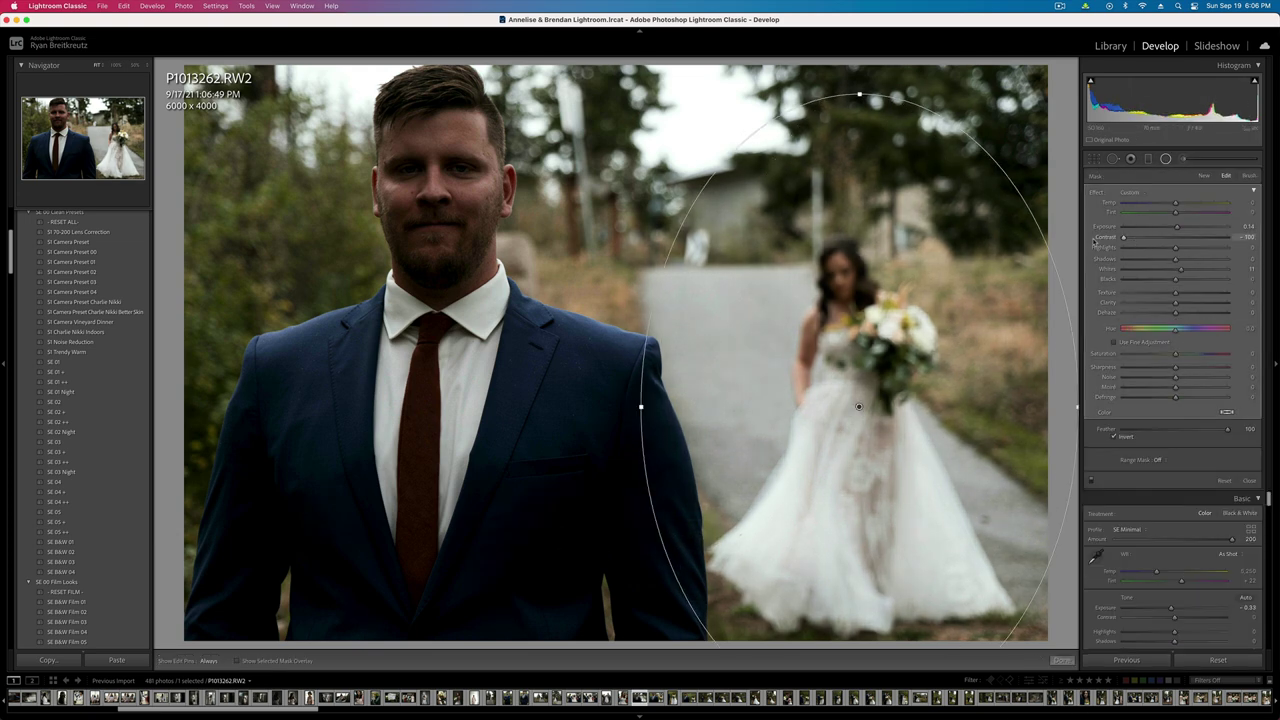
- Add further radial filters over the groom's face and jacket, and compare the photo with its unedited version
mouse_move(431, 182)
mouse_down()
mouse_move(526, 406)
mouse_move(554, 334)
mouse_up()
drag(340, 345, 637, 719)
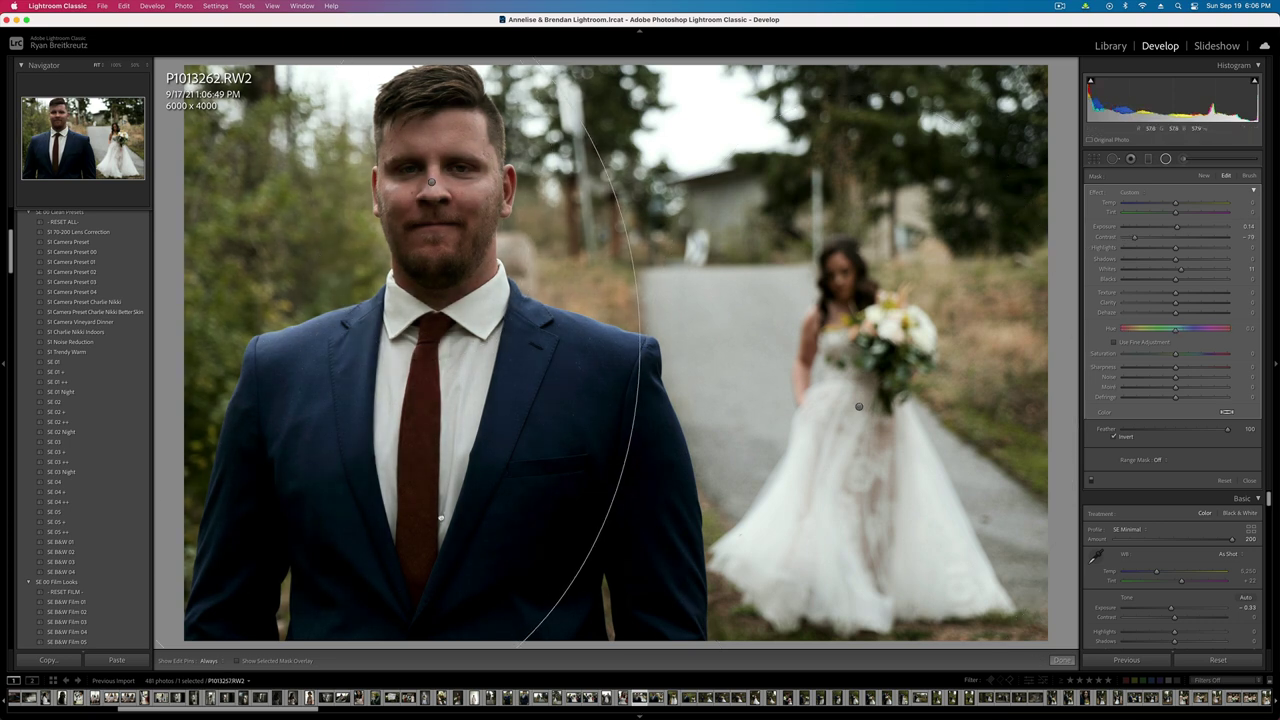
drag(441, 516, 574, 522)
key(shift+w)
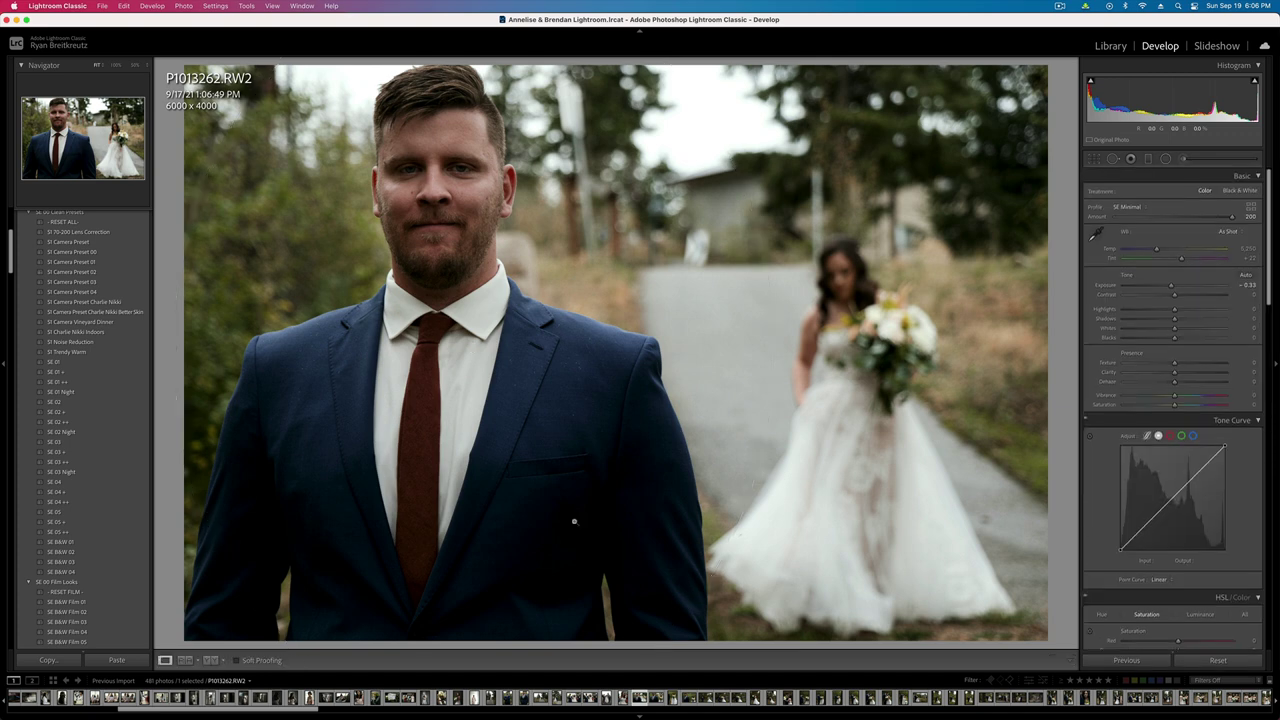
key(backslash)
key(backslash)
- Set photo P1013262's contrast to -27 and its exposure to -0.46
key(Right)
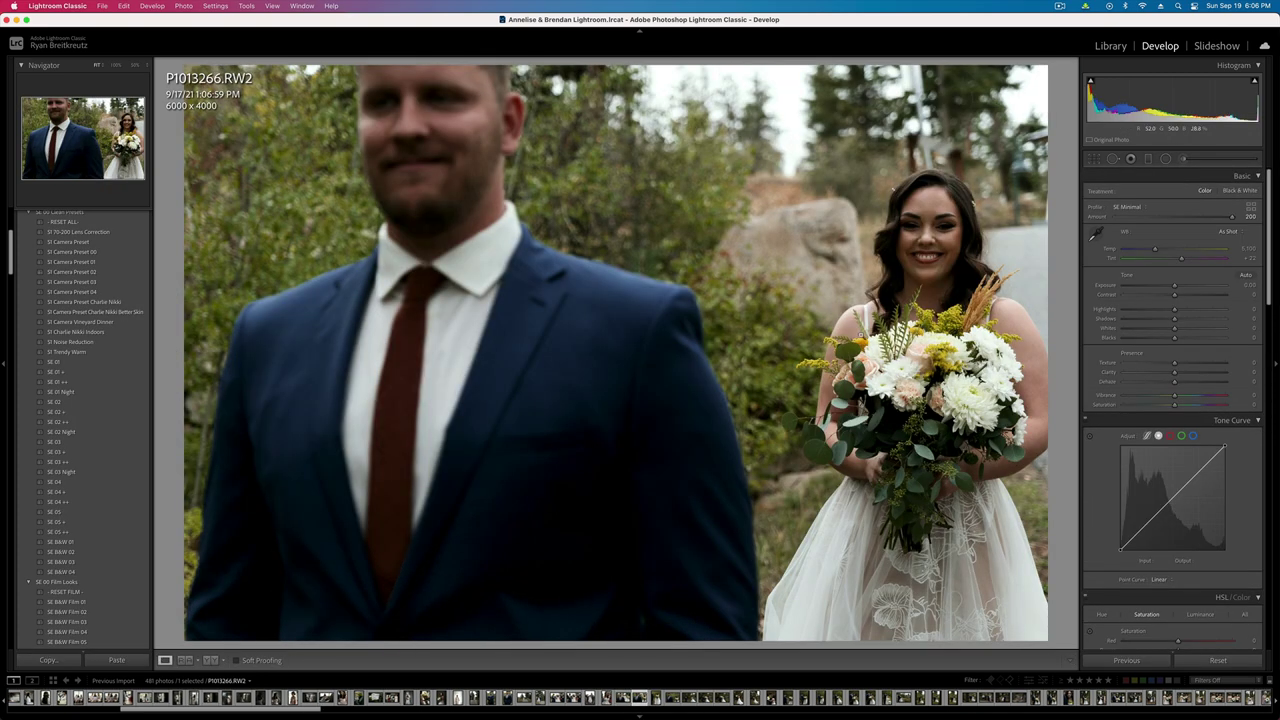
key(Left)
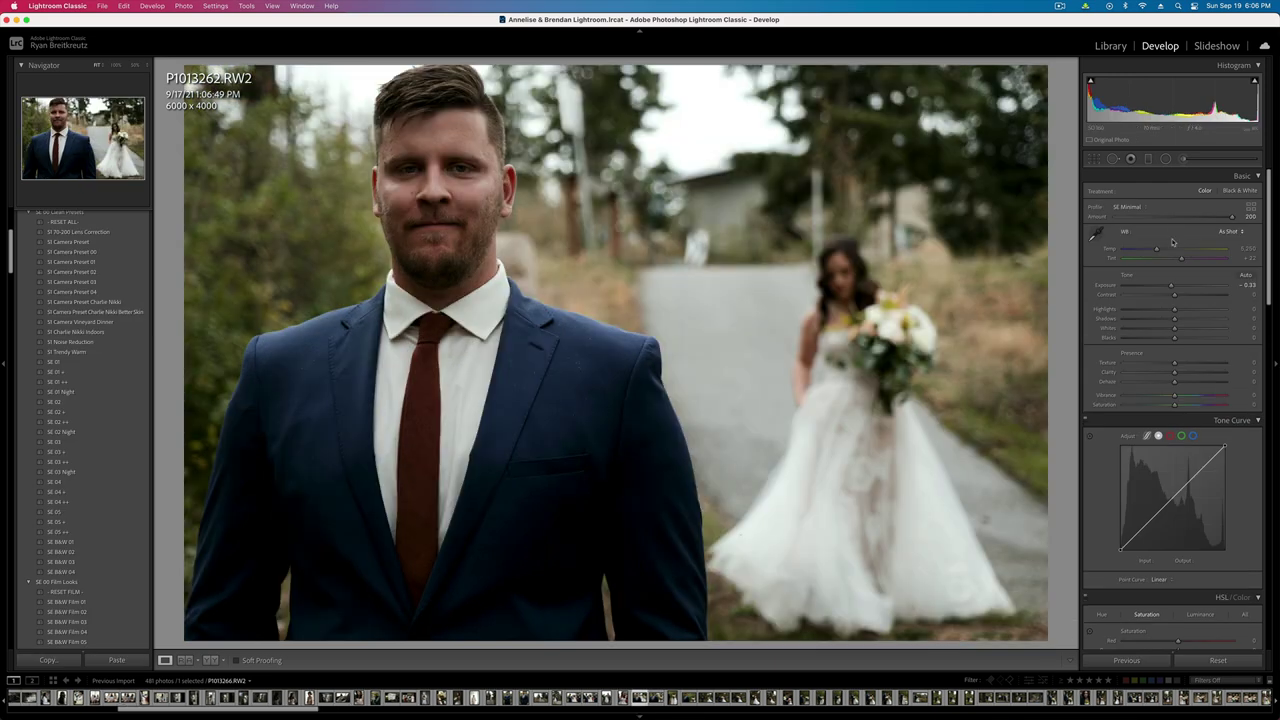
drag(1156, 298, 1161, 297)
key(minus)
key(equal)
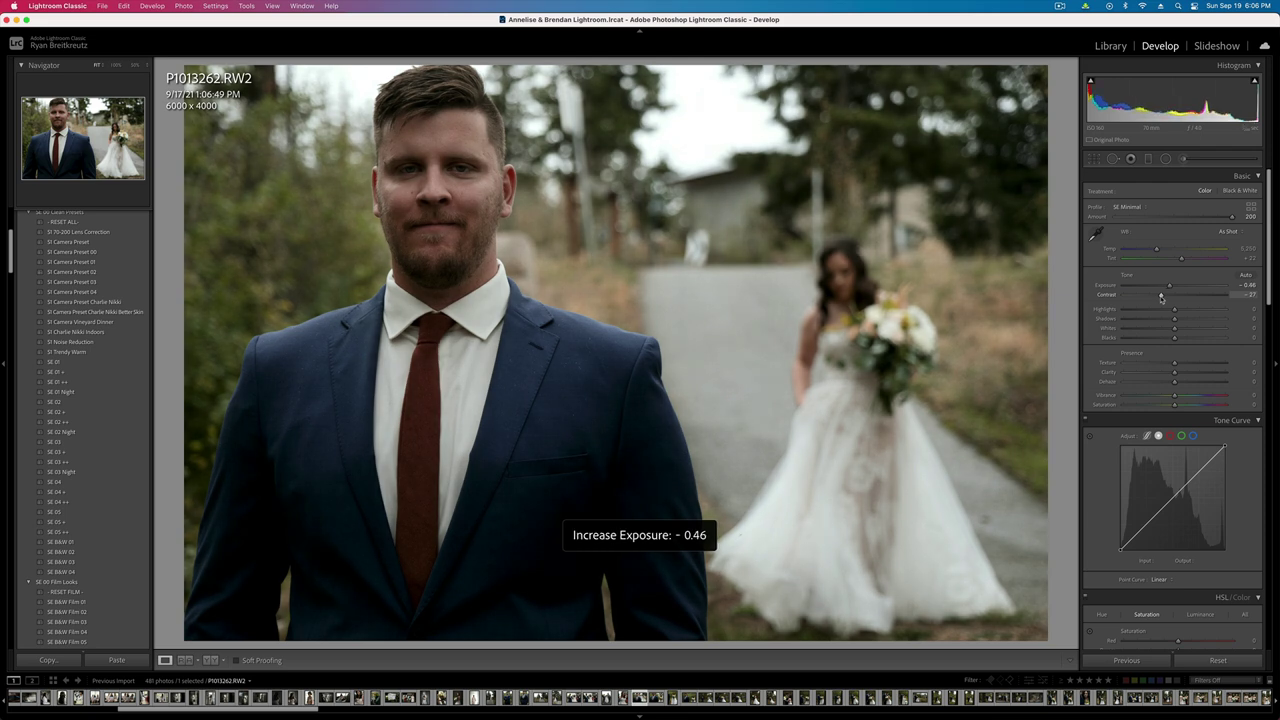
- Brush an adjustment with exposure 0.14, contrast -79 and whites 11 over the groom's face, redoing the first stroke
key(k)
key(h)
mouse_move(435, 207)
mouse_down()
mouse_move(426, 270)
mouse_move(459, 140)
mouse_move(487, 208)
mouse_move(430, 238)
mouse_move(392, 134)
mouse_move(433, 266)
mouse_up()
key(super+z)
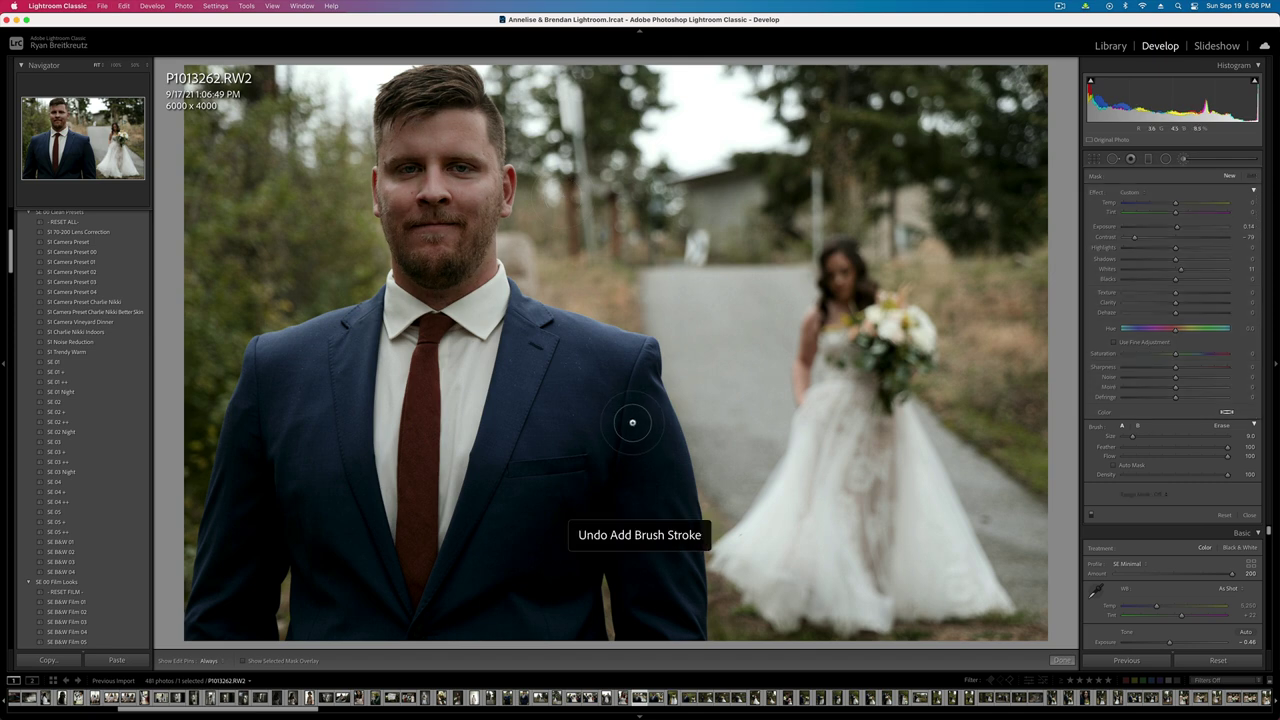
mouse_move(430, 254)
mouse_down()
mouse_move(463, 224)
mouse_move(421, 206)
mouse_move(432, 172)
mouse_move(410, 162)
mouse_move(462, 170)
mouse_move(435, 112)
mouse_move(410, 95)
mouse_move(440, 92)
mouse_up()
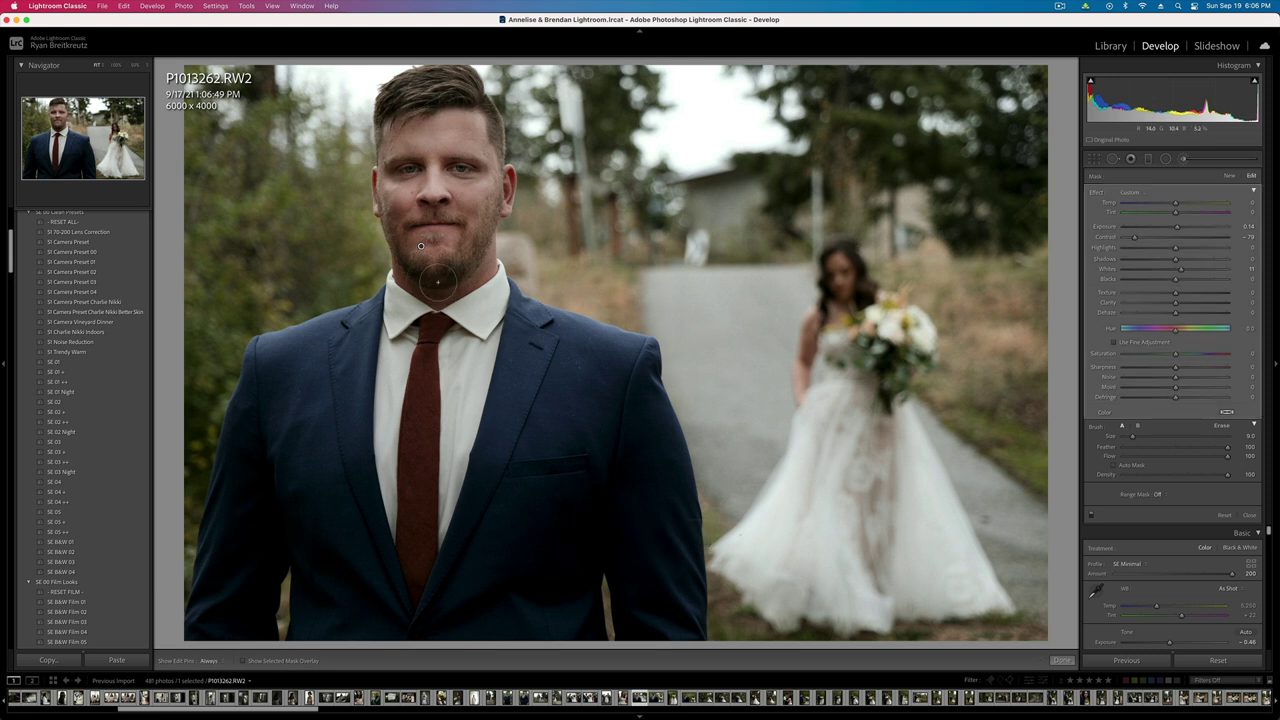
key(h)
key(Return)
key(super+z)
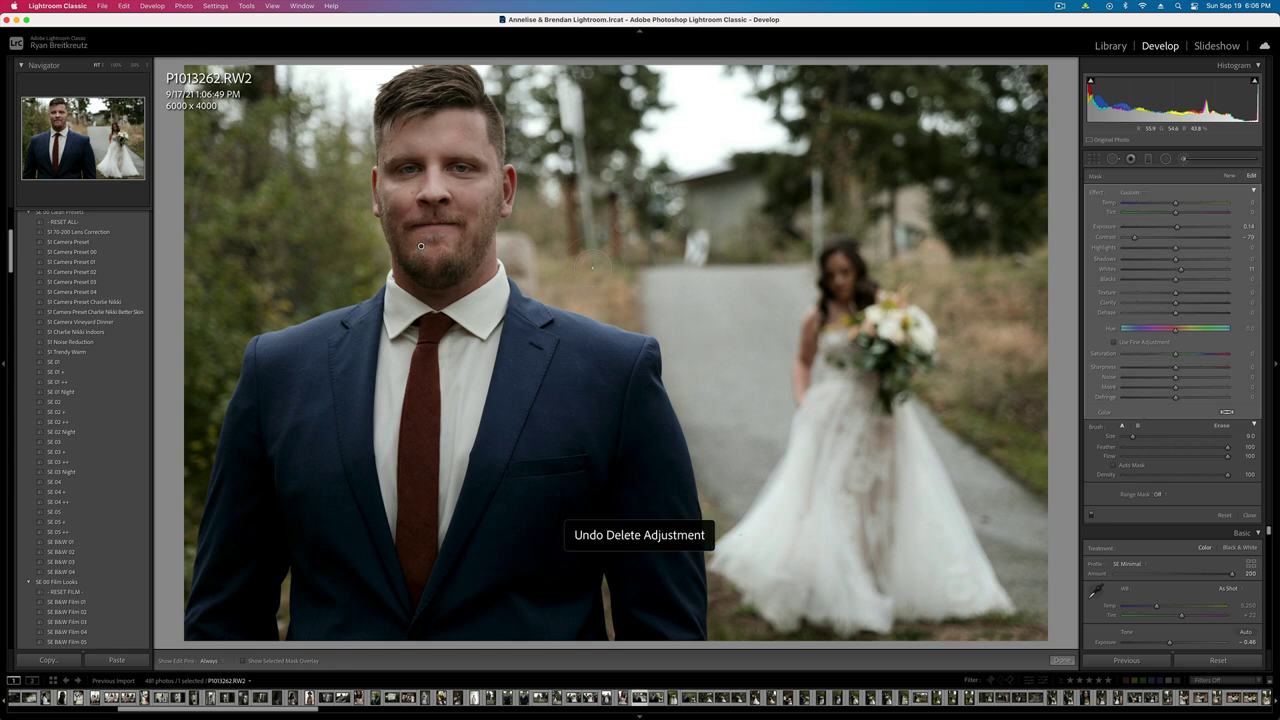
key(k)
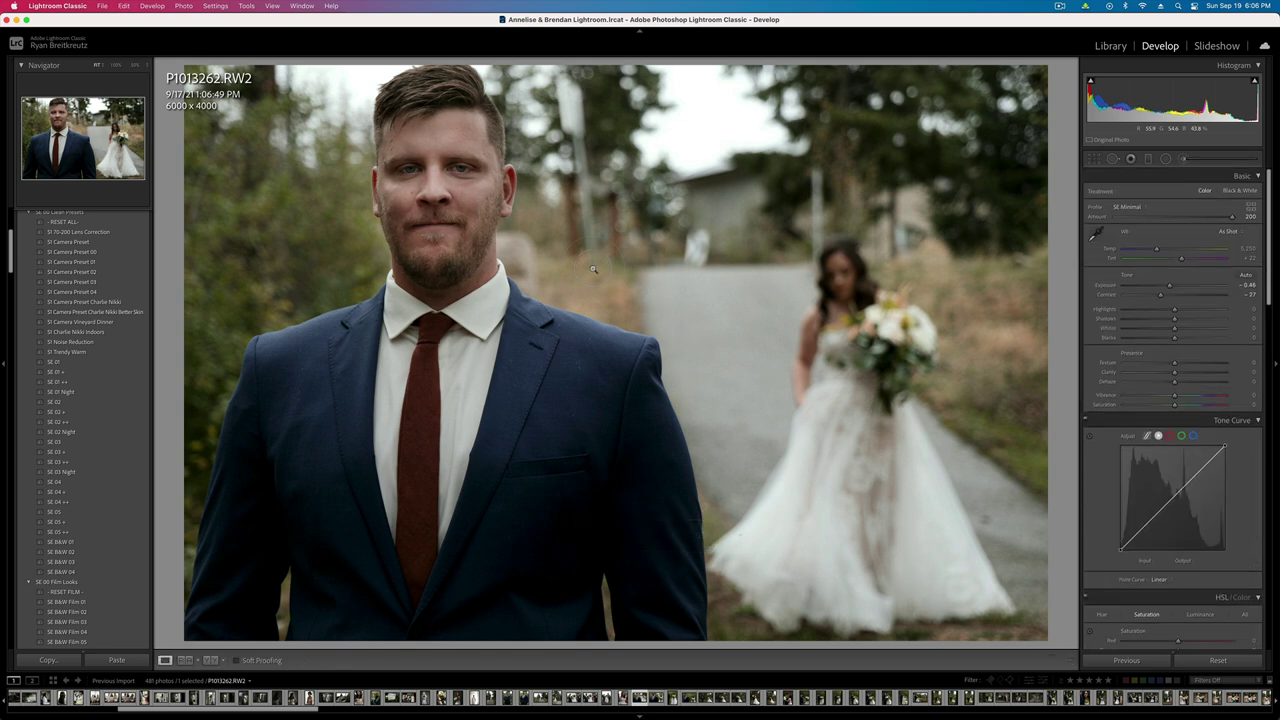
- On photo P1013266, place a radial filter around the bride with the tint raised, contrast lowered further and highlights at -28
key(Right)
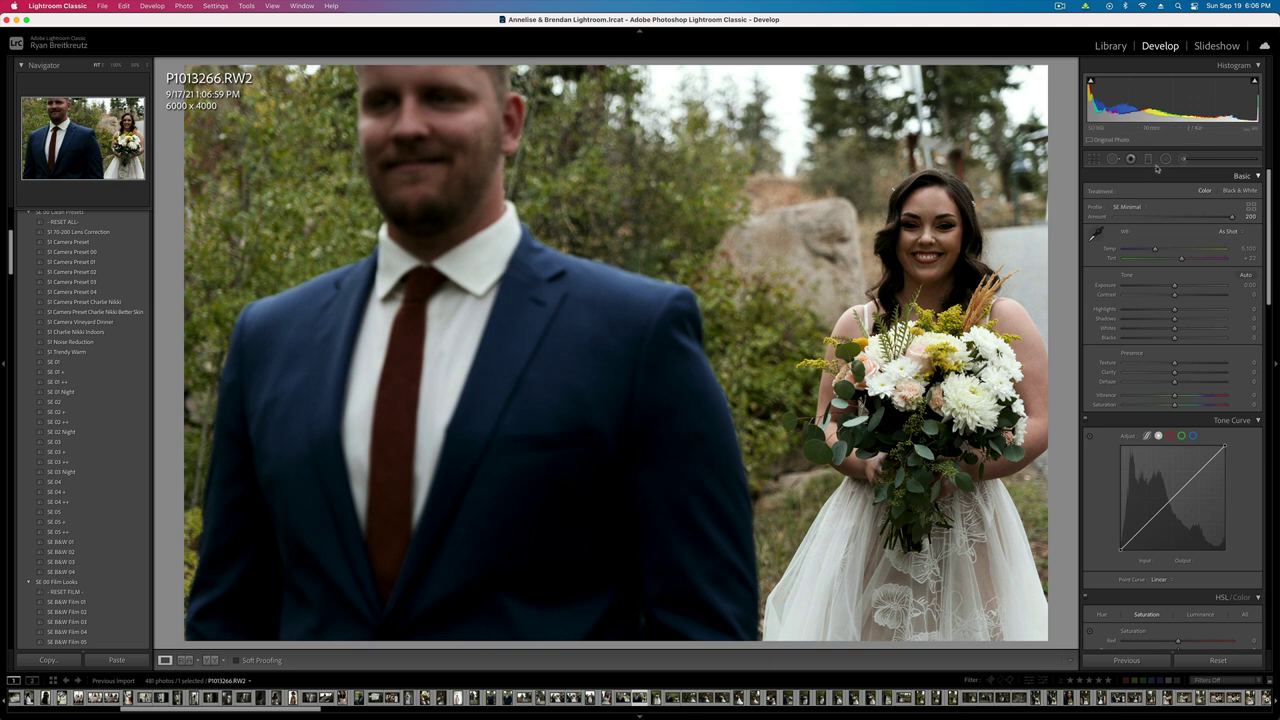
click(1168, 161)
mouse_move(968, 348)
mouse_down()
mouse_move(1069, 711)
mouse_move(1175, 714)
mouse_up()
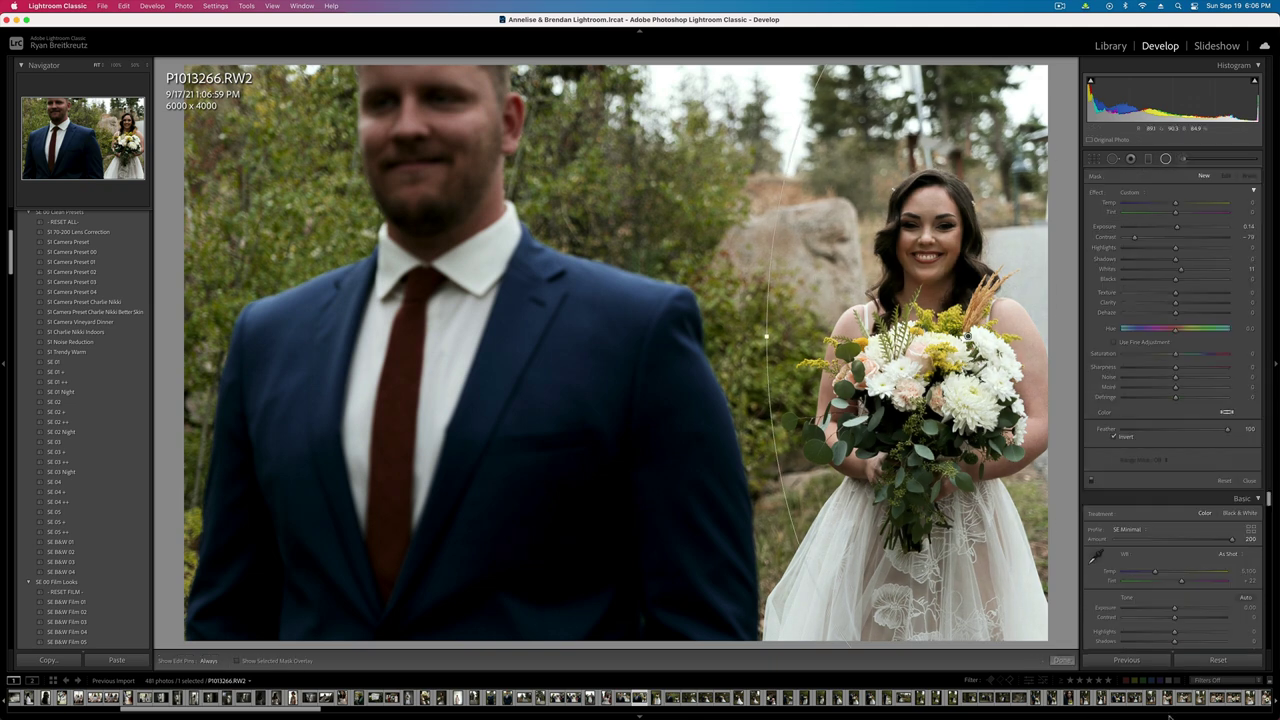
drag(951, 483, 906, 458)
drag(1175, 213, 1183, 213)
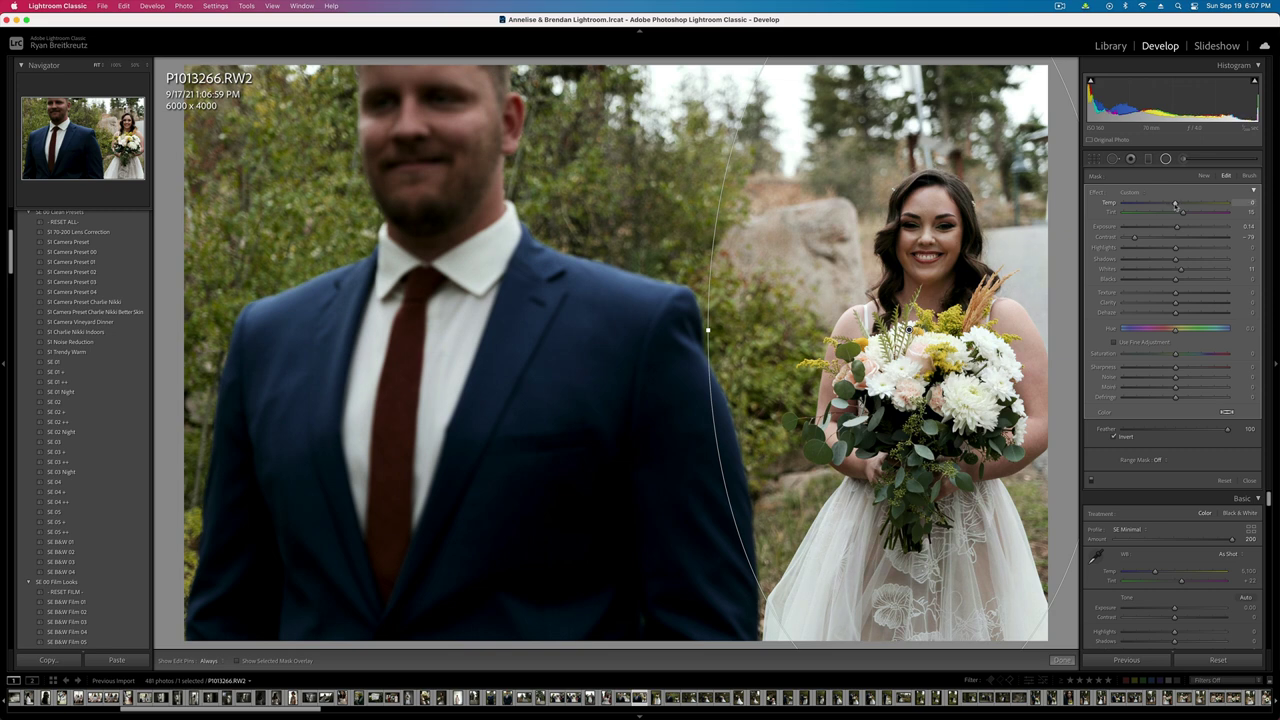
drag(1134, 237, 1126, 237)
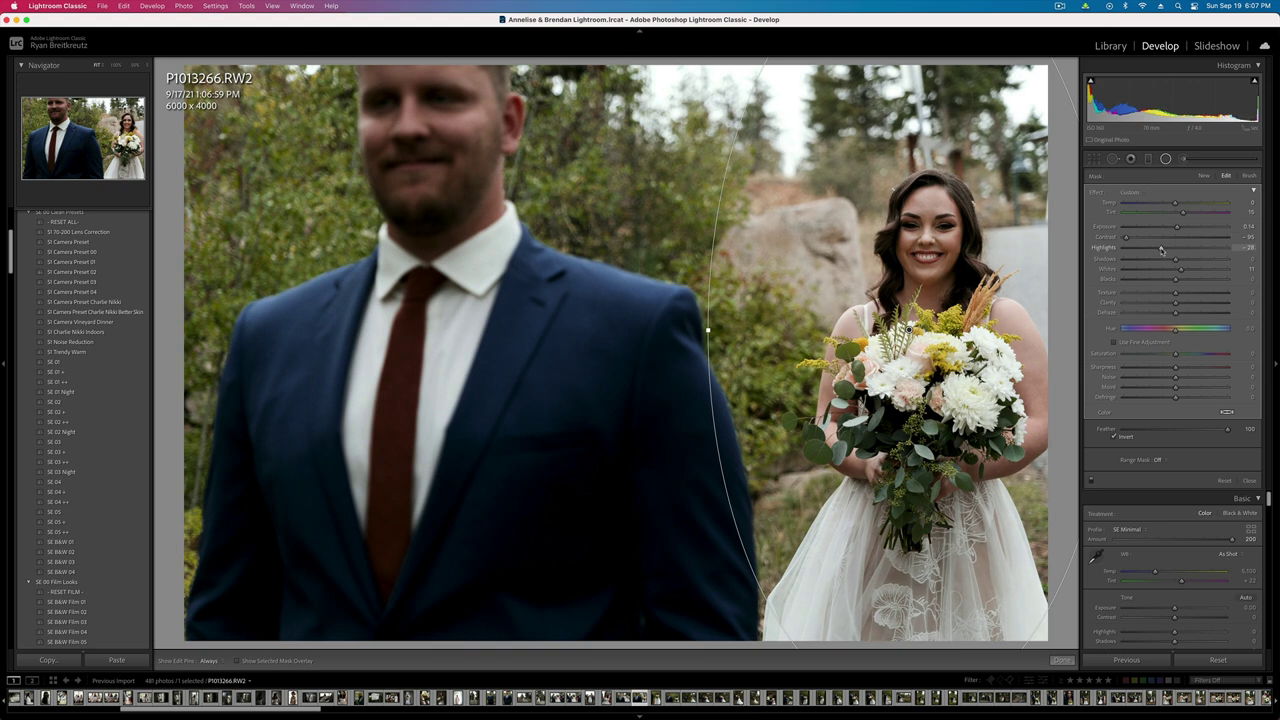
key(shift+m)
- Set photo P1013266's overall contrast to -16, tint to +25 and exposure to -0.33
click(1158, 295)
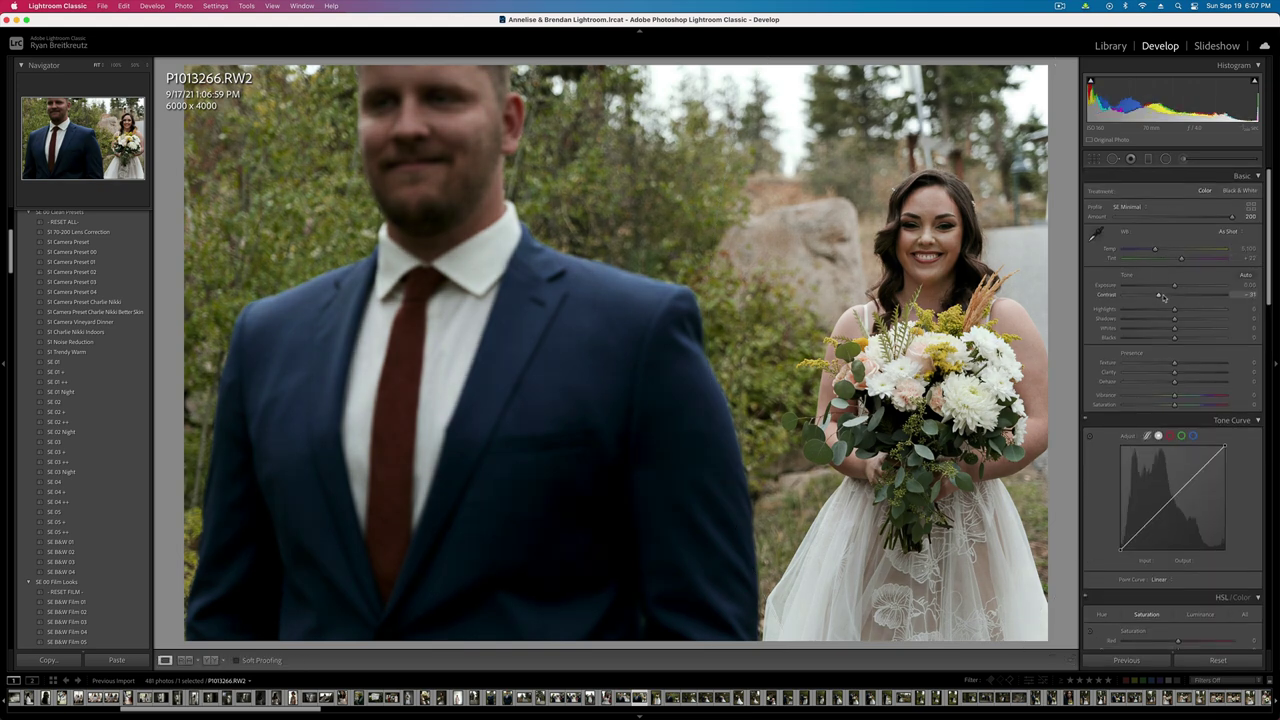
drag(1163, 297, 1185, 261)
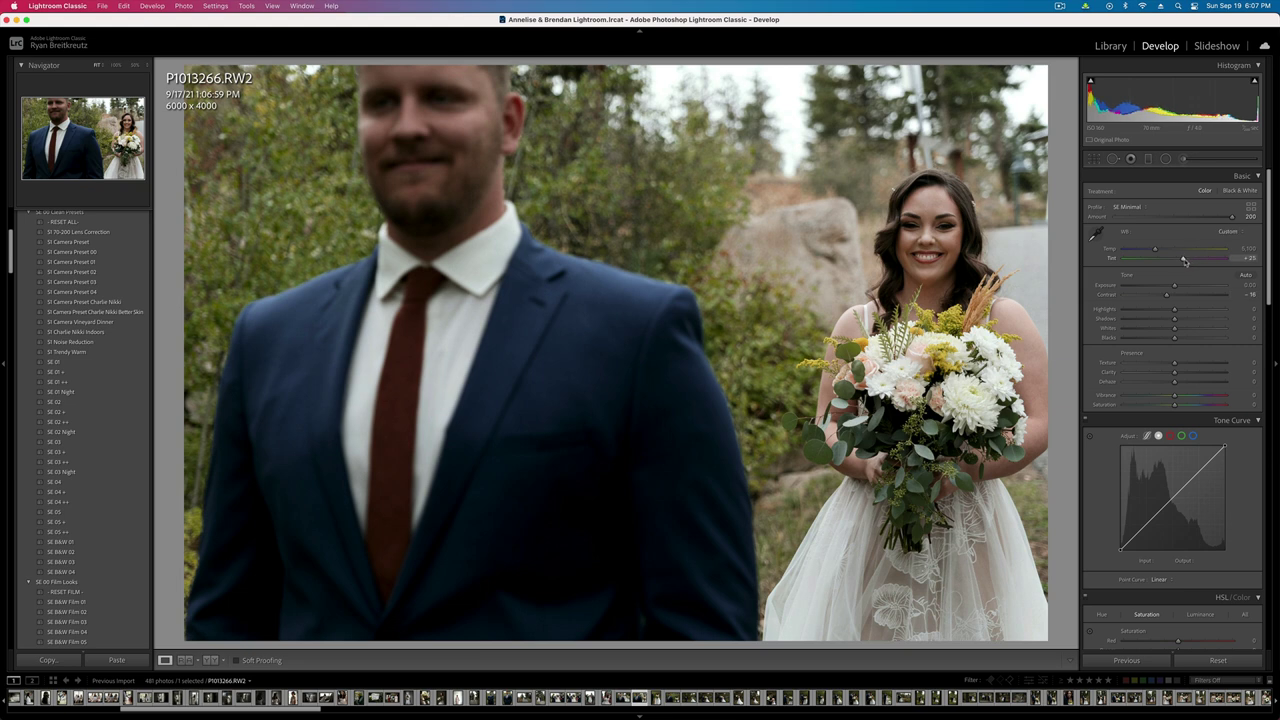
key(super+bracketleft)
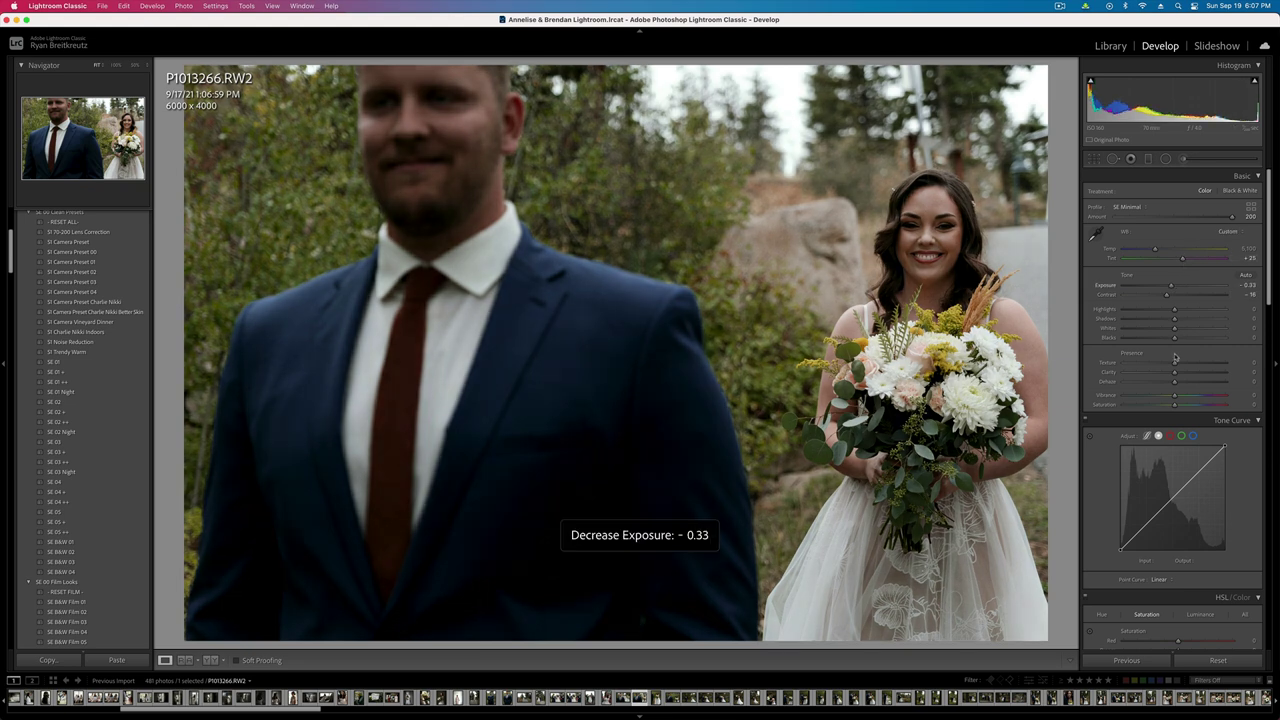
- Reduce the yellow saturation, and set vibrance to +23, overall saturation to +9 and highlights to -31
scroll(1176, 400, down, 3)
drag(1150, 556, 1146, 558)
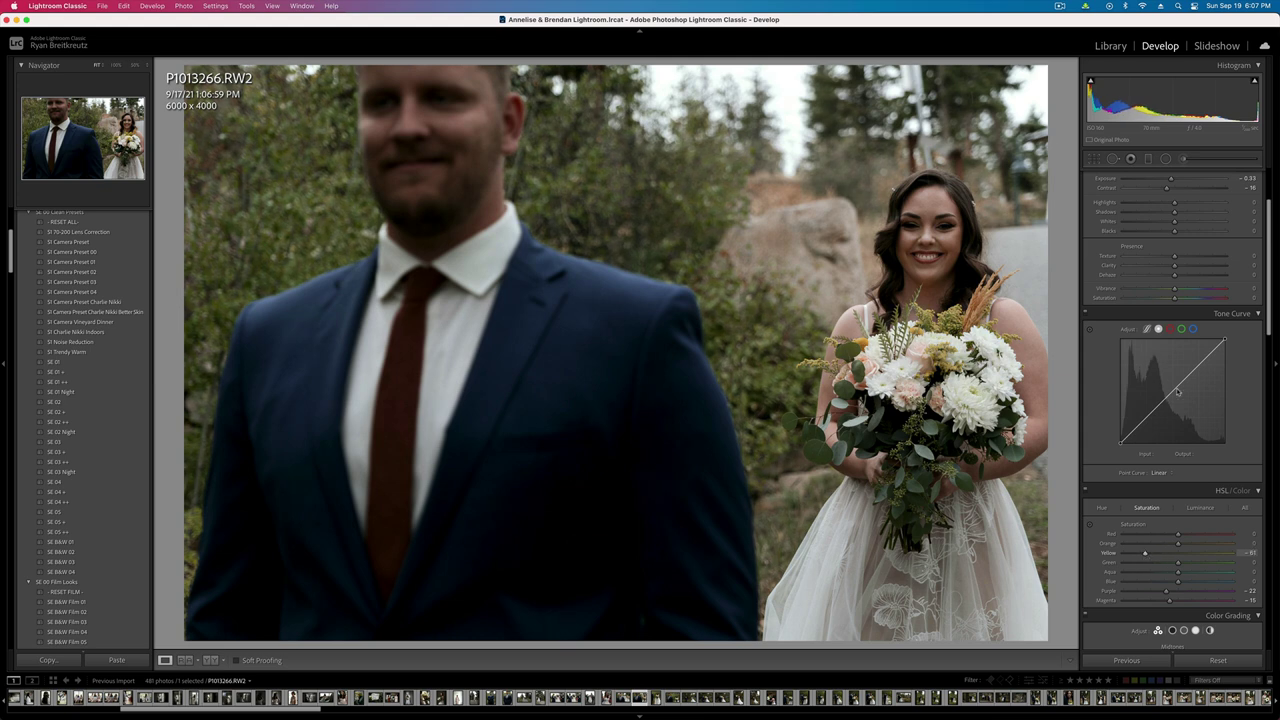
drag(1174, 289, 1191, 292)
scroll(1160, 300, up, 3)
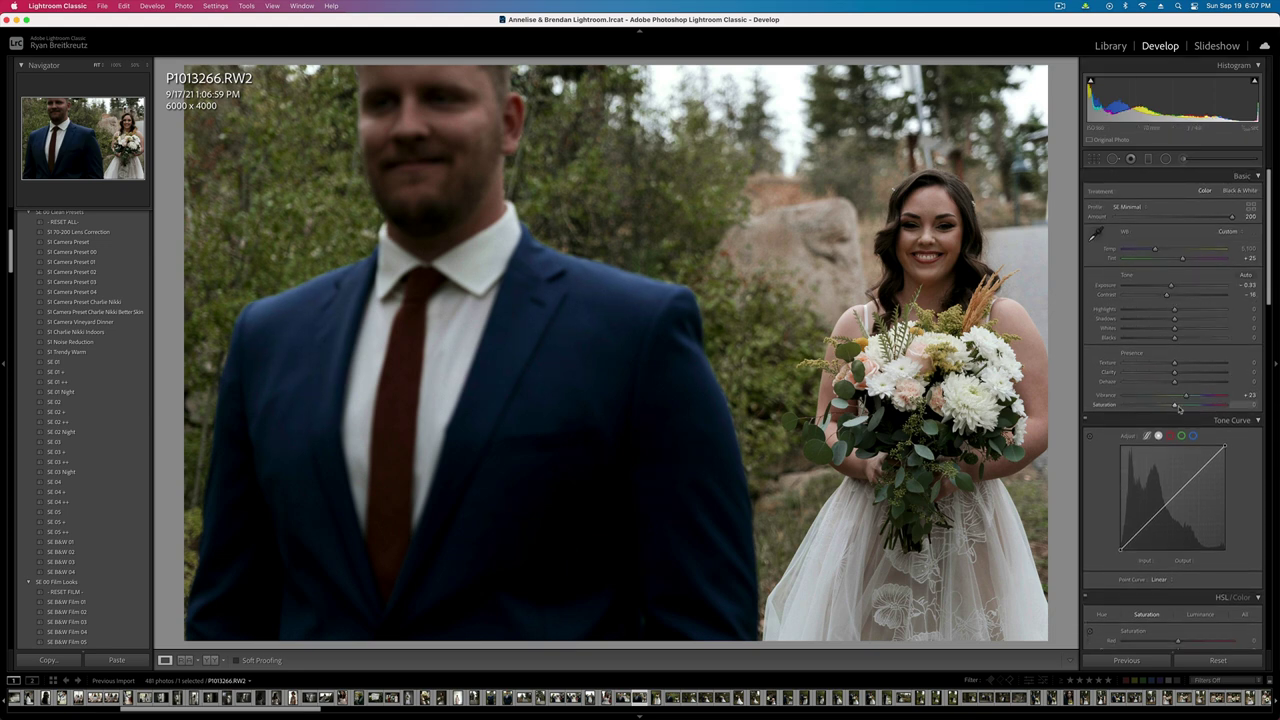
drag(1179, 408, 1187, 409)
drag(1174, 310, 1159, 311)
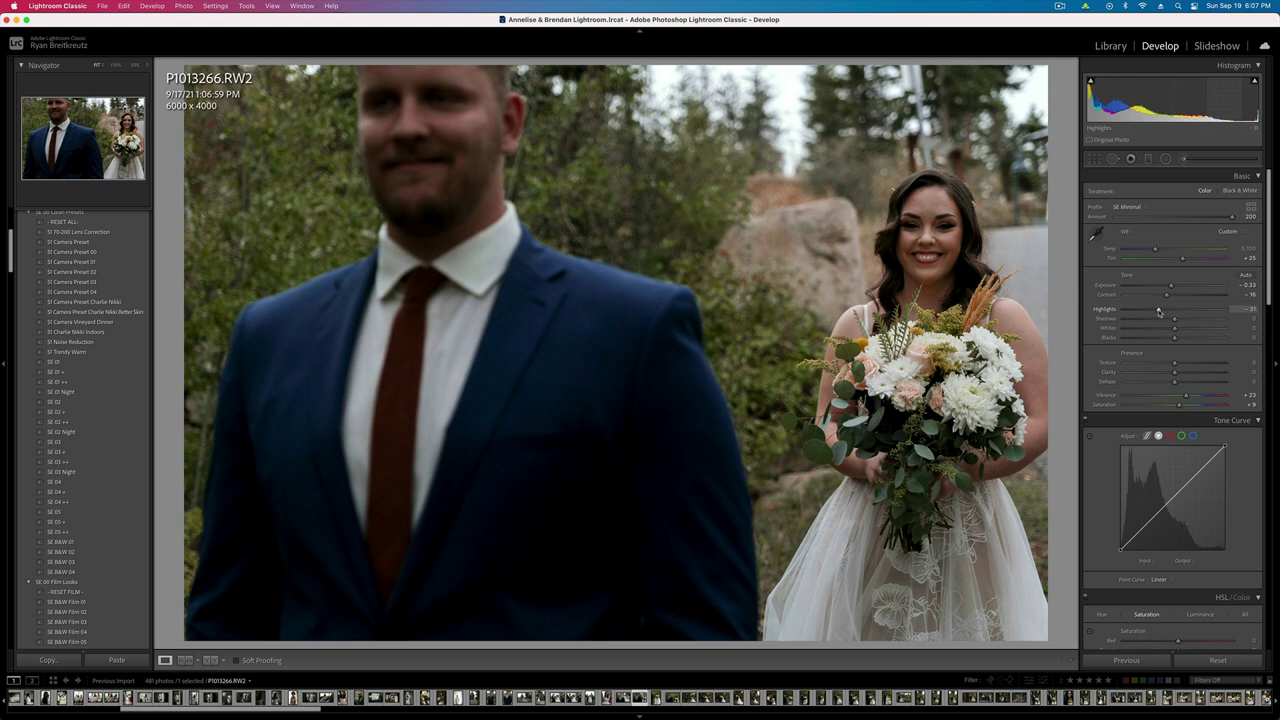
- Set the overall exposure to -0.10 and brush an adjustment with exposure 0.14 and contrast -23 over the groom's face and suit
key(shift+equal)
key(minus)
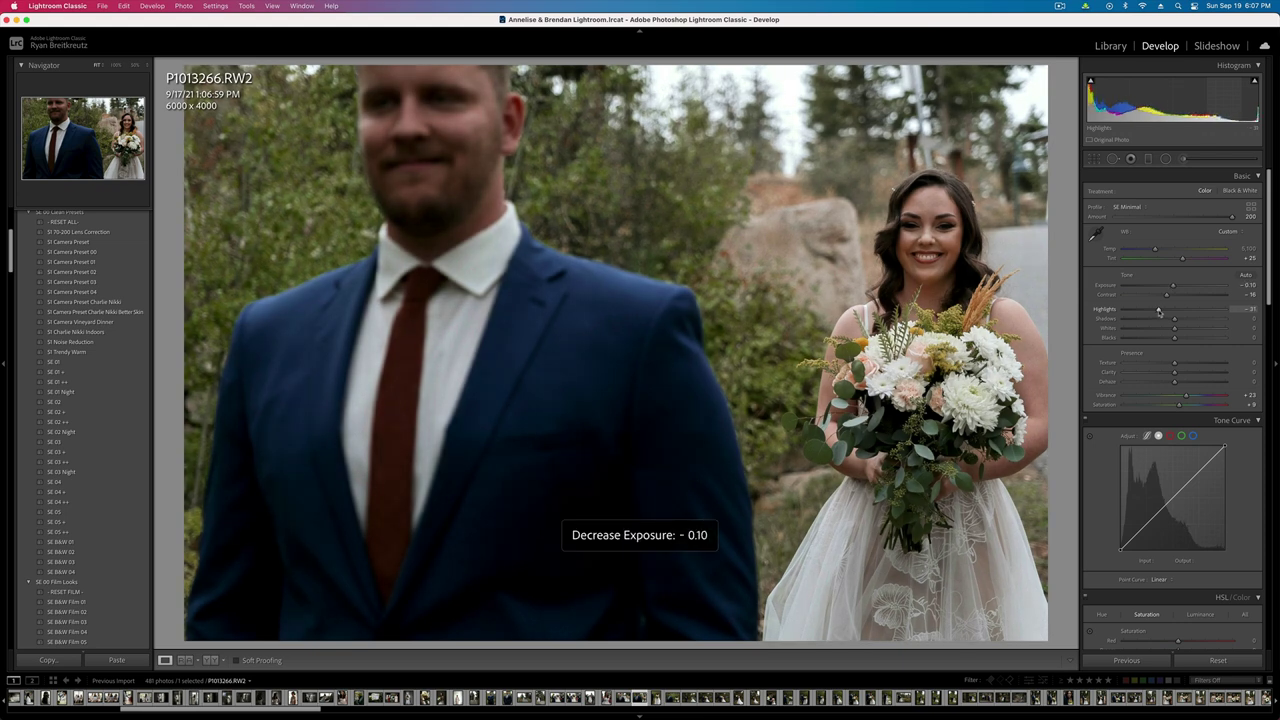
click(1182, 160)
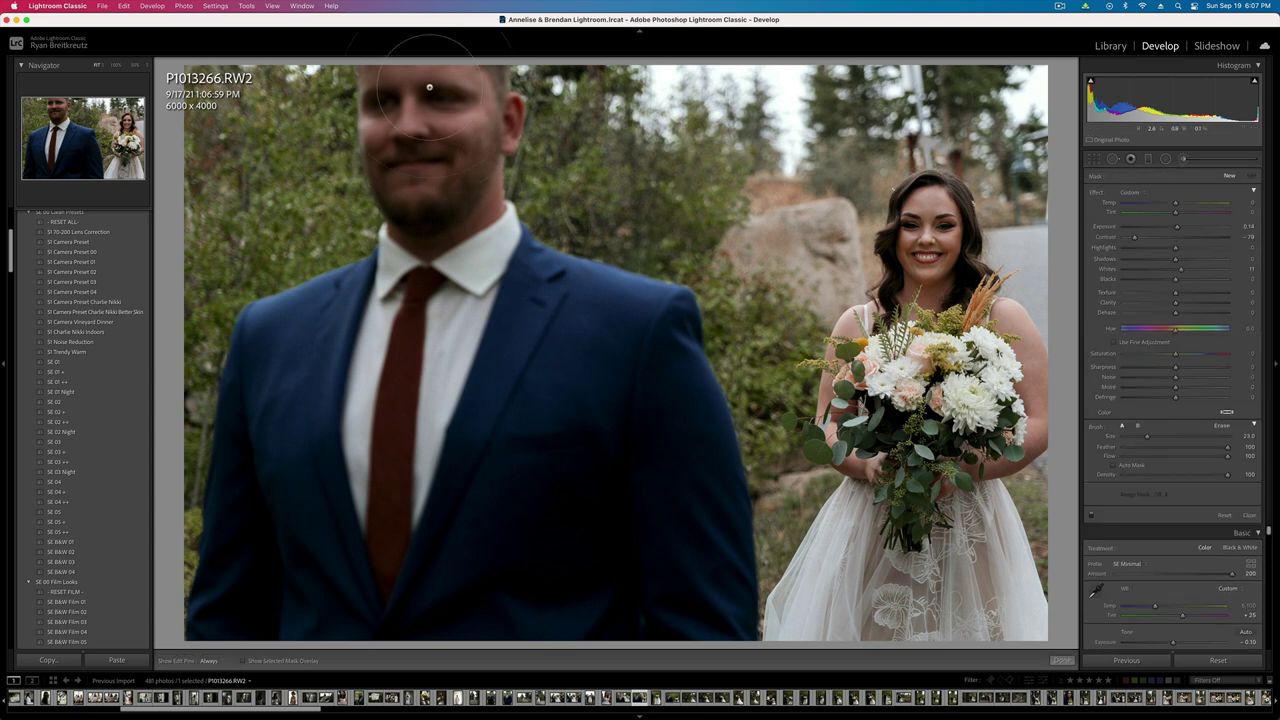
drag(423, 169, 436, 190)
scroll(462, 464, up, 10)
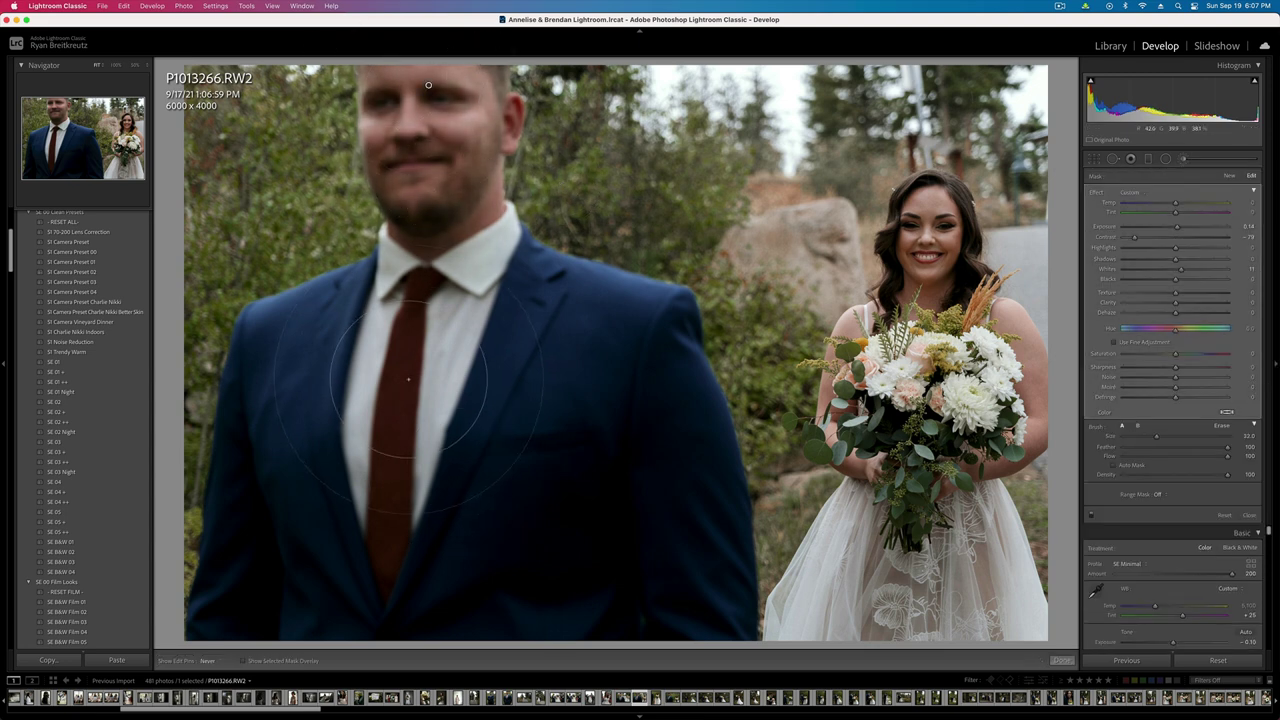
drag(410, 380, 371, 427)
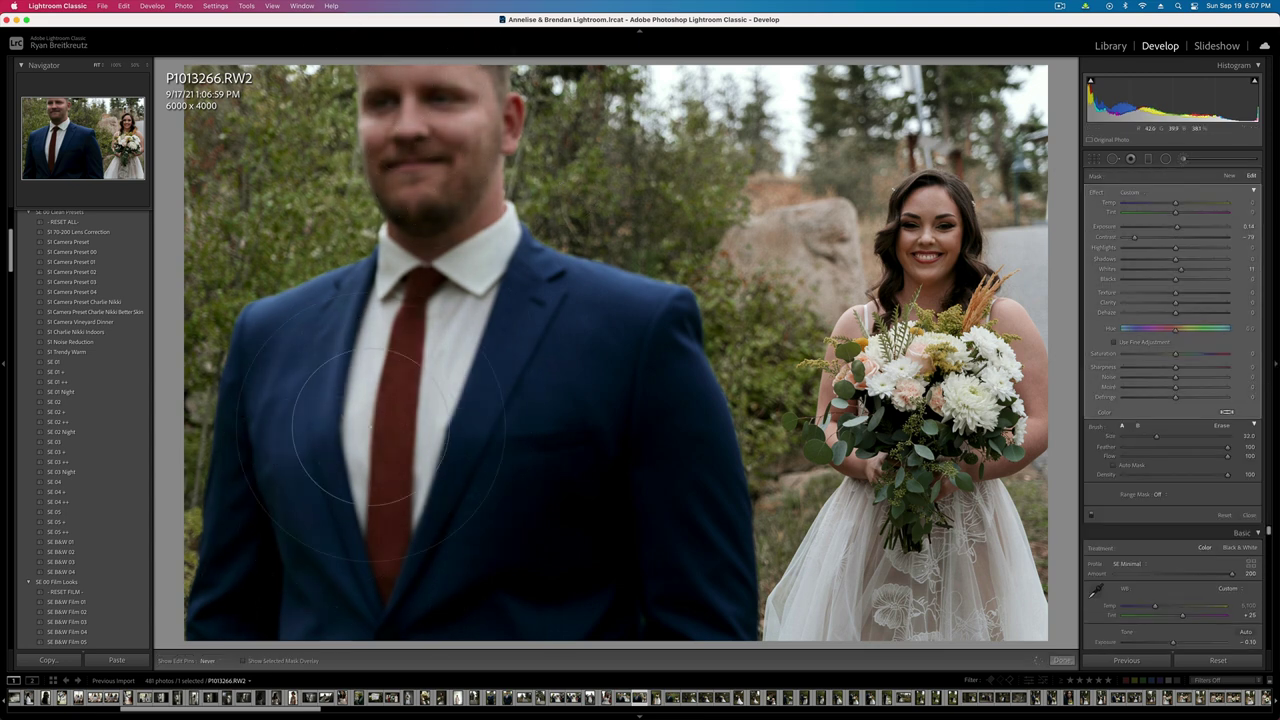
click(1160, 237)
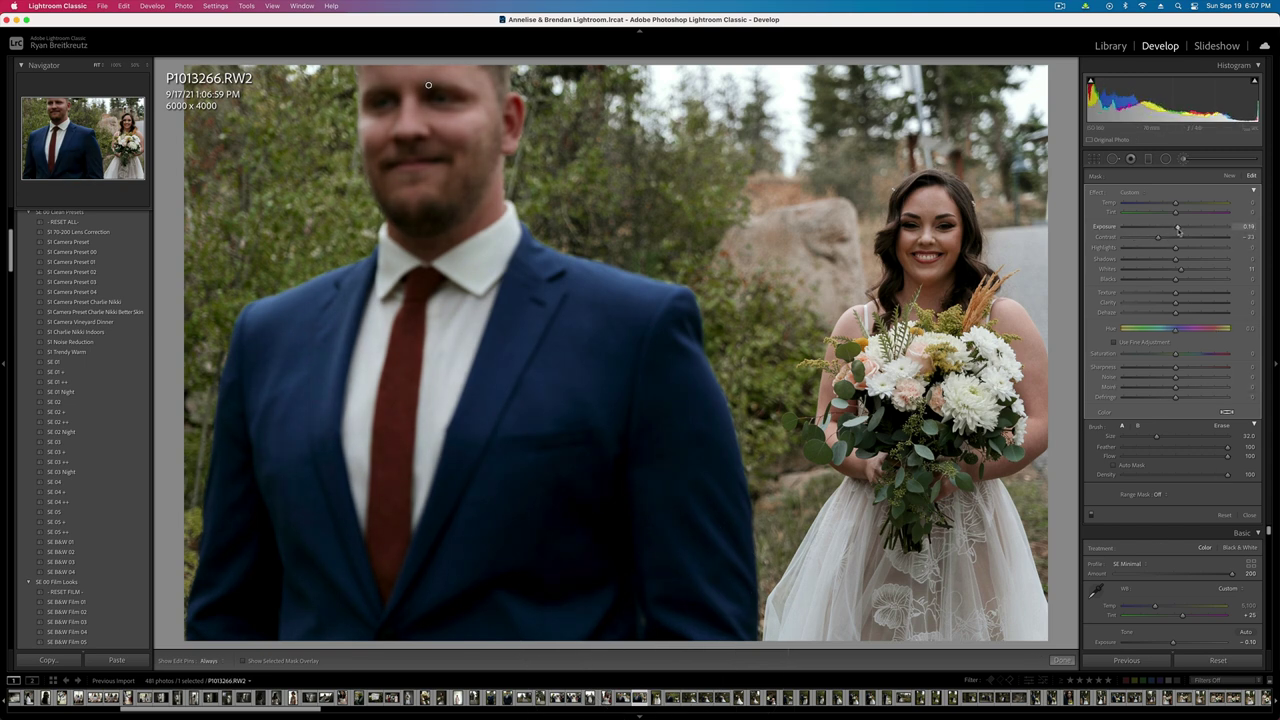
key(k)
- Crop photo P1013266 tighter around the couple to 5481 x 3654, keeping the original aspect ratio
key(r)
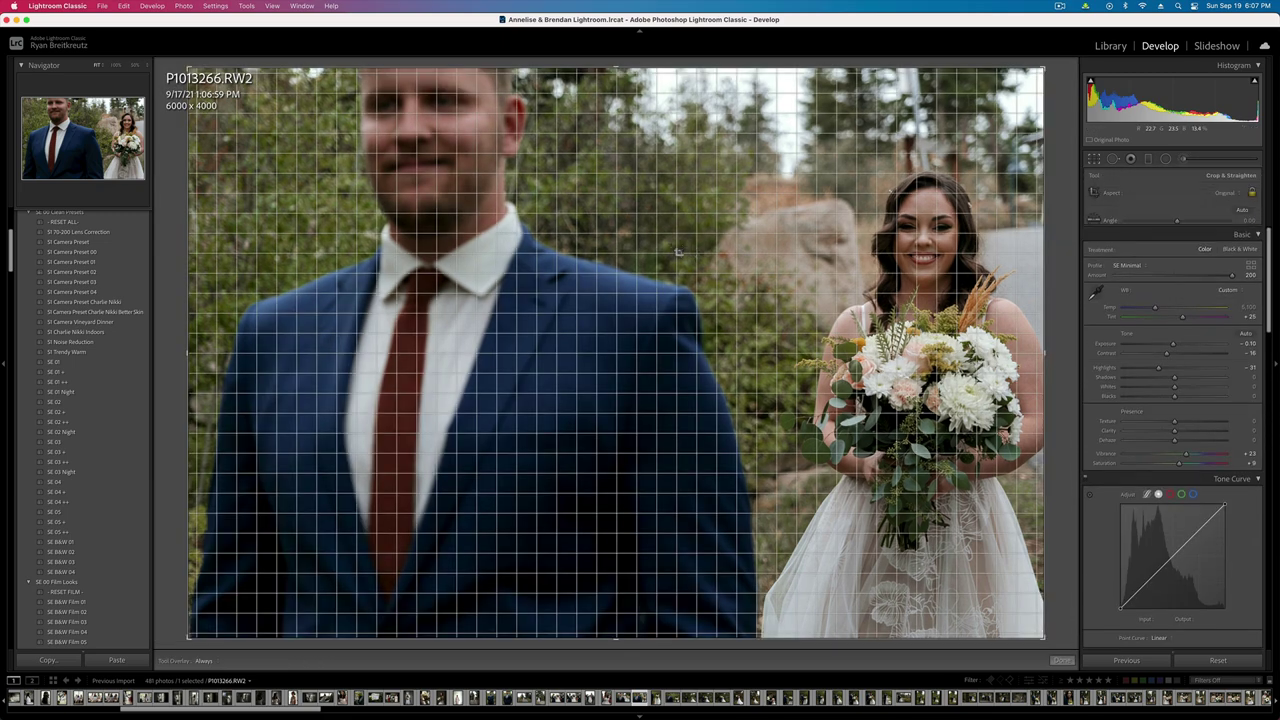
drag(193, 622, 240, 600)
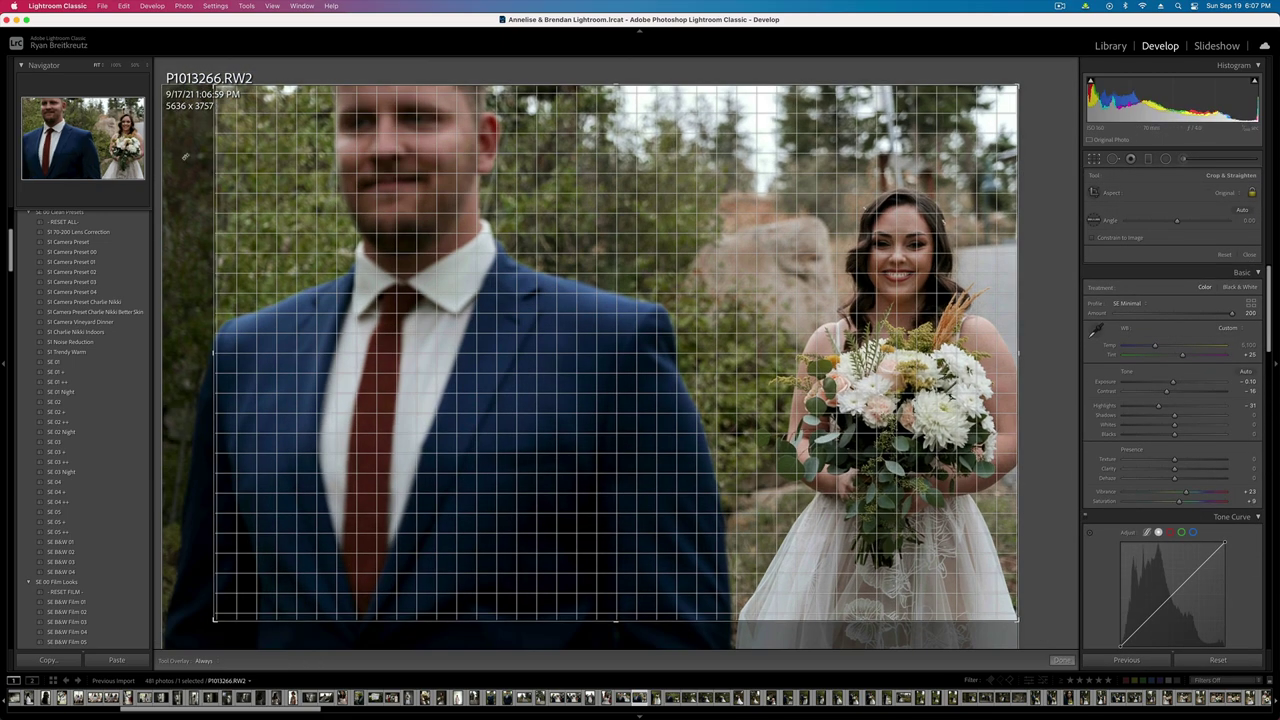
drag(214, 87, 225, 92)
key(Return)
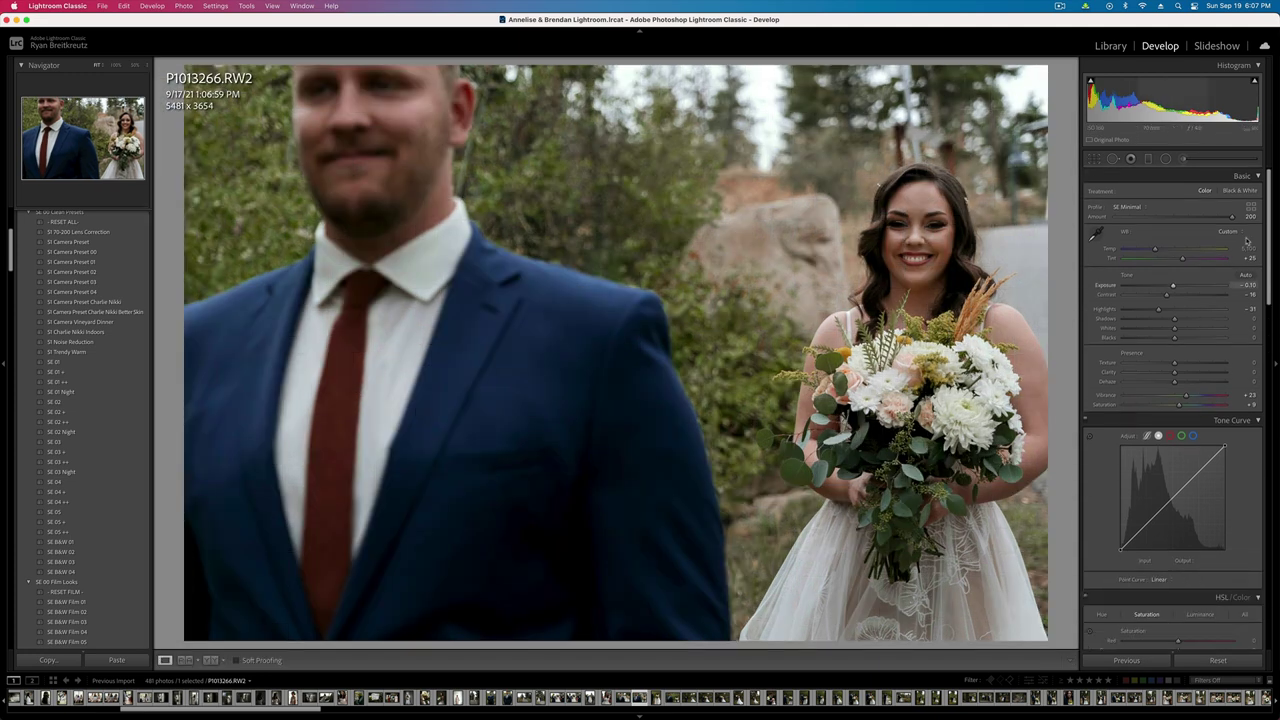
- Set photo P1013266's overall contrast to -20, compare it with the original, and copy its develop settings
drag(1166, 295, 1172, 296)
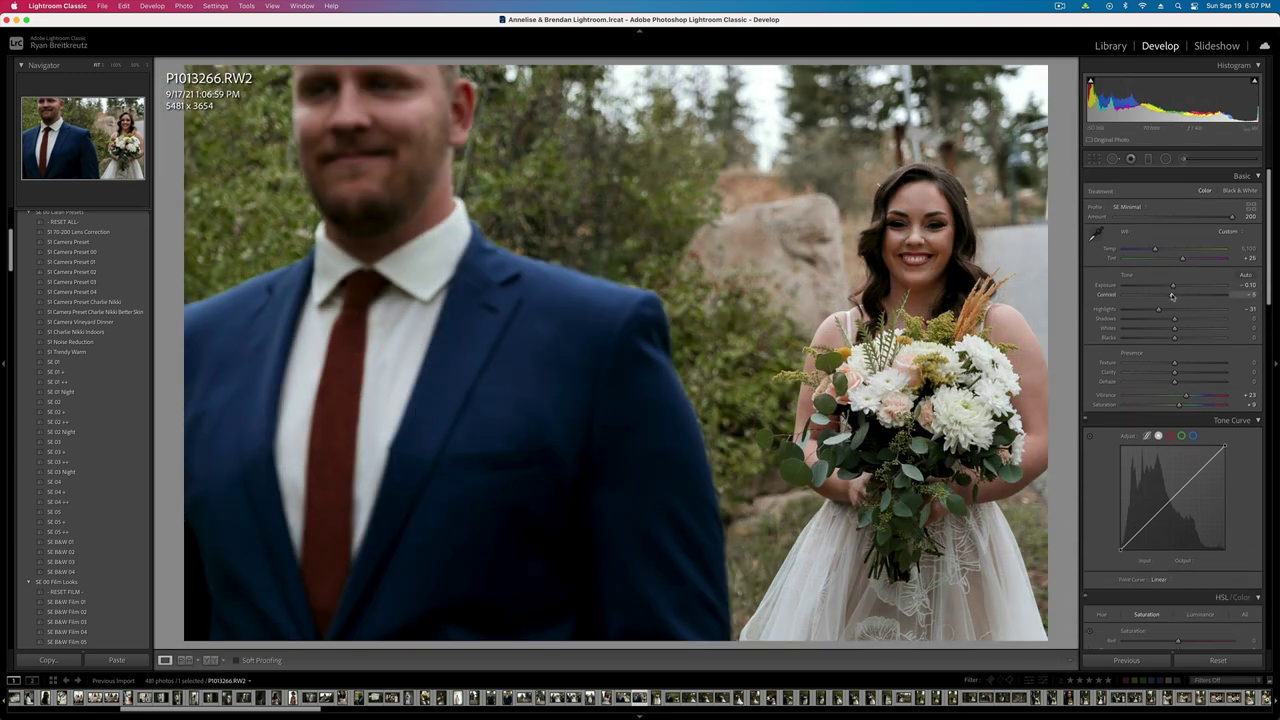
key(backslash)
key(backslash)
key(super+c)
key(Return)
drag(1166, 296, 1164, 296)
key(super+c)
key(Return)
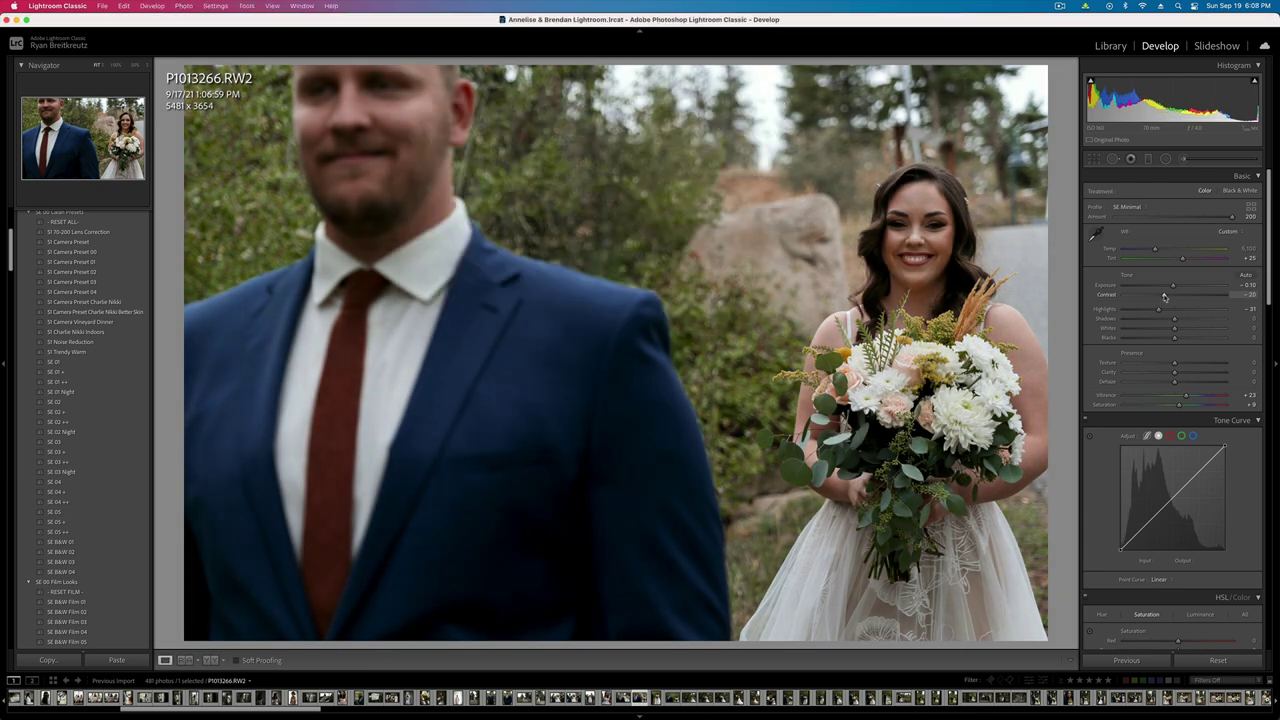
key(minus)
- Paste the copied settings onto photo P1013268 and move the pasted radial filter onto the bride
key(Right)
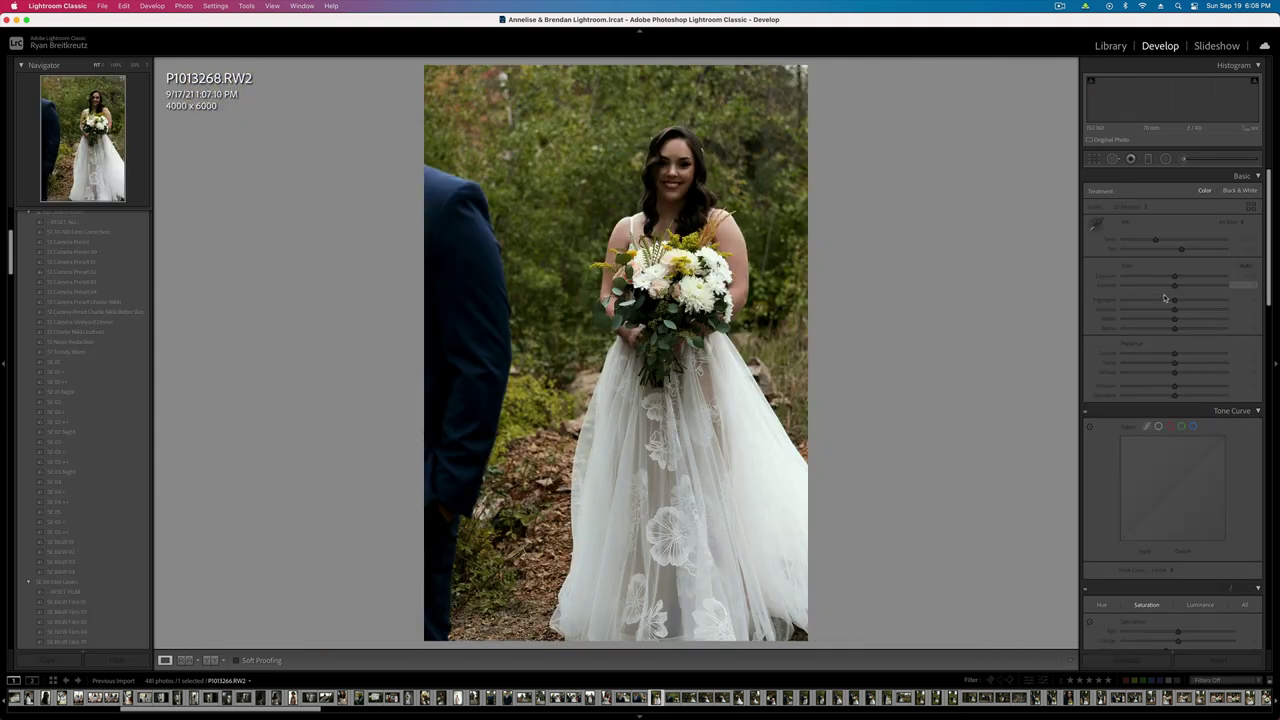
key(super+shift+v)
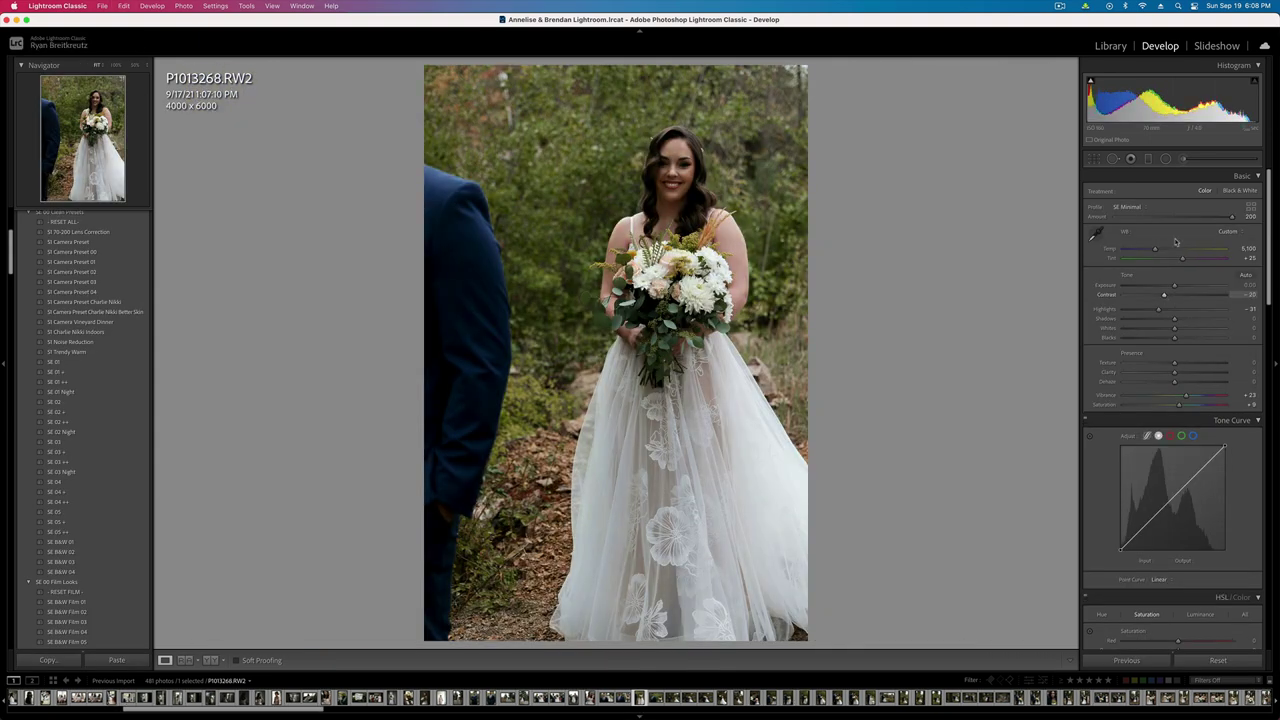
click(1165, 160)
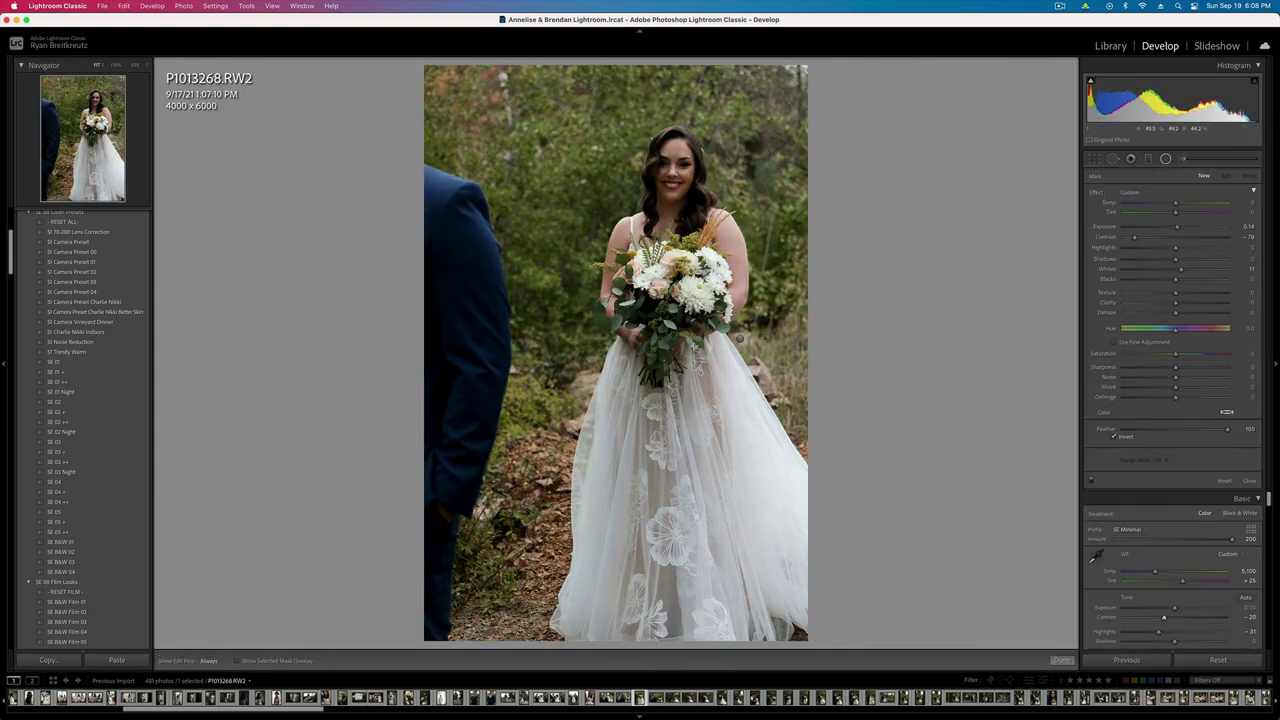
click(740, 340)
drag(740, 340, 674, 335)
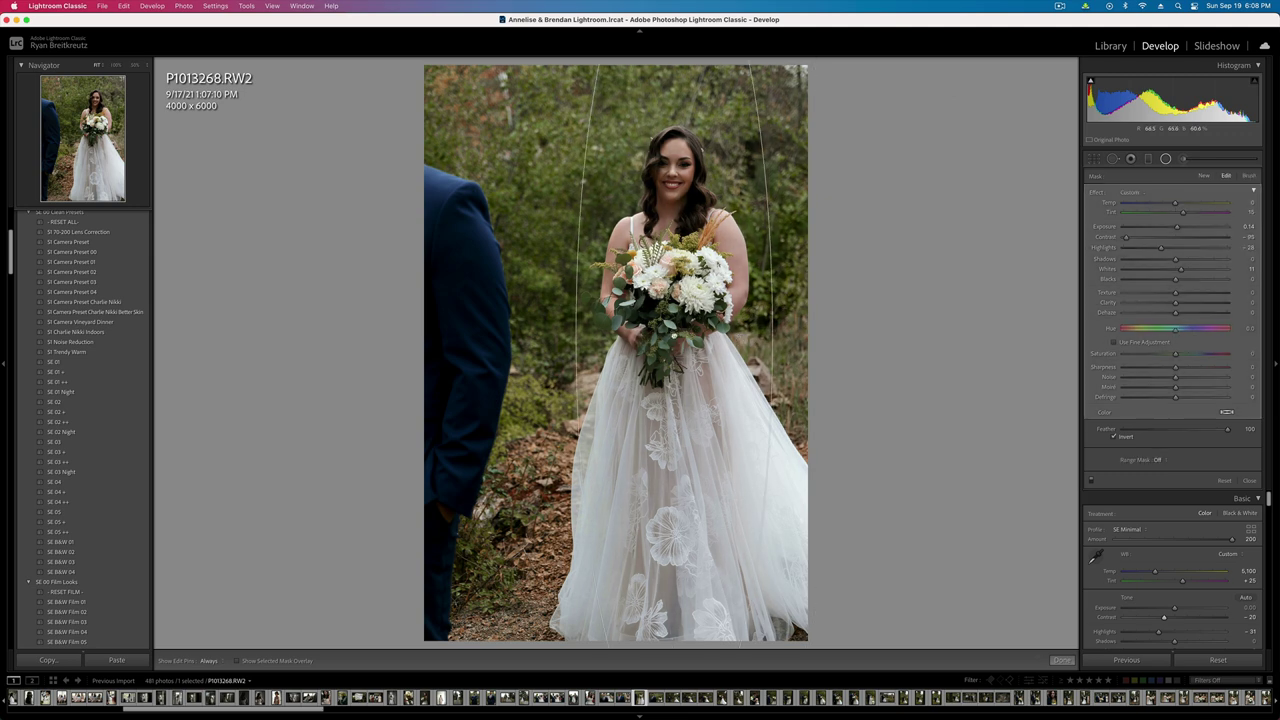
key(Return)
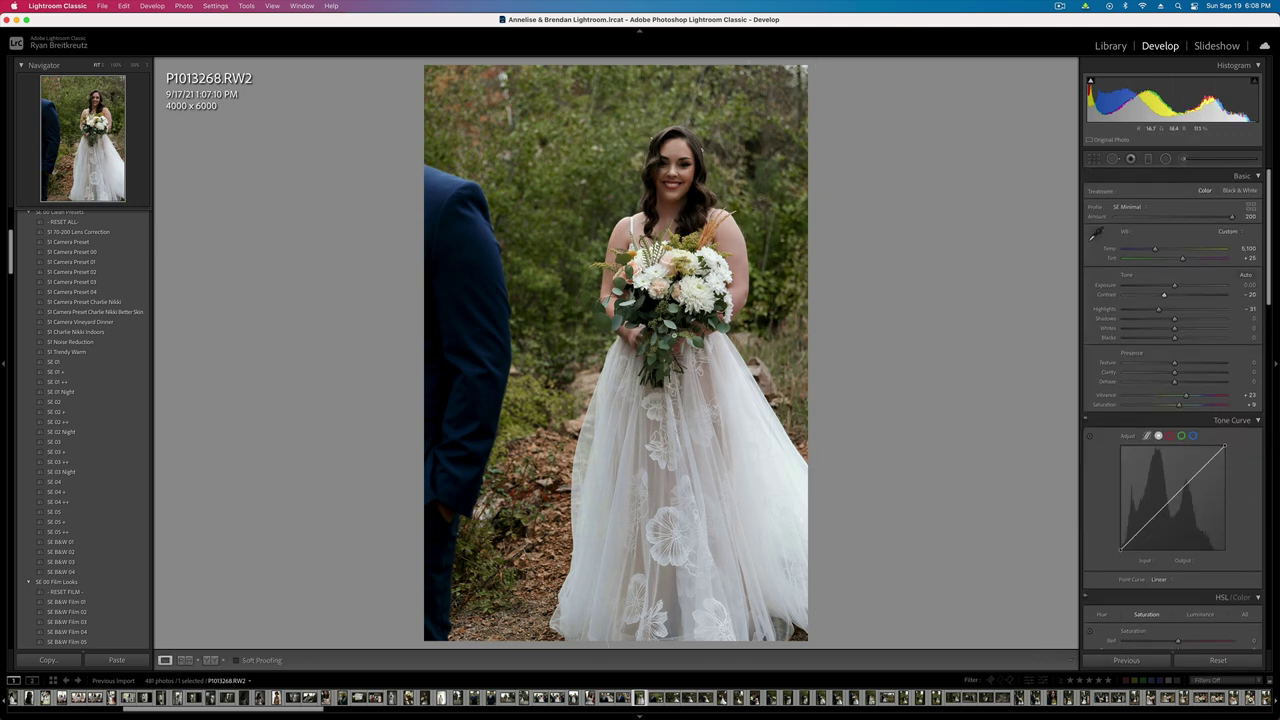
- Copy photo P1013268's settings, including radial filters but not exposure, and paste them onto photo P1013269
key(super+shift+c)
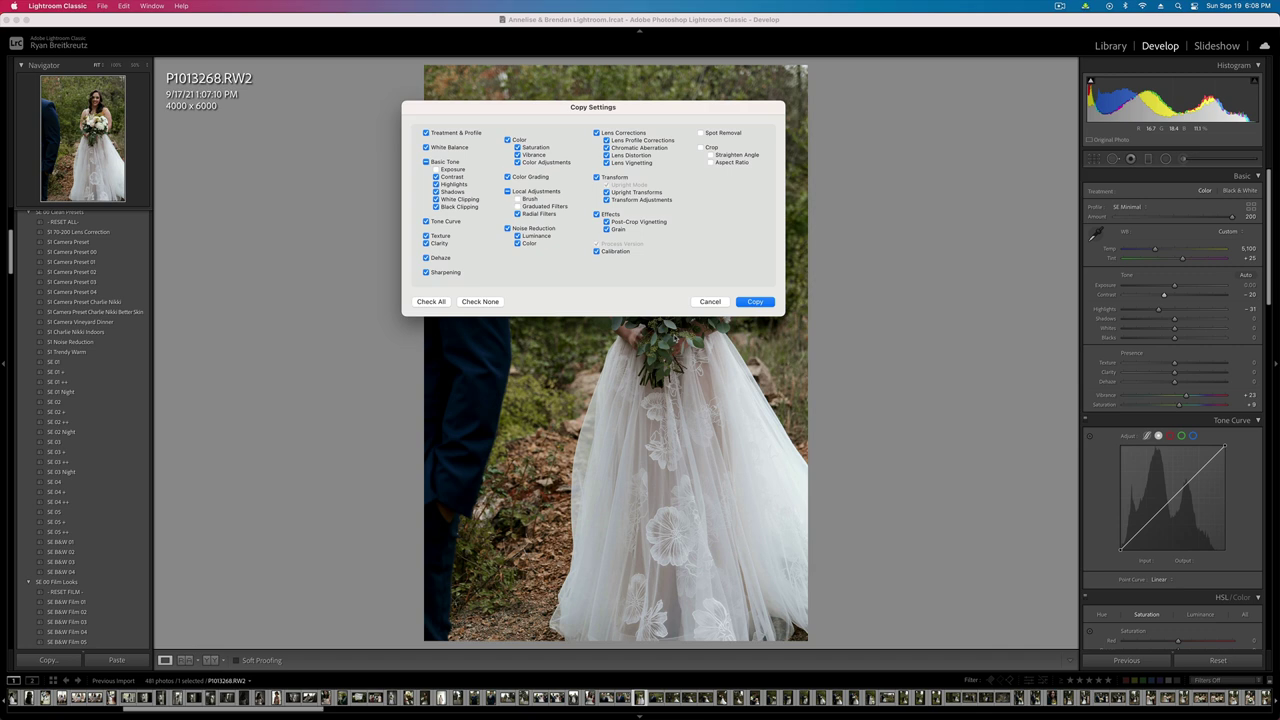
key(Return)
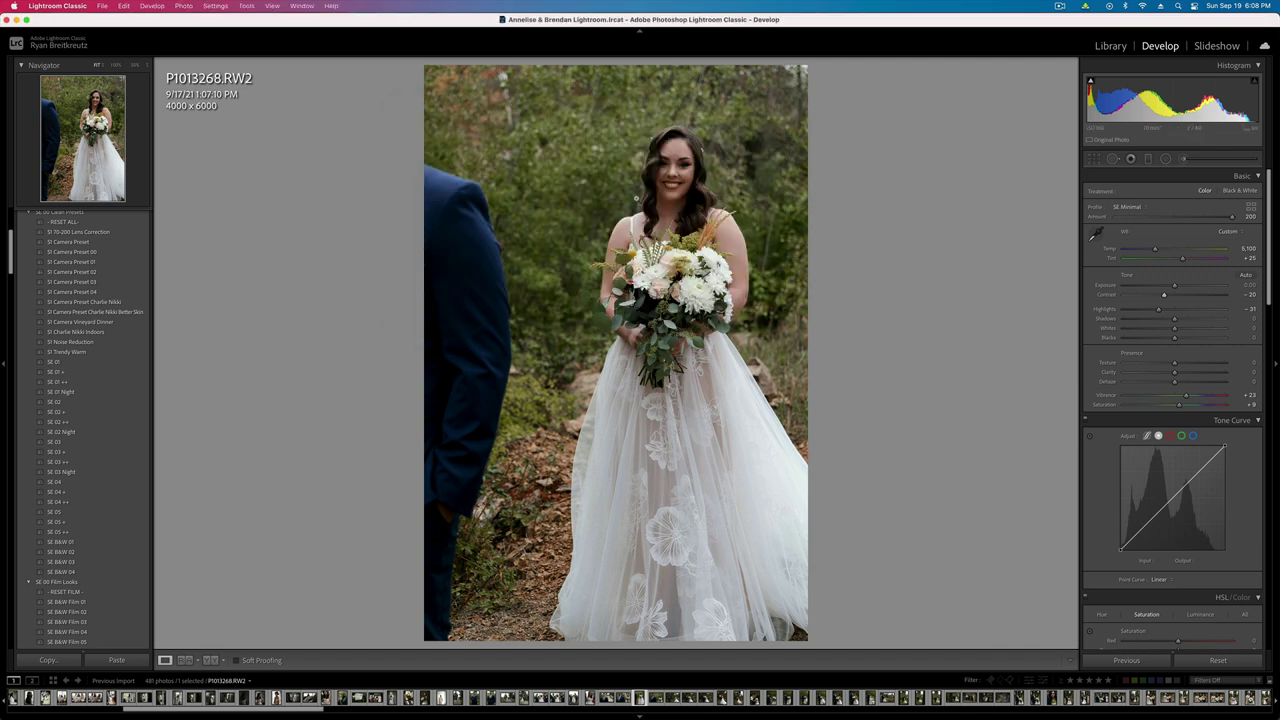
key(Right)
key(super+shift+v)
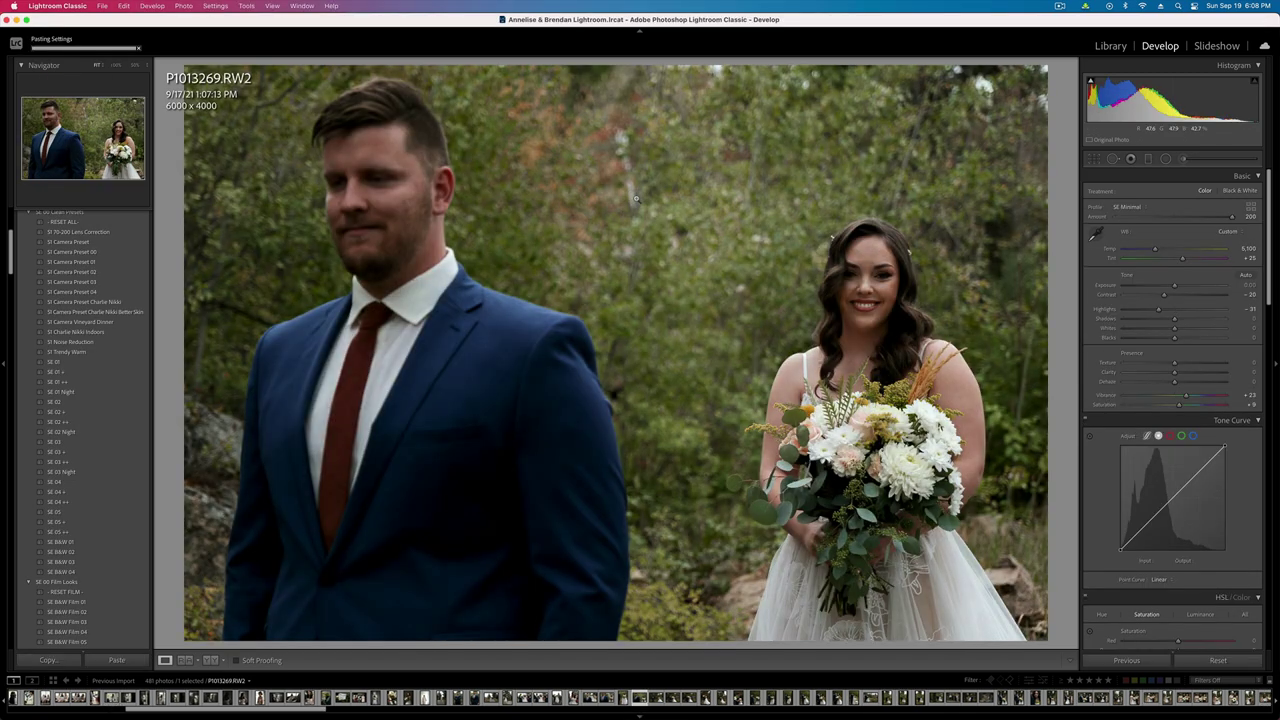
- On photo P1013269, move the pasted radial filter over the bride and draw a new one over the groom
click(1167, 160)
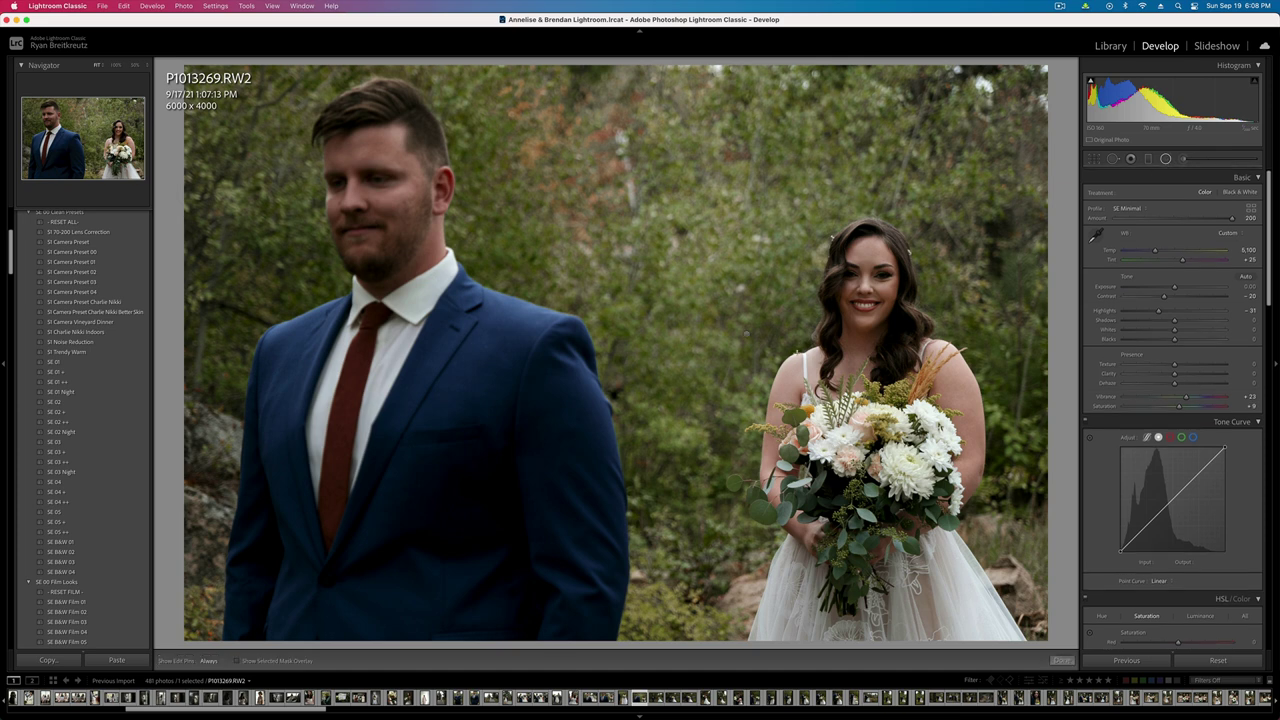
click(747, 334)
drag(747, 334, 867, 415)
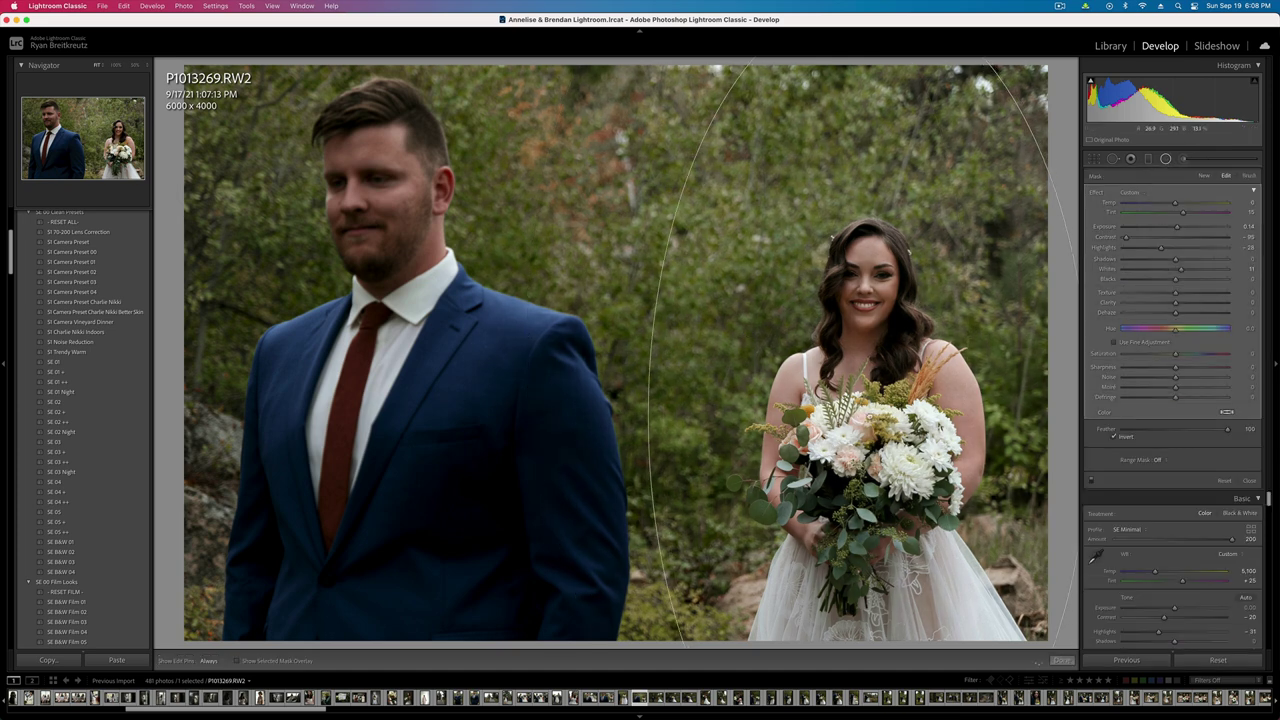
click(1204, 176)
drag(380, 285, 457, 550)
key(shift+m)
- Set the overall exposure to -0.33 and brush an adjustment over the couple with exposure 0.14, contrast -7 and whites 11
key(shift+minus)
key(shift+minus)
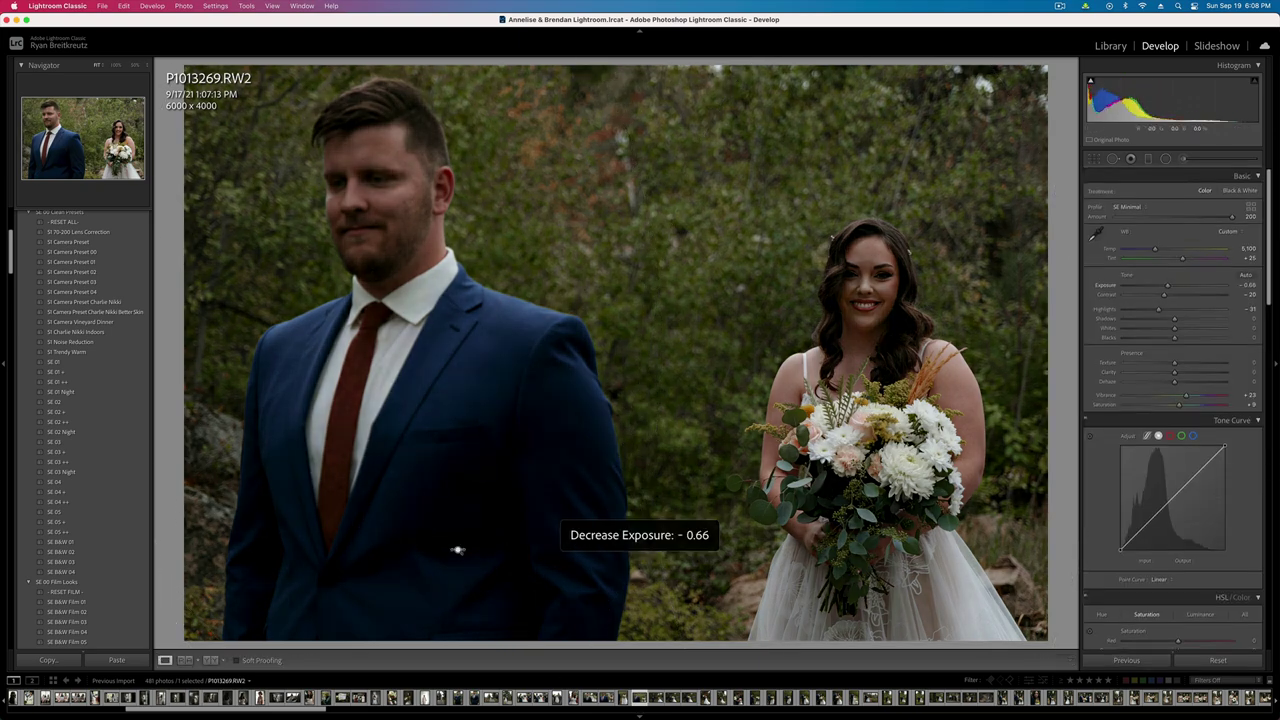
key(equal)
click(1185, 161)
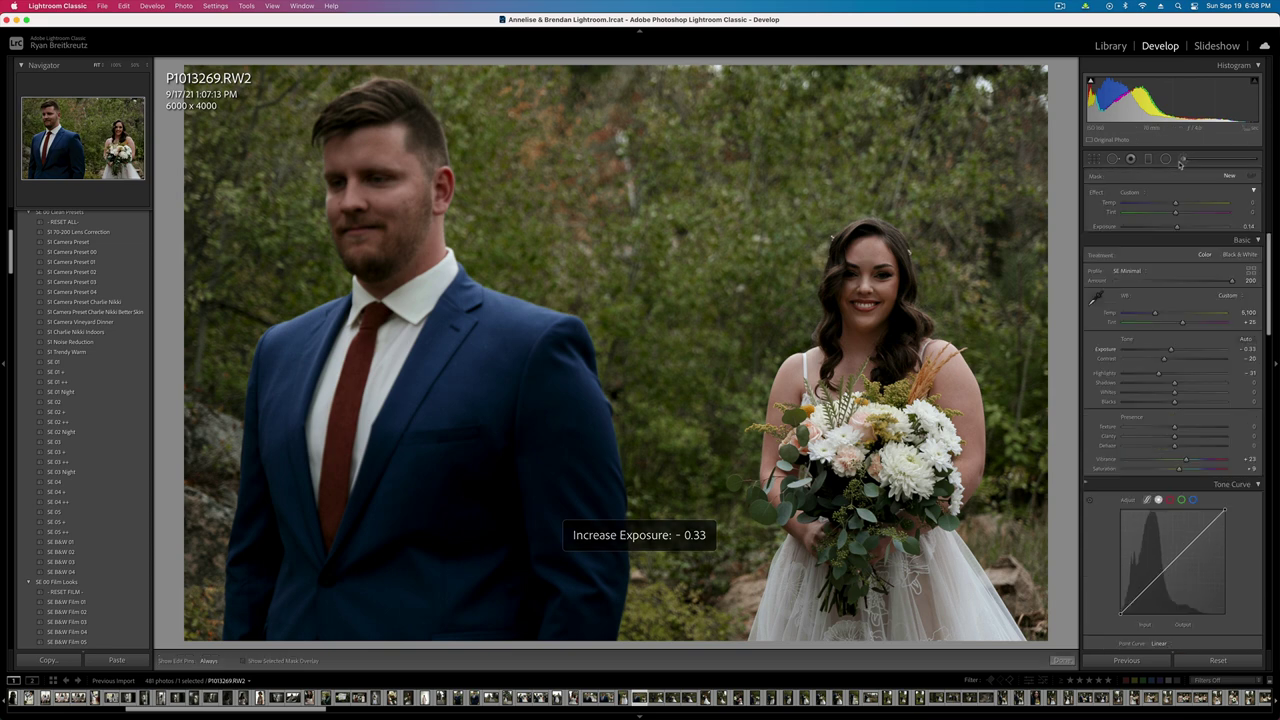
mouse_move(868, 274)
mouse_down()
mouse_move(862, 312)
mouse_move(898, 370)
mouse_move(960, 390)
mouse_up()
mouse_move(824, 600)
mouse_down()
mouse_move(946, 611)
mouse_move(868, 515)
mouse_move(868, 470)
mouse_up()
key(h)
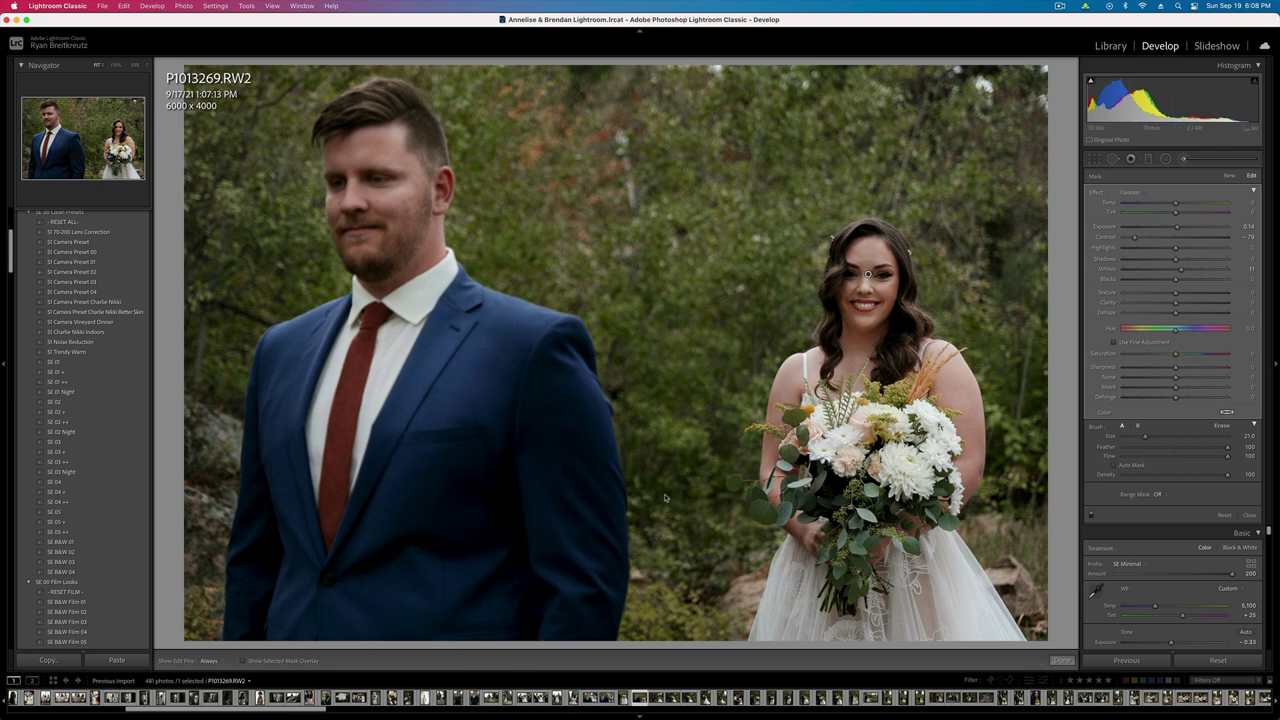
key(h)
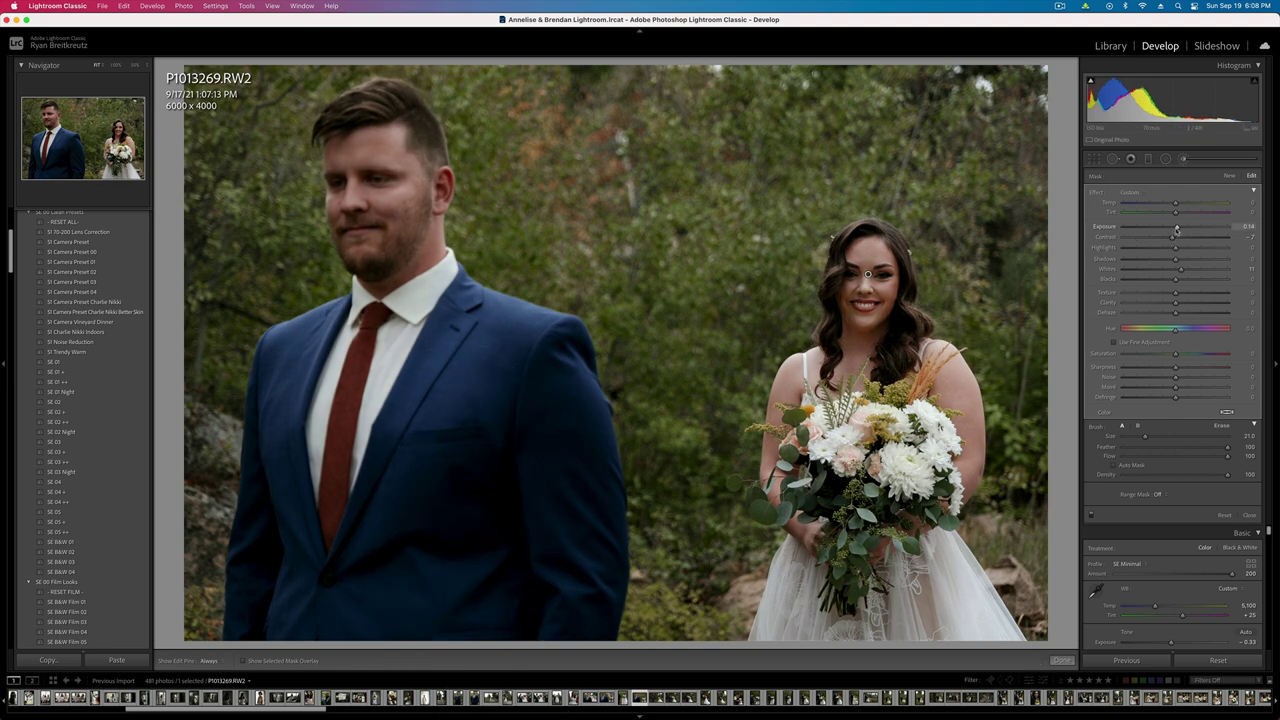
- Fine-tune photo P1013269's overall exposure to around -0.23 and set its contrast to -11
key(minus)
key(minus)
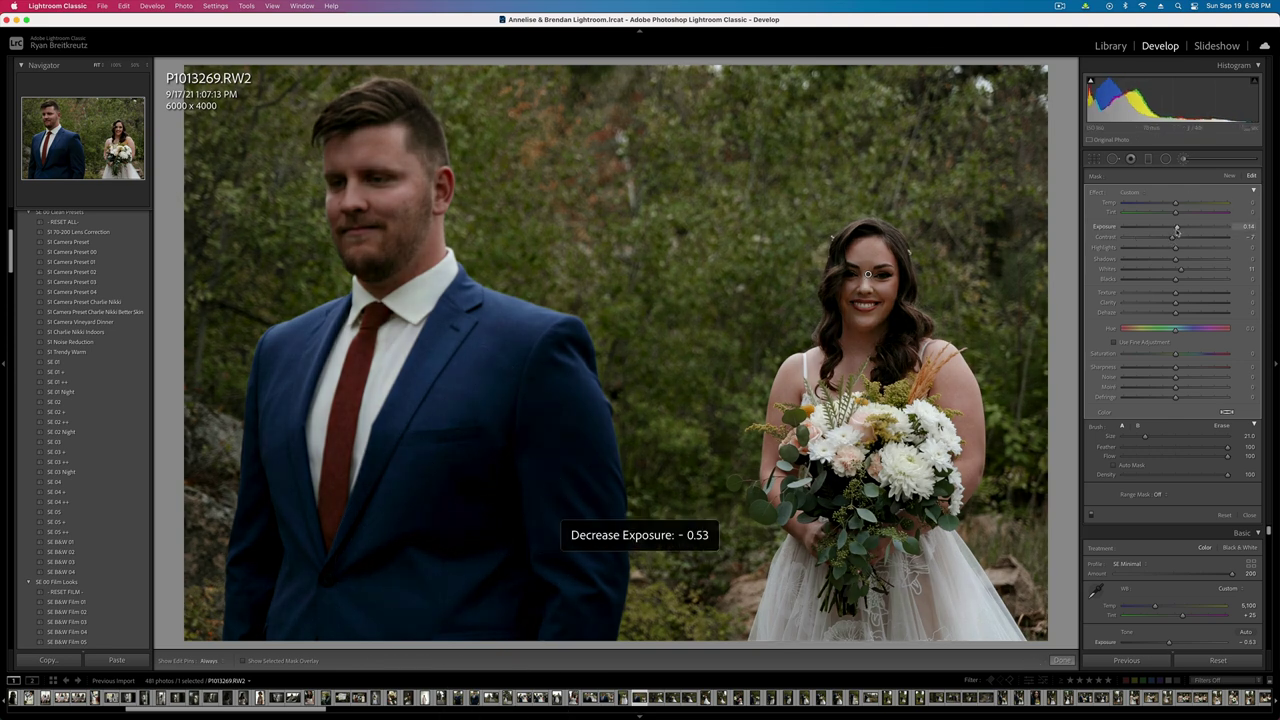
key(equal)
key(k)
key(equal)
key(equal)
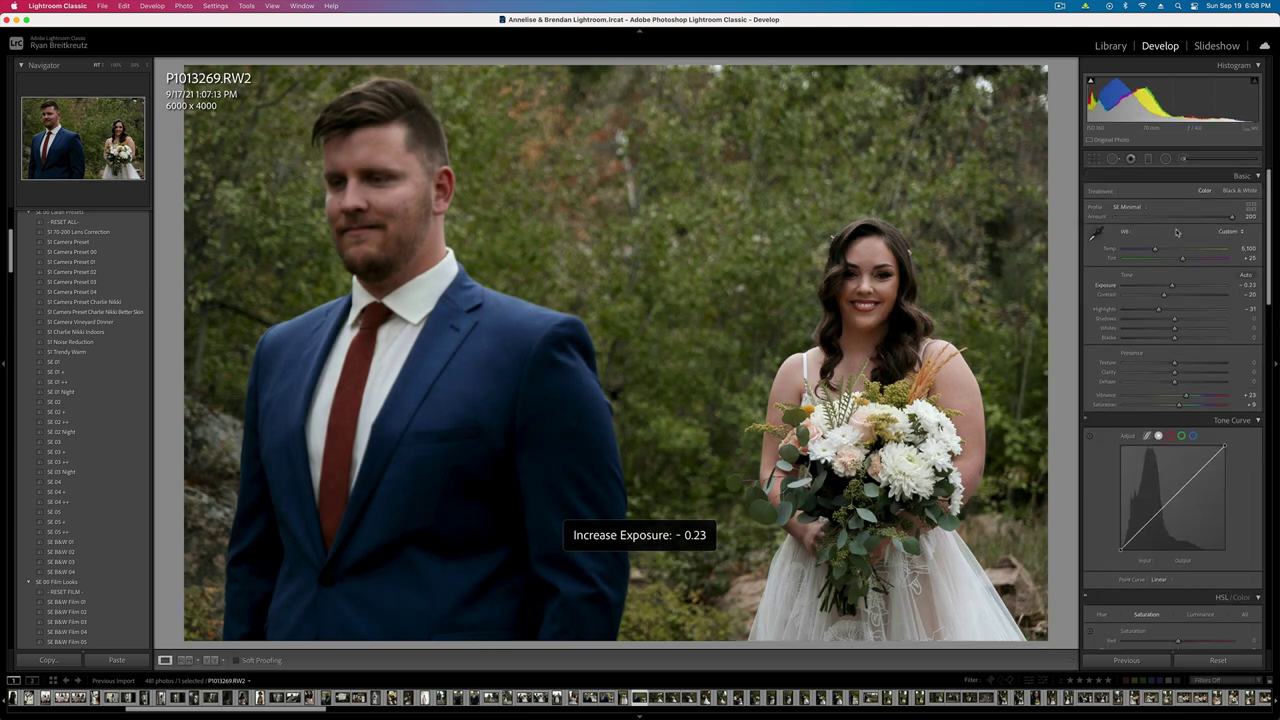
drag(1164, 296, 1171, 297)
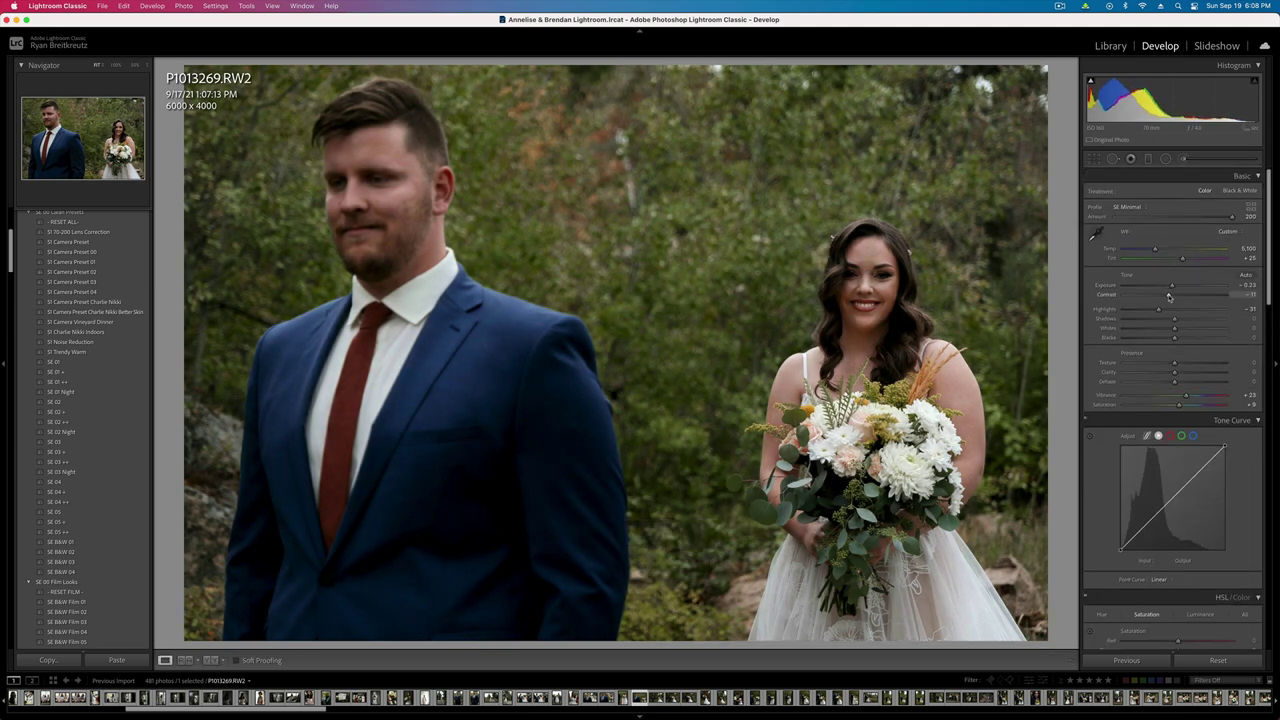
key(equal)
- Paste the copied settings onto photo P1013271 and brush an adjustment with exposure 0.14, contrast -79 and whites 0 over the couple
key(Right)
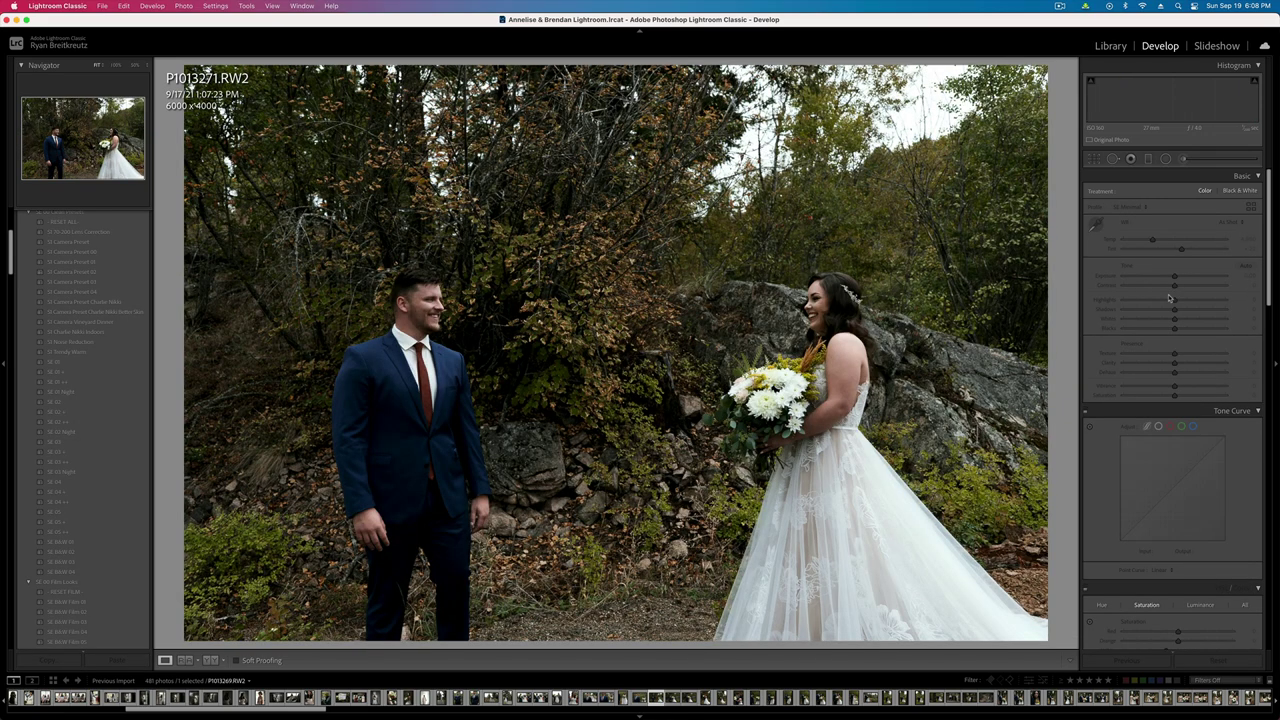
key(super+shift+v)
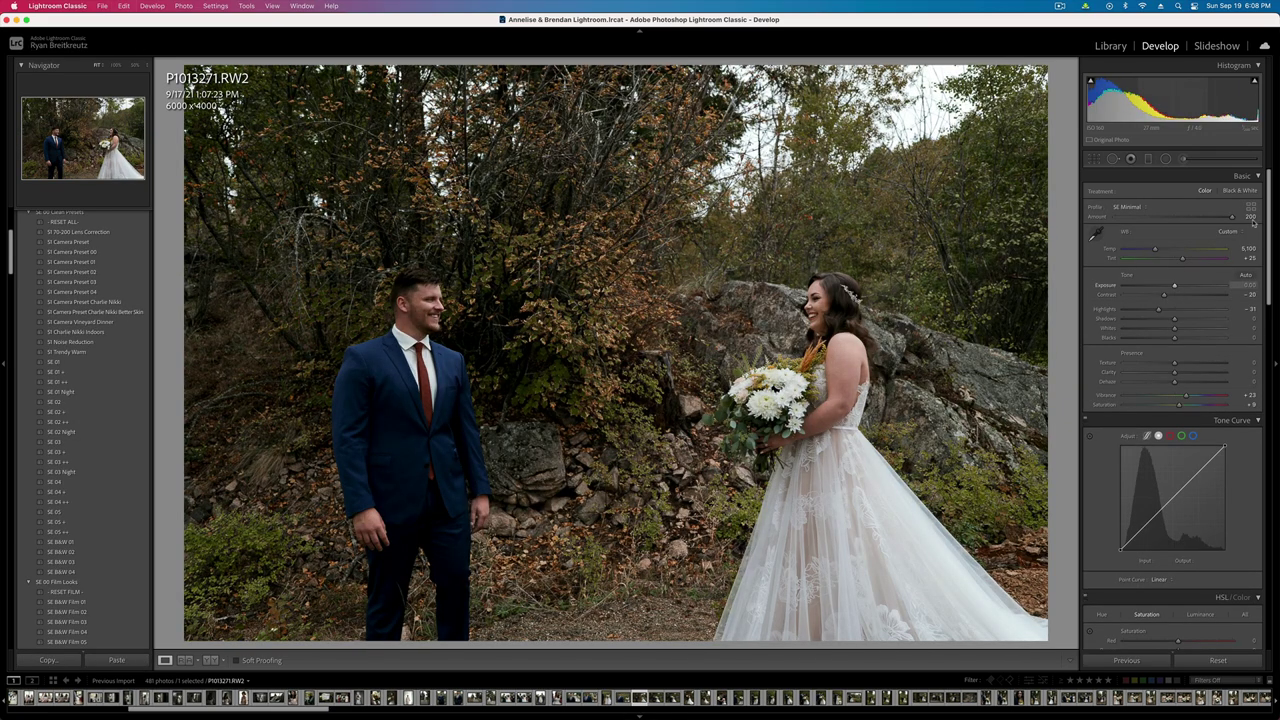
click(1165, 159)
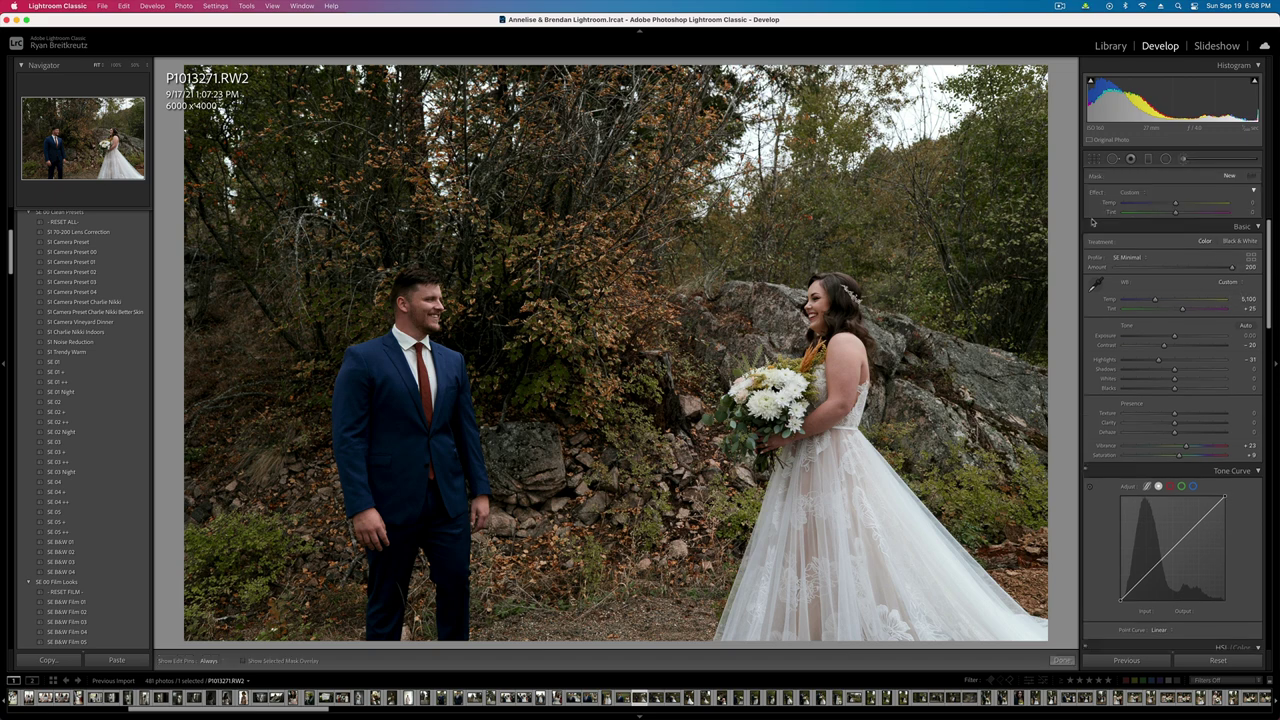
mouse_move(415, 315)
mouse_down()
mouse_move(428, 592)
mouse_move(420, 545)
mouse_up()
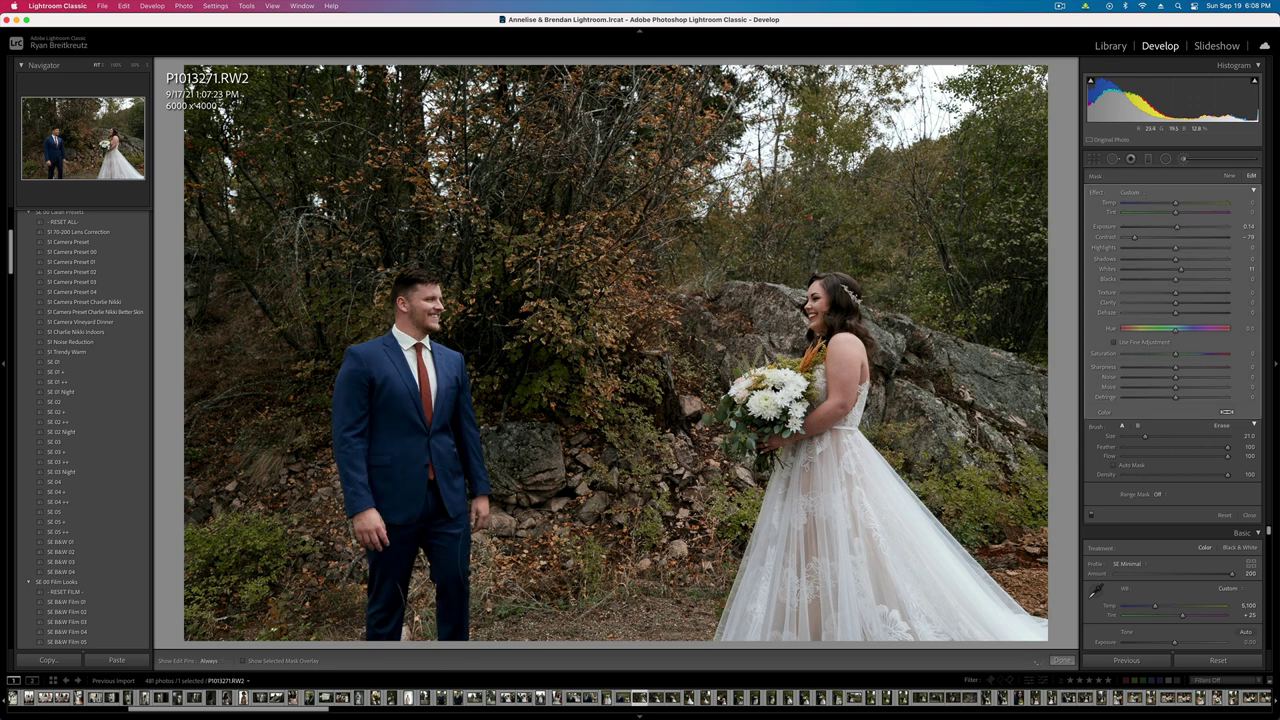
key(h)
mouse_move(836, 322)
mouse_down()
mouse_move(828, 438)
mouse_move(858, 608)
mouse_up()
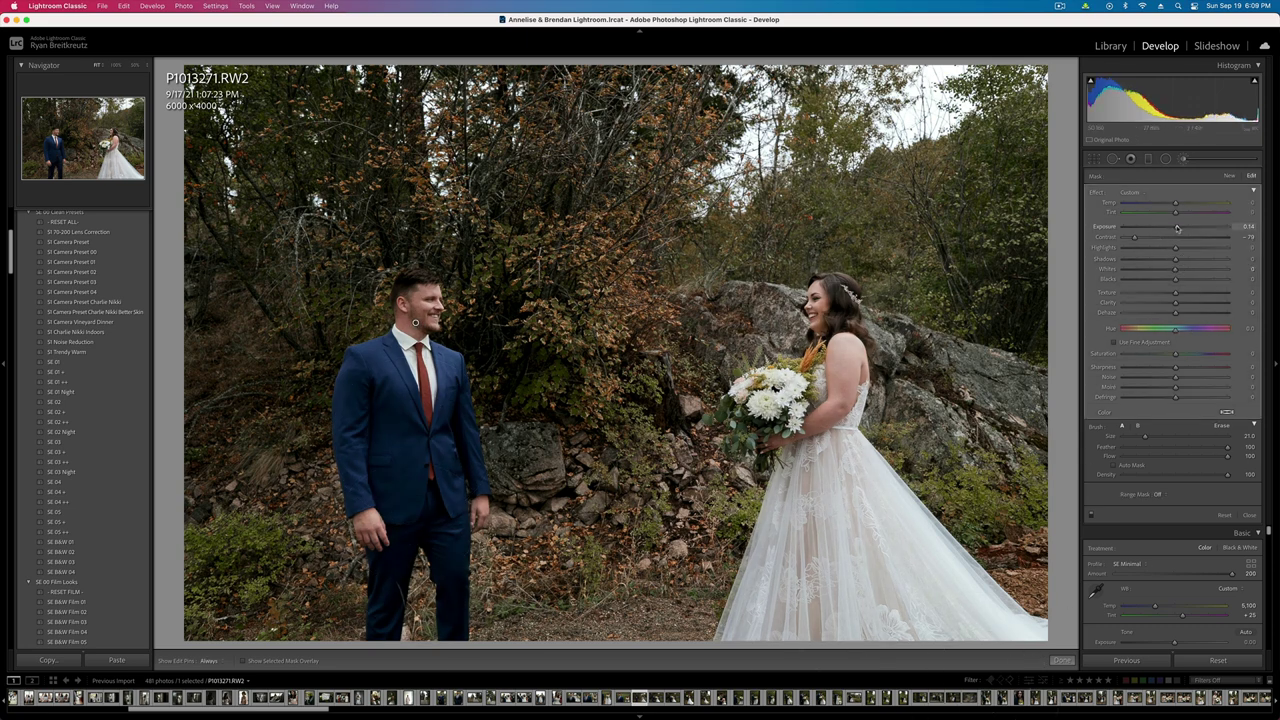
- Lower the brush adjustment's exposure to 0.04 and set photo P1013271's overall exposure to -0.23
key(super+bracketleft)
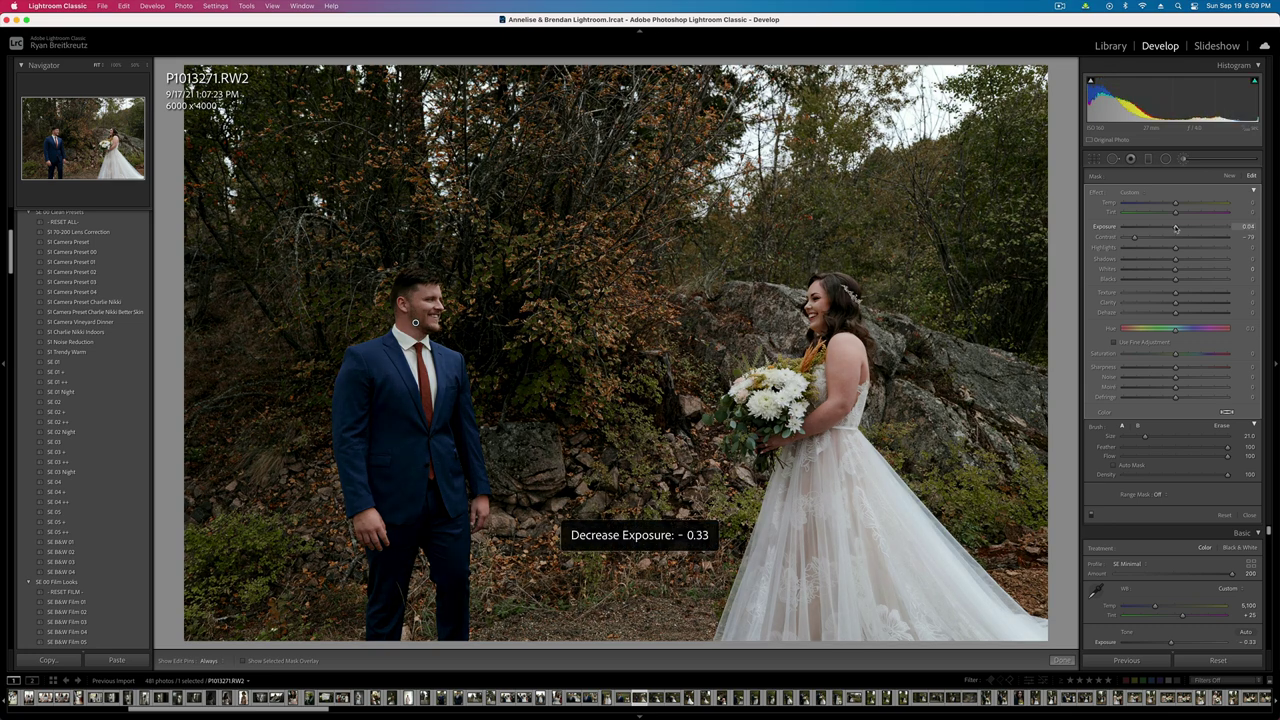
key(super+bracketright)
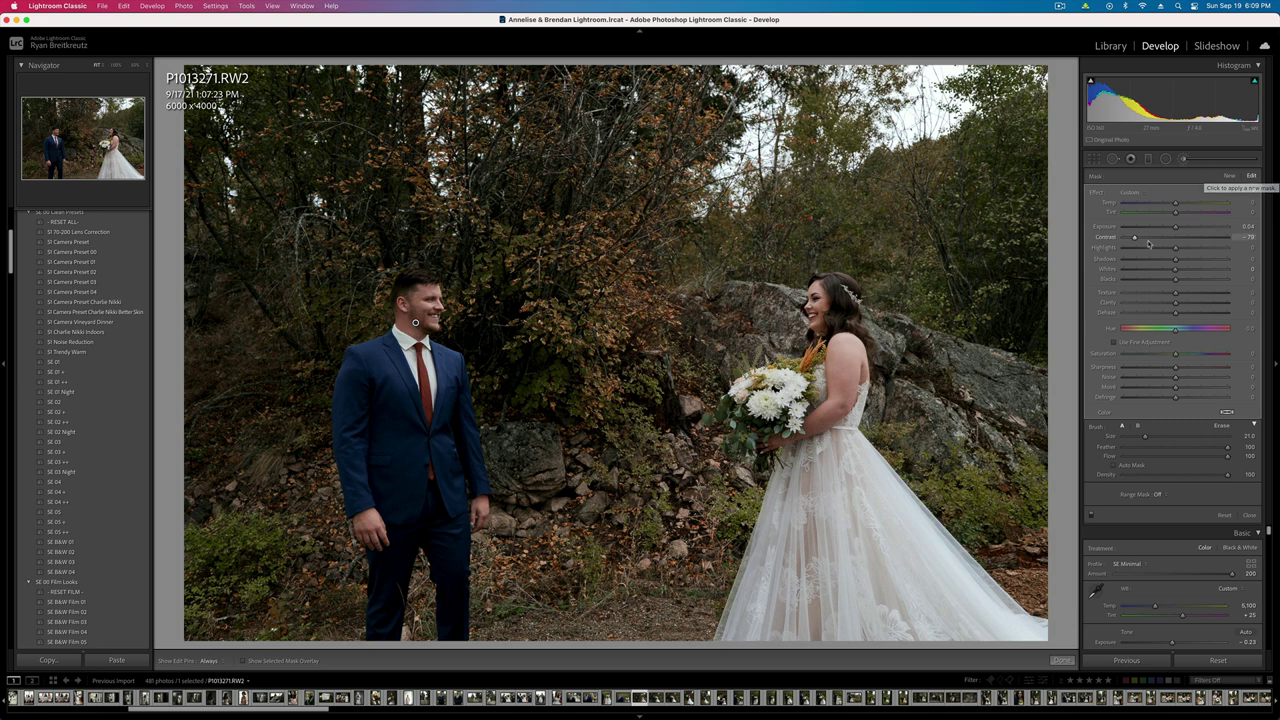
key(k)
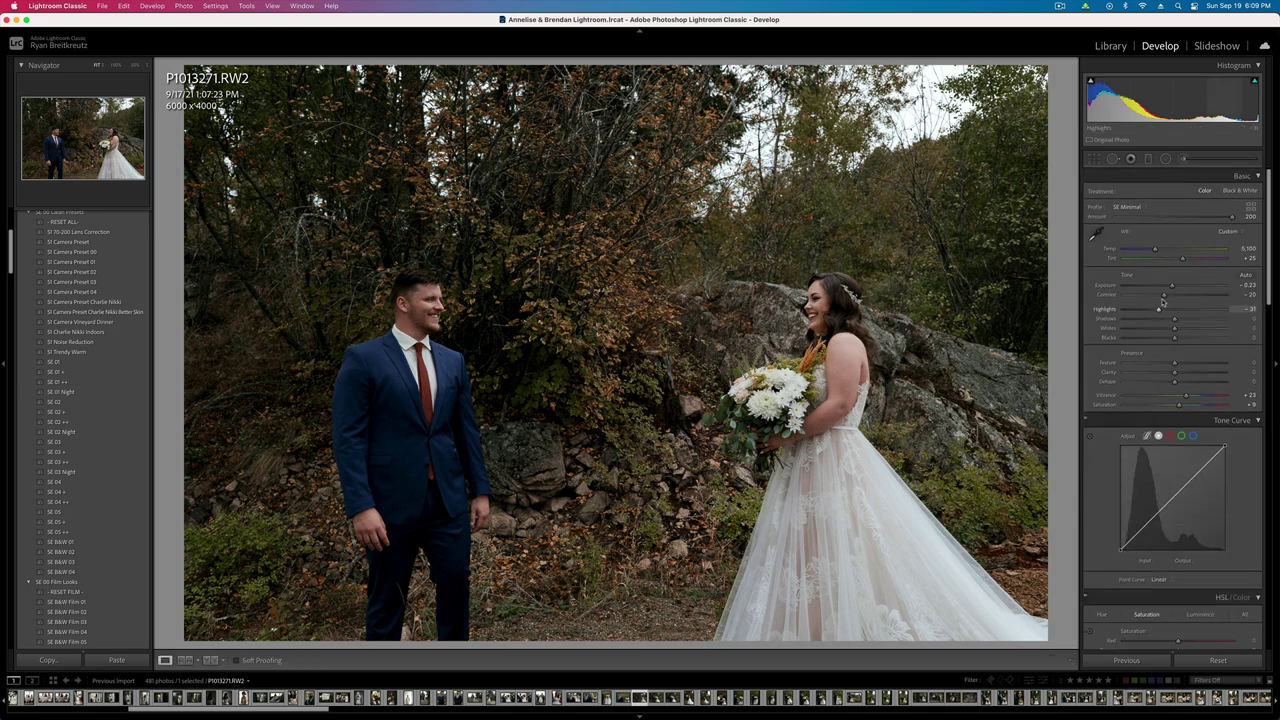
- Set photo P1013271's contrast to -4, exposure to -0.33, highlights to -24 and shadows to +31
drag(1163, 295, 1173, 297)
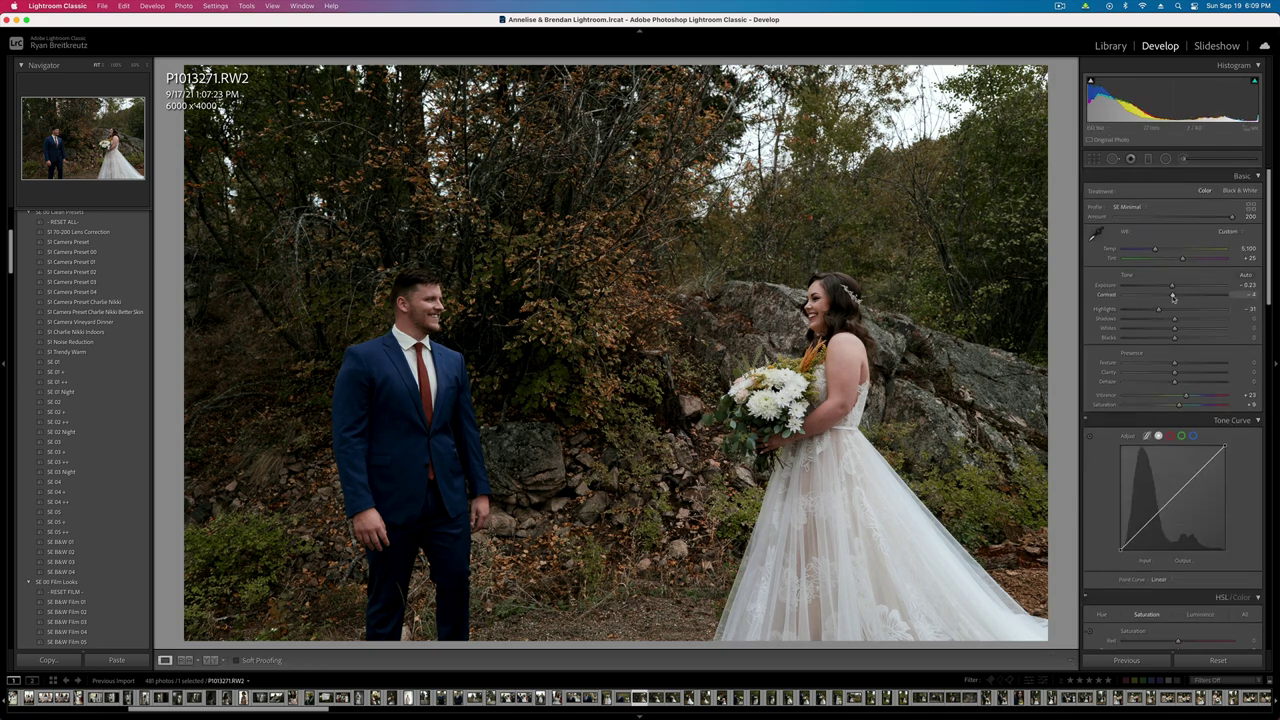
key(minus)
key(minus)
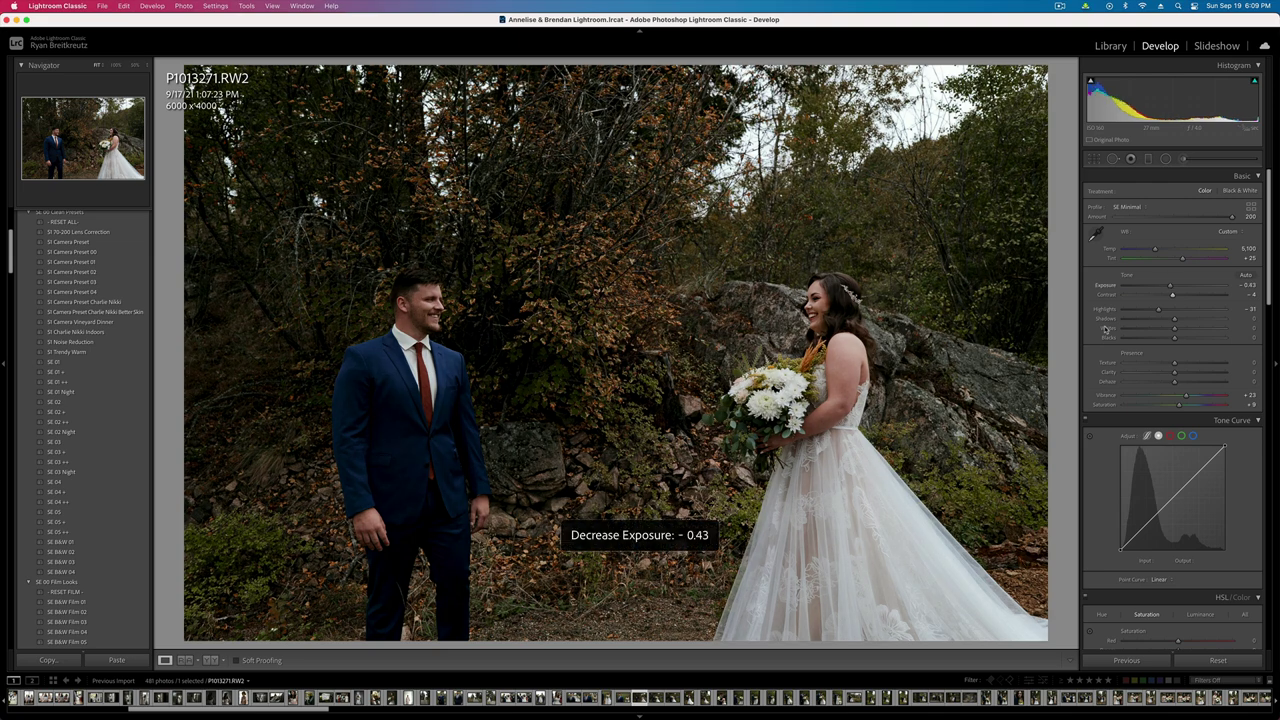
key(equal)
drag(1158, 310, 1168, 311)
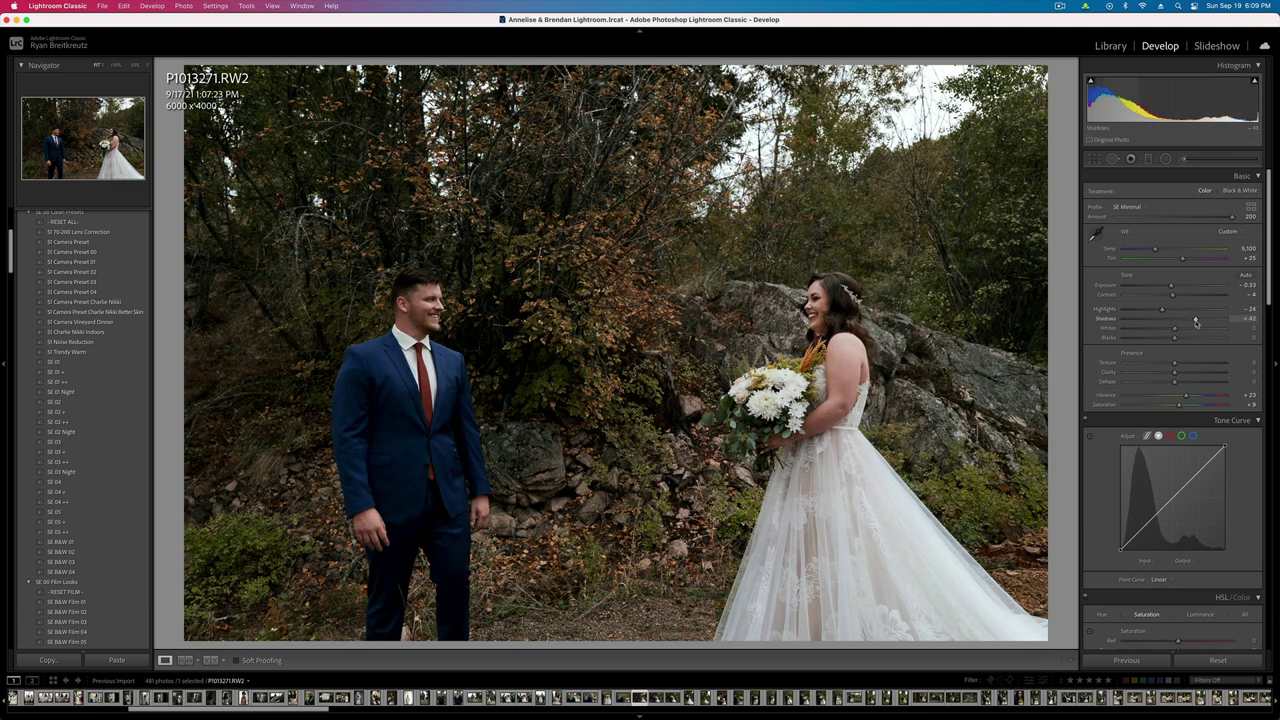
drag(1183, 320, 1190, 321)
- Paste the copied settings onto photo P1013273, then recenter its radial filter on the couple and widen it
key(Right)
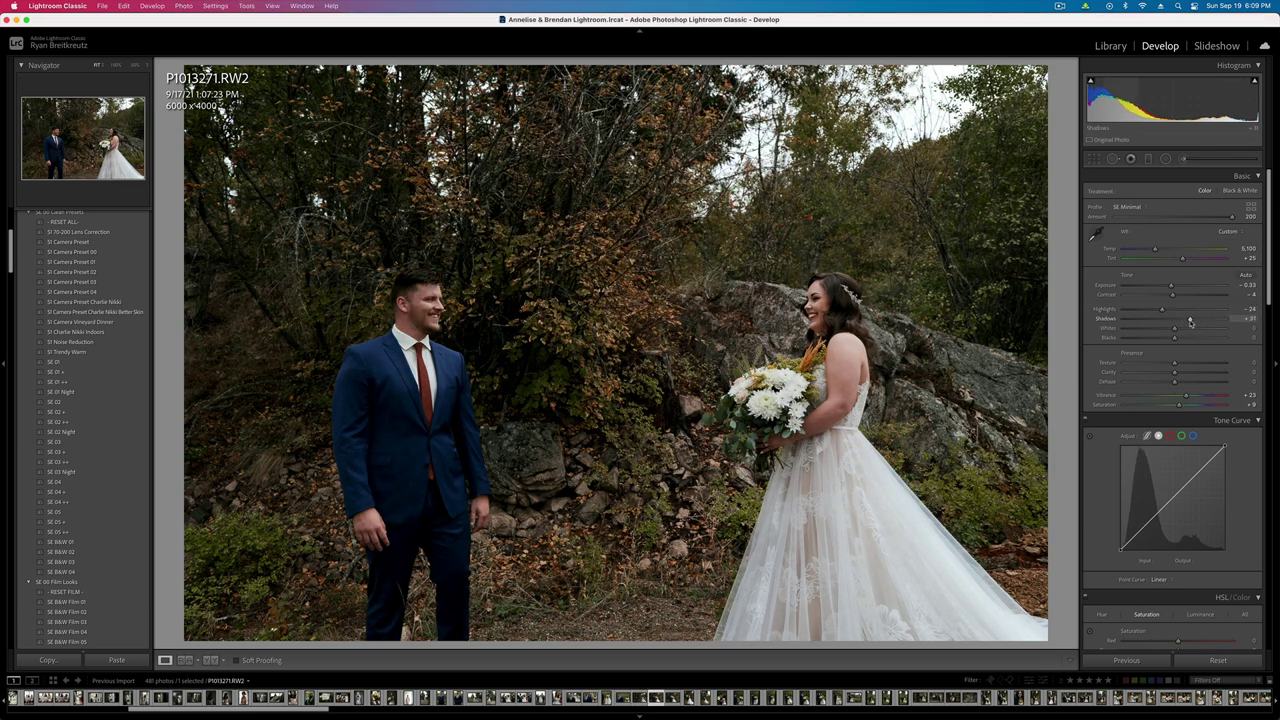
key(super+shift+v)
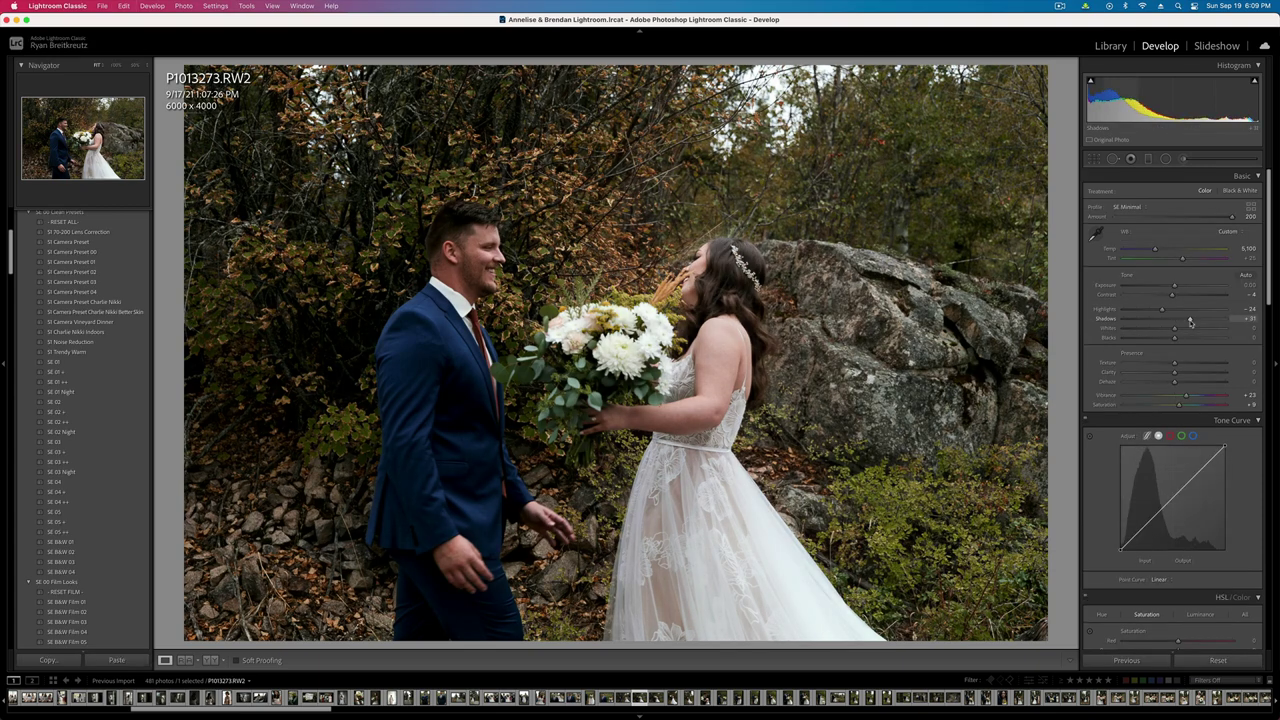
click(1165, 158)
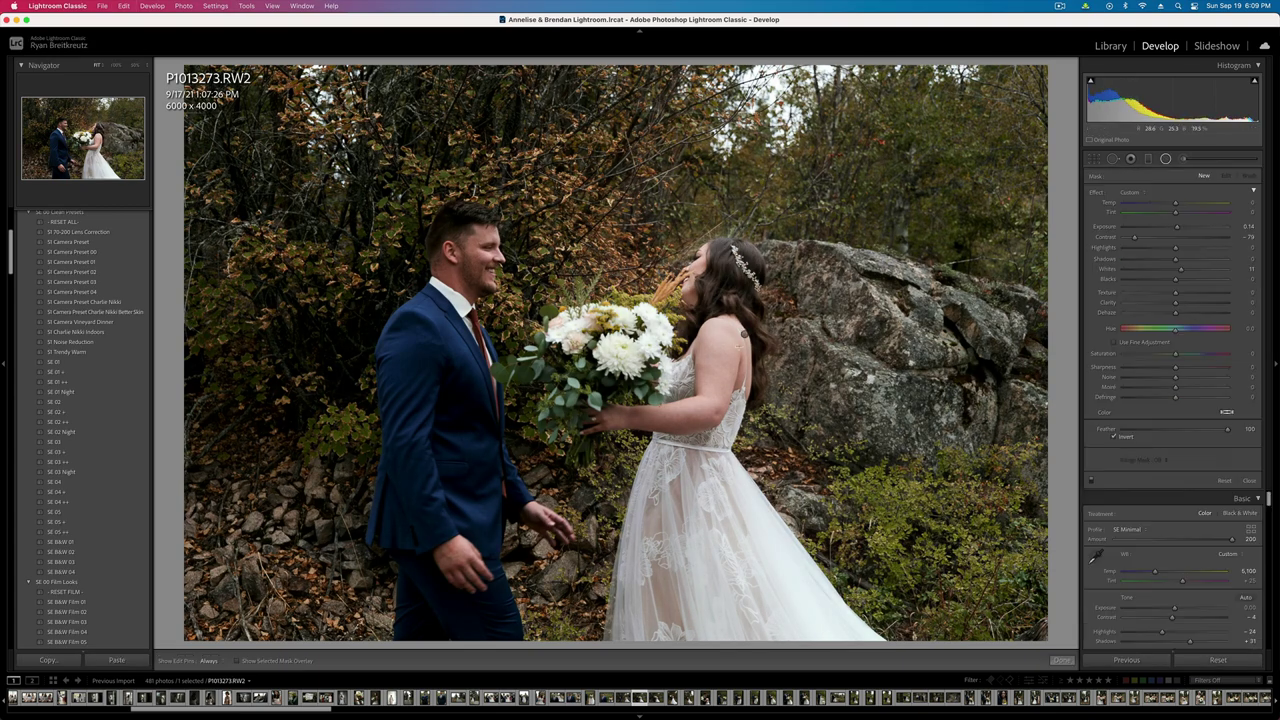
drag(744, 337, 580, 364)
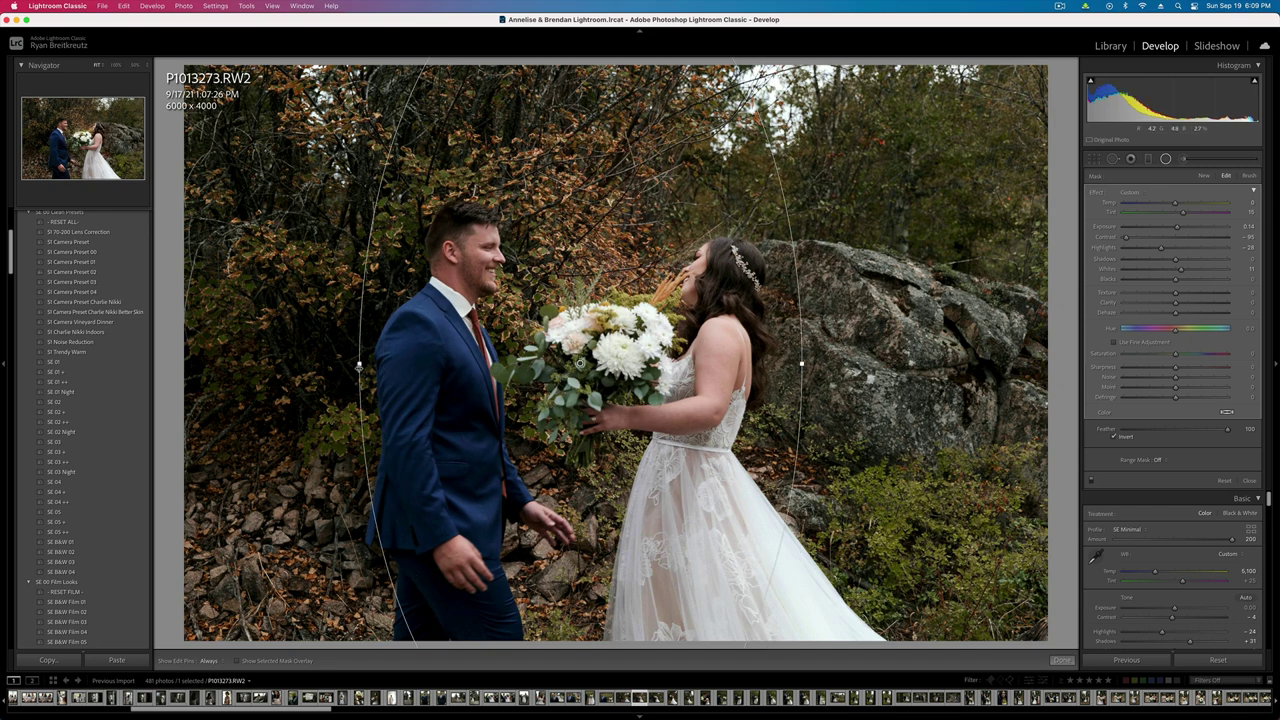
drag(359, 365, 319, 362)
key(Return)
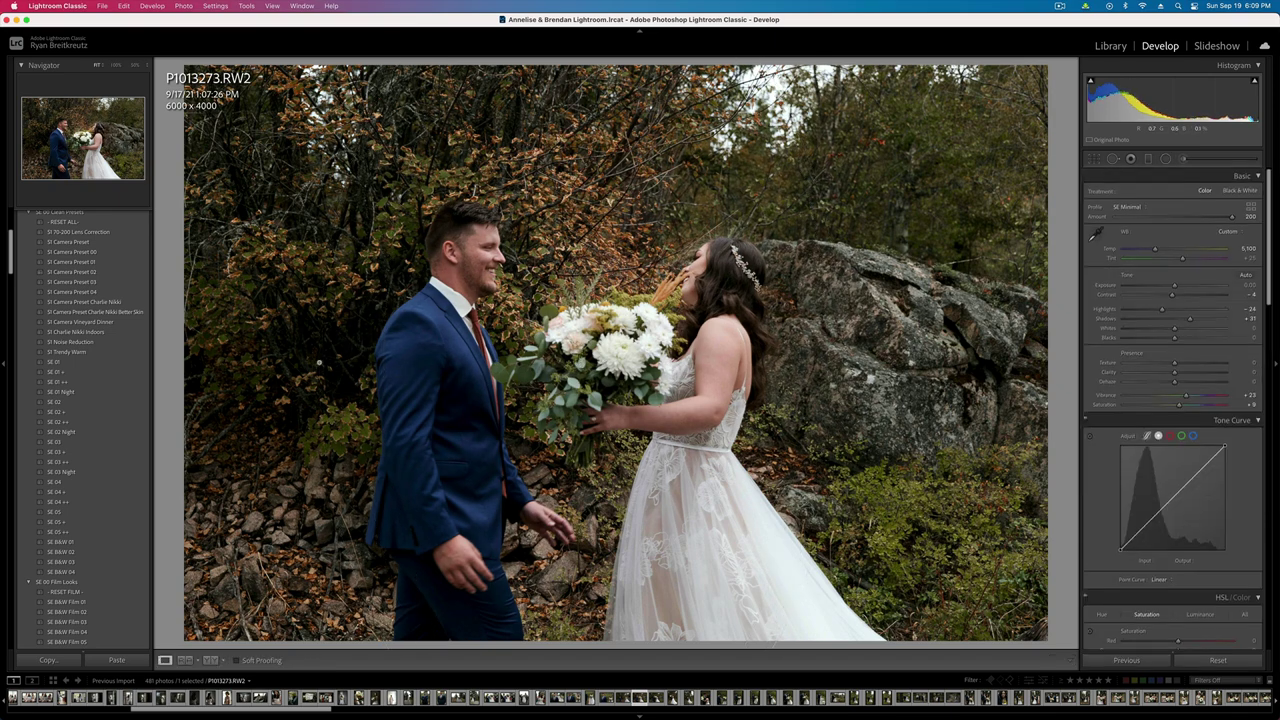
- Set the overall exposure to -0.33 and brush over the background foliage with highlights 19, whites 62 and the other effects reset
key(super+bracketleft)
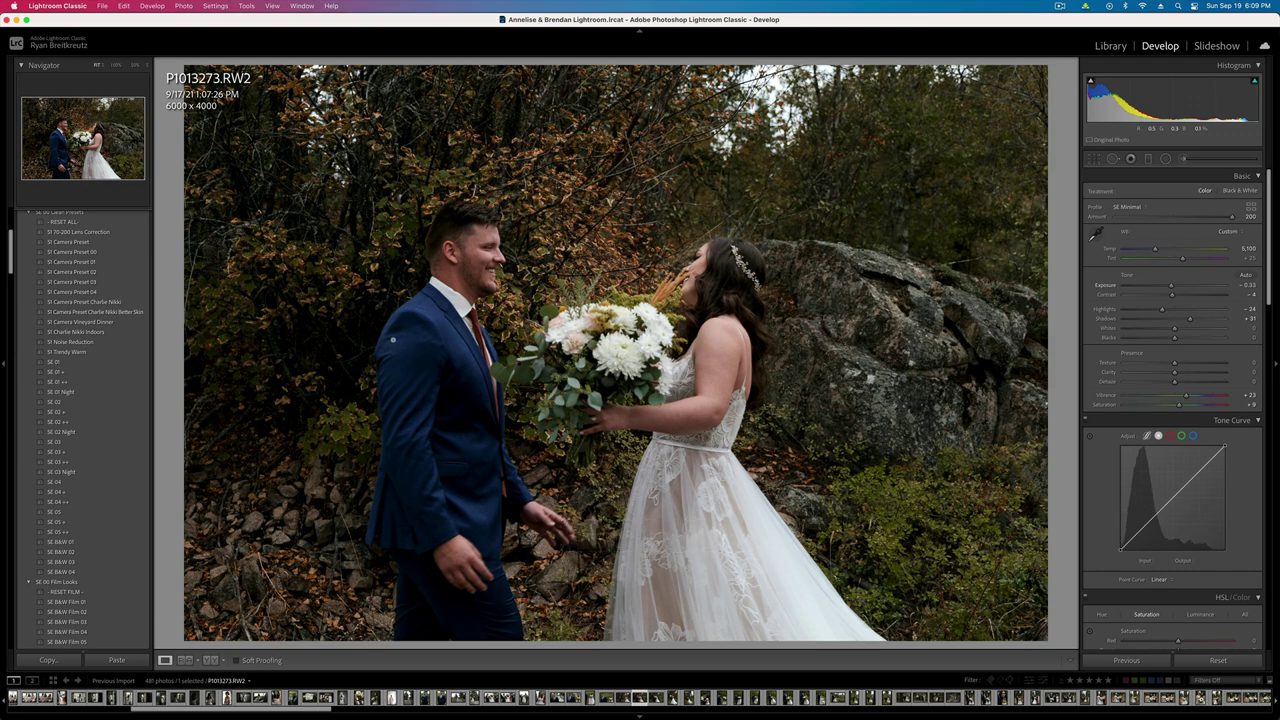
click(1183, 160)
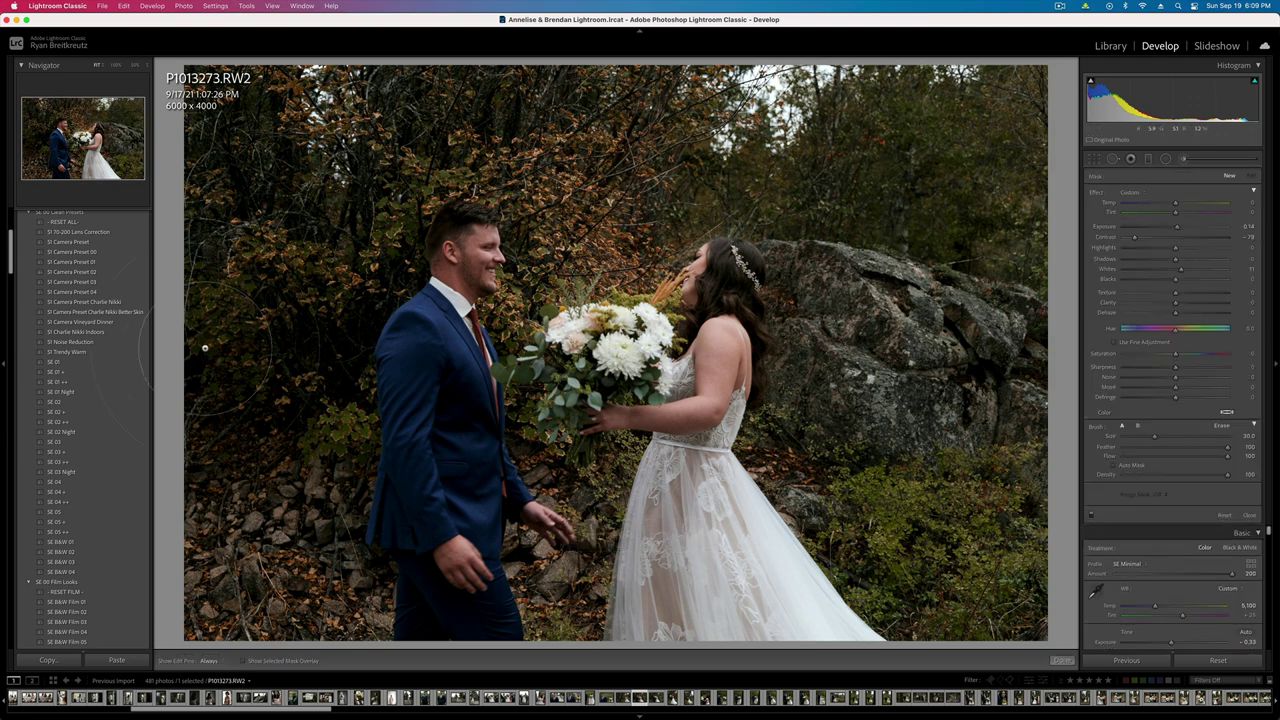
drag(285, 289, 540, 130)
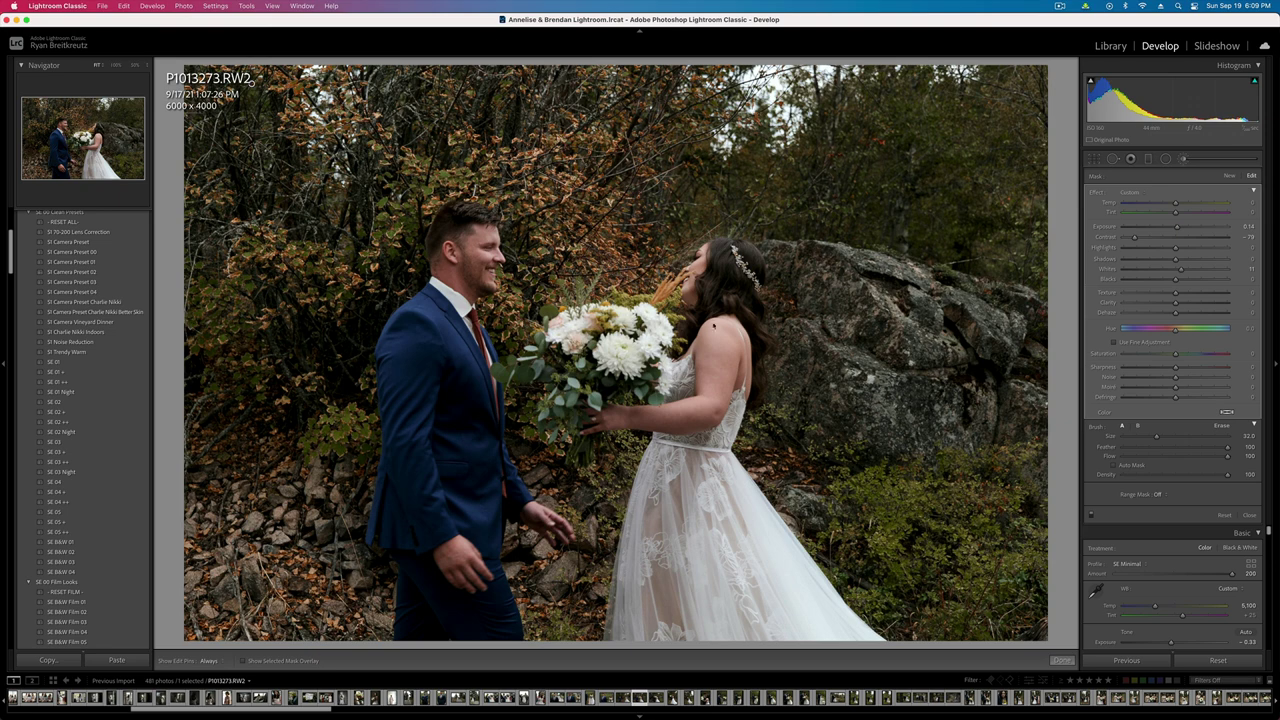
double_click(1095, 193)
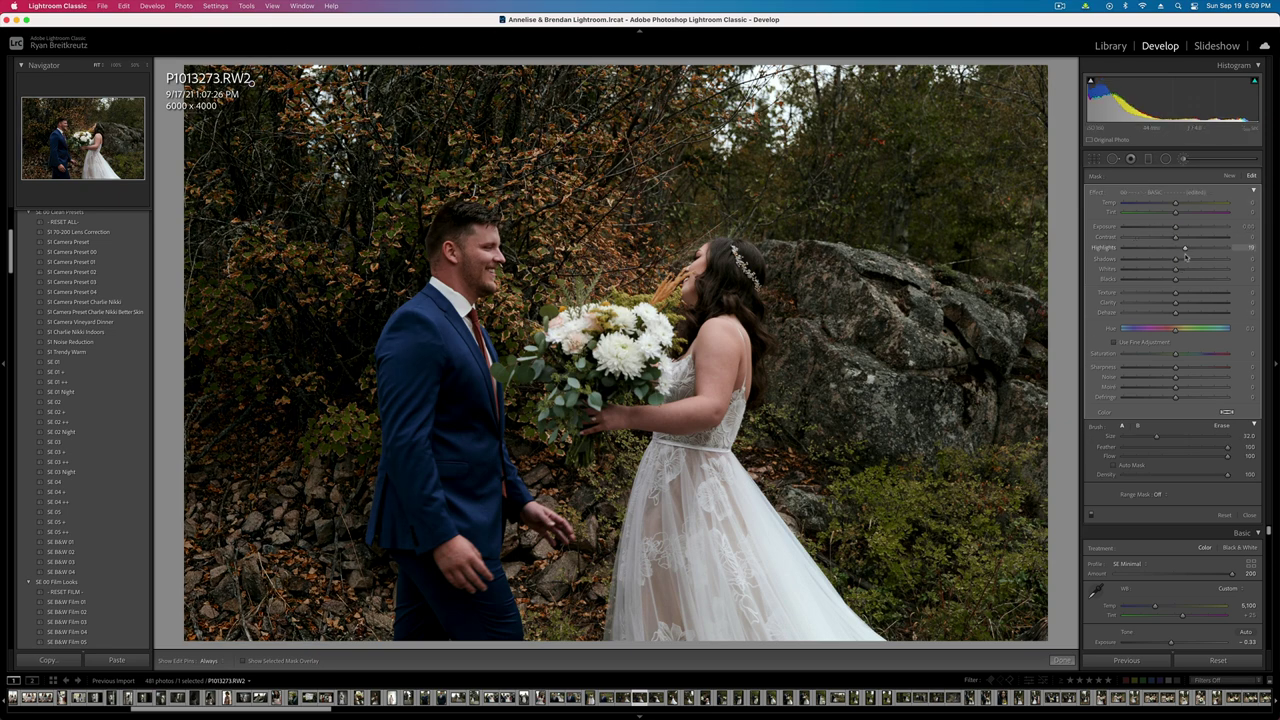
mouse_move(1189, 273)
mouse_down()
mouse_move(1255, 281)
mouse_move(1208, 280)
mouse_up()
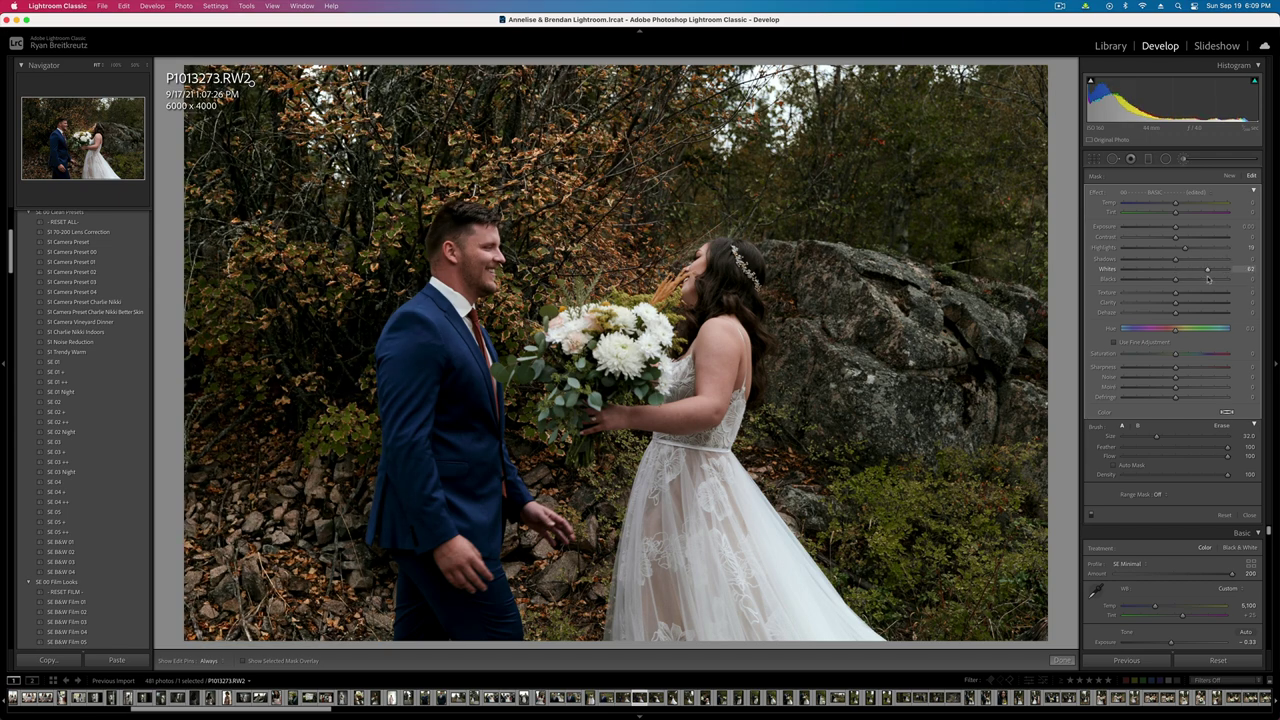
- Extend the brush adjustment over the rock at brush size 24 and over the background trees at size 12
scroll(860, 323, down, 5)
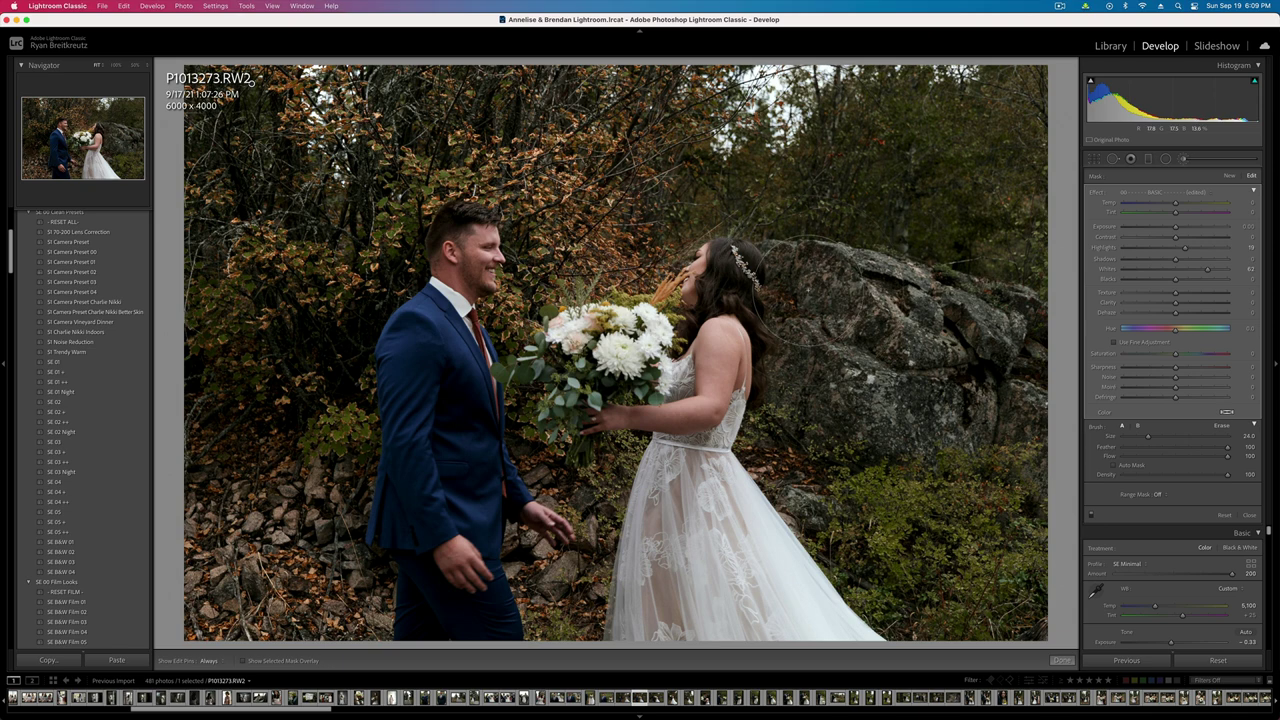
drag(812, 304, 992, 335)
drag(905, 350, 1032, 385)
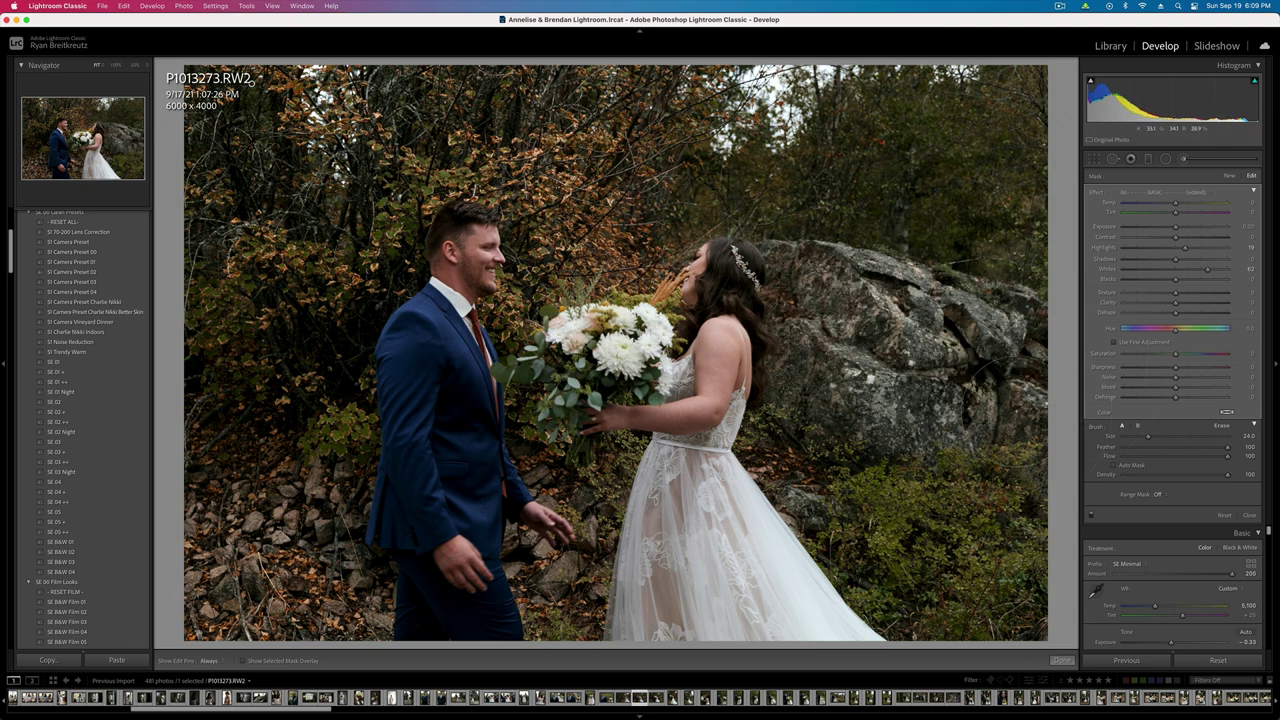
scroll(925, 125, down, 6)
drag(913, 165, 912, 215)
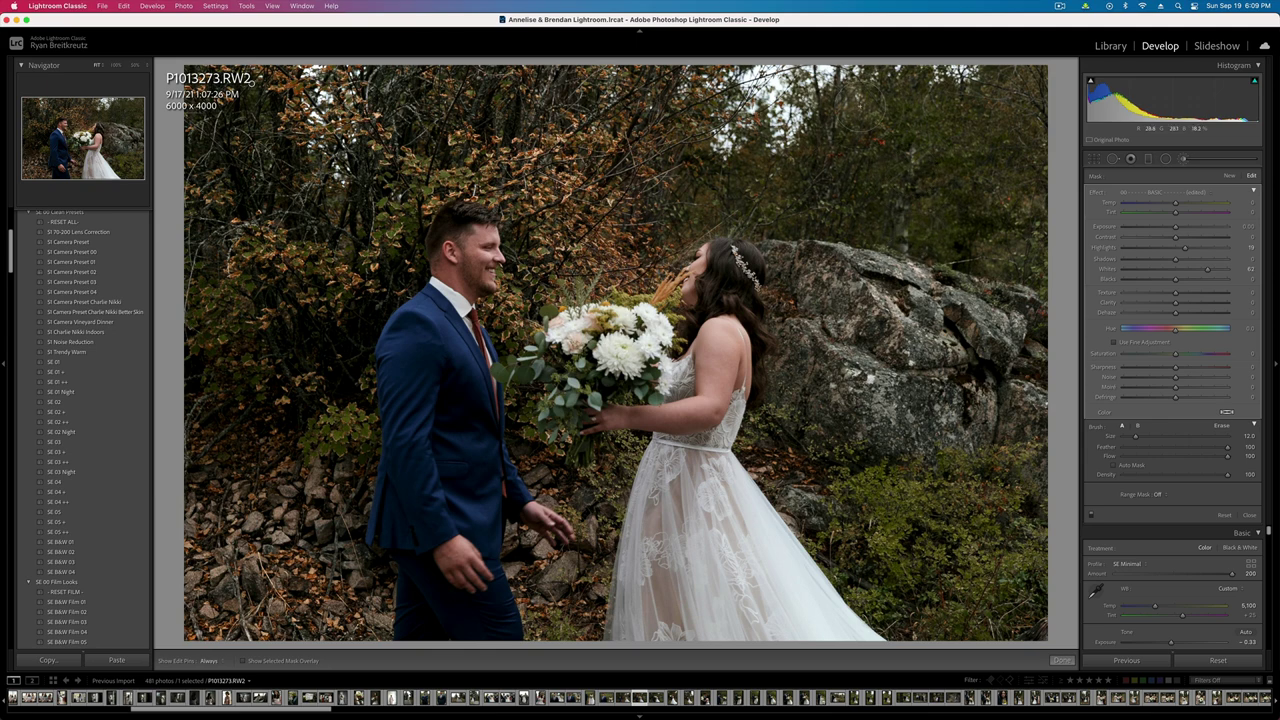
key(h)
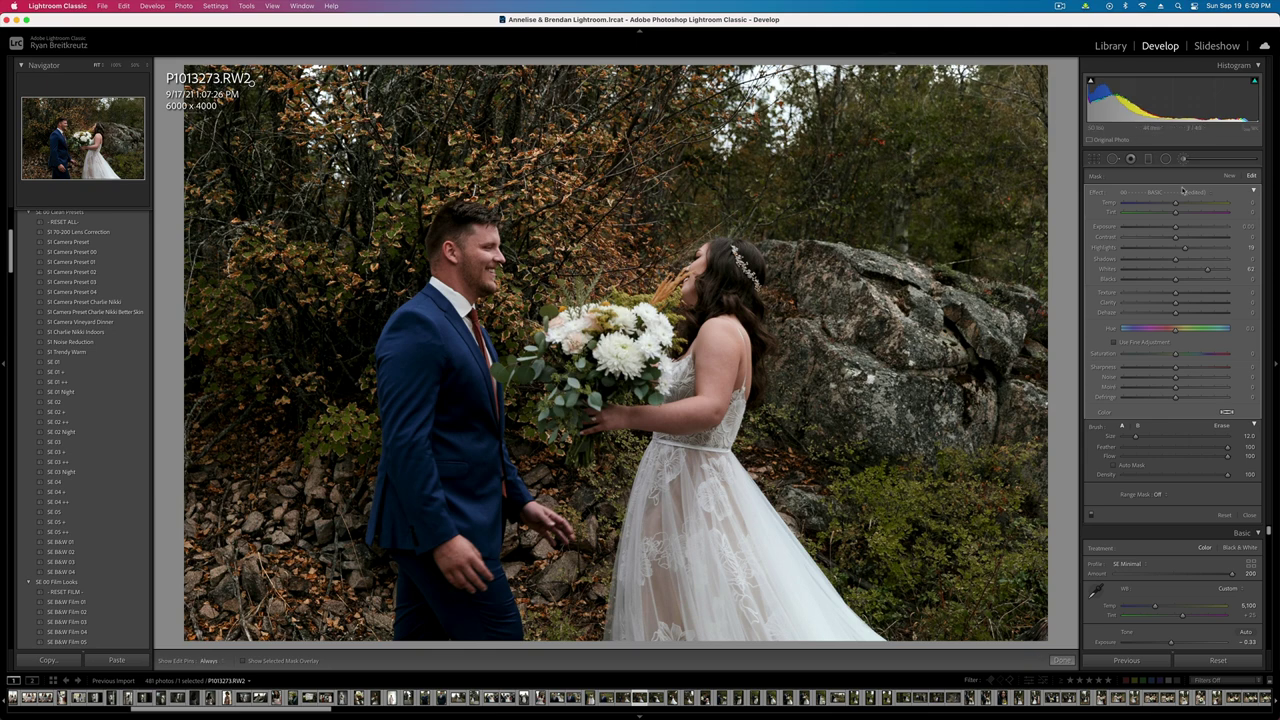
key(backslash)
key(backslash)
key(k)
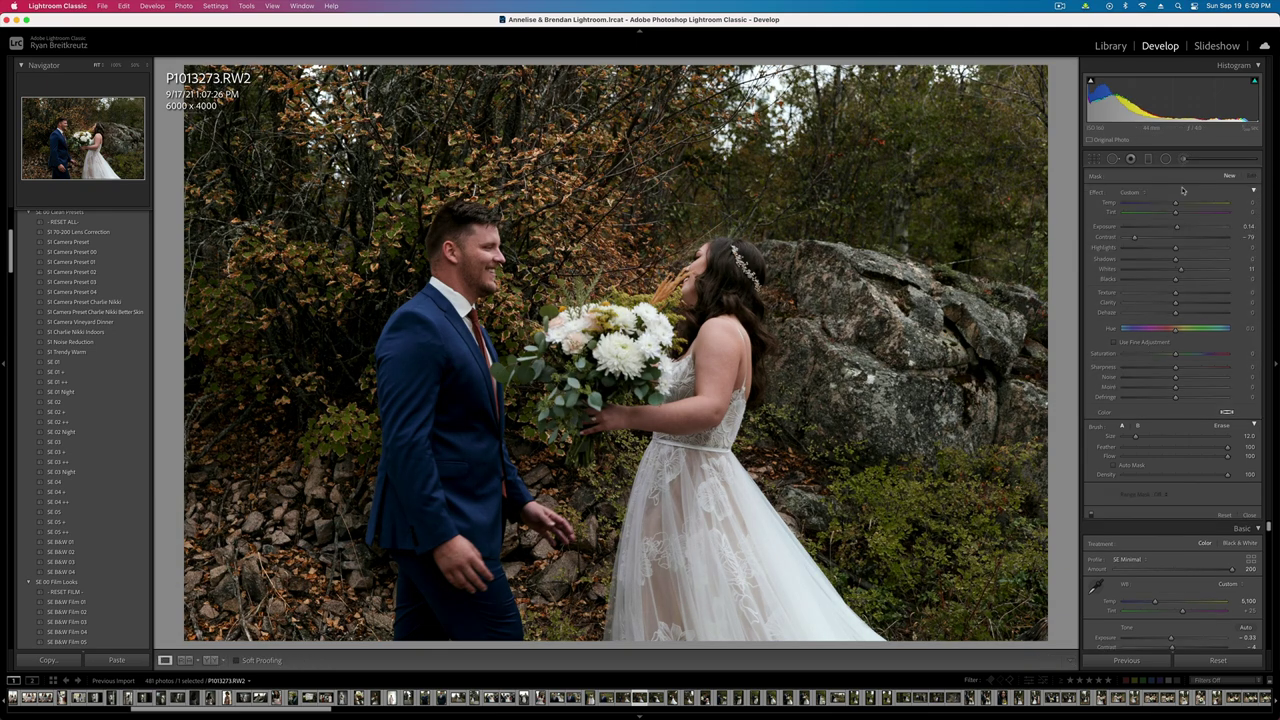
- Copy photo P1013273's settings and add a size 12 brush adjustment with highlights -100 on the bouquet
key(super+shift+c)
key(Return)
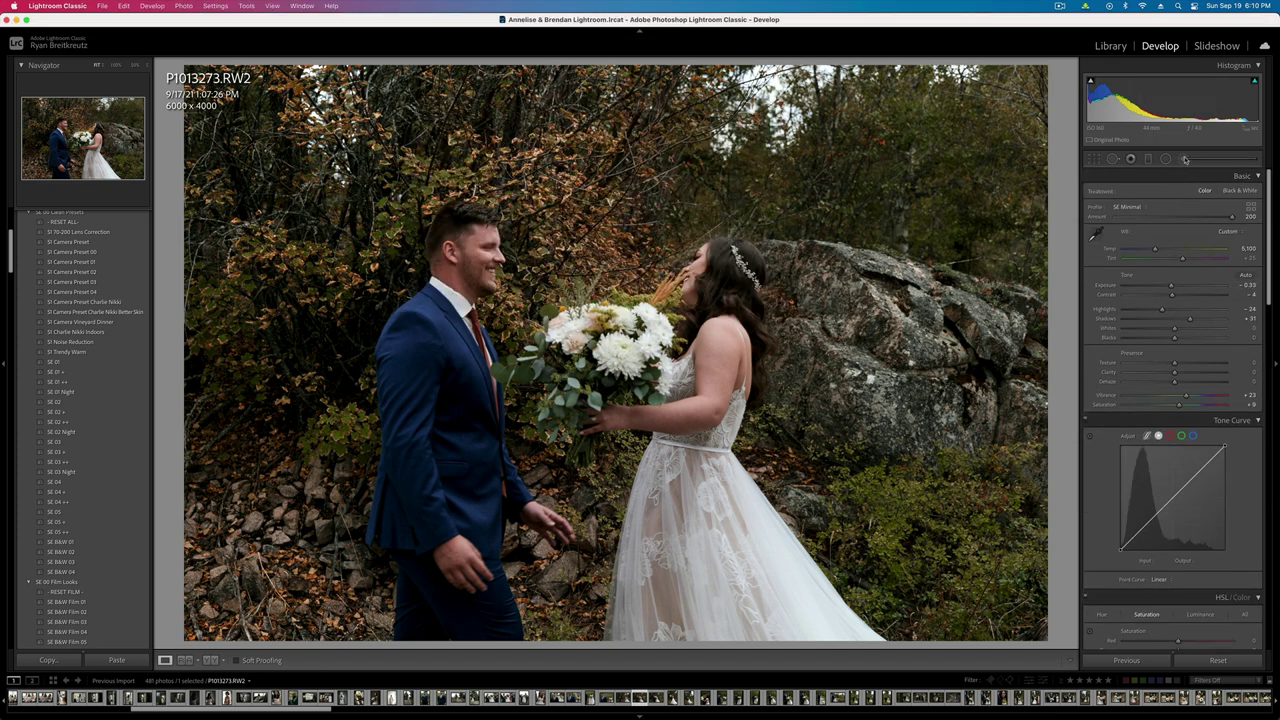
click(1185, 159)
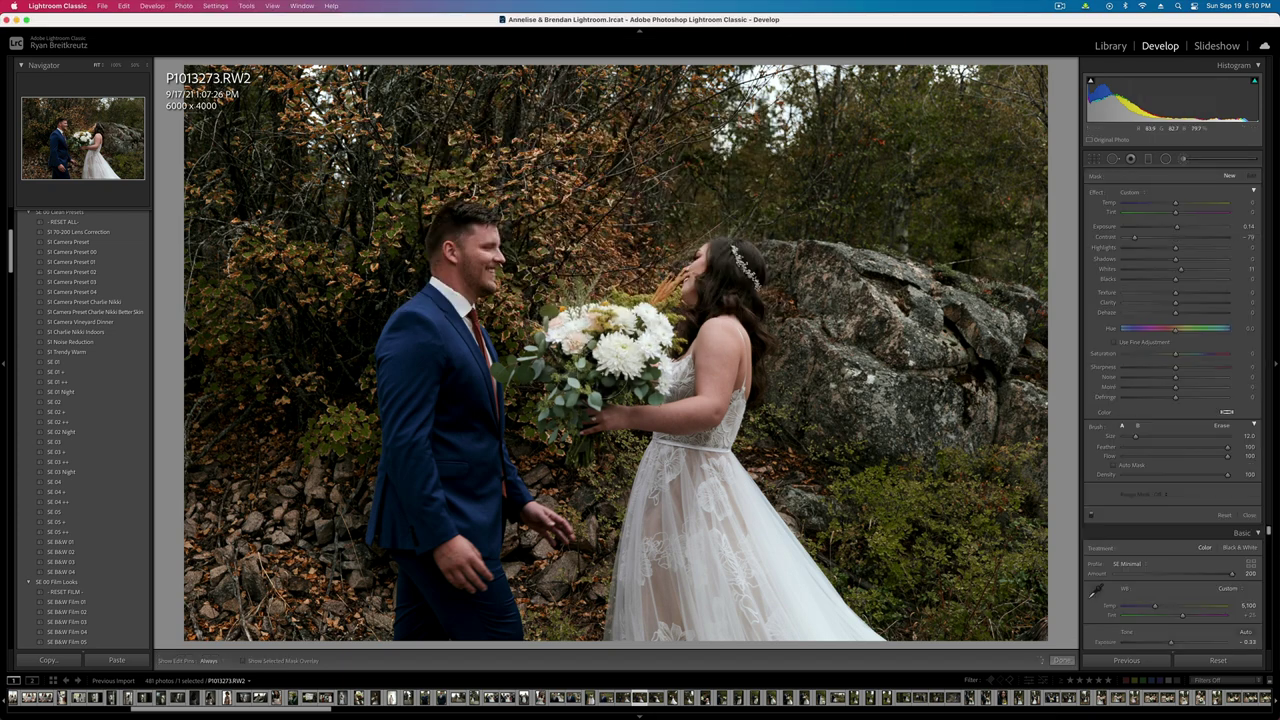
click(568, 331)
drag(1148, 249, 1146, 248)
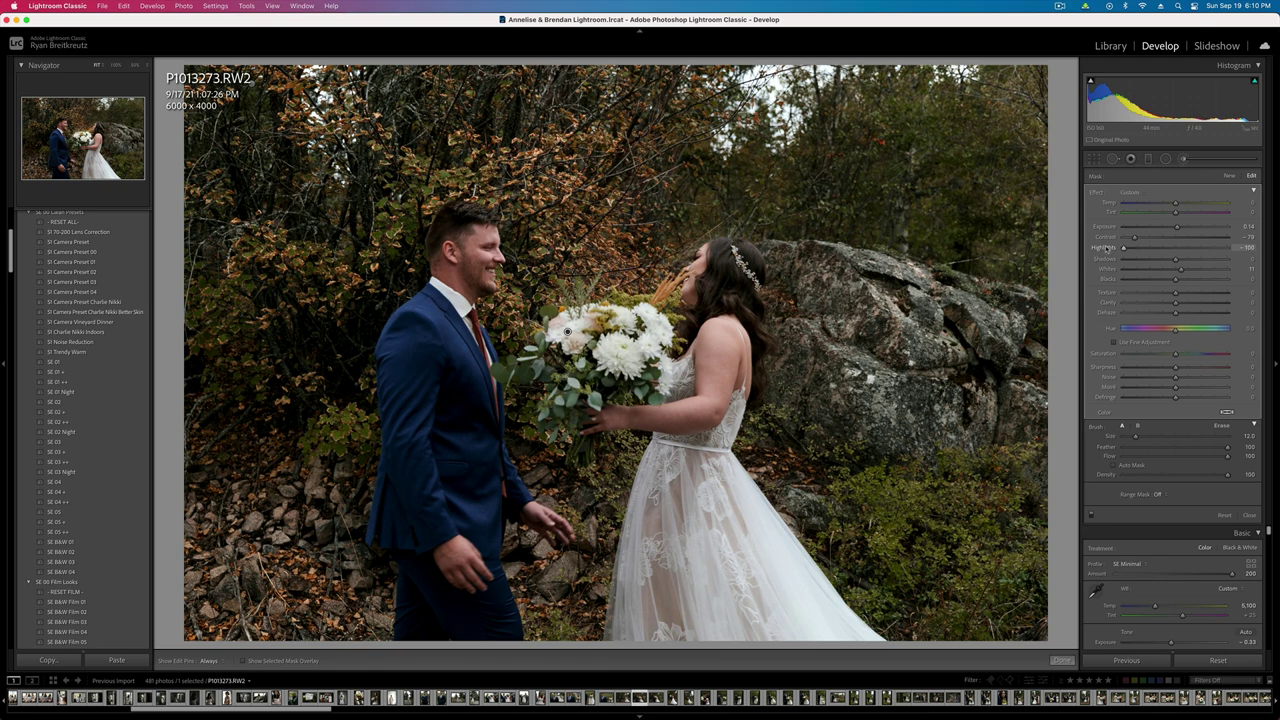
key(k)
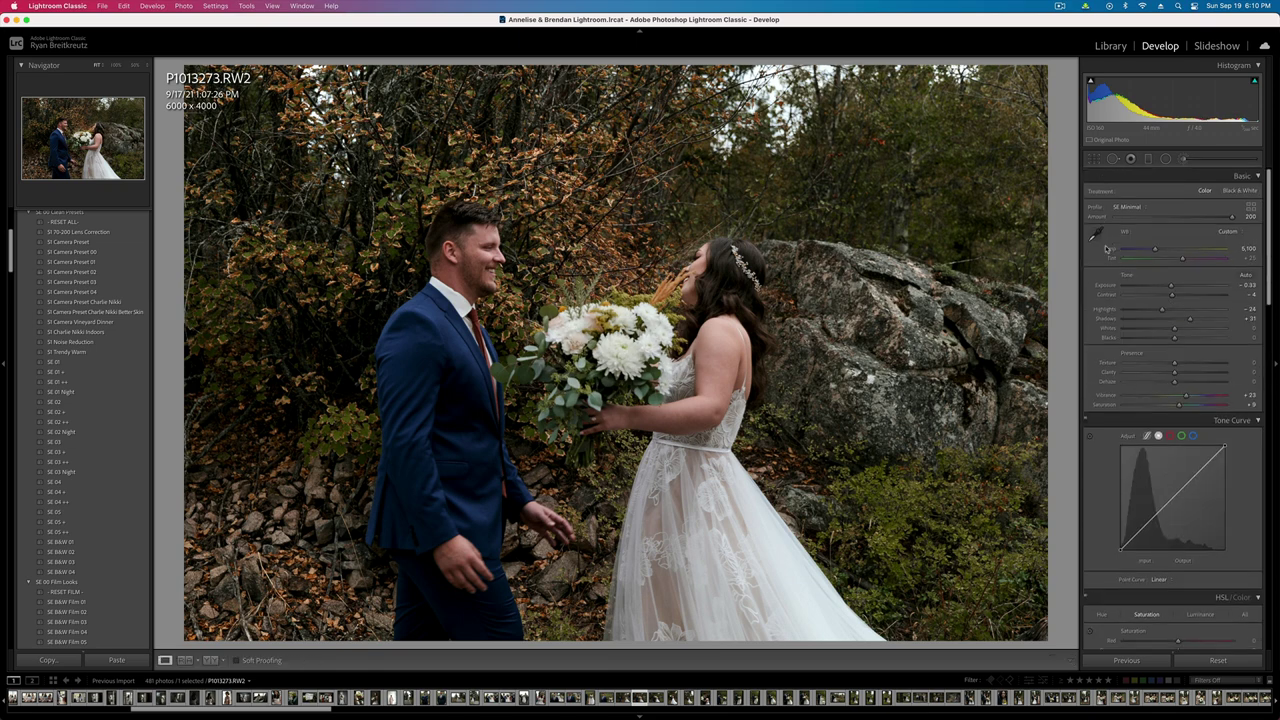
- Copy photo P1013273's settings without exposure, brush, graduated filters, spot removal and crop, and paste them onto photo P1013274
key(Right)
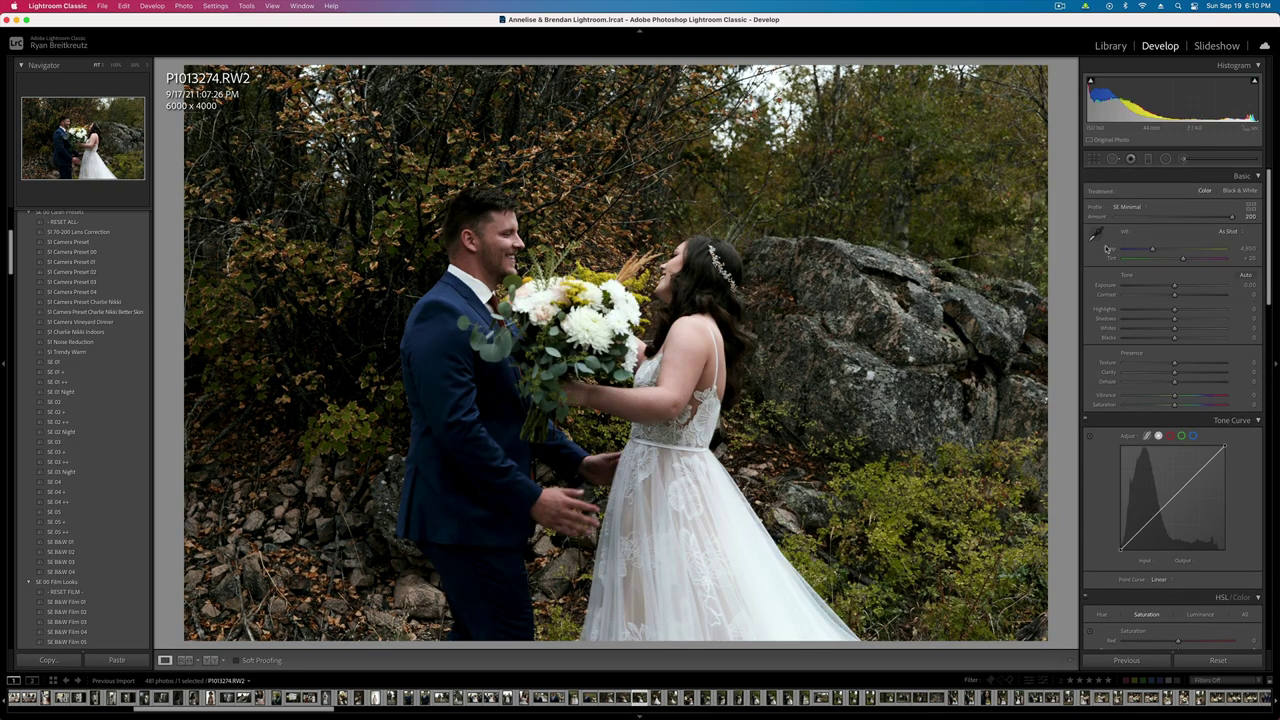
key(Left)
key(super+shift+c)
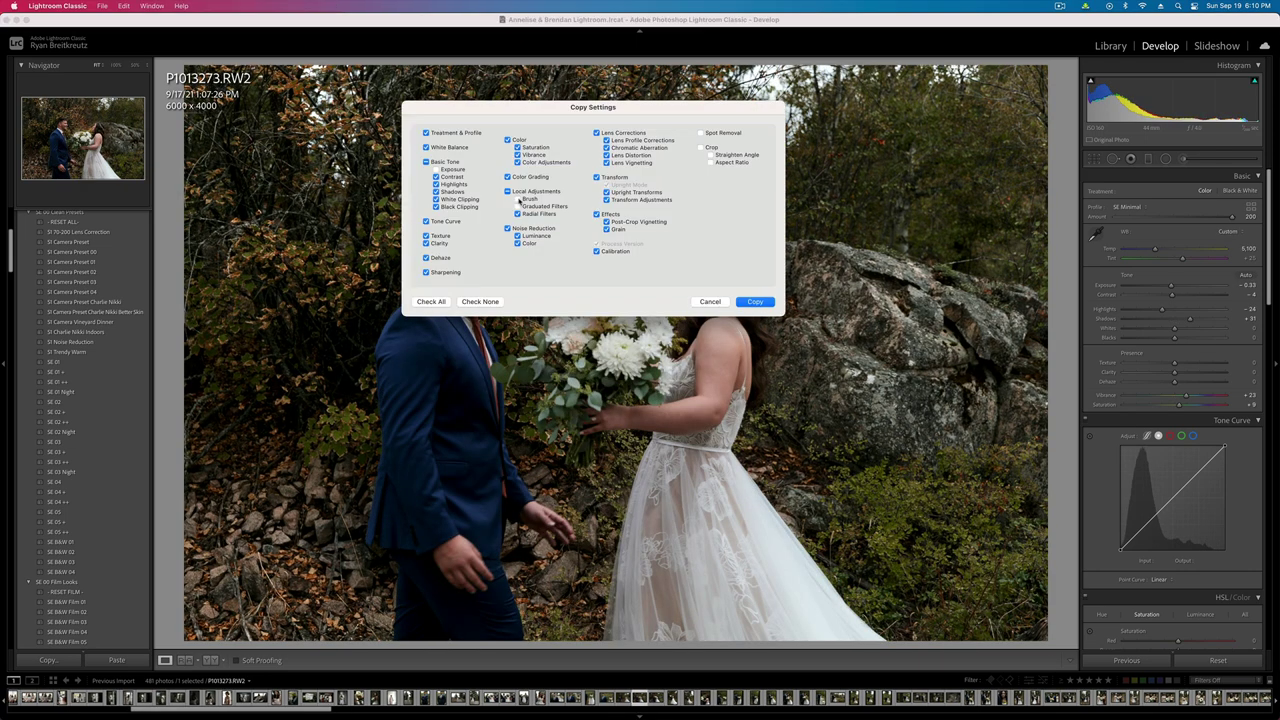
key(Return)
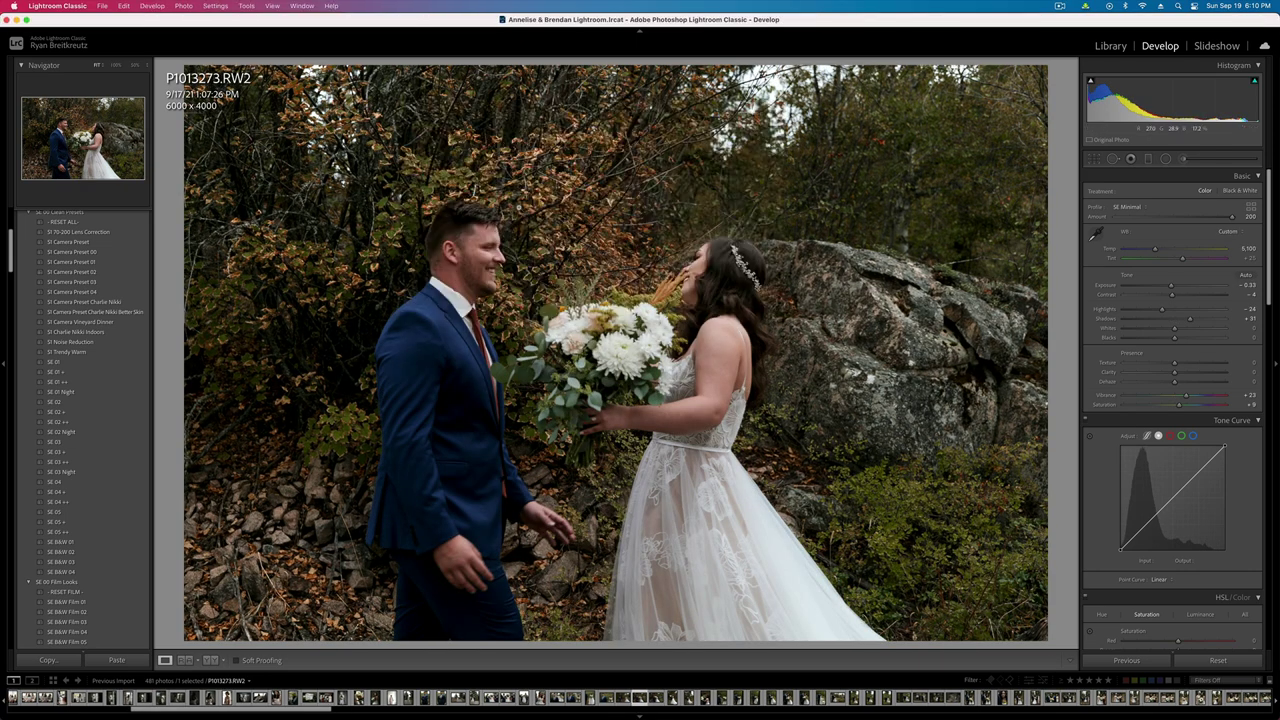
key(Right)
key(super+shift+v)
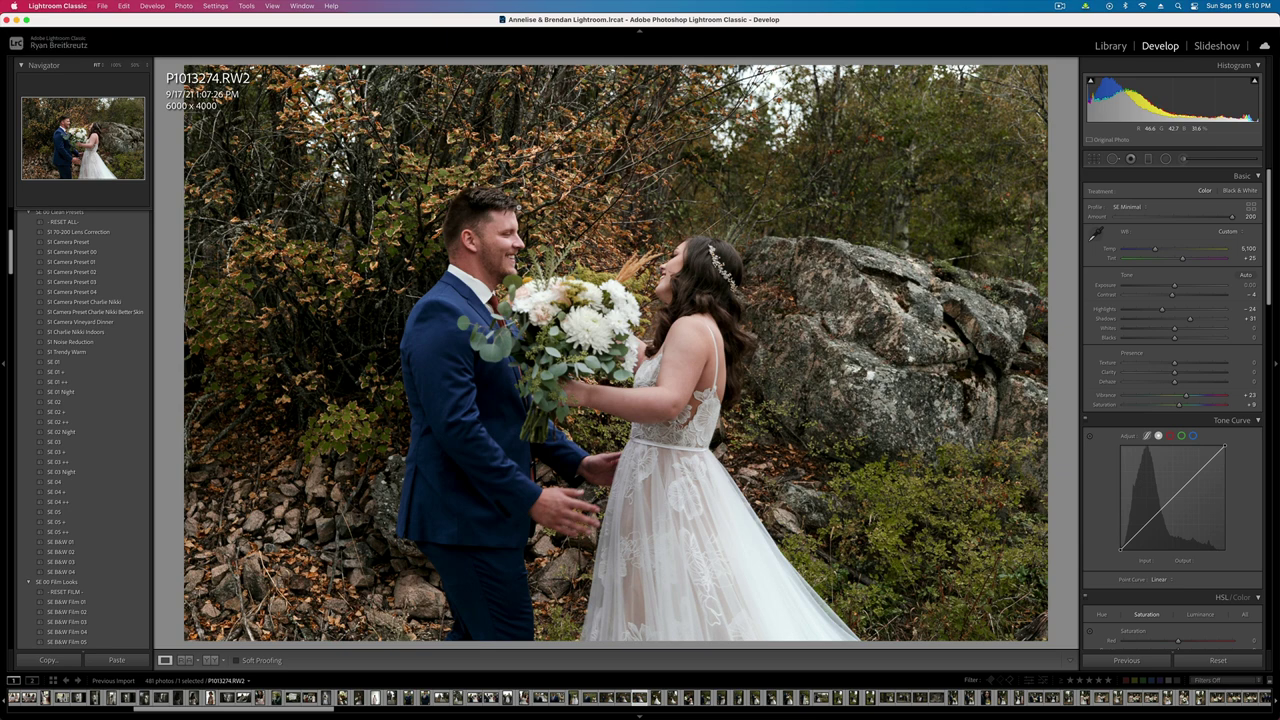
- Set photo P1013274's exposure to -0.33 and brush an adjustment at size 22 over the couple's faces, the bride's shoulder and the bouquet
key(shift+minus)
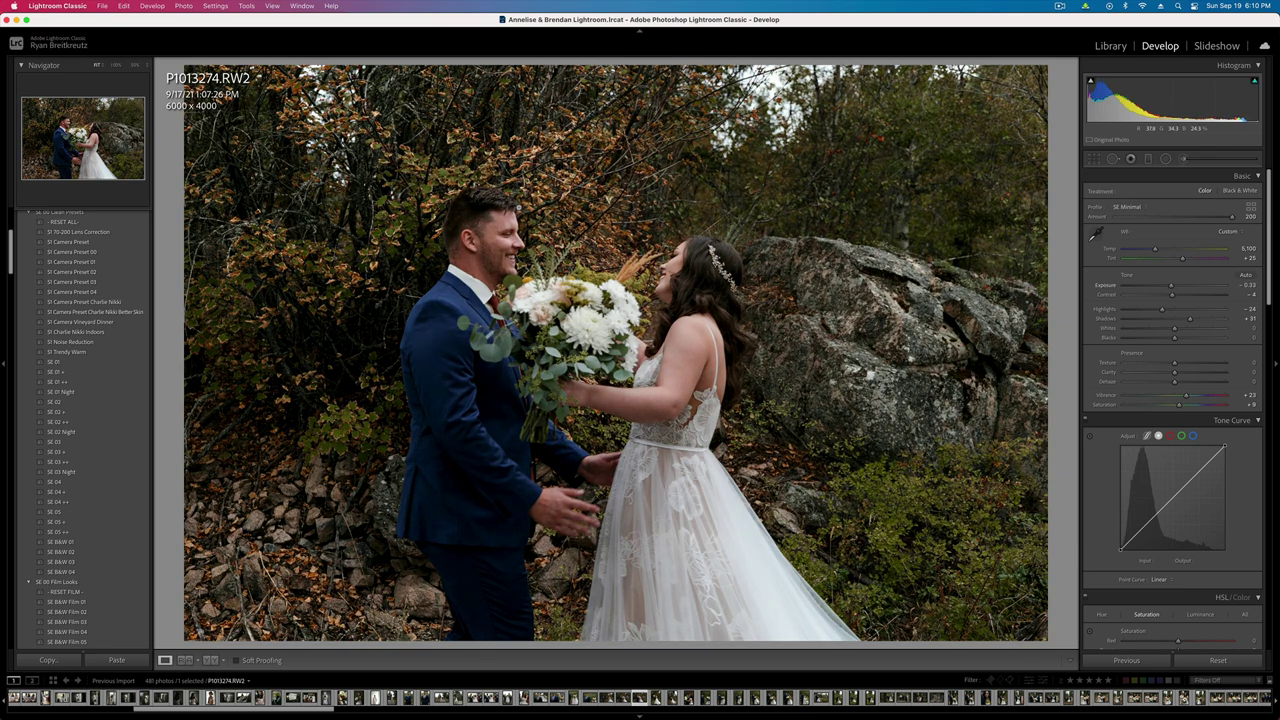
click(642, 273)
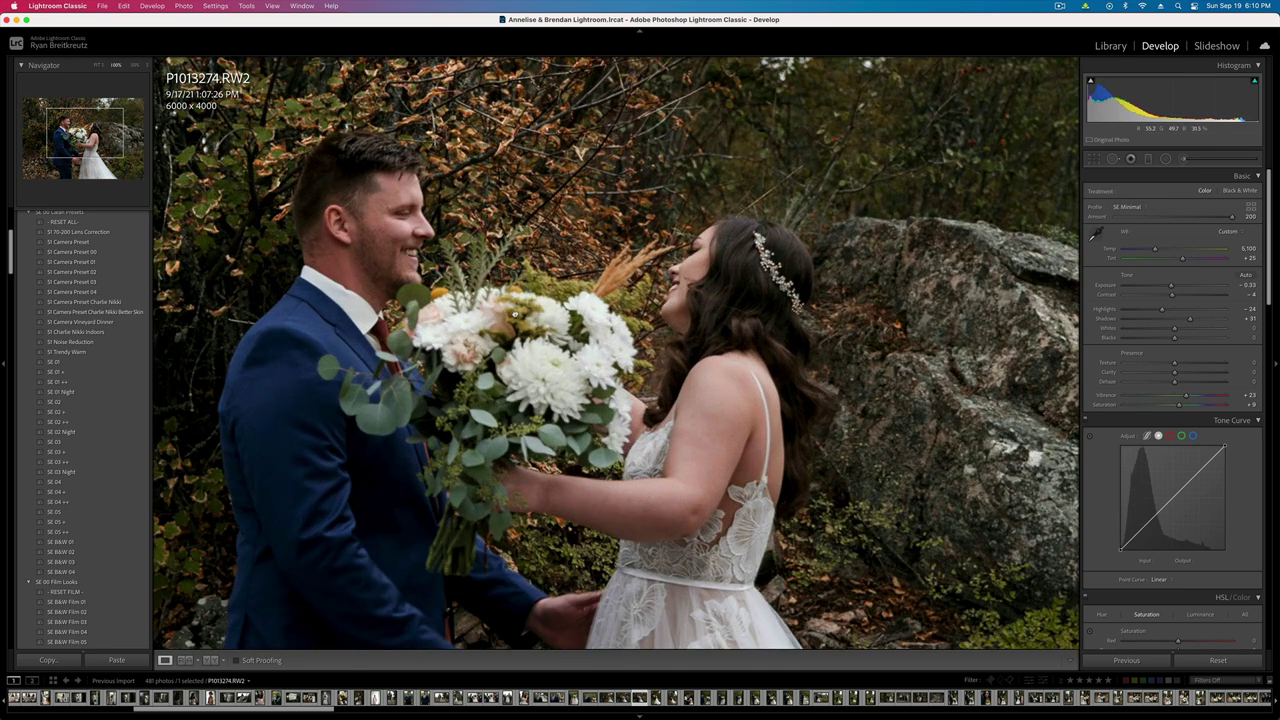
drag(505, 315, 600, 318)
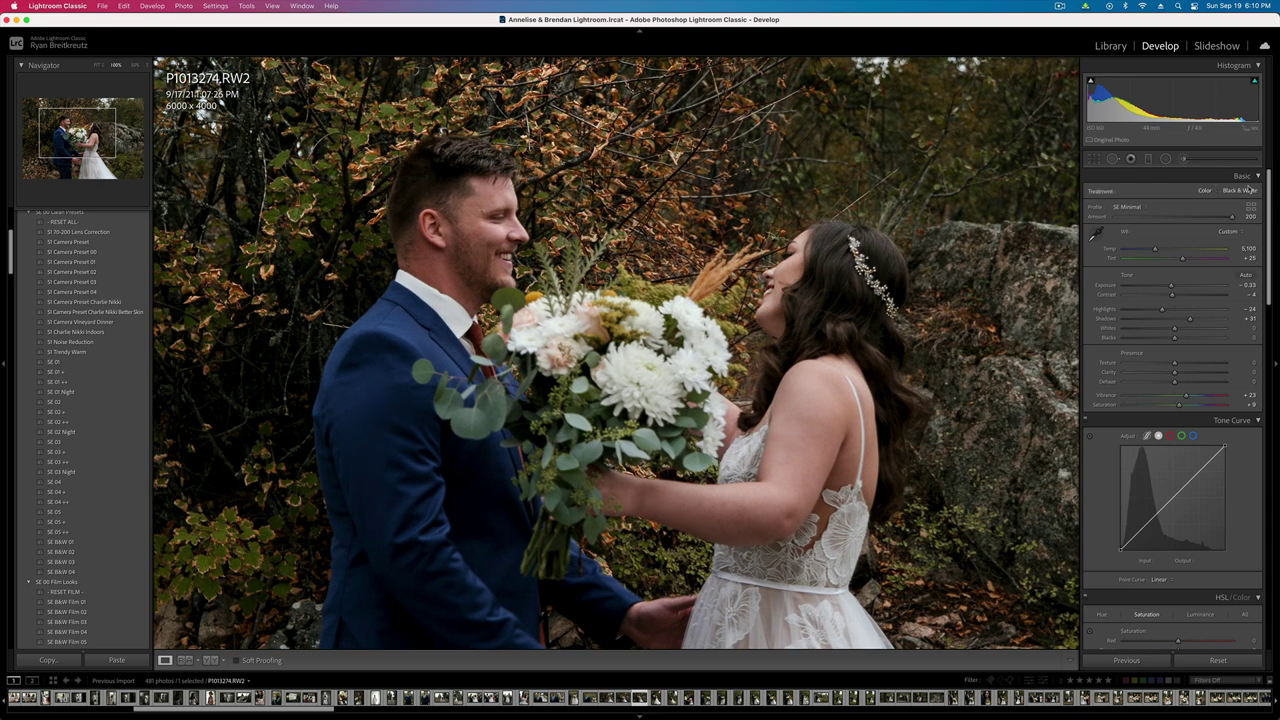
click(1184, 160)
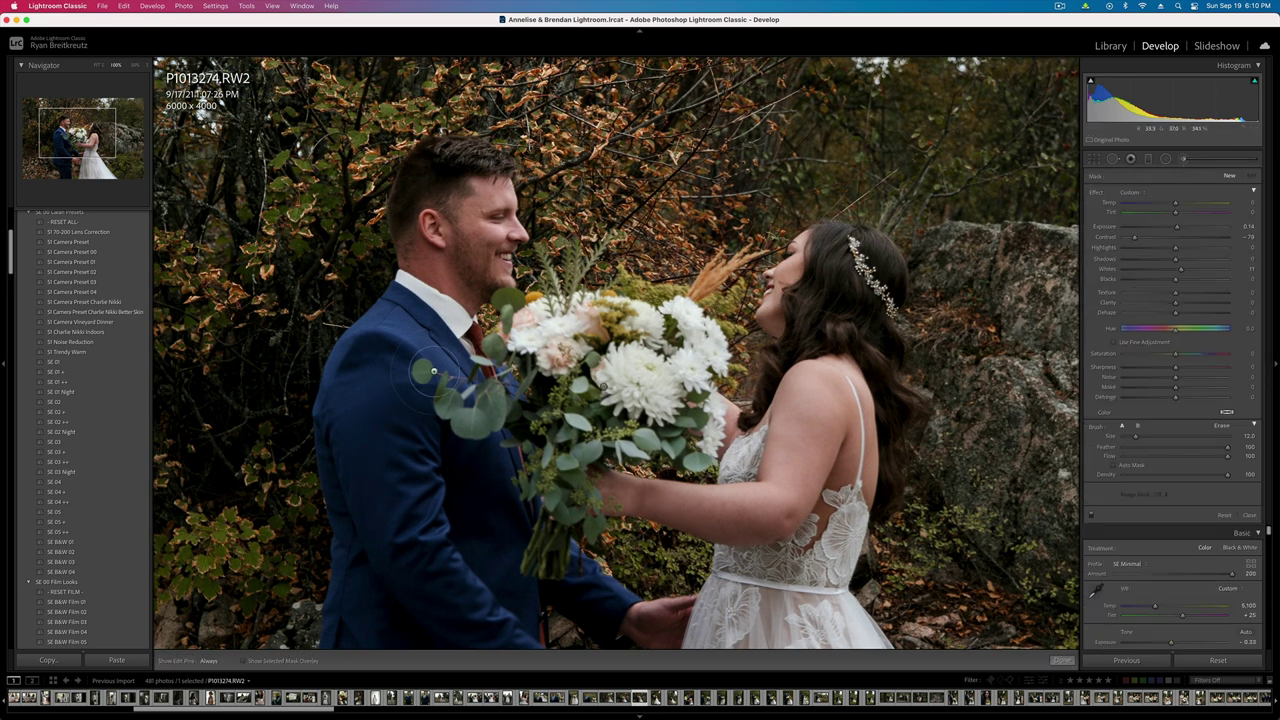
scroll(434, 371, up, 5)
mouse_move(457, 207)
mouse_down()
mouse_move(483, 233)
mouse_move(468, 224)
mouse_up()
mouse_move(800, 286)
mouse_down()
mouse_move(840, 374)
mouse_move(802, 420)
mouse_up()
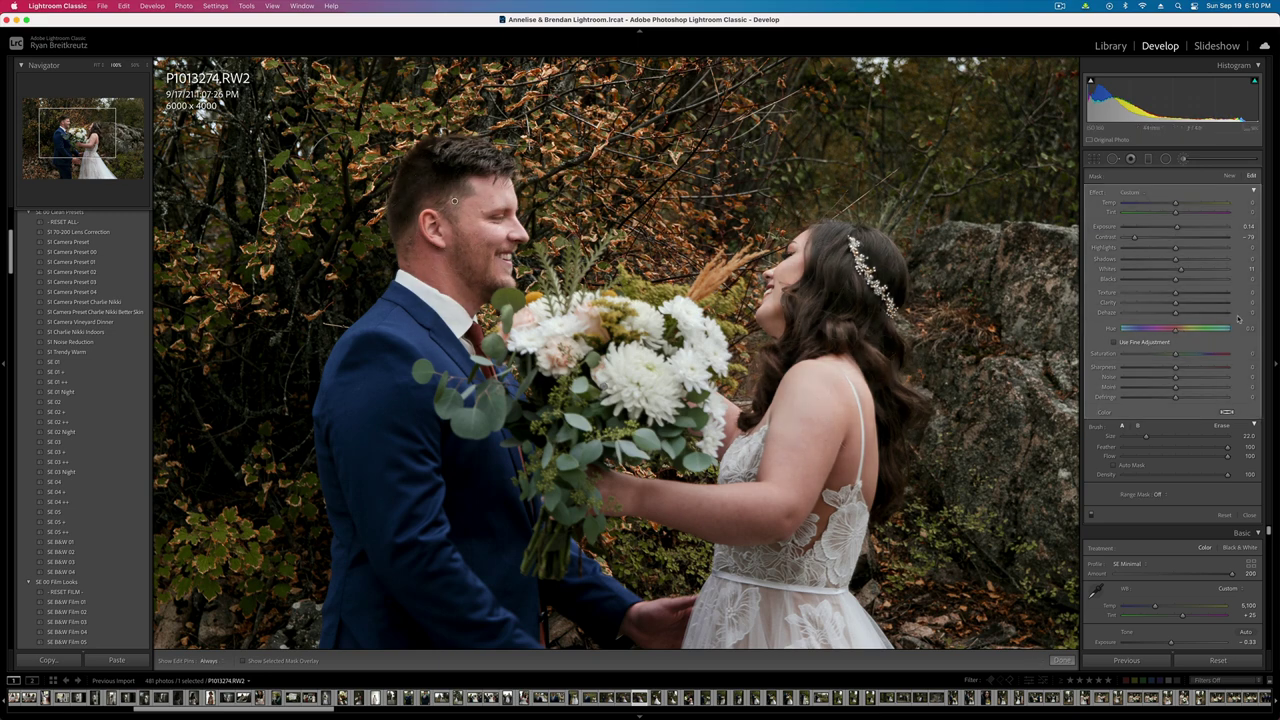
mouse_move(604, 344)
mouse_down()
mouse_move(704, 426)
mouse_move(700, 470)
mouse_up()
- Reset the brush effects, set the brush adjustment's contrast to -33 and texture to 47, and return to photo P1013273
key(alt)
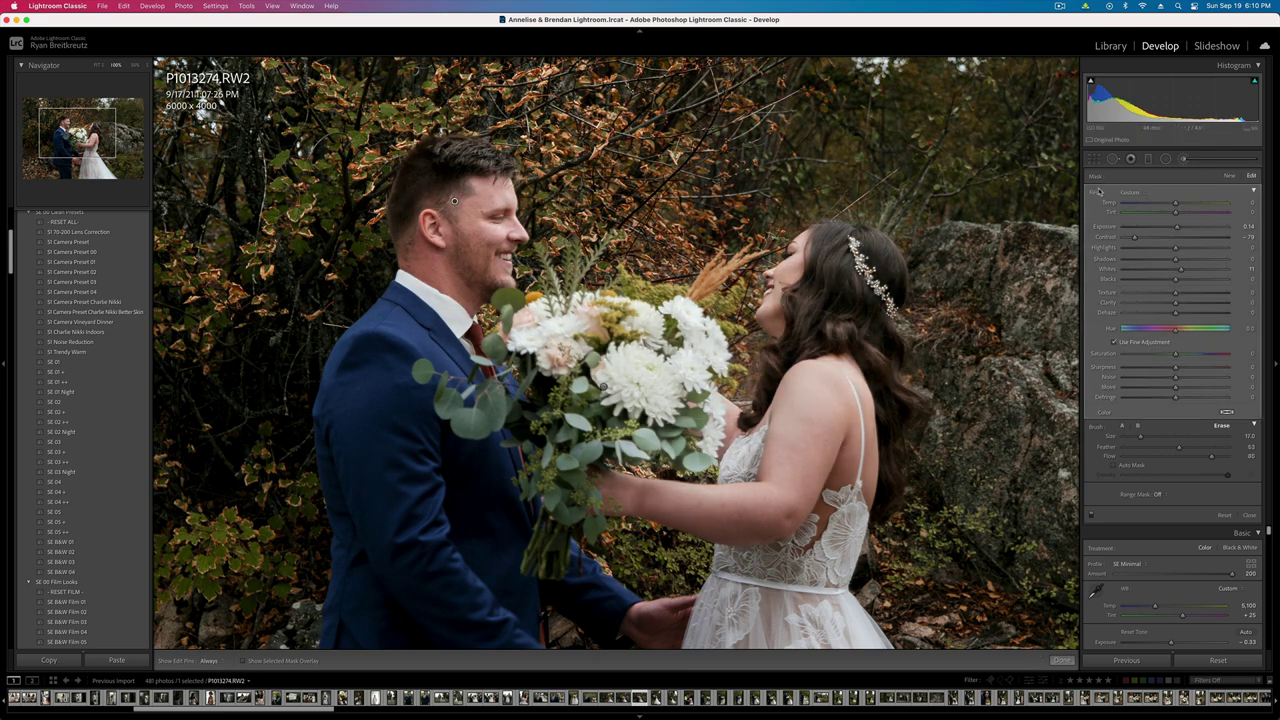
alt+click(1099, 192)
drag(1175, 238, 1158, 238)
drag(1175, 293, 1185, 294)
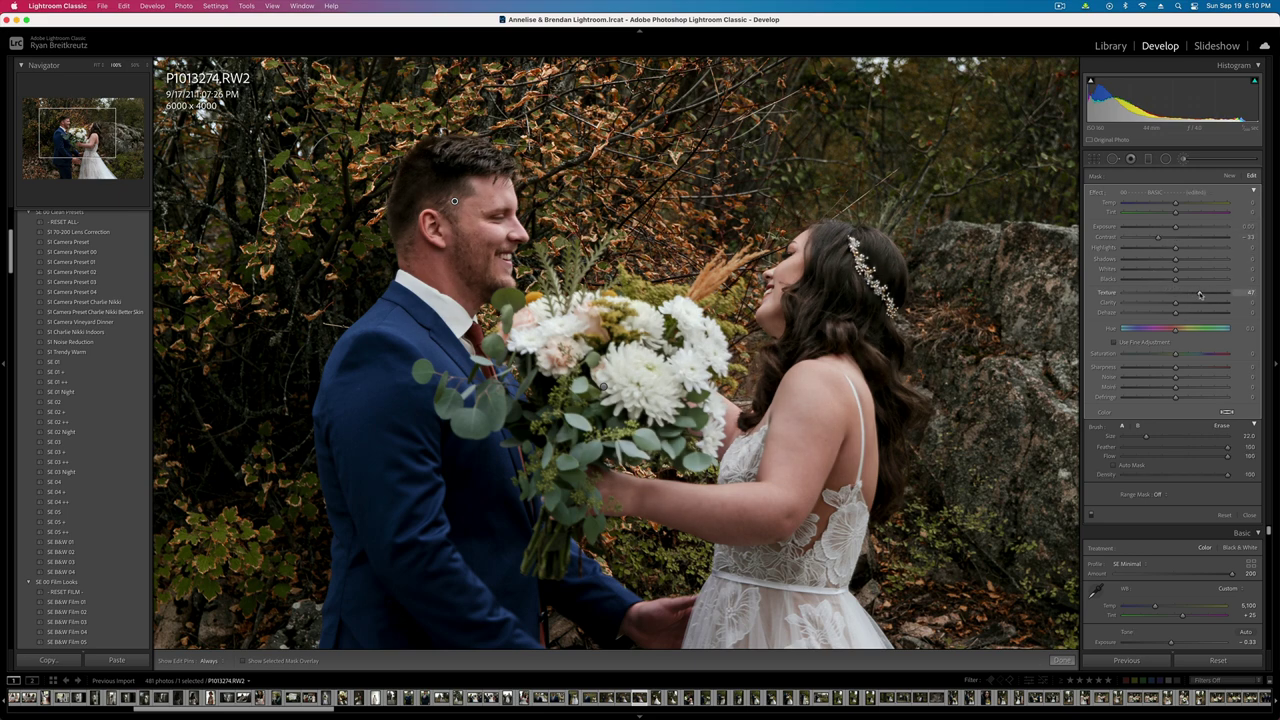
key(k)
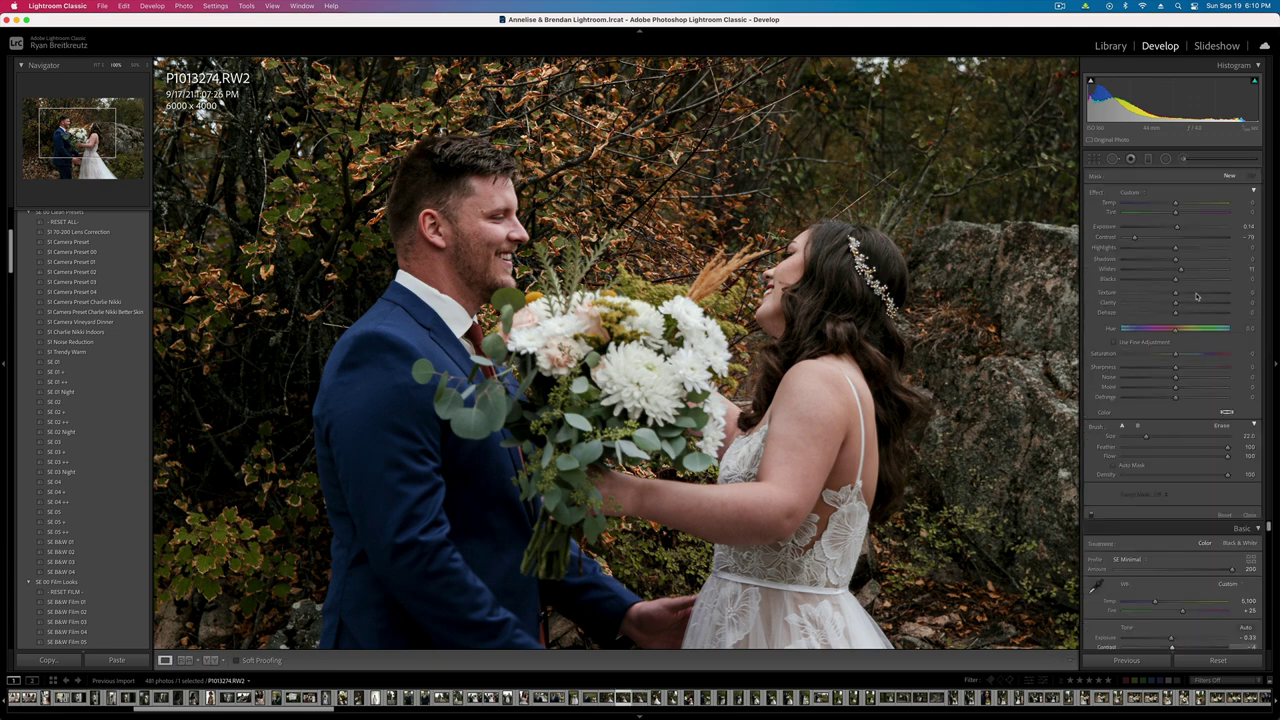
key(Left)
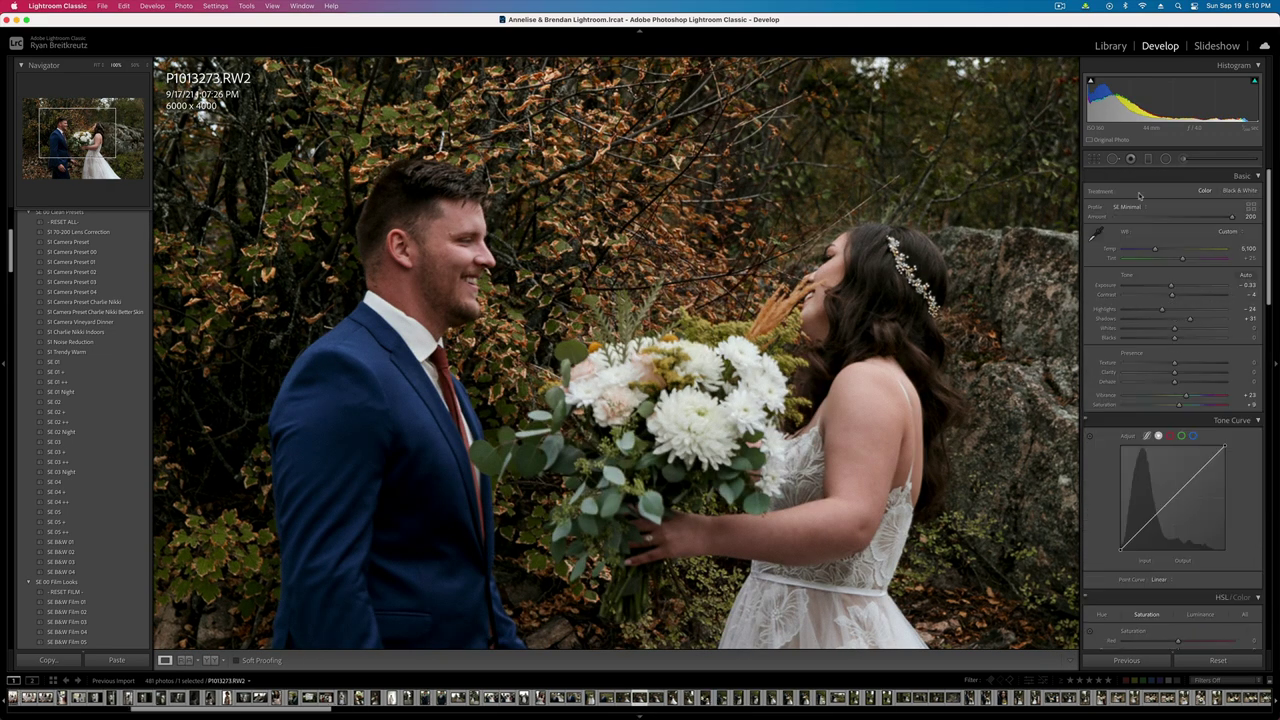
- Brush a new adjustment over the bride's face and hair in photo P1013273, resetting exposure, keeping contrast -79 and setting texture to 40
click(1186, 159)
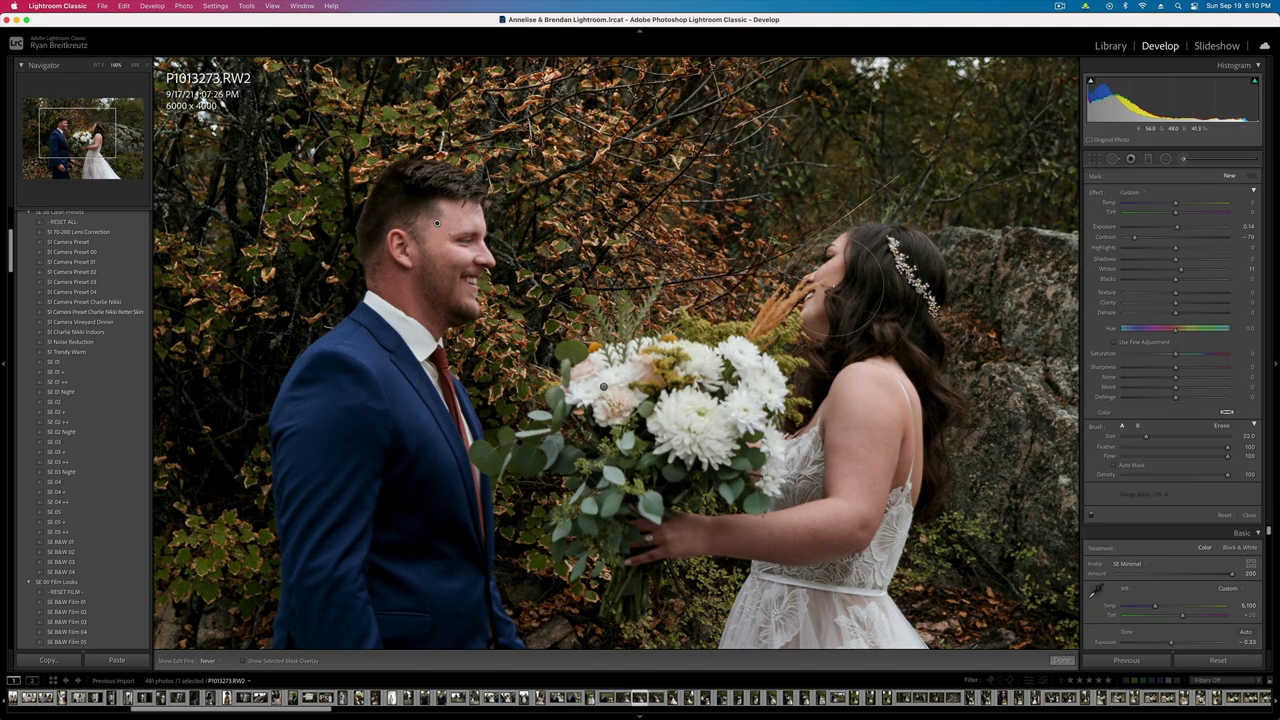
drag(843, 308, 920, 369)
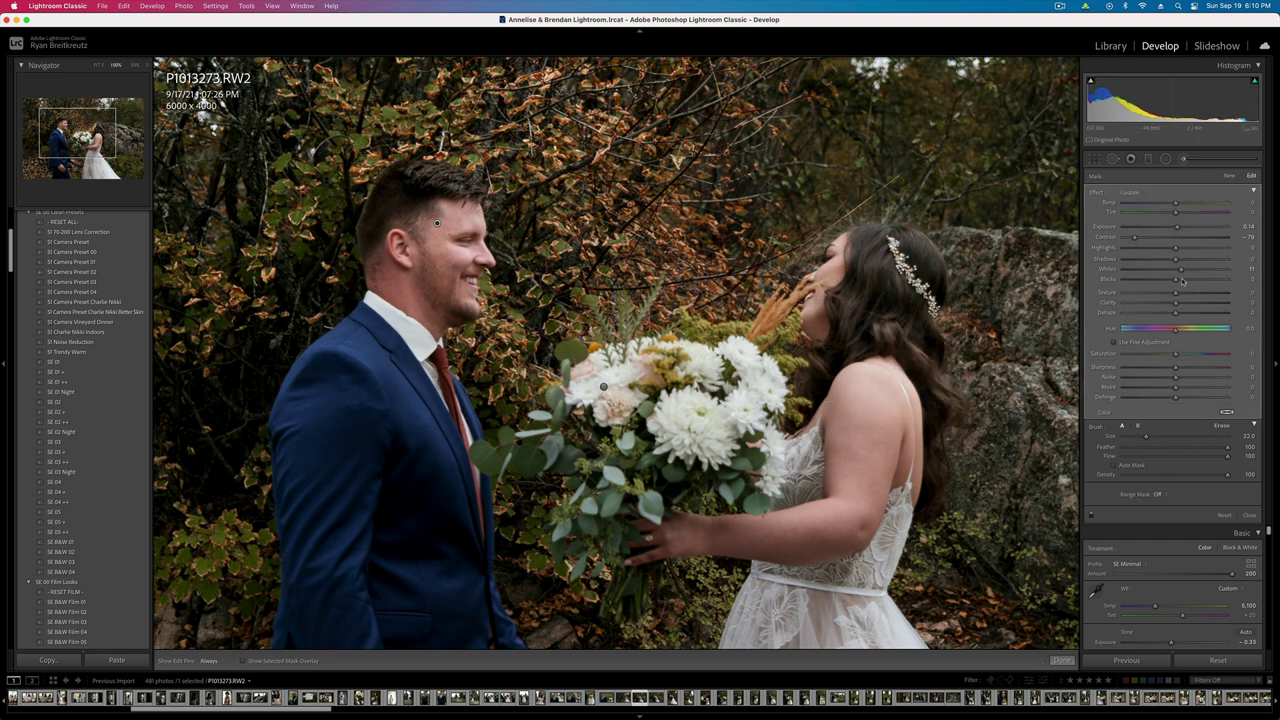
double_click(1177, 228)
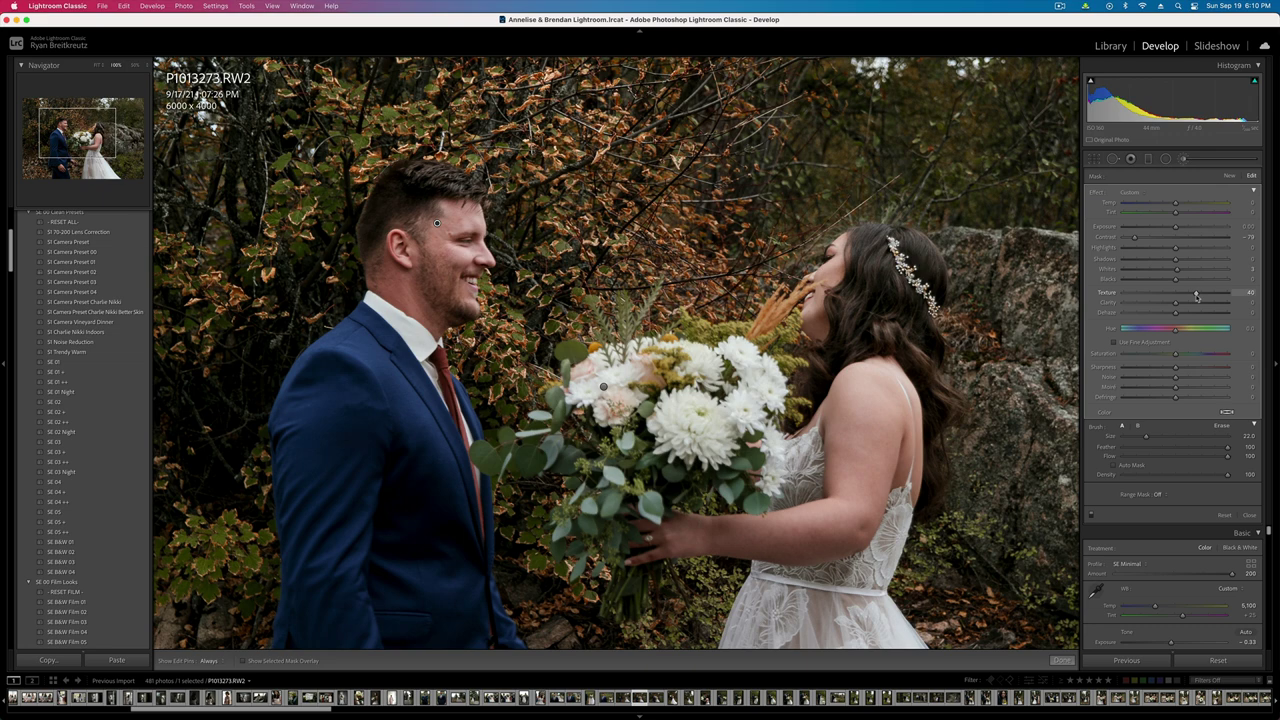
key(k)
click(858, 441)
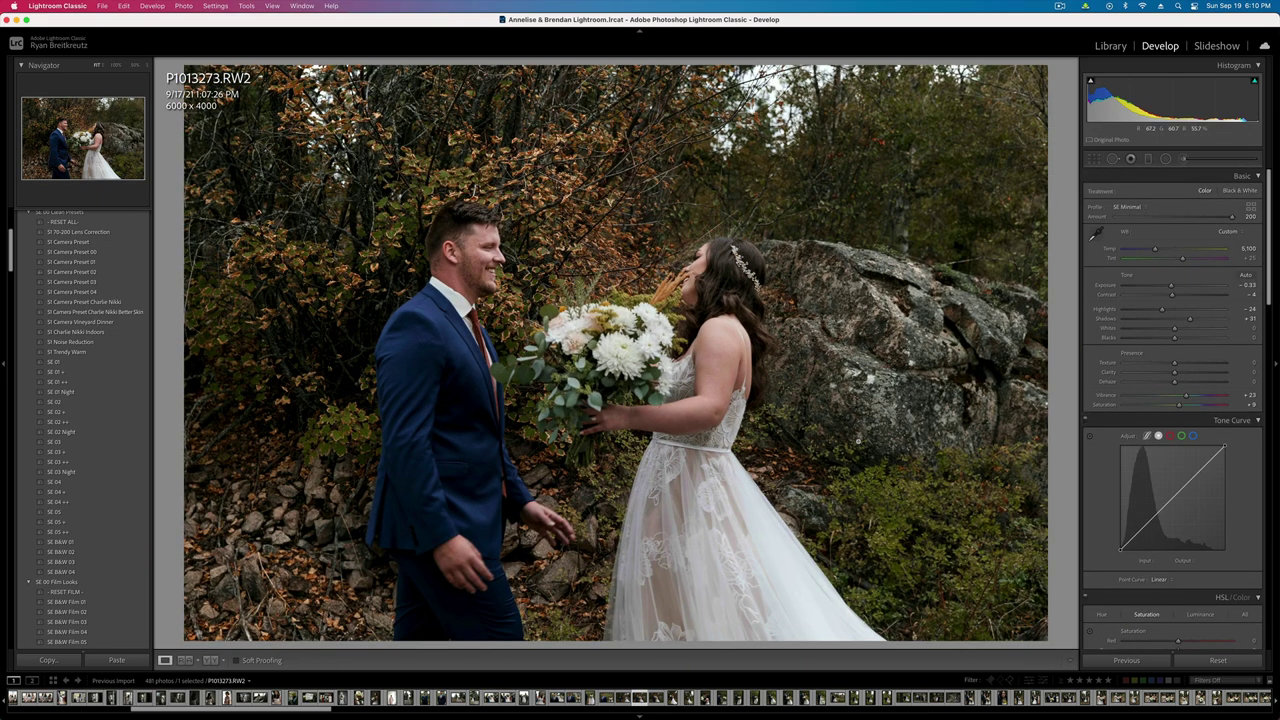
- Paste the copied settings onto photo P1013276 and reset the brush effect values to zero
key(Right)
key(Right)
key(Right)
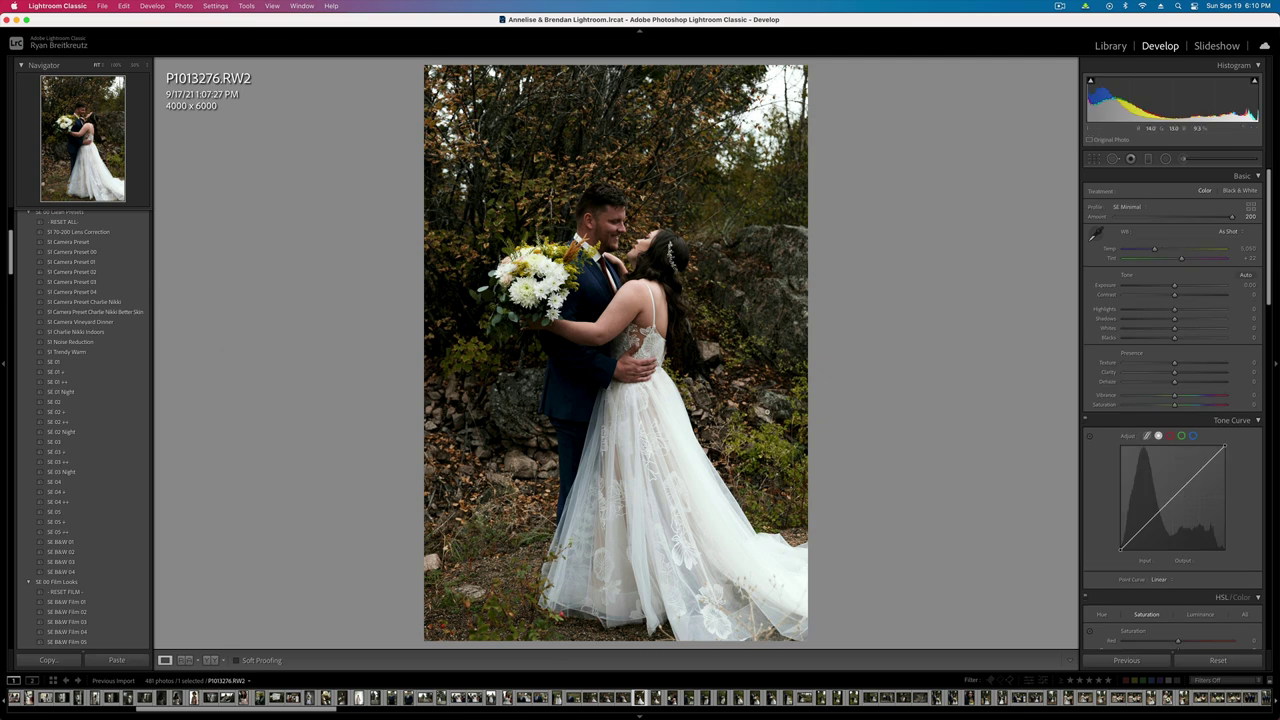
key(super+shift+v)
click(1184, 158)
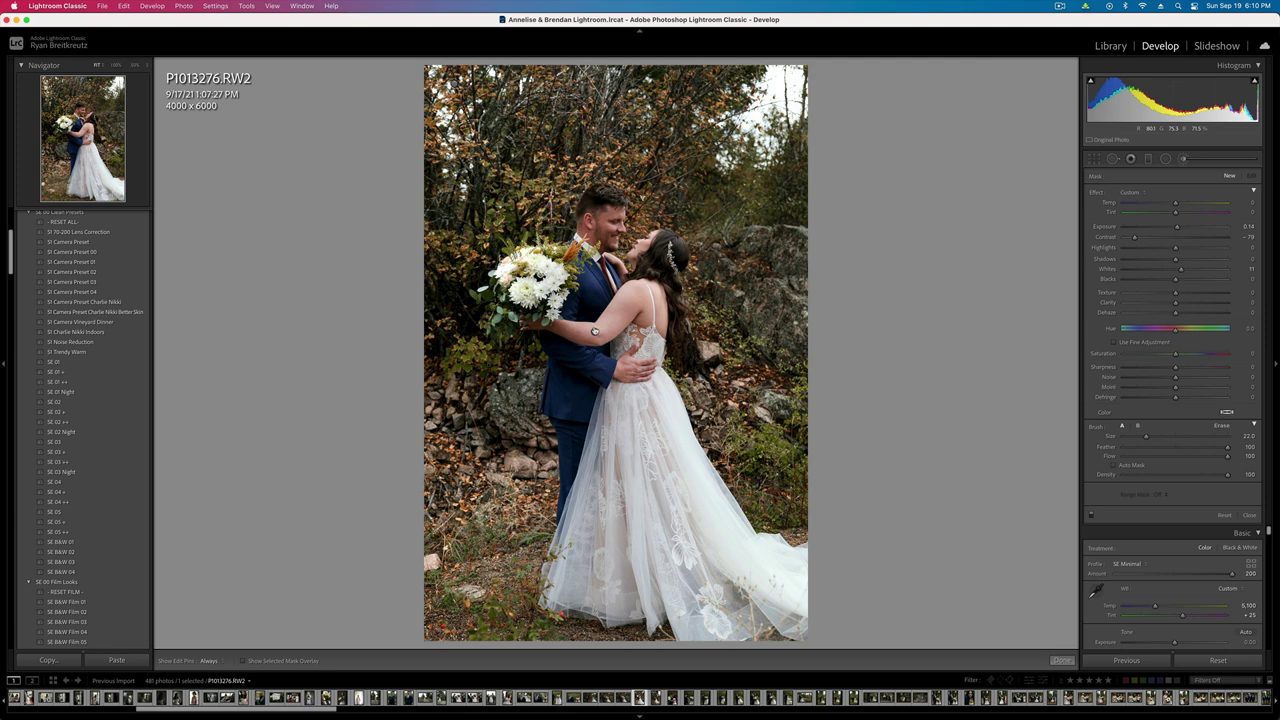
alt+click(1096, 192)
key(alt)
click(594, 332)
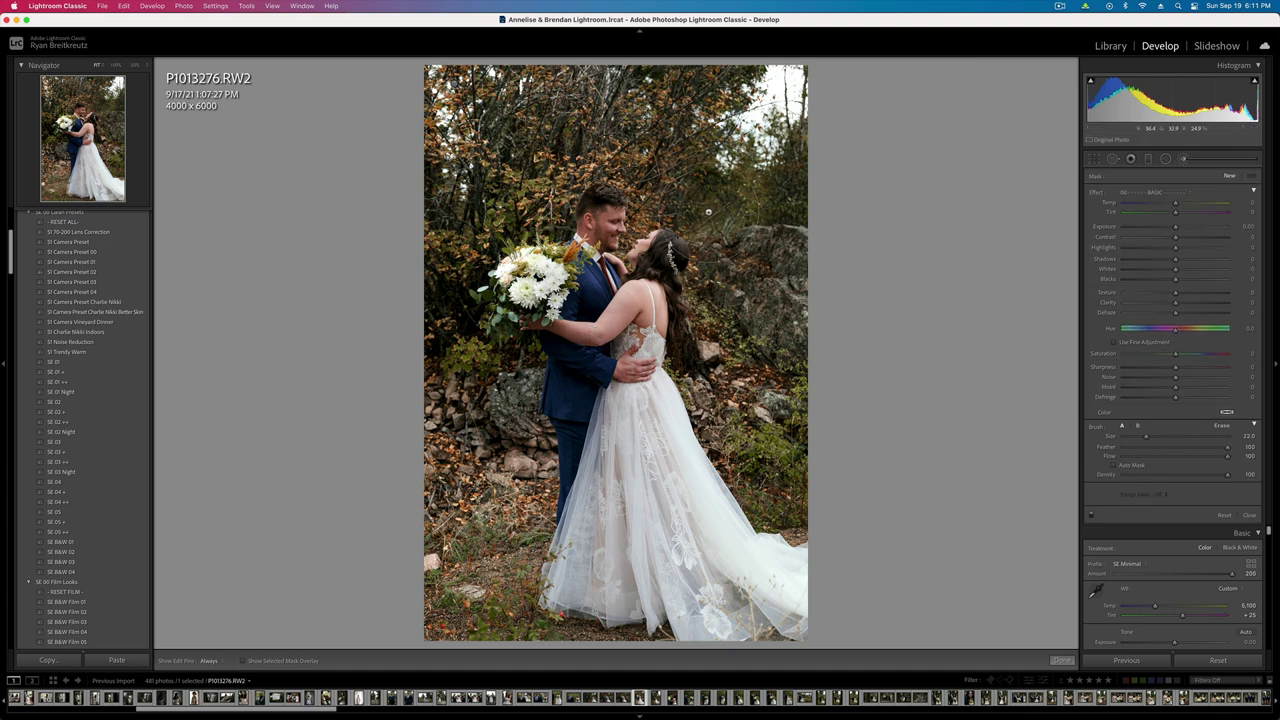
- Clear the radial filter and brush adjustments from photo P1013276
key(super+minus)
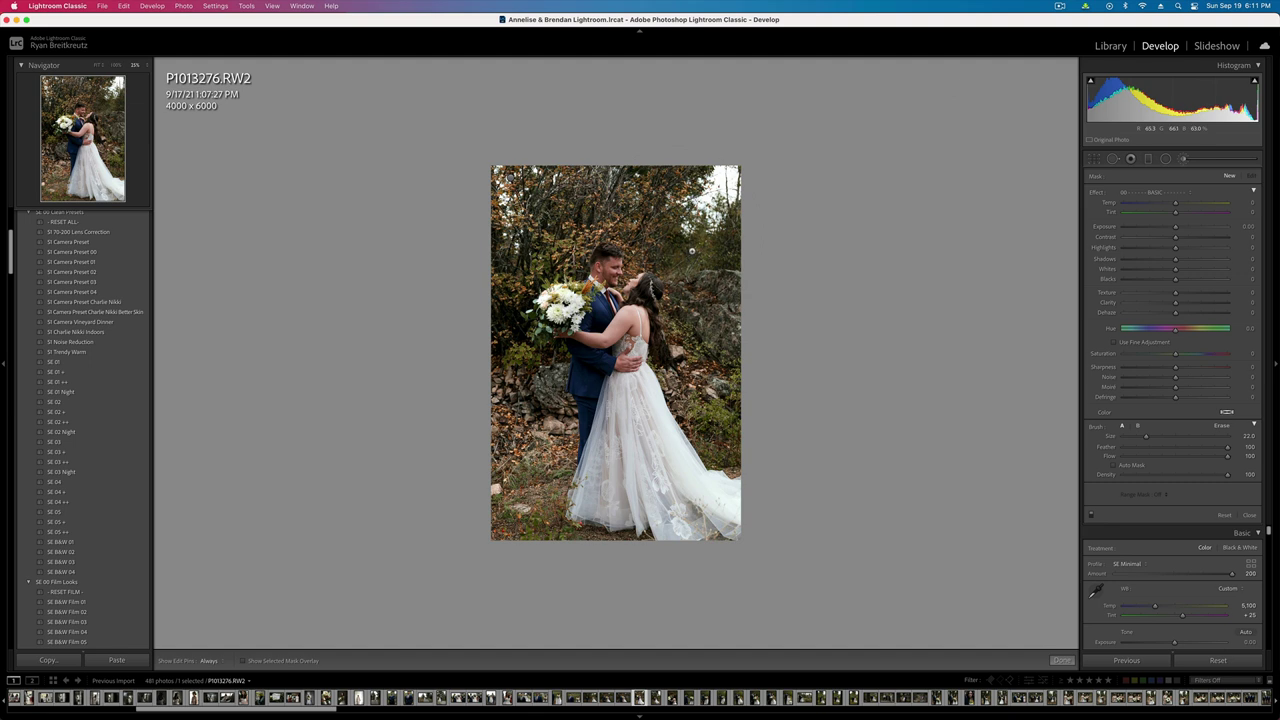
key(super+equal)
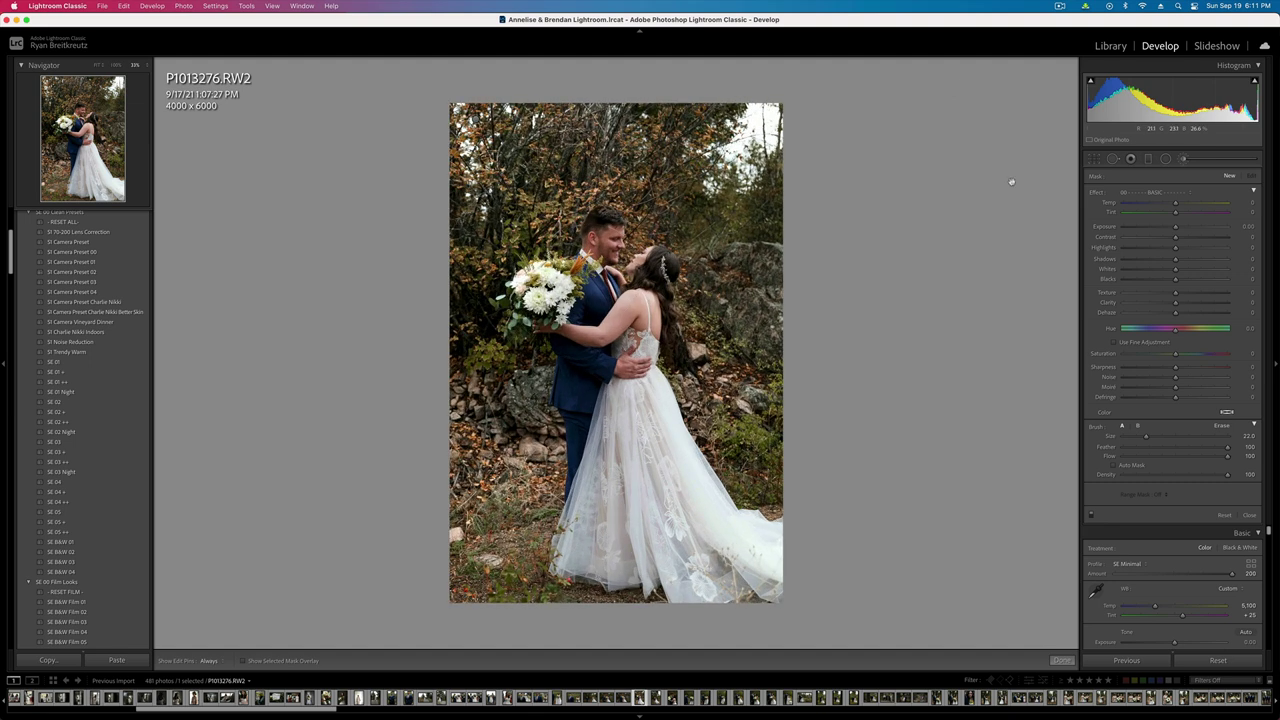
click(1166, 159)
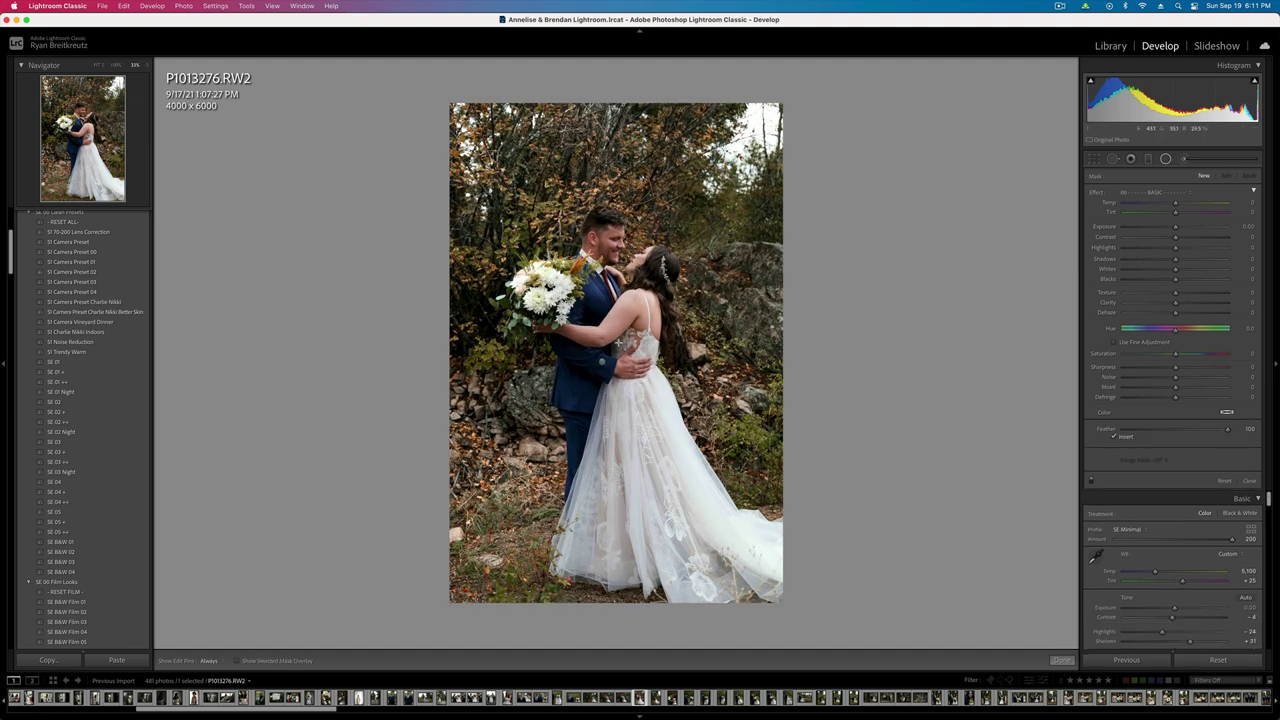
key(alt)
click(1223, 482)
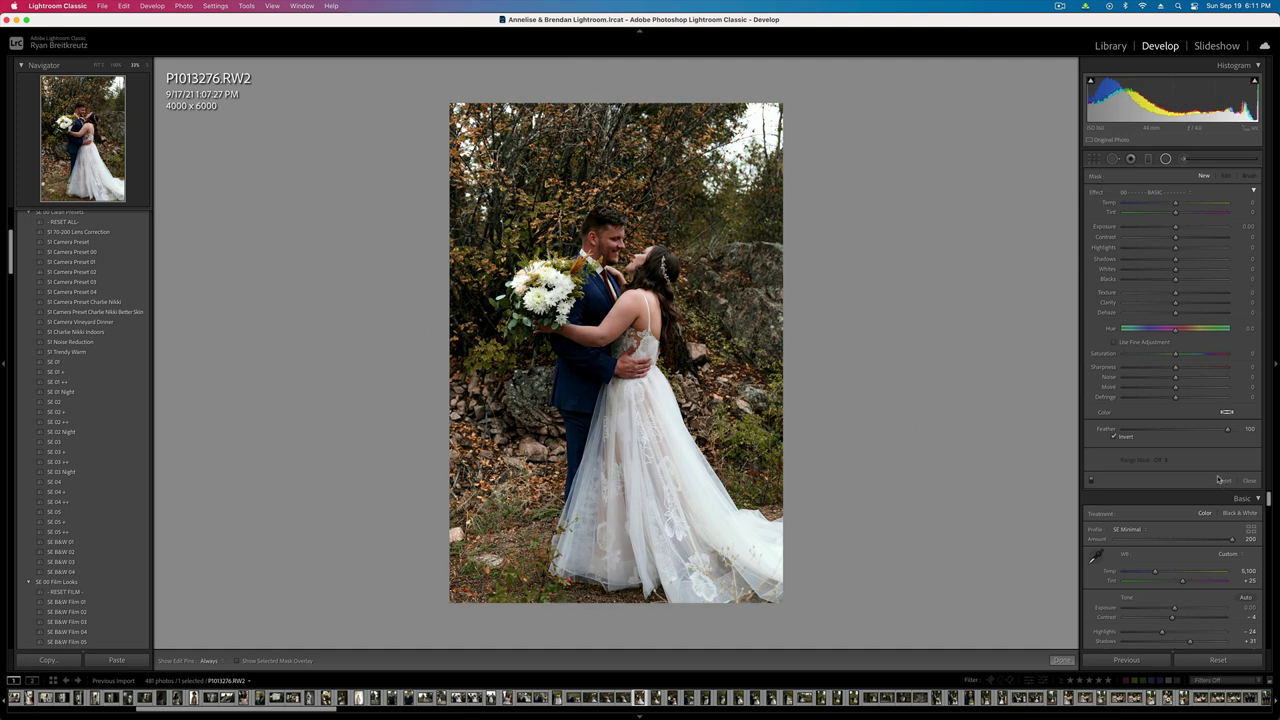
click(1184, 159)
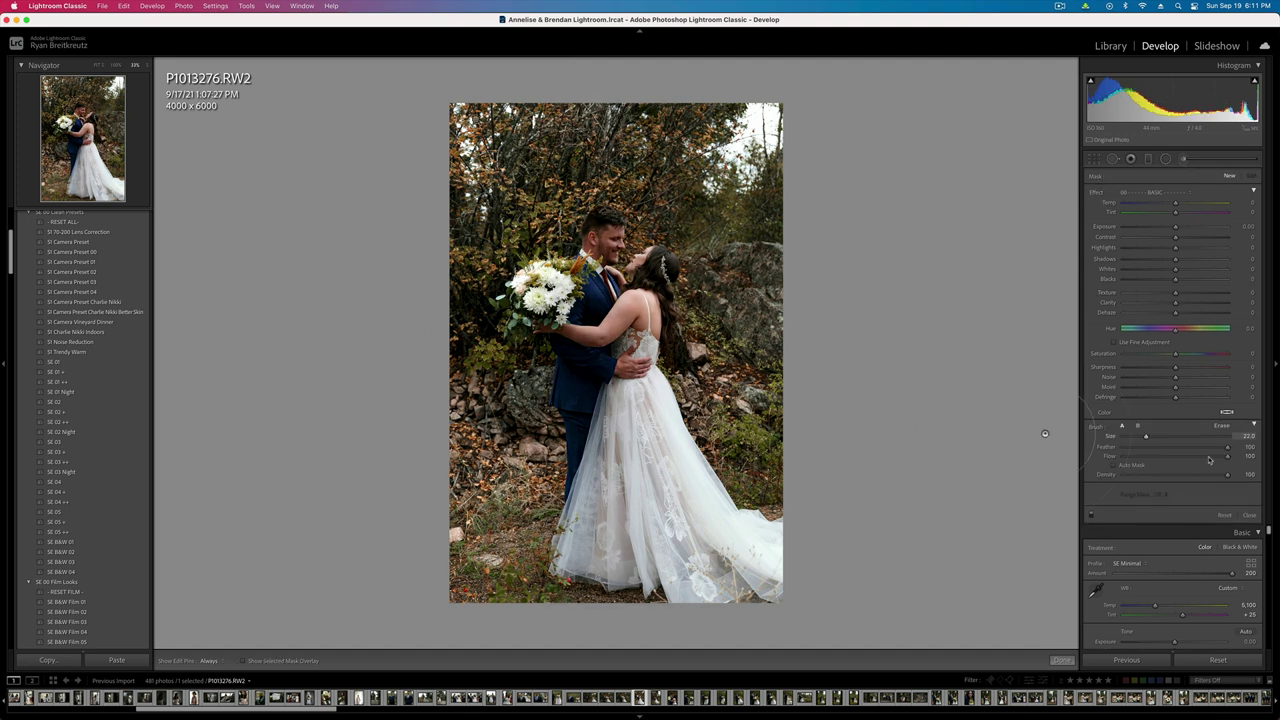
click(1183, 160)
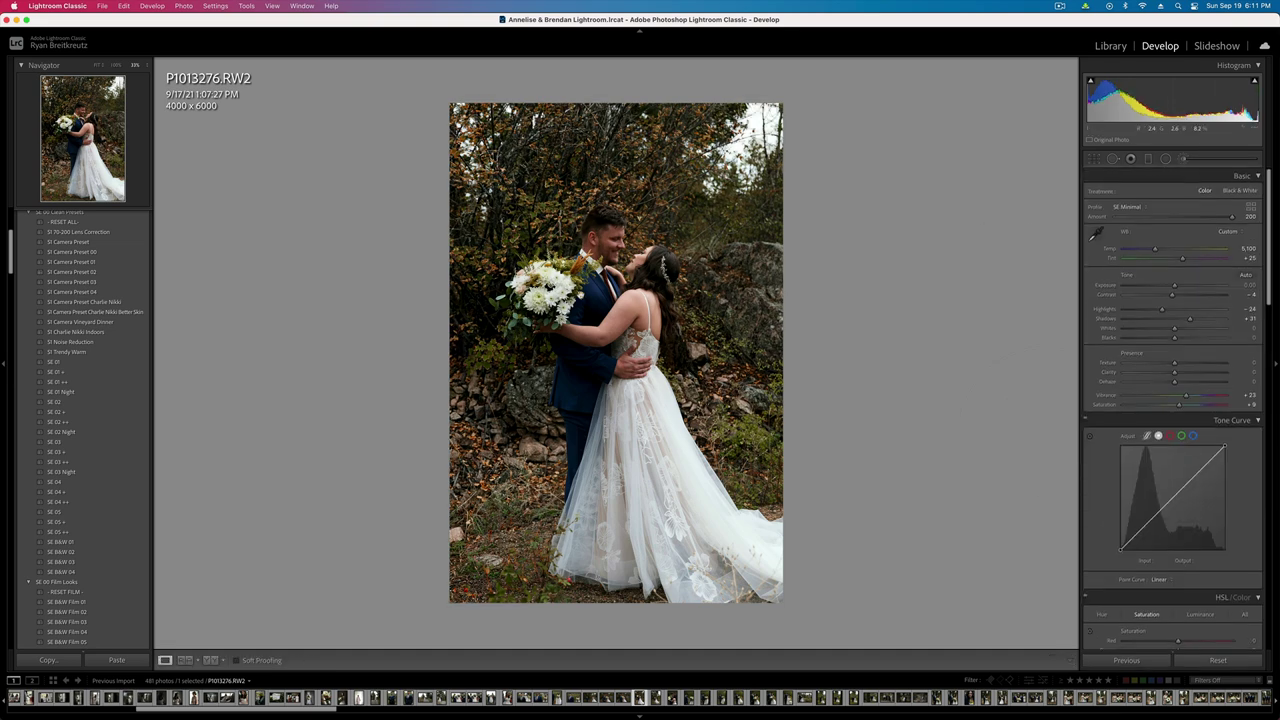
- Brush an adjustment at size 11 over the couple in photo P1013276 and set its contrast to -100
click(1184, 160)
scroll(602, 242, down, 10)
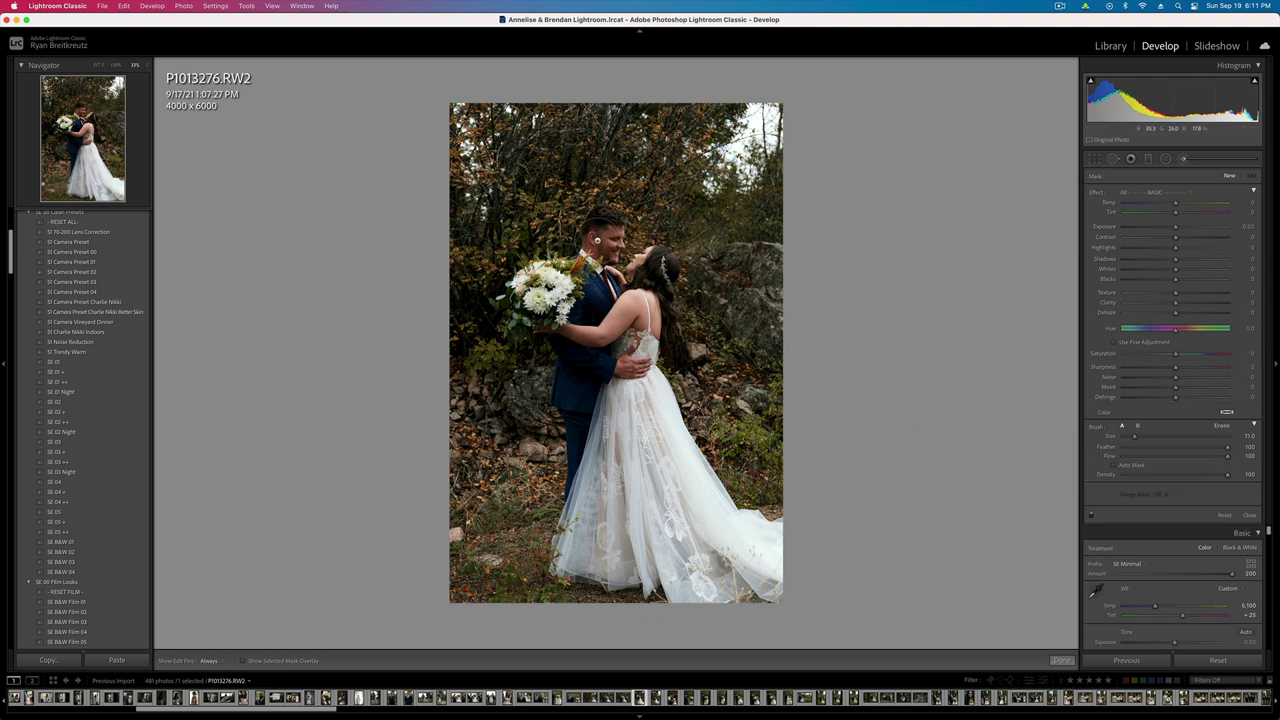
key(h)
drag(604, 372, 608, 377)
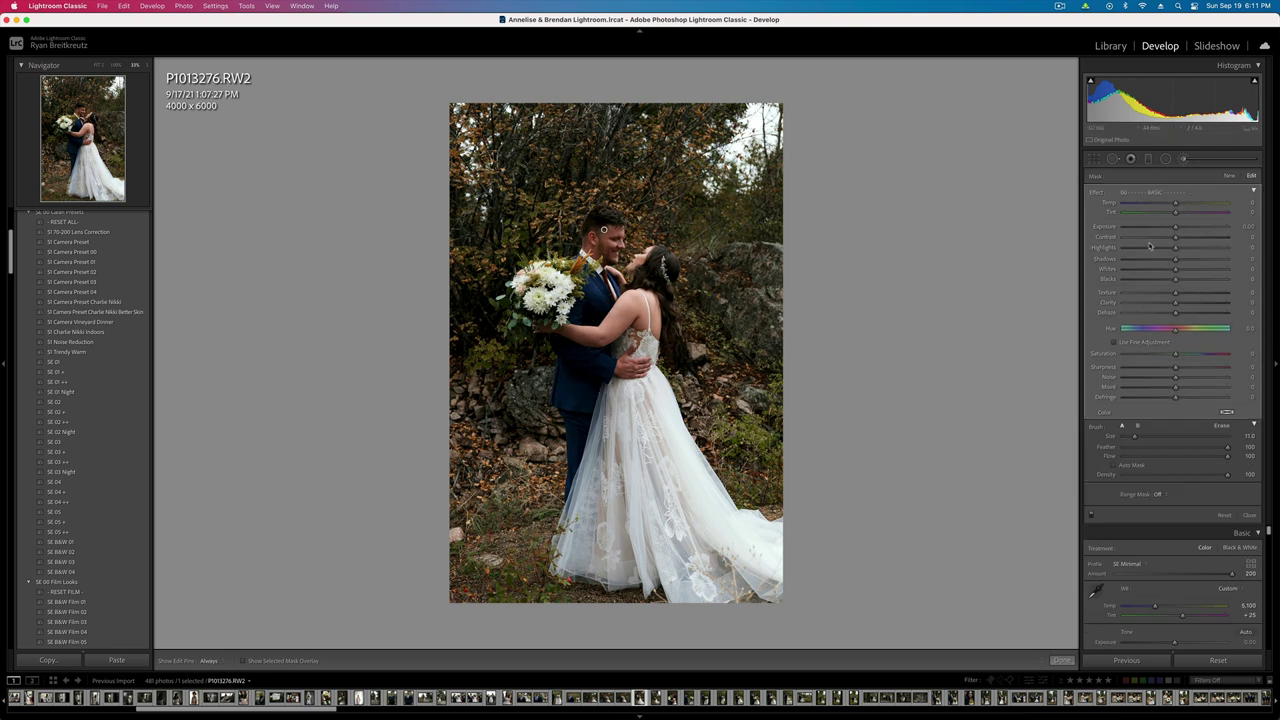
mouse_move(1175, 237)
mouse_down()
mouse_move(1122, 237)
mouse_move(1178, 264)
mouse_up()
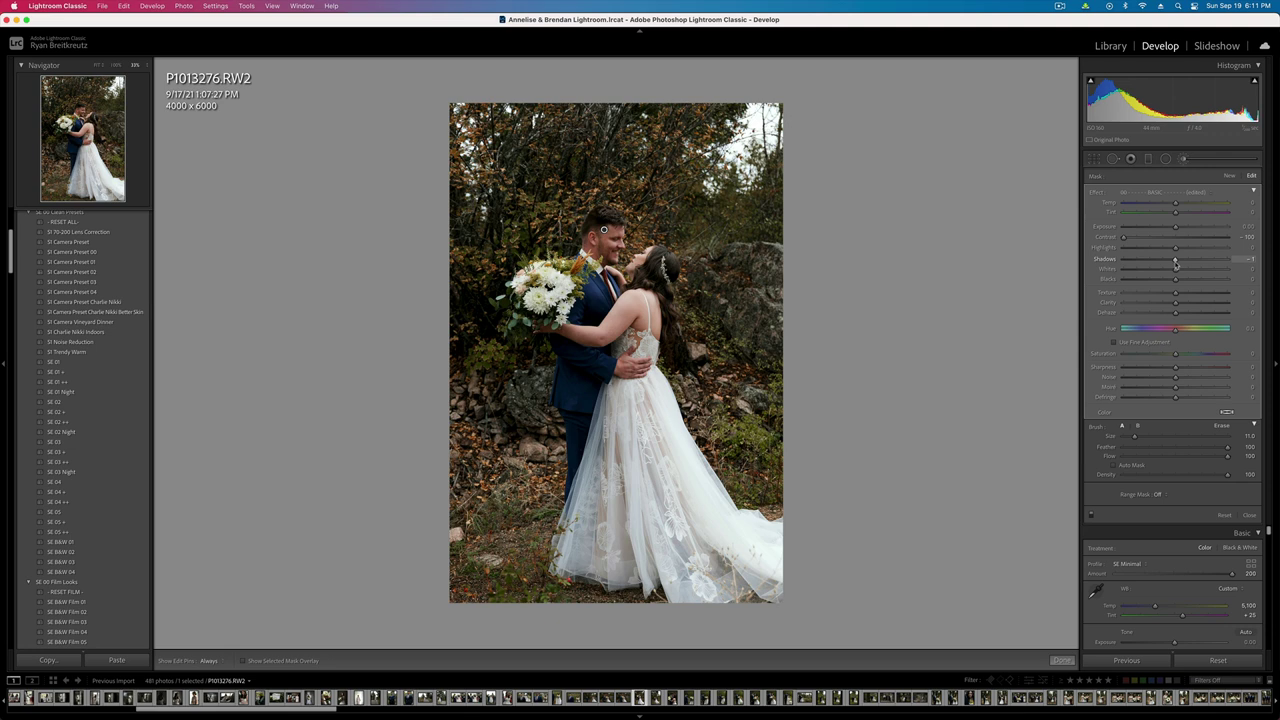
key(k)
- Fit photo P1013276 to the view and hide the filmstrip and module picker
click(97, 65)
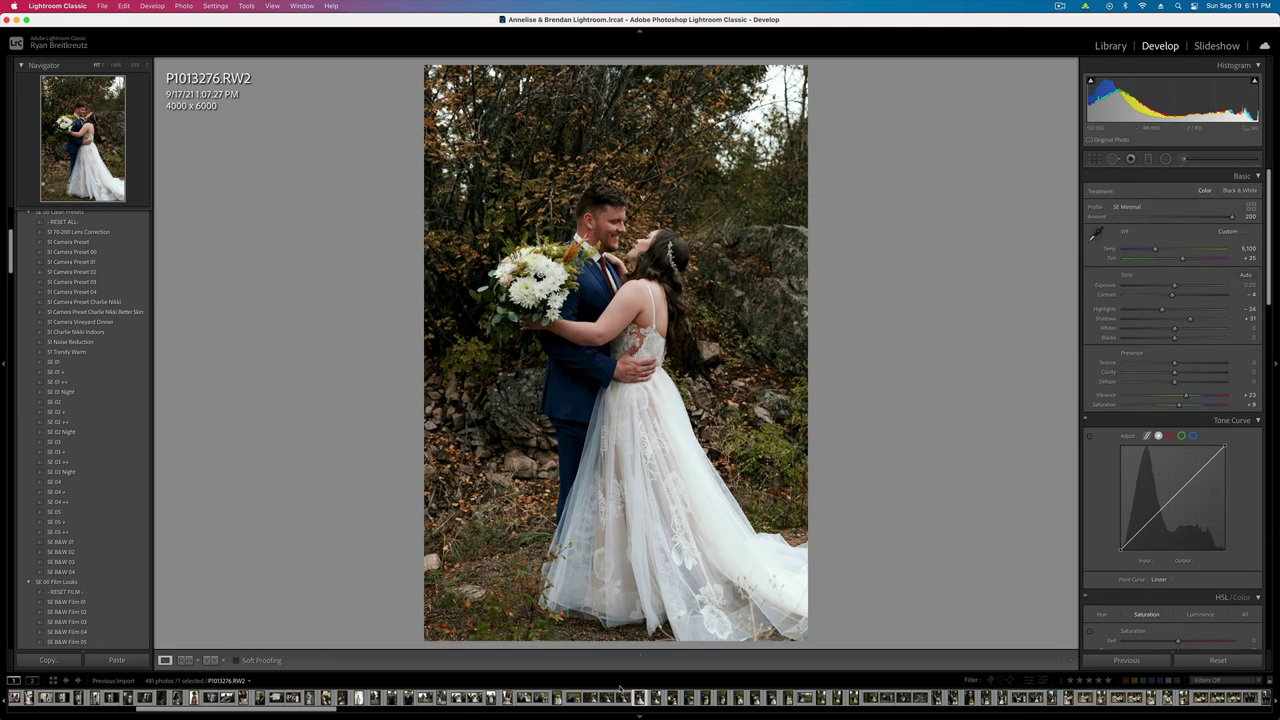
click(640, 716)
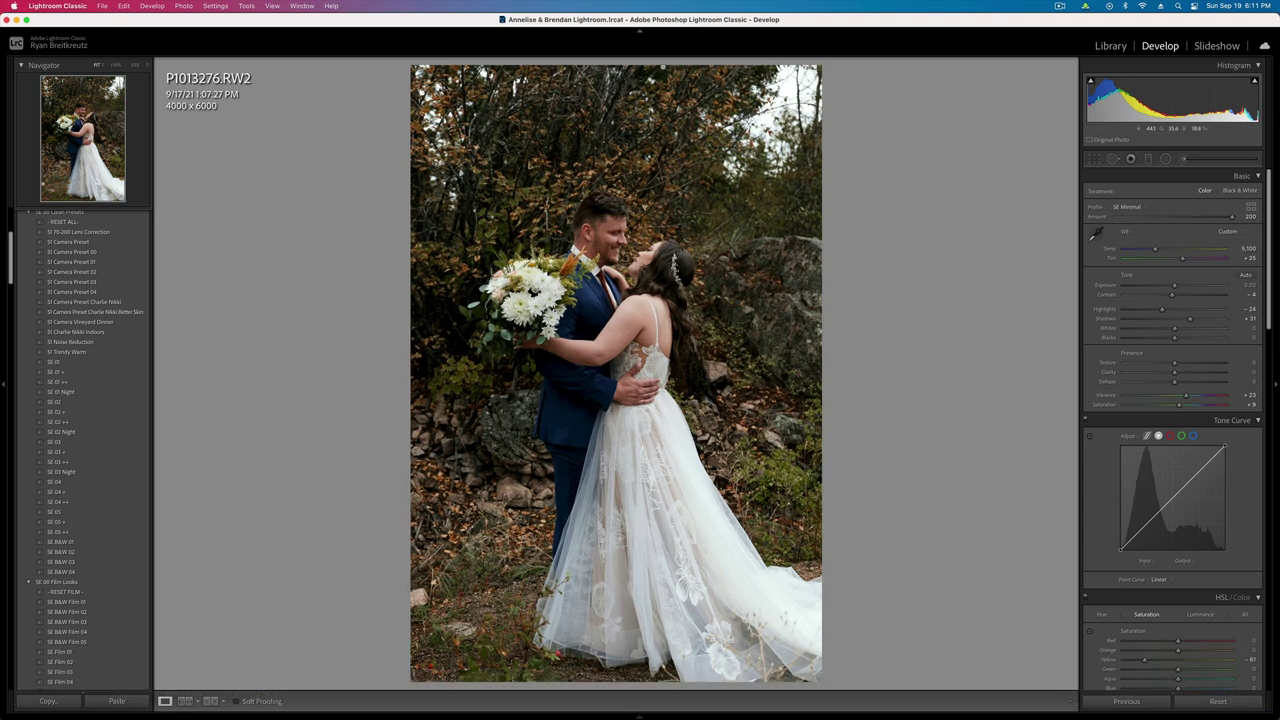
click(638, 35)
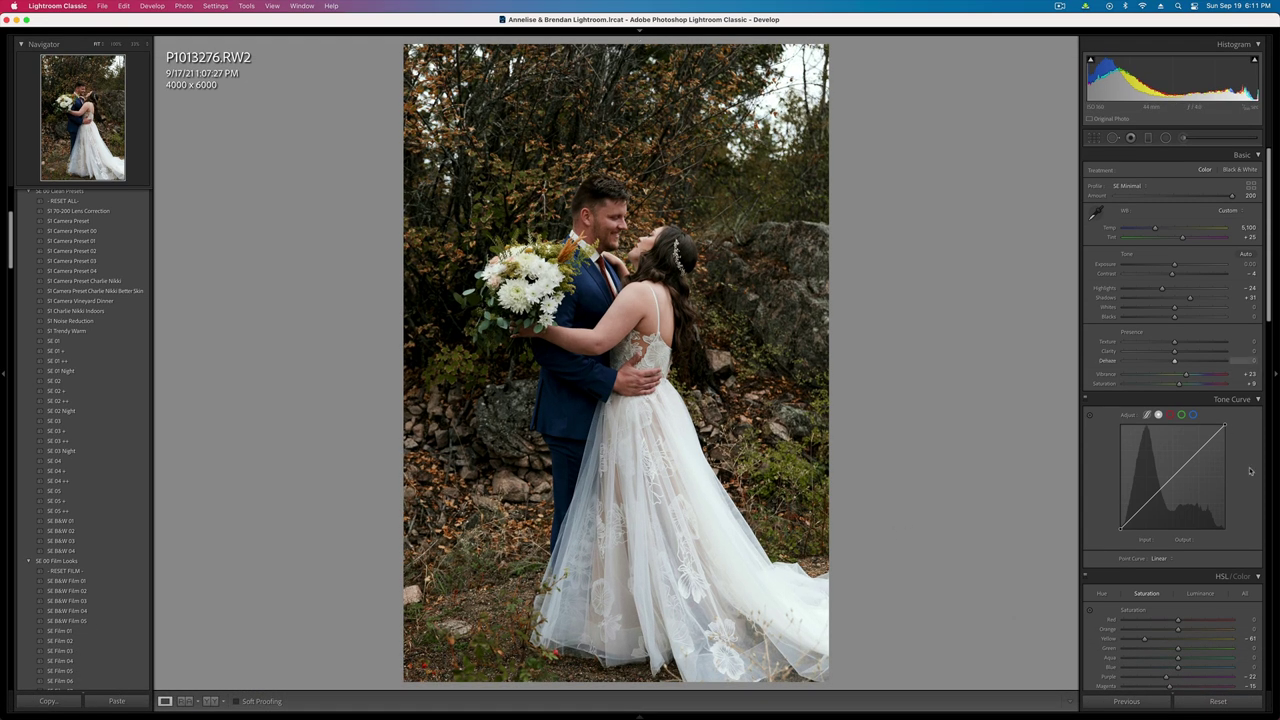
- Try exposure -0.10 on photo P1013276, return it to 0 and copy the photo's settings
key(minus)
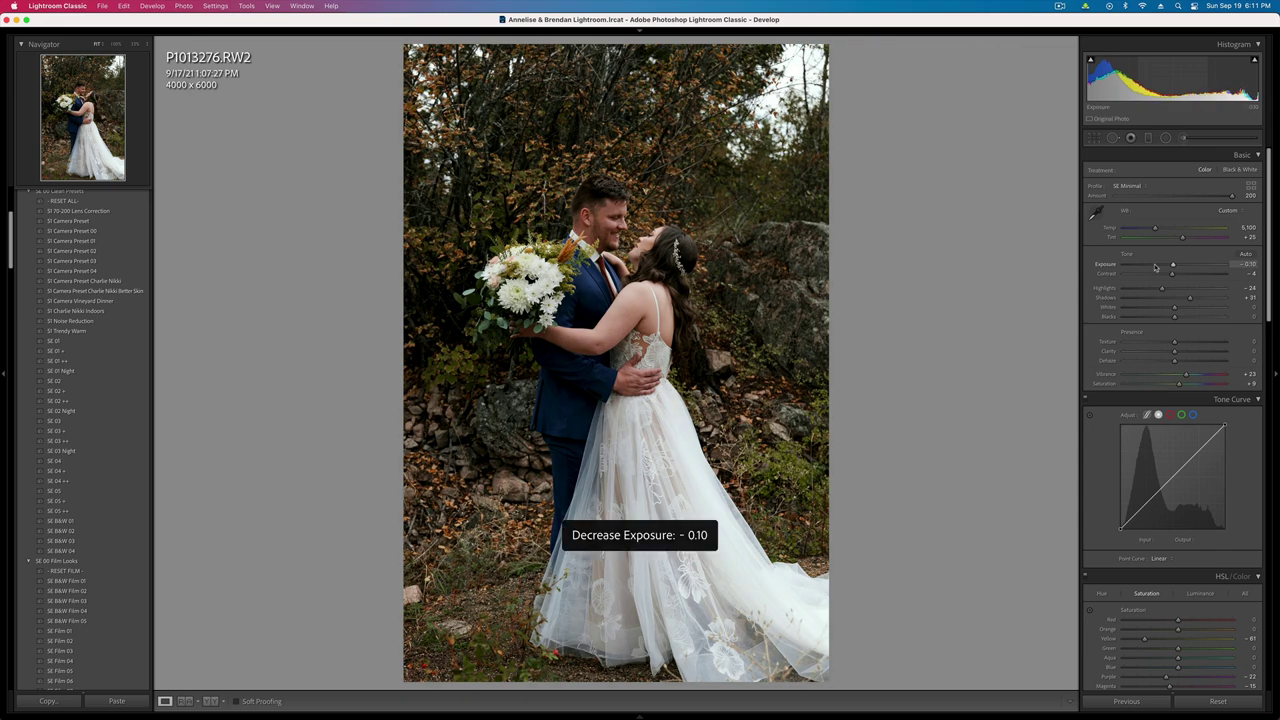
key(equal)
key(shift+super+c)
key(Return)
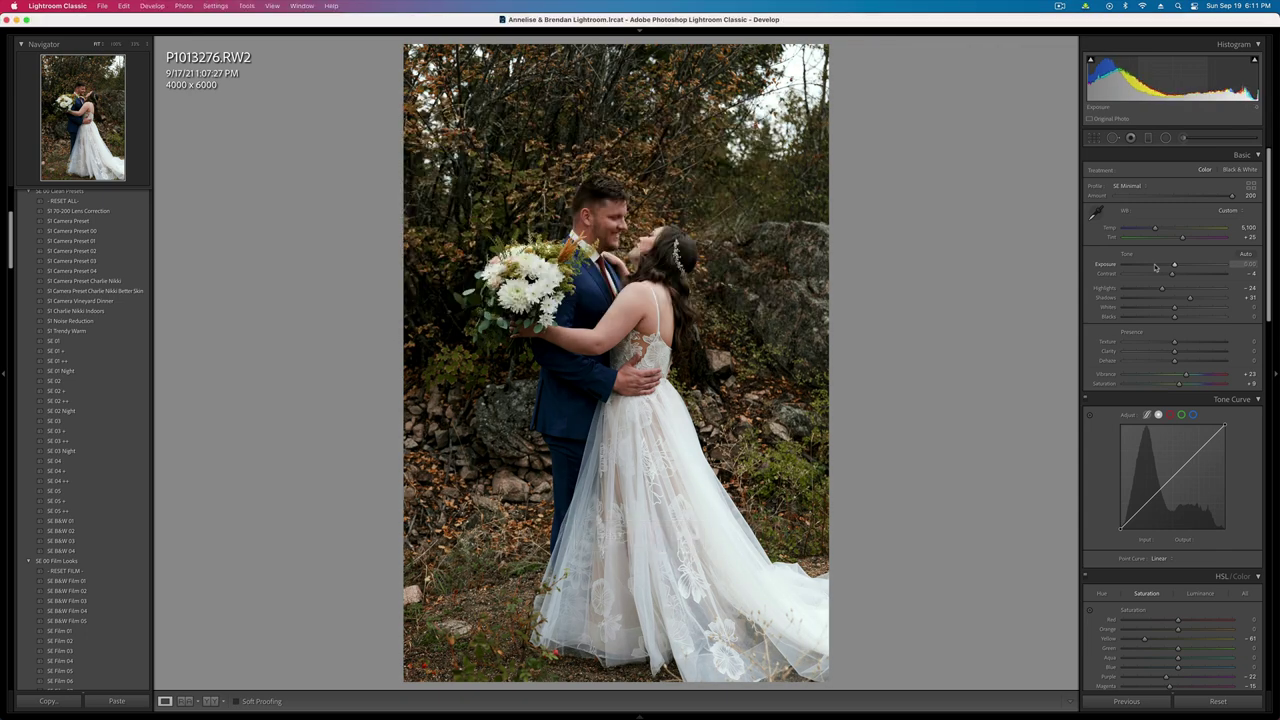
- Paste the copied settings onto photo P1013279 and set its exposure to -0.33
key(Right)
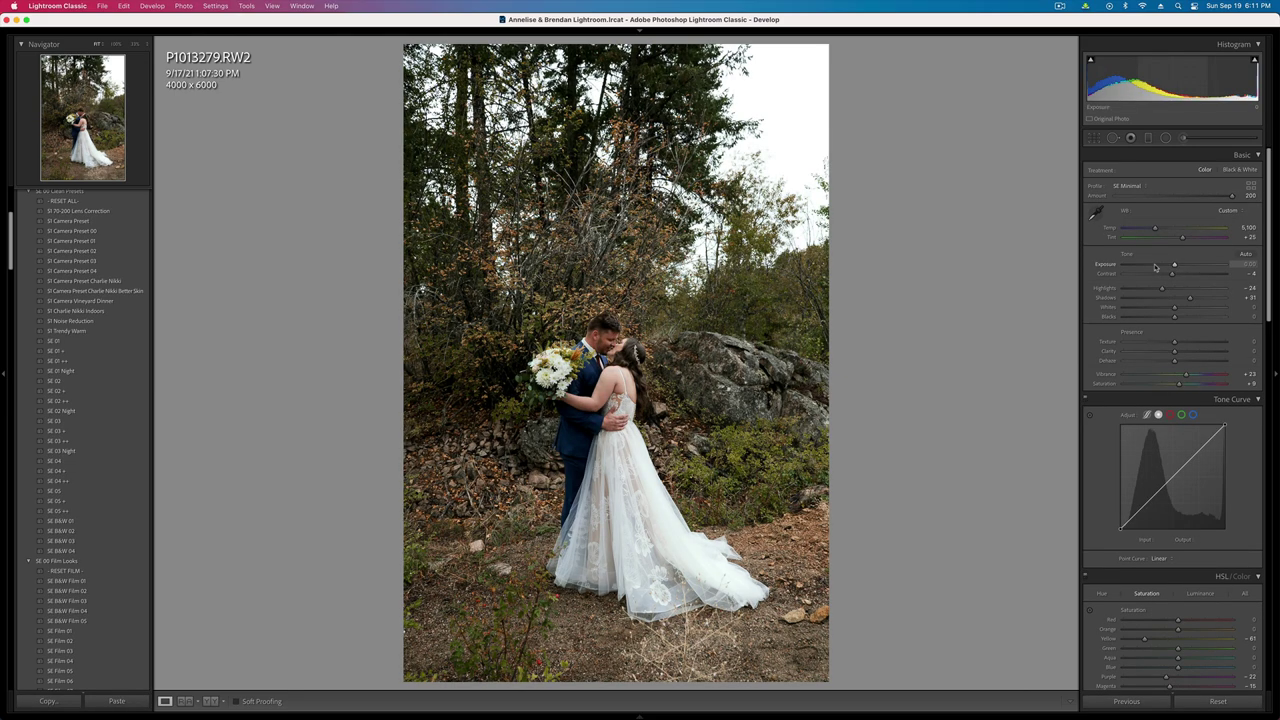
key(minus)
key(minus)
key(minus)
key(equal)
key(equal)
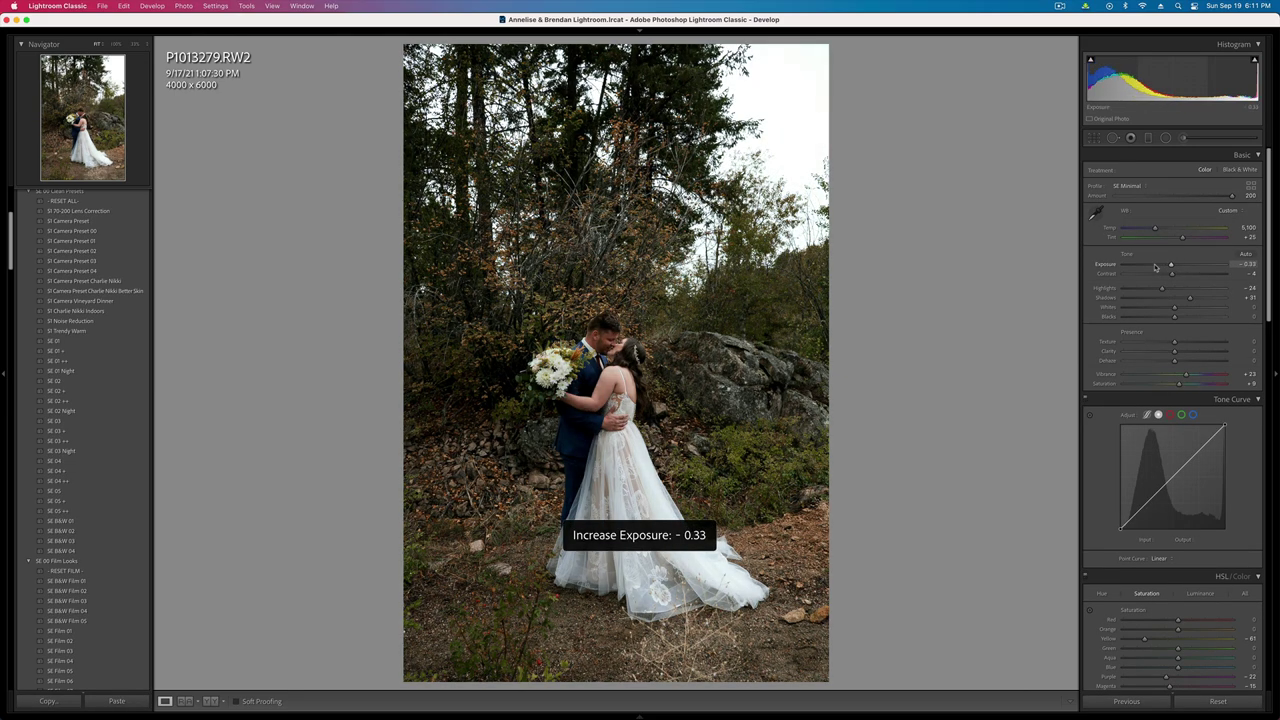
- Add a non-inverted radial filter around the couple with exposure -0.33 and texture -30, widened beyond the photo's edges
click(1165, 138)
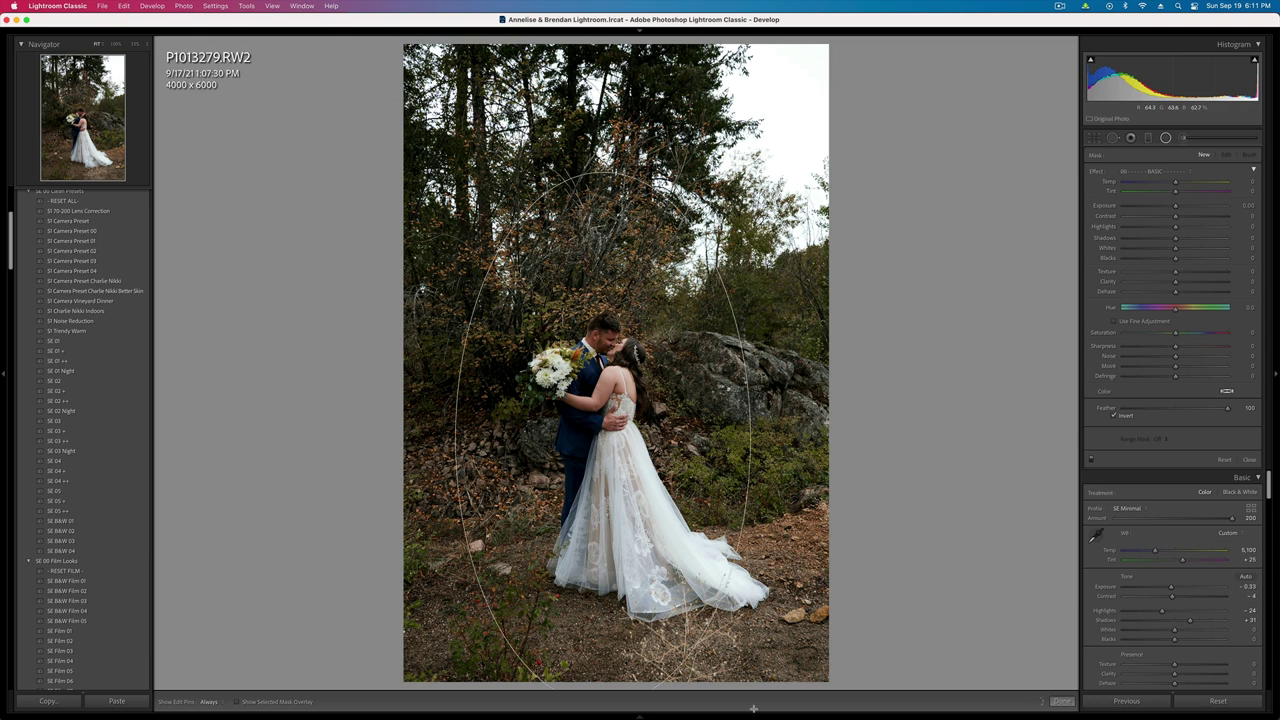
drag(753, 708, 830, 716)
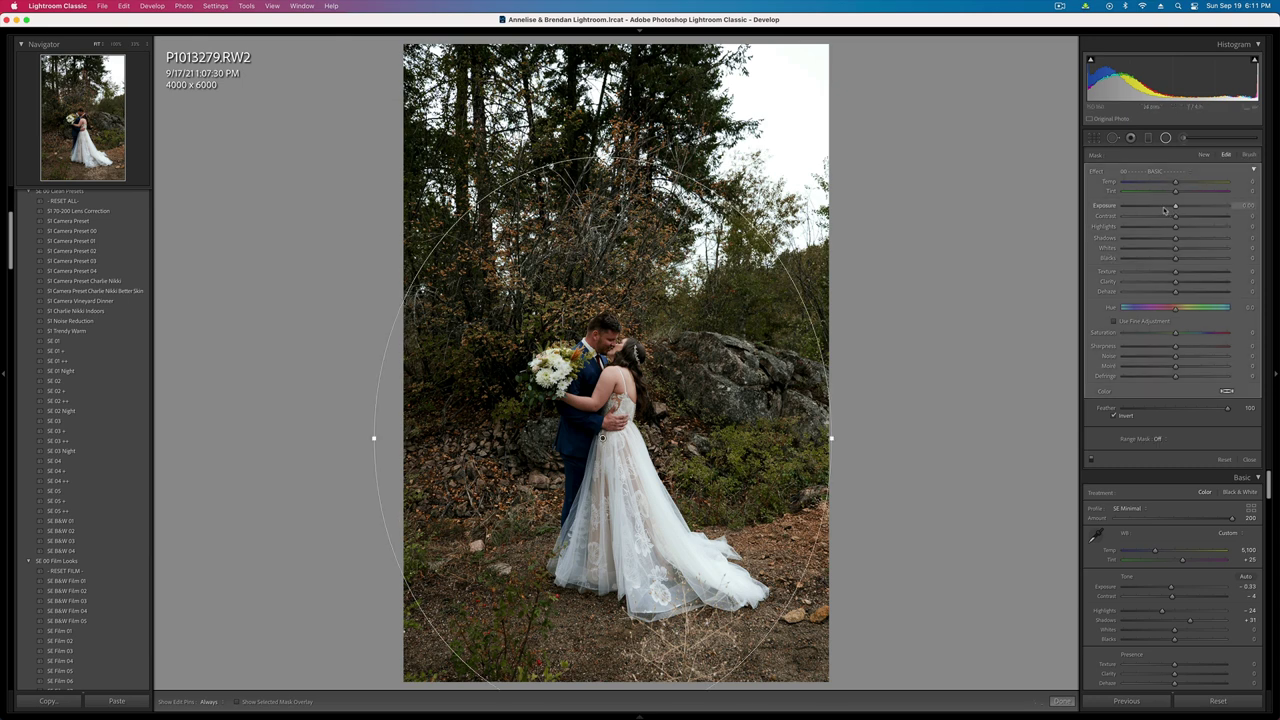
drag(1165, 208, 1171, 209)
drag(1175, 273, 1160, 275)
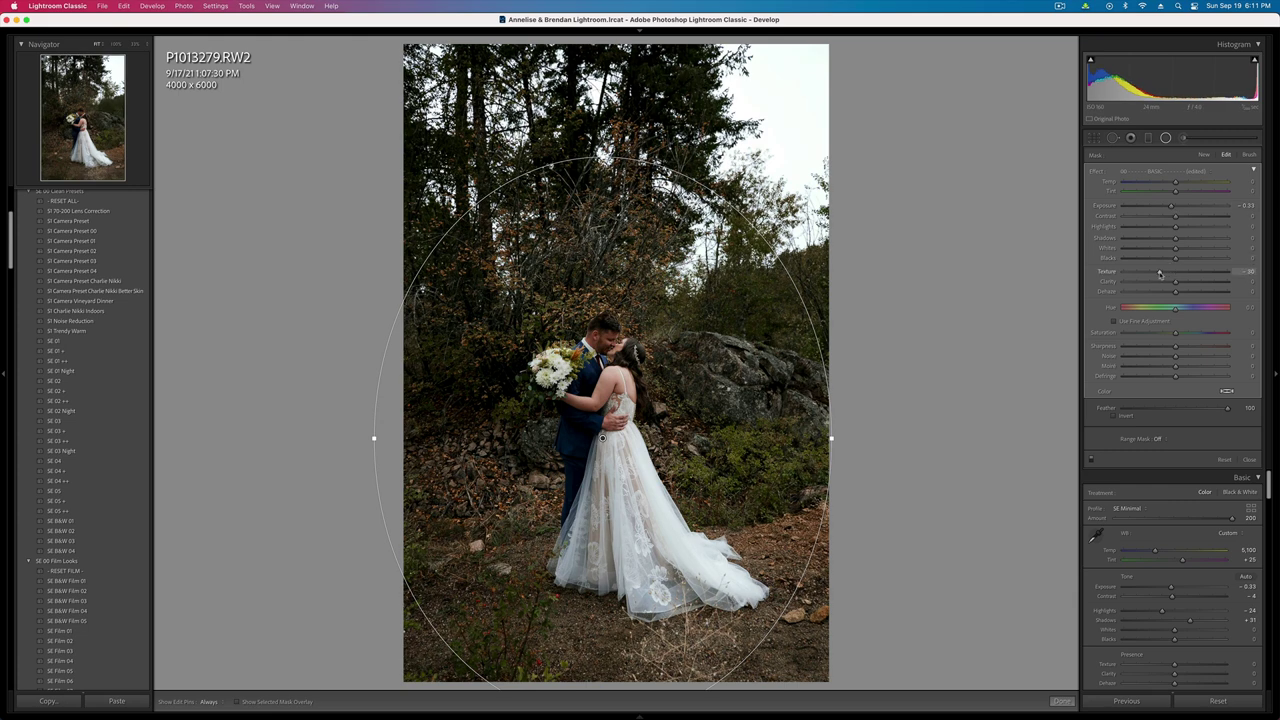
drag(831, 437, 906, 437)
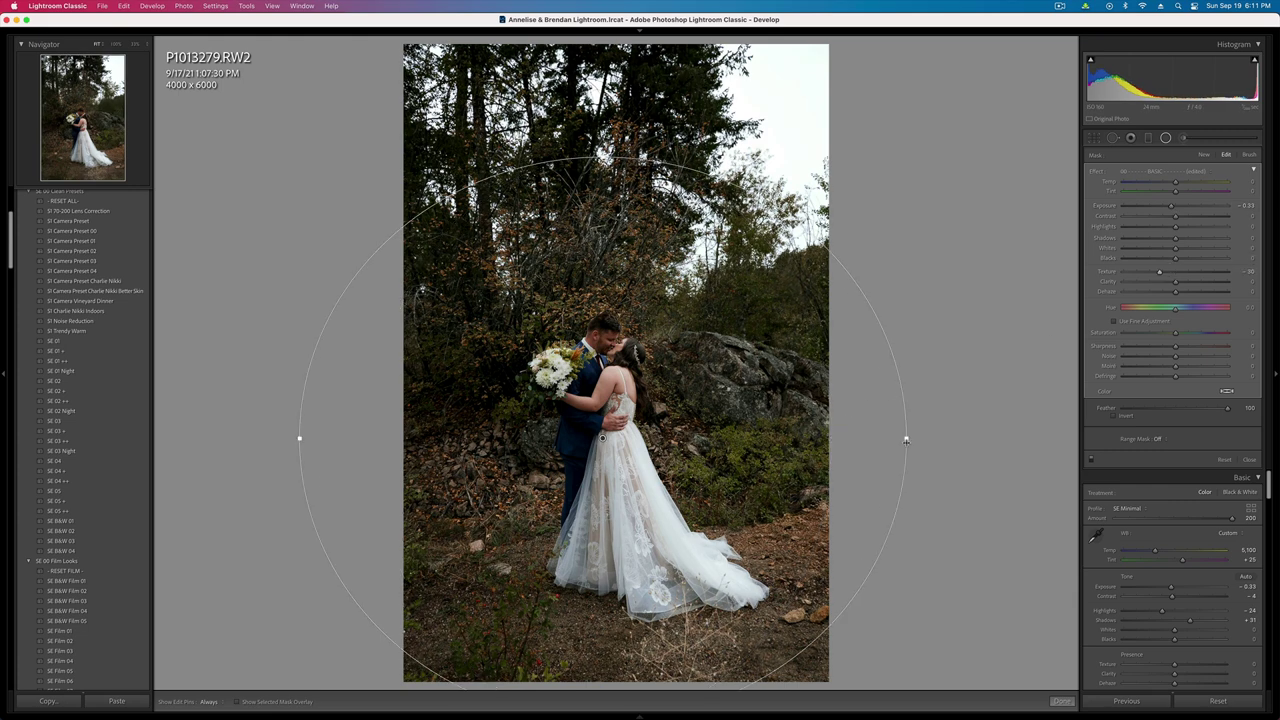
- Refine the radial filter with exposure -1.14, contrast -34, highlights 90, whites 23 and weaker negative texture, and compare before and after
drag(1160, 272, 1168, 274)
mouse_move(1175, 216)
mouse_down()
mouse_move(1159, 218)
mouse_move(1197, 228)
mouse_move(1146, 208)
mouse_move(1223, 227)
mouse_move(1187, 248)
mouse_move(1164, 211)
mouse_up()
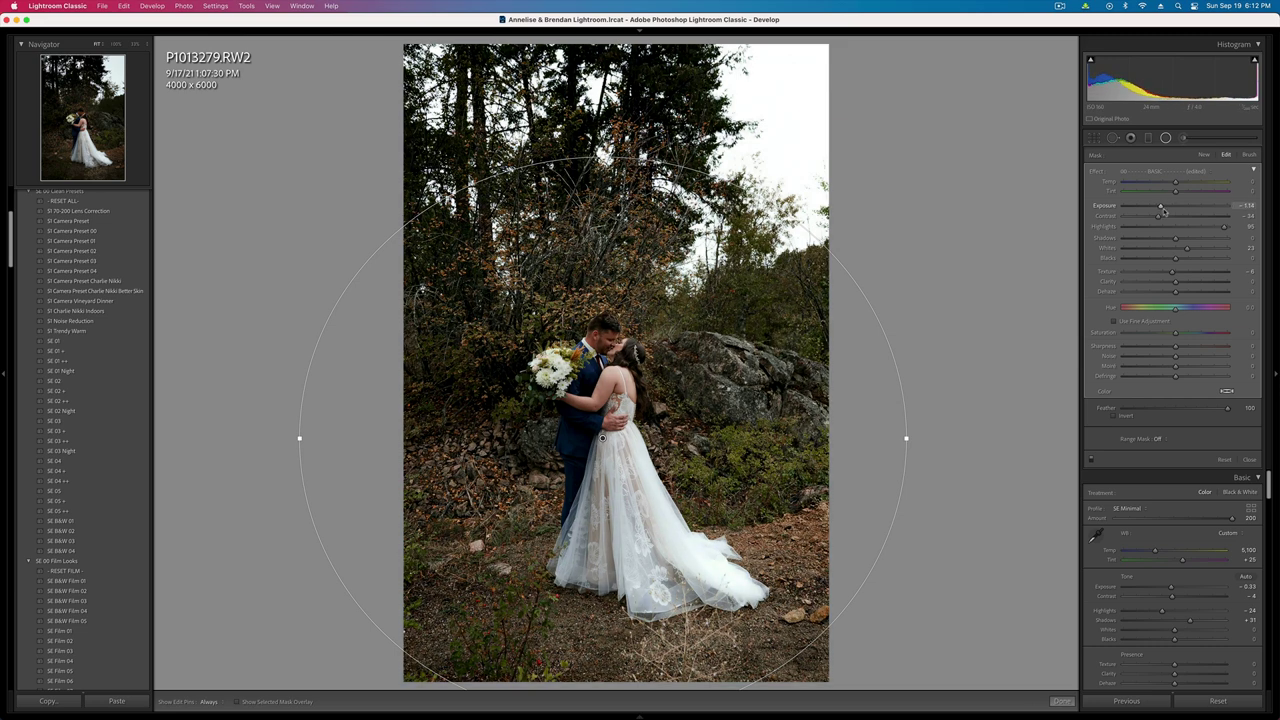
key(shift+m)
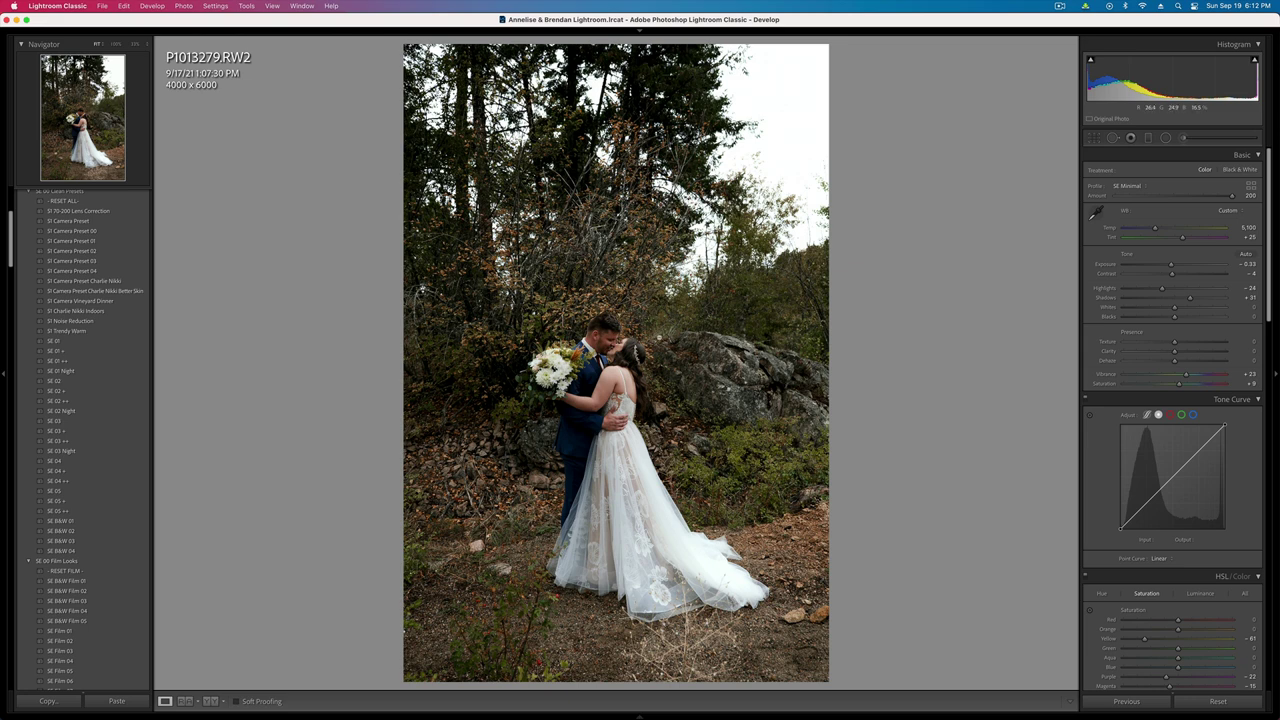
key(backslash)
key(backslash)
- Set photo P1013282's exposure to +0.33 and paste the copied settings onto it
key(Right)
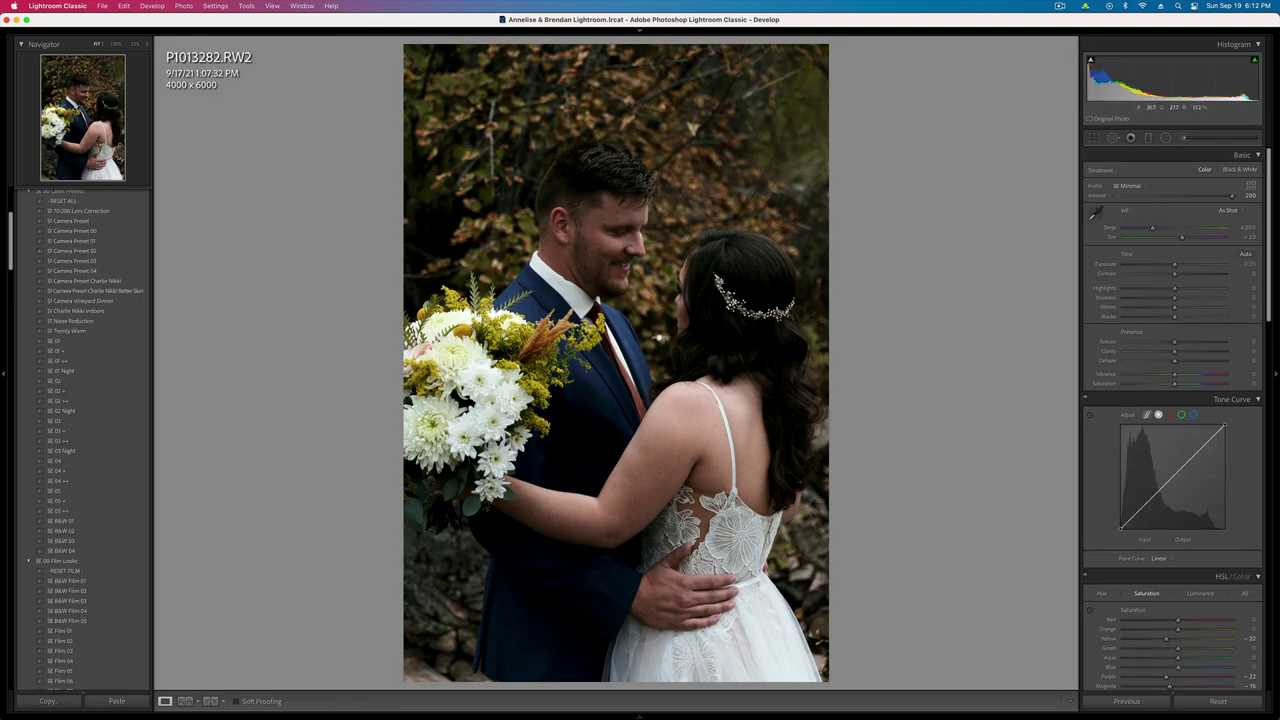
key(equal)
key(equal)
key(minus)
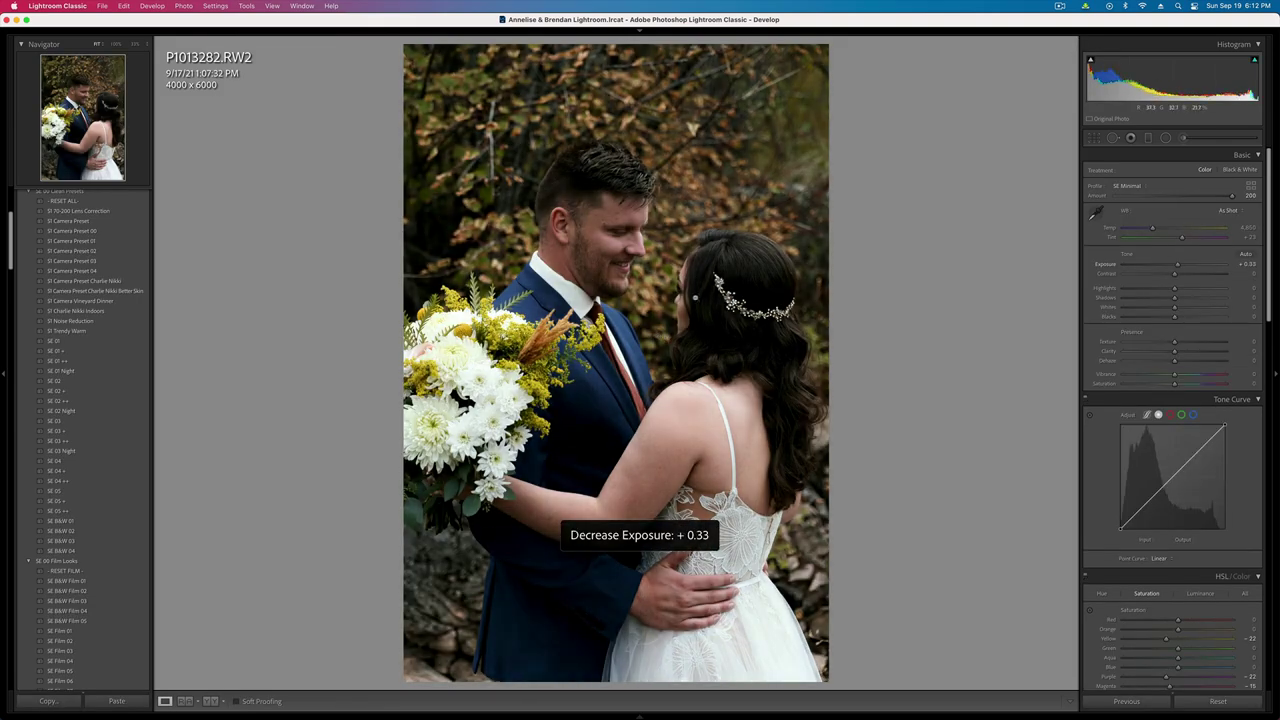
key(super+v)
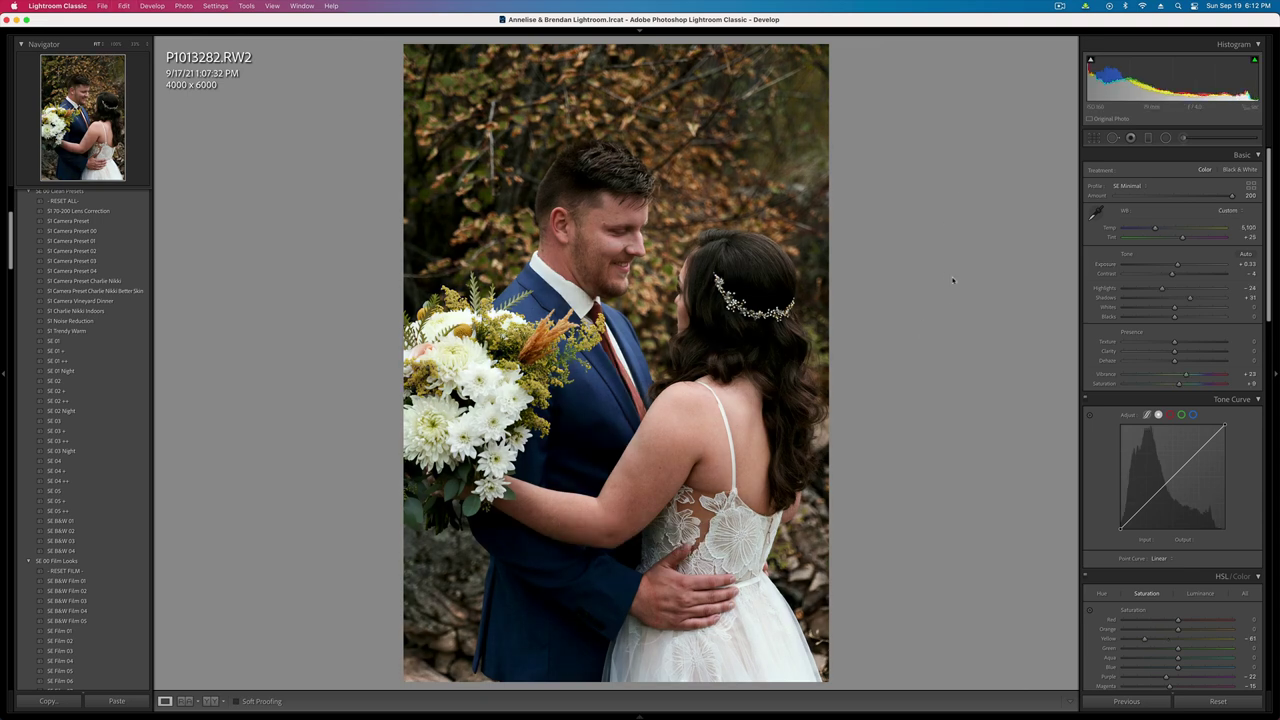
- Lower photo P1013282's exposure to 0
key(minus)
key(minus)
key(minus)
key(equal)
key(equal)
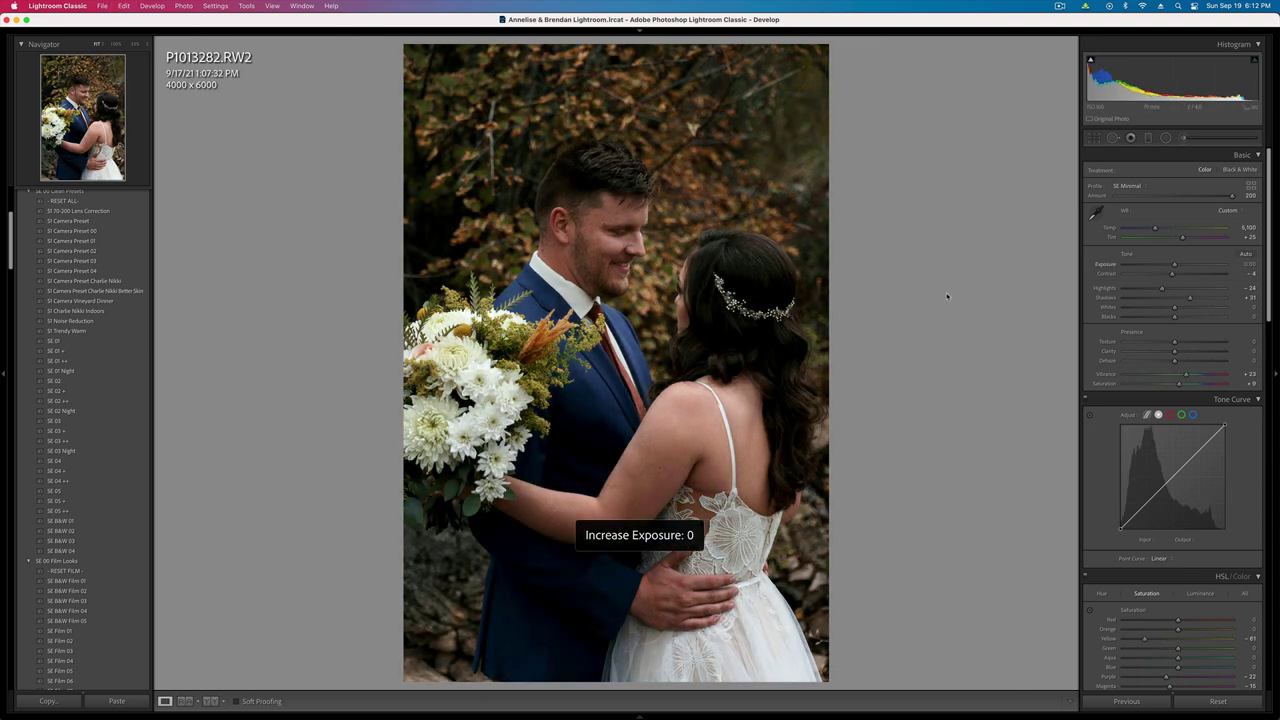
- Paint an adjustment brush over the couple in P1013282 with contrast -31 and texture 21
key(k)
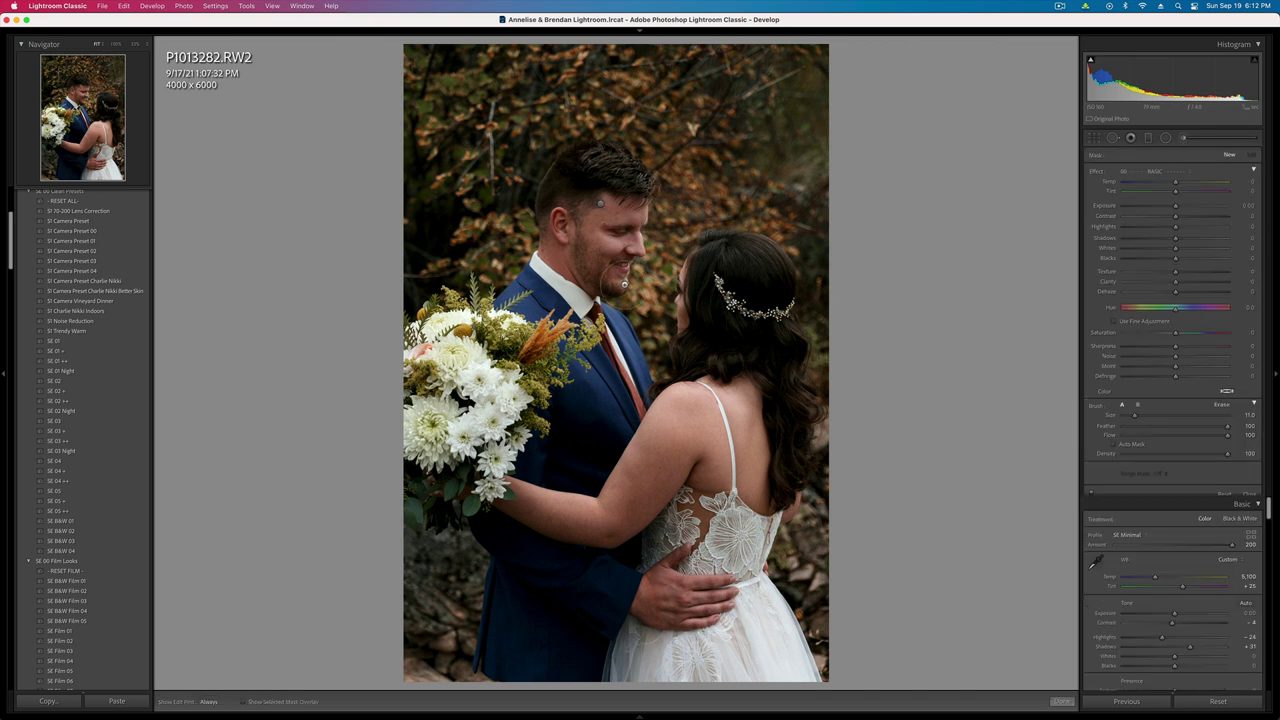
key(h)
key(bracketright)
key(bracketright)
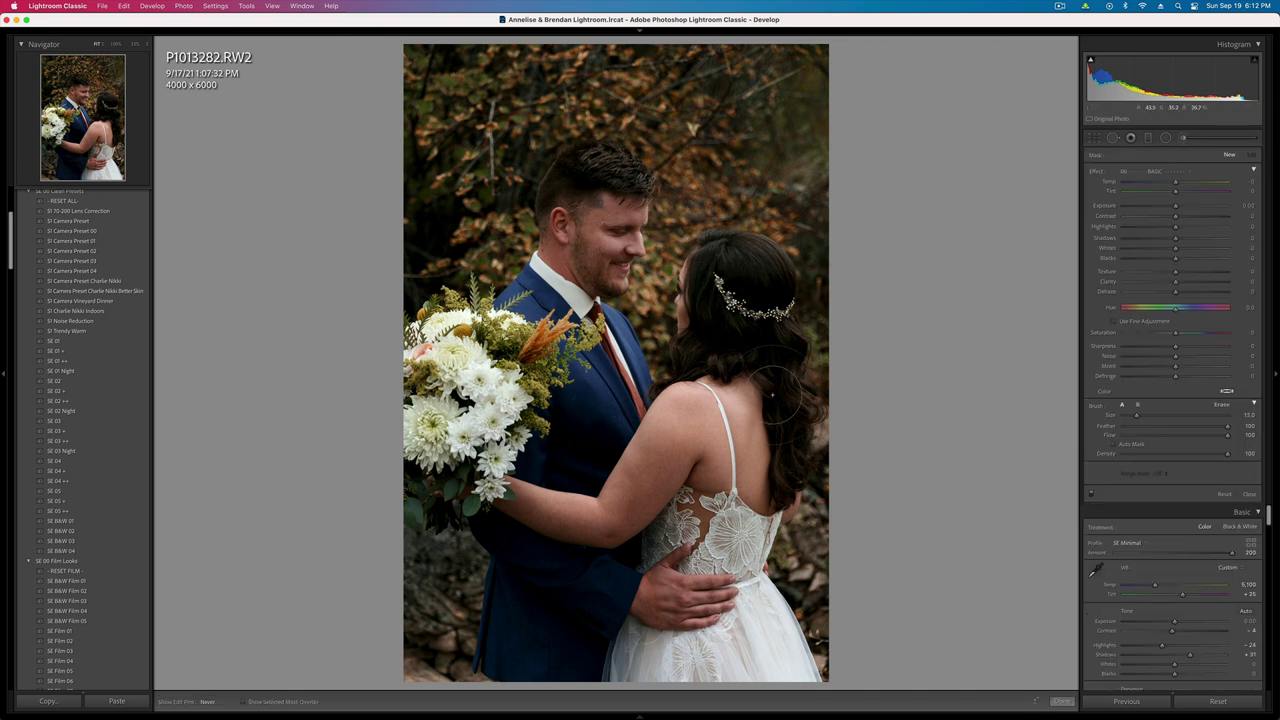
drag(773, 395, 647, 500)
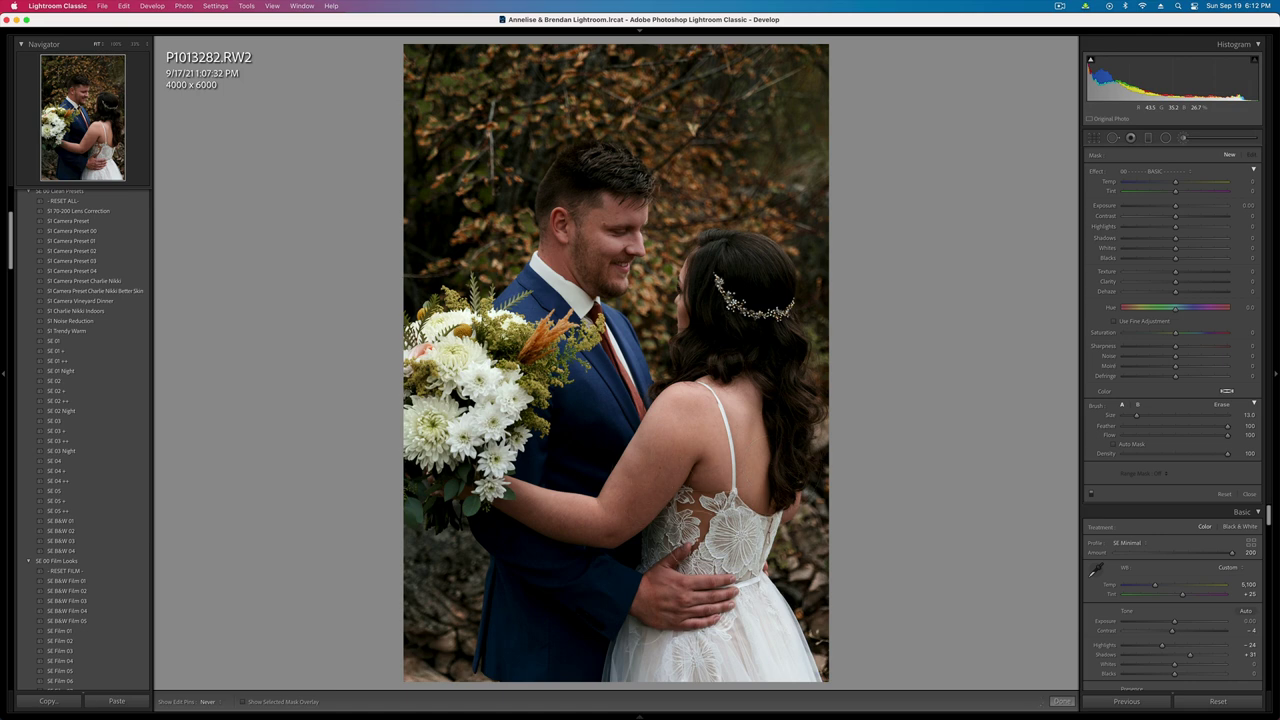
click(1149, 217)
drag(1136, 221, 1136, 219)
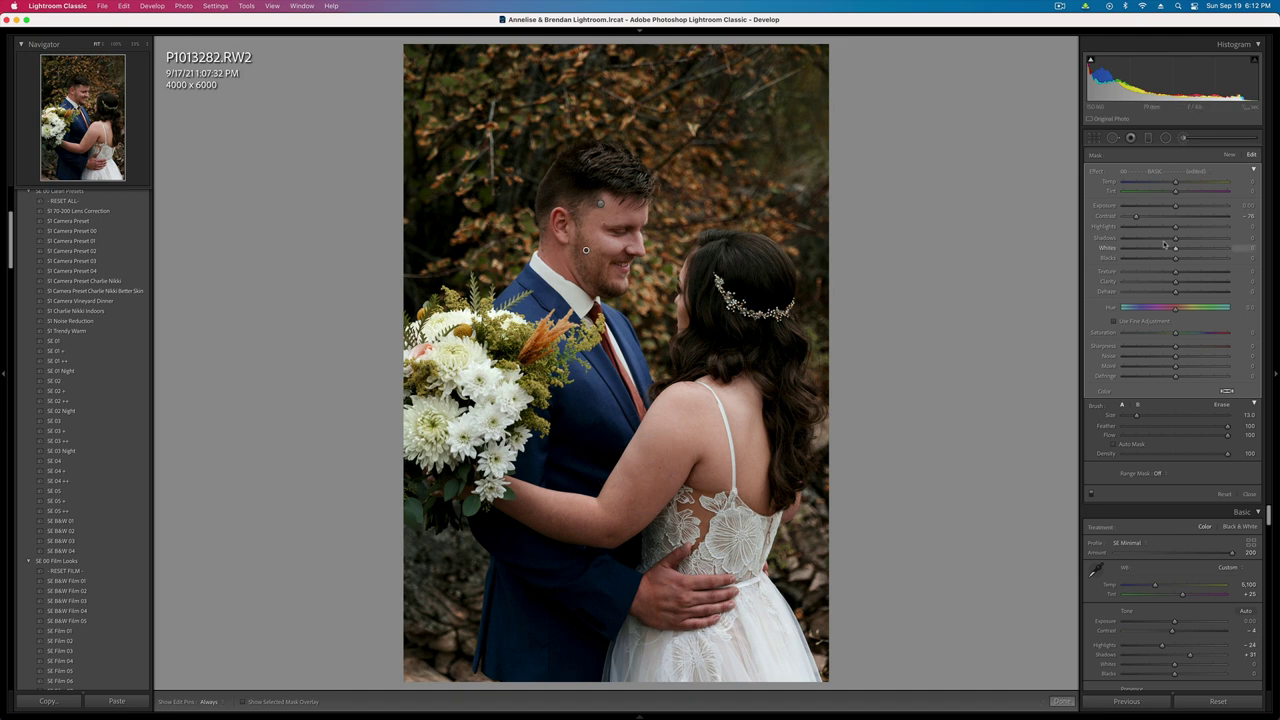
click(1159, 216)
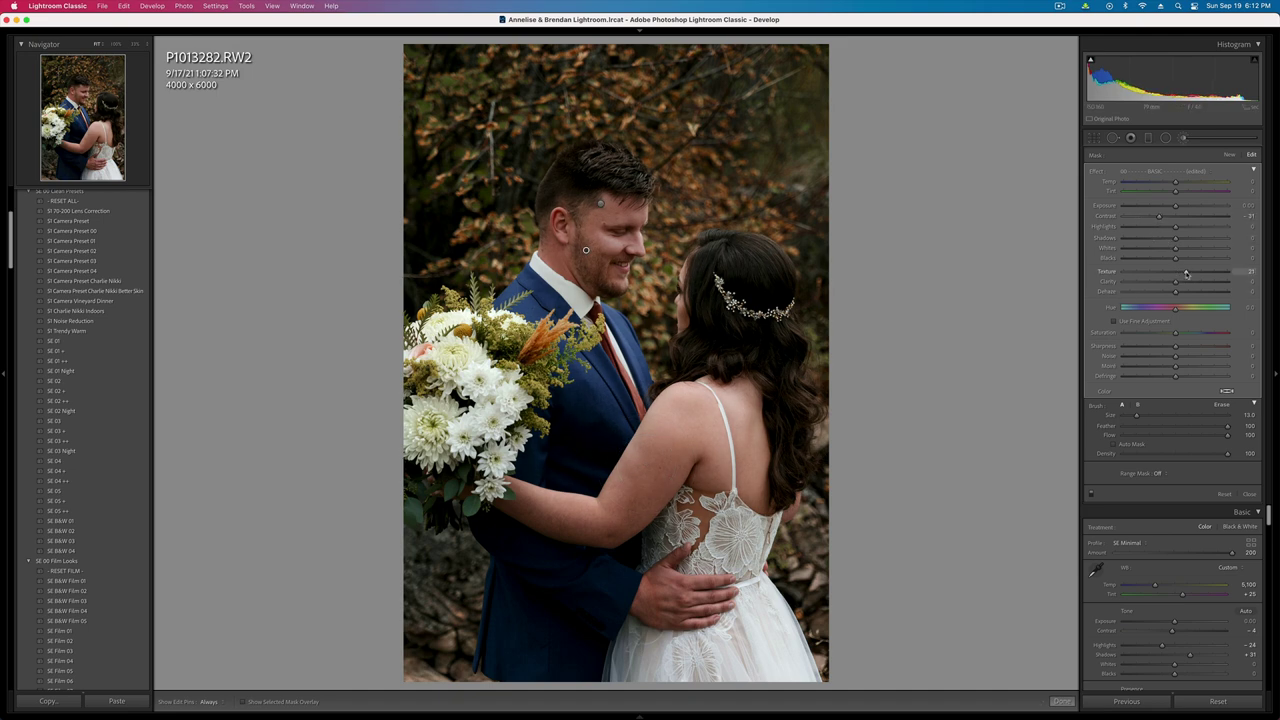
key(k)
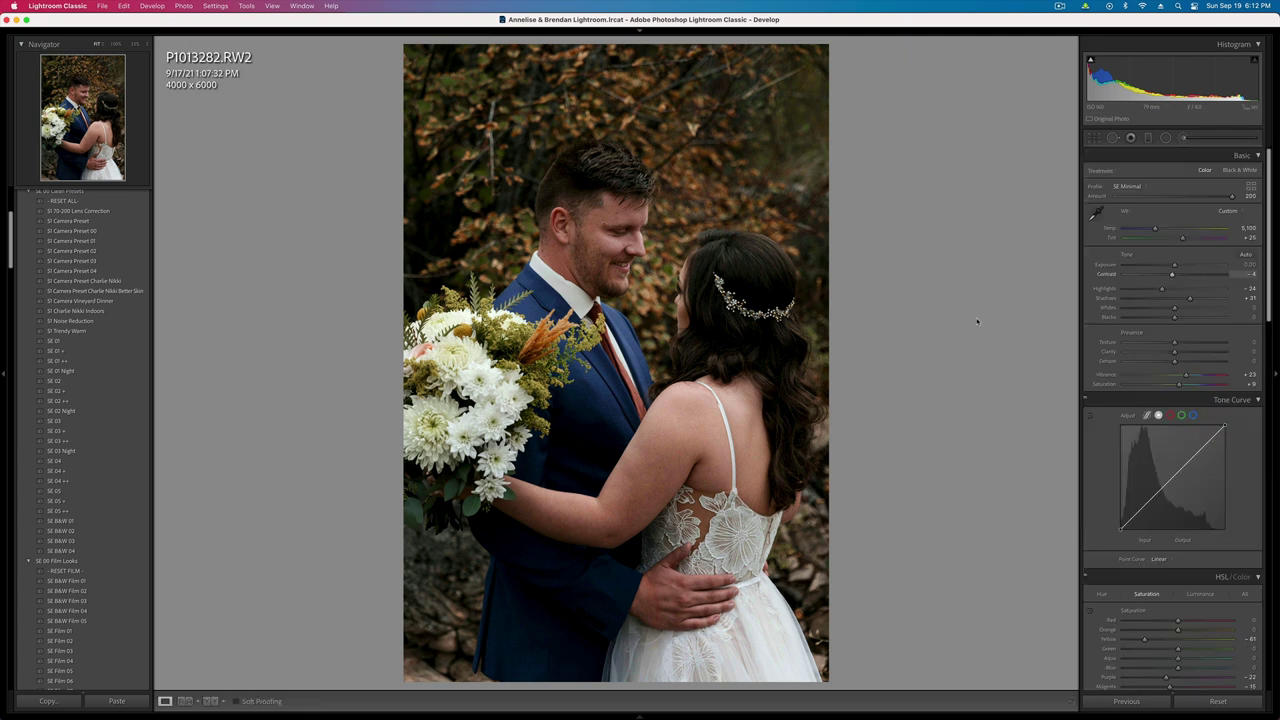
key(minus)
key(equal)
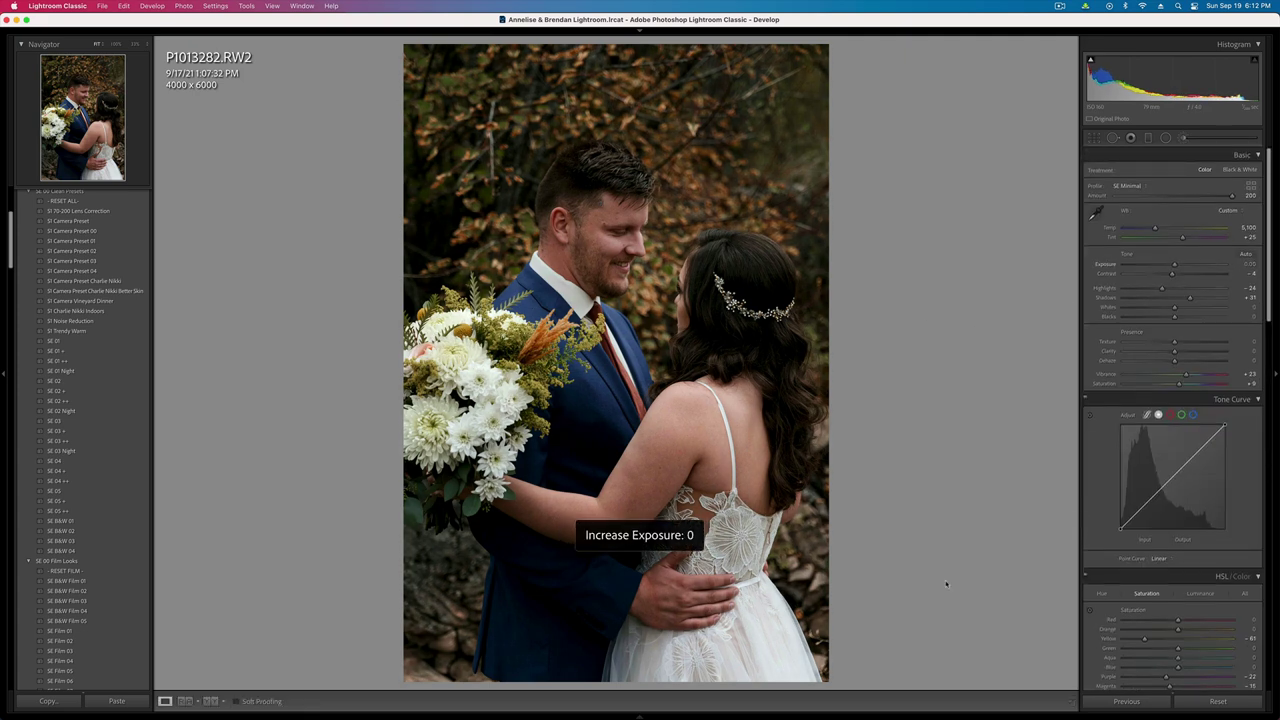
- Move on to photo P1013287 and warm its white balance temperature to 5,509
key(Right)
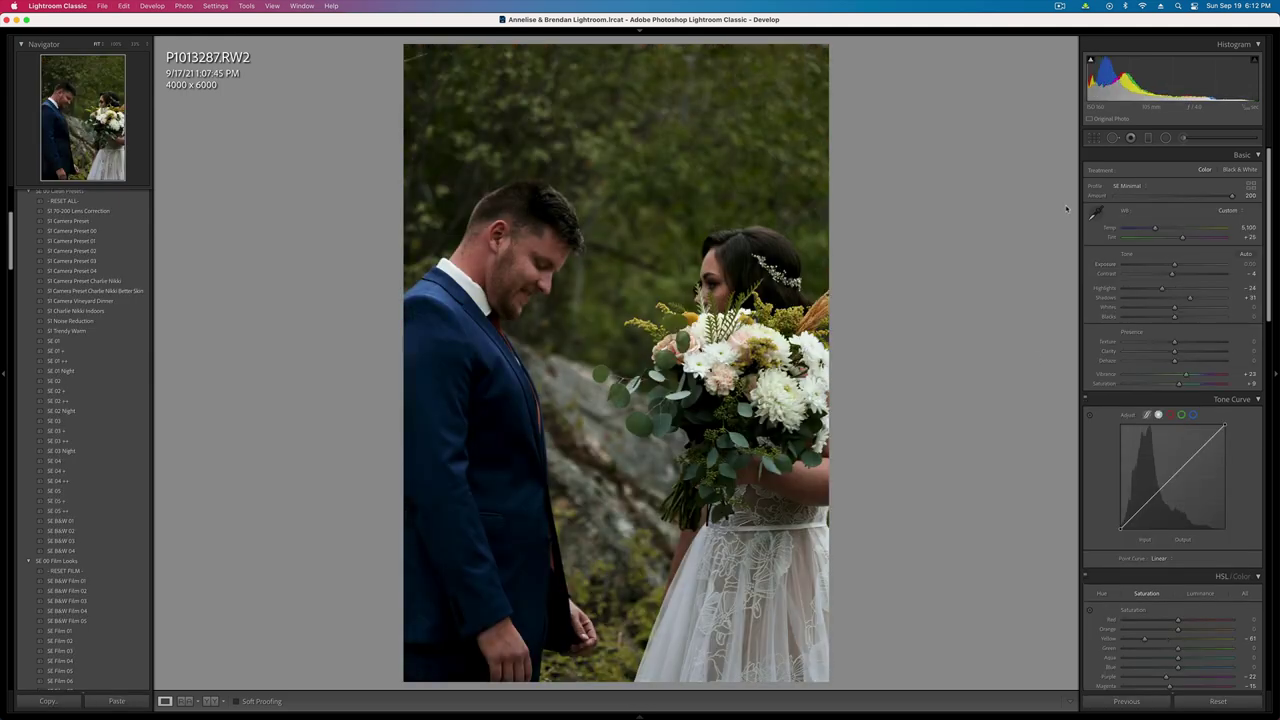
drag(1152, 227, 1159, 231)
click(686, 290)
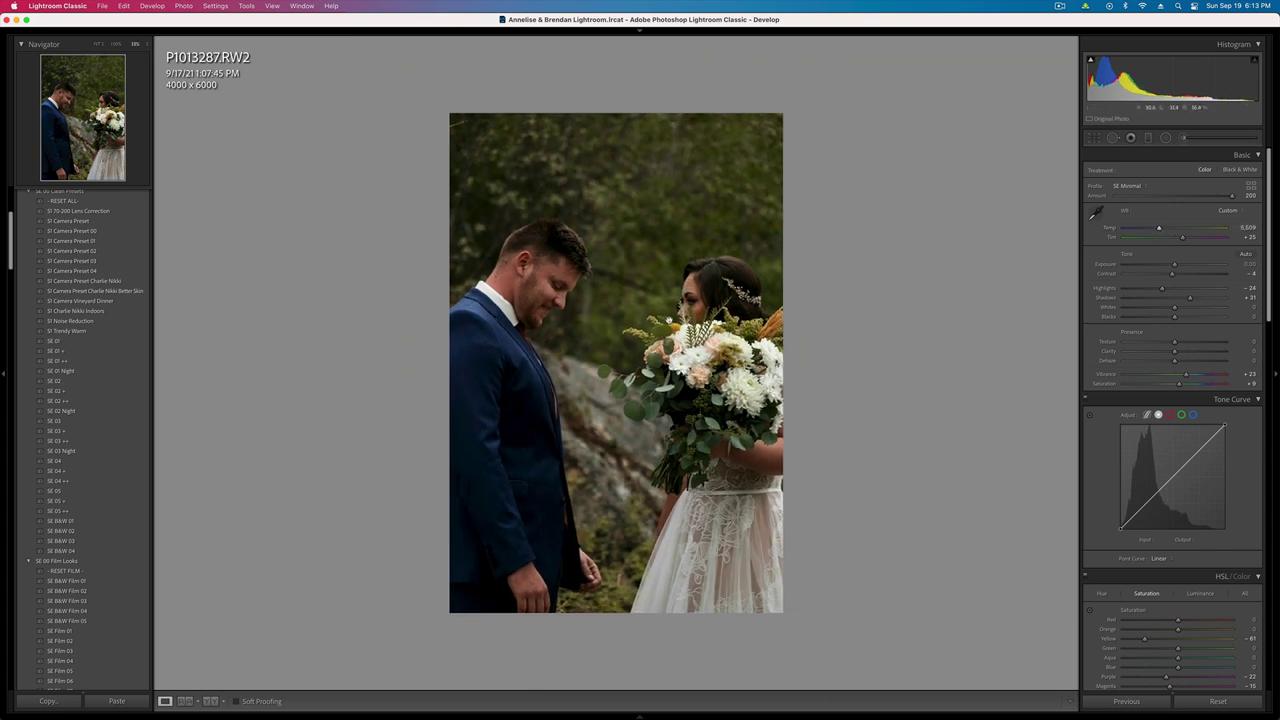
- Clone over the background patch beside the bride's face and raise the spot's opacity
key(super+equal)
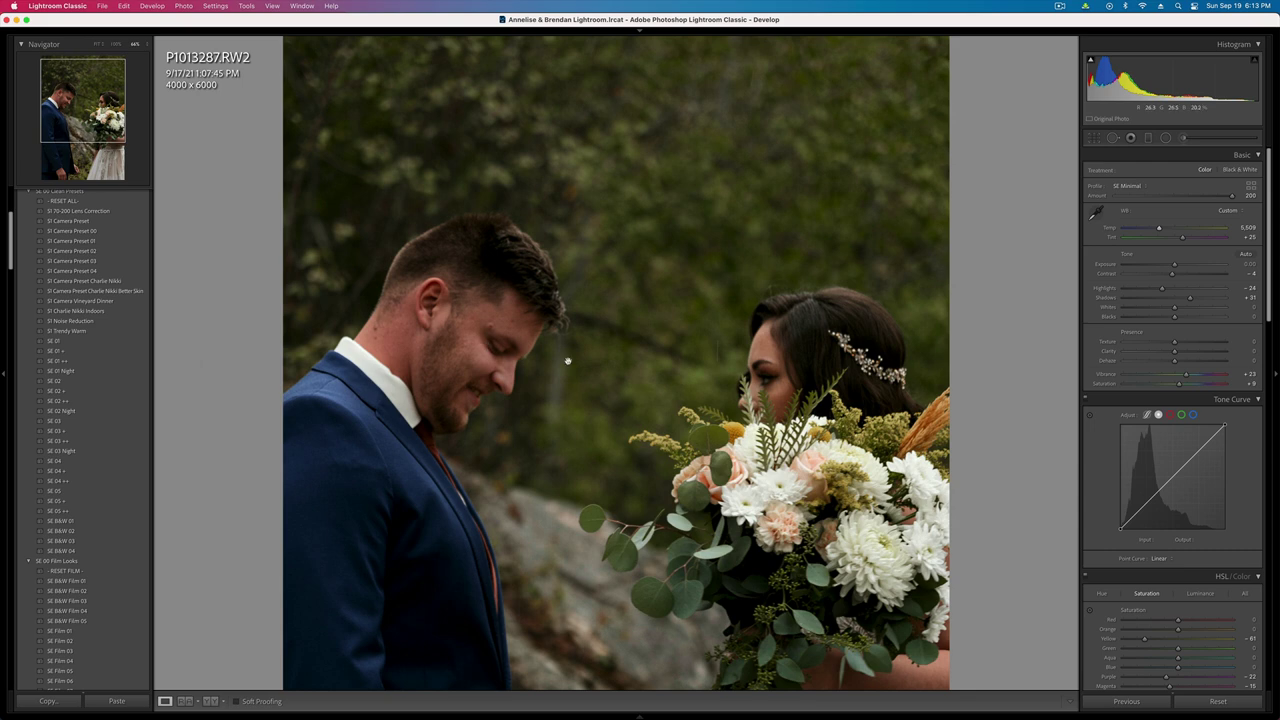
key(super+minus)
key(super+minus)
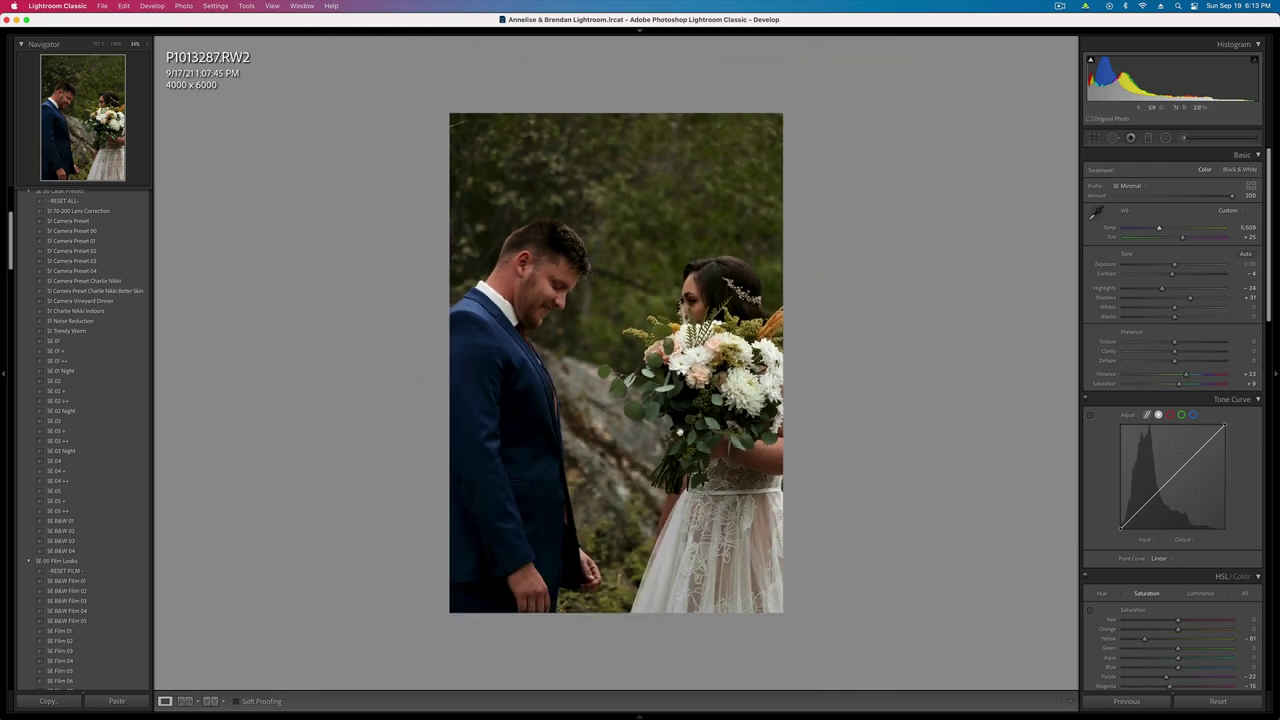
key(super+equal)
key(super+equal)
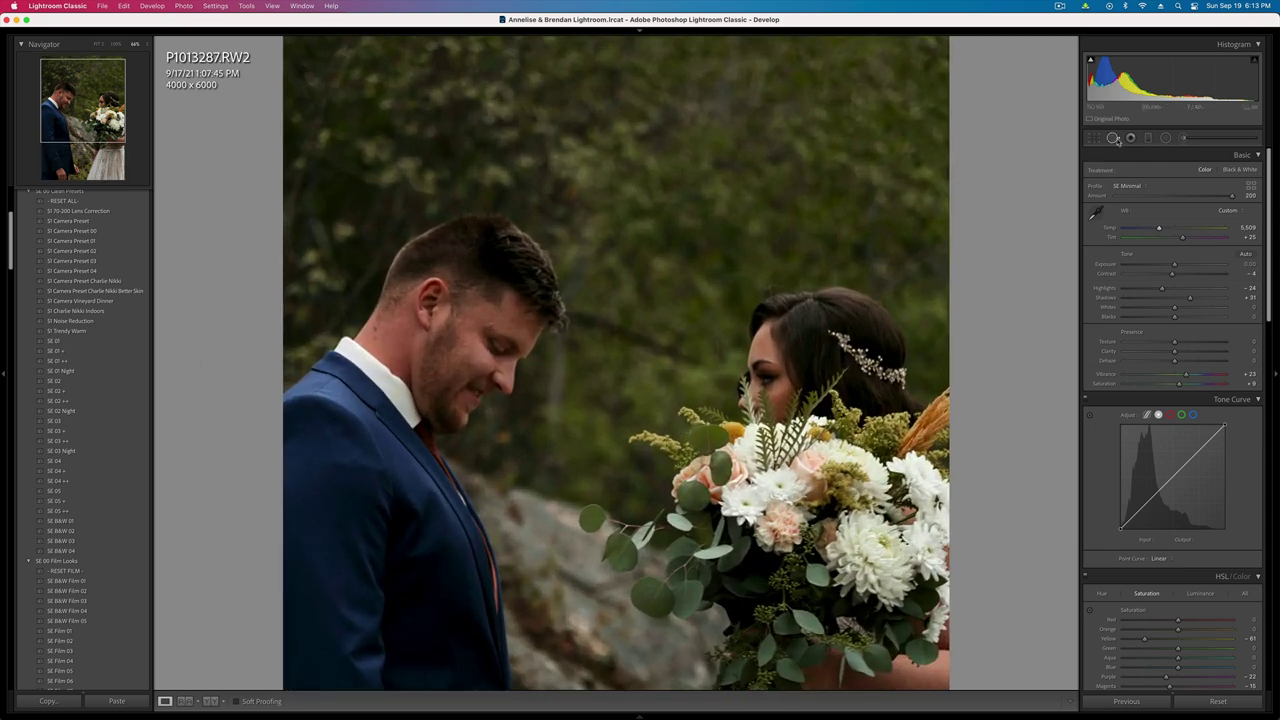
click(1113, 137)
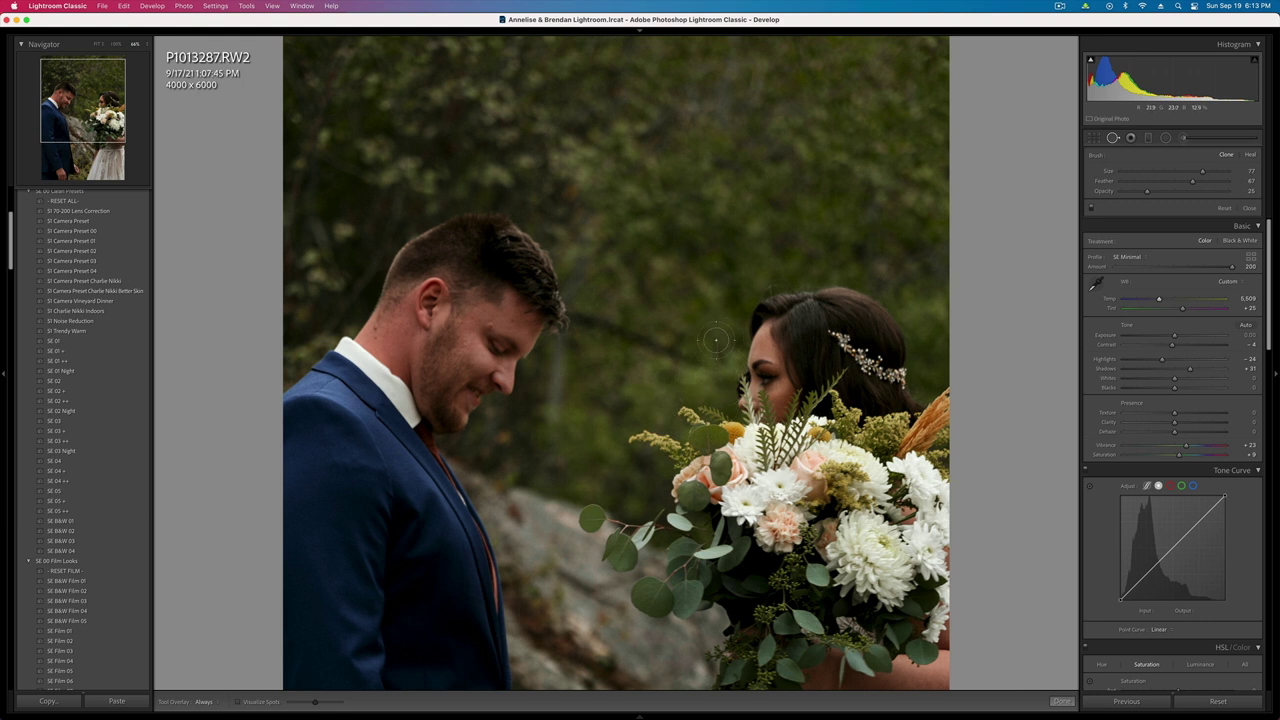
drag(716, 340, 716, 362)
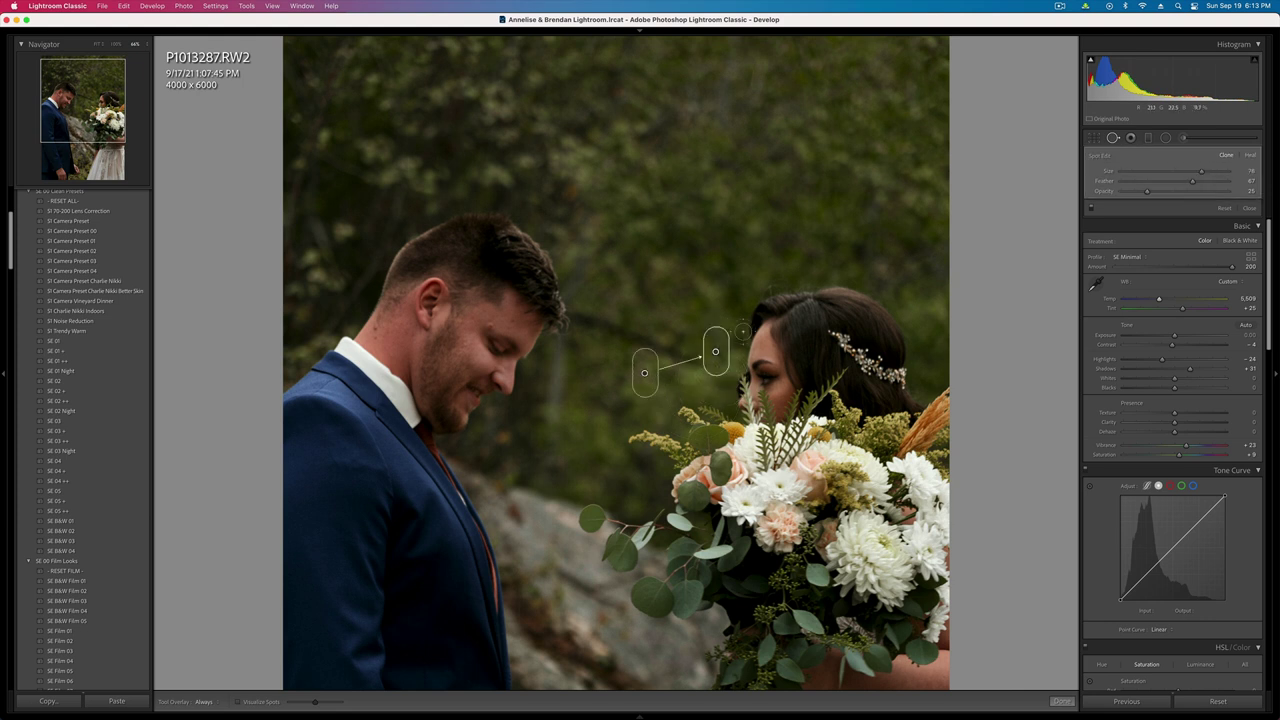
drag(1148, 192, 1270, 208)
- Brush over the groom's head with raised texture and sharpness
key(k)
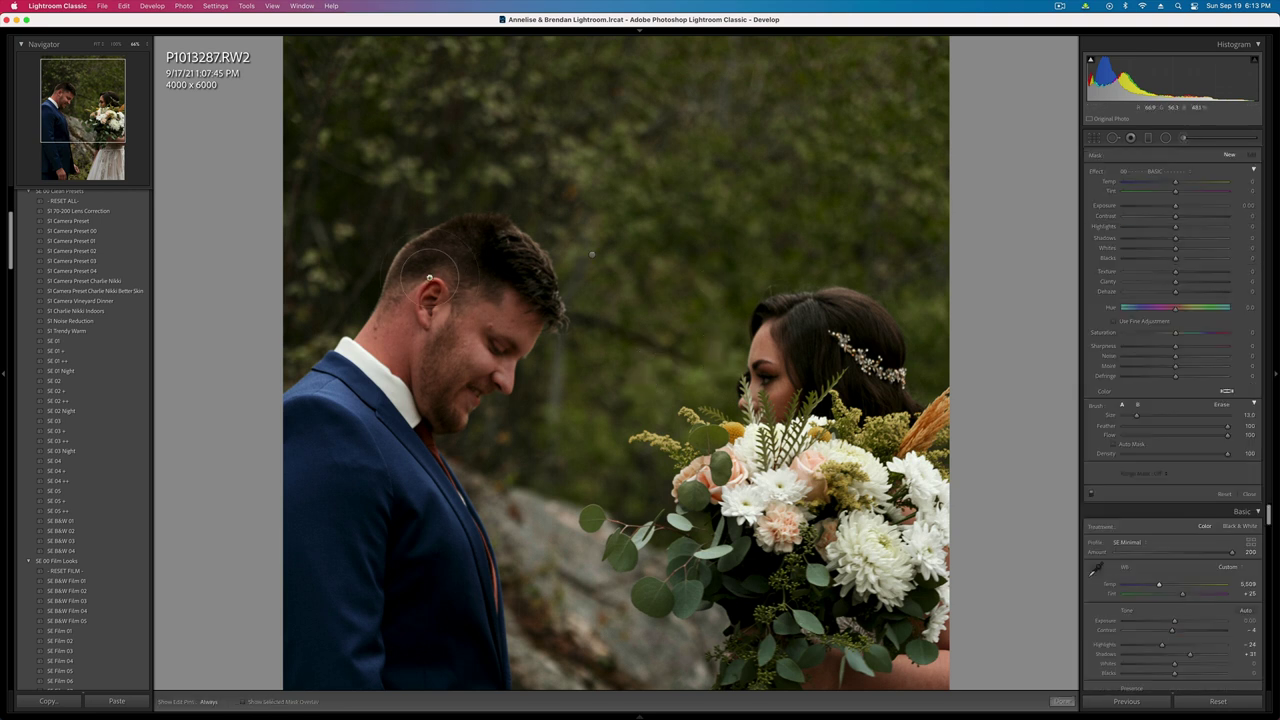
key(h)
click(450, 278)
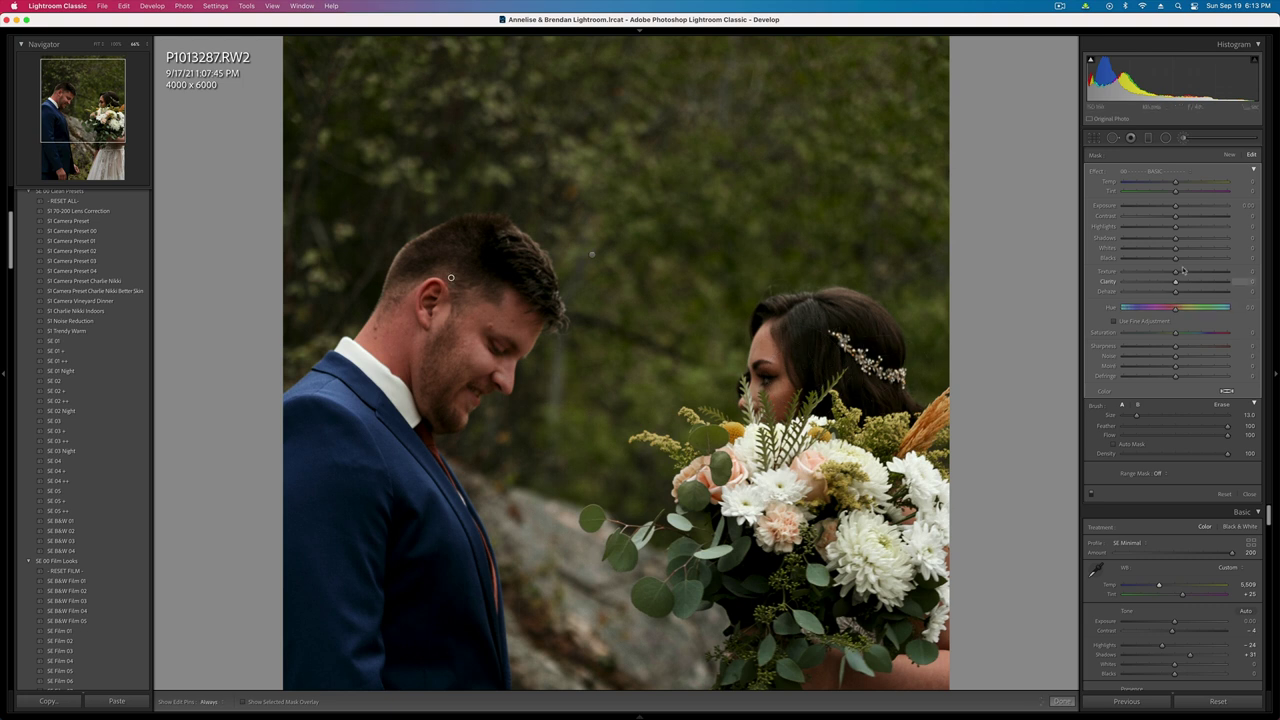
drag(1183, 270, 1197, 272)
drag(1178, 347, 1188, 347)
drag(1201, 271, 1189, 273)
click(1113, 139)
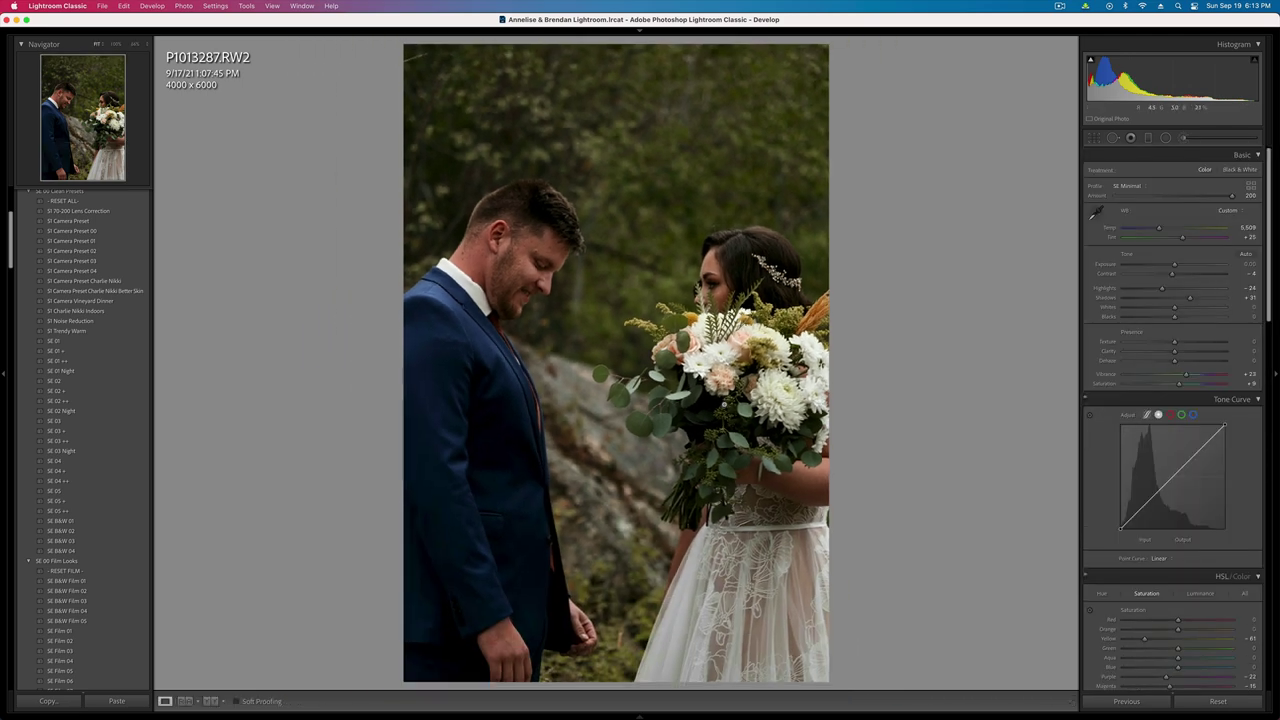
- Brush over the bouquet with strongly negative texture, clarity -24 and sharpness -32
click(1183, 138)
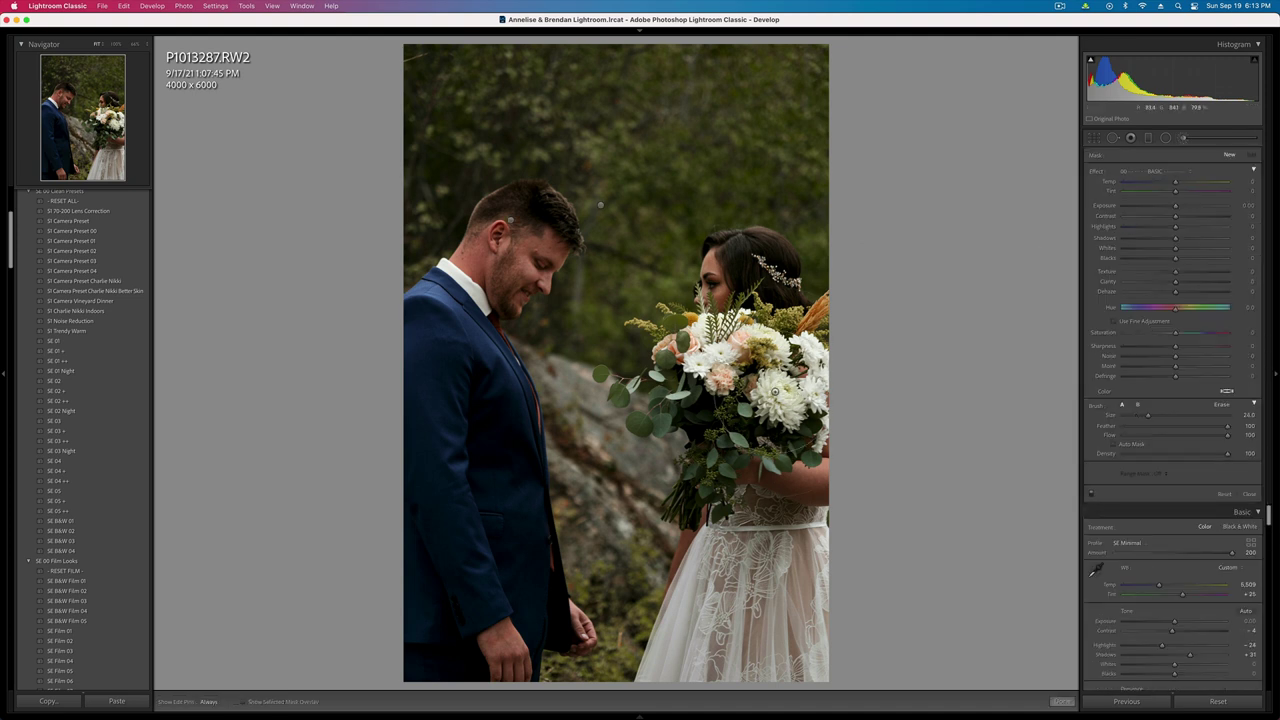
drag(721, 392, 722, 480)
mouse_move(1175, 272)
mouse_down()
mouse_move(1147, 272)
mouse_move(1162, 284)
mouse_up()
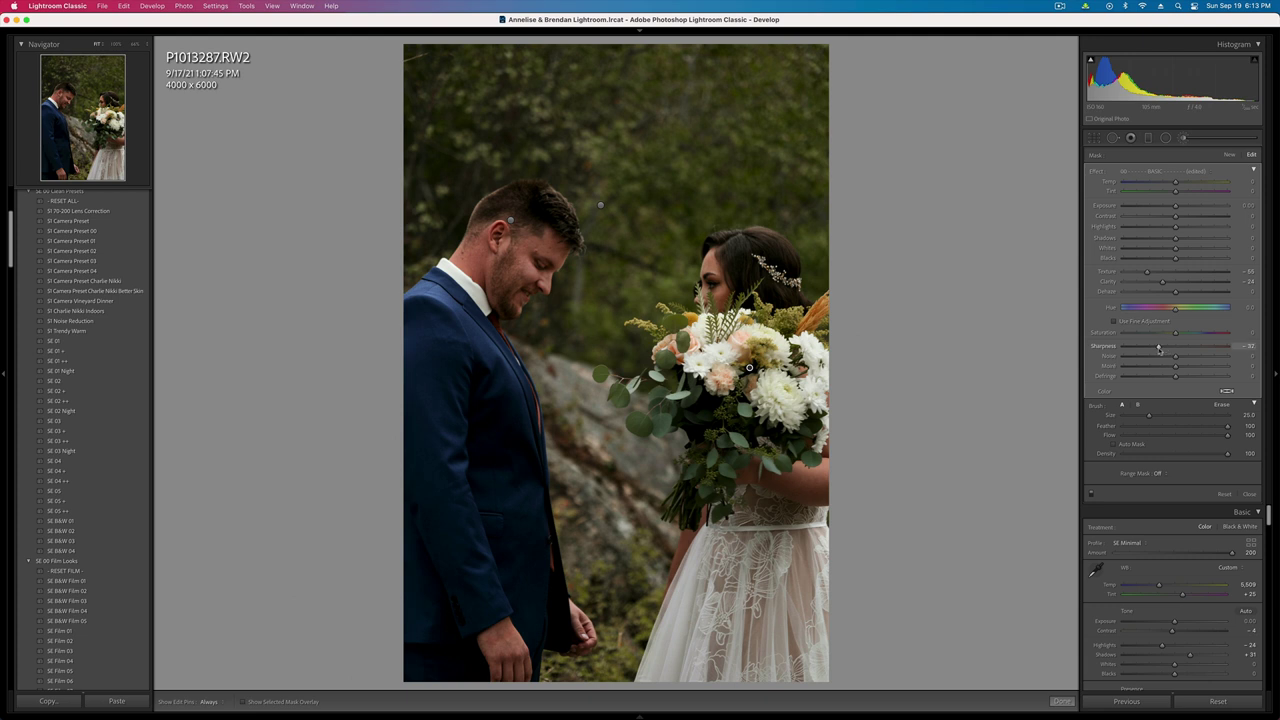
key(k)
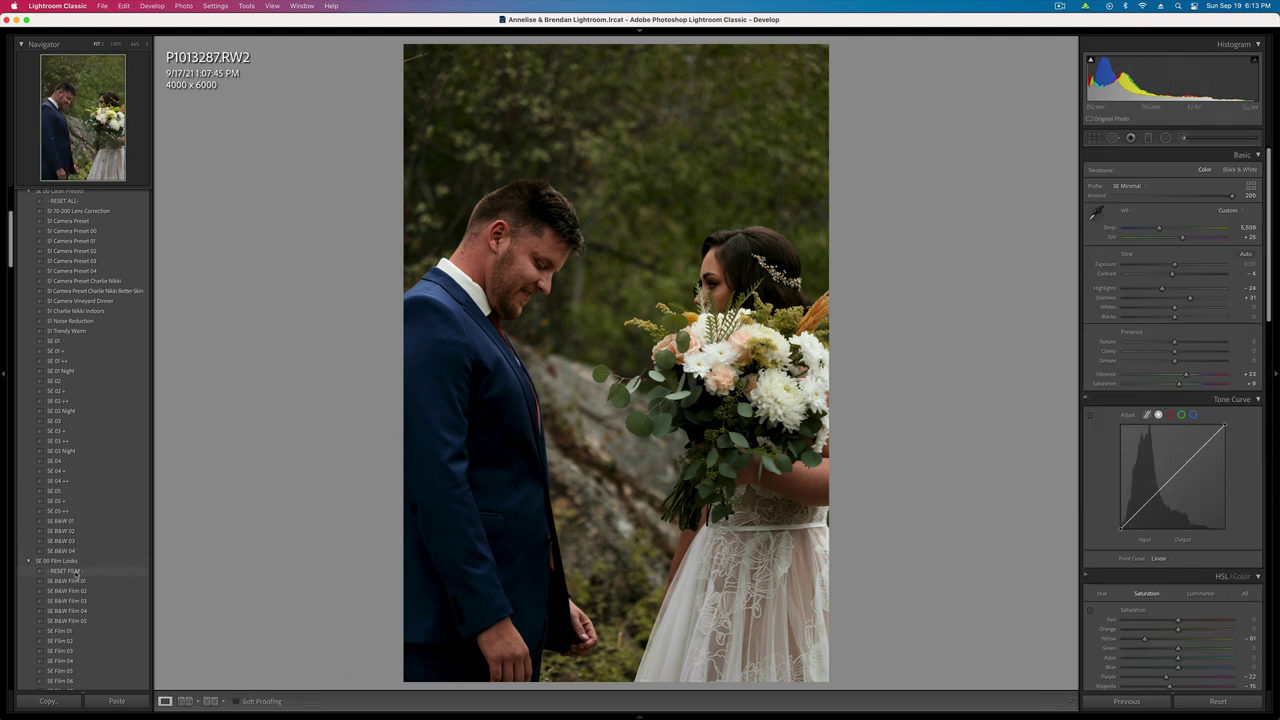
- Convert the photo with the SE B&W 01 preset and compare before and after
click(75, 521)
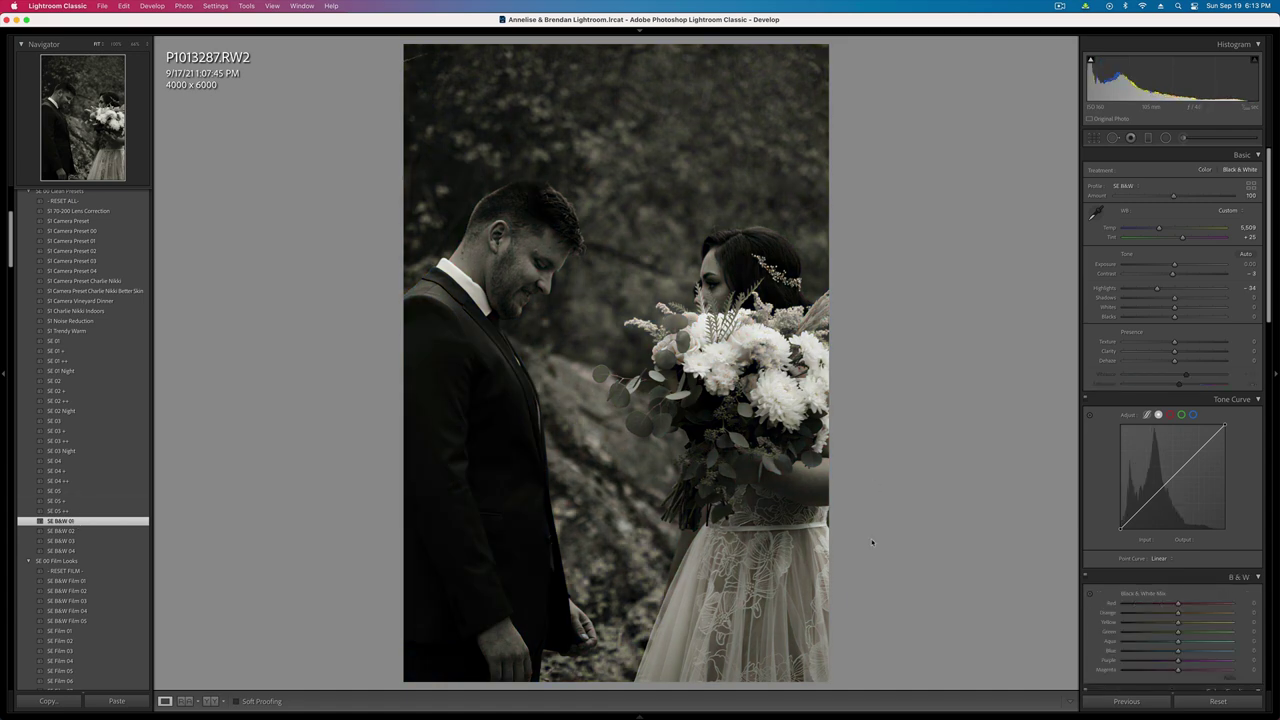
key(backslash)
key(backslash)
- Adjust the existing bouquet brush to exposure -0.28 and contrast -42
click(1184, 138)
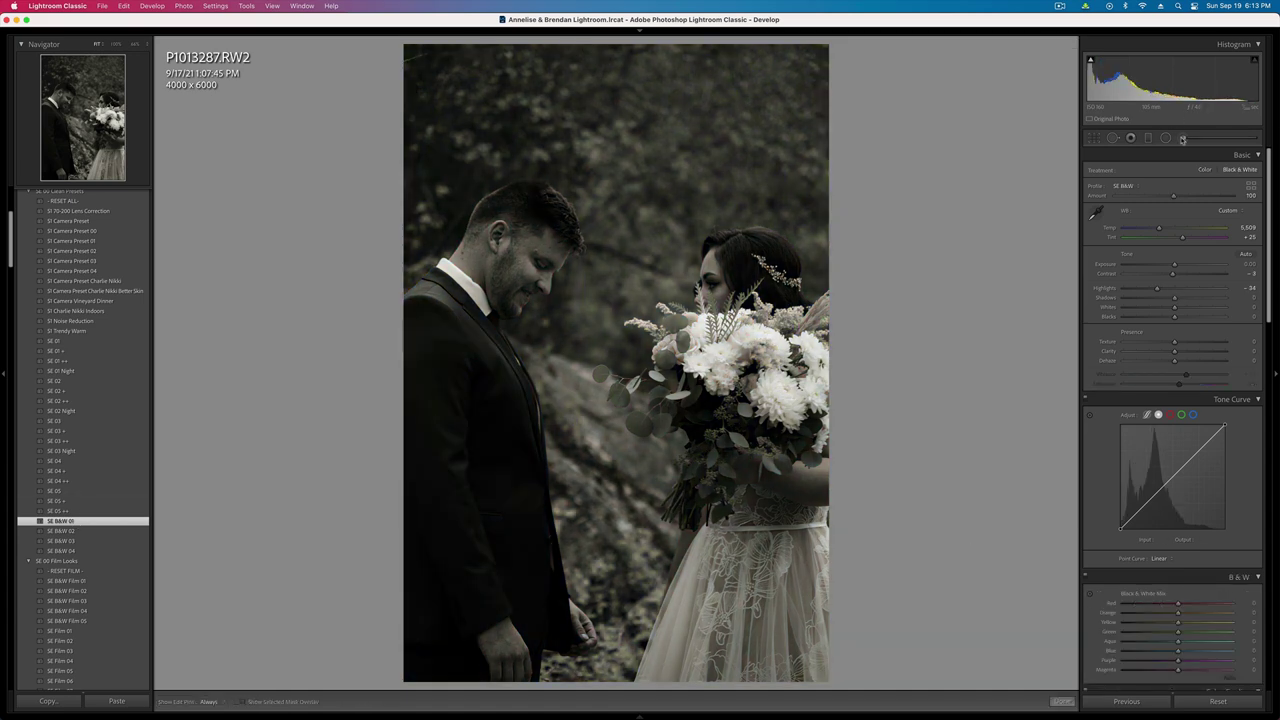
click(747, 373)
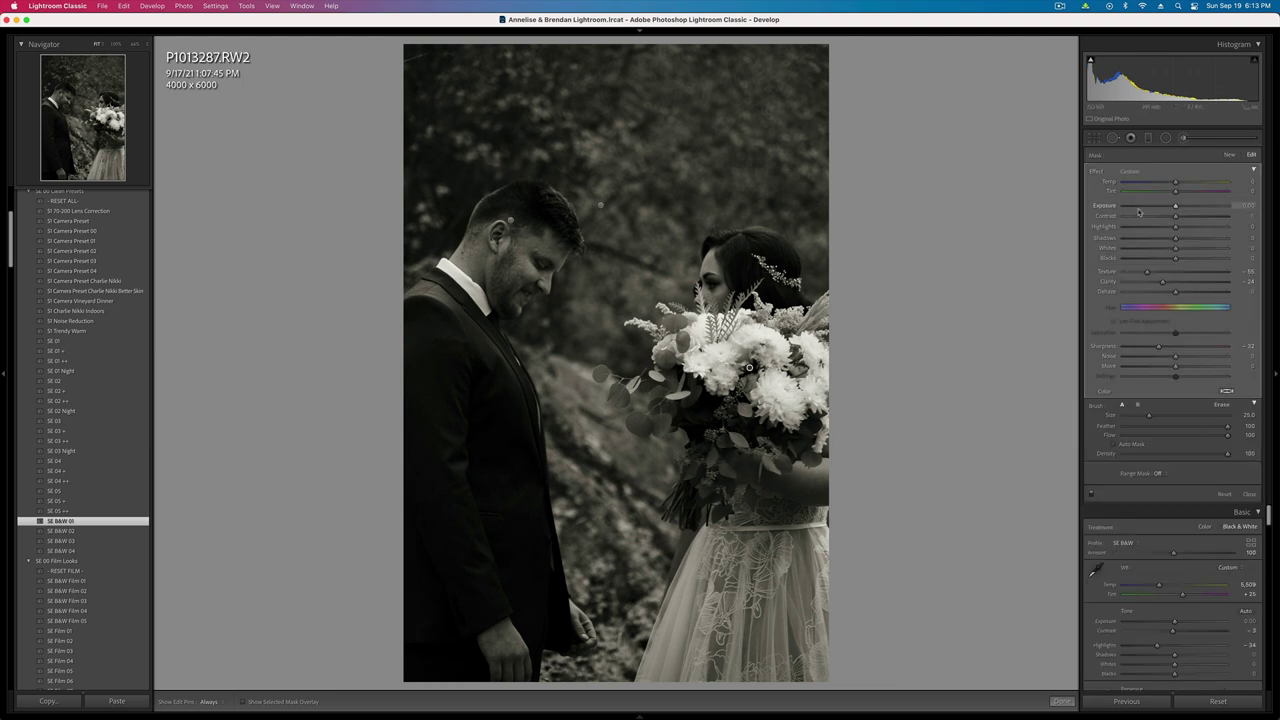
drag(1165, 208, 1173, 208)
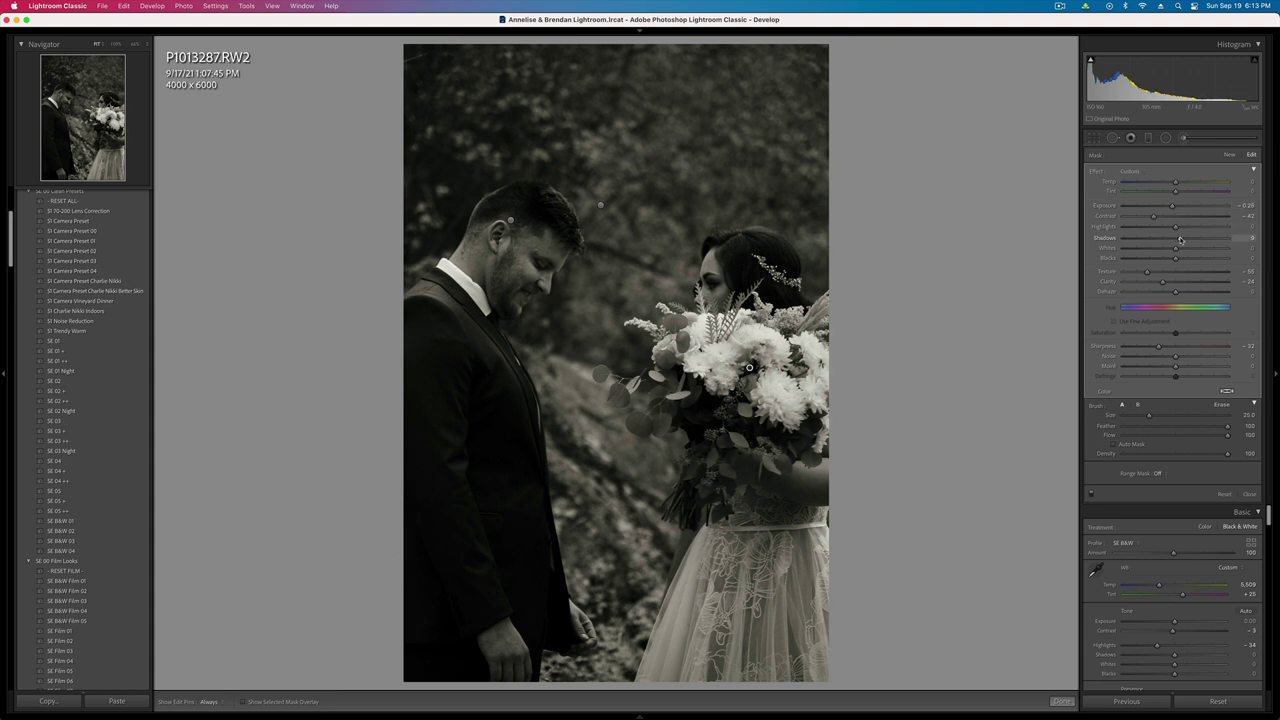
click(1181, 137)
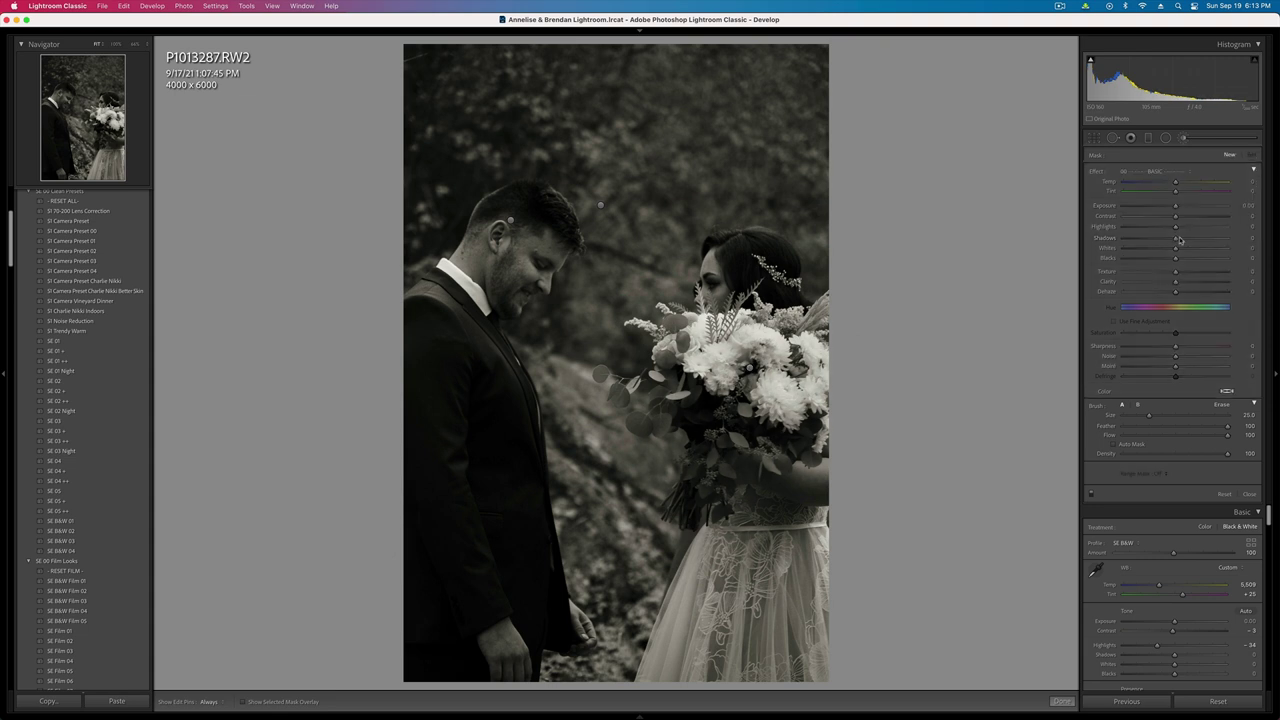
- Brush over the groom's suit and head with whites at 71
click(1183, 139)
mouse_move(485, 554)
mouse_down()
mouse_move(443, 540)
mouse_move(495, 315)
mouse_move(536, 234)
mouse_up()
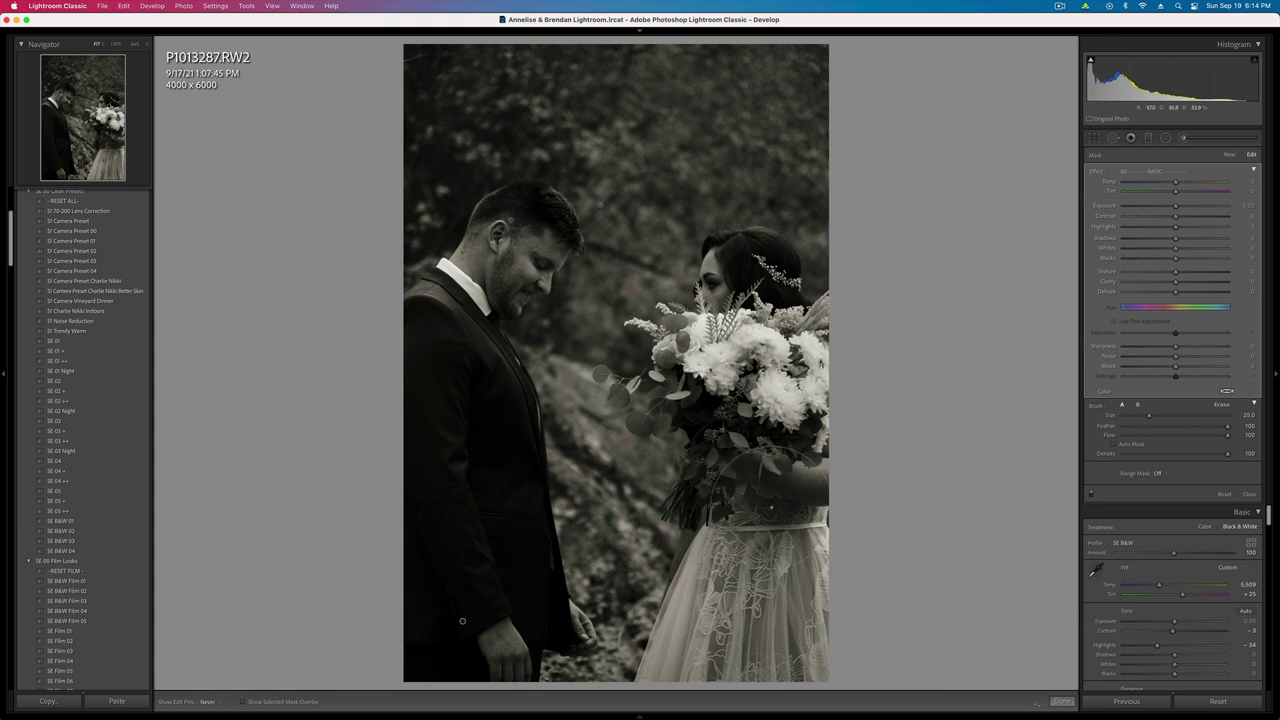
mouse_move(1192, 252)
mouse_down()
mouse_move(1240, 252)
mouse_move(1213, 256)
mouse_up()
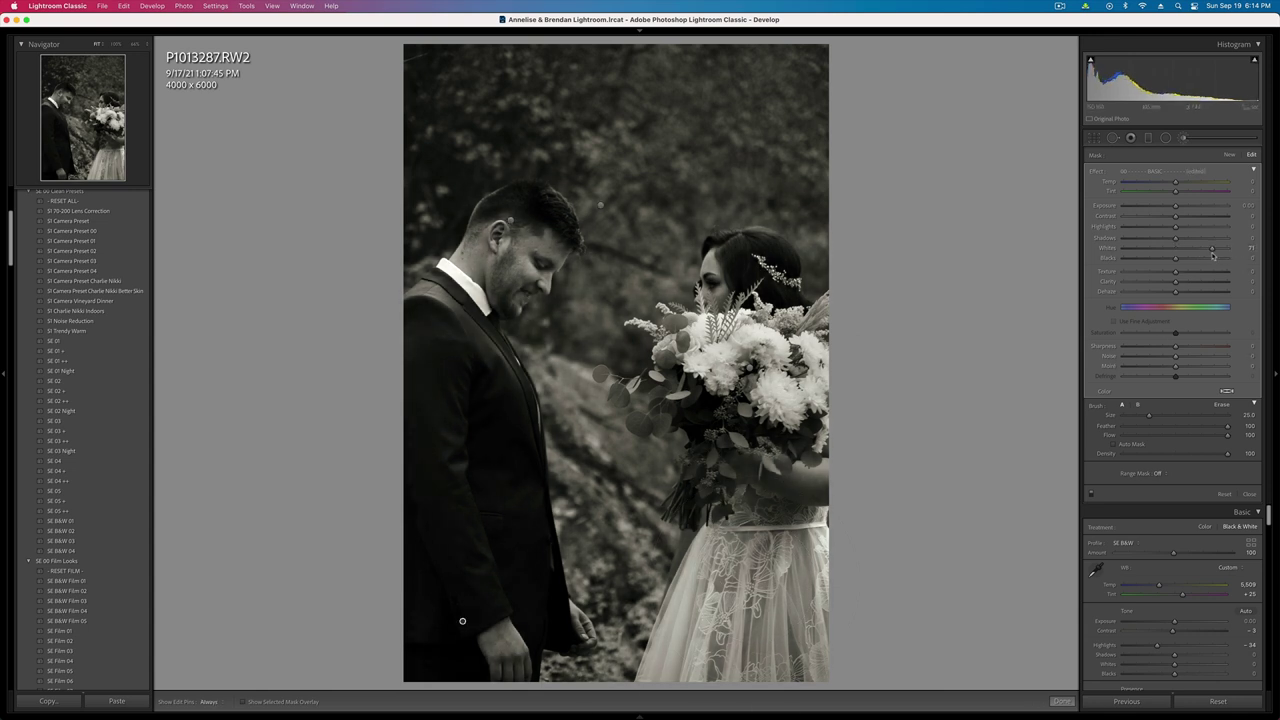
key(k)
- Move on to photo P1013289 and set its exposure to +0.13, temperature to 5,213 and tint to +32
key(Right)
key(Right)
key(Right)
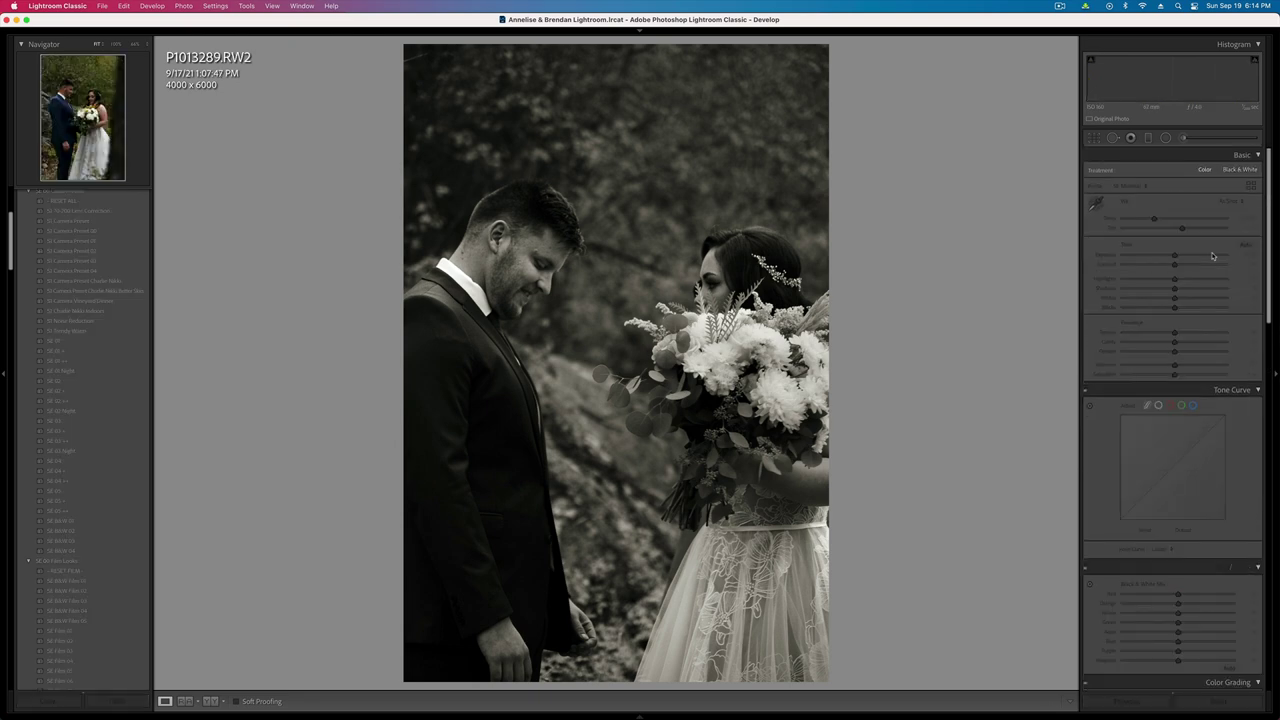
key(equal)
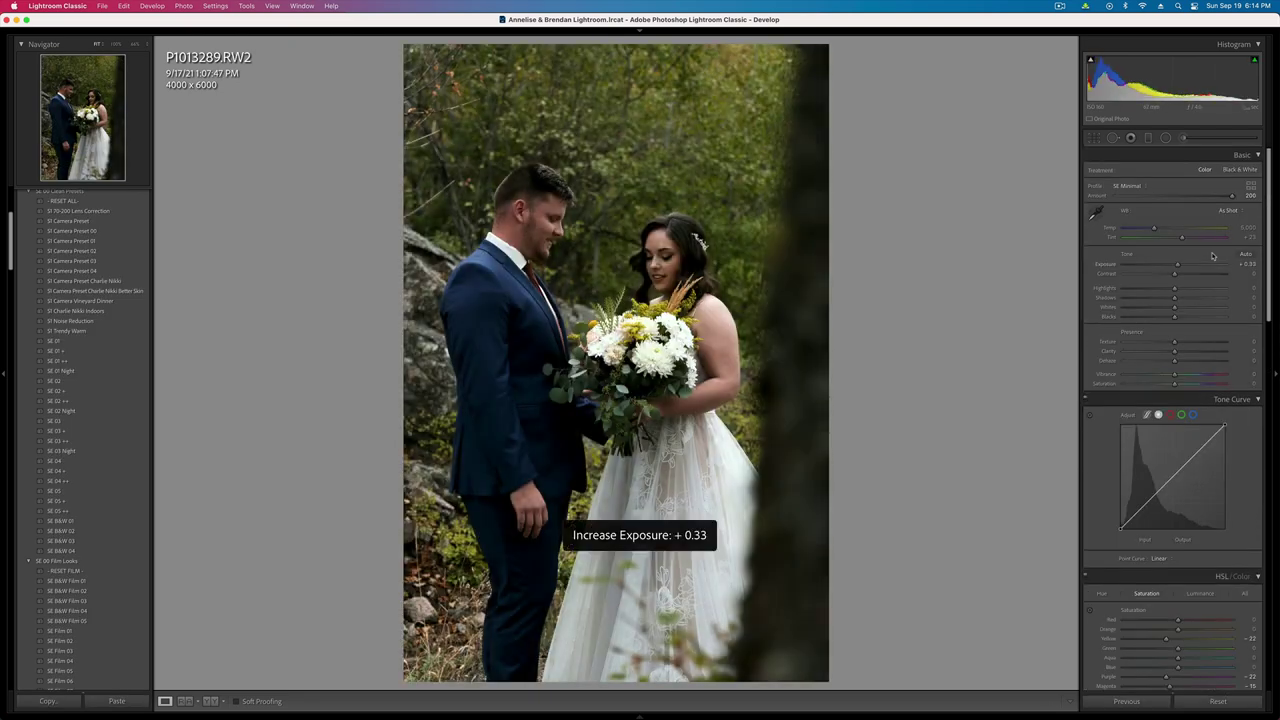
key(minus)
key(equal)
drag(1182, 237, 1159, 229)
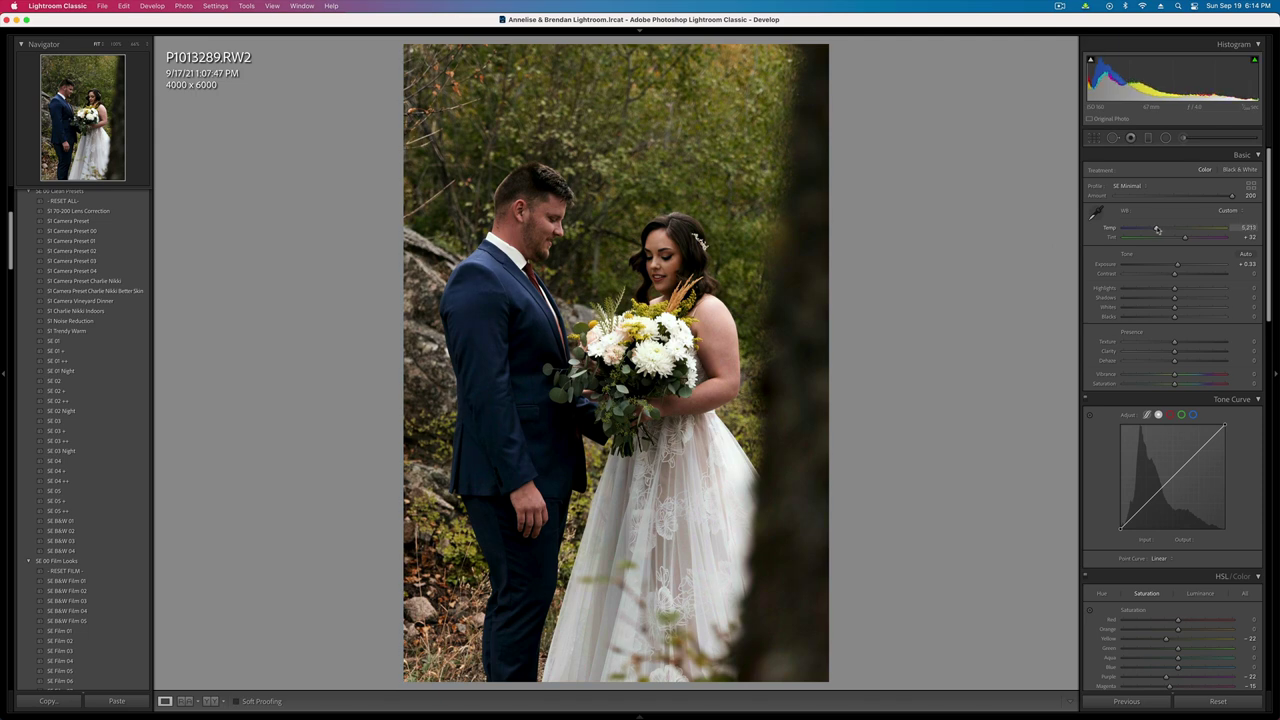
key(shift+minus)
key(equal)
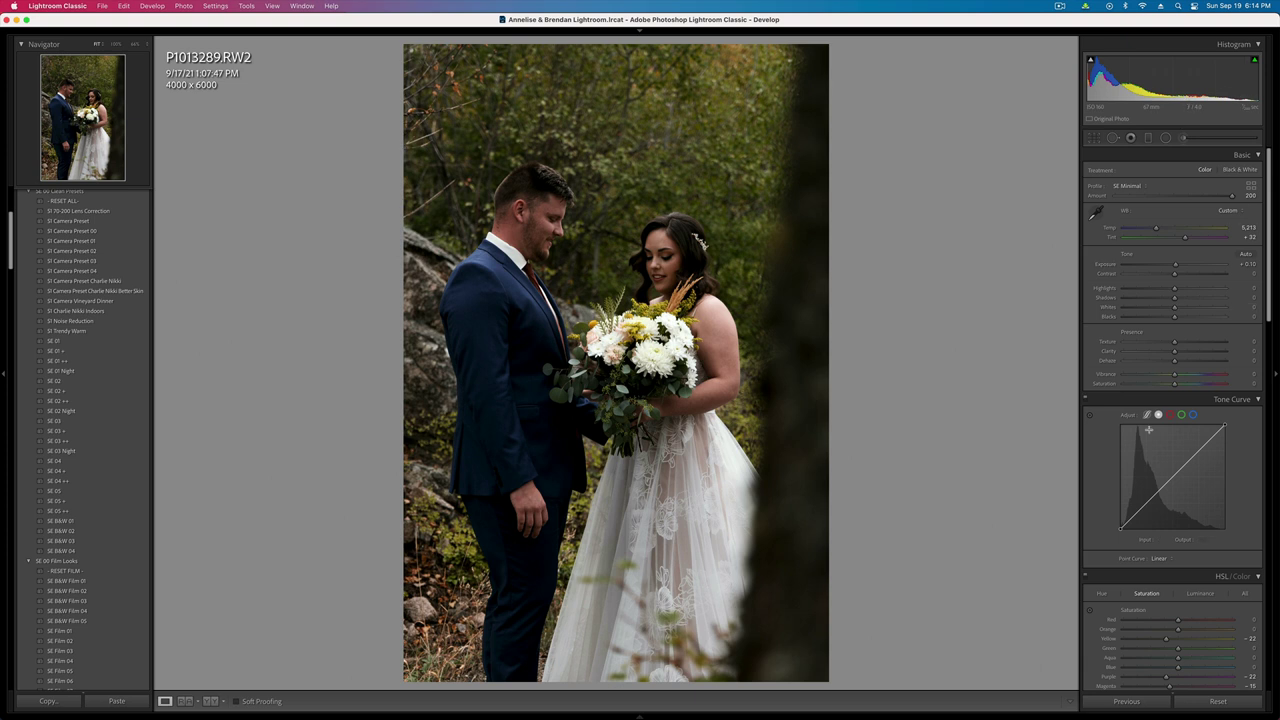
- Try a warm Color Grading with yellow midtones and orange shadows, and leave the grading disabled
scroll(1175, 350, down, 10)
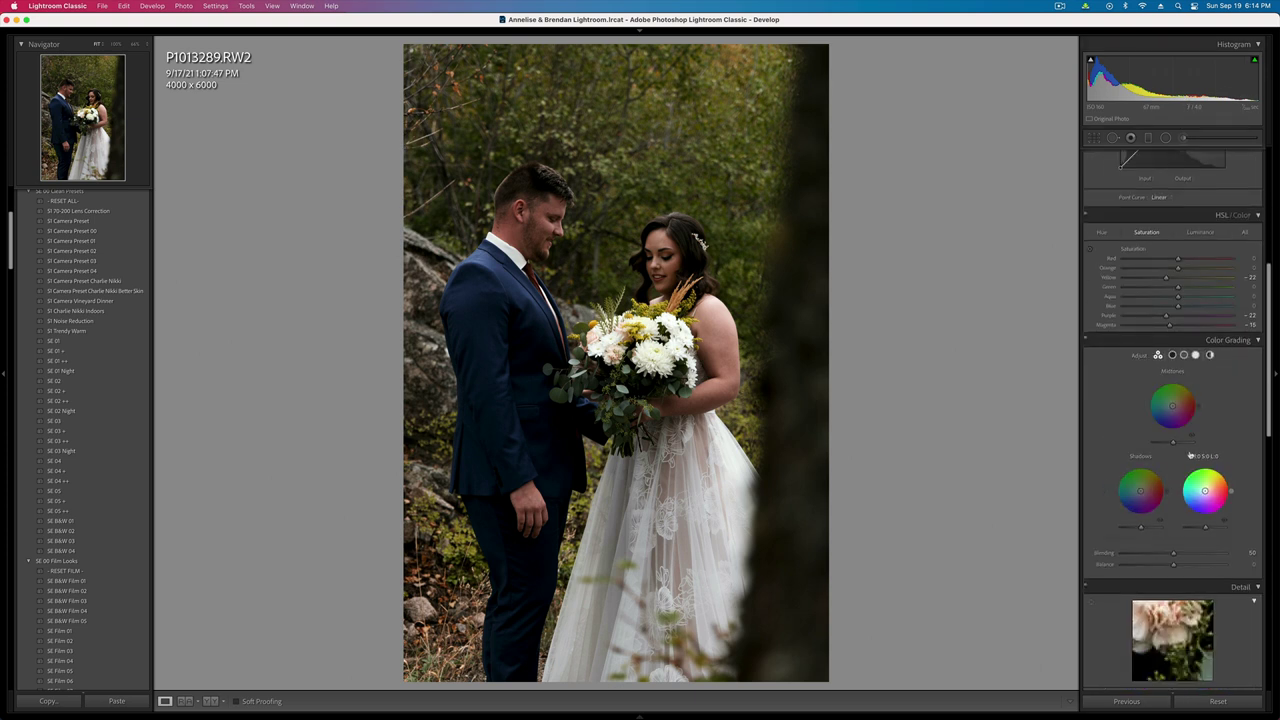
drag(1174, 407, 1177, 400)
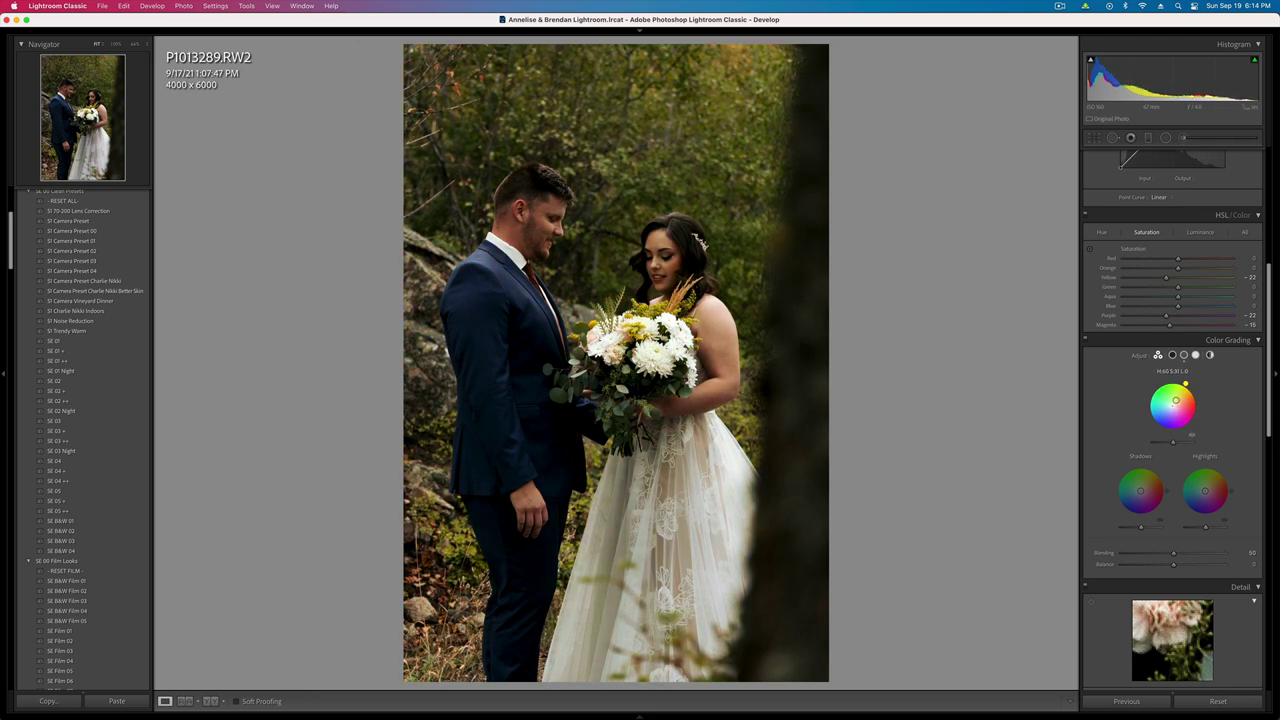
mouse_move(1140, 490)
mouse_down()
mouse_move(1117, 489)
mouse_move(1144, 489)
mouse_up()
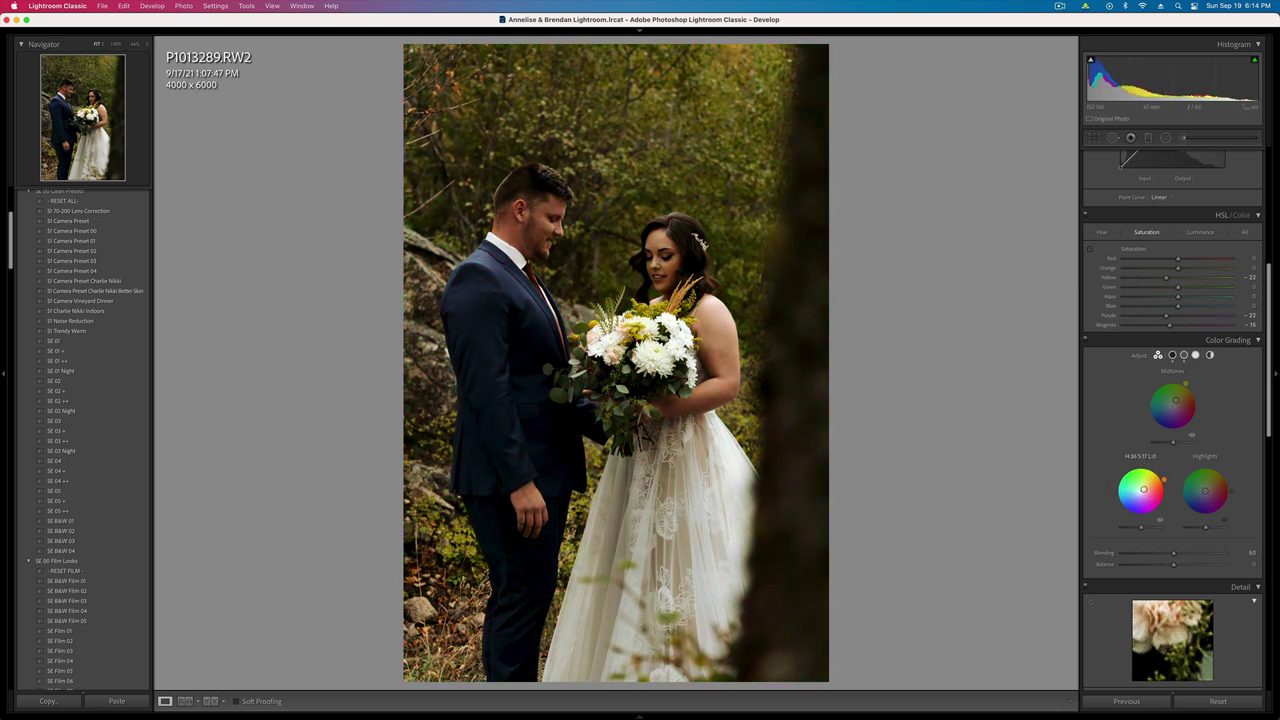
click(1086, 341)
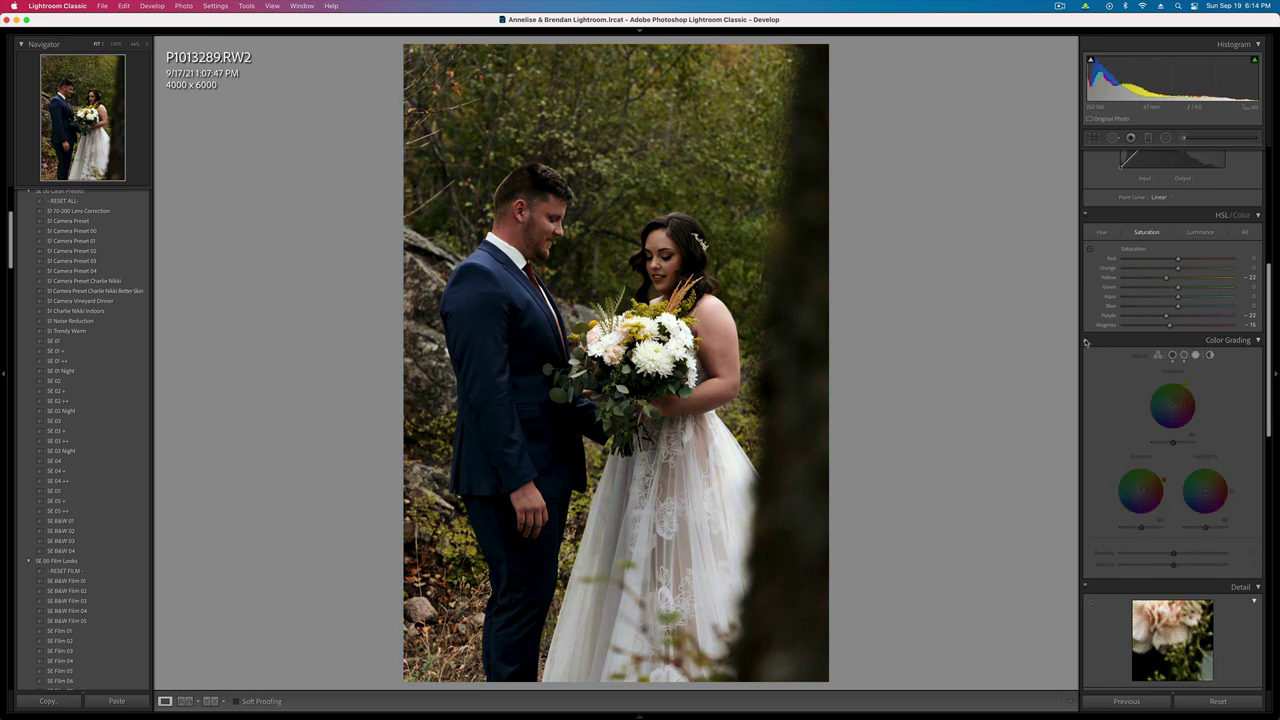
click(1086, 341)
click(1086, 341)
- Set the overall exposure to +0.20 and paint a brush mask over the couple with contrast −72 and temperature 4
key(equal)
key(minus)
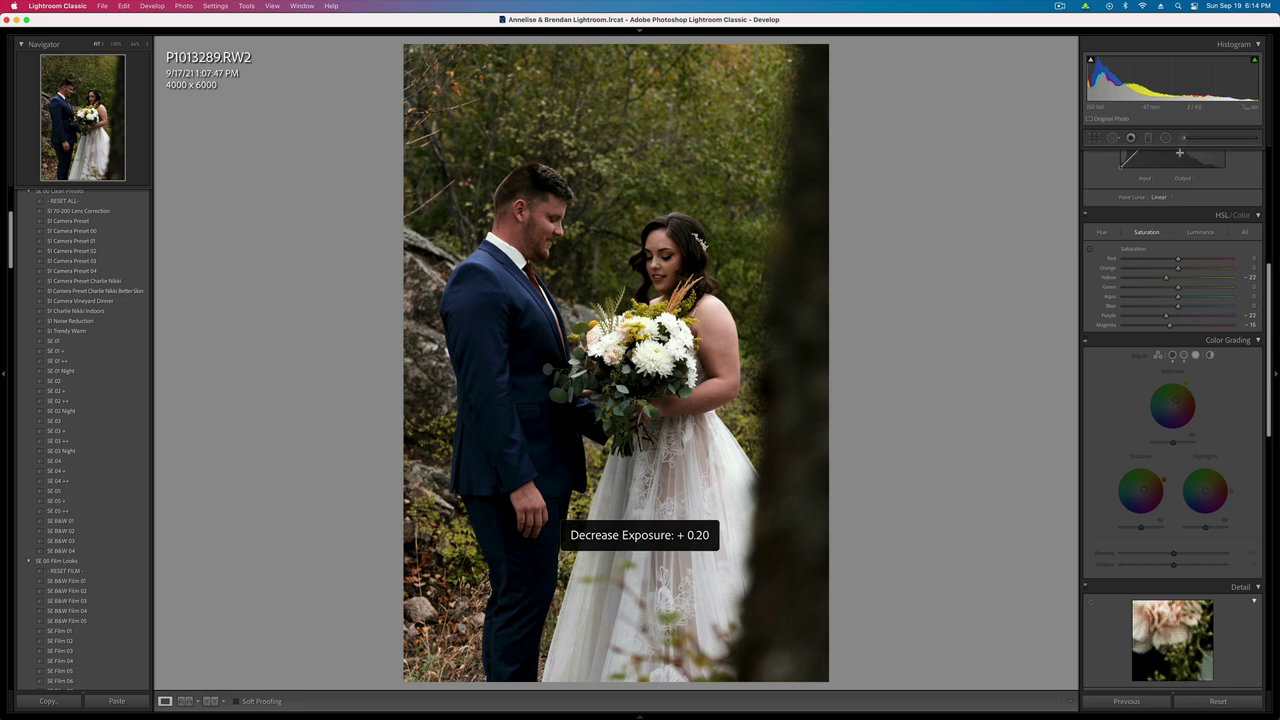
click(1183, 138)
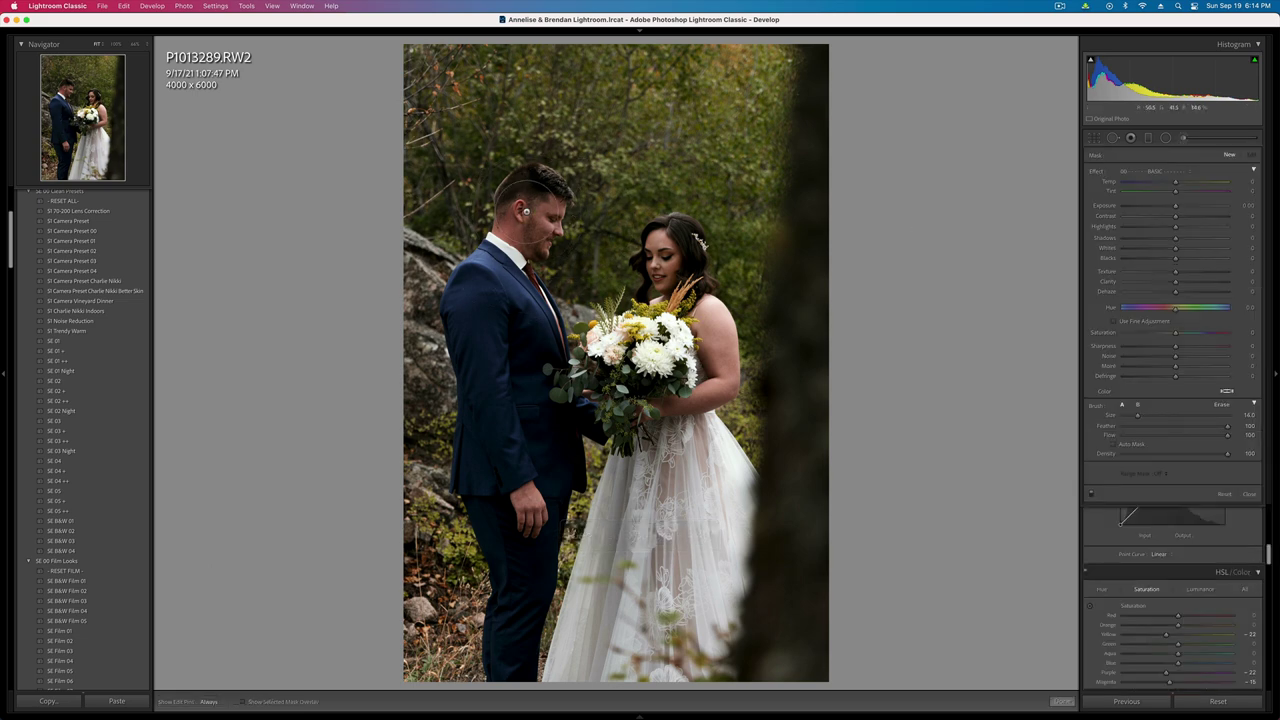
mouse_move(521, 230)
mouse_down()
mouse_move(676, 264)
mouse_move(672, 401)
mouse_up()
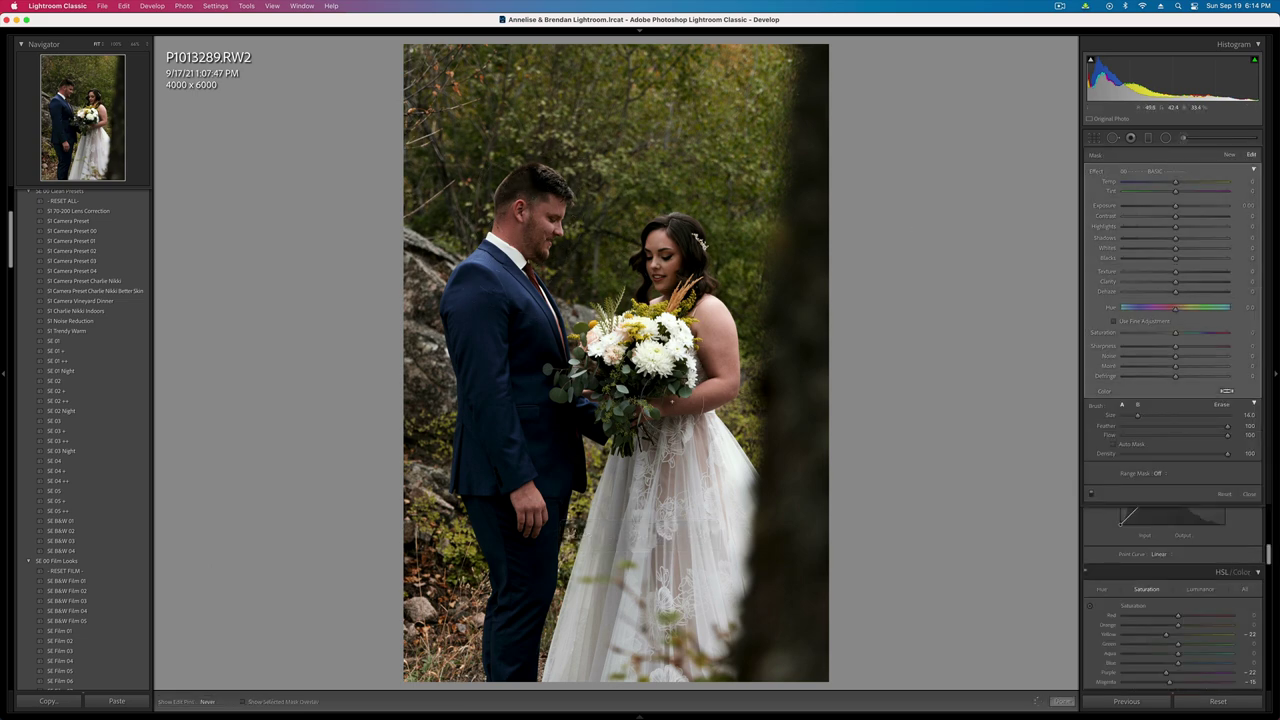
drag(1175, 216, 1152, 217)
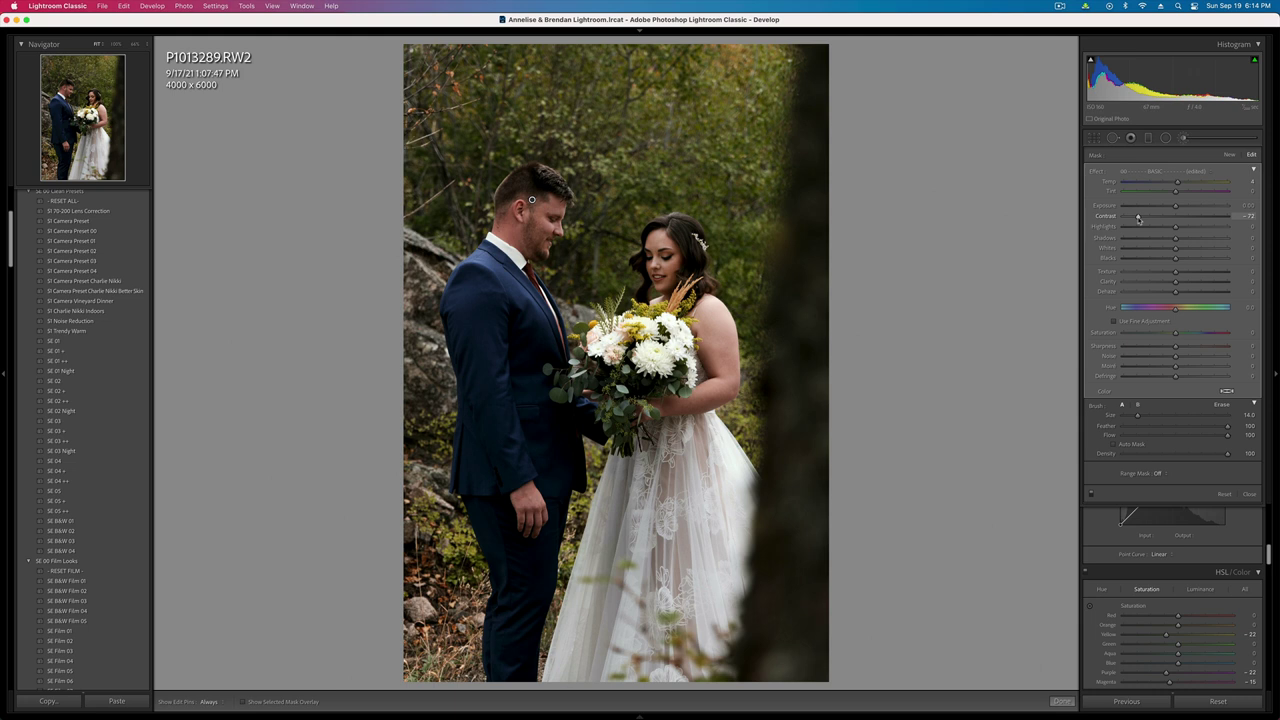
- Add a new brush mask over the bouquet with highlights lowered to about −76
click(1229, 154)
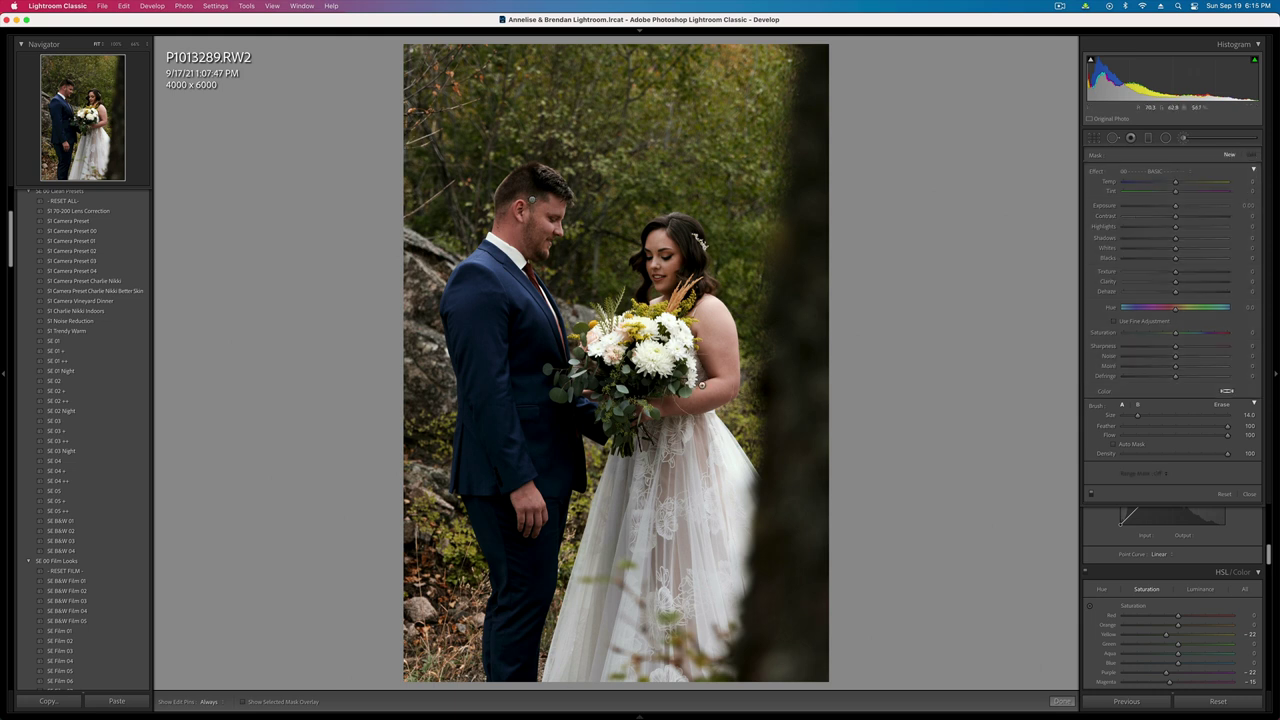
click(612, 340)
drag(1175, 226, 1137, 229)
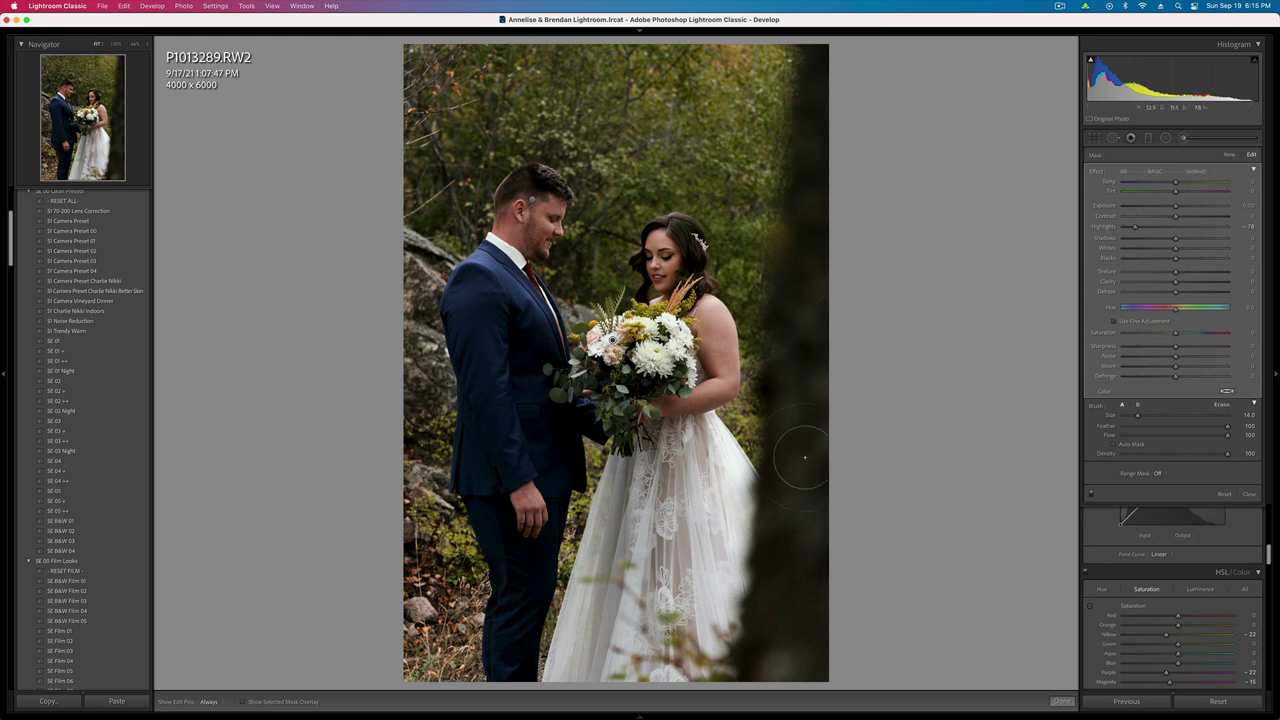
key(k)
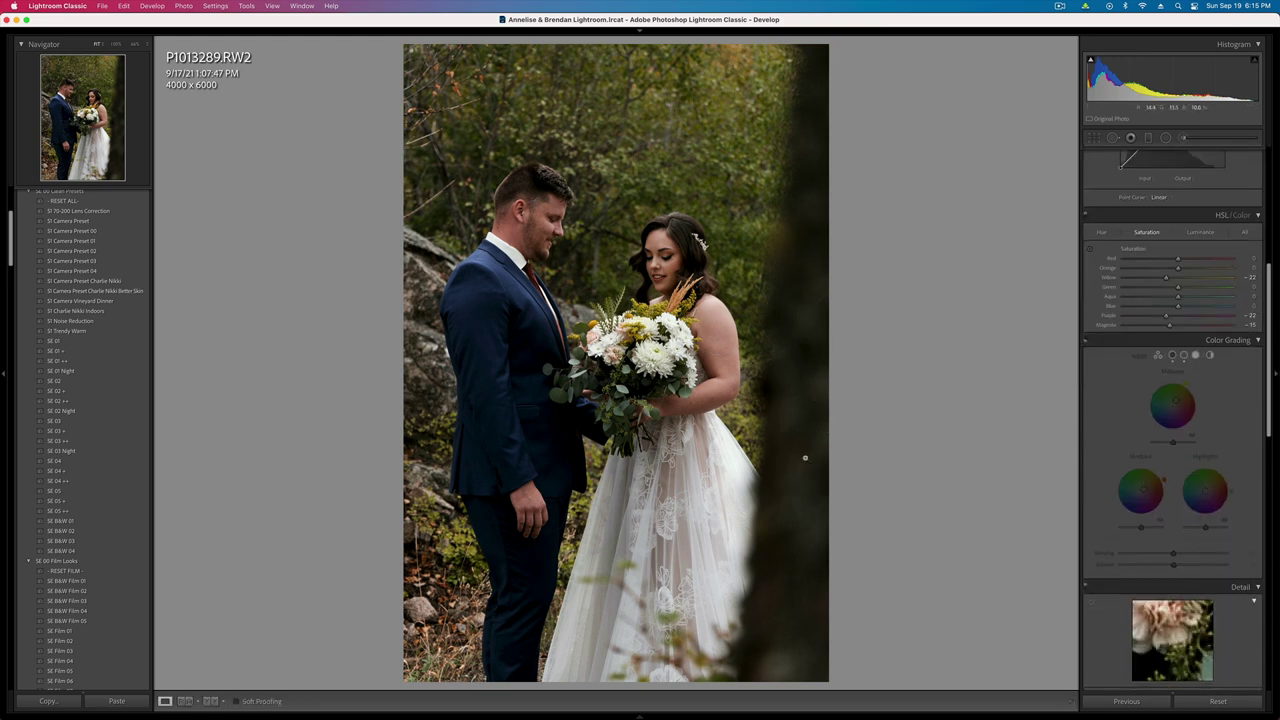
- Set the overall exposure to +0.07 and strongly reduce the yellow saturation
key(shift+minus)
key(equal)
key(equal)
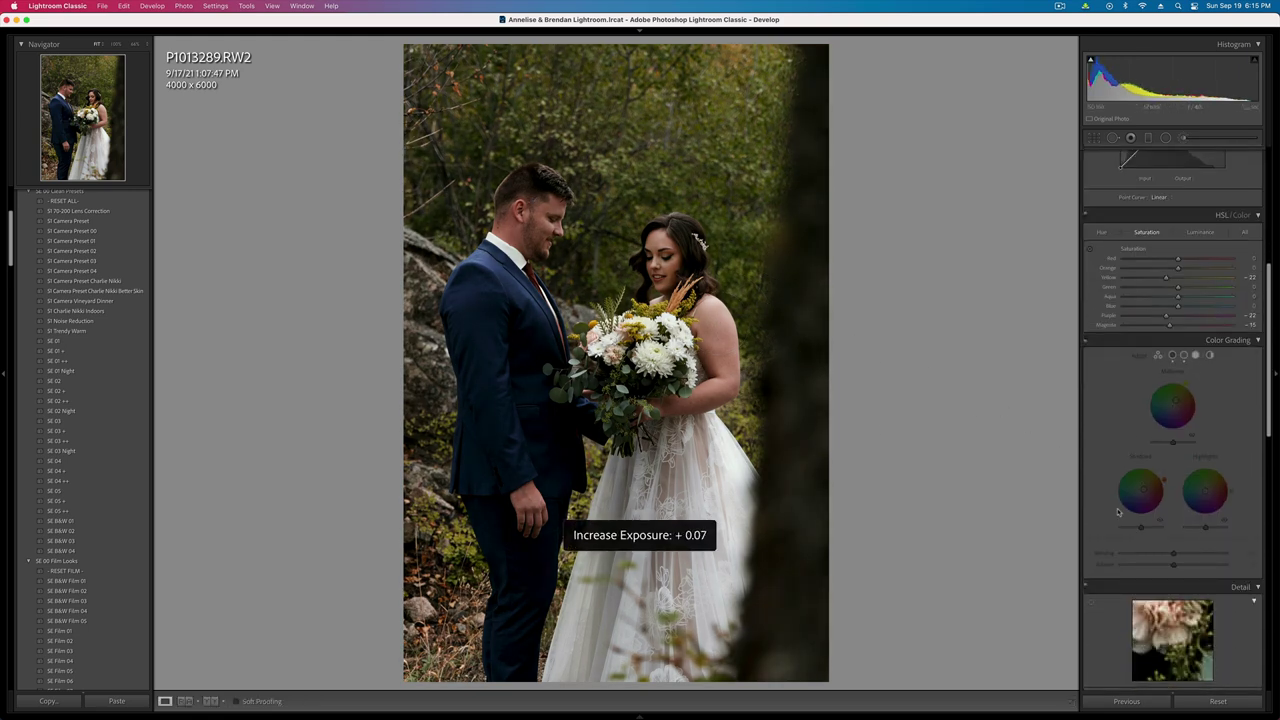
scroll(1118, 512, down, 1)
click(1141, 265)
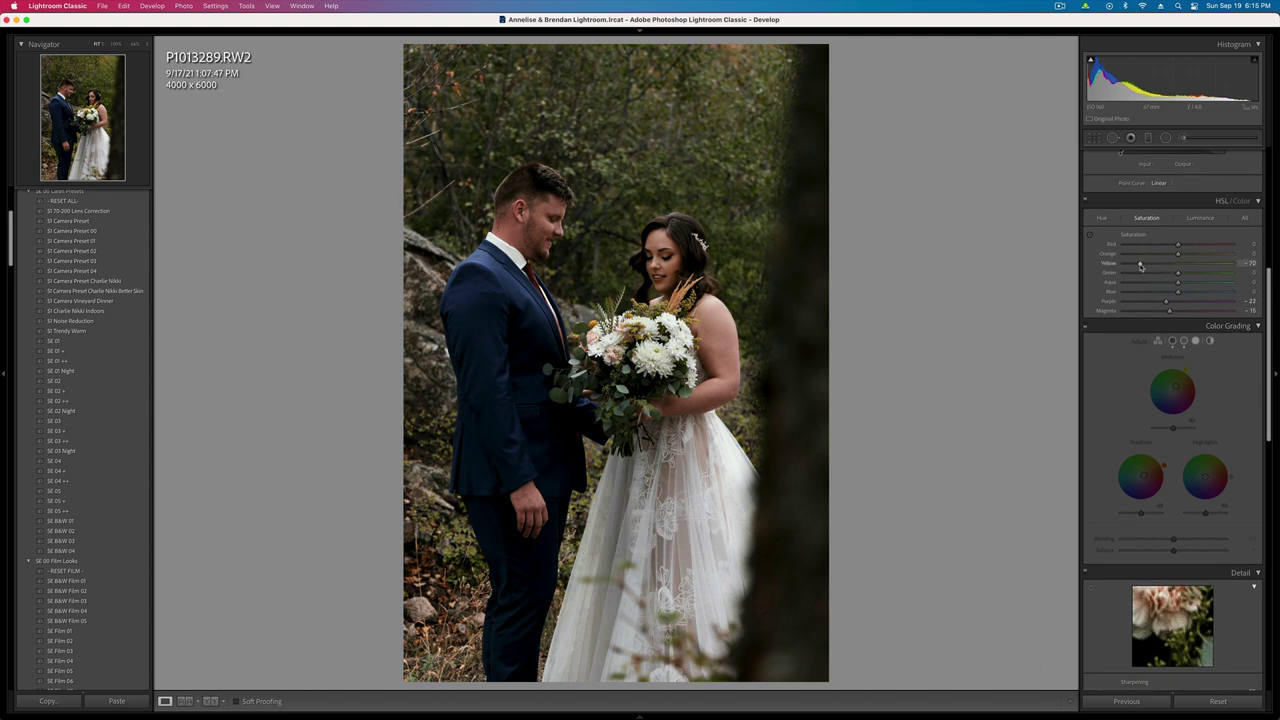
drag(1141, 266, 1148, 266)
- Shift the green hue to −17 and compare the photo before and after the edits
click(1101, 217)
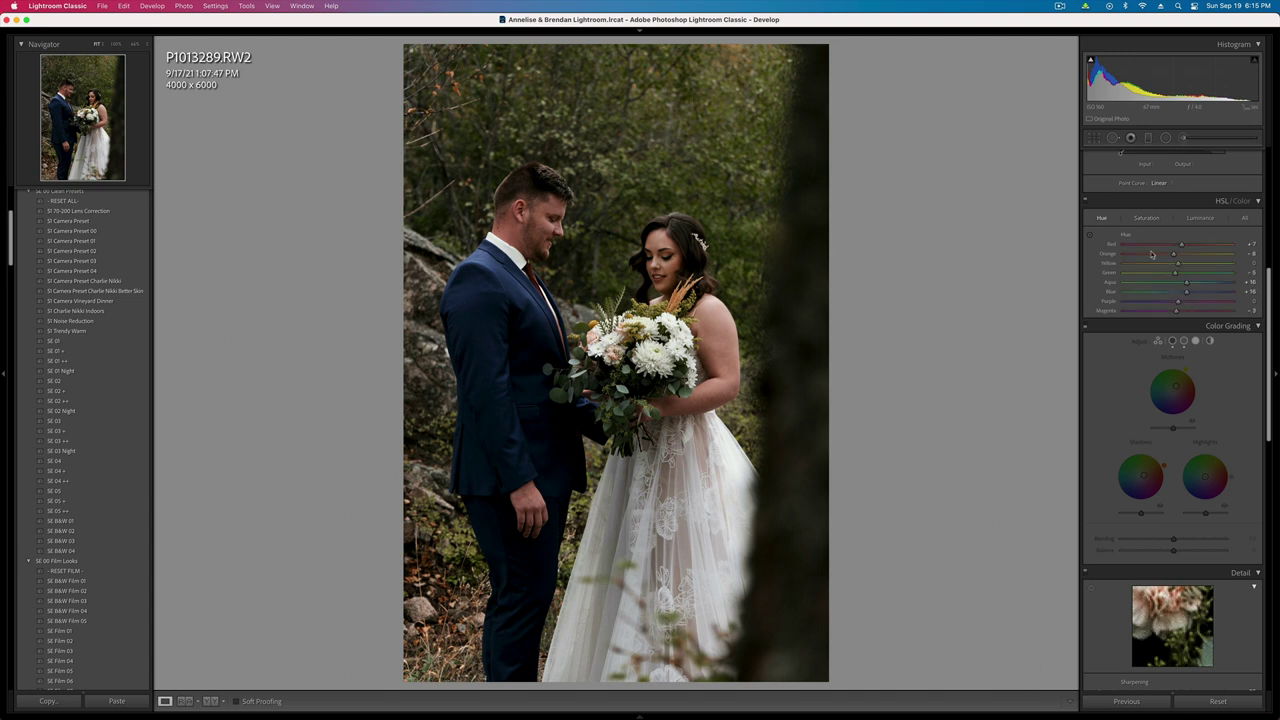
drag(1175, 272, 1169, 281)
key(backslash)
key(backslash)
- Carry the develop settings over to the next photo, P1013292, and set its exposure to −0.33
key(super+shift+c)
key(Return)
key(Right)
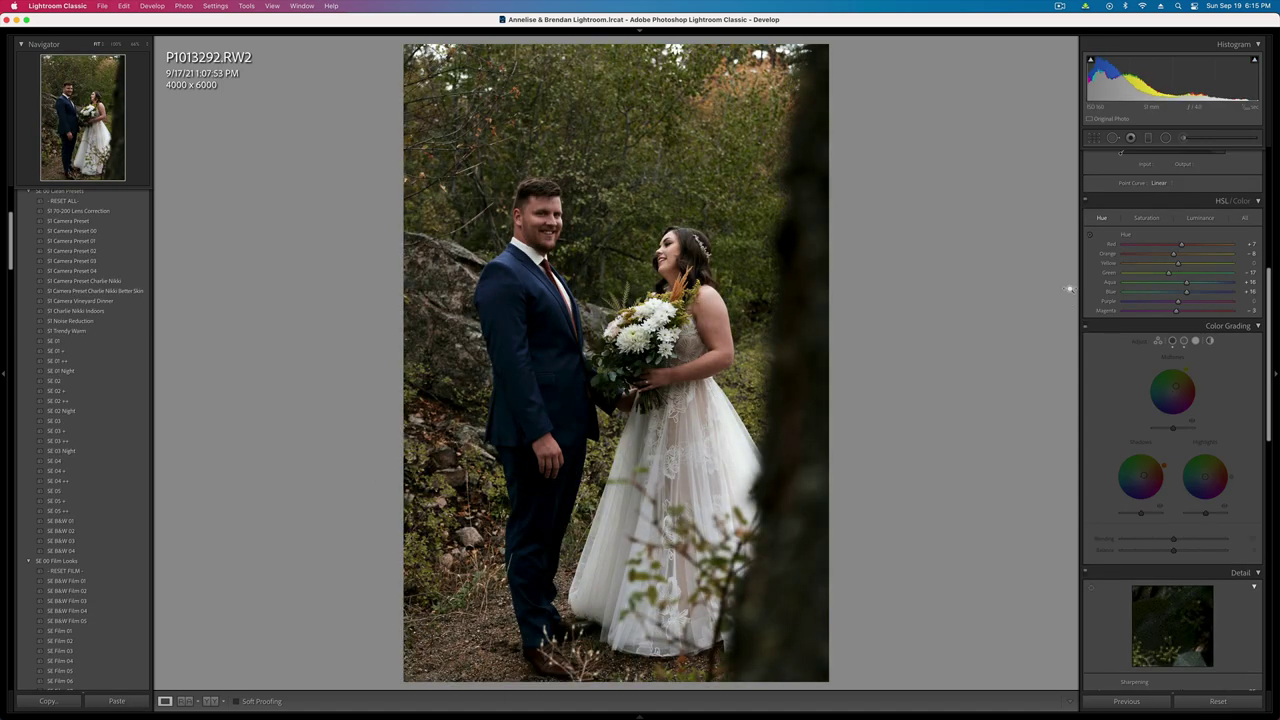
key(minus)
key(equal)
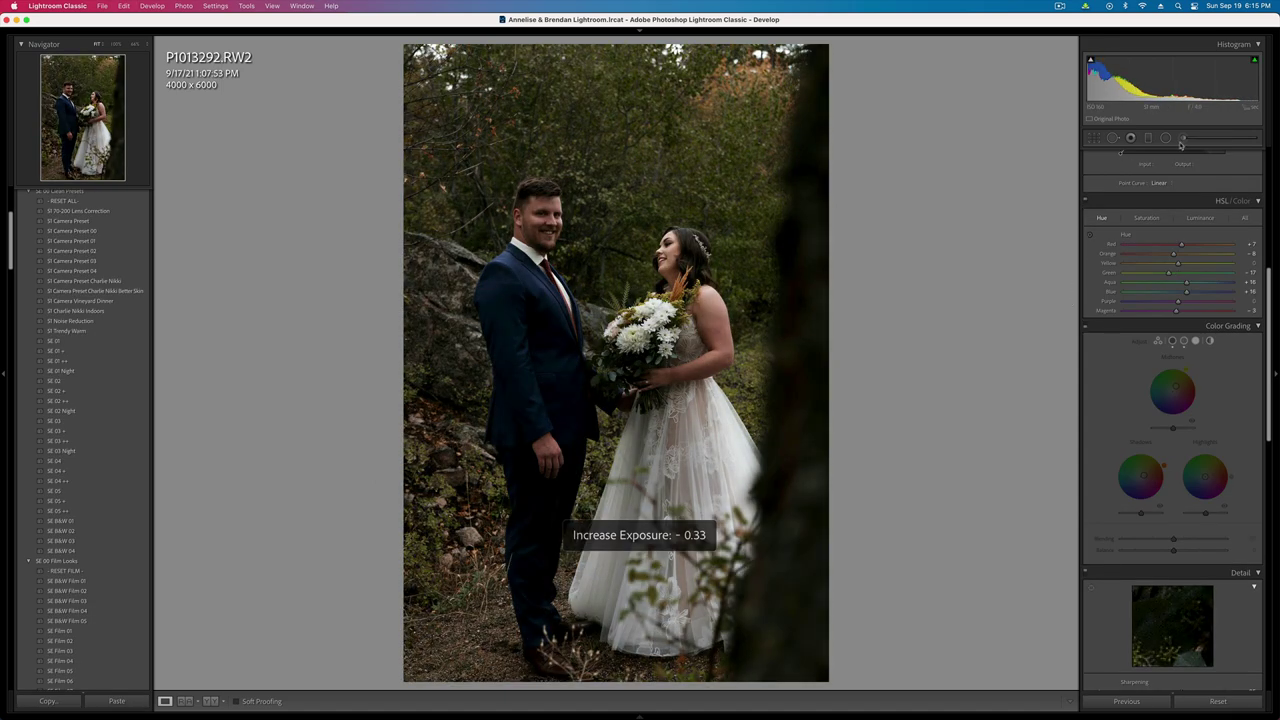
- Add a tall radial filter around the groom with its contrast strongly lowered
click(1166, 138)
drag(539, 374, 655, 718)
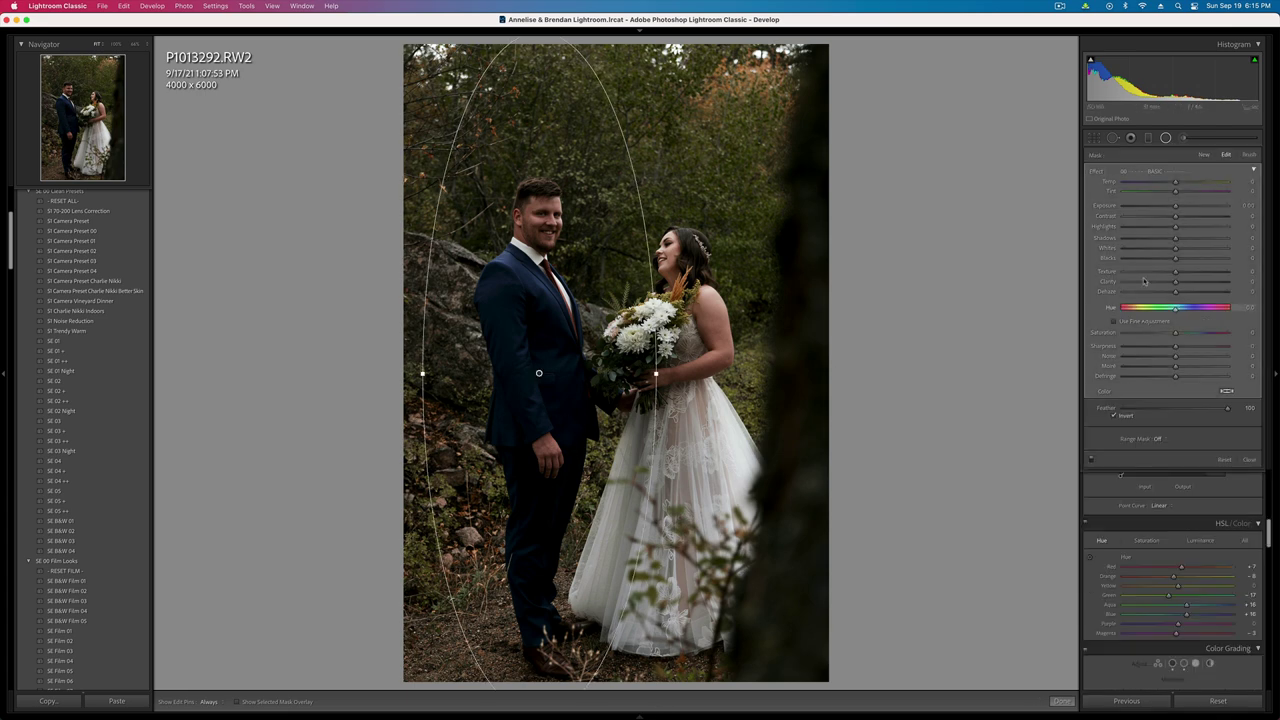
drag(1175, 216, 1158, 218)
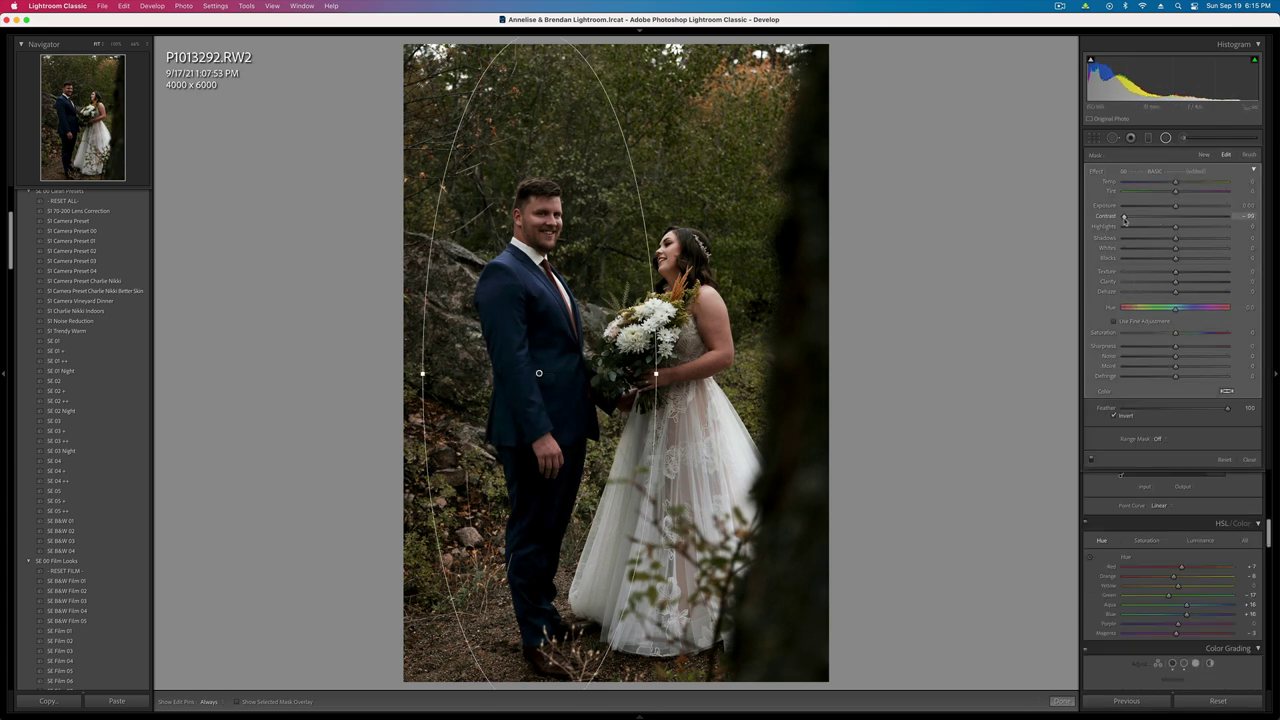
- Add a second tall radial filter around the bride with lowered contrast
drag(684, 339, 811, 716)
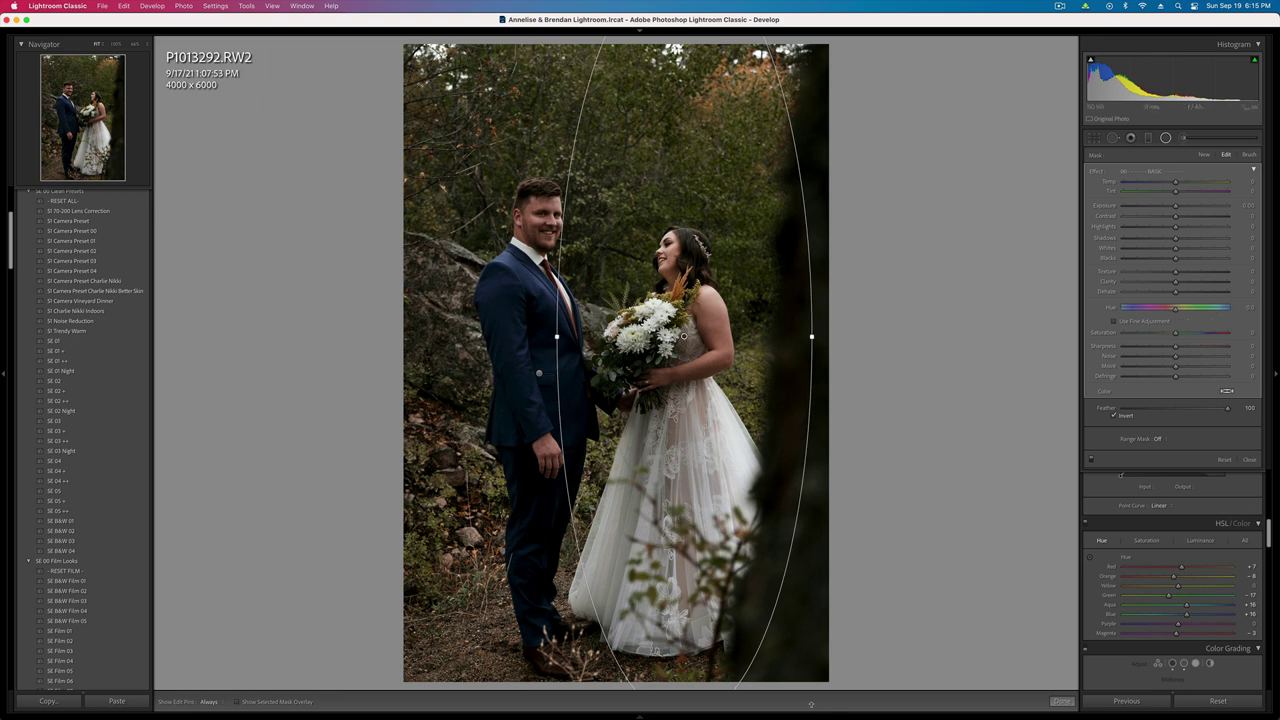
drag(1175, 216, 1154, 218)
key(shift+m)
- Set the overall exposure to −0.23, vibrance to +15 and saturation to +2
key(equal)
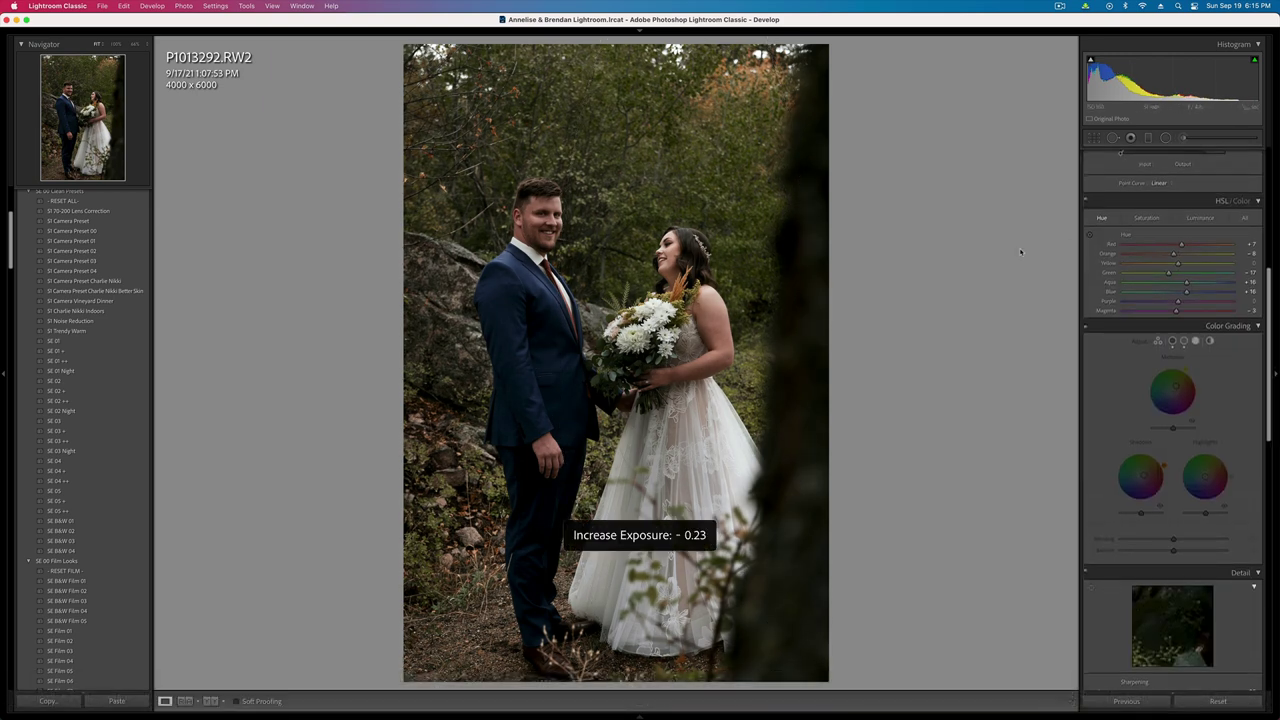
scroll(1157, 300, up, 8)
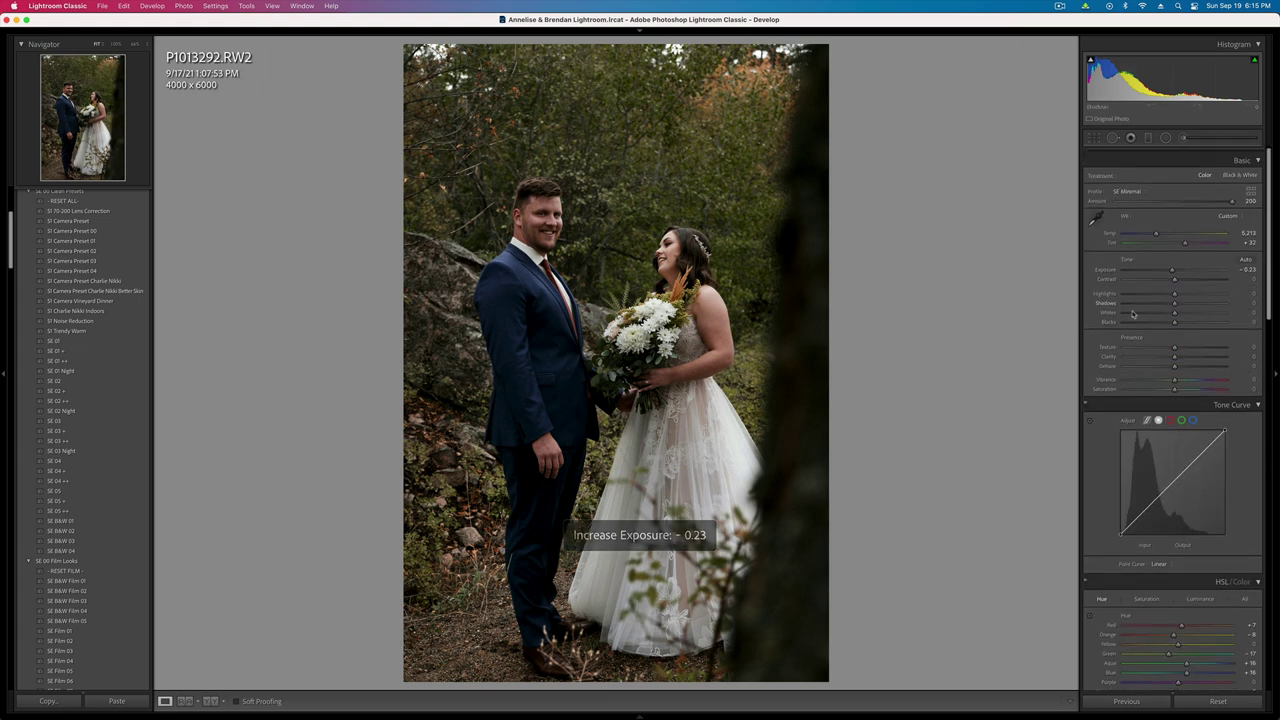
drag(1174, 374, 1176, 386)
- Copy the develop settings without exposure to the next photo, P1013293, and set its exposure to +0.23
key(super+shift+c)
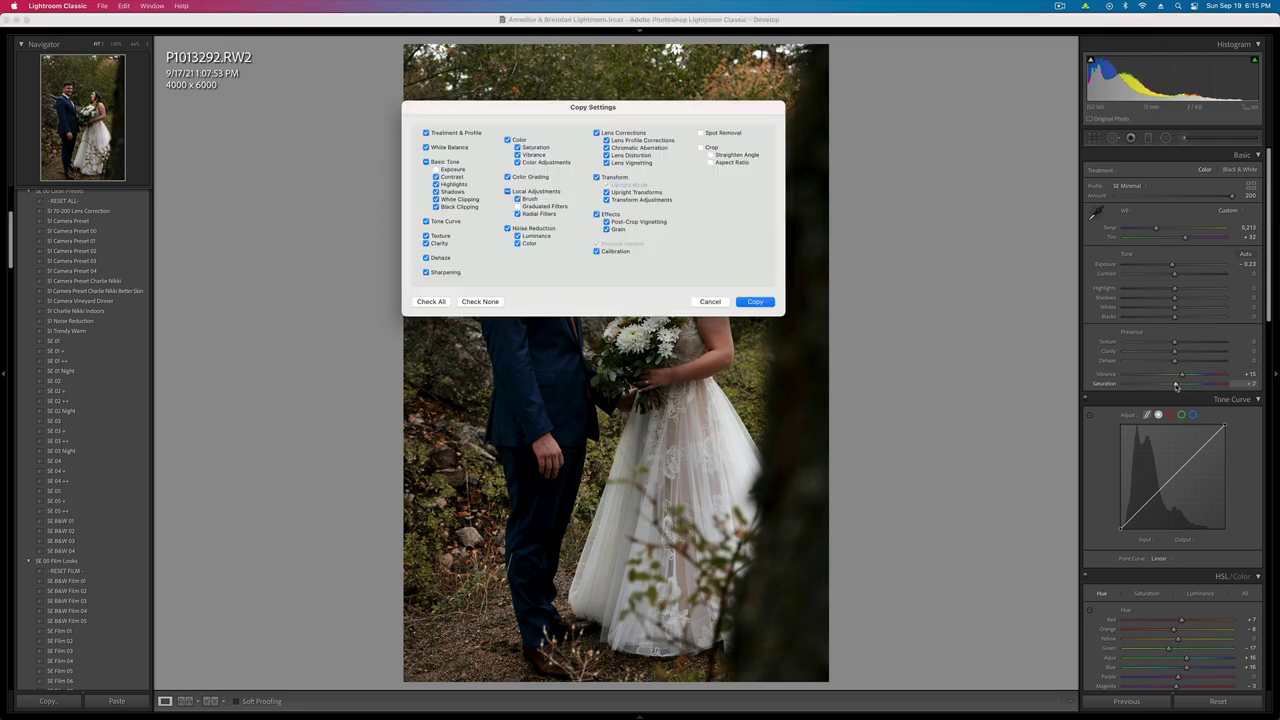
key(Return)
key(Right)
key(super+shift+v)
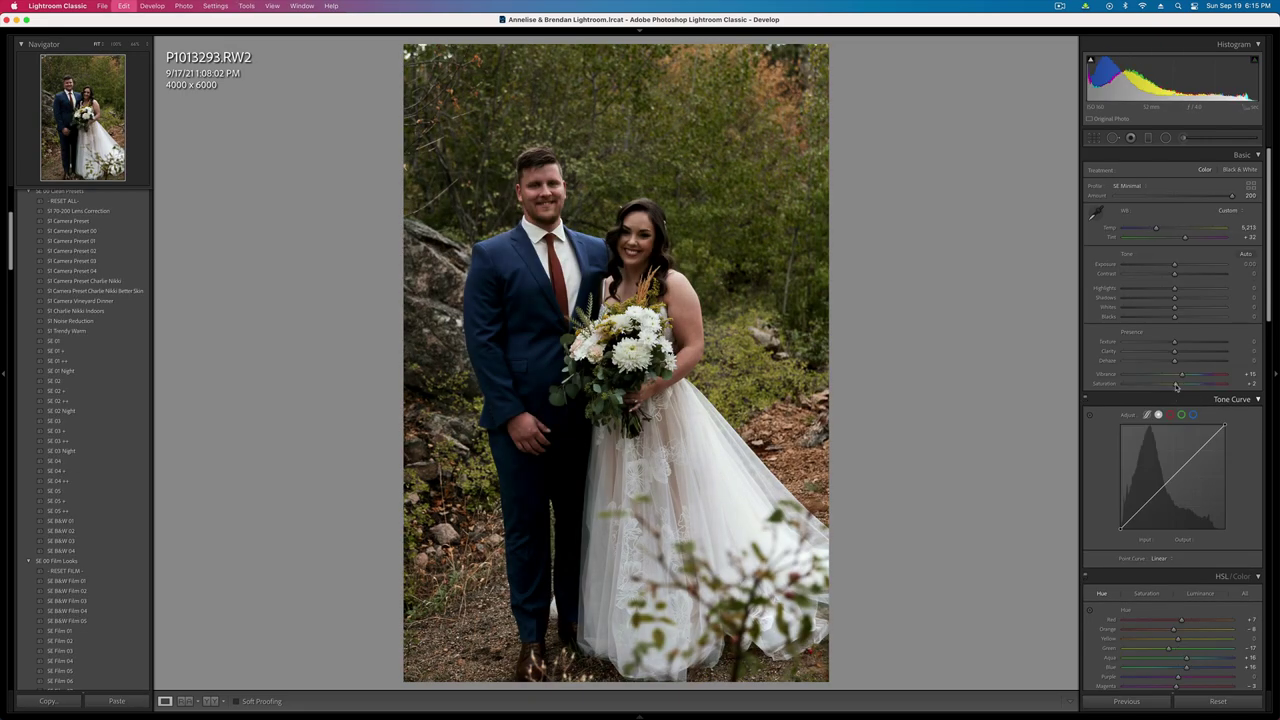
key(shift+equal)
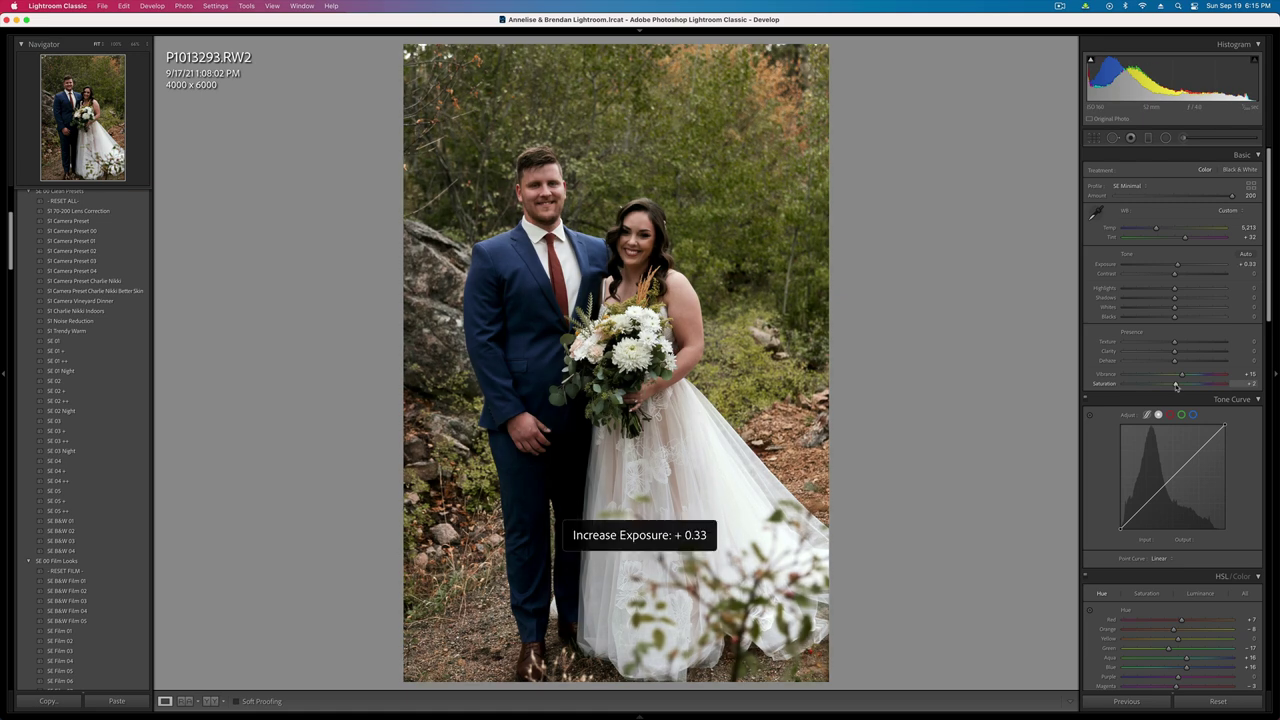
key(minus)
- Paint a brush mask over the couple's hair and lower its contrast to about −66
click(1184, 137)
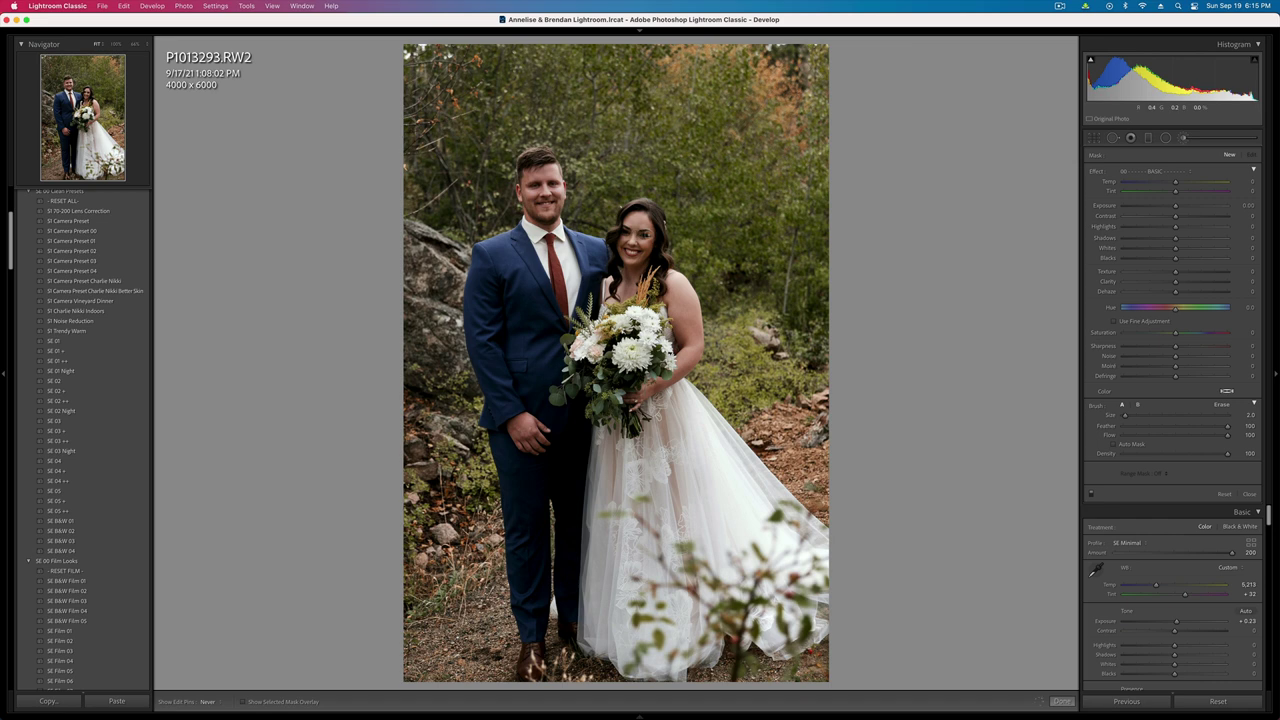
click(619, 231)
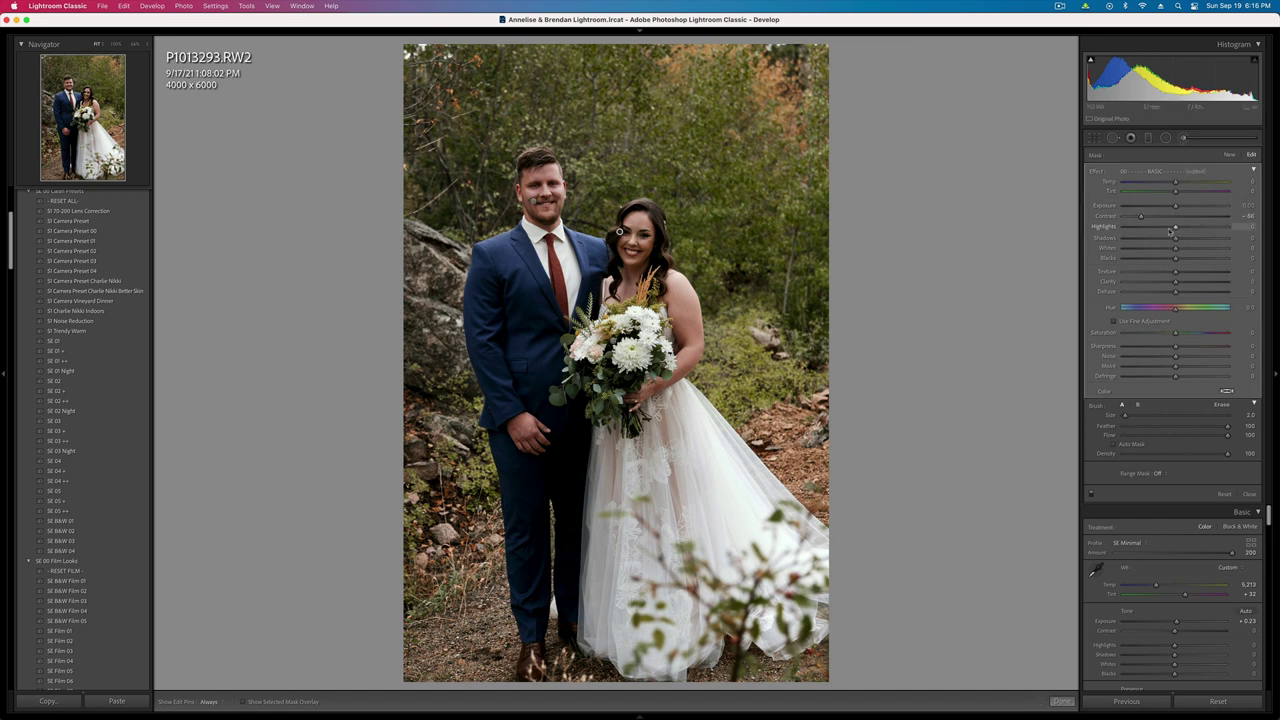
drag(1183, 240, 1124, 217)
key(k)
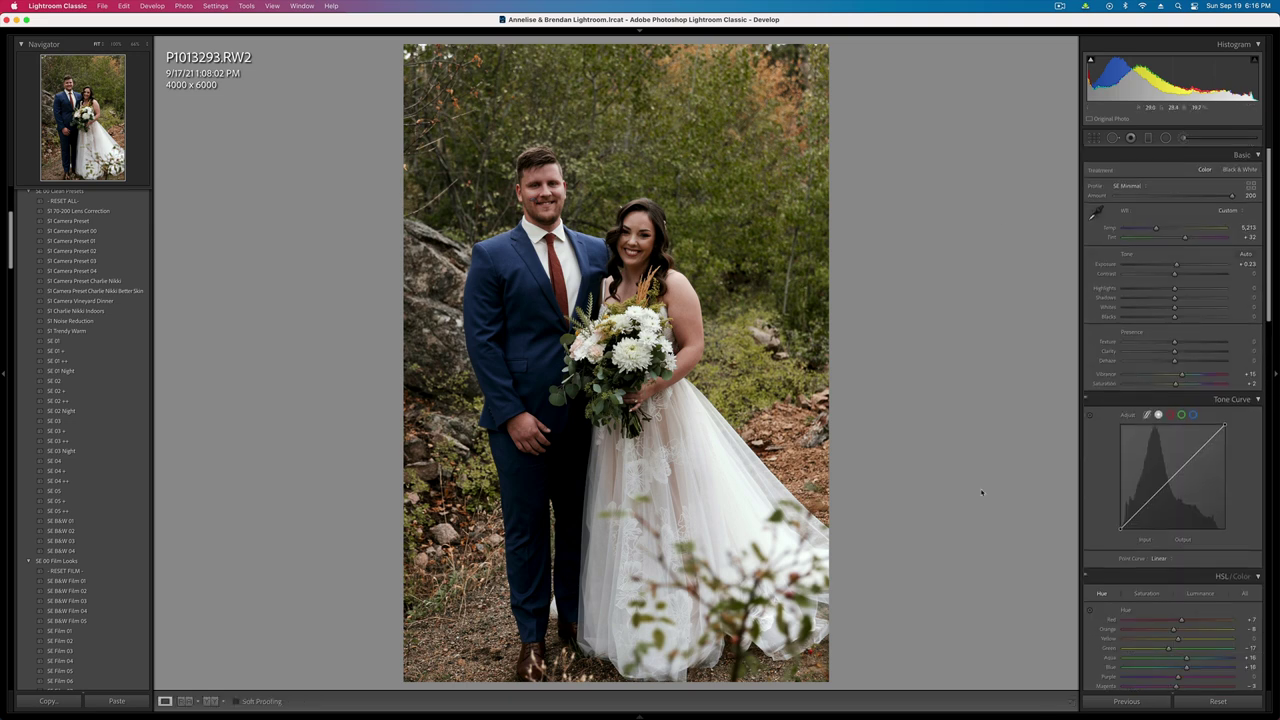
- Paint a brush mask over the bouquet with lowered highlights and settle the overall exposure at +0.23
click(1183, 137)
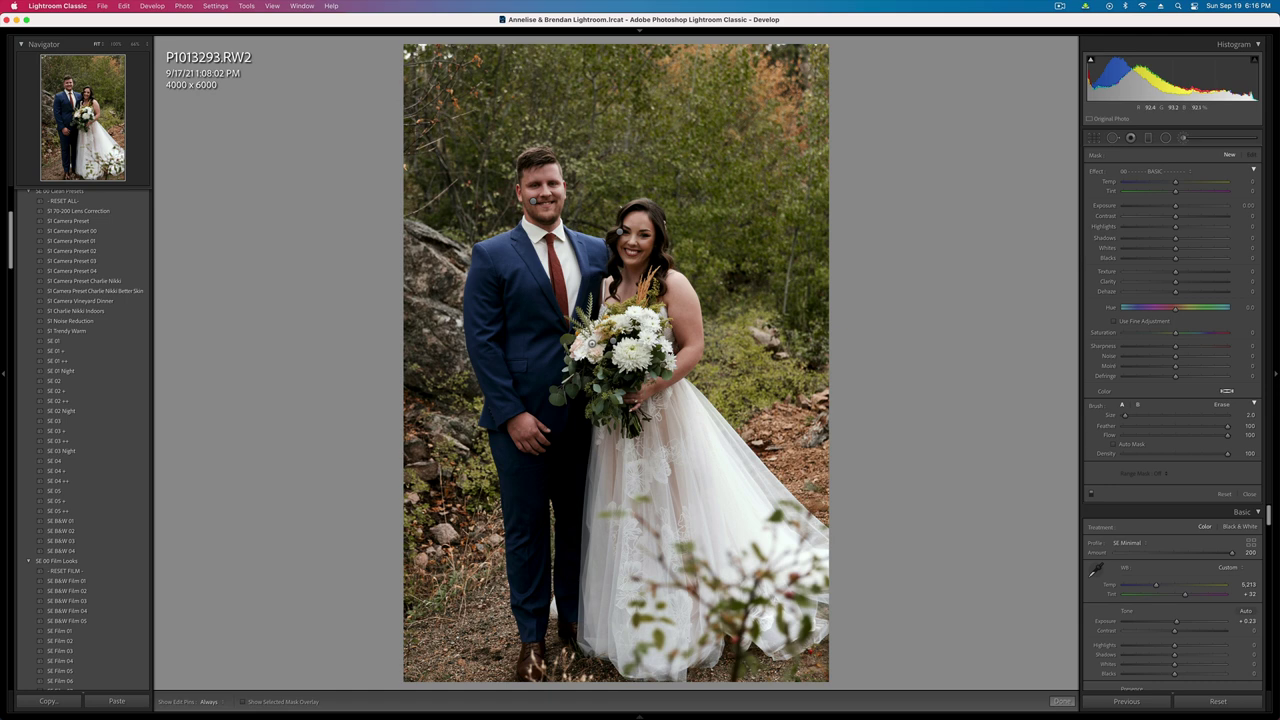
click(591, 342)
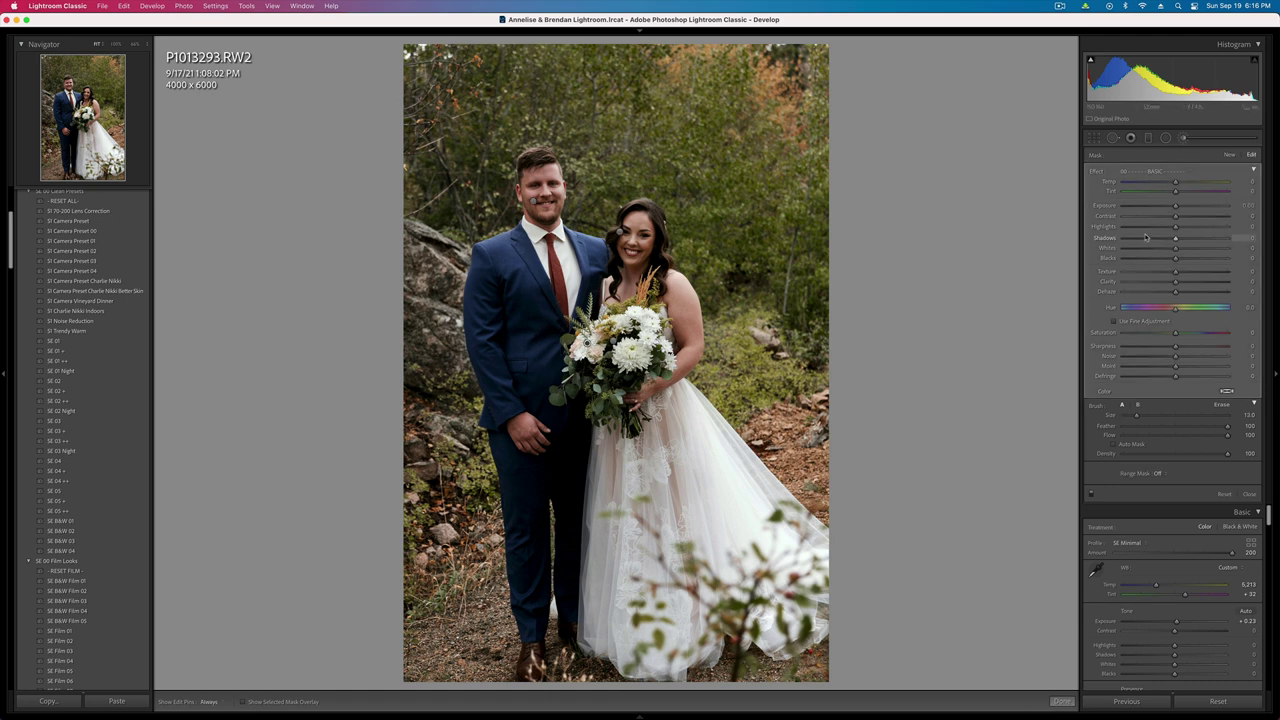
click(1143, 228)
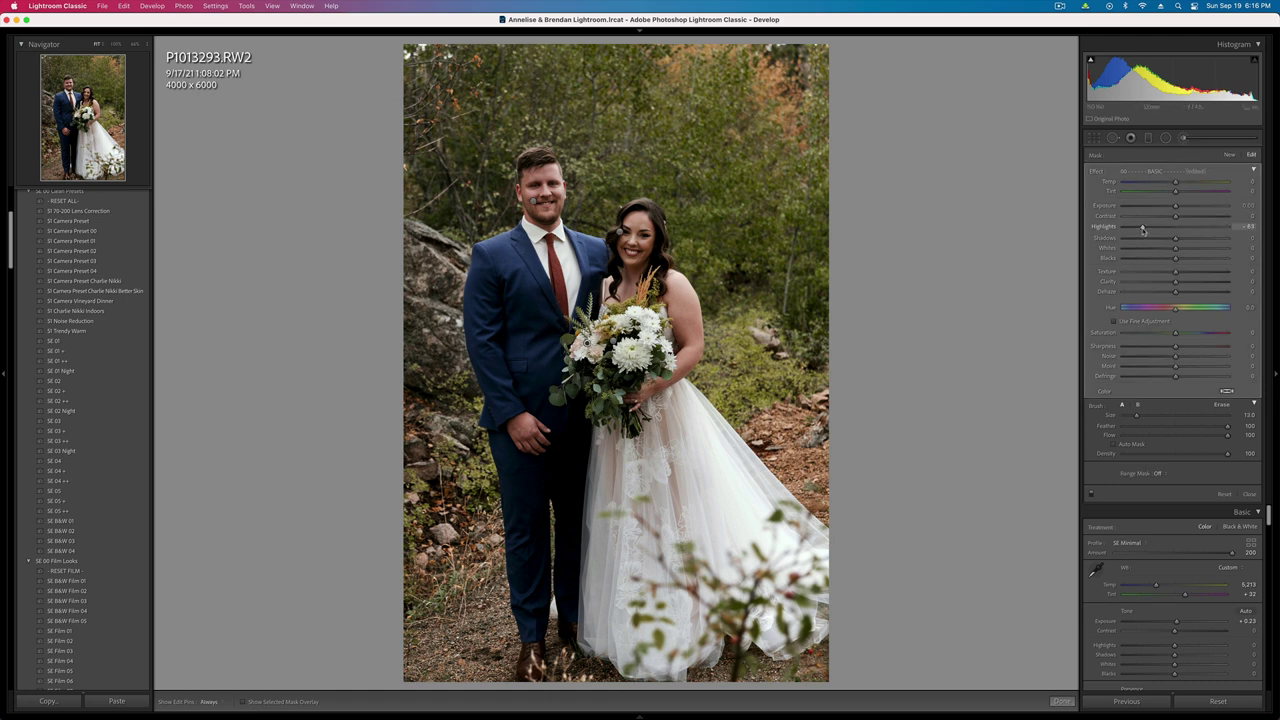
click(1159, 228)
key(k)
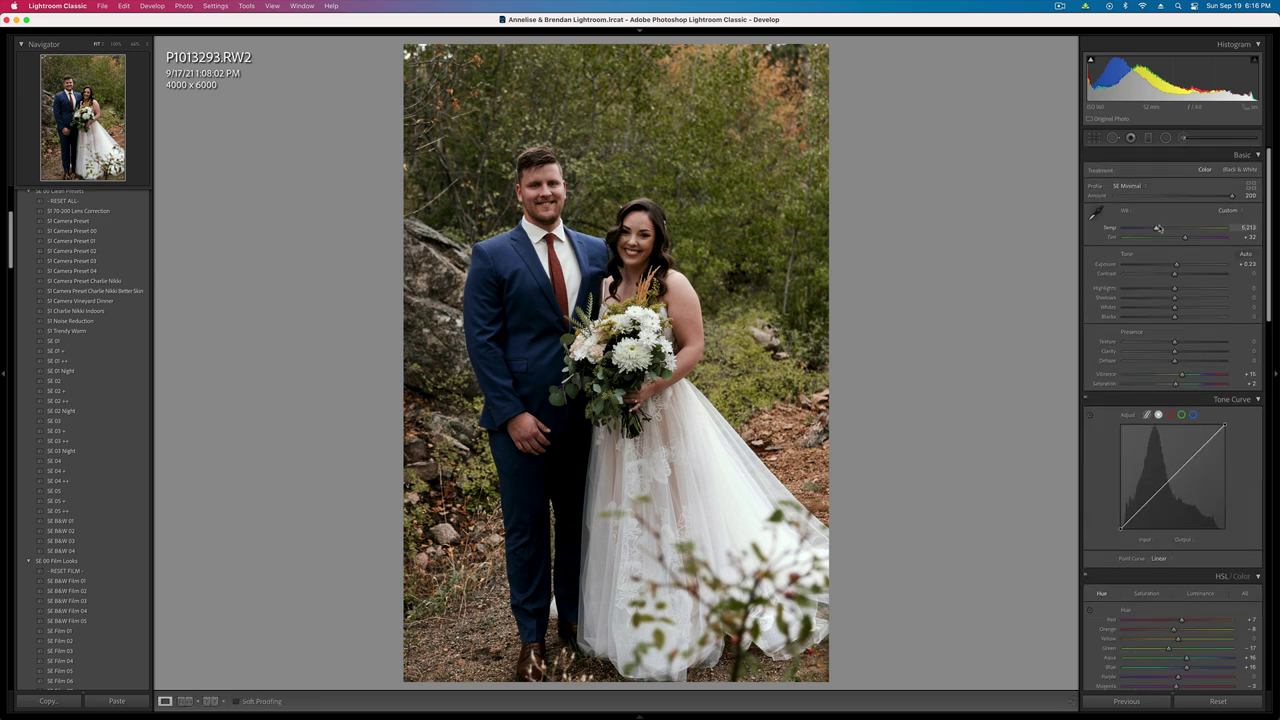
key(minus)
key(equal)
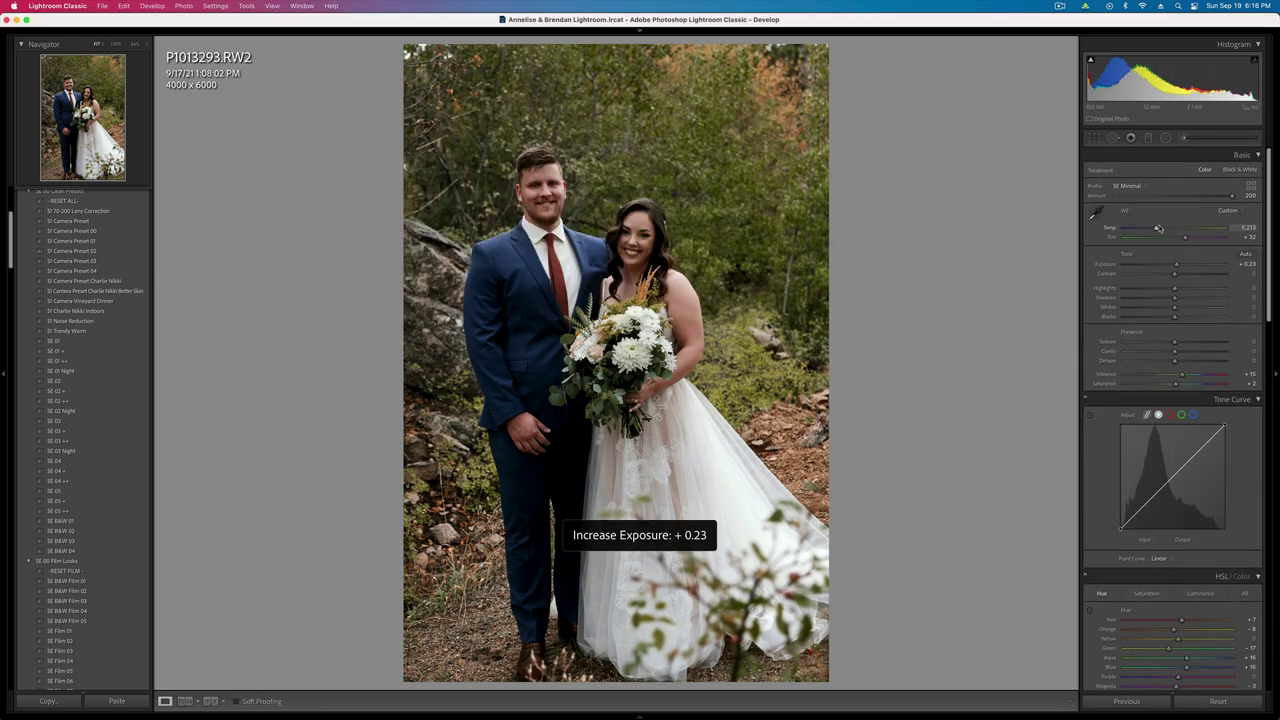
- On photo P1013297, paint a brush mask over the couple's hair and lower its contrast to −100
key(Right)
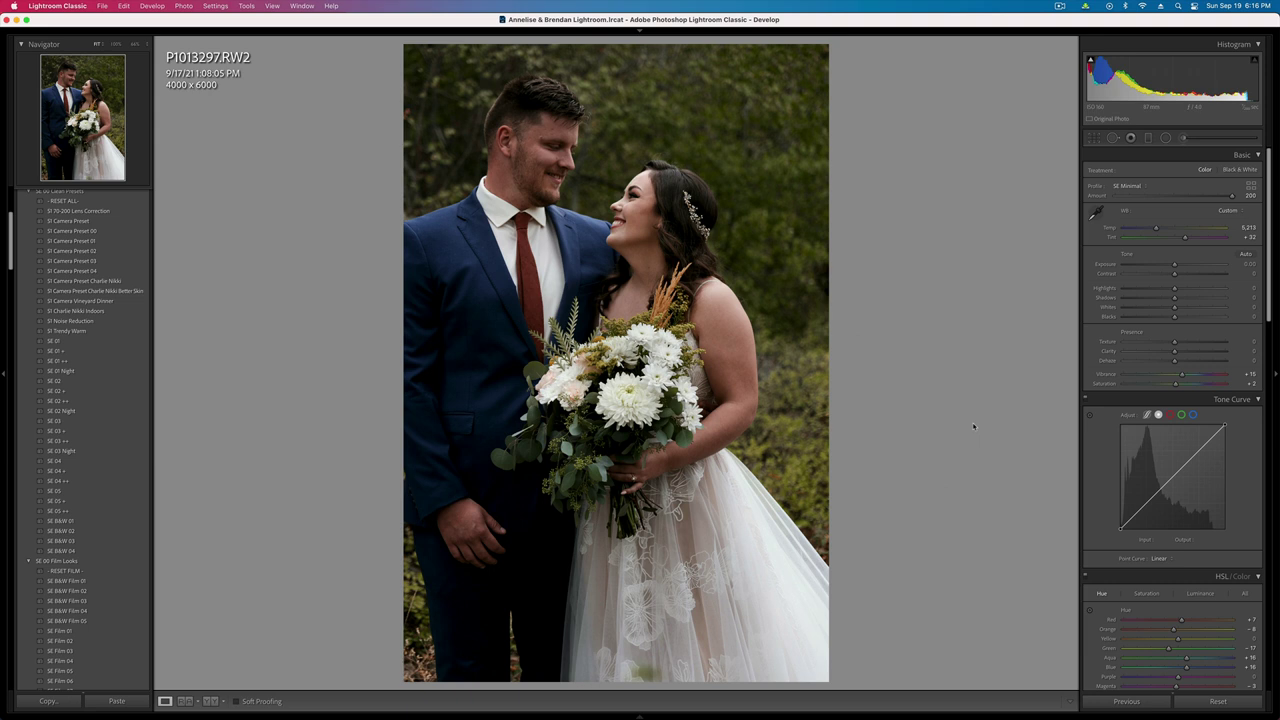
click(1181, 139)
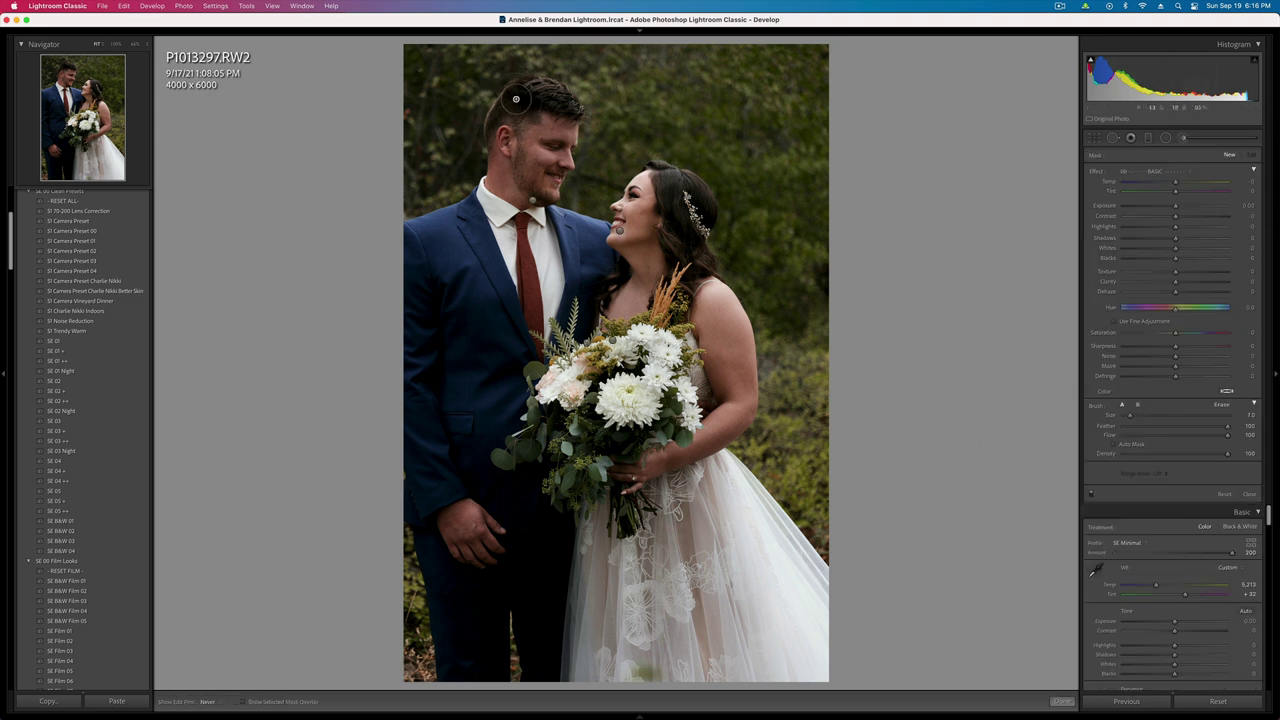
mouse_move(516, 99)
mouse_down()
mouse_move(566, 114)
mouse_move(678, 200)
mouse_move(682, 270)
mouse_up()
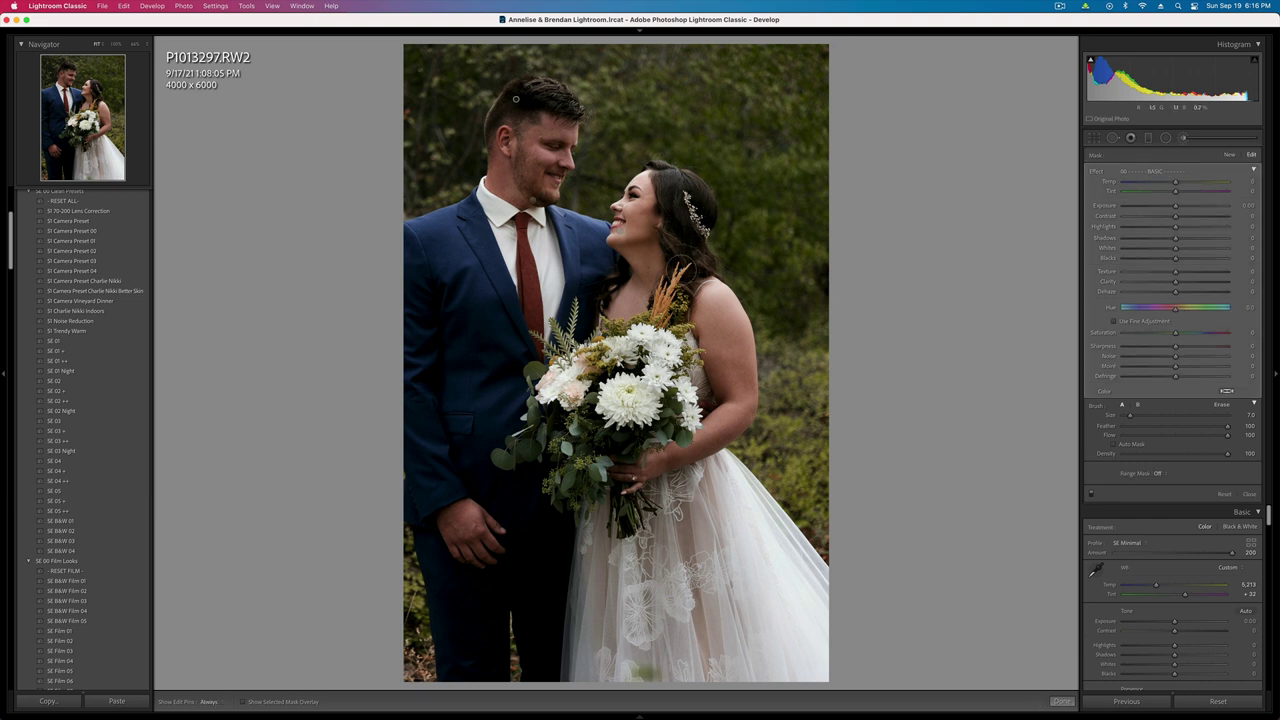
scroll(526, 383, up, 5)
drag(1175, 216, 1122, 220)
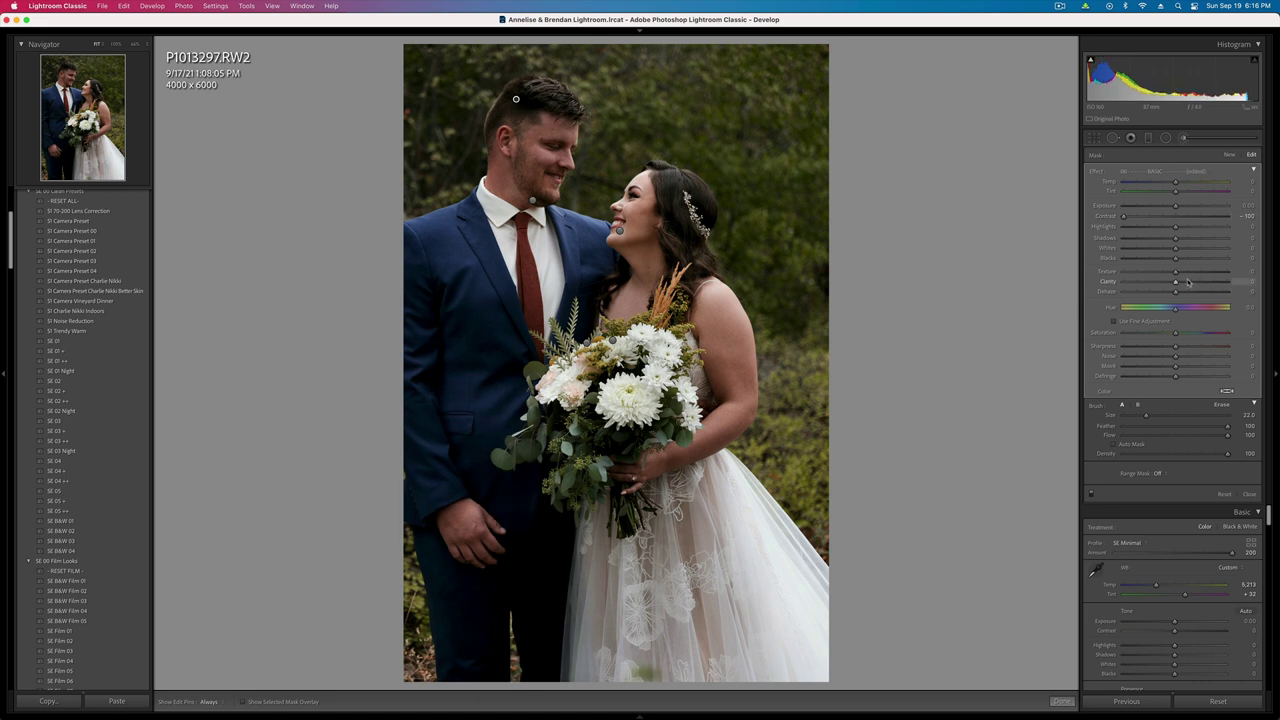
key(k)
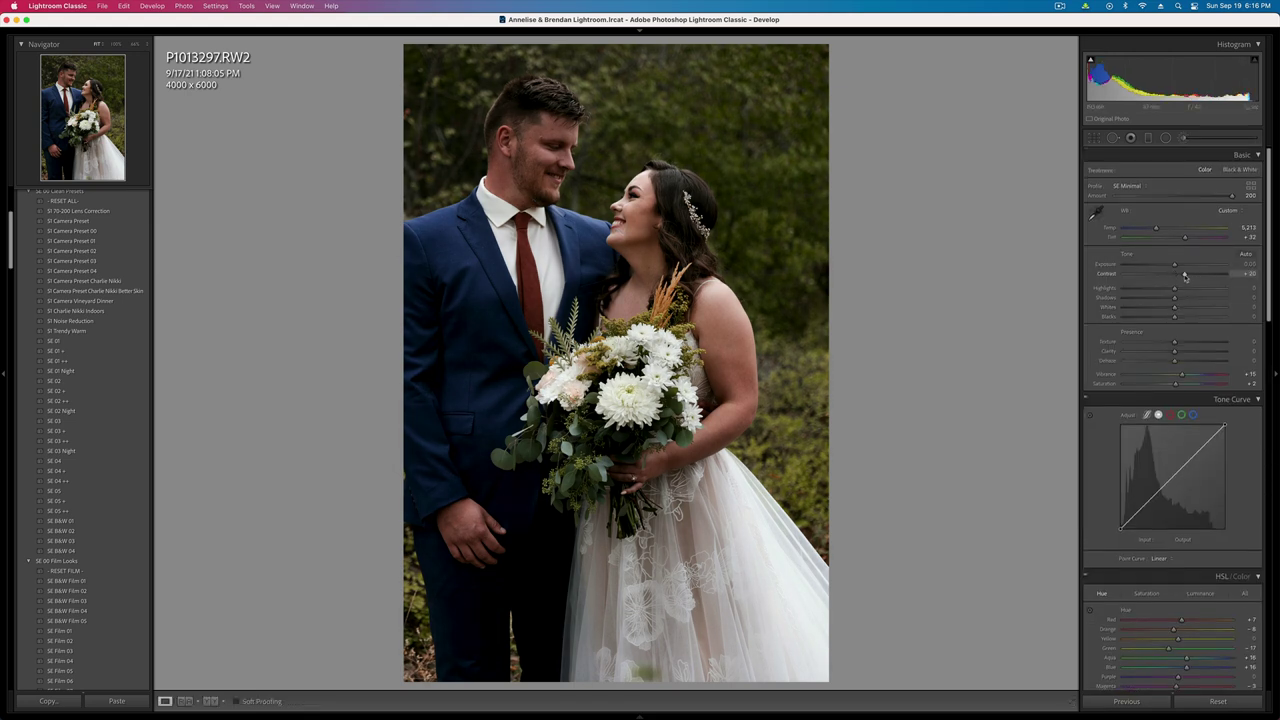
- Lower the overall contrast to about −5 and warm the white balance temperature to 5,366
drag(1175, 276, 1172, 276)
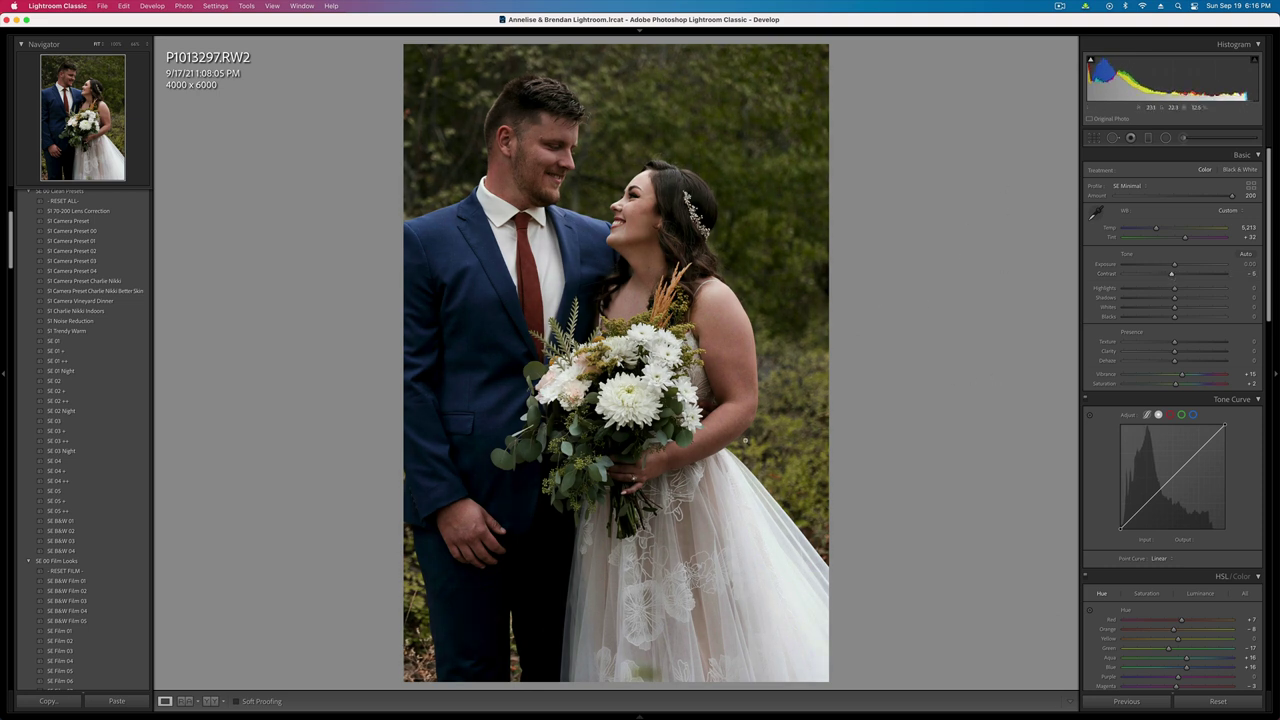
key(Right)
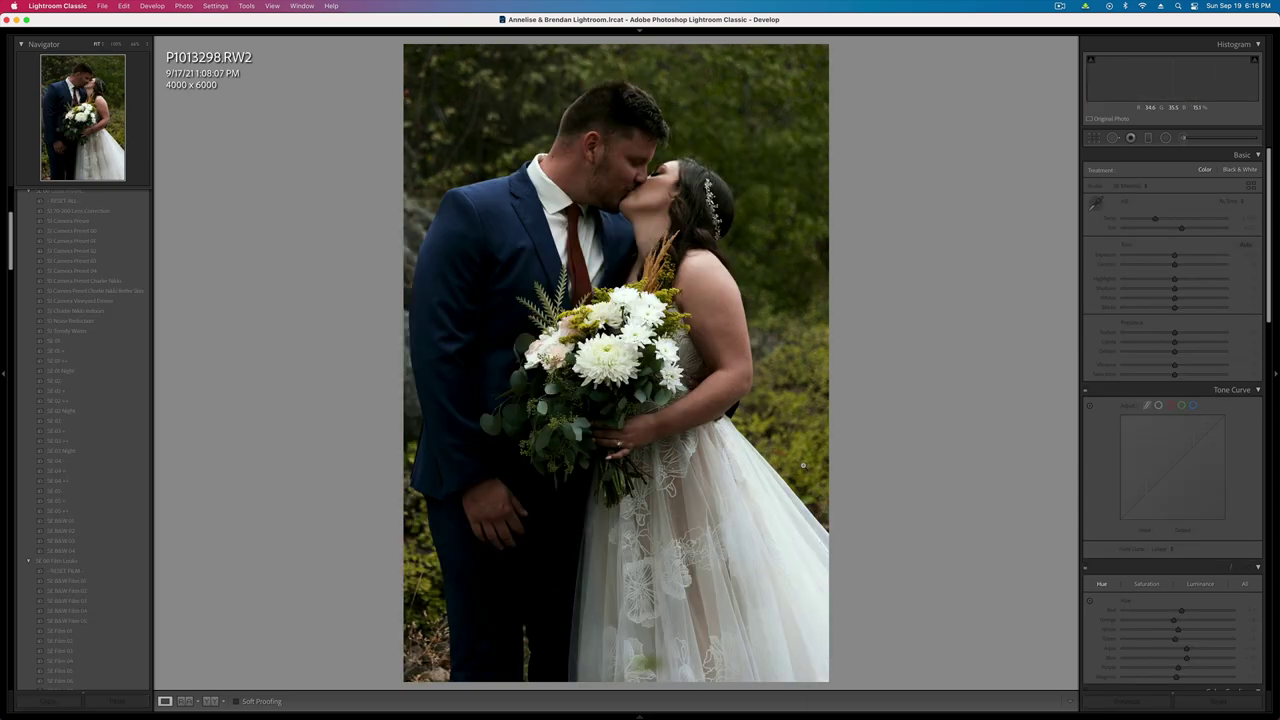
key(Left)
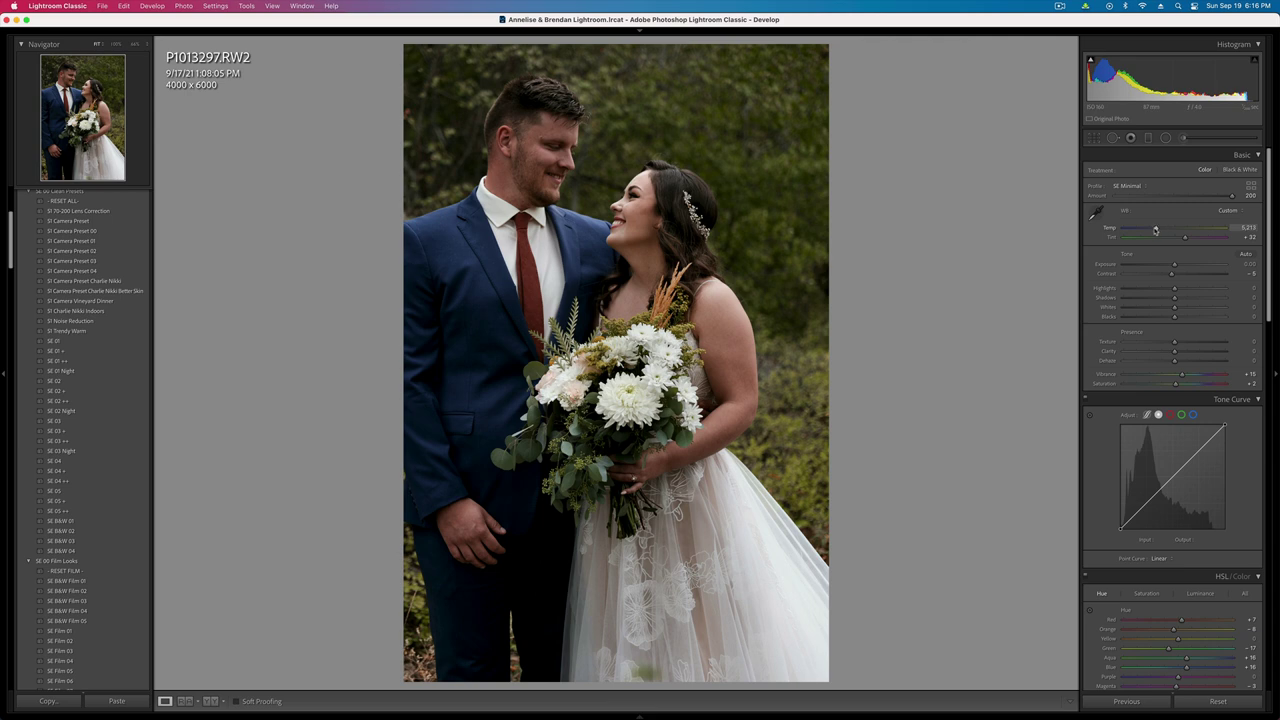
drag(1156, 230, 1158, 230)
- Copy the develop settings without exposure from P1013297 and paste them onto P1013298 and P1013300
key(super+shift+c)
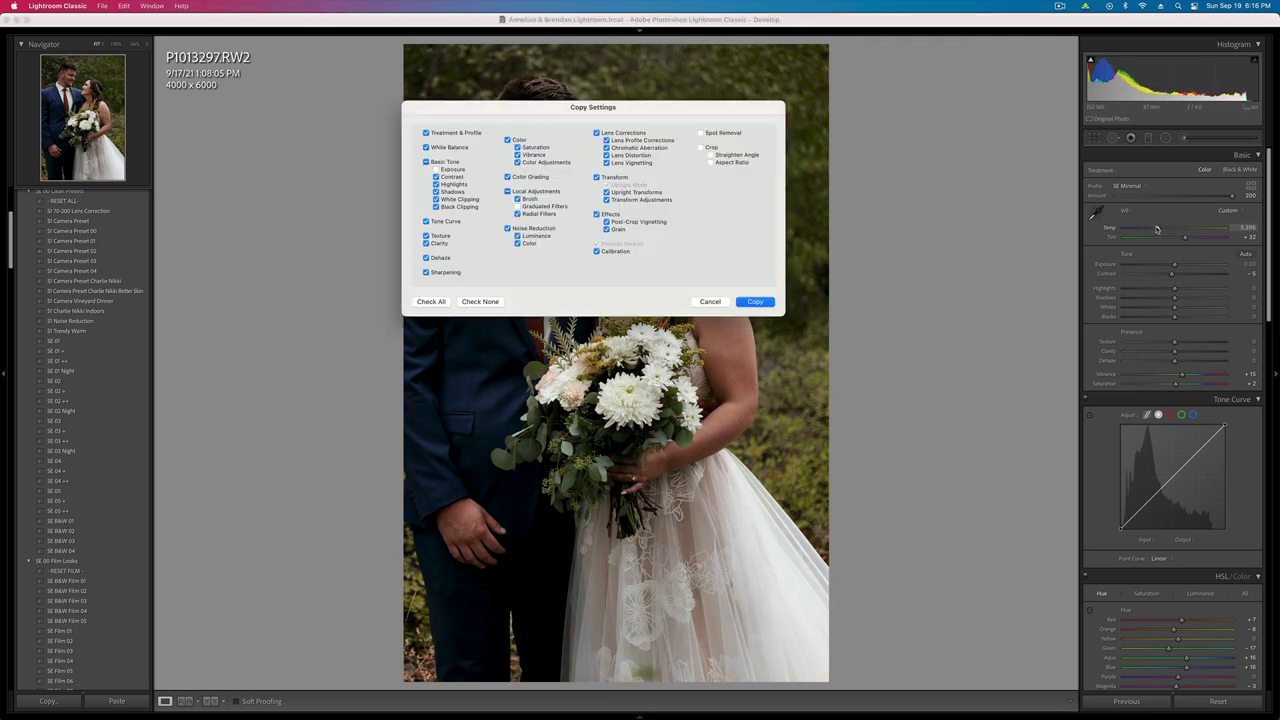
key(Return)
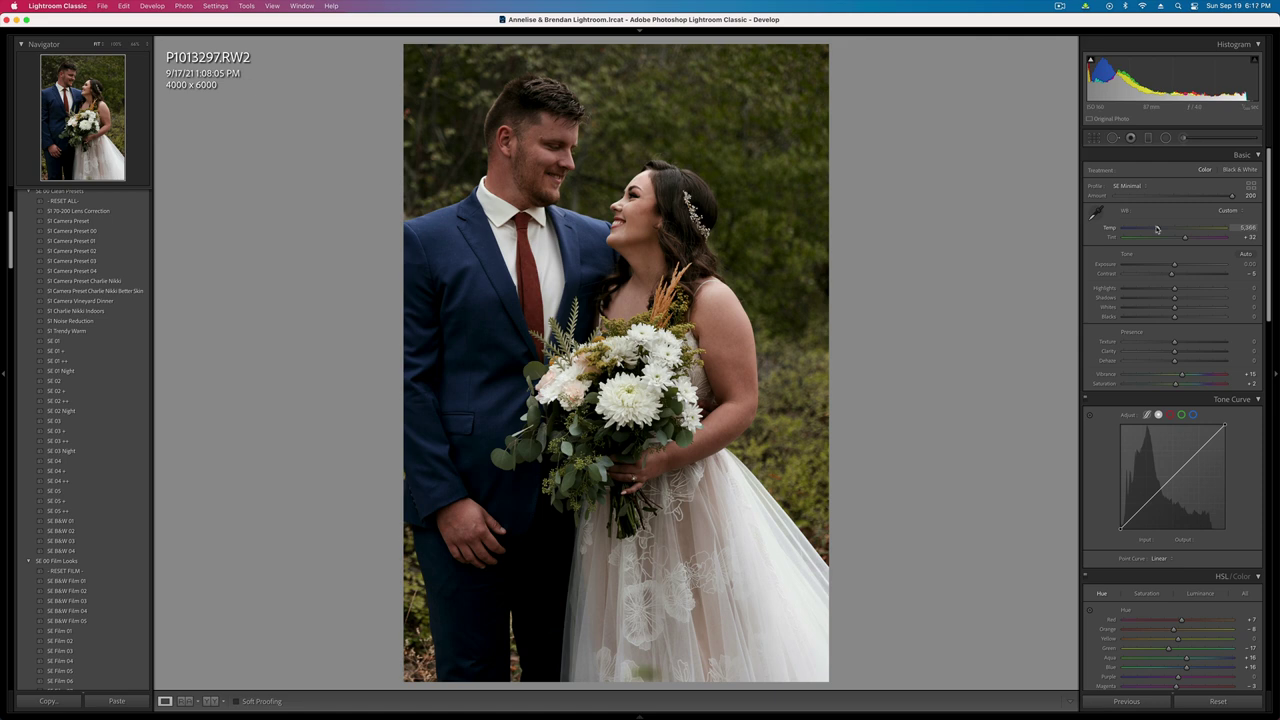
key(Right)
key(super+shift+v)
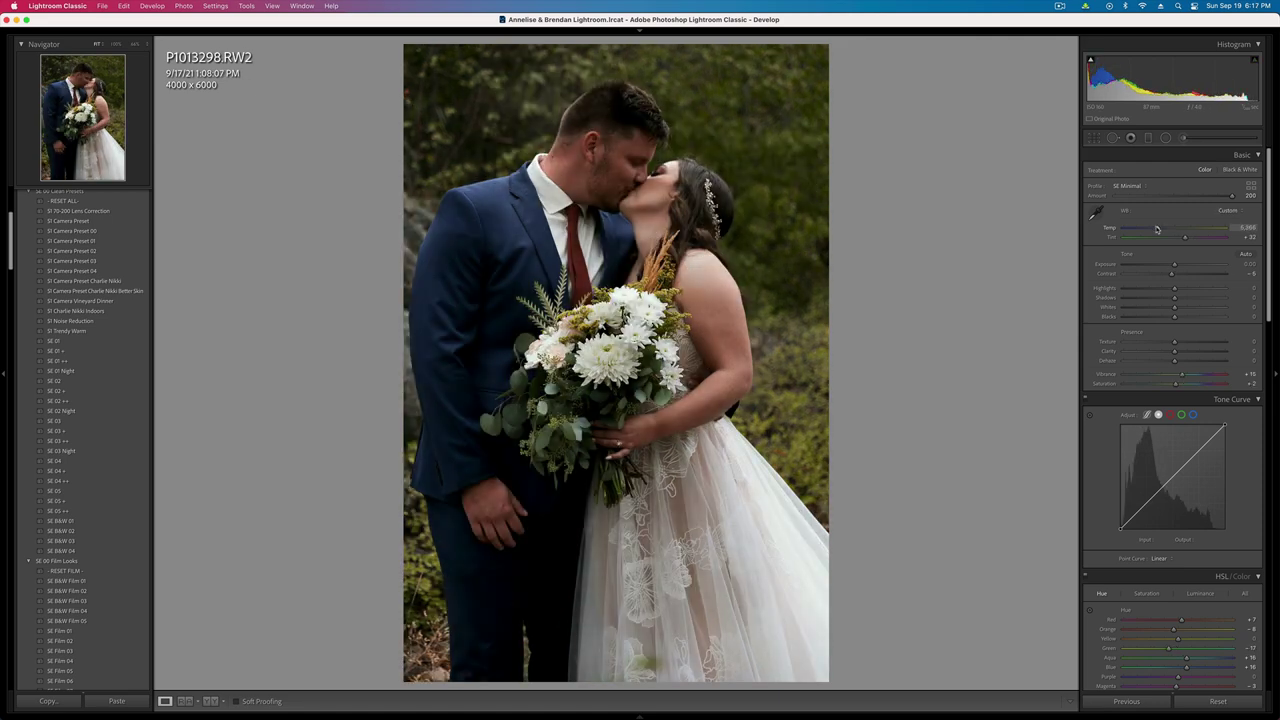
key(Right)
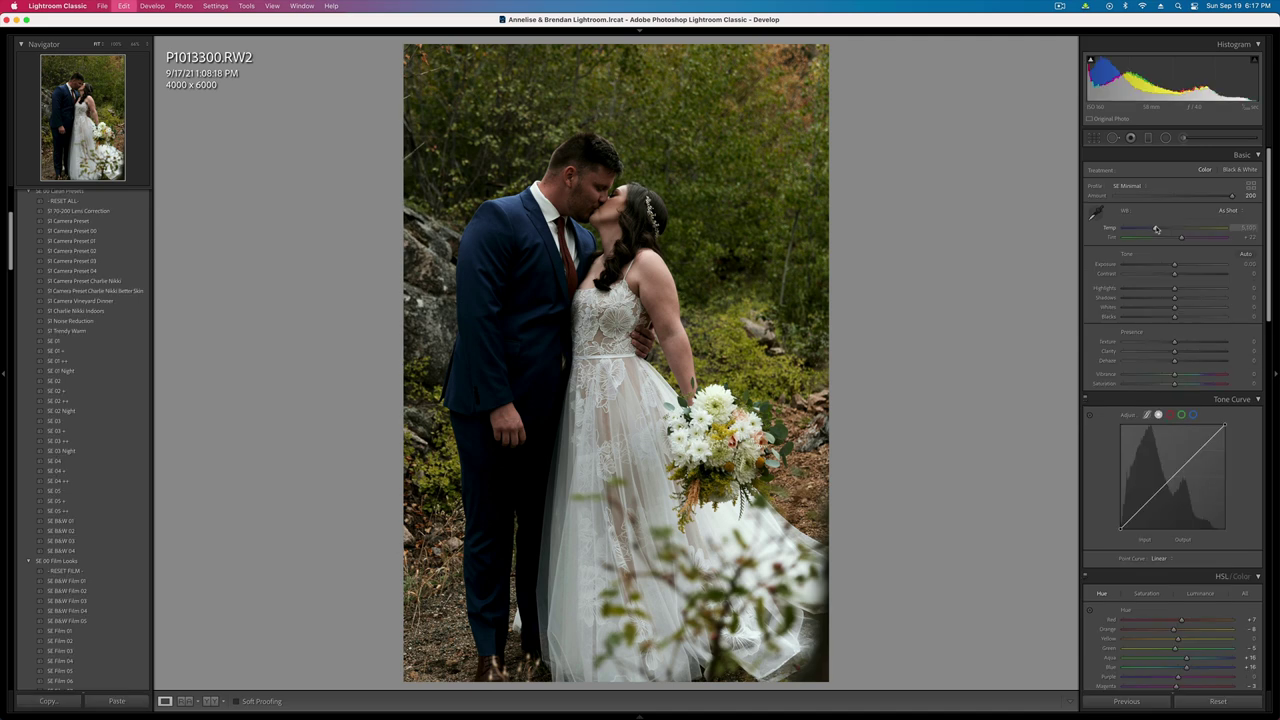
key(super+shift+v)
- Reposition the pasted −100 contrast hair mask onto the couple's heads in P1013300 and set the overall exposure to −0.33
click(1183, 138)
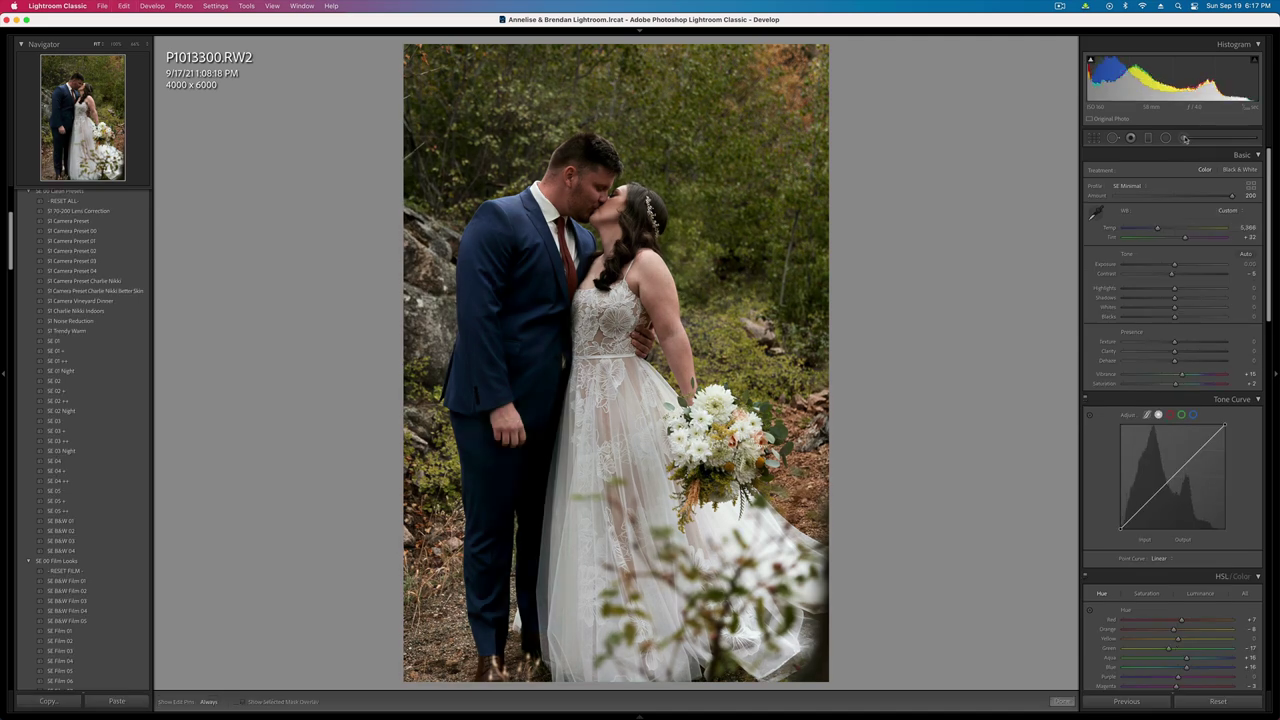
click(513, 105)
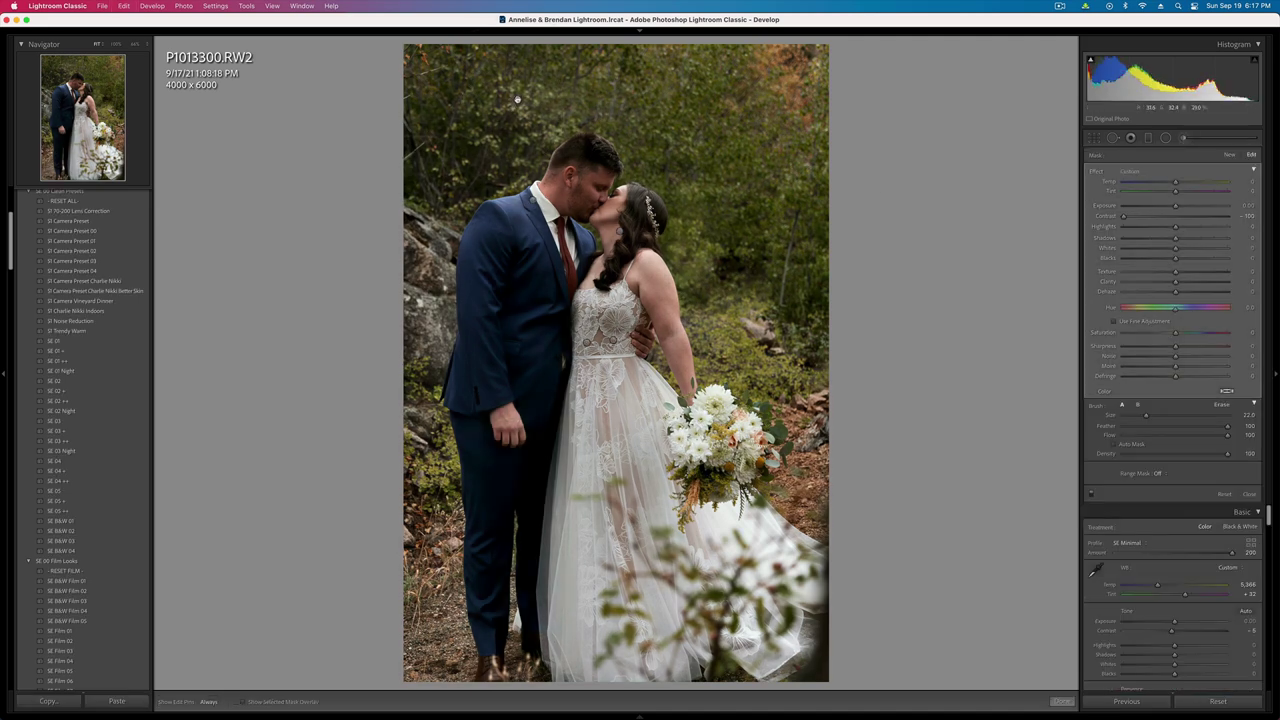
click(562, 180)
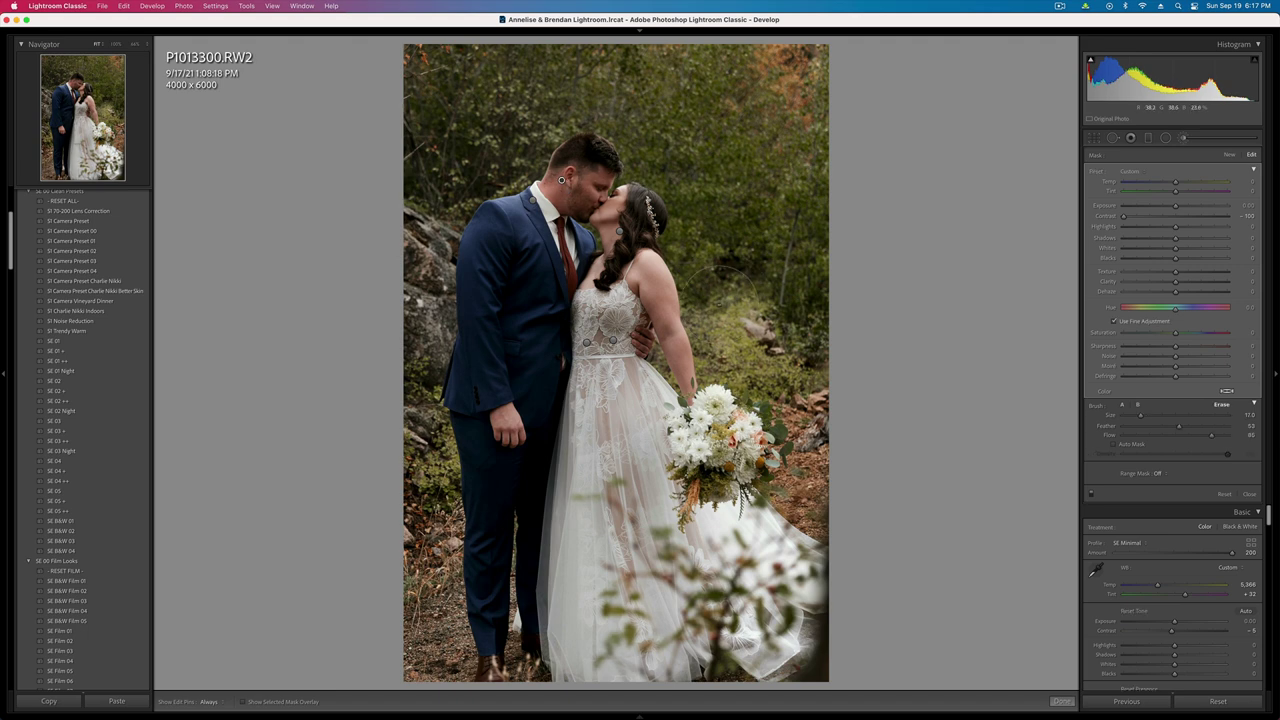
drag(721, 303, 724, 333)
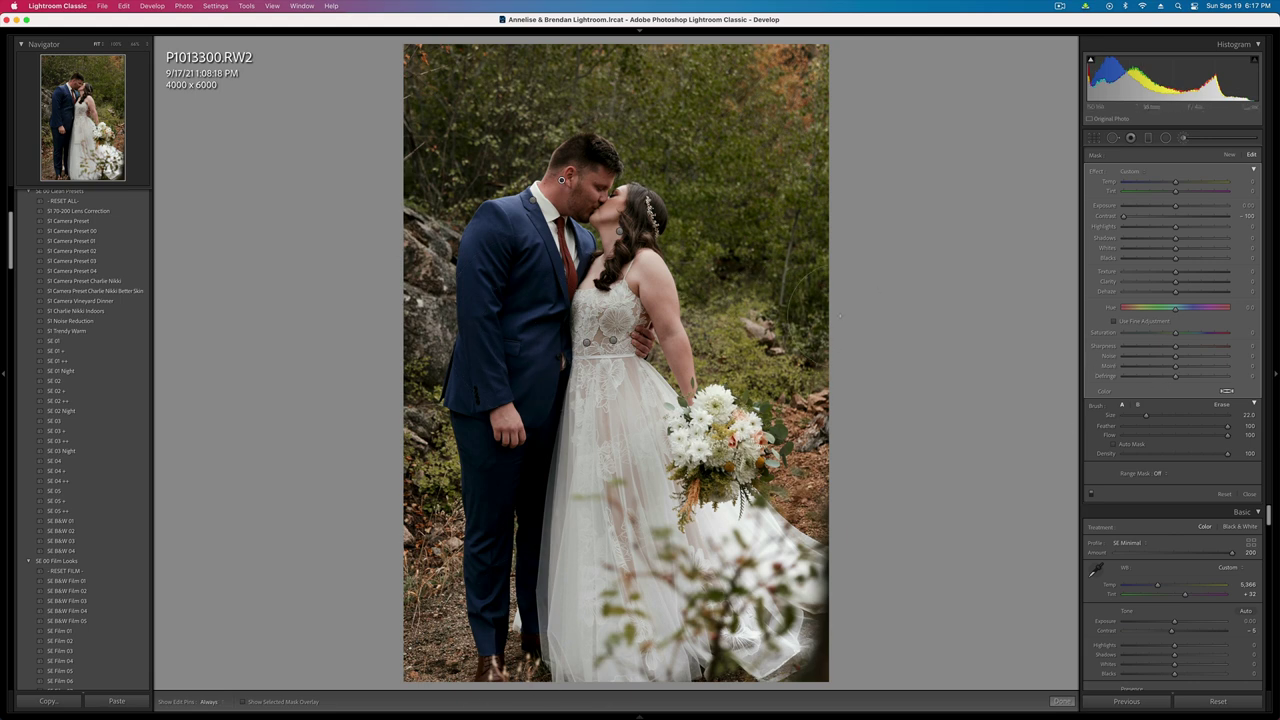
key(super+bracketleft)
key(super+bracketleft)
key(super+bracketright)
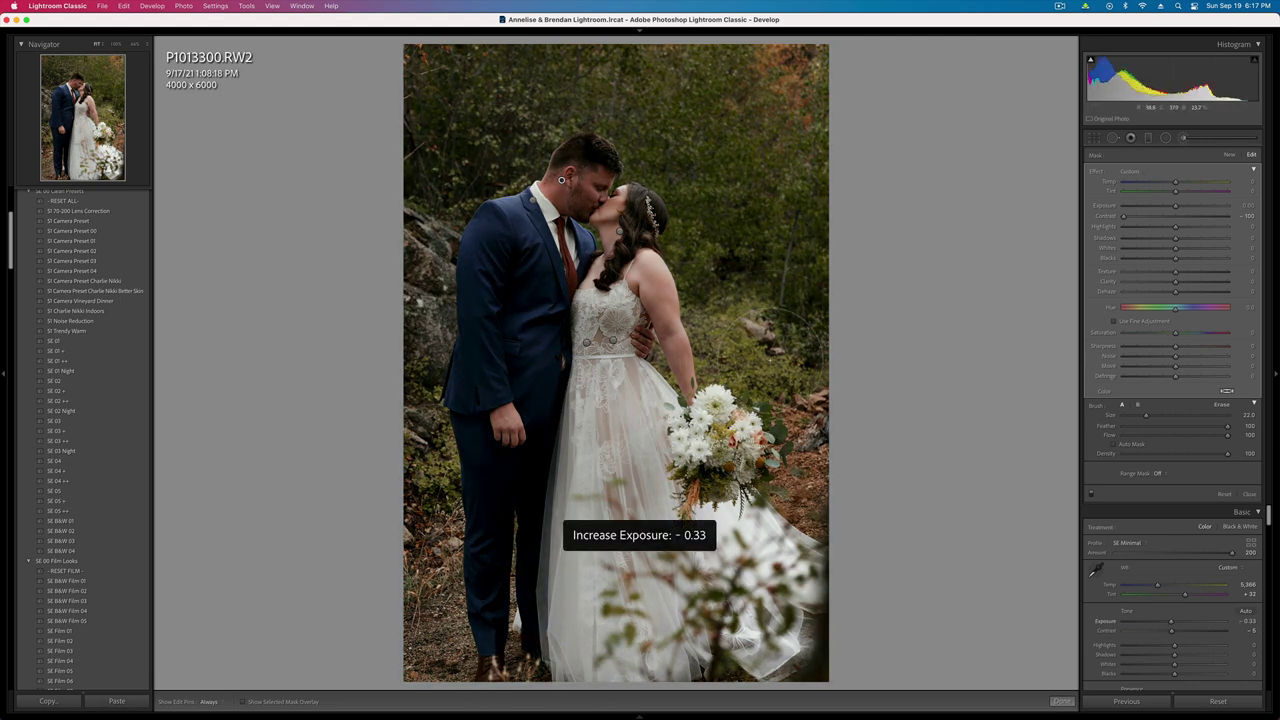
- Add a brush mask on the bride's dress with texture raised to 39 and lower the overall exposure to −0.53
click(1226, 141)
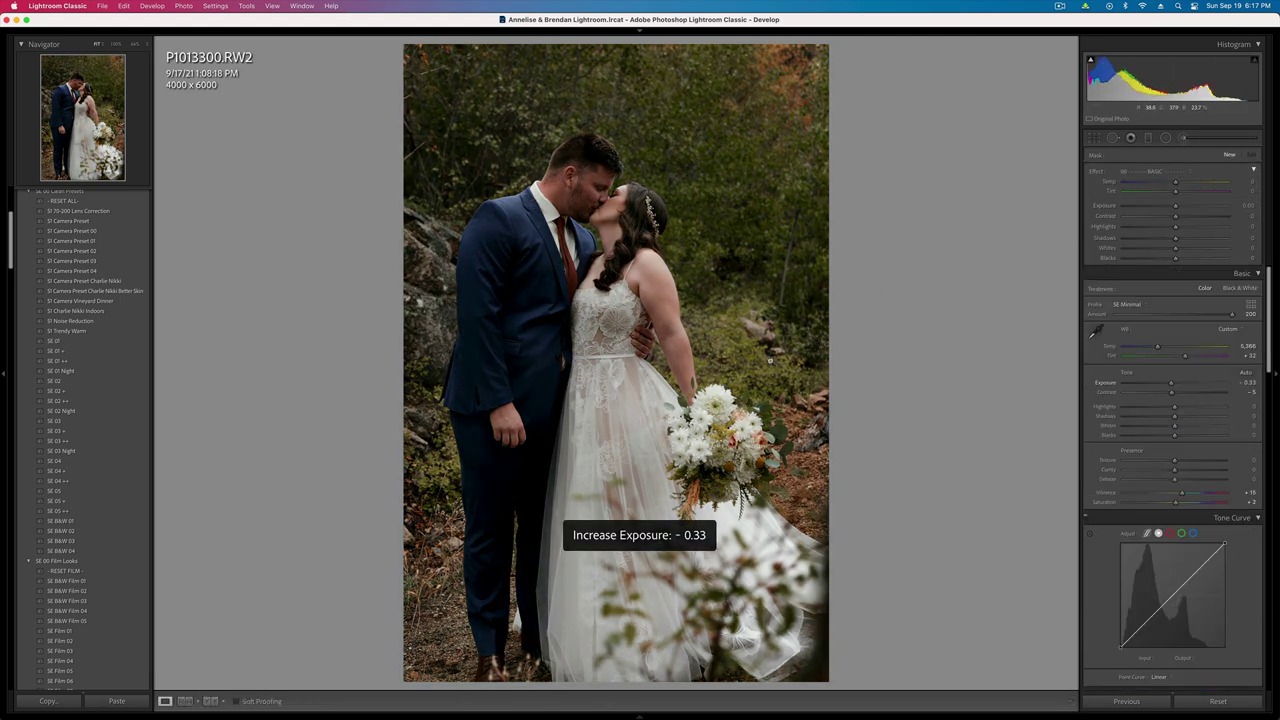
click(1185, 140)
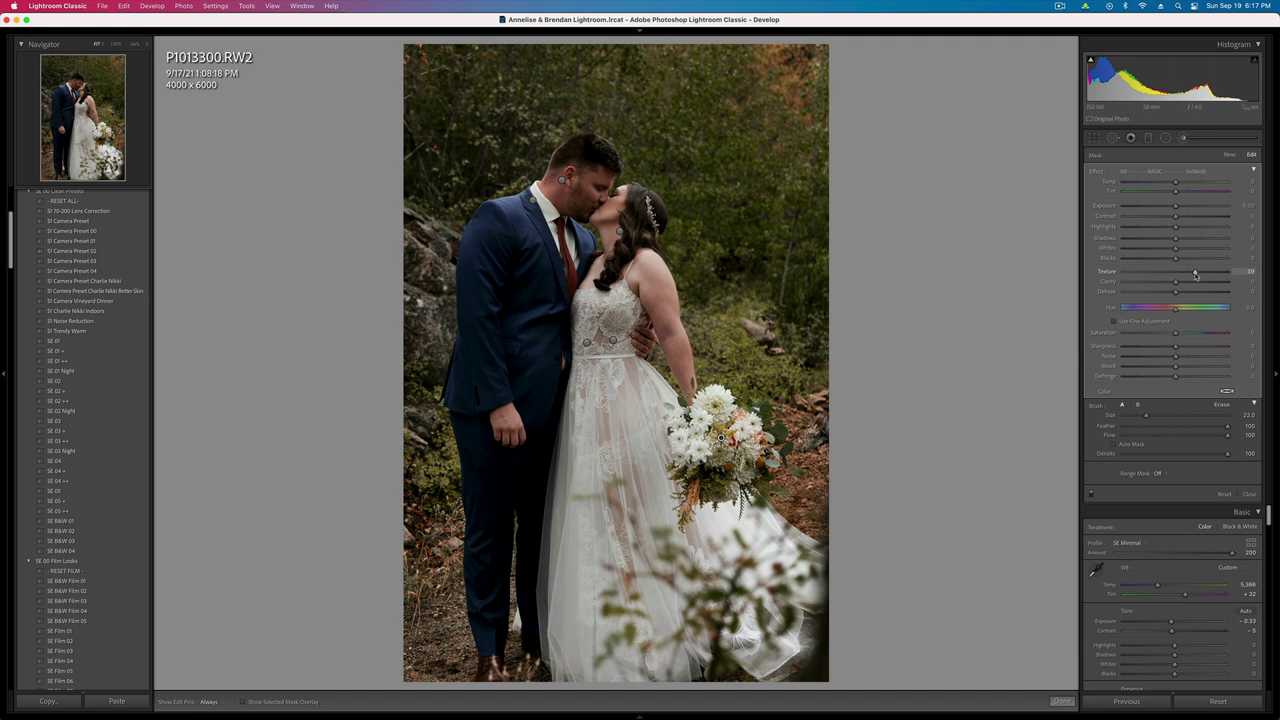
key(k)
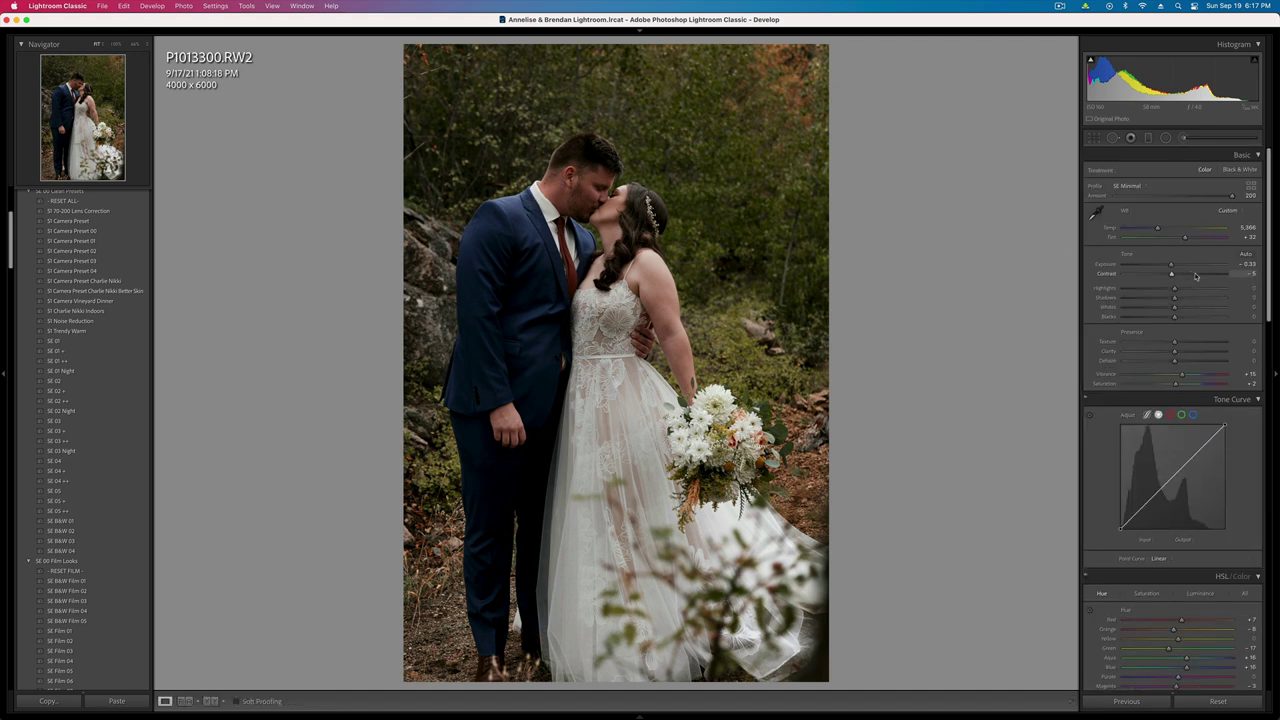
key(minus)
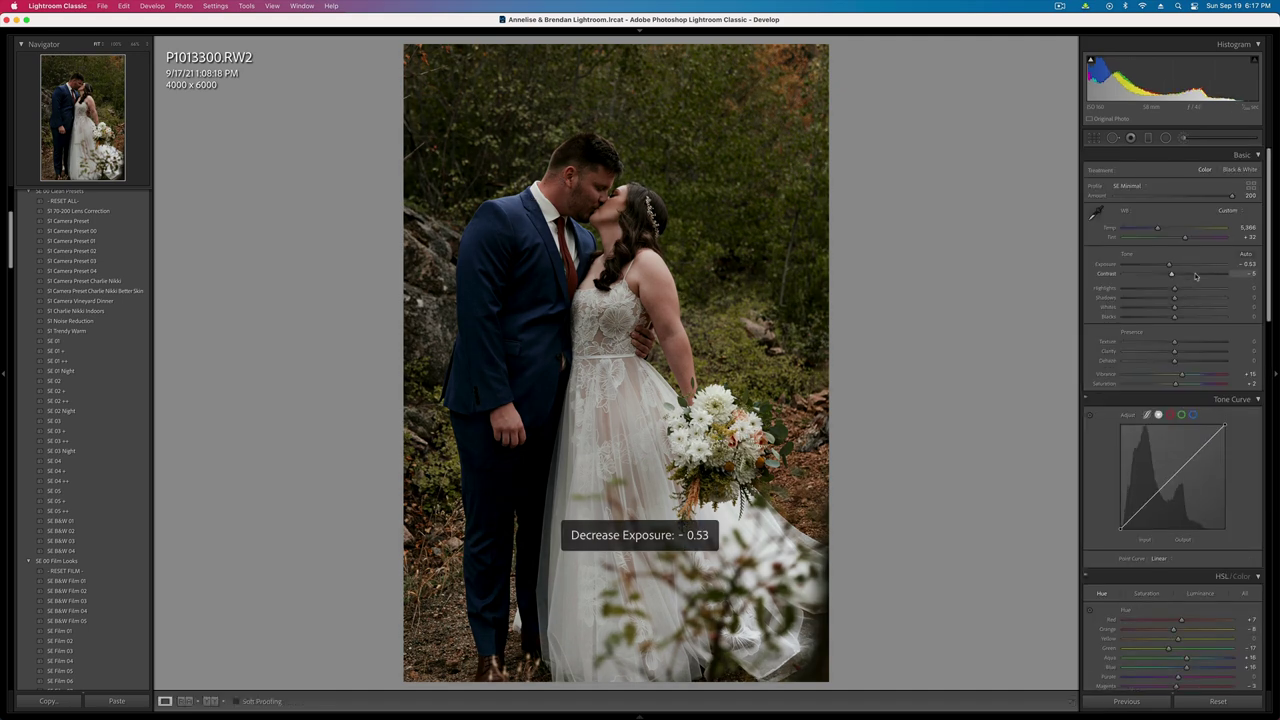
- Extend the existing −72 contrast brush mask over the couple's faces and skin using a smaller brush of size 17
click(1186, 140)
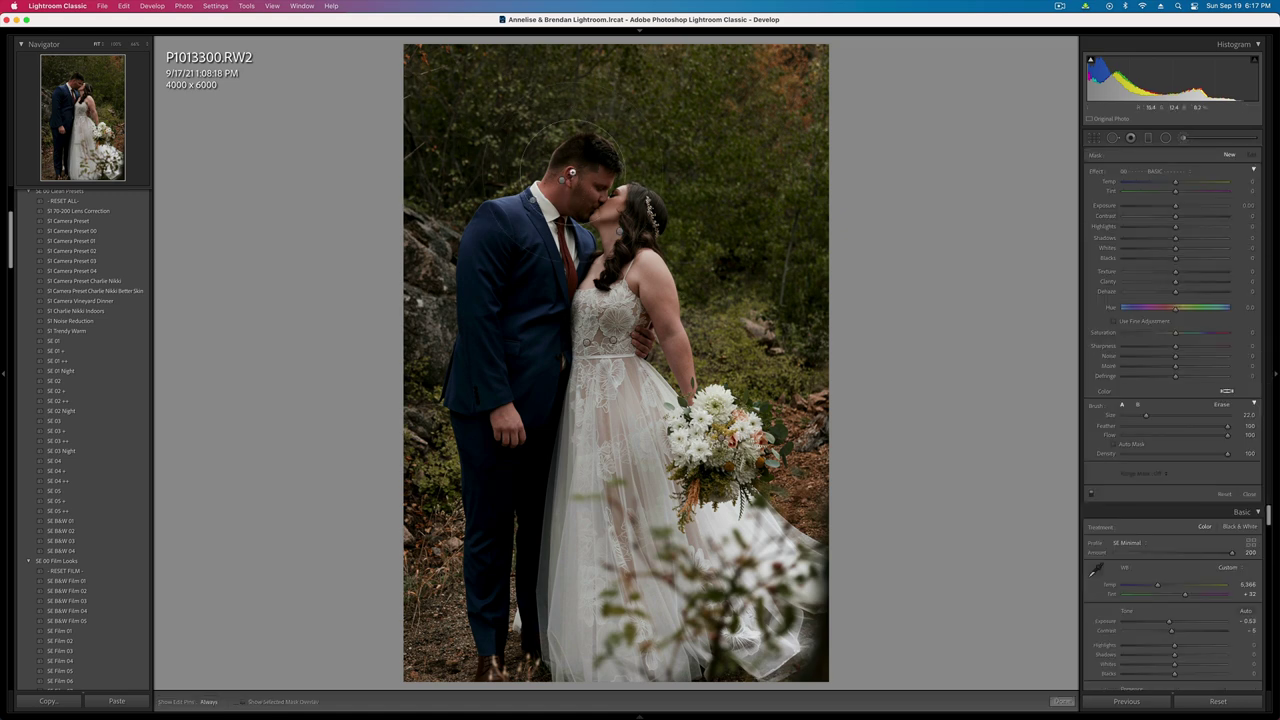
click(533, 201)
key(bracketleft)
key(bracketleft)
key(bracketleft)
key(bracketleft)
key(bracketleft)
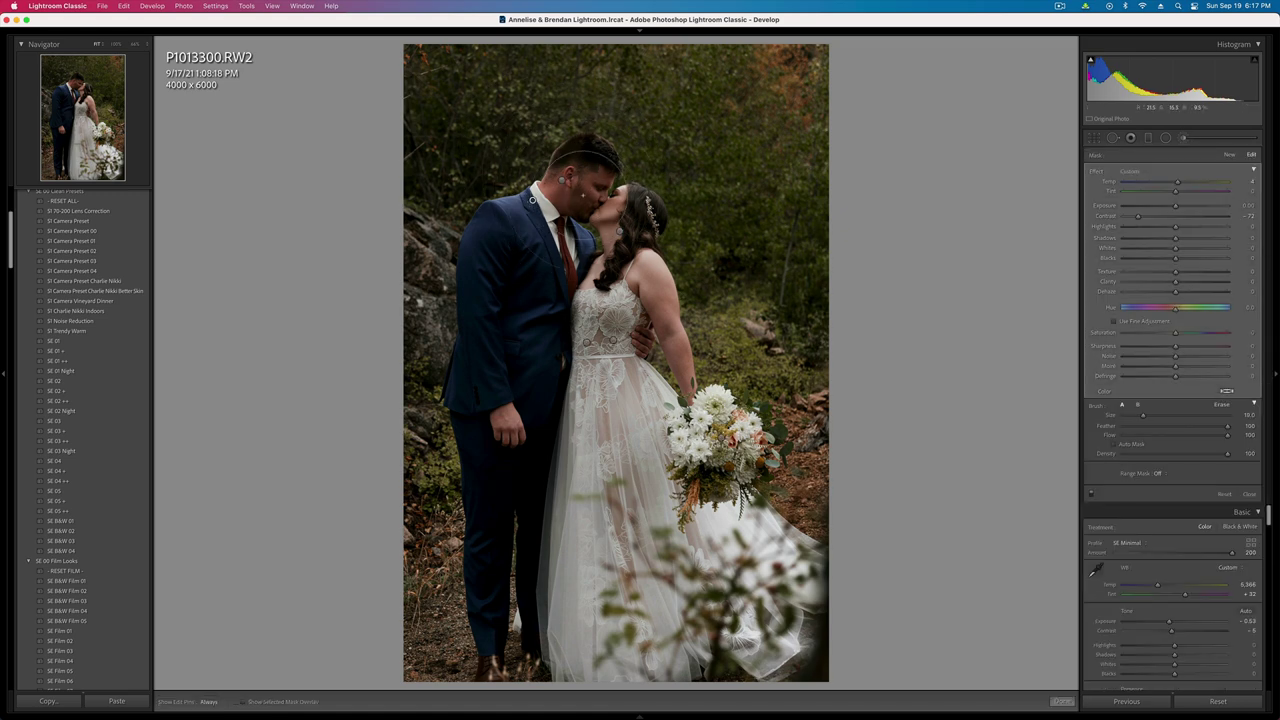
mouse_move(588, 194)
mouse_down()
mouse_move(608, 226)
mouse_move(575, 285)
mouse_move(510, 300)
mouse_move(600, 355)
mouse_move(622, 465)
mouse_up()
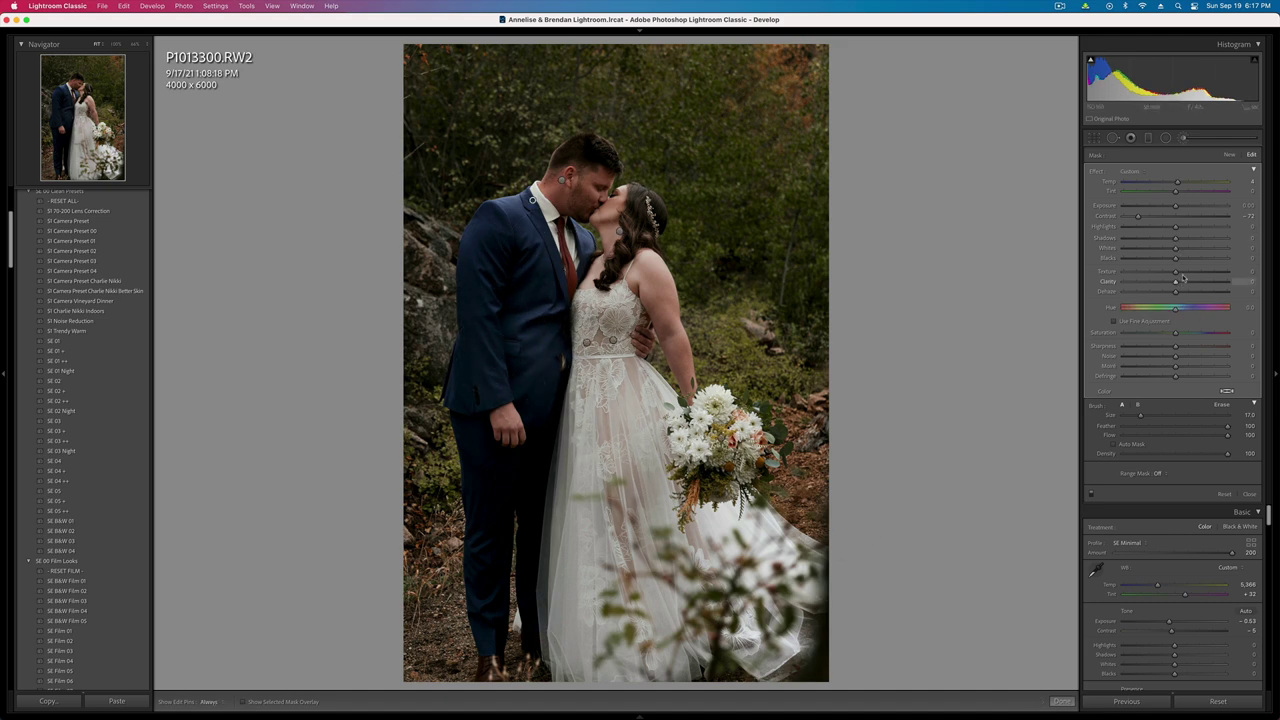
key(k)
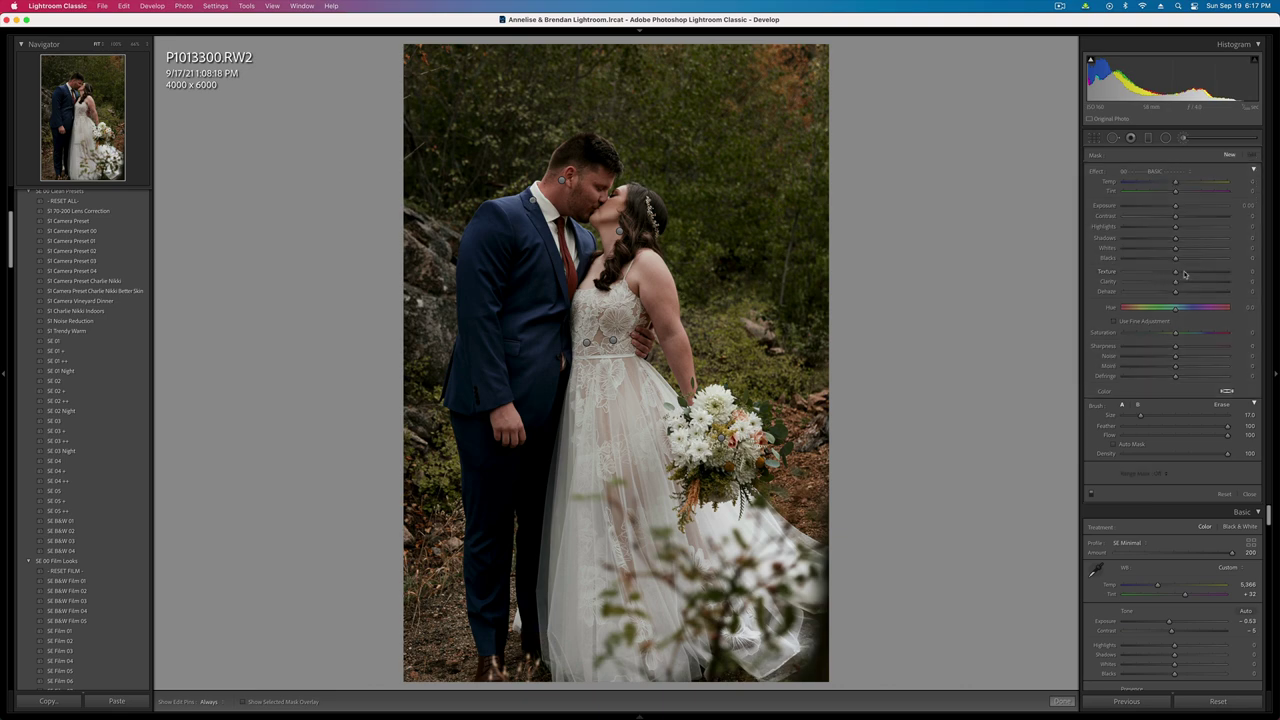
- On photo P1013306, clear the pasted brush masks and draw a radial filter around the guests in the background
key(Right)
scroll(1184, 274, down, 2)
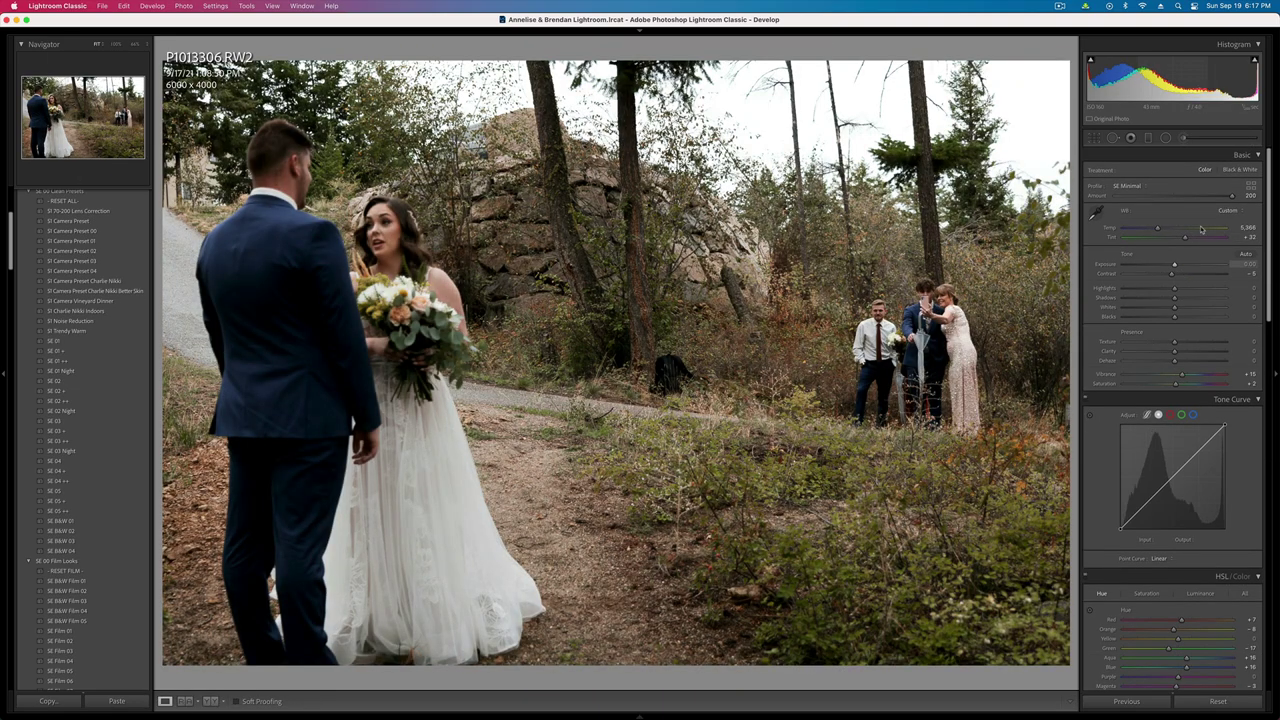
click(1182, 139)
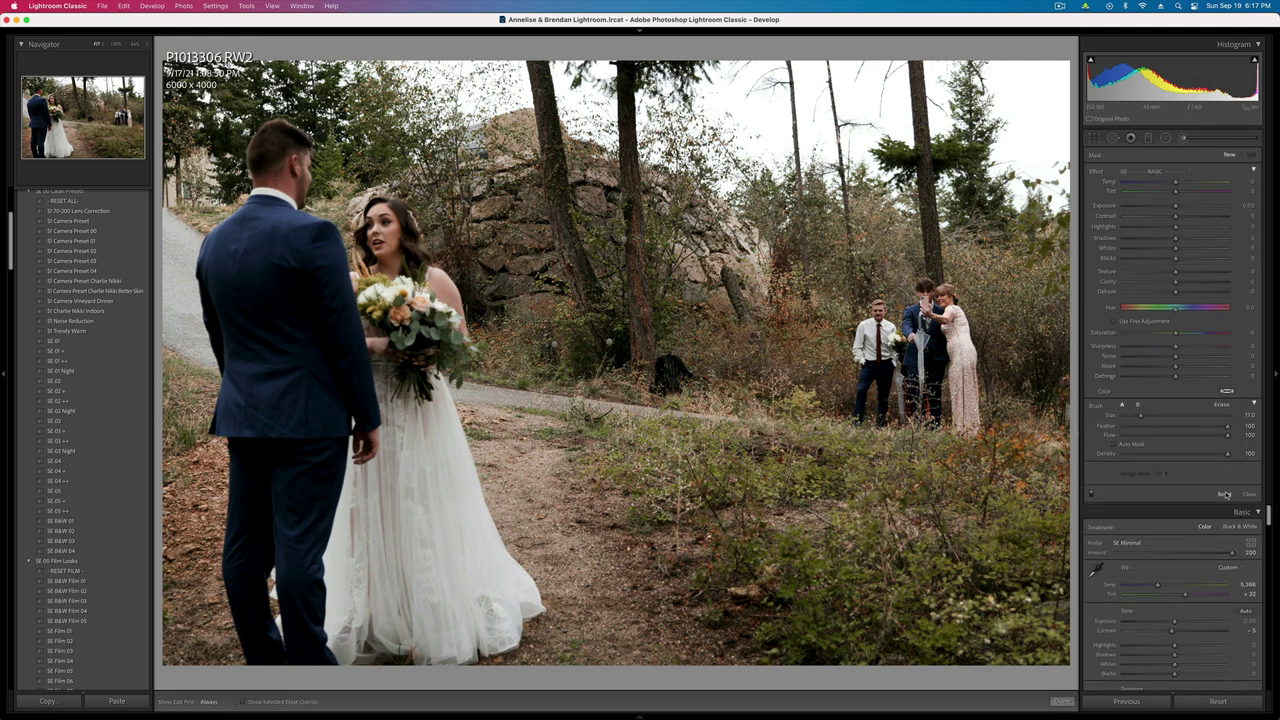
click(1166, 138)
drag(920, 330, 1055, 500)
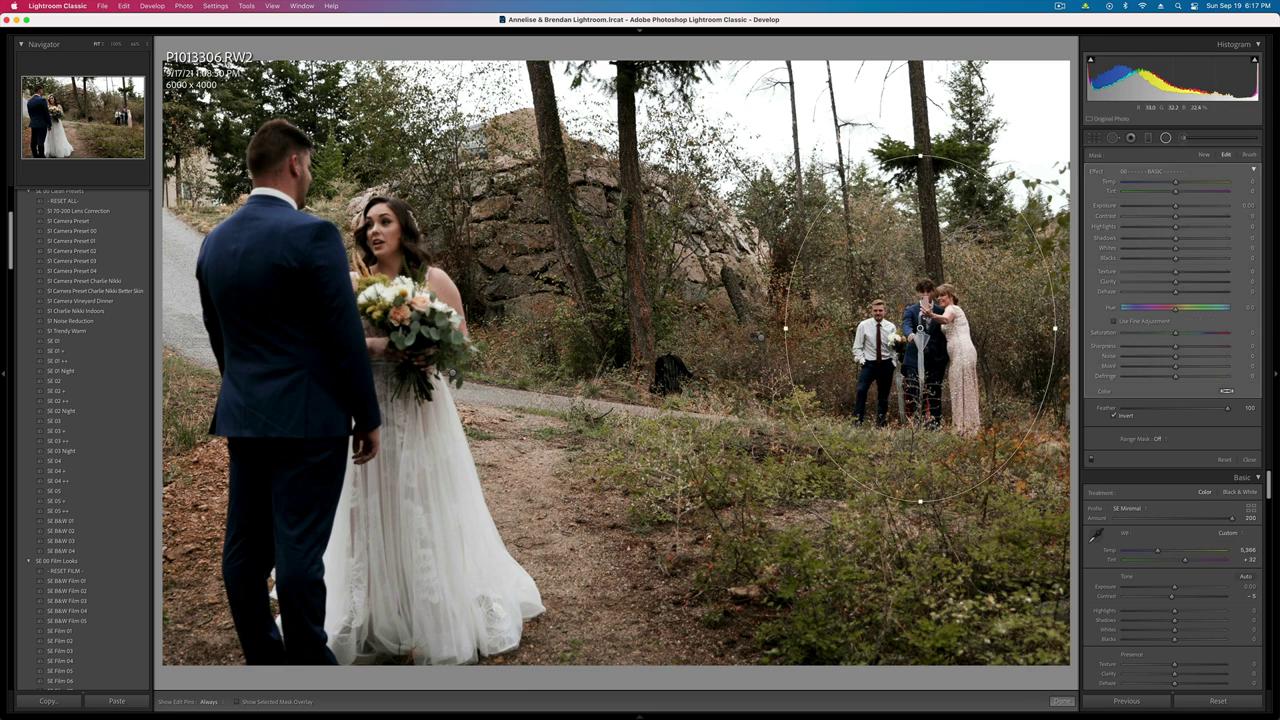
- Move the pasted radial filter over the couple and lower the overall exposure to −0.99
click(760, 338)
drag(760, 338, 411, 372)
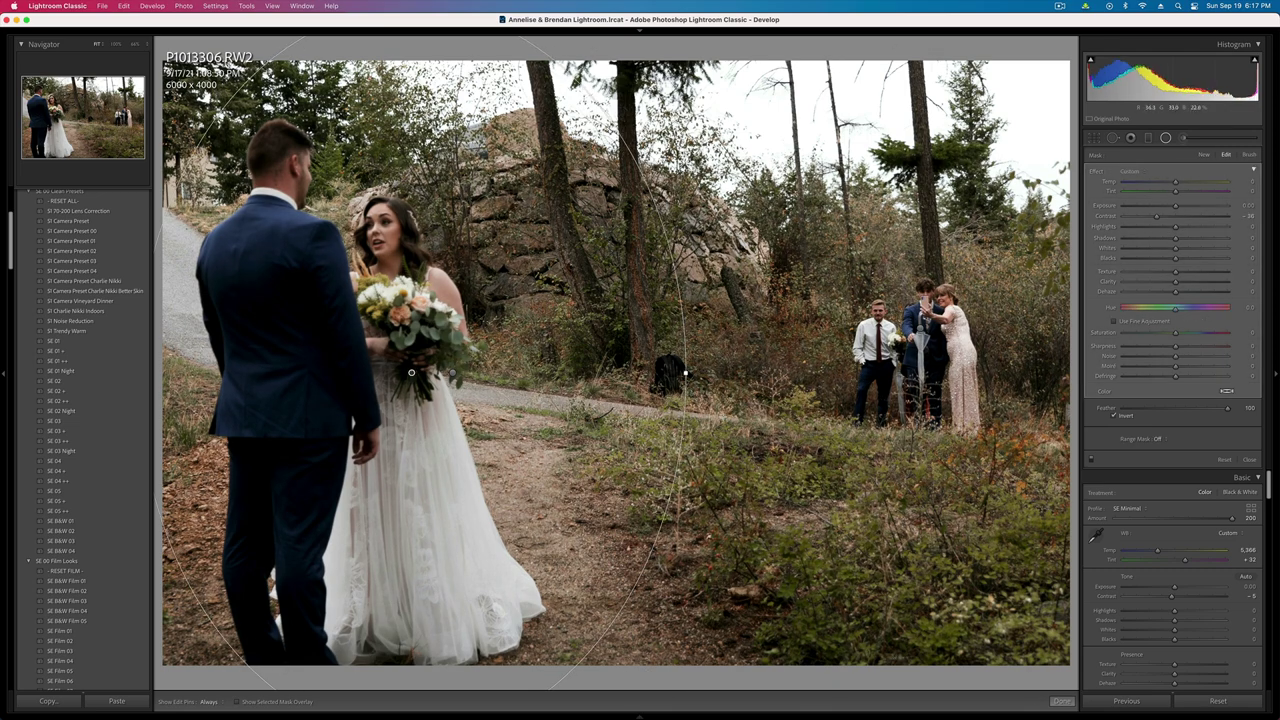
key(minus)
key(minus)
key(minus)
key(equal)
key(equal)
key(equal)
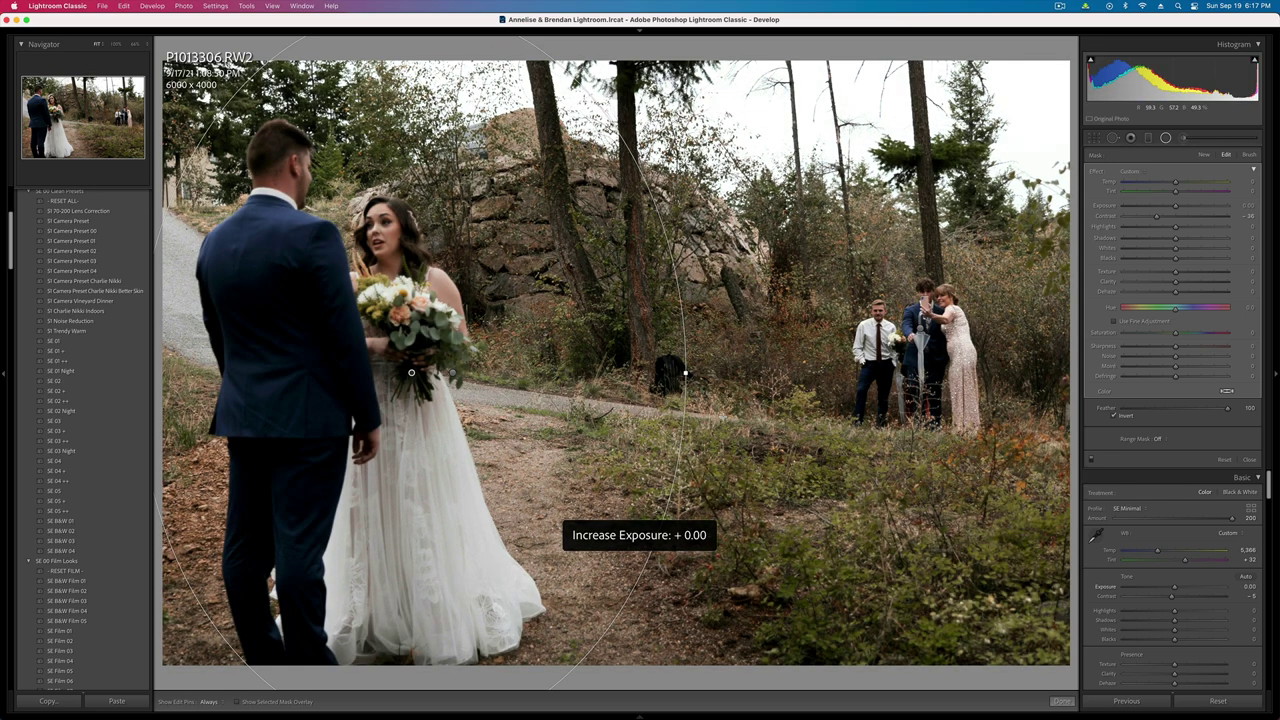
key(minus)
key(minus)
key(minus)
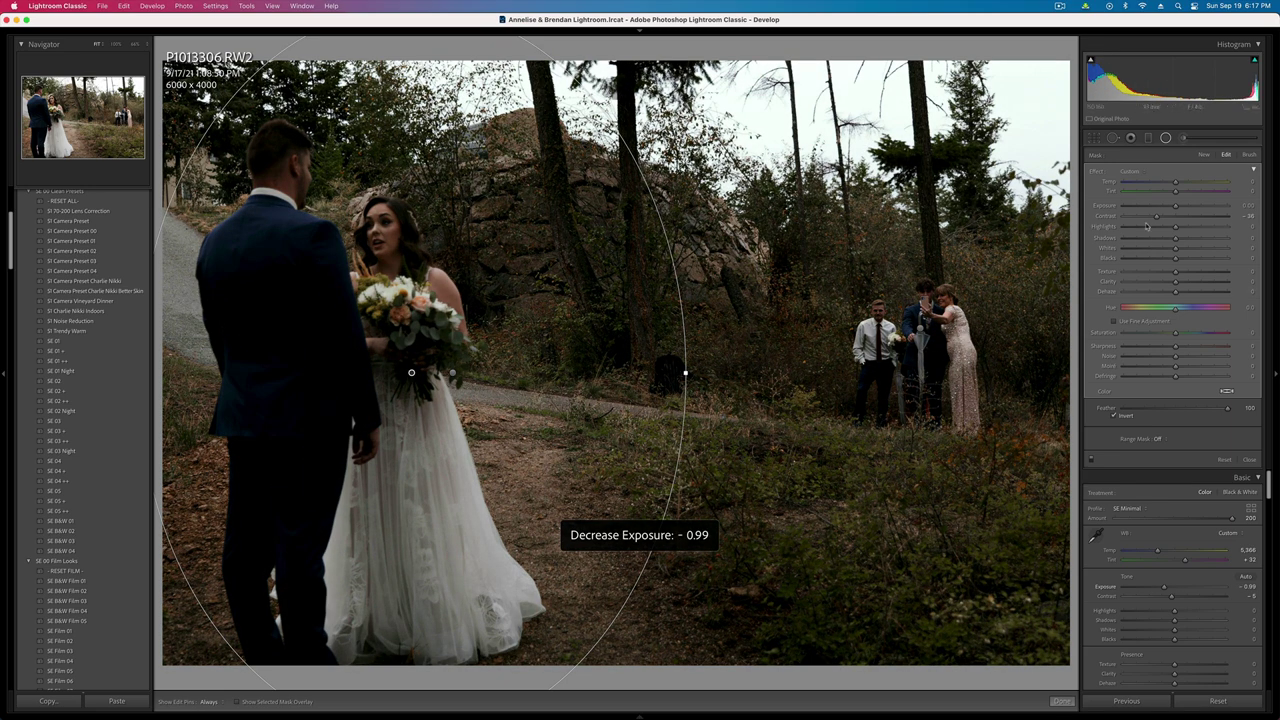
- Tighten the radial filter around the couple and set its contrast to −100 and exposure to 0.37
drag(1157, 216, 1121, 217)
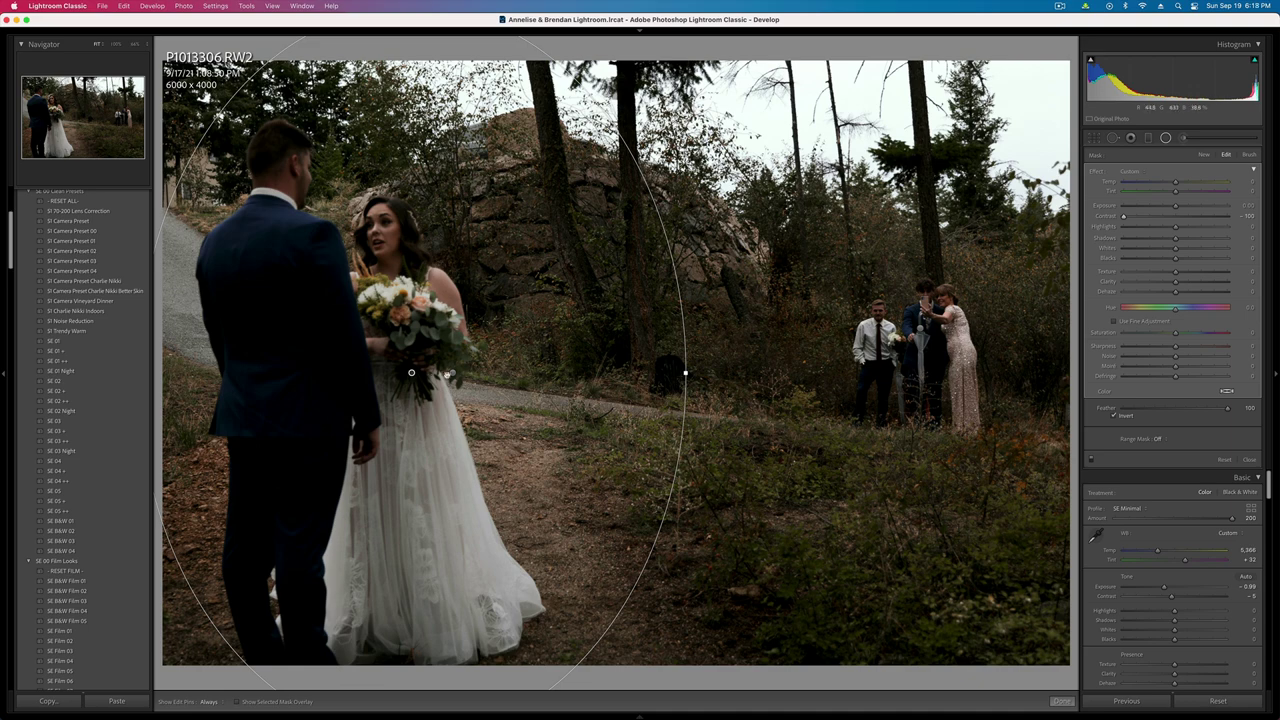
drag(685, 373, 629, 376)
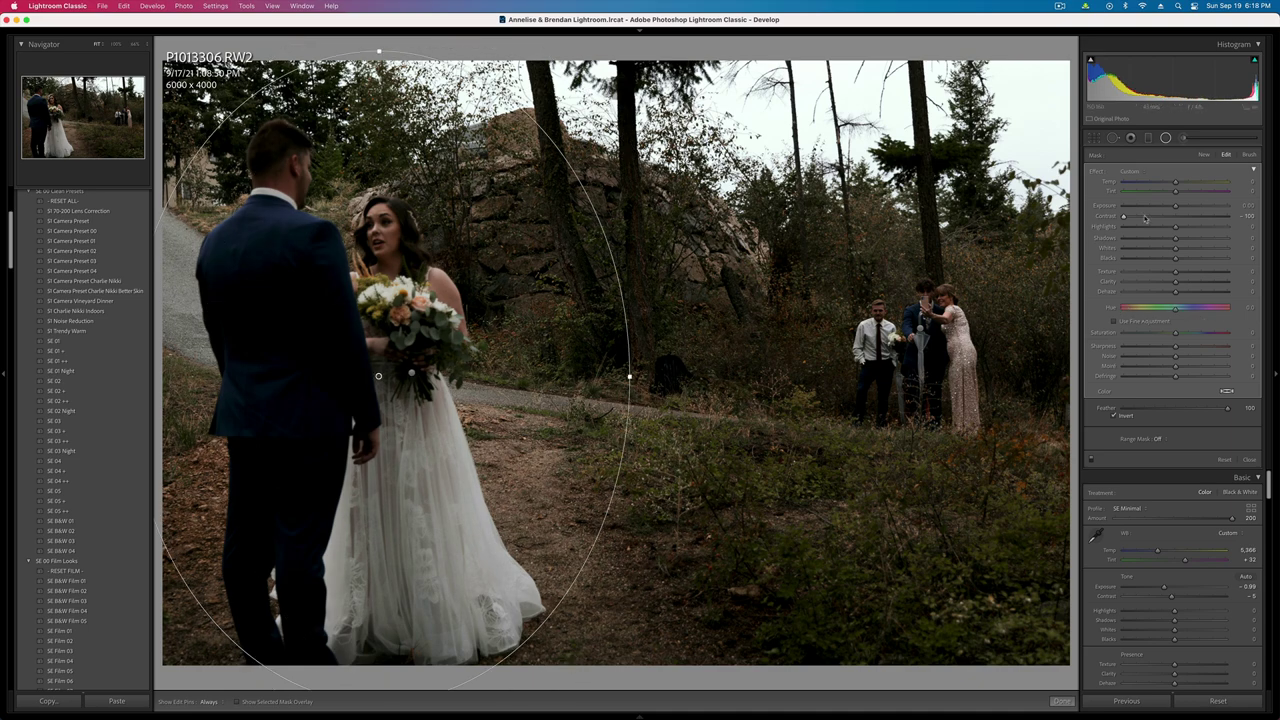
drag(1175, 207, 1180, 208)
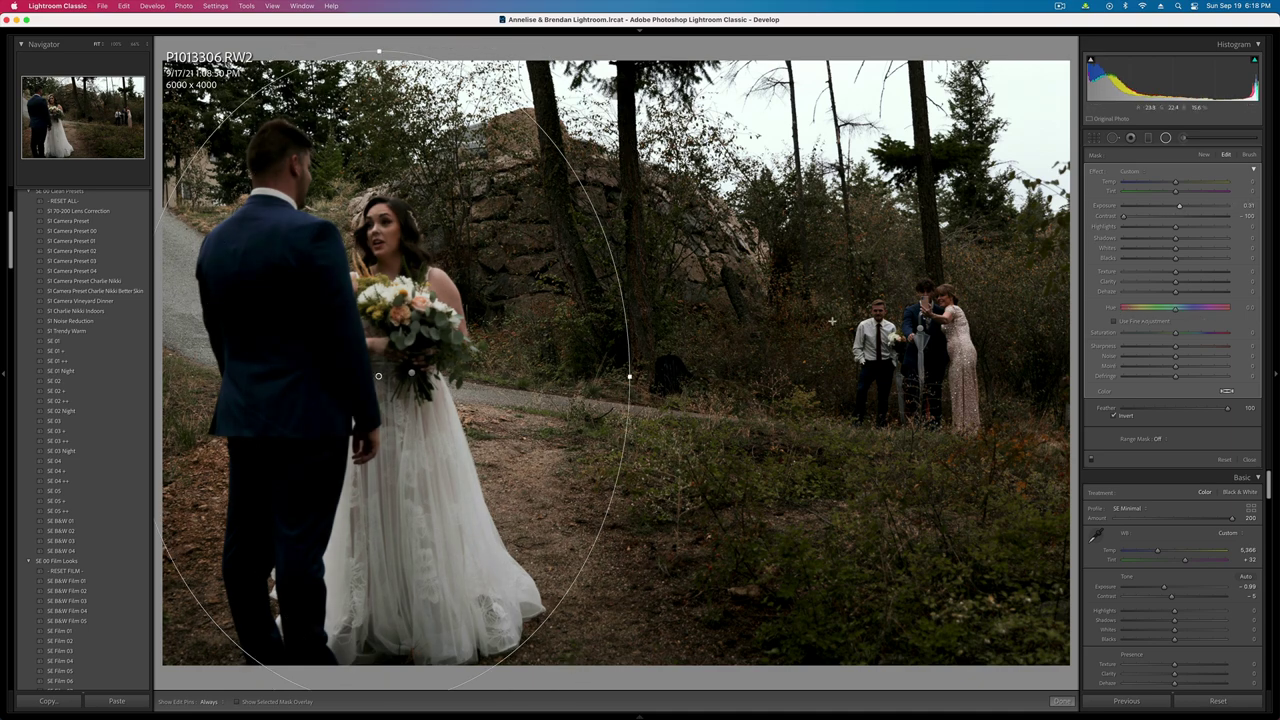
- Set the guests' radial filter to contrast −100 and exposure 0.23
click(921, 329)
drag(1185, 207, 1080, 226)
drag(1194, 207, 1178, 207)
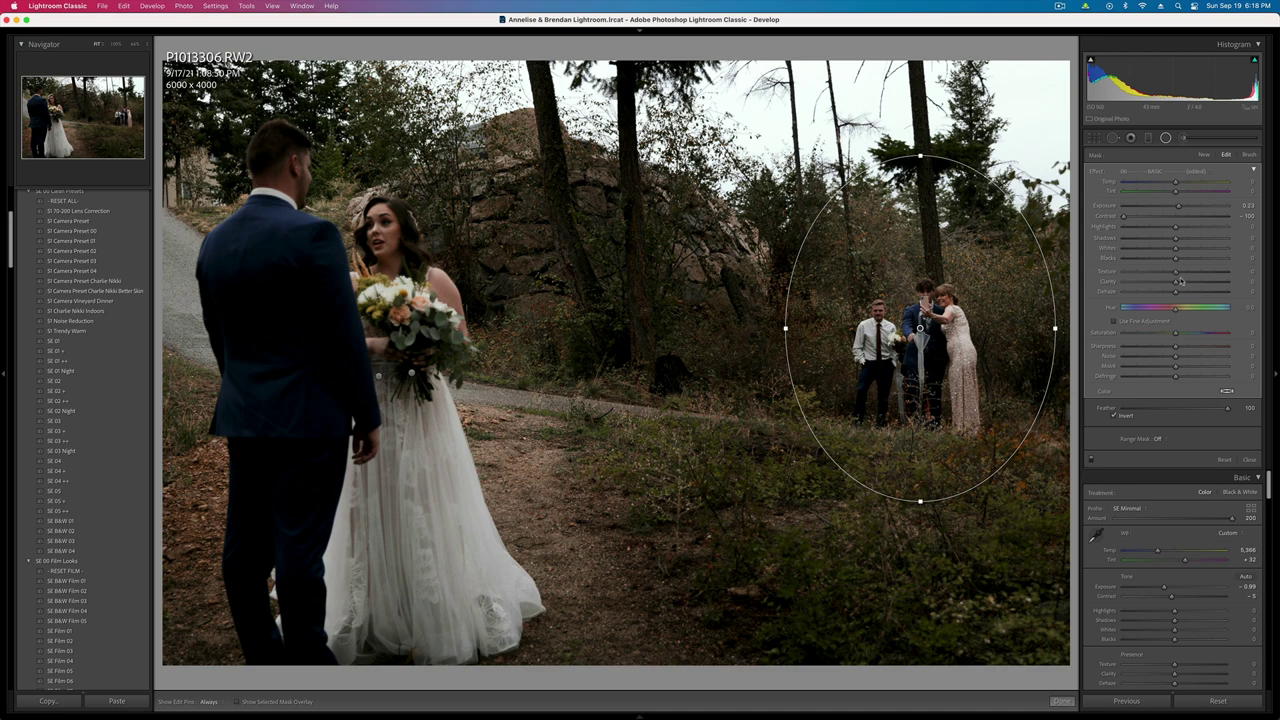
- Brighten and dehaze the guests' radial filter, and set the photo's overall exposure to −0.33, contrast to +6 and blacks to −5
click(1183, 207)
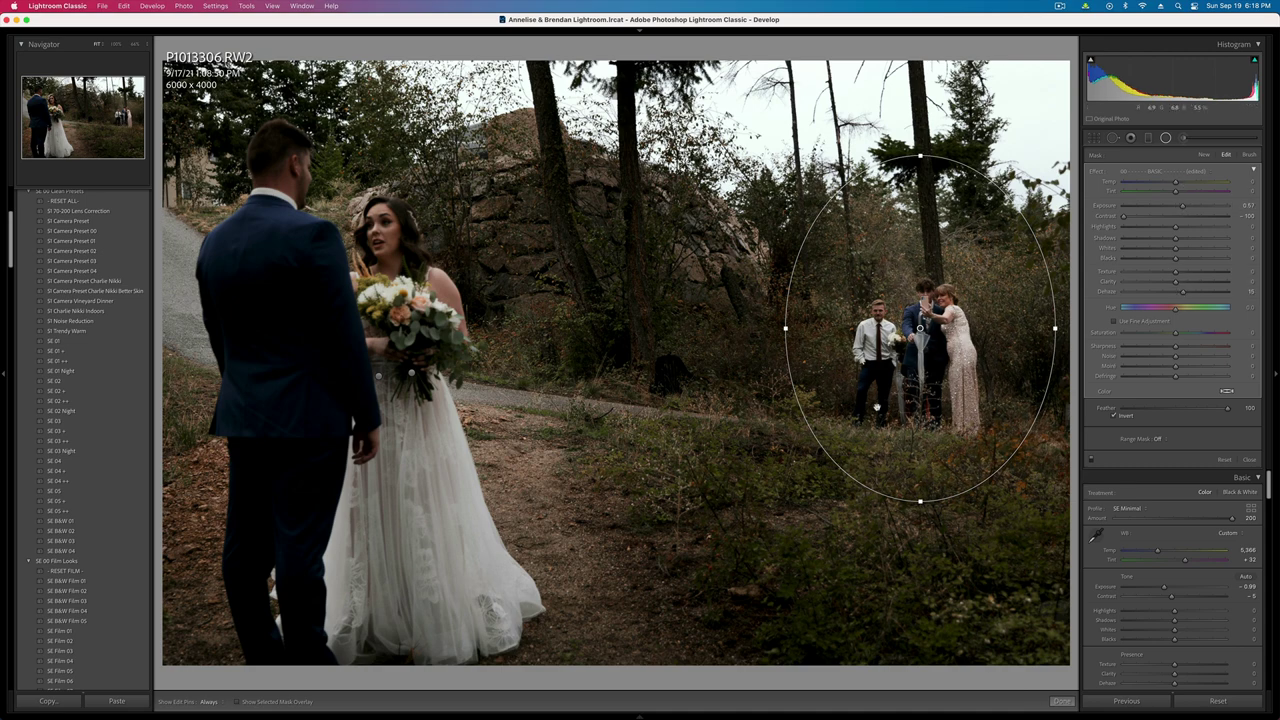
key(shift+m)
key(shift+equal)
key(shift+equal)
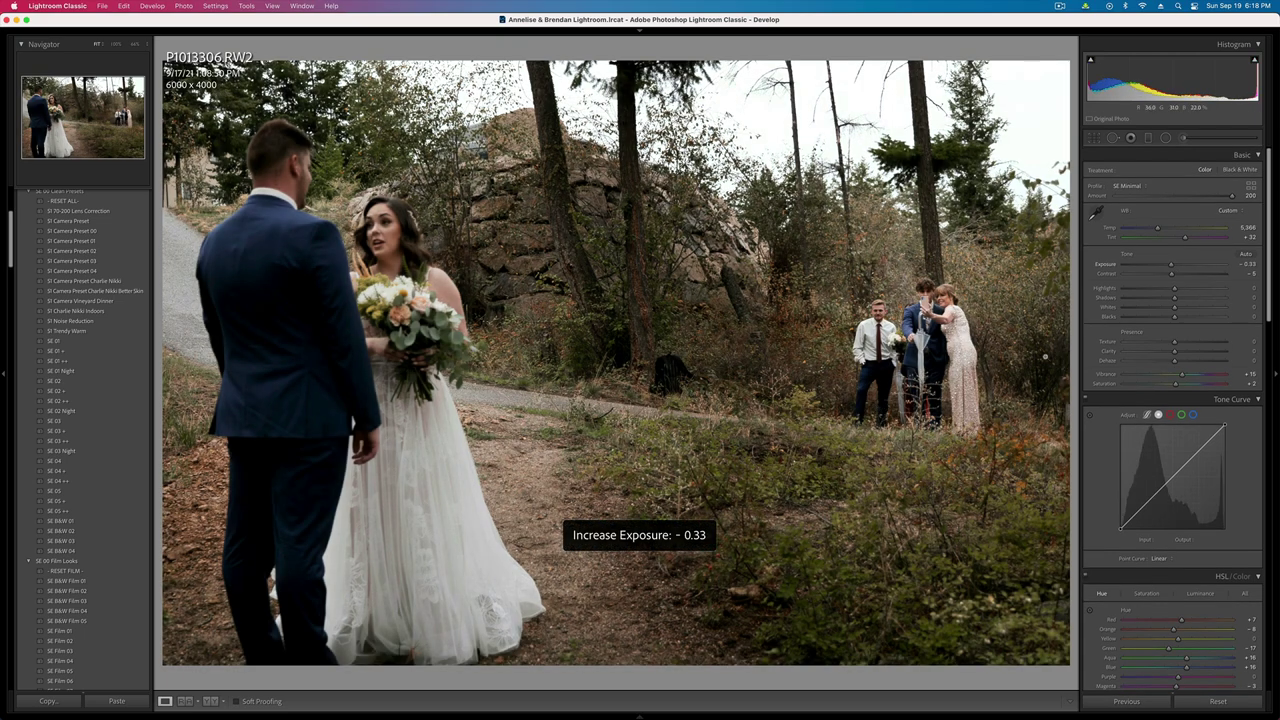
drag(1172, 274, 1172, 318)
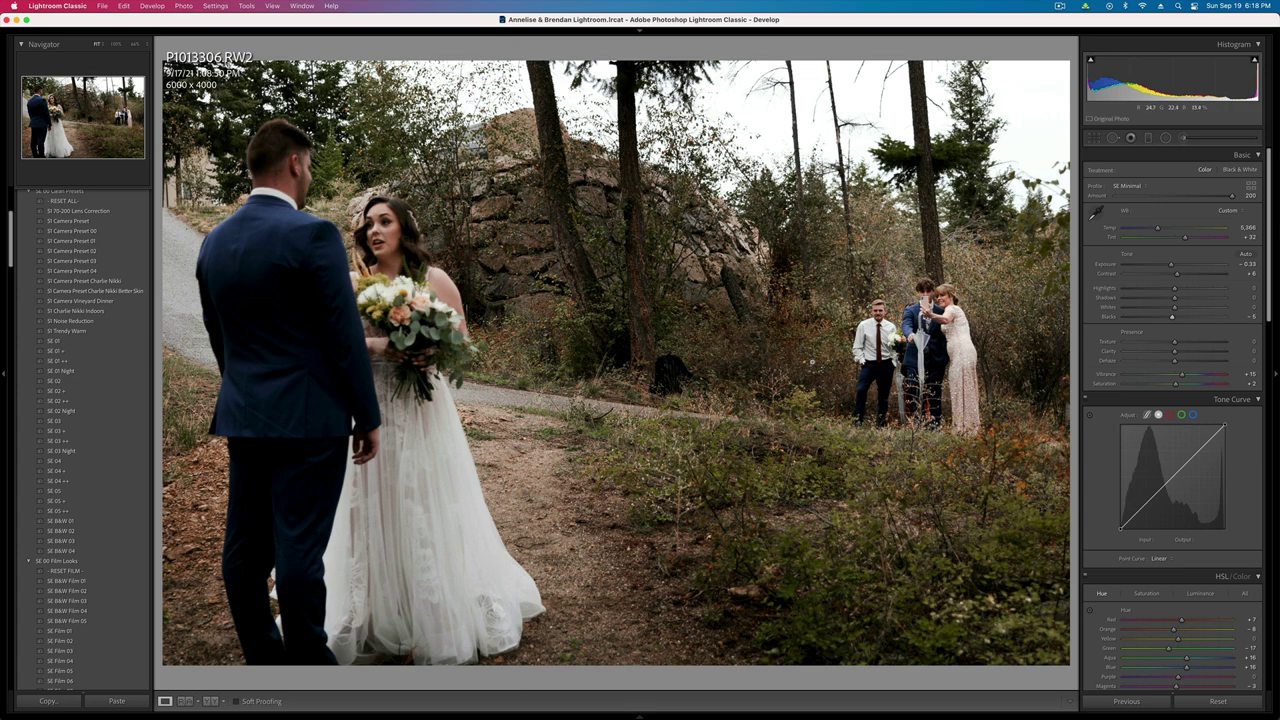
- Set the guests' radial filter contrast to −64 with a lower exposure, and darken the photo's overall exposure to −0.79
click(1165, 137)
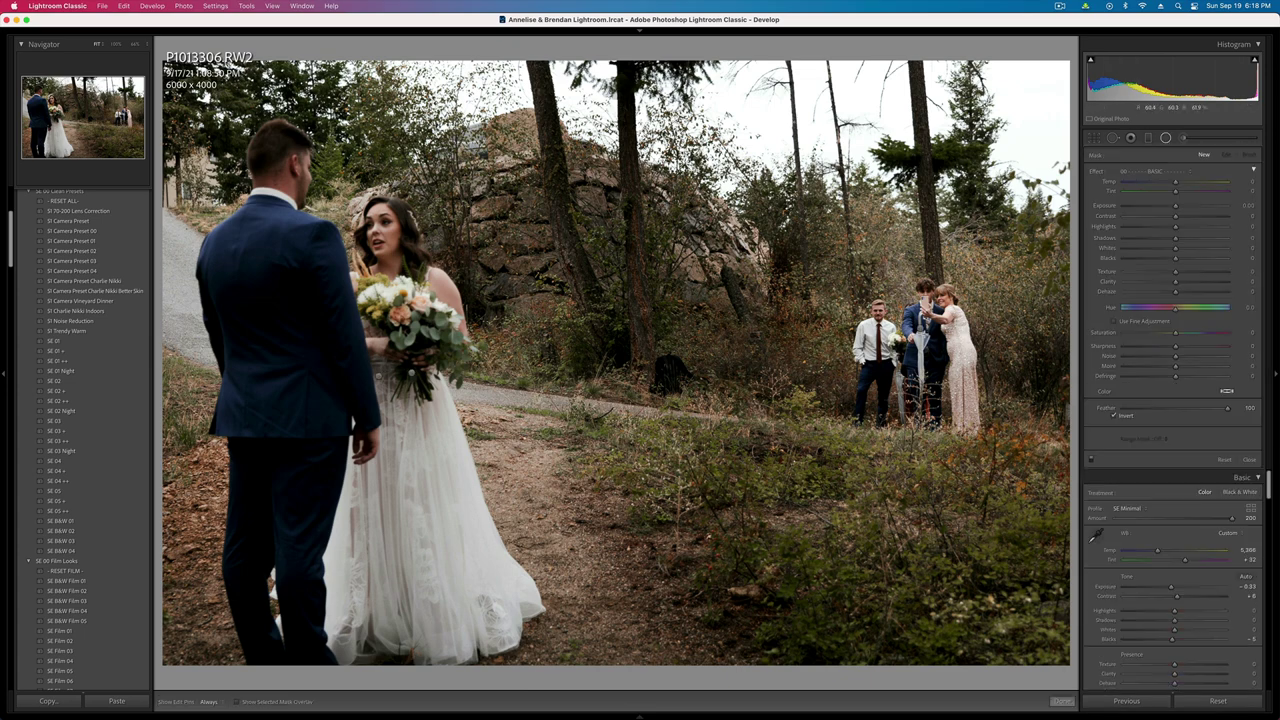
click(925, 330)
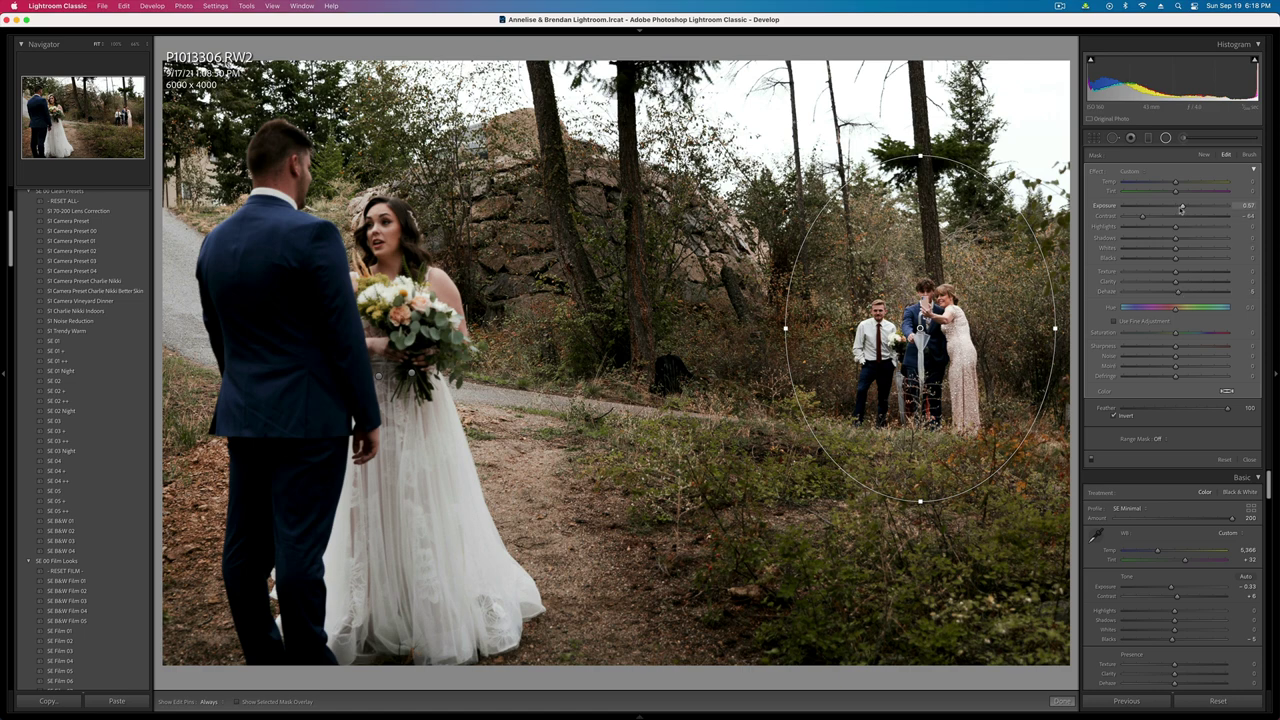
drag(1183, 206, 1178, 207)
key(shift+m)
key(shift+minus)
key(shift+minus)
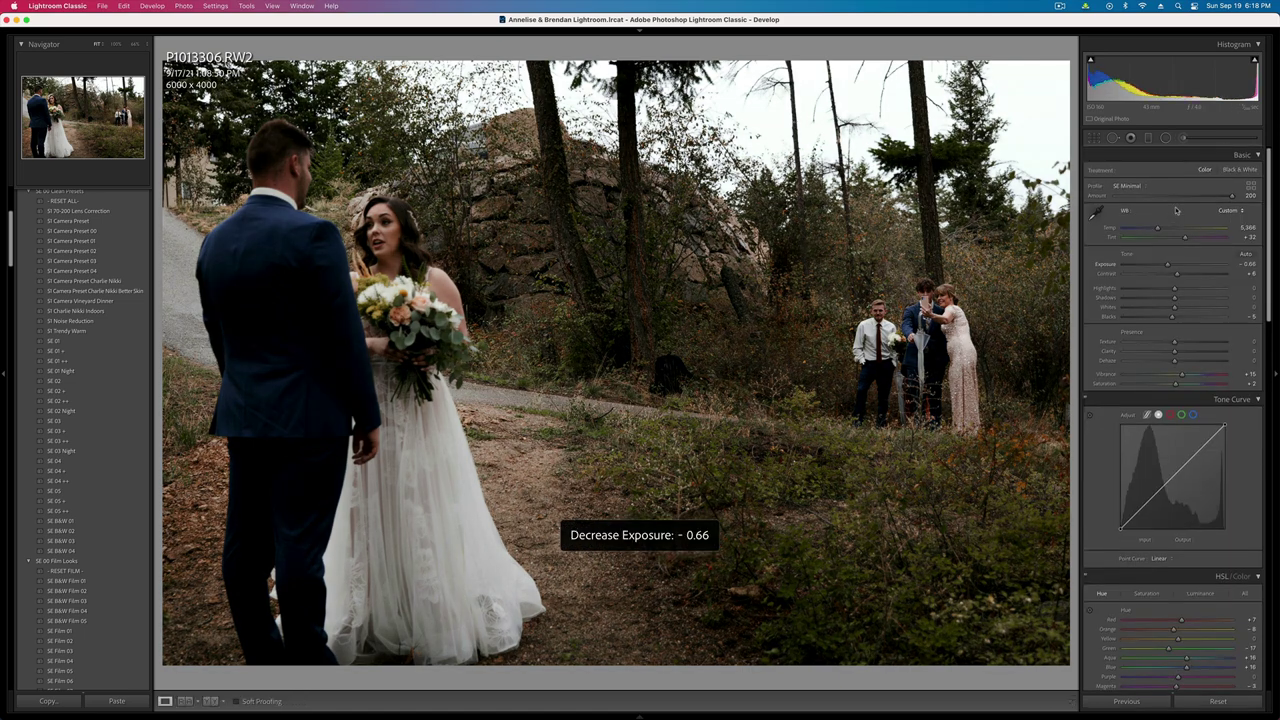
key(equal)
key(equal)
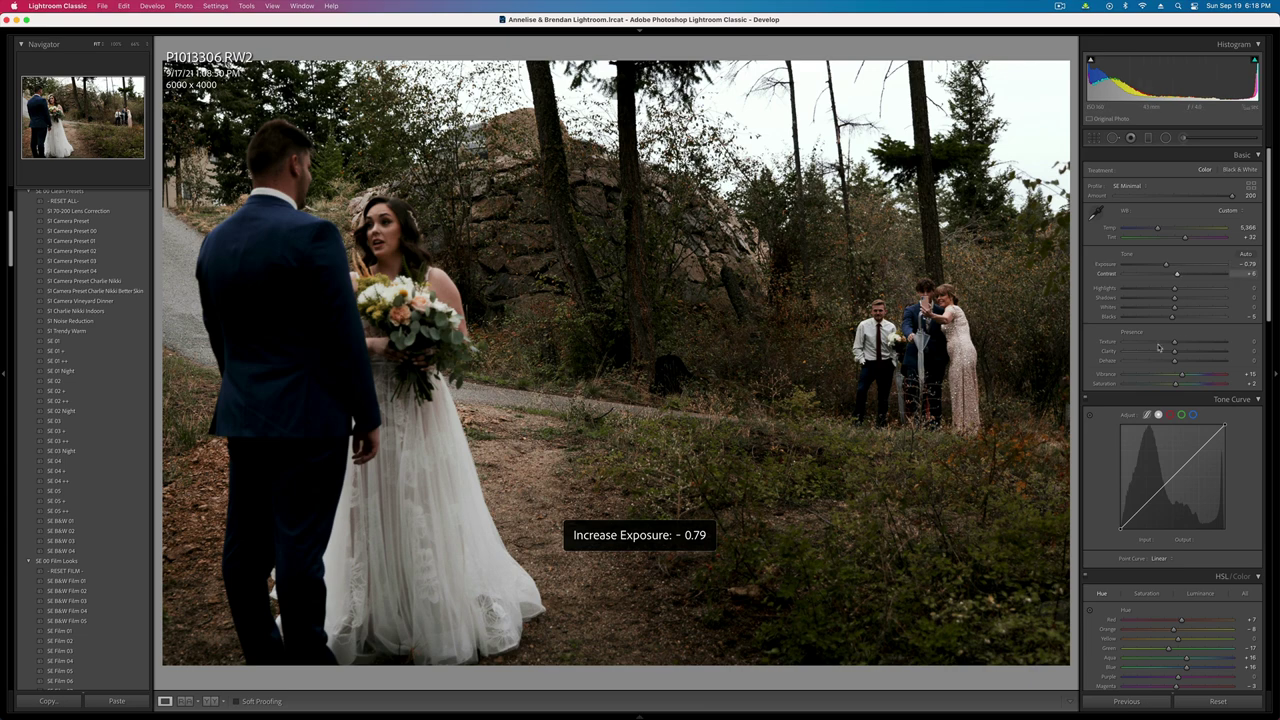
- Set the photo's contrast to −30, whites to +70, saturation to +12 and exposure to −0.49
drag(1174, 307, 1159, 277)
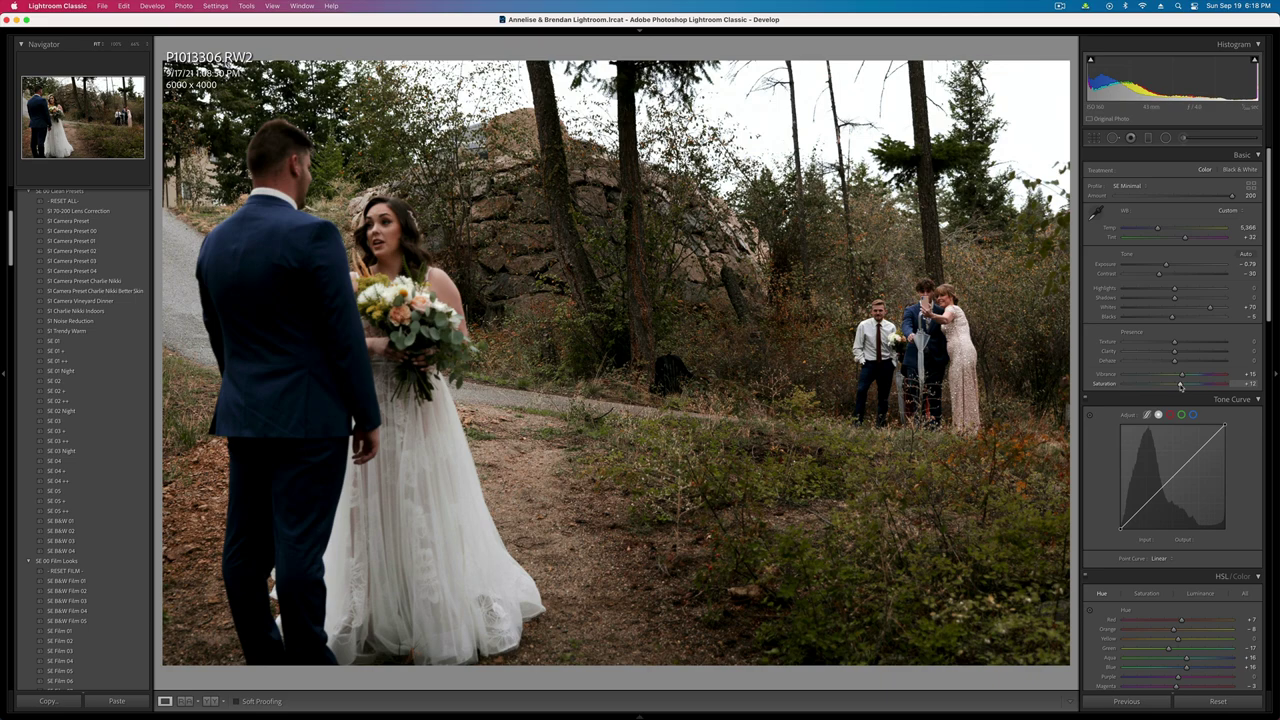
key(equal)
key(equal)
key(equal)
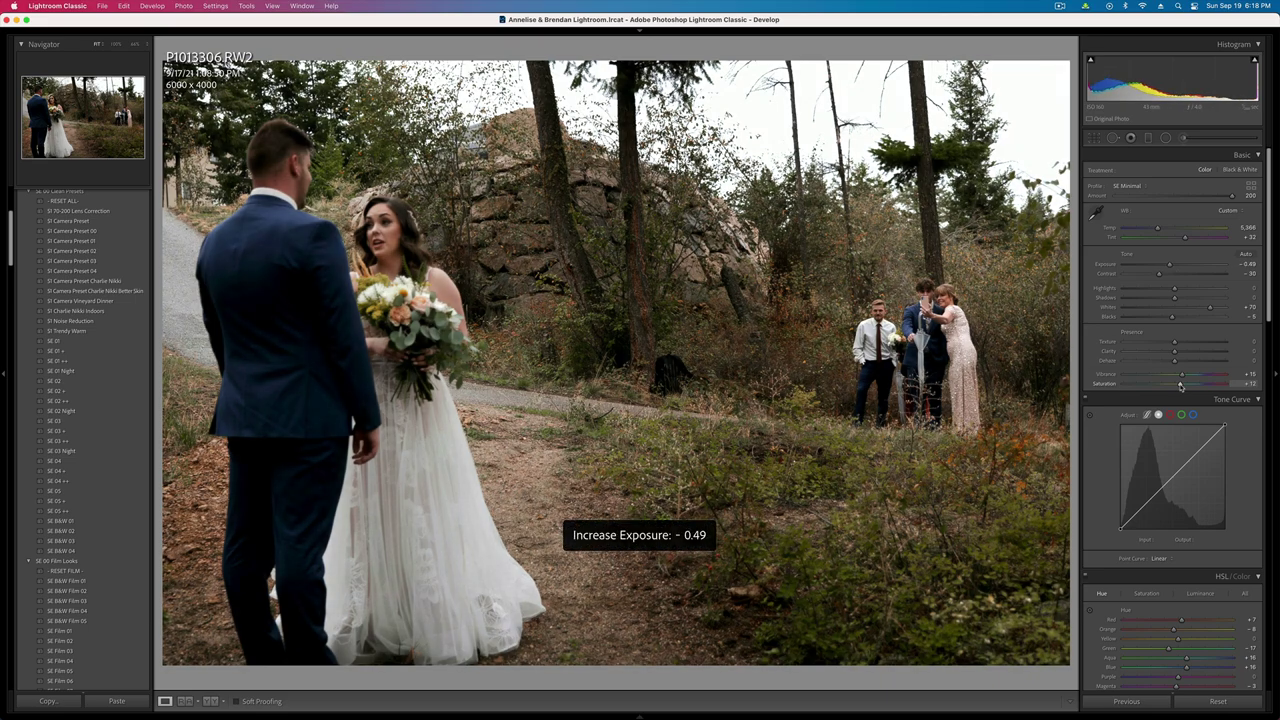
- Crop the photo from its upper-left corner to 5578 x 3719, keeping the original aspect ratio
key(r)
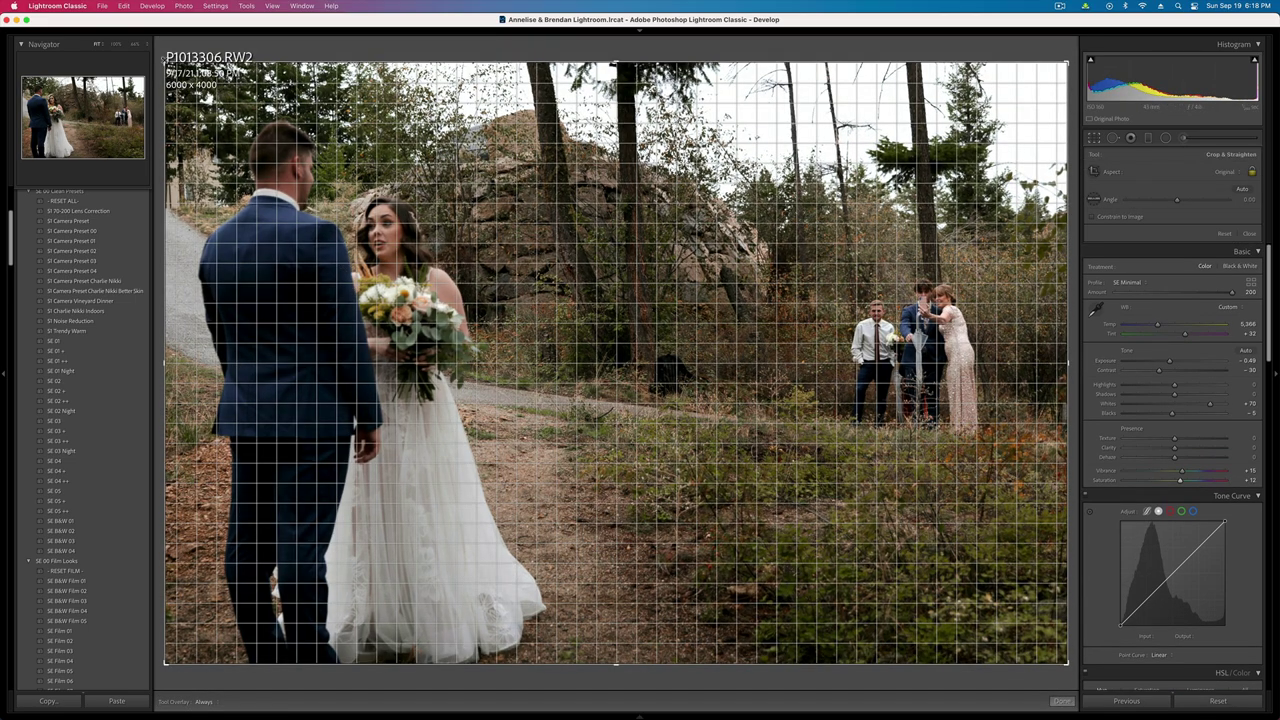
drag(164, 61, 197, 84)
key(r)
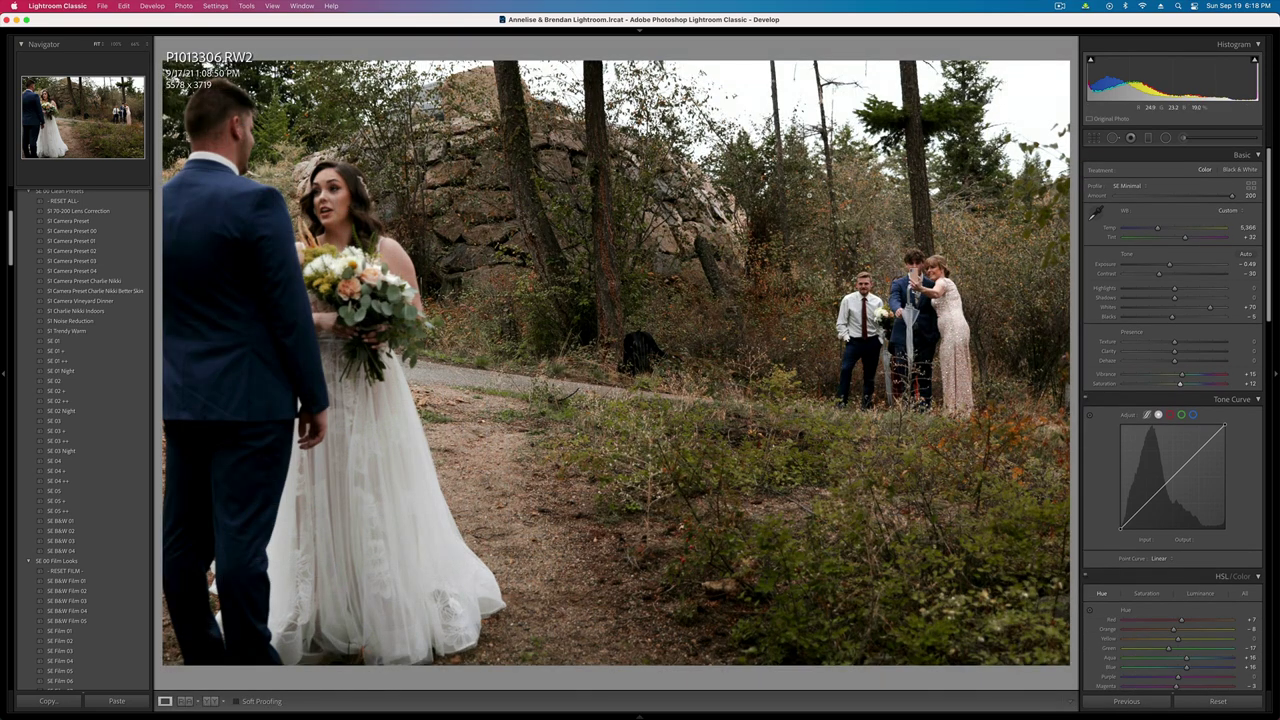
- Brush a local adjustment over the guests with contrast −24, texture 19 and sharpness 44
click(1184, 139)
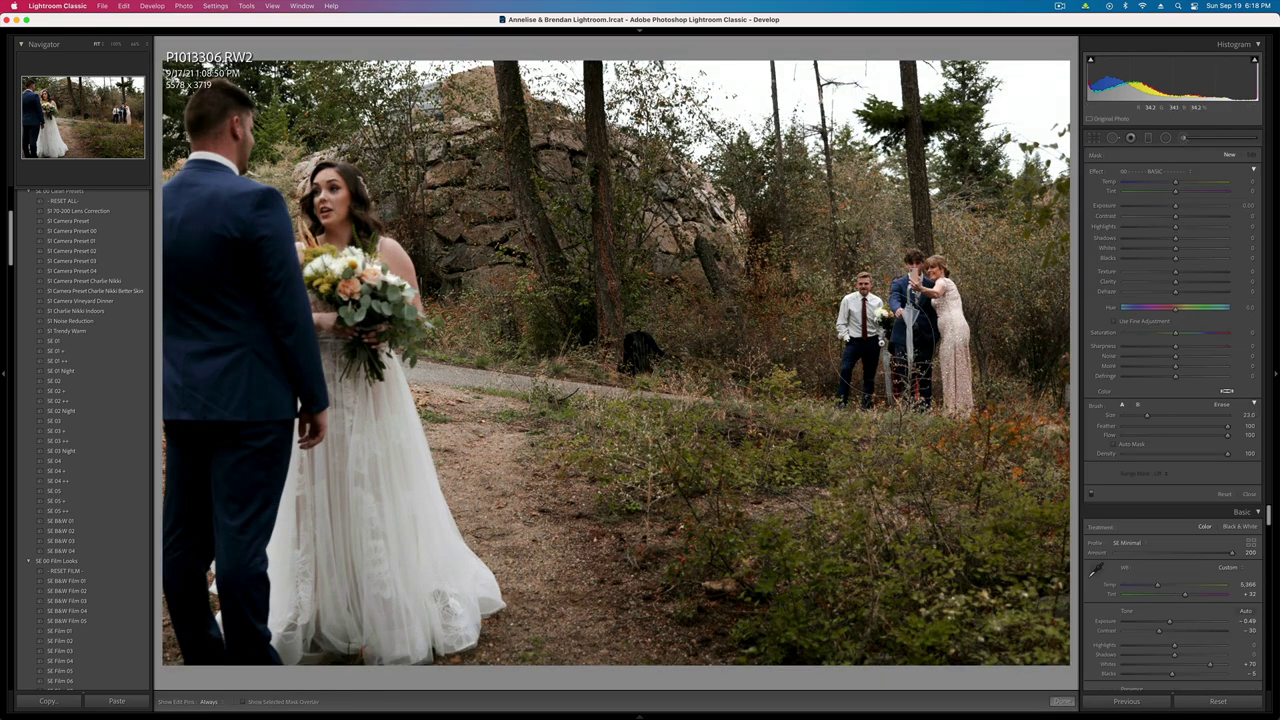
click(892, 317)
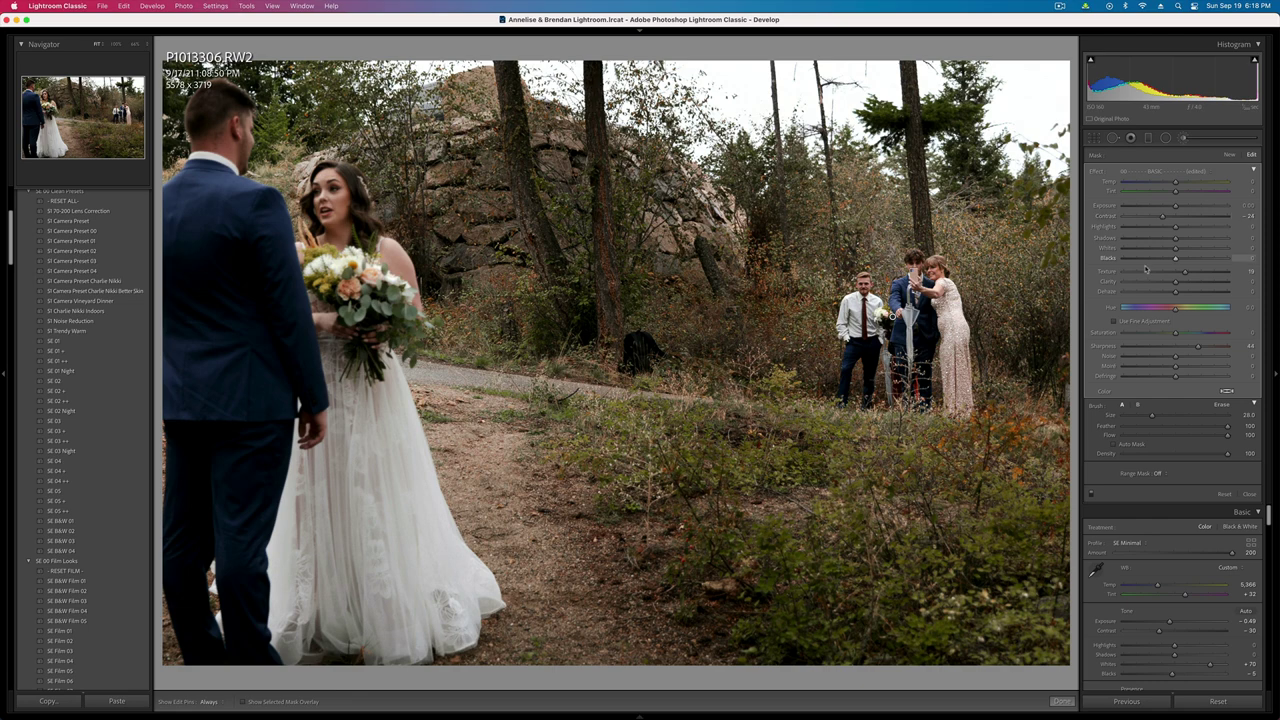
drag(1188, 260, 1177, 261)
key(k)
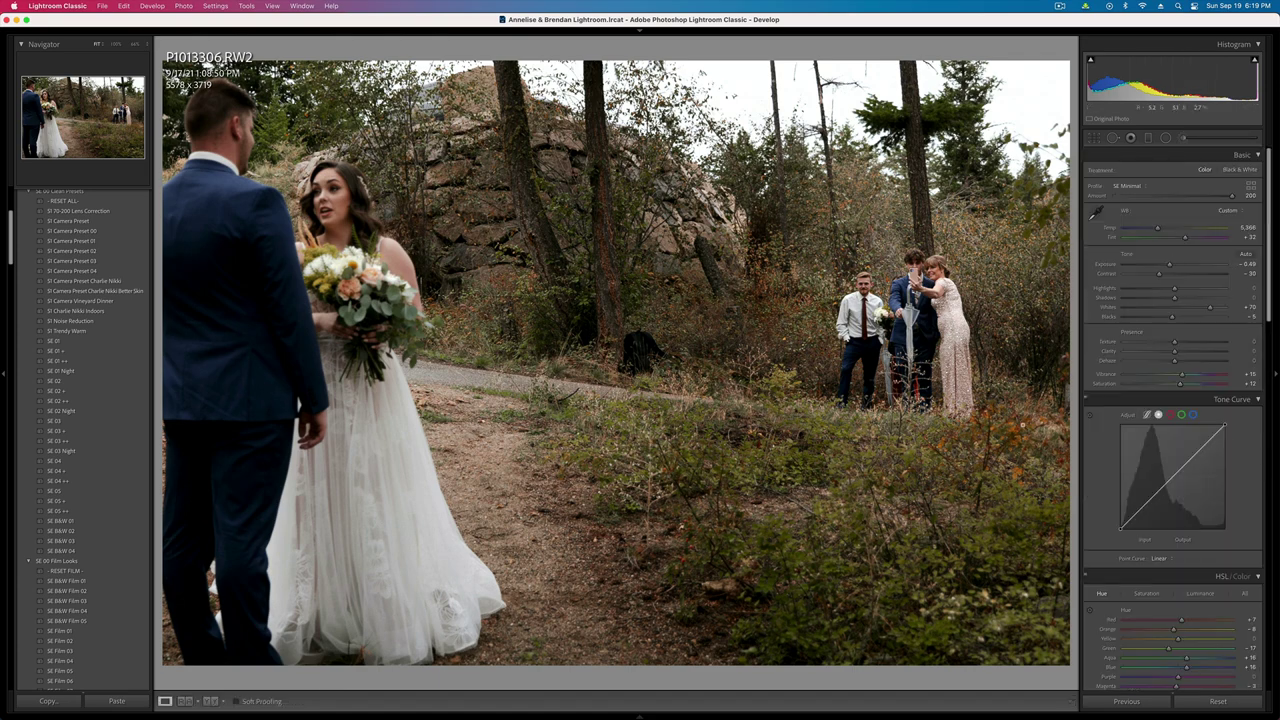
- Lower the overall exposure to −0.79
key(minus)
key(minus)
key(minus)
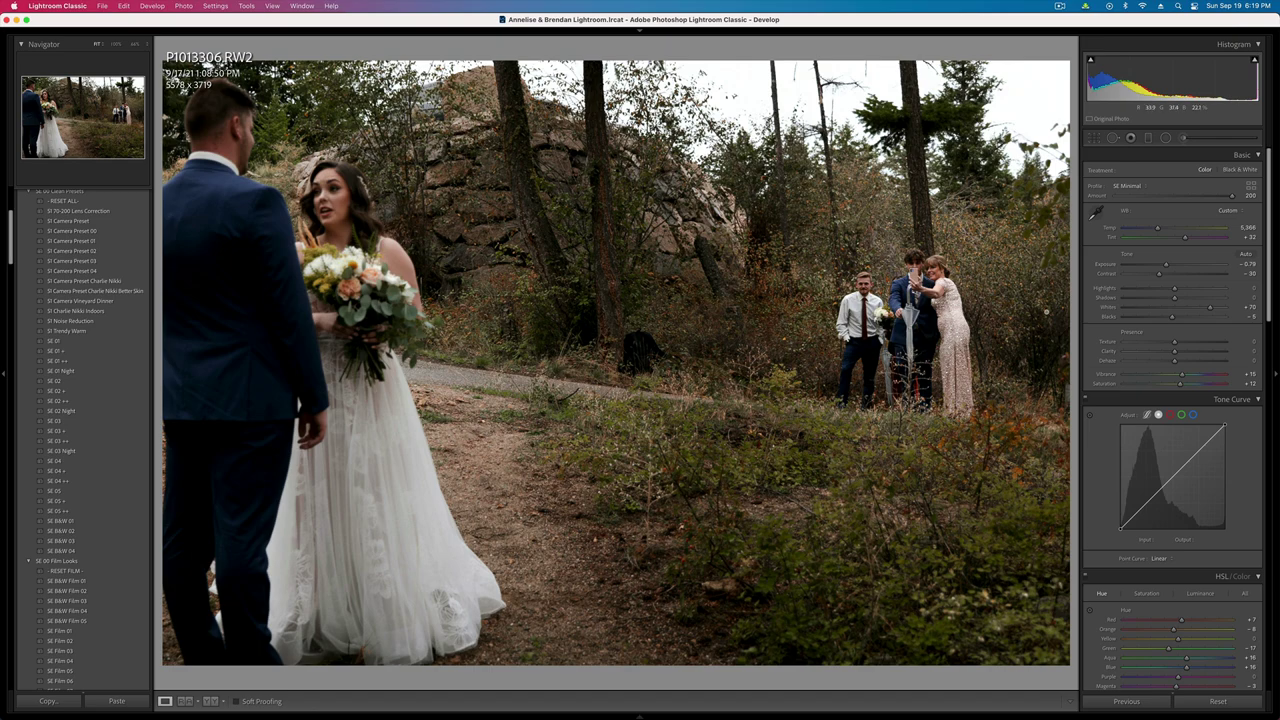
- Try a softening brush over the couple with contrast −39, texture −14, dehaze −10, sharpness −27 and exposure −0.40, and delete it
click(1185, 140)
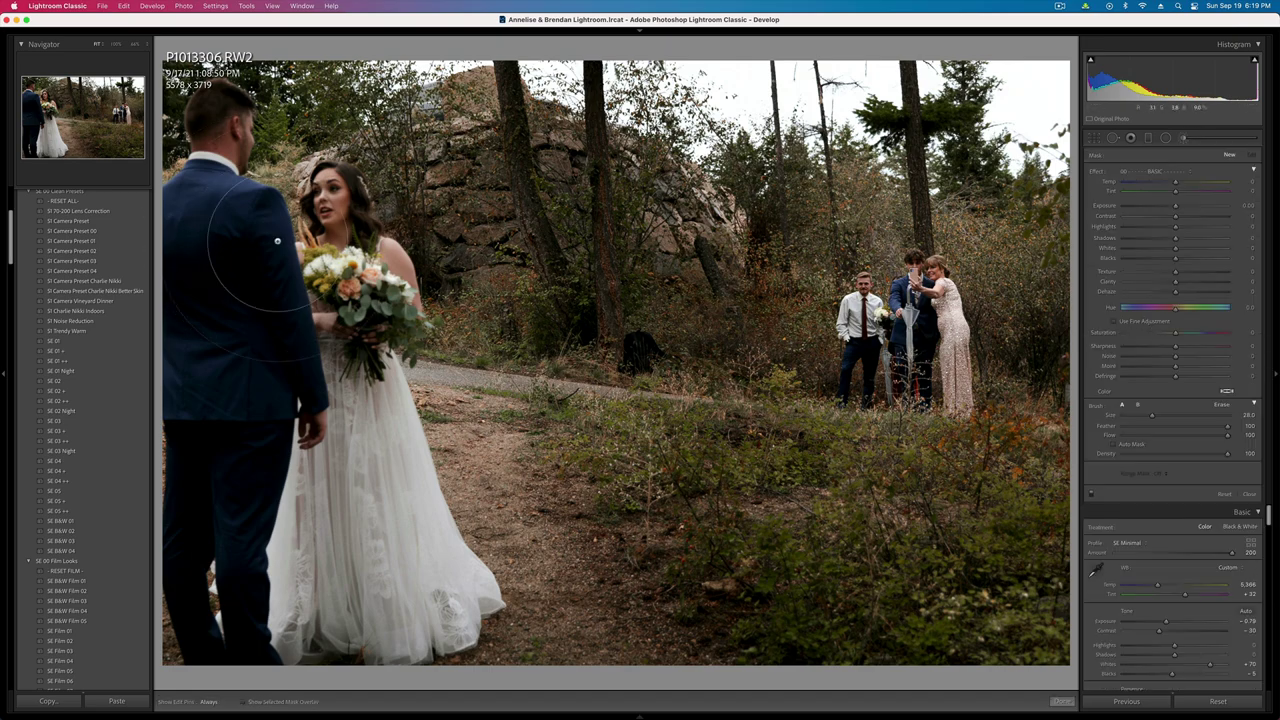
mouse_move(292, 20)
mouse_down()
mouse_move(292, 378)
mouse_move(292, 20)
mouse_up()
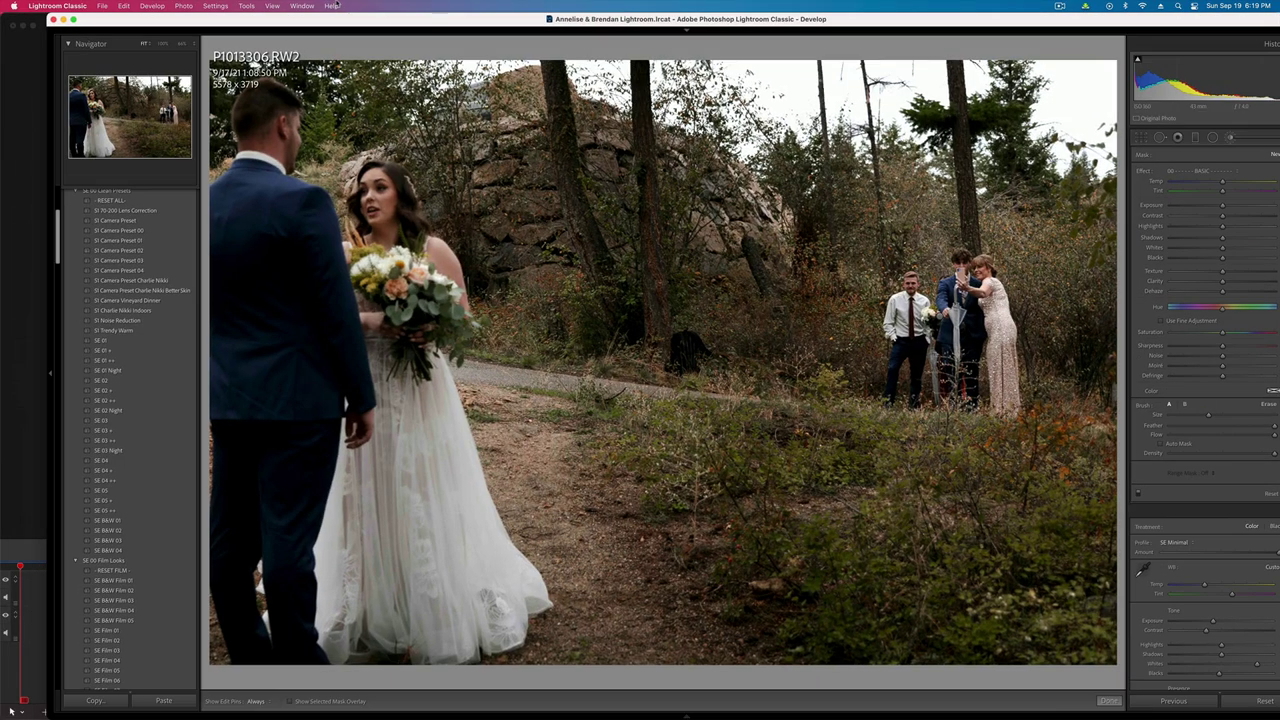
mouse_move(275, 160)
mouse_down()
mouse_move(278, 518)
mouse_move(252, 380)
mouse_move(280, 422)
mouse_move(340, 595)
mouse_up()
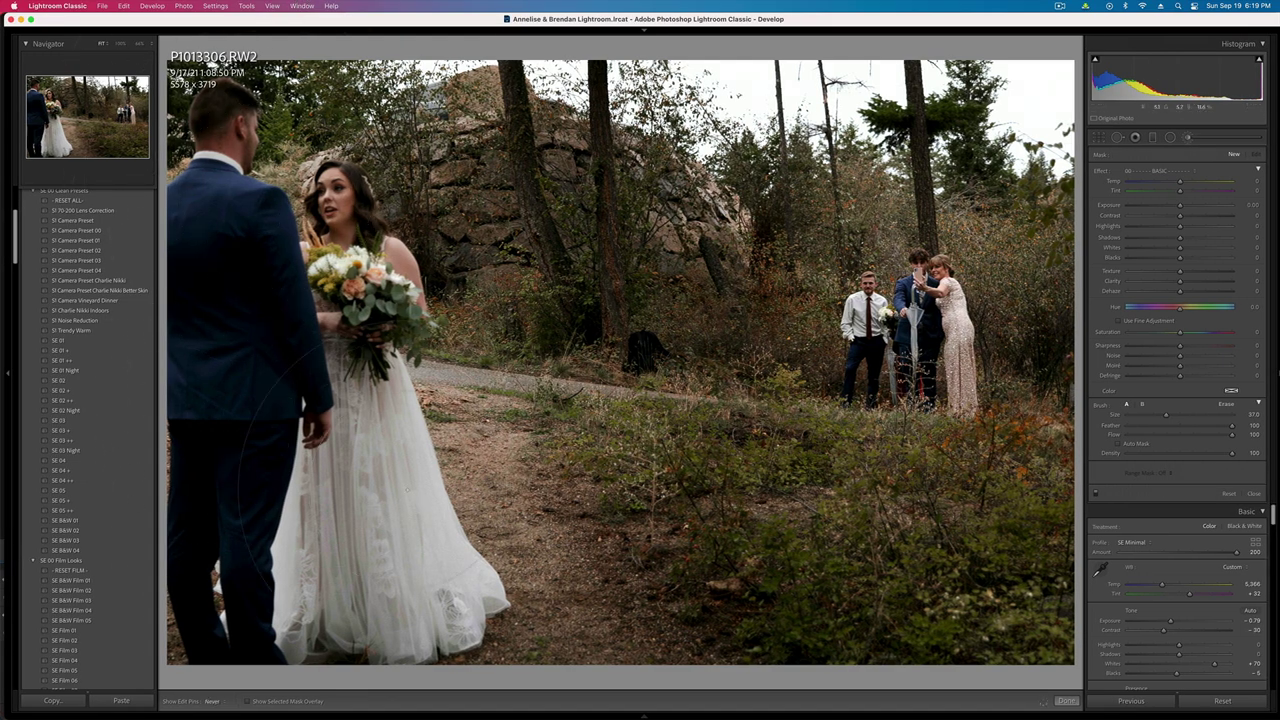
click(1159, 272)
click(1164, 282)
mouse_move(1163, 284)
mouse_down()
mouse_move(1172, 290)
mouse_move(1175, 273)
mouse_up()
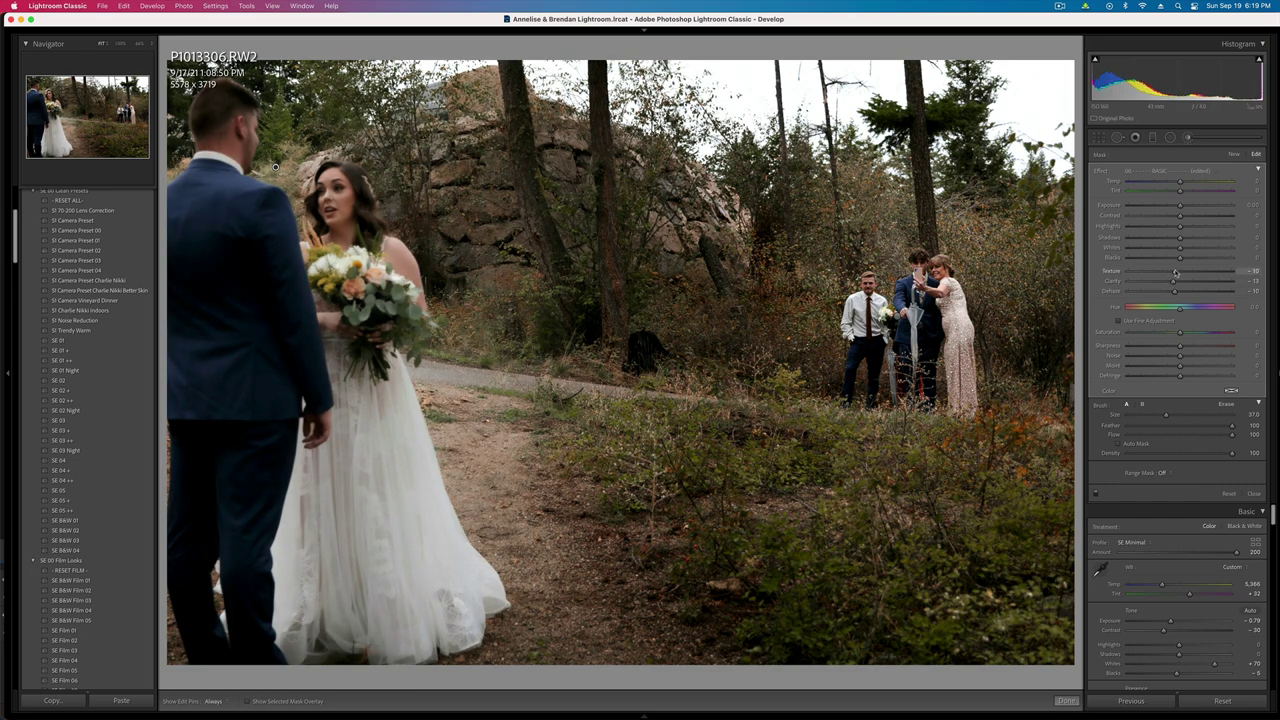
click(1181, 282)
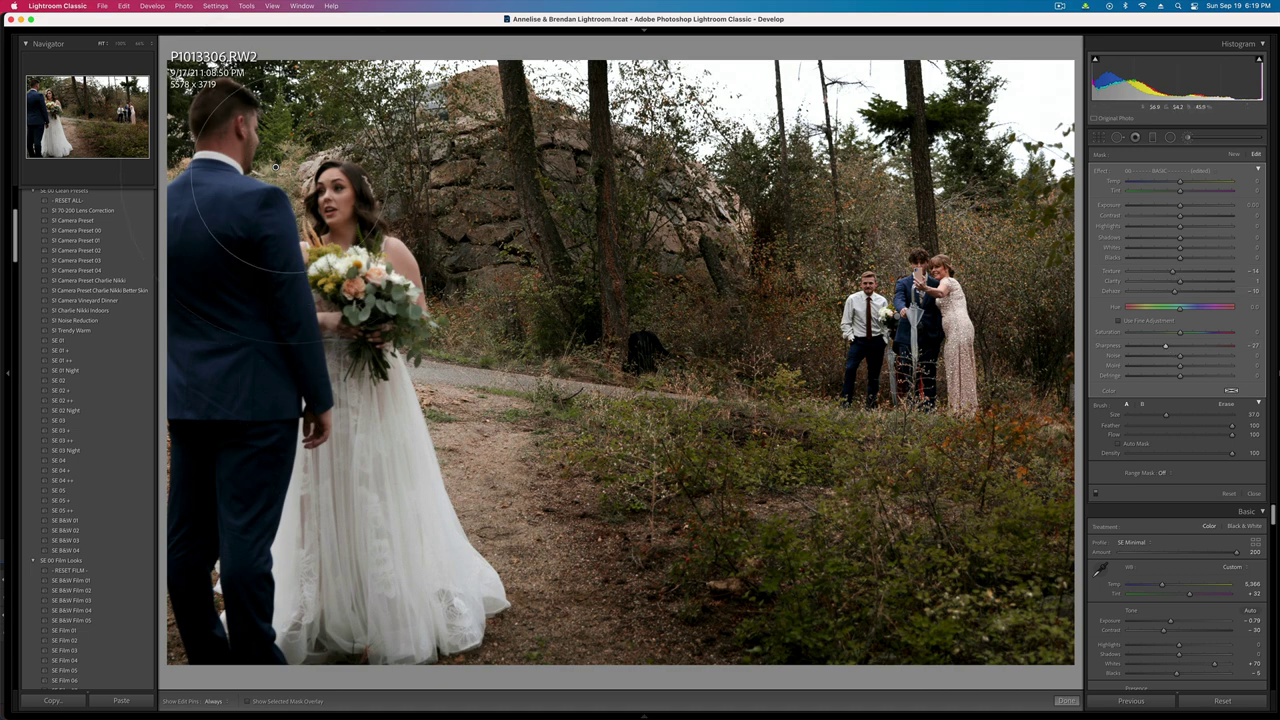
click(1158, 216)
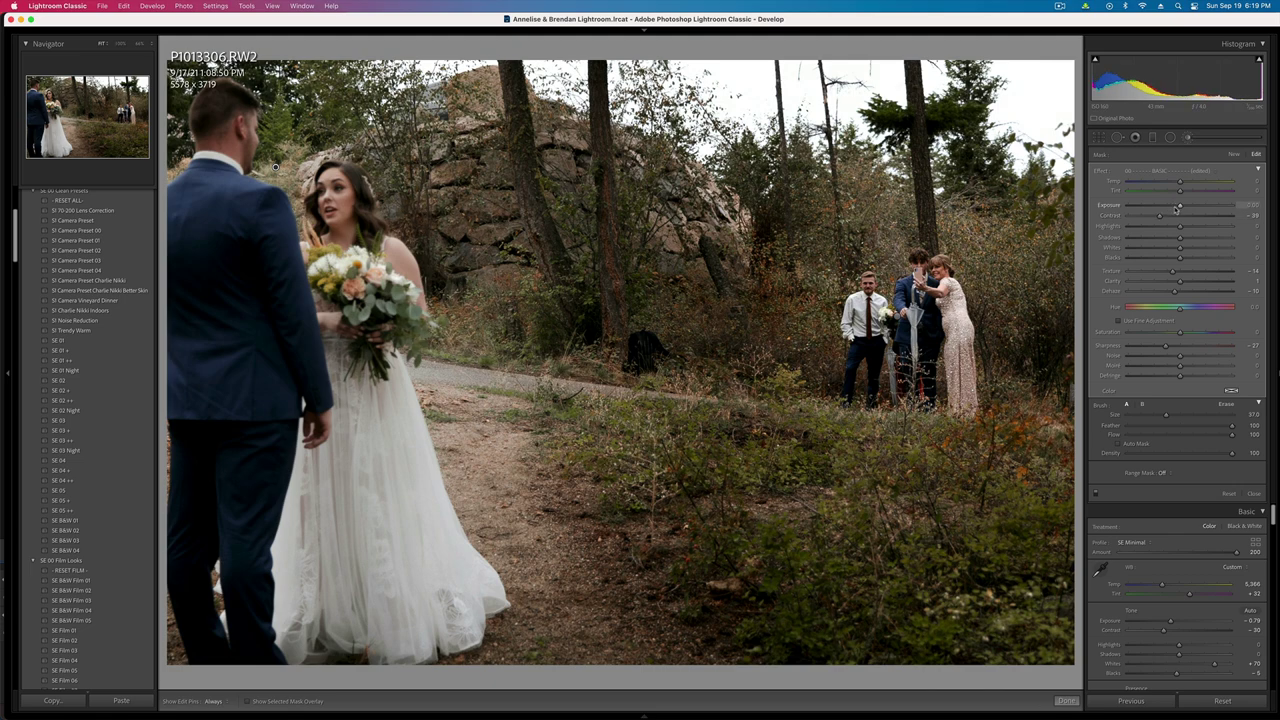
drag(1177, 208, 1175, 207)
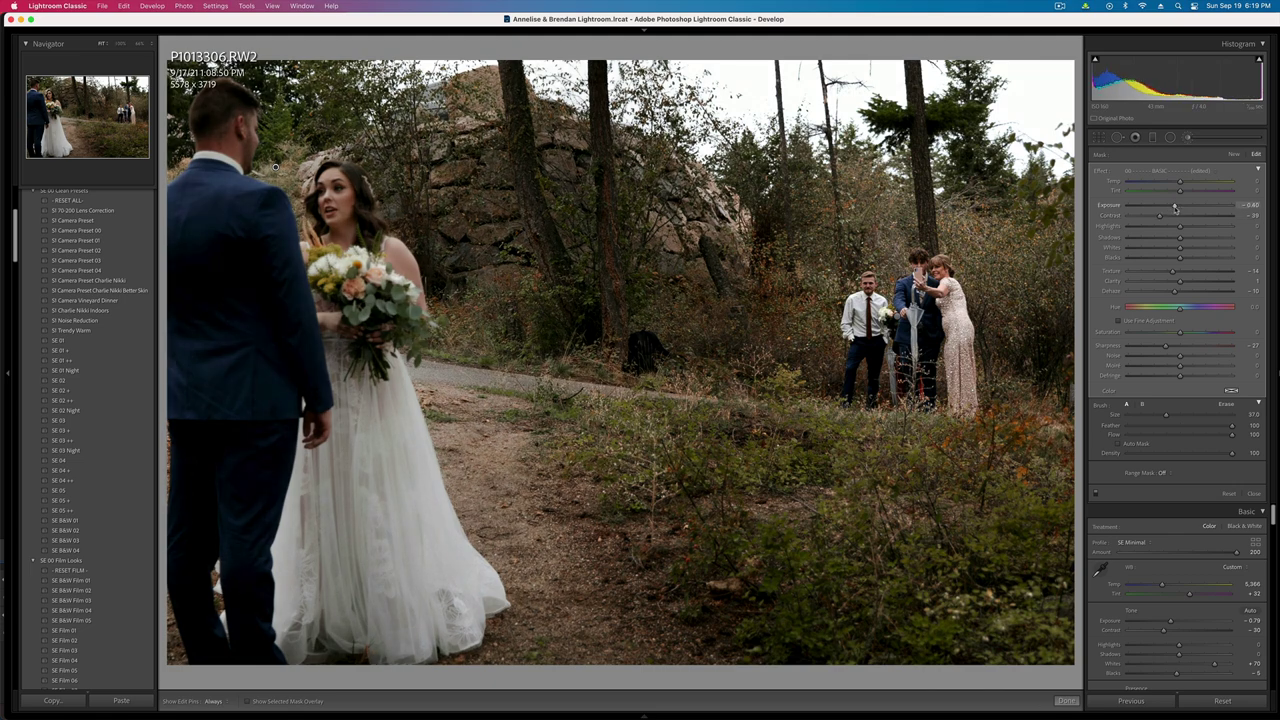
key(Delete)
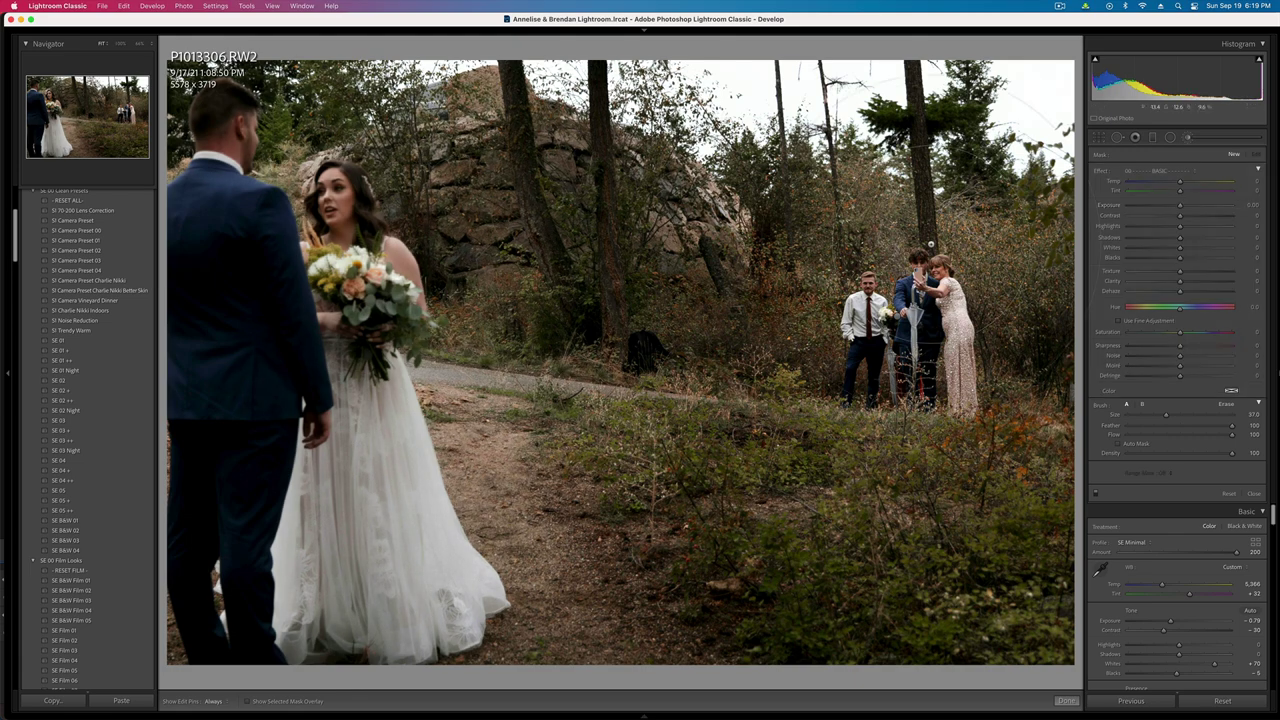
key(k)
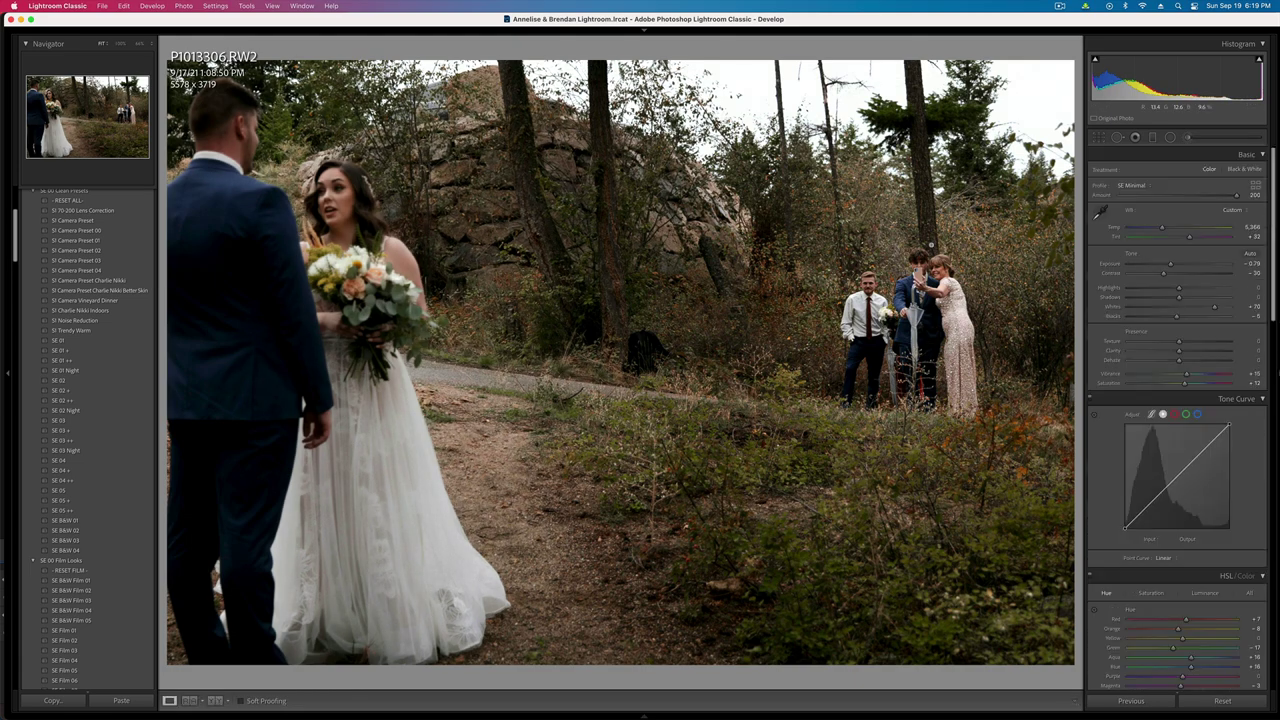
- Tighten the crop of P1013306 around the guests to 4012 x 2675, leaving most of the couple out of frame
key(Right)
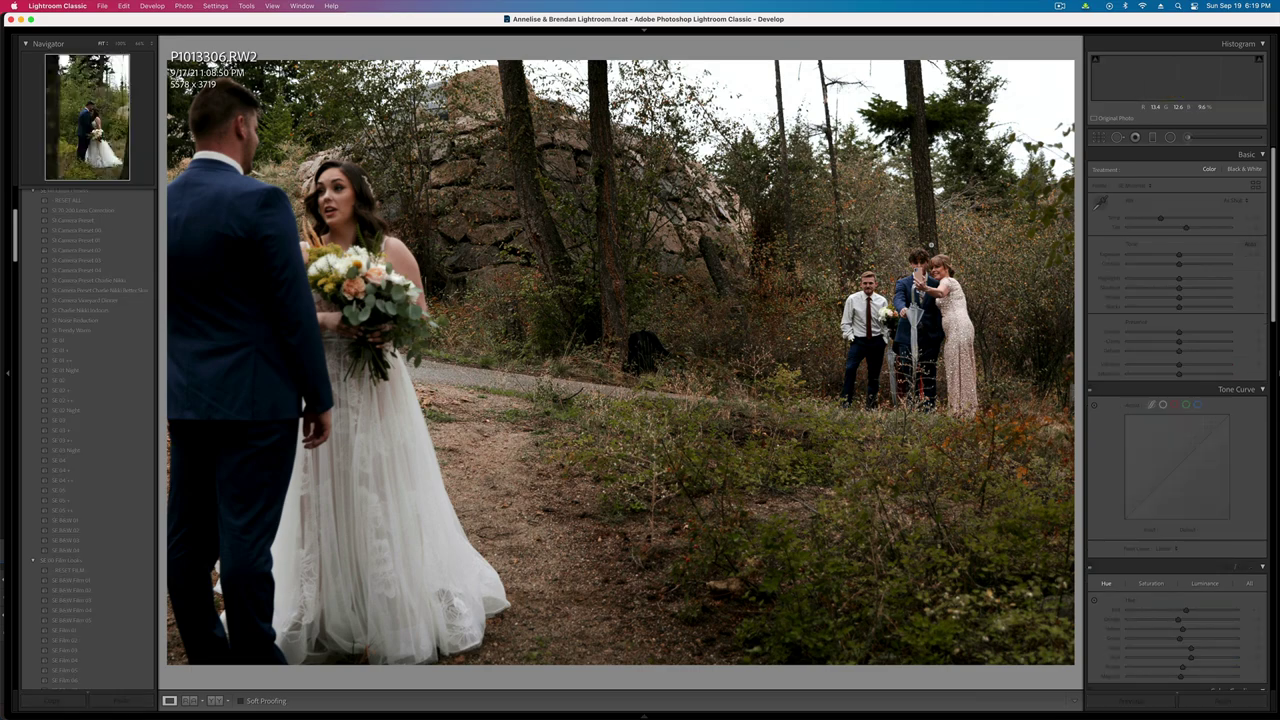
key(Left)
key(r)
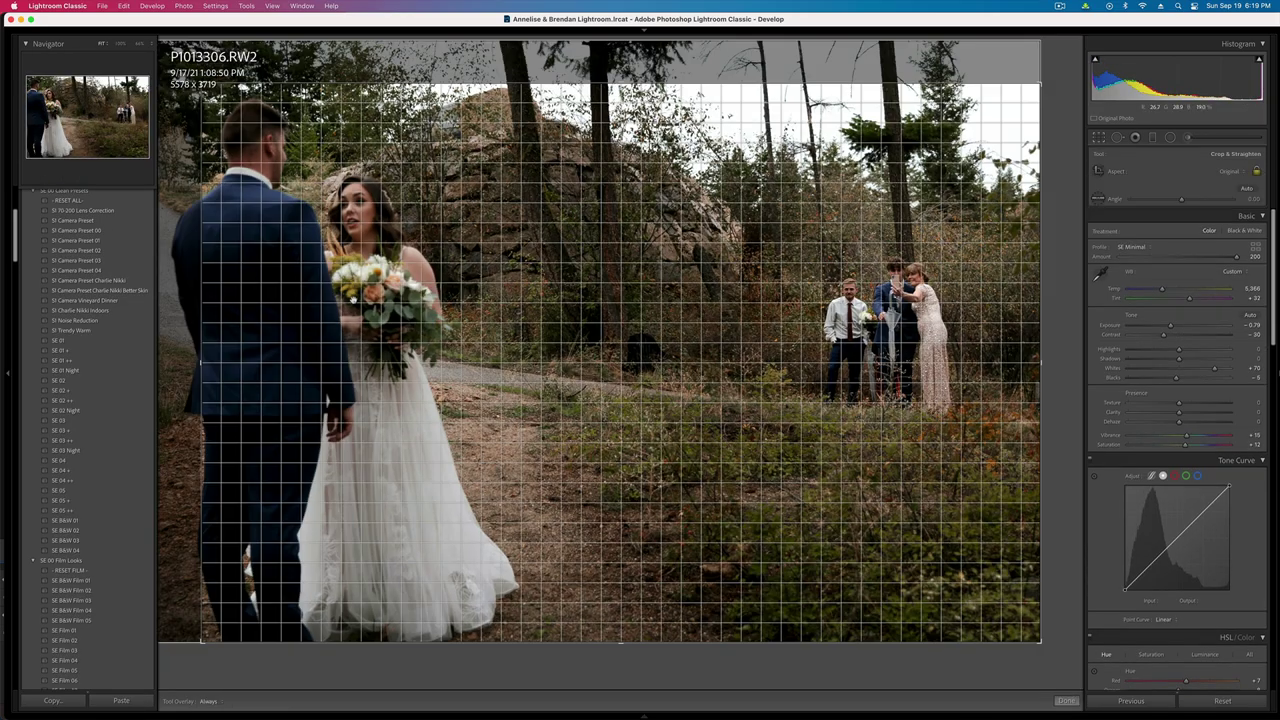
drag(213, 627, 290, 598)
key(r)
key(r)
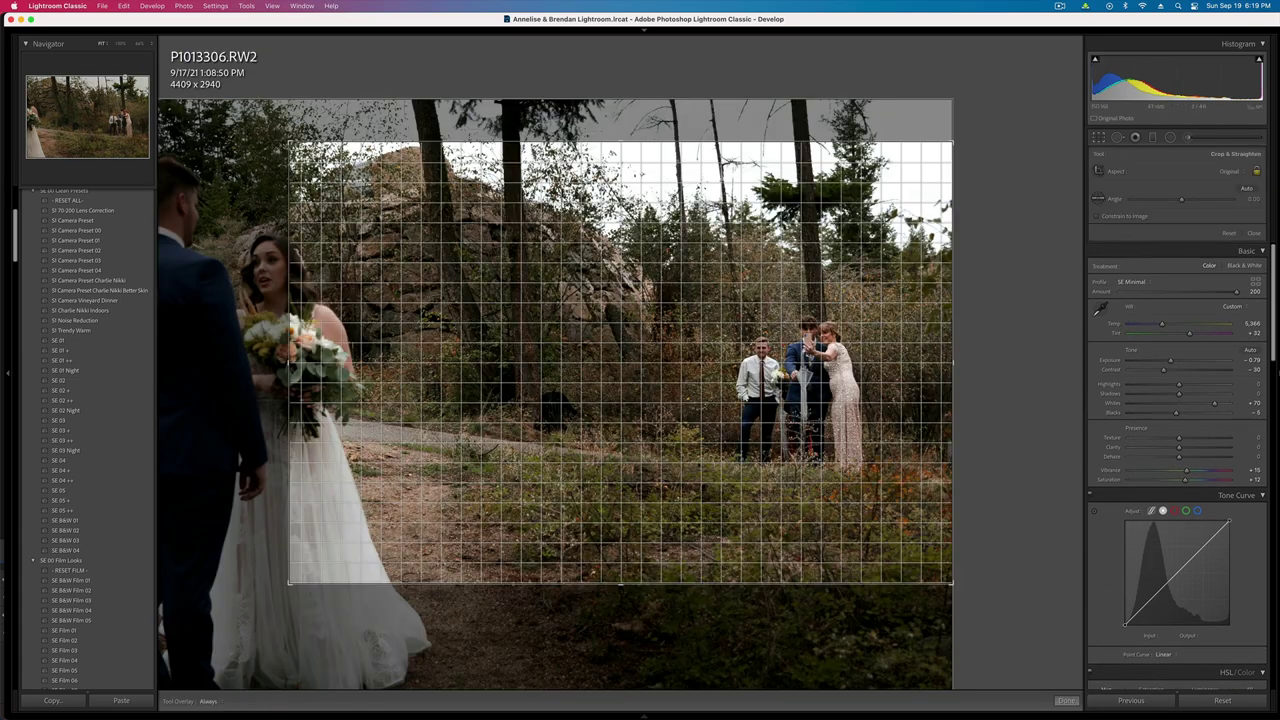
drag(290, 142, 320, 161)
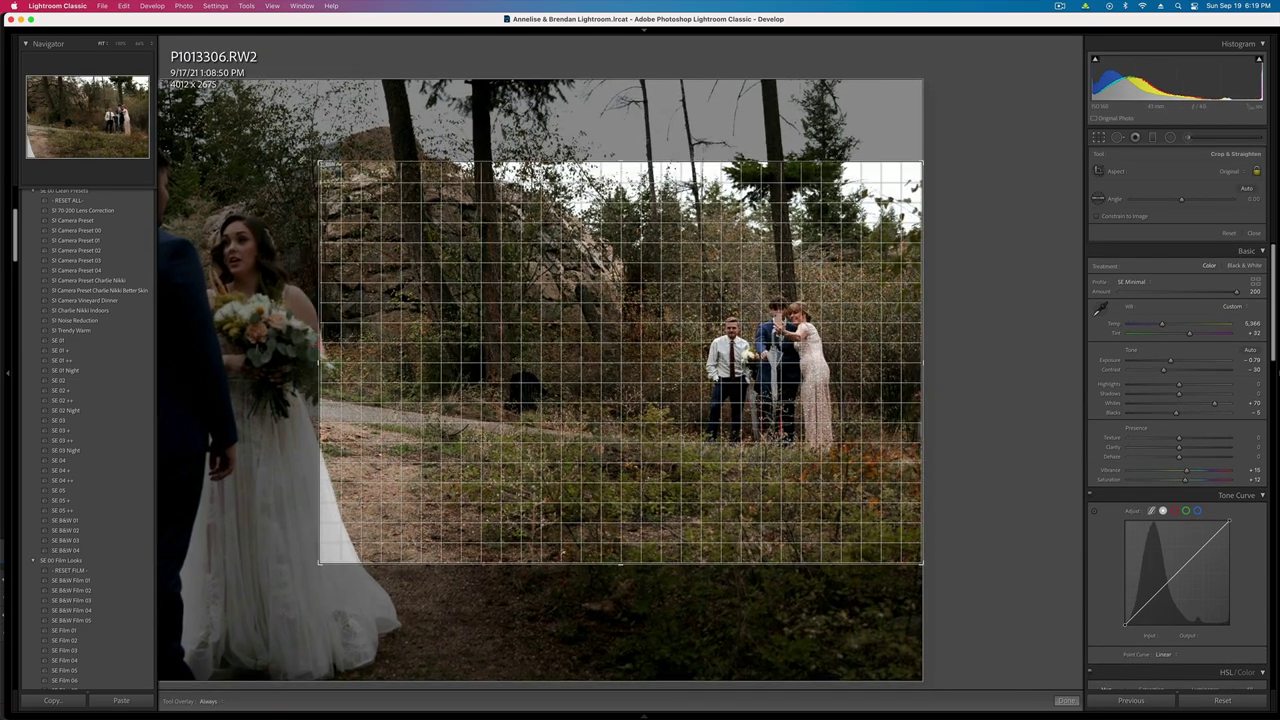
key(r)
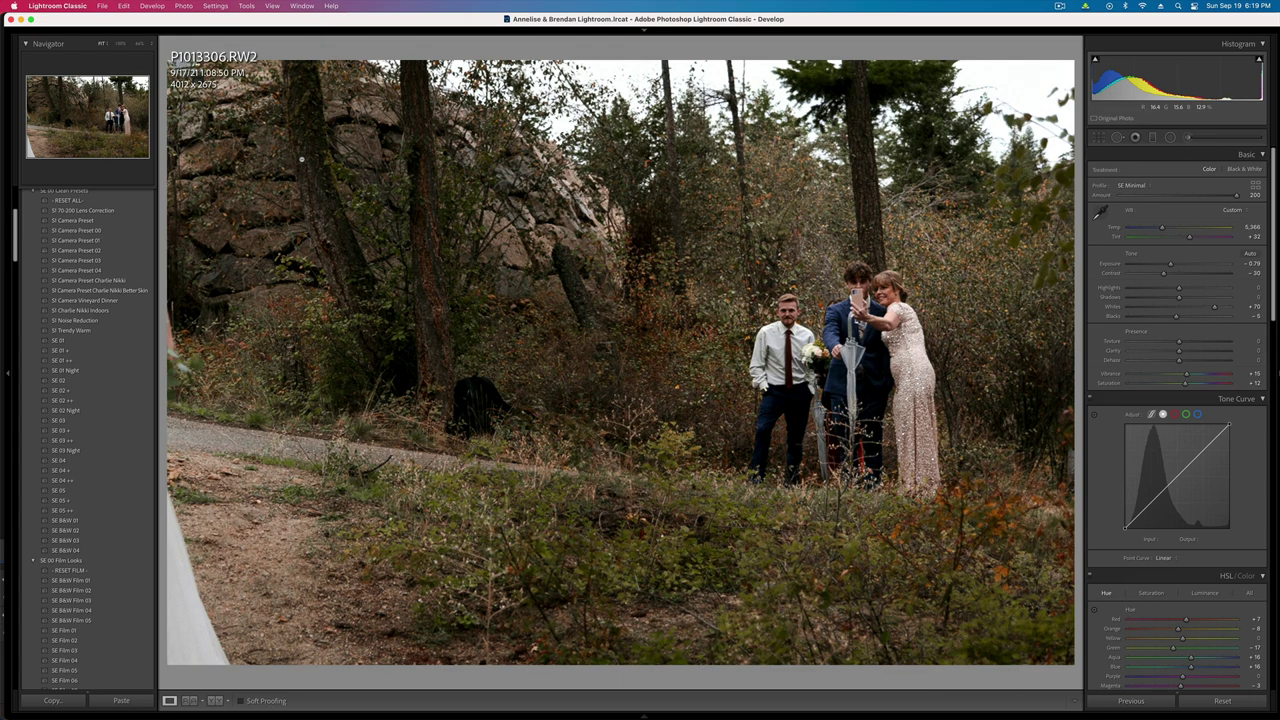
- Paste the copied develop settings onto the next photo, P1013315, and clear its pasted brush masks
key(Right)
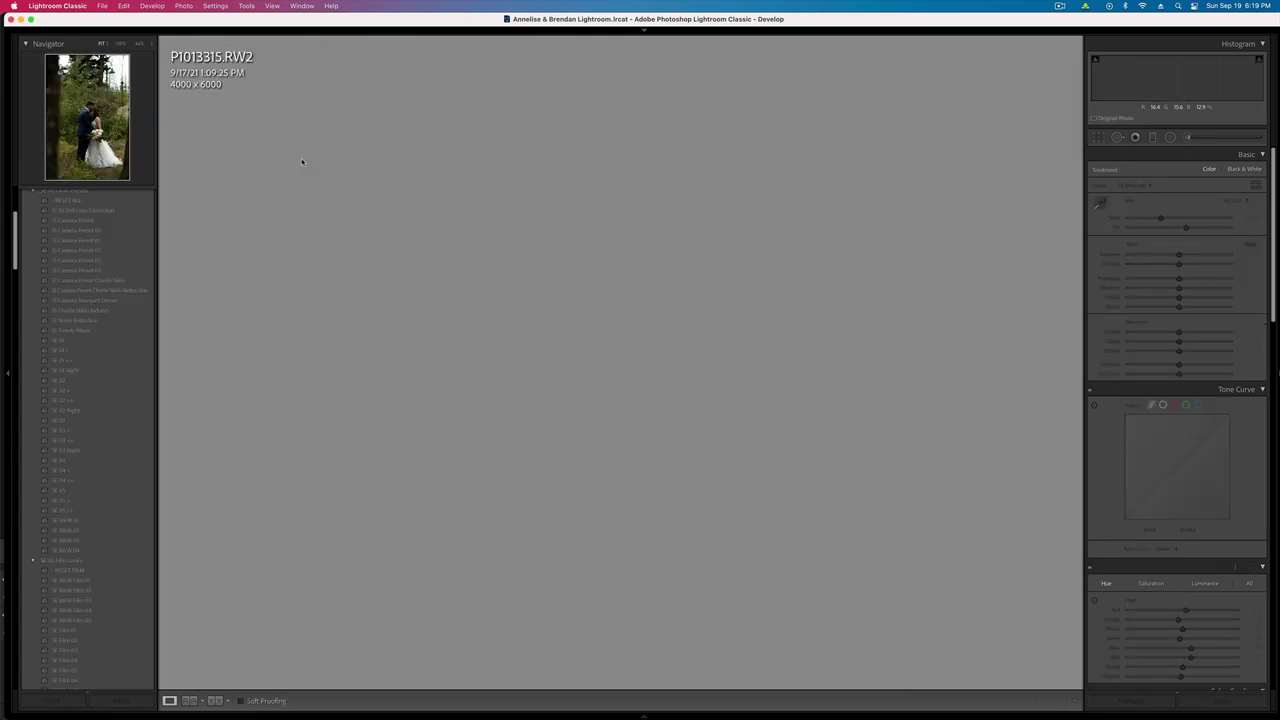
key(super+shift+v)
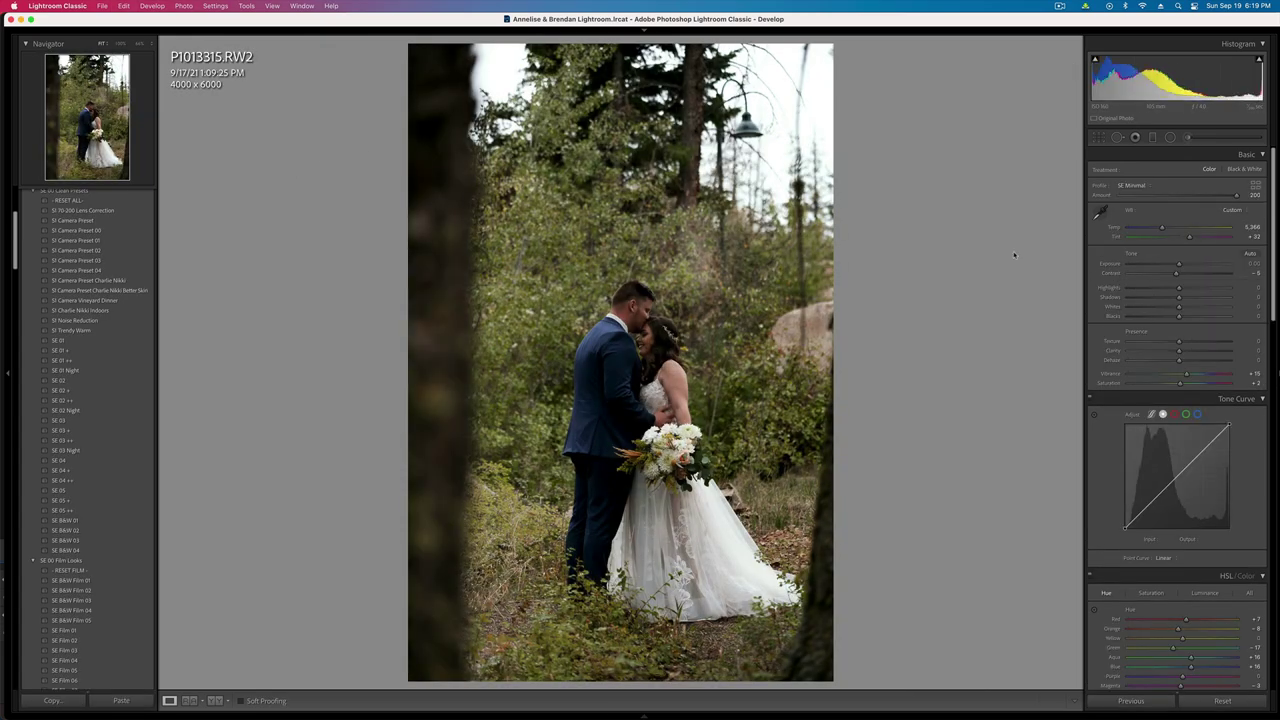
click(1188, 138)
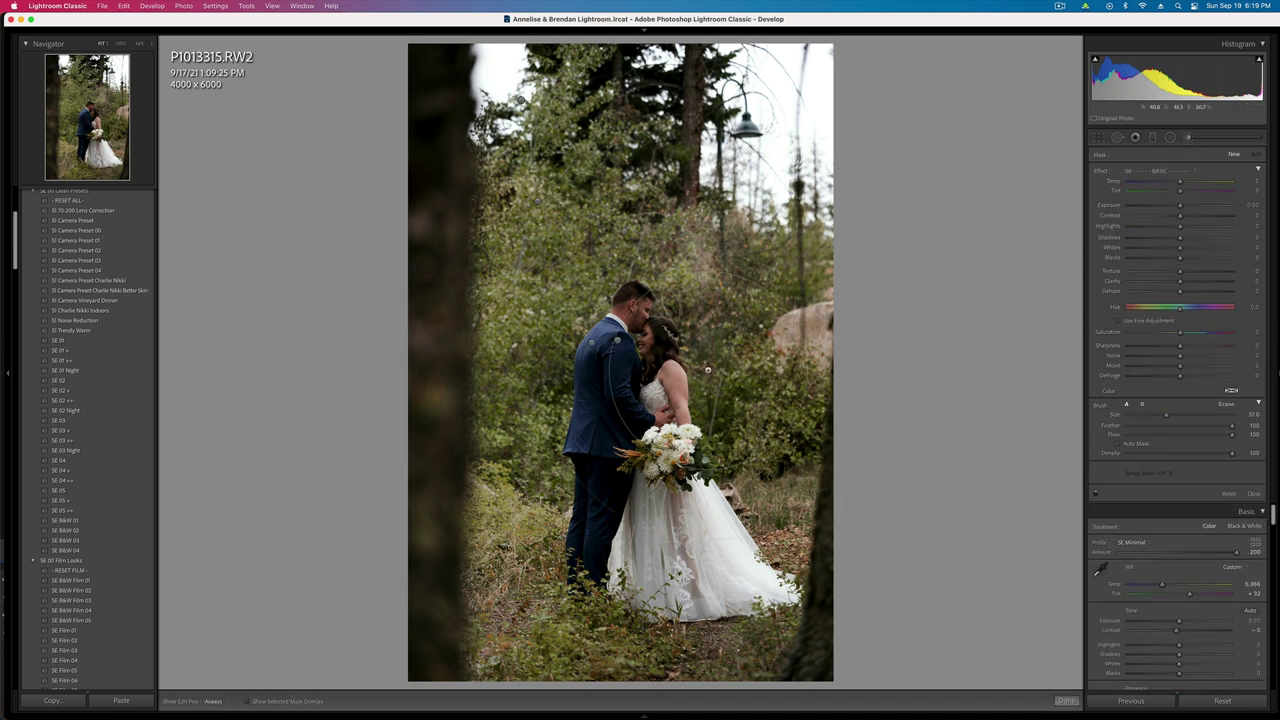
click(1229, 494)
scroll(620, 413, down, 5)
scroll(620, 413, down, 9)
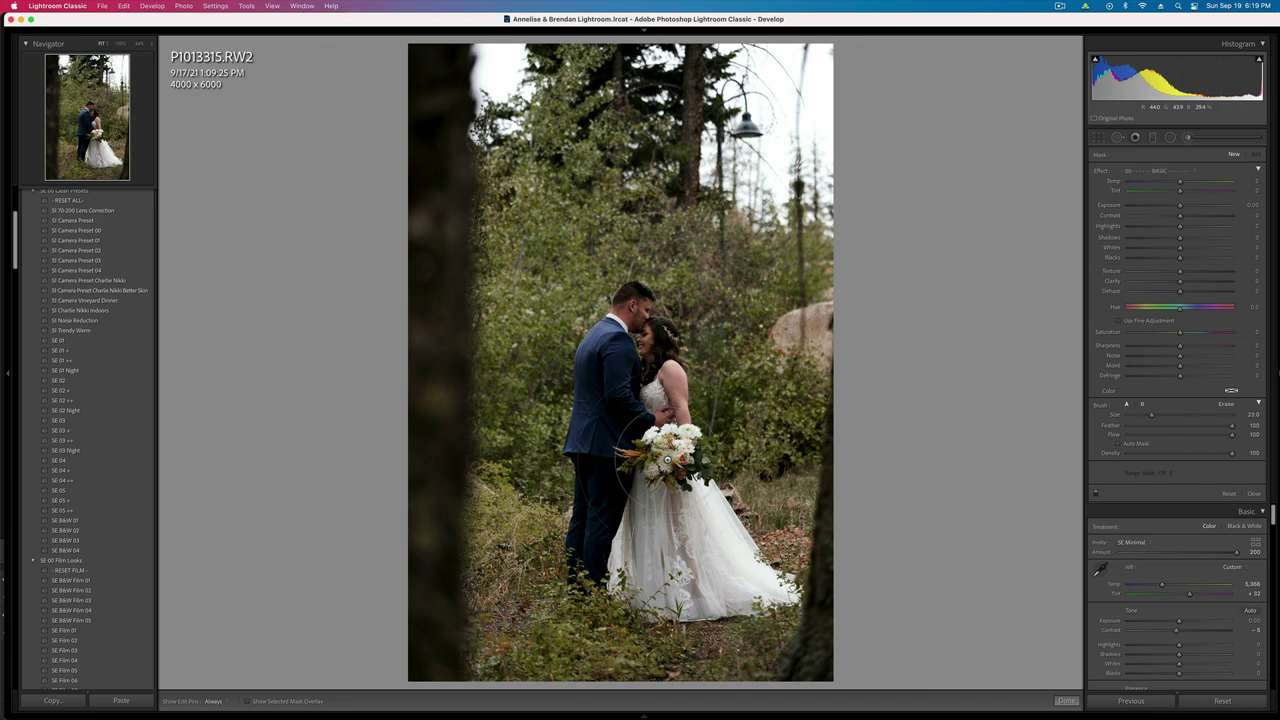
- Brush a local adjustment over the bride, lower its contrast to about −80 and shift its temperature and tint slightly
key(h)
mouse_move(642, 336)
mouse_down()
mouse_move(610, 469)
mouse_move(745, 553)
mouse_up()
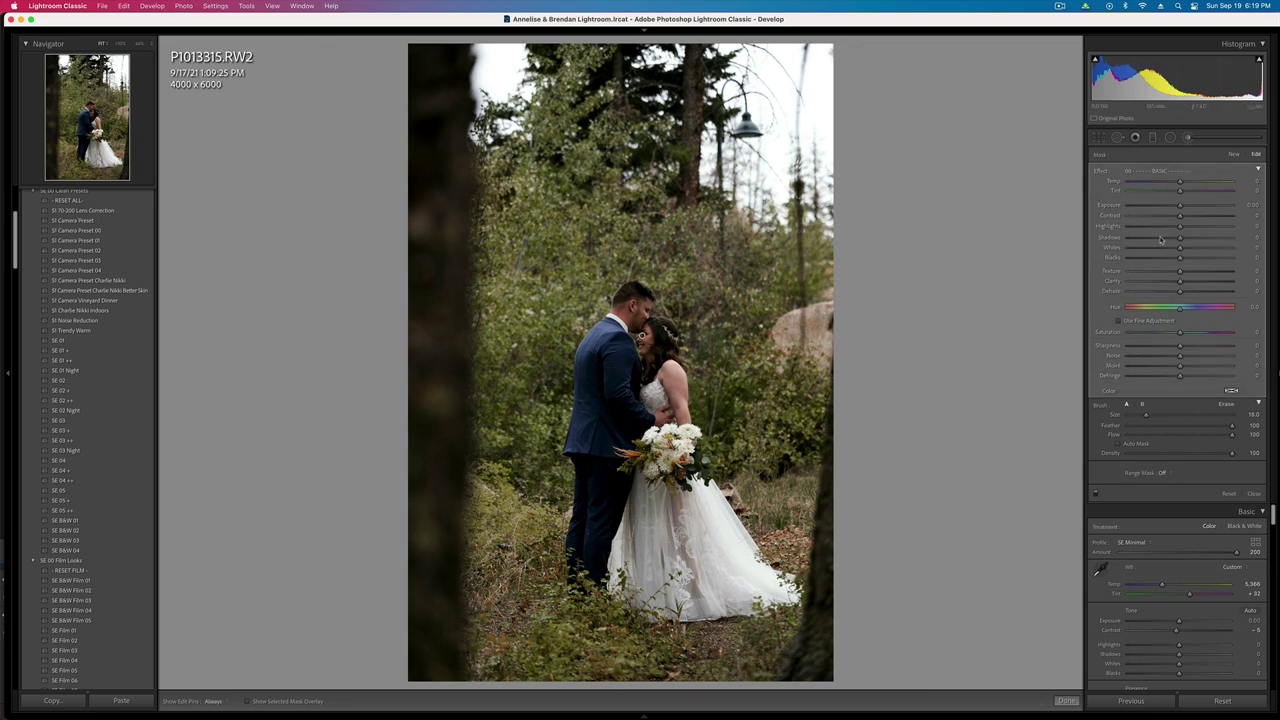
click(1150, 217)
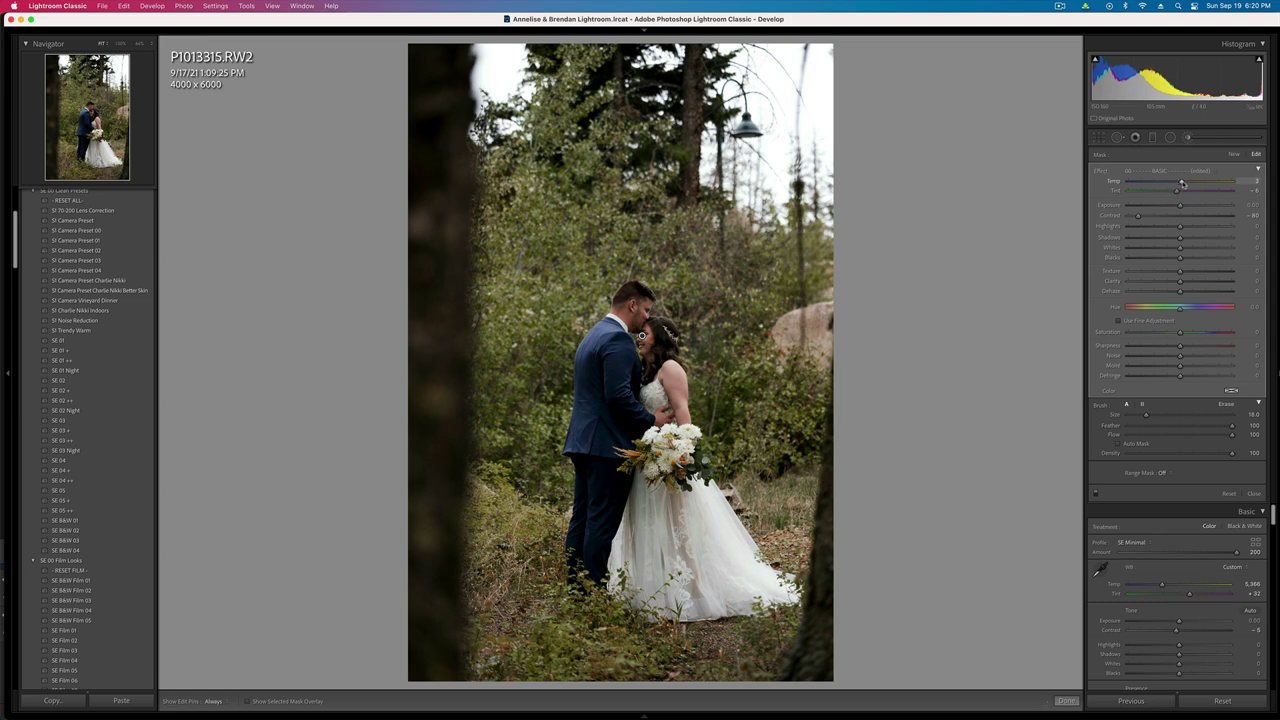
key(k)
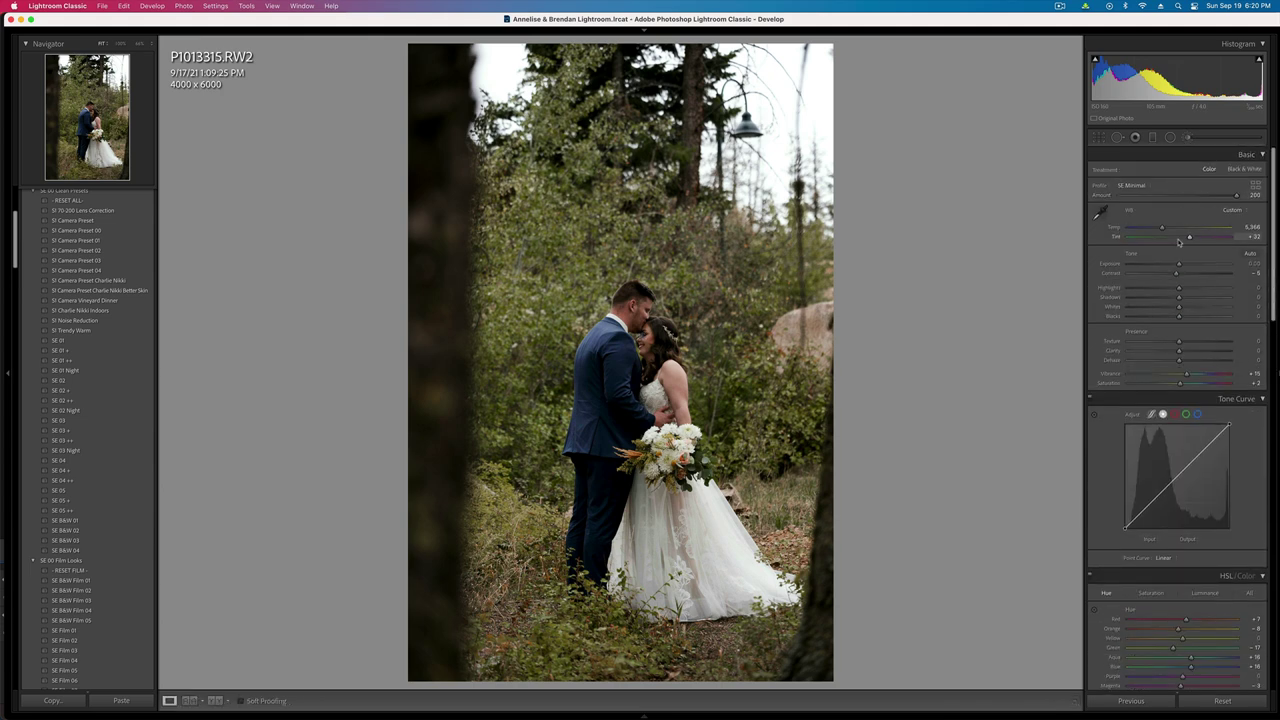
- Warm the white balance of P1013315 to temperature 5,725 and tint +48, and set the overall exposure to −0.33
drag(1191, 240, 1166, 229)
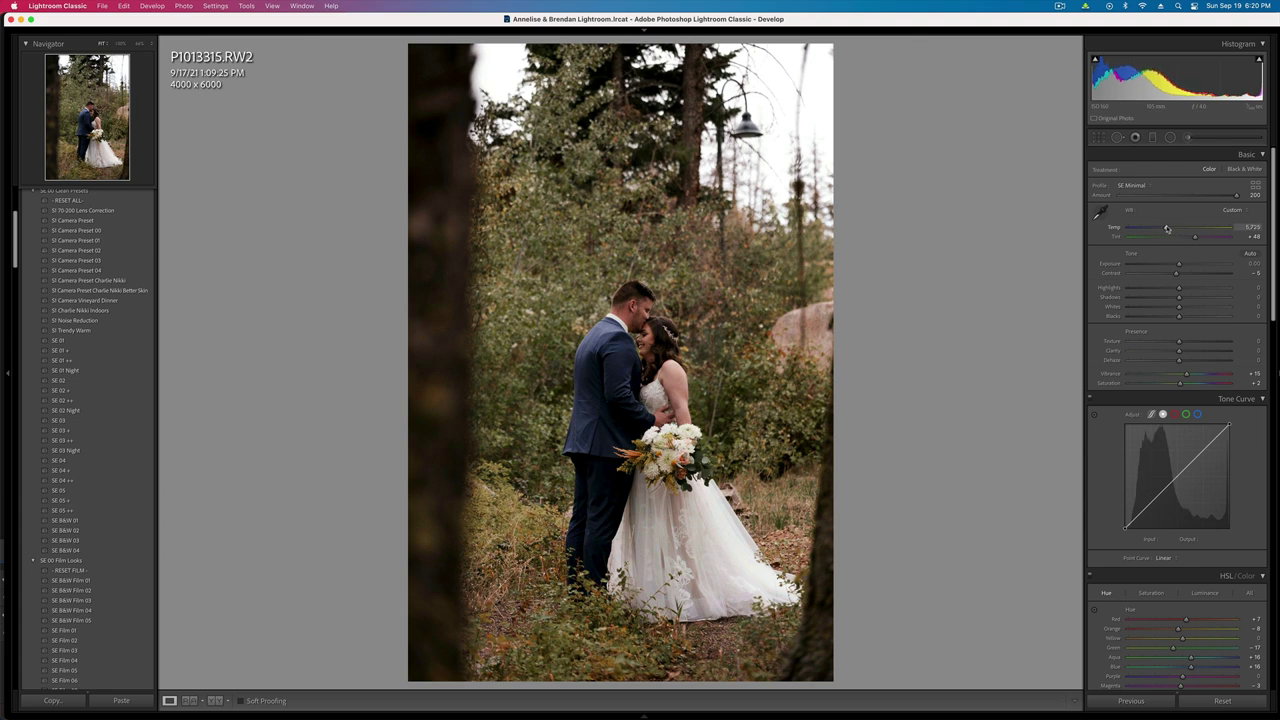
key(shift+minus)
key(shift+minus)
key(shift+equal)
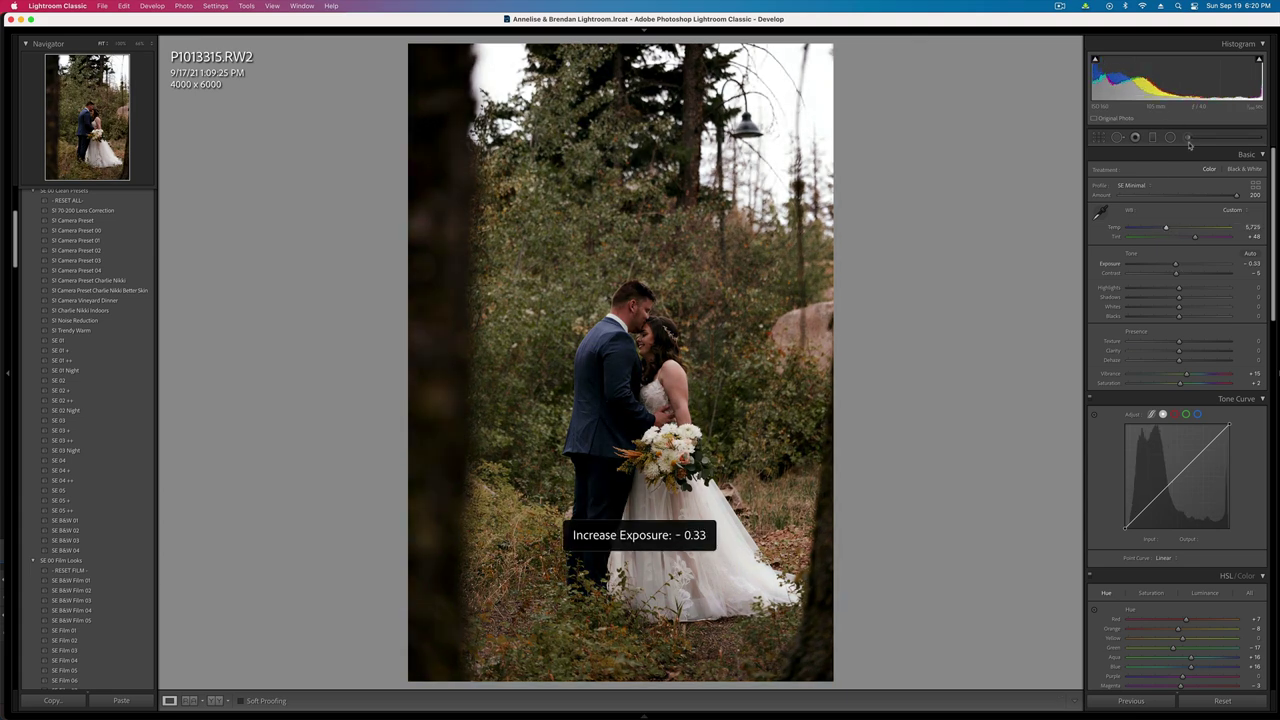
- Add a radial mask centred on the couple, widen it to nearly the frame width, lower its contrast and highlights and fine-tune its exposure
key(shift+m)
click(543, 372)
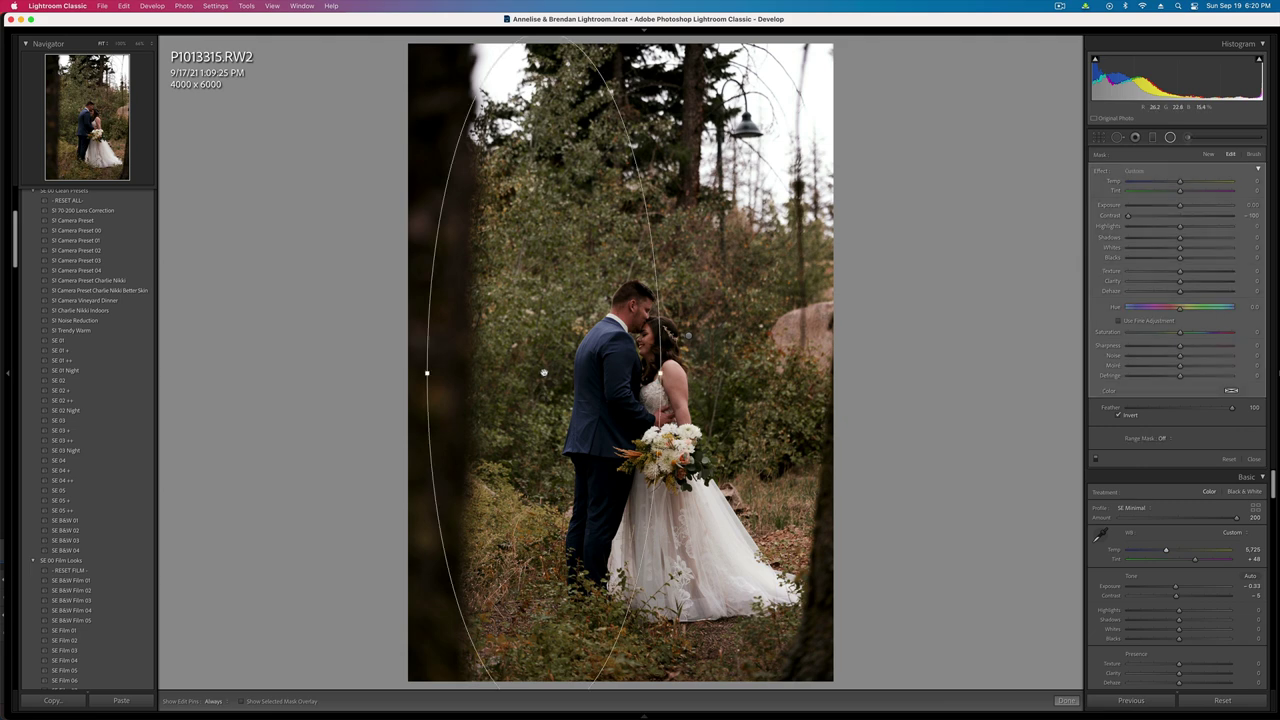
mouse_move(543, 372)
mouse_down()
mouse_move(682, 327)
mouse_move(687, 338)
mouse_move(637, 393)
mouse_up()
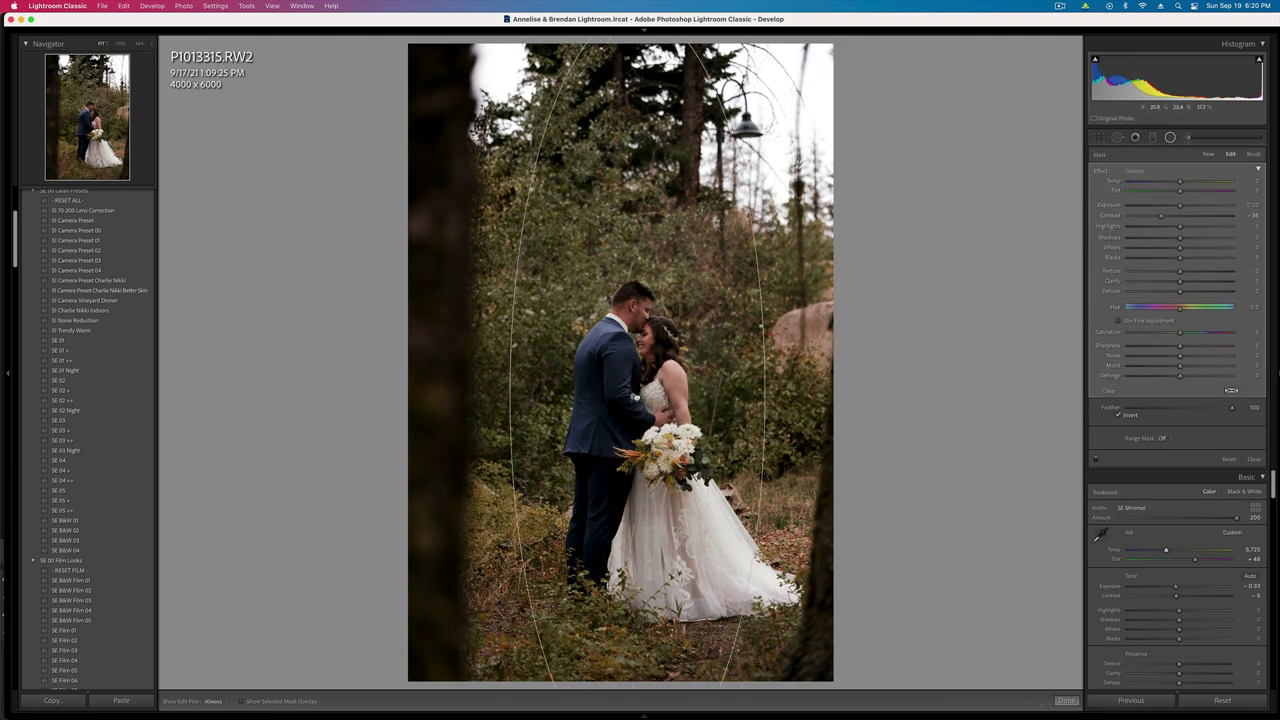
drag(763, 396, 838, 394)
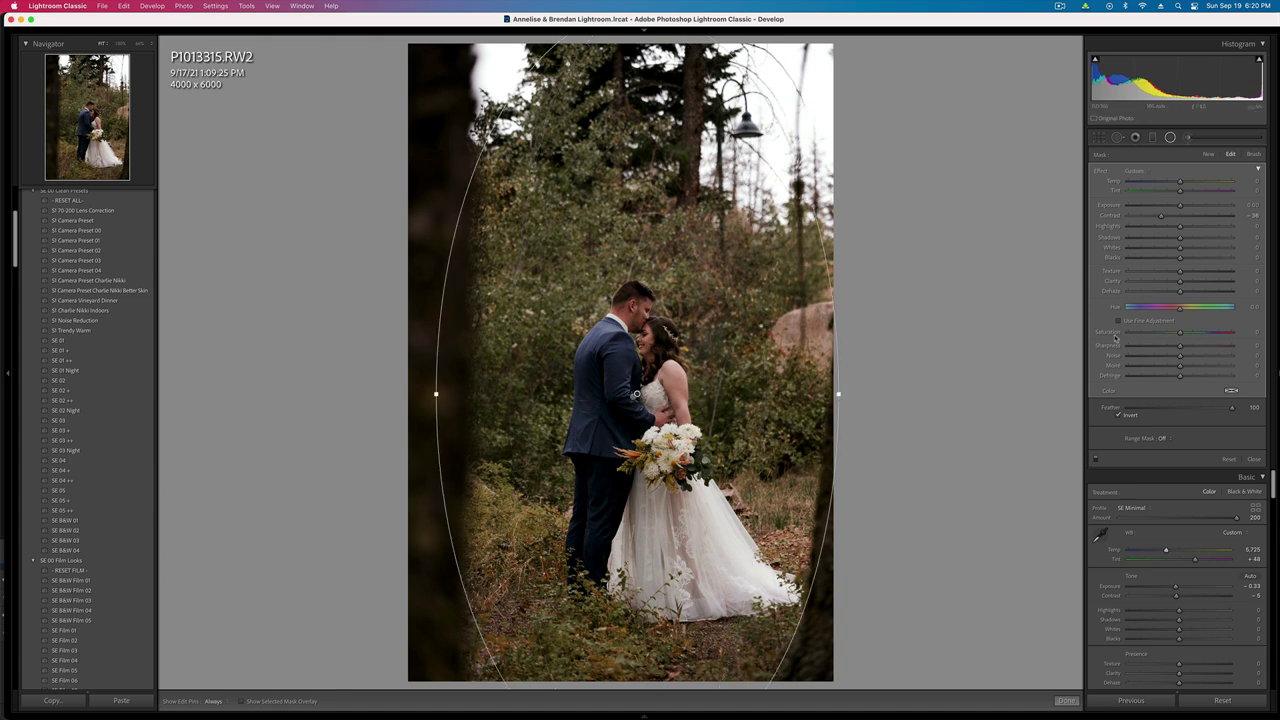
click(1161, 227)
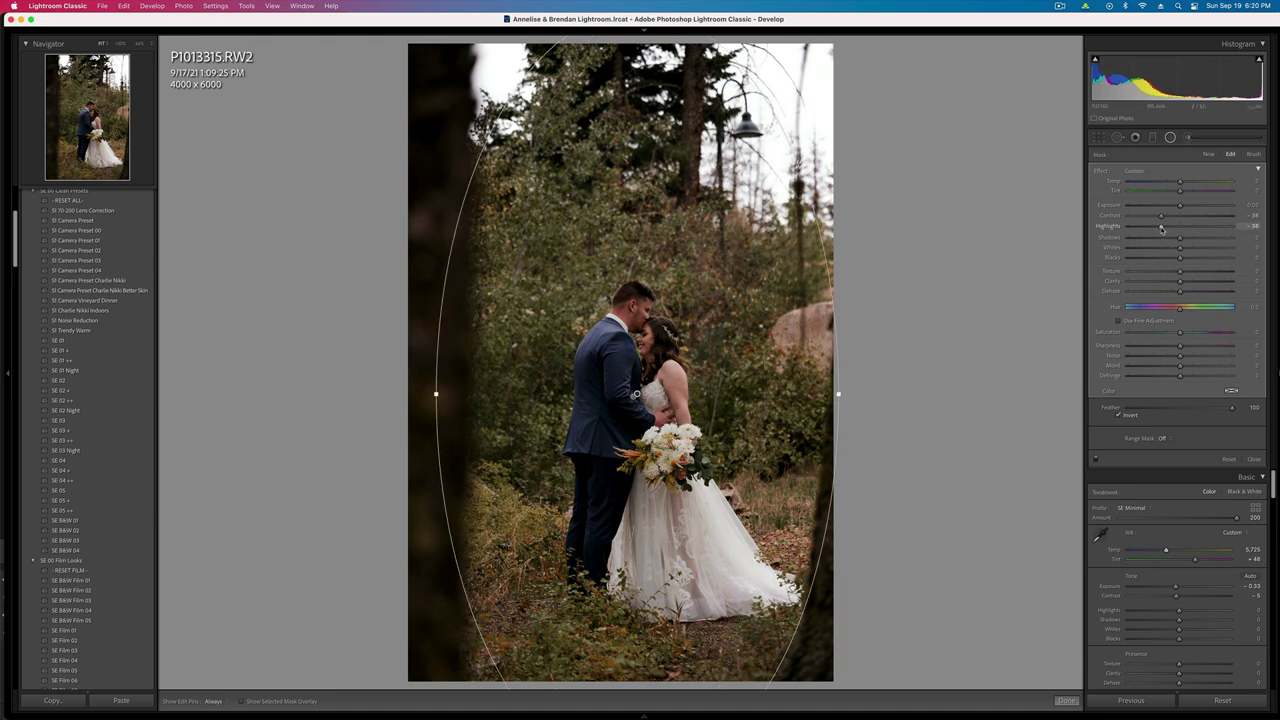
click(1156, 232)
drag(1180, 205, 1182, 207)
key(shift+m)
- Set the overall exposure to −0.46 and copy the photo's develop settings
key(shift+minus)
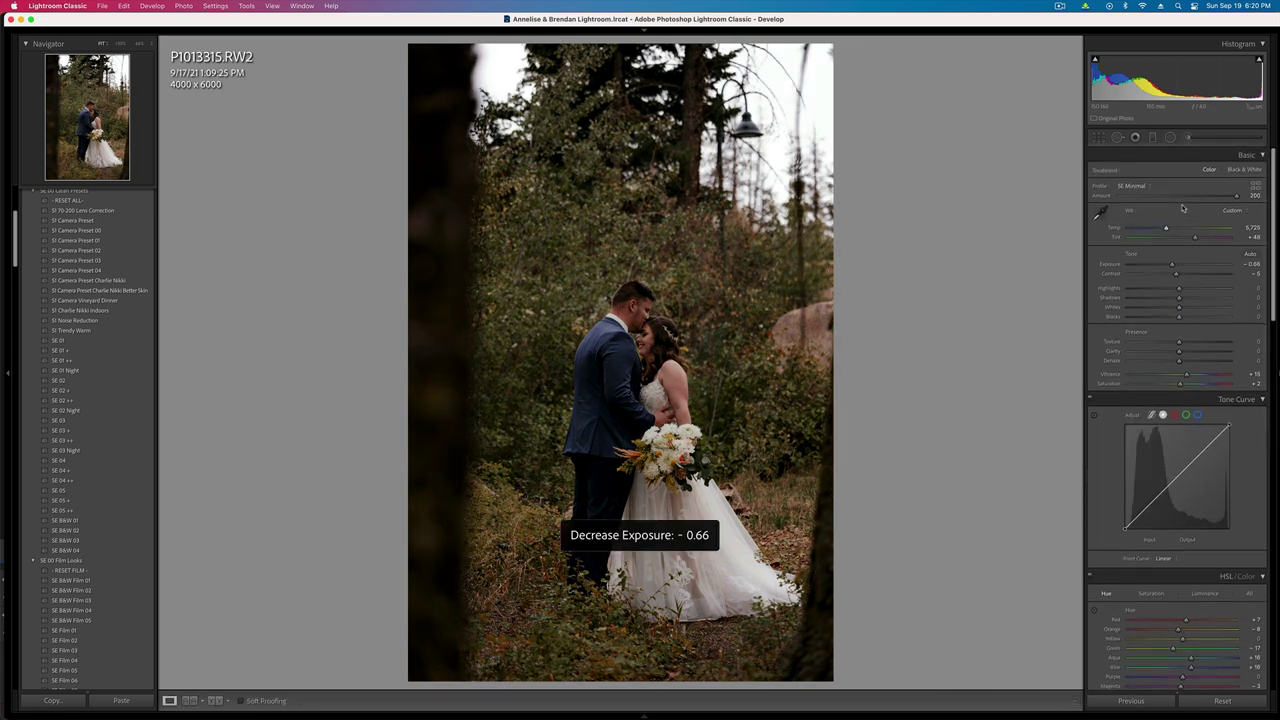
key(equal)
key(equal)
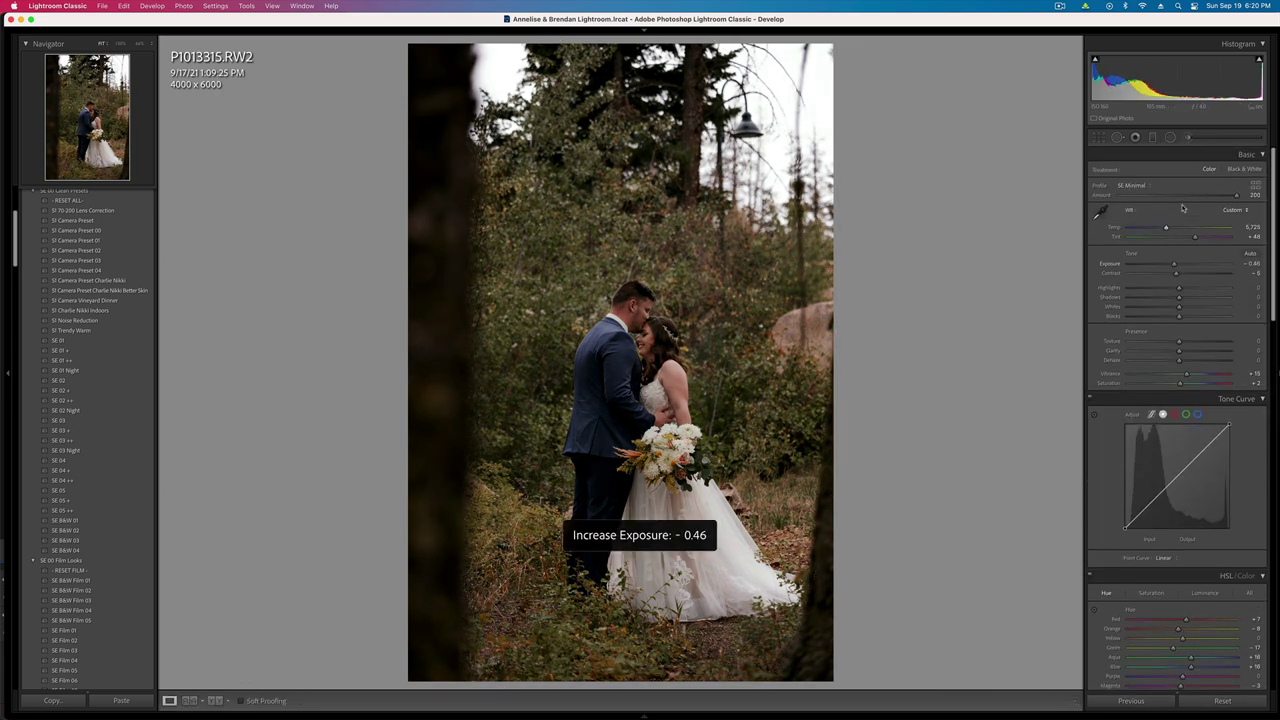
key(super+shift+c)
key(Return)
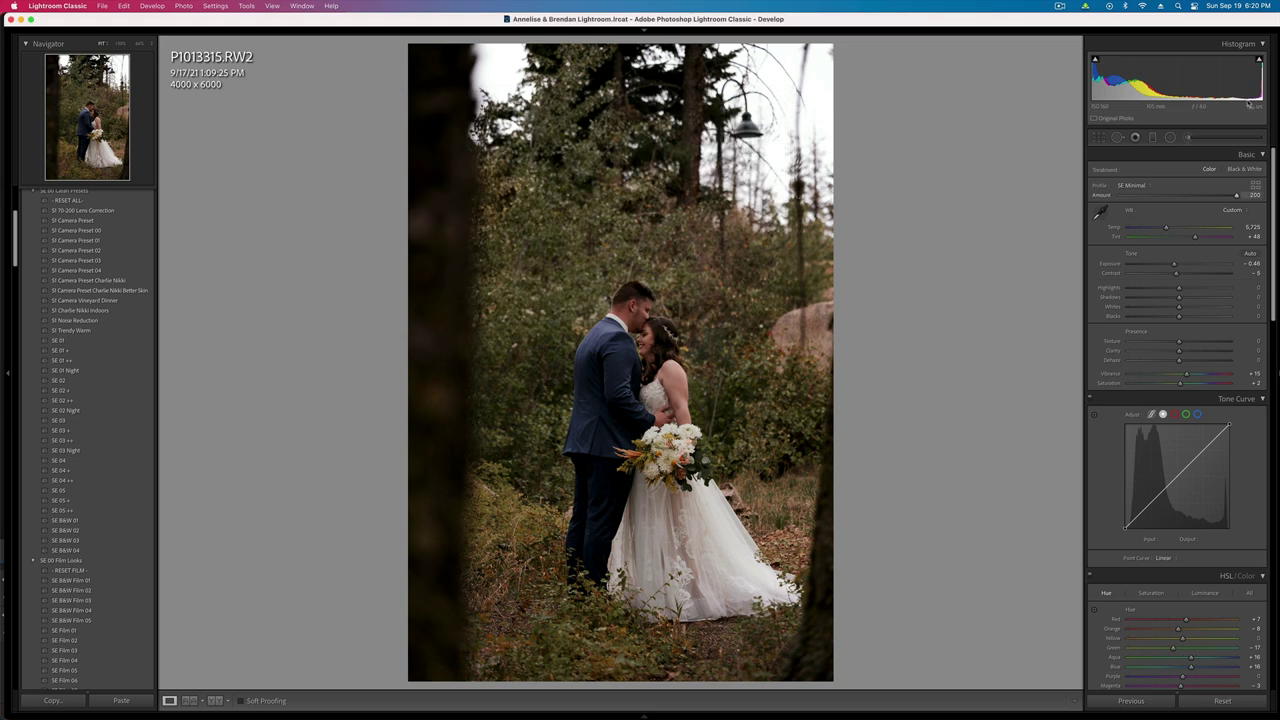
- Paint a new brush mask over the bouquet and wedding dress and lower its highlights to −41
click(1189, 139)
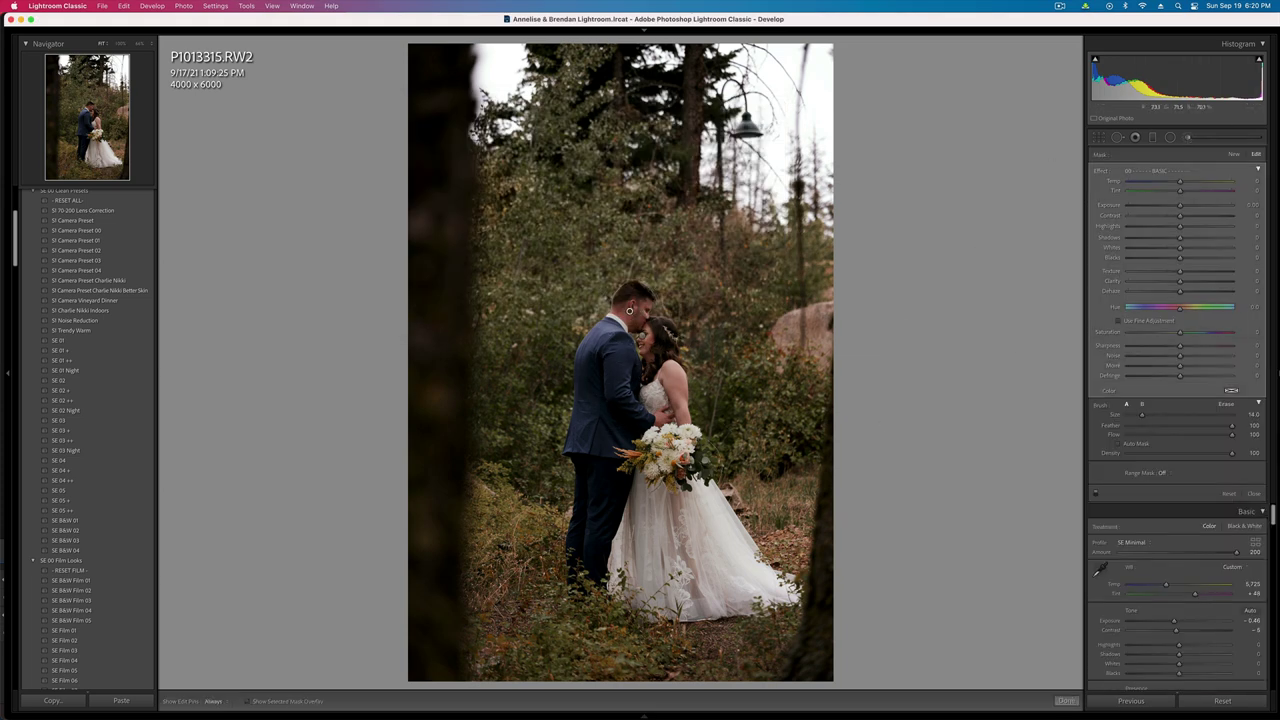
click(1234, 154)
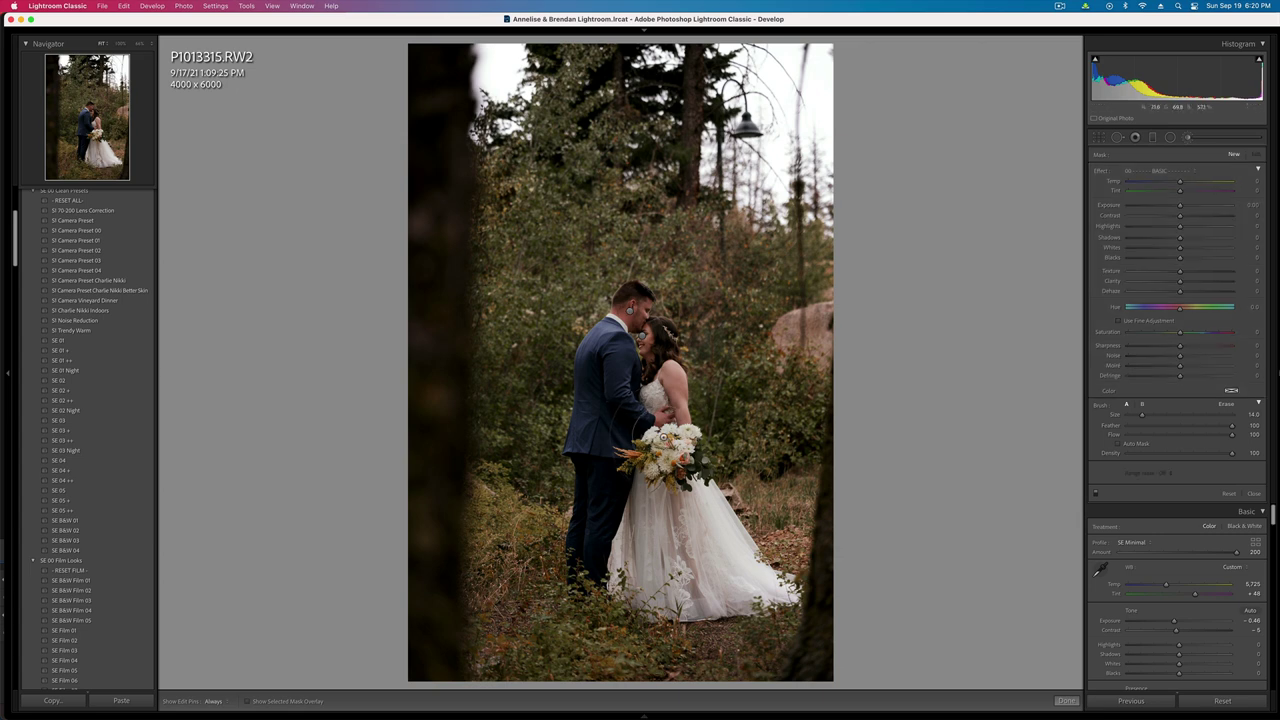
drag(664, 441, 779, 622)
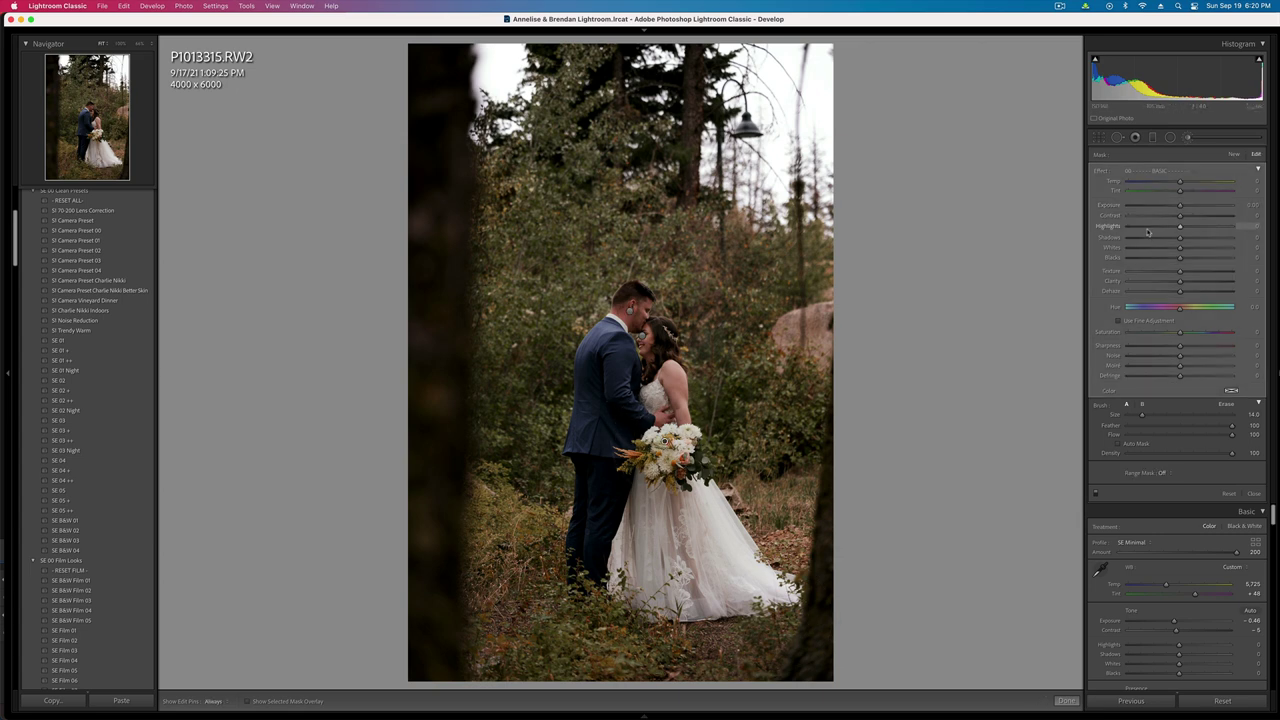
drag(1180, 228, 1147, 230)
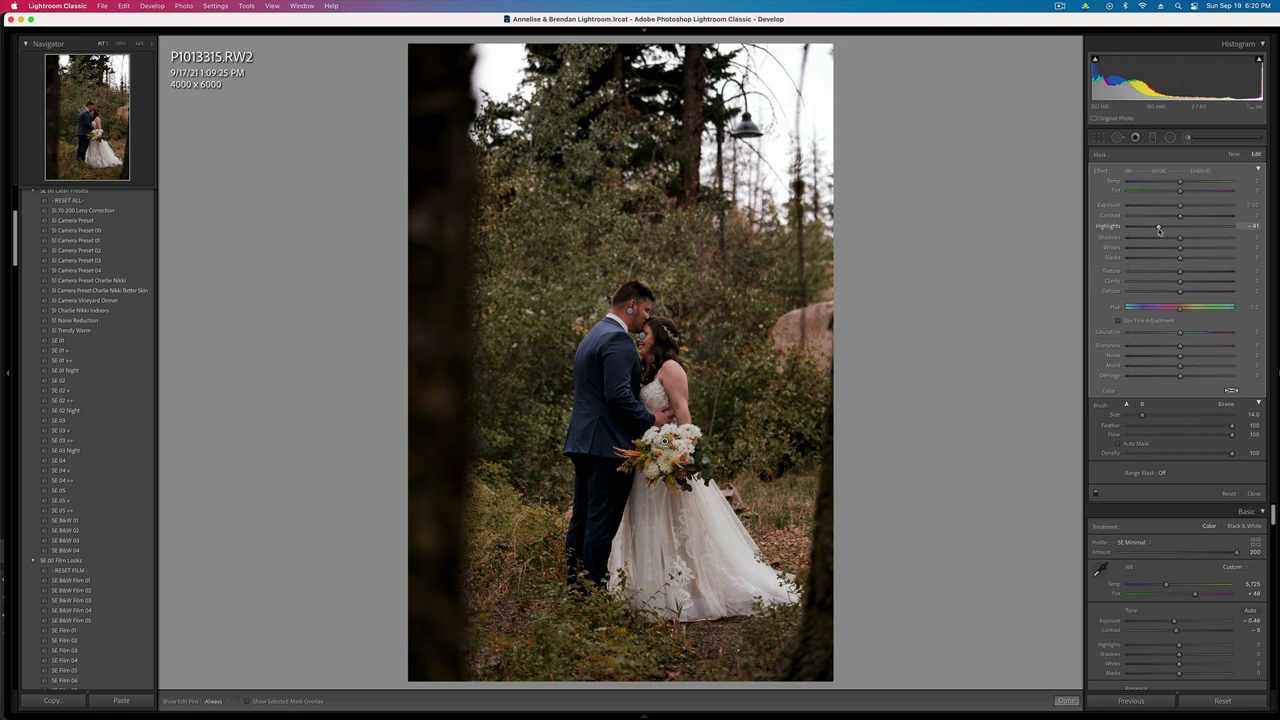
key(k)
- Set the overall exposure to −0.26, the temperature to 5,577 and the saturation to +10
key(equal)
key(equal)
key(equal)
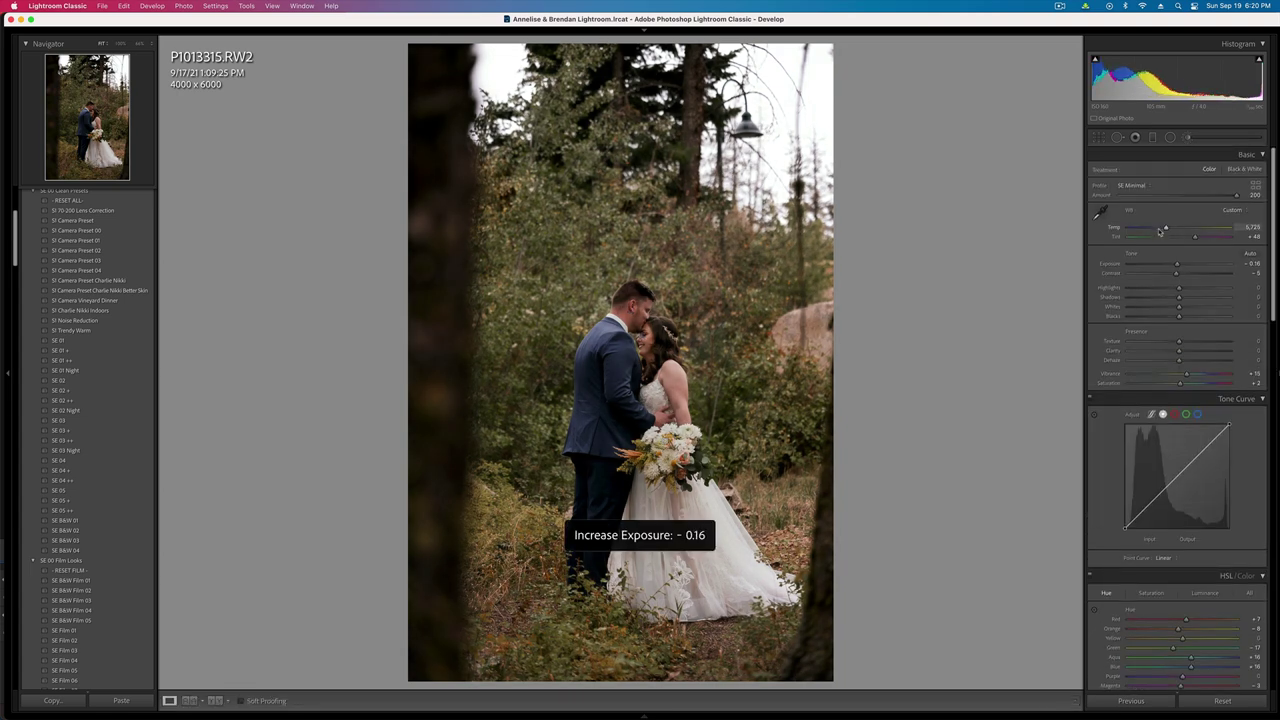
key(minus)
drag(1167, 229, 1164, 229)
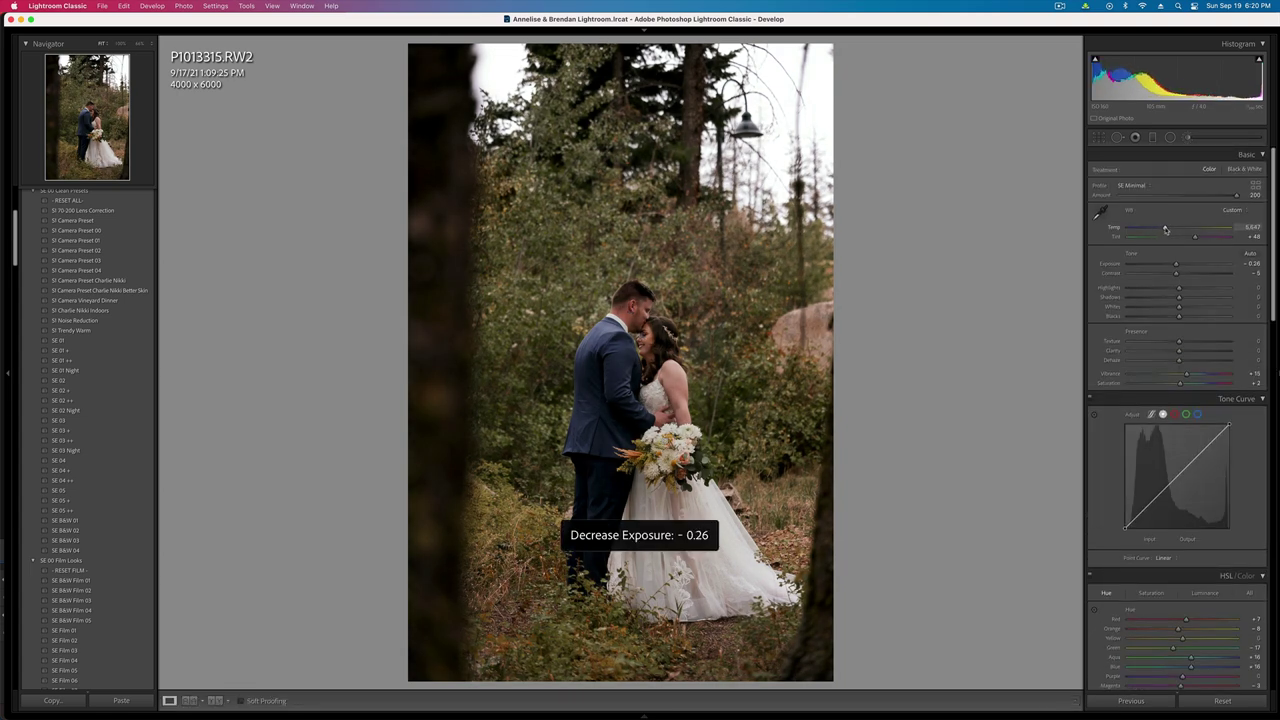
drag(1180, 383, 1184, 385)
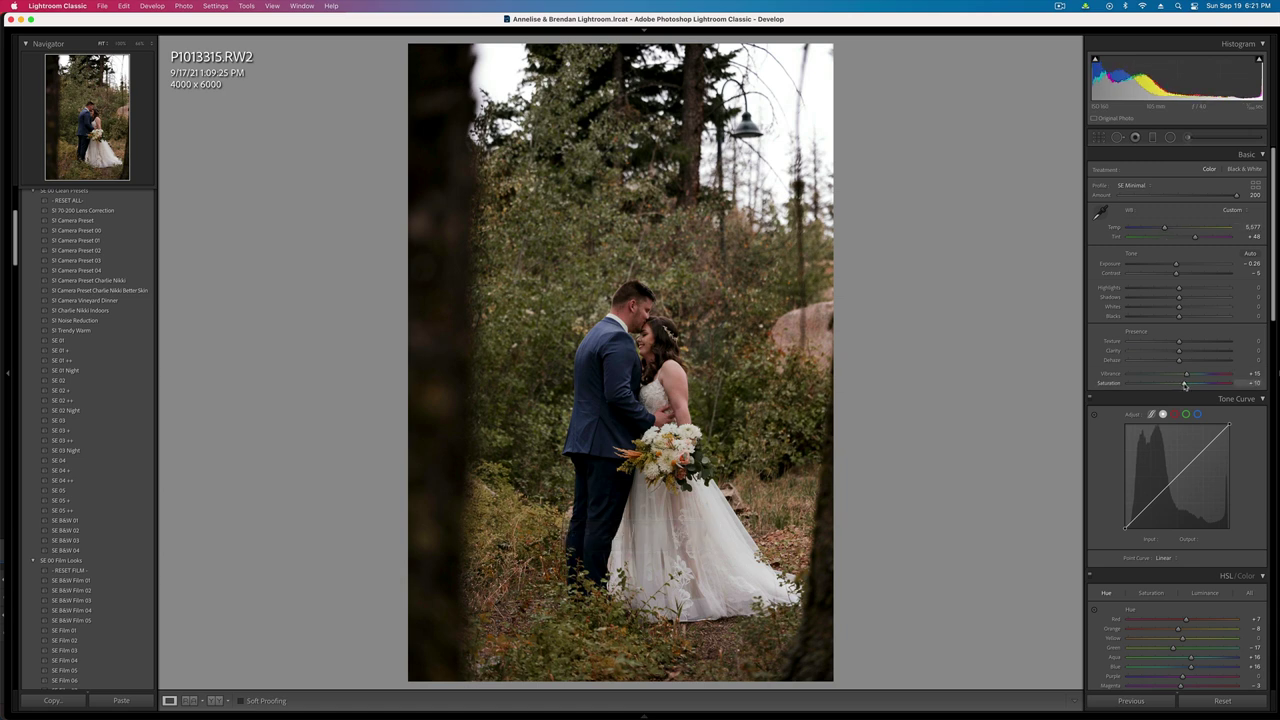
- Copy the develop settings to P1013318 and set its contrast to −42, exposure −0.33, temperature 5,653 and tint +35
key(super+shift+c)
key(Right)
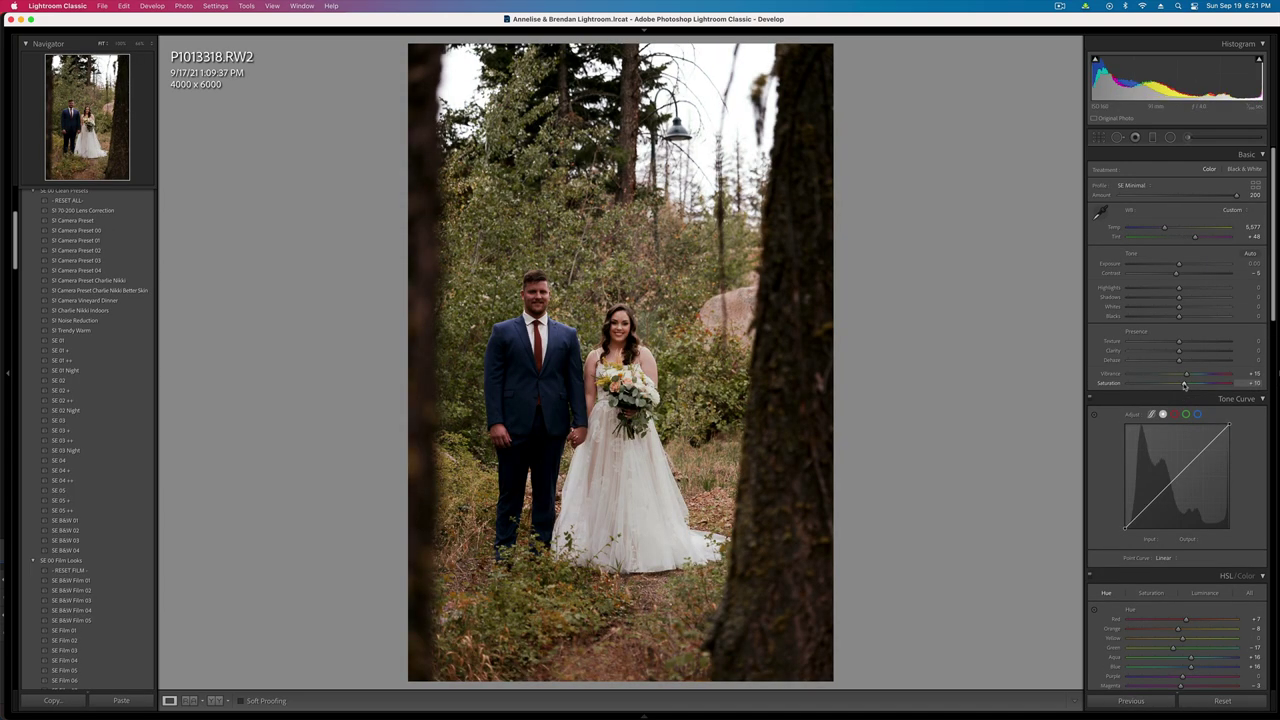
drag(1176, 273, 1158, 275)
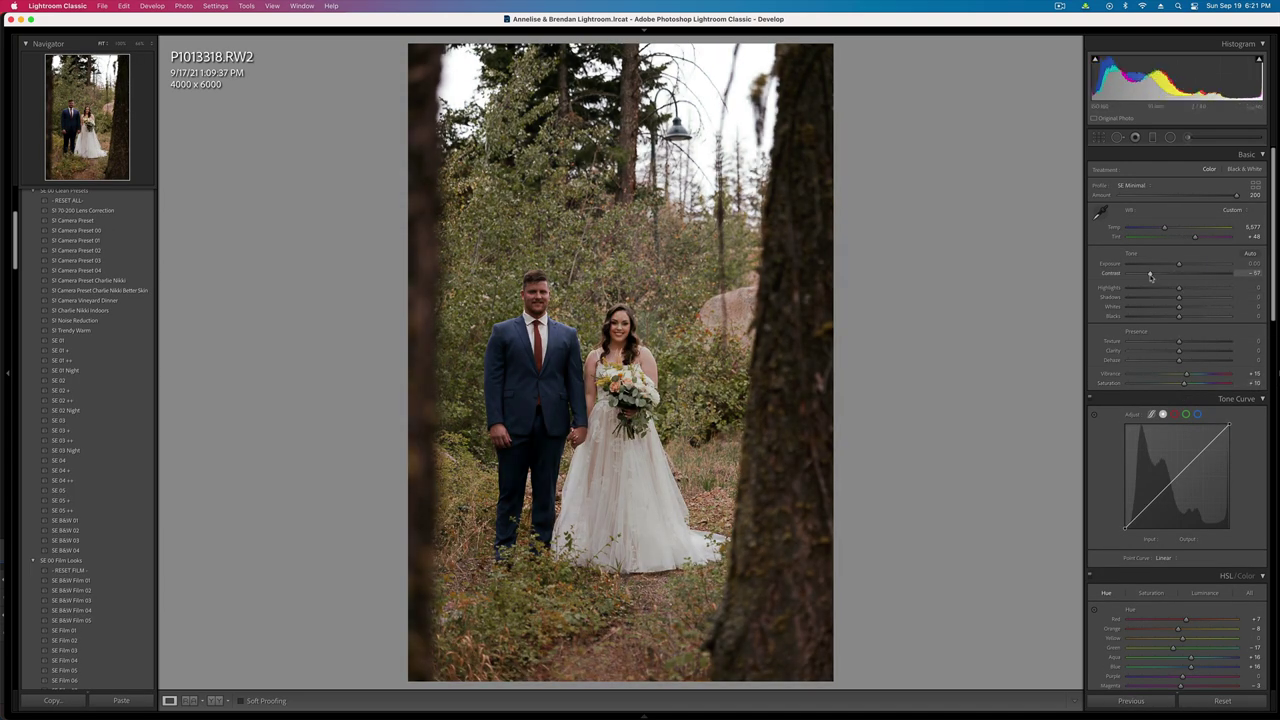
key(super+[)
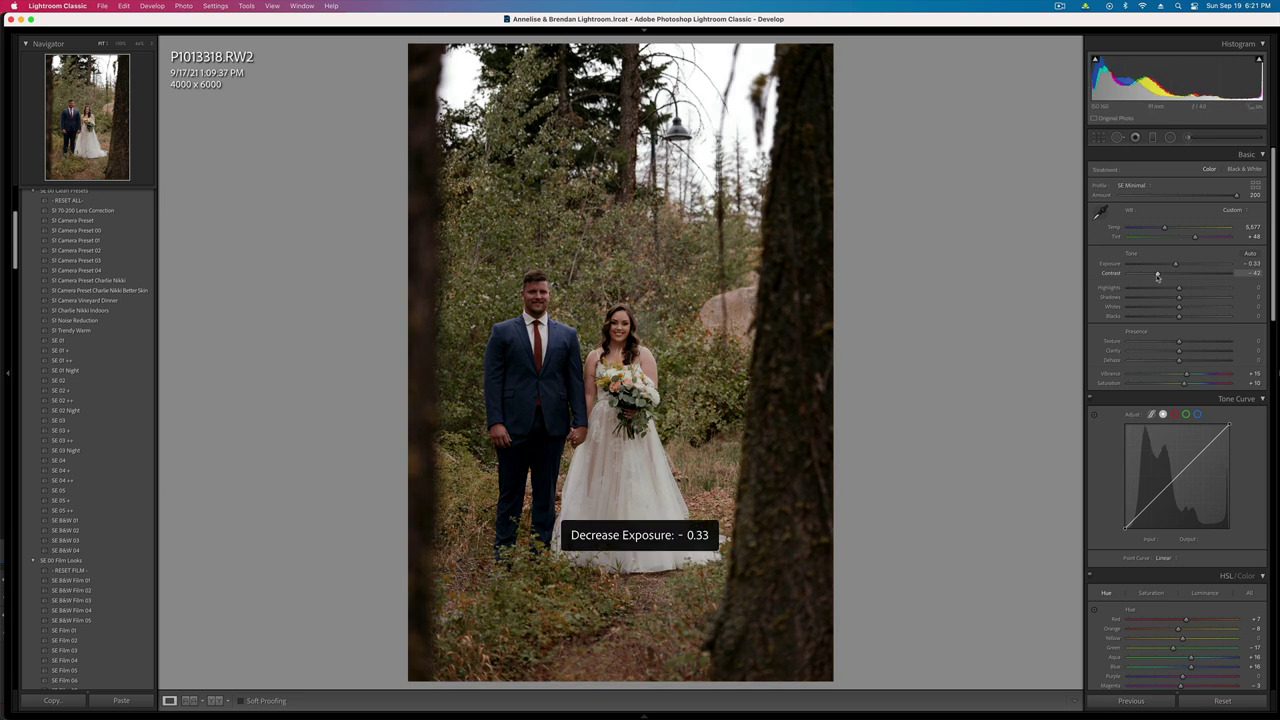
drag(1195, 238, 1165, 229)
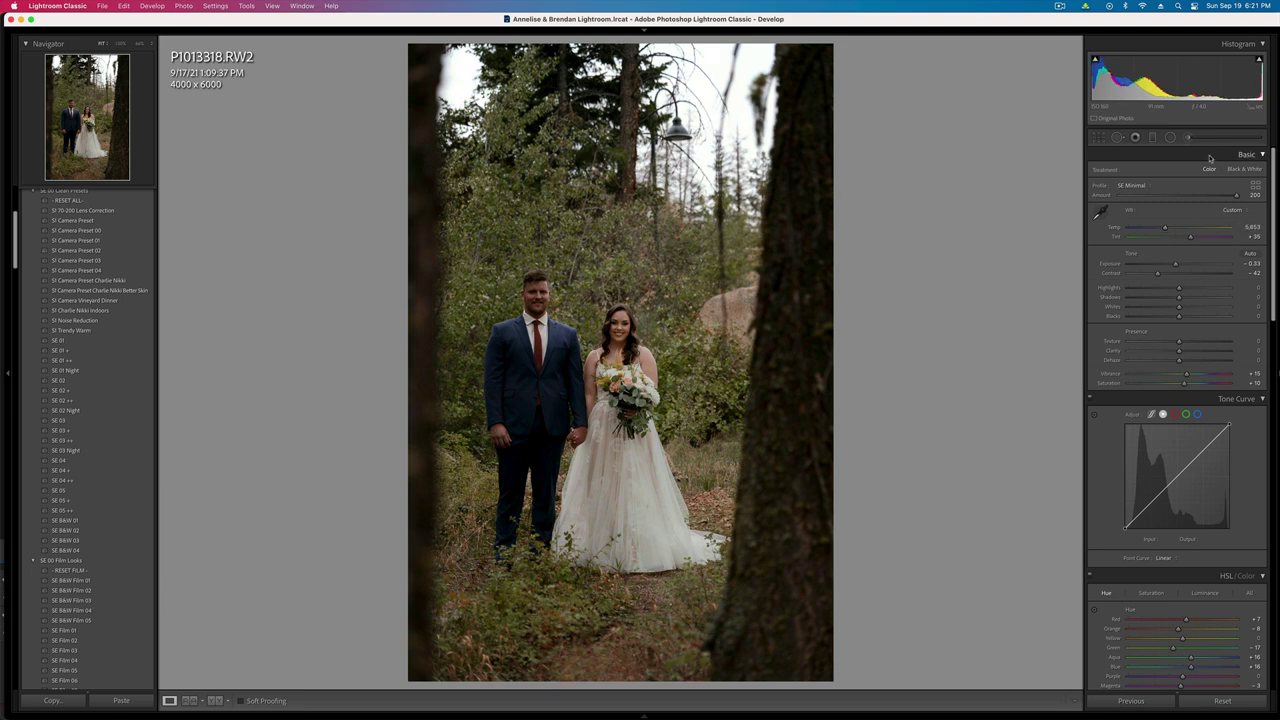
- Try a radial mask with strongly reduced contrast around the couple, positioned between the groom and bride
click(1170, 137)
drag(522, 387, 691, 633)
drag(1164, 215, 1128, 216)
drag(570, 436, 590, 395)
key(shift+m)
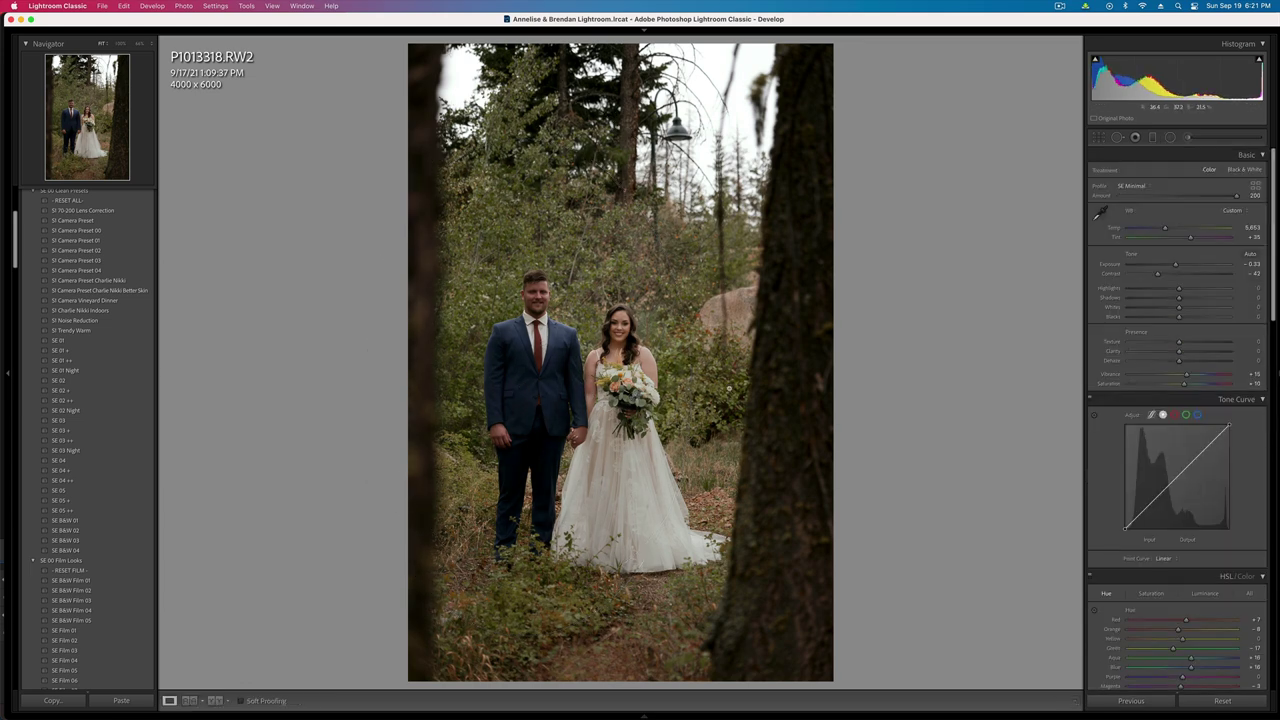
- Raise the overall exposure to +0.33 and lower the highlights to −56
key(equal)
key(minus)
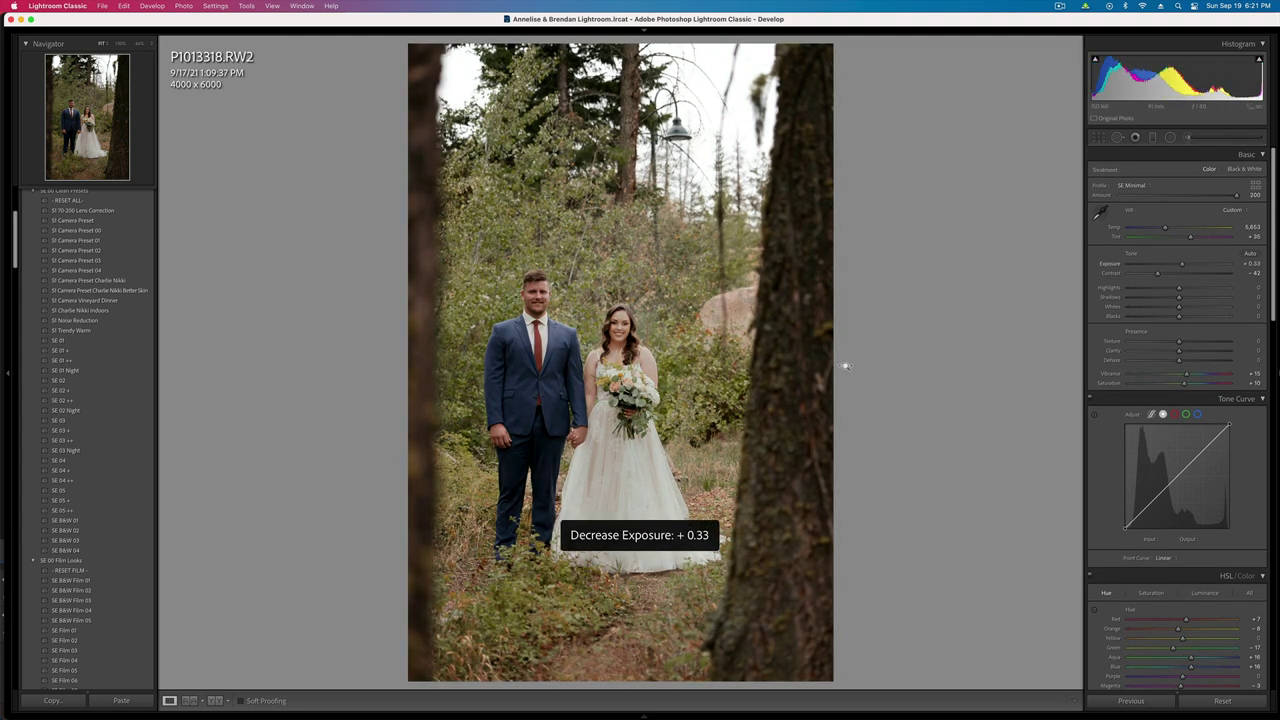
drag(1179, 287, 1150, 287)
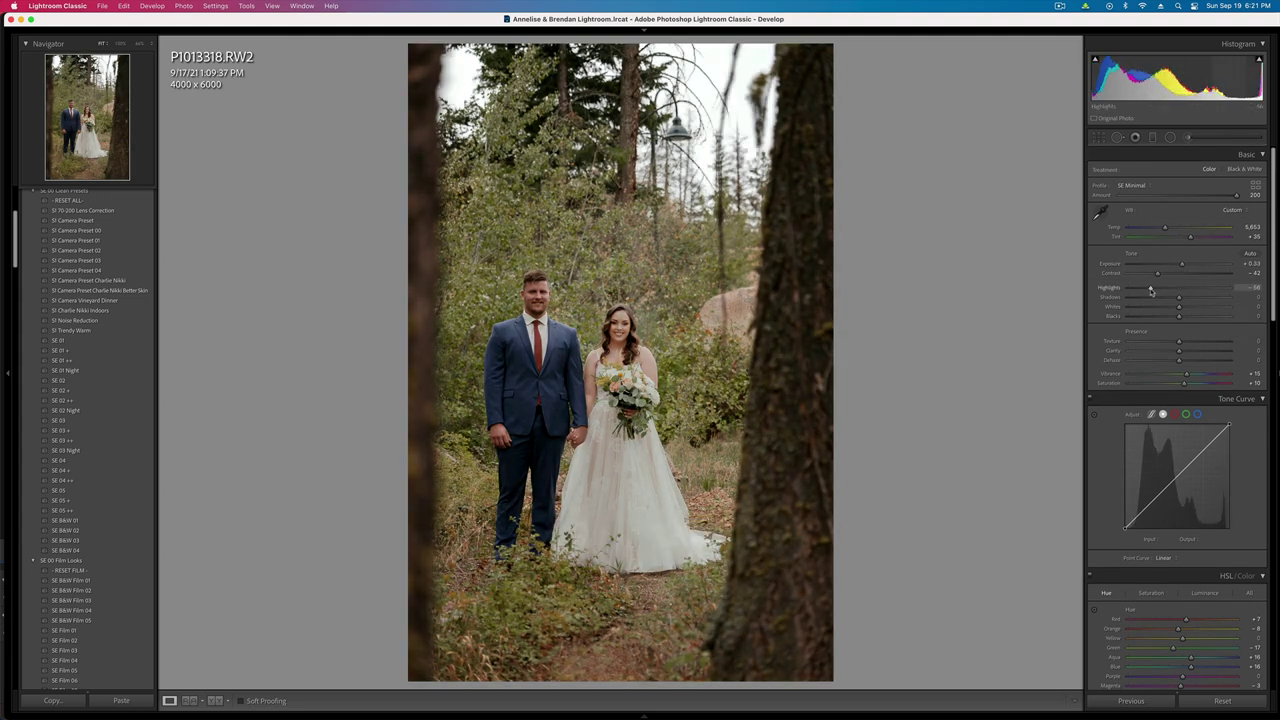
- Check P1013318 for brush masks and clear all of its radial masks
click(1189, 139)
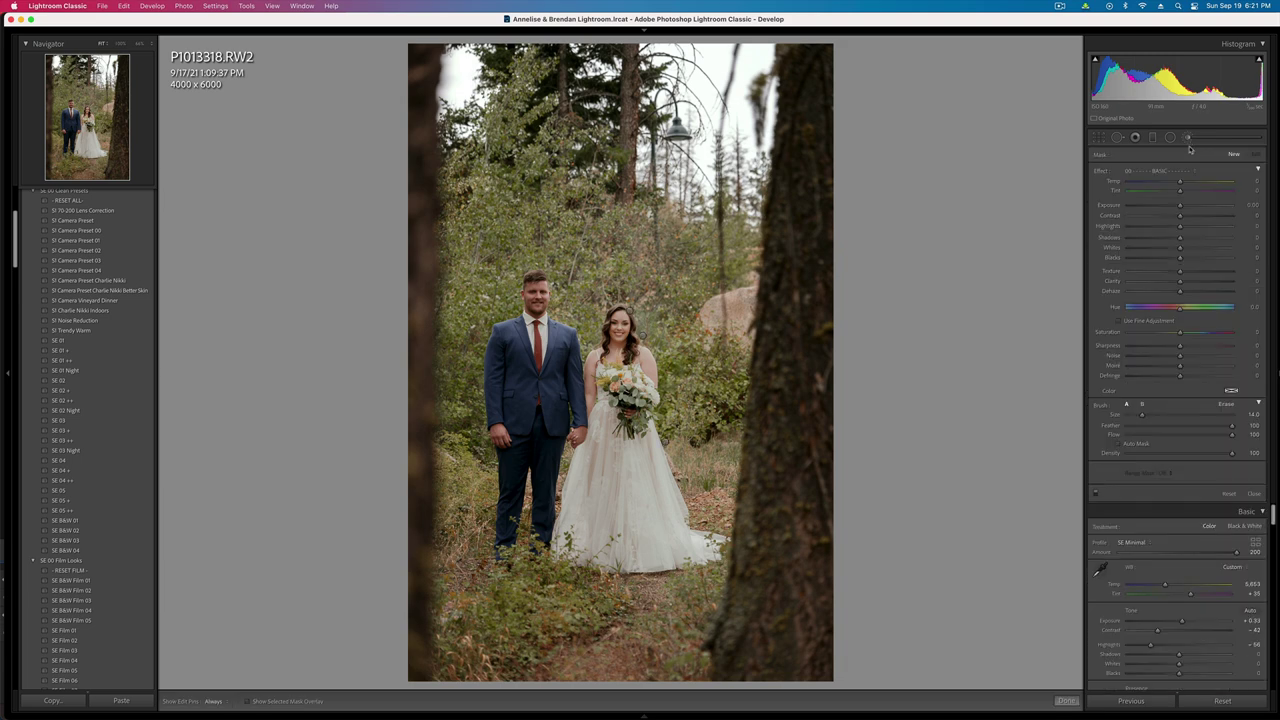
click(1255, 494)
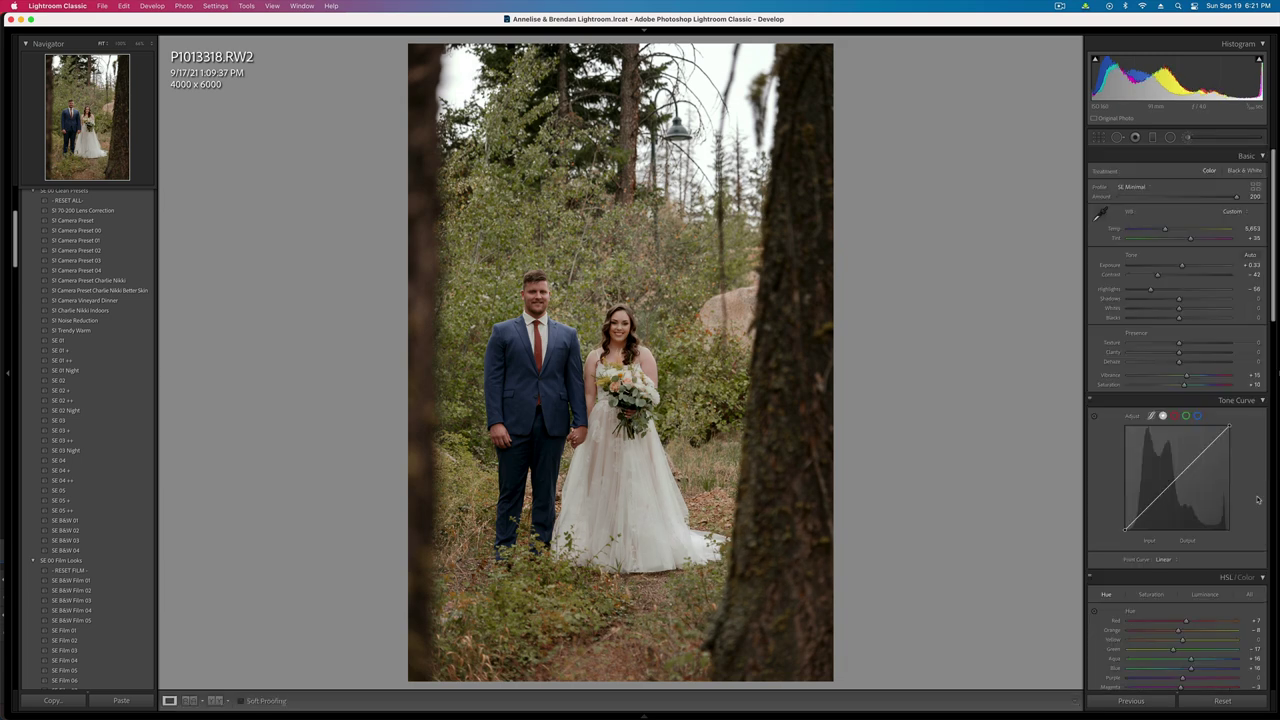
key(shift+m)
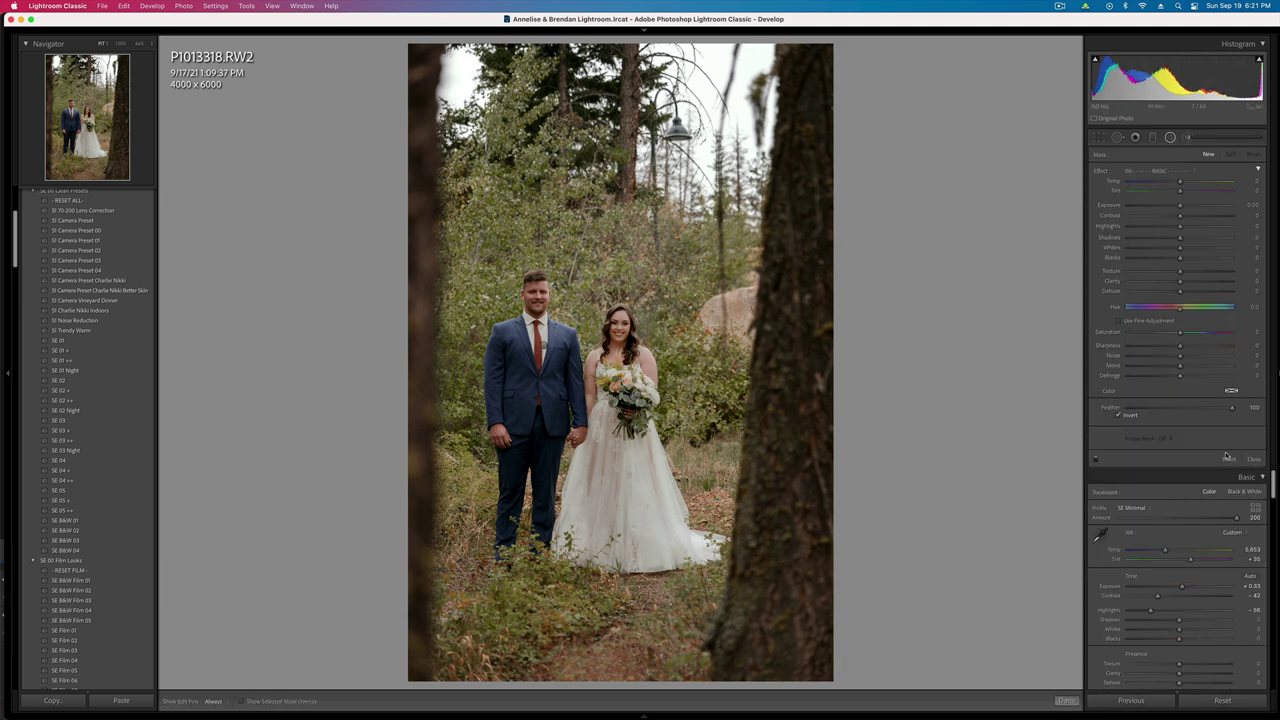
click(1228, 459)
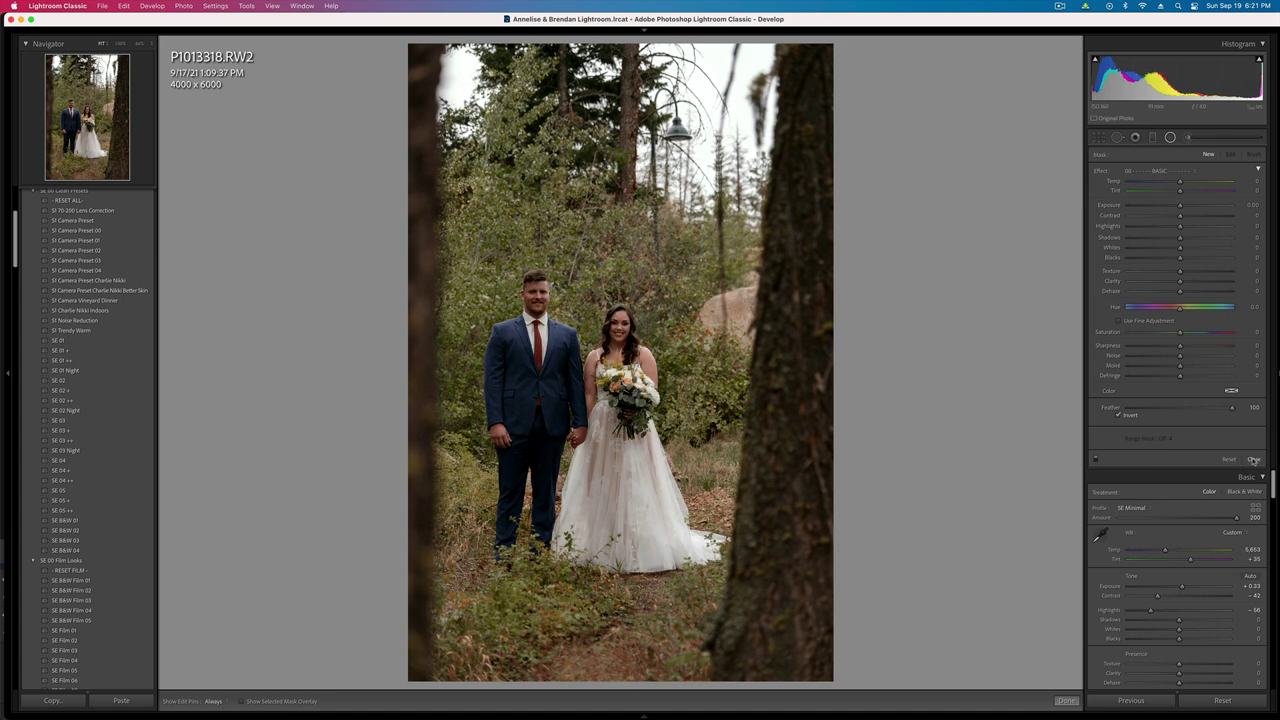
- Draw a wide radial mask centred on the couple with raised exposure and contrast −100, and extend it to the photo's lower edge
drag(518, 373, 1003, 617)
drag(680, 374, 760, 430)
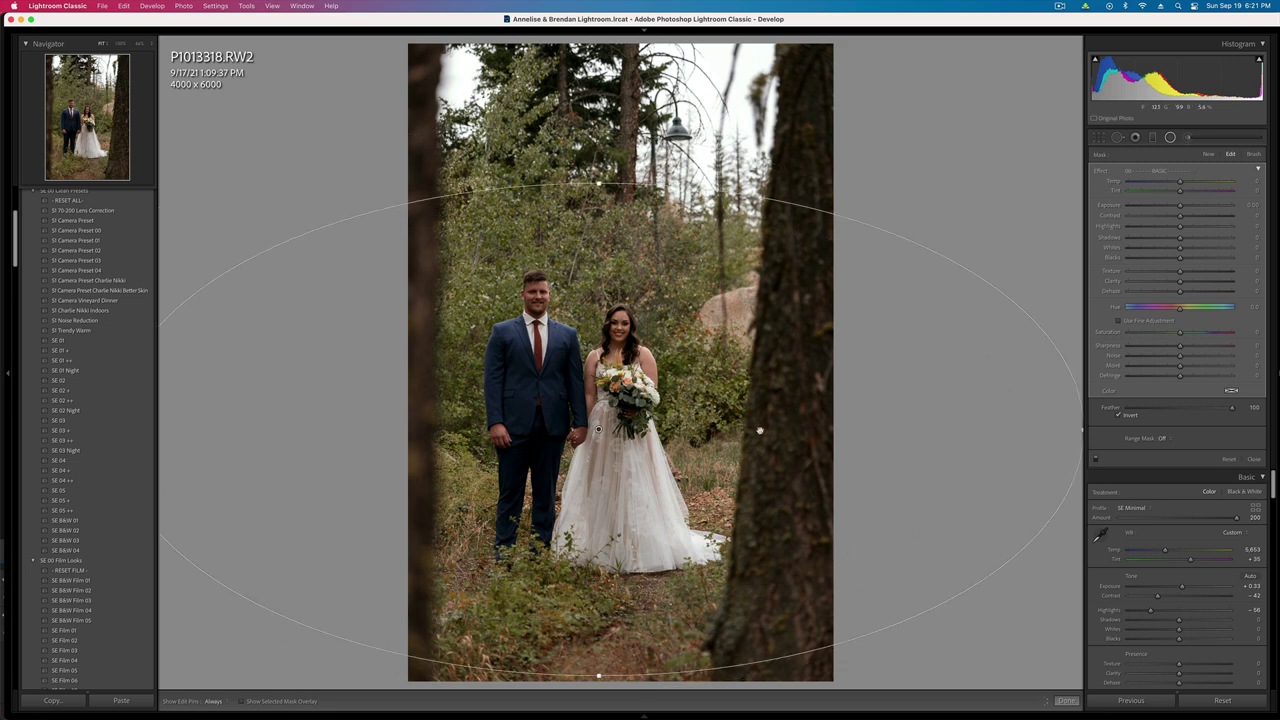
drag(1180, 205, 1128, 215)
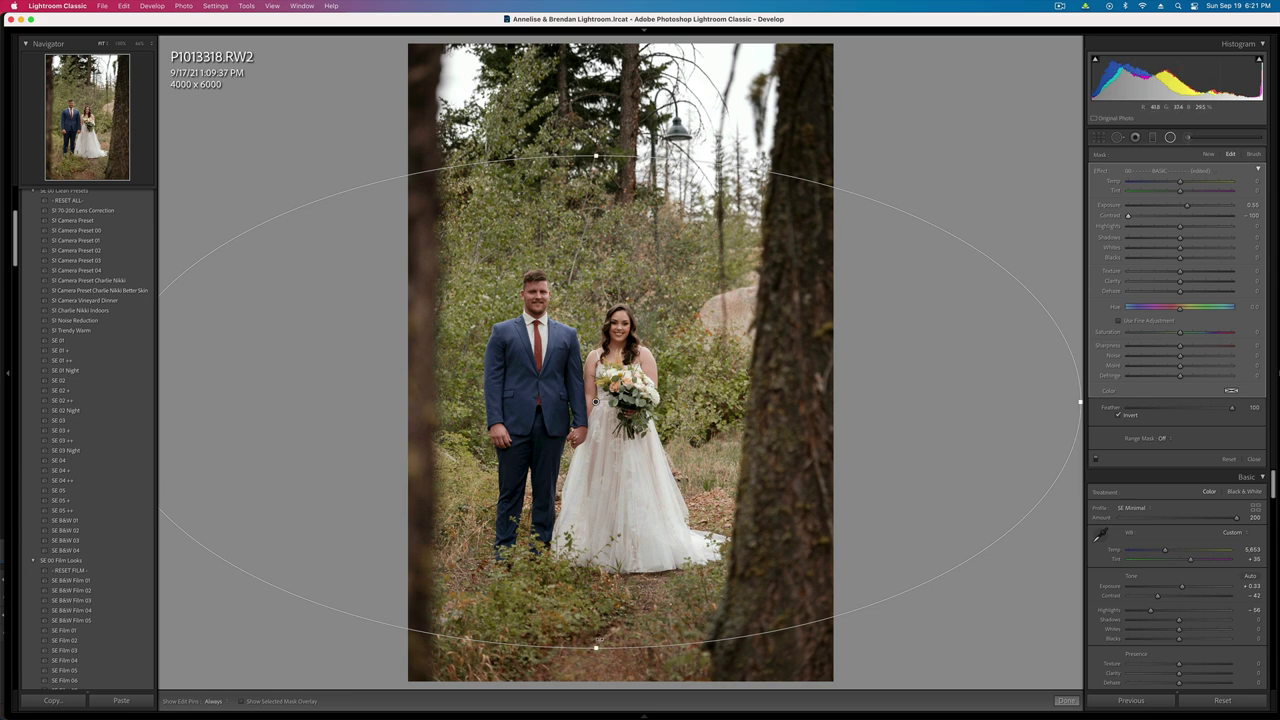
drag(596, 647, 596, 688)
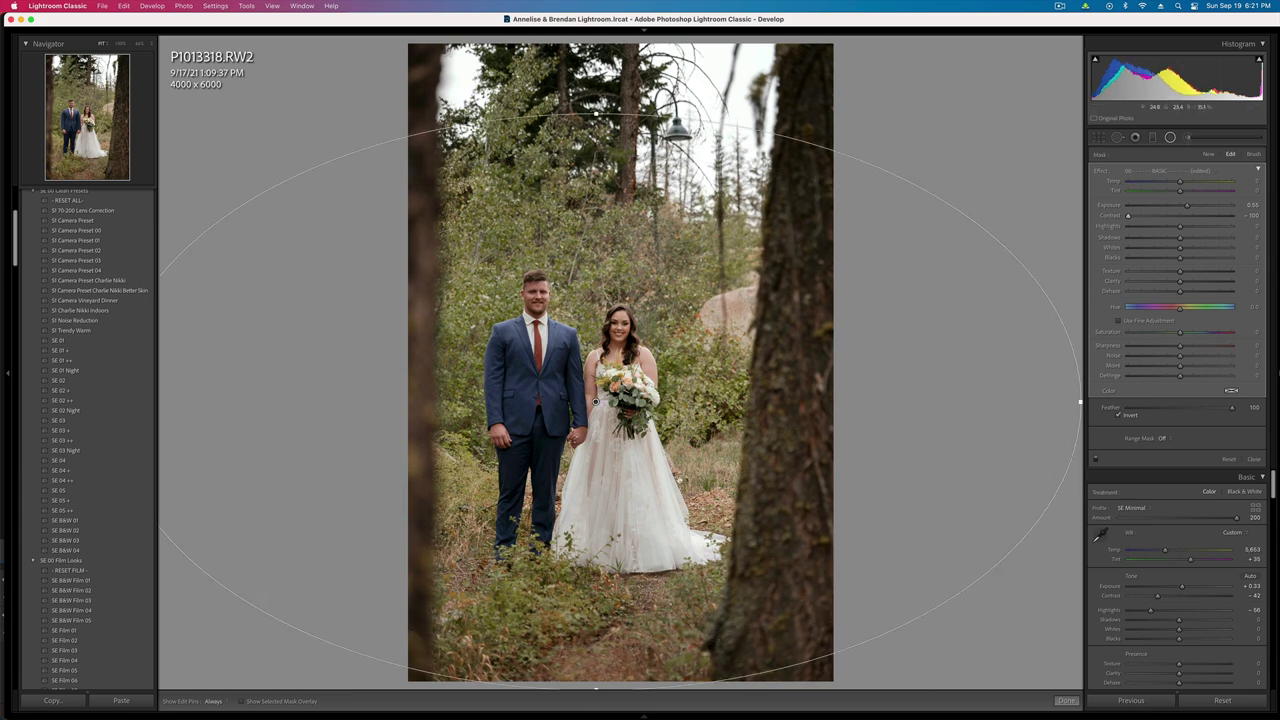
- Lower the overall exposure of P1013318 to −0.13
key(minus)
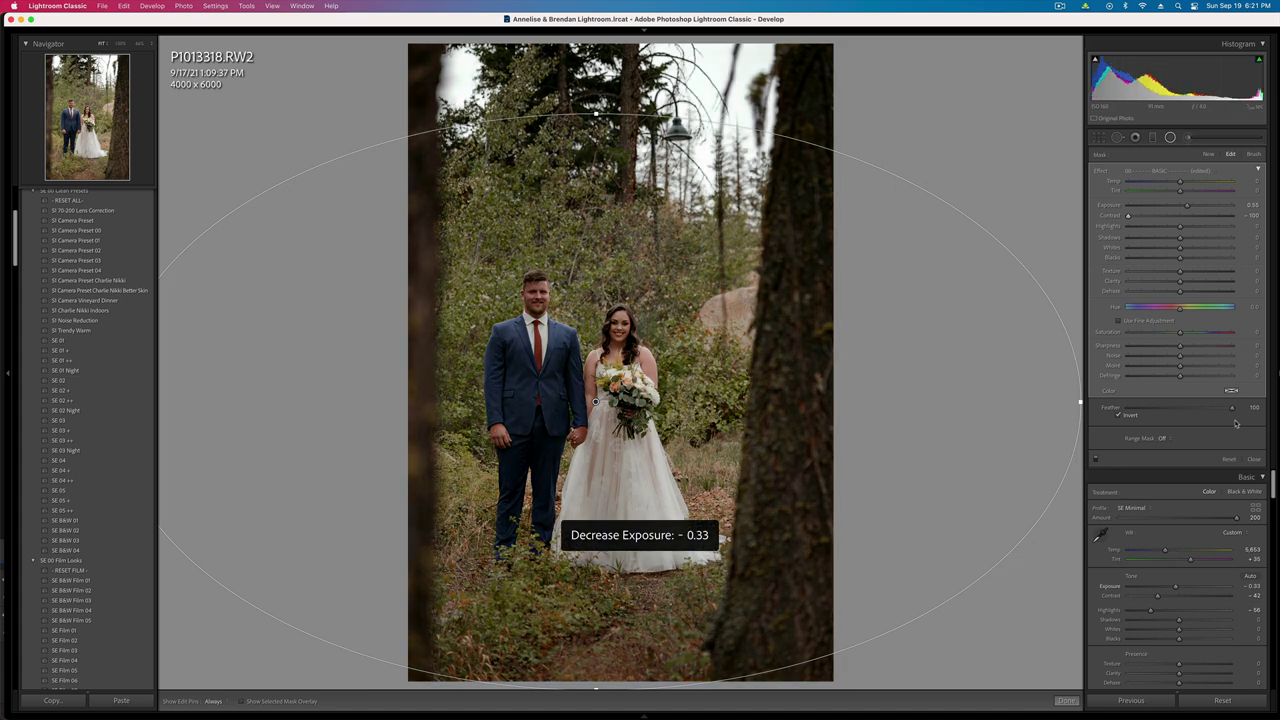
key(equal)
key(equal)
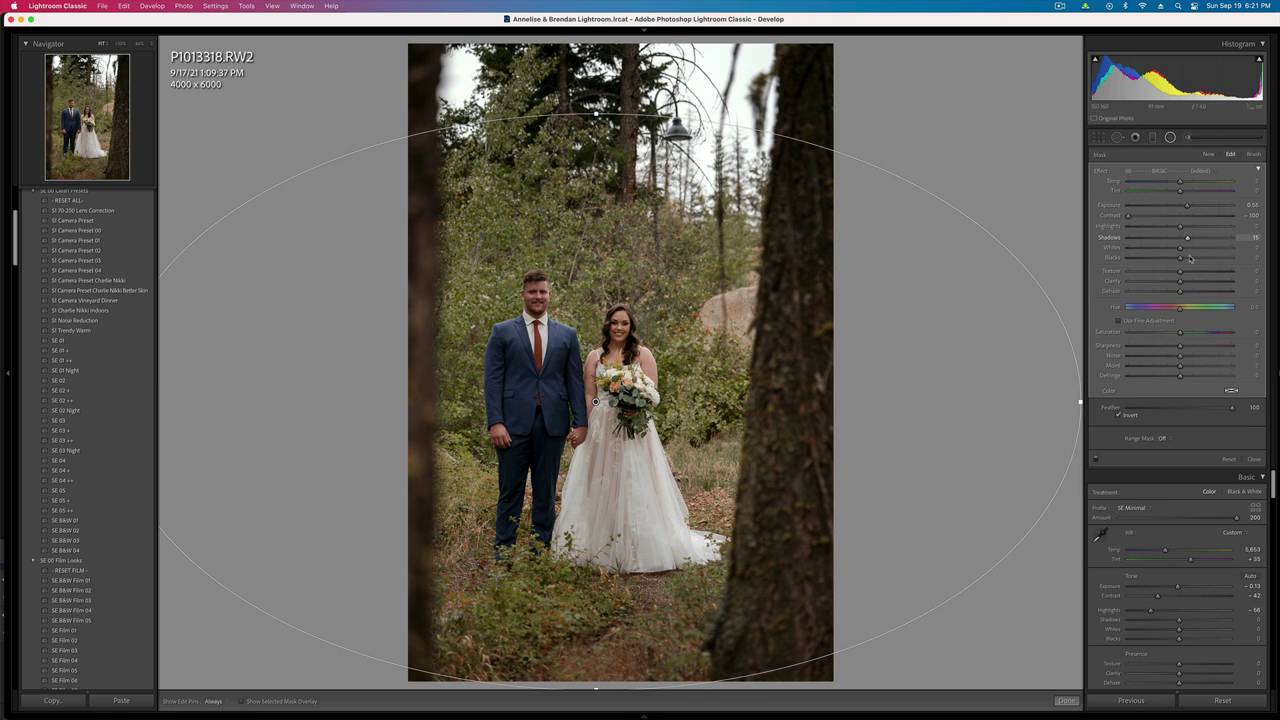
- Raise the radial mask's blacks slightly and set the overall exposure of P1013318 to −0.23
drag(1190, 259, 1183, 259)
key(shift+minus)
key(shift+minus)
key(shift+equal)
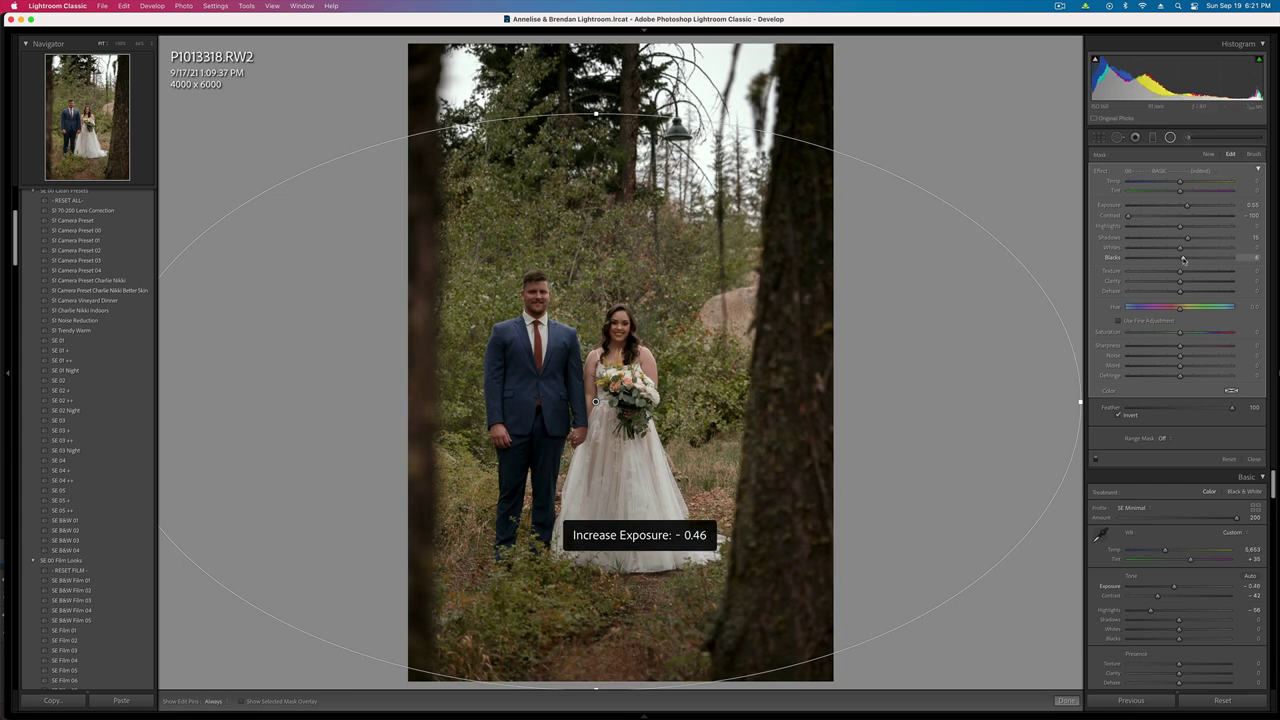
key(shift+equal)
key(minus)
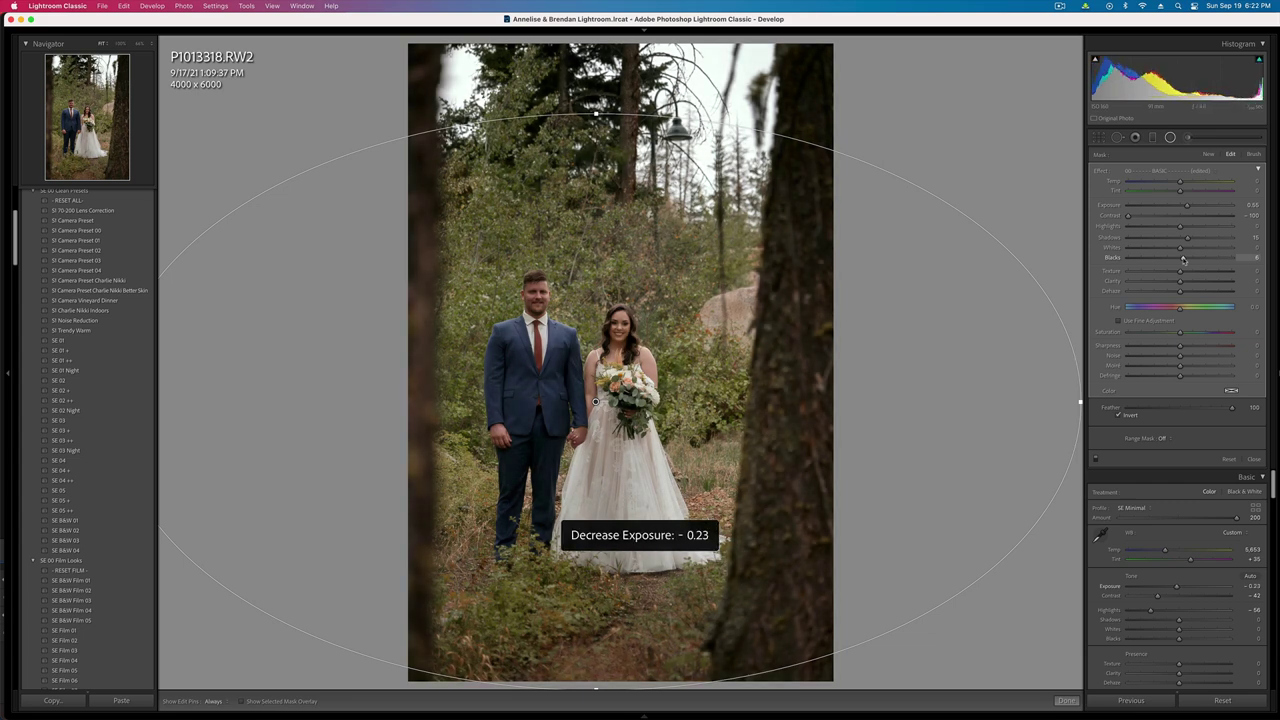
key(shift+m)
- Set the contrast of P1013318 to −16 and compare the photo before and after editing
drag(1158, 275, 1171, 276)
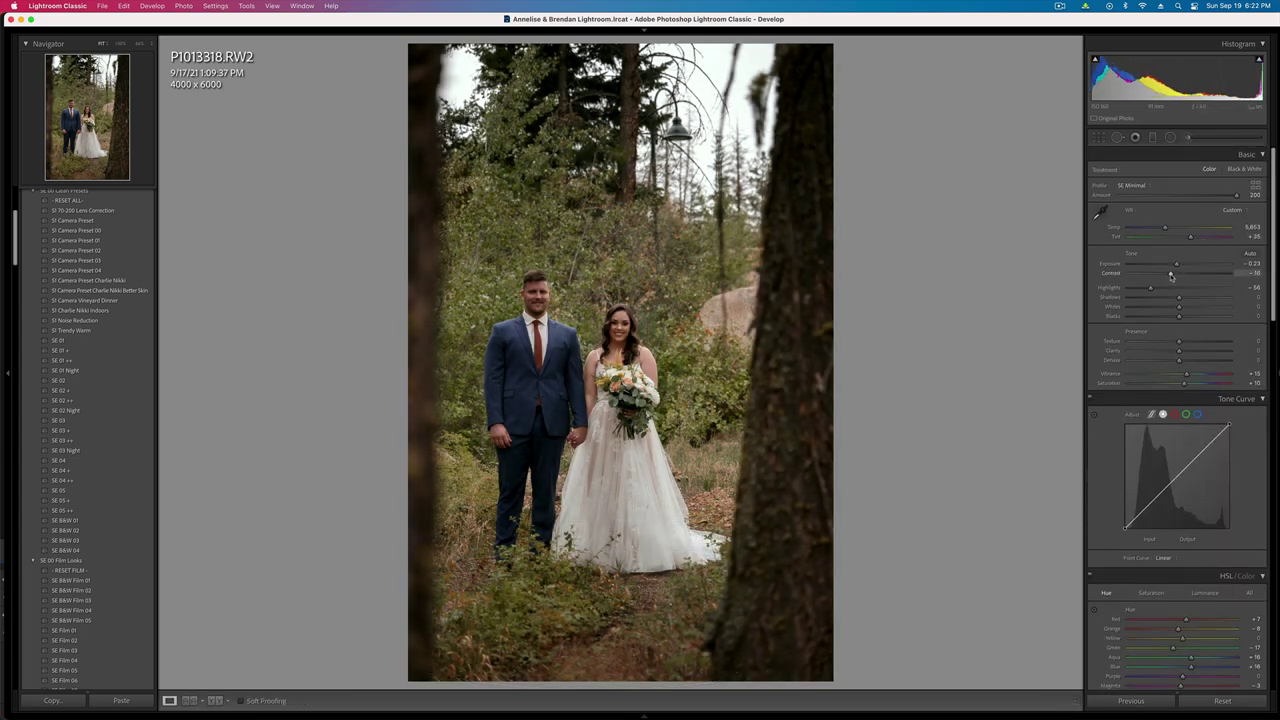
key(backslash)
key(backslash)
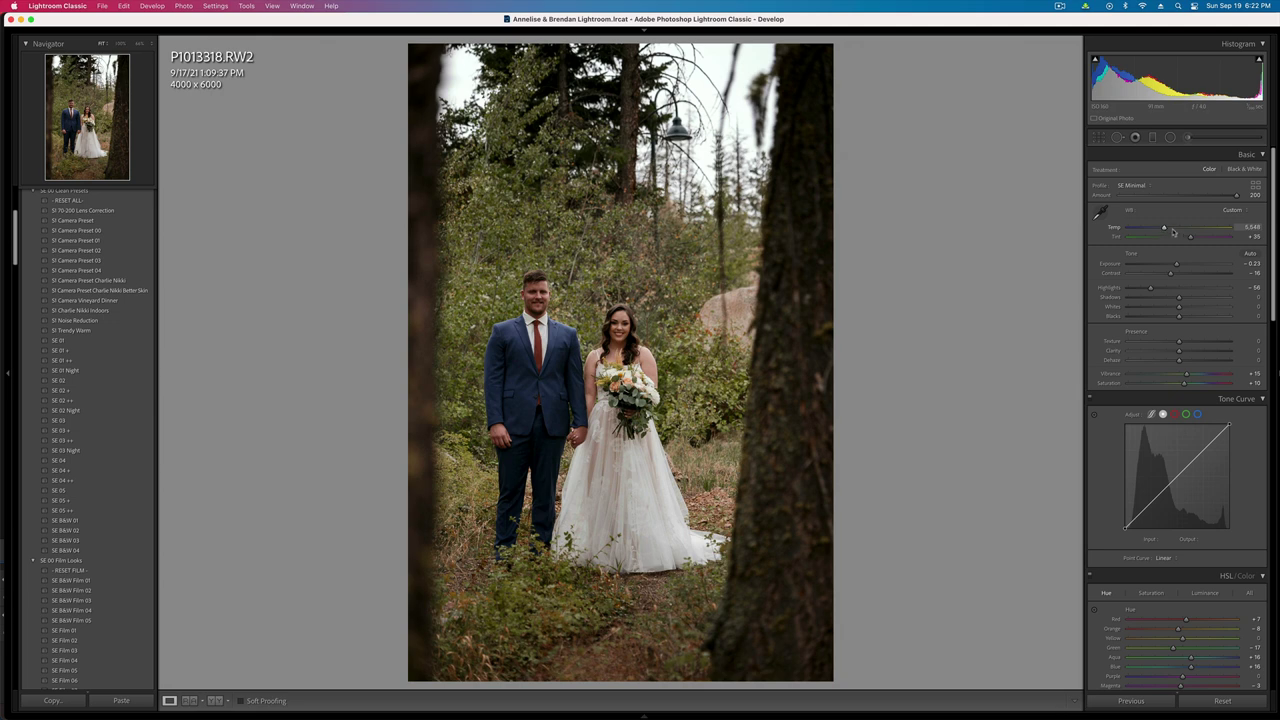
- Fine-tune the temperature of P1013318, set the tint to +27 and lower the yellow saturation to −71
drag(1190, 239, 1163, 229)
click(1151, 593)
drag(1182, 639, 1144, 642)
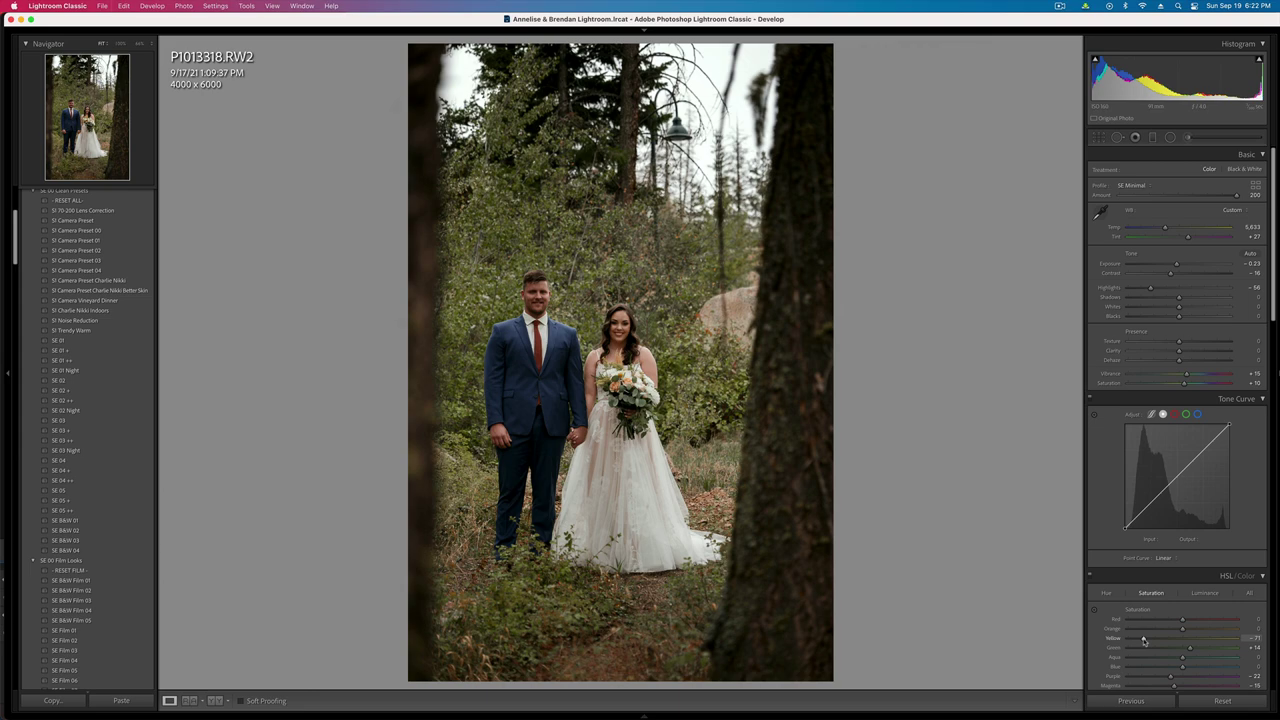
- Apply the develop settings of P1013318 to P1013322, with its exposure at −0.33 and contrast at −15
key(Right)
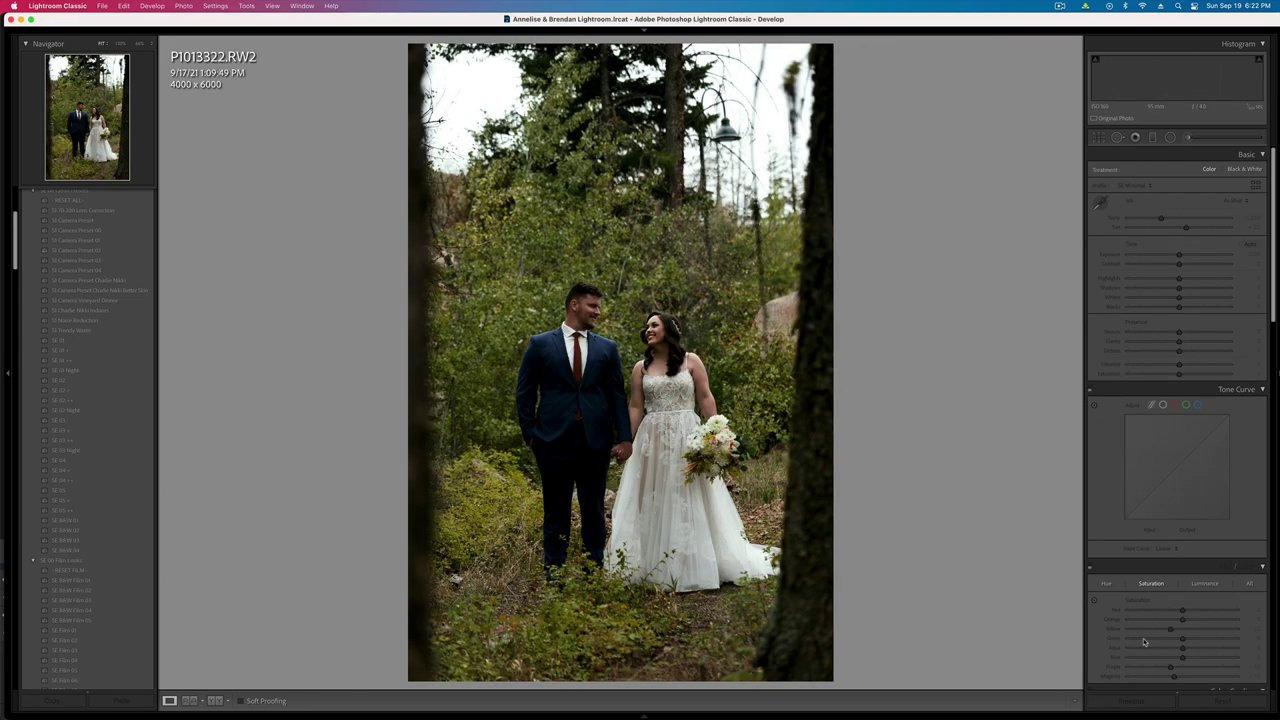
key(shift+minus)
key(shift+minus)
key(shift+minus)
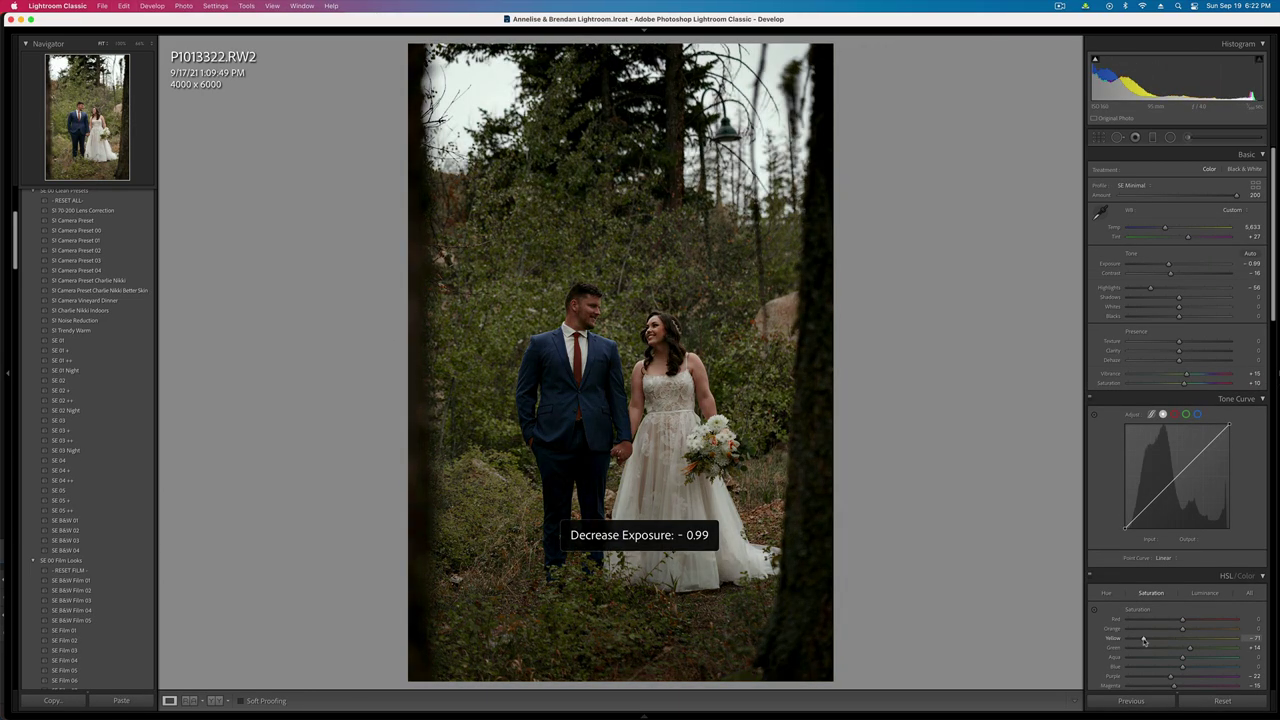
key(shift+equal)
key(shift+equal)
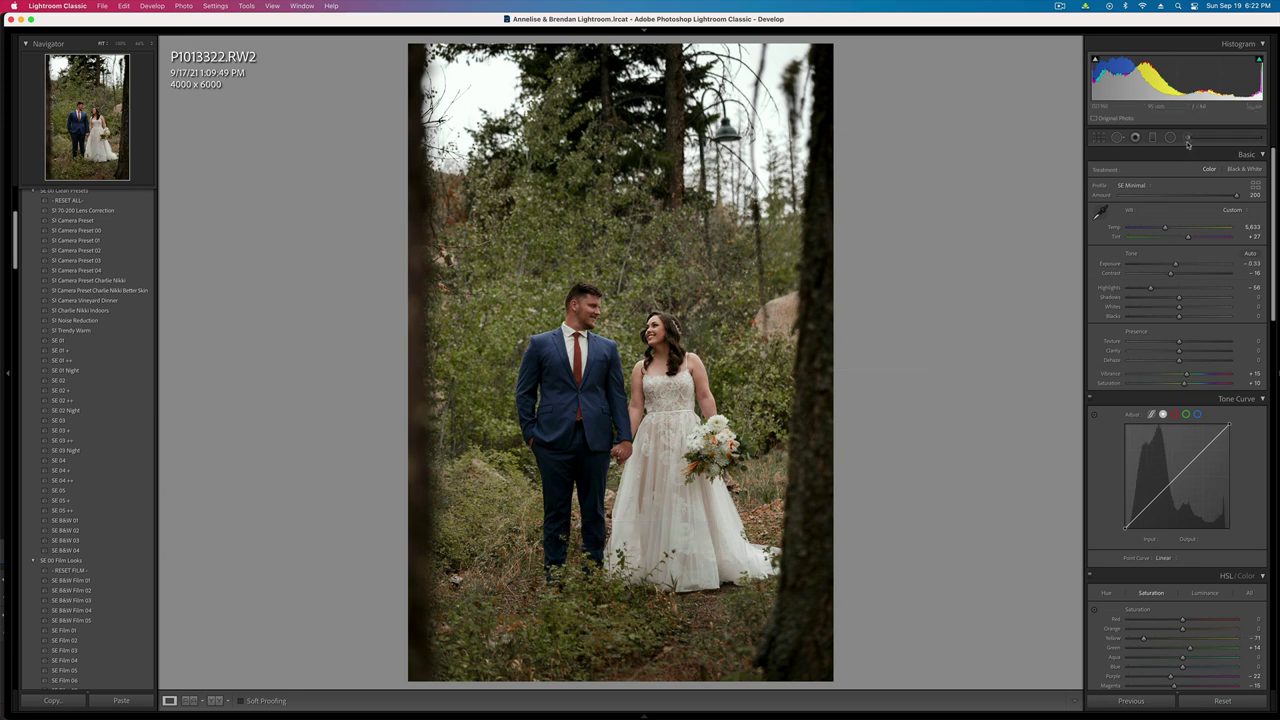
drag(1181, 275, 1161, 277)
- Brush a small local mask over the bride's face in P1013322 and lower its highlights
click(1188, 137)
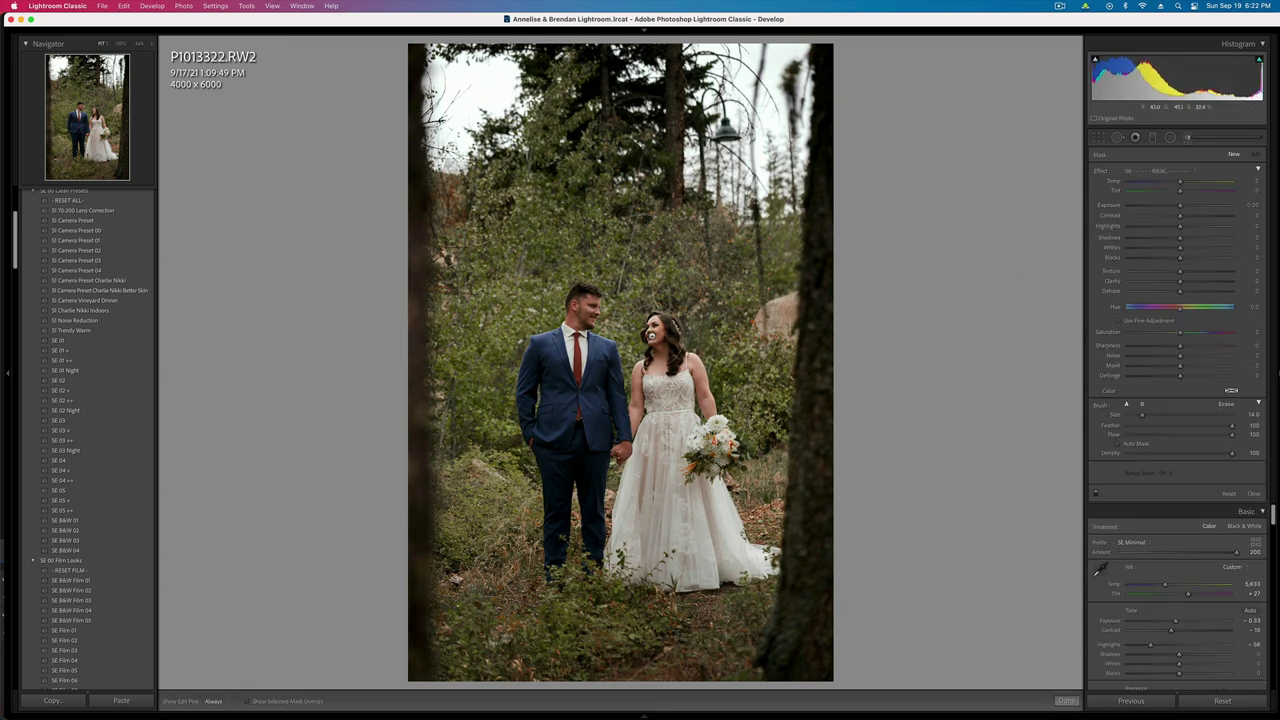
scroll(653, 333, down, 8)
click(656, 327)
key(h)
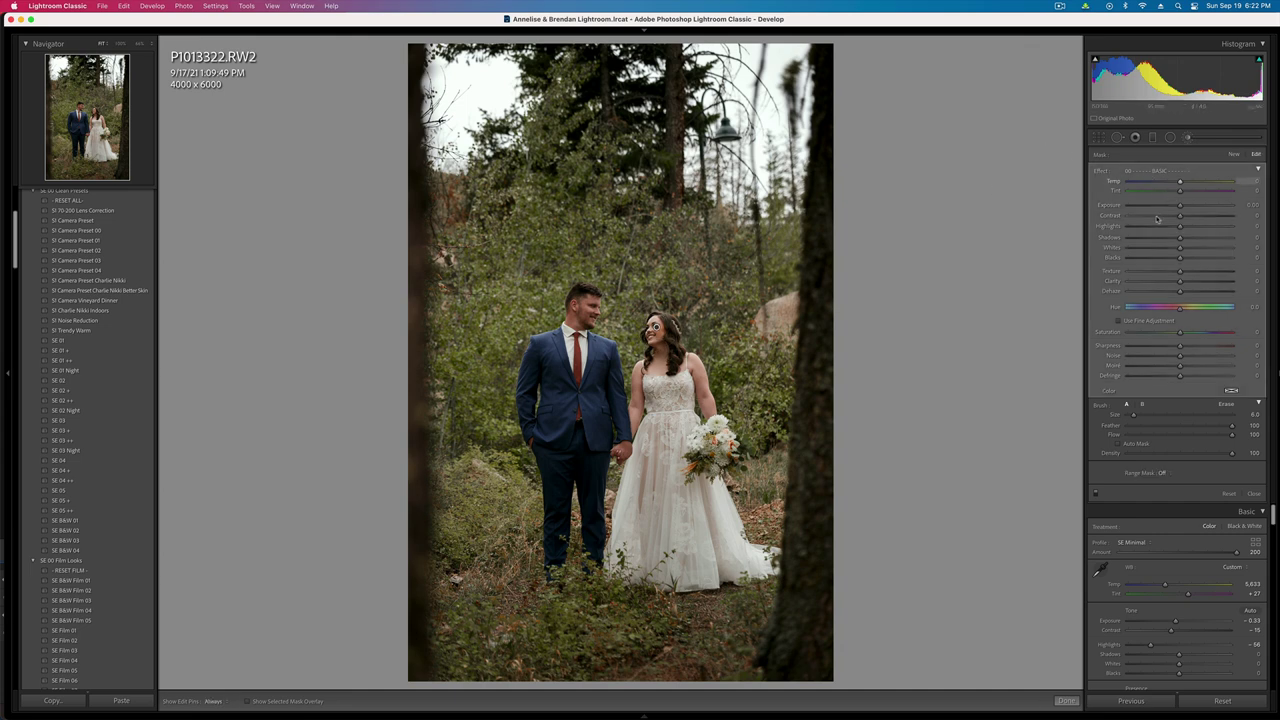
mouse_move(1180, 227)
mouse_down()
mouse_move(1151, 229)
mouse_move(1162, 218)
mouse_up()
key(k)
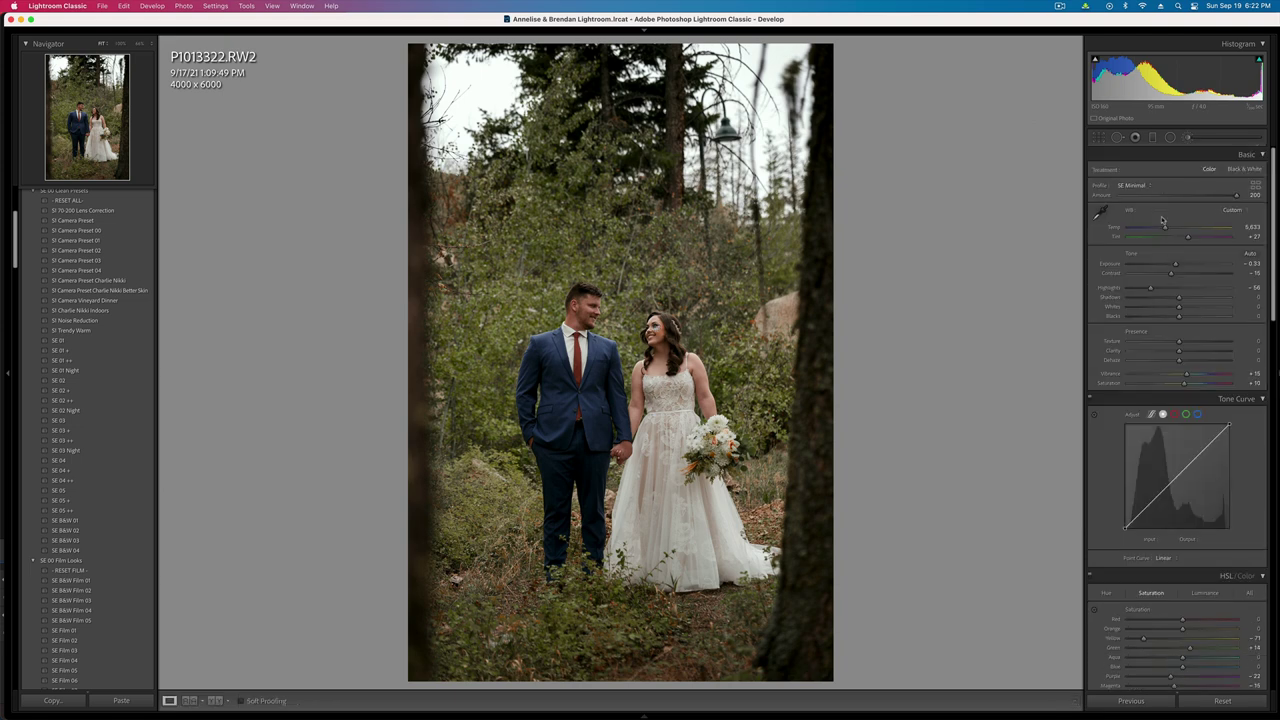
- Set the overall contrast of P1013322 to −5, reset its saturation to 0 and raise the exposure to −0.23
click(1177, 277)
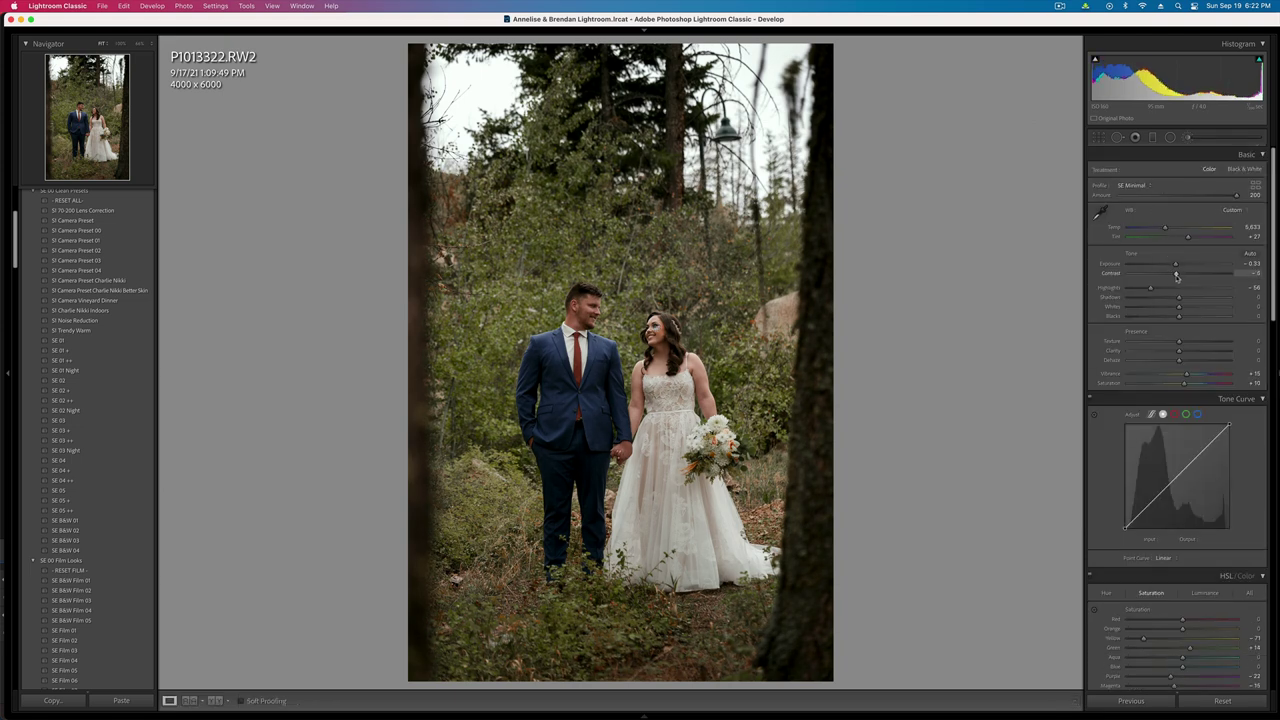
double_click(1185, 384)
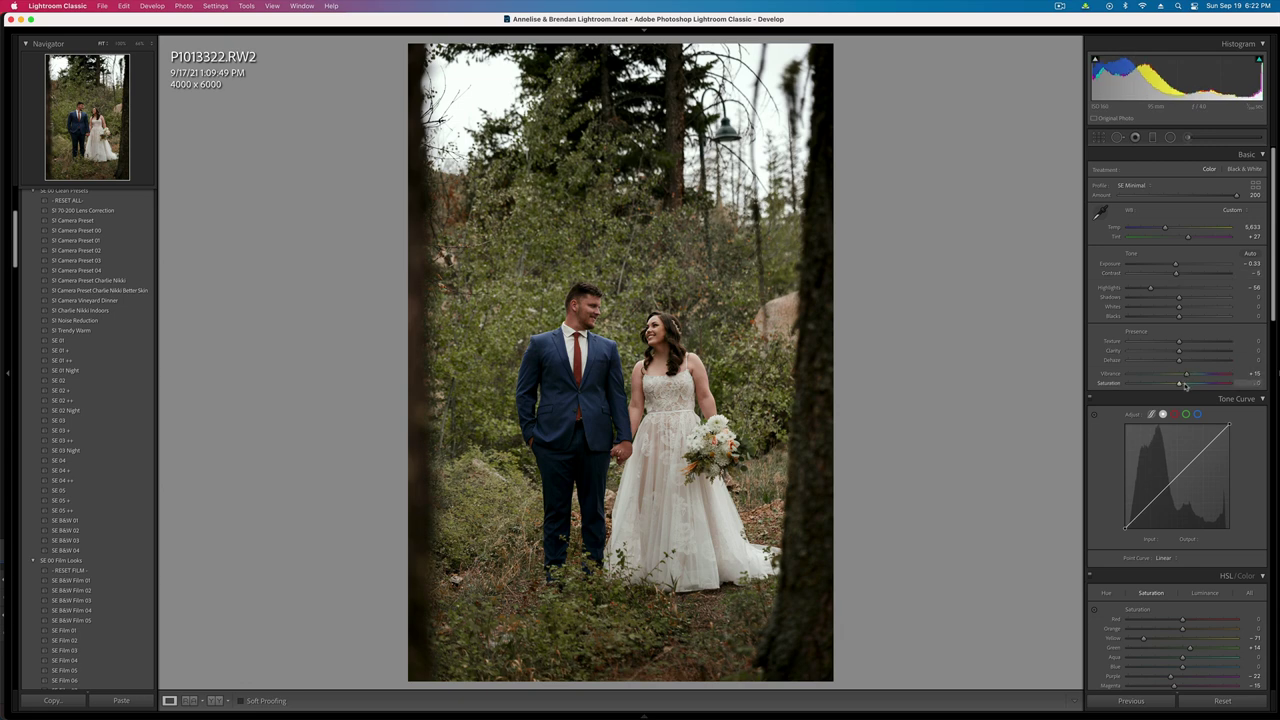
key(equal)
key(equal)
key(minus)
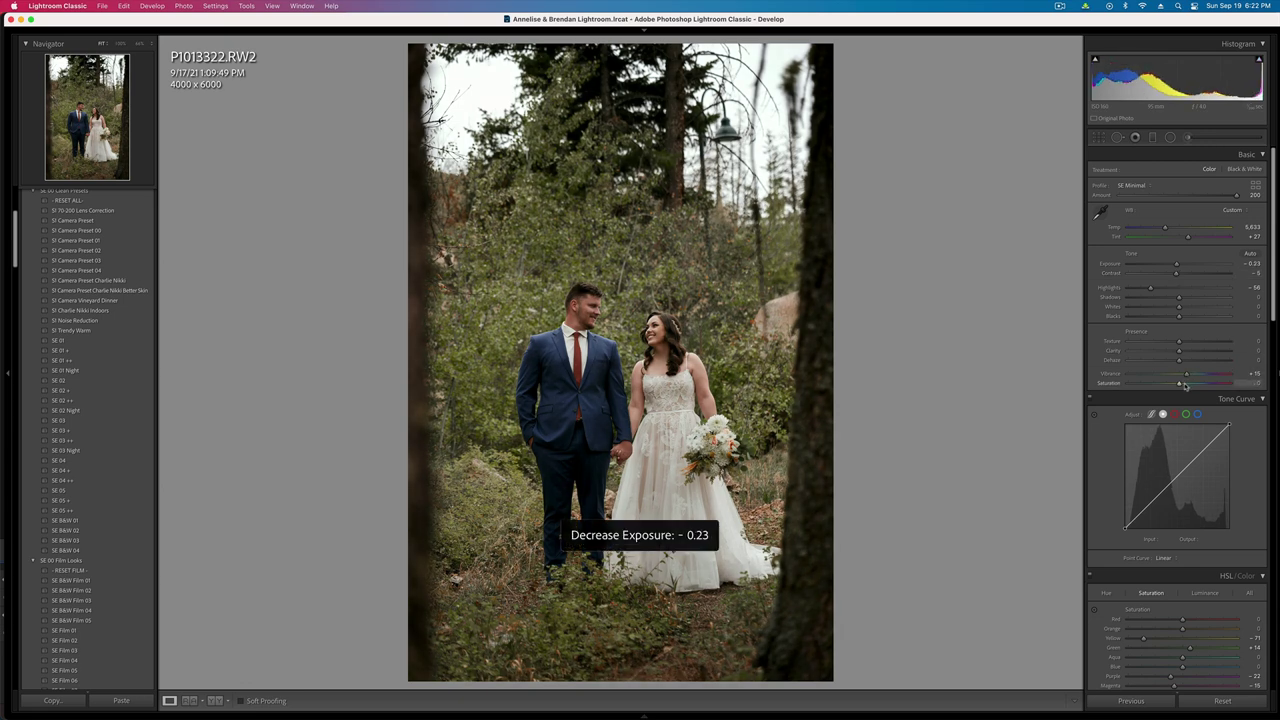
- Copy the develop settings of P1013322 onto P1013323
key(super+shift+c)
key(Return)
key(Right)
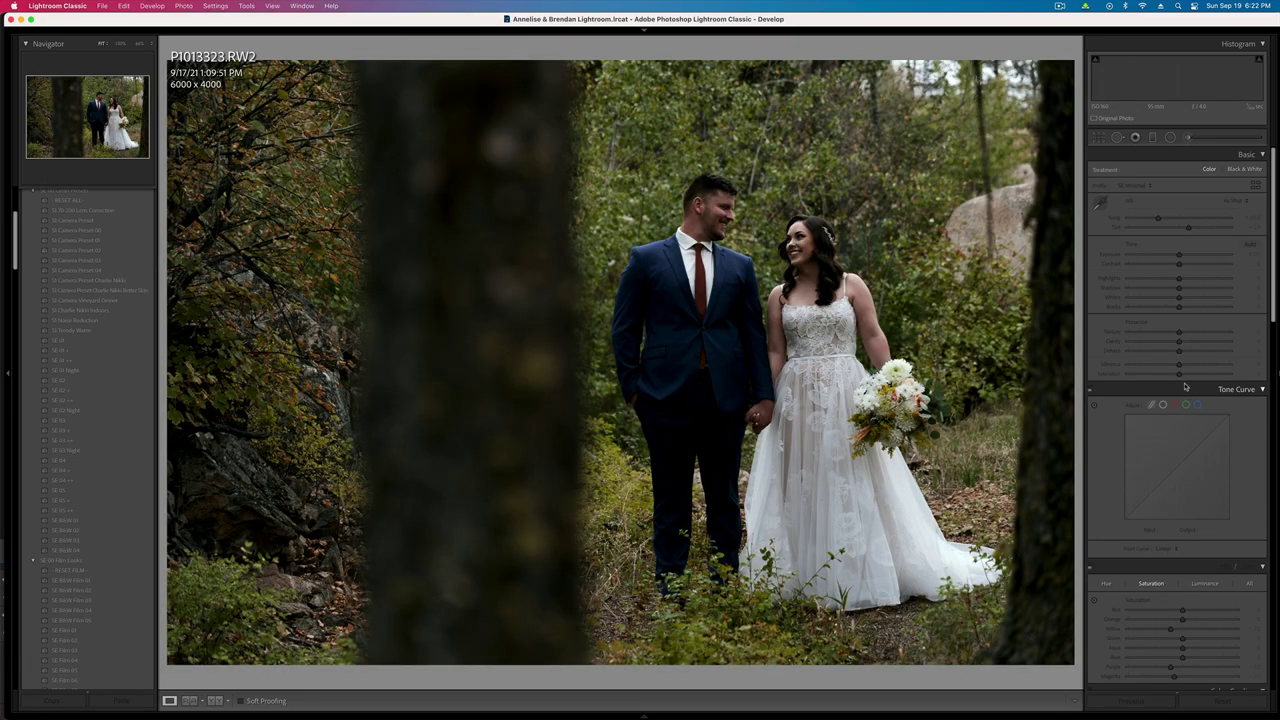
- Recentre the copied radial mask on the couple in P1013323 and stretch it well beyond the photo's upper and lower edges
key(shift+m)
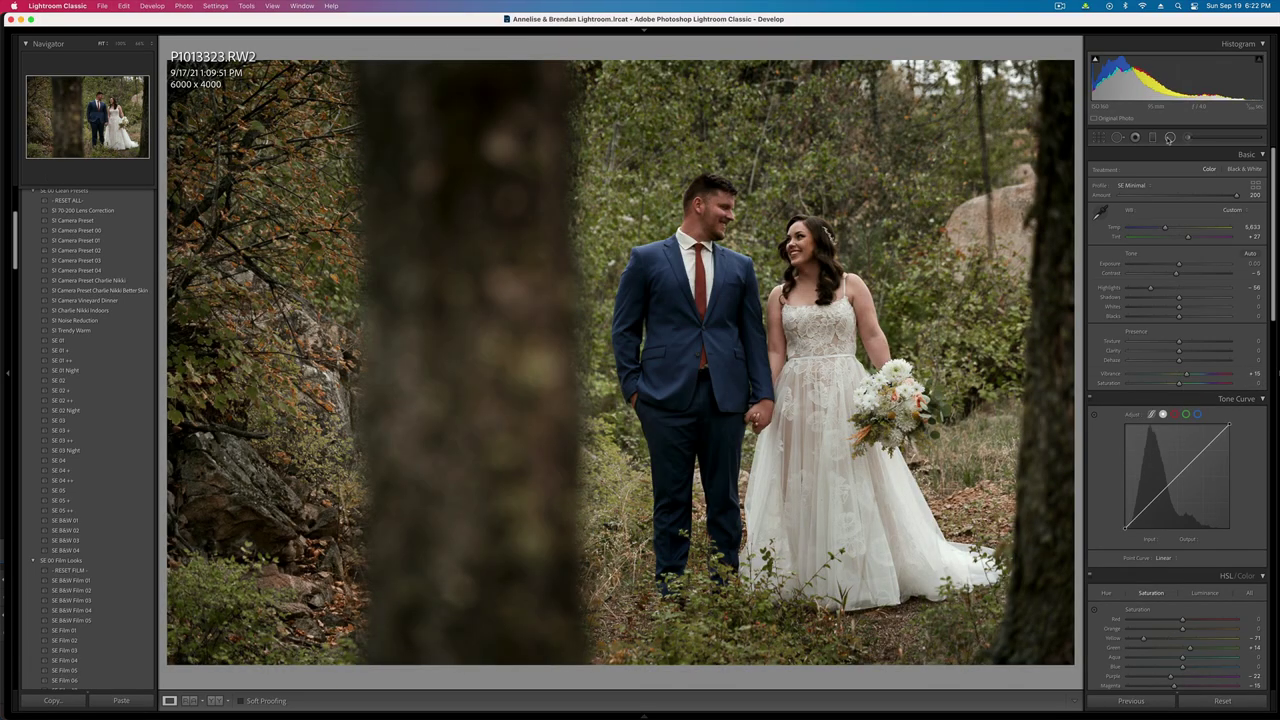
click(568, 399)
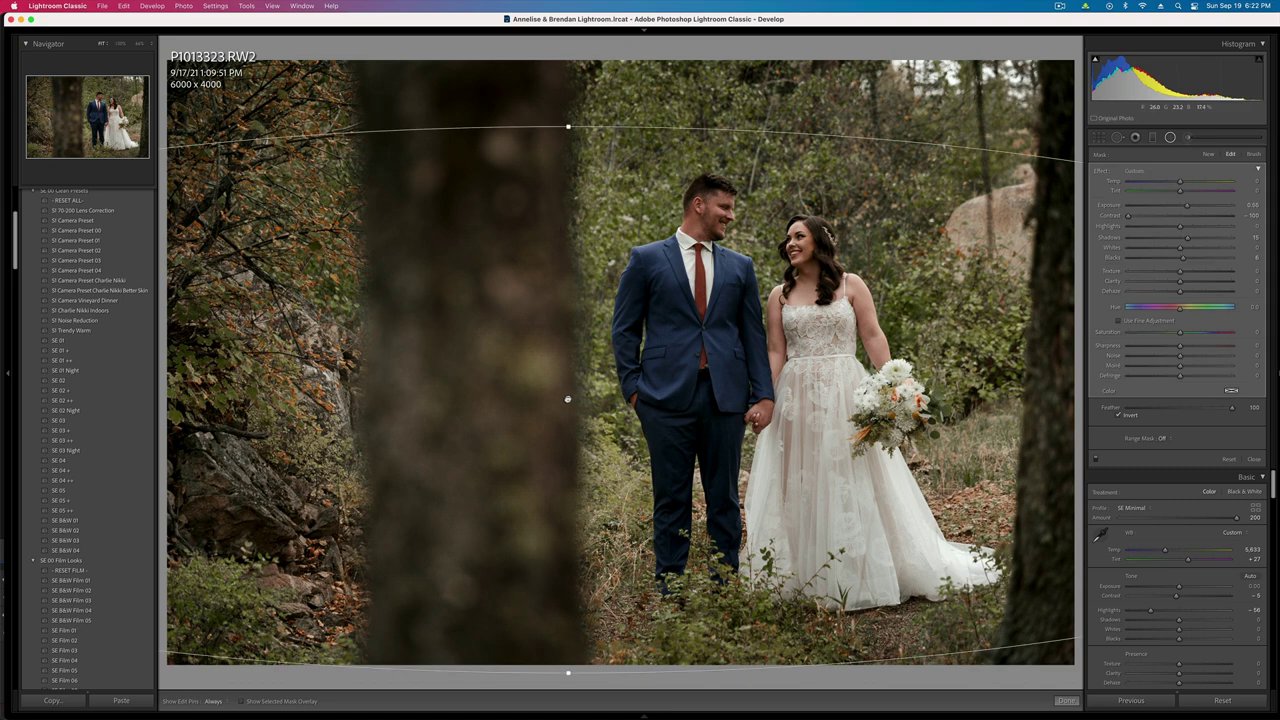
drag(568, 399, 777, 310)
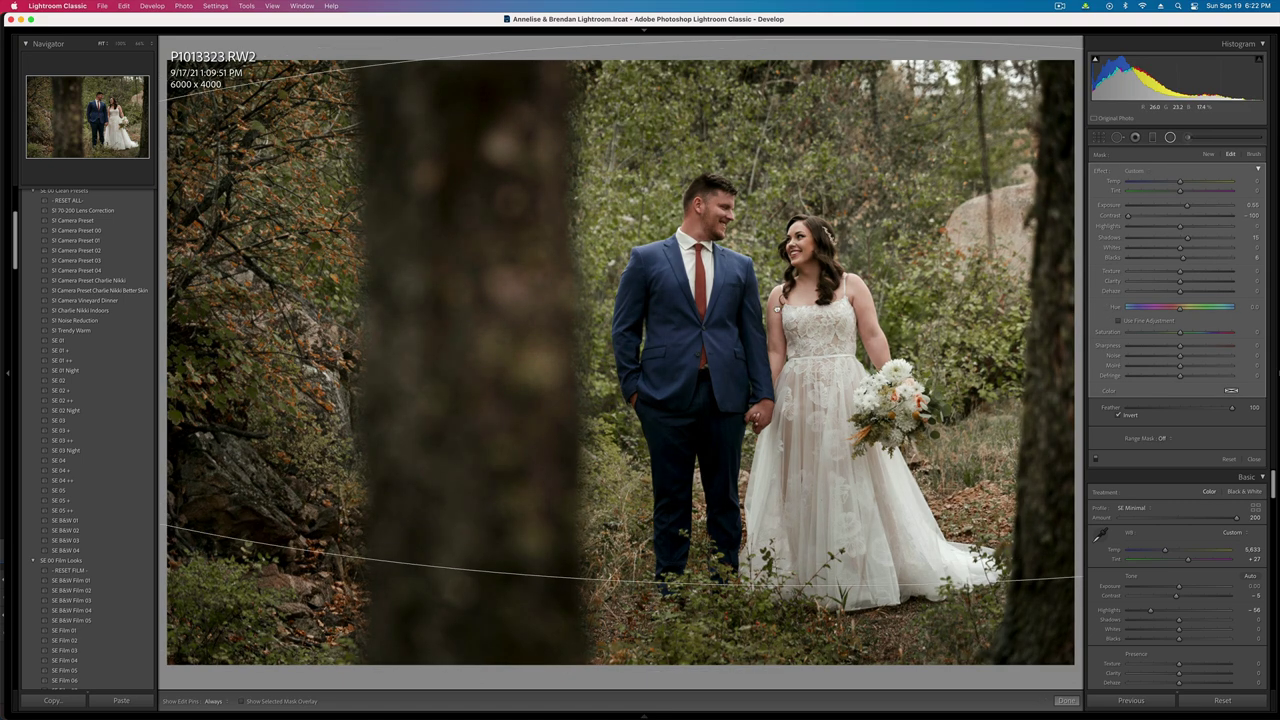
key(super+minus)
key(super+minus)
drag(209, 334, 620, 335)
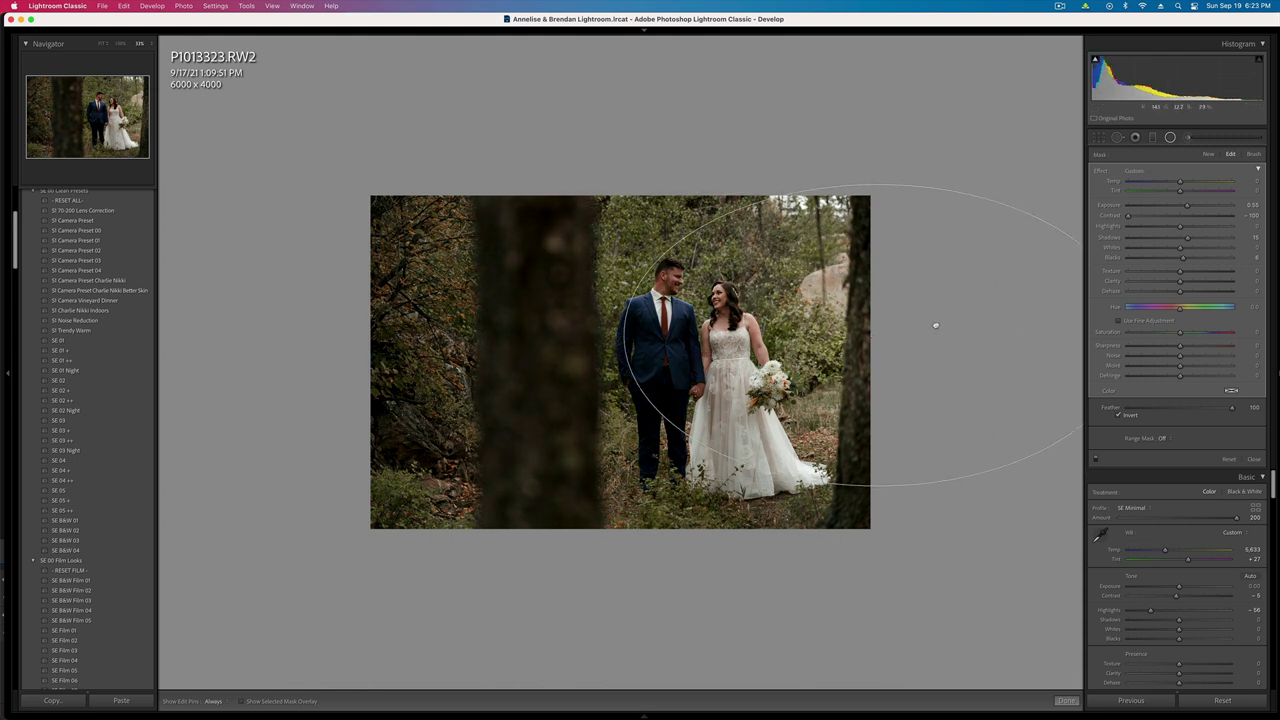
drag(930, 325, 754, 322)
drag(696, 183, 696, 37)
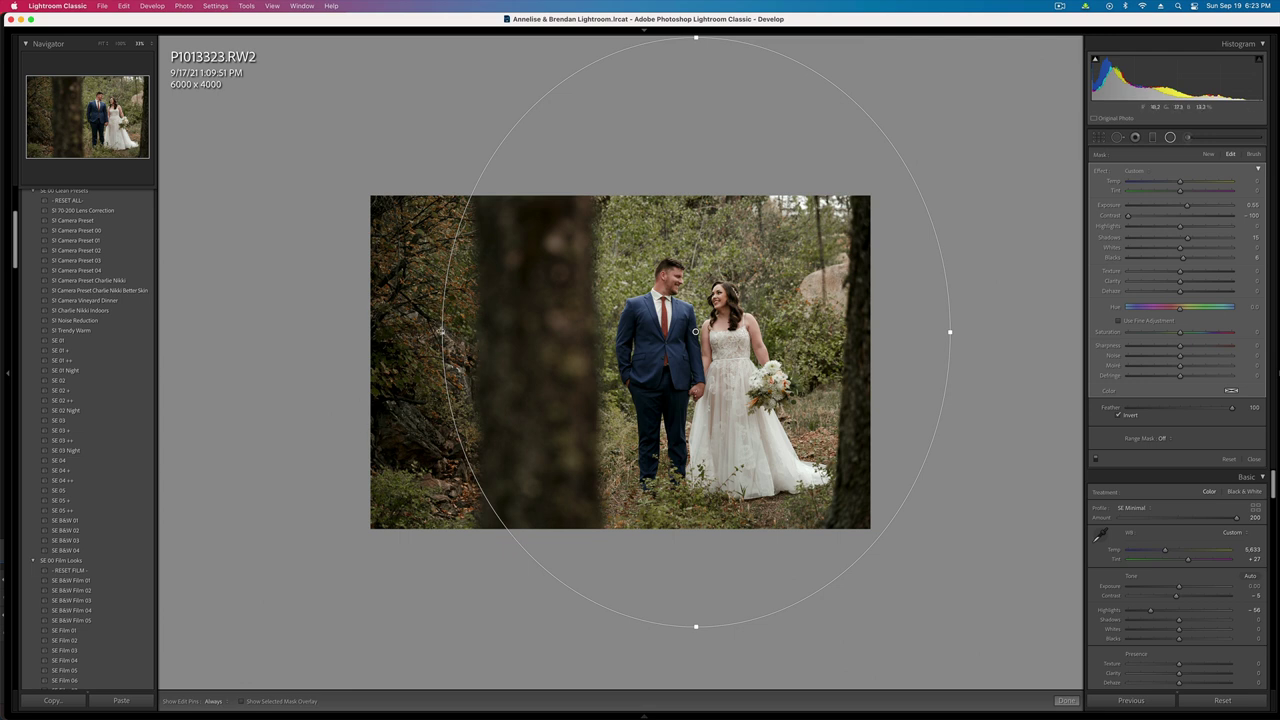
- Reset the radial mask's exposure, set its temperature to 12 with a slightly greener tint, and narrow it around the couple
double_click(1187, 206)
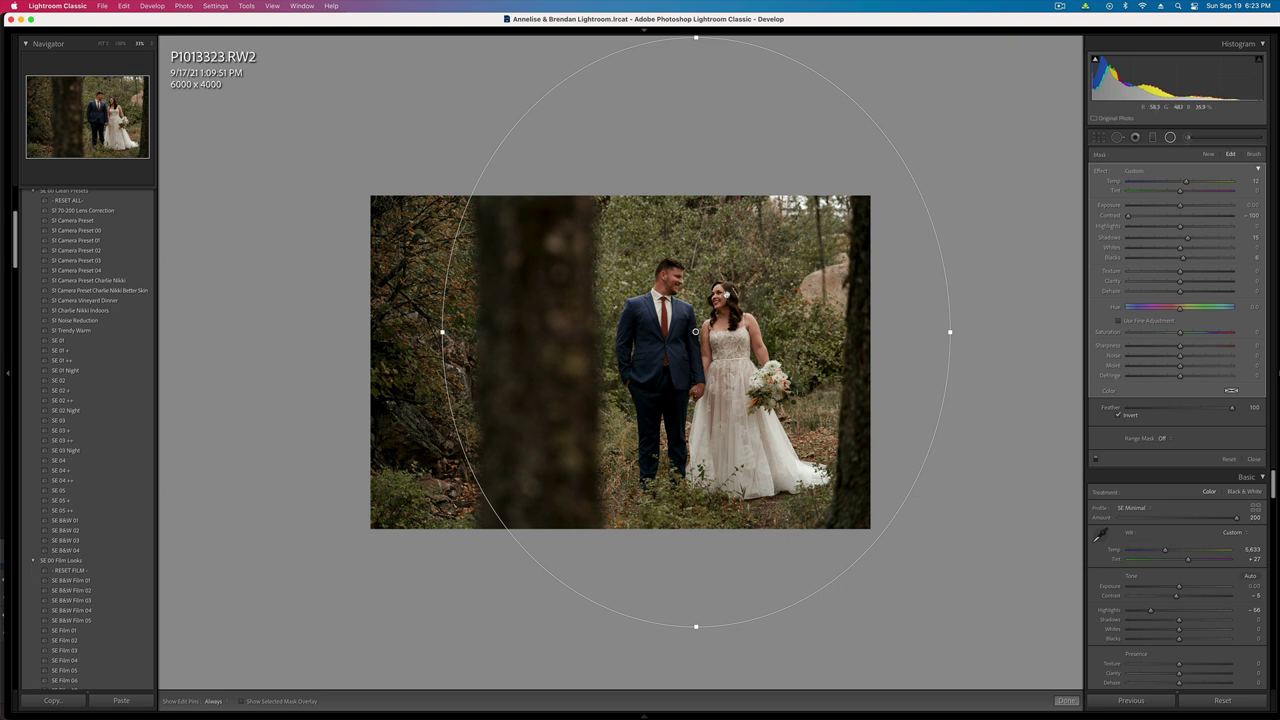
drag(441, 332, 521, 333)
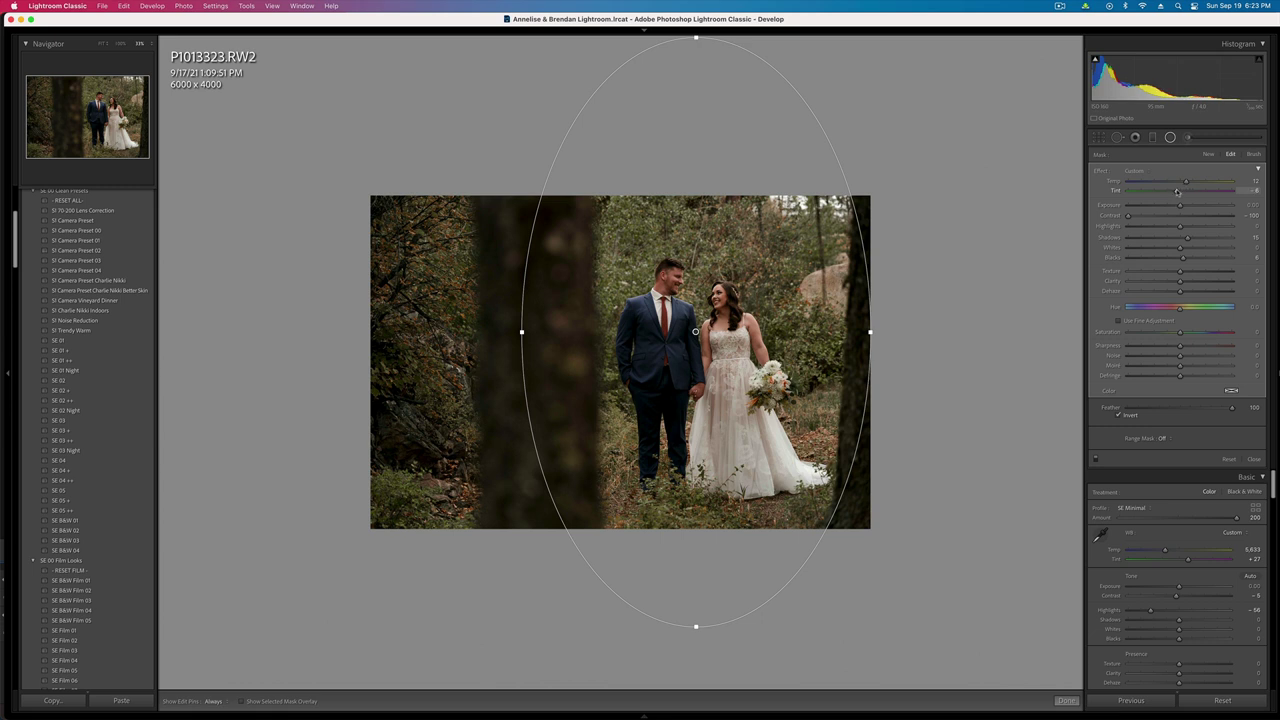
key(shift+m)
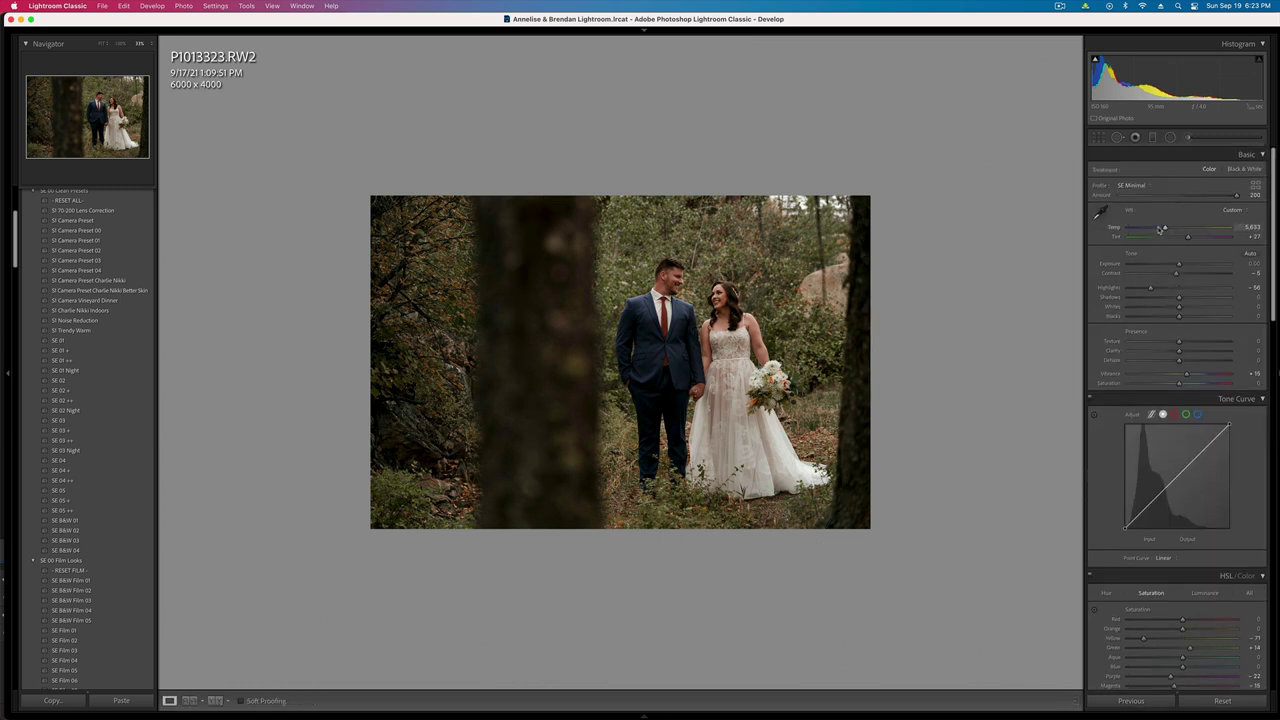
- Set the overall temperature of P1013323 to 5,188 and exposure to +0.20, and apply the SE B&W 01 preset
drag(1164, 229, 1180, 266)
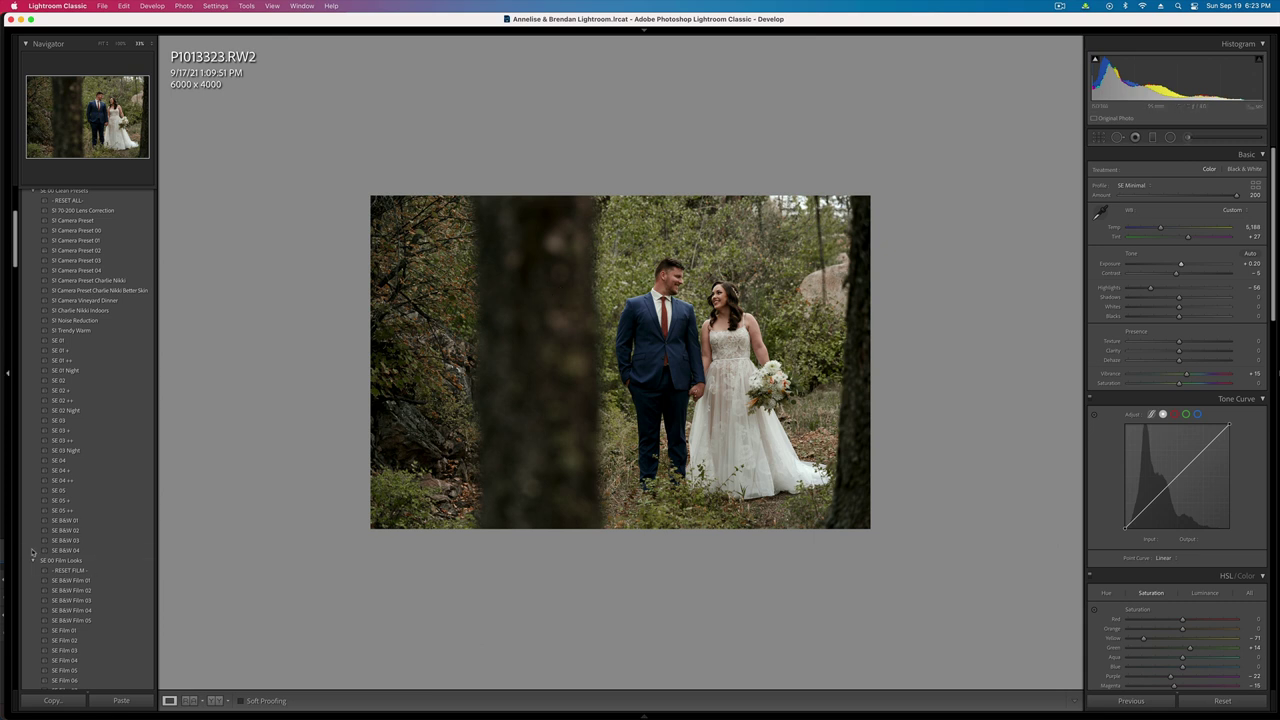
click(78, 521)
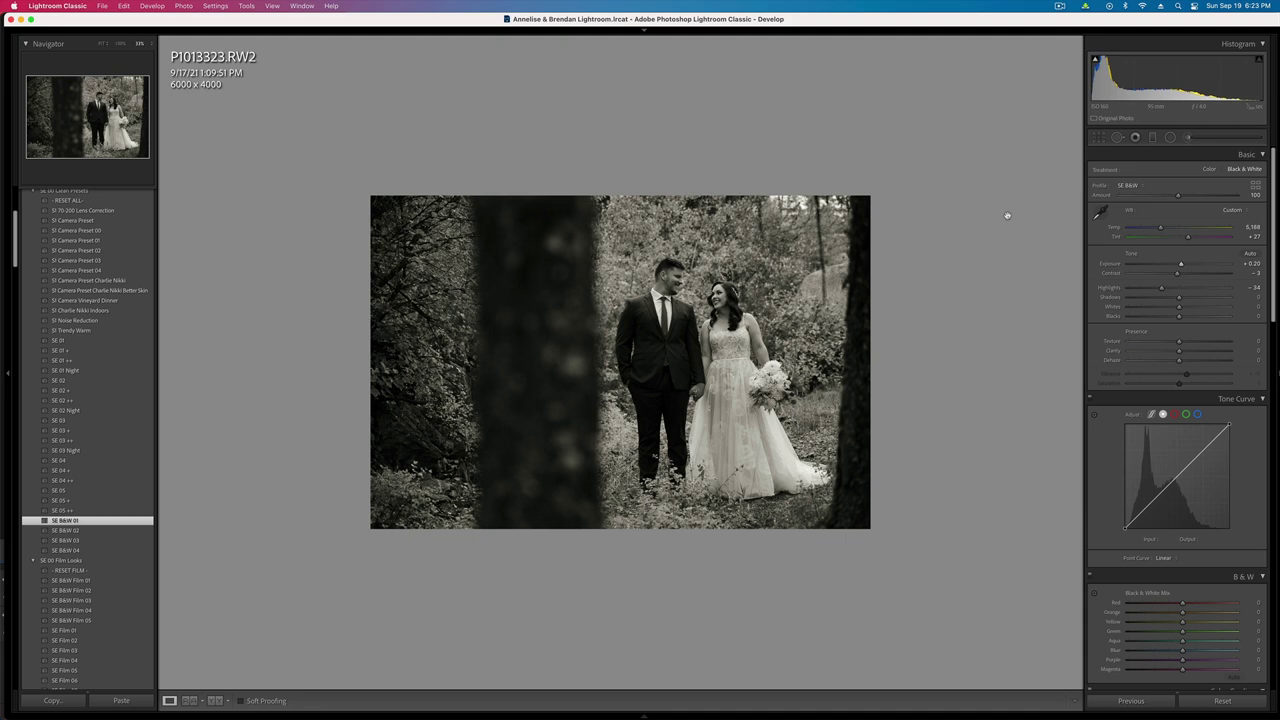
- Set the group photo P1013327 to temperature 5,267, exposure +0.30, contrast −22 and vibrance +21
key(Right)
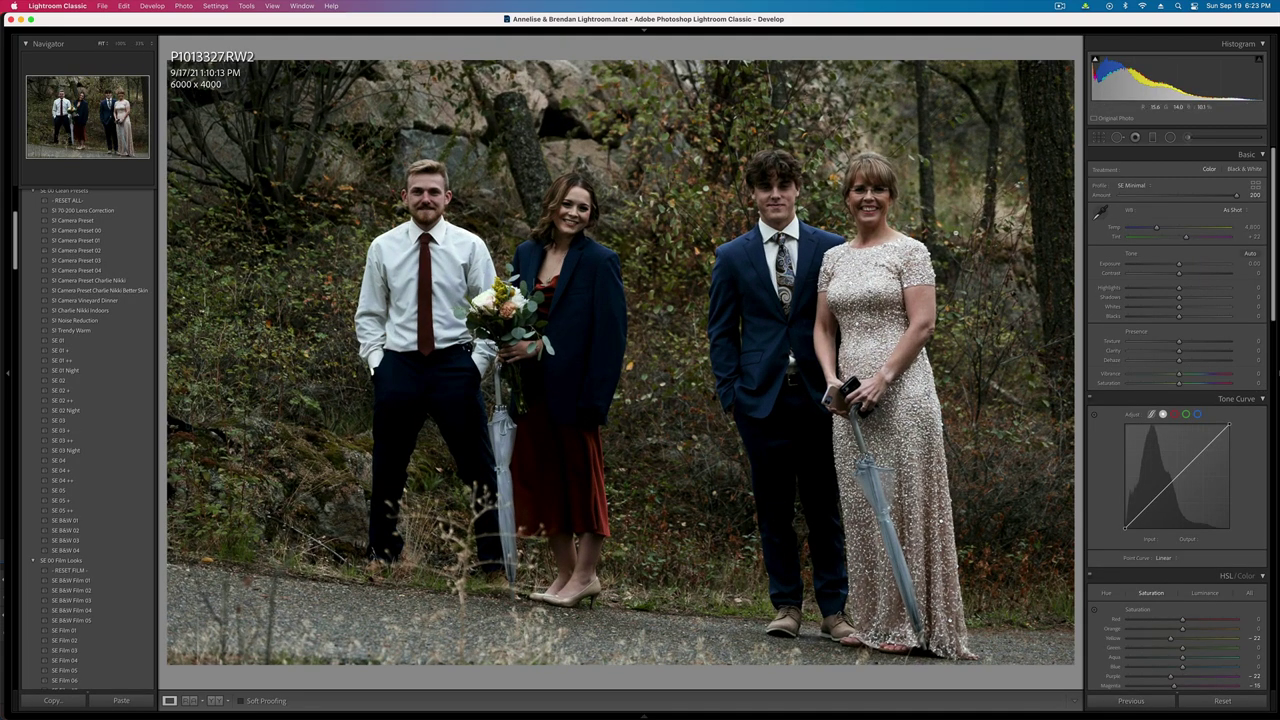
drag(1157, 229, 1168, 275)
key(minus)
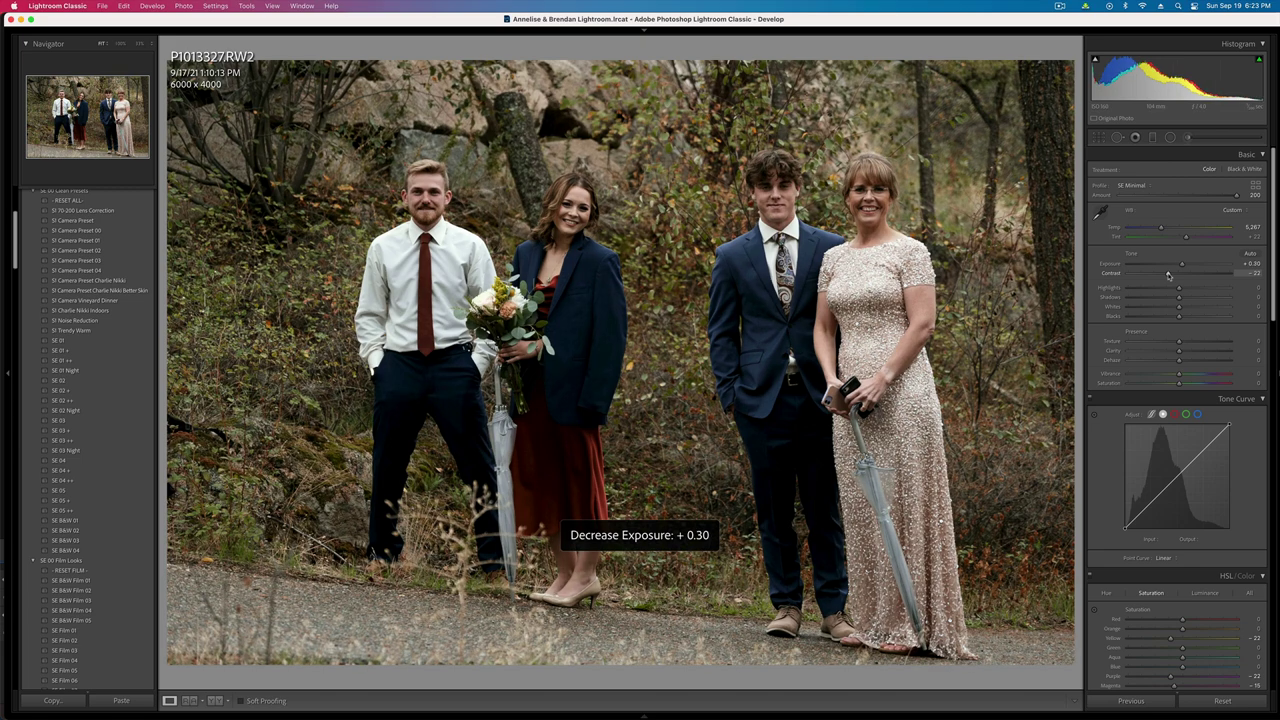
key(super+shift+c)
key(Return)
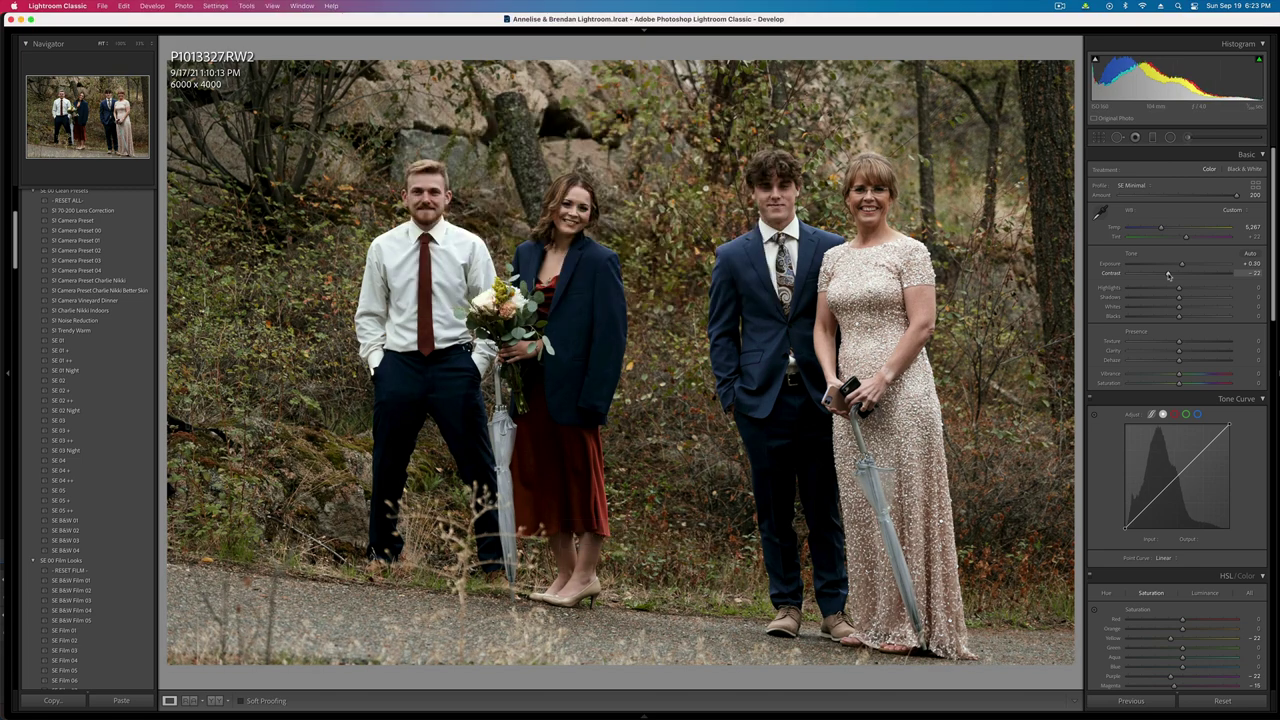
drag(1179, 374, 1190, 376)
- Copy the develop settings of P1013327 onto P1013328 and raise its exposure to +0.33
key(super+shift+c)
key(Return)
key(Right)
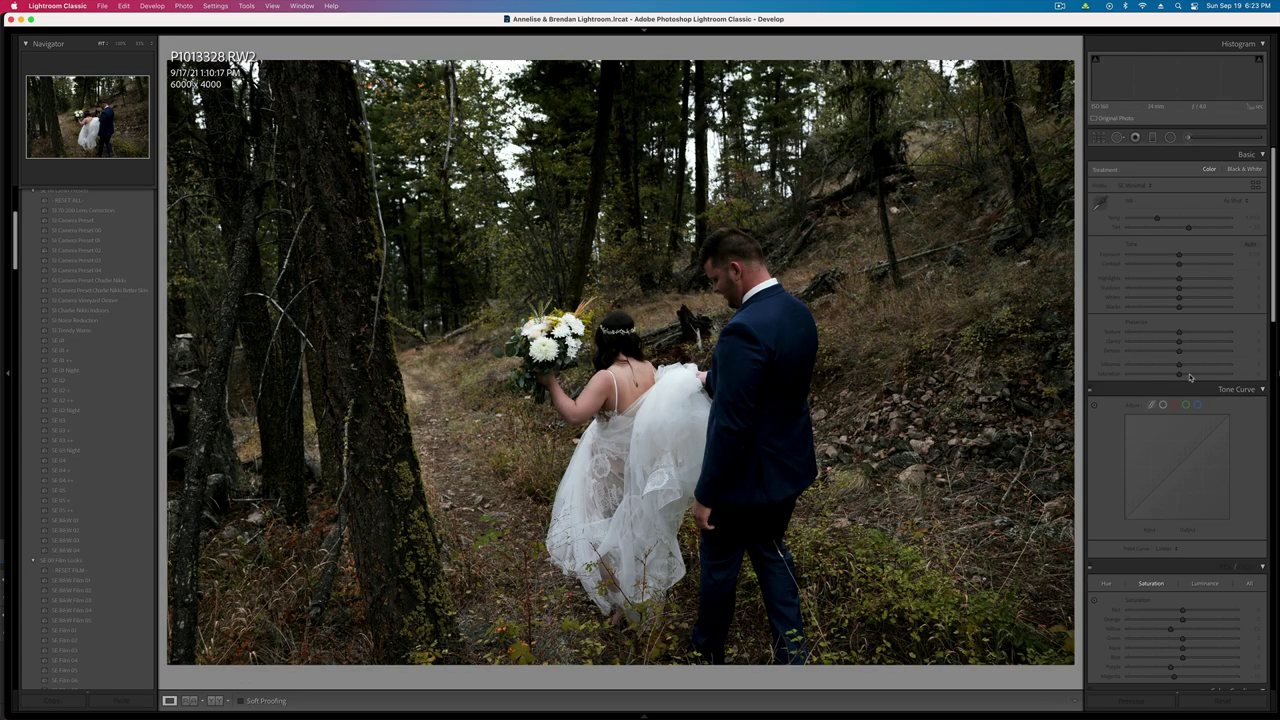
key(super+shift+v)
key(shift+equal)
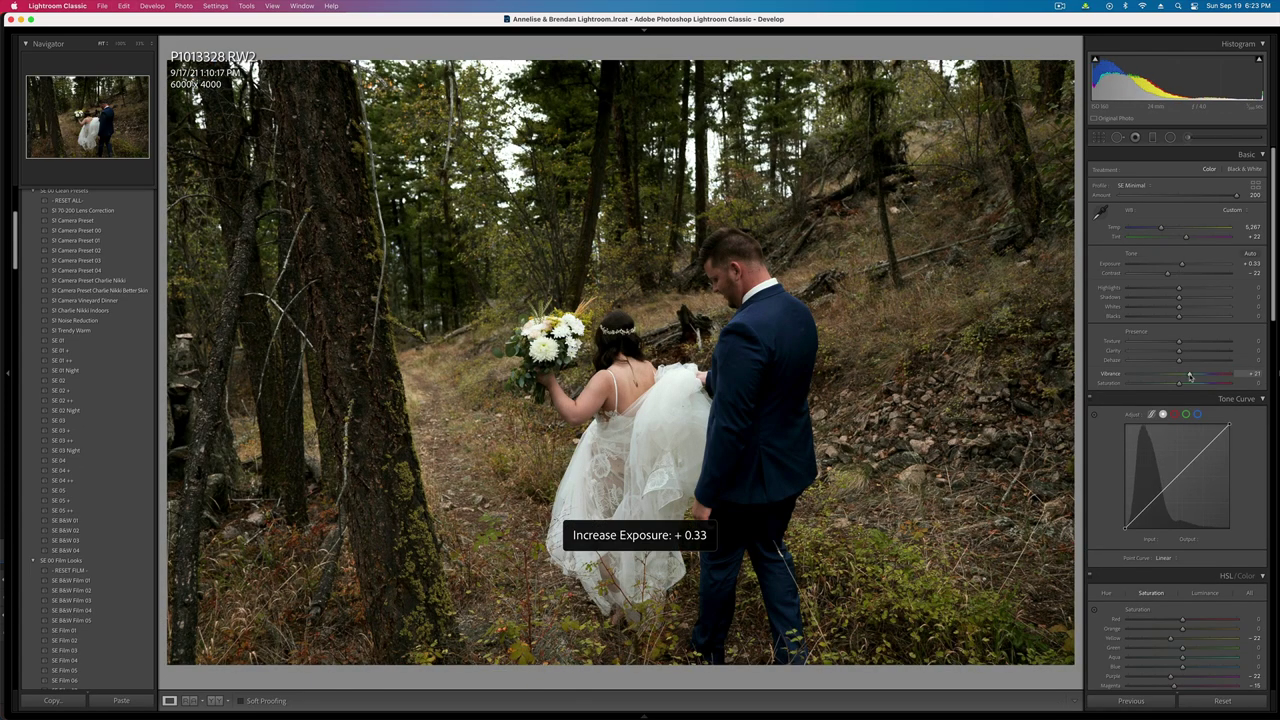
- Brush a local mask over the bride's dress in P1013328 with an enlarged brush and lower its highlights
key(k)
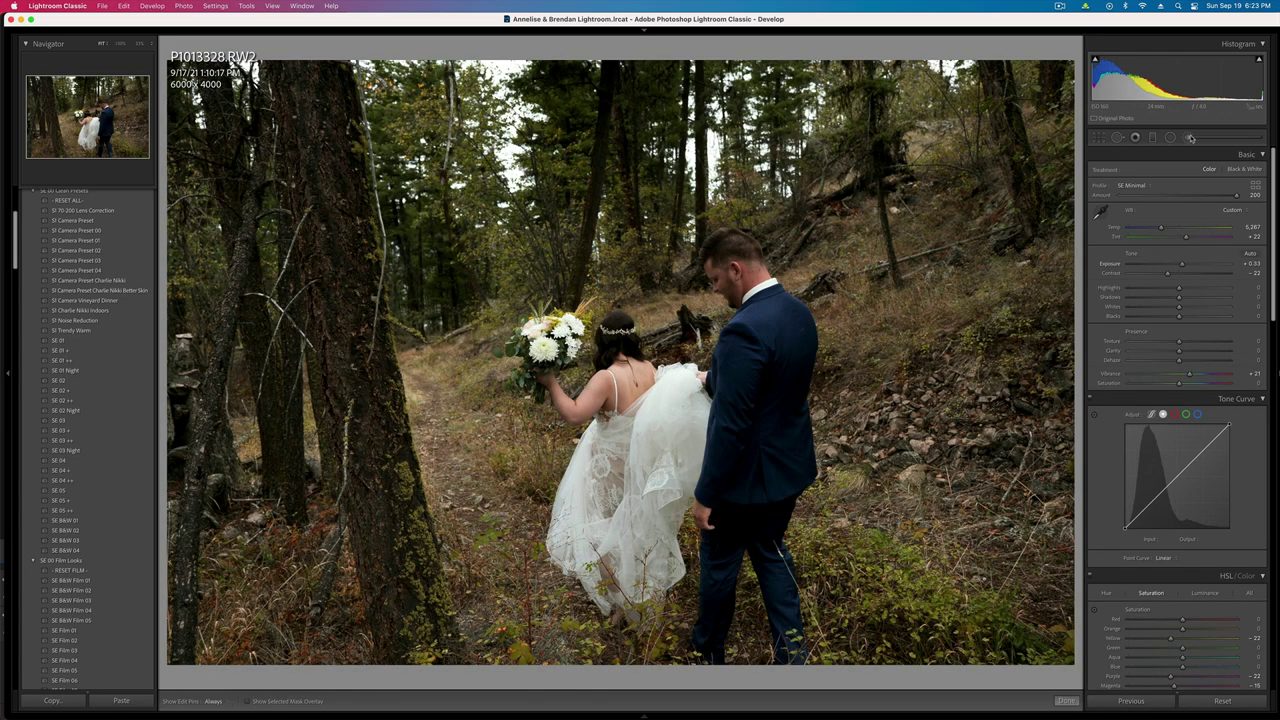
drag(671, 380, 668, 391)
key(bracketright)
key(bracketright)
key(bracketright)
key(bracketright)
key(bracketright)
key(bracketright)
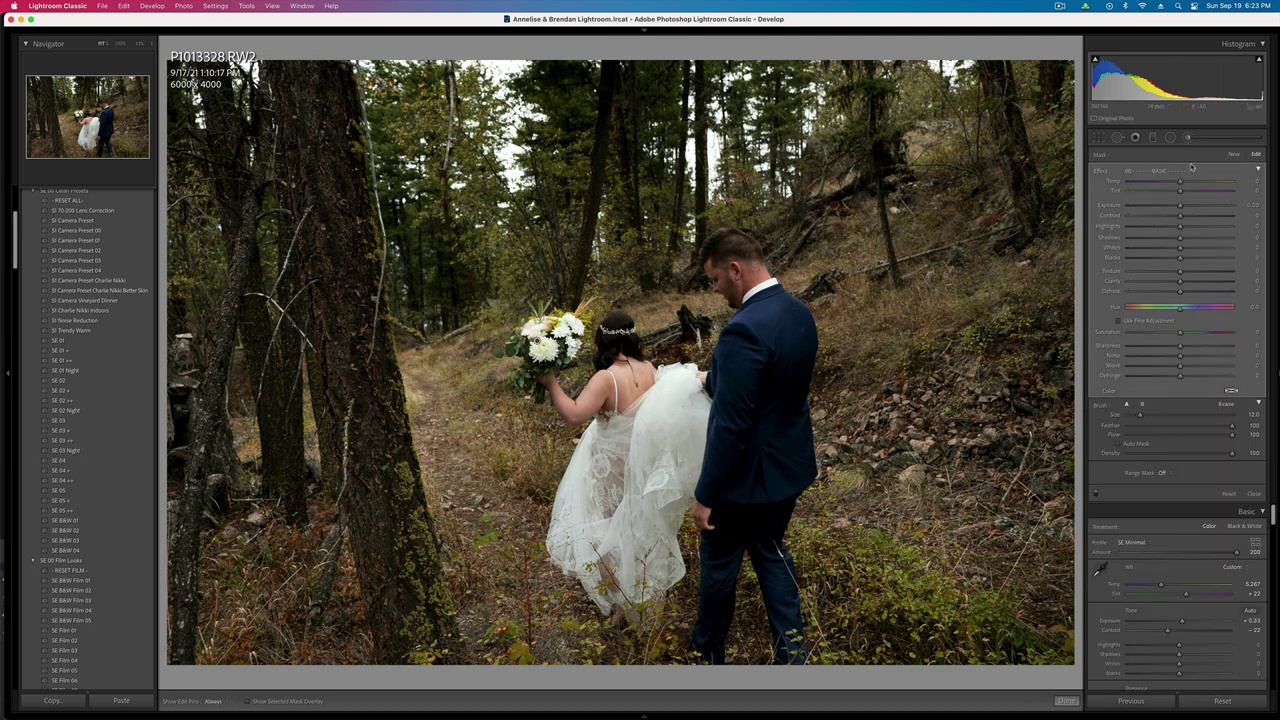
mouse_move(1163, 228)
mouse_down()
mouse_move(1112, 217)
mouse_move(1165, 226)
mouse_up()
- Draw a large radial mask around the couple that darkens the surroundings by about 1.8 stops, and extend it past the photo's upper edge
click(1169, 137)
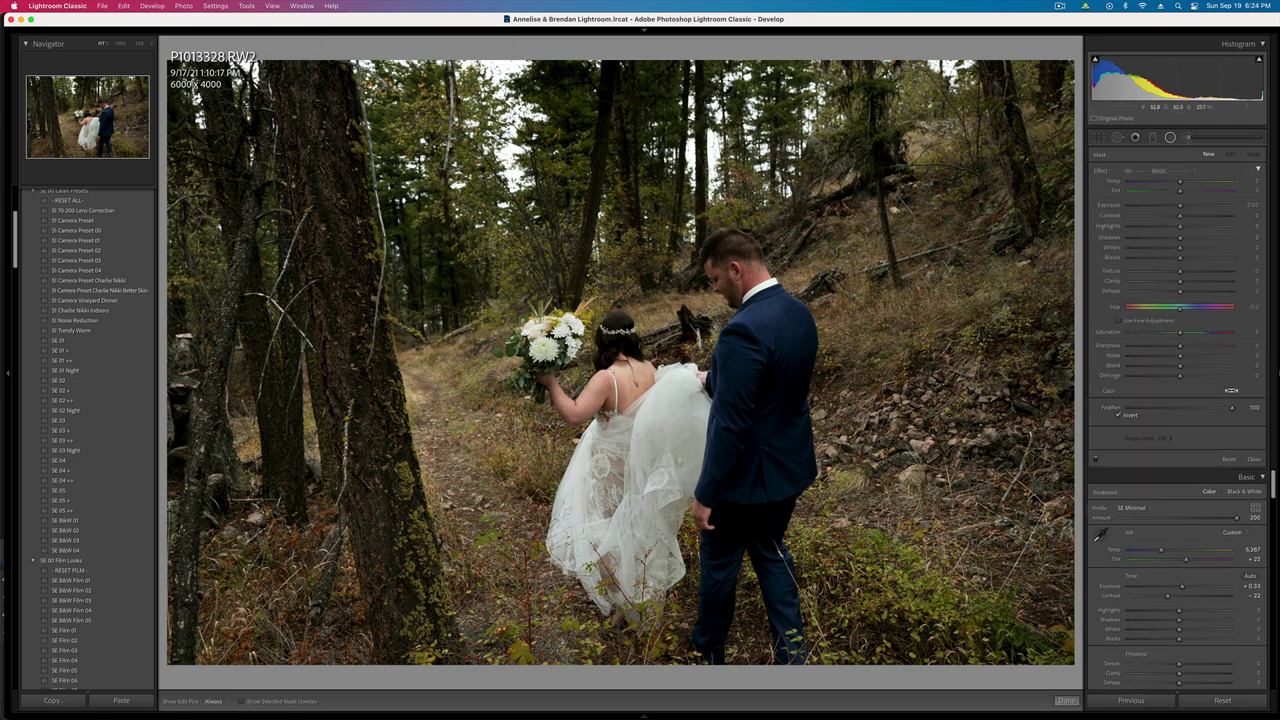
mouse_move(609, 387)
mouse_down()
mouse_move(898, 568)
mouse_move(983, 716)
mouse_move(629, 397)
mouse_move(711, 441)
mouse_up()
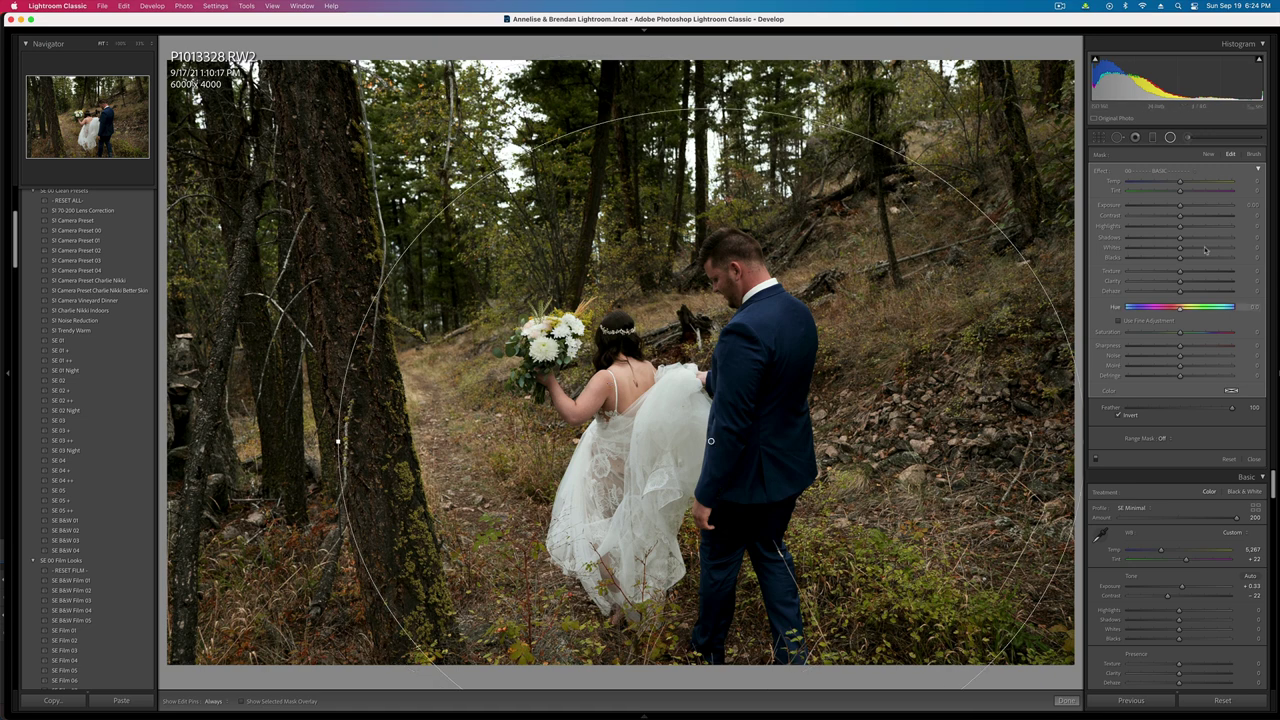
drag(1179, 206, 1156, 205)
drag(710, 108, 710, 37)
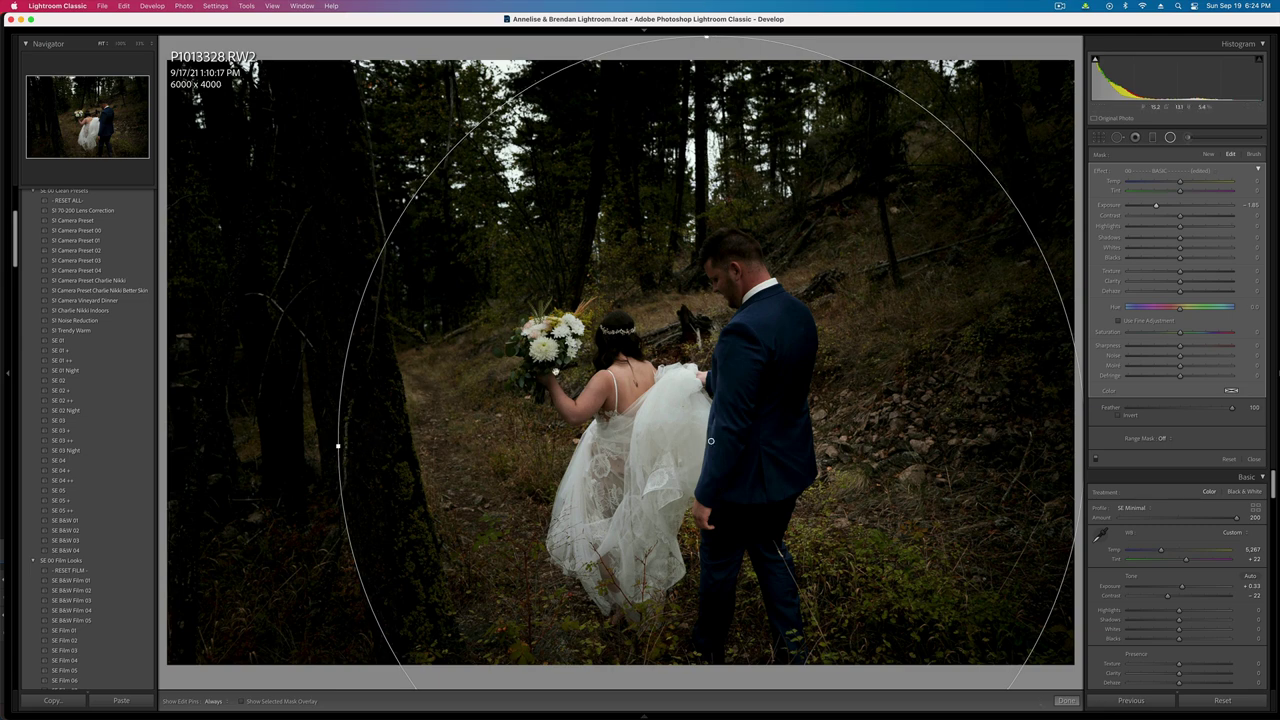
- Set the couple's radial mask to texture −37, clarity −29 and dehaze −25, and move the mask slightly upward
drag(1180, 271, 1160, 273)
click(1164, 282)
click(1167, 292)
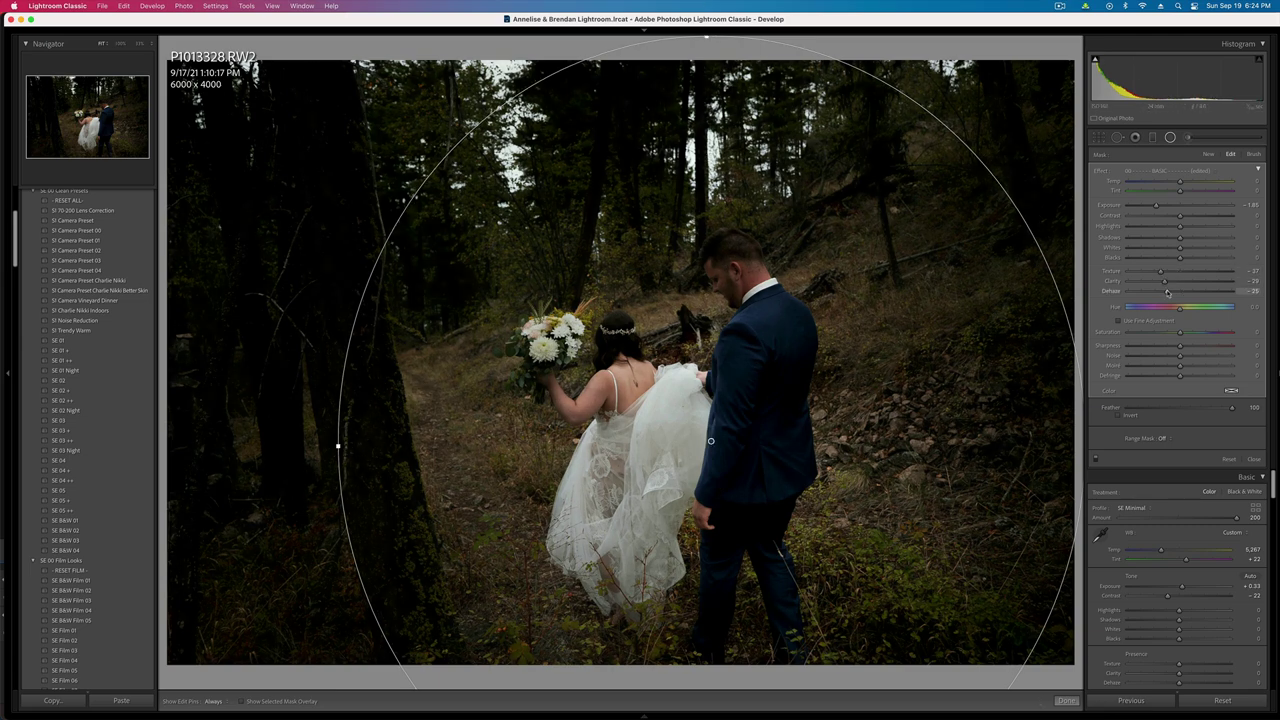
drag(851, 357, 855, 298)
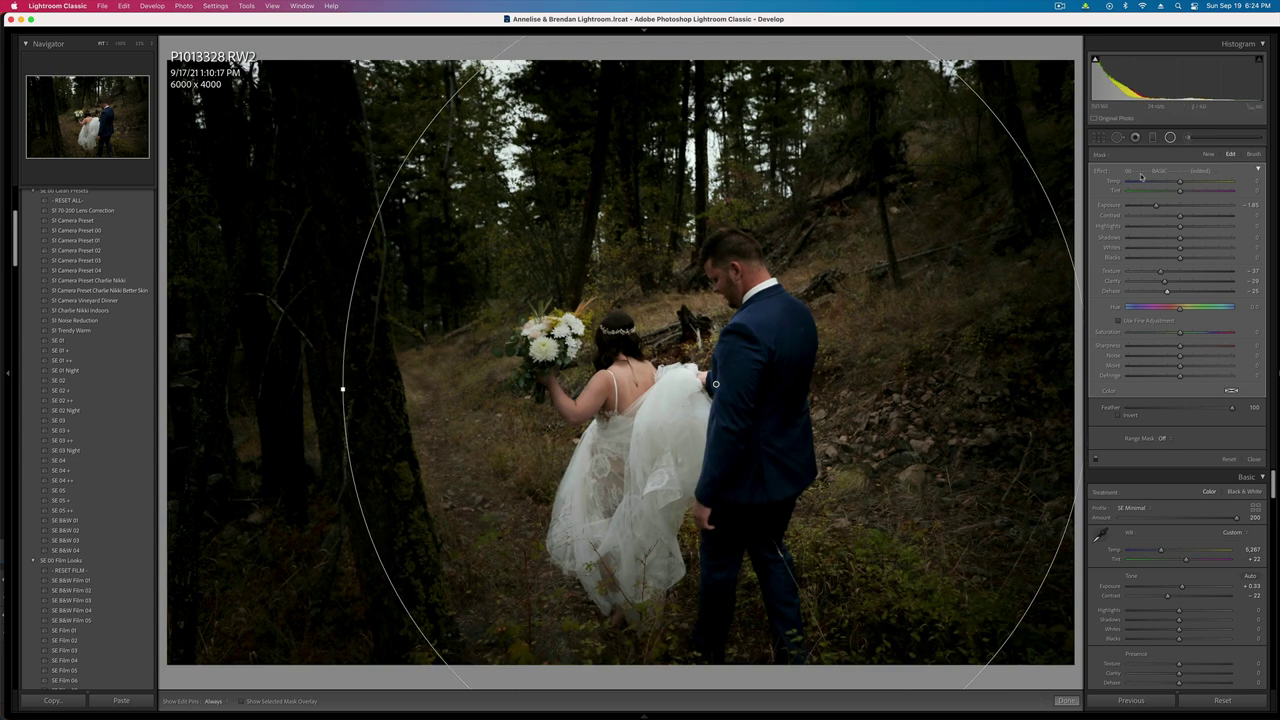
- Set the radial mask's exposure to −0.77, close the mask and compare the photo with its unedited version
drag(1175, 205, 1166, 206)
drag(1166, 206, 1163, 207)
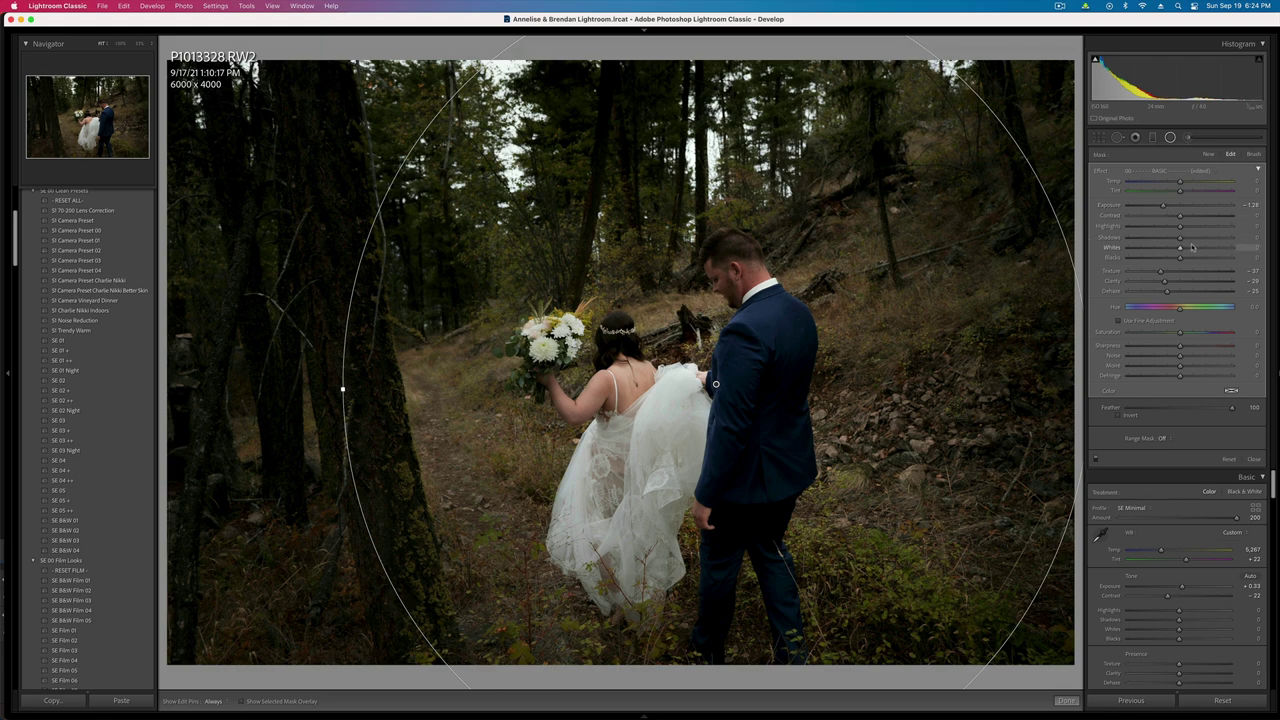
drag(1163, 205, 1170, 205)
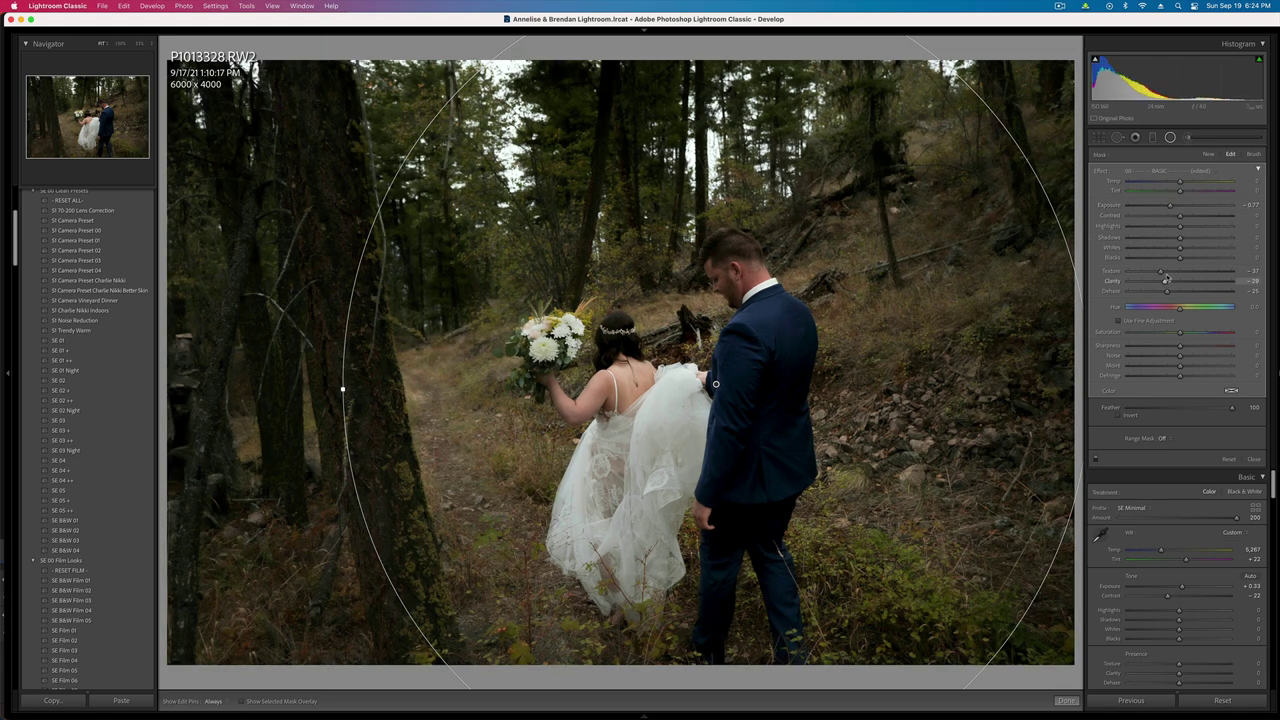
key(shift+m)
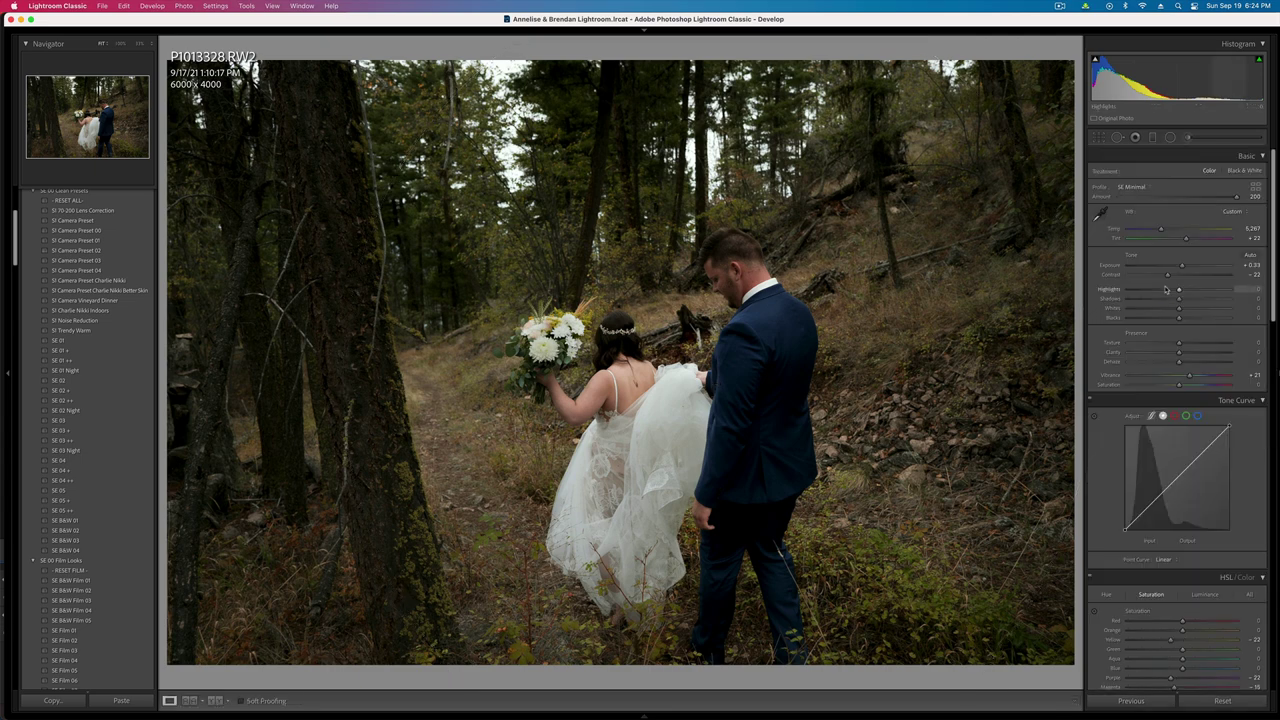
key(backslash)
key(backslash)
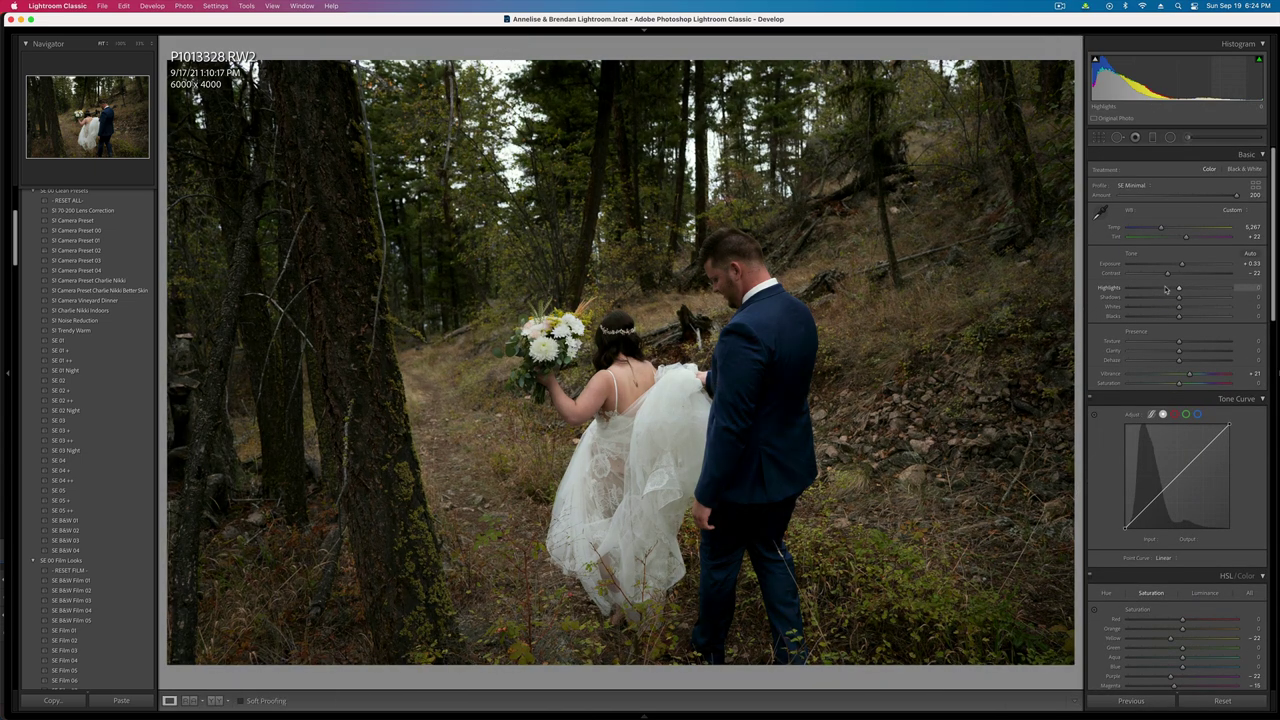
- Copy the develop settings of P1013328 and lower its overall exposure to +0.20
key(super+shift+c)
key(Return)
key(minus)
key(minus)
key(equal)
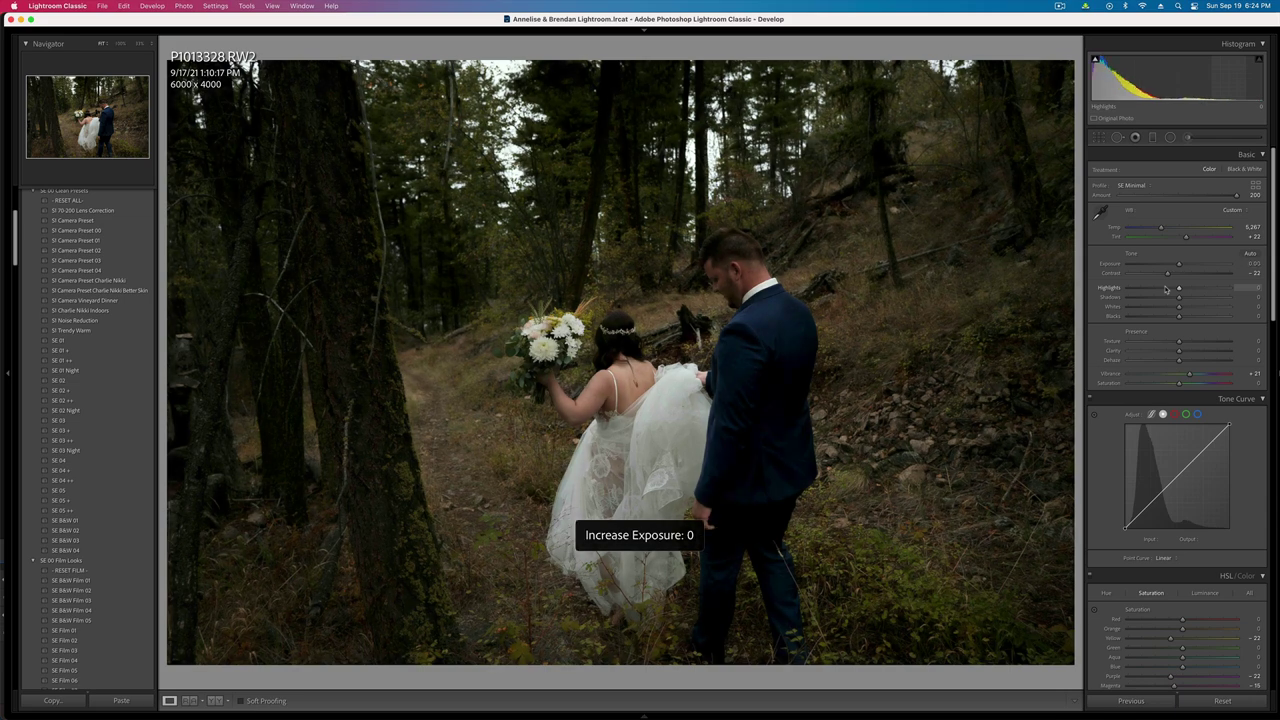
key(equal)
- Draw an inverted radial mask around the bride's bouquet with exposure −0.73 and contrast −16
click(1172, 139)
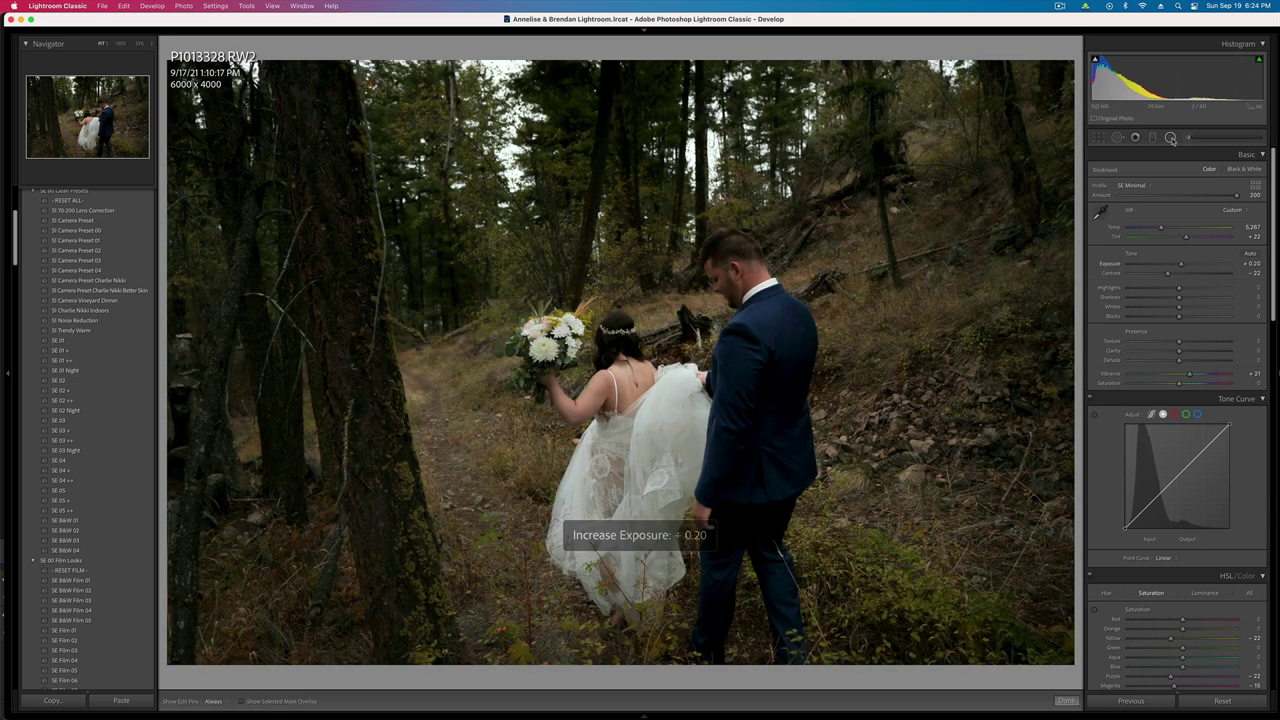
drag(551, 333, 594, 405)
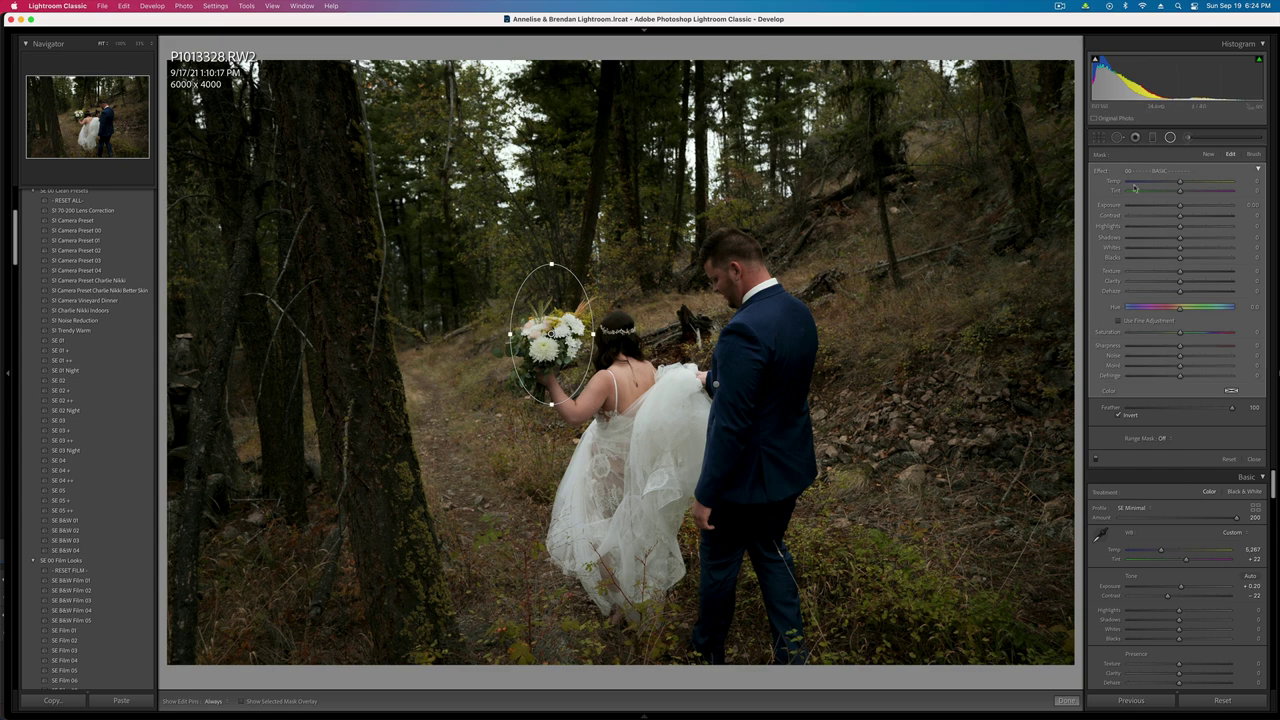
drag(1180, 205, 1172, 217)
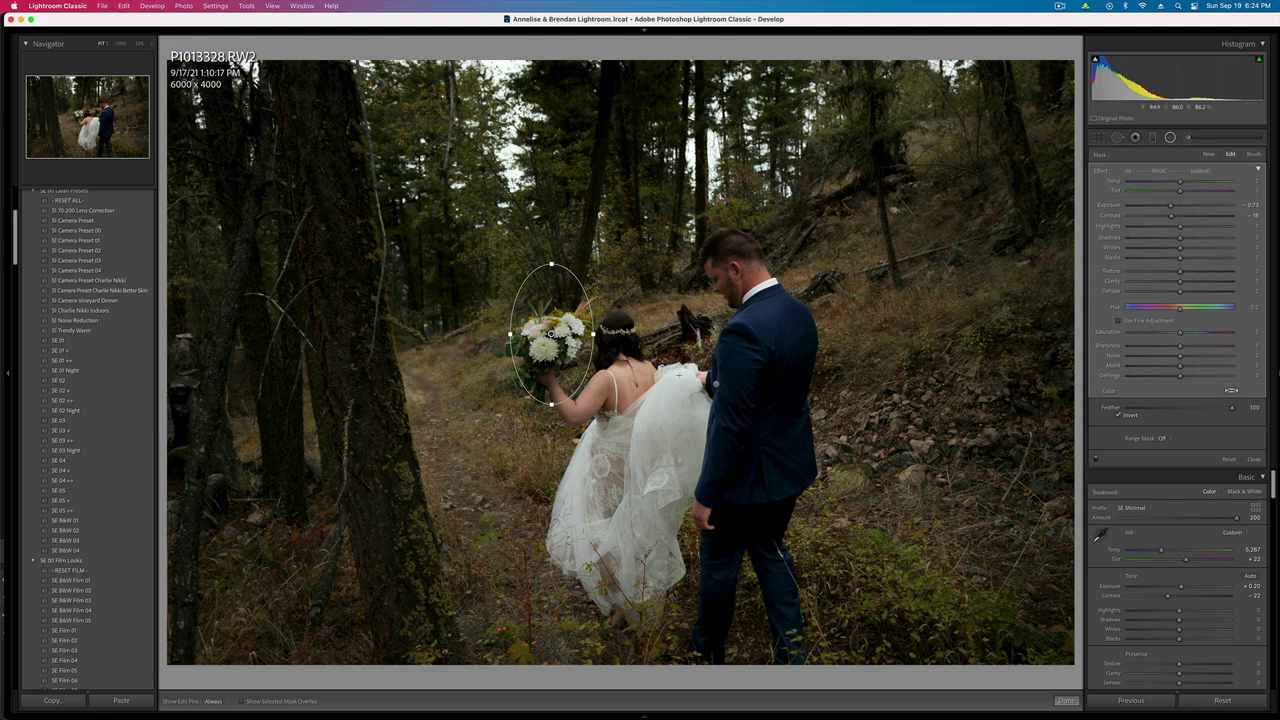
key(shift+m)
- Set the exposure of P1013328 to +0.53 and copy its develop settings, including masks, onto P1013332
key(shift+equal)
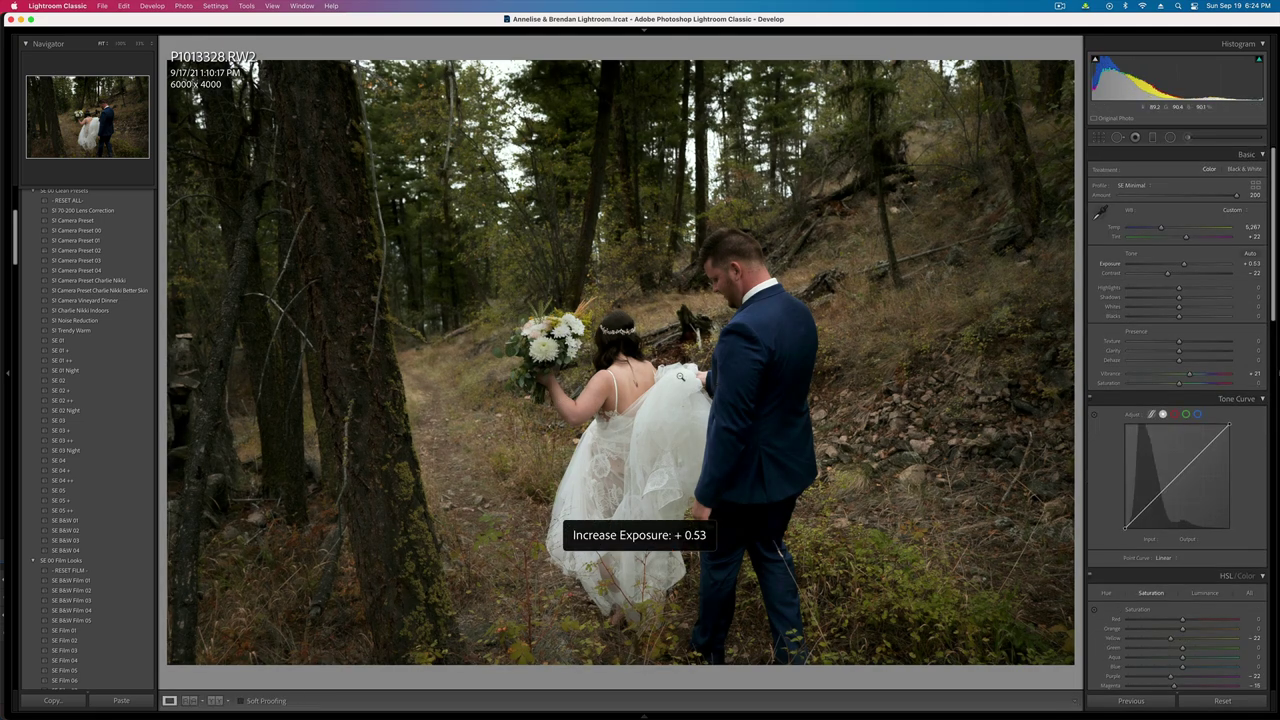
key(super+shift+c)
key(Return)
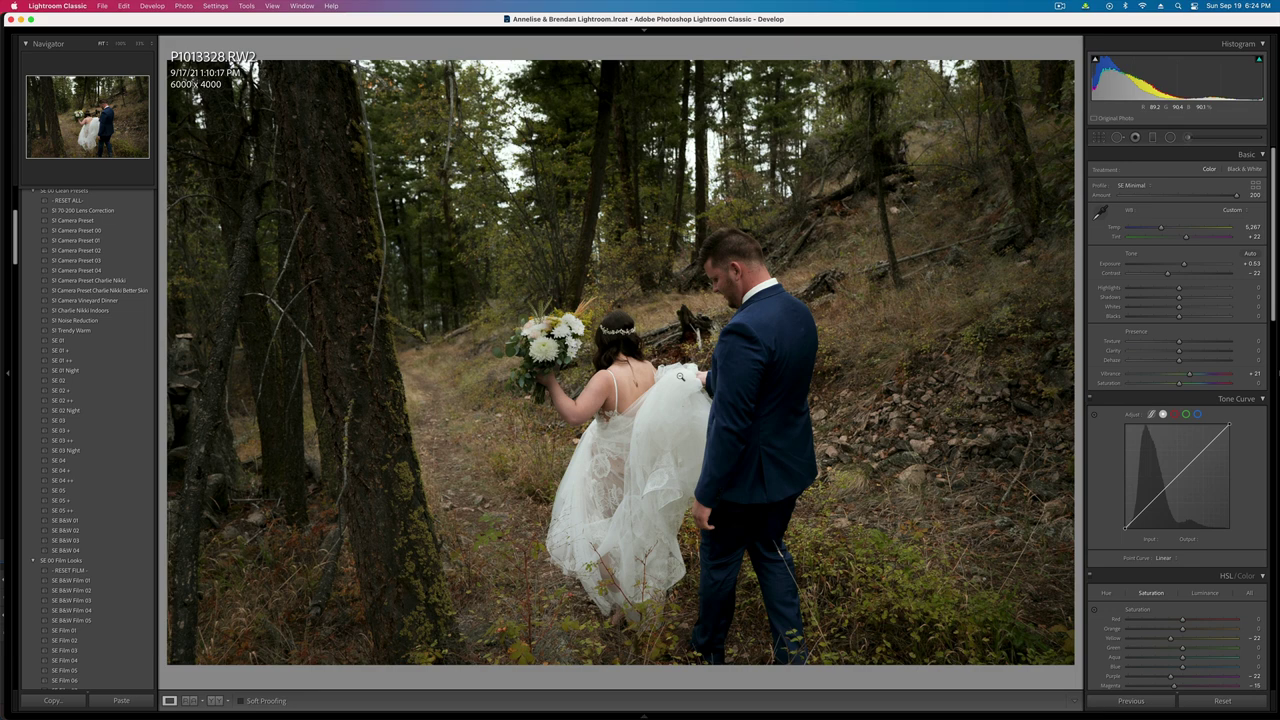
key(Right)
key(Right)
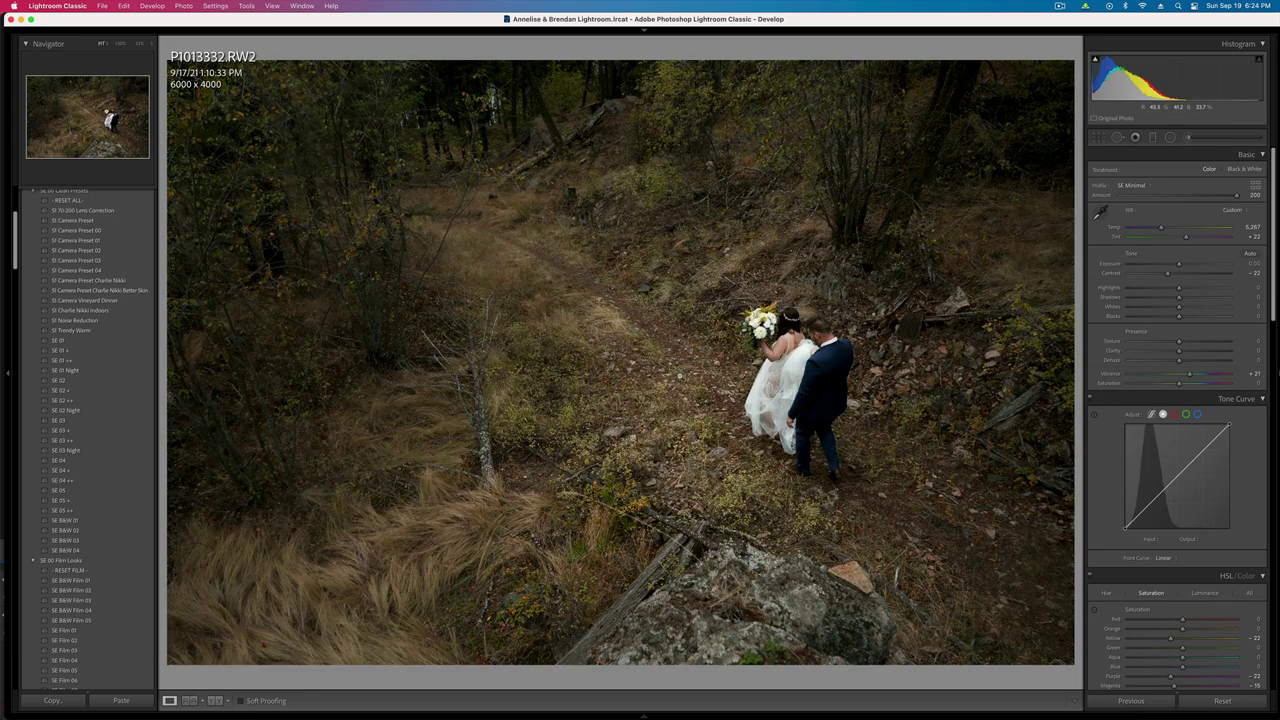
- Move the bouquet's radial mask onto the flowers in P1013332, shrink it to fit them and set its exposure to −0.24
click(1169, 138)
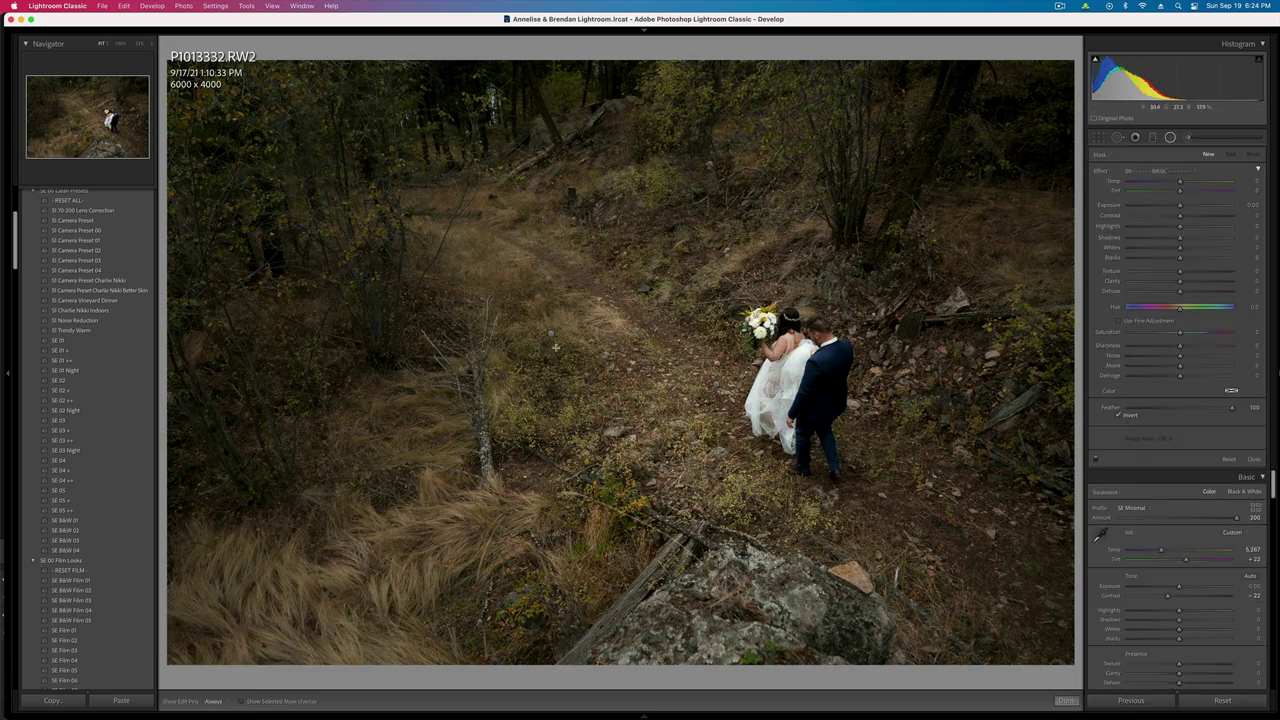
drag(551, 334, 593, 404)
drag(550, 334, 755, 325)
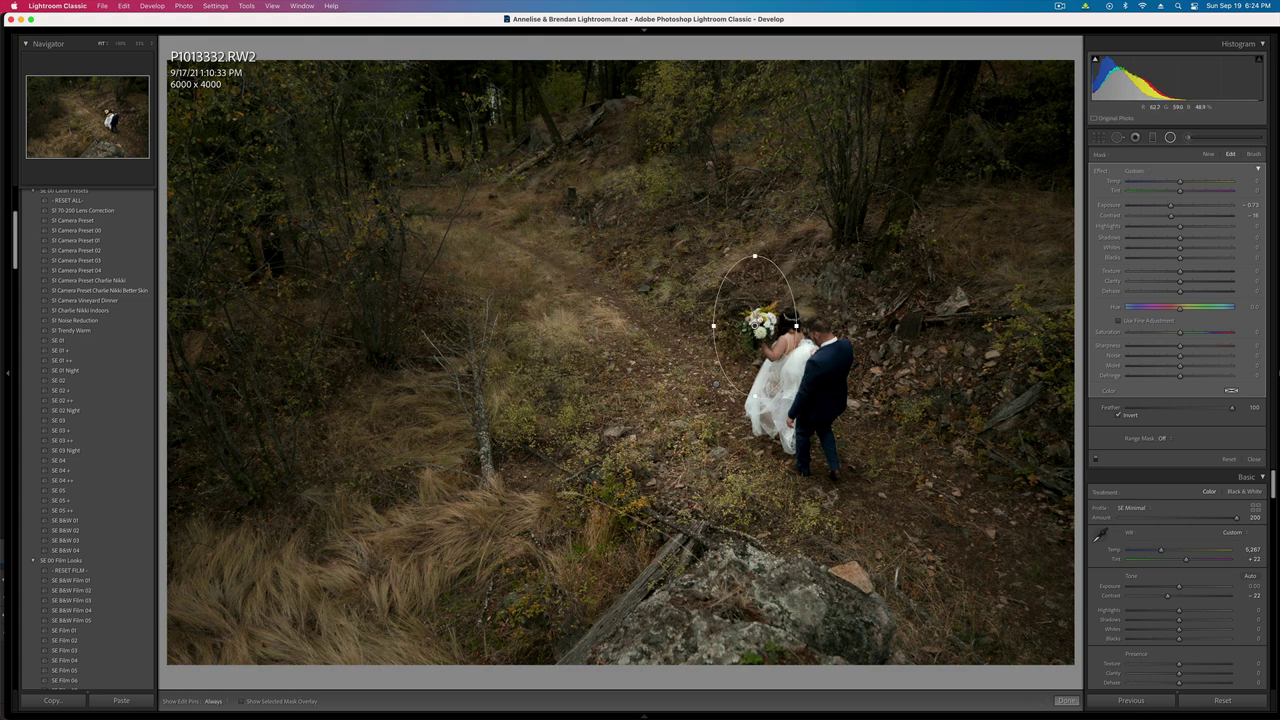
drag(755, 258, 736, 326)
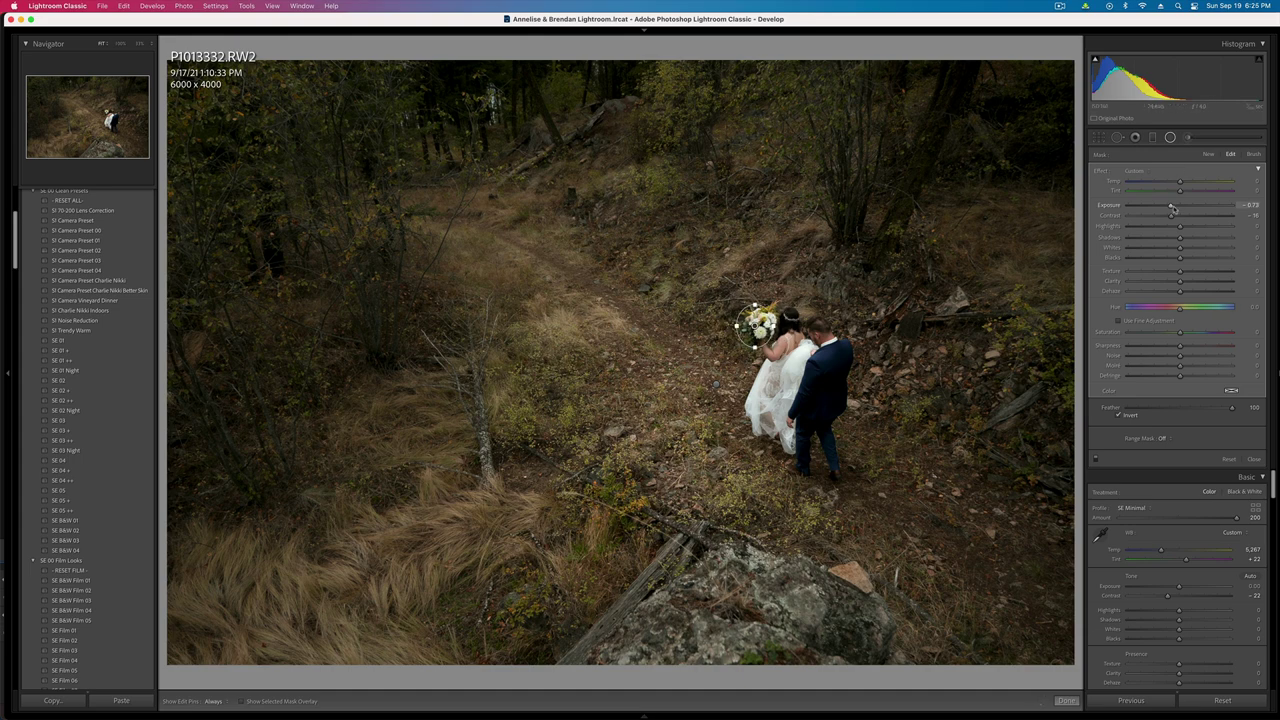
drag(1177, 208, 1176, 206)
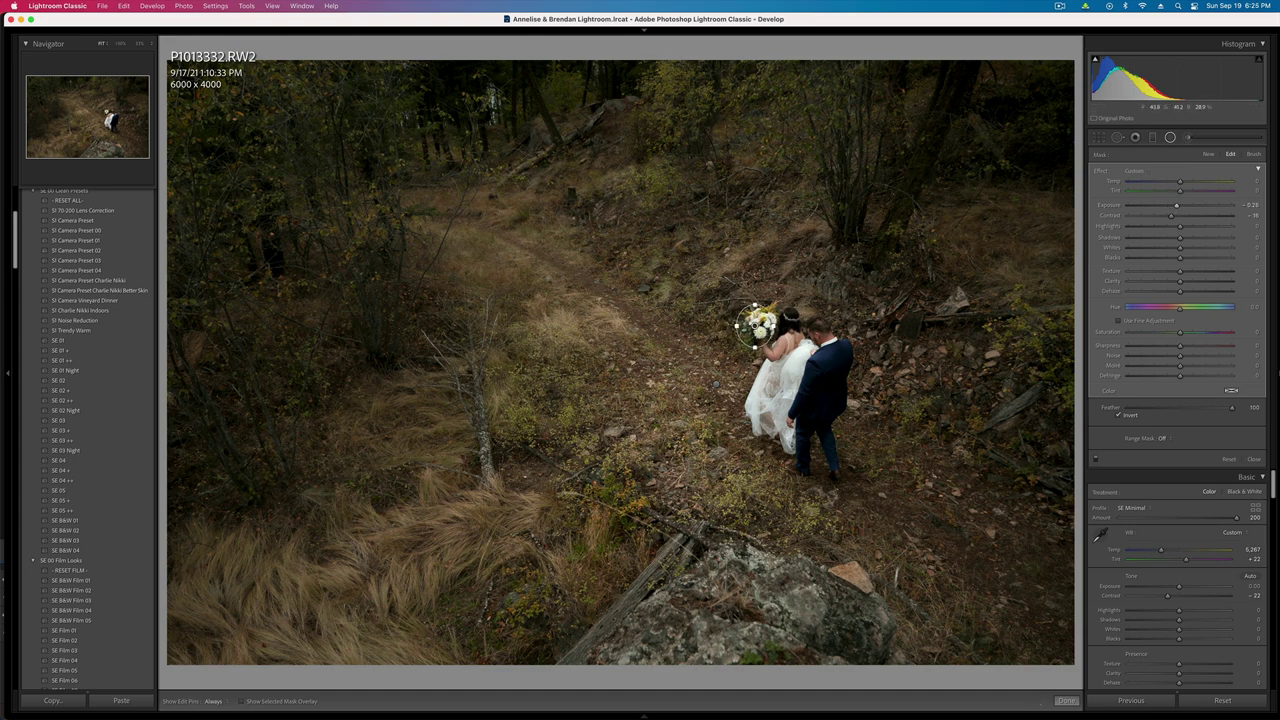
- Center the large radial mask on the couple and set its texture to −8, clarity to −6 and dehaze to 51
click(716, 385)
drag(716, 385, 794, 383)
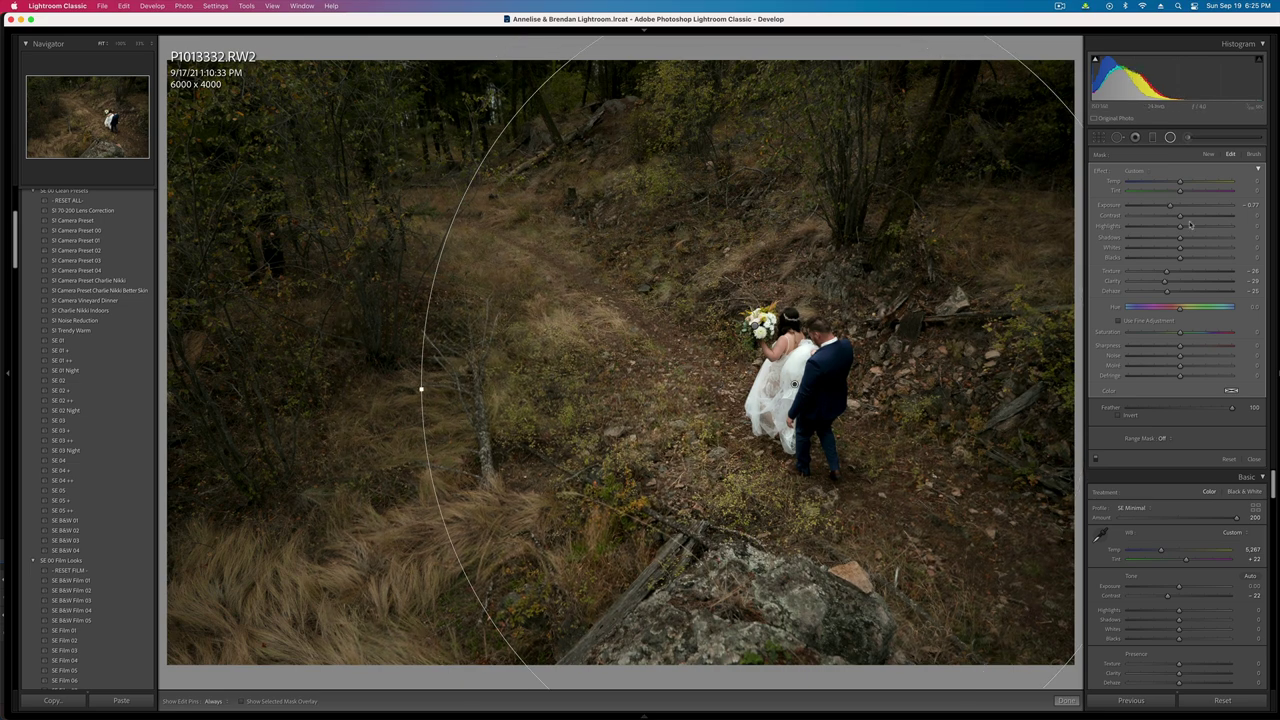
click(1176, 272)
click(1176, 282)
click(1189, 292)
mouse_move(1203, 294)
mouse_down()
mouse_move(1222, 294)
mouse_move(1206, 293)
mouse_up()
- Set the overall exposure of P1013332 to −0.03 and close the radial mask
key(shift+minus)
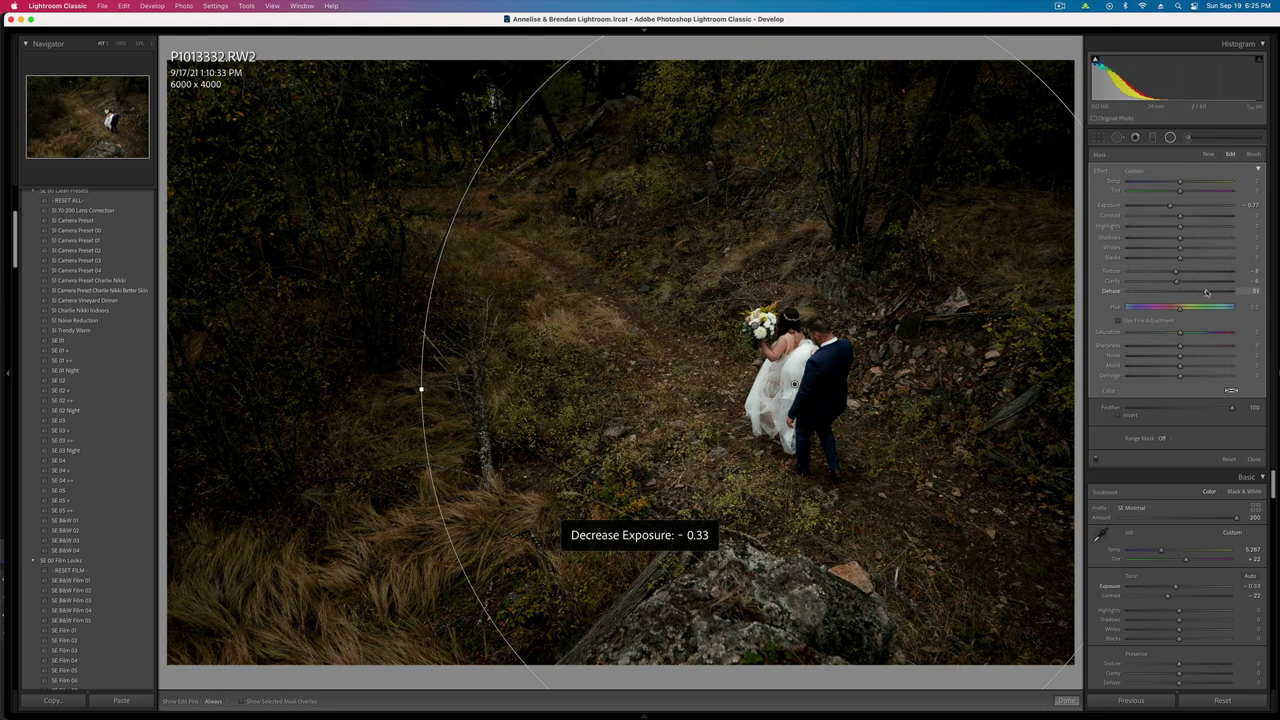
key(equal)
key(equal)
key(equal)
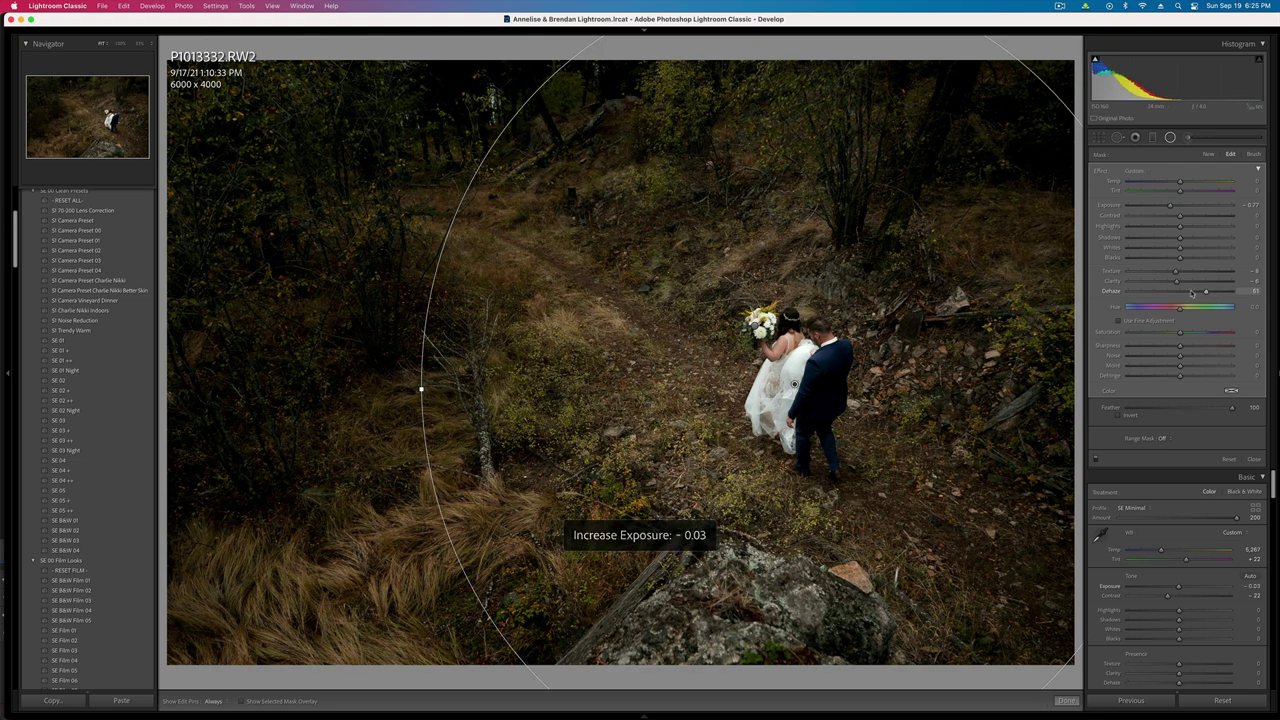
key(shift+m)
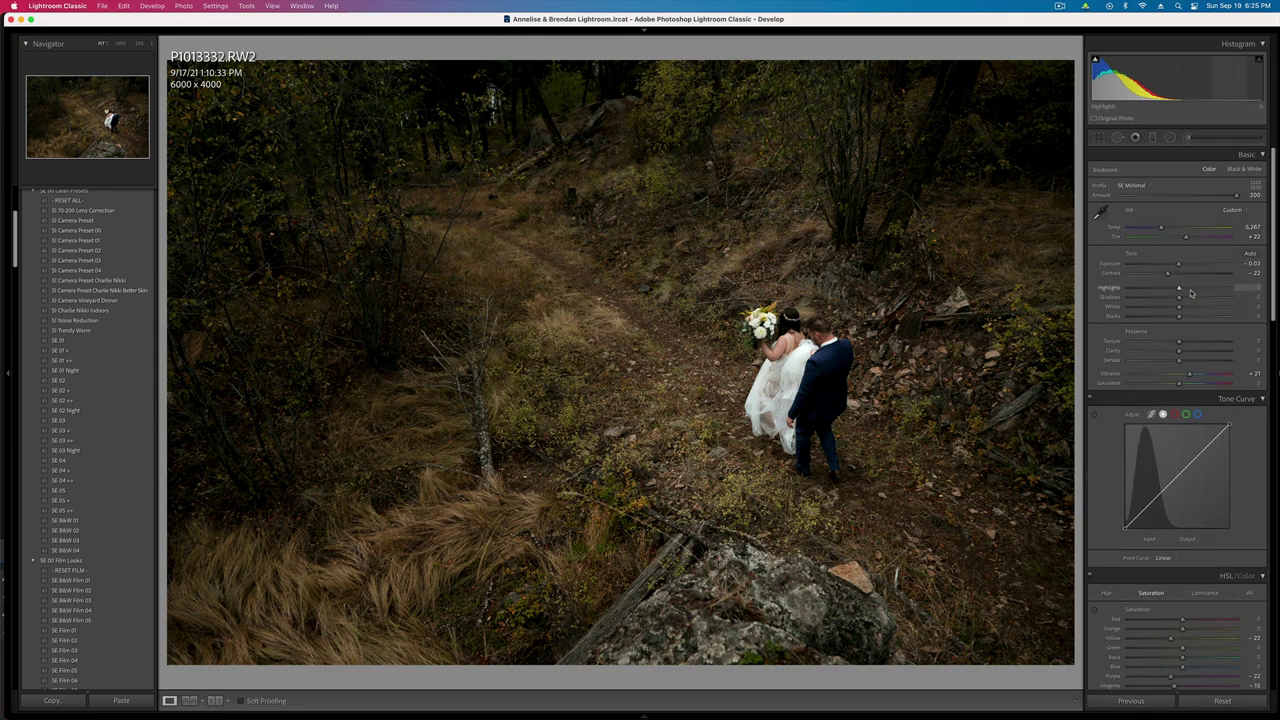
- Brush a mask over the landscape around the couple with exposure −0.22, highlights 100, shadows −19 and whites 74, keeping it after a trial deletion
key(k)
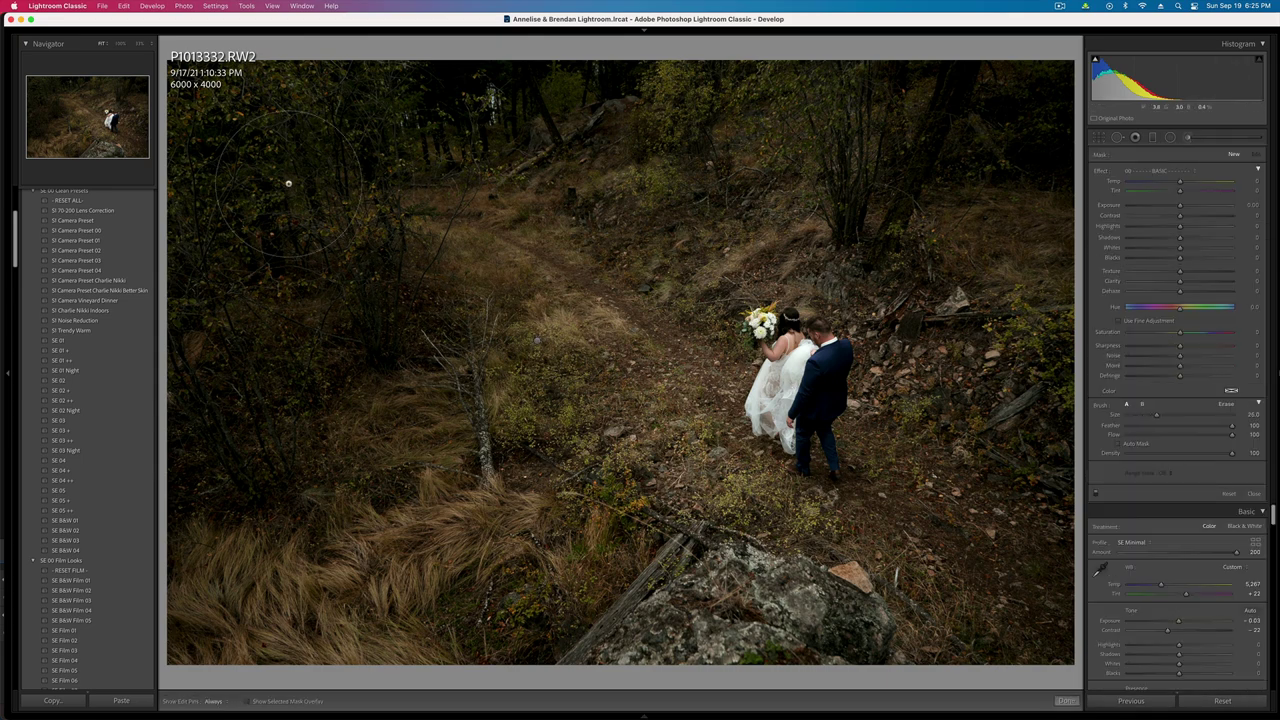
key(h)
mouse_move(604, 232)
mouse_down()
mouse_move(817, 122)
mouse_move(918, 124)
mouse_move(1024, 372)
mouse_up()
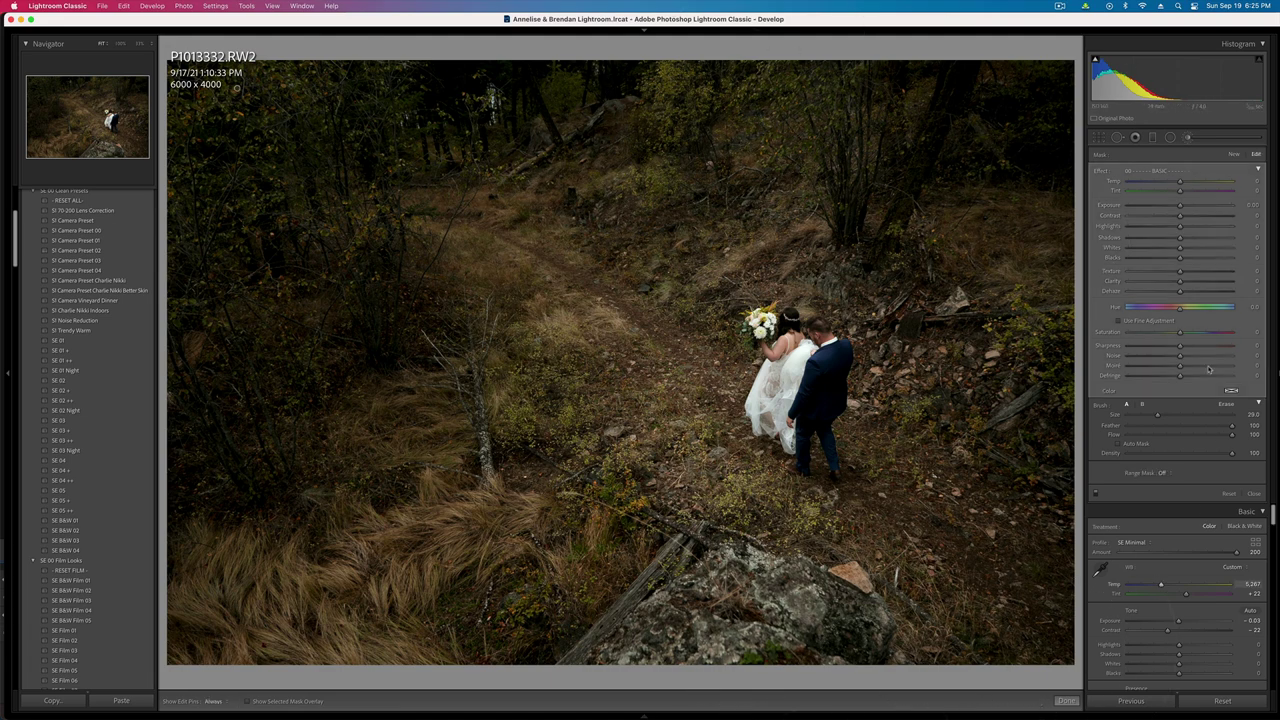
mouse_move(1180, 226)
mouse_down()
mouse_move(1256, 232)
mouse_move(1240, 248)
mouse_up()
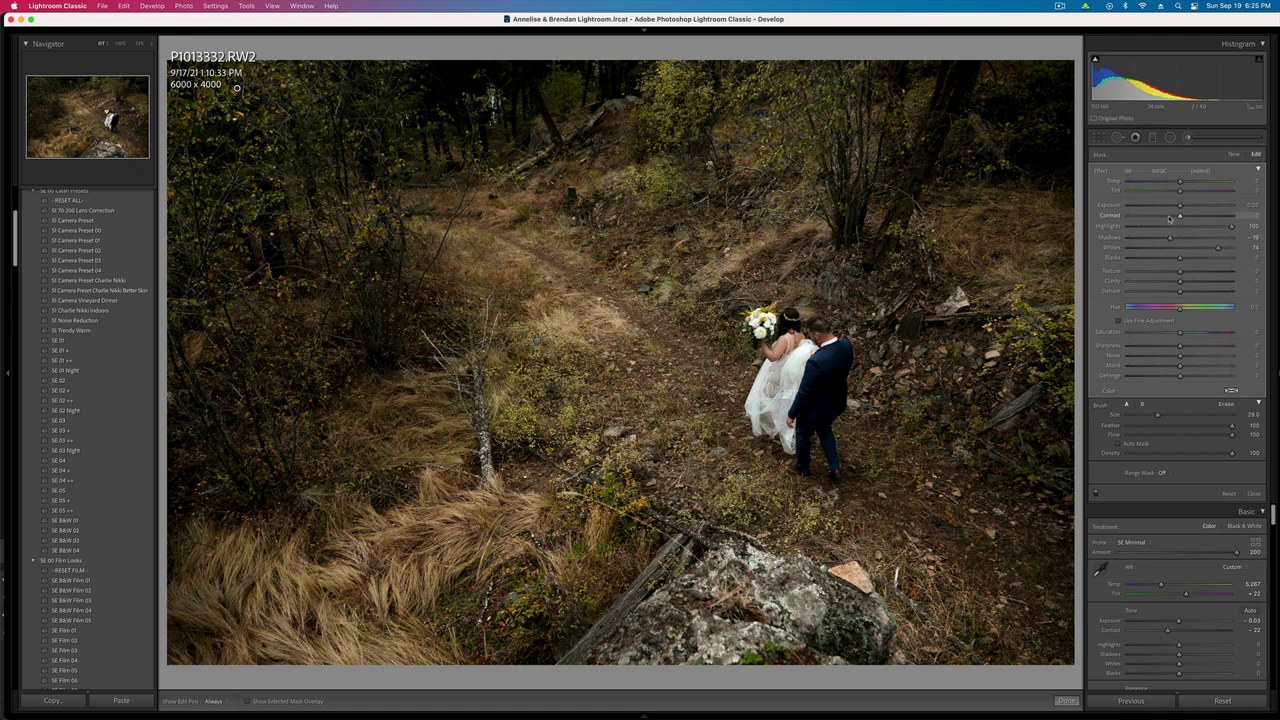
drag(1181, 206, 1177, 207)
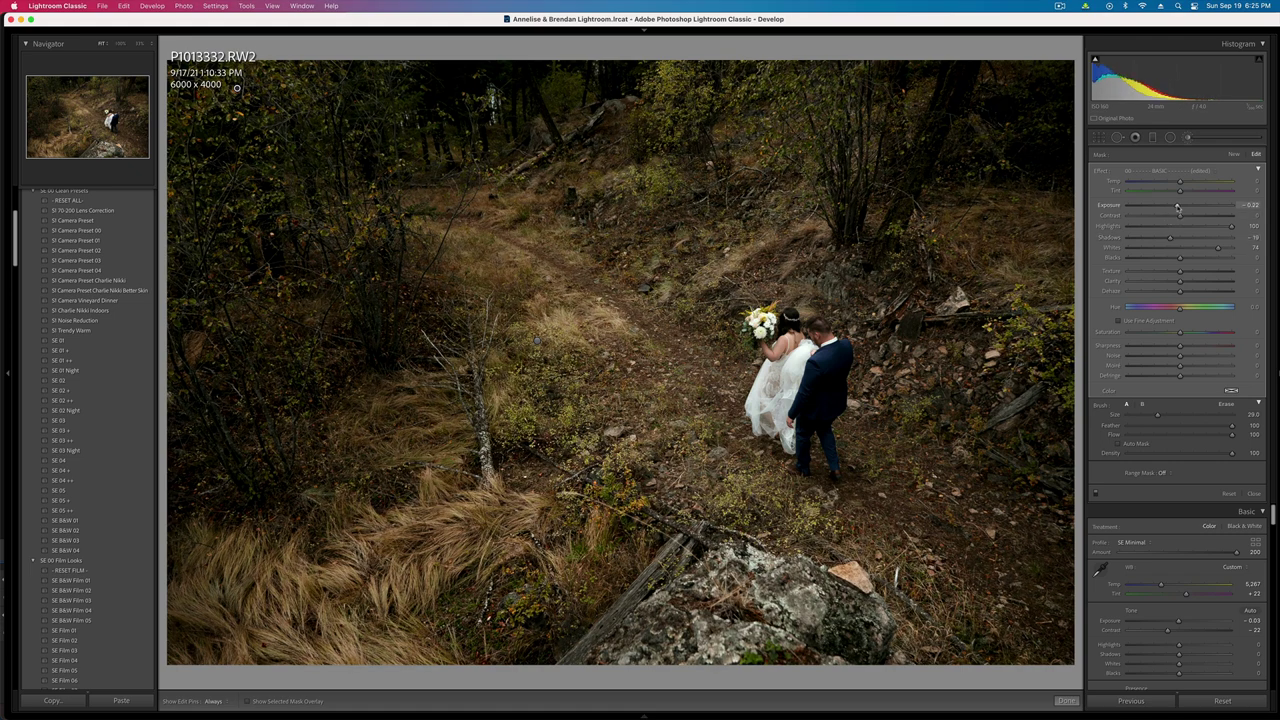
key(BackSpace)
key(super+z)
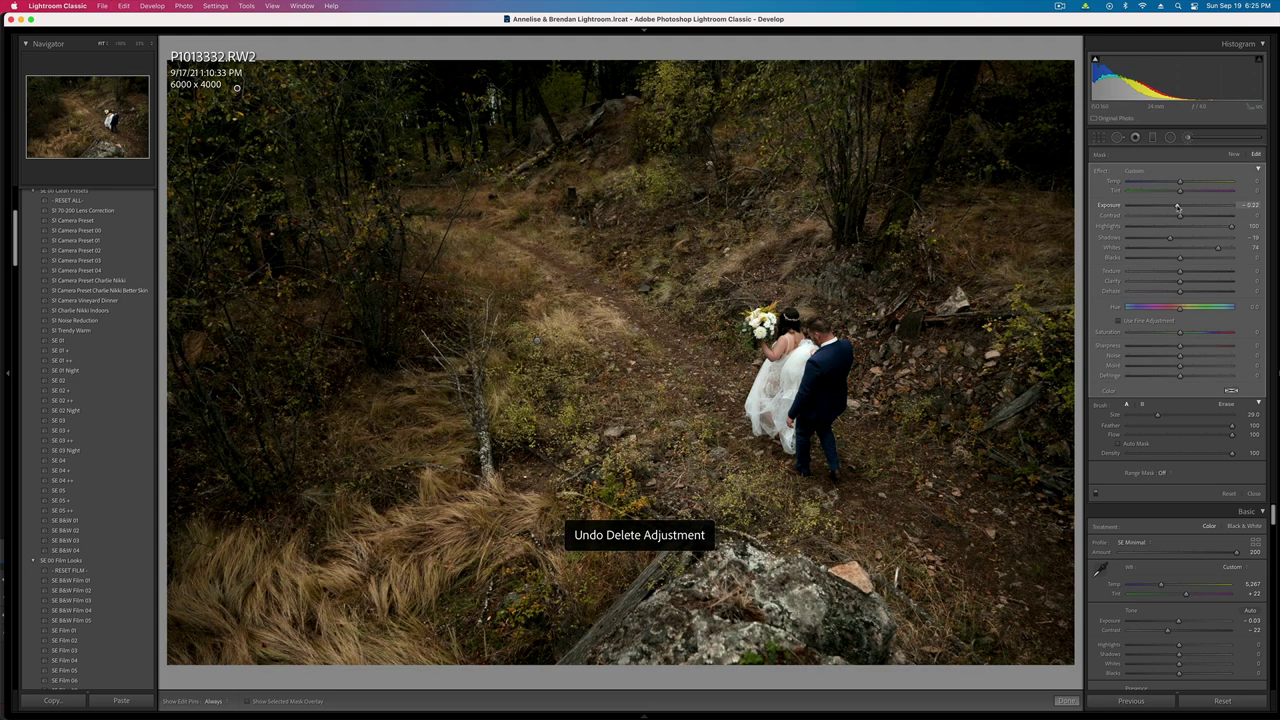
key(k)
- Set the exposure of P1013332 to −0.26 and brush a mask with texture 29 over the bride's dress
key(shift+minus)
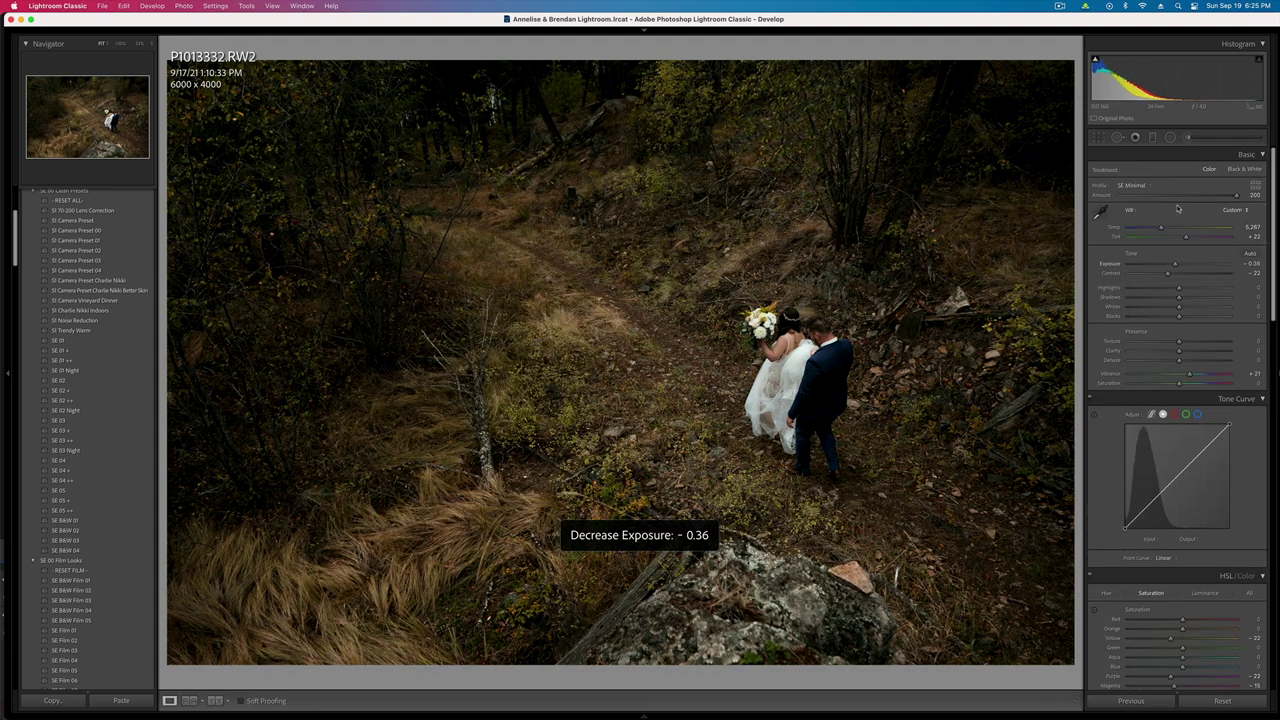
key(super+bracketright)
key(k)
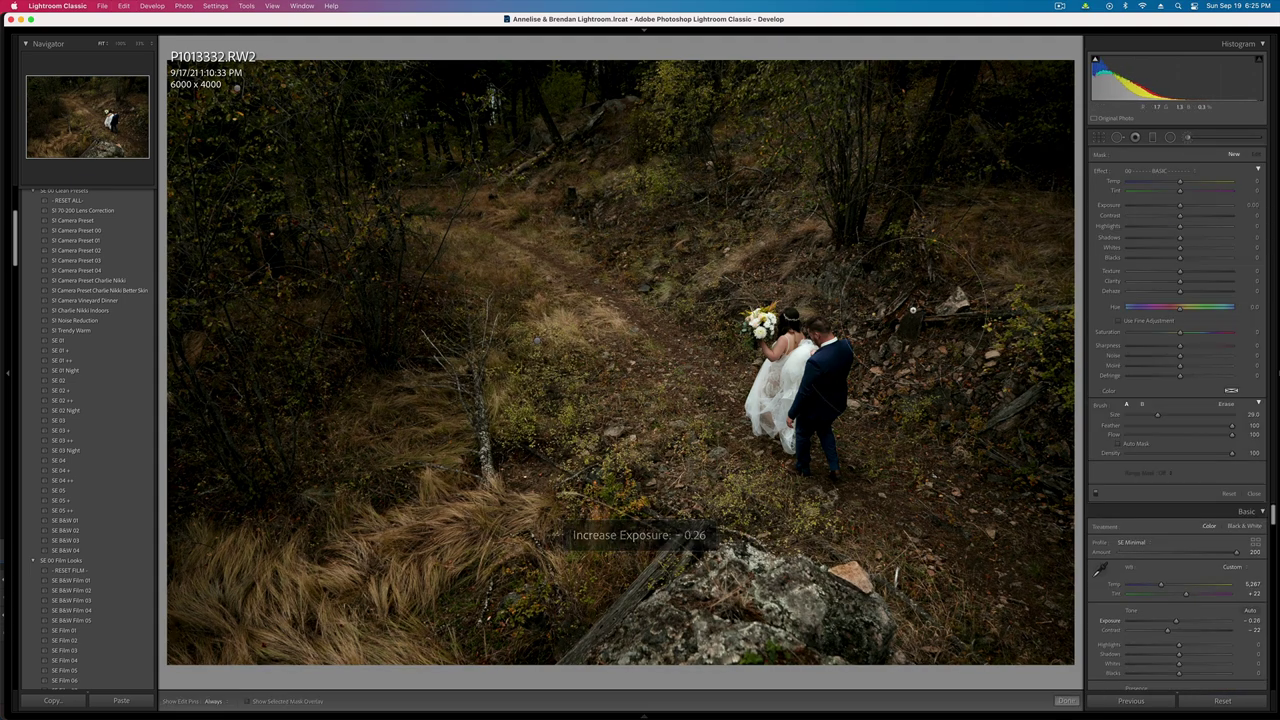
click(785, 368)
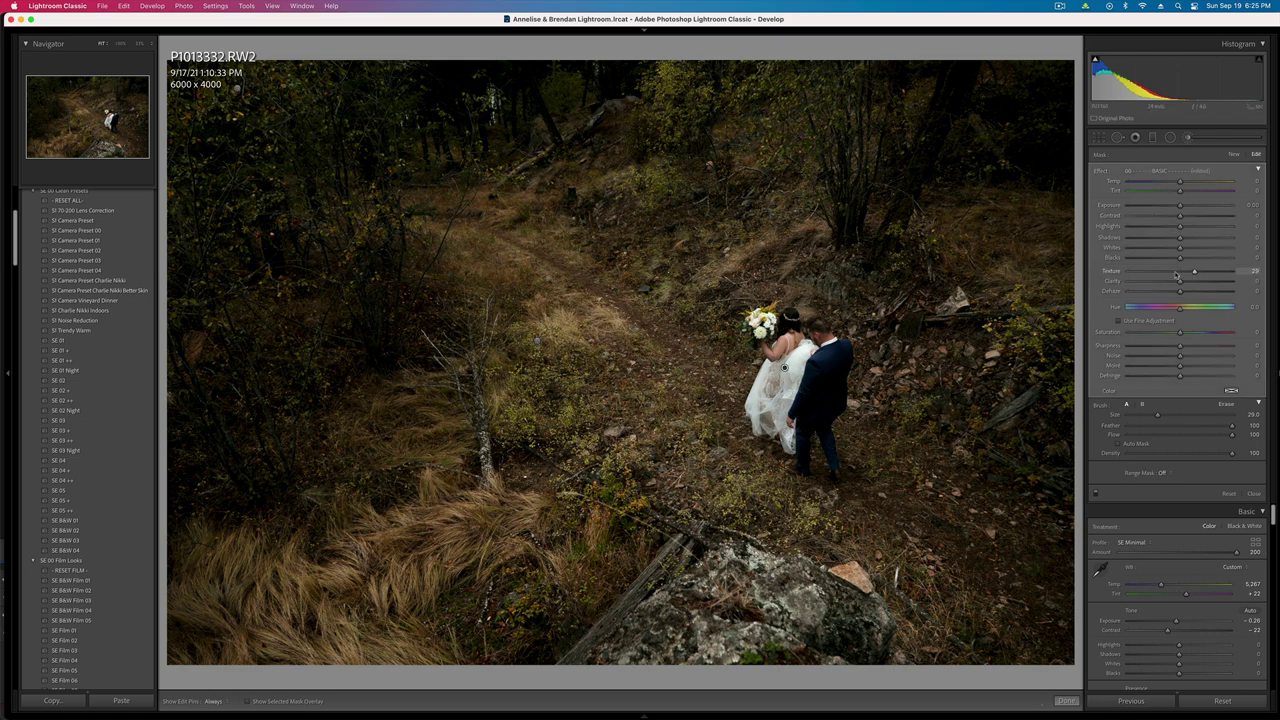
key(k)
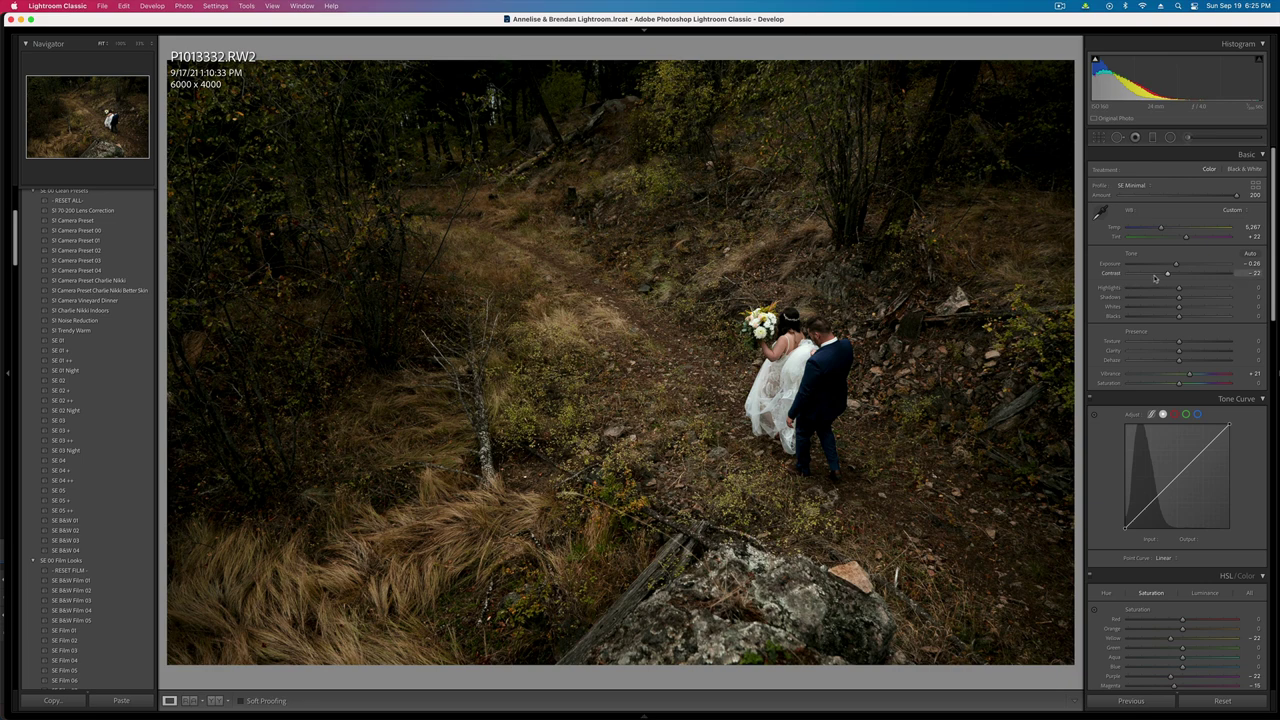
- Set P1013332 to contrast −50 and exposure −0.16, and copy its develop settings
drag(1155, 278, 1153, 276)
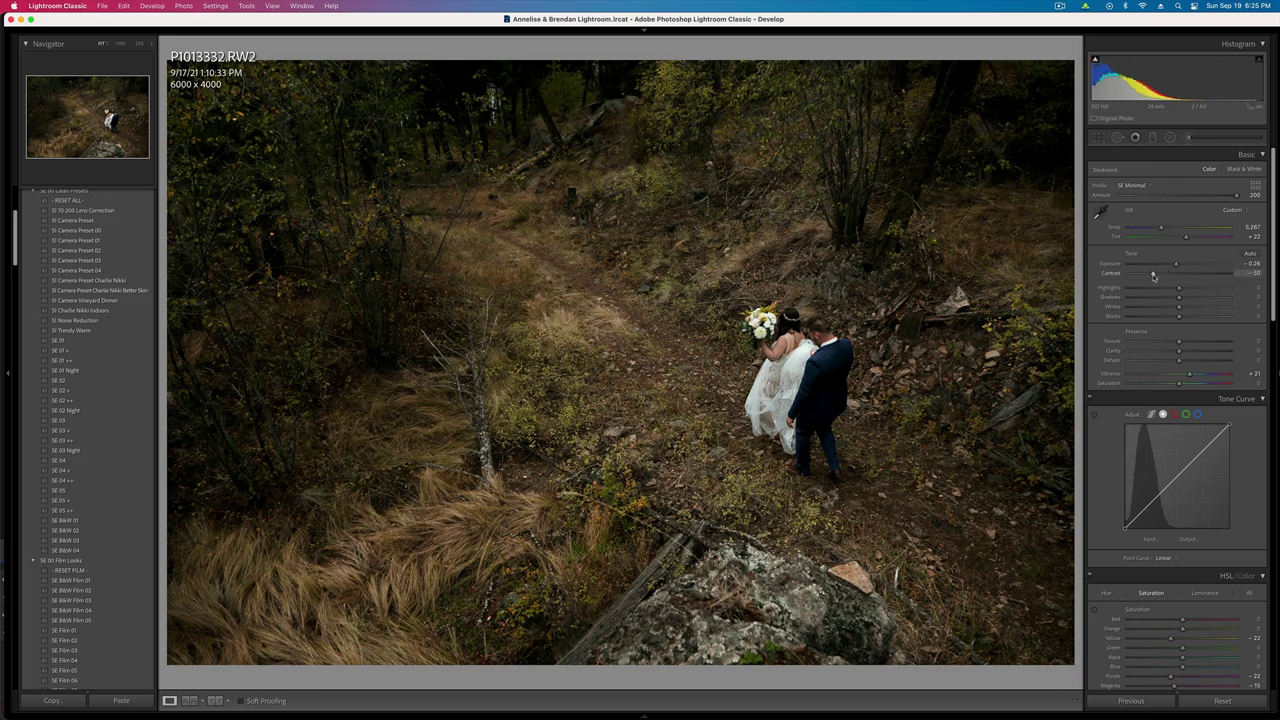
key(minus)
key(equal)
key(equal)
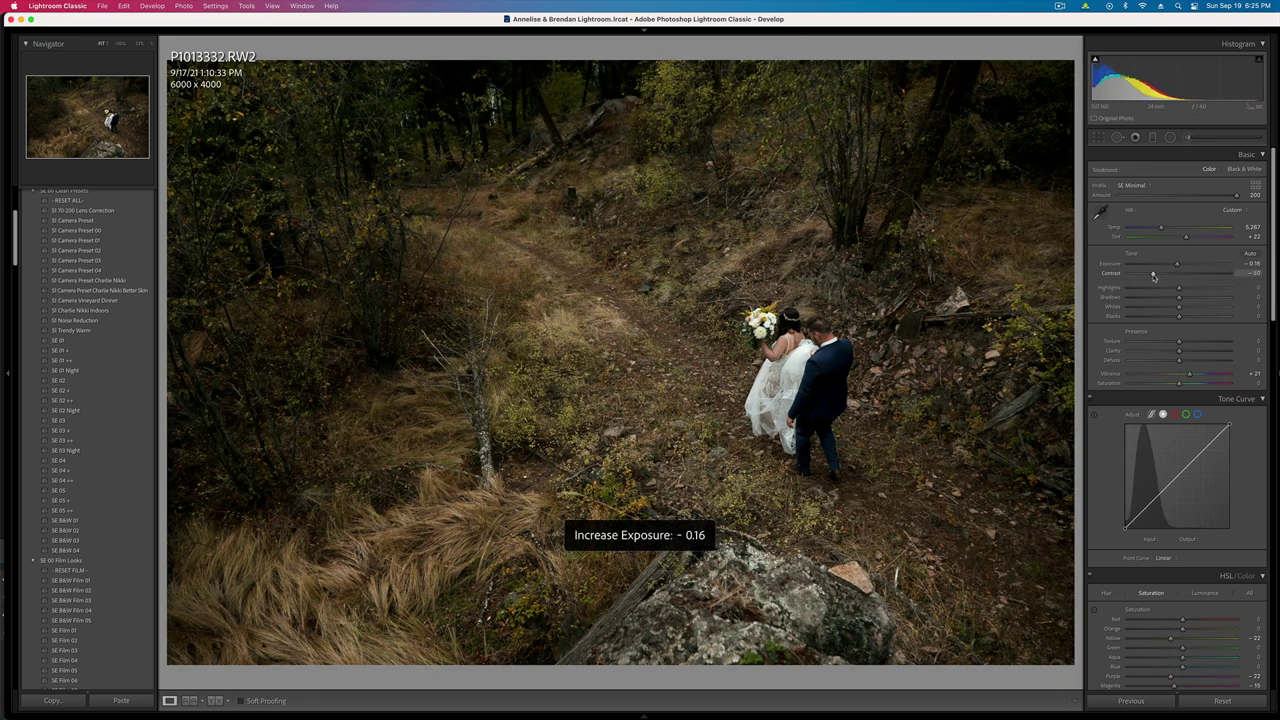
key(super+shift+c)
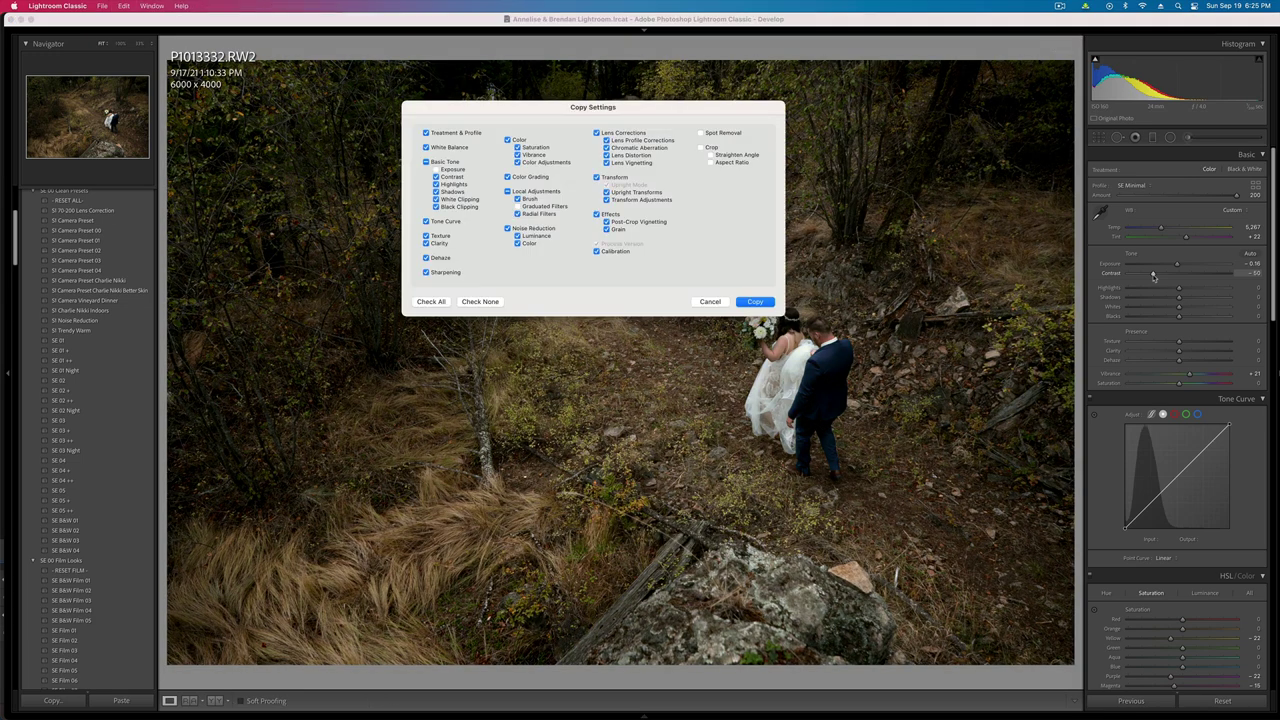
key(Return)
- Go to the couple's portrait P1013335 and set its contrast to −52
key(Right)
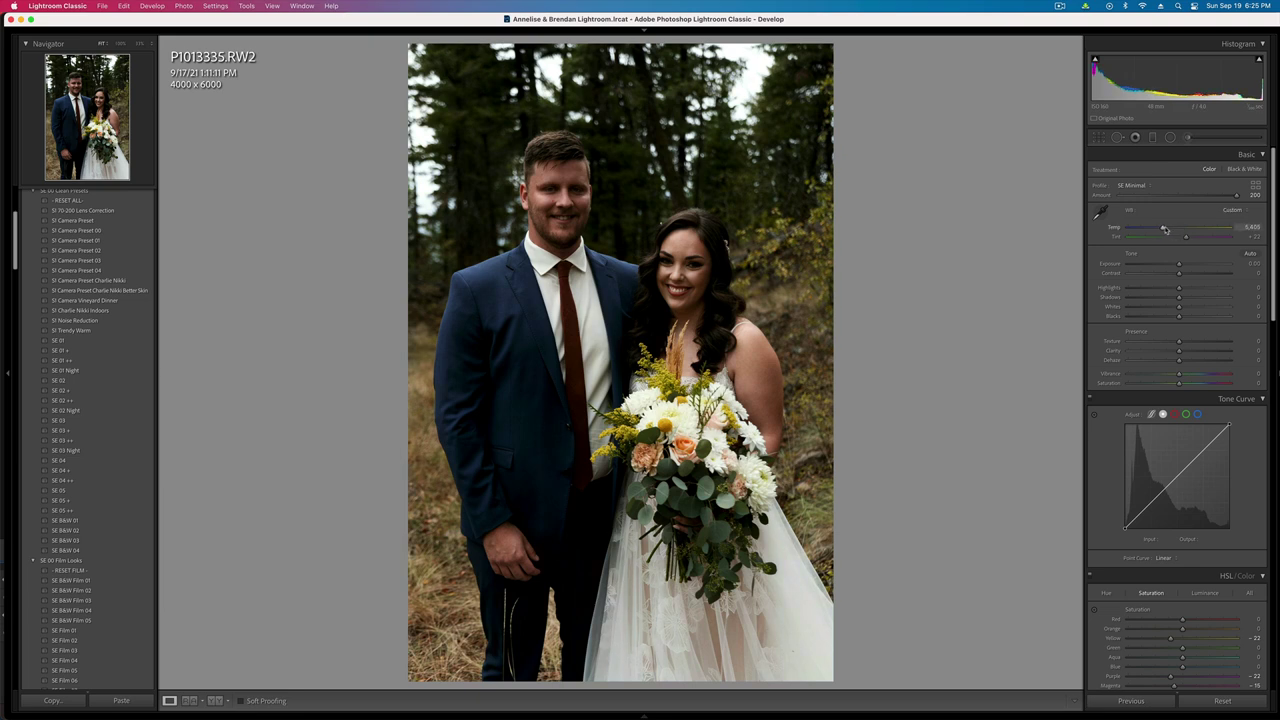
drag(1179, 273, 1152, 280)
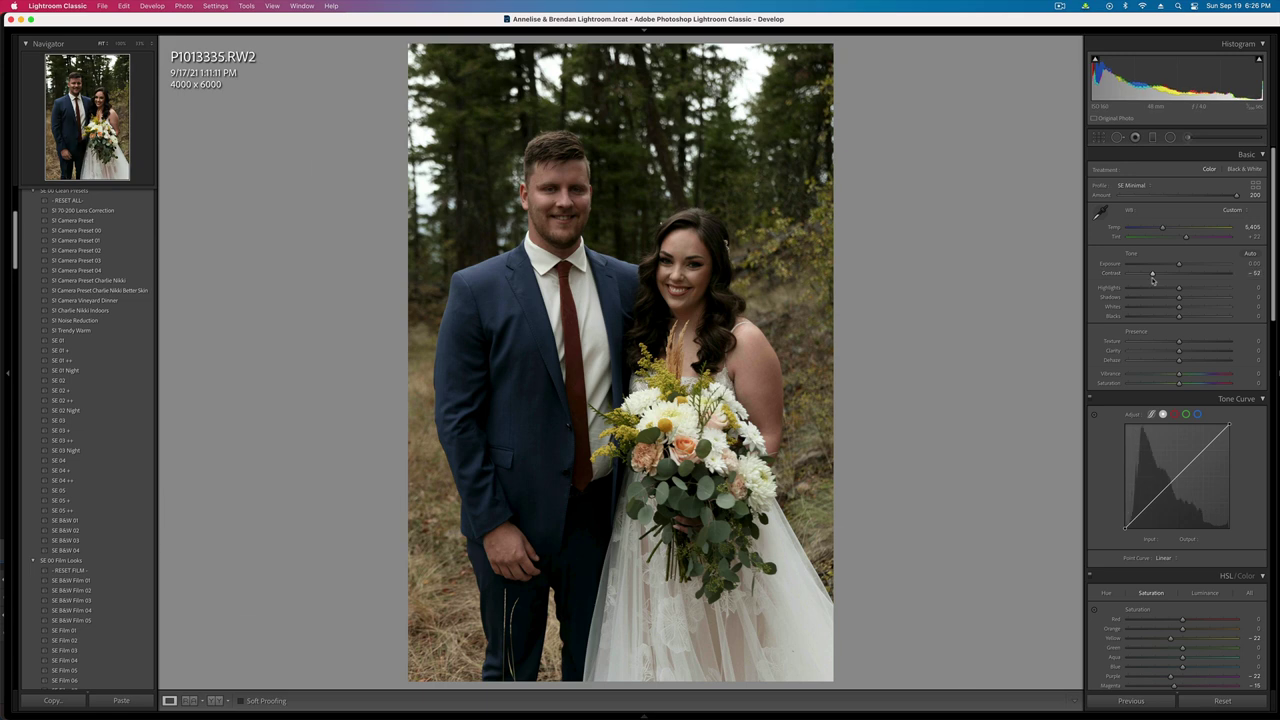
- Set the exposure of P1013335 back to 0 and copy its develop settings
key(equal)
key(minus)
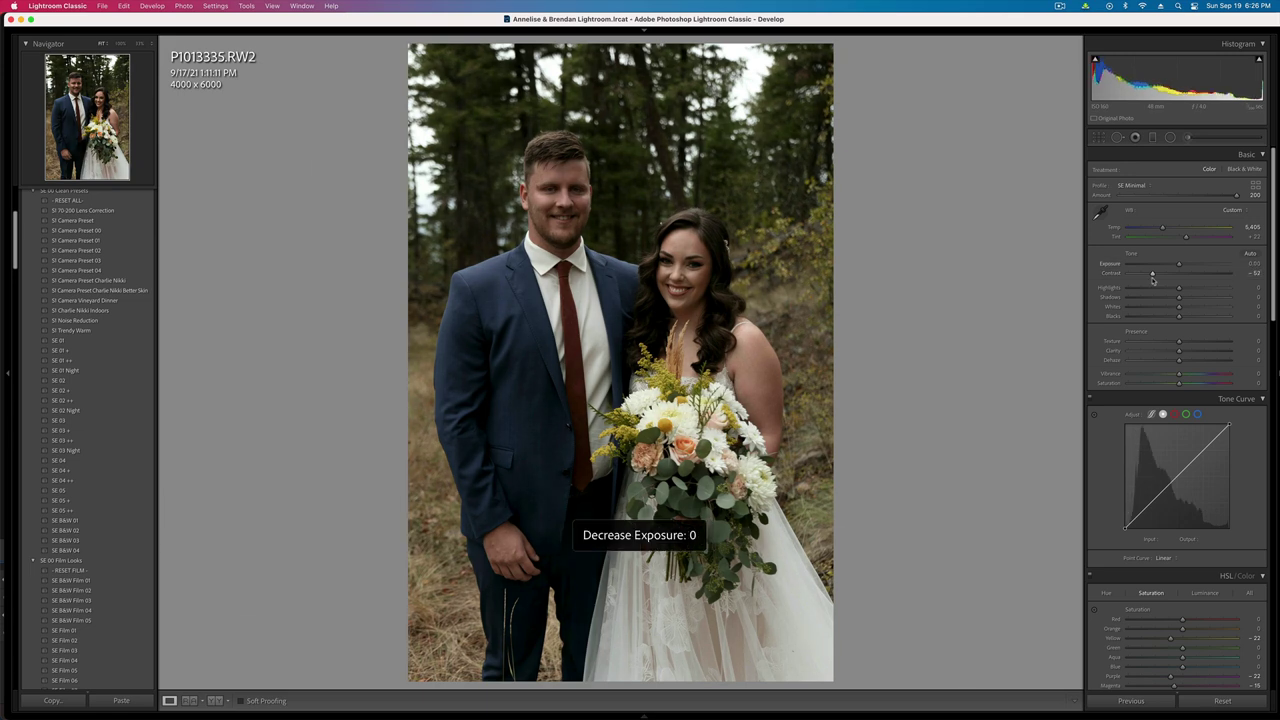
key(super+shift+c)
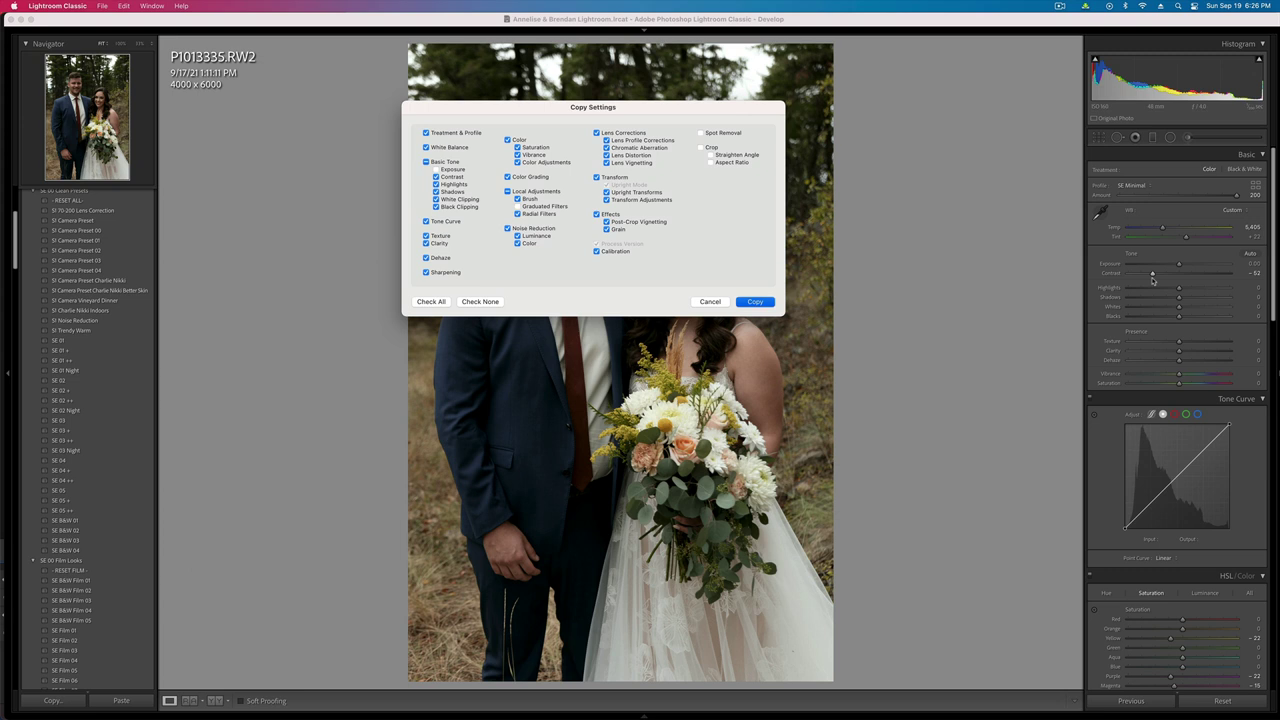
key(Return)
- Brush a mask with contrast −18 over the couple's faces in P1013335, and another with lowered highlights over the bouquet
click(1186, 138)
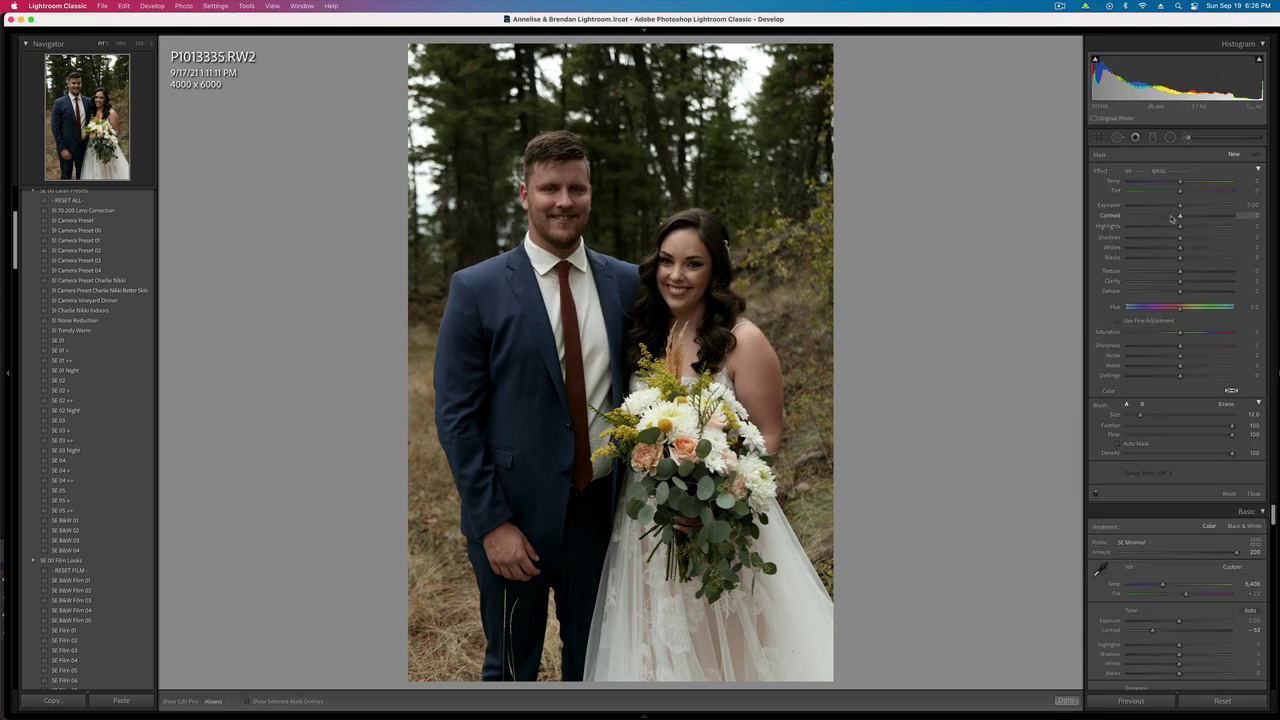
mouse_move(557, 222)
mouse_down()
mouse_move(692, 261)
mouse_move(694, 348)
mouse_up()
key(h)
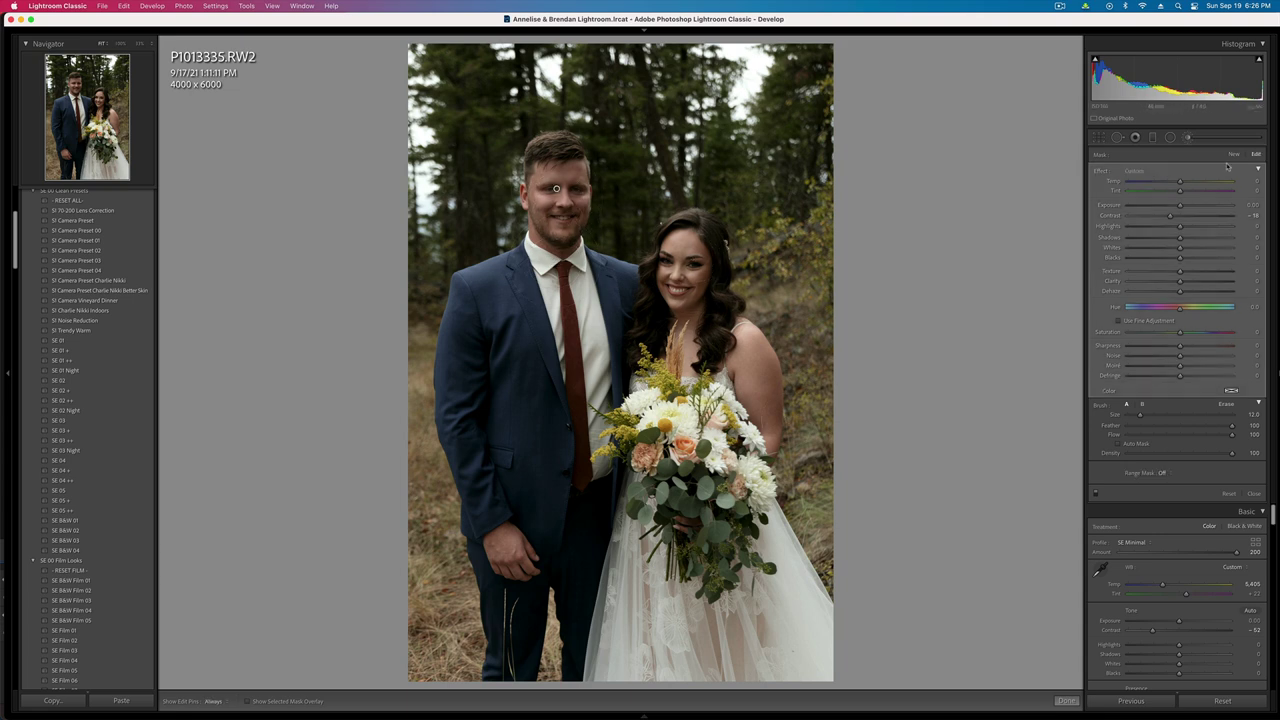
click(1234, 155)
drag(650, 410, 732, 440)
mouse_move(1180, 227)
mouse_down()
mouse_move(1147, 229)
mouse_move(1160, 228)
mouse_up()
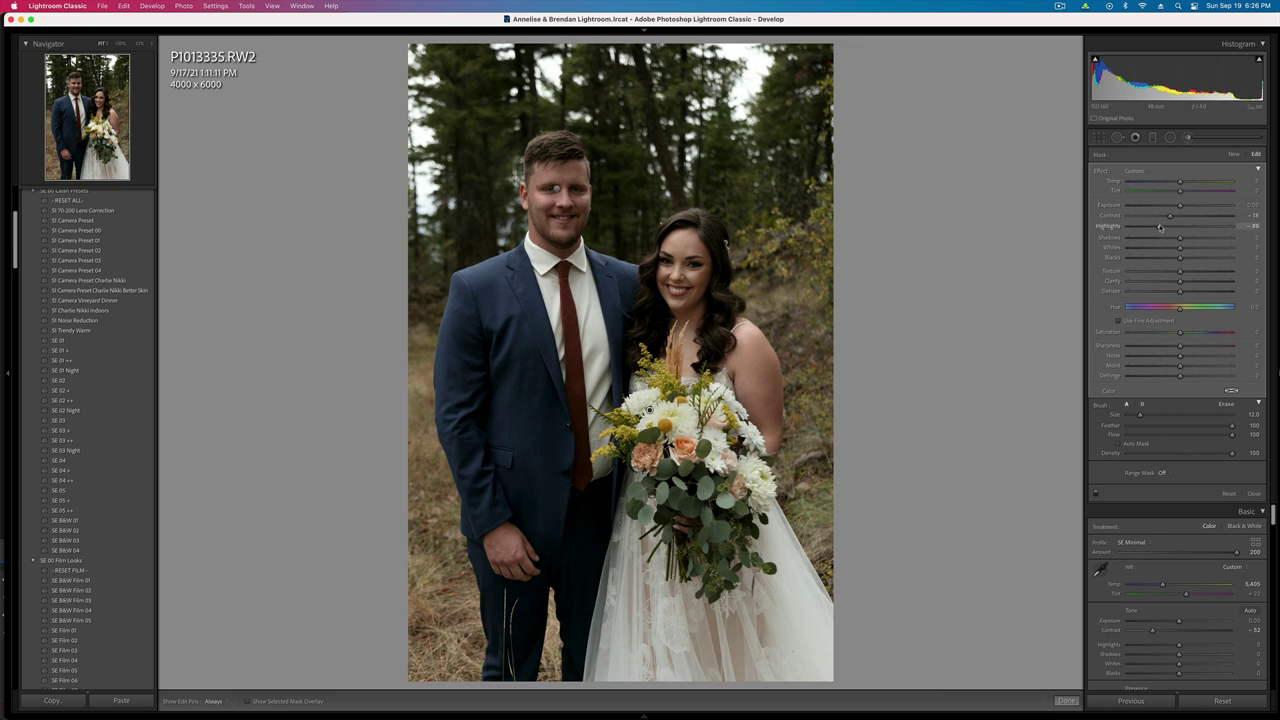
key(k)
- Paste the copied develop settings onto P1013338 and brush a mask with contrast −18 and highlights −21 over the bouquet
key(Right)
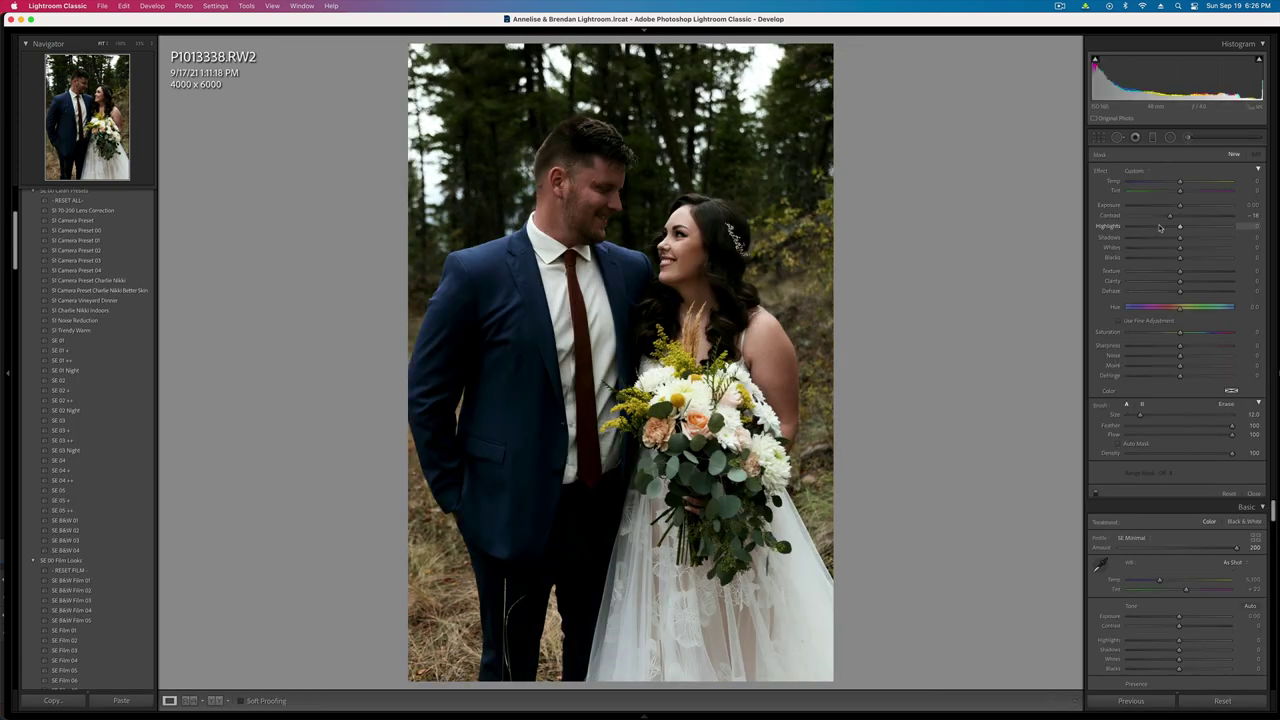
key(super+alt+v)
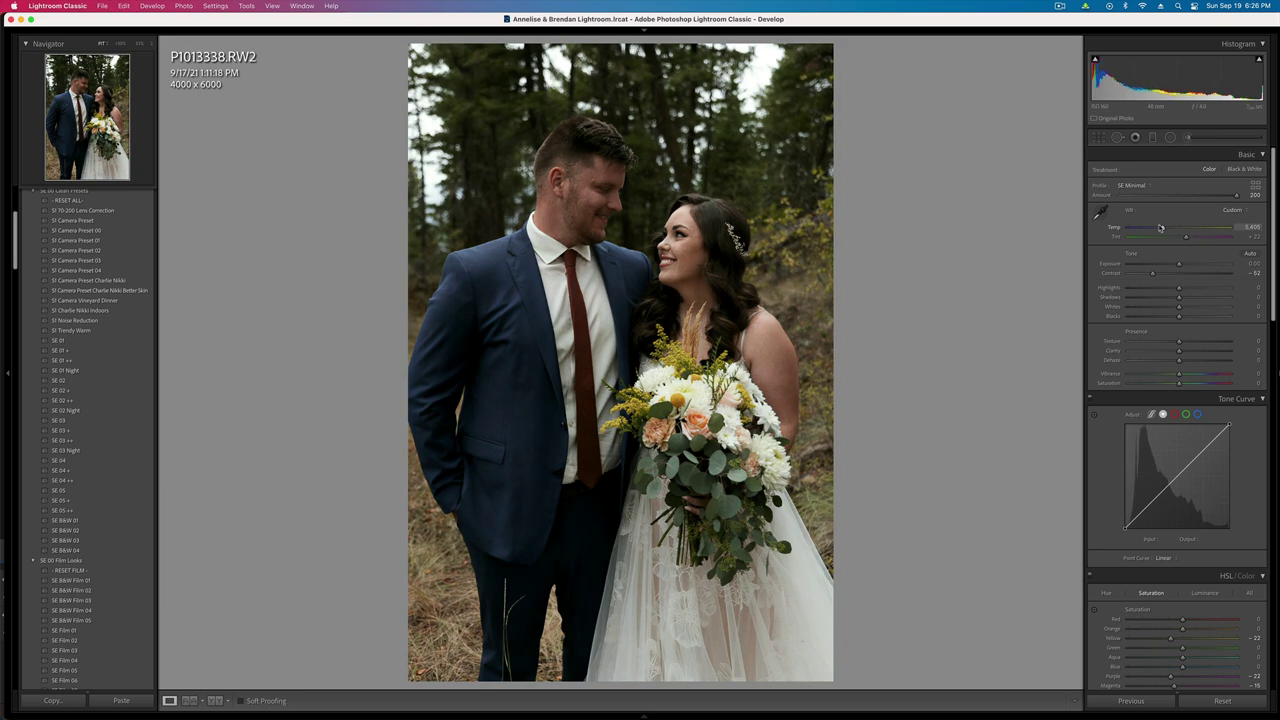
key(k)
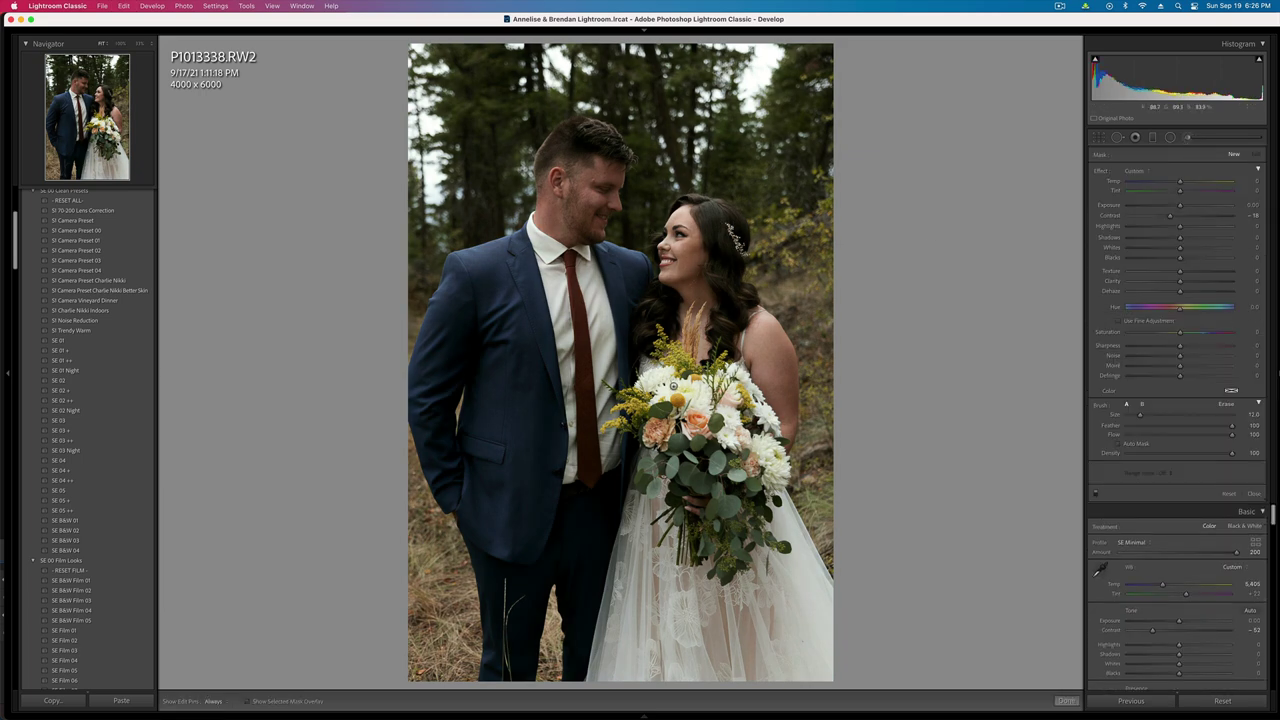
key(h)
click(661, 381)
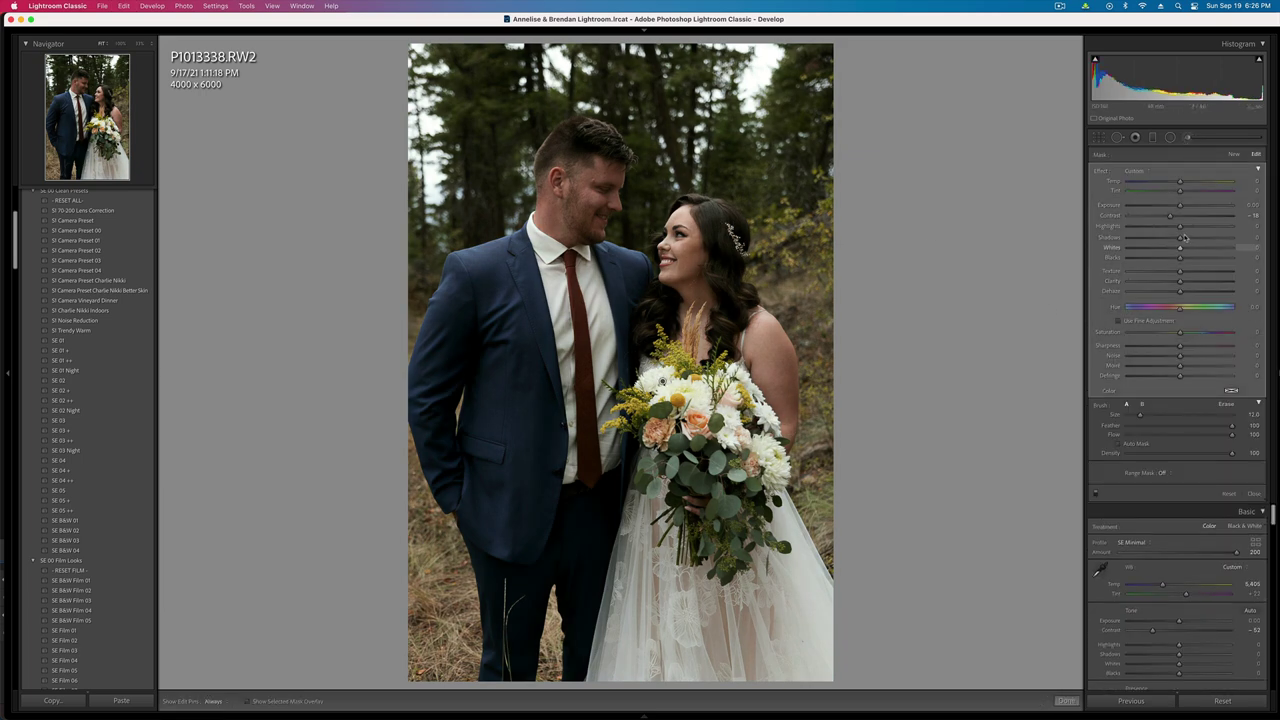
drag(1170, 219, 1168, 226)
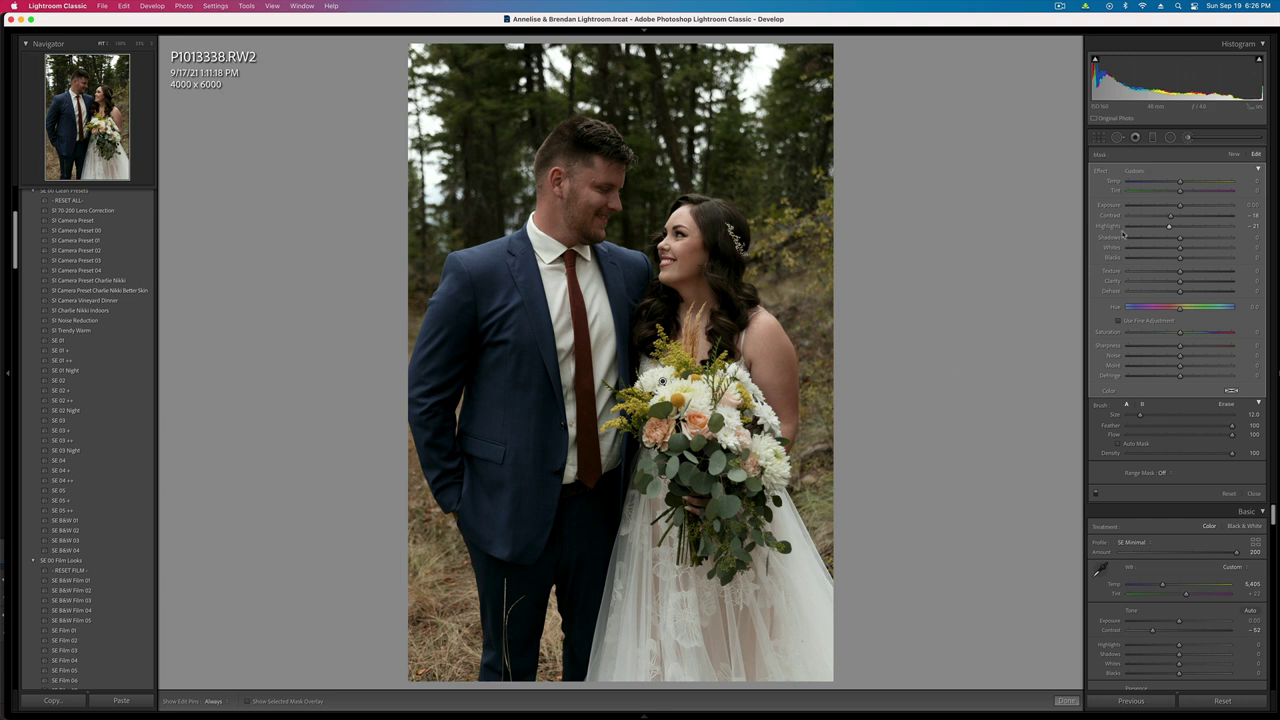
- Brush a new mask with contrast −18 over the faces of the groom and bride in P1013338
click(1234, 155)
key(h)
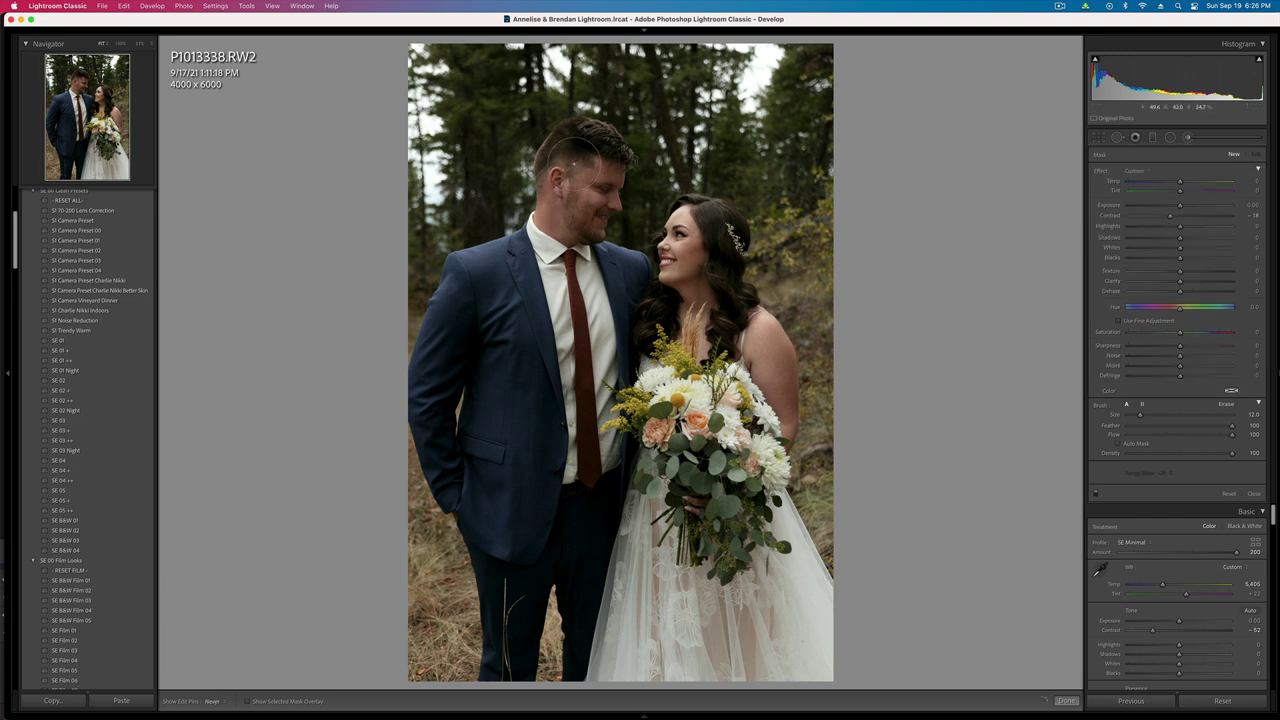
drag(574, 163, 590, 207)
mouse_move(687, 237)
mouse_down()
mouse_move(701, 232)
mouse_move(713, 259)
mouse_up()
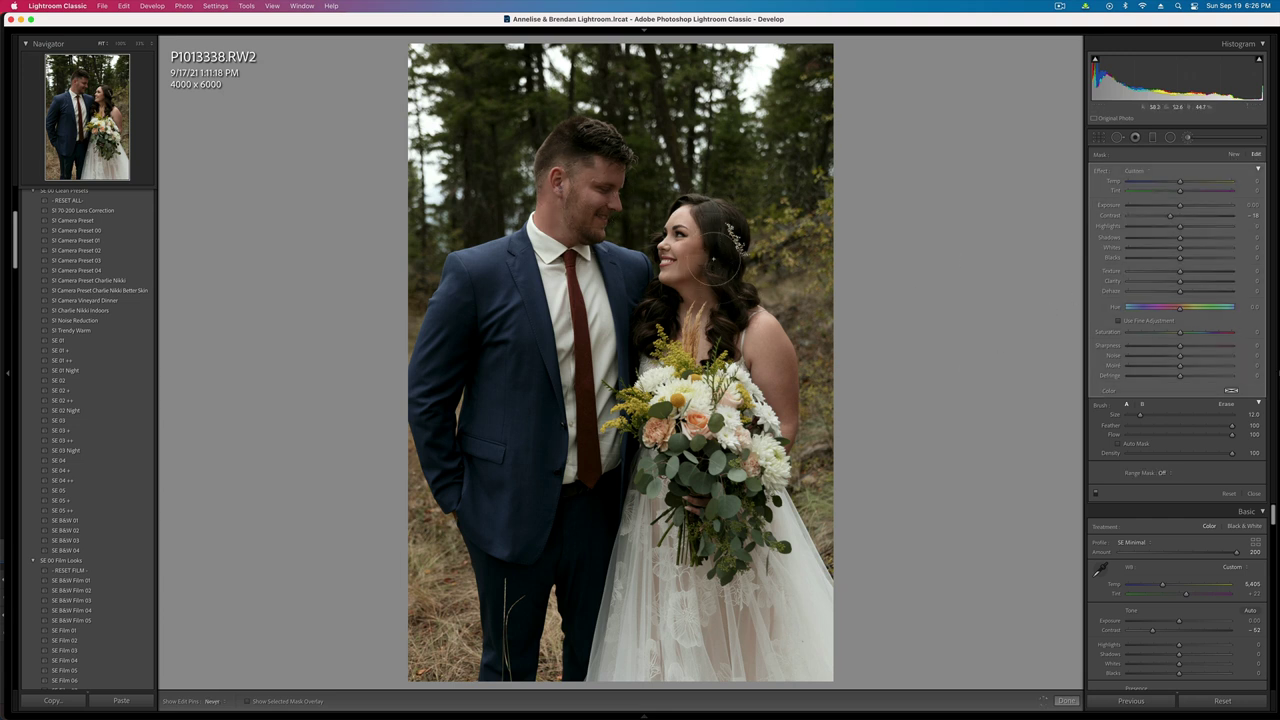
key(h)
key(k)
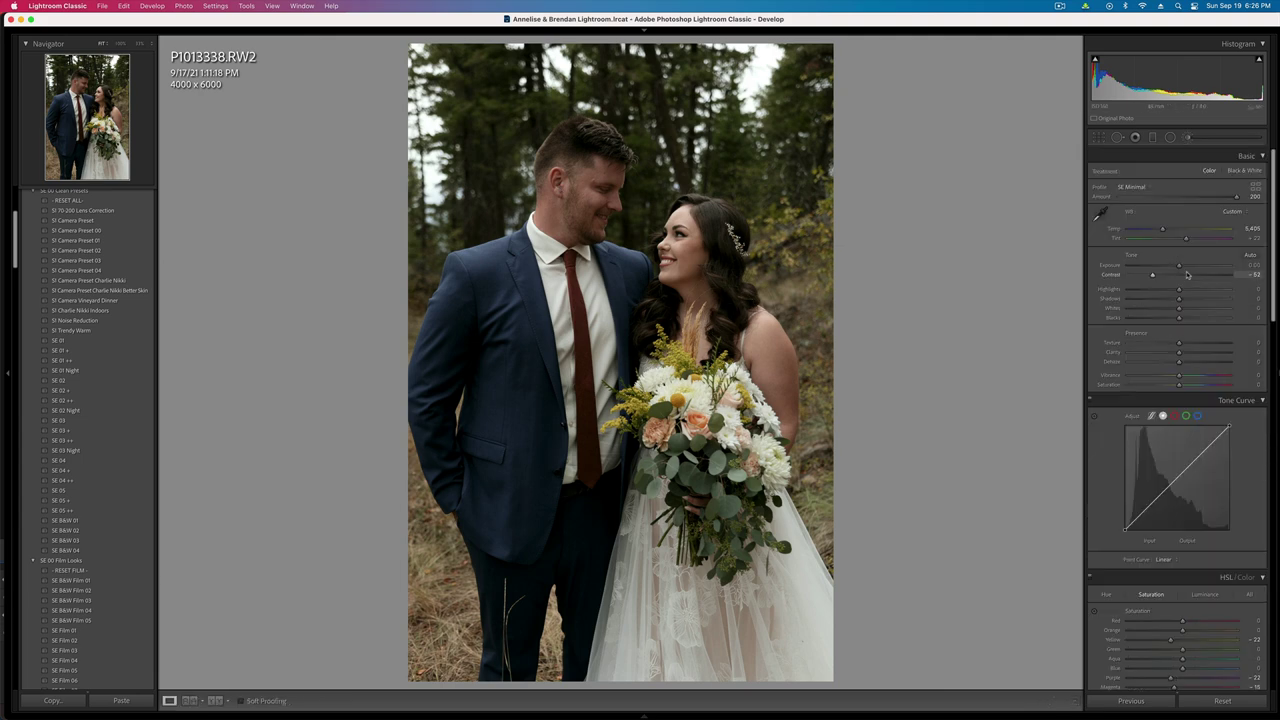
- Go to the bride's close-up P1013341 and apply the develop settings copied from P1013335
key(Right)
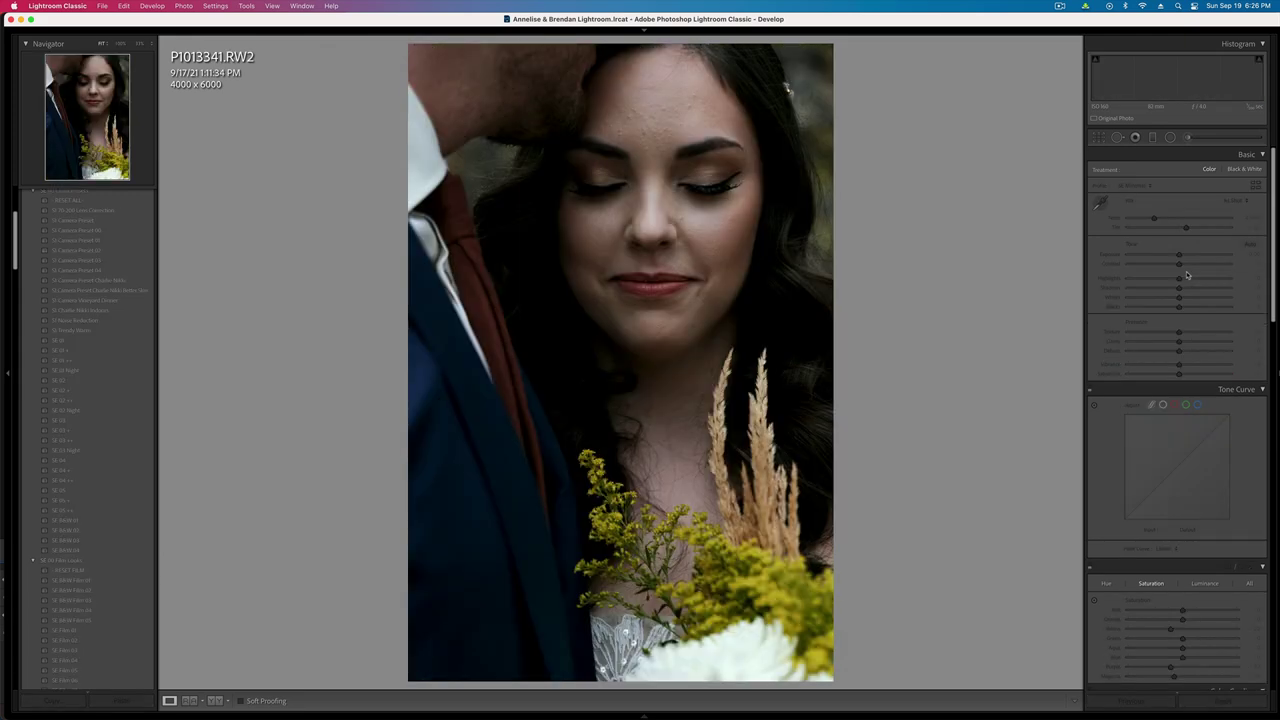
key(super+shift+c)
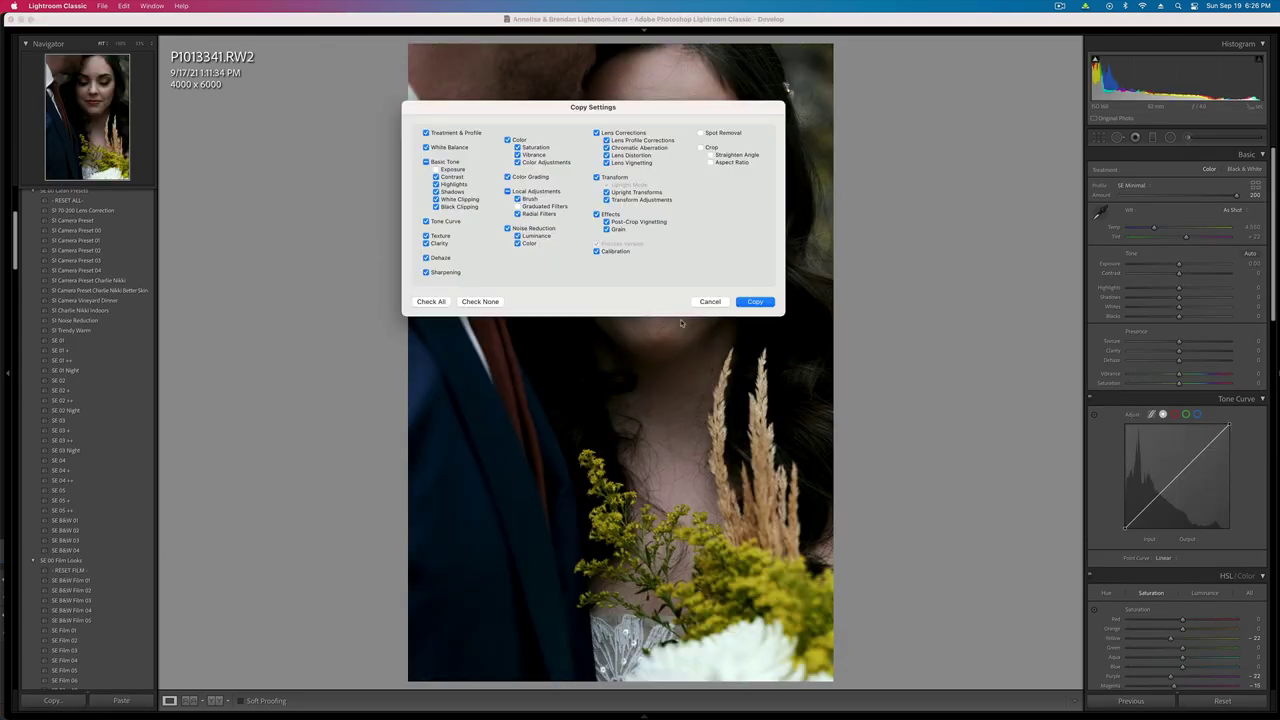
key(Return)
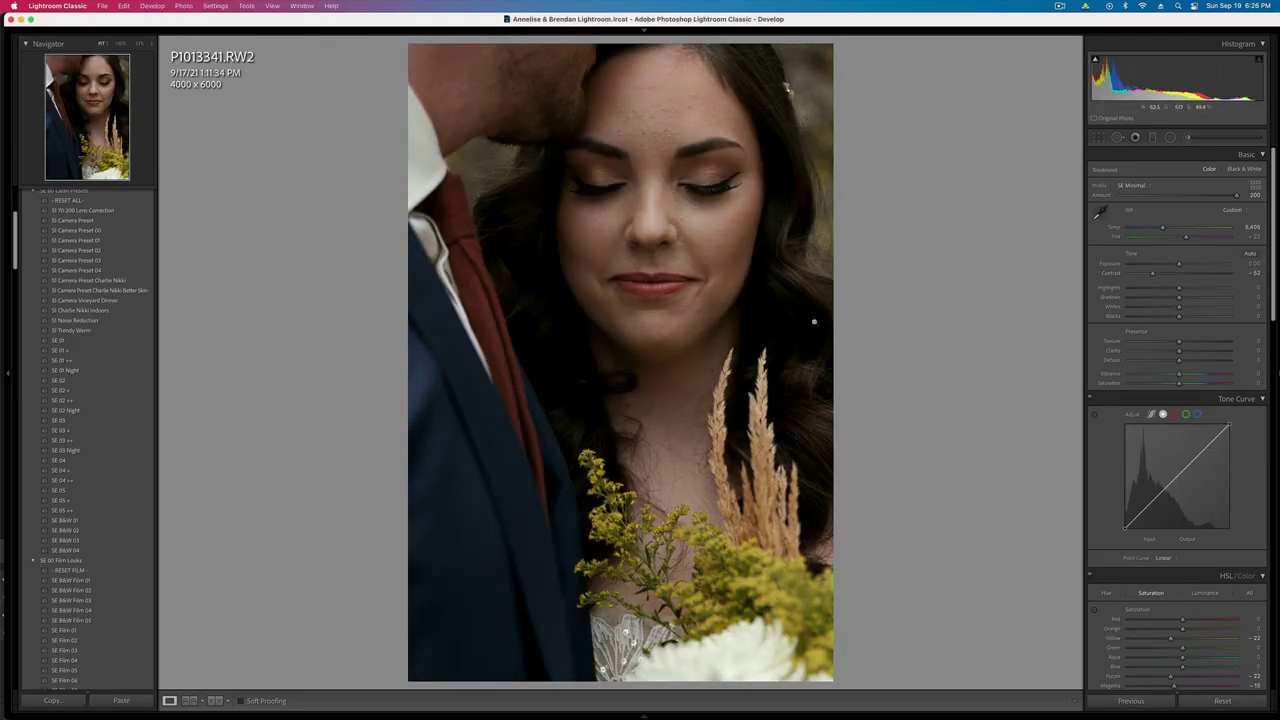
- Brush a skin-softening mask over the bride's face with contrast −18, texture −27, clarity −27 and dehaze −26
click(1185, 139)
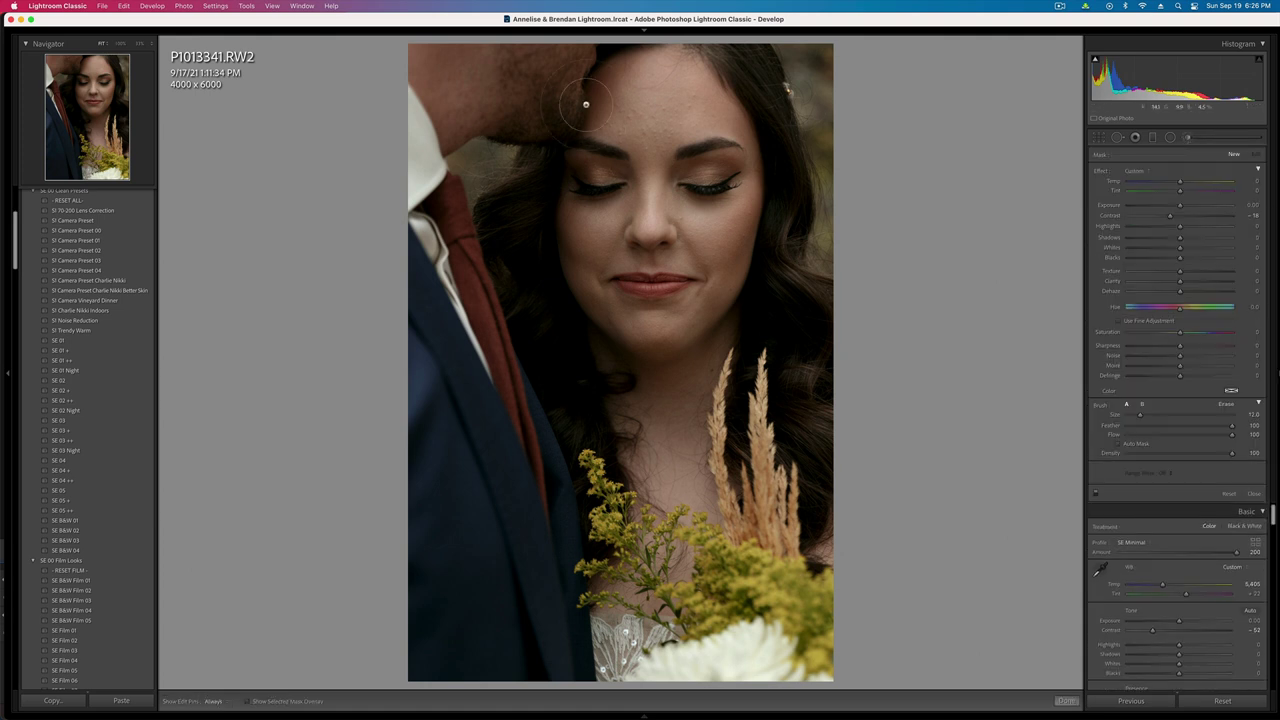
click(586, 105)
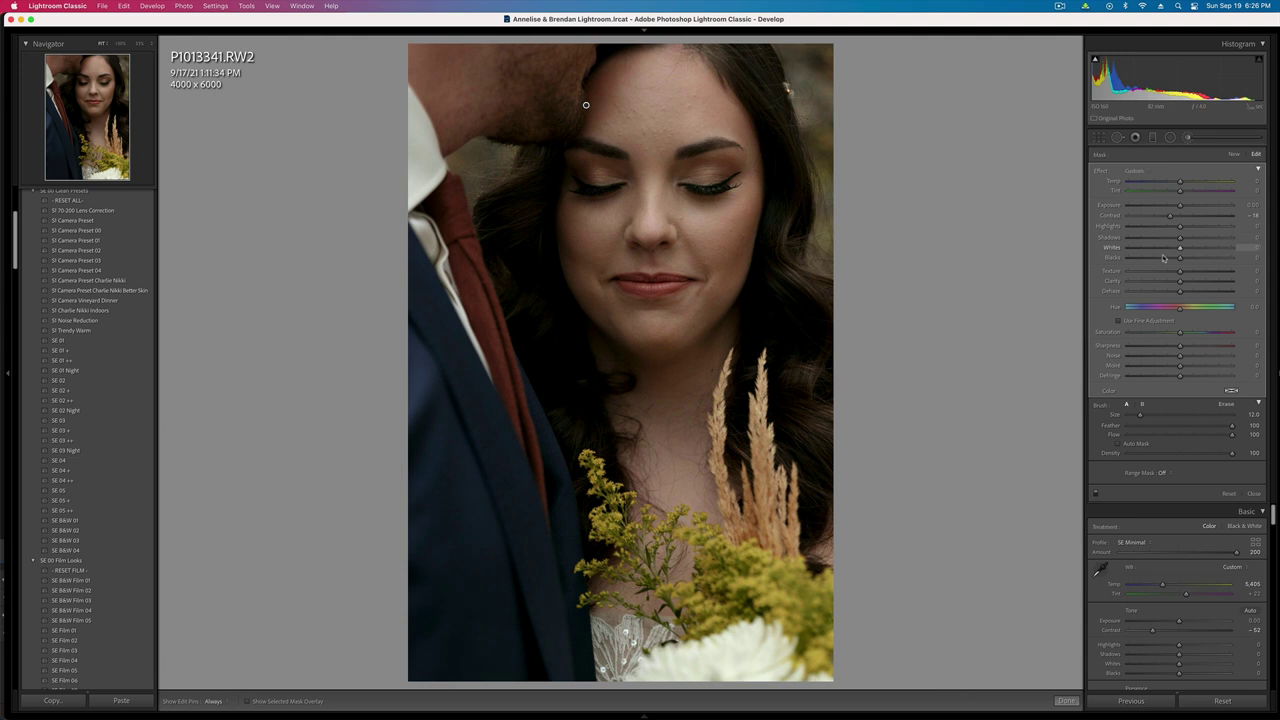
drag(1179, 272, 1166, 283)
click(1162, 293)
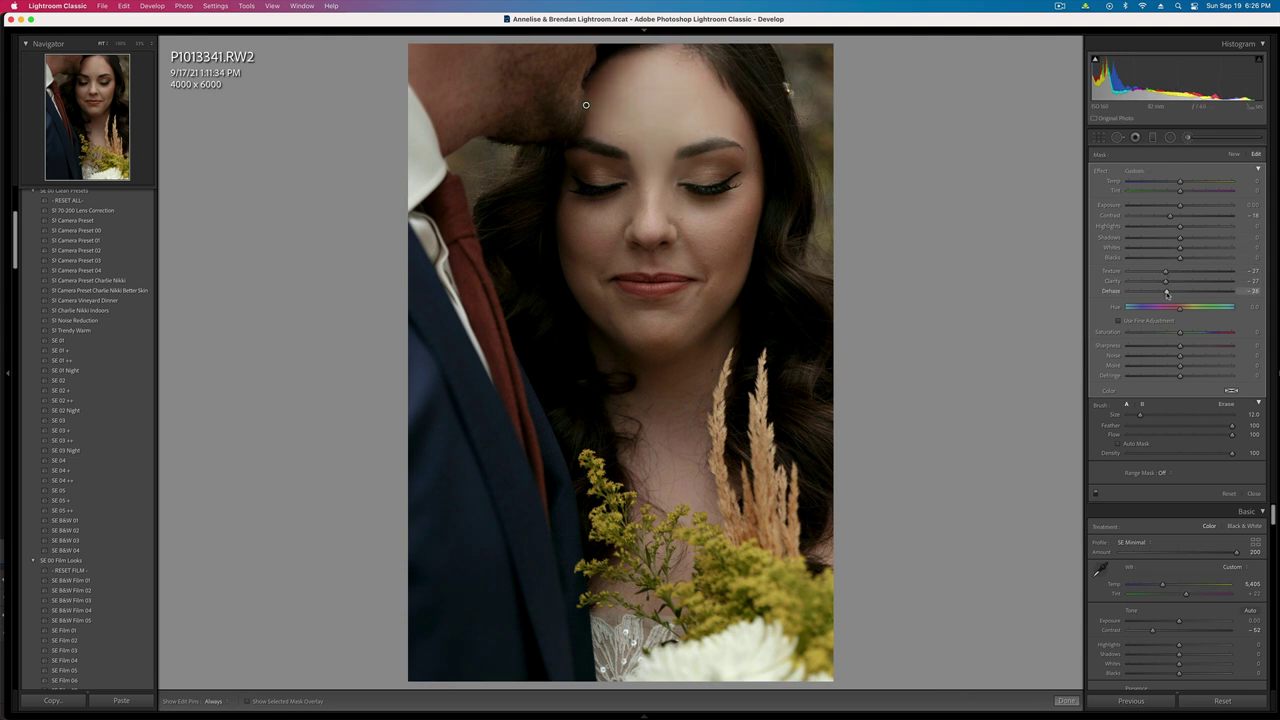
mouse_move(580, 222)
mouse_down()
mouse_move(607, 224)
mouse_move(592, 246)
mouse_up()
key(h)
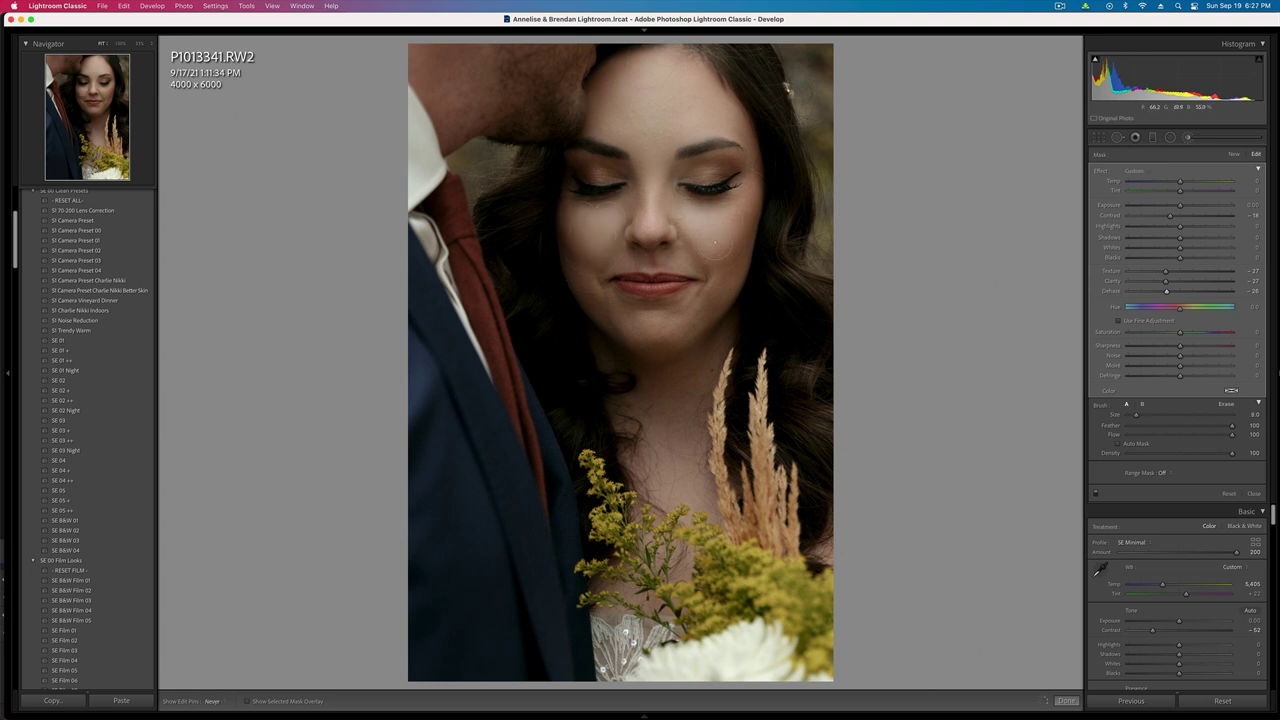
key(h)
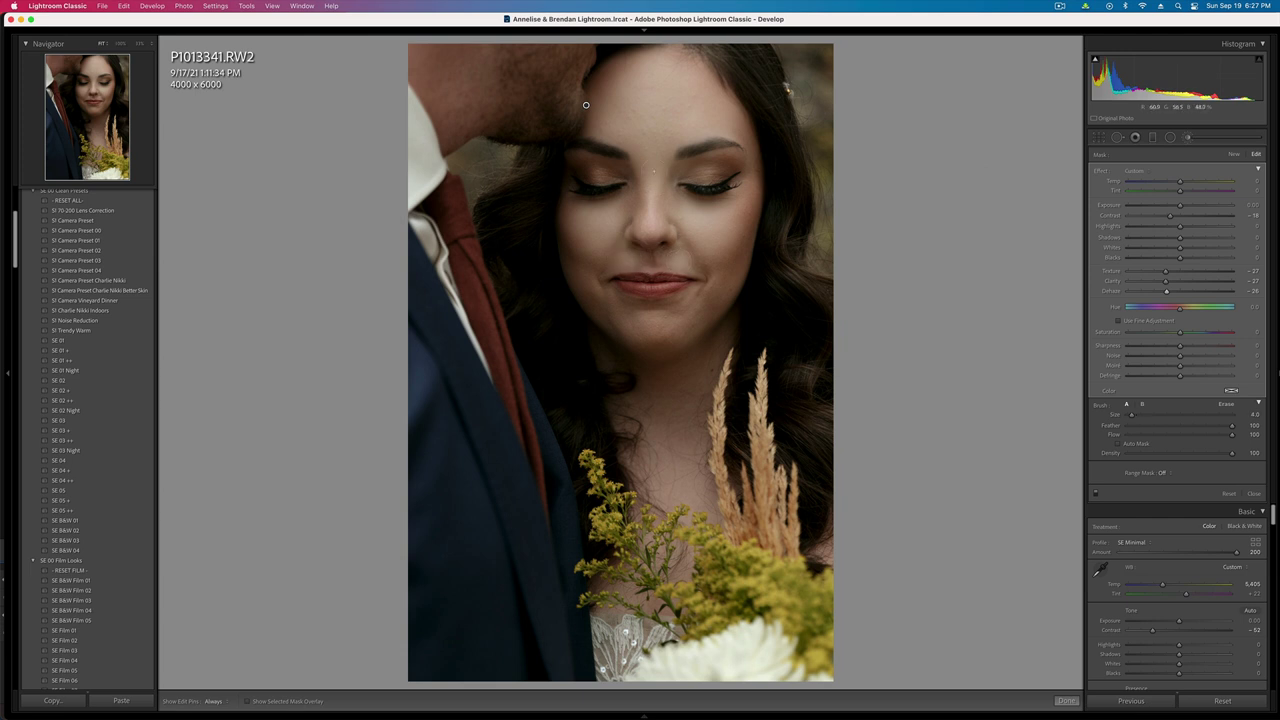
key(h)
mouse_move(640, 325)
mouse_down()
mouse_move(690, 318)
mouse_move(713, 280)
mouse_up()
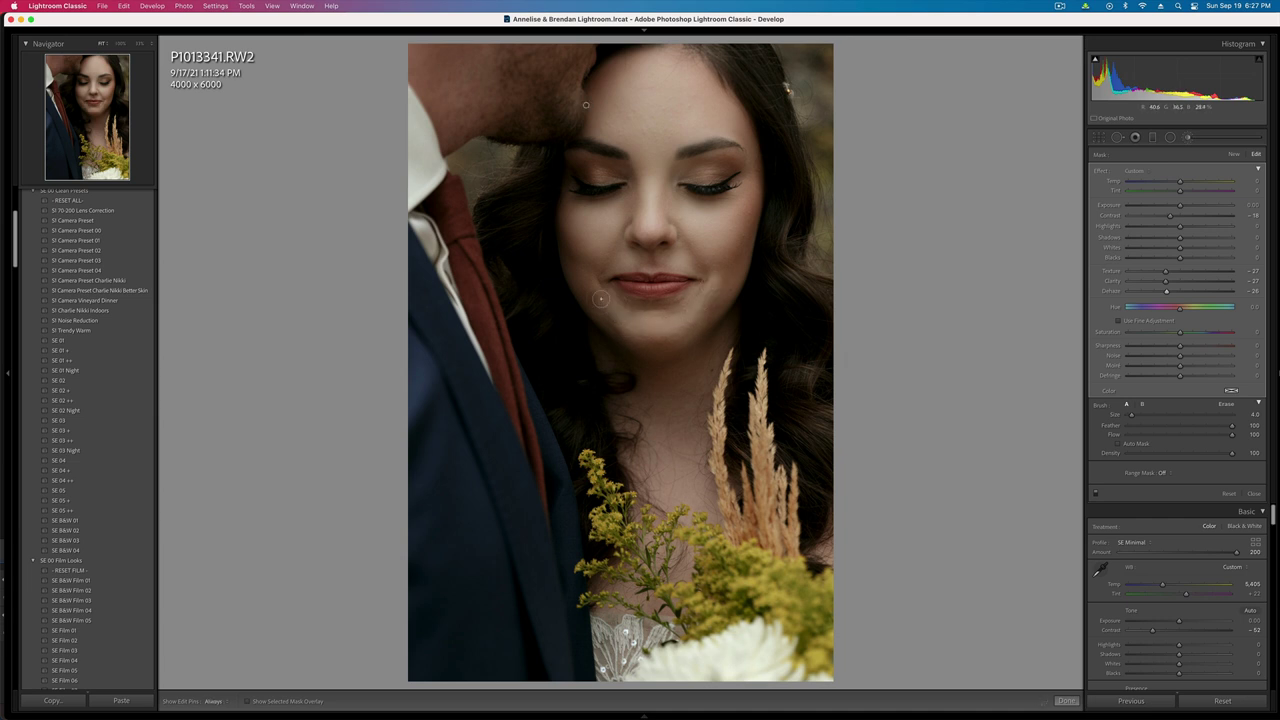
- Set the brush flow to 19 and brush over the bride's lower face, keeping the mask after a trial deletion
key(h)
click(1145, 435)
click(1148, 415)
drag(655, 265, 670, 299)
key(h)
key(Delete)
key(super+z)
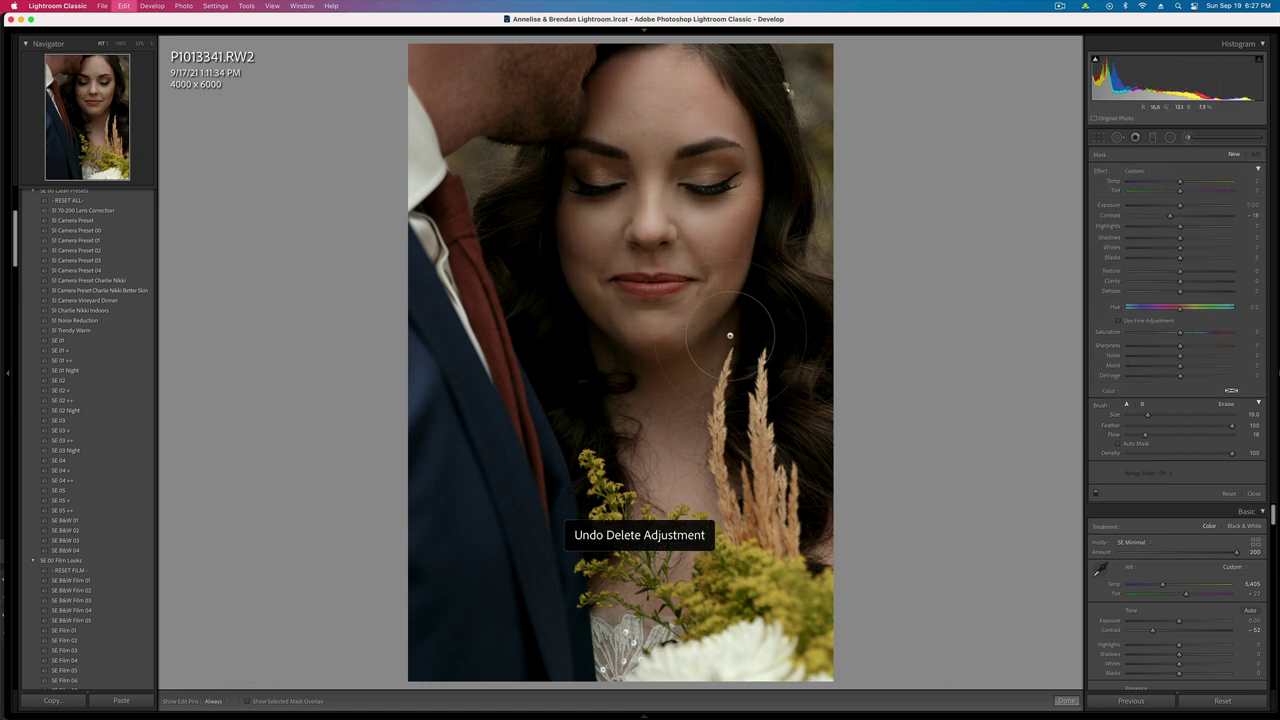
- Set the exposure of P1013341 to −0.33 and brush a mask with texture 22 and clarity 14 over the bride's eyebrows and eyes
key(minus)
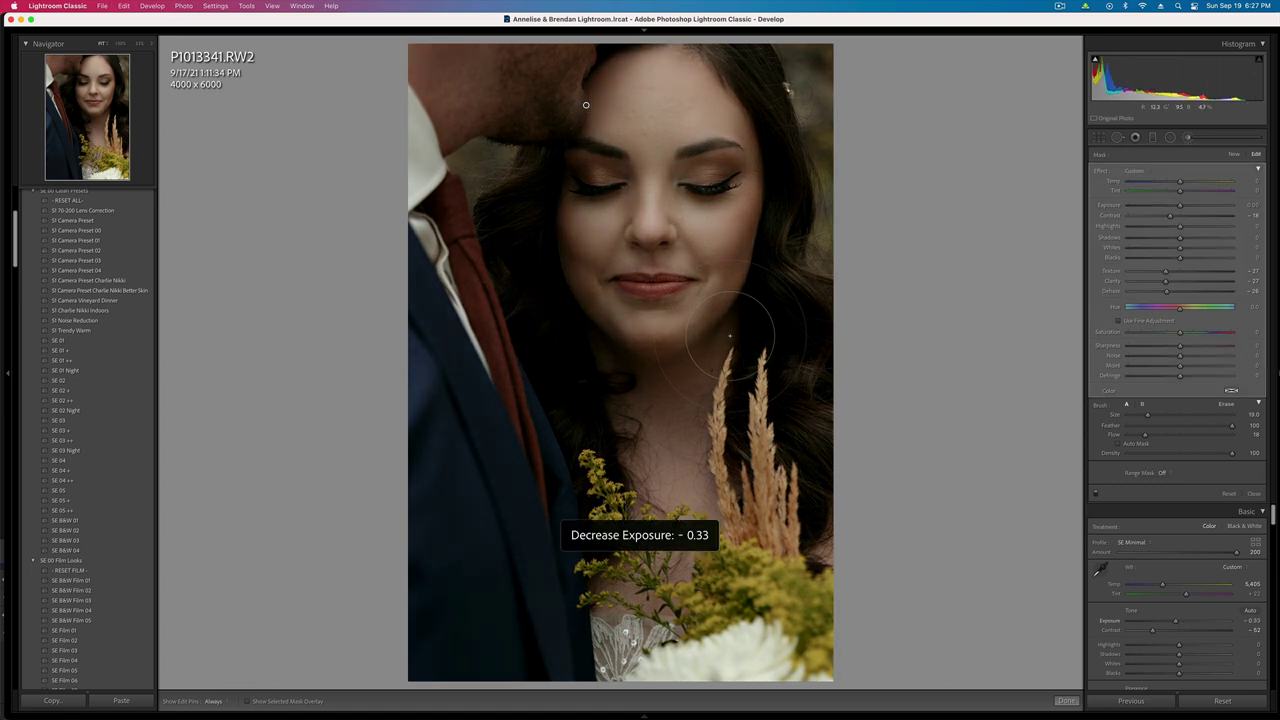
drag(1180, 226, 1190, 229)
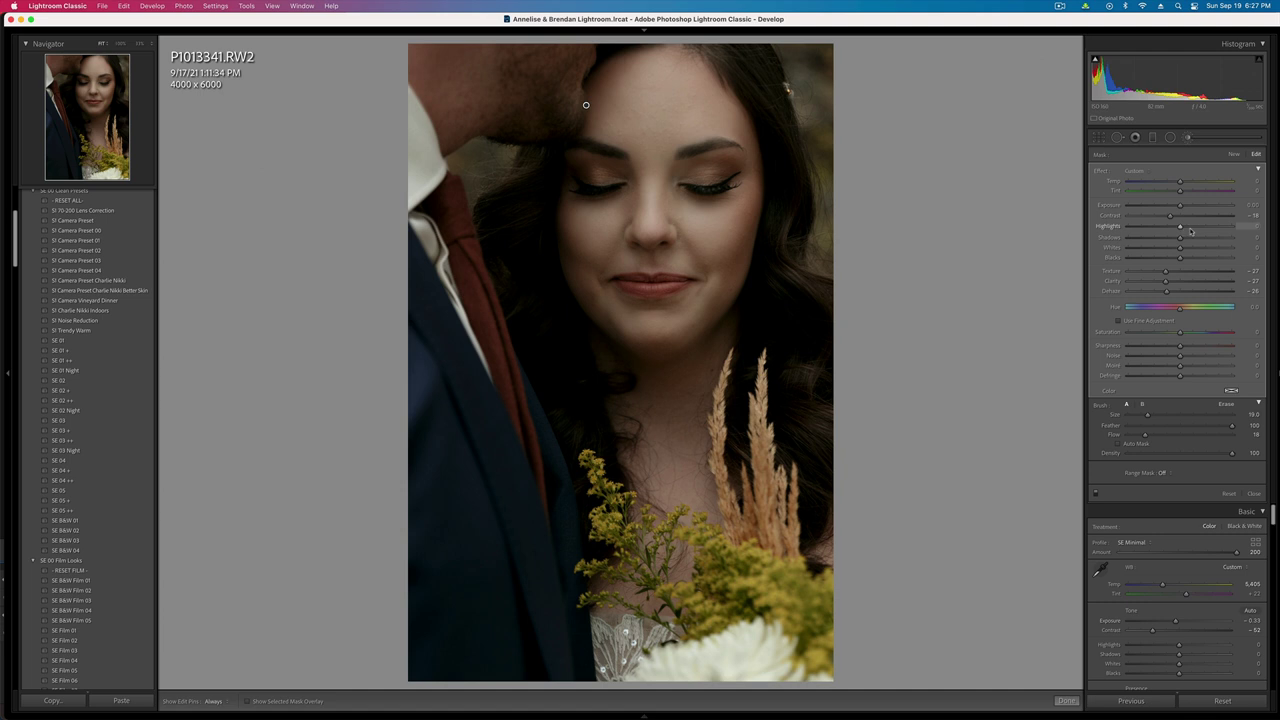
click(1234, 154)
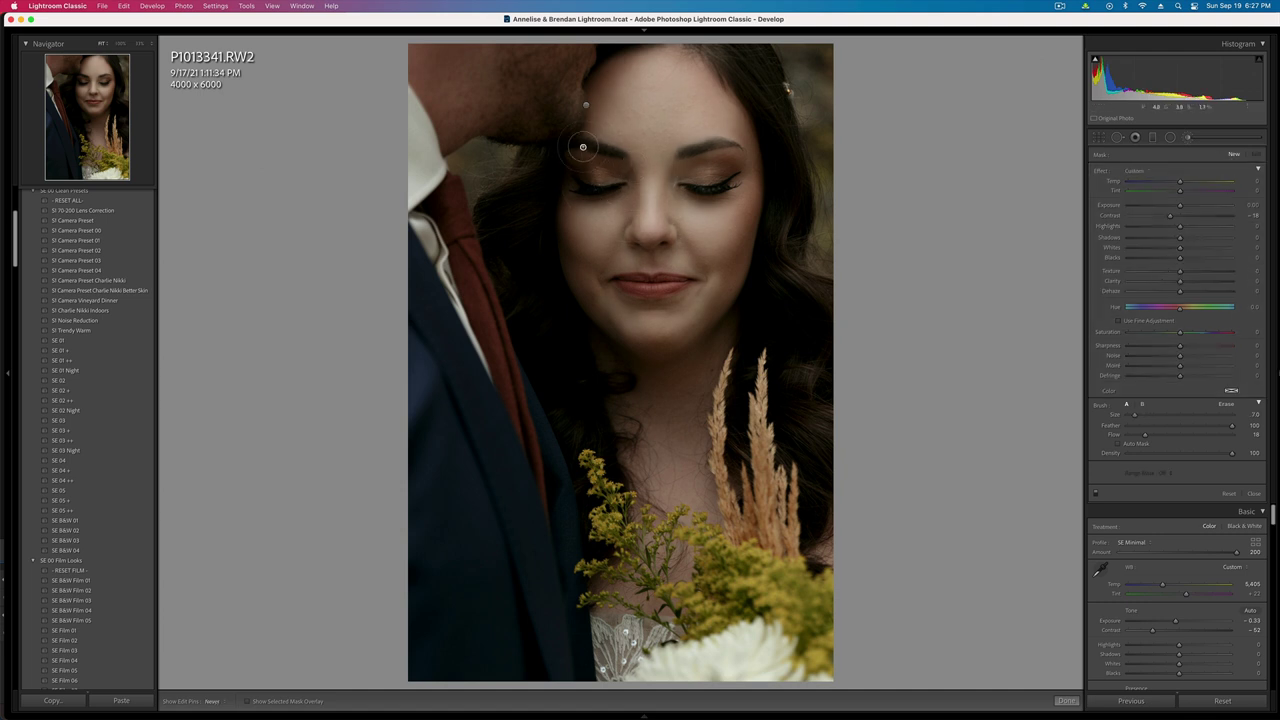
drag(583, 147, 628, 158)
key(h)
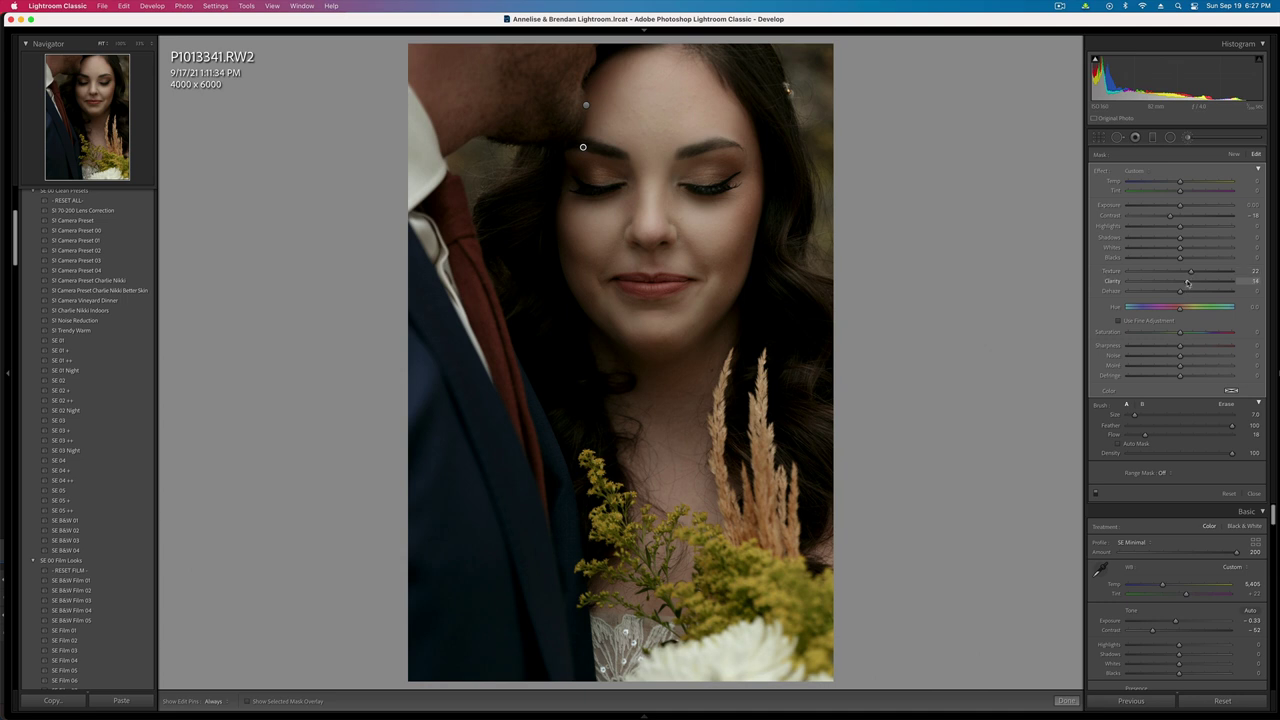
drag(1190, 347, 1206, 346)
drag(1195, 435, 1219, 434)
key(h)
key(k)
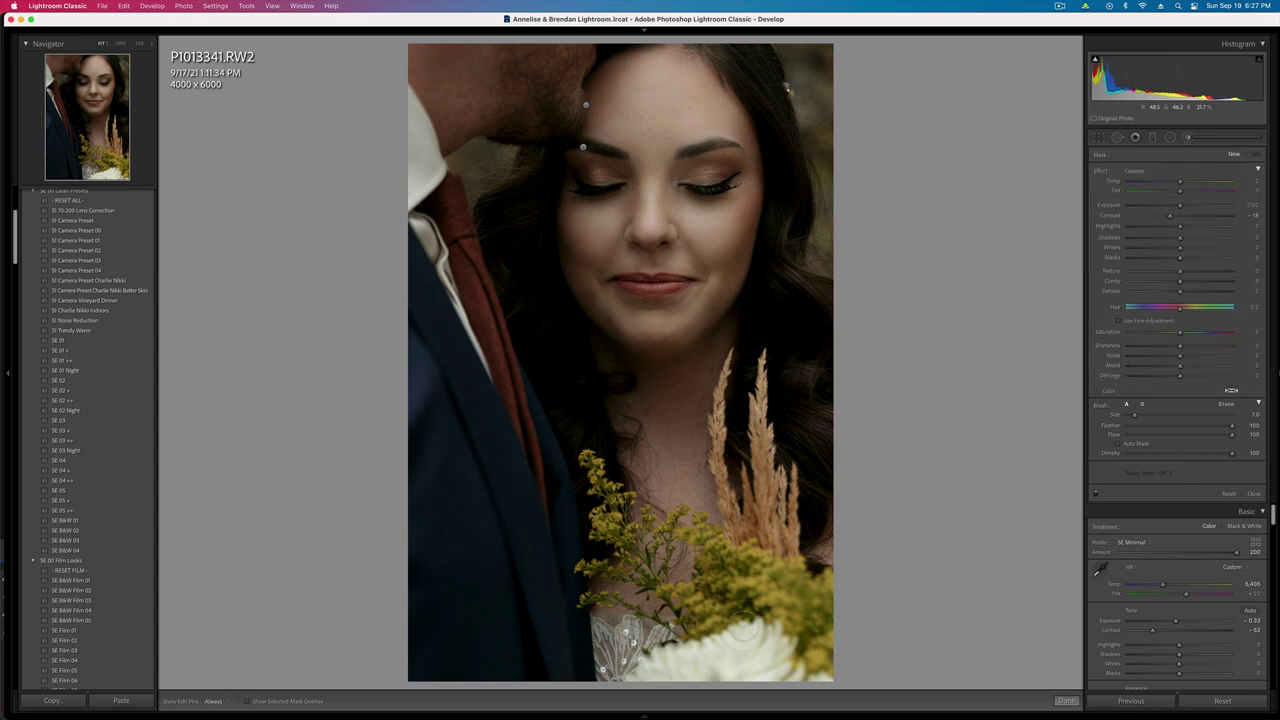
- Compare P1013341 with its unedited version, and set its exposure to −0.46 and contrast to −77
key(backslash)
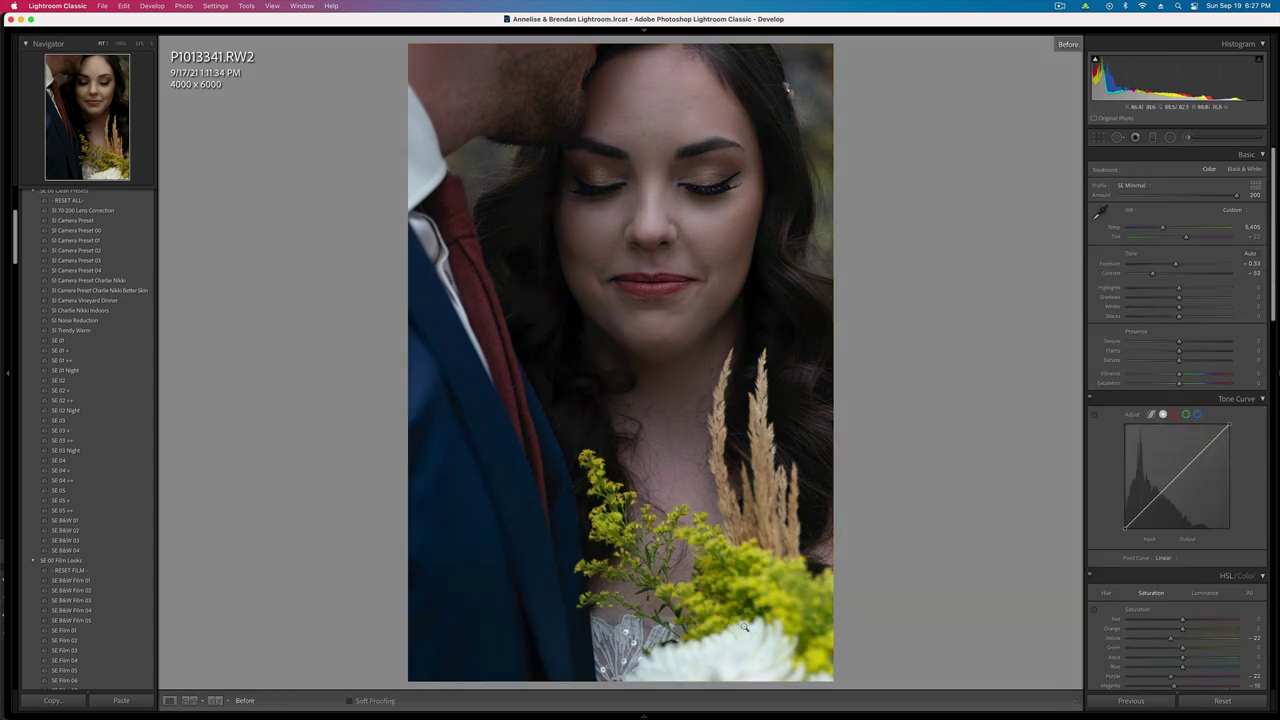
key(backslash)
key(minus)
key(equal)
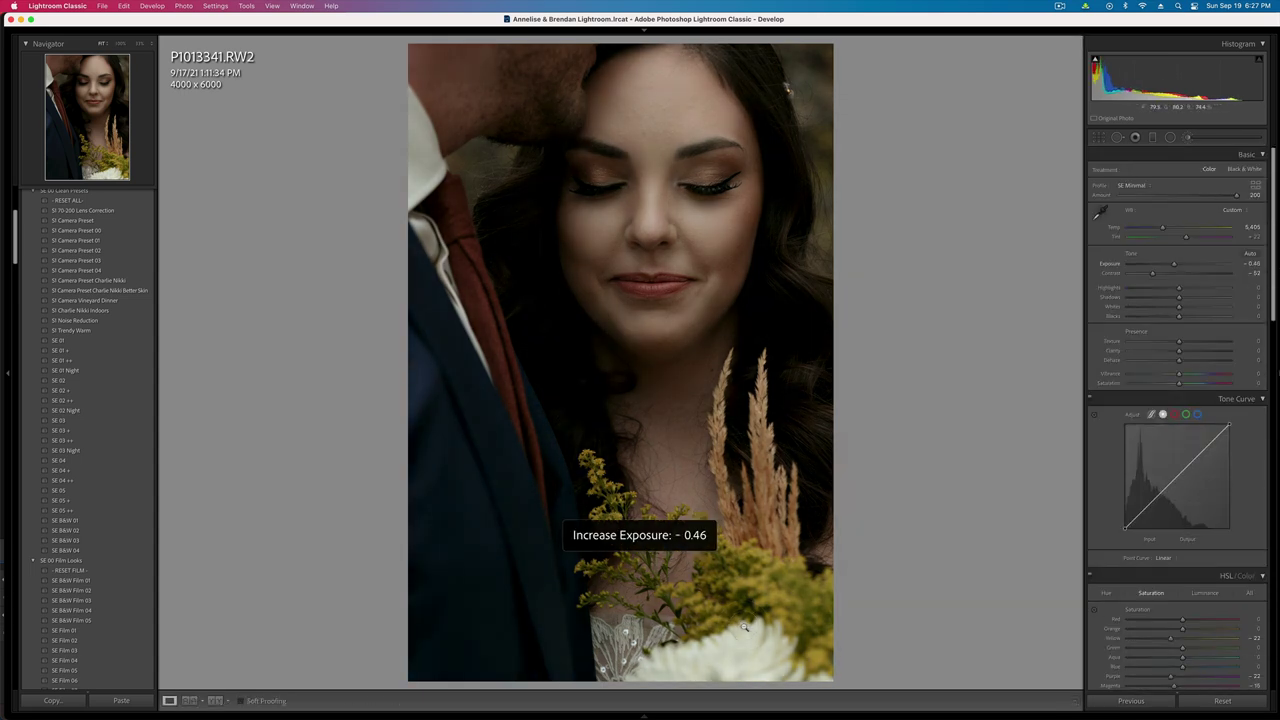
drag(1152, 273, 1139, 274)
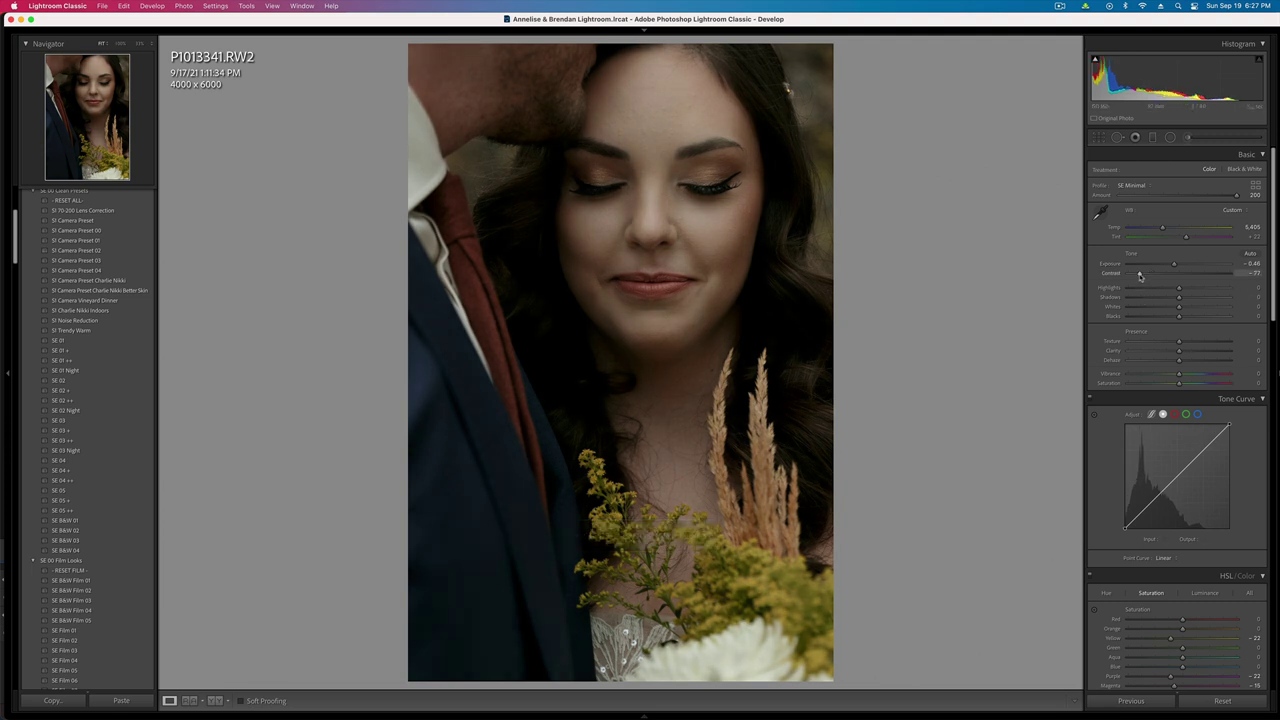
- Try brighter and darker exposures on P1013341, settle on −1.02, and make highlights the active adjustment
key(minus)
key(equal)
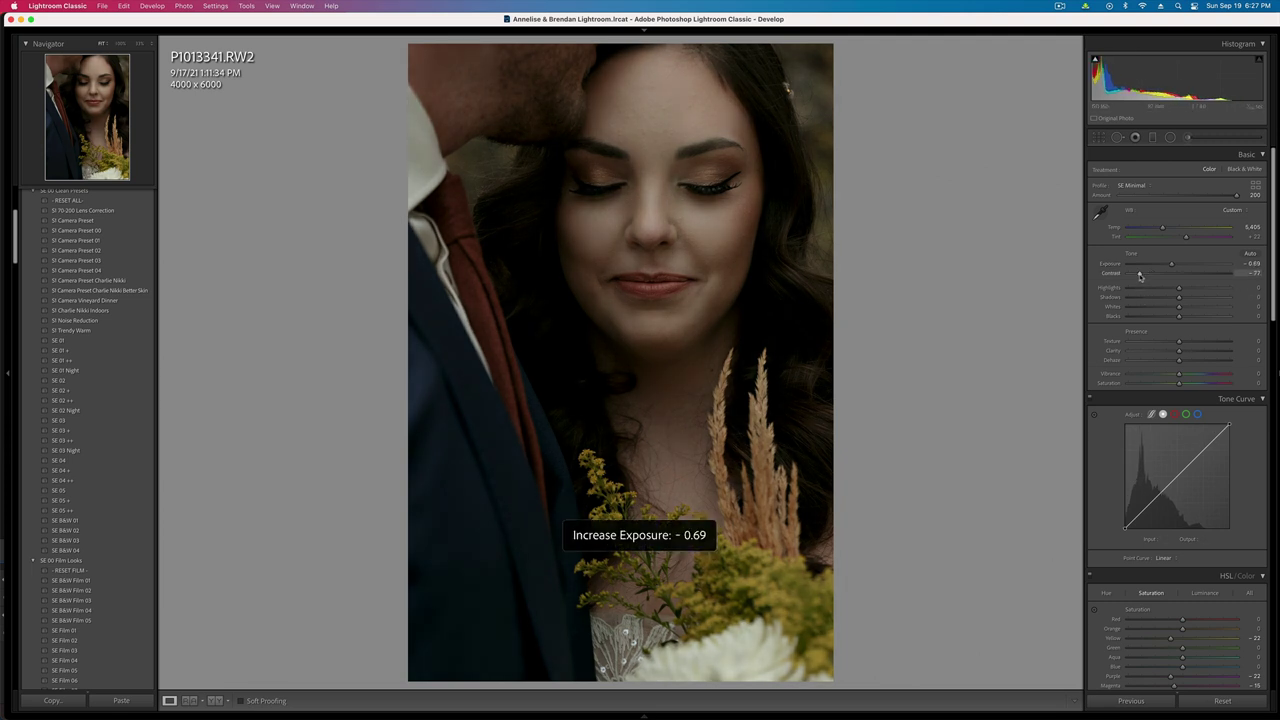
key(equal)
key(equal)
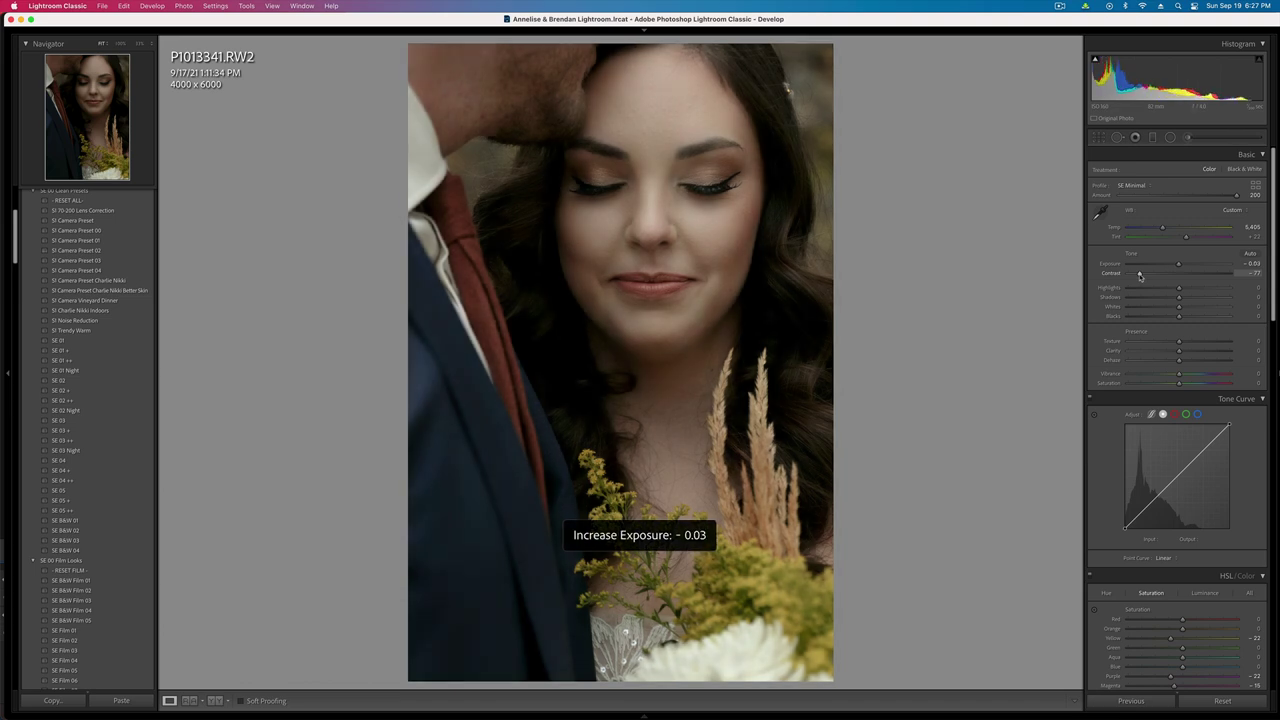
key(minus)
key(minus)
key(minus)
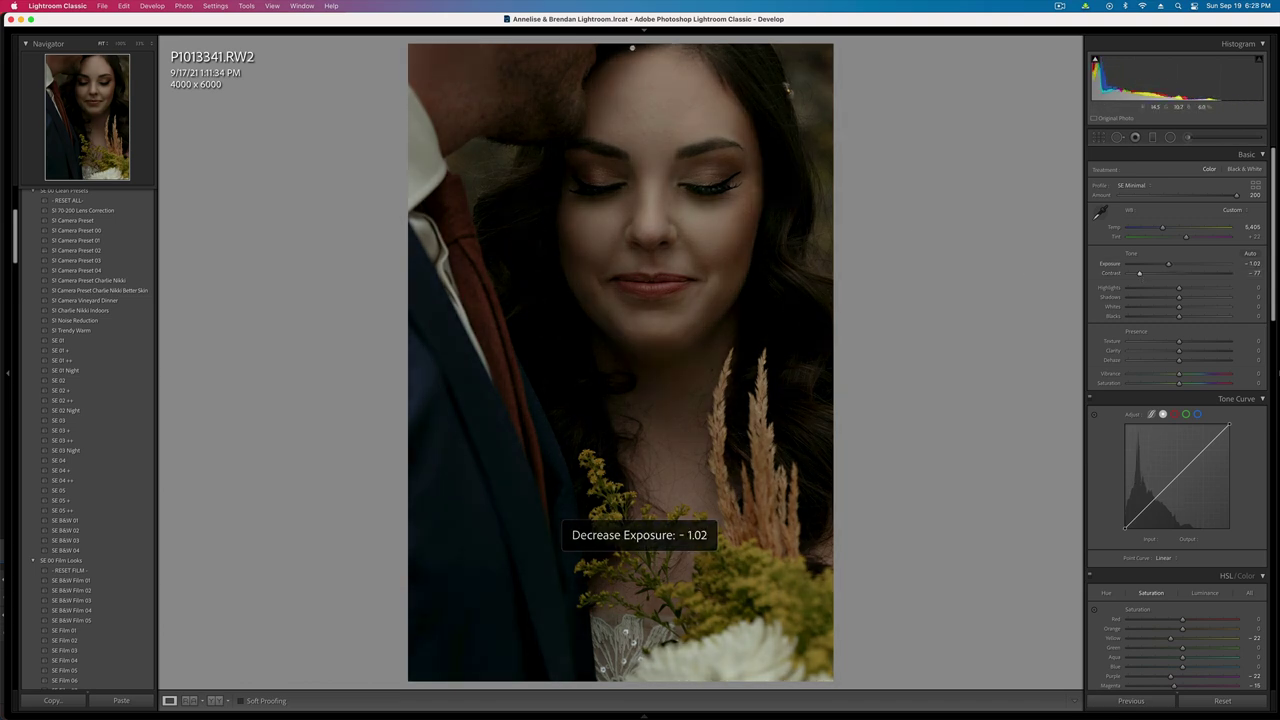
key(period)
key(period)
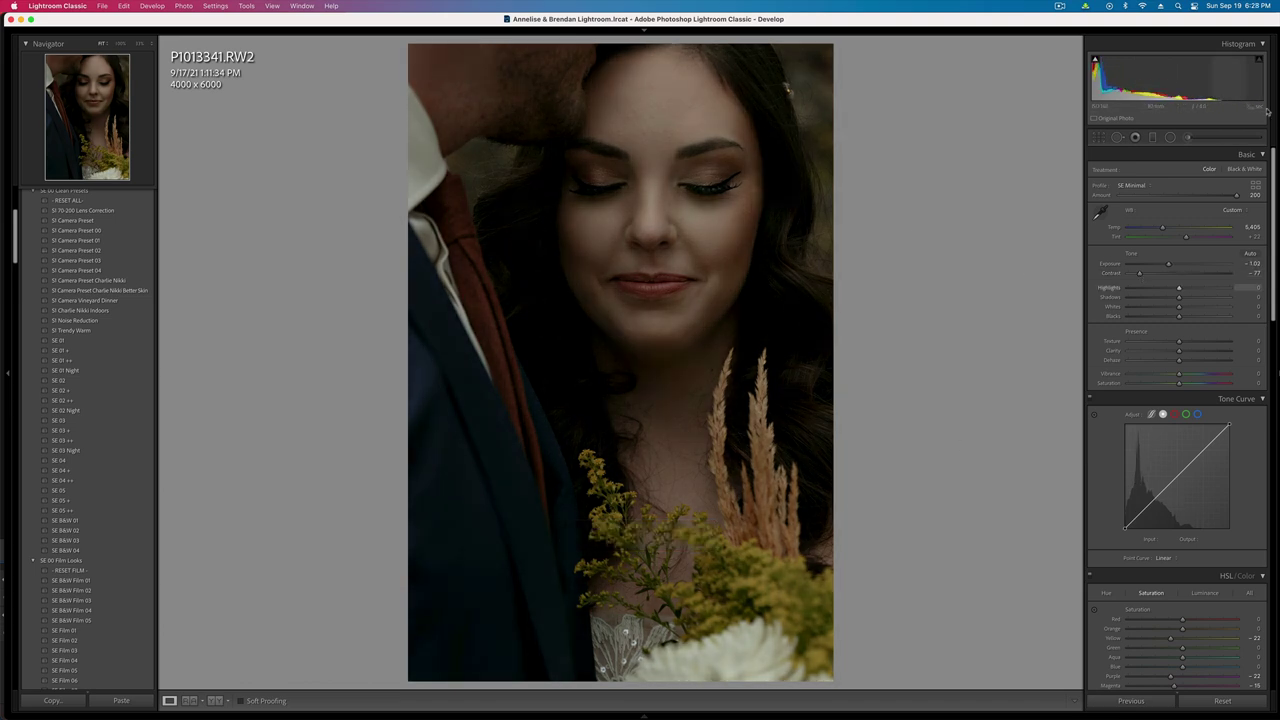
- Place a radial mask over the bouquet at the bottom of P1013341 and set its exposure to −0.81
click(1170, 138)
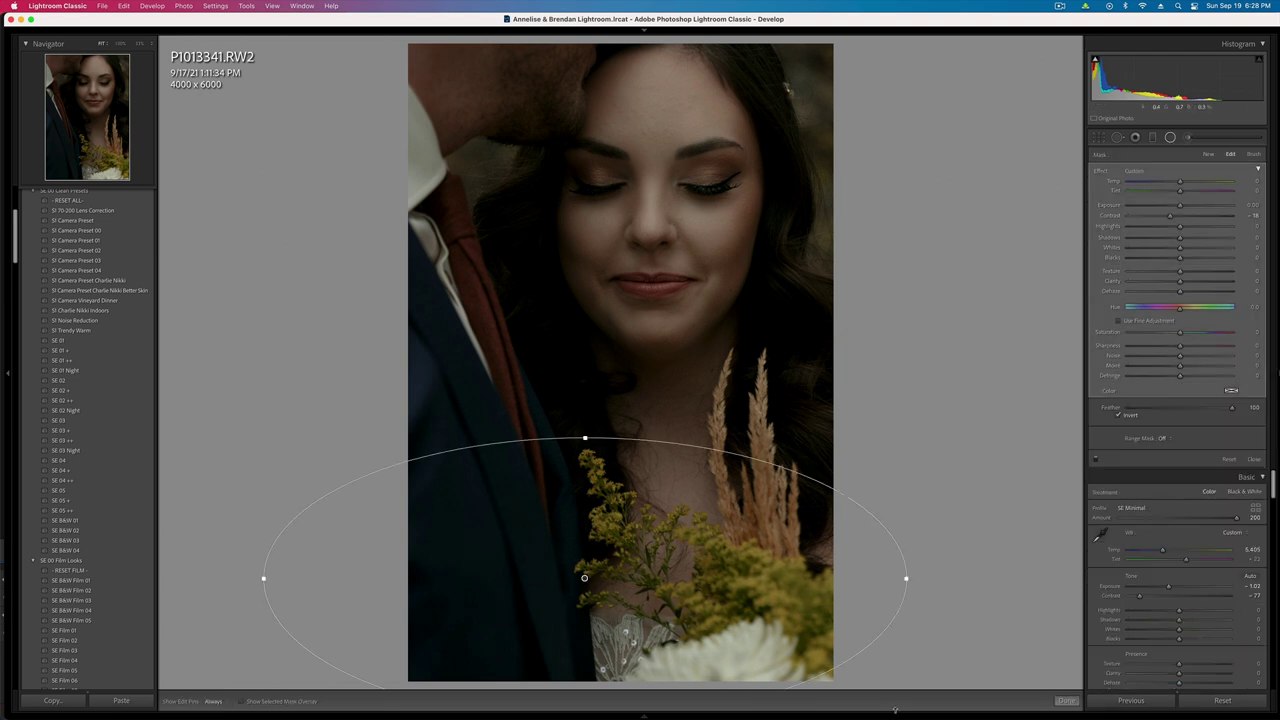
drag(832, 718, 806, 635)
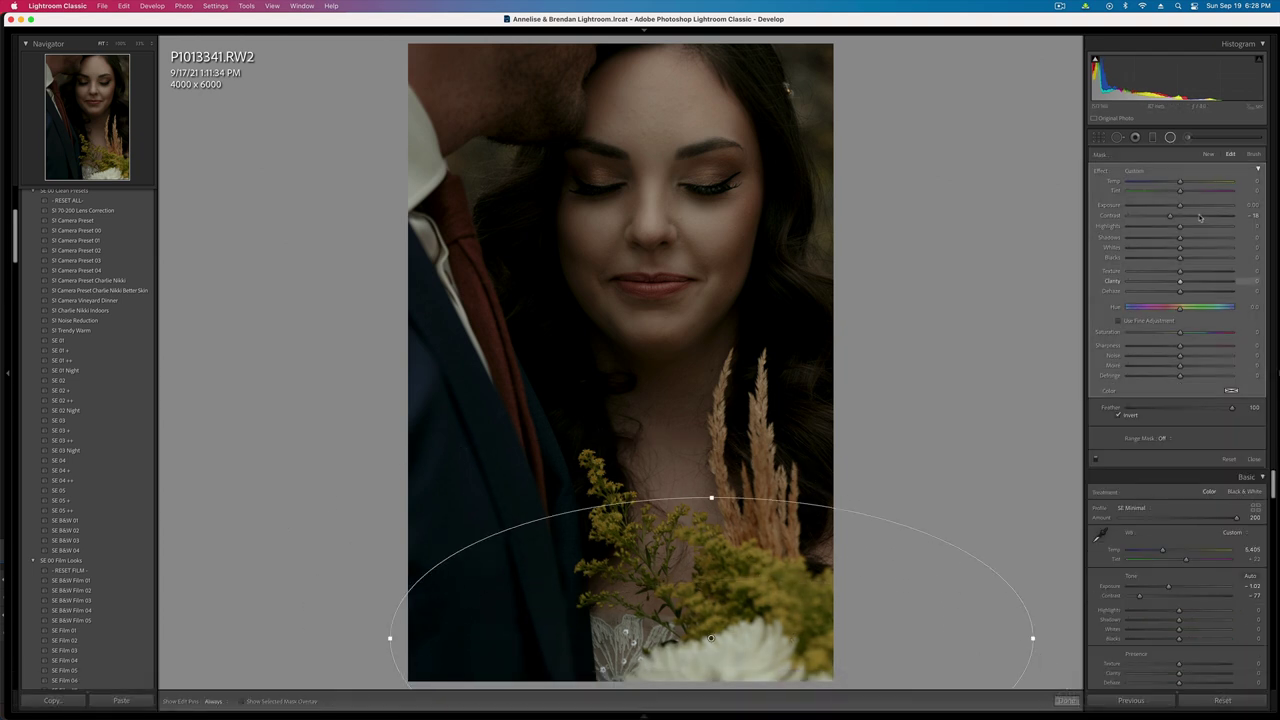
drag(1177, 206, 1163, 206)
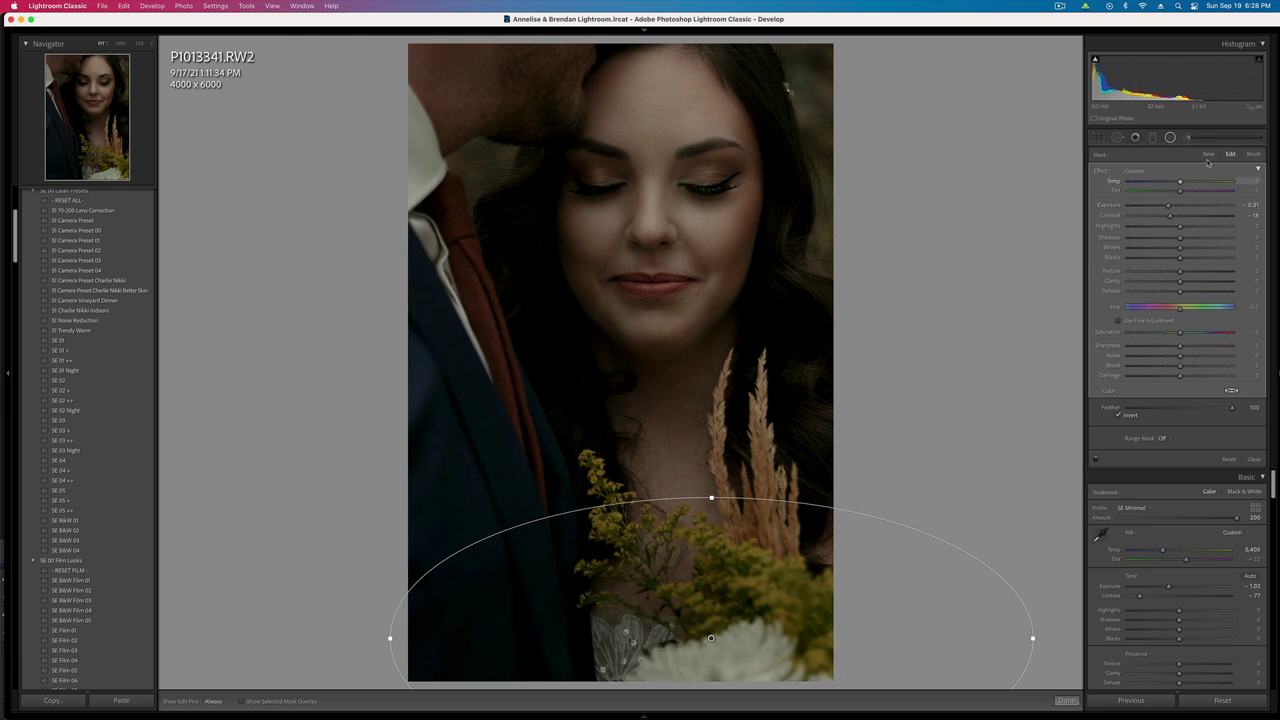
- Add a tall radial mask over the bride's face with exposure 0.69 and whites 27, and compare with the unedited version
click(671, 247)
drag(648, 161, 847, 492)
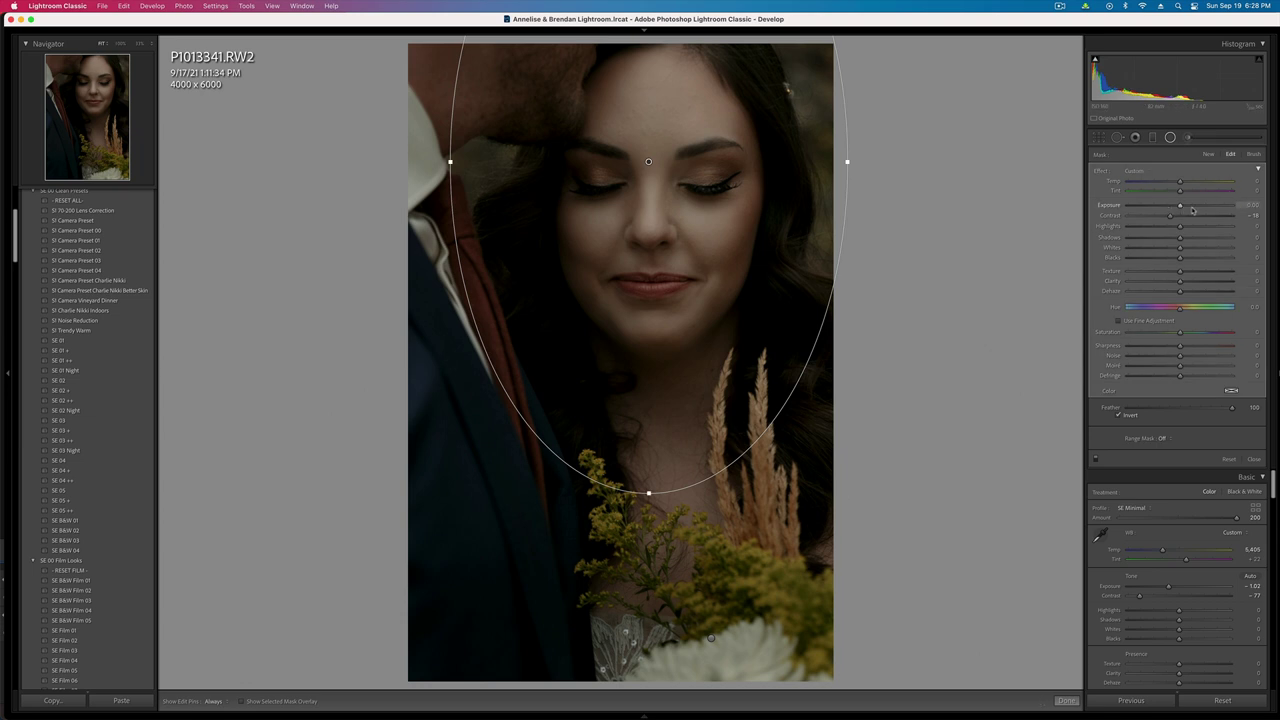
drag(1192, 209, 1194, 250)
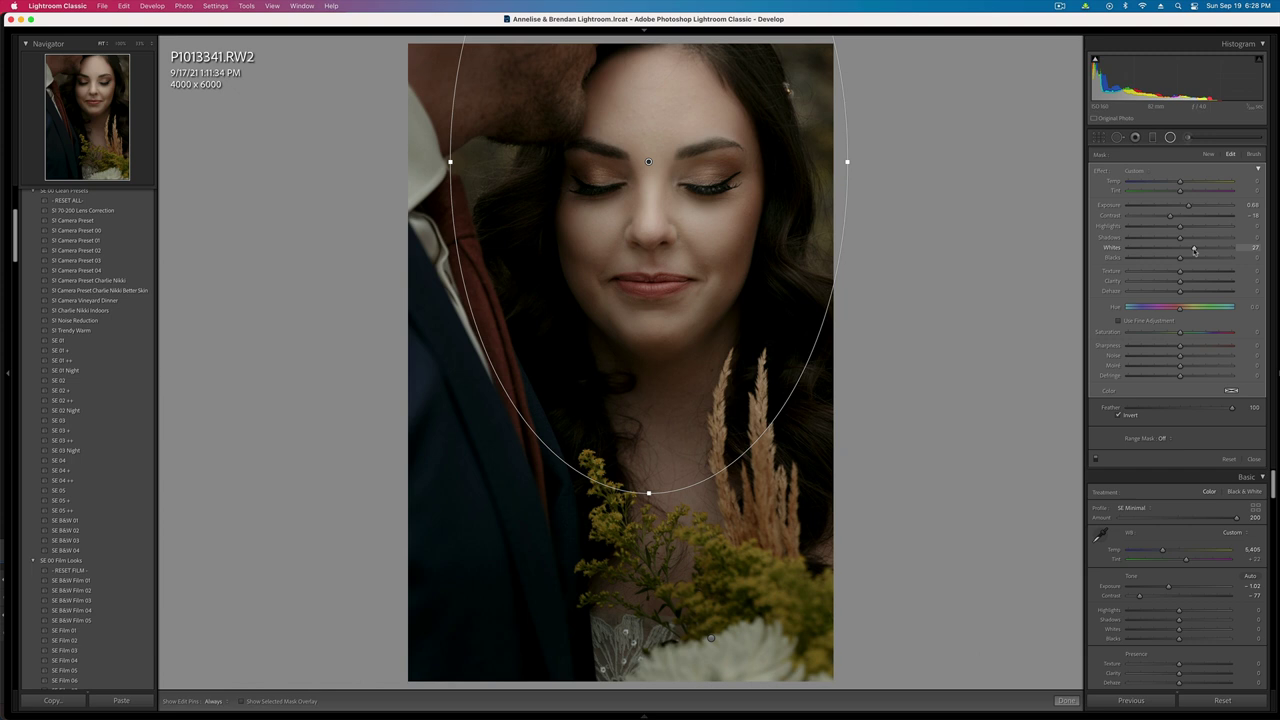
key(shift+m)
key(backslash)
key(backslash)
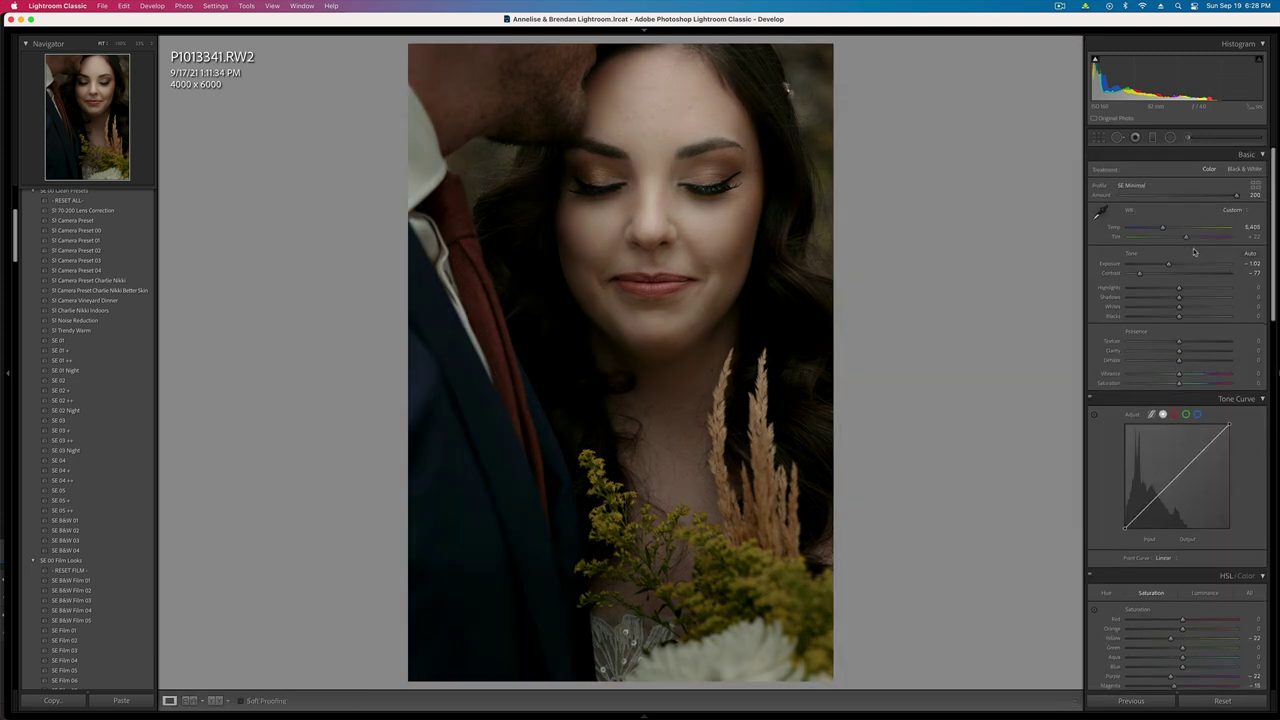
- Set the overall exposure of P1013341 to −0.95 and its contrast to −59
key(shift+minus)
key(shift+equal)
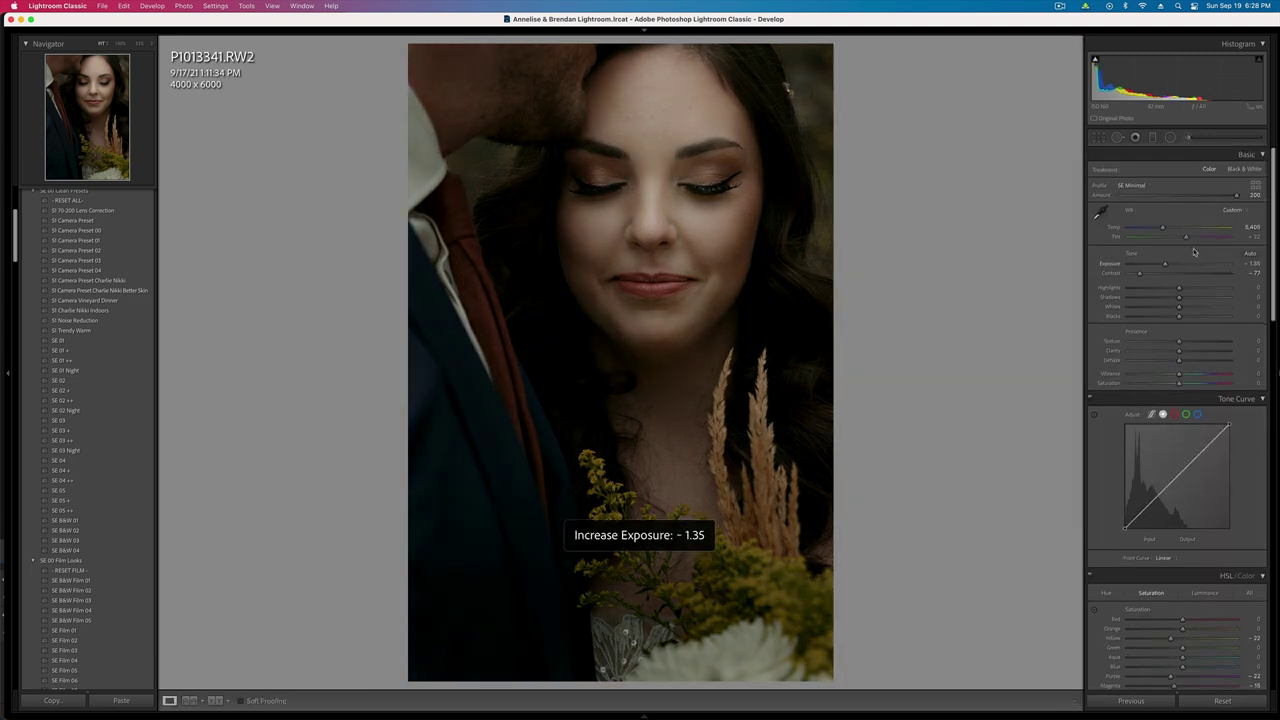
click(1150, 274)
key(equal)
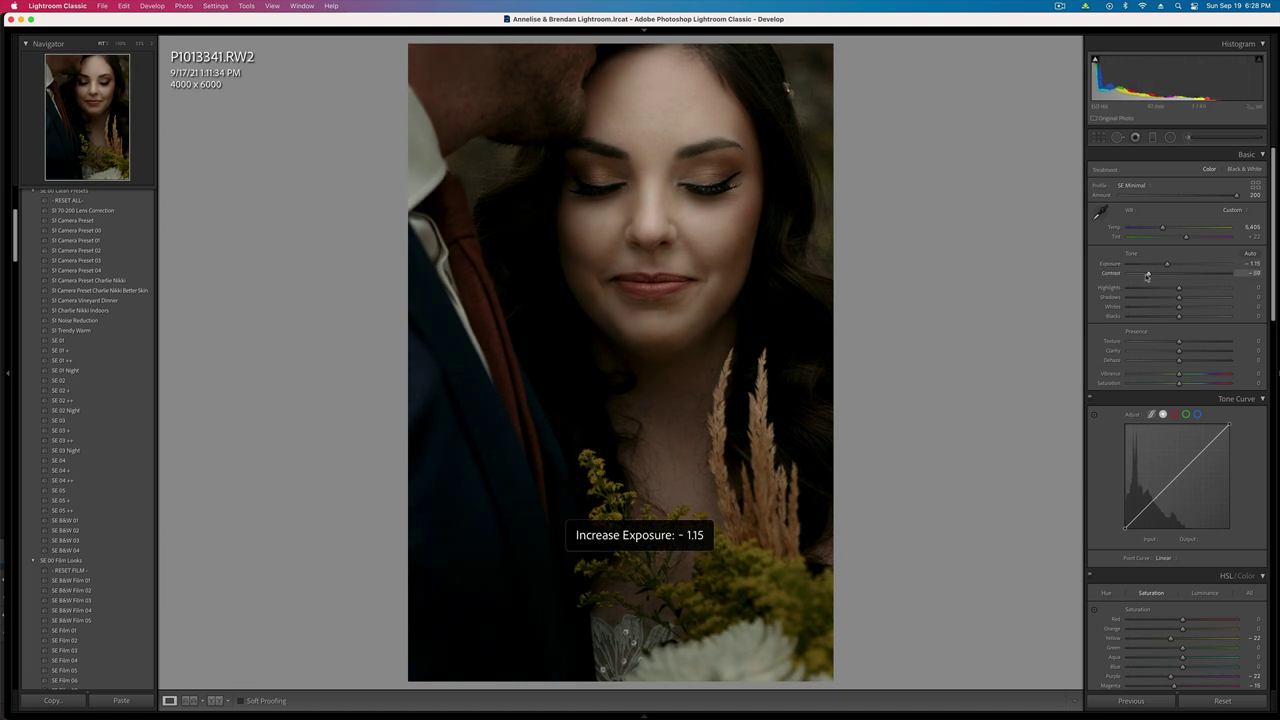
key(equal)
key(equal)
- Copy the develop settings of P1013341 and paste them onto P1013343
key(super+shift+c)
key(Return)
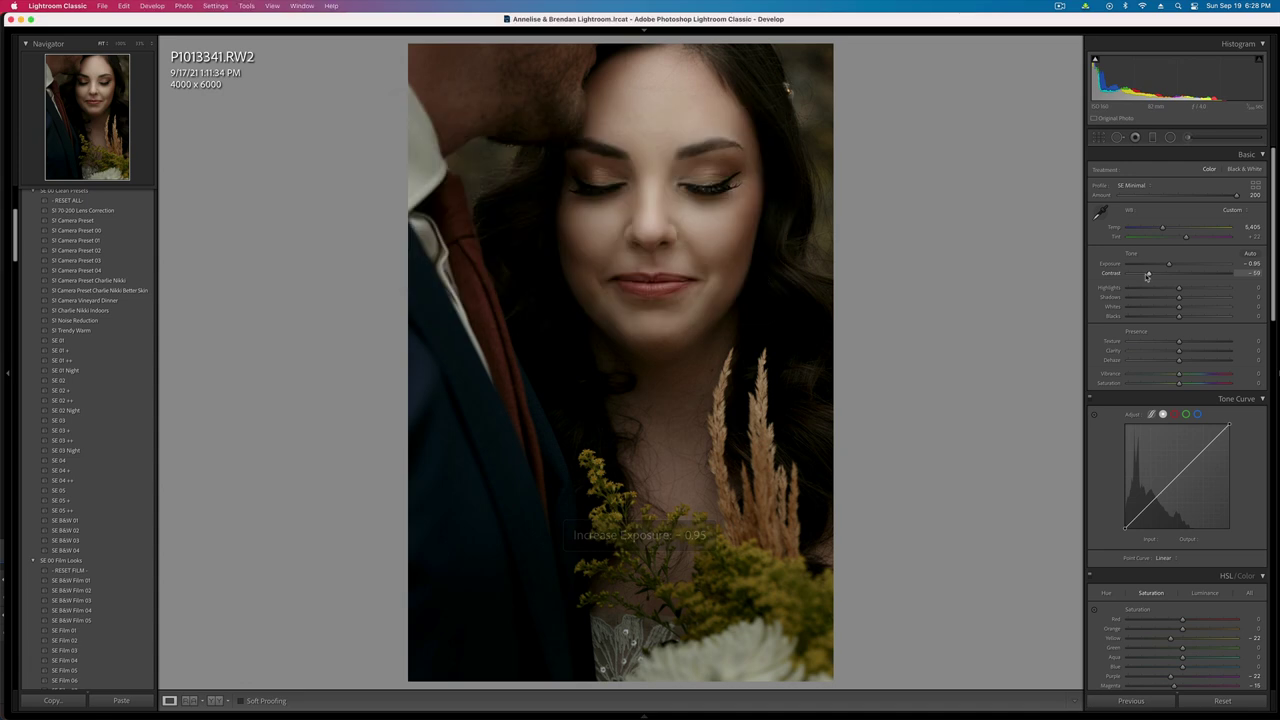
key(Right)
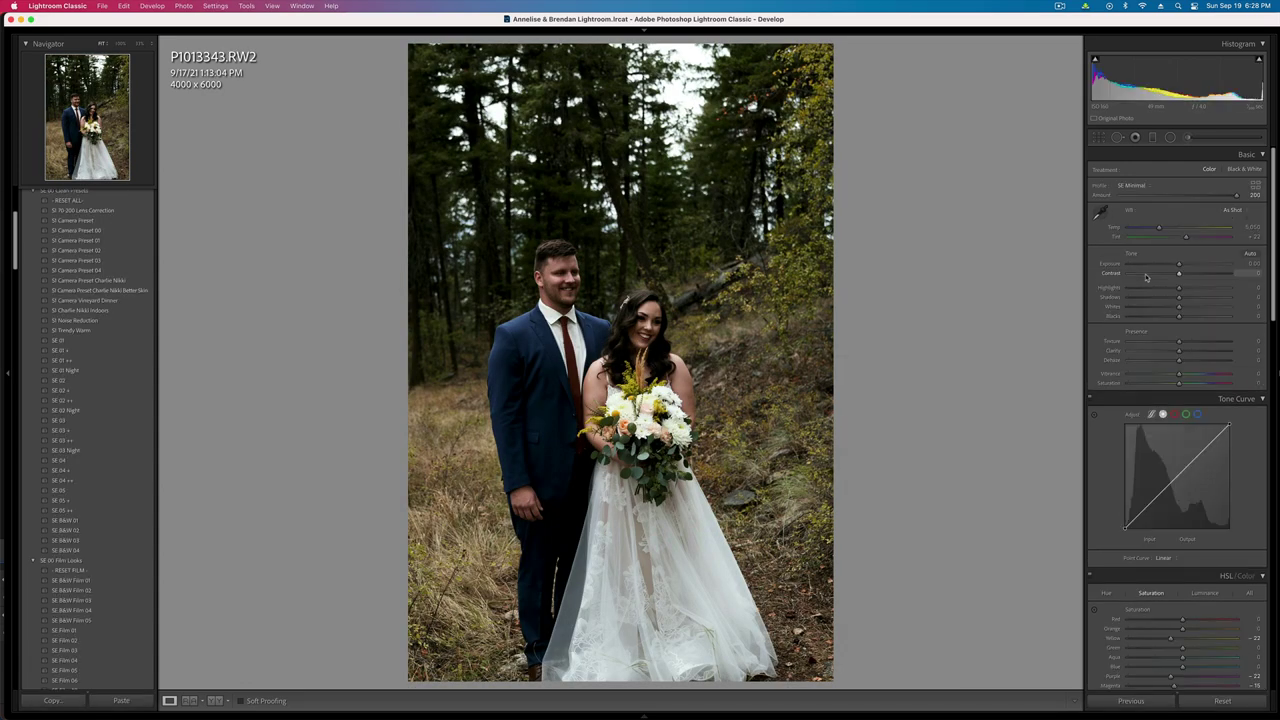
key(super+shift+v)
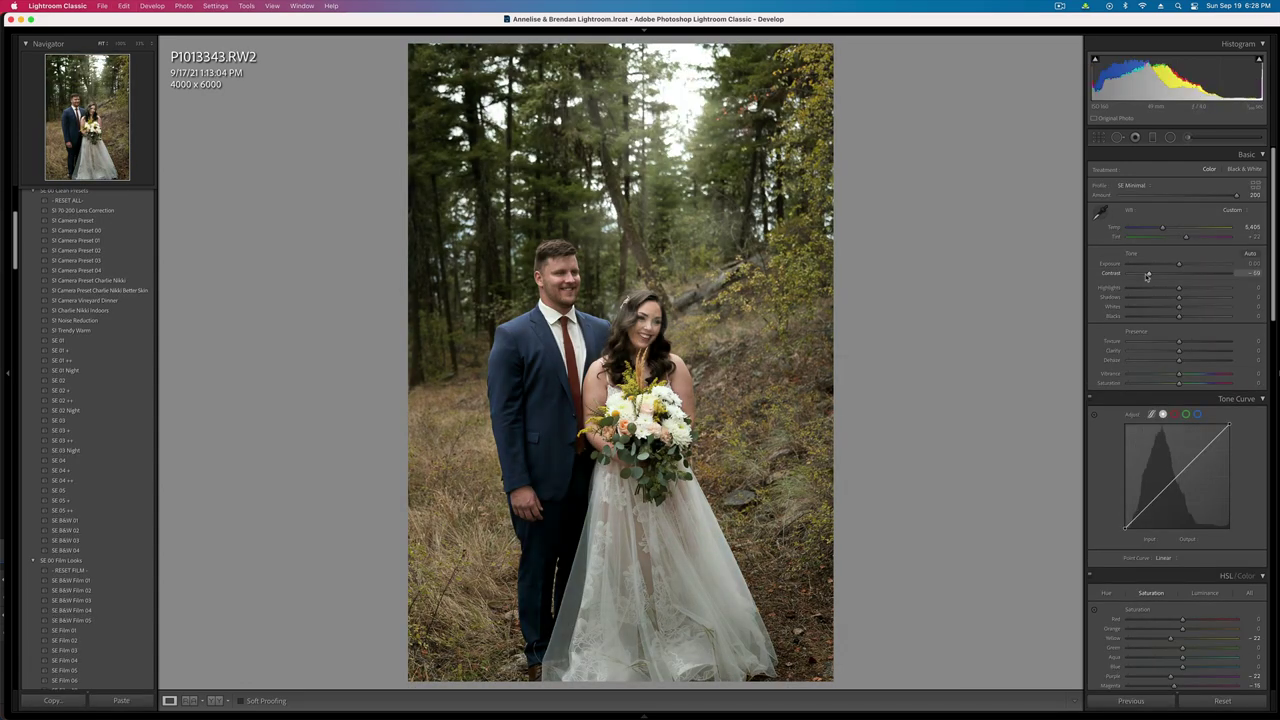
- Return to P1013338, set its temperature to 5,572 and contrast to −39, and copy its develop settings
key(Left)
key(Left)
key(super+shift+c)
key(Return)
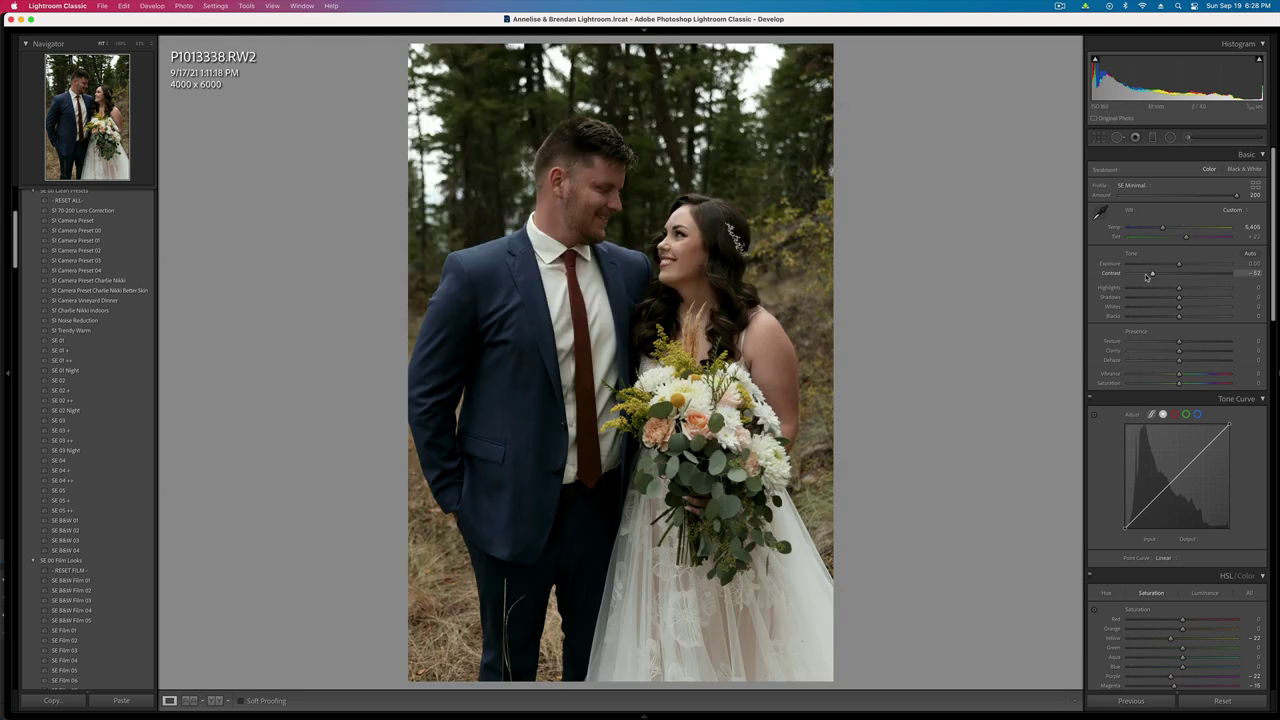
key(Right)
key(Left)
click(1159, 274)
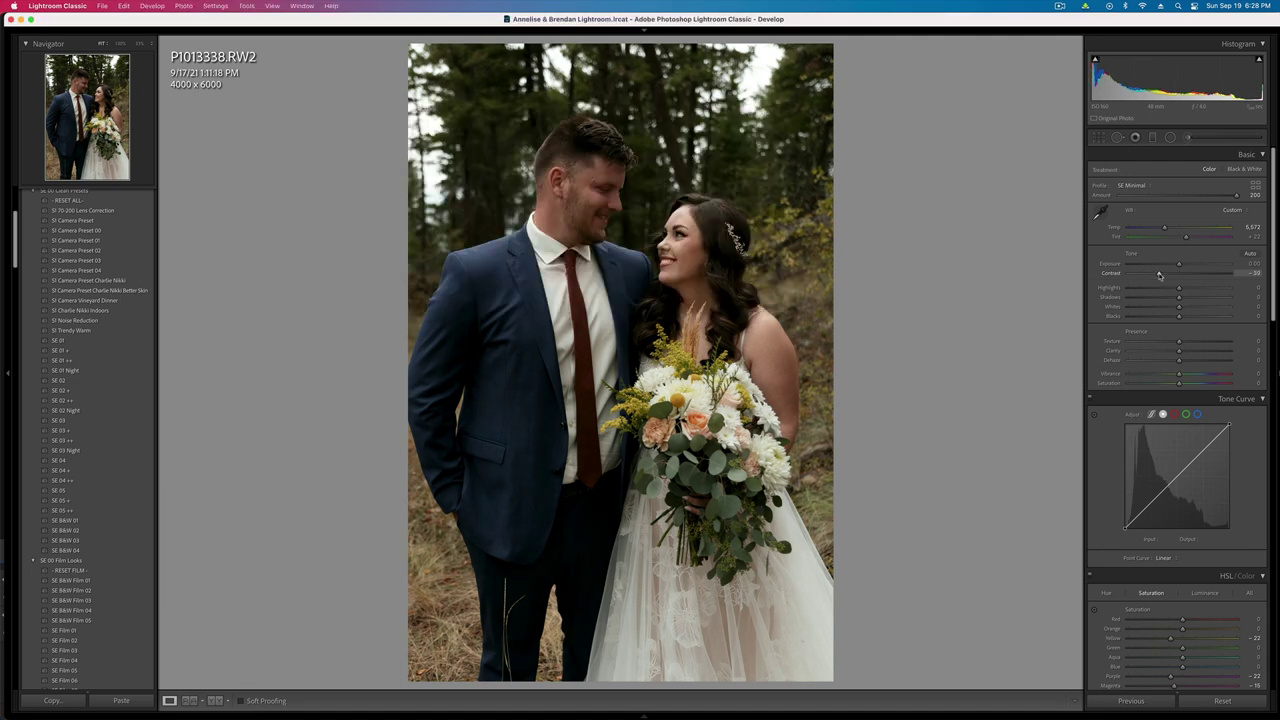
- Brush a mask with exposure 0.64 and shadows −29 over the bride's neck and chest in P1013341, erase along her jaw, and fine-tune its exposure
key(Right)
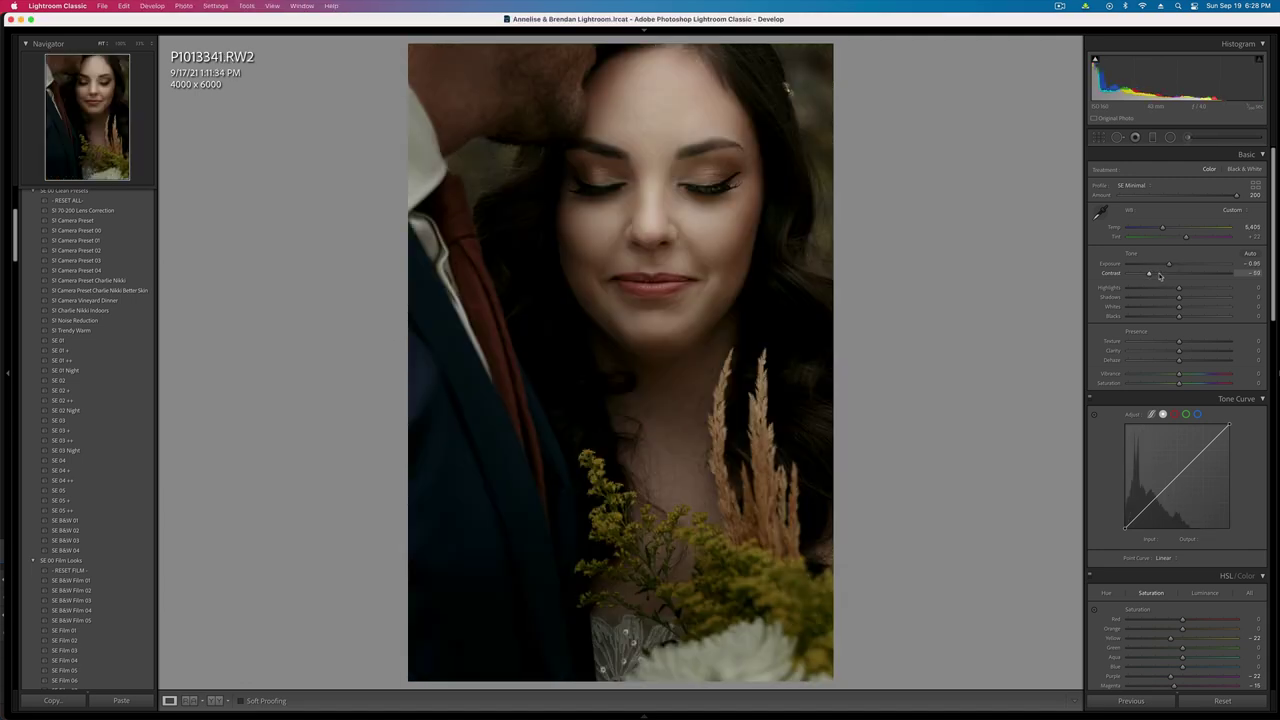
click(1187, 137)
mouse_move(630, 378)
mouse_down()
mouse_move(718, 363)
mouse_move(690, 490)
mouse_up()
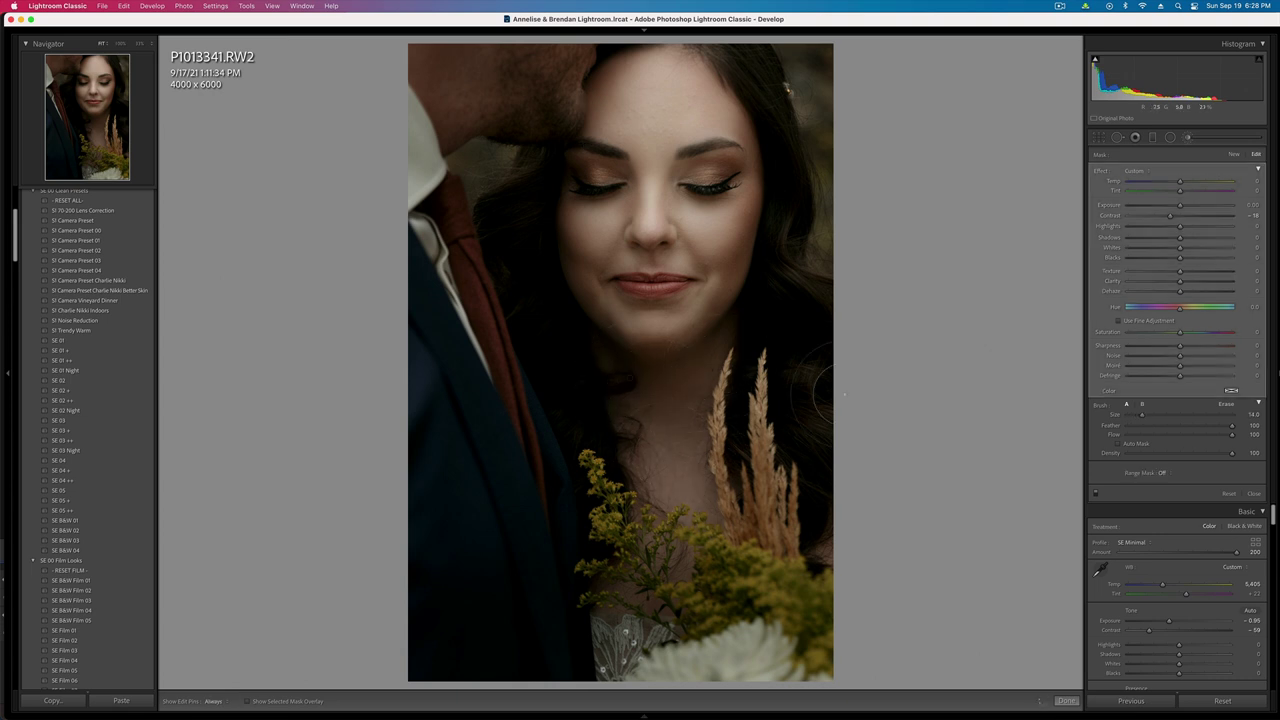
click(1187, 206)
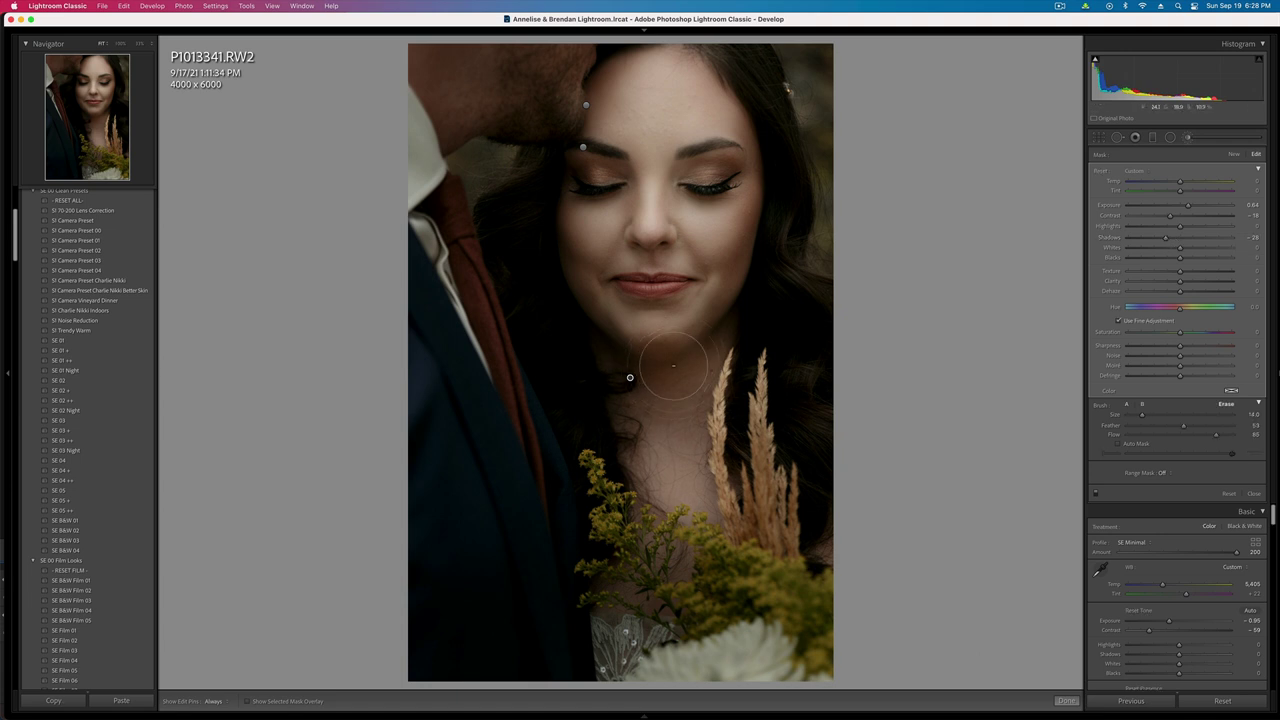
mouse_move(674, 366)
mouse_down()
mouse_move(710, 346)
mouse_move(661, 364)
mouse_move(603, 342)
mouse_move(645, 358)
mouse_move(725, 344)
mouse_move(759, 308)
mouse_up()
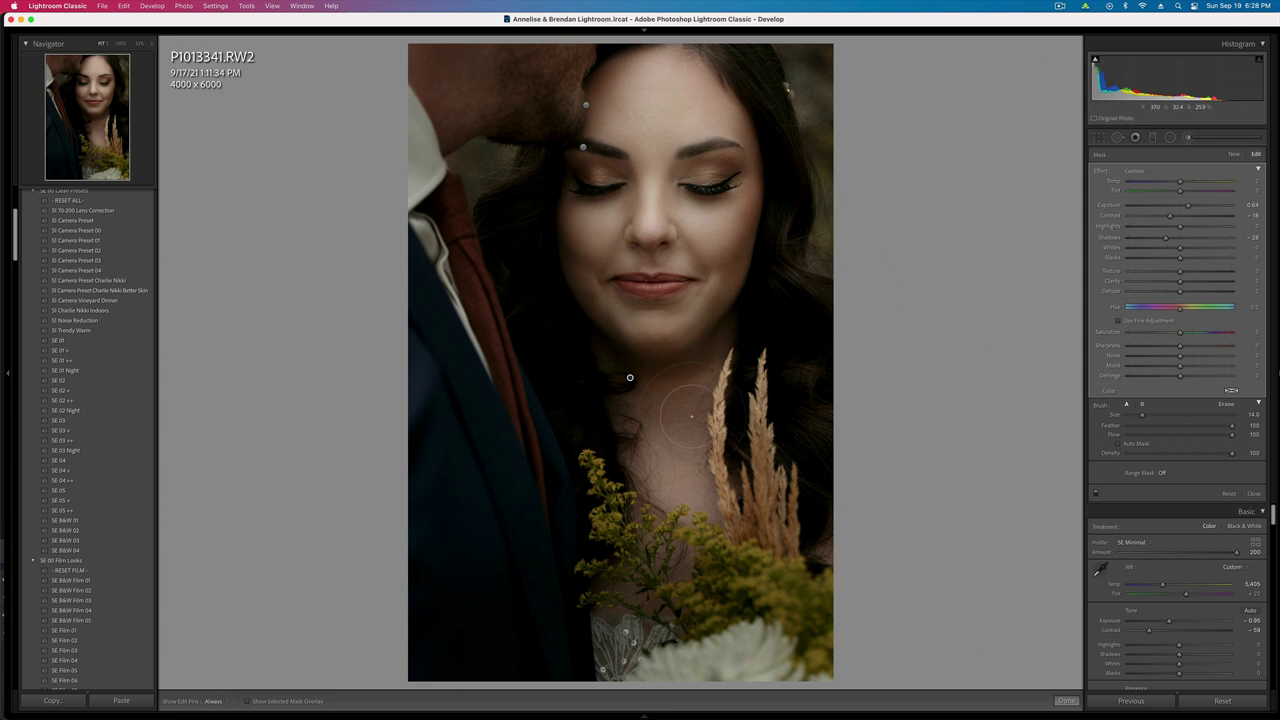
drag(1181, 204, 1184, 206)
key(k)
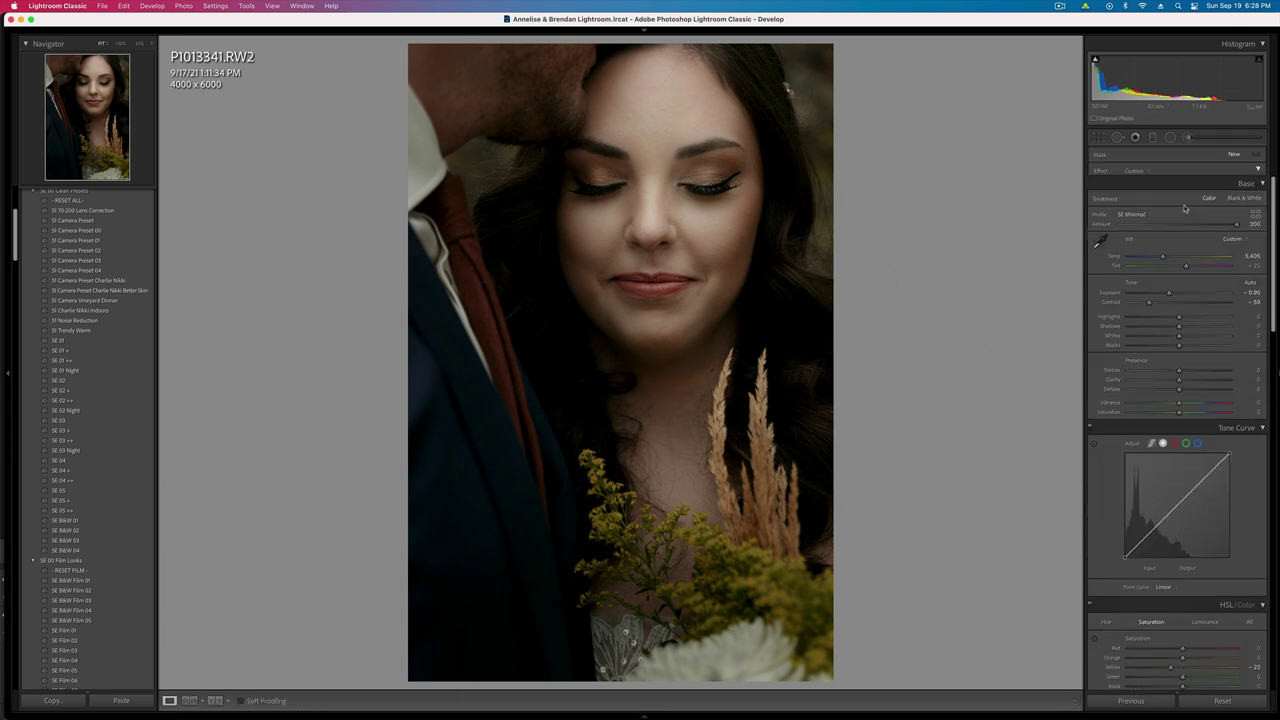
- Paste the P1013338 settings onto P1013343 and add a wide radial mask around the couple's upper bodies with exposure 0.23 and contrast −74
key(Right)
key(super+v)
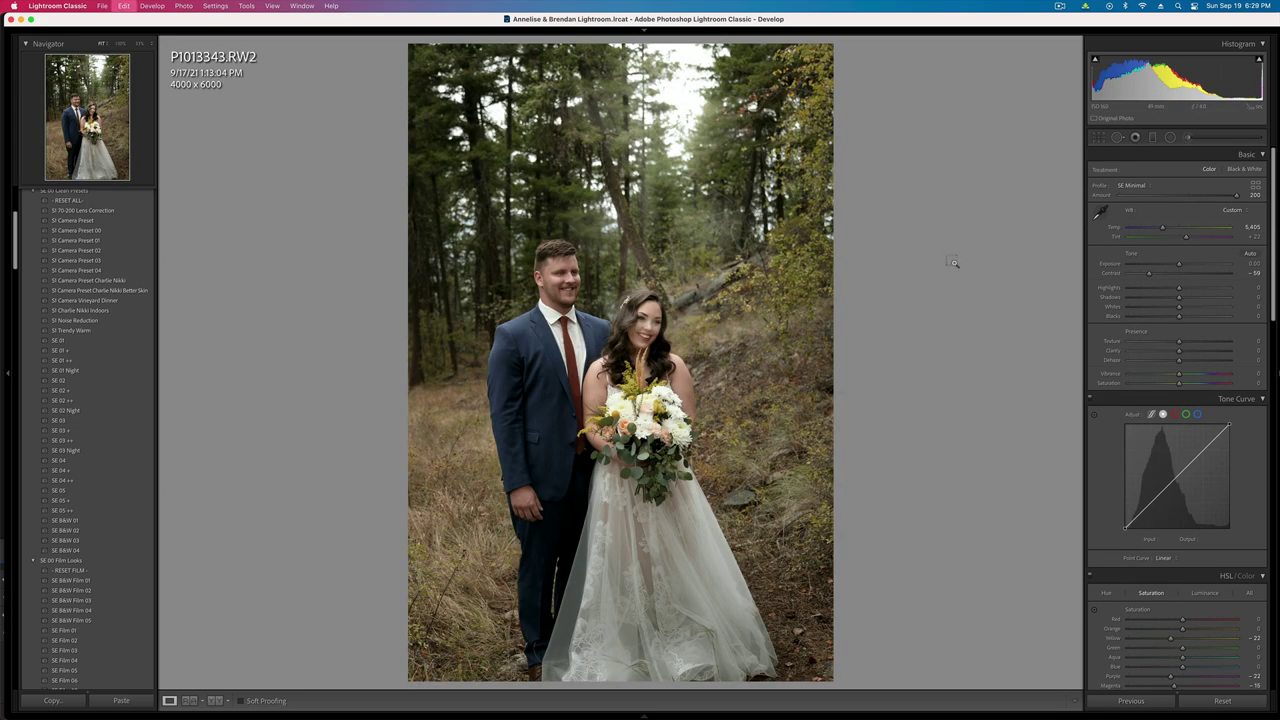
key(shift+m)
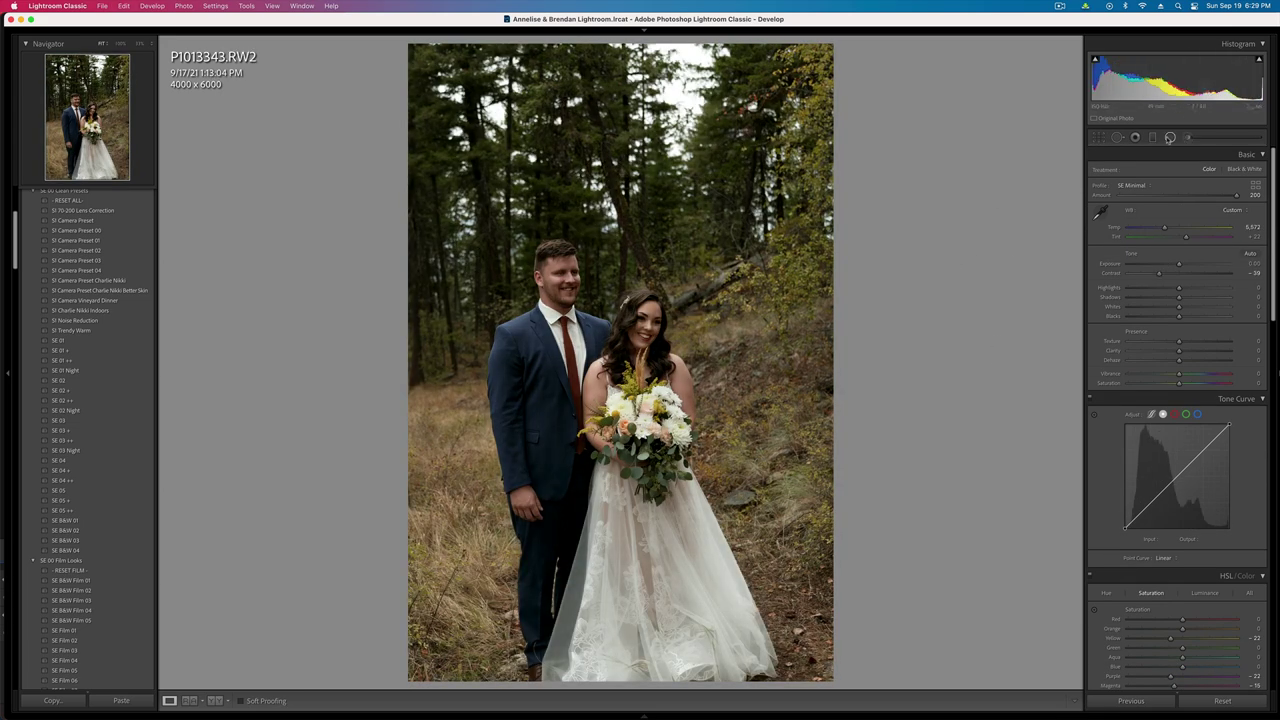
drag(566, 331, 688, 454)
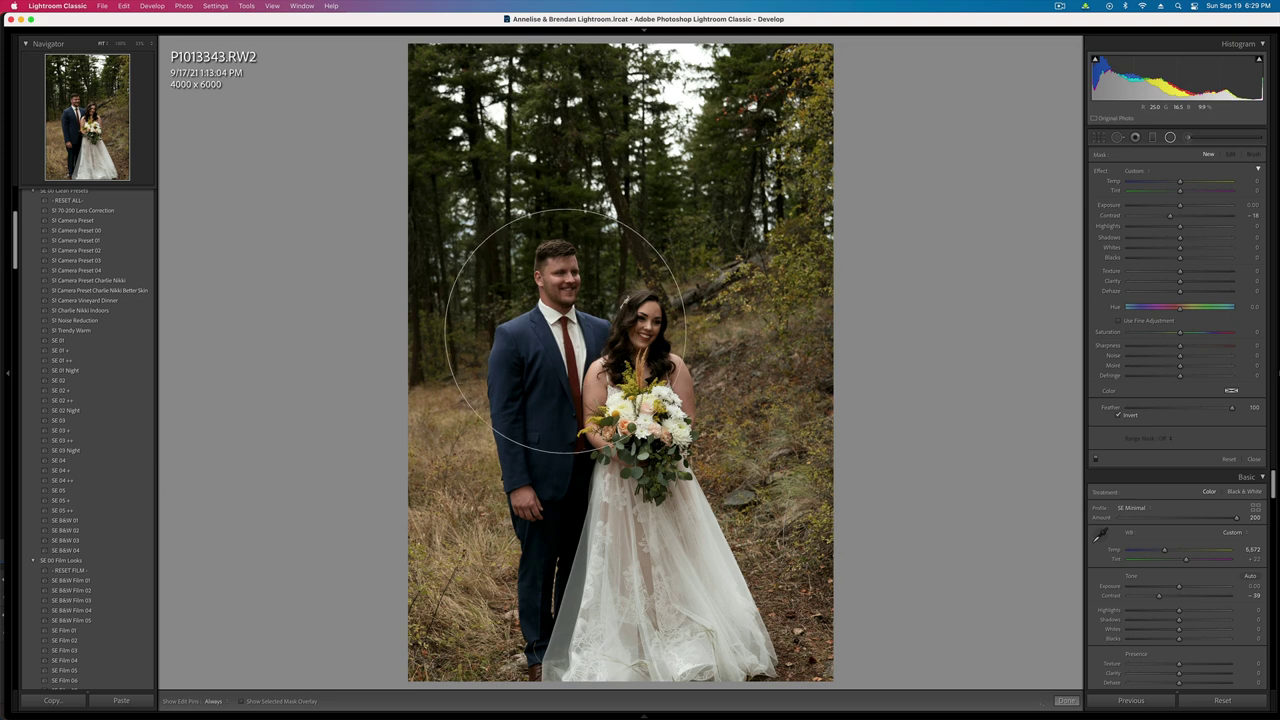
drag(588, 373, 616, 346)
mouse_move(1169, 217)
mouse_down()
mouse_move(1142, 217)
mouse_move(1193, 207)
mouse_move(1182, 206)
mouse_up()
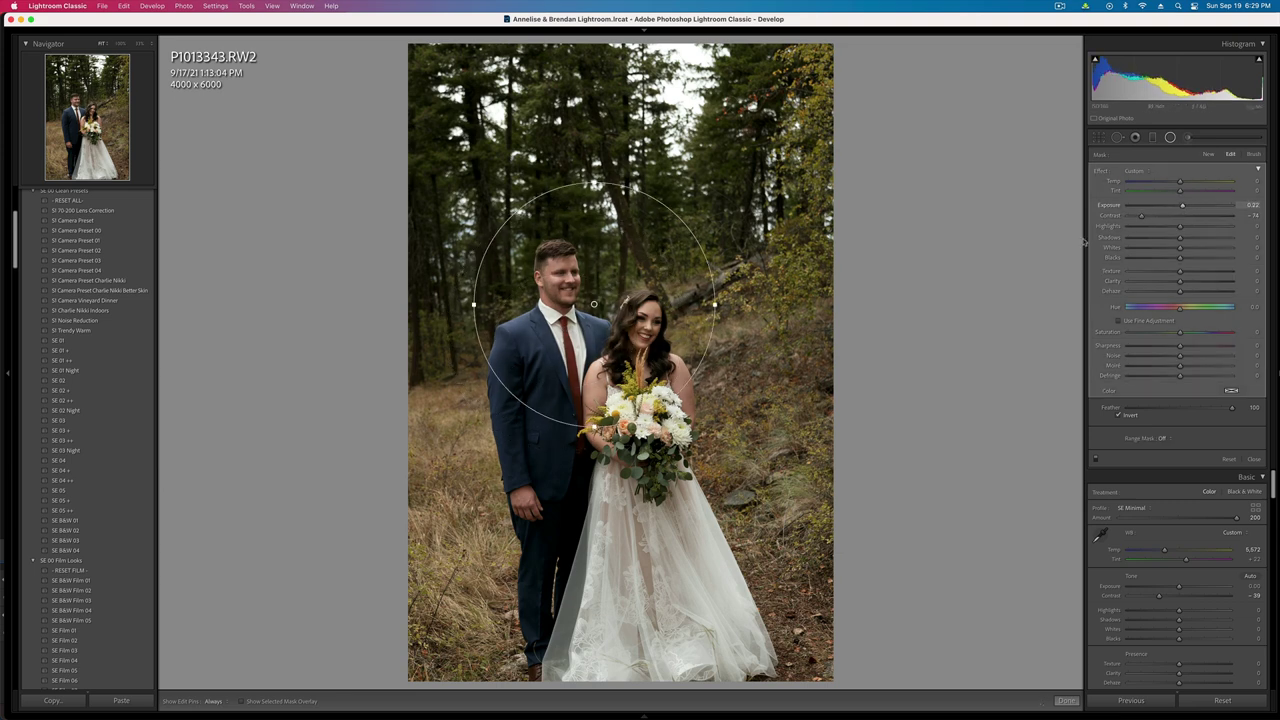
drag(712, 307, 761, 306)
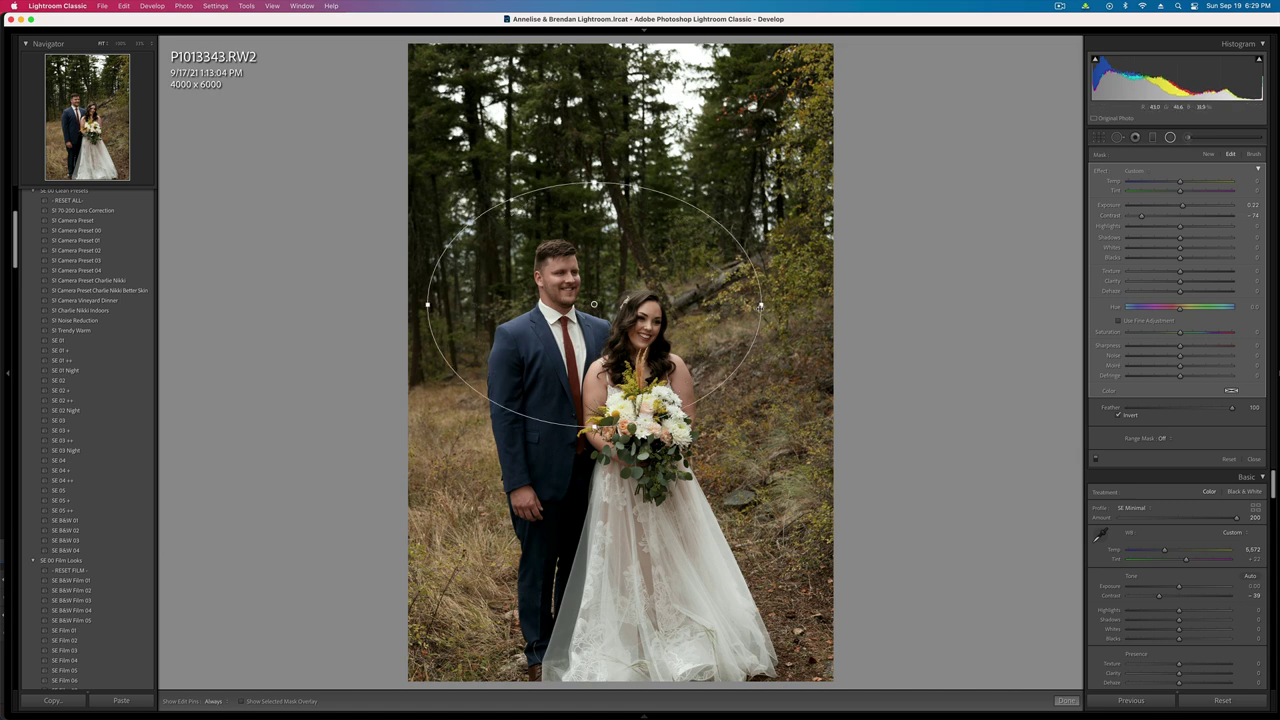
key(Return)
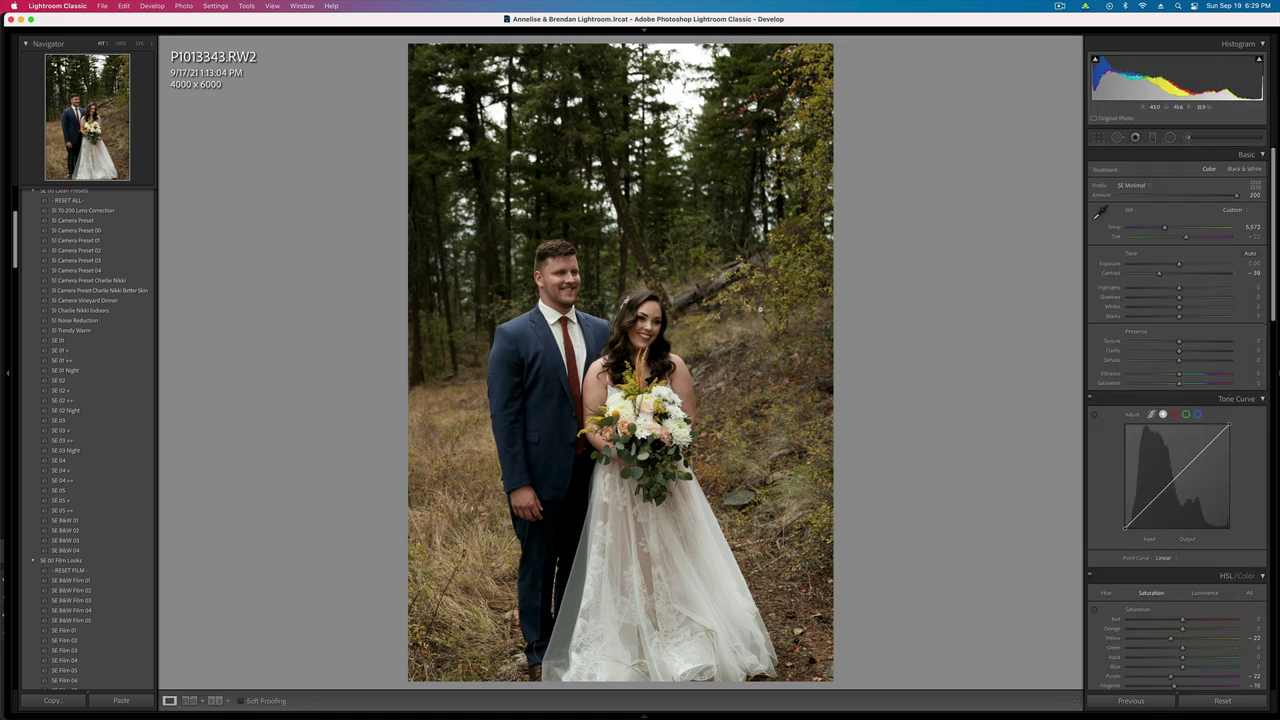
- Add a large radial mask around the whole couple with contrast −45 and set the photo's overall exposure to −0.33
click(1171, 137)
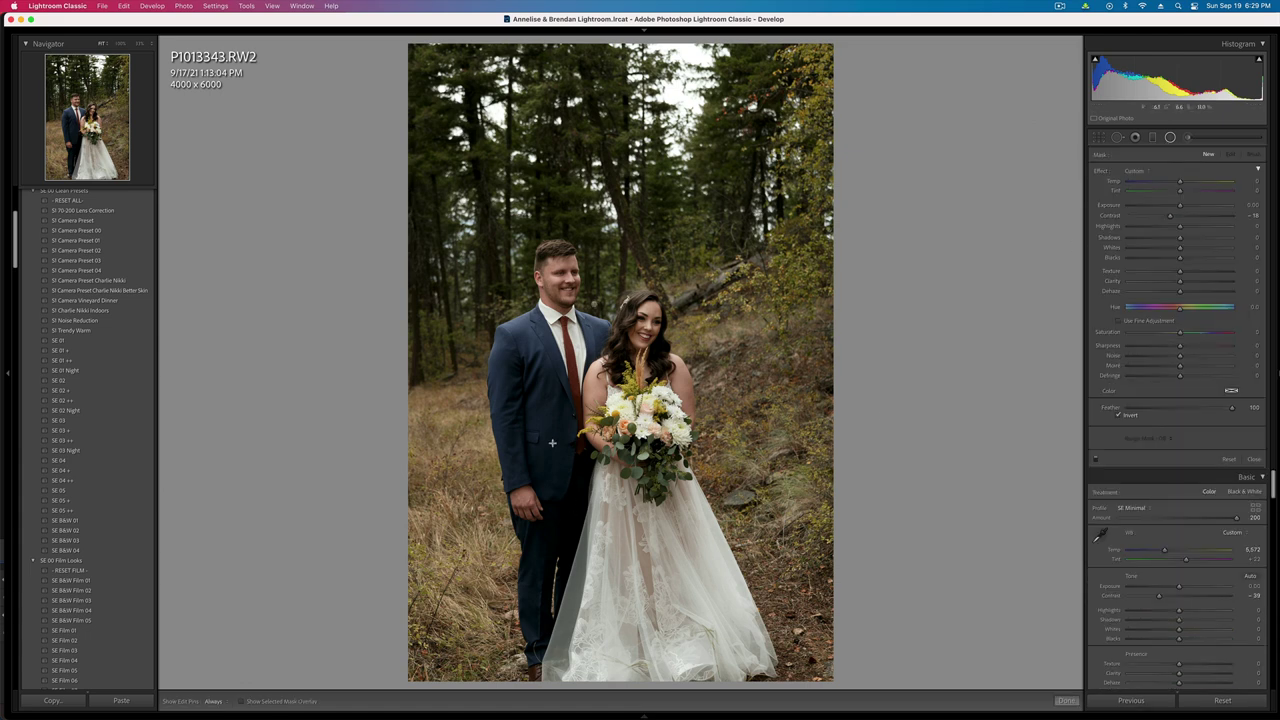
drag(691, 459, 744, 405)
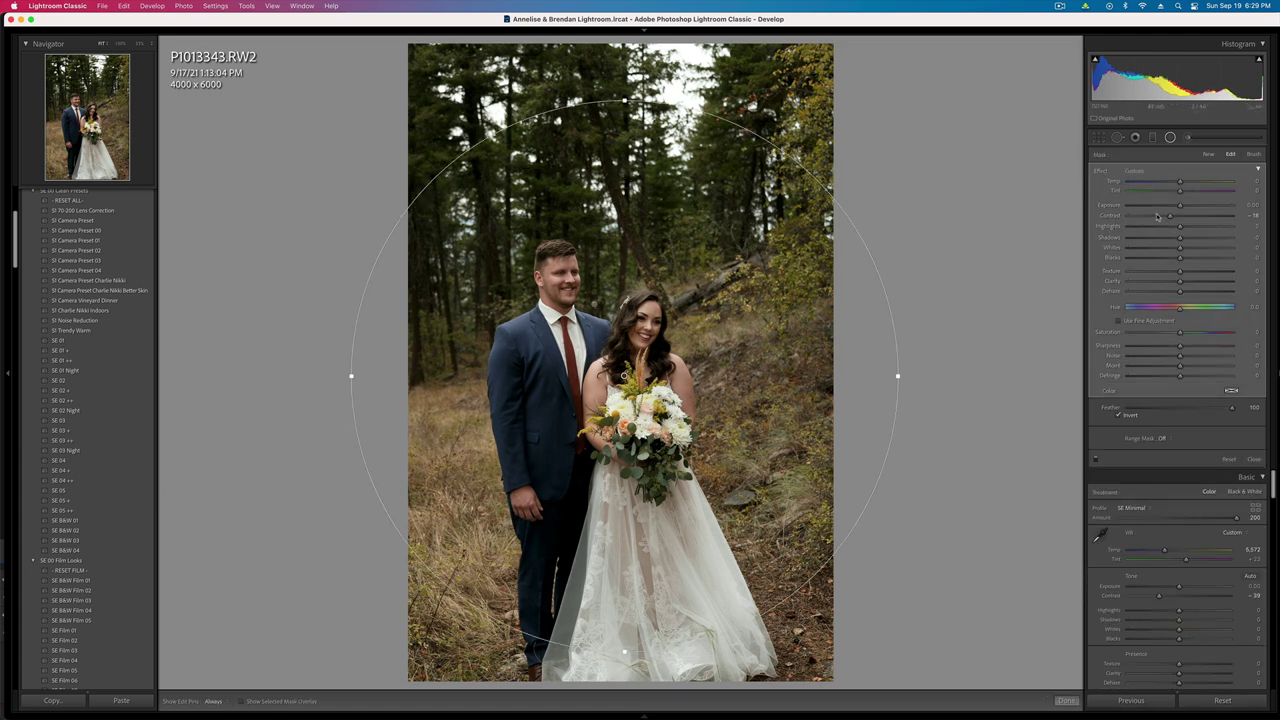
drag(1170, 216, 1158, 217)
key(minus)
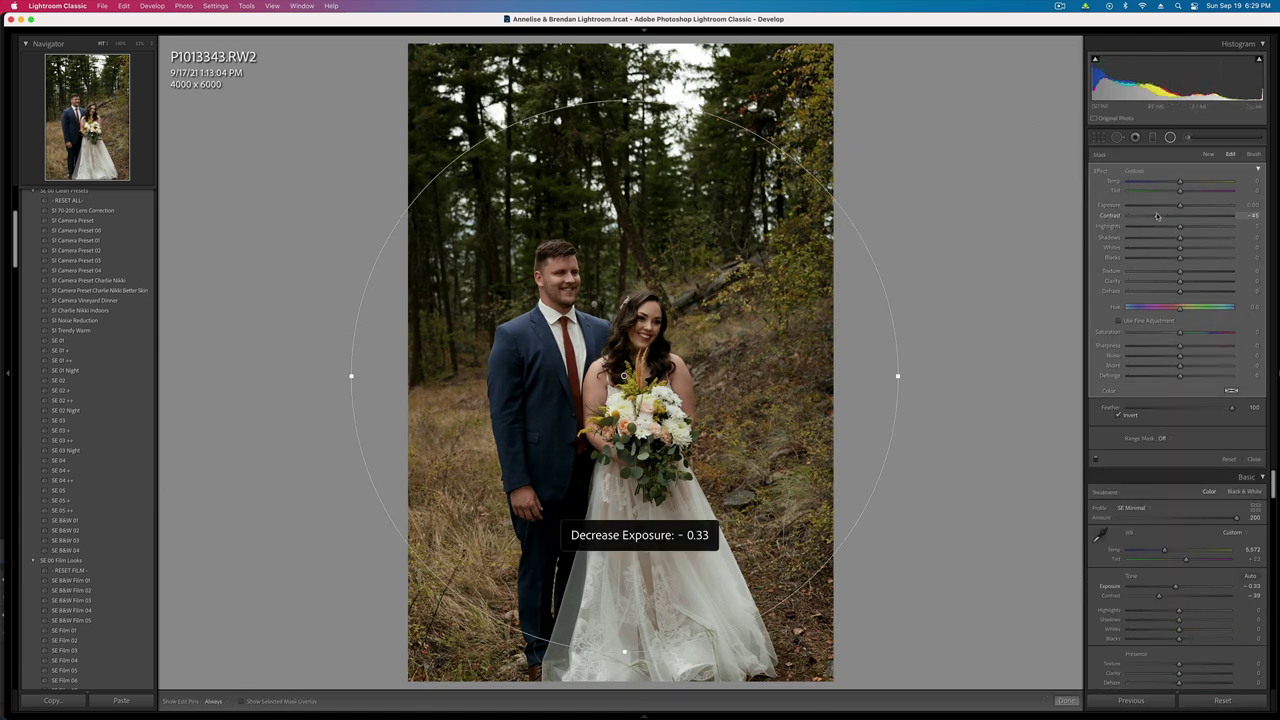
key(shift+m)
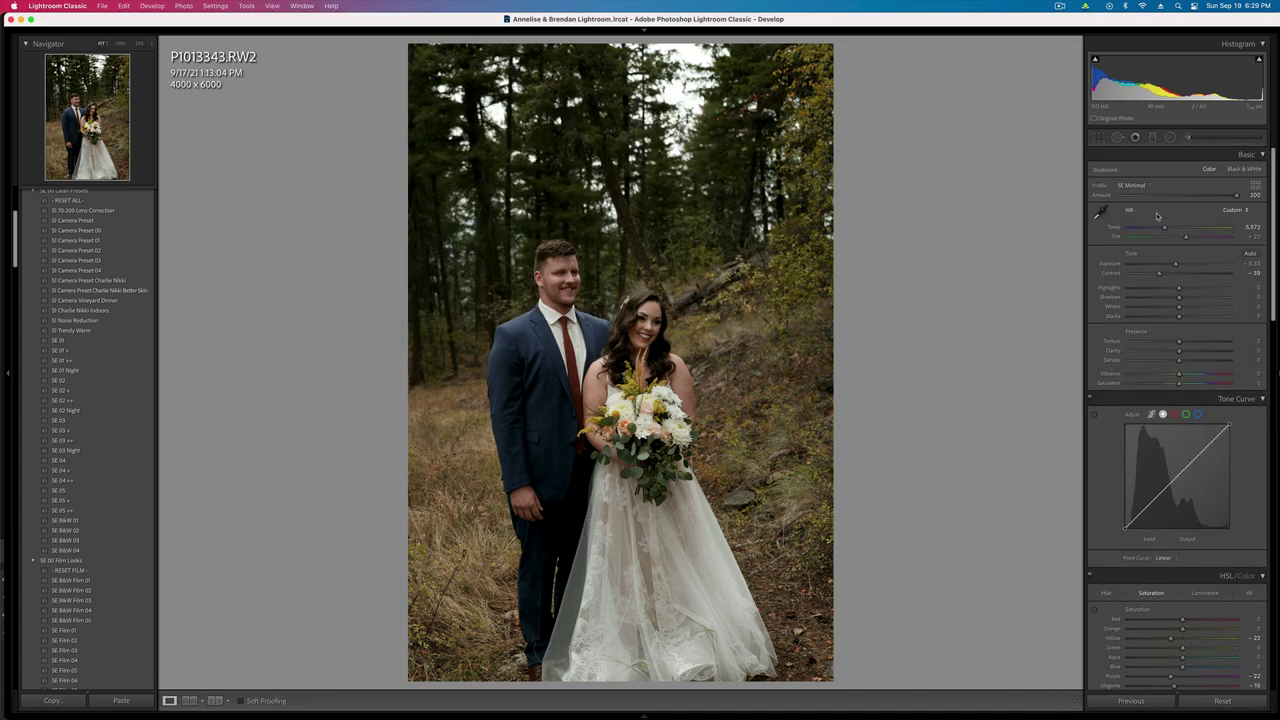
- Delete the smaller radial mask near the bride's face in P1013345 and move the large radial mask up to just above the bouquet
key(Right)
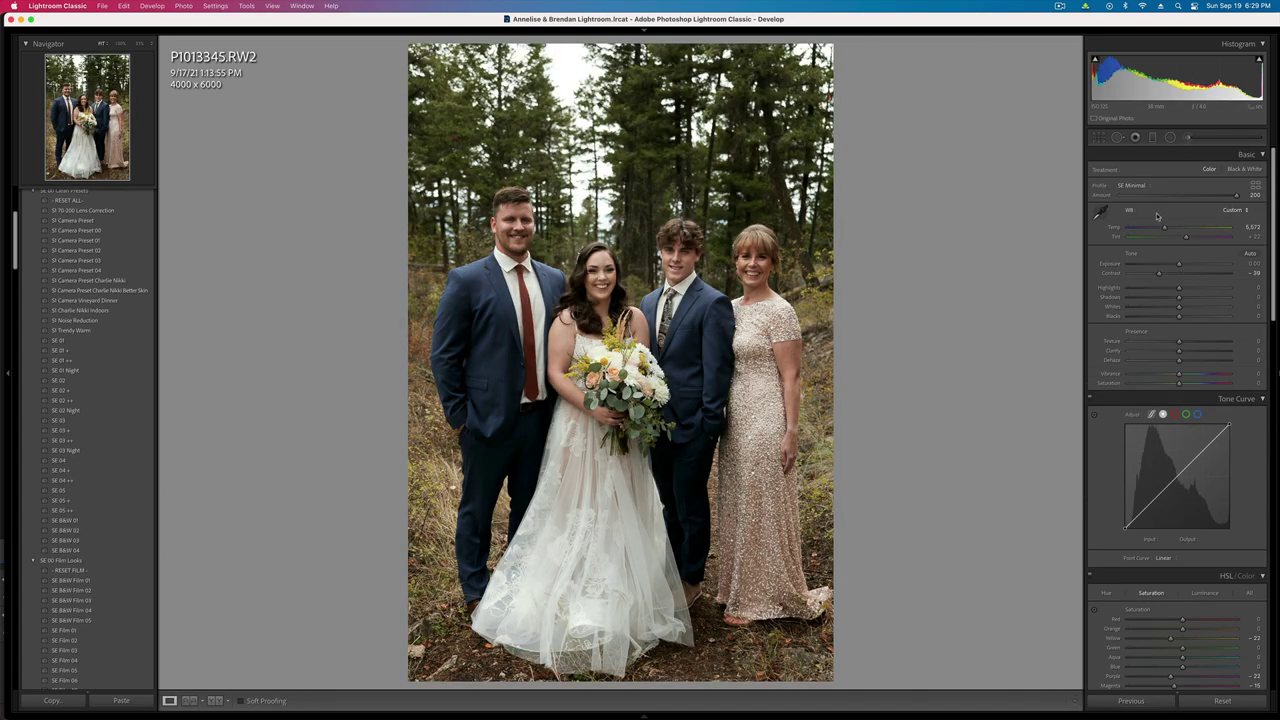
key(shift+m)
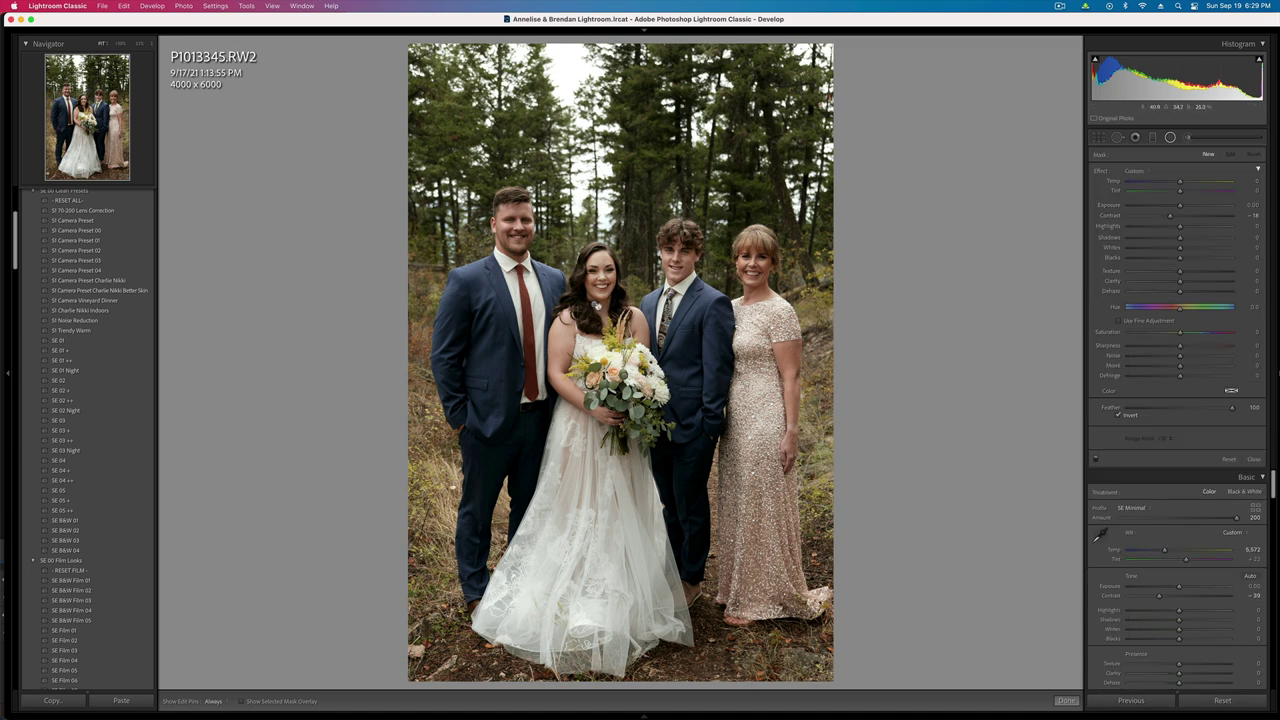
click(594, 304)
click(625, 376)
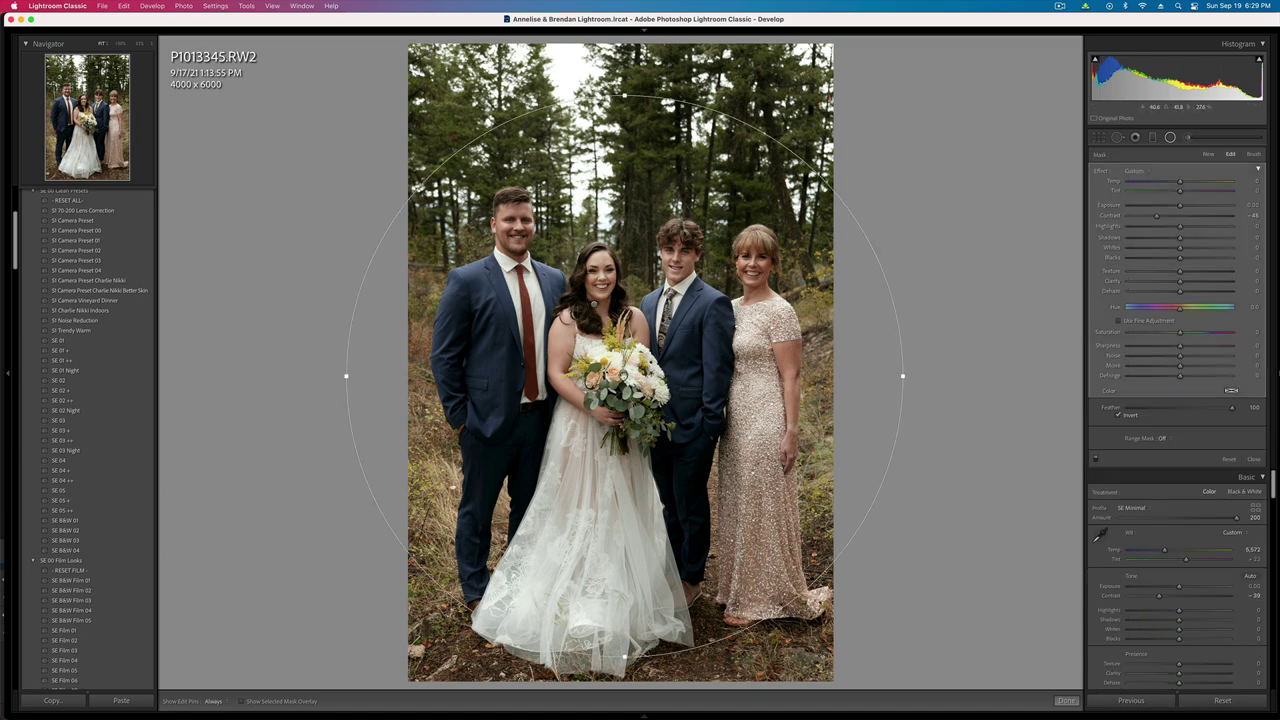
click(594, 305)
key(Delete)
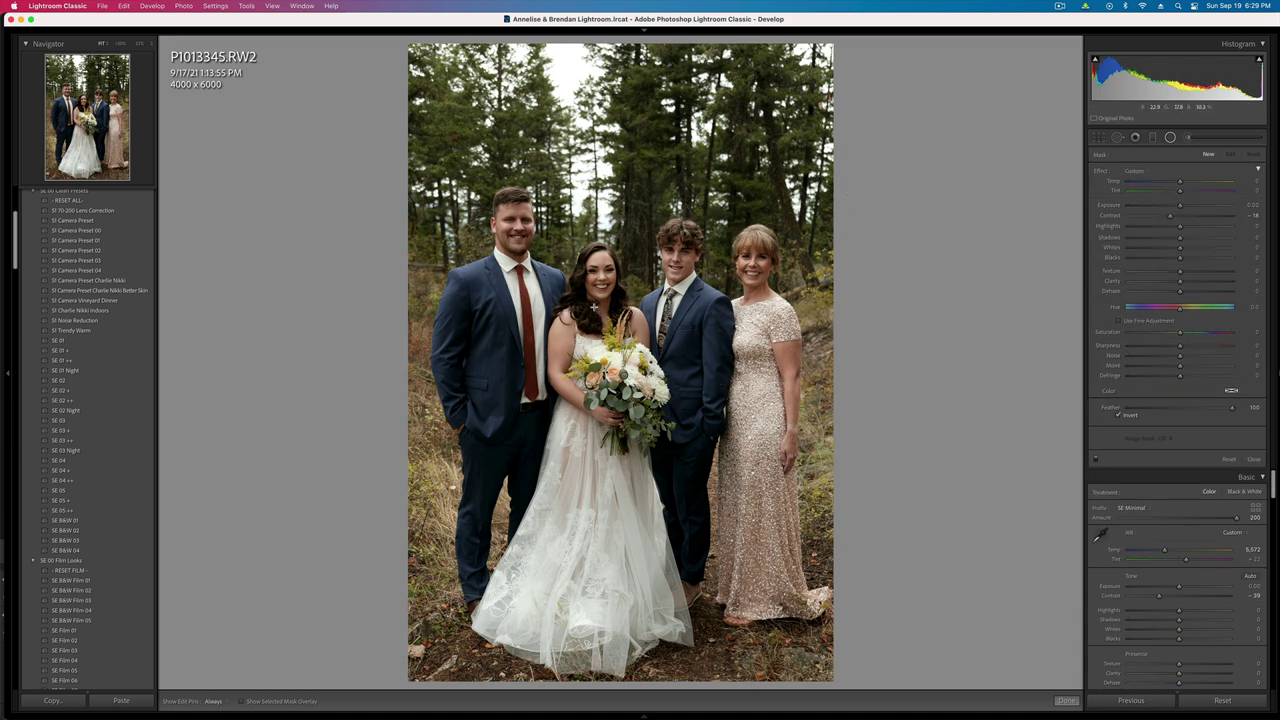
click(626, 320)
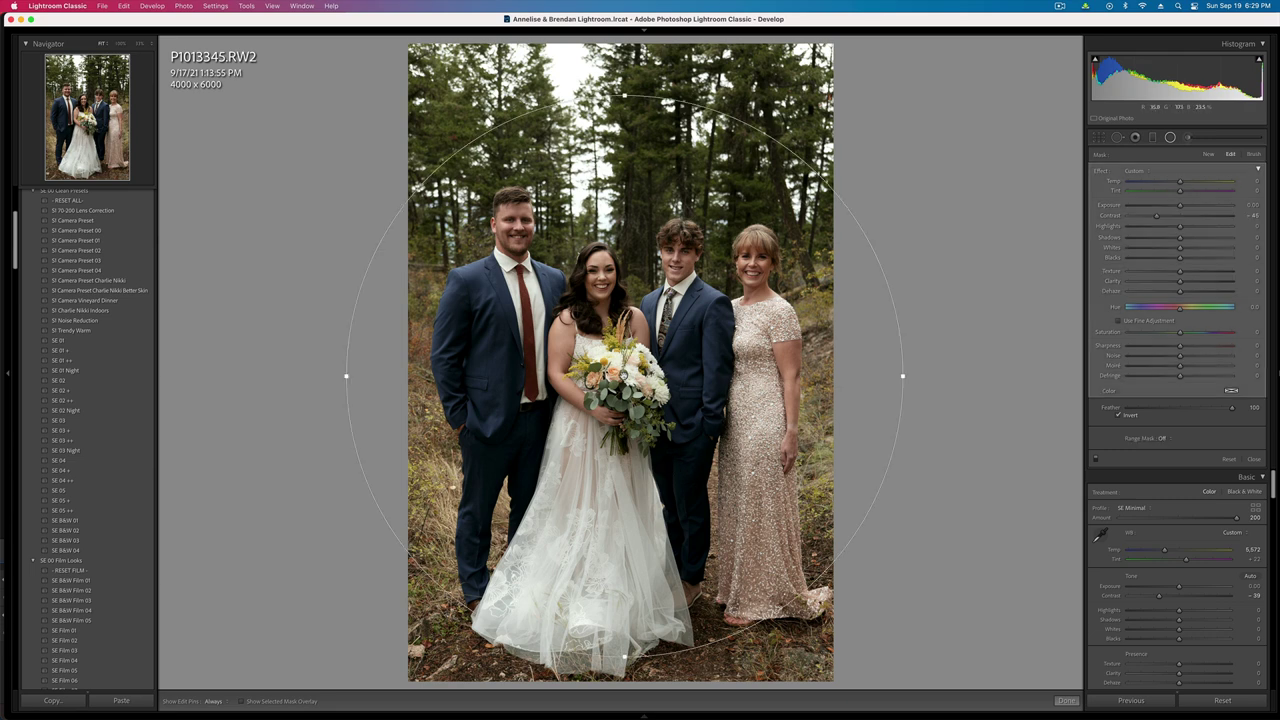
- Set the overall exposure of P1013345 to +0.10 and the large radial mask's contrast to −26
key(equal)
key(equal)
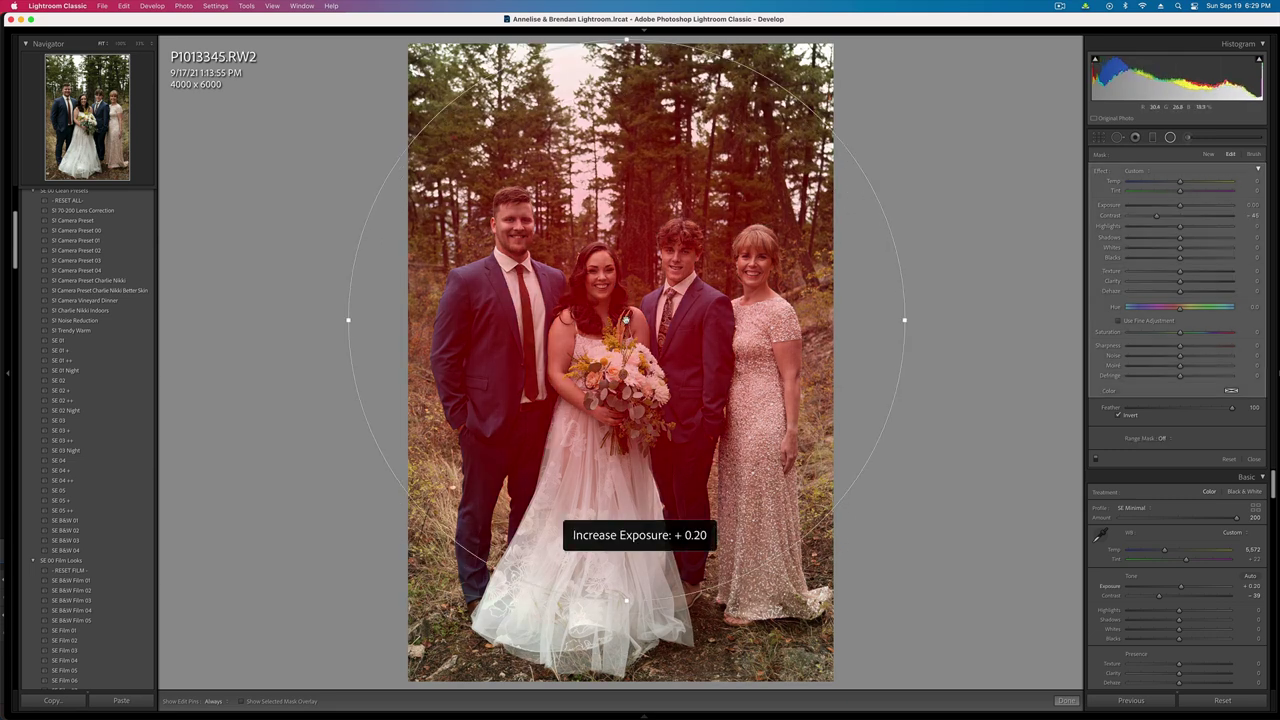
key(minus)
click(1166, 217)
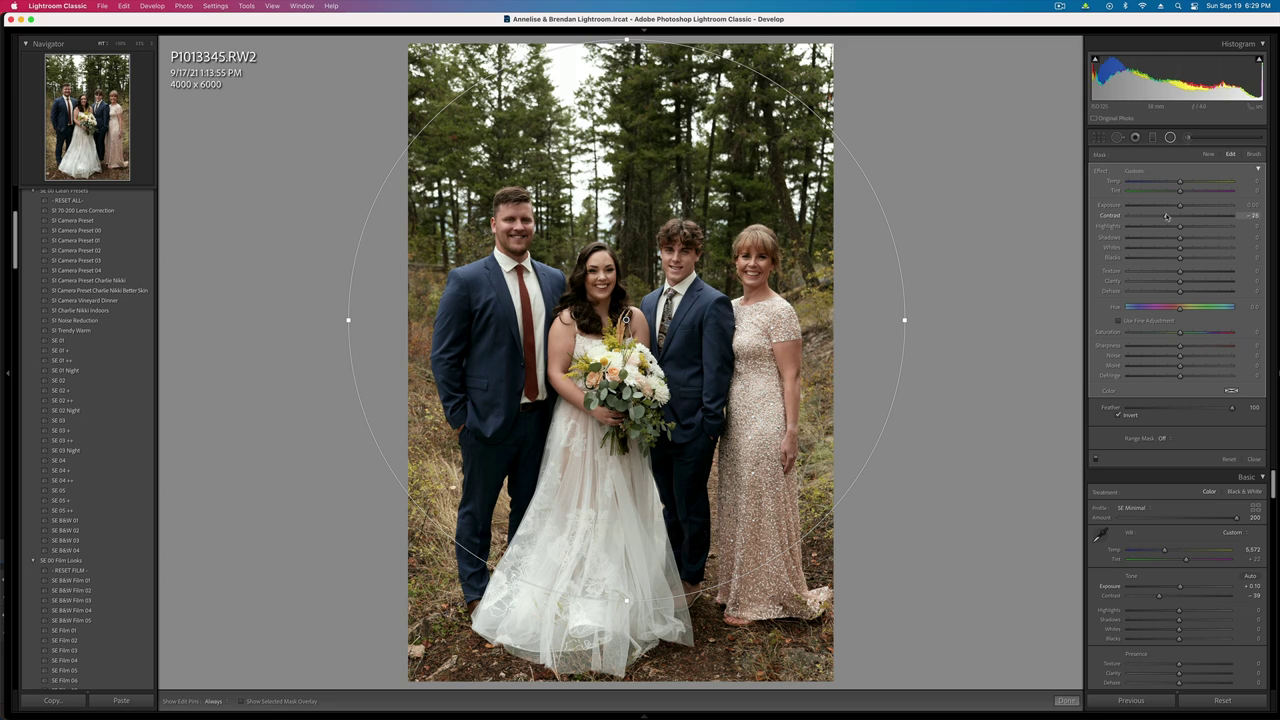
- Finish the mask edit on P1013345, set the photo's vibrance to +33 and copy its develop settings
key(shift+m)
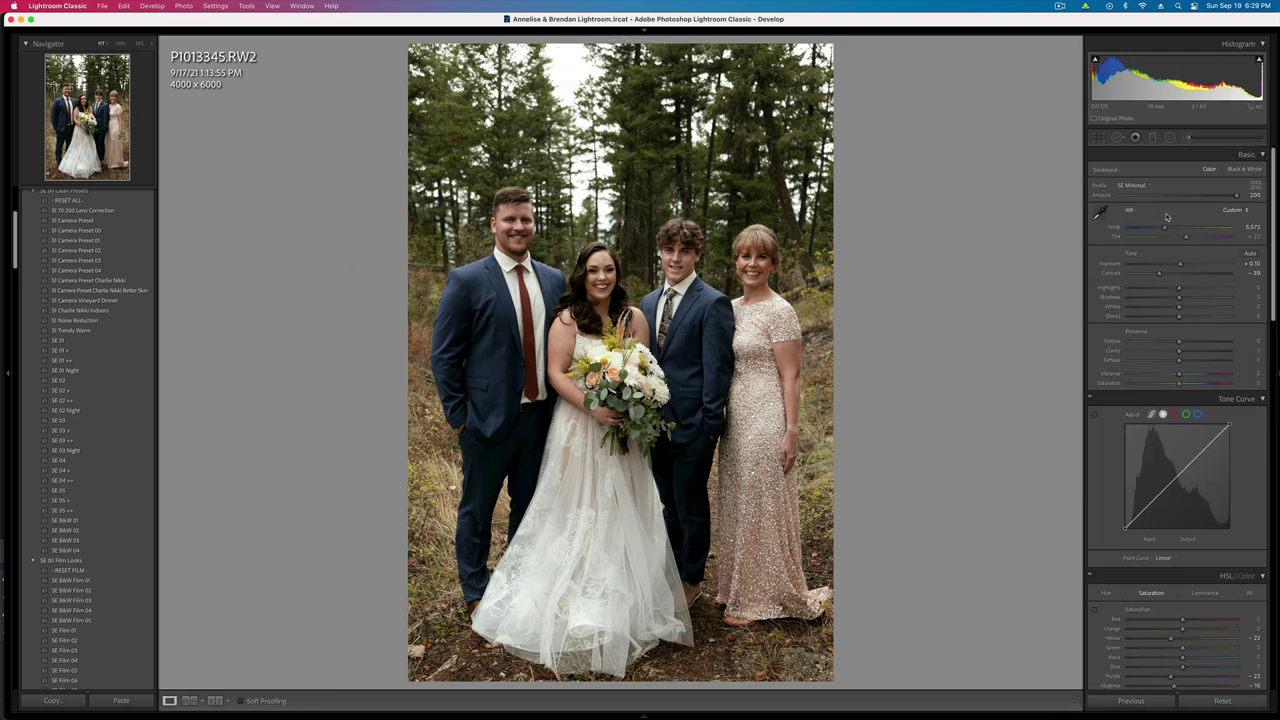
key(super+shift+c)
key(Return)
drag(1178, 375, 1196, 373)
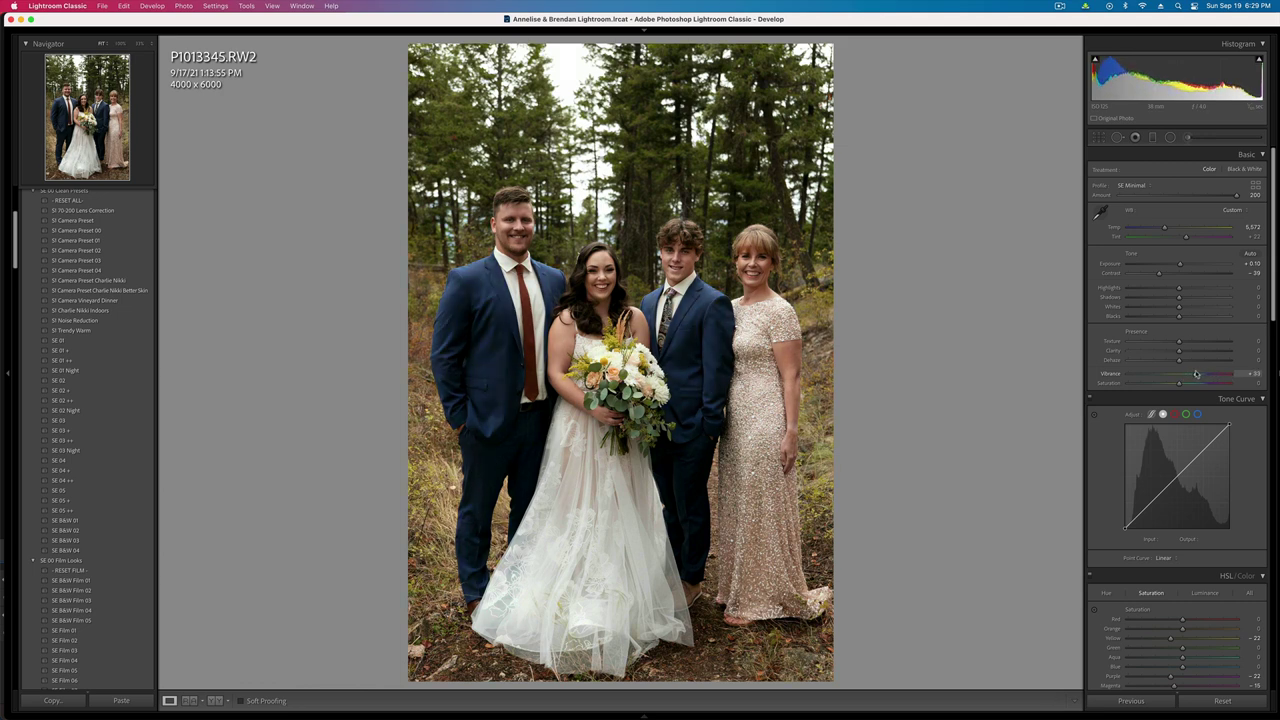
- Paste the P1013345 settings onto P1013349 and brush a mask with contrast −18 over the bride, the young man and the woman in sequins
key(Right)
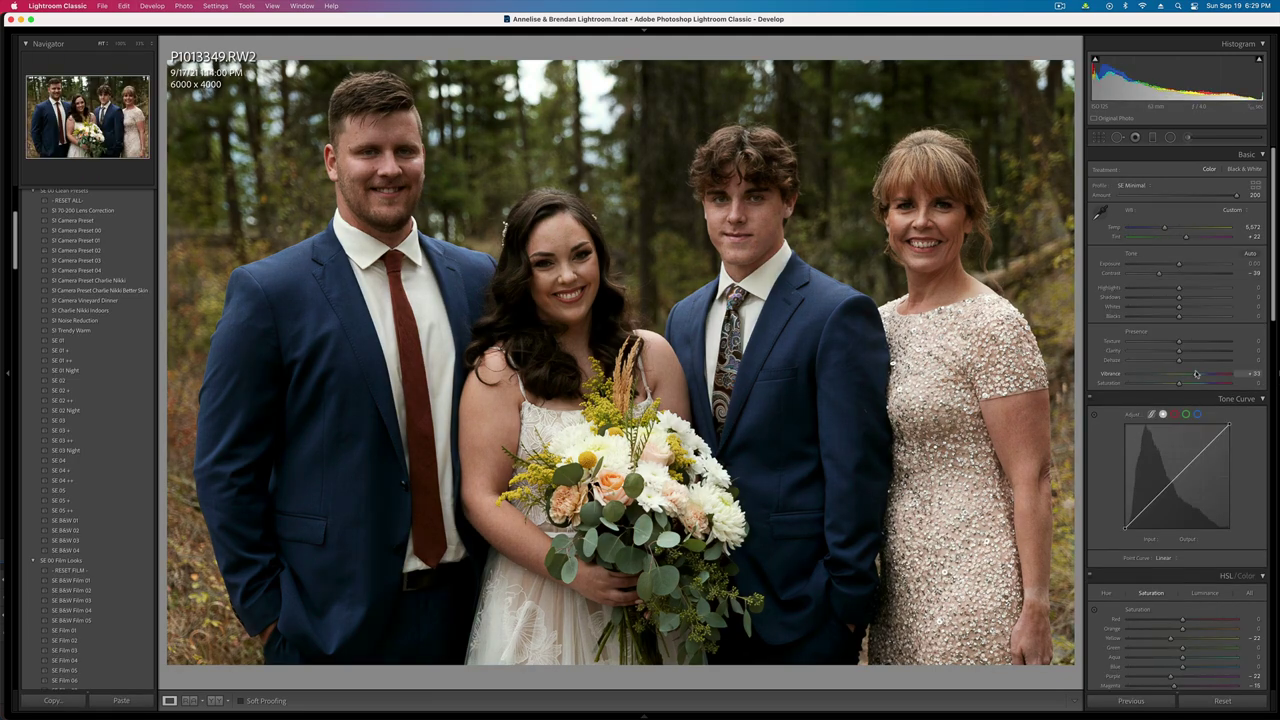
click(1188, 138)
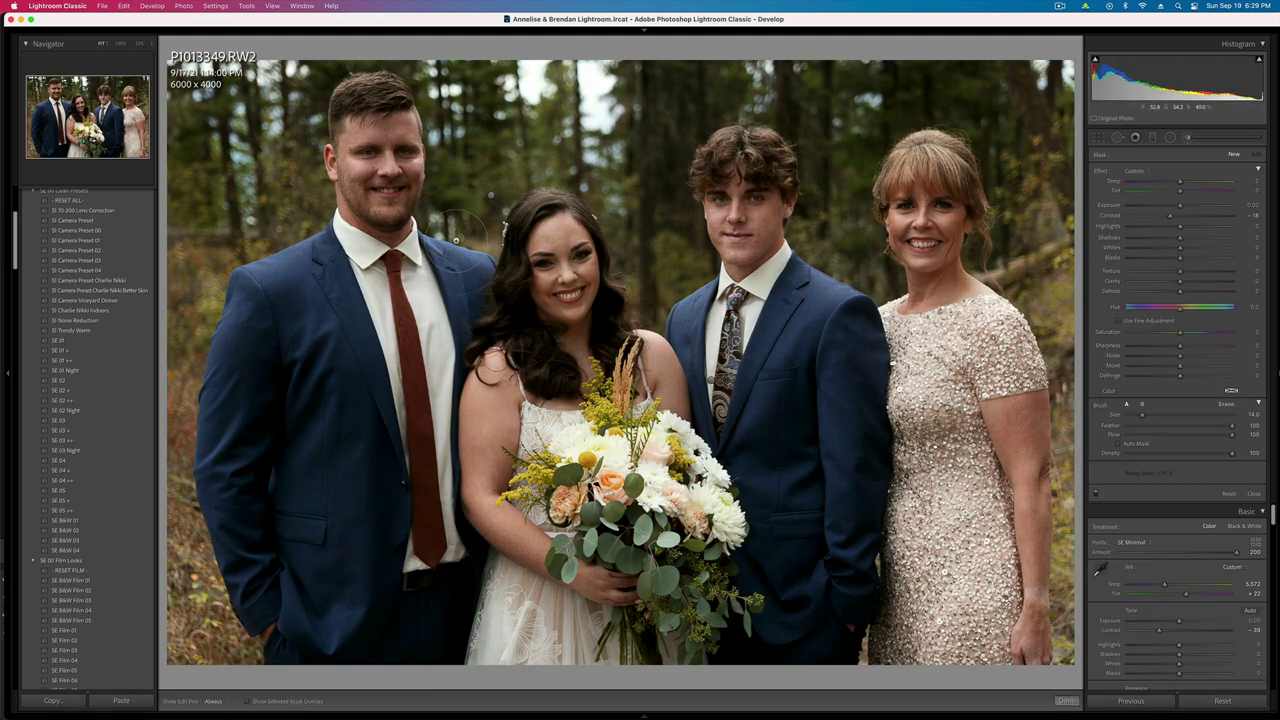
drag(573, 240, 588, 330)
drag(752, 190, 753, 236)
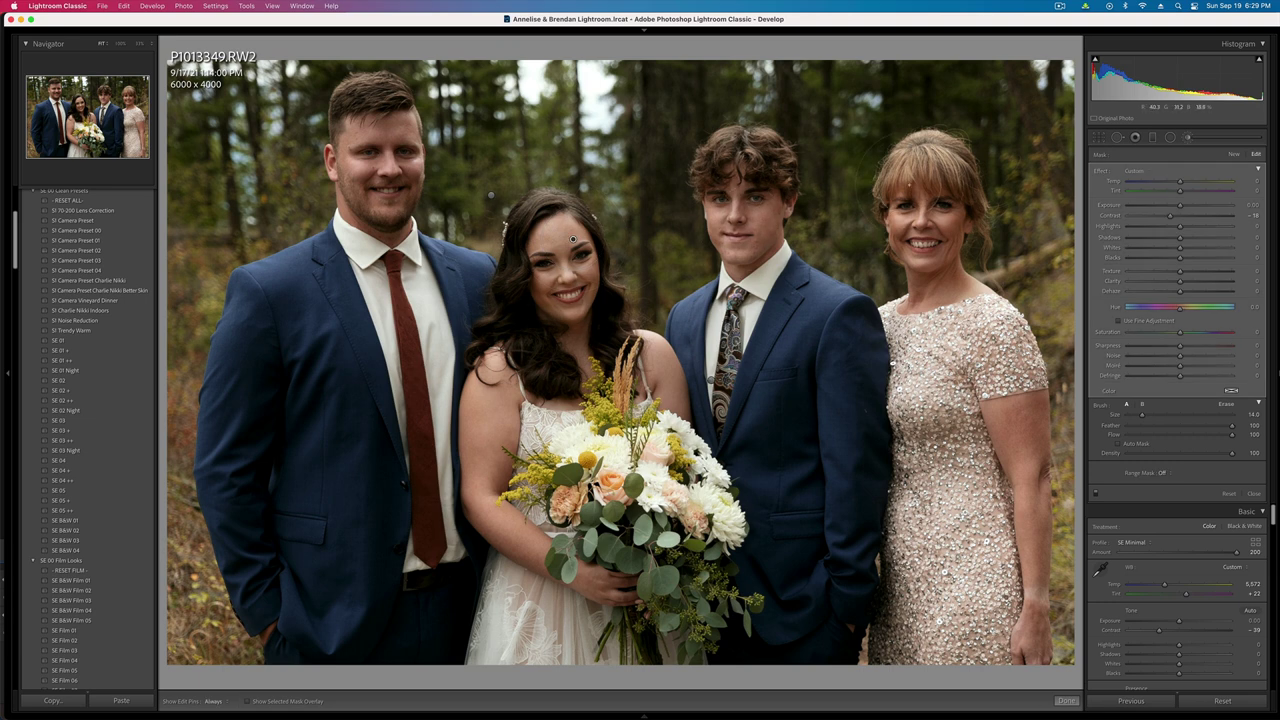
drag(935, 188, 933, 309)
drag(1180, 345, 1187, 345)
key(k)
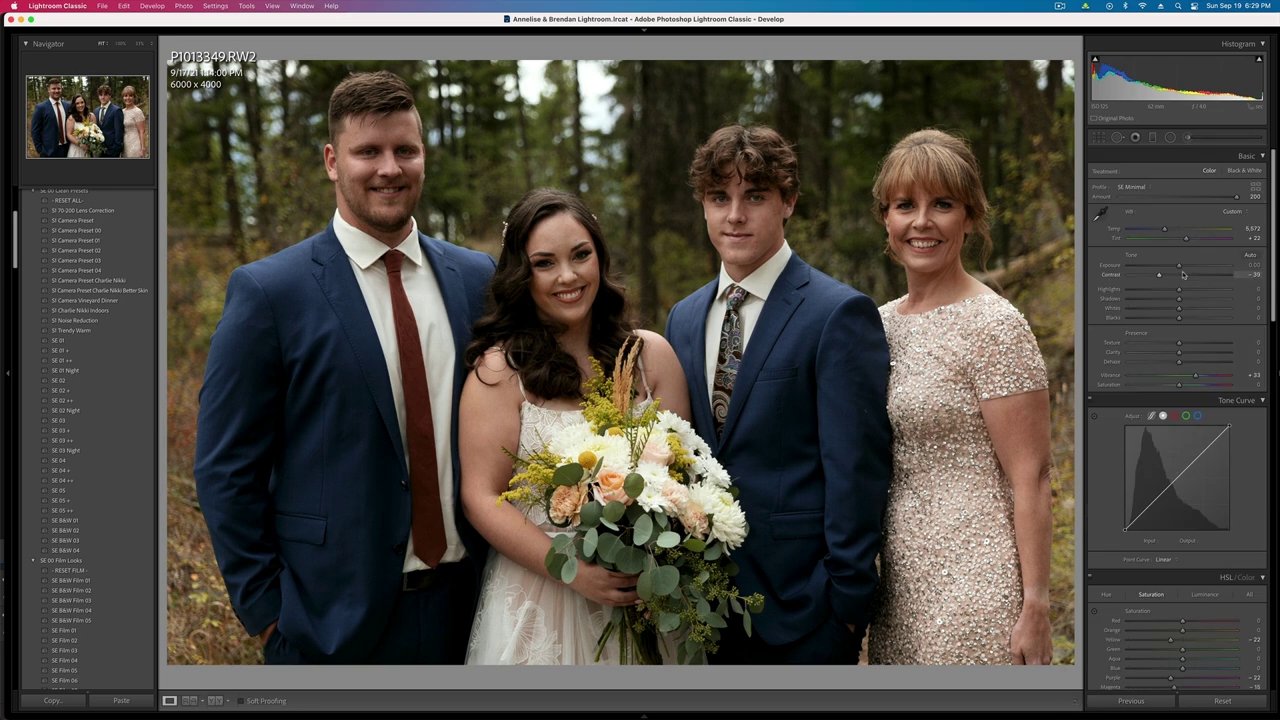
- Paste the P1013345 settings onto P1013351 and move the large radial mask up to the groom's chest
key(Right)
key(super+v)
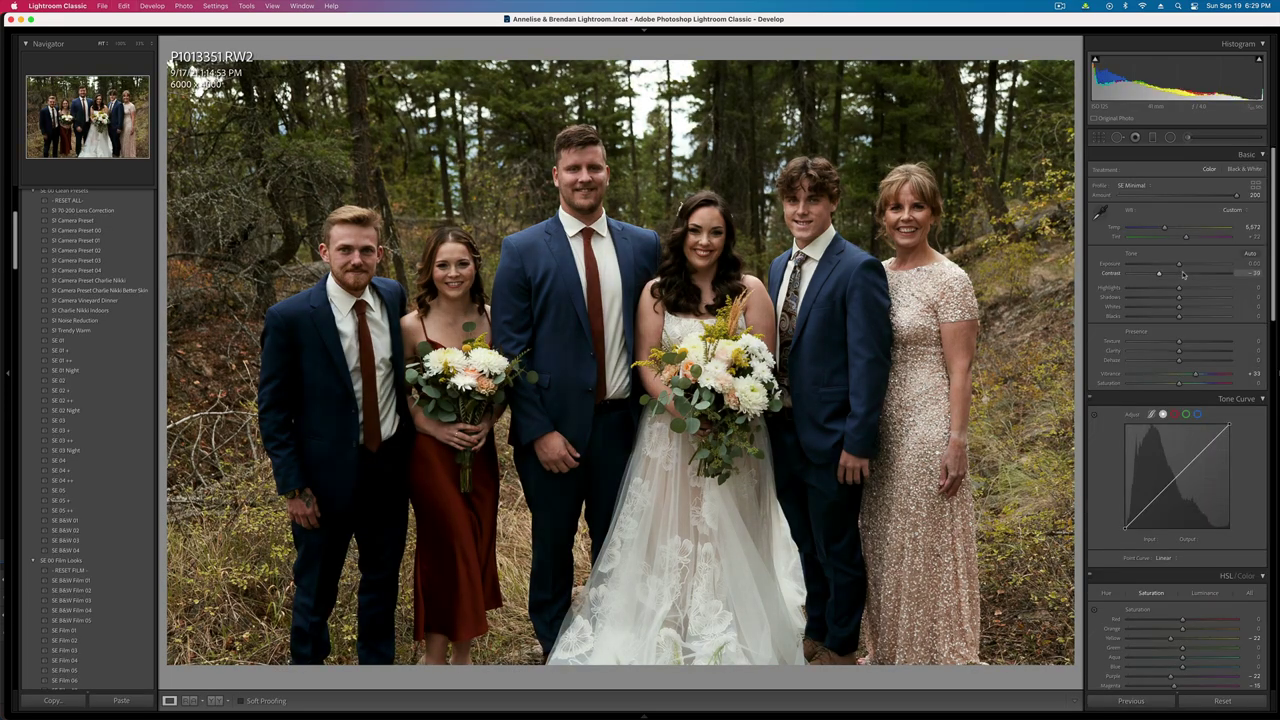
key(k)
click(633, 321)
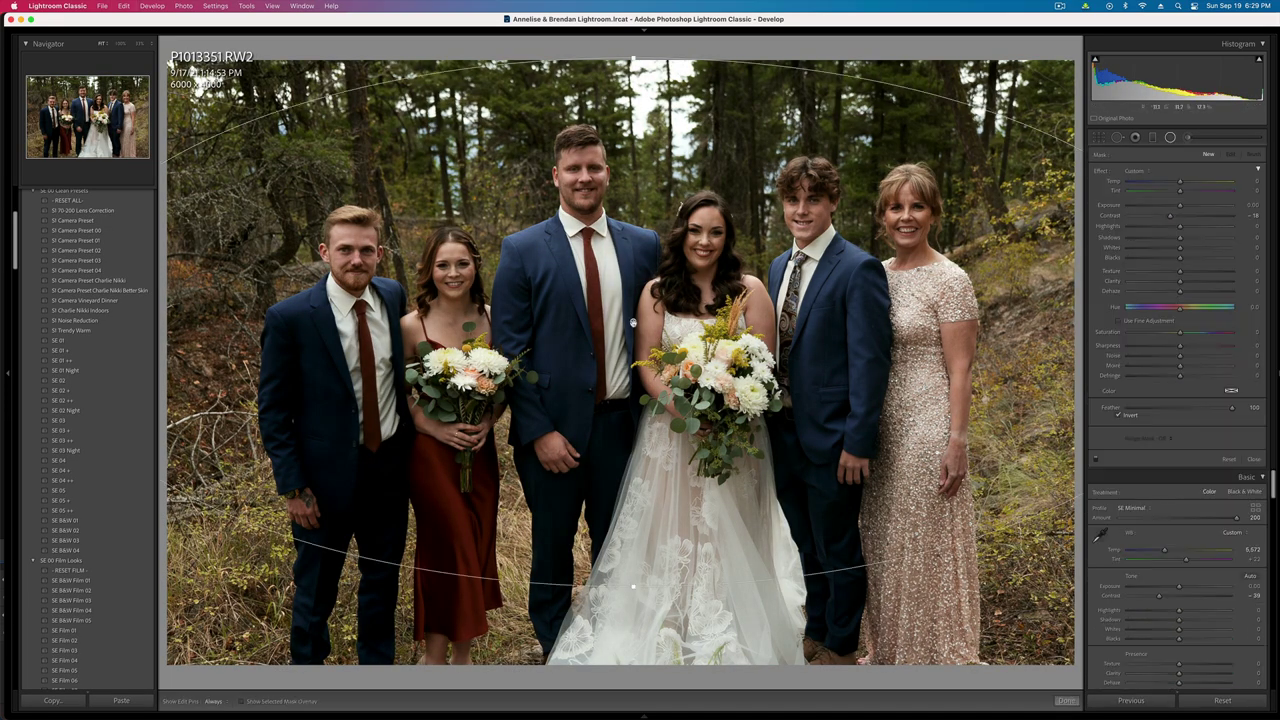
drag(633, 321, 648, 364)
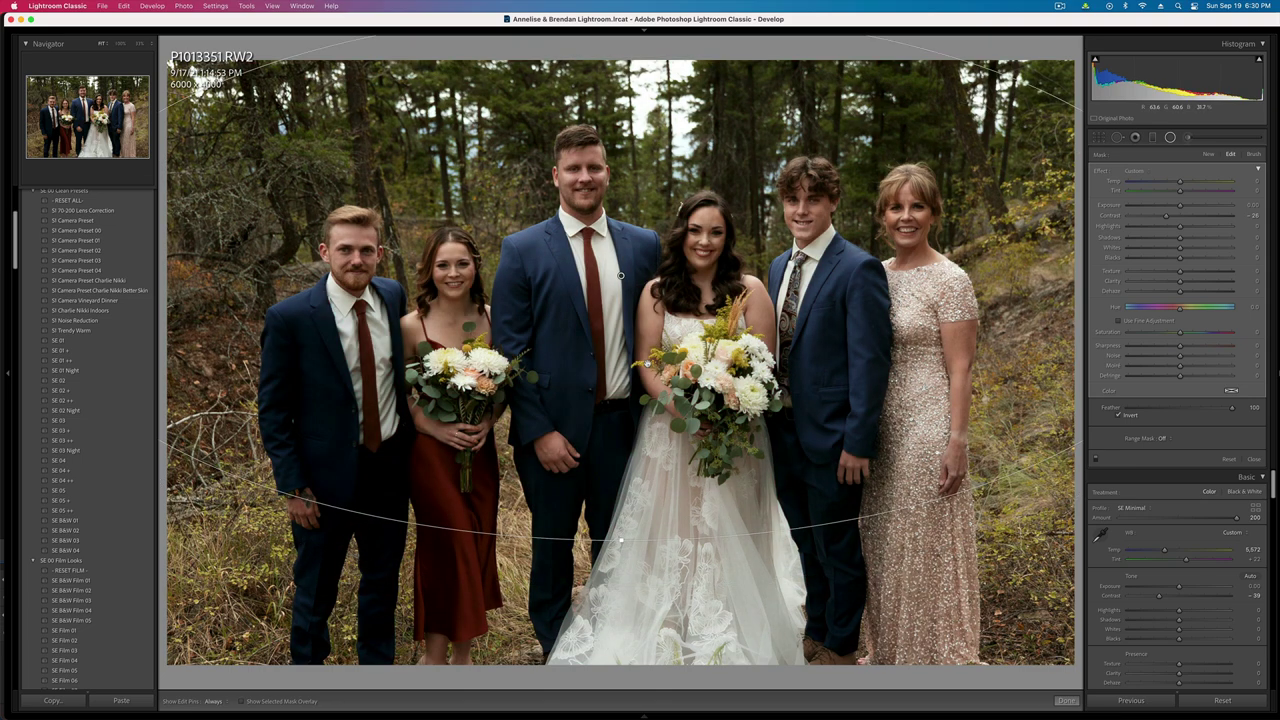
key(shift+m)
key(shift+m)
key(shift+m)
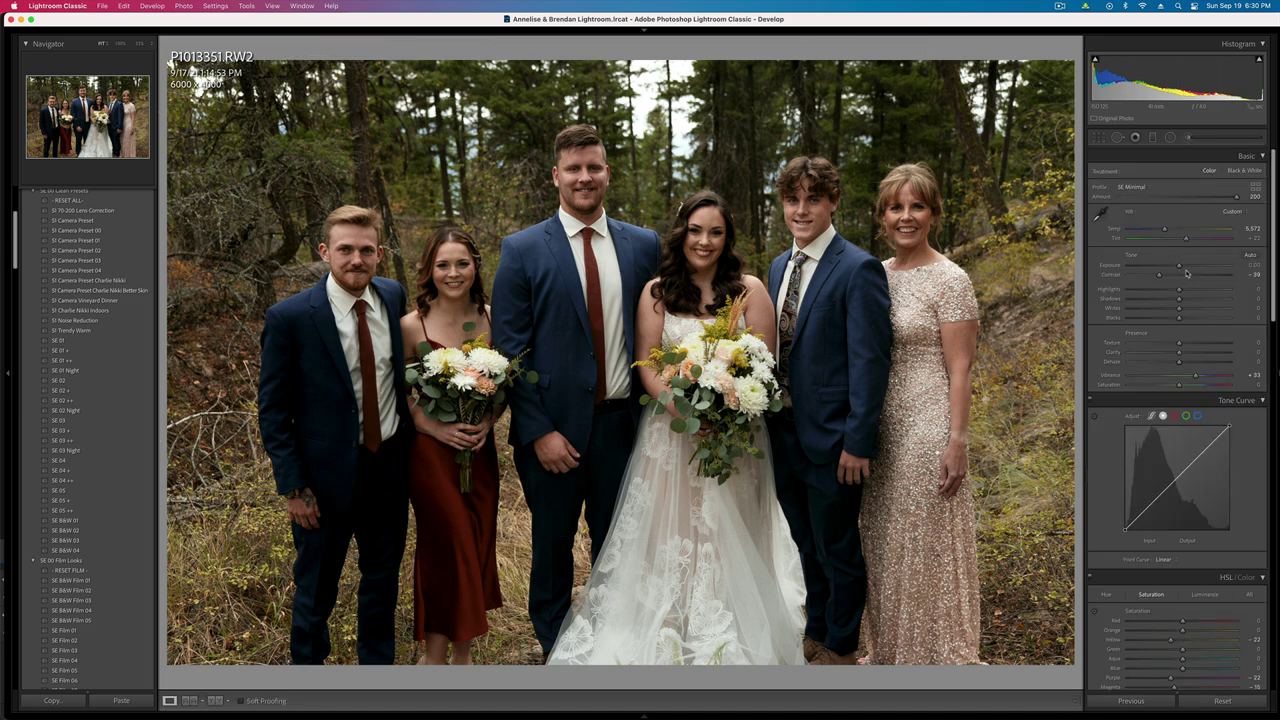
- Paste the P1013345 settings onto P1013354 with overall exposure −0.33 and widen the radial mask around the group with mask exposure 0.44
key(Right)
key(super+v)
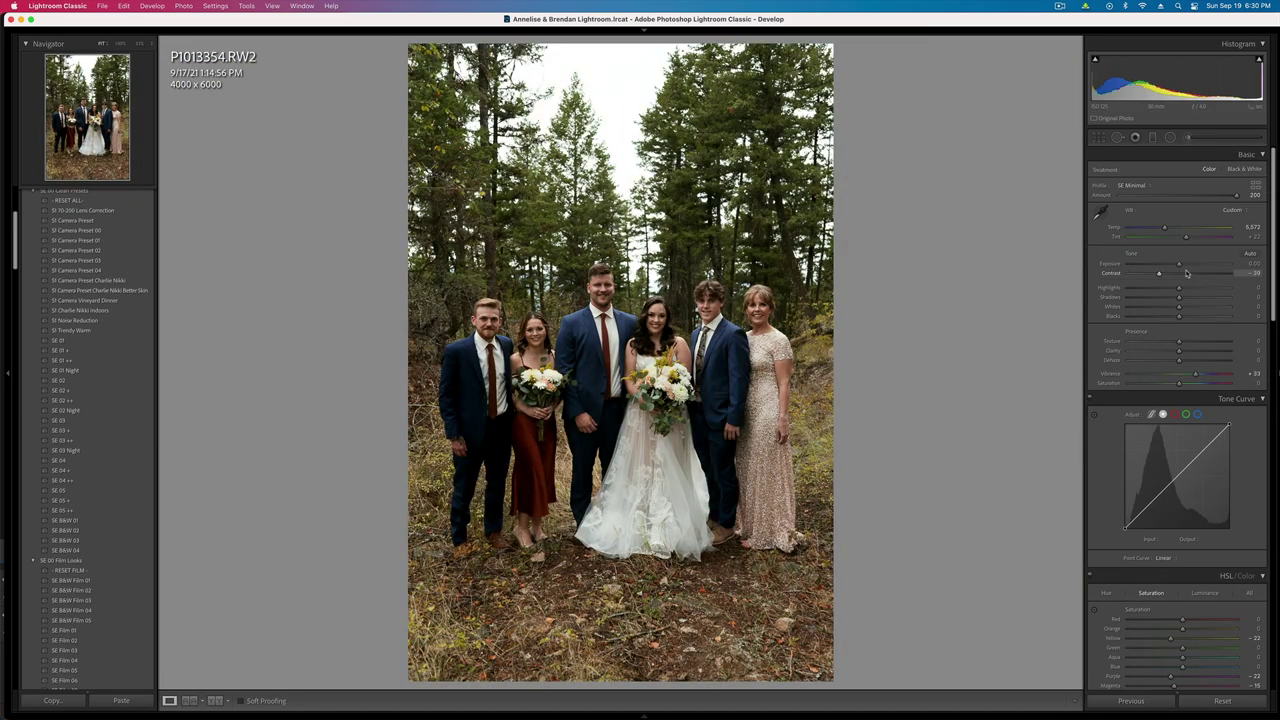
key(shift+minus)
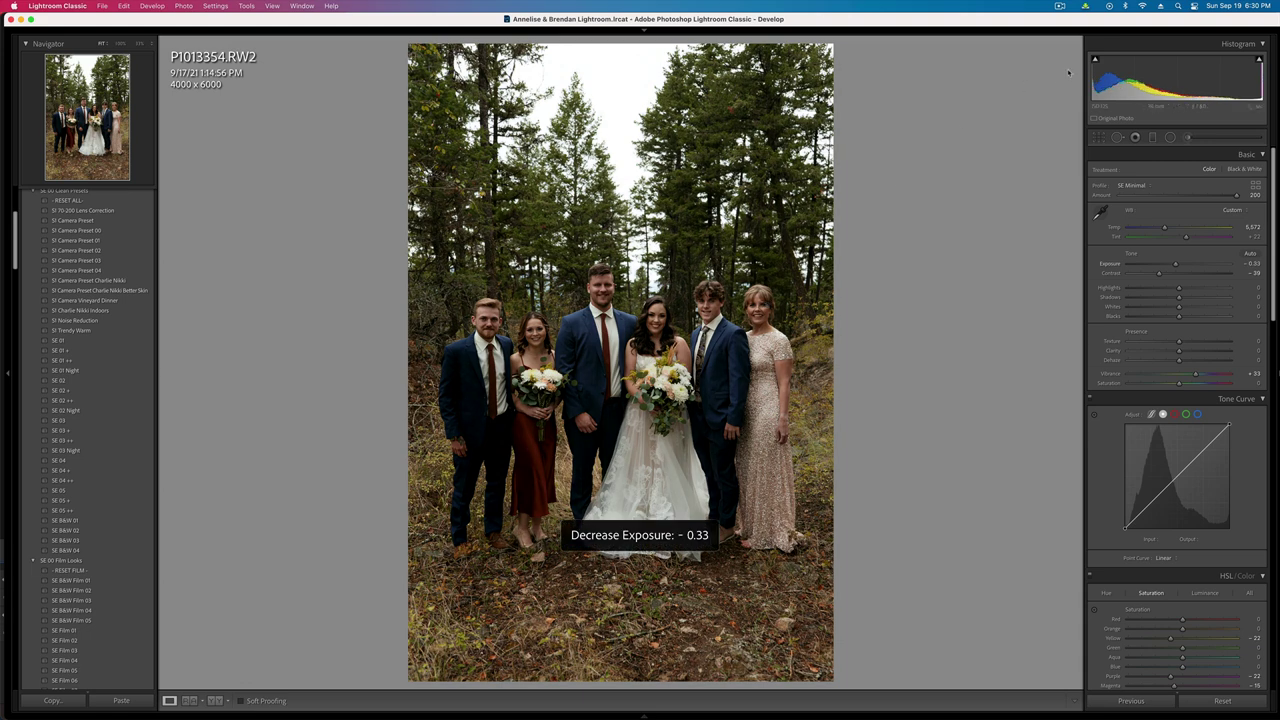
key(shift+m)
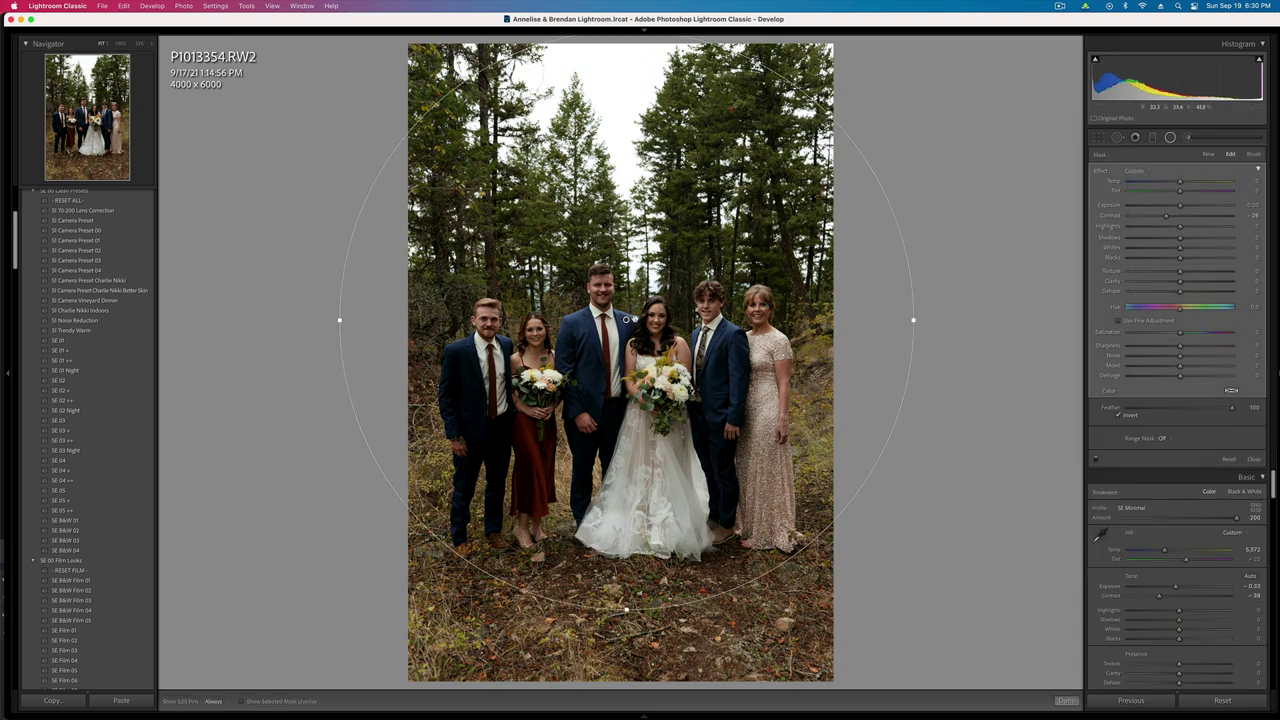
drag(918, 320, 1186, 207)
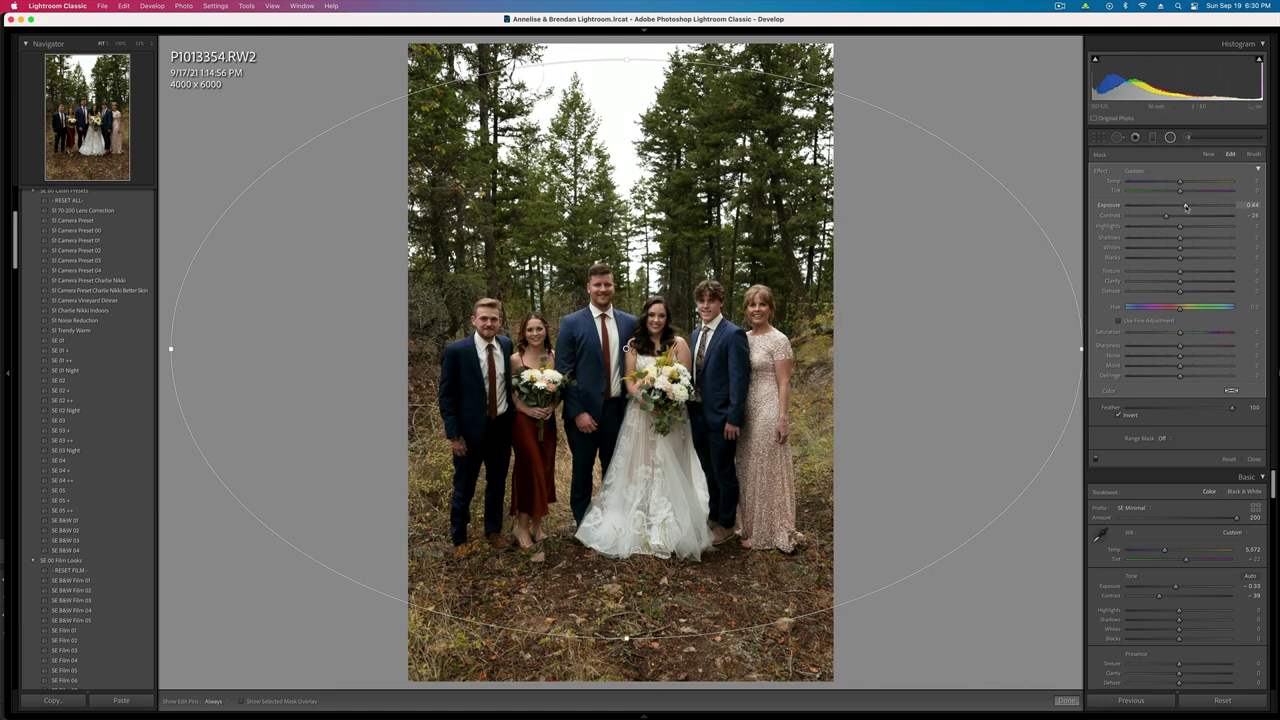
- Set the radial mask's exposure to 0.77 and the overall exposure of P1013354 to −0.79, and copy its settings
key(shift+minus)
key(minus)
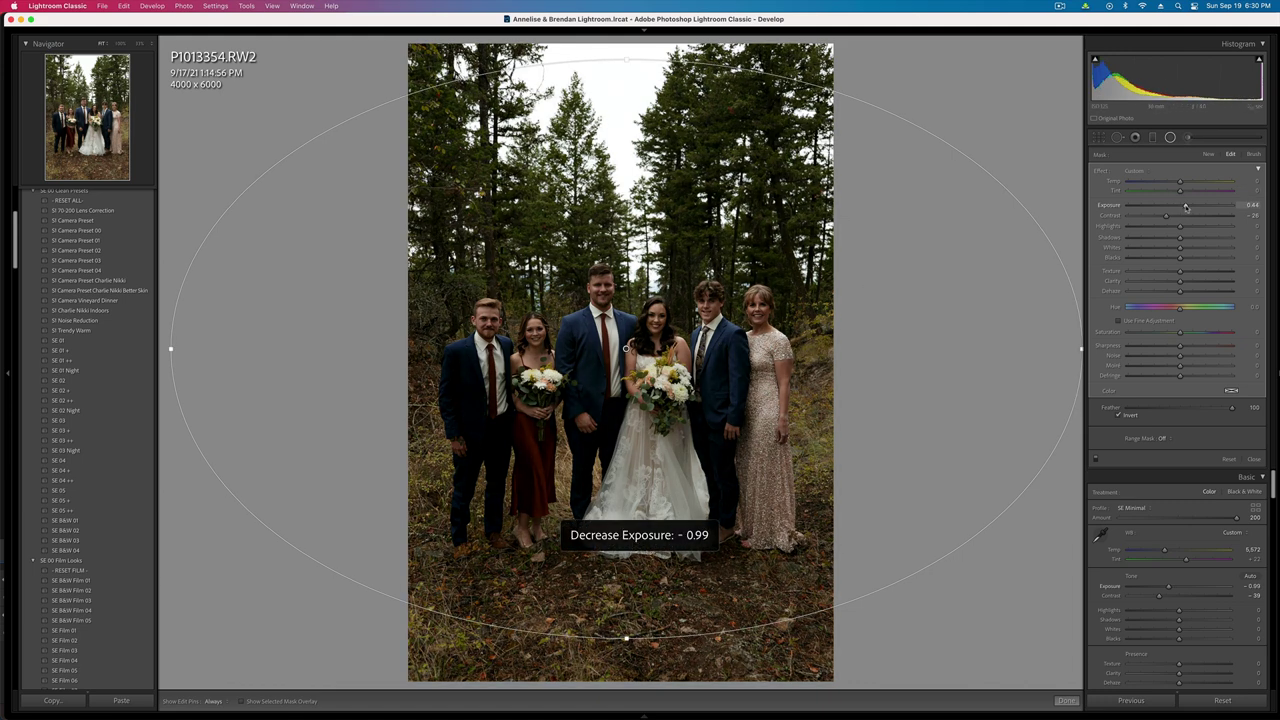
key(equal)
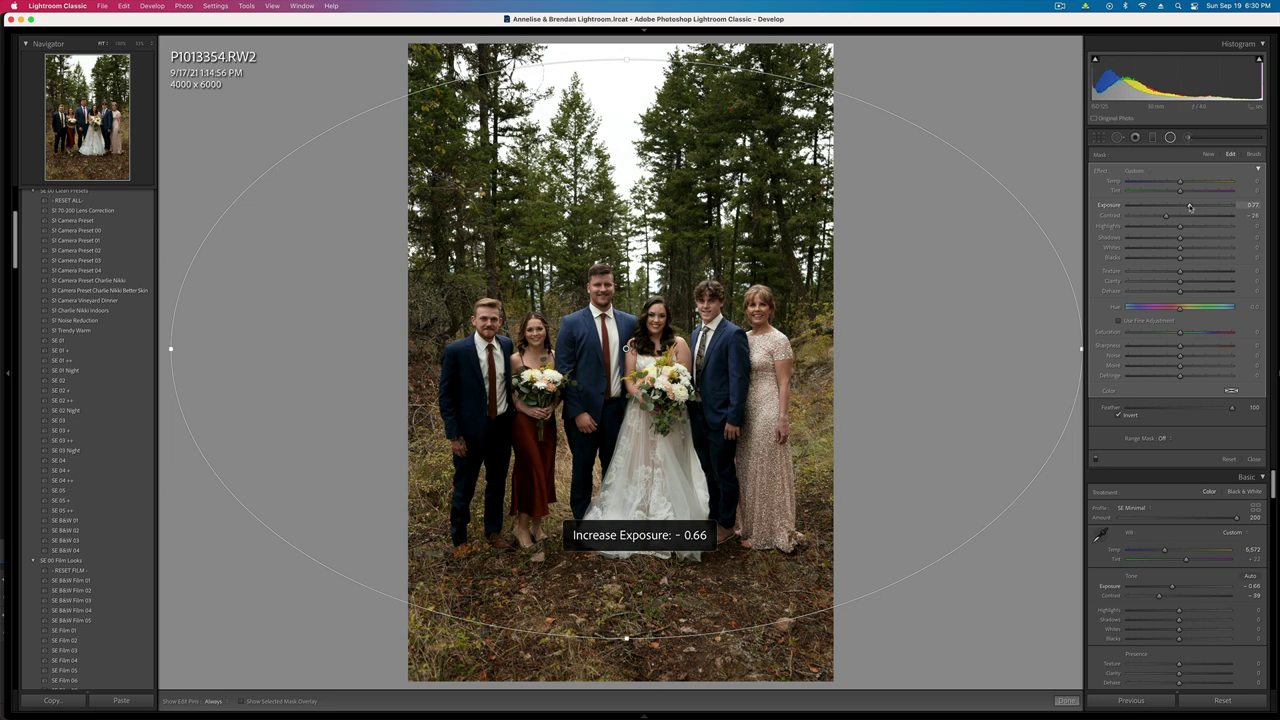
key(minus)
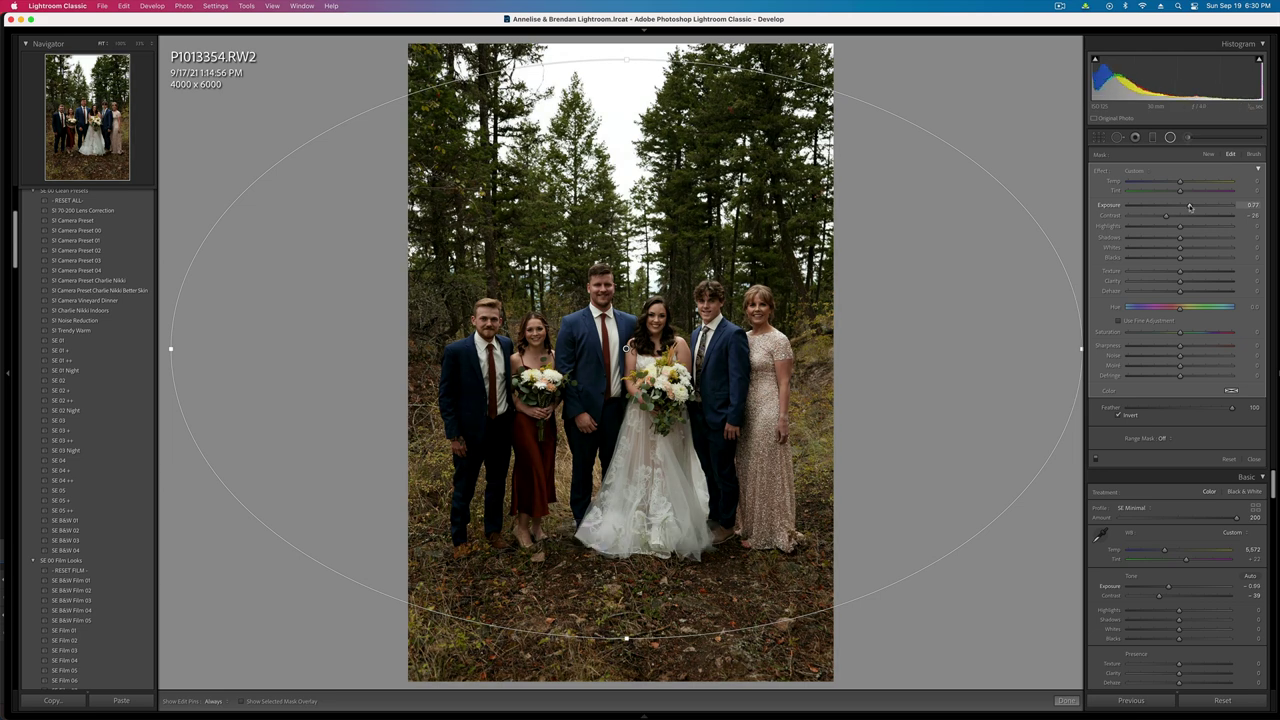
key(shift+w)
key(equal)
key(super+shift+c)
key(Return)
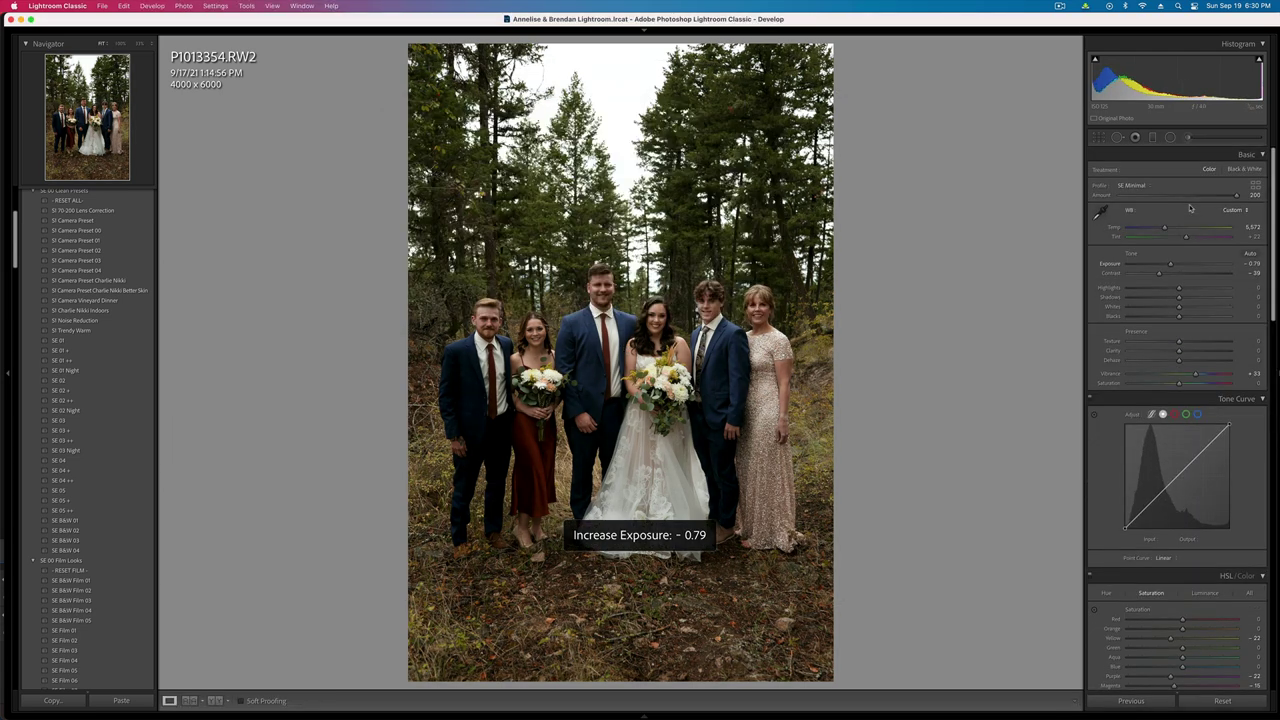
- Return to P1013351, copy its develop settings and paste them onto P1013355
key(Right)
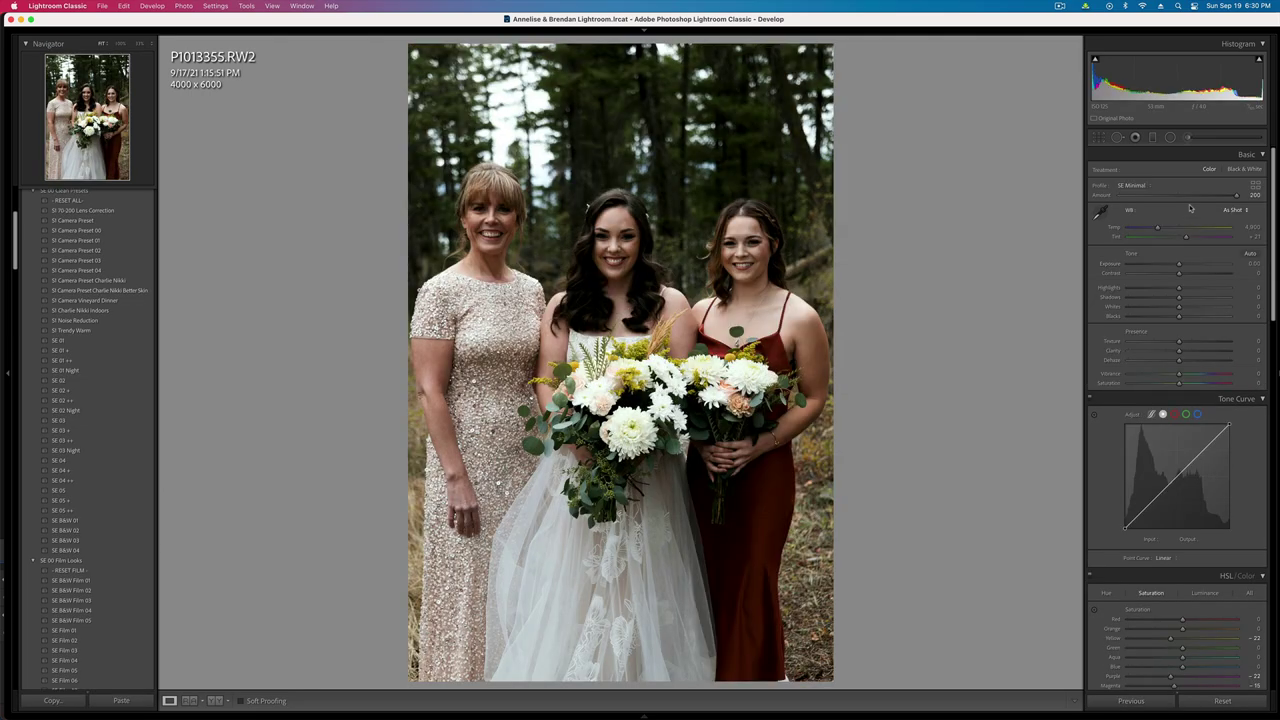
key(Left)
key(Left)
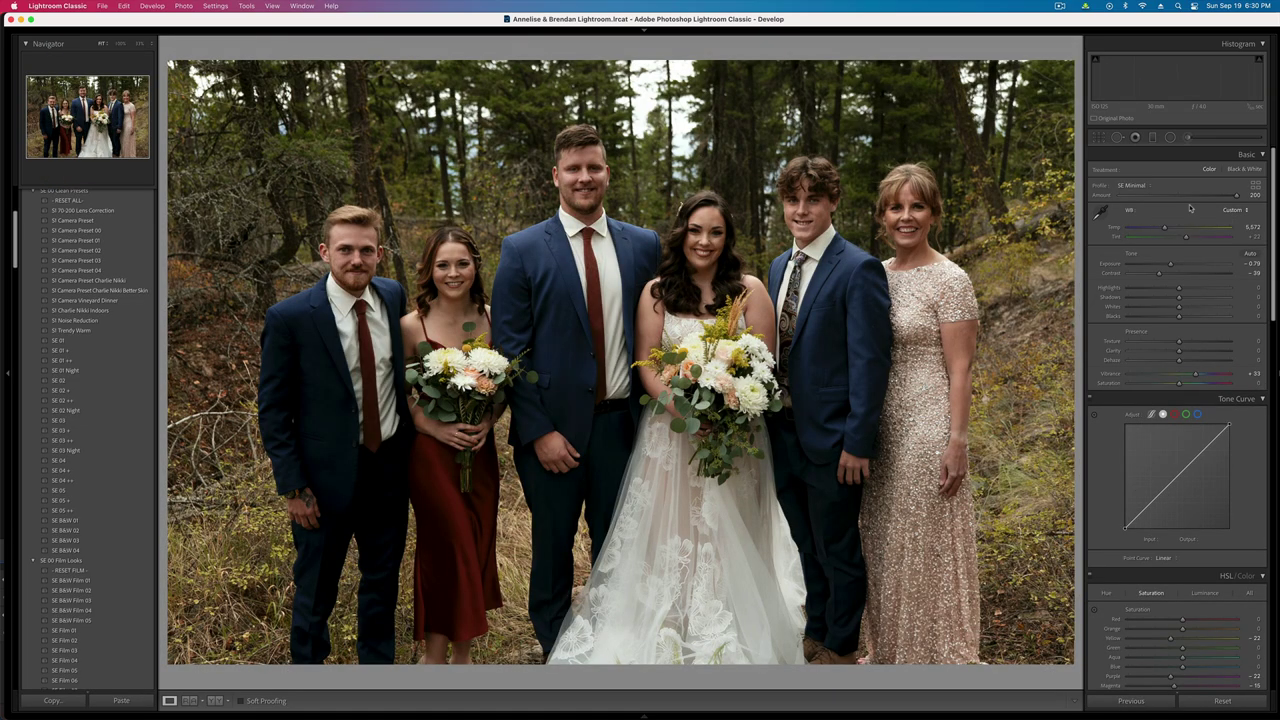
key(super+shift+c)
key(Return)
key(Right)
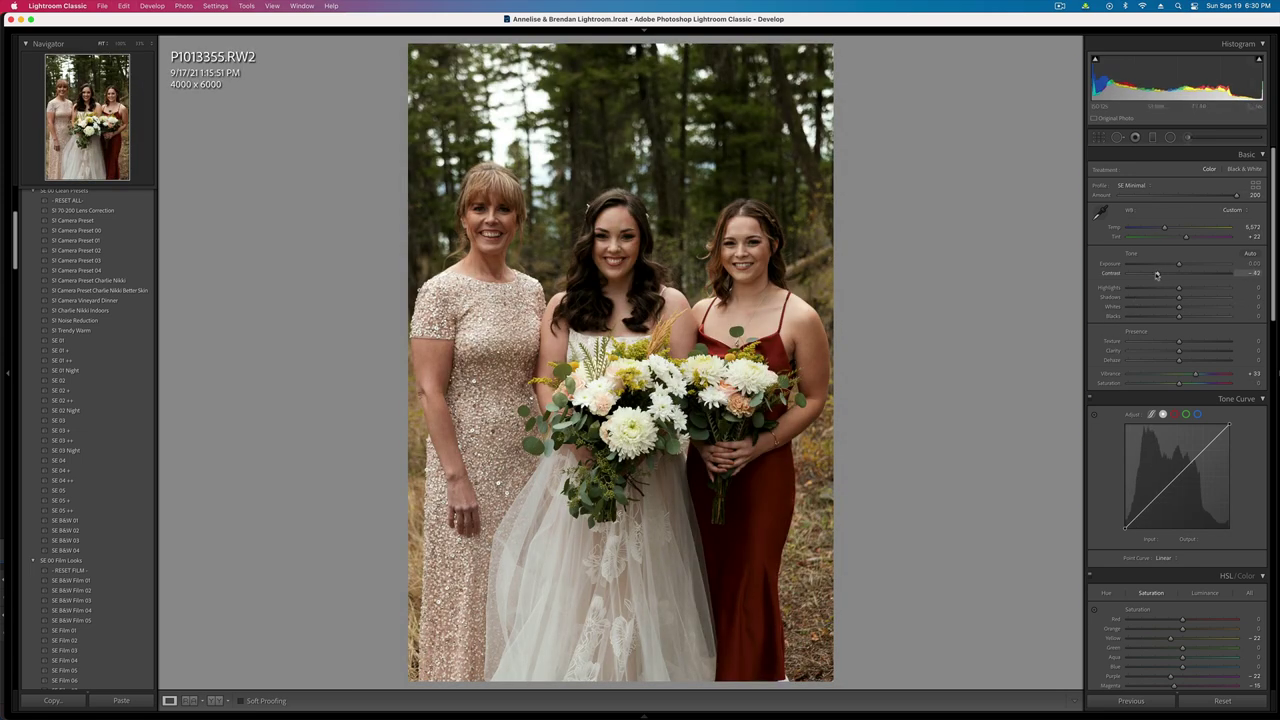
- Set P1013355 to exposure −0.10 and contrast −45, and straighten its crop to an angle of about −1.44
key(minus)
key(r)
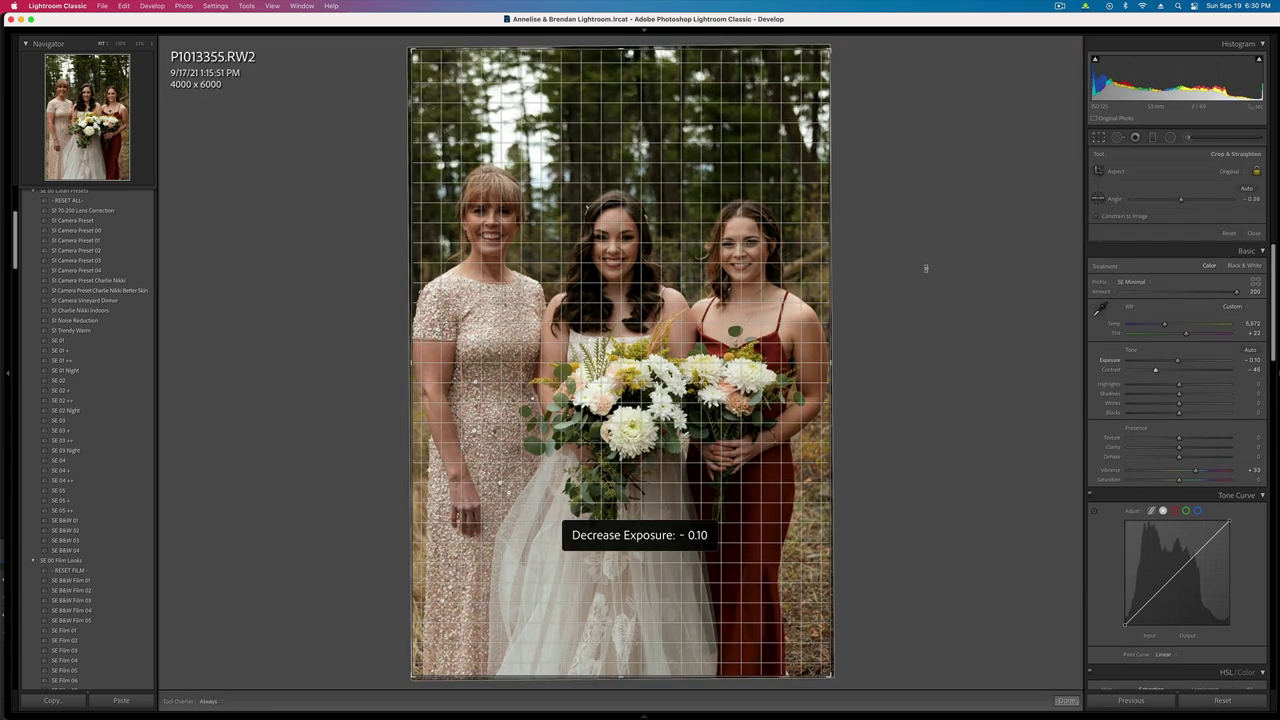
drag(925, 268, 920, 263)
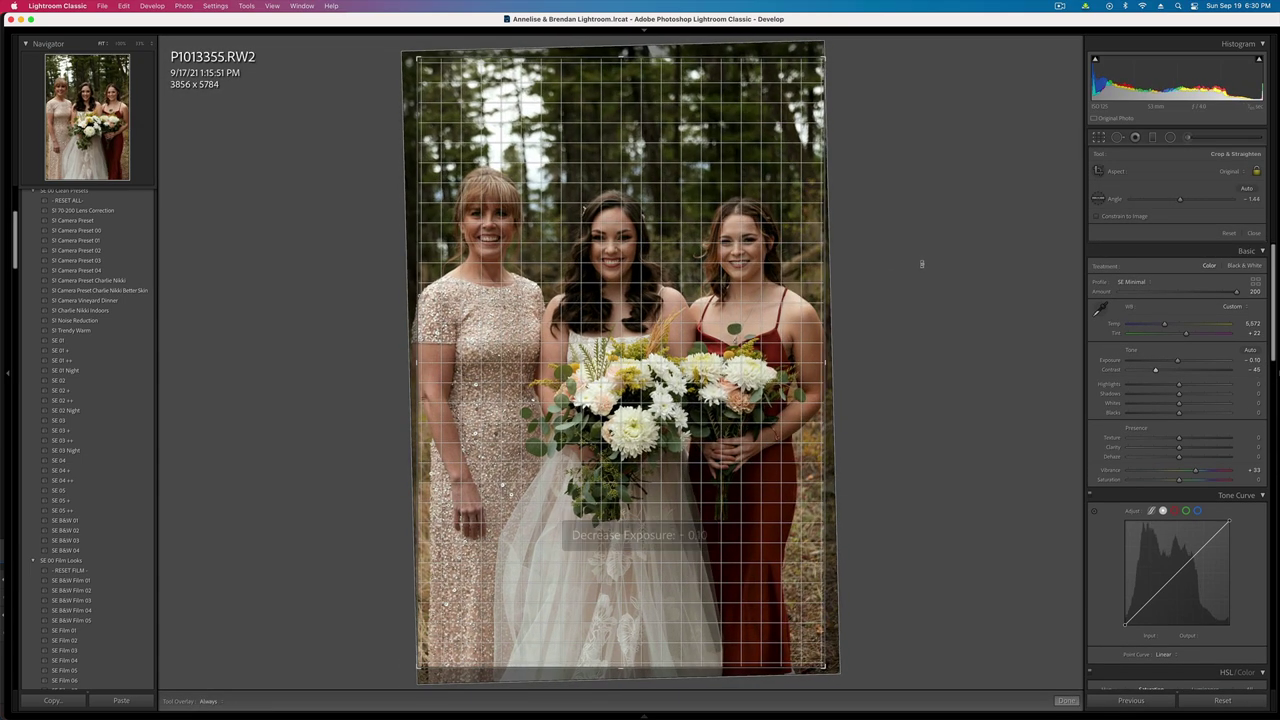
key(Return)
- Paste the P1013351 settings onto P1013357 and set its temperature to 5,552 and exposure to −0.13
key(Right)
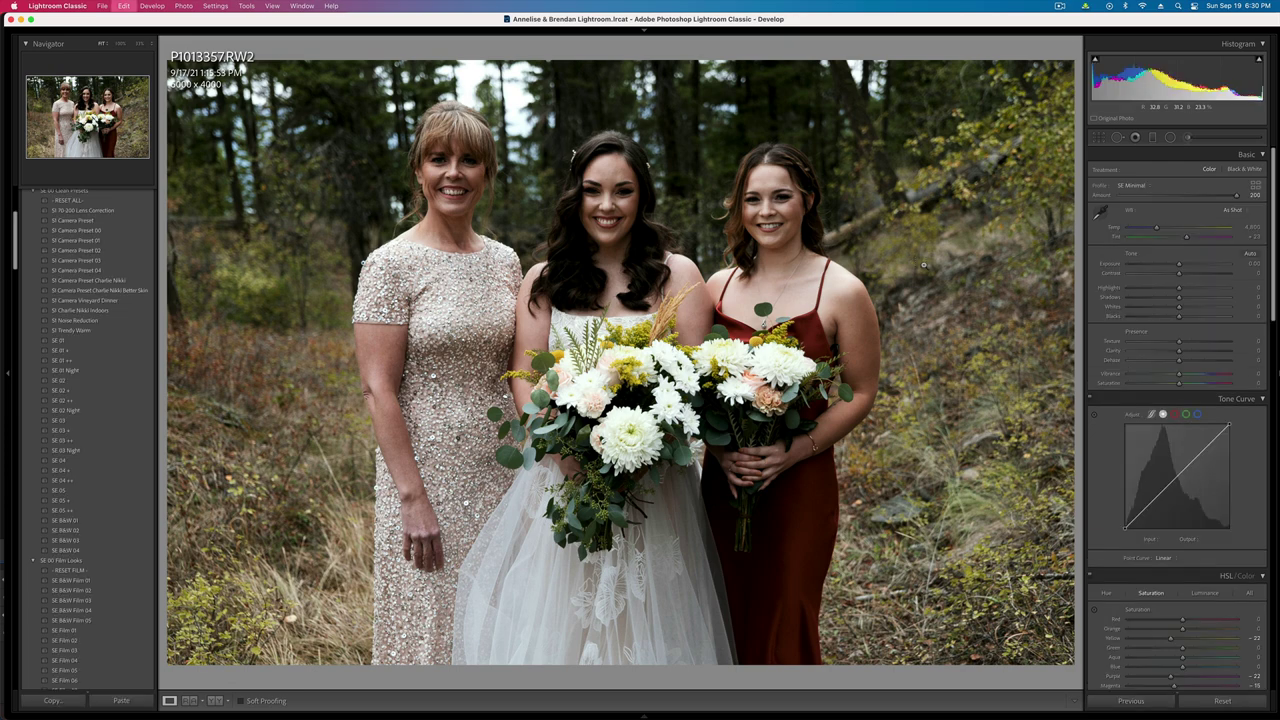
key(super+v)
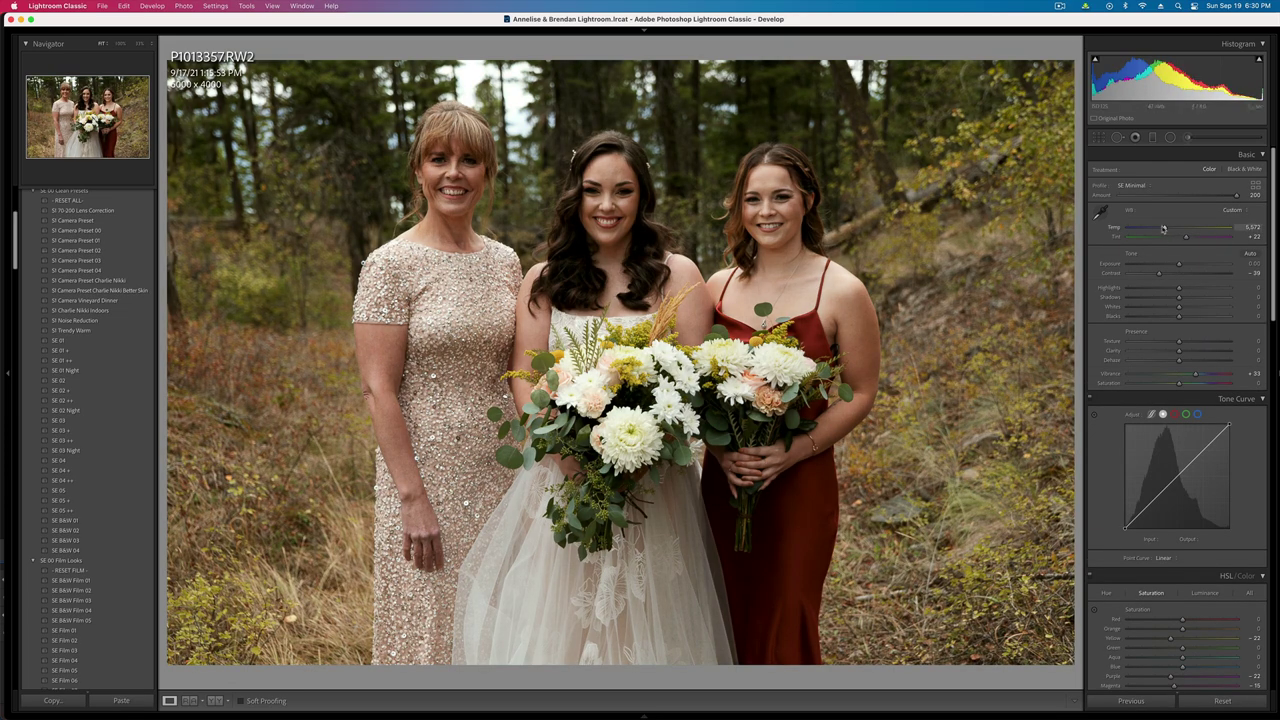
drag(1163, 228, 1160, 228)
key(minus)
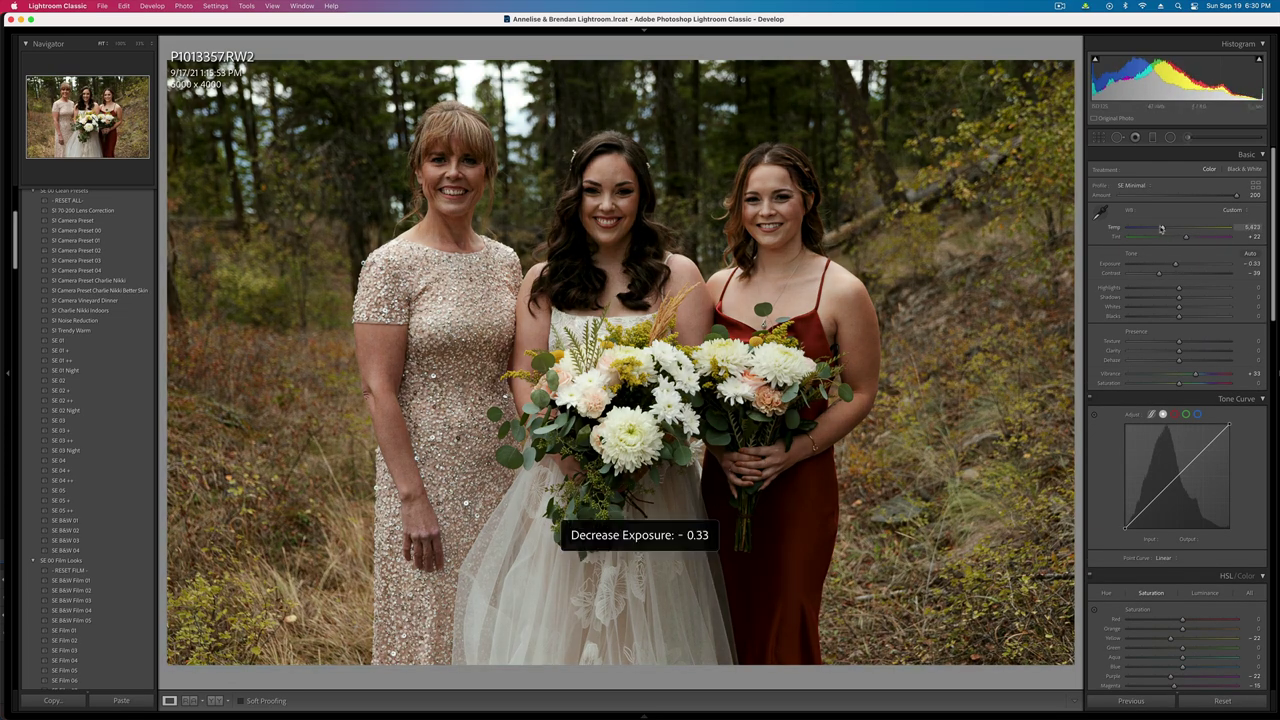
drag(1161, 229, 1163, 229)
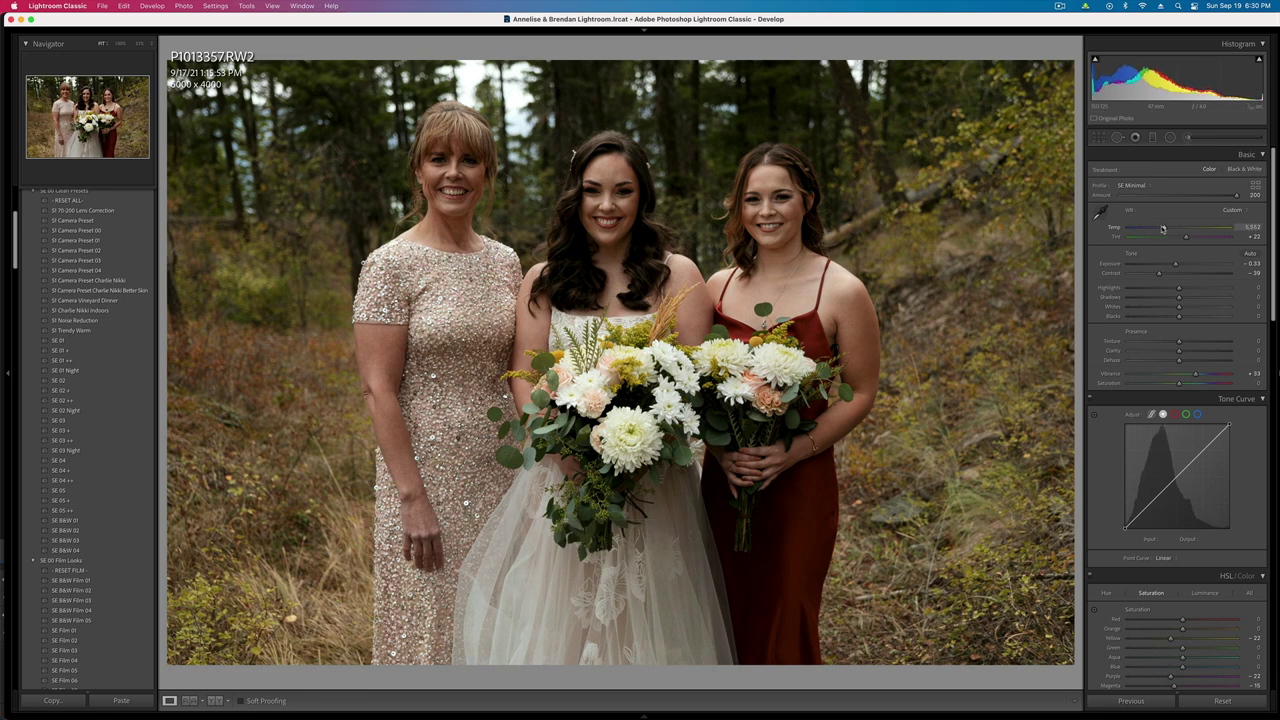
key(equal)
key(super+shift+c)
key(Return)
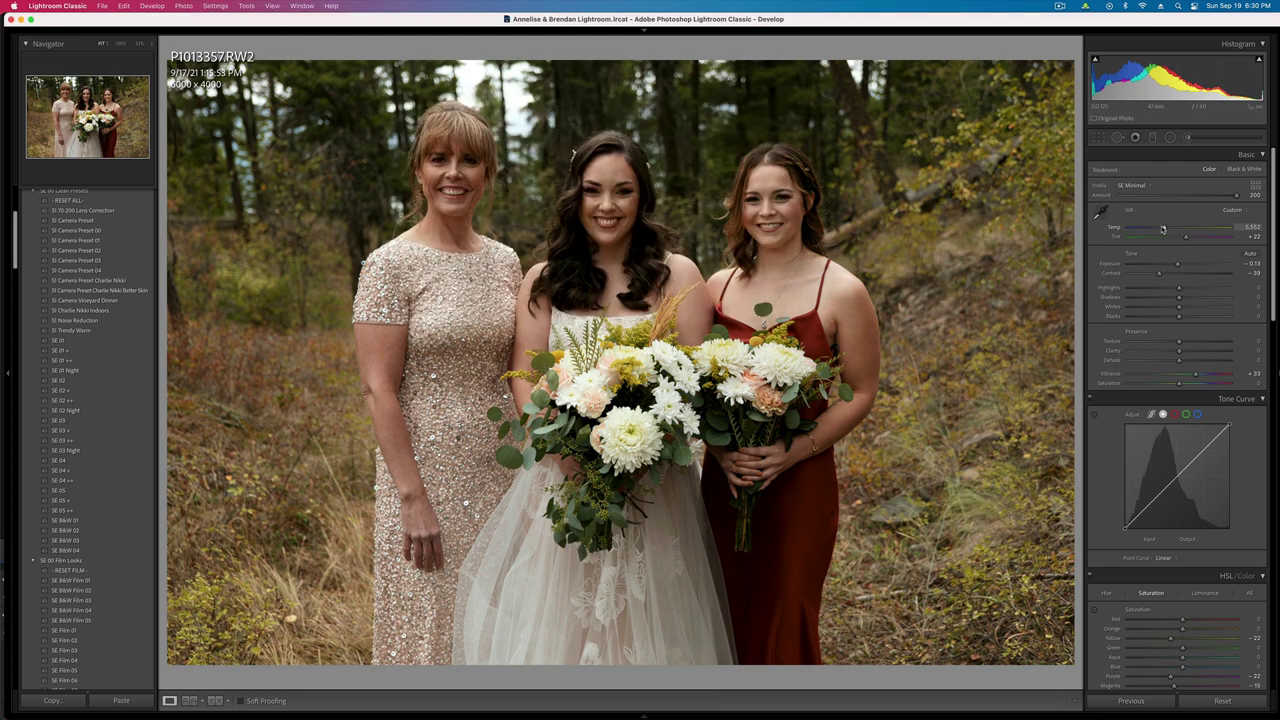
- Compare the before and after views of P1013357 and copy its develop settings
key(backslash)
key(backslash)
key(backslash)
key(backslash)
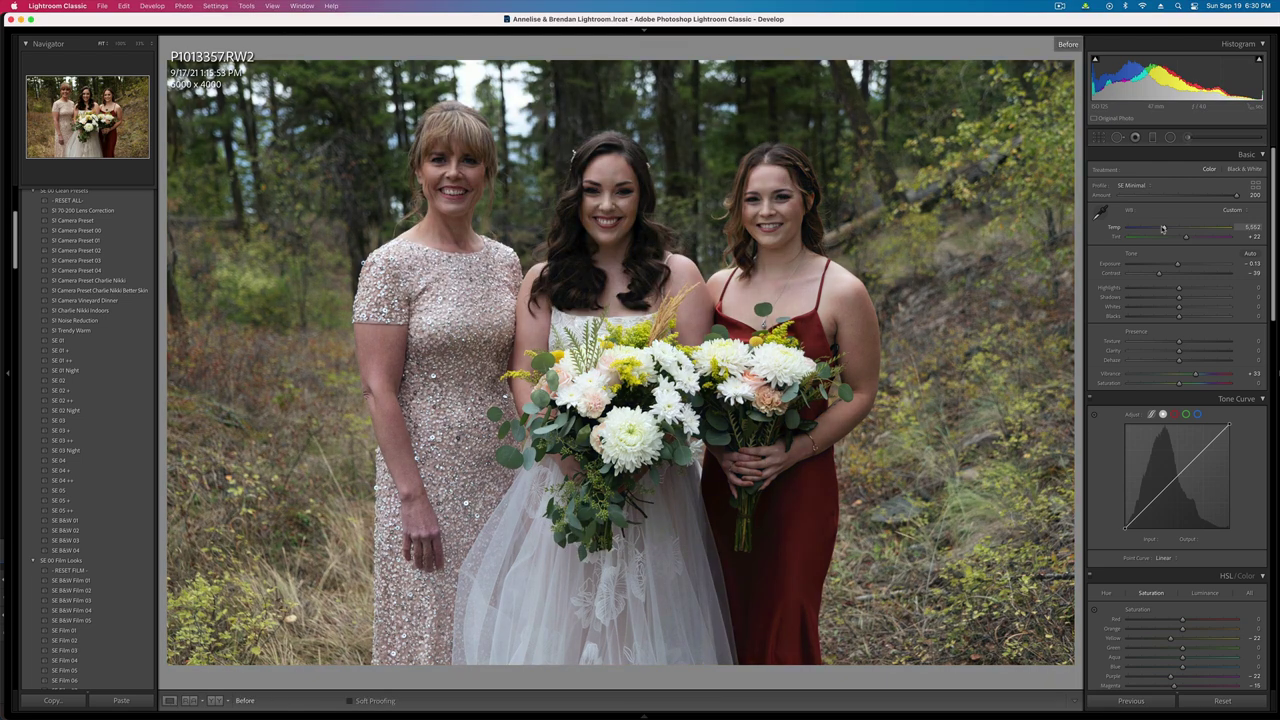
key(super+shift+c)
key(Return)
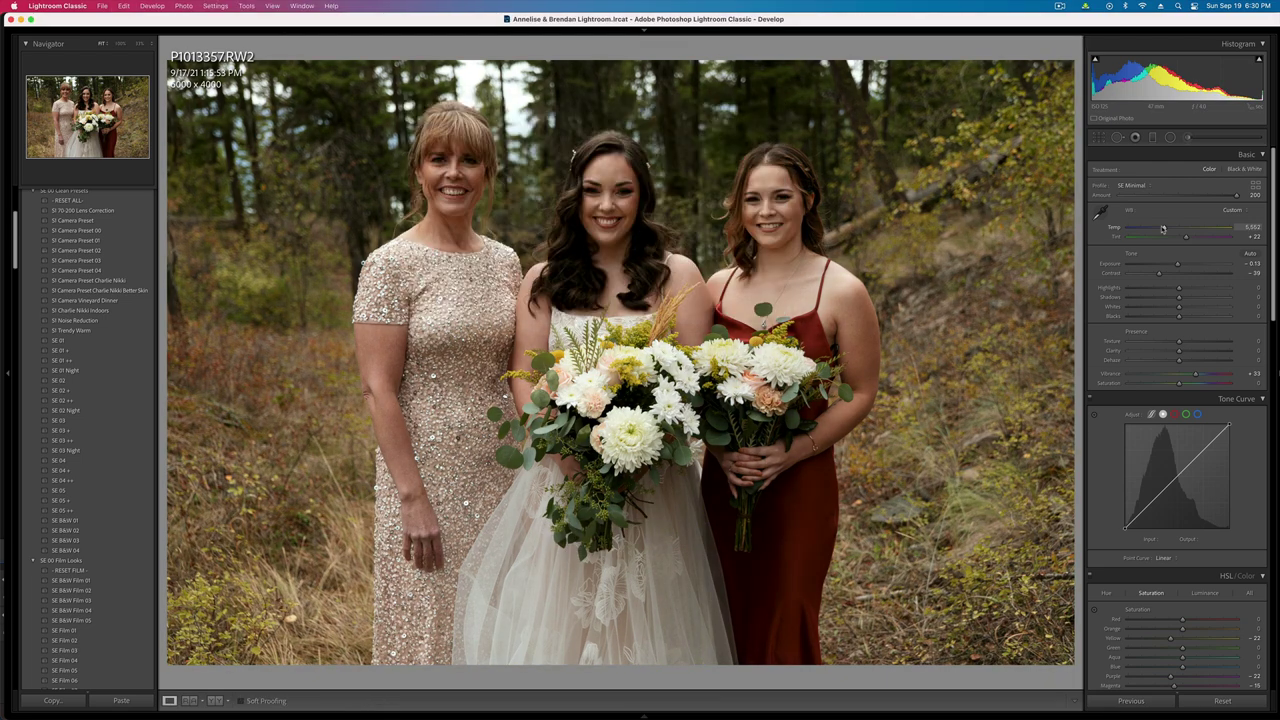
- Paste the P1013357 settings onto P1013358, set exposure to −0.33 and contrast to −60, and copy the settings
key(Right)
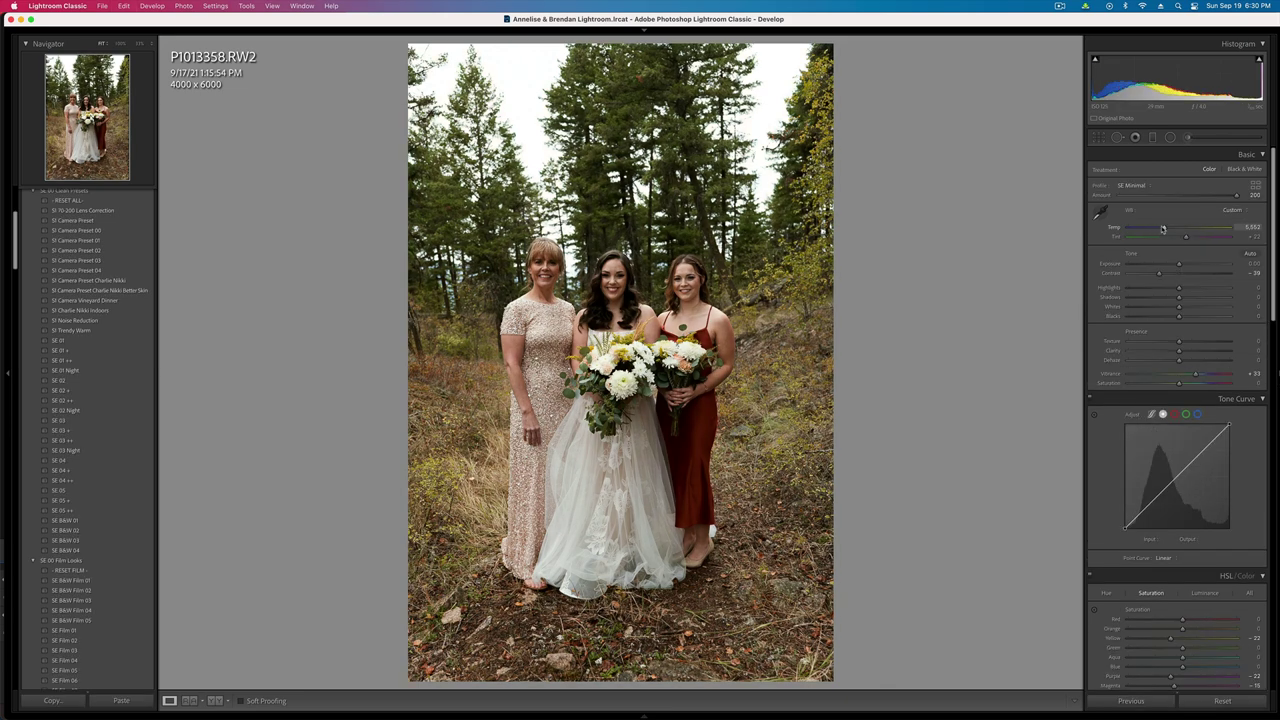
key(minus)
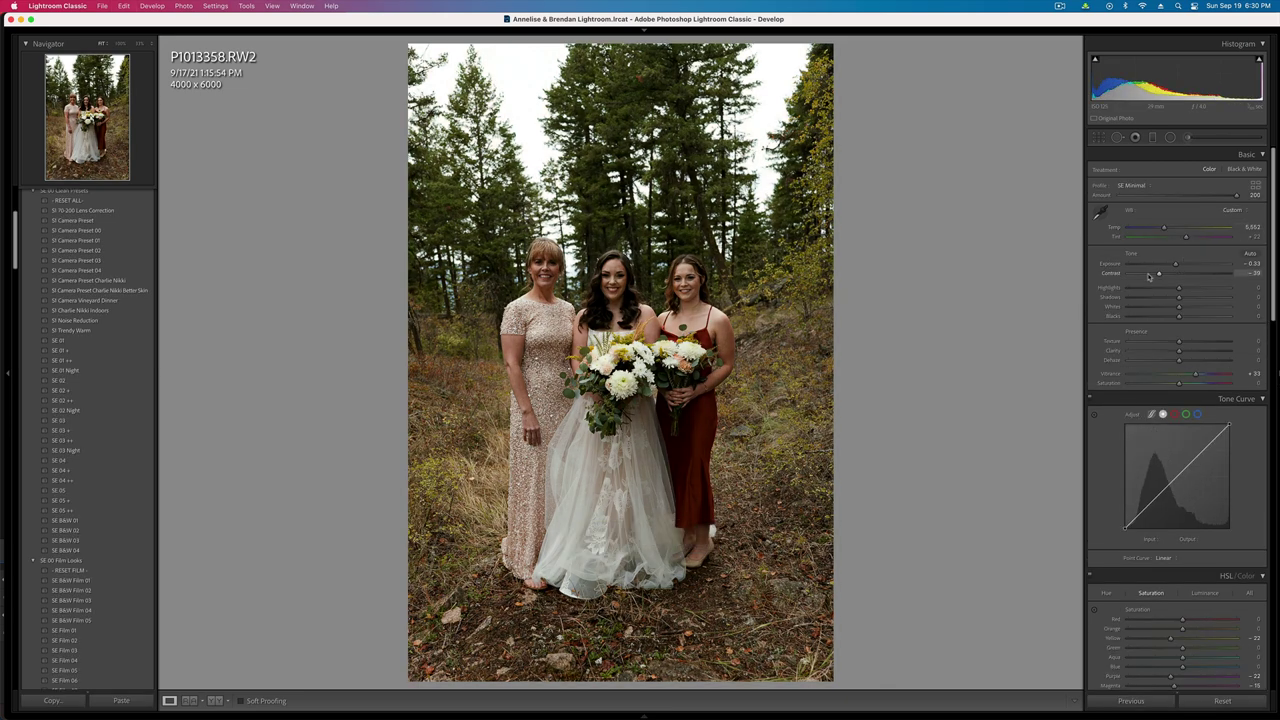
drag(1159, 274, 1149, 276)
key(ctrl+shift+c)
key(Return)
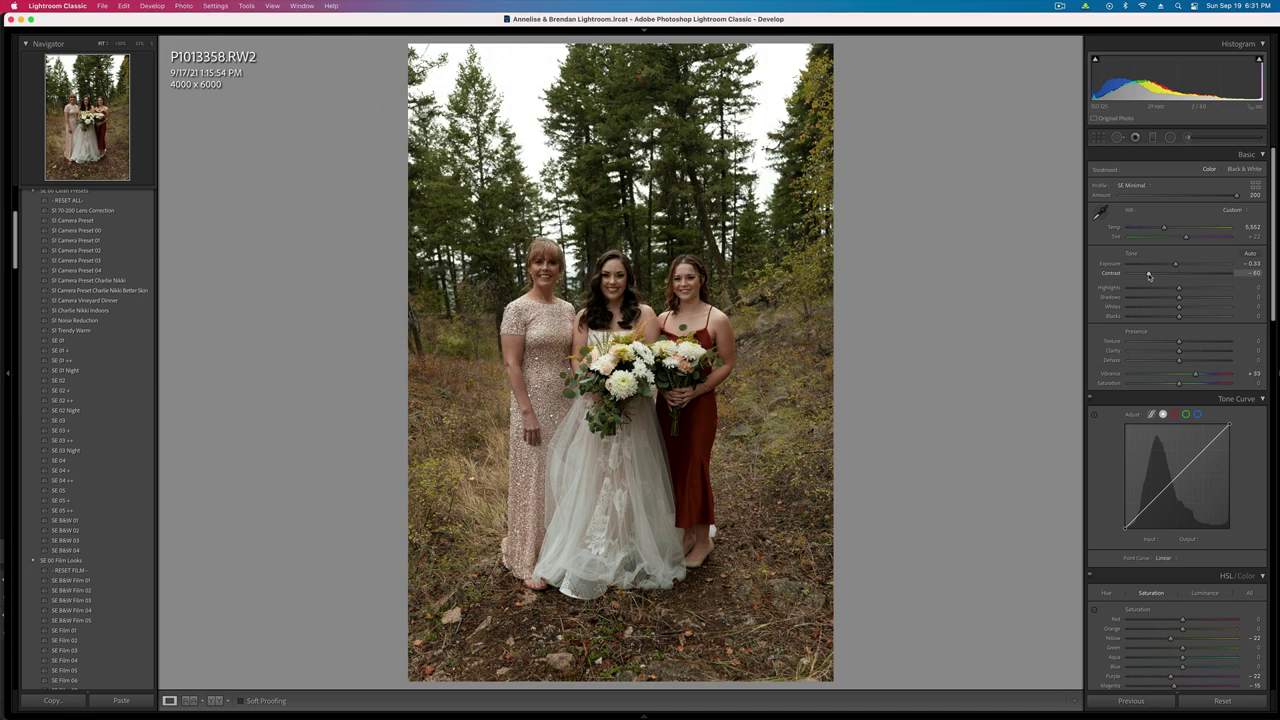
- Paste the P1013358 settings onto P1013360 and lower its exposure to −0.66
key(Right)
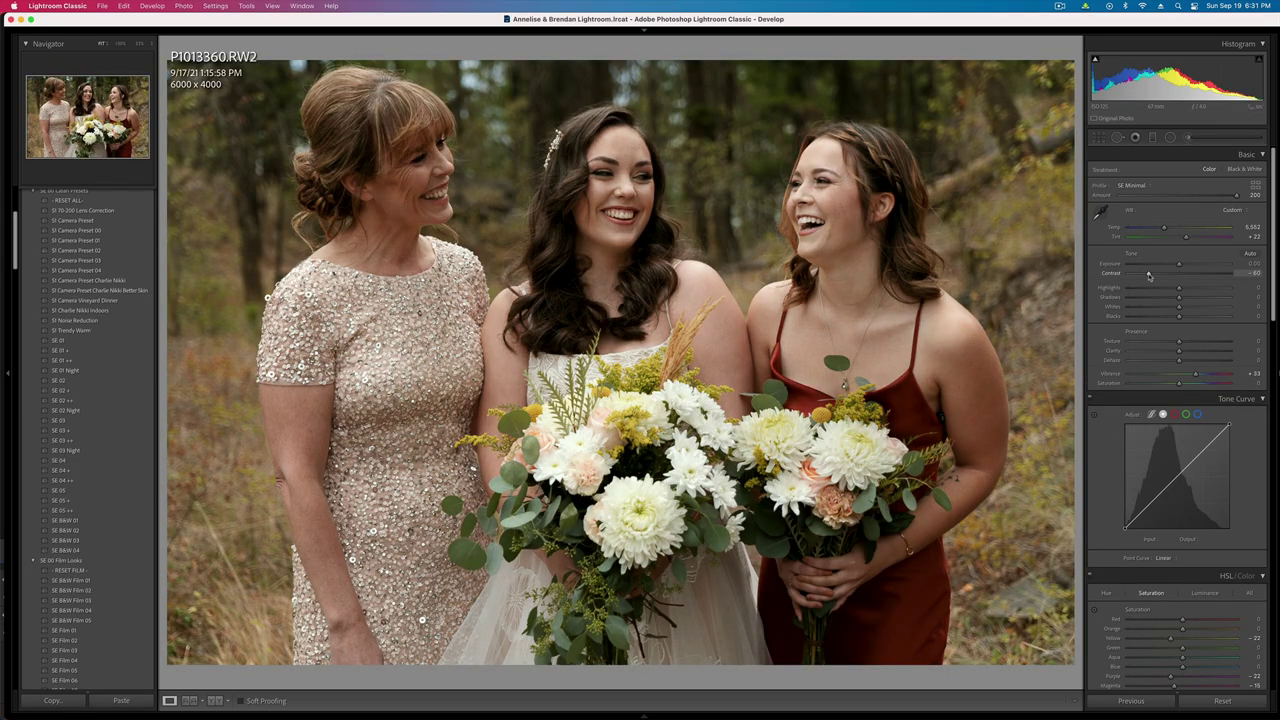
key(minus)
key(minus)
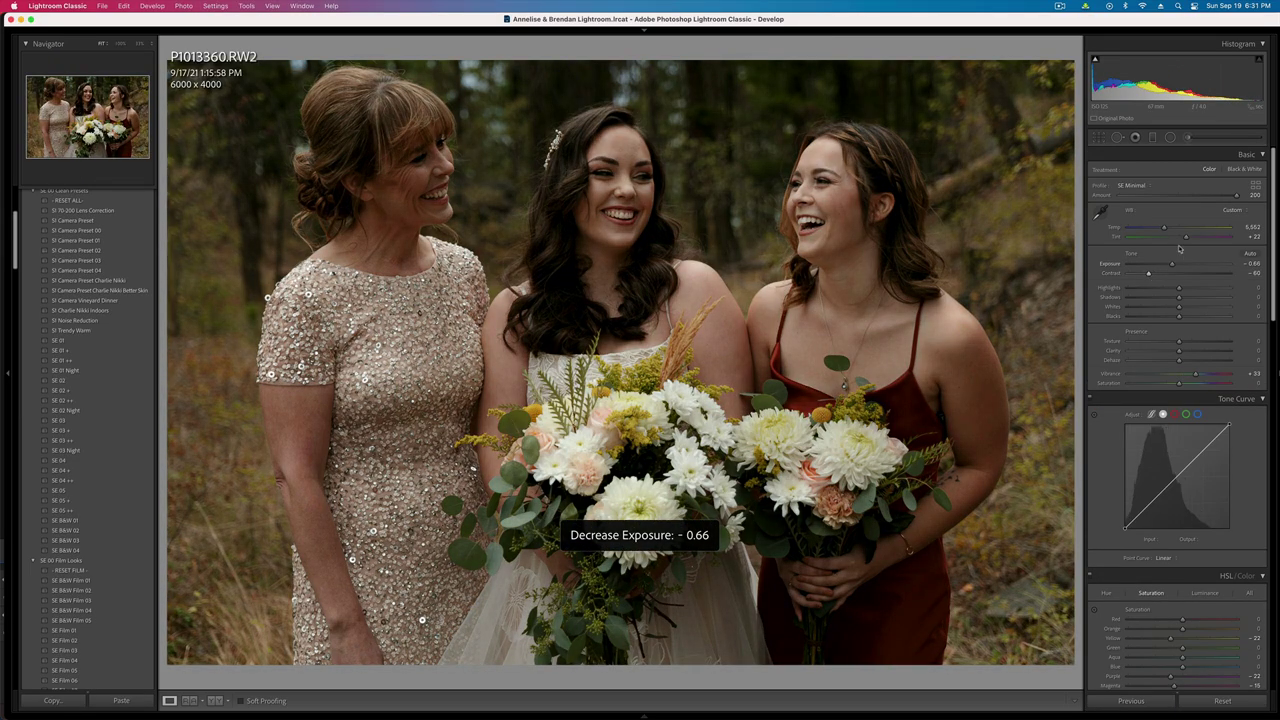
- Set the temperature of P1013360 to 5,373 and its exposure to −0.33, and copy its develop settings
drag(1161, 229, 1163, 229)
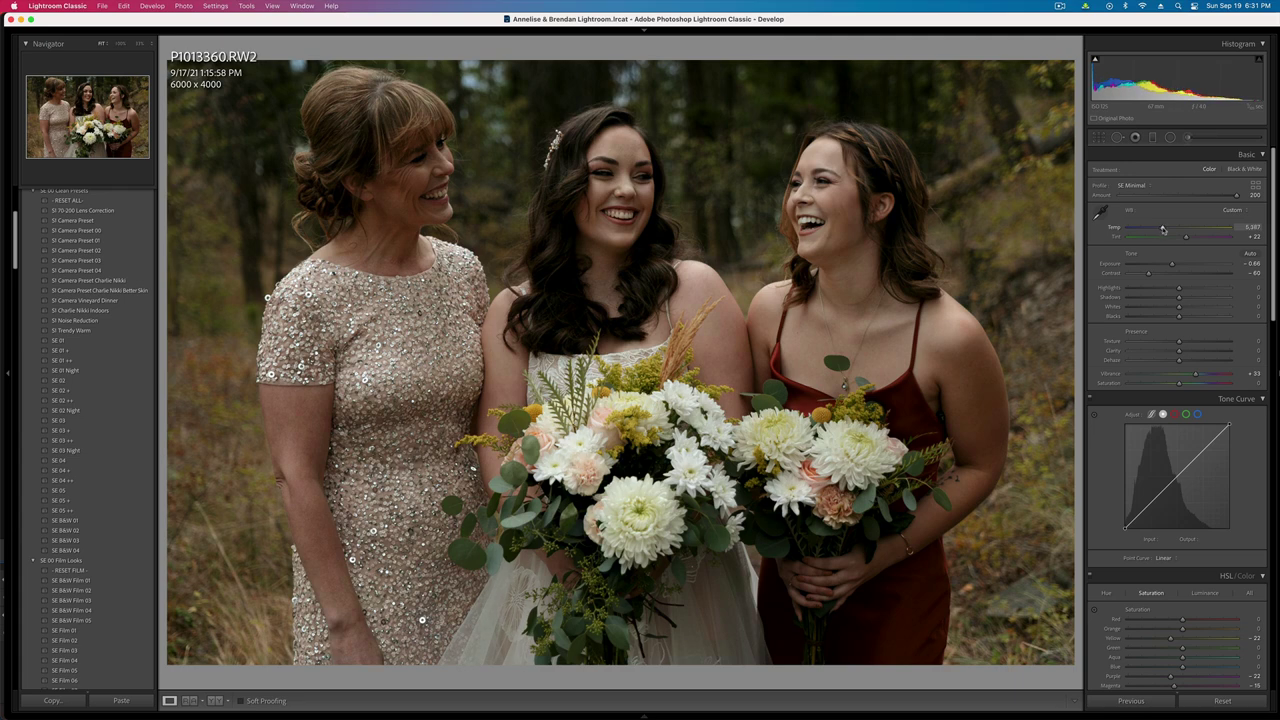
key(equal)
key(super+shift+c)
key(Return)
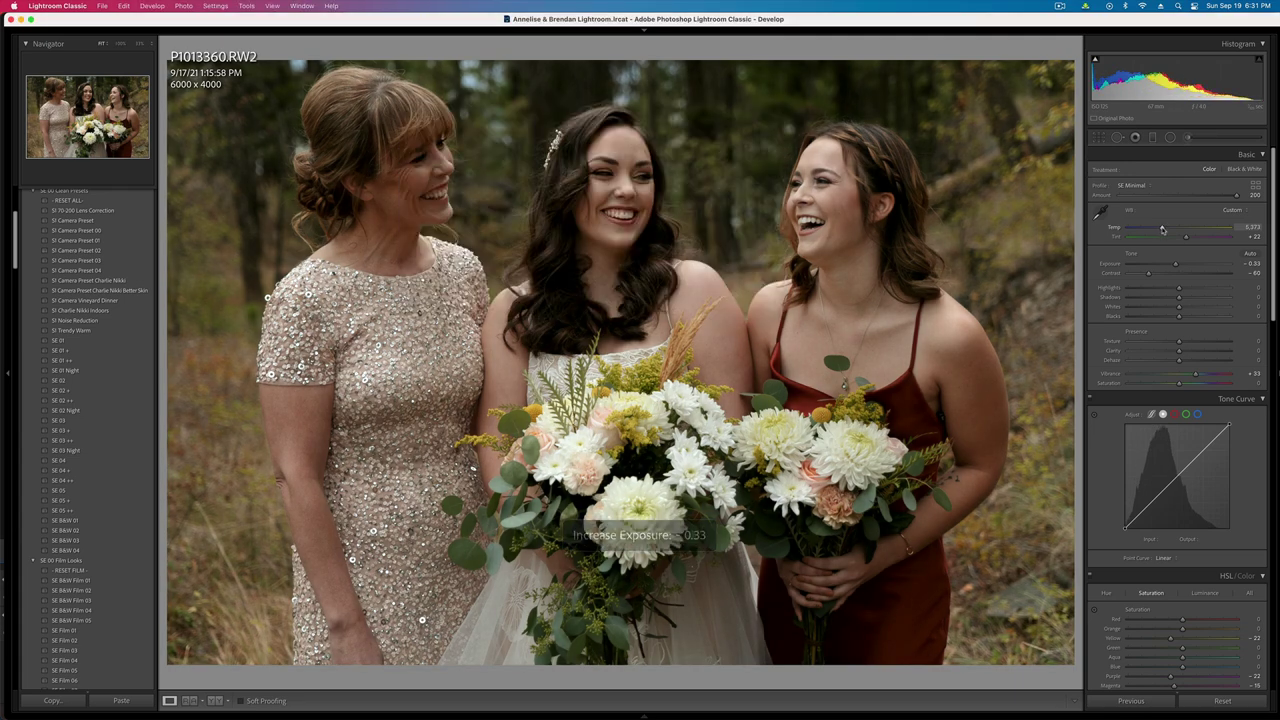
- Paste the P1013360 settings onto P1013361, lower its exposure to −0.33 and copy its settings
key(Right)
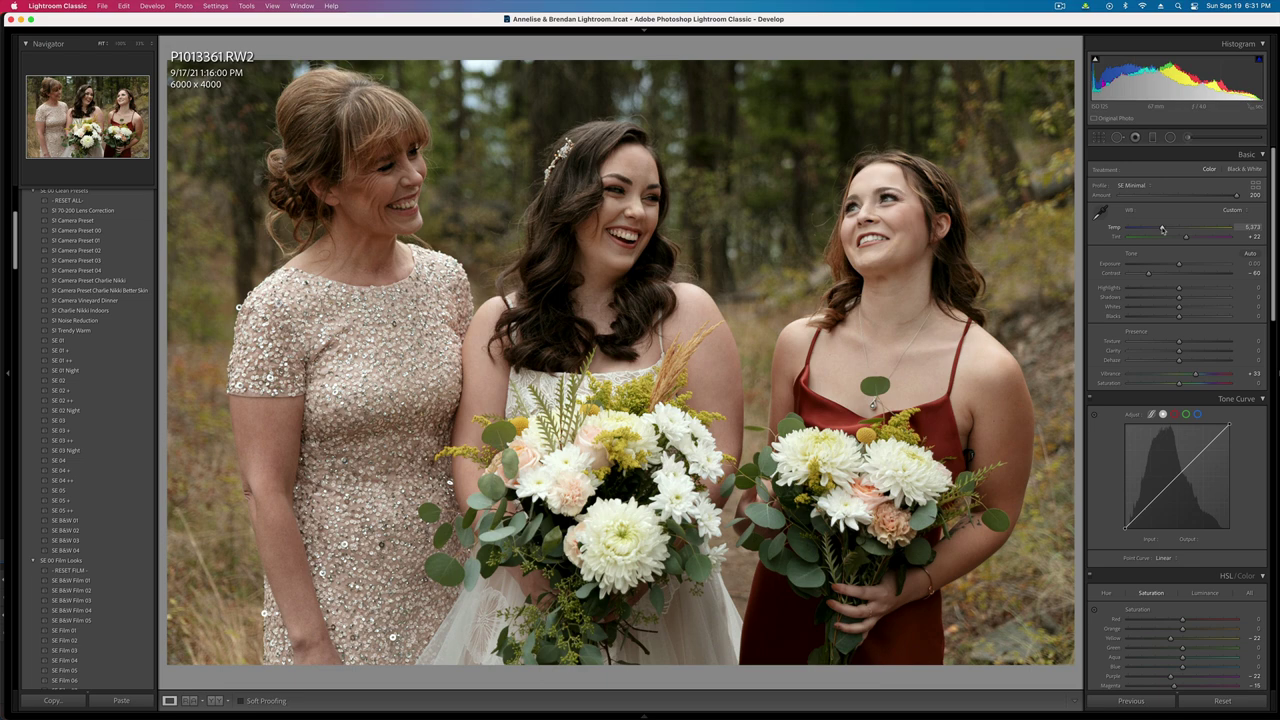
key(minus)
key(super+shift+c)
key(Return)
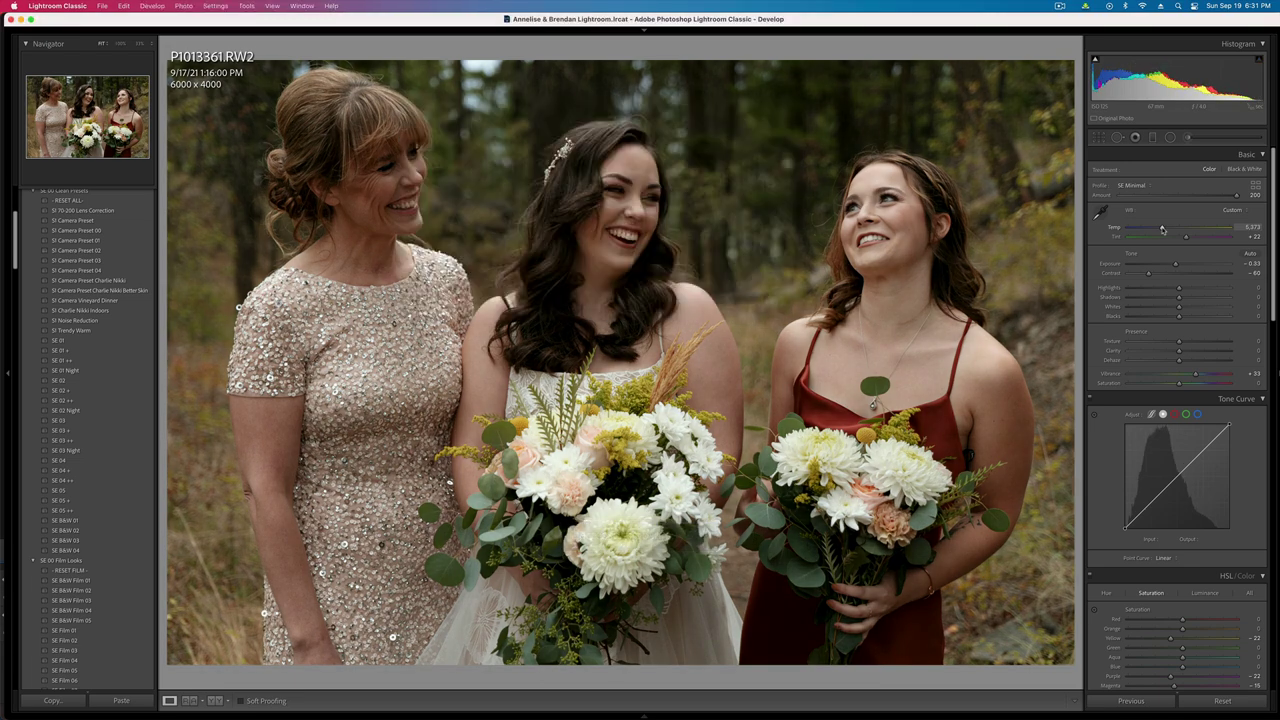
- Paste the P1013361 settings onto P1013363 and lower its exposure to −0.66
key(Right)
key(super+shift+v)
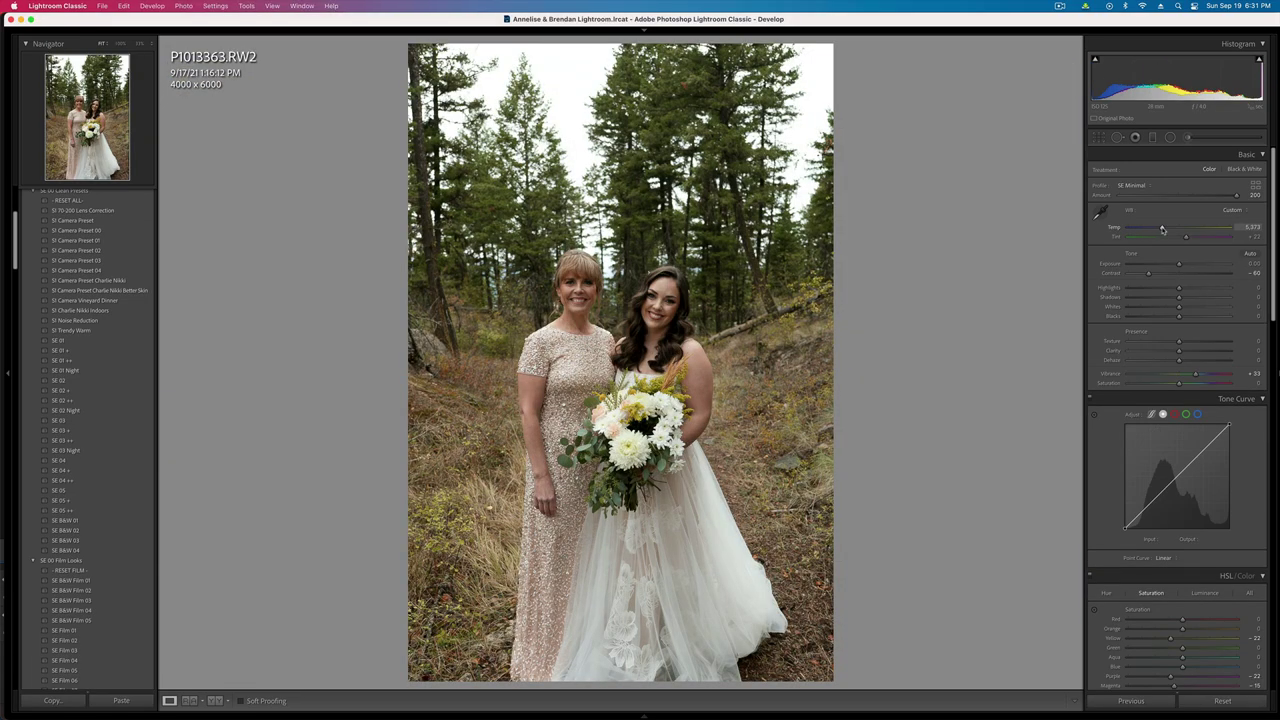
key(minus)
key(minus)
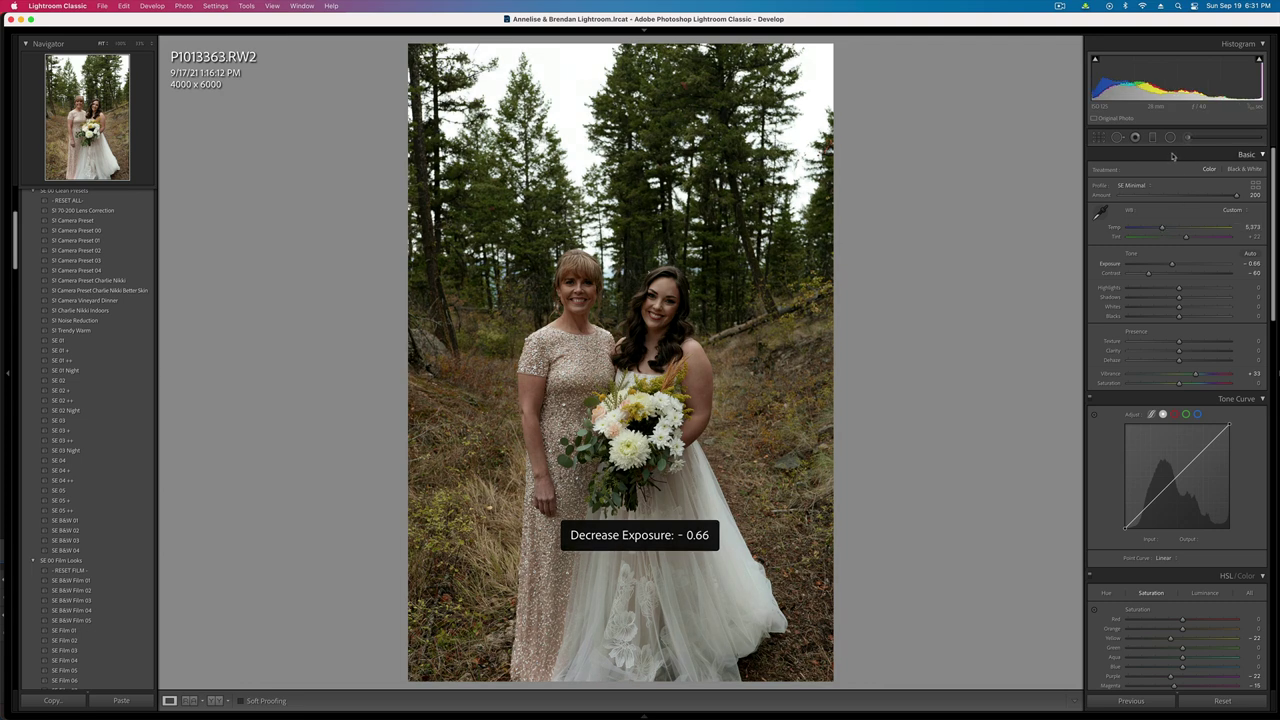
- Add a large radial filter centred on the two women in P1013363 and set its exposure to 0.83
click(1170, 138)
drag(621, 271, 632, 391)
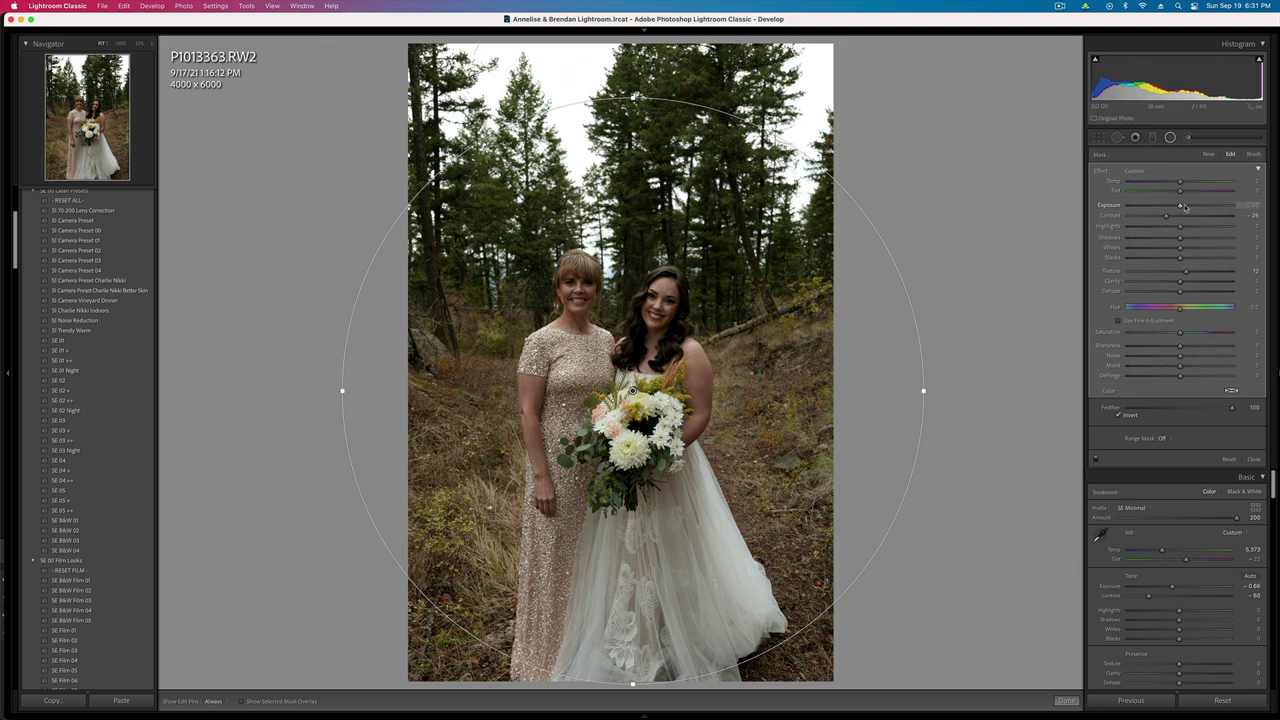
drag(1183, 206, 1190, 206)
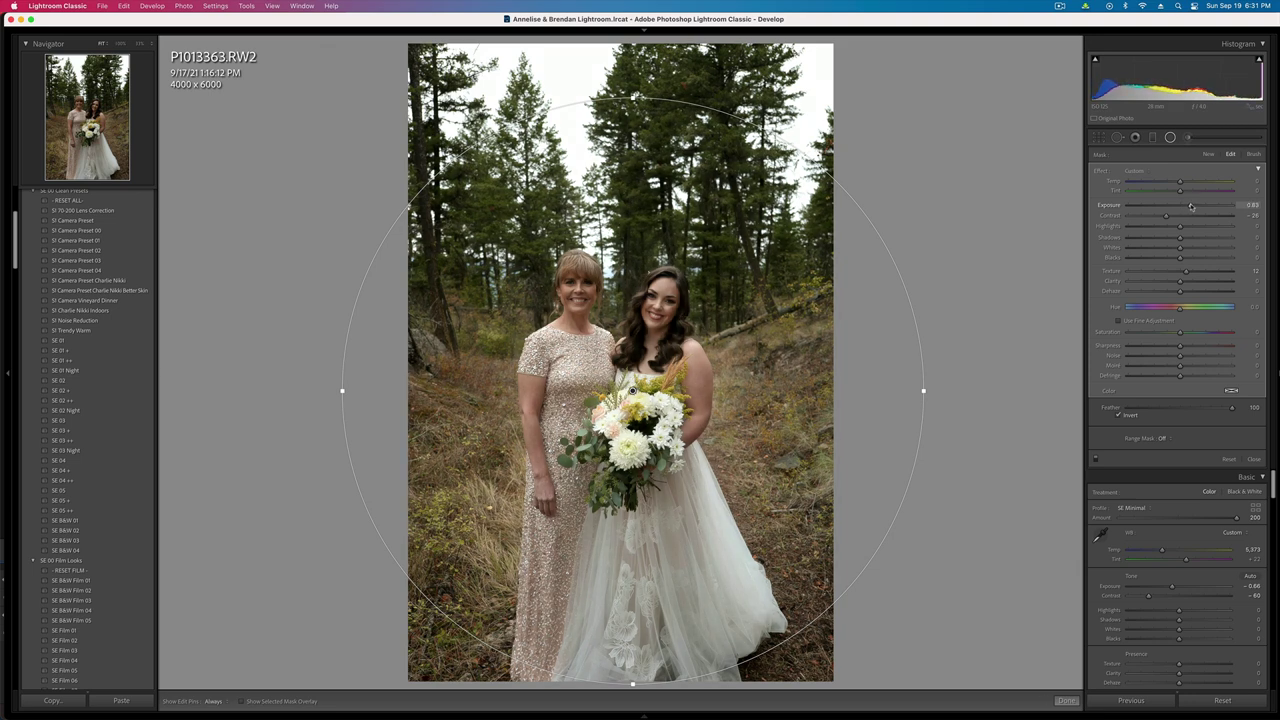
drag(843, 404, 848, 380)
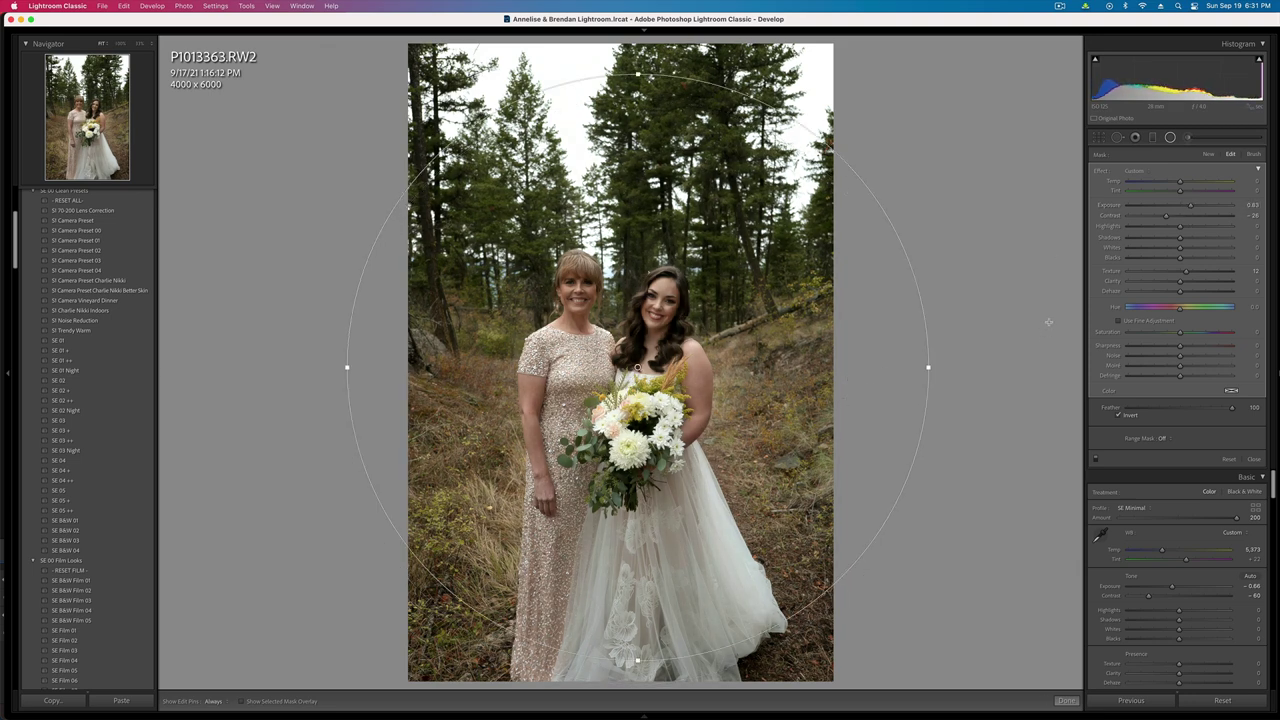
- Close the radial filter and set the overall exposure of P1013363 to −0.69 and its contrast to −39
key(shift+minus)
key(shift+minus)
key(shift+minus)
key(shift+equal)
key(shift+equal)
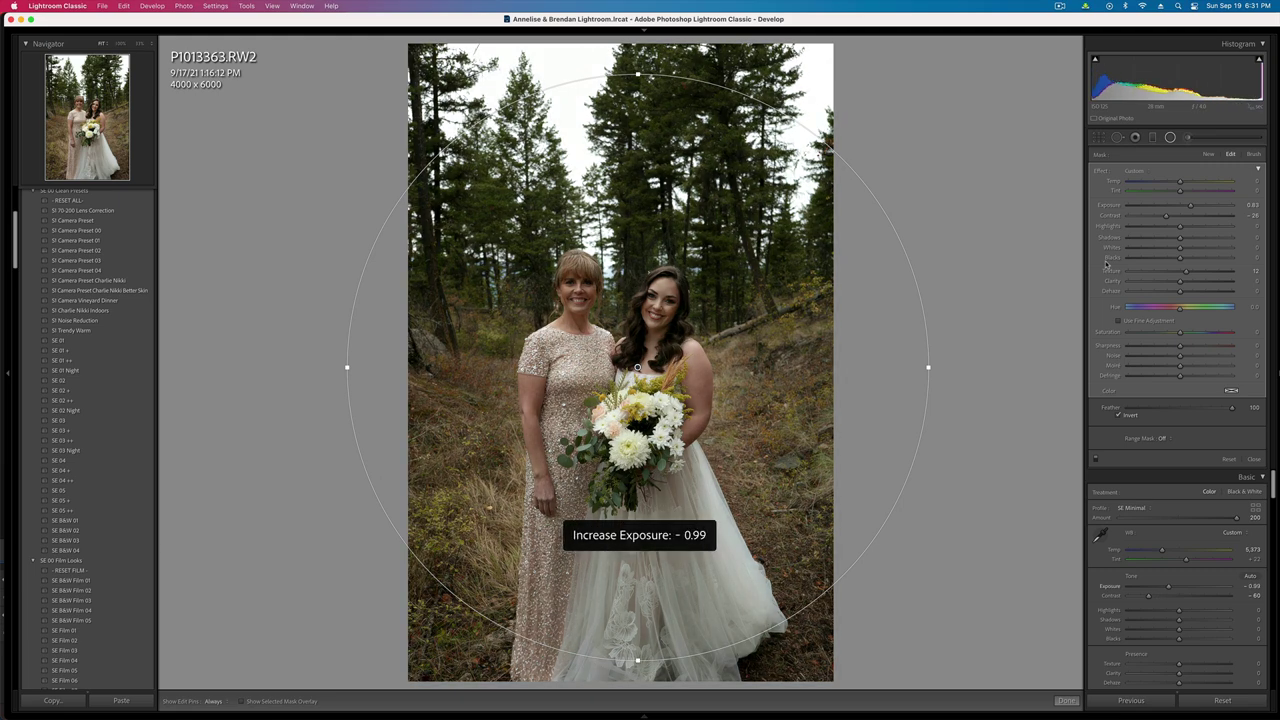
key(shift+m)
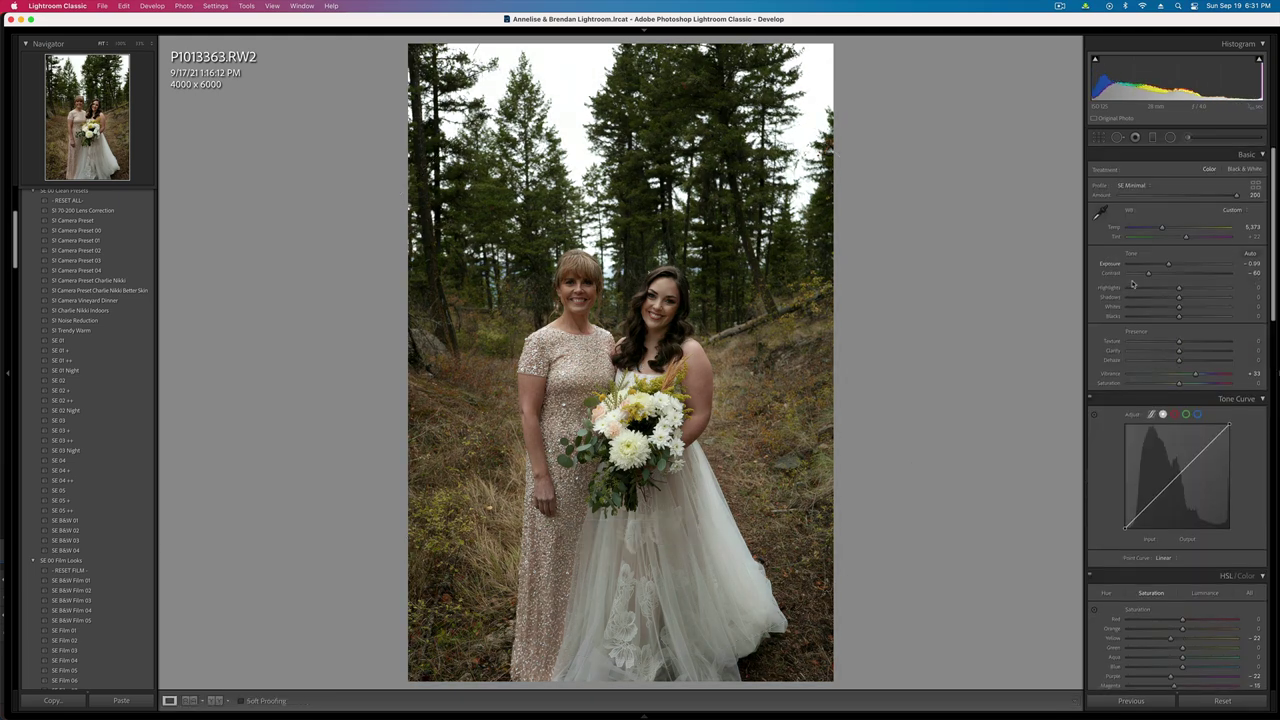
click(1165, 274)
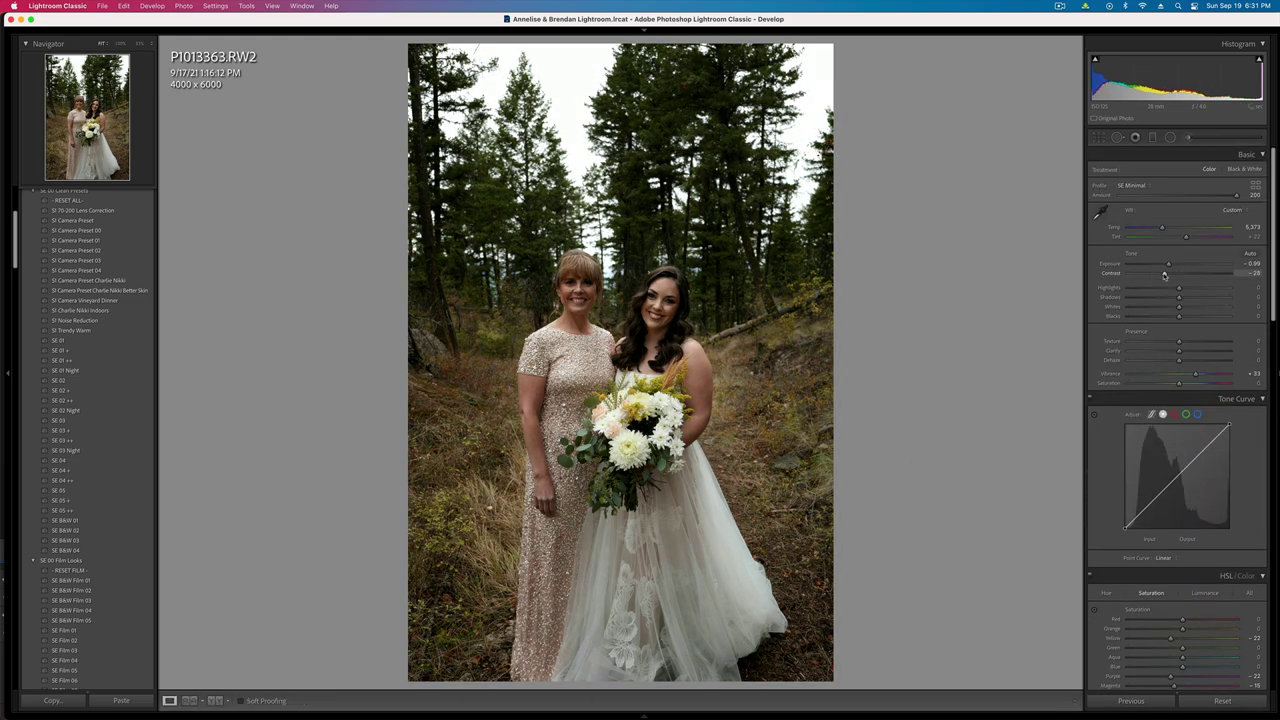
key(equal)
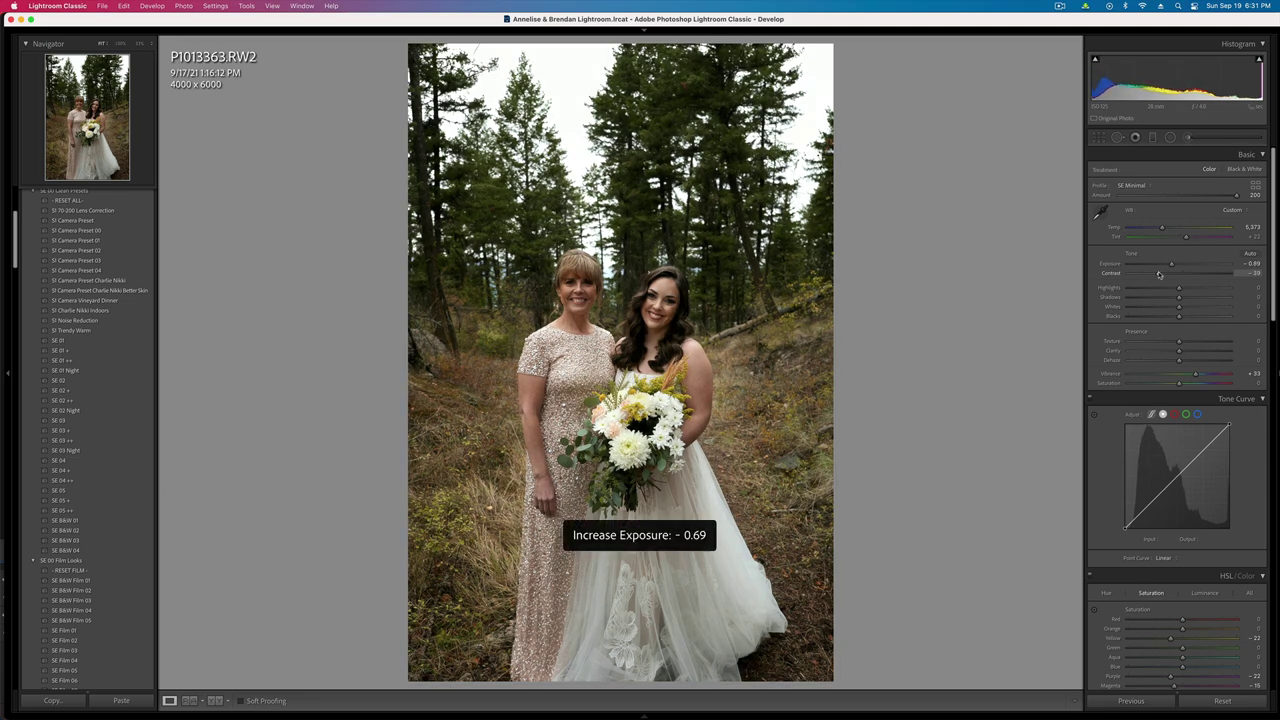
- Apply the P1013363 settings to P1013365 with exposure −0.33 and to P1013367 with exposure −0.66
key(Right)
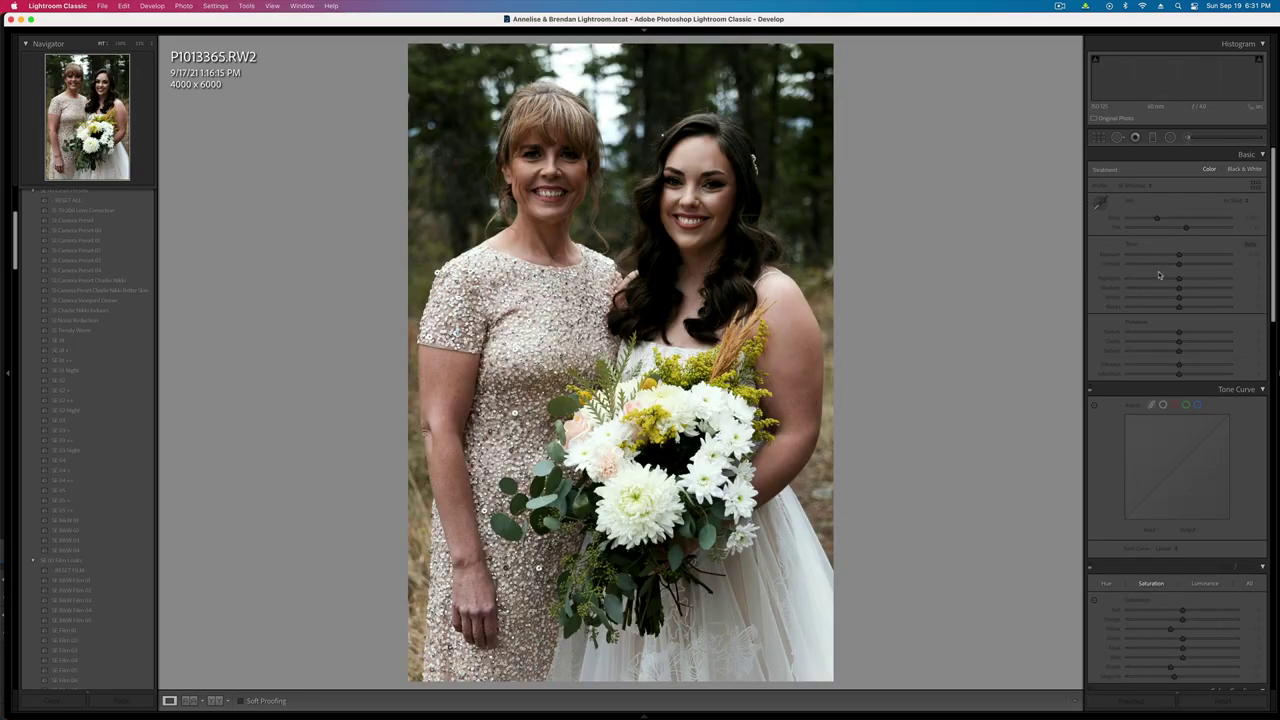
key(minus)
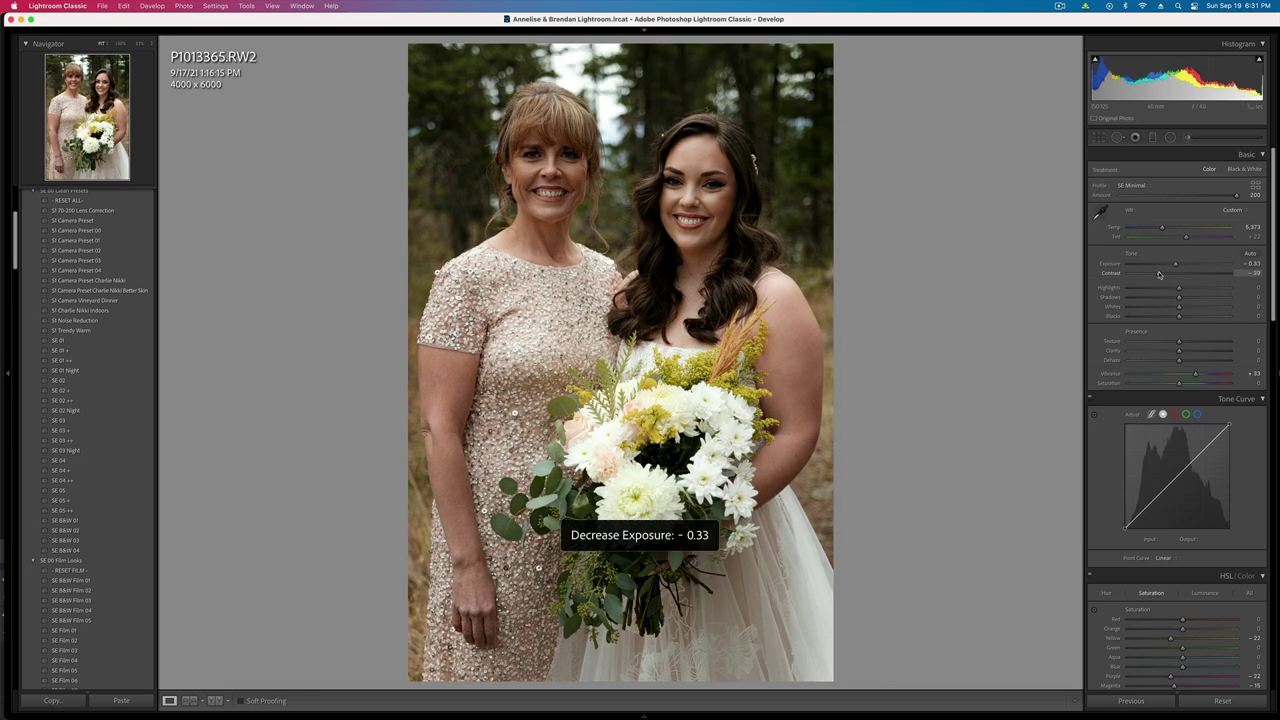
key(Right)
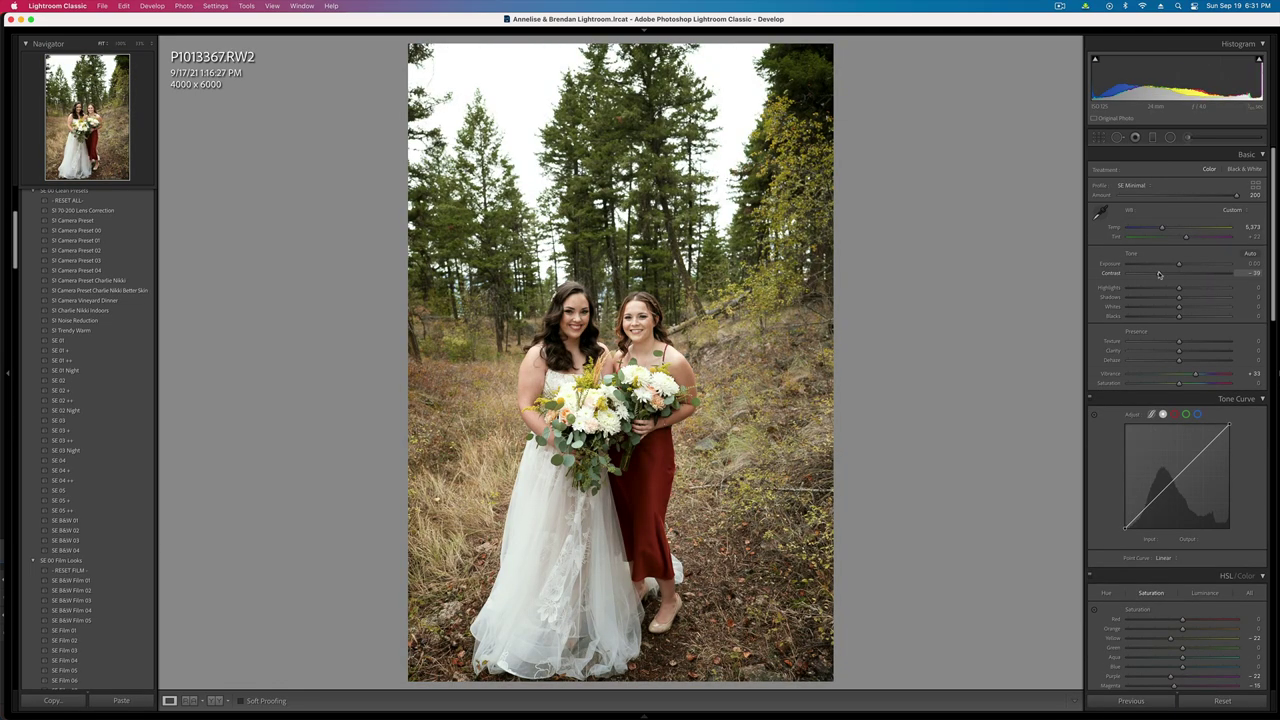
key(minus)
key(minus)
key(equal)
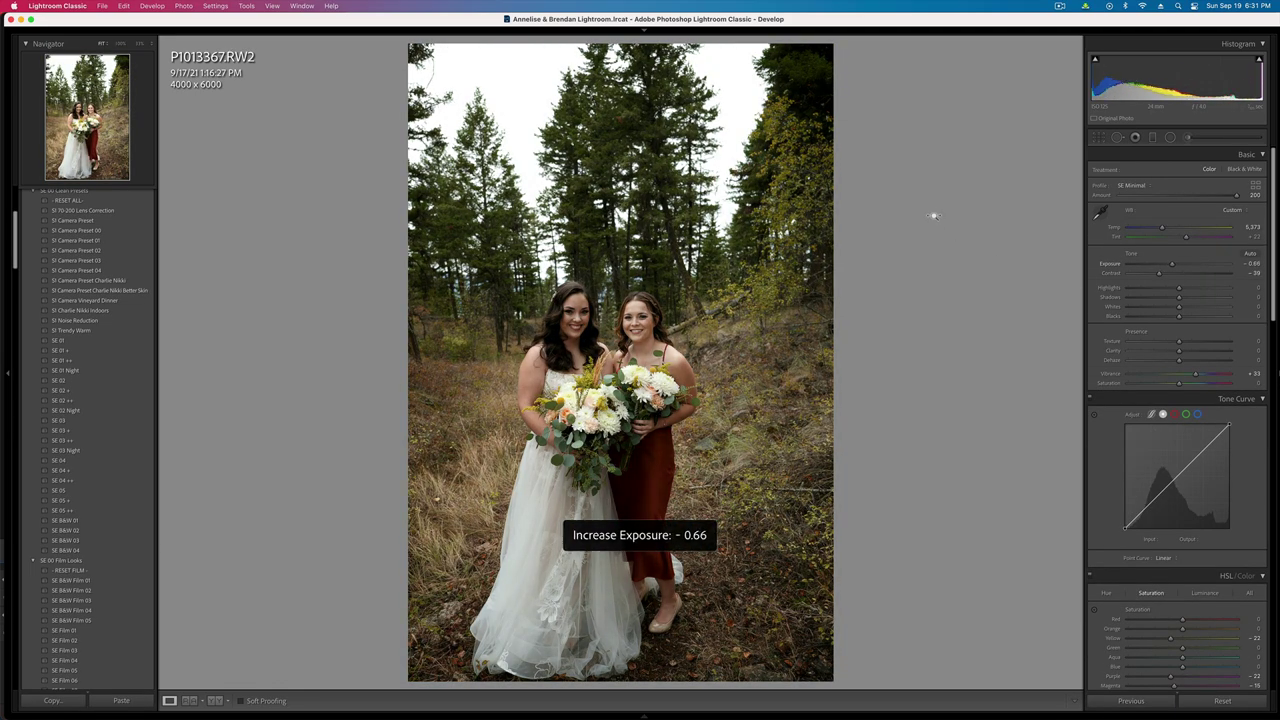
- Crop P1013367 tighter around the two women to 3528 x 5292, lower its exposure to −0.76 and copy its settings
key(r)
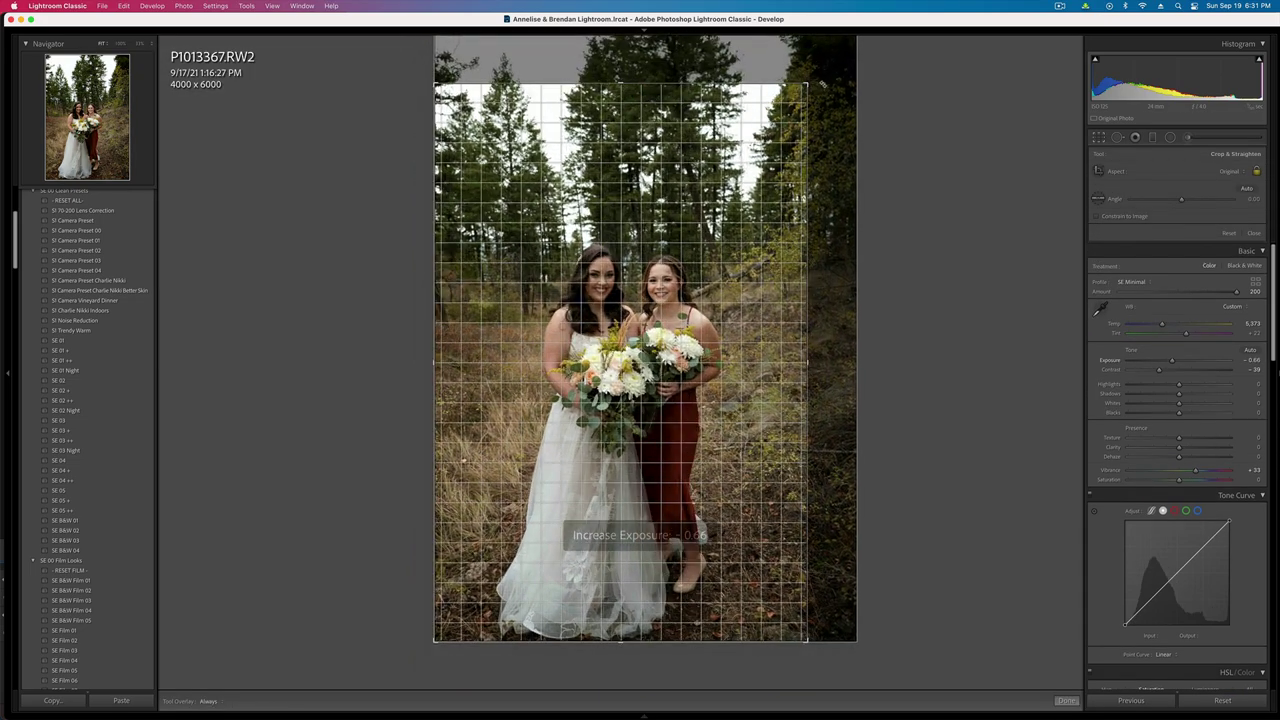
drag(627, 289, 622, 269)
key(Return)
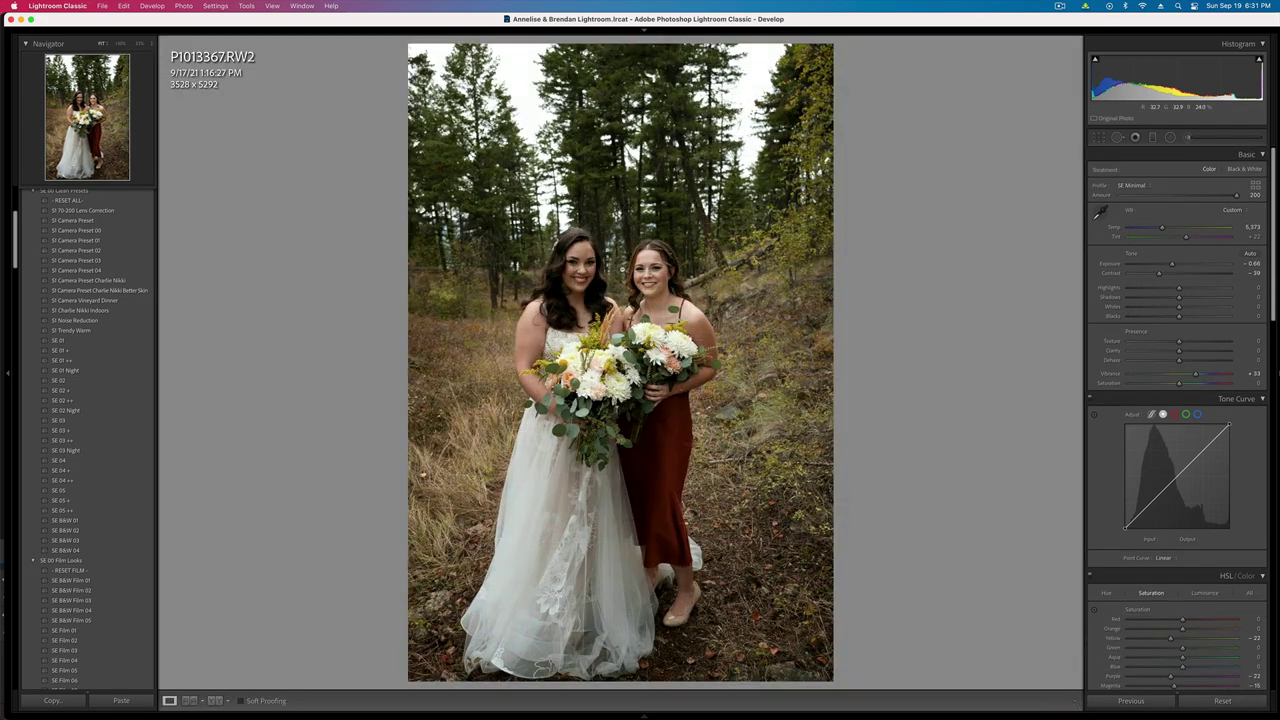
key(minus)
key(super+shift+c)
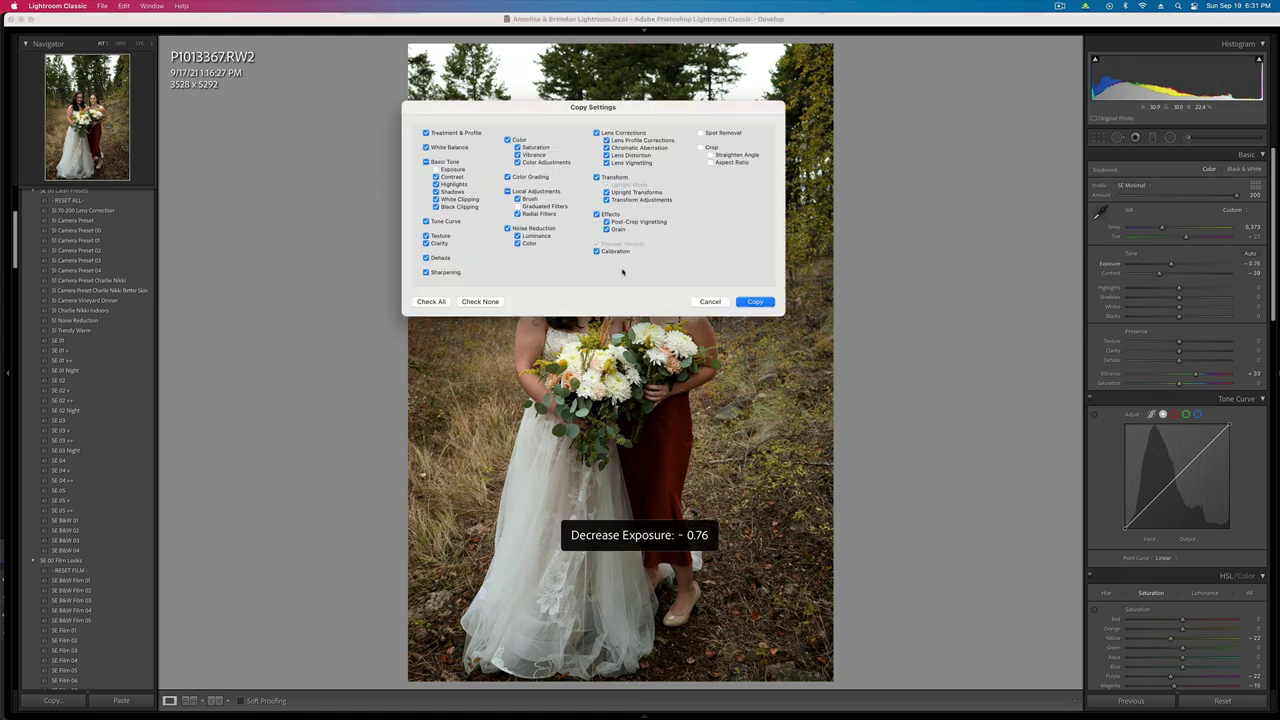
key(Return)
- Paste the P1013367 settings onto P1013371 and lower its exposure to −0.99
key(Right)
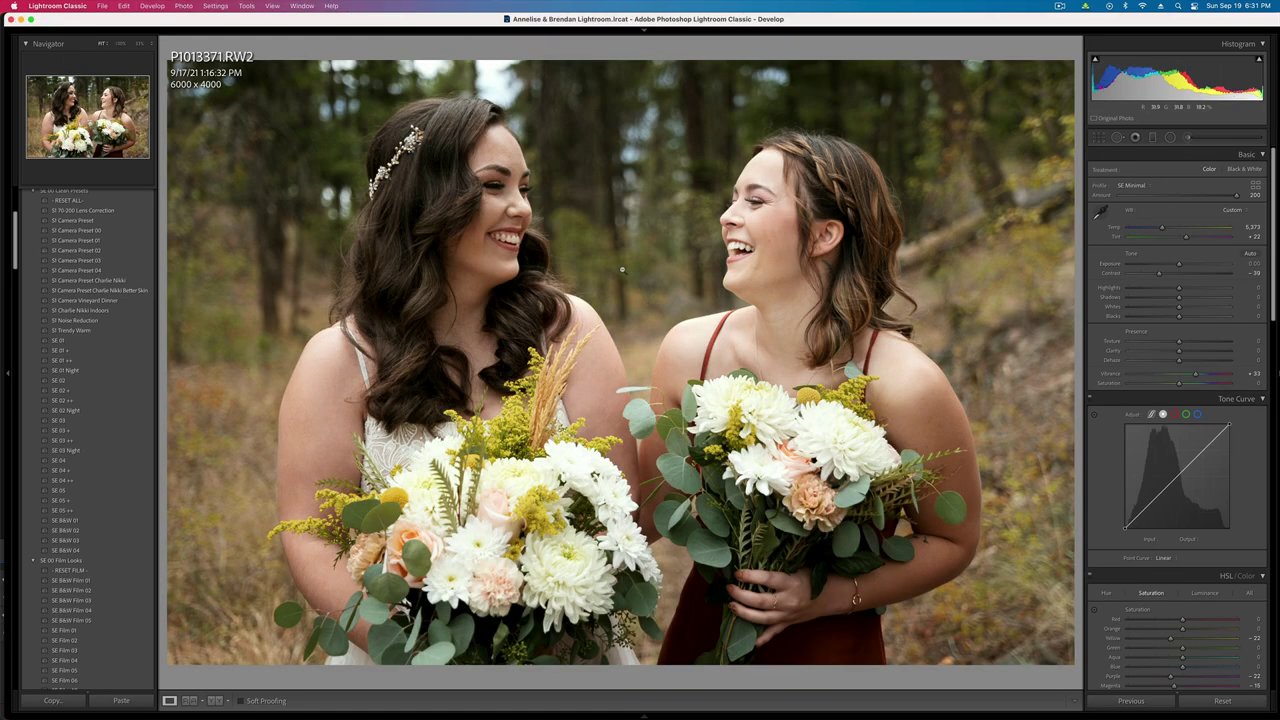
key(minus)
key(minus)
key(minus)
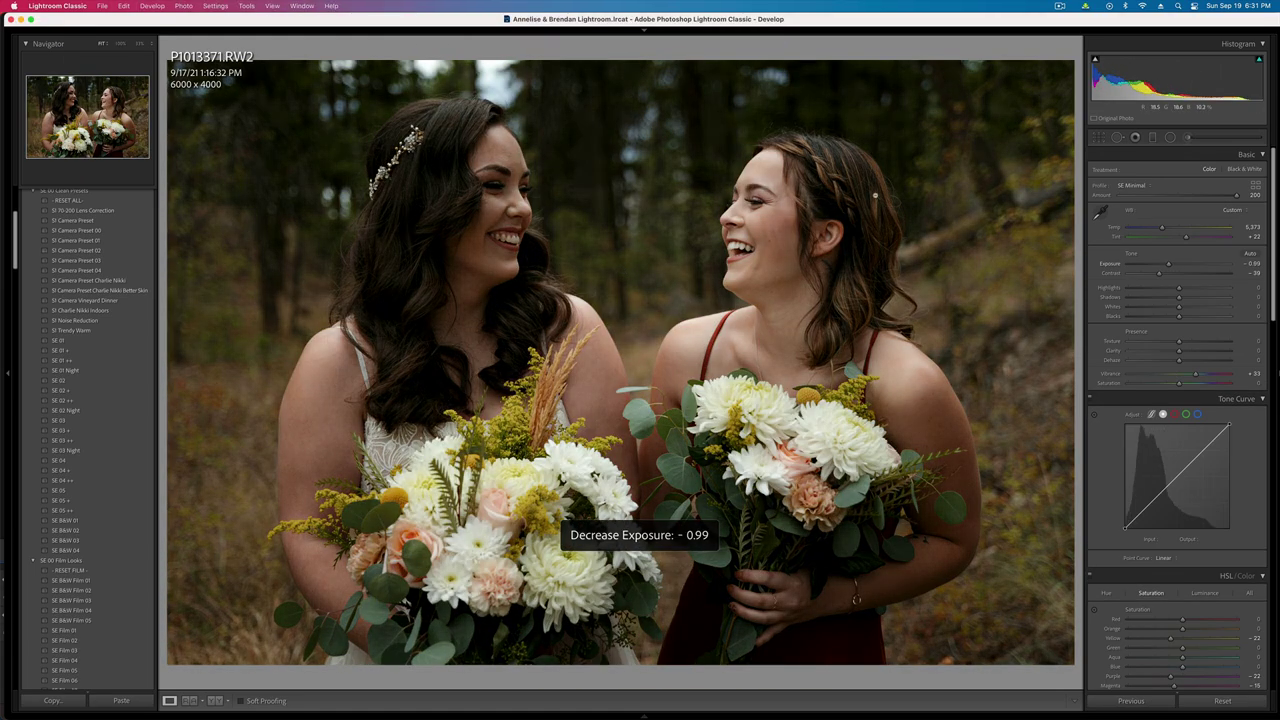
- Paint local brush masks on P1013371, using the mask overlay to cover both women's faces and hair
key(k)
mouse_move(428, 162)
mouse_down()
mouse_move(432, 314)
mouse_move(477, 175)
mouse_move(500, 300)
mouse_up()
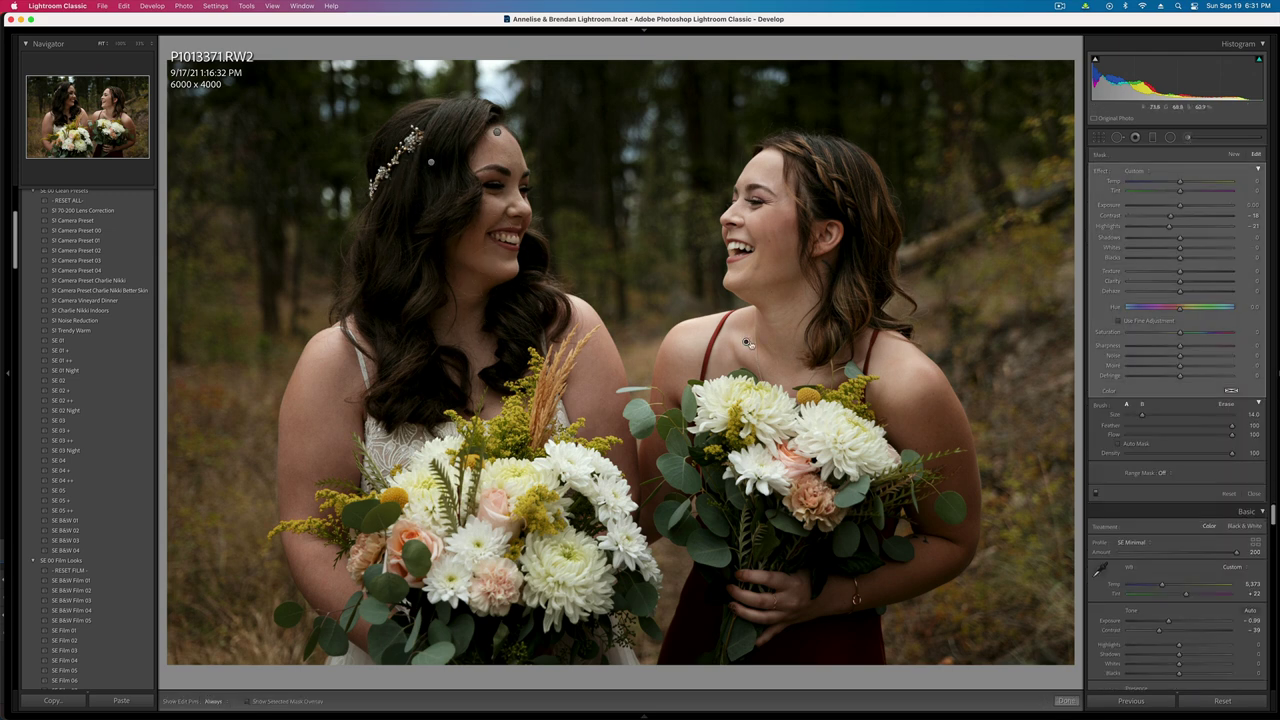
key(o)
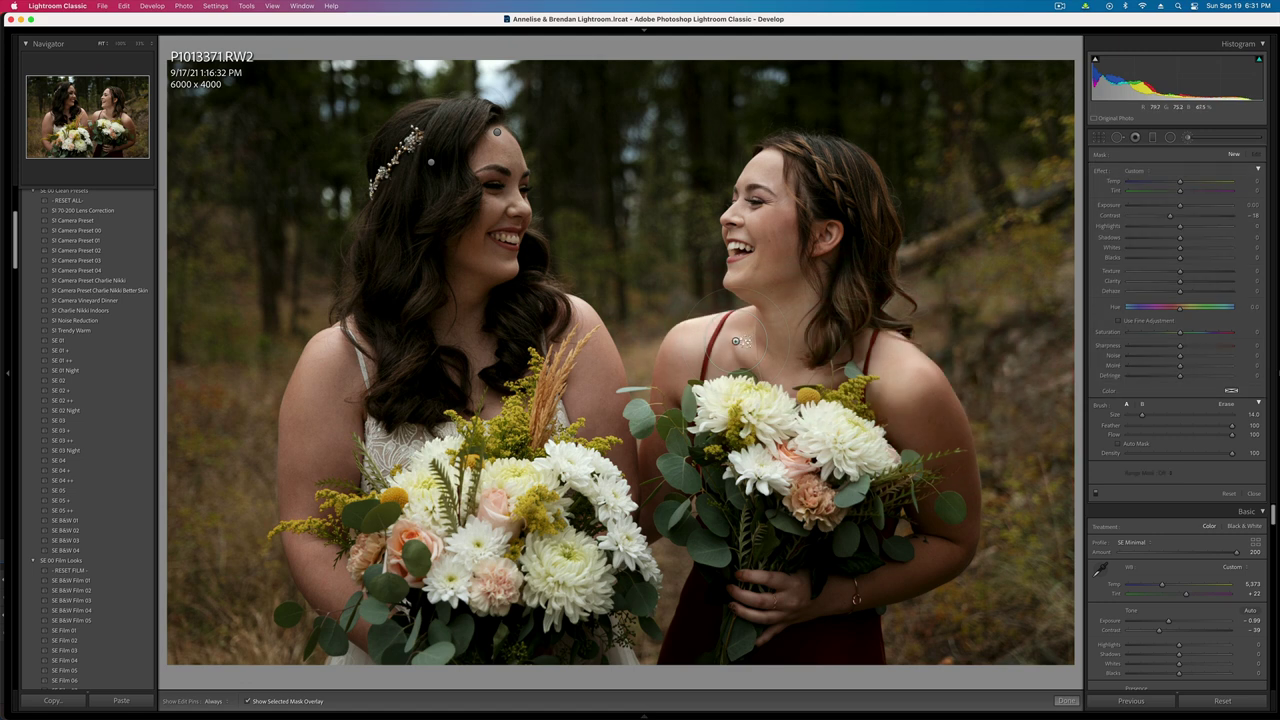
click(496, 133)
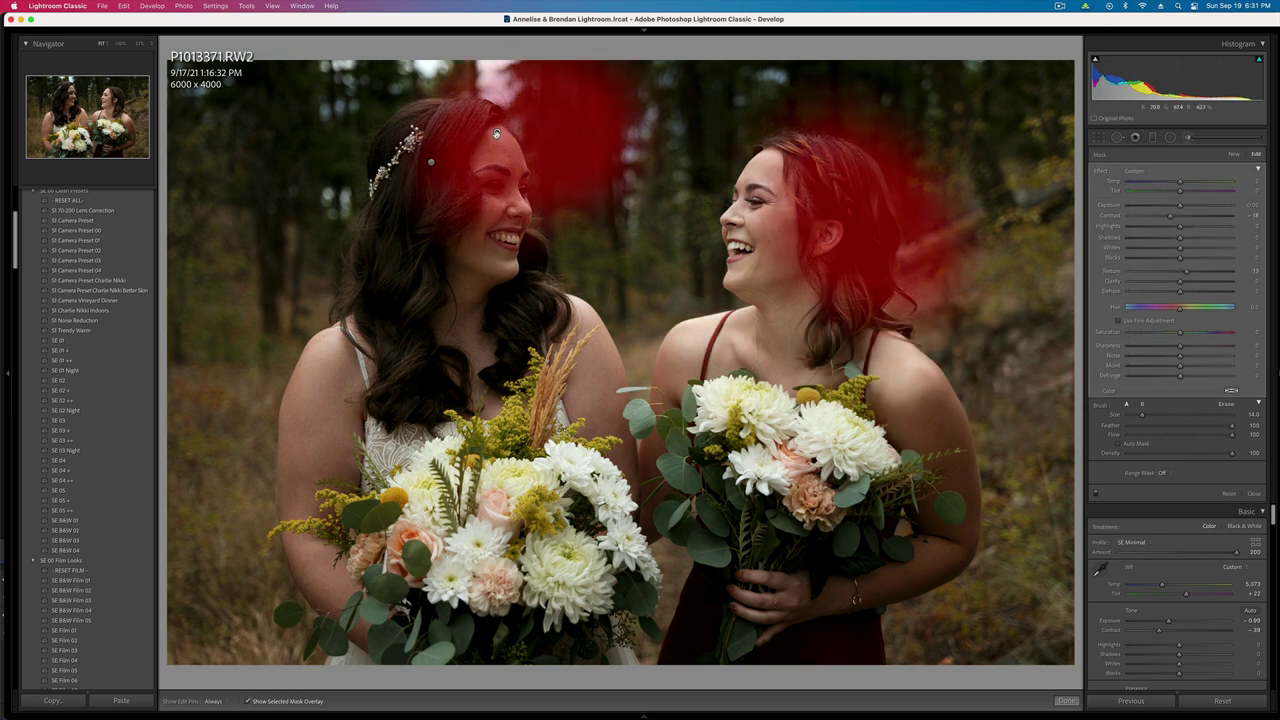
drag(493, 139, 443, 147)
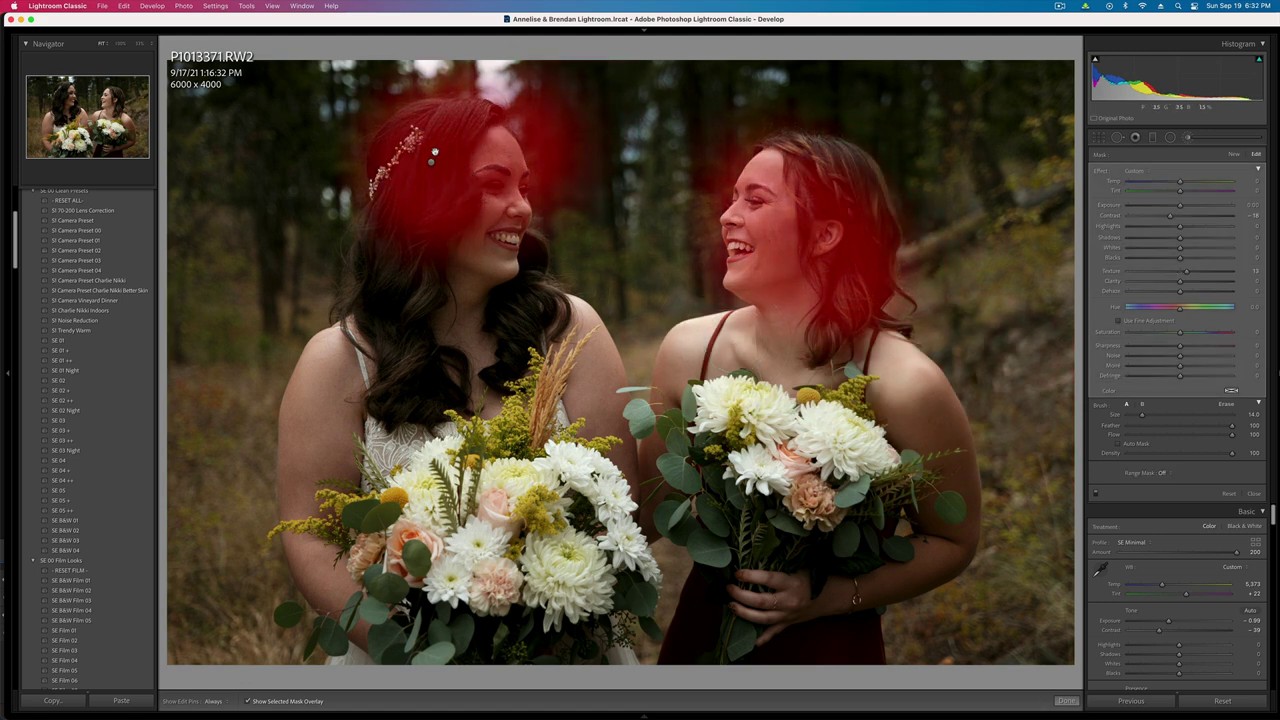
key(k)
- Copy the develop settings of P1013371 and raise its exposure to −0.79
key(Right)
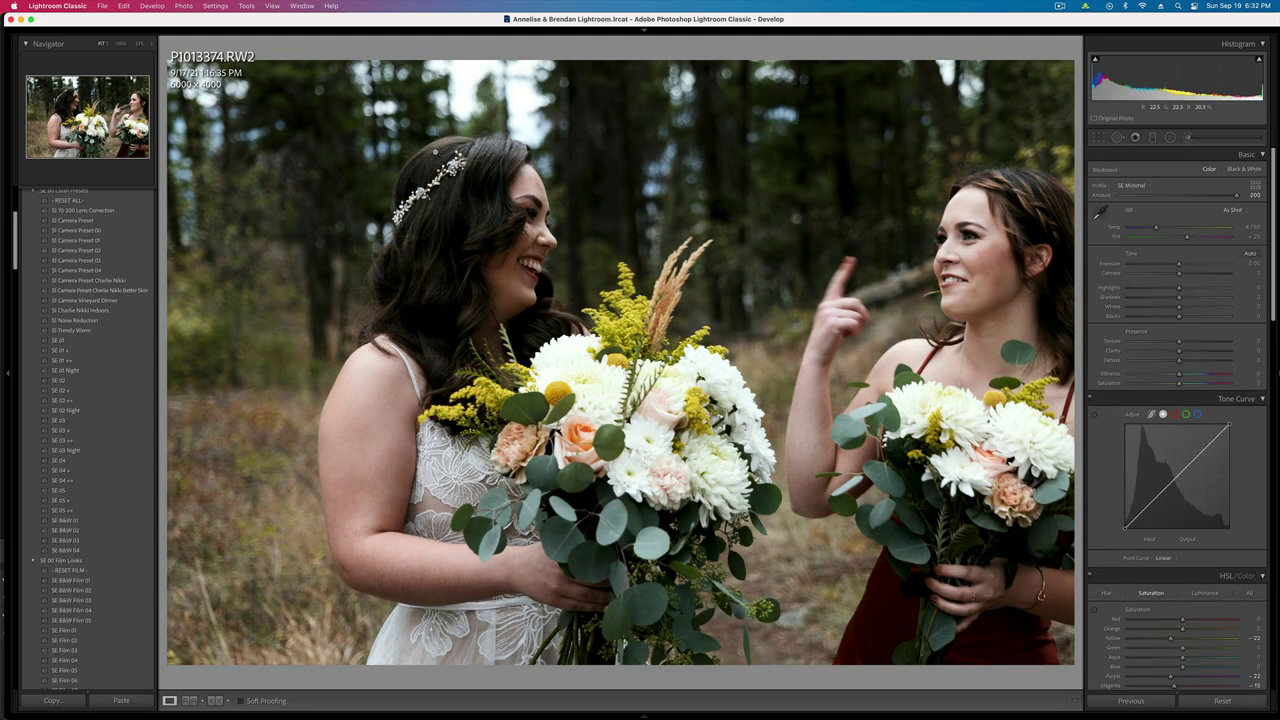
key(Left)
key(super+c)
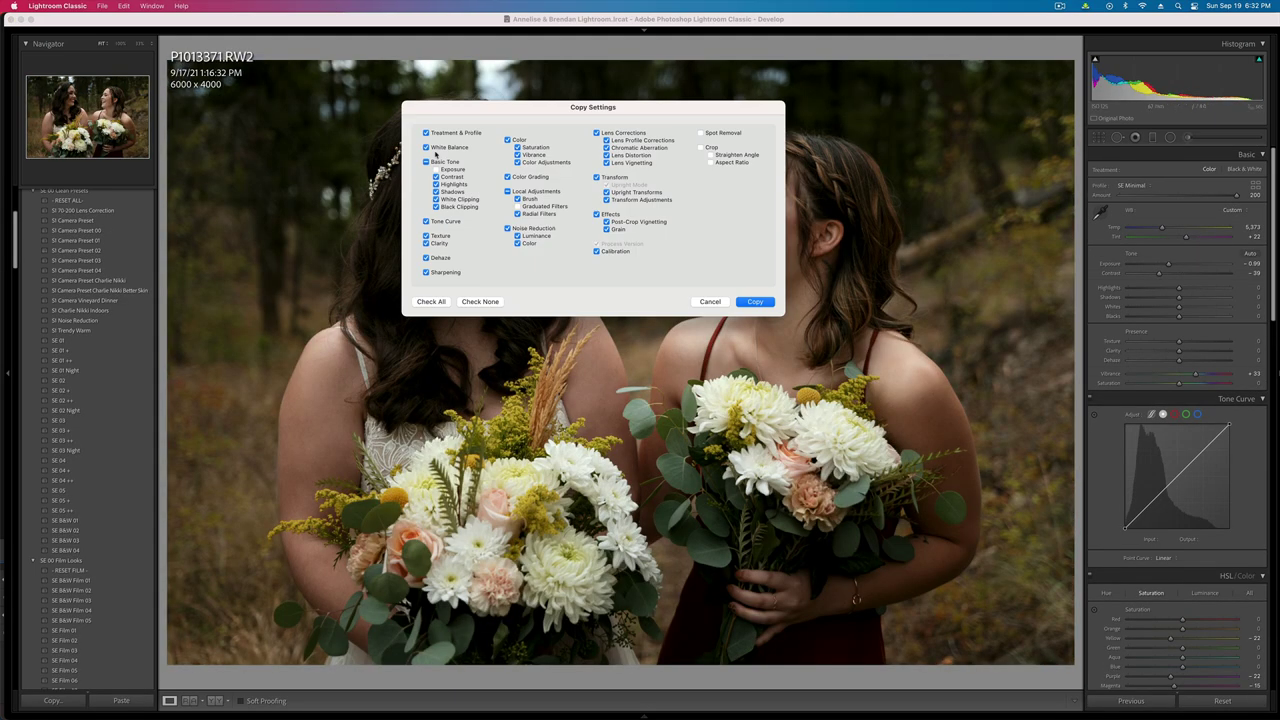
key(Return)
key(equal)
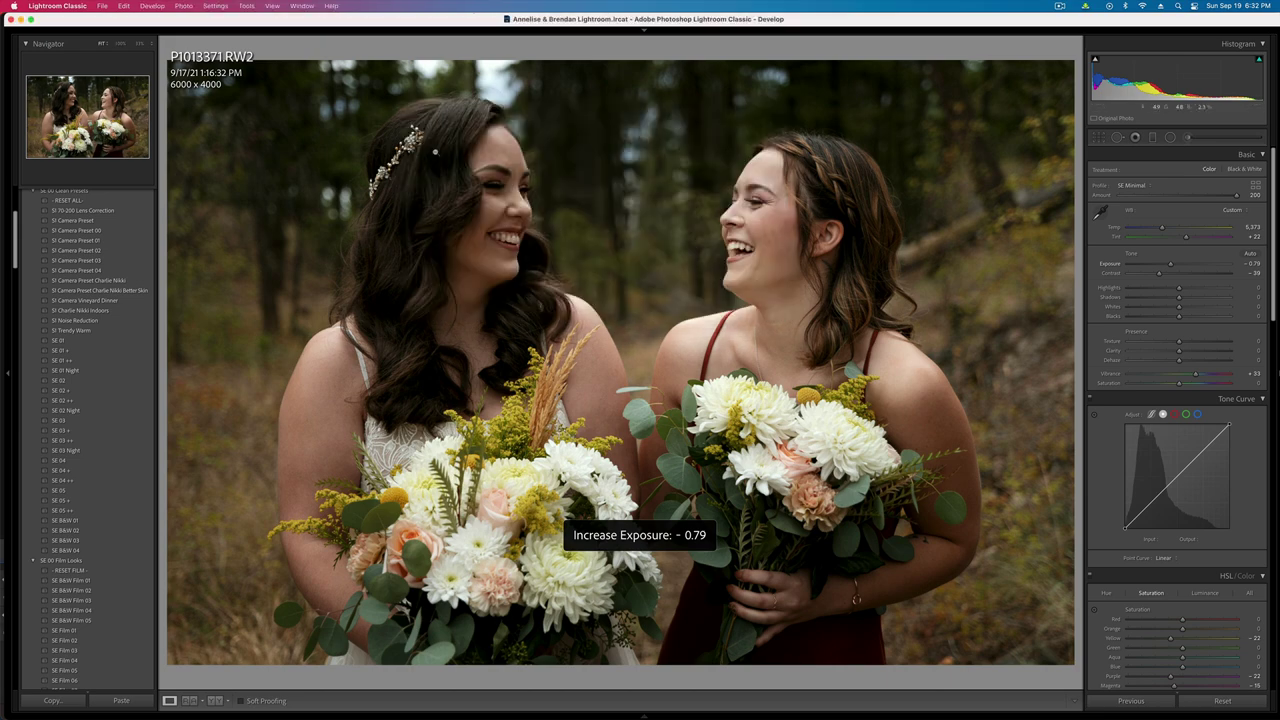
- Paste the P1013371 settings onto P1013374 and set its exposure to −0.66 and tint to +30
key(Right)
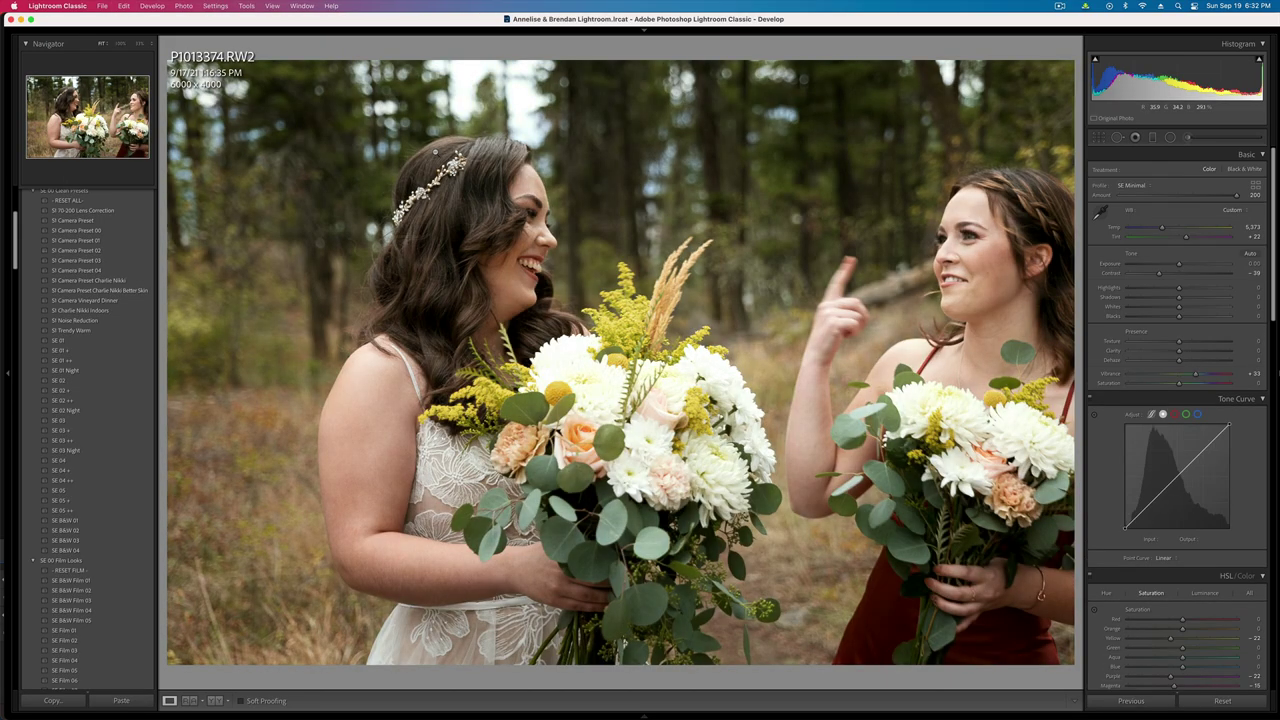
key(minus)
key(minus)
key(minus)
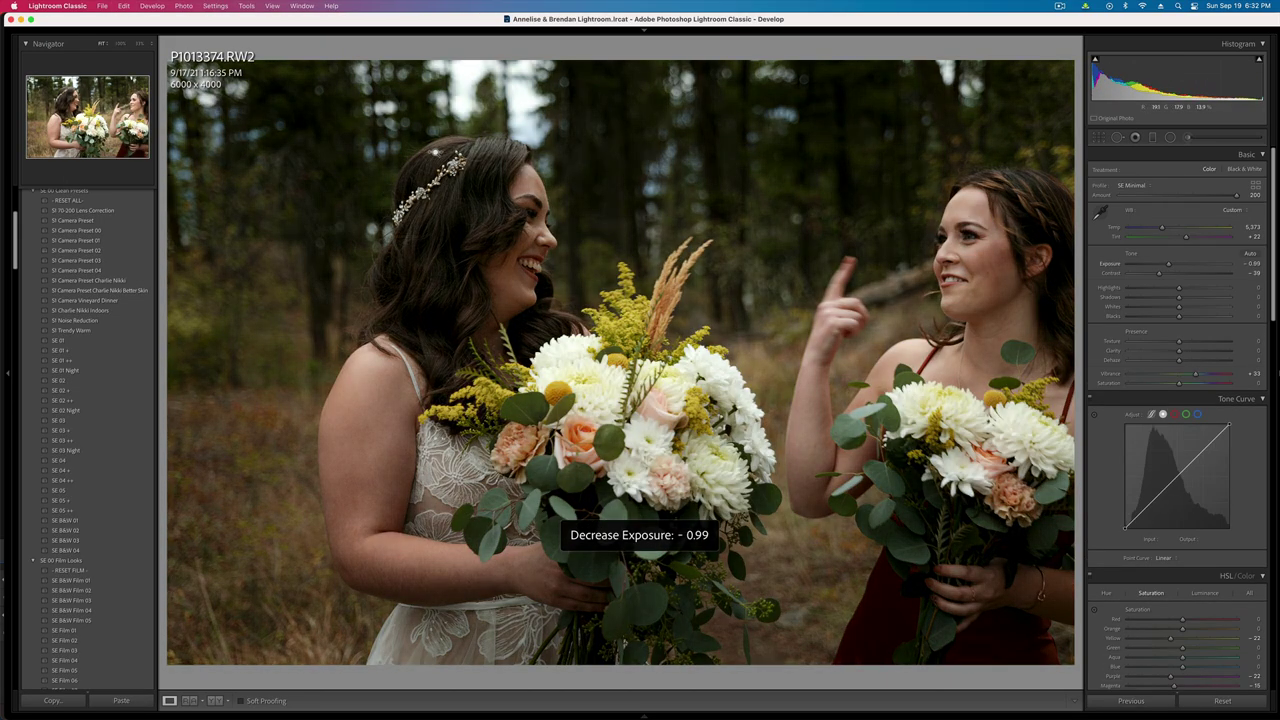
key(equal)
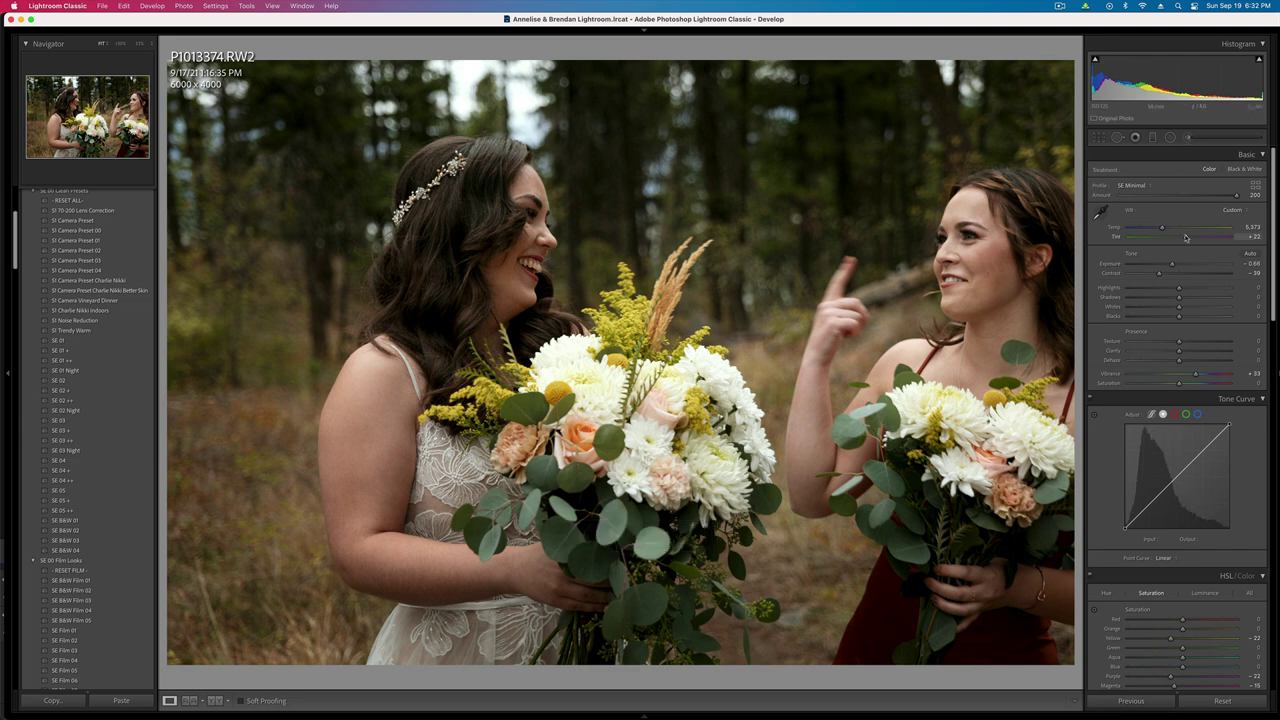
drag(1190, 239, 1188, 239)
- Paint a brush mask over both bouquets in P1013374, strongly lower its highlights and hide the mask overlay
click(1188, 138)
drag(598, 374, 668, 430)
drag(1038, 428, 940, 470)
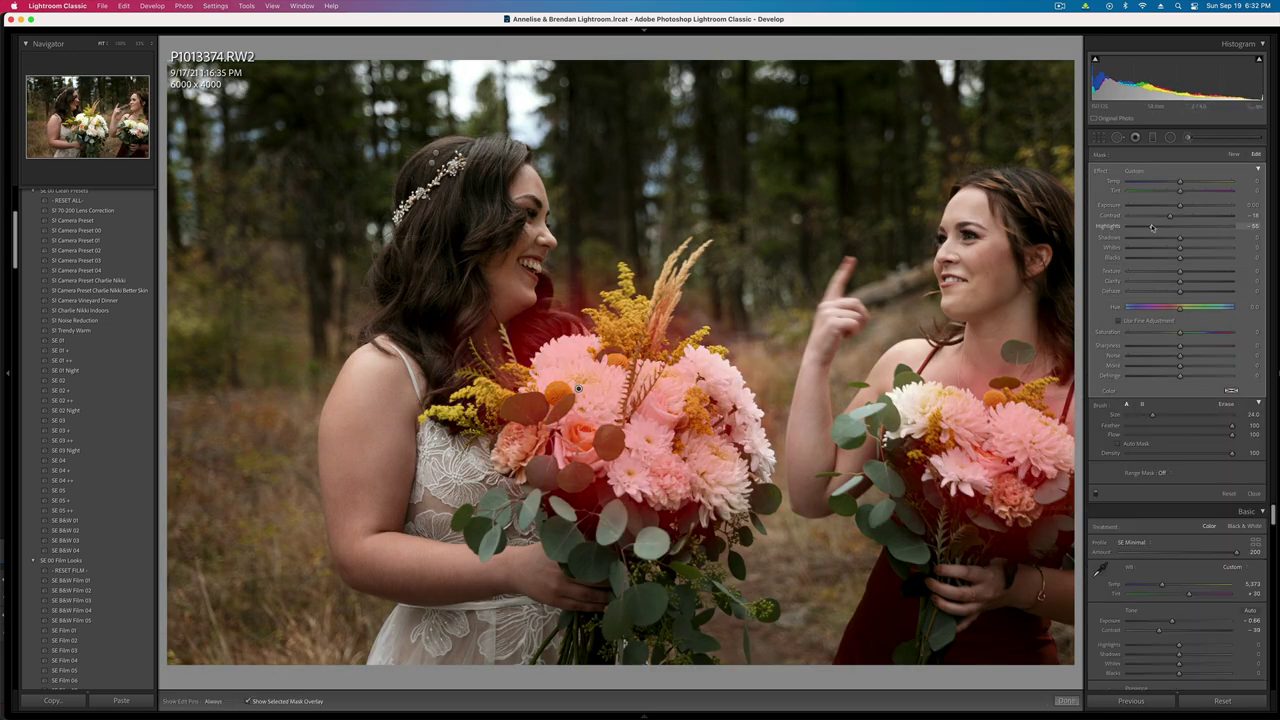
drag(1152, 227, 1133, 227)
key(o)
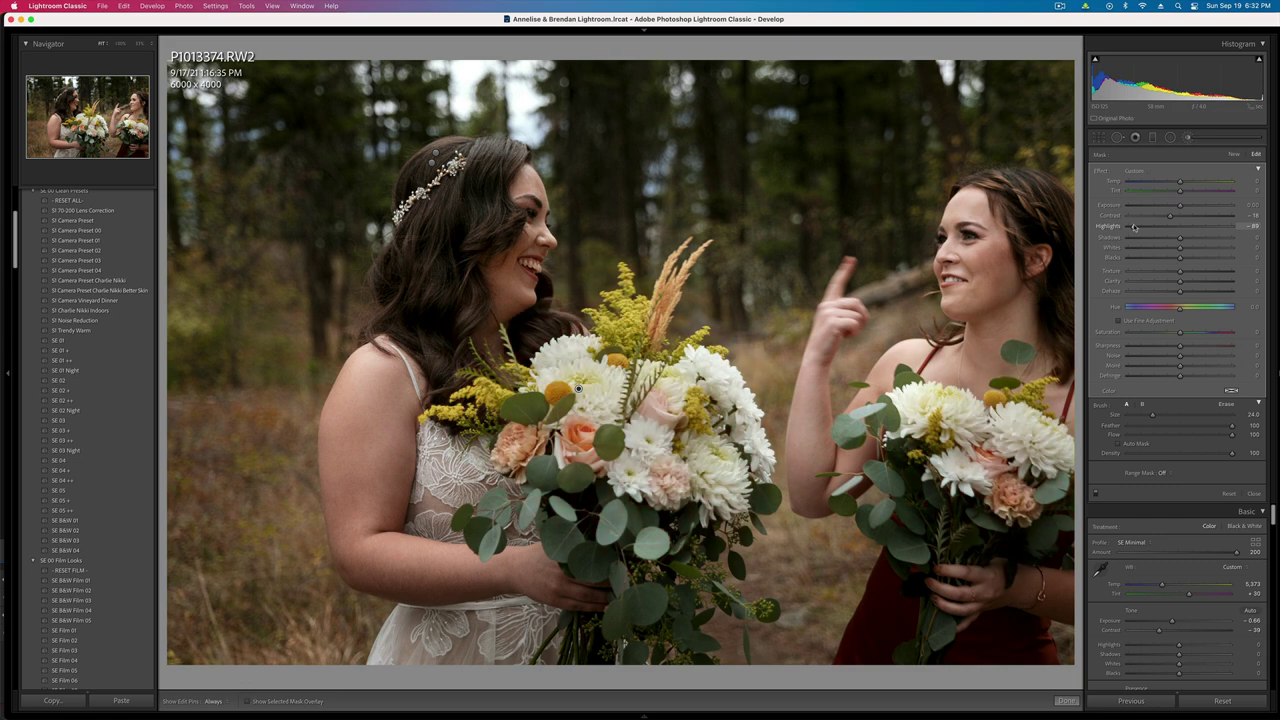
key(k)
key(Right)
key(Left)
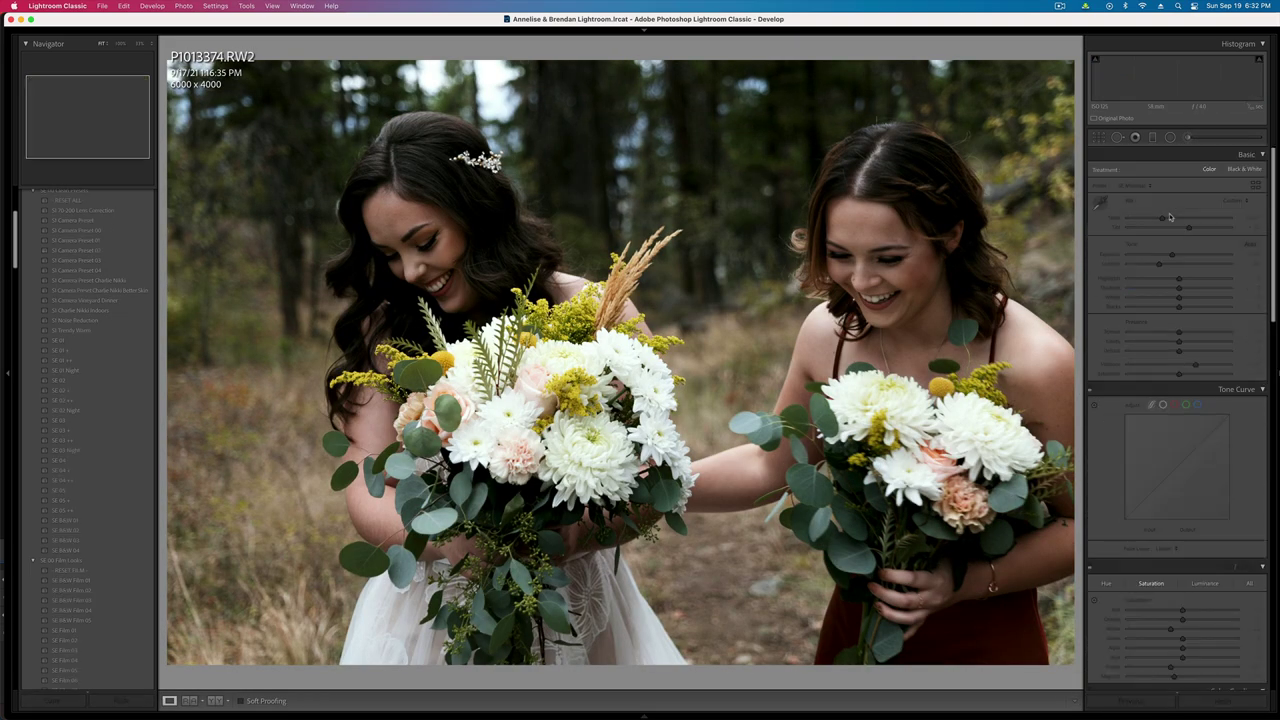
- Set the temperature of P1013374 to 5,255 and its contrast to −17, and copy its develop settings
drag(1160, 228, 1170, 276)
key(shift+super+c)
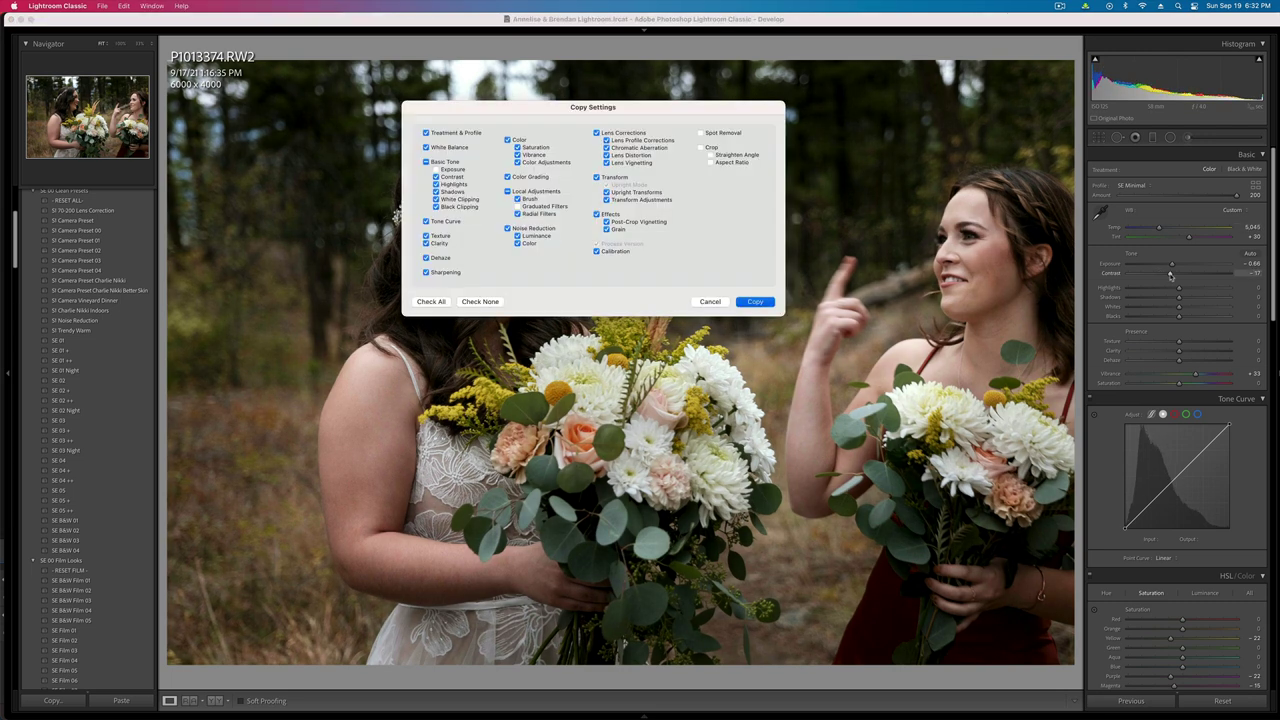
key(Return)
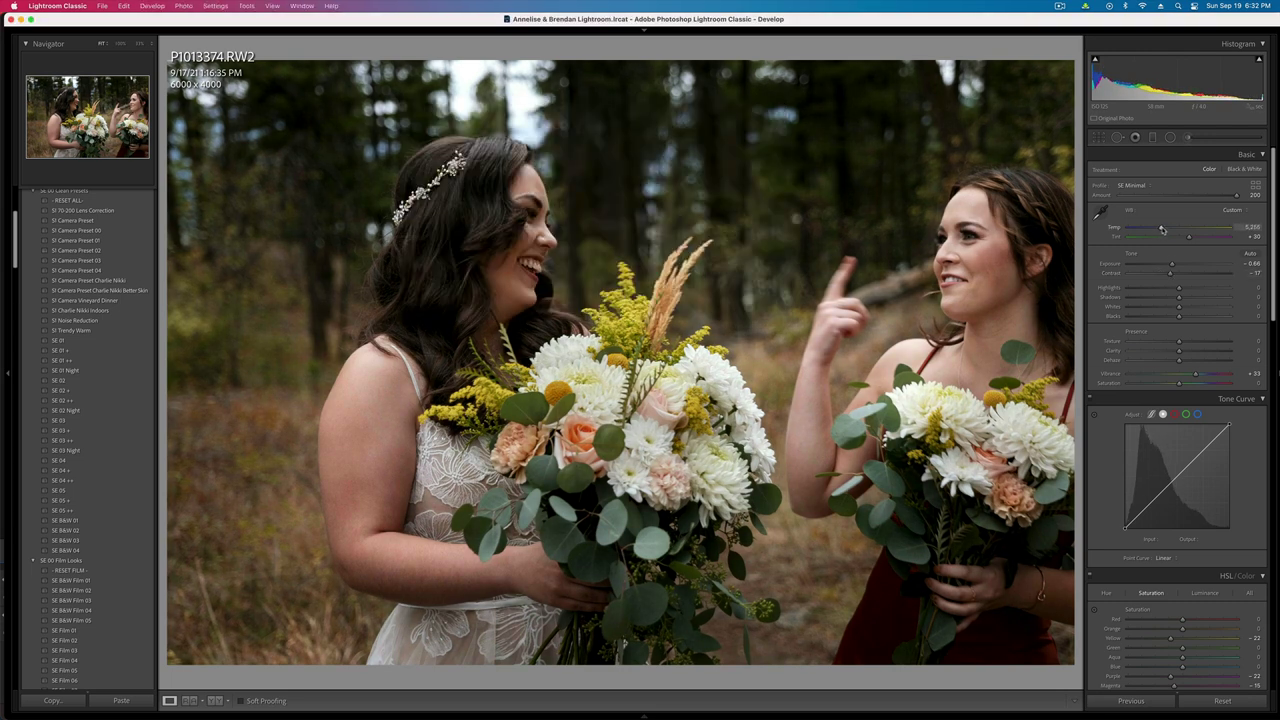
key(shift+super+c)
key(Return)
- Paste the copied develop settings onto P1013375 and lower its exposure to −0.66
key(Right)
key(super+shift+v)
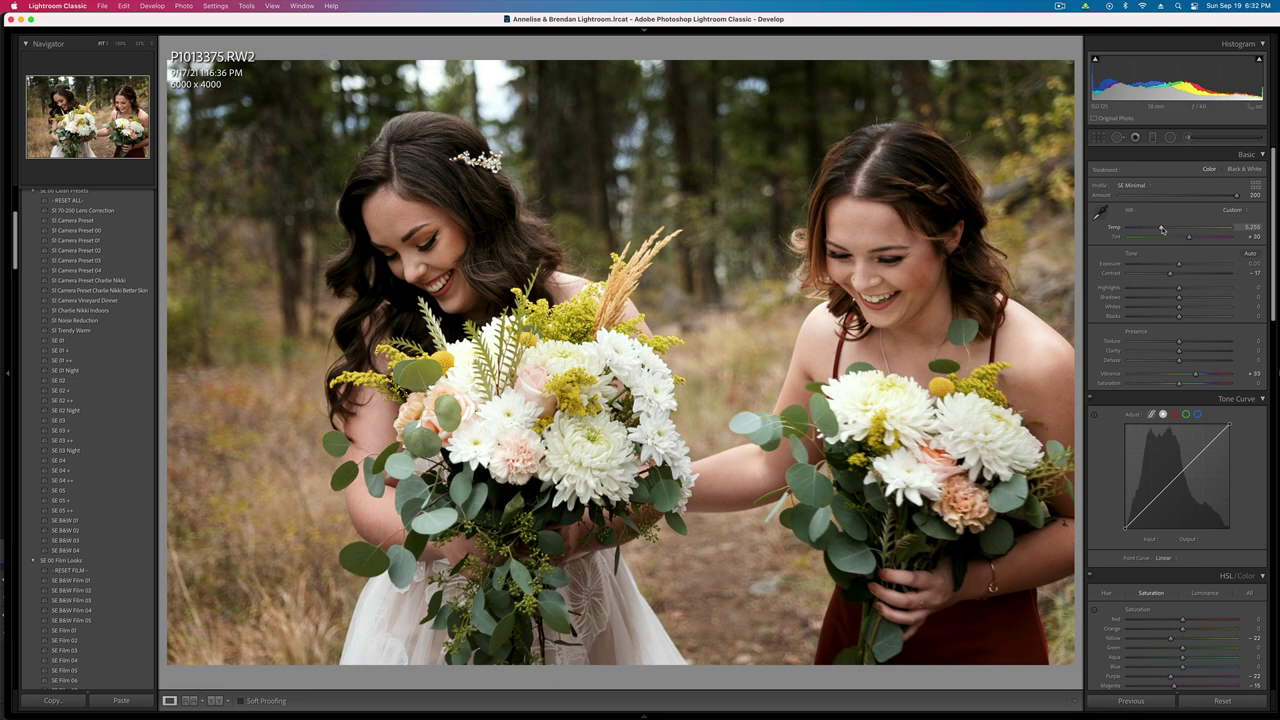
key(super+bracketleft)
key(super+bracketleft)
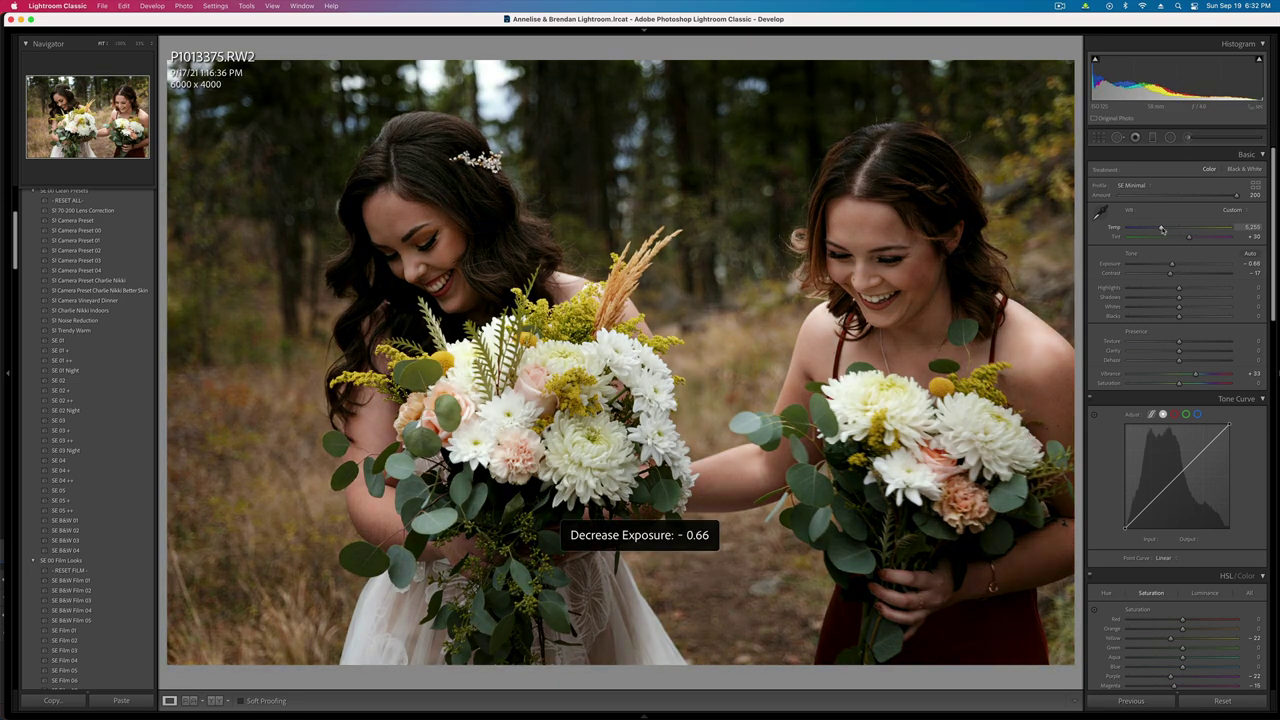
- Paint a brush mask over the right-hand woman's face and bouquet in P1013375 and slightly raise its whites
key(k)
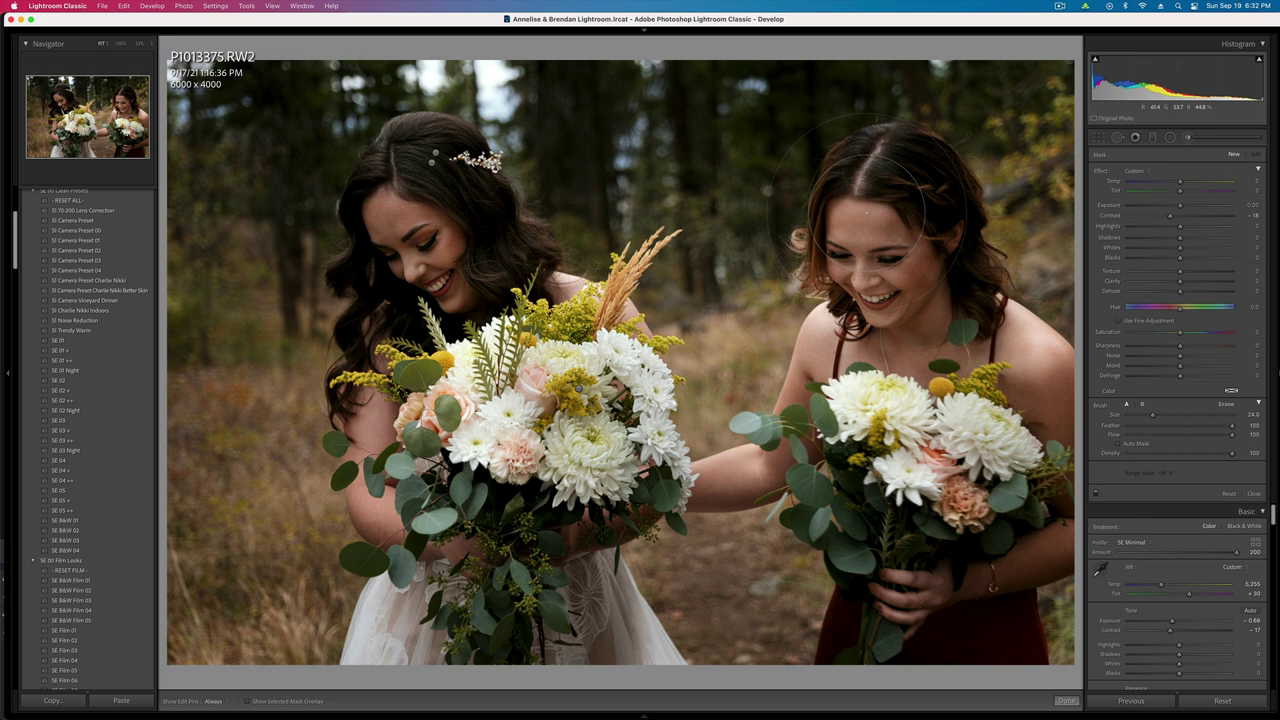
click(866, 211)
drag(1180, 247, 1202, 250)
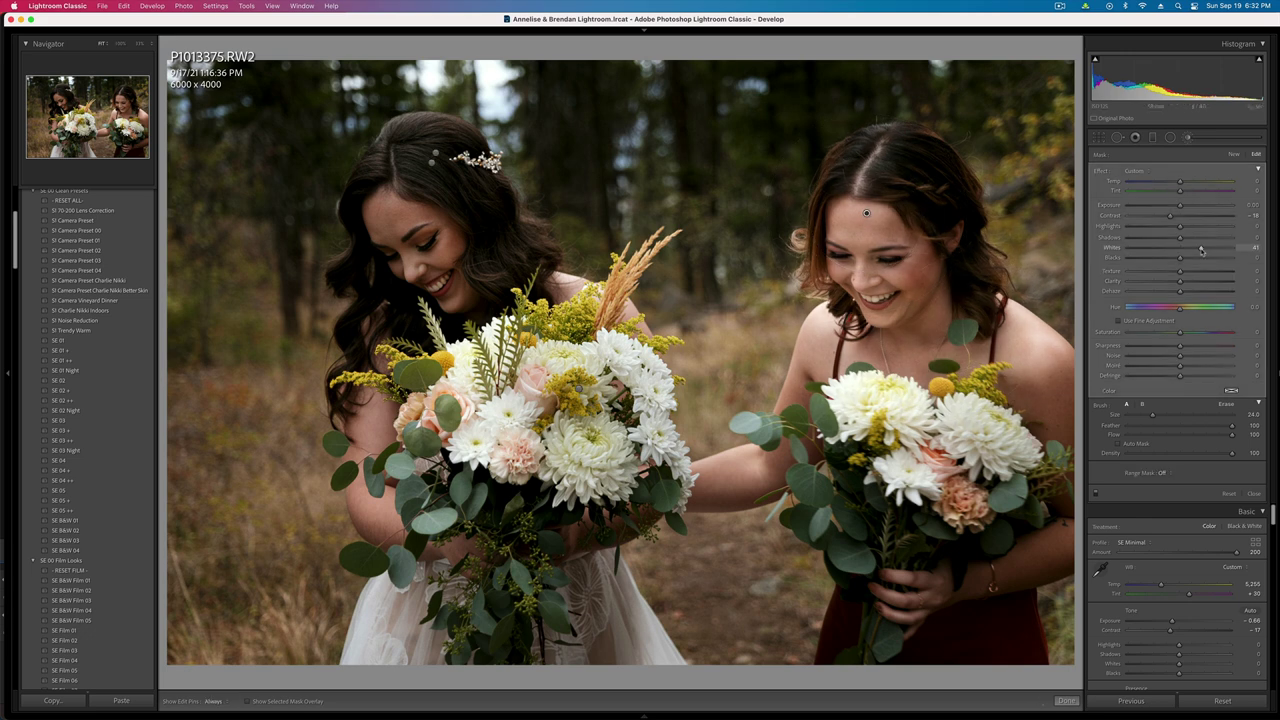
mouse_move(870, 456)
mouse_down()
mouse_move(1000, 484)
mouse_move(1038, 460)
mouse_up()
key(k)
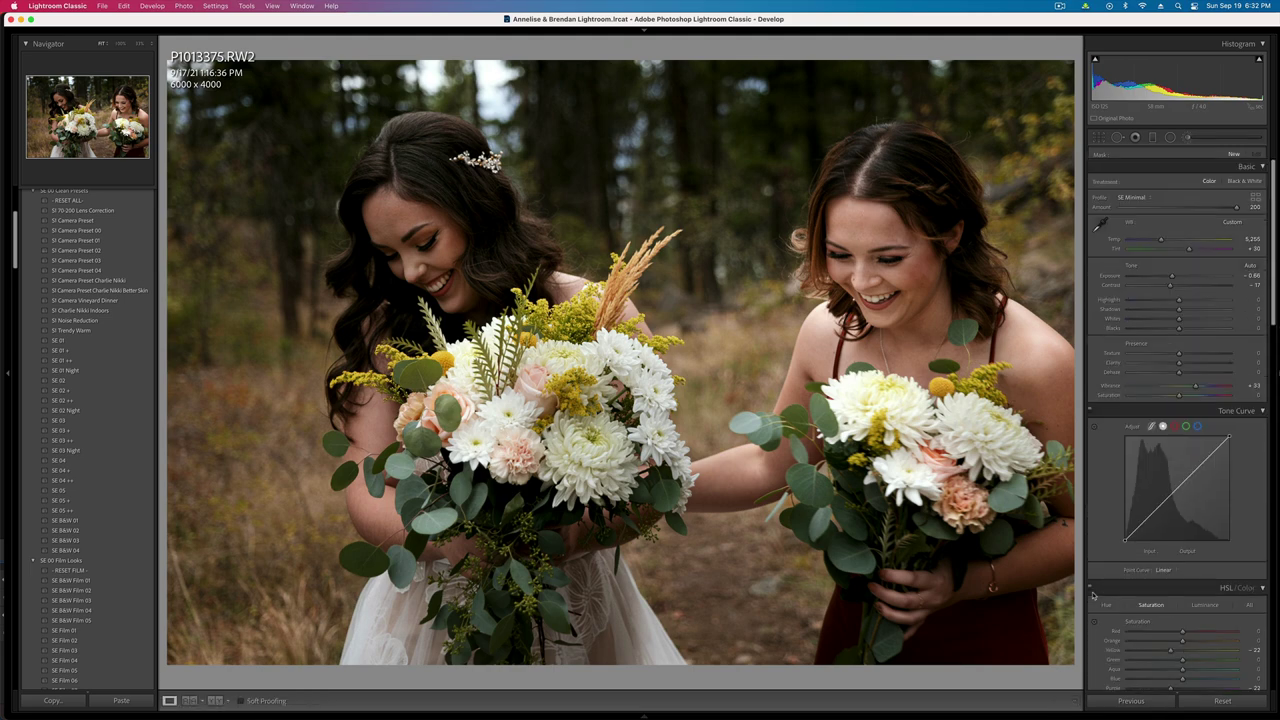
key(Right)
key(Left)
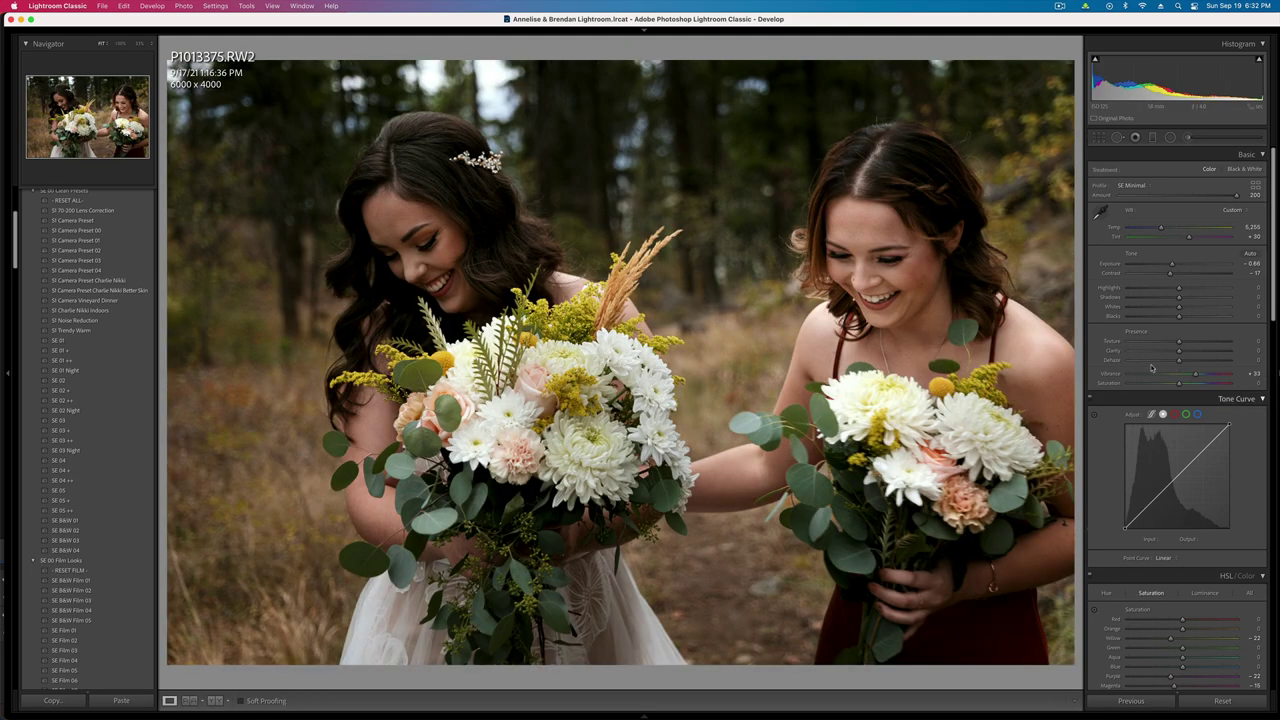
click(1188, 139)
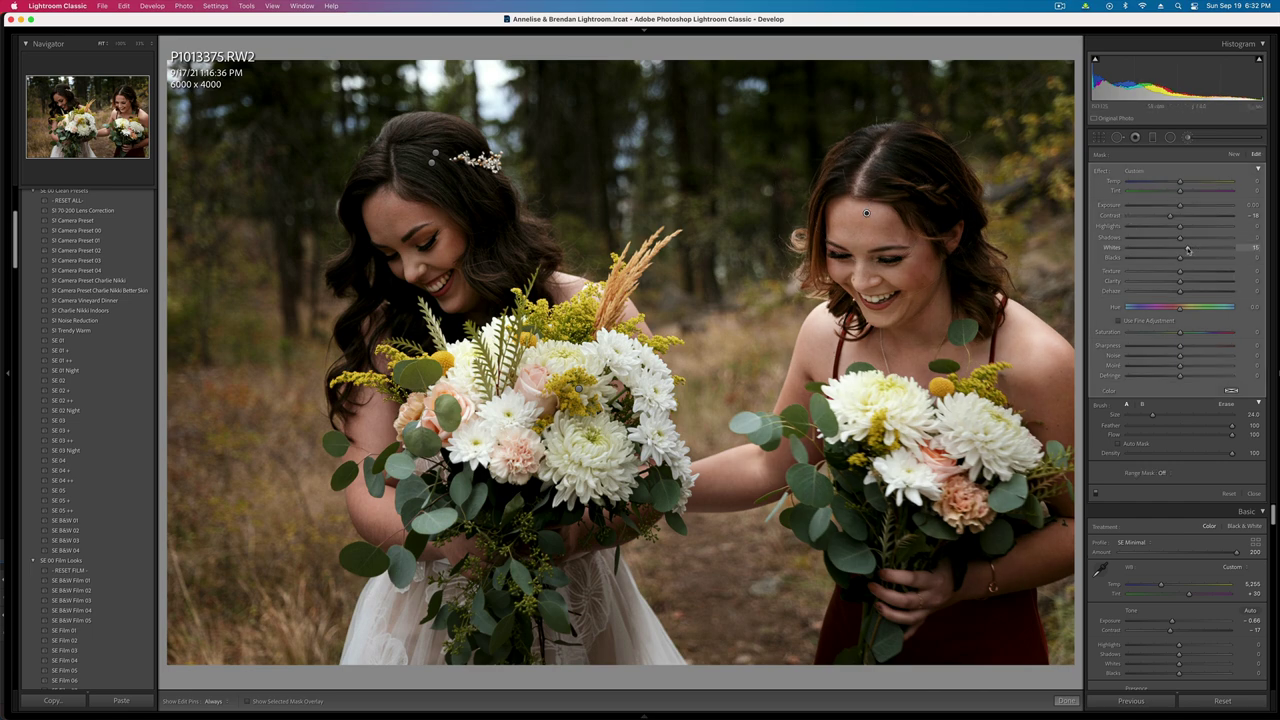
- Paste the copied develop settings onto P1013376 and set its exposure to −0.33
key(Right)
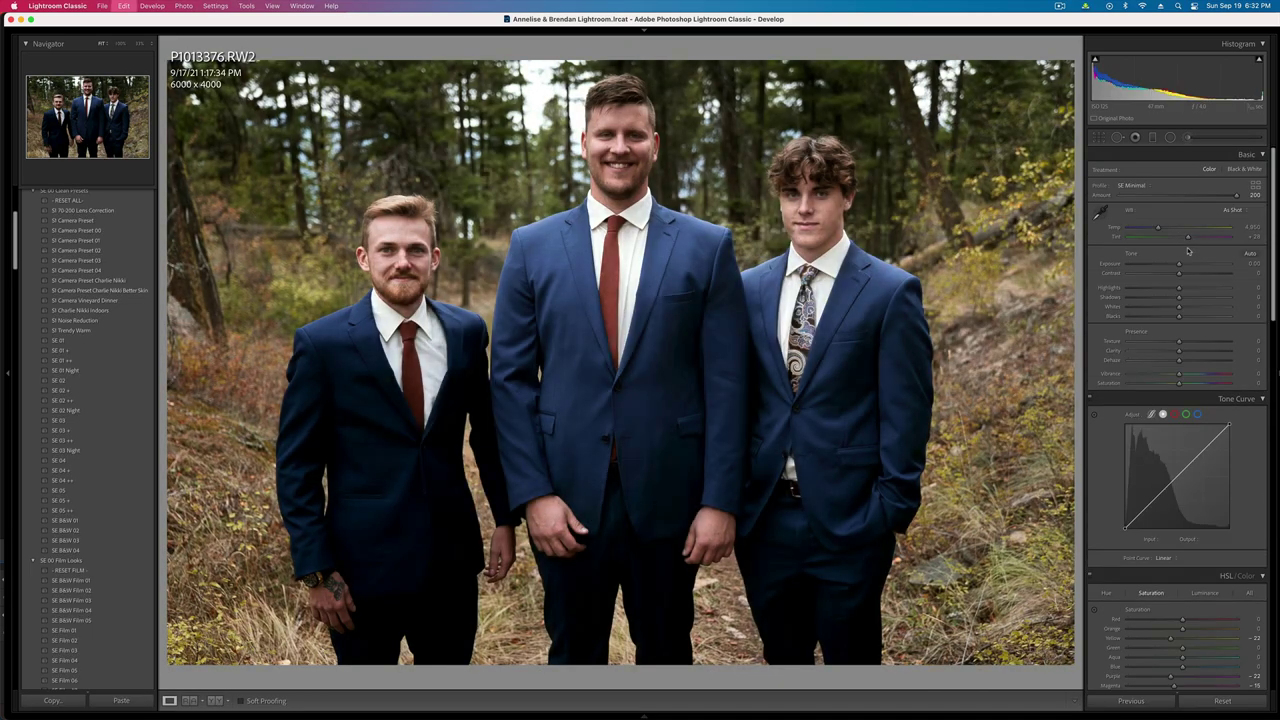
click(1188, 139)
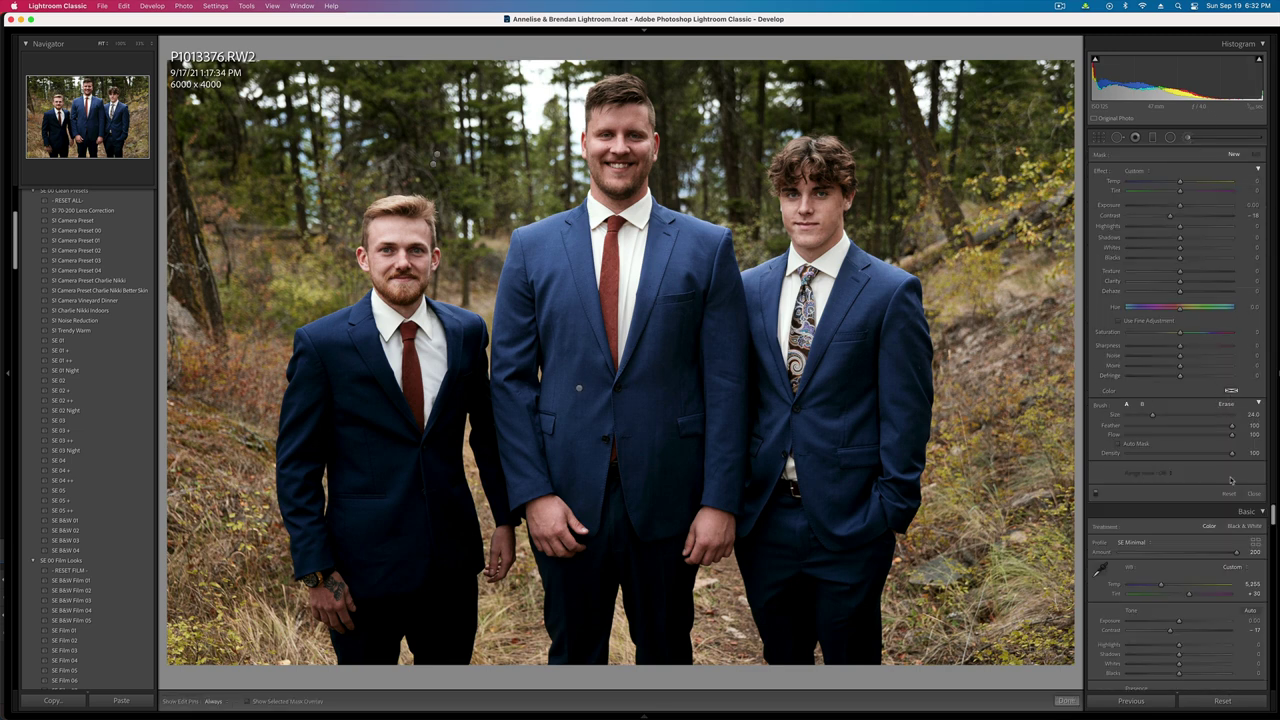
key(k)
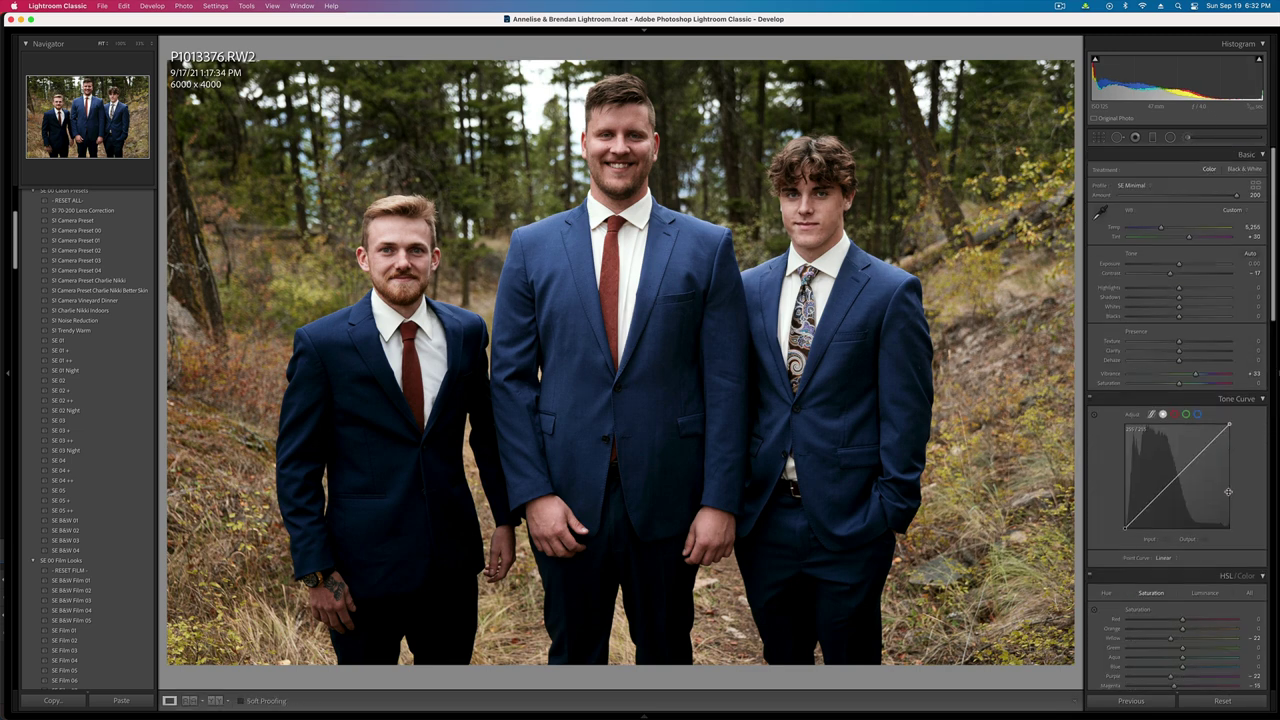
key(shift+minus)
key(shift+minus)
key(shift+equal)
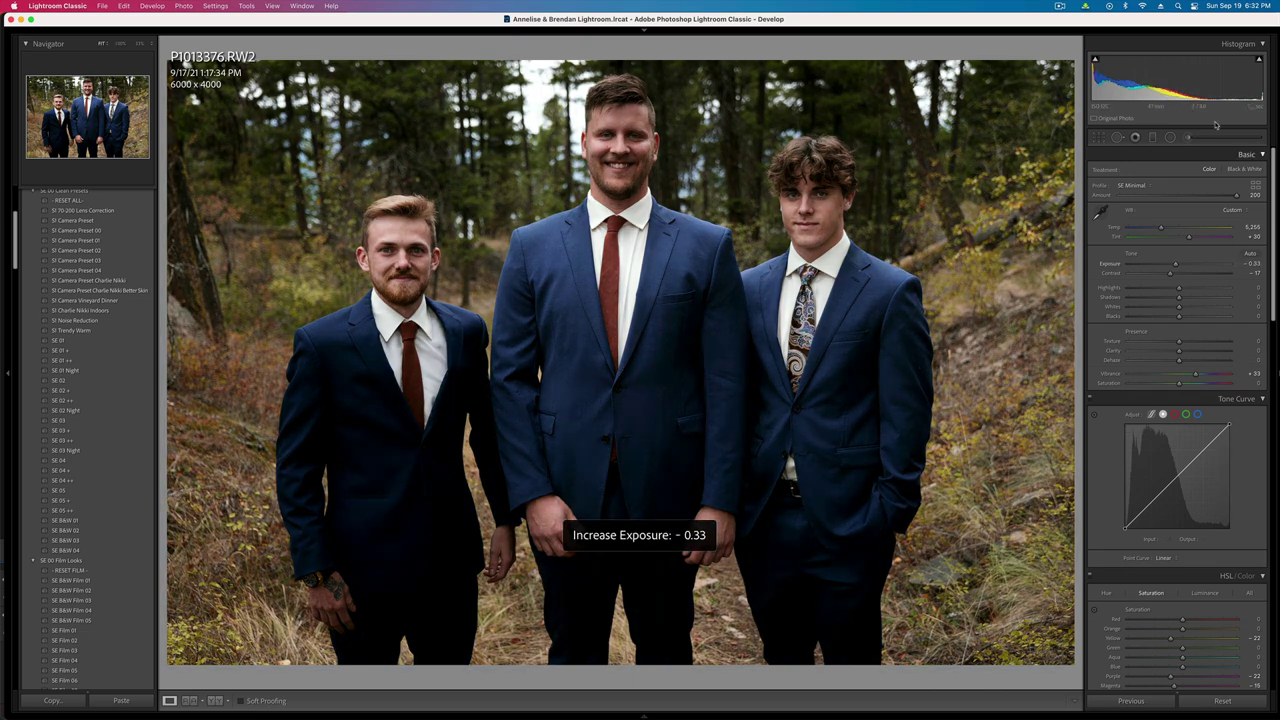
- Place a large inverted radial filter over the three men in P1013376 and pull its lower edge slightly inward
key(shift+m)
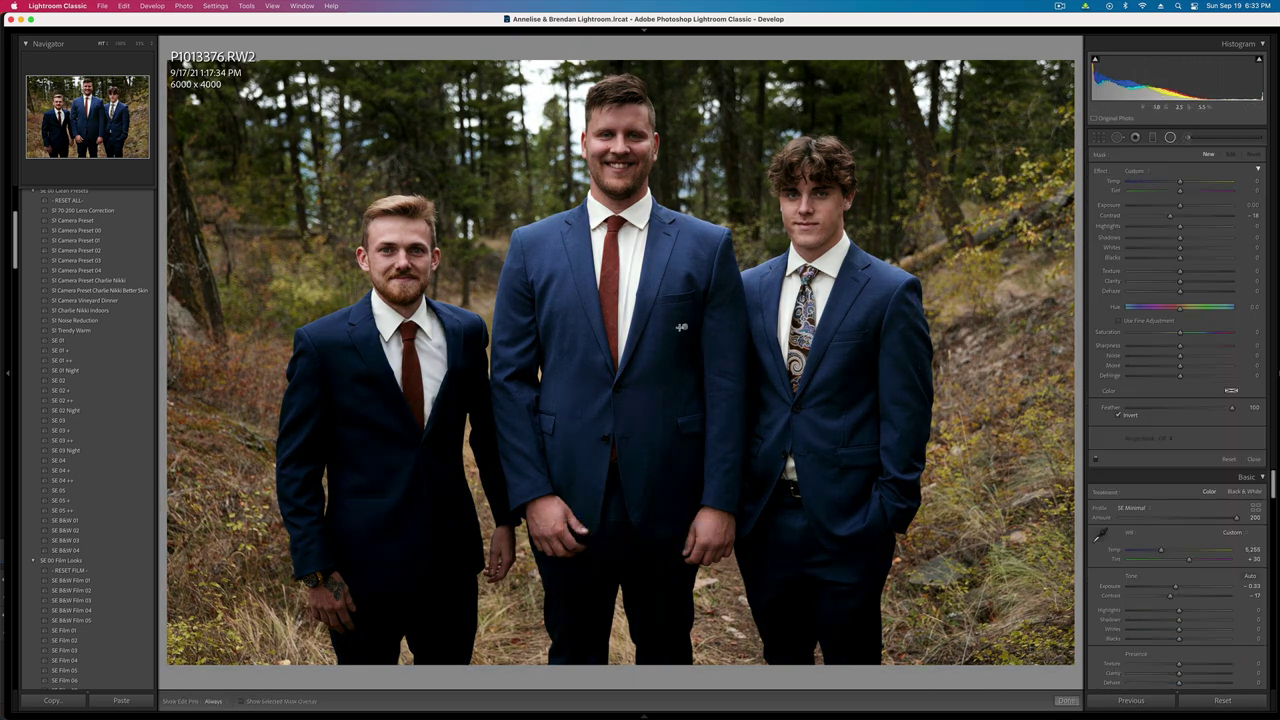
click(684, 327)
drag(684, 327, 593, 266)
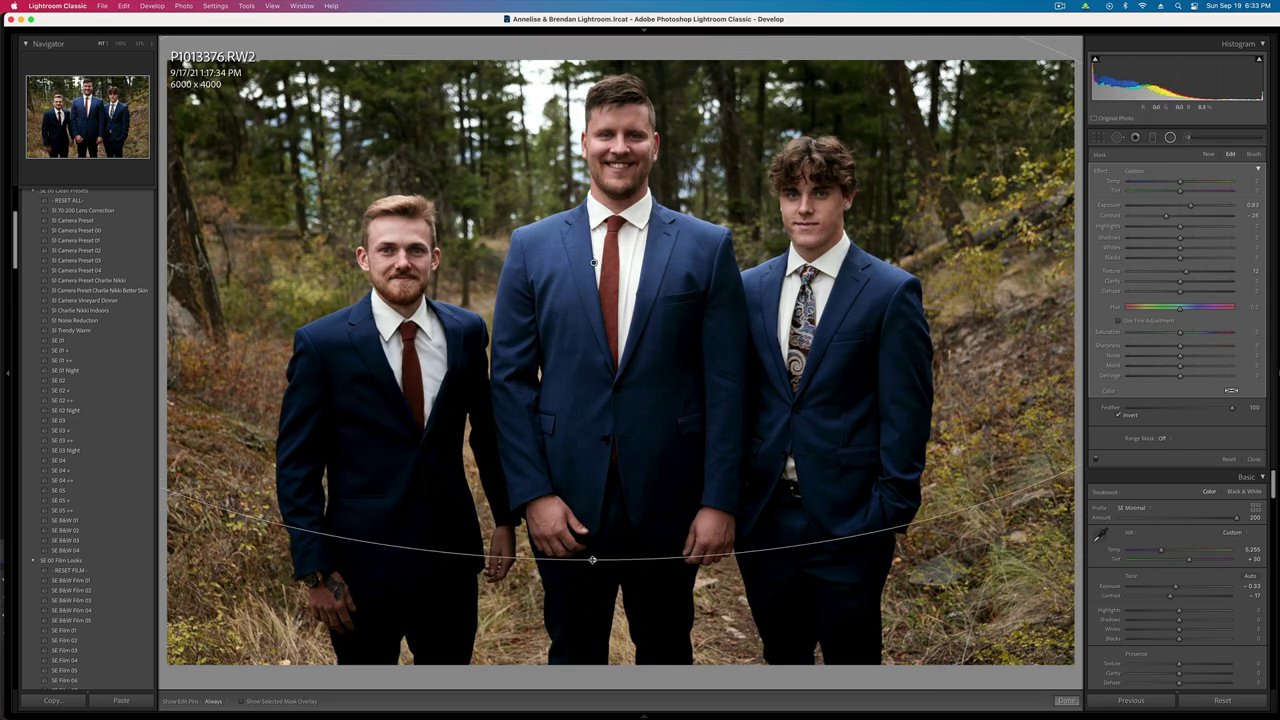
drag(592, 560, 603, 536)
- Brush a local mask over the men's suits in P1013376, strongly lowering its contrast and raising its whites to 20
key(k)
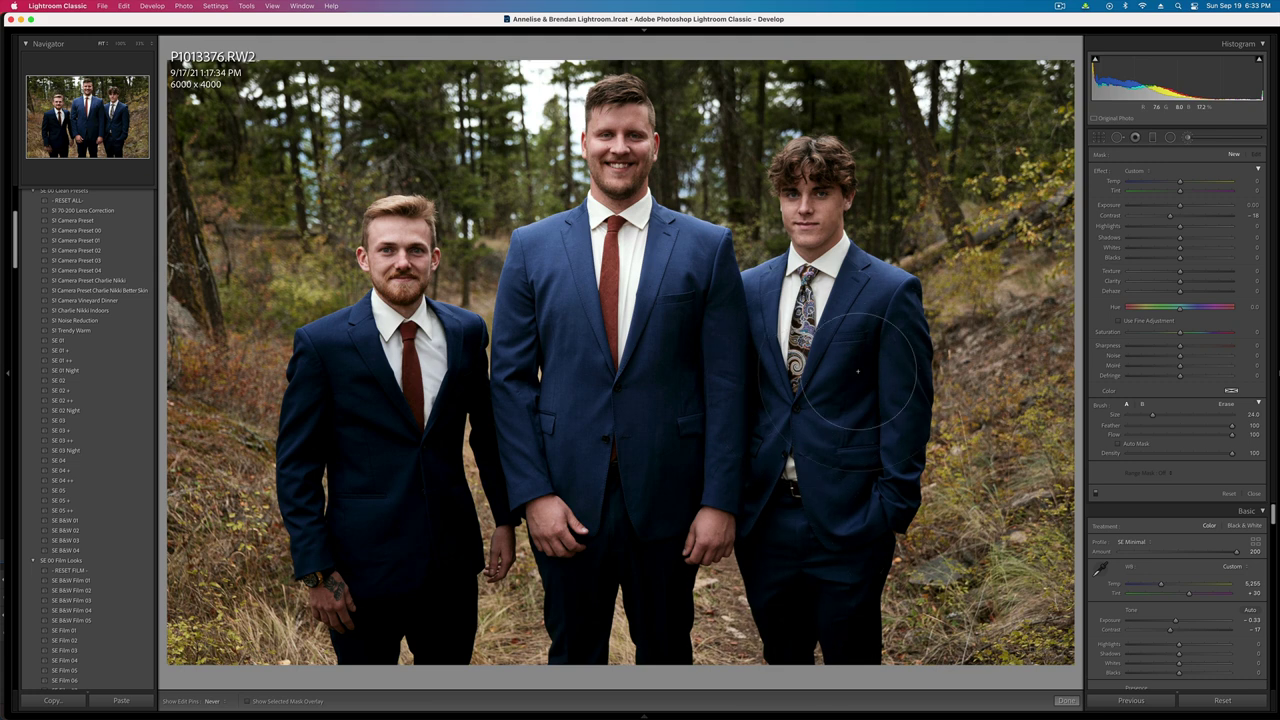
mouse_move(1169, 216)
mouse_down()
mouse_move(1146, 219)
mouse_move(1191, 248)
mouse_up()
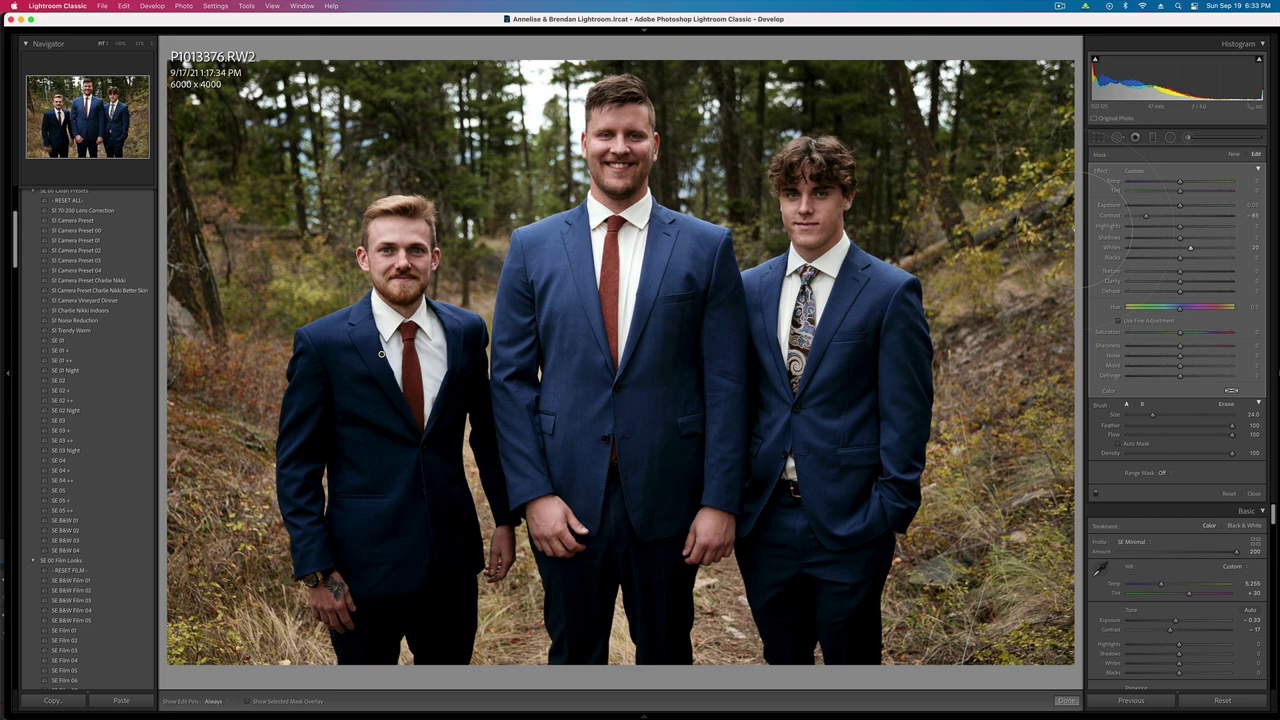
key(k)
- Set P1013376 to temperature 5,547, exposure −0.56, contrast −25 and vibrance +14, and copy its develop settings
key(shift+minus)
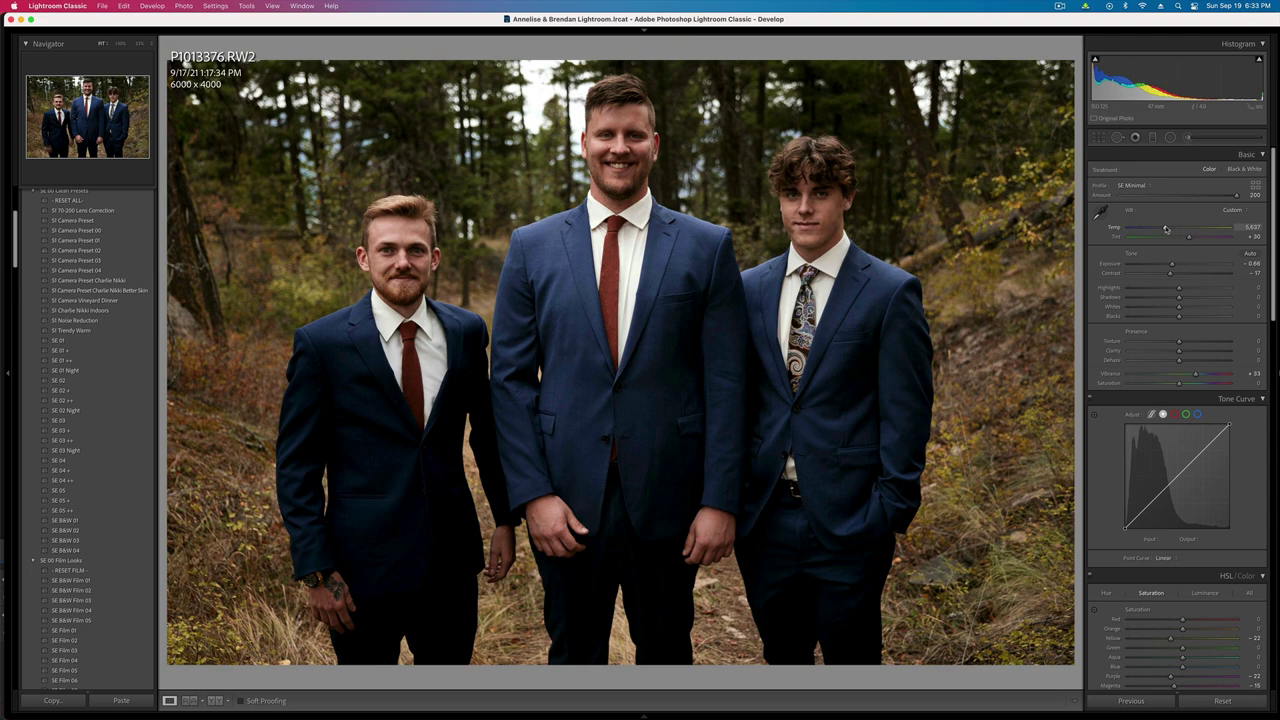
drag(1170, 273, 1152, 276)
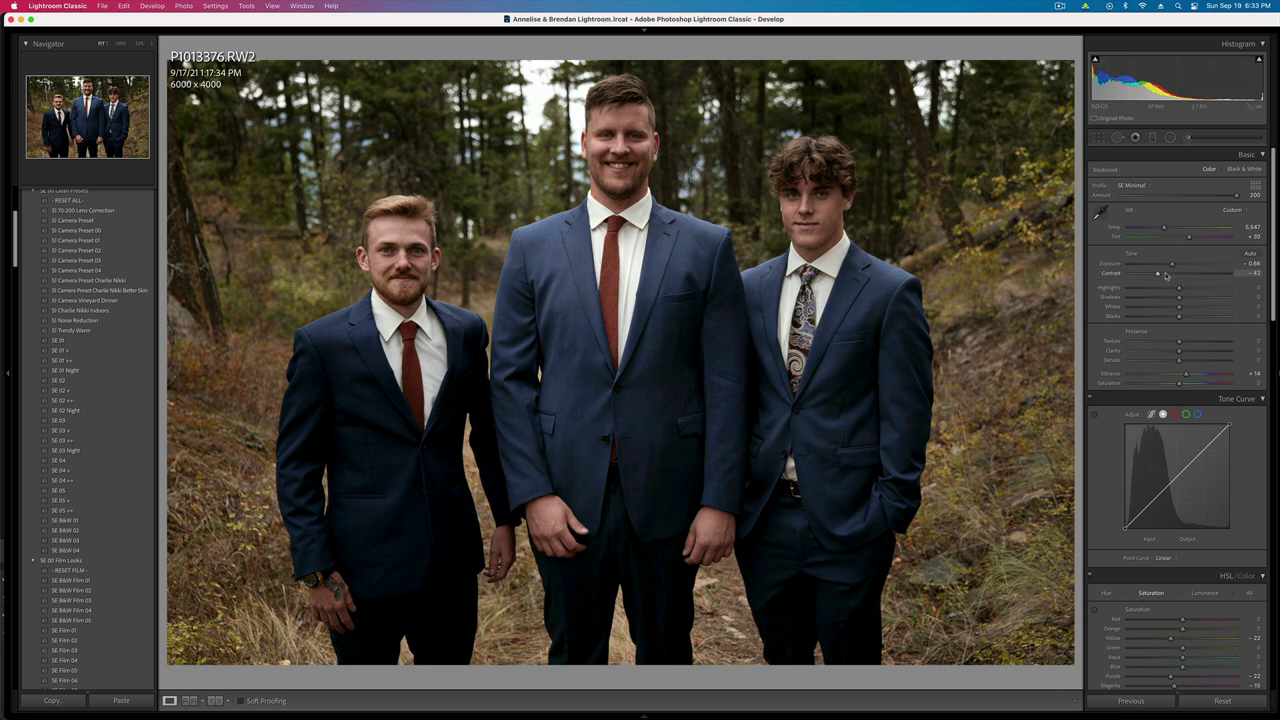
key(equal)
key(BackSpace)
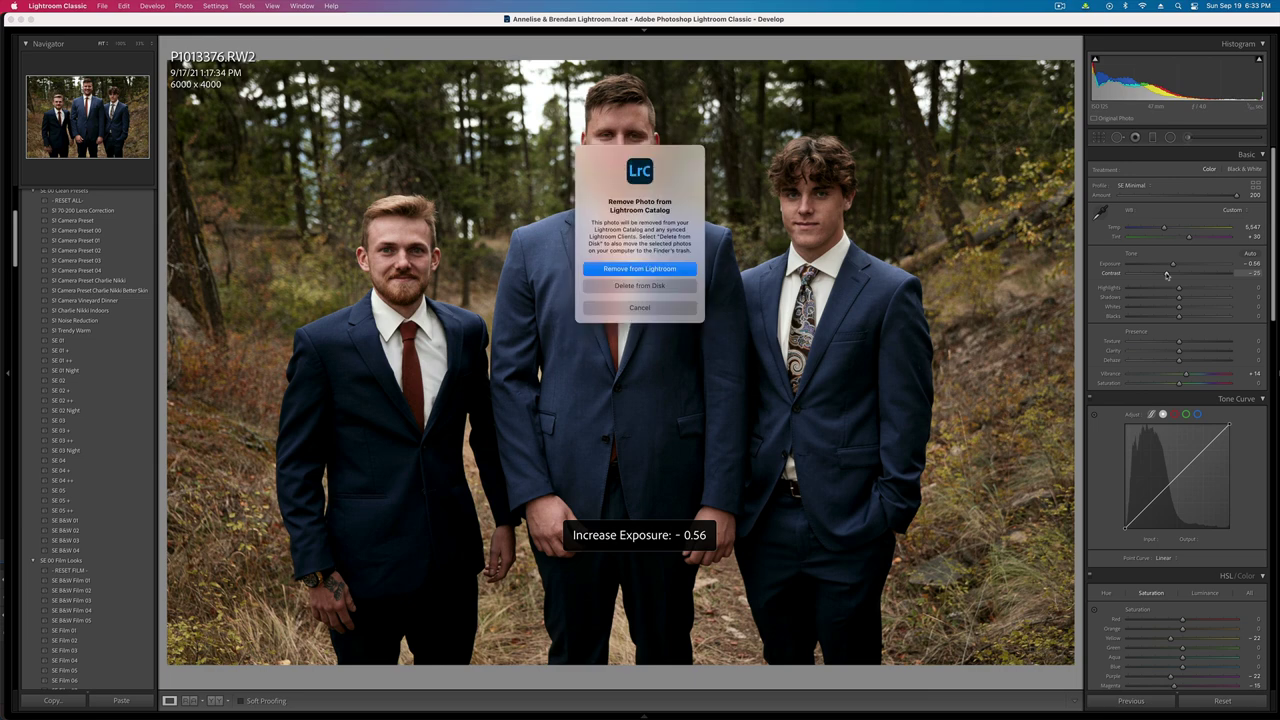
click(630, 304)
key(shift+super+c)
key(Return)
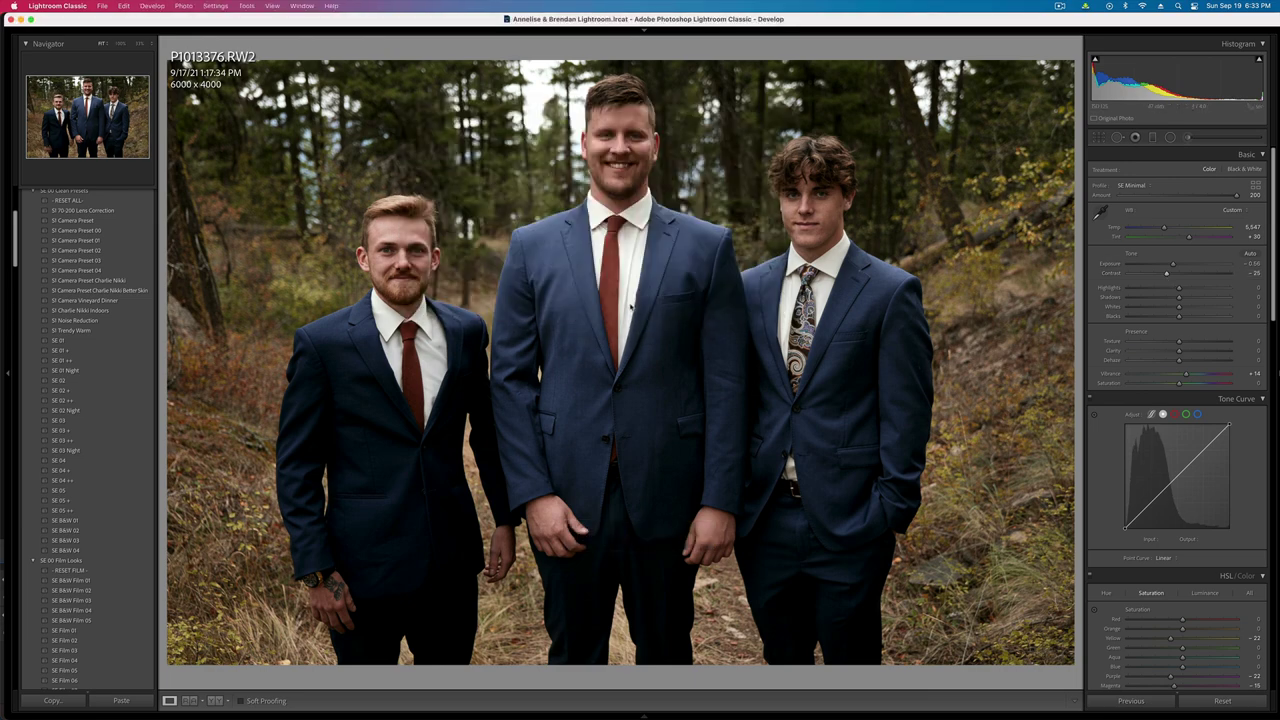
- Raise the exposure of P1013376 to −0.46
key(equal)
key(equal)
key(minus)
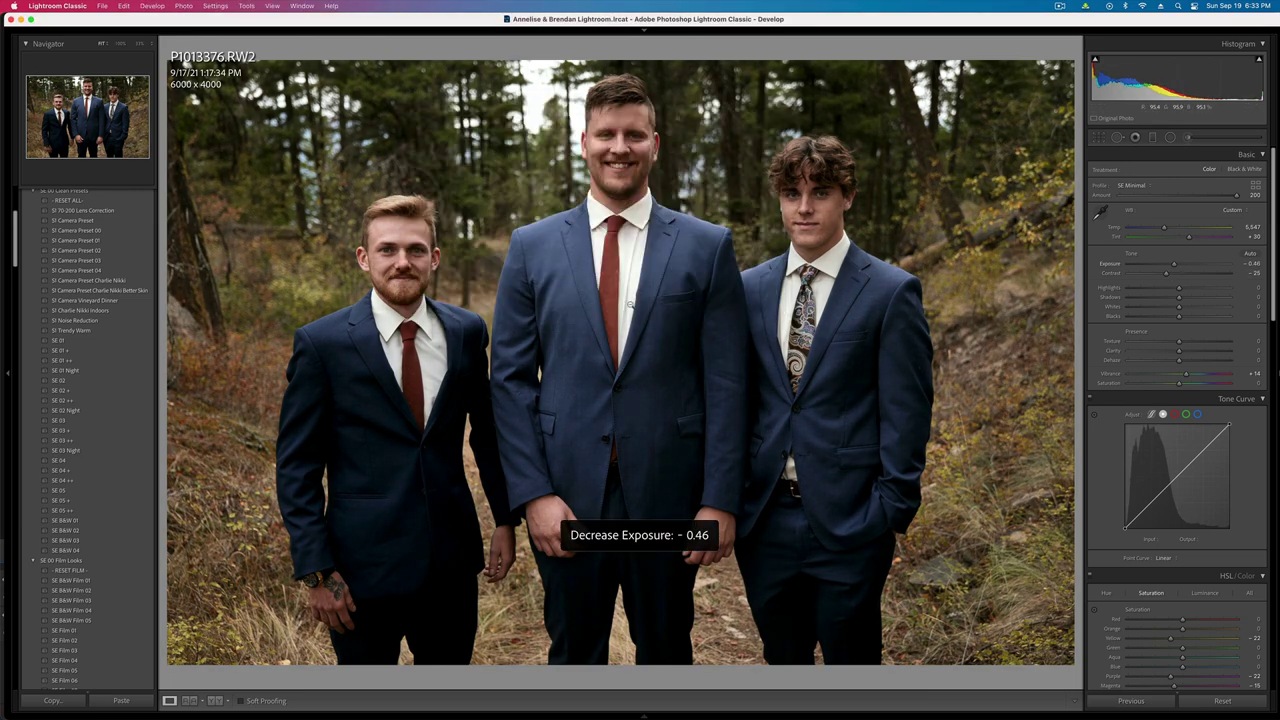
- Paste the copied develop settings onto P1013377 and lower its exposure to −0.99
key(Right)
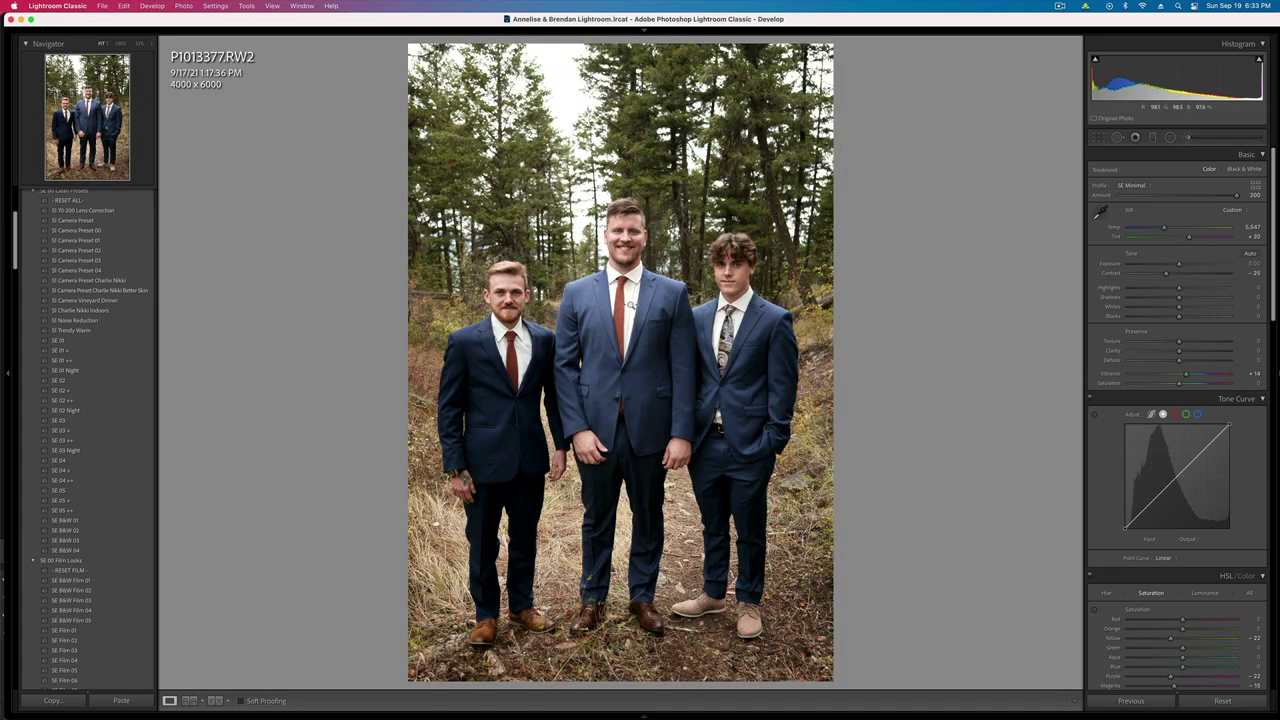
key(shift+minus)
key(shift+minus)
key(shift+minus)
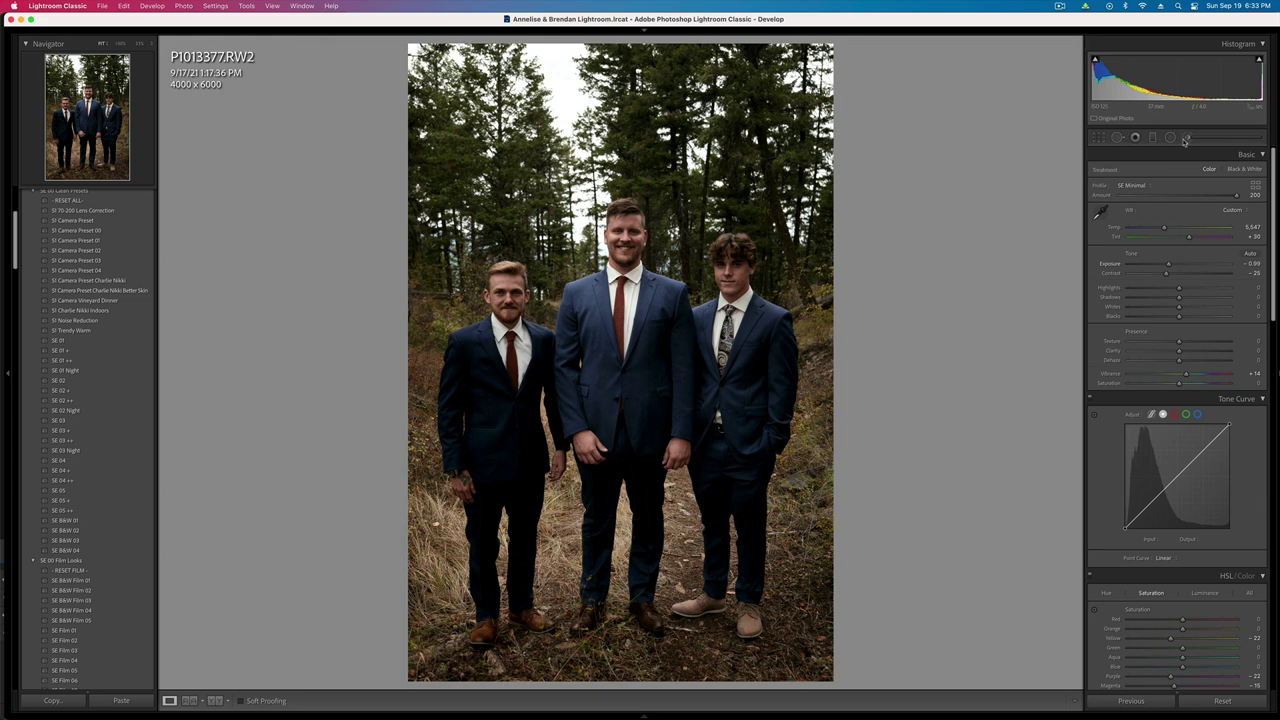
- Paint a brush mask over the three suits in P1013377, strongly lower its contrast and slightly raise its shadows
key(k)
mouse_move(490, 403)
mouse_down()
mouse_move(505, 529)
mouse_move(572, 448)
mouse_move(654, 391)
mouse_move(585, 566)
mouse_move(723, 426)
mouse_move(715, 506)
mouse_move(751, 503)
mouse_up()
drag(1170, 216, 1138, 217)
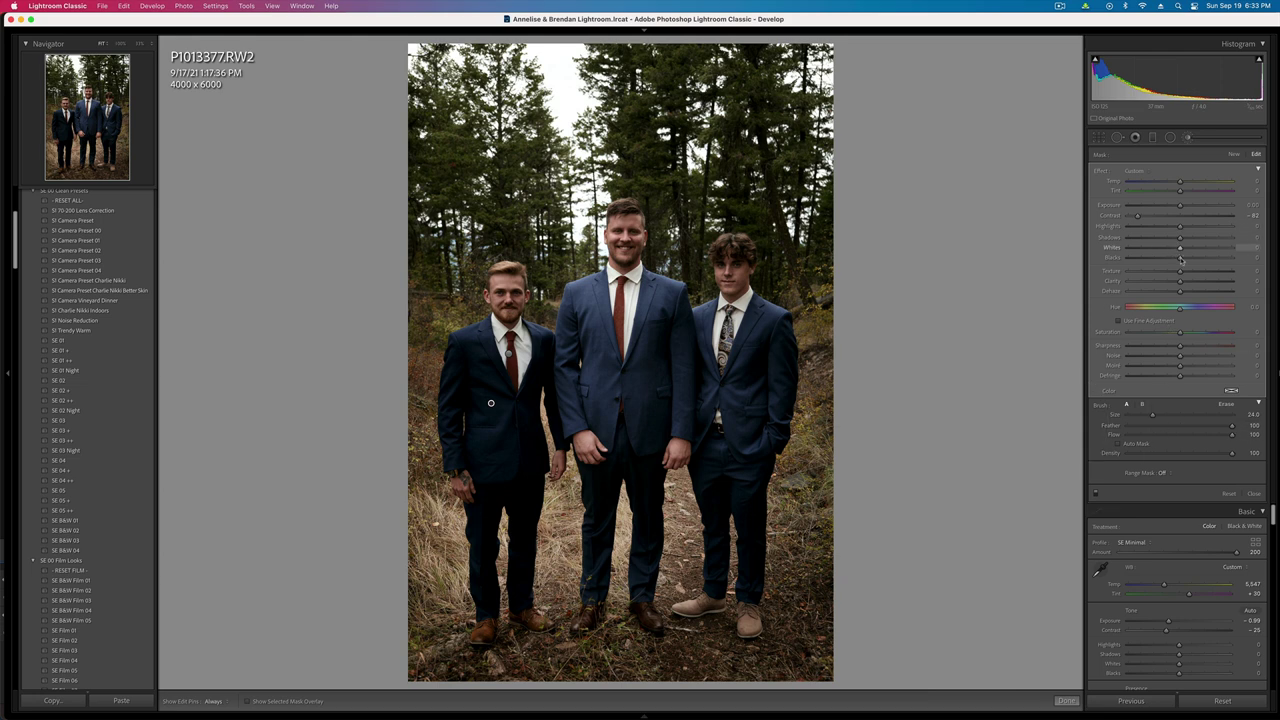
drag(1181, 237, 1191, 239)
key(k)
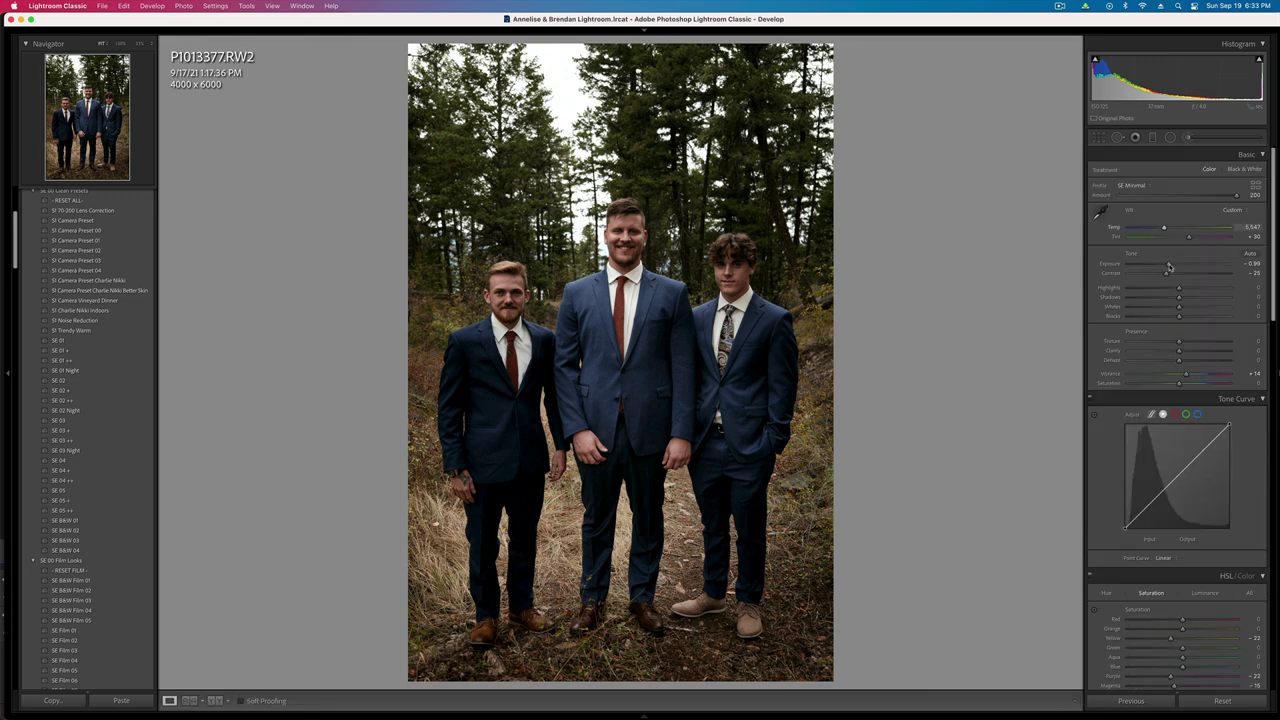
- Set the contrast of P1013377 to −11 and its exposure to −0.69, and copy its develop settings
click(1174, 275)
key(equal)
key(equal)
key(equal)
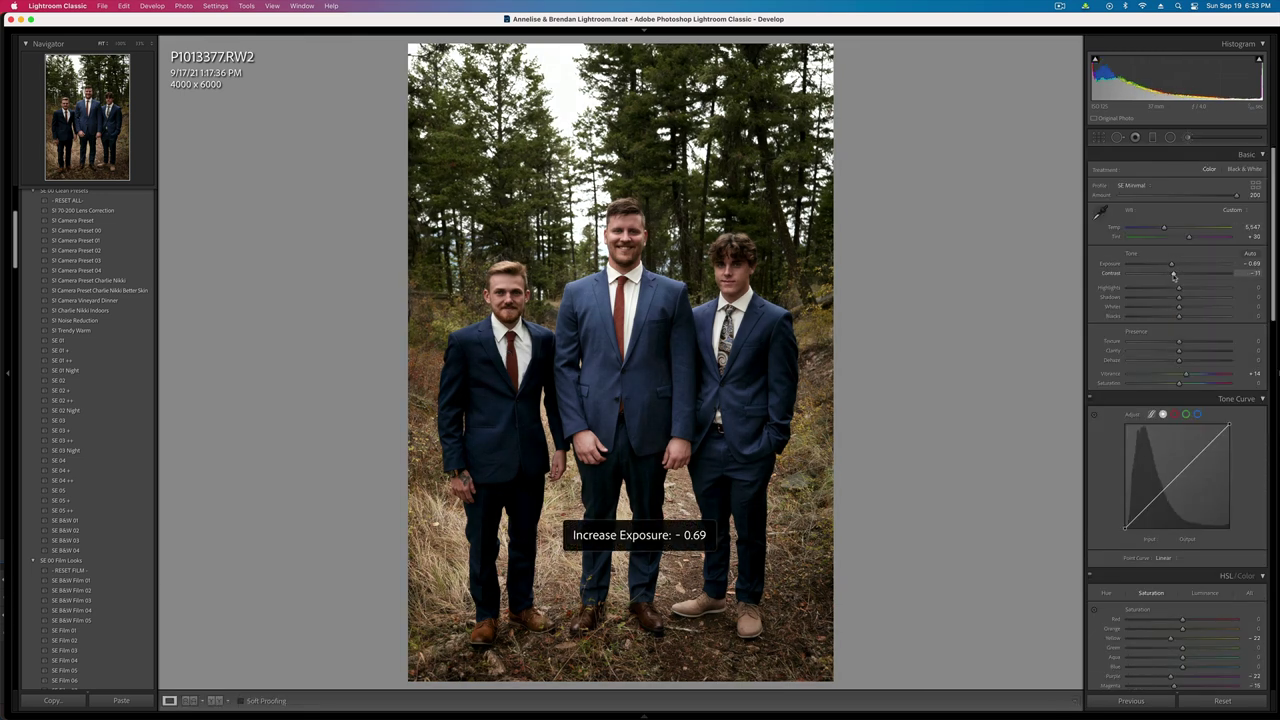
key(shift+super+c)
key(Return)
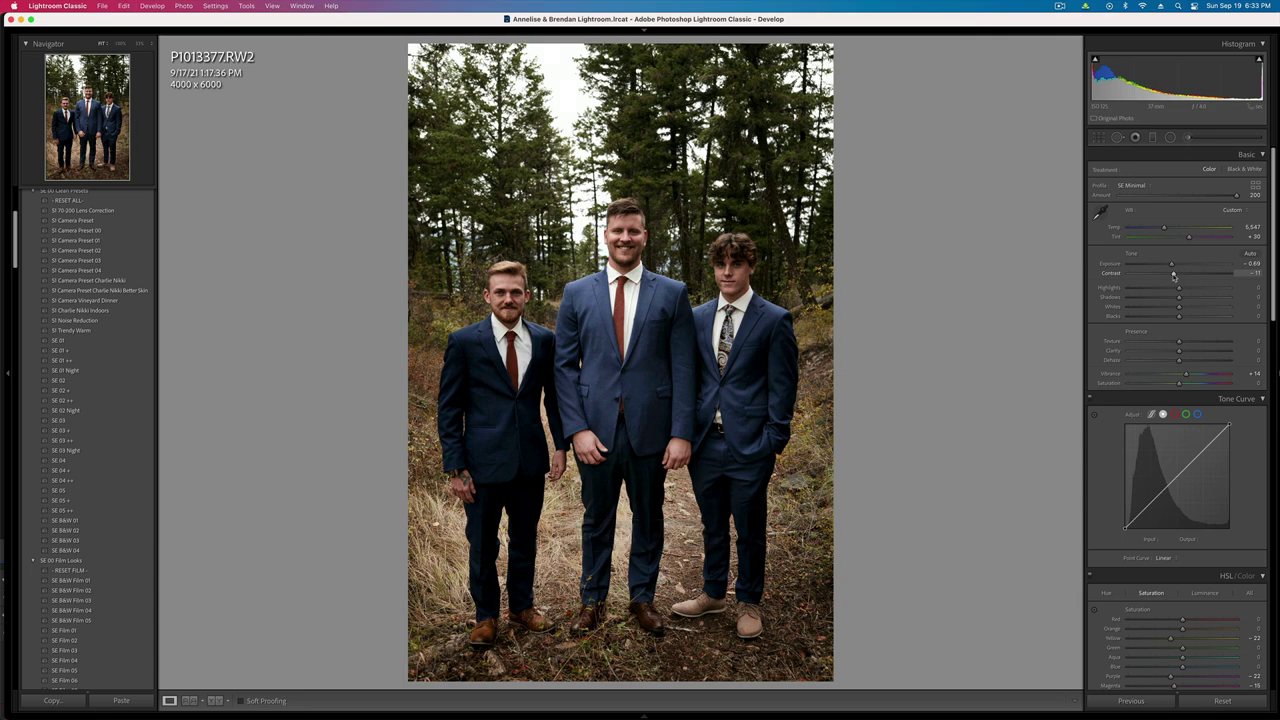
- Paste the copied develop settings onto P1013379 and lower its exposure to −0.66
key(Right)
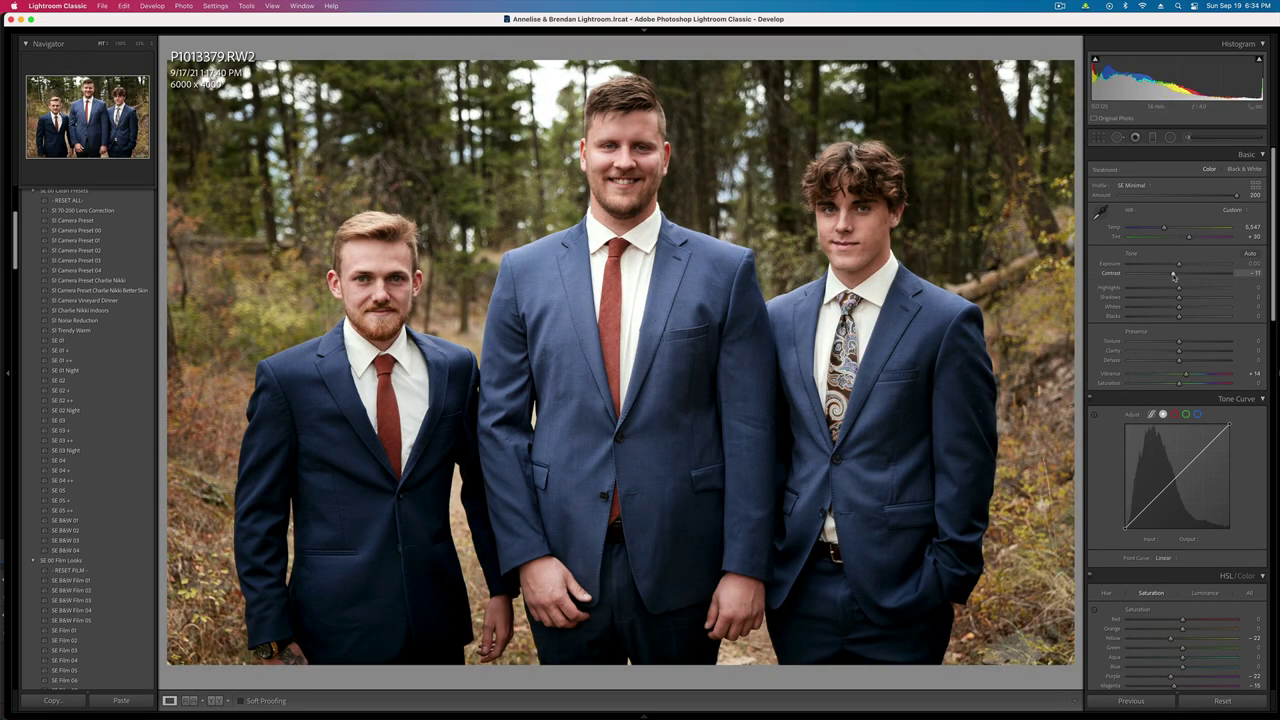
key(minus)
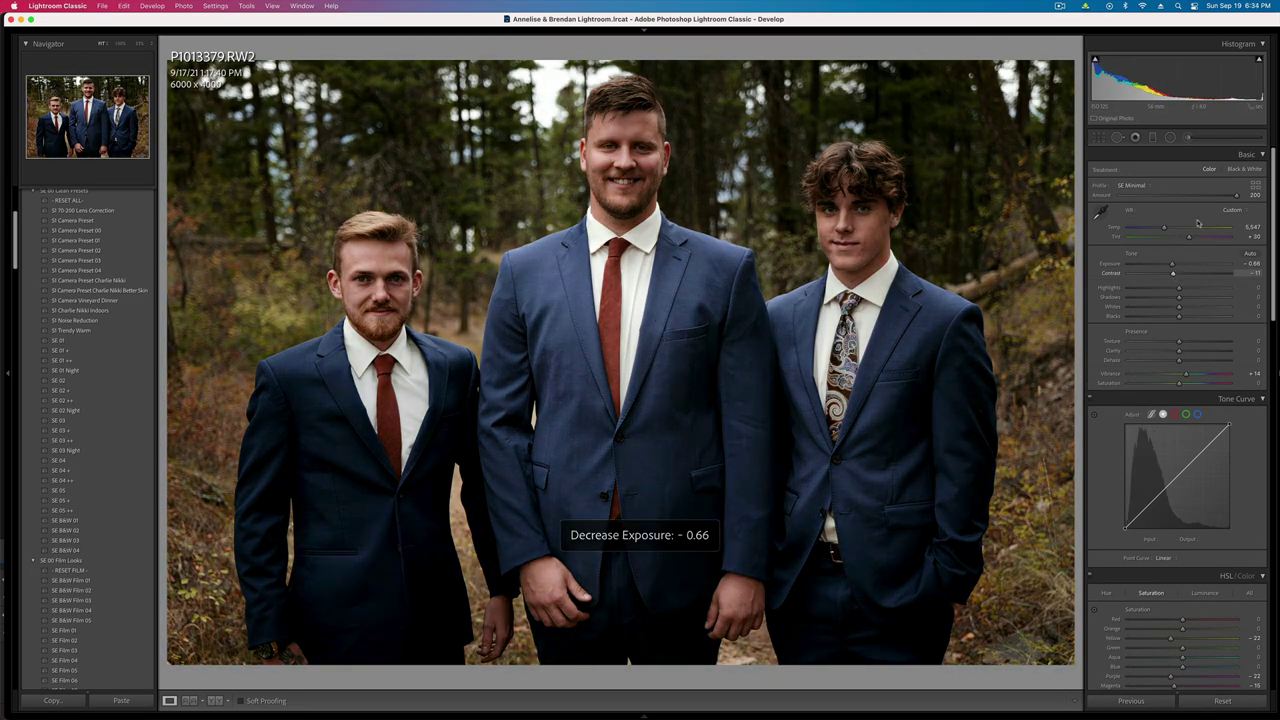
- Paint a brush adjustment with whites 44 and contrast -18 over the dark suits in P1013379
key(k)
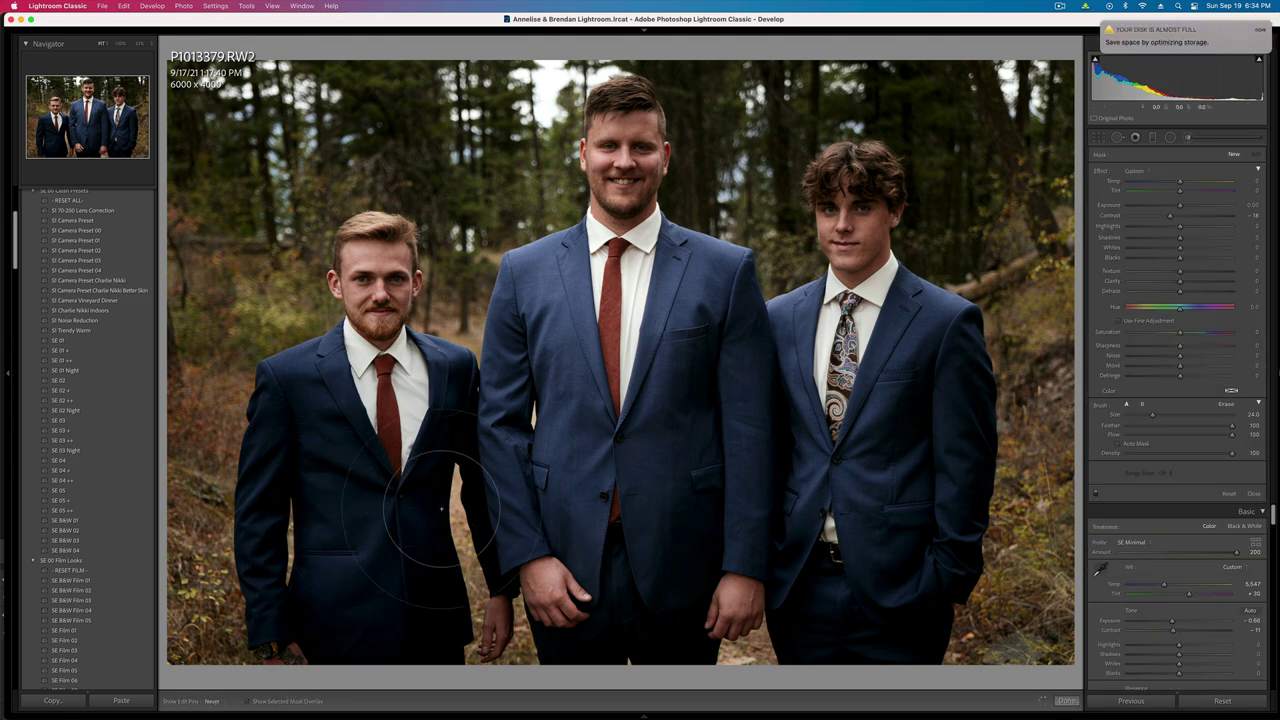
drag(835, 620, 880, 672)
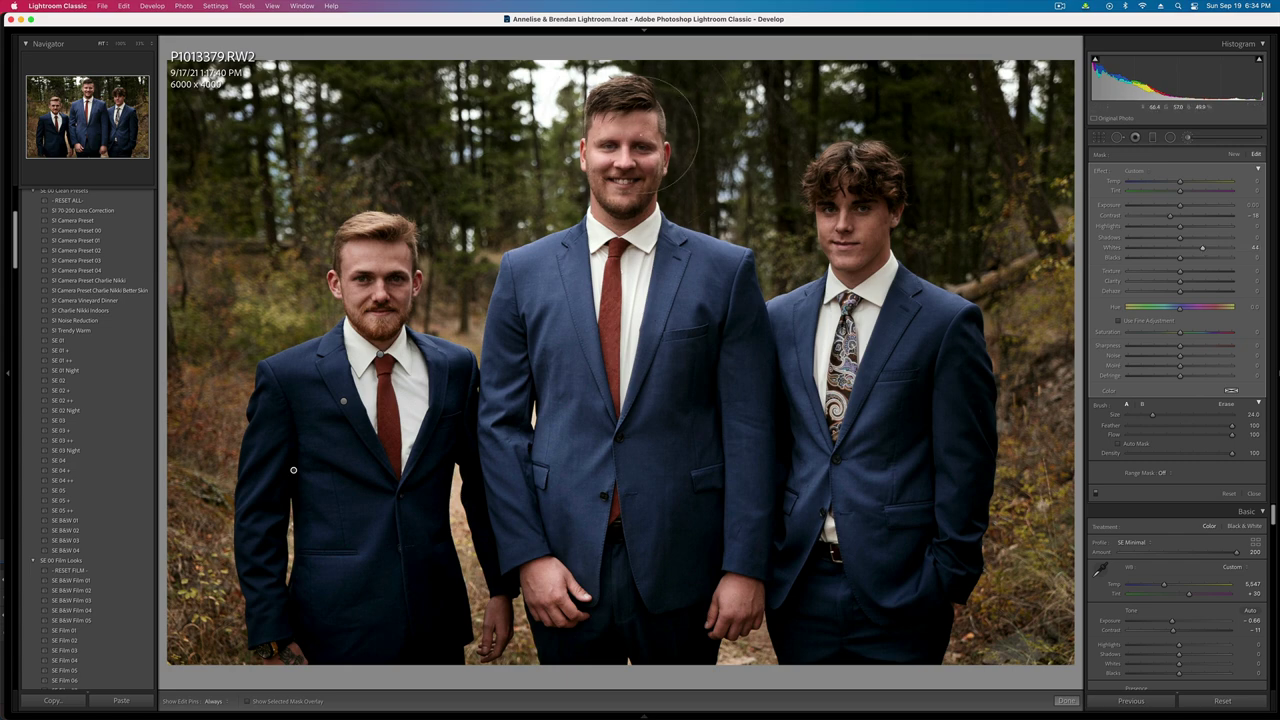
key(k)
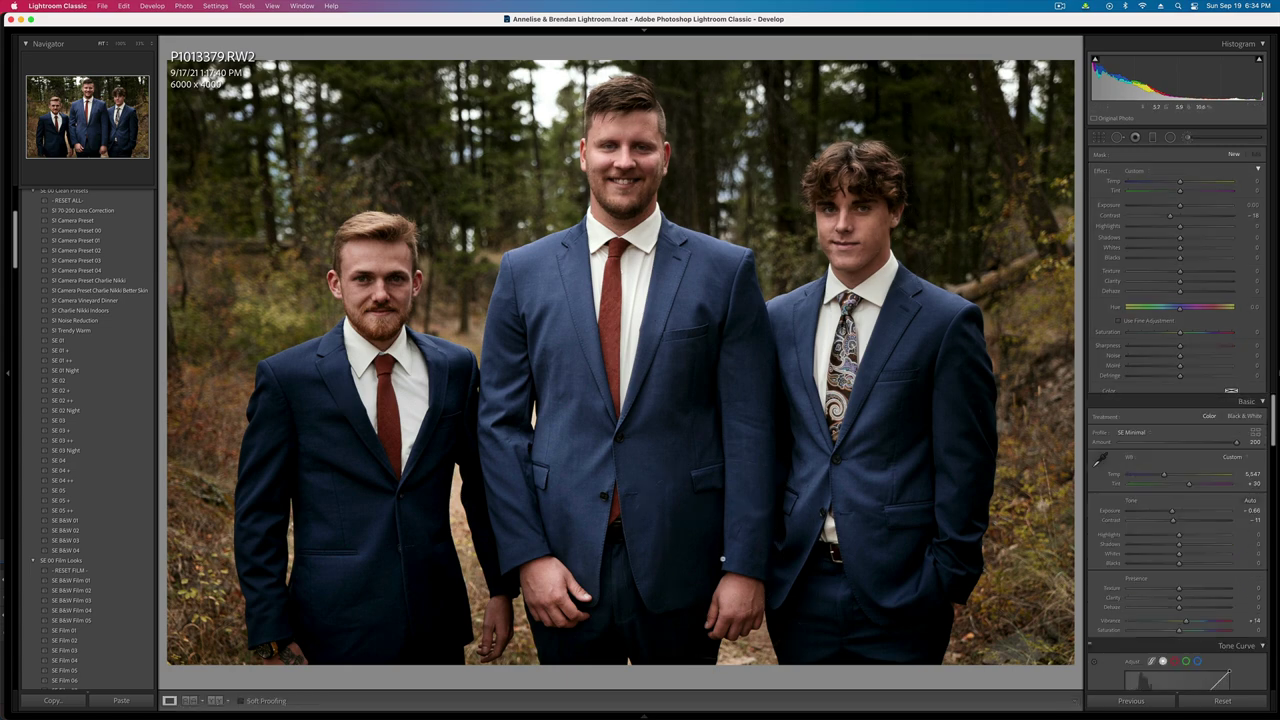
- Fine-tune the exposure of P1013379 and copy its develop settings, leaving out exposure, graduated filters, spot removal and crop
key(Right)
key(Left)
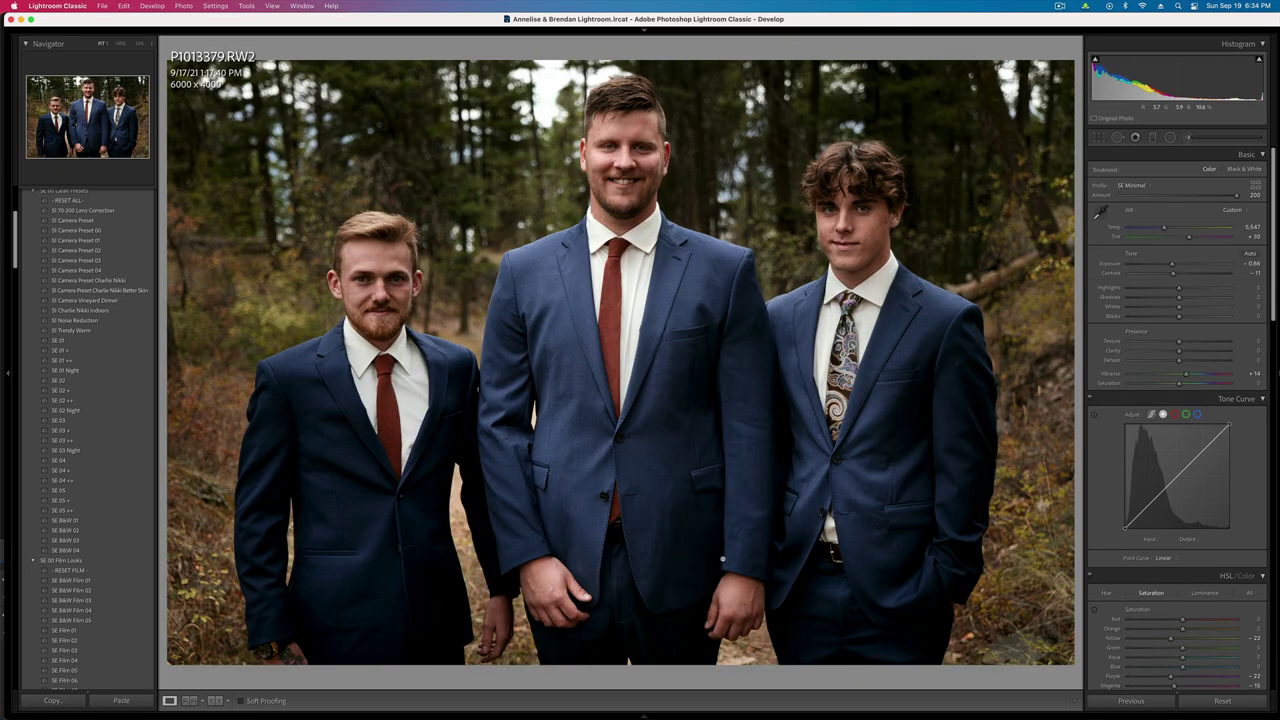
key(shift+minus)
key(super+shift+c)
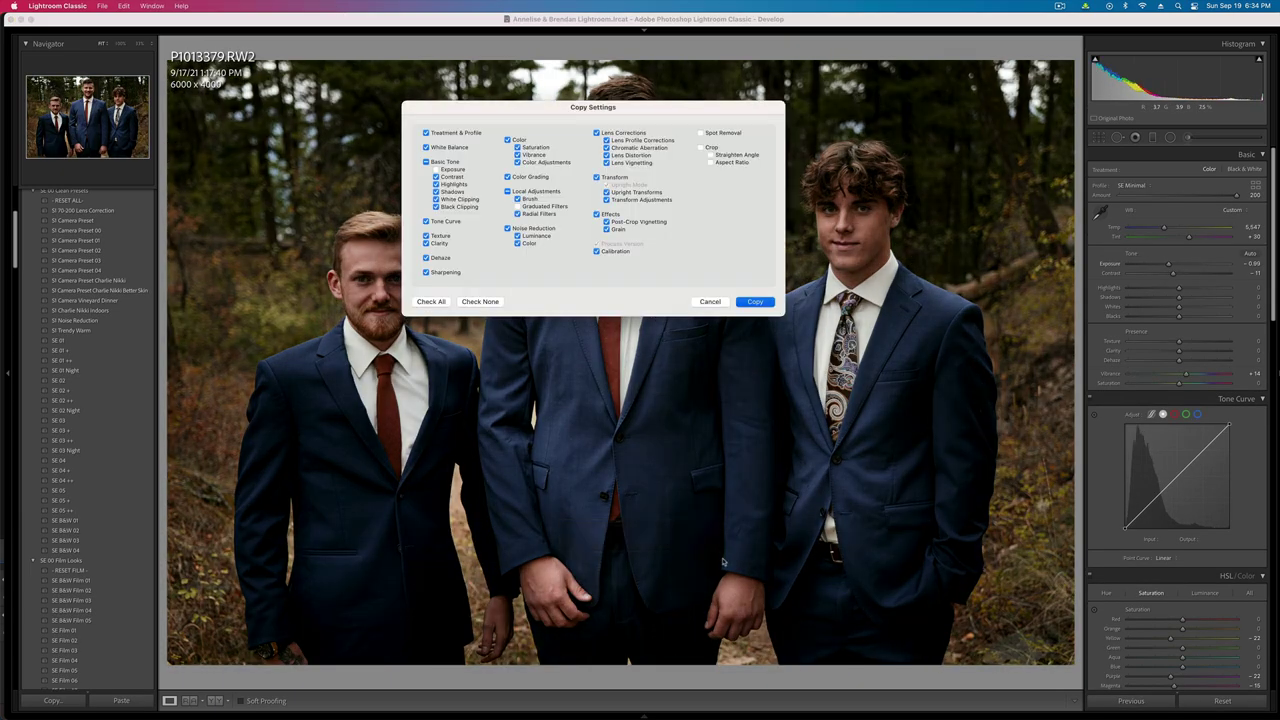
key(Return)
key(=)
key(Return)
- Apply the copied settings to P1013381 and set its exposure to -0.69
key(Right)
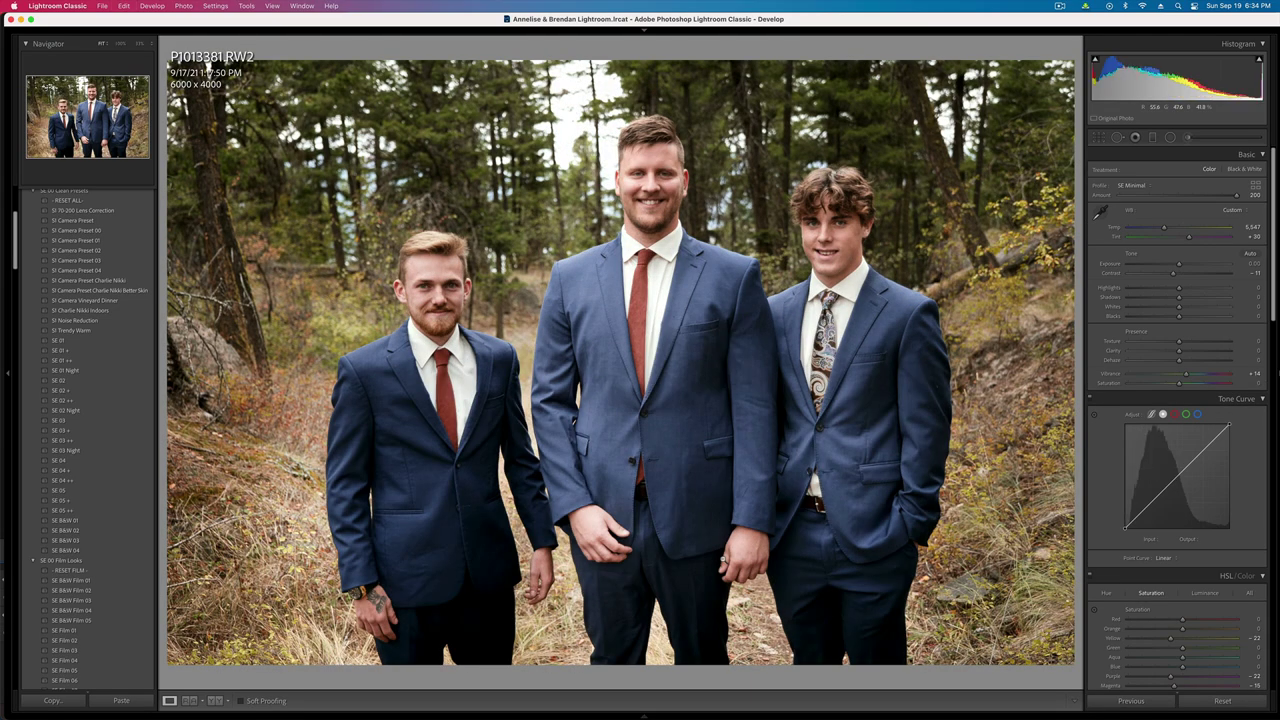
key(minus)
key(minus)
key(minus)
key(equal)
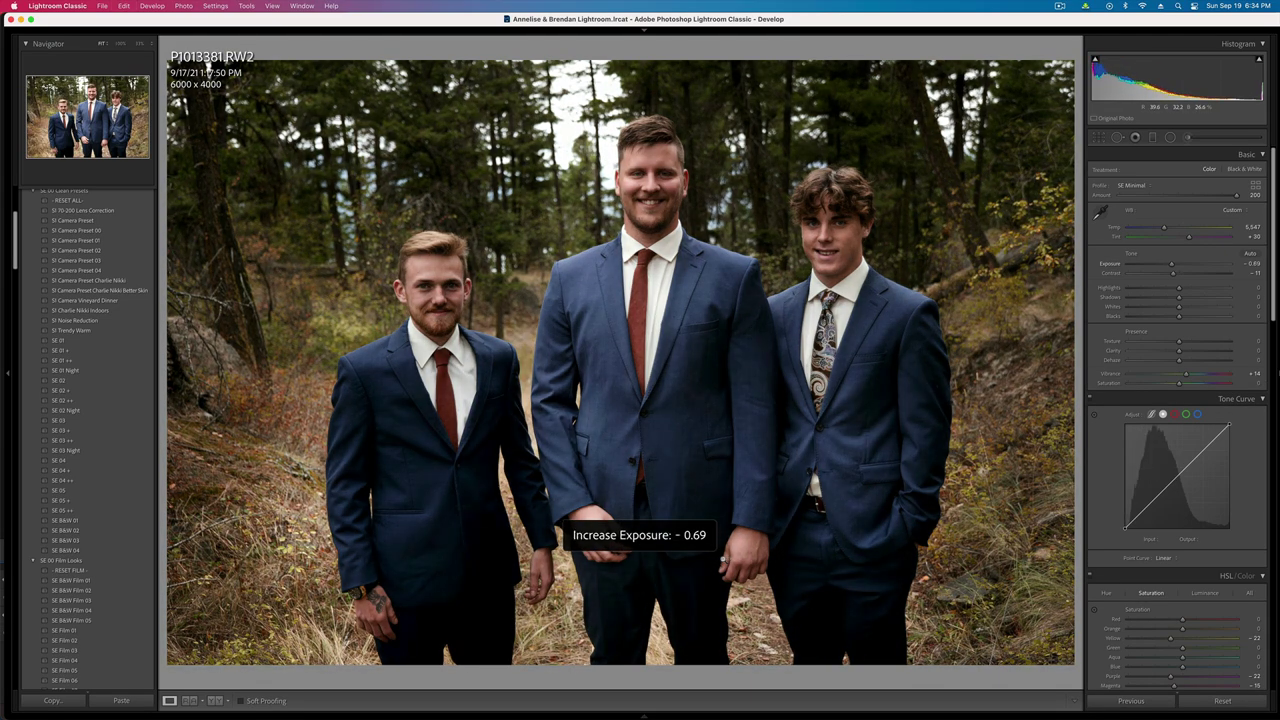
- Paste the copied settings onto P1013382 and set its exposure to -0.66
key(Right)
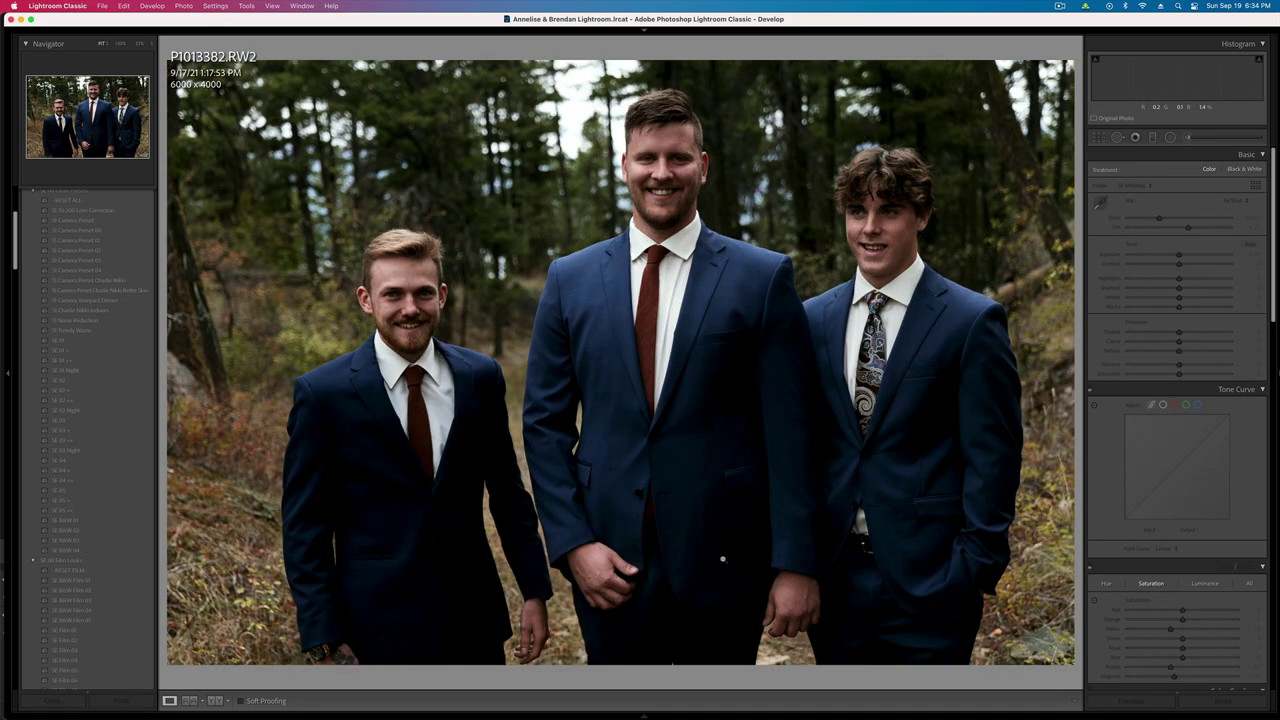
key(super+v)
key(minus)
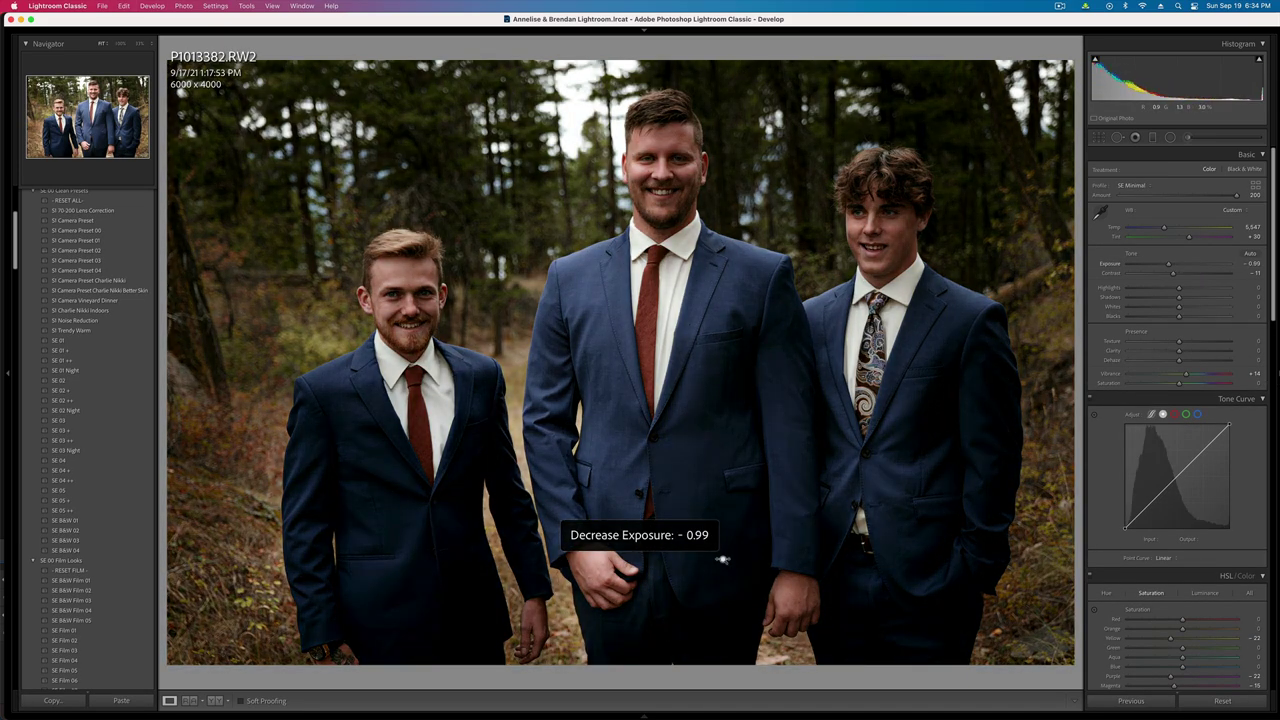
key(equal)
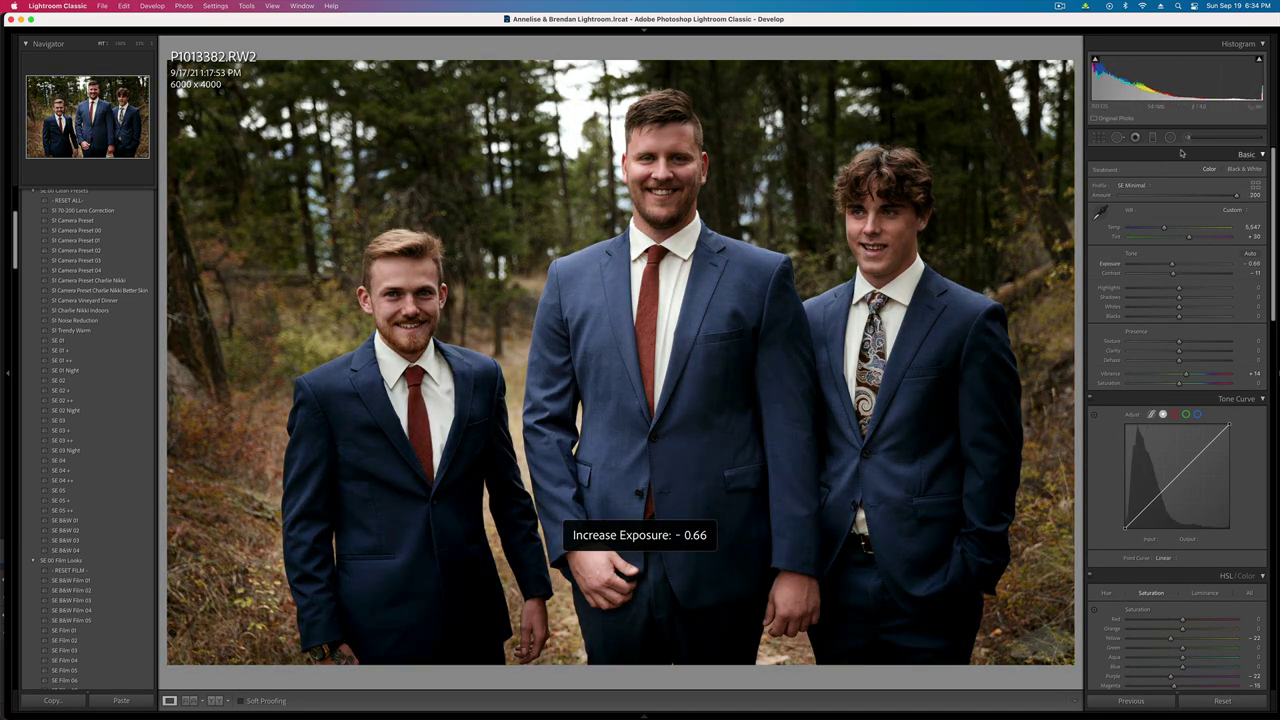
- Brush a contrast -44 adjustment over the lower suits and trousers in P1013382, and set the photo's exposure to -0.56
key(k)
drag(1157, 218, 1155, 217)
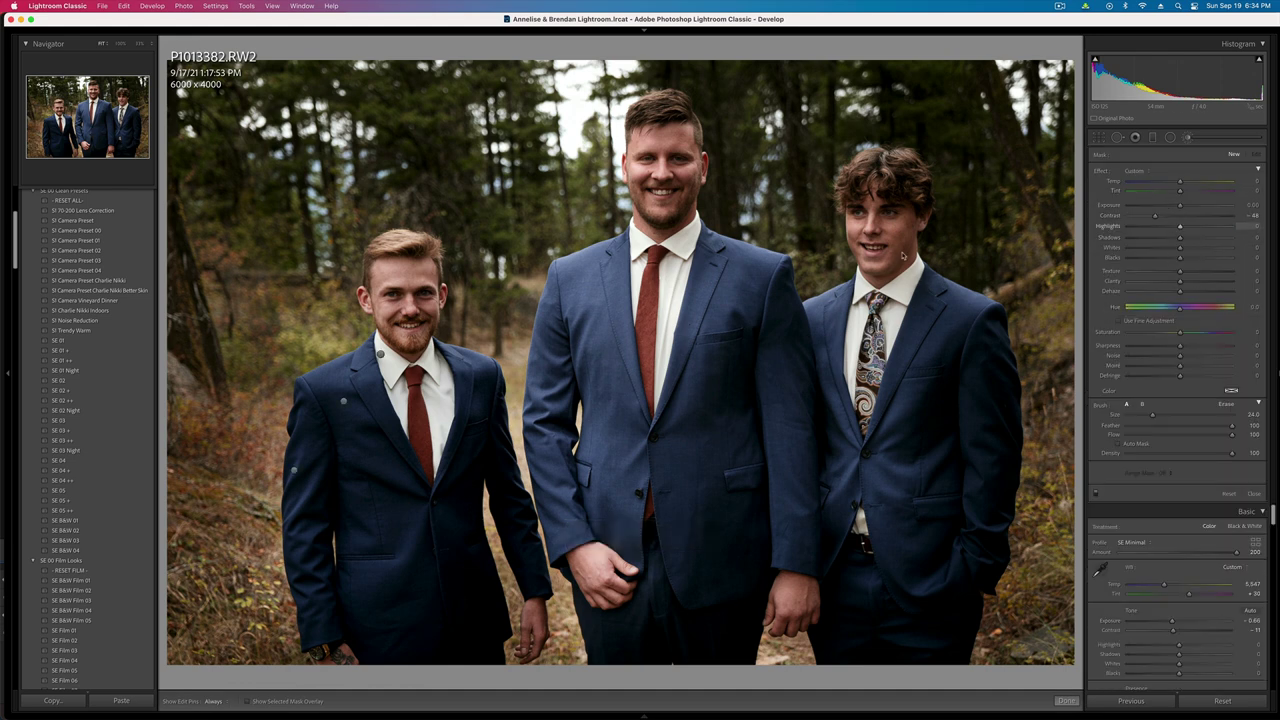
mouse_move(897, 618)
mouse_down()
mouse_move(321, 512)
mouse_move(333, 498)
mouse_move(486, 583)
mouse_move(664, 605)
mouse_up()
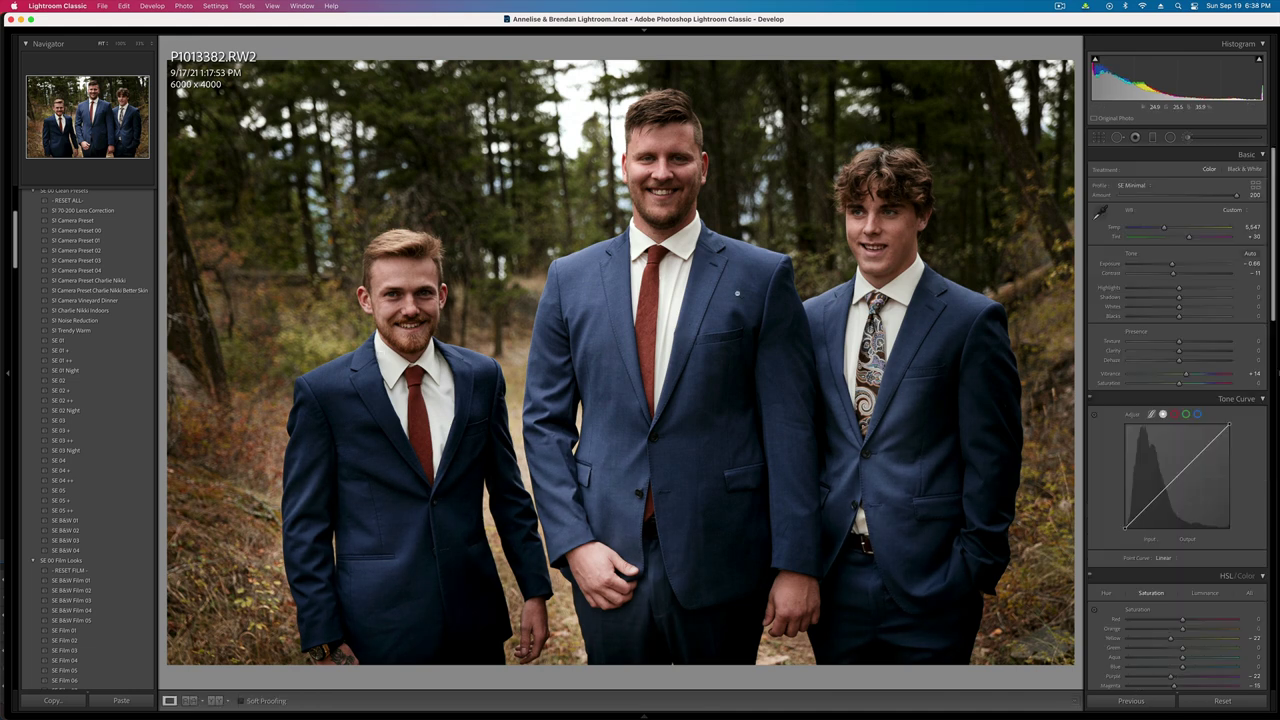
key(=)
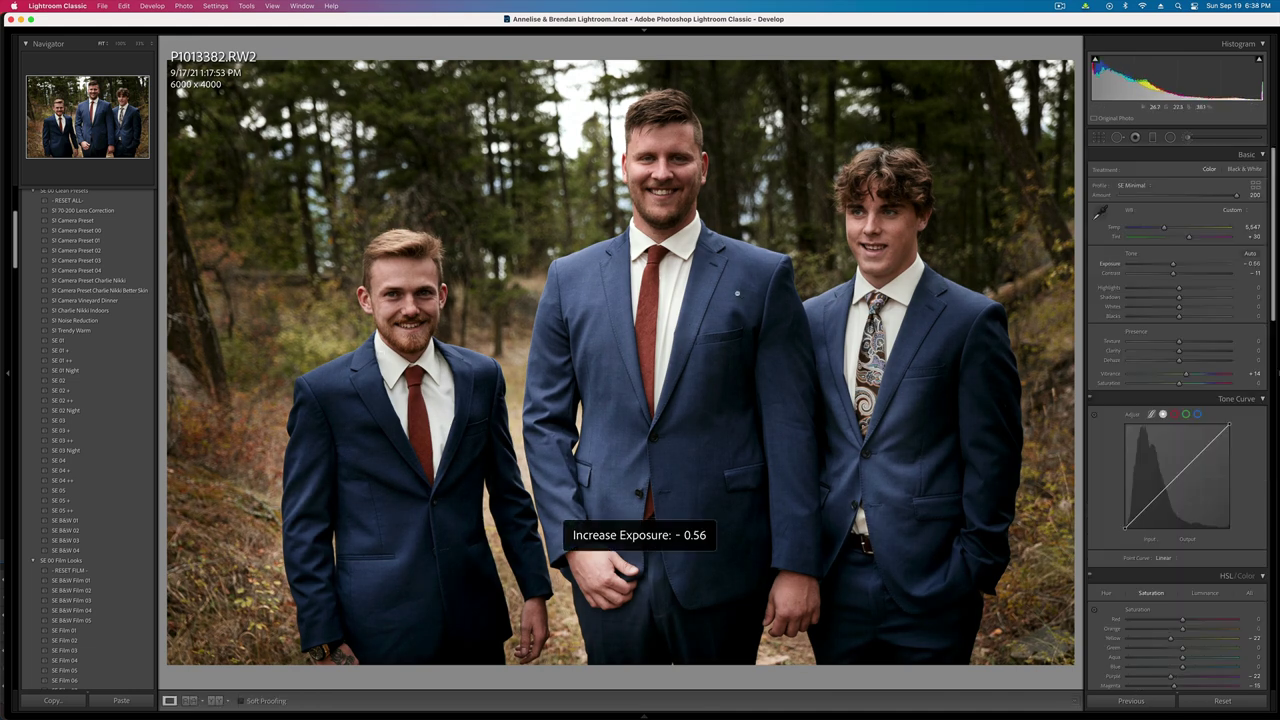
- On the following vertical photo of two men, raise the exposure to +0.60 and set the temperature to 5,864
key(Right)
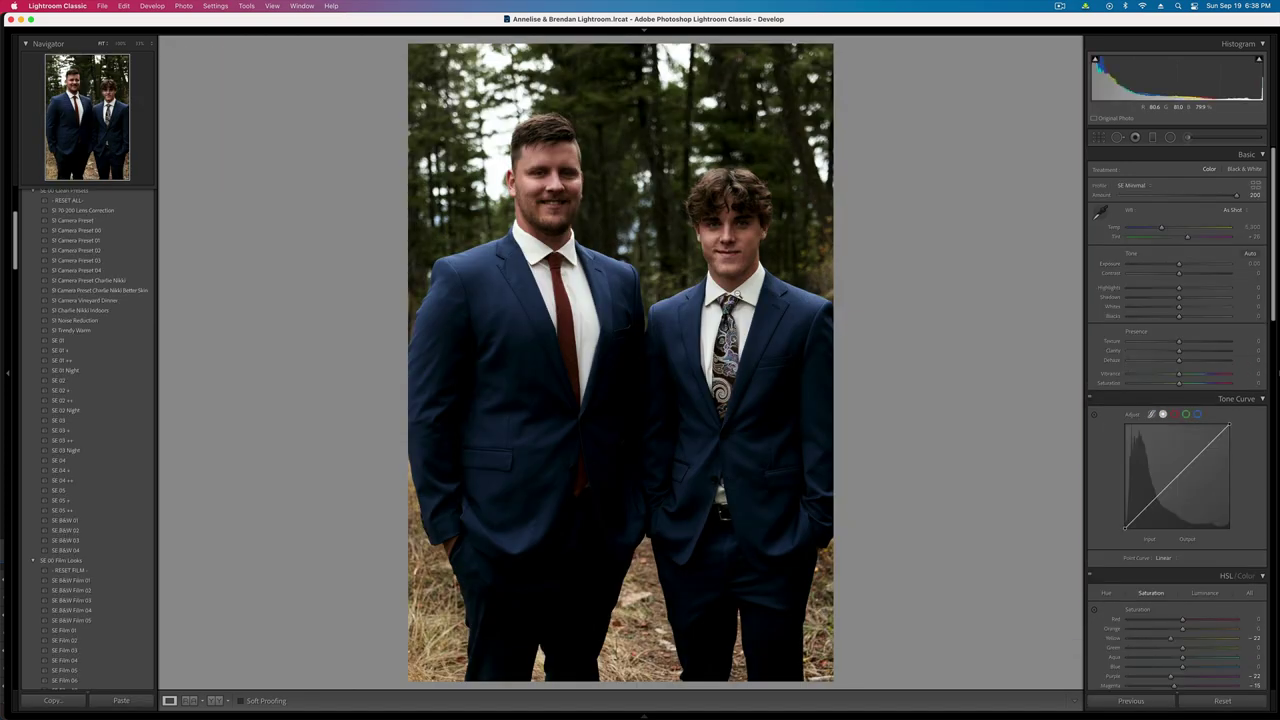
drag(1180, 264, 1167, 229)
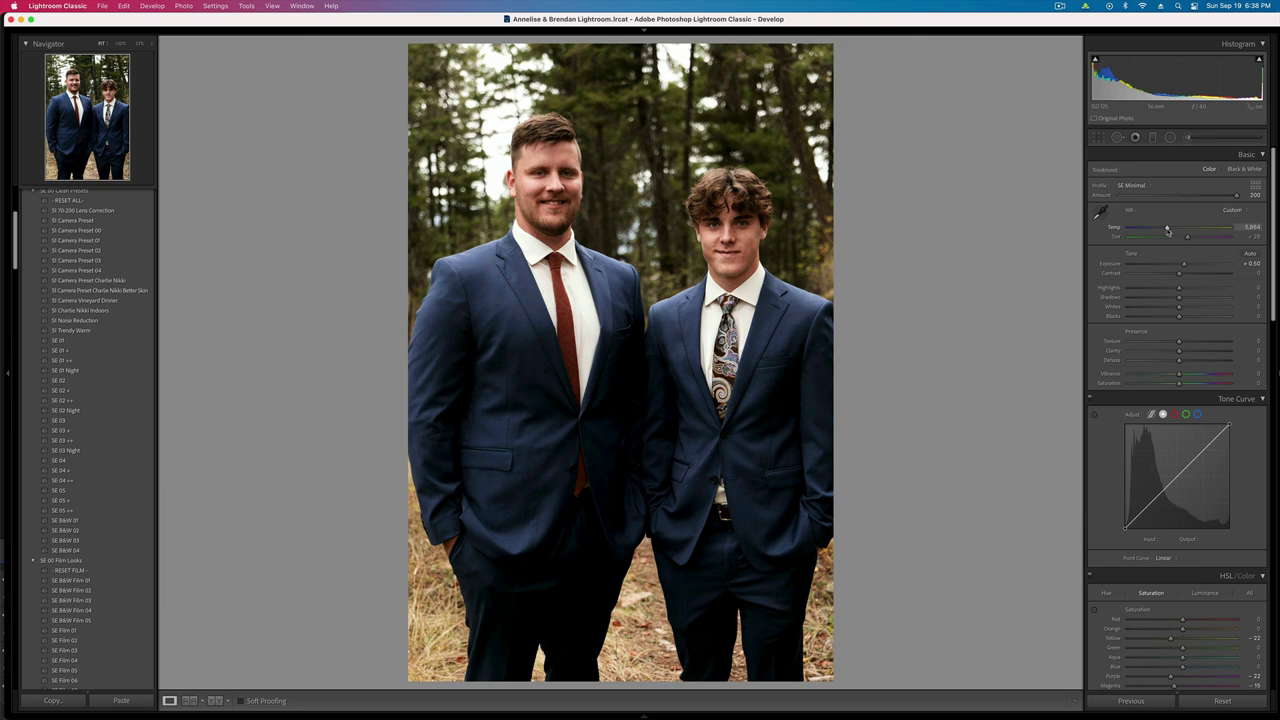
- Paint a size 15 brush adjustment with contrast -44 over both men's suits and raise its shadows
key(shift+m)
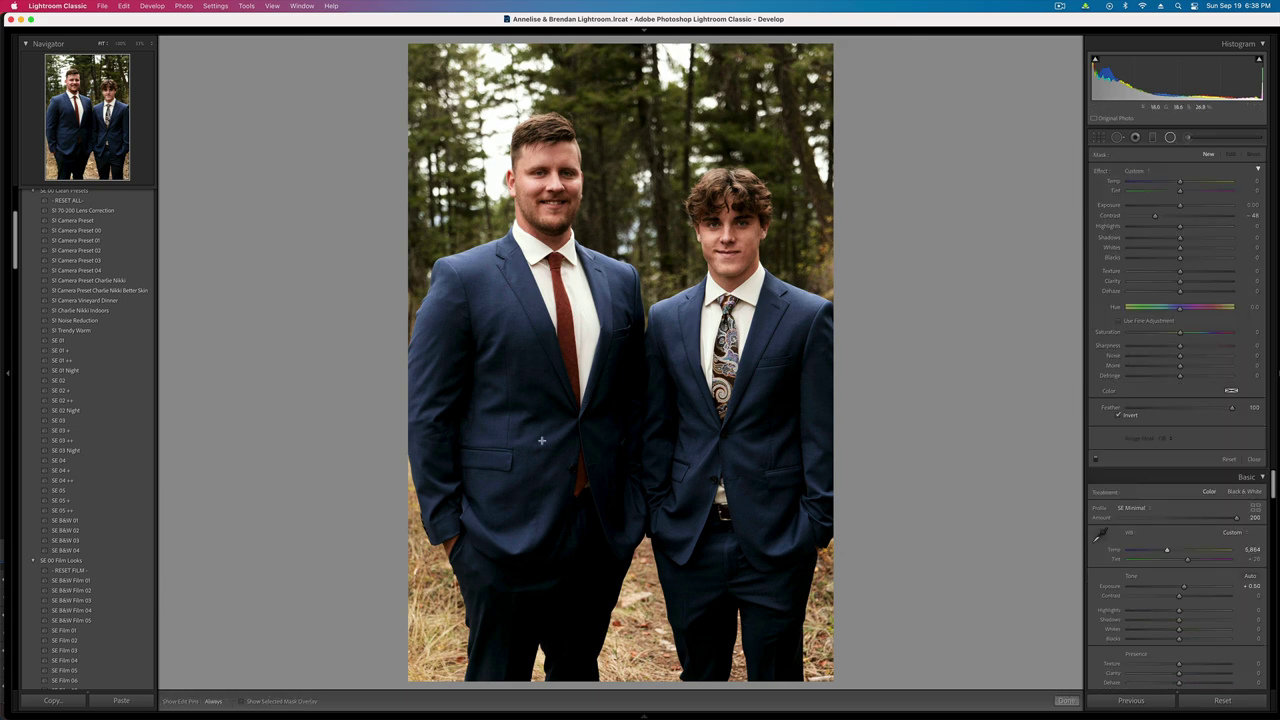
key(super+minus)
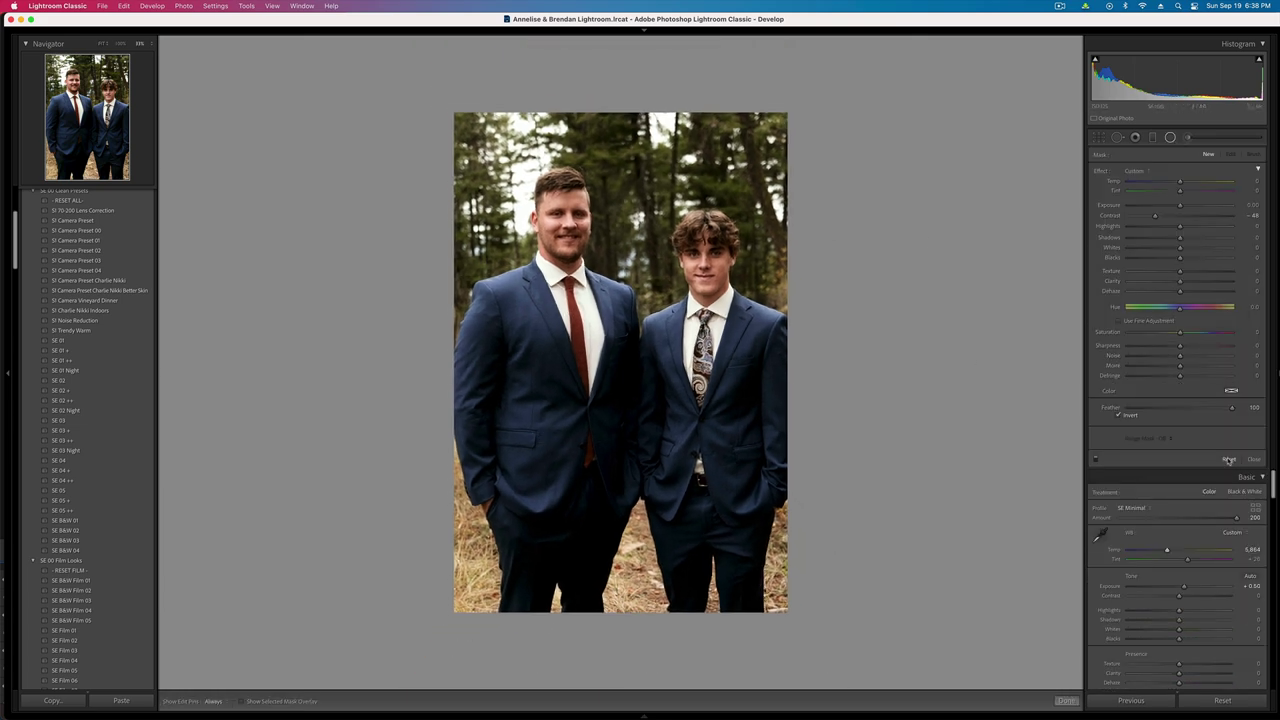
click(1191, 137)
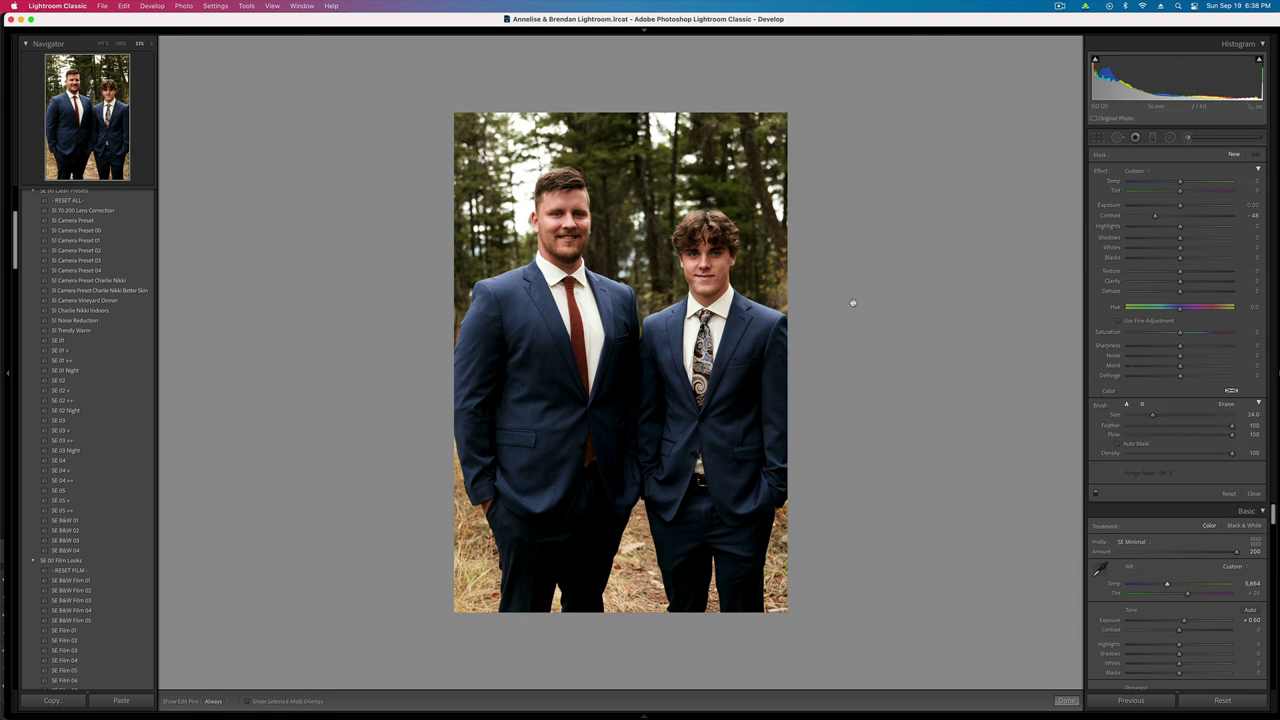
mouse_move(598, 399)
mouse_down()
mouse_move(549, 355)
mouse_move(583, 580)
mouse_move(629, 431)
mouse_move(747, 597)
mouse_move(725, 455)
mouse_up()
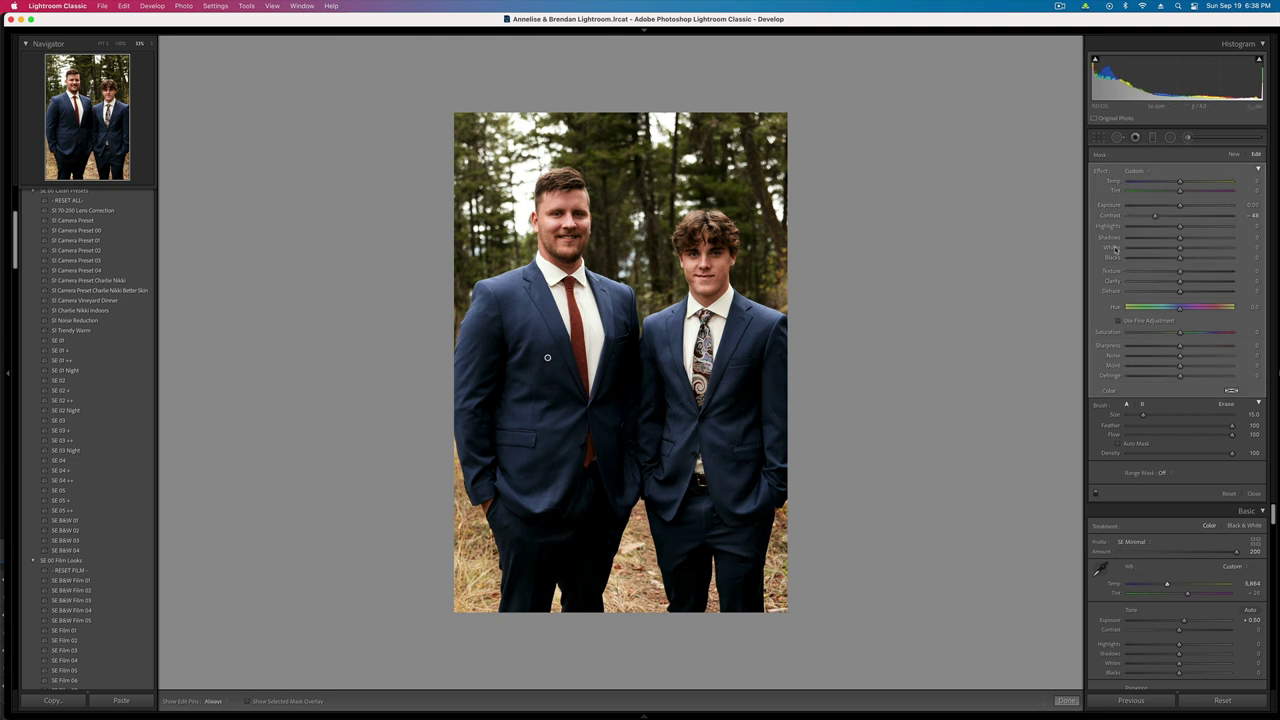
drag(1180, 237, 1190, 240)
key(k)
- Set the exposure to +0.27 and copy the develop settings without exposure, graduated filters, spot removal and crop
key(shift+minus)
key(equal)
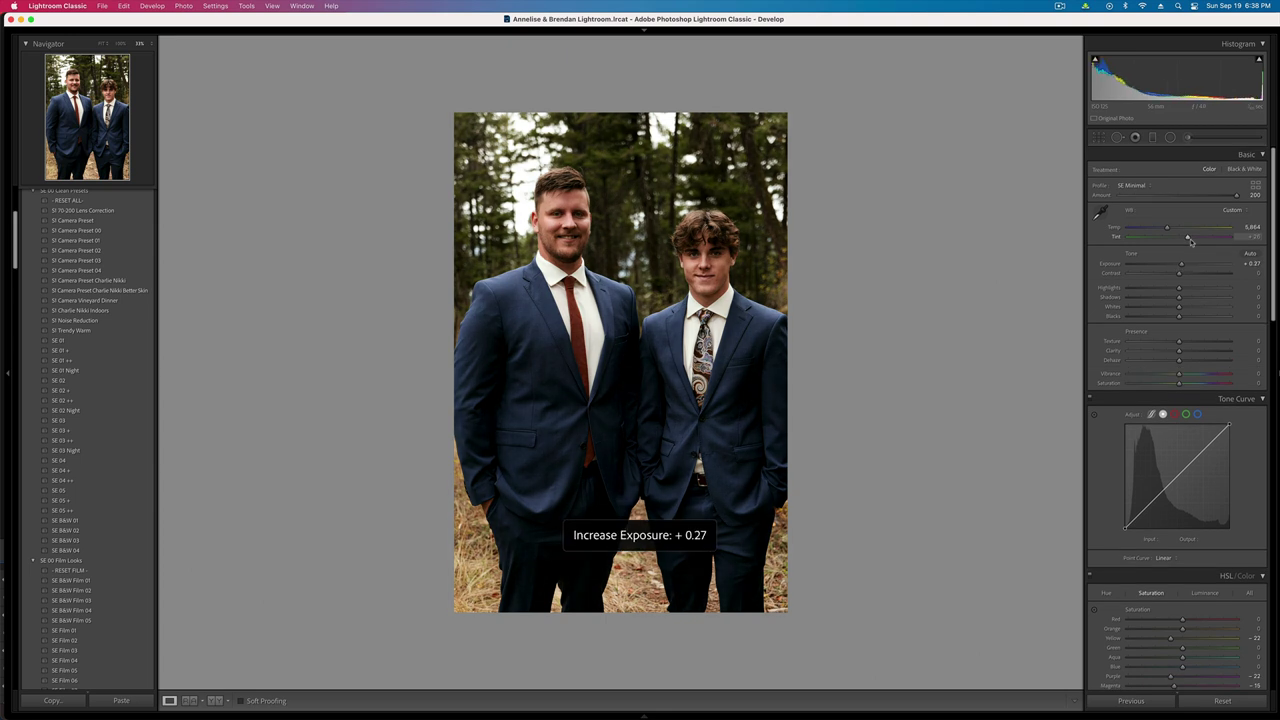
click(102, 44)
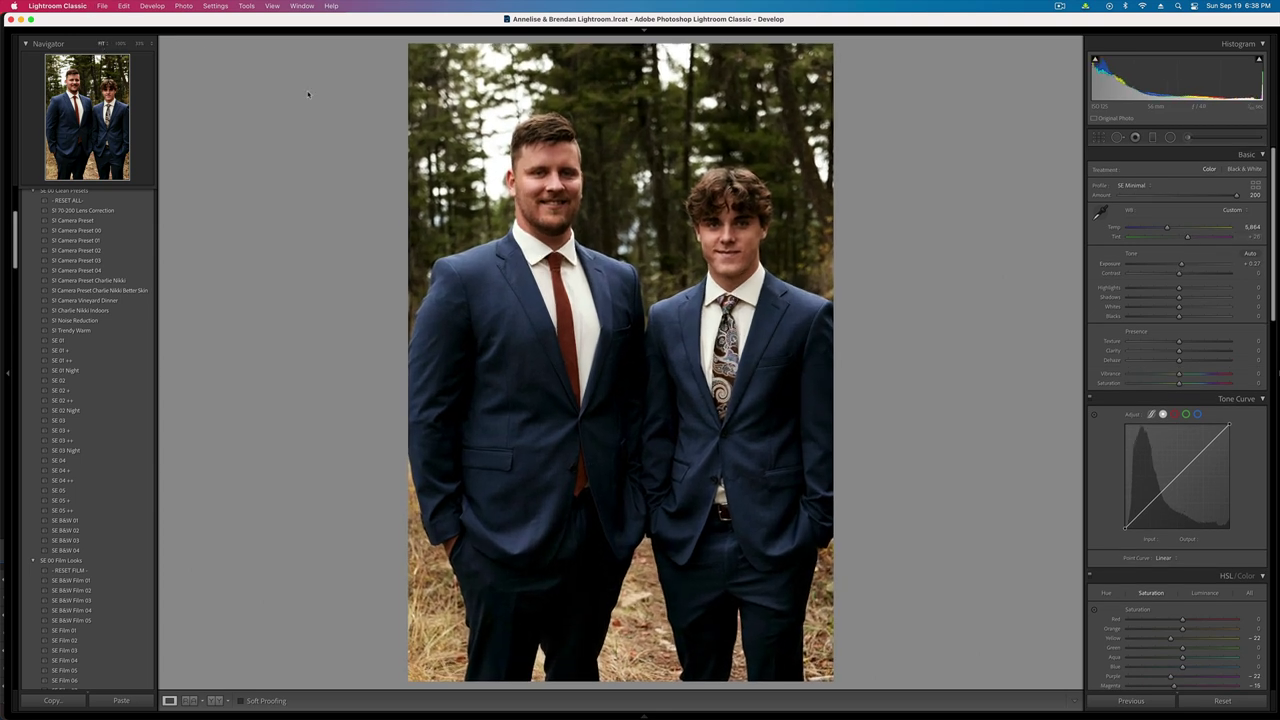
key(super+shift+c)
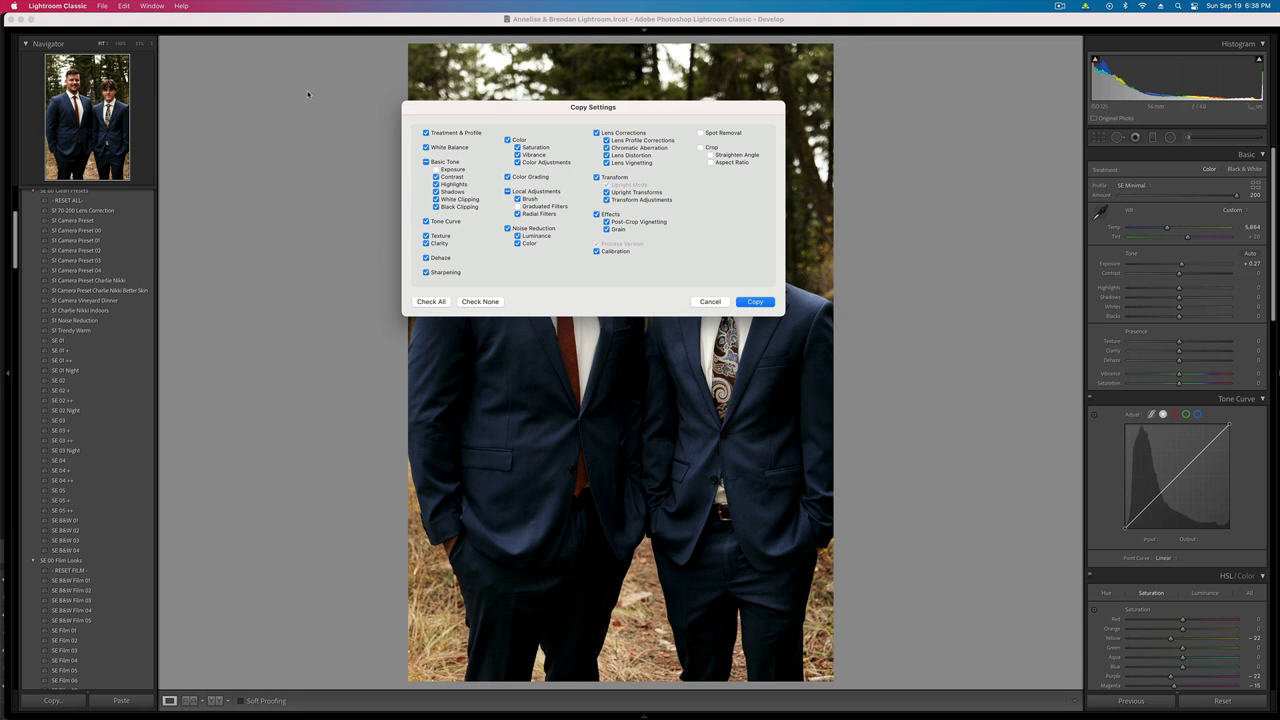
key(Return)
- Apply the copied settings to the vertical photo of the two men in red ties and set its exposure to +0.33
key(Right)
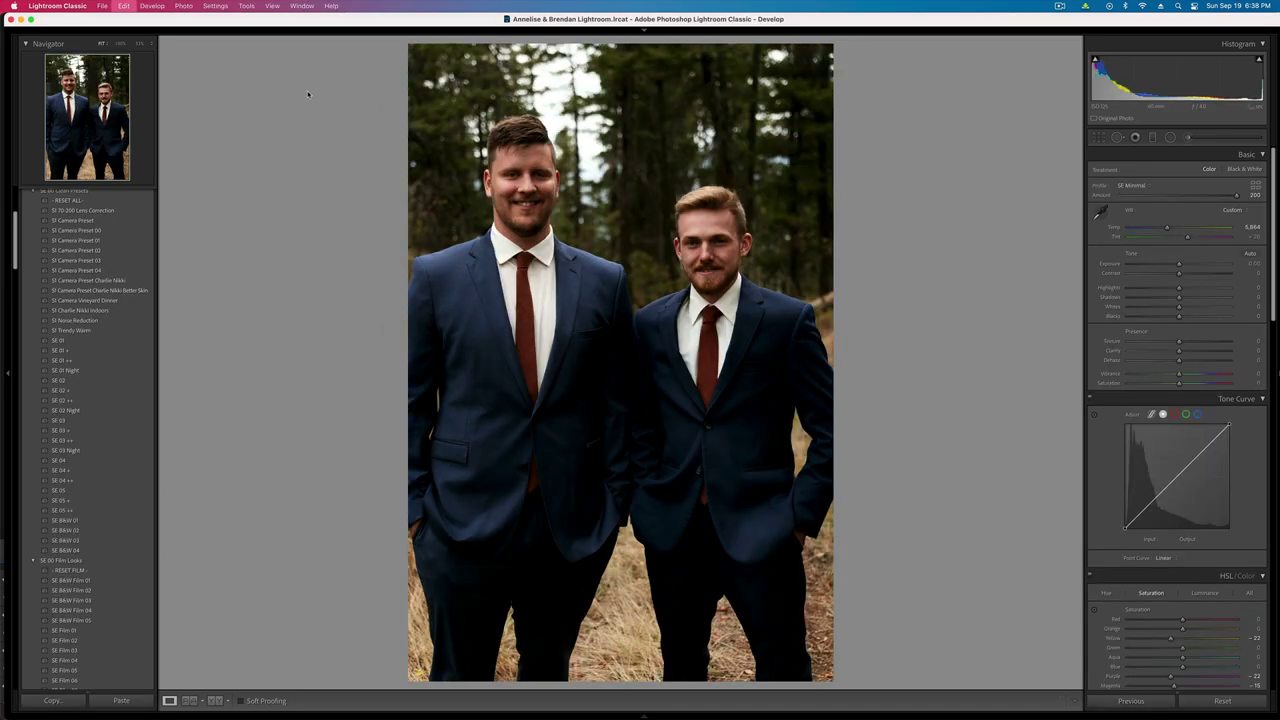
key(equal)
key(equal)
key(minus)
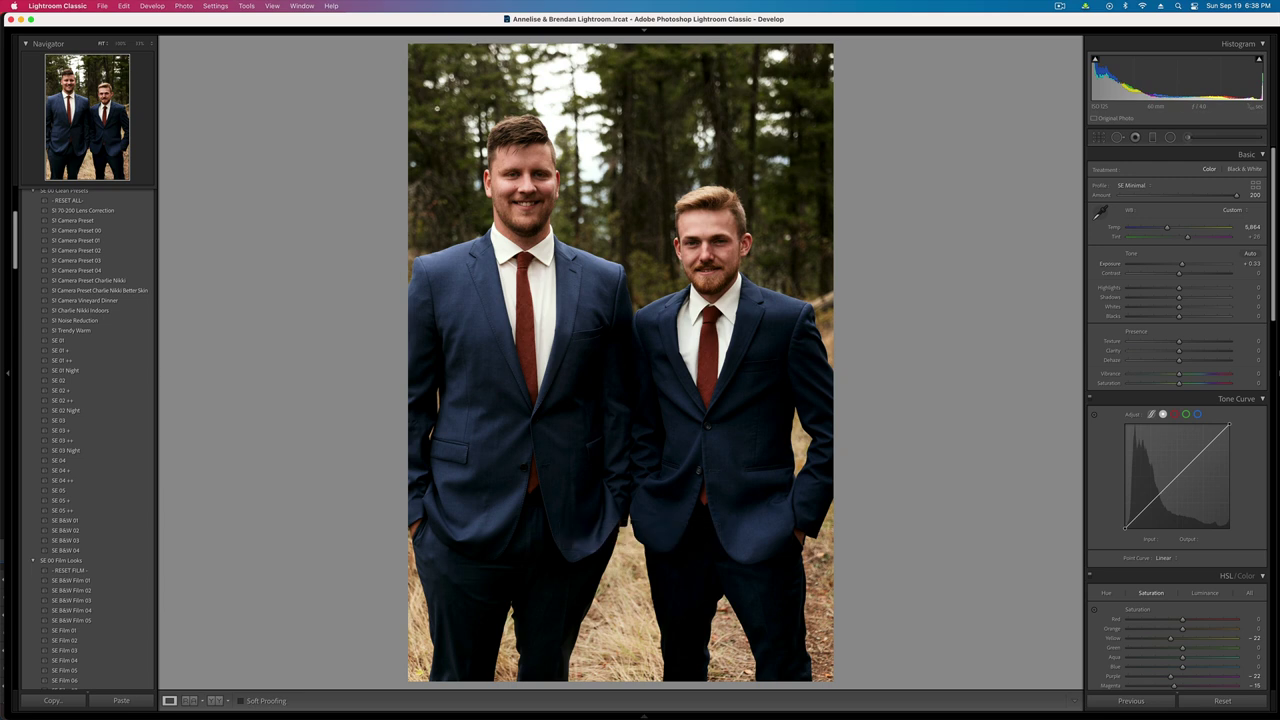
- Apply the copied settings to the horizontal photo of the same two men, with exposure +0.33 and temperature 5,711
key(Right)
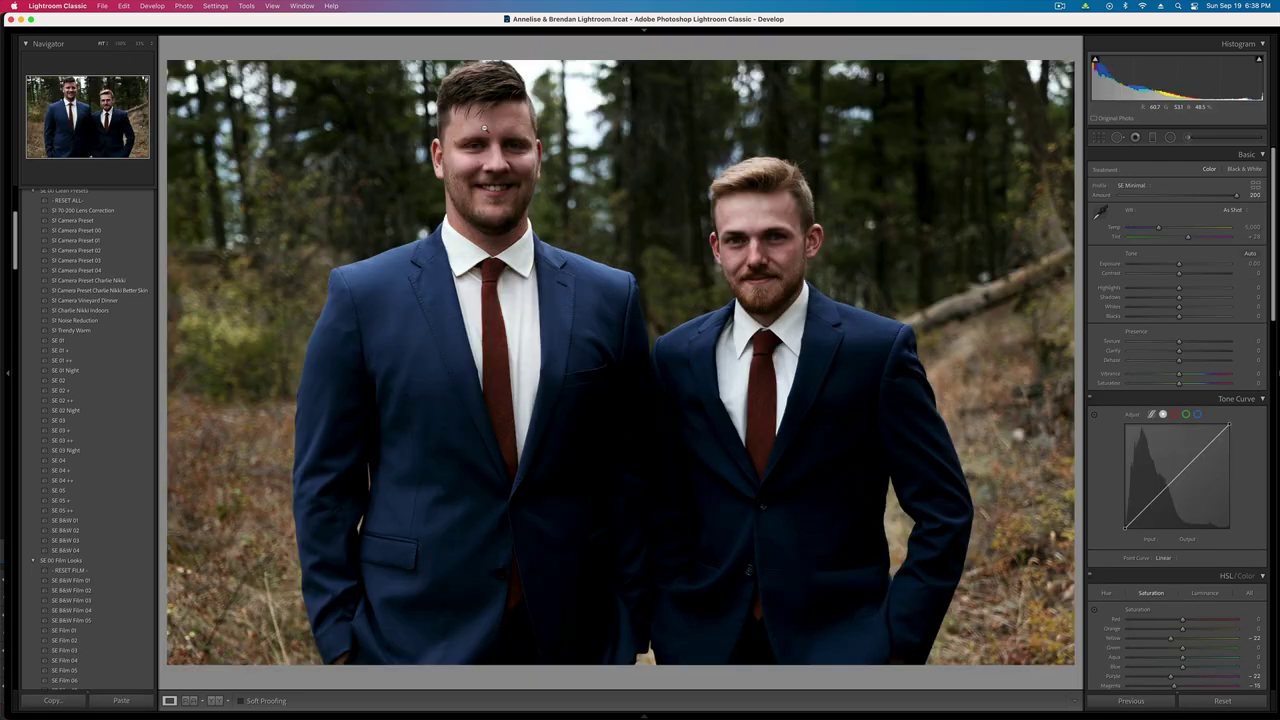
key(Left)
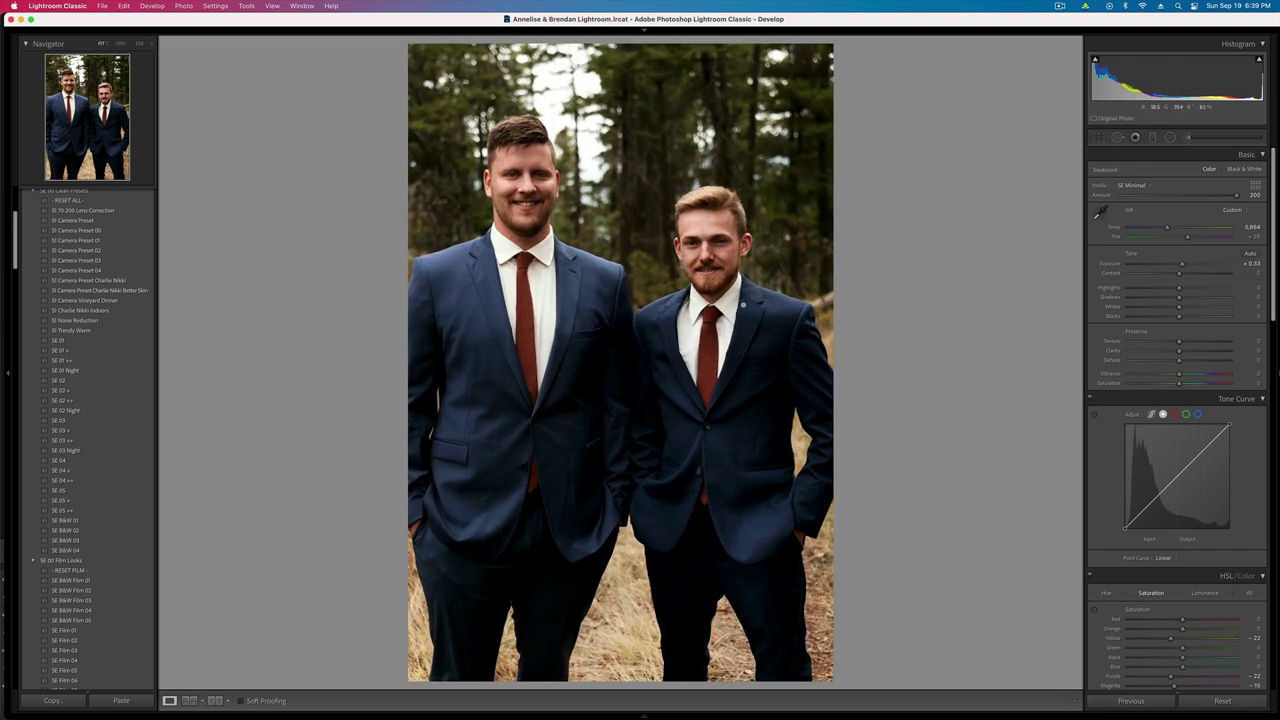
click(630, 270)
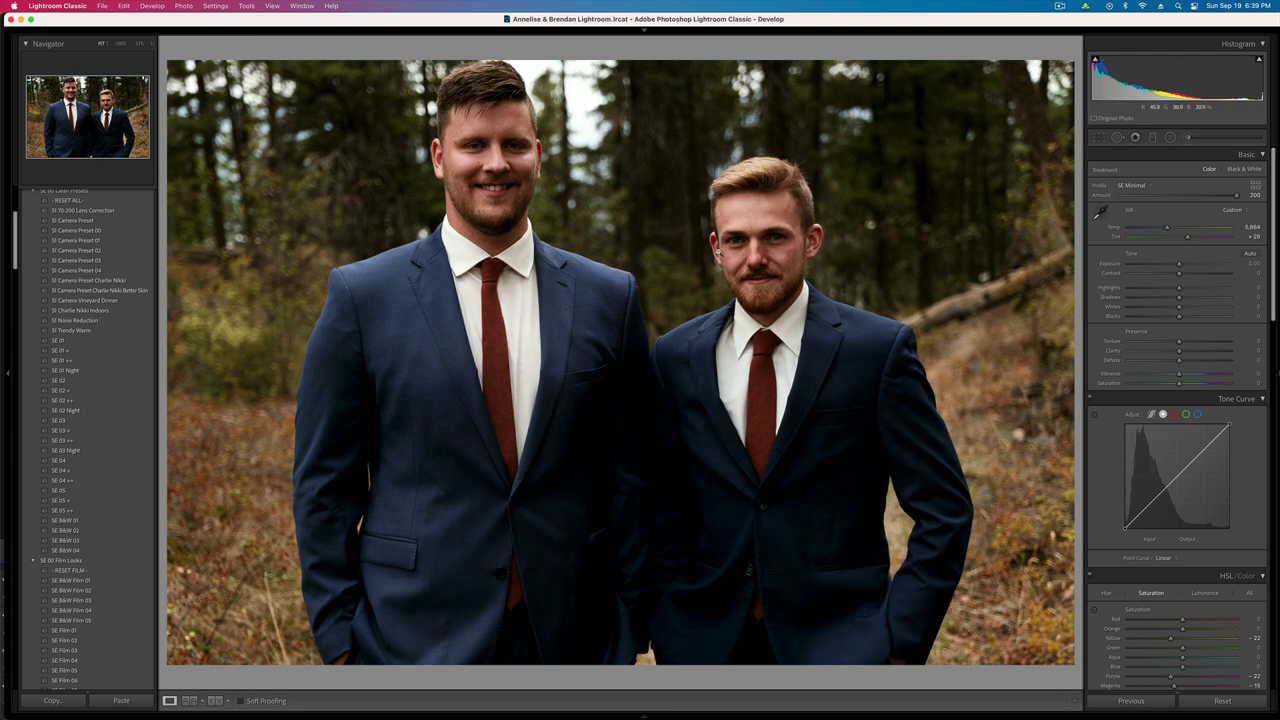
key(shift+equal)
key(minus)
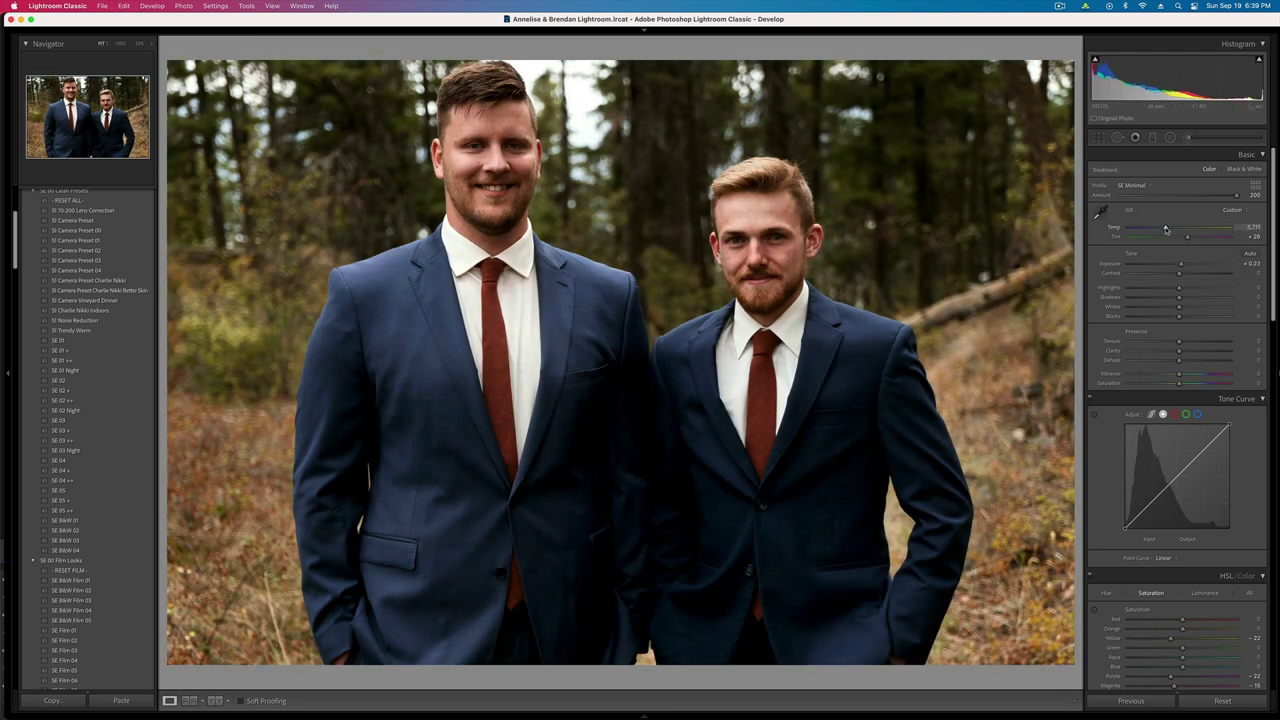
- Copy these develop settings to the photo of the man and woman looking at a phone, and lower its exposure
key(super+shift+c)
key(Return)
key(super+Right)
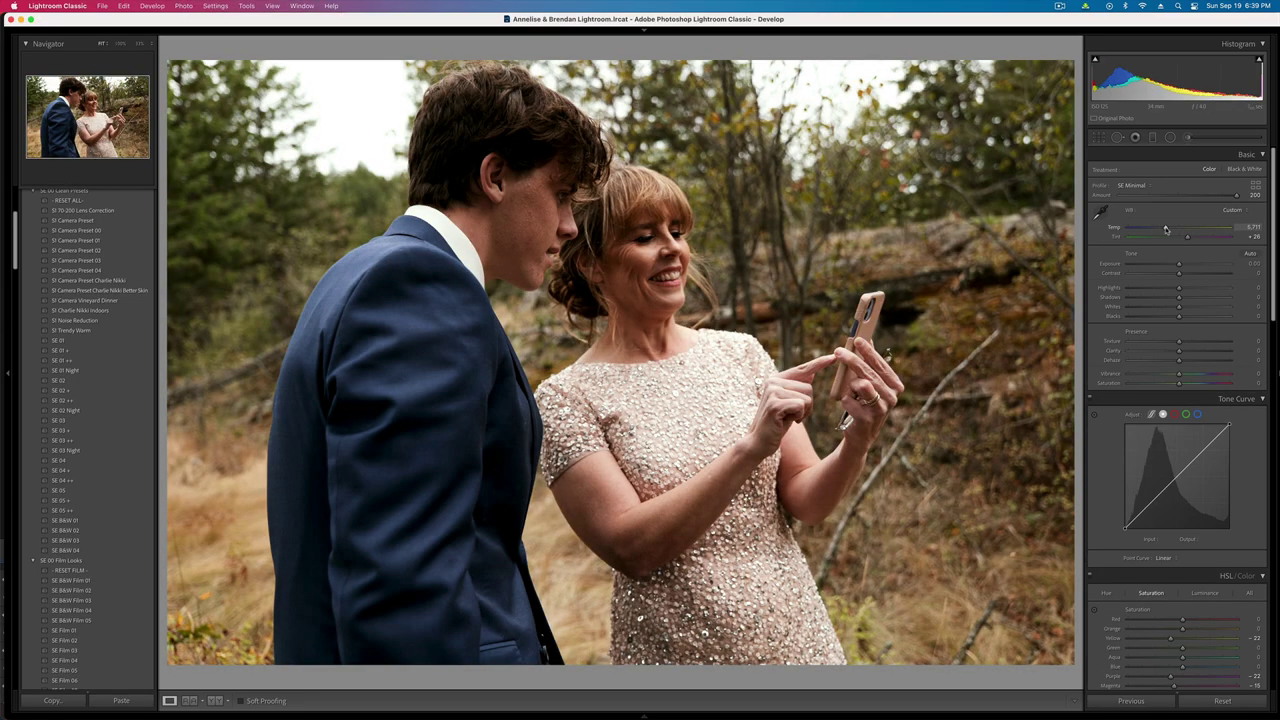
key(minus)
- Paste the copied settings onto the bride's bouquet portrait and set its exposure to -0.33
key(Right)
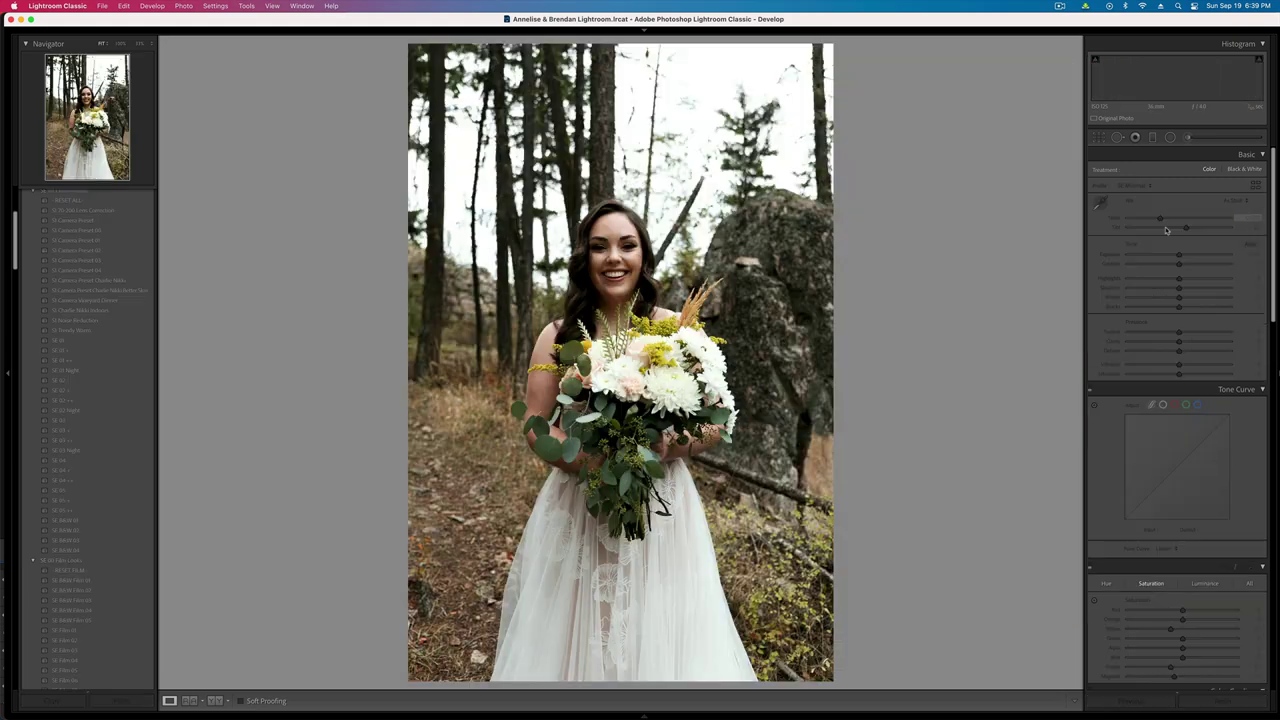
key(super+v)
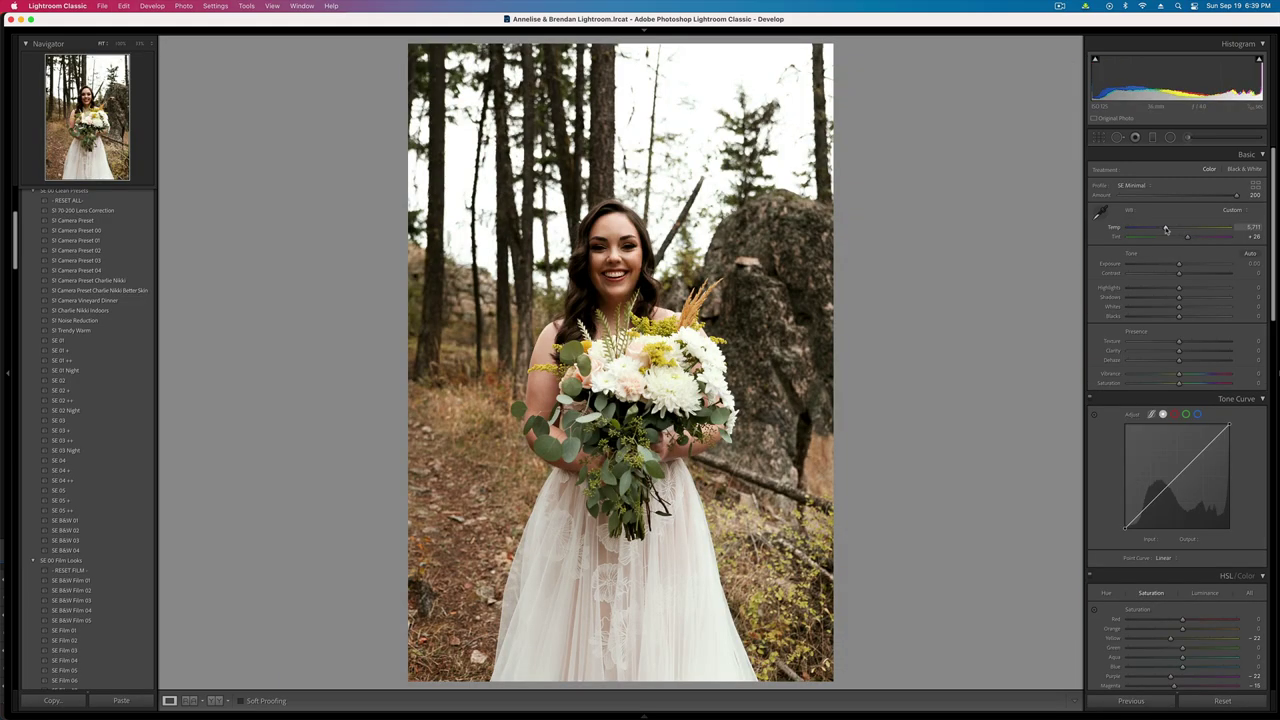
key(minus)
key(equal)
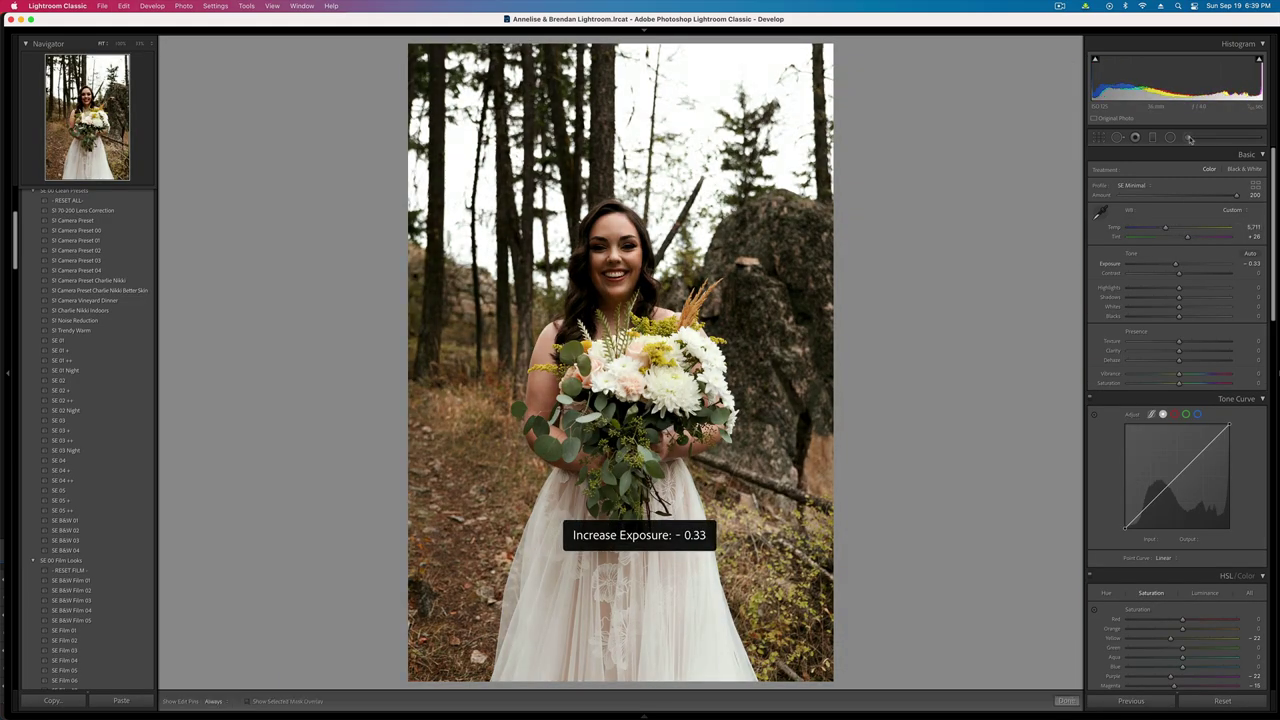
- Draw a tall inverted radial filter around the bride and darken the bouquet portrait's overall exposure to -0.99
click(1190, 138)
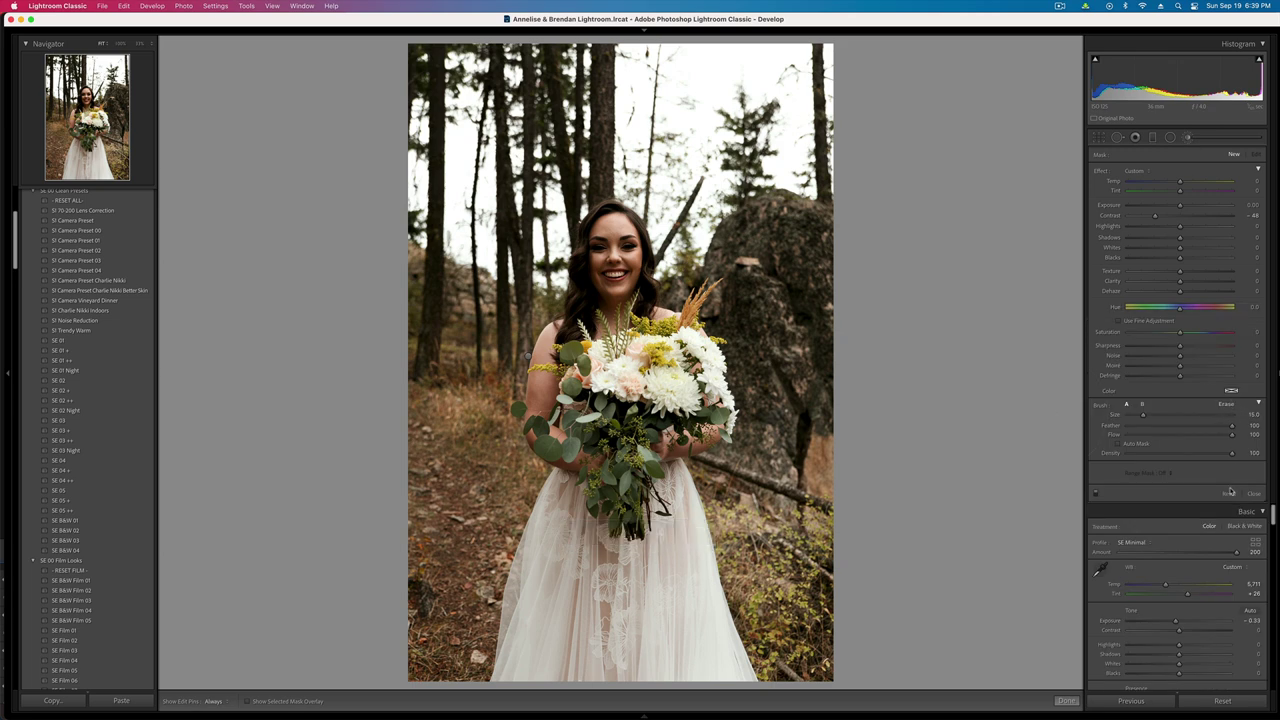
click(1153, 137)
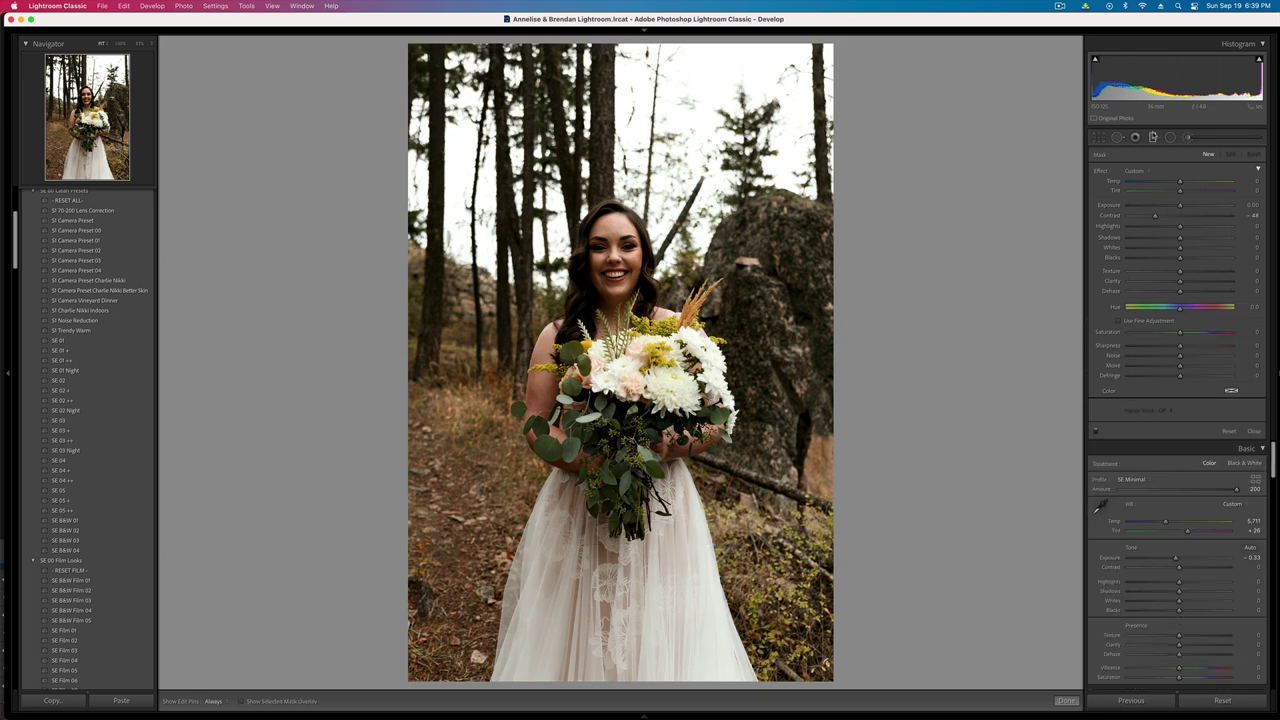
click(1170, 137)
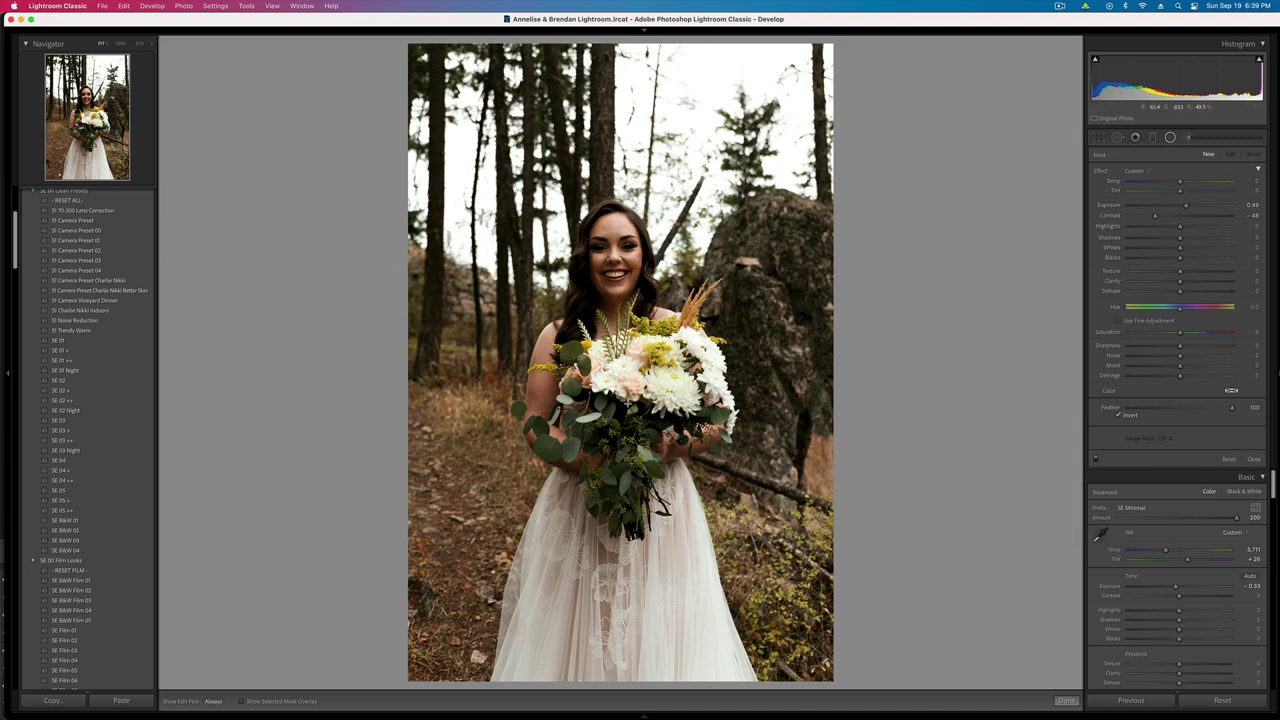
drag(604, 361, 749, 716)
key(shift+minus)
key(shift+minus)
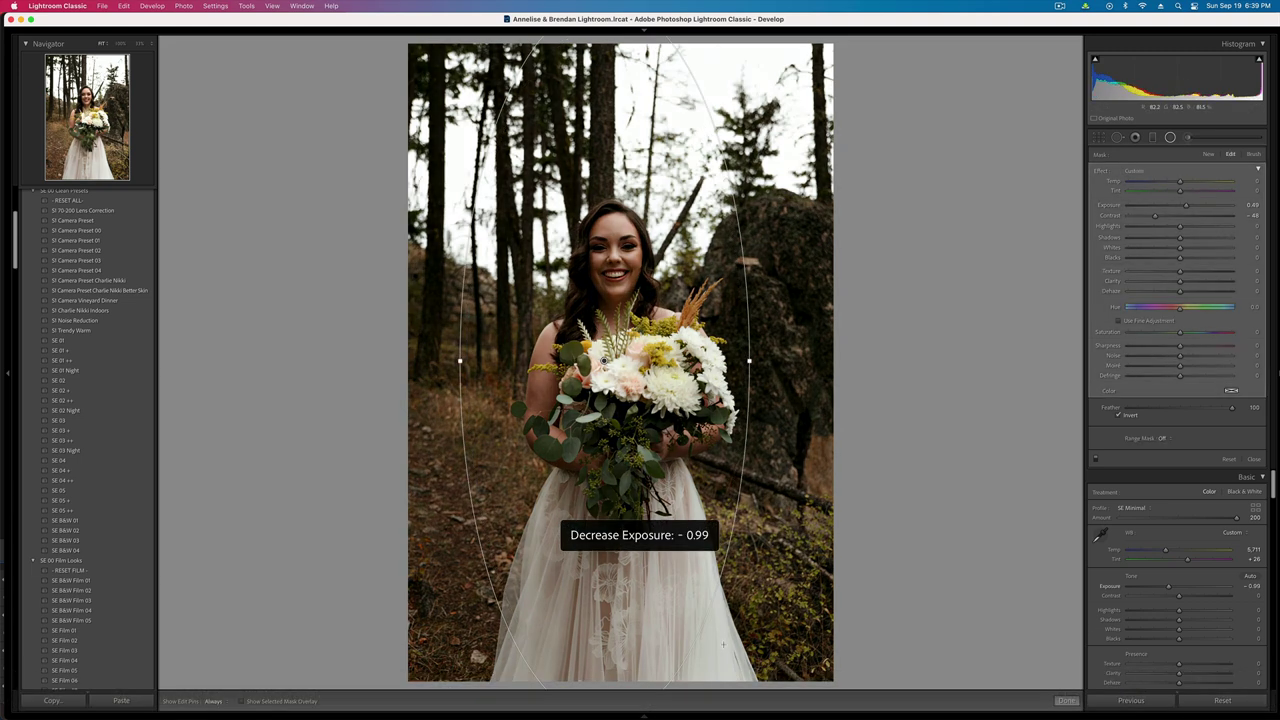
key(shift+m)
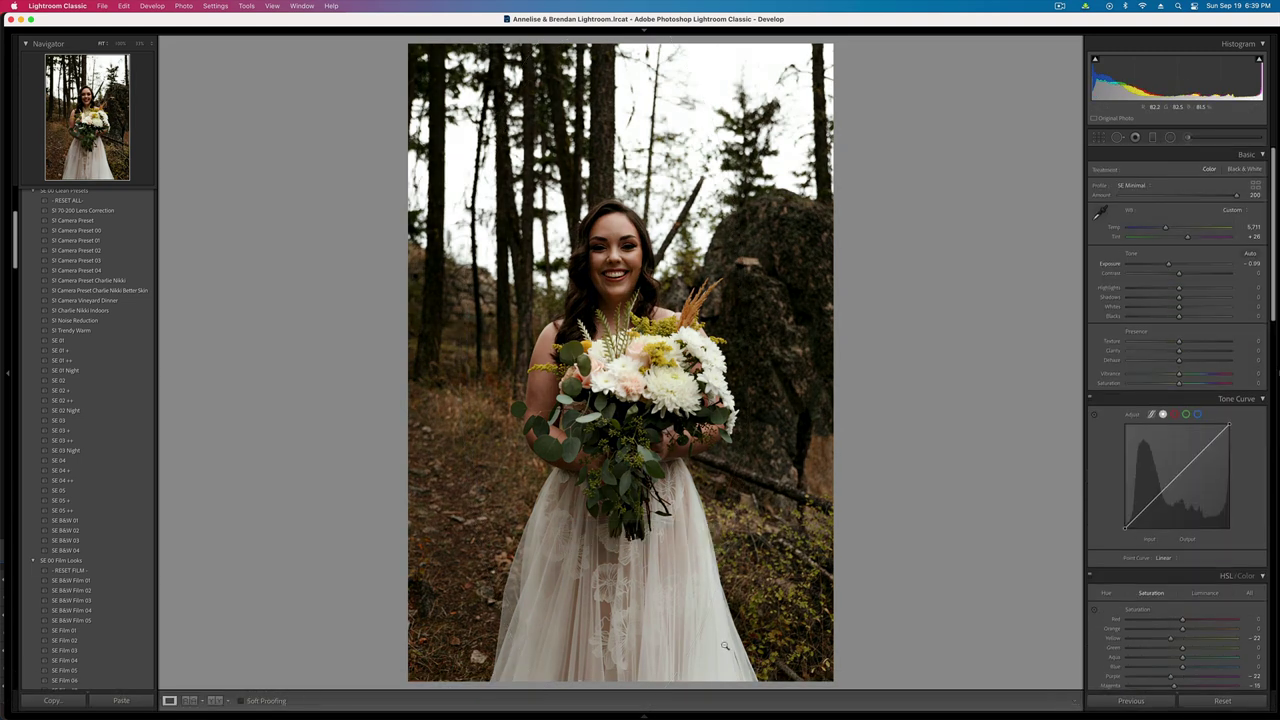
- Brush from the bride's face down over the bouquet with contrast -100, shadows 12 and exposure reset to zero
click(1188, 137)
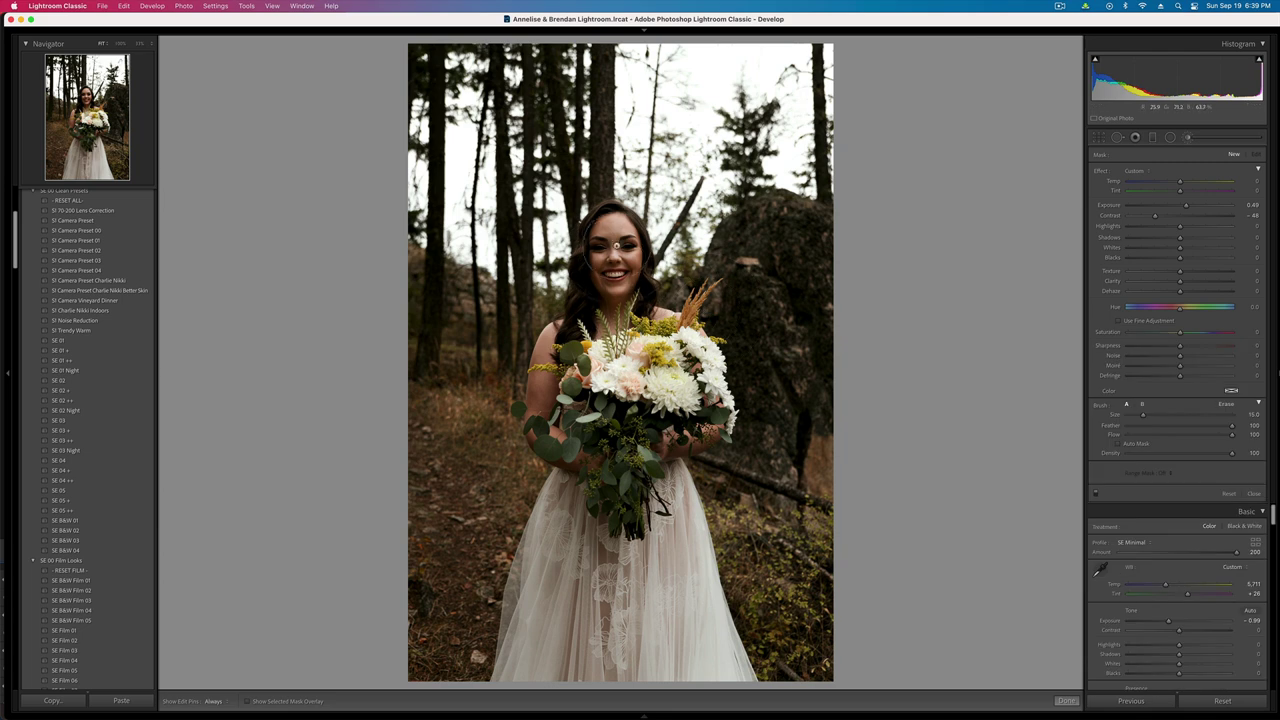
drag(617, 243, 650, 495)
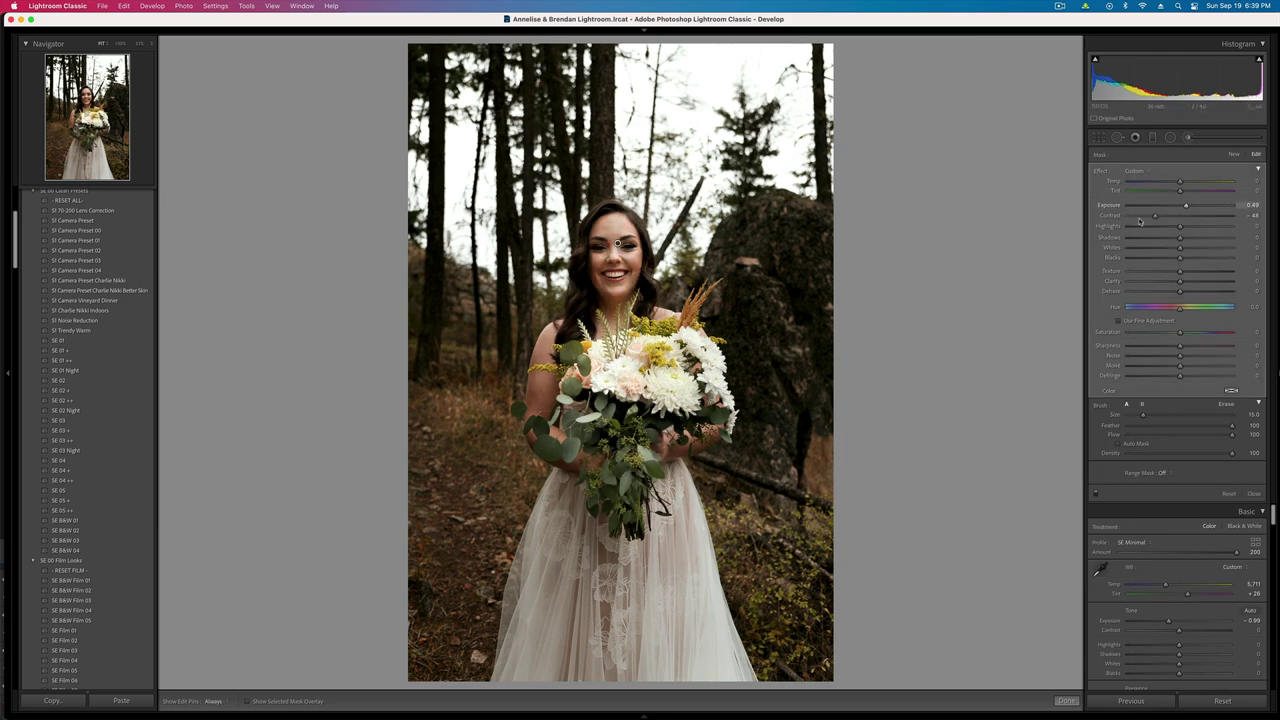
drag(1155, 216, 1083, 223)
double_click(1185, 206)
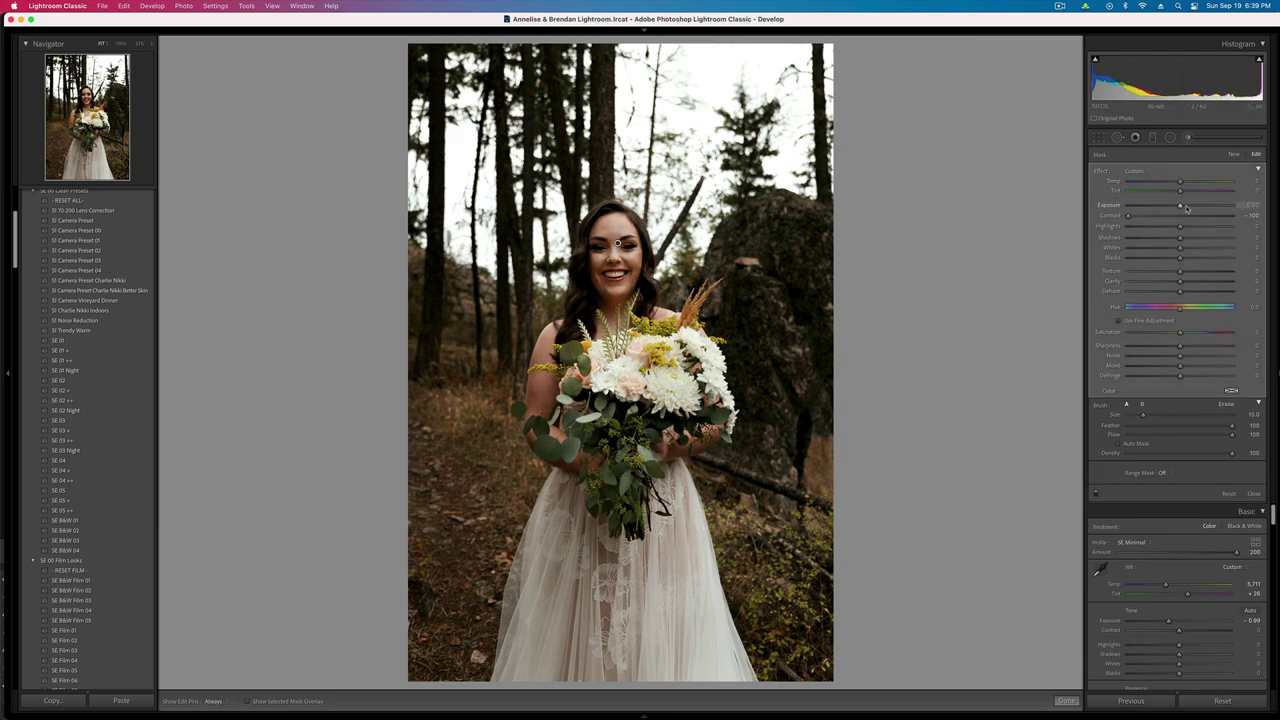
drag(1184, 242, 1186, 241)
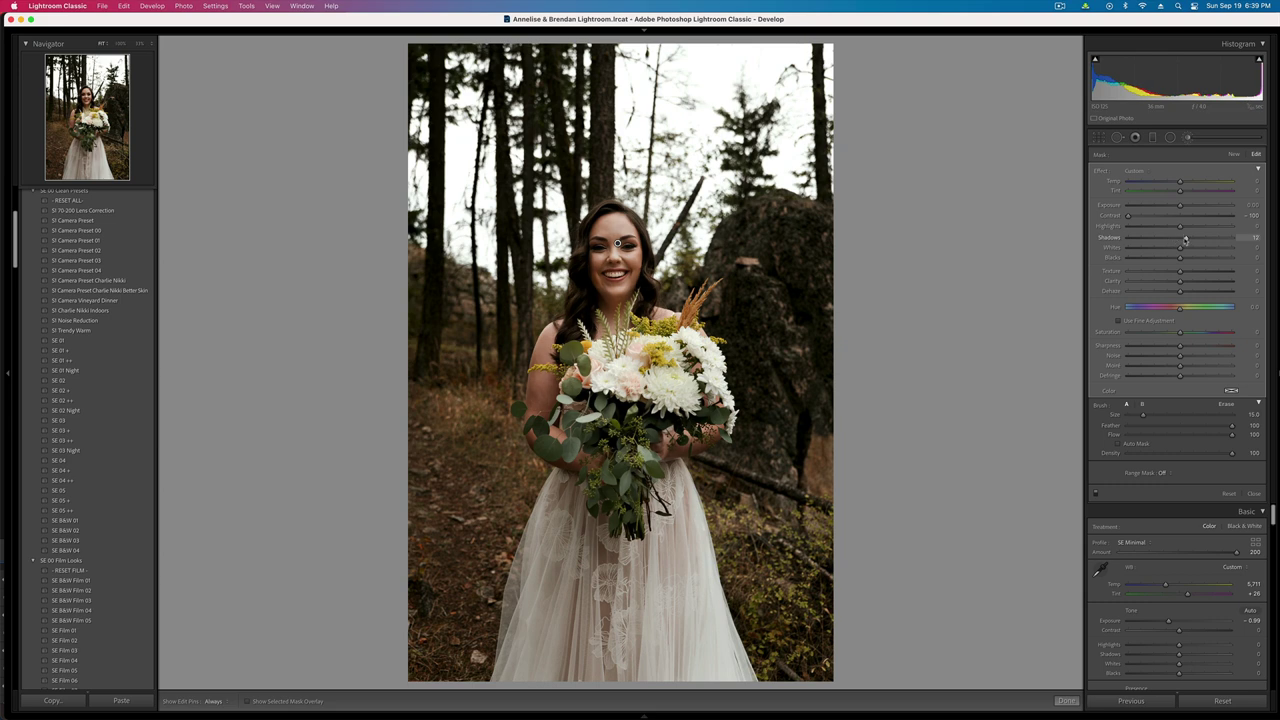
- Close the brush and set the bouquet portrait's overall exposure to -0.89 and contrast to -22
click(1166, 228)
key(k)
key(equal)
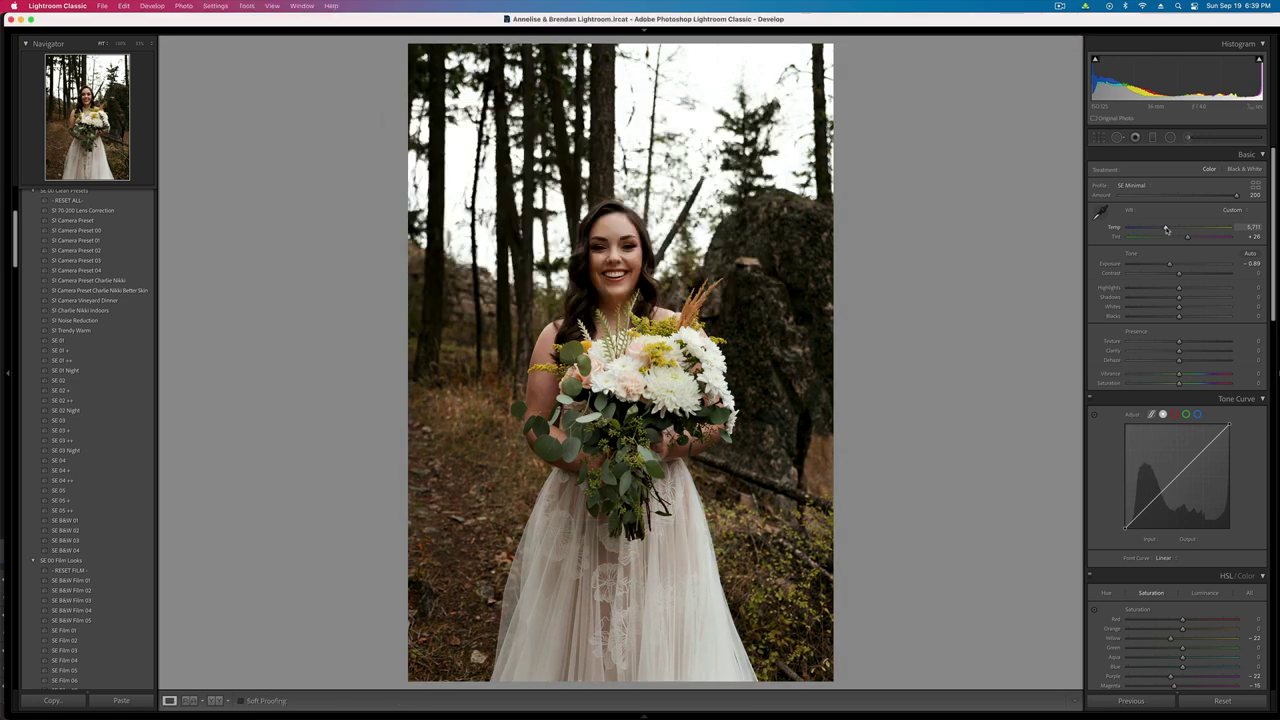
click(1167, 274)
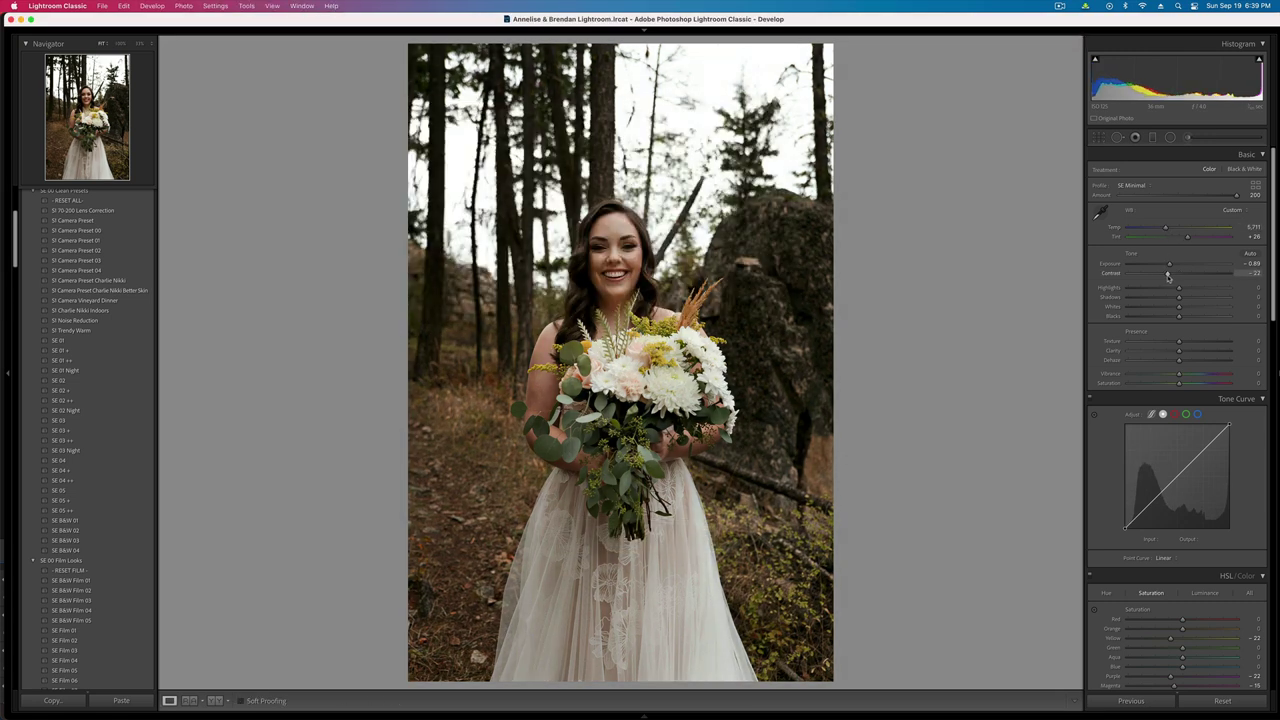
- Try applying the bouquet portrait's develop settings to the vertical portrait of the woman and the man in the navy suit
key(super+shift+c)
key(Return)
key(Right)
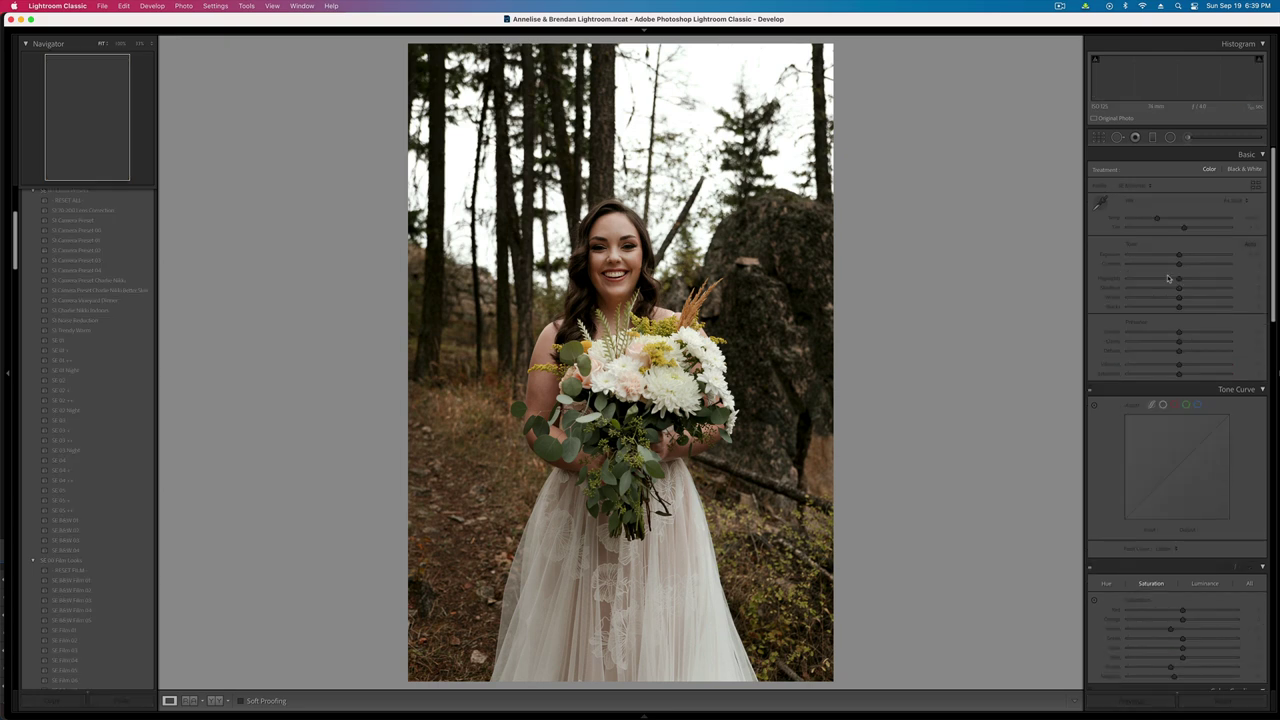
key(super+v)
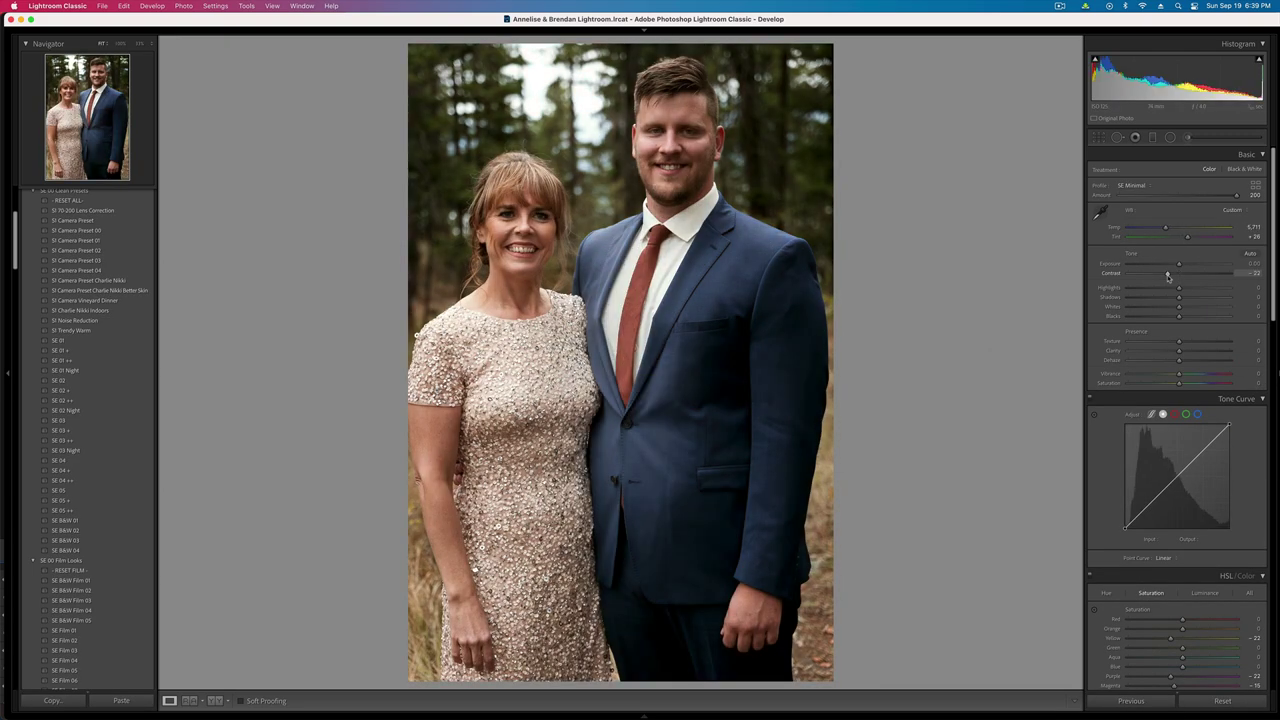
key(super+z)
key(Left)
key(Left)
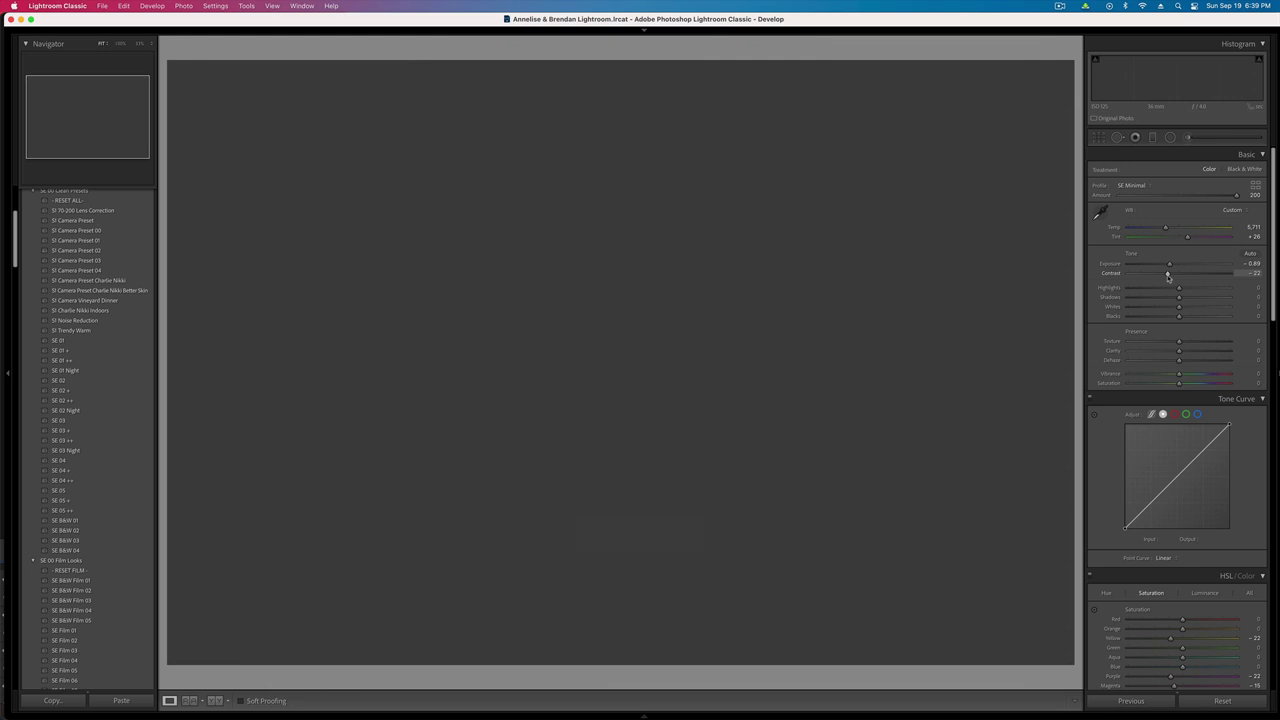
key(super+shift+c)
key(Return)
key(Right)
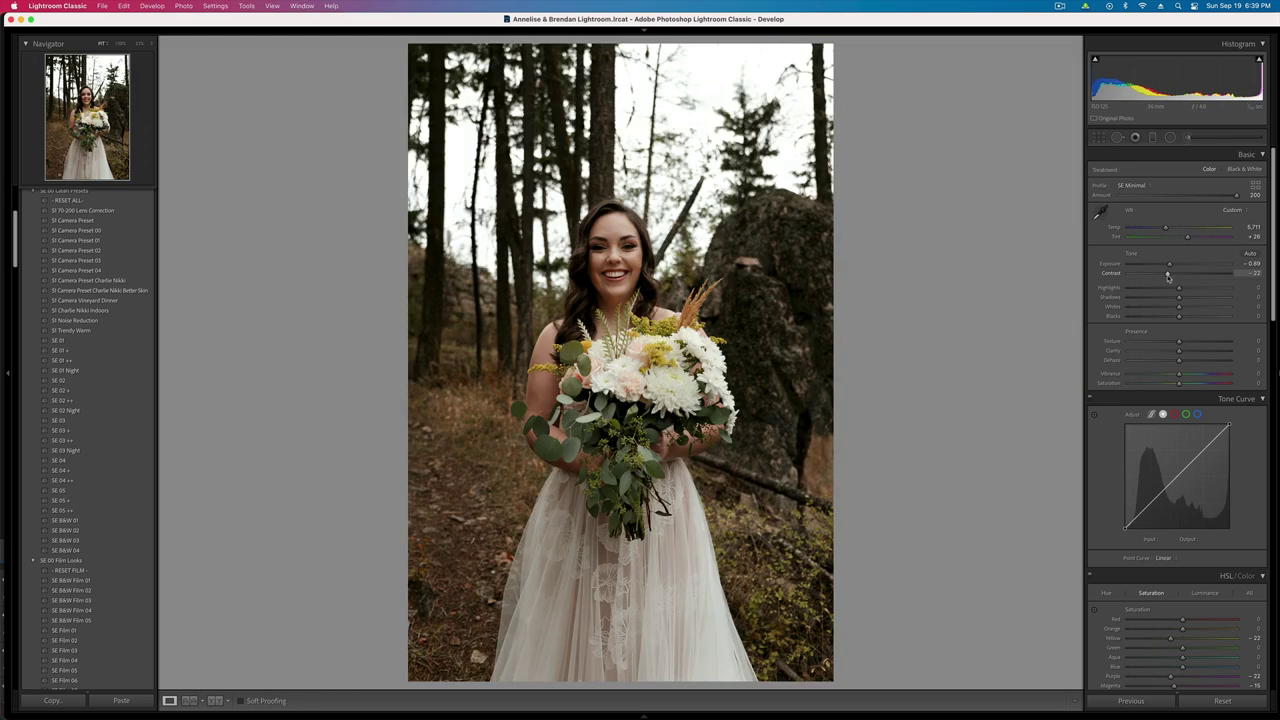
- Bring the bouquet portrait's contrast closer to zero and copy its develop settings
key(super+shift+c)
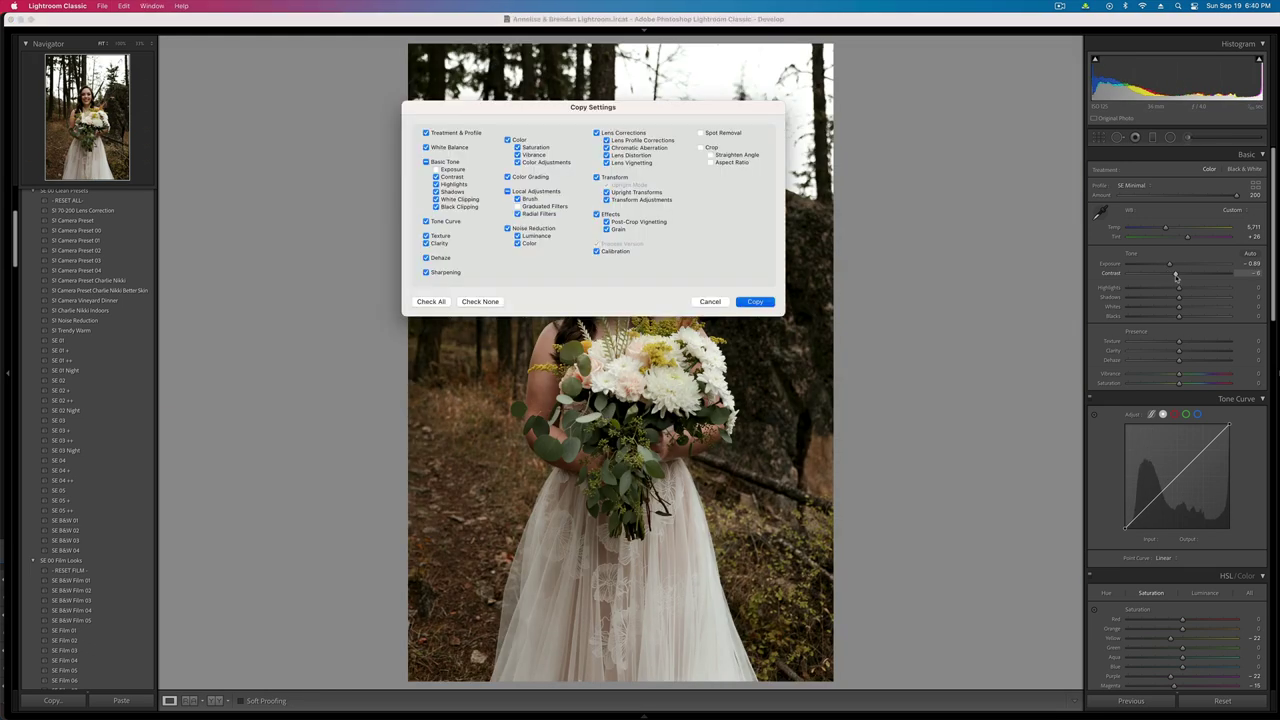
key(Return)
key(Right)
key(Left)
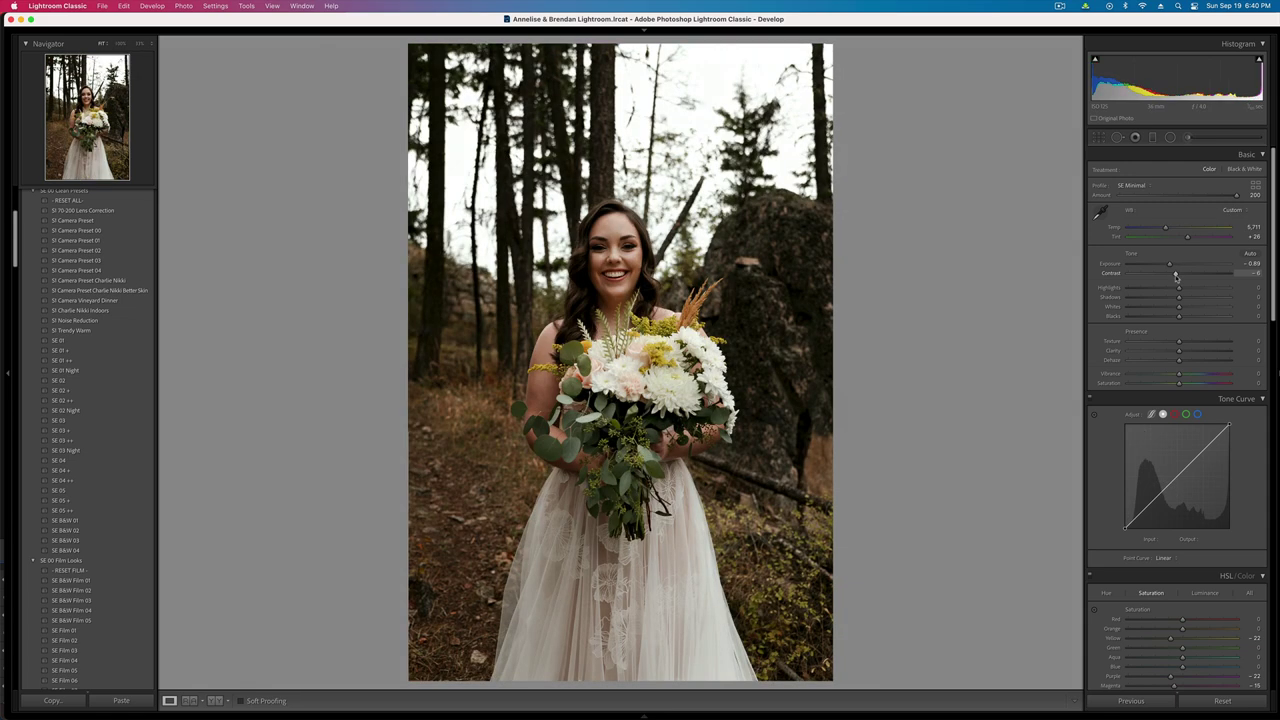
- Copy the phone photo's develop settings onto the vertical portrait of the woman and man, and set its exposure to -0.23
key(Left)
key(super+shift+c)
key(Return)
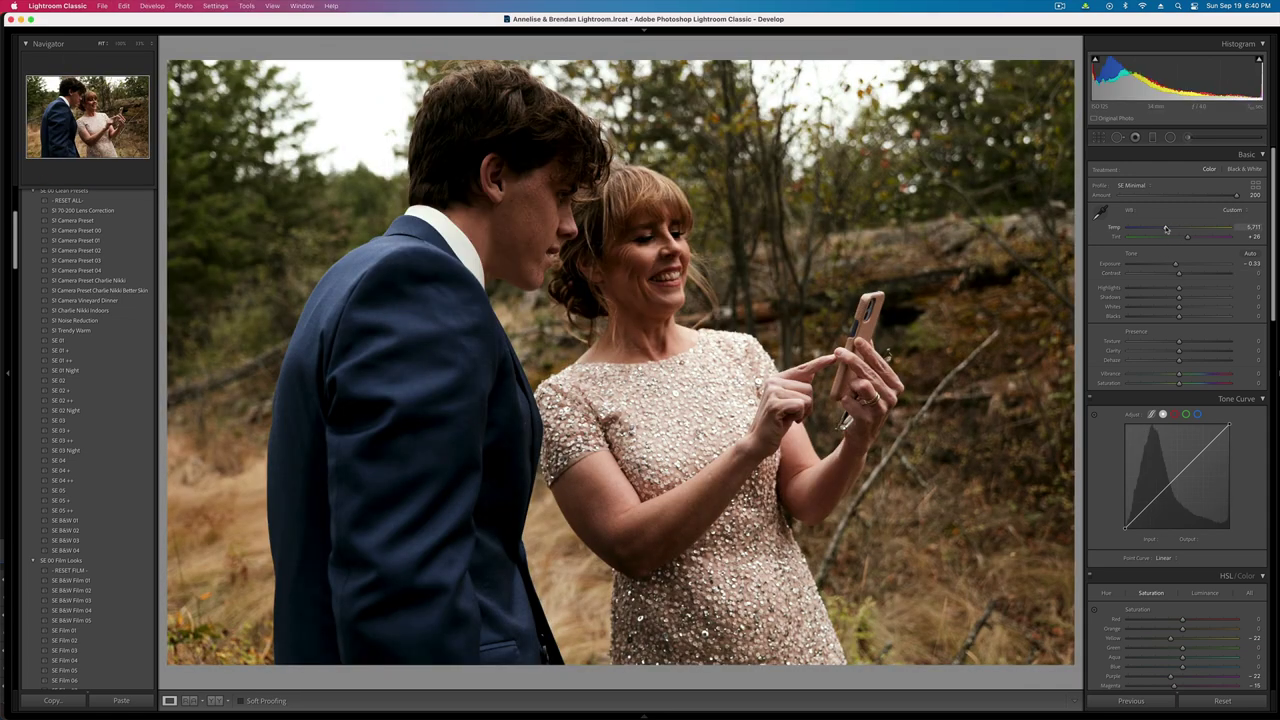
key(Right)
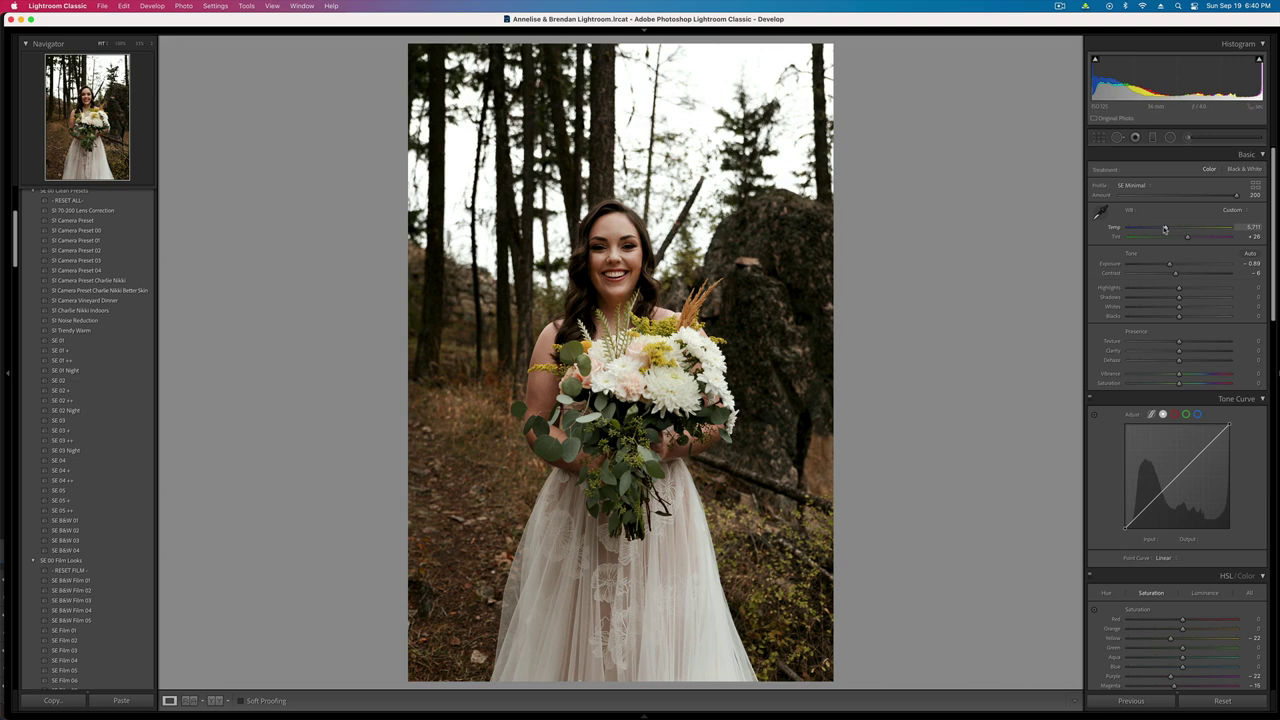
key(Right)
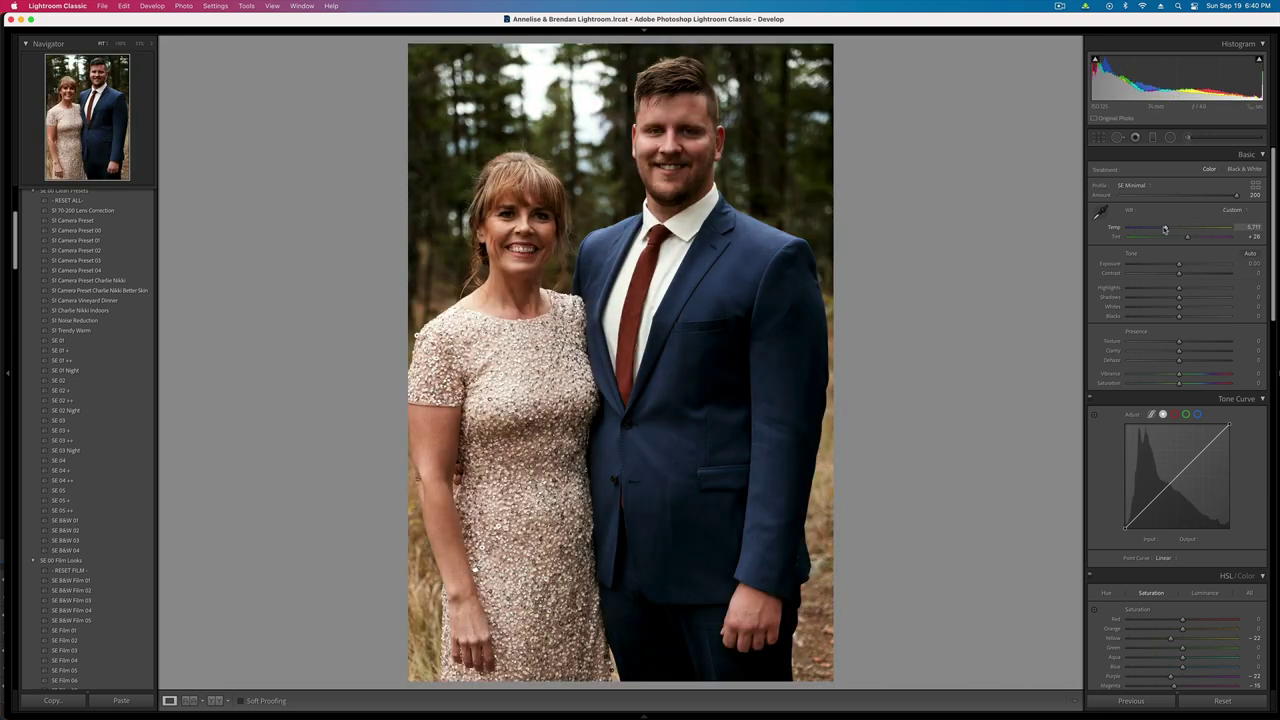
key(minus)
key(equal)
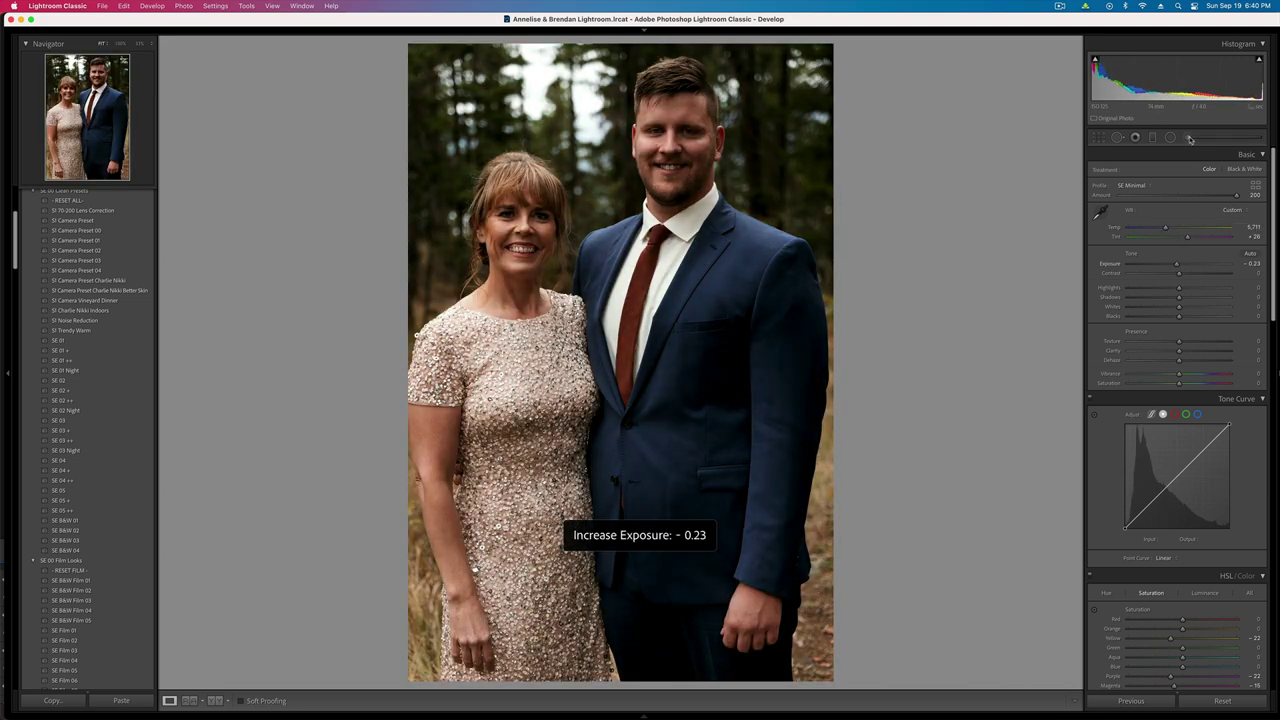
- Delete the brush adjustment with shadows 21 from the vertical portrait of the woman and man
key(k)
mouse_move(688, 118)
mouse_down()
mouse_move(668, 132)
mouse_move(677, 180)
mouse_up()
click(526, 356)
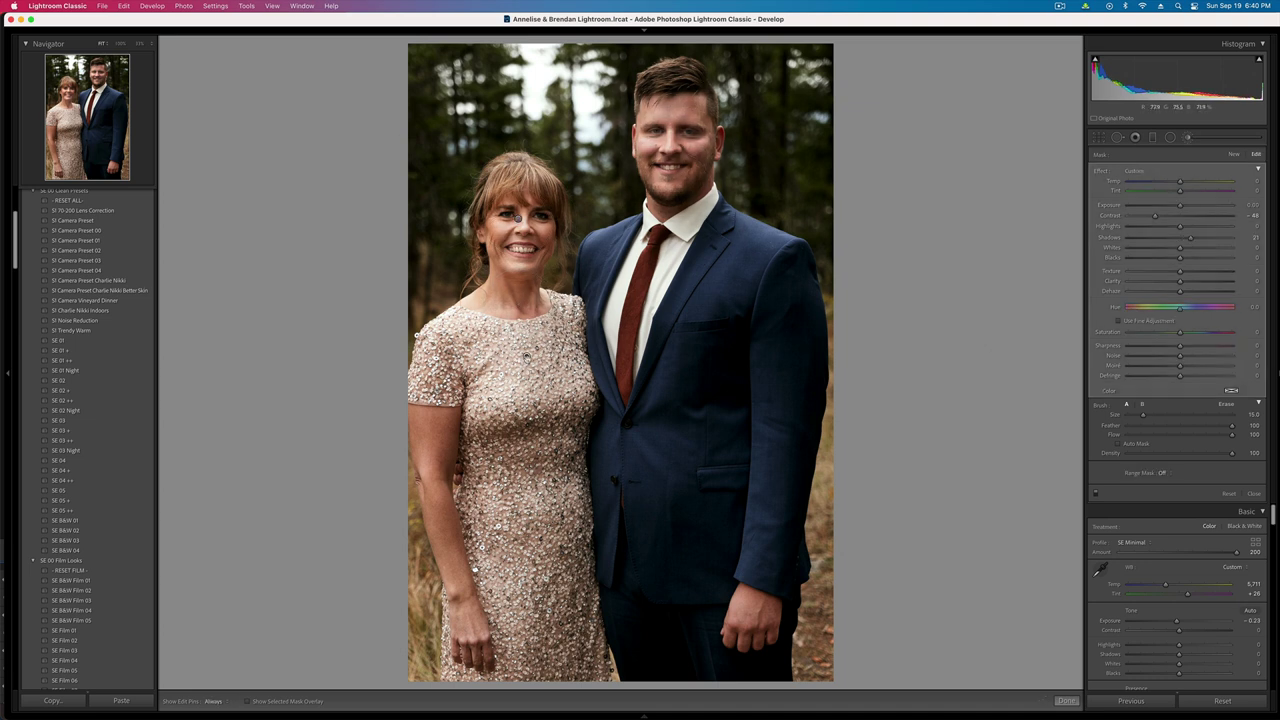
key(Delete)
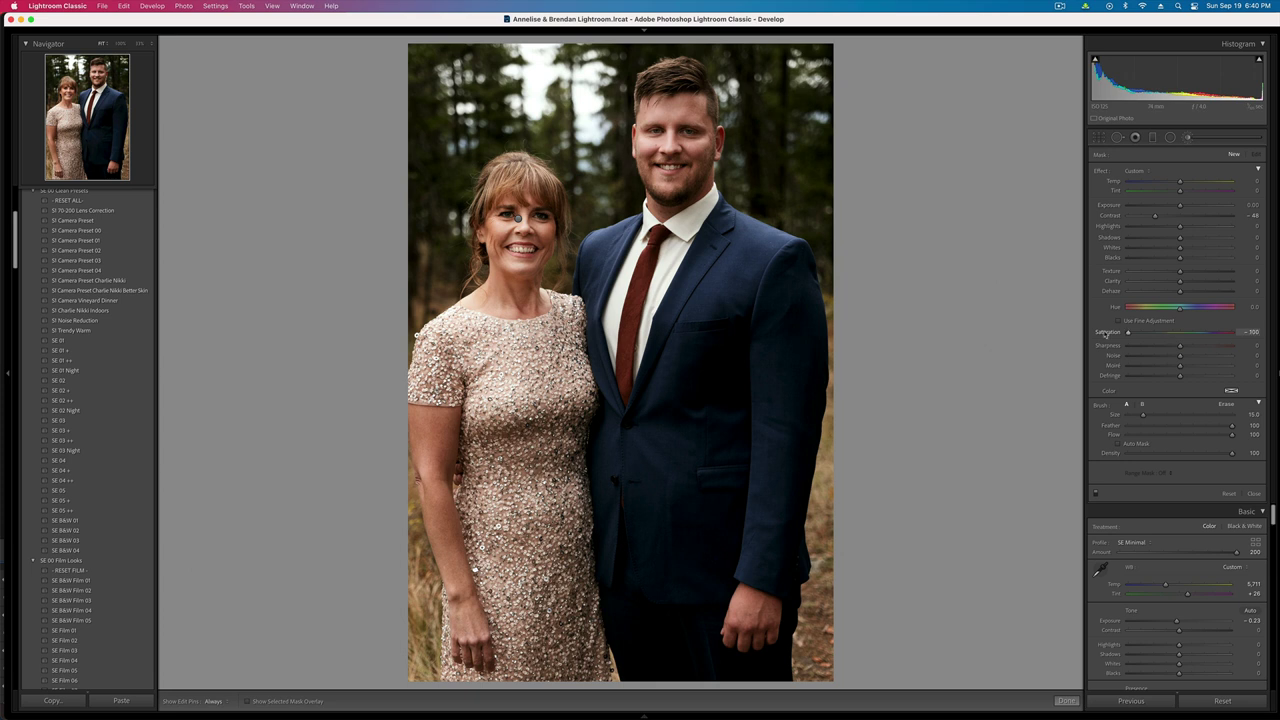
- Set the brush adjustment on the woman's face to exposure 0.15 and contrast -96, with slightly reduced saturation
click(517, 217)
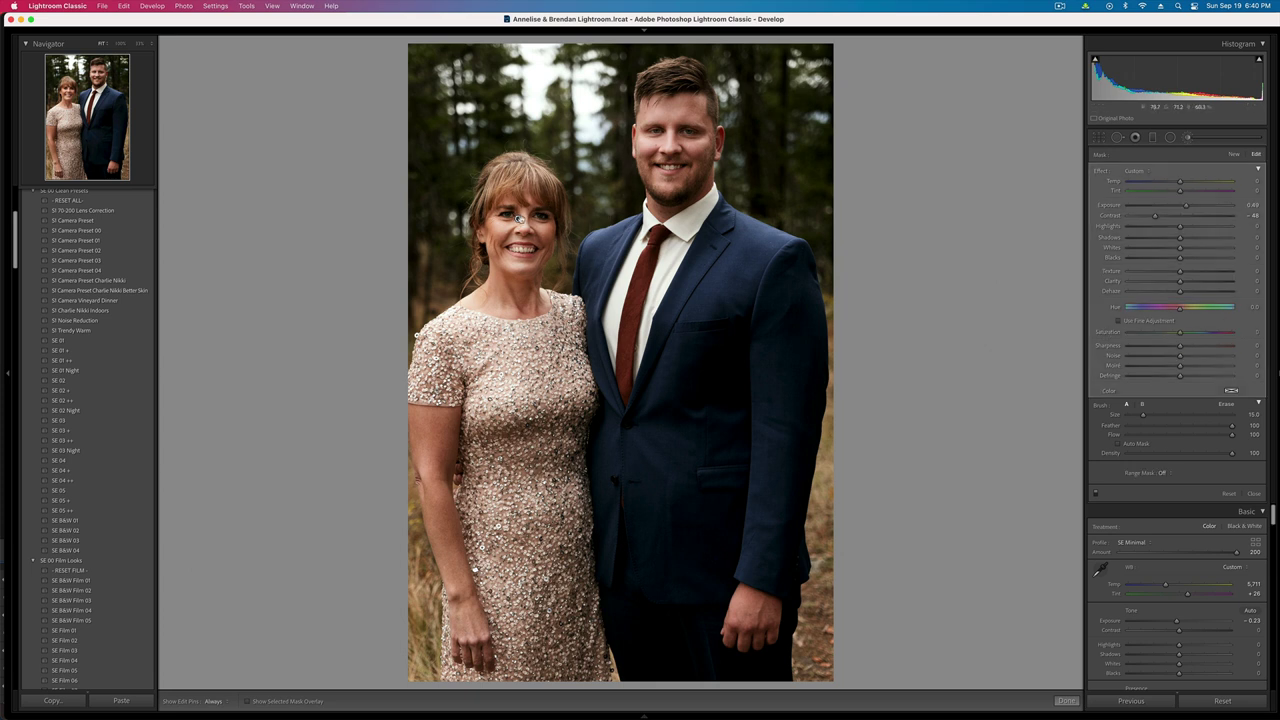
click(1163, 332)
click(1170, 216)
drag(1186, 206, 1181, 207)
click(1130, 217)
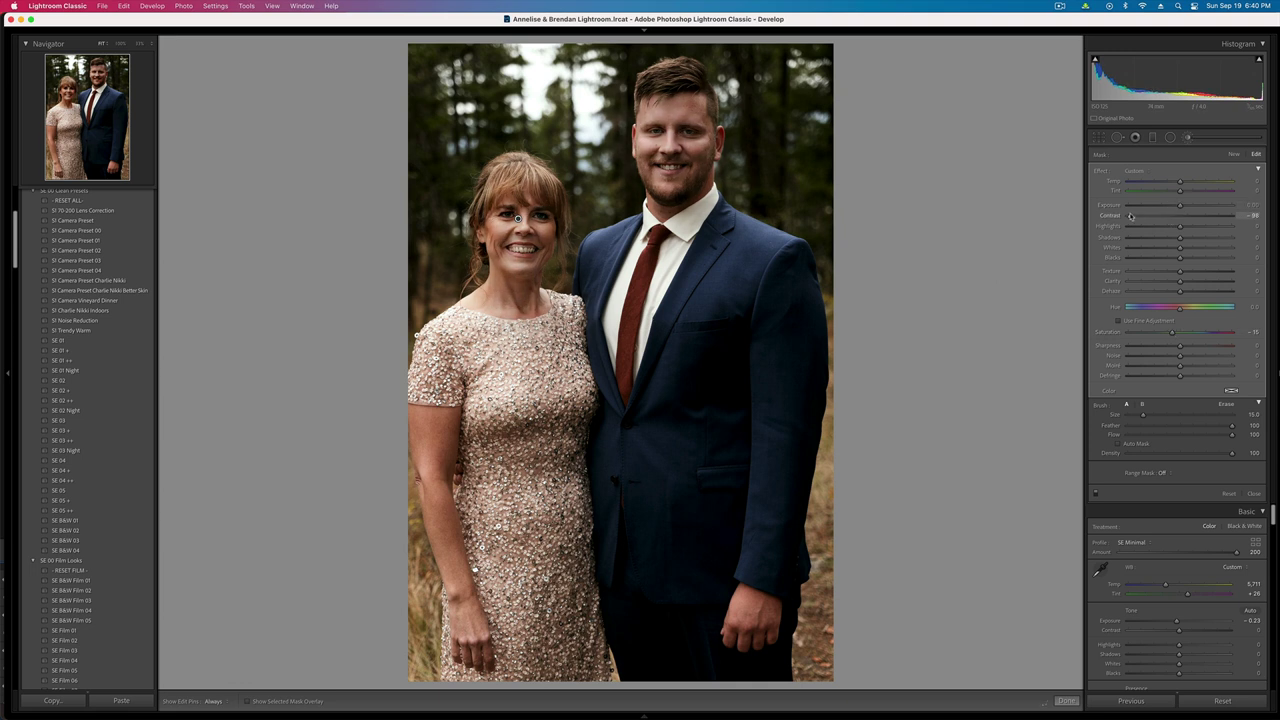
click(1177, 332)
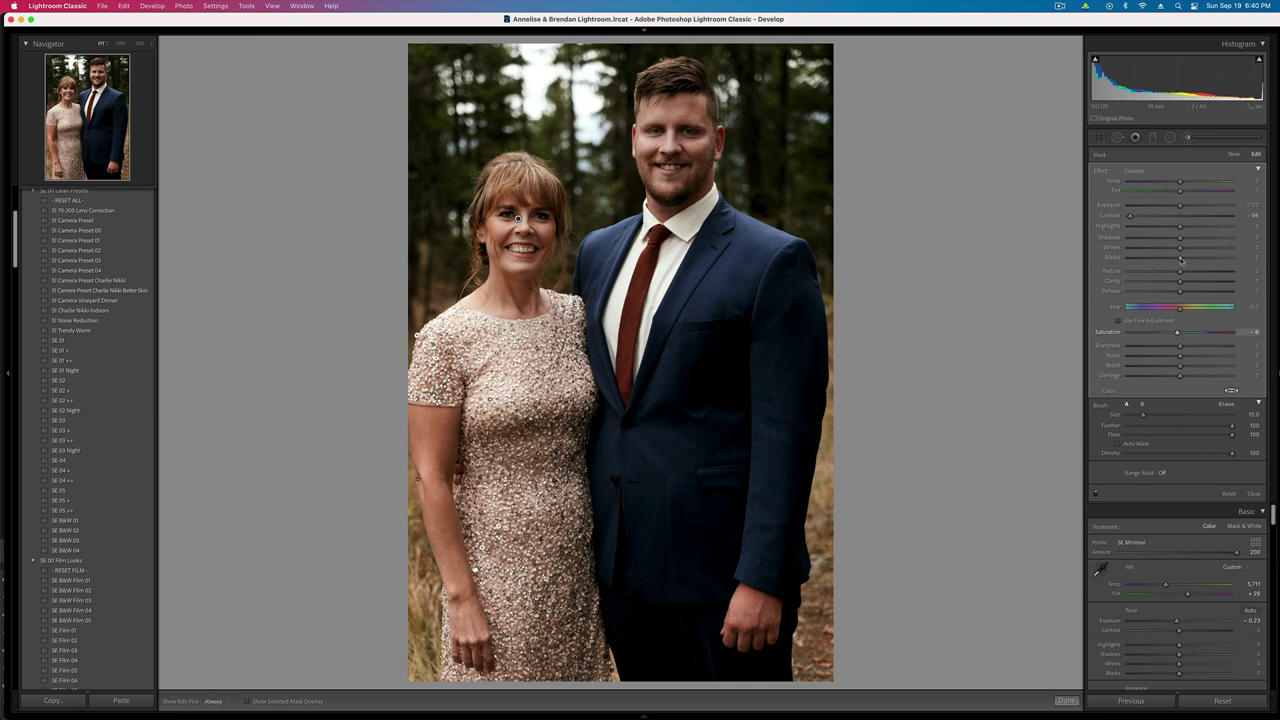
click(1183, 207)
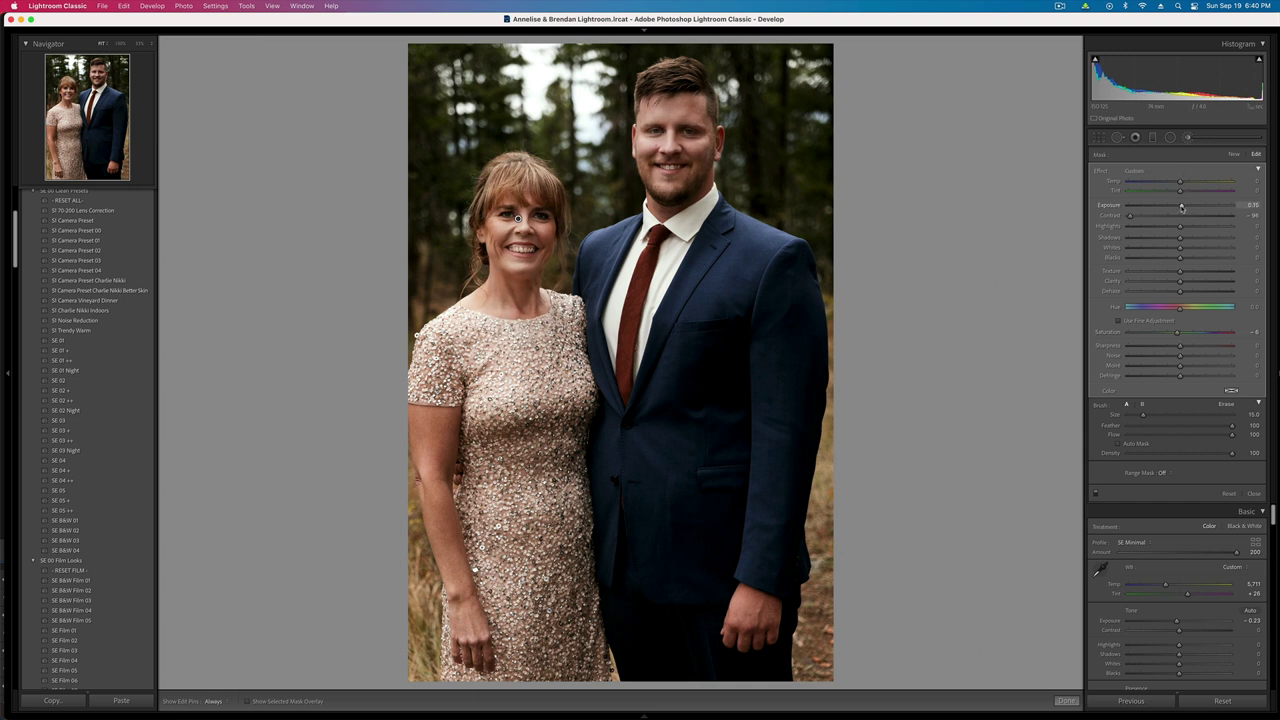
key(k)
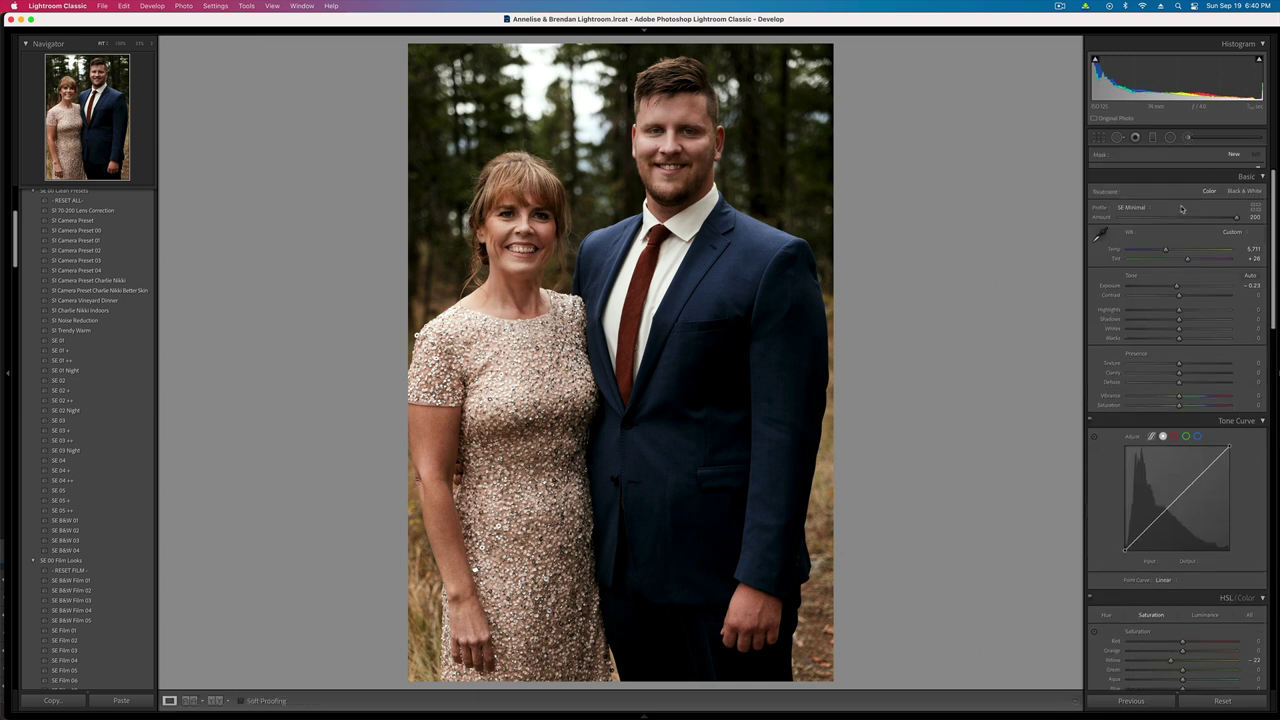
- Copy the vertical portrait's develop settings onto the horizontal photo of the same woman and man
key(super+c)
key(Return)
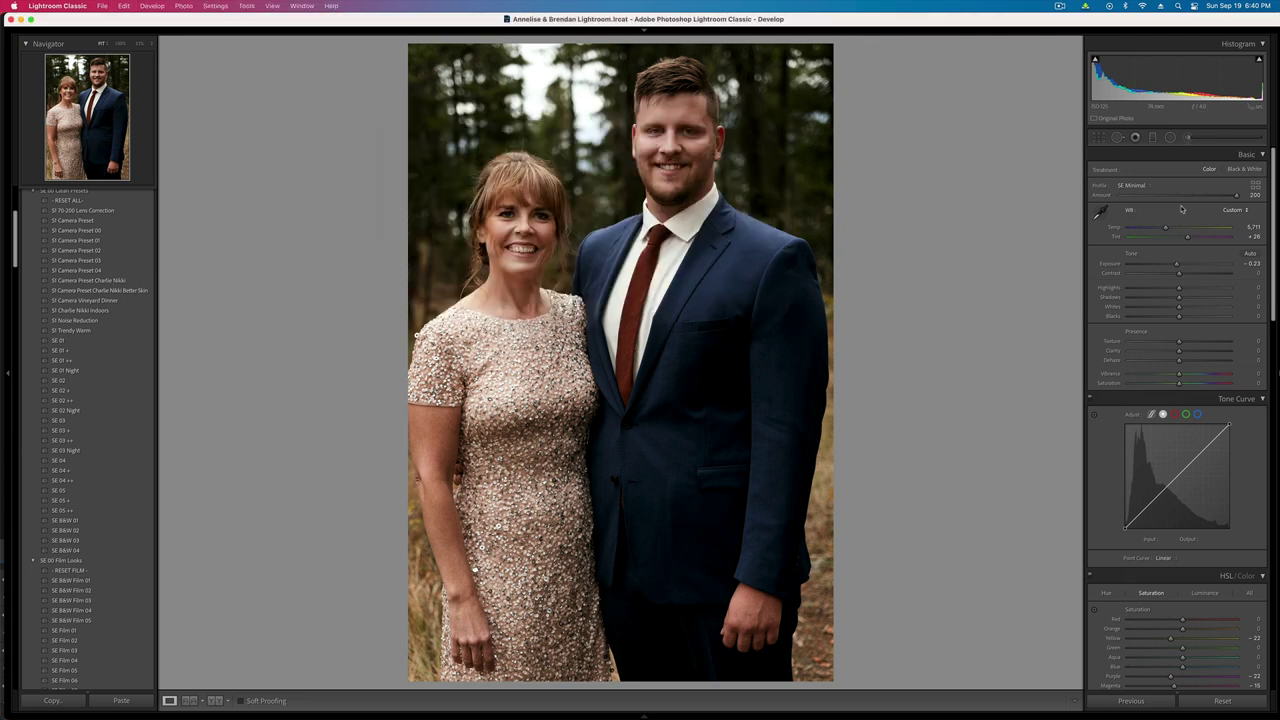
key(Right)
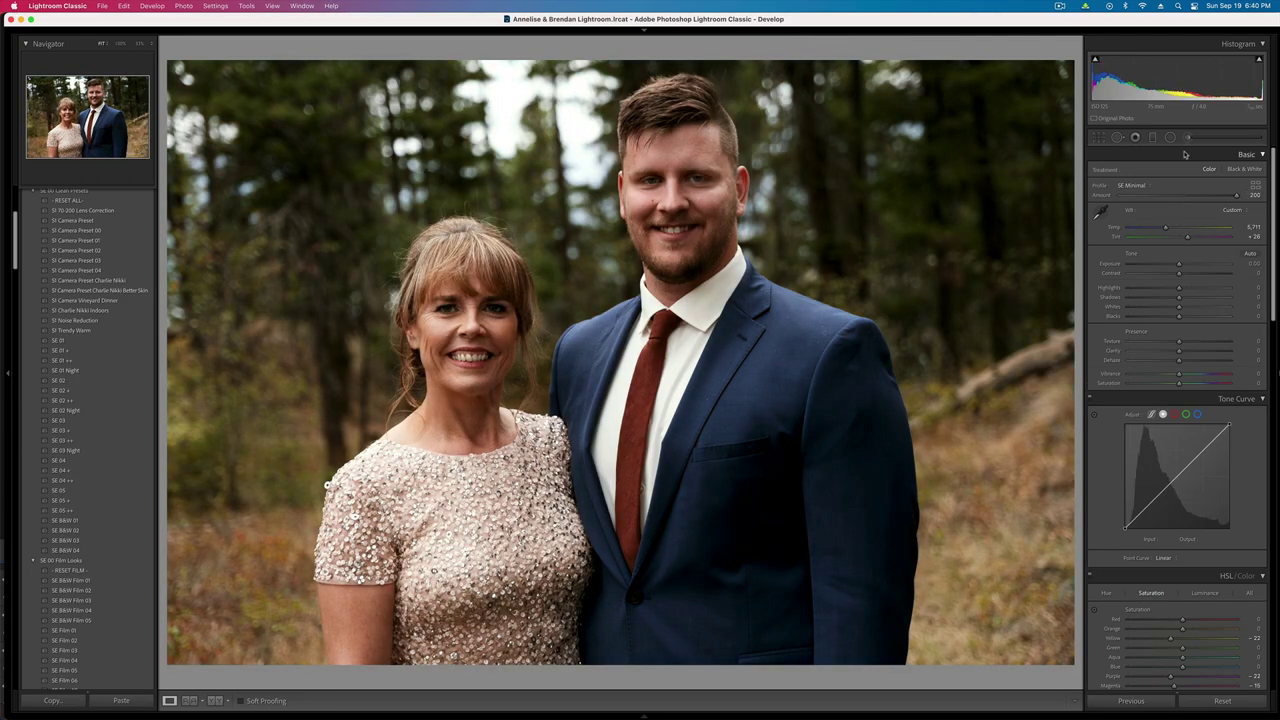
- Reposition the copied face brush adjustment on the woman and extend it over the man's face, erasing overspill beside his head
key(k)
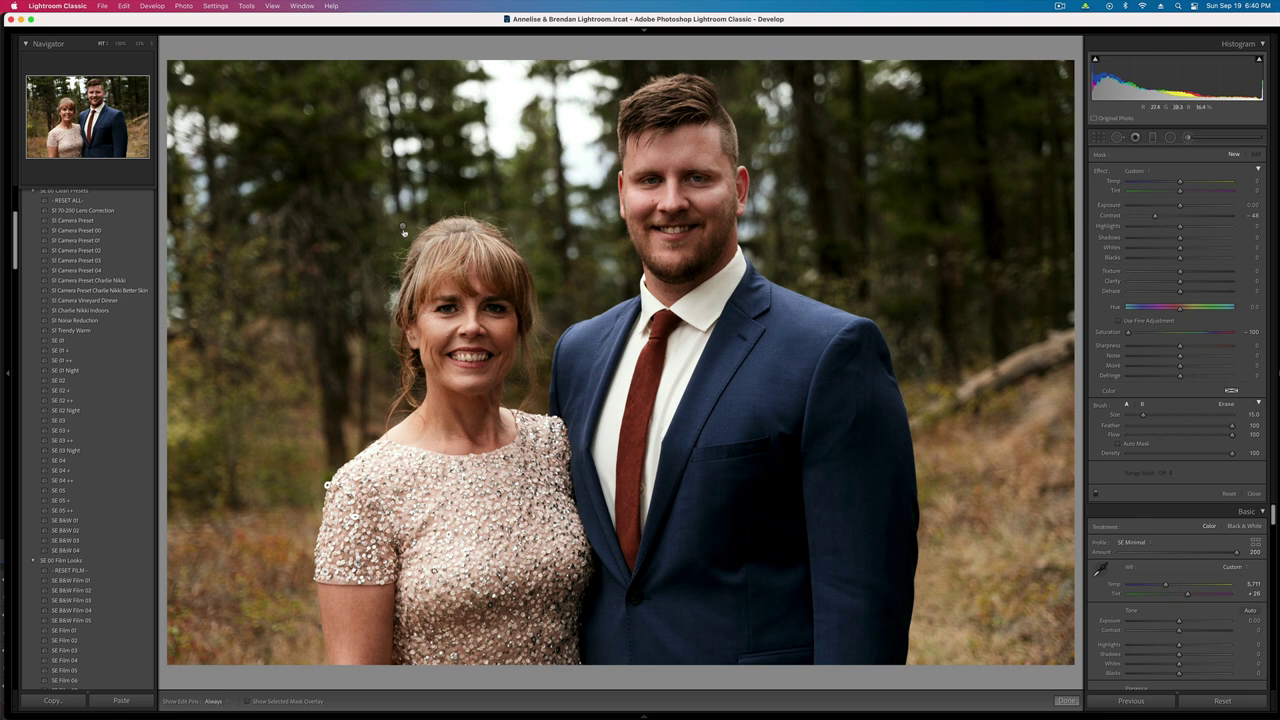
click(403, 228)
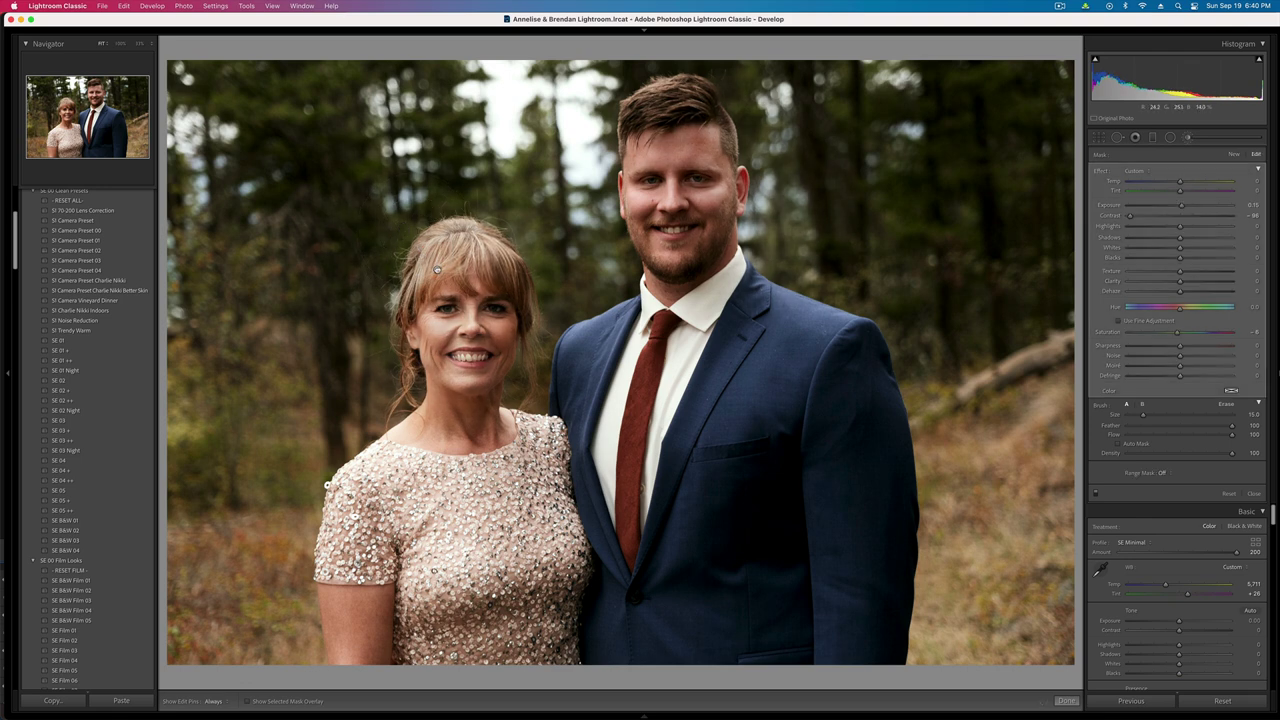
key(h)
mouse_move(665, 149)
mouse_down()
mouse_move(683, 270)
mouse_move(705, 238)
mouse_up()
scroll(762, 116, up, 5)
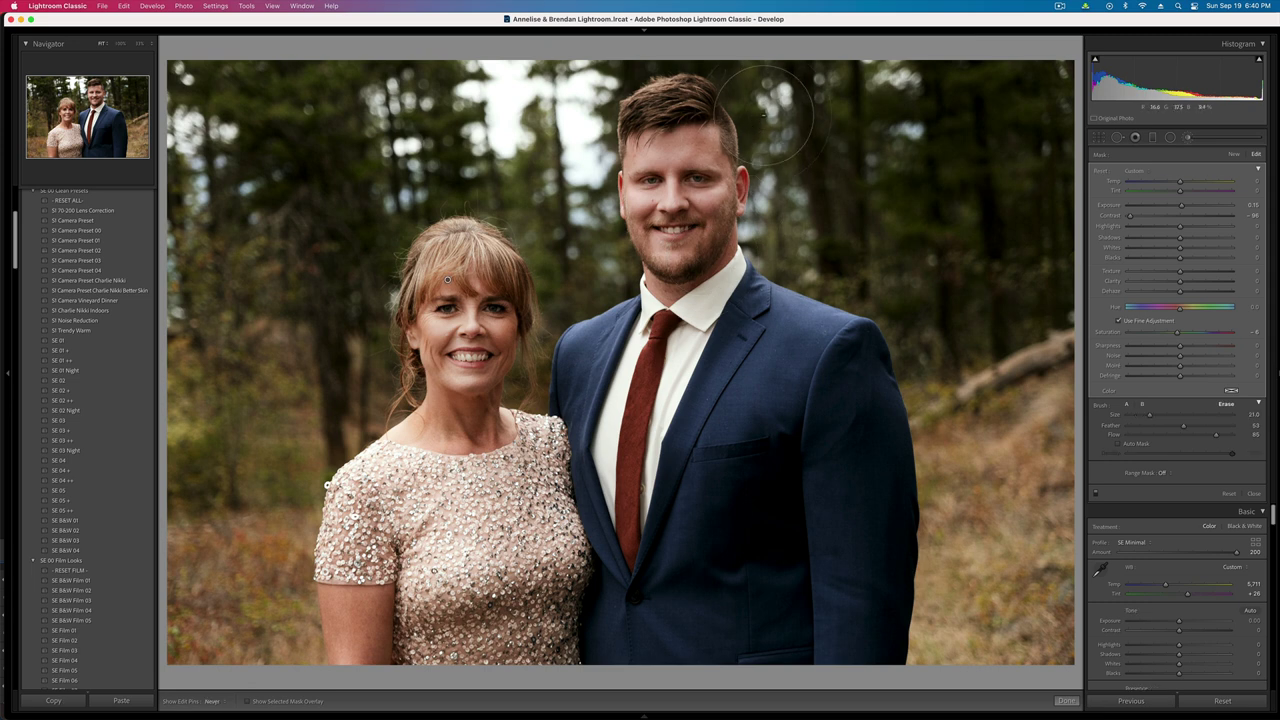
drag(763, 115, 794, 205)
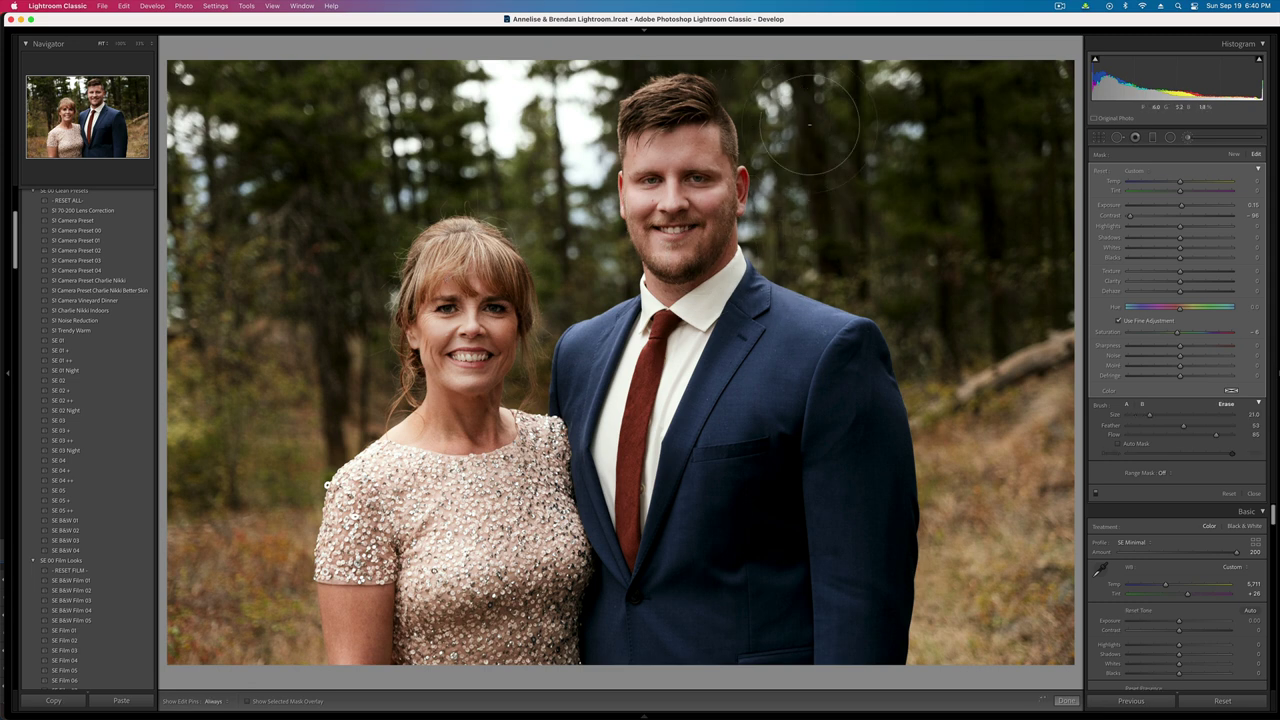
- Reset the face brush adjustment's exposure to 0 and set the photo's overall exposure to -0.10
double_click(1182, 207)
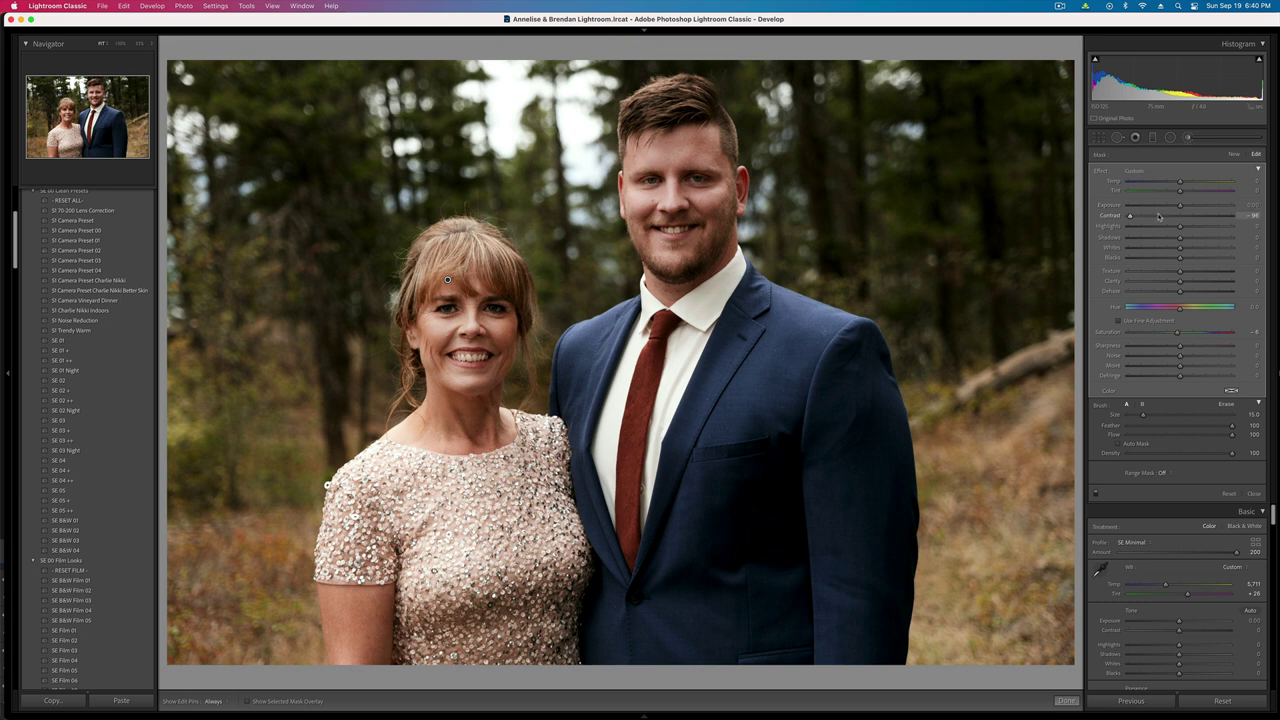
key(k)
key(minus)
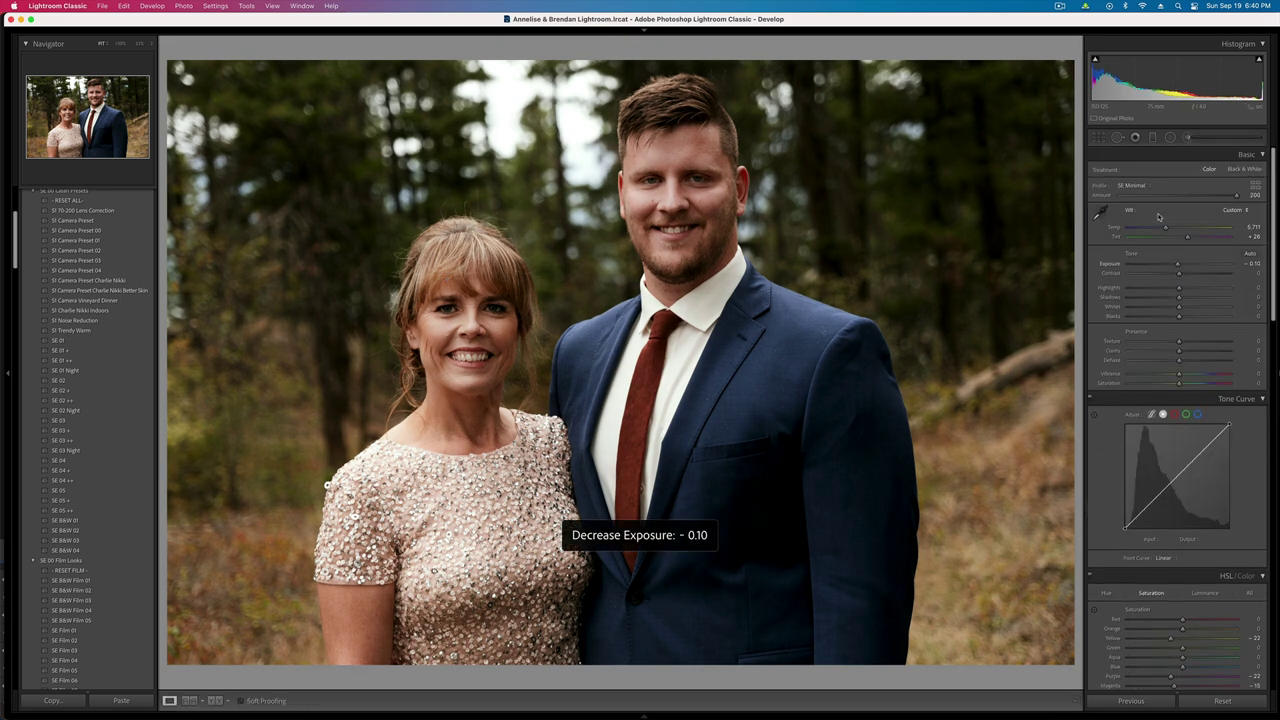
- In the close portrait of the bride and young man, set the face brush adjustment's shadows to 11
key(Right)
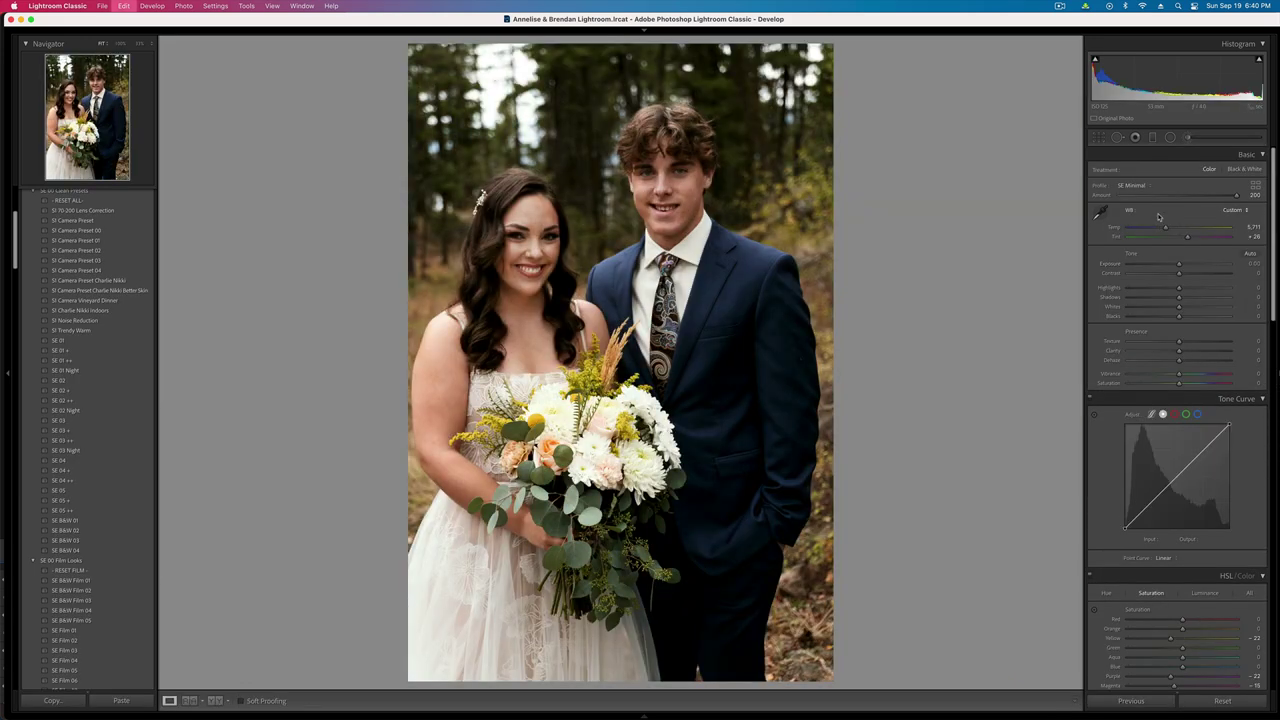
click(1191, 137)
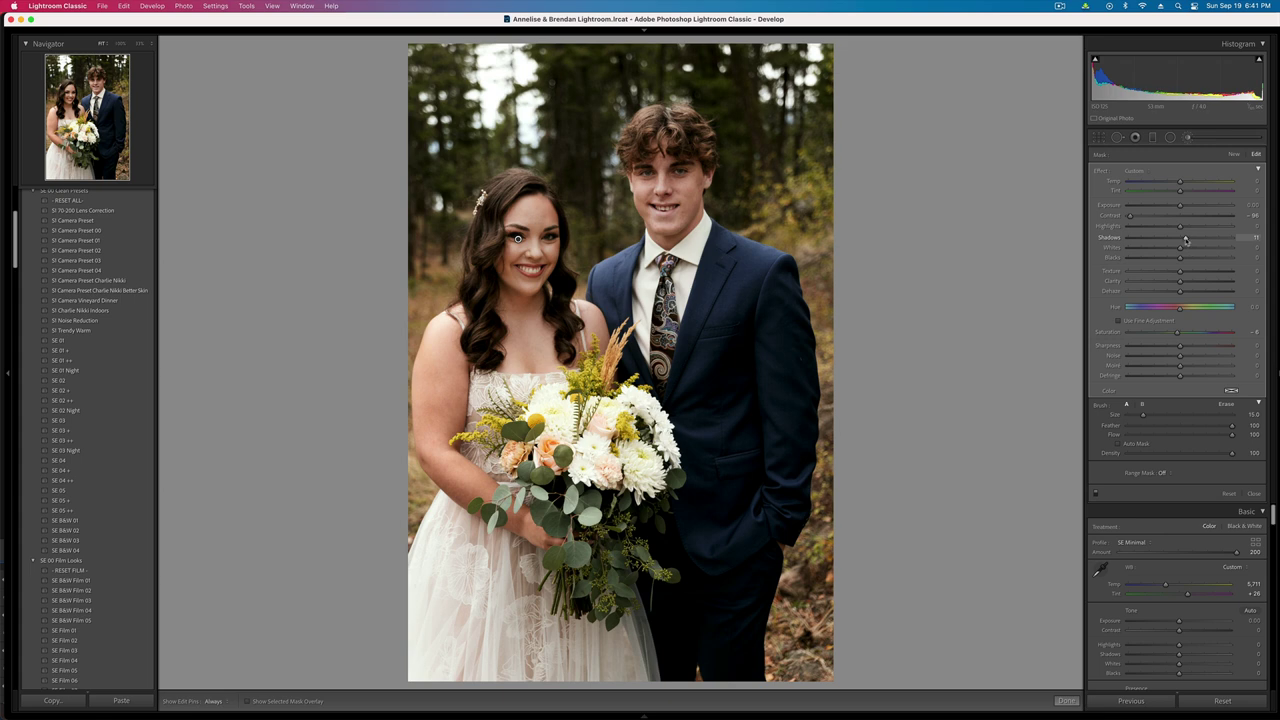
key(k)
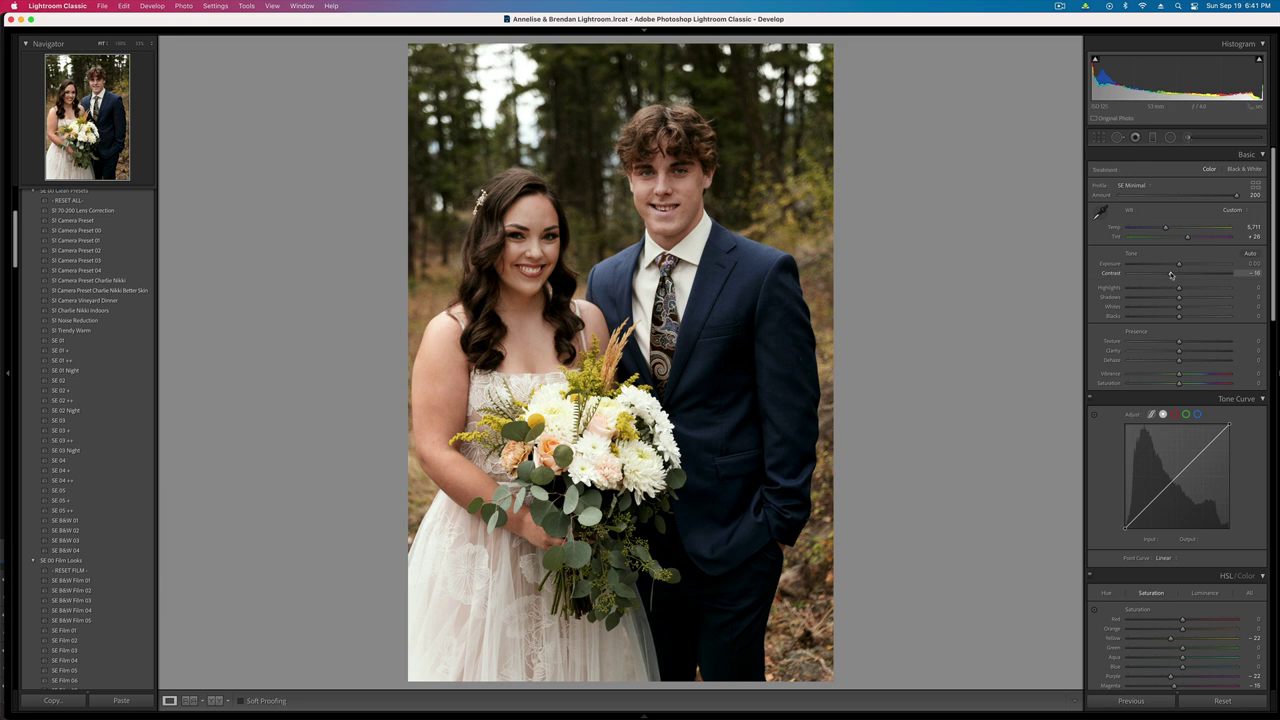
- Set the portrait's contrast to -16, temperature to 5,778 and vibrance to +15, trying brighter and darker exposures before returning to 0
key(super+bracketleft)
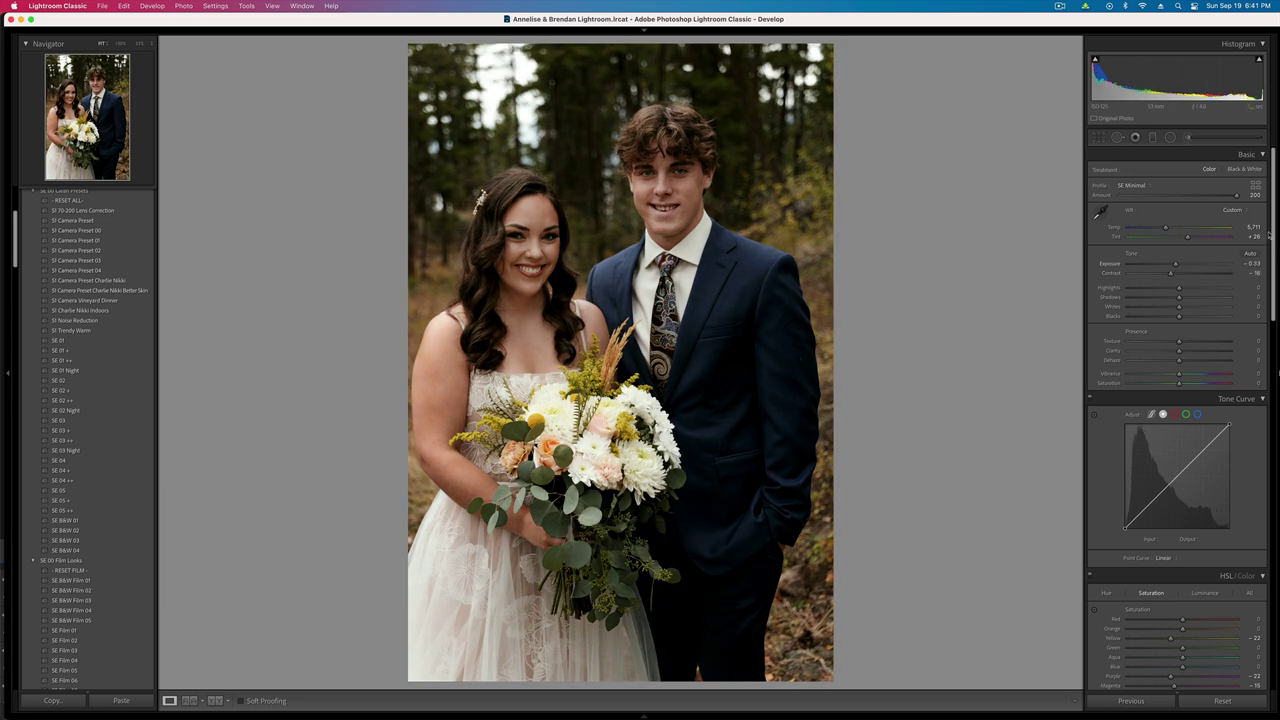
click(1188, 375)
key(shift+equal)
key(shift+equal)
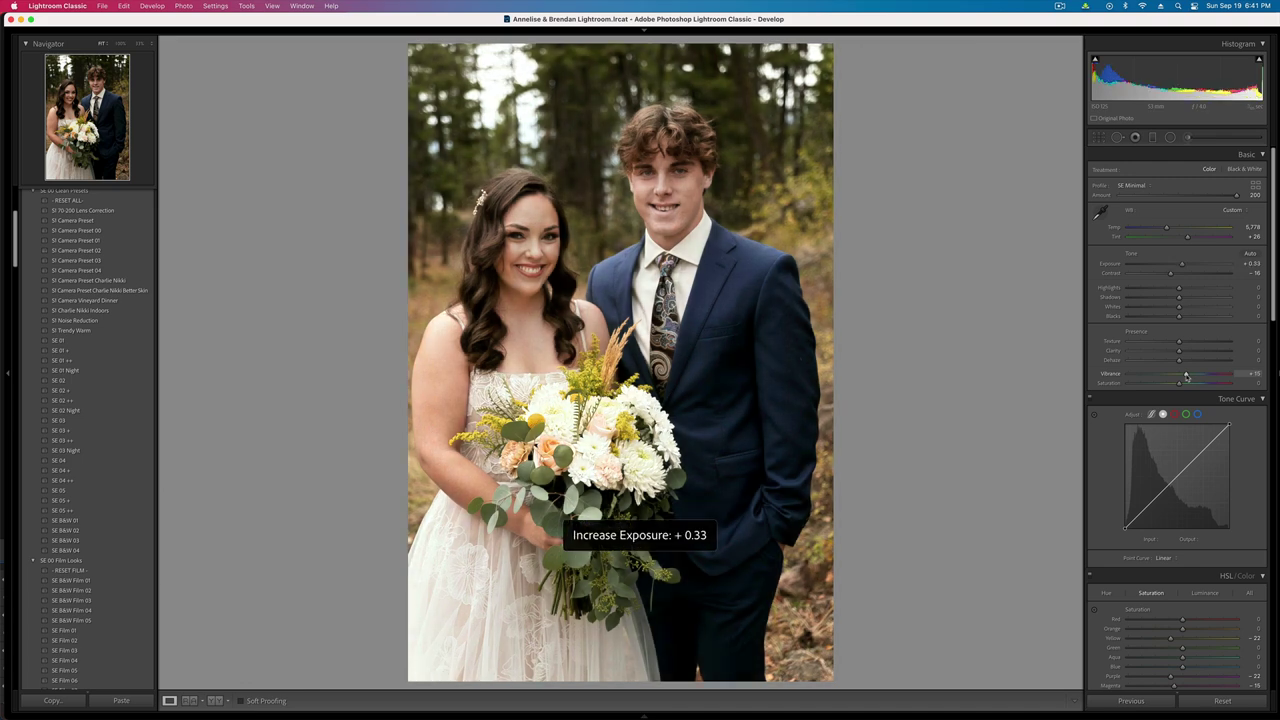
key(shift+minus)
key(equal)
key(minus)
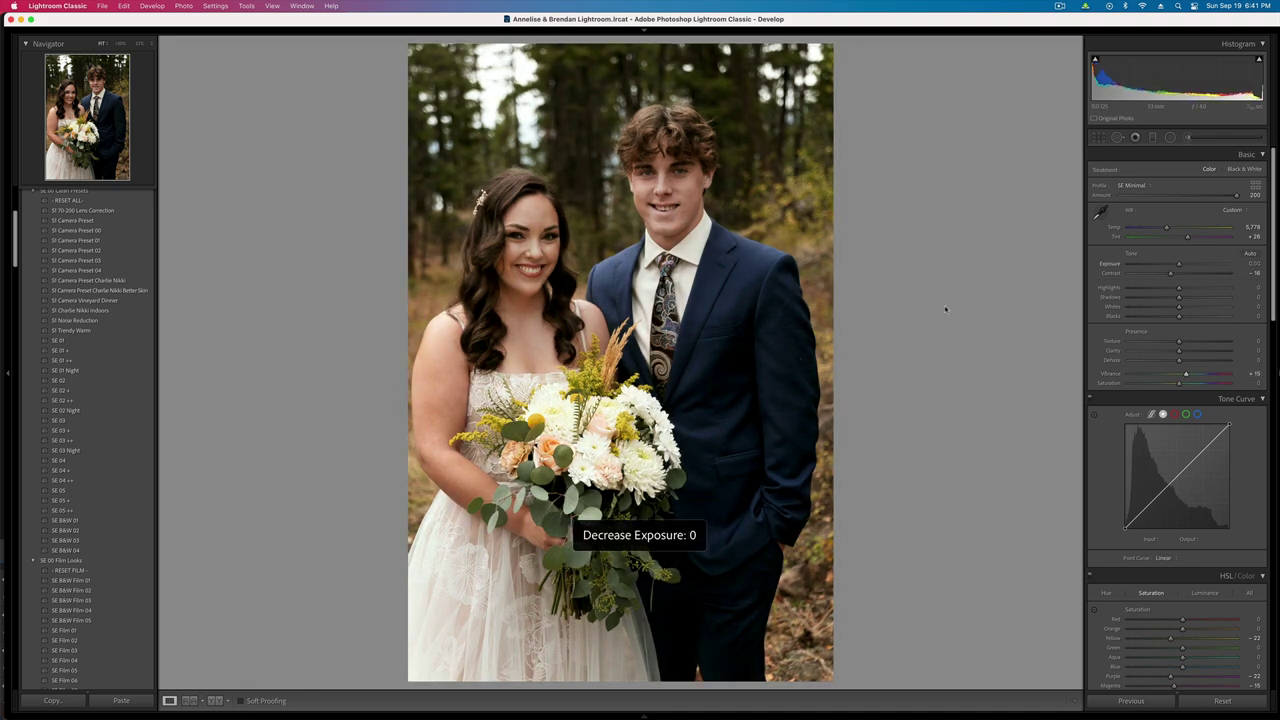
- Paint a new brush adjustment over the eyes of the bride and the young man
click(572, 226)
key(super+equal)
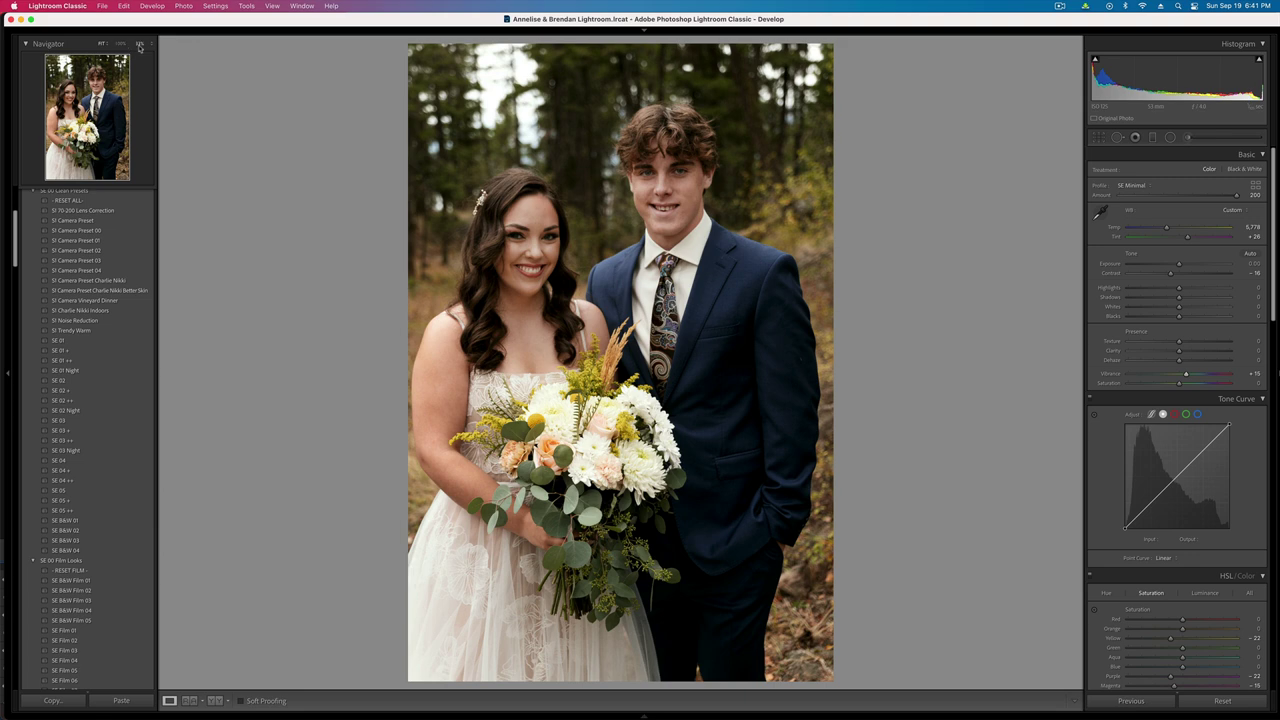
key(super+equal)
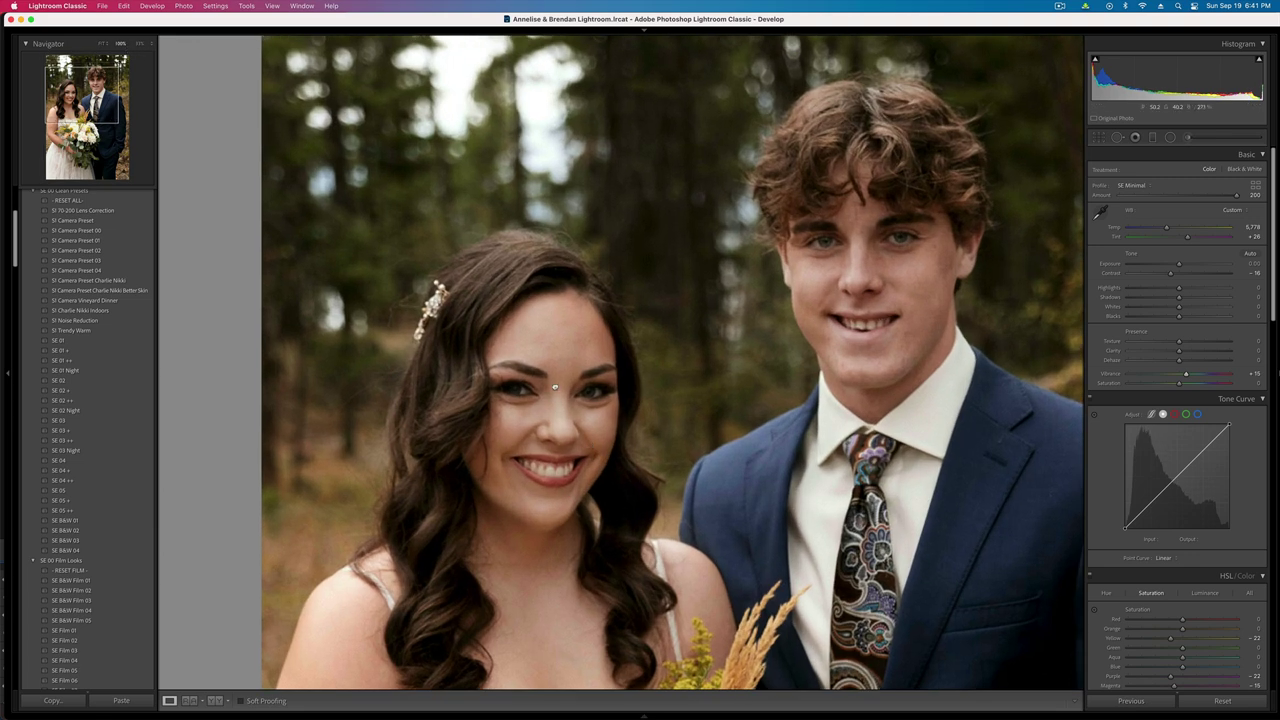
drag(592, 448, 555, 389)
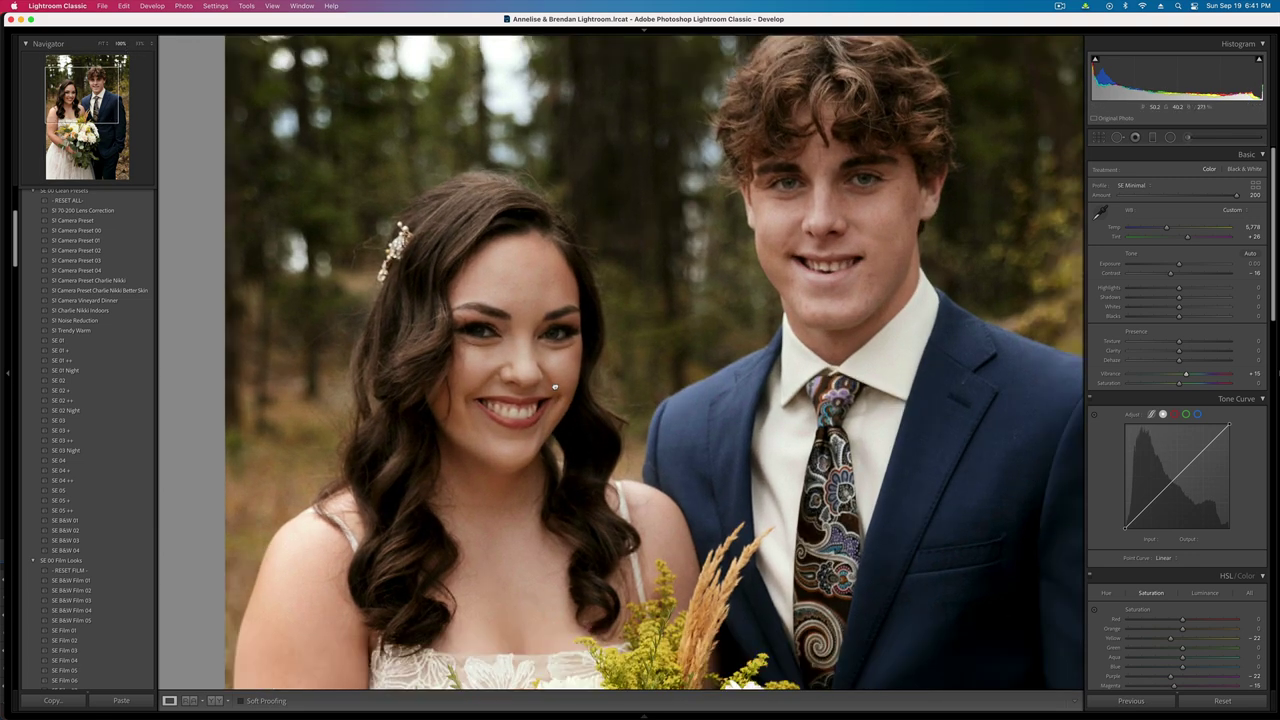
click(1188, 138)
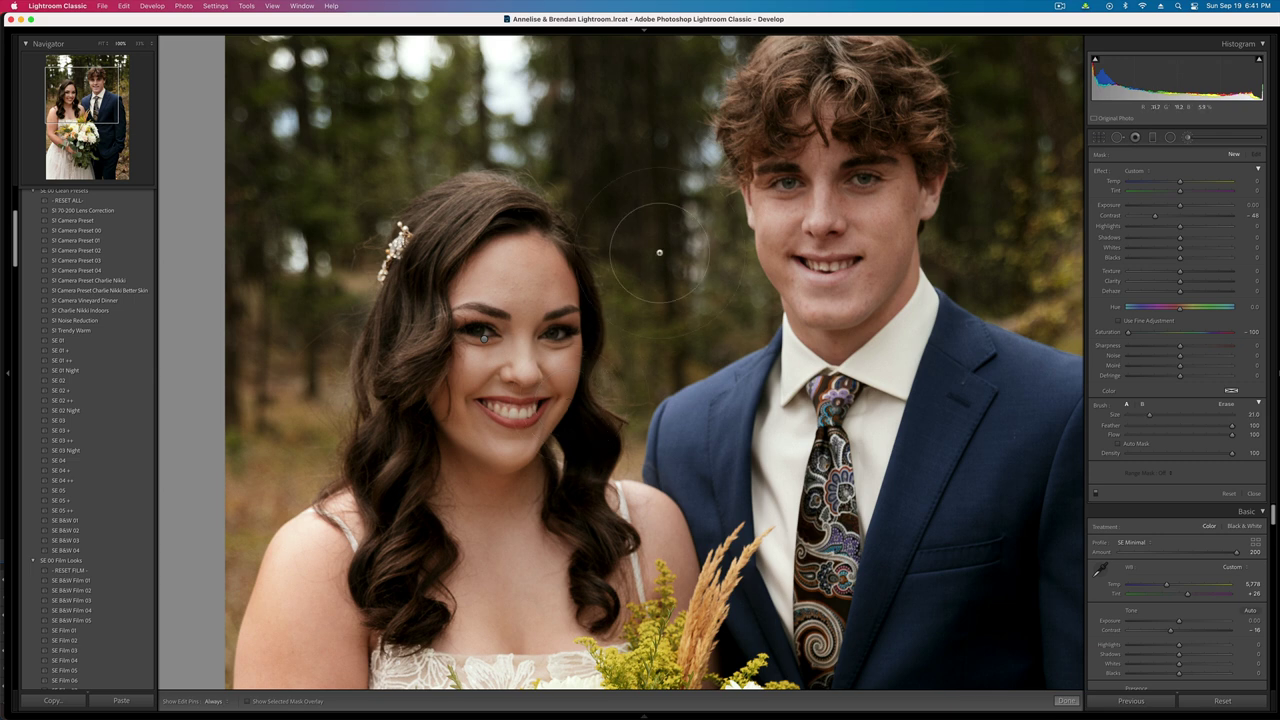
scroll(659, 253, down, 1)
scroll(574, 310, down, 11)
key(h)
mouse_move(564, 325)
mouse_down()
mouse_move(516, 323)
mouse_move(564, 323)
mouse_up()
mouse_move(784, 181)
mouse_down()
mouse_move(865, 156)
mouse_move(869, 177)
mouse_up()
- Reset the eye brush adjustment's effects, then set its contrast to -11, highlights to 33 and texture to 57
key(alt)
alt+click(1100, 174)
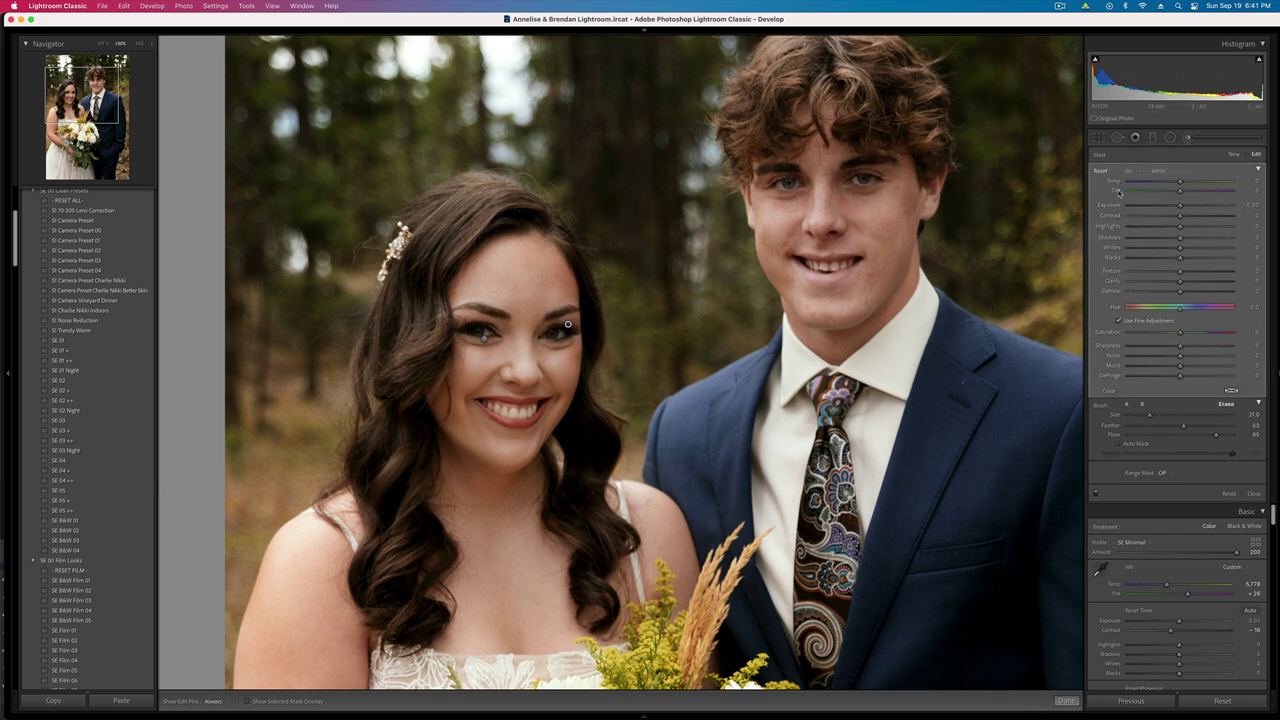
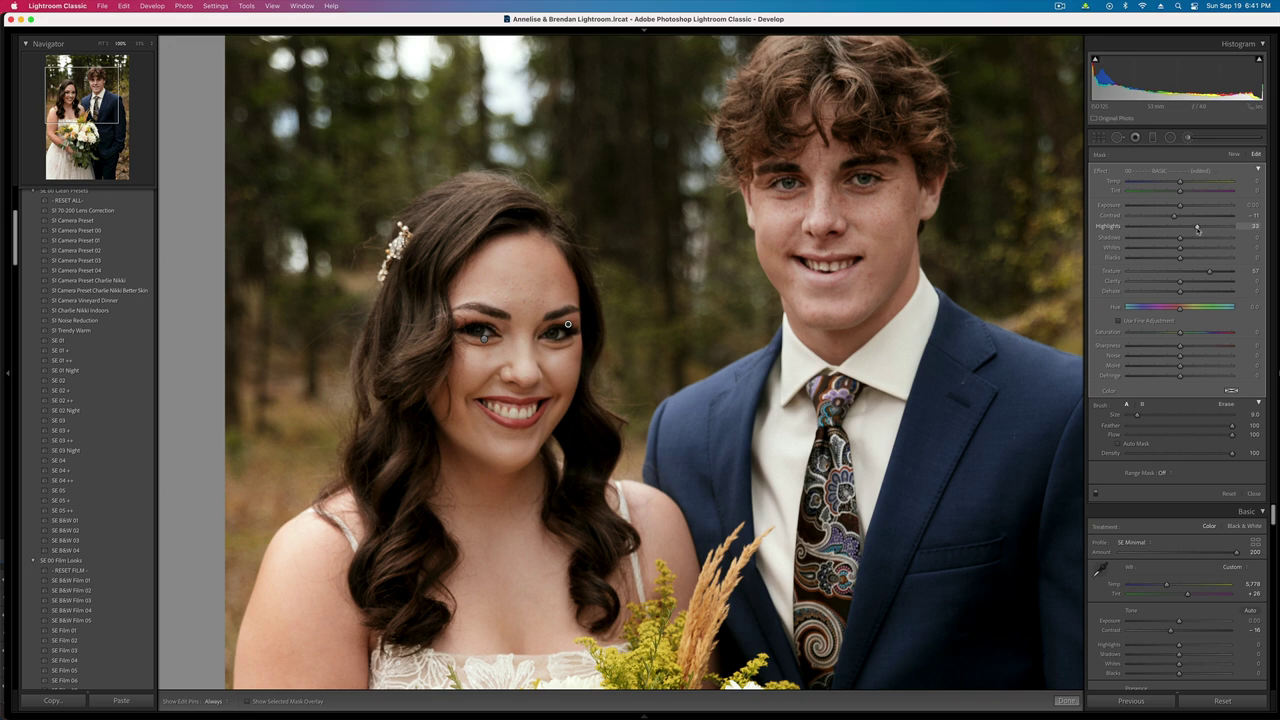
key(k)
click(828, 406)
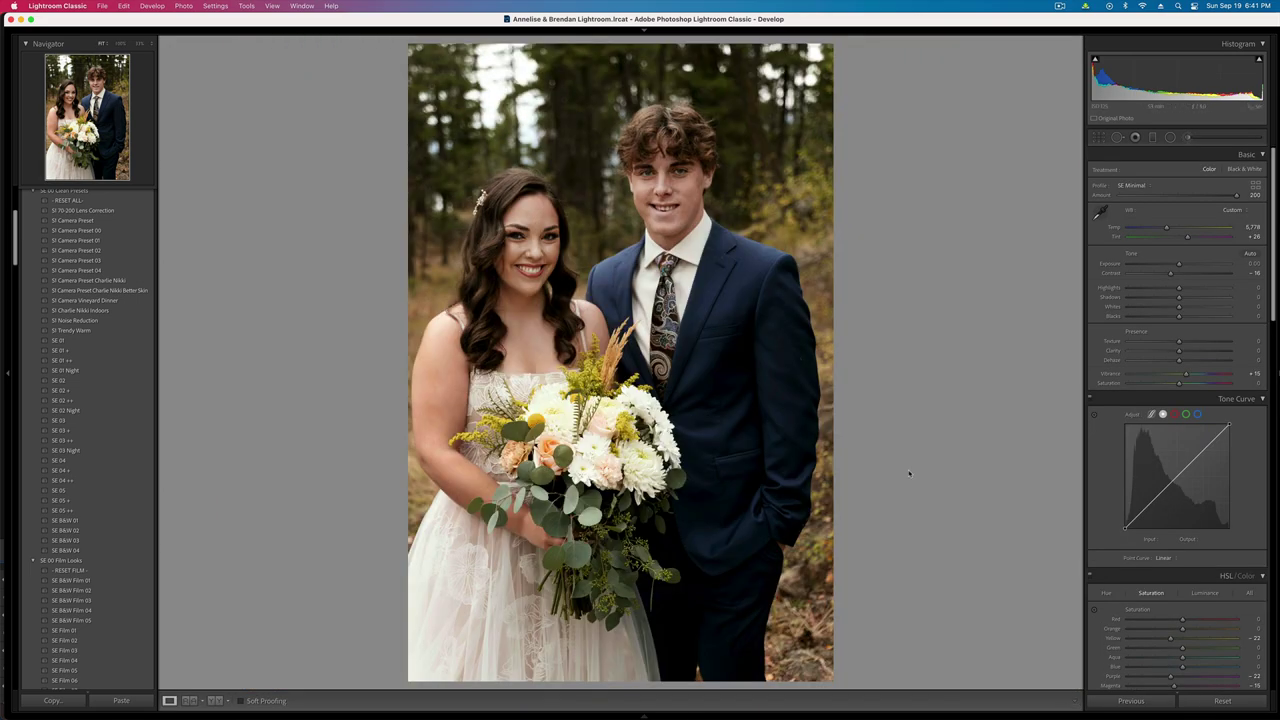
- Paste the copied develop settings onto the full-length photo of the bride and young man
key(Right)
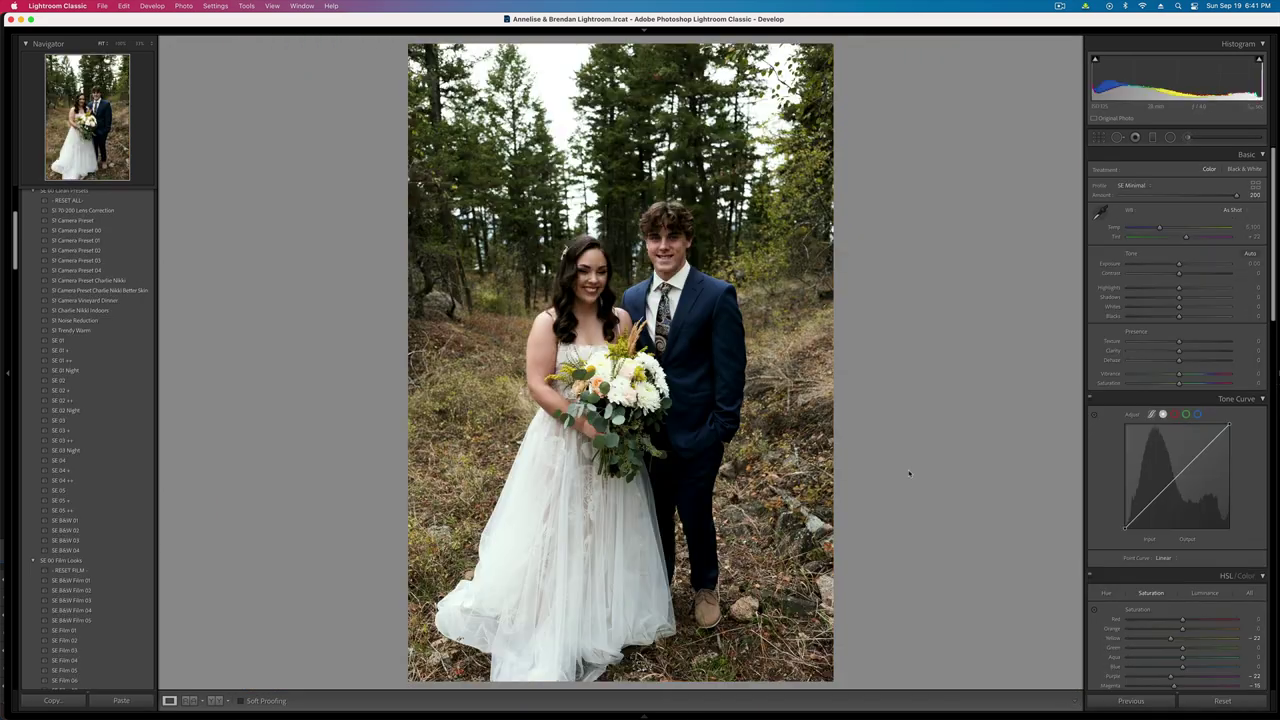
key(super+v)
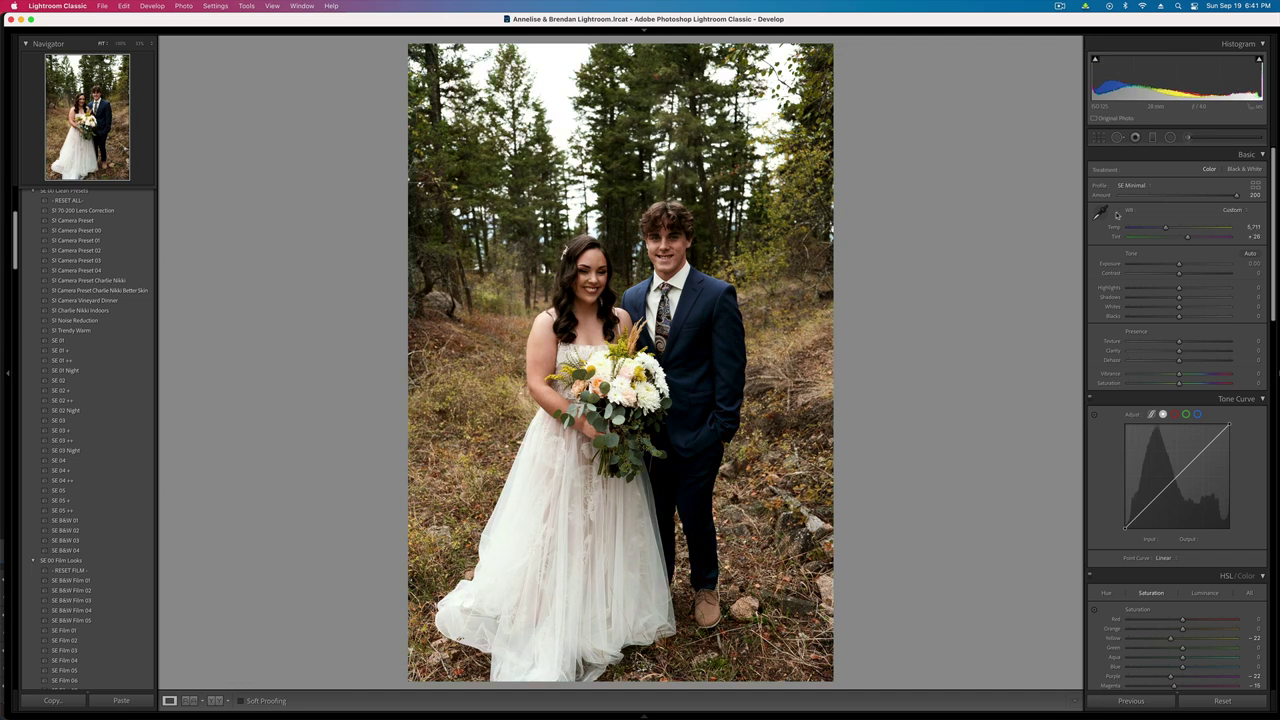
- Brush a new adjustment over both faces in the full-length photo, reset its effects and lower its contrast to the minimum
key(k)
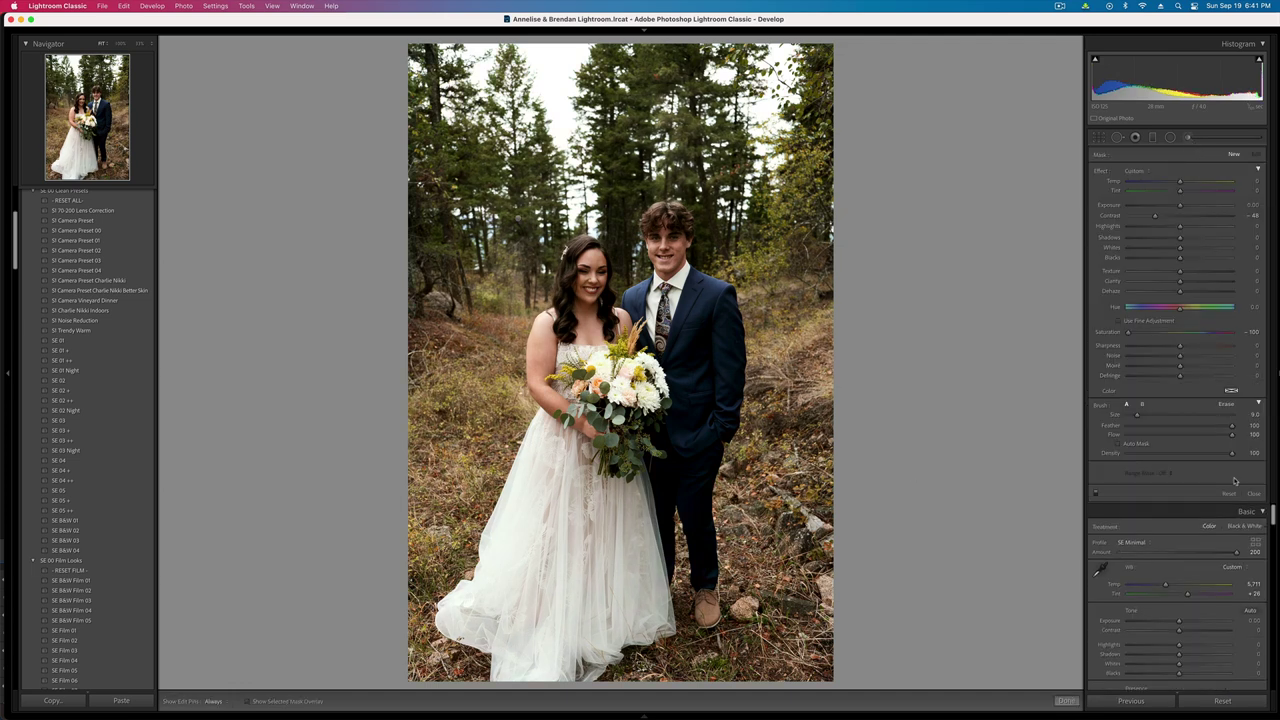
click(1229, 496)
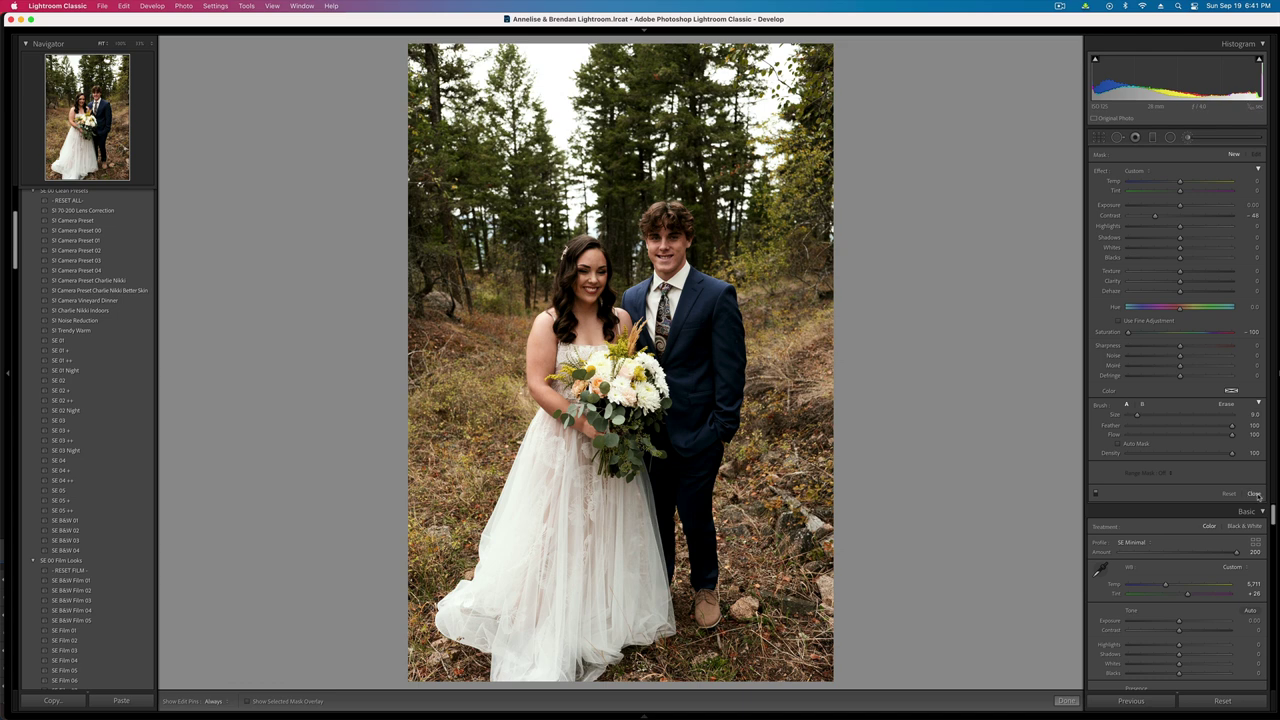
click(1257, 495)
click(1188, 138)
mouse_move(589, 267)
mouse_down()
mouse_move(589, 314)
mouse_move(664, 264)
mouse_move(673, 224)
mouse_up()
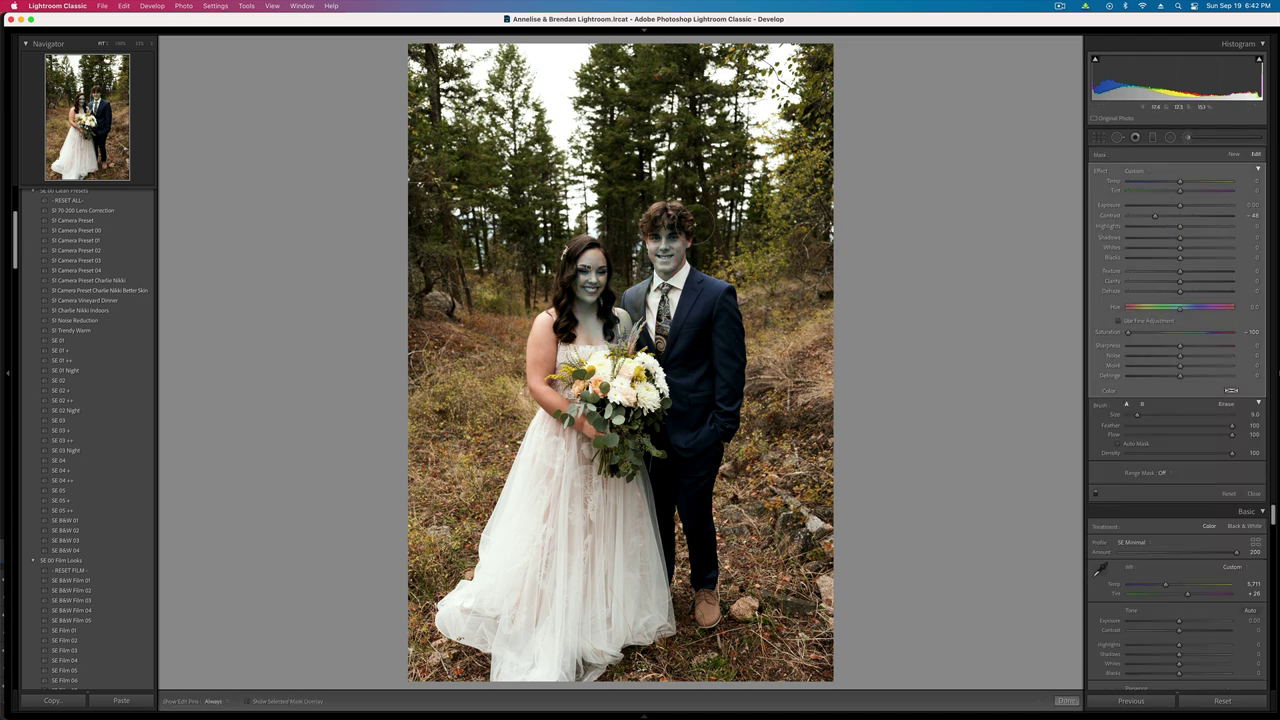
alt+click(1101, 171)
drag(1180, 216, 1094, 220)
key(k)
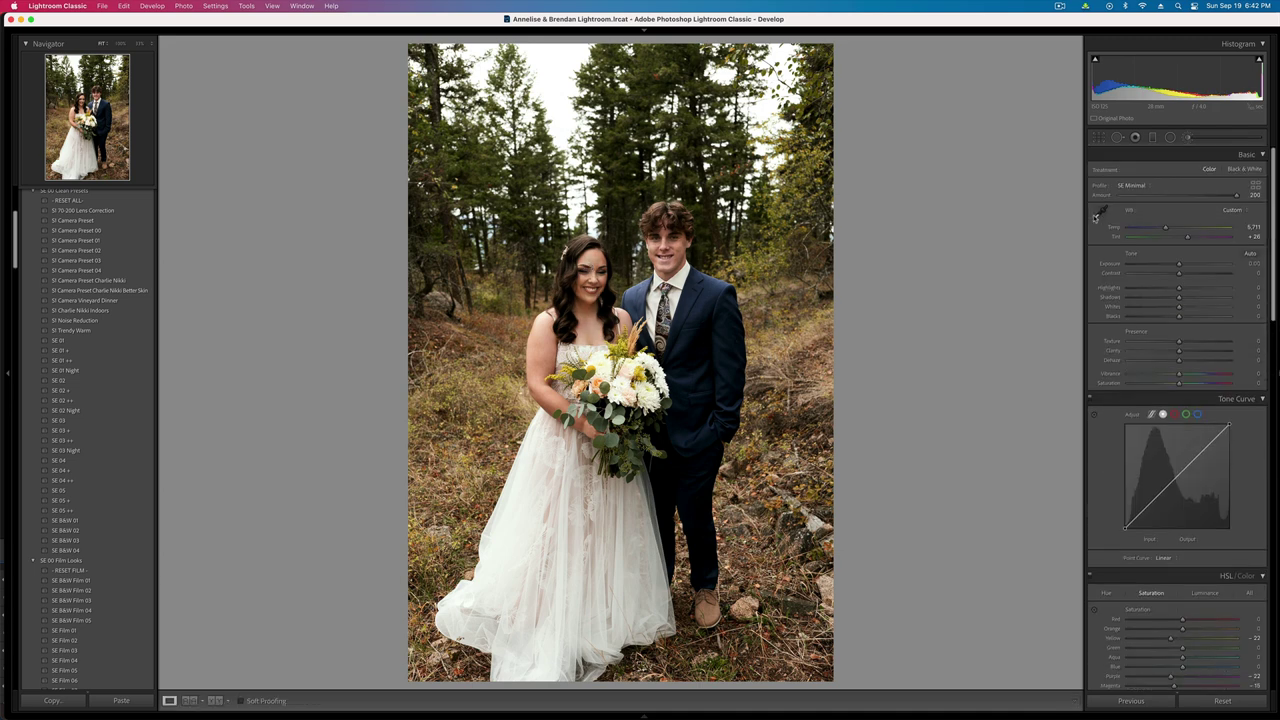
- Set the full-length photo's overall exposure to -0.33
key(shift+minus)
key(shift+minus)
key(equal)
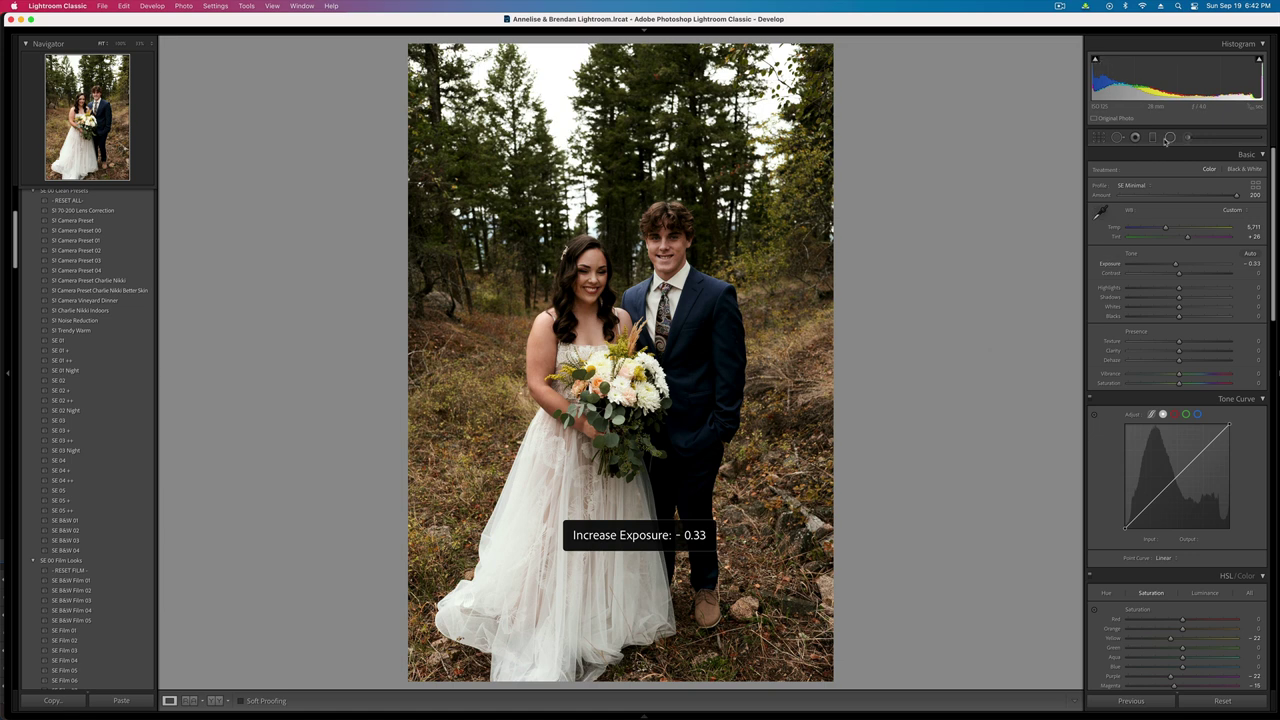
- Add a large radial filter centred on the couple, with reset effects, contrast -25 and shadows 21
key(k)
mouse_move(617, 382)
mouse_down()
mouse_move(774, 686)
mouse_move(812, 718)
mouse_up()
double_click(1102, 171)
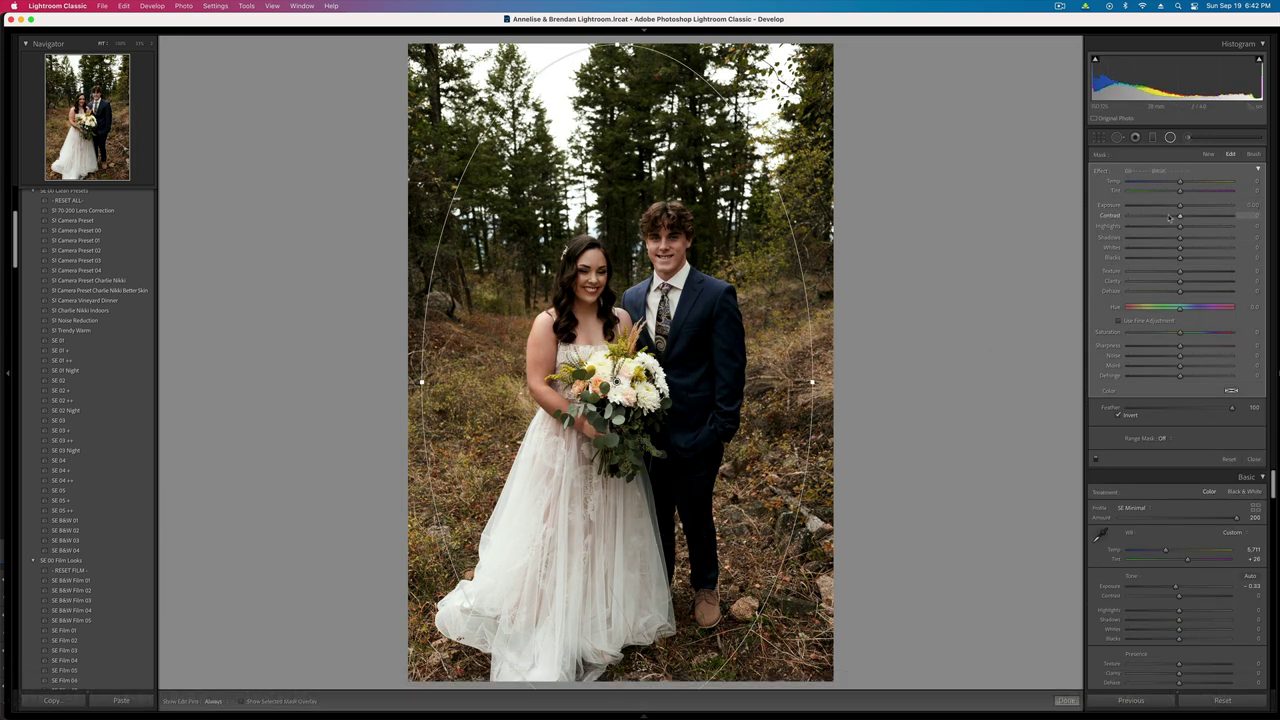
drag(1110, 218, 1061, 231)
drag(617, 382, 634, 373)
drag(1180, 239, 1191, 239)
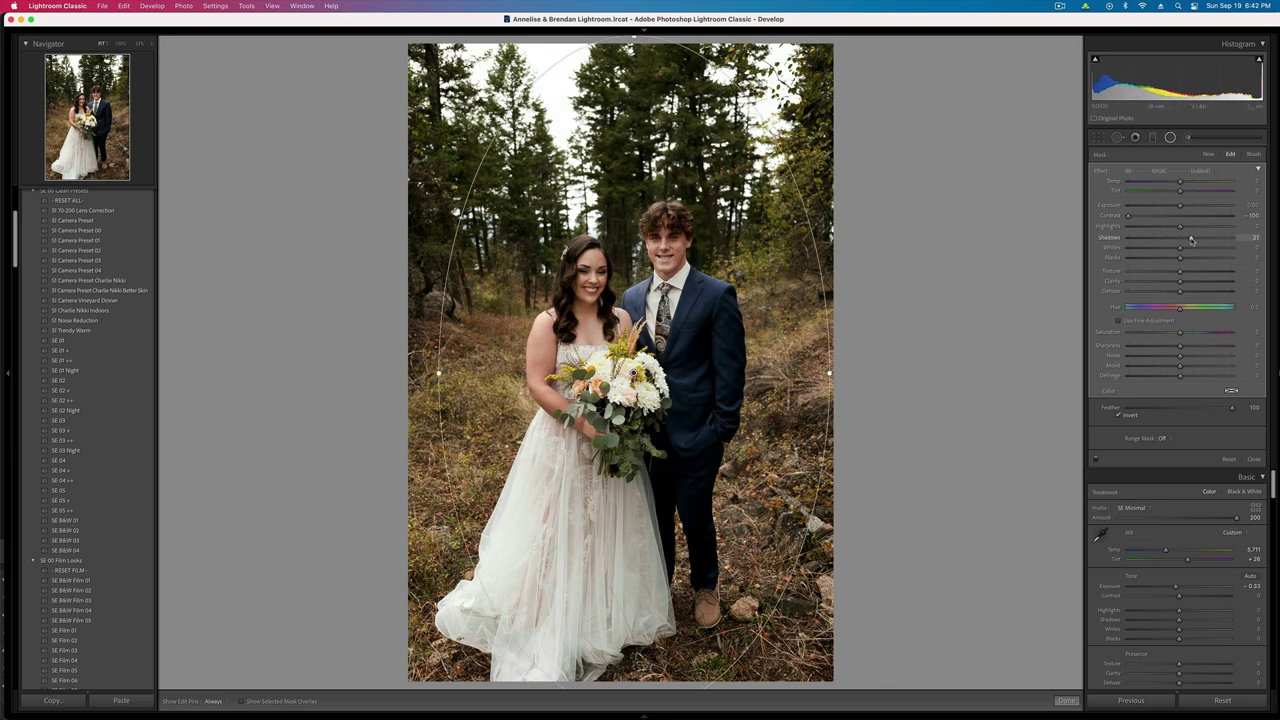
click(1167, 216)
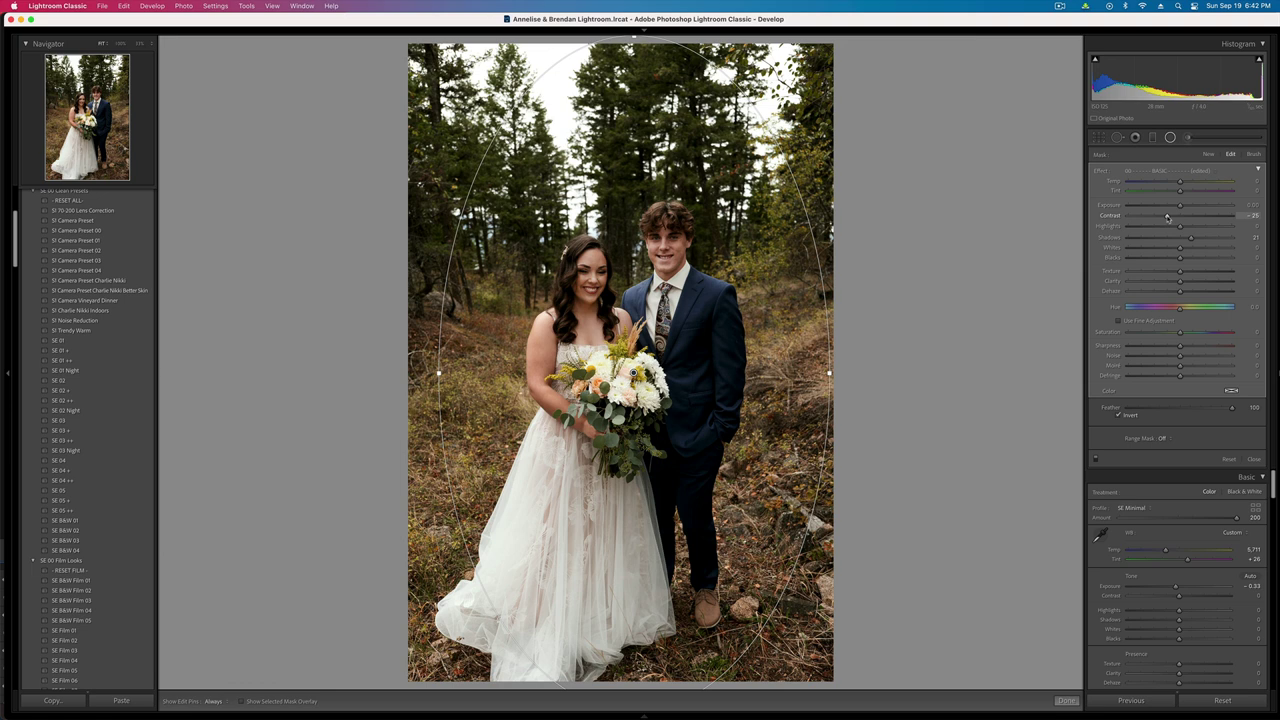
key(shift+m)
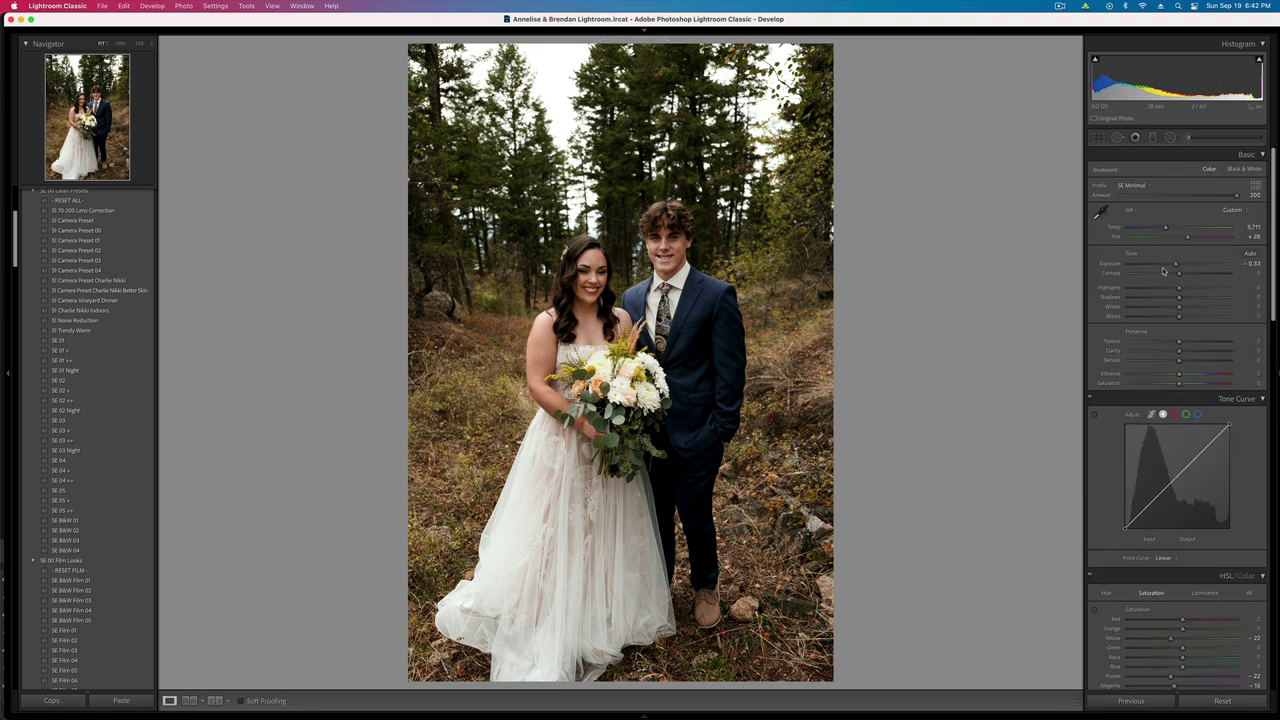
- Set the full-length photo's overall contrast to -11 and copy its develop settings
click(1166, 274)
drag(1169, 274, 1174, 276)
key(super+shift+c)
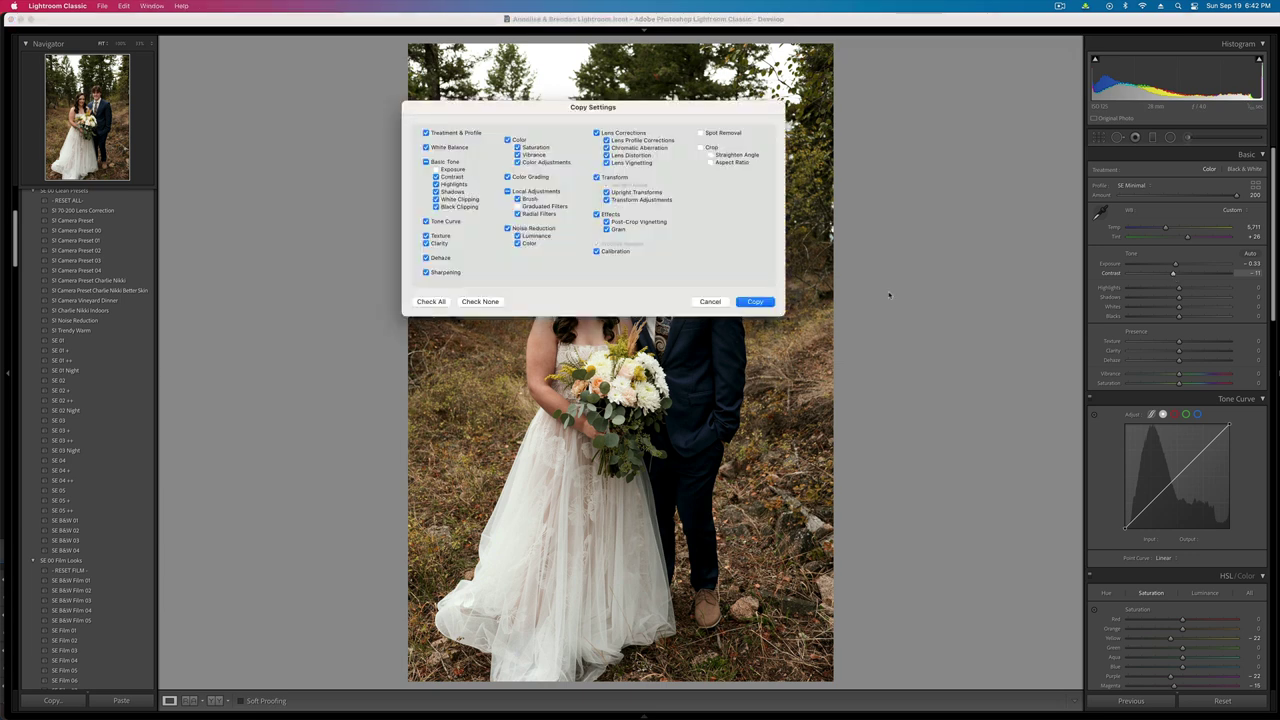
key(Return)
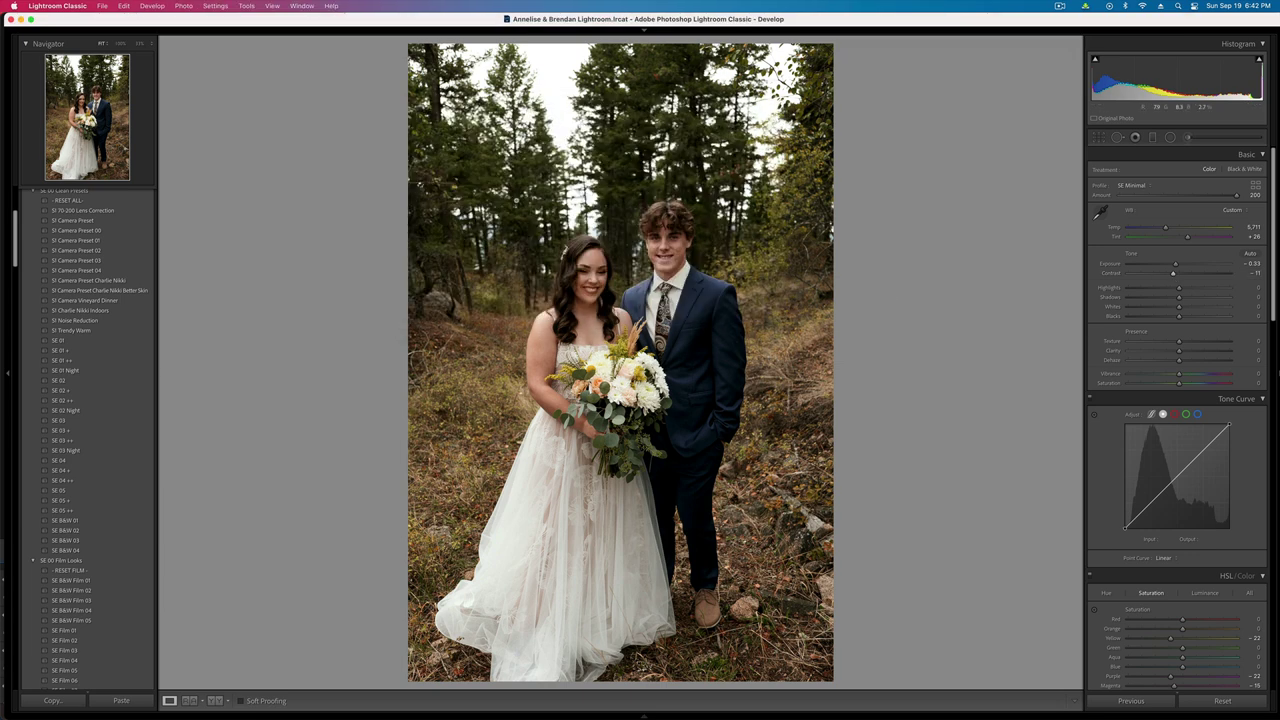
- Paste the copied settings onto the photo of the bride and groom holding hands, undoing and redoing the paste to compare
key(Right)
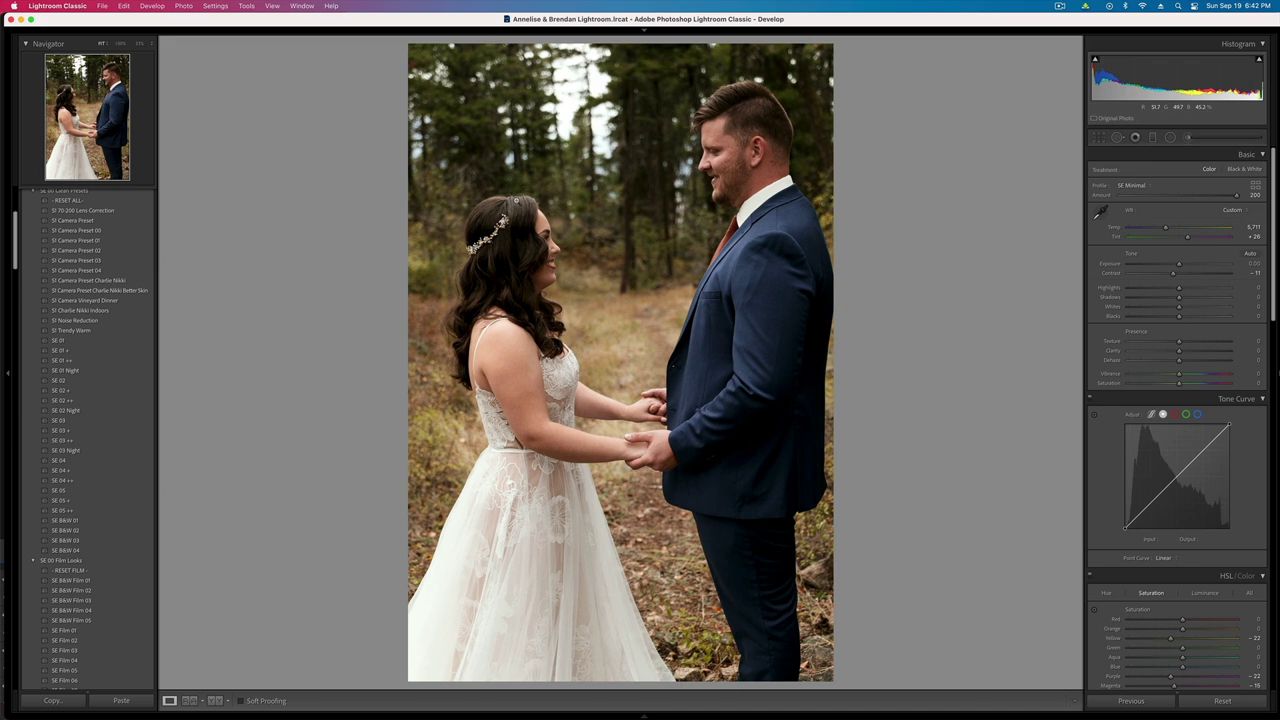
key(super+z)
key(super+shift+z)
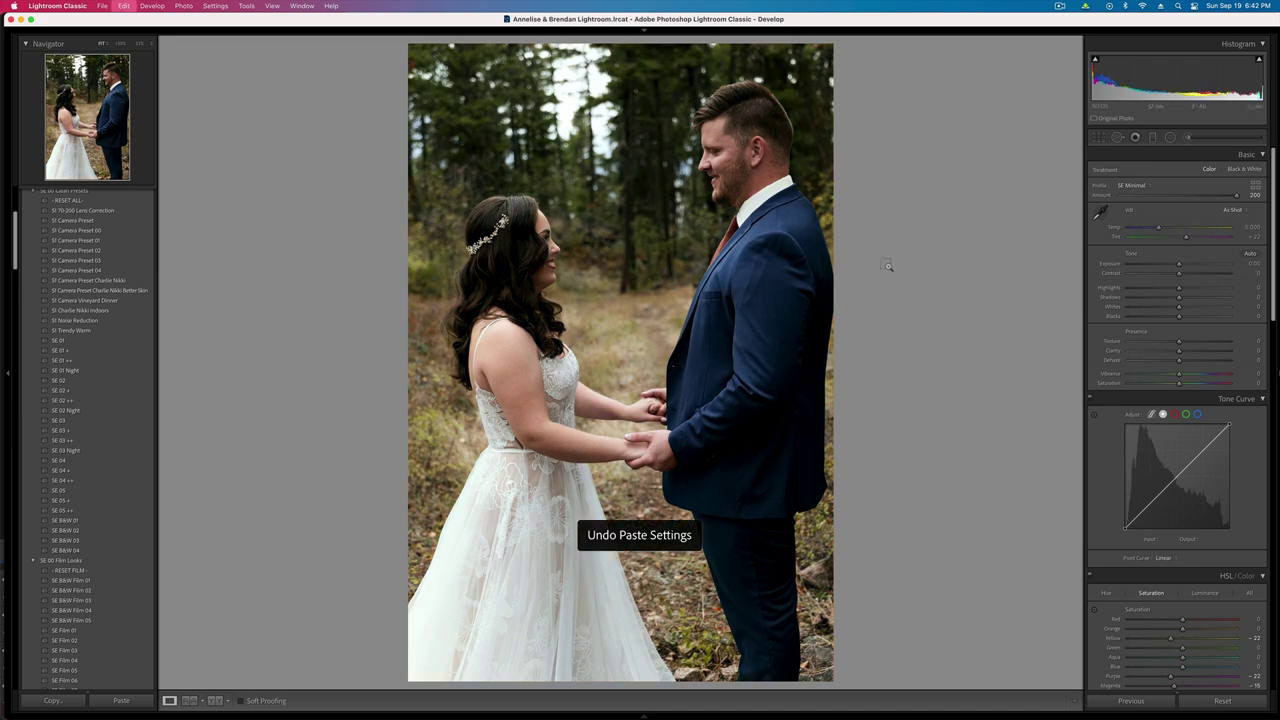
- Set the hand-holding photo's contrast to 3 and crop it tighter around the couple, trimming the left and bottom
click(1181, 274)
key(r)
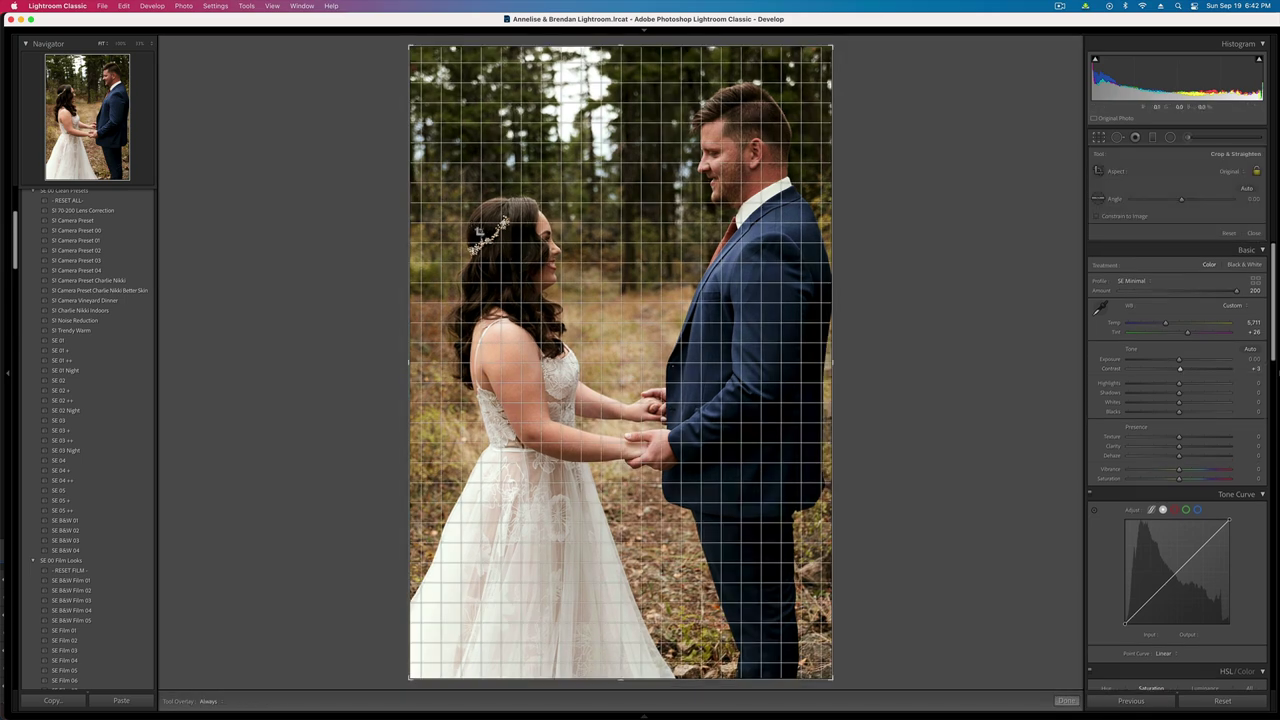
mouse_move(407, 43)
mouse_down()
mouse_move(437, 65)
mouse_move(429, 53)
mouse_up()
drag(547, 219, 548, 285)
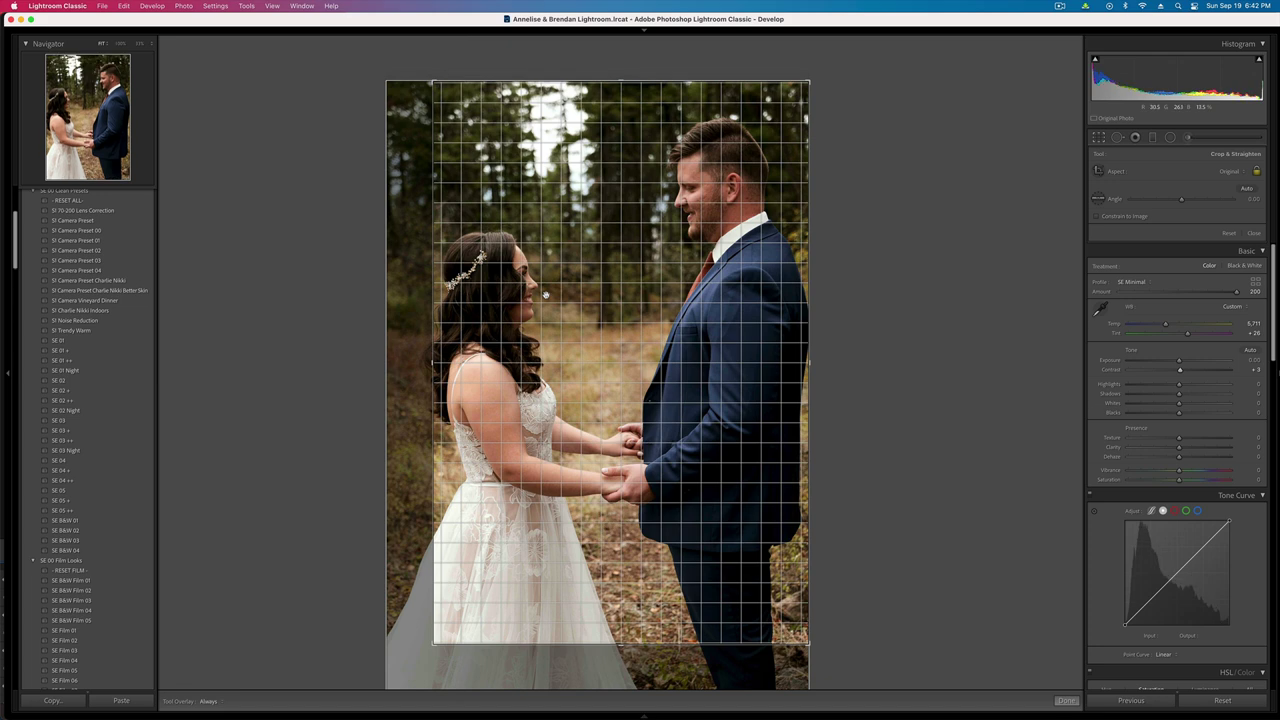
key(Return)
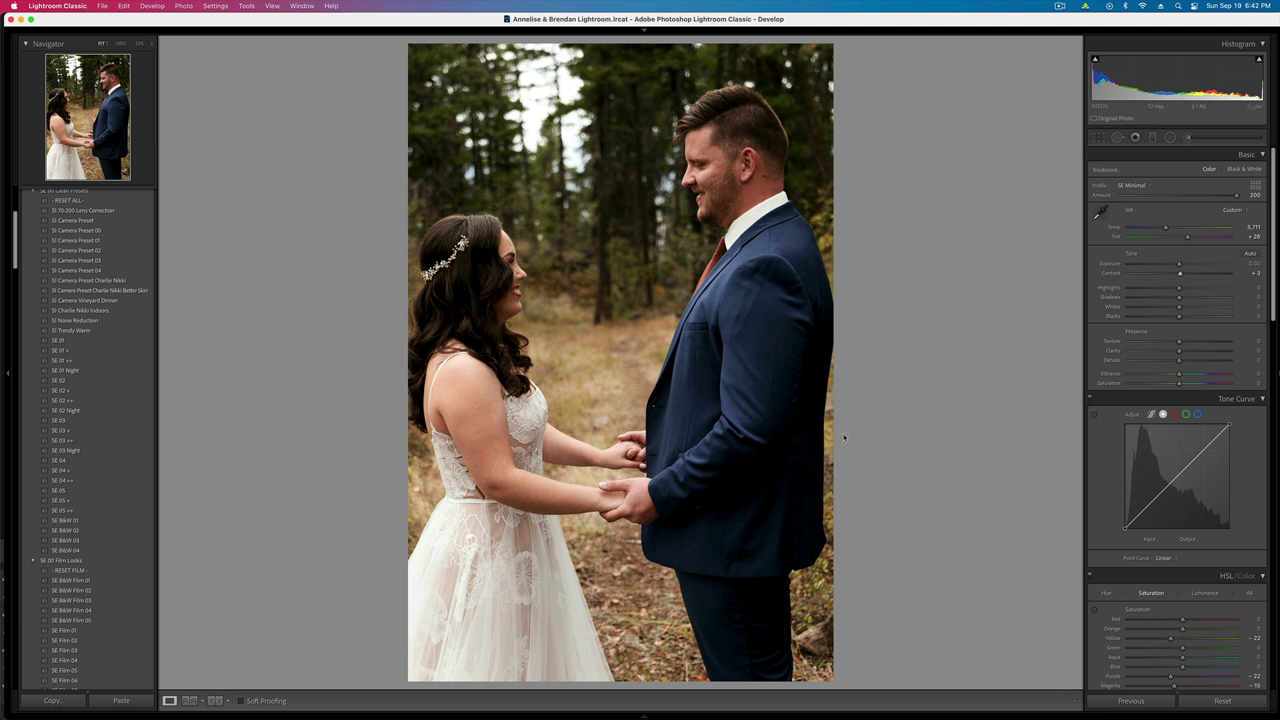
- Add a large radial filter centred on the couple in the wide forest photo and reset its effects
key(Right)
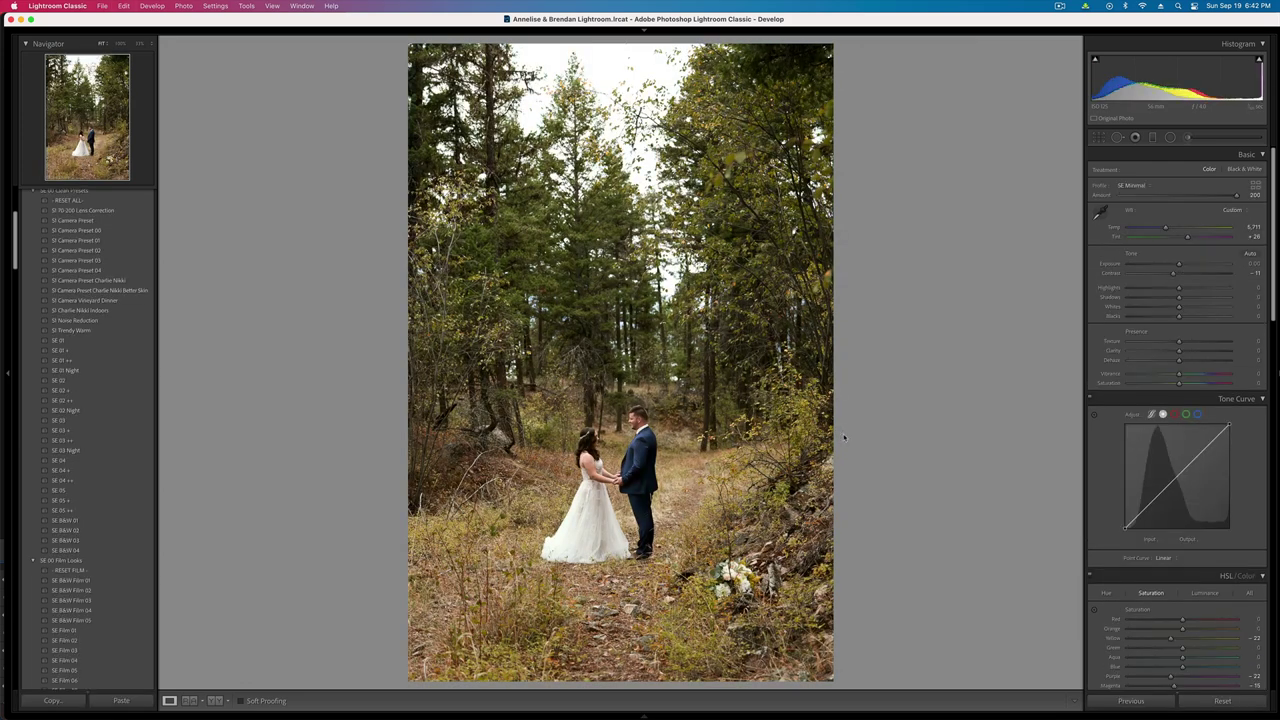
click(1170, 138)
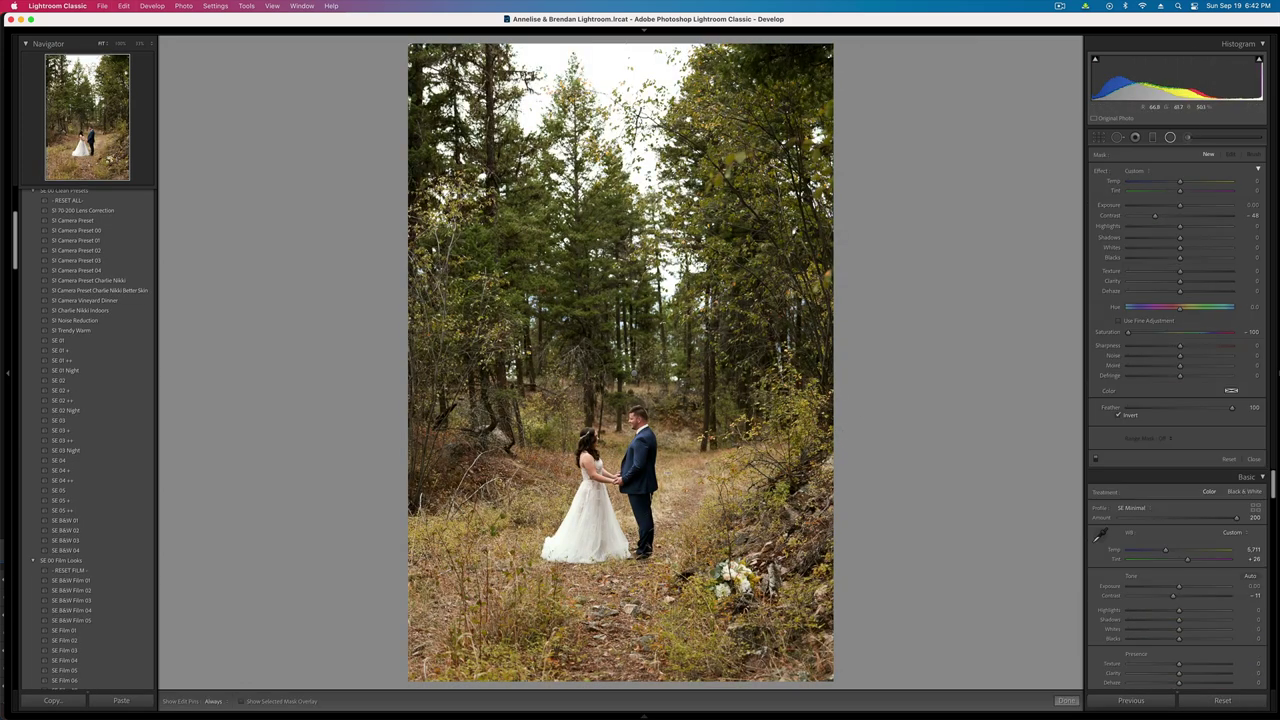
mouse_move(594, 488)
mouse_down()
mouse_move(677, 560)
mouse_move(757, 701)
mouse_up()
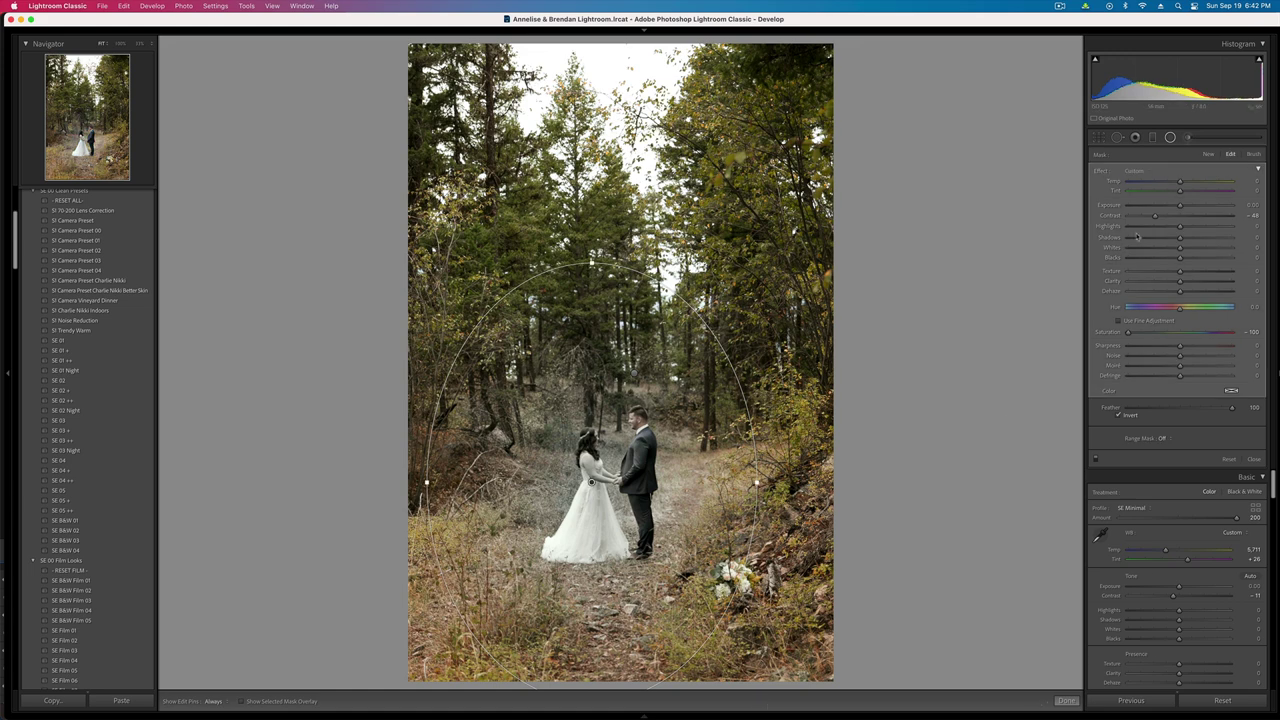
alt+click(1098, 172)
drag(591, 481, 636, 481)
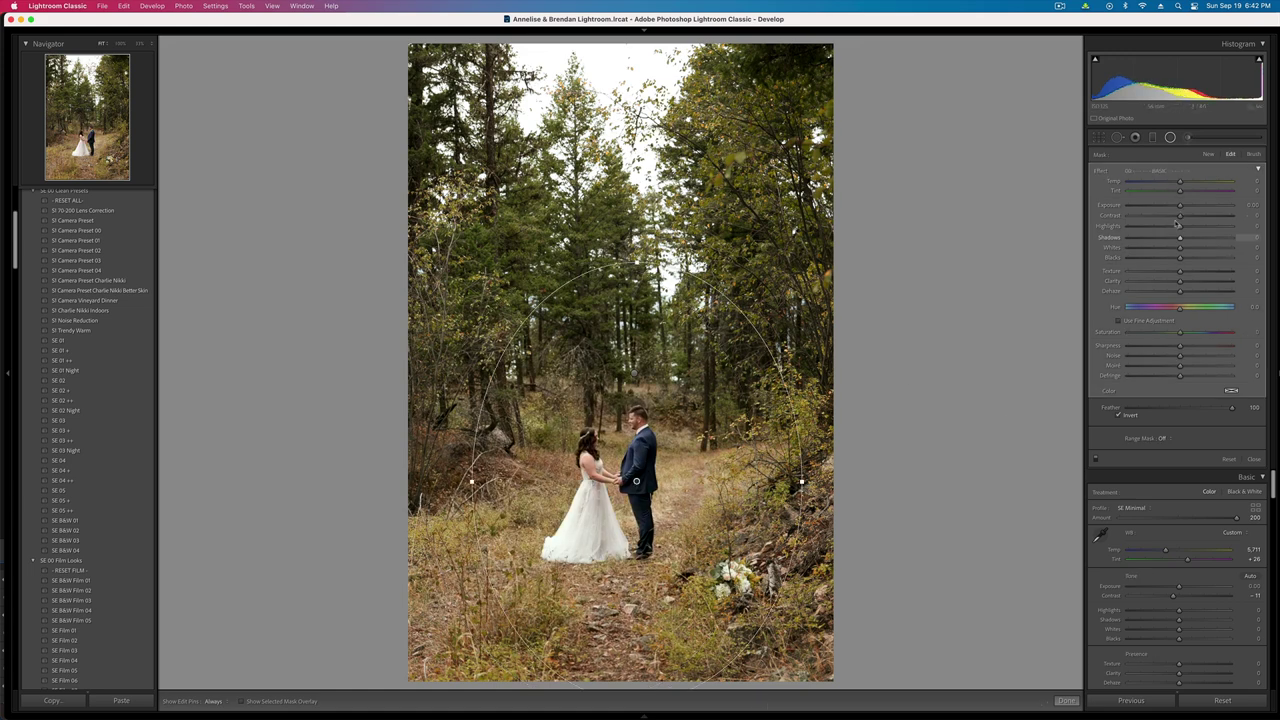
- Make the radial filter affect the area outside the ellipse, with exposure -1.08, contrast 13 and raised highlights
click(1163, 206)
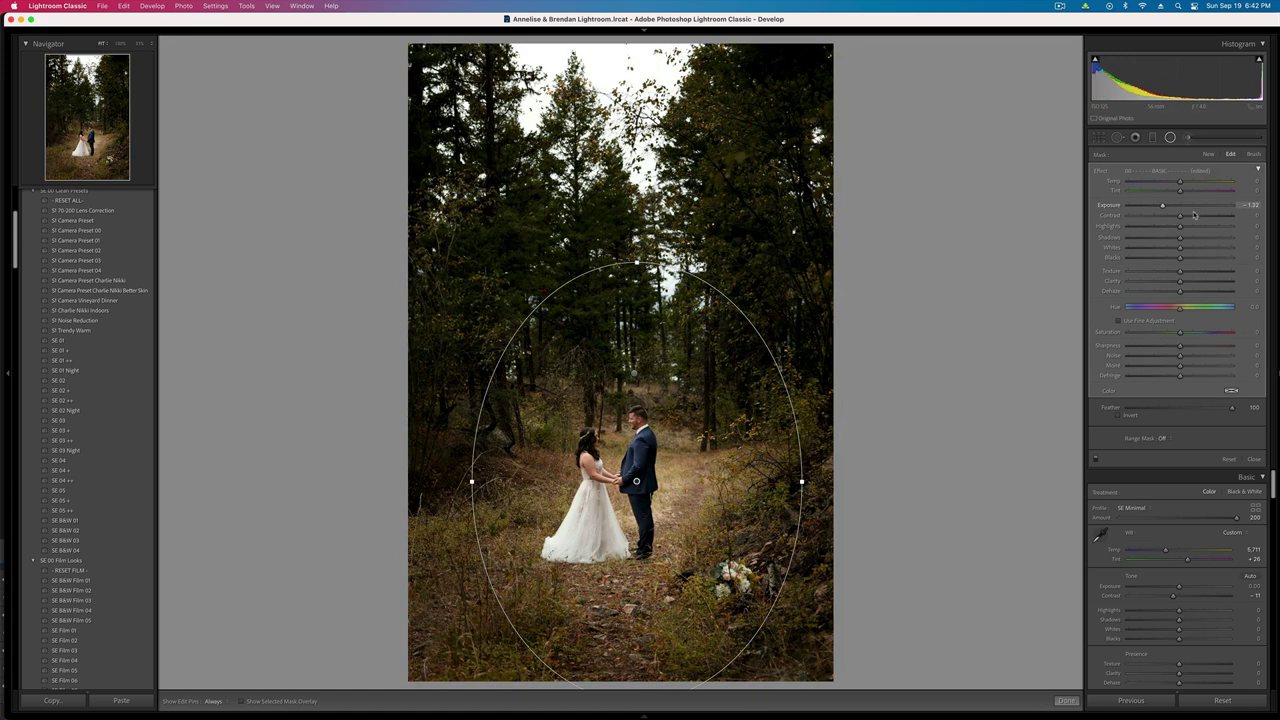
click(1171, 205)
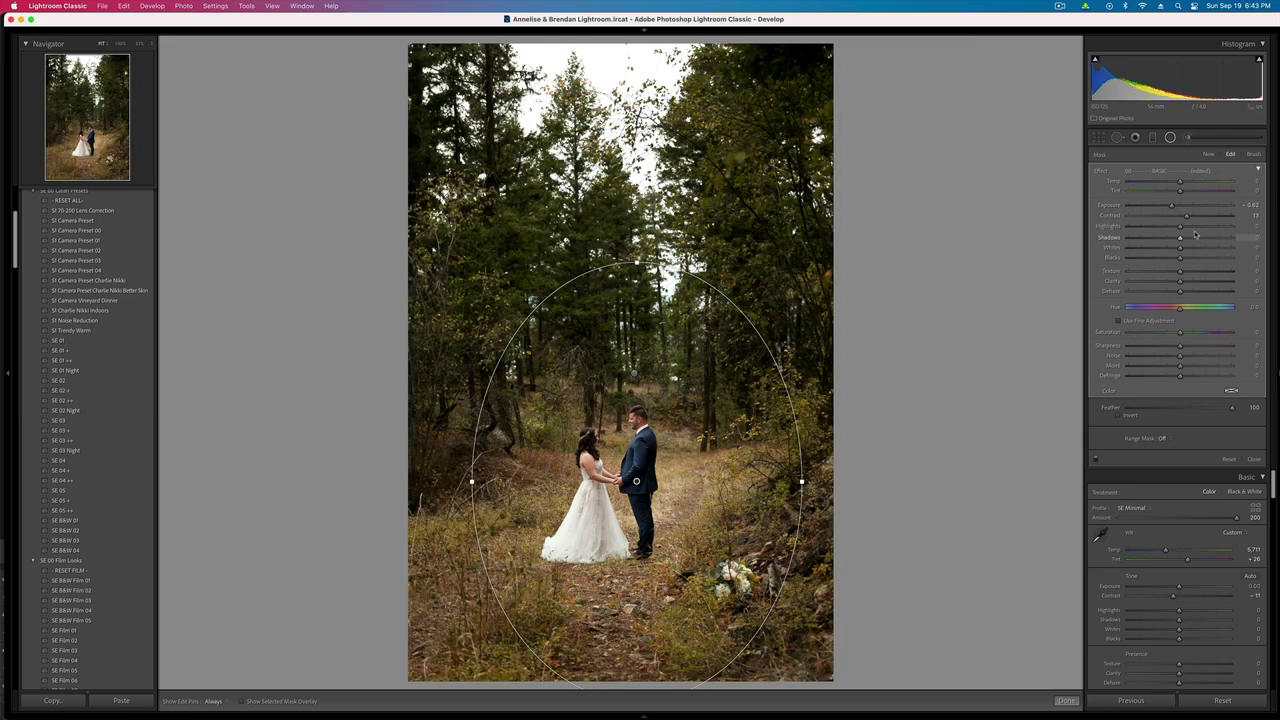
drag(1198, 229, 1167, 208)
- Delete the radial filter and undo the deletion to compare the photo with and without it
key(Delete)
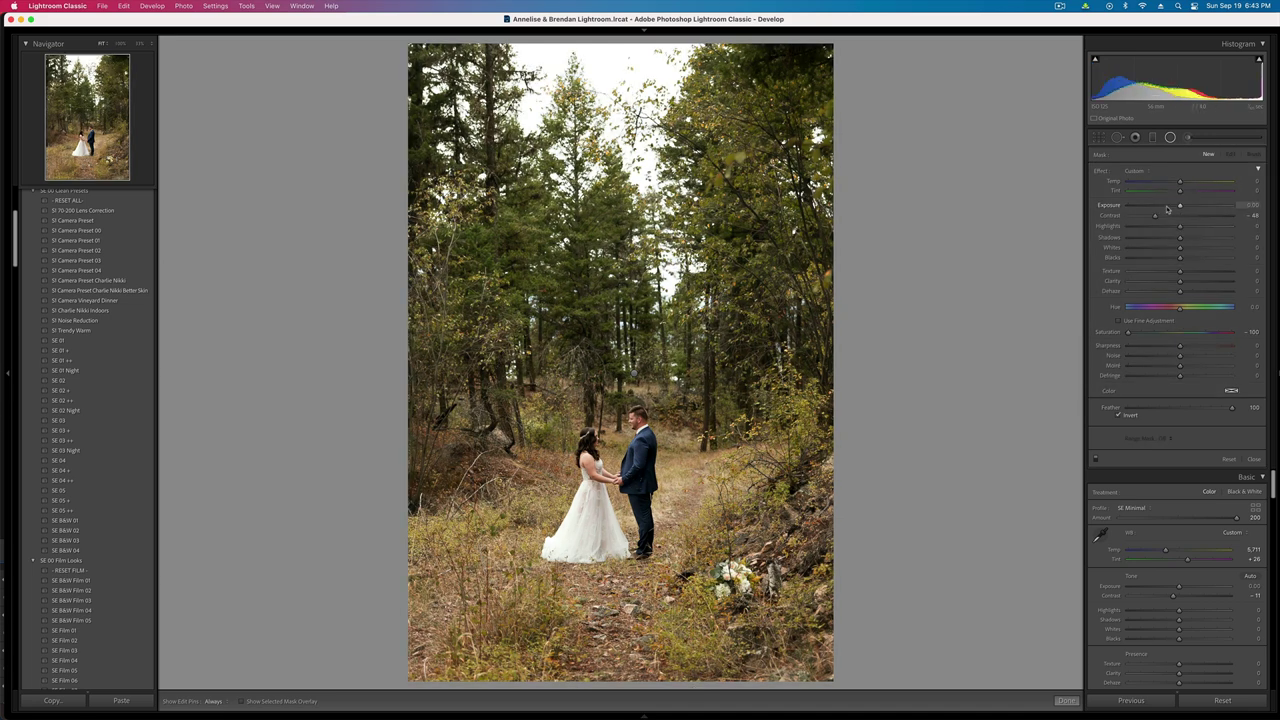
key(super+z)
key(super+z)
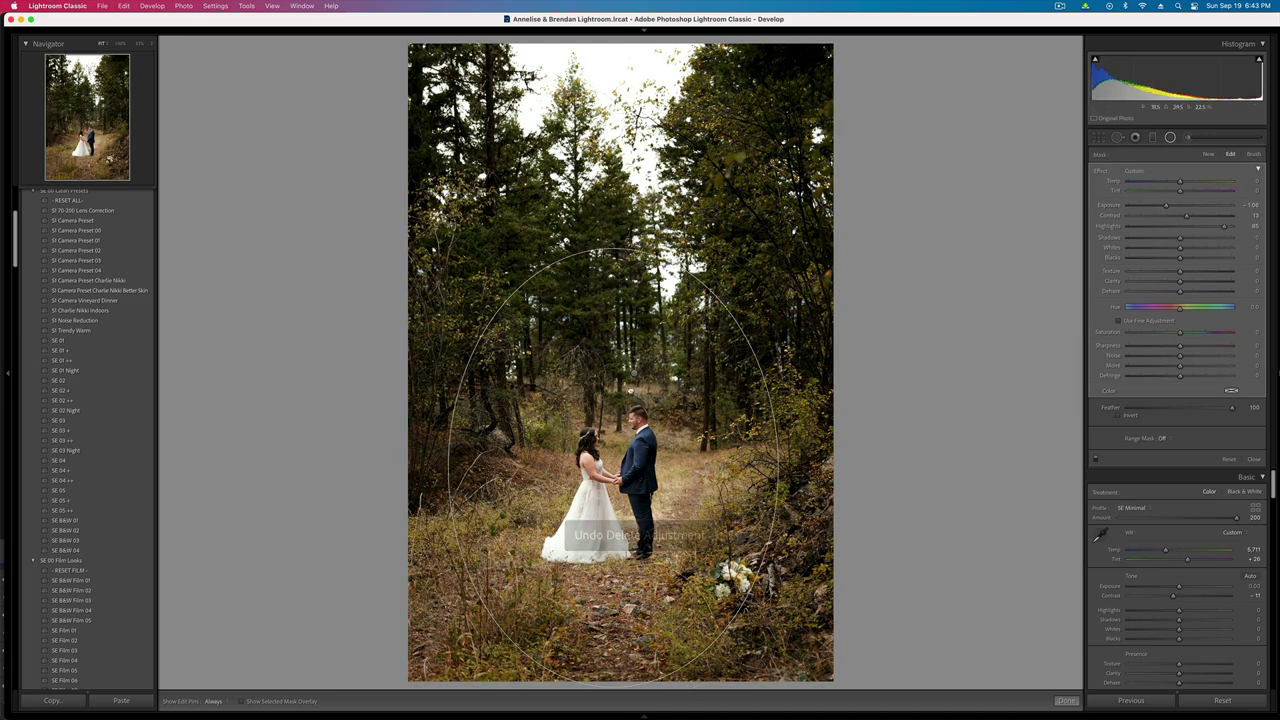
- Set the radial filter's highlights to 100 and the wide forest photo's overall exposure to -0.56
drag(1224, 227, 1275, 230)
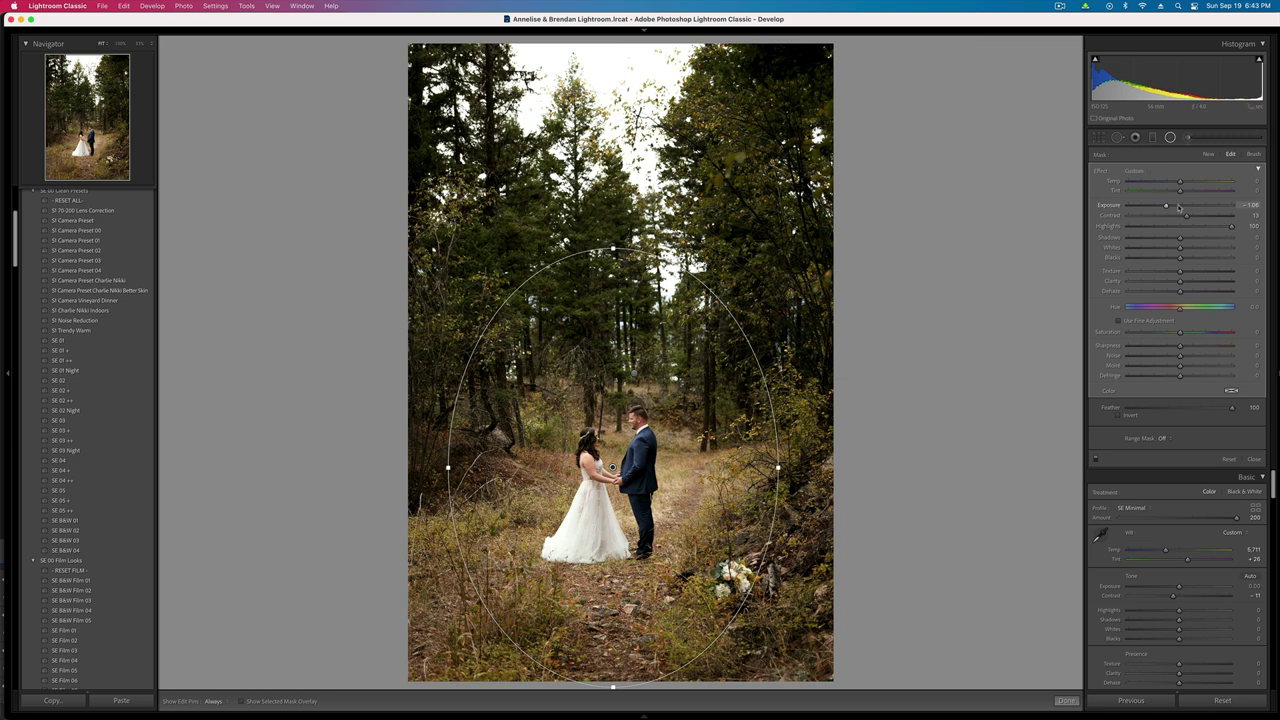
drag(1173, 206, 1168, 206)
key(shift+m)
key(shift+minus)
key(shift+minus)
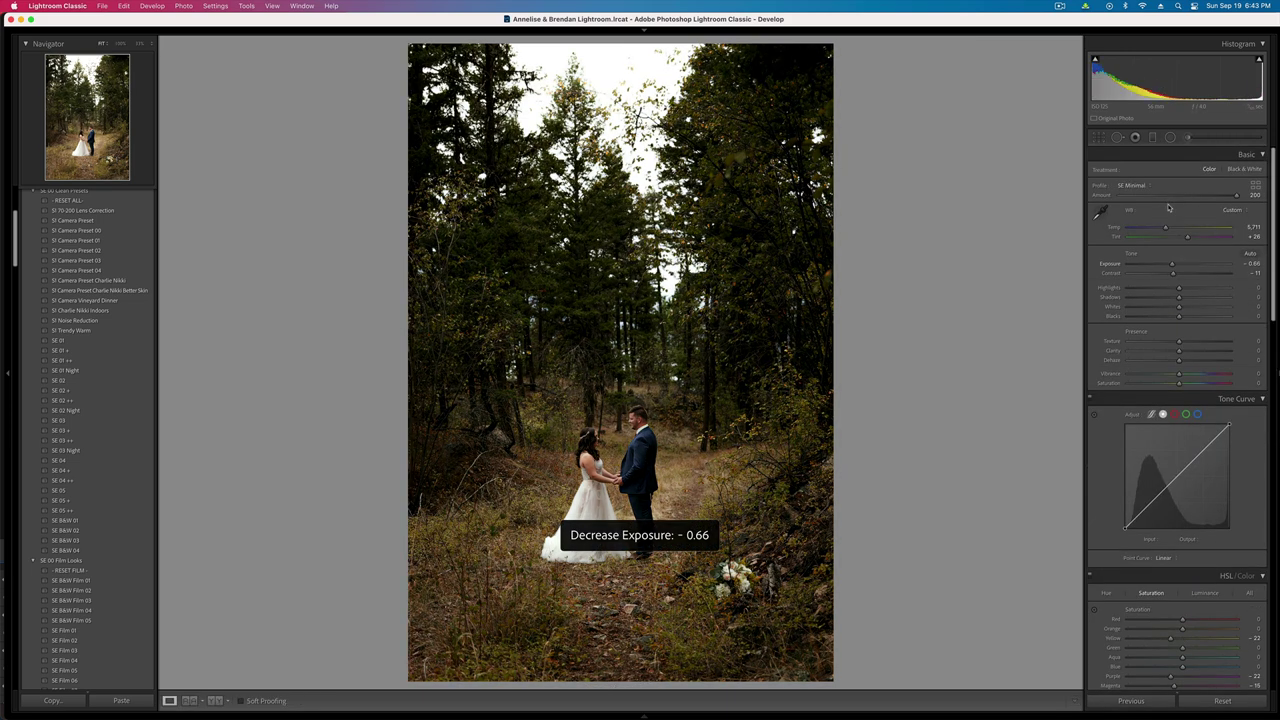
key(equal)
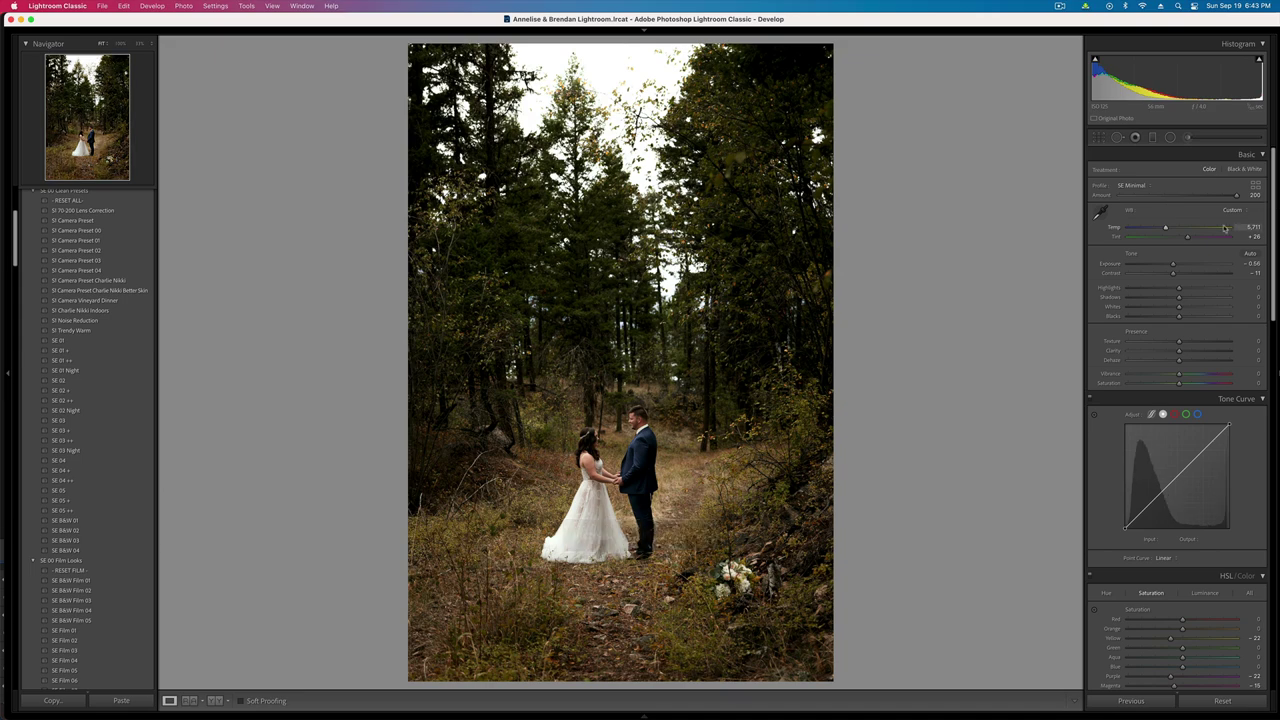
- Compare the wide forest photo with its unedited version and copy its develop settings
key(backslash)
key(backslash)
key(super+shift+c)
key(Return)
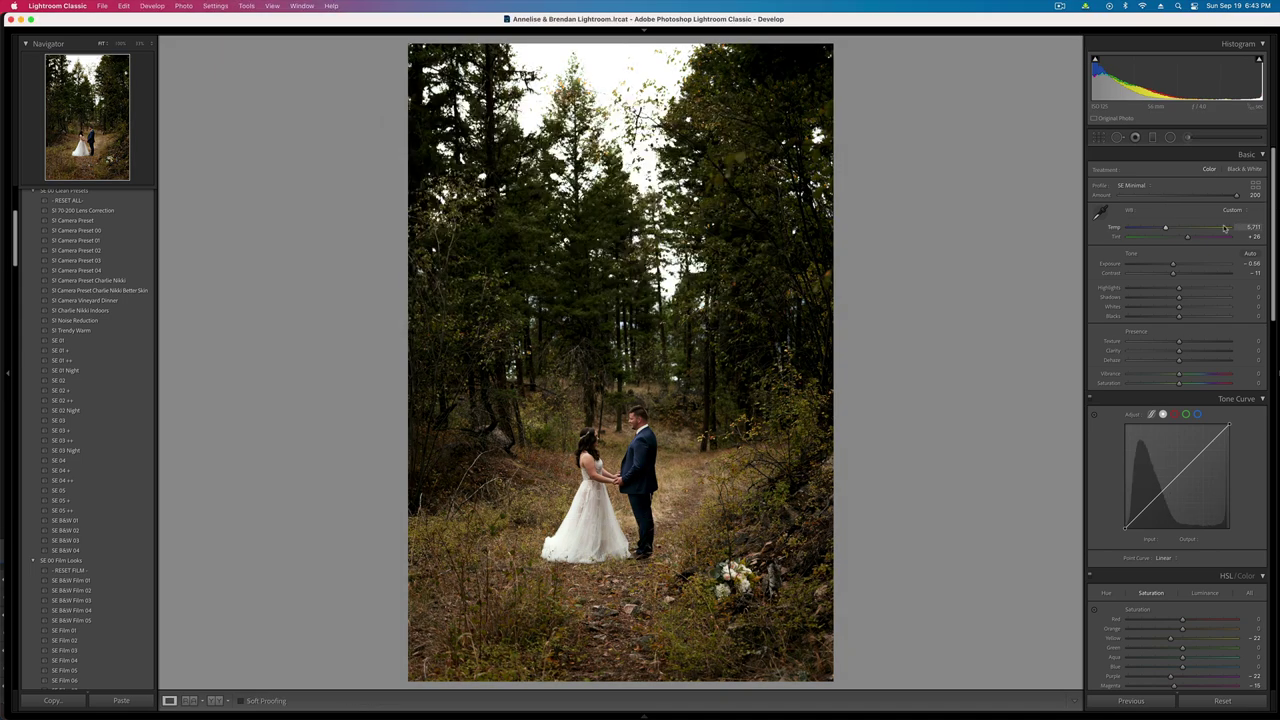
- Set the overall exposure of the photo of the couple facing the camera to -0.33
key(Right)
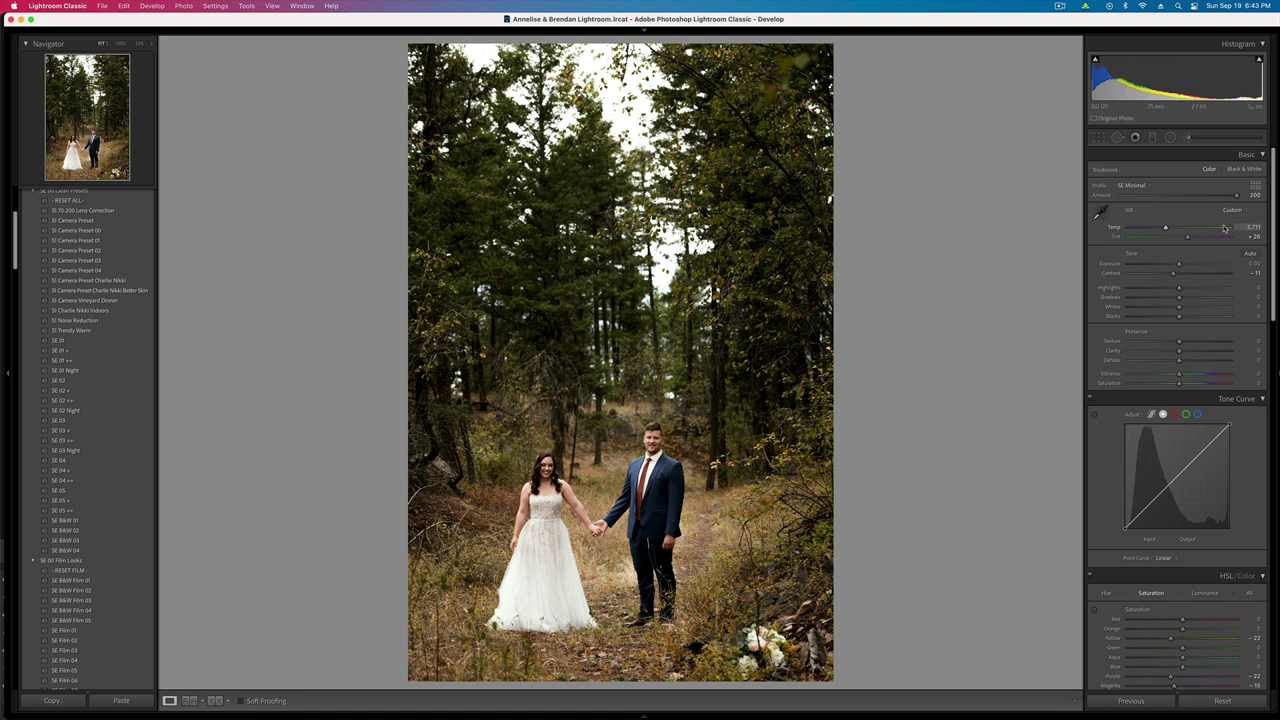
key(minus)
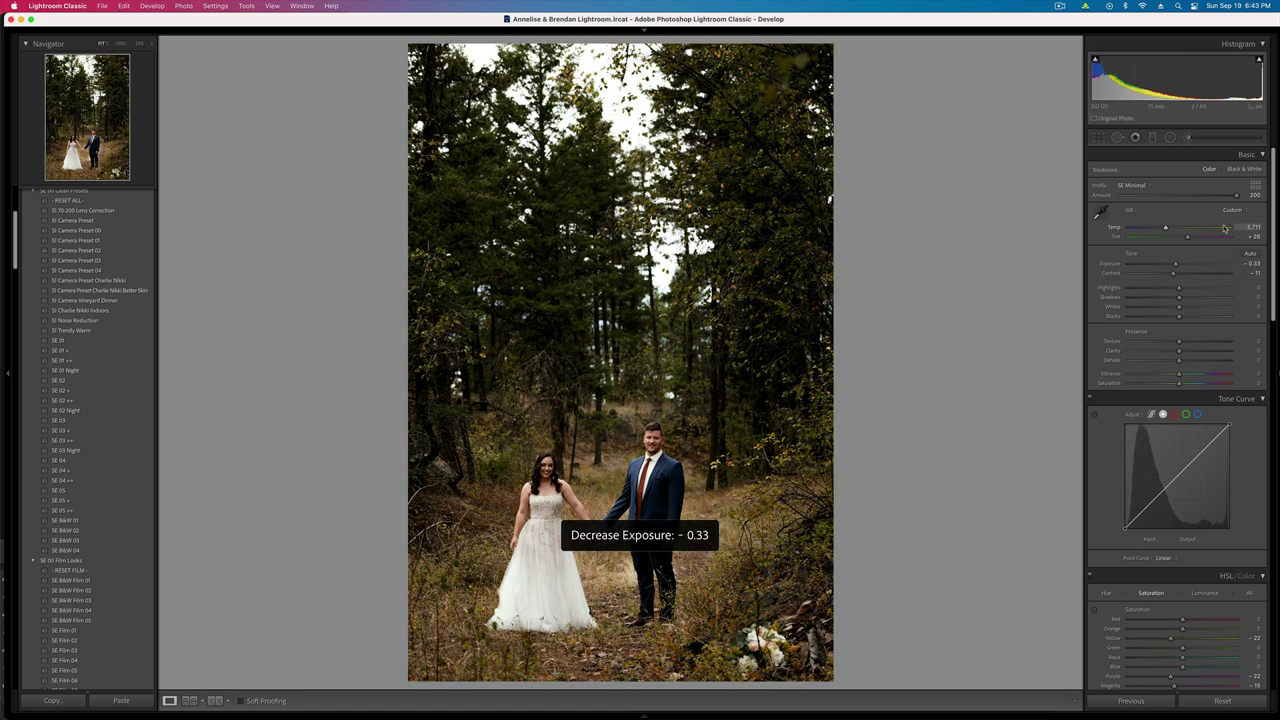
- Paste the copied settings onto the bride's close-up and paint an adjustment brush mask over her face with reset effects
key(Right)
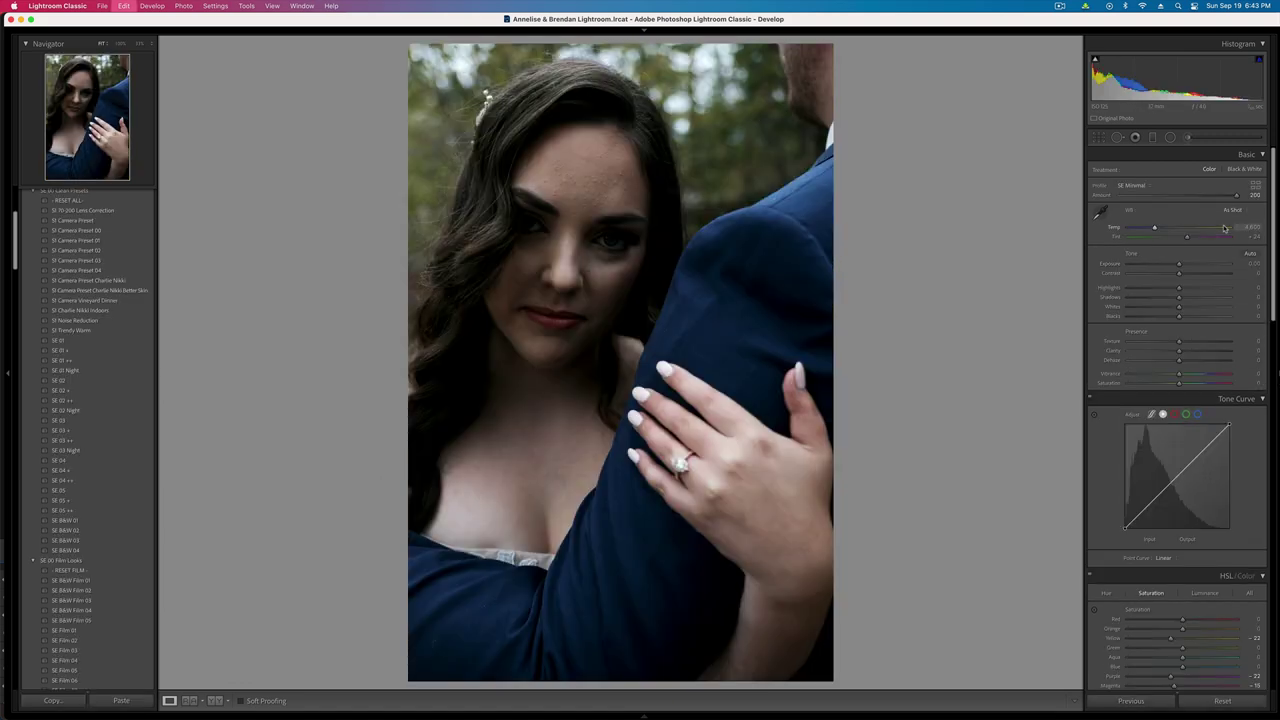
click(1188, 137)
mouse_move(500, 223)
mouse_down()
mouse_move(528, 265)
mouse_move(600, 215)
mouse_move(583, 162)
mouse_up()
double_click(1101, 171)
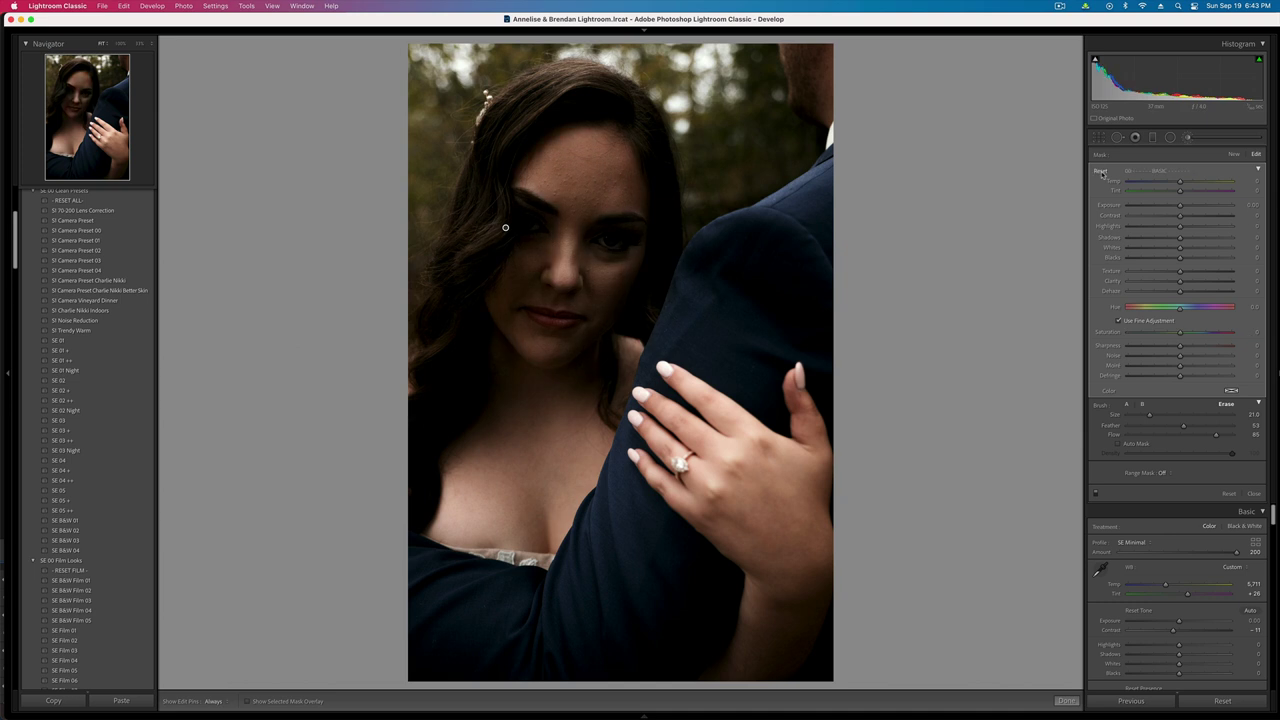
drag(1180, 217, 1143, 219)
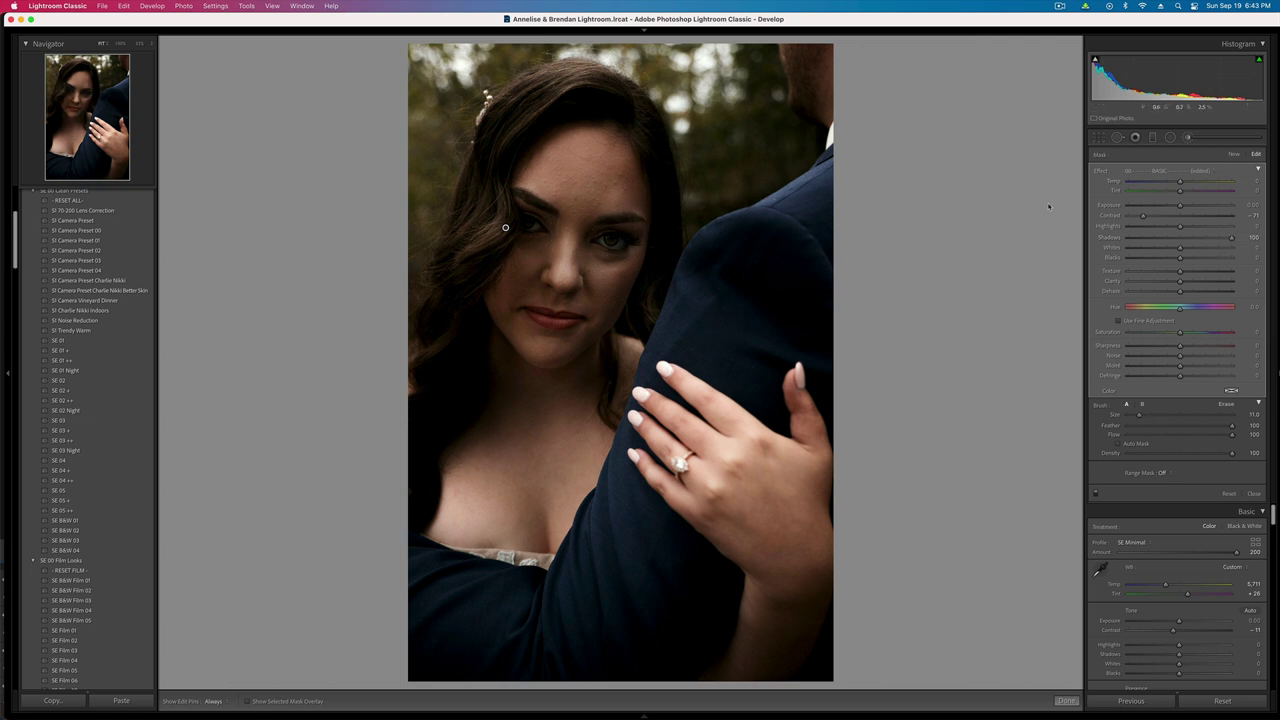
key(alt)
alt+click(1102, 171)
- Set the face brush mask's contrast to -79, highlights to 32 and whites to 69
drag(1180, 216, 1153, 216)
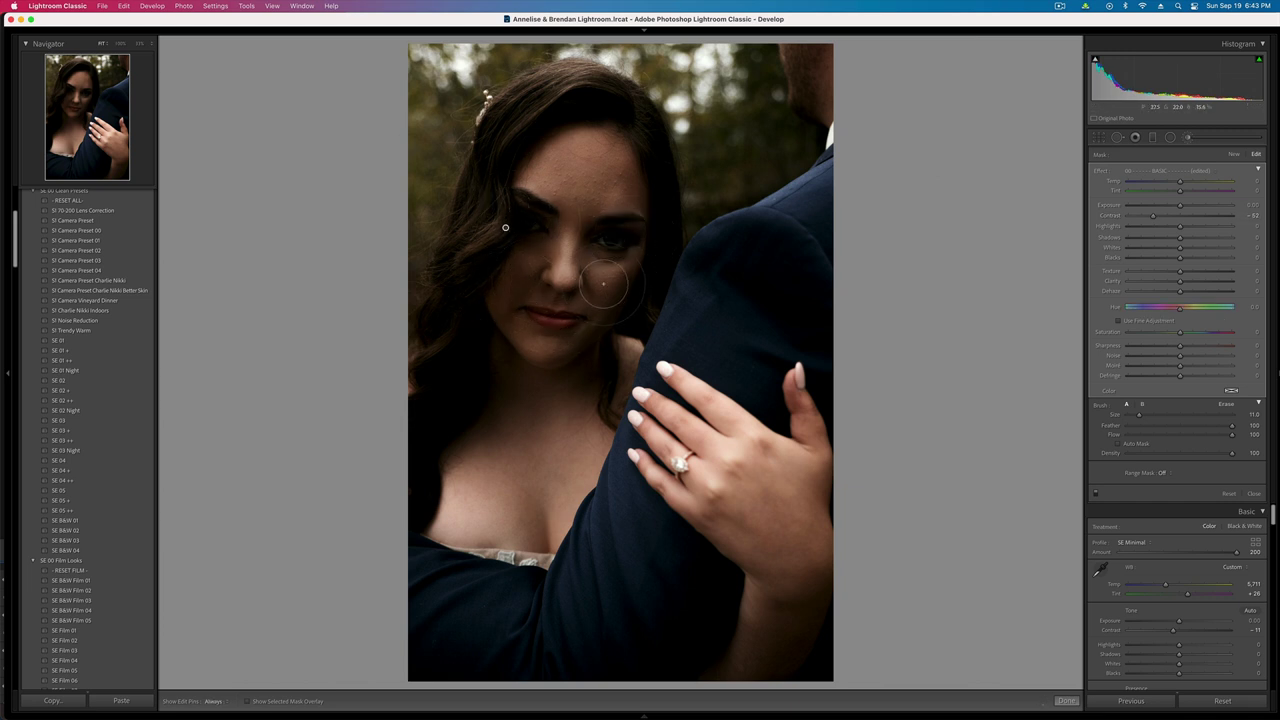
click(1198, 227)
click(1201, 248)
drag(1201, 249, 1215, 249)
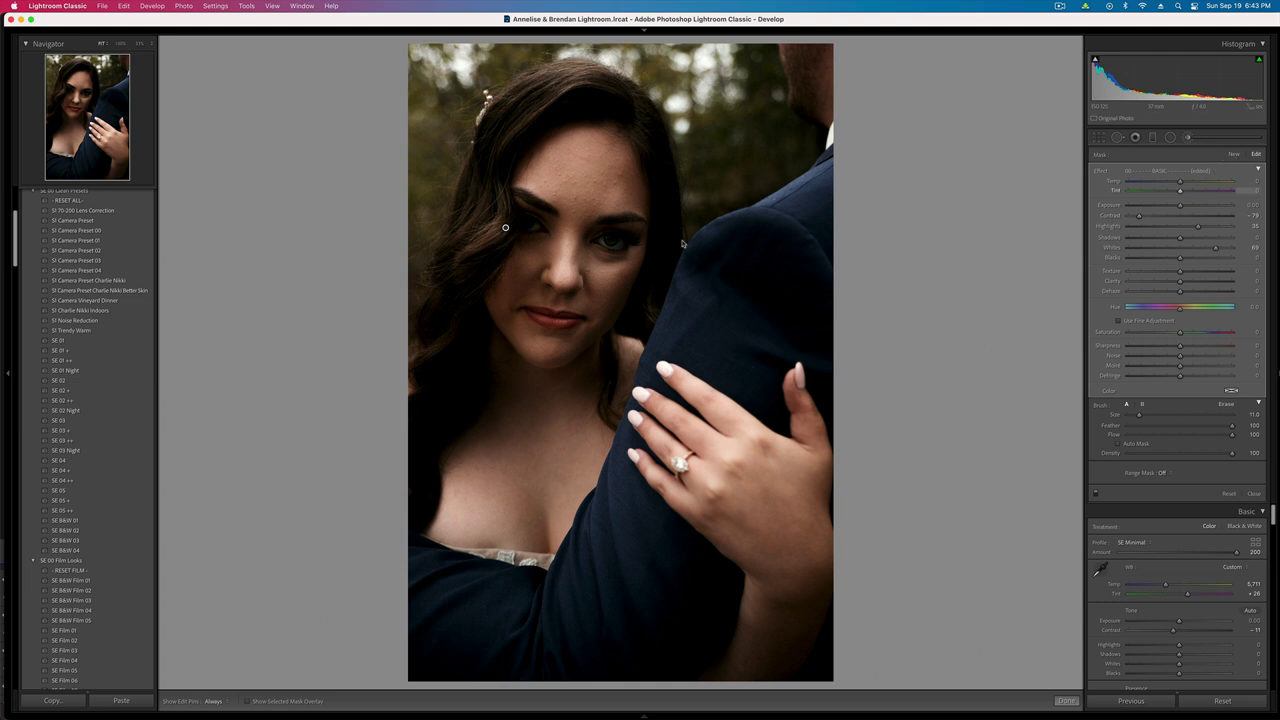
- Paint a new brush mask on the bride's forehead with texture -69, clarity -69, dehaze -25 and saturation 0
click(1232, 154)
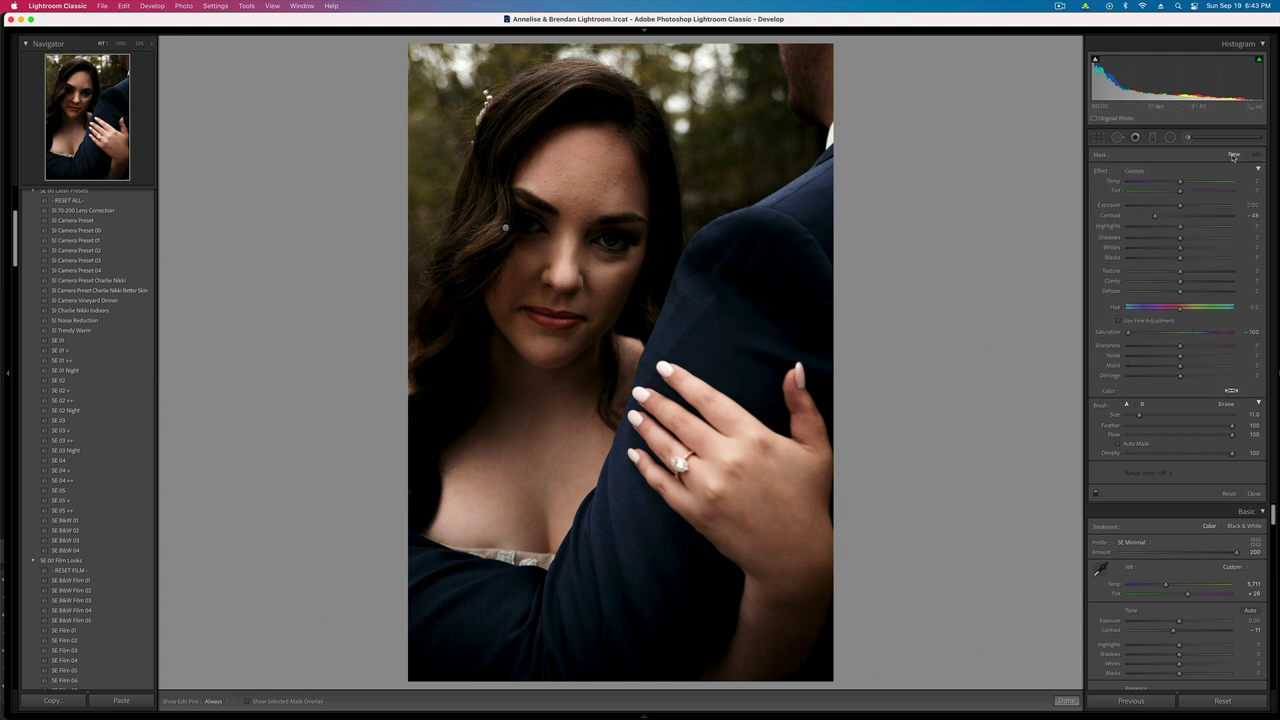
key(h)
mouse_move(545, 170)
mouse_down()
mouse_move(584, 189)
mouse_move(590, 168)
mouse_up()
drag(1151, 273, 1133, 291)
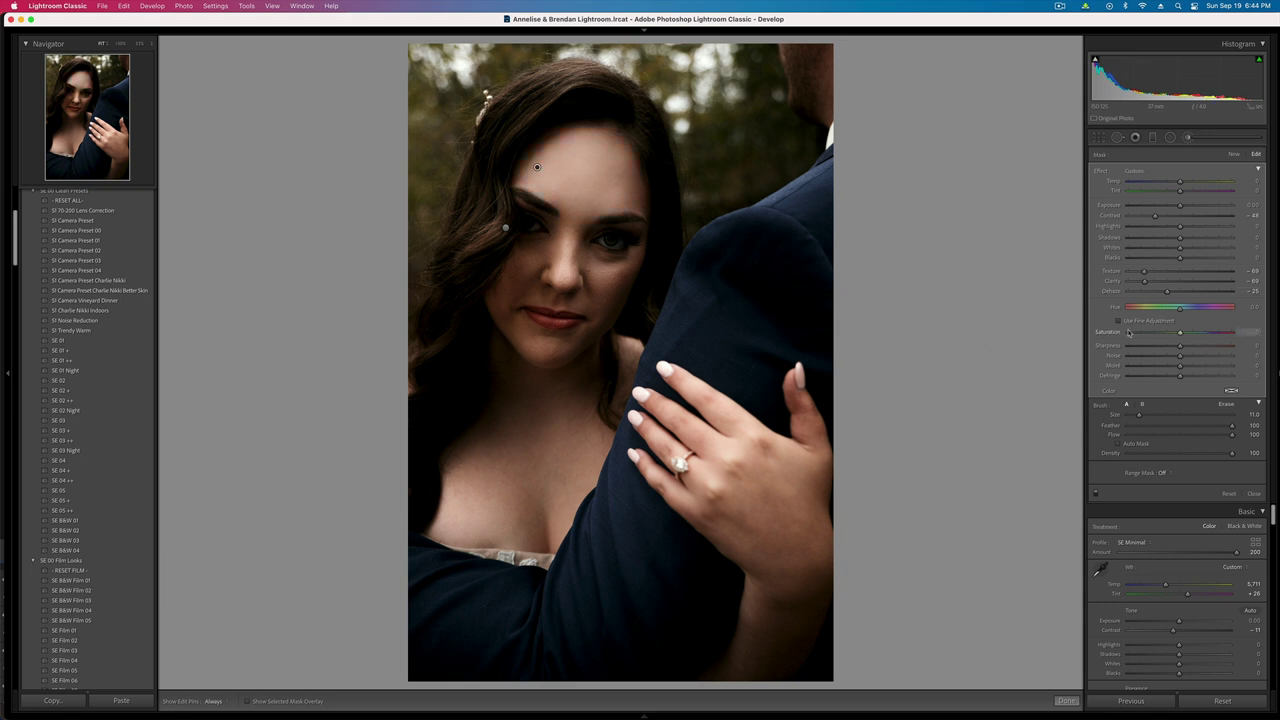
- Extend the smoothing brush over the bride's cheeks and chest, redoing the chest stroke, and set the mask's dehaze to -10
mouse_move(574, 239)
mouse_down()
mouse_move(567, 280)
mouse_move(525, 286)
mouse_move(607, 284)
mouse_up()
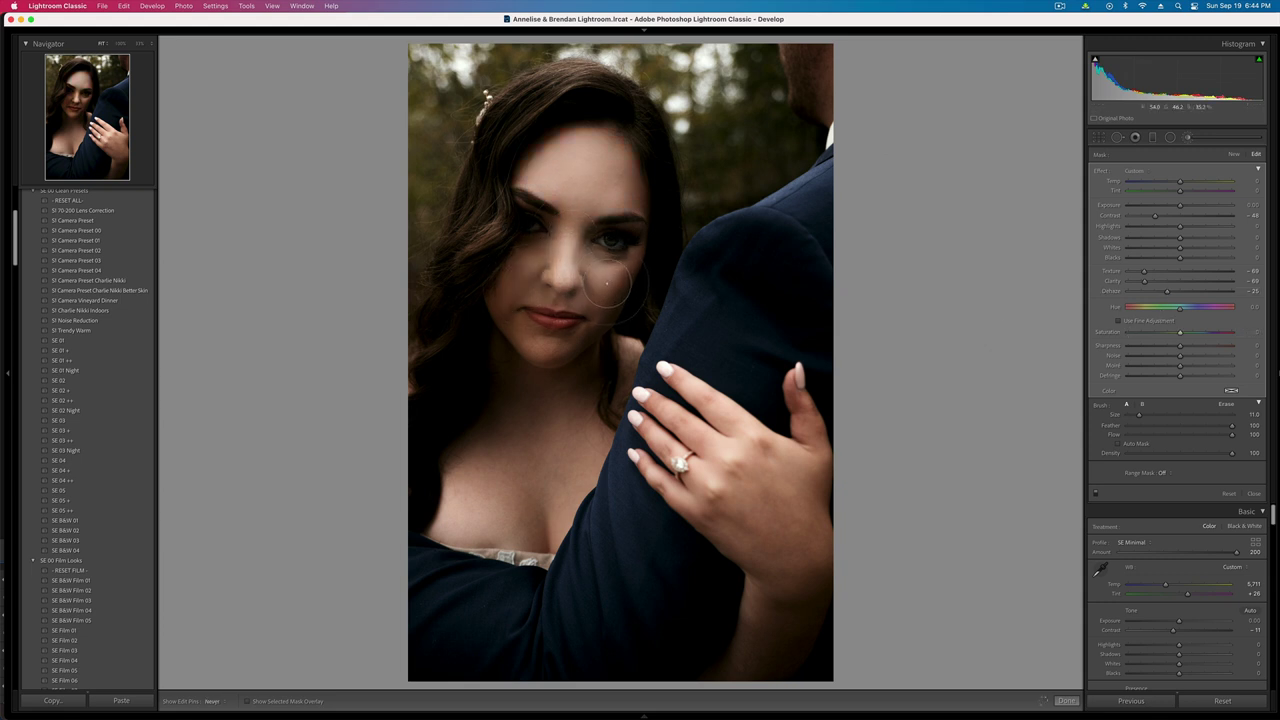
key(h)
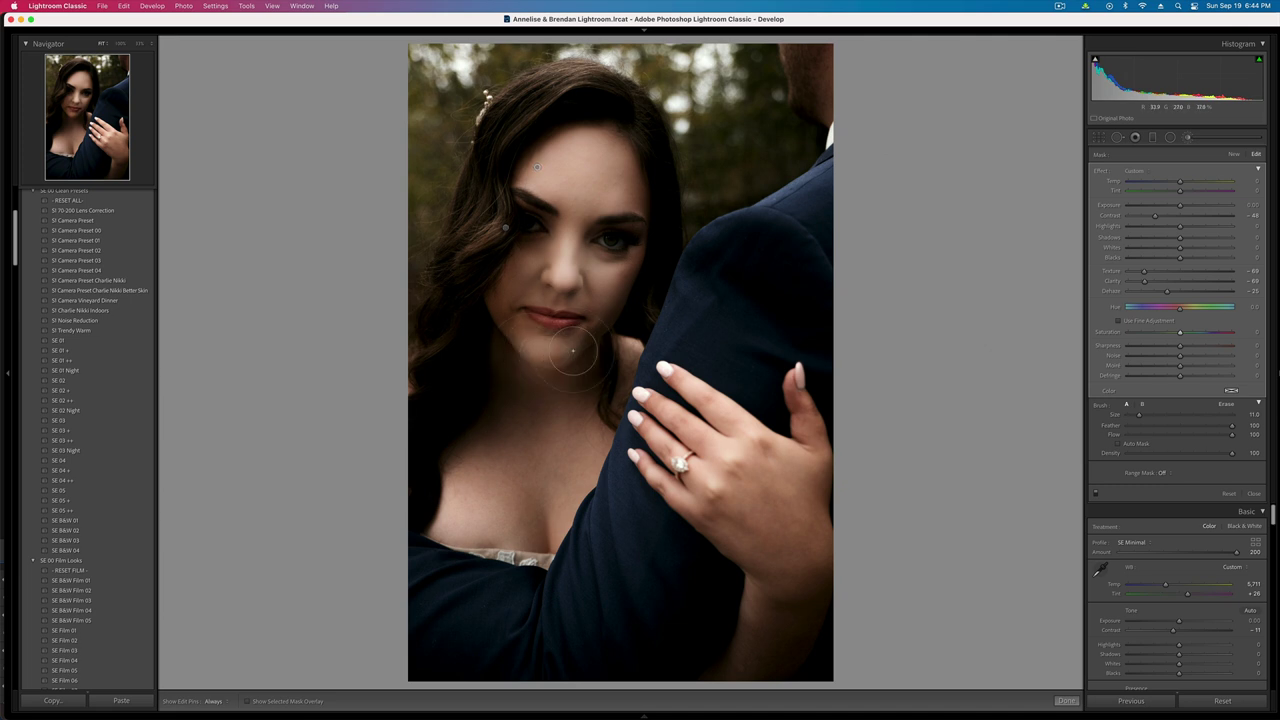
key(h)
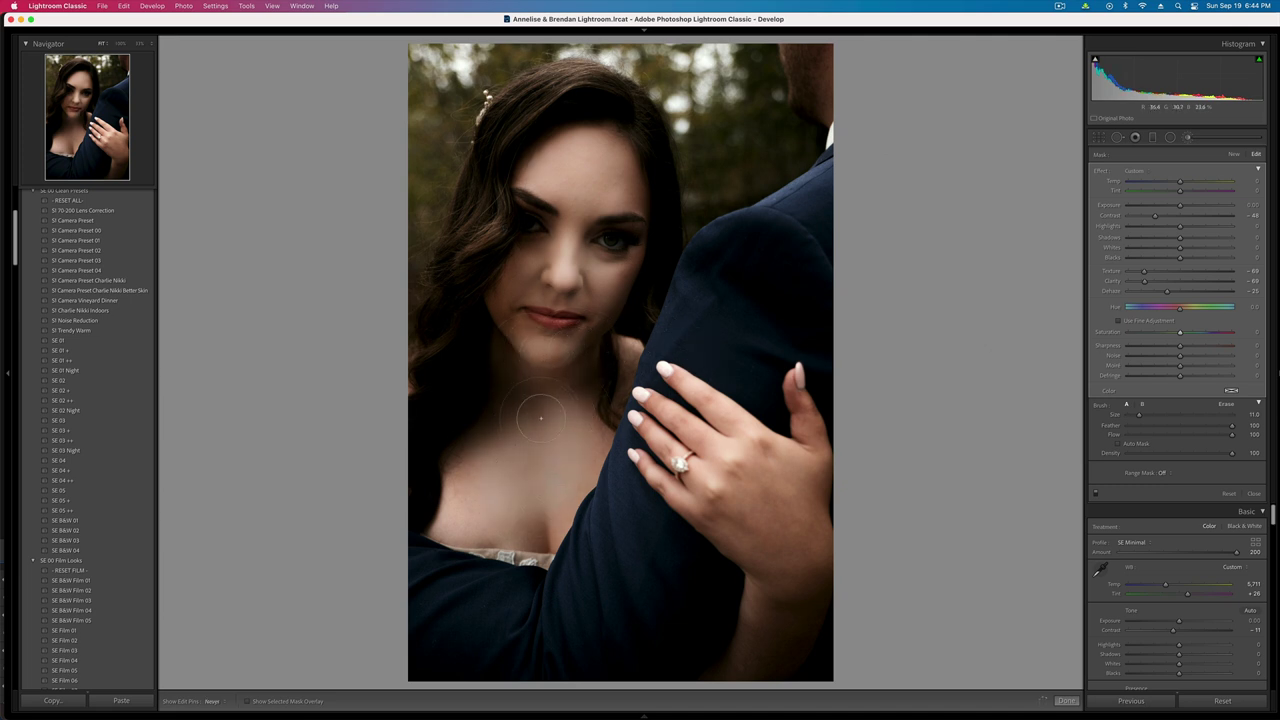
mouse_move(546, 428)
mouse_down()
mouse_move(553, 500)
mouse_move(491, 493)
mouse_up()
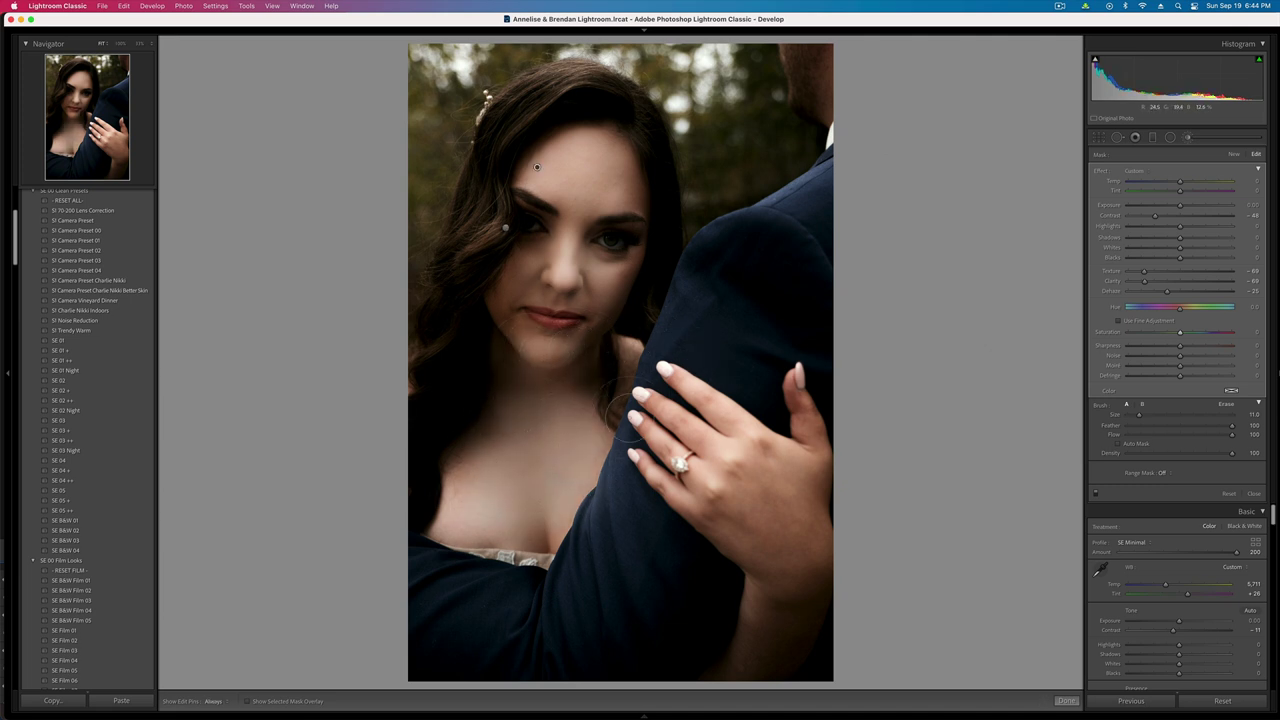
key(super+z)
key(h)
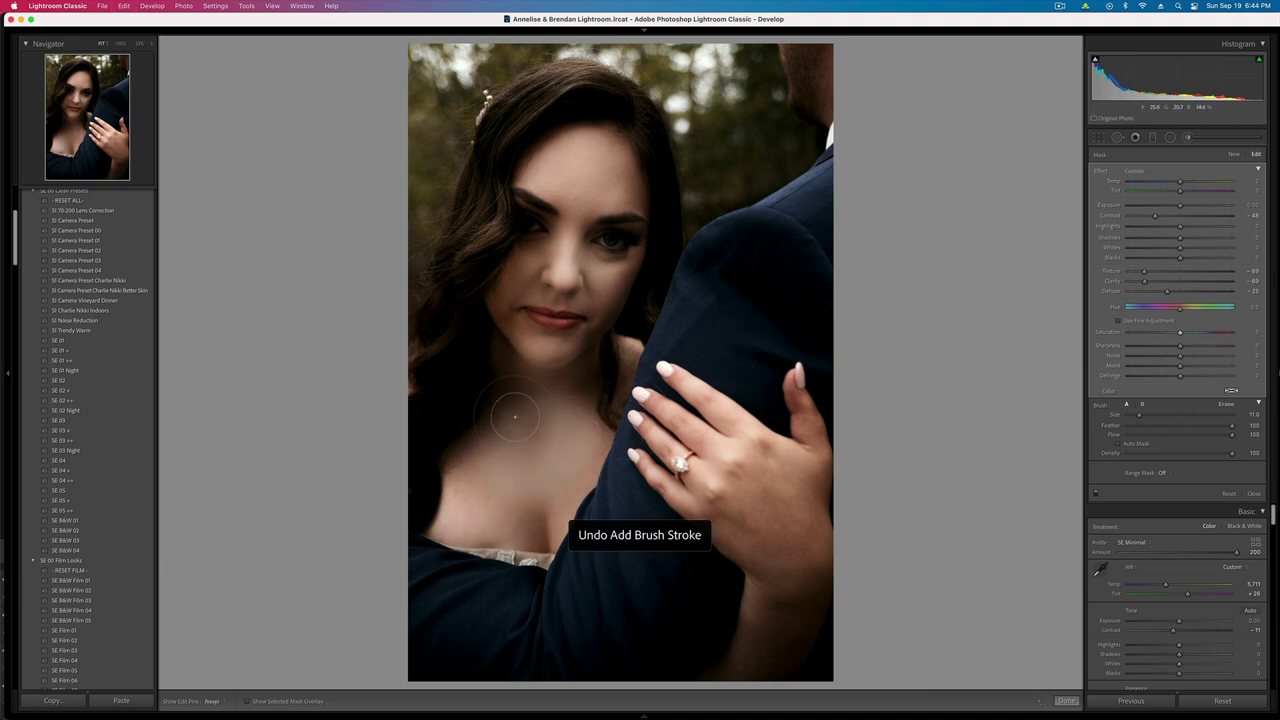
mouse_move(515, 416)
mouse_down()
mouse_move(477, 495)
mouse_move(526, 506)
mouse_move(564, 476)
mouse_move(522, 526)
mouse_move(477, 506)
mouse_up()
key(h)
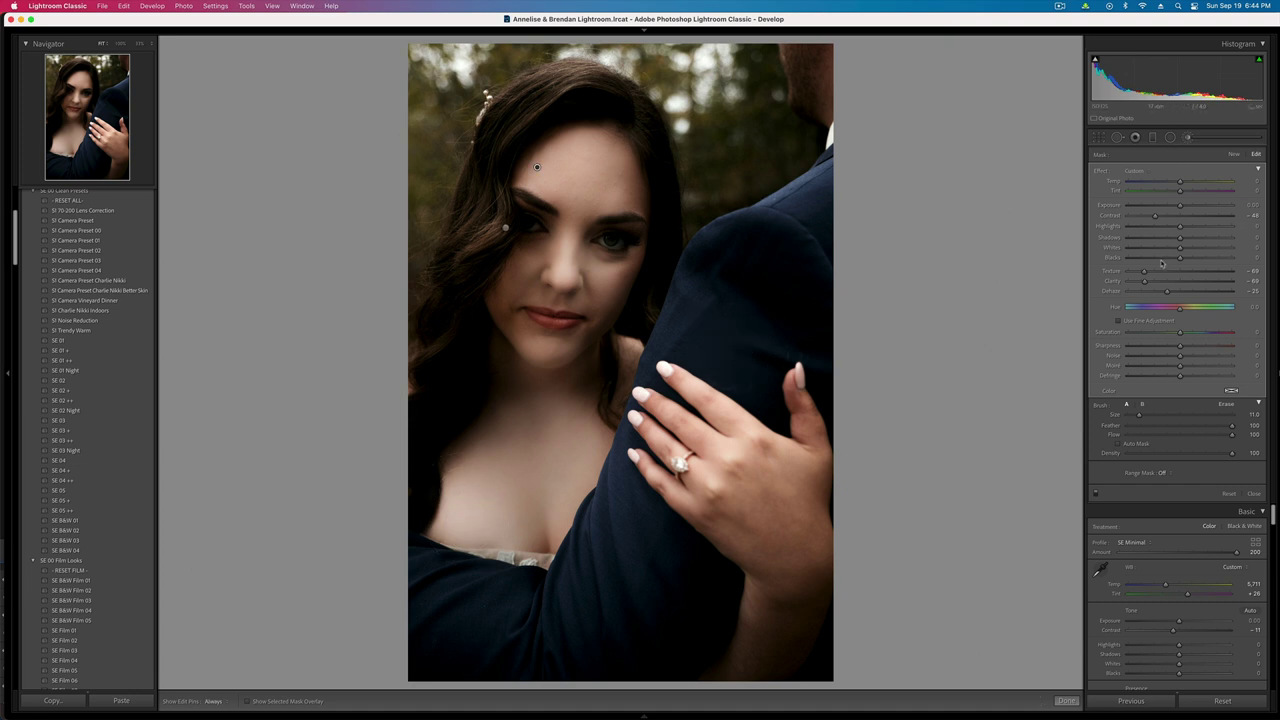
drag(1166, 290, 1175, 292)
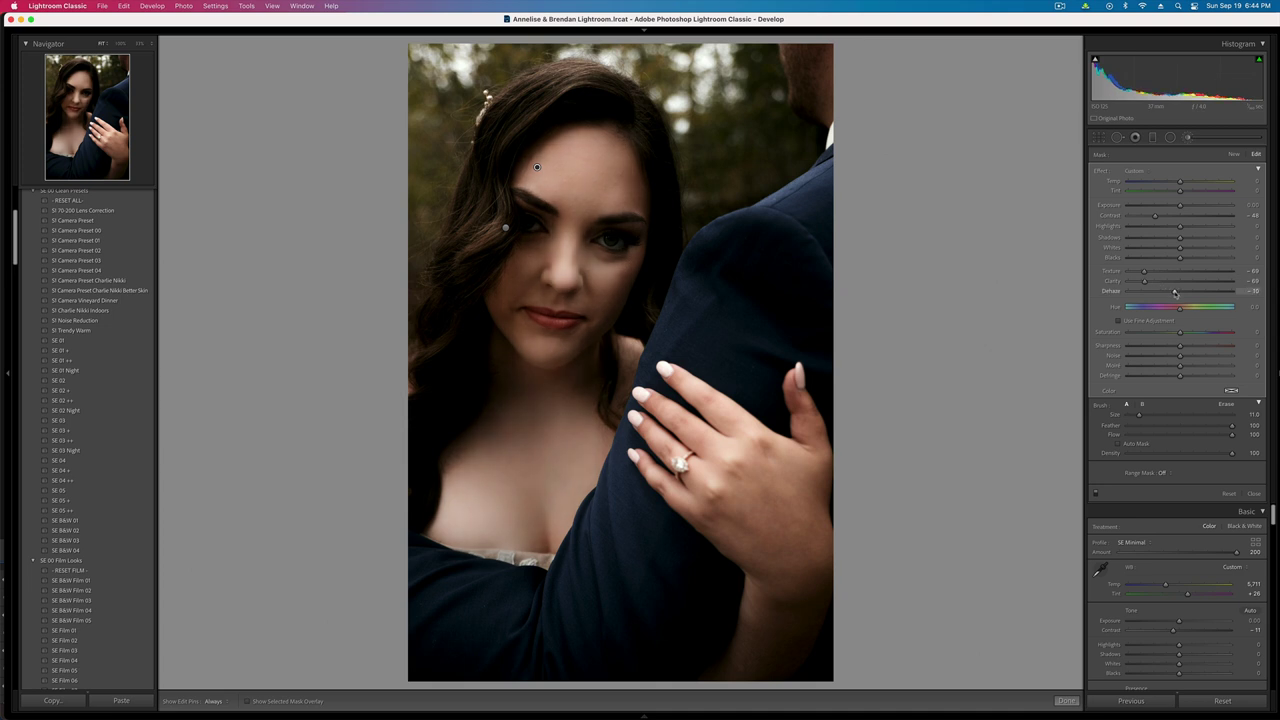
key(k)
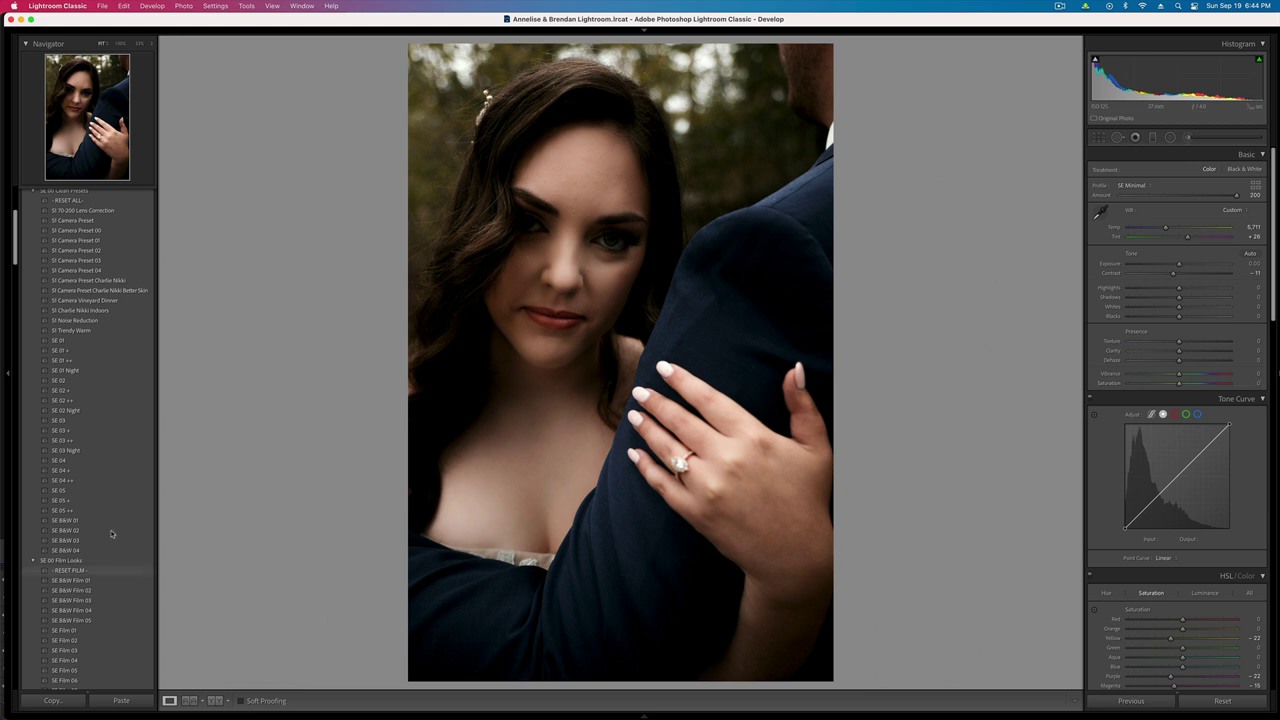
- Apply the SE B&W 01 preset to the bride's close-up and set its overall contrast to -50
click(80, 521)
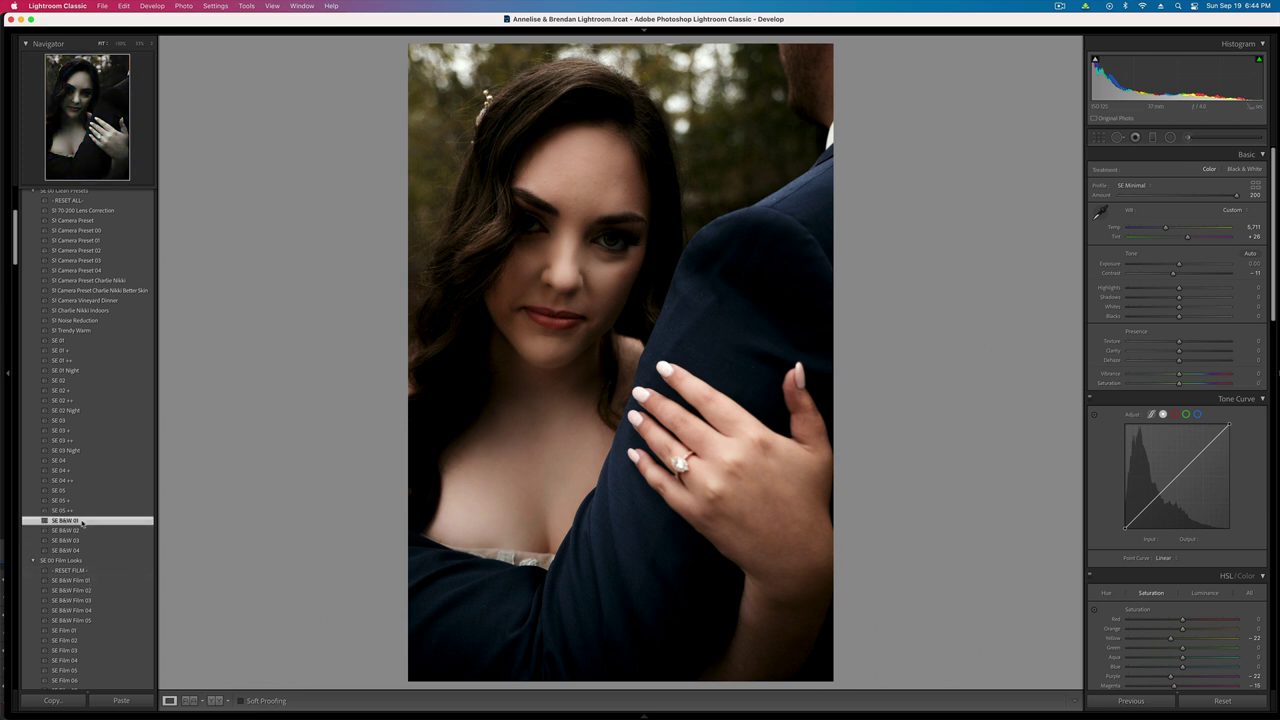
drag(1178, 273, 1147, 275)
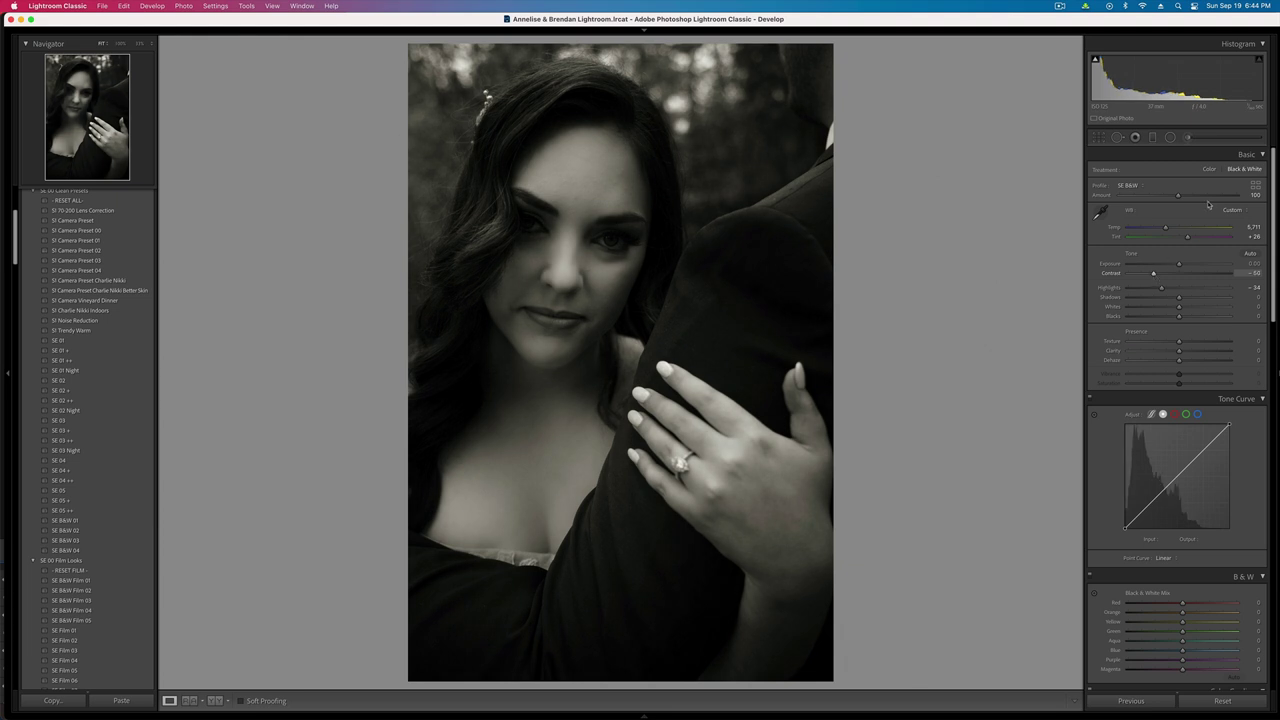
- Set the brush mask around the bride's eyes to contrast -100 and texture 25, and raise its highlights
click(1188, 137)
scroll(606, 240, up, 5)
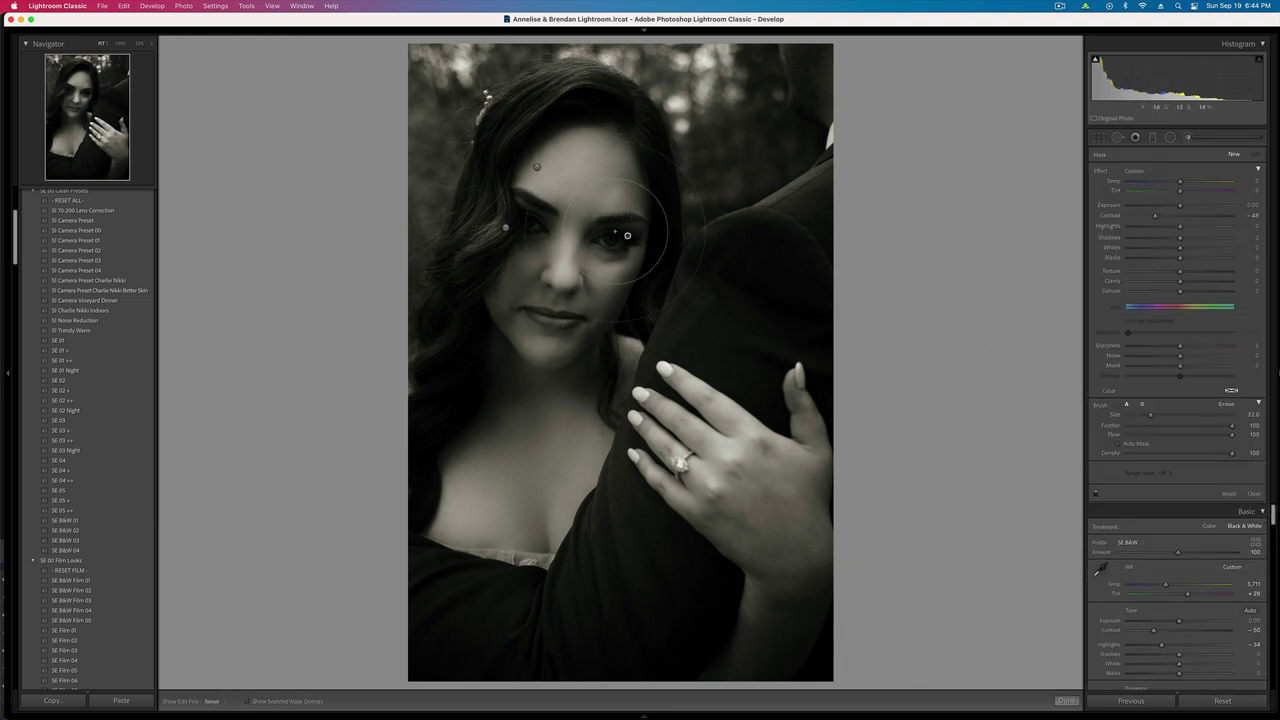
drag(628, 236, 536, 200)
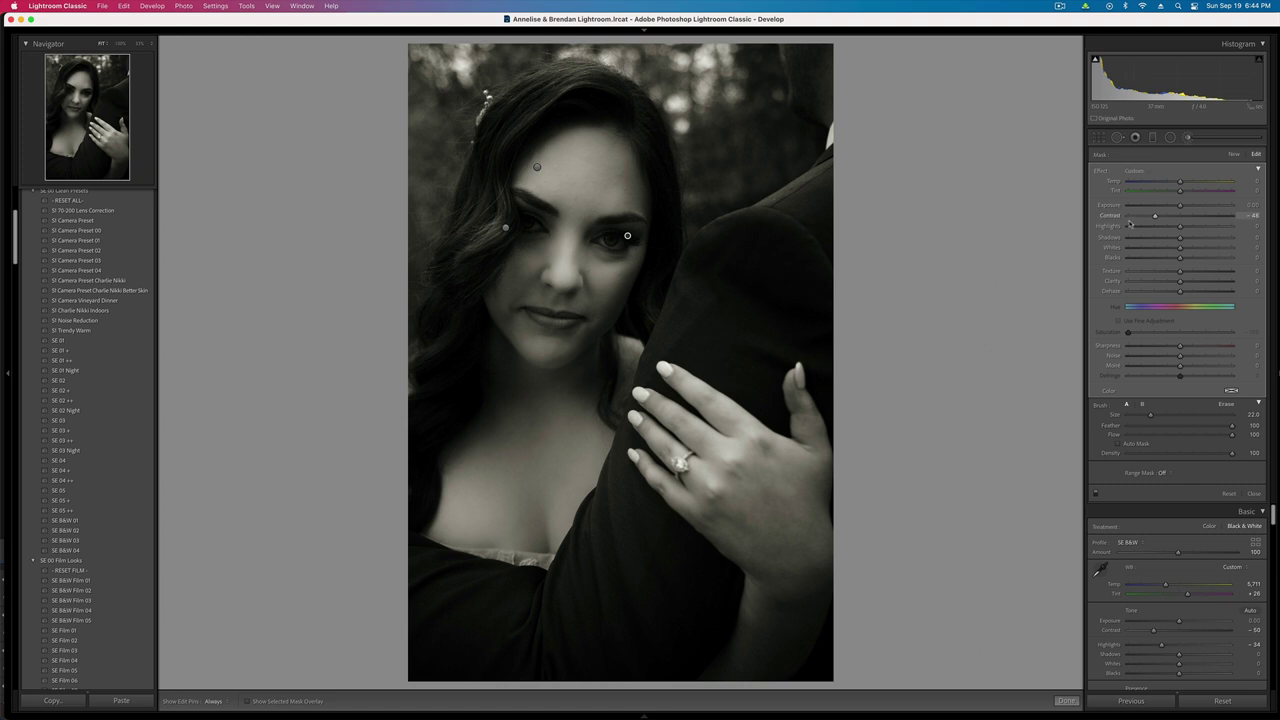
drag(1130, 223, 1127, 222)
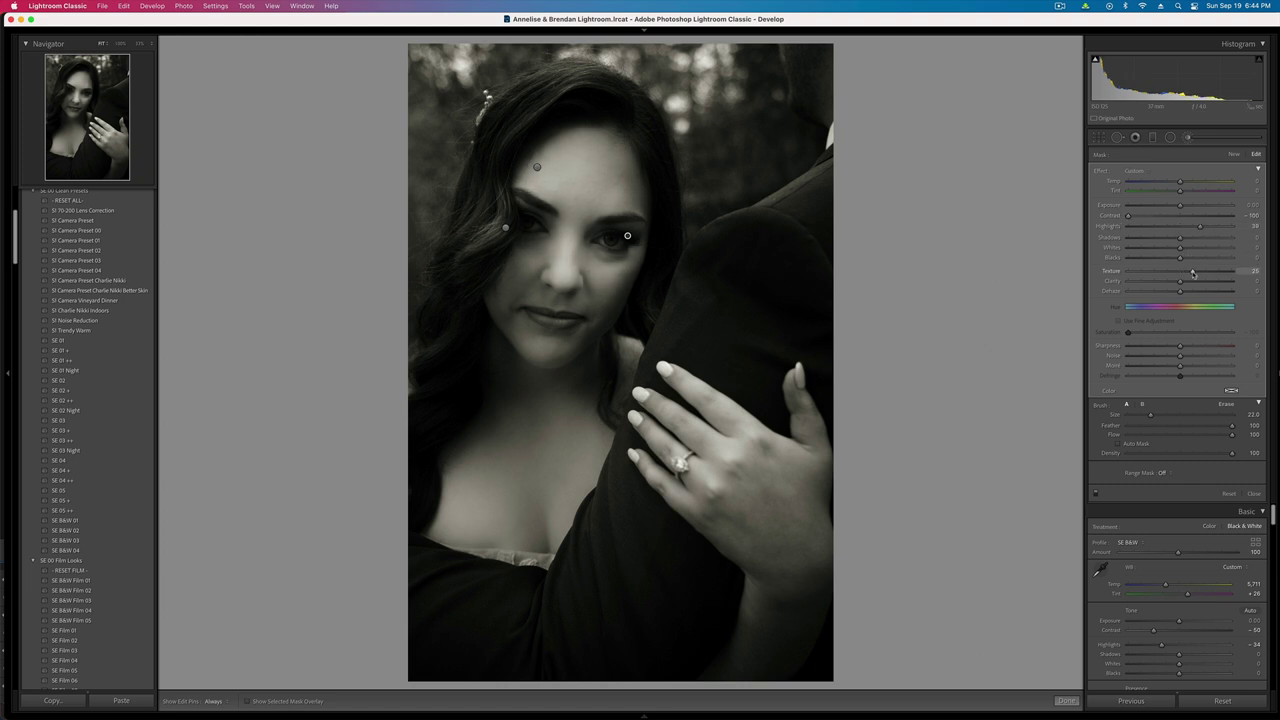
key(k)
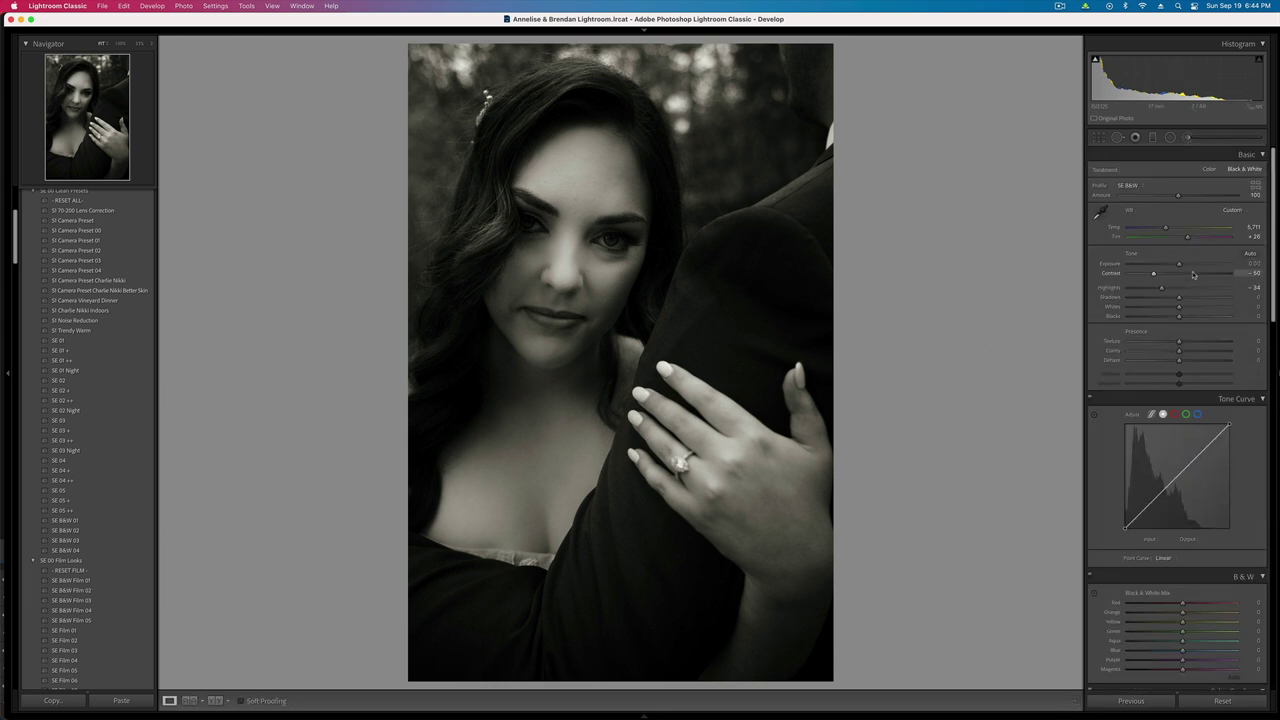
- Compare the bride's close-up with its unedited version and test a slightly darker overall exposure
key(backslash)
key(backslash)
key(minus)
key(equal)
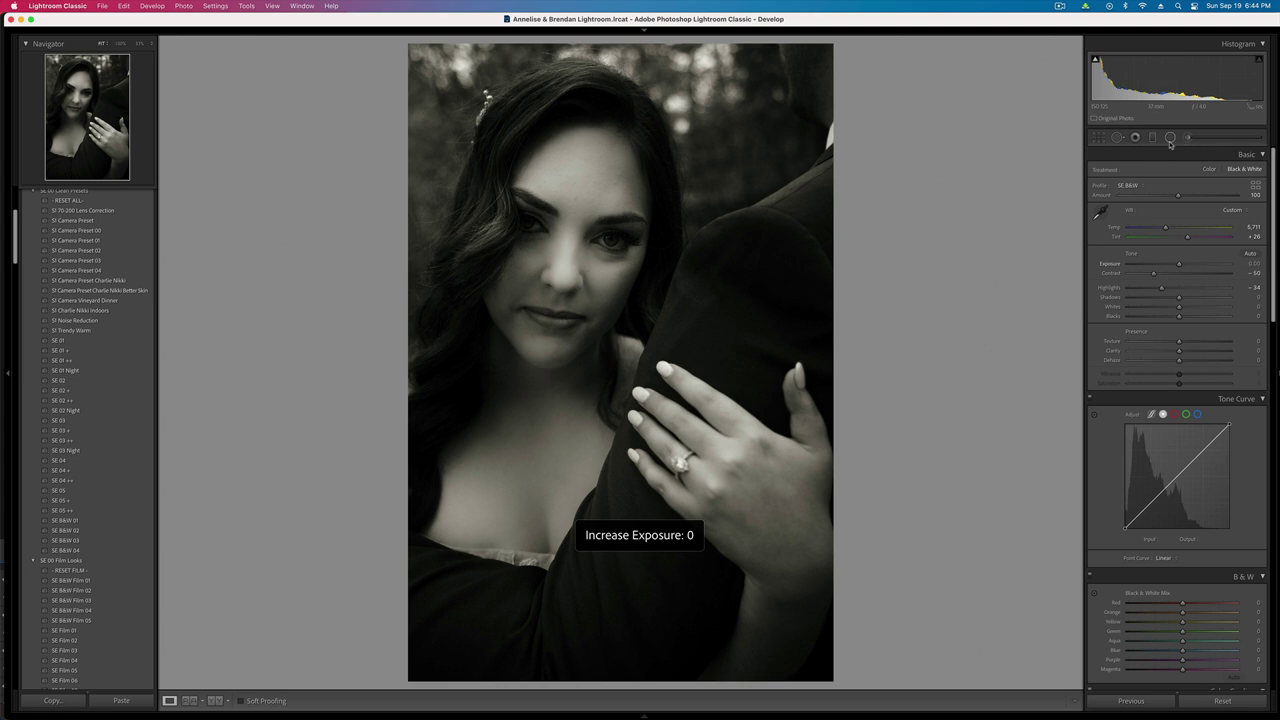
- Set the skin-smoothing mask pinned on the bride's forehead to contrast -76, texture -37 and clarity -37, checking its coverage with the overlay
key(k)
click(537, 167)
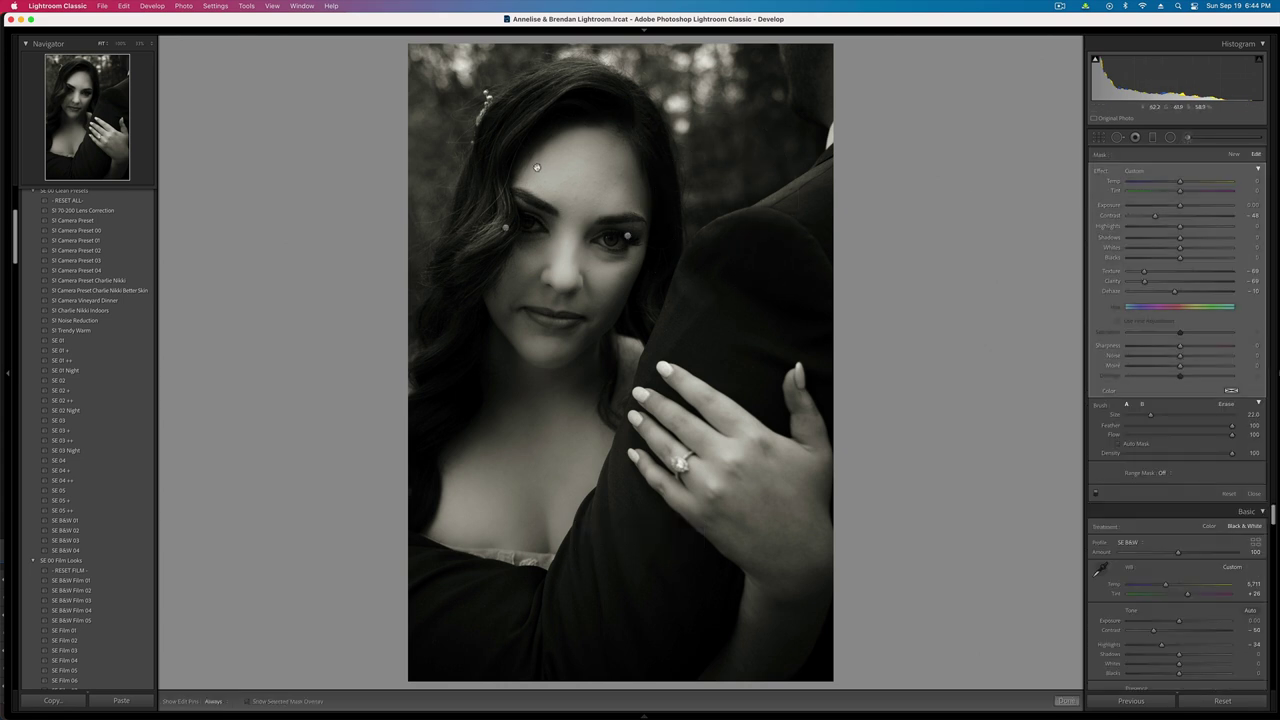
key(o)
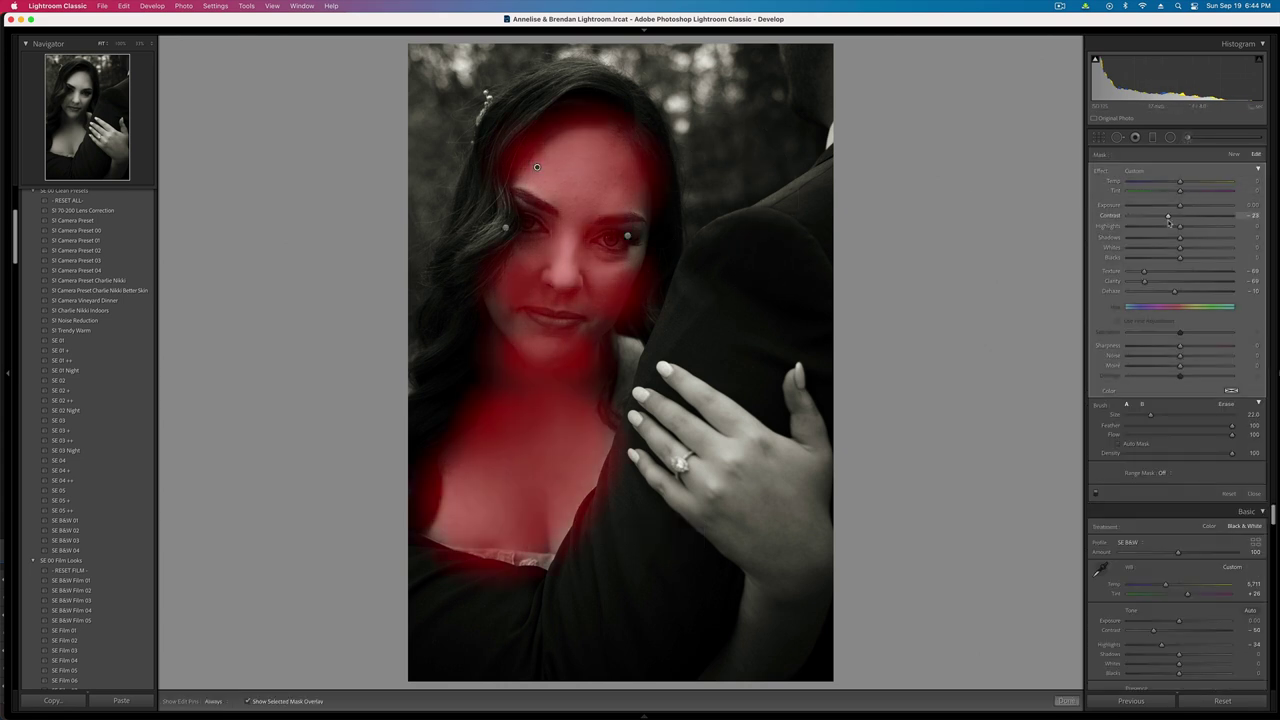
click(1160, 271)
click(1161, 281)
key(o)
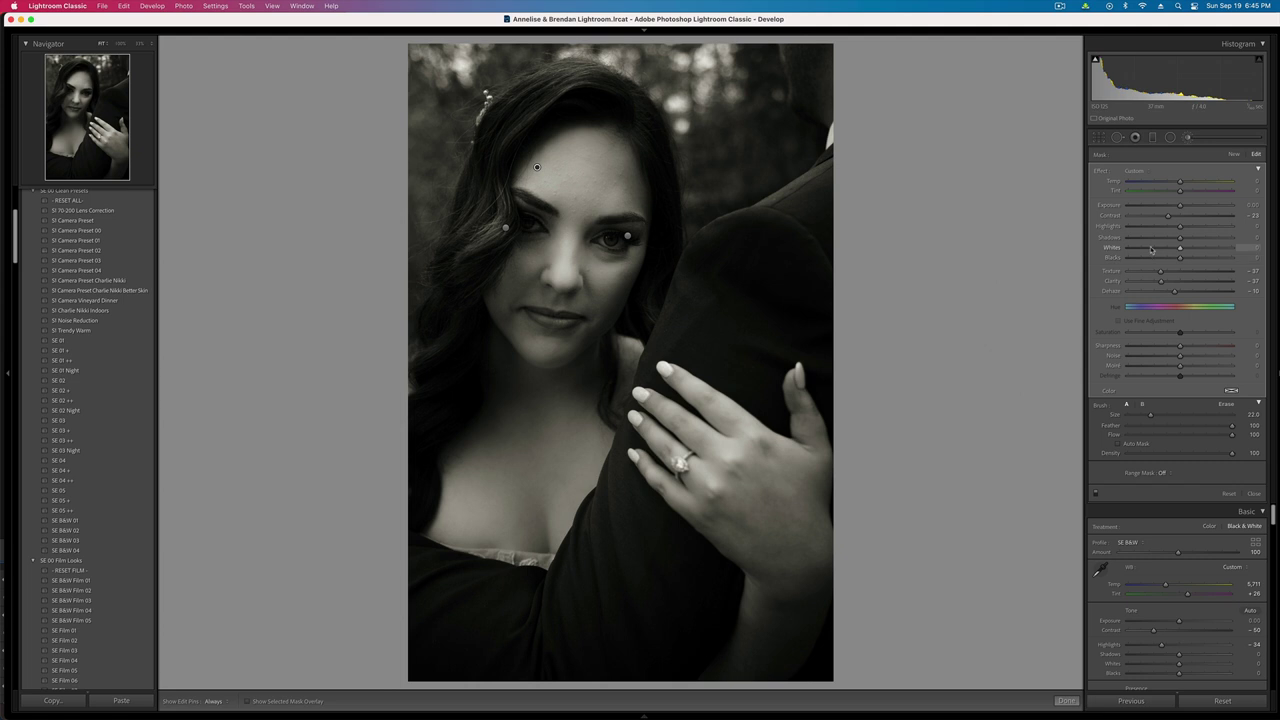
click(1139, 216)
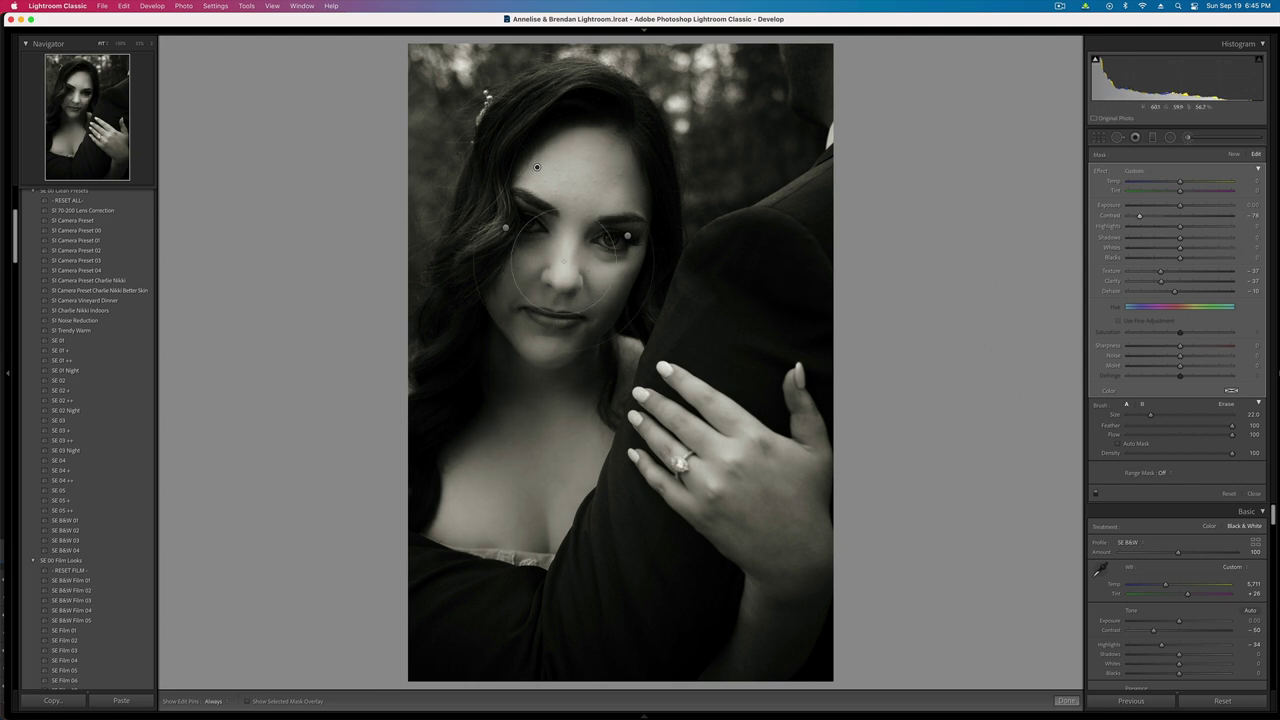
- Try whites at -24 on the forehead skin-smoothing mask, then reset whites to zero
key(h)
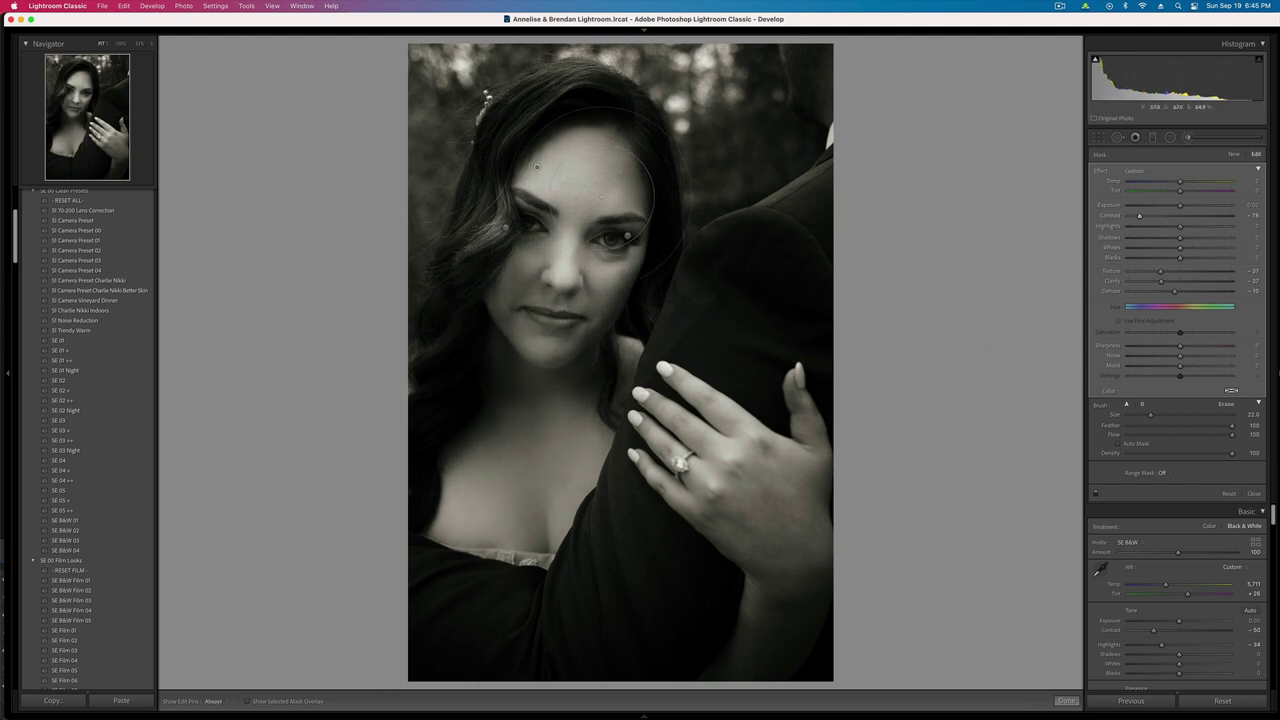
key(h)
mouse_move(554, 364)
mouse_down()
mouse_move(537, 416)
mouse_move(520, 367)
mouse_move(501, 478)
mouse_up()
drag(1180, 248, 1167, 249)
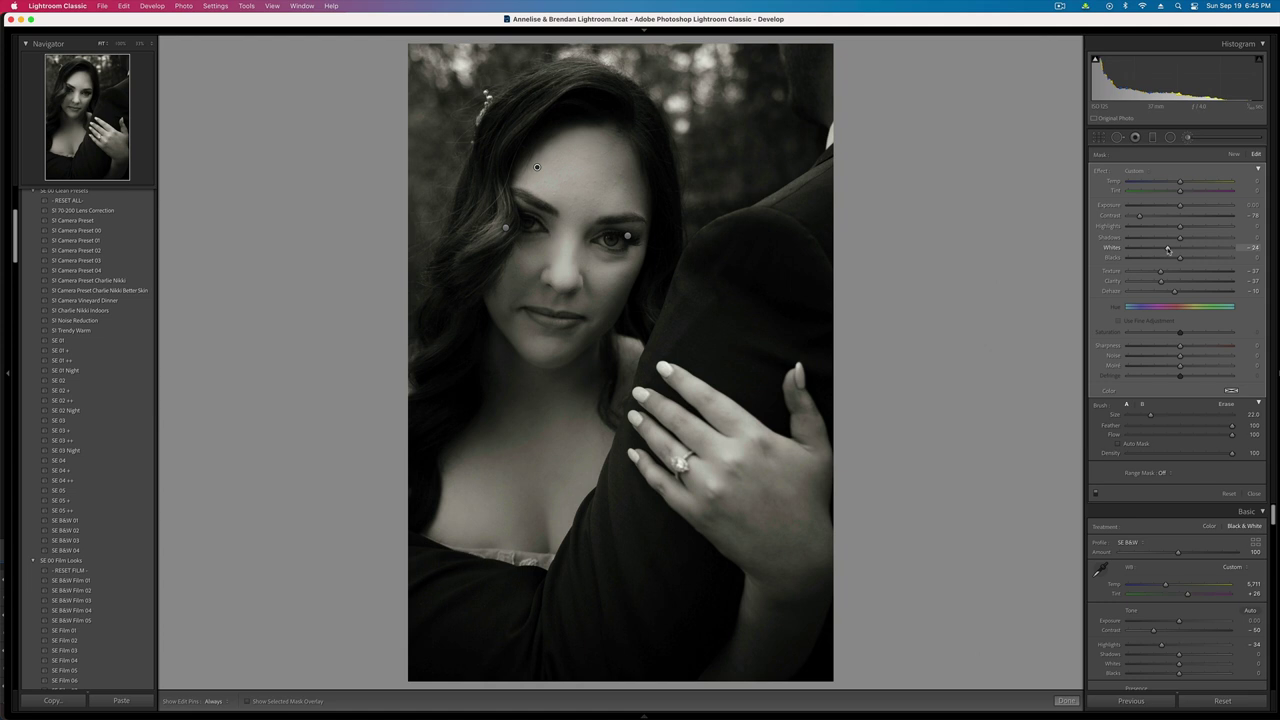
double_click(1167, 249)
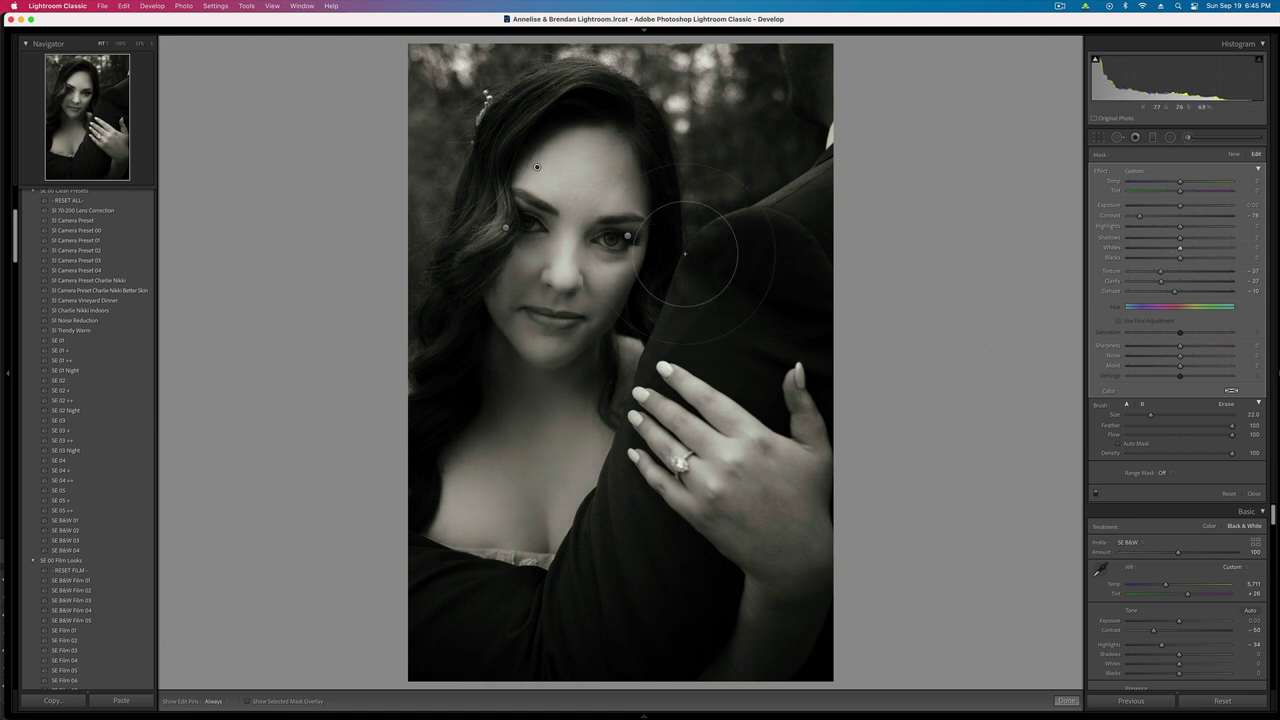
key(k)
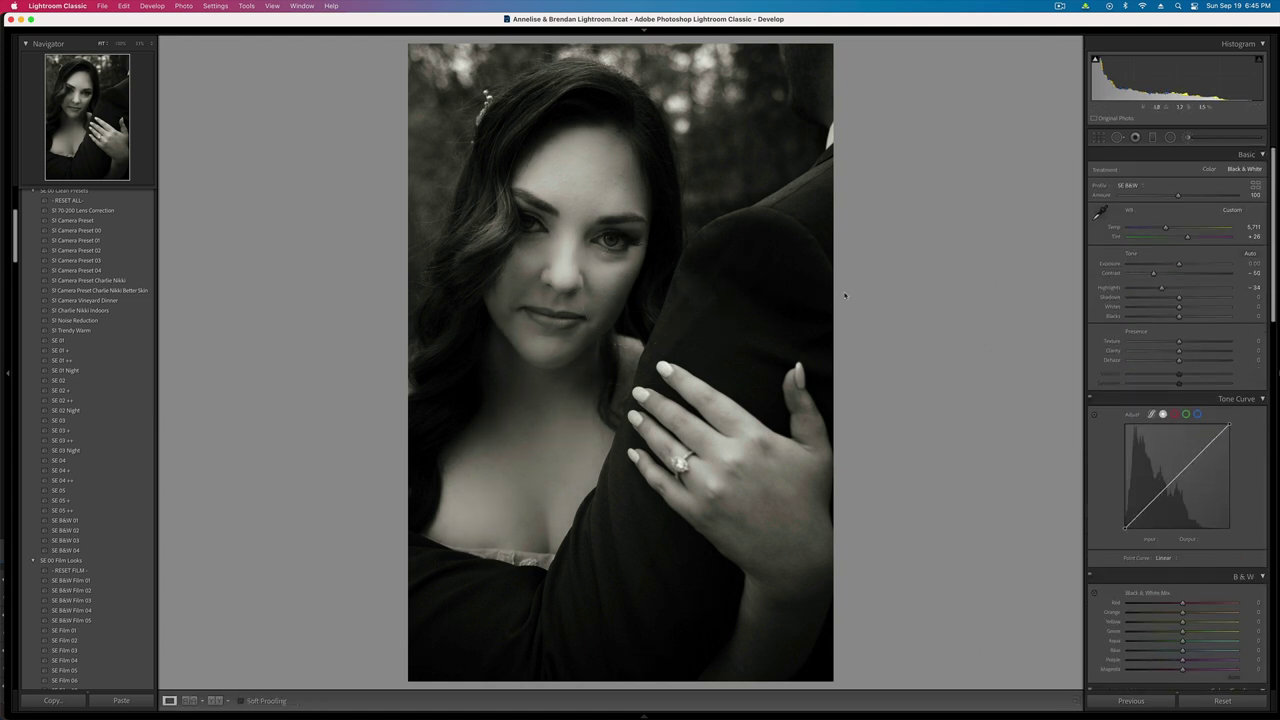
- Reduce the eye-area brush mask's highlights to 11 and its texture to -1, checking the painted area with the overlay
click(1189, 138)
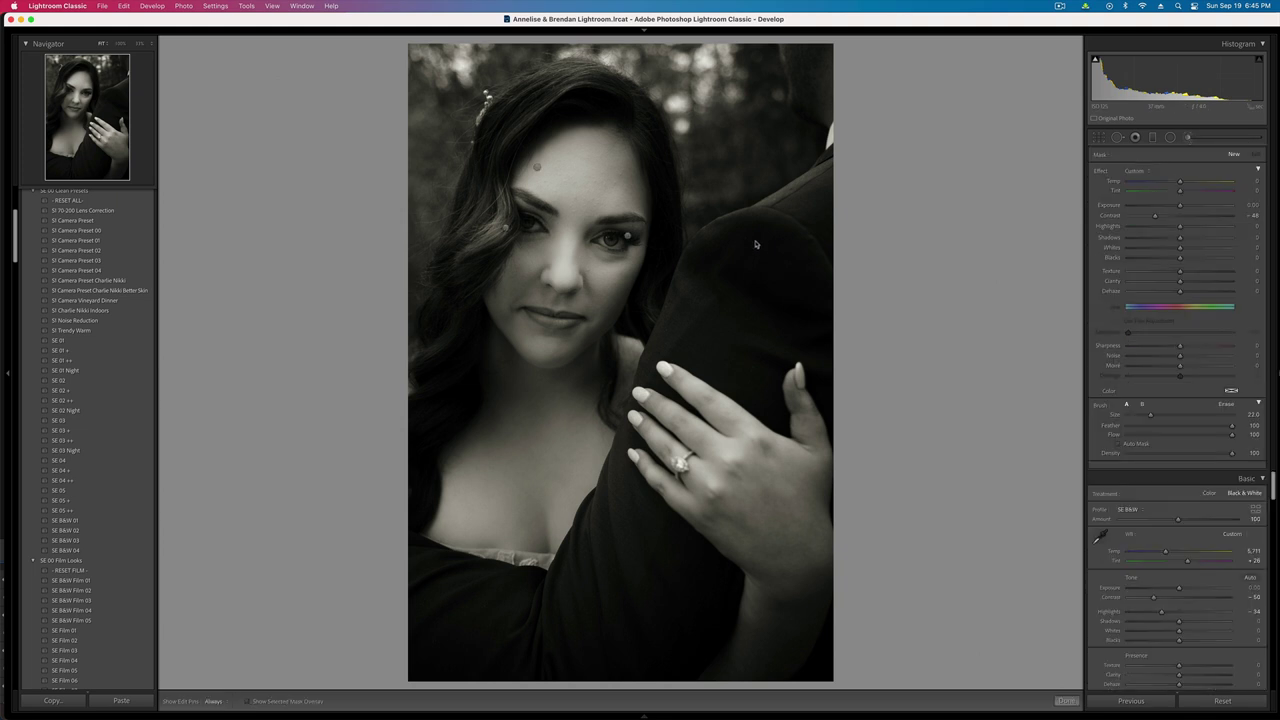
click(626, 235)
key(o)
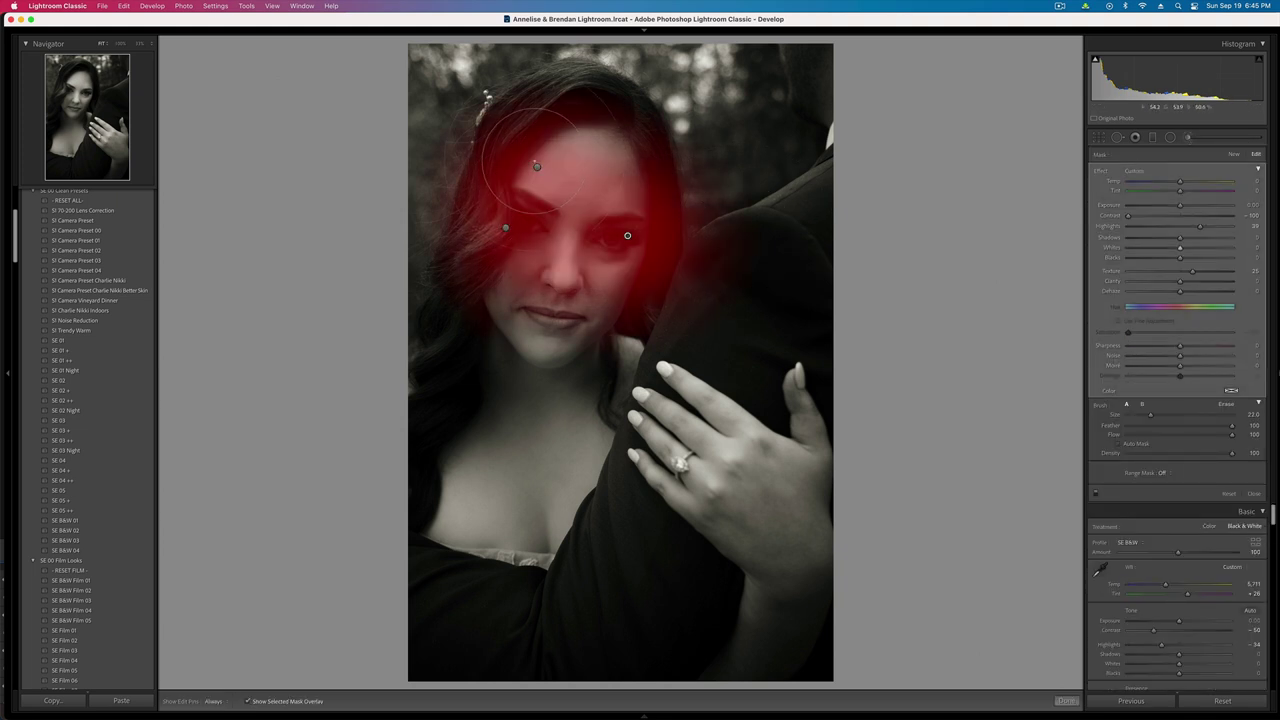
click(1187, 227)
click(1180, 271)
key(o)
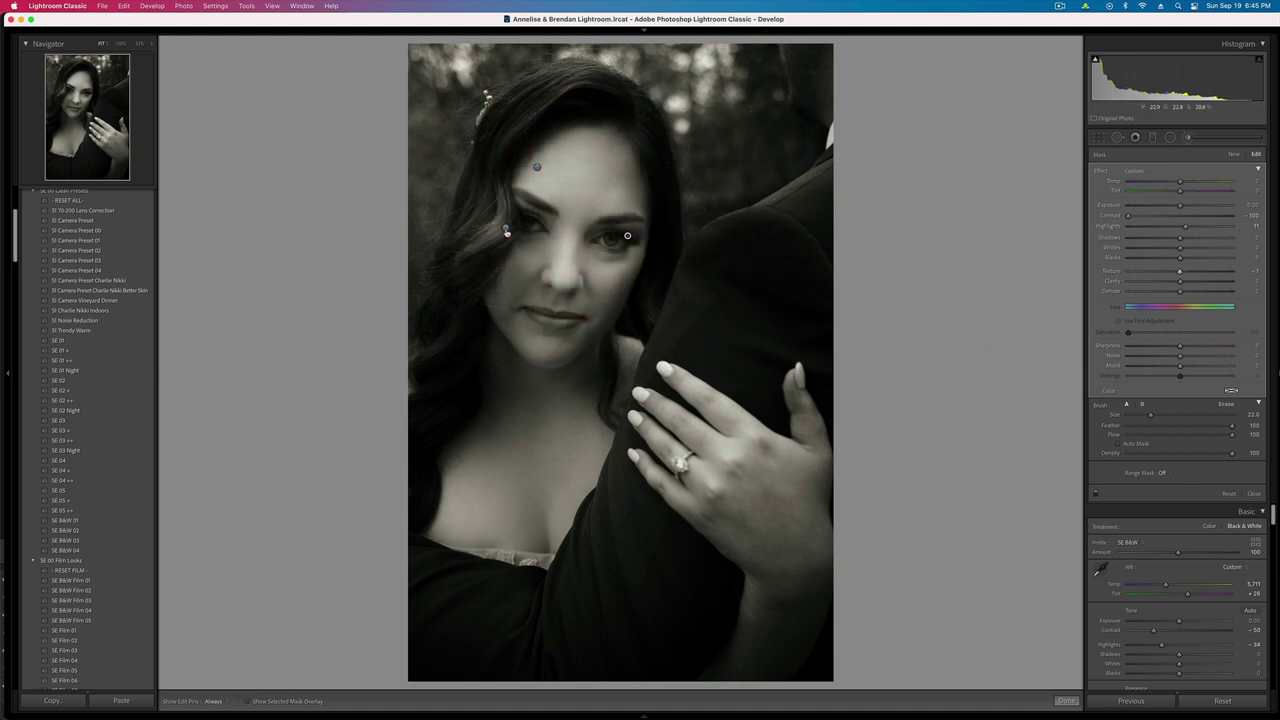
- Set the face brush mask pinned near the bride's hair to contrast -28 and highlights -21, and lower its whites
click(505, 229)
key(o)
drag(1215, 247, 1192, 247)
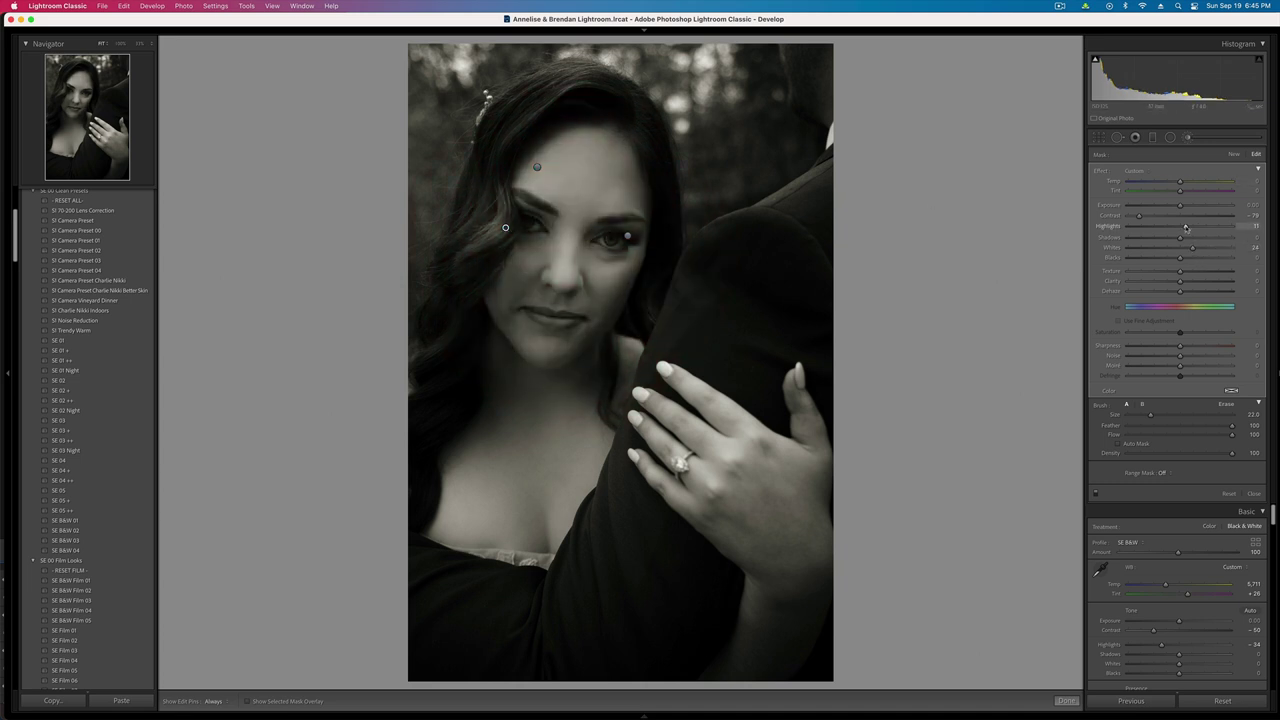
drag(1192, 247, 1165, 216)
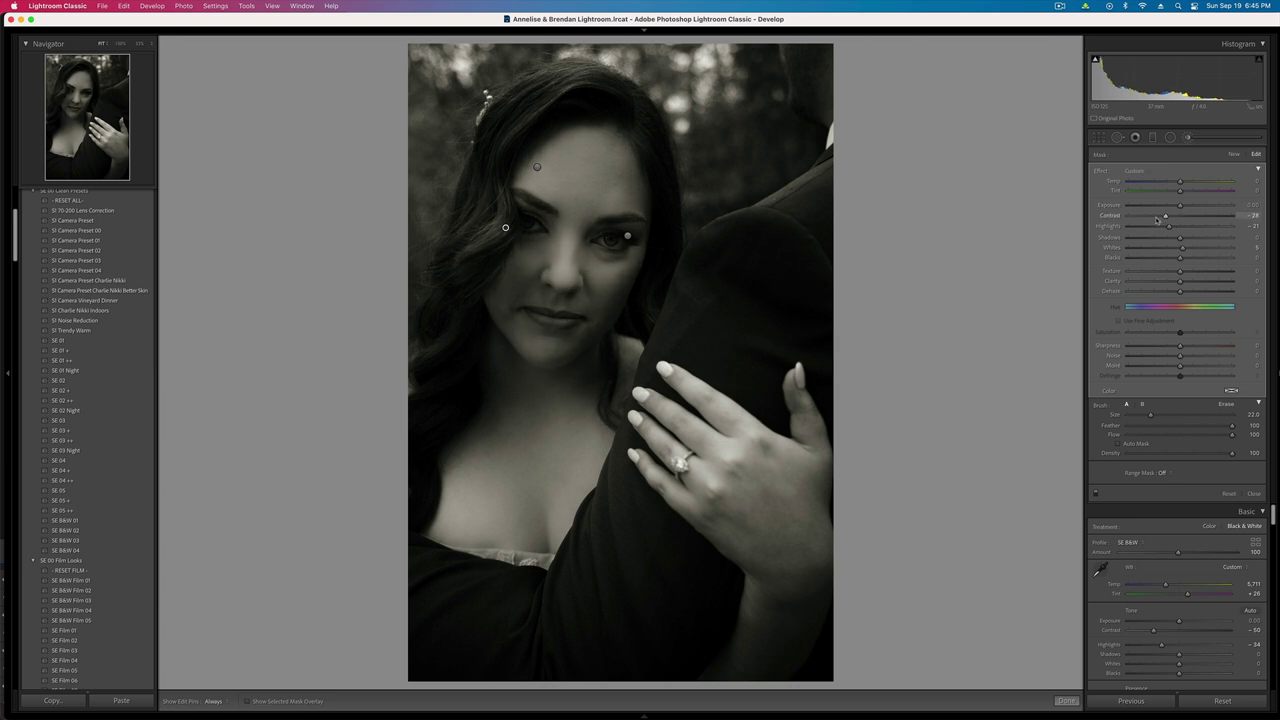
key(k)
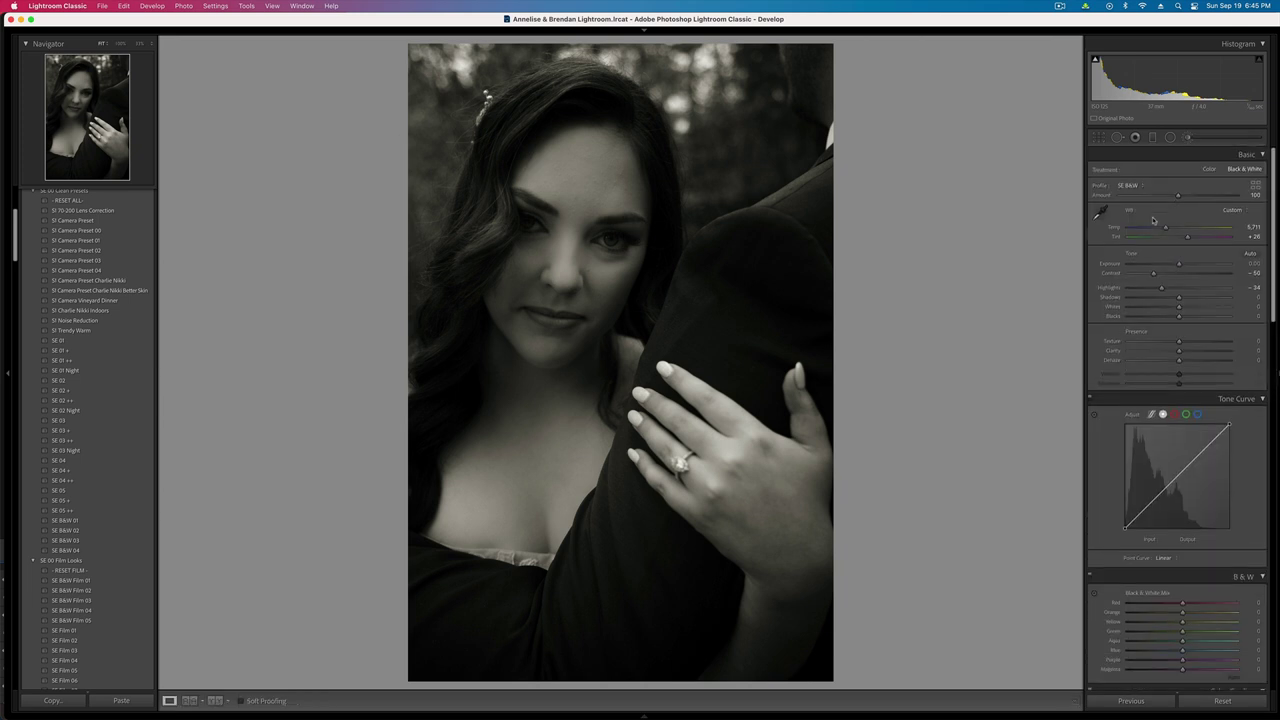
- Move the large inverted radial filter over the bride's face and set its exposure to 0.40, shadows to 0 and whites to -13
click(1170, 137)
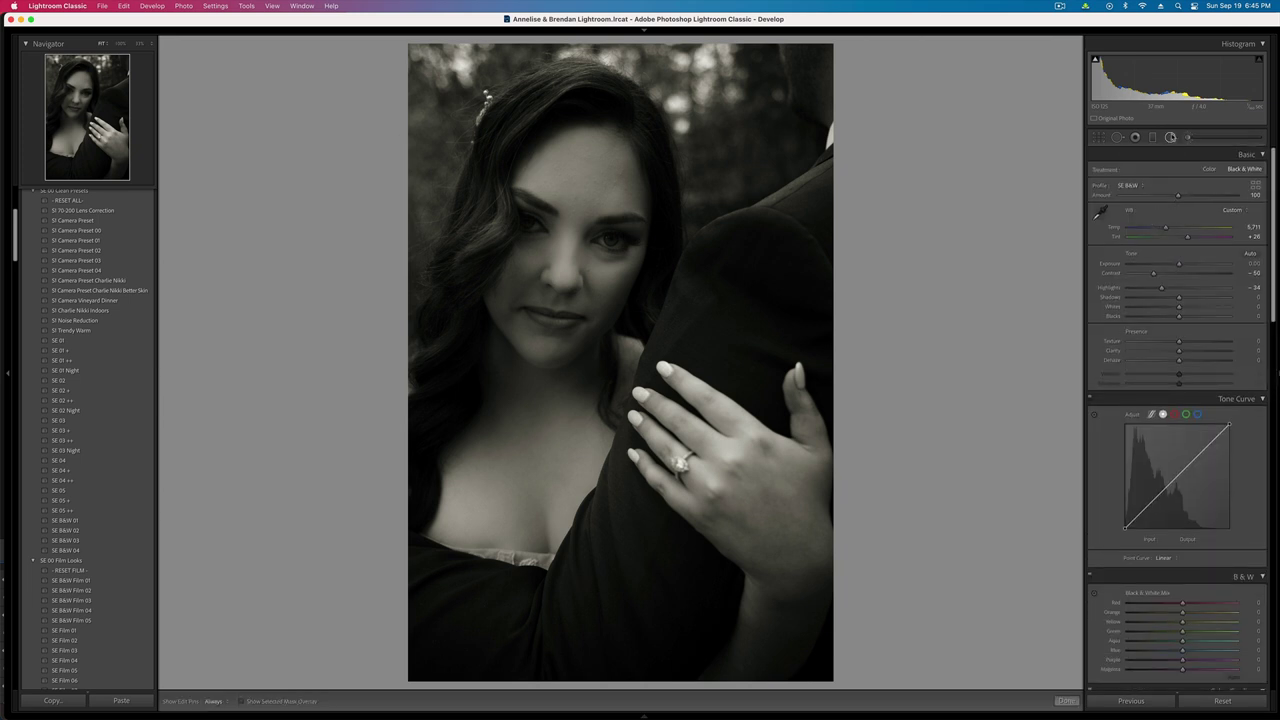
click(635, 372)
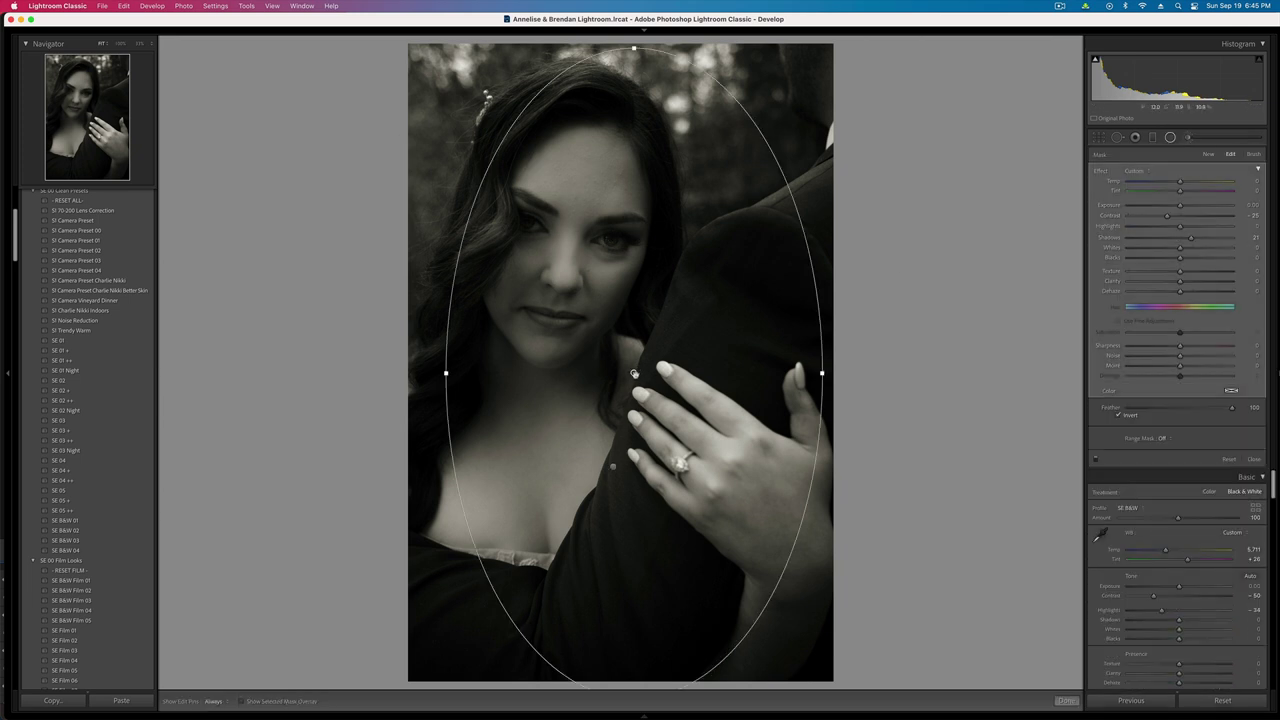
drag(629, 370, 579, 247)
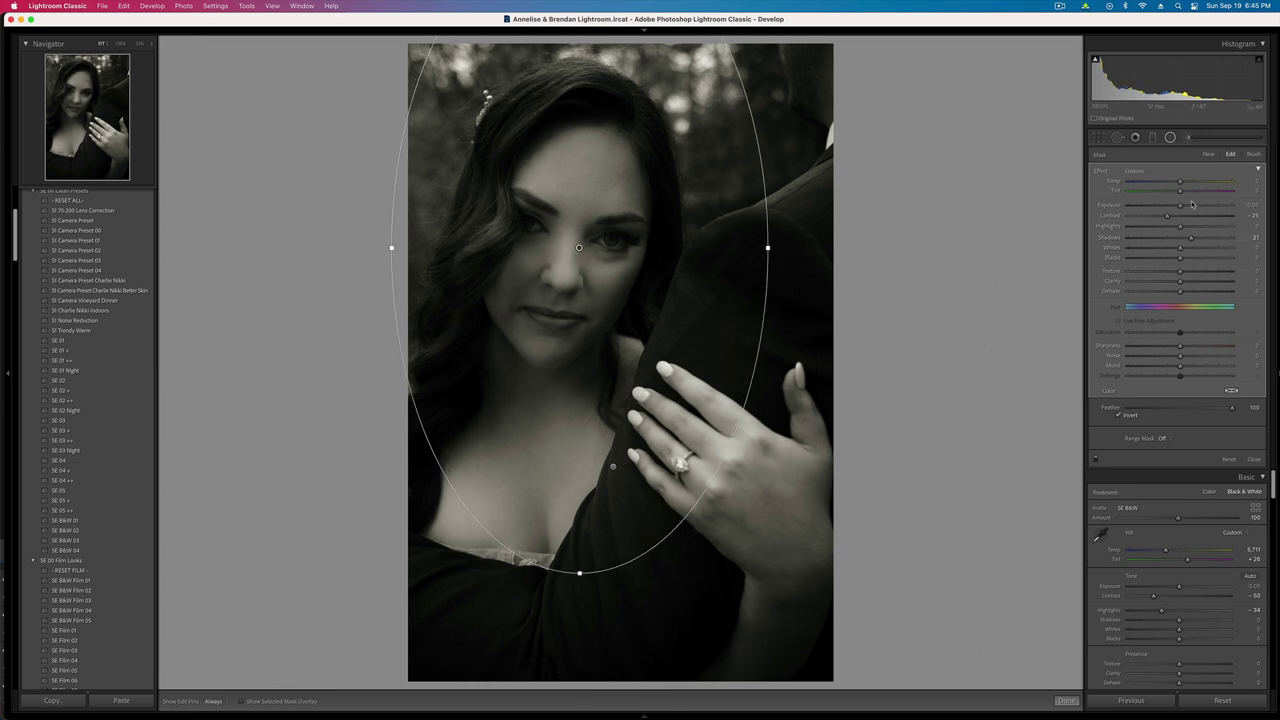
drag(1181, 206, 1186, 207)
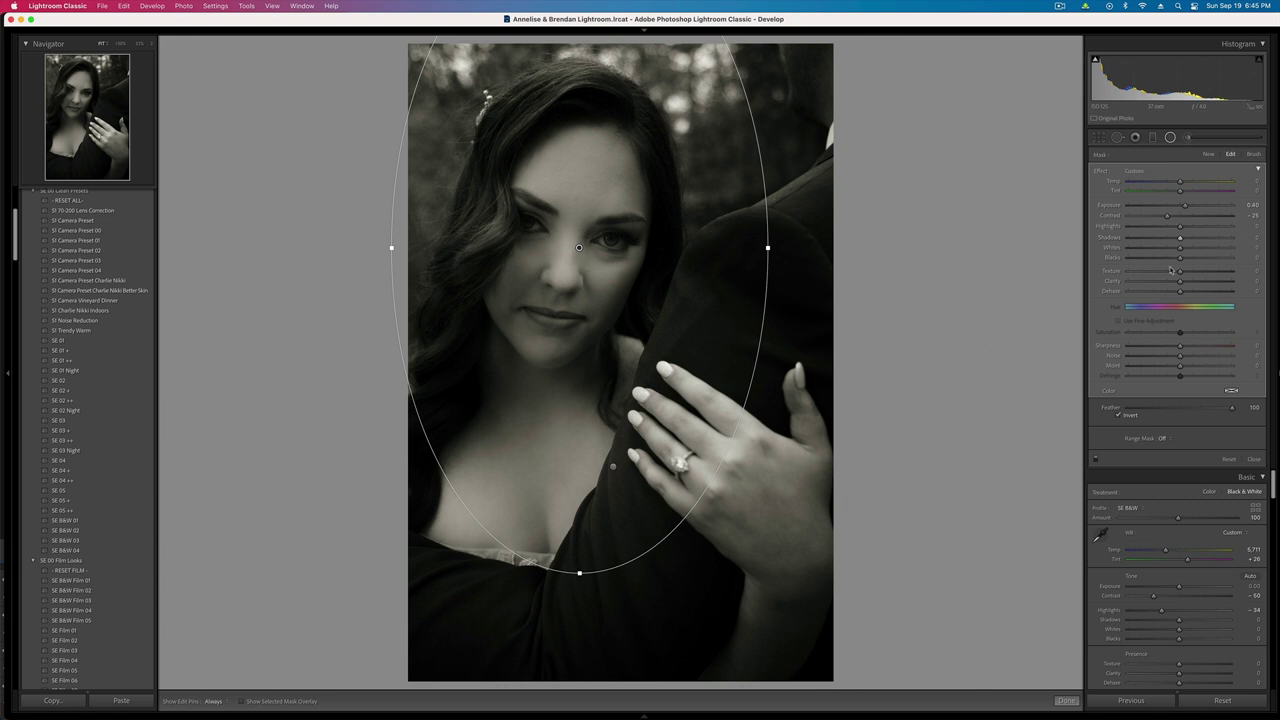
click(1198, 249)
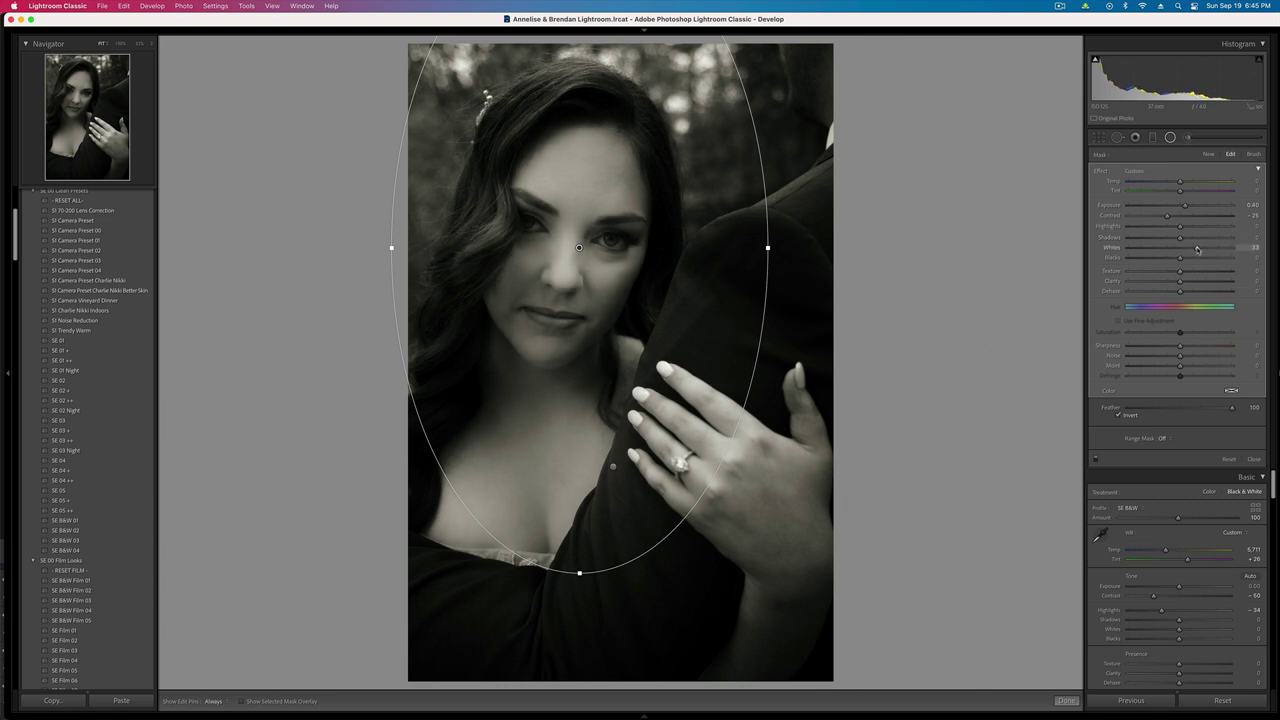
drag(1175, 247, 1173, 247)
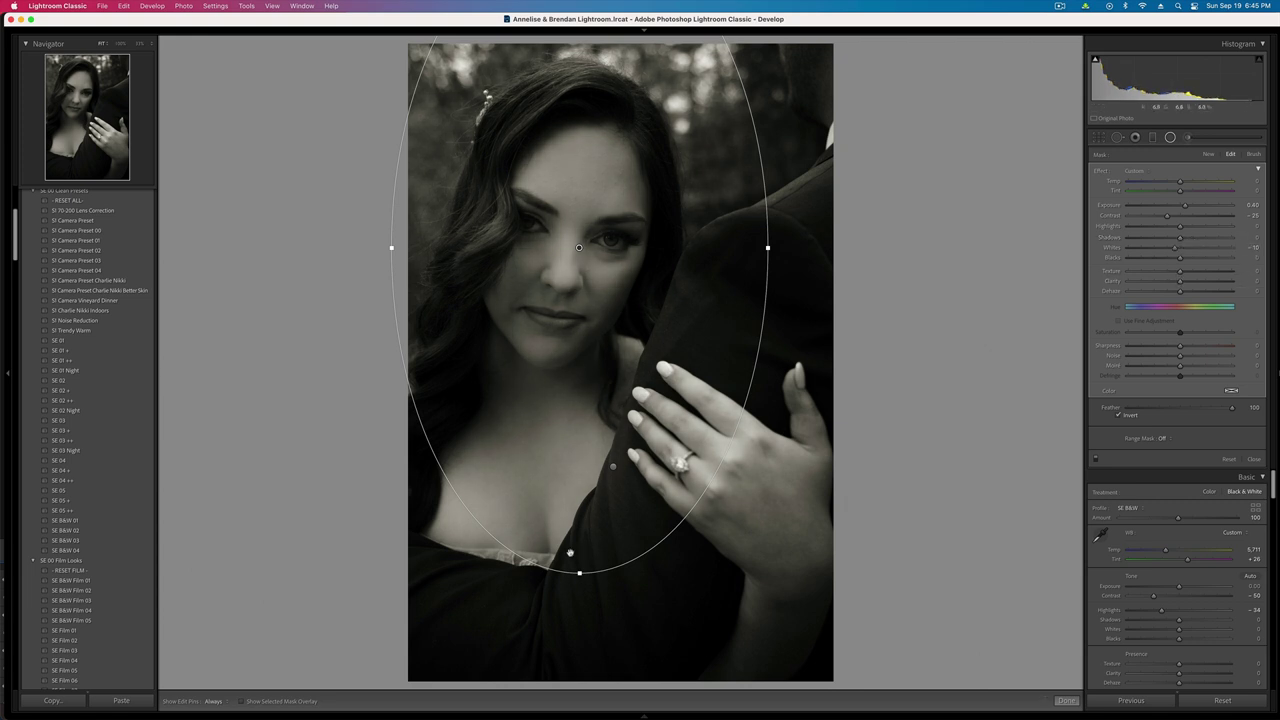
- Move the outer darkening radial filter onto the bride's face and lower the photo's overall exposure to -0.99
click(613, 466)
drag(613, 466, 583, 232)
key(minus)
key(minus)
key(minus)
- Raise the darkening radial filter's exposure to nearly zero and close the radial filter
mouse_move(583, 232)
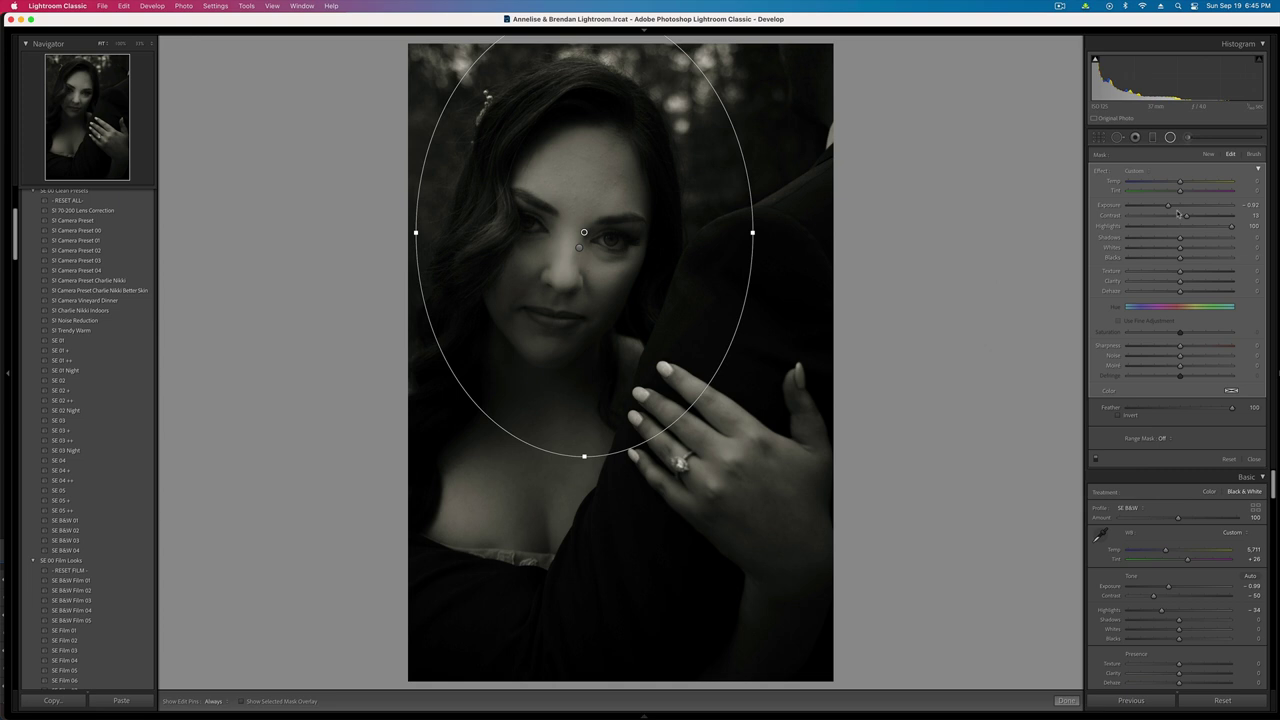
drag(1168, 205, 1179, 208)
drag(641, 344, 618, 363)
key(shift+m)
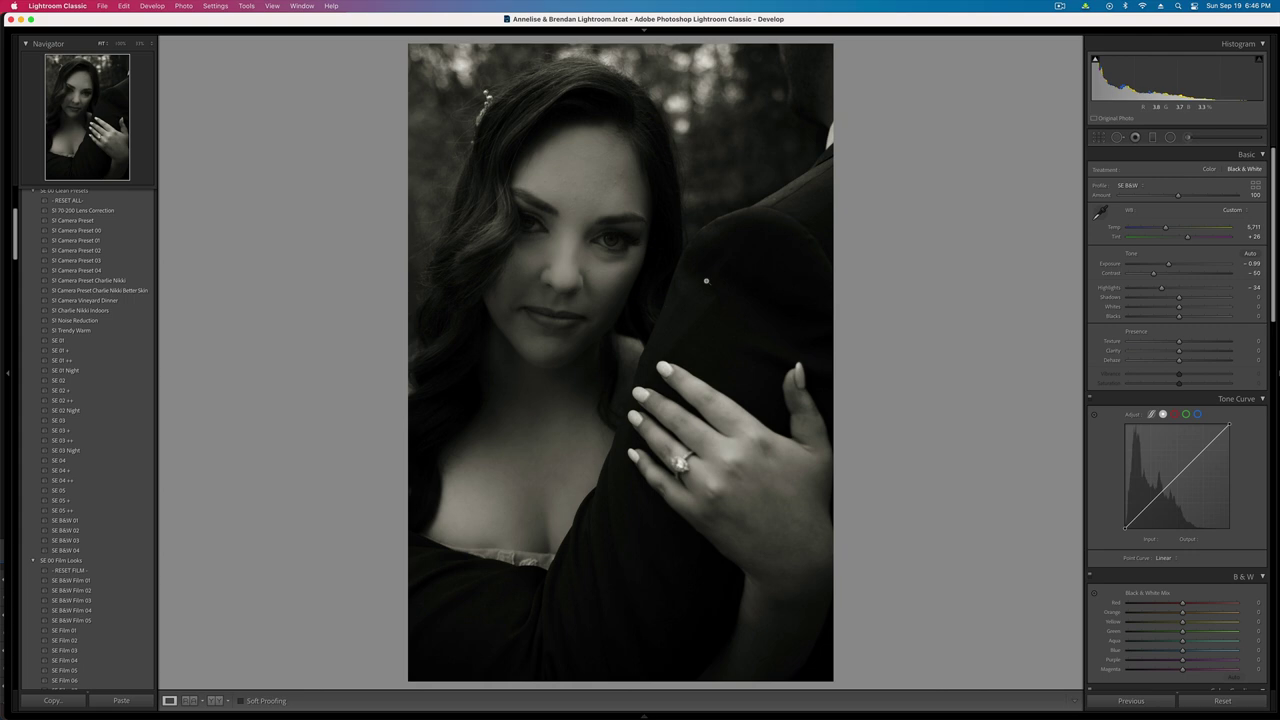
- Compare the finished black-and-white close-up with its unedited colour version several times
key(backslash)
key(backslash)
key(backslash)
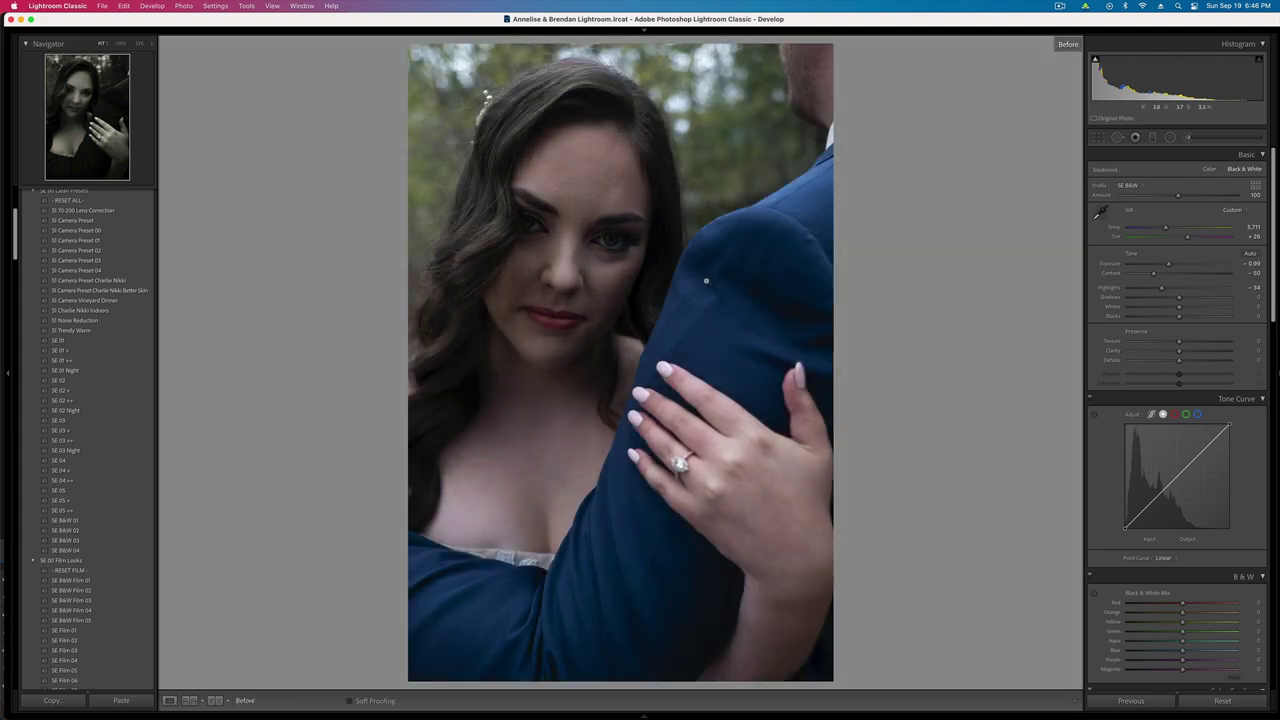
key(backslash)
key(backslash)
key(backslash)
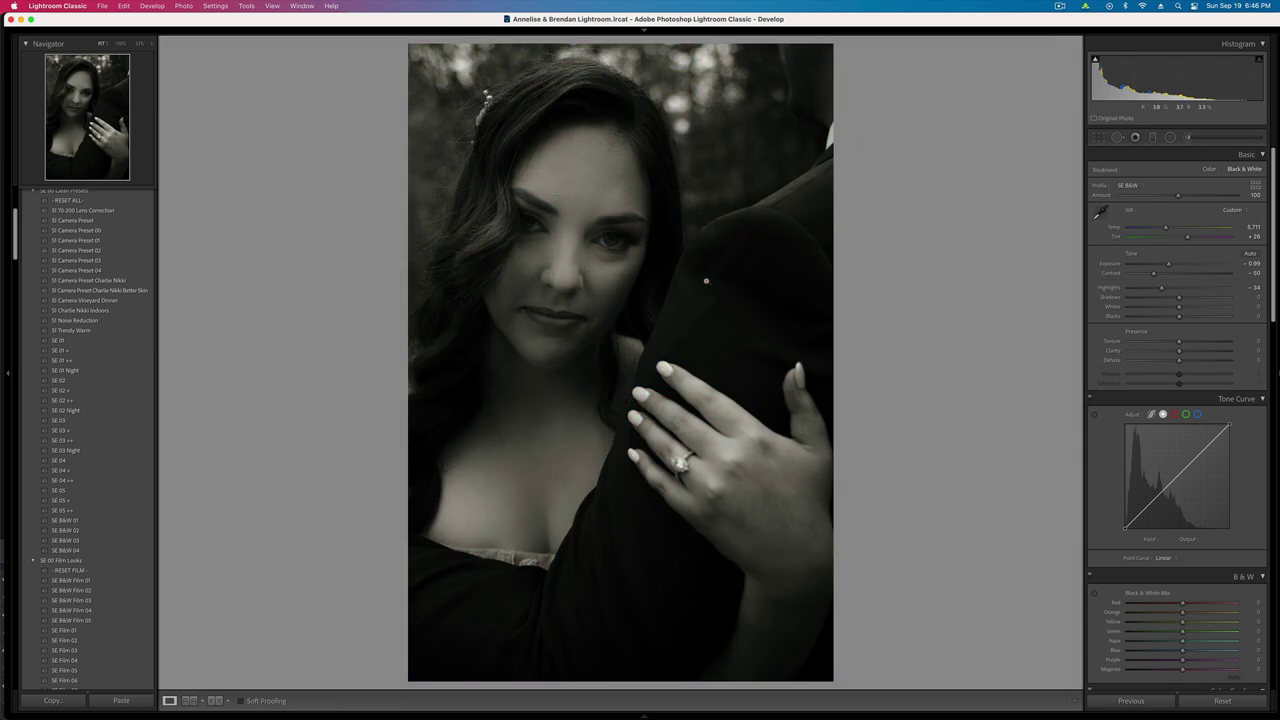
- Apply the SE B&W 01 preset to the next photo and paint a brush mask along the bride's arm with contrast -70
key(Right)
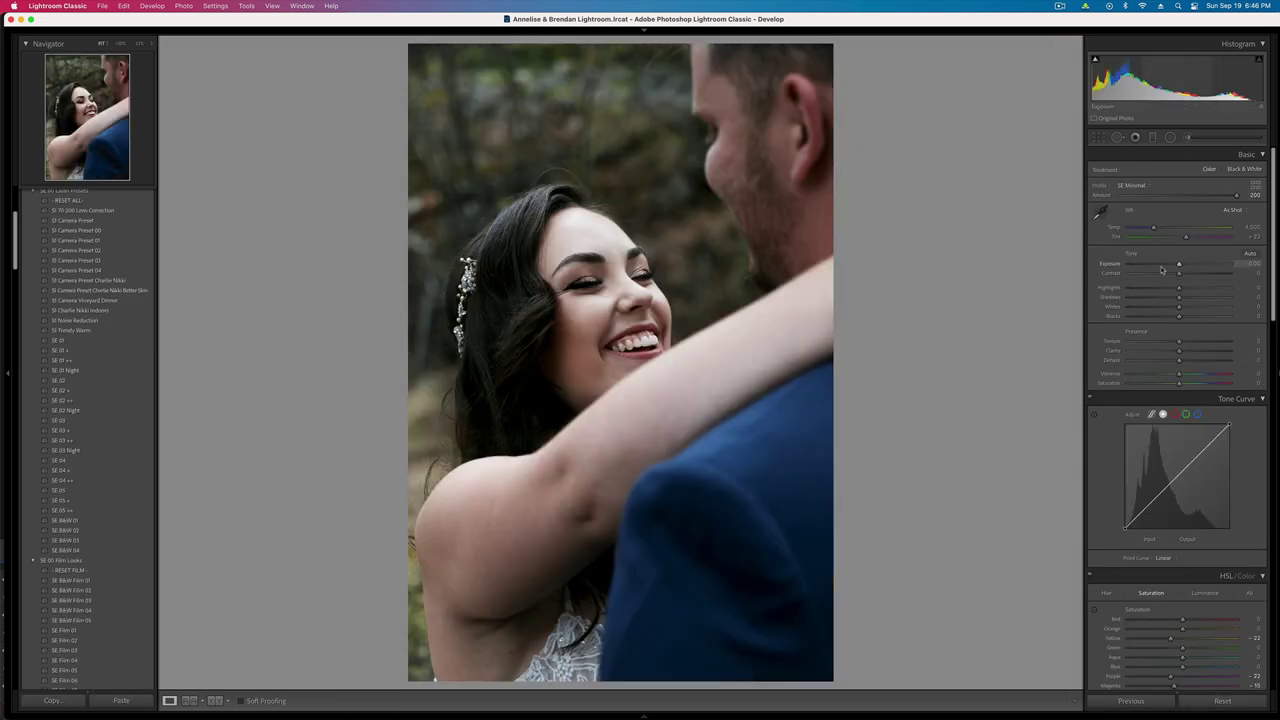
click(75, 521)
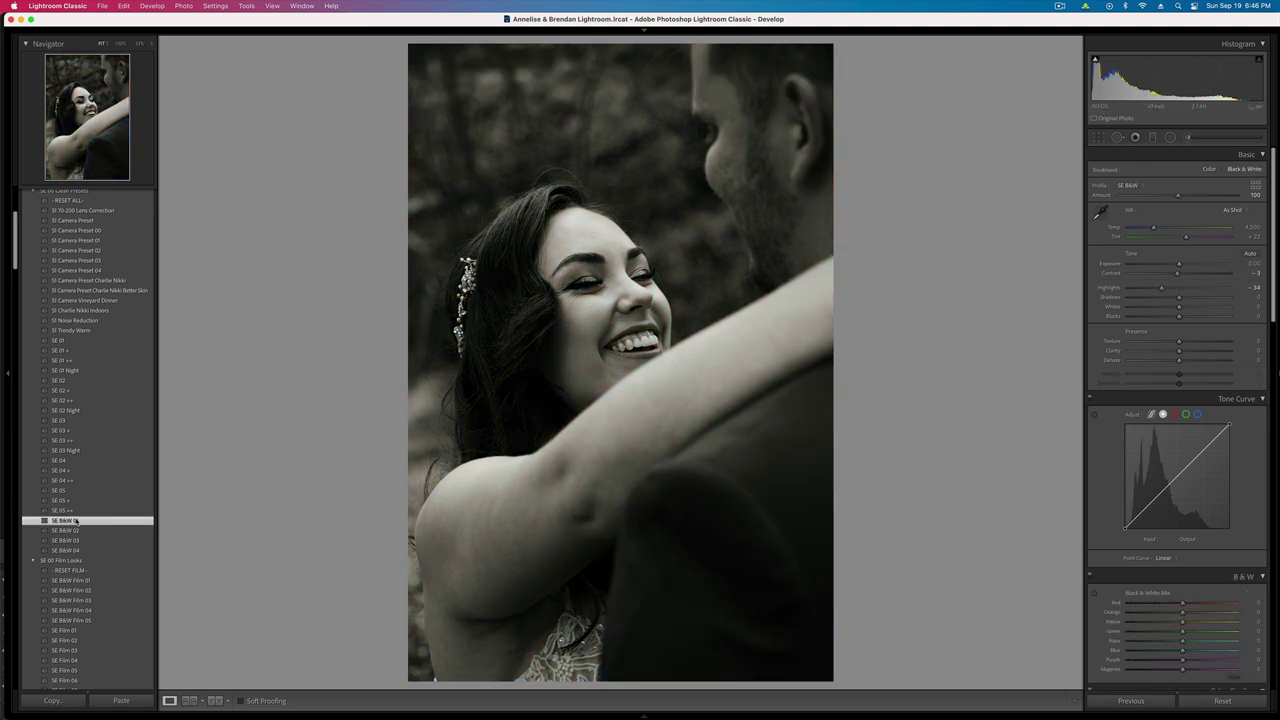
click(1189, 138)
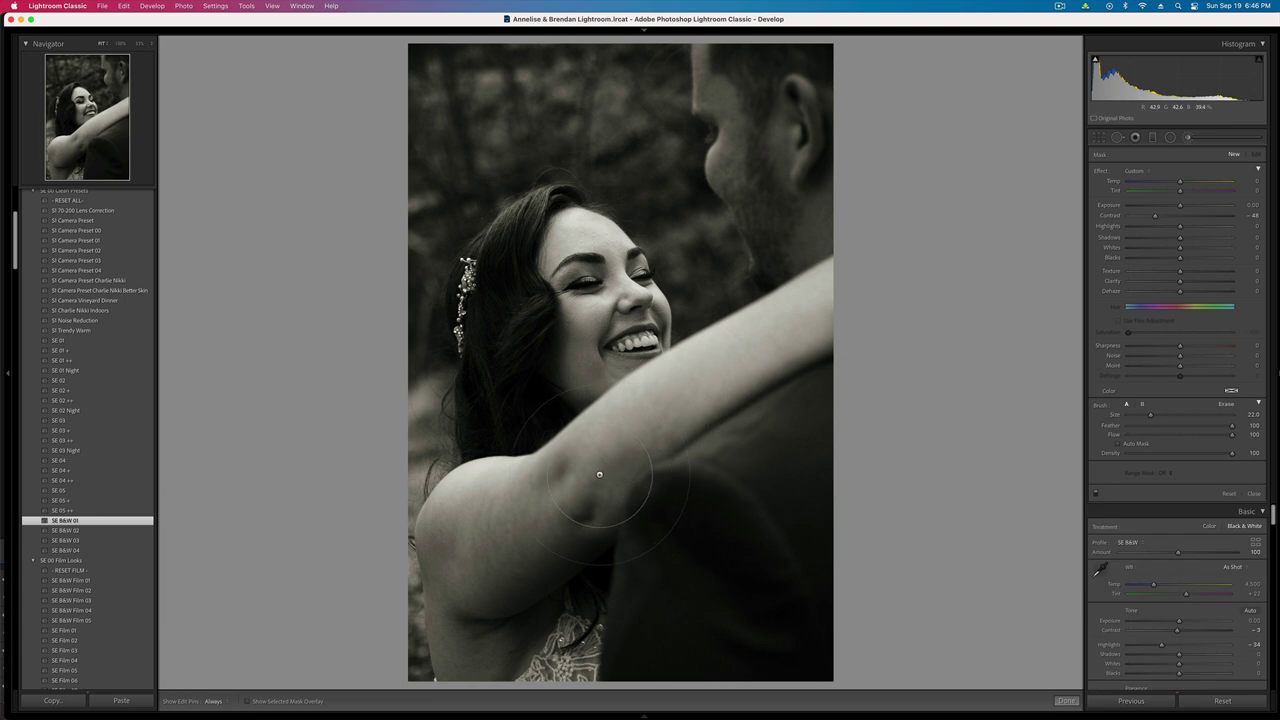
mouse_move(483, 568)
mouse_down()
mouse_move(486, 609)
mouse_move(761, 409)
mouse_move(548, 562)
mouse_move(805, 421)
mouse_up()
drag(1155, 216, 1143, 216)
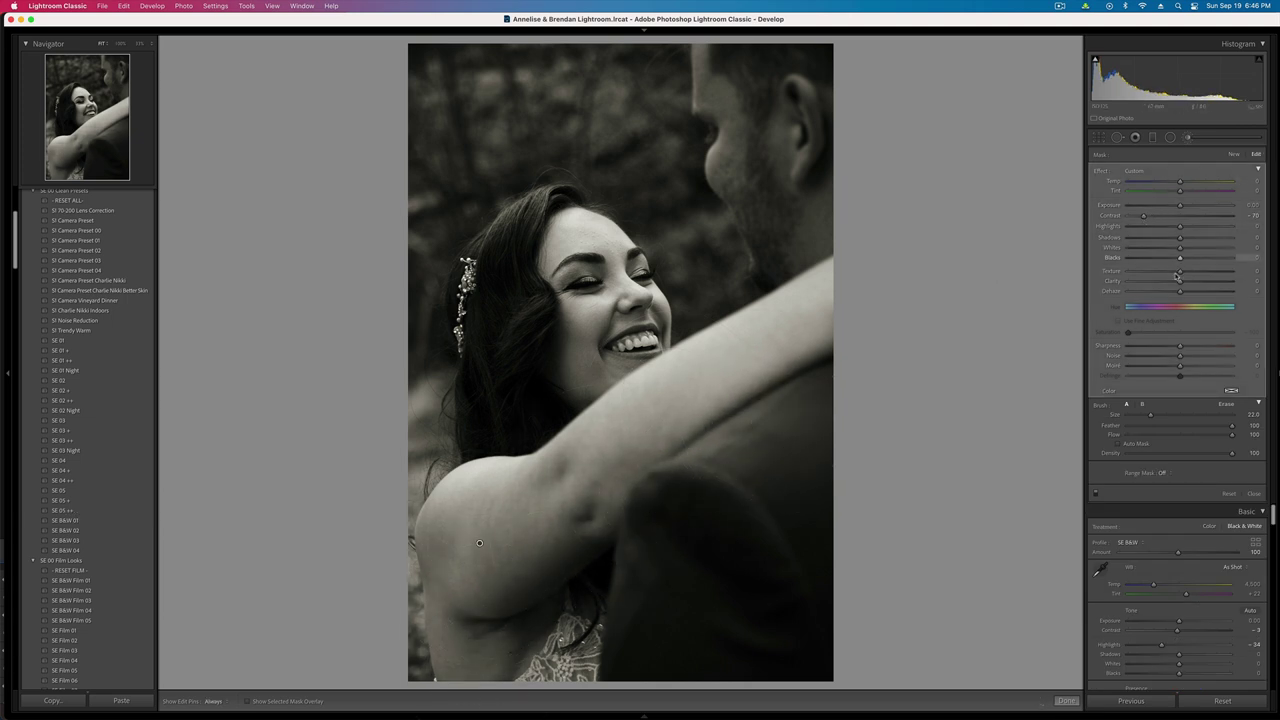
- Set the arm brush mask's texture to -32, clarity to -39, dehaze to -16 and exposure to -0.65
mouse_move(1180, 272)
mouse_down()
mouse_move(1163, 273)
mouse_move(1172, 291)
mouse_up()
click(1160, 282)
click(1160, 291)
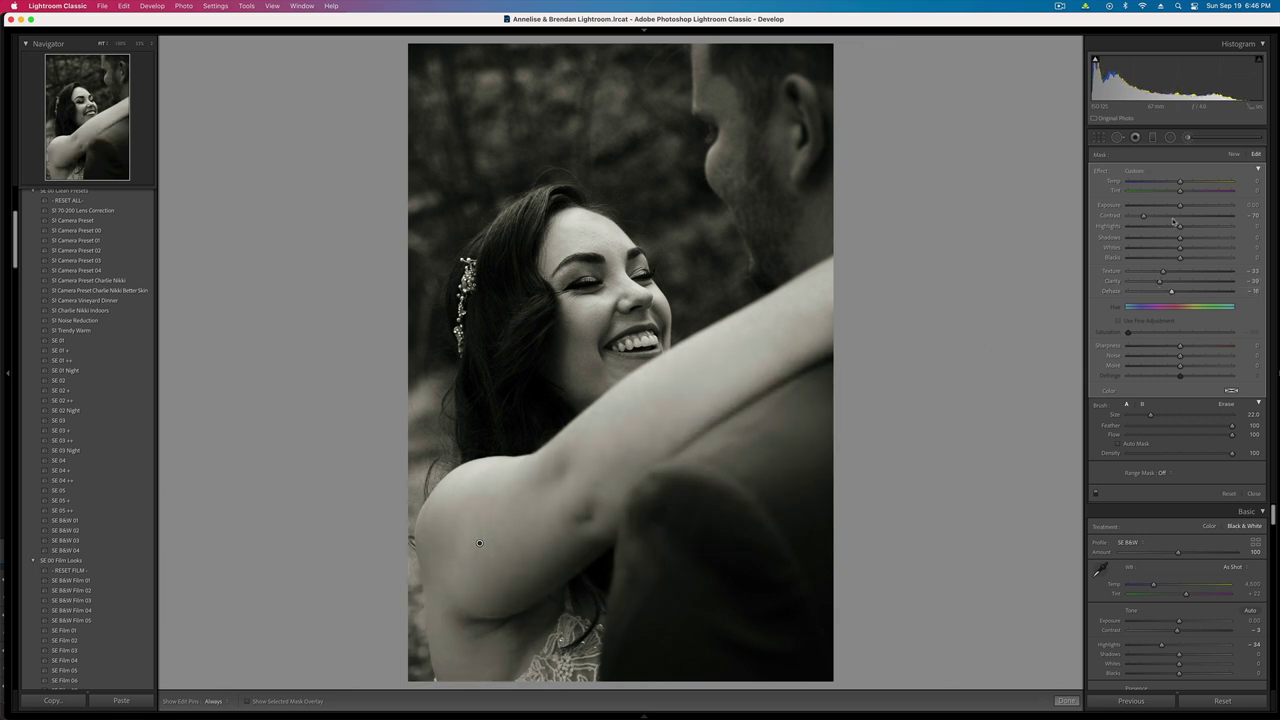
drag(1180, 205, 1172, 206)
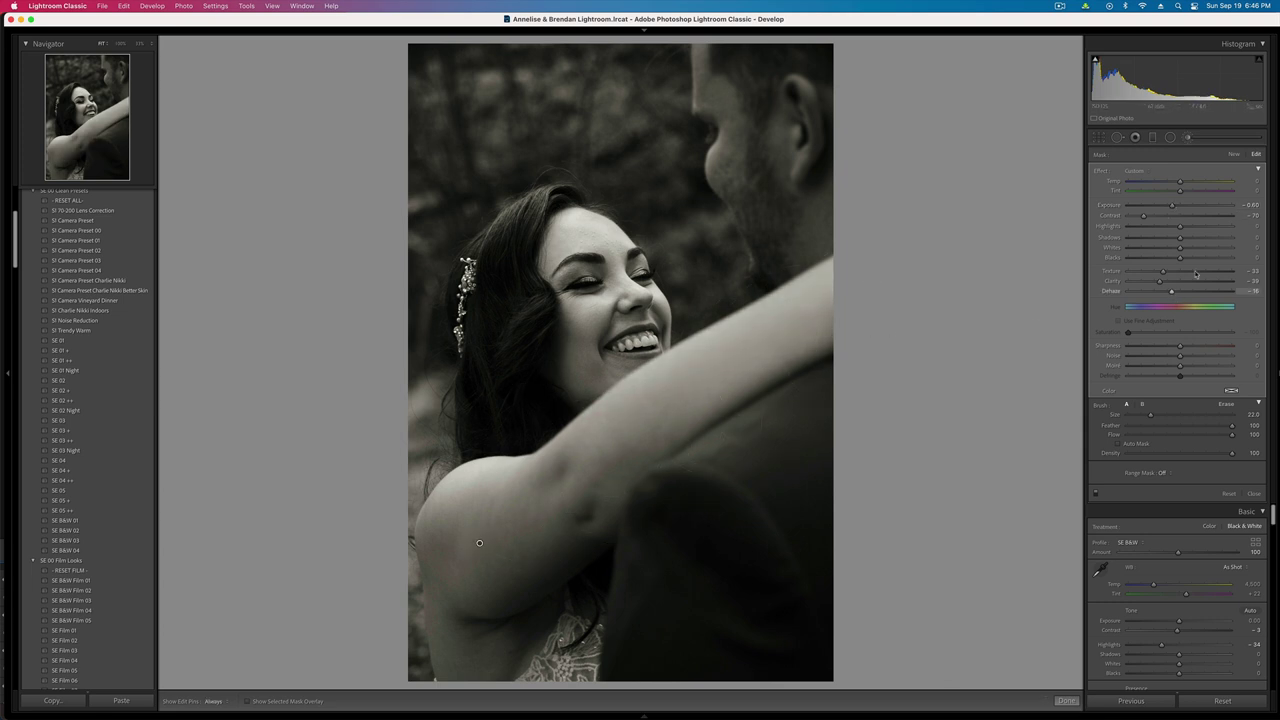
- Lower the arm brush mask's dehaze to about -46, exposure to about -0.9 and texture to about -60, and close the brush
drag(1171, 292, 1156, 296)
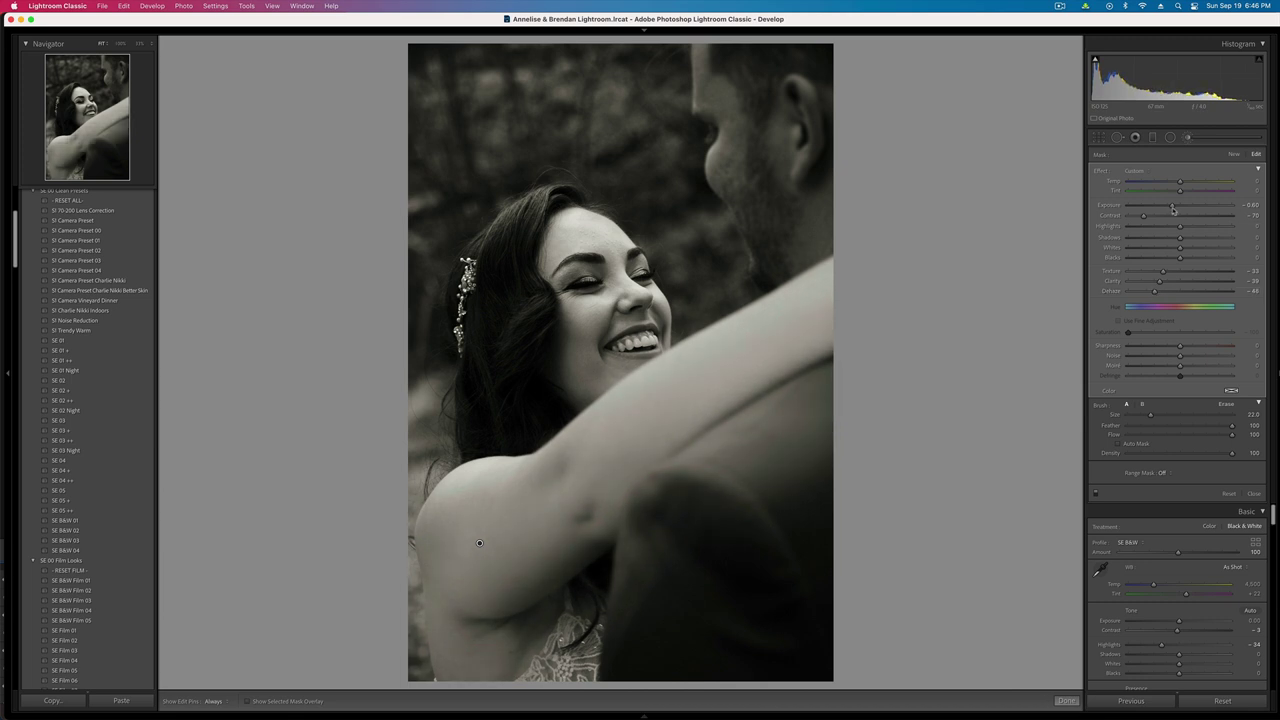
drag(1173, 208, 1167, 210)
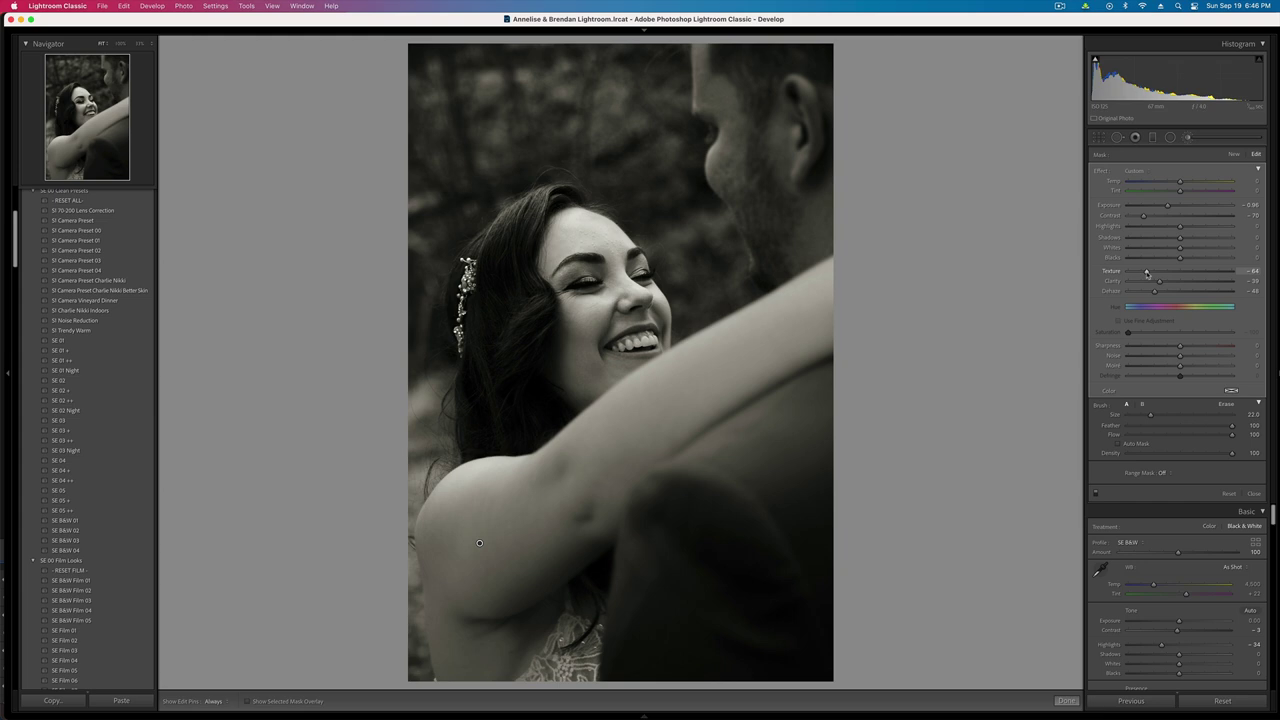
key(k)
- Try a brighter overall exposure on the black-and-white photo and settle on -0.33
key(shift+equal)
key(shift+equal)
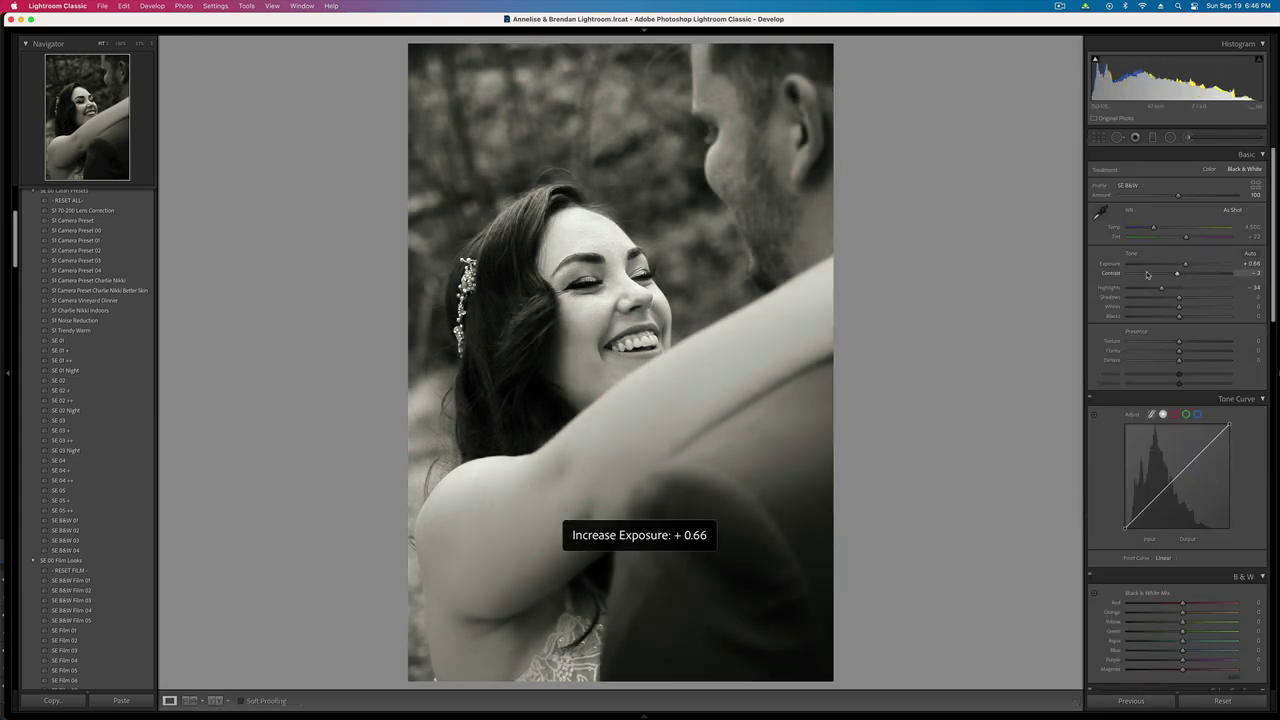
key(shift+minus)
key(shift+minus)
key(shift+minus)
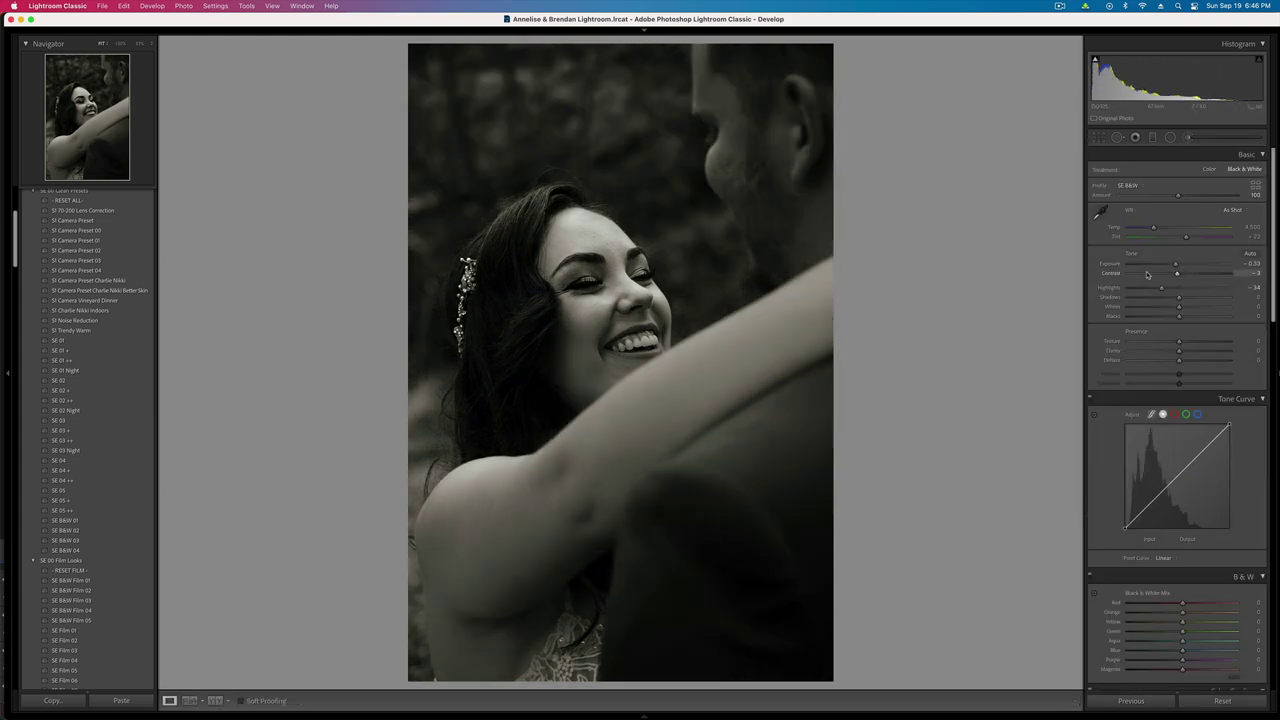
- Try a new brush mask on the bride's face with texture -18, clarity -22 and dehaze -10
click(1188, 137)
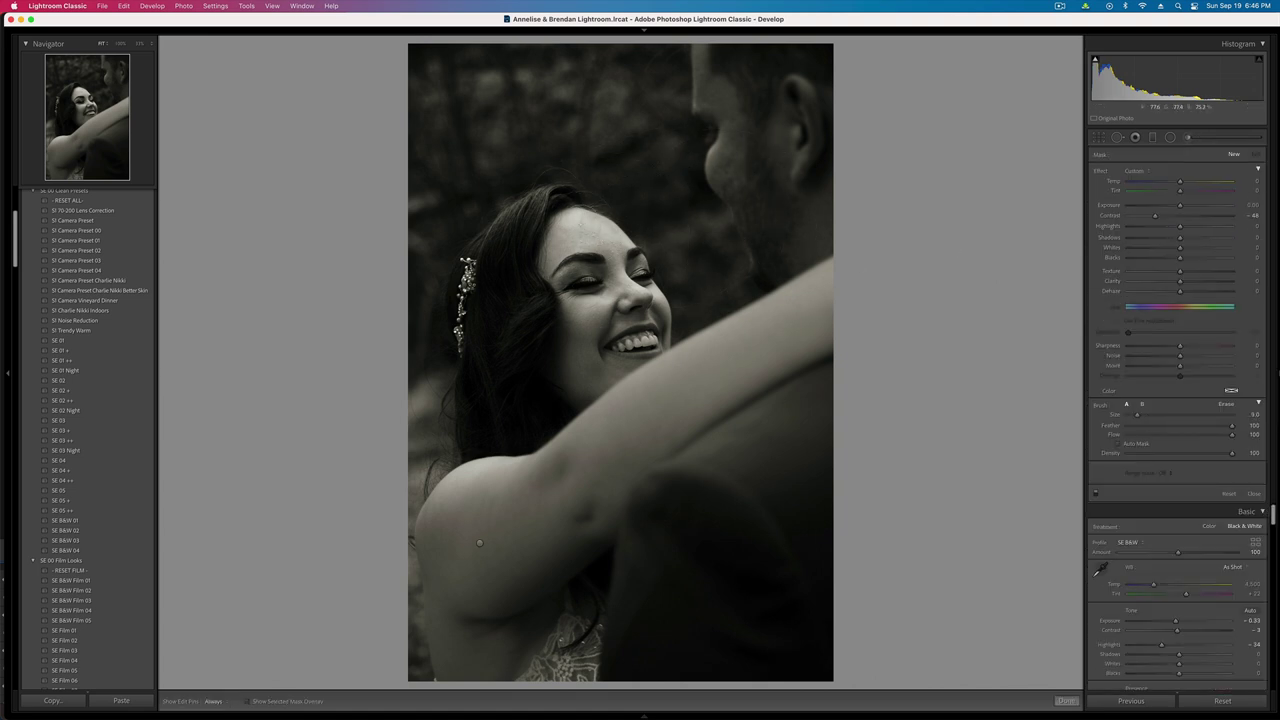
mouse_move(612, 243)
mouse_down()
mouse_move(574, 244)
mouse_move(655, 280)
mouse_up()
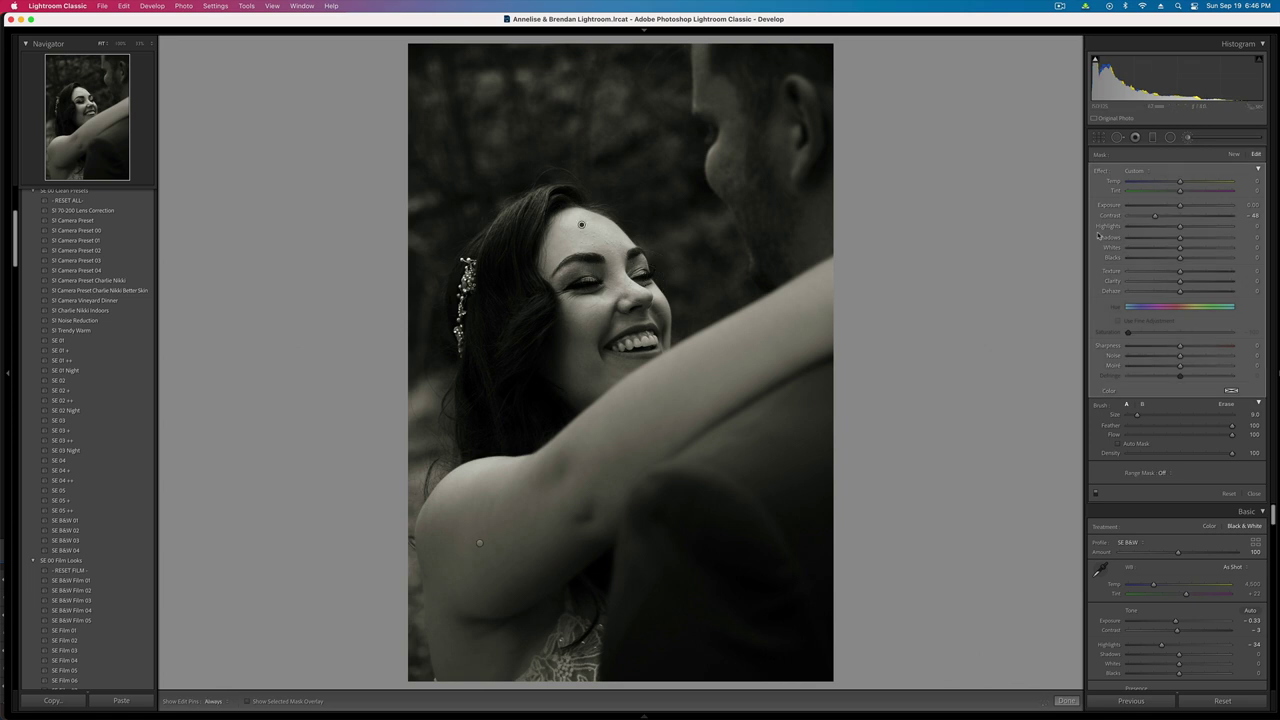
click(1171, 272)
click(1174, 291)
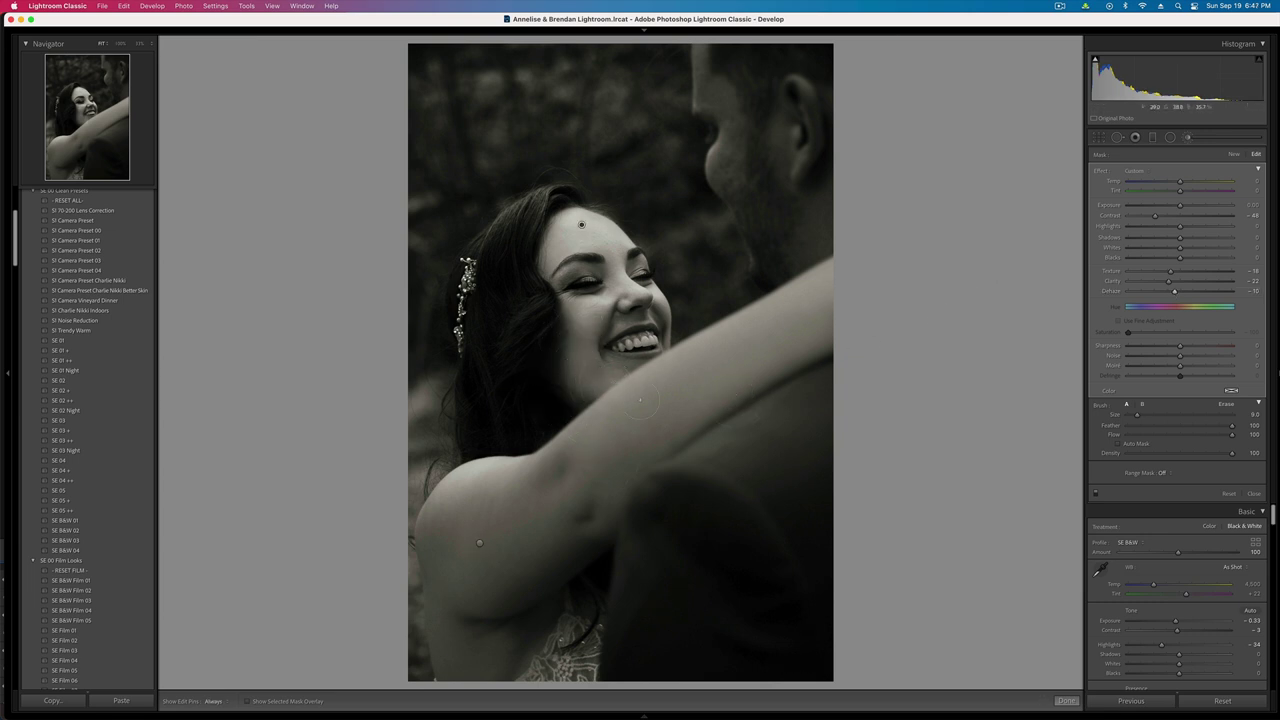
- Try extending the face brush mask over the arm and underarm with a larger brush, and delete that mask
key(])
mouse_move(470, 532)
mouse_down()
mouse_move(549, 524)
mouse_move(798, 350)
mouse_up()
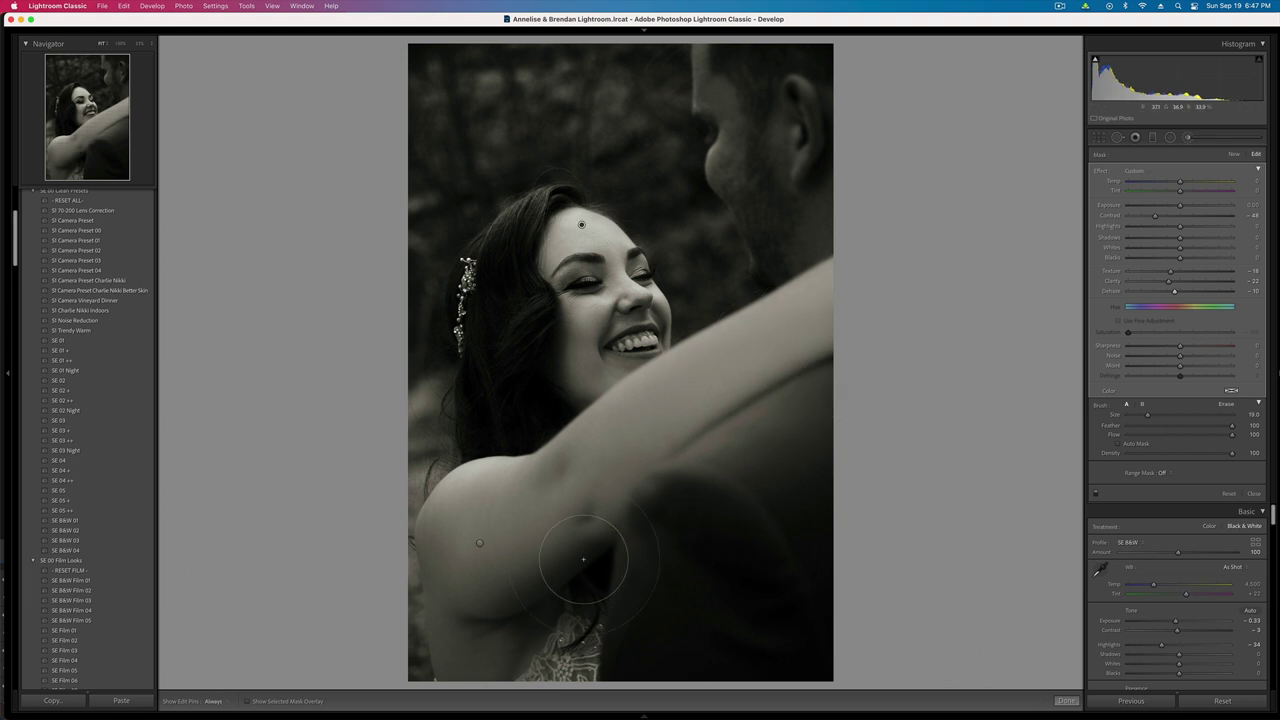
mouse_move(503, 575)
mouse_down()
mouse_move(477, 685)
mouse_move(560, 620)
mouse_up()
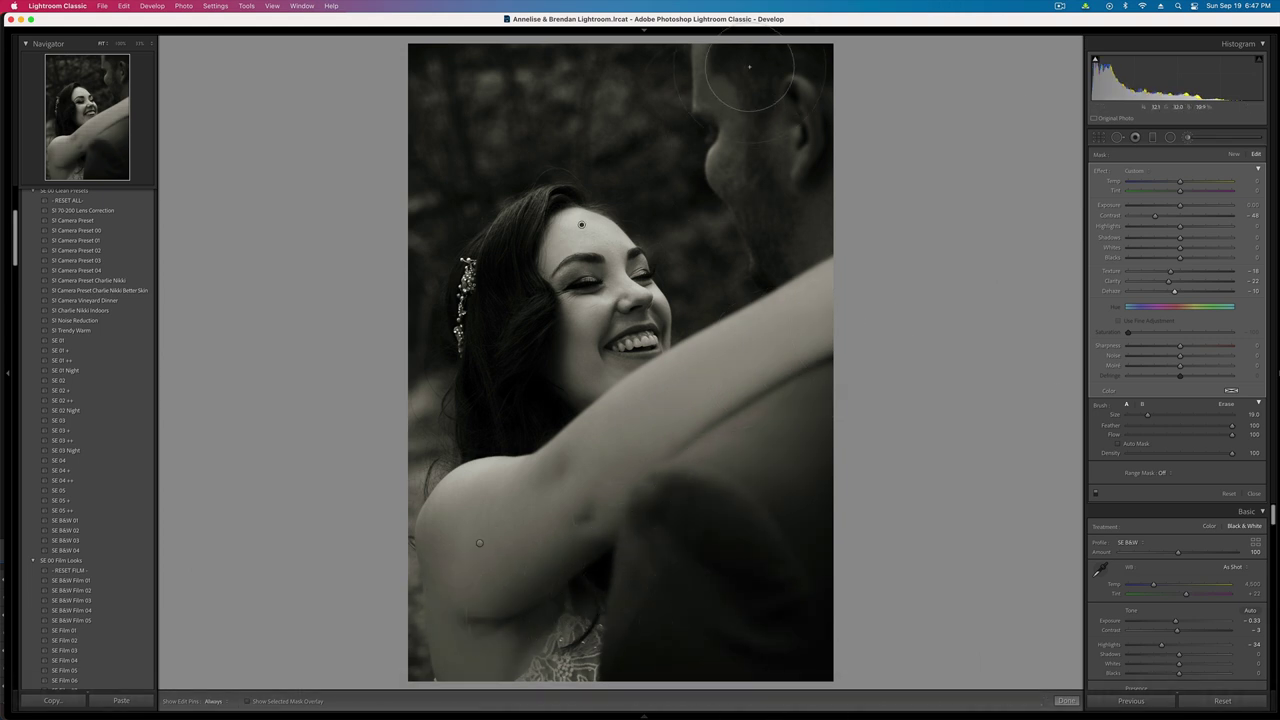
key(h)
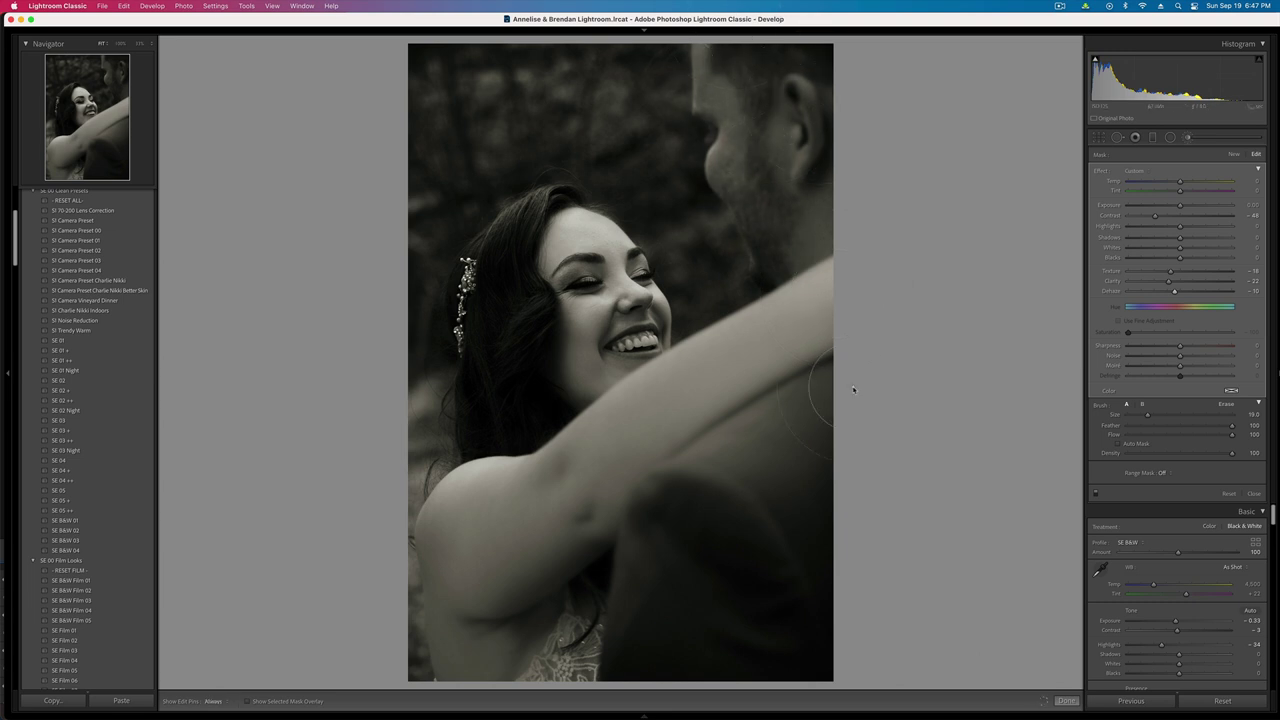
key(h)
key(Delete)
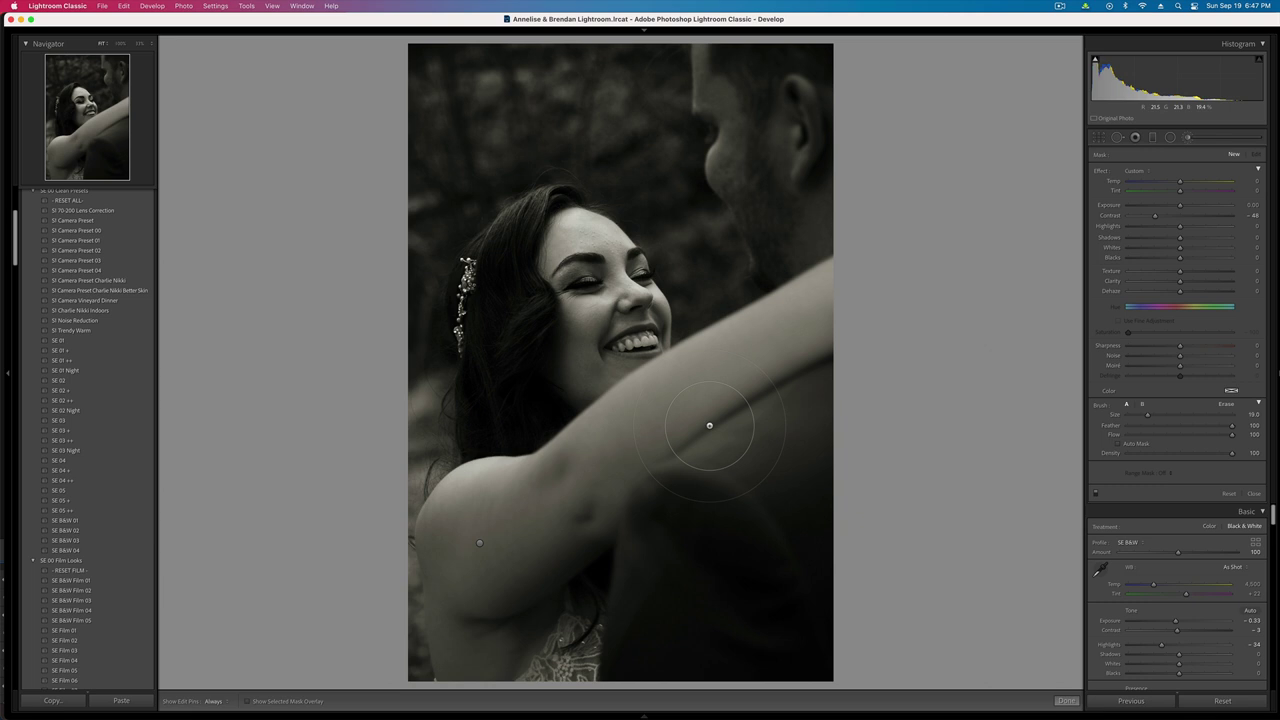
- Go to the next portrait, apply the warm develop settings with temperature 5,711 and tint +26, and set contrast to -46
key(Right)
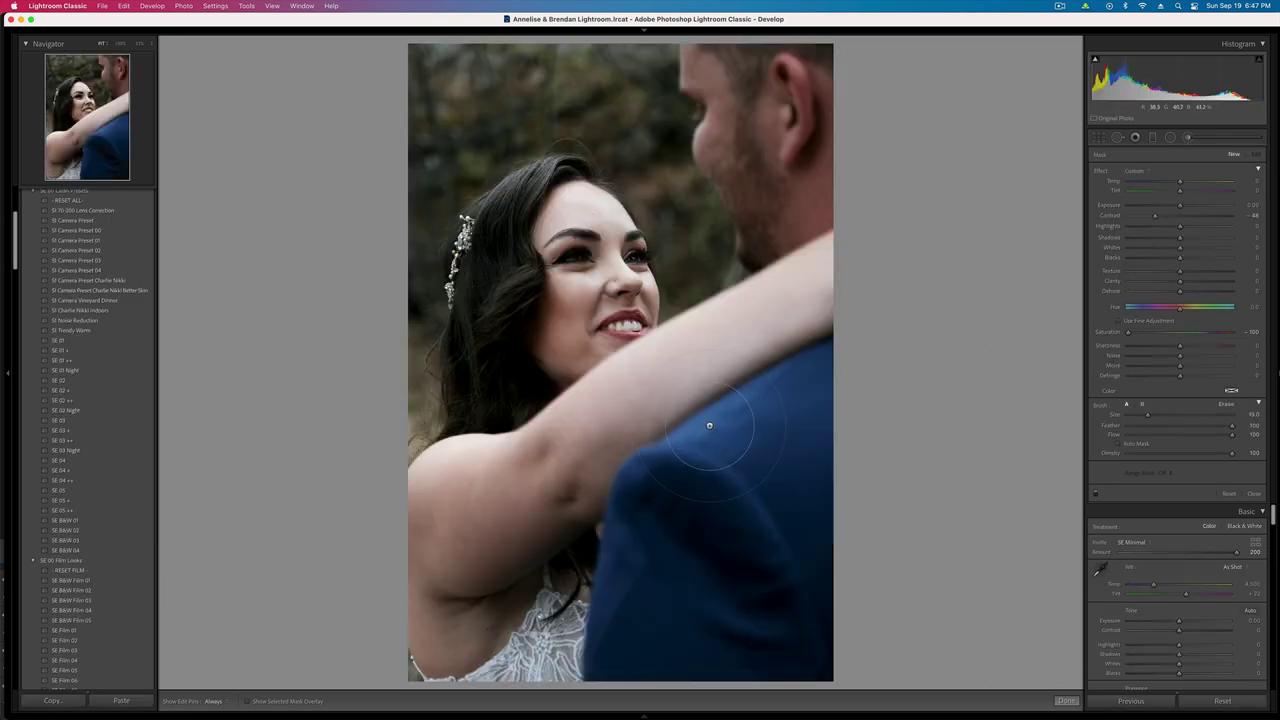
key(super+z)
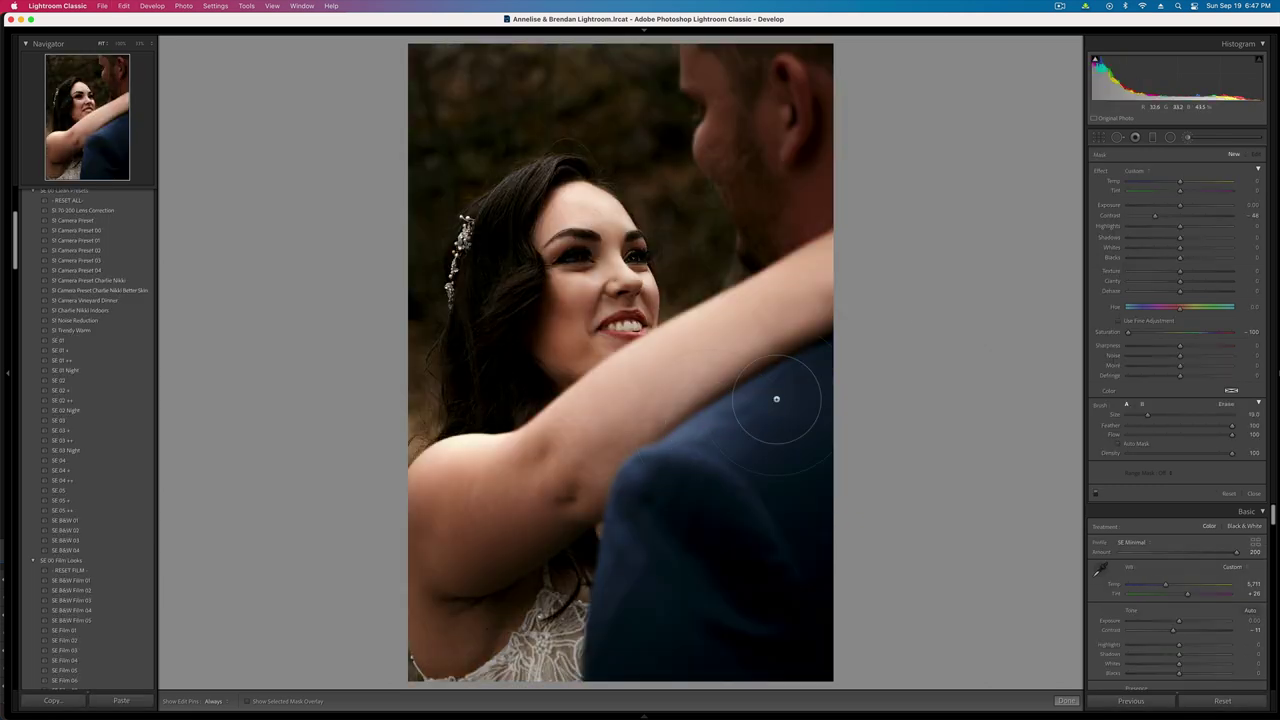
drag(1123, 217, 1113, 217)
key(k)
click(1156, 274)
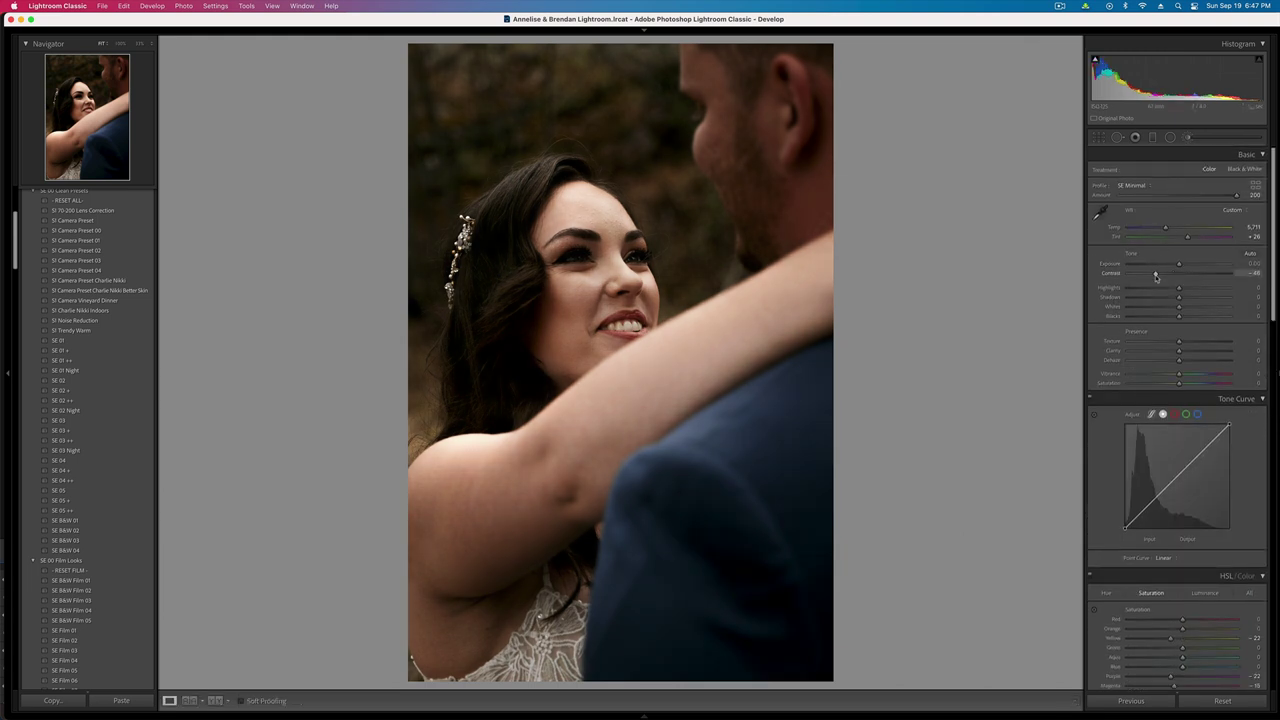
- Set the portrait's temperature to 4,957, tint to +9 and exposure to +0.10
click(1158, 229)
click(1182, 238)
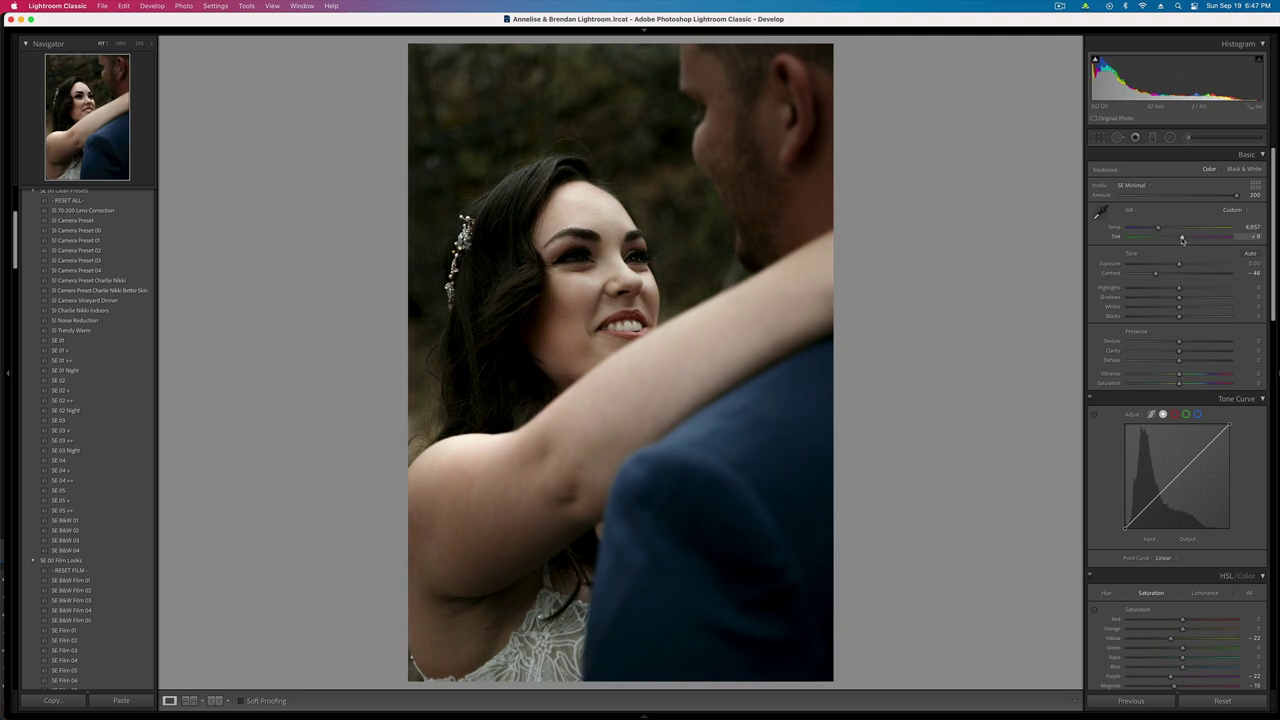
key(equal)
key(equal)
key(minus)
- Reset the brush effect sliders and paint a mask on the bride's eyes with contrast -35 and whites 33
click(1189, 138)
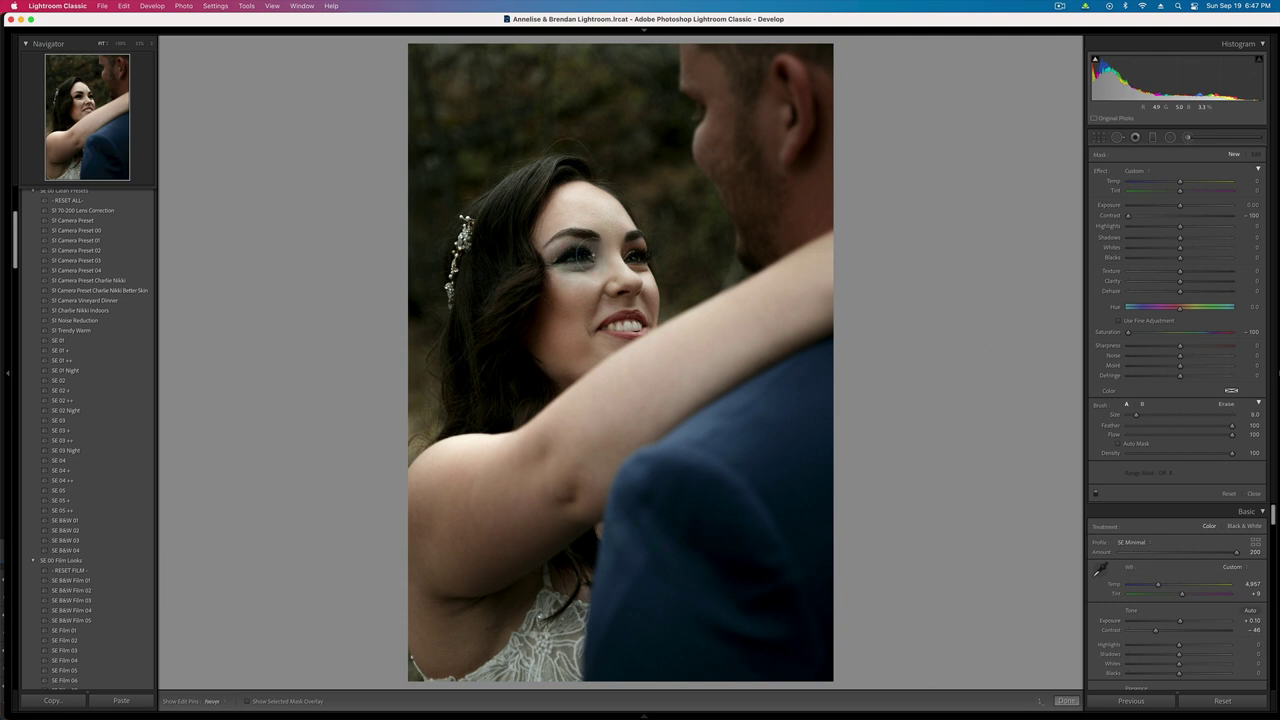
click(580, 251)
key(super+z)
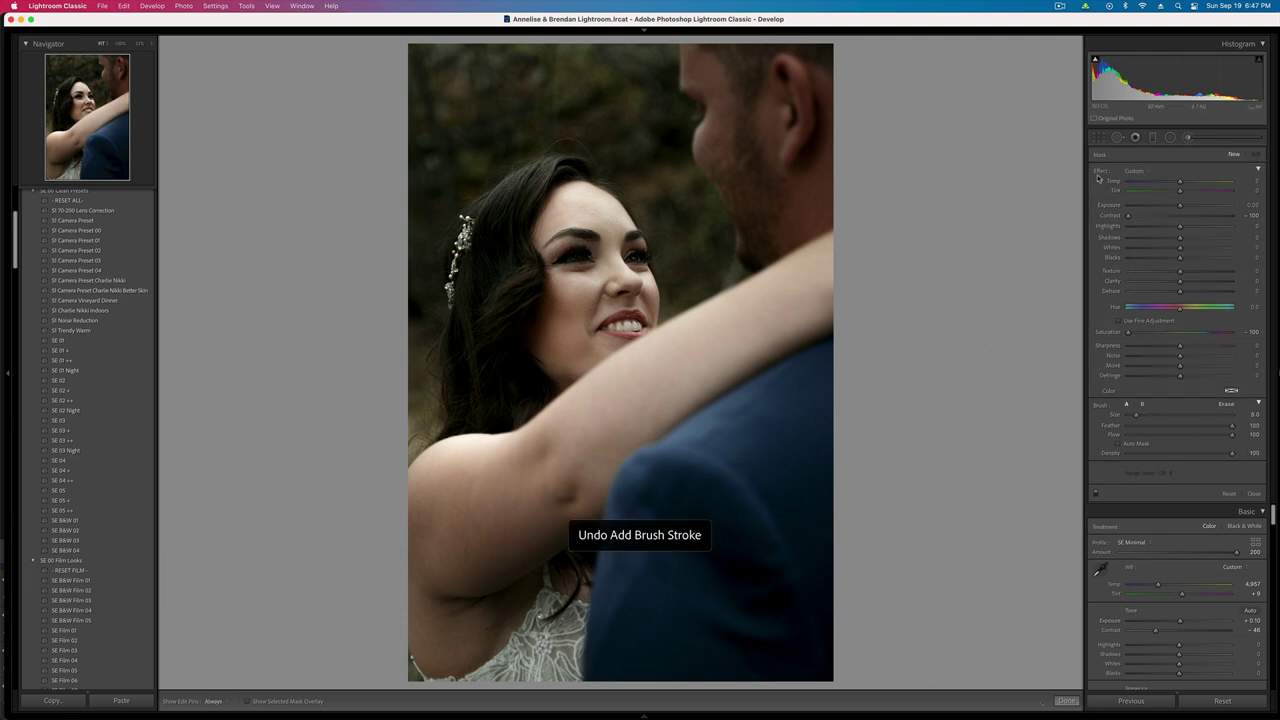
key(alt)
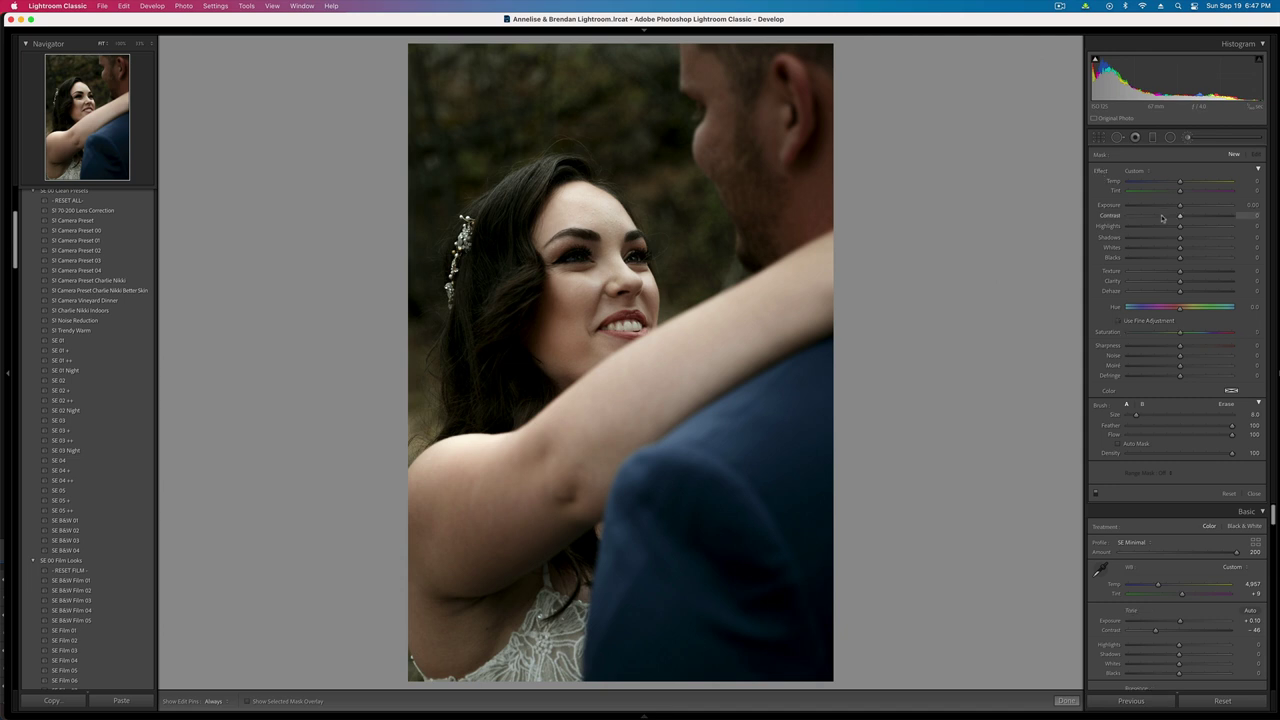
drag(1180, 248, 1197, 248)
mouse_move(568, 254)
mouse_down()
mouse_move(592, 254)
mouse_move(578, 254)
mouse_up()
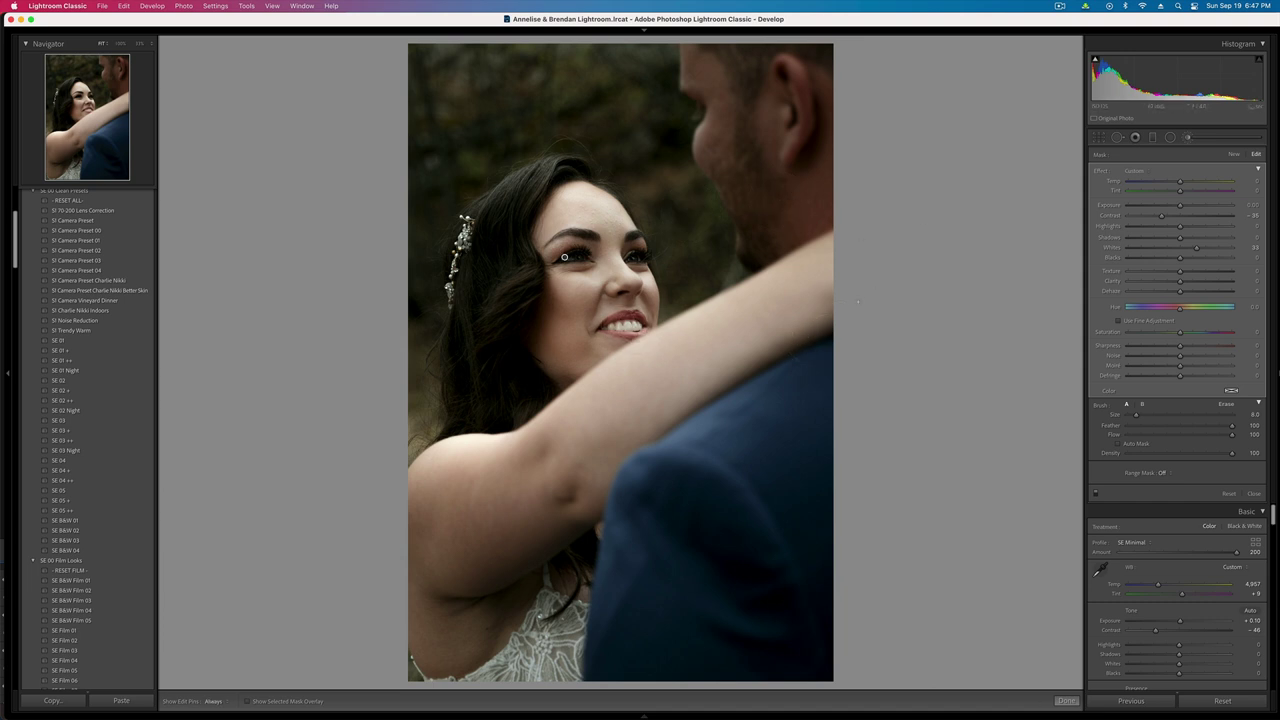
key(h)
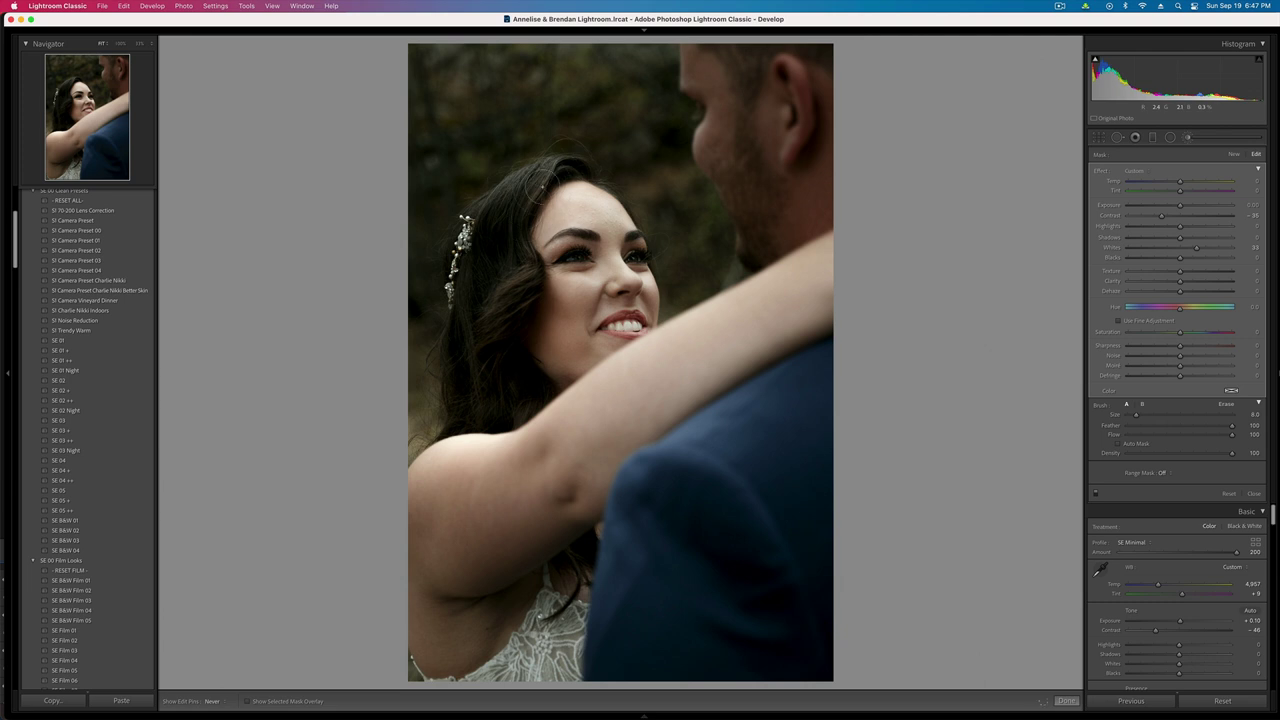
key(h)
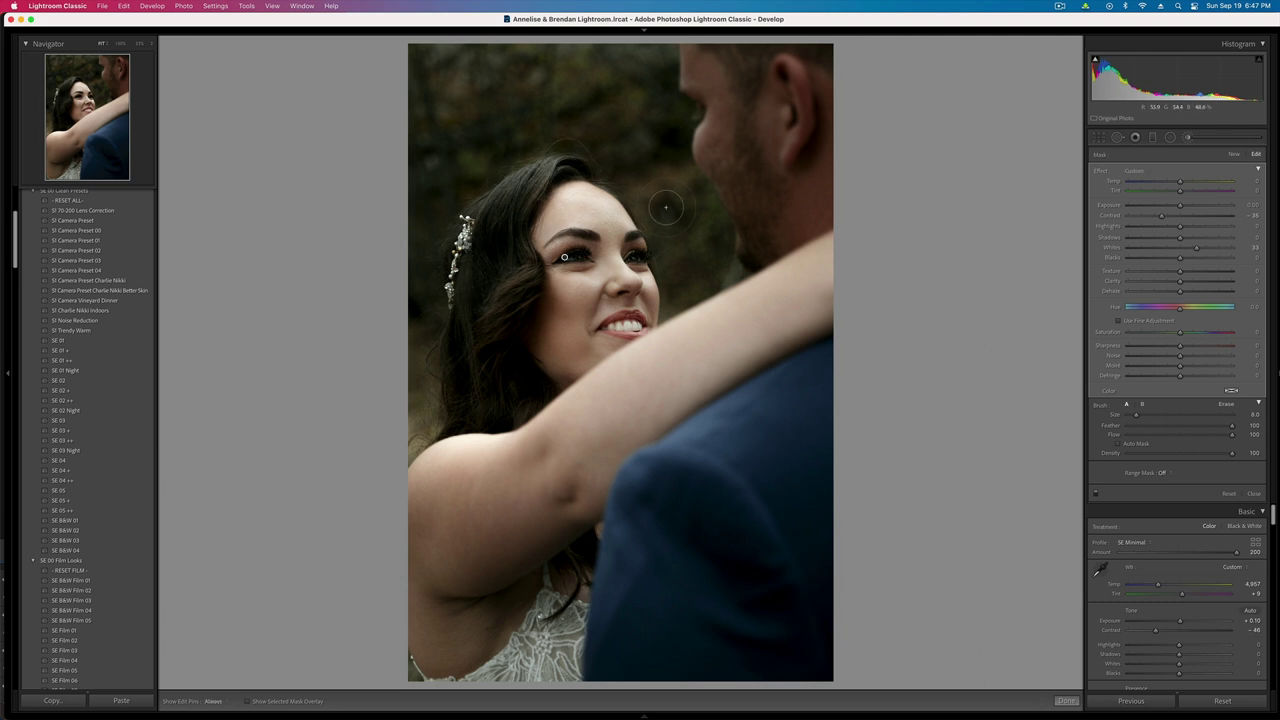
key(k)
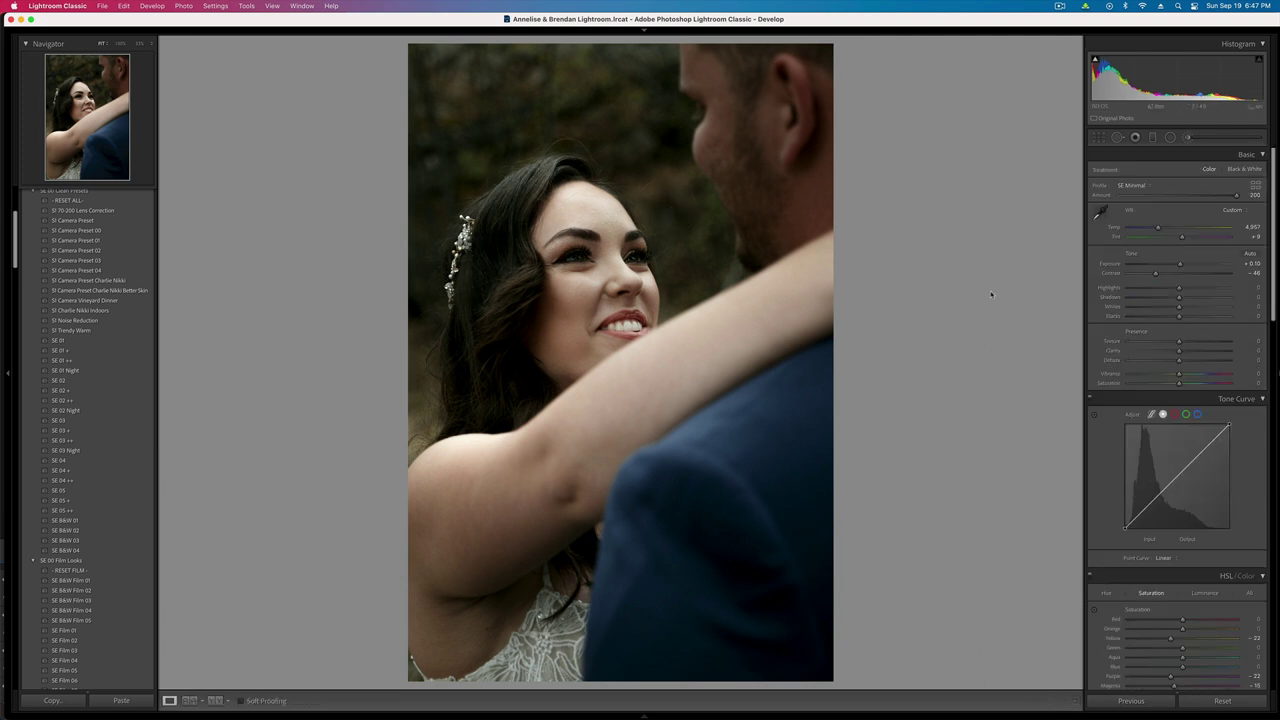
- Paint a new softening brush mask over the bride's upper arm with texture -31 and clarity about -65
key(k)
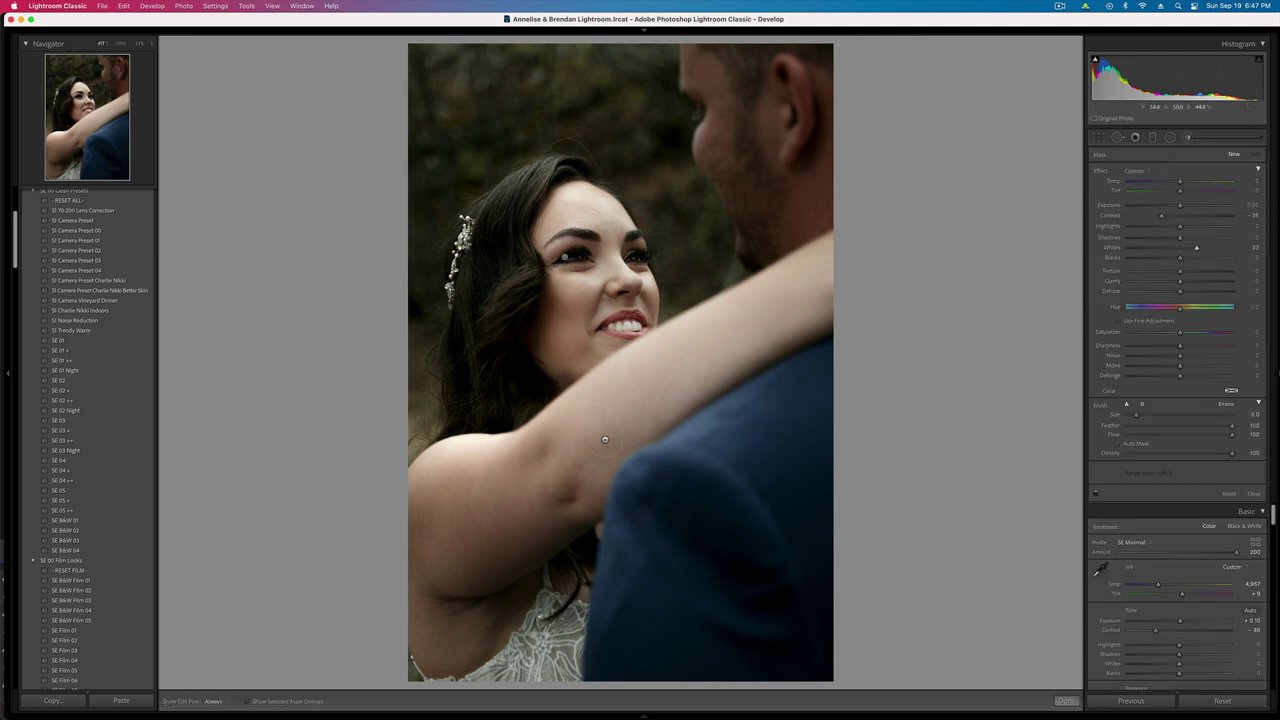
mouse_move(489, 511)
mouse_down()
mouse_move(424, 578)
mouse_move(493, 577)
mouse_move(498, 610)
mouse_move(572, 575)
mouse_up()
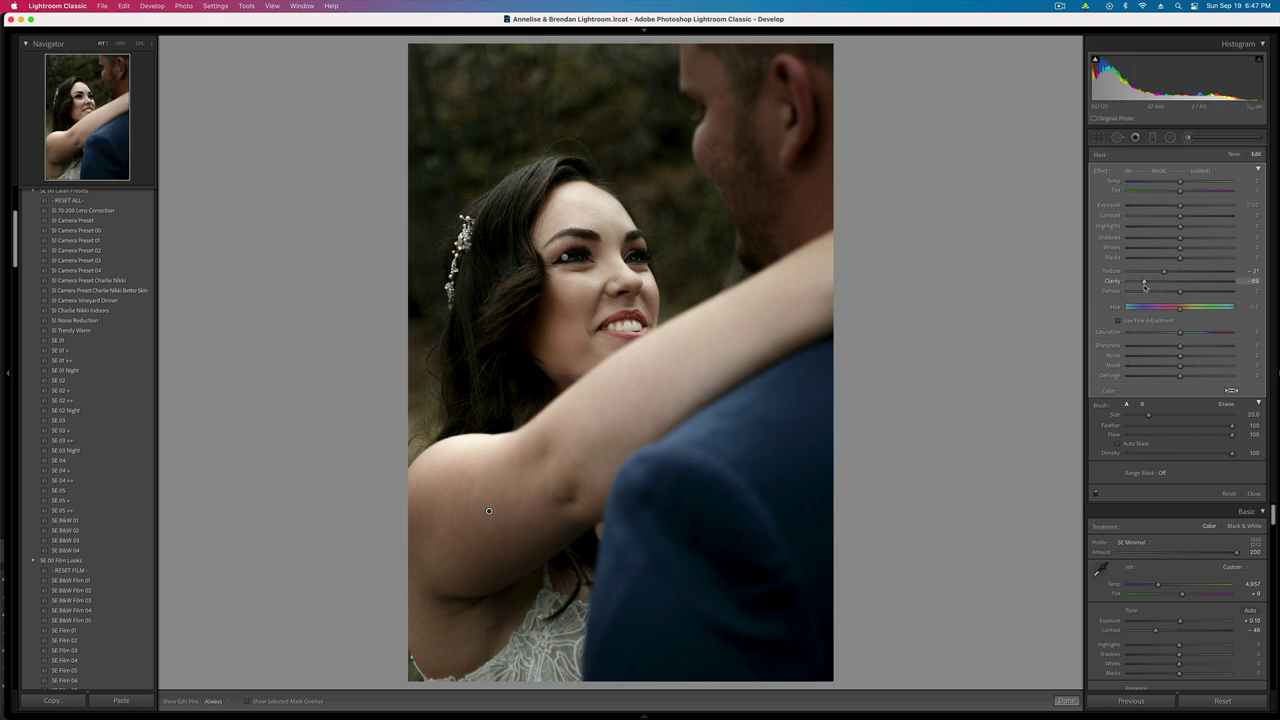
key(k)
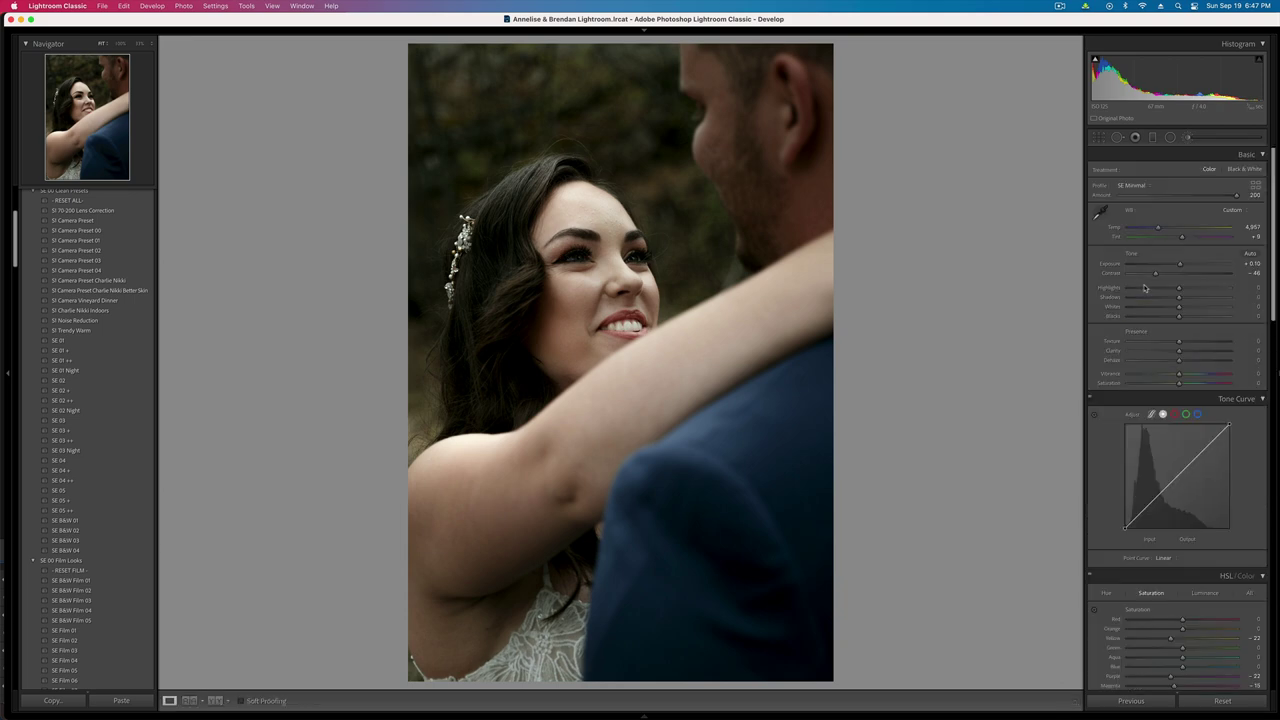
- Go to the next photo, apply the warm develop settings, set exposure to +0.33 and cool the temperature slightly
key(Right)
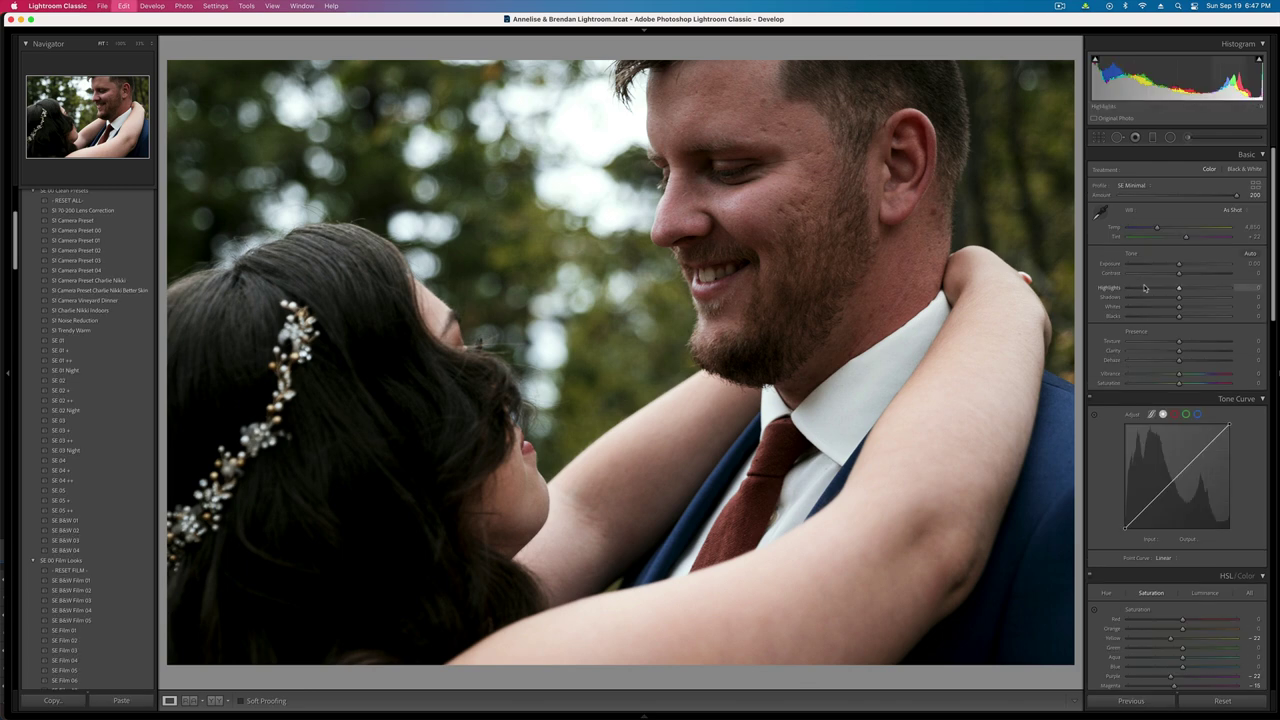
key(equal)
key(equal)
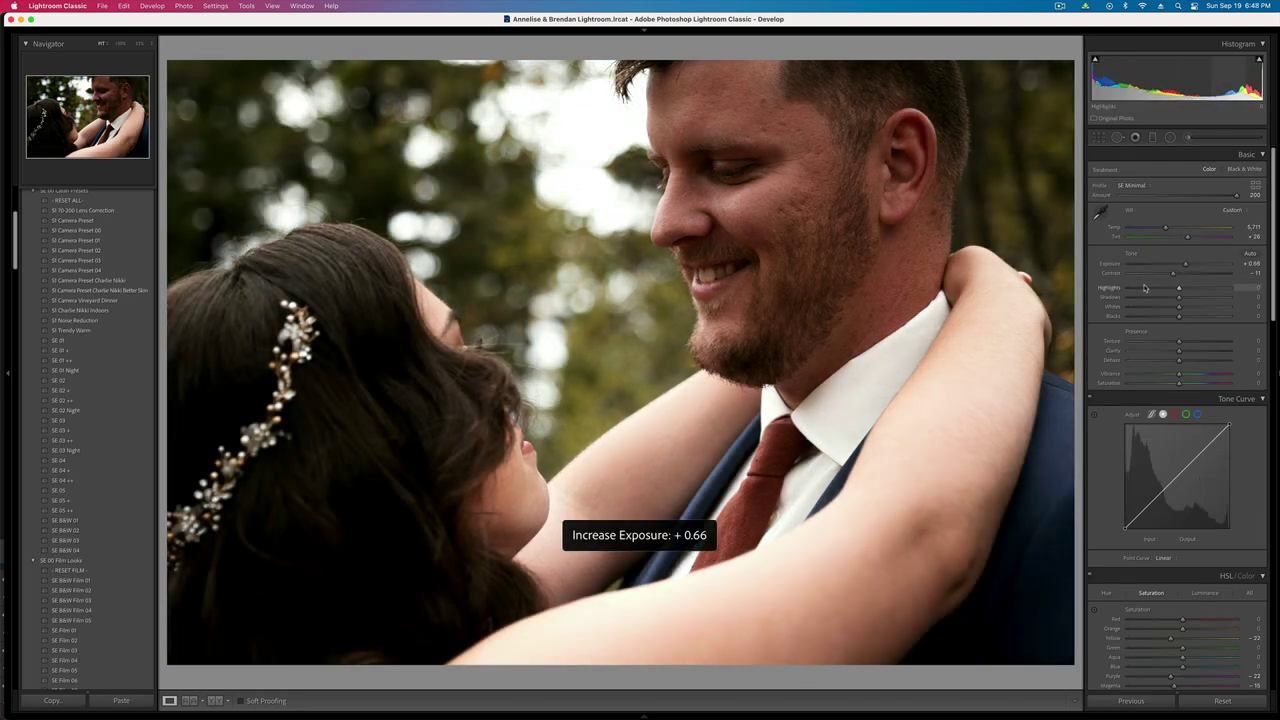
key(minus)
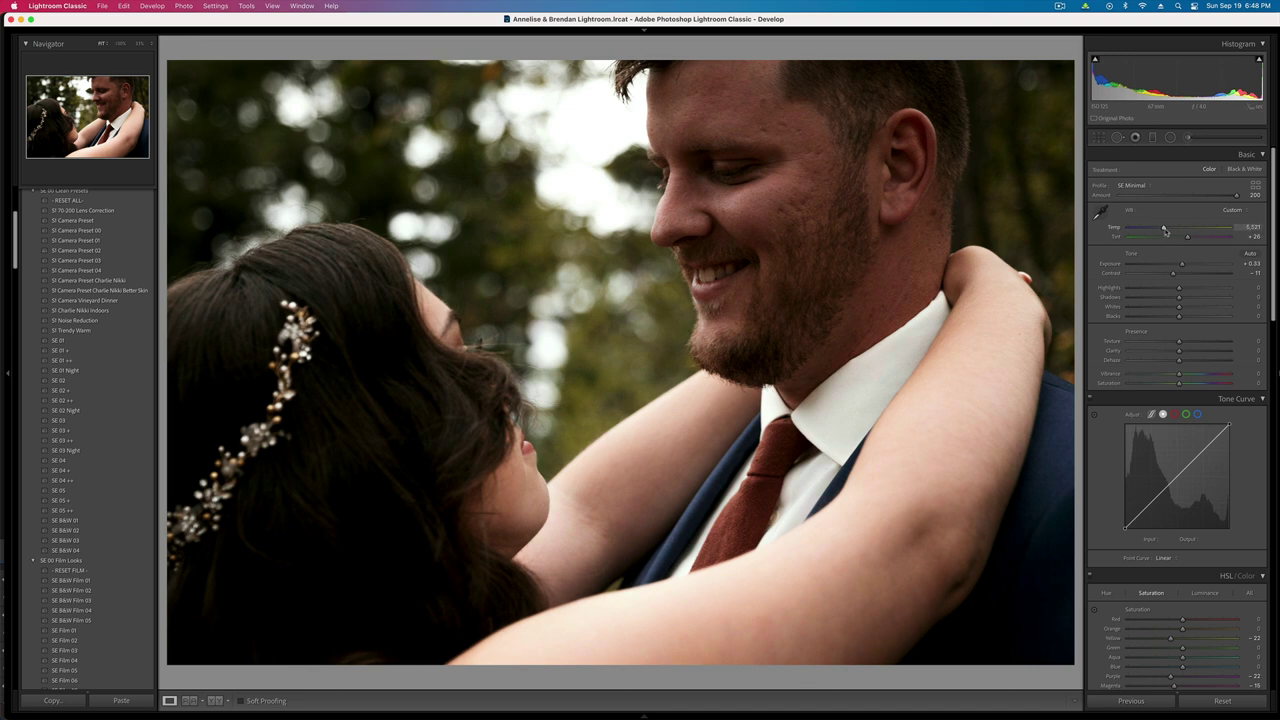
- Paint a brush mask over the groom's face with temperature -2, tint -25, contrast -35 and whites about 86
click(1188, 138)
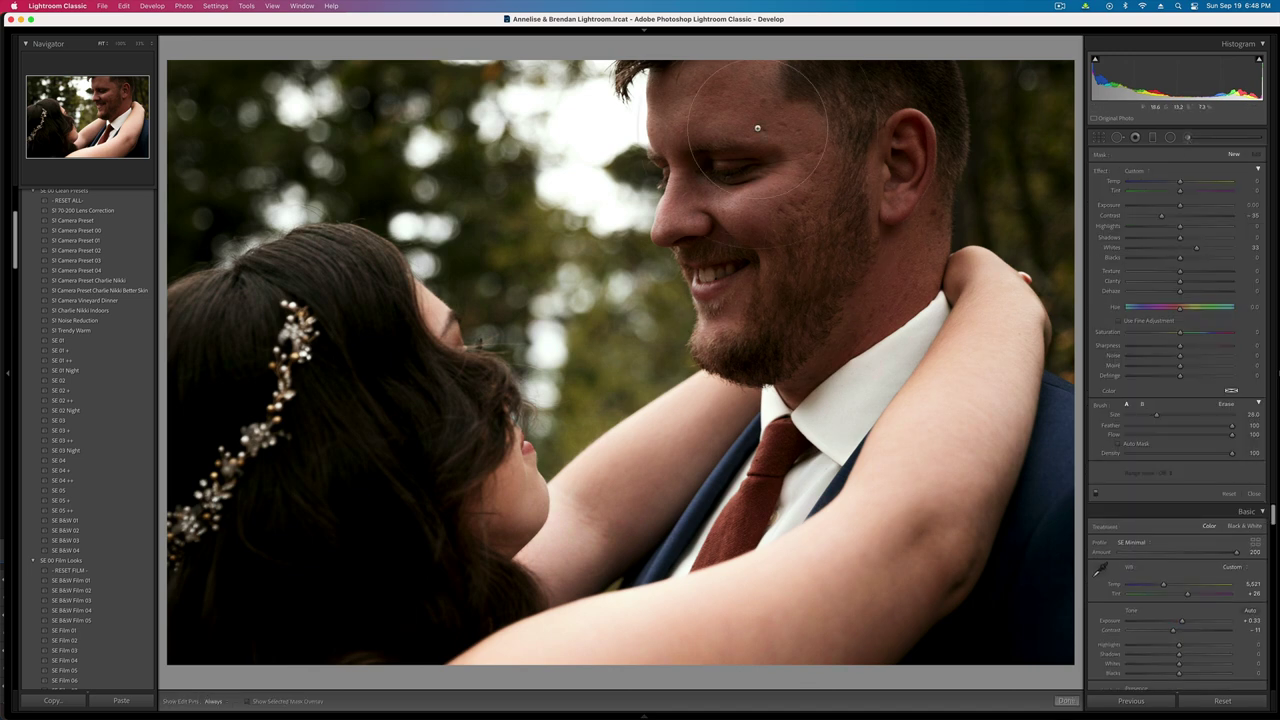
mouse_move(768, 200)
mouse_down()
mouse_move(763, 237)
mouse_move(760, 200)
mouse_up()
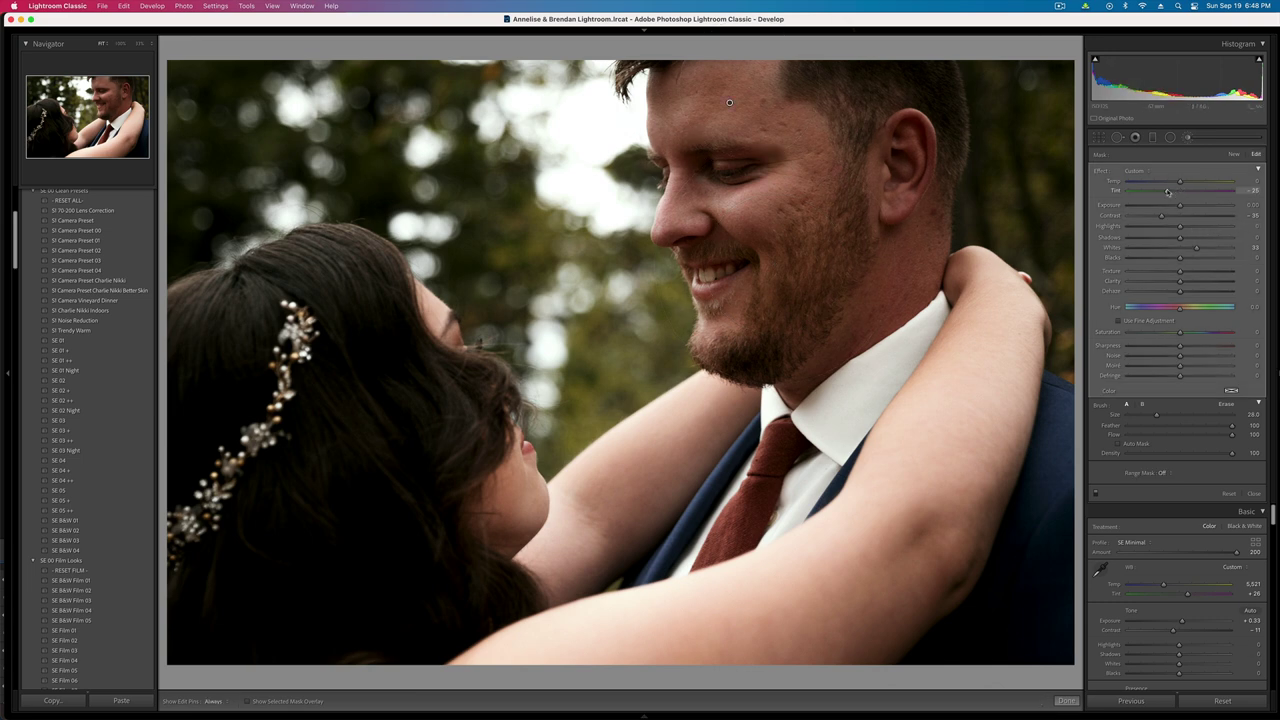
drag(1180, 181, 1173, 182)
drag(1214, 250, 1228, 250)
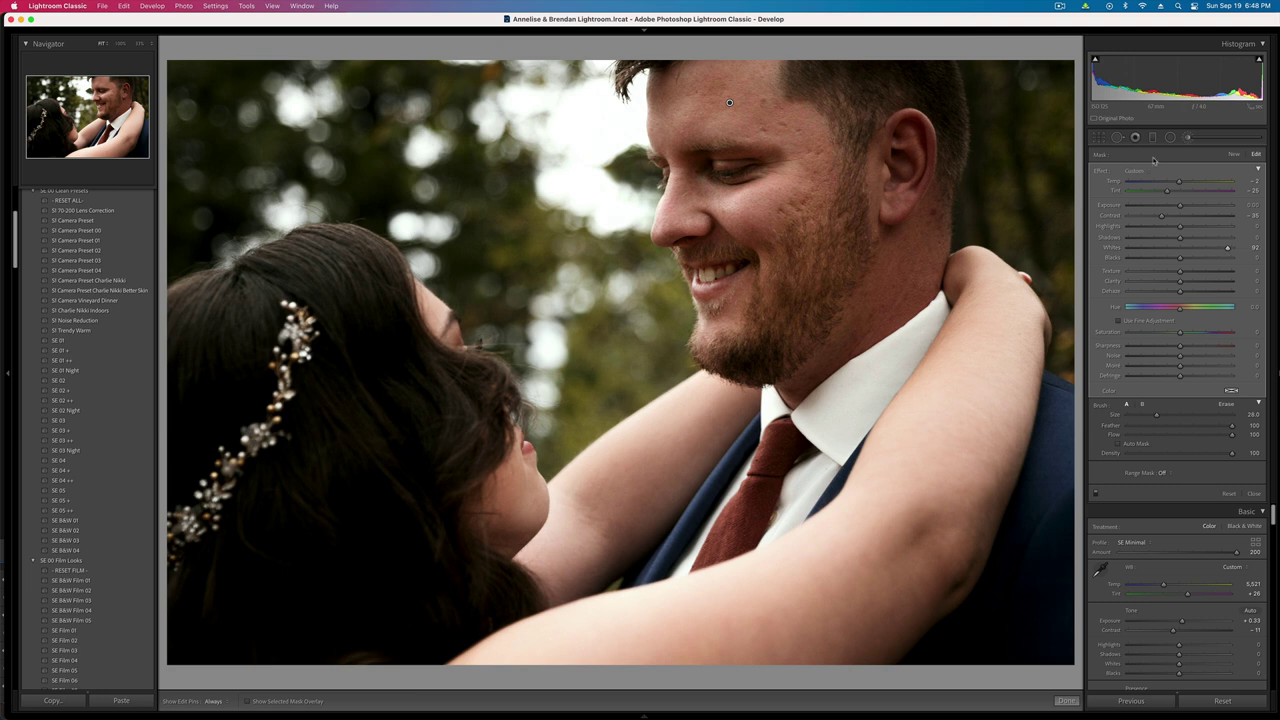
- Start another brush mask, undo the first stroke, and repaint the groom's neck area with shadows -100 and whites -33
click(1236, 155)
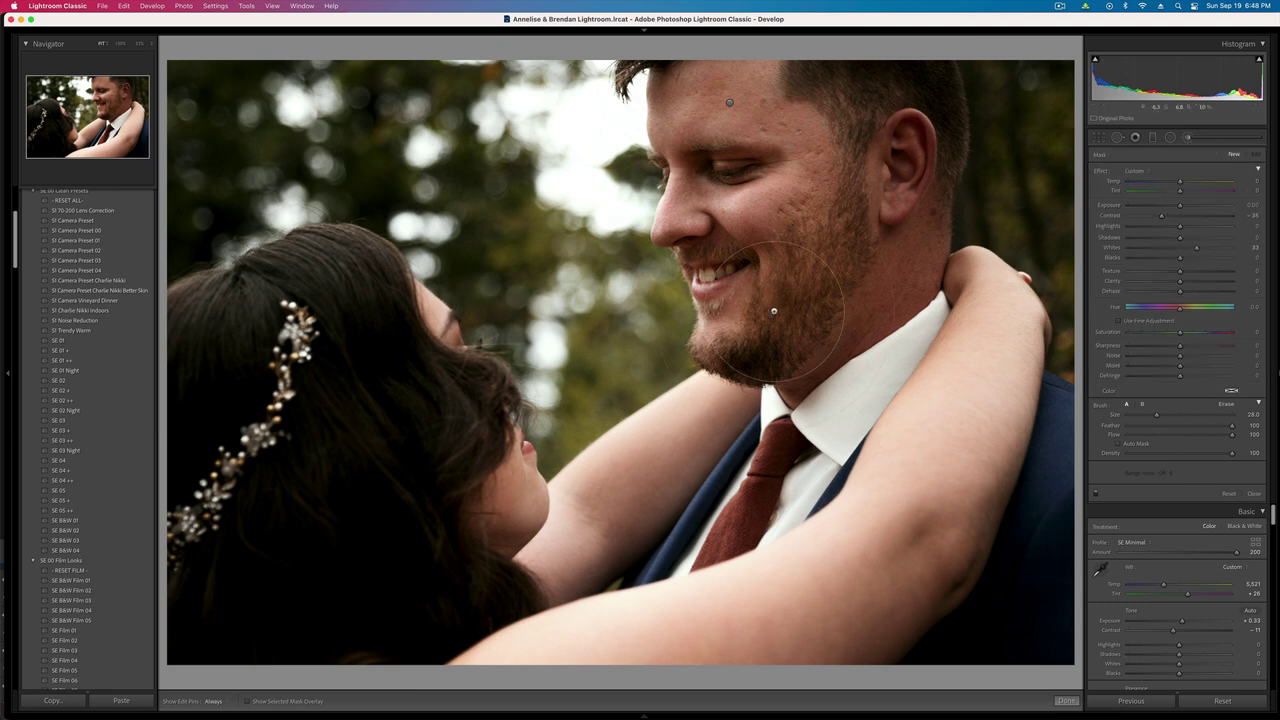
mouse_move(846, 225)
mouse_down()
mouse_move(789, 322)
mouse_move(764, 341)
mouse_up()
key(super+z)
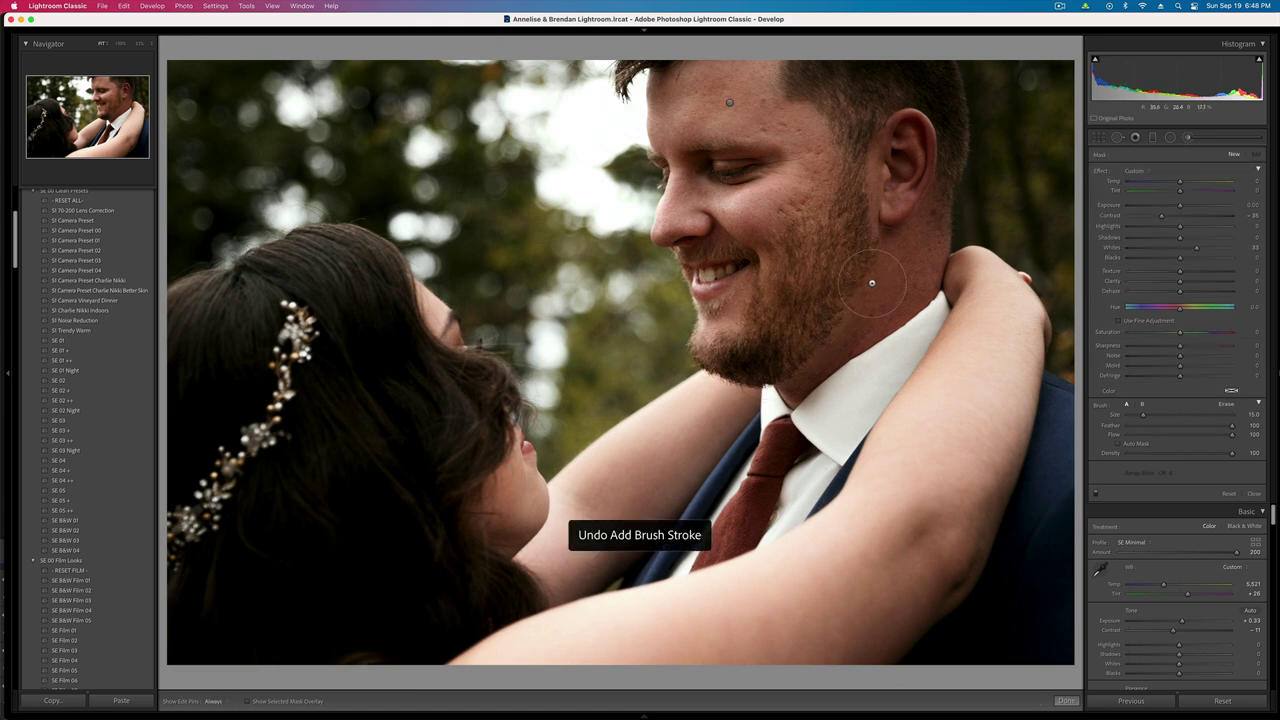
key(super+z)
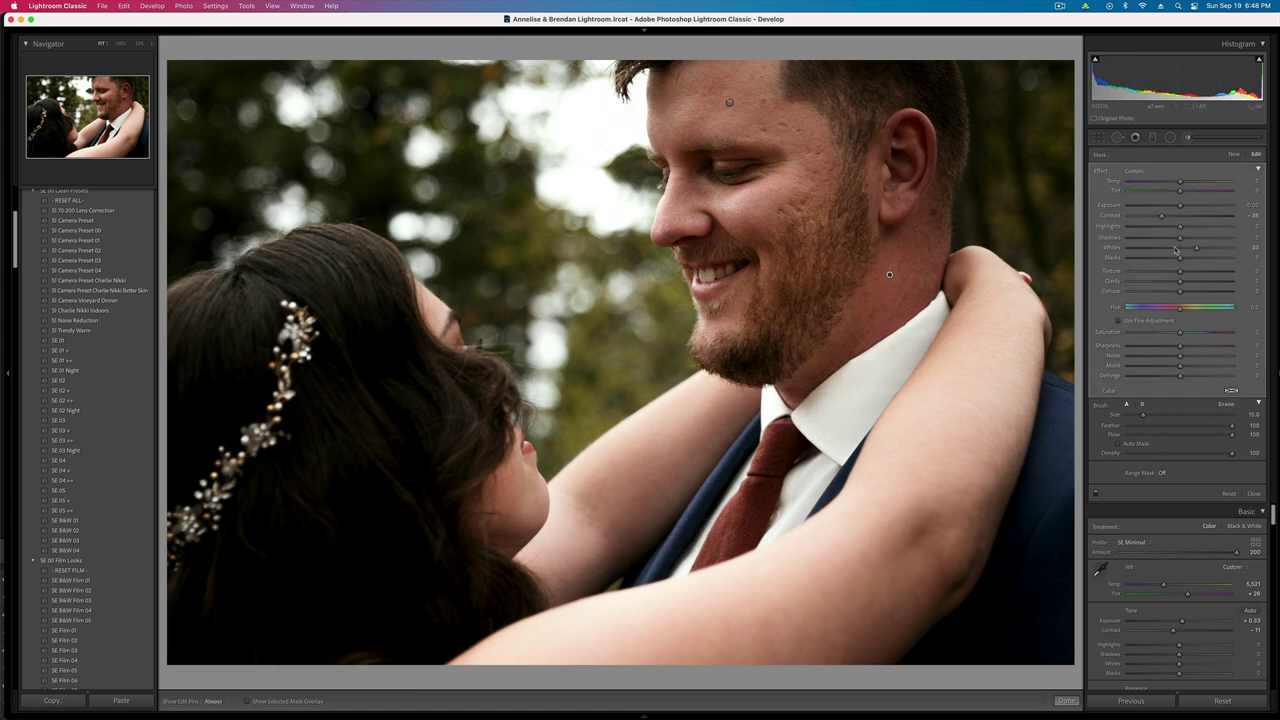
drag(1163, 240, 1138, 244)
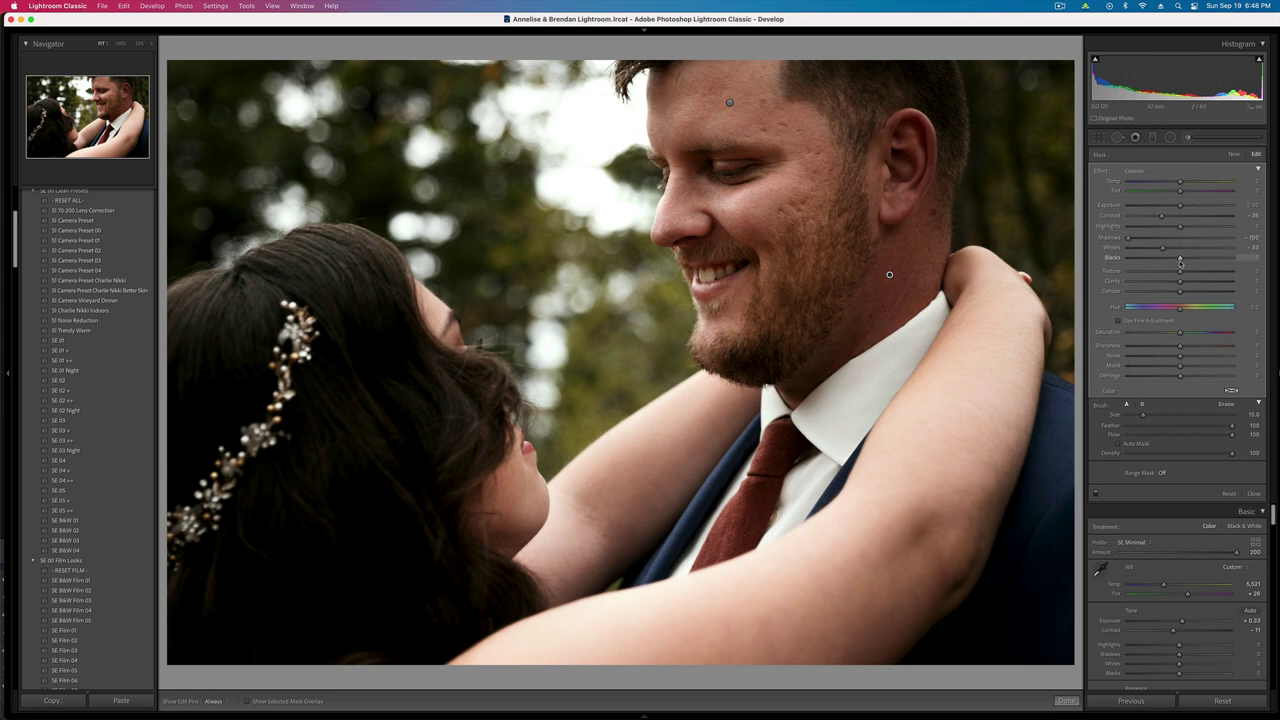
- Fine-tune the blacks of the groom's neck brush mask and erase the mask along his beard and chin
drag(1168, 262, 1184, 259)
key(alt)
scroll(763, 335, down, 5)
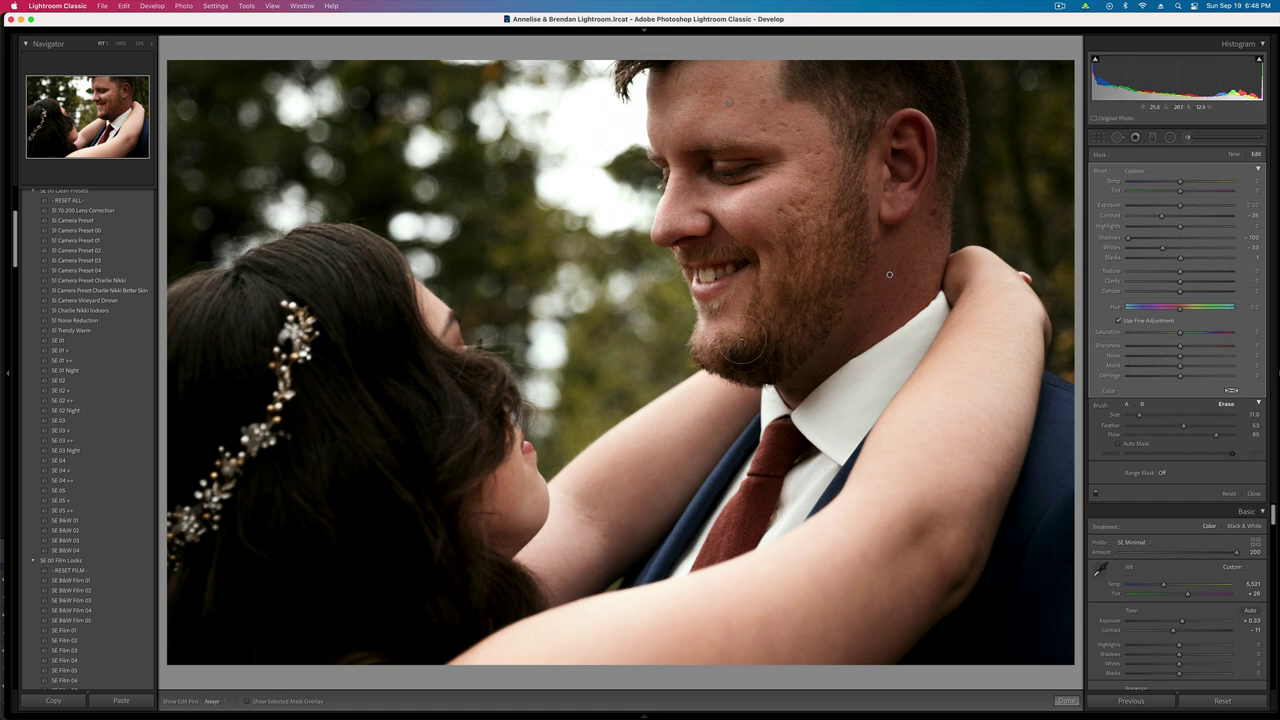
mouse_move(744, 341)
mouse_down()
mouse_move(794, 317)
mouse_move(771, 361)
mouse_move(836, 260)
mouse_move(722, 382)
mouse_up()
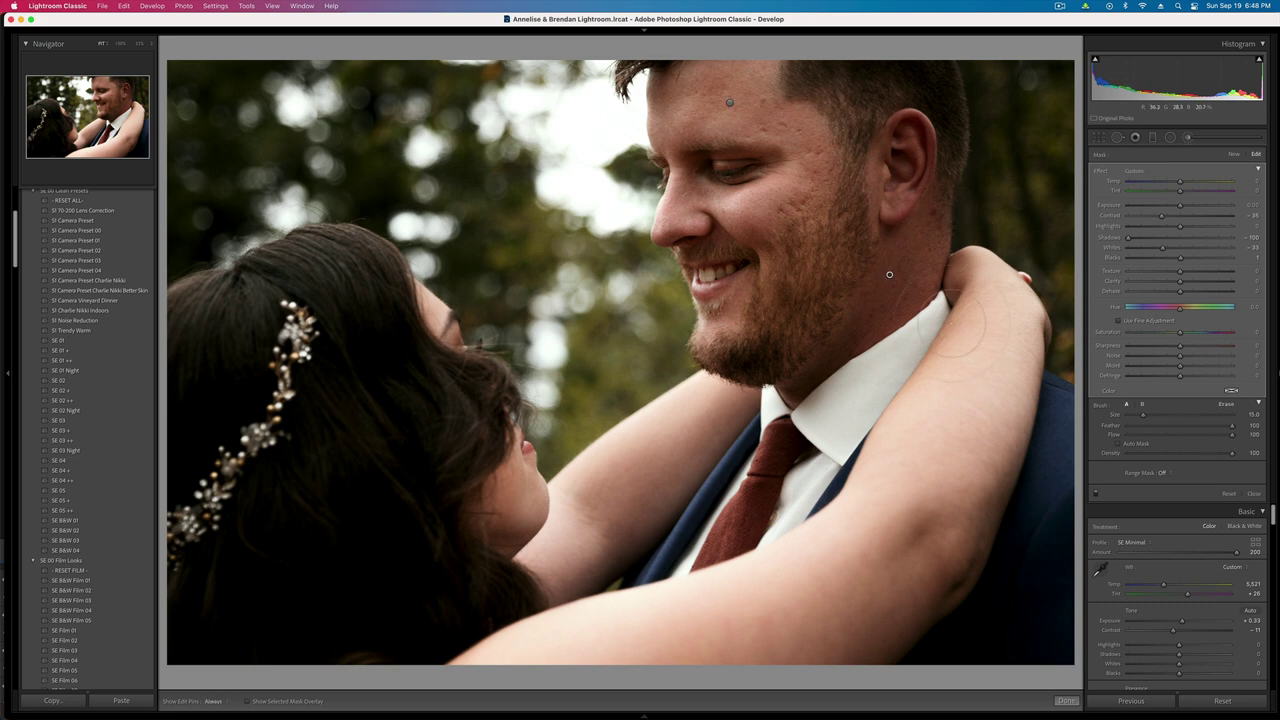
- Try deleting the neck brush mask and painting small strokes over the groom's face and beard, undoing each attempt
key(Delete)
key(super+z)
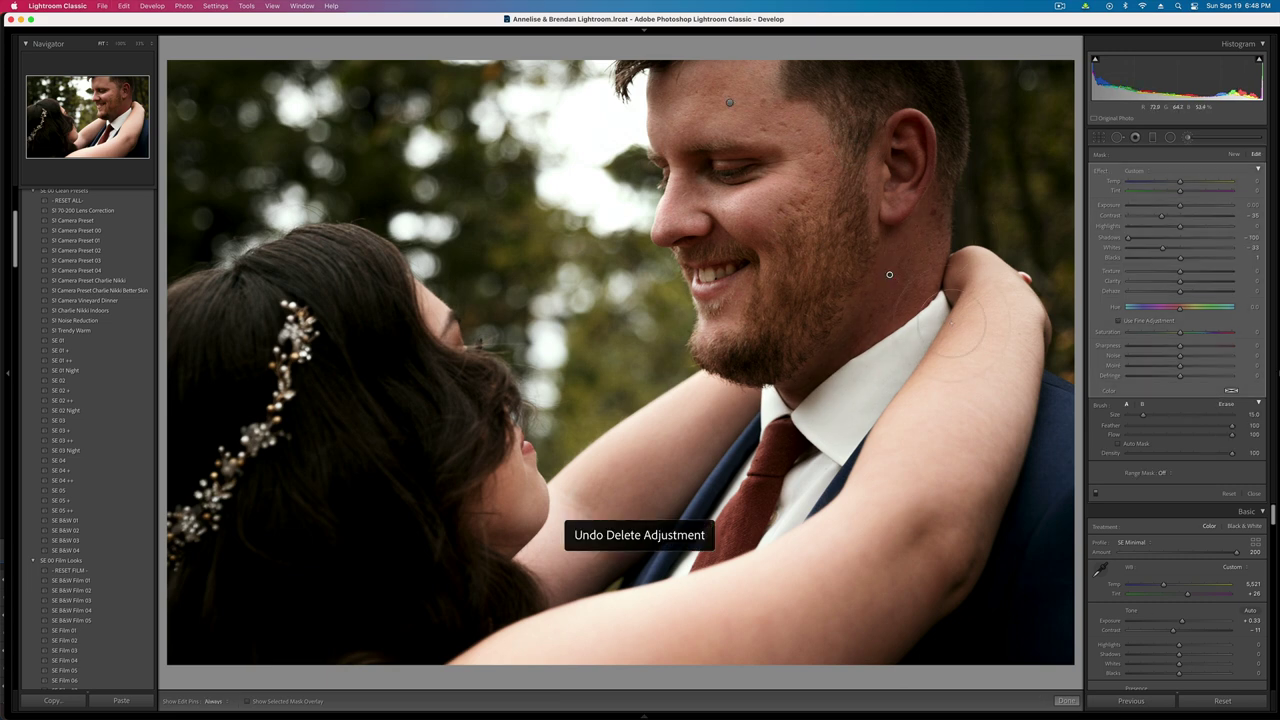
scroll(700, 148, down, 5)
drag(699, 146, 748, 146)
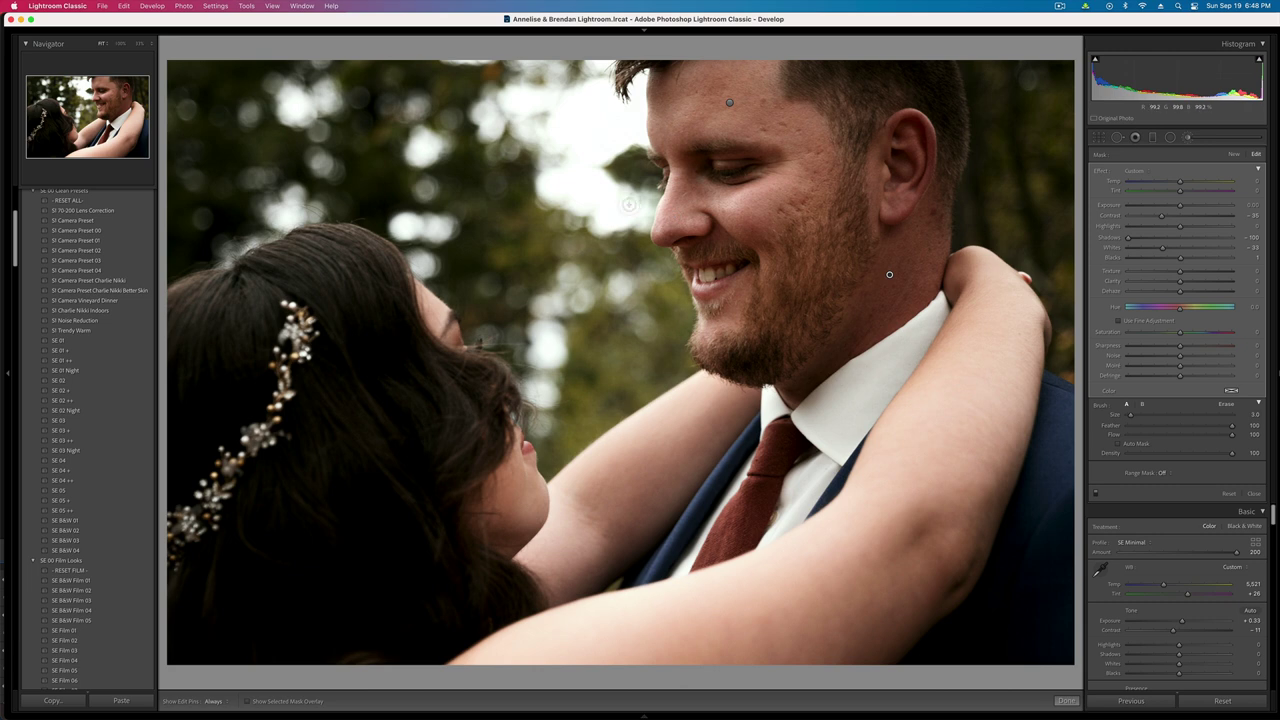
key(super+z)
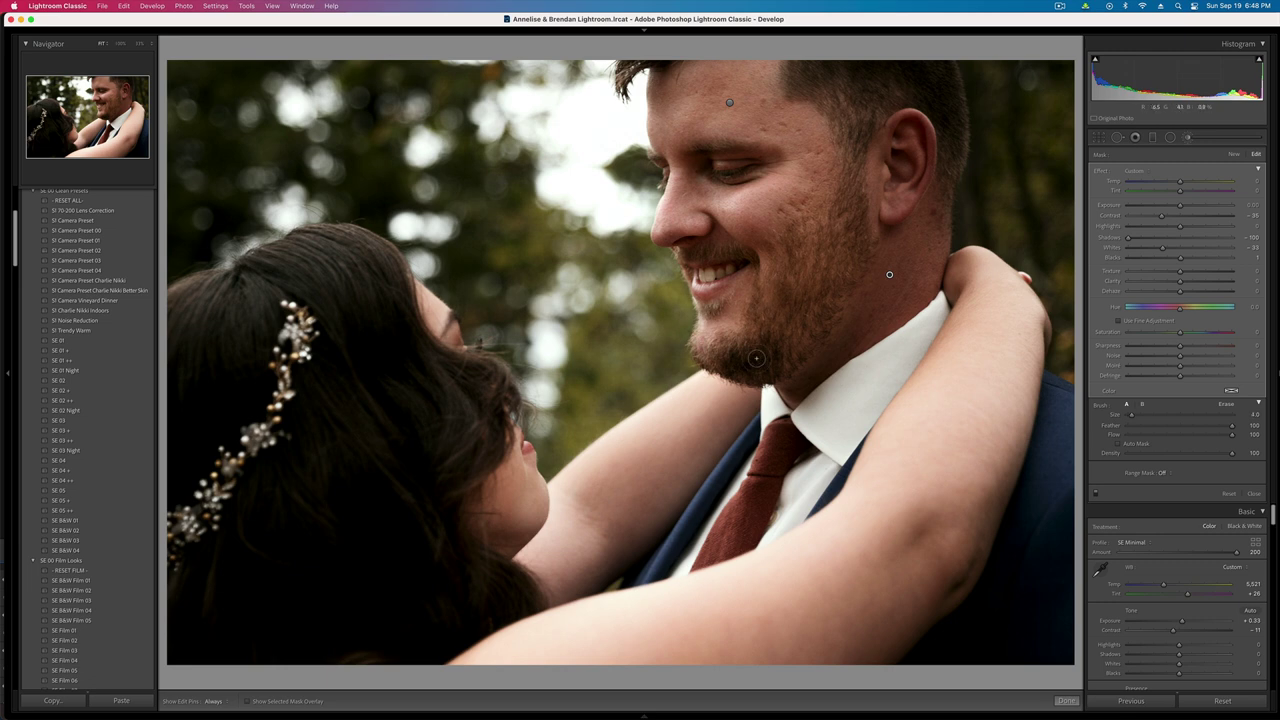
mouse_move(863, 258)
mouse_down()
mouse_move(829, 335)
mouse_move(798, 362)
mouse_up()
key(h)
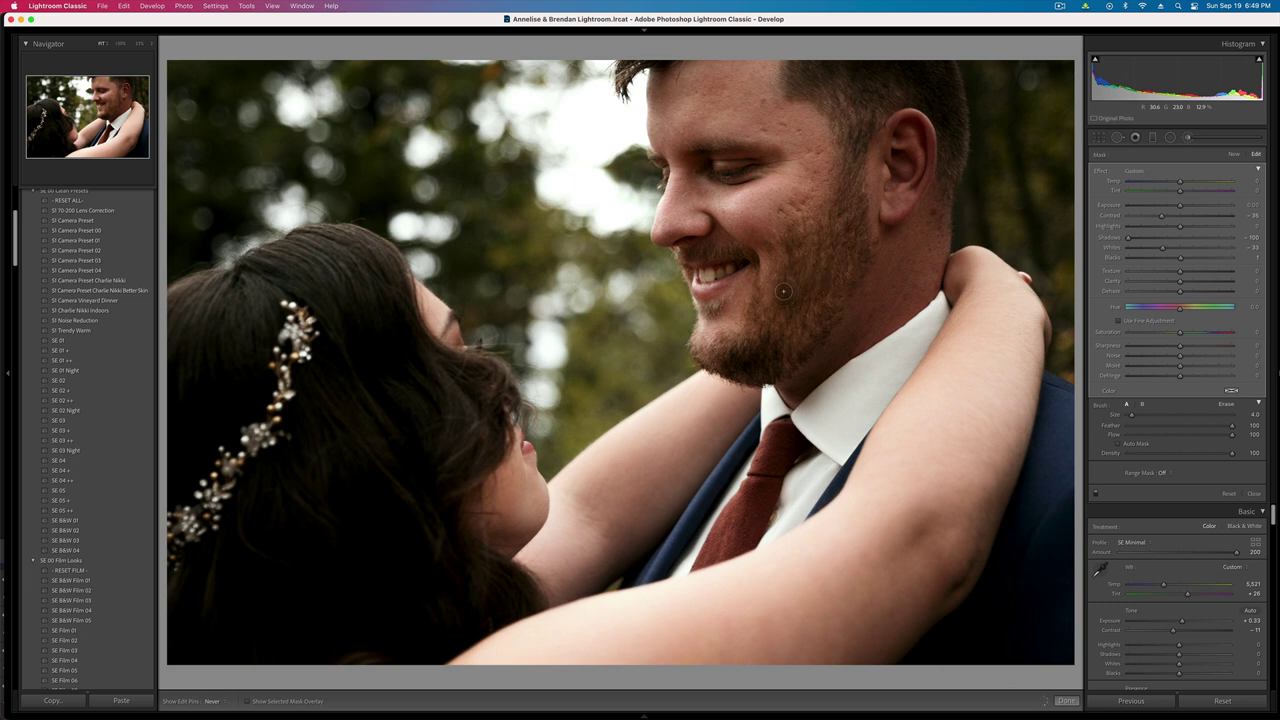
key(super+z)
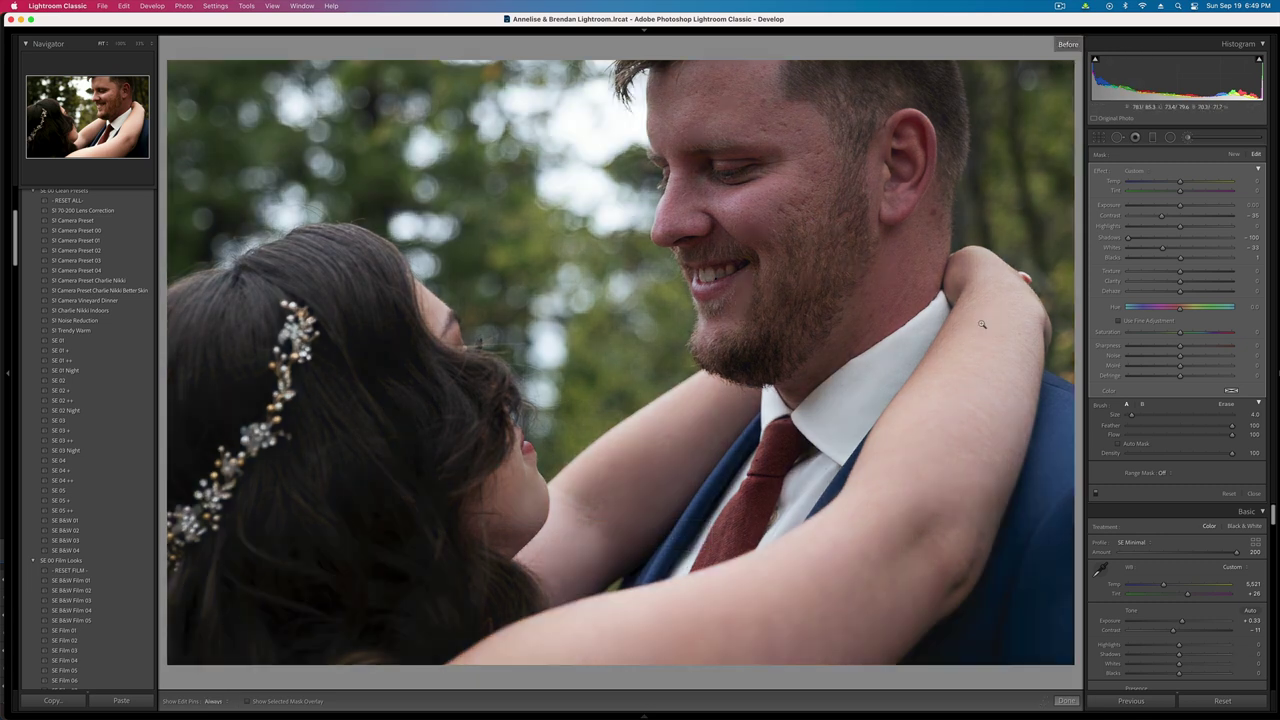
- Set the photo's exposure to +0.10 and finish the brush masking
key(minus)
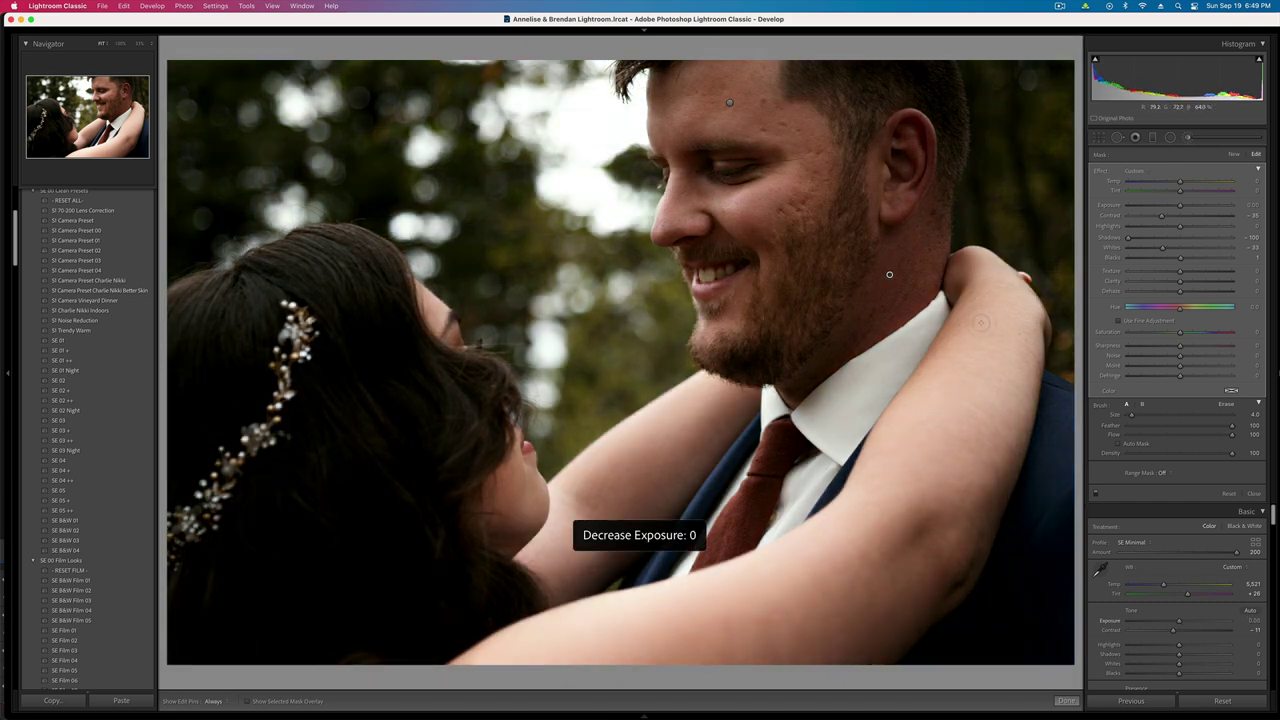
key(equal)
key(k)
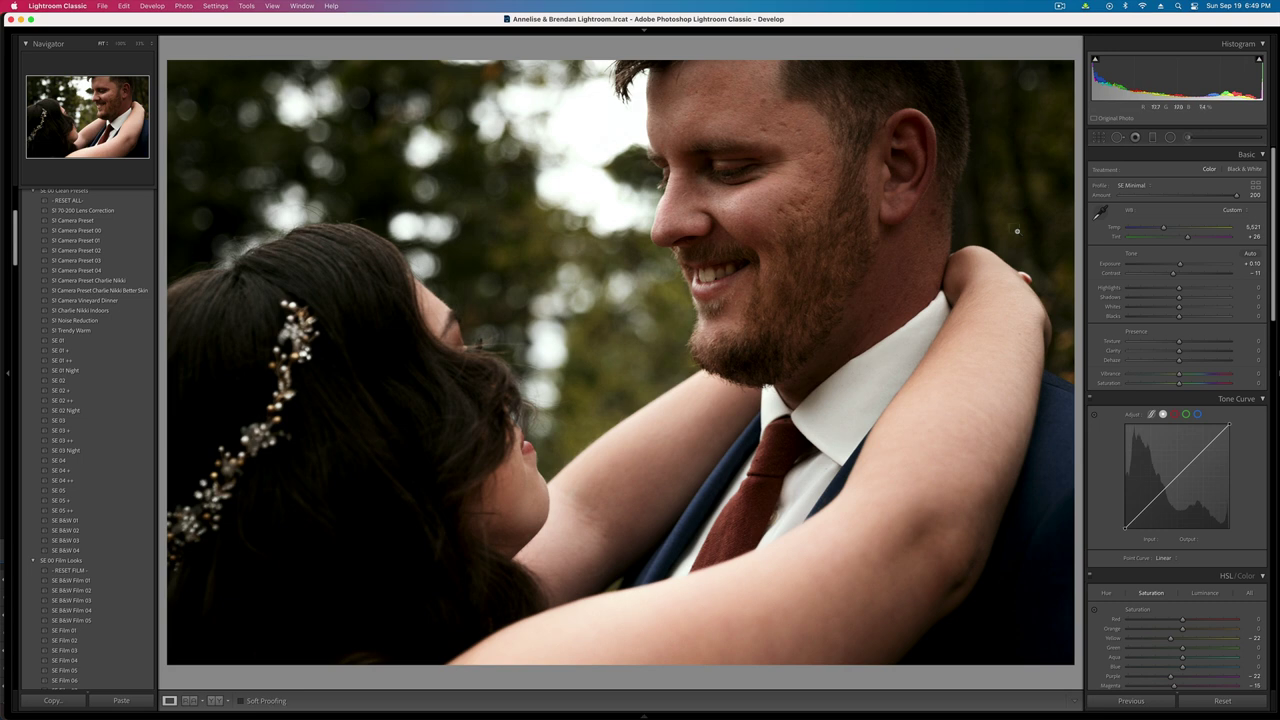
- Go to the next photo, apply the warm develop settings, and position radial filters over the groom's face and the bride's head and back
key(Right)
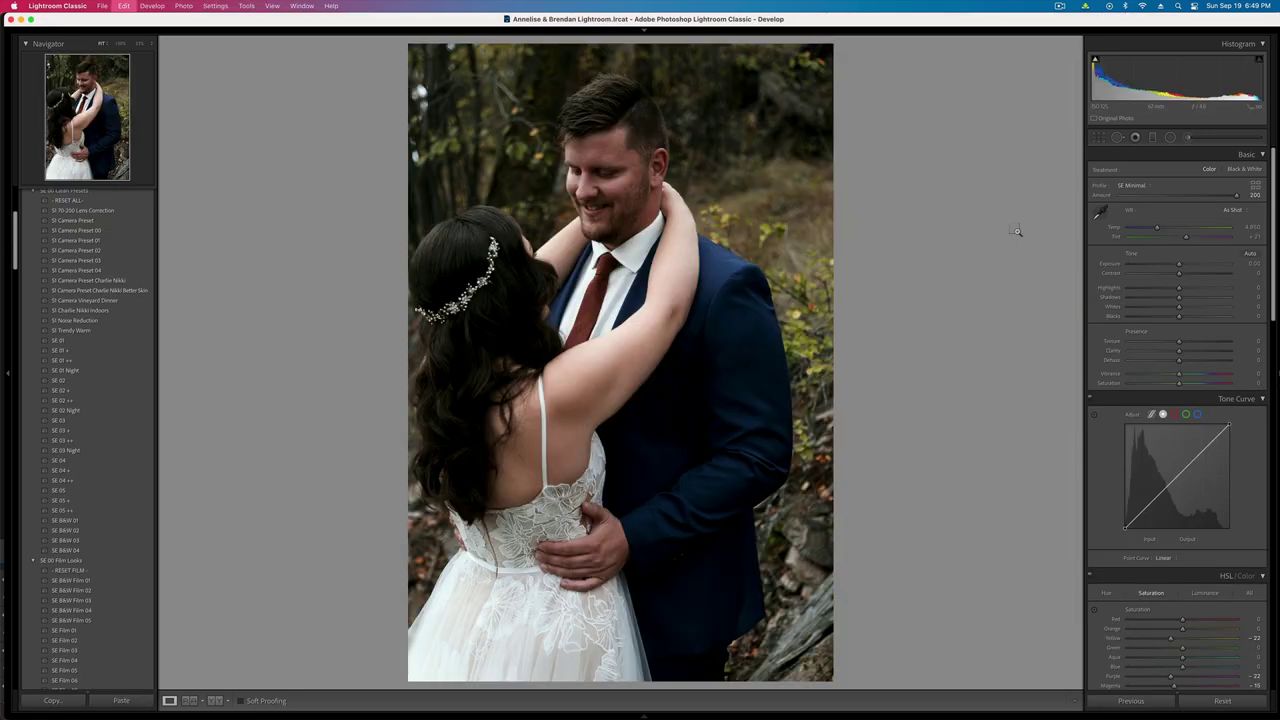
click(1172, 137)
drag(618, 186, 684, 329)
drag(479, 288, 581, 499)
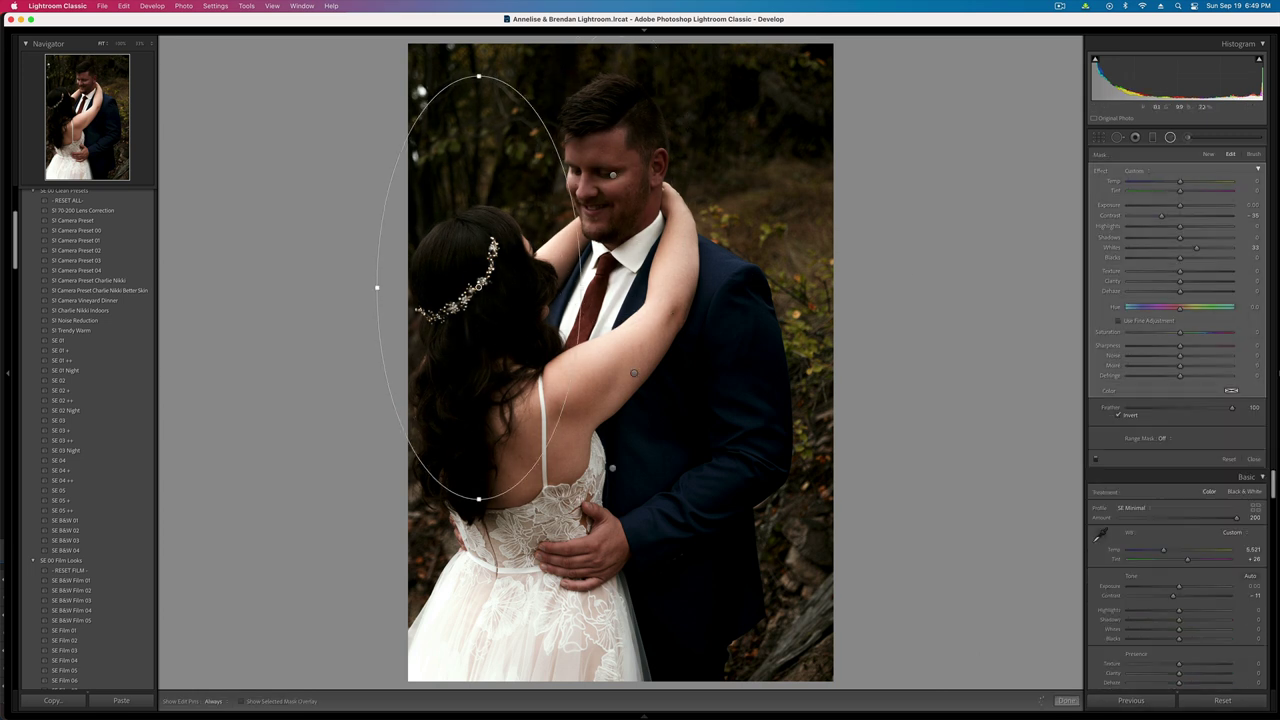
- Centre the two remaining radial filters on the couple's upper bodies and enlarge the darkening one to cover most of the frame
click(634, 373)
drag(634, 373, 586, 270)
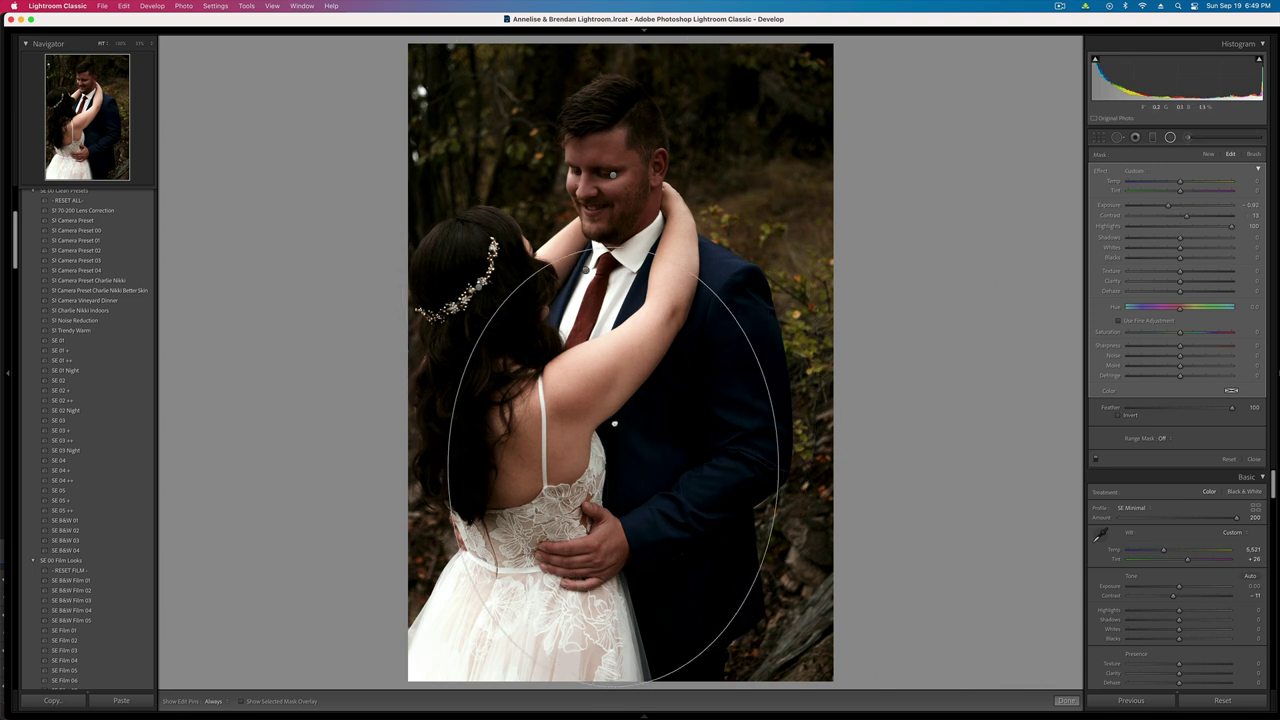
click(587, 243)
drag(761, 241, 836, 241)
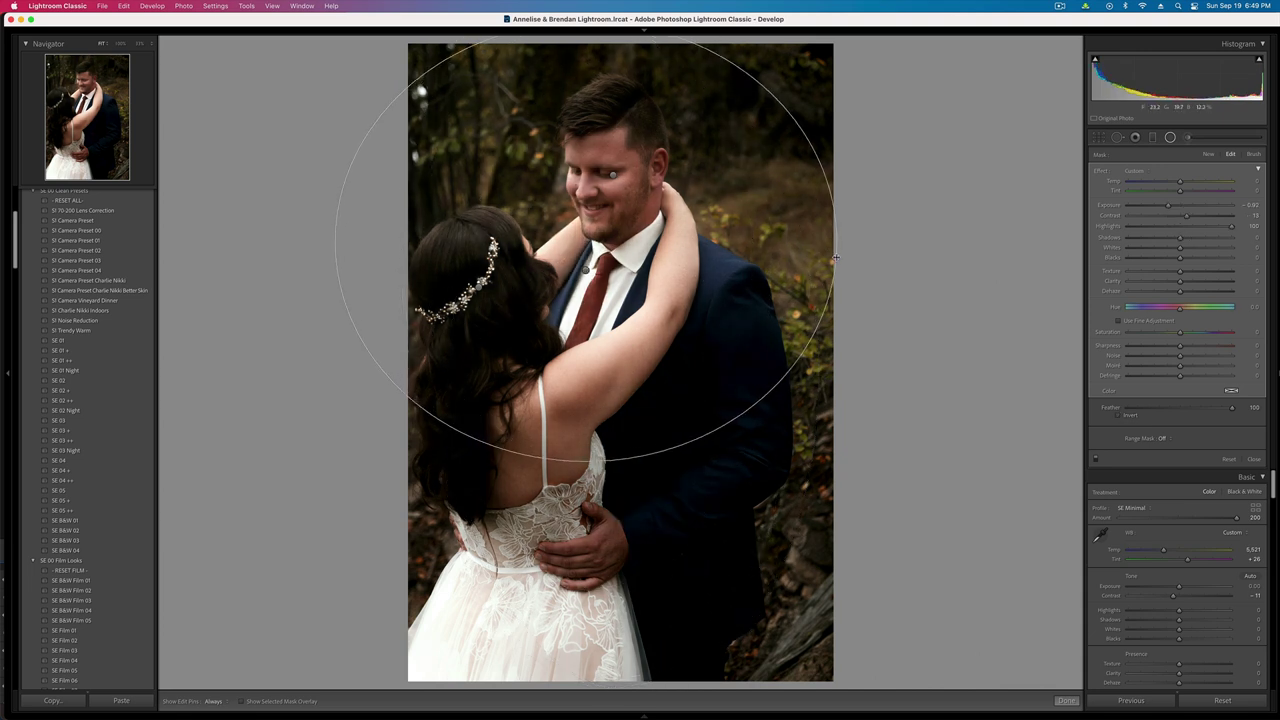
drag(586, 463, 585, 686)
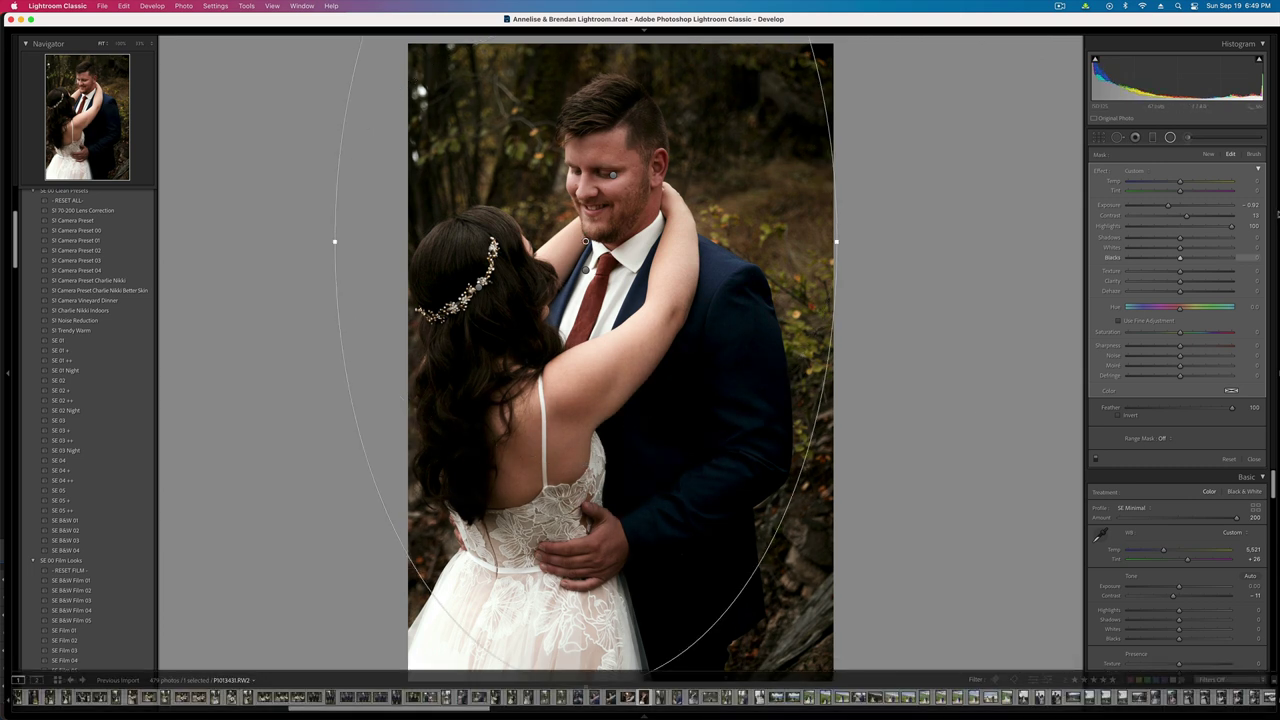
- Reduce the darkening radial filter's highlights to about 3, set its exposure to about -0.83, and close the filter
drag(1231, 226, 1183, 216)
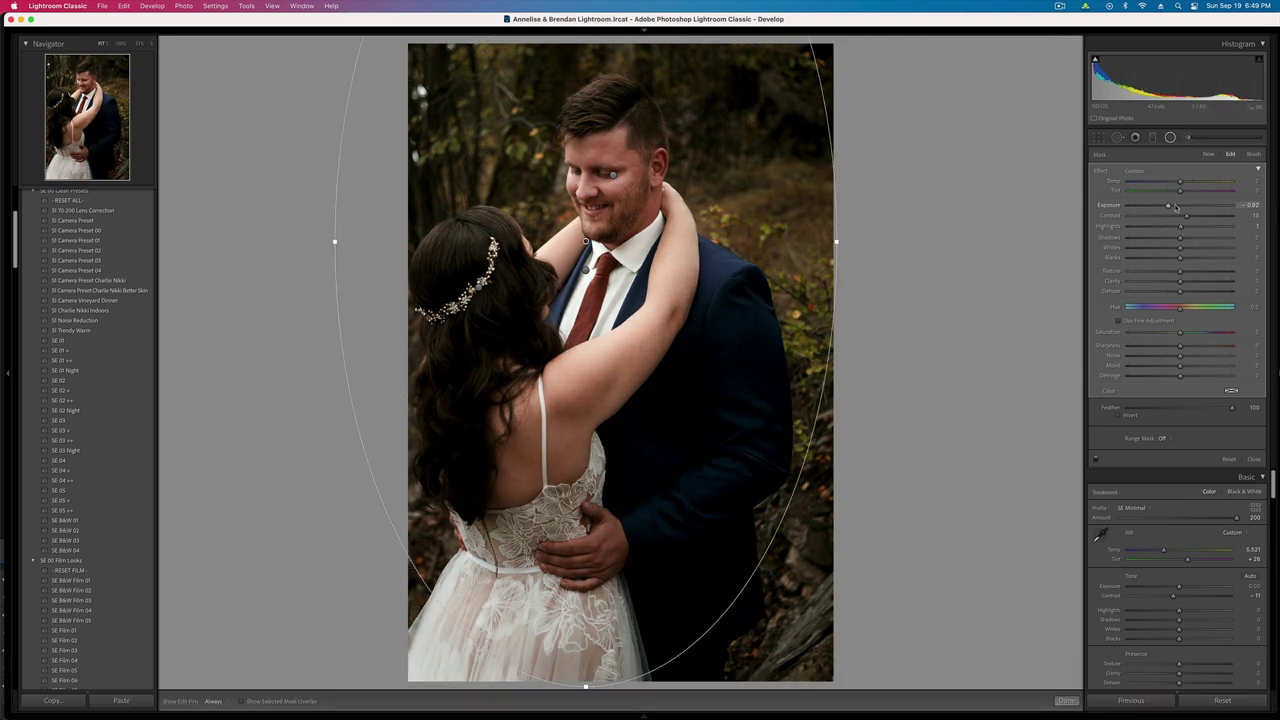
click(1176, 206)
drag(1174, 206, 1168, 206)
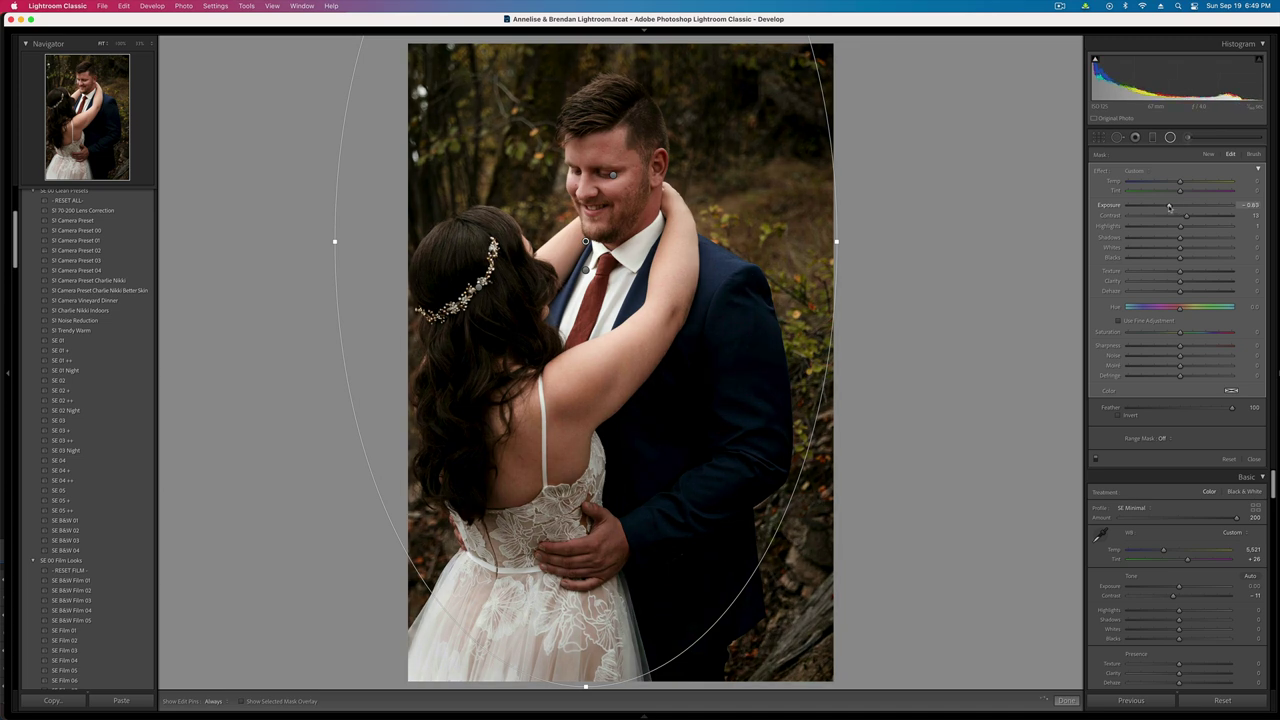
key(shift+m)
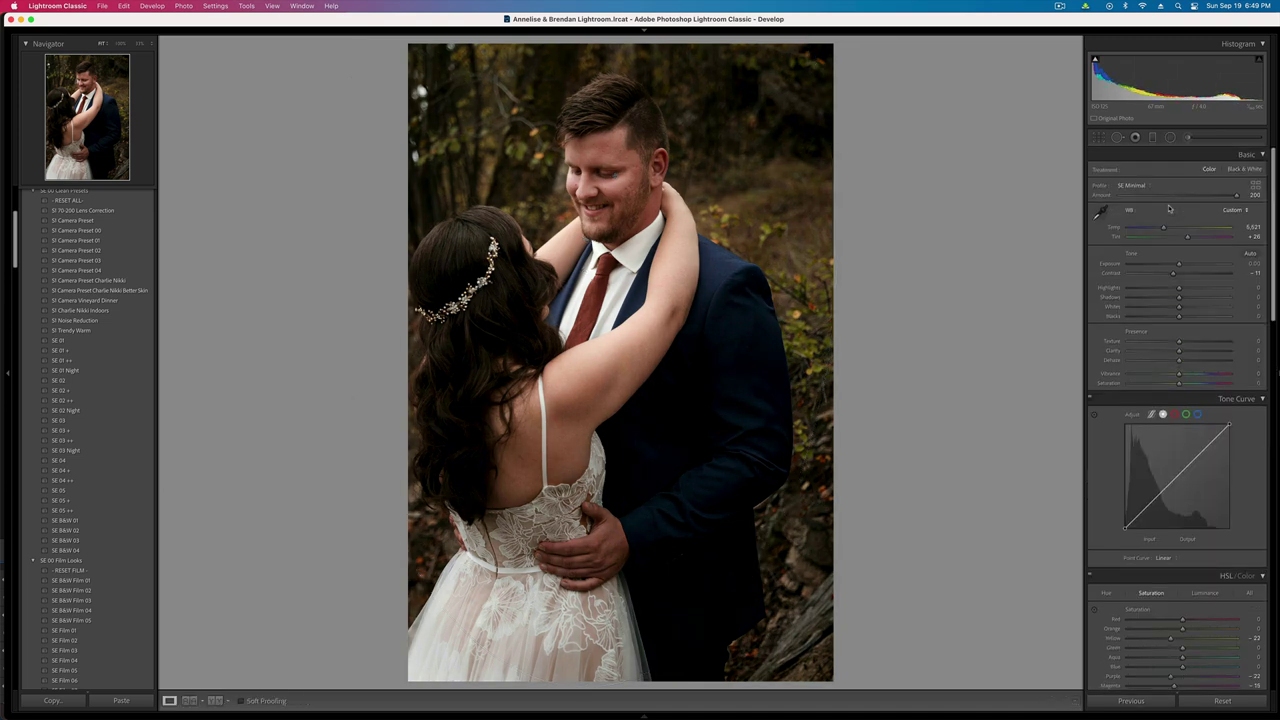
- Copy this photo's develop settings and paste them onto the next photo
key(super+shift+c)
key(Return)
key(Right)
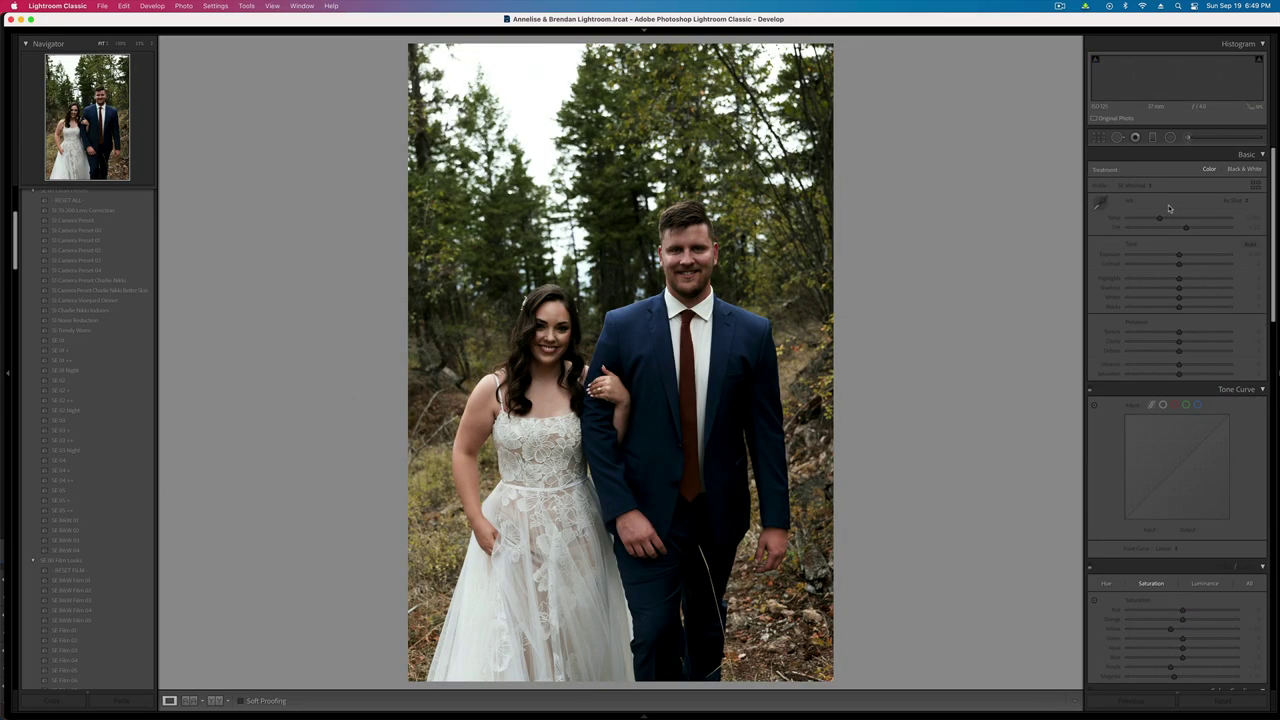
key(super+v)
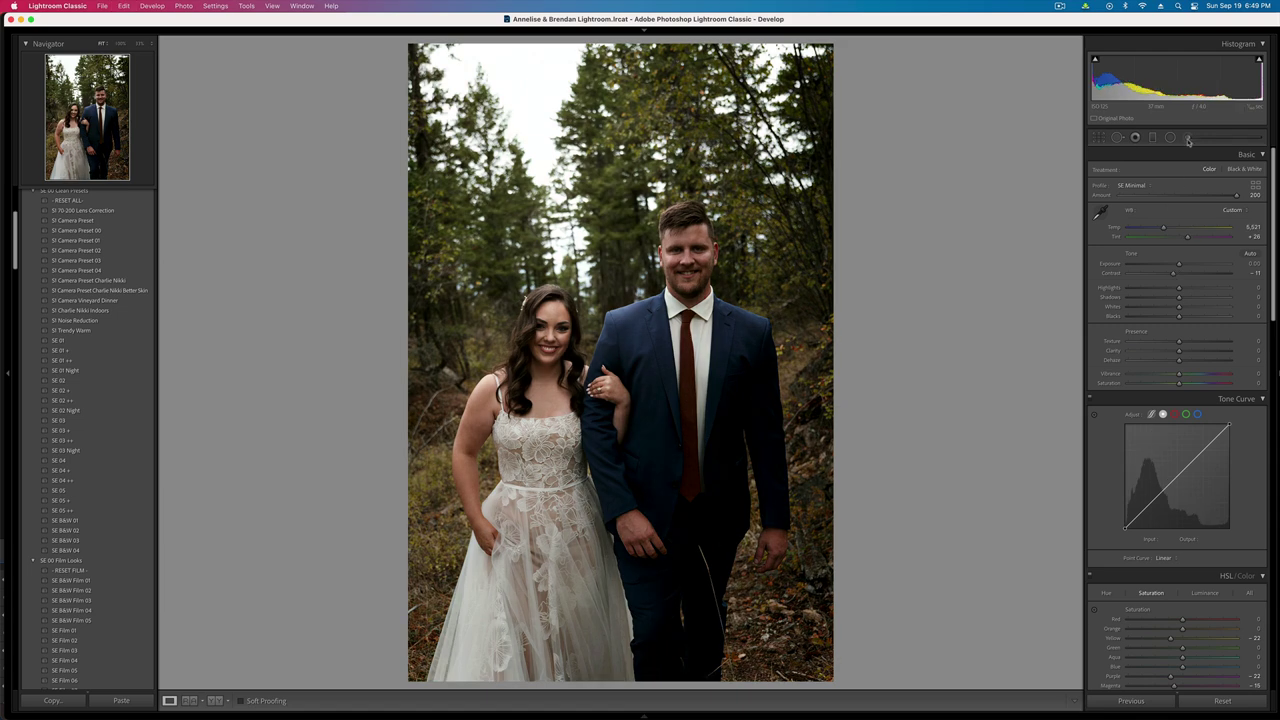
- Move the radial filters onto the groom's face and the middle of the couple, and finish the radial adjustments
click(1170, 137)
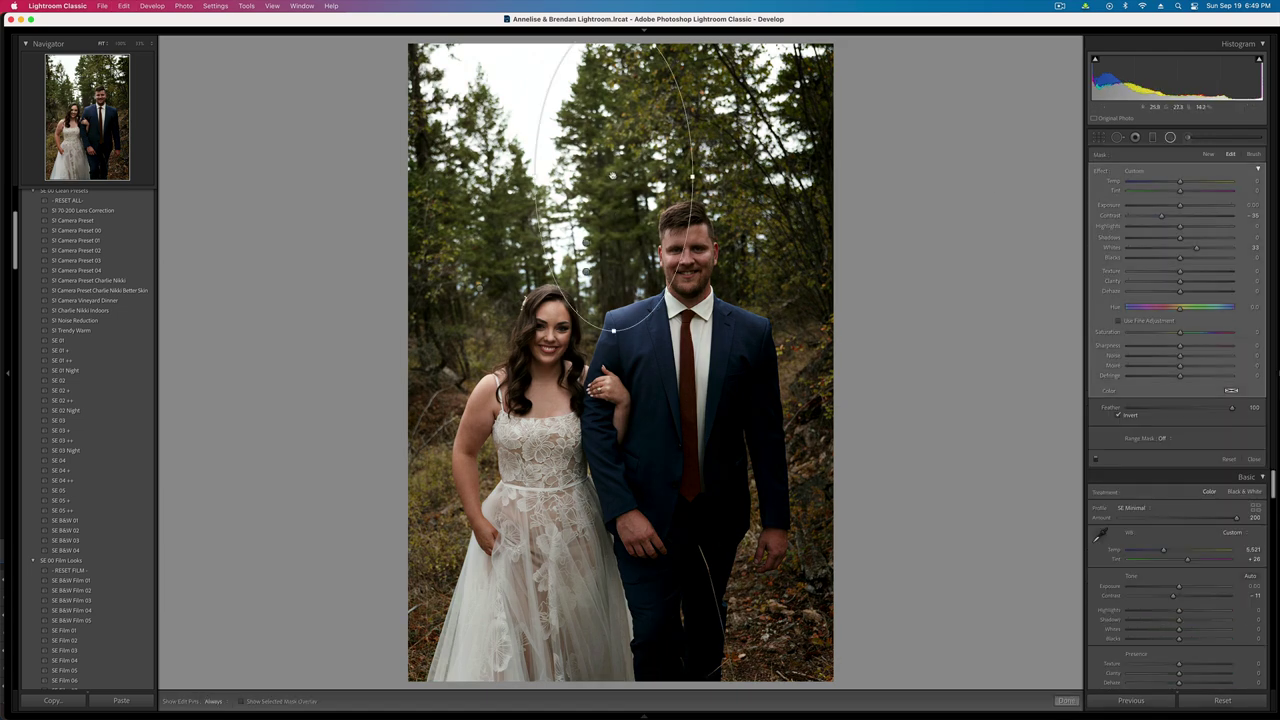
drag(615, 178, 691, 288)
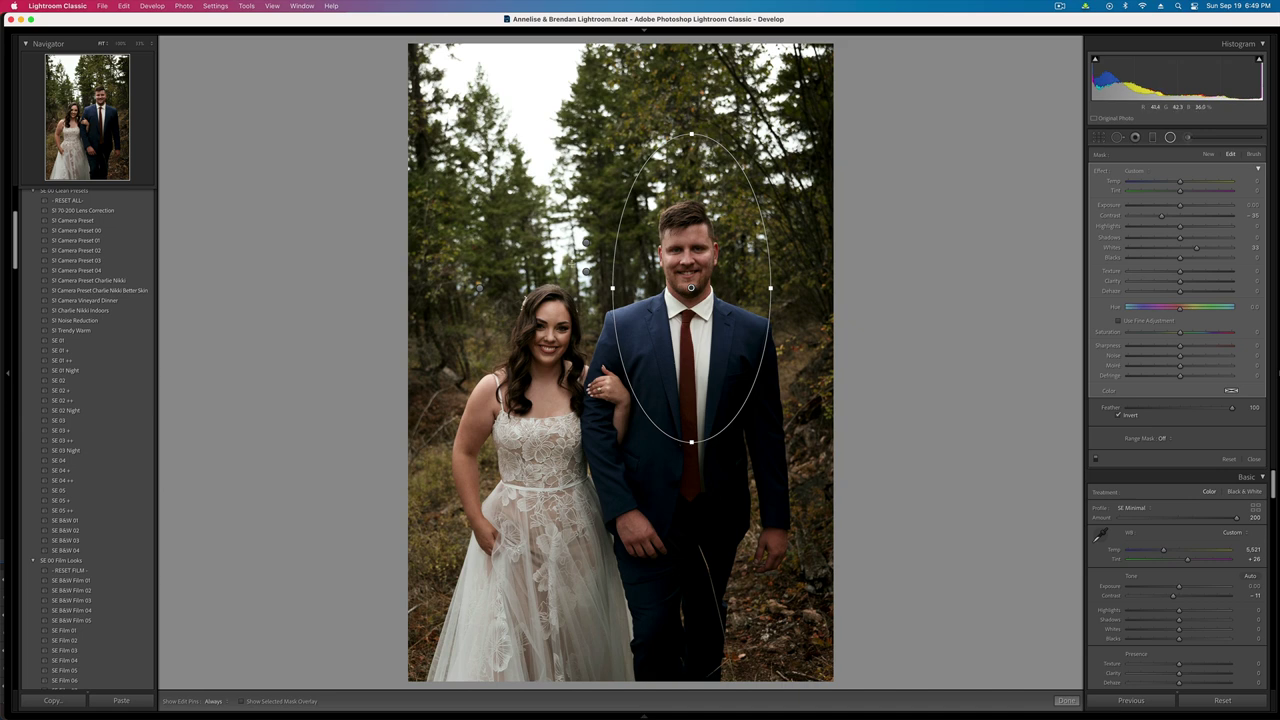
click(588, 272)
drag(586, 273, 617, 449)
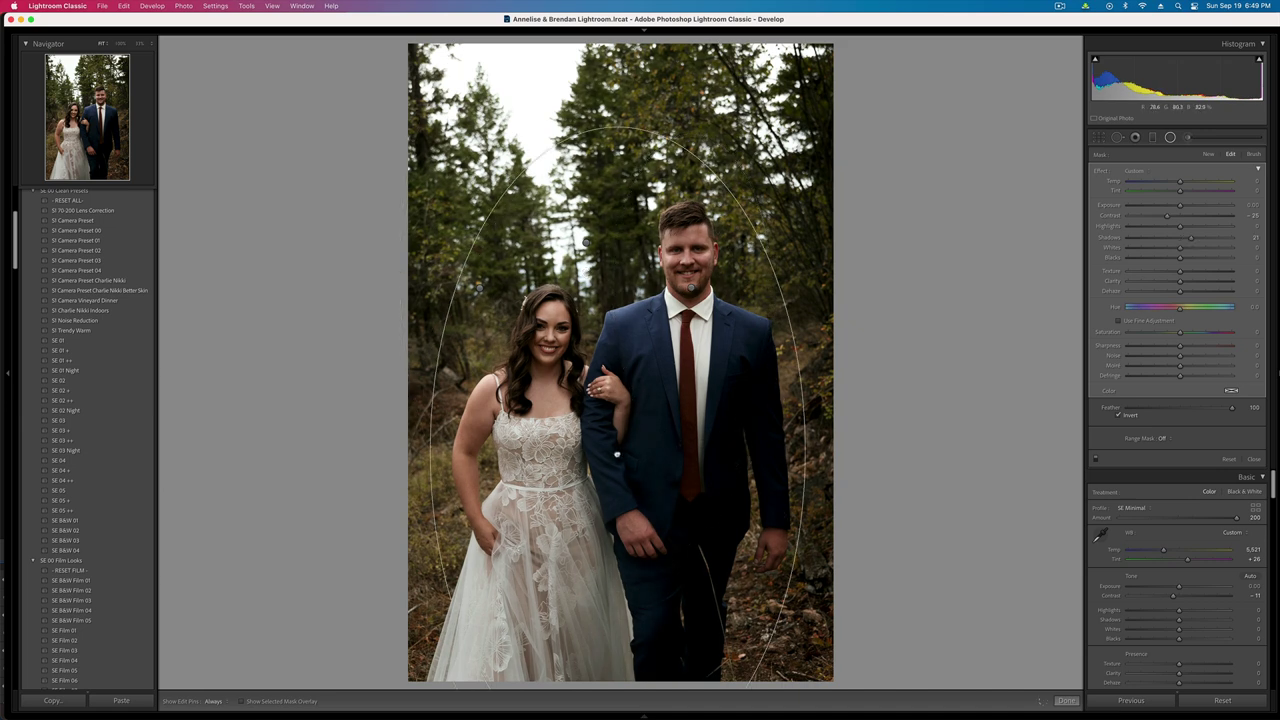
click(587, 243)
drag(587, 243, 619, 336)
click(1170, 138)
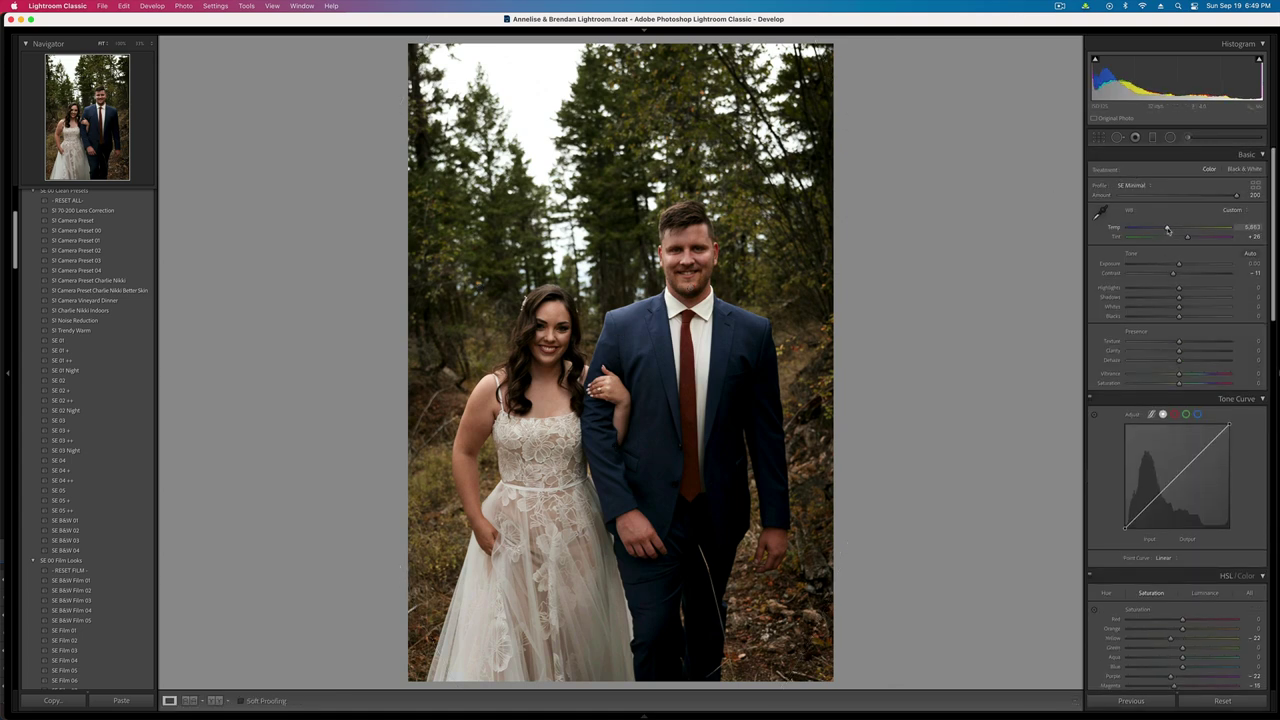
- Set the temperature to 5,863 and exposure to +0.10, and carry the develop settings over to the following two photos
key(equal)
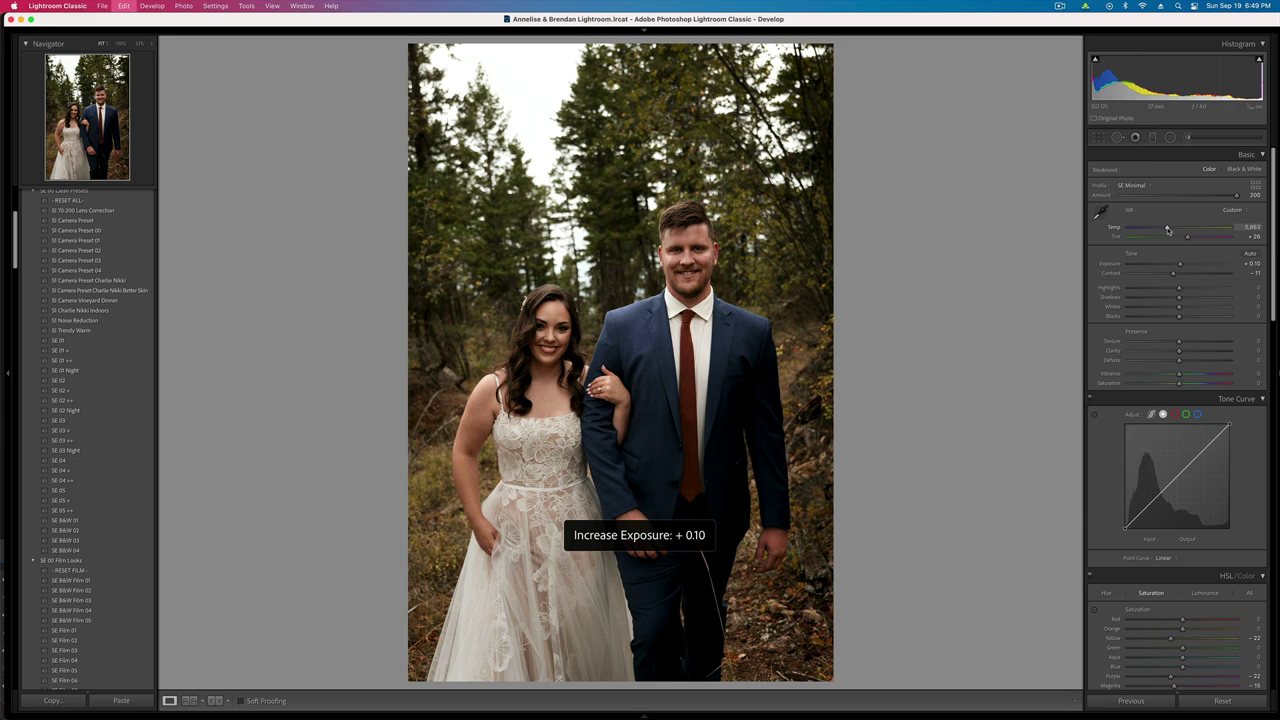
key(Right)
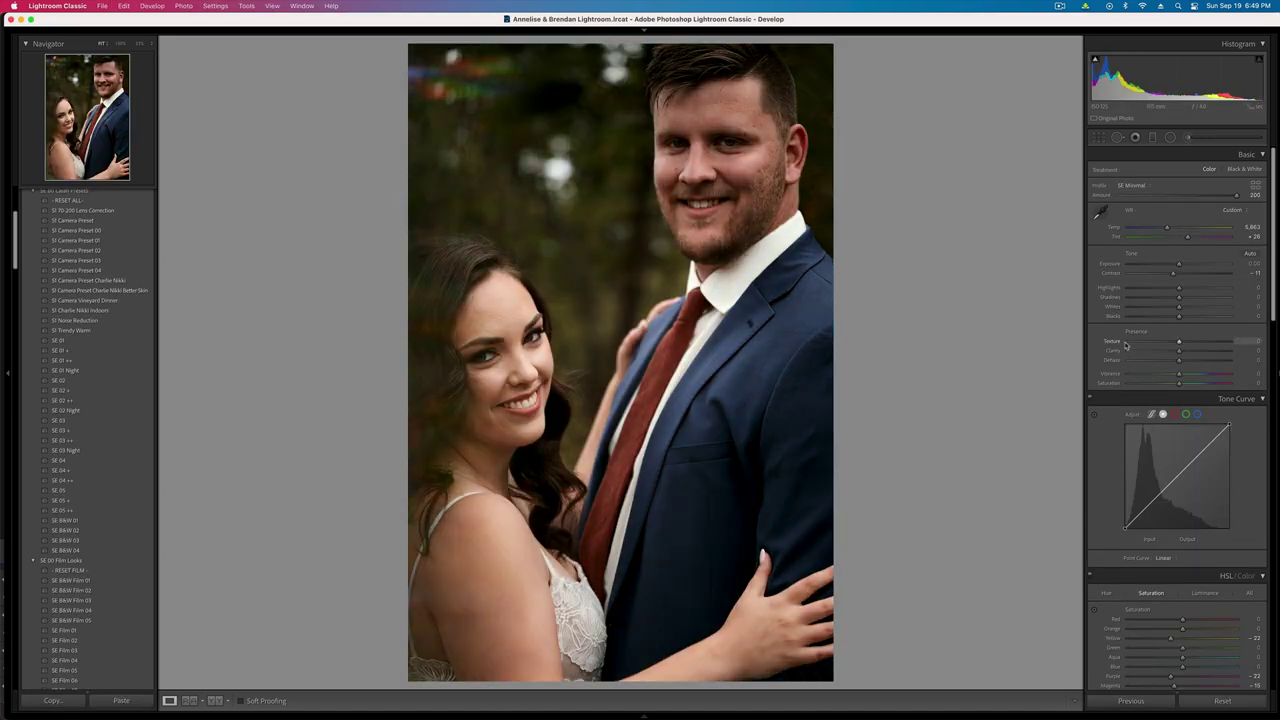
key(Right)
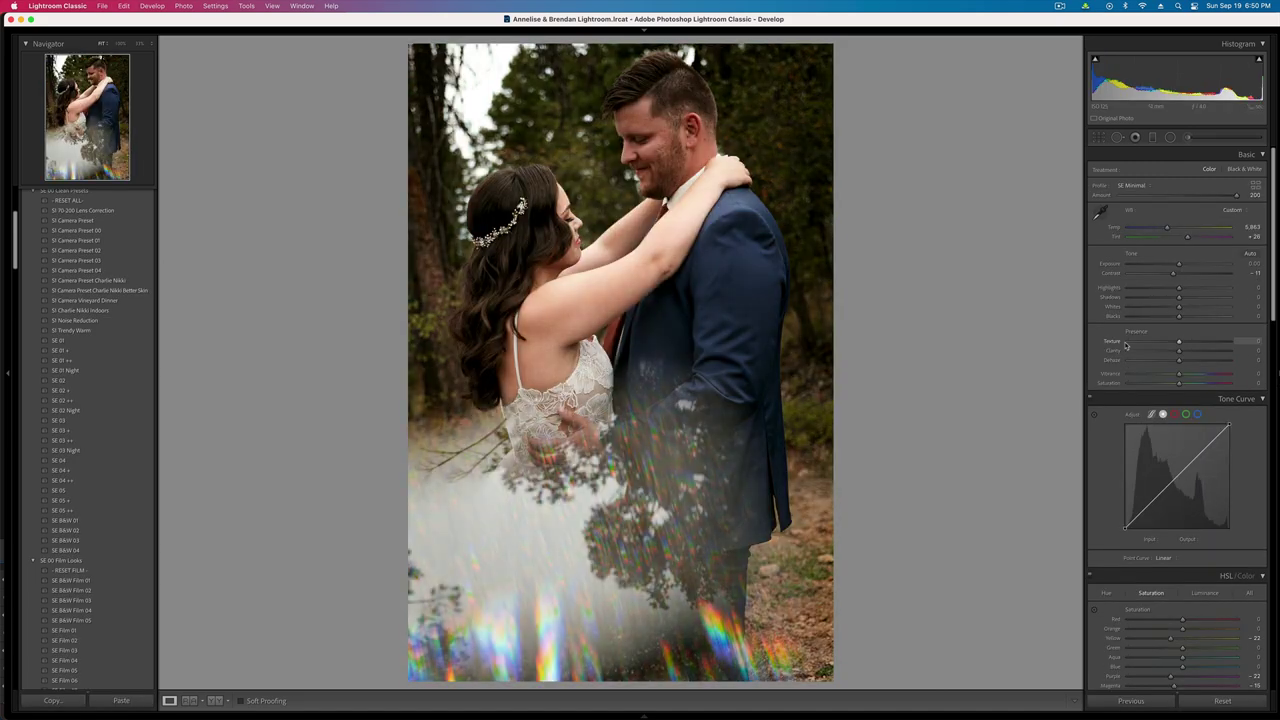
- Move one radial filter onto the groom's face and centre the large darkening filter on the couple's arms
click(1170, 137)
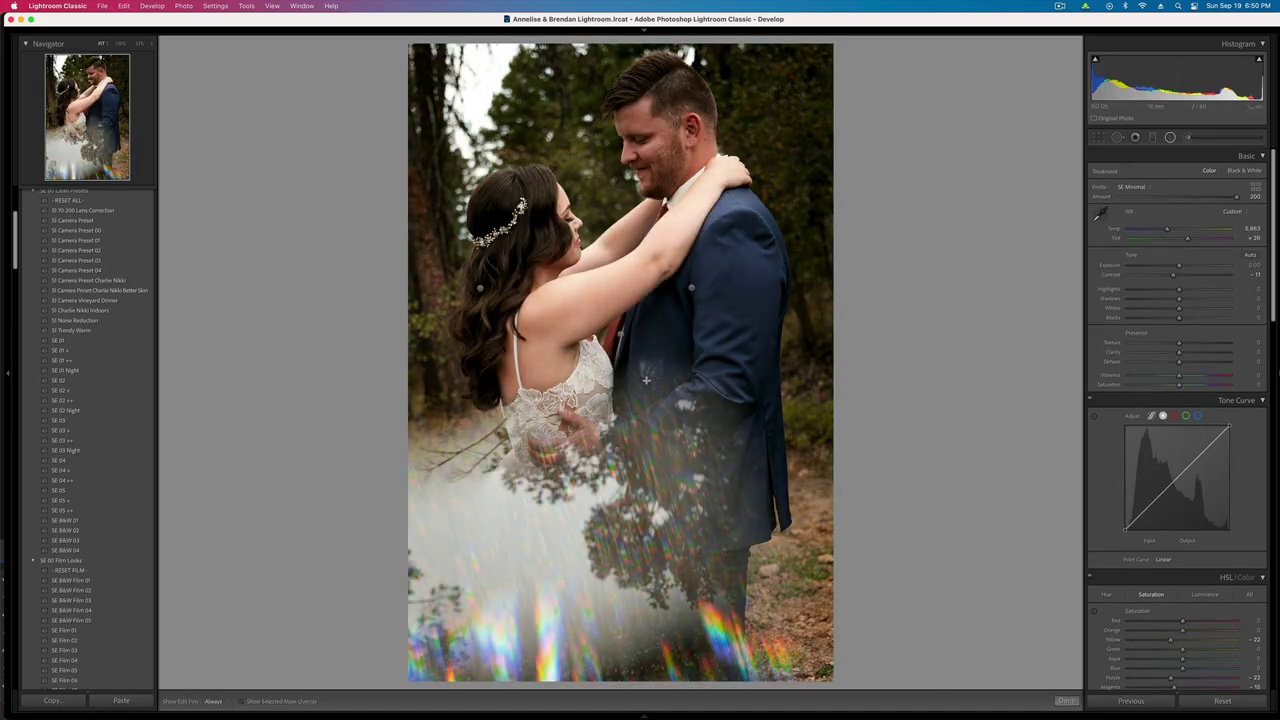
click(691, 289)
drag(691, 289, 665, 126)
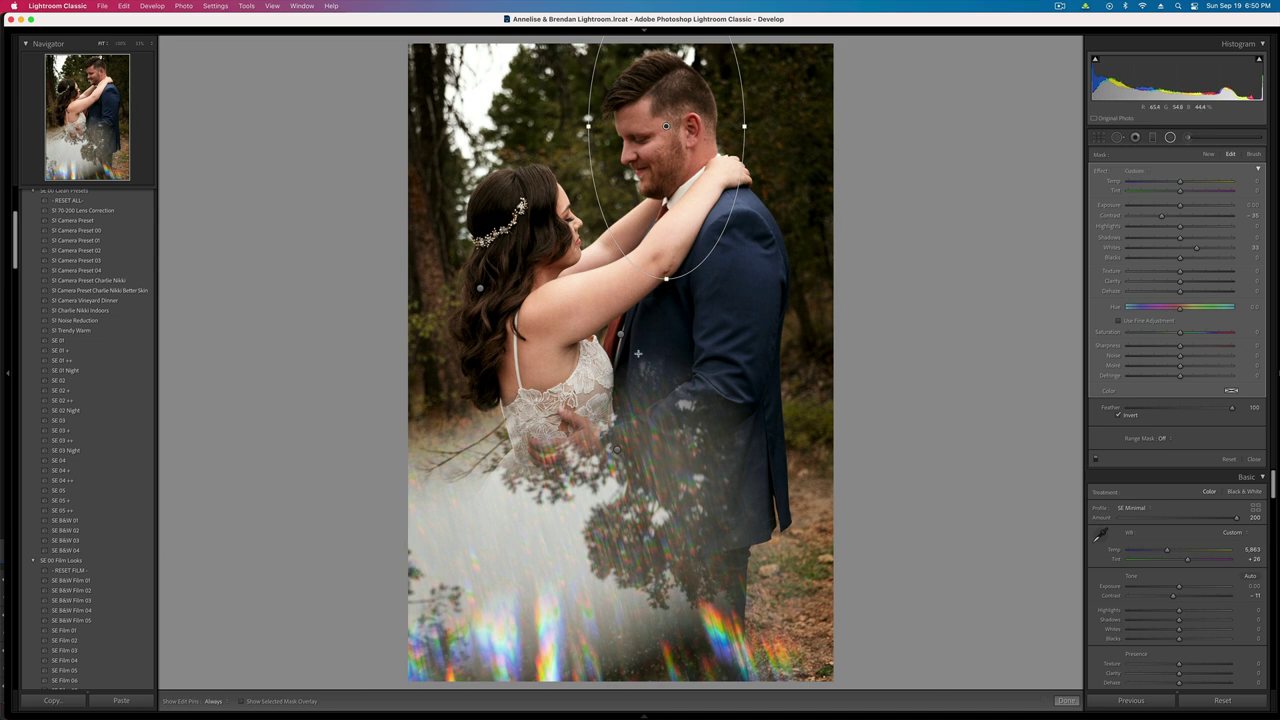
click(621, 334)
drag(621, 334, 631, 228)
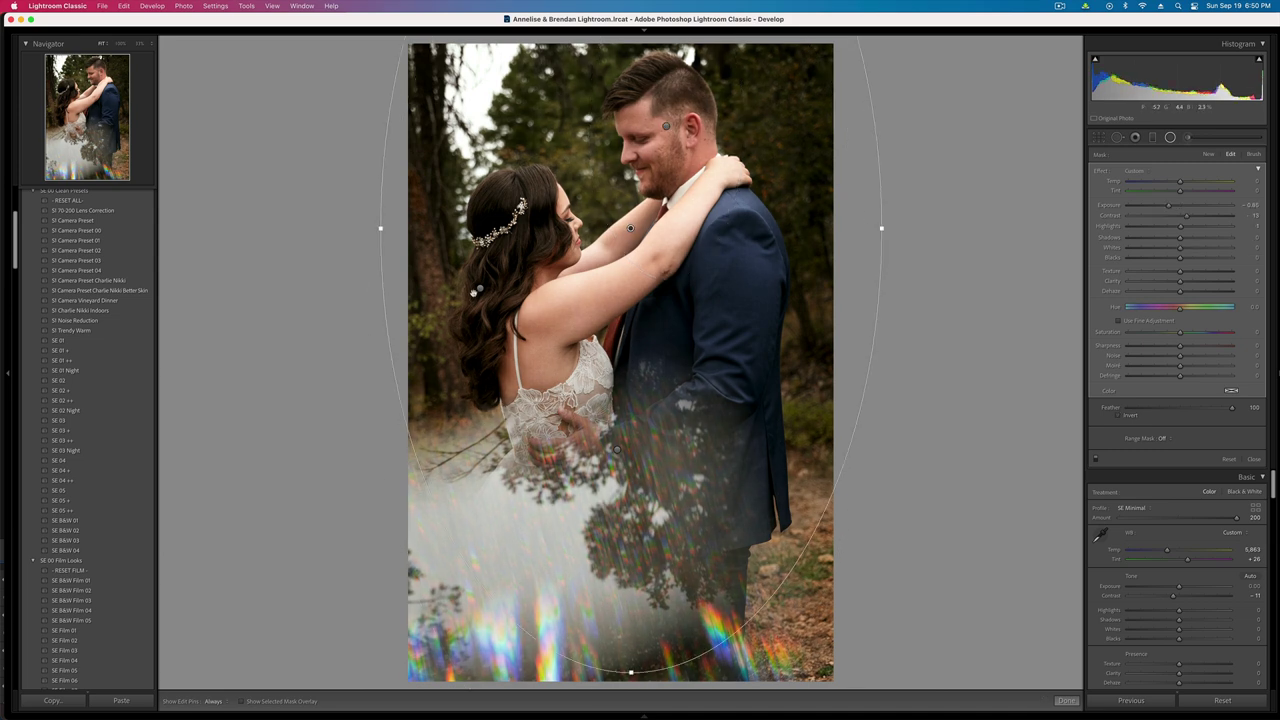
- Move the bride's radial filter over her face and upper body and set its whites to 7
click(481, 289)
drag(483, 287, 541, 251)
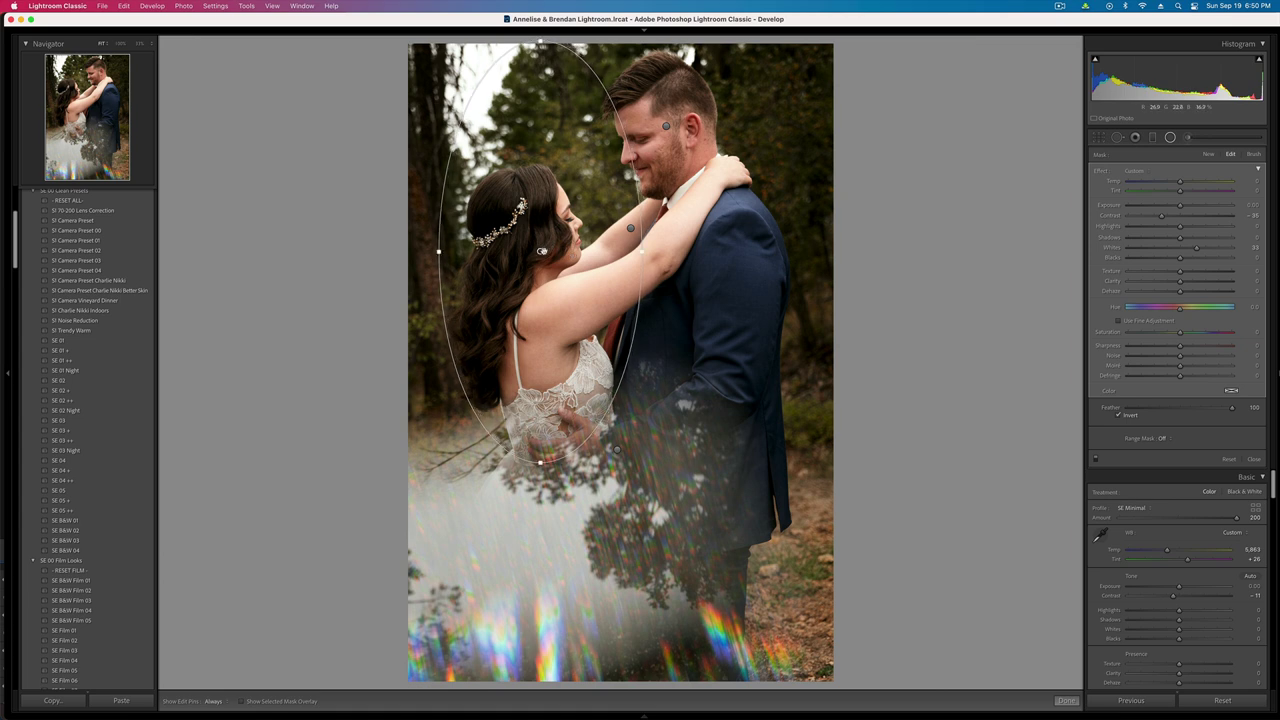
drag(1180, 254, 1183, 251)
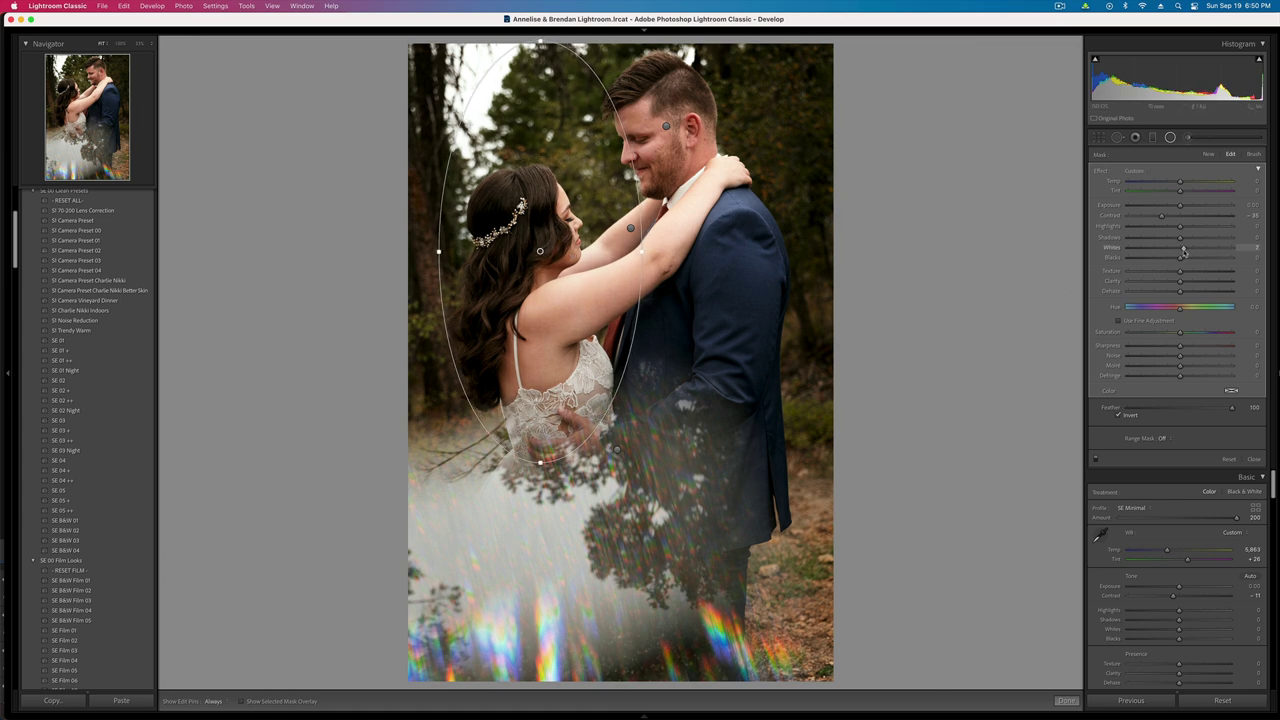
- Set the photo's exposure to -0.46 and close the radial filter
key(minus)
key(minus)
key(equal)
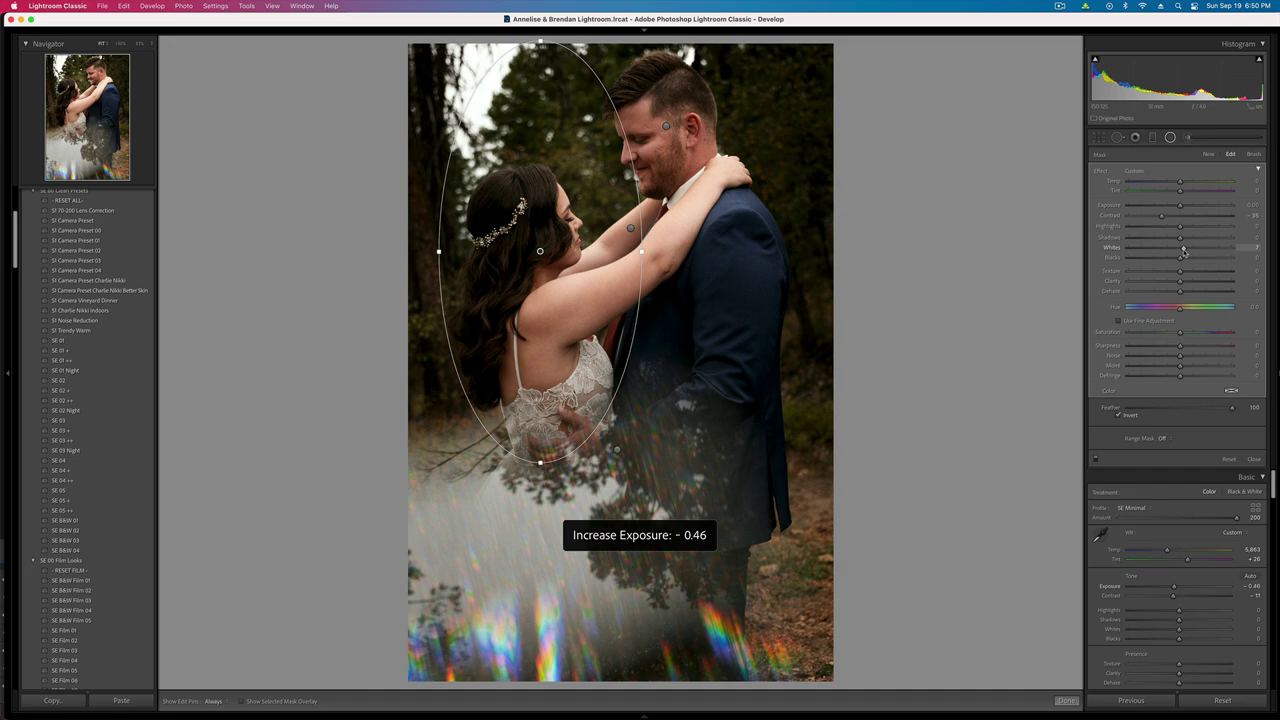
key(shift+m)
- Copy the develop settings, paste them onto the wide forest photo of the couple, and activate the Radial Filter
key(super+c)
key(Return)
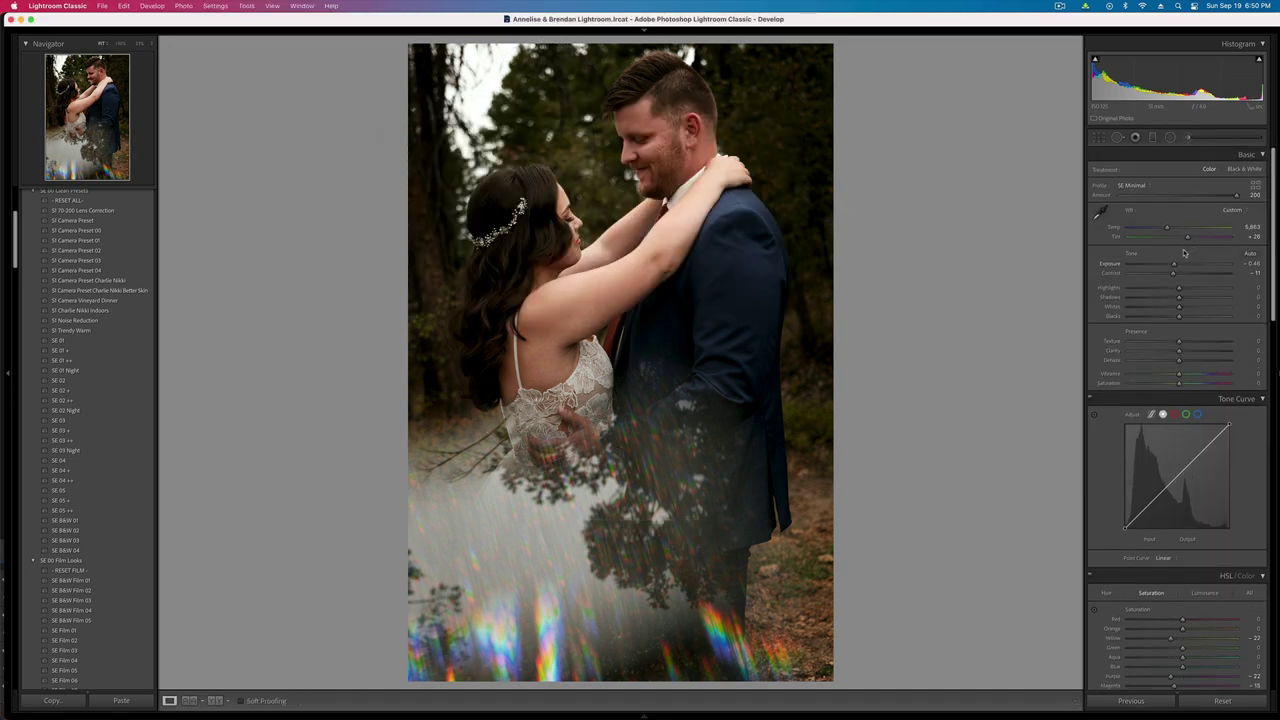
key(Right)
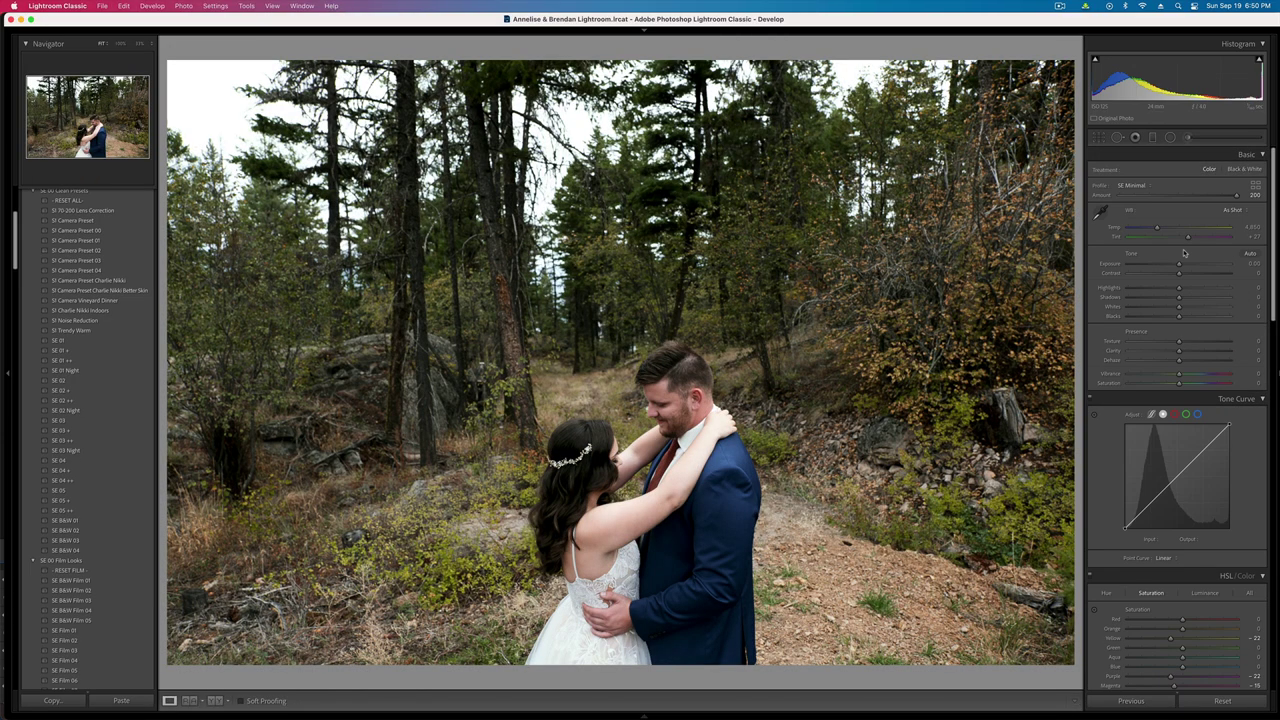
key(super+shift+v)
key(shift+w)
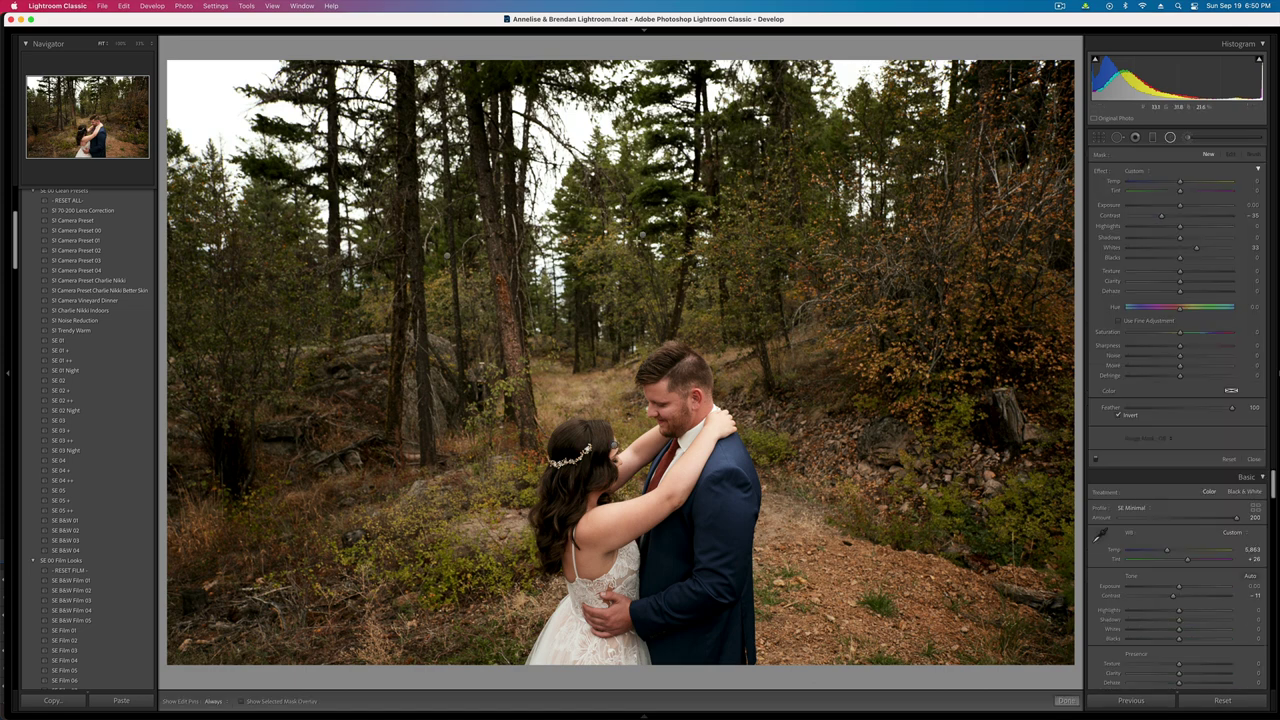
- Move the photo's three radial filters onto the couple, centring each one on the bride's raised arm
drag(642, 232, 674, 487)
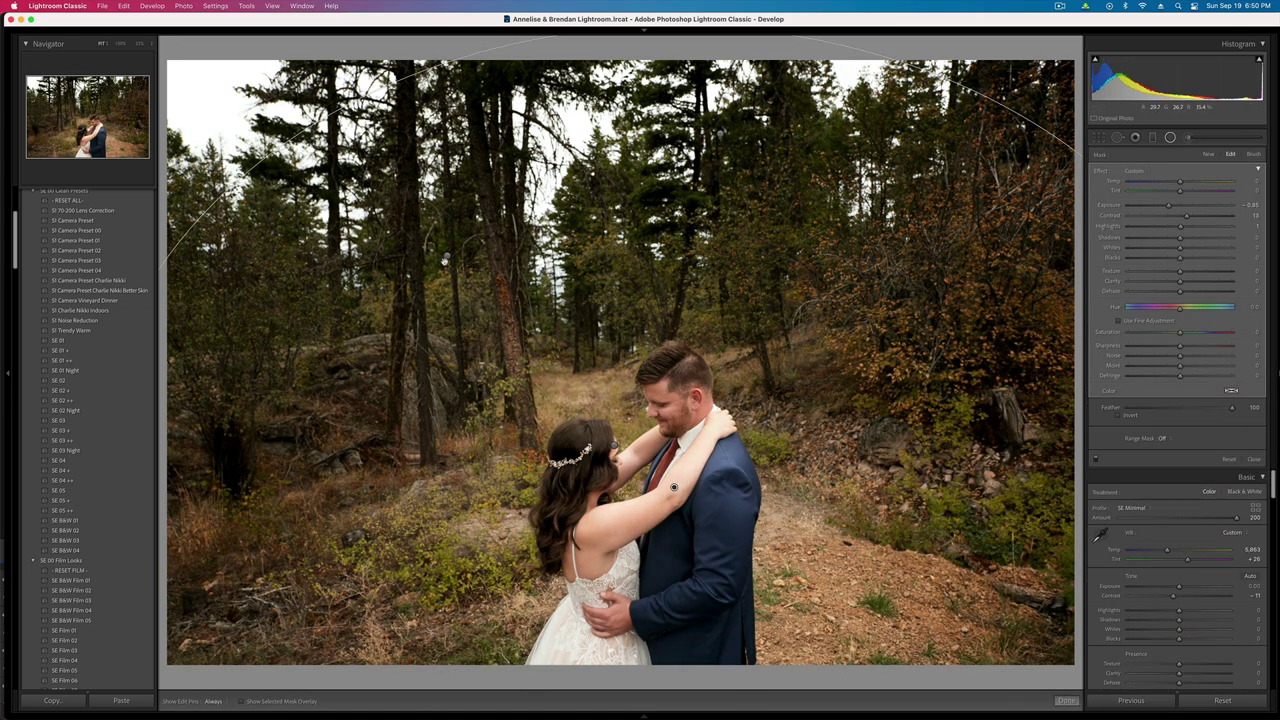
click(446, 261)
drag(446, 261, 669, 480)
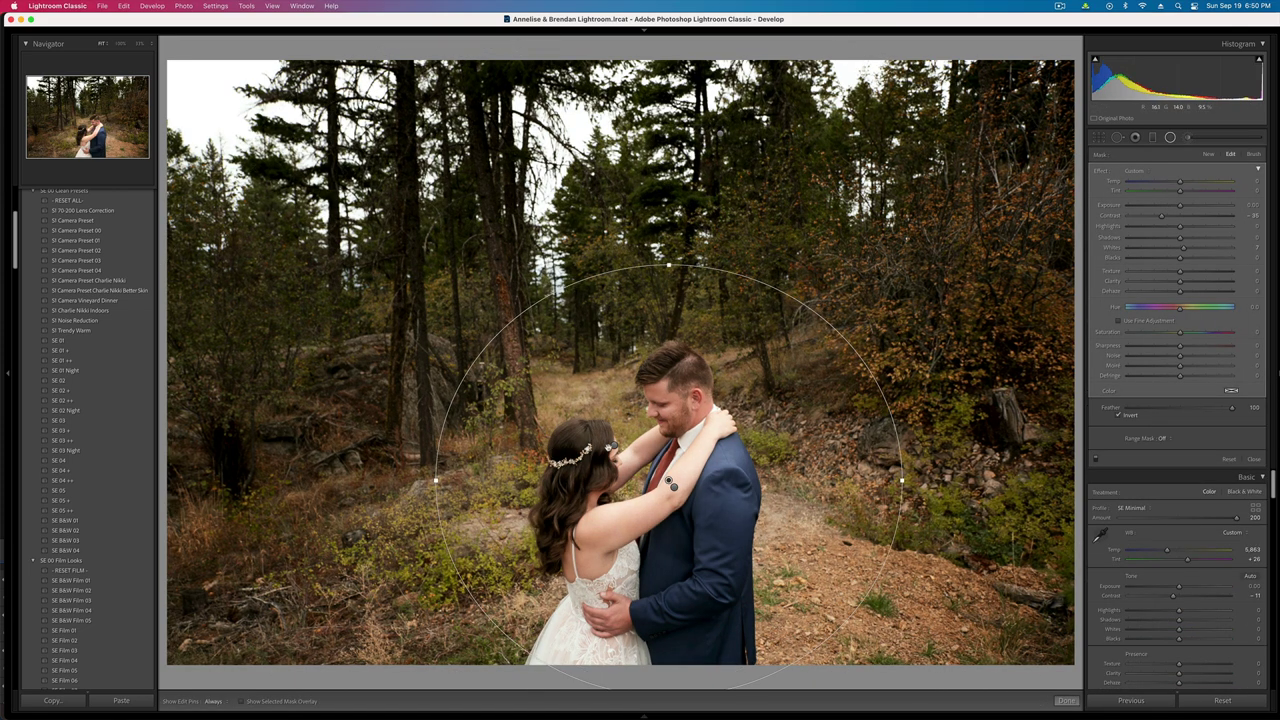
click(614, 446)
drag(614, 446, 673, 483)
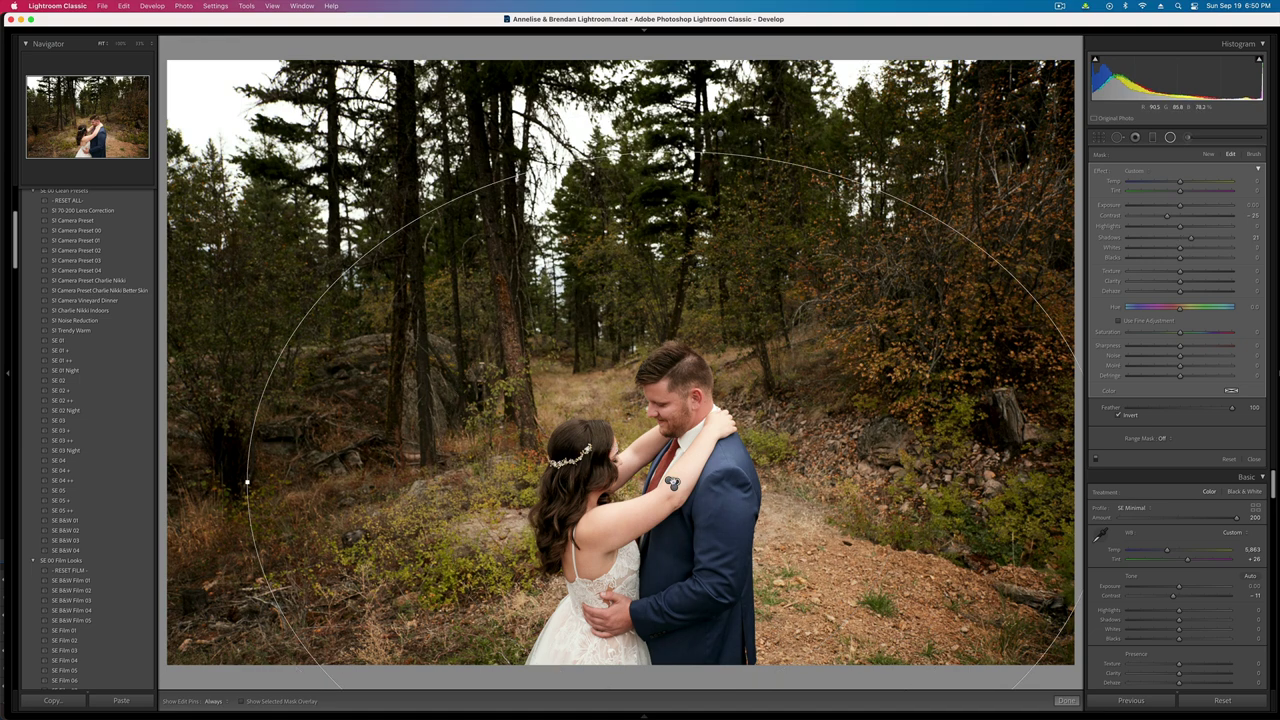
- Set the wide forest photo's overall exposure to -0.66
key(minus)
key(minus)
key(minus)
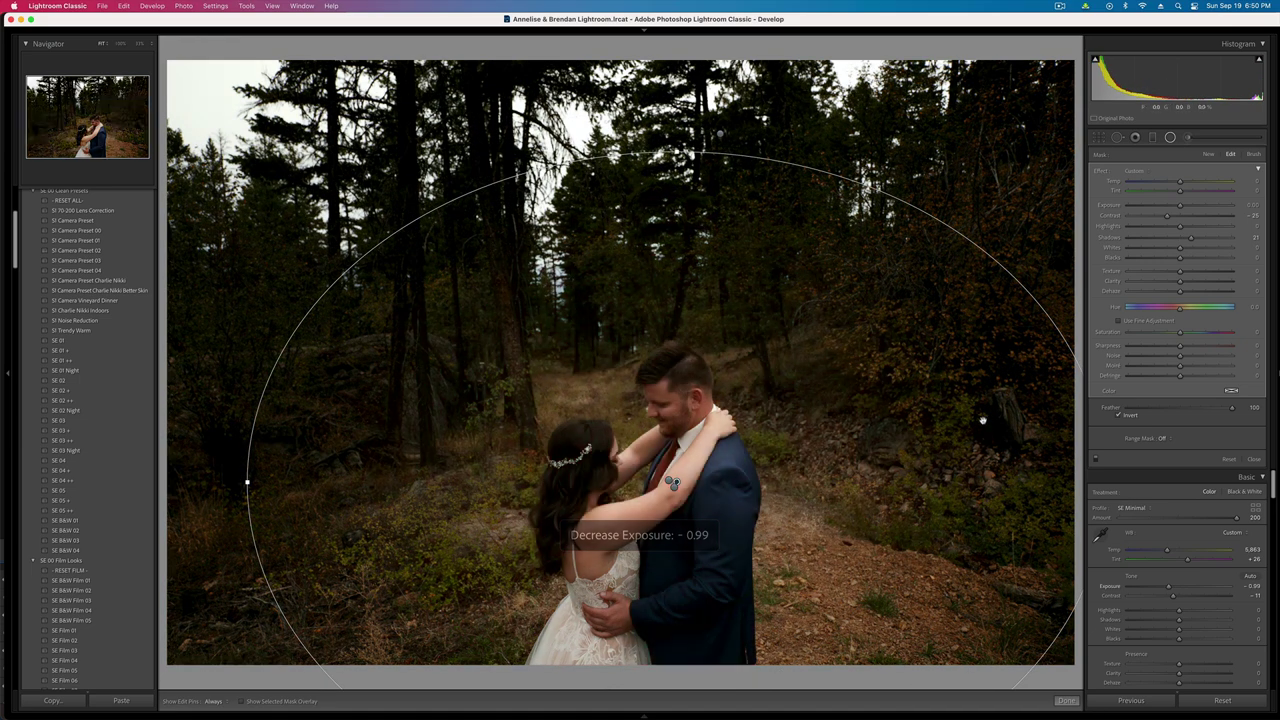
key(equal)
- Delete the two inverted radial filters centred on the bride's arm, keeping only the large darkening filter
key(Delete)
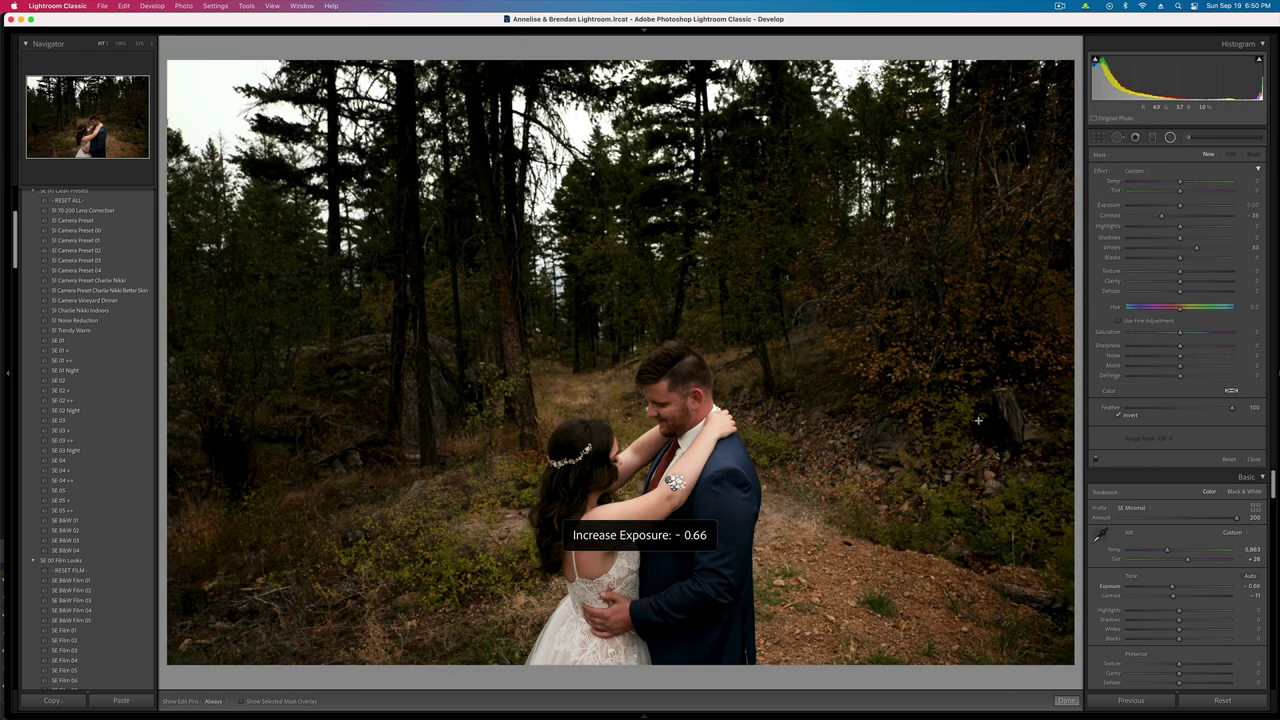
click(671, 481)
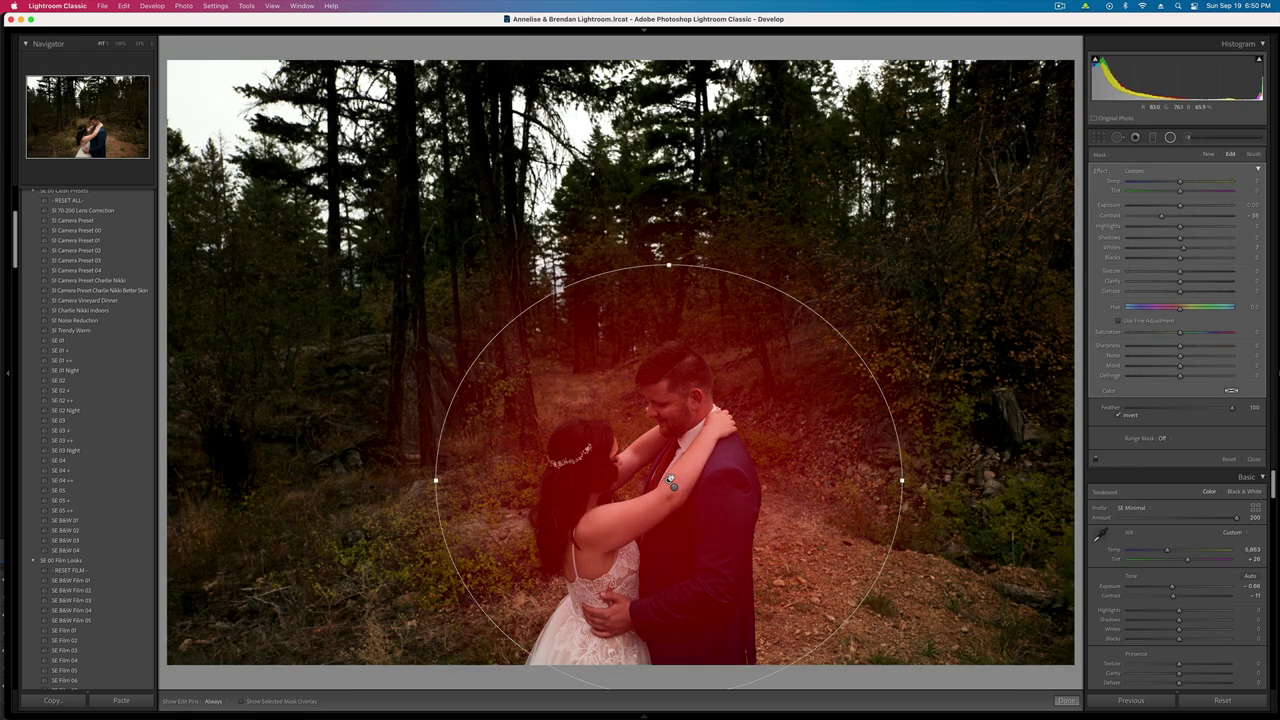
key(Escape)
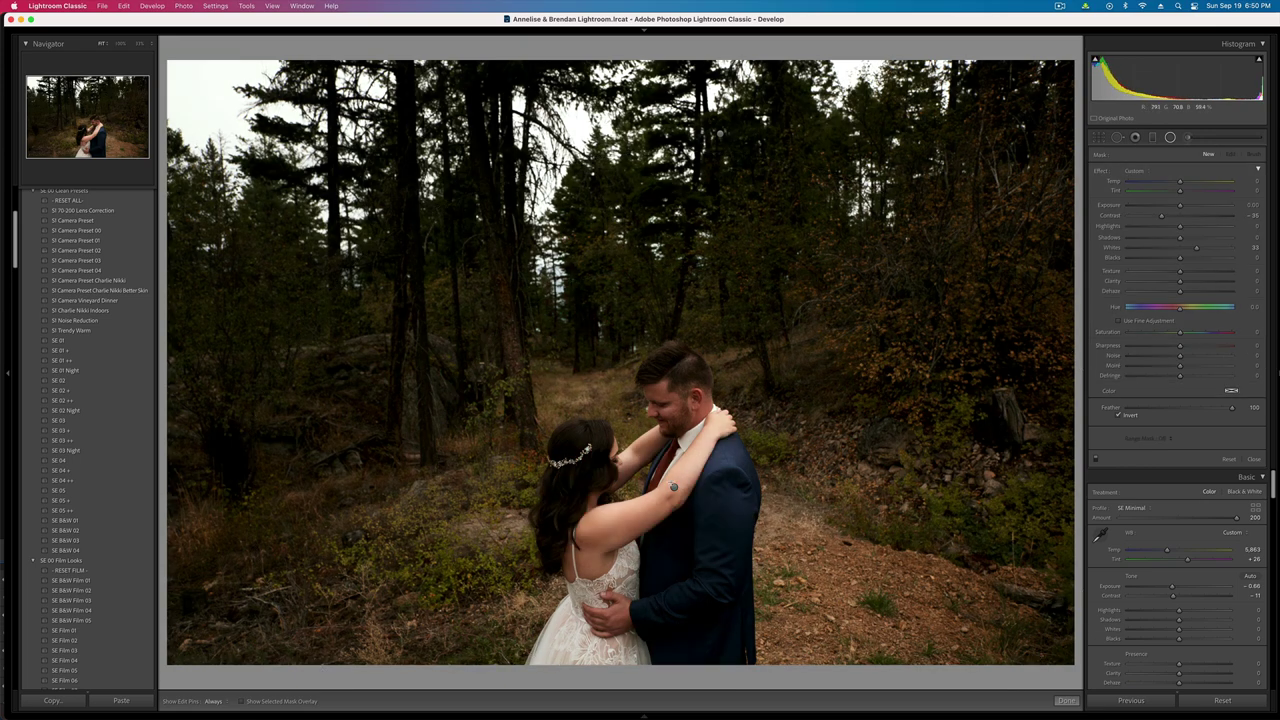
- Shrink the large darkening radial filter to a circle around the couple
click(673, 485)
mouse_move(673, 487)
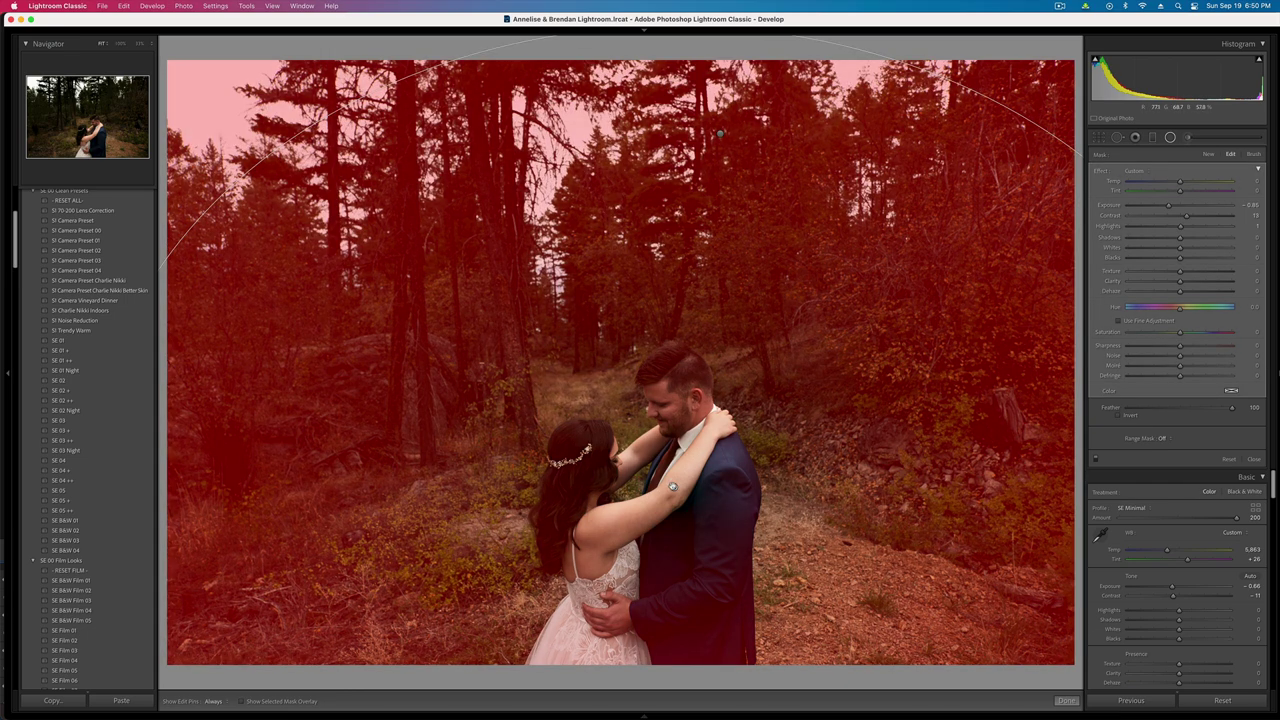
key(super+minus)
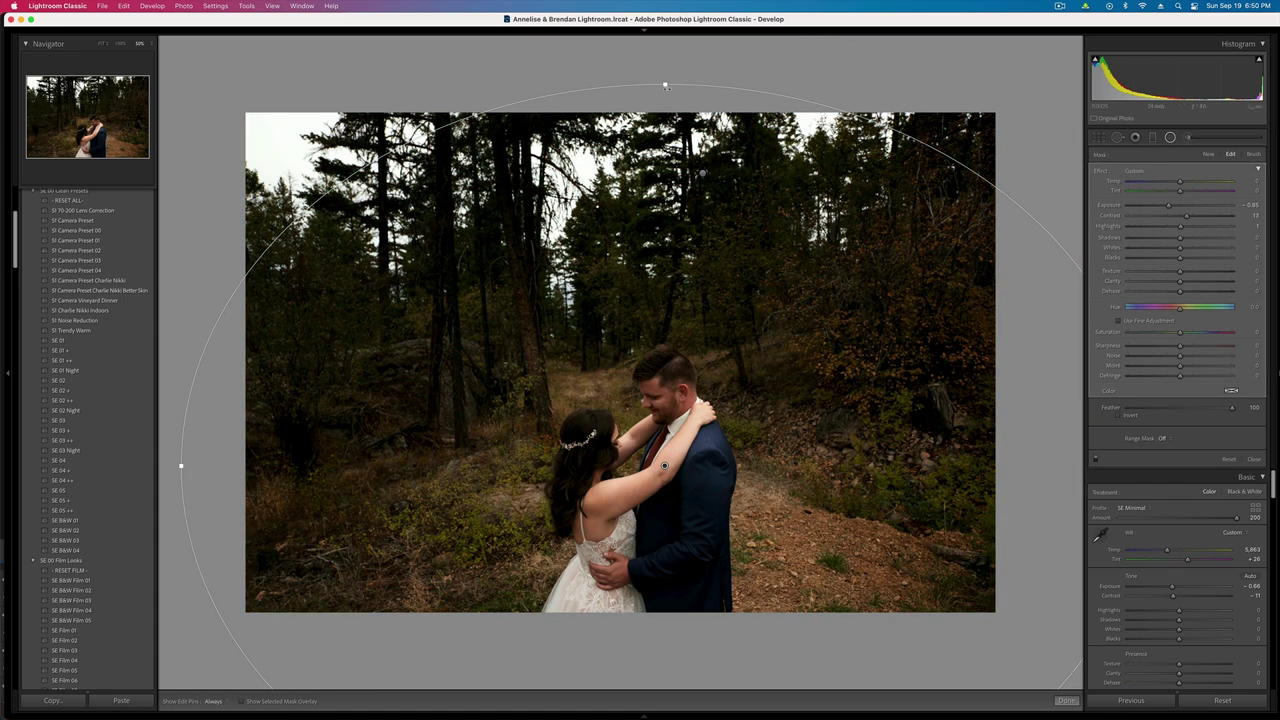
drag(665, 85, 665, 252)
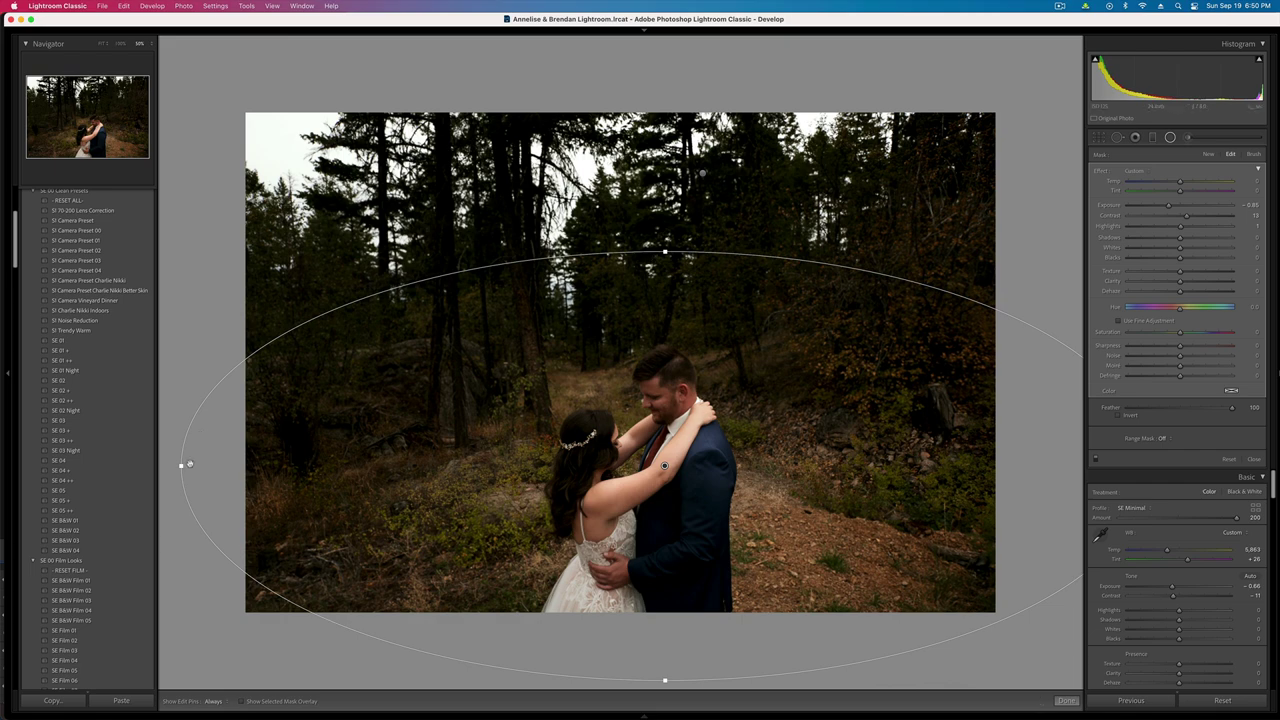
drag(179, 465, 451, 465)
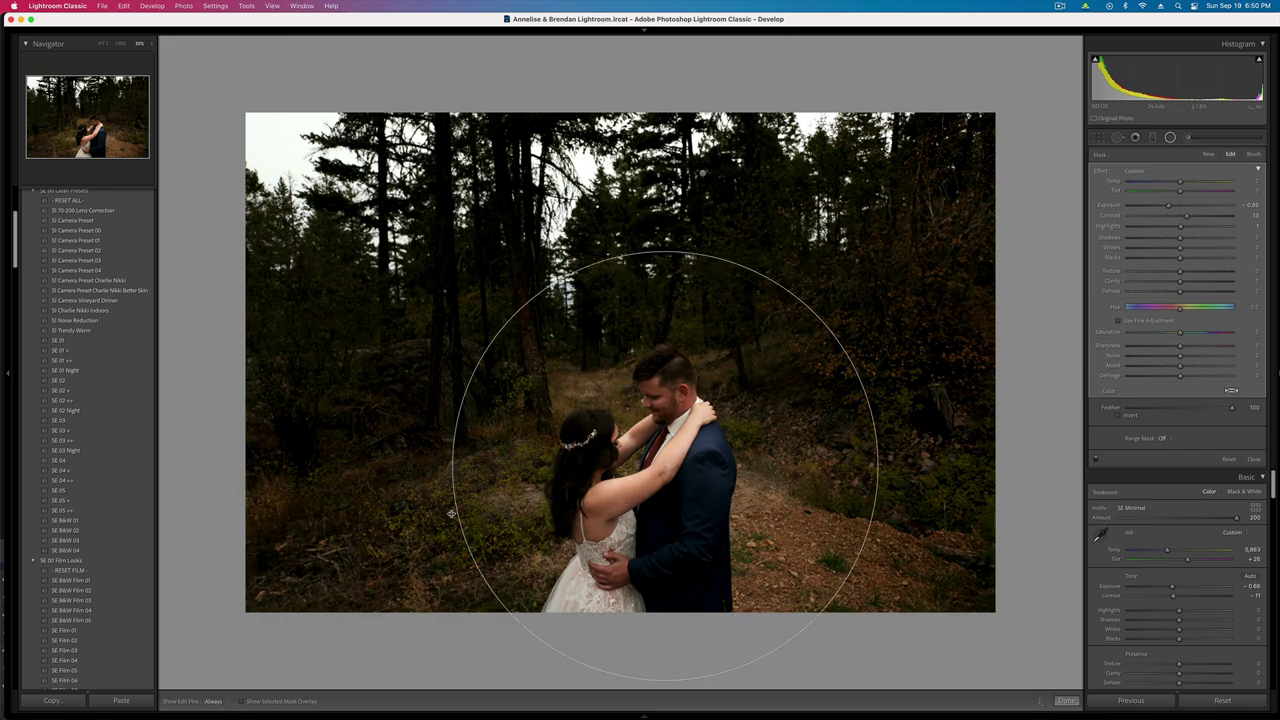
- Centre the darkening radial filter between the couple and set its highlights to 100 and exposure to about -0.4
drag(1180, 226, 1259, 249)
drag(702, 461, 669, 436)
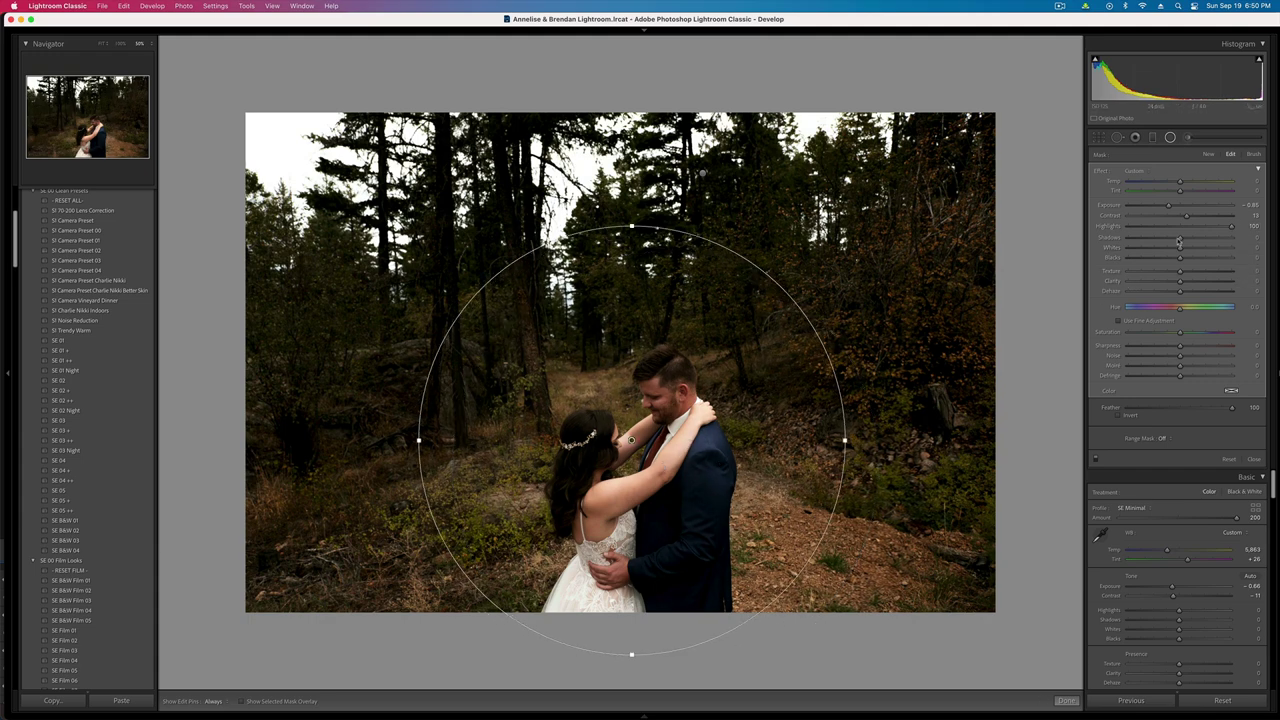
drag(1177, 204, 1176, 206)
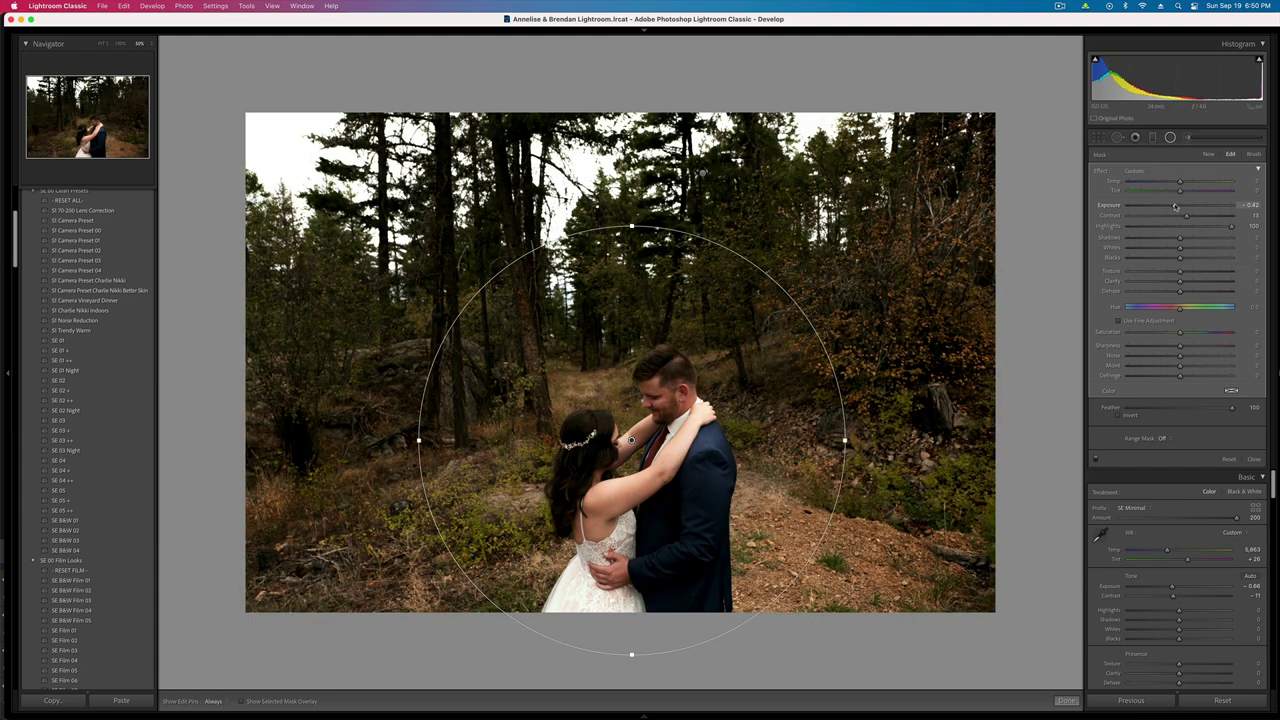
key(shift+m)
- Copy the photo's develop settings, fit the photo to the view, and lower its exposure to -0.99
key(super+shift+c)
key(Return)
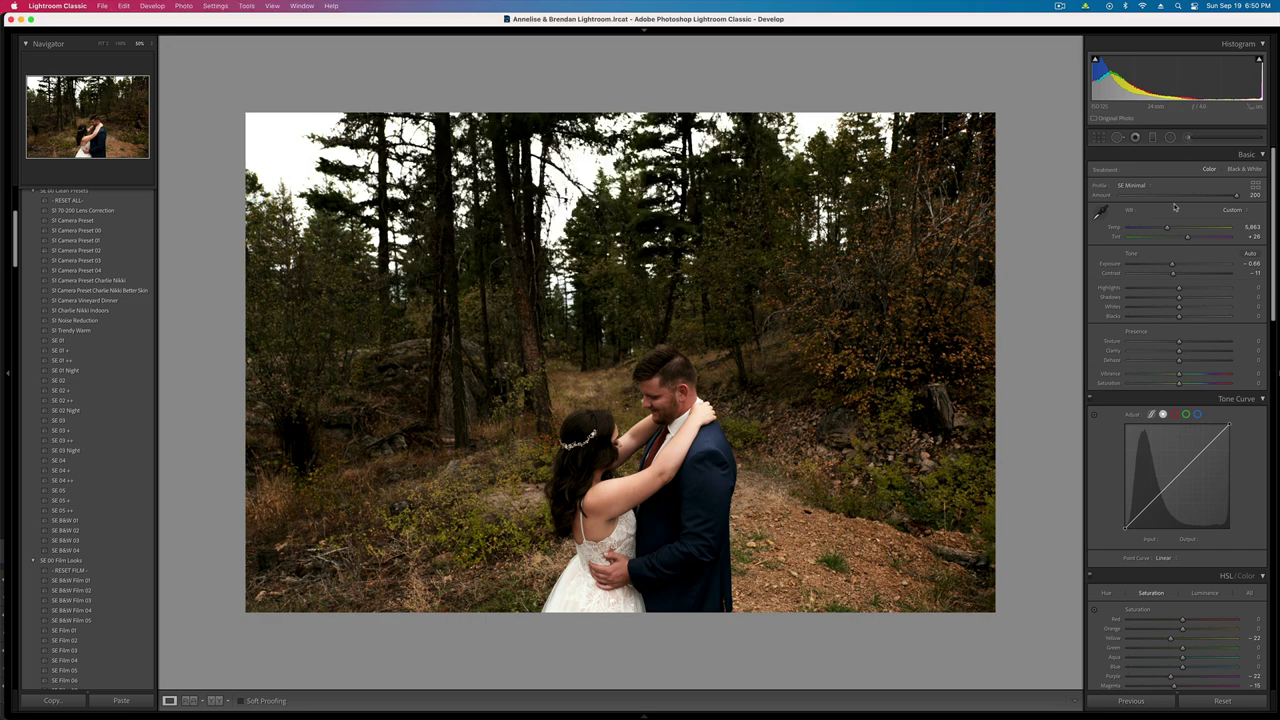
click(101, 45)
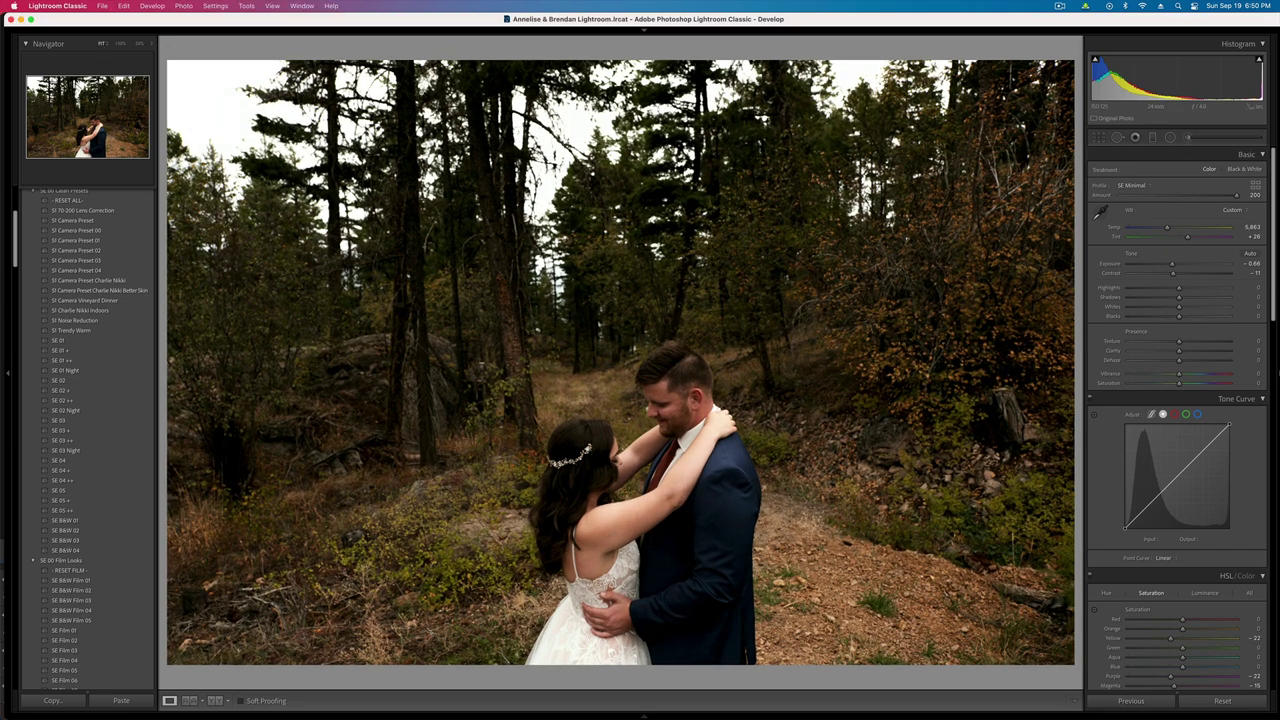
key(super+shift+c)
key(Return)
key(minus)
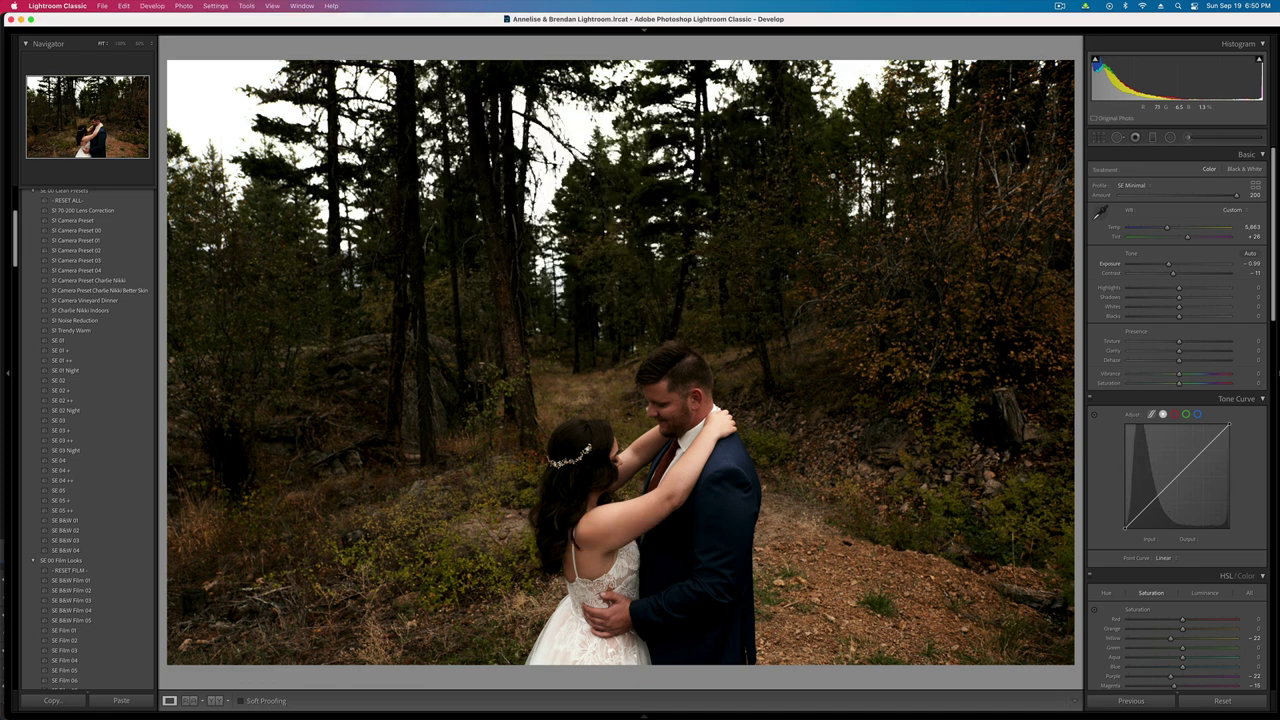
- Go to the vertical photo of the couple kissing and set its exposure to -0.66
key(Right)
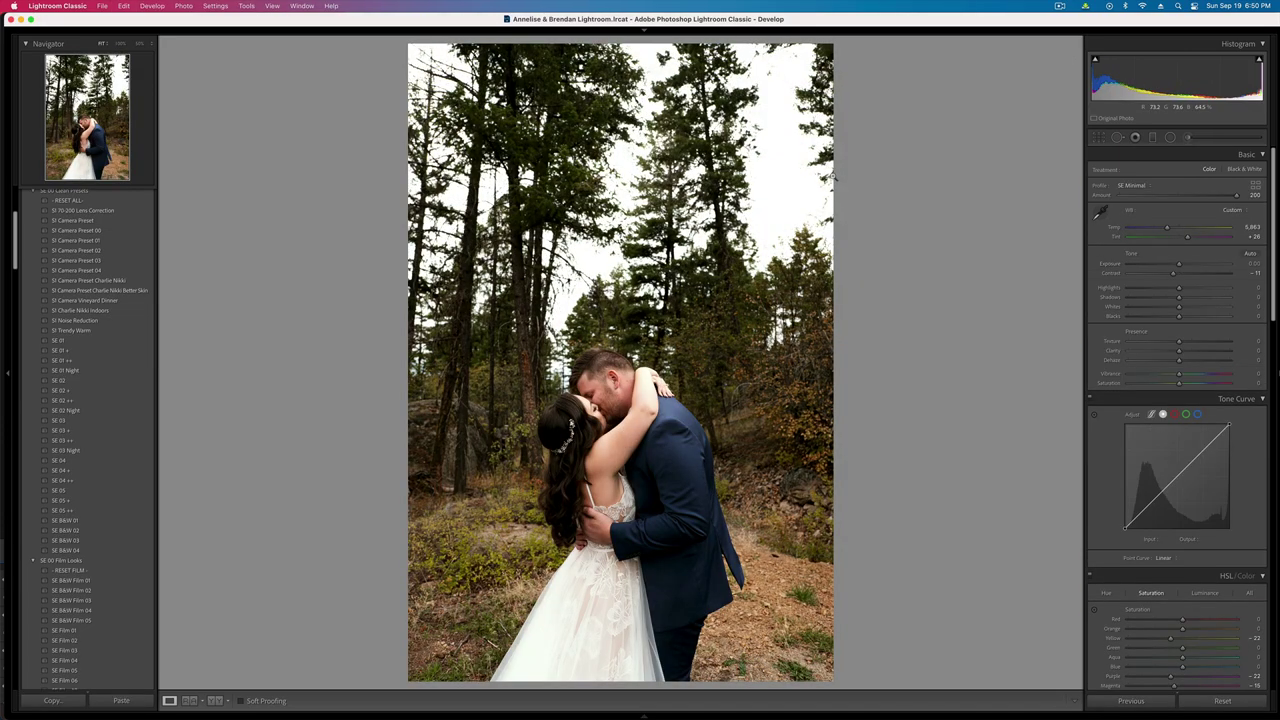
key(minus)
key(minus)
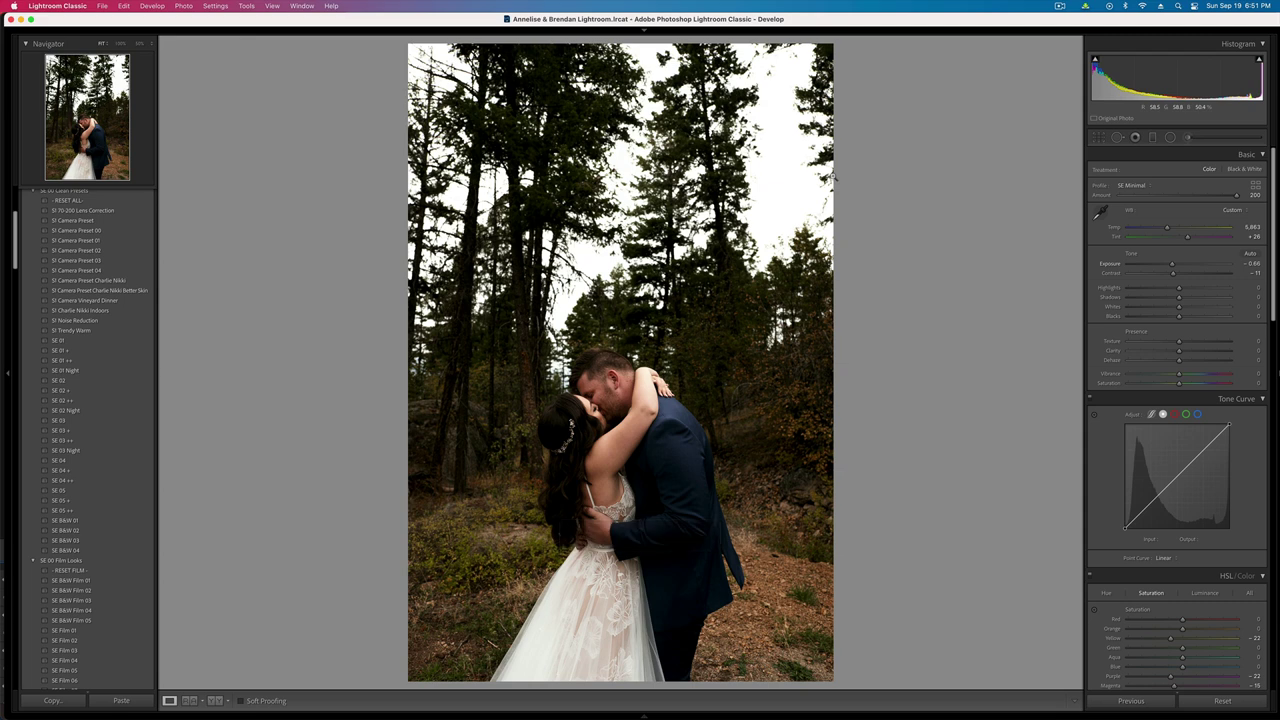
- Brush over the dark tall trees with only shadows raised to 38, and set the photo's exposure to -0.56
key(k)
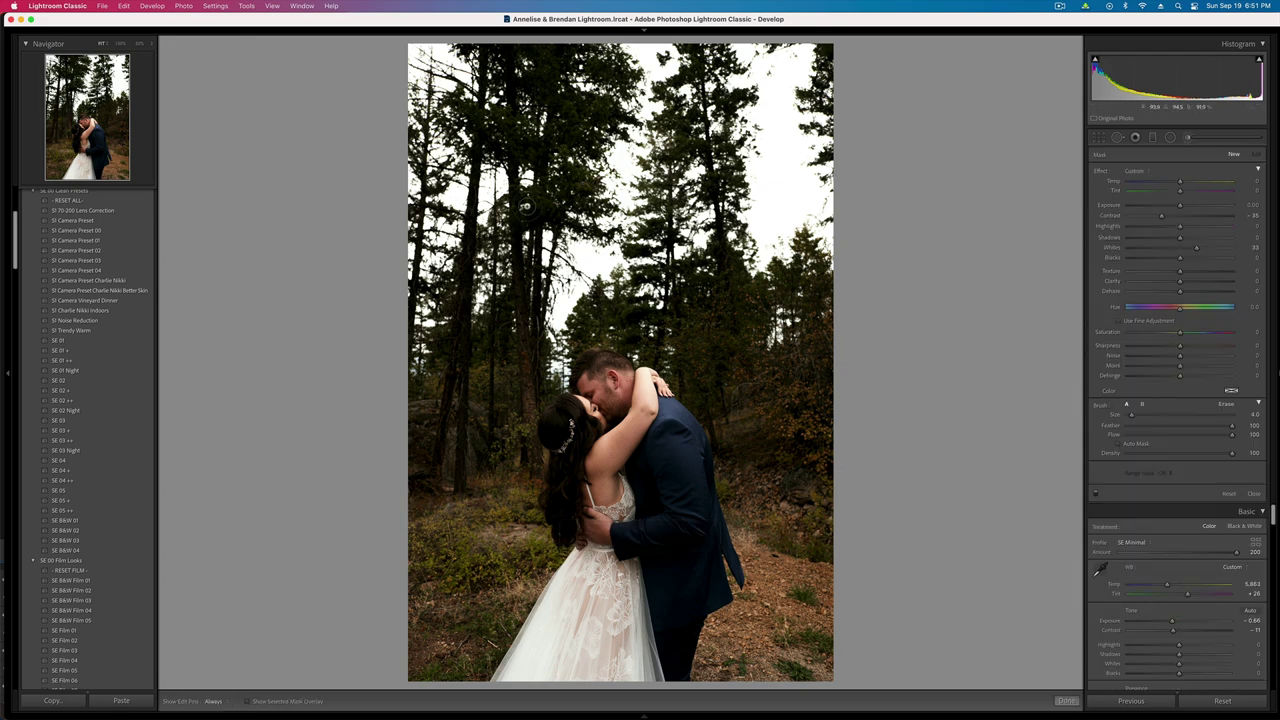
mouse_move(465, 310)
mouse_down()
mouse_move(485, 165)
mouse_move(540, 60)
mouse_move(715, 265)
mouse_move(697, 42)
mouse_up()
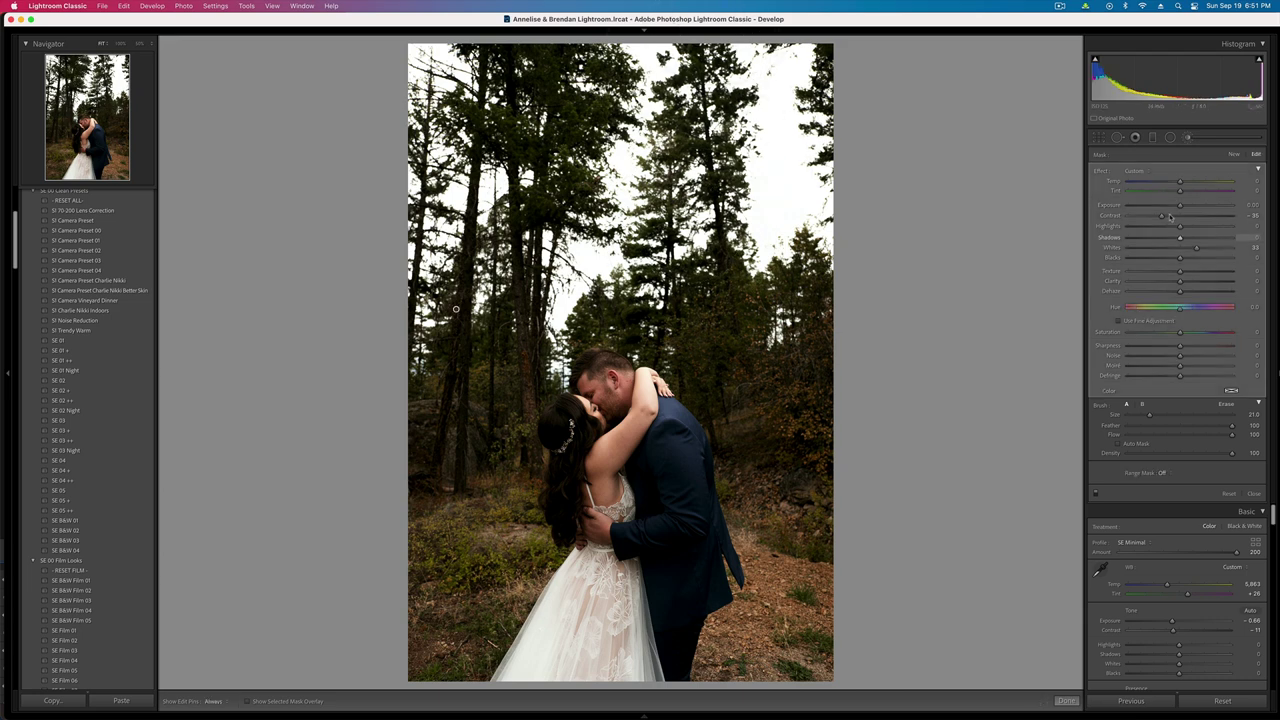
alt+click(1101, 171)
drag(1184, 238, 1202, 240)
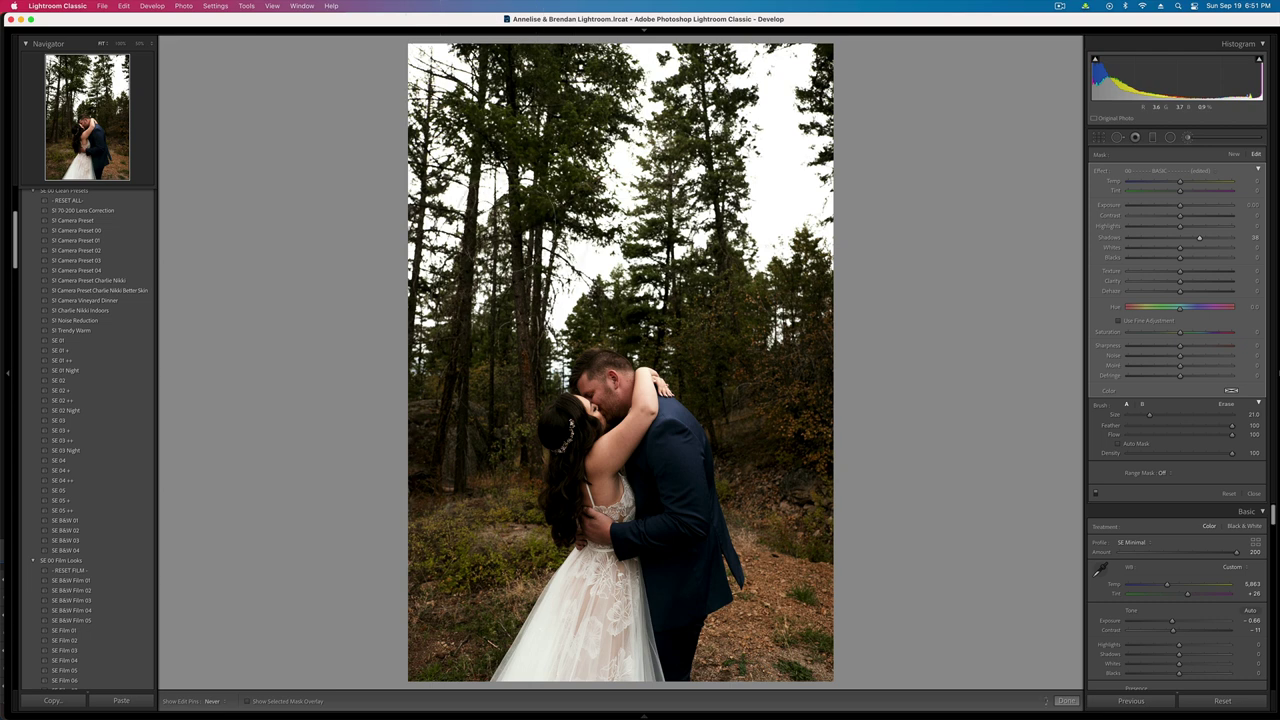
key(k)
key(equal)
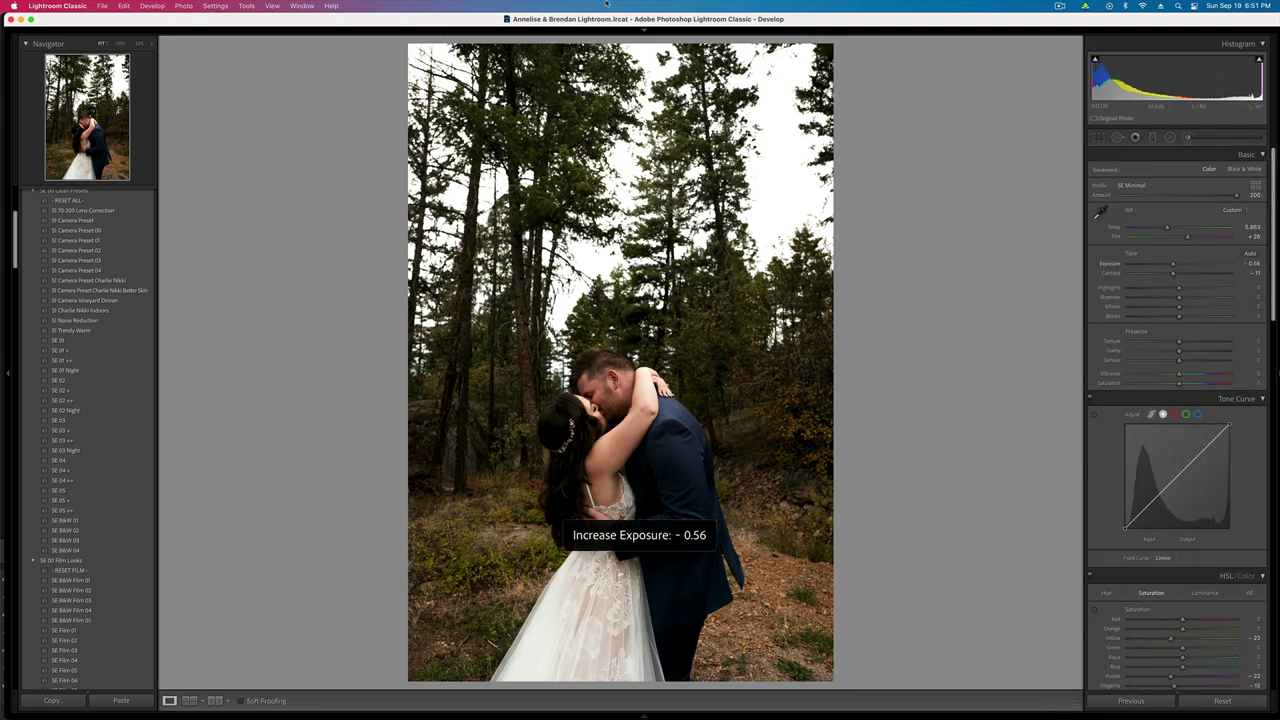
- Paste the copied settings onto the next portrait of the couple facing each other and lower its exposure to -0.99
key(Right)
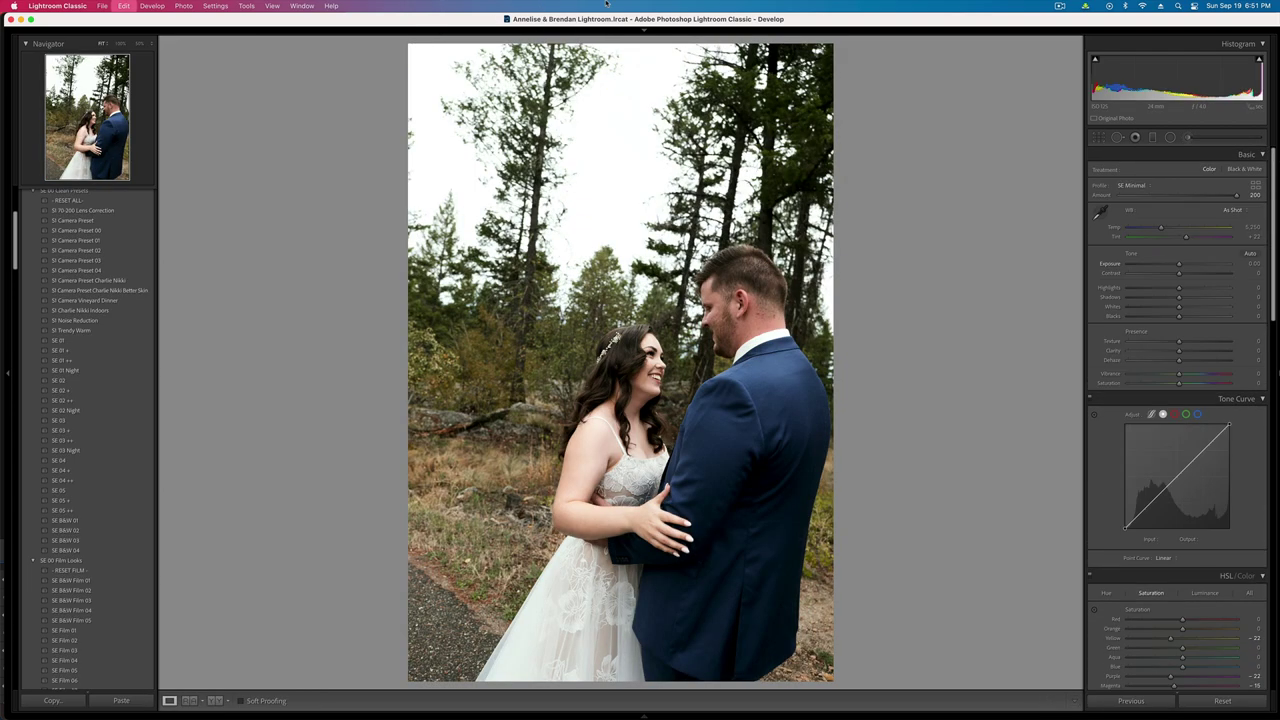
key(shift+minus)
key(shift+minus)
key(shift+minus)
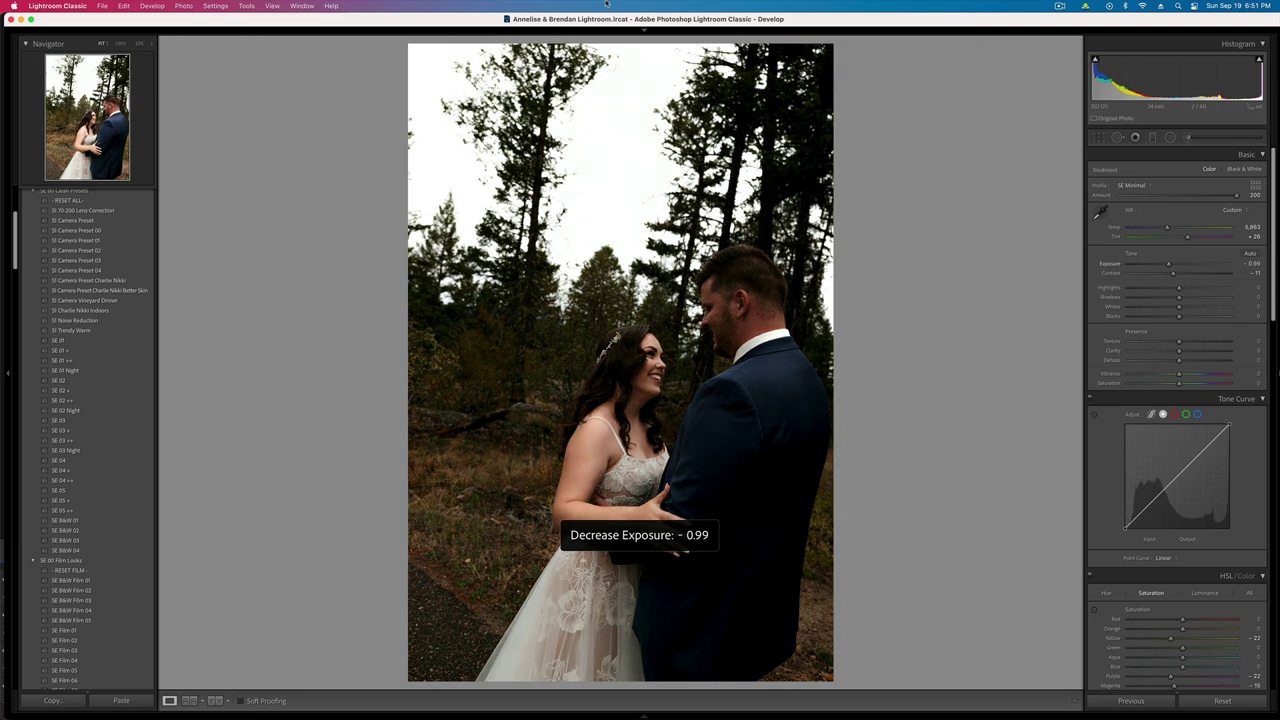
- Crop the portrait tighter around the couple from its upper-left corner and set the exposure to -0.66
key(r)
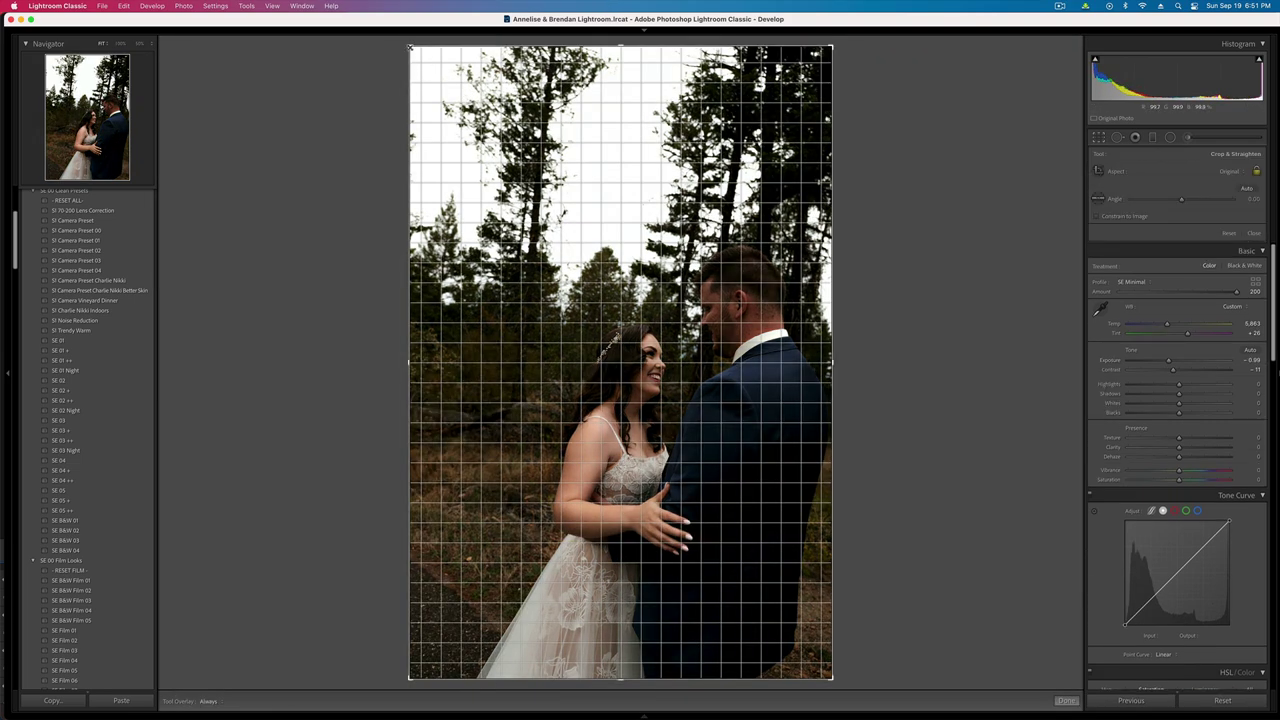
drag(410, 47, 443, 79)
key(Return)
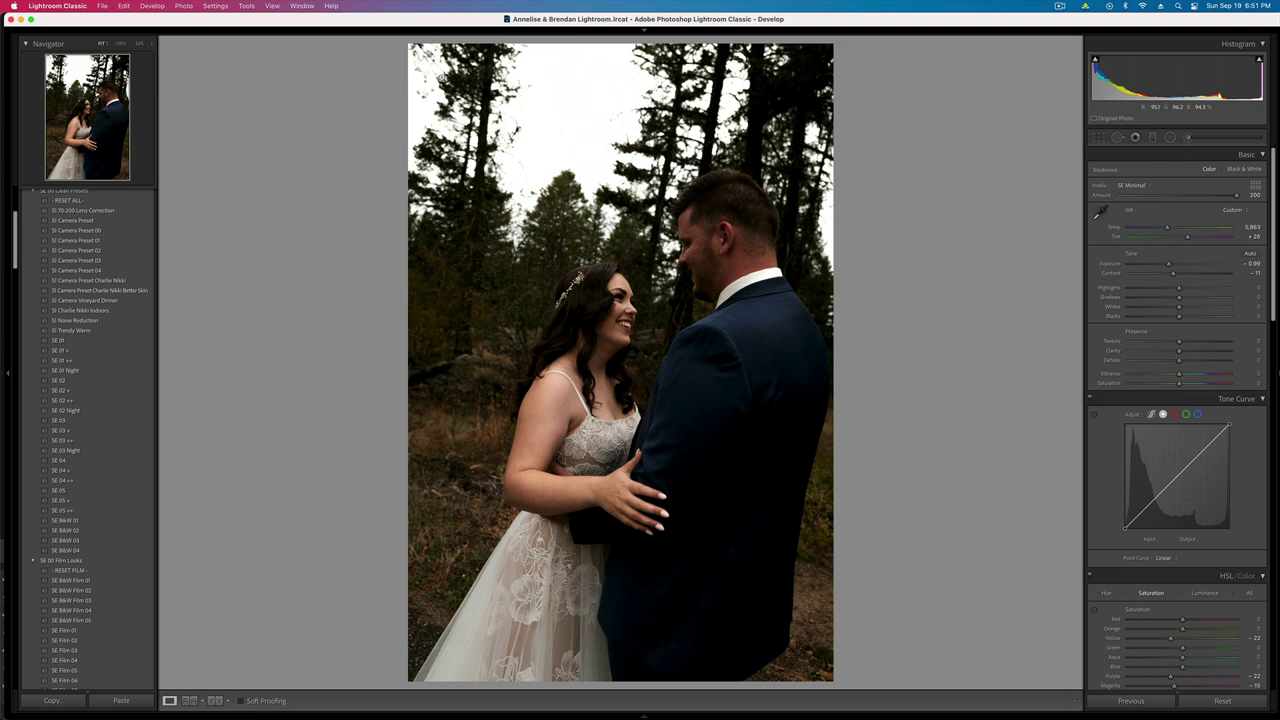
key(shift+equal)
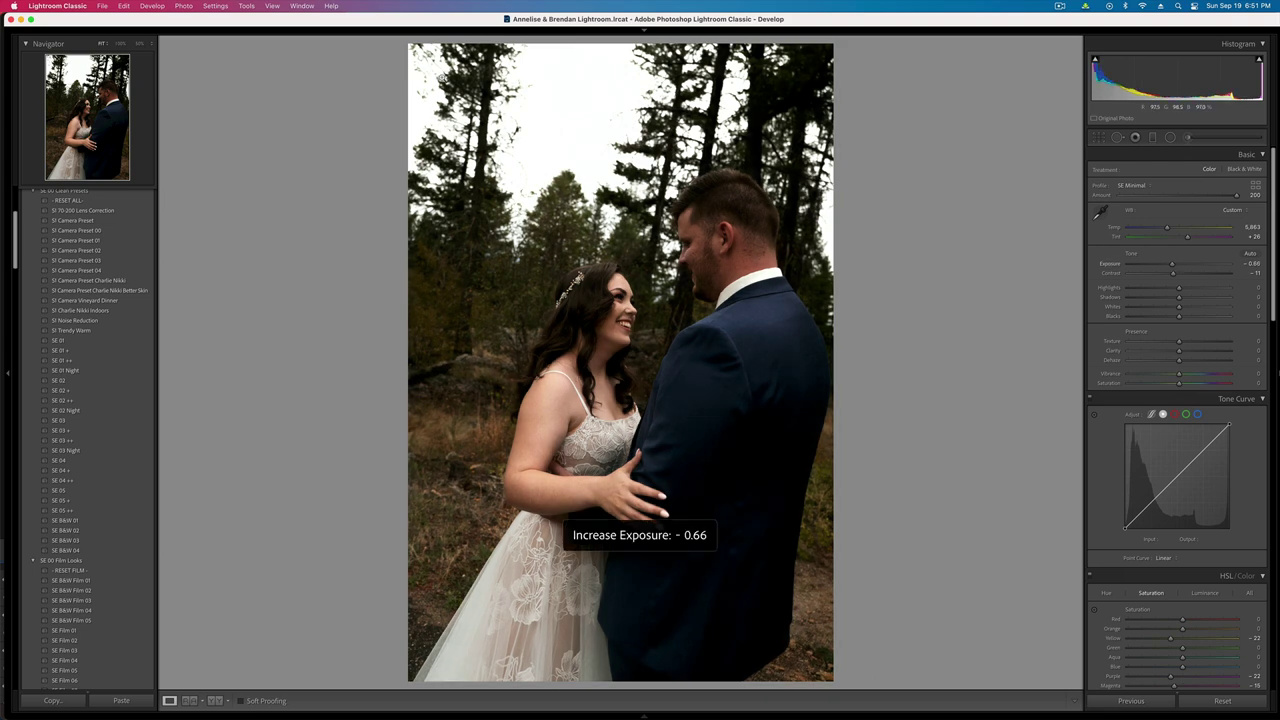
- Set the exposure of the crosswalk photo of two guests to -0.76 and reduce its highlights to the minimum
key(Right)
key(minus)
key(minus)
key(minus)
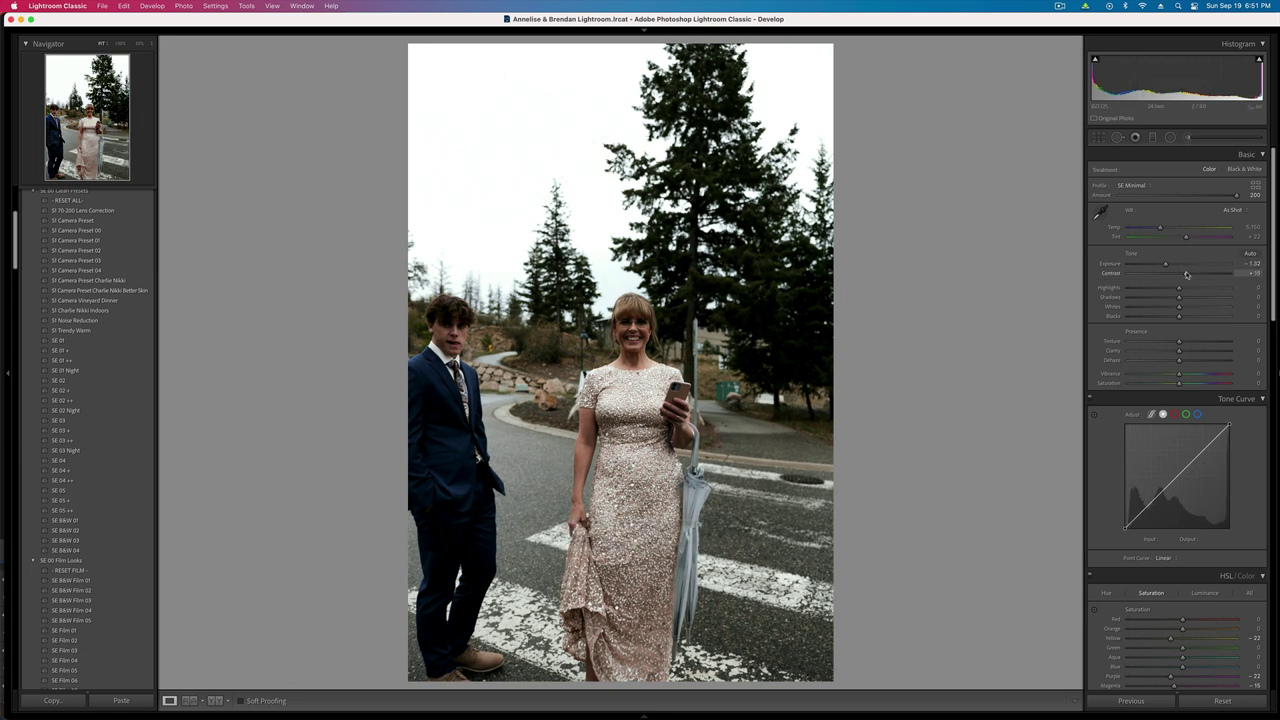
key(equal)
key(equal)
key(minus)
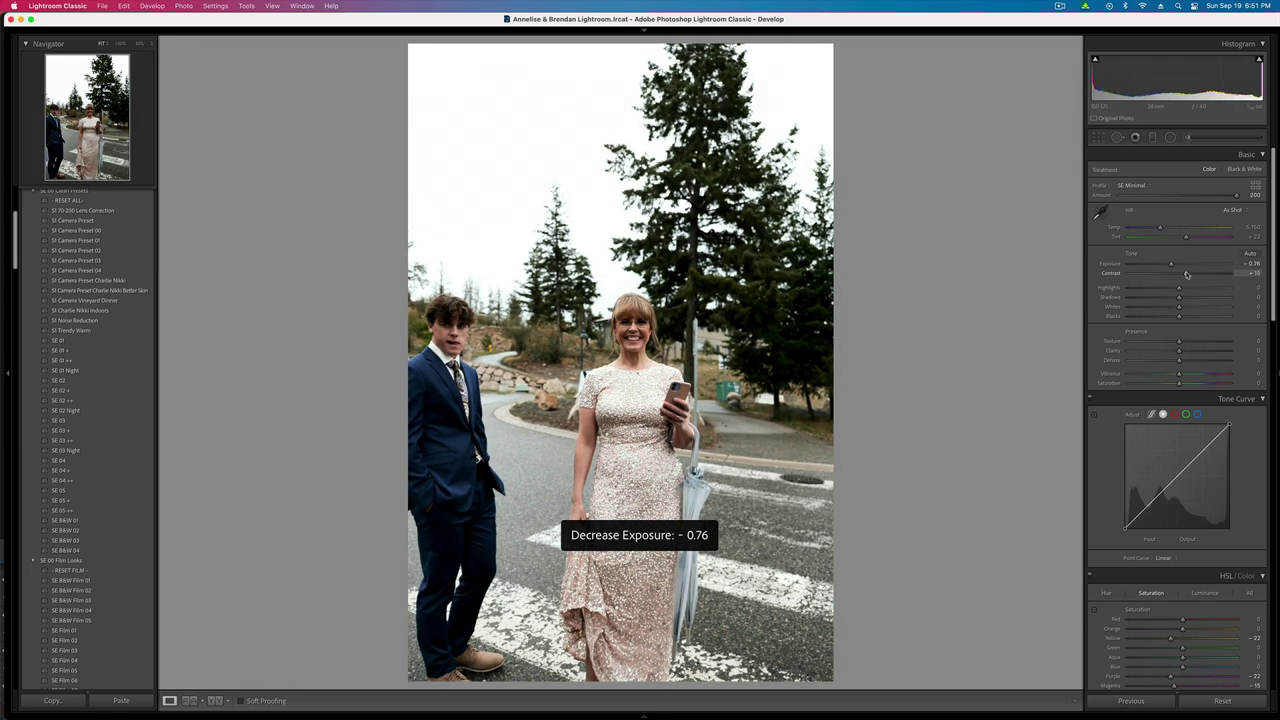
drag(1179, 287, 1104, 296)
- Warm the first lake-view photo of the couple to a temperature of 6,774, with contrast -18 and exposure -0.23
key(Right)
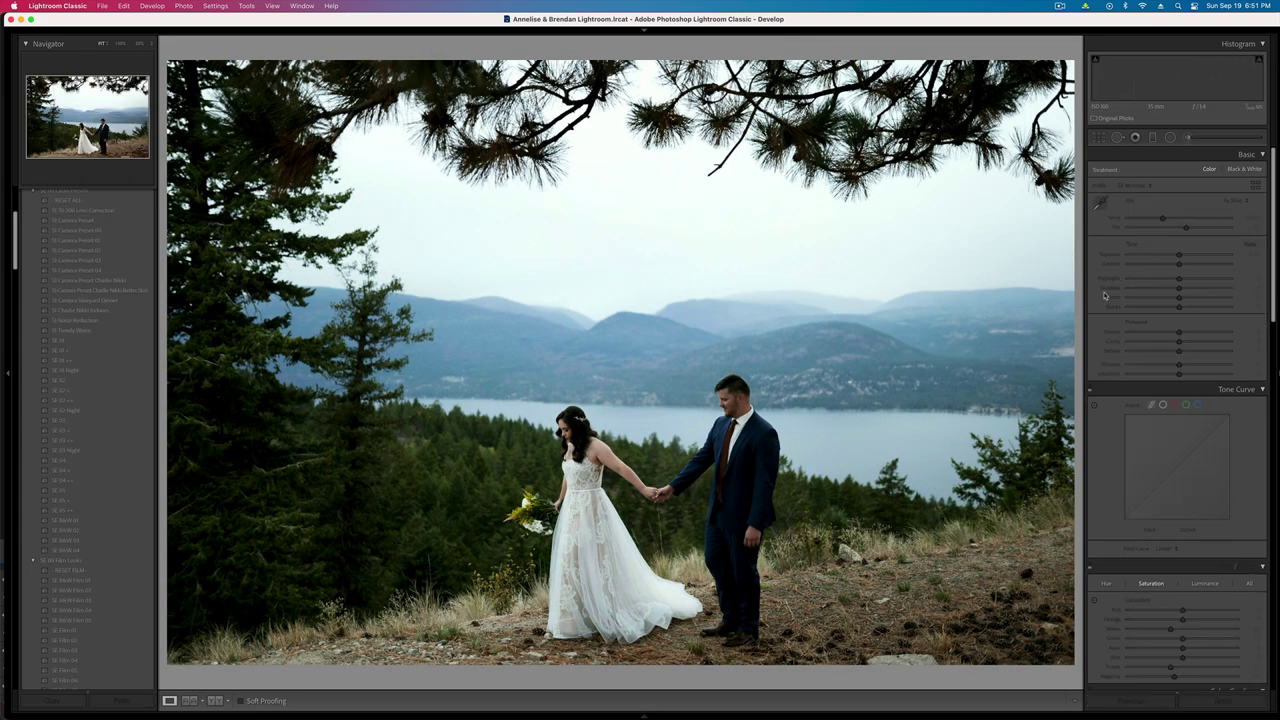
drag(1162, 228, 1177, 229)
drag(1179, 273, 1170, 276)
key(shift+minus)
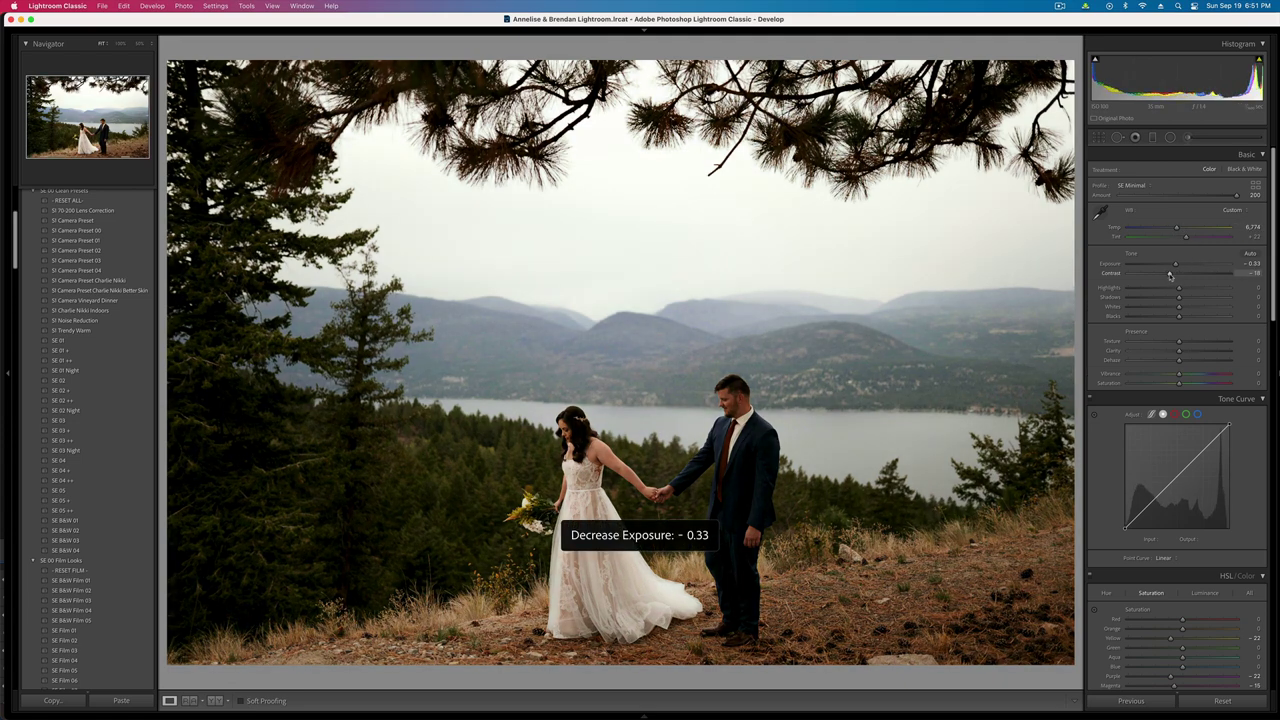
key(equal)
- Copy the develop settings, apply them to the next two photos, and set the second lake-view photo's exposure to -0.33
key(shift+super+c)
key(Return)
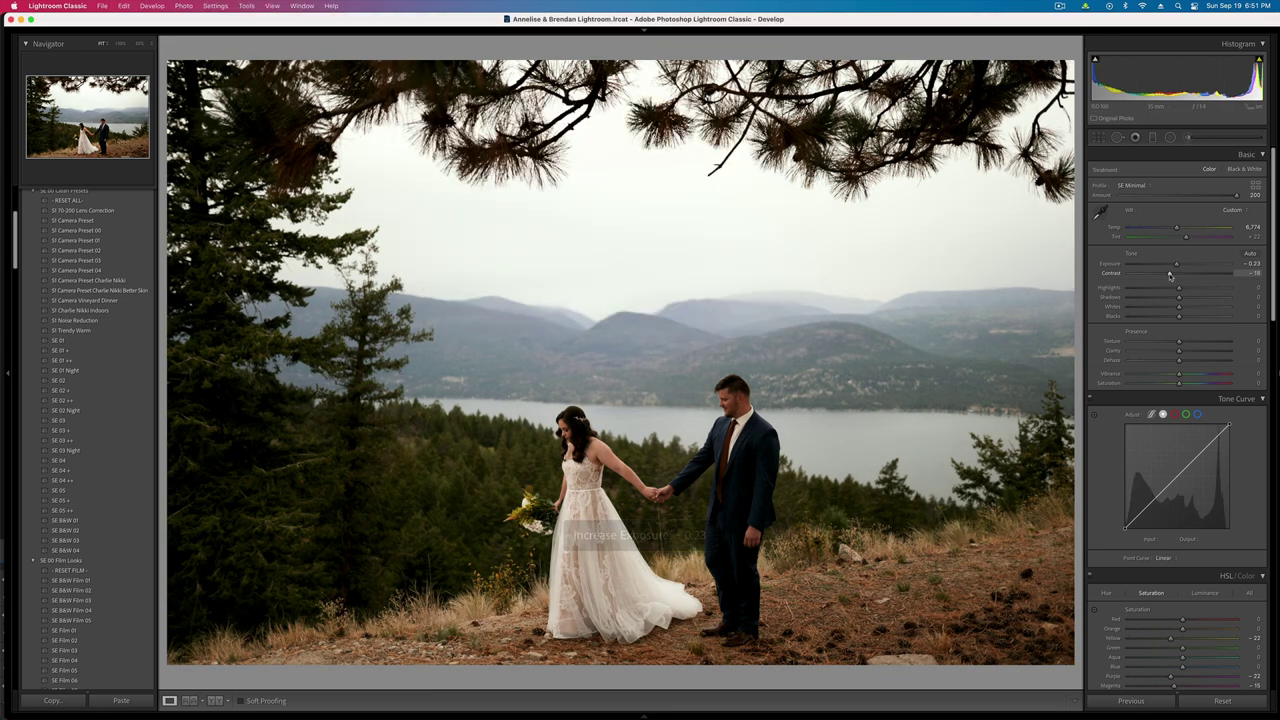
key(Right)
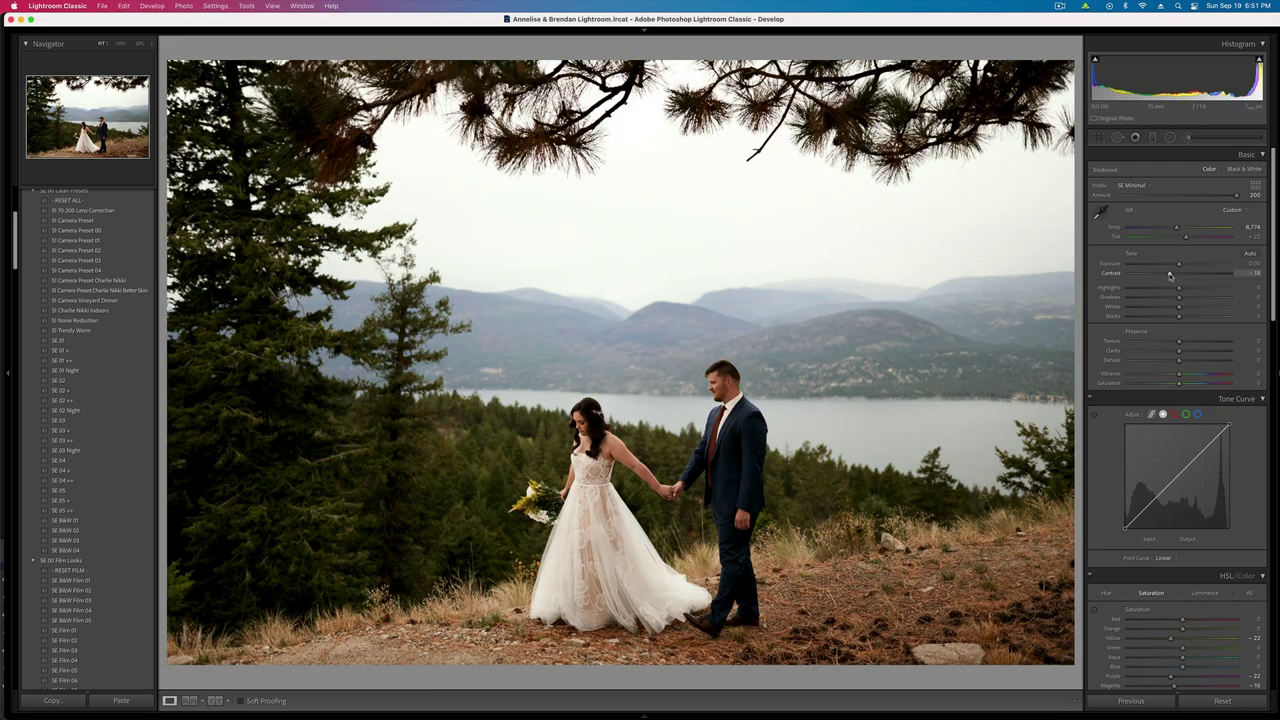
key(shift+minus)
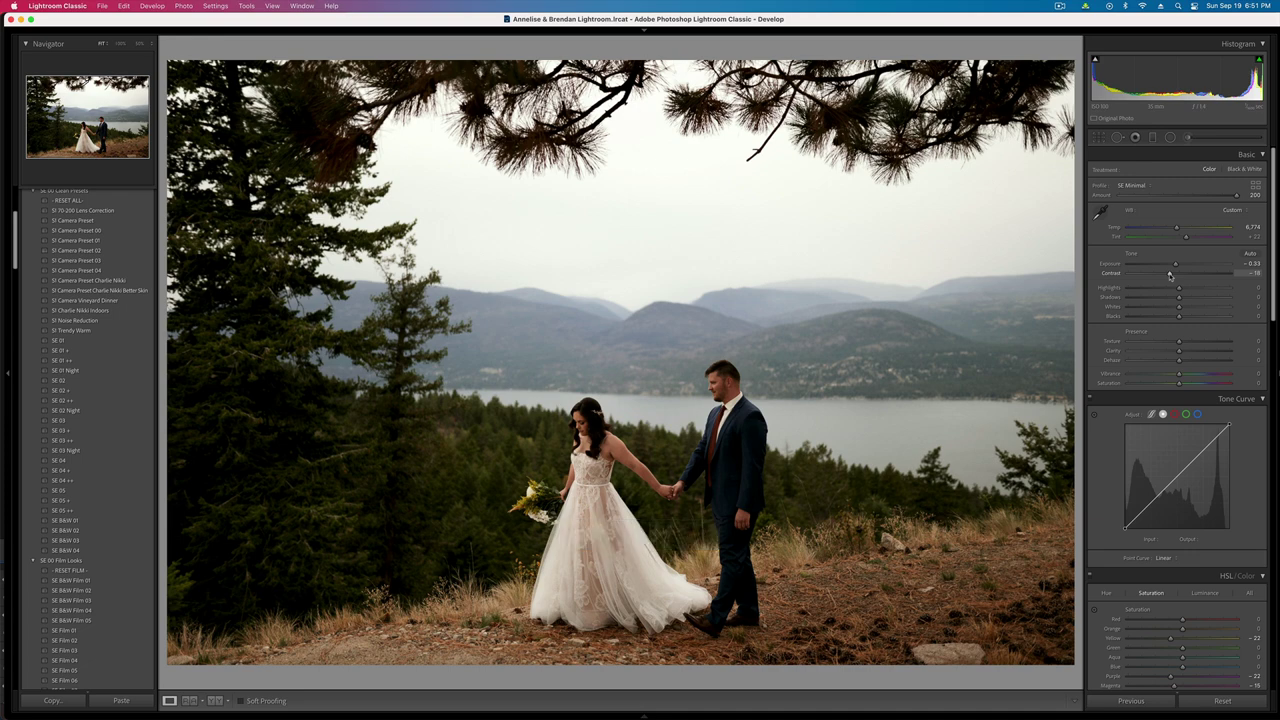
key(Right)
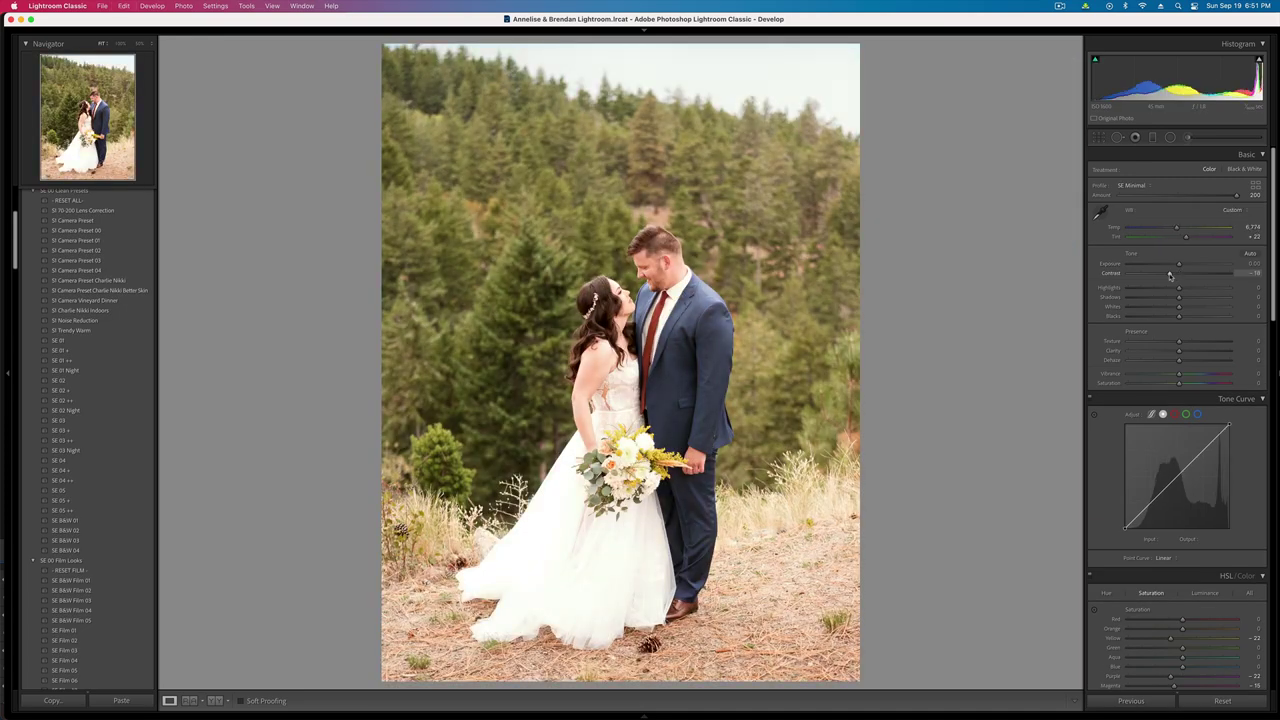
- Darken the forest portrait of the couple by setting its exposure to -1.32
key(shift+minus)
key(shift+minus)
key(shift+minus)
key(shift+minus)
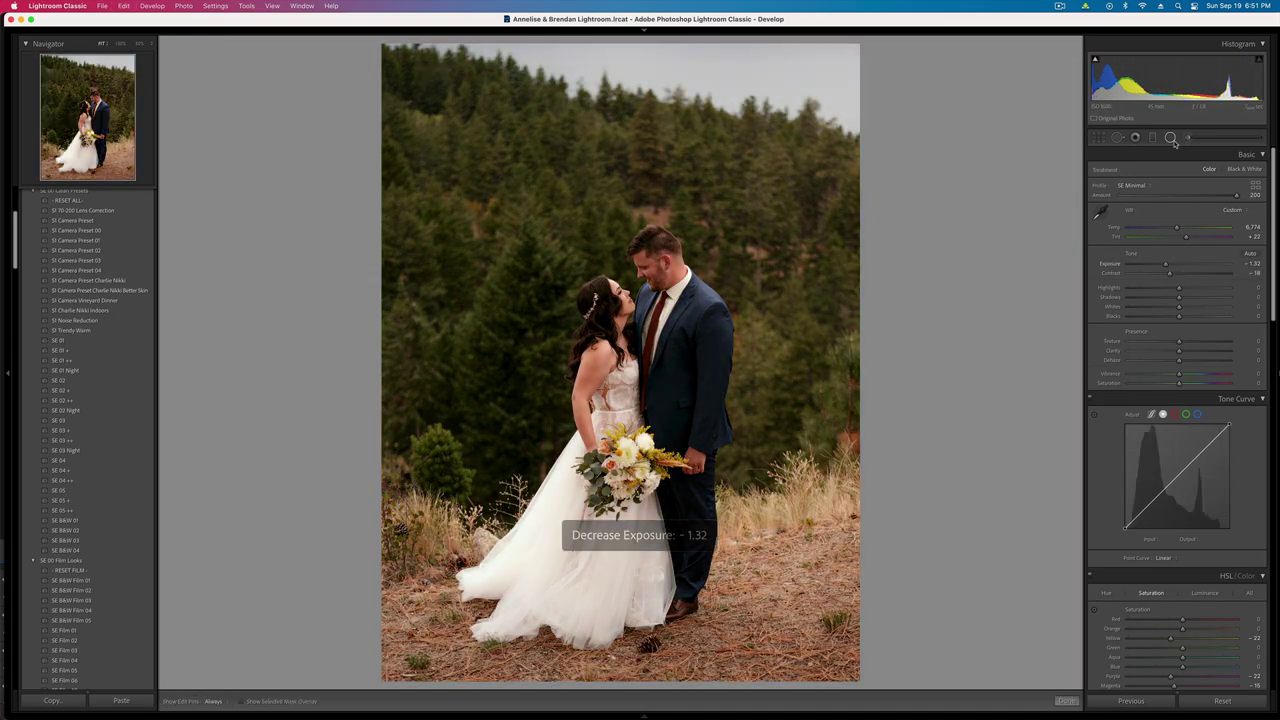
- Add a large inverted radial filter around the couple with contrast -98, and compare the photo with its unedited version
click(1170, 138)
mouse_move(637, 400)
mouse_down()
mouse_move(750, 616)
mouse_move(833, 717)
mouse_move(635, 337)
mouse_up()
drag(1179, 206, 1131, 219)
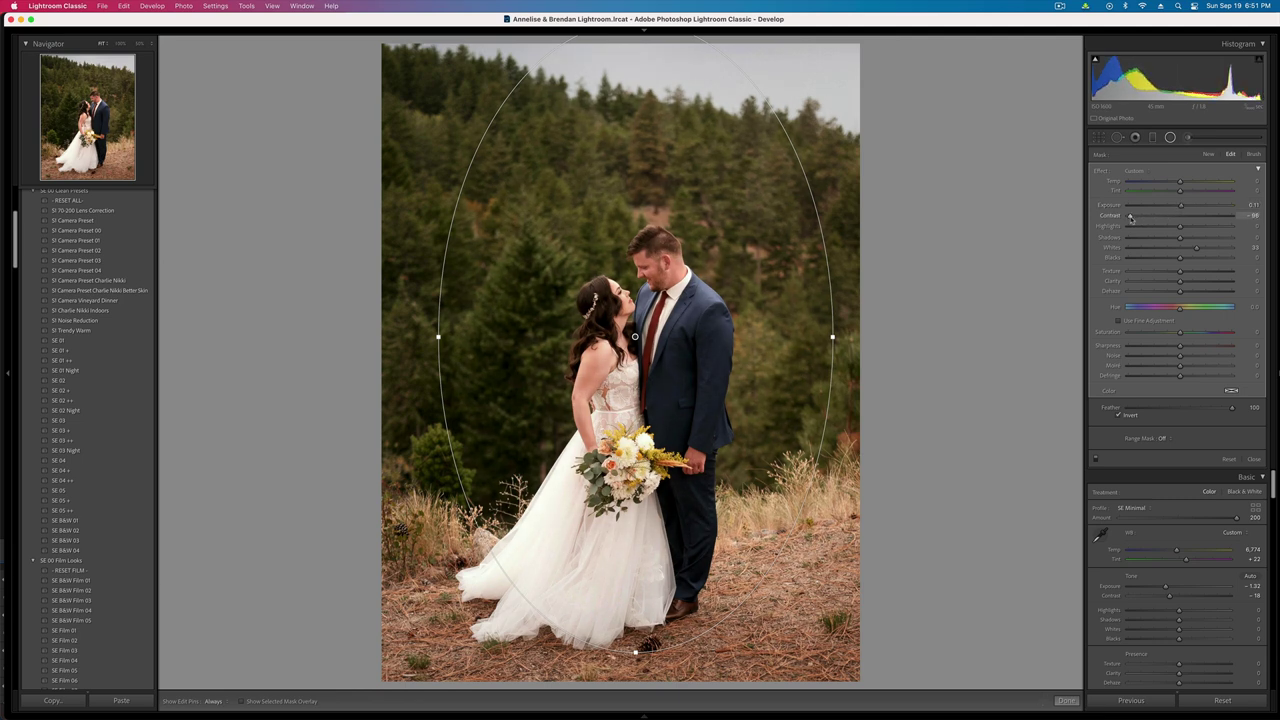
key(backslash)
key(backslash)
- Cool the forest portrait to a temperature of 6,130 and set its exposure to -2.01
key(minus)
key(minus)
key(equal)
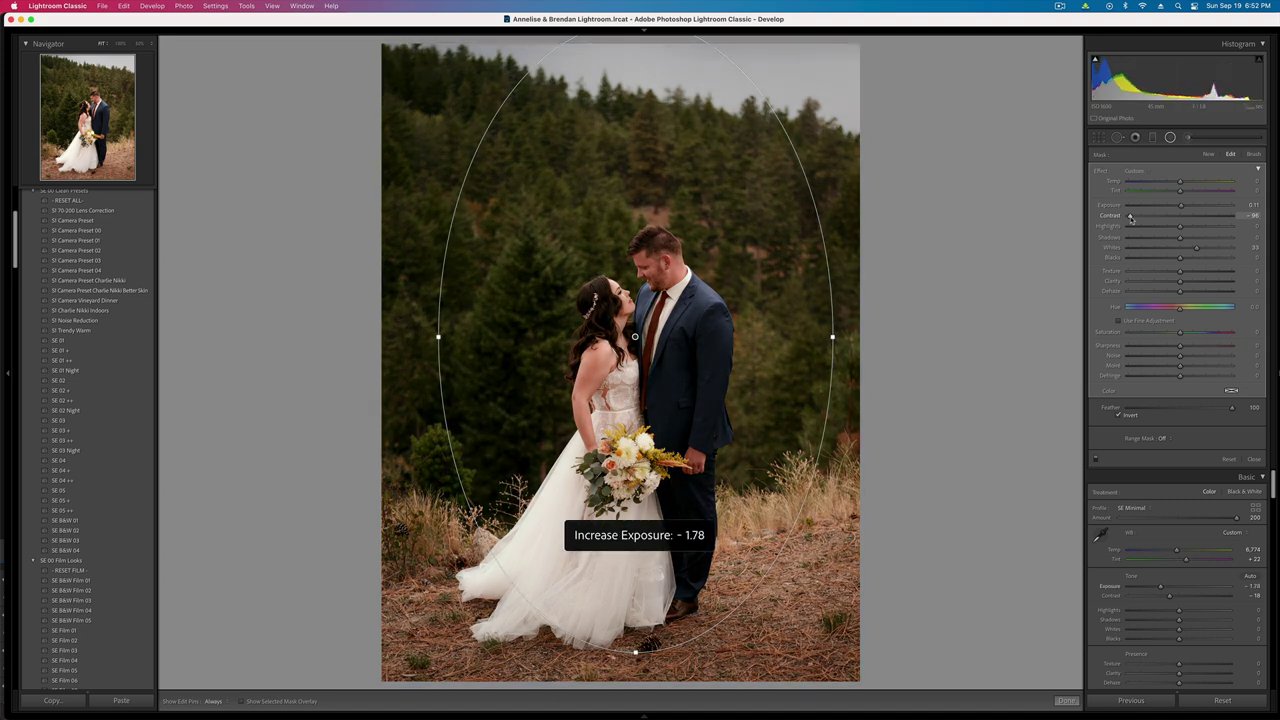
key(shift+m)
drag(1177, 228, 1170, 230)
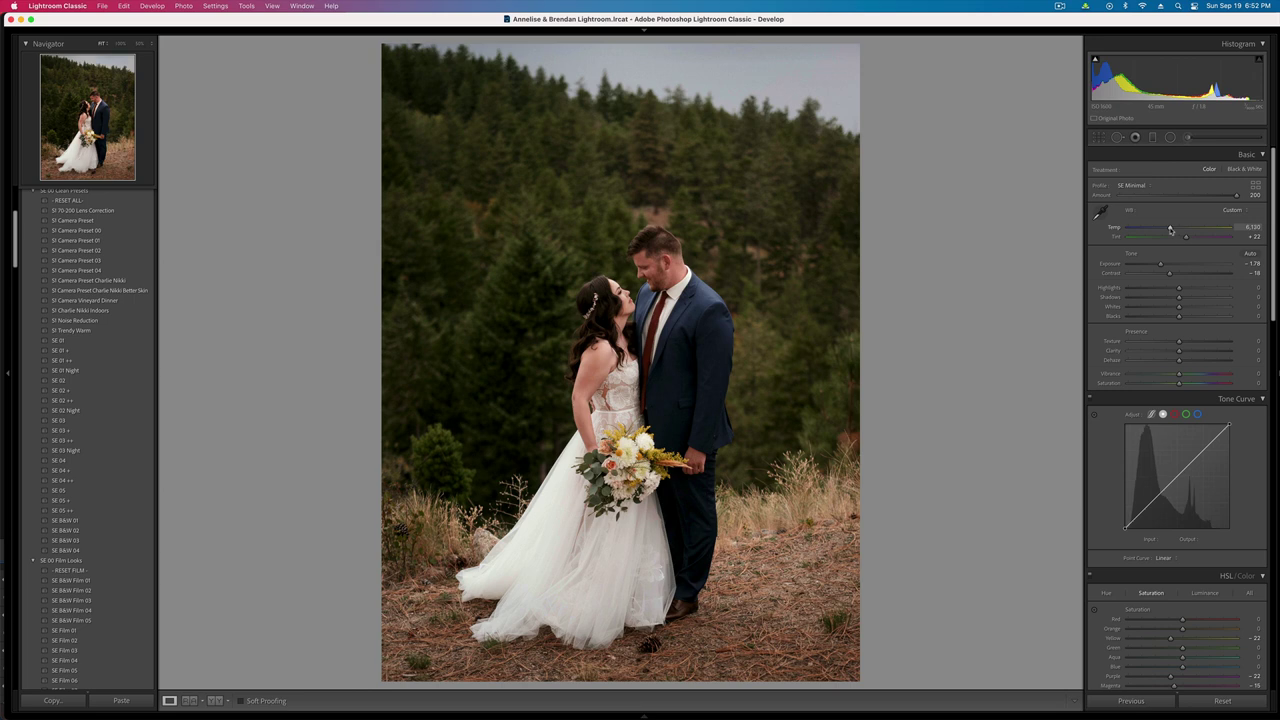
key(minus)
key(minus)
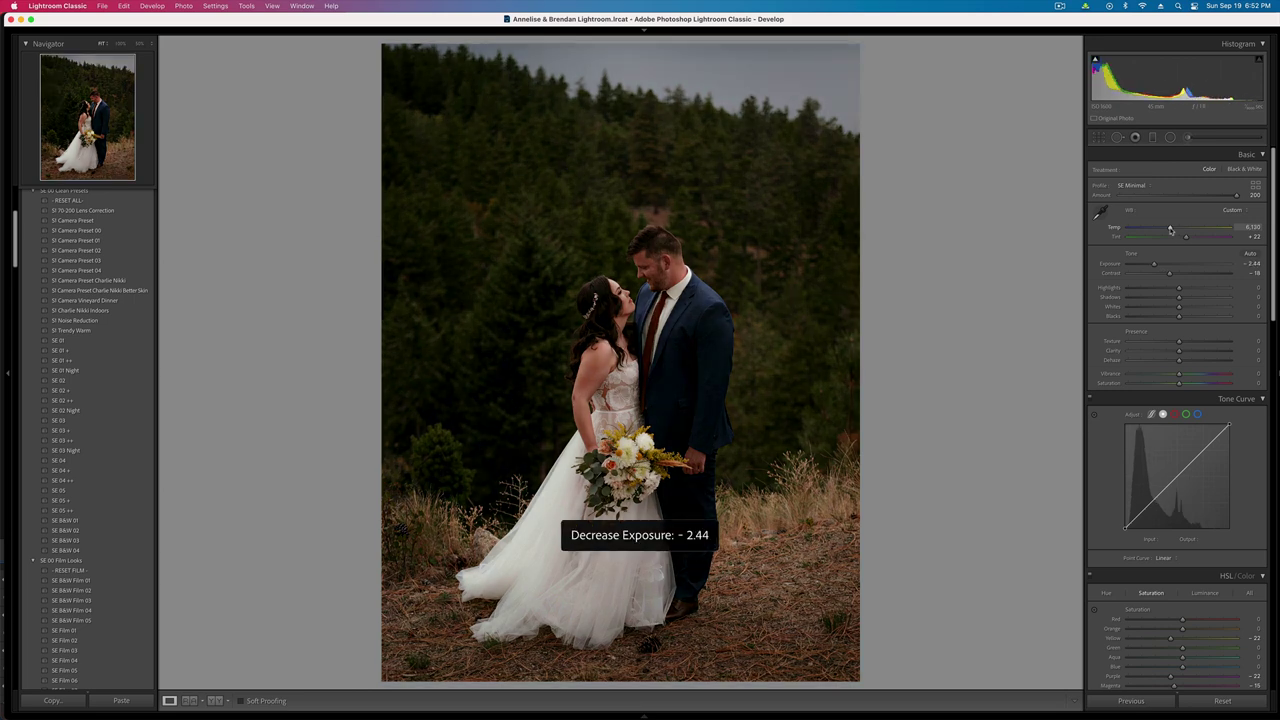
key(equal)
key(equal)
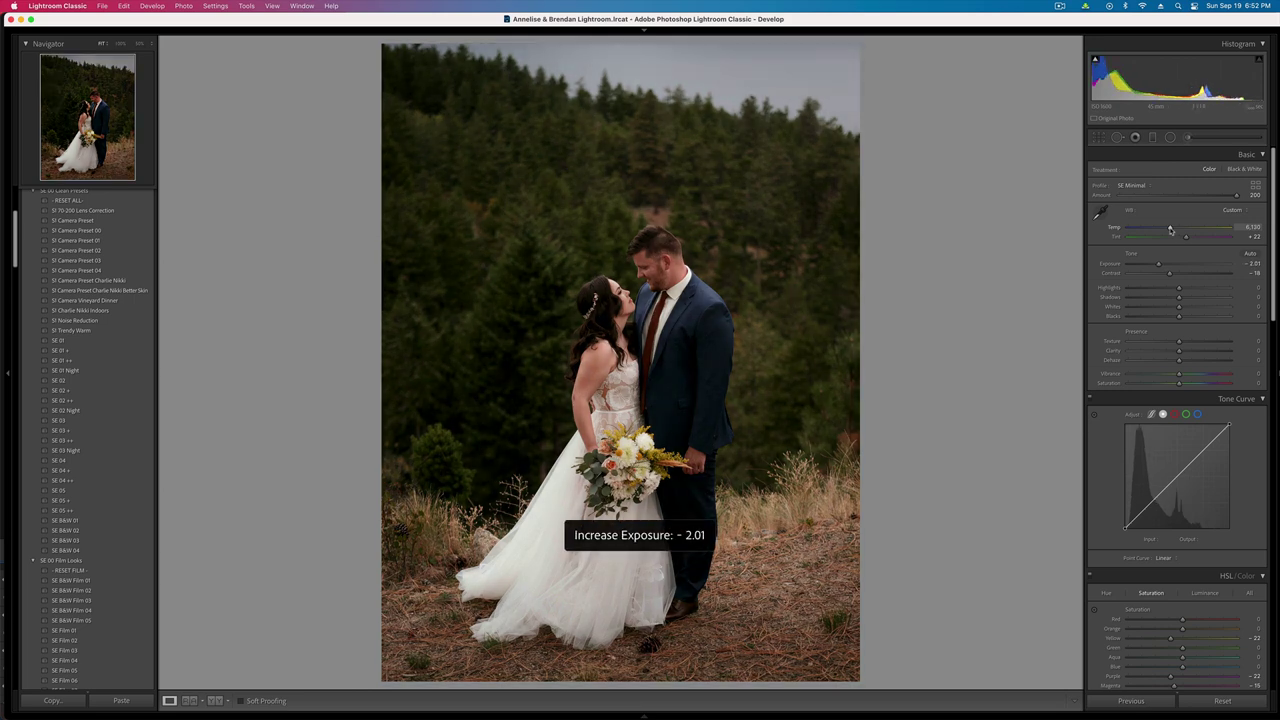
- Copy the forest portrait's develop settings and paste them onto the second lake-view photo of the couple
key(ctrl+shift+c)
key(Return)
key(Right)
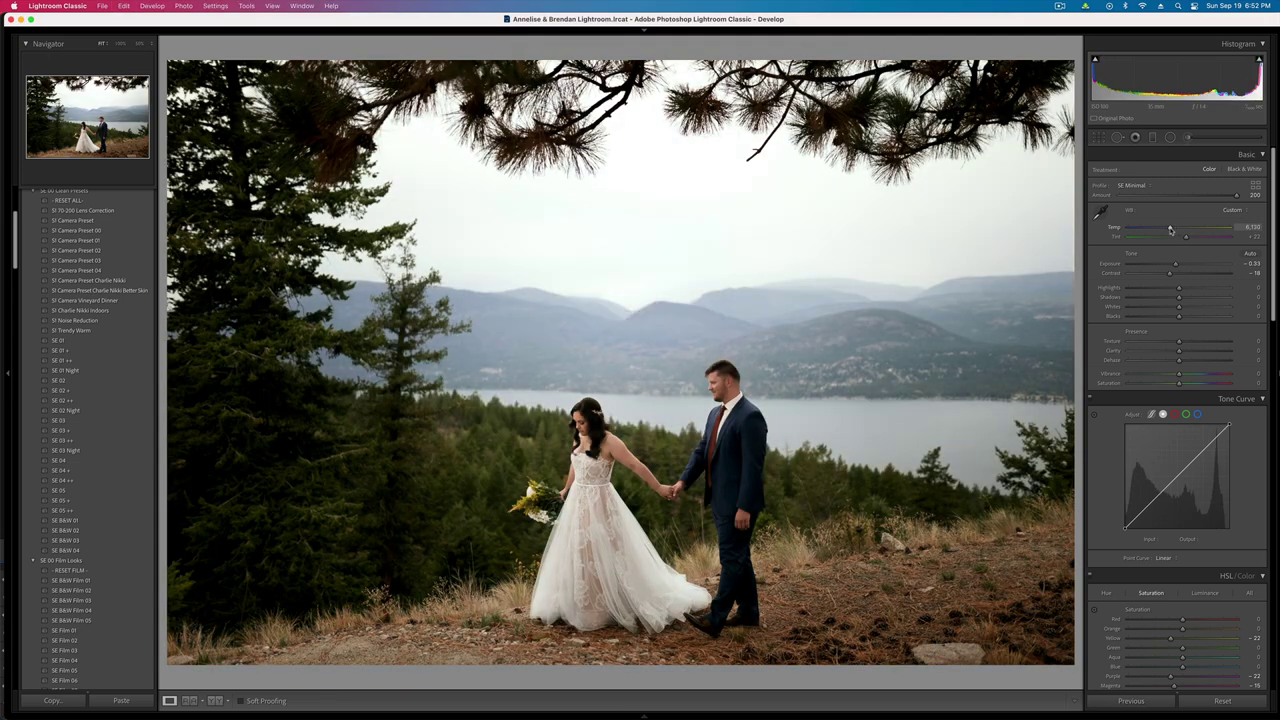
key(super+z)
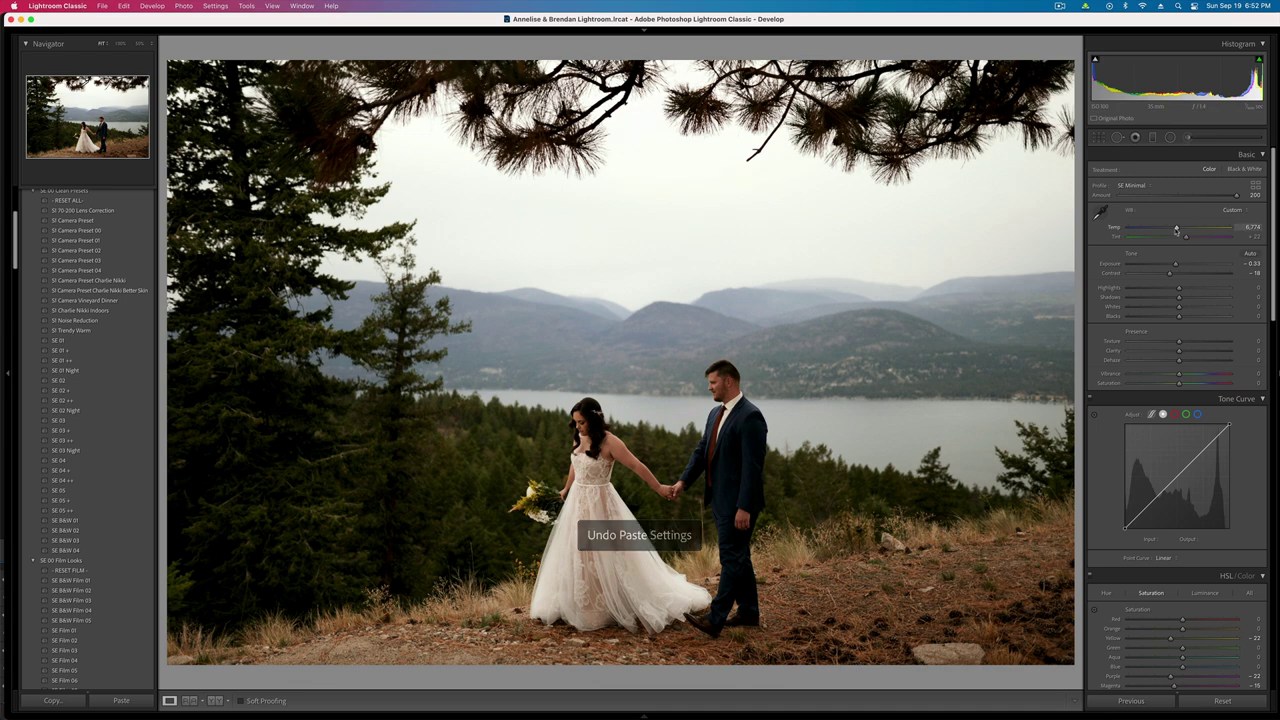
- Move the radial filter down onto the walking couple, narrow it, and set the second lake-view photo's exposure to -0.66
click(1170, 137)
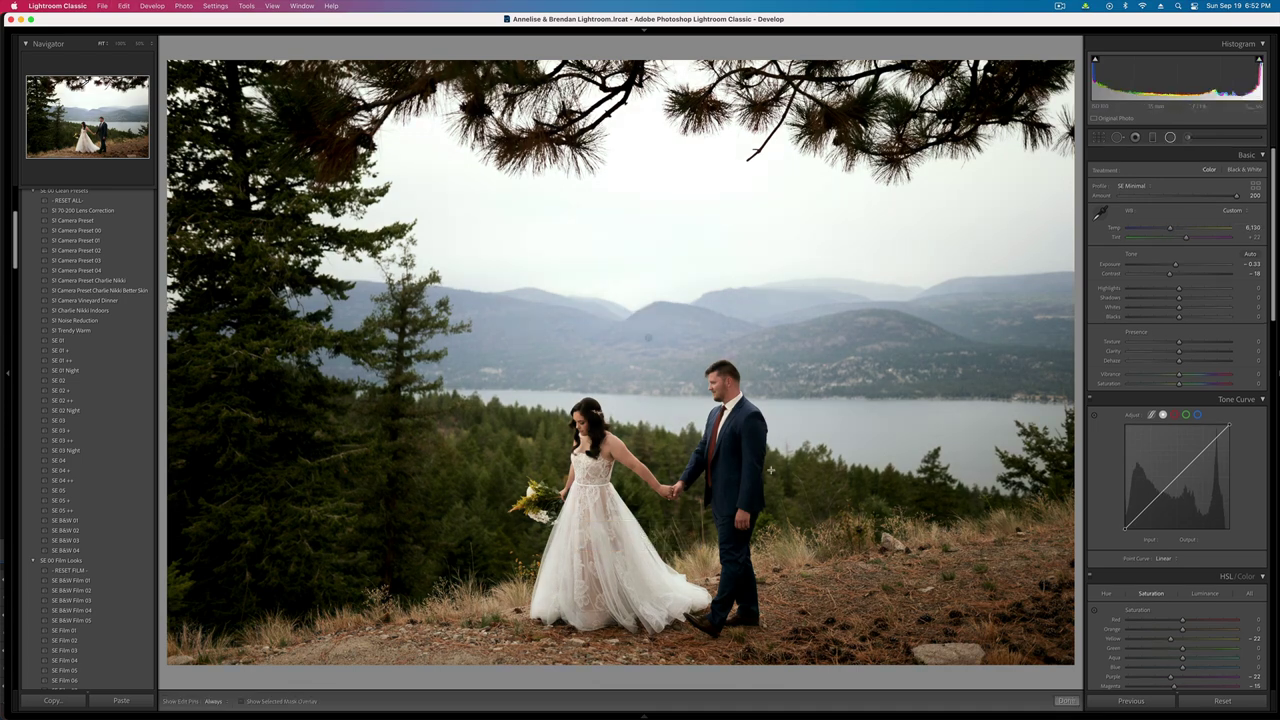
click(648, 338)
drag(648, 338, 666, 468)
drag(292, 470, 485, 470)
key(shift+m)
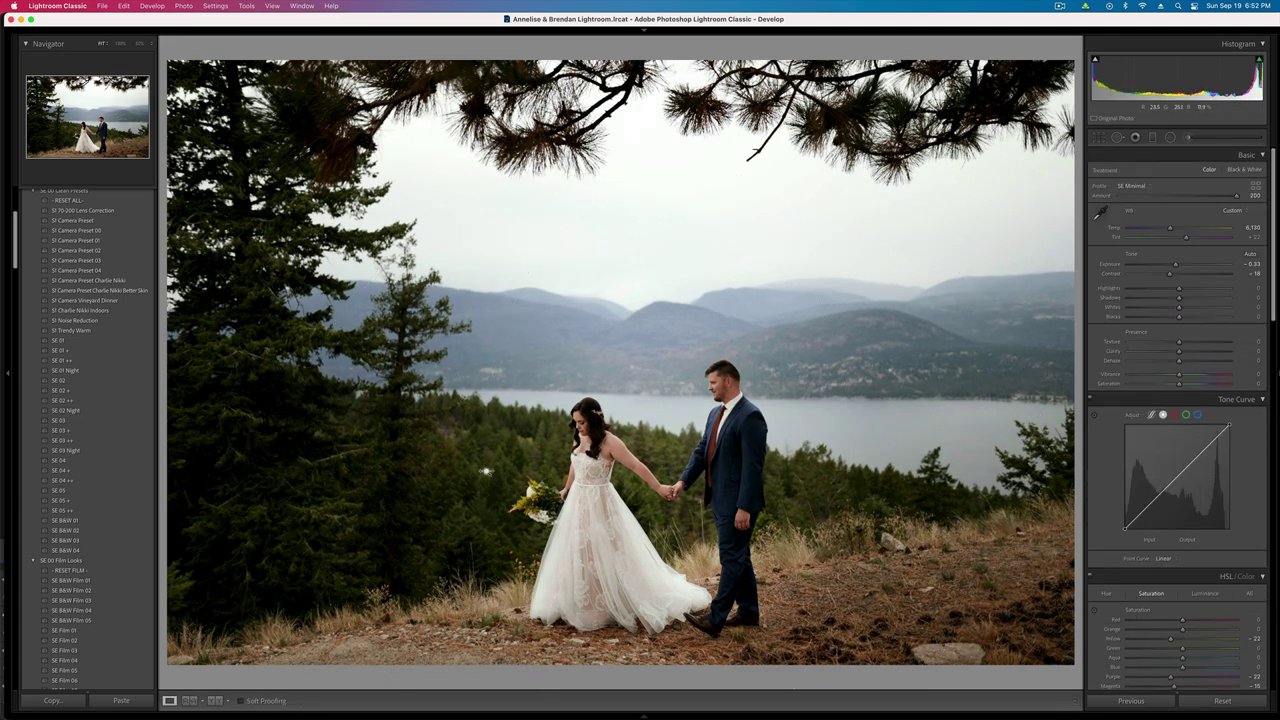
key(shift+minus)
- Copy the adjusted develop settings and apply them to the first lake-view photo of the couple
key(Right)
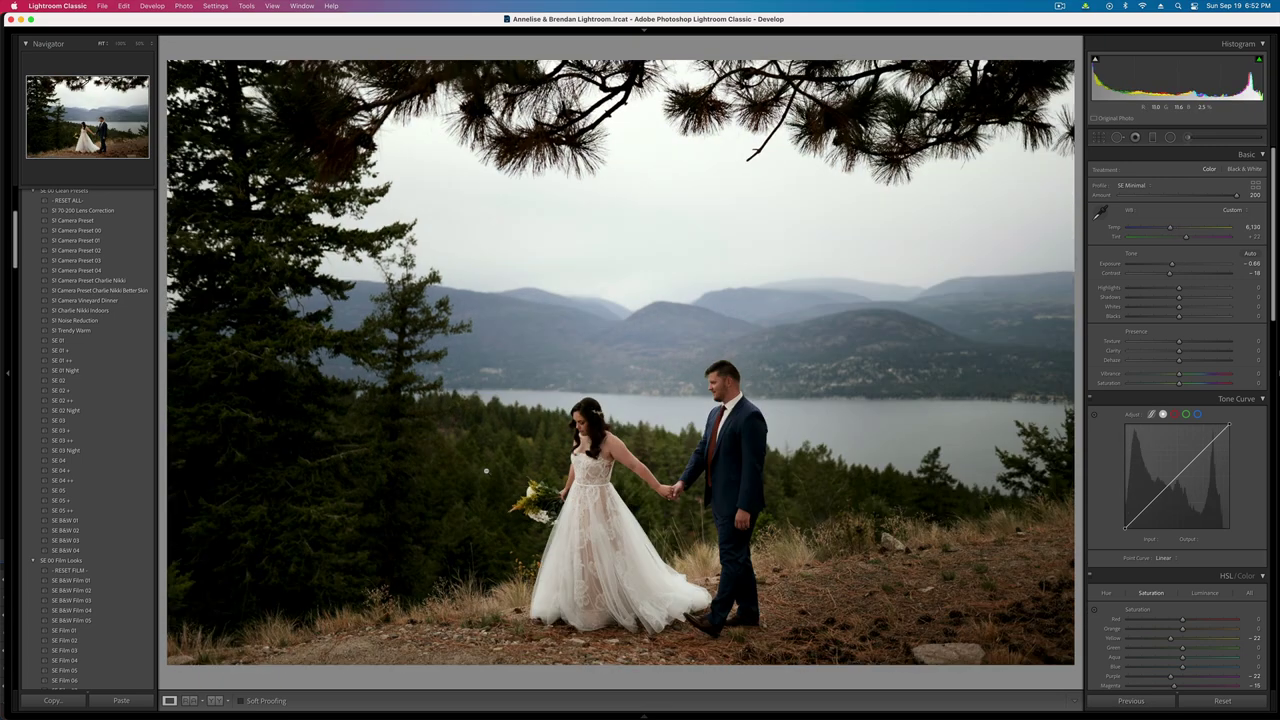
key(super+shift+c)
key(Return)
key(Right)
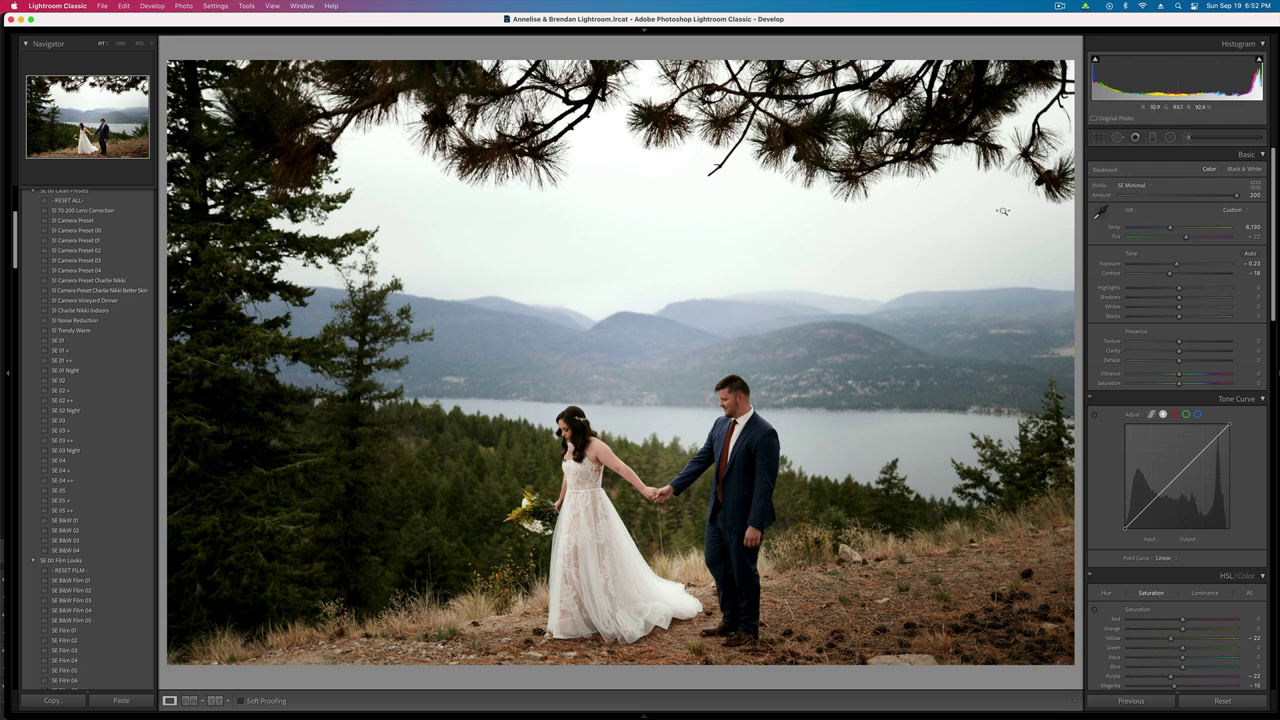
- Compare the crosswalk, lake-view and forest portrait edits, and copy the forest portrait's develop settings
key(super+comma)
key(Right)
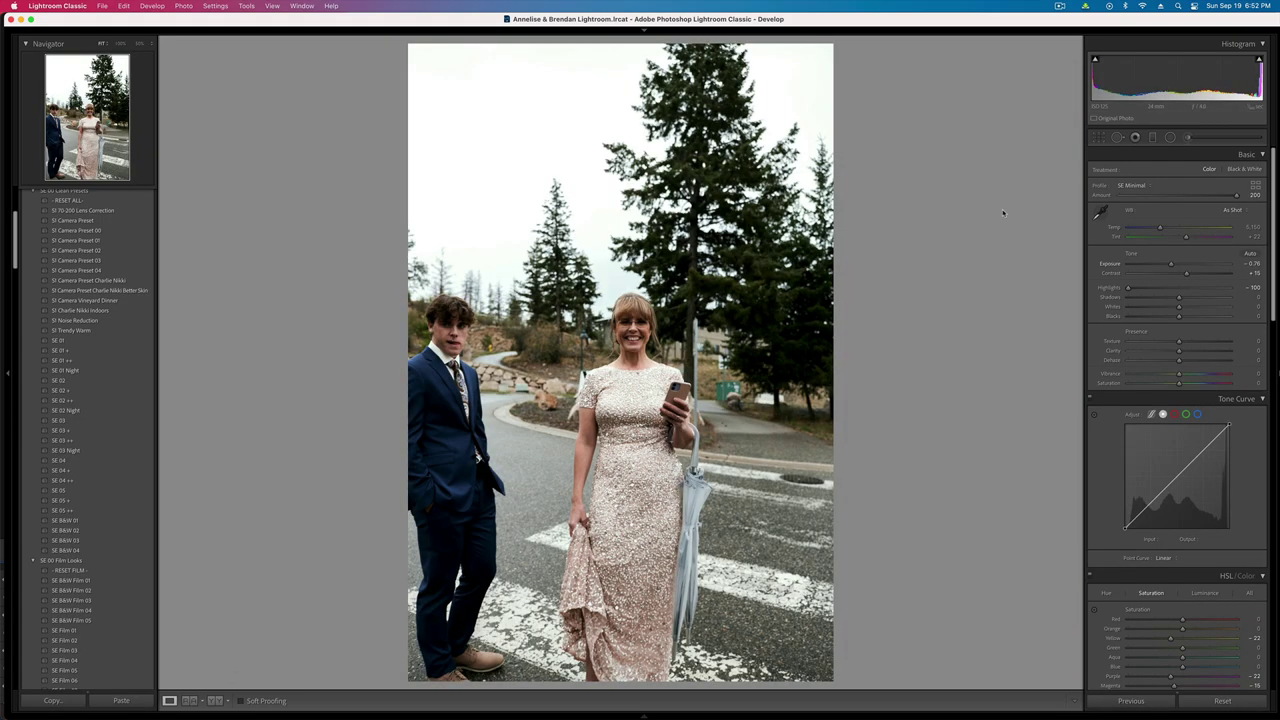
key(Left)
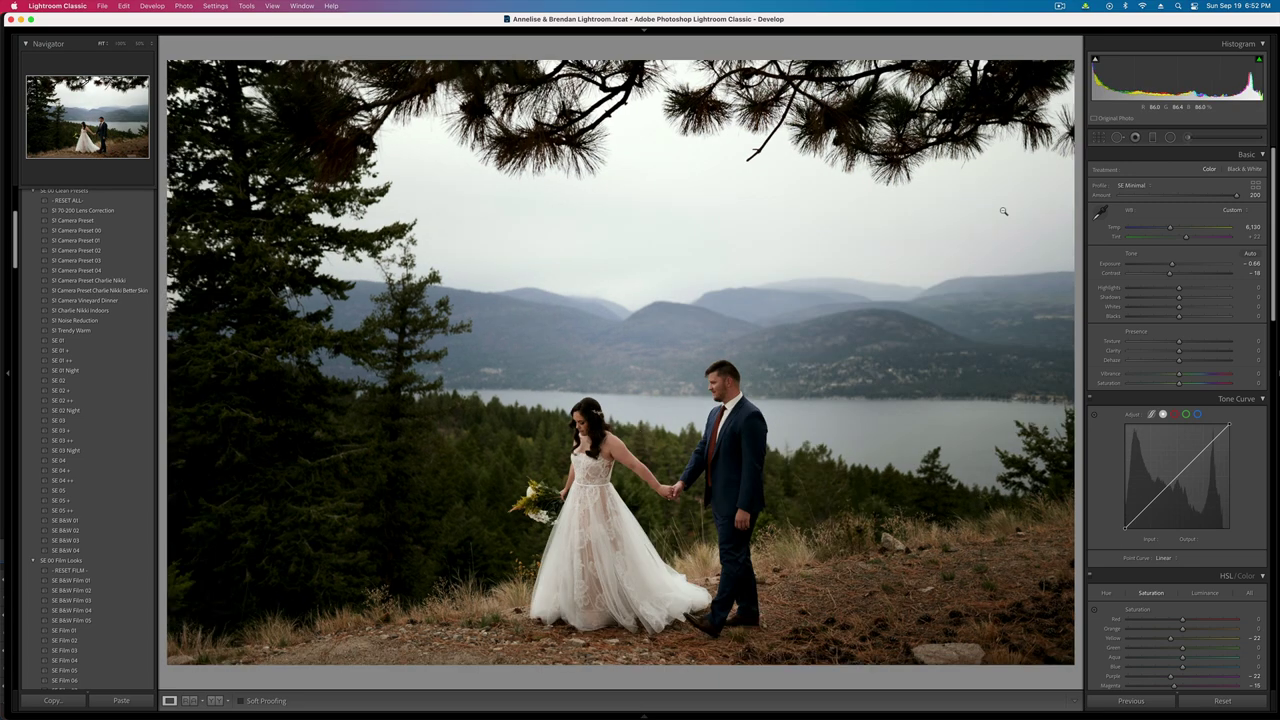
key(Right)
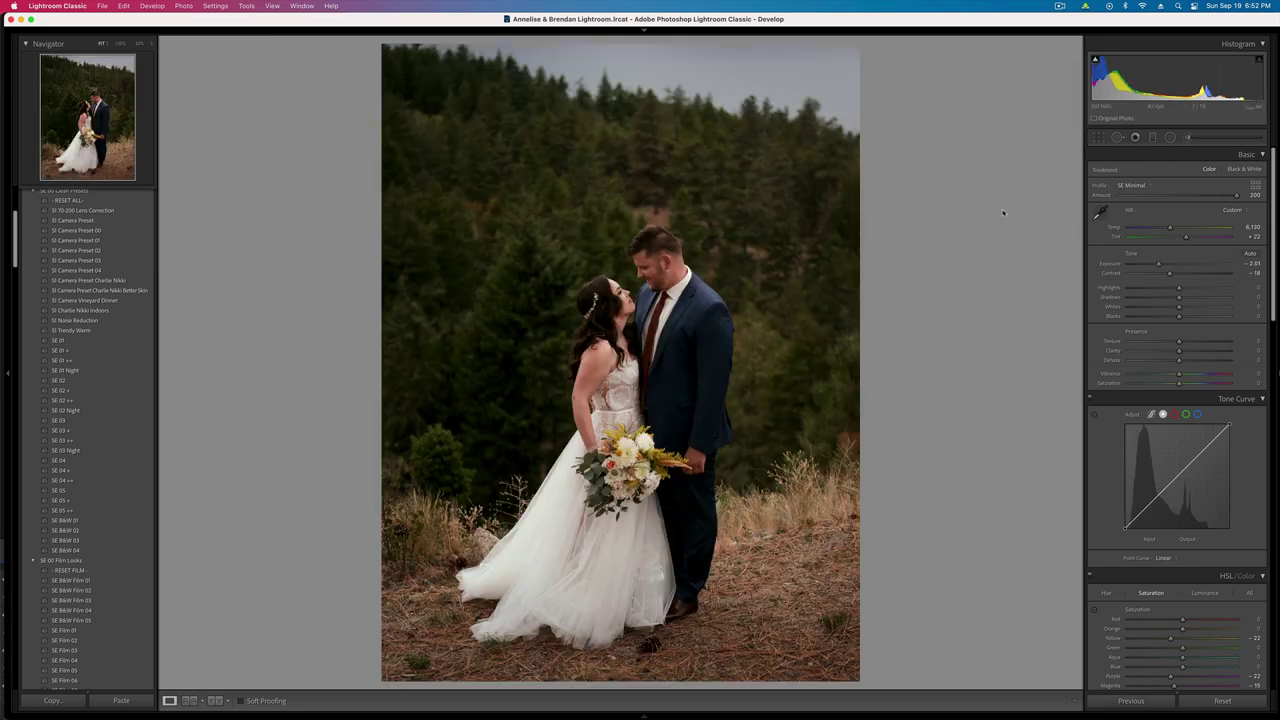
key(Left)
key(Right)
key(super+shift+c)
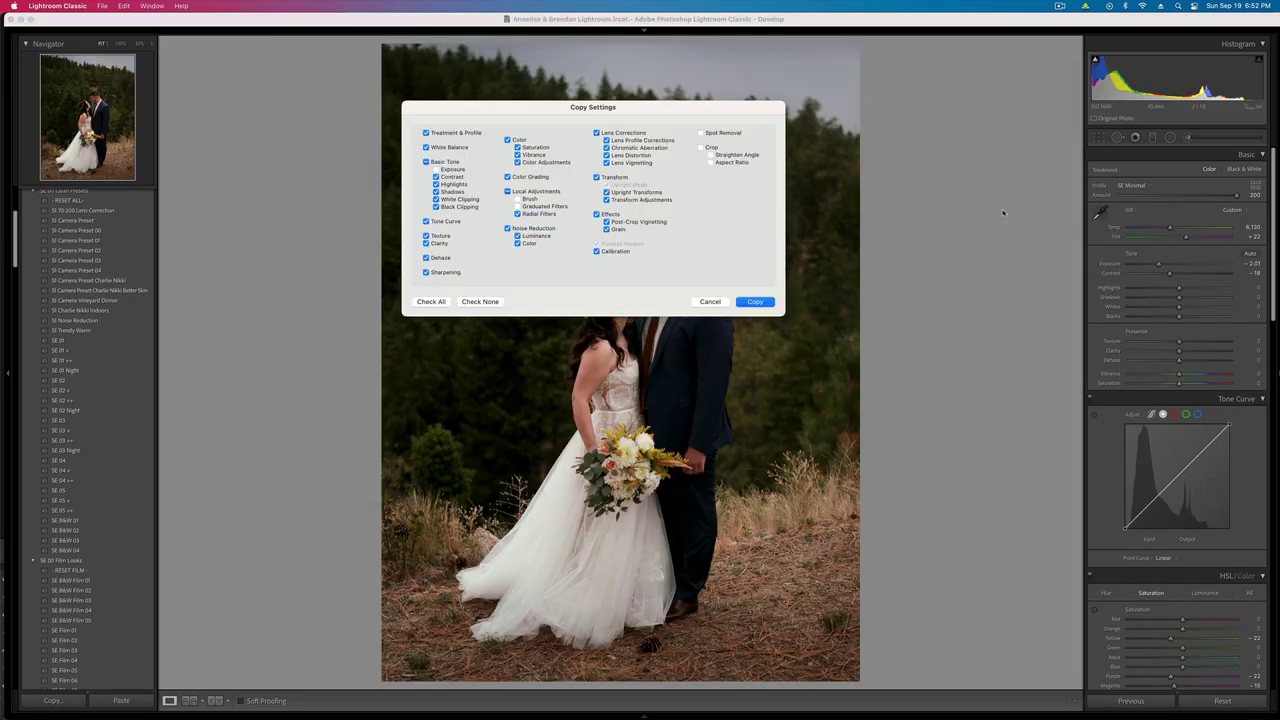
key(Return)
- Brush over the trees behind the couple, reset the brush effect, set dehaze to 11, and compare with the unedited photo
click(1189, 139)
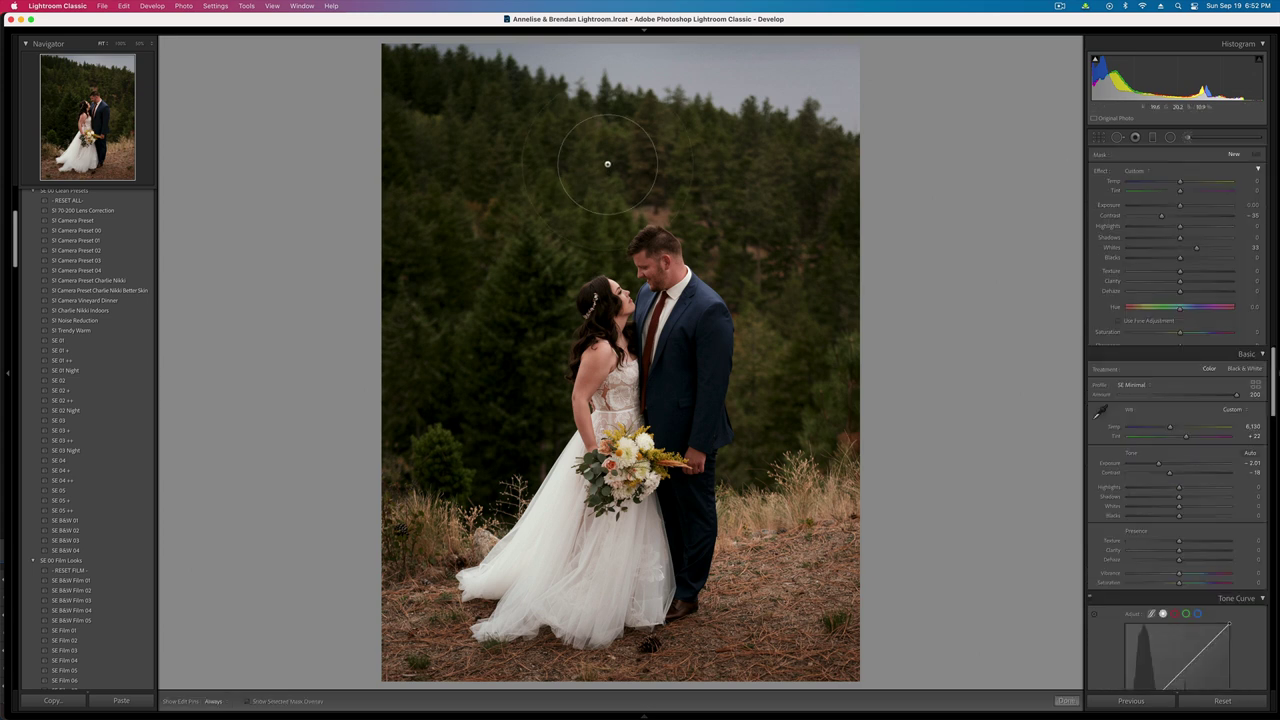
mouse_move(448, 141)
mouse_down()
mouse_move(632, 130)
mouse_move(832, 346)
mouse_move(823, 379)
mouse_up()
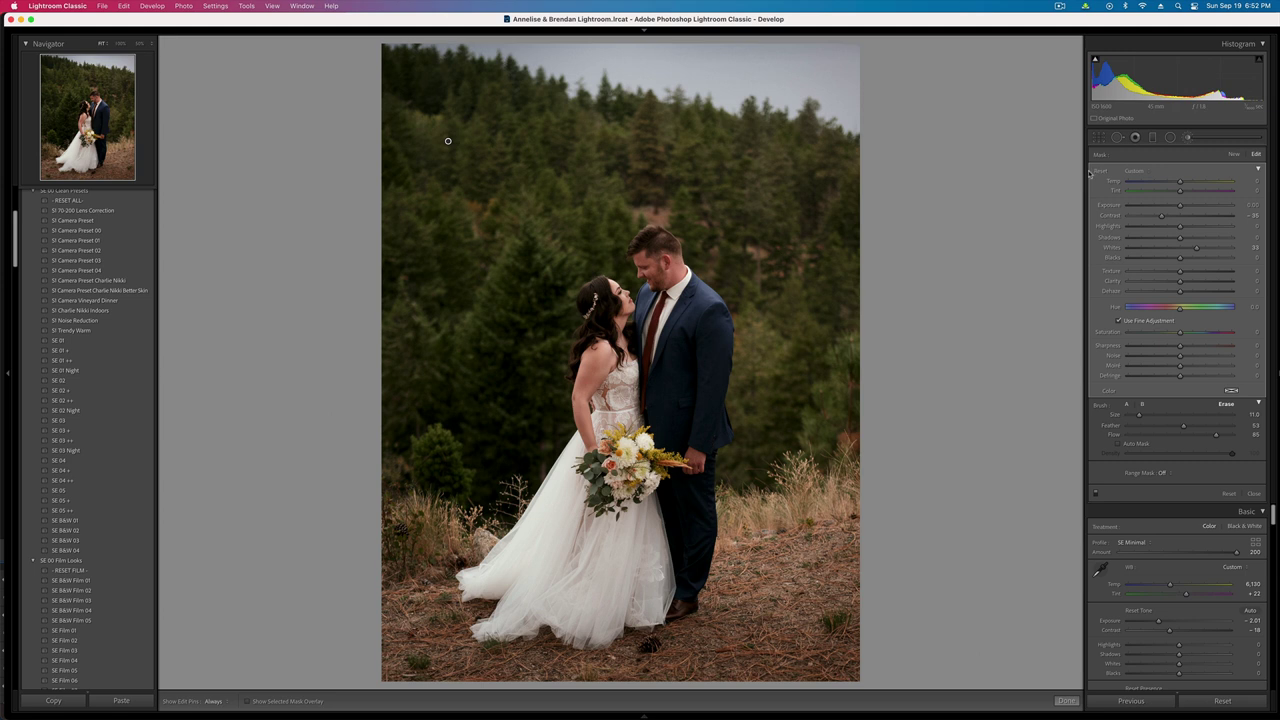
double_click(1100, 171)
drag(1191, 288, 1187, 291)
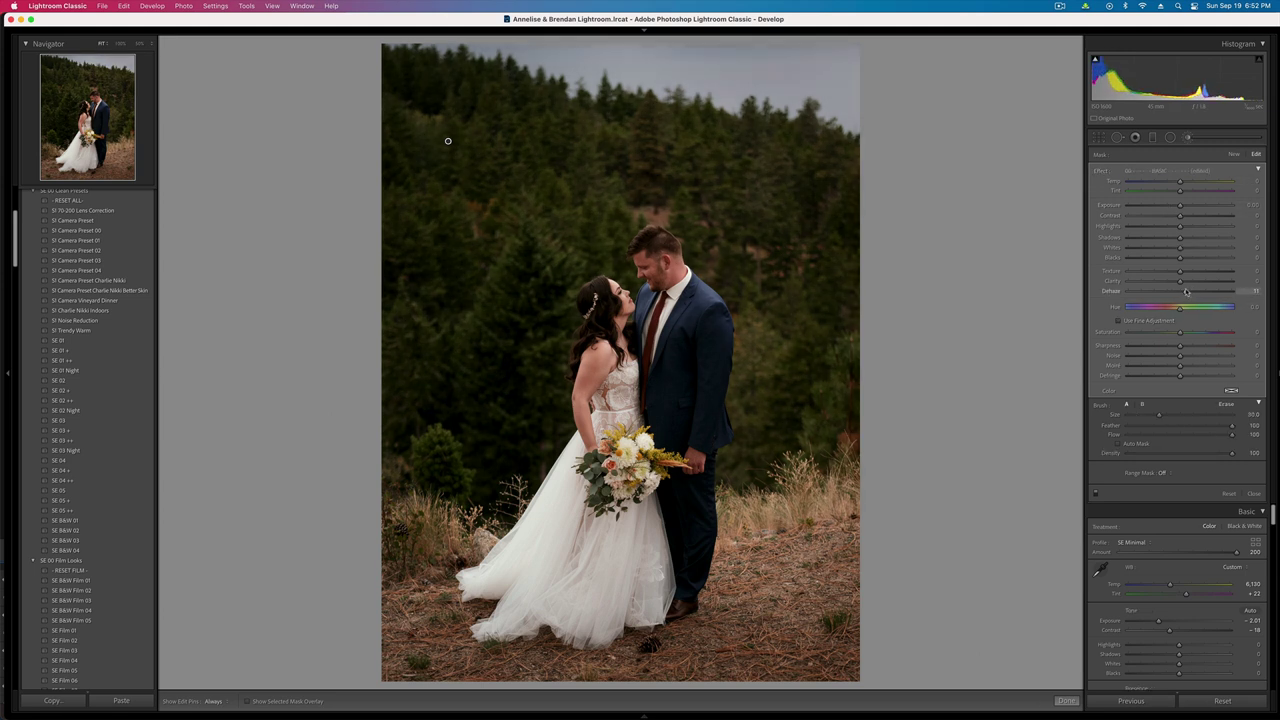
key(k)
key(backslash)
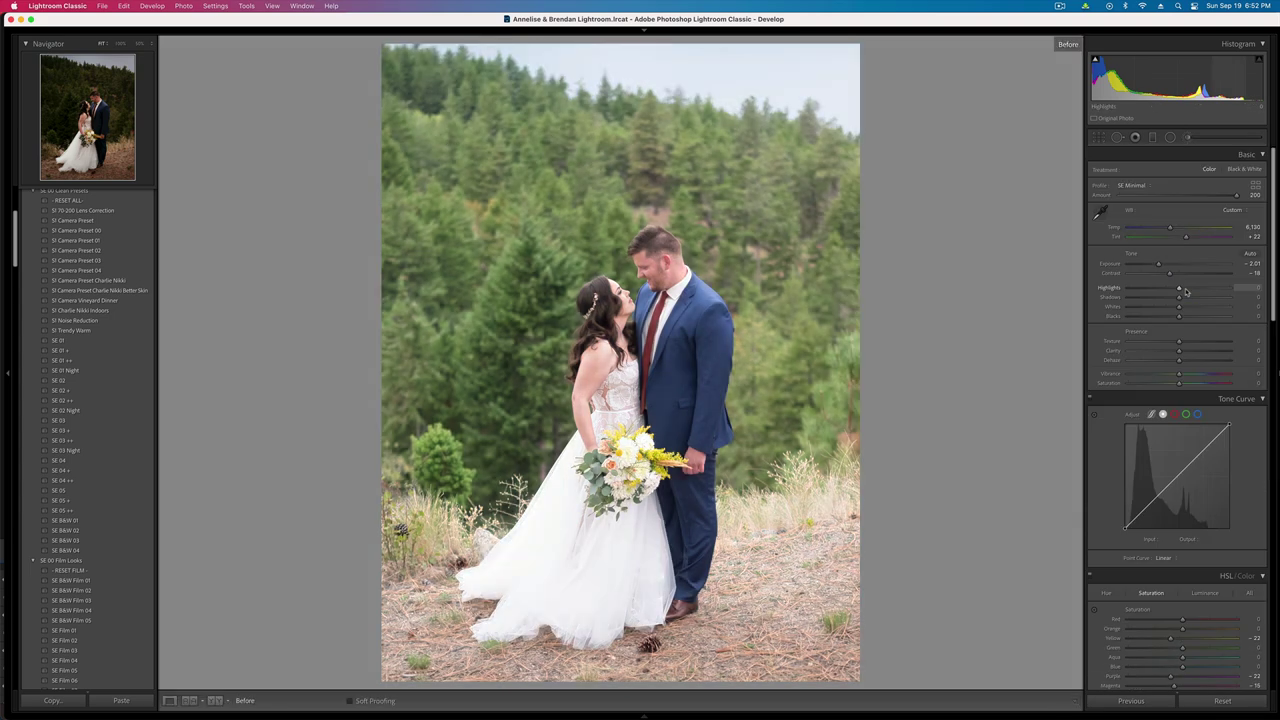
key(backslash)
- Copy the forest portrait's develop settings and paste them onto the next photo of the couple kissing
key(super+shift+c)
key(Return)
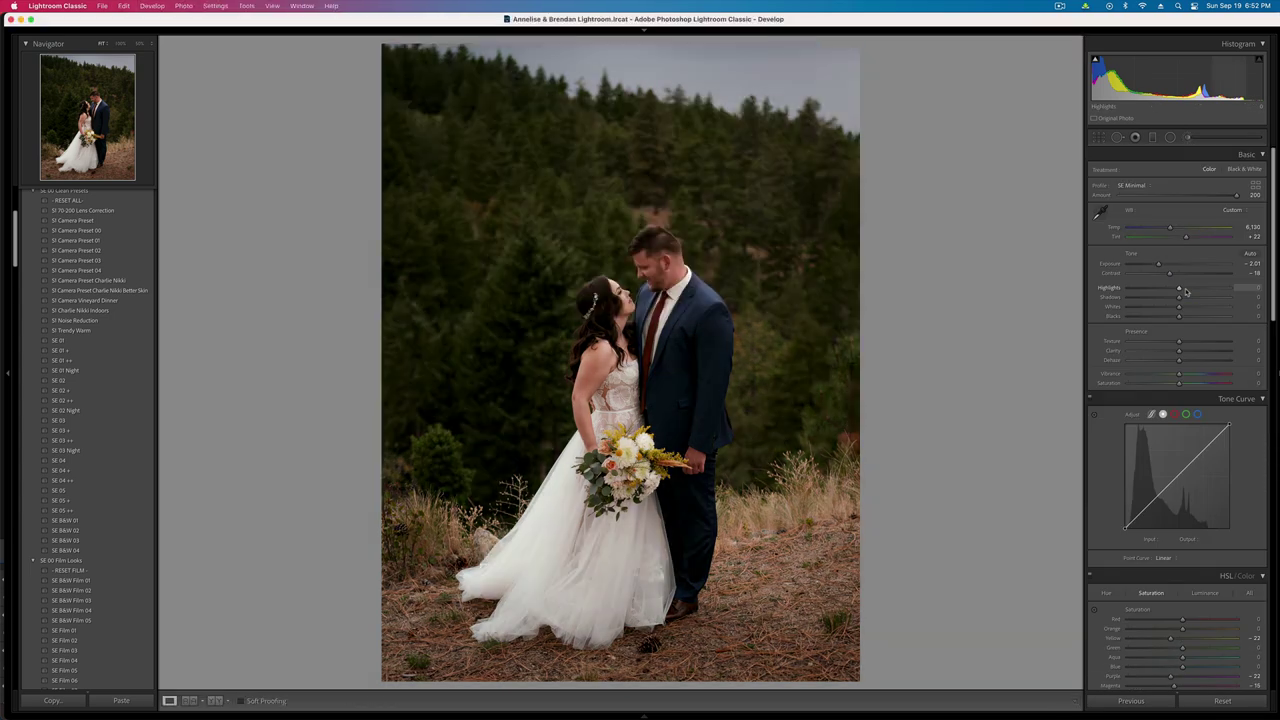
key(Right)
key(super+shift+v)
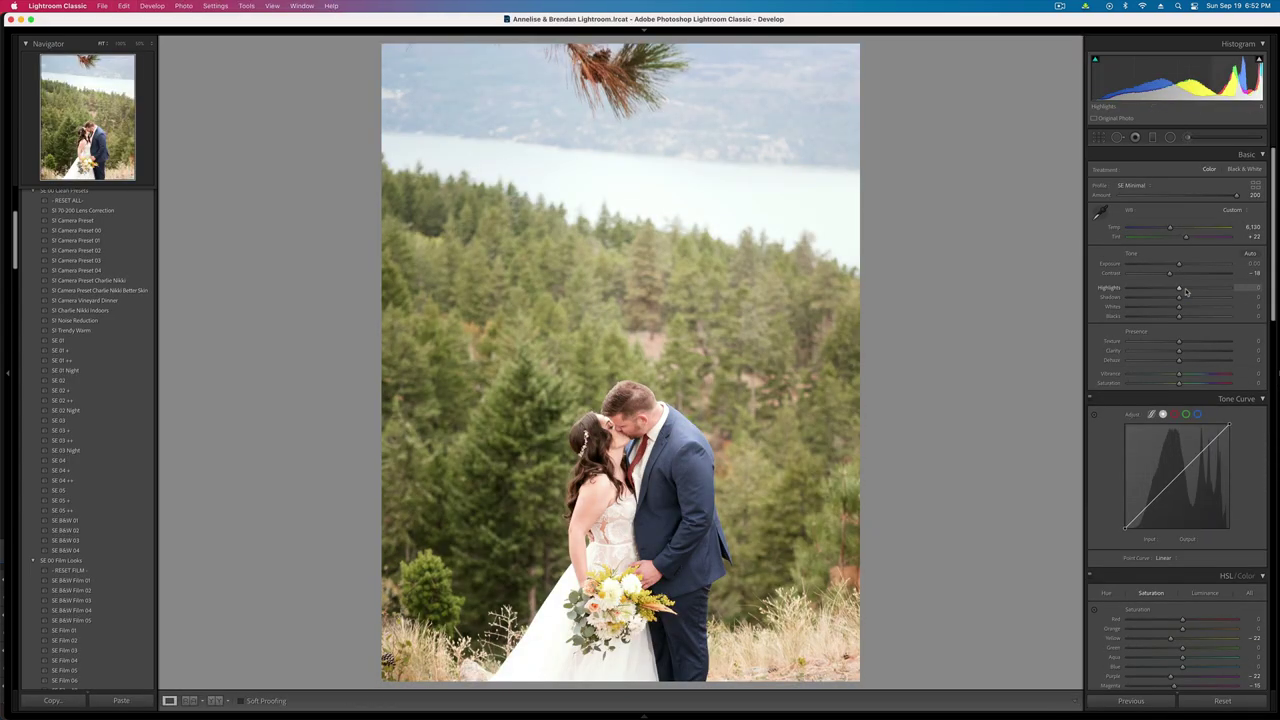
key(Right)
- Copy the forest portrait's develop settings again with exposure included, and apply them to the kissing photo
key(super+shift+c)
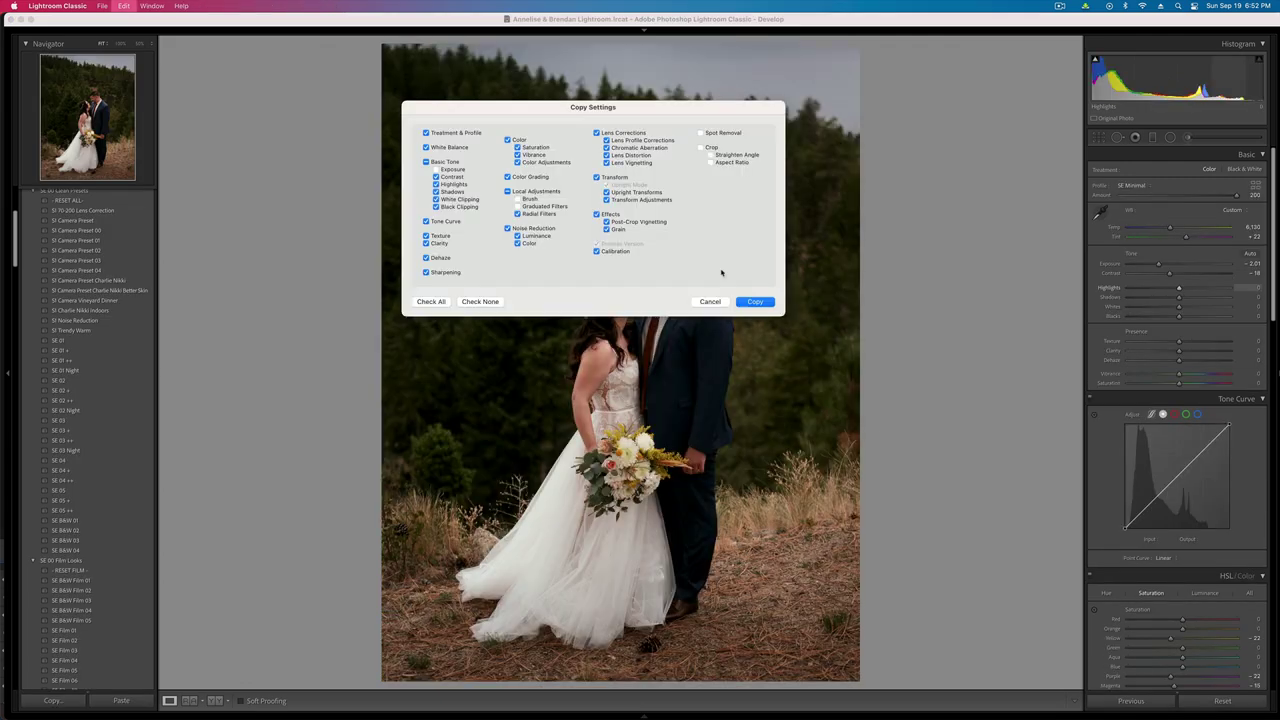
key(Return)
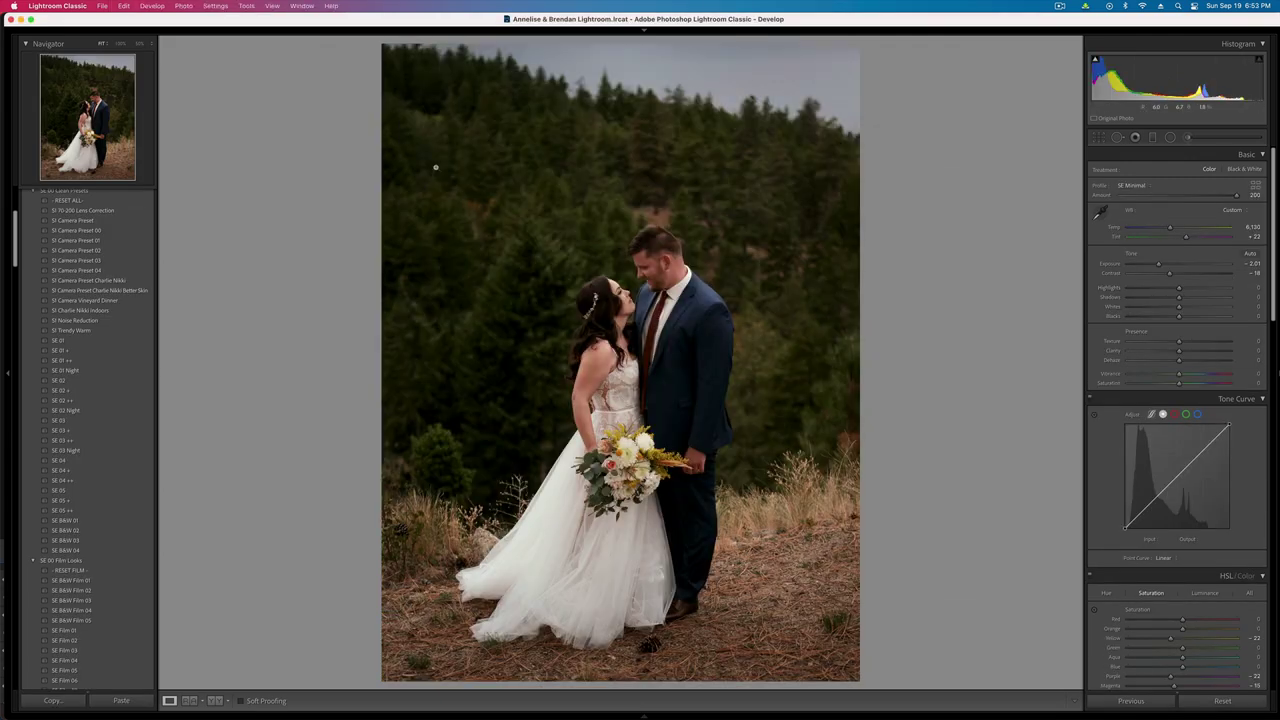
key(Right)
key(super+shift+v)
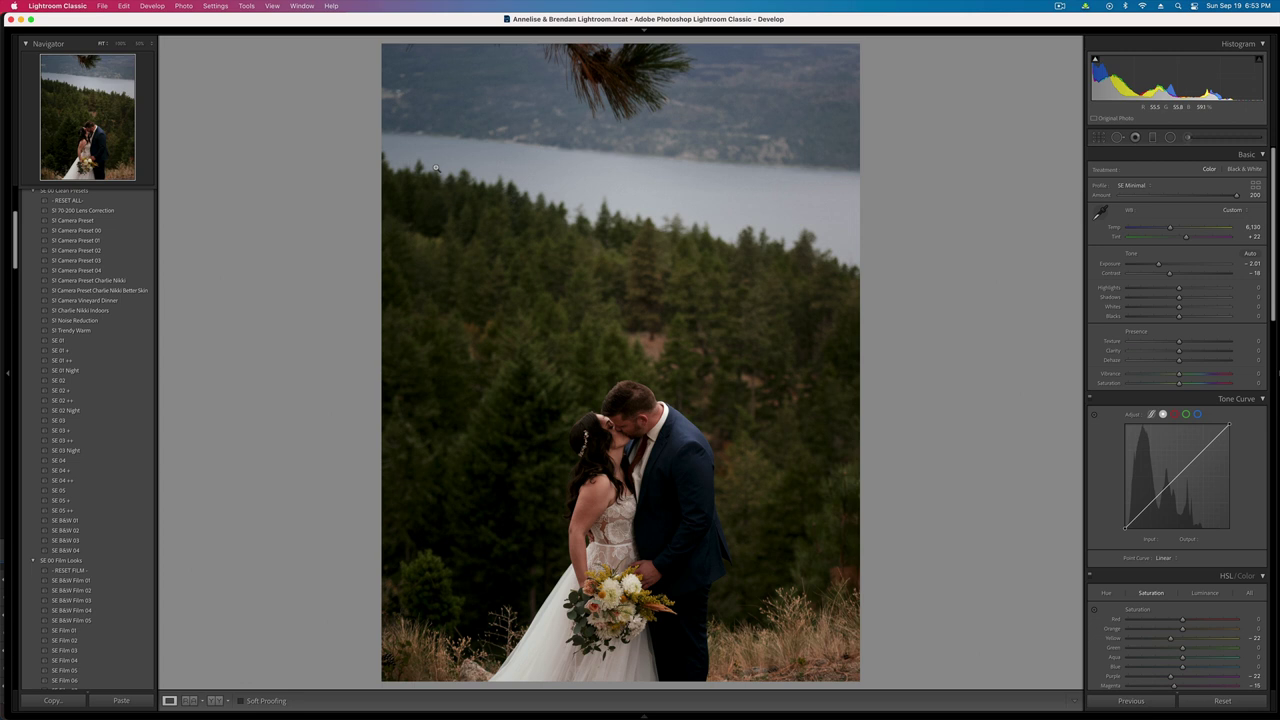
- Move the radial filter down over the kissing couple and set the photo's exposure to -1.68
key(shift+m)
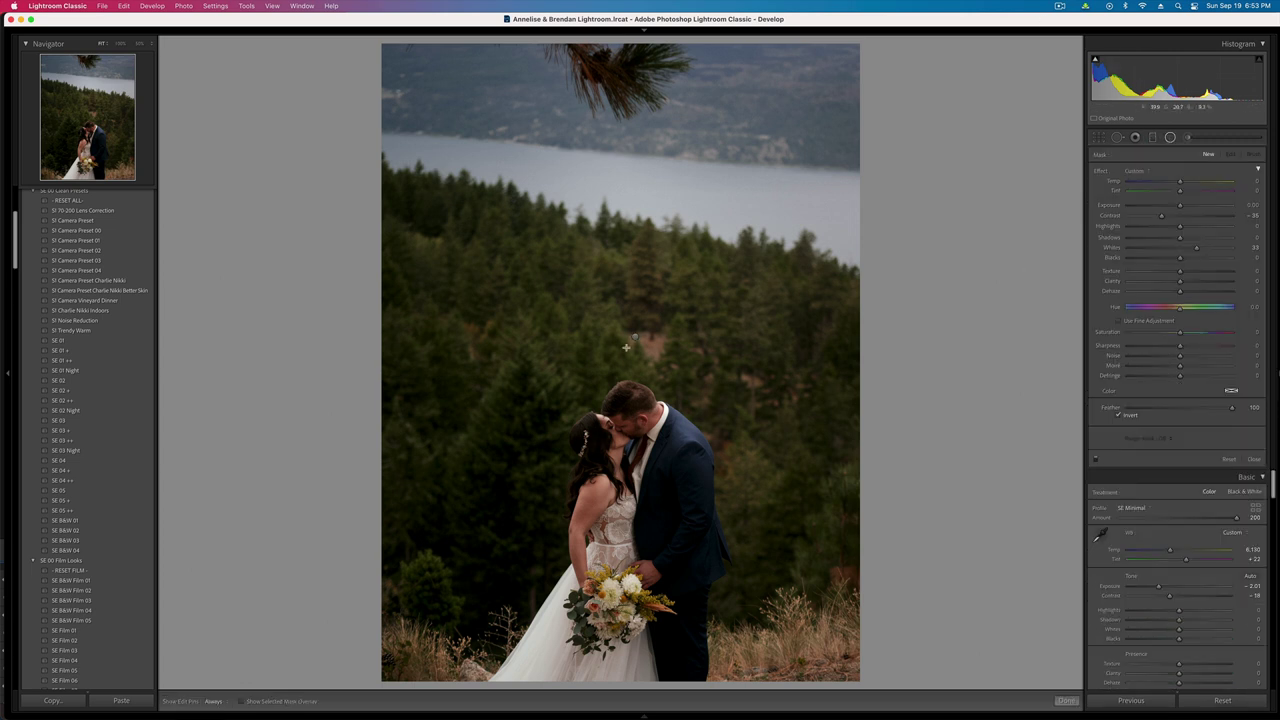
click(635, 337)
drag(635, 337, 633, 495)
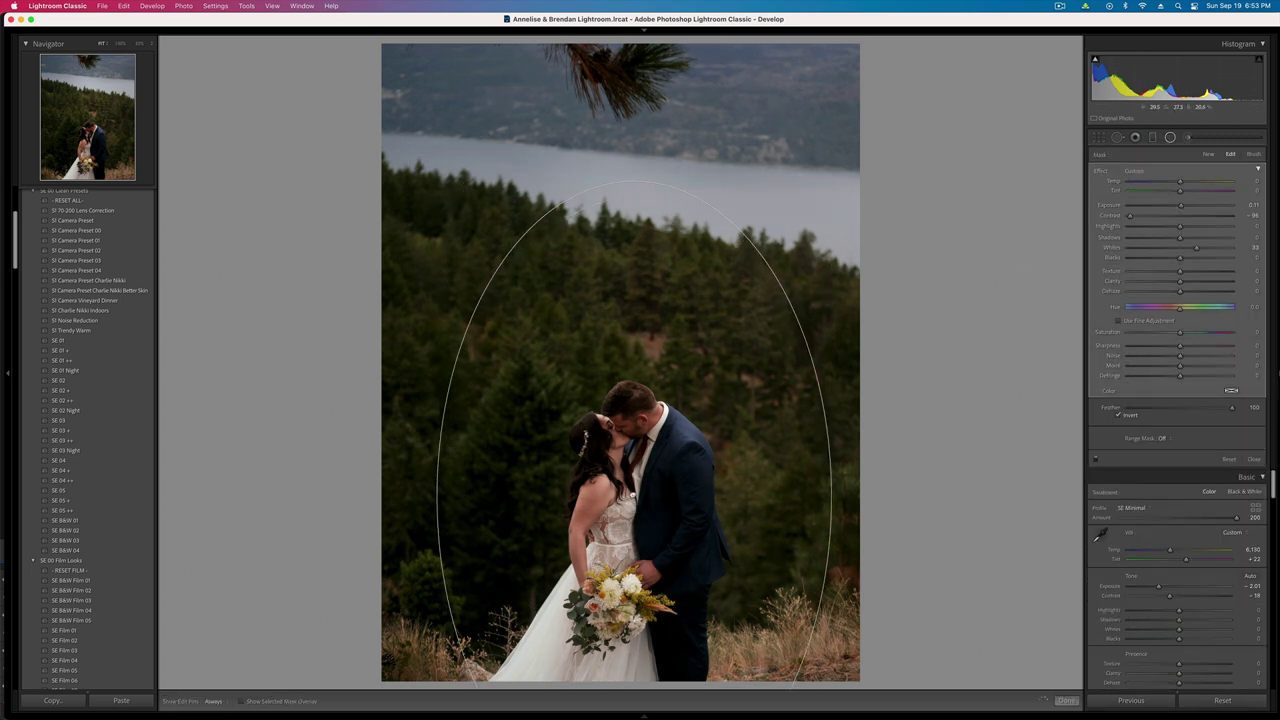
key(shift+m)
key(equal)
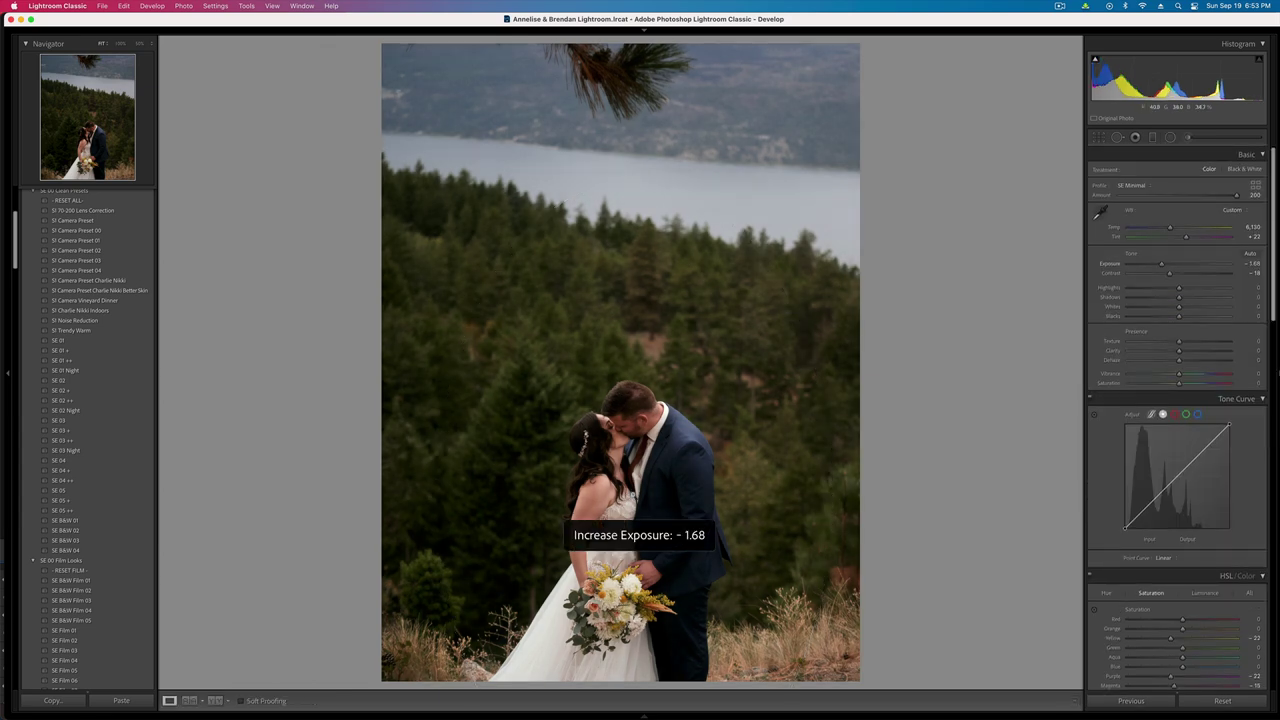
key(super+c)
key(Return)
- Brush over the forest around the kissing couple, reset the brush effect, and set blacks to -32 and dehaze to 4
click(1186, 140)
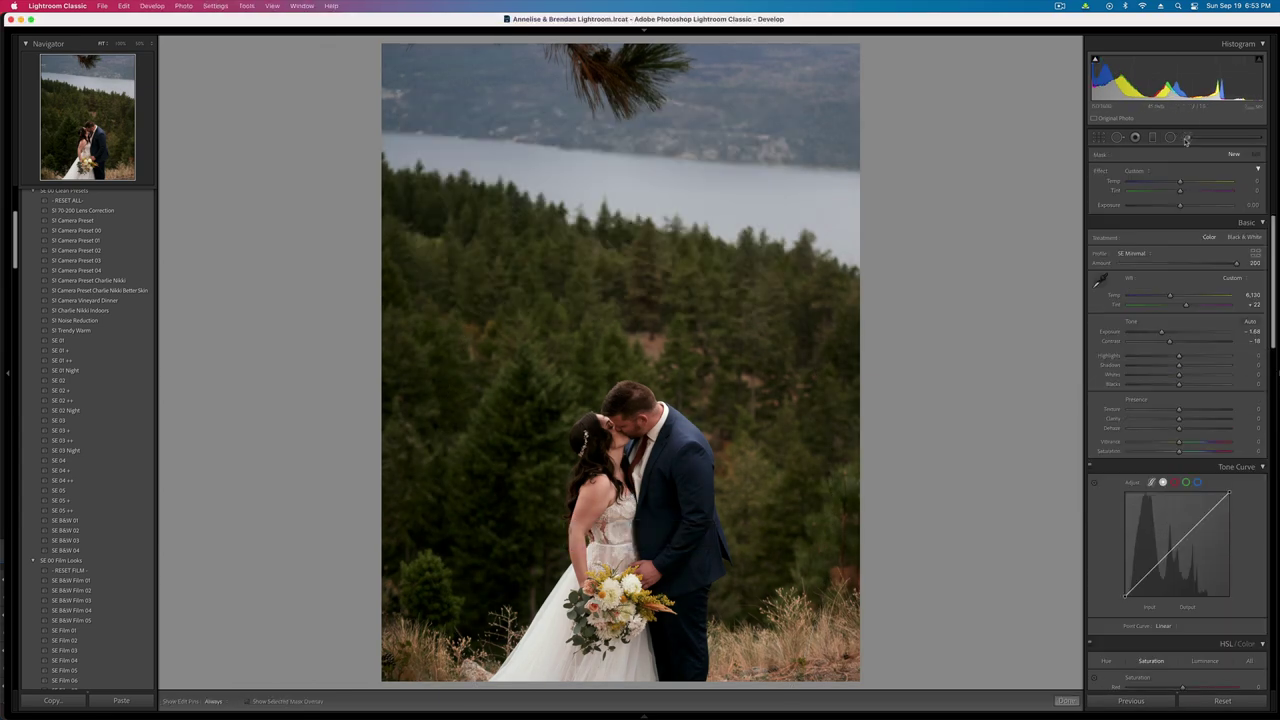
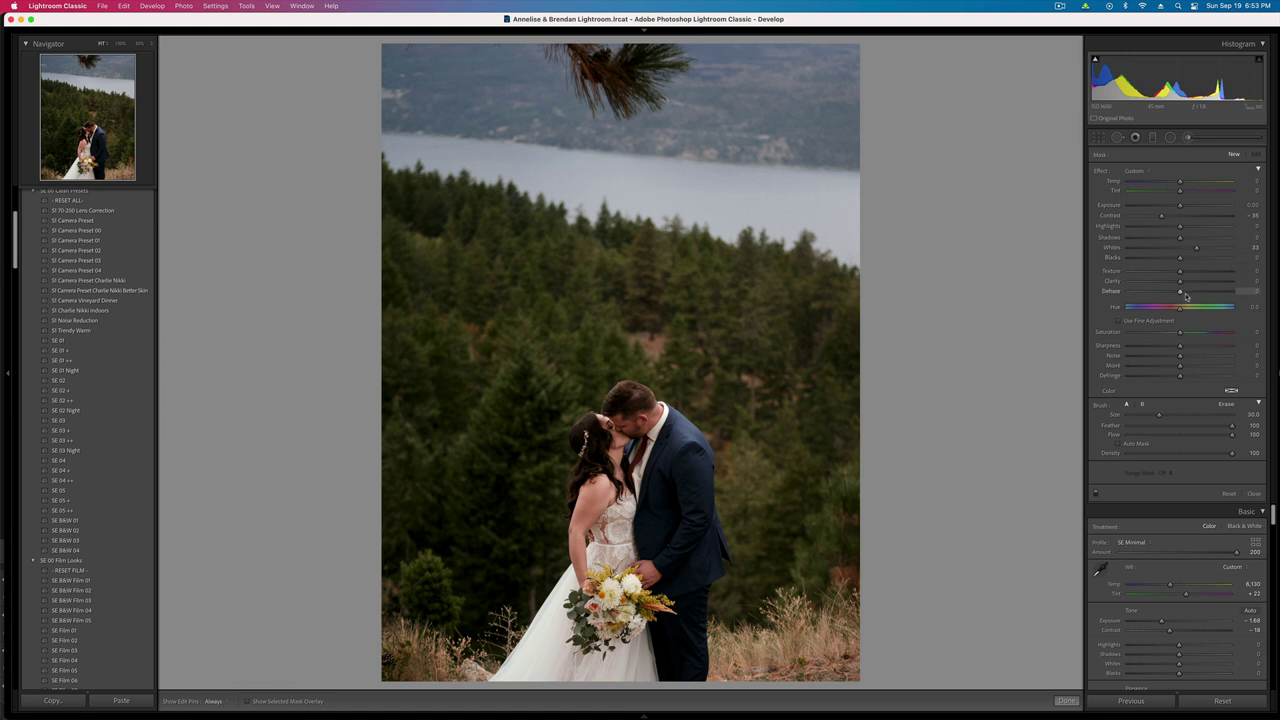
mouse_move(410, 312)
mouse_down()
mouse_move(488, 377)
mouse_move(768, 344)
mouse_move(845, 583)
mouse_up()
double_click(1102, 171)
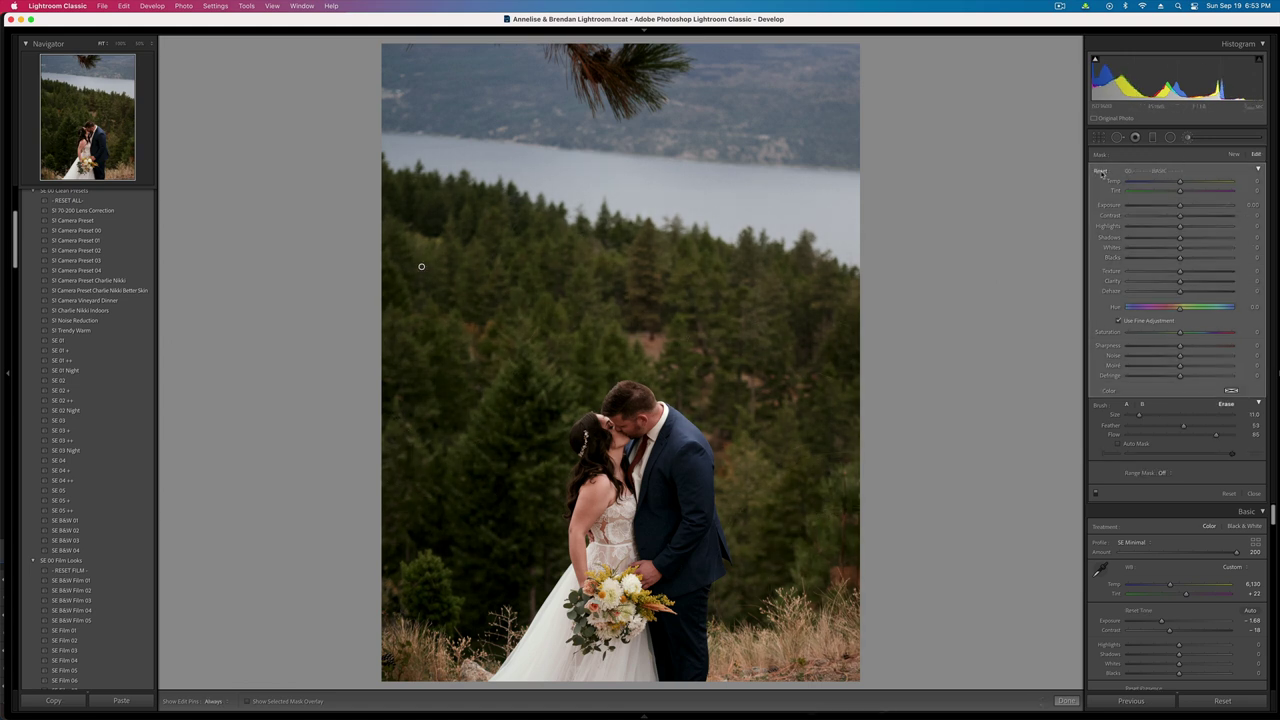
click(1163, 259)
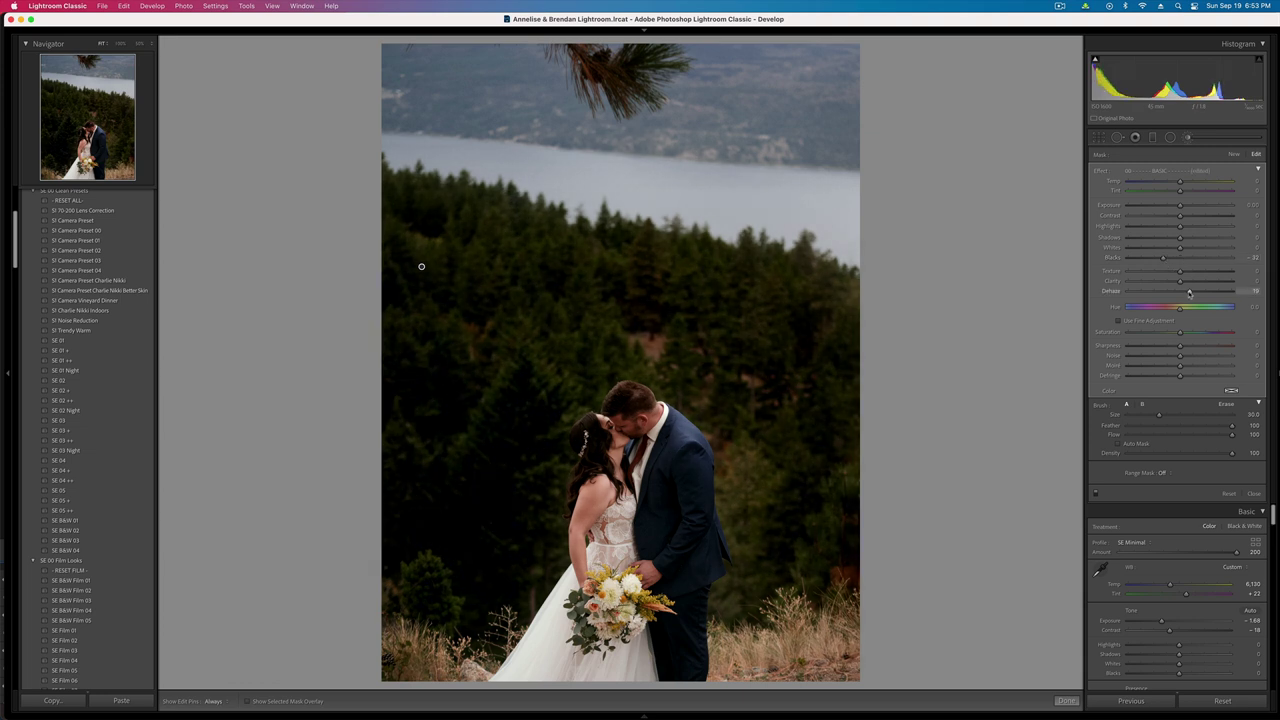
drag(1182, 292, 1183, 292)
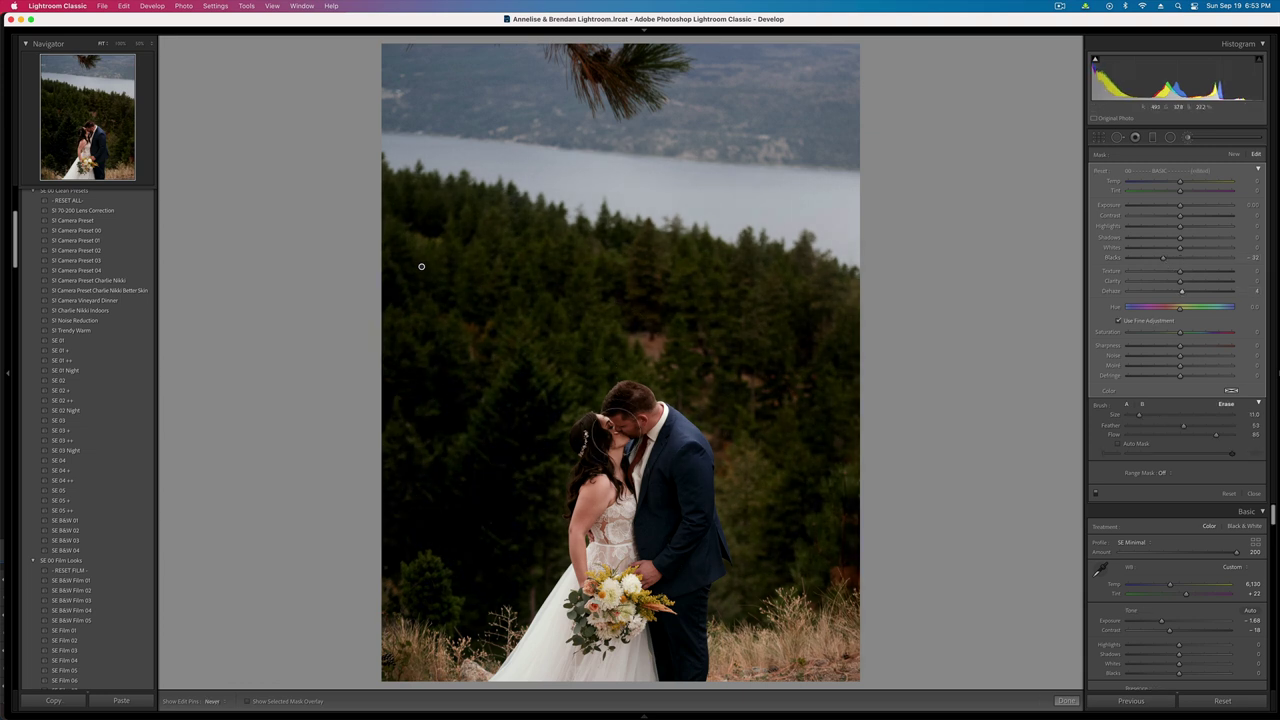
- Erase the brush mask from the couple and soften the forest adjustment with blacks at -10
mouse_move(621, 438)
alt+mouse_down()
mouse_move(635, 436)
mouse_move(598, 478)
alt+mouse_up()
click(1175, 259)
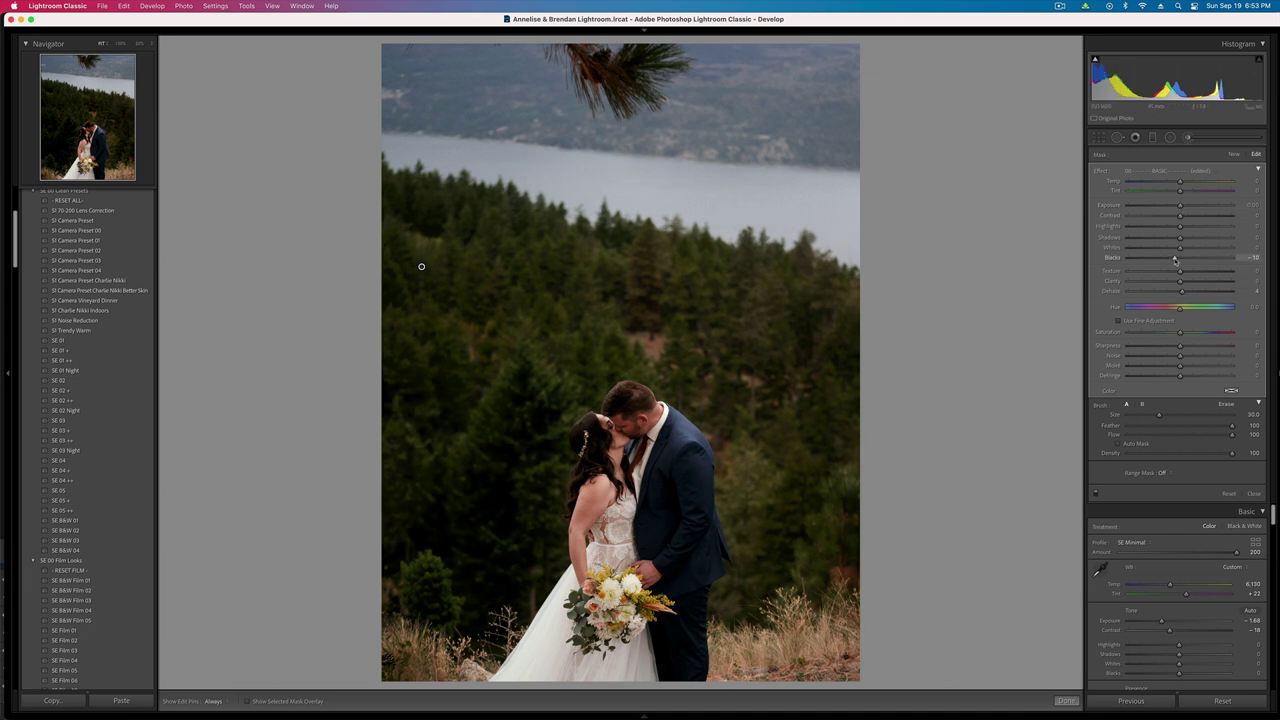
drag(1175, 259, 1199, 293)
key(k)
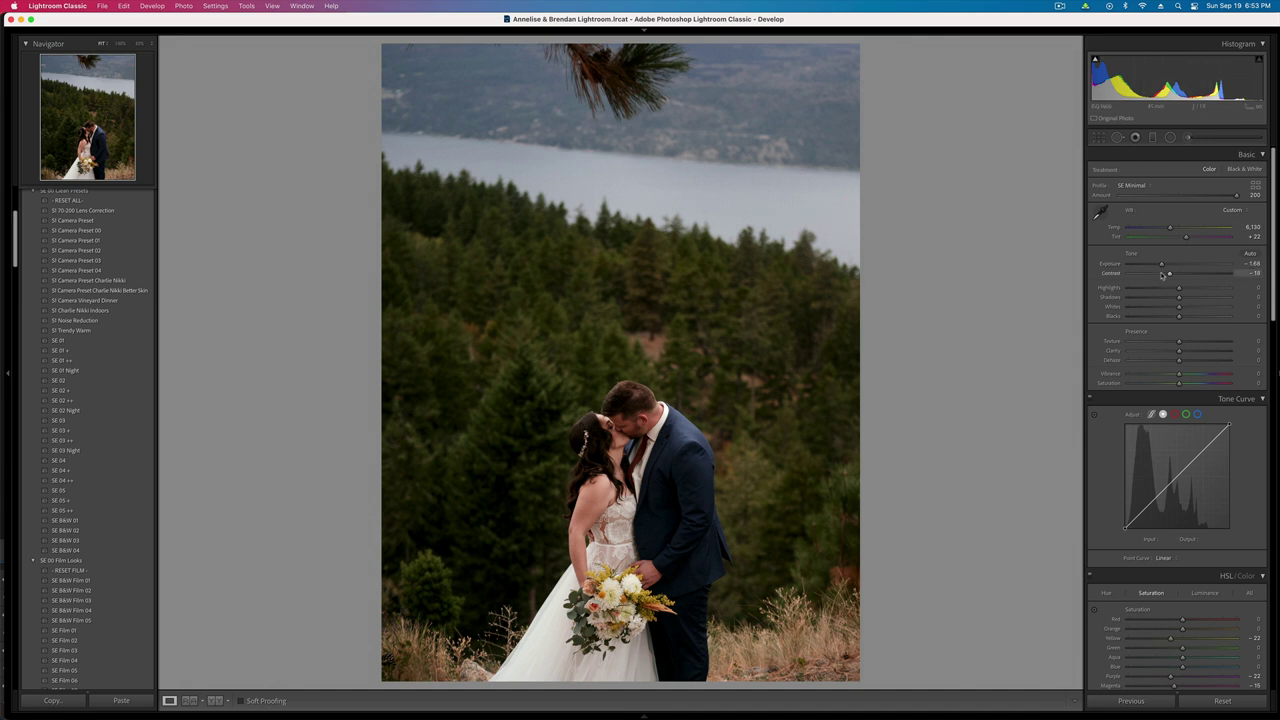
- Set the kissing photo's contrast to -32 and its exposure to -1.78
click(1162, 275)
key(minus)
key(minus)
key(equal)
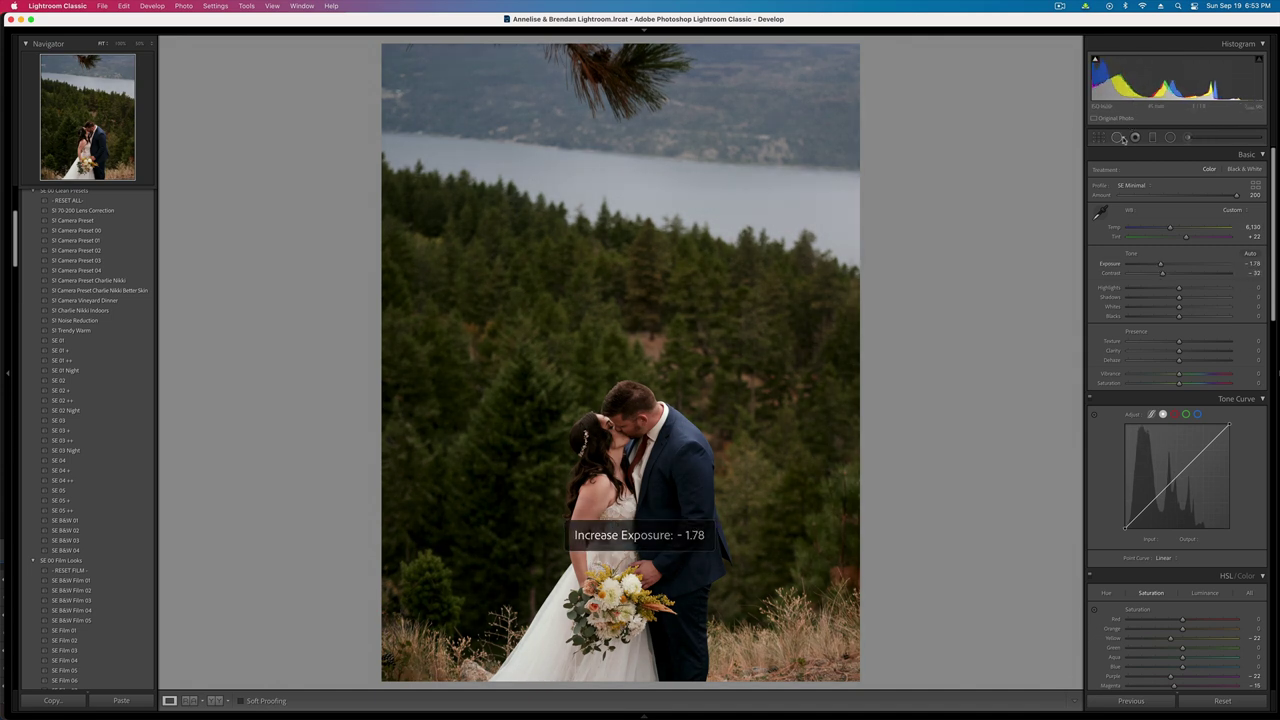
- Try to clone out the pine branch hanging above the lake with a large spot-removal brush stroke
click(1118, 138)
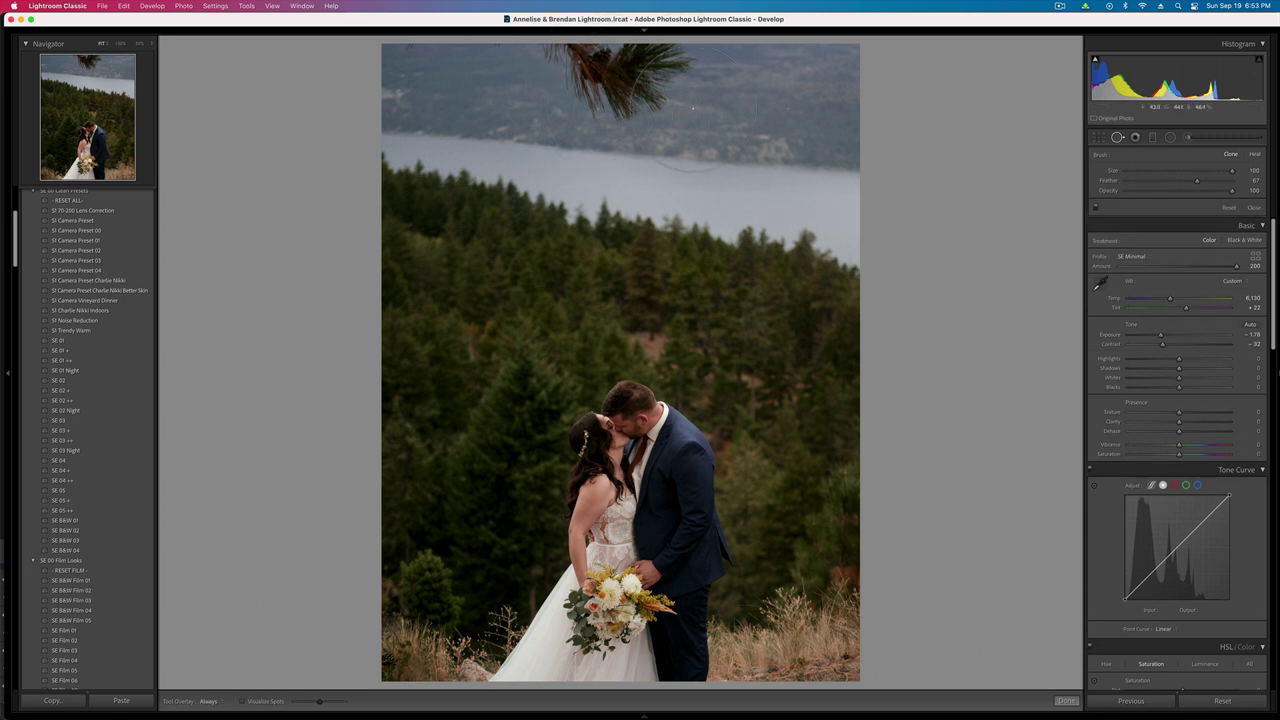
key(super+minus)
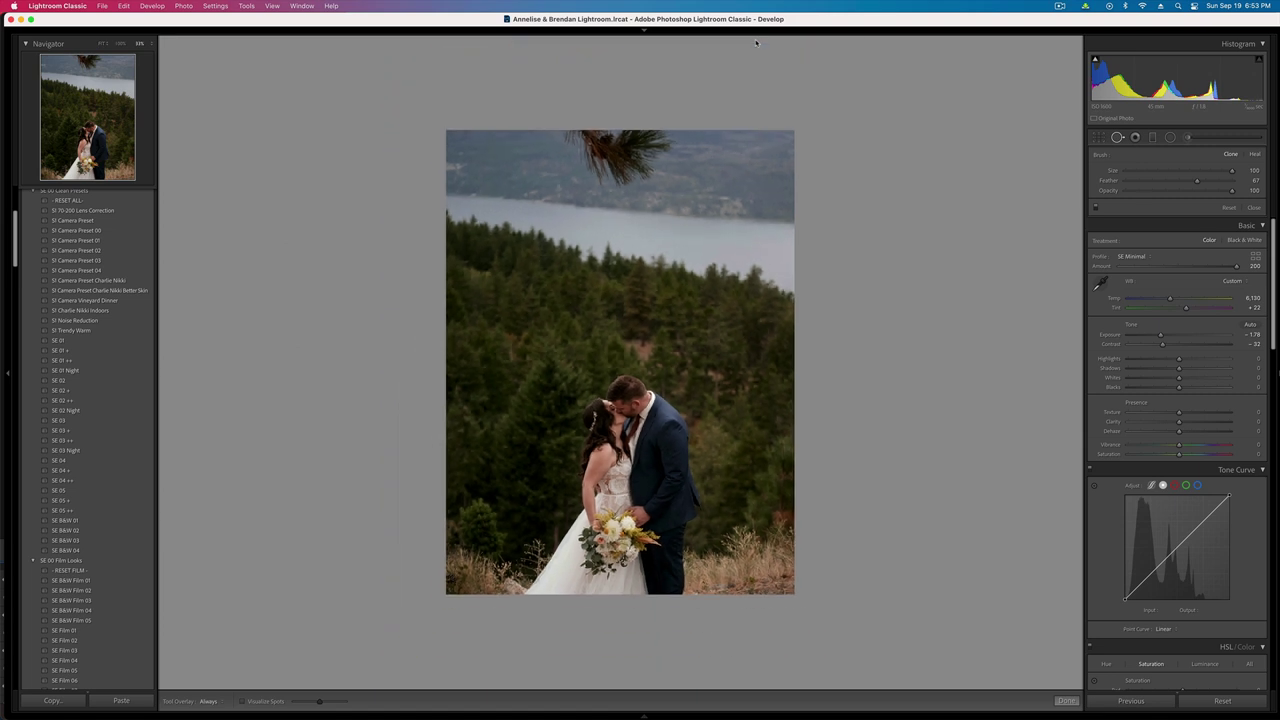
drag(650, 155, 505, 132)
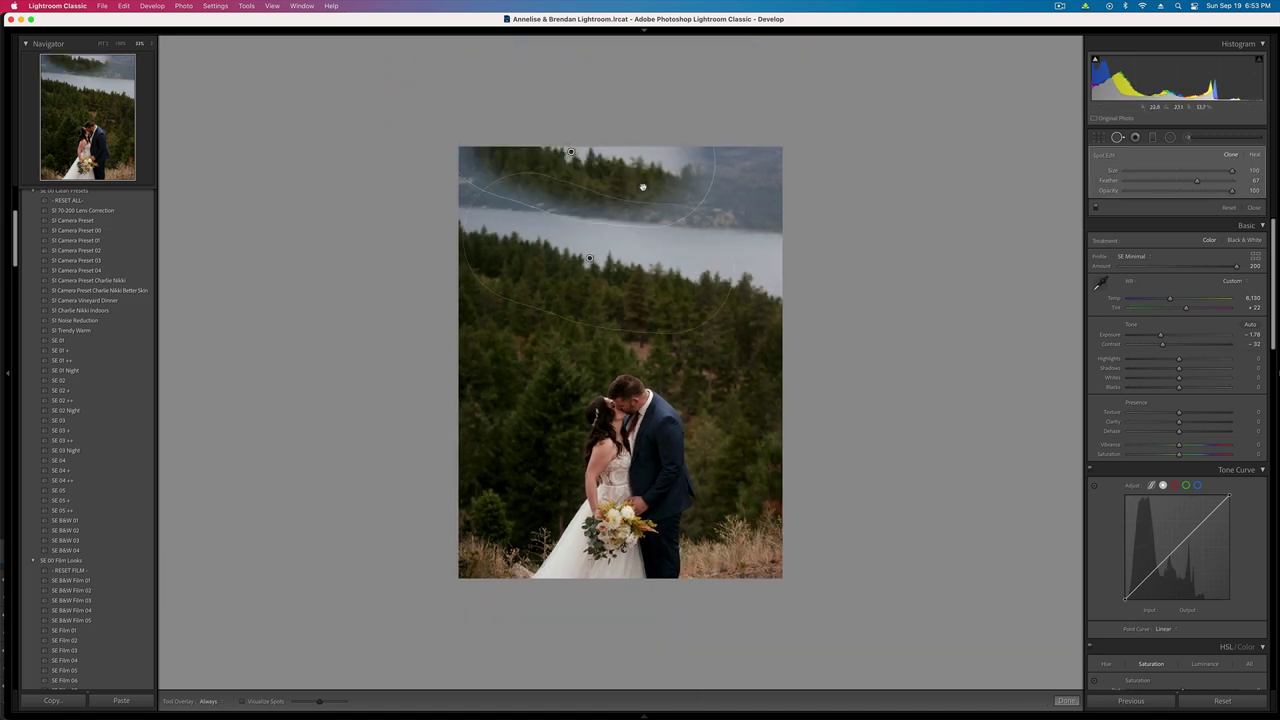
key(super+z)
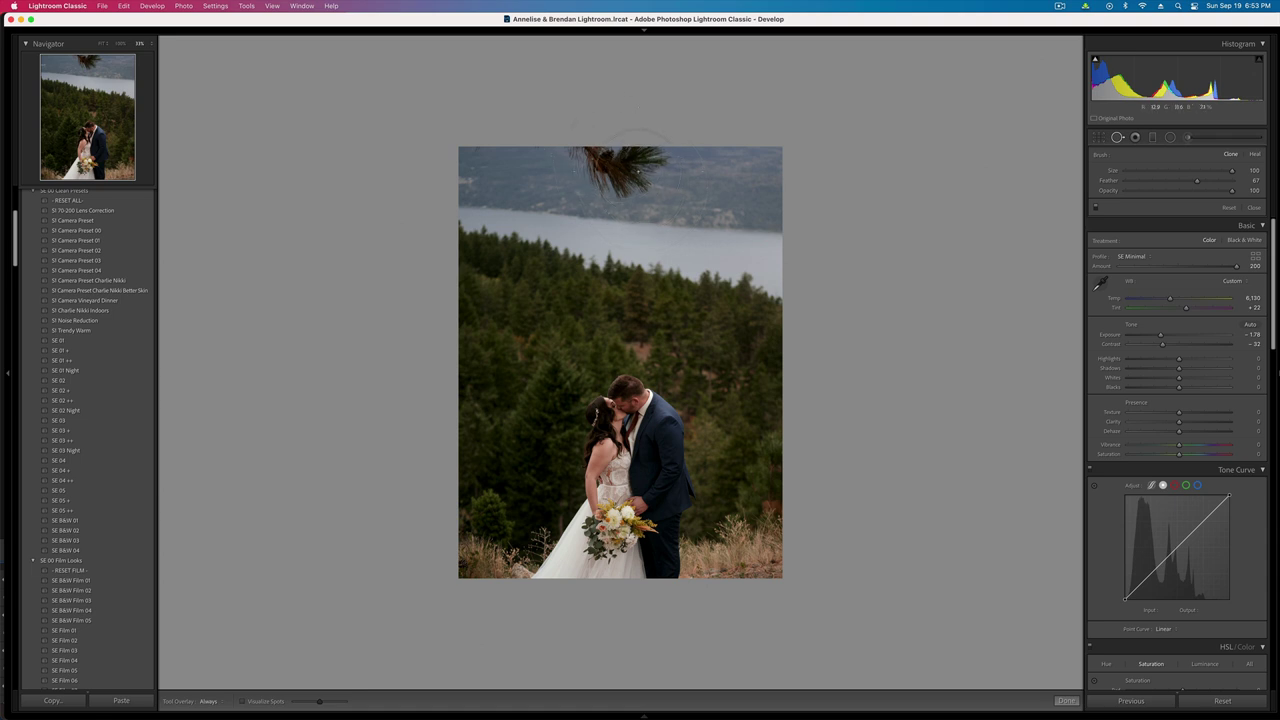
key(q)
click(675, 273)
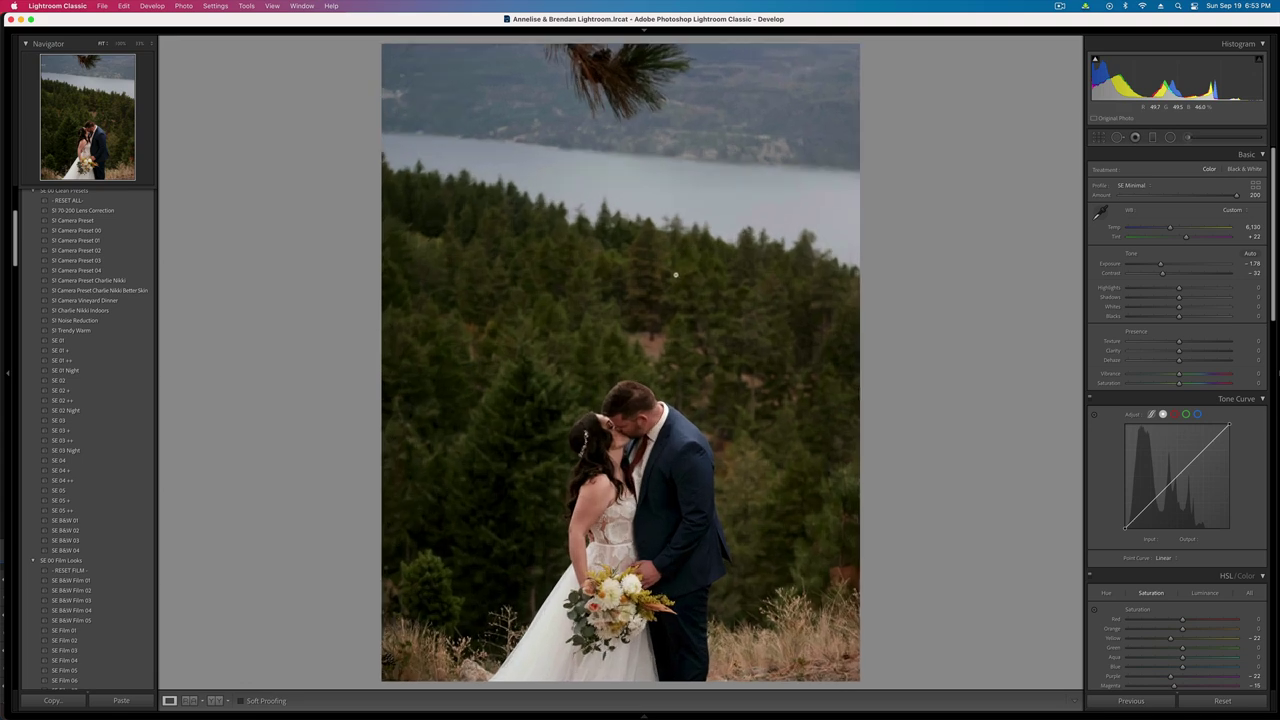
- Crop the kissing photo tighter from above at the original aspect ratio, excluding the hanging pine branch
key(r)
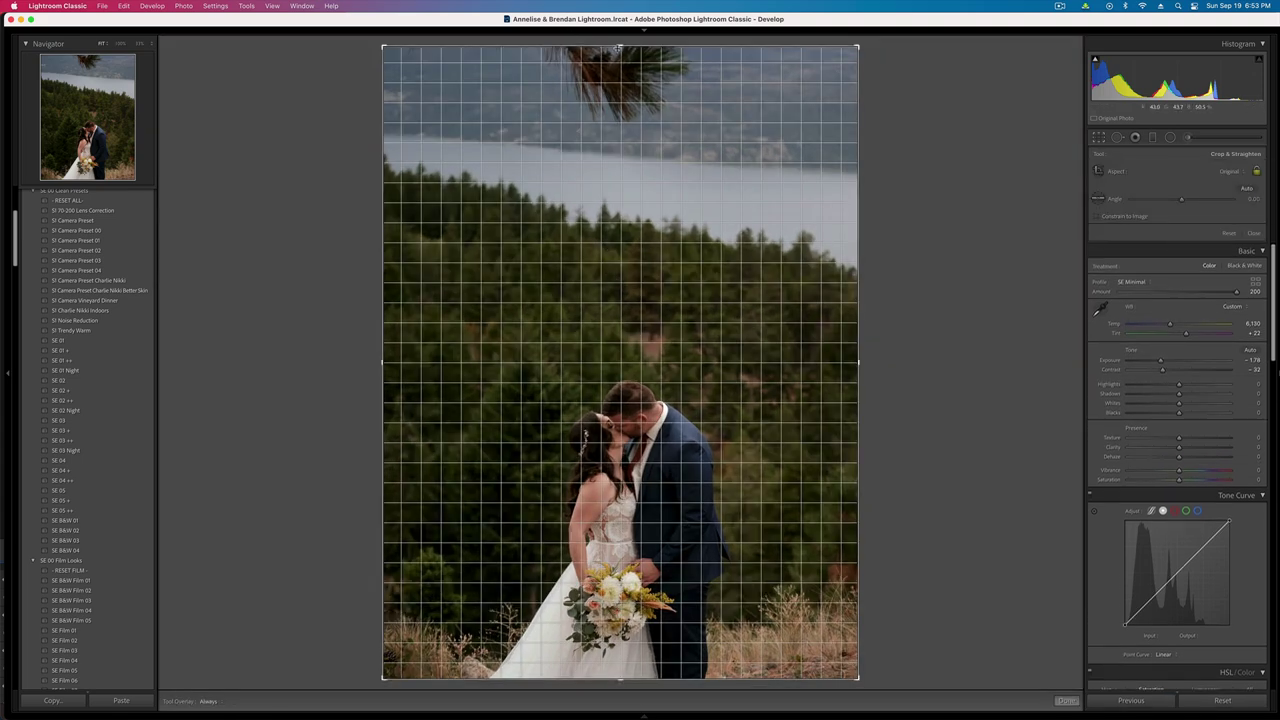
drag(618, 46, 618, 91)
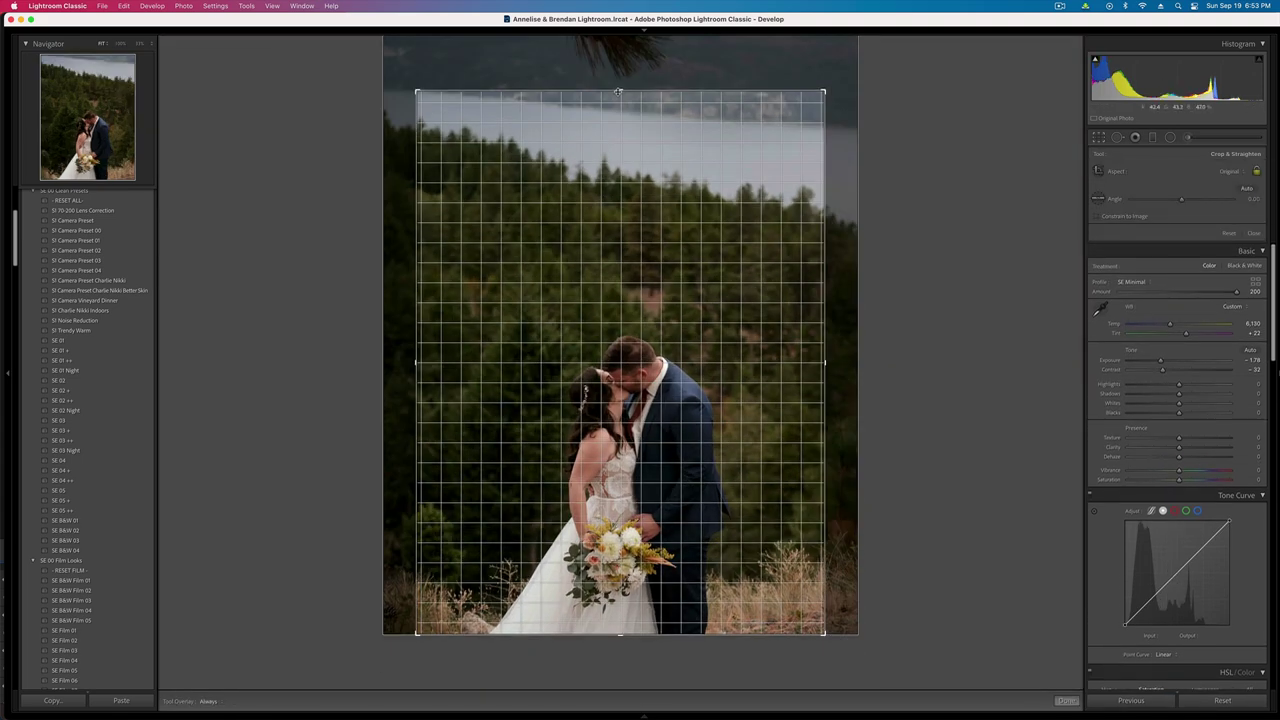
key(Return)
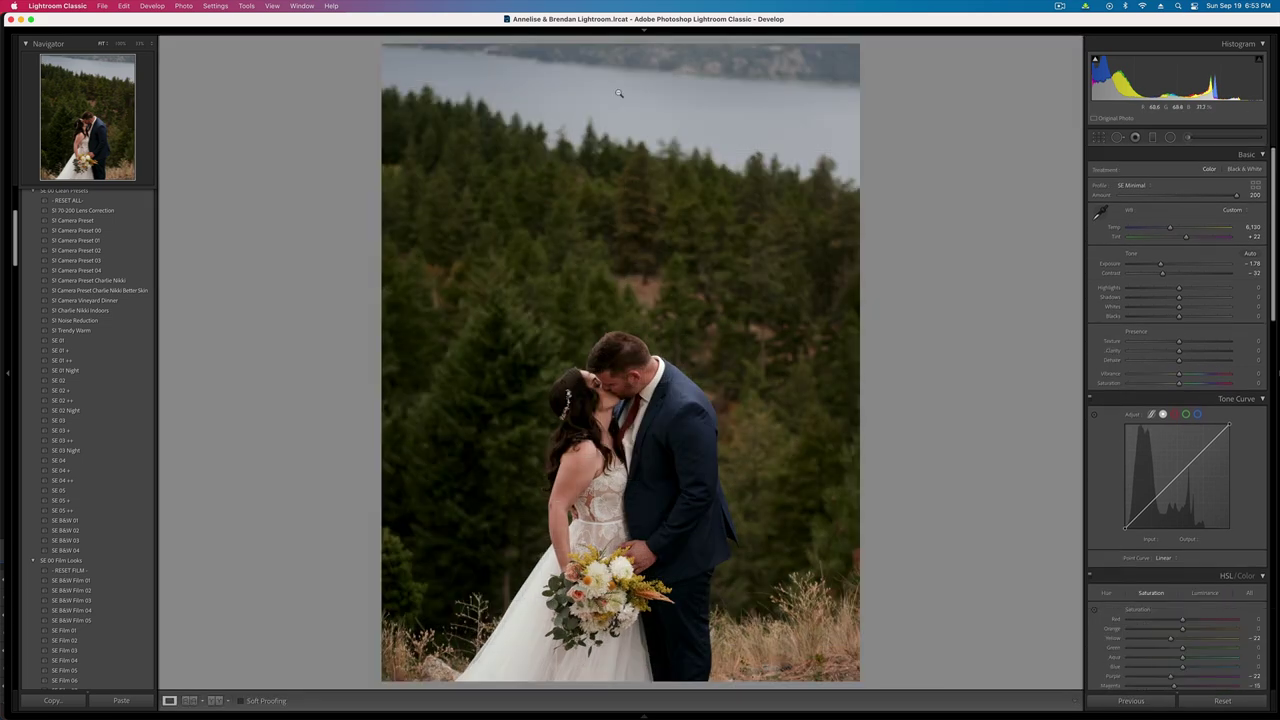
- Clone out the distracting spot in the trees just above the groom's head with a small spot-removal brush
click(634, 426)
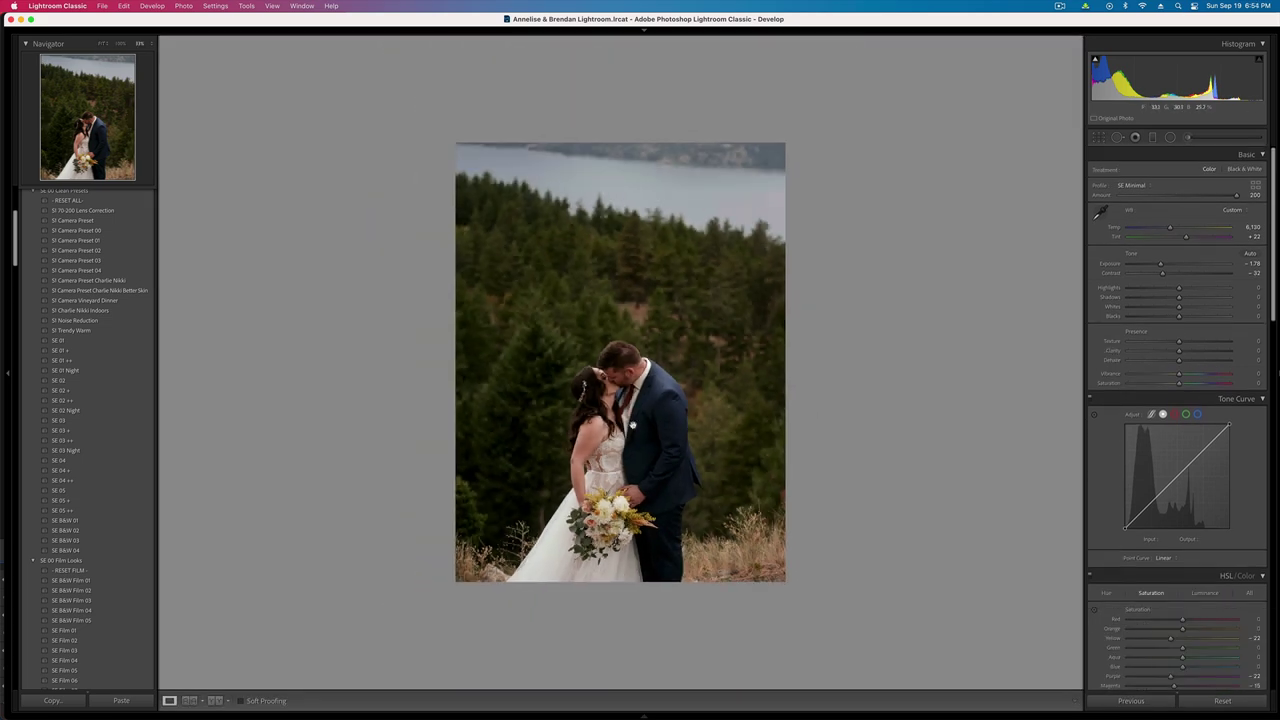
click(634, 426)
click(120, 44)
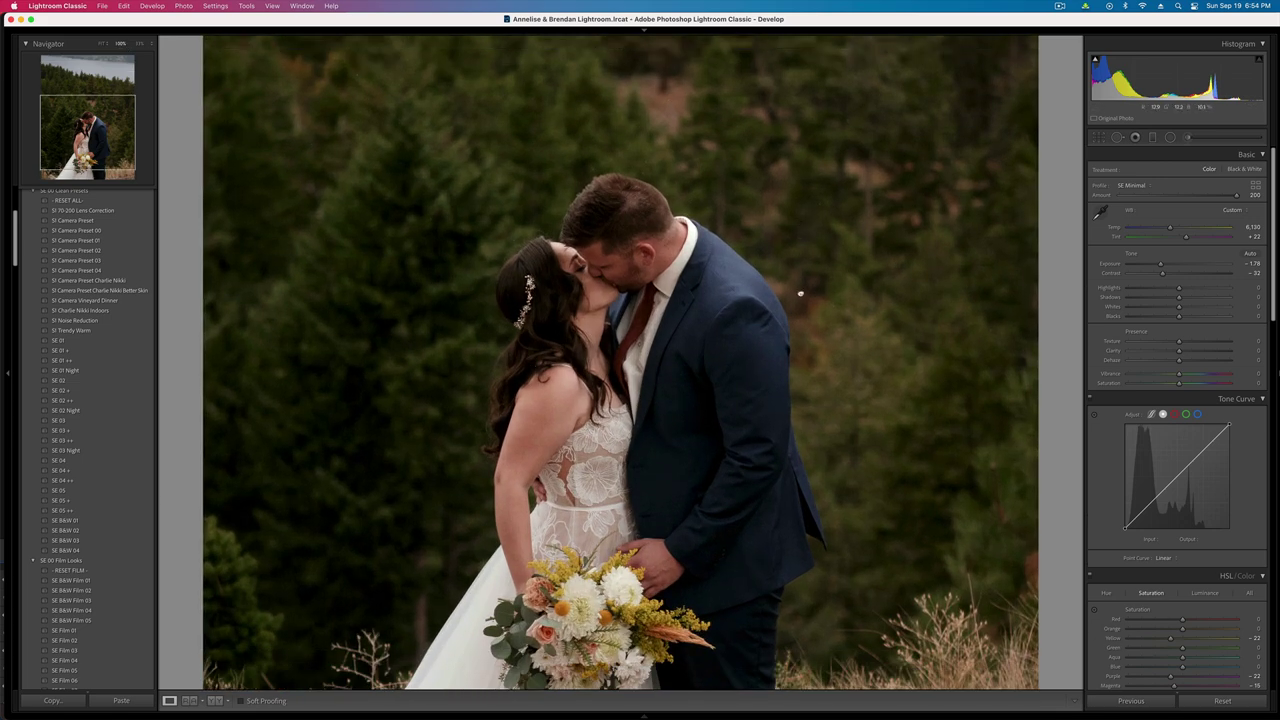
drag(808, 280, 800, 464)
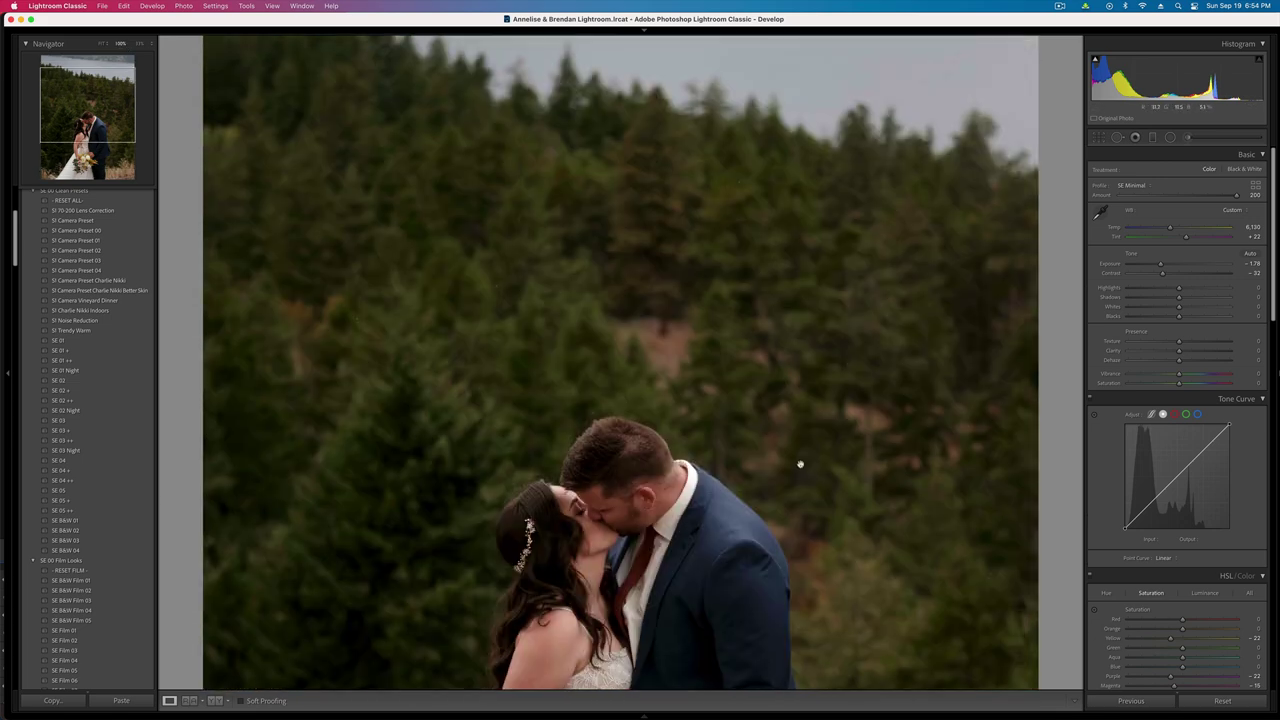
click(1117, 138)
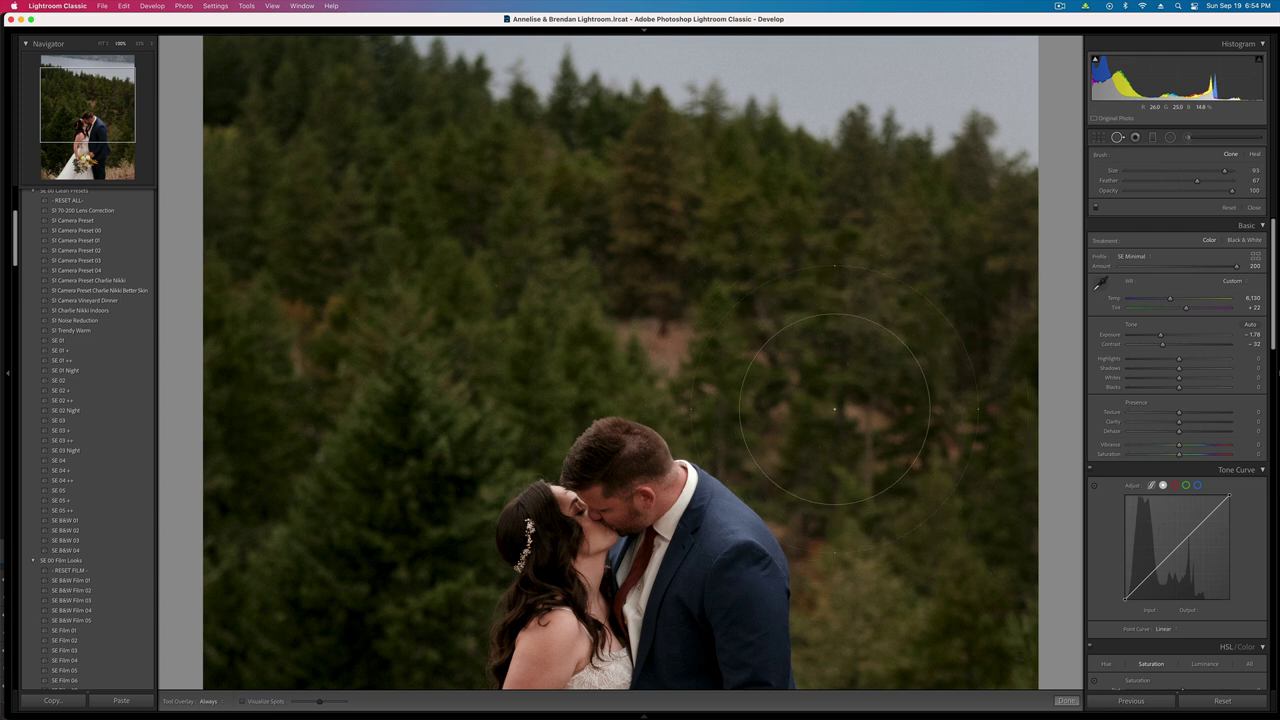
scroll(834, 408, down, 10)
scroll(610, 401, down, 5)
click(643, 417)
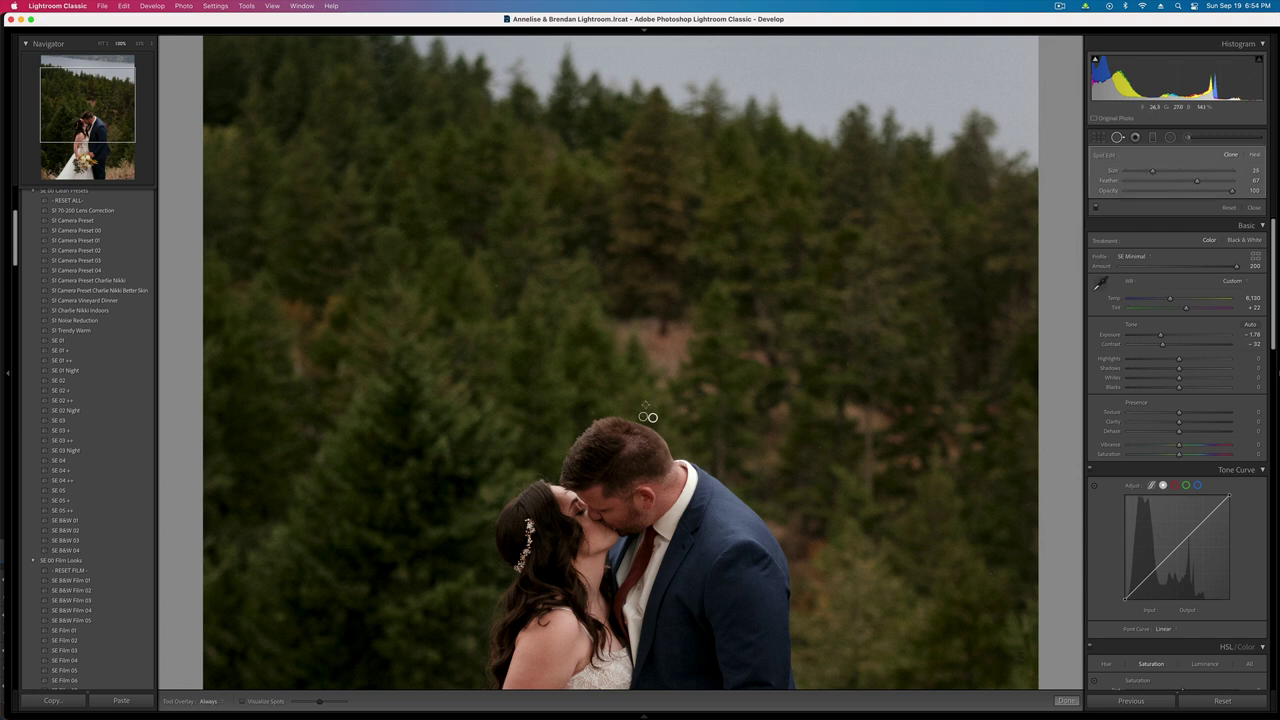
- Clone out the remaining distracting spots among the trees above and beside the groom, and check the retouched forest up close
click(819, 447)
click(791, 386)
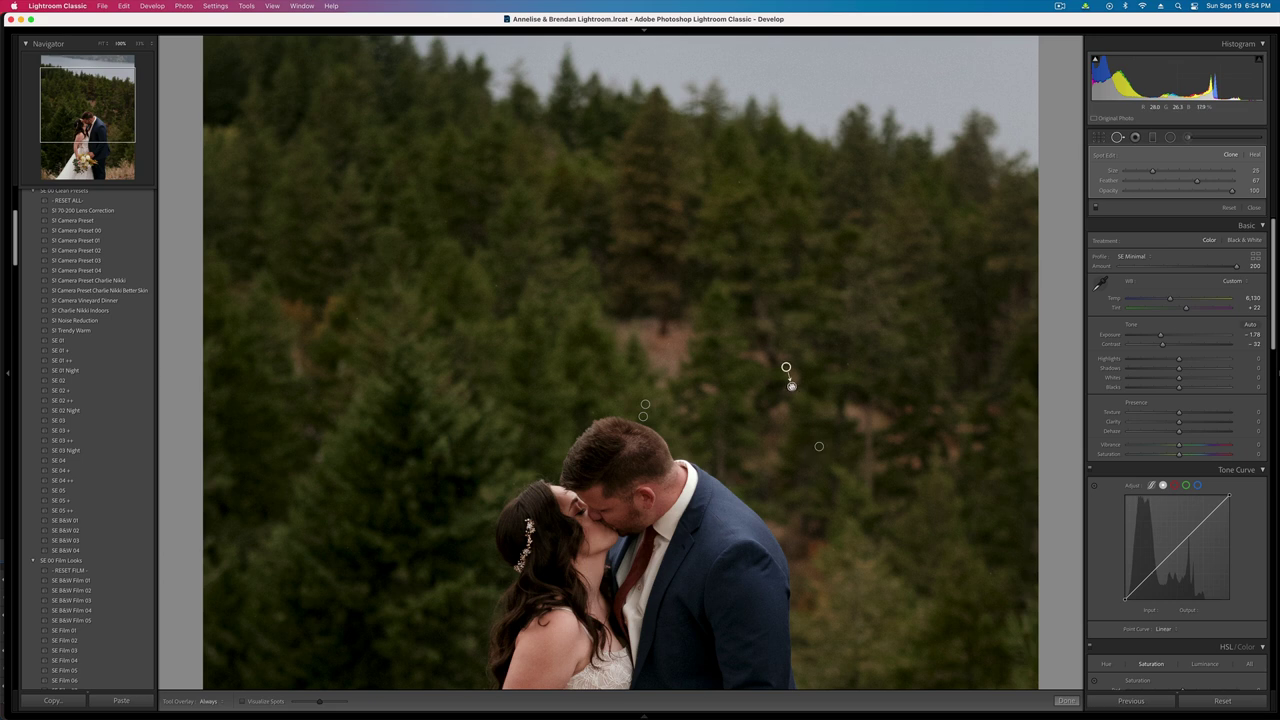
click(850, 363)
click(738, 180)
key(q)
click(749, 260)
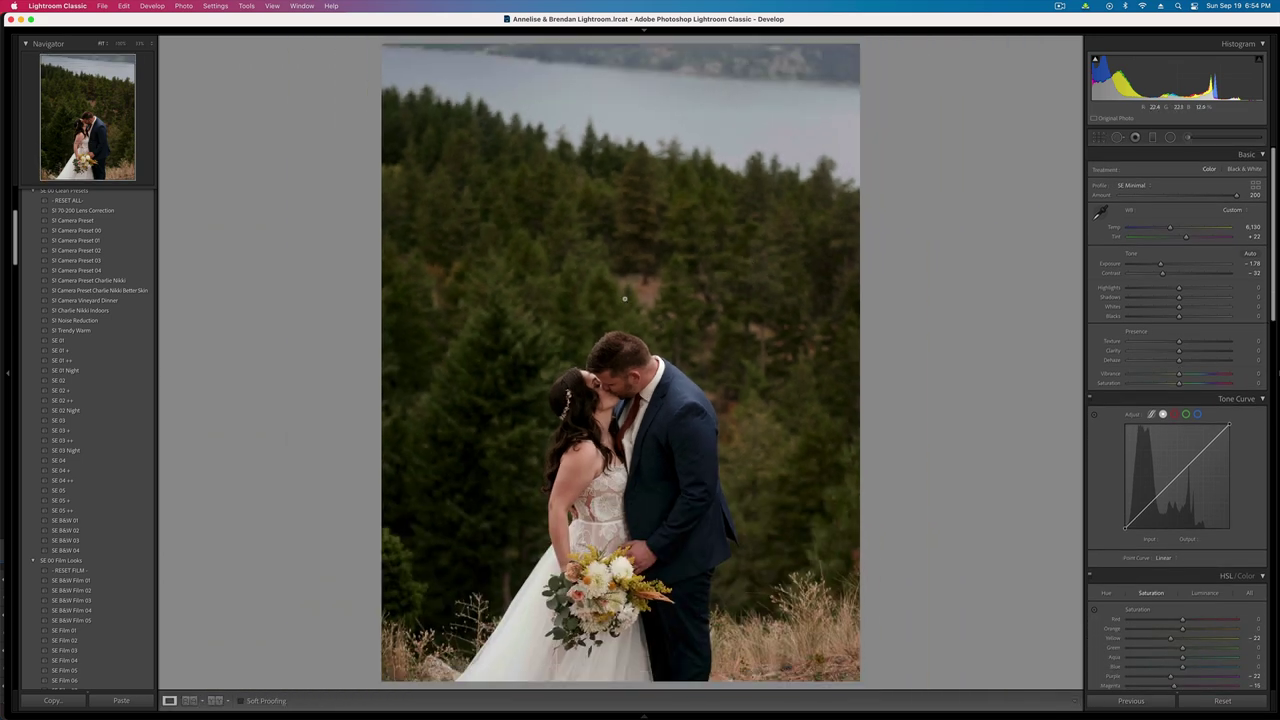
click(612, 302)
key(q)
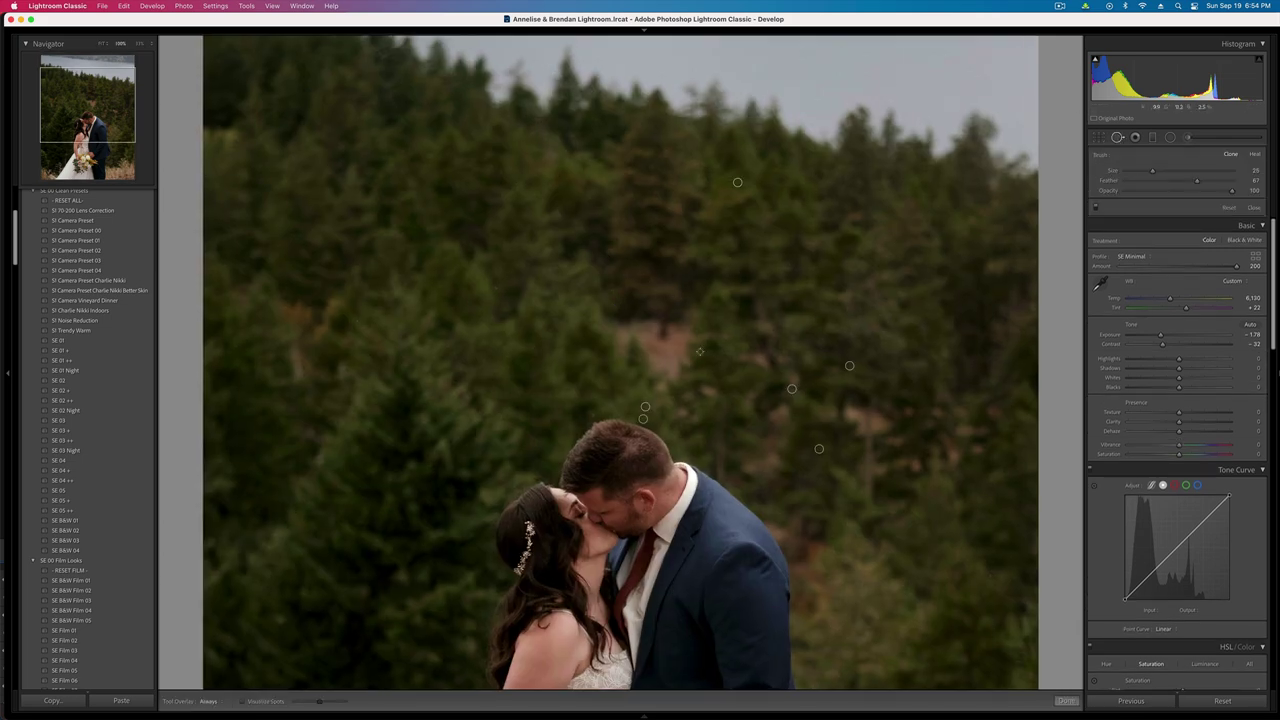
key(q)
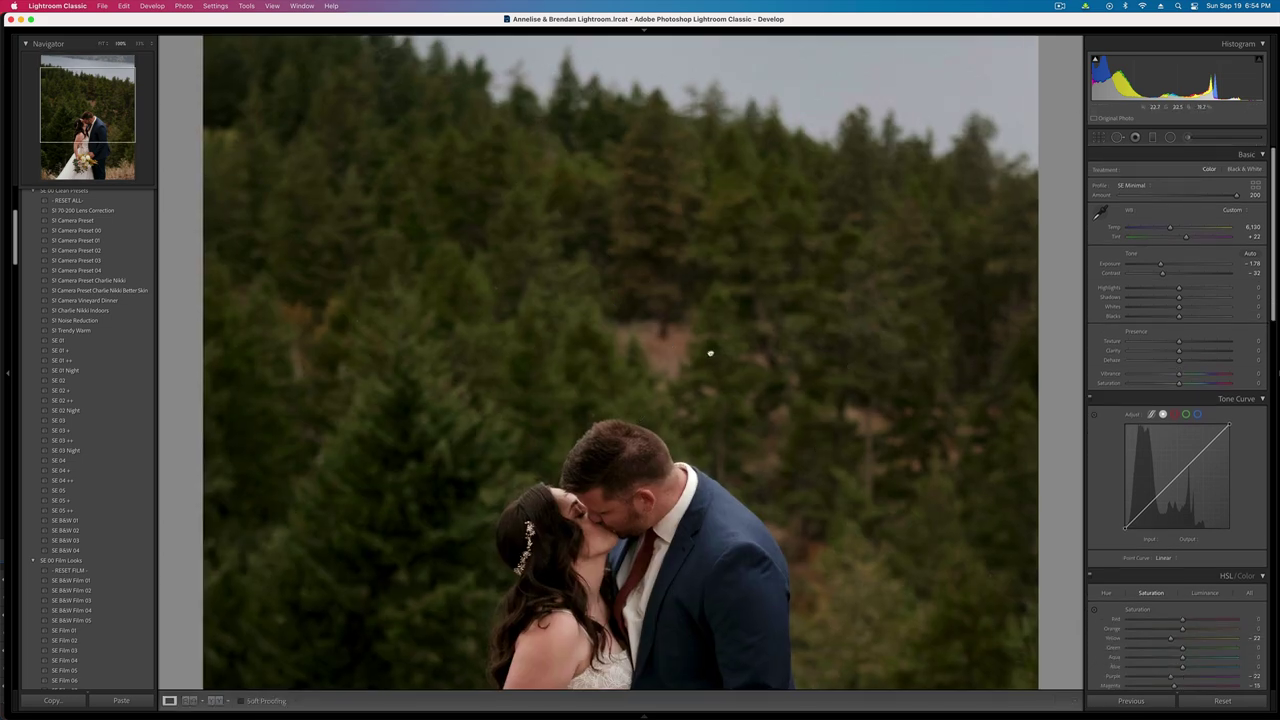
key(z)
- In the next kissing photo, move the radial filter up over the couple, narrow it around them, and set the exposure to -1.91
key(Right)
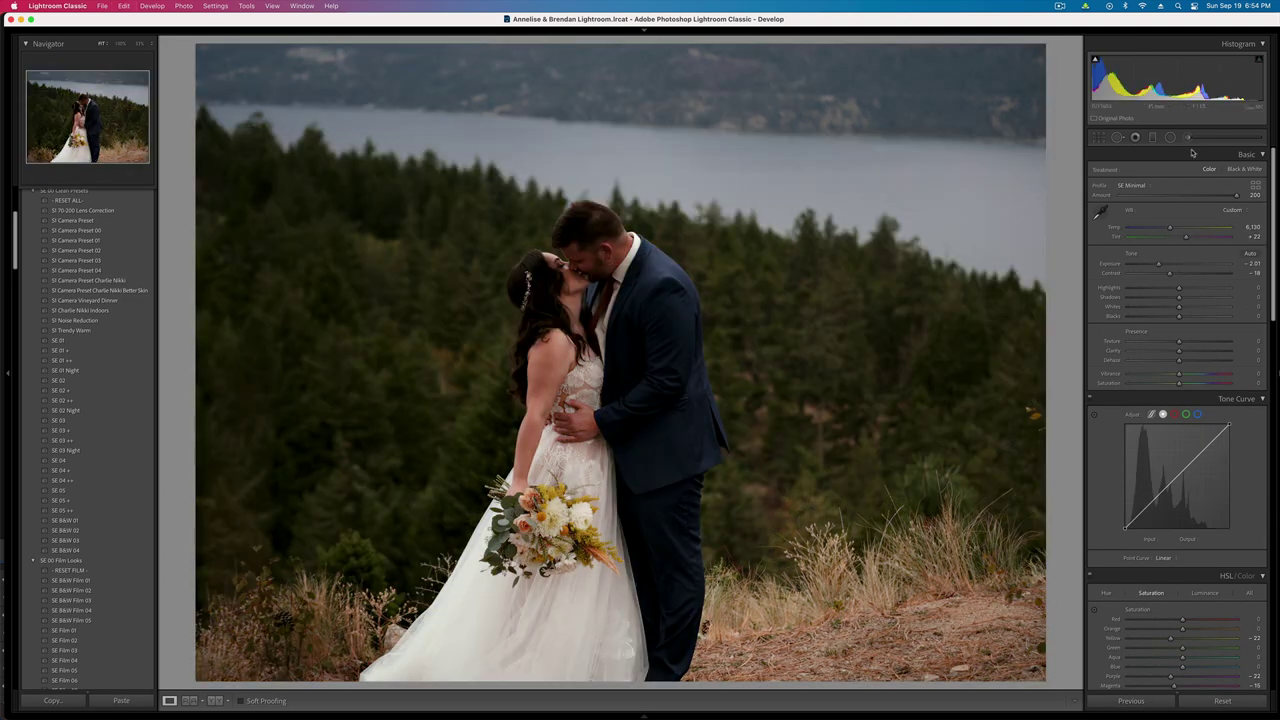
click(1170, 137)
click(643, 496)
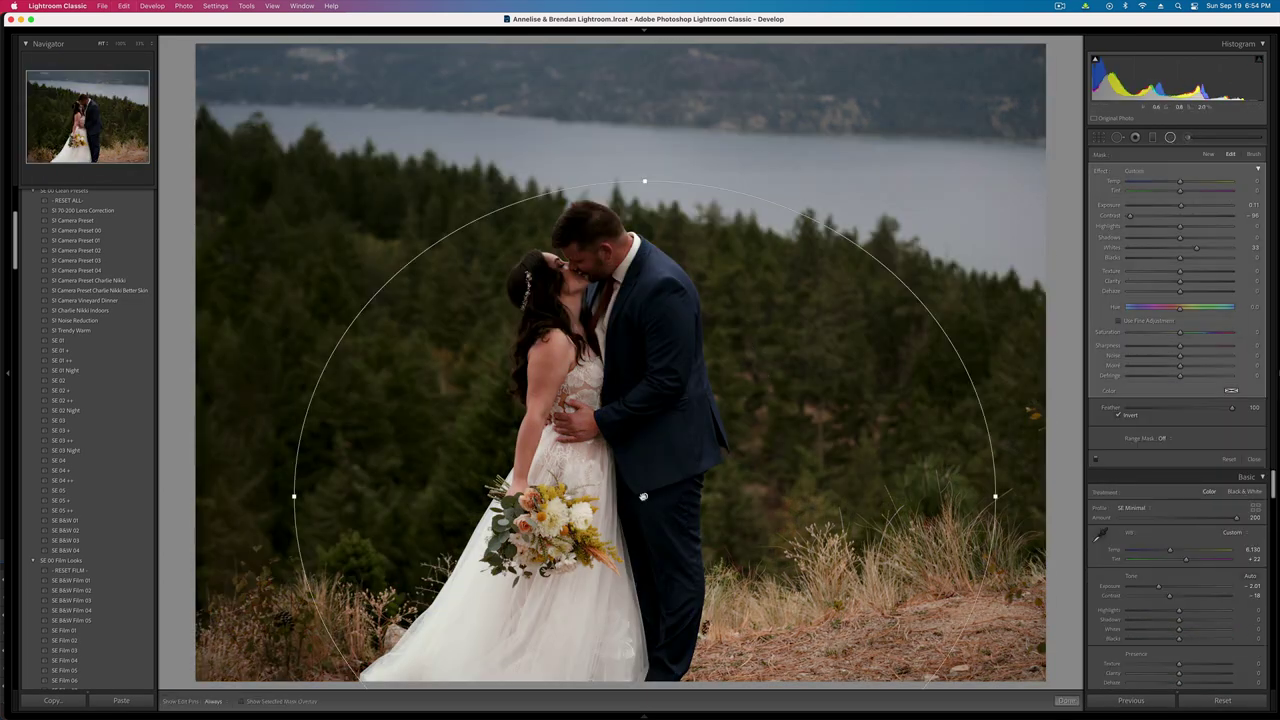
drag(646, 498, 616, 353)
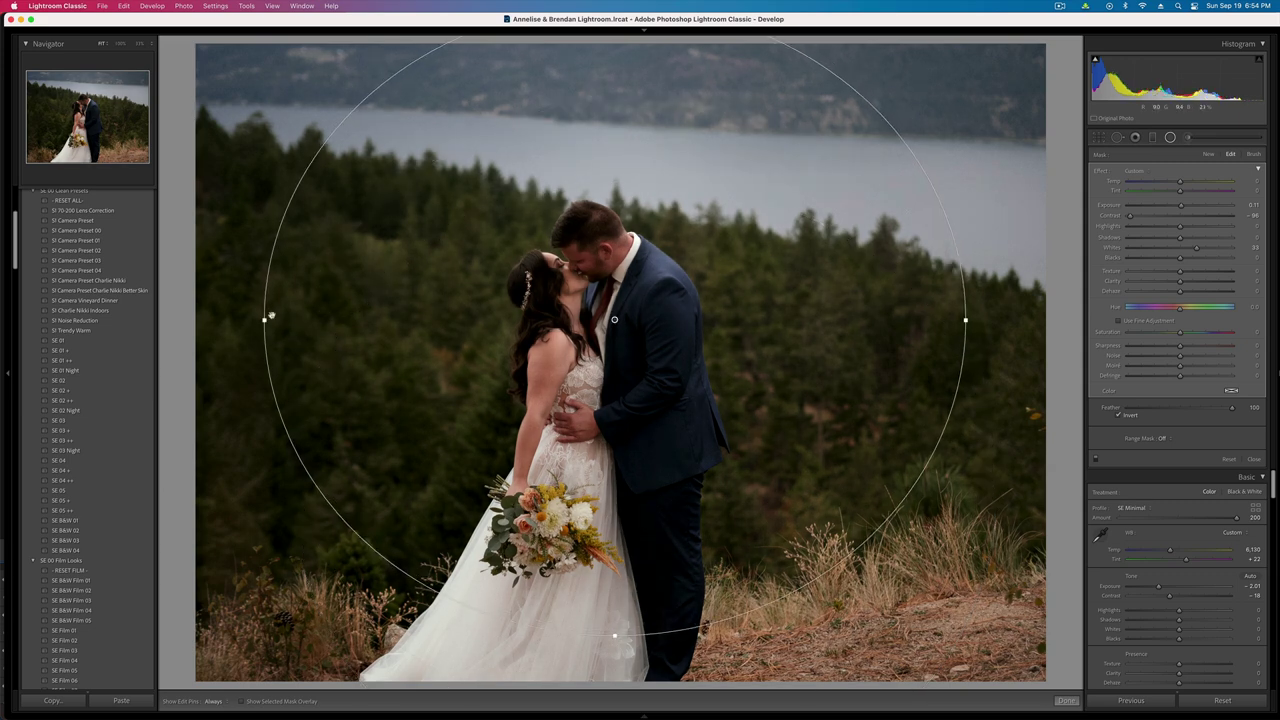
drag(291, 320, 394, 321)
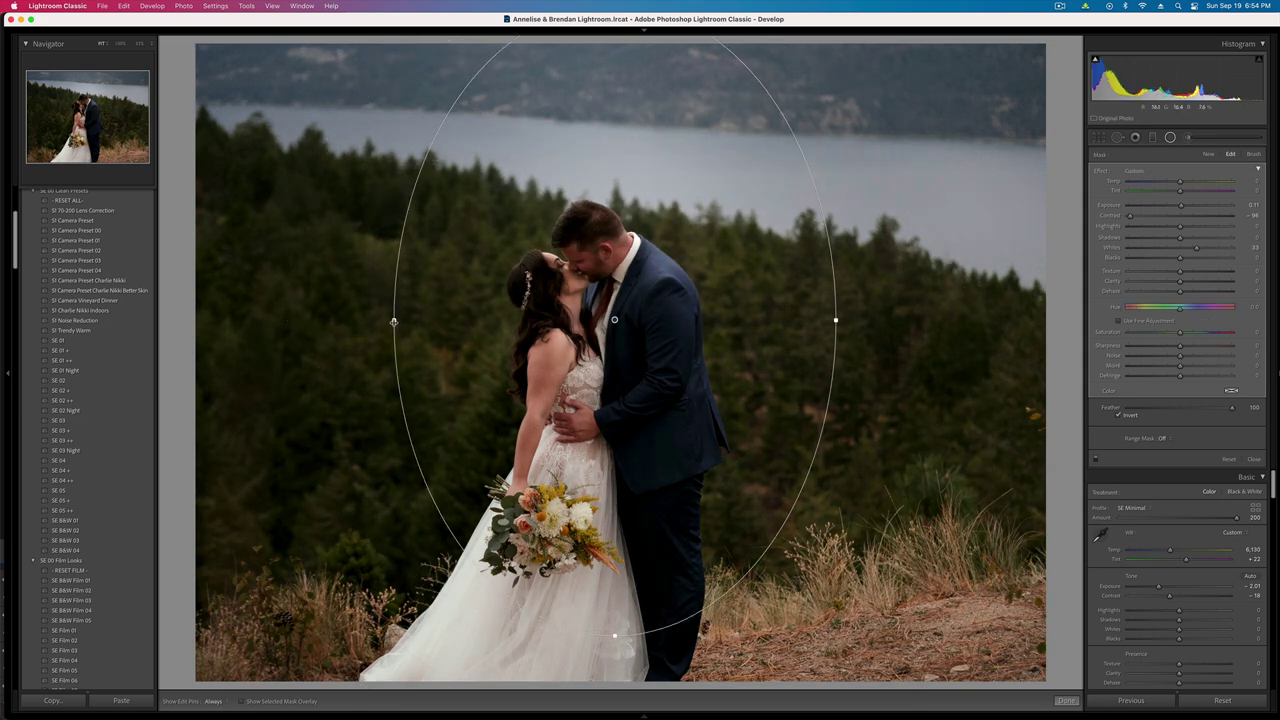
key(Escape)
key(=)
key(super+c)
key(Return)
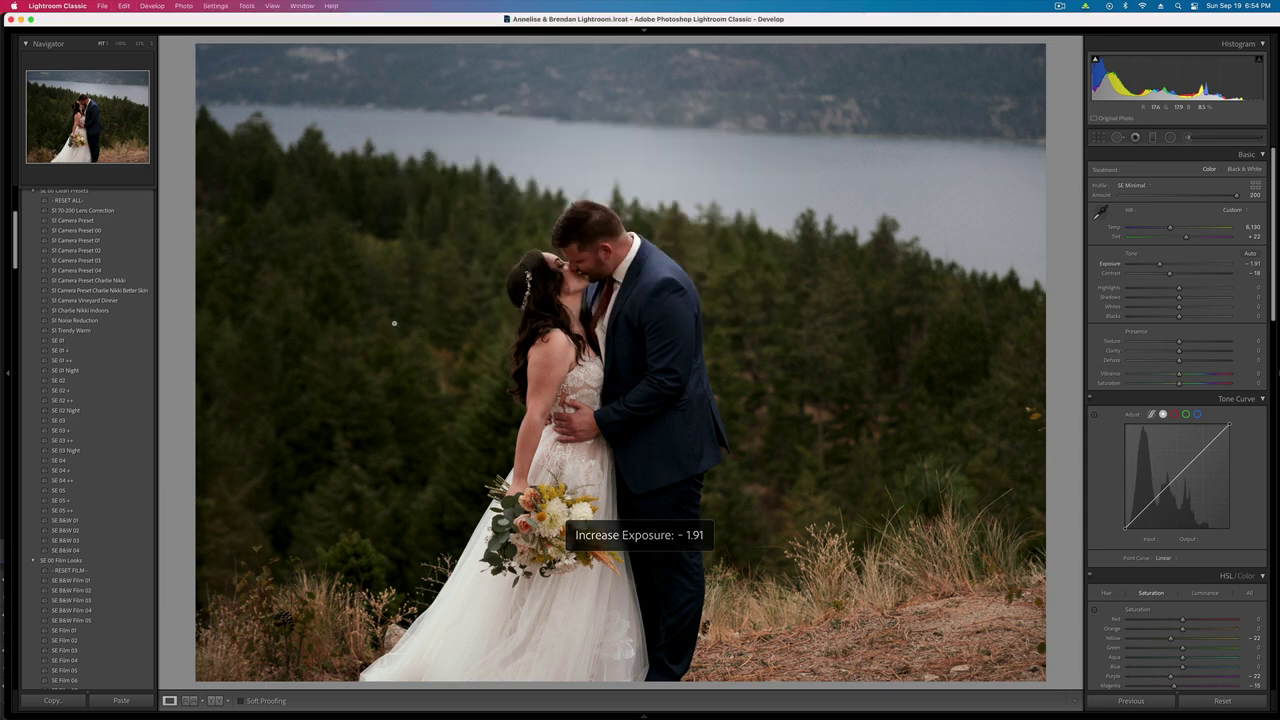
- Raise the exposure of the laughing couple's photo to -1.02
key(Right)
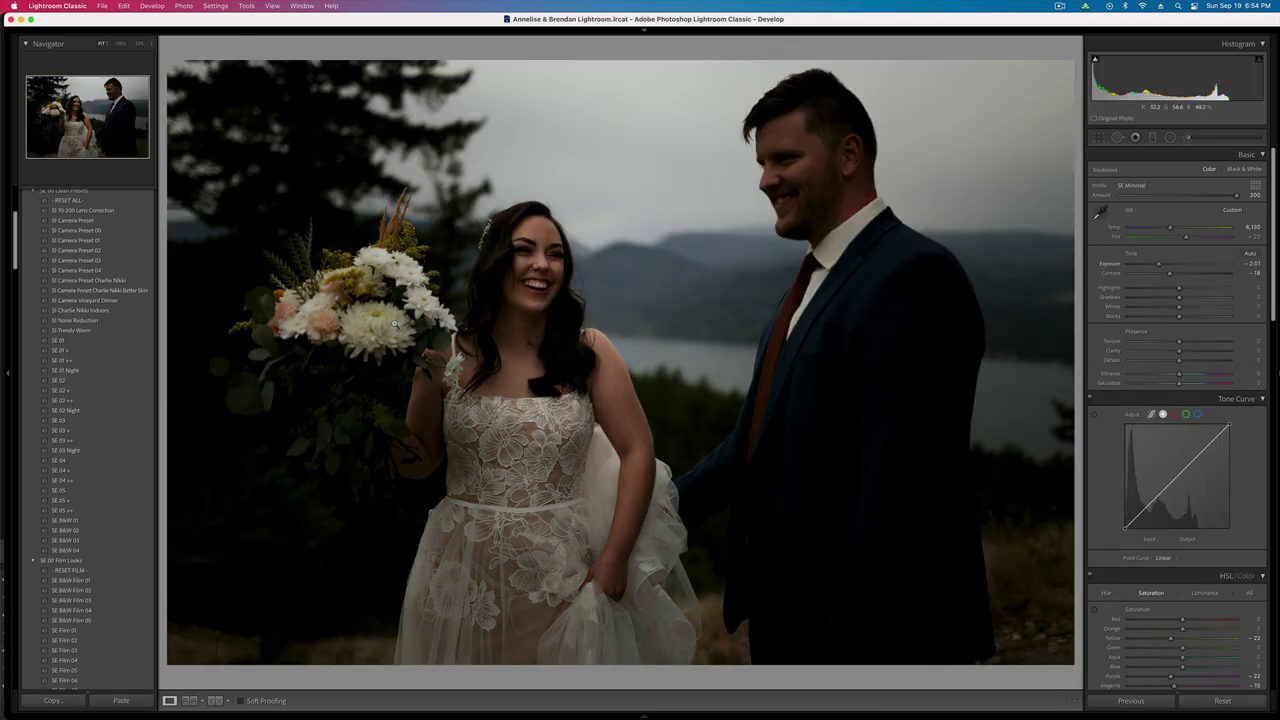
key(shift+equal)
key(shift+equal)
key(shift+equal)
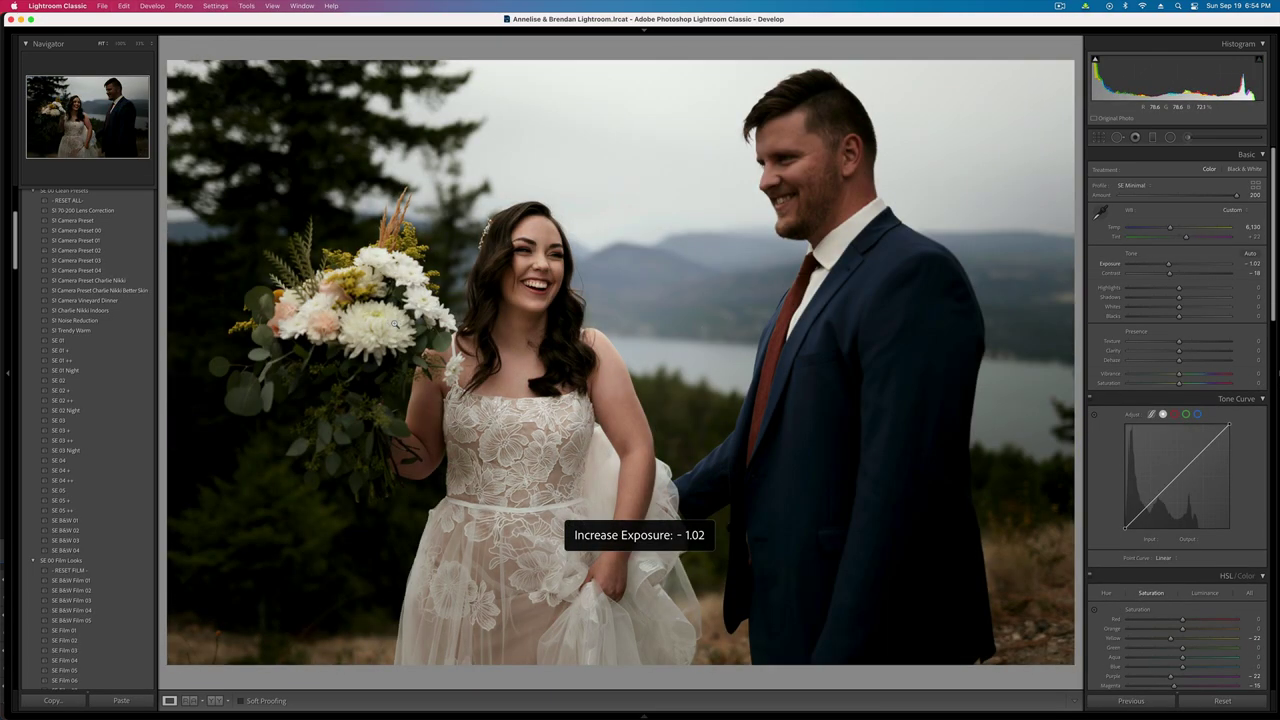
- Brush a local adjustment over the groom's head and from the bouquet down the dress, and set the photo's contrast to -31
click(1186, 139)
drag(893, 208, 820, 137)
key(super+z)
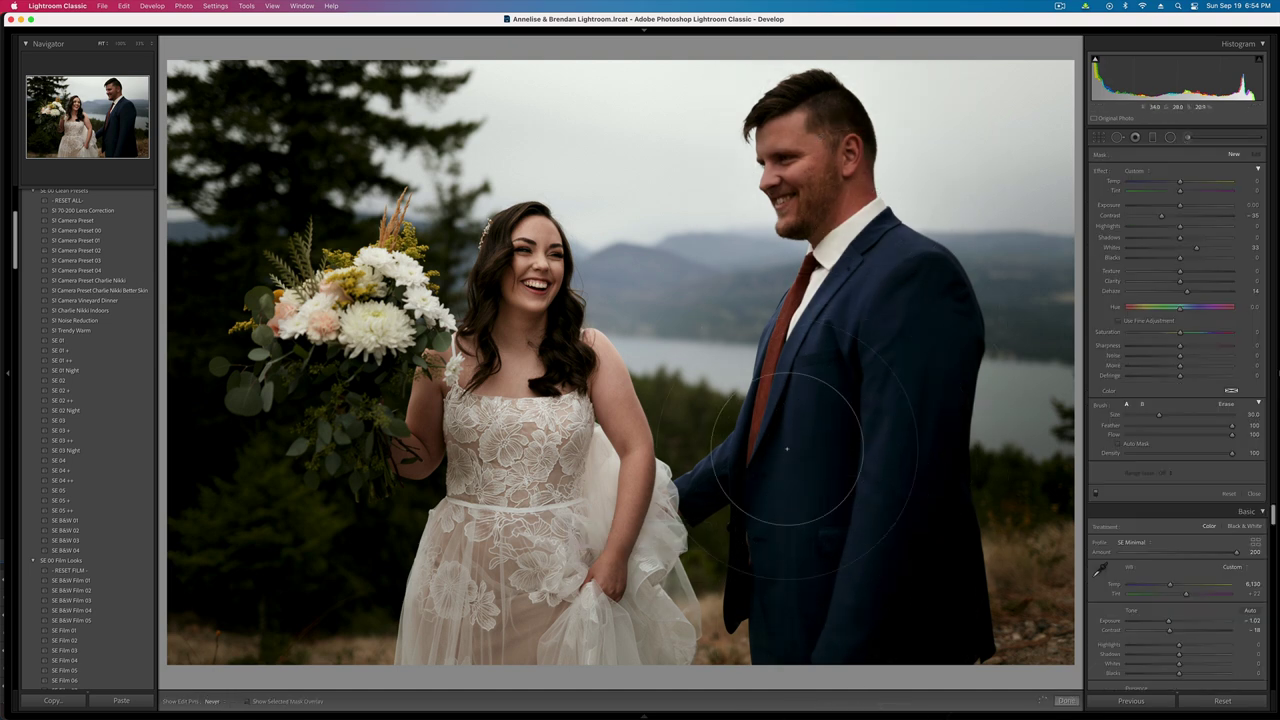
key(h)
scroll(372, 378, down, 6)
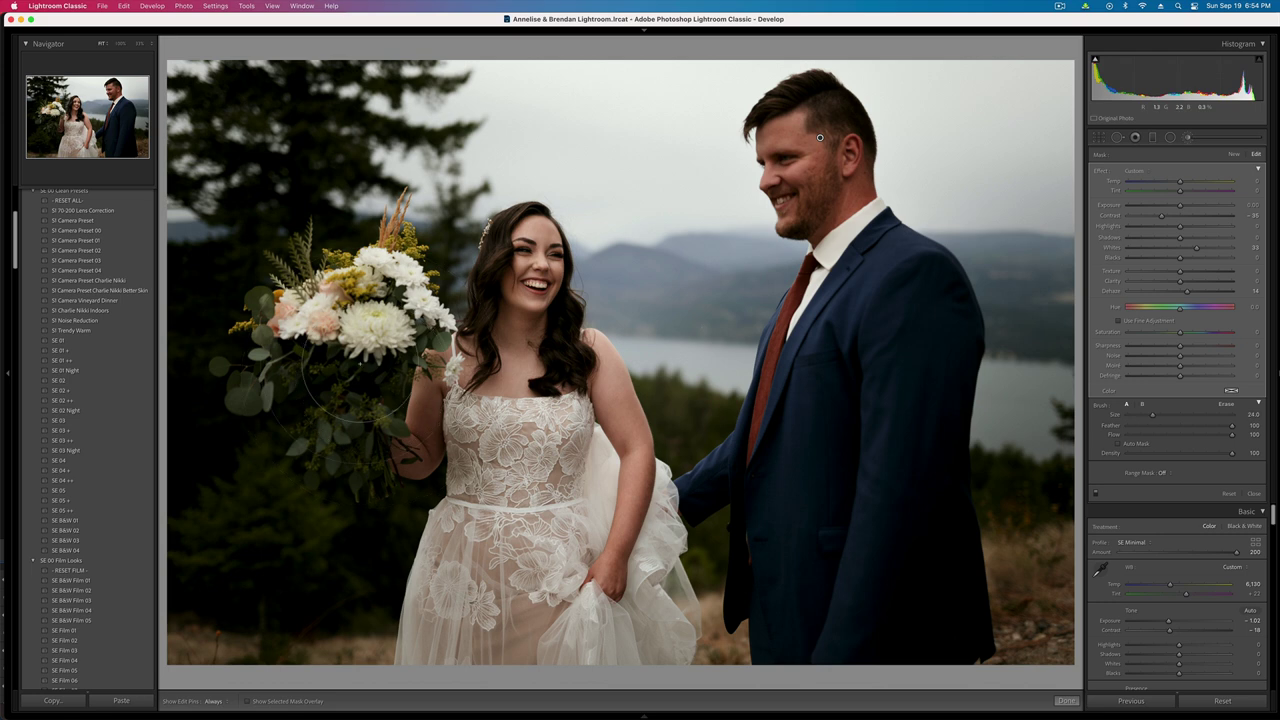
mouse_move(350, 385)
mouse_down()
mouse_move(427, 438)
mouse_move(462, 640)
mouse_up()
key(k)
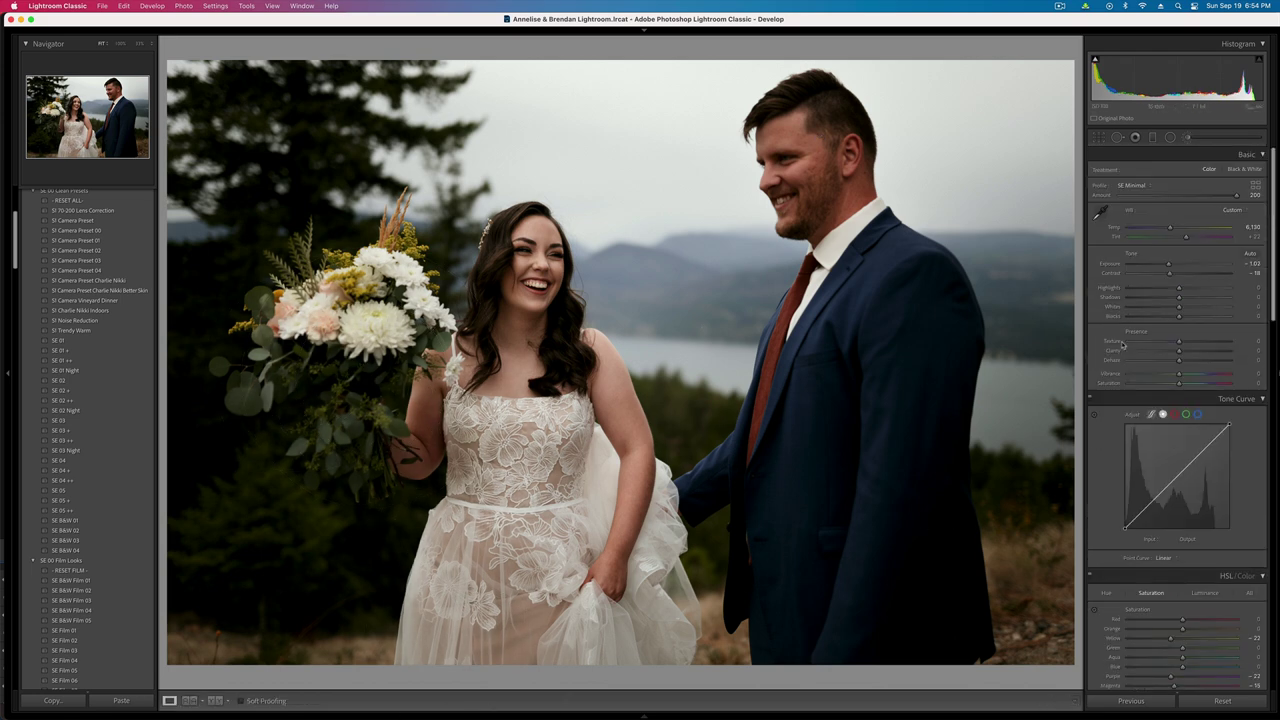
drag(1168, 274, 1163, 277)
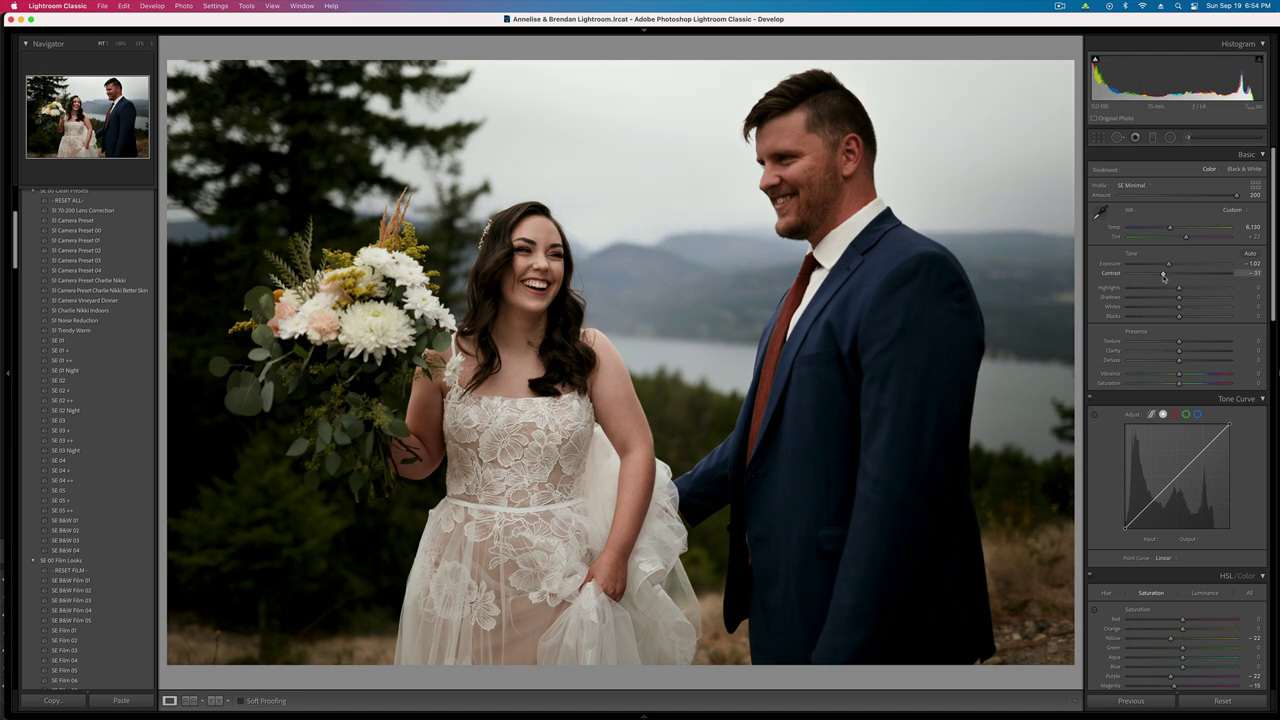
- In the next photo, of the couple facing the camera hand in hand, clone out the small dark spot on the far hillside
key(Right)
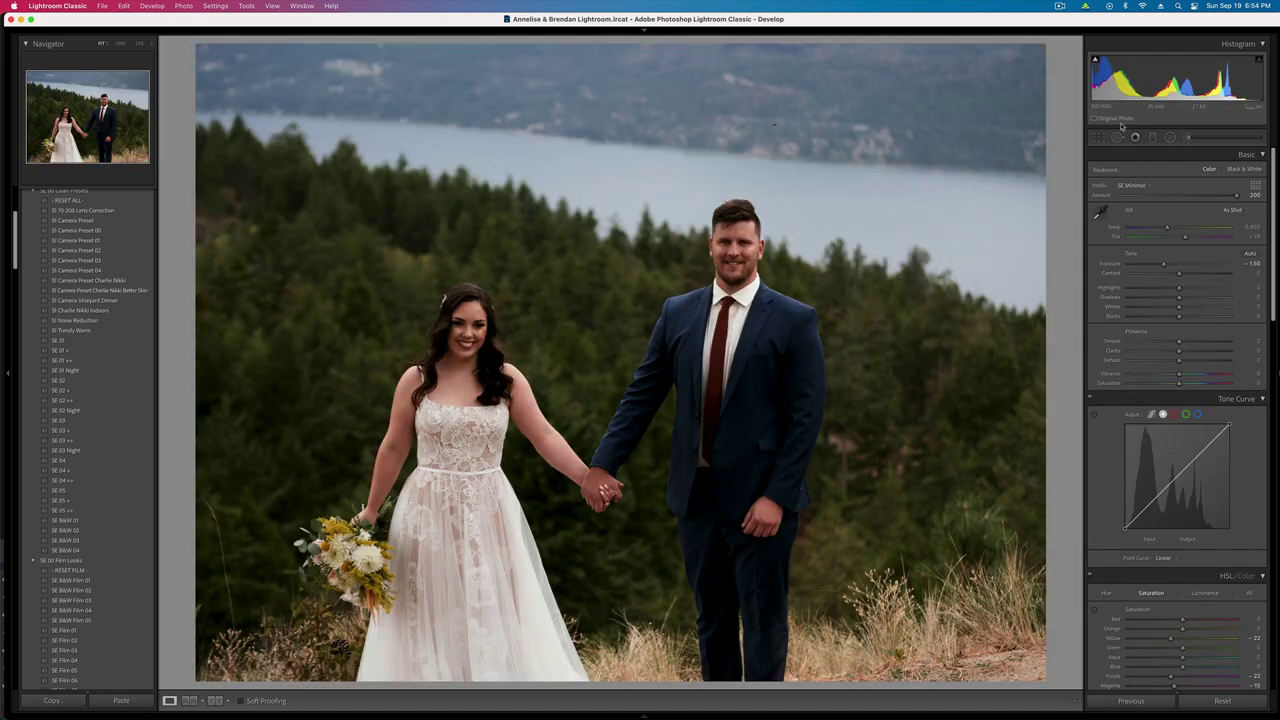
key(q)
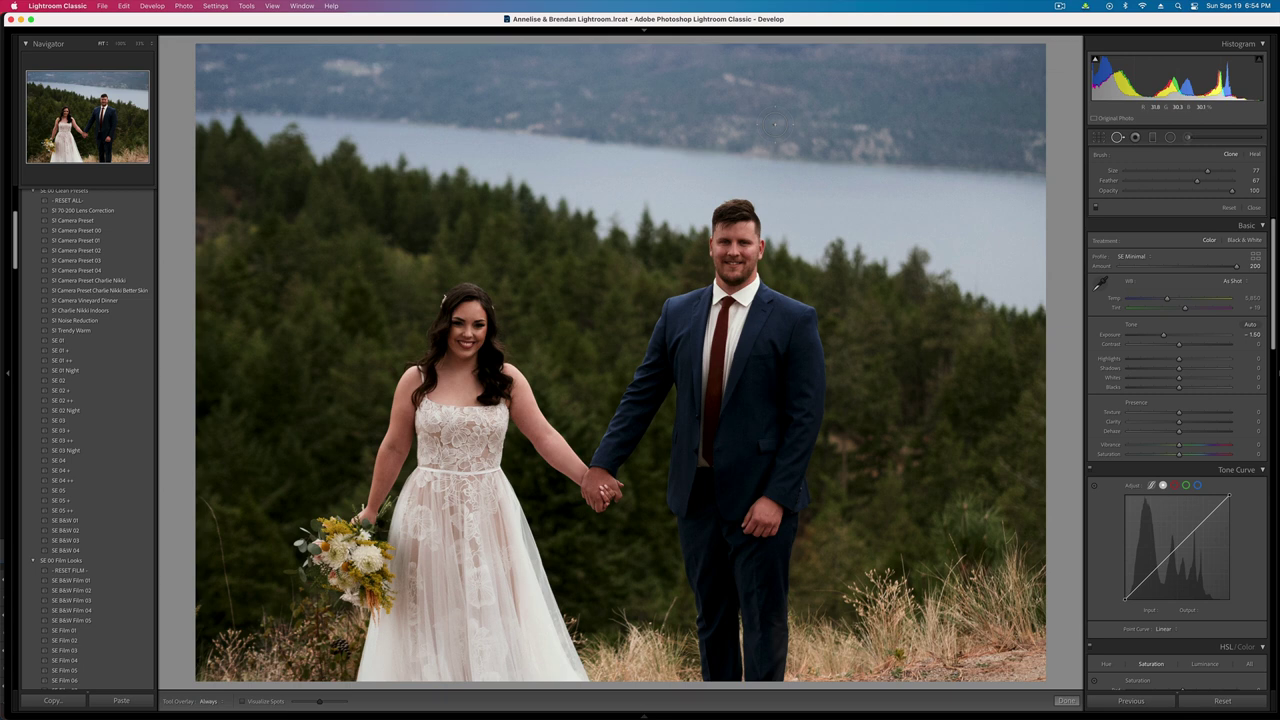
click(774, 124)
key(q)
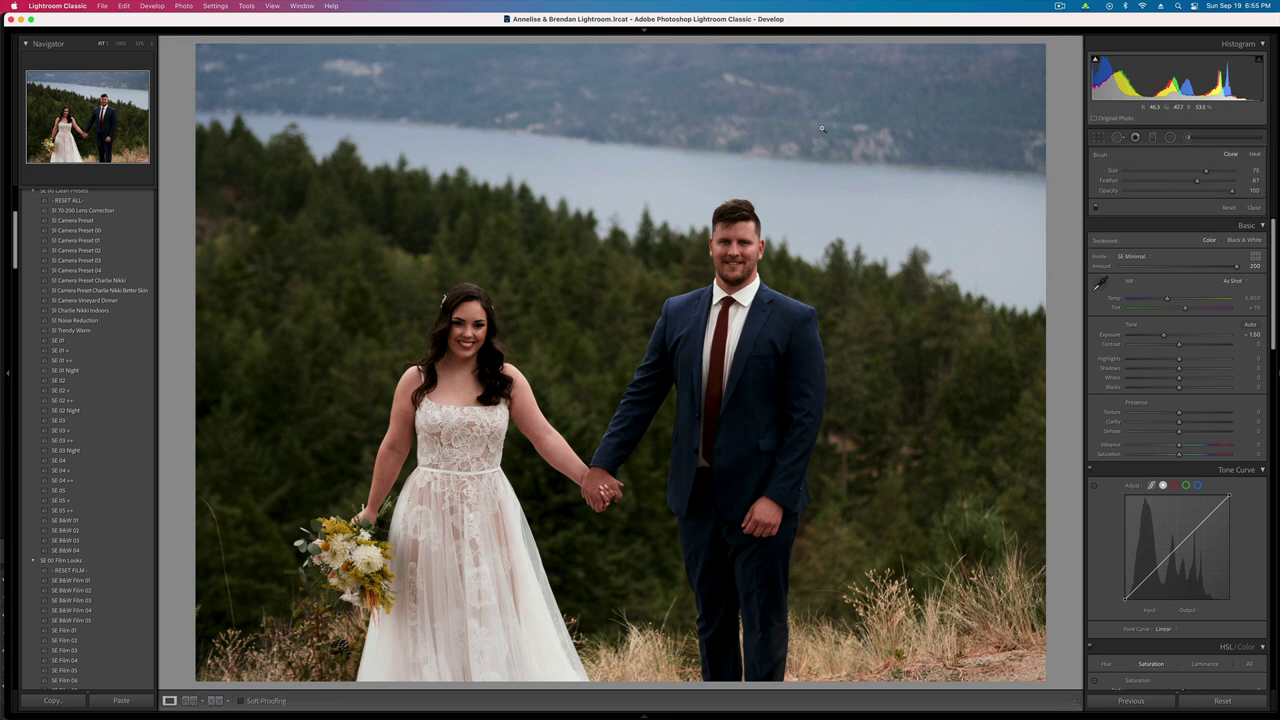
- Set the hand-holding photo's contrast to -22 and exposure to -1.40, and move on to the photo of the couple from behind
drag(1179, 274, 1167, 276)
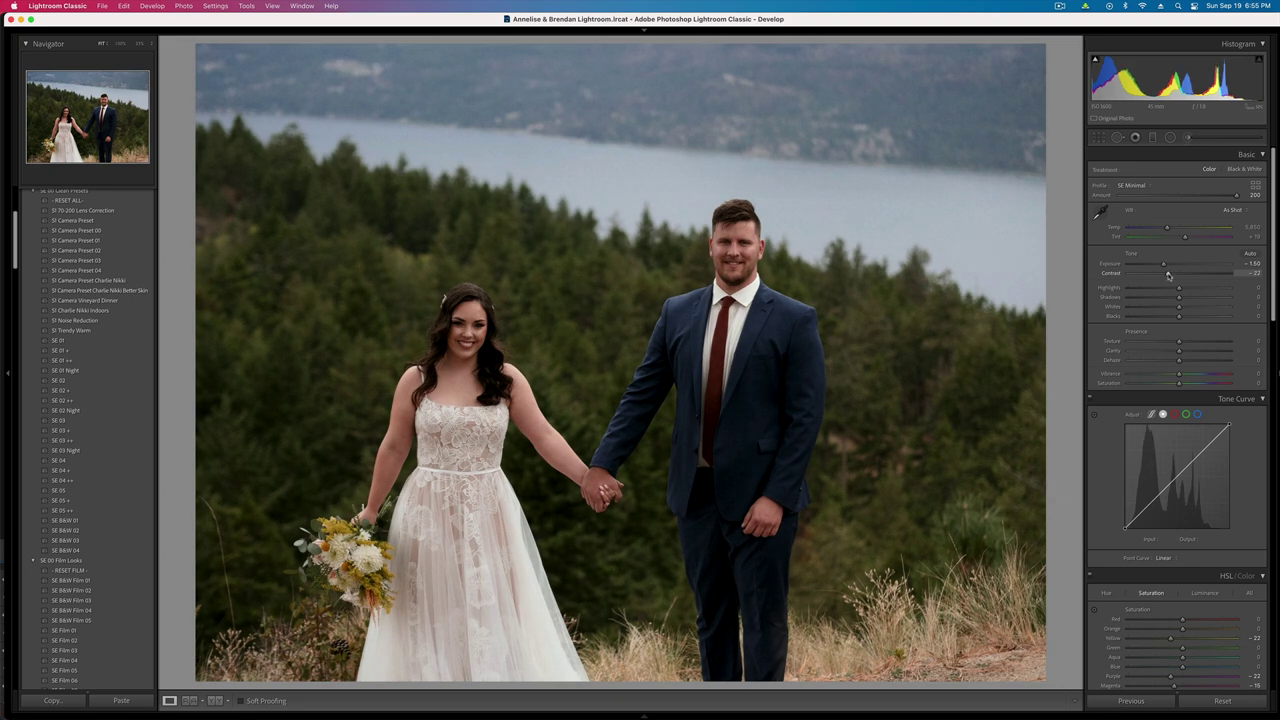
key(equal)
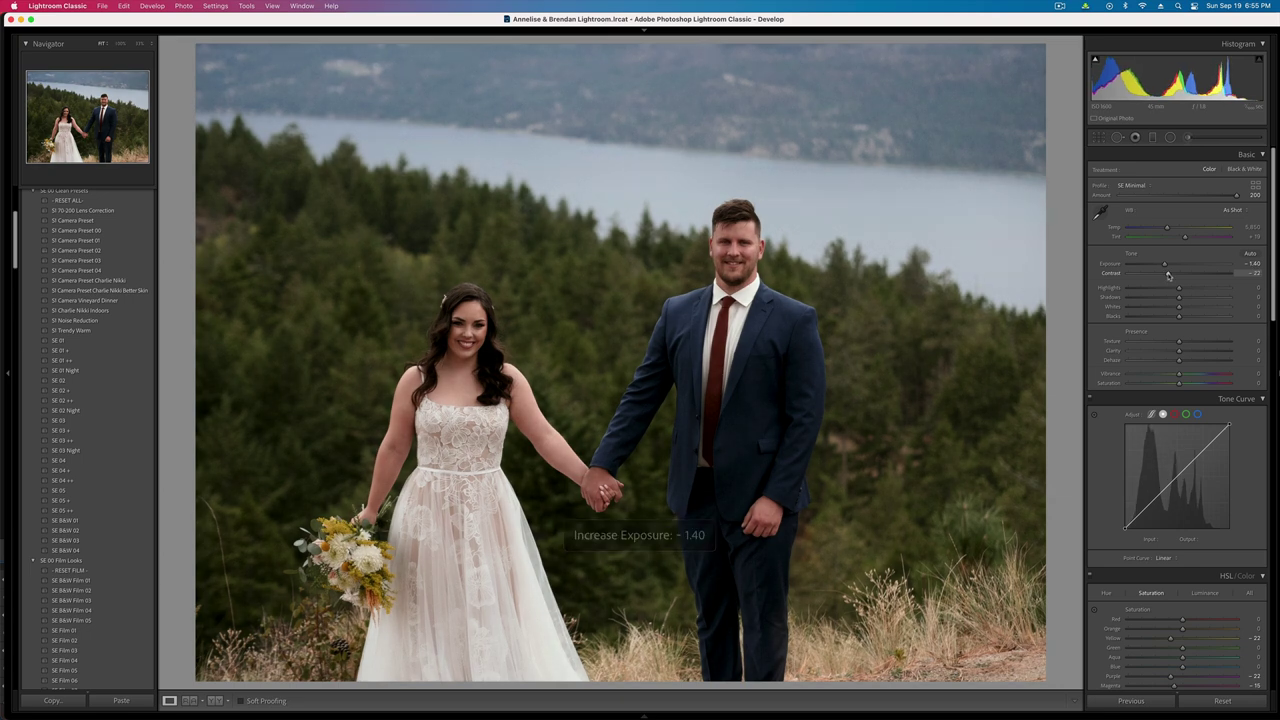
key(Right)
key(super+z)
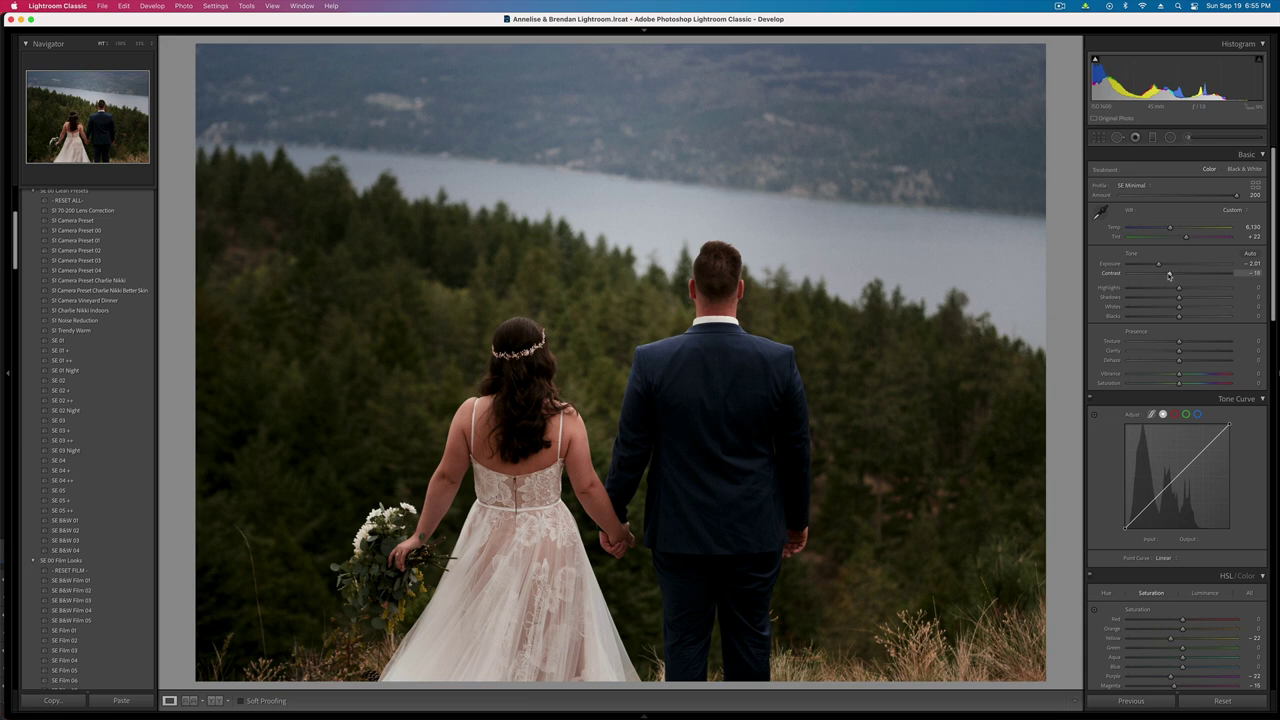
- Set the exposure of the photo of the couple from behind to -2.11 and apply the SE B&W 01 preset
key(equal)
key(minus)
key(minus)
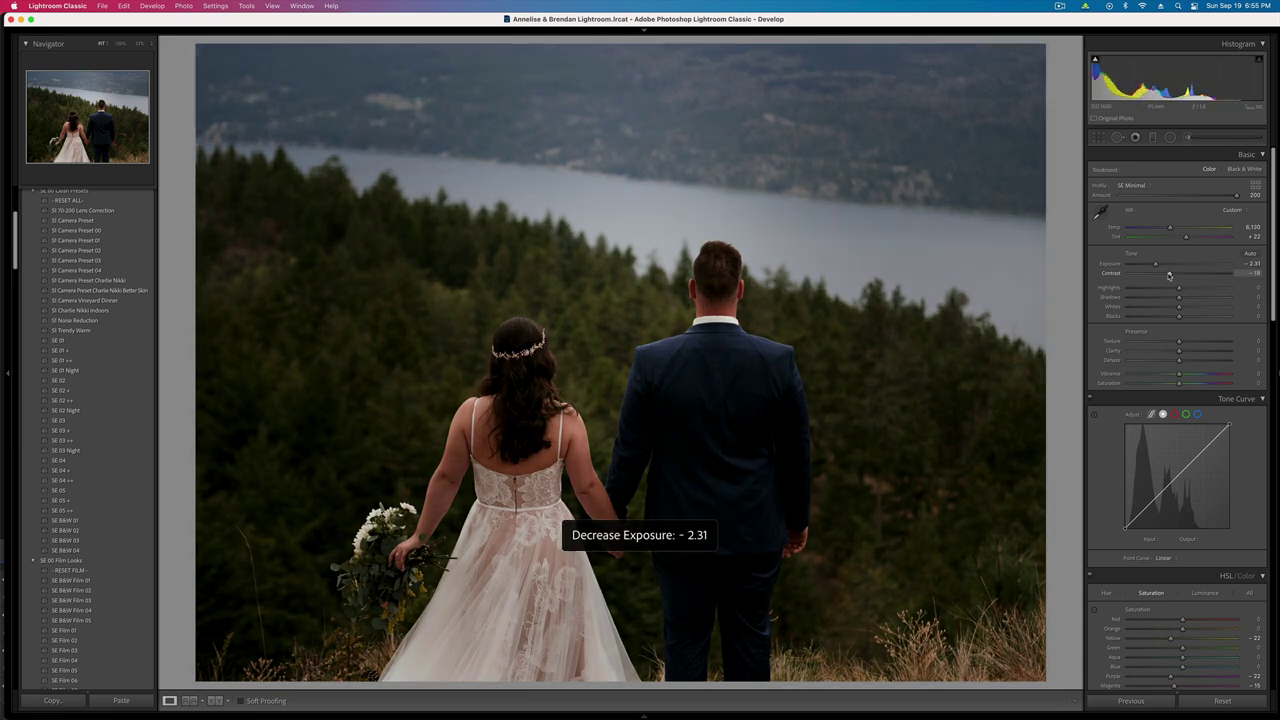
key(equal)
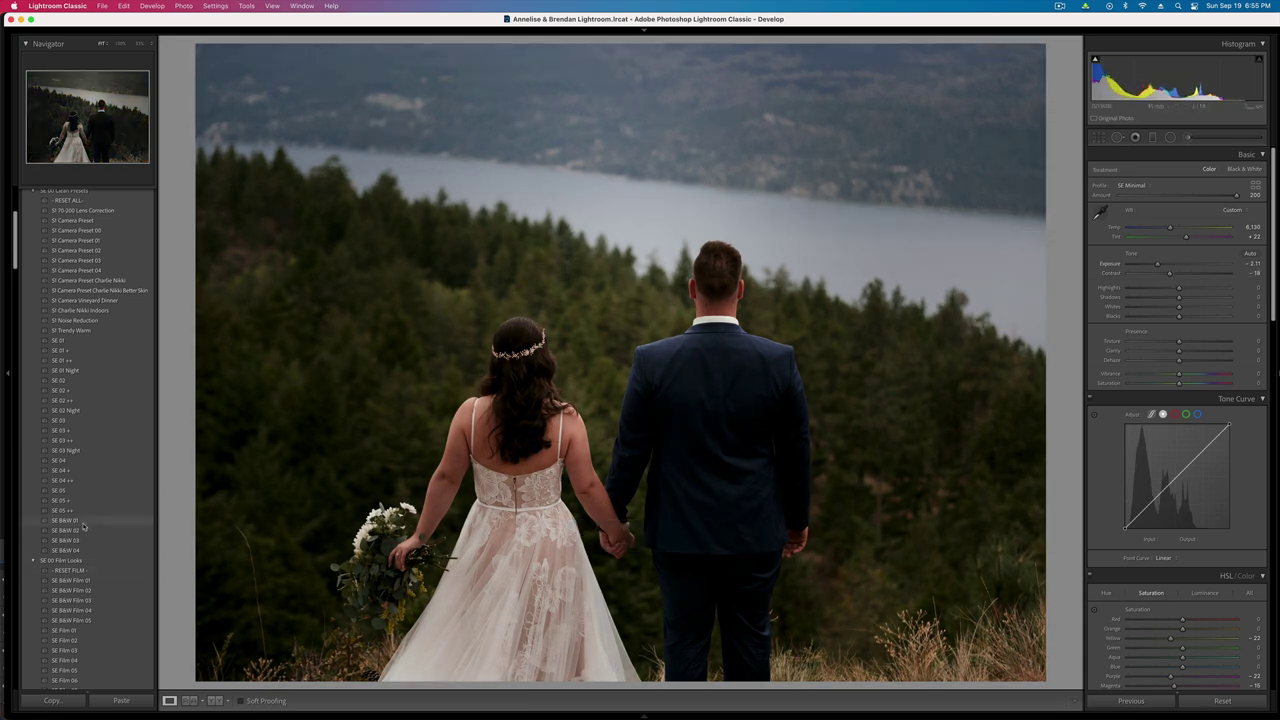
click(66, 520)
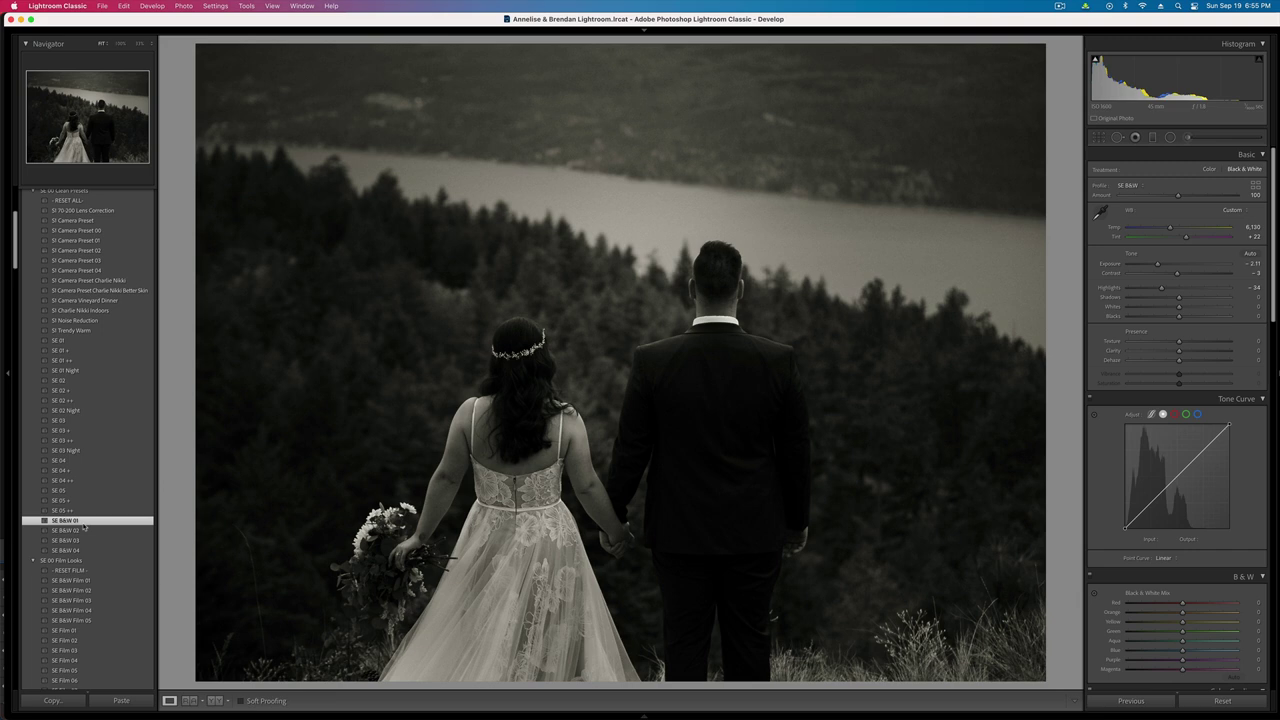
- On the next photo, with the groom looking at the bride, set exposure to -2.14, temperature to 6,276 and tint to +4
key(super+z)
key(minus)
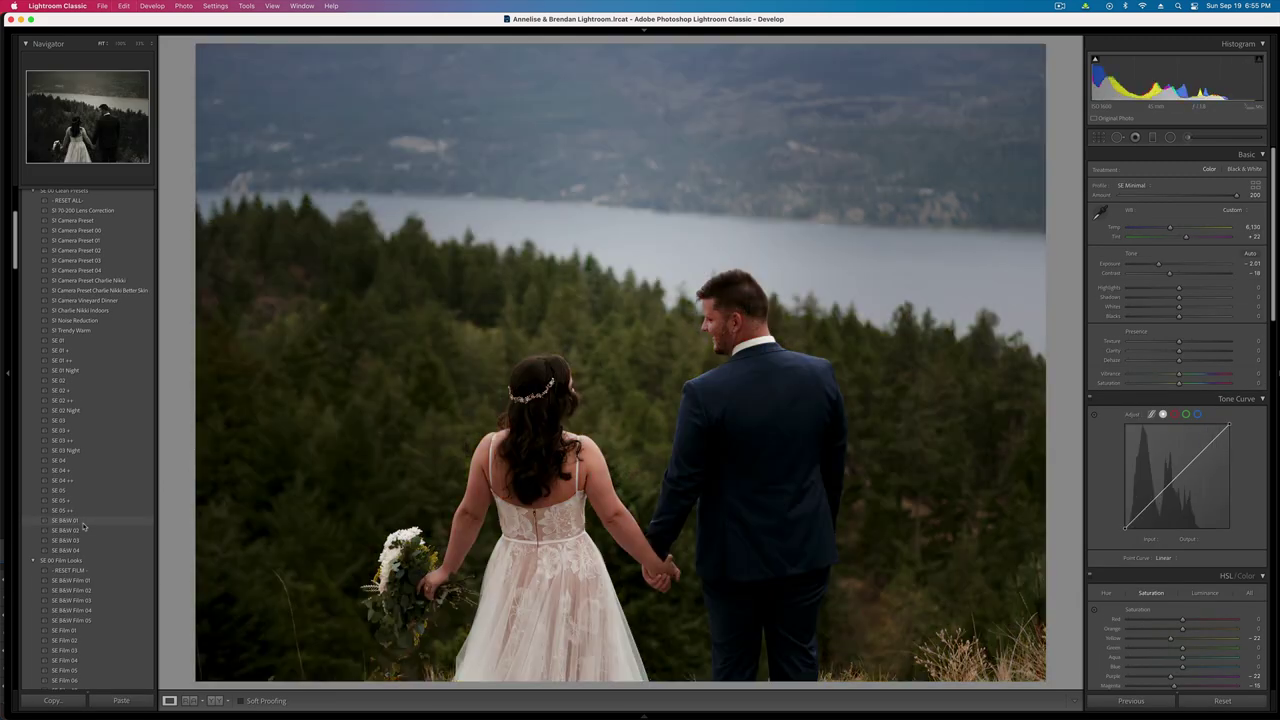
key(minus)
key(equal)
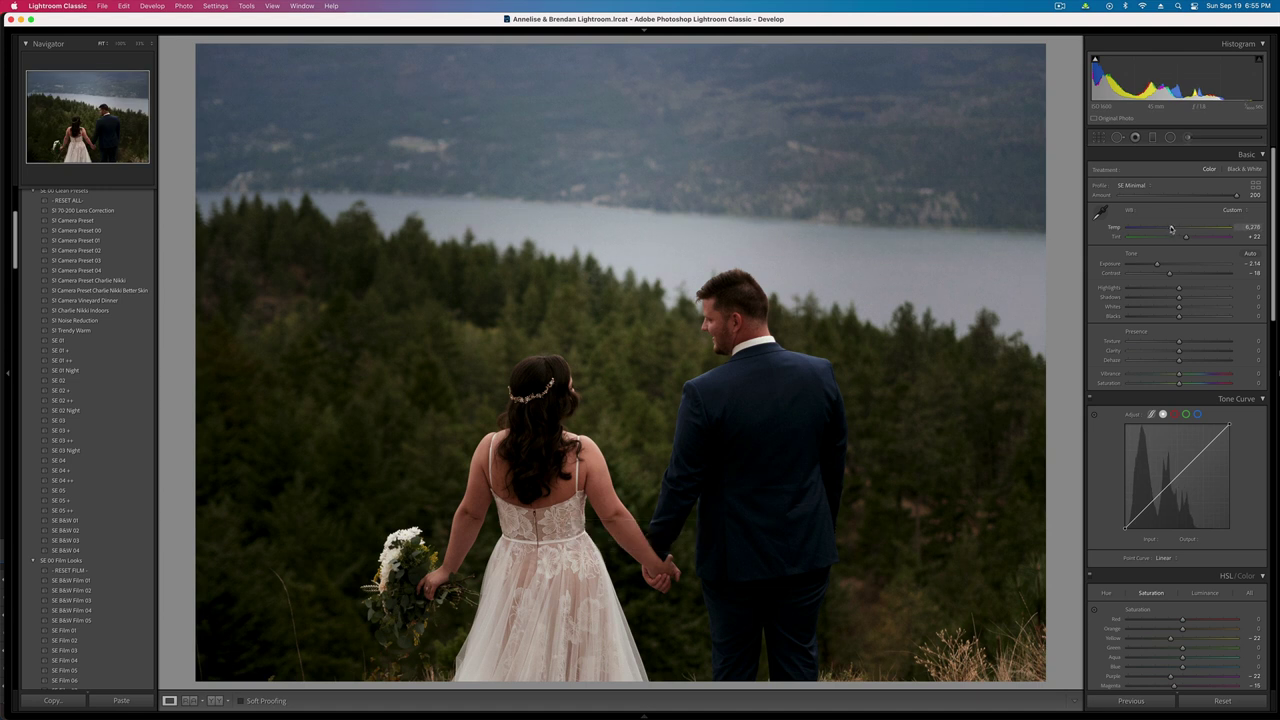
drag(1186, 236, 1180, 238)
- Copy this photo's develop settings and paste them onto the next photo, the vertical shot of the bride smiling beside the groom
key(super+shift+c)
key(Return)
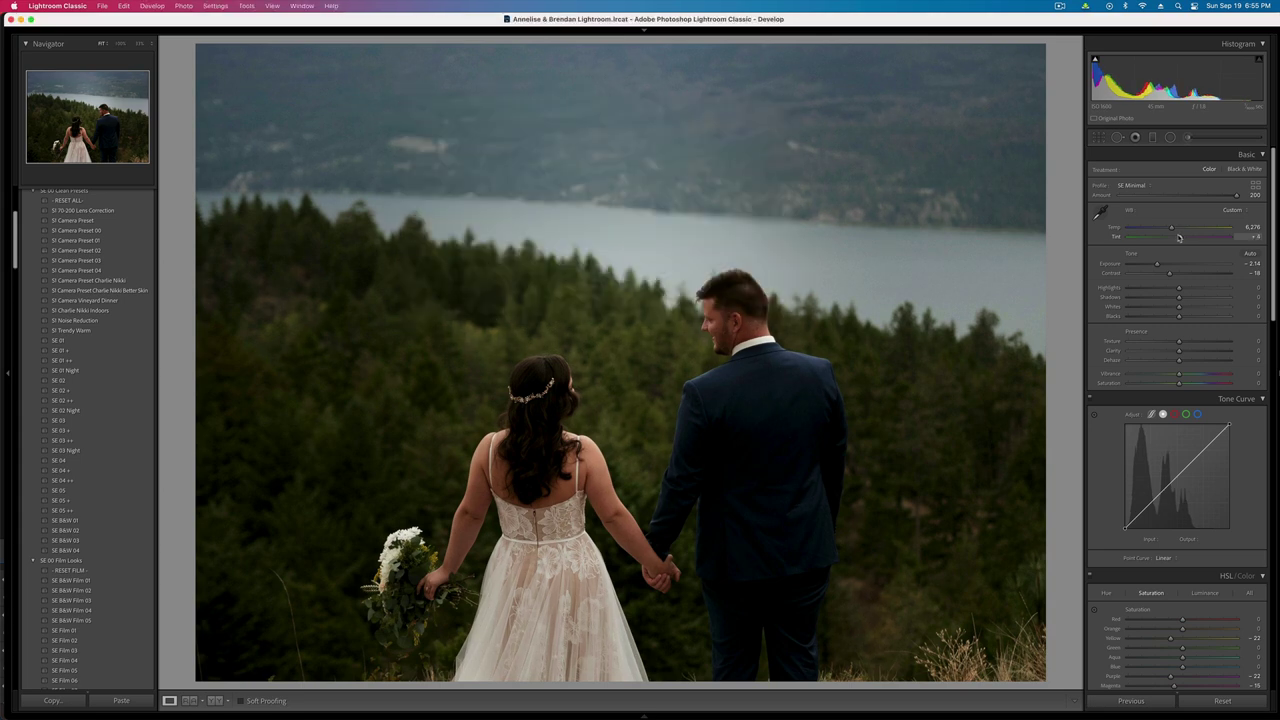
key(Right)
key(super+shift+v)
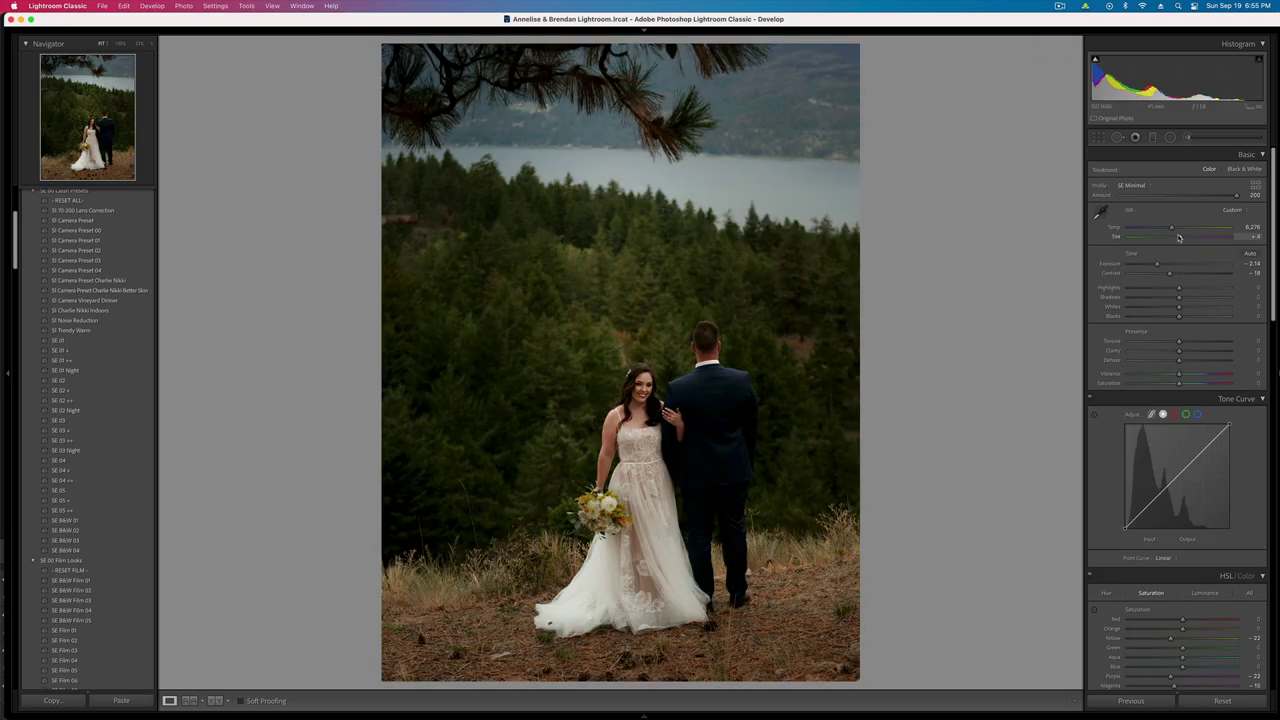
- Move the vertical photo's radial filter down onto the couple and set the exposure to -2.14
key(minus)
key(shift+m)
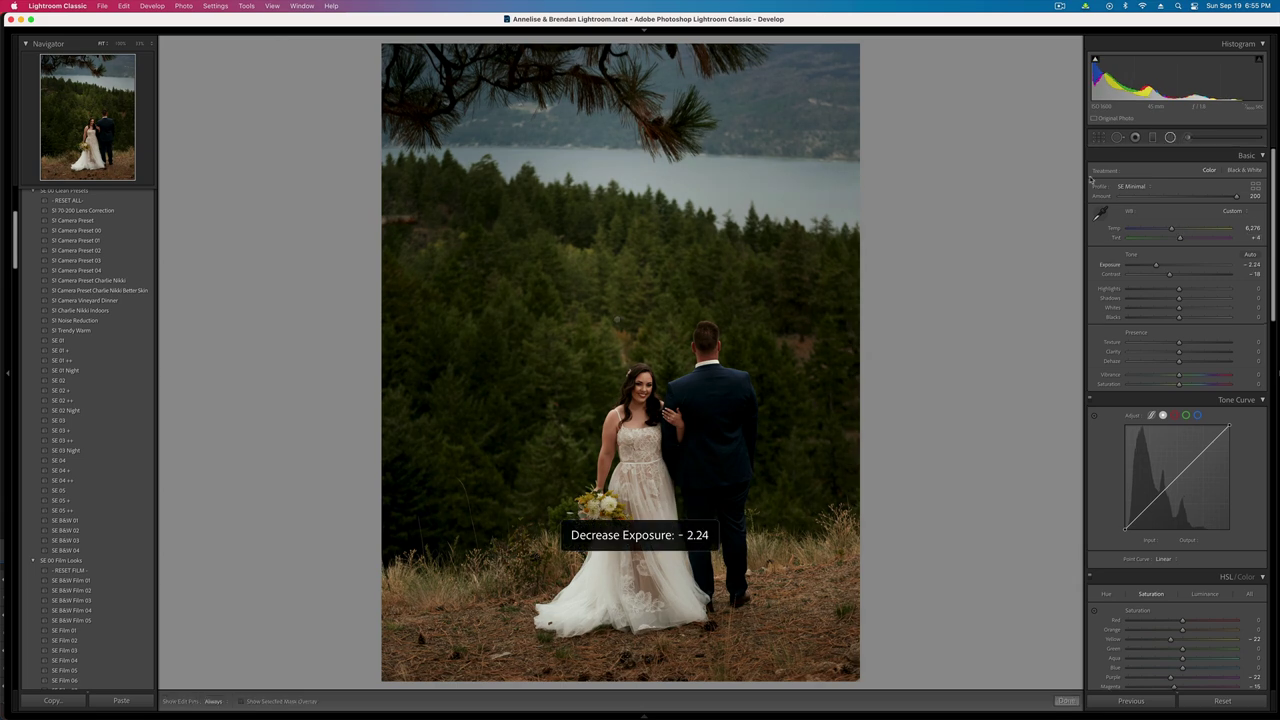
click(618, 320)
drag(616, 320, 667, 413)
key(shift+m)
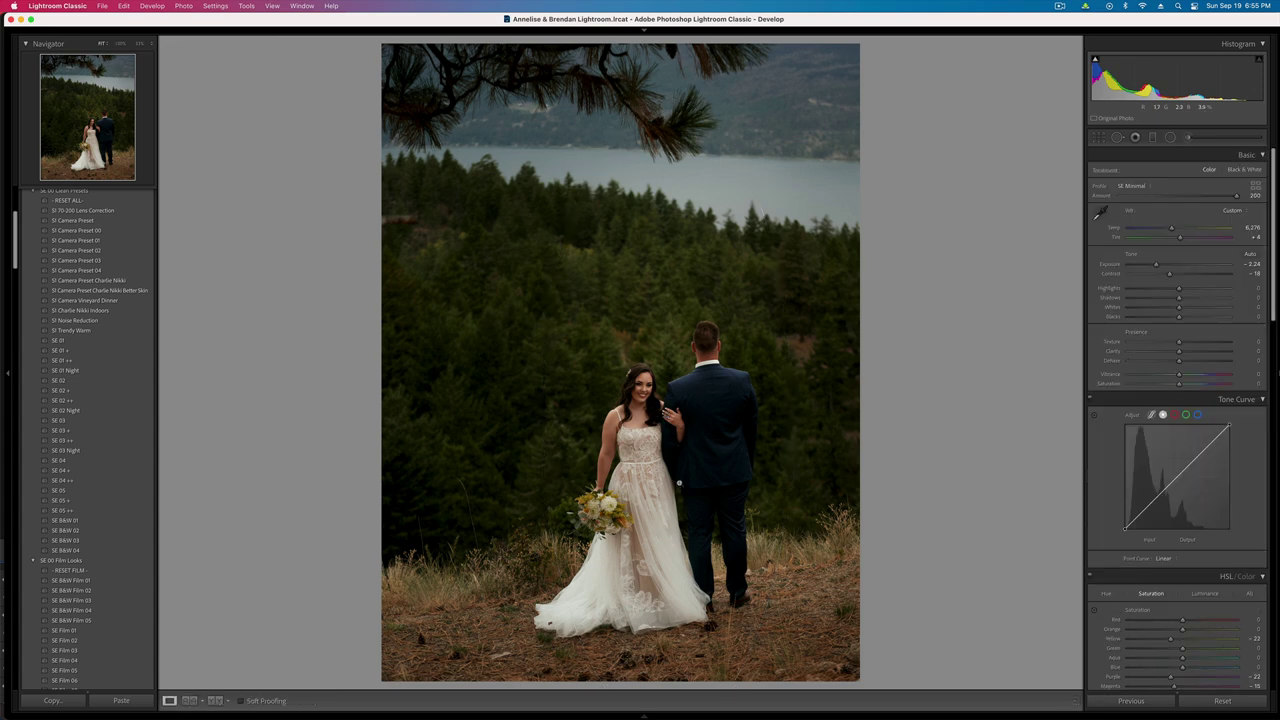
key(equal)
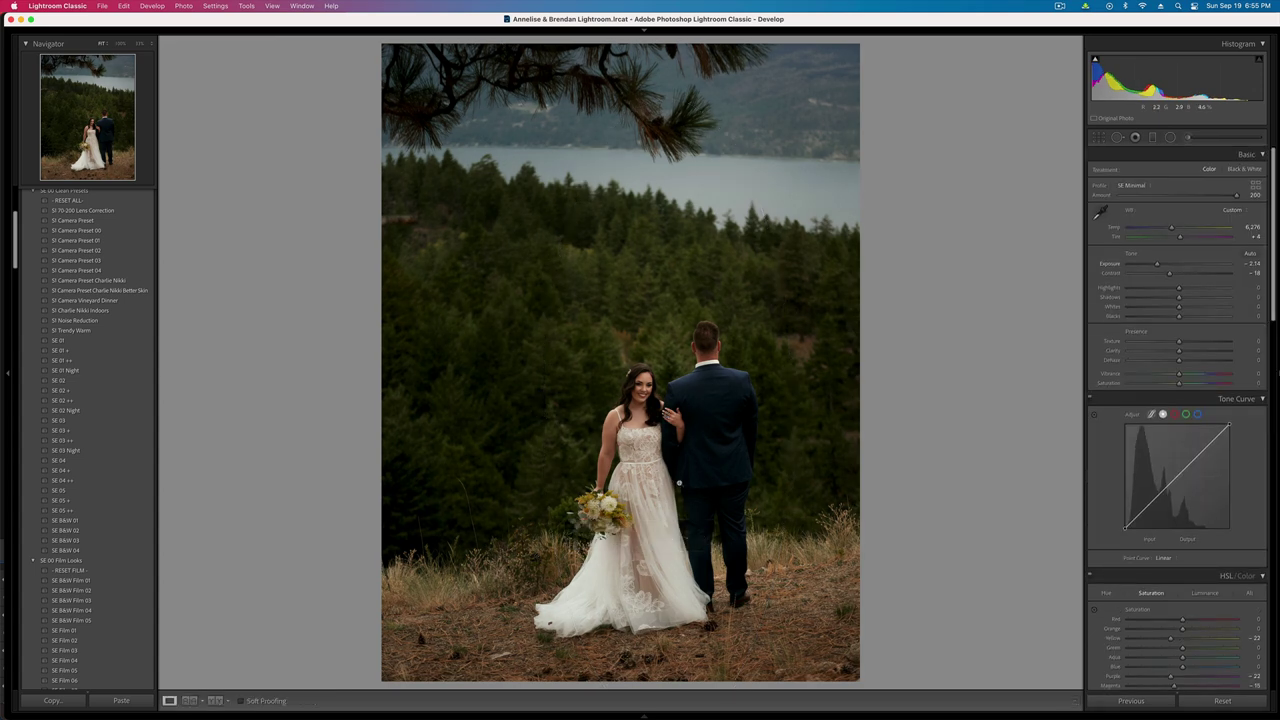
- Crop the vertical photo inward from its upper-left corner to cut away most of the overhanging pine branches
key(Right)
key(Left)
key(r)
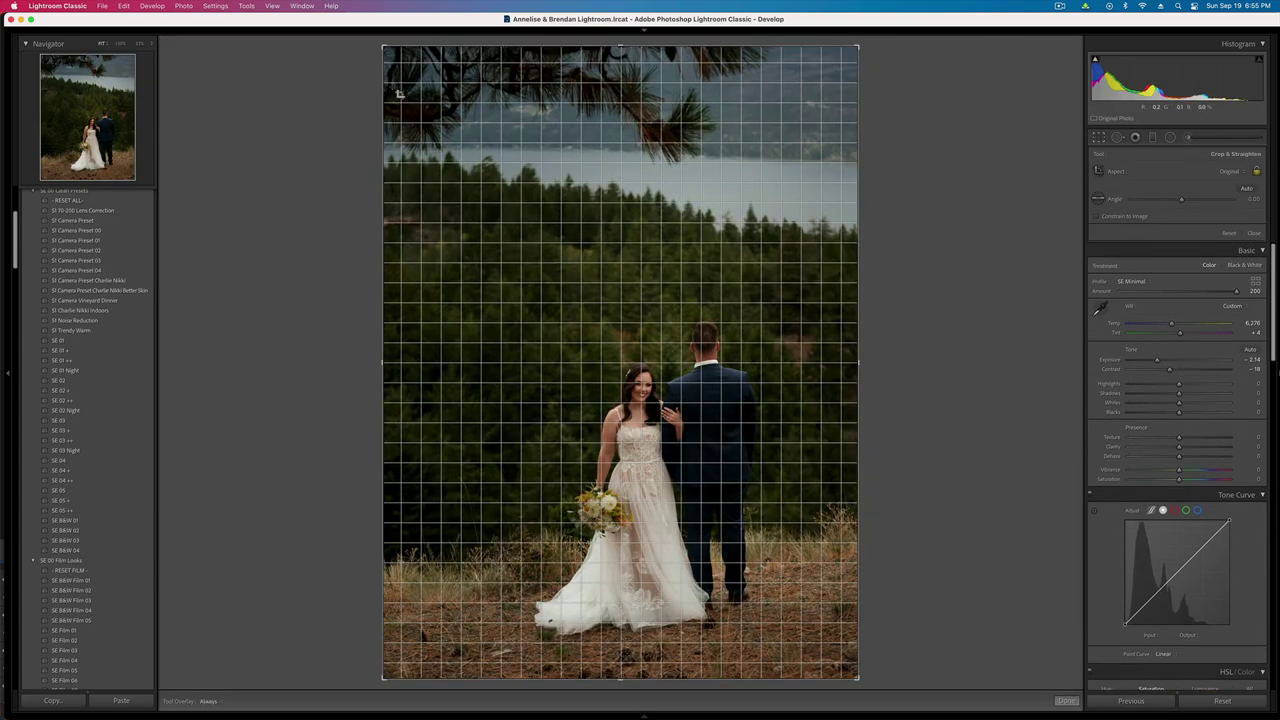
drag(383, 45, 413, 64)
key(Return)
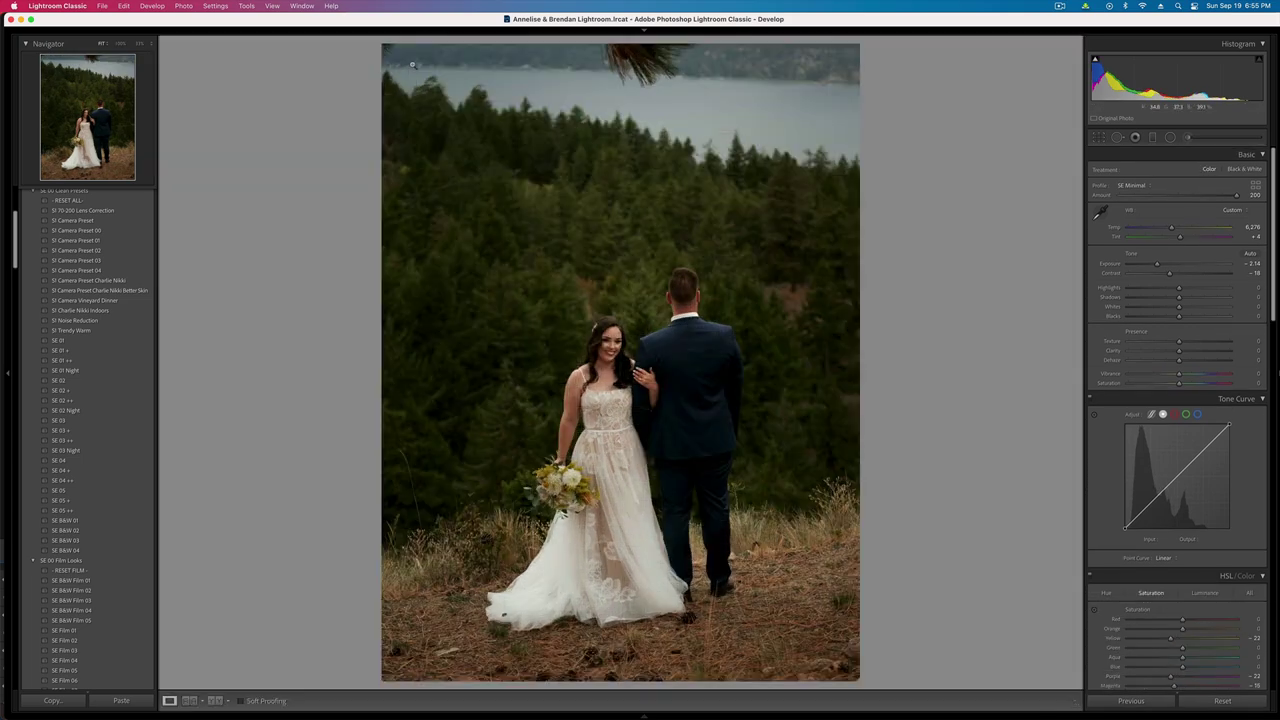
- Copy the develop settings onto the next photo, with the bride looking aside, and crop it inward from its upper-left corner
key(super+shift+c)
key(Return)
key(Right)
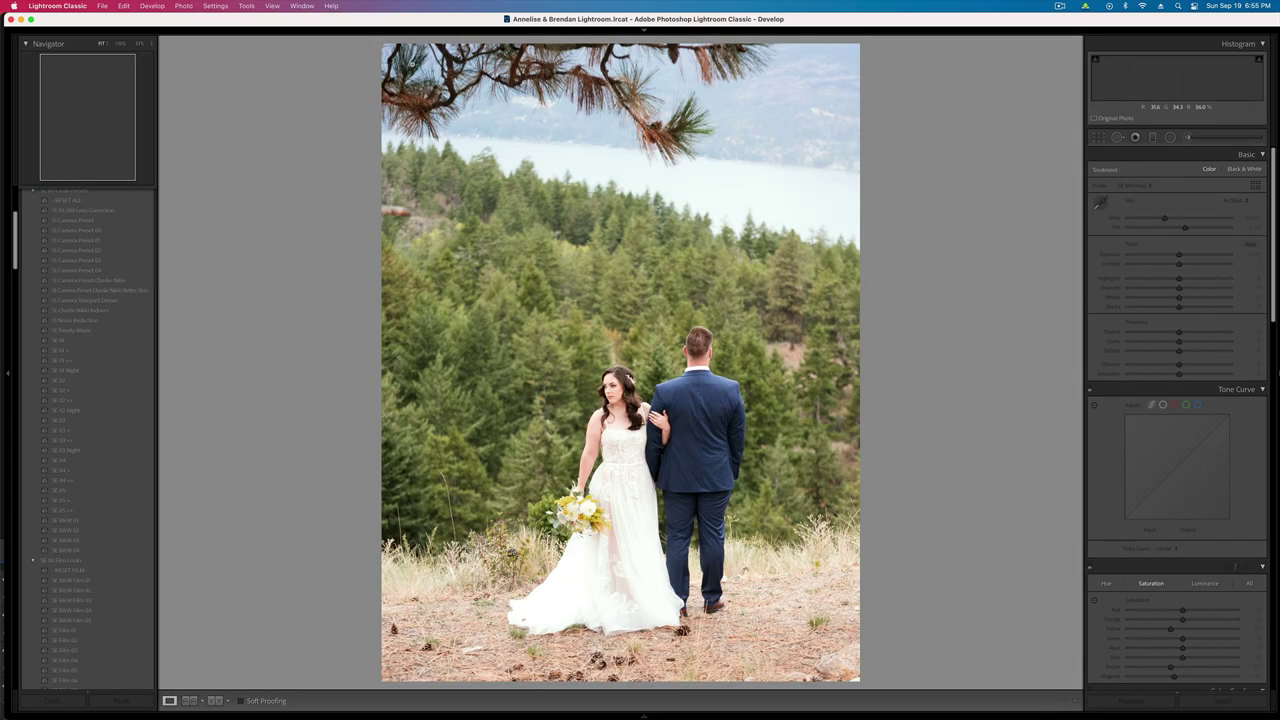
key(super+shift+v)
key(r)
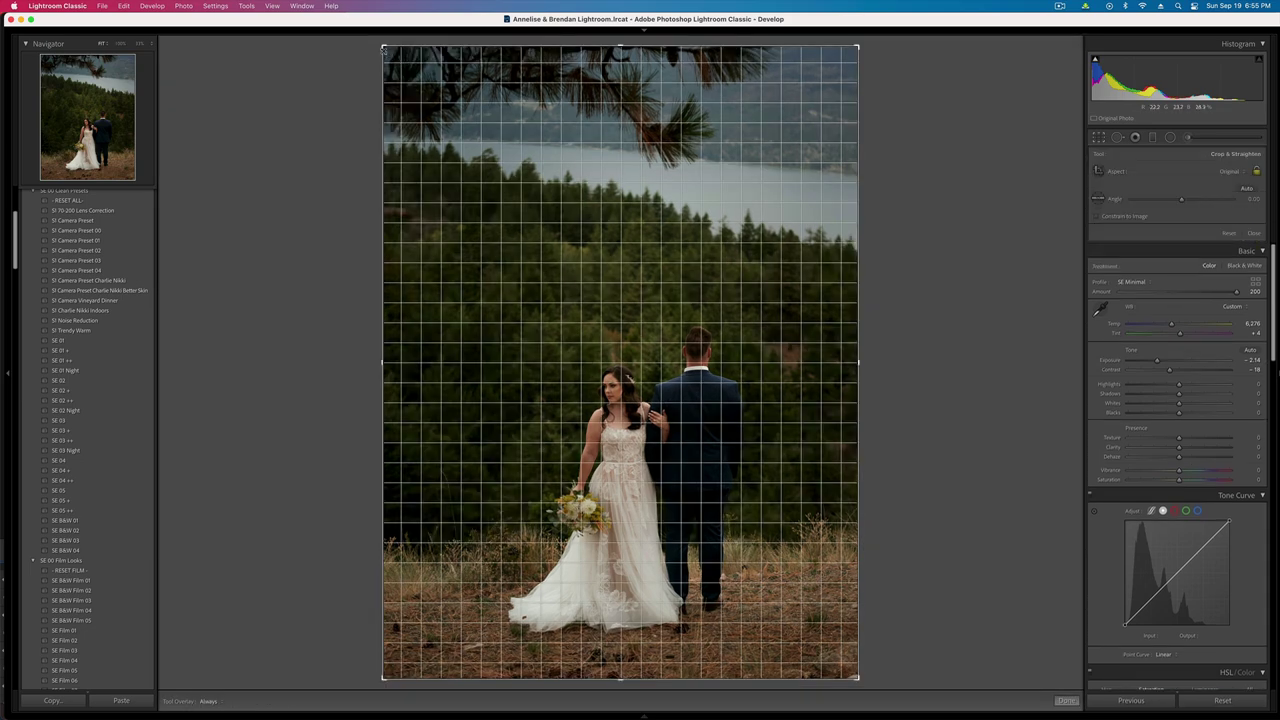
drag(384, 45, 409, 70)
key(Return)
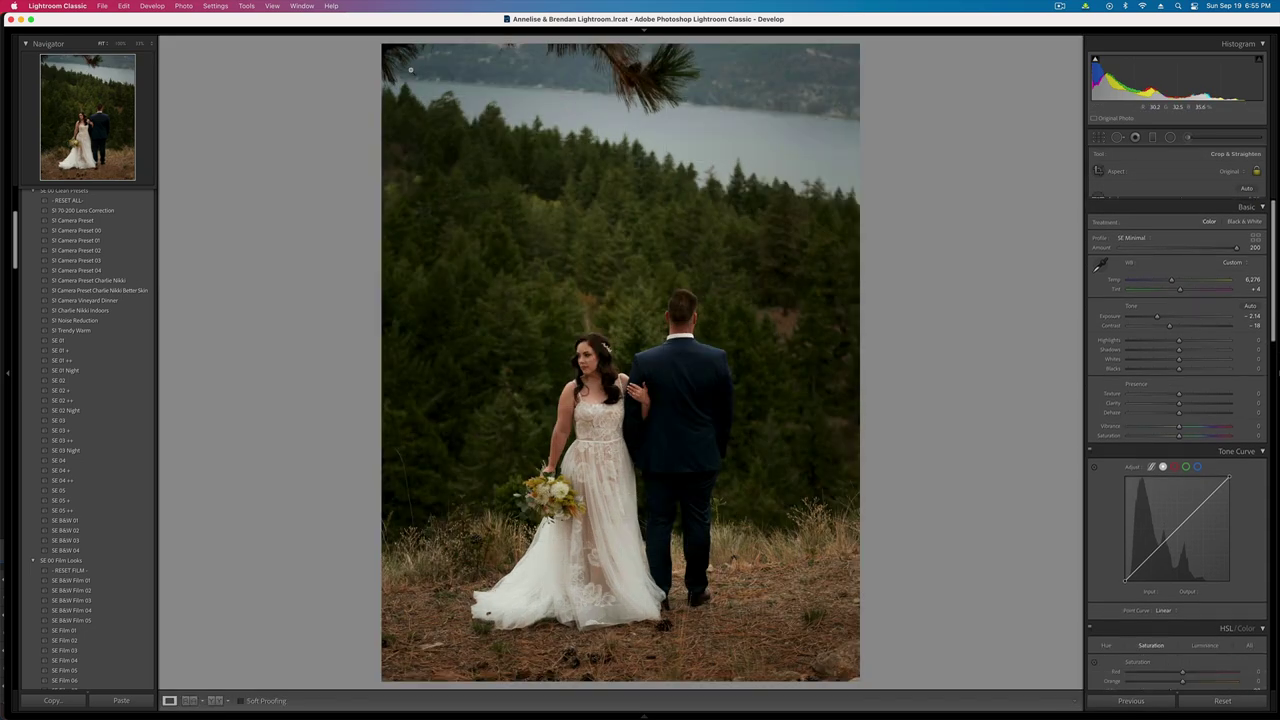
- Try shifting the image vertically within the crop frame, and shift it back to its previous position
key(r)
key(Down)
key(Down)
key(Down)
key(Down)
key(Return)
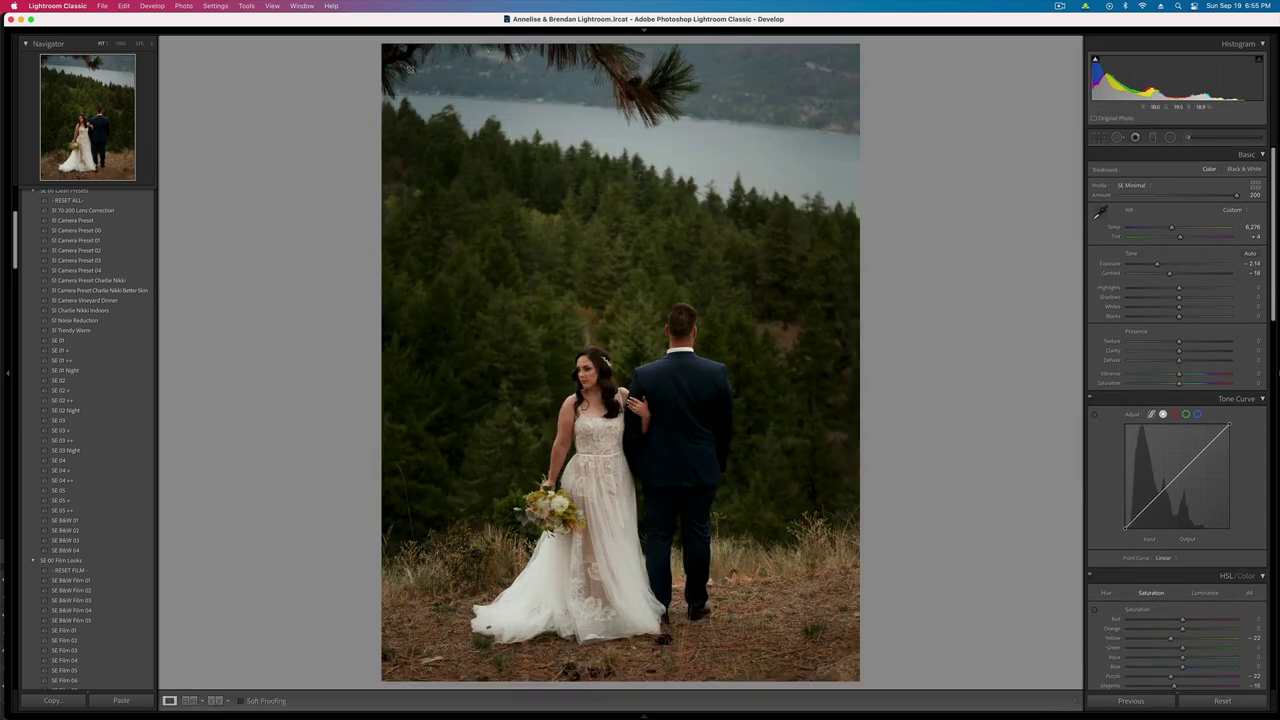
key(r)
key(Up)
key(Up)
key(Up)
key(Up)
key(Return)
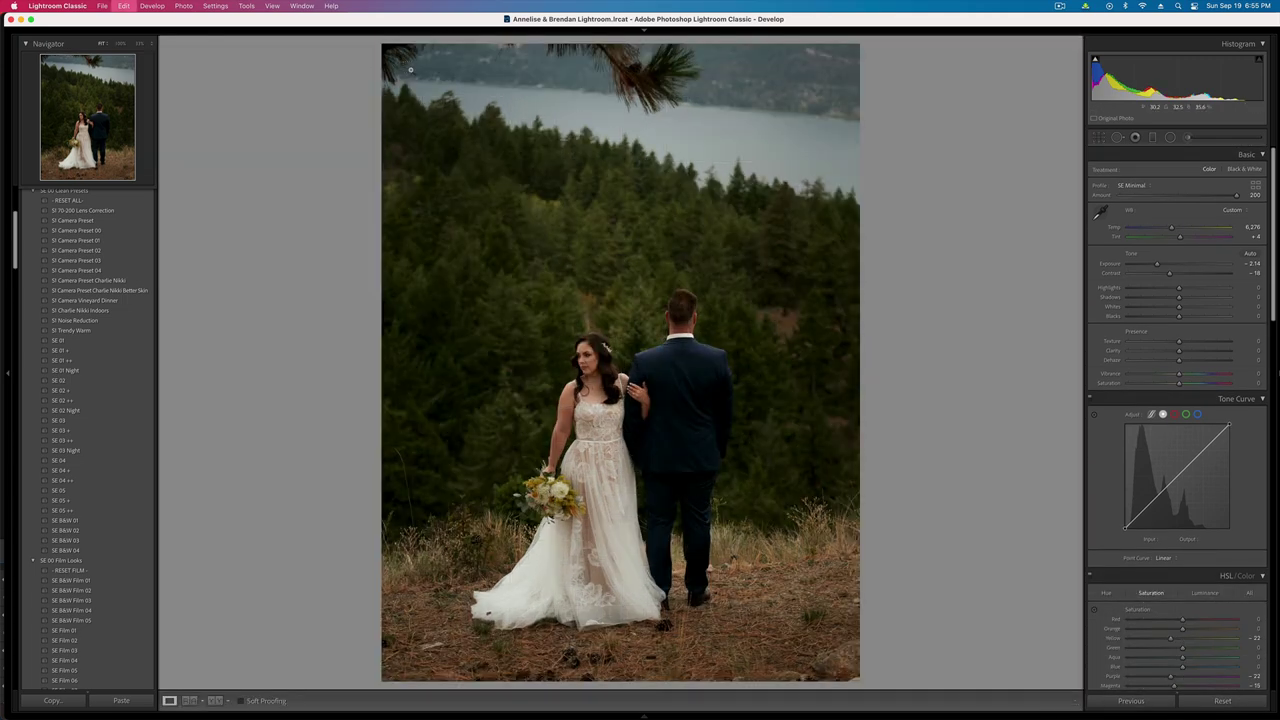
- Try resetting all develop settings of the photo, and undo the reset
click(1222, 708)
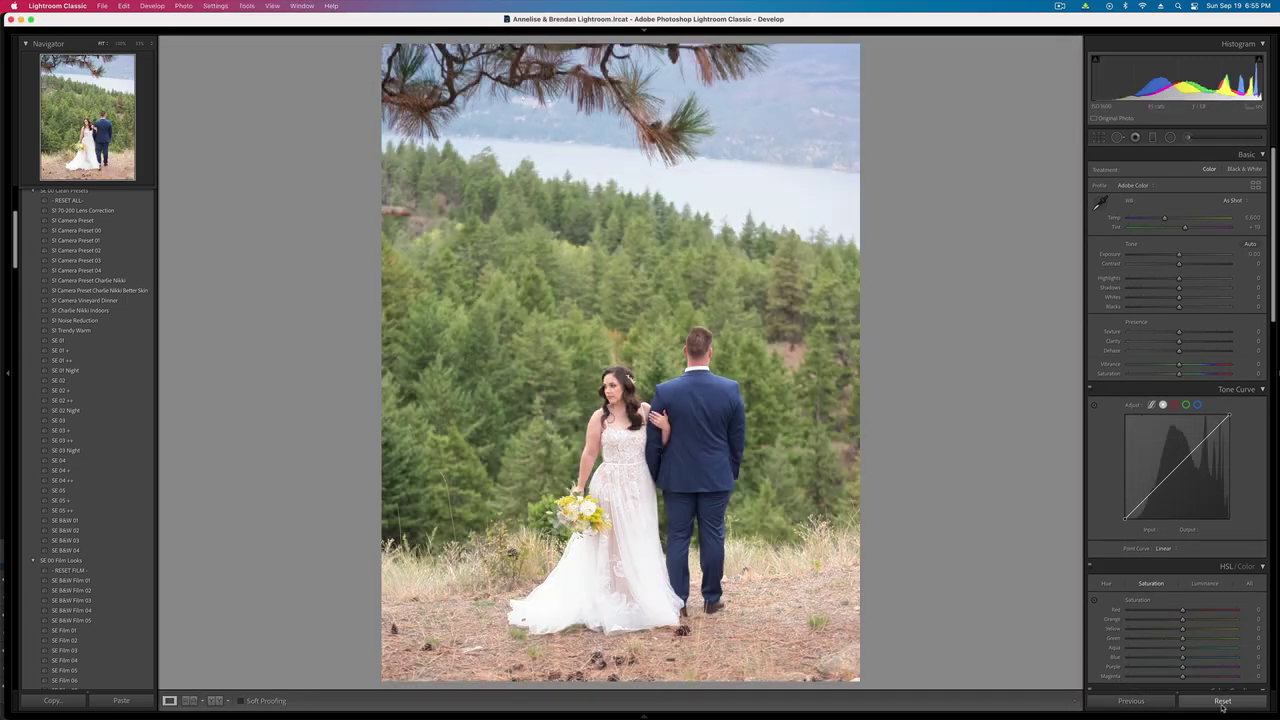
click(727, 501)
click(727, 501)
click(727, 500)
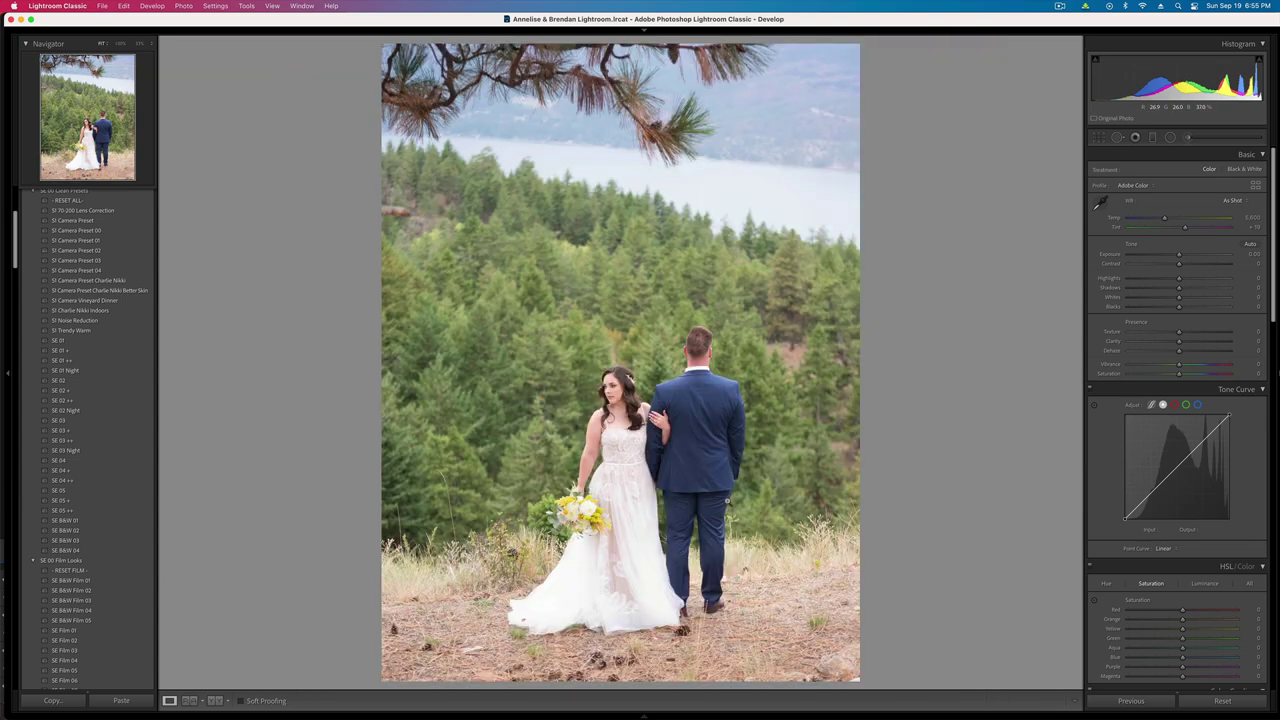
key(super+z)
- Copy the develop settings of the photo with the bride looking aside, leaving out crop, spot removal, brush and graduated filters
key(super+shift+c)
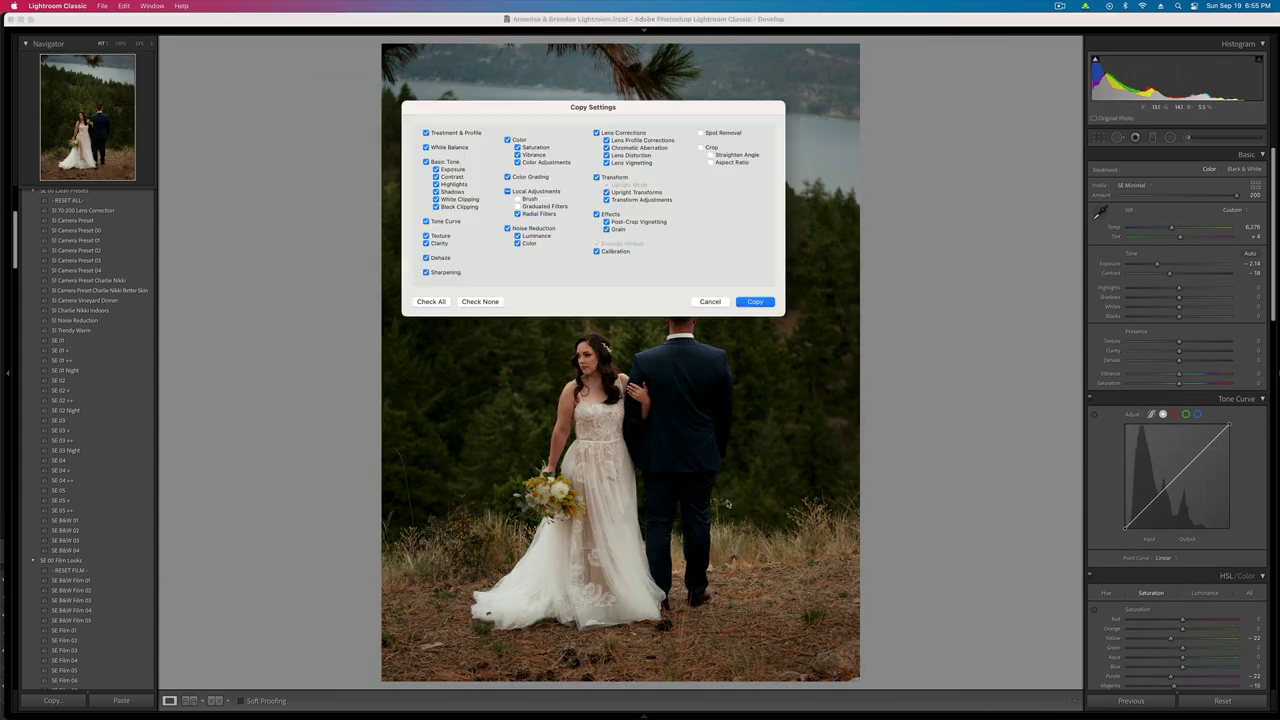
key(Return)
key(Right)
key(super+z)
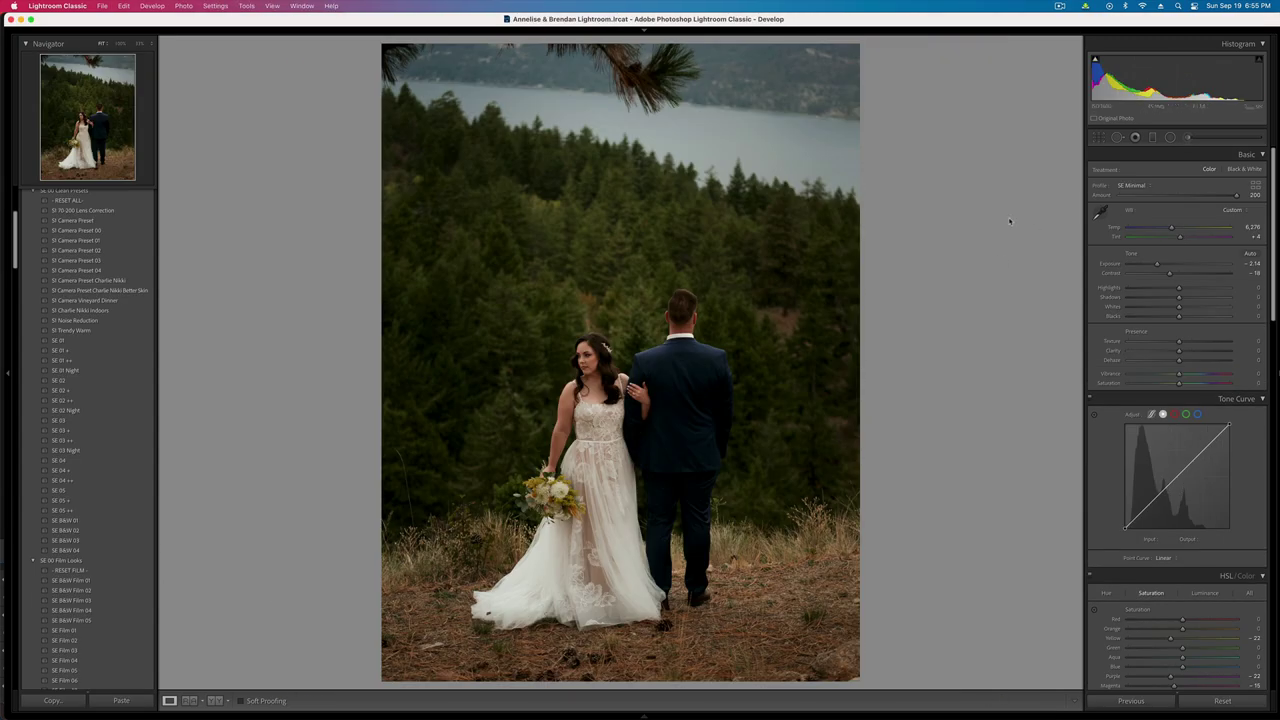
- Reshape this photo's radial filter into a wider, shorter ellipse centred on the couple, from the treetops to the hem of the dress
click(1170, 137)
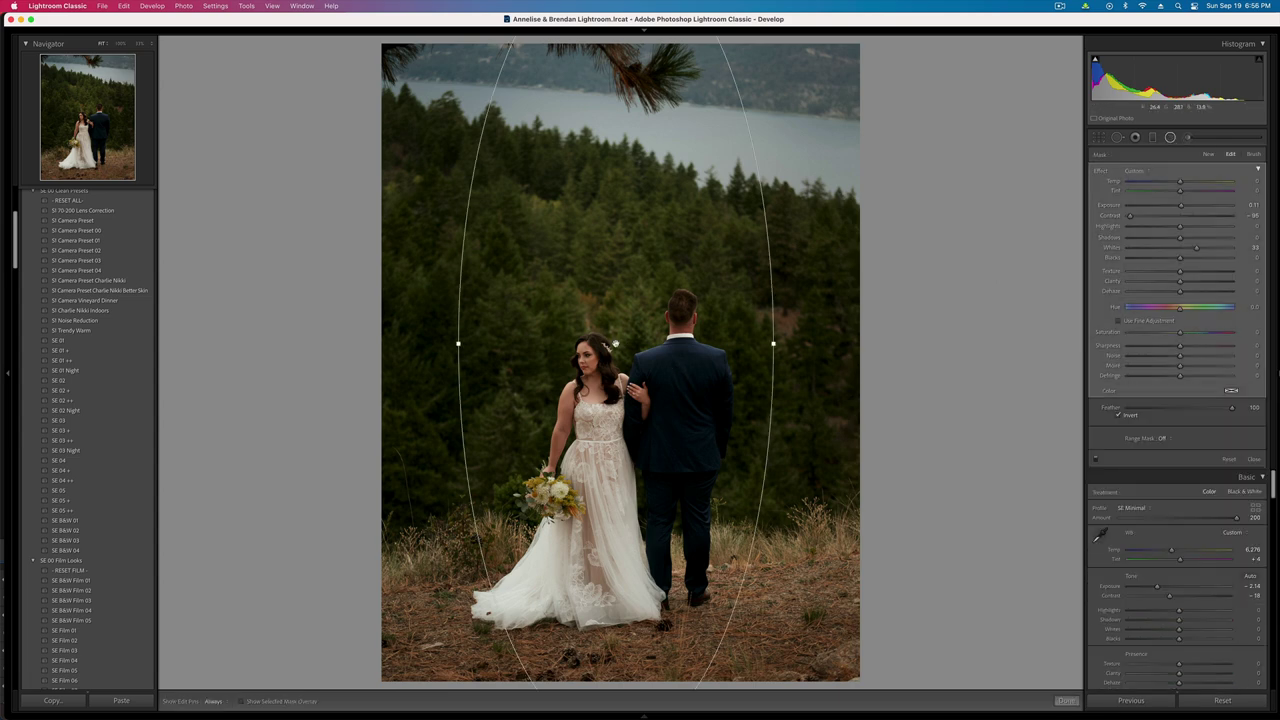
drag(616, 343, 620, 384)
drag(779, 385, 817, 392)
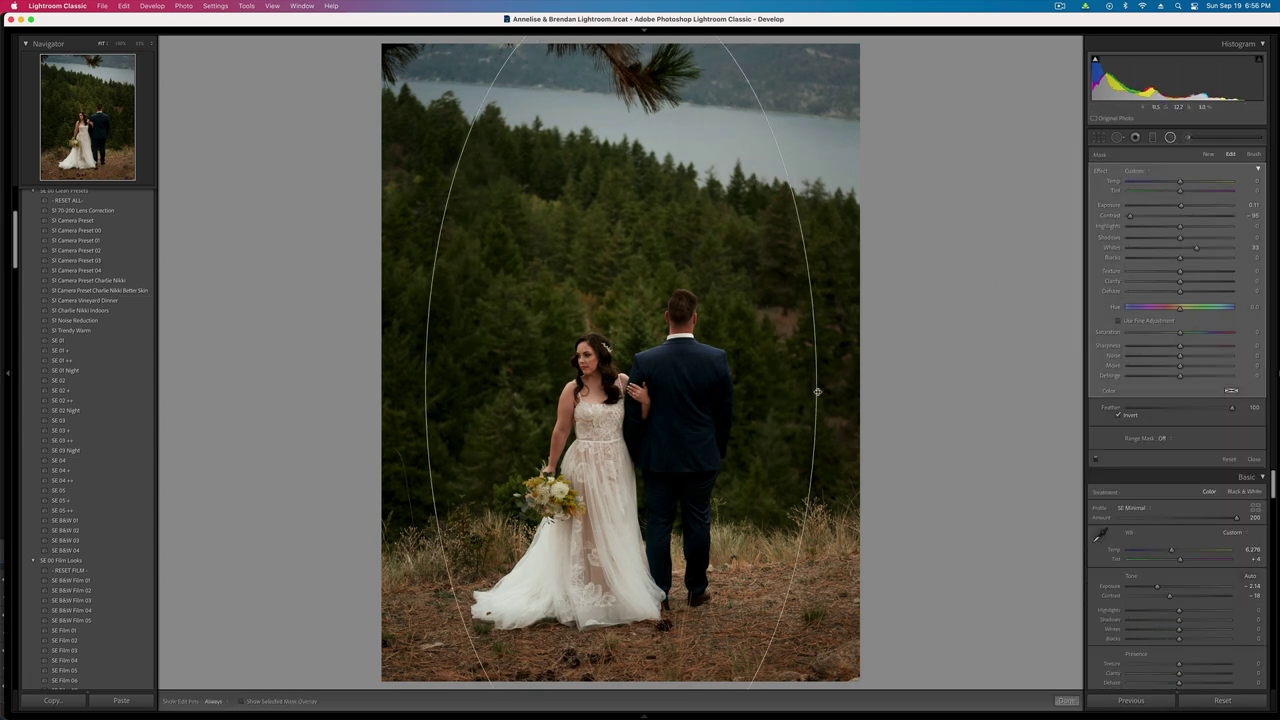
drag(646, 317, 654, 410)
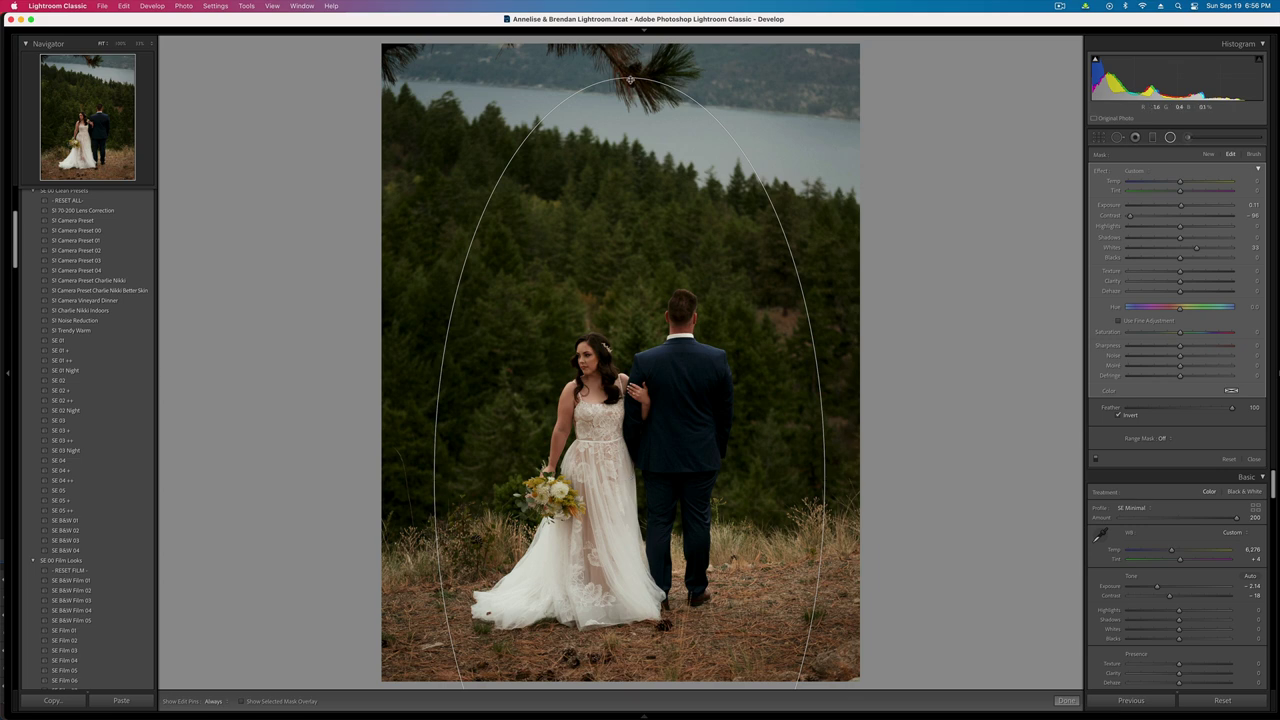
drag(630, 79, 630, 288)
drag(628, 418, 628, 328)
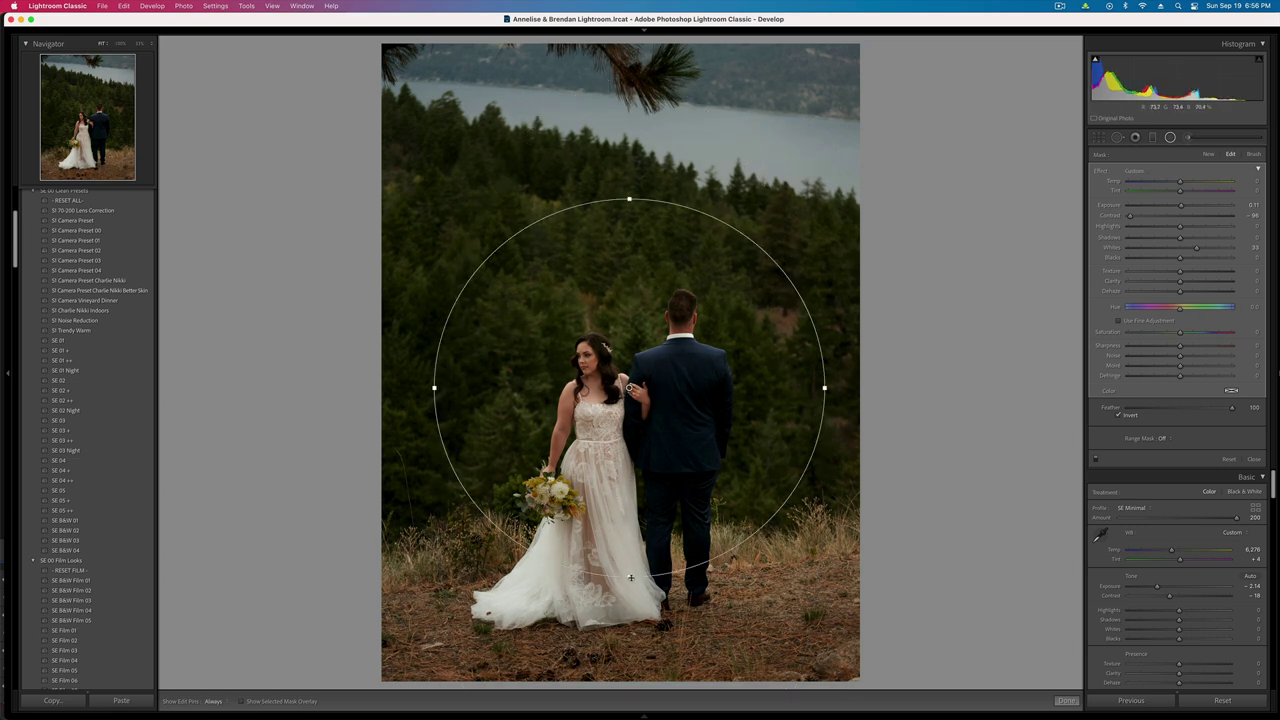
drag(630, 615, 630, 613)
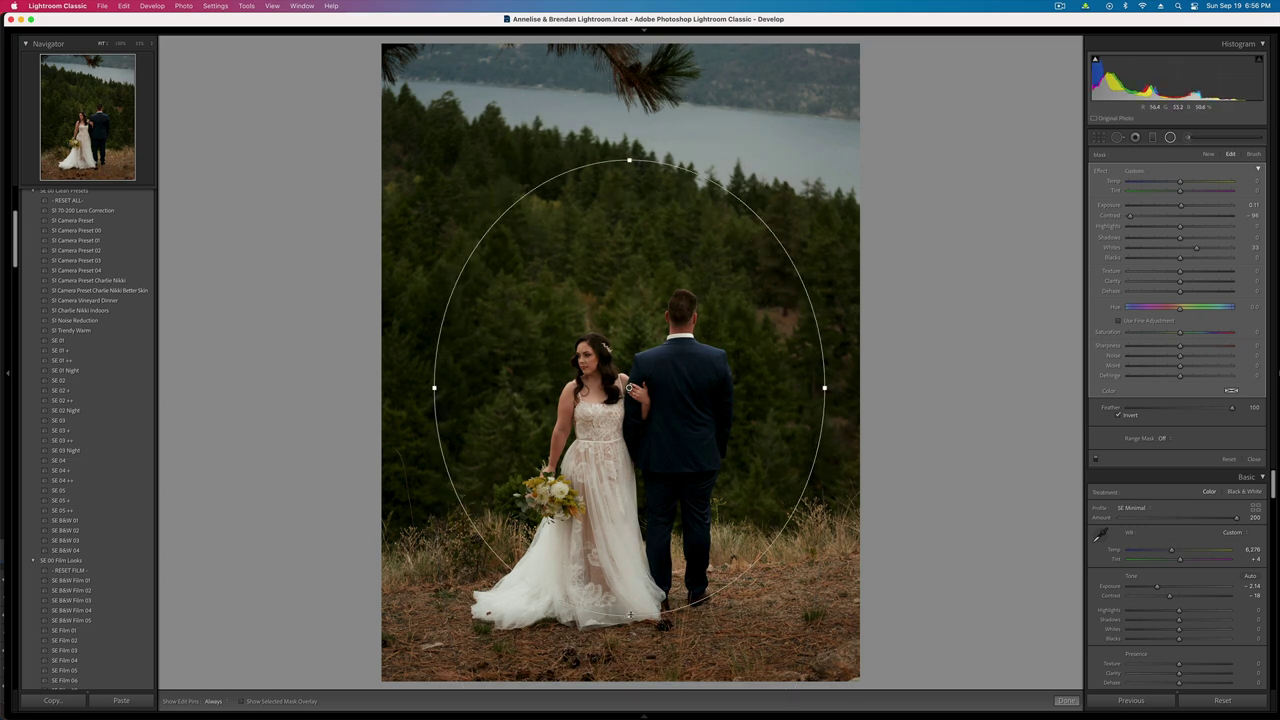
- Tighten the crop of the photo slightly from its upper-left corner to remove more of the pine branch
key(shift+m)
key(r)
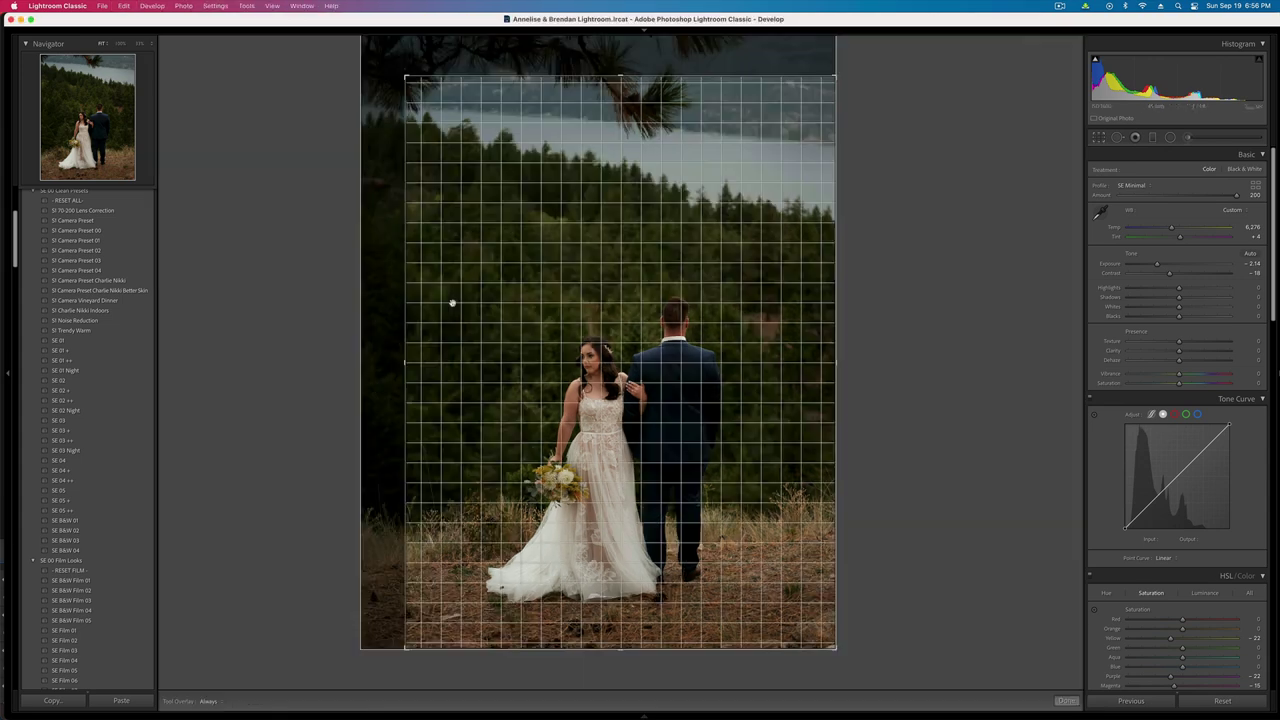
drag(407, 77, 413, 80)
key(Return)
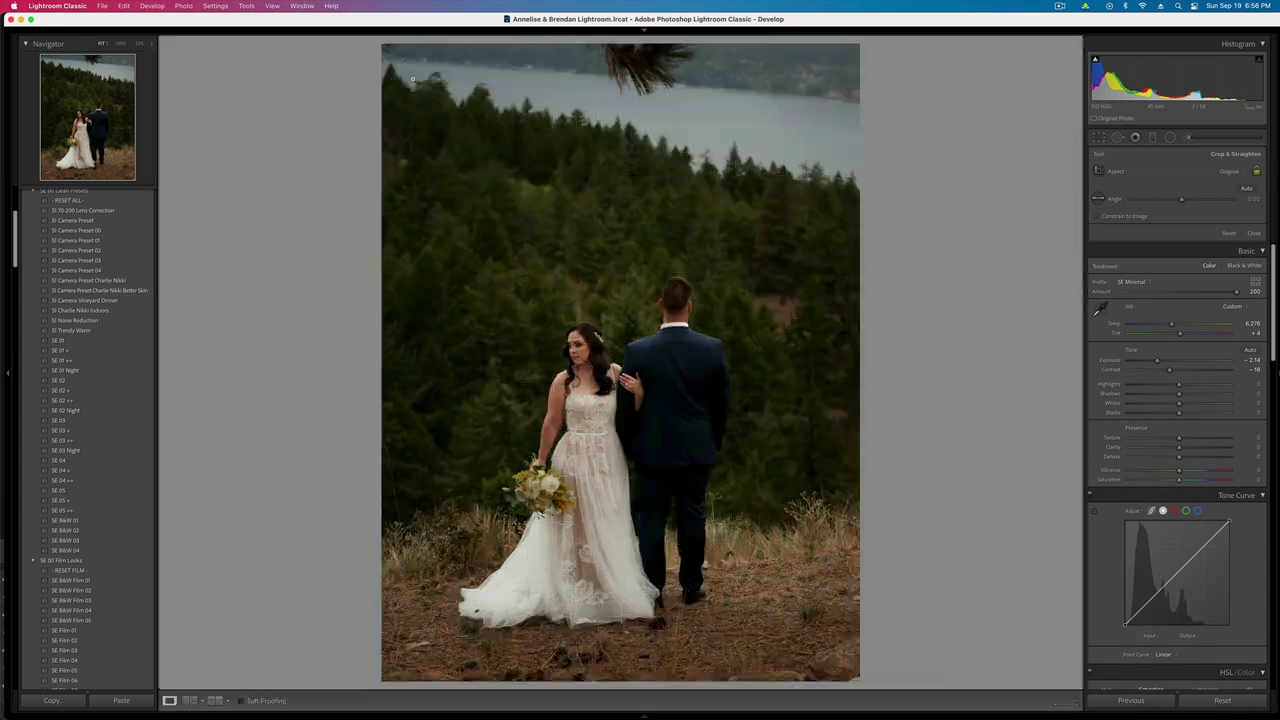
- Paste the settings onto the next photo, of the bride laughing, and crop it from the upper-left corner until little pine branch remains
key(super+shift+r)
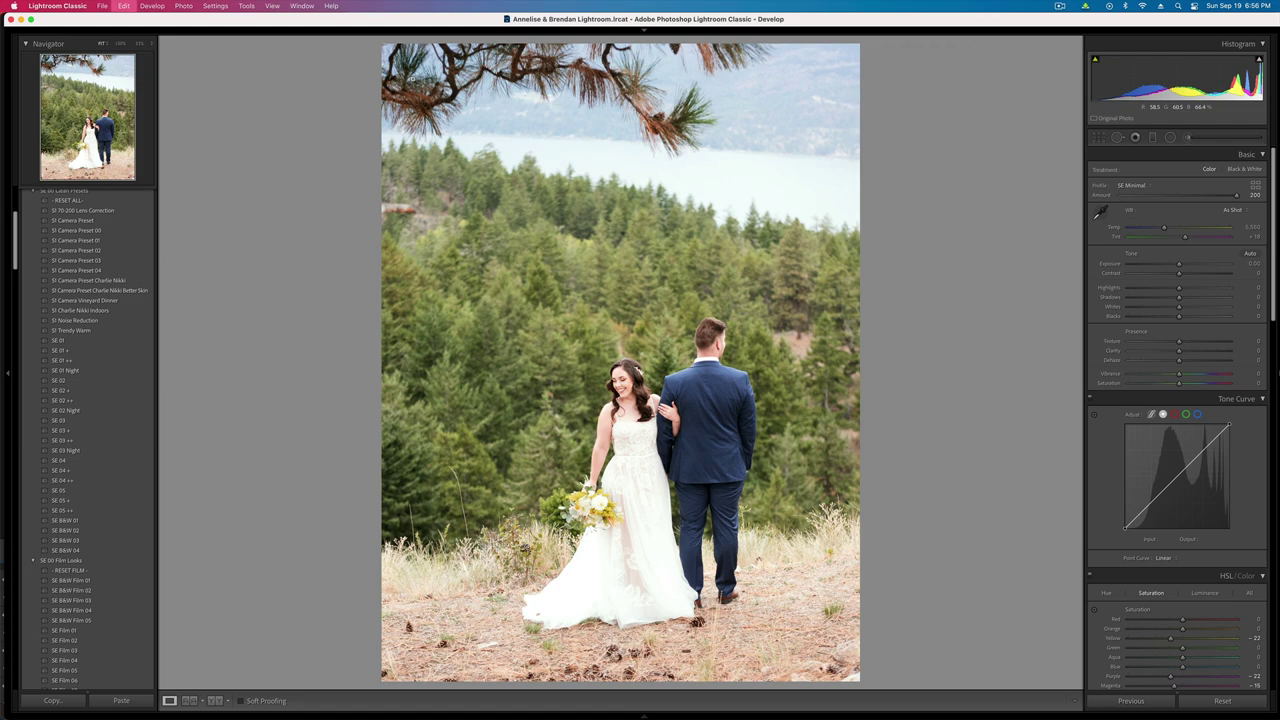
key(super+z)
key(r)
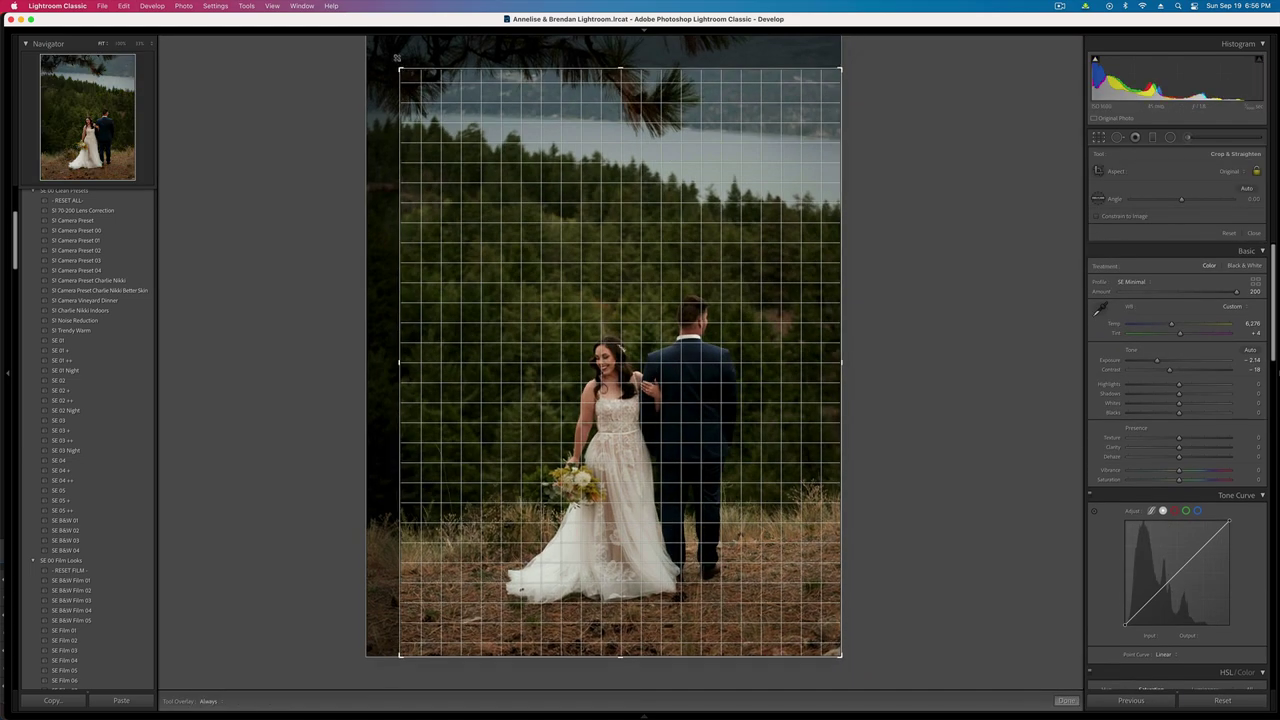
drag(397, 58, 408, 66)
key(Return)
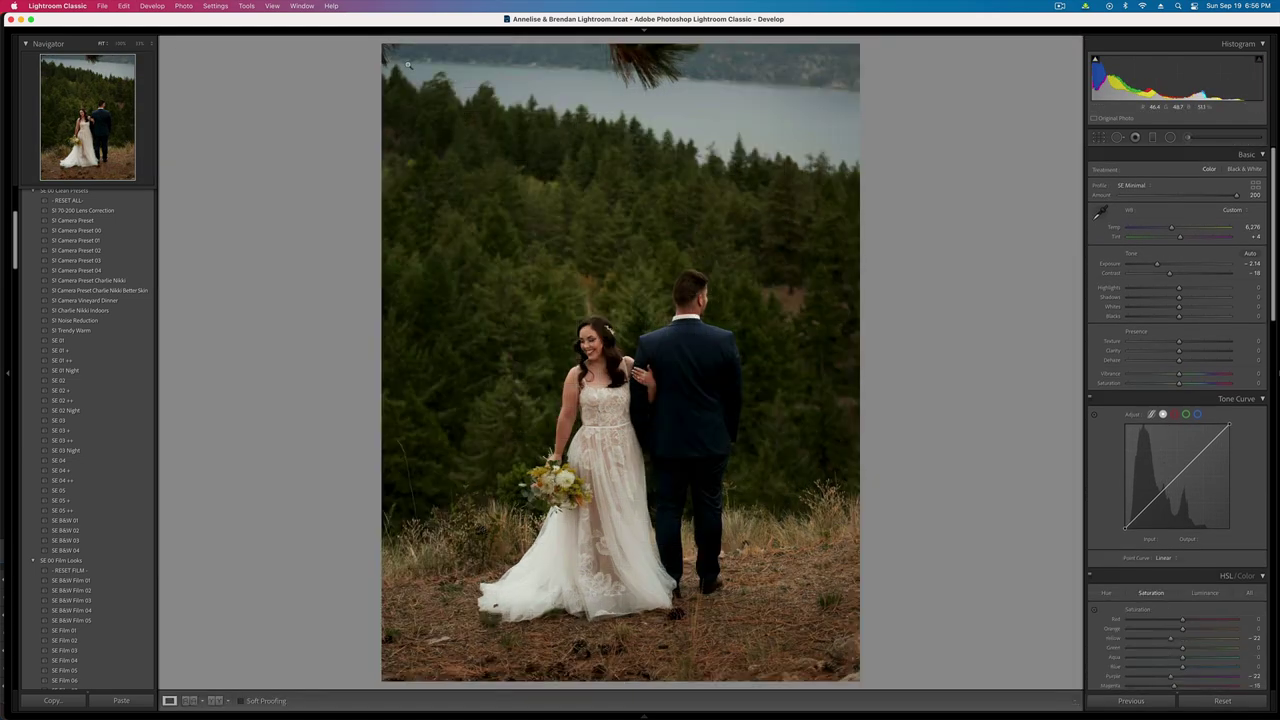
key(r)
drag(408, 66, 420, 93)
key(Return)
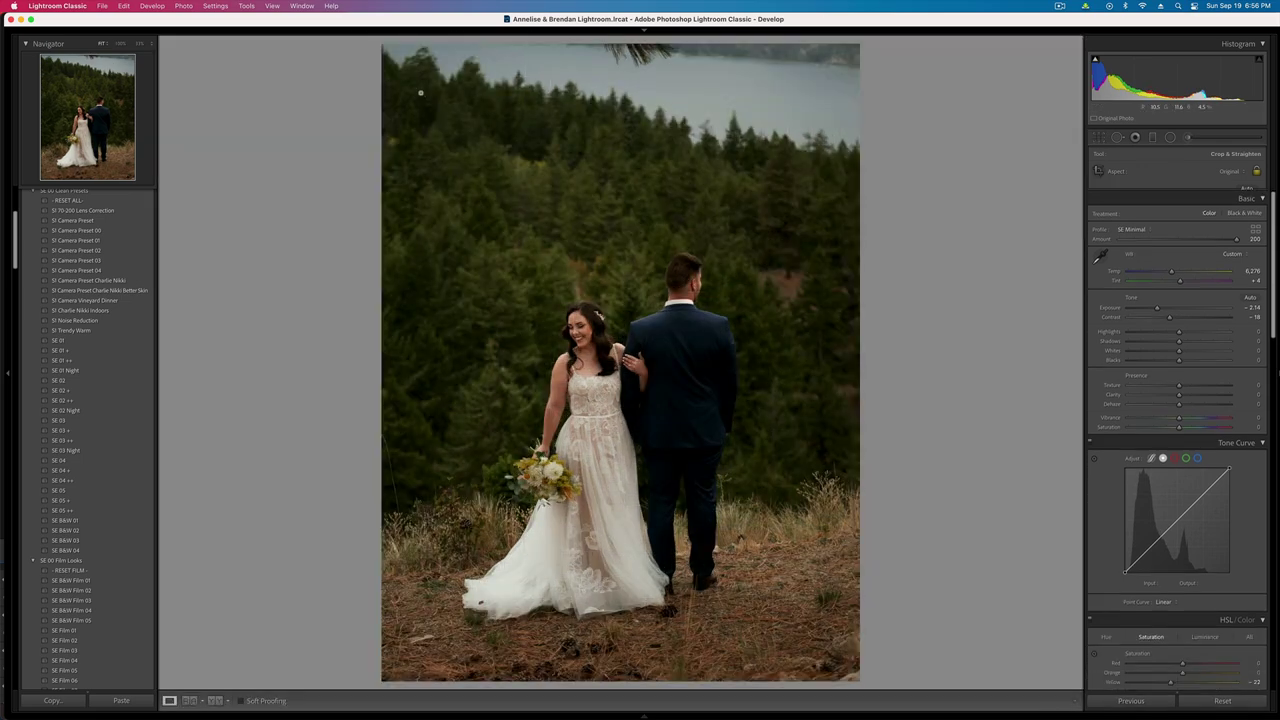
- Apply the copied settings to the next photo, of the bride leaning on the groom's shoulder, and crop out the overhanging pine branches
key(Right)
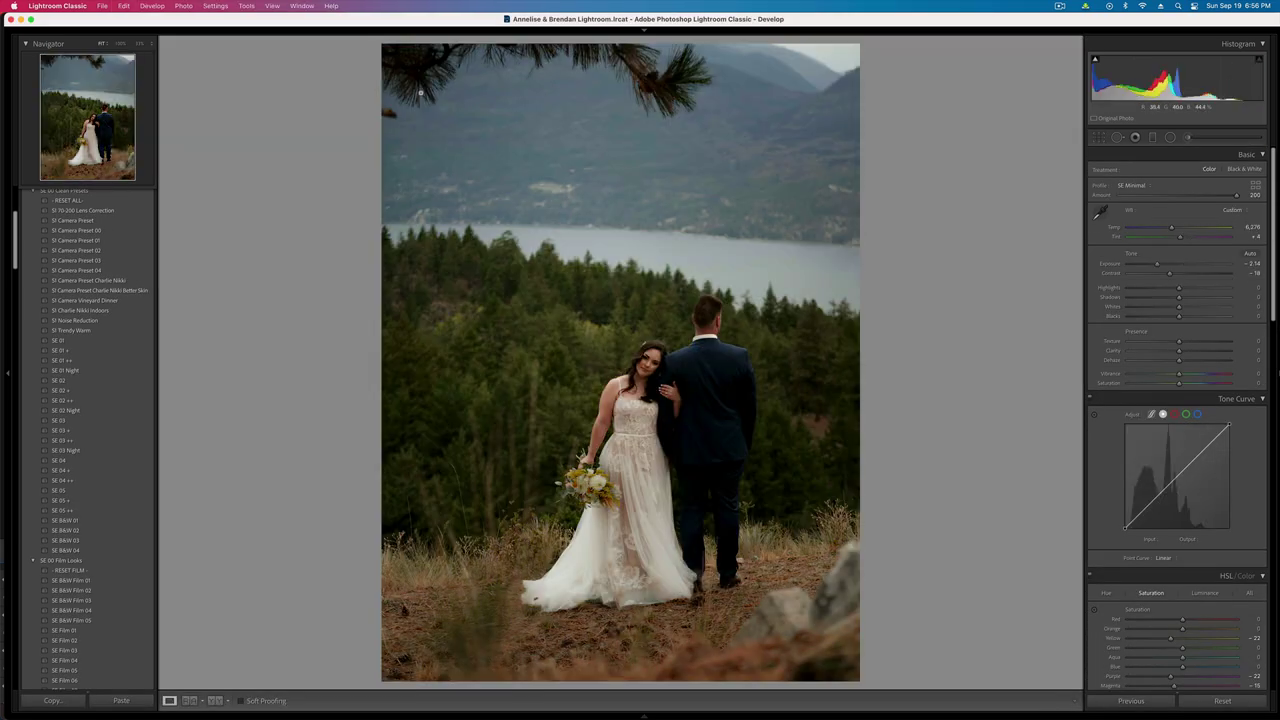
key(r)
drag(383, 45, 420, 62)
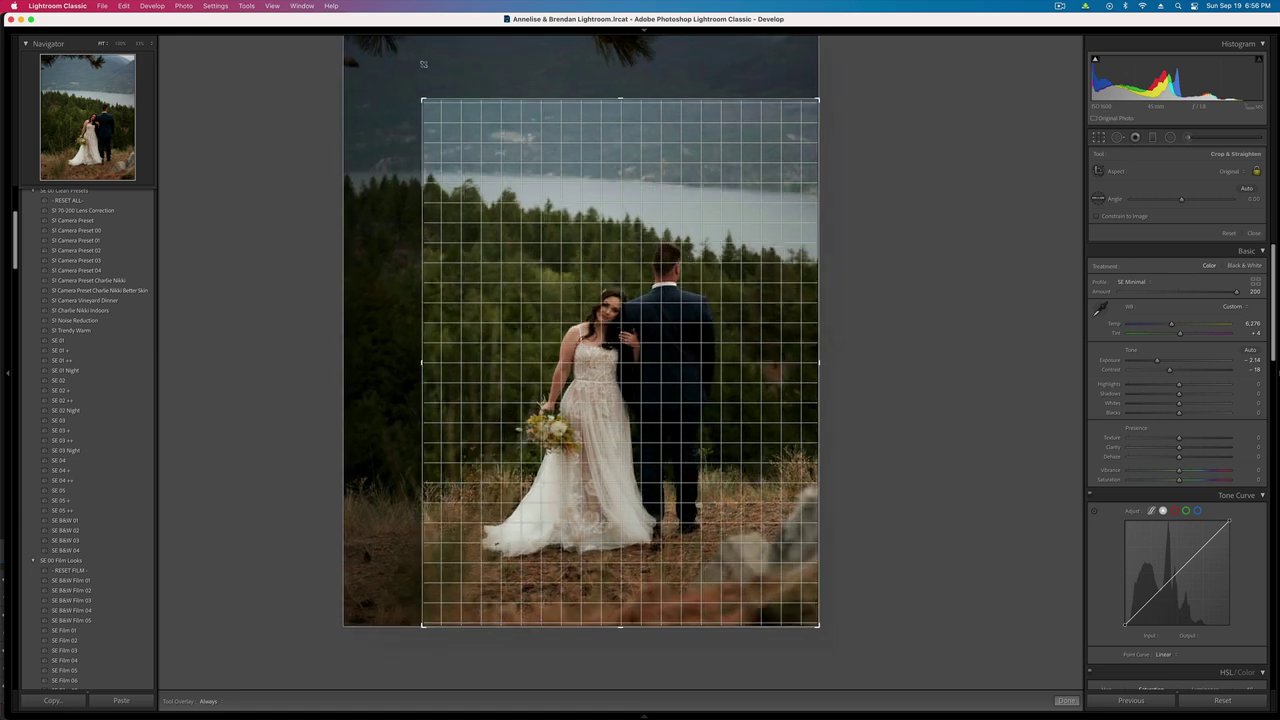
key(Return)
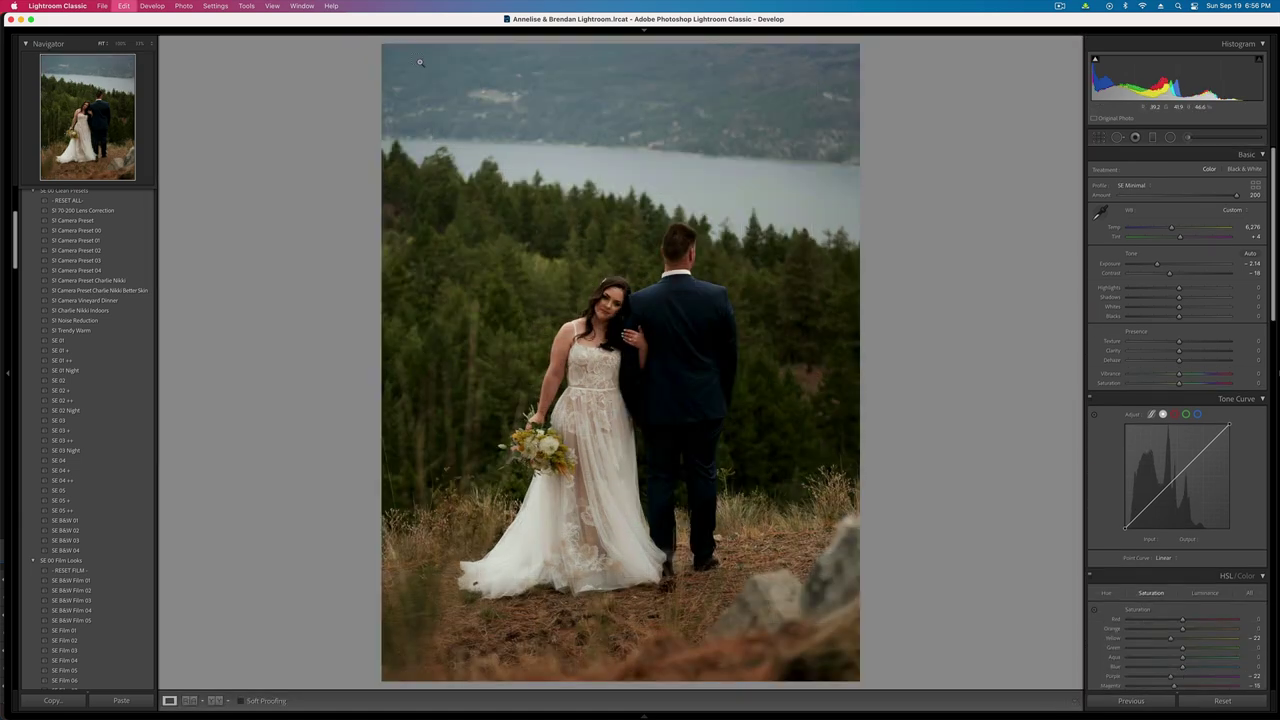
- Brush a local adjustment over the bride and her dress and set its texture to 13
key(k)
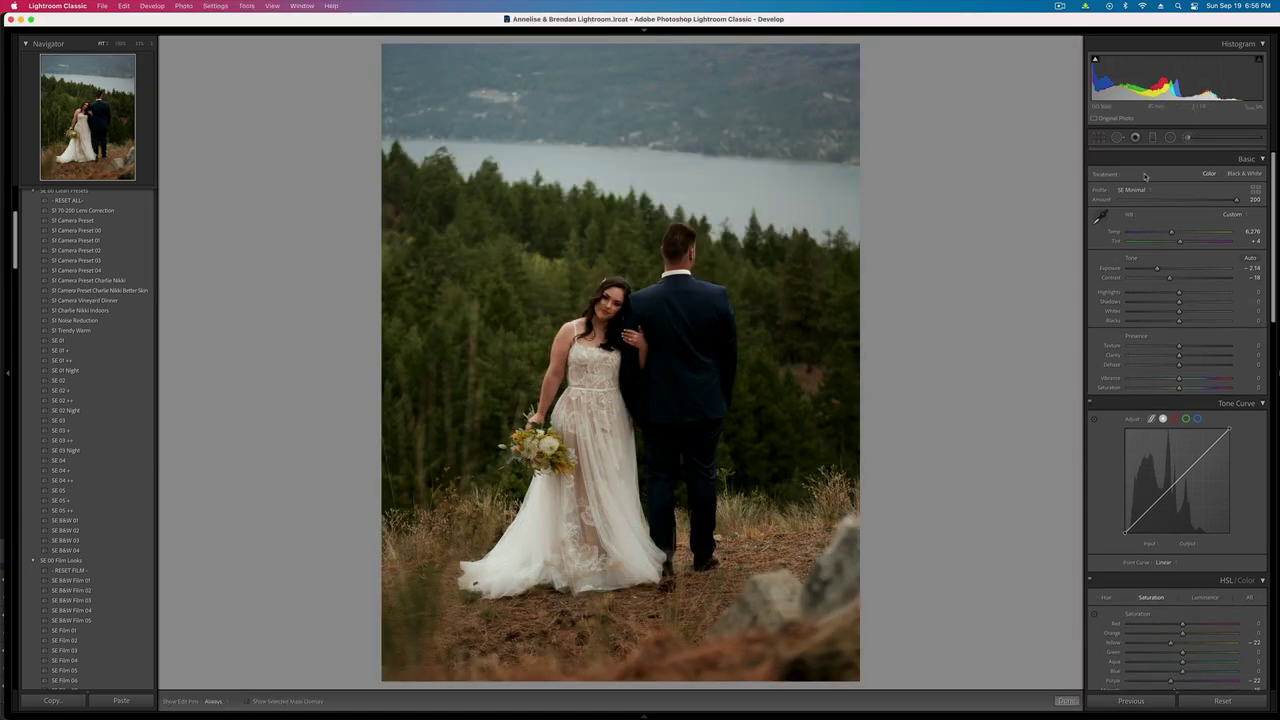
mouse_move(618, 322)
mouse_down()
mouse_move(590, 400)
mouse_move(585, 525)
mouse_up()
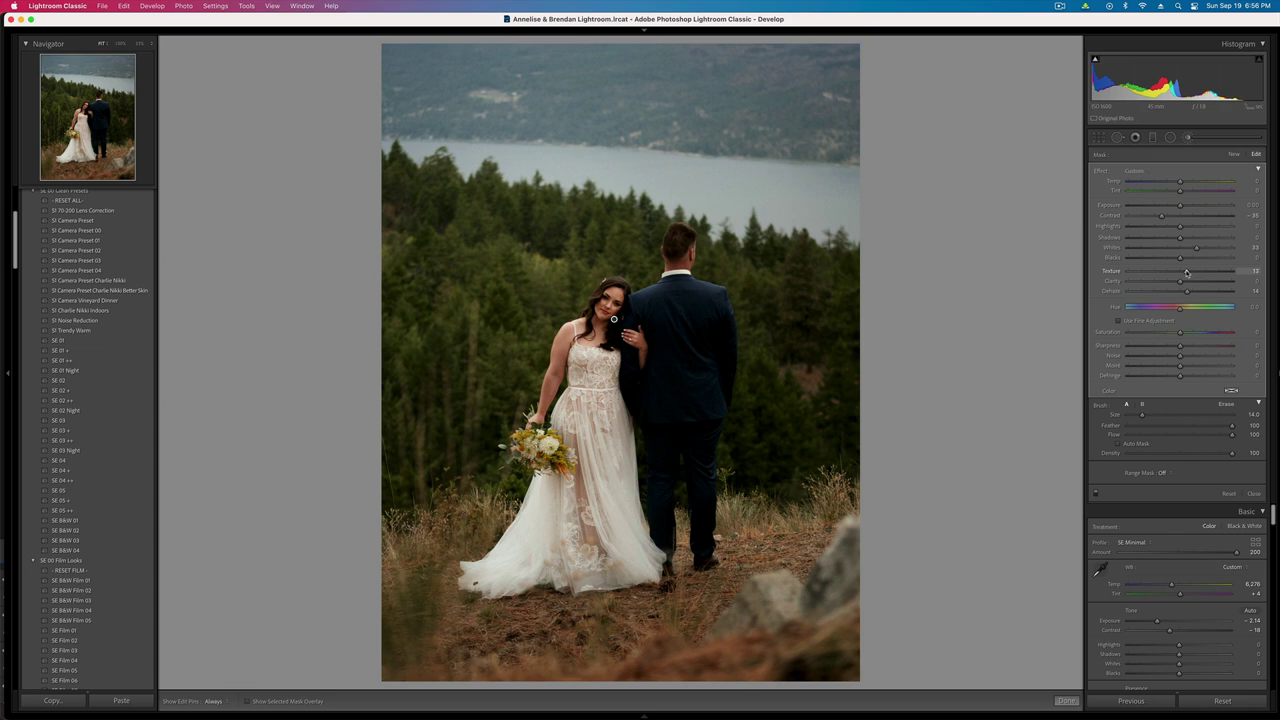
key(k)
- Copy this photo's develop settings onto the next photo and raise that photo's exposure to −1.81
key(super+c)
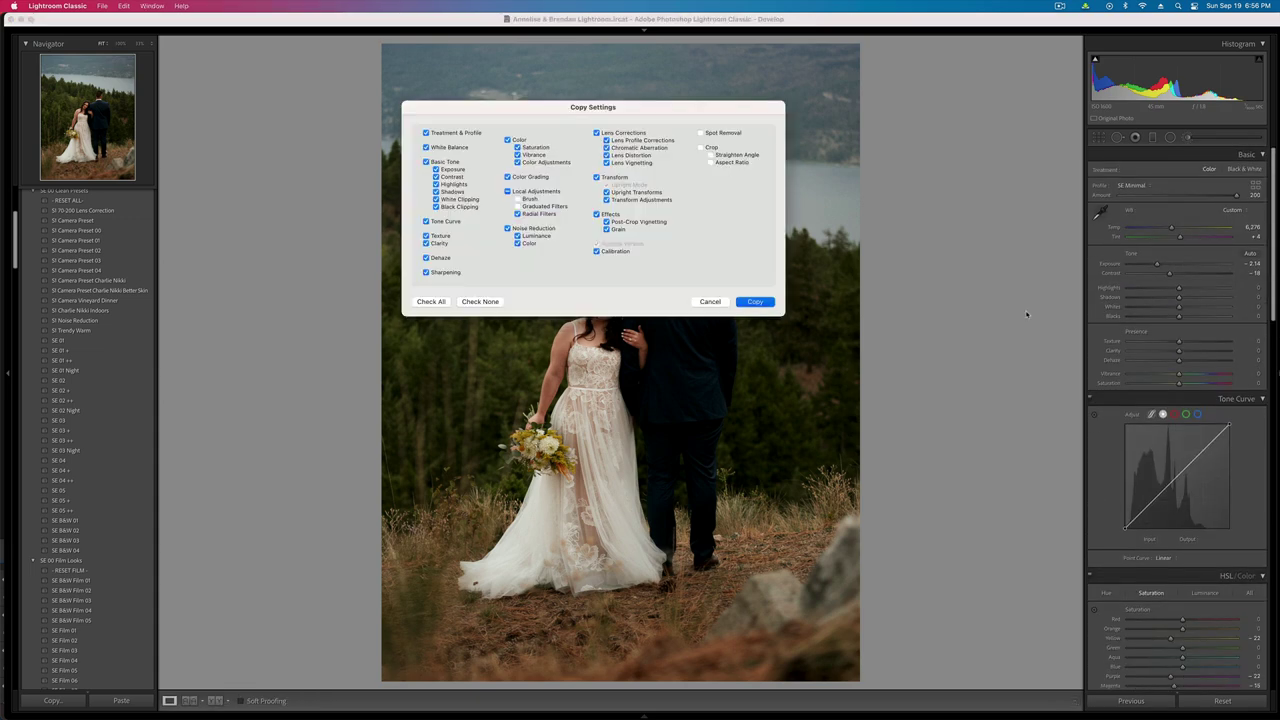
key(Return)
key(Right)
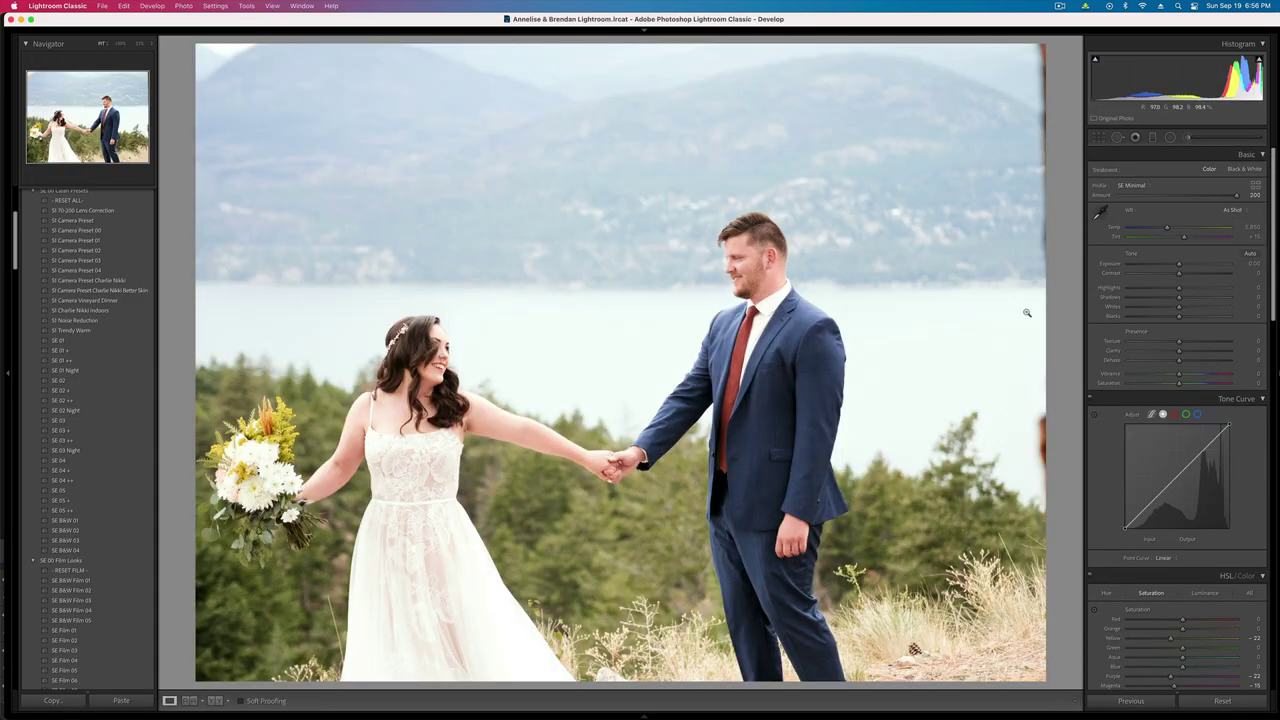
key(super+shift+v)
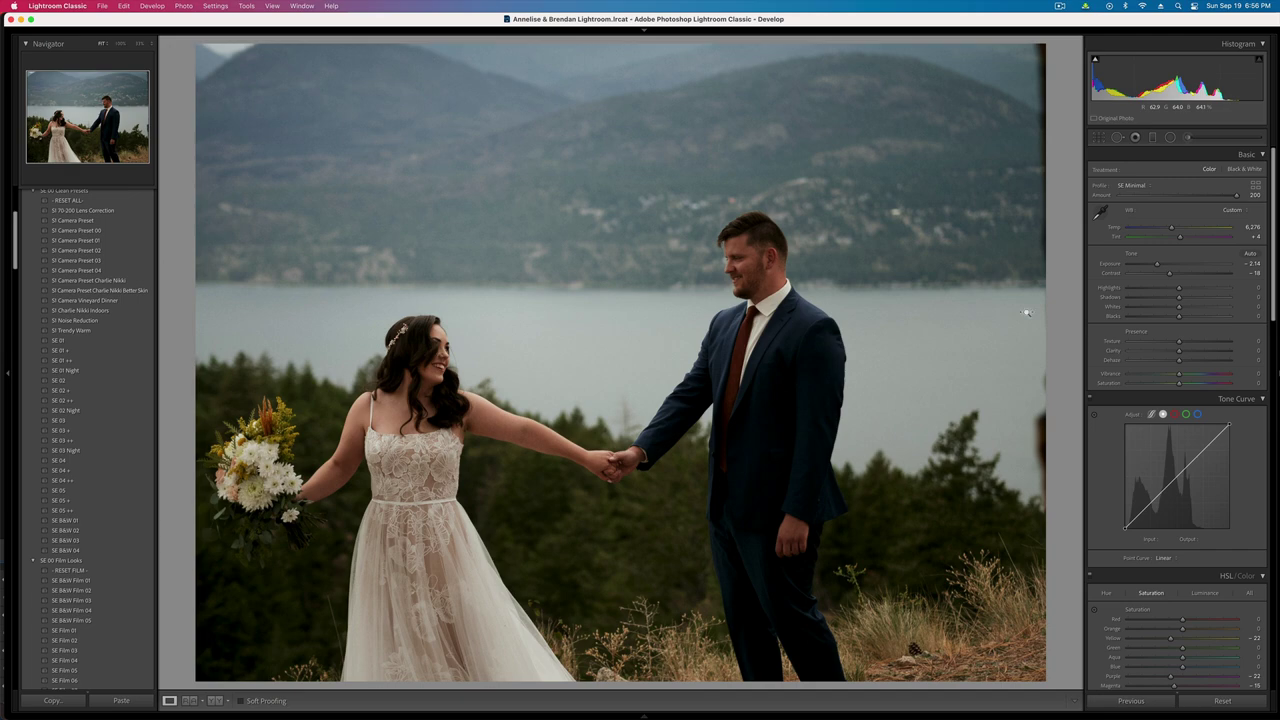
key(equal)
- Crop out the dark strip on the photo's right edge using a 5 x 7 aspect ratio, repositioning the couple within the frame
key(r)
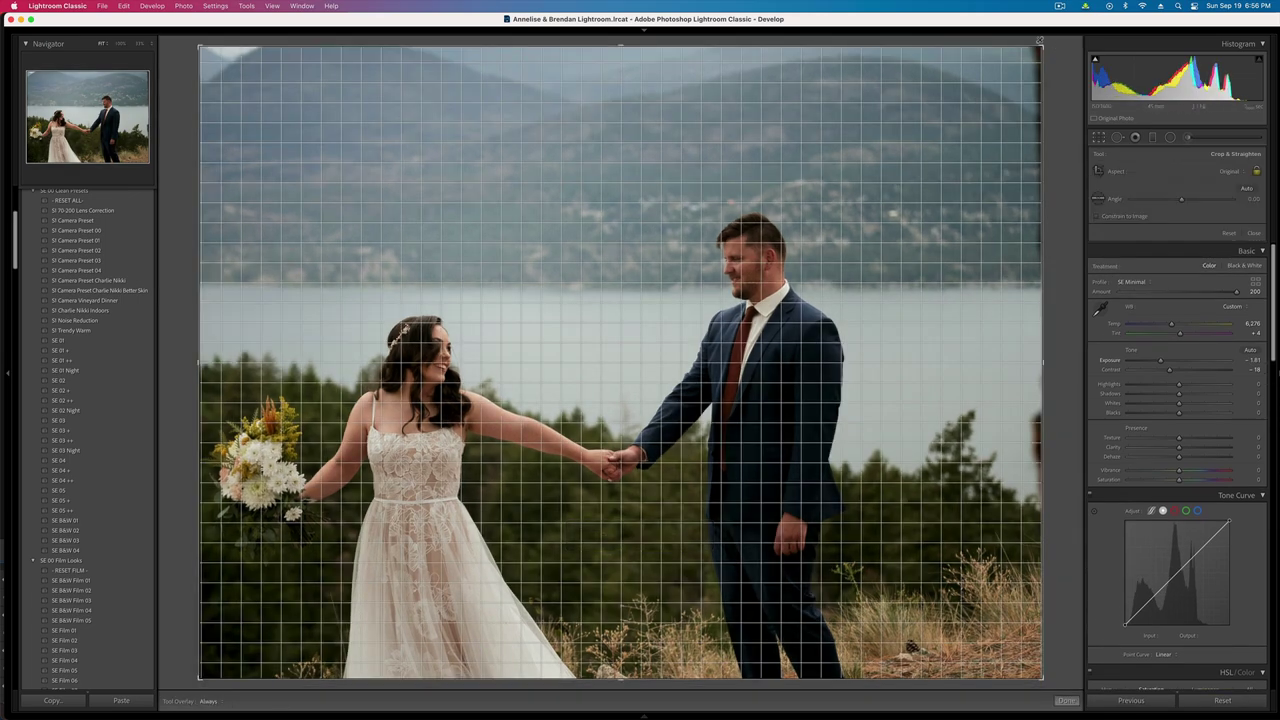
mouse_move(1044, 43)
mouse_down()
mouse_move(1020, 79)
mouse_move(1036, 44)
mouse_up()
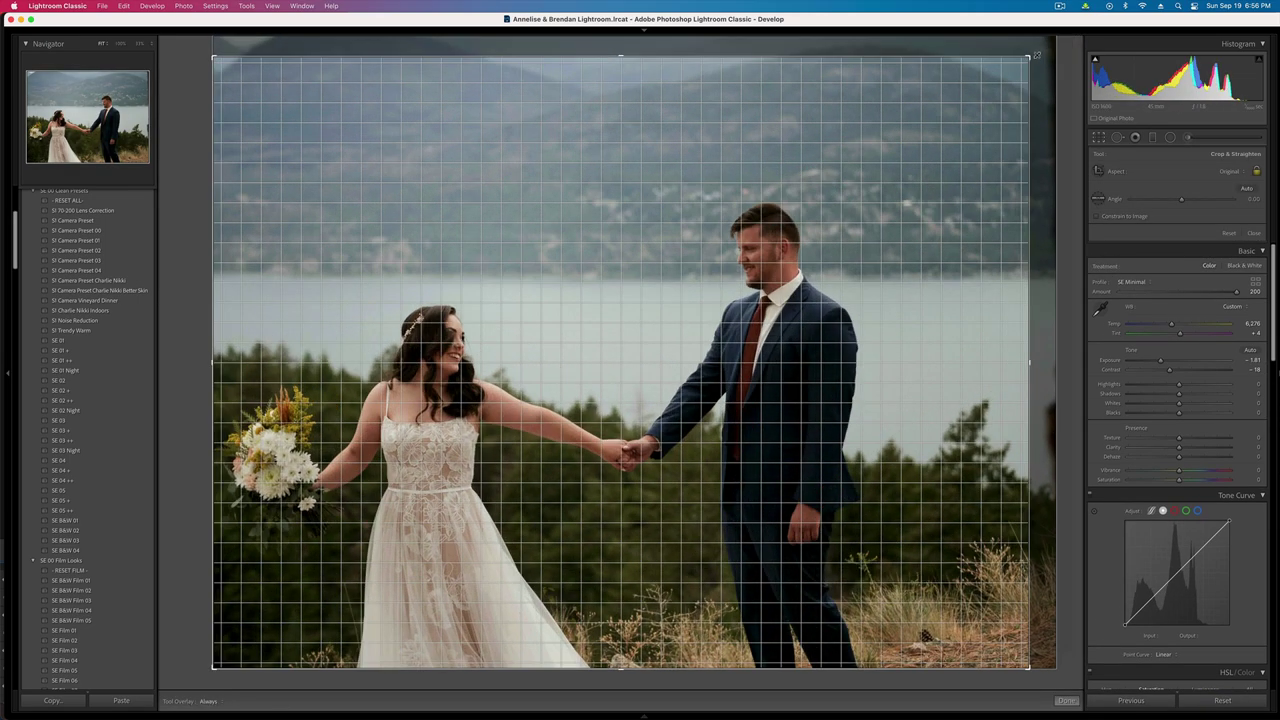
key(Return)
key(r)
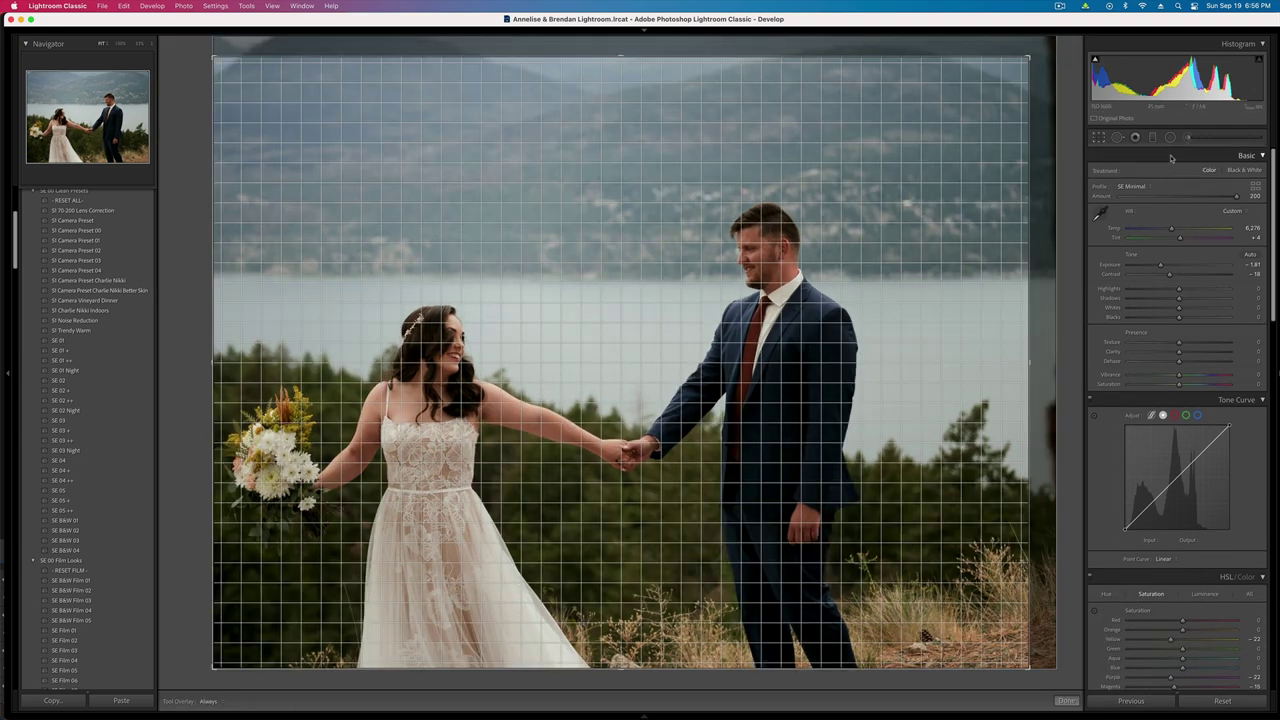
click(1241, 172)
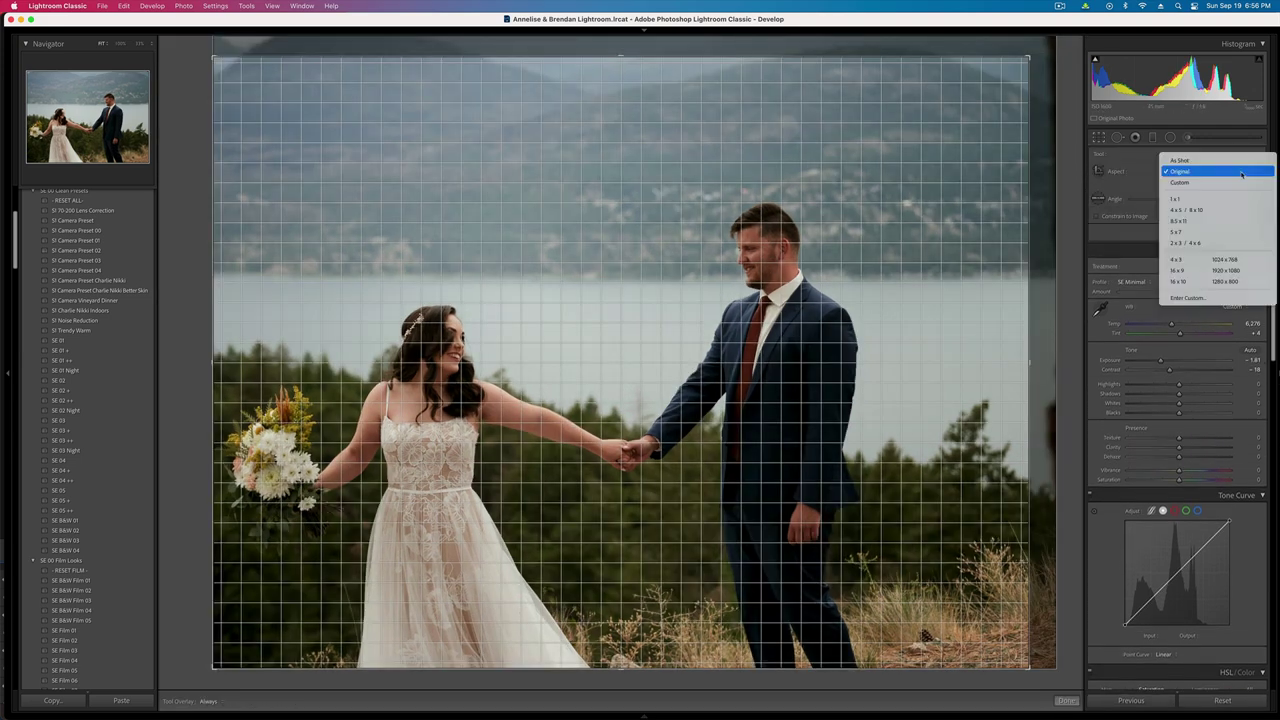
click(1190, 232)
drag(851, 262, 729, 220)
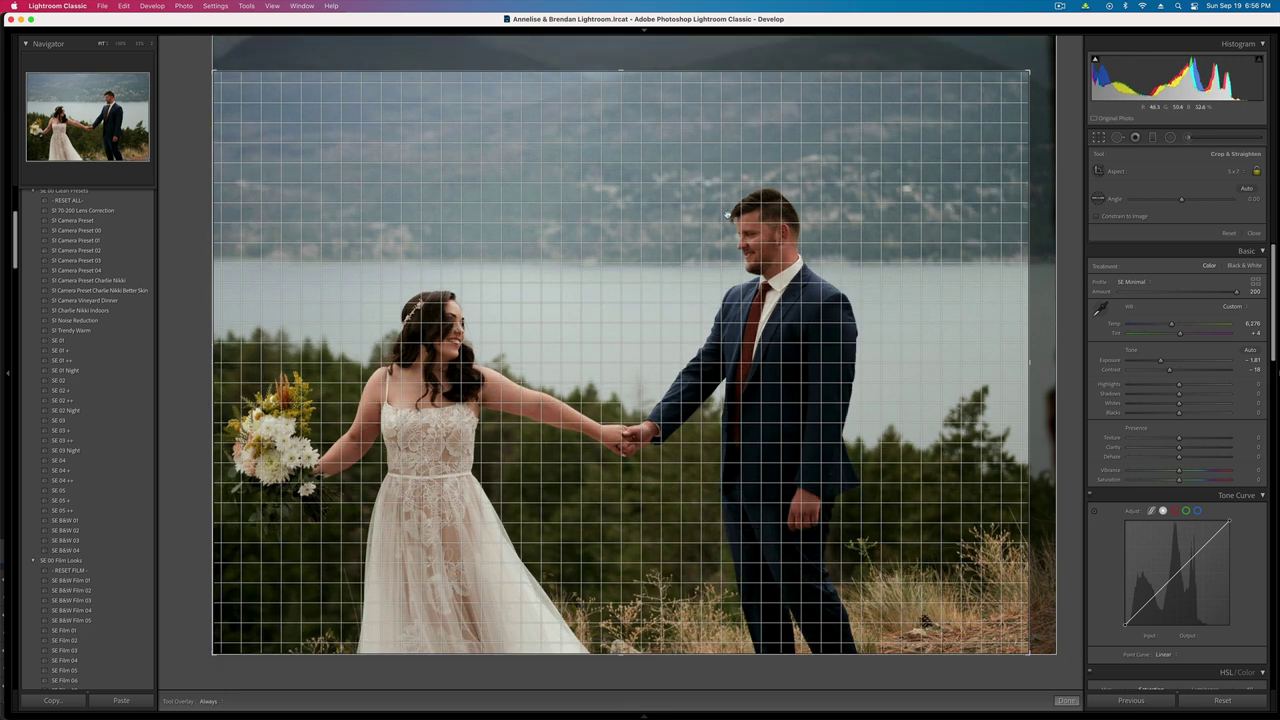
key(r)
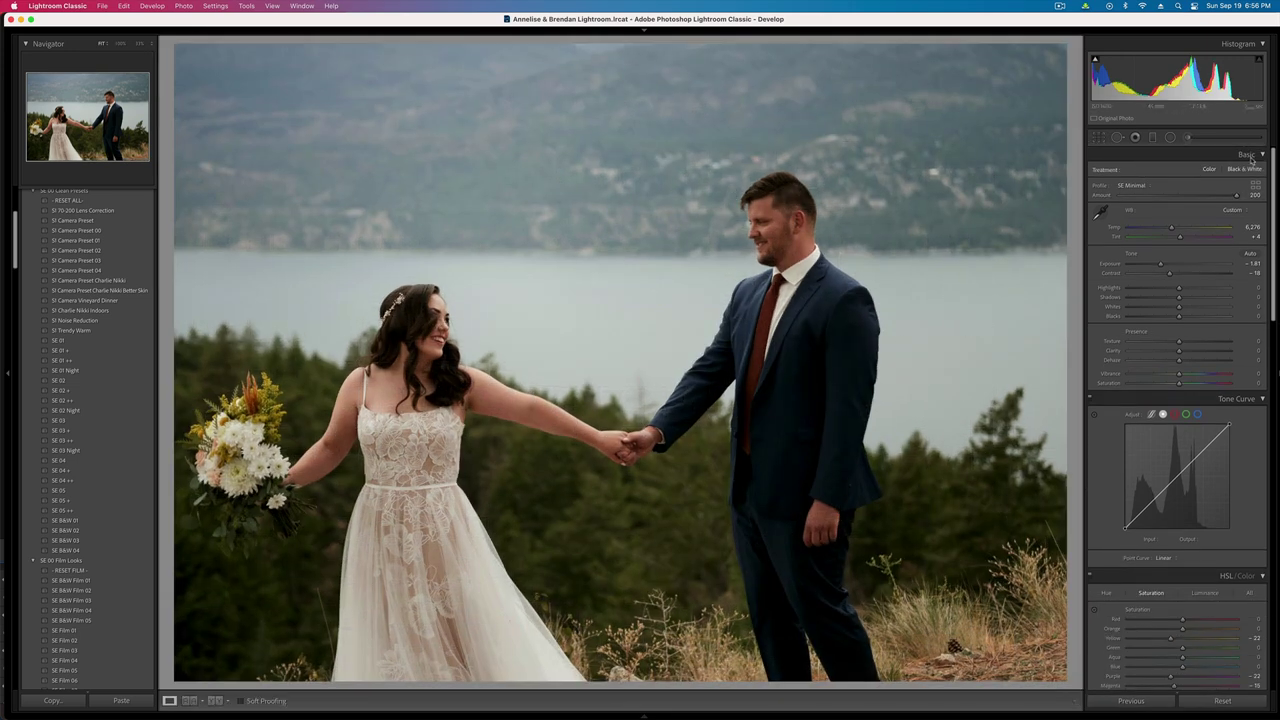
- Brush over the groom with the local effects reset and texture at 21, and set the photo's overall exposure to −1.94
key(k)
click(778, 203)
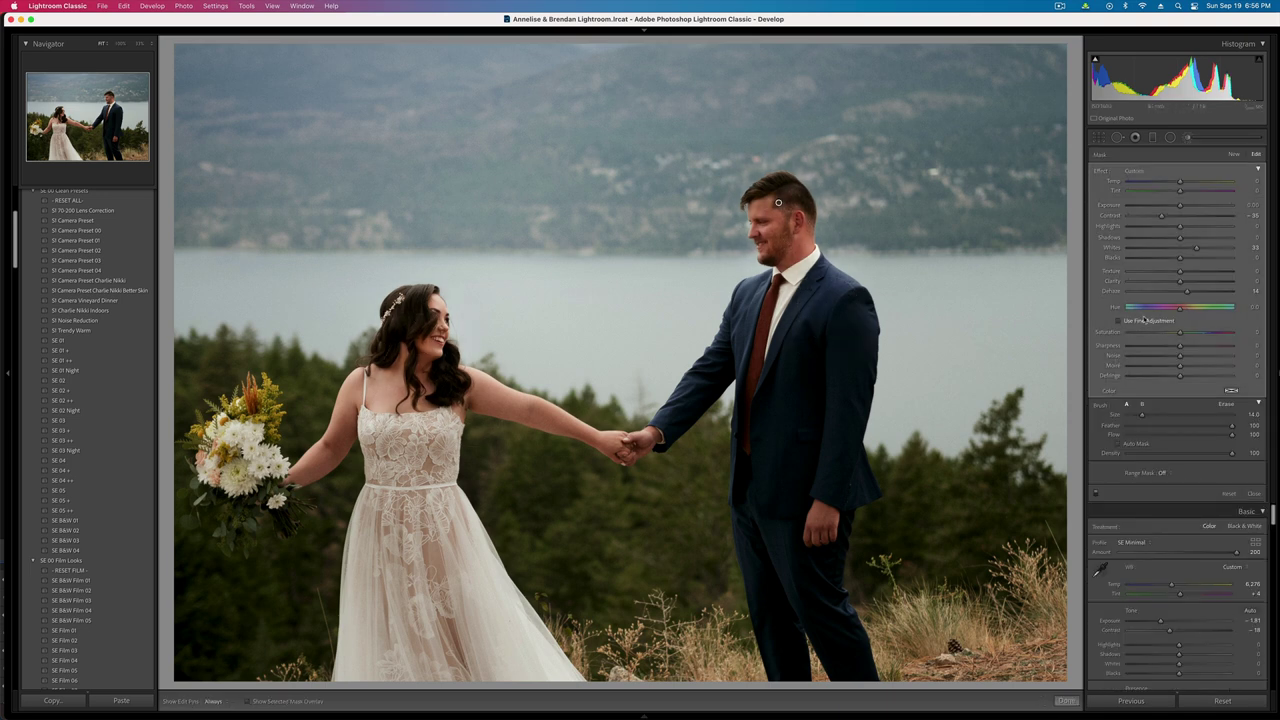
double_click(1101, 171)
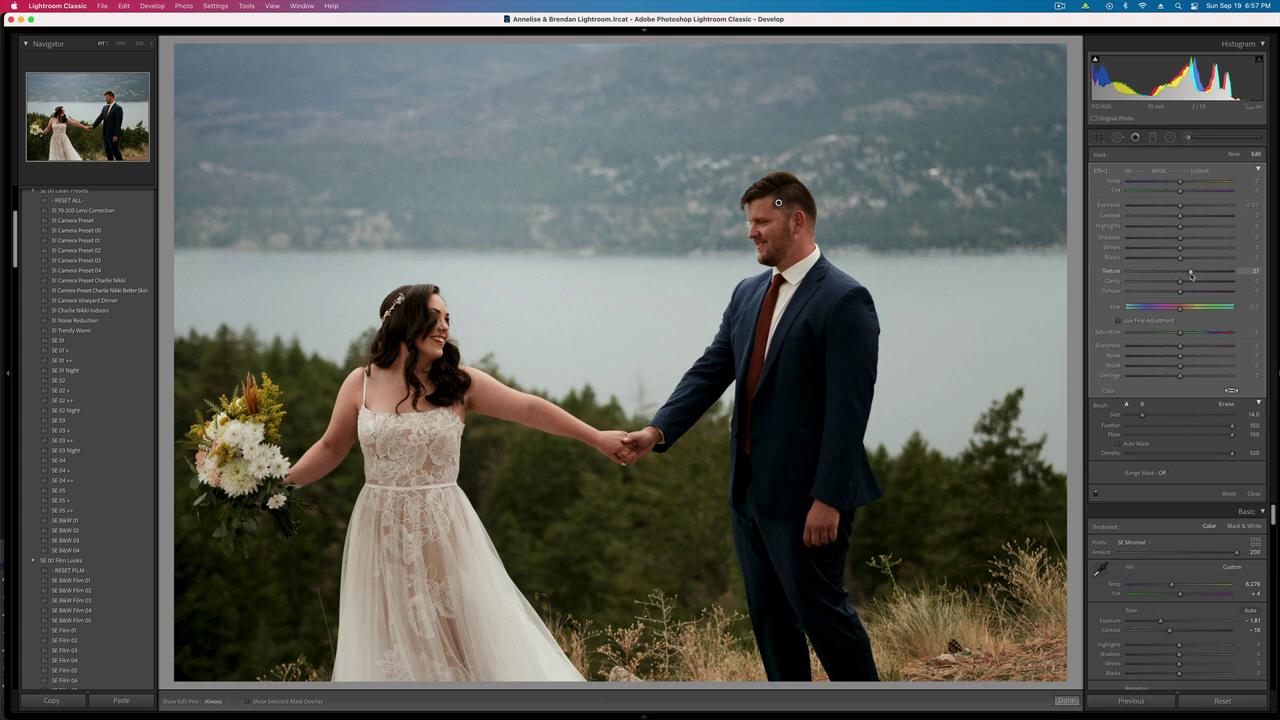
key(k)
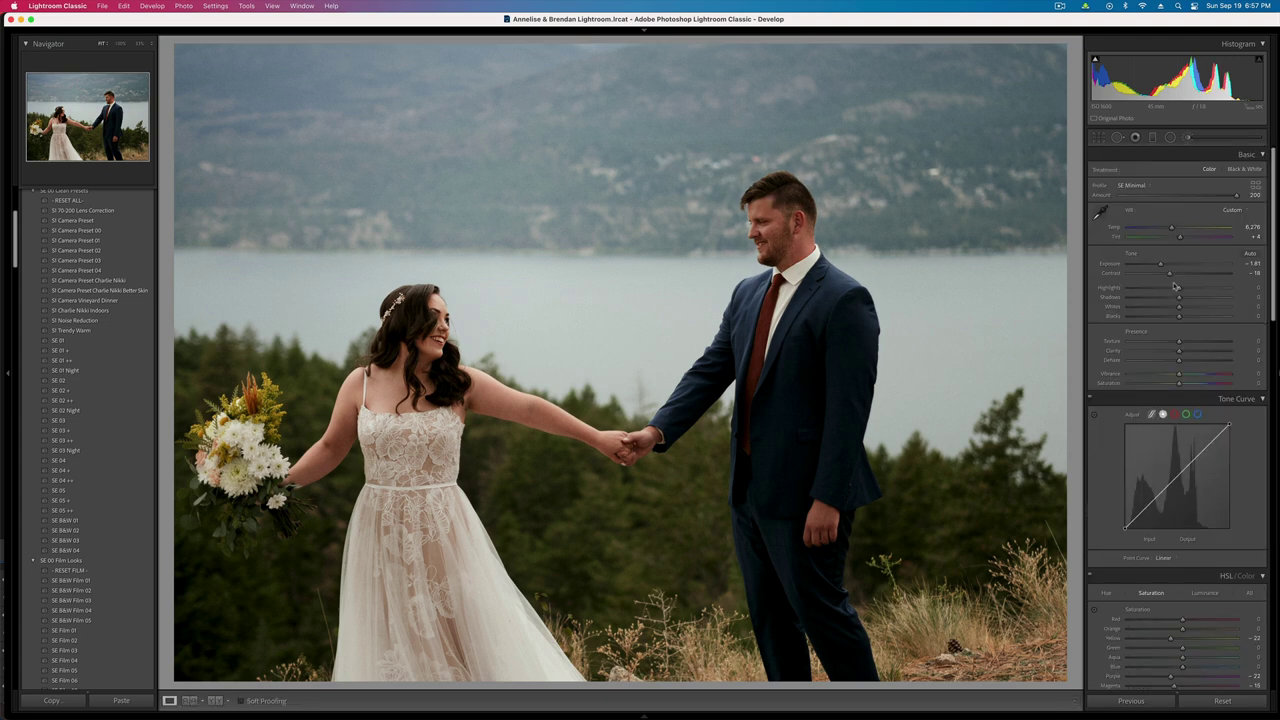
key(minus)
key(equal)
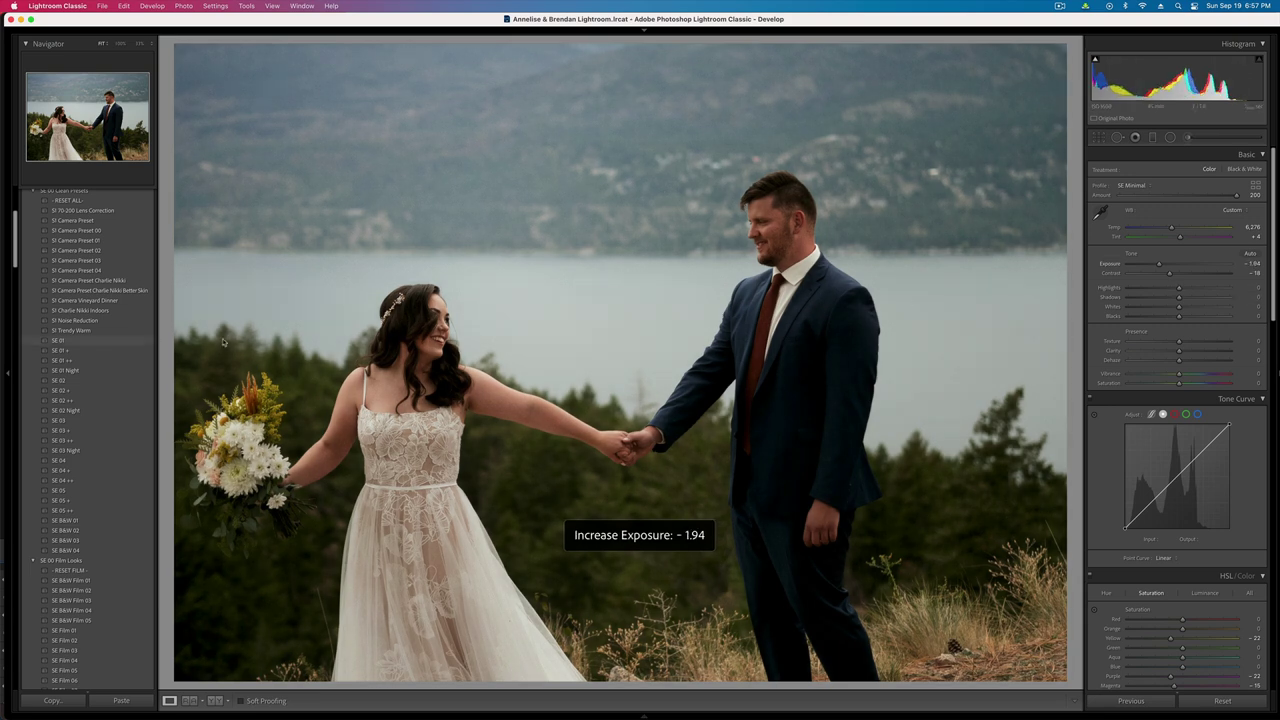
- Paste the copied settings onto the next photo and raise its exposure to −1.84
key(Right)
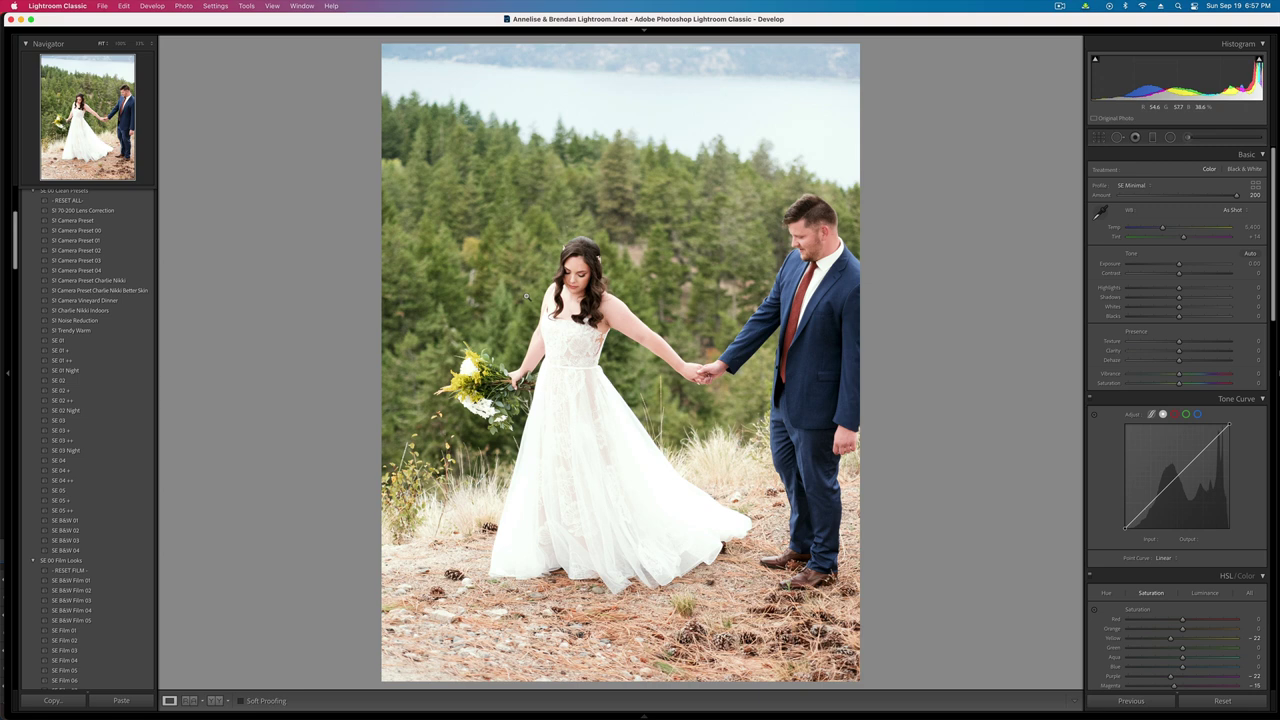
key(super+shift+v)
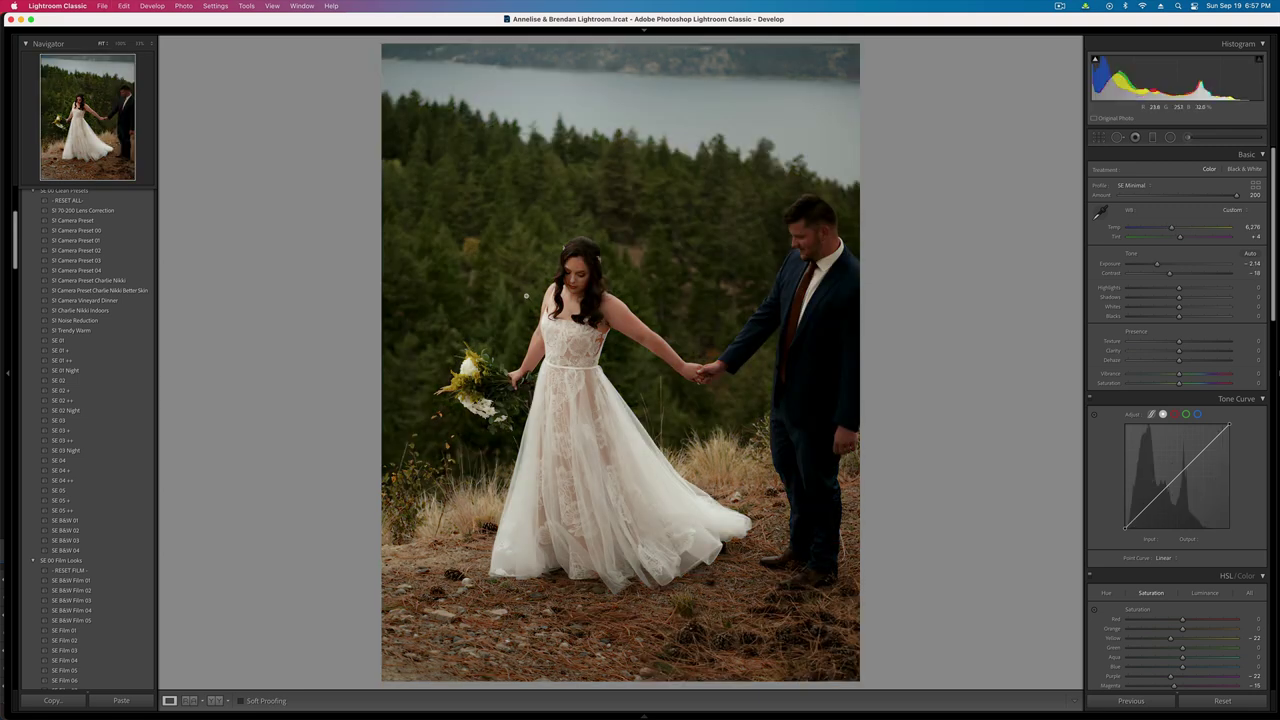
key(equal)
key(equal)
key(equal)
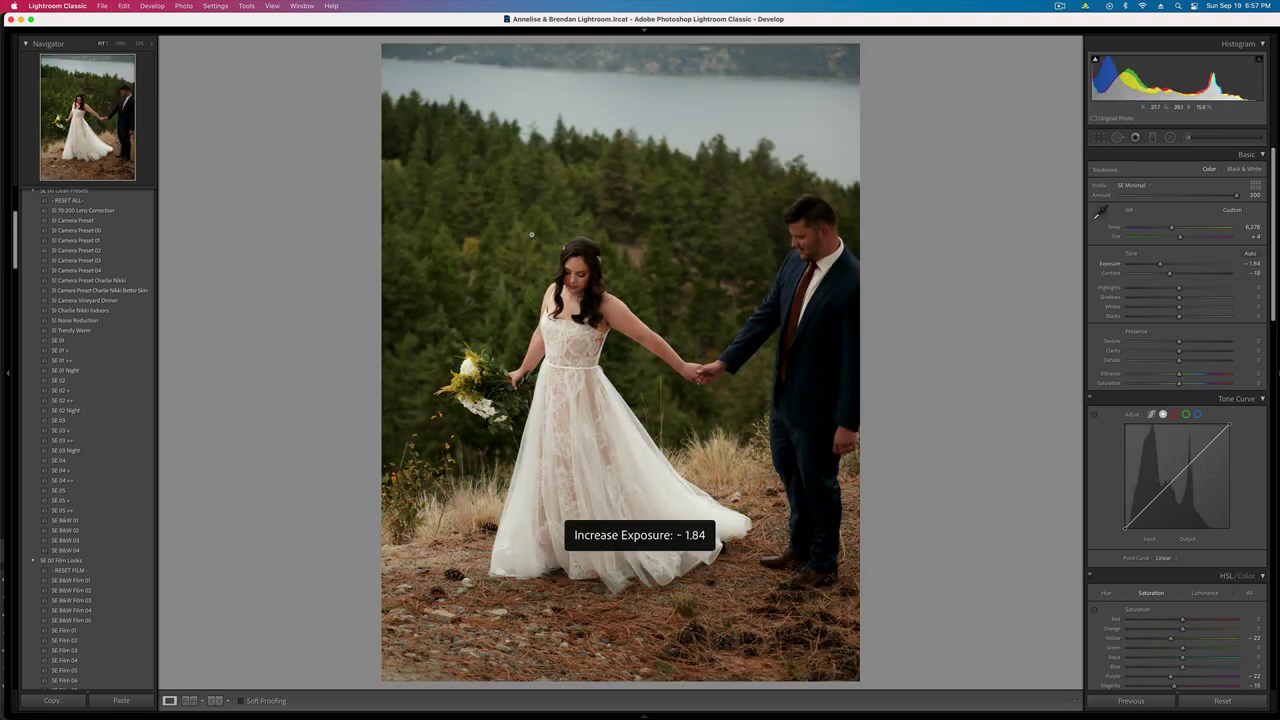
- Clone out the small distracting spots above the bride's head and in the trees behind her
click(550, 220)
click(1118, 138)
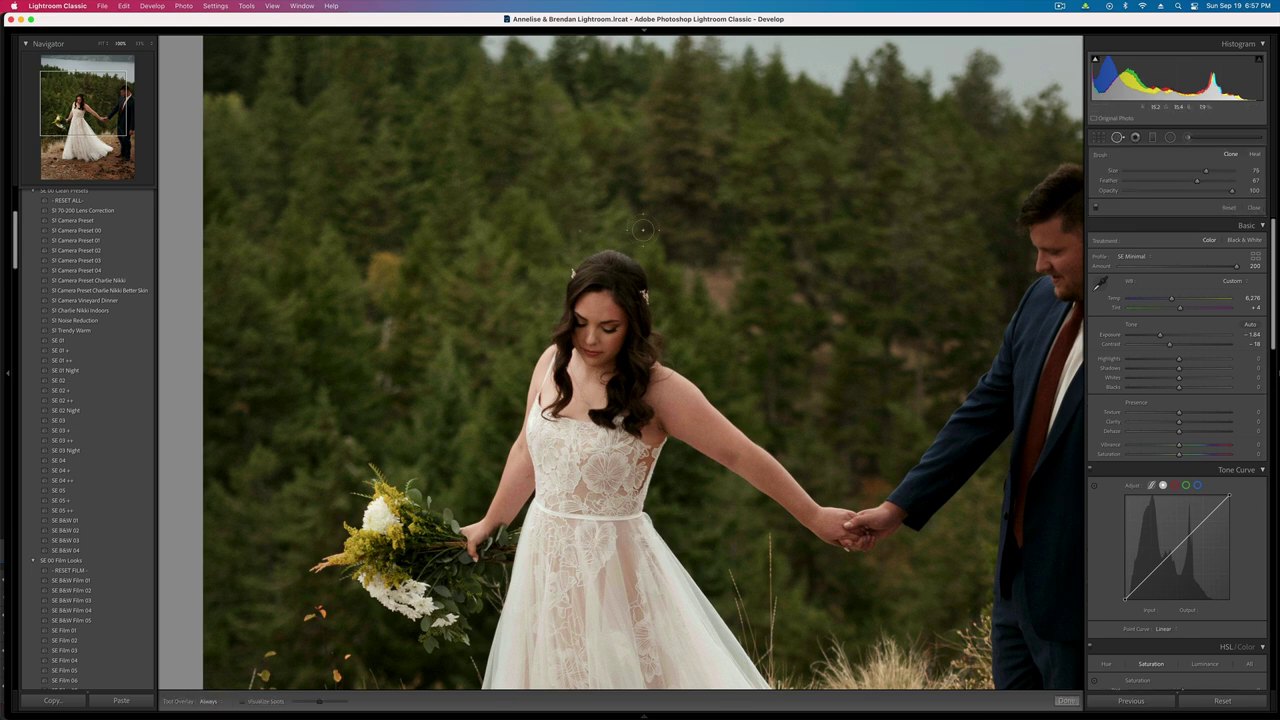
click(581, 229)
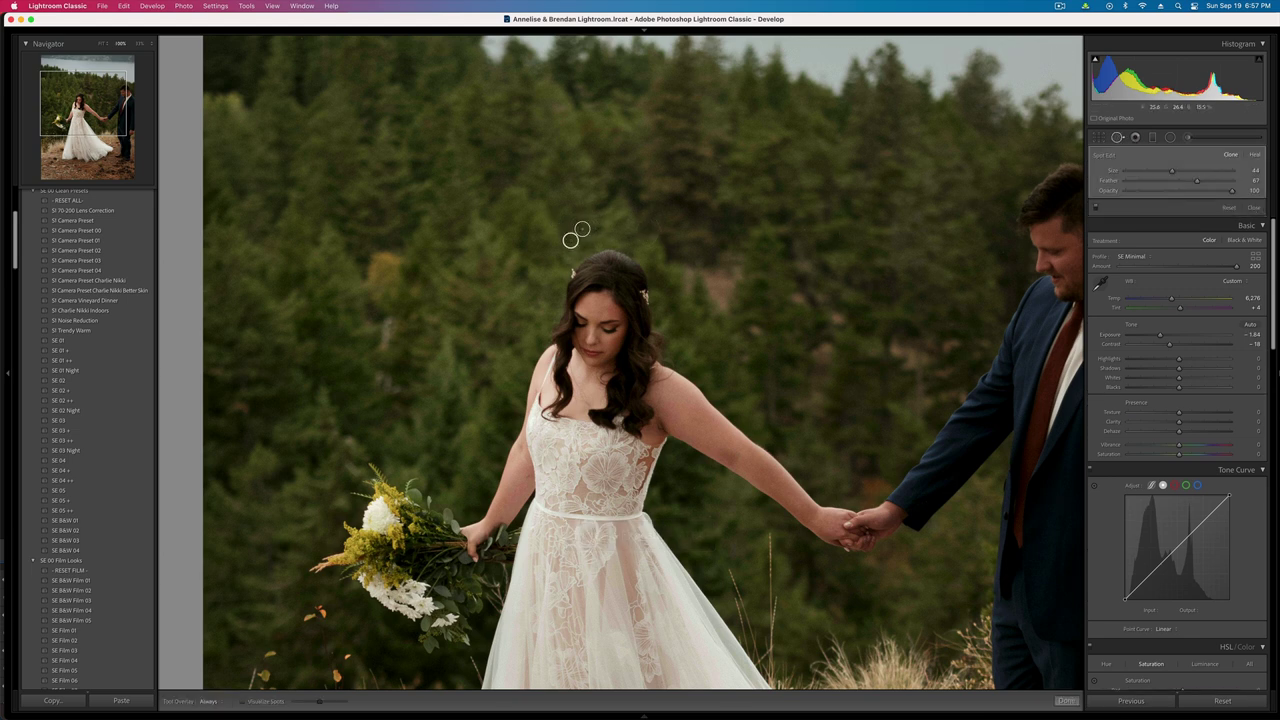
click(630, 219)
click(718, 165)
click(501, 149)
key(q)
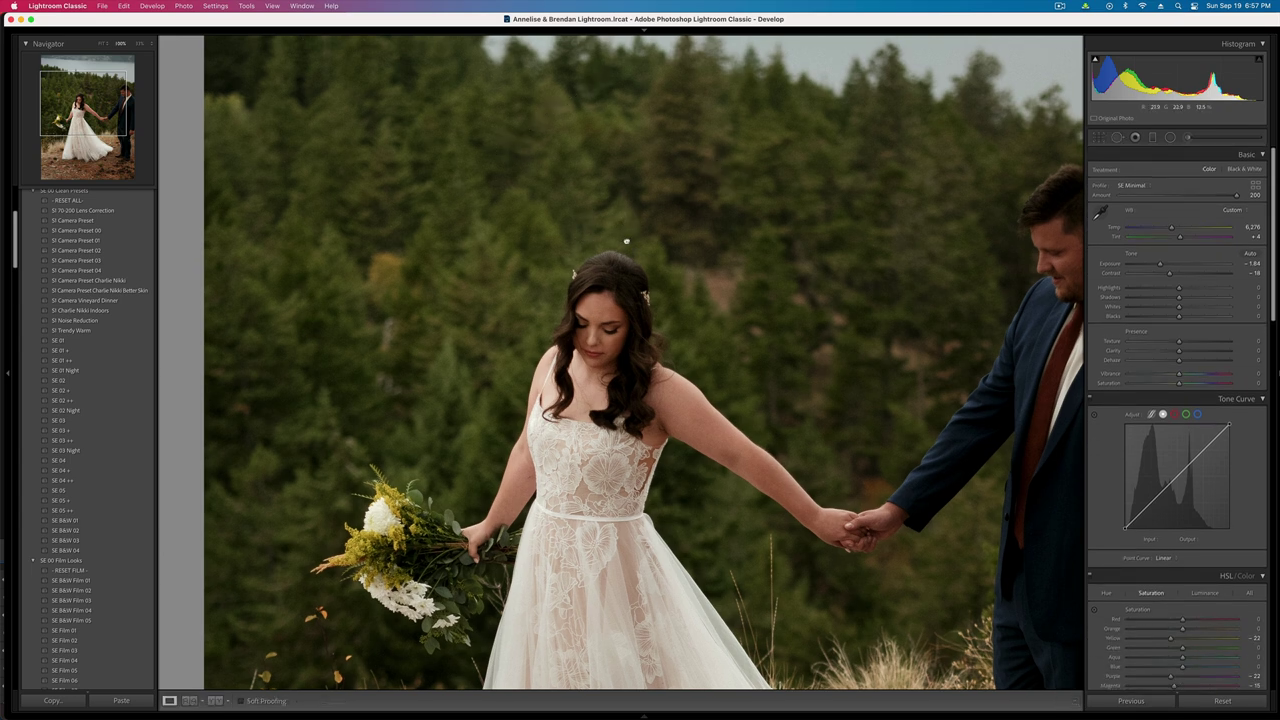
click(627, 241)
- Brush the groom and bride with local contrast at −100, and set the photo's overall exposure to −2.17 and contrast to −50
click(1191, 138)
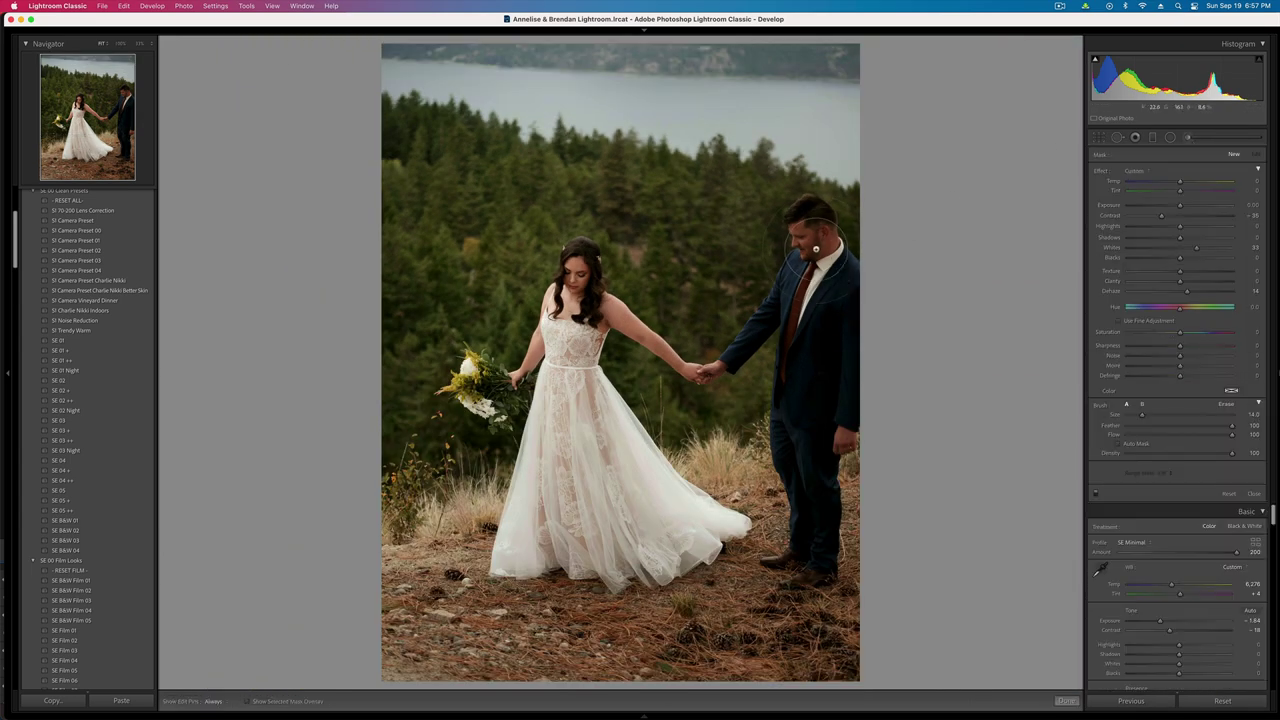
mouse_move(816, 249)
mouse_down()
mouse_move(812, 347)
mouse_move(819, 307)
mouse_move(802, 353)
mouse_move(812, 520)
mouse_up()
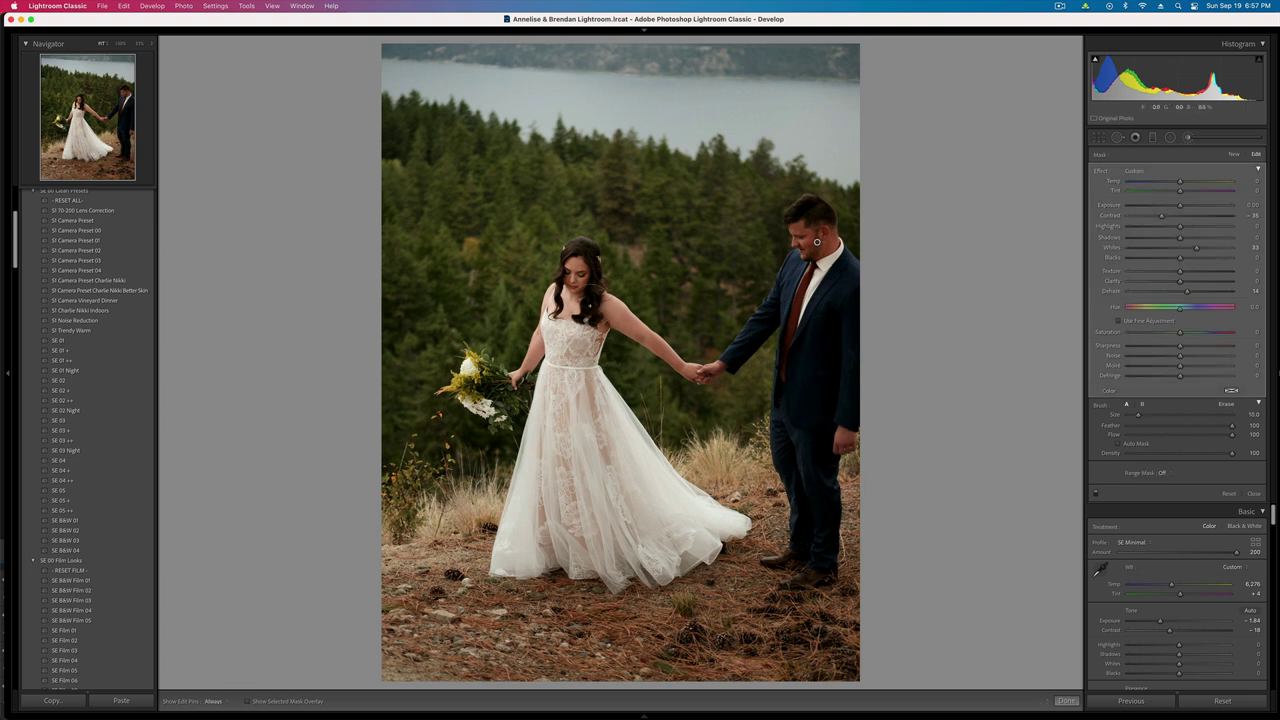
drag(582, 259, 579, 273)
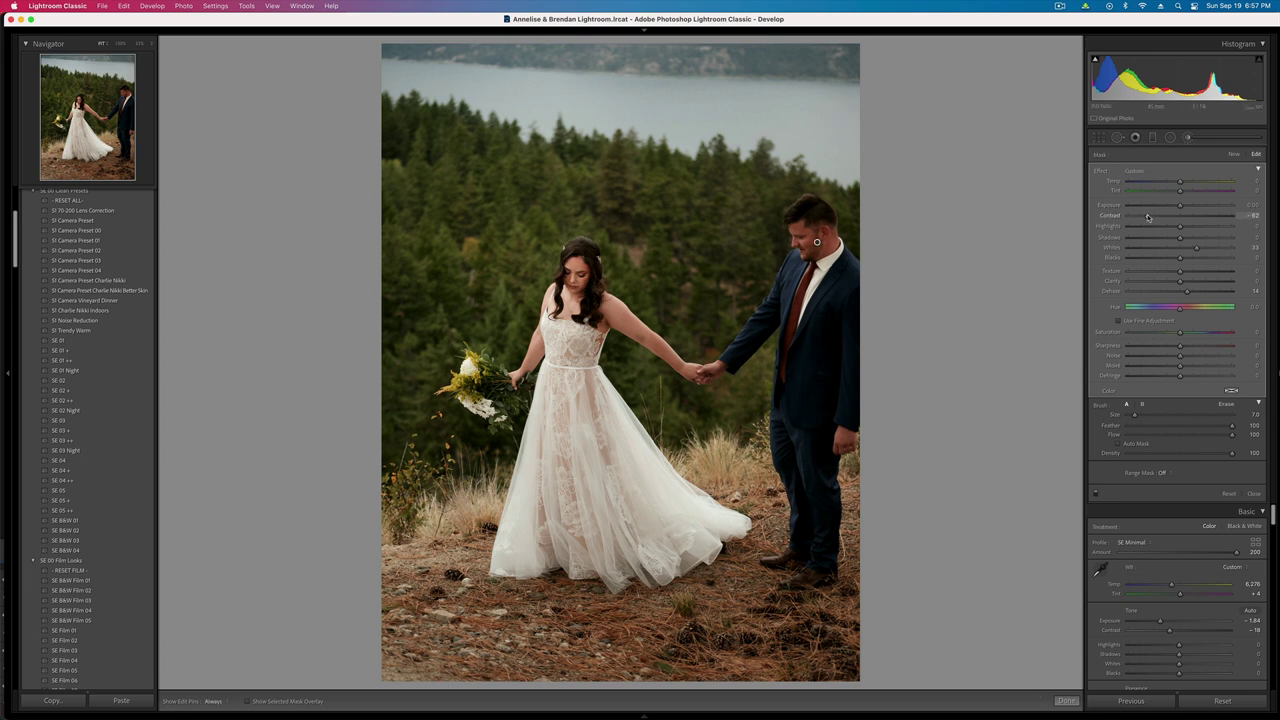
drag(1108, 217, 1094, 220)
key(k)
key(shift+minus)
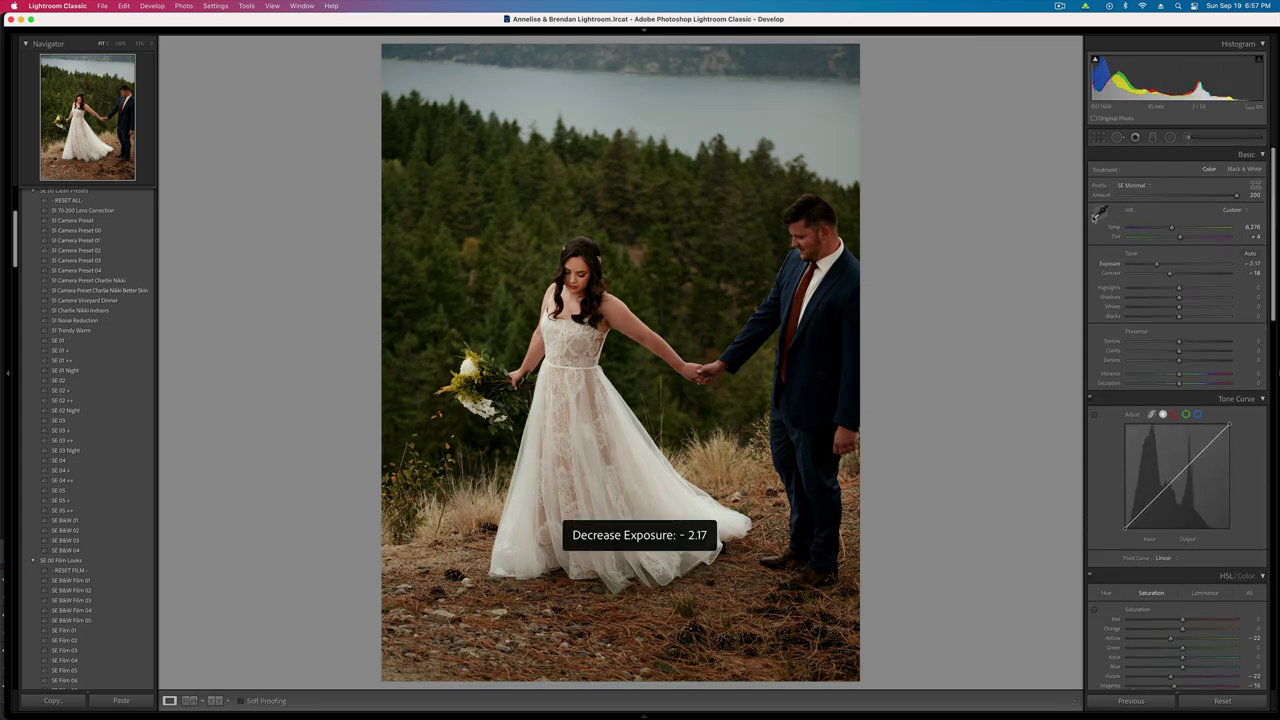
drag(1169, 273, 1153, 274)
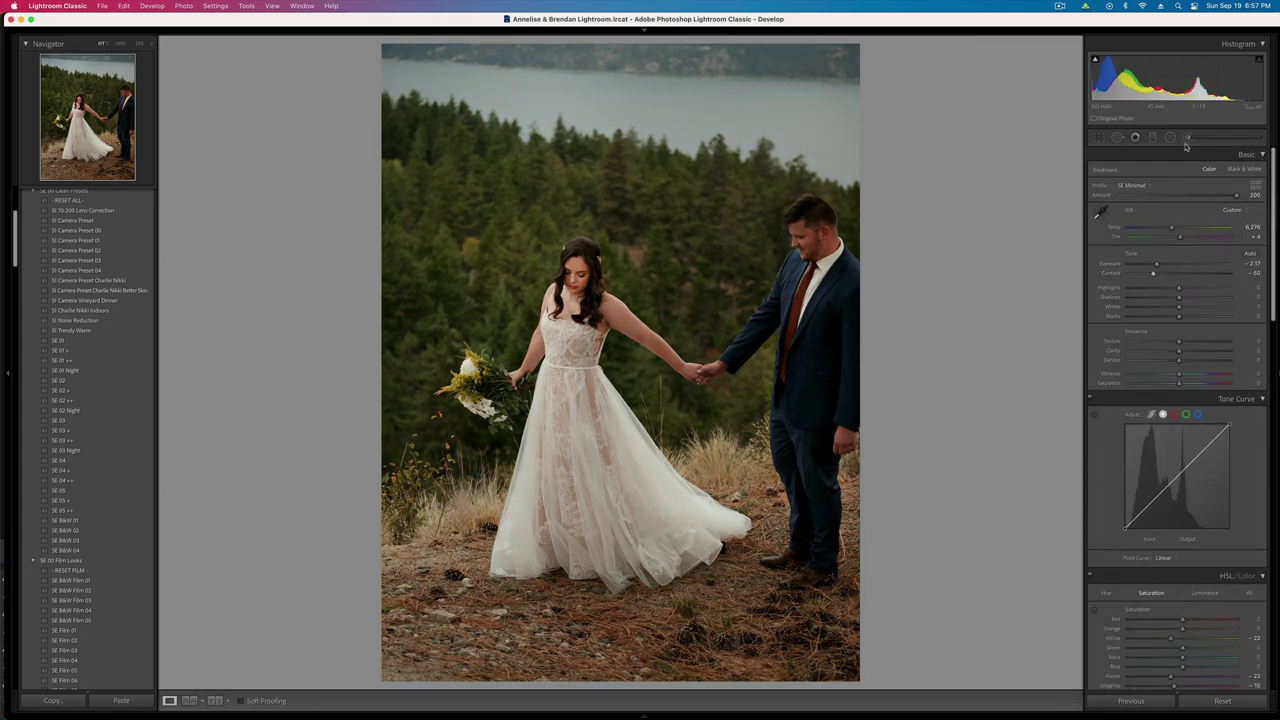
- Brush a new local adjustment across the forest background, reset its effects, and set dehaze to 8 and saturation to −17
key(k)
key(h)
mouse_move(409, 155)
mouse_down()
mouse_move(474, 156)
mouse_move(472, 304)
mouse_move(405, 428)
mouse_move(373, 281)
mouse_move(665, 190)
mouse_move(702, 275)
mouse_move(835, 208)
mouse_up()
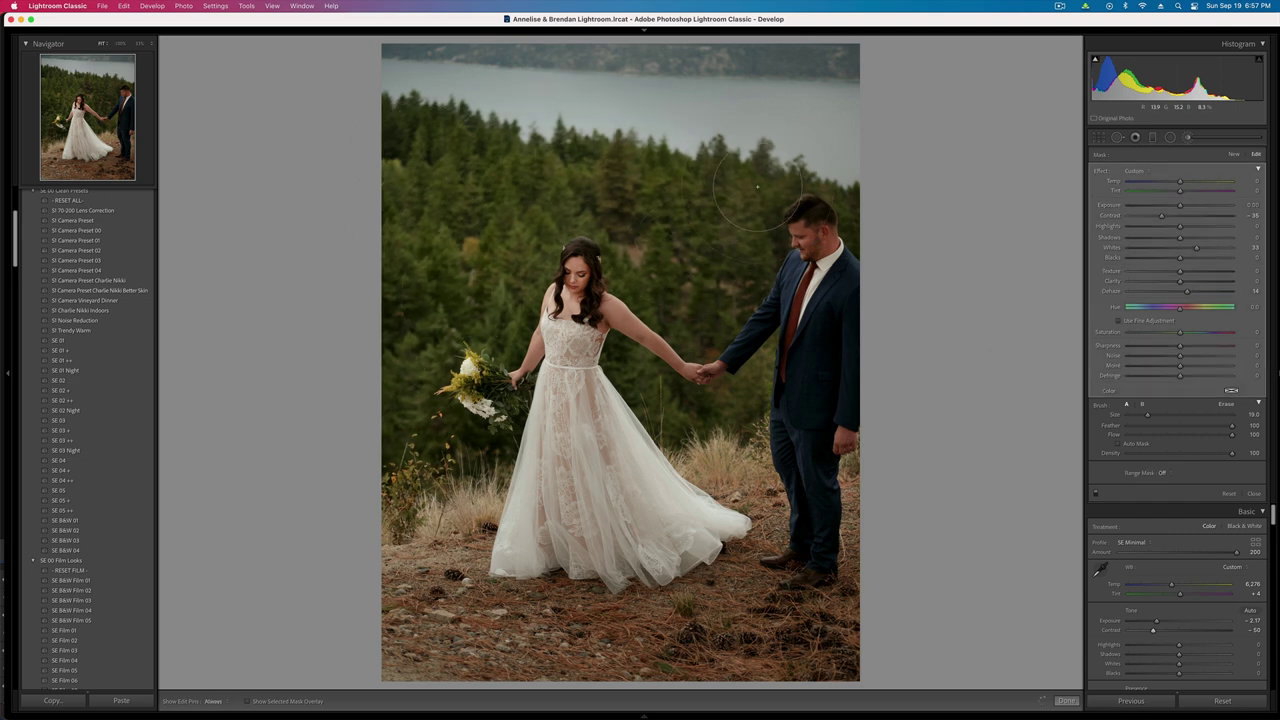
double_click(1100, 171)
drag(1180, 292, 1185, 293)
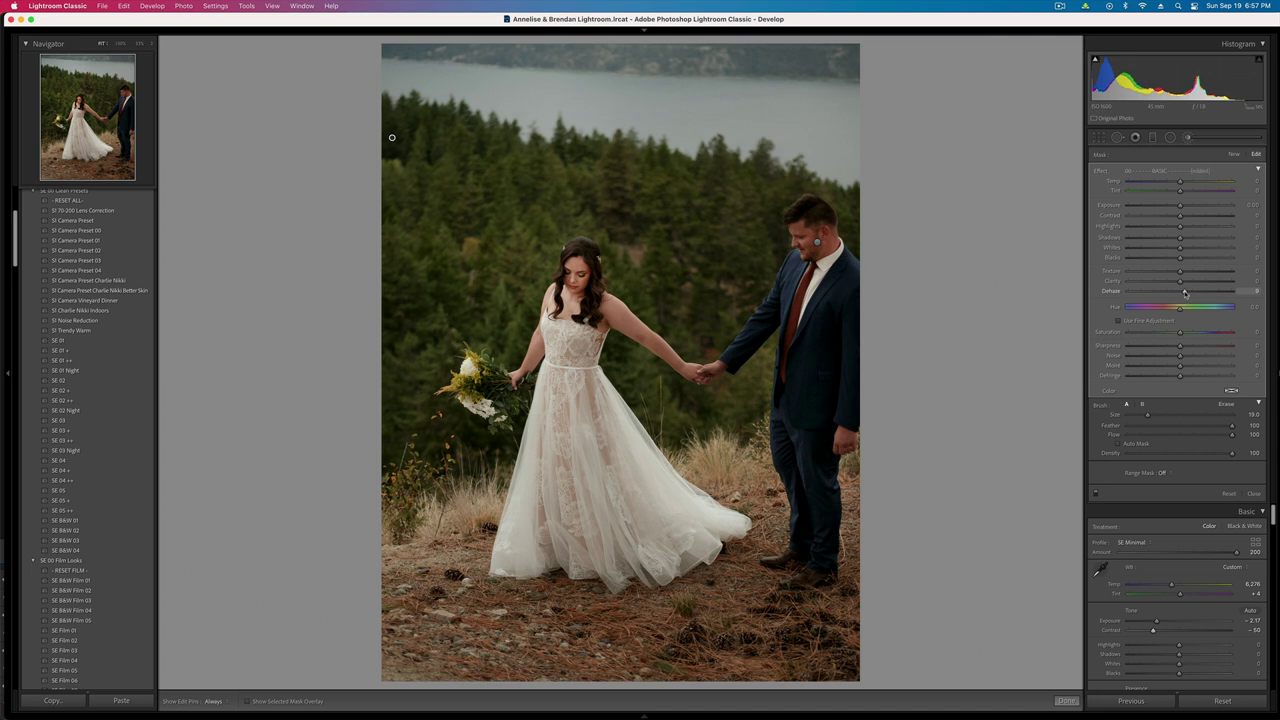
click(1172, 181)
click(1168, 333)
key(k)
- Try an exposure of −2.50, check the background and couple brush masks, and return the exposure to −2.17
key(minus)
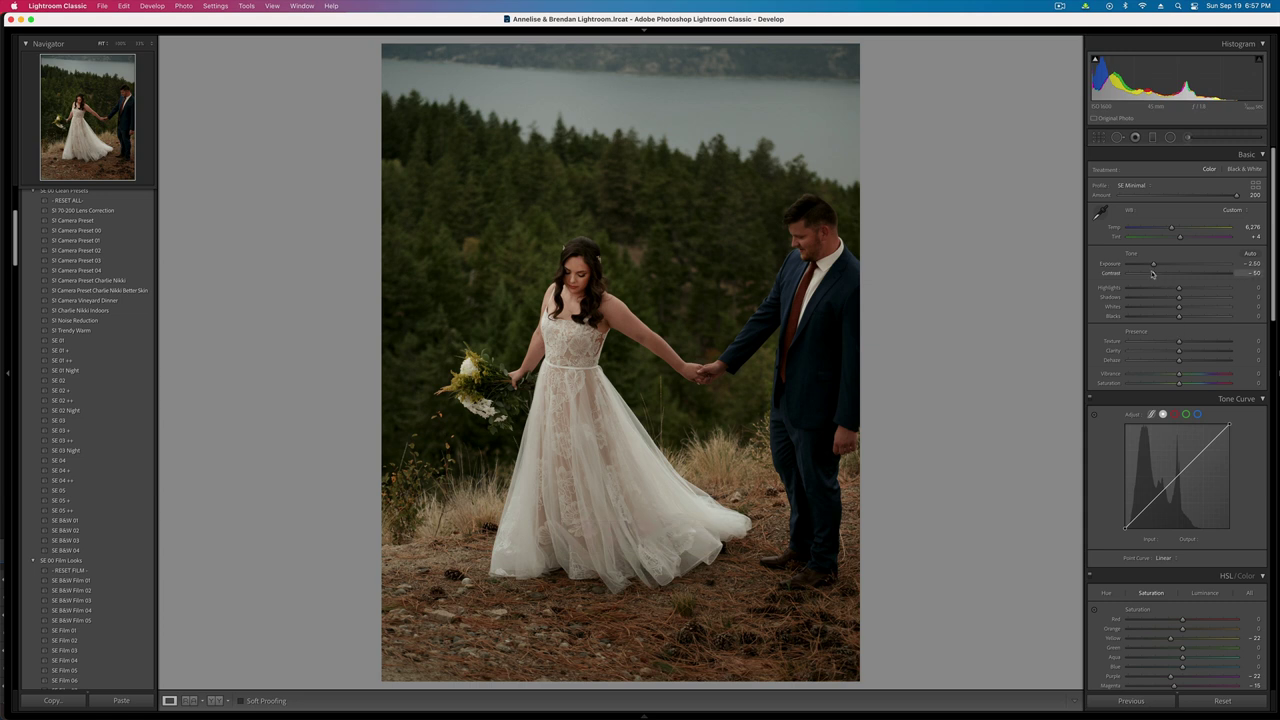
click(1187, 138)
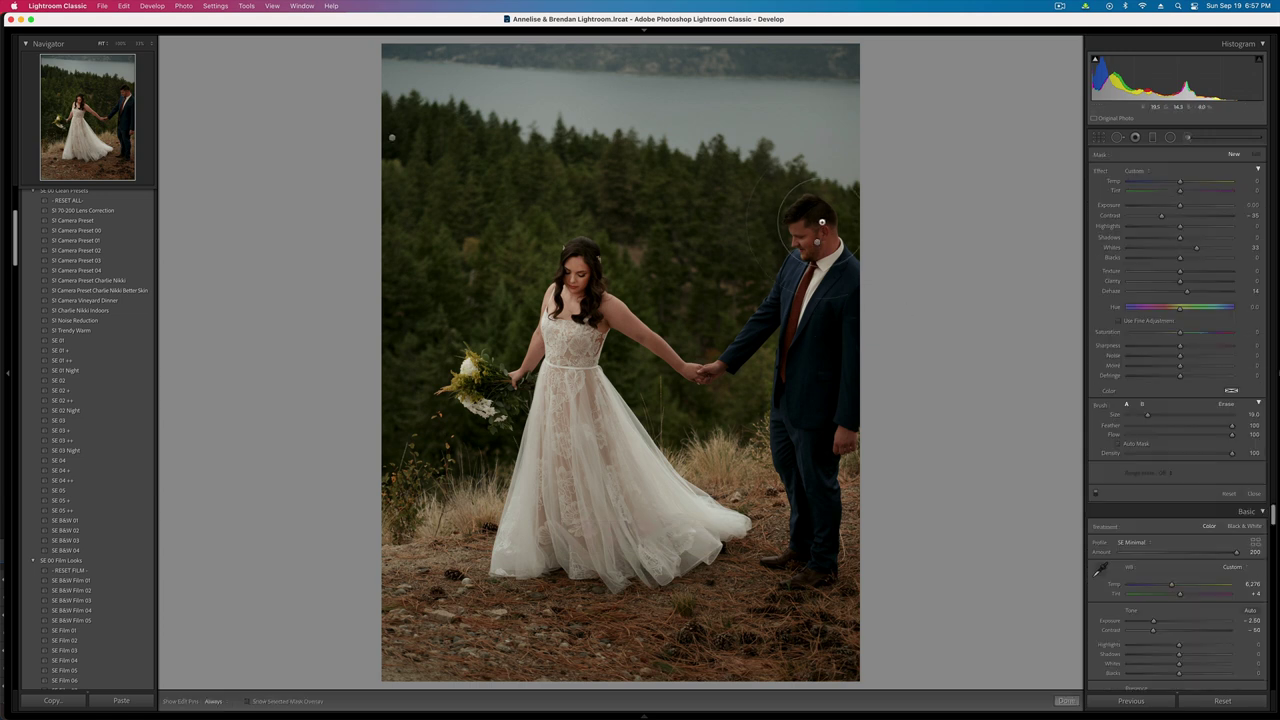
click(392, 137)
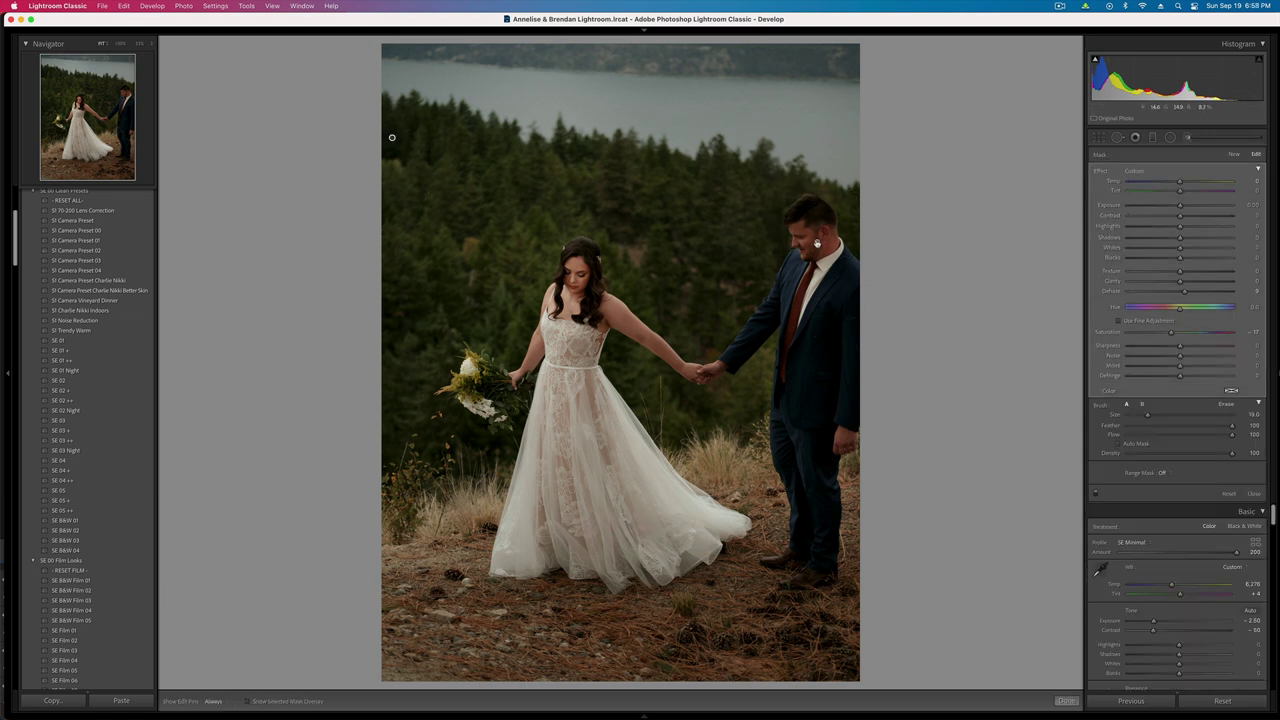
click(816, 243)
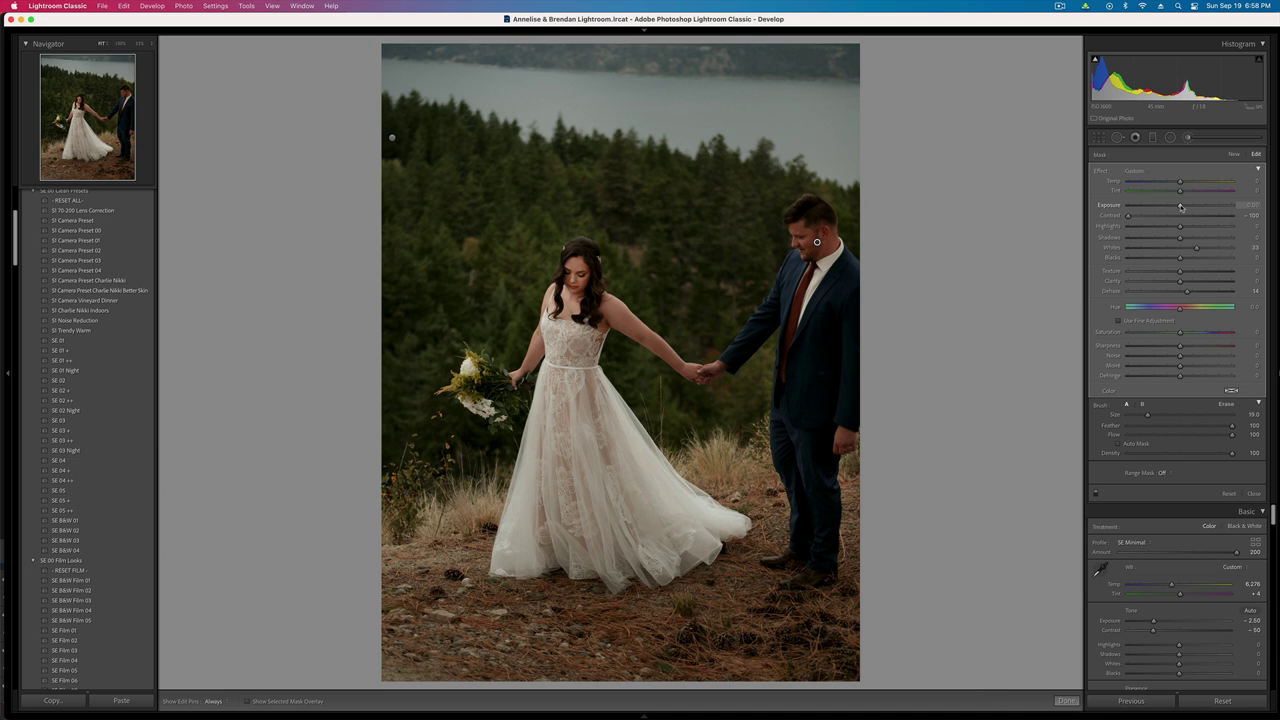
key(shift+equal)
key(k)
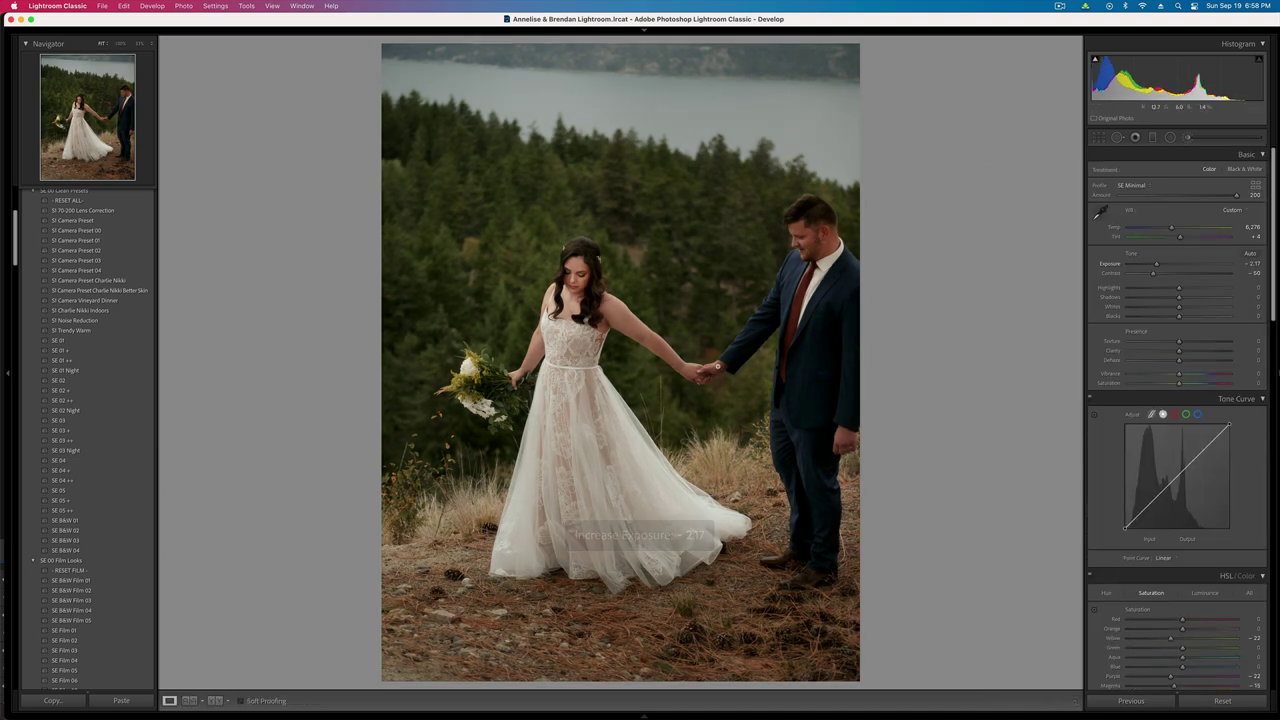
- Crop the photo slightly tighter from its lower-left corner, keeping the original aspect ratio
key(r)
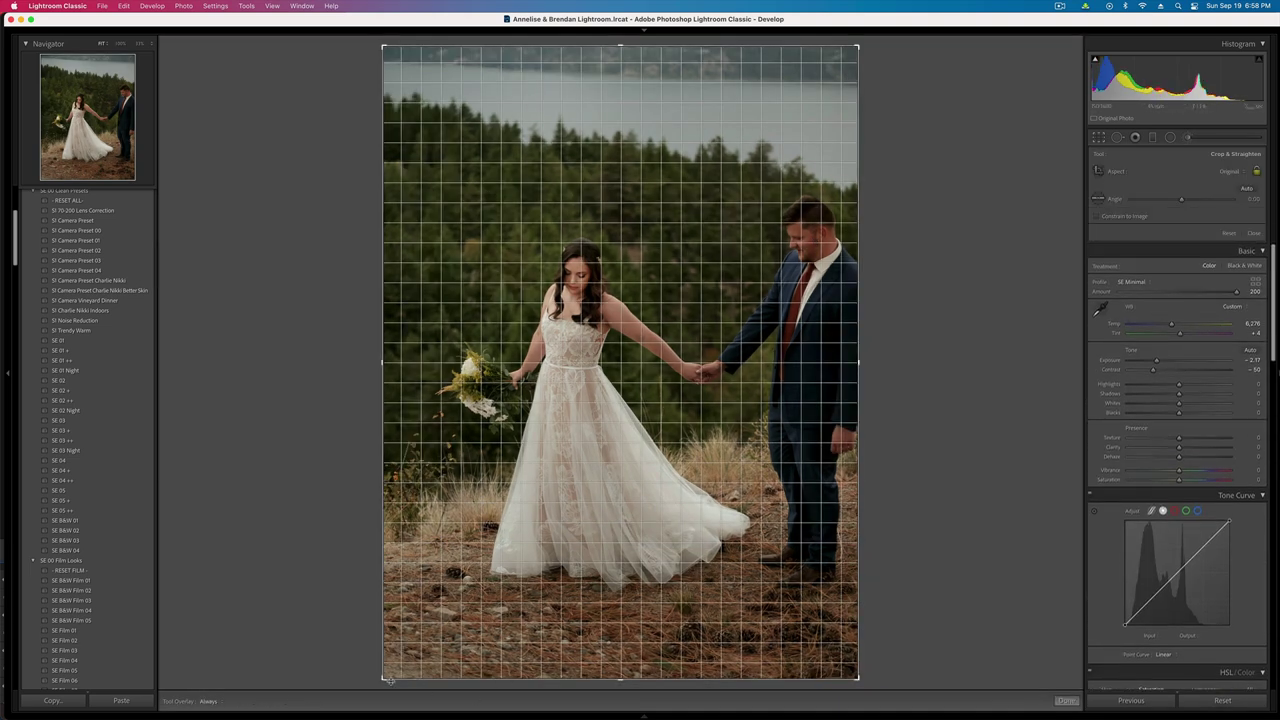
drag(382, 681, 391, 666)
key(Return)
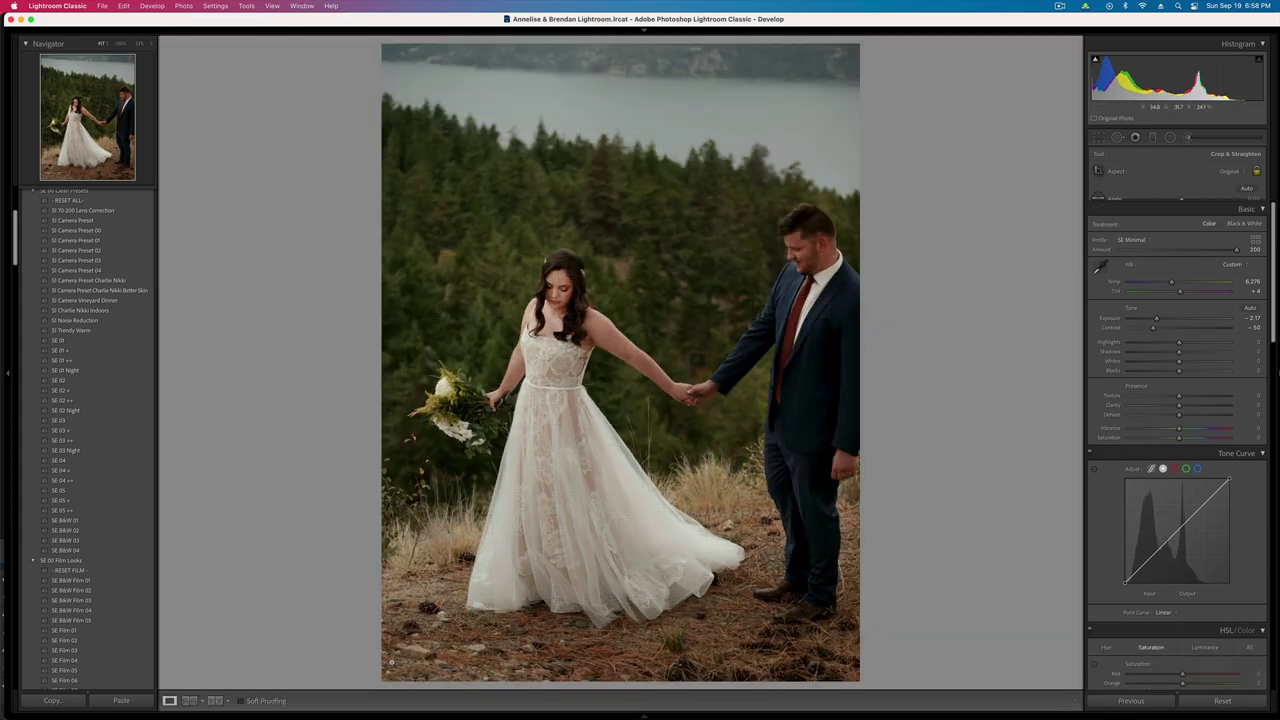
- Apply the SE B&W 01 preset and add a graduated filter across the groom's side with exposure 0.36
click(89, 522)
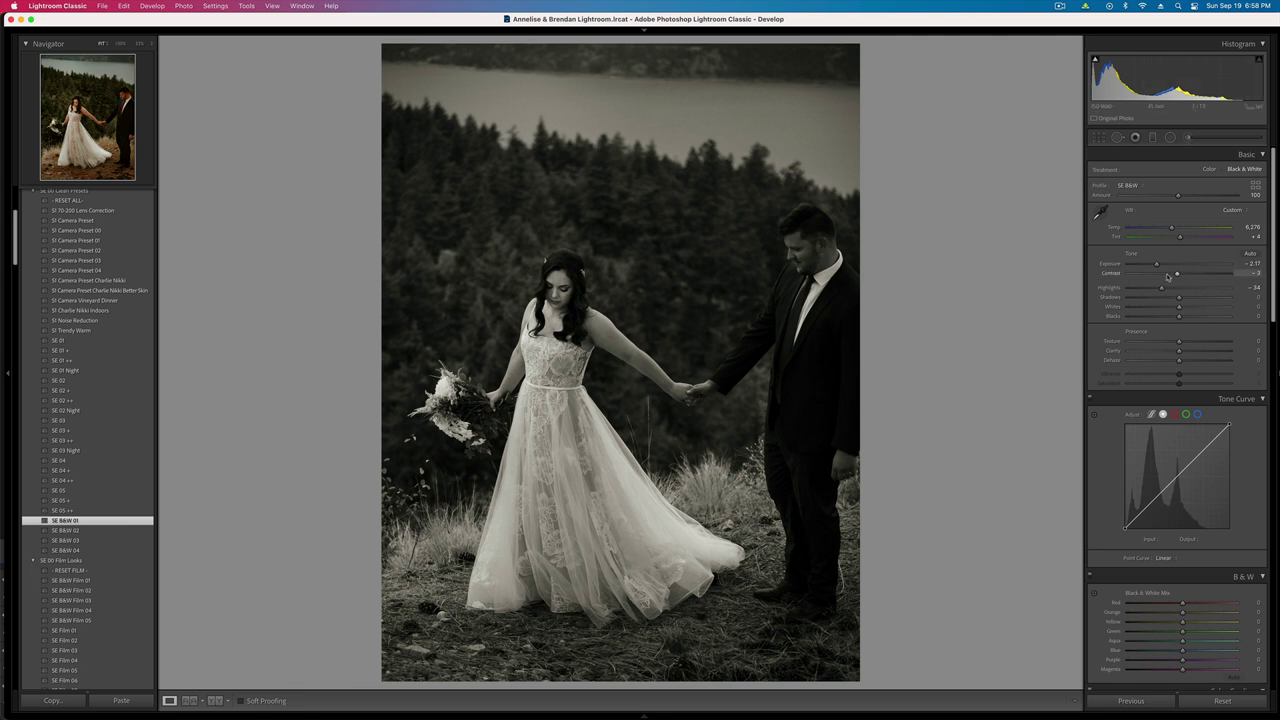
click(1153, 137)
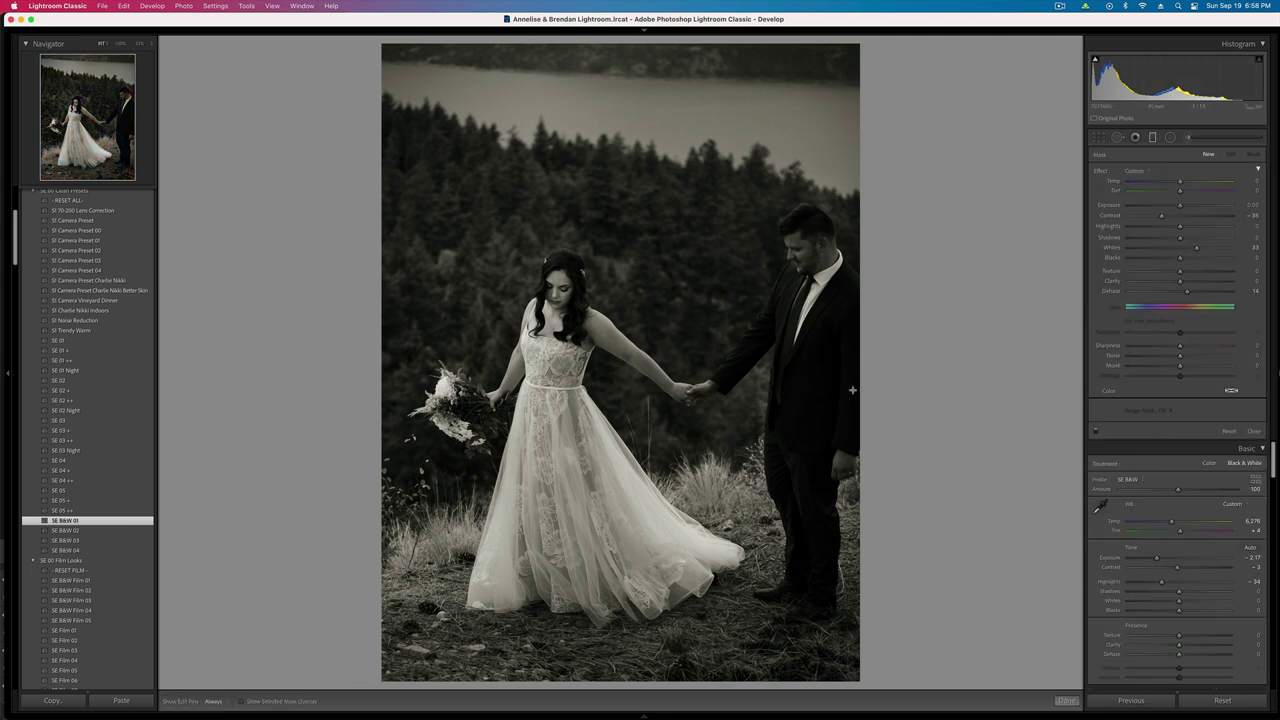
drag(931, 389, 463, 363)
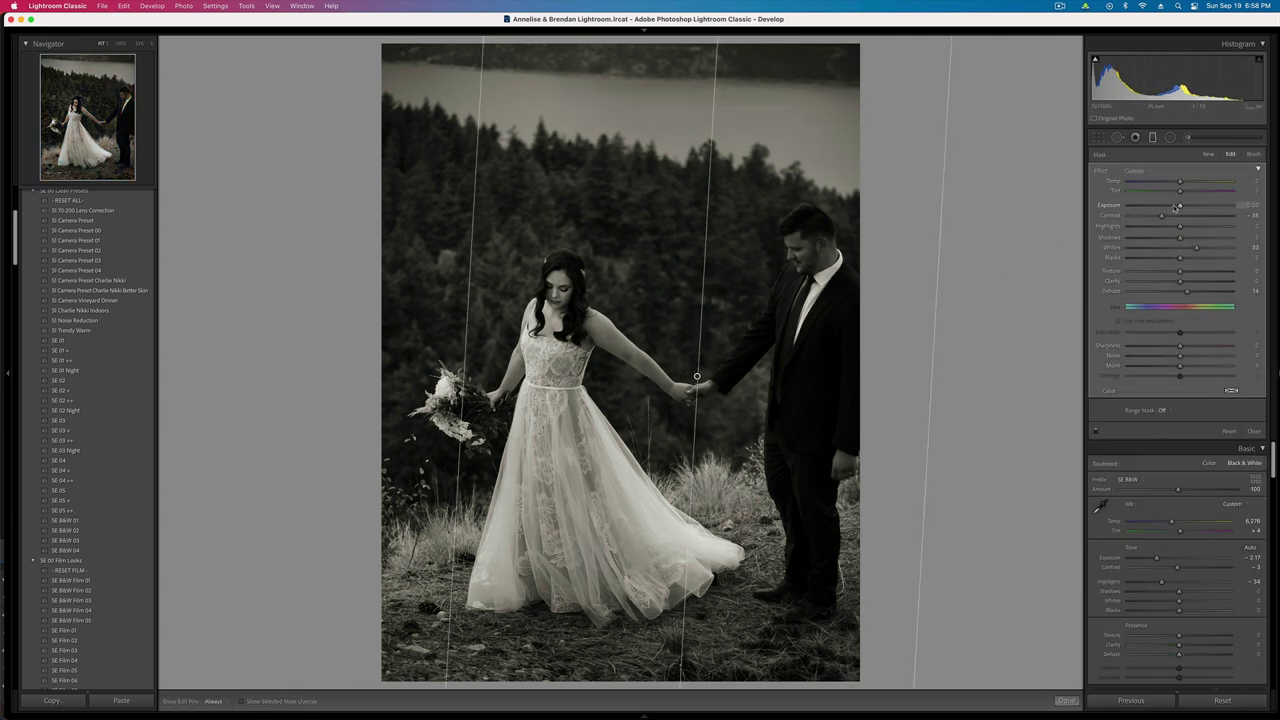
drag(1182, 206, 1185, 207)
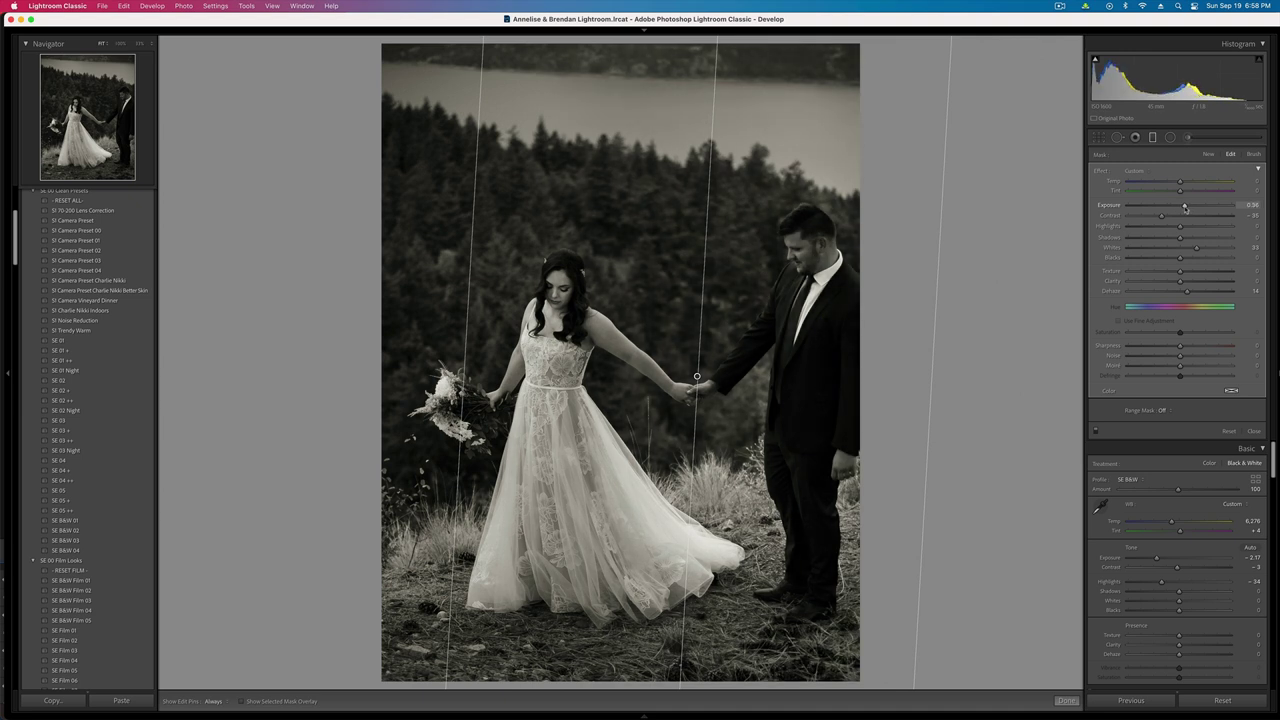
key(m)
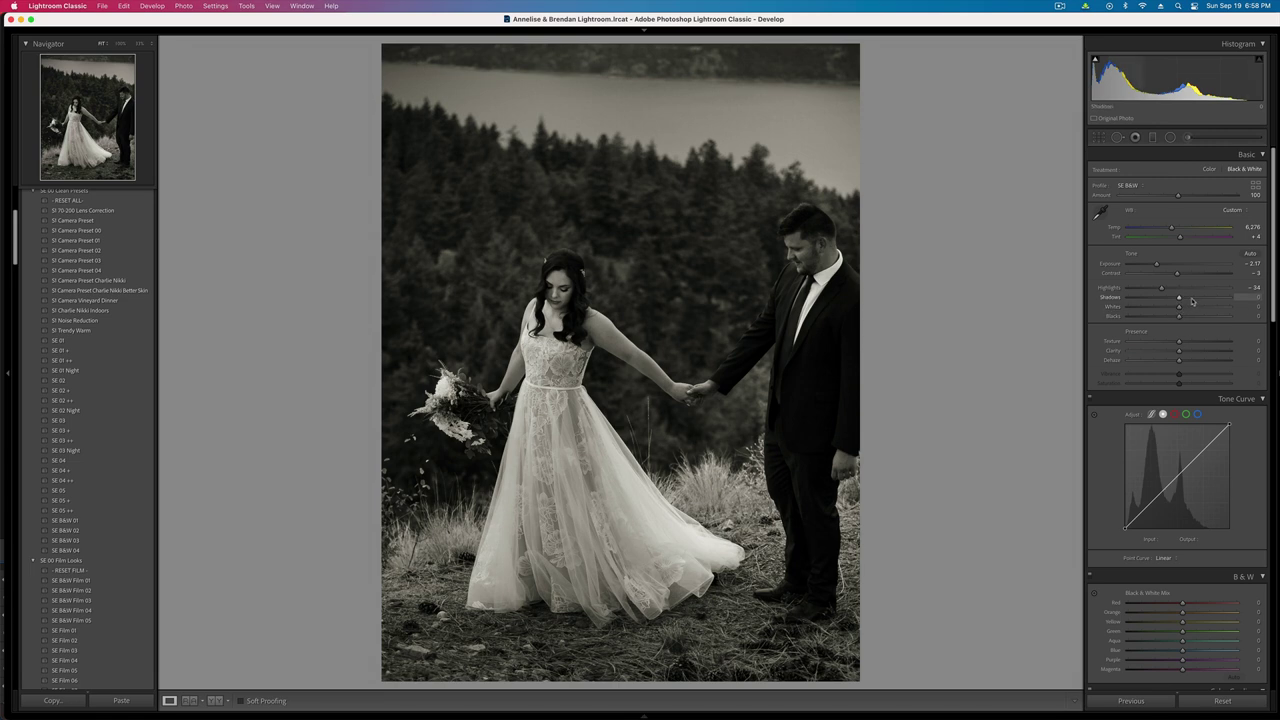
- Set the black-and-white photo's shadows to +14, contrast to −29 and exposure to −2.50
drag(1179, 297, 1164, 276)
key(shift+minus)
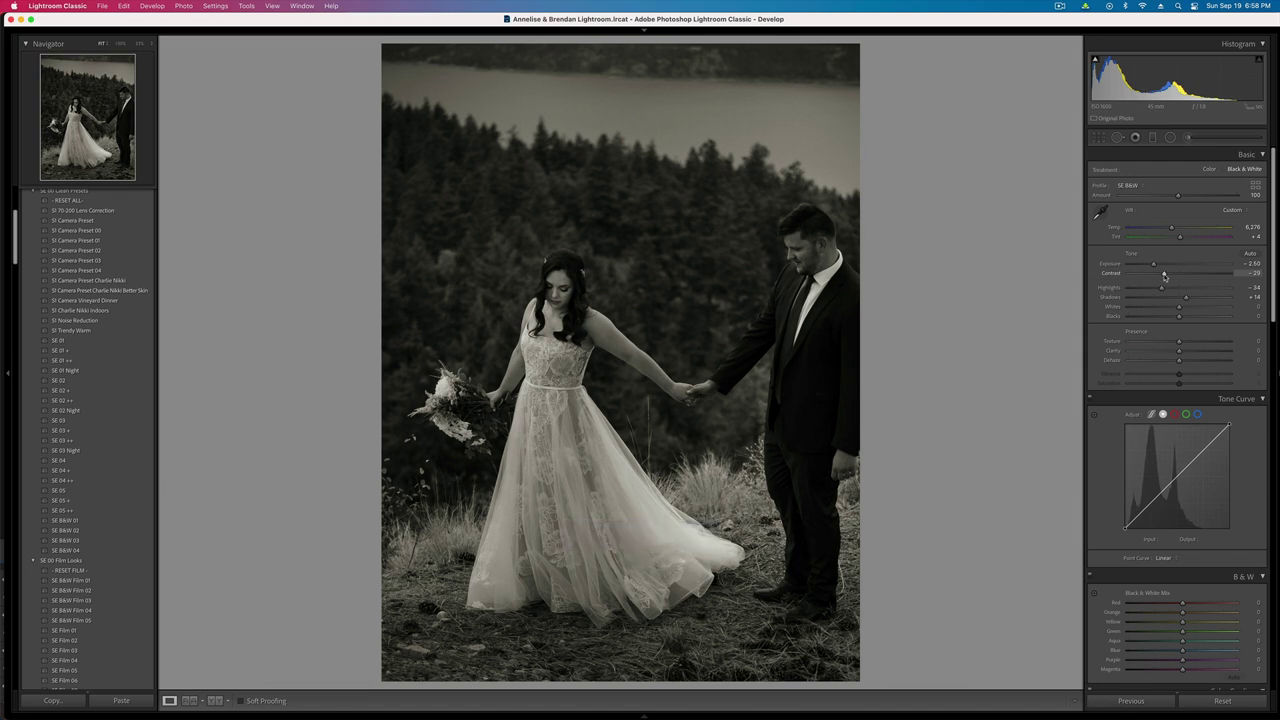
- Paste the copied settings onto the next photo of the couple on the rock and set its exposure to −1.15
key(Right)
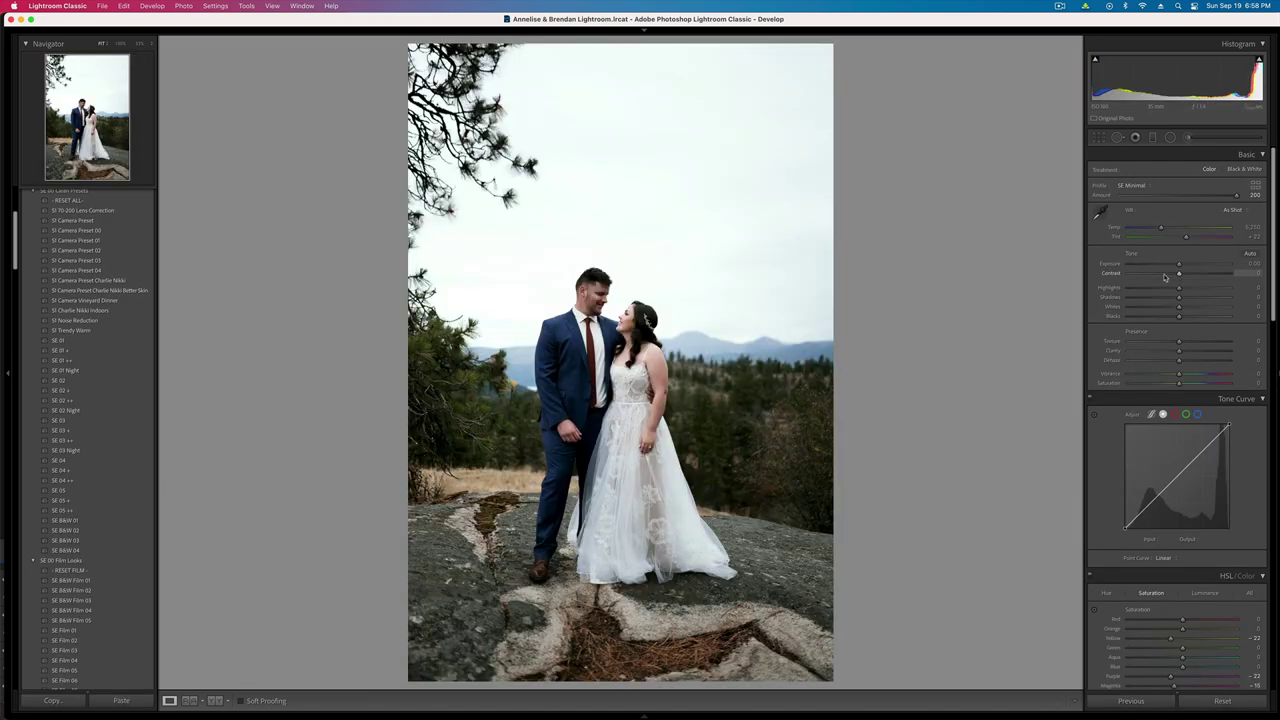
key(super+shift+v)
key(shift+equal)
key(shift+equal)
key(shift+equal)
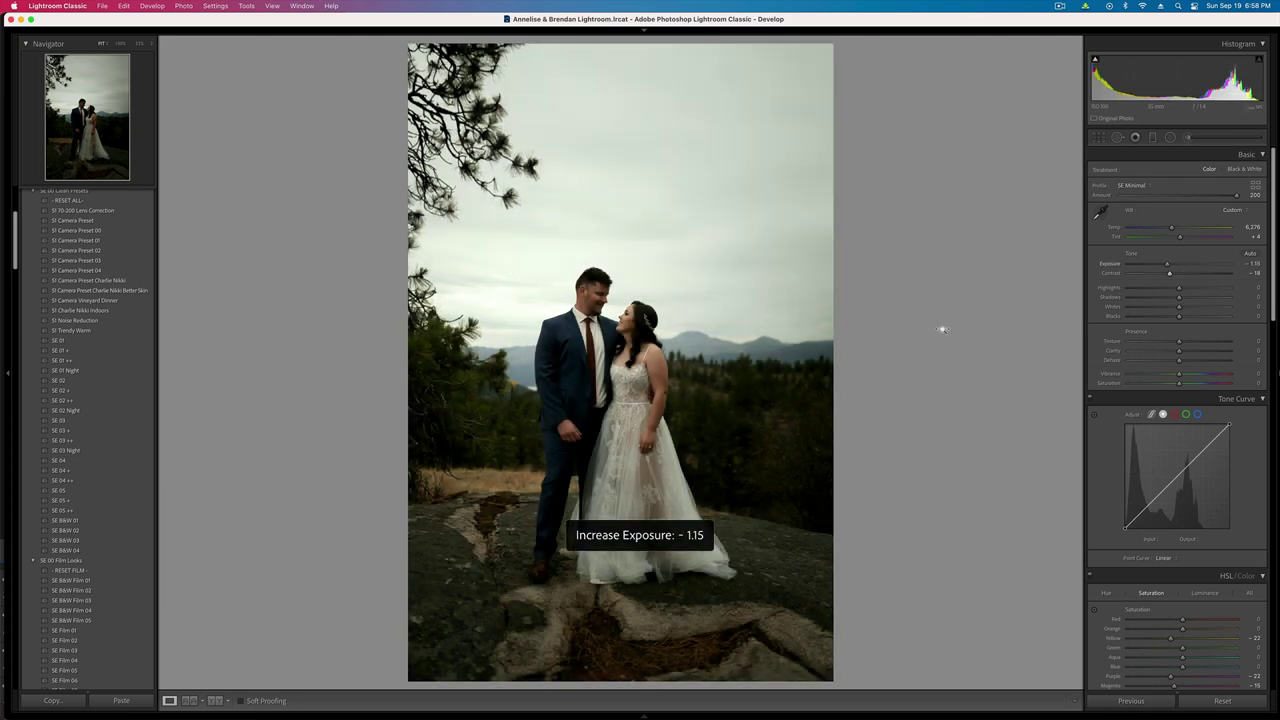
- Move the pasted radial filter from the sky onto the couple and set the overall exposure to −1.18
key(shift+m)
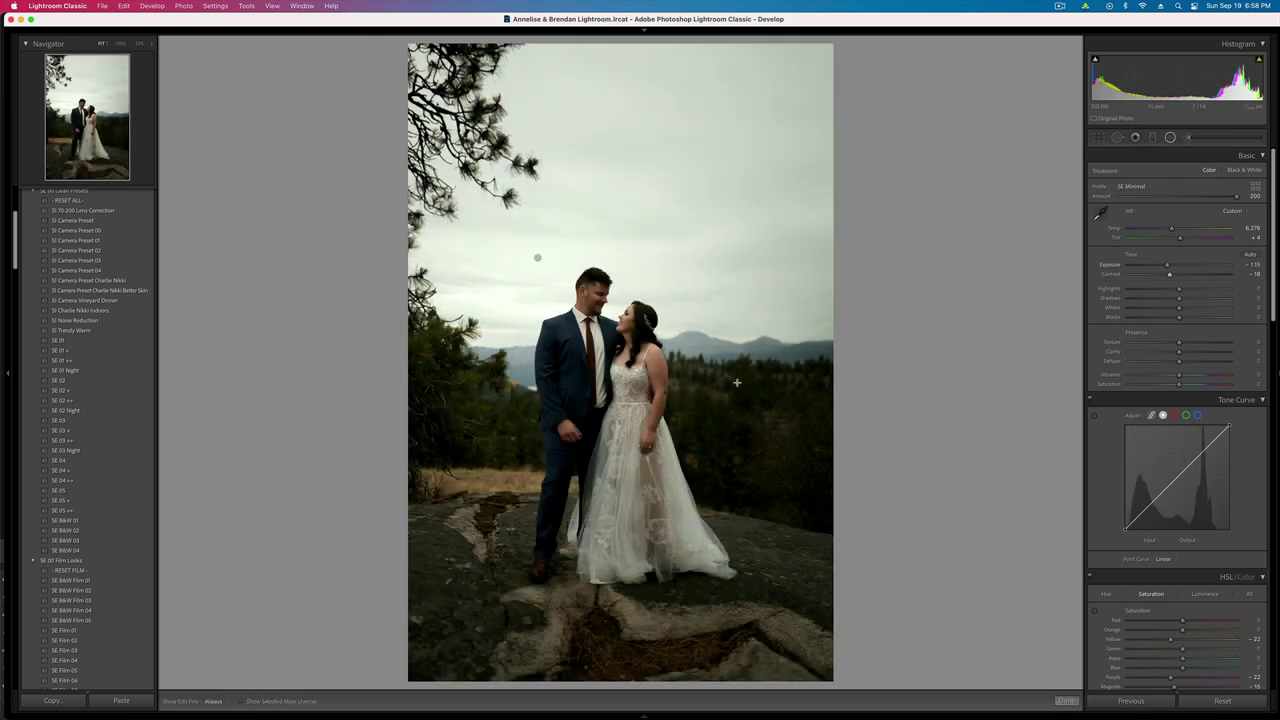
click(538, 259)
drag(542, 266, 617, 364)
key(shift+m)
key(shift+minus)
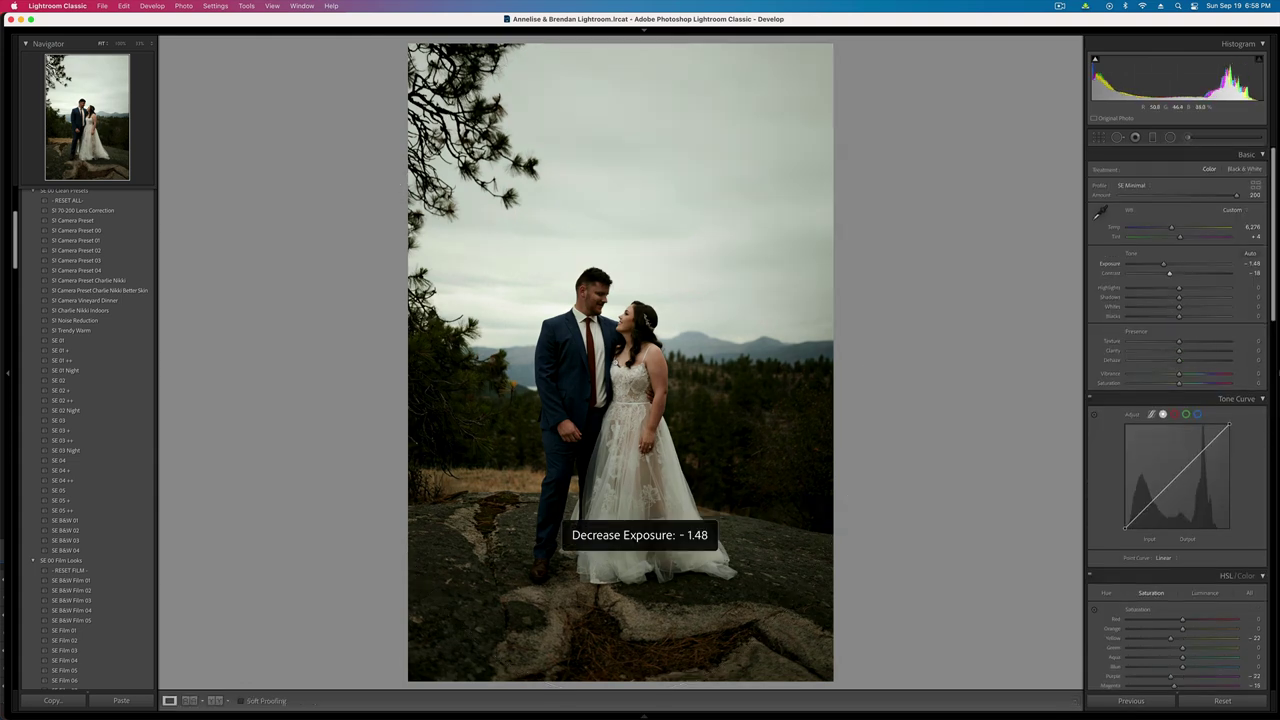
key(shift+equal)
- Crop the photo tighter from its upper-right corner and shift the crop to reframe the couple, keeping the original aspect ratio
key(r)
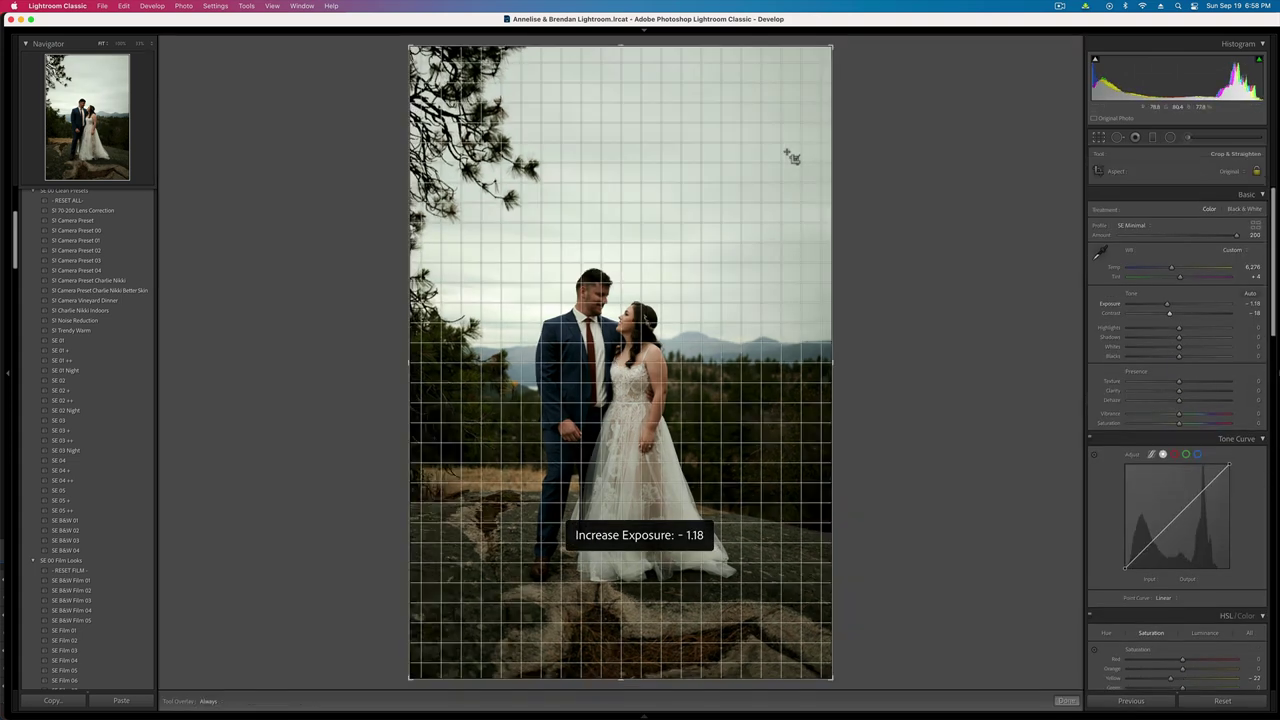
drag(831, 45, 826, 69)
key(r)
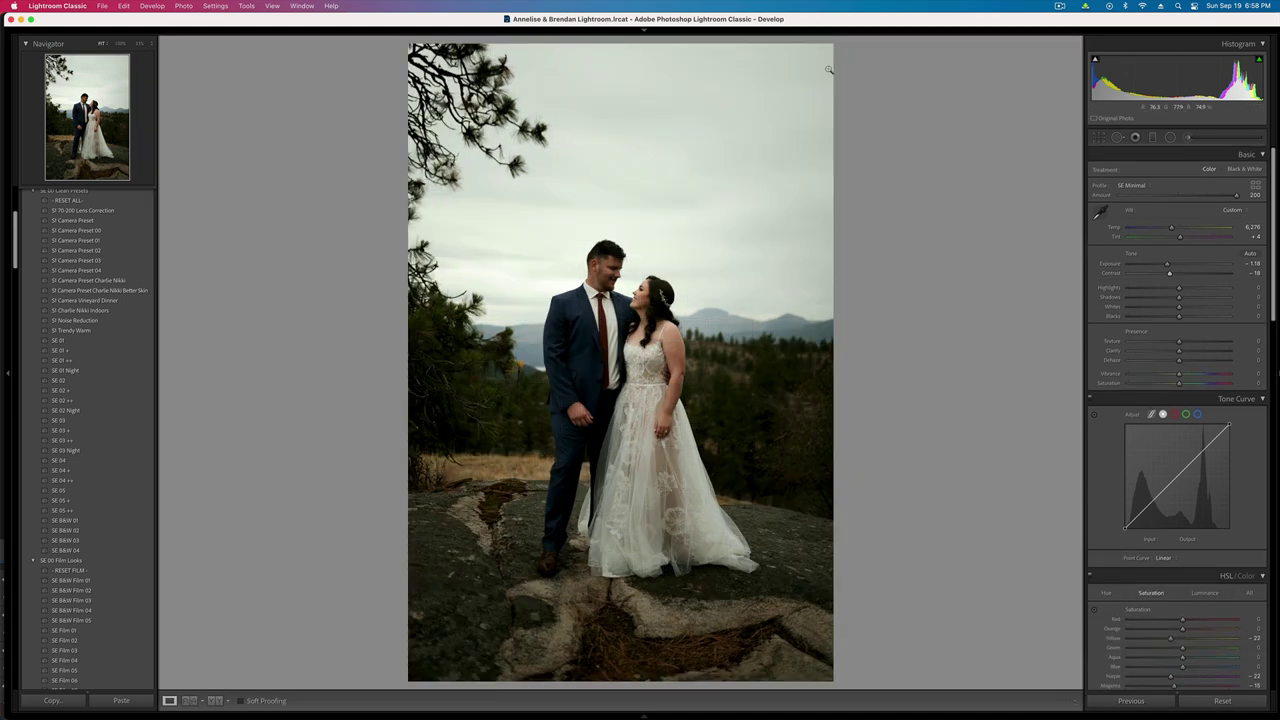
key(r)
key(Left)
key(Left)
key(Left)
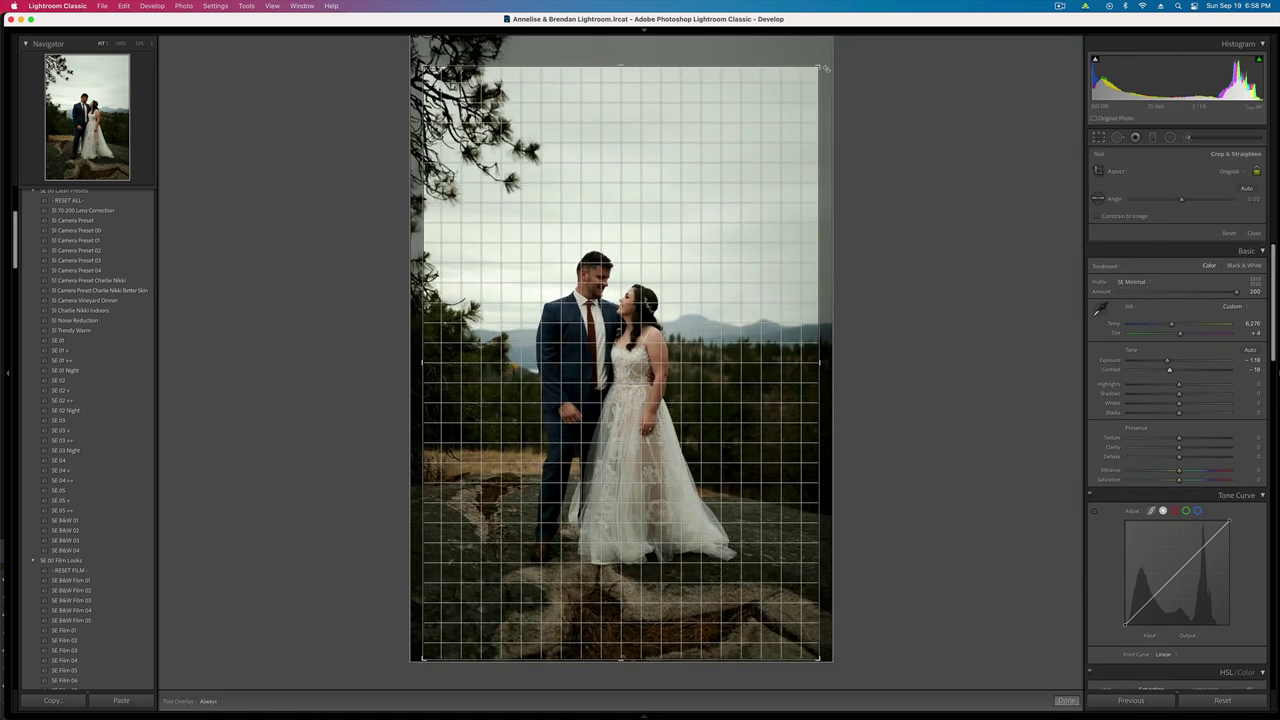
key(Return)
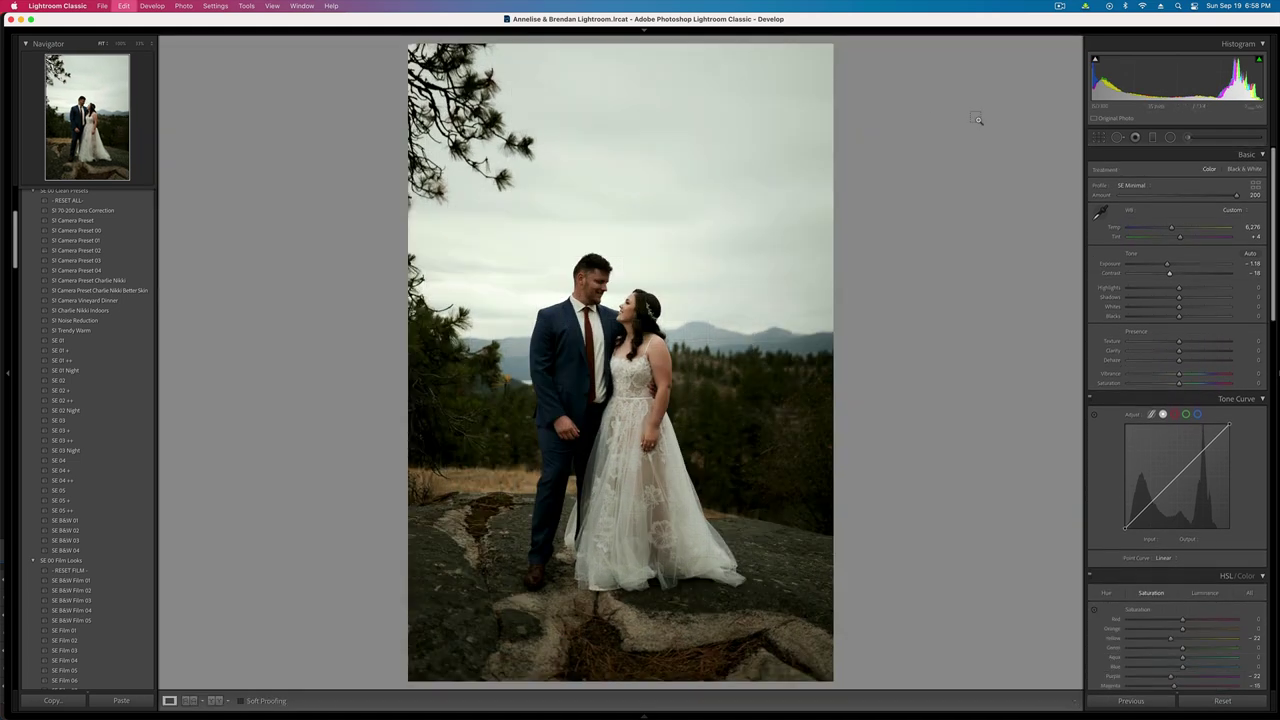
- Apply the copied settings to the next close-up portrait and set its exposure to −0.52
key(Right)
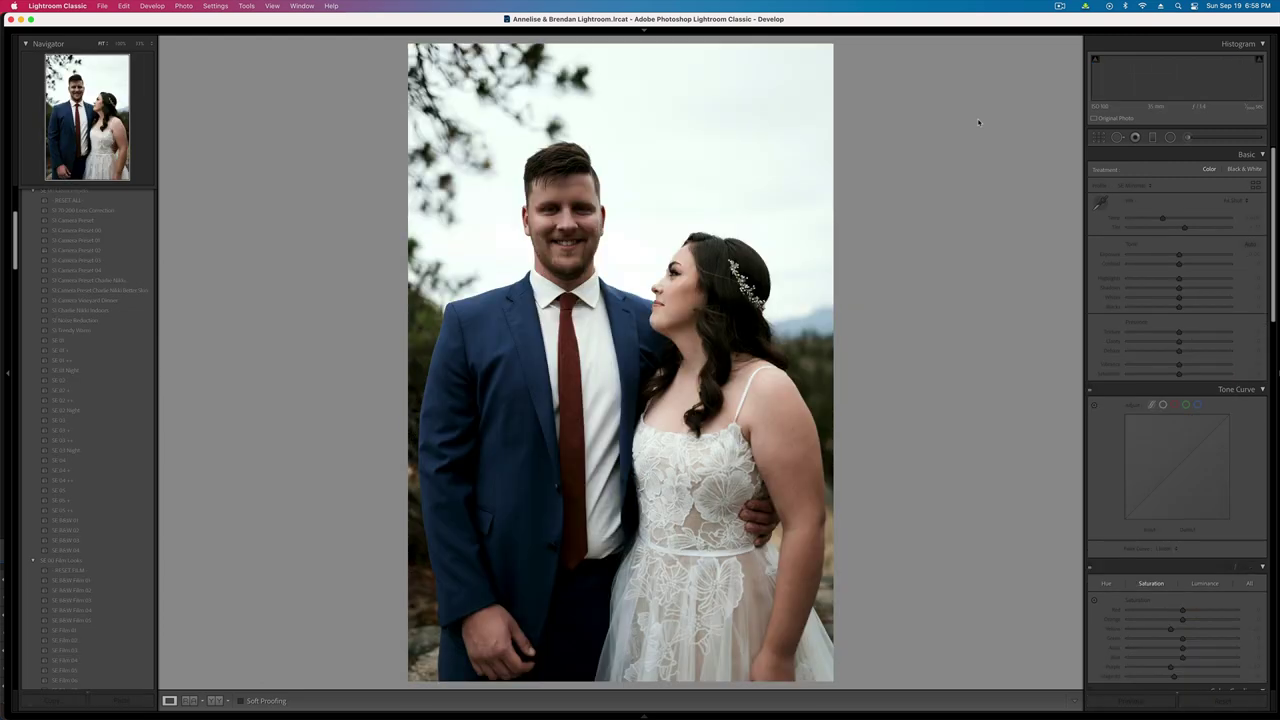
key(shift+equal)
key(shift+equal)
key(shift+equal)
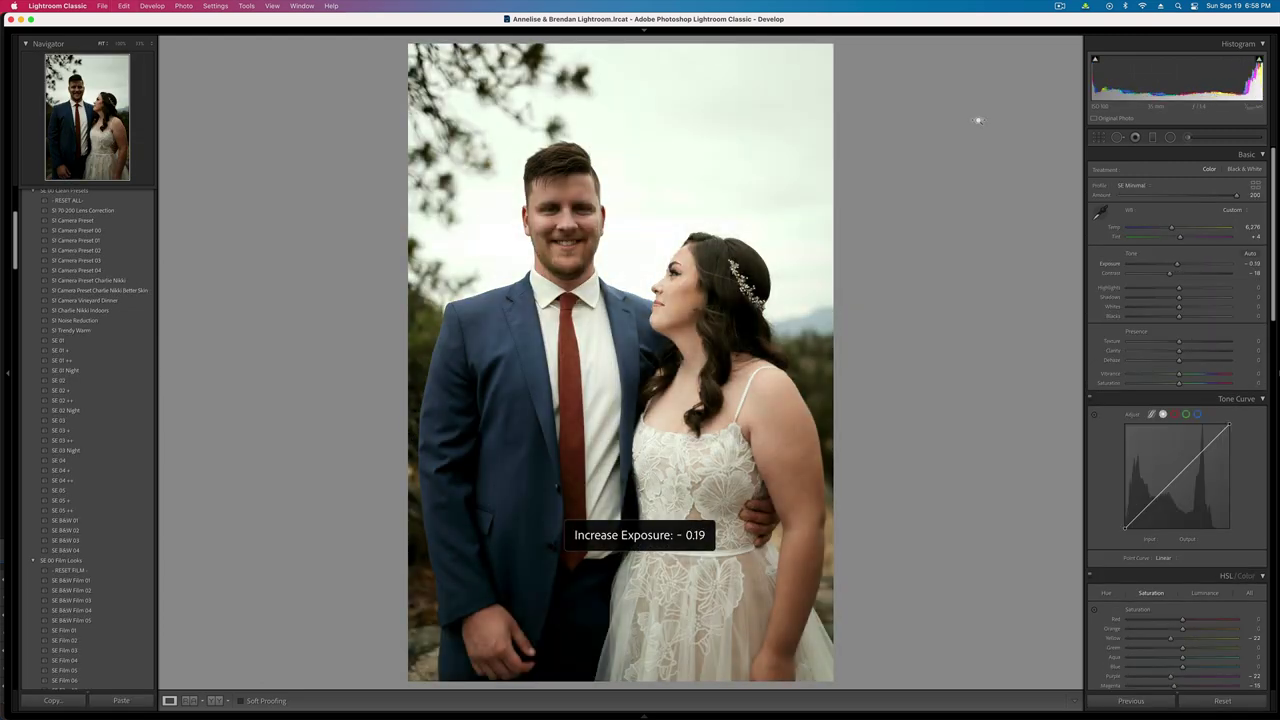
key(minus)
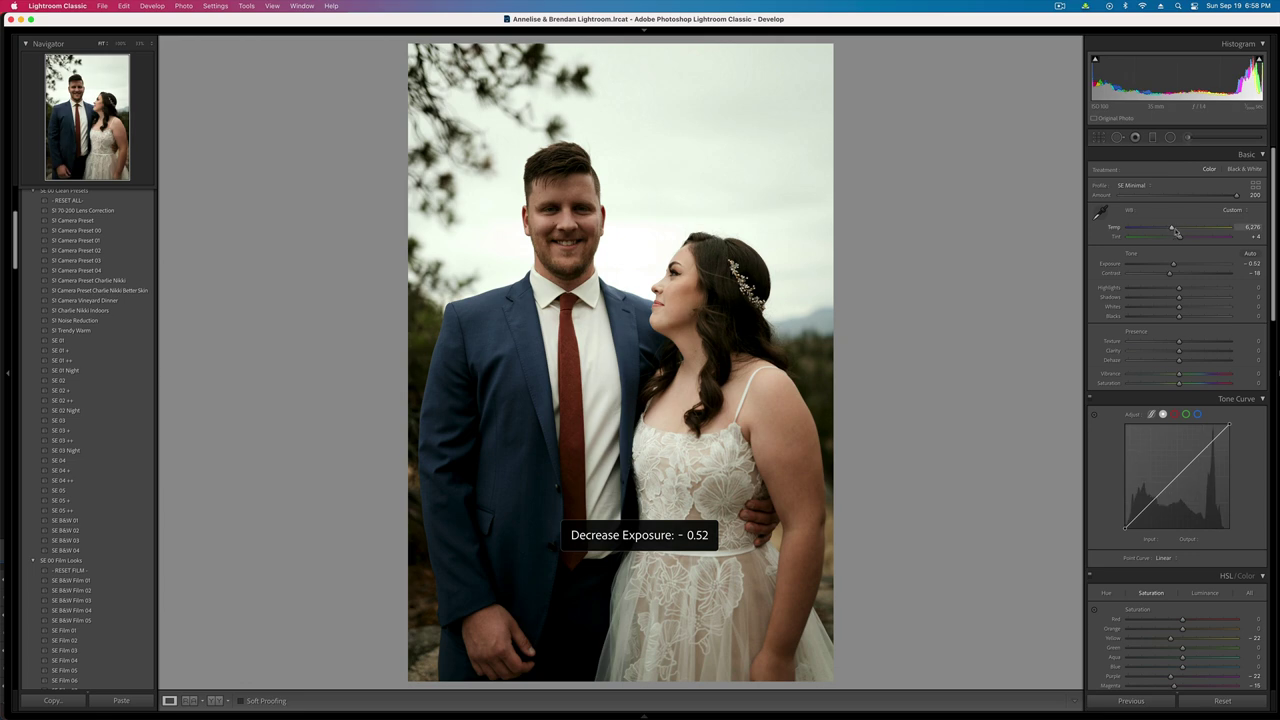
- Set the portrait's white balance to temperature 6,518 and tint +17, and its vibrance to +21
drag(1172, 230, 1175, 230)
key(r)
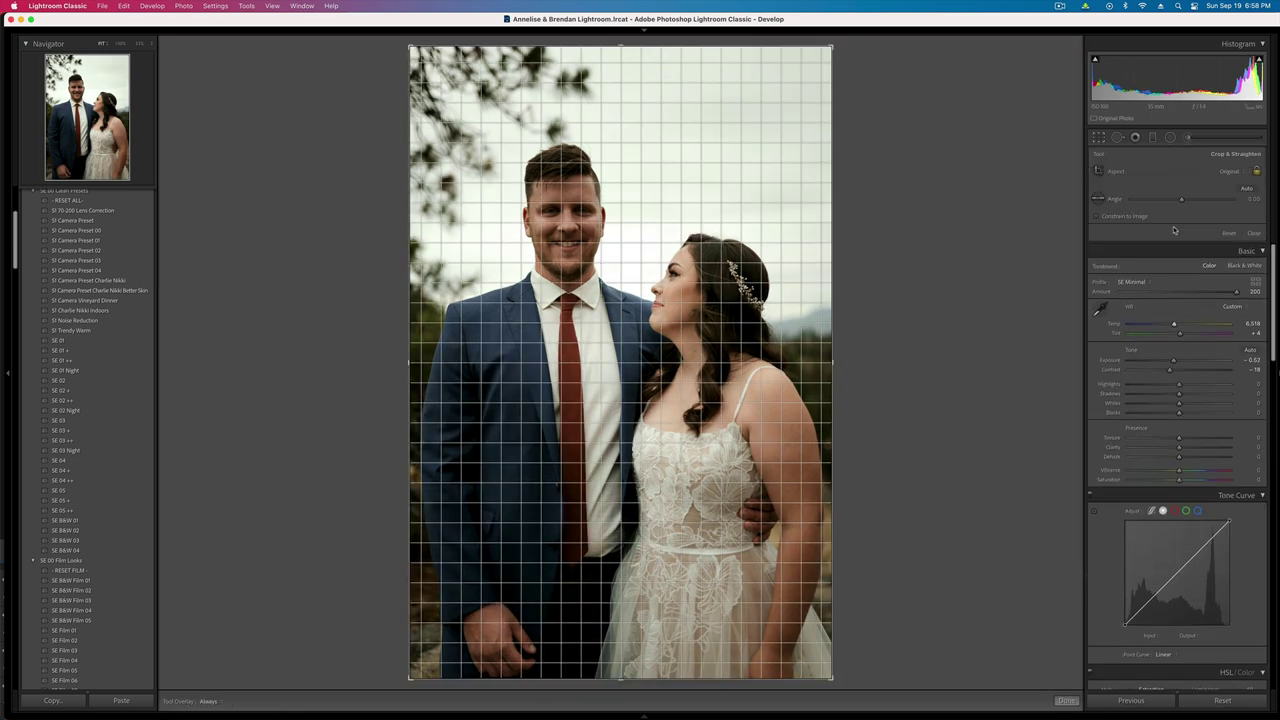
key(r)
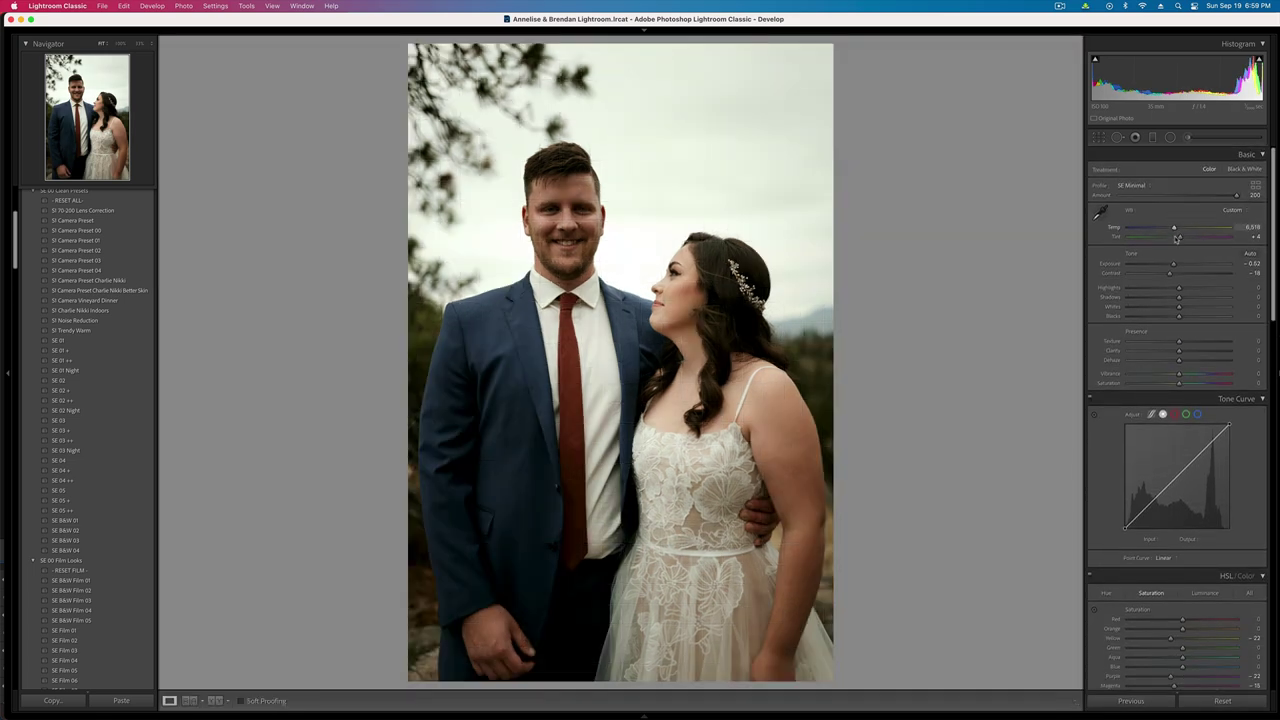
drag(1180, 238, 1185, 239)
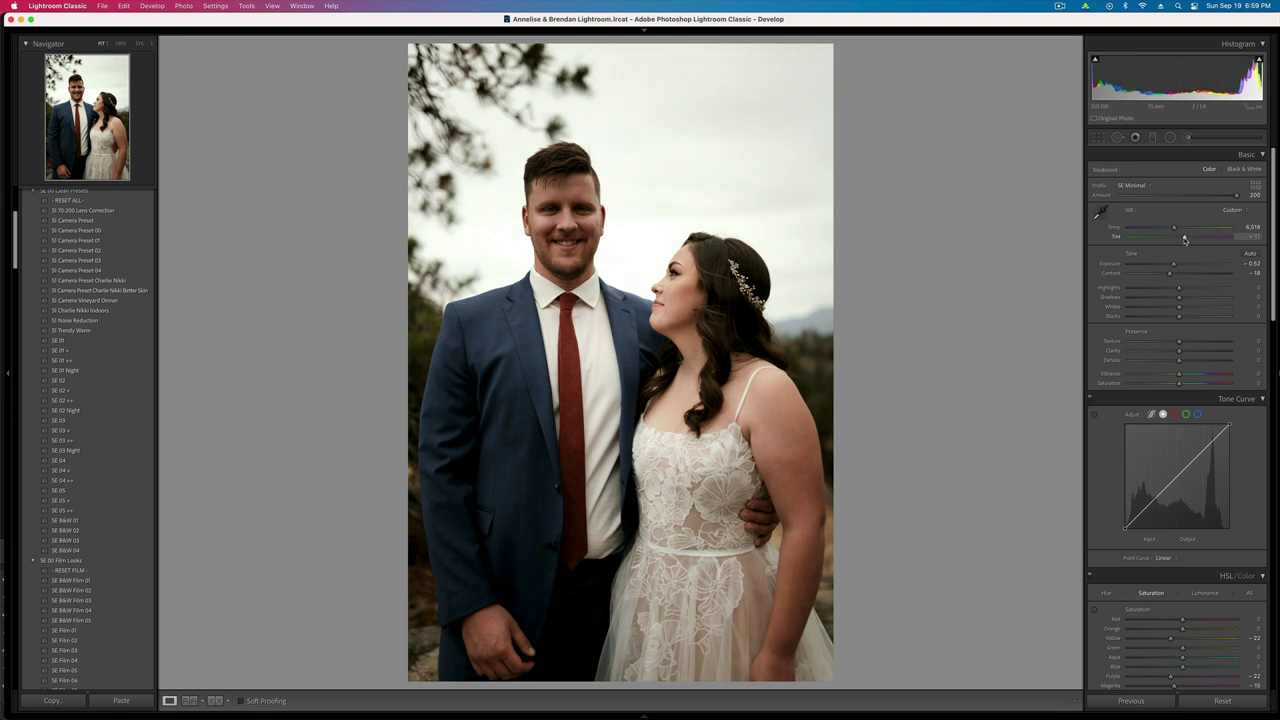
drag(1179, 375, 1191, 376)
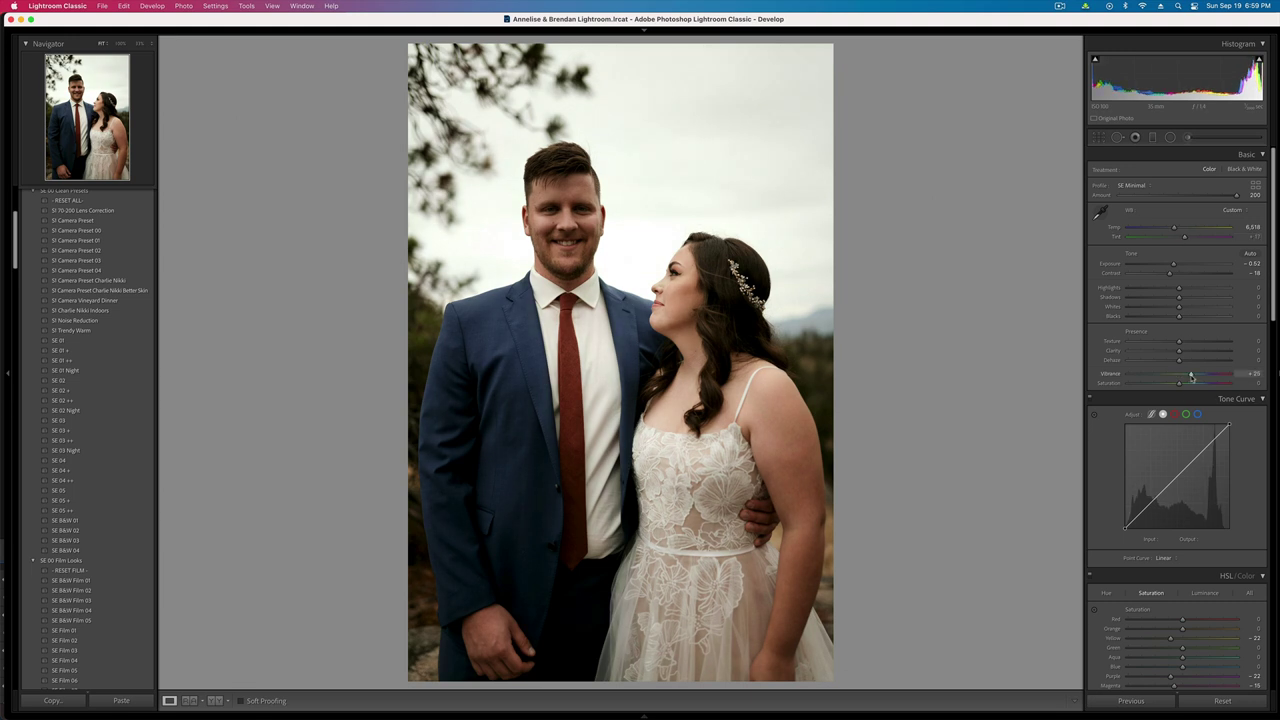
- Copy these settings to the next close-up portrait and set its exposure to −0.19 and temperature to 6,359
key(super+shift+c)
key(Return)
key(Right)
key(super+bracketright)
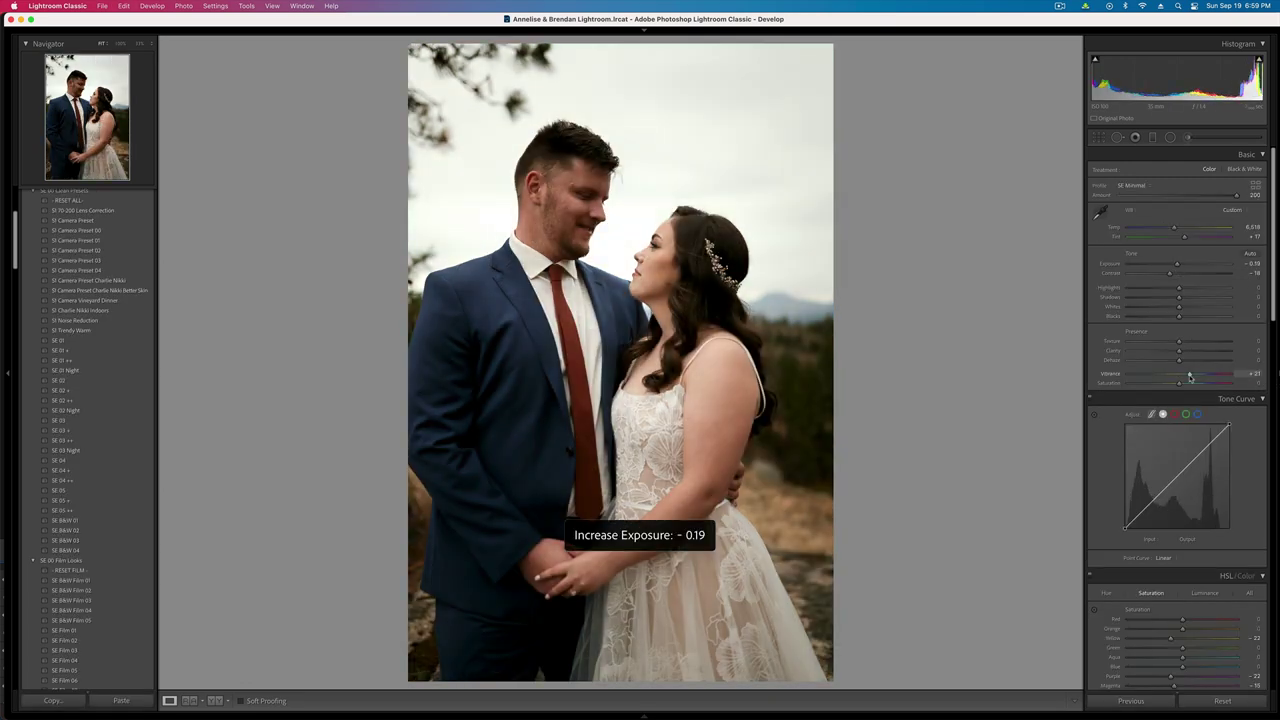
drag(1174, 228, 1172, 229)
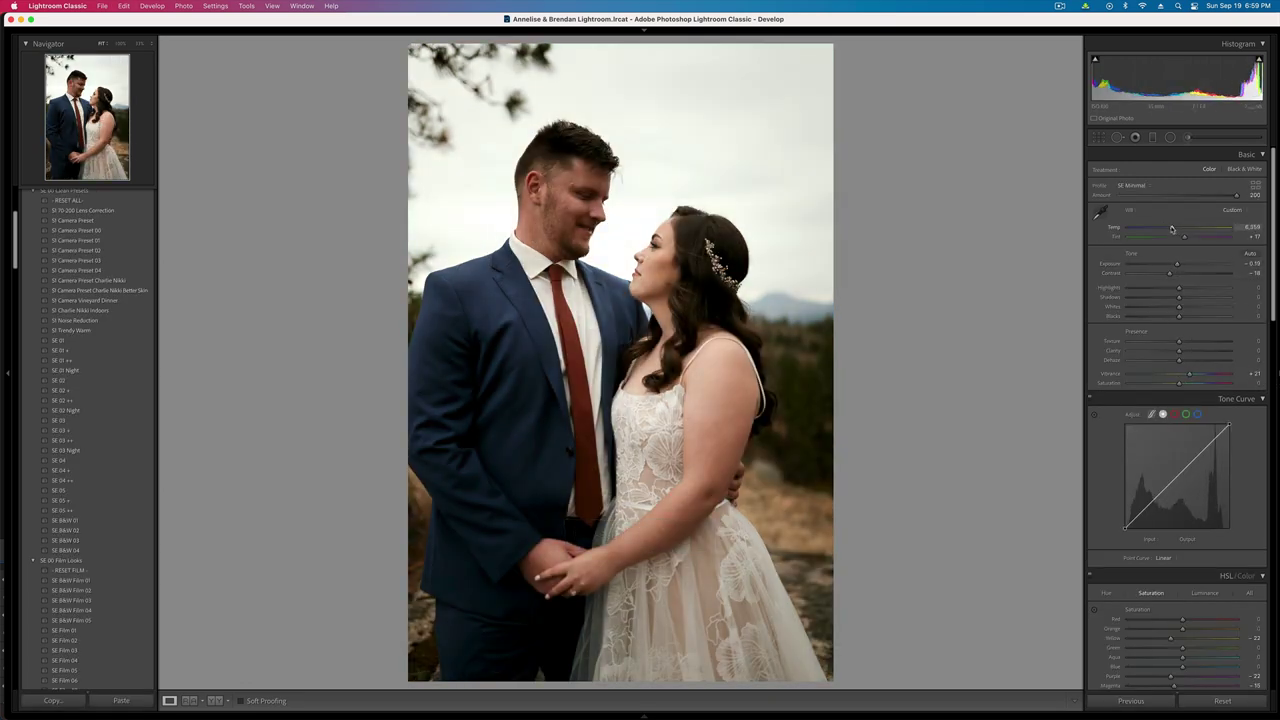
- Copy these settings to the wide landscape photo and set its contrast to −2 and exposure to −1.08
key(super+c)
key(Right)
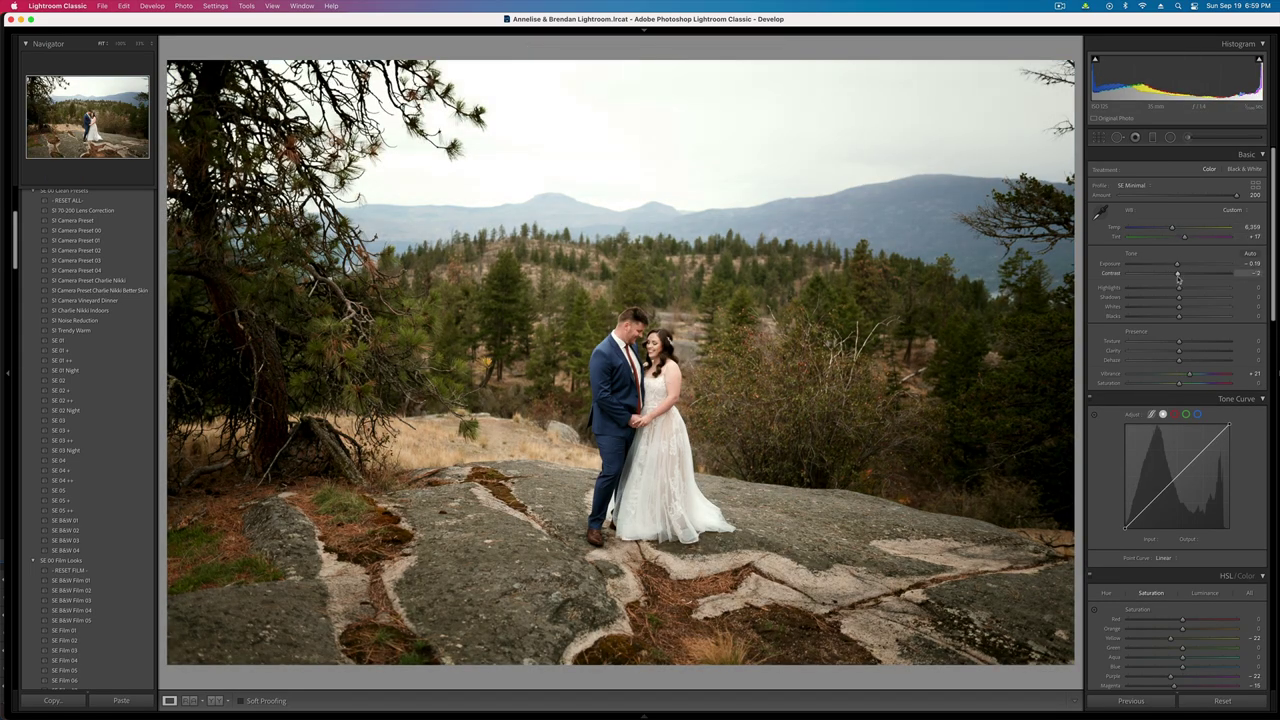
key(super+bracketleft)
key(super+bracketleft)
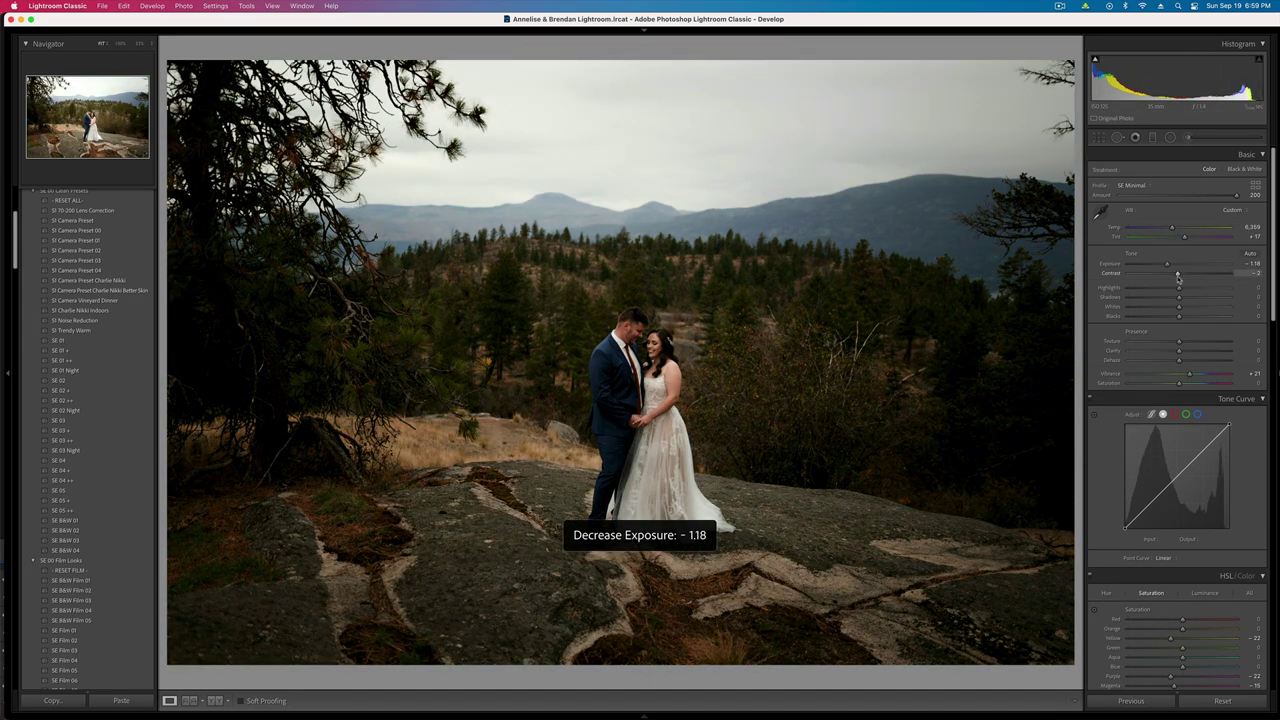
key(super+bracketright)
- Position a radial filter over the couple in the landscape photo and check them up close
key(shift+m)
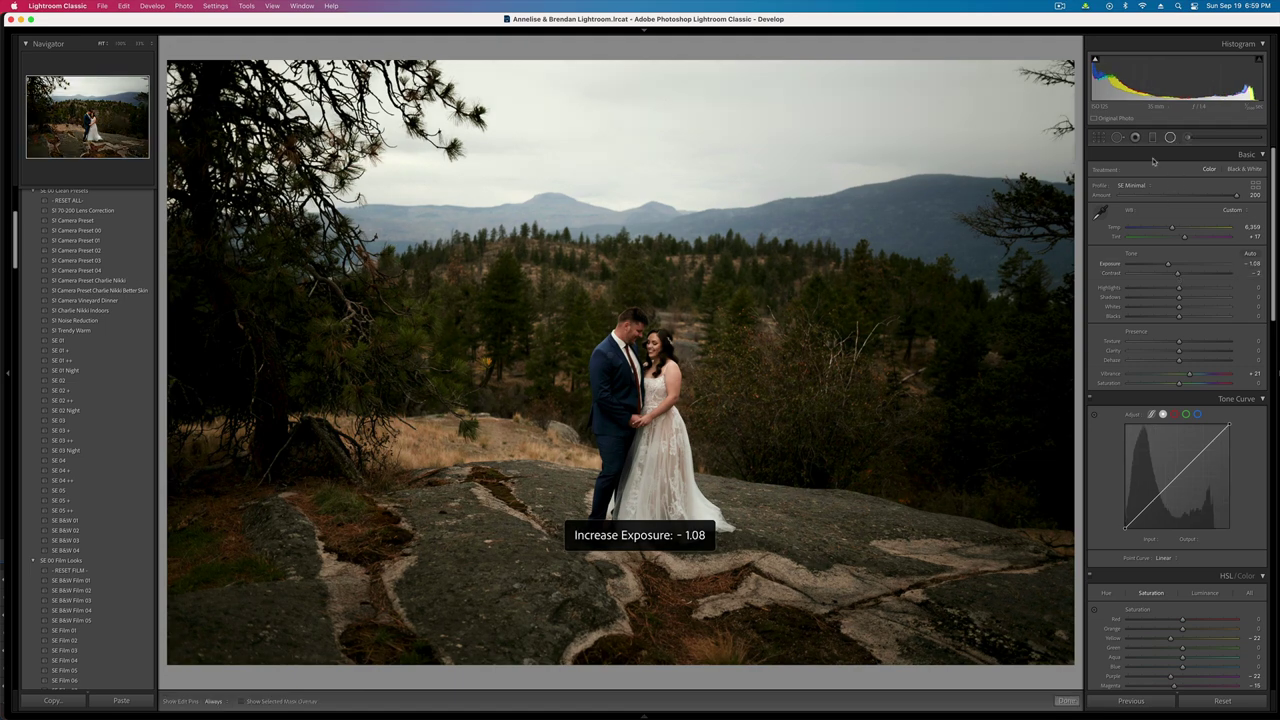
super+double_click(620, 365)
drag(610, 356, 643, 386)
key(shift+m)
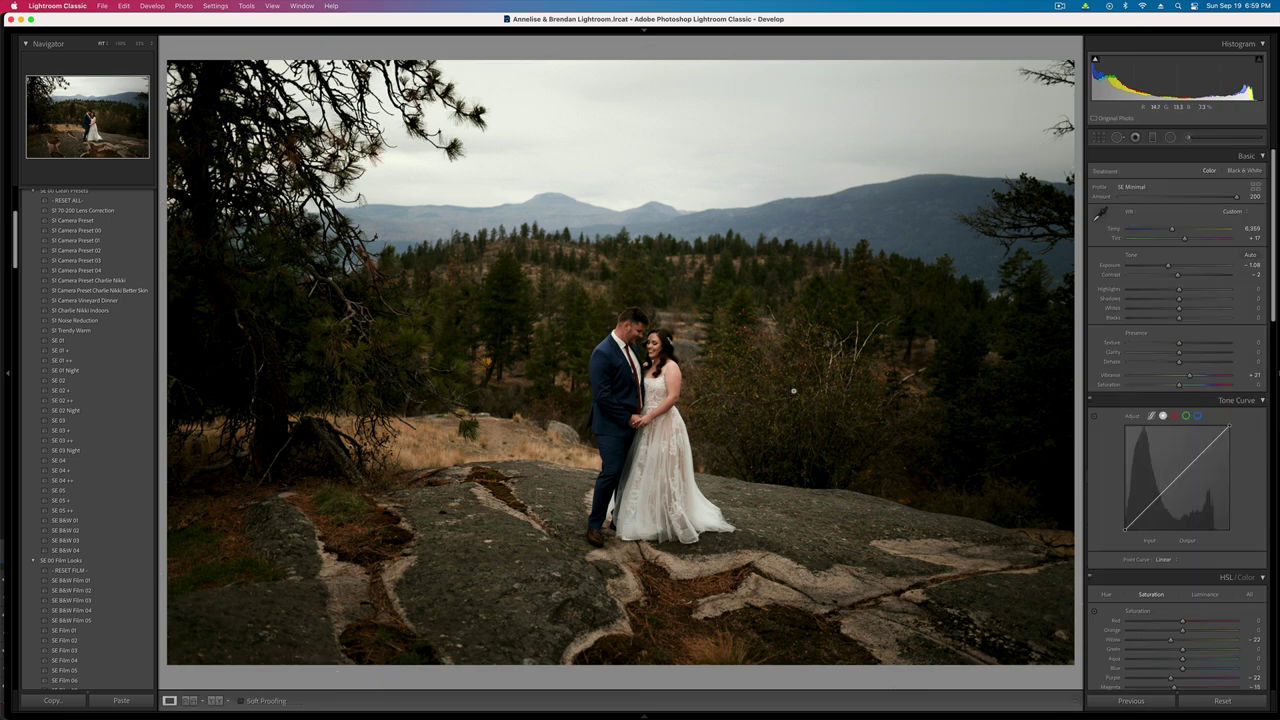
key(Right)
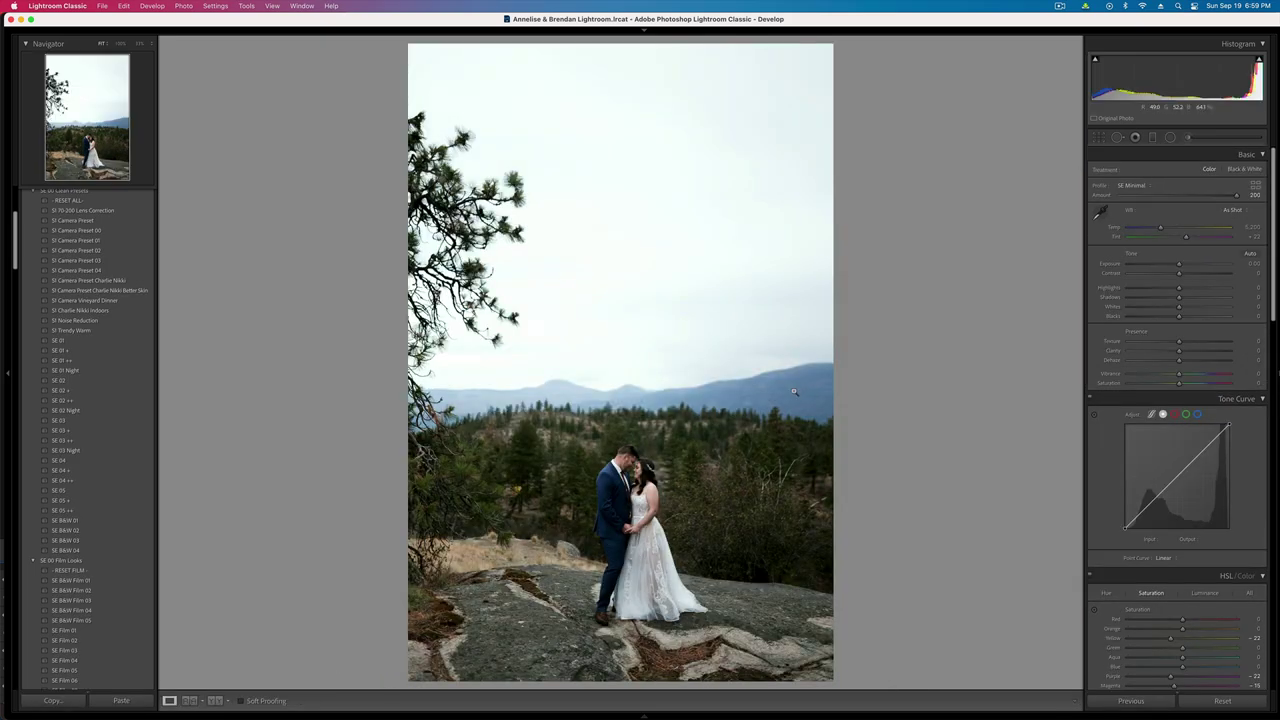
key(Left)
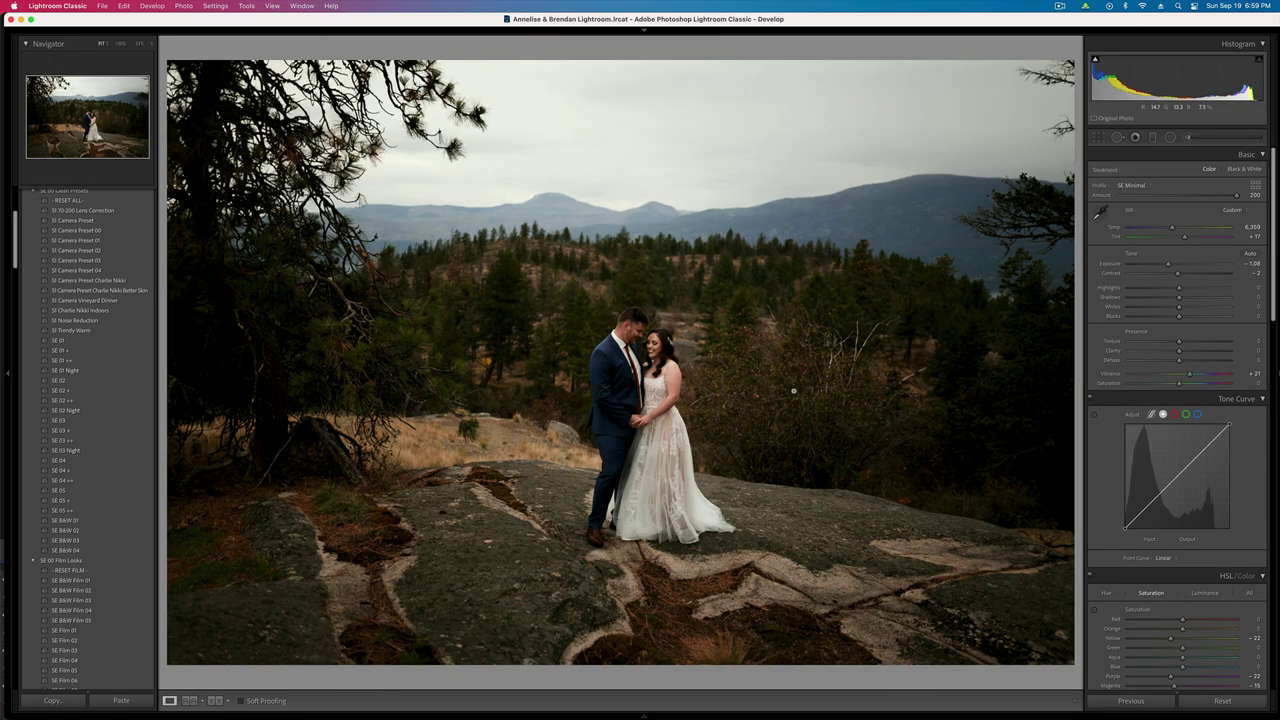
click(627, 395)
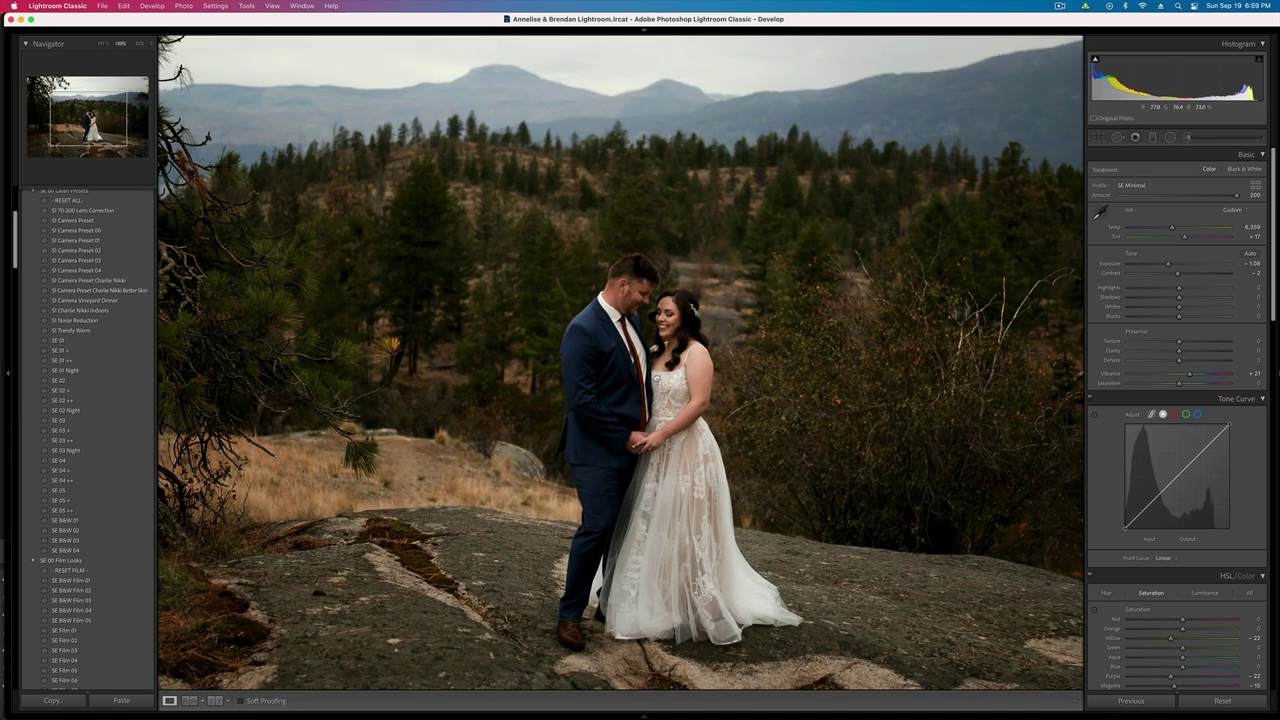
click(656, 378)
- Paste the copied settings onto the next vertical photo with the large sky and set its exposure to −0.85
key(Right)
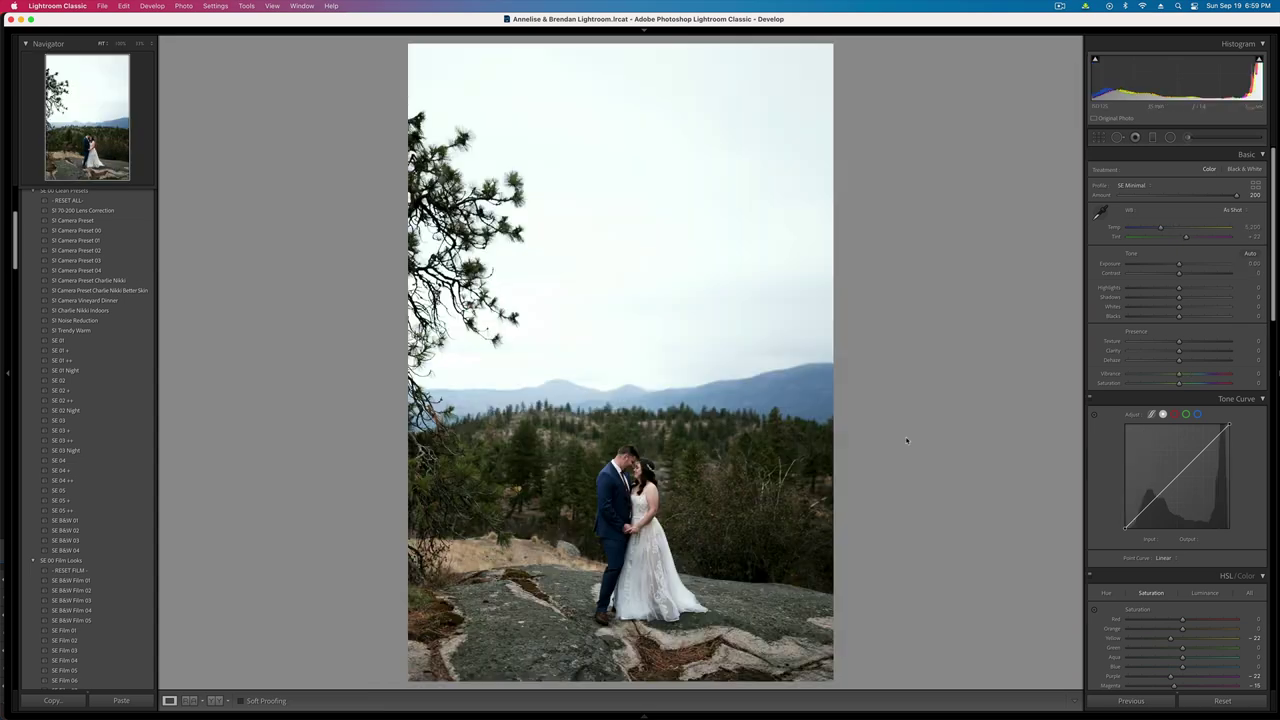
key(super+shift+v)
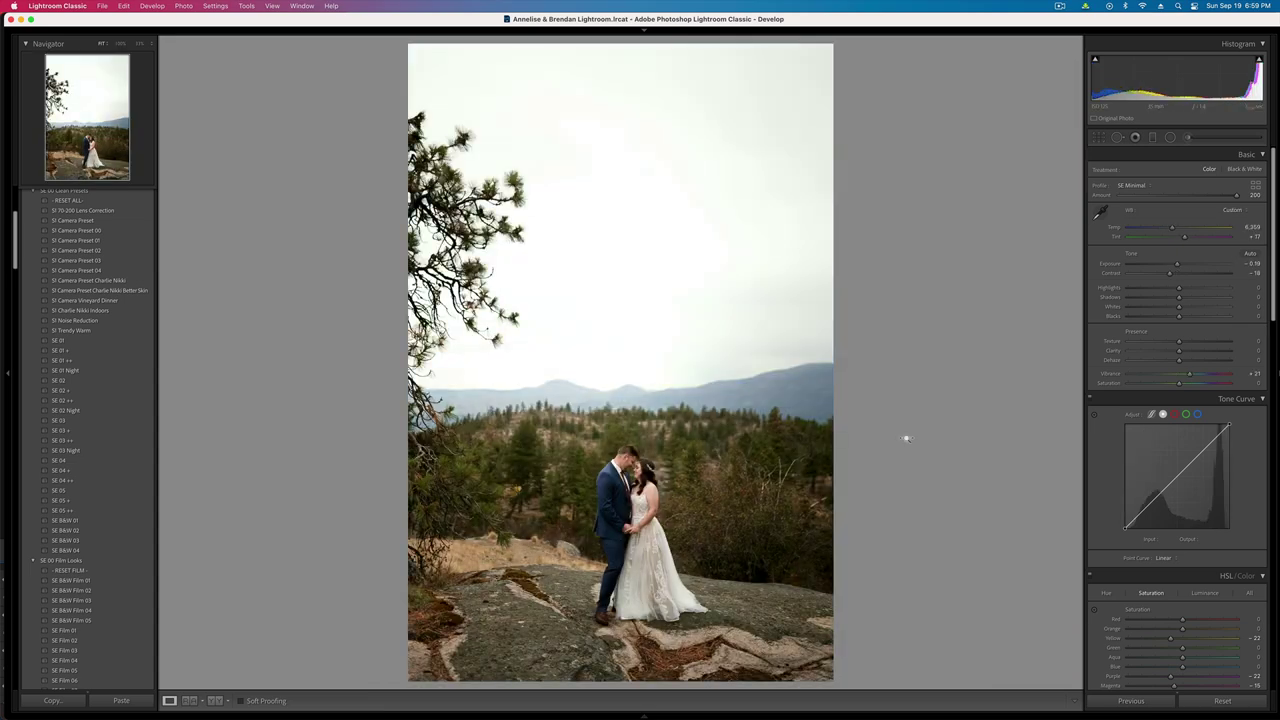
key(minus)
key(minus)
- Crop the vertical photo tighter from its upper-left corner and shift the framing slightly sideways to include more of the pine branch
key(r)
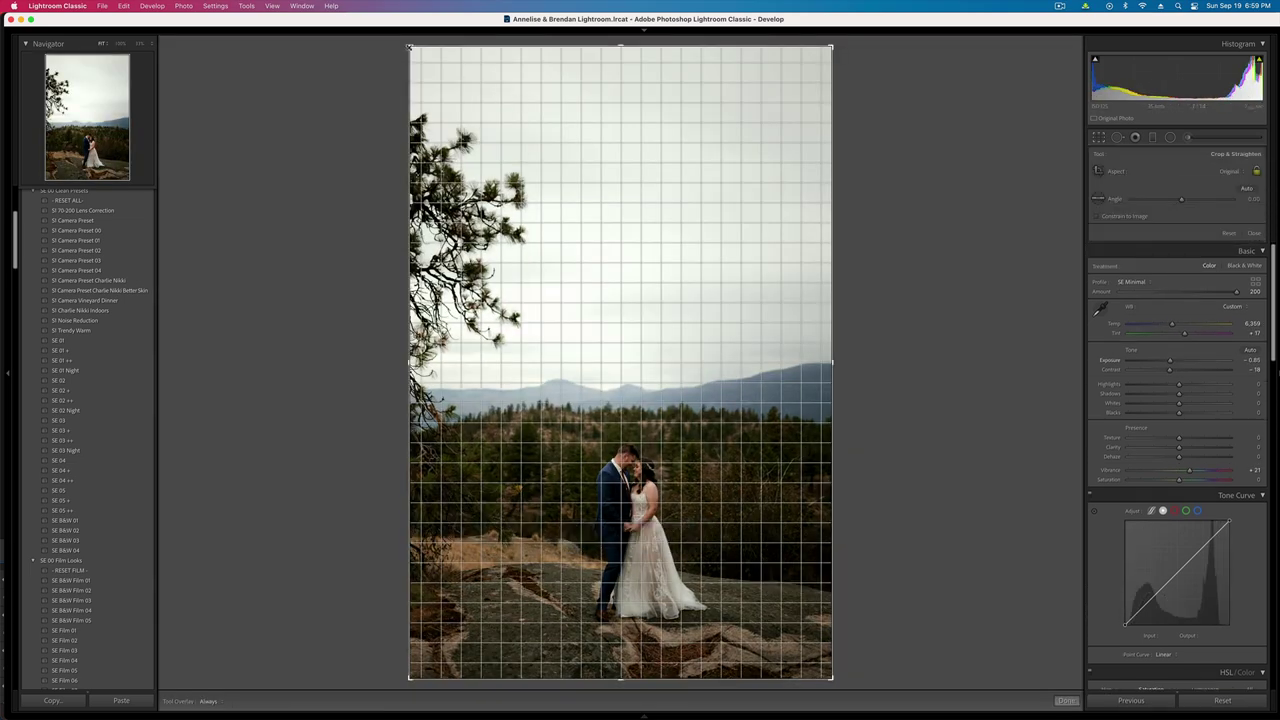
drag(409, 47, 431, 76)
key(Return)
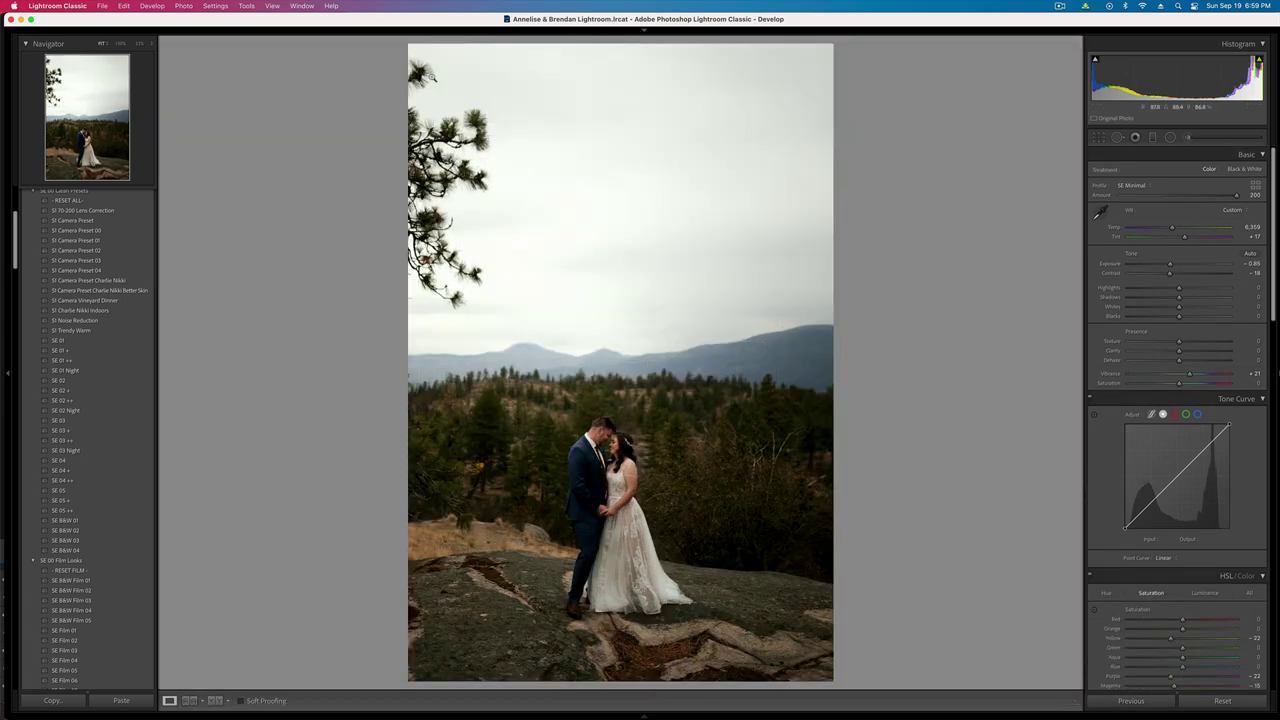
key(r)
drag(520, 241, 528, 241)
key(Return)
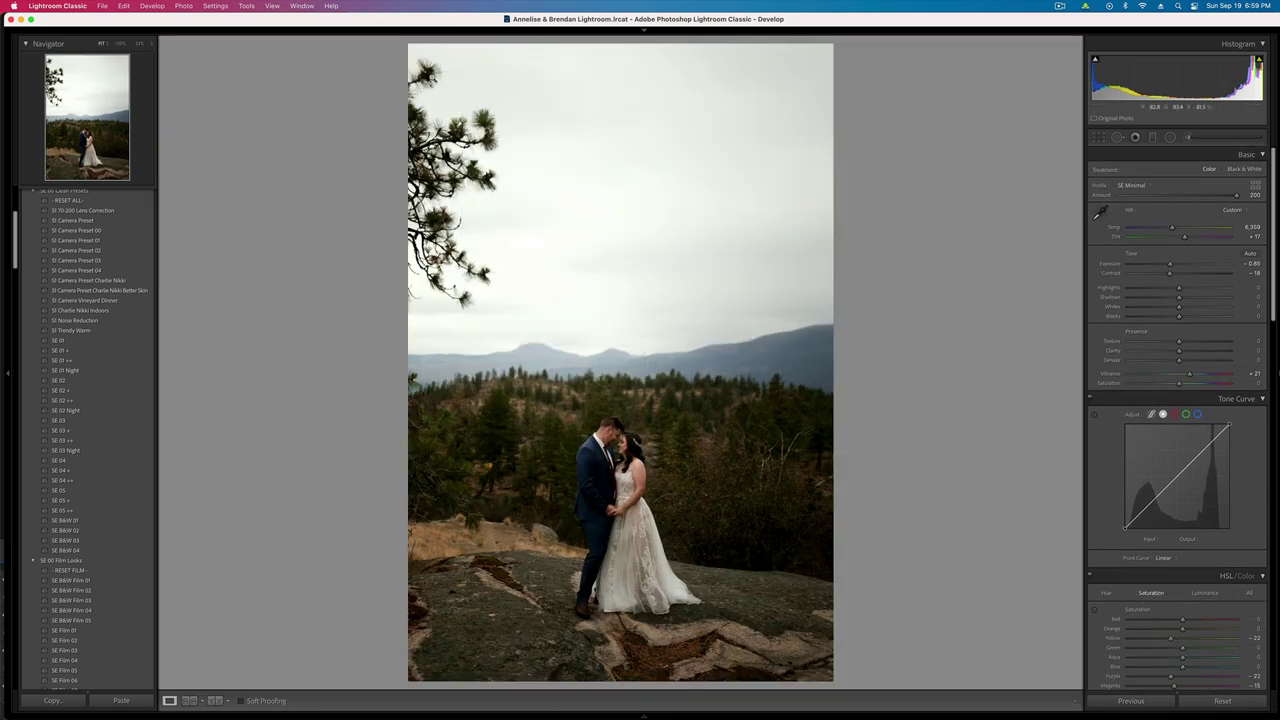
key(Right)
key(r)
key(Return)
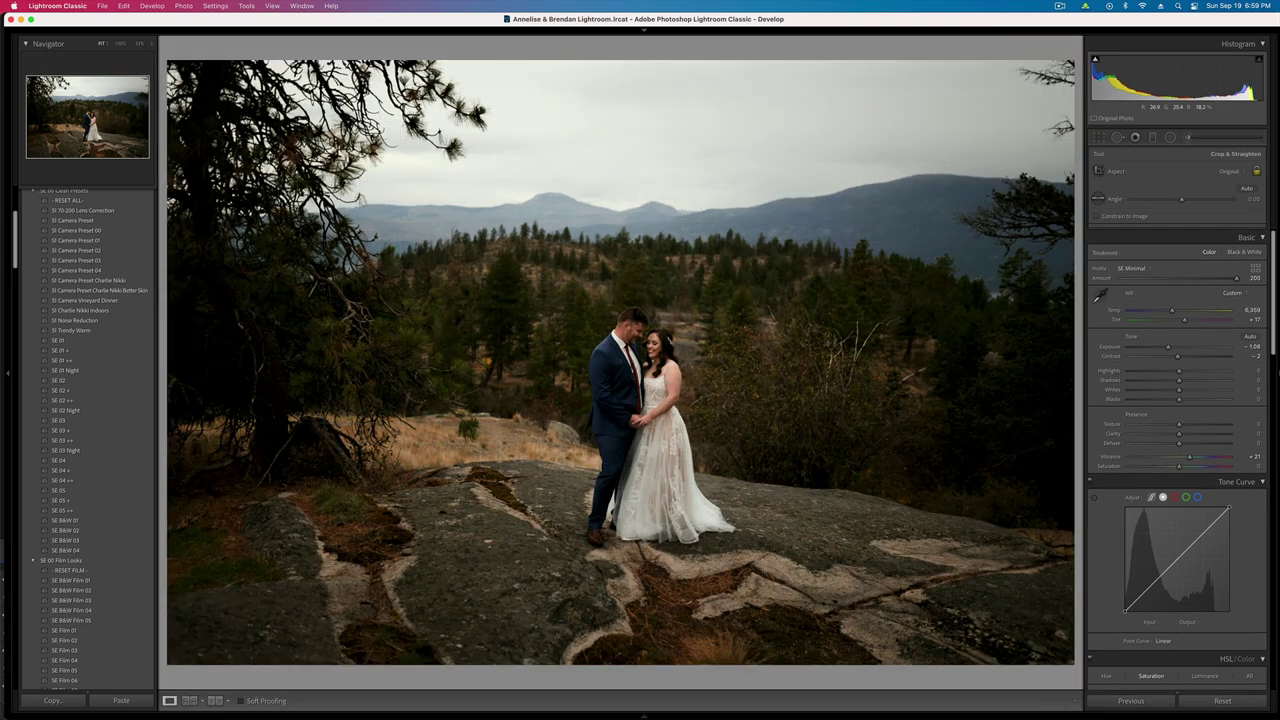
key(Left)
- Change the vertical big-sky photo's crop ratio to 5 x 7, reposition the framing on the couple and widen the crop slightly
key(r)
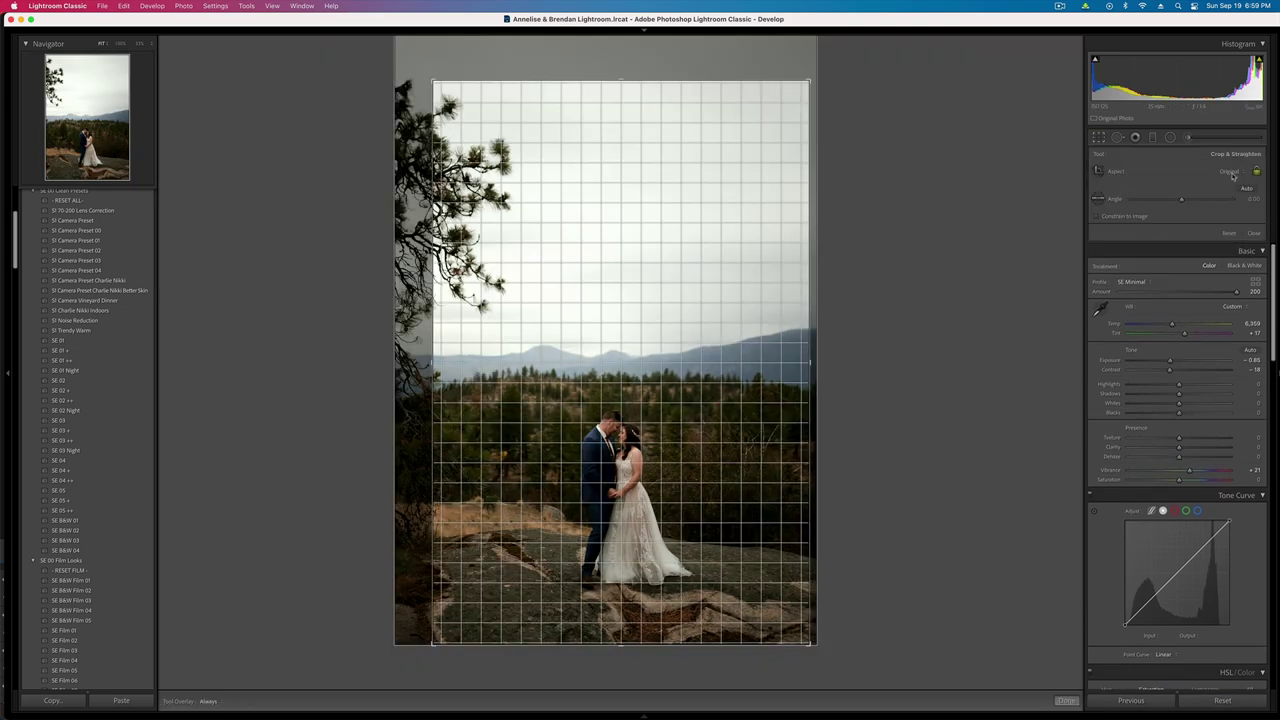
click(1233, 176)
click(1193, 237)
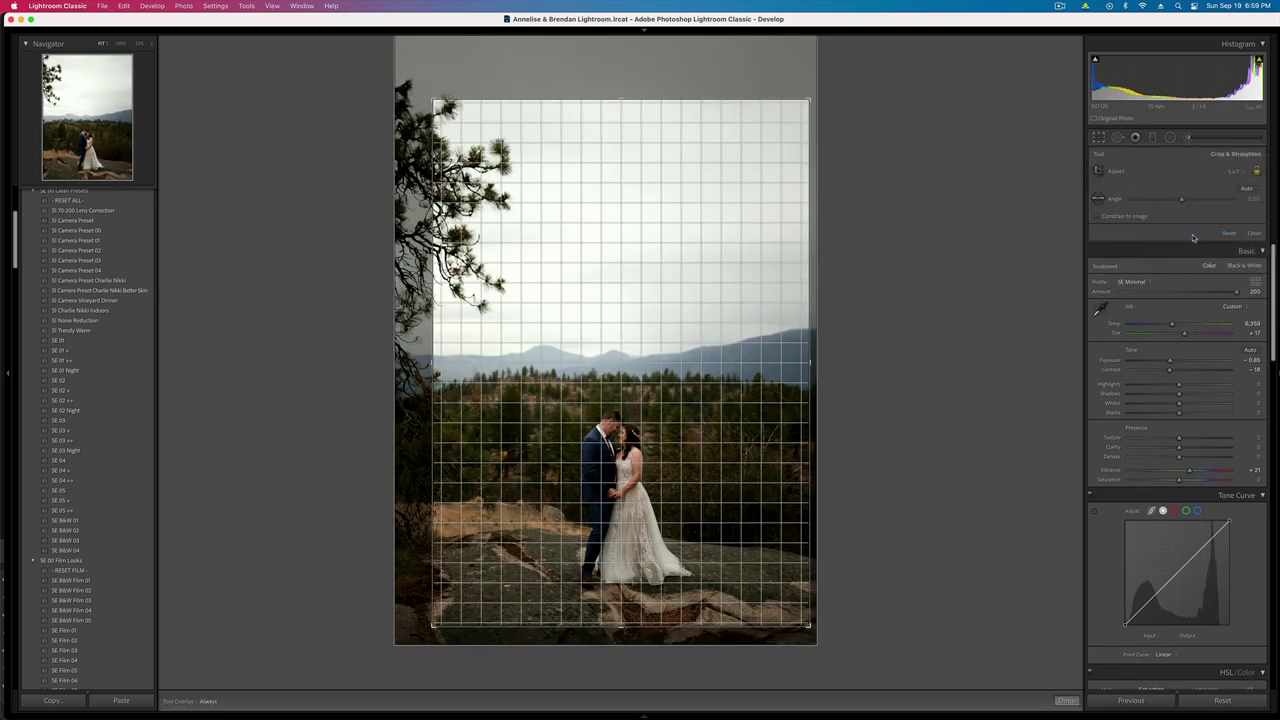
drag(502, 428, 523, 294)
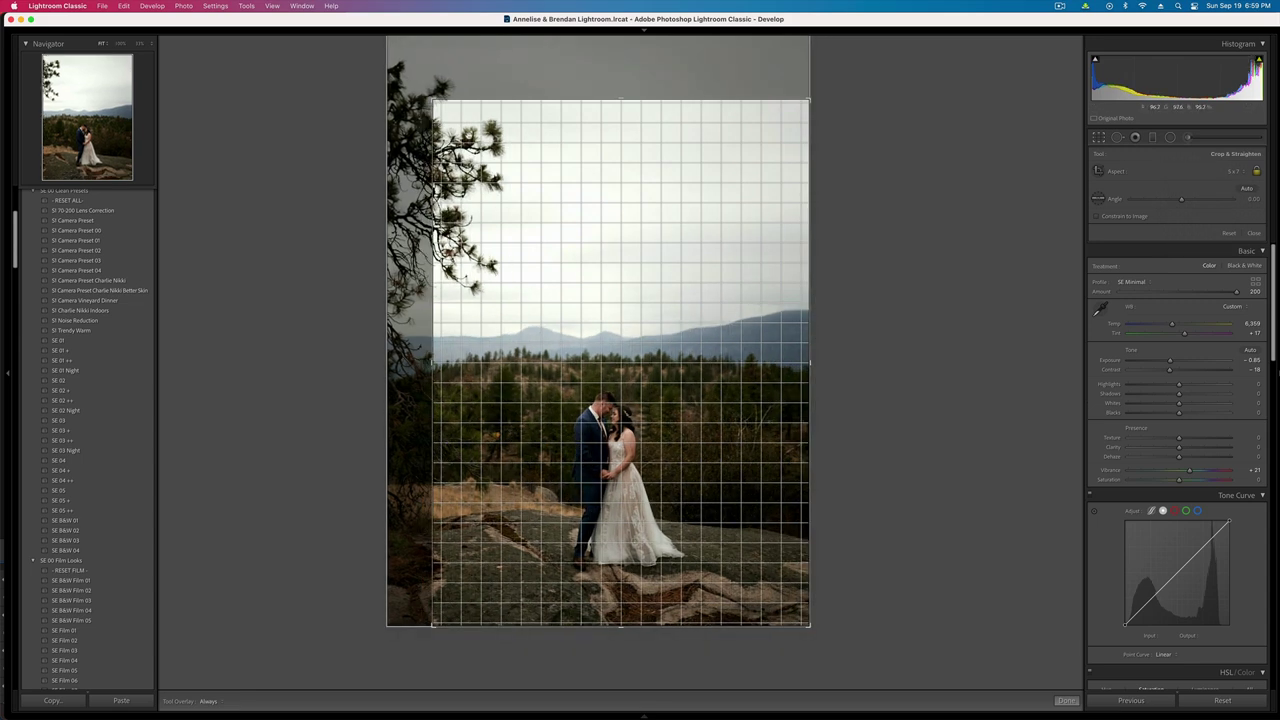
drag(432, 100, 425, 90)
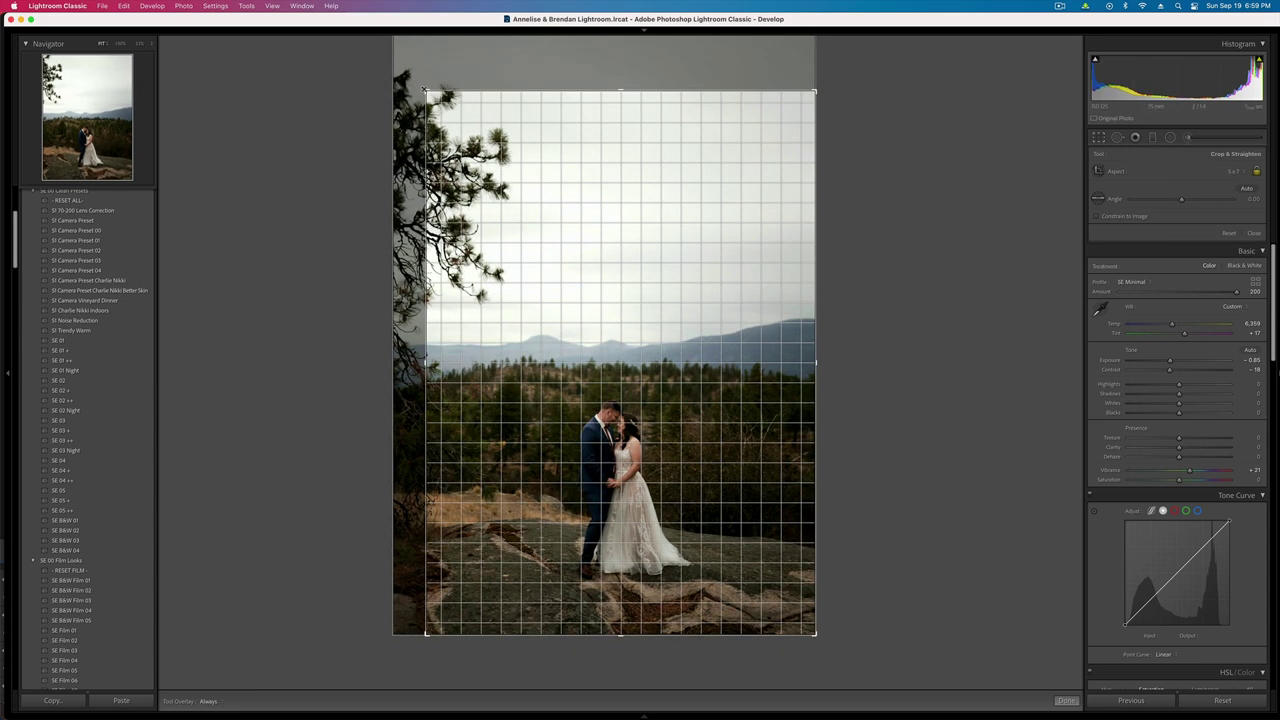
key(Return)
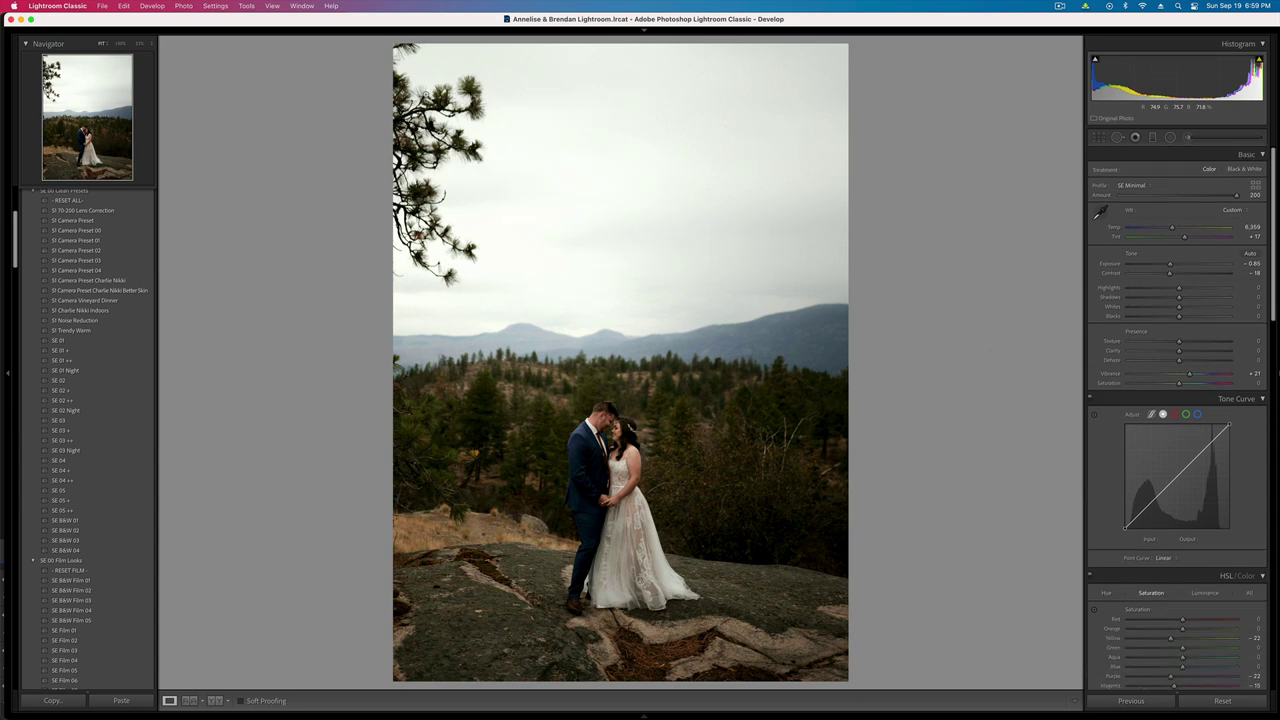
- Copy the develop settings of the recropped vertical photo, including radial filters but leaving out crop and spot removal
key(Right)
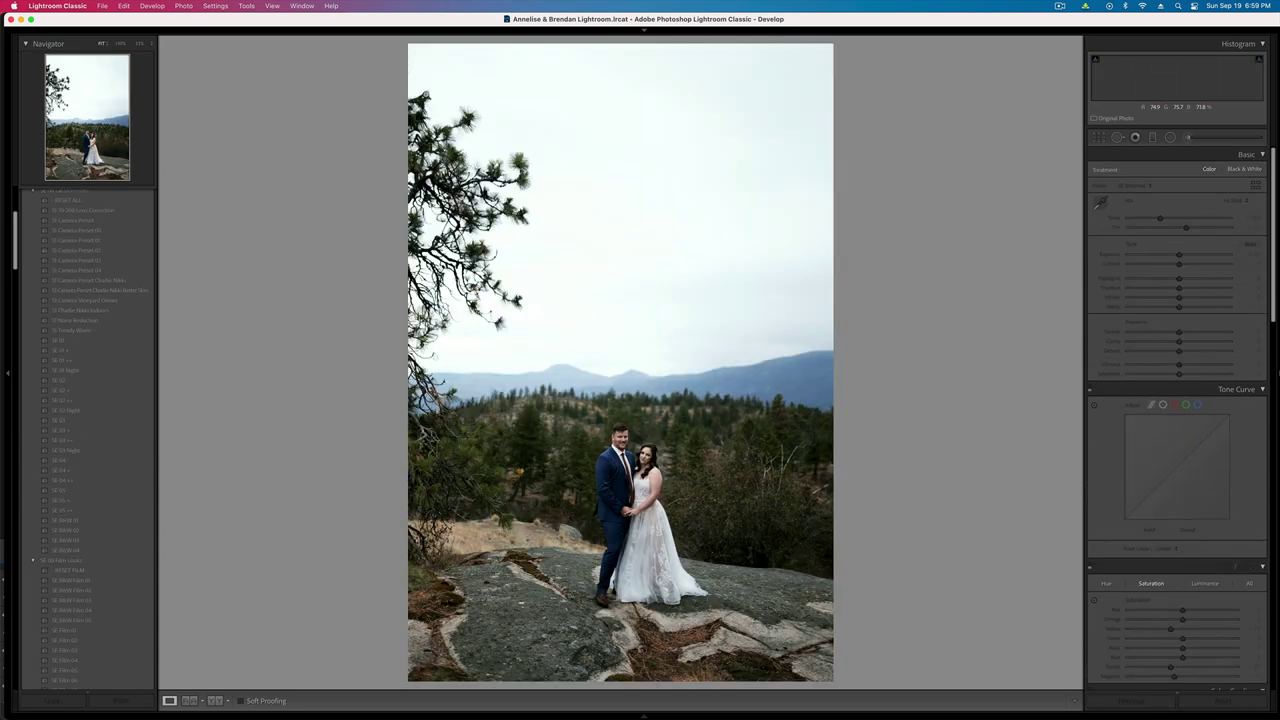
key(Left)
key(super+shift+c)
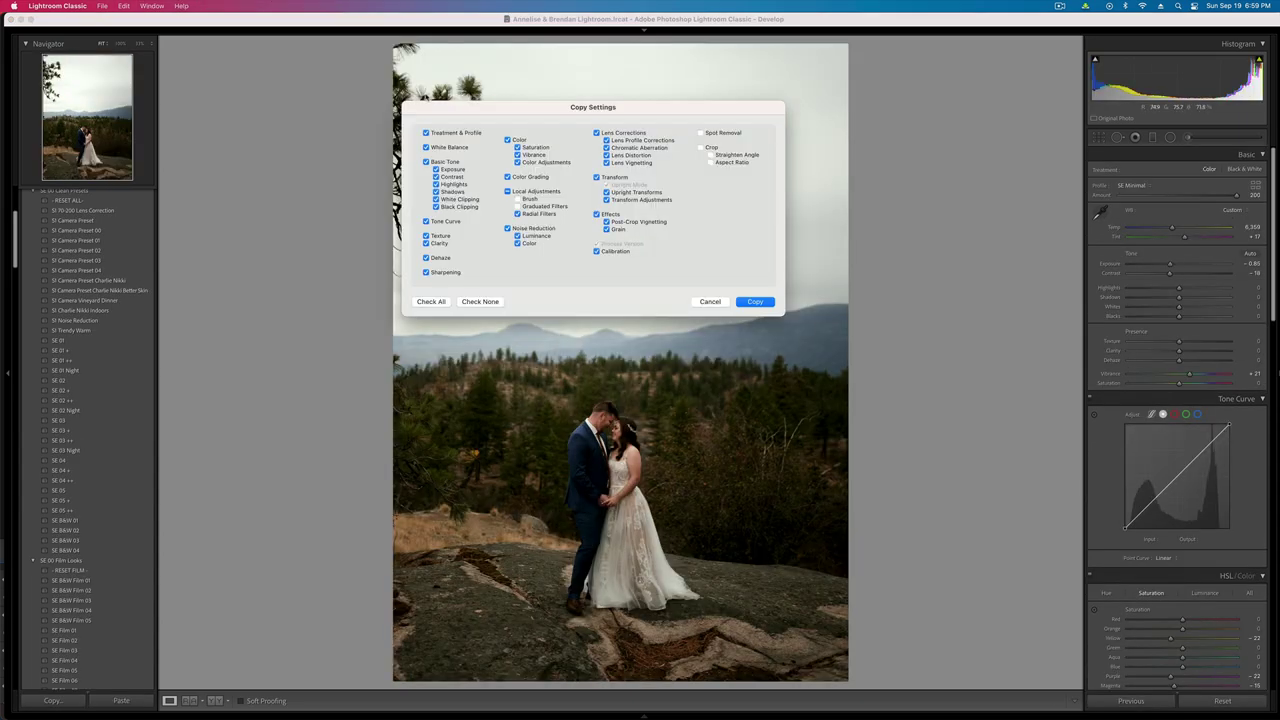
key(Return)
- Crop the next vertical photo to a 4 x 3 ratio, shift the framing lower on the couple, and paste the copied settings
key(Right)
key(r)
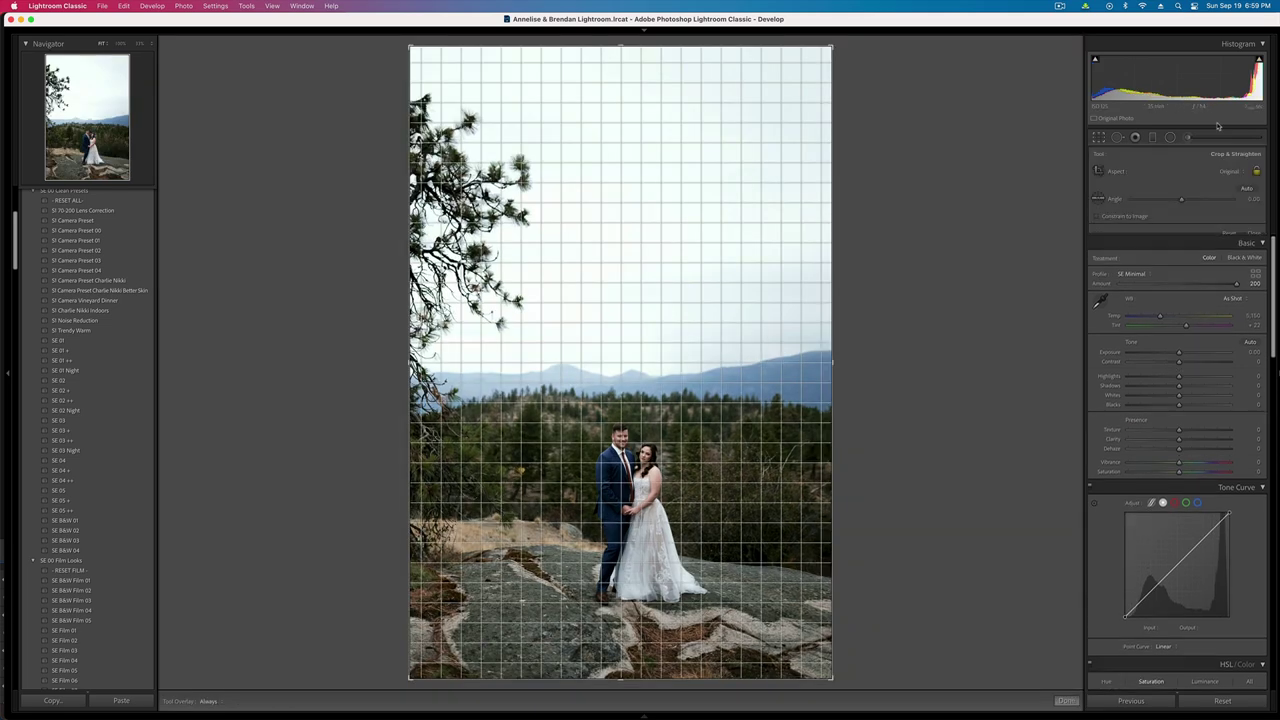
click(1217, 172)
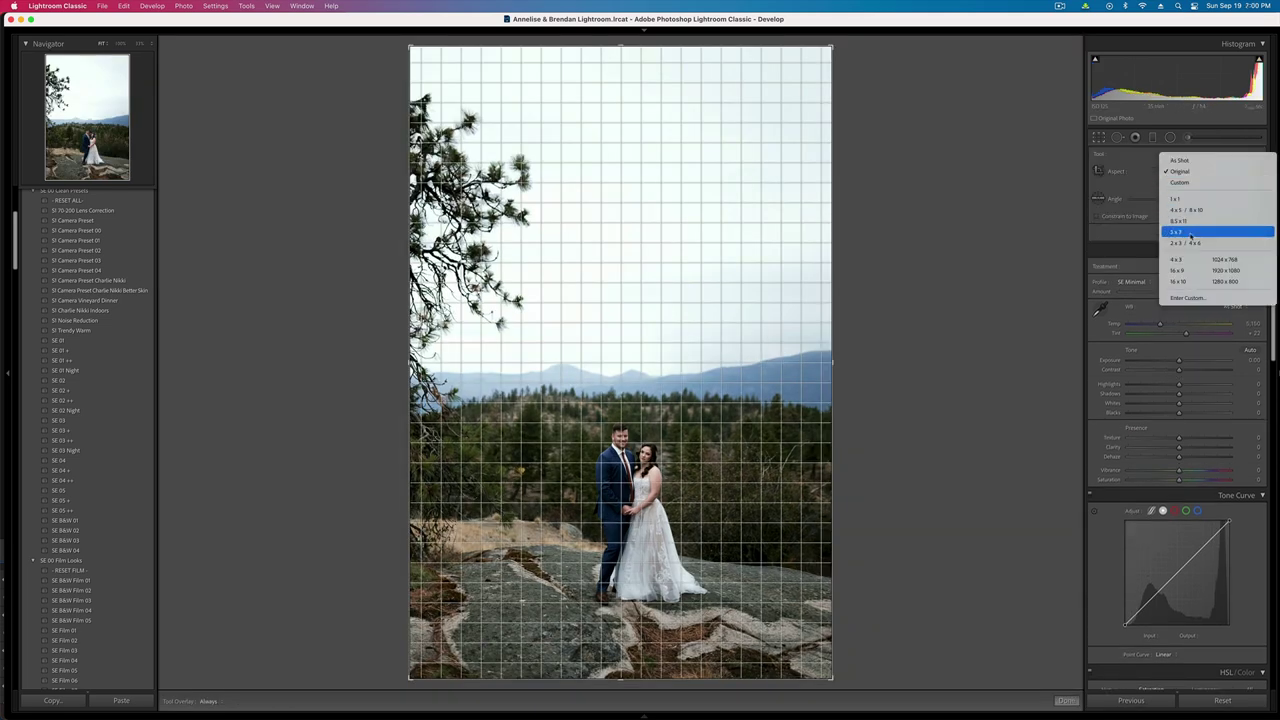
click(1187, 271)
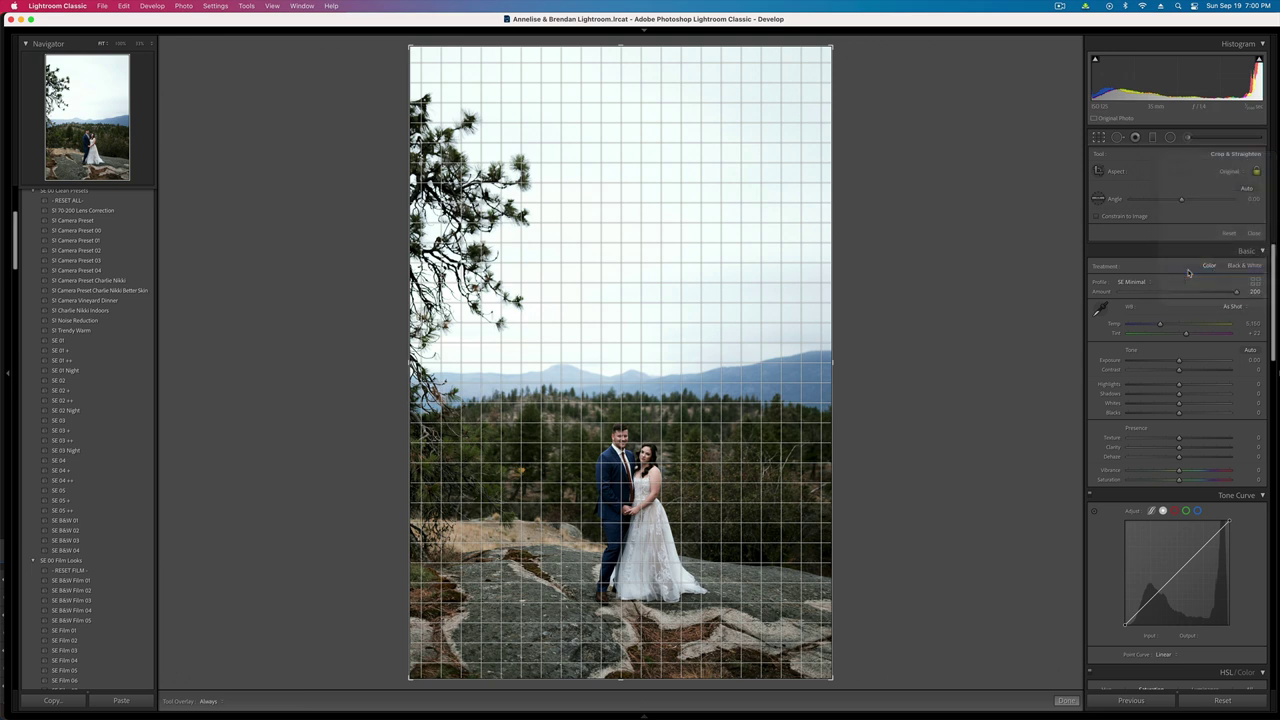
click(1230, 180)
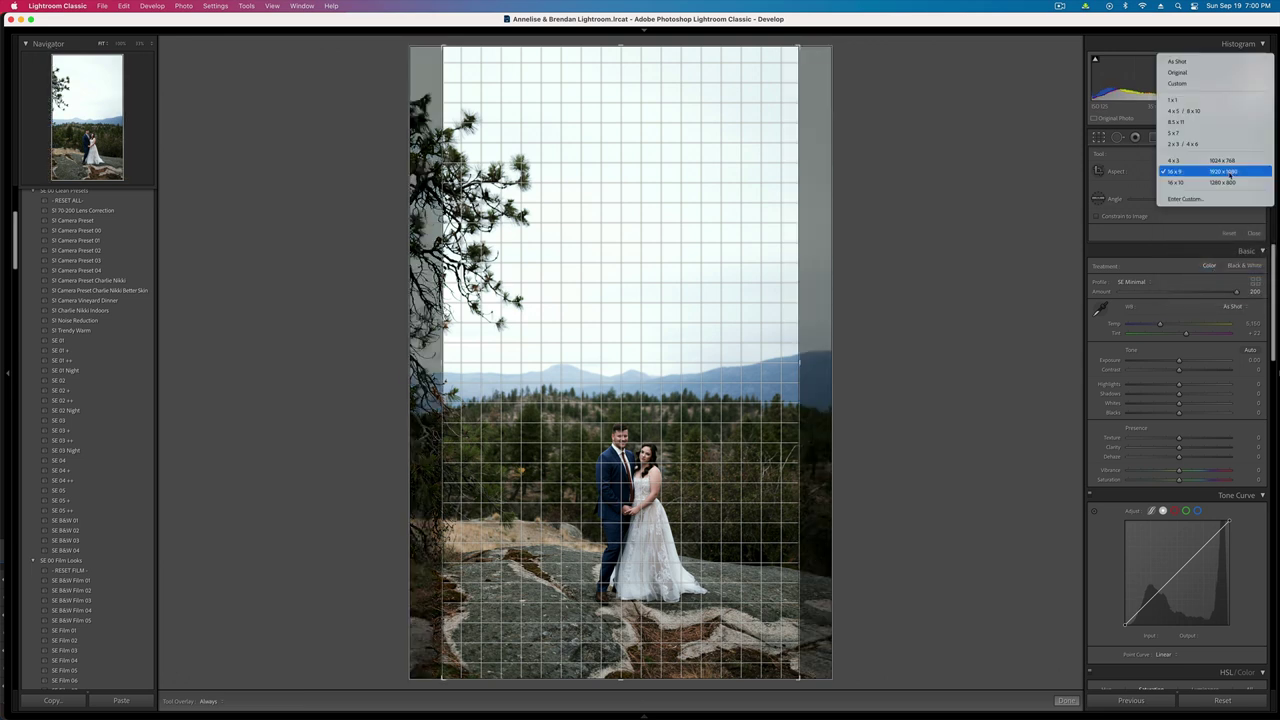
click(1200, 182)
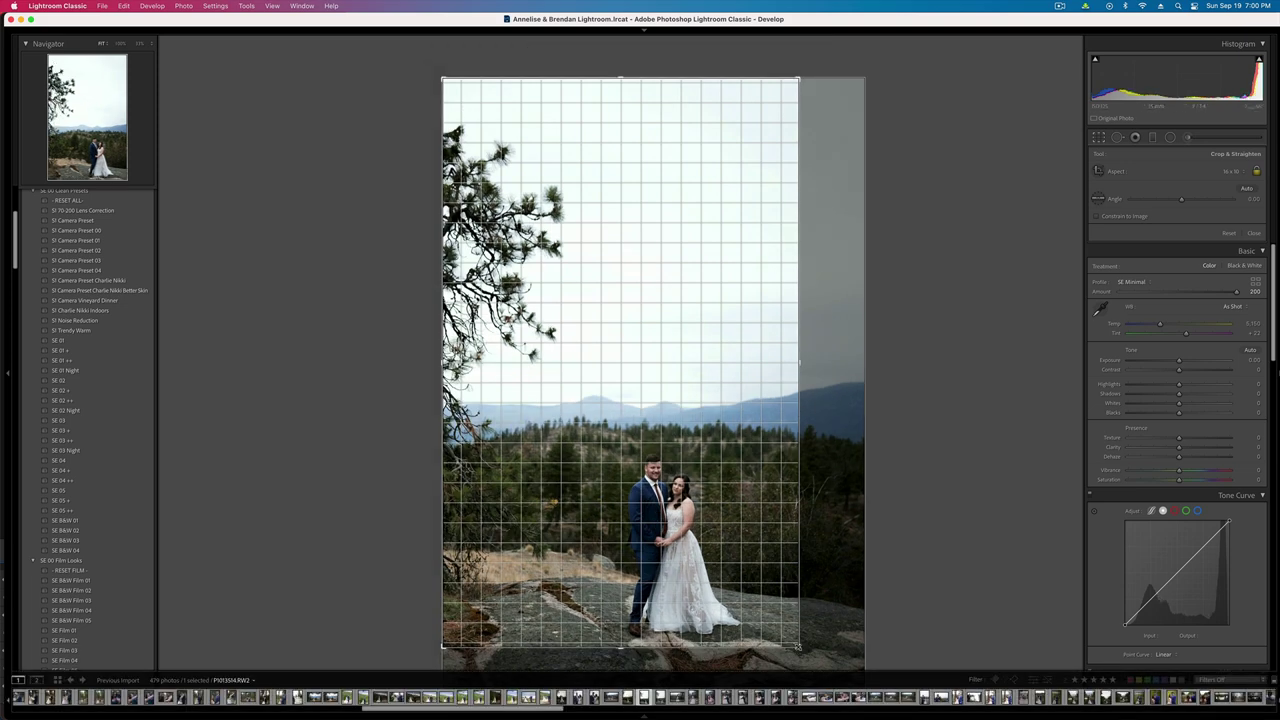
click(1231, 174)
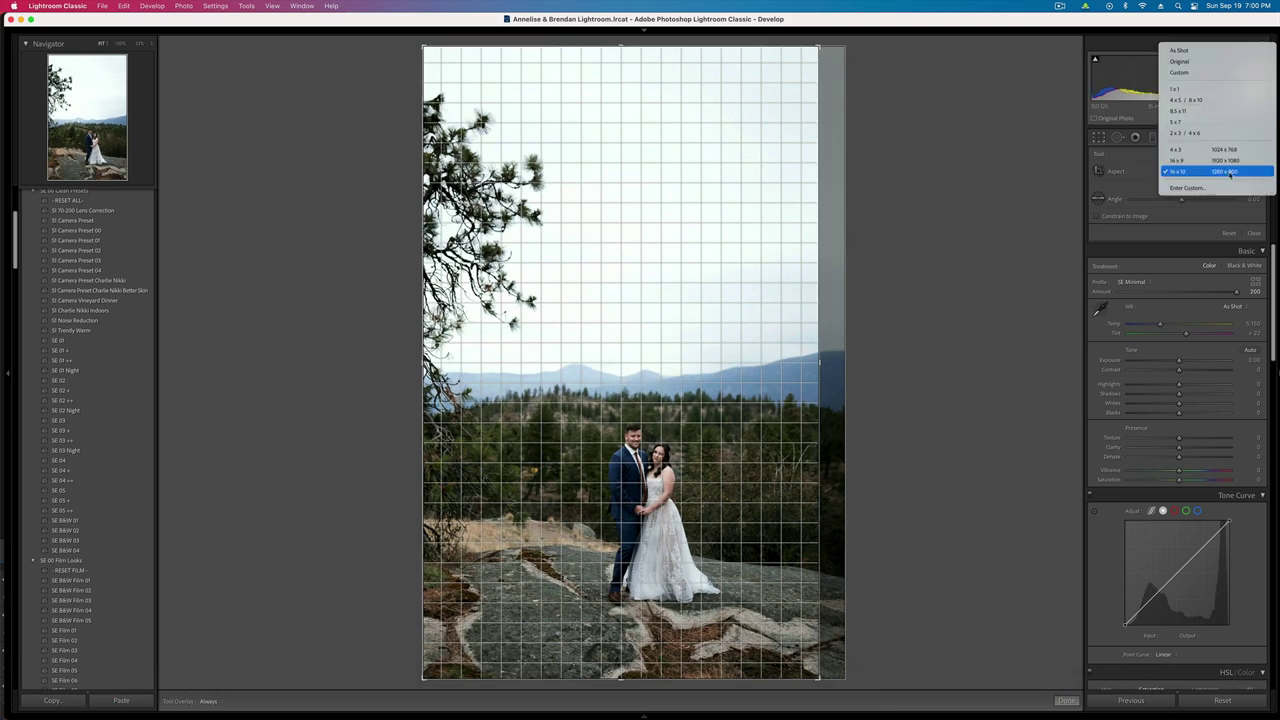
click(1202, 150)
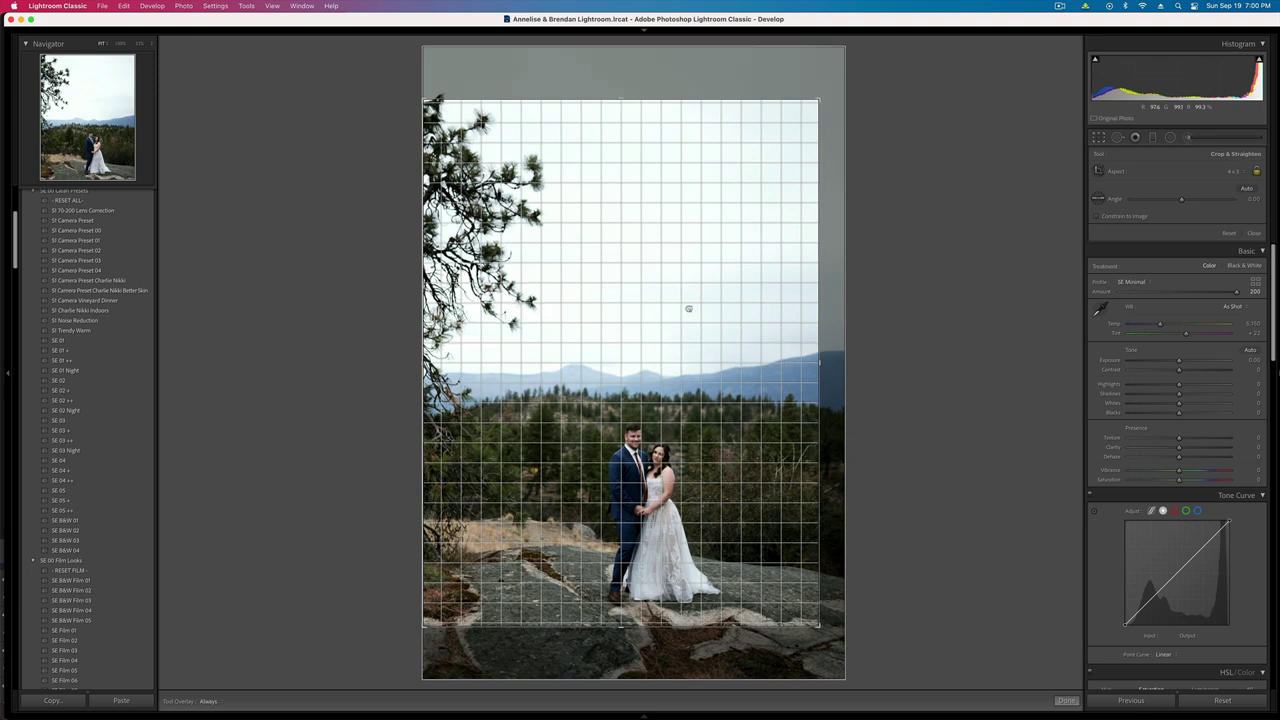
drag(728, 543, 702, 481)
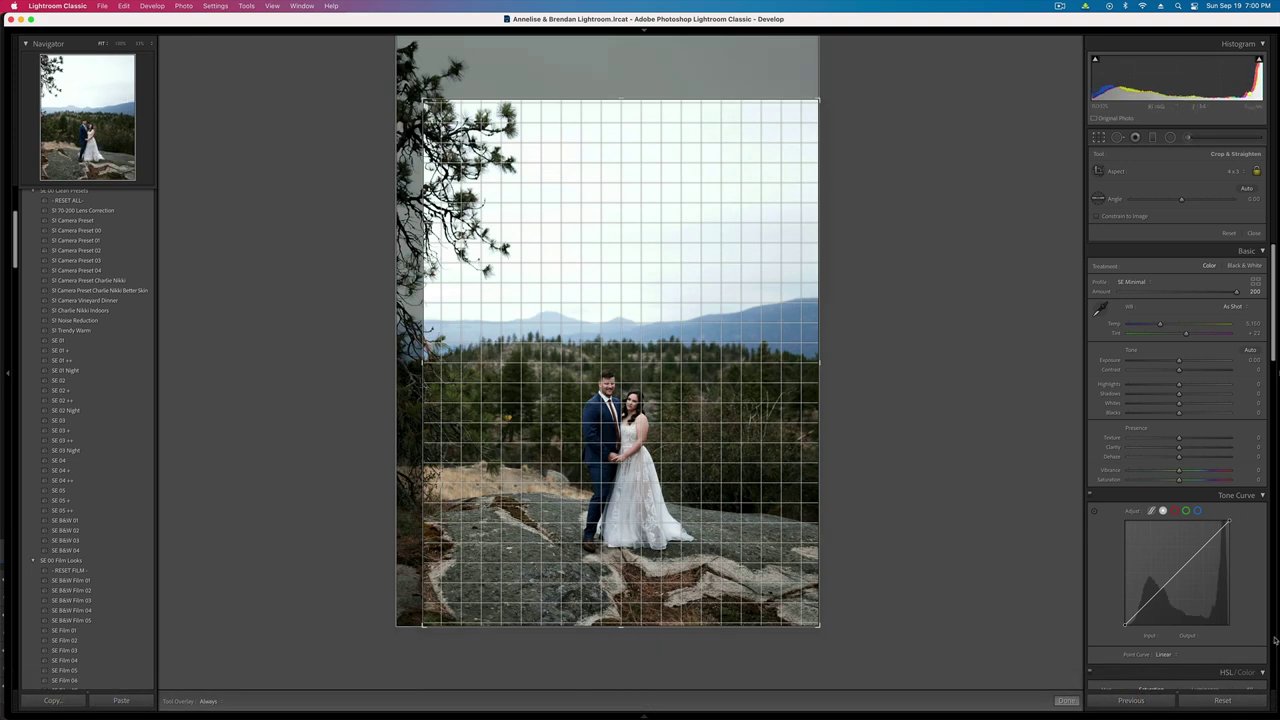
click(1254, 234)
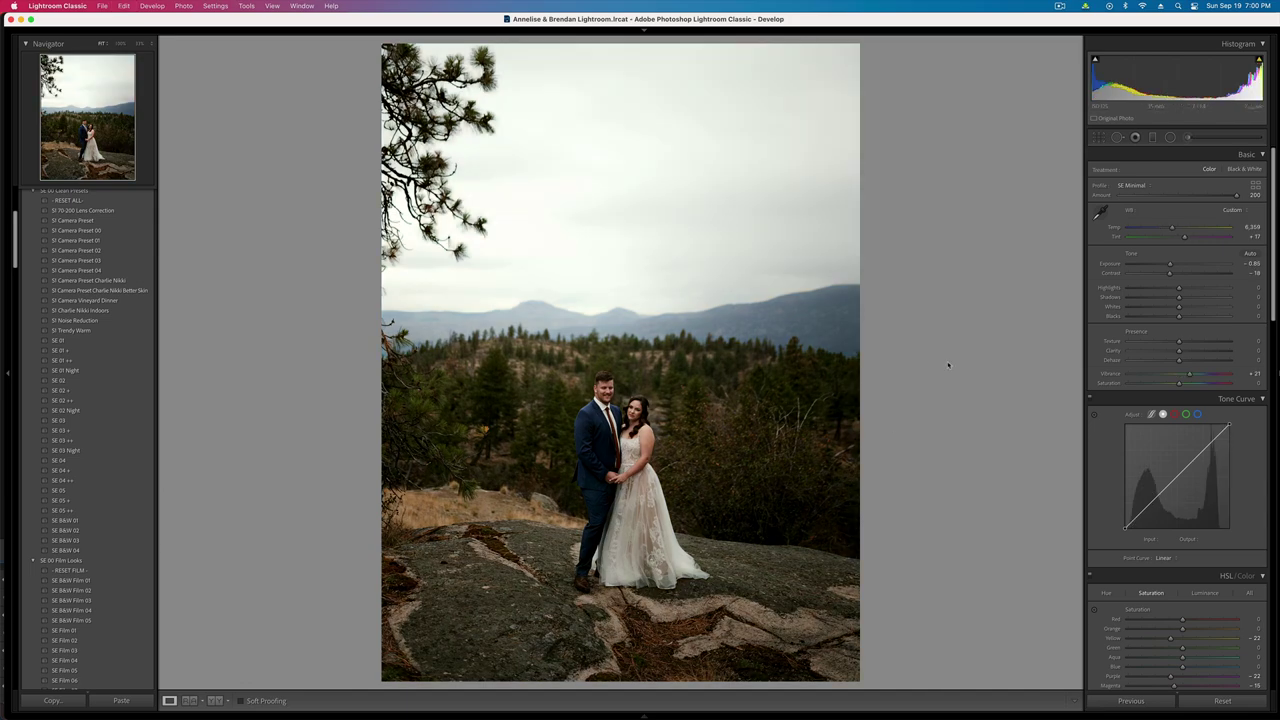
- Raise the 4 x 3 photo's exposure to −0.52 and check the couple up close
key(equal)
click(607, 415)
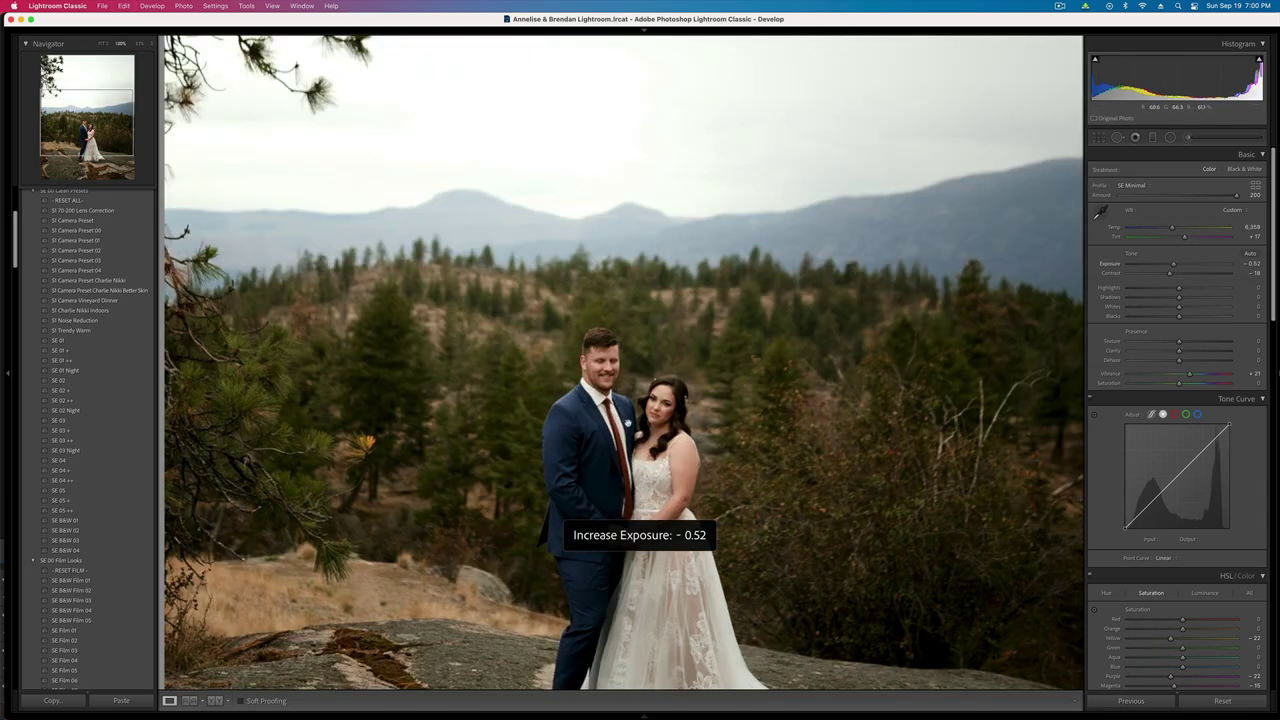
click(736, 423)
key(super+e)
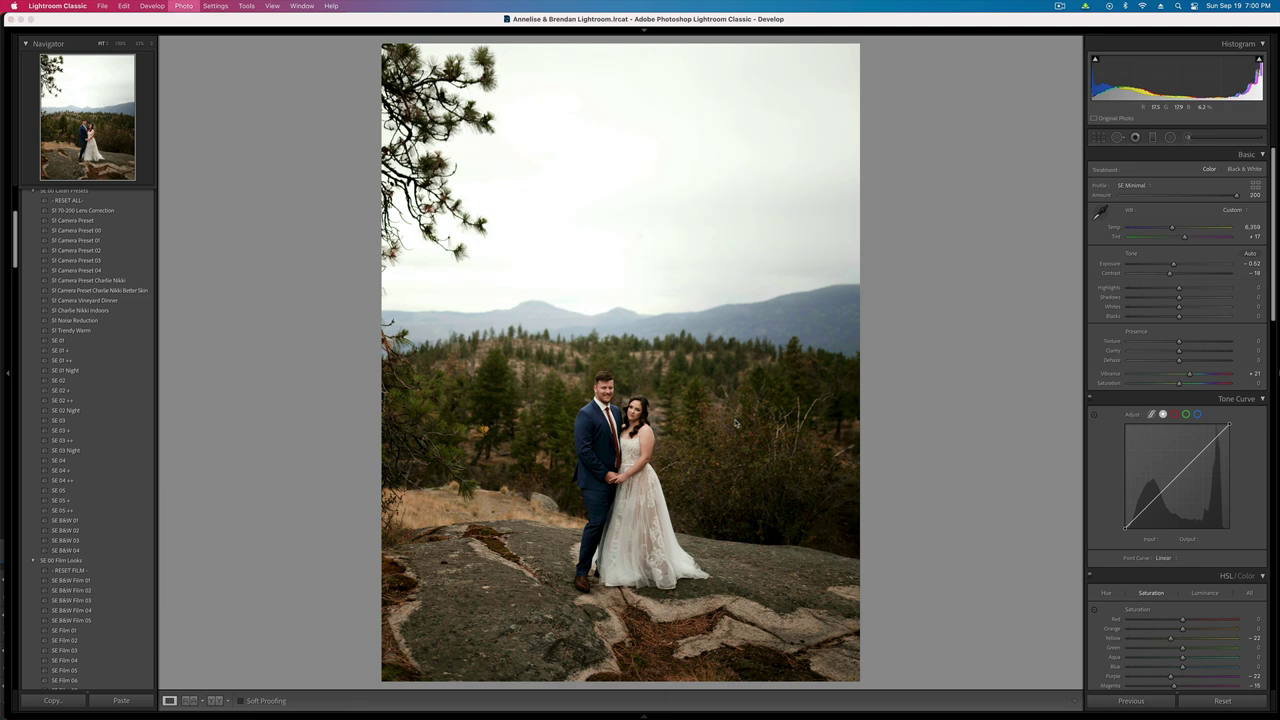
- Paste the copied settings onto the next vertical photo with the large pine and move its radial filter over the couple
key(Delete)
click(663, 266)
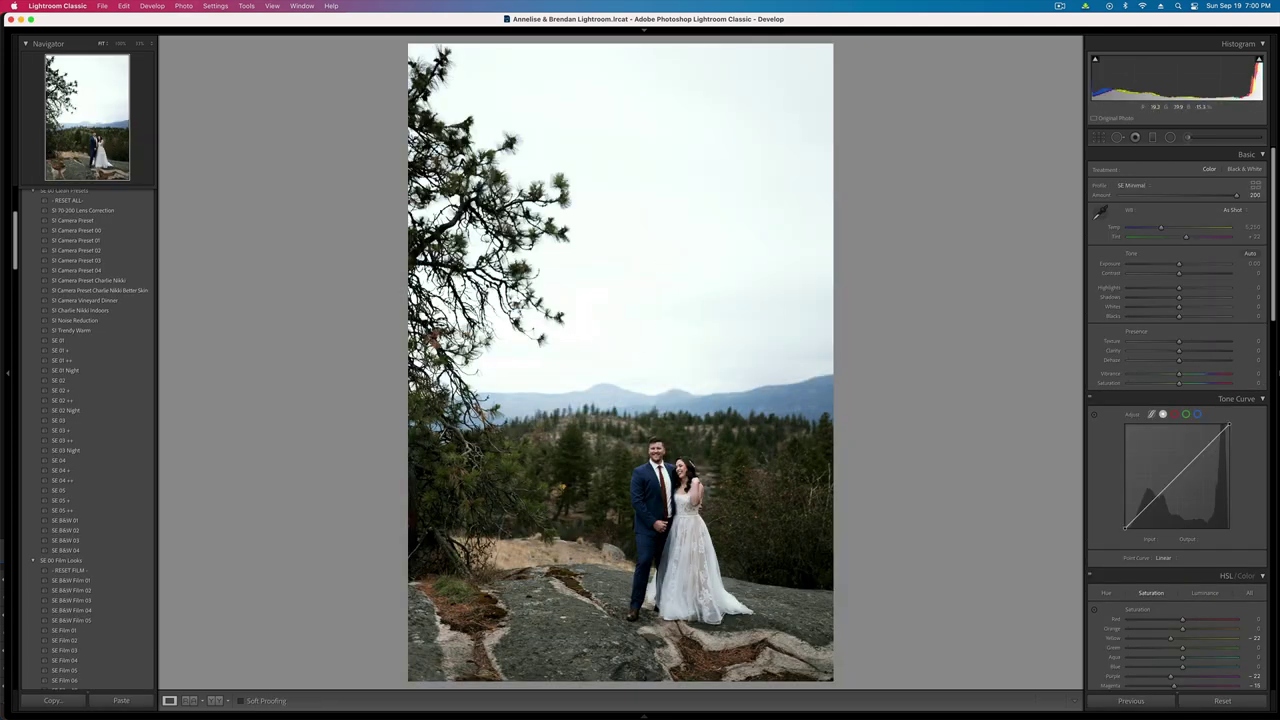
key(super+shift+v)
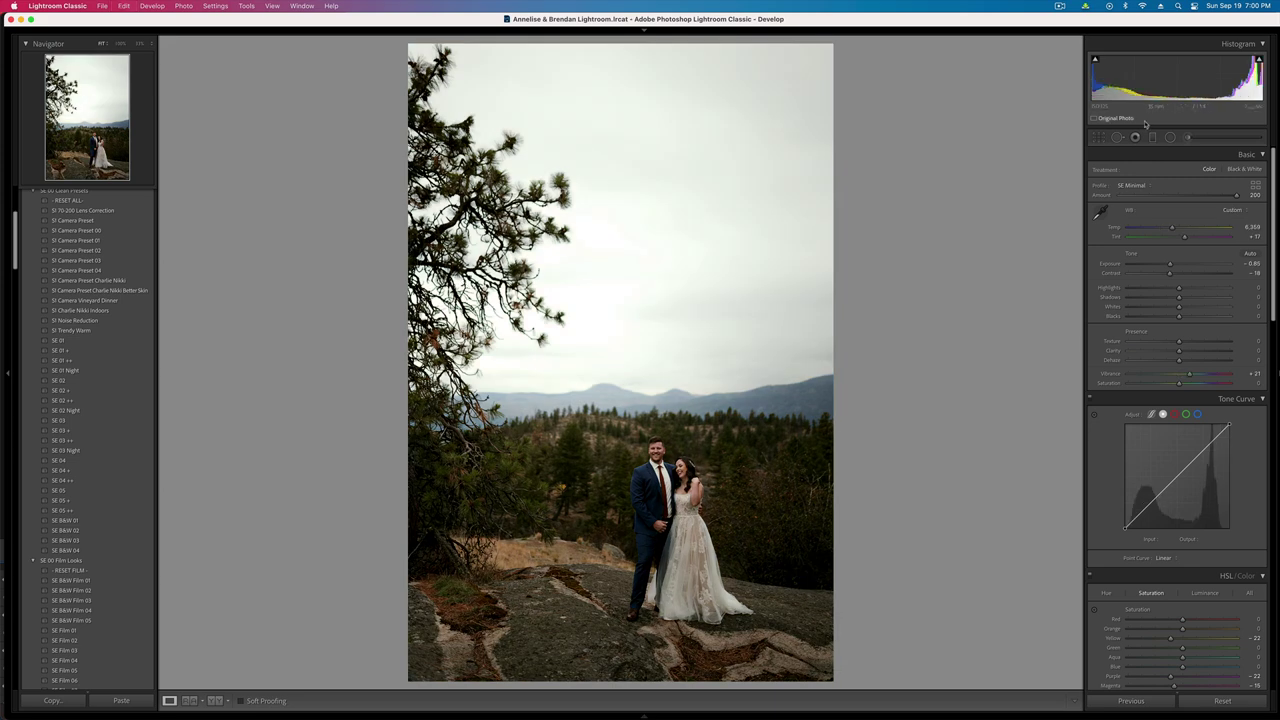
click(1168, 140)
click(591, 292)
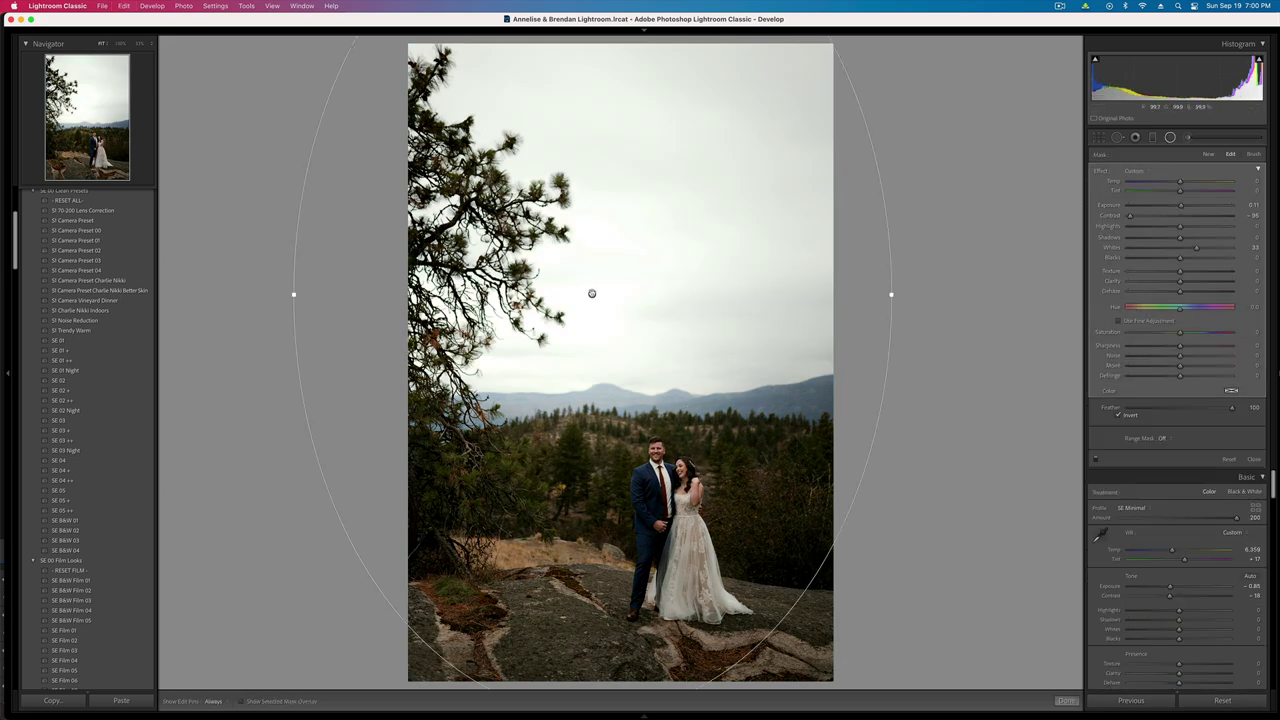
drag(591, 292, 680, 489)
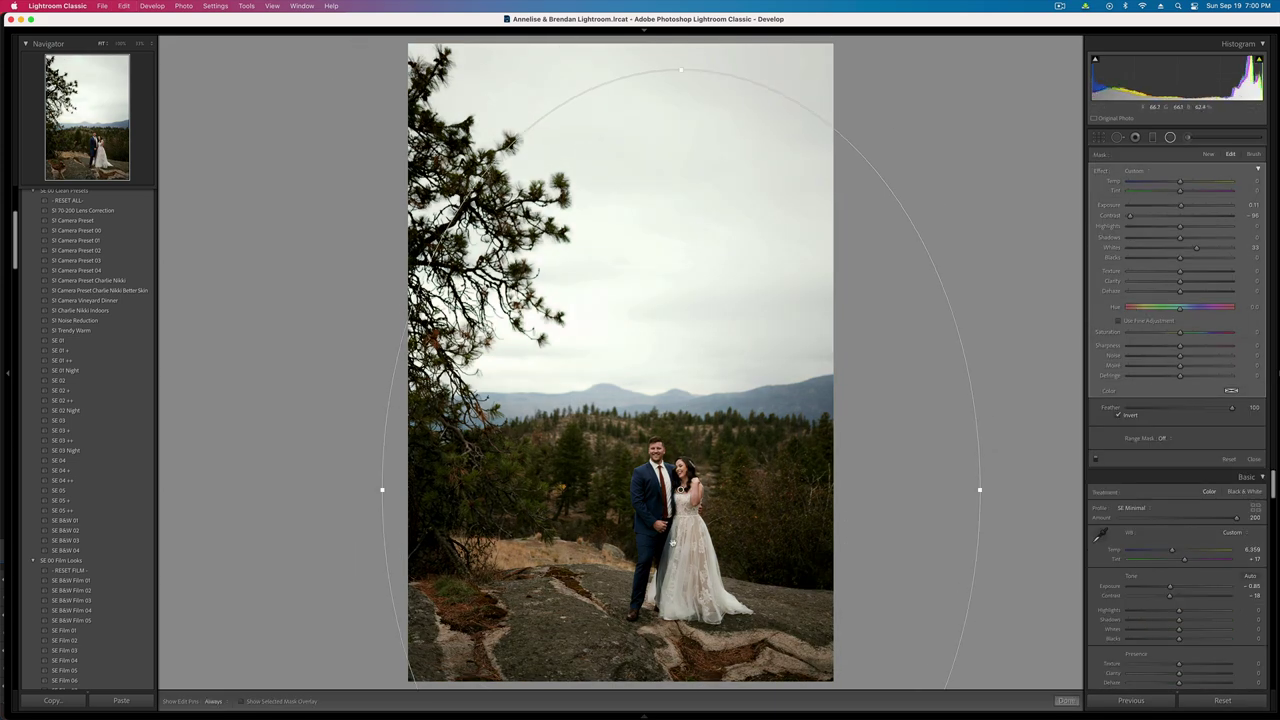
click(1170, 138)
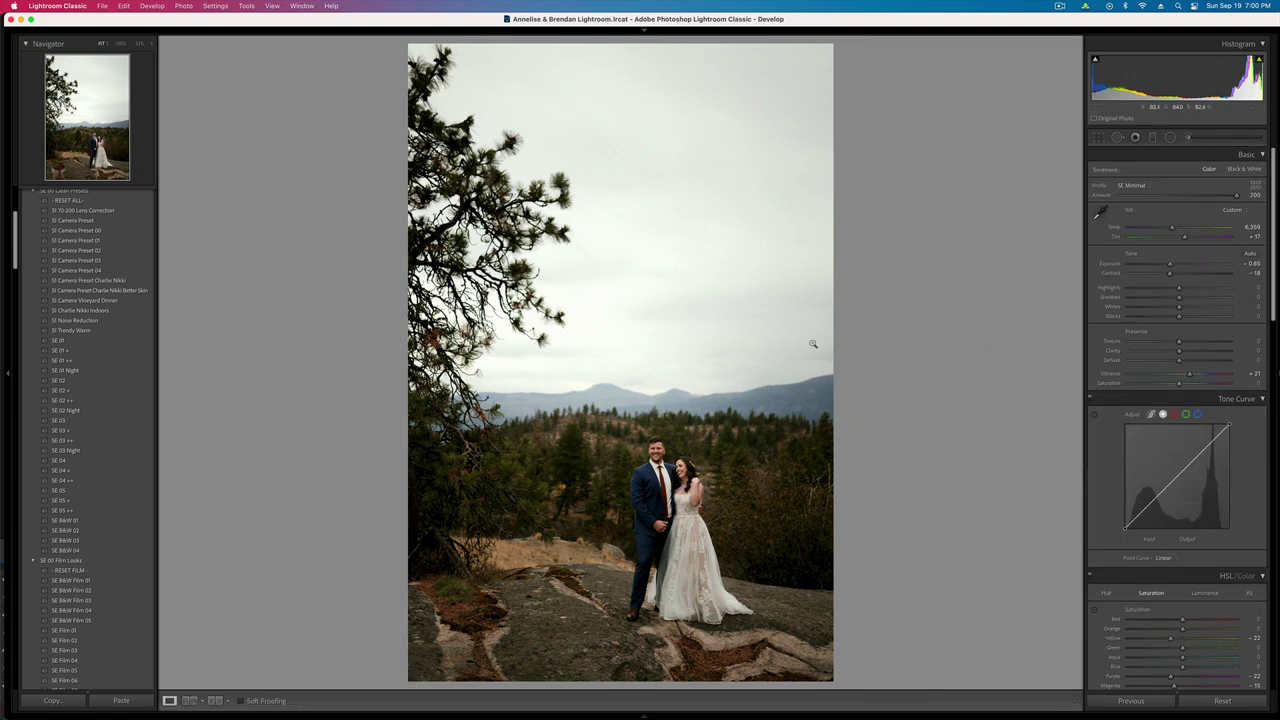
- Crop the large-pine photo slightly tighter from its lower-right and upper-right corners, keeping the original aspect ratio
key(r)
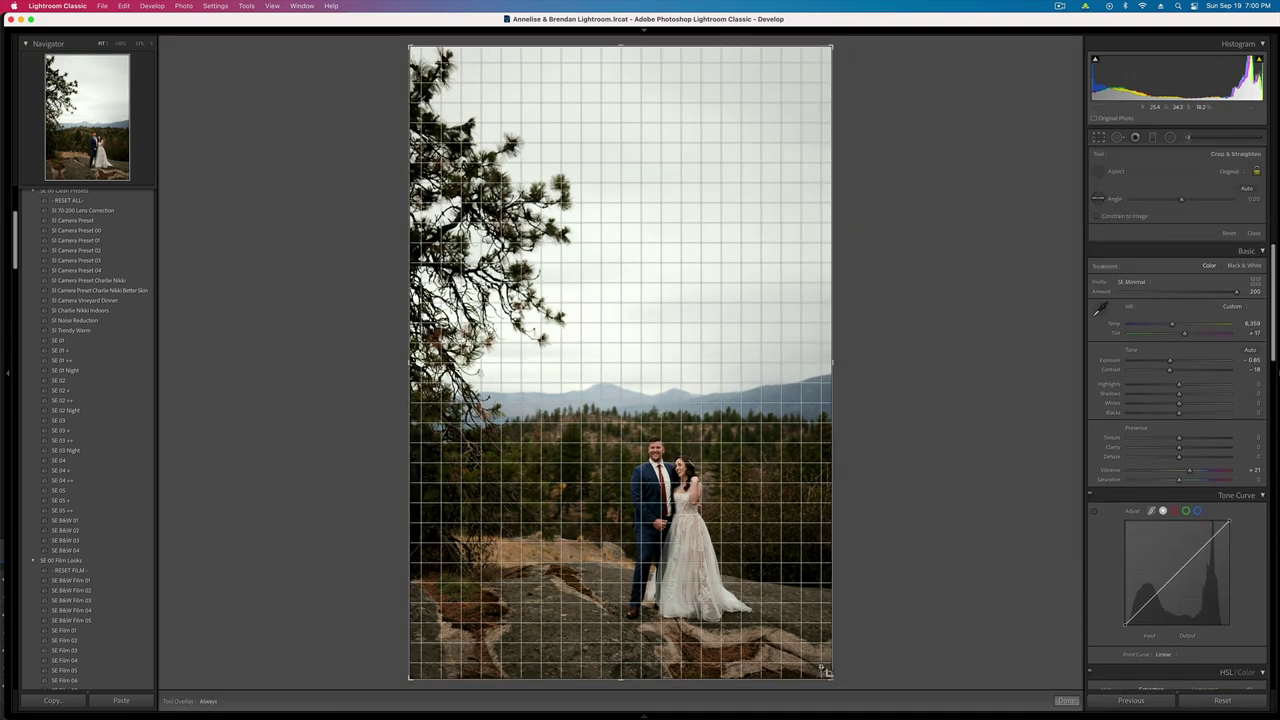
drag(826, 673, 720, 531)
key(super+z)
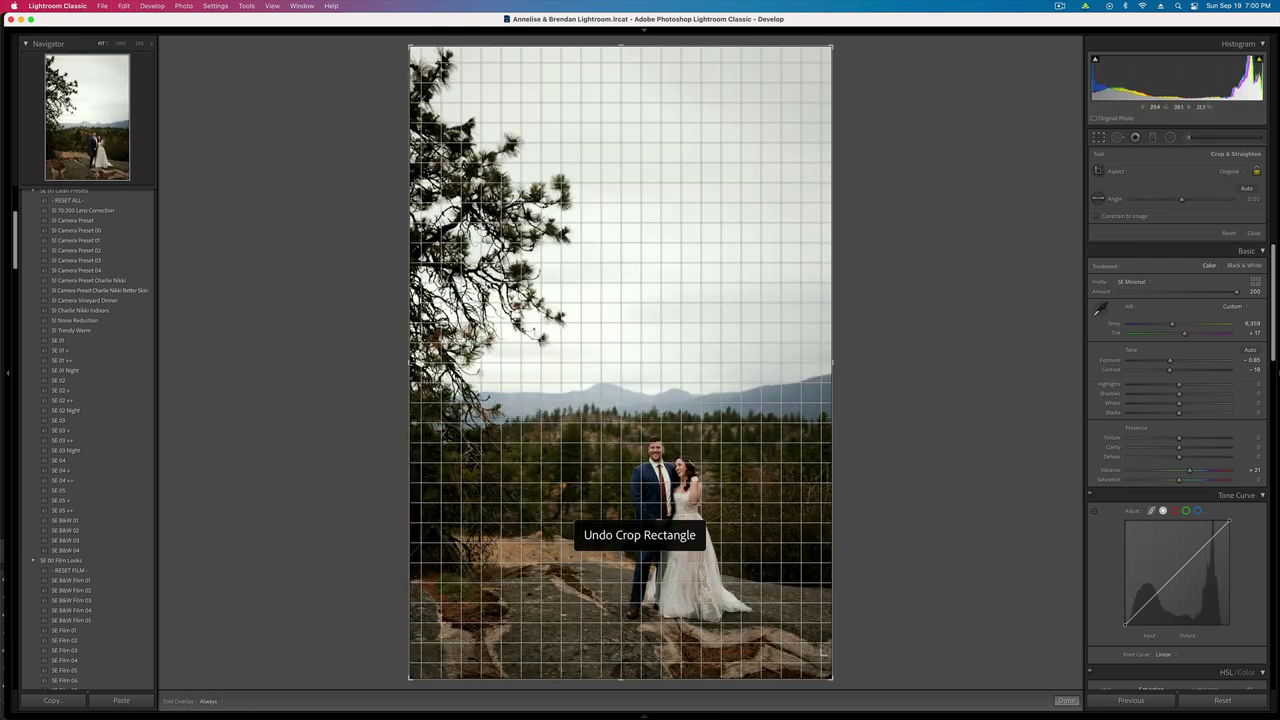
drag(830, 677, 825, 670)
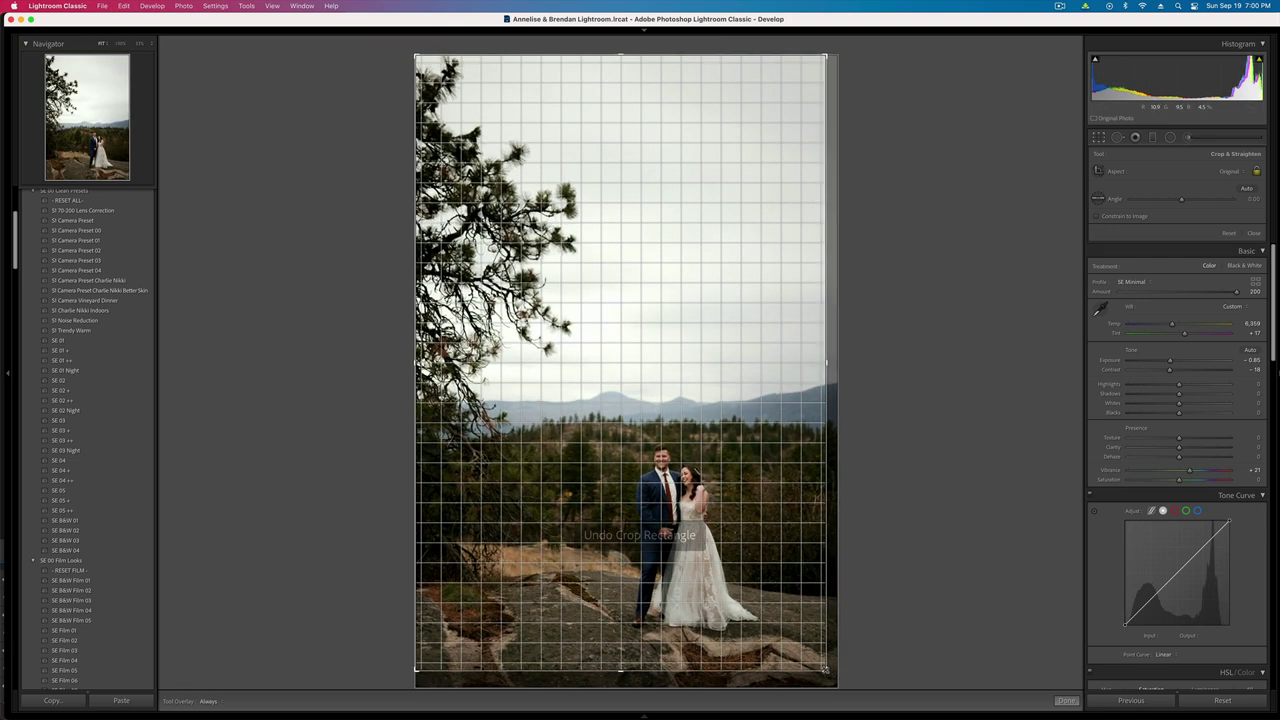
key(Return)
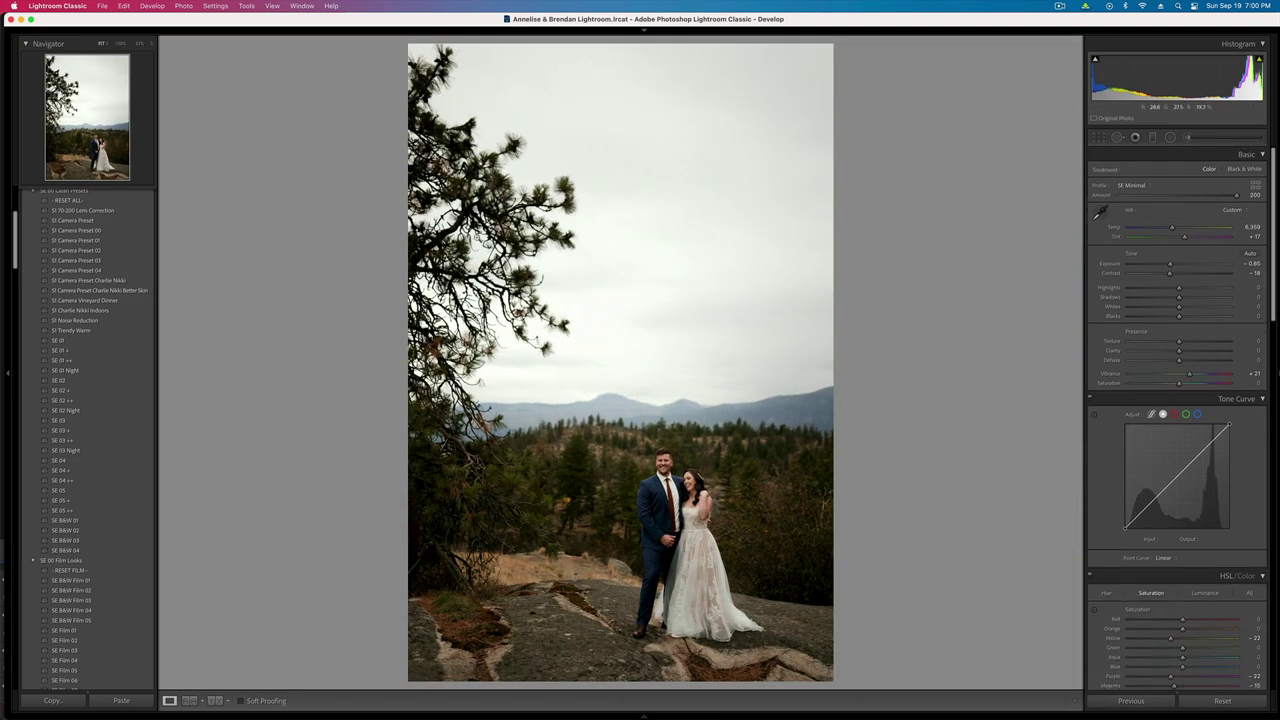
key(r)
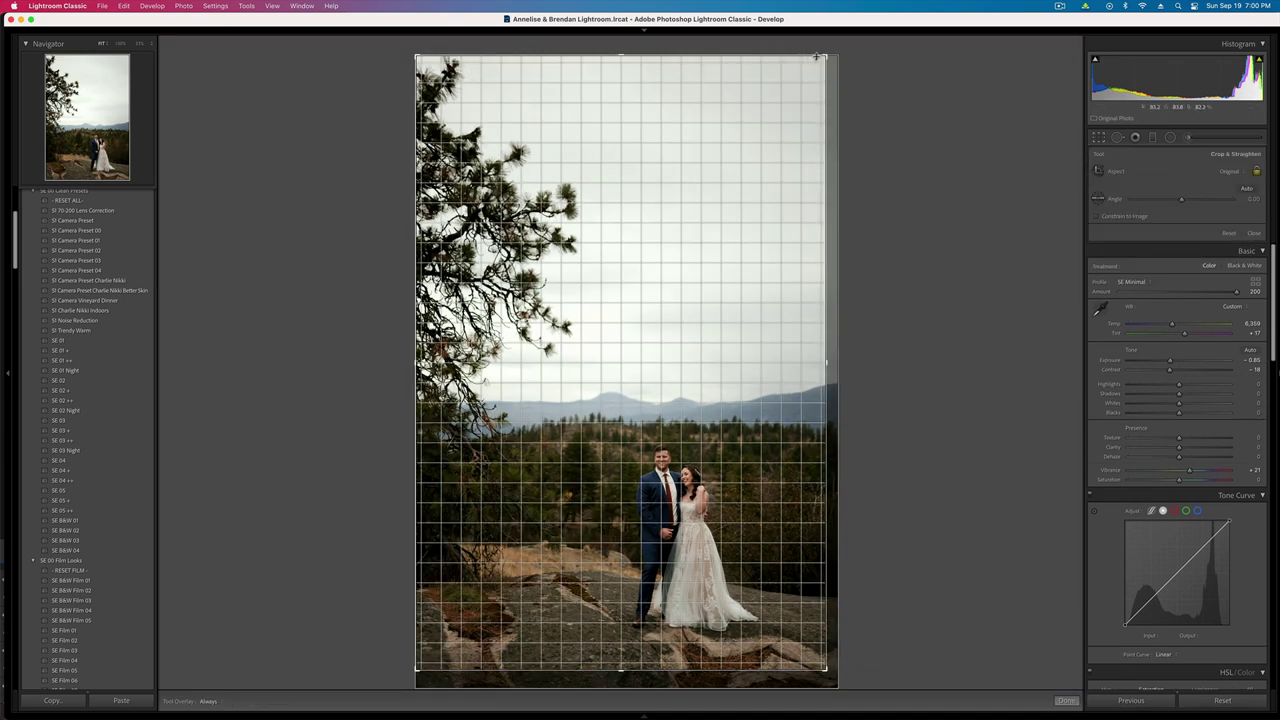
drag(826, 56, 817, 71)
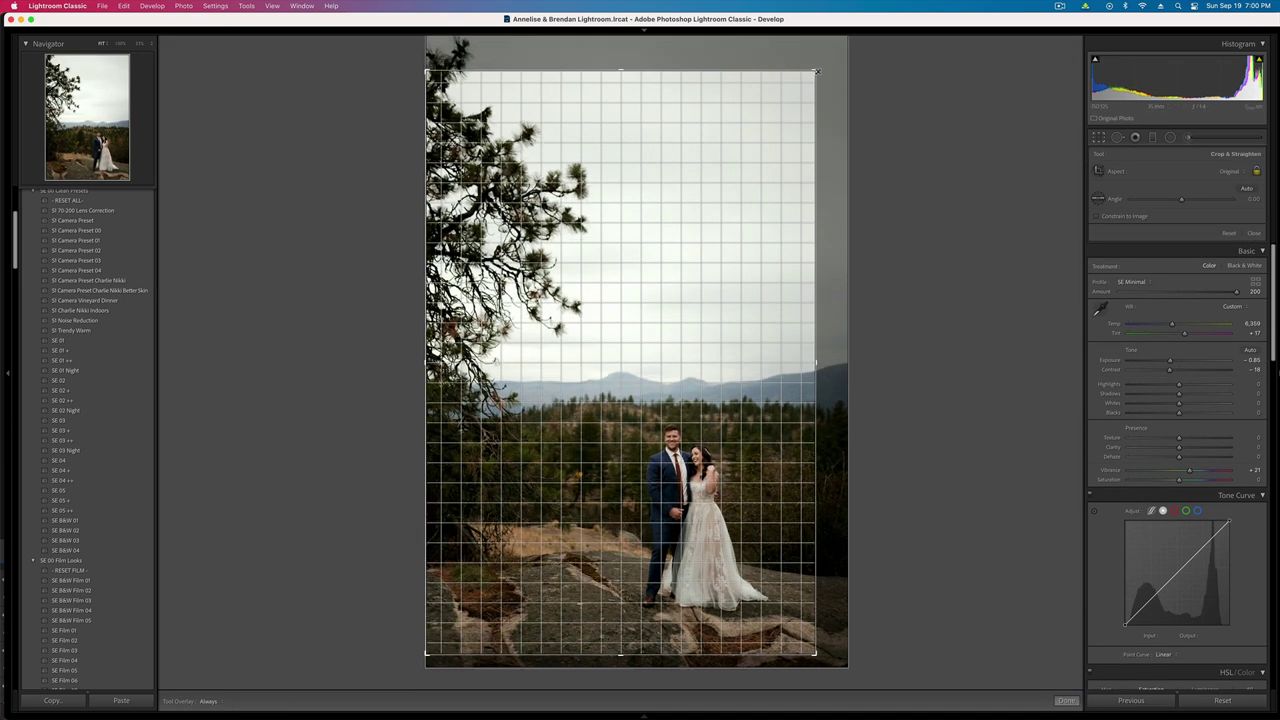
key(r)
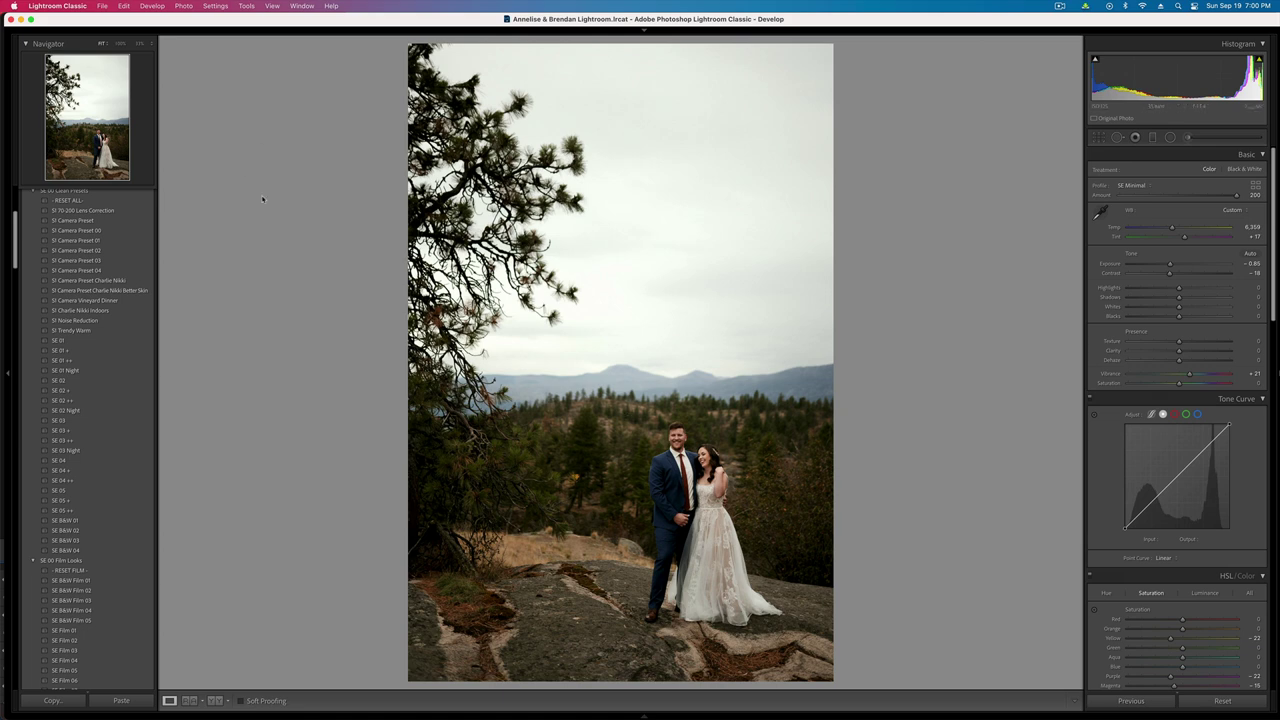
- Paste the settings onto the landscape photo of the embracing couple, set its exposure to −0.75, and copy its settings
key(Right)
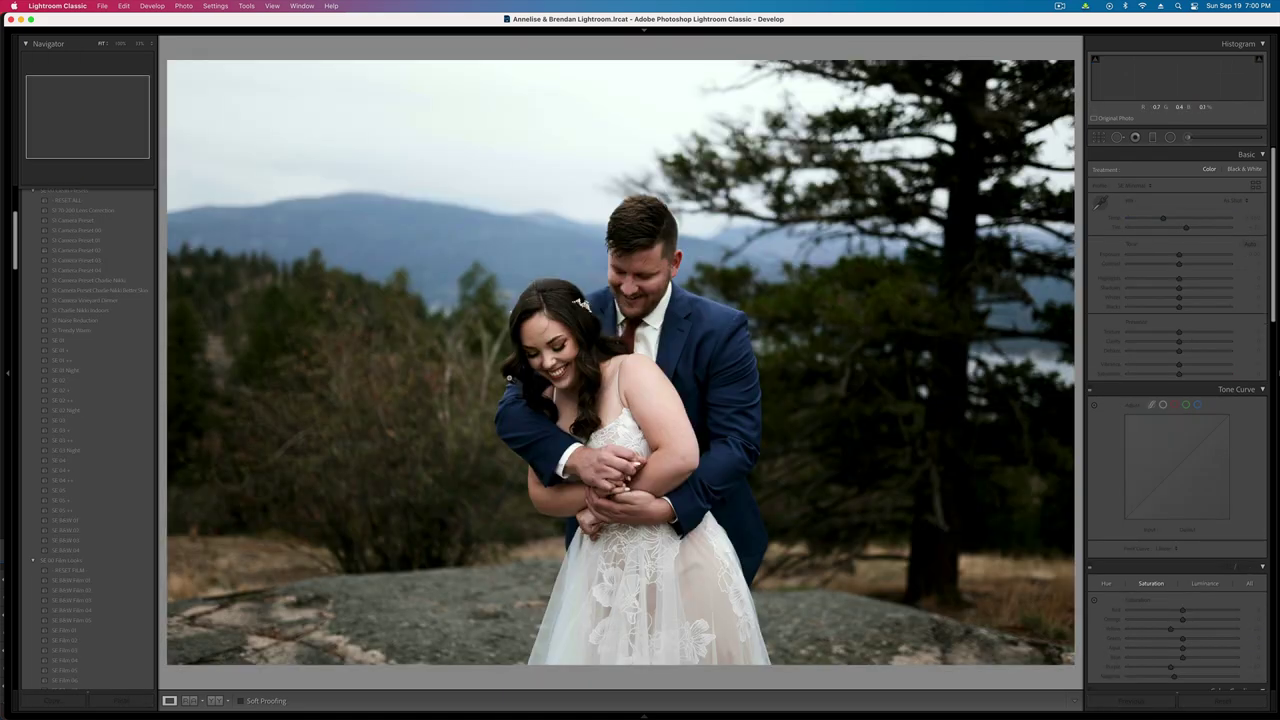
key(super+v)
key(equal)
key(super+c)
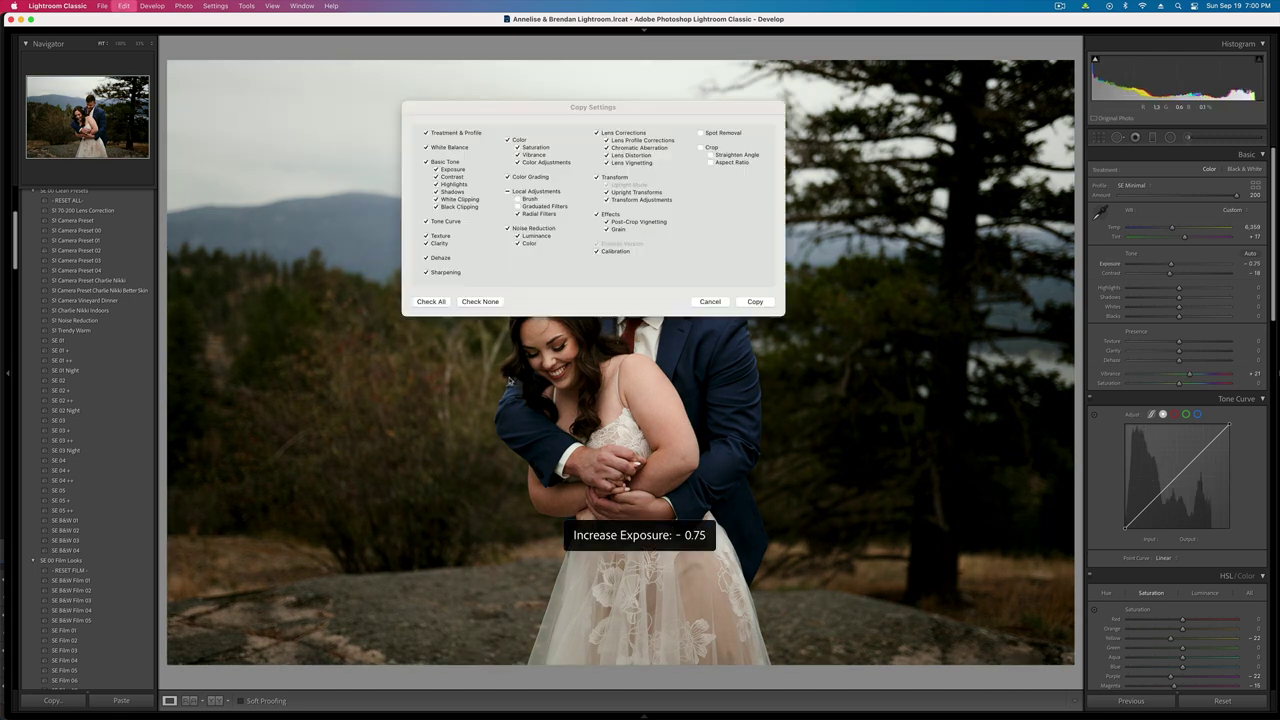
key(Return)
- Carry the copied look over to the two vertical portraits of the groom hugging the bride from behind
key(Left)
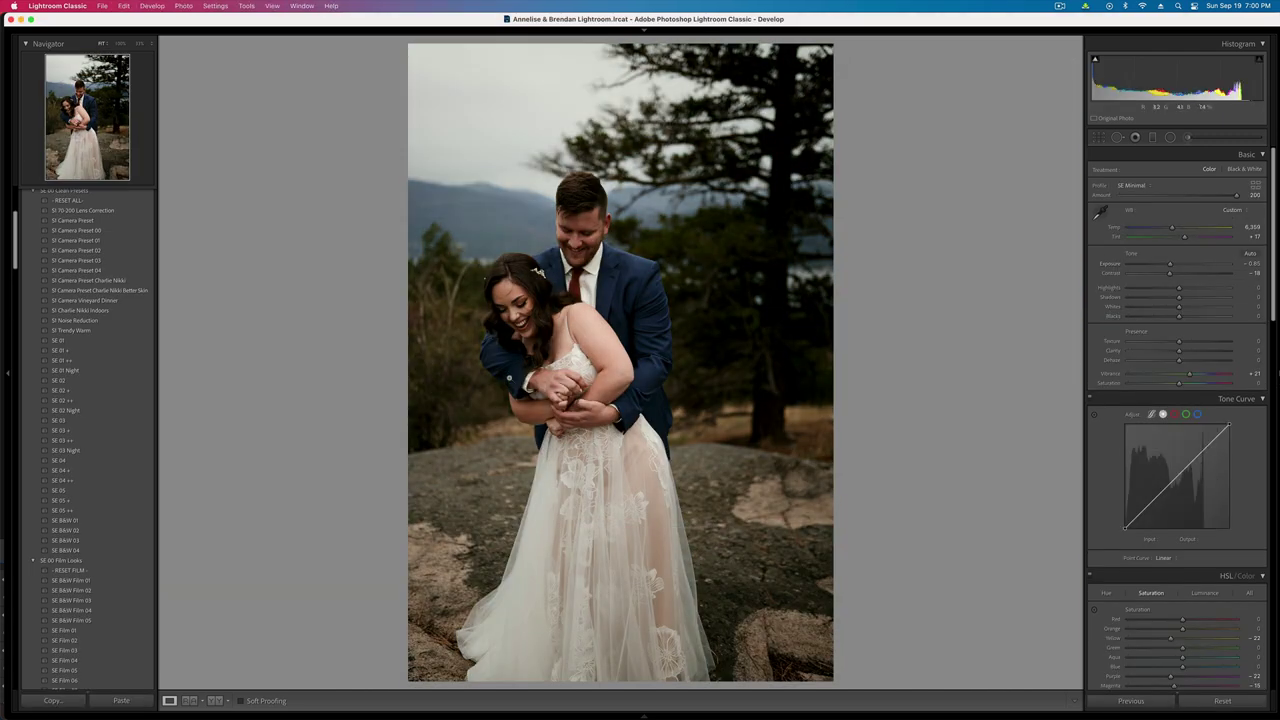
key(backslash)
key(backslash)
key(Right)
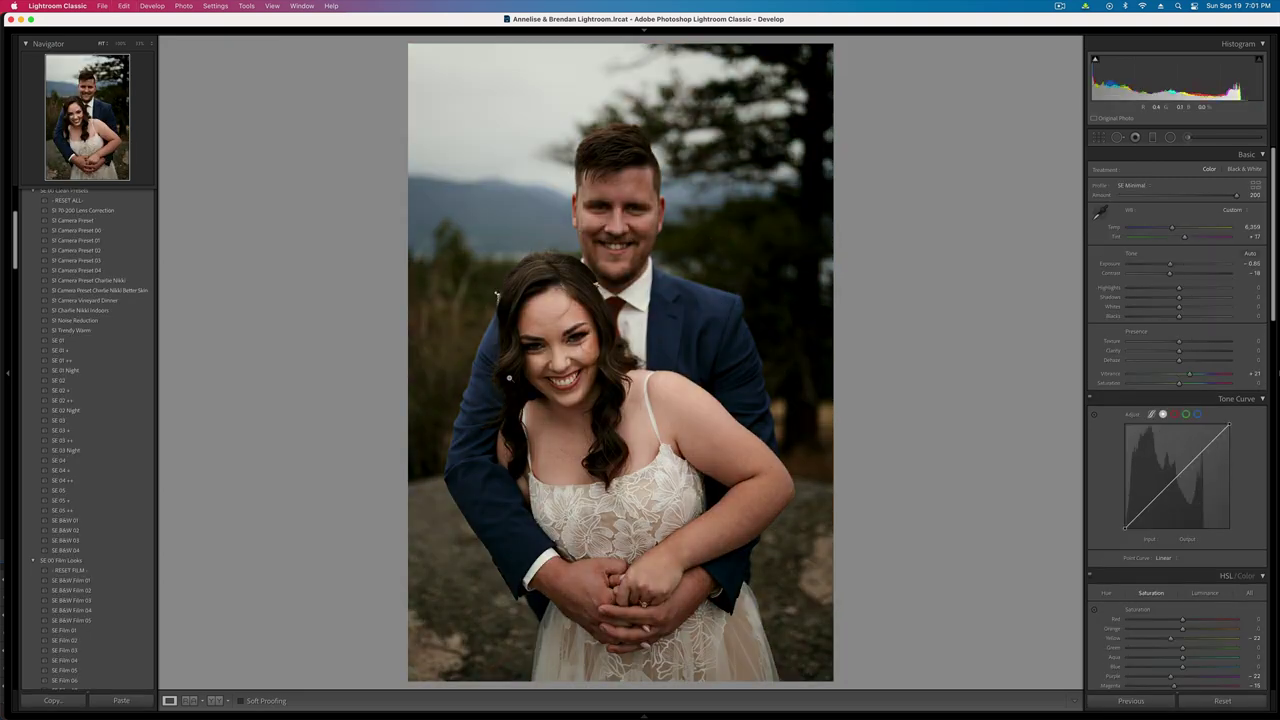
- Brighten the current hugging portrait slightly and carry the look to the next vertical portrait, with its exposure at −0.65
key(equal)
key(Right)
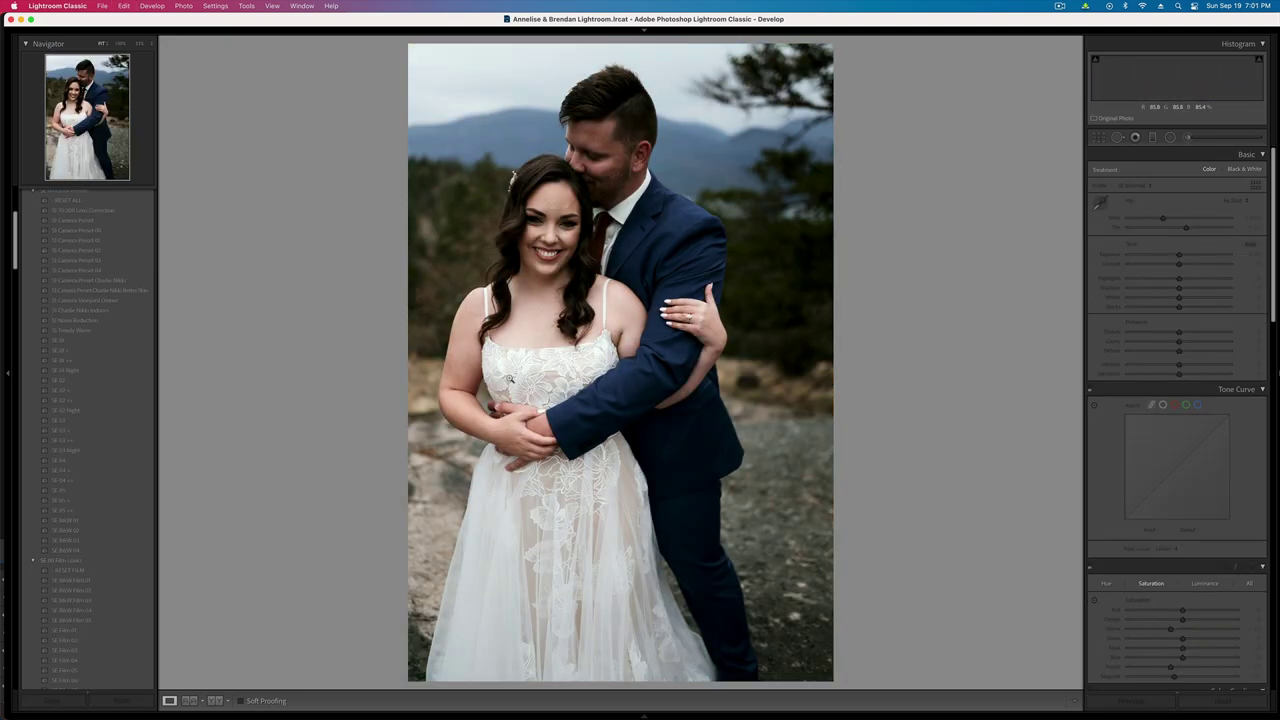
key(equal)
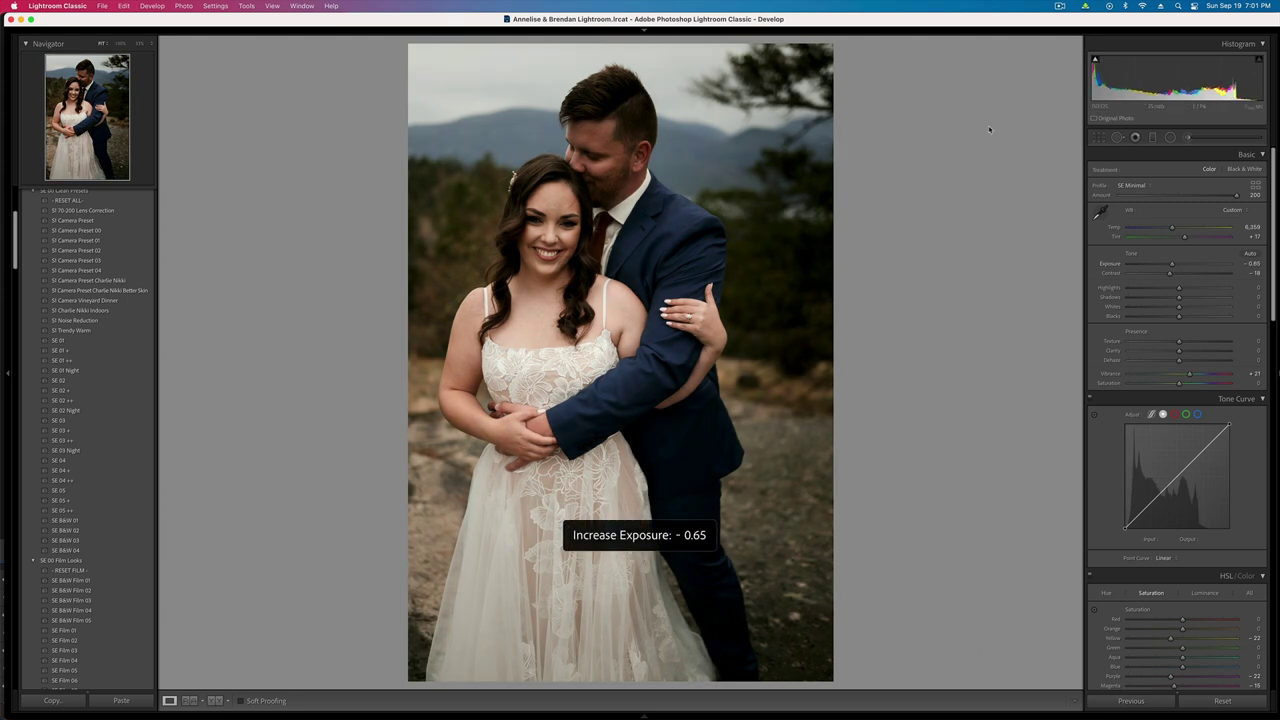
- Brush the groom's head with reset effects, then set the mask's contrast to −58, highlights to 24, shadows to 17 and whites to 15
key(k)
double_click(1101, 171)
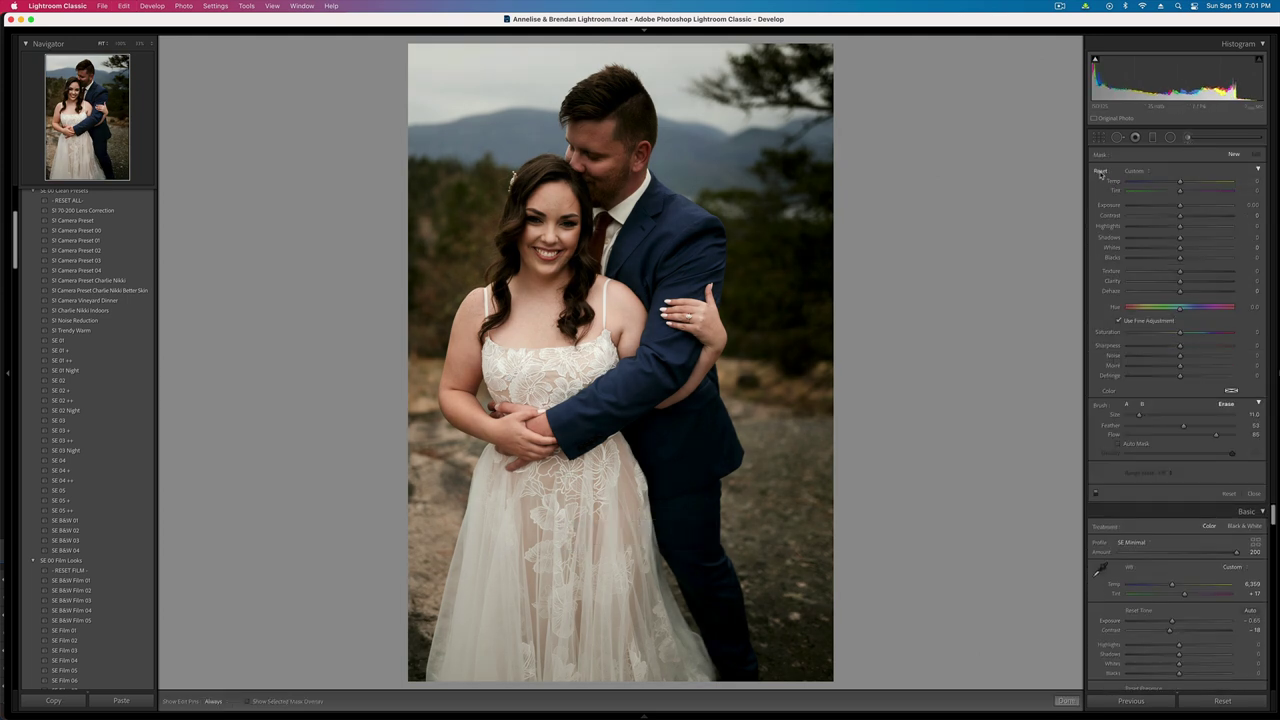
drag(619, 163, 586, 165)
drag(1179, 216, 1150, 217)
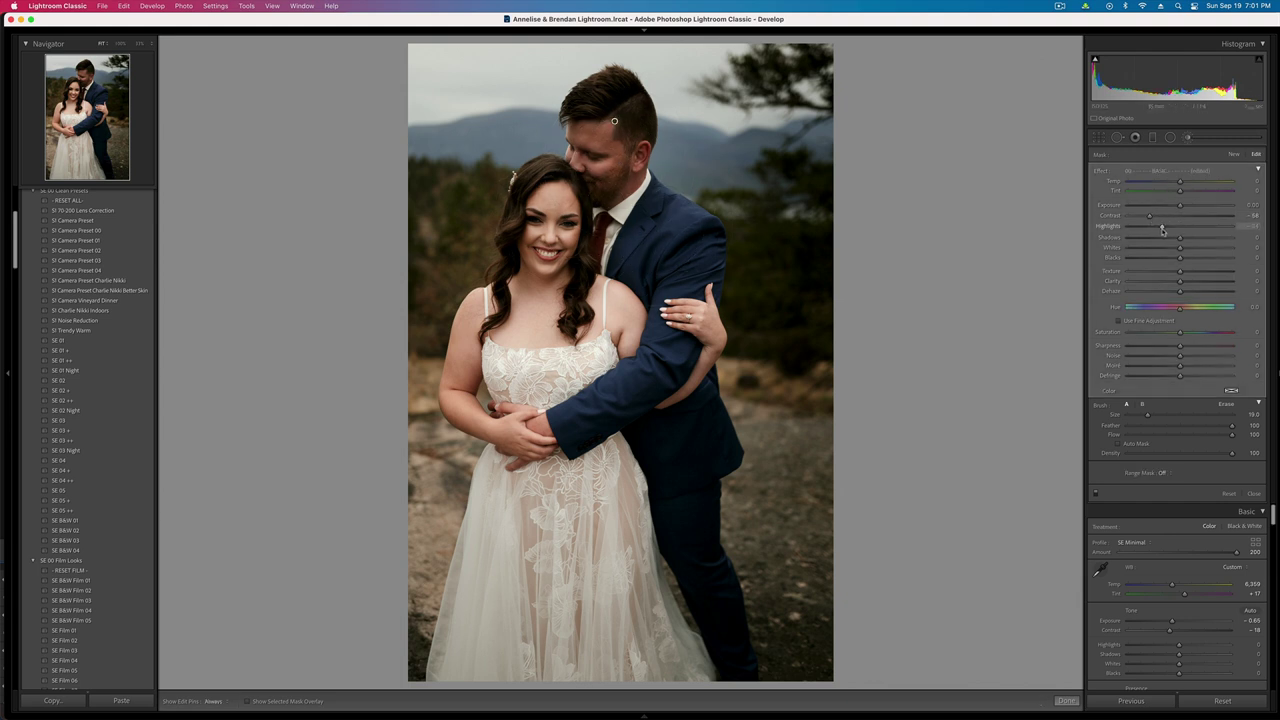
mouse_move(1162, 226)
mouse_down()
mouse_move(1193, 226)
mouse_move(1189, 253)
mouse_up()
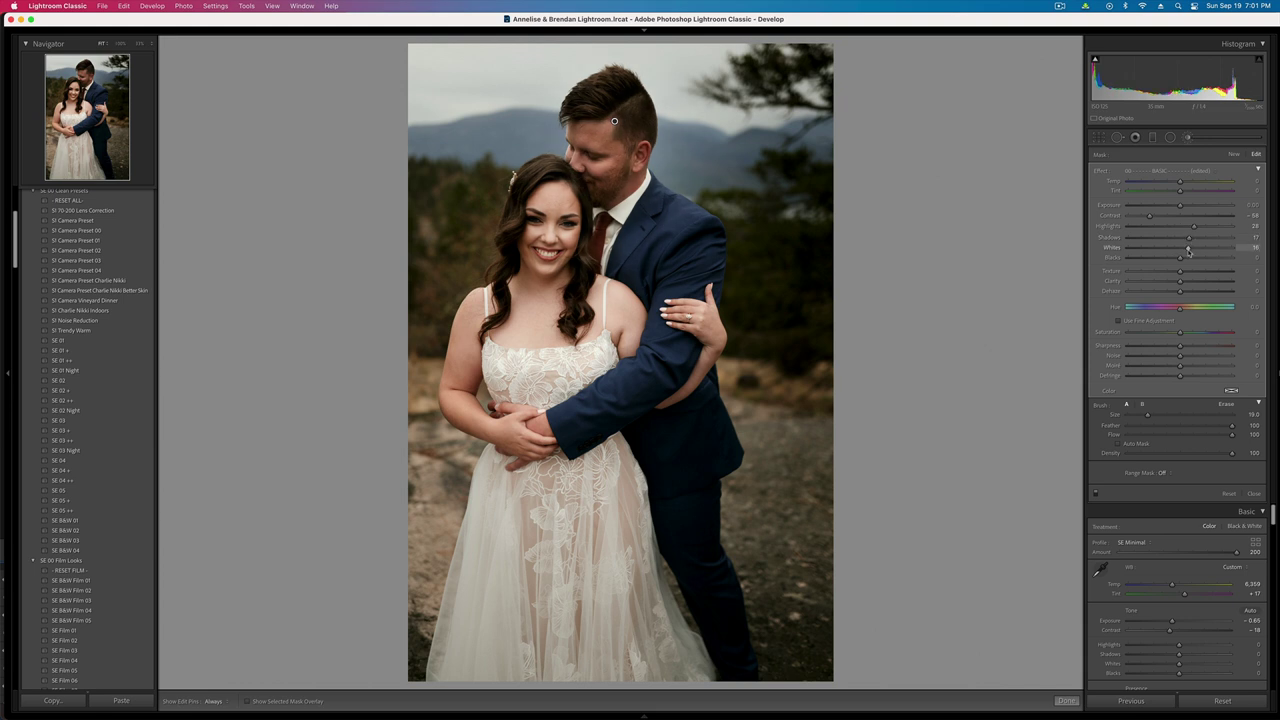
key(k)
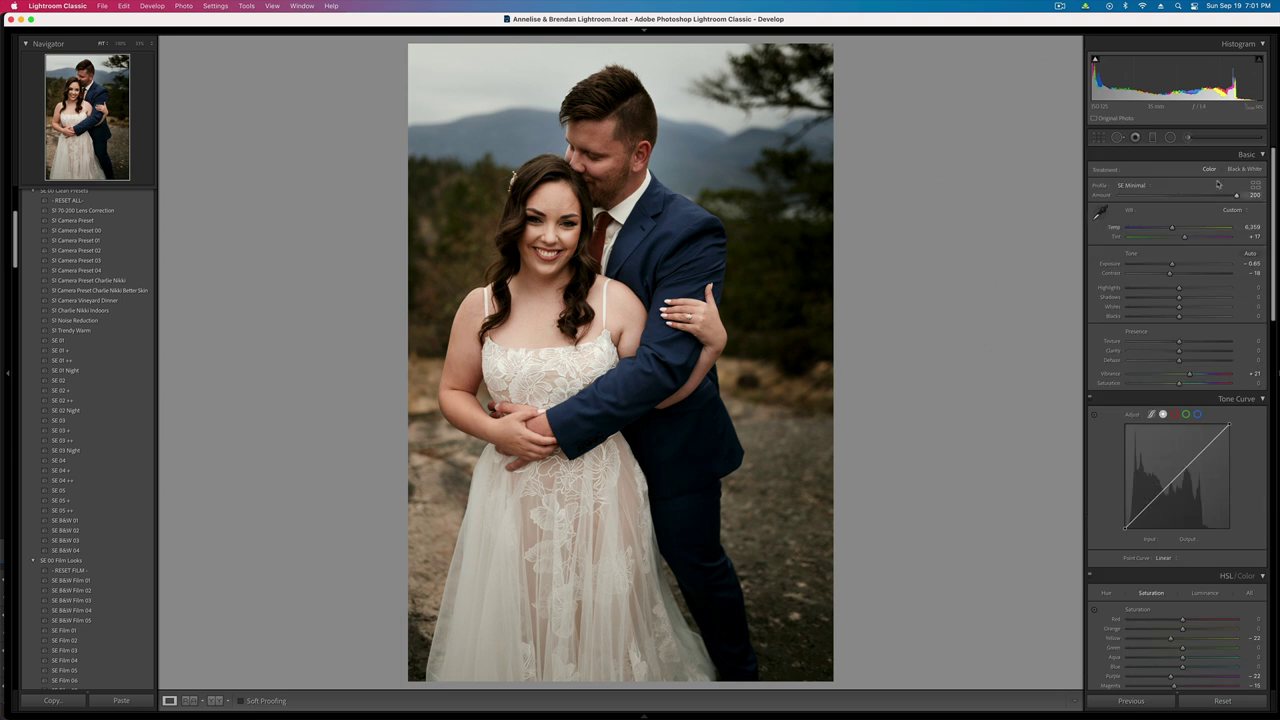
- Brush a separate adjustment over the bride with contrast −30, highlights −62 and slightly lowered whites
click(1188, 140)
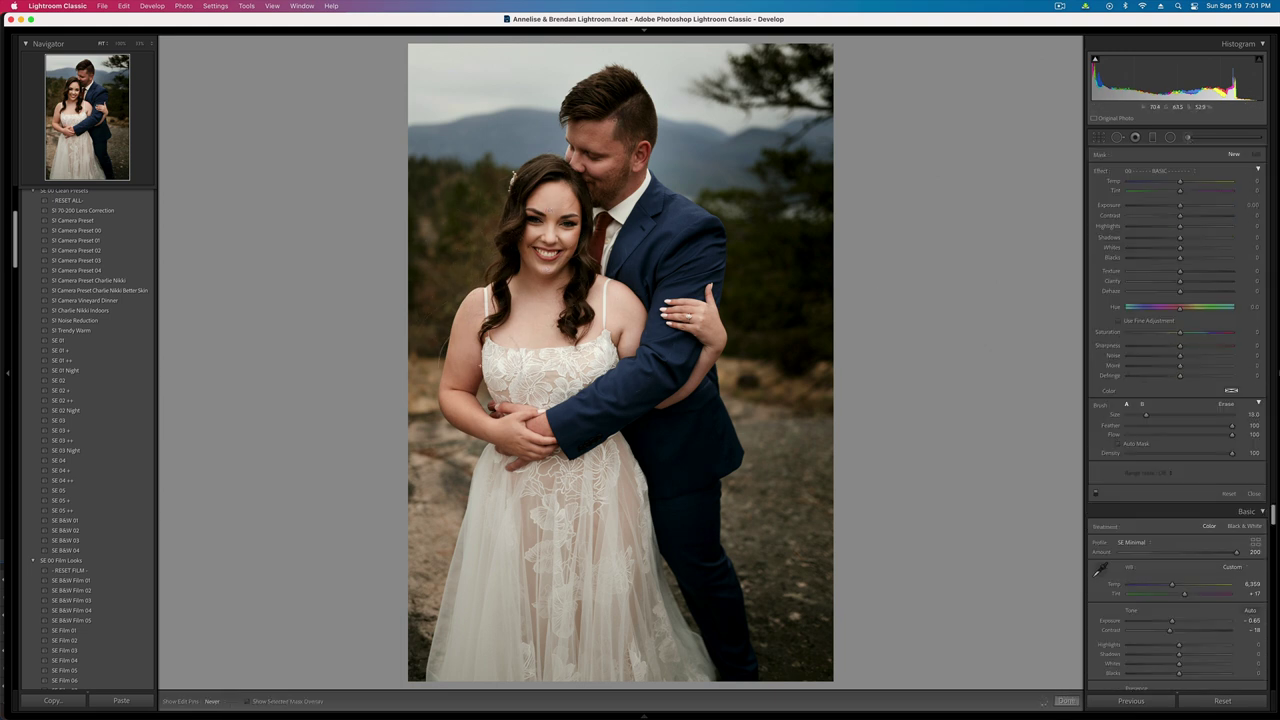
click(560, 422)
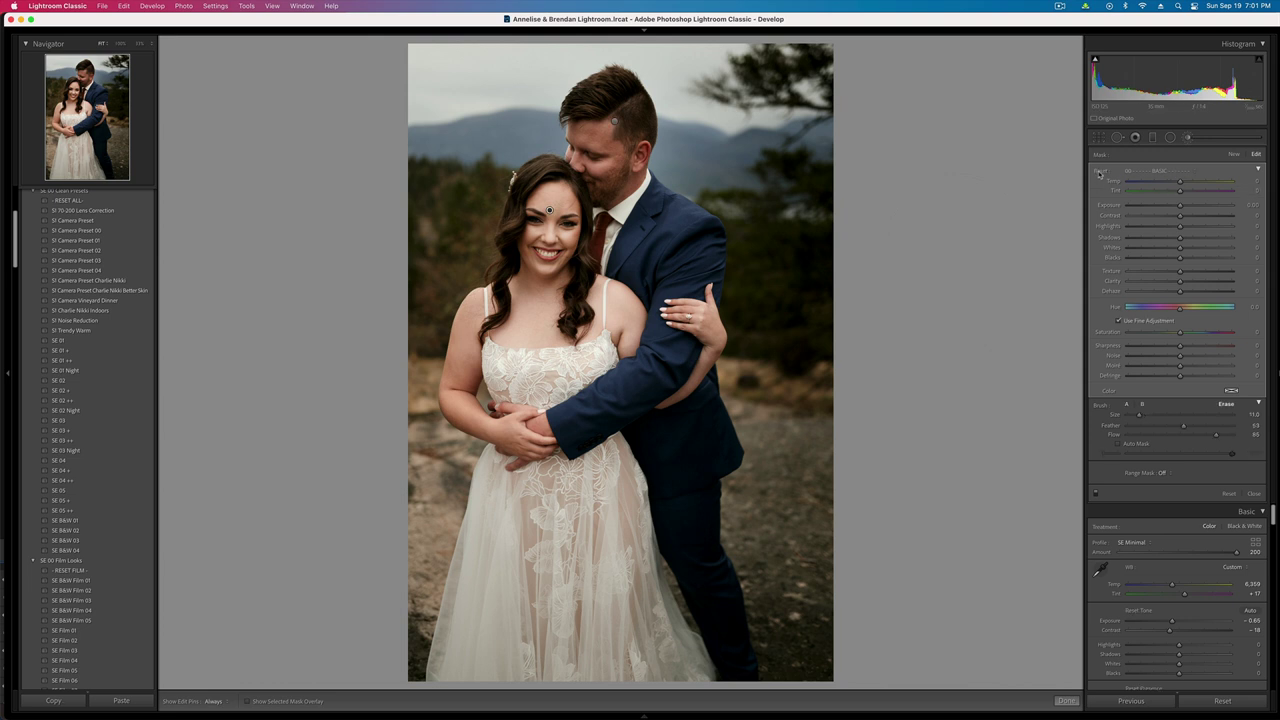
click(1164, 216)
click(1166, 227)
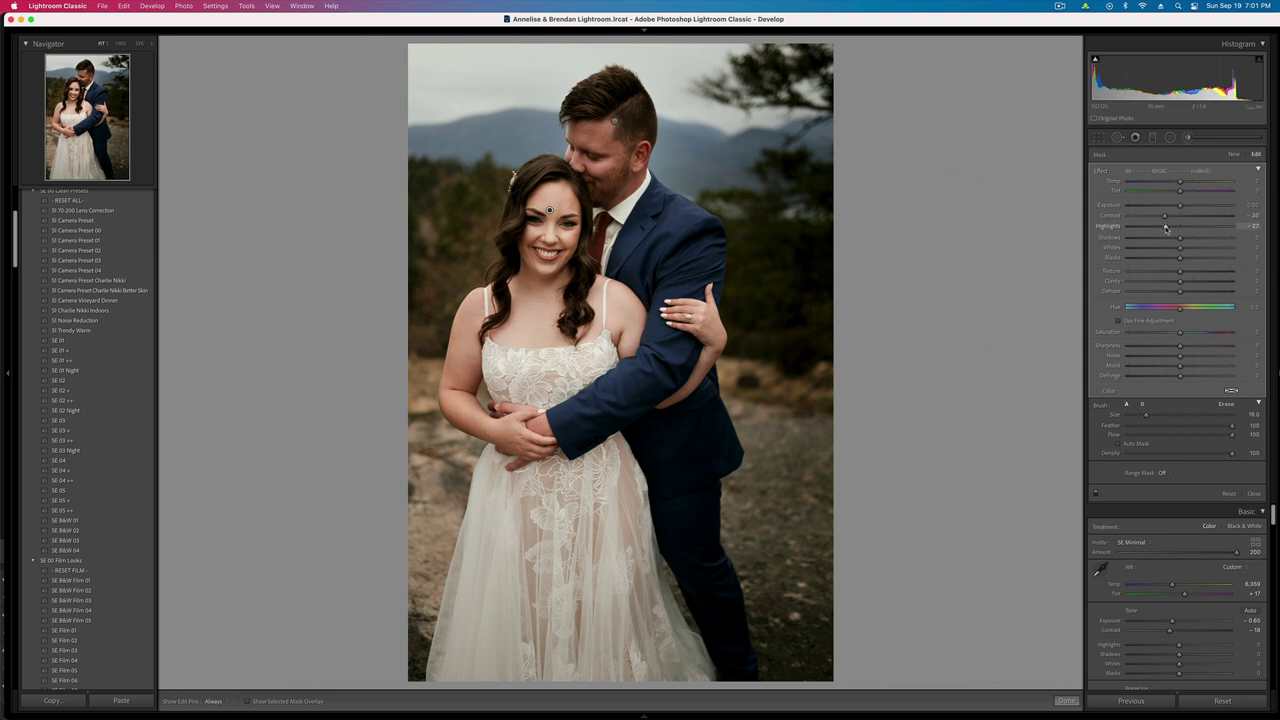
click(1148, 229)
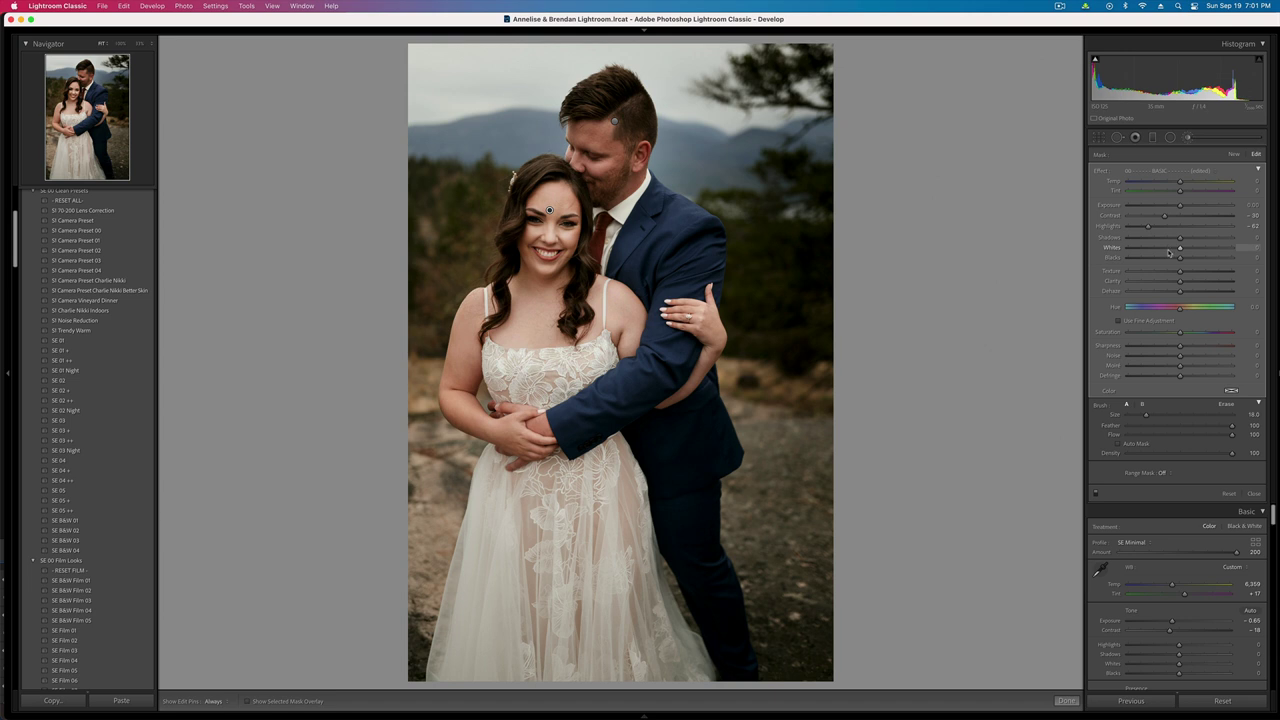
drag(1168, 253, 1172, 249)
key(k)
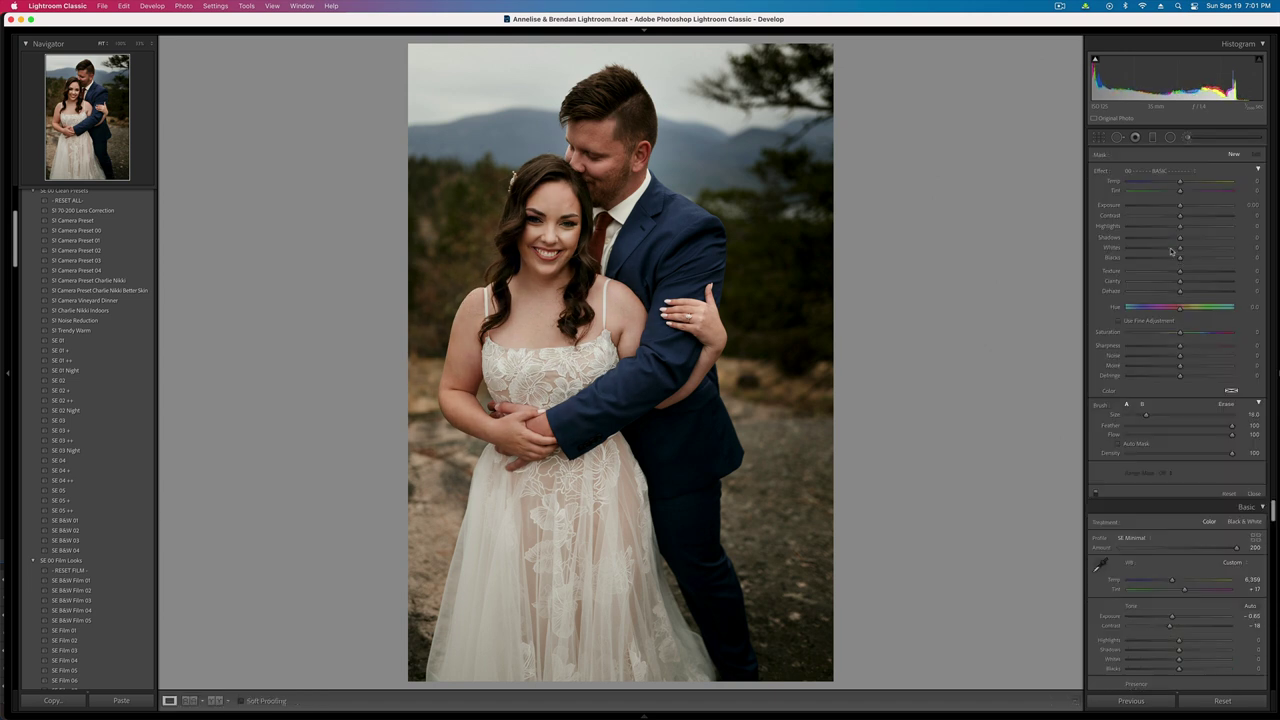
- Move on to the vertical portrait of the groom nuzzling the laughing bride and set its exposure to −0.78
key(Right)
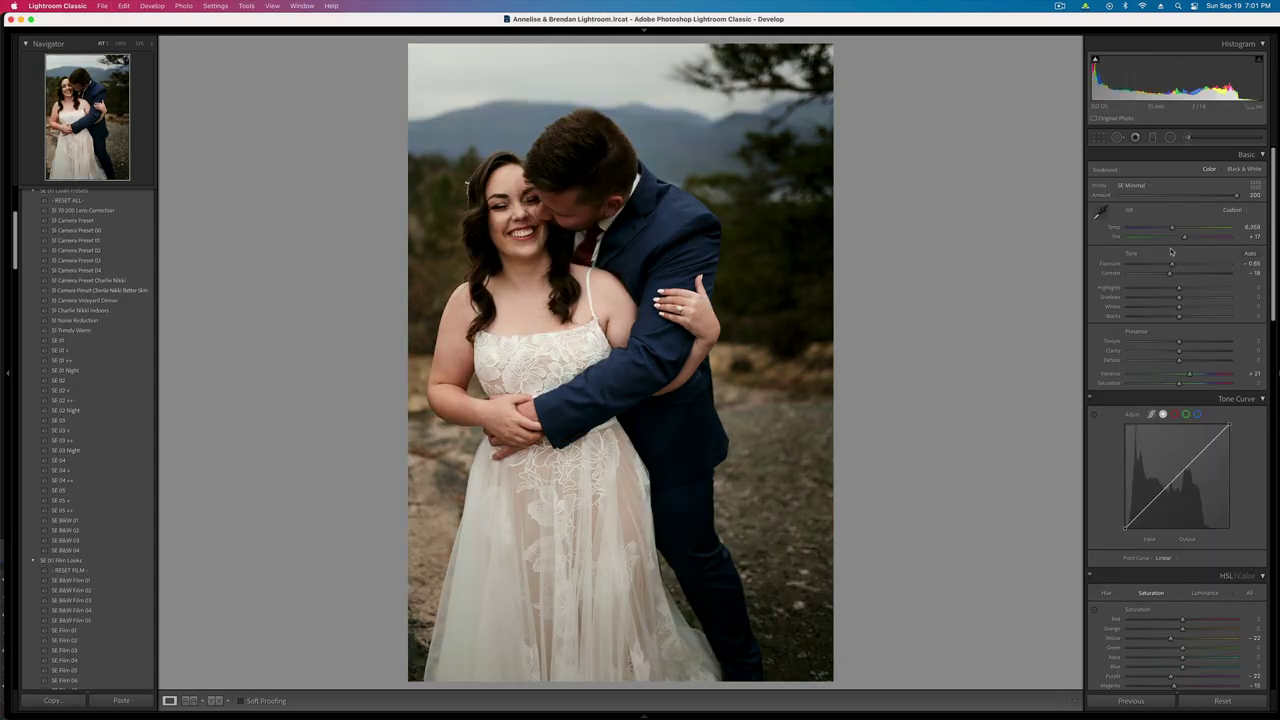
key(minus)
key(minus)
key(minus)
key(equal)
key(equal)
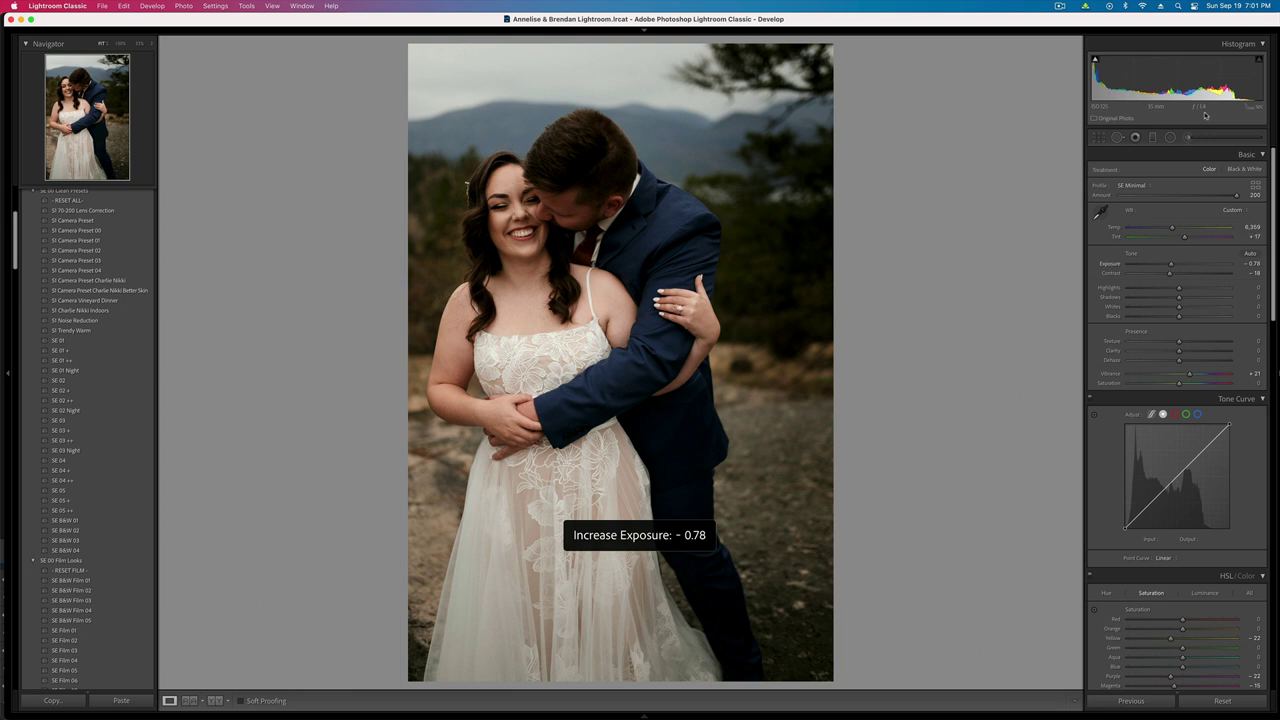
- Brush over the groom from his head down to his suit with slightly raised exposure and contrast −41
key(k)
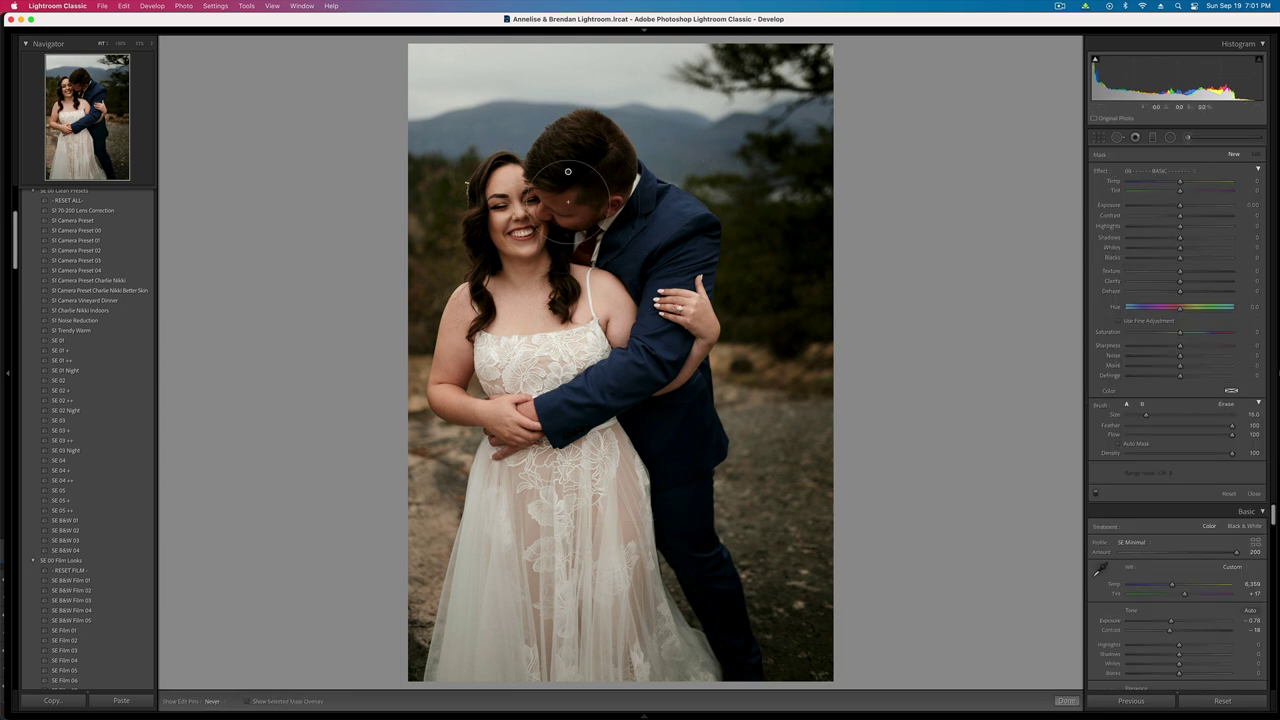
mouse_move(568, 200)
mouse_down()
mouse_move(602, 238)
mouse_move(641, 236)
mouse_move(694, 342)
mouse_move(615, 395)
mouse_move(668, 395)
mouse_up()
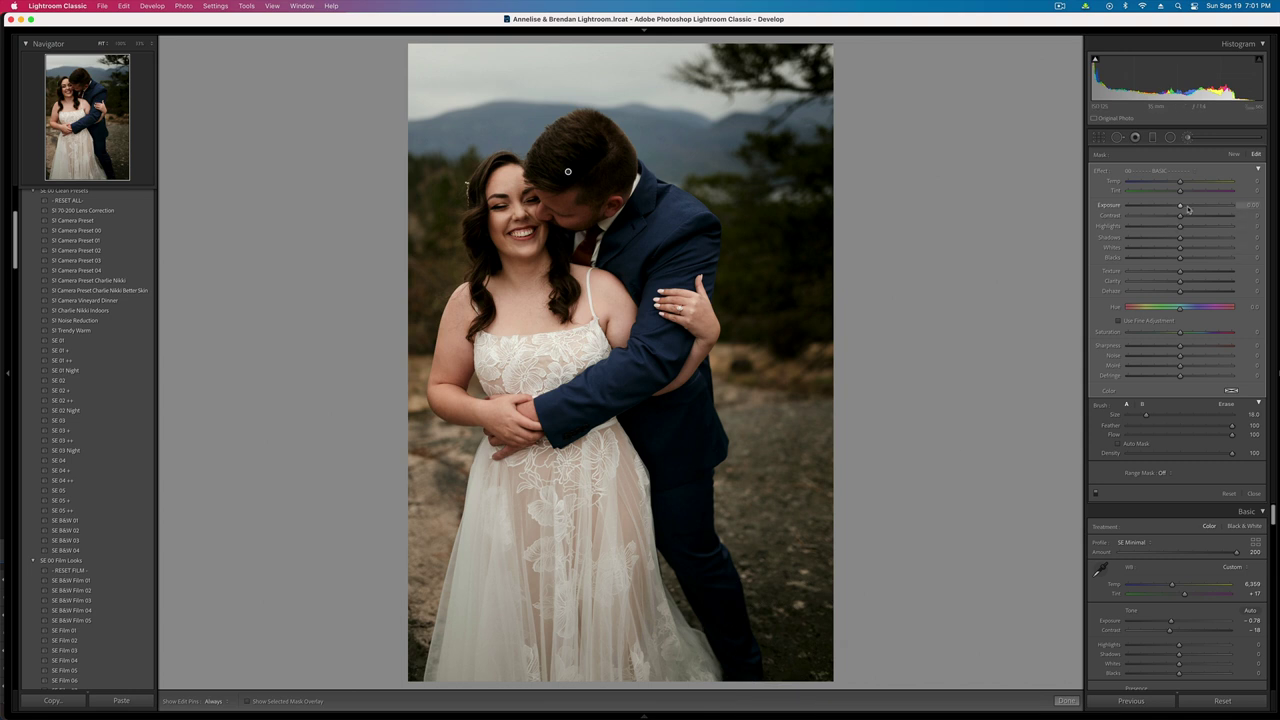
drag(1188, 207, 1159, 216)
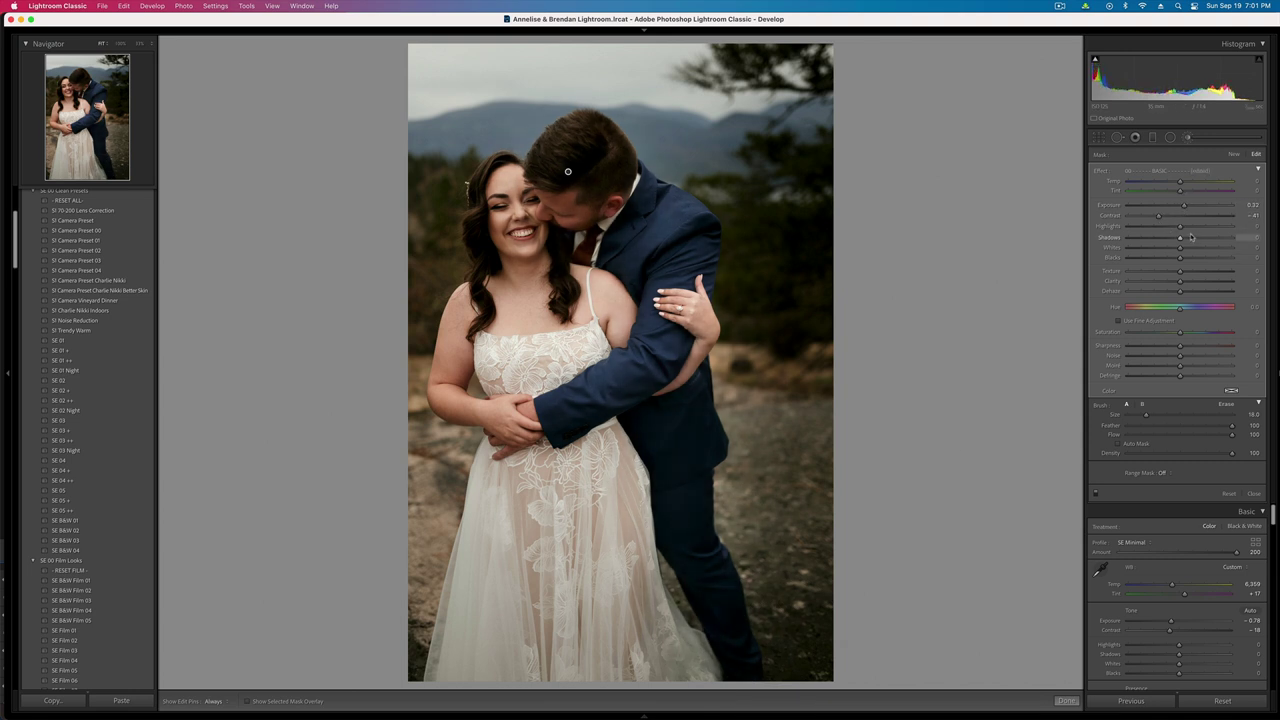
key(k)
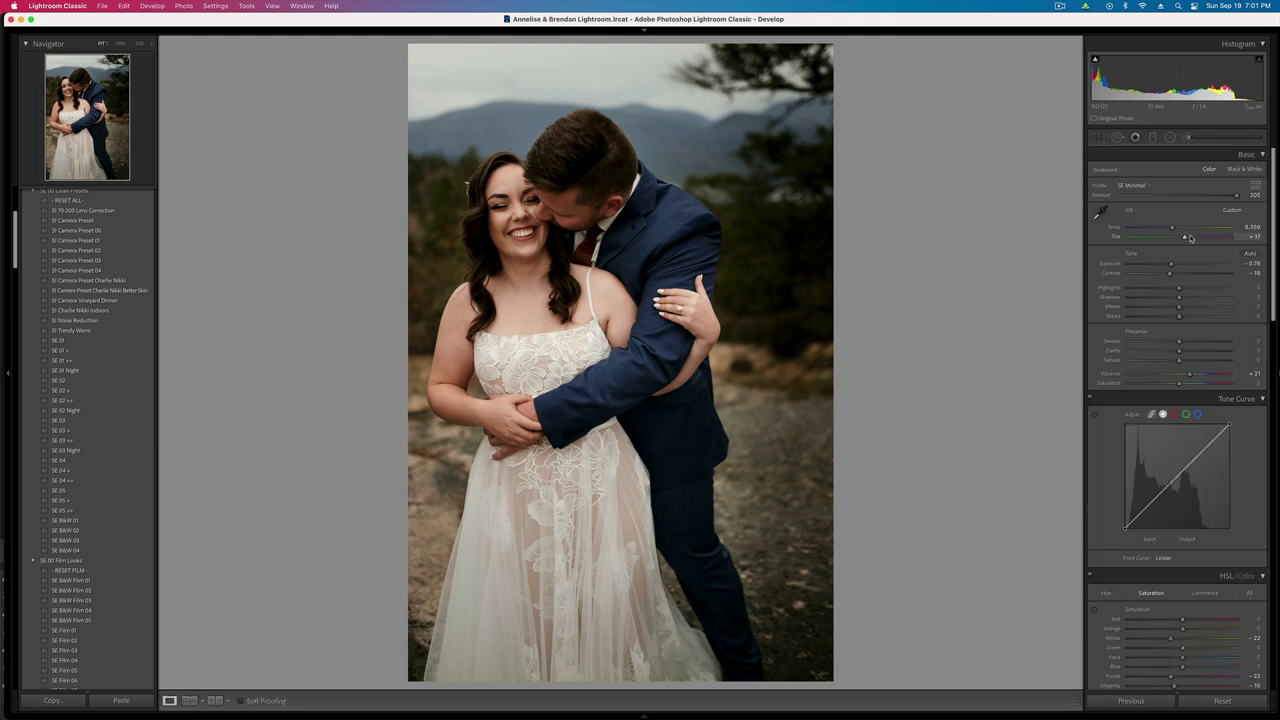
- On the closer portrait of the laughing bride, reduce the highlights to −38, set the exposure to −0.65 and copy its settings
key(Right)
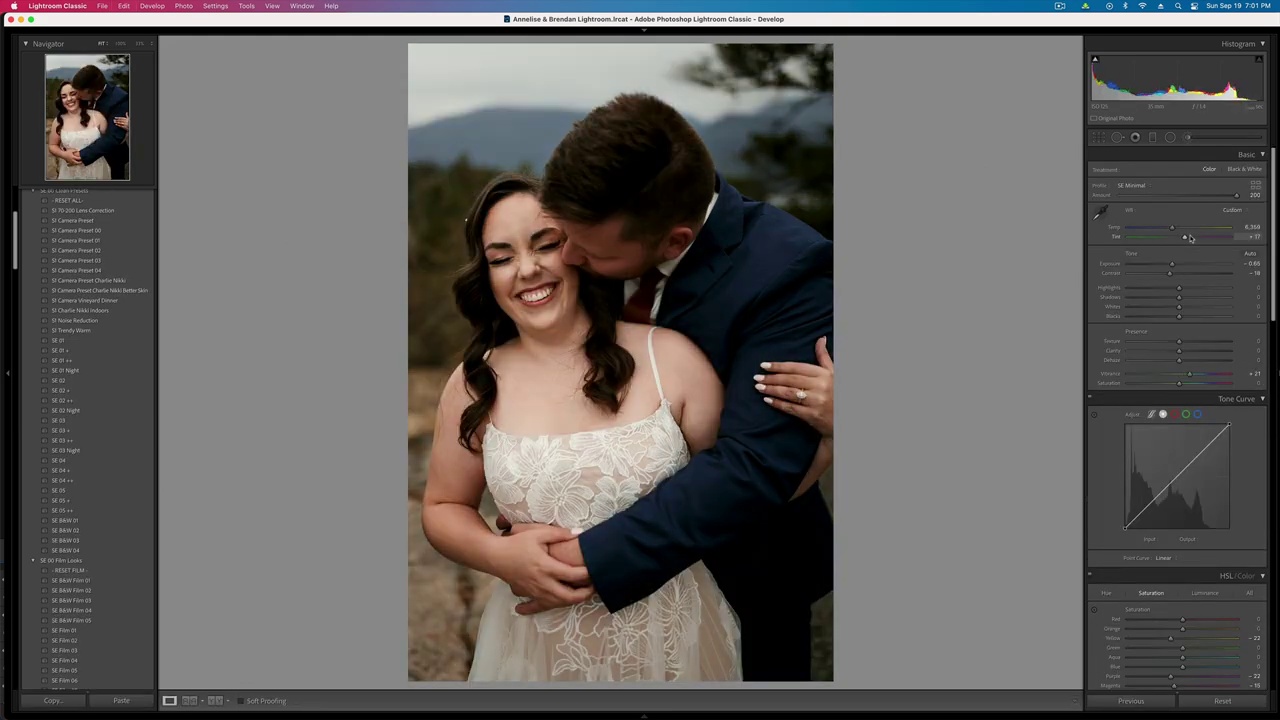
key(minus)
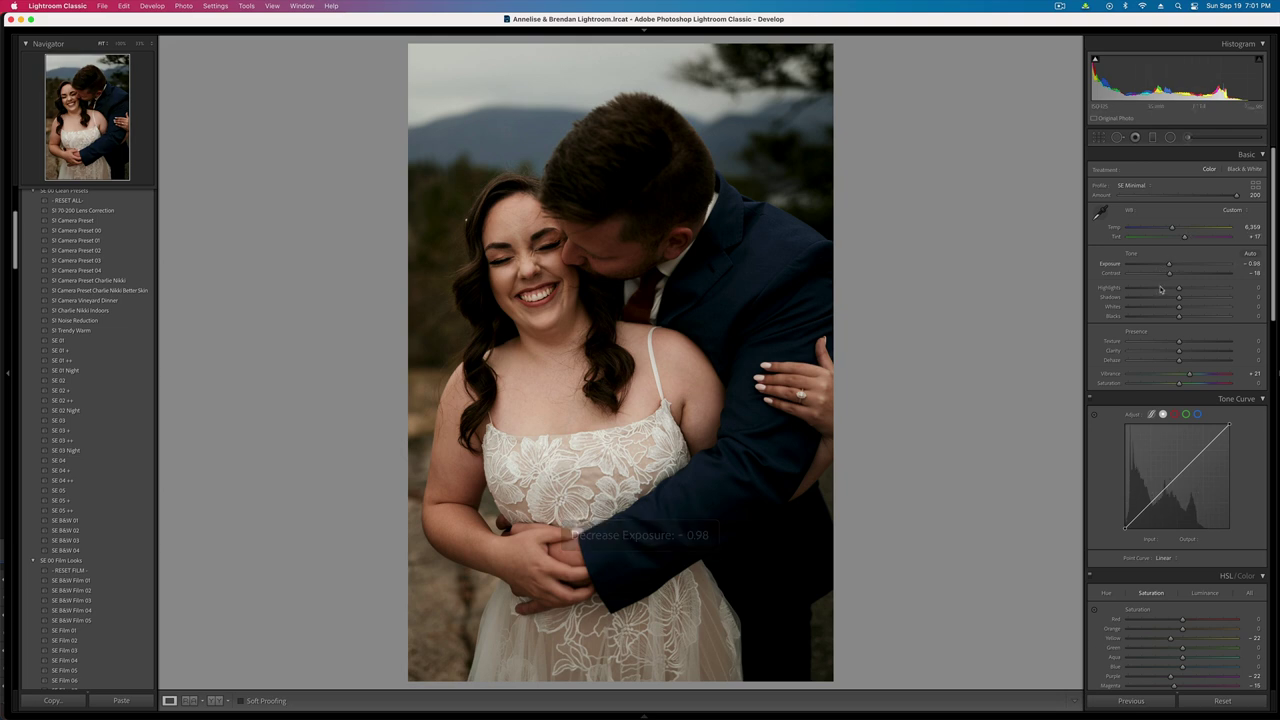
drag(1178, 288, 1159, 290)
key(equal)
key(equal)
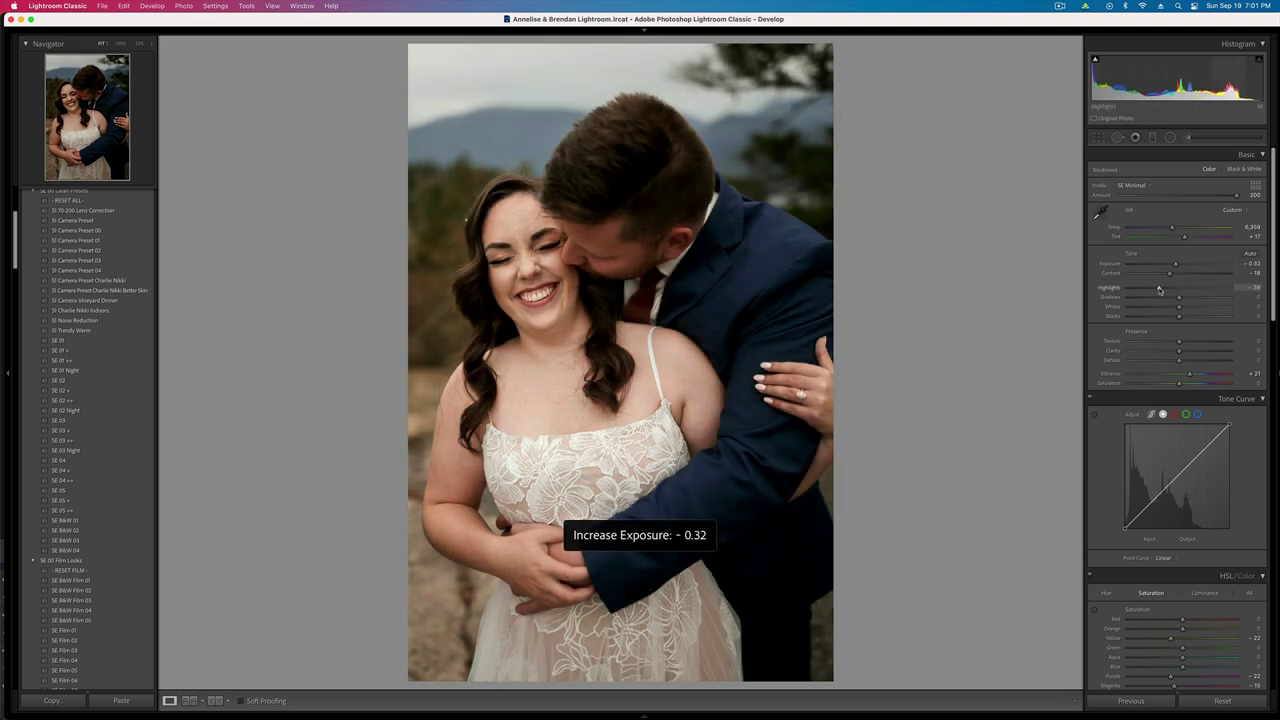
key(minus)
key(super+shift+c)
key(Return)
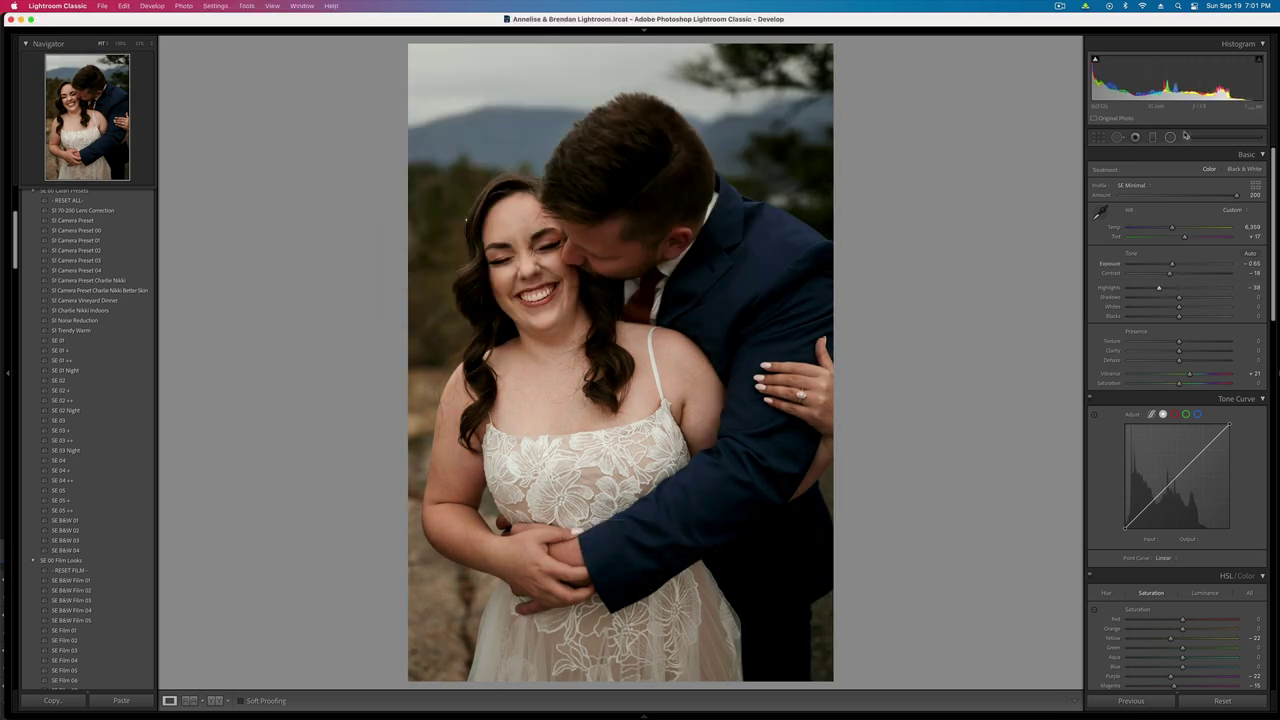
- Brush over the groom's head and dark suit with contrast −56, highlights 27 and raised shadows
click(1192, 140)
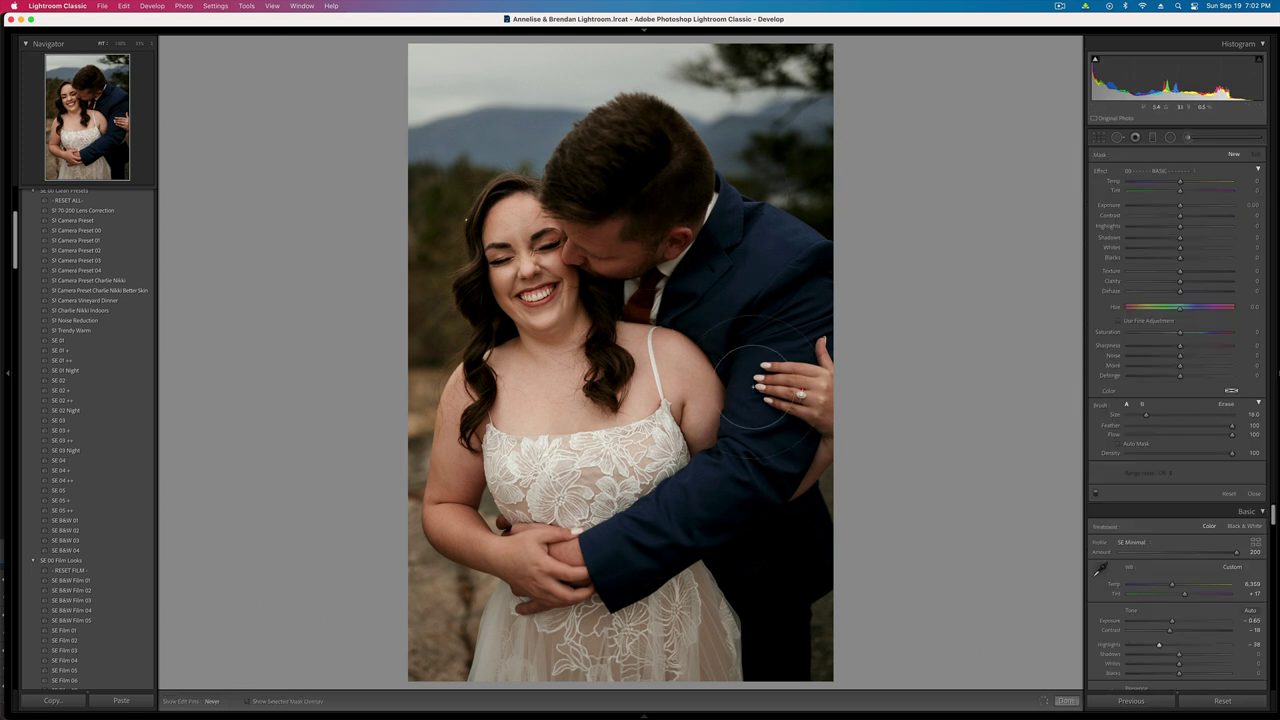
mouse_move(752, 453)
mouse_down()
mouse_move(779, 501)
mouse_move(785, 631)
mouse_up()
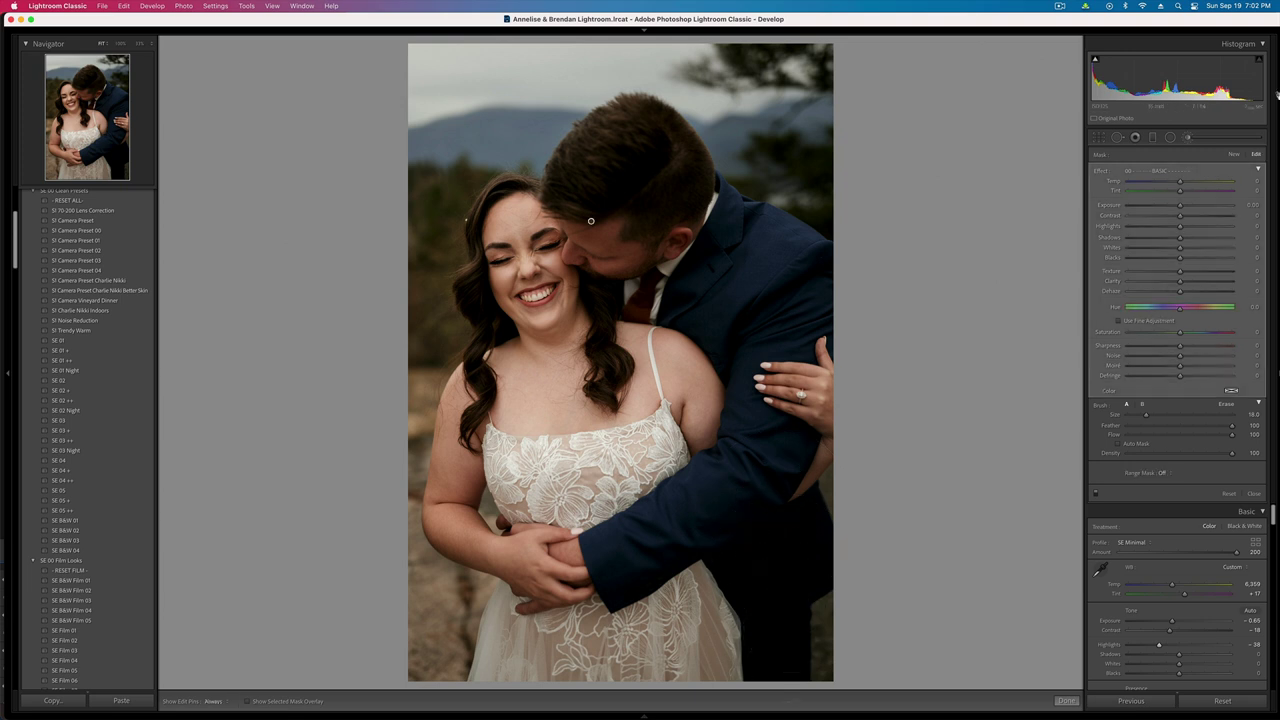
click(1151, 216)
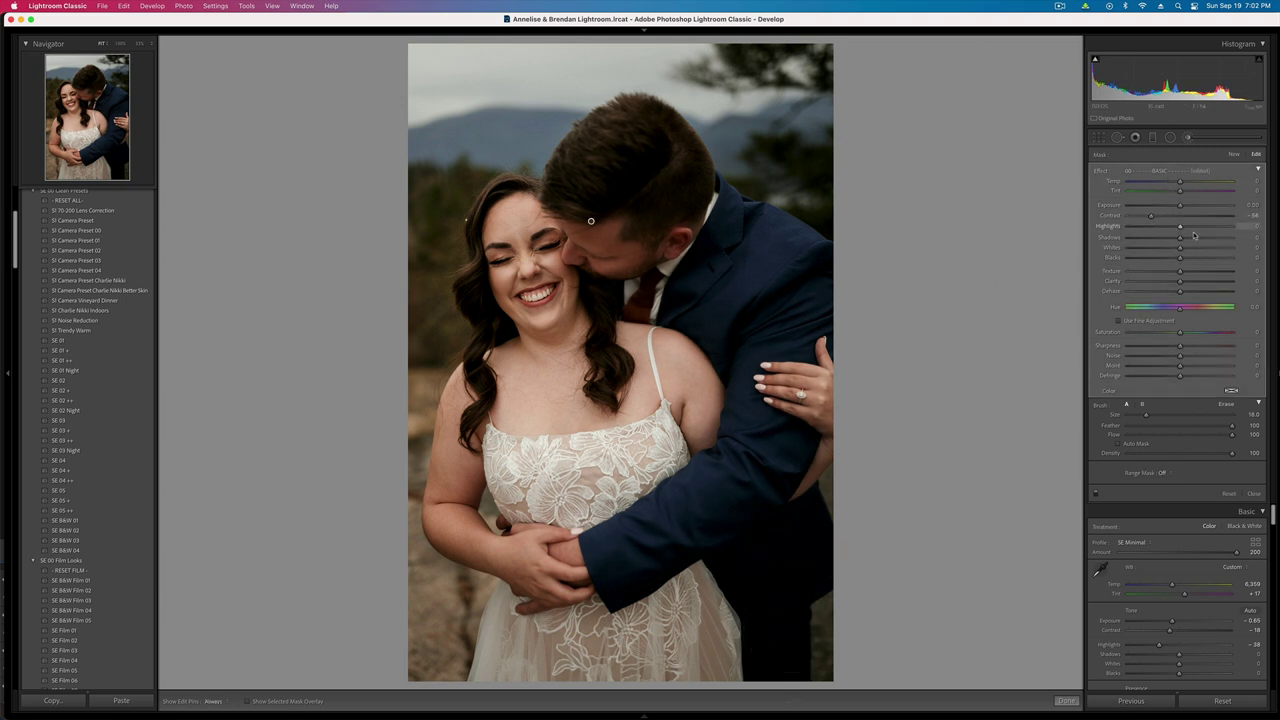
click(1194, 228)
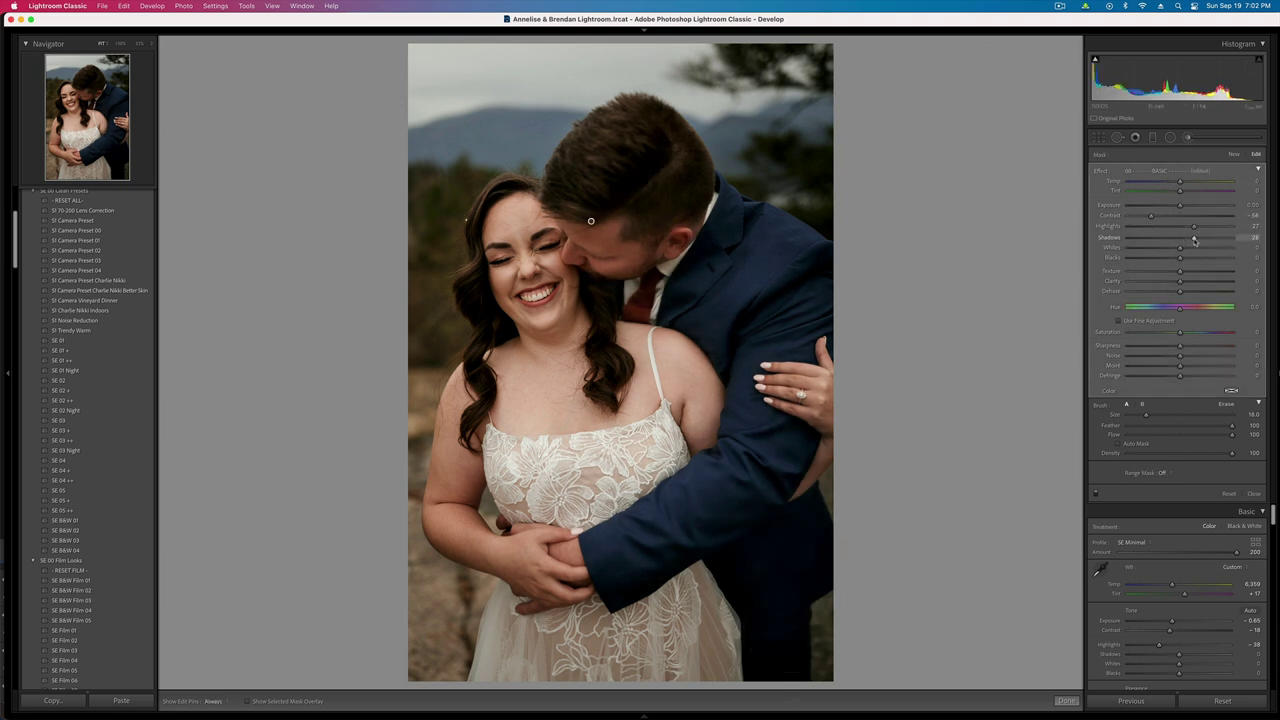
click(1200, 240)
key(k)
- Set the close portrait's overall exposure to −0.52 and copy its settings
key(shift+equal)
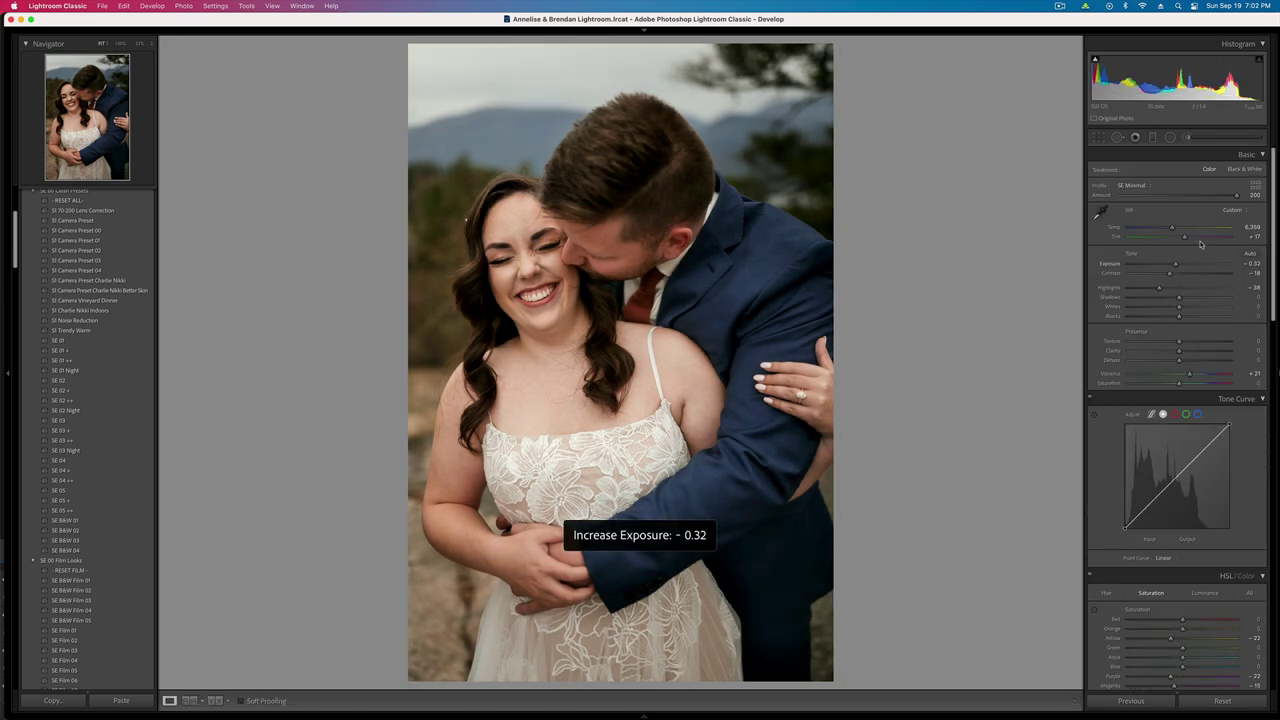
key(minus)
key(minus)
key(super+shift+c)
key(Return)
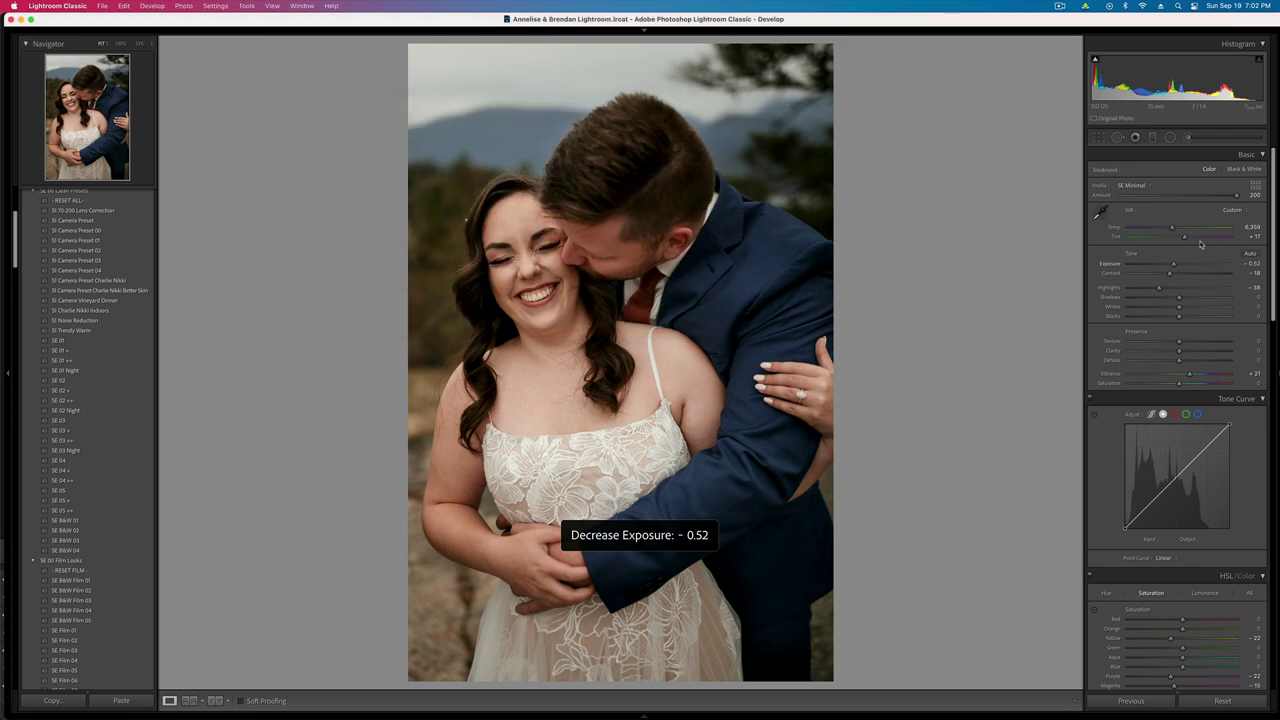
- Carry the copied look over to the close-up of the bride looking down, darken it slightly, and continue to the pine-tree portrait
key(Right)
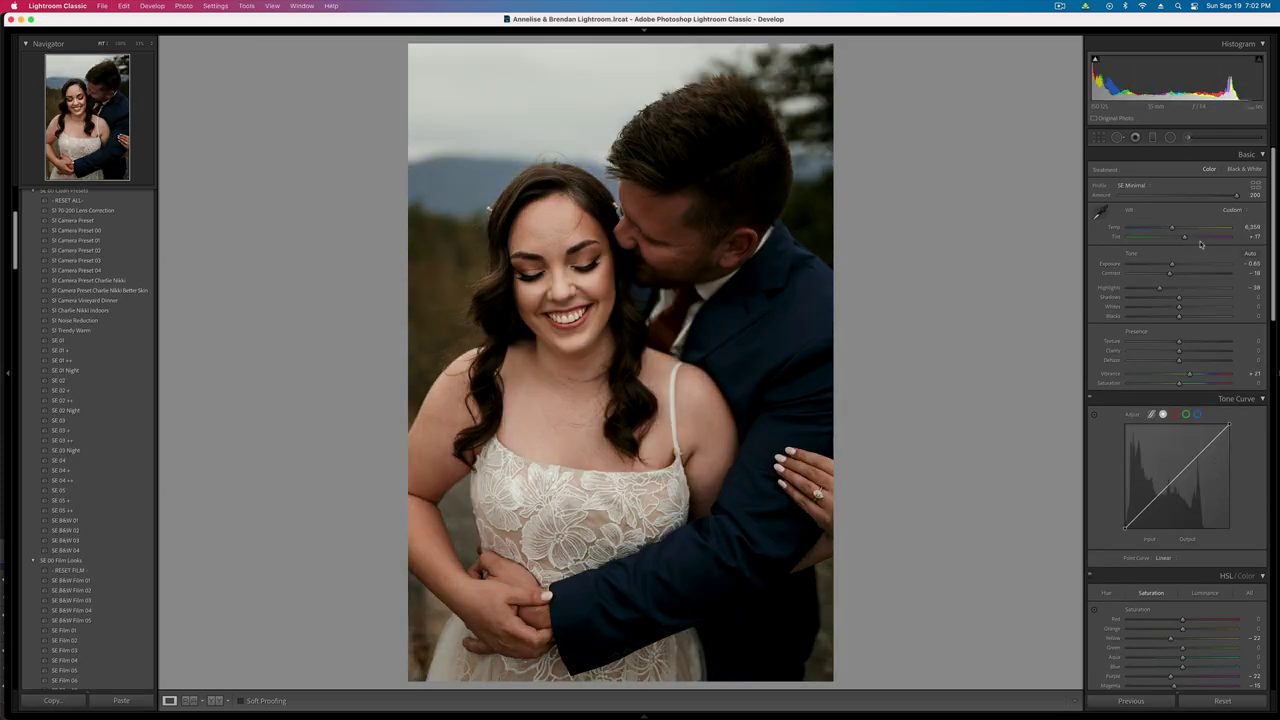
key(minus)
key(Right)
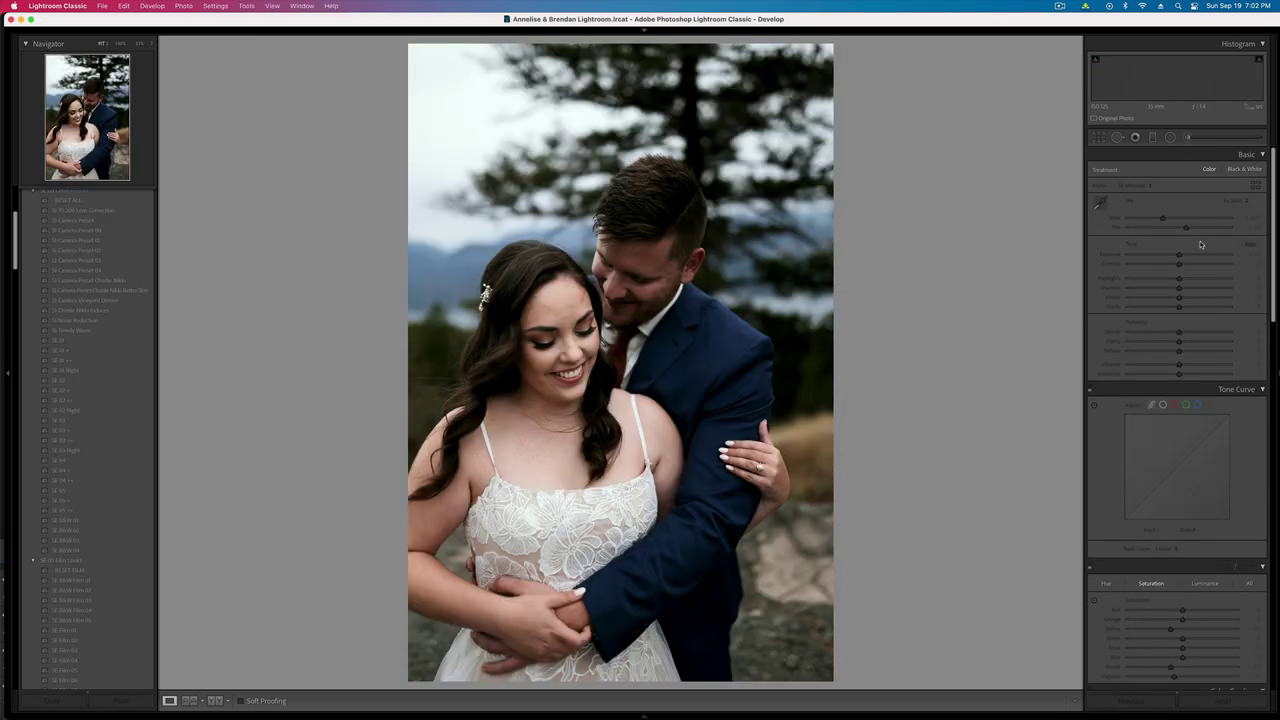
- Carry the look over to the landscape photo of the groom holding the bride in his arms and set its exposure to −0.98
key(Right)
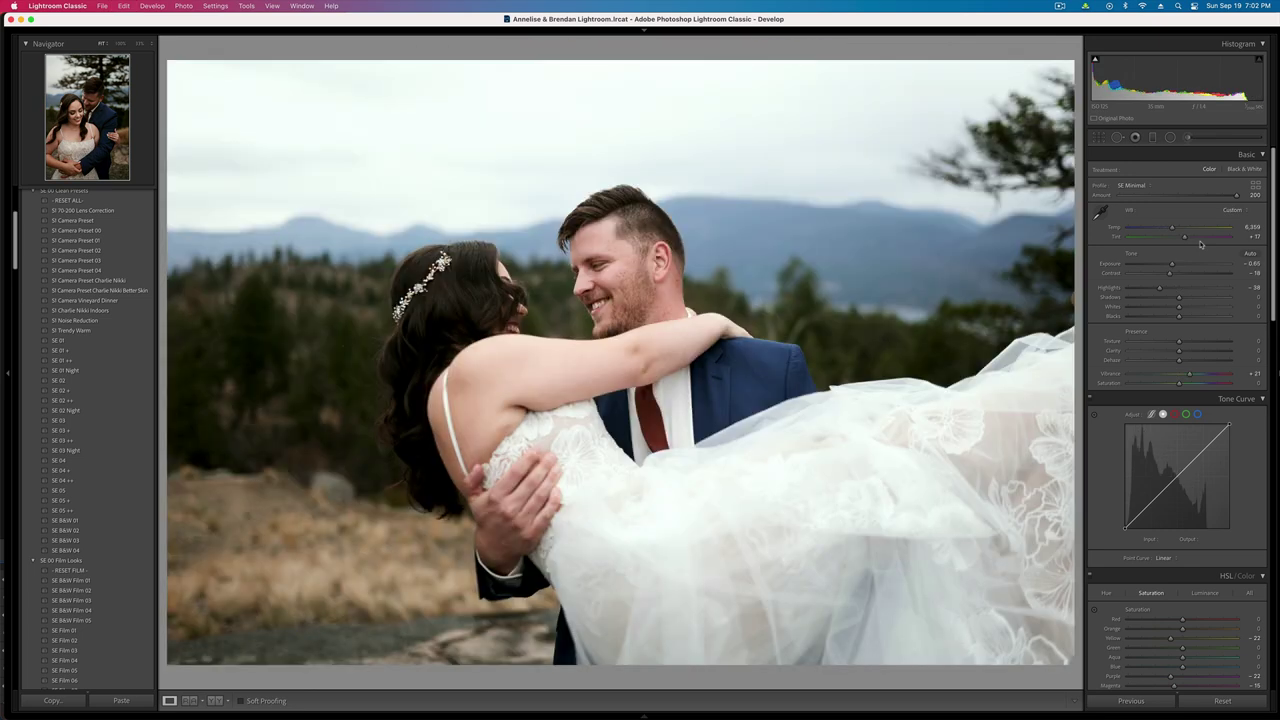
key(minus)
key(minus)
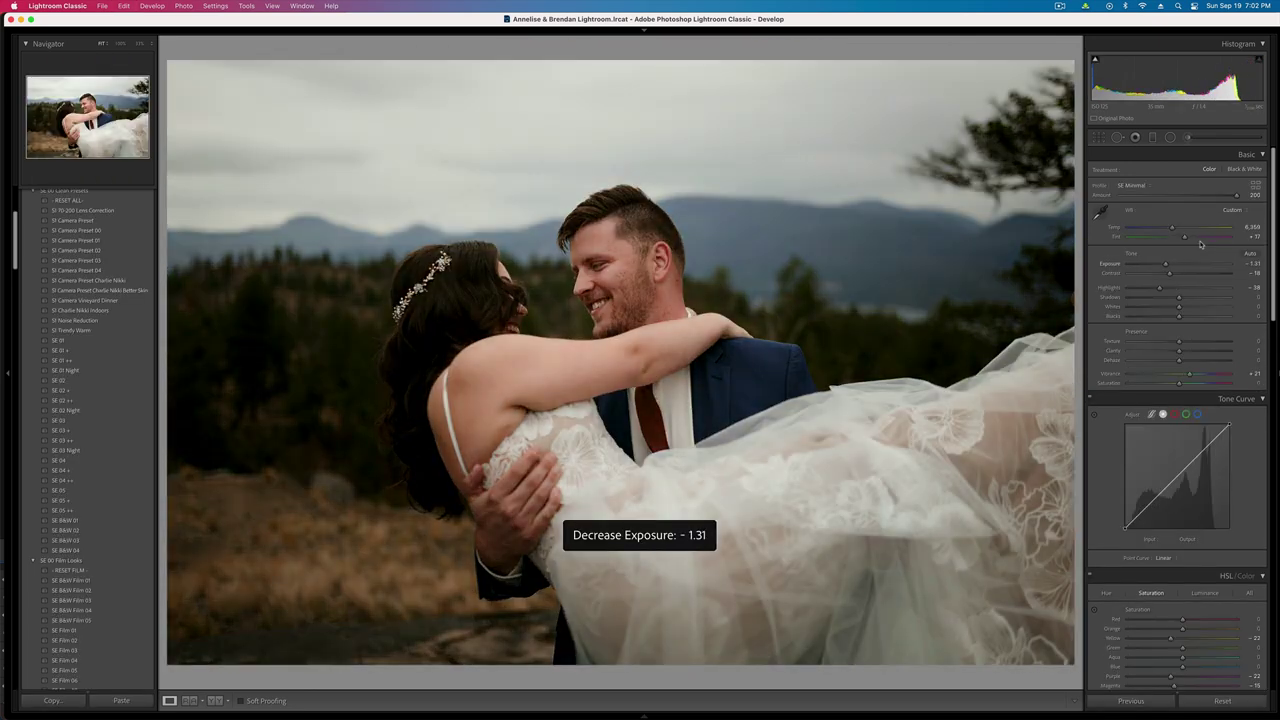
key(equal)
- Brush from the bride's dark hair down to the groom's suit with contrast −71 in the landscape photo
click(1190, 138)
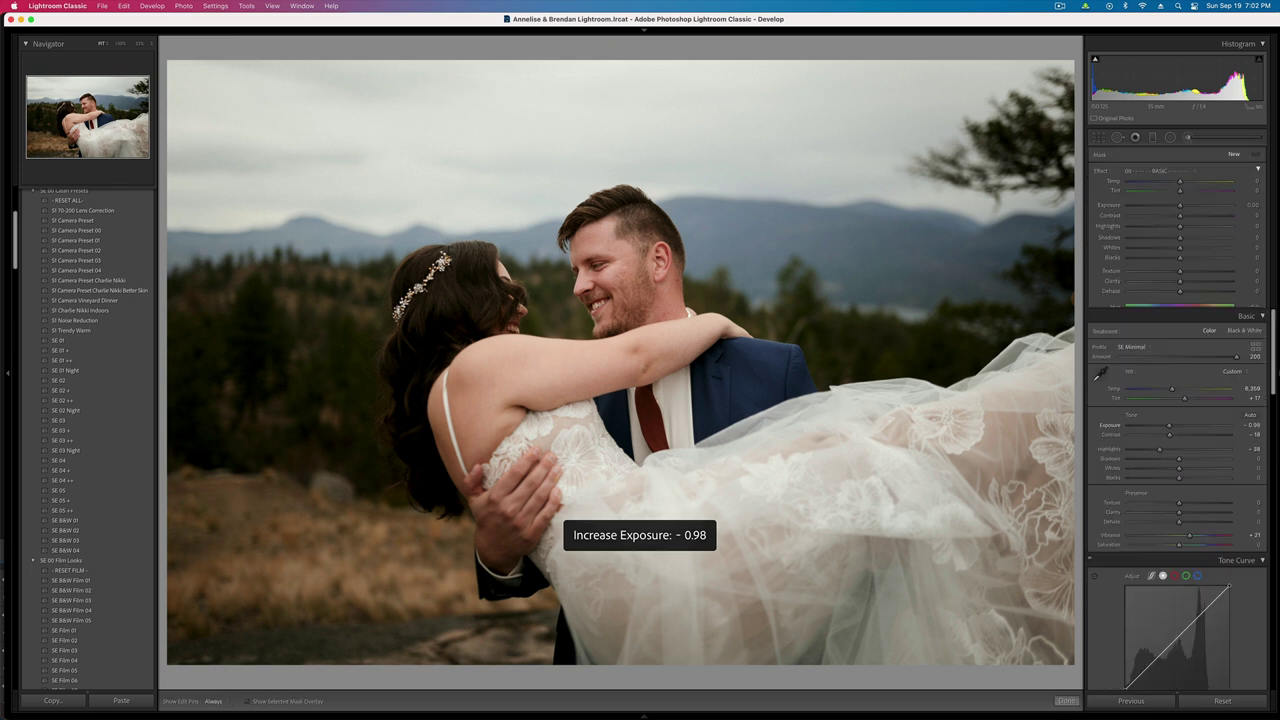
mouse_move(474, 300)
mouse_down()
mouse_move(425, 360)
mouse_move(425, 420)
mouse_move(512, 533)
mouse_move(615, 540)
mouse_up()
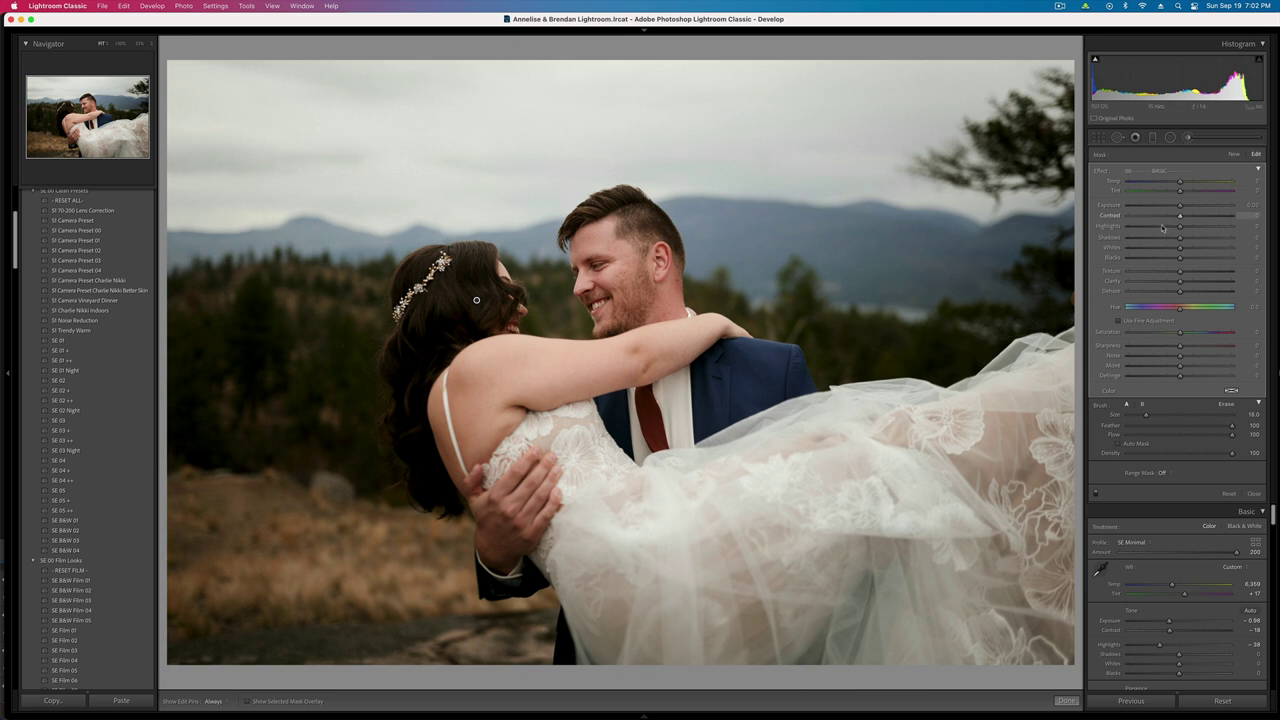
drag(1180, 215, 1141, 218)
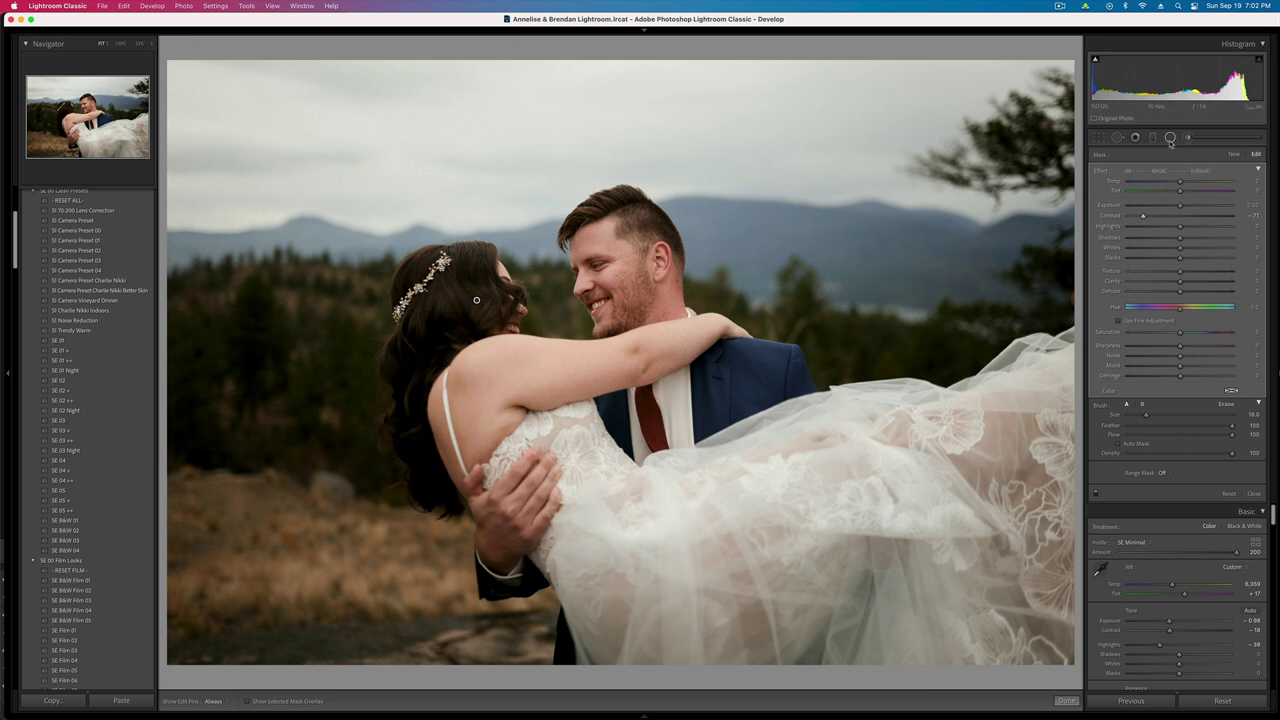
- Move the radial filter in the landscape photo of the groom carrying the bride over to the bride's hair and neck
click(1170, 138)
click(560, 298)
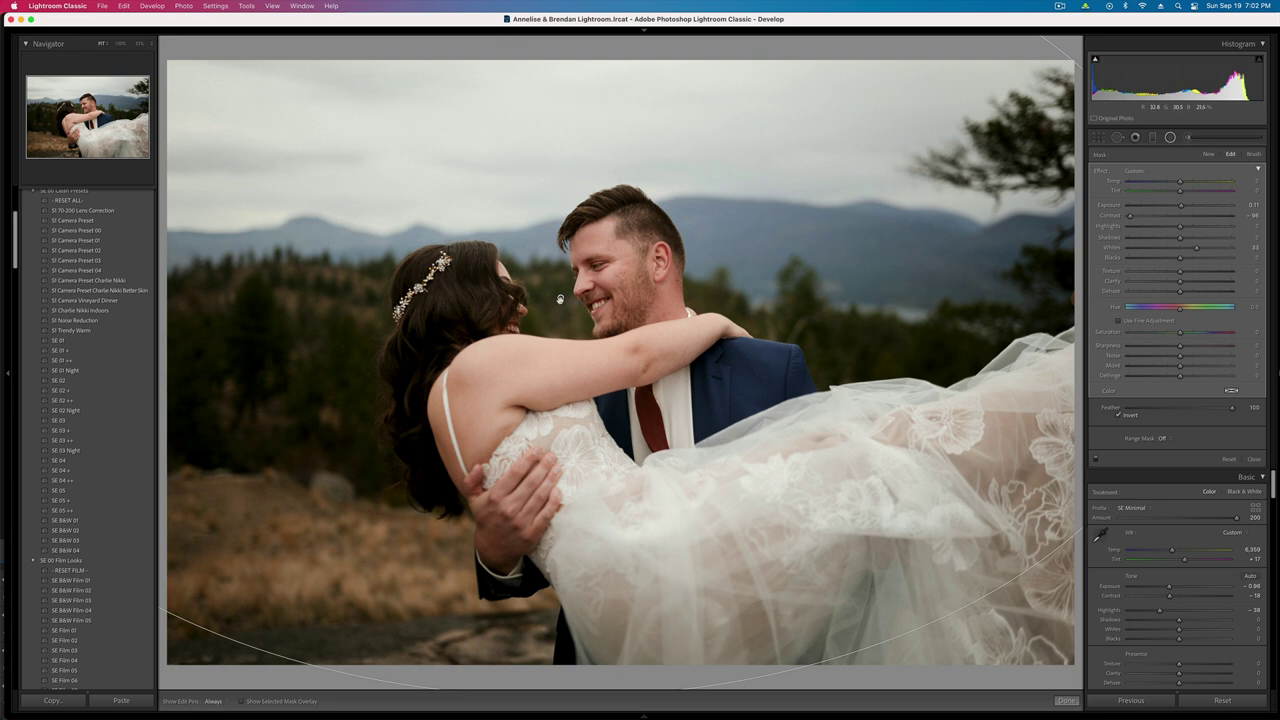
drag(560, 298, 449, 340)
key(shift+m)
- Set the landscape photo's contrast to −4 and settle its exposure at −0.98
key(shift+minus)
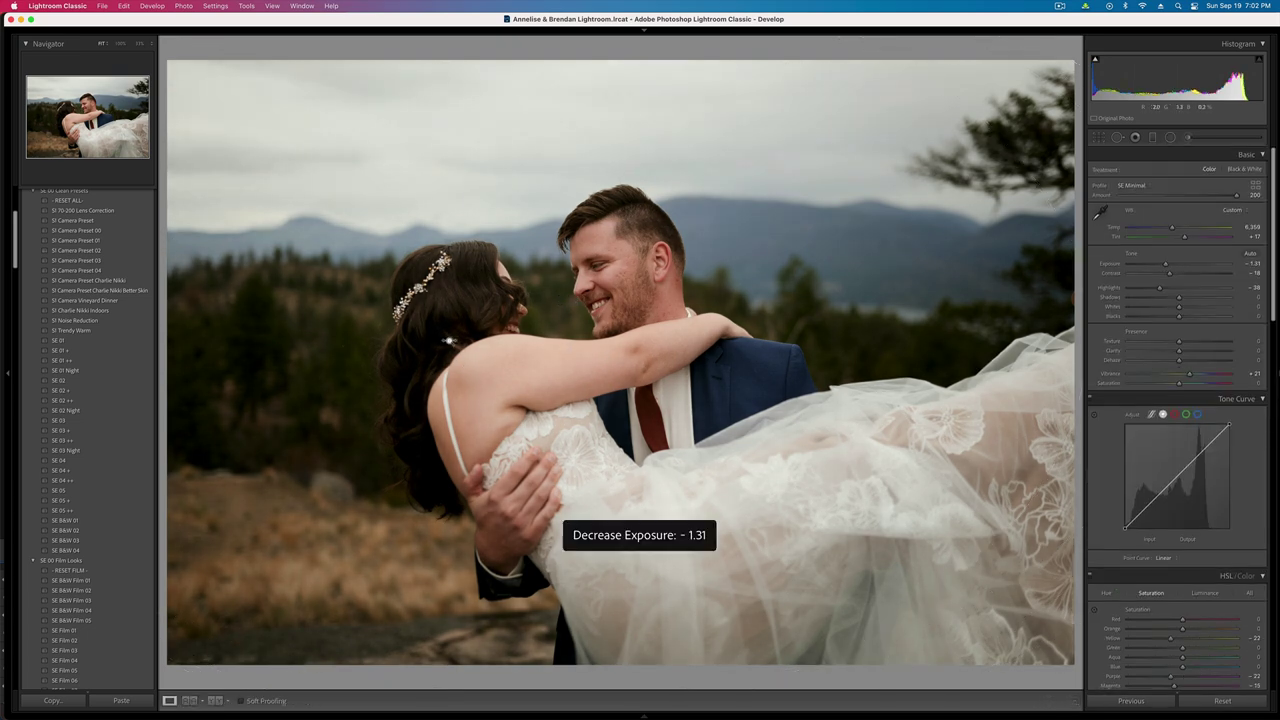
drag(1169, 273, 1177, 275)
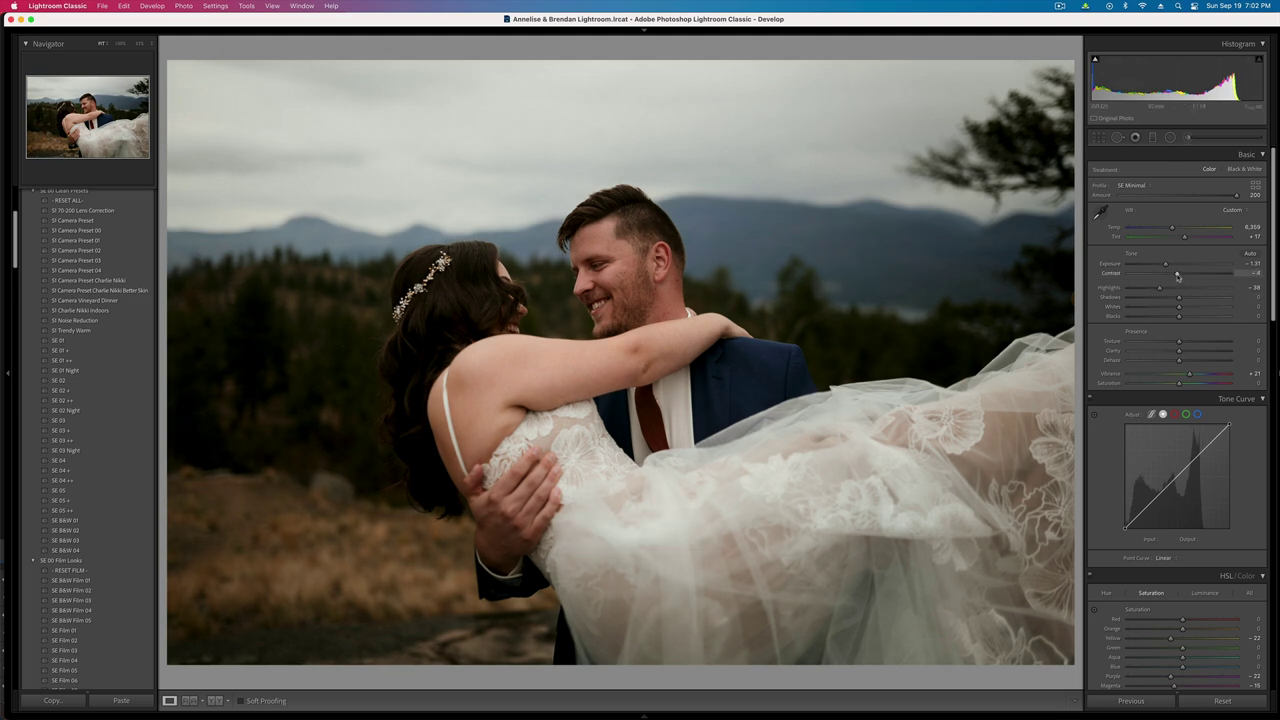
key(equal)
key(equal)
key(minus)
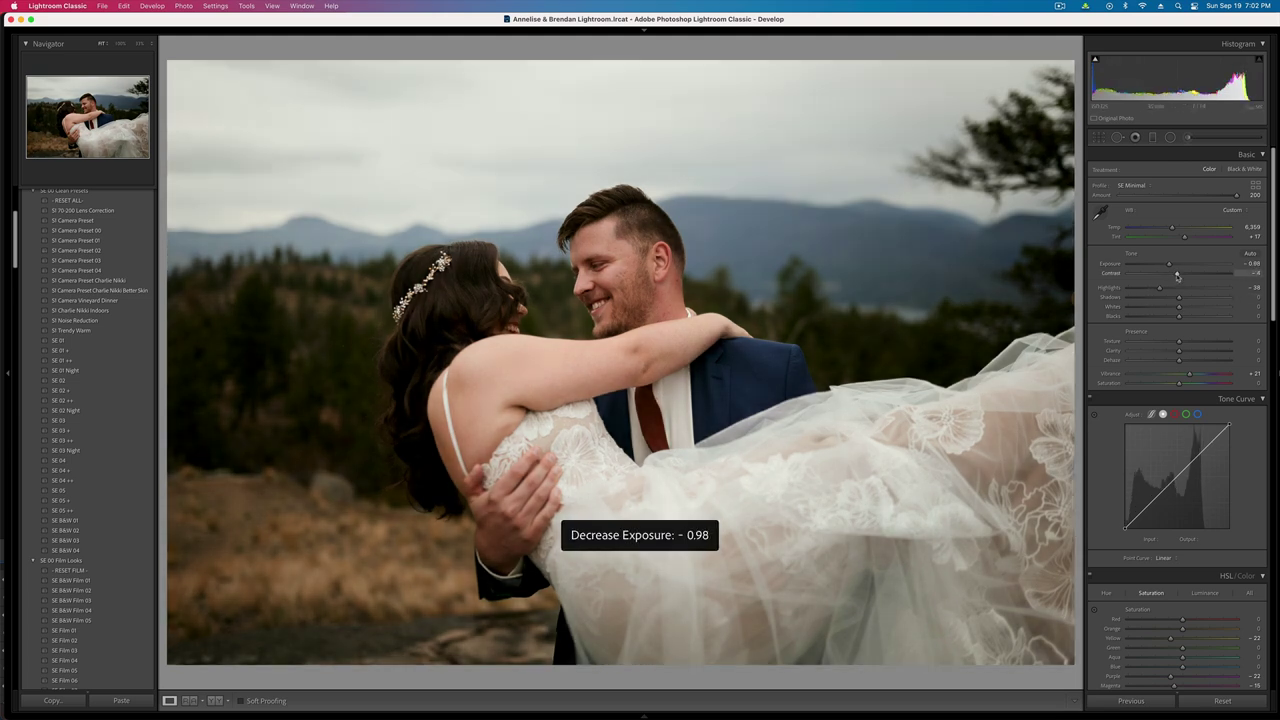
- Set the next close portrait's exposure to −0.85 and heal the small spot in the dark background above the bride
key(Right)
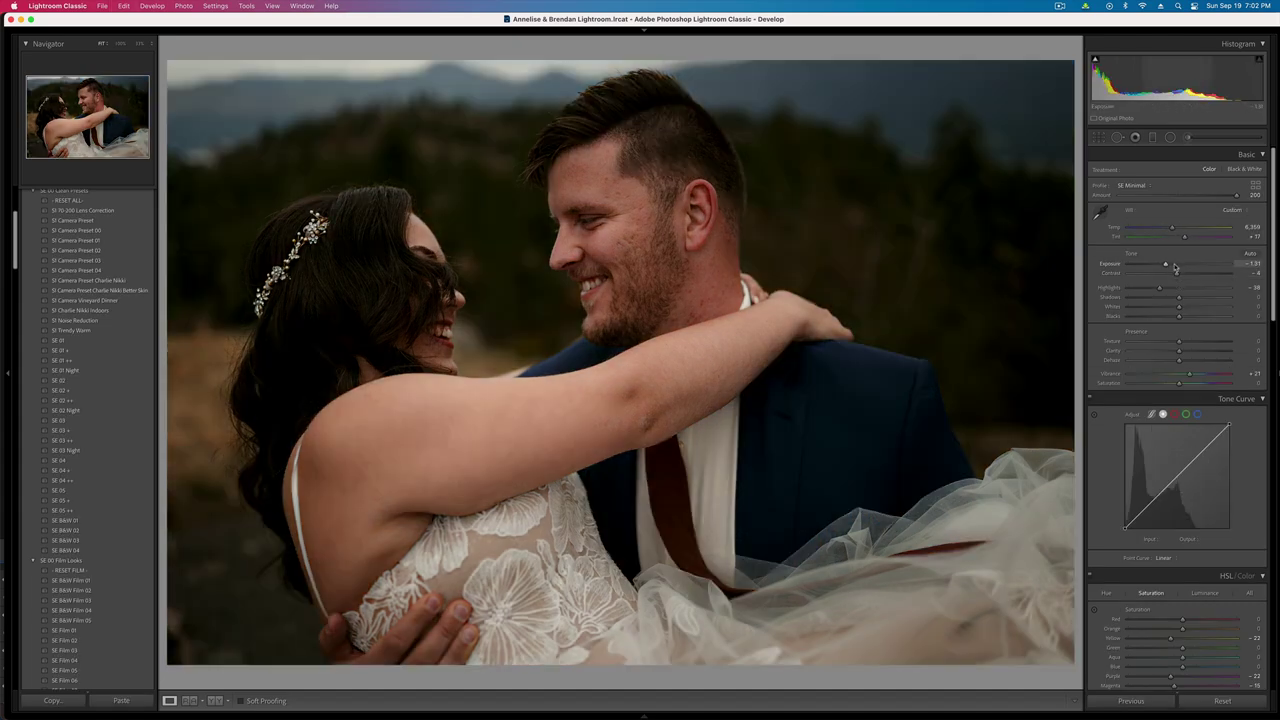
drag(1176, 265, 1171, 266)
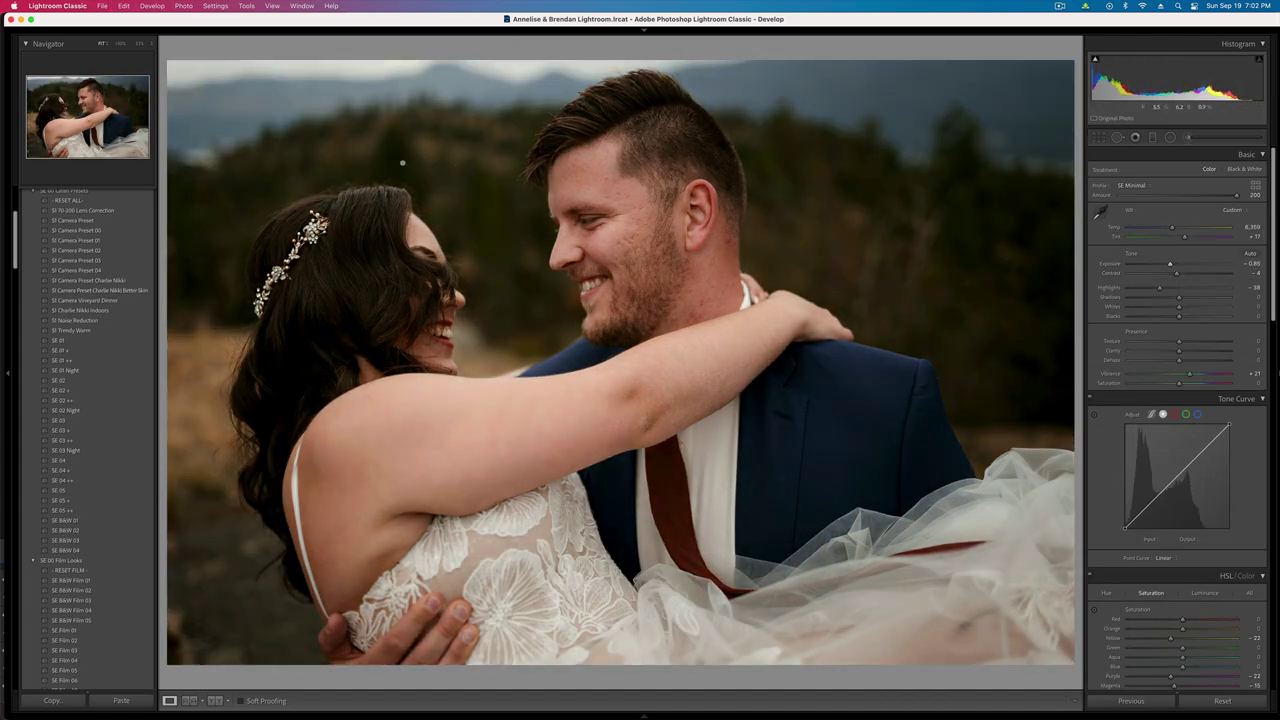
key(z)
click(1118, 138)
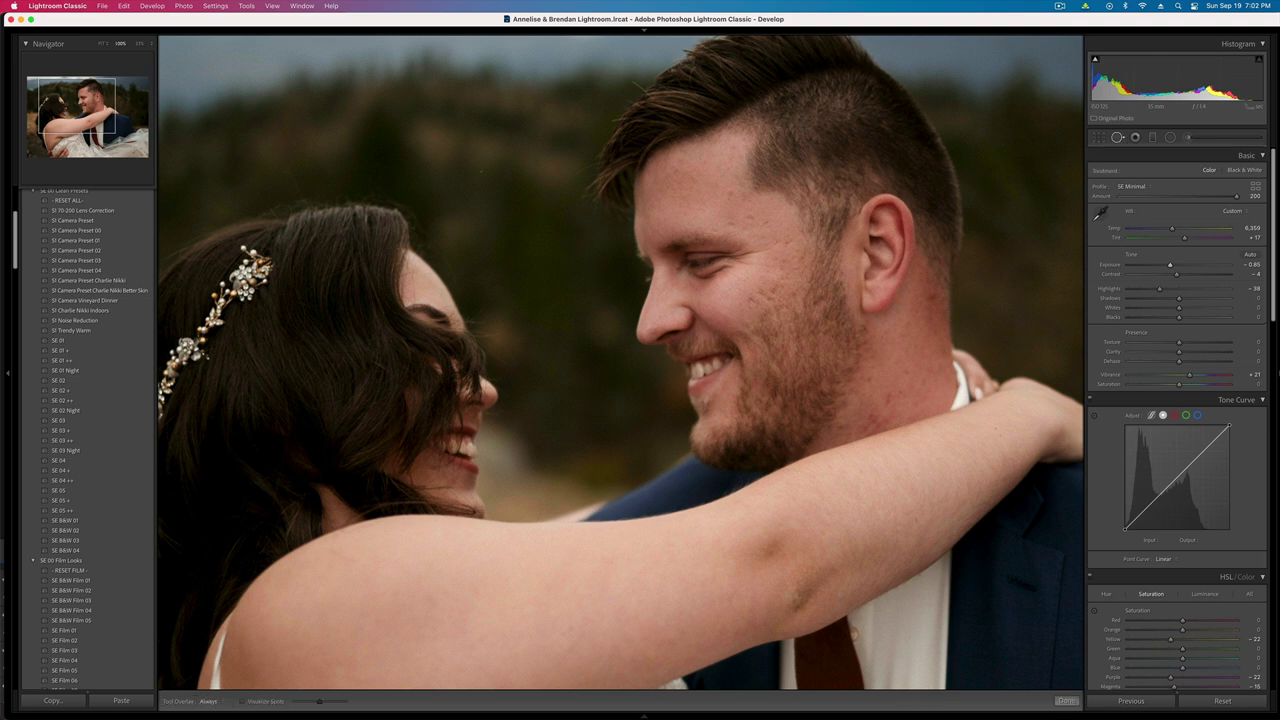
click(482, 170)
key(q)
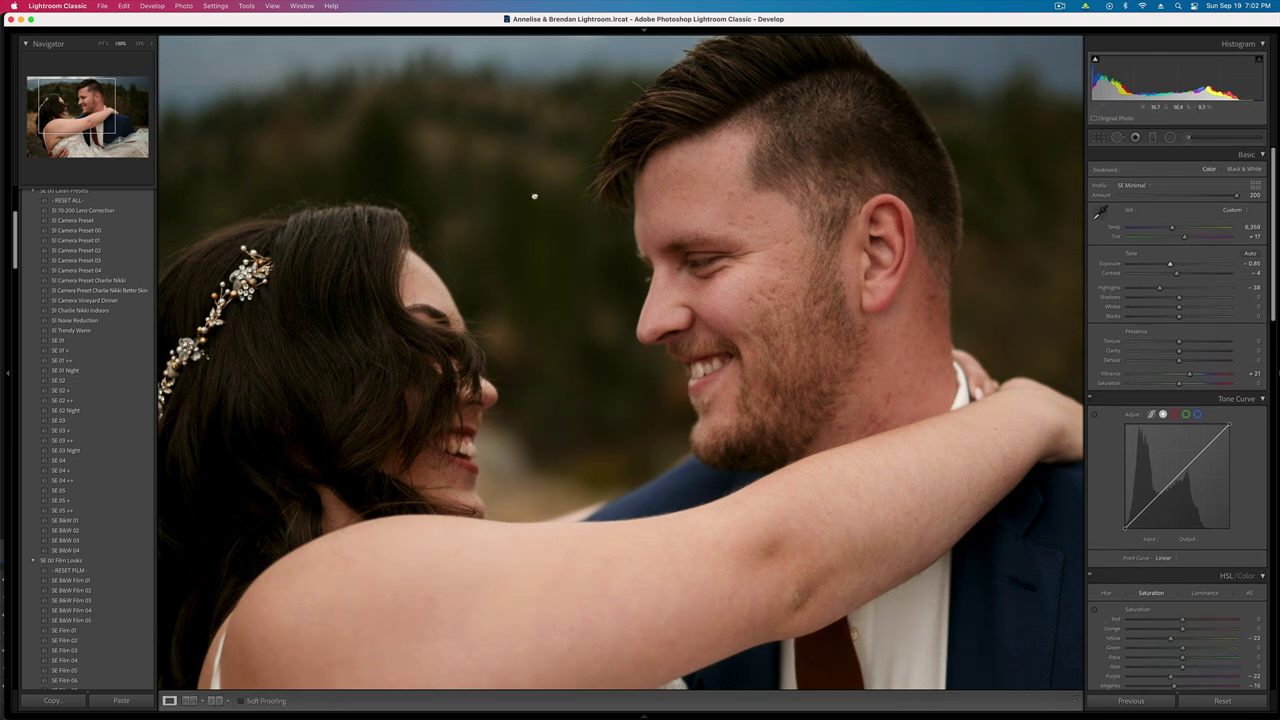
key(z)
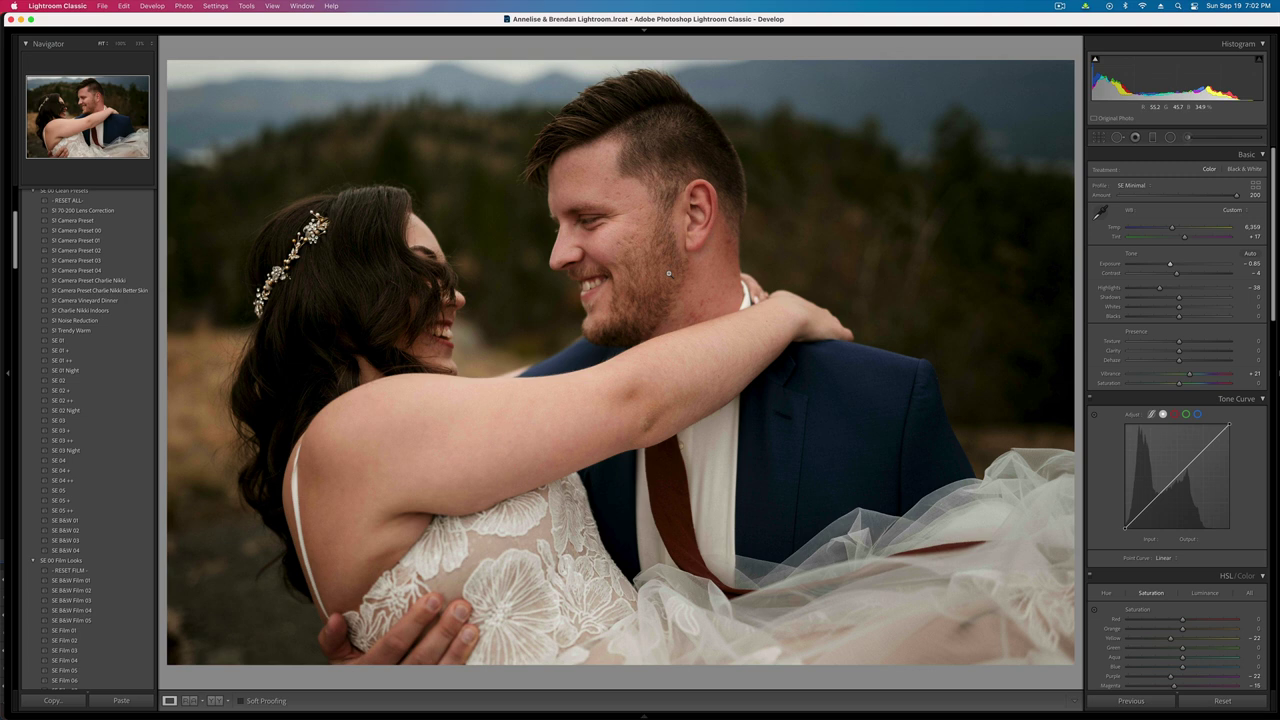
- Brush from the groom's face down to the bride's hair with a size 26 brush and slightly adjust the brushed exposure
click(1189, 138)
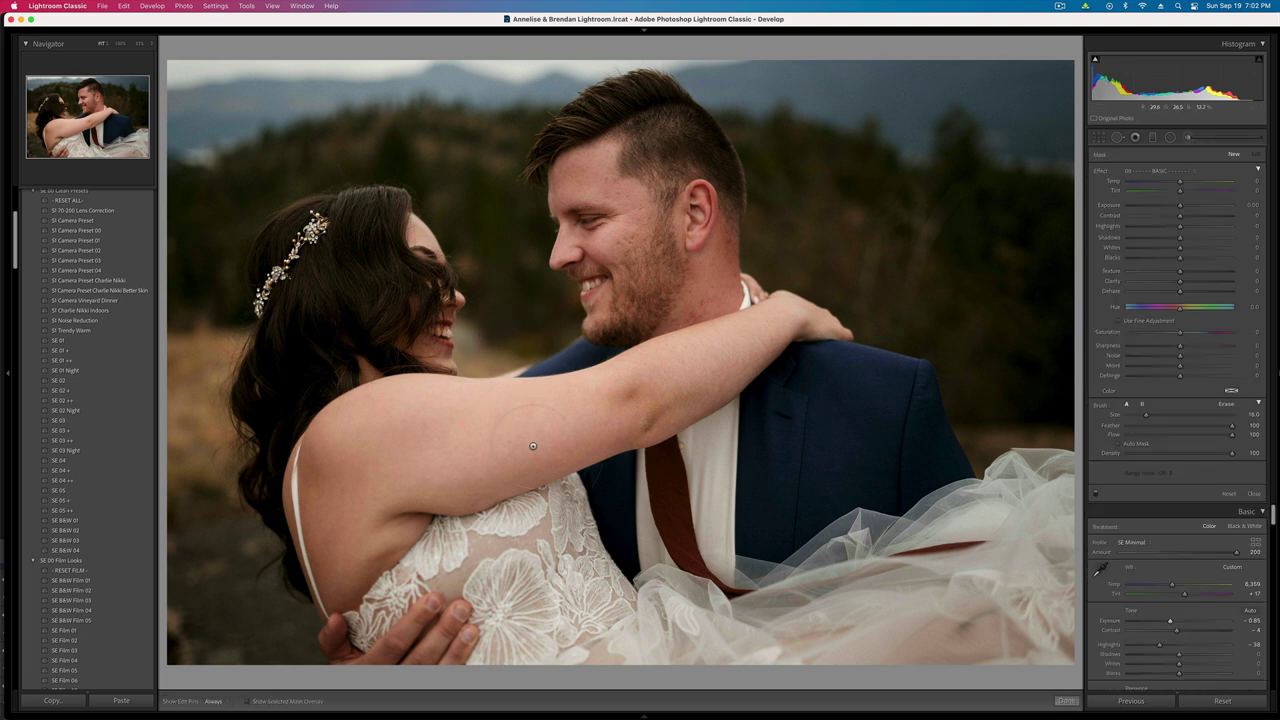
key(h)
scroll(634, 175, up, 6)
mouse_move(624, 198)
mouse_down()
mouse_move(588, 320)
mouse_move(415, 272)
mouse_move(357, 272)
mouse_move(375, 278)
mouse_move(345, 400)
mouse_up()
key(h)
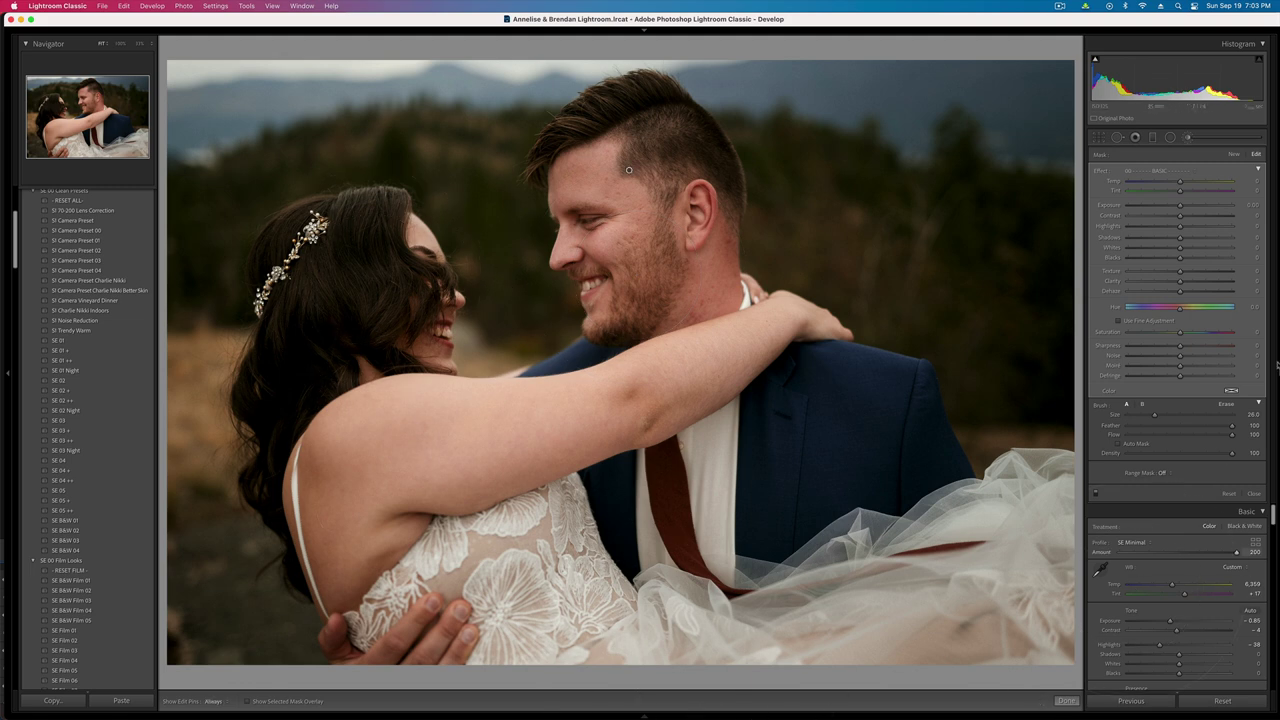
drag(1180, 206, 1181, 209)
key(k)
- Cool the close portrait's temperature to 5,887 and settle its exposure at −0.85
key(minus)
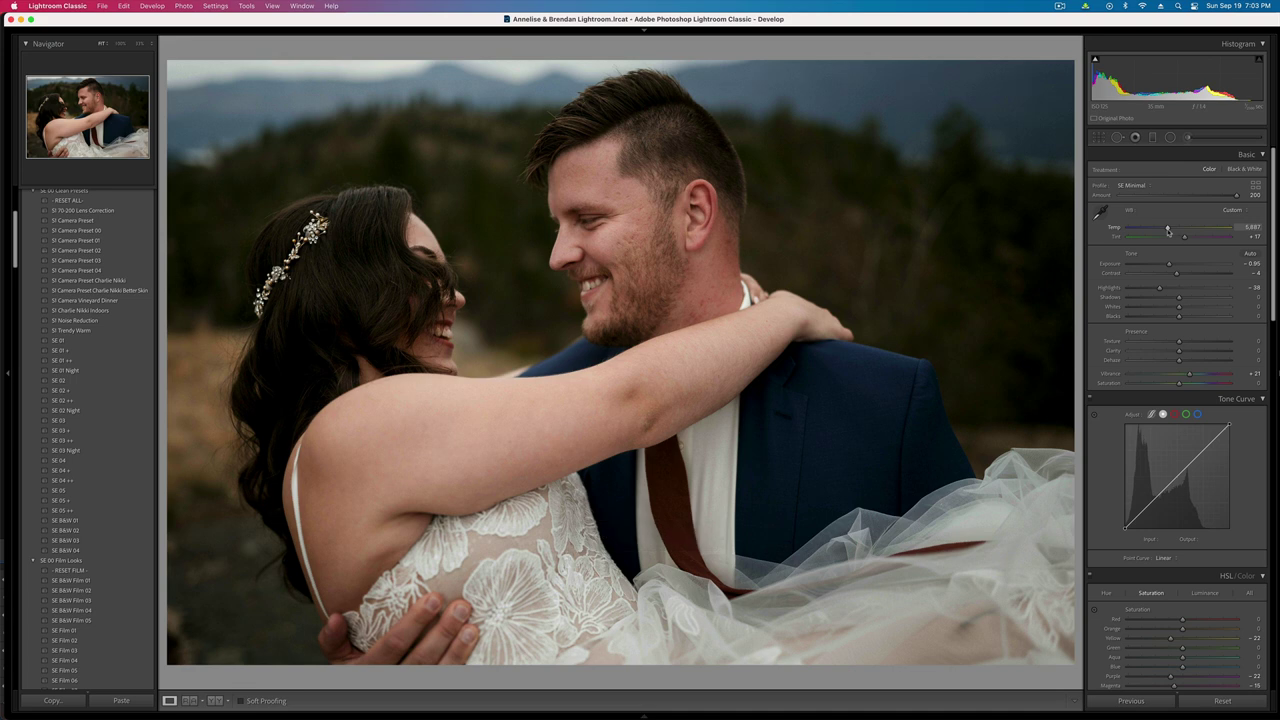
key(equal)
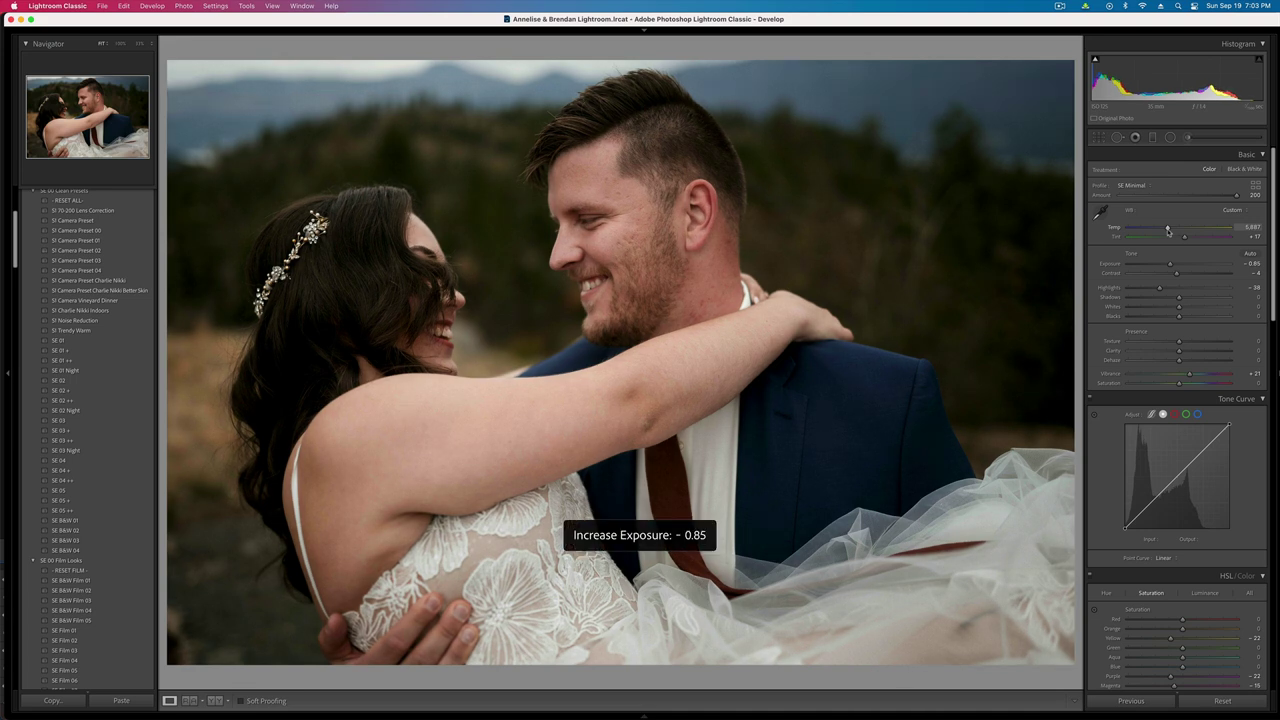
- Paste the copied look onto the next close-up of the bride laughing and raise its exposure to −0.32
key(Right)
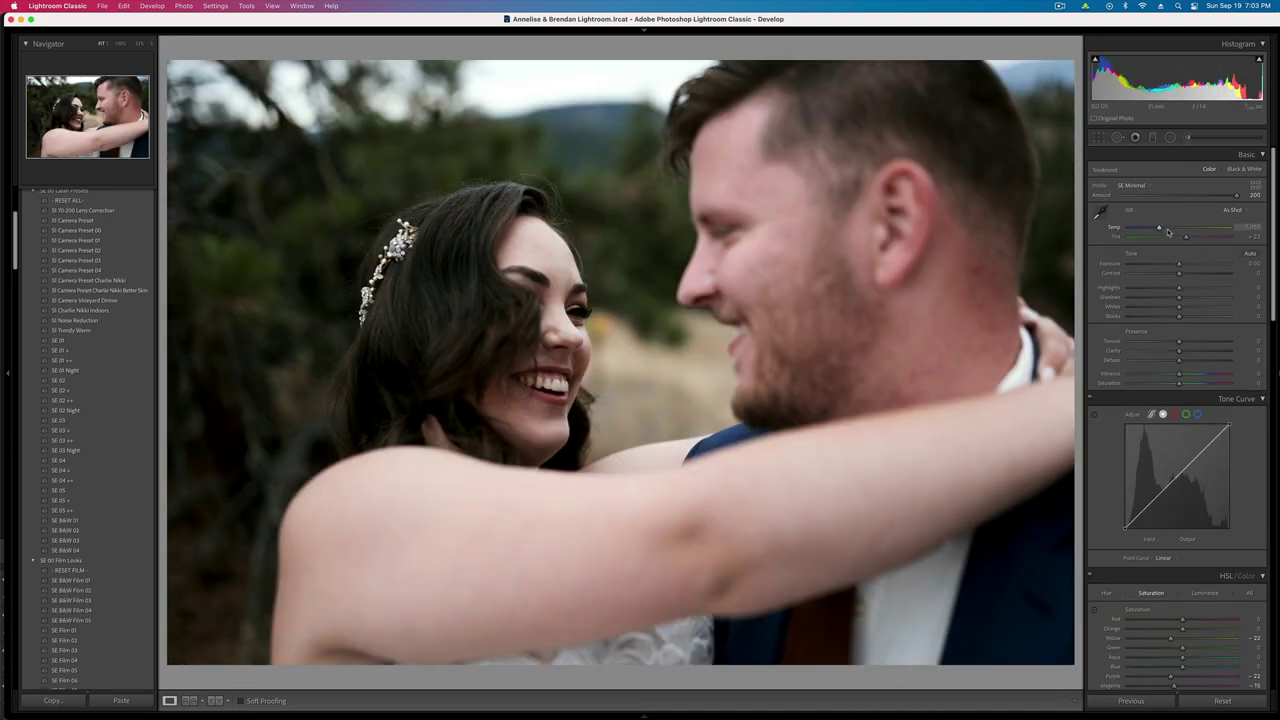
key(super+v)
key(shift+equal)
key(shift+equal)
key(shift+equal)
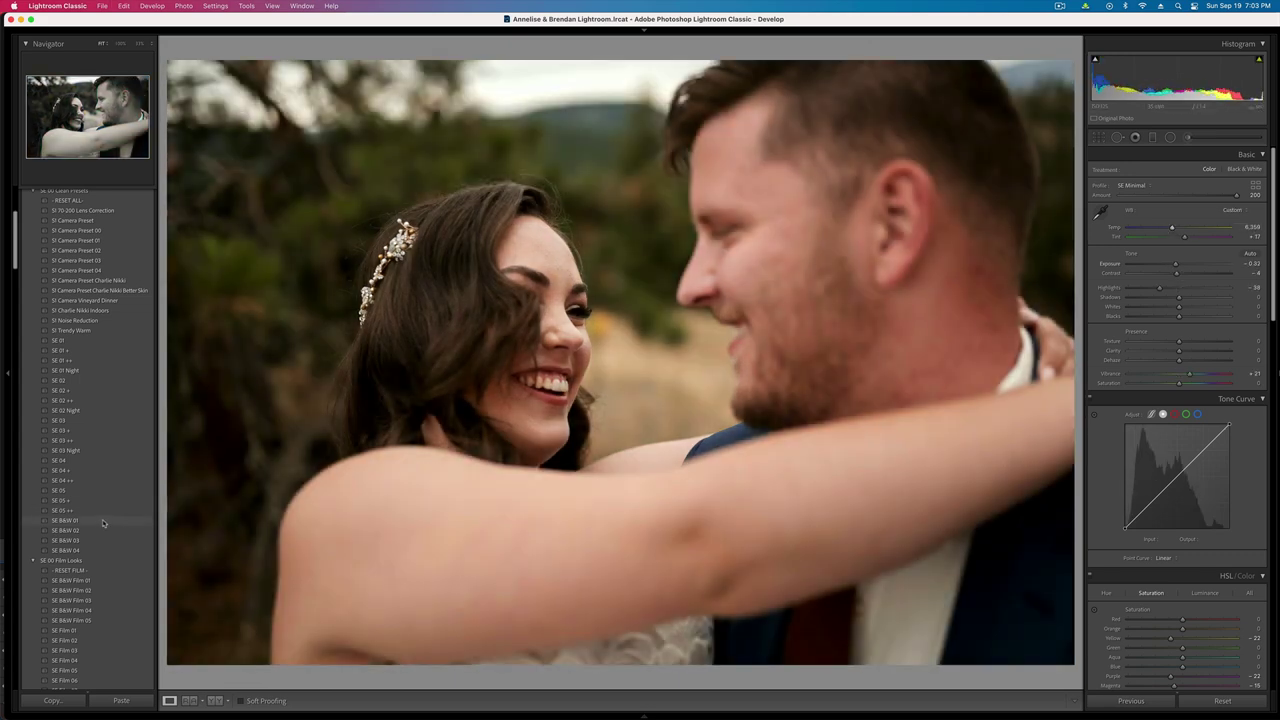
- Cool the laughing-bride close-up's temperature to 5,821, reduce its vibrance to +6 and set the exposure to −0.55
drag(1172, 228, 1184, 239)
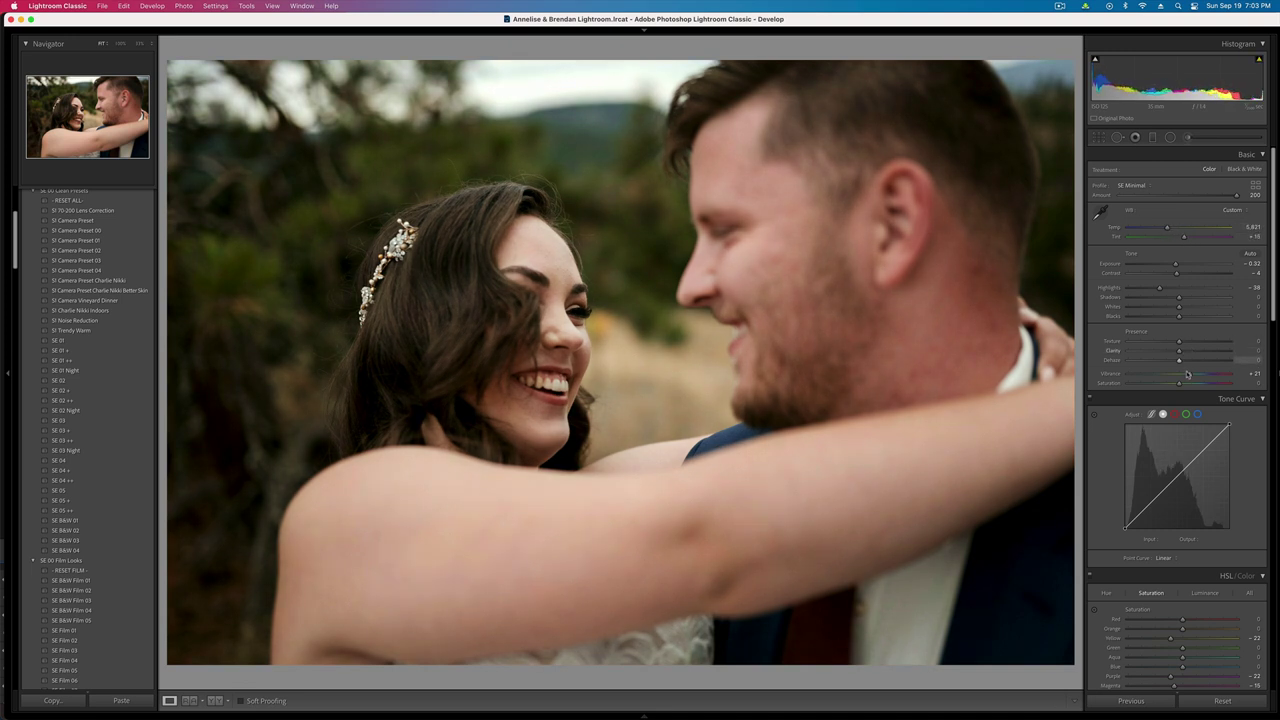
drag(1189, 374, 1182, 375)
key(shift+minus)
key(equal)
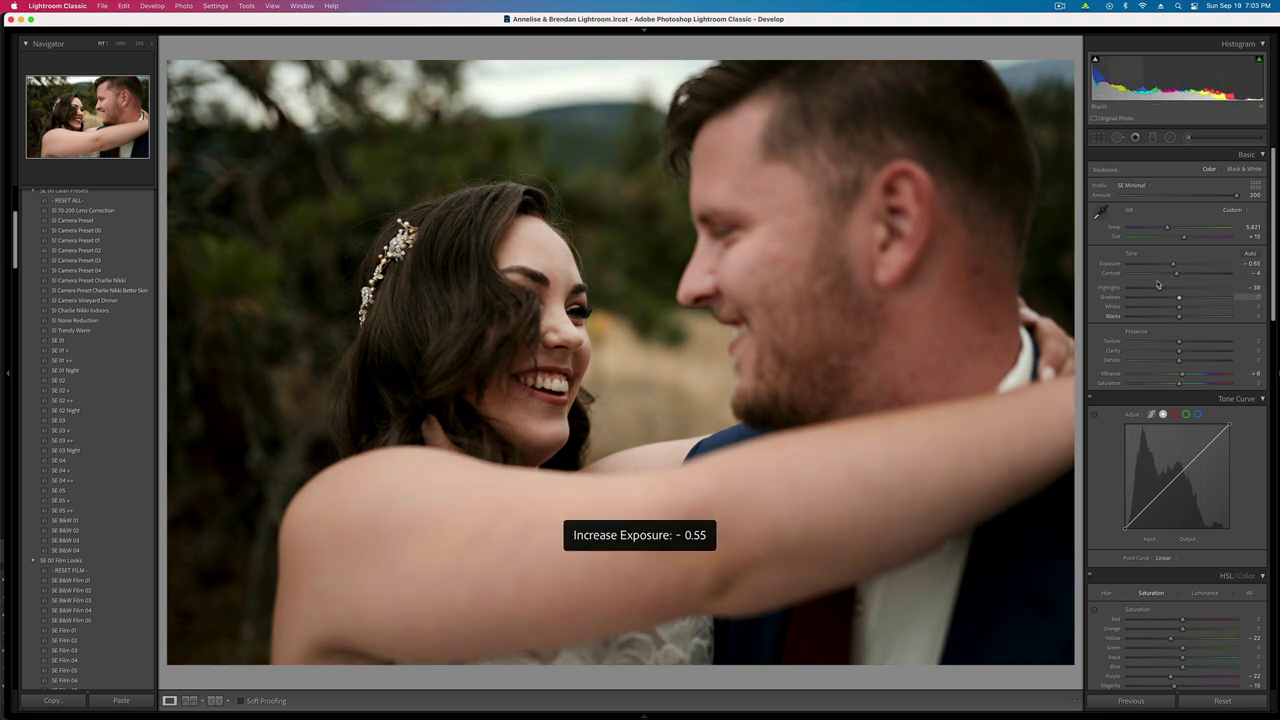
- Copy the close-up's settings to the photo of the groom smiling at the camera, with exposure −0.35 and contrast +6
key(super+shift+c)
key(Return)
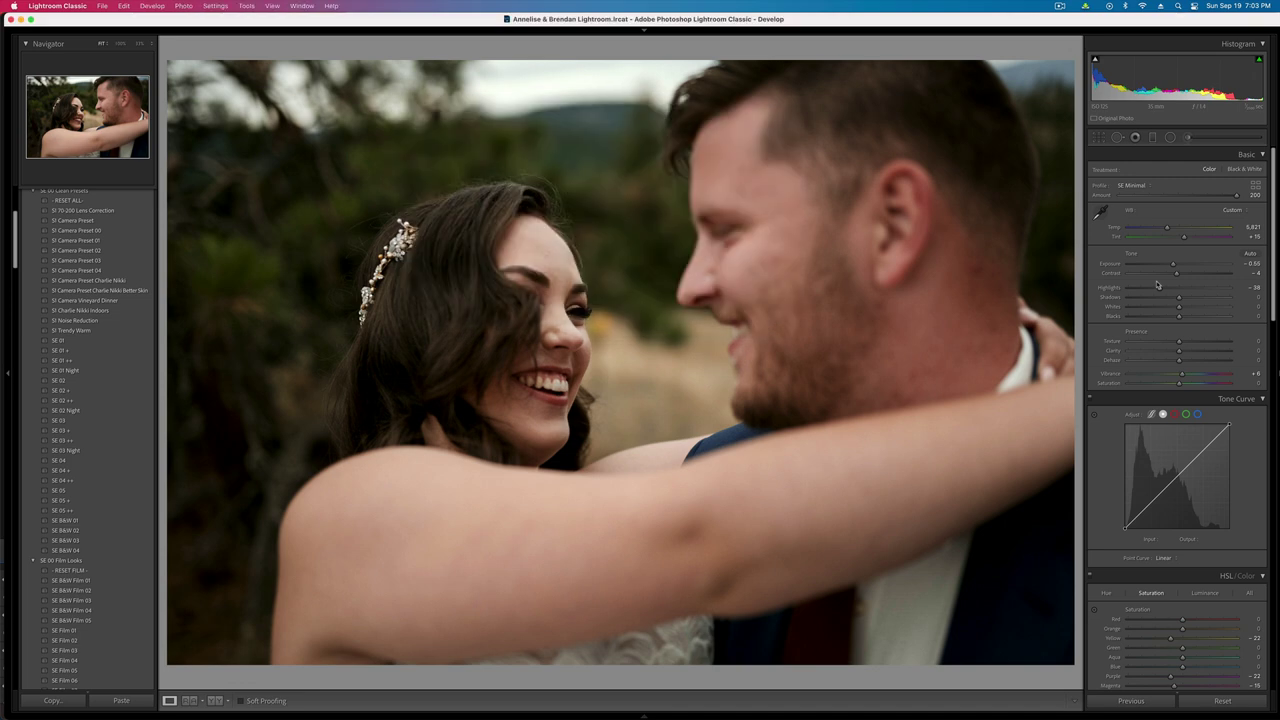
key(Right)
key(super+v)
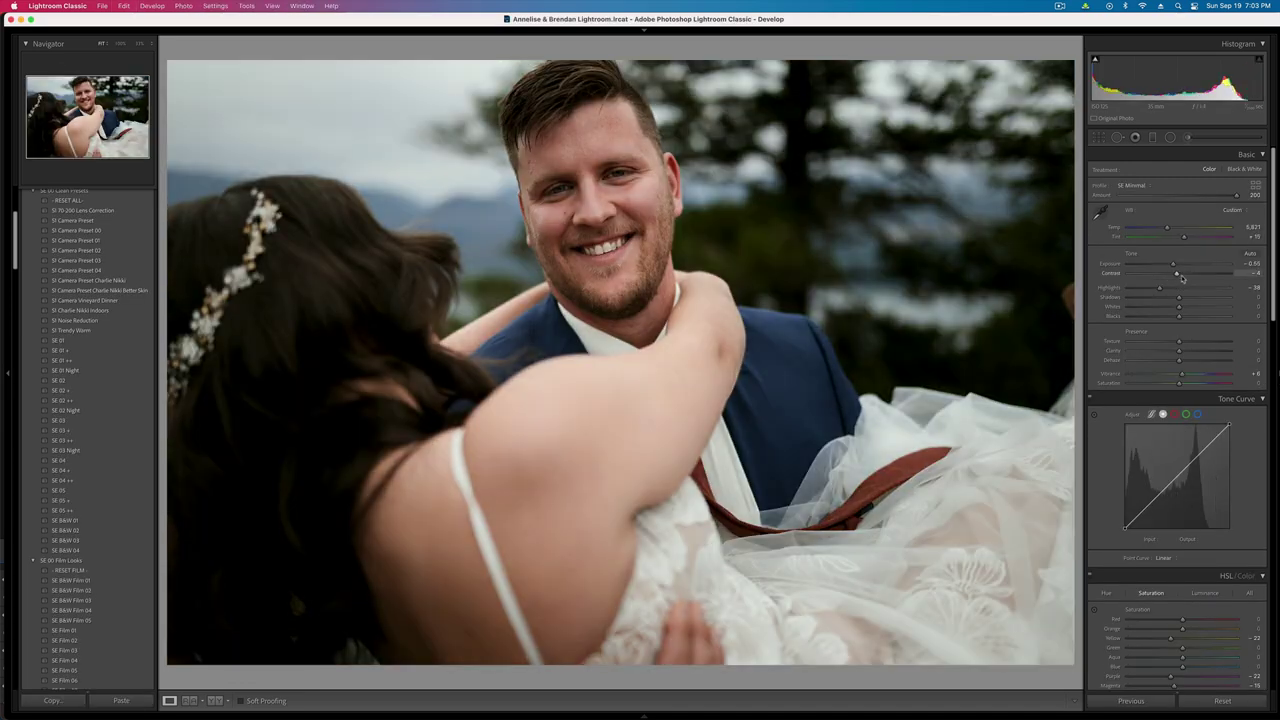
key(equal)
key(equal)
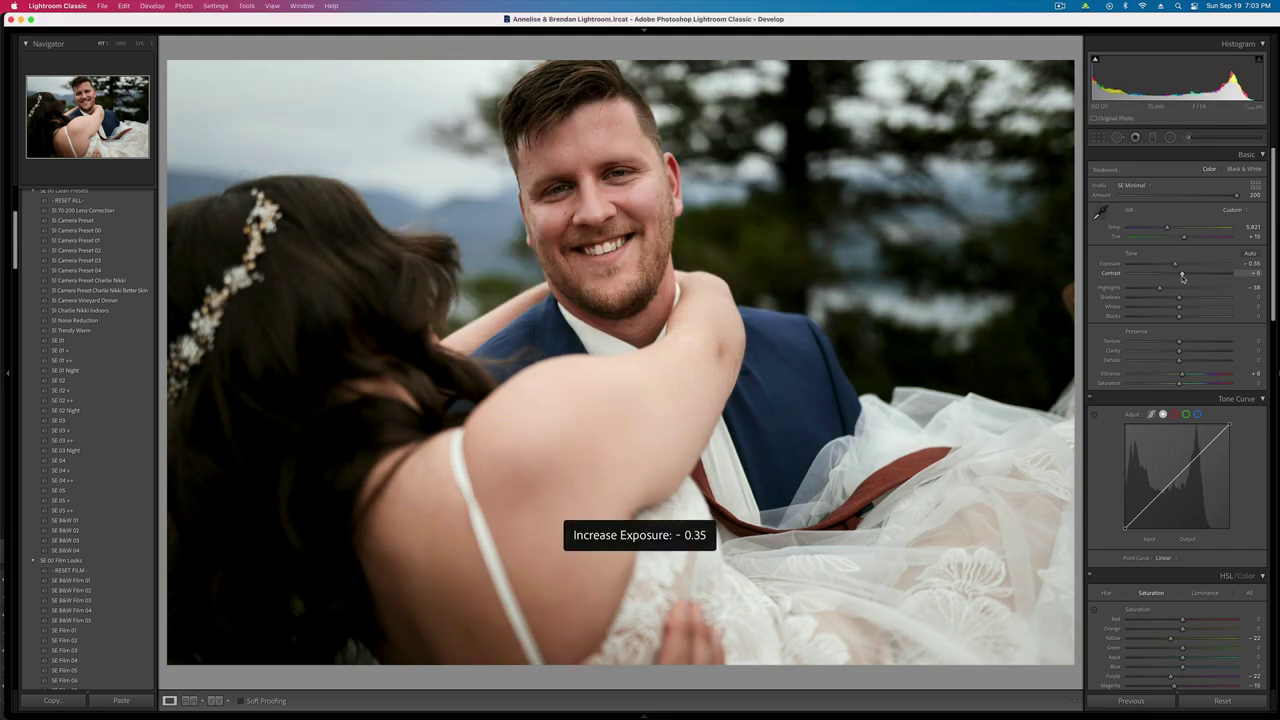
- Apply the copied look to the wide photo of the couple on the rock and compare it with the earlier close portrait
key(Right)
key(super+shift+v)
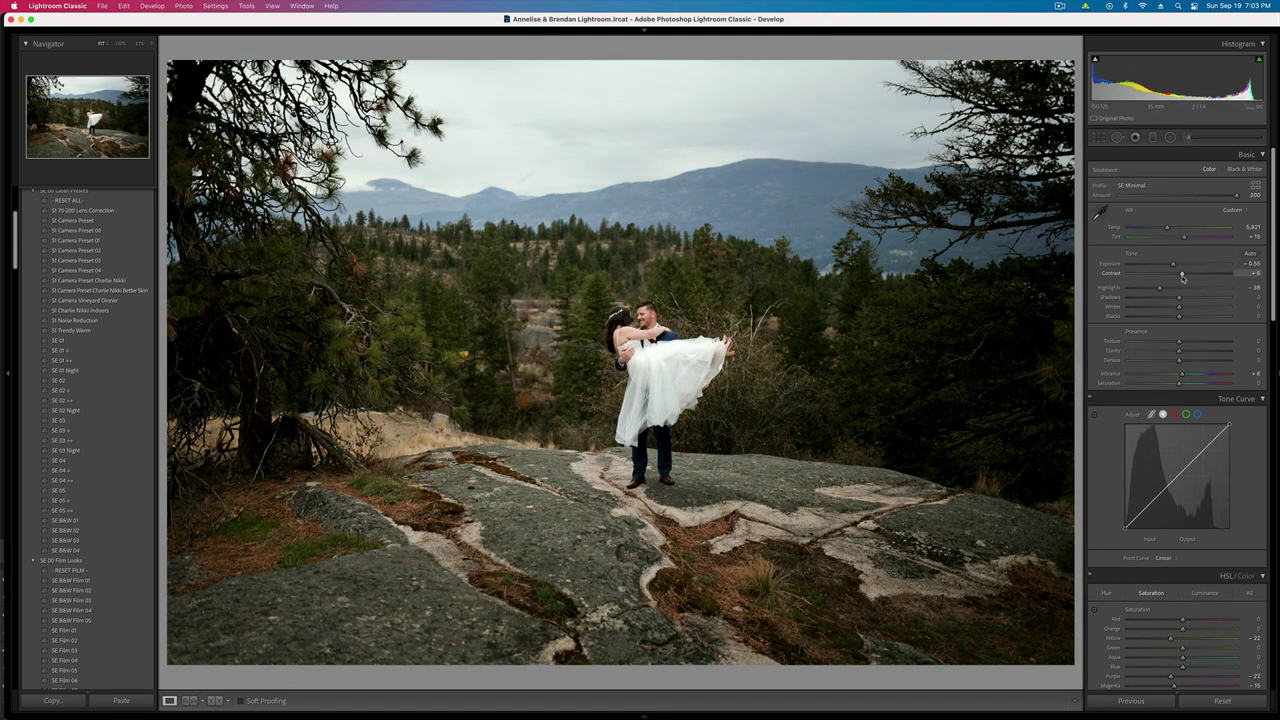
key(Right)
key(Right)
key(Right)
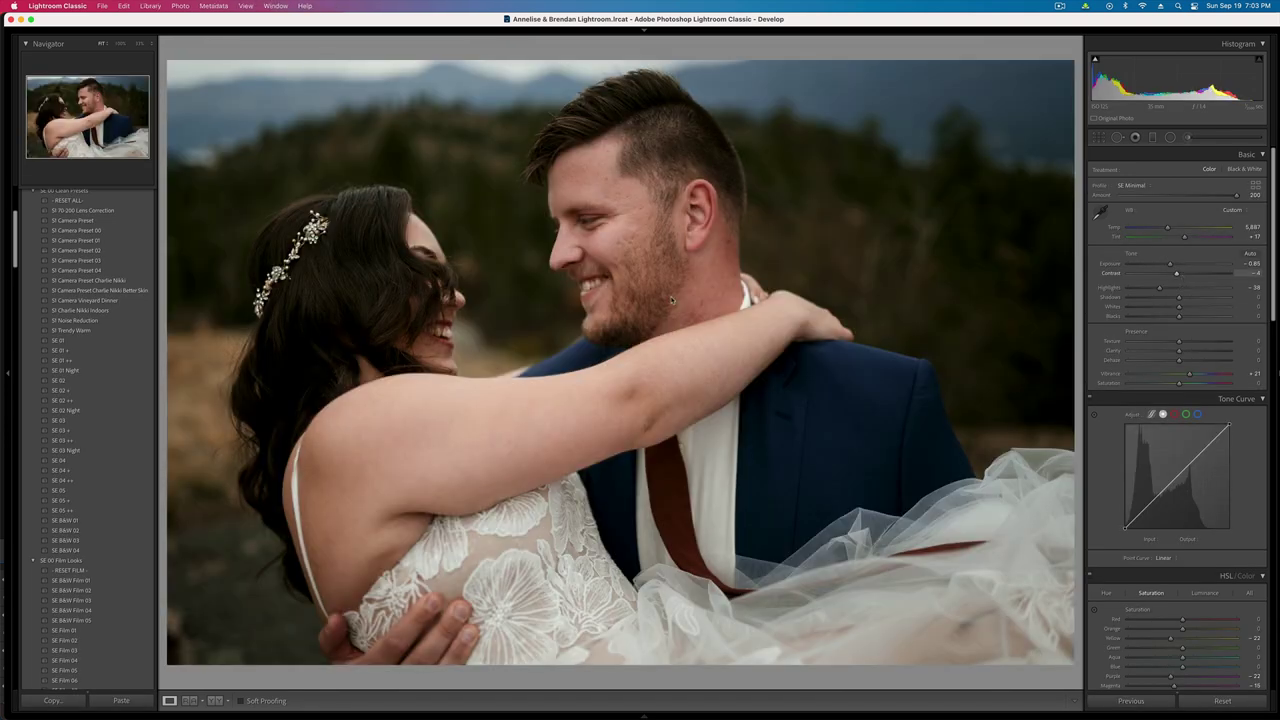
- Open the finished pine-tree portrait from the library for editing, raise its saturation slightly and copy its settings, including radial filters
key(g)
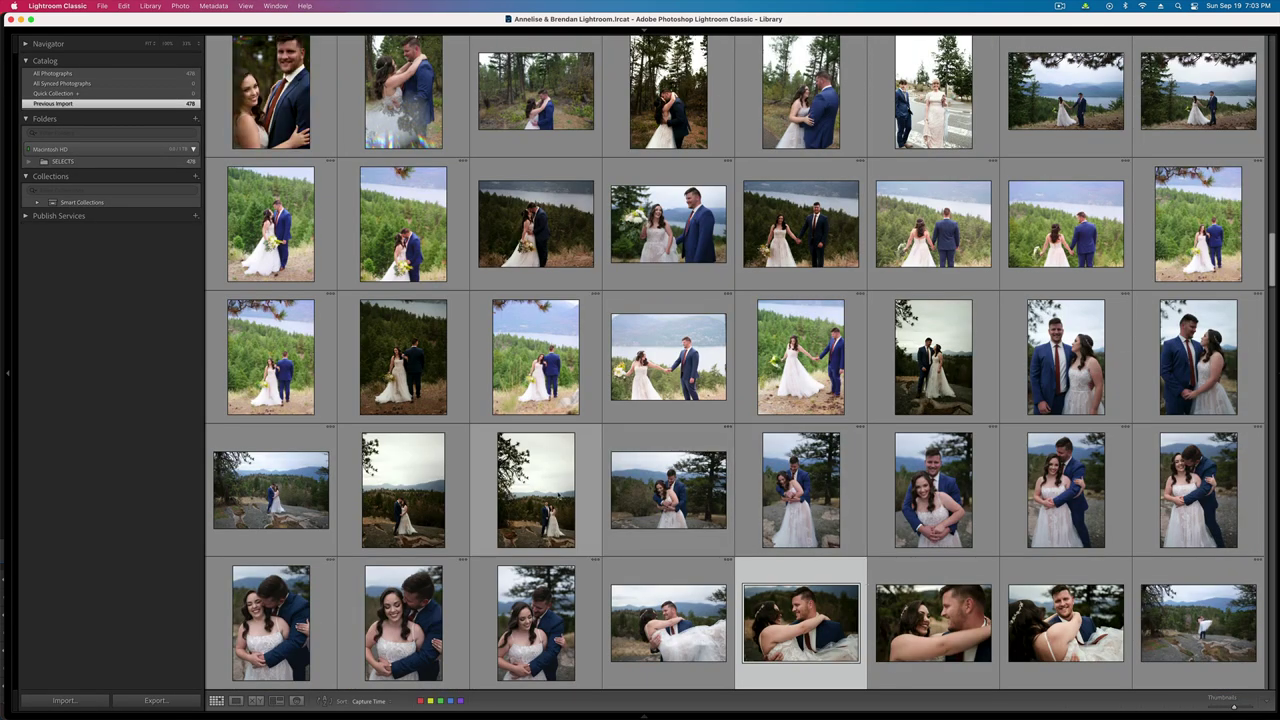
double_click(548, 505)
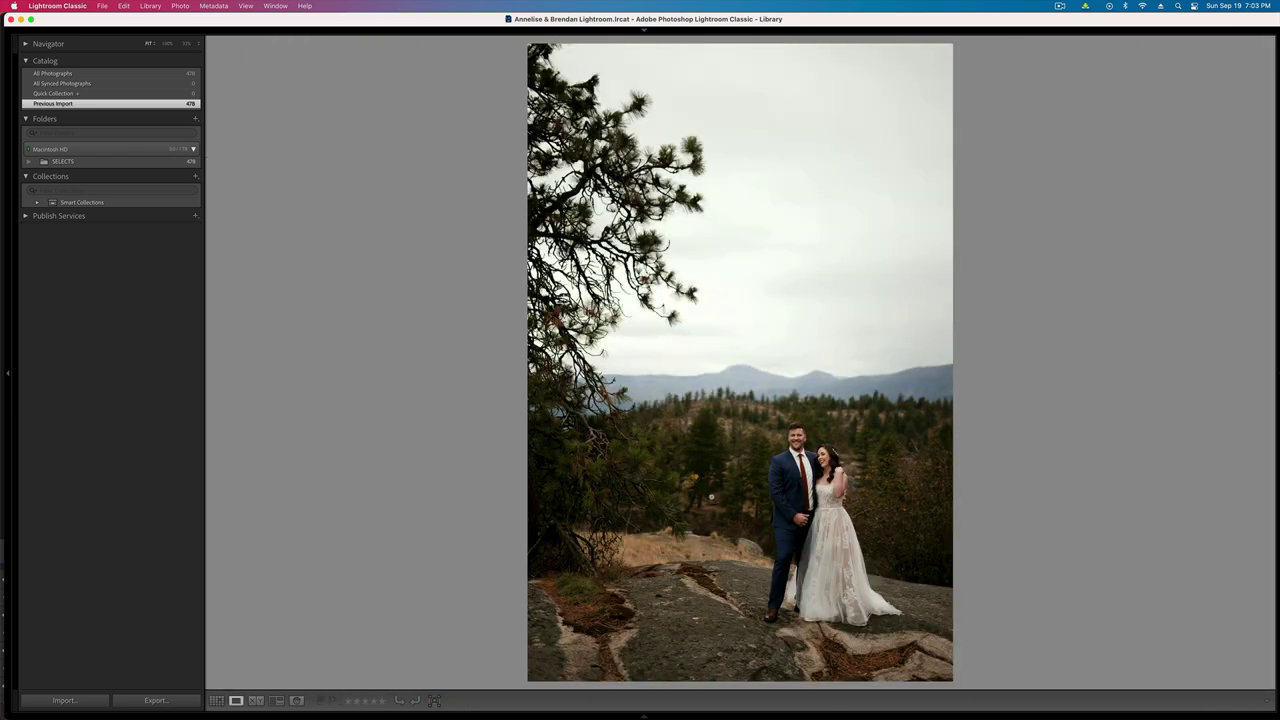
key(d)
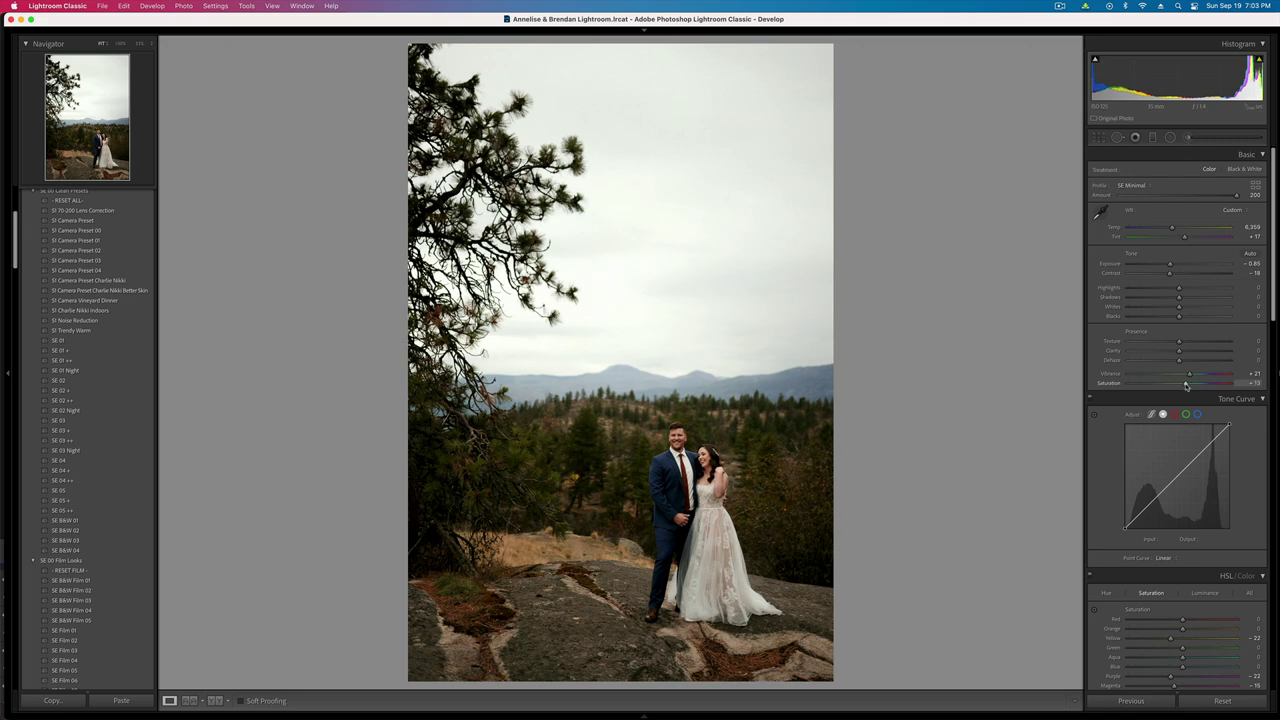
key(super+shift+c)
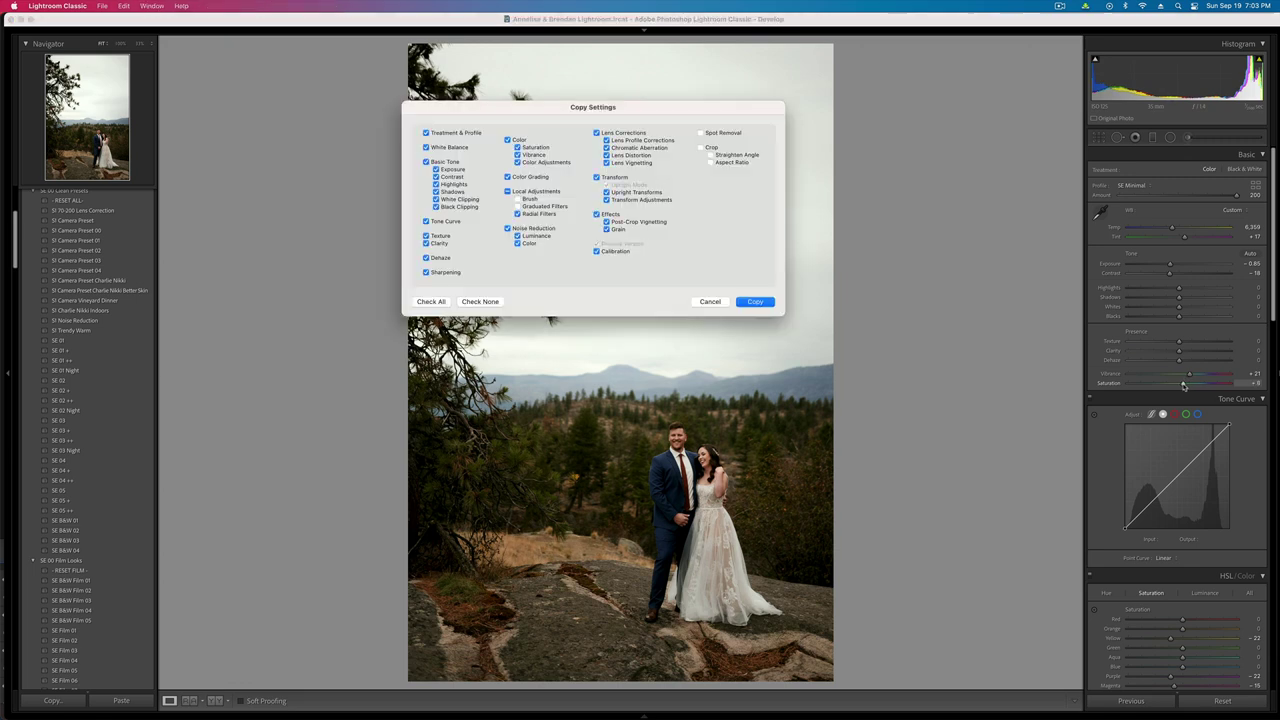
key(Return)
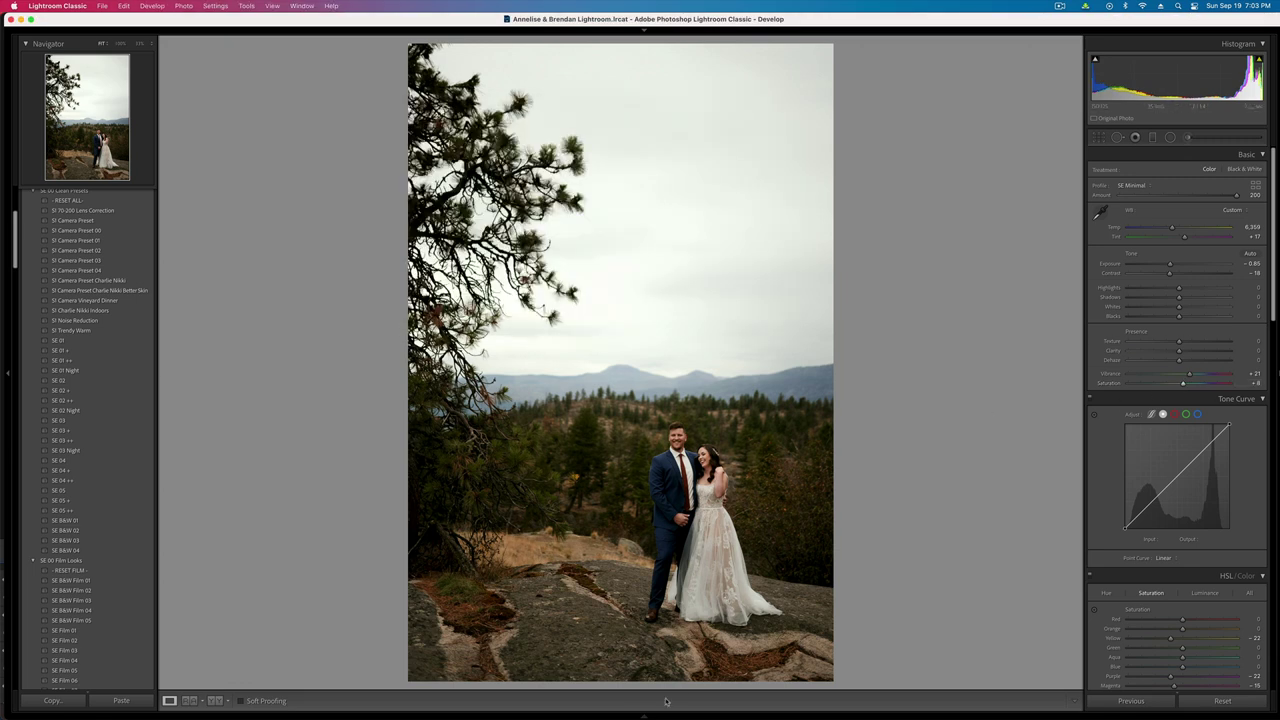
- Return to the wide photo of the groom carrying the bride on the rock and paste the pine-tree portrait's settings
click(643, 714)
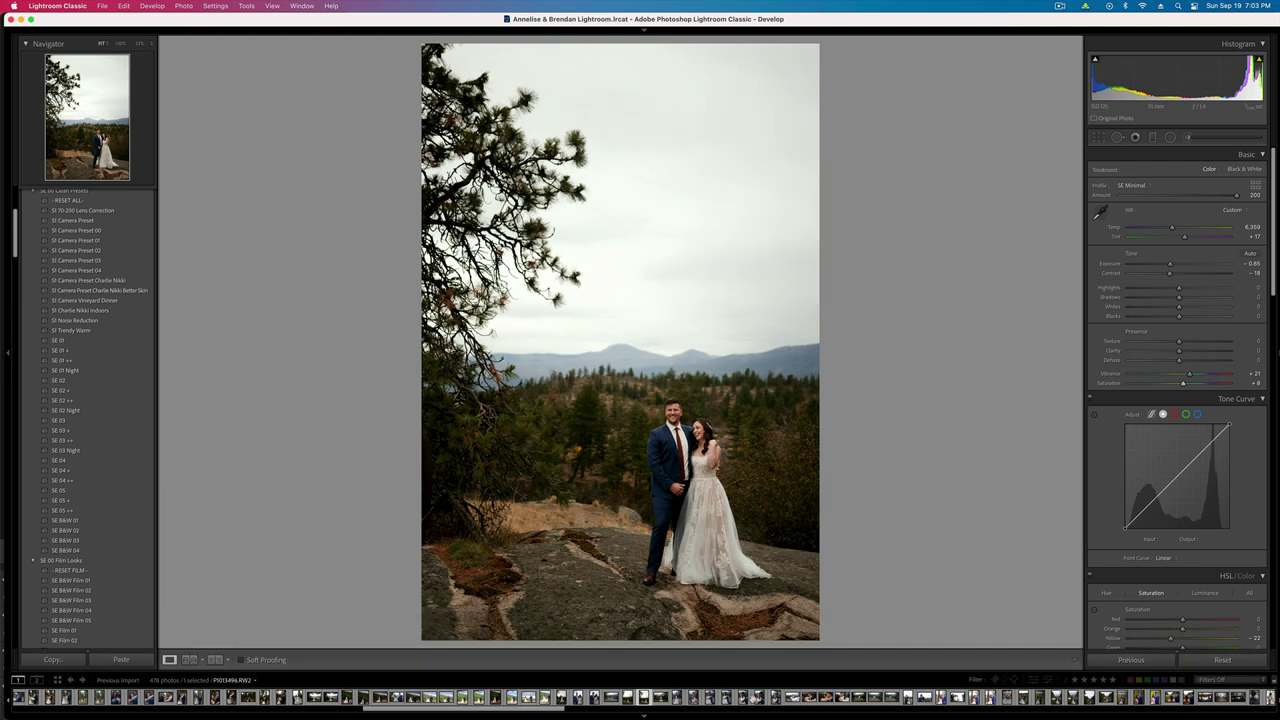
click(772, 701)
click(790, 697)
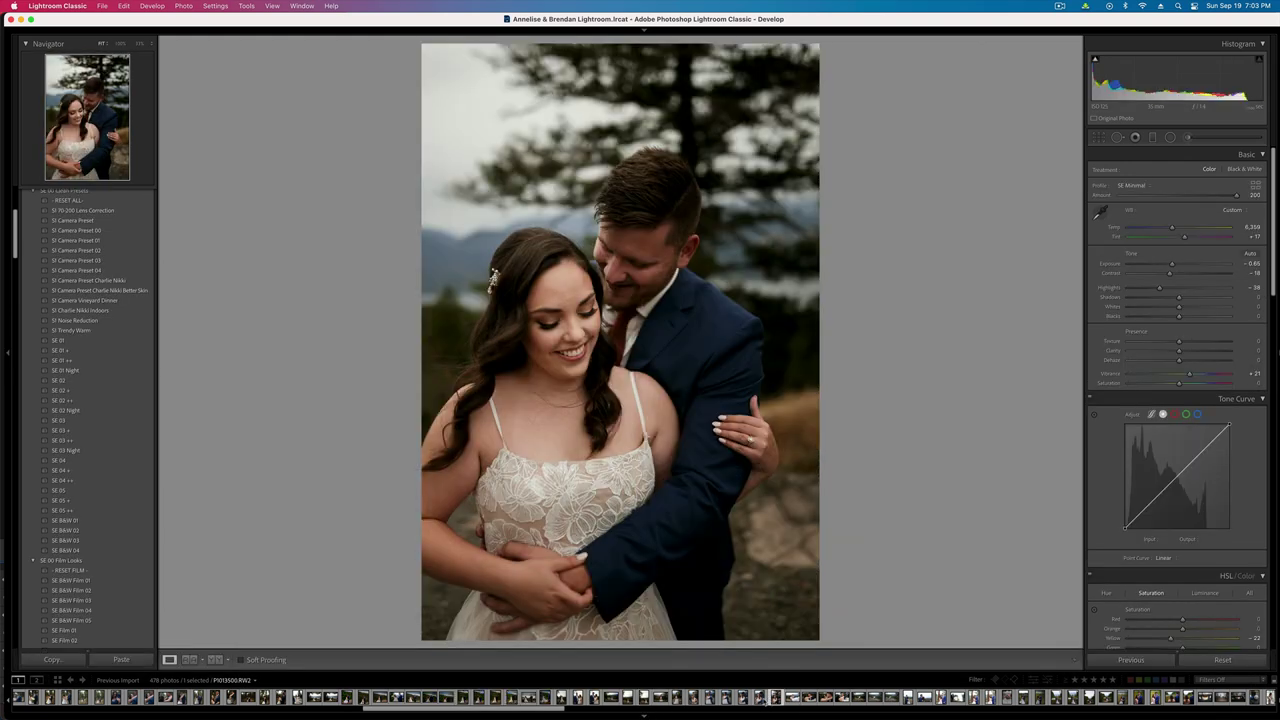
click(843, 697)
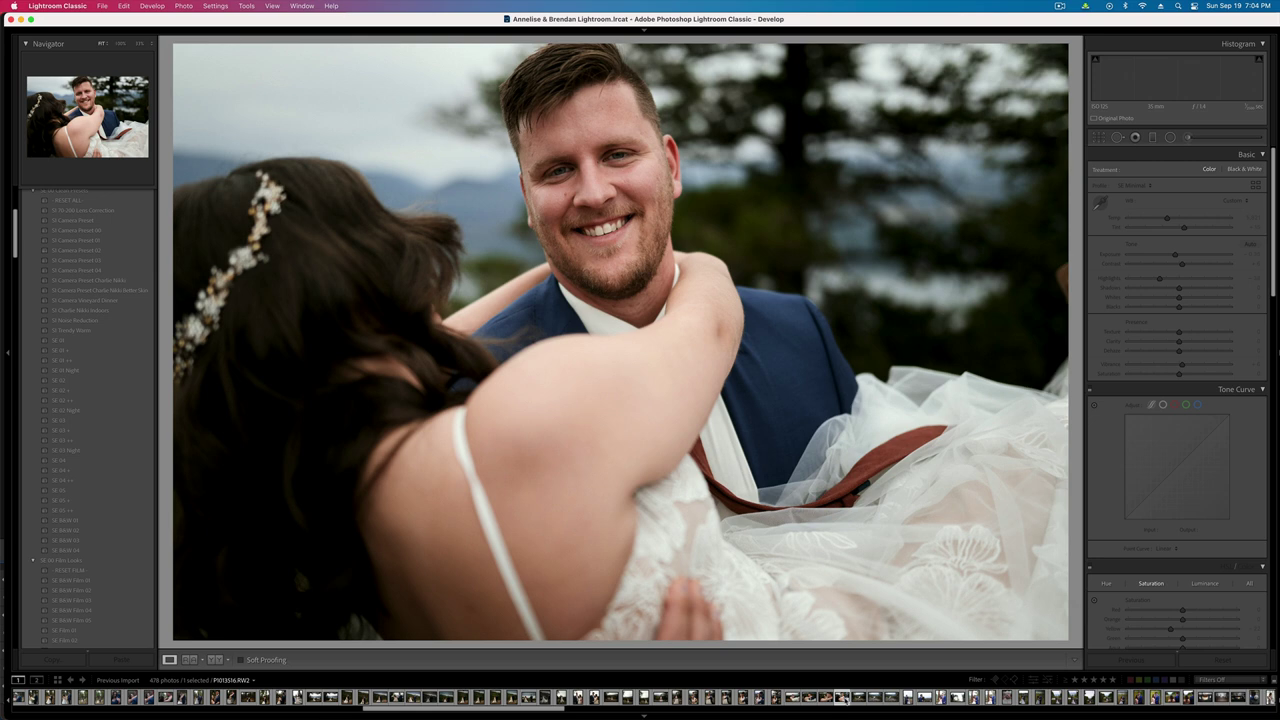
click(847, 700)
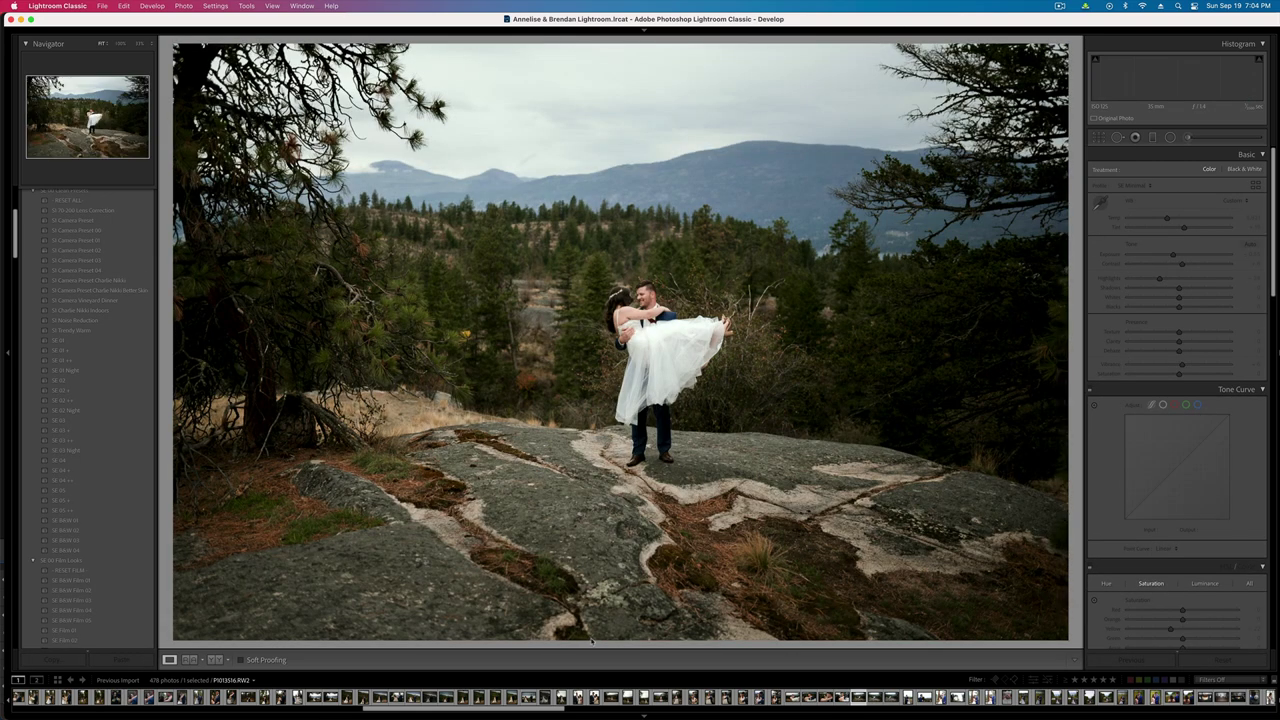
click(644, 715)
key(super+v)
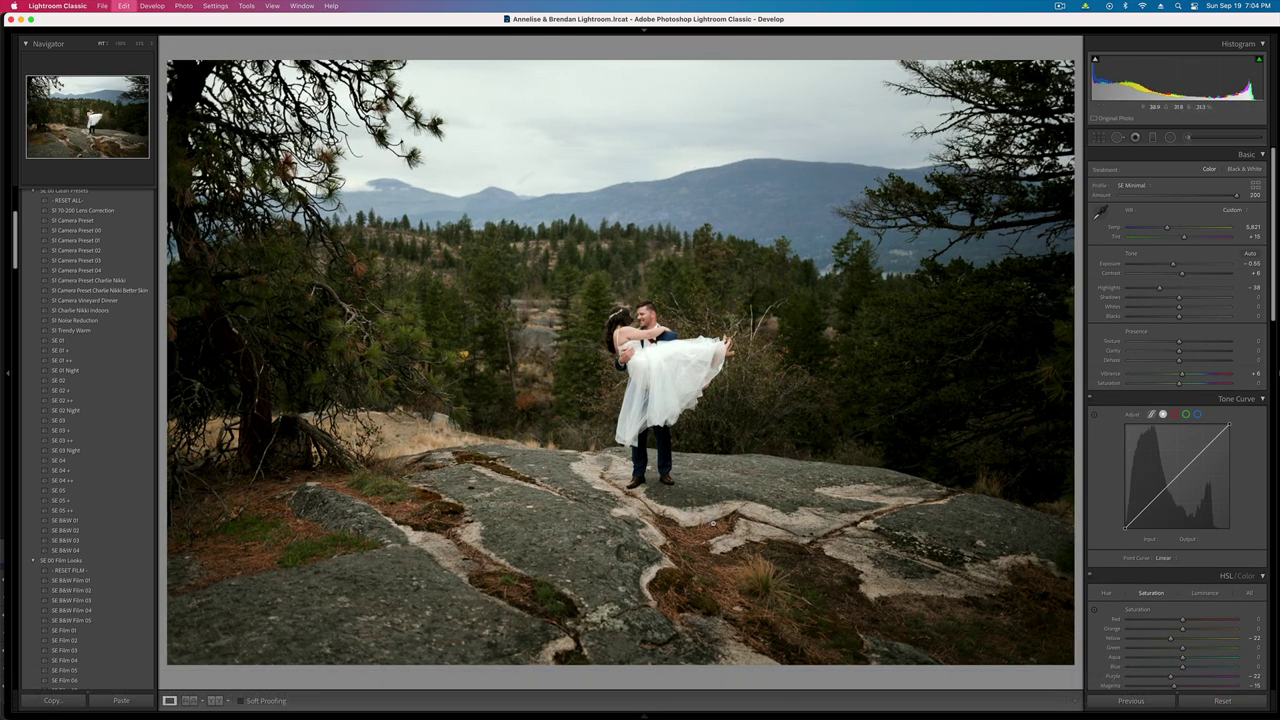
- Try resetting the pasted radial filters on the wide photo and undo the reset
click(1168, 138)
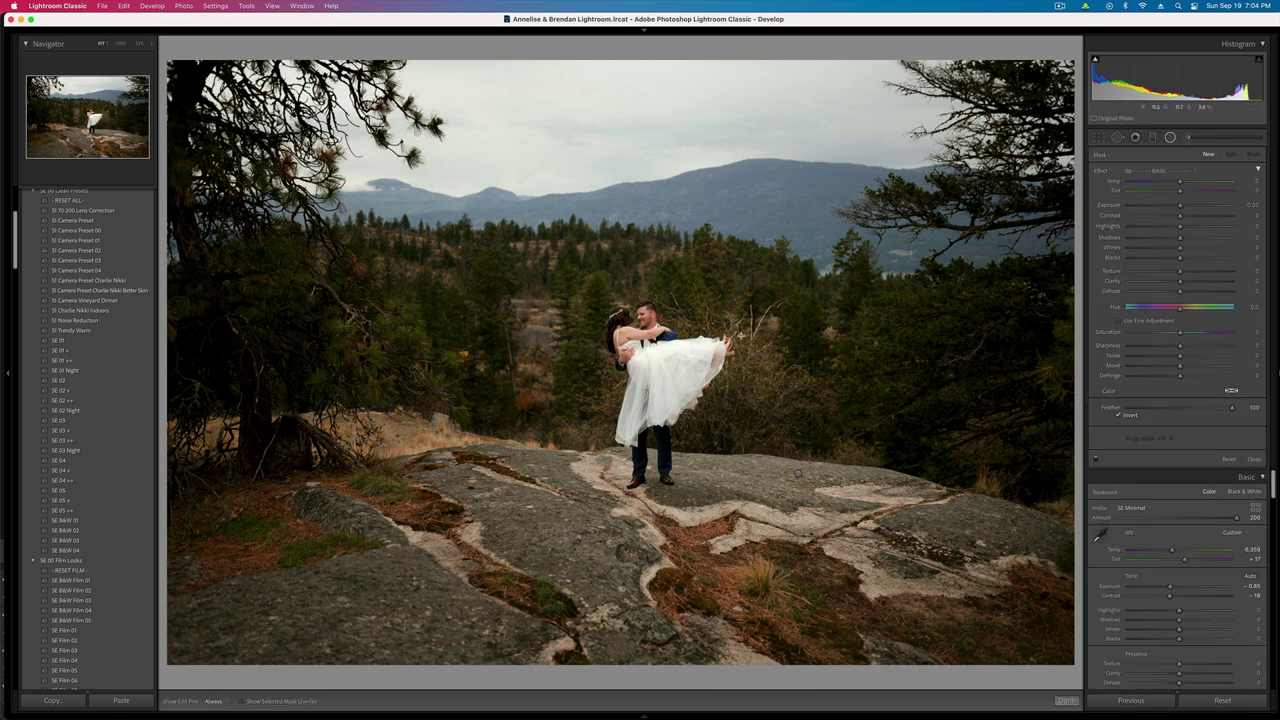
click(1229, 459)
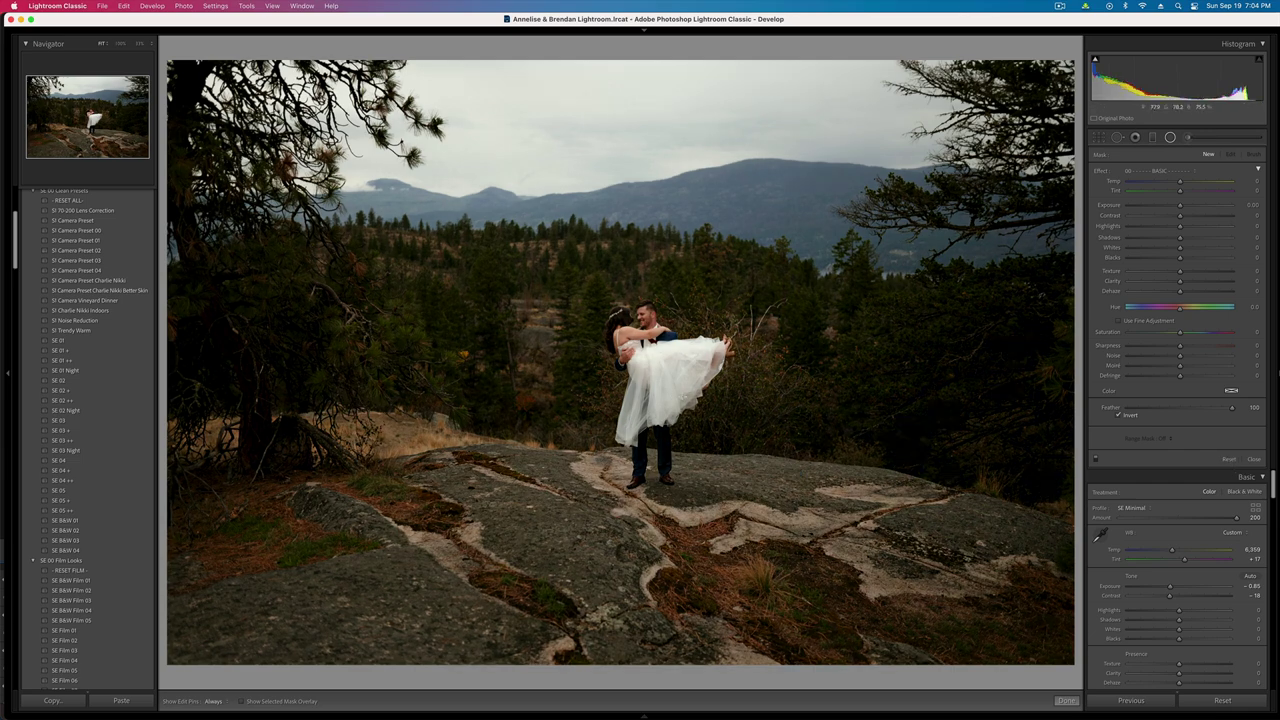
key(super+z)
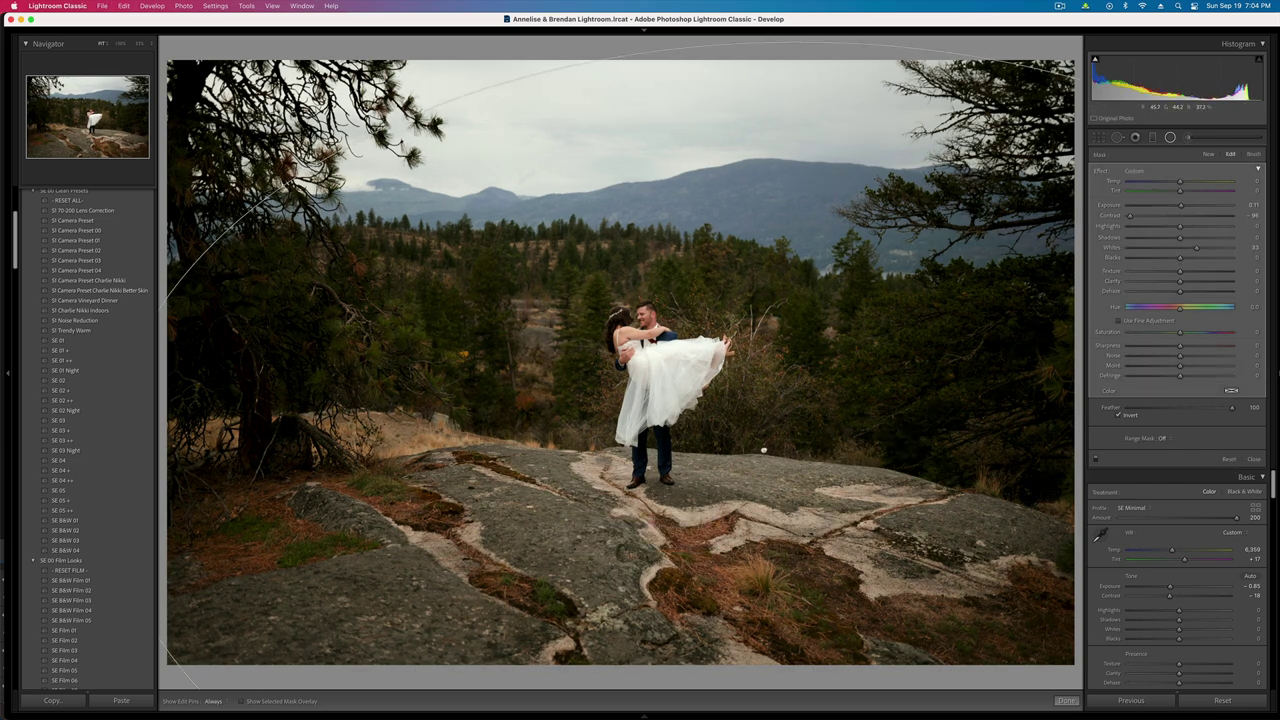
- Lower the overall exposure of the wide rock photo slightly to −0.98
drag(1232, 407, 1279, 427)
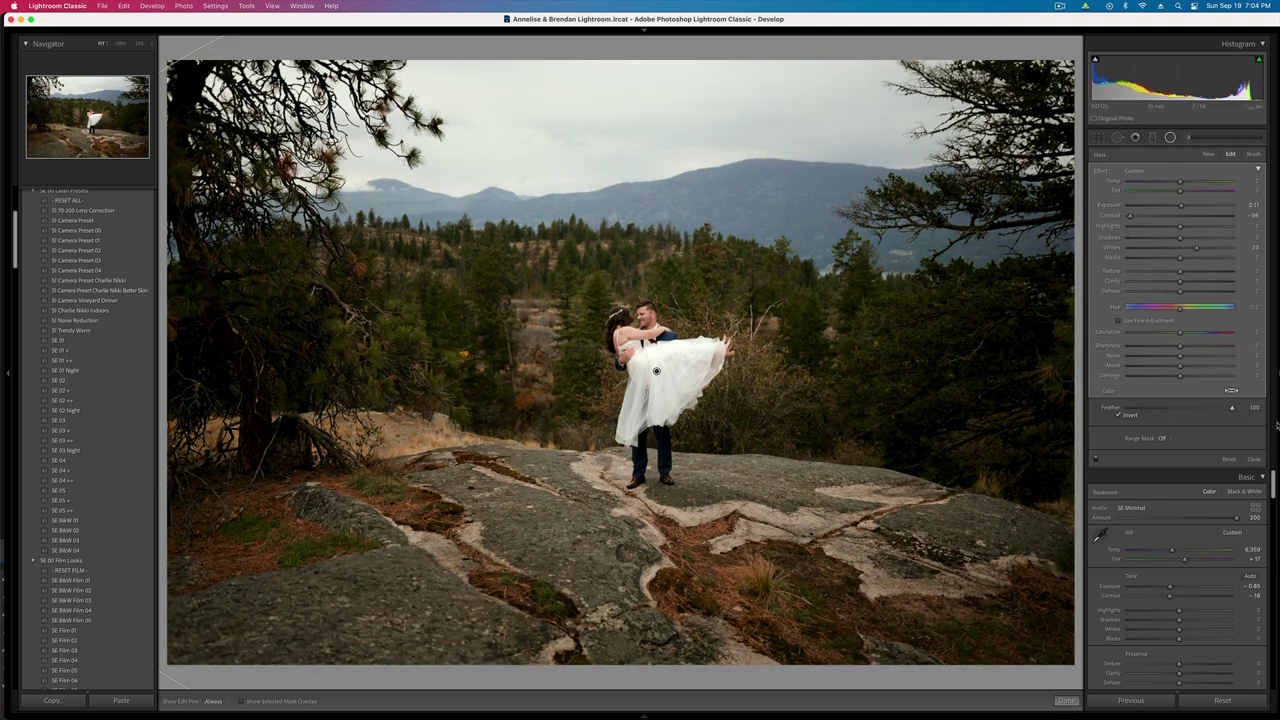
key(minus)
key(minus)
key(minus)
key(minus)
key(equal)
key(equal)
key(equal)
key(super+z)
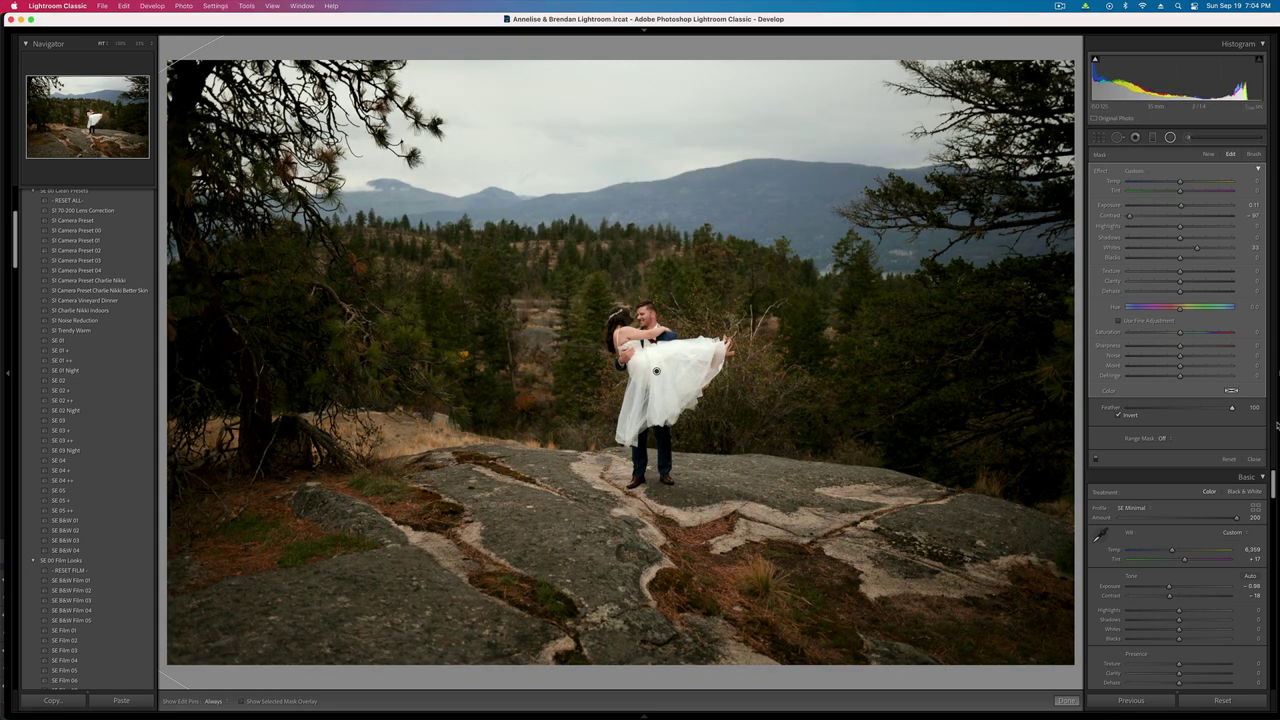
click(1167, 137)
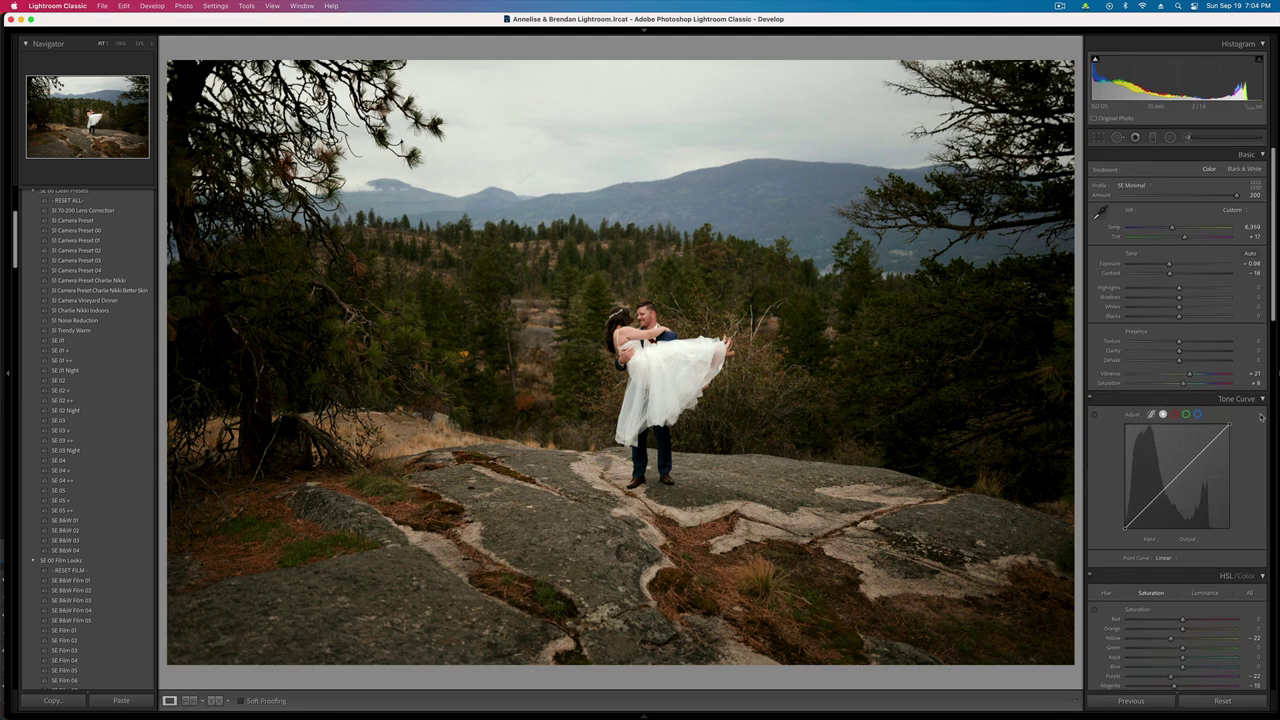
- Select the radial filter centred on the bride's dress in the wide photo and fine-tune its exposure
click(1170, 137)
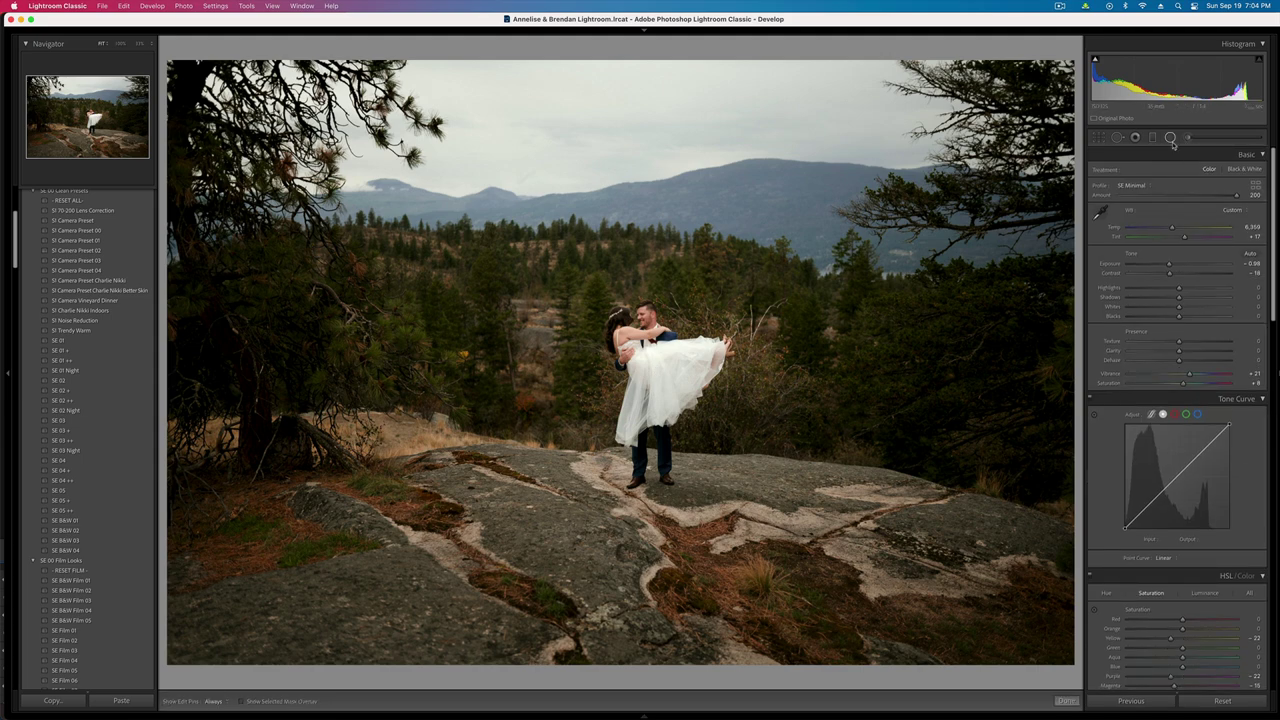
click(655, 370)
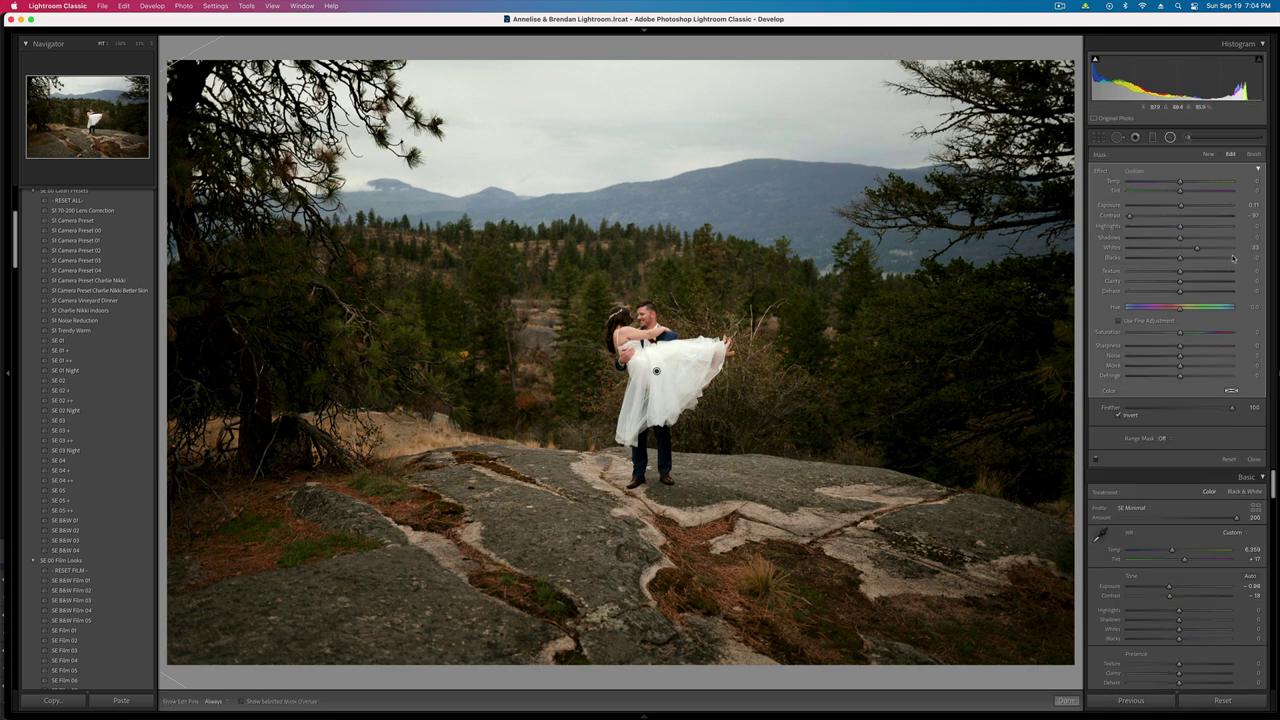
double_click(1181, 206)
drag(1181, 206, 1179, 207)
key(shift+m)
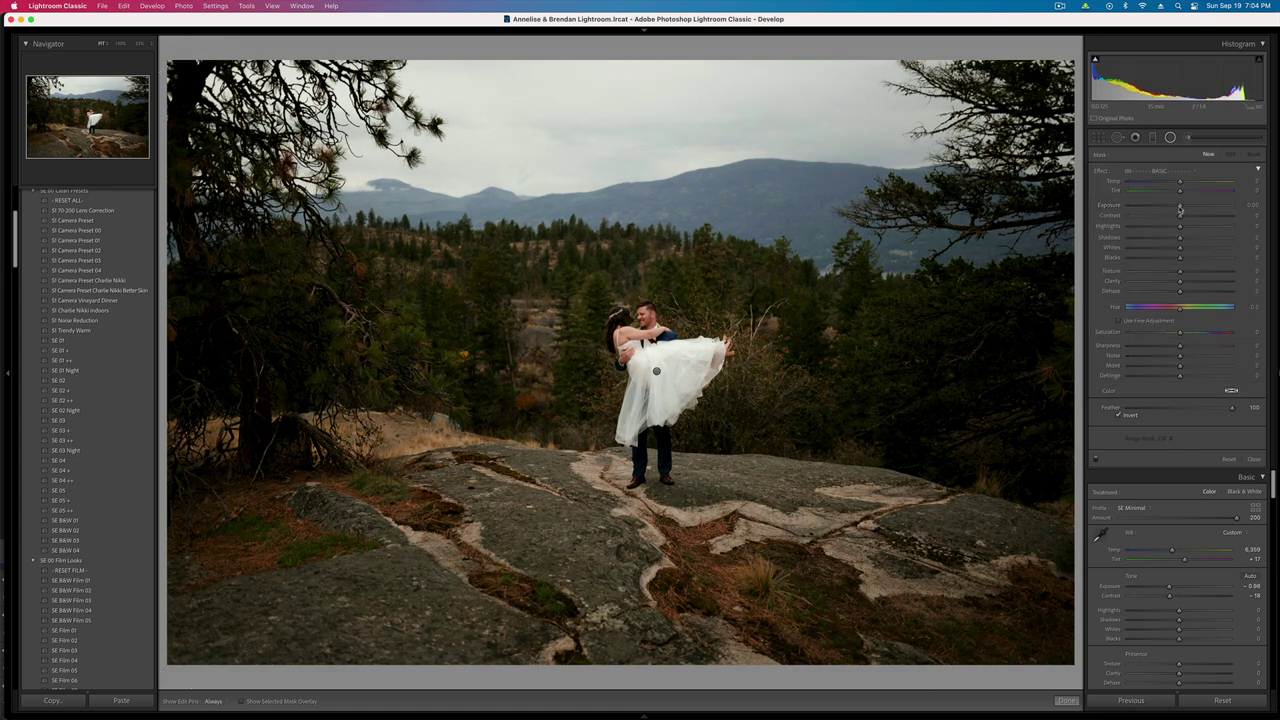
- Paste the copied look onto the unedited wide photo of the groom carrying the bride and lower its exposure to −1.18
key(Right)
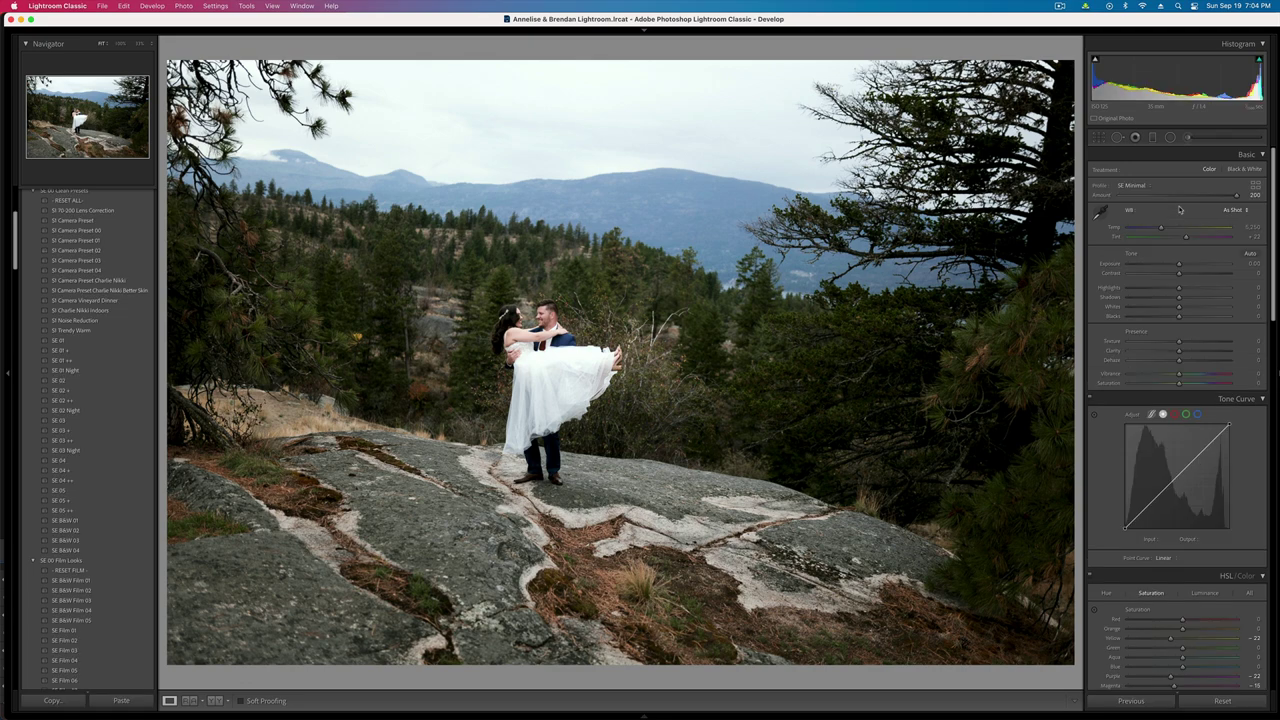
key(Right)
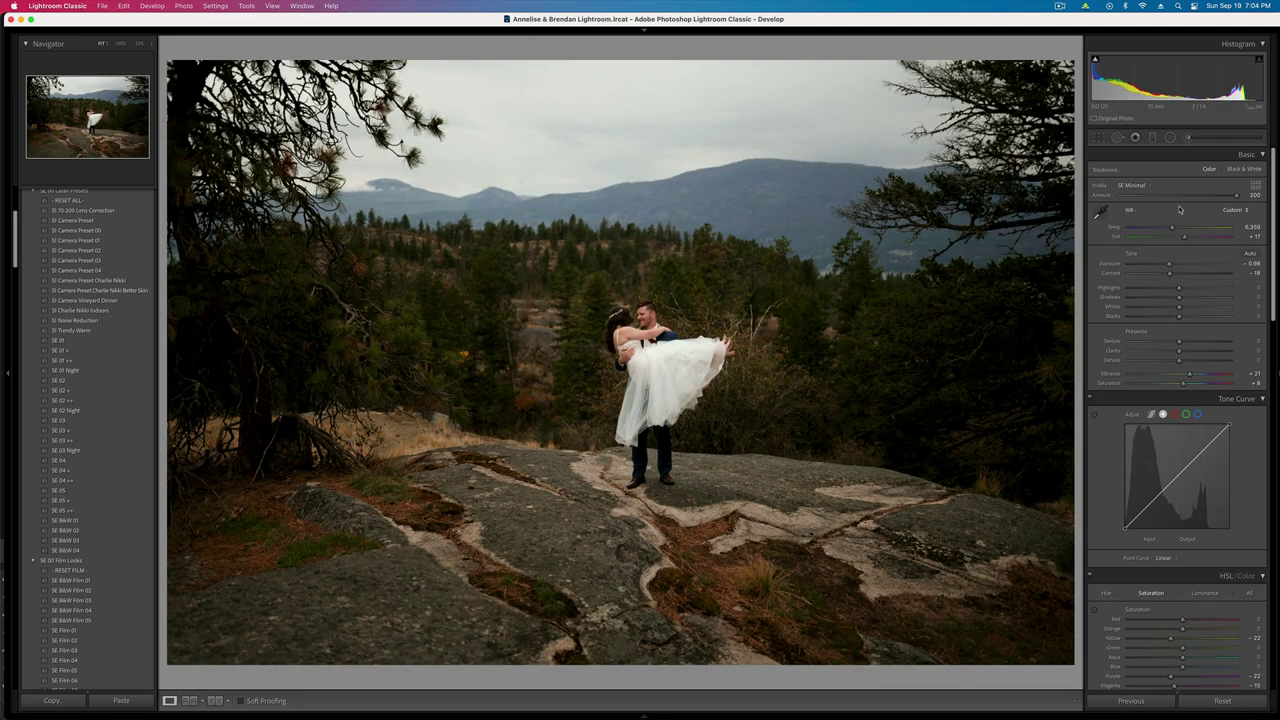
key(Right)
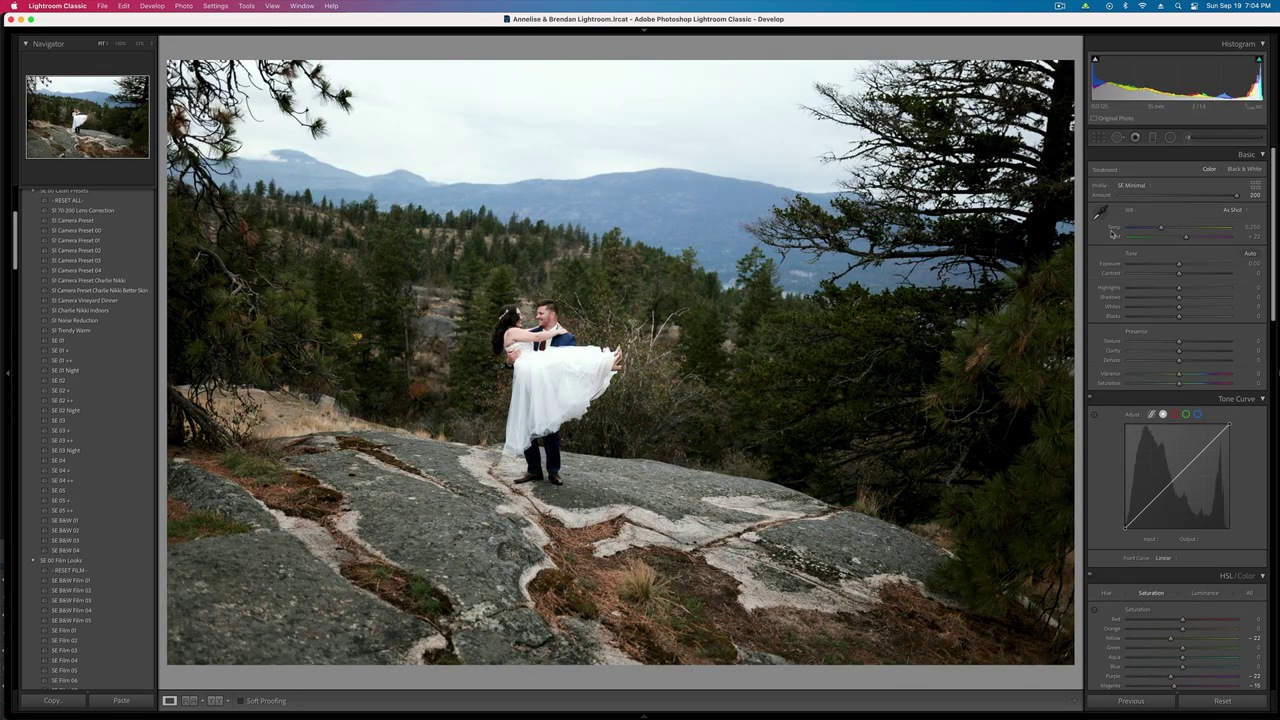
key(super+v)
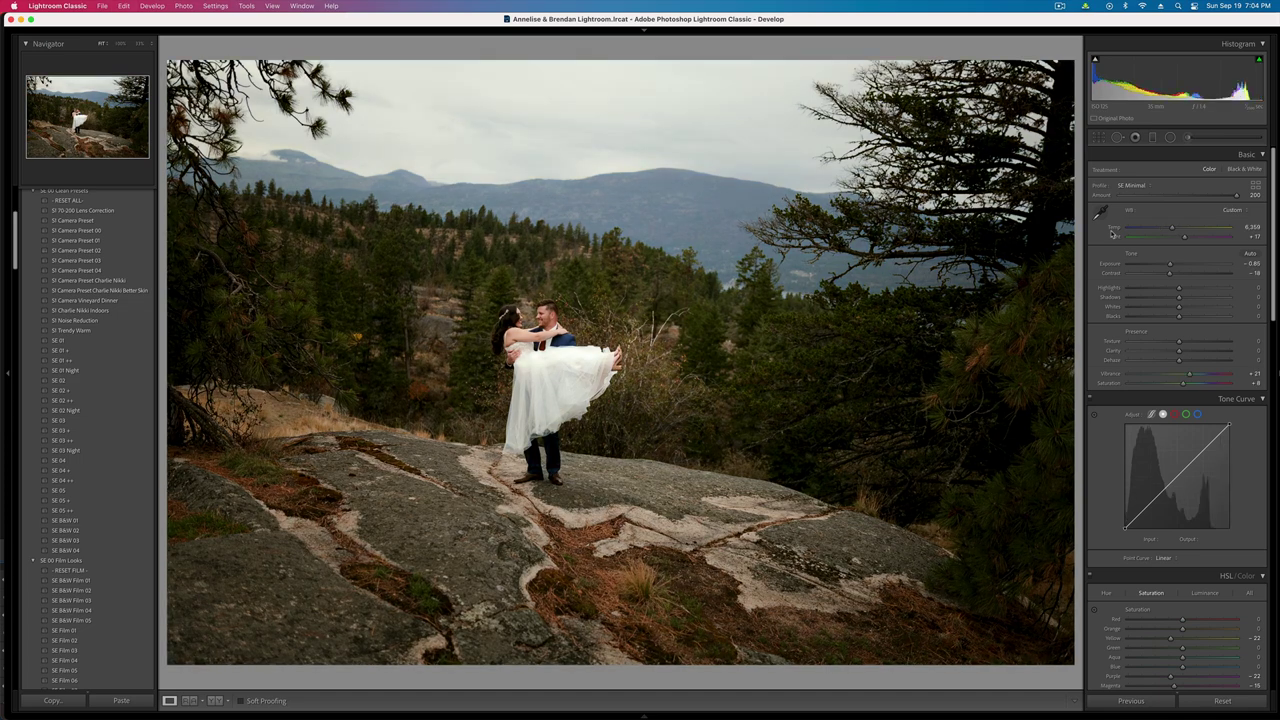
key(shift+minus)
key(shift+minus)
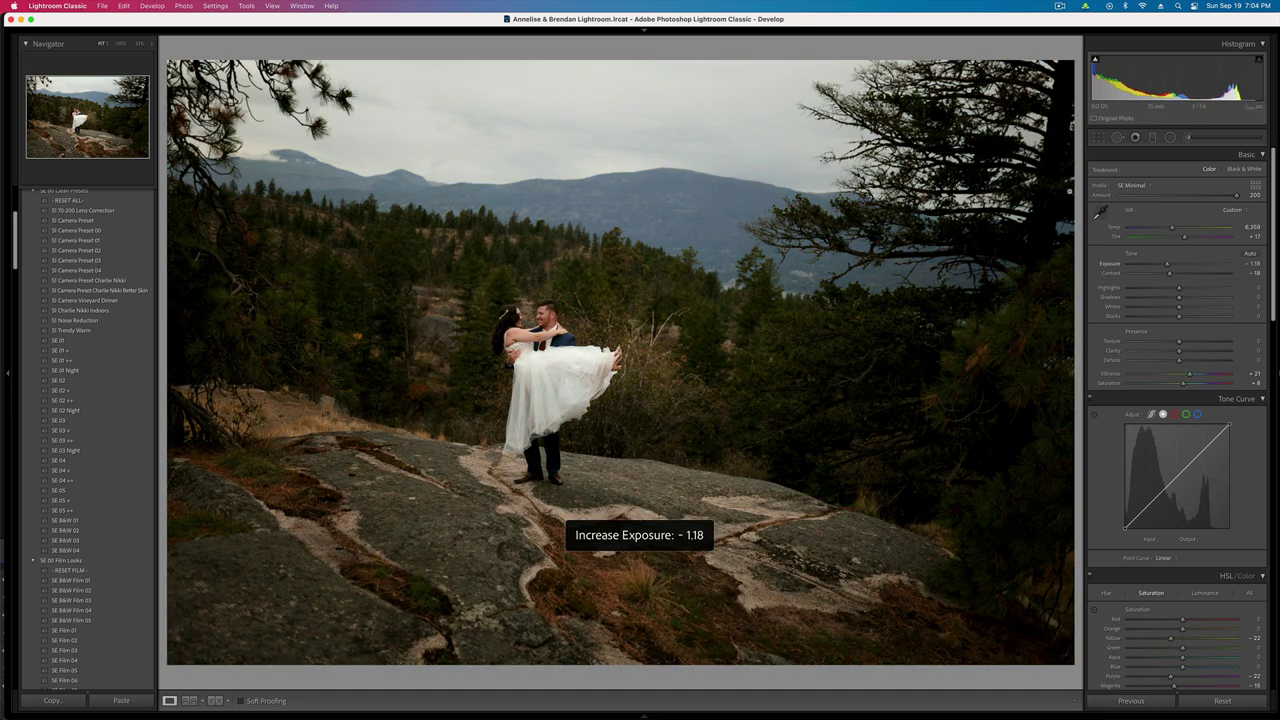
- Brush over the dark trees beside the couple and set the brush shadows to 40 and contrast to about −23
key(k)
key(k)
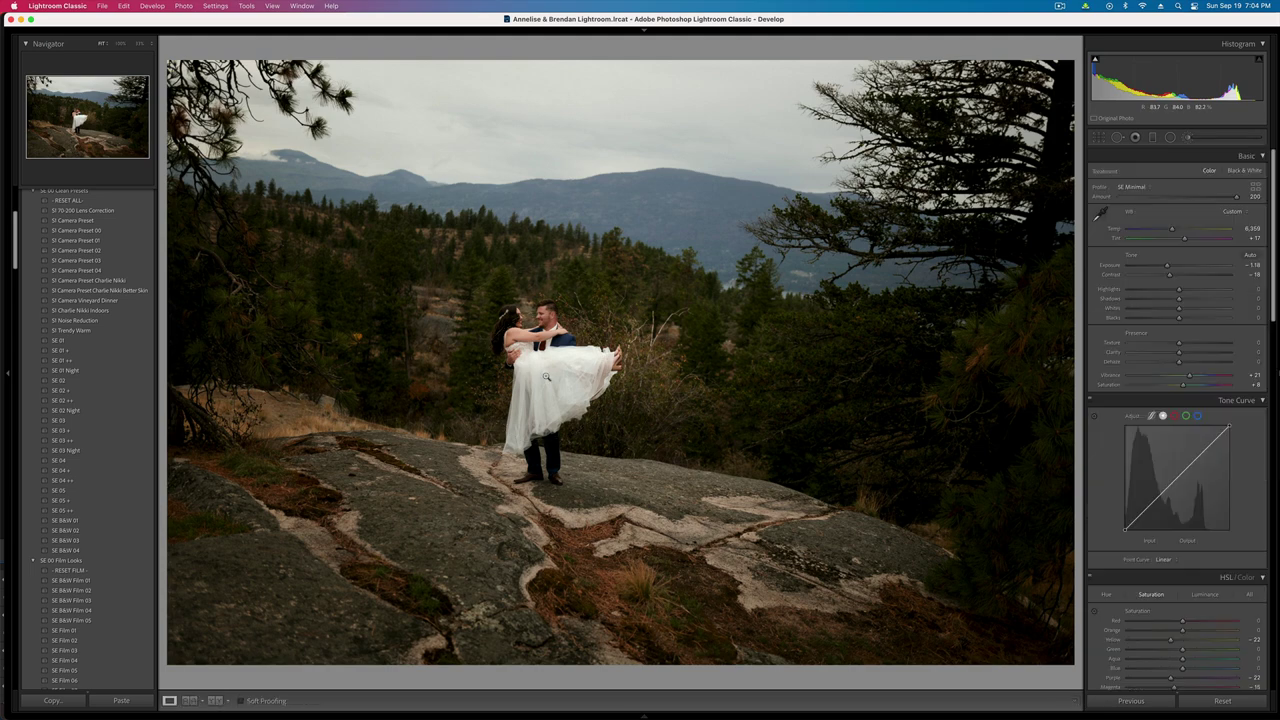
click(546, 376)
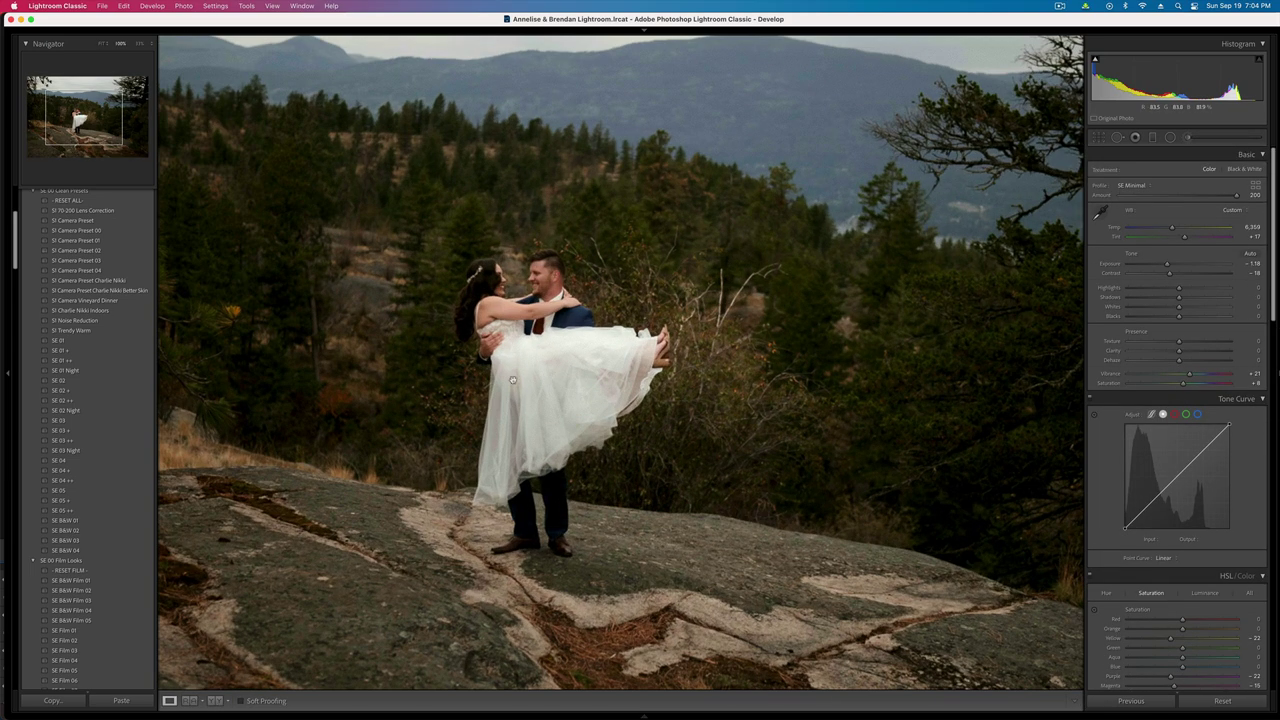
click(564, 377)
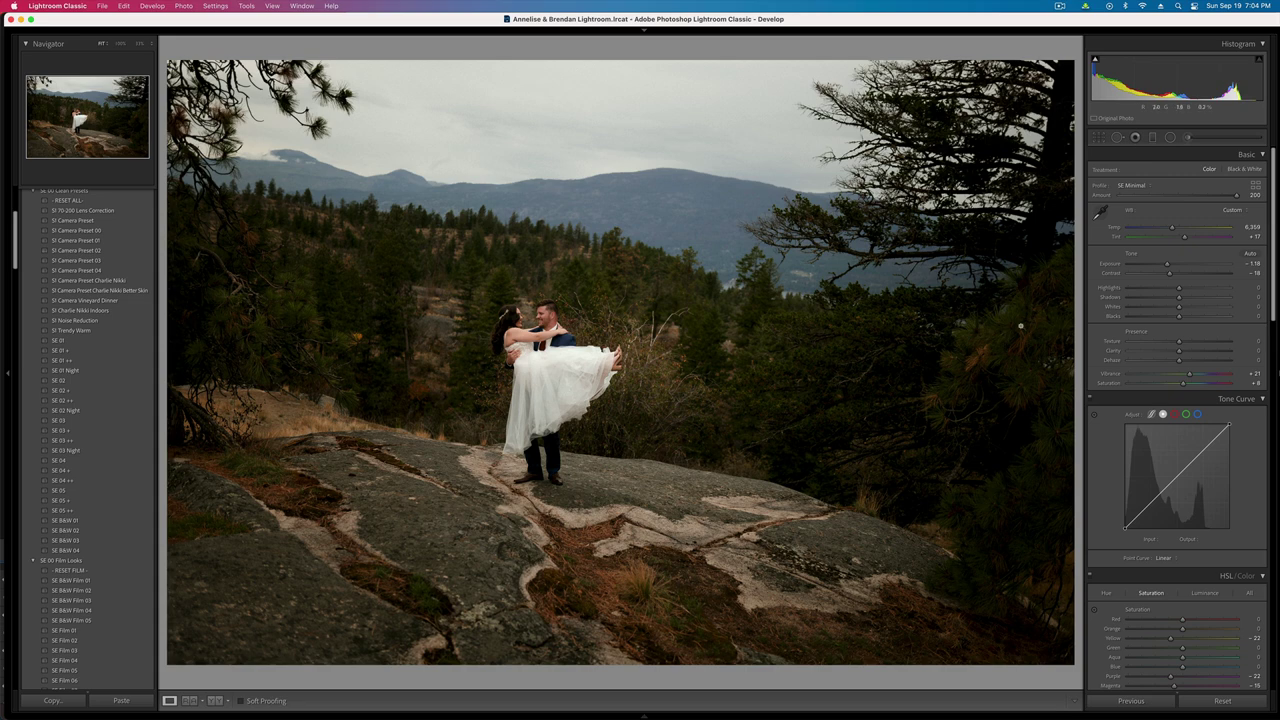
click(1187, 137)
key(h)
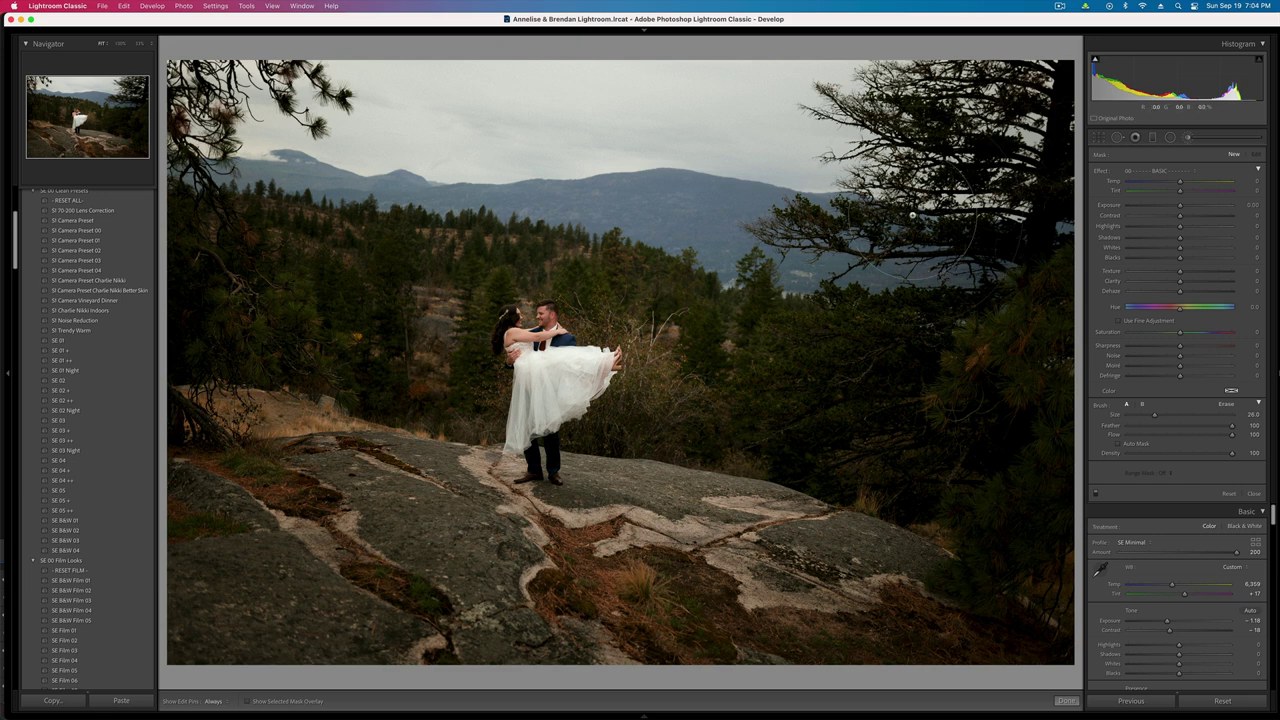
mouse_move(904, 216)
mouse_down()
mouse_move(899, 453)
mouse_move(907, 348)
mouse_move(867, 433)
mouse_up()
key(h)
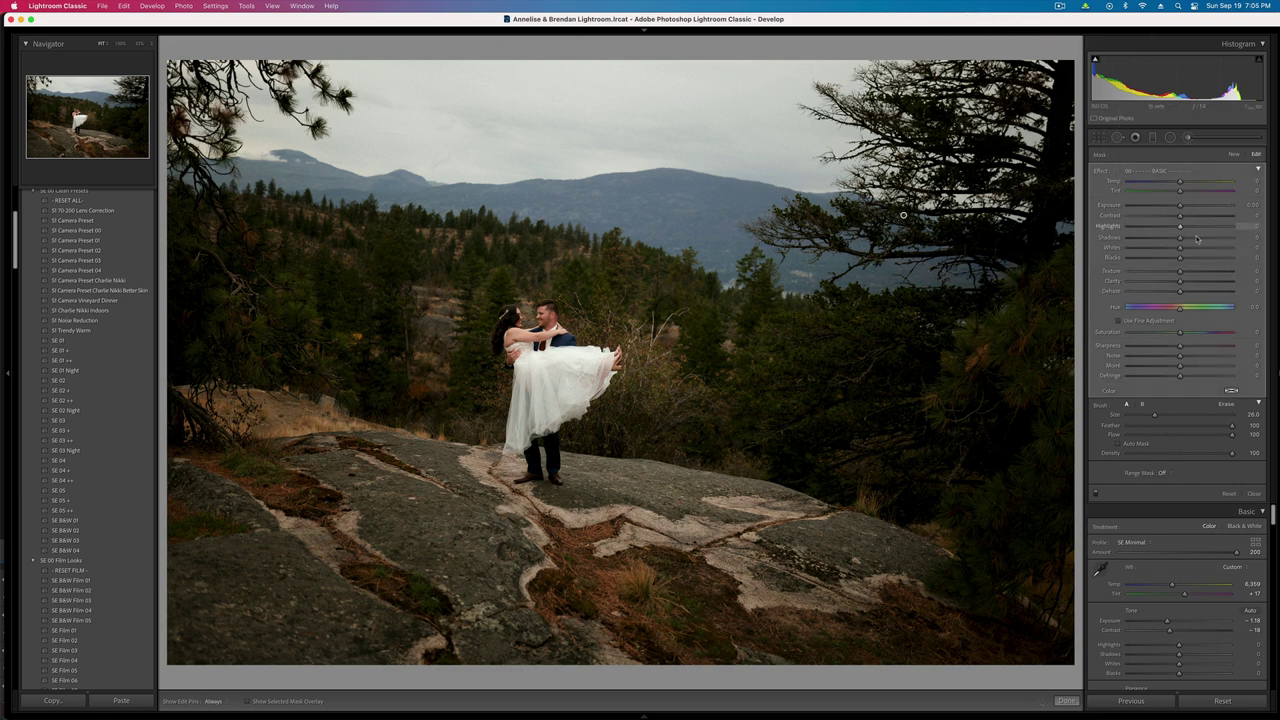
drag(1180, 239, 1201, 240)
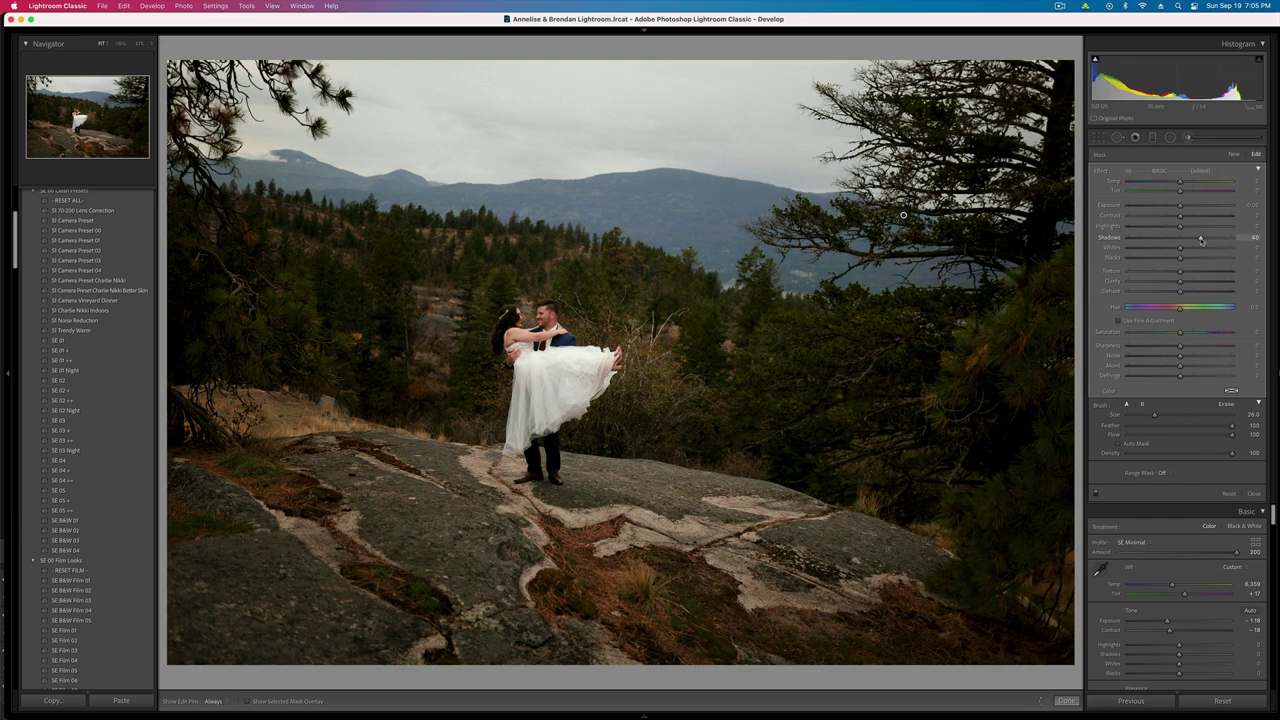
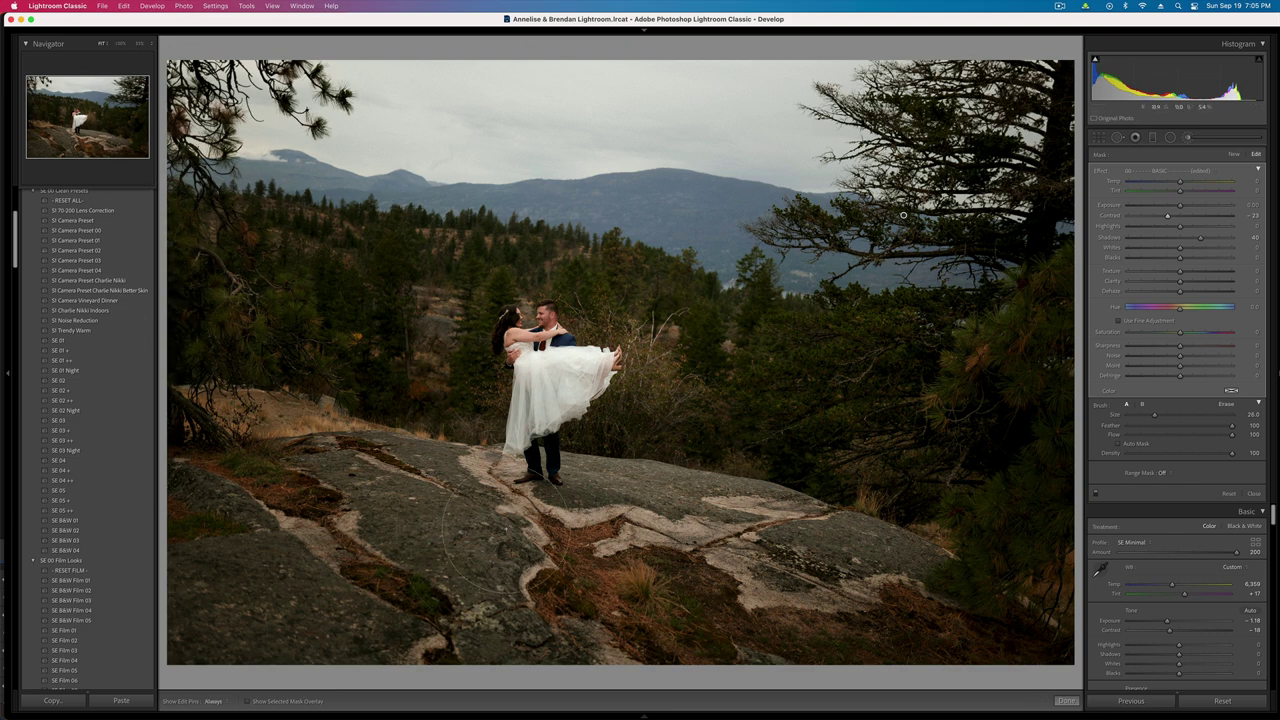
key(k)
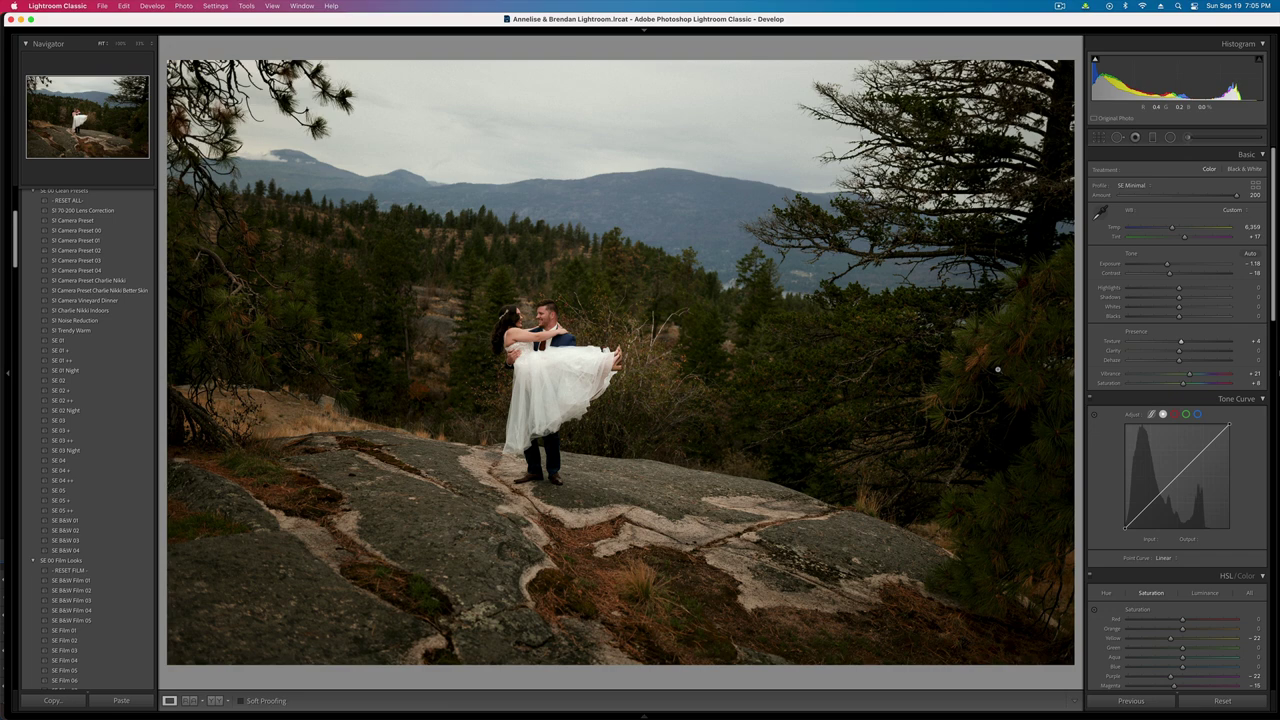
- Copy the brushed rock photo's settings, including the brush and radial filters, and apply them to the next rock photo
key(Right)
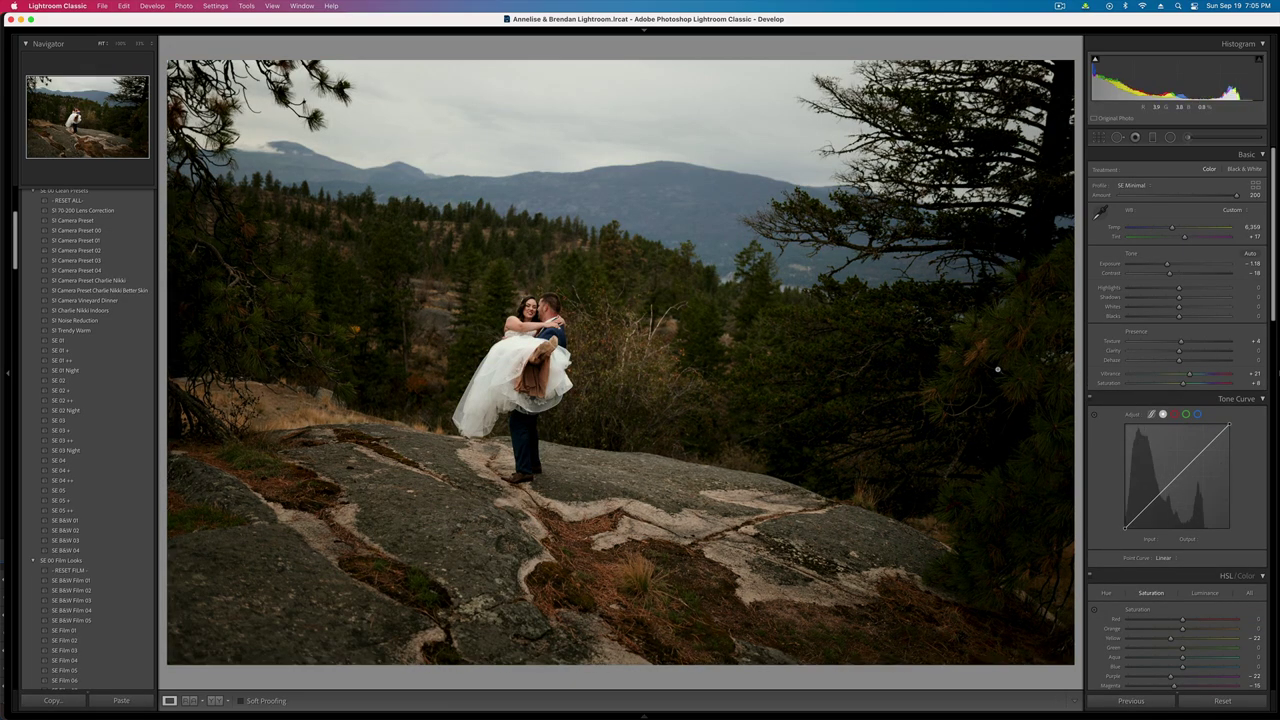
key(Right)
key(super+shift+c)
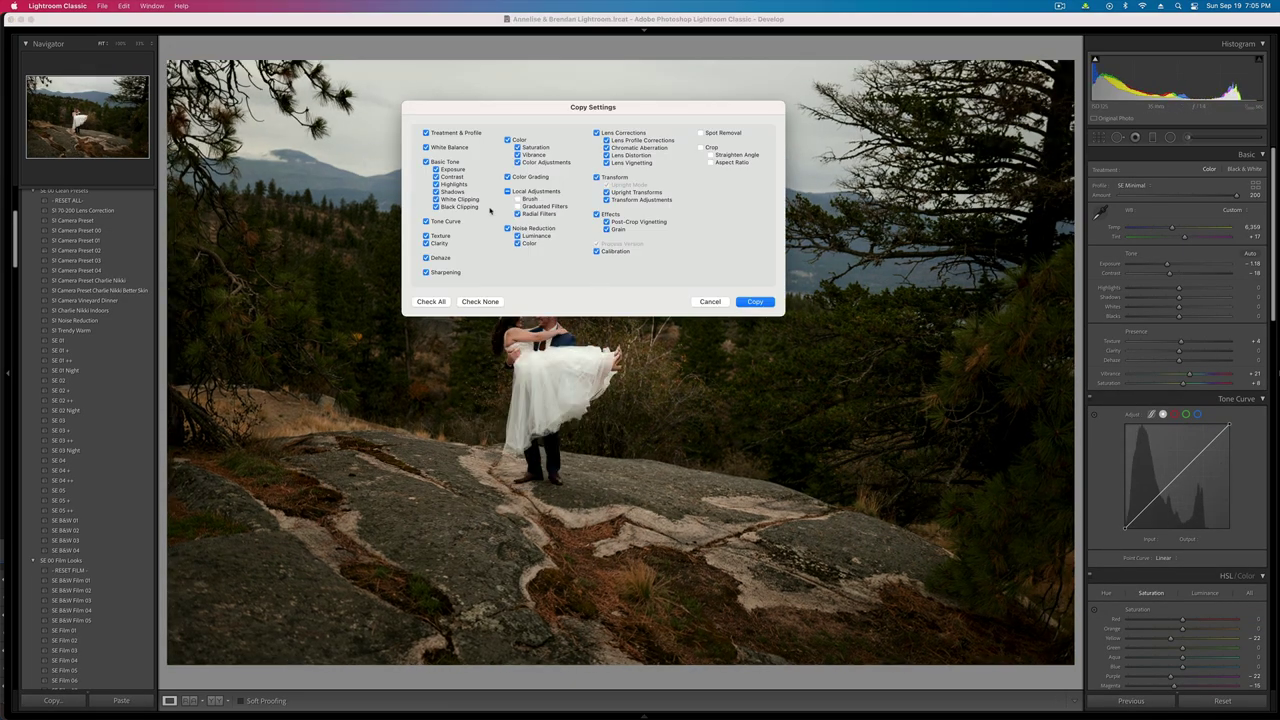
key(Return)
key(Right)
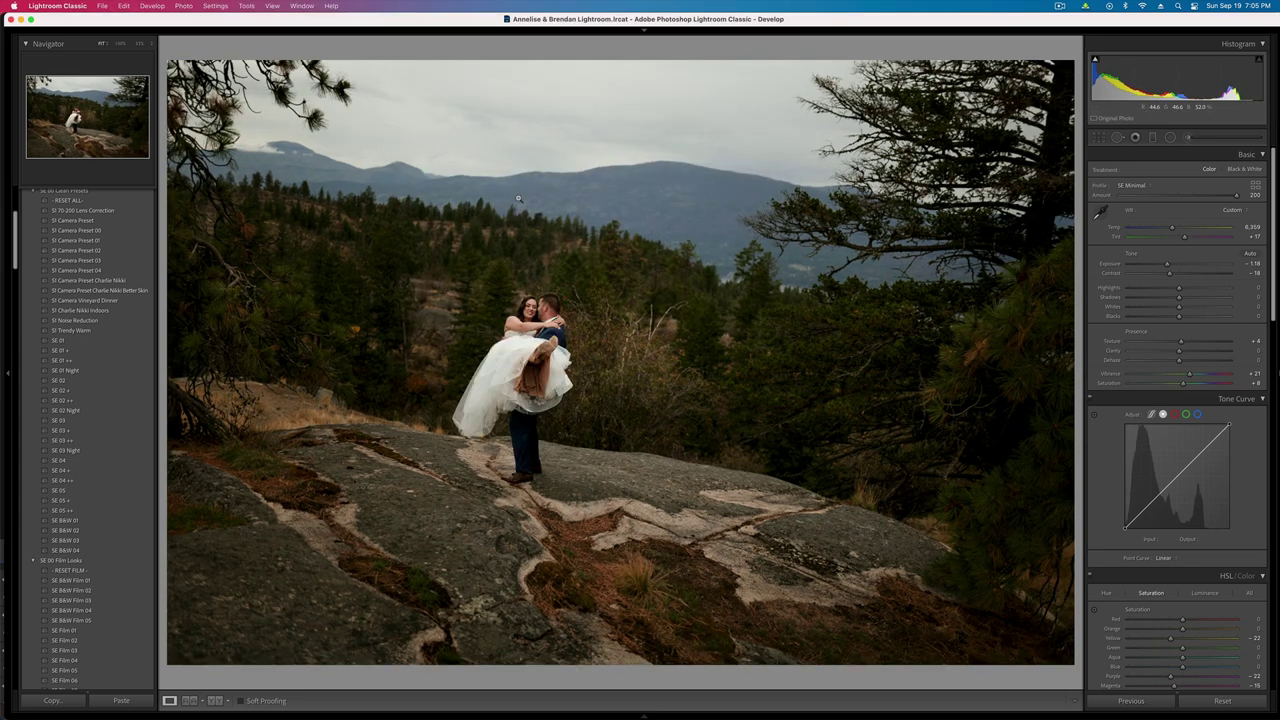
- Copy the rock photo's settings, paste them onto the vertical portrait of the embracing couple, and raise its exposure to −0.85
key(Right)
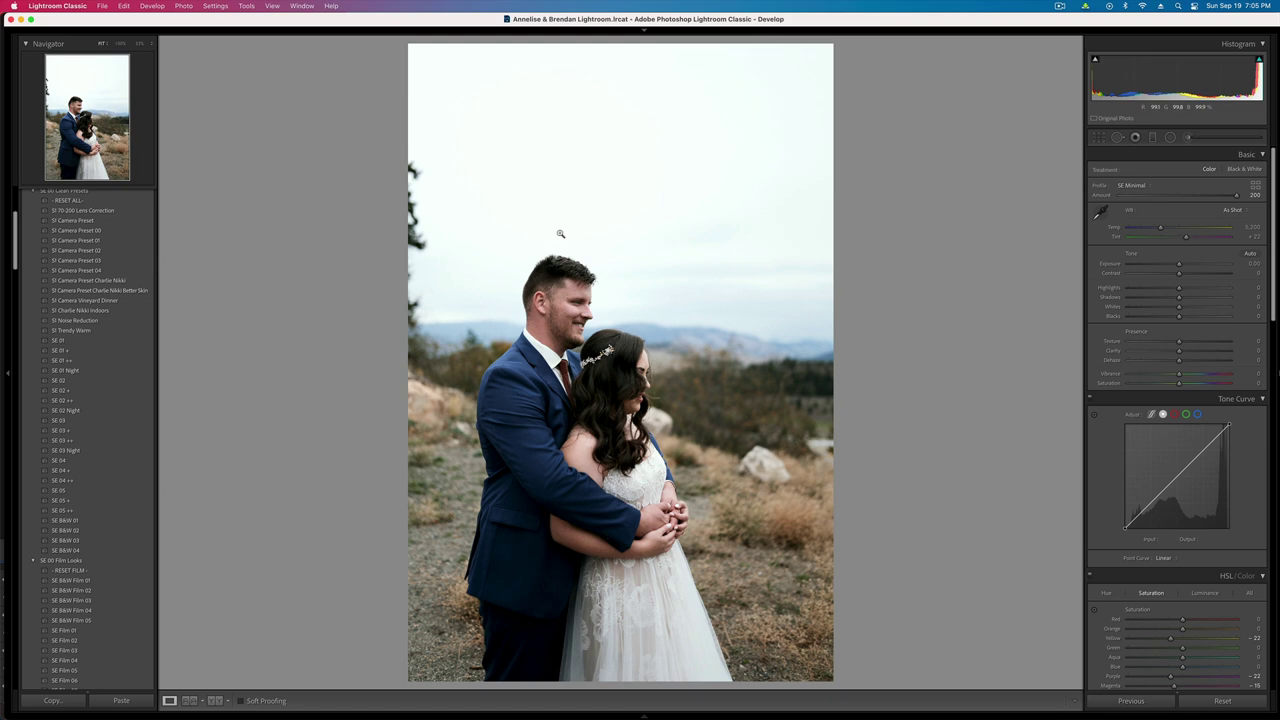
key(Right)
key(super+shift+c)
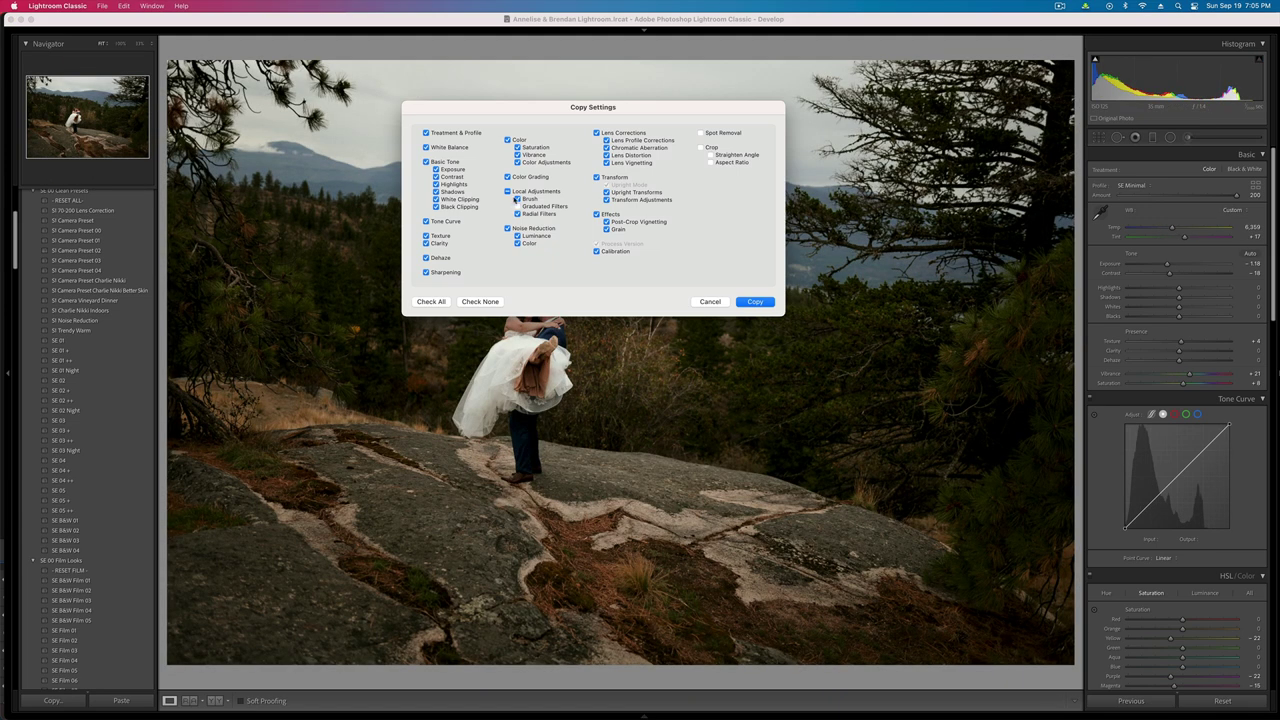
key(Return)
key(Left)
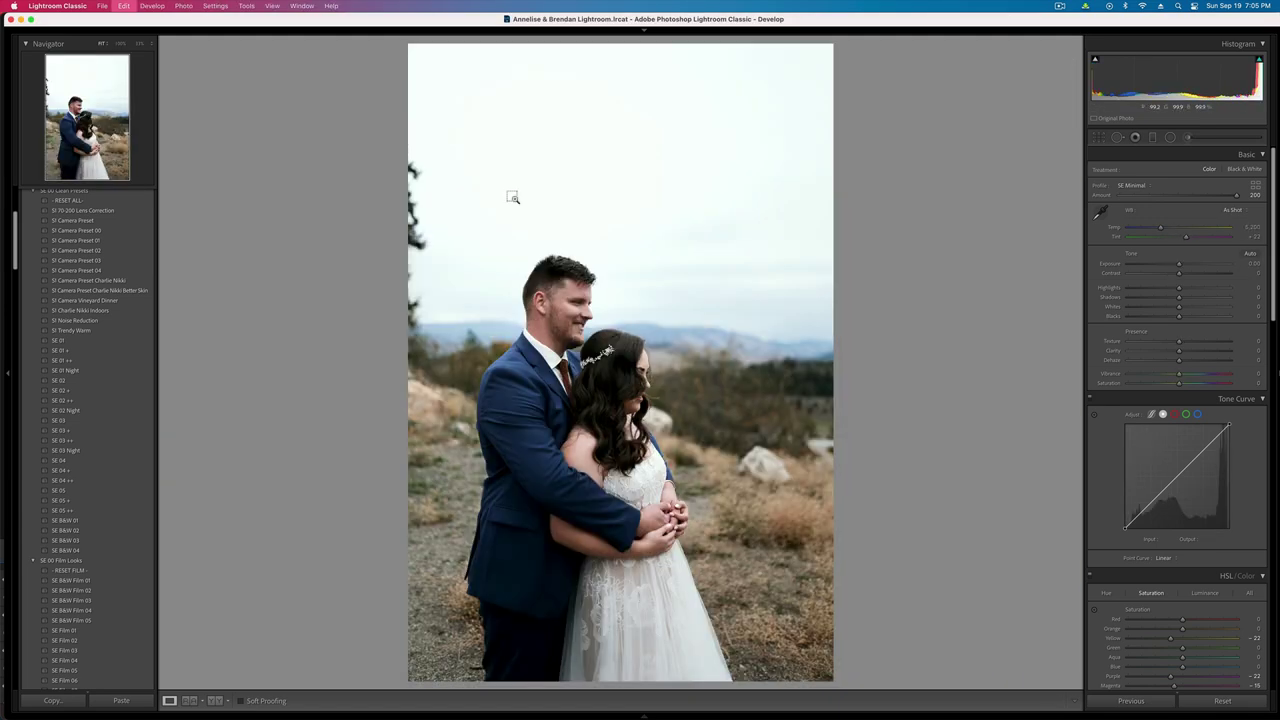
key(super+shift+v)
key(shift+=)
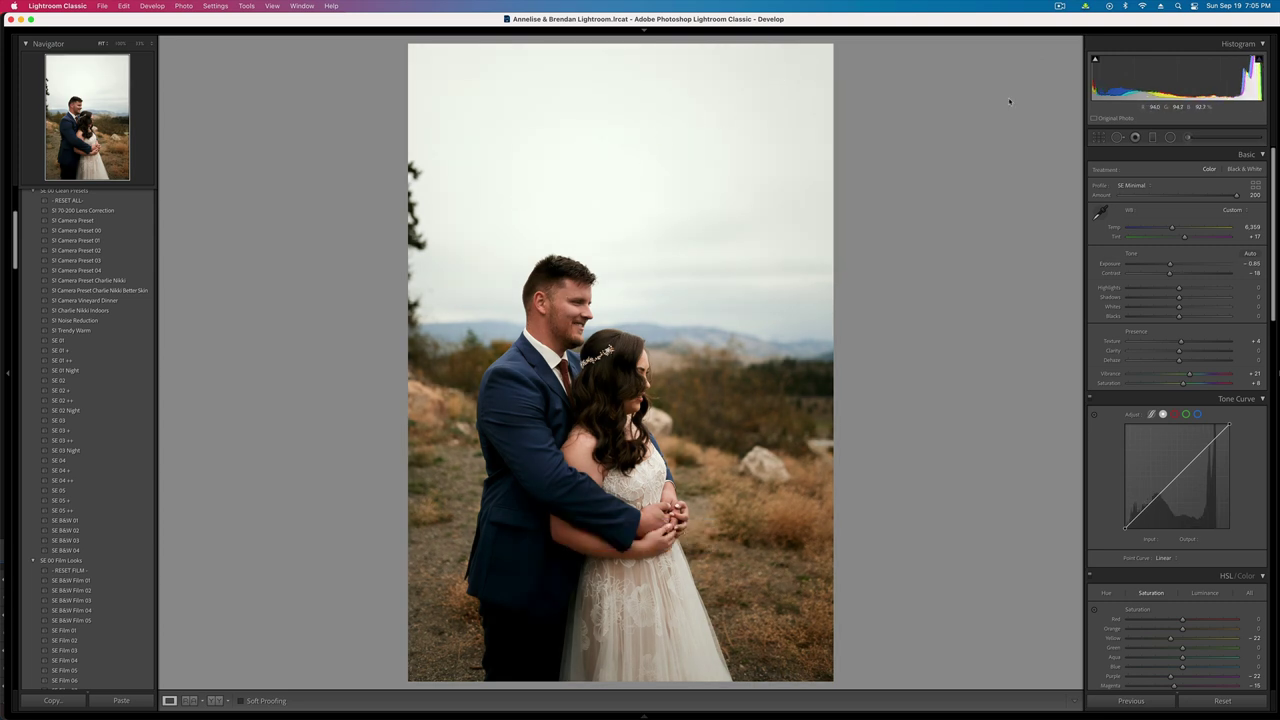
- Try to remove the tree at the edge of the portrait's sky with spot removal in Clone and Heal modes
key(q)
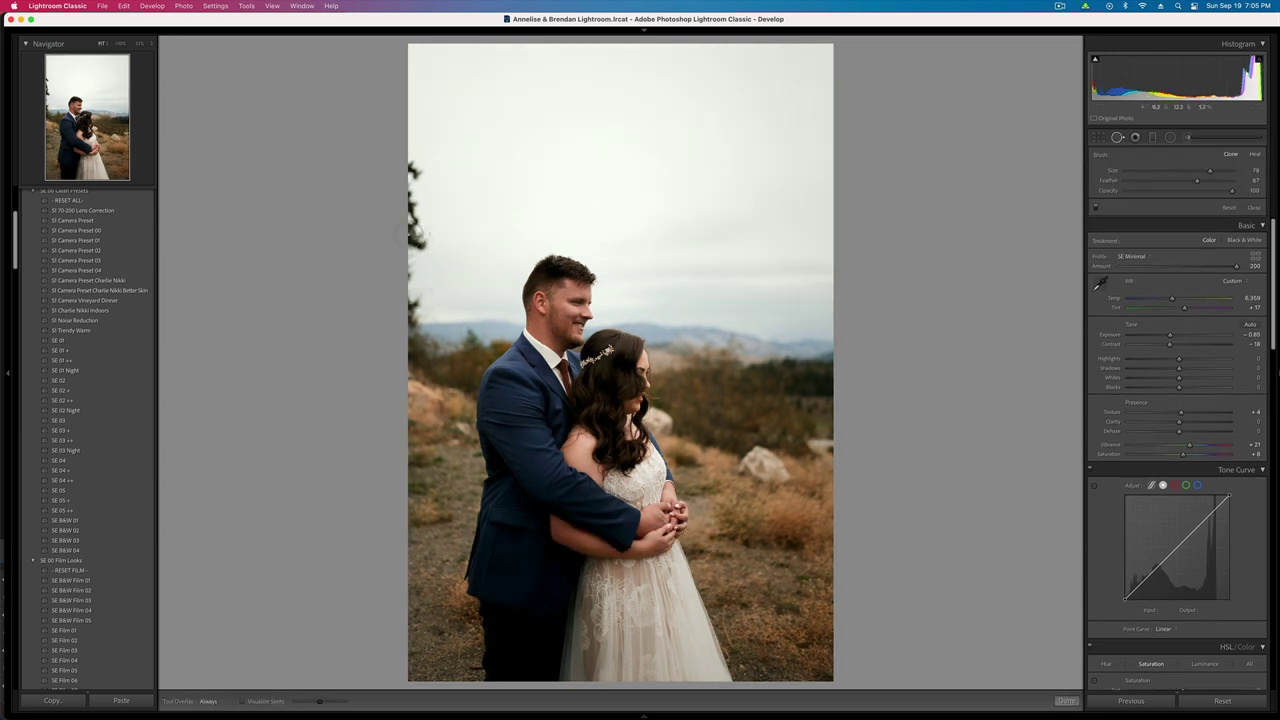
drag(420, 246, 418, 175)
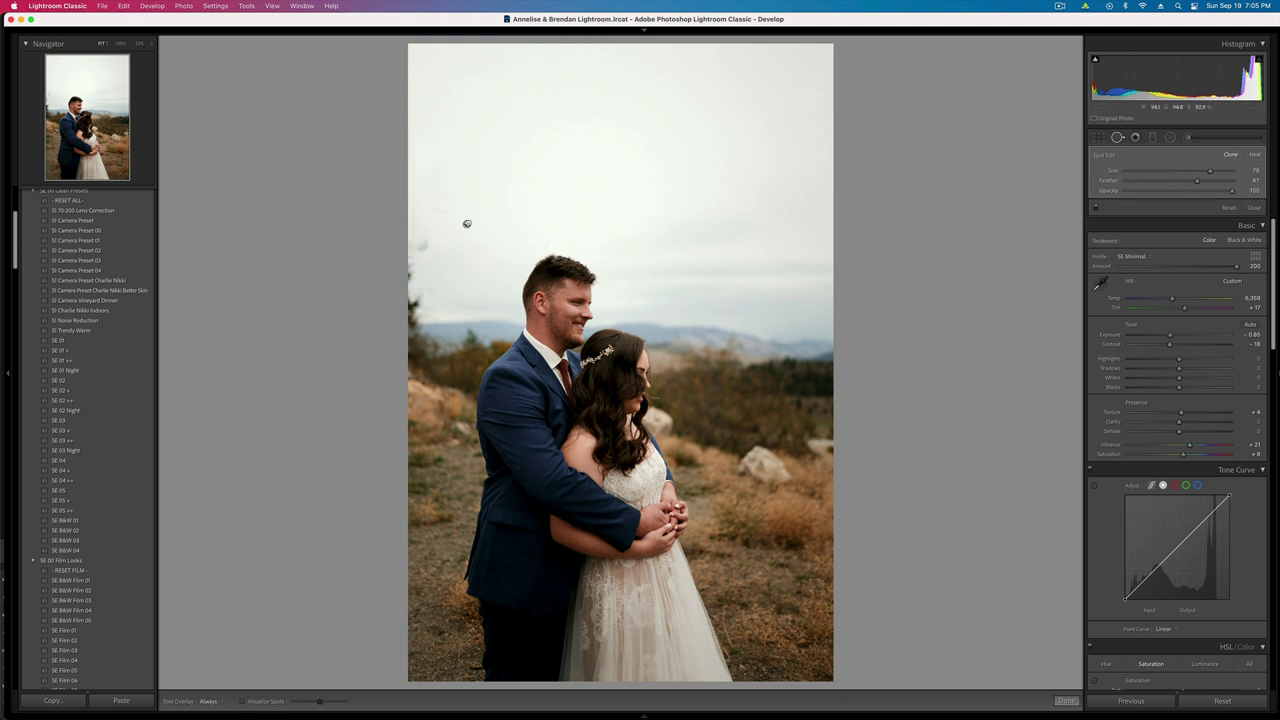
drag(466, 224, 473, 196)
click(1254, 155)
click(1231, 155)
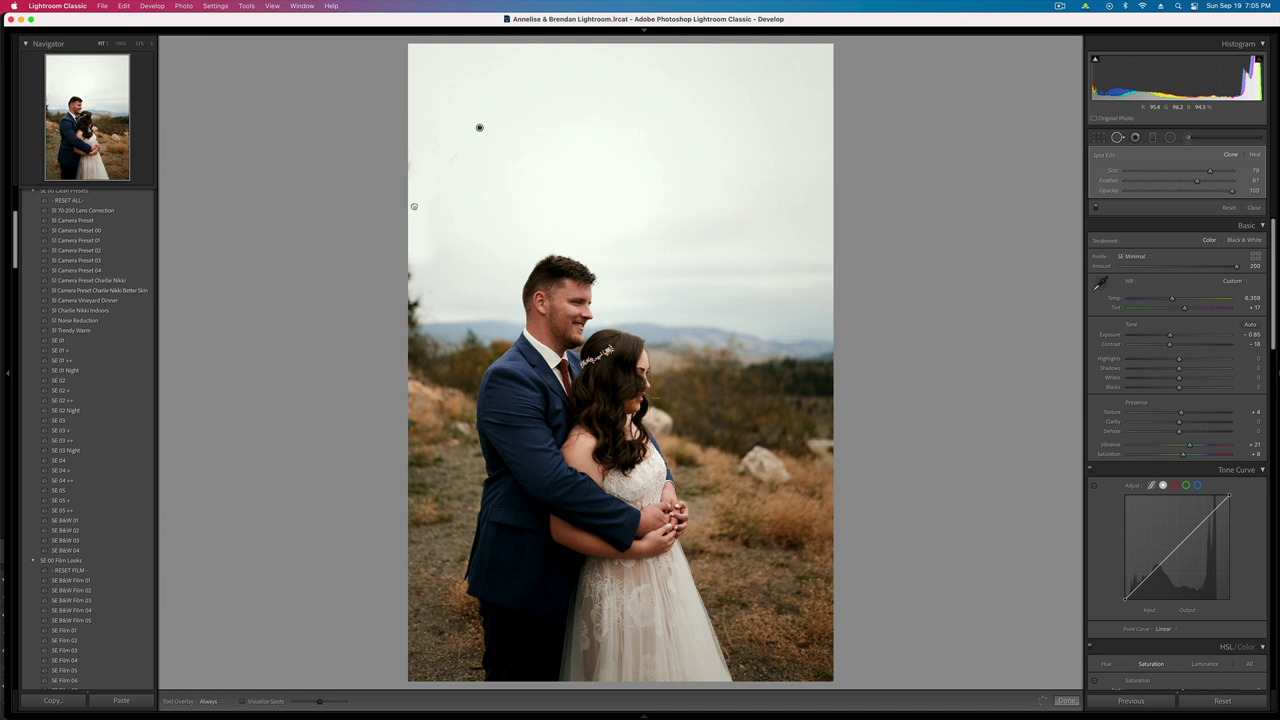
click(1253, 155)
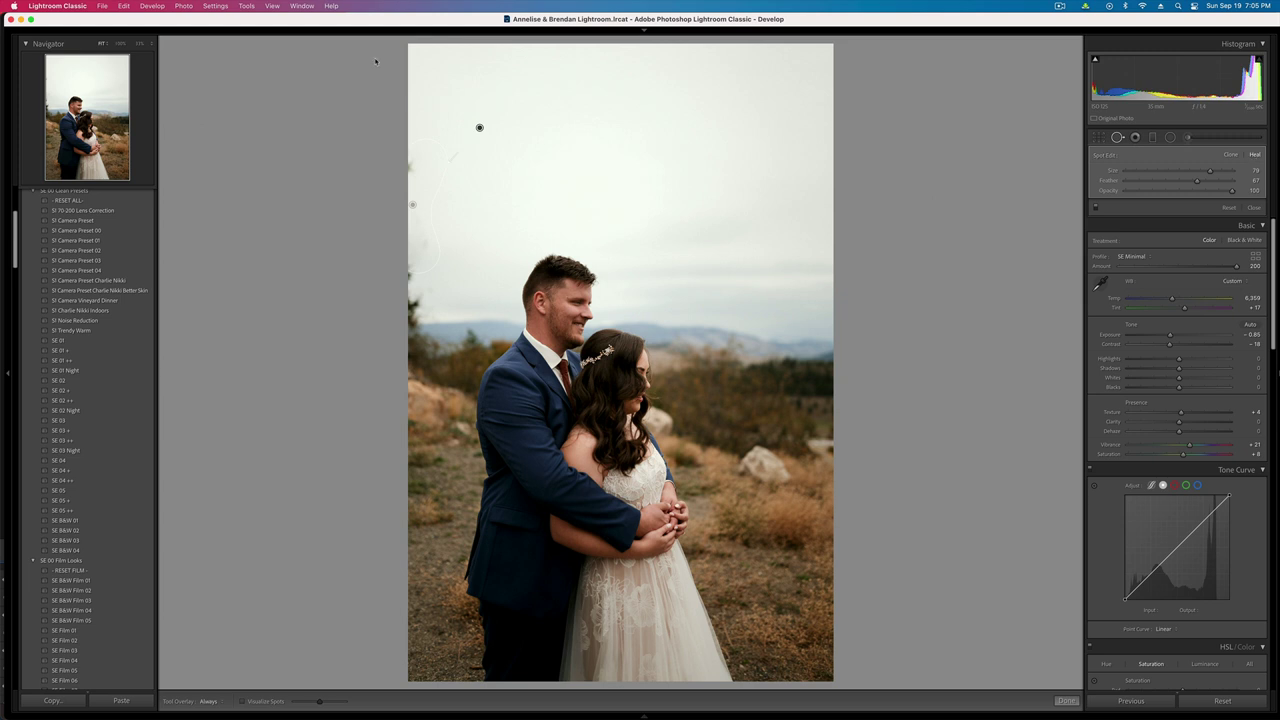
key(Delete)
- Crop the vertical portrait to the 5 x 7 aspect ratio, trimming empty sky above the couple
key(r)
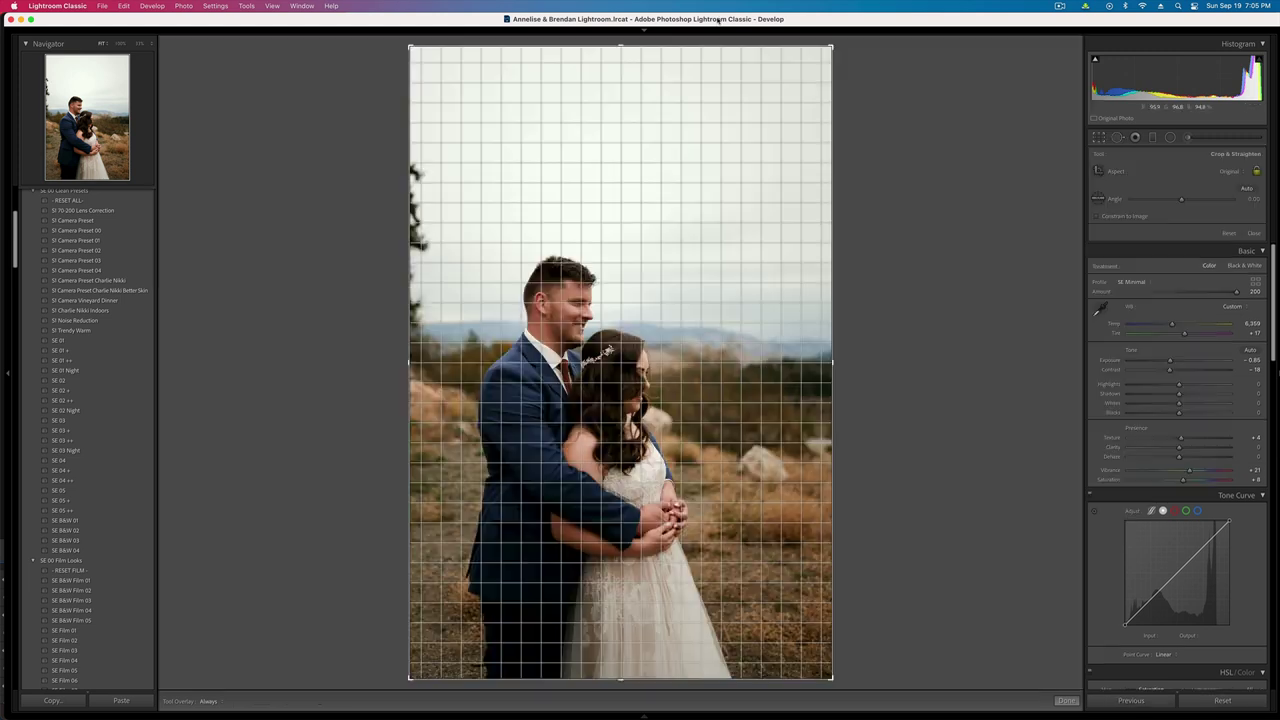
click(1211, 178)
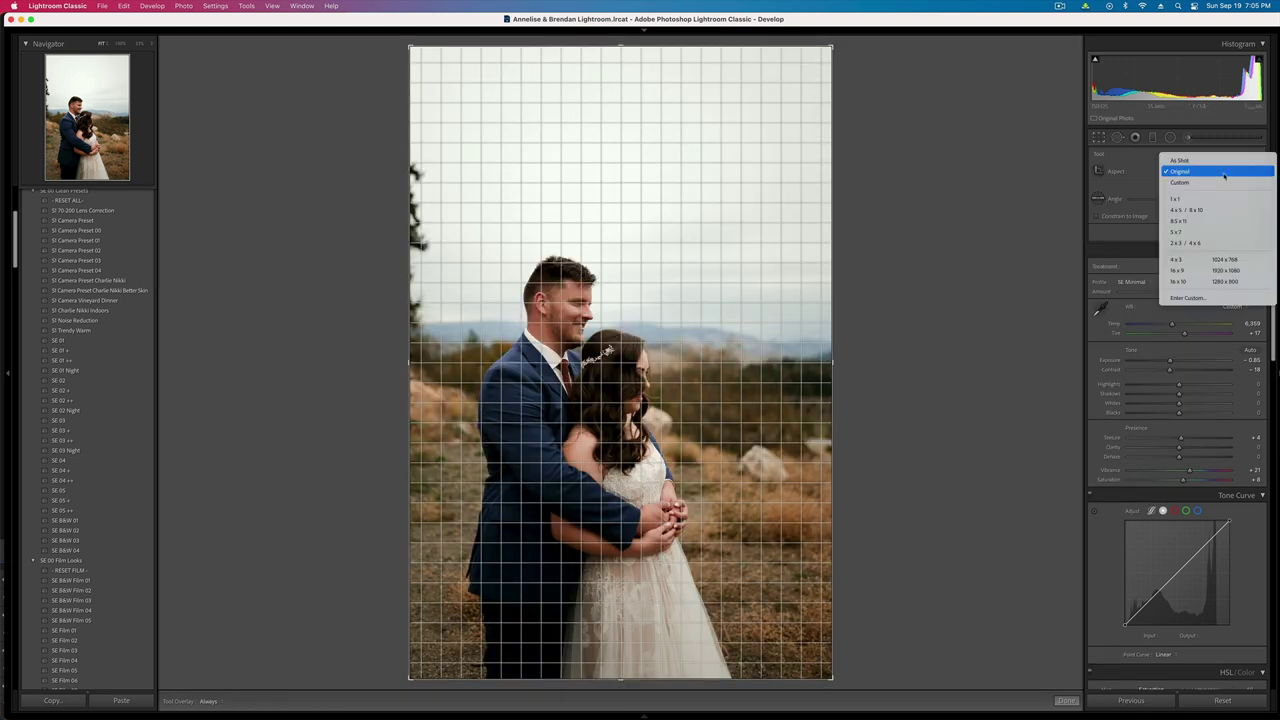
click(1194, 234)
drag(619, 326, 617, 206)
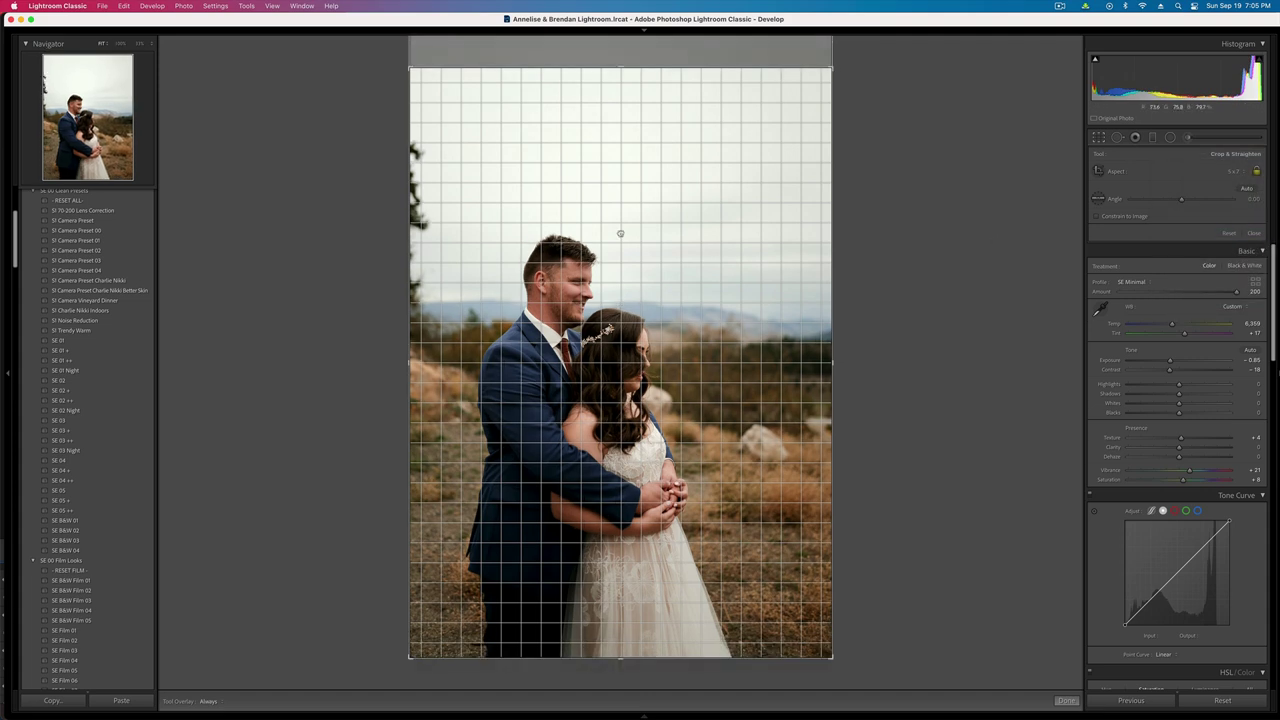
key(Return)
key(r)
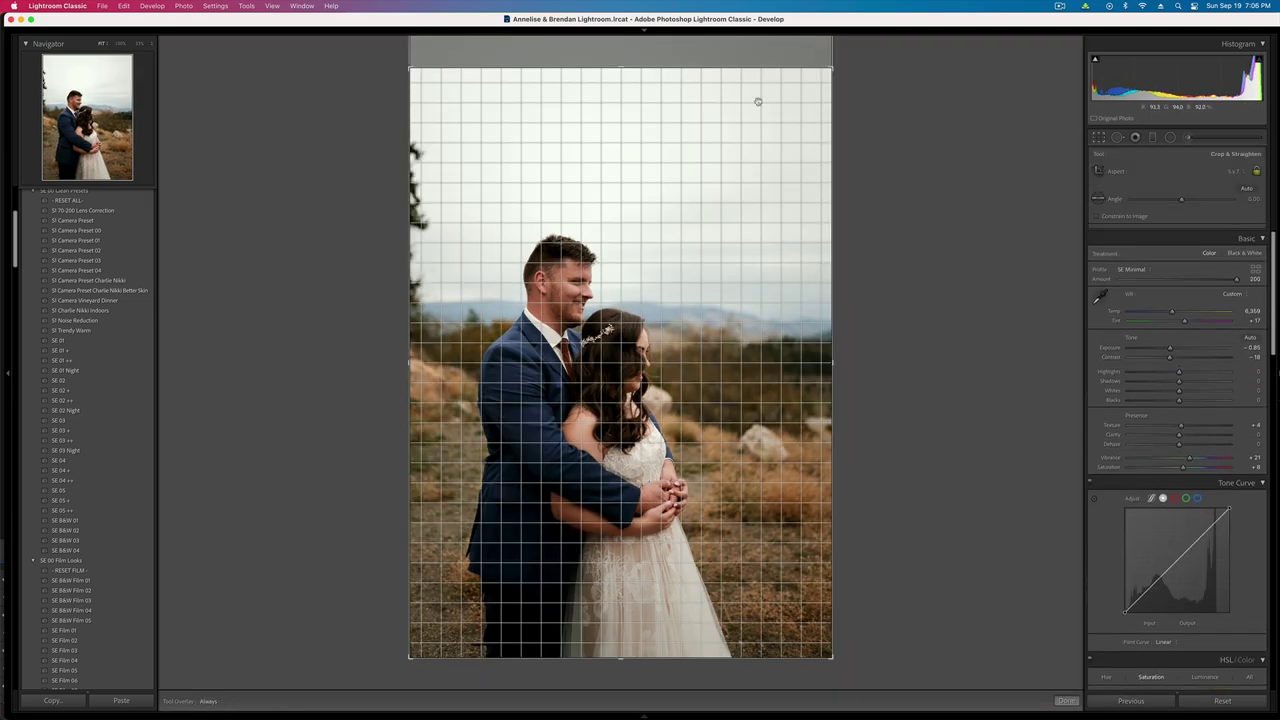
key(r)
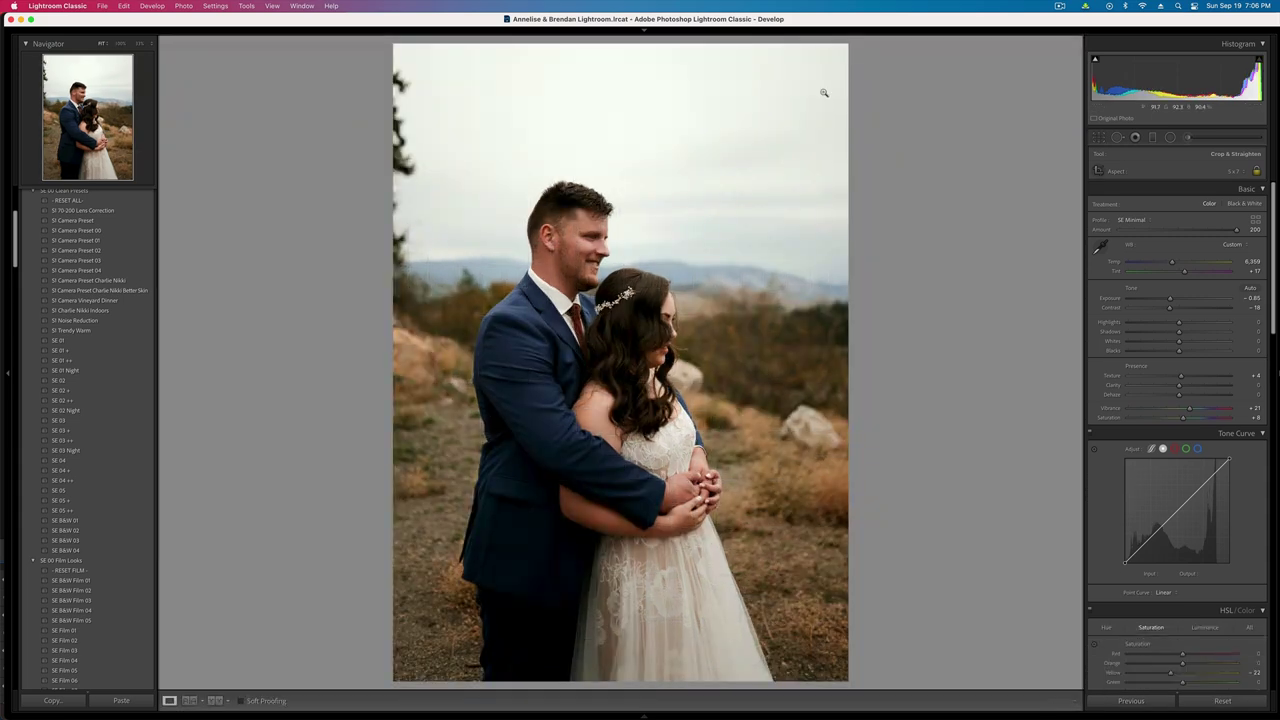
- Apply the copied settings to the close-up landscape portrait of the embracing couple and crop it tighter around them
click(823, 92)
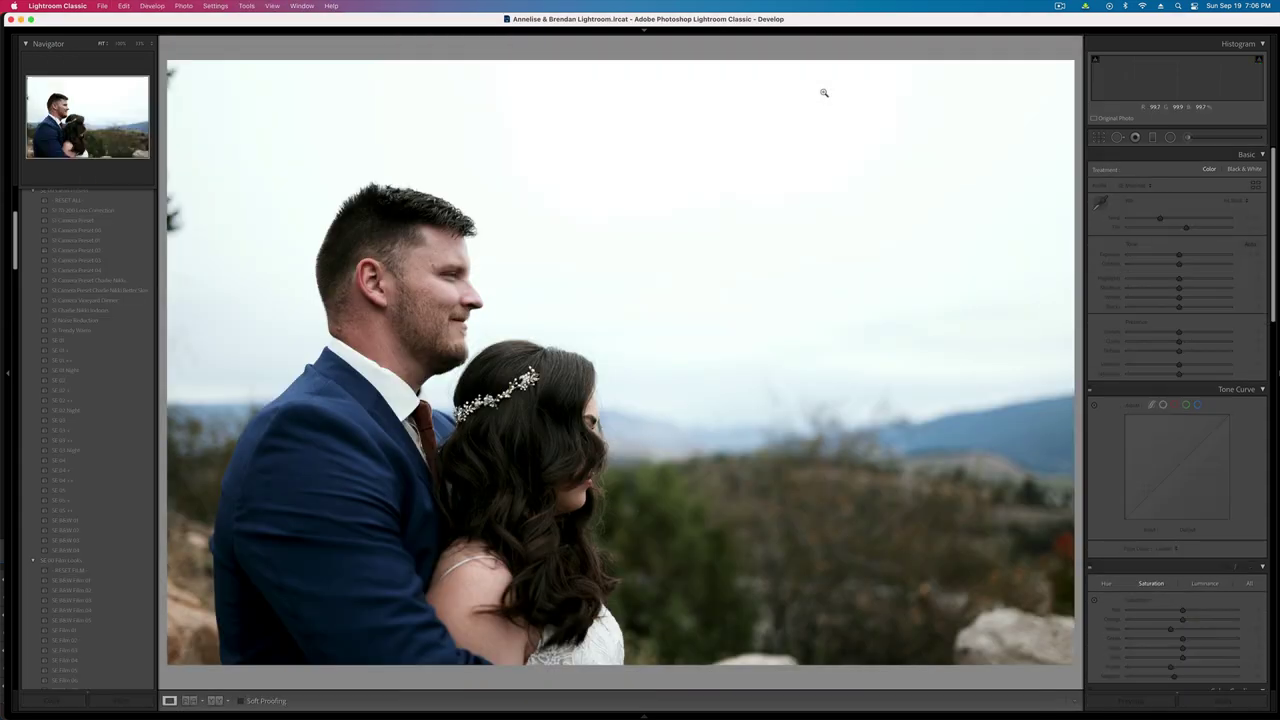
key(r)
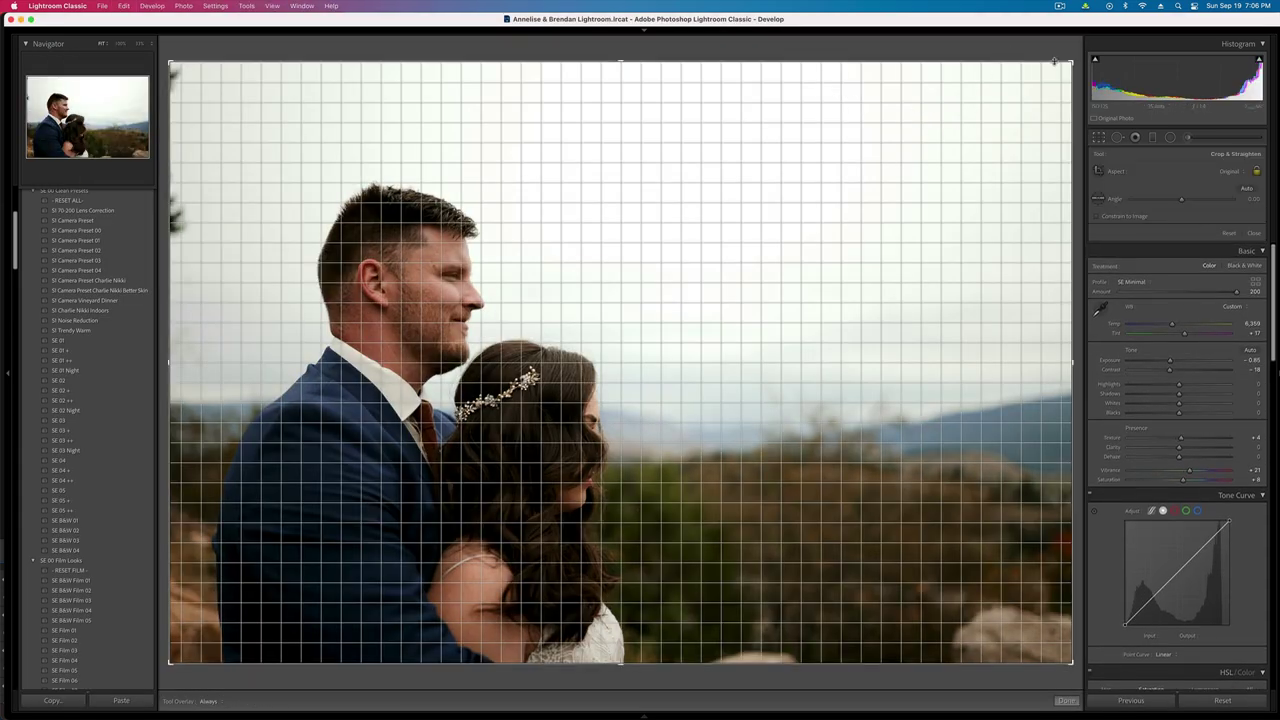
key(r)
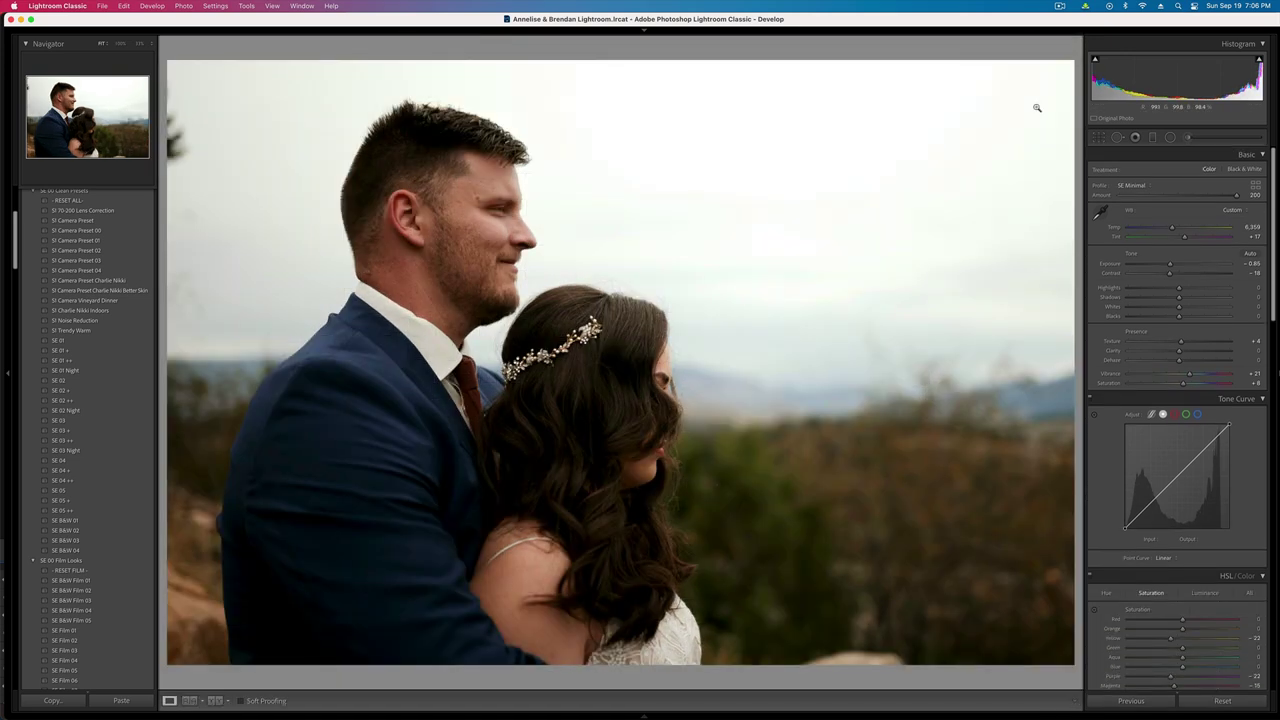
- Paste the settings onto the vertical pine-tree portrait, lower exposure to −1.84, cool the temperature, and set tint to −2
key(Right)
key(super+shift+v)
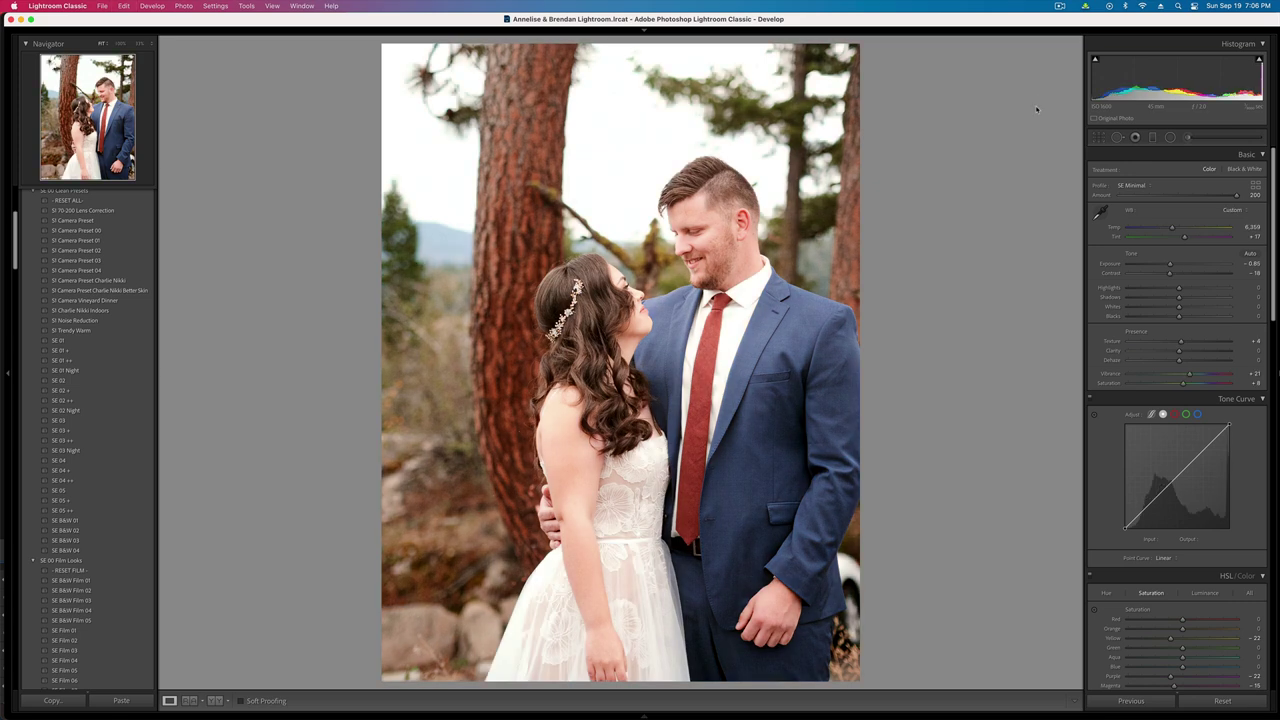
key(minus)
key(minus)
key(minus)
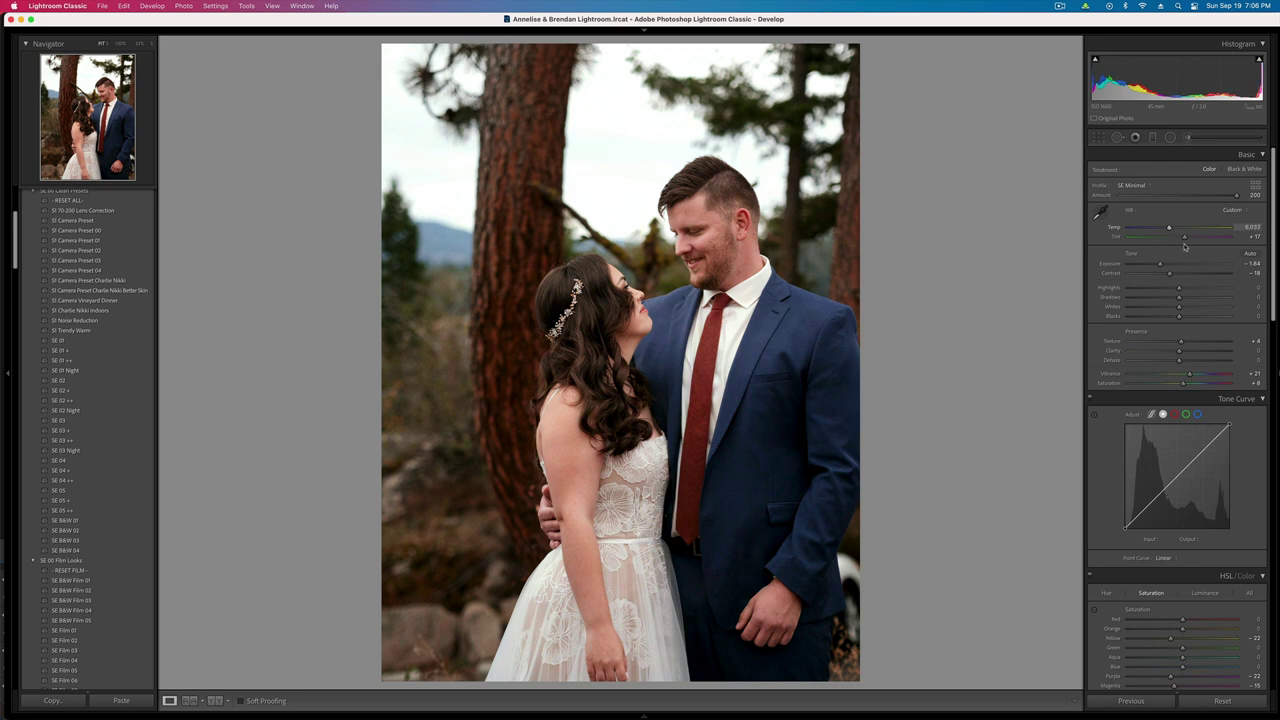
drag(1184, 238, 1177, 240)
- Crop the pine-tree portrait at its original aspect ratio, trimming the sky, the tree side and the lower edge around the couple
key(r)
drag(858, 47, 847, 63)
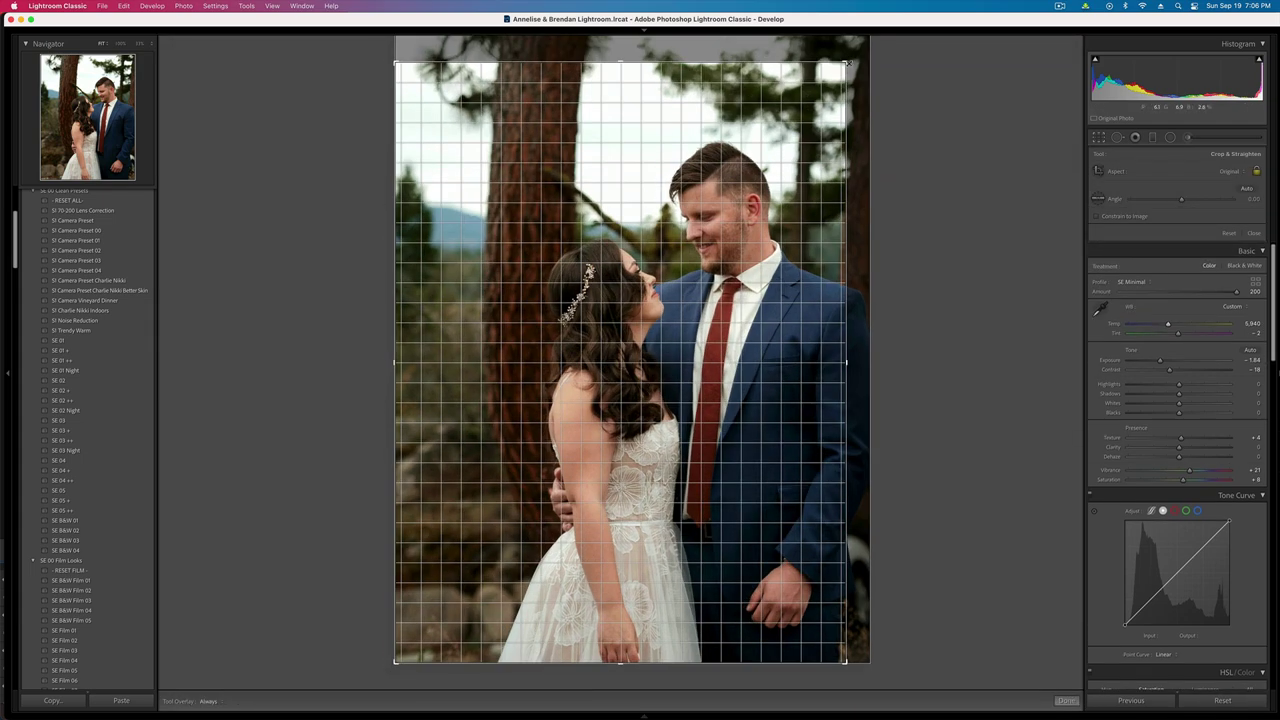
drag(397, 64, 405, 68)
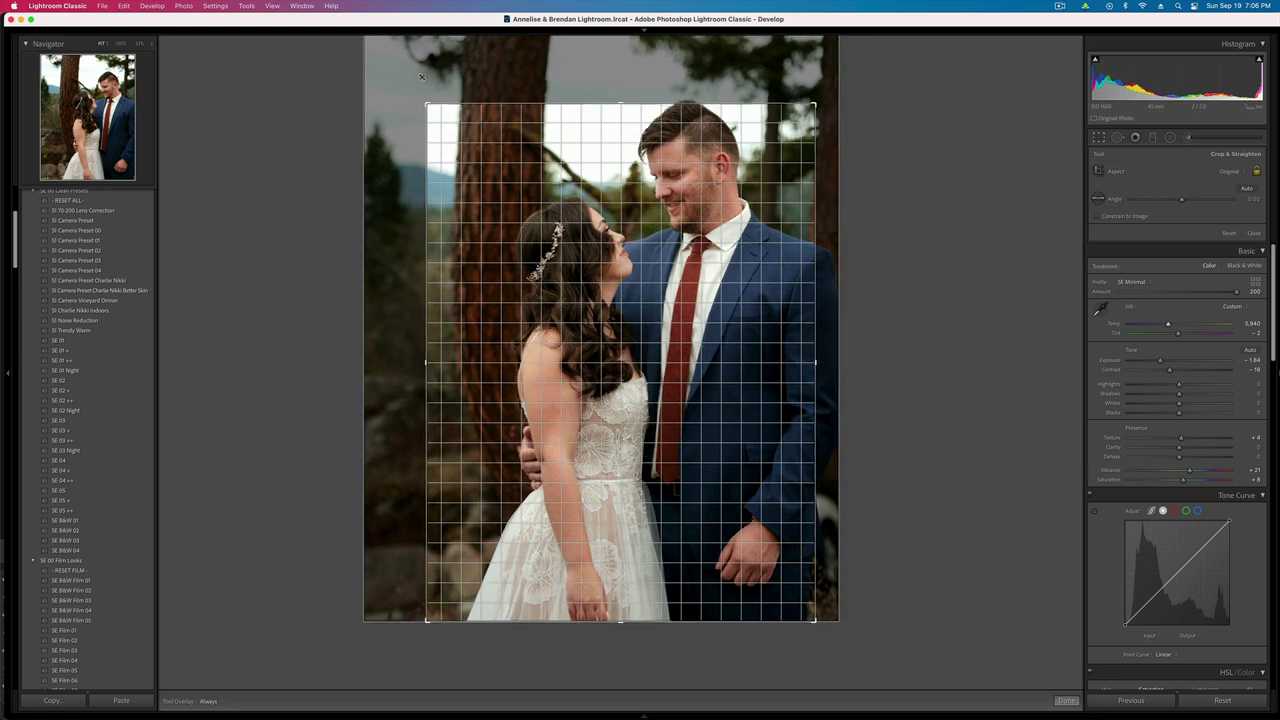
key(r)
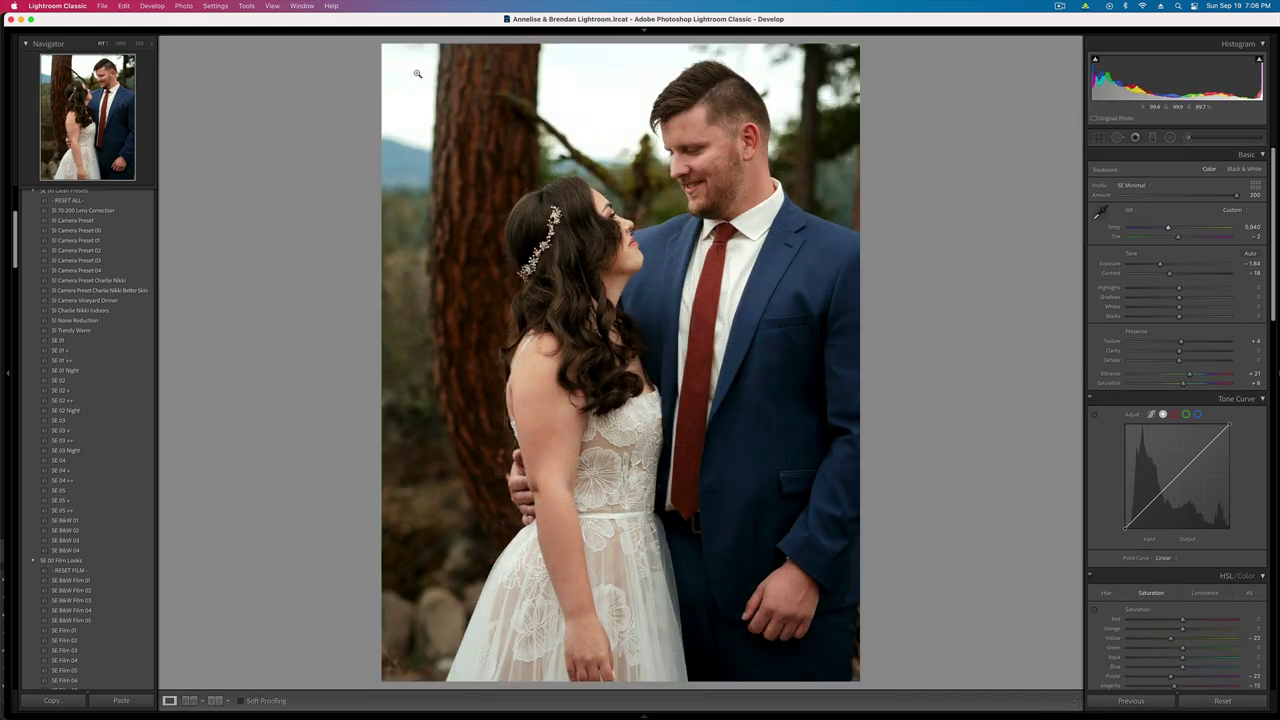
key(r)
drag(423, 98, 443, 112)
drag(547, 201, 536, 244)
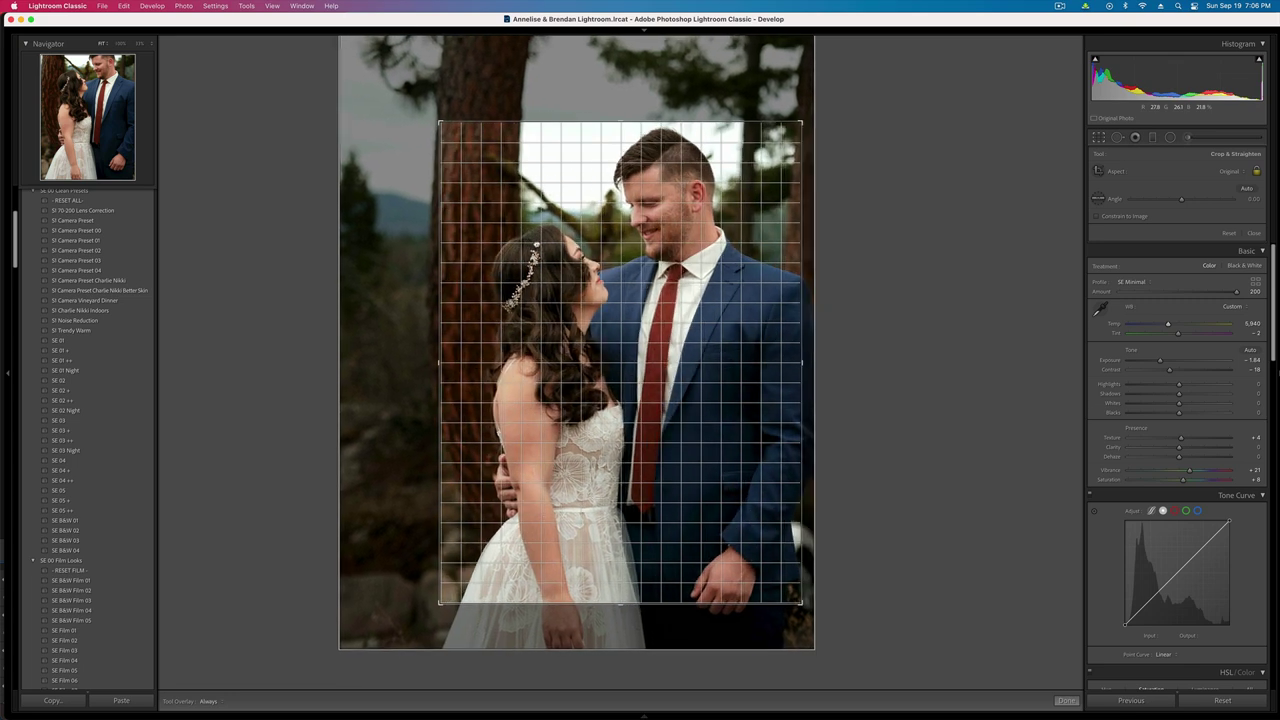
key(r)
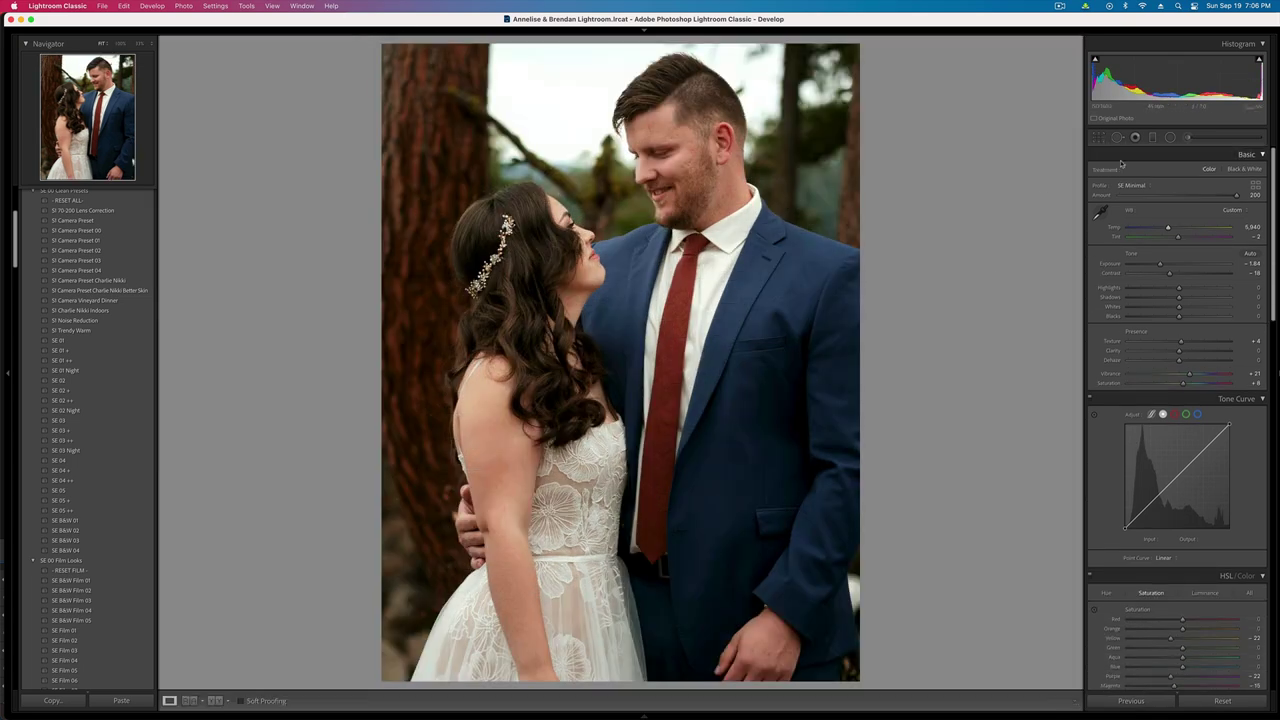
- Lower the cropped pine-tree portrait's exposure to −2.07
click(1117, 137)
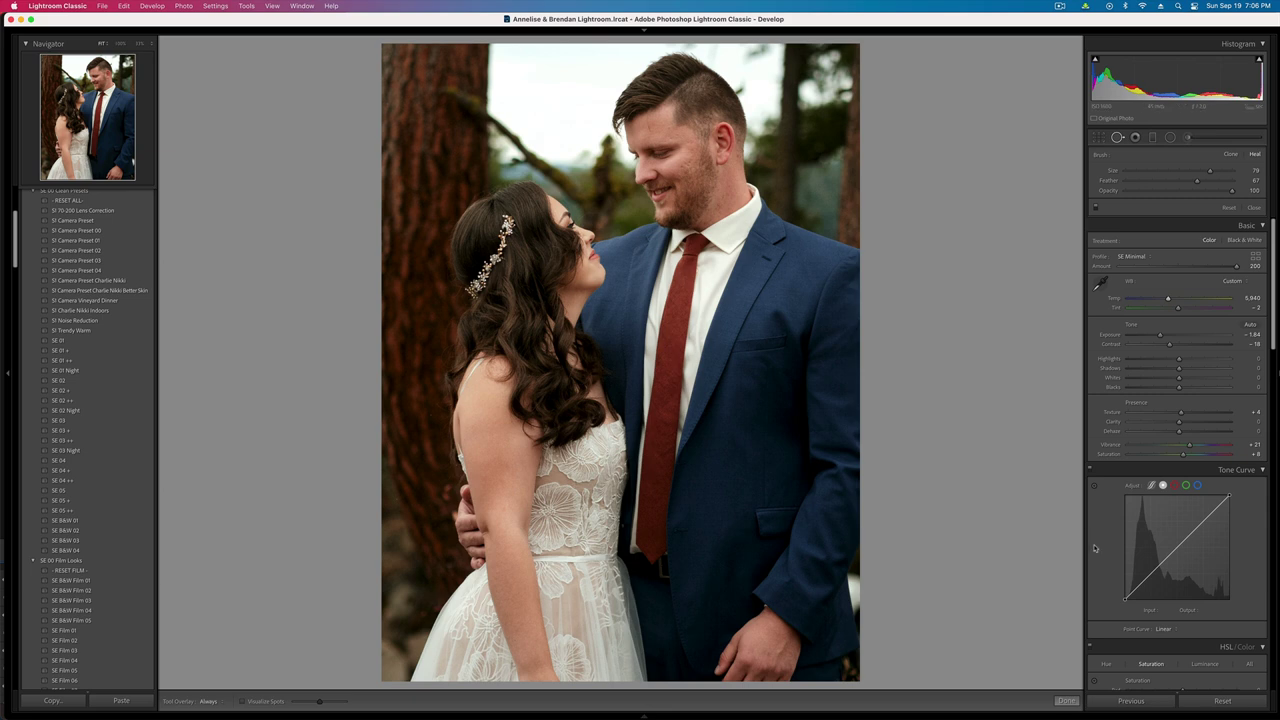
key(minus)
key(minus)
key(minus)
key(equal)
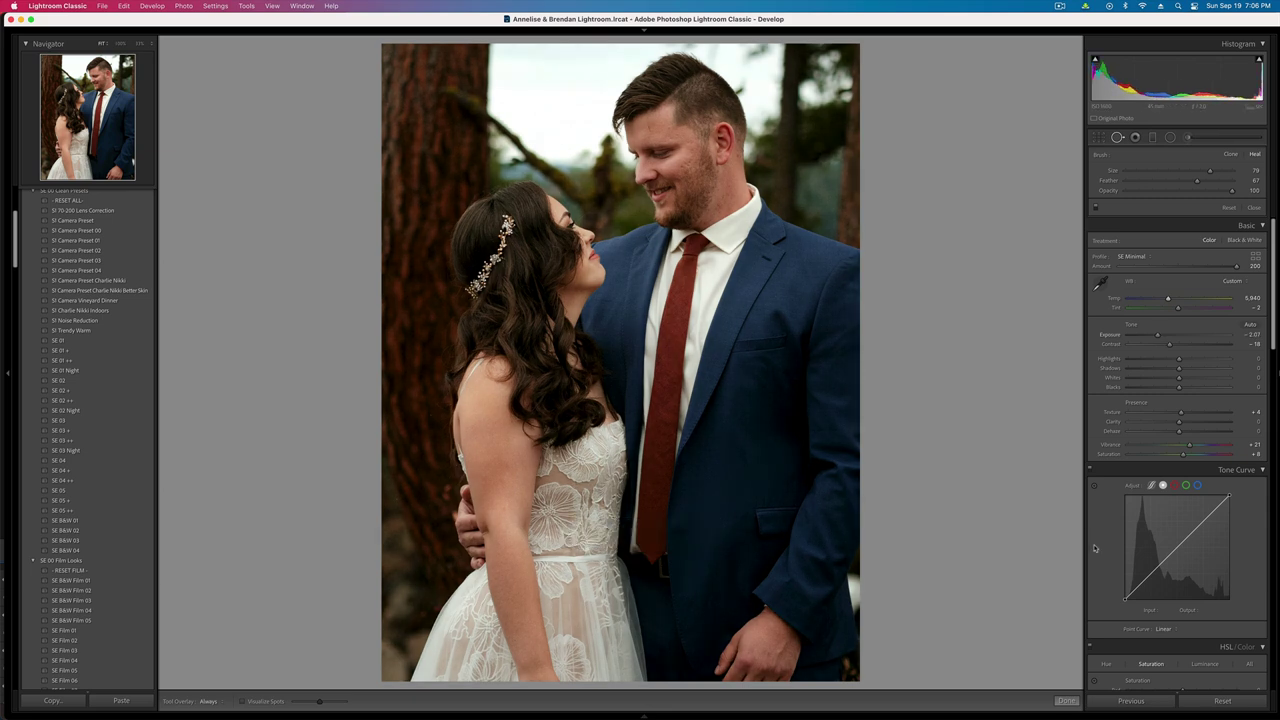
- Crop the double-exposure photo of the couple walking, cutting off the excess sky and the dark tree at its edge
key(Right)
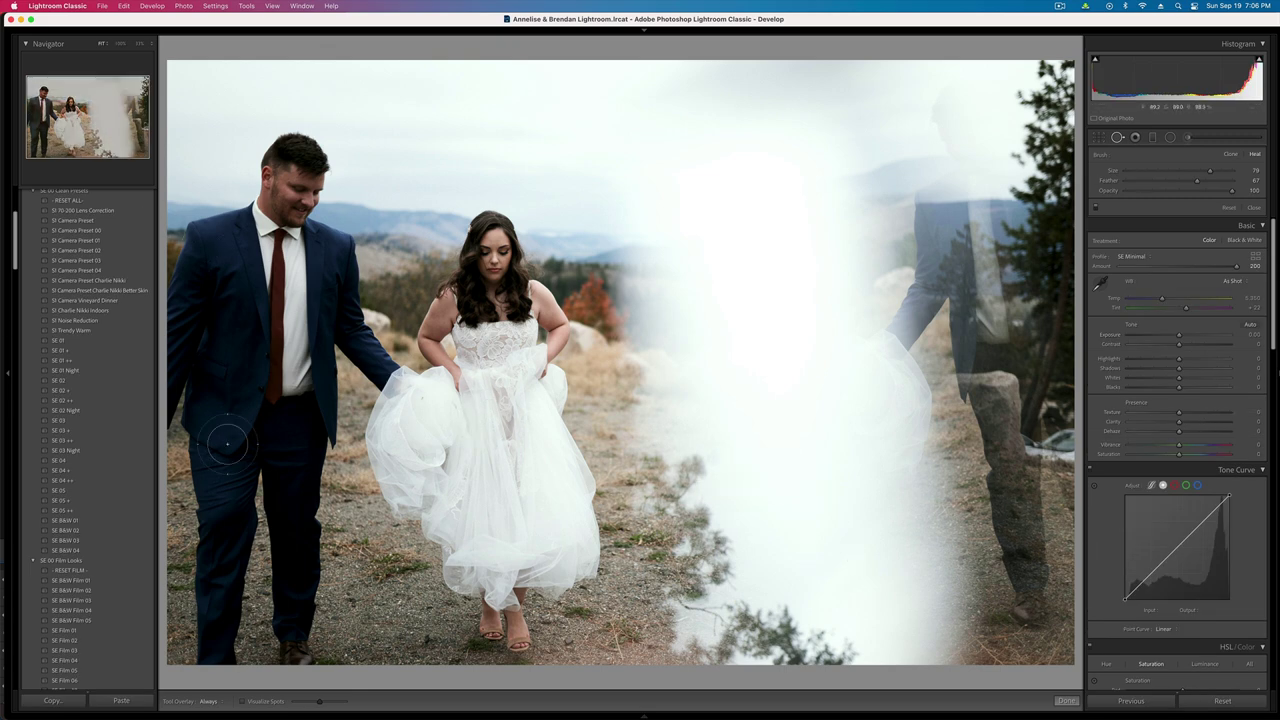
key(r)
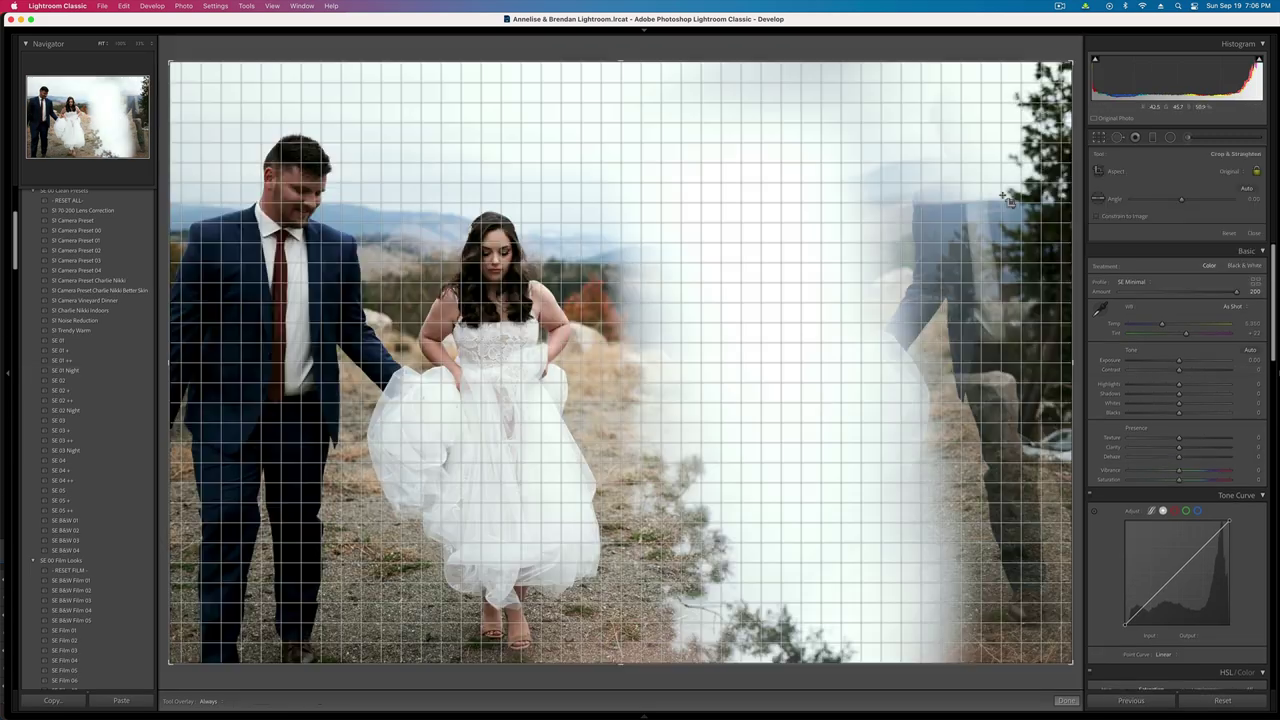
drag(1070, 62, 1017, 98)
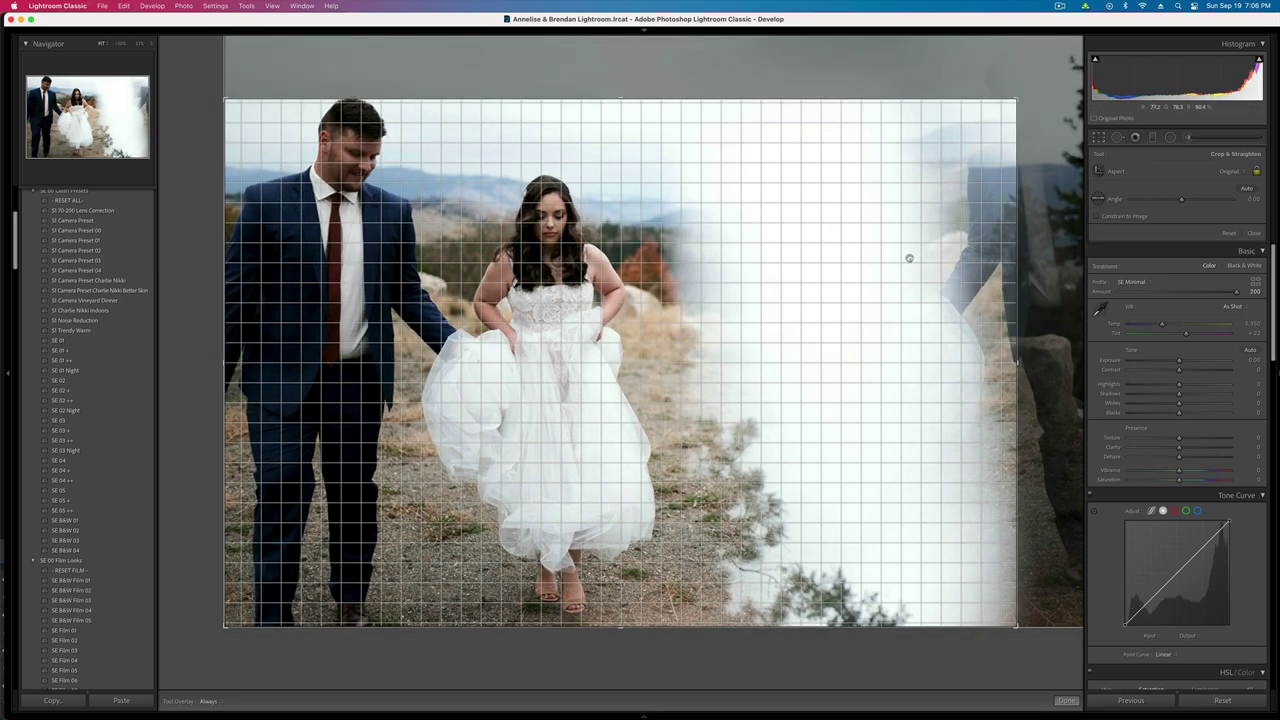
drag(909, 257, 910, 289)
mouse_move(1016, 100)
mouse_down()
mouse_move(1000, 110)
mouse_move(1010, 105)
mouse_up()
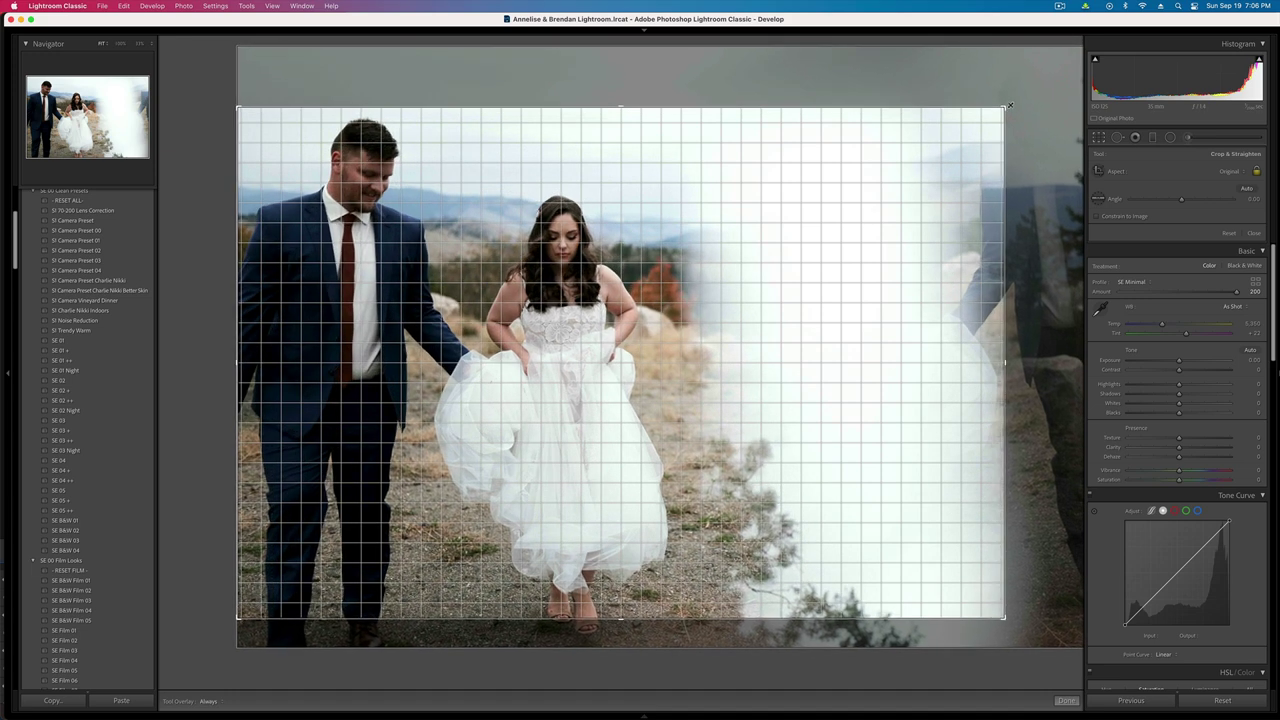
key(Return)
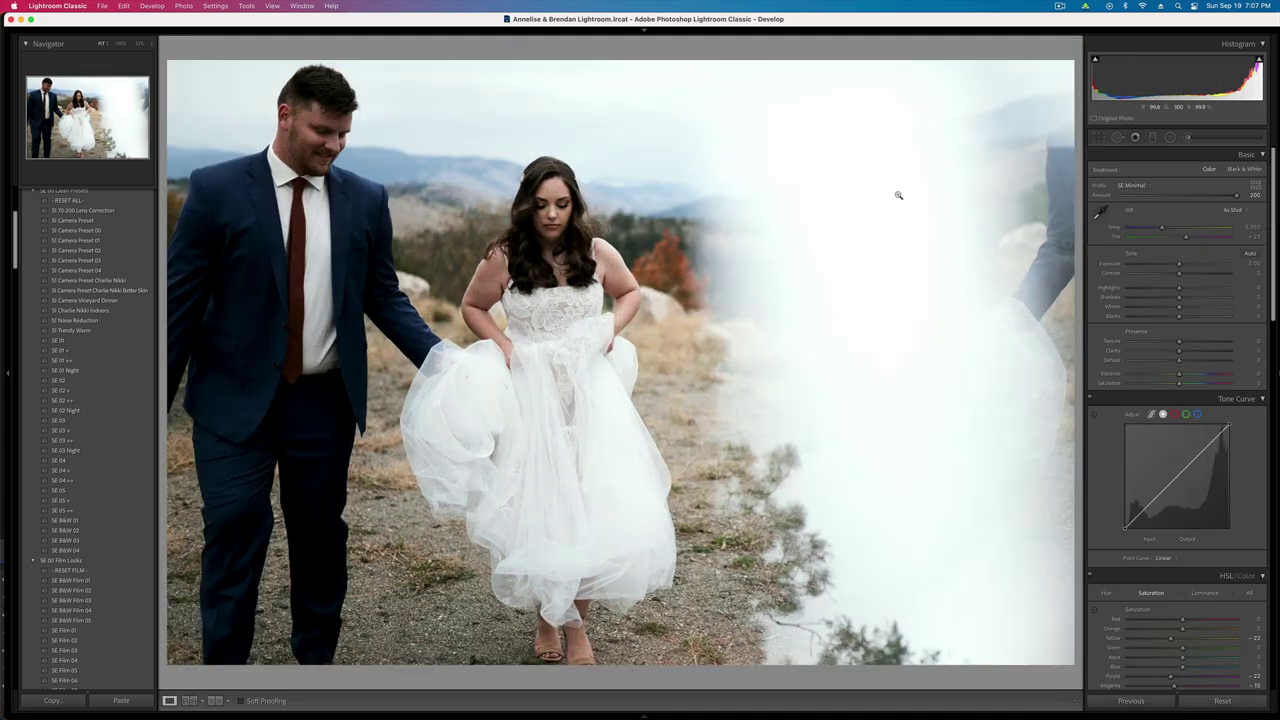
- Set the walking photo's exposure to −0.33 and warm its white balance temperature to 6,108
key(super+bracketleft)
key(super+bracketleft)
key(super+bracketright)
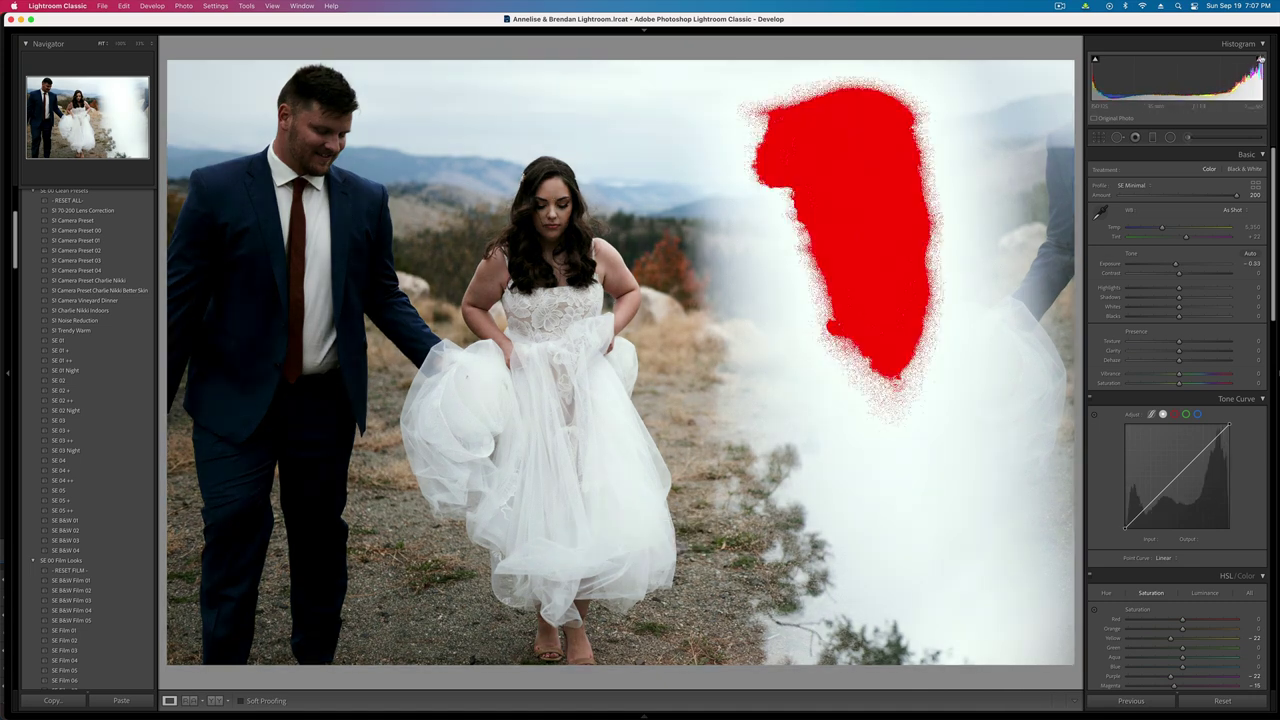
drag(1165, 228, 1174, 229)
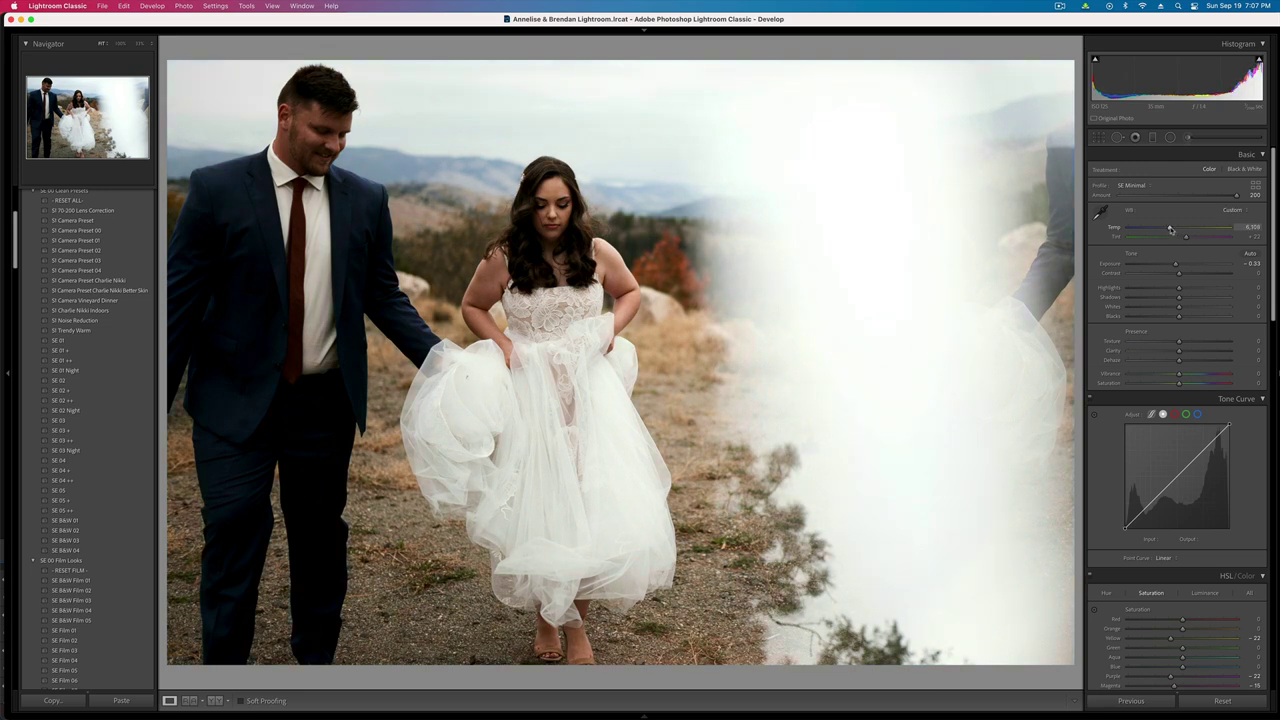
- Brush over the groom's face with an adjustment that raises shadows to 20 and reduces contrast
key(k)
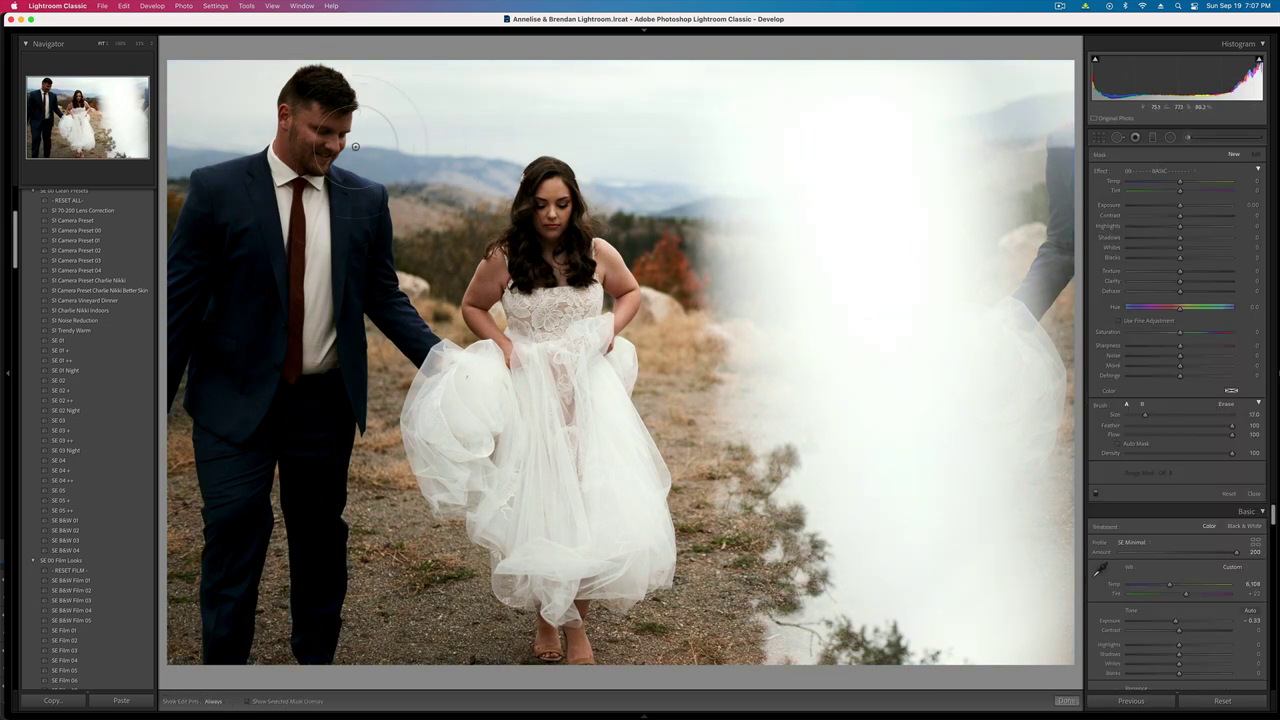
scroll(335, 140, down, 3)
drag(311, 121, 306, 160)
scroll(265, 258, up, 5)
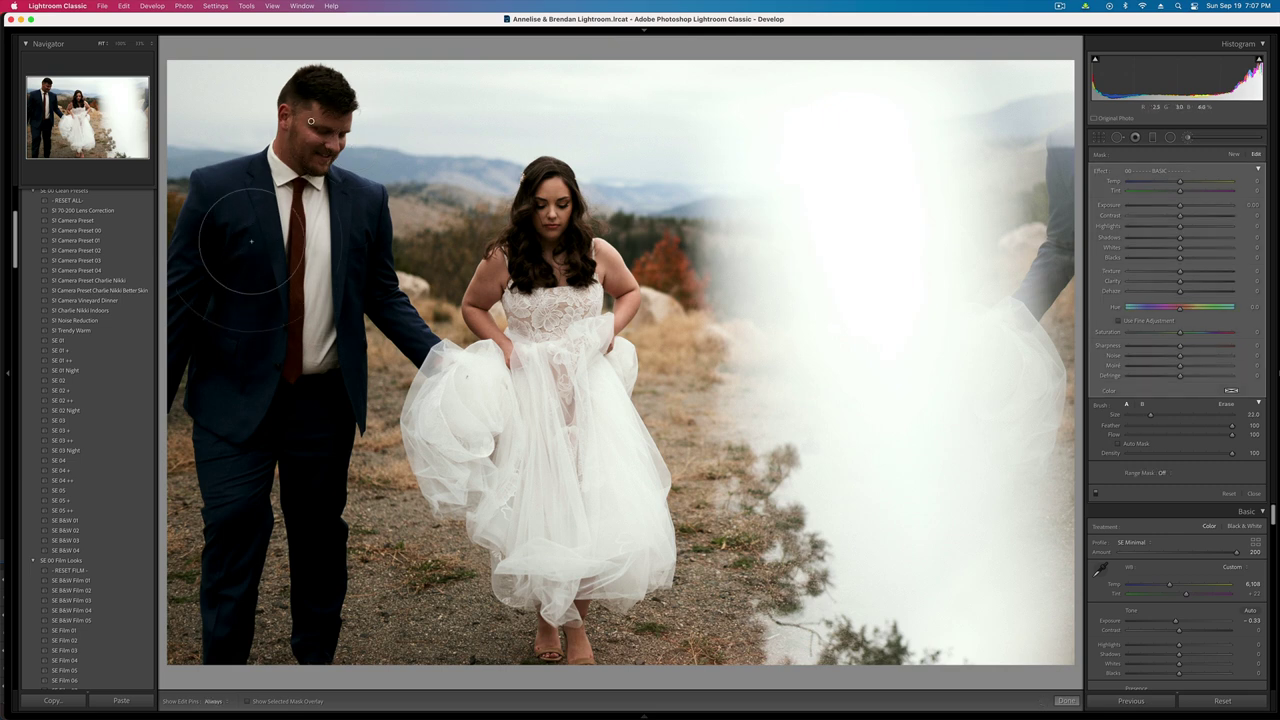
key(h)
key(h)
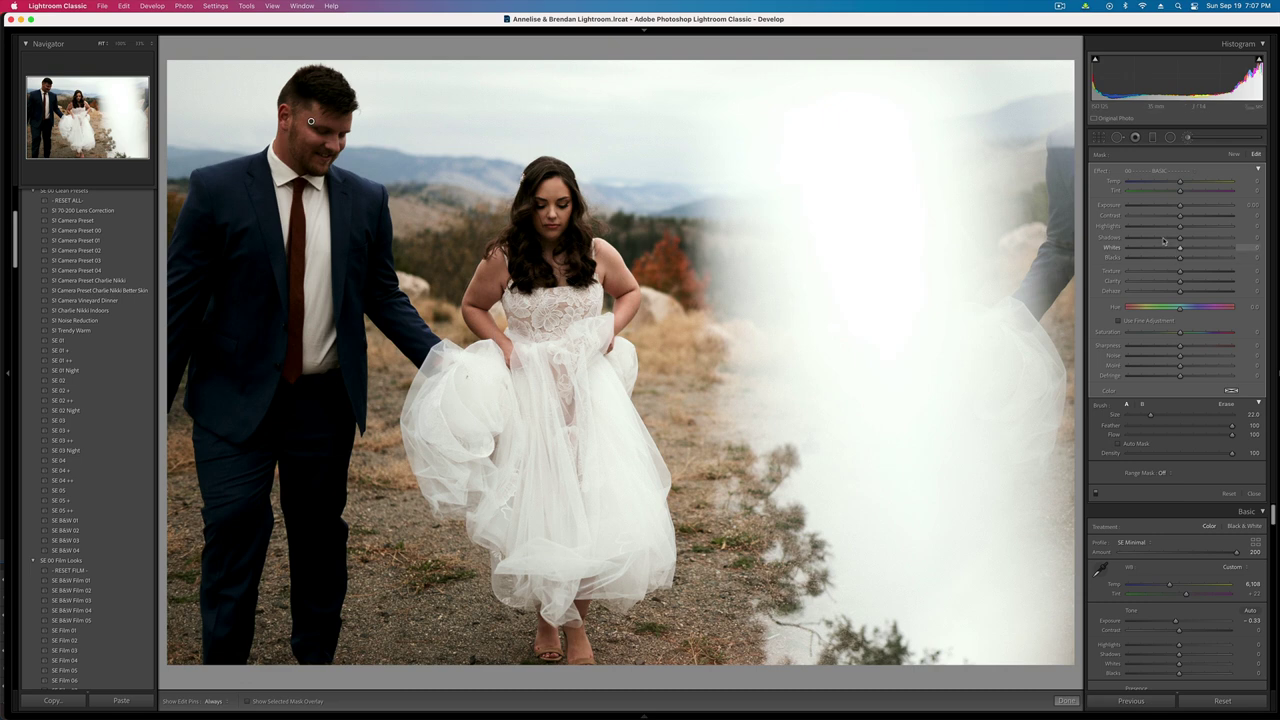
drag(1180, 238, 1190, 240)
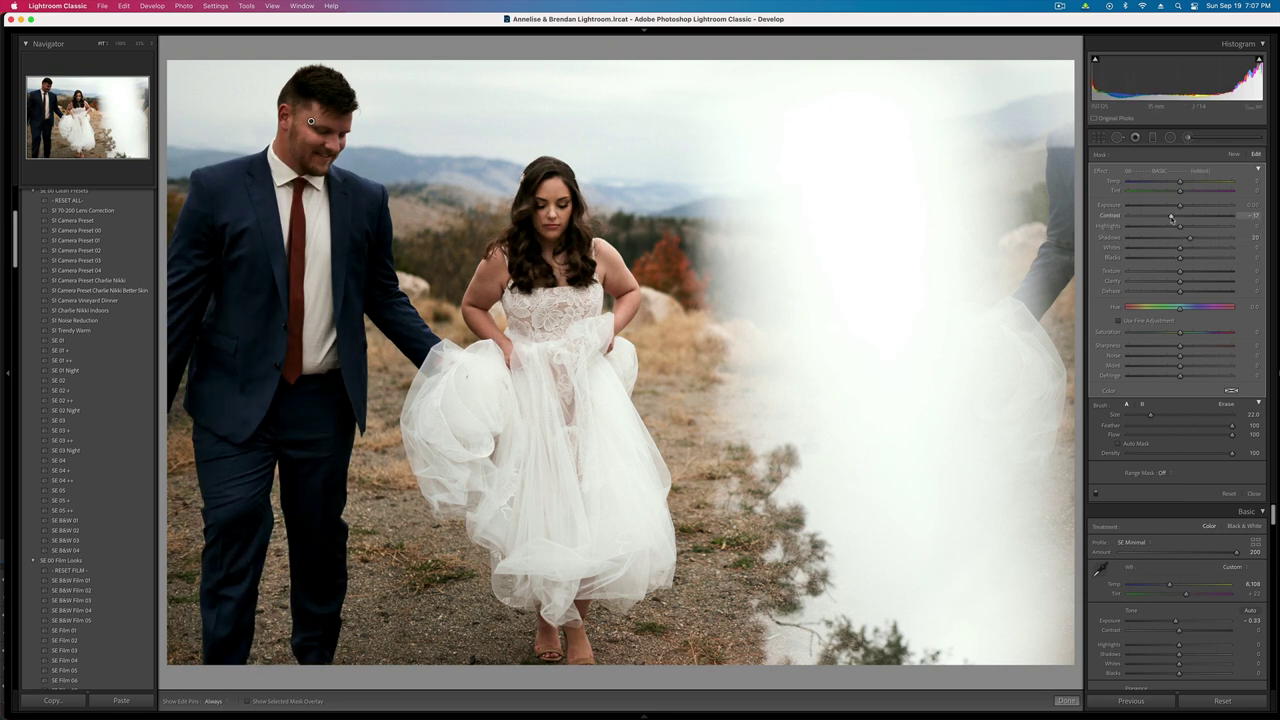
key(k)
- Darken the walking photo's overall exposure slightly more and copy its develop settings
key(shift+minus)
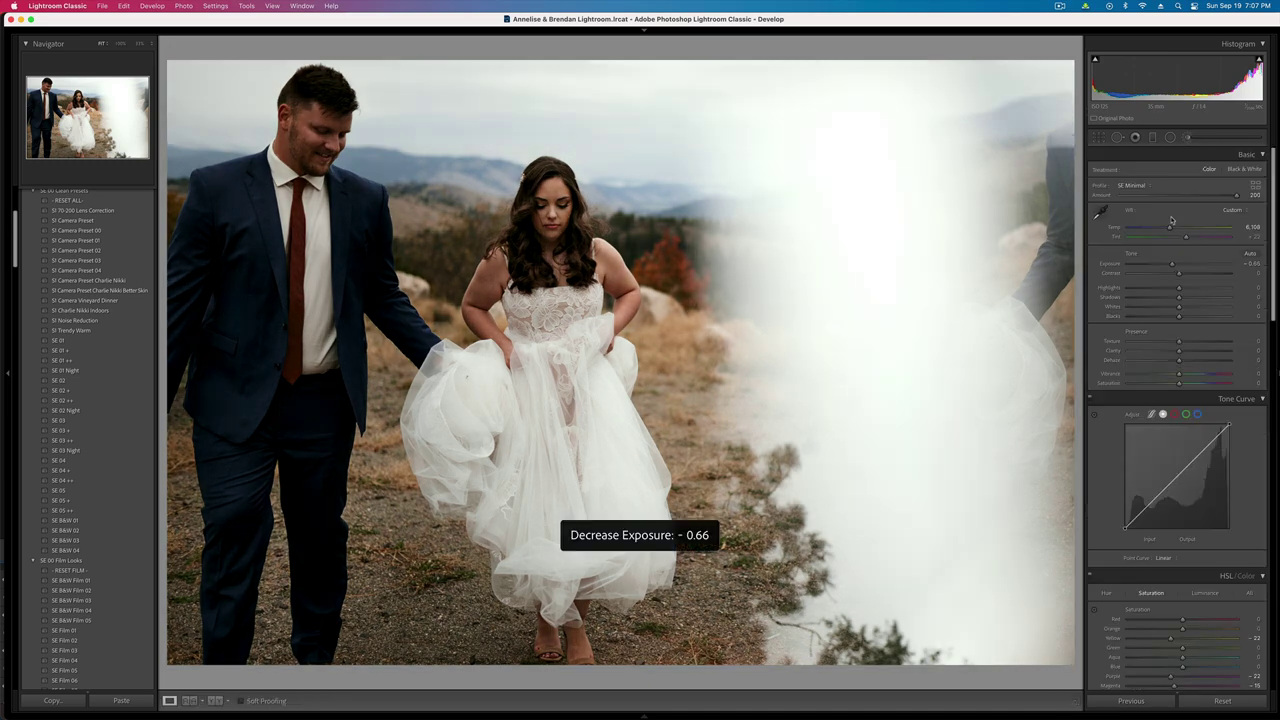
key(equal)
key(super+shift+c)
key(Return)
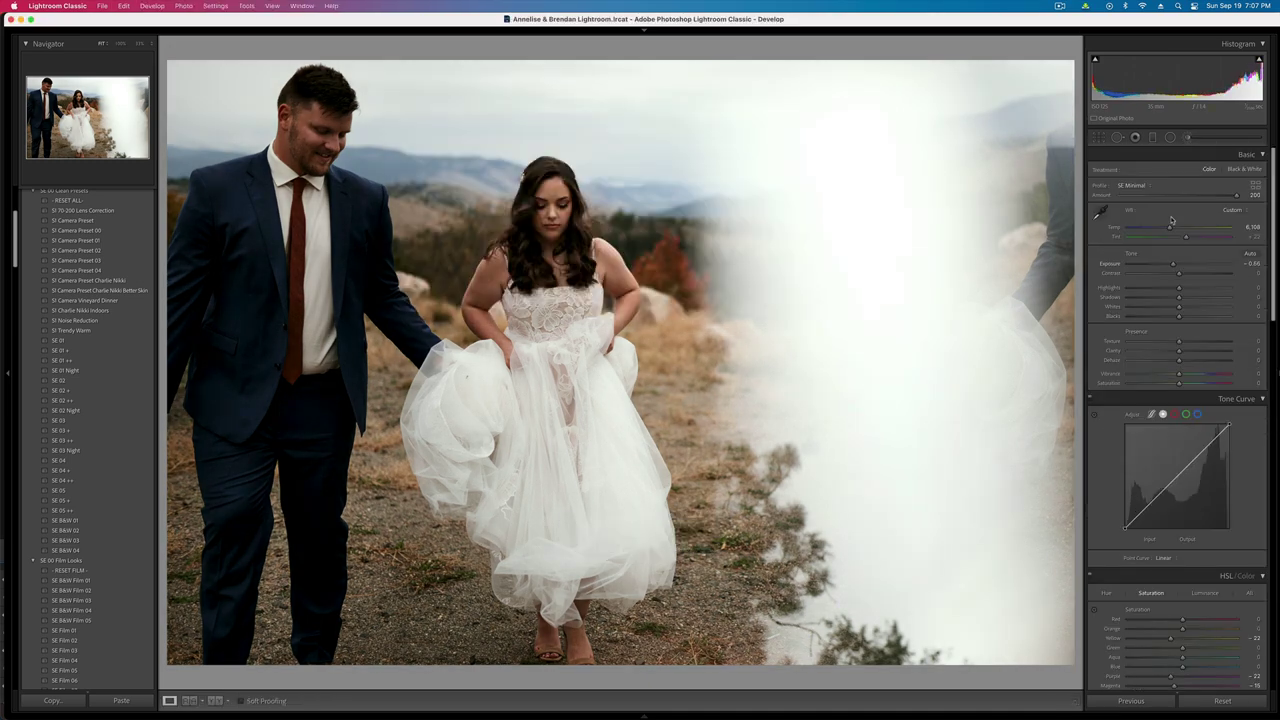
- Apply the copied settings to the kissing portrait by the trees, lower exposure to −1.32, and apply the SE B&W 01 preset
key(Right)
key(shift+minus)
key(shift+minus)
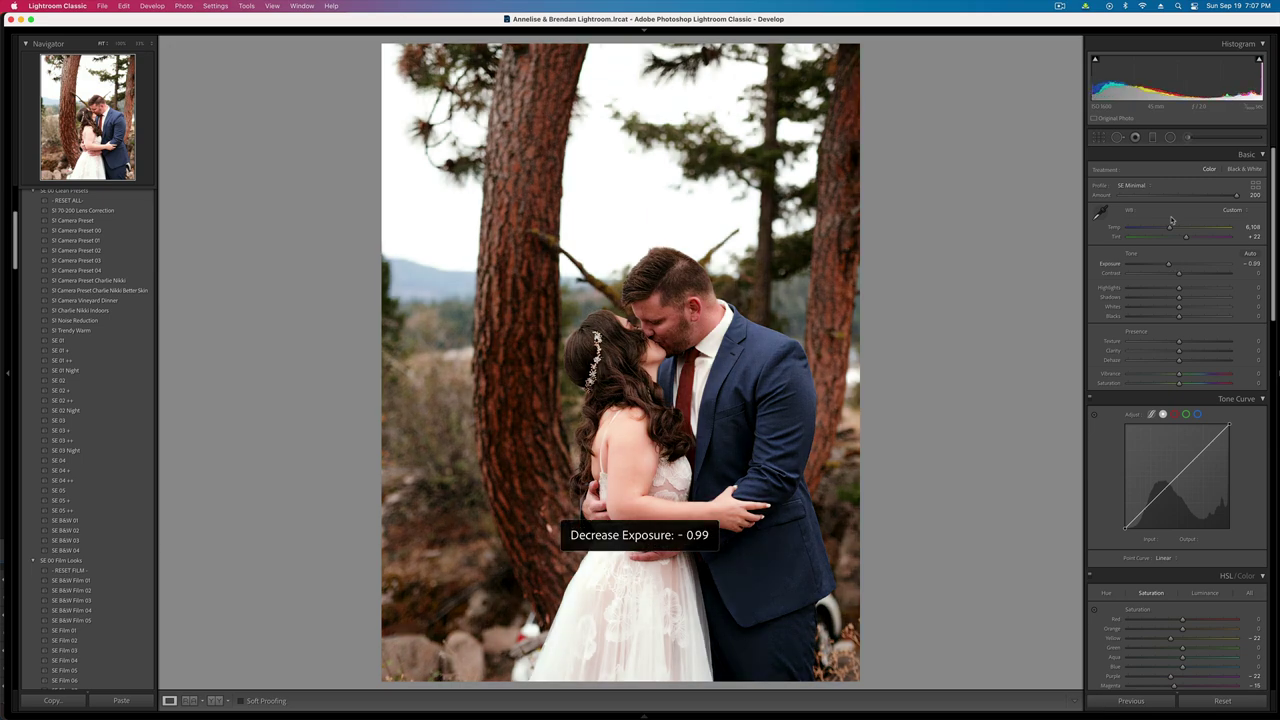
click(68, 520)
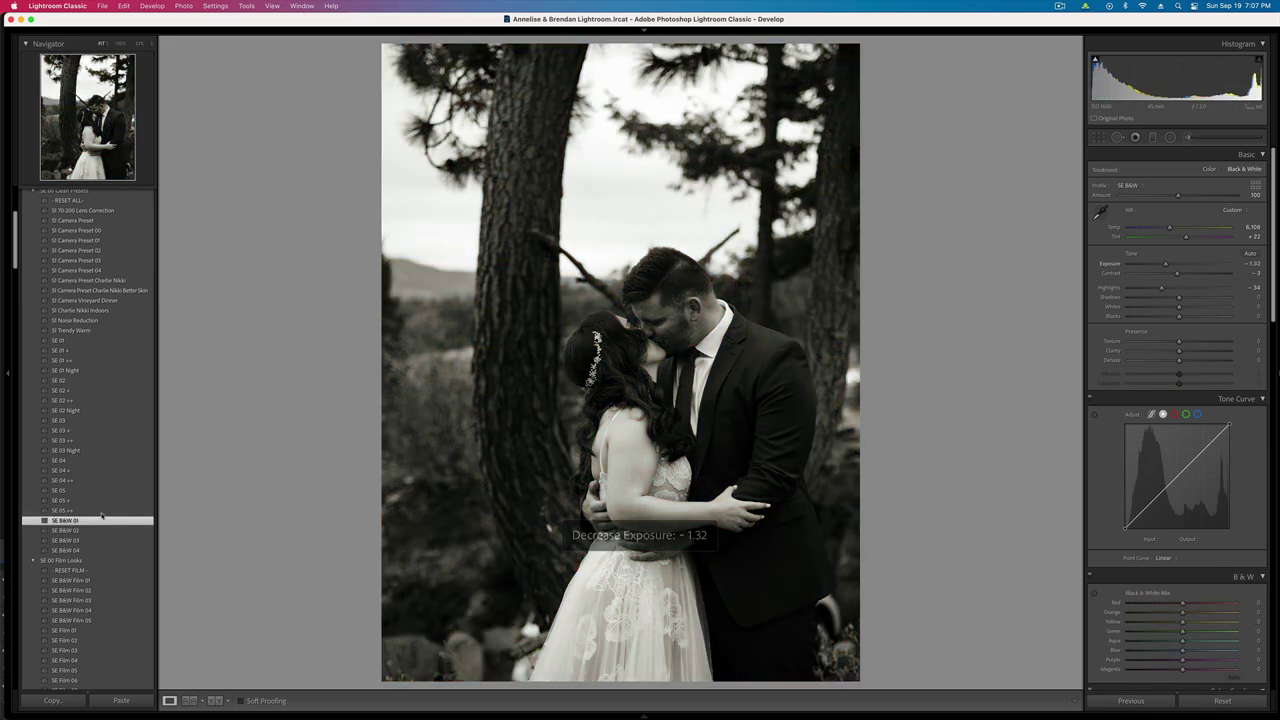
- Crop the black-and-white kissing portrait tighter around the couple, keeping the original aspect ratio
key(r)
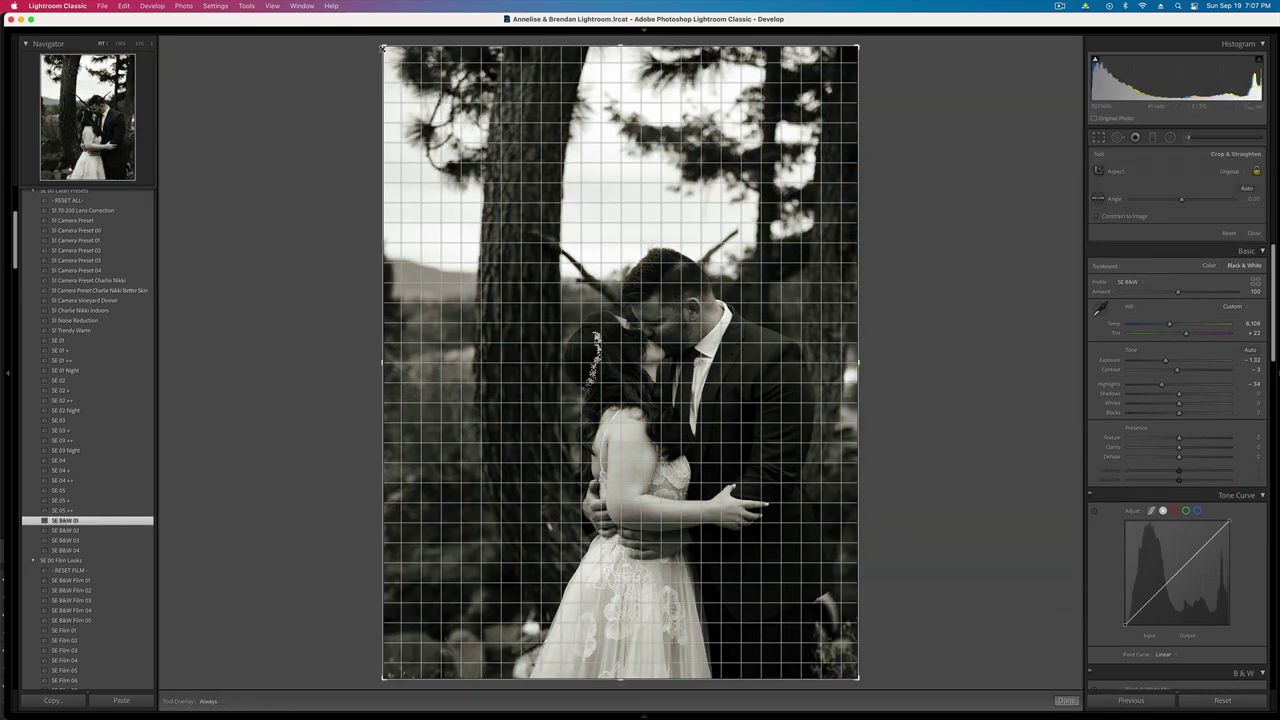
drag(382, 44, 420, 93)
key(r)
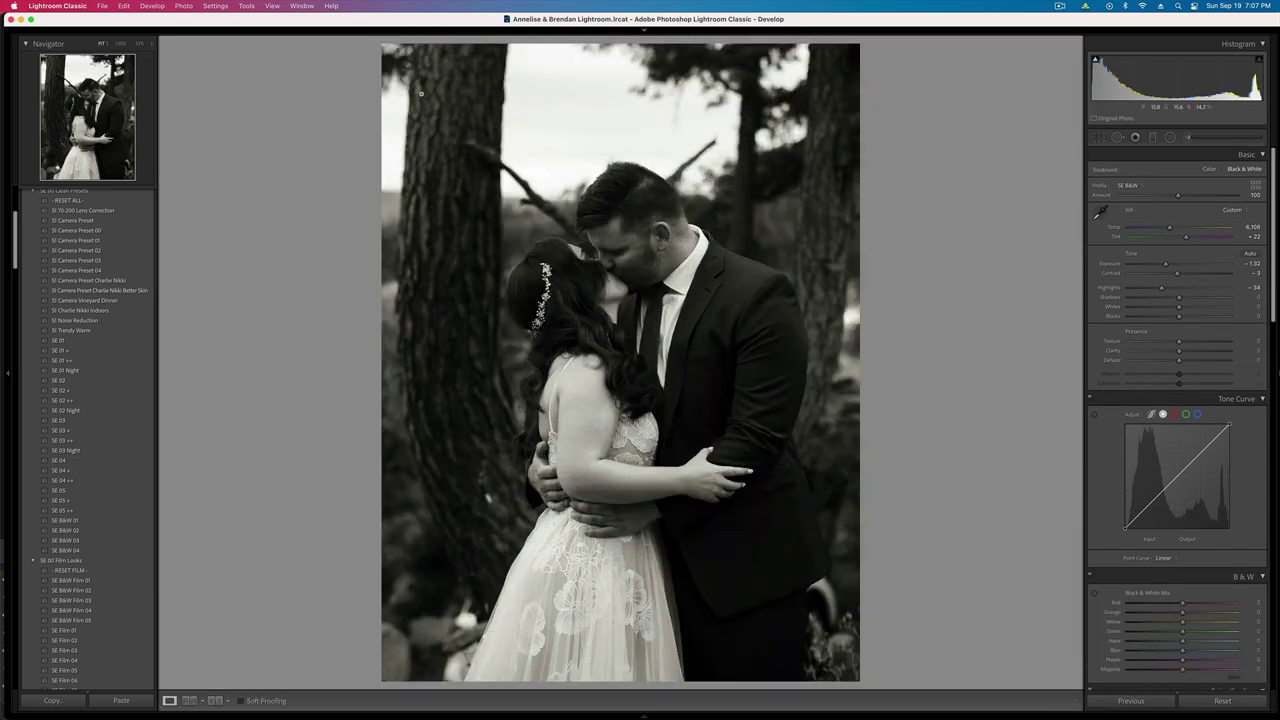
- Copy the settings of the cropped pine-tree portrait and paste them onto the portrait of the couple smiling at the camera
key(Right)
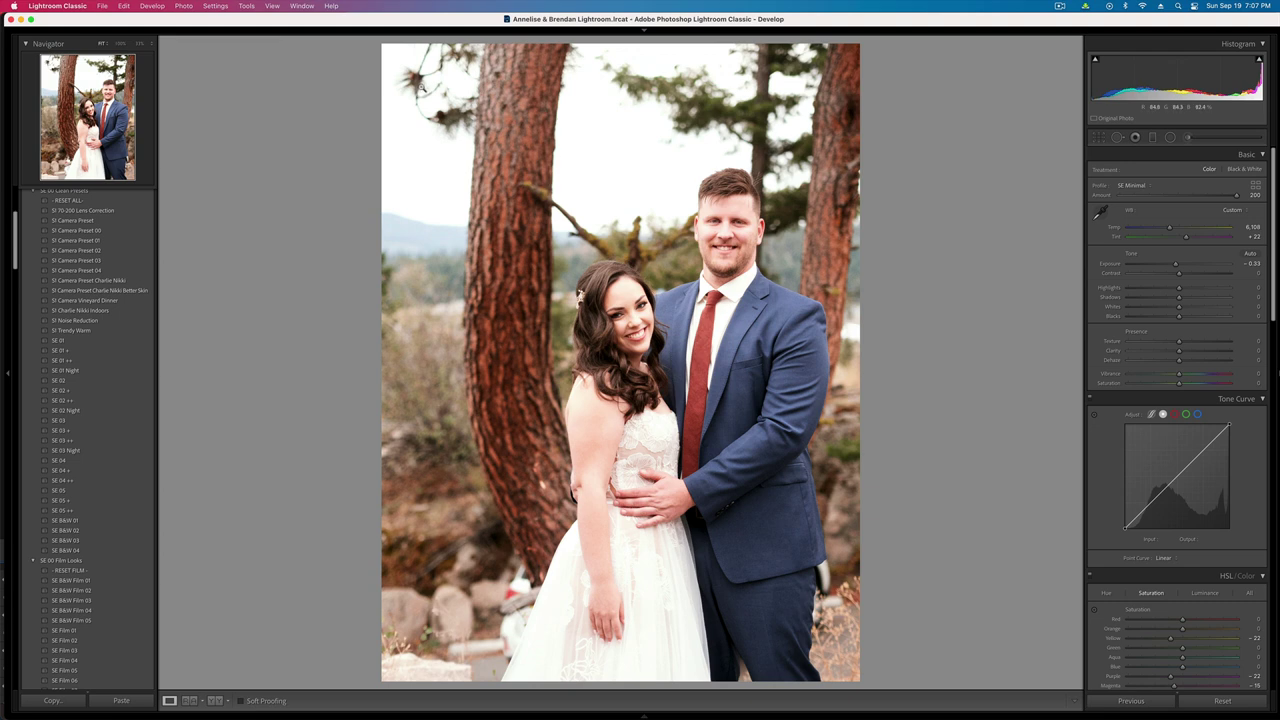
key(Right)
key(Right)
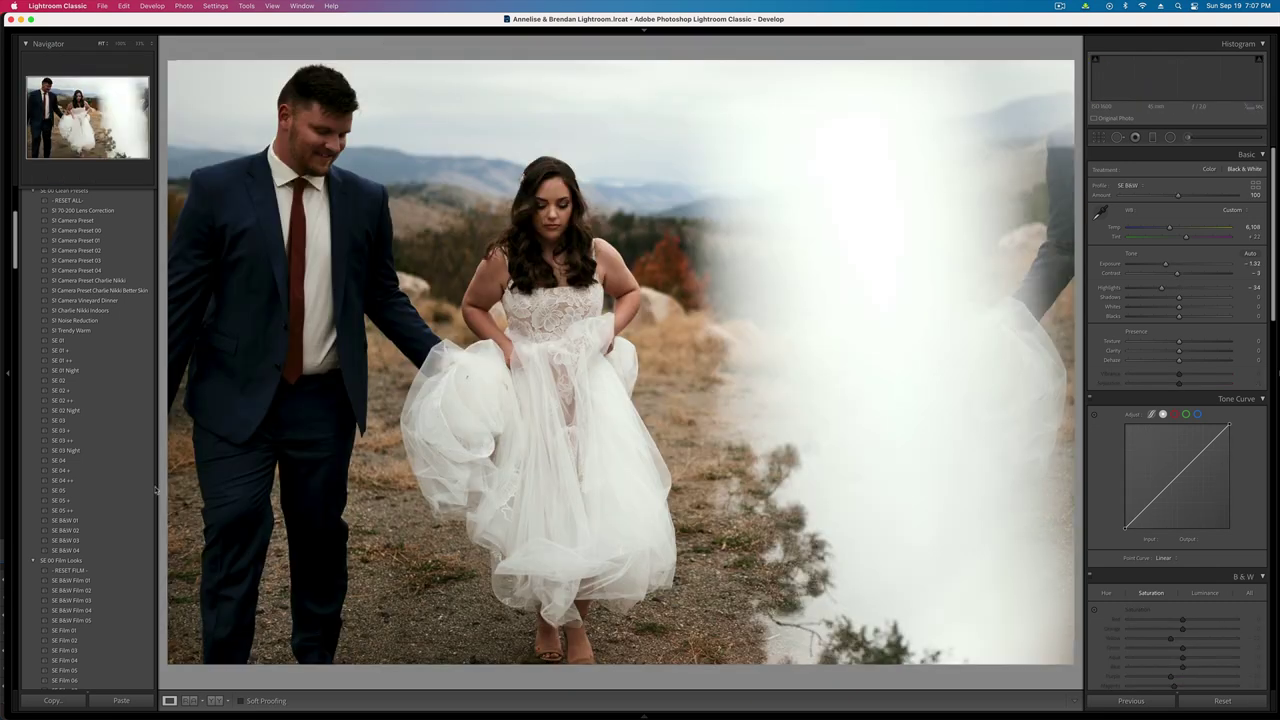
key(Right)
key(super+shift+c)
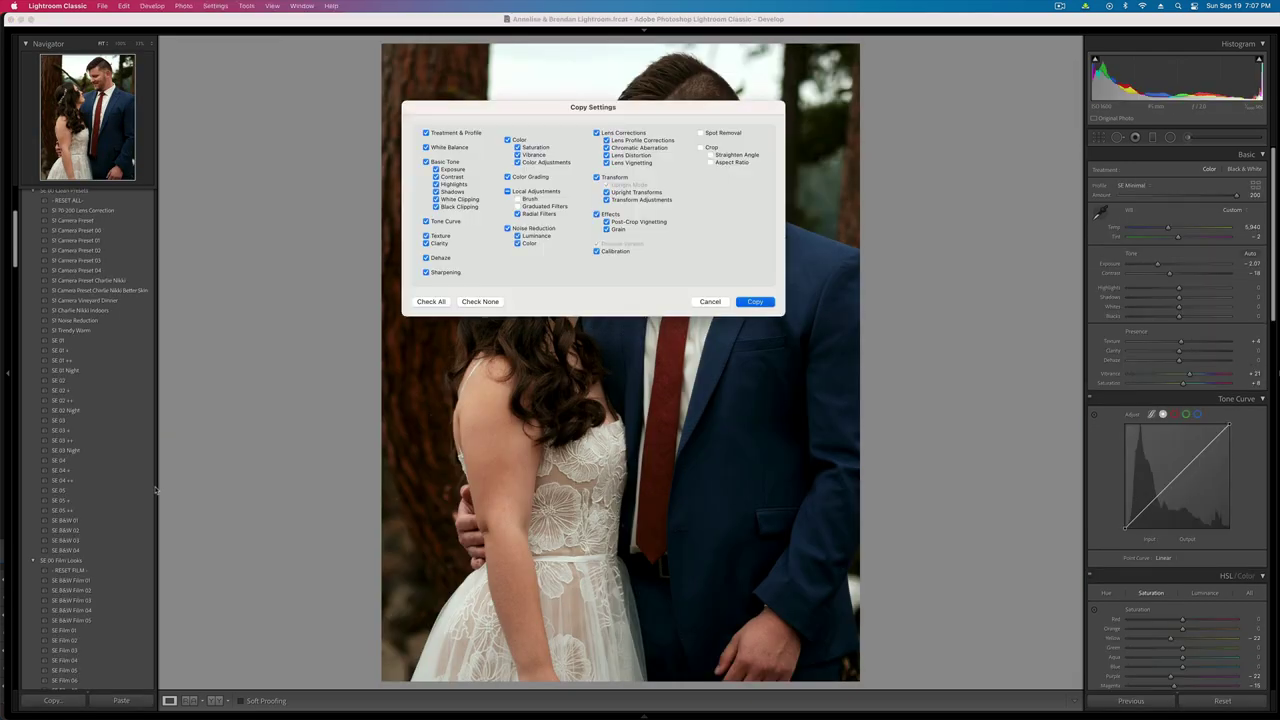
key(Return)
key(Left)
key(Left)
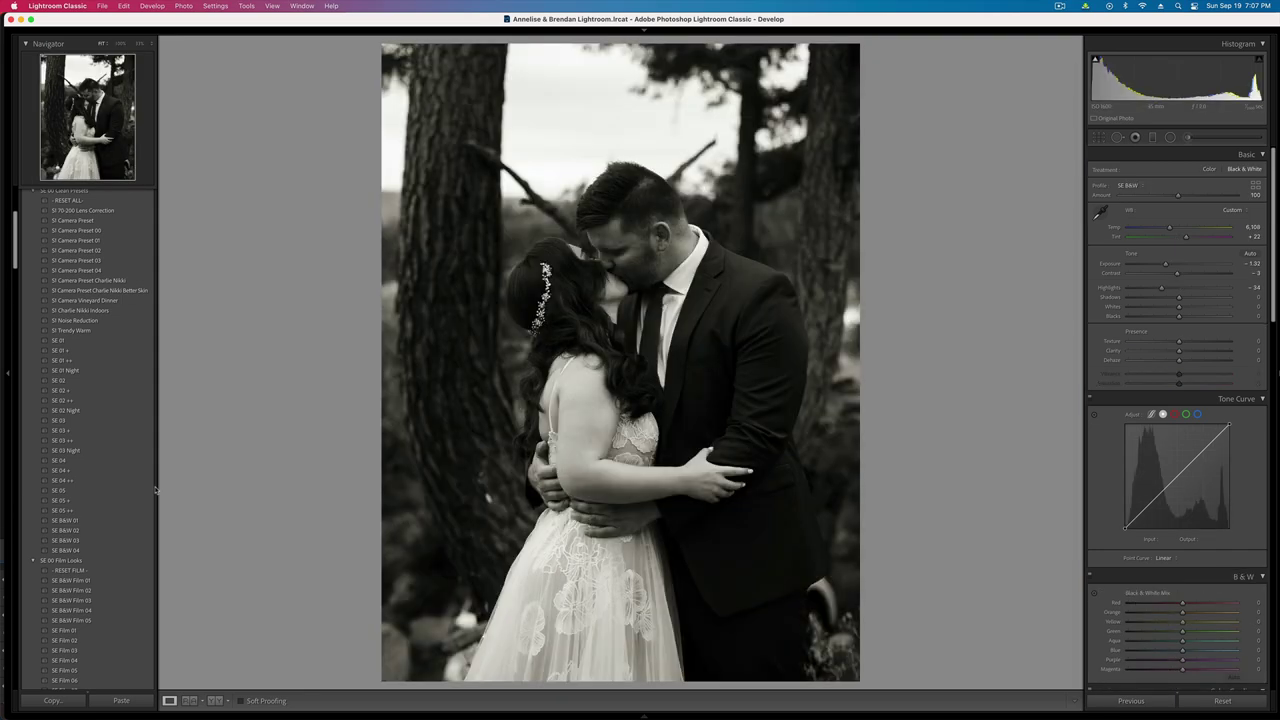
key(Left)
key(super+shift+v)
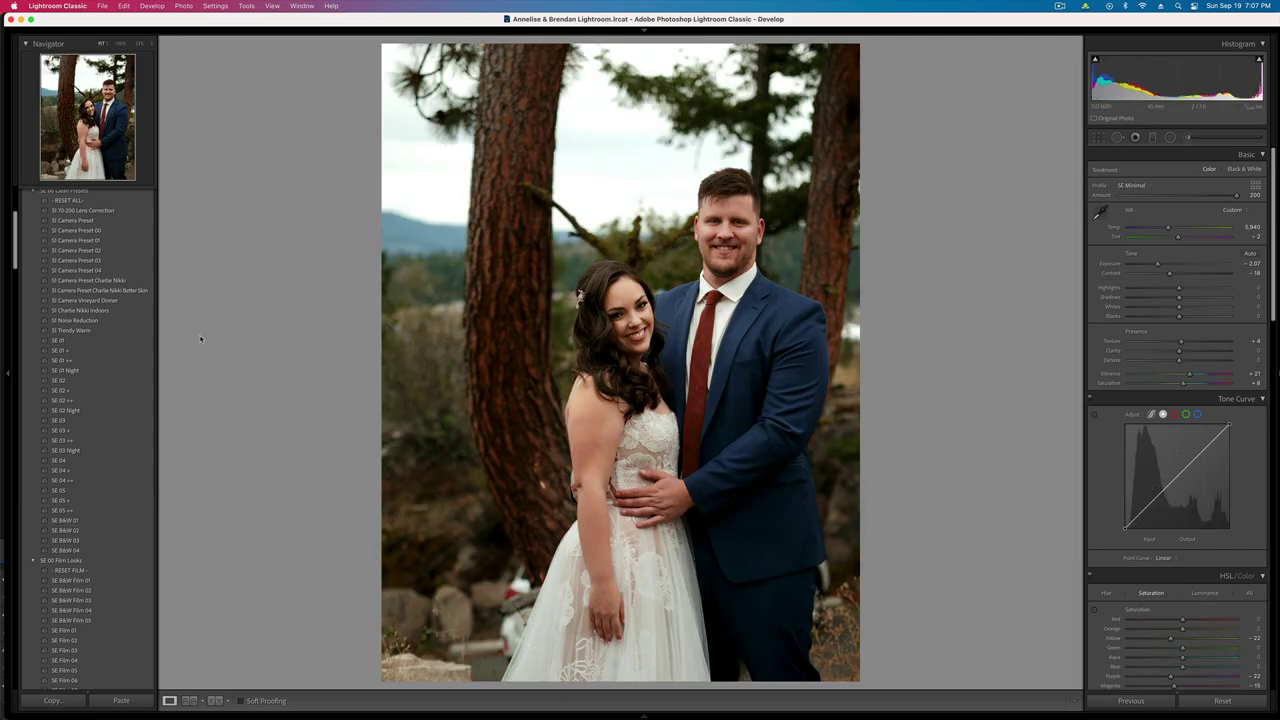
- Crop the portrait of the couple smiling at the camera tighter around them, keeping the original aspect ratio
key(r)
drag(382, 45, 419, 77)
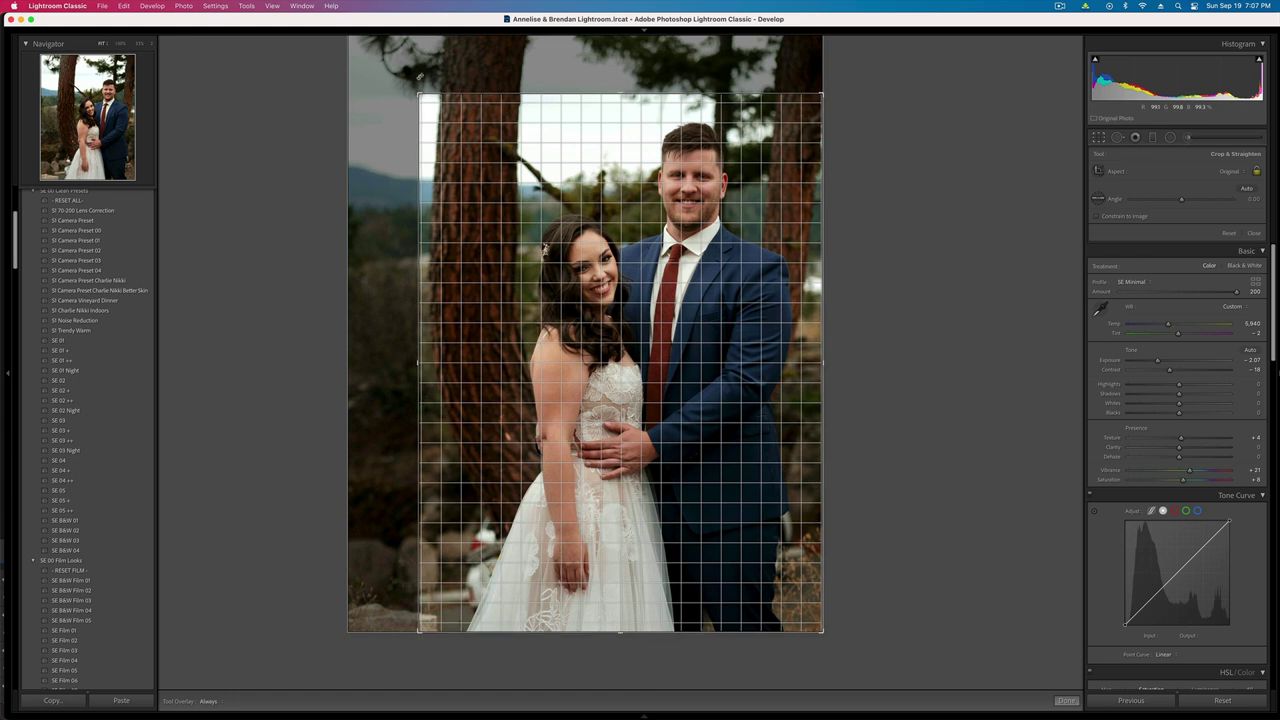
key(r)
key(r)
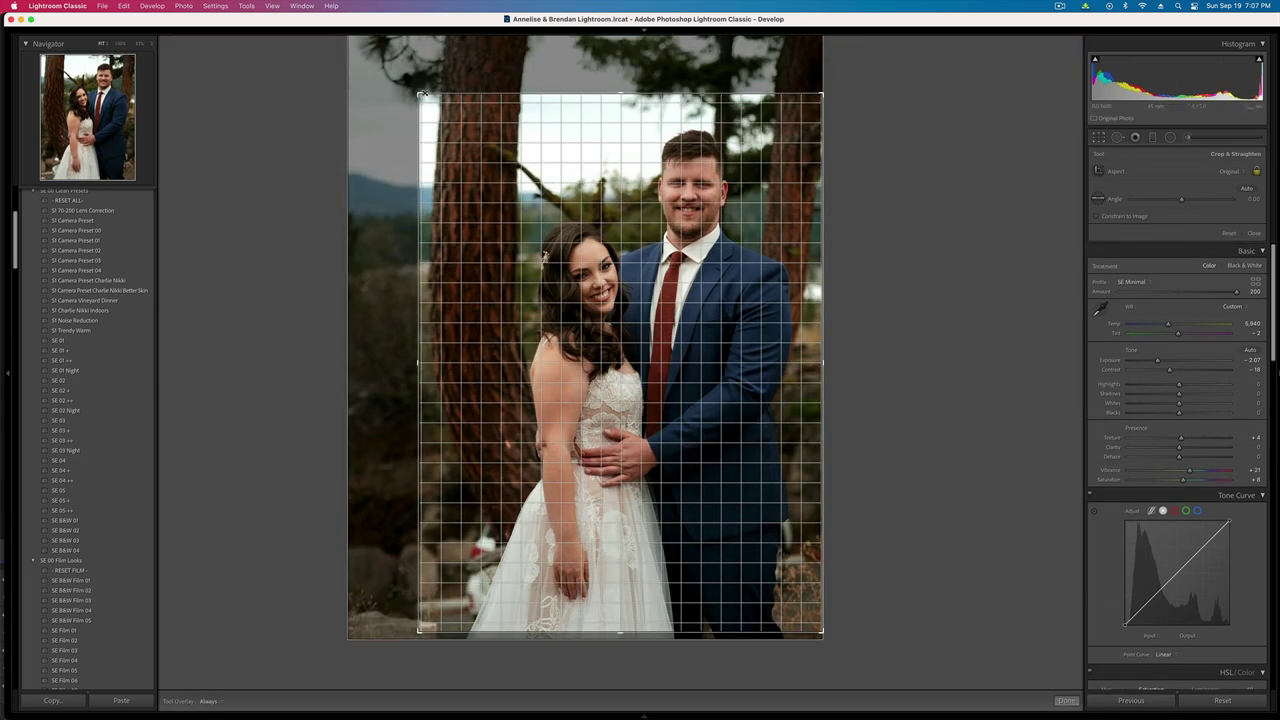
drag(424, 92, 435, 103)
key(r)
- Reset the smiling portrait's saturation to 0 and lower its exposure to −2.17
scroll(1183, 385, down, 1)
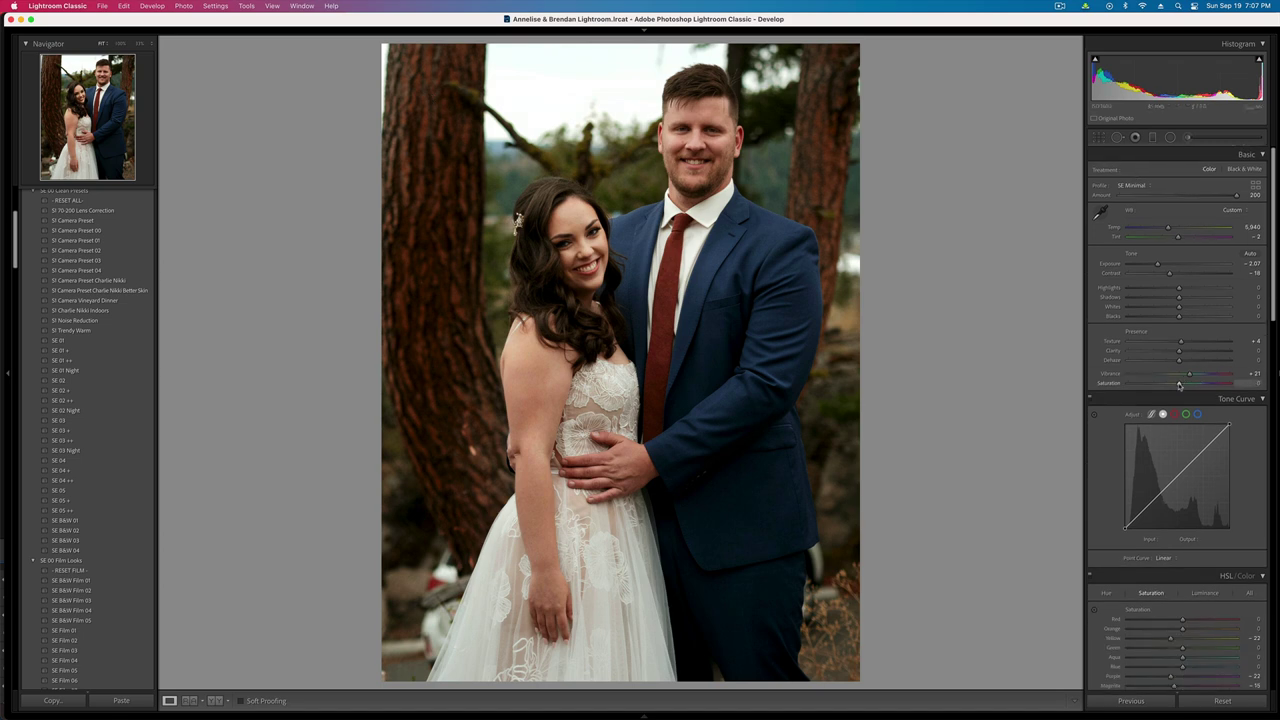
key(minus)
key(minus)
key(equal)
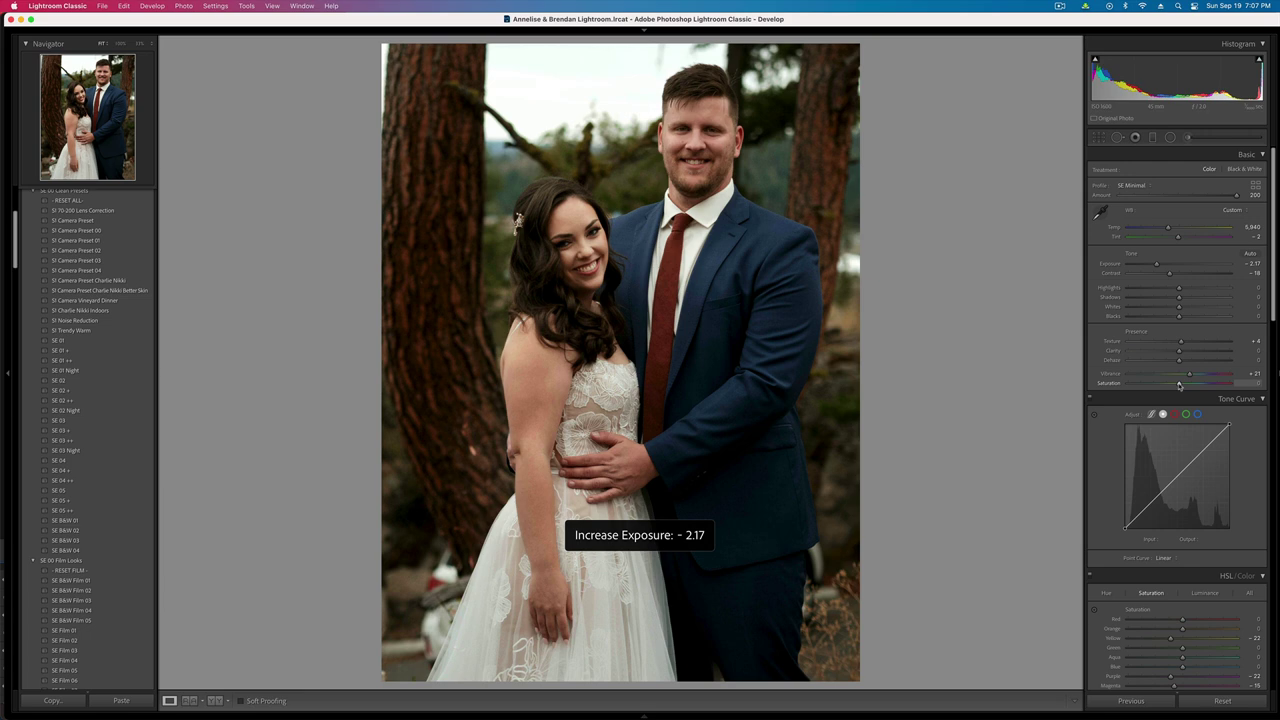
- Paste the copied settings onto the close-up of the hands on the lace dress and raise exposure to −0.09
key(Right)
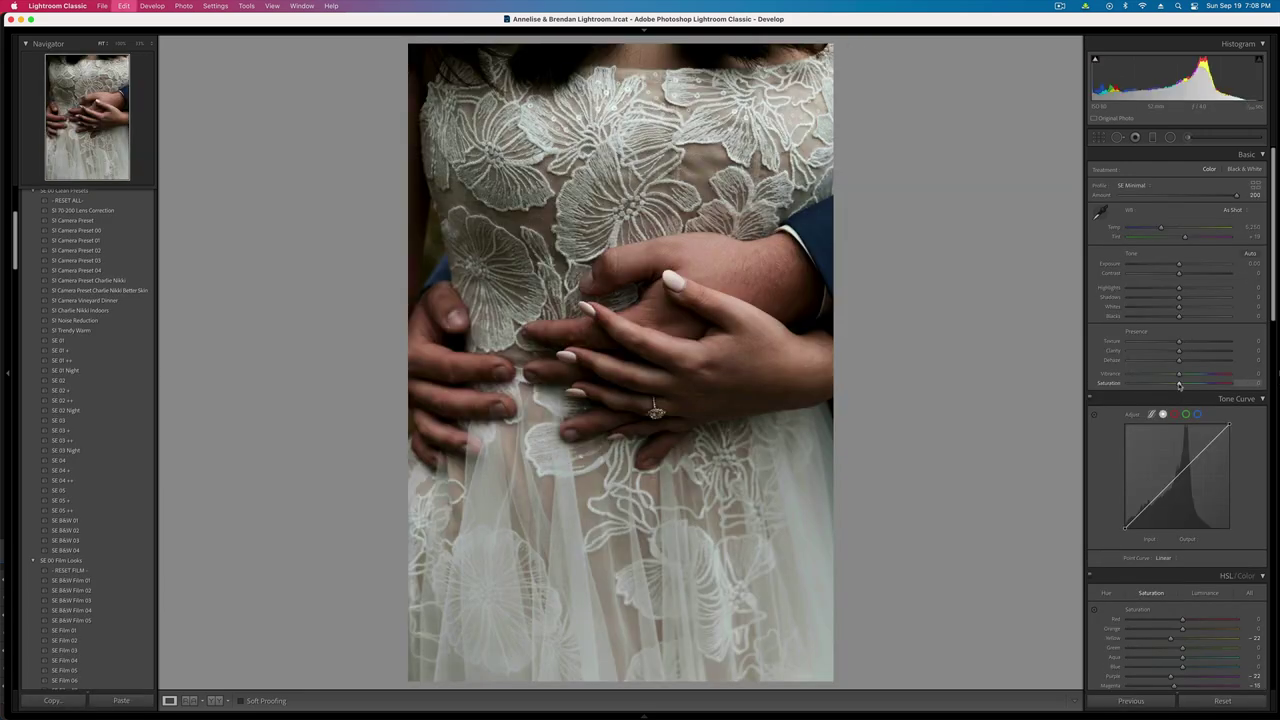
key(super+shift+v)
key(shift+equal)
key(shift+equal)
key(shift+equal)
key(shift+equal)
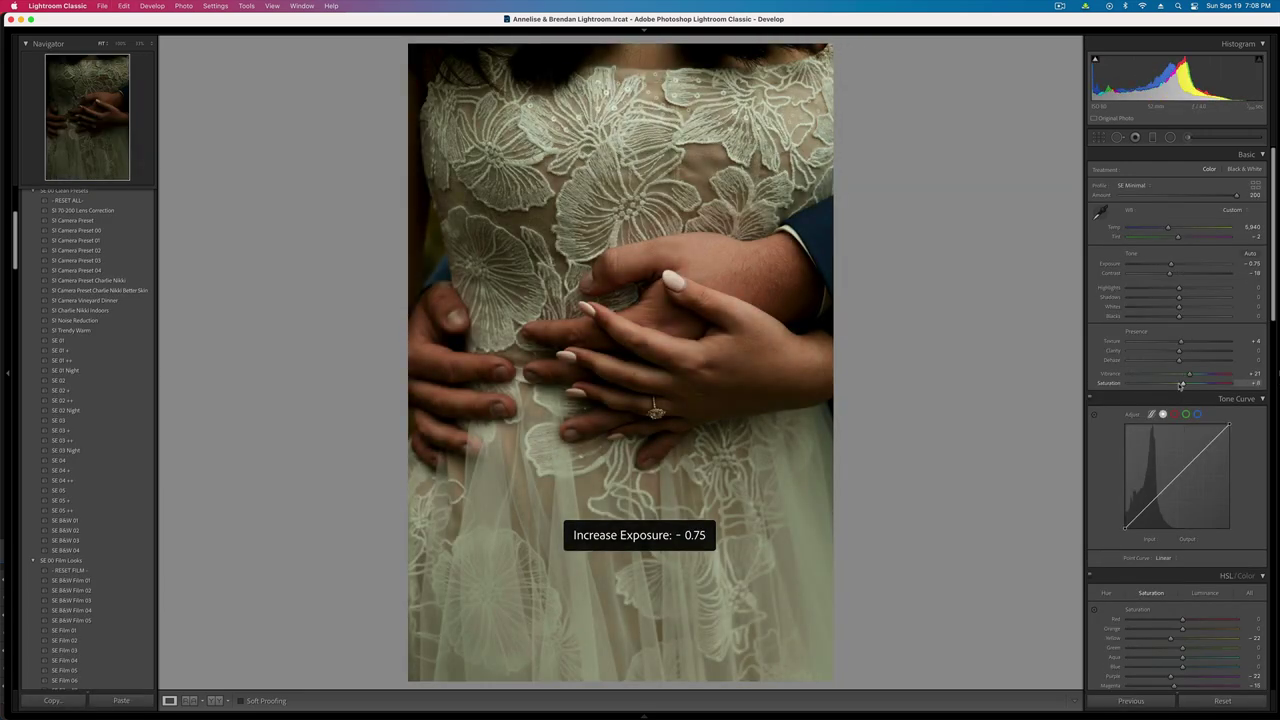
key(shift+equal)
key(shift+equal)
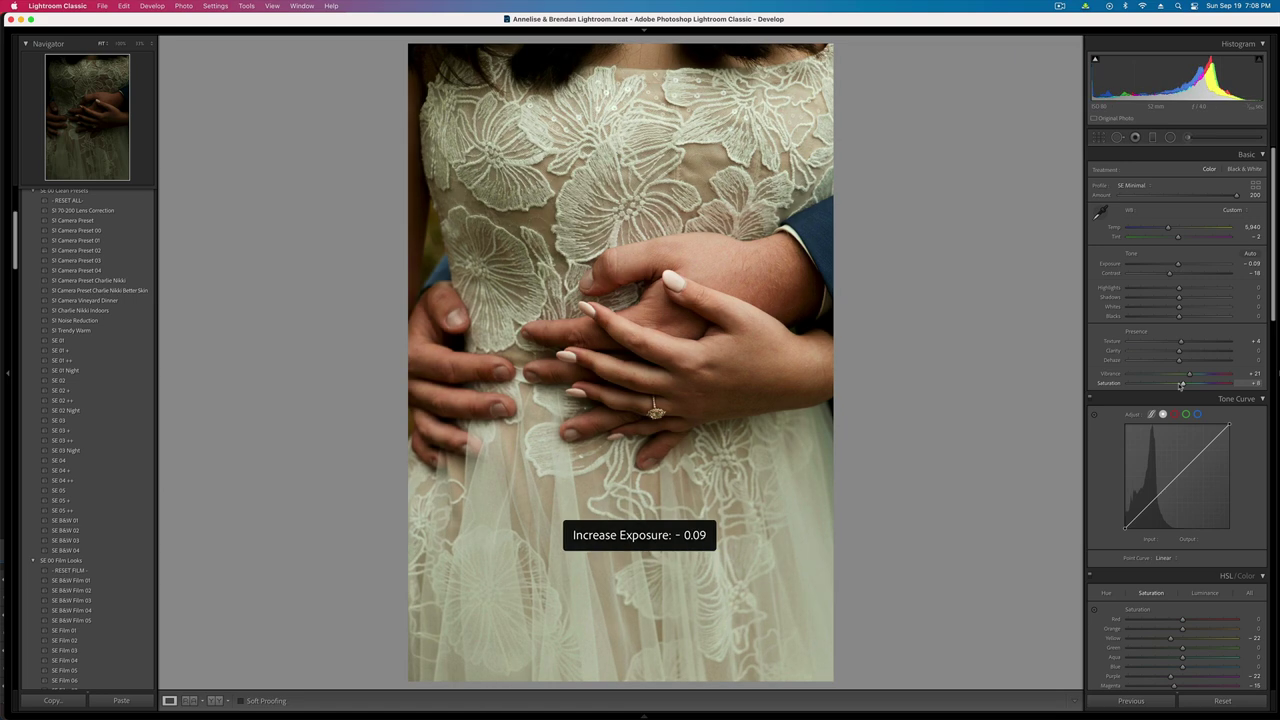
- Shift the hands close-up's tint towards magenta and set its exposure to −0.19
drag(1177, 237, 1184, 239)
key(minus)
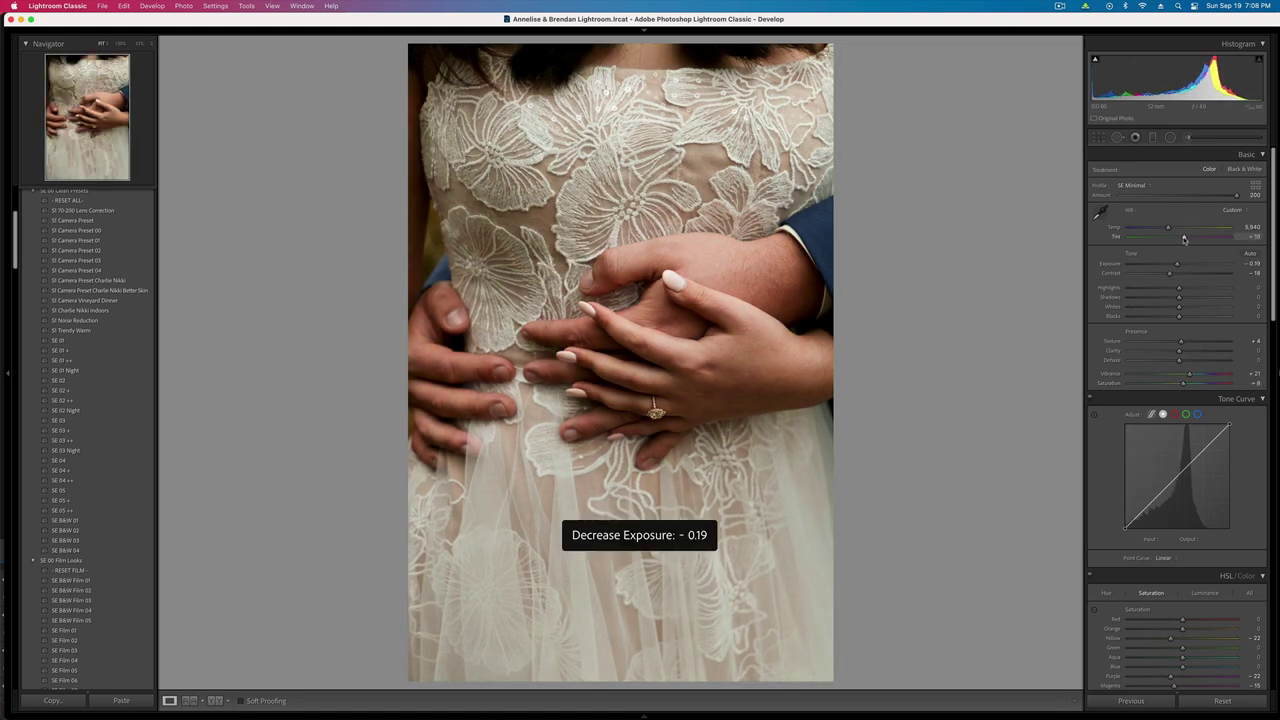
key(minus)
key(equal)
- On the lakeside portrait, set temperature to 5,395, tint to +33, contrast to −22, highlights to −54 and exposure to +0.01
key(Right)
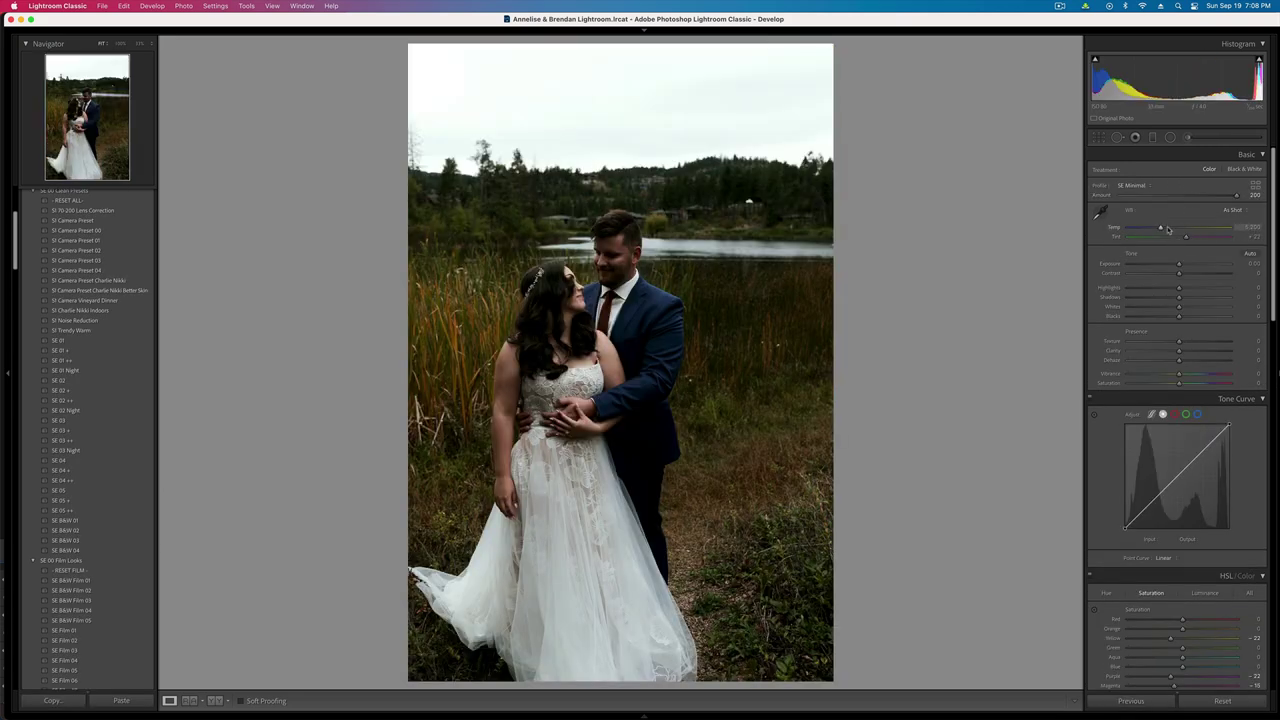
click(1167, 229)
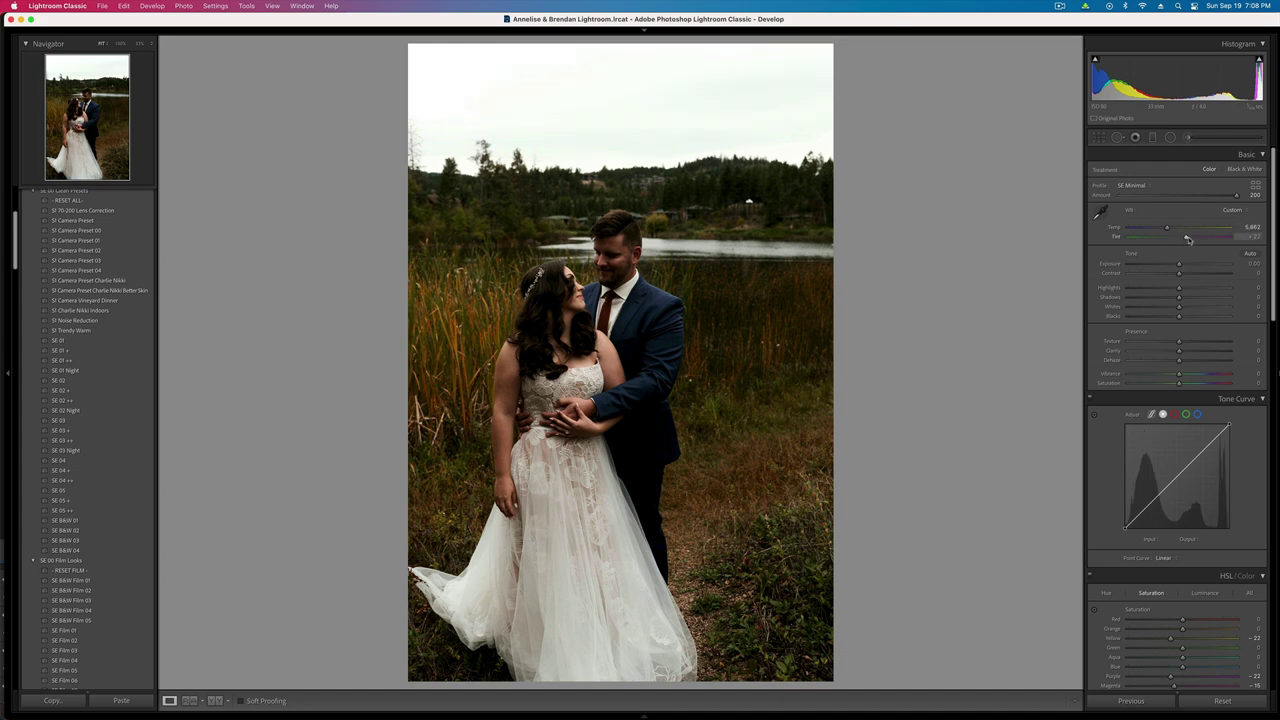
mouse_move(1180, 263)
mouse_down()
mouse_move(1191, 265)
mouse_move(1163, 230)
mouse_move(1192, 241)
mouse_move(1157, 274)
mouse_move(1168, 274)
mouse_up()
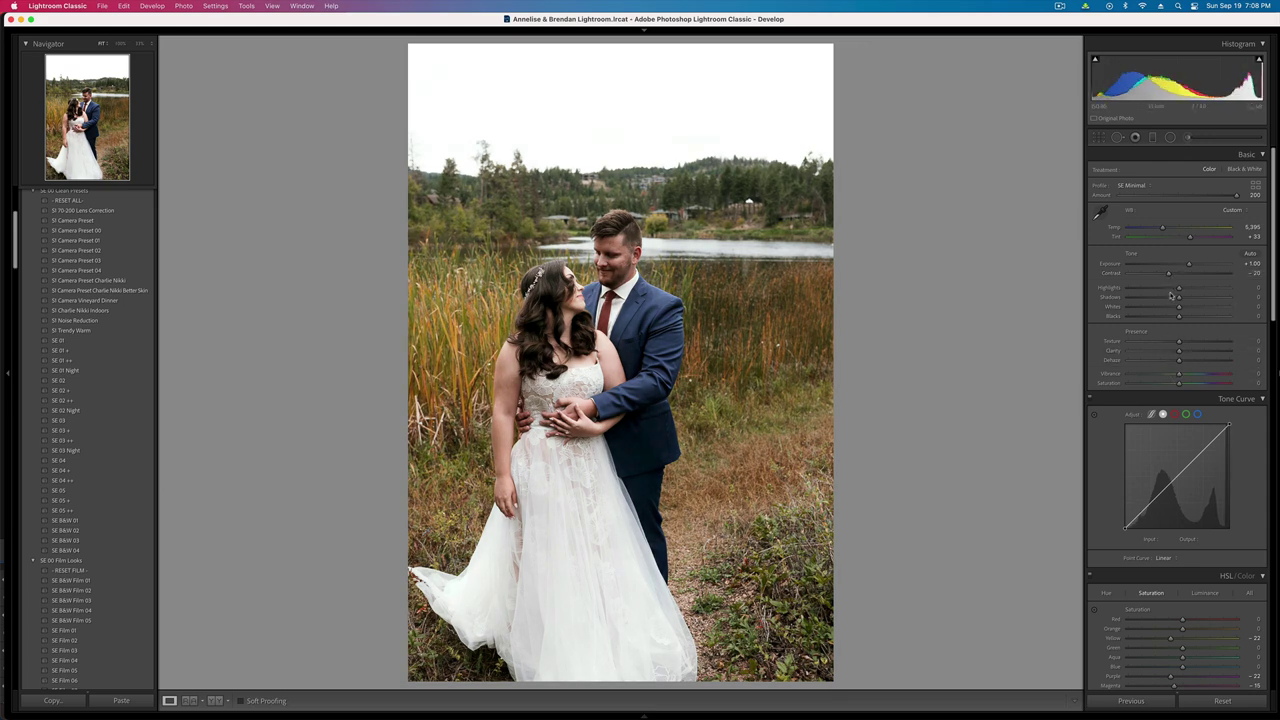
mouse_move(1179, 288)
mouse_down()
mouse_move(1125, 290)
mouse_move(1178, 275)
mouse_move(1167, 276)
mouse_up()
key(shift+minus)
key(shift+minus)
key(minus)
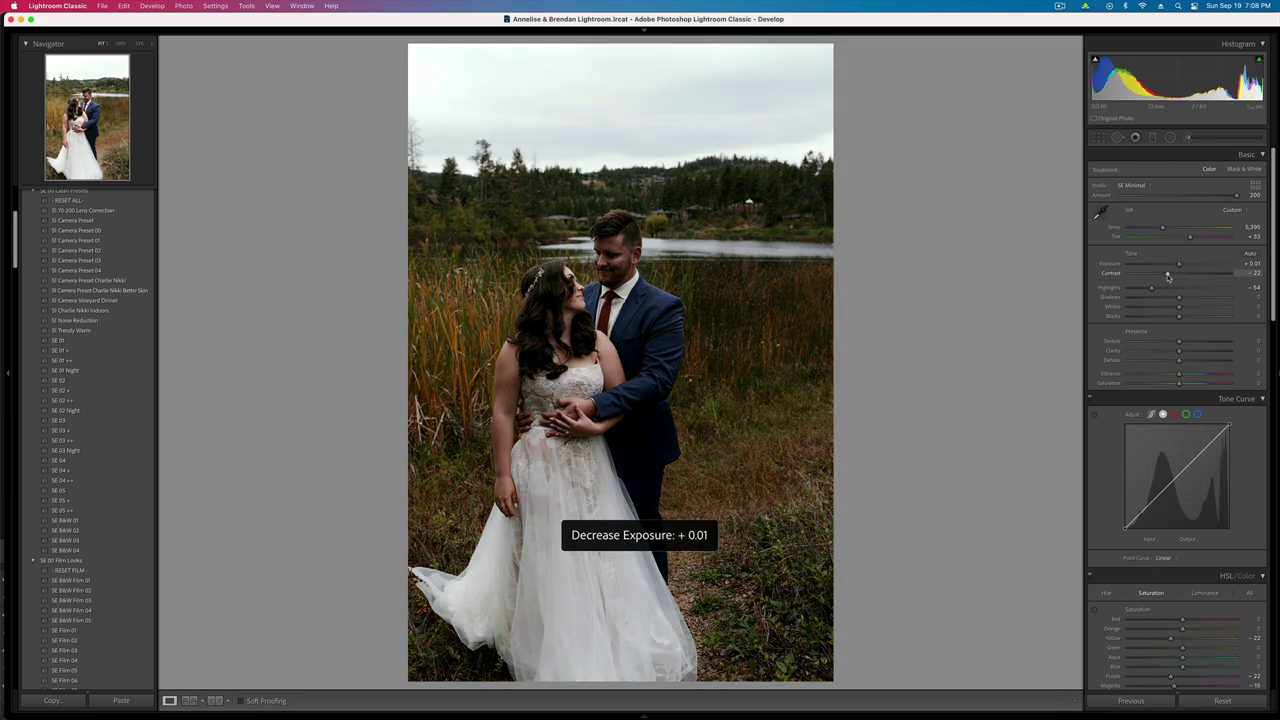
- Add a large radial filter centred on the couple with contrast −100, whites 25 and slightly raised shadows
key(shift+m)
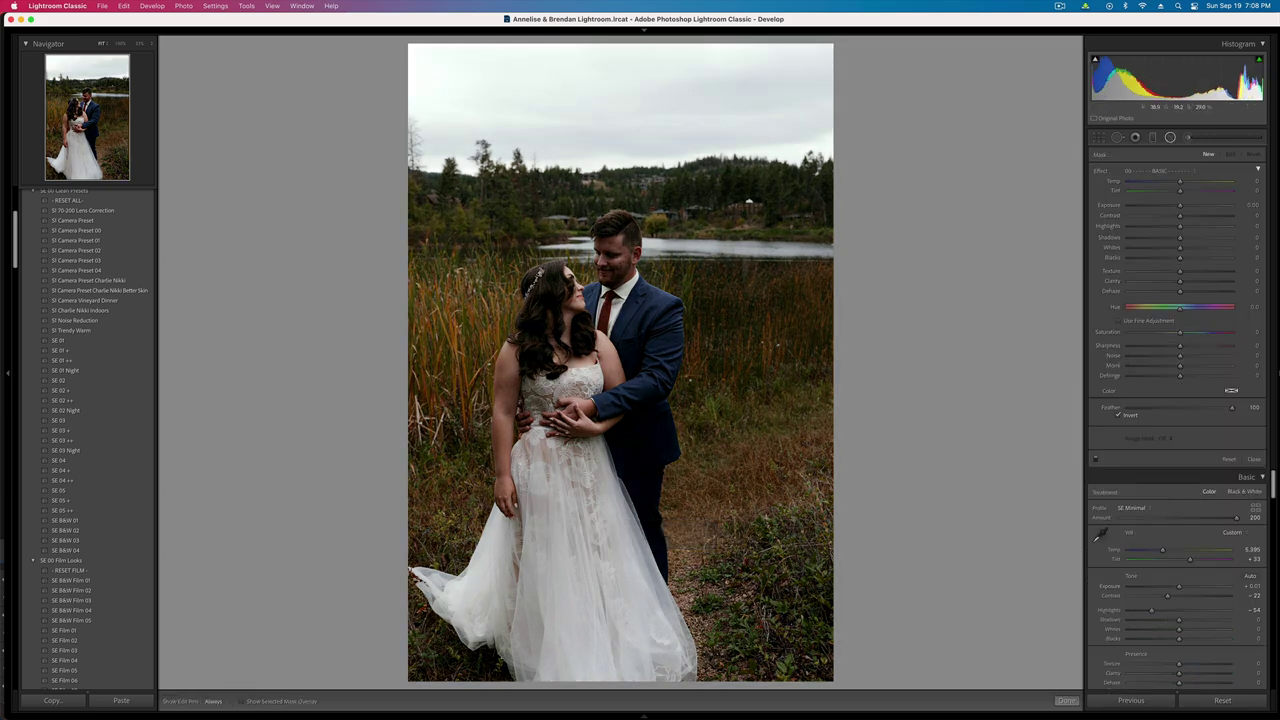
drag(563, 330, 754, 540)
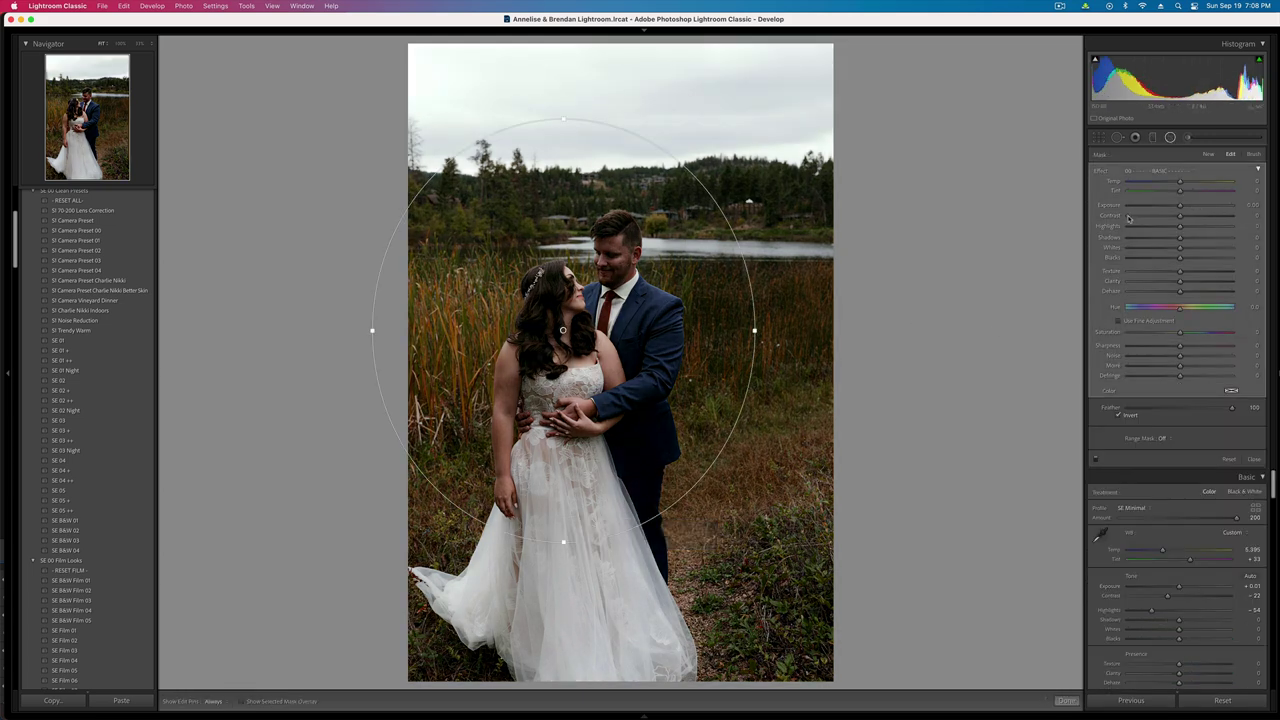
drag(1180, 215, 1090, 215)
drag(647, 369, 667, 369)
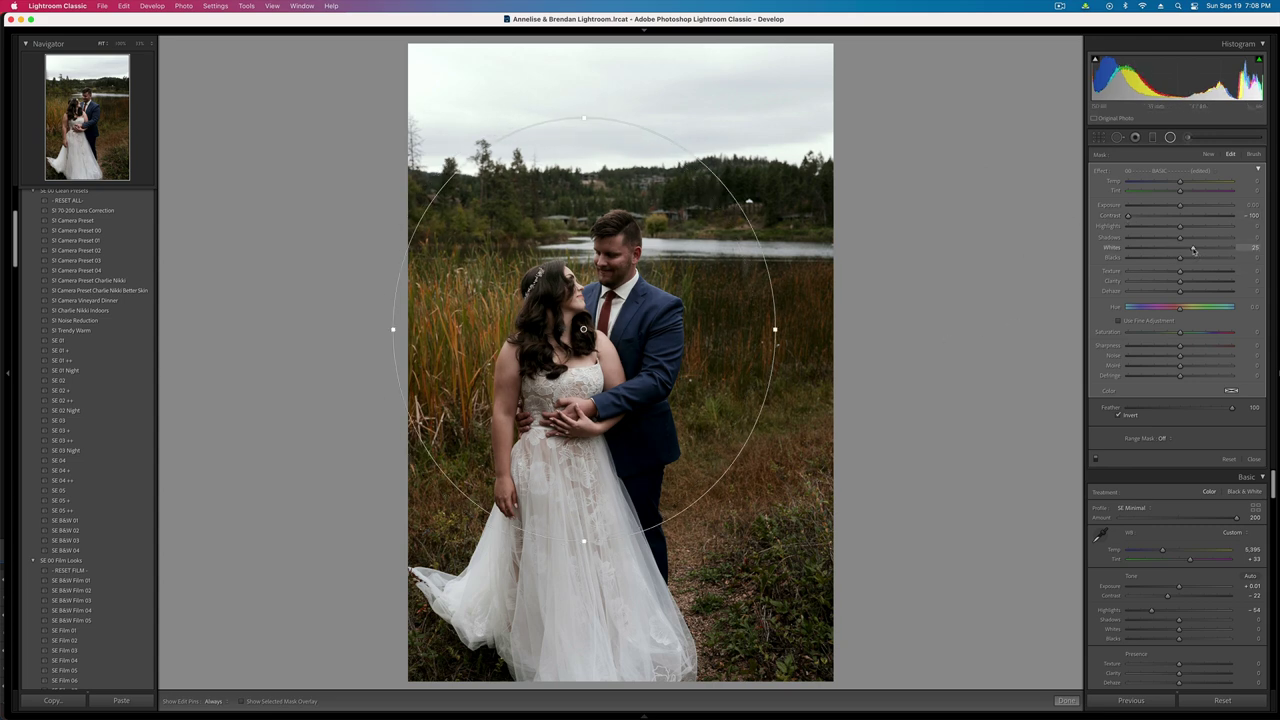
drag(1195, 238, 1193, 243)
- Try exposure at −0.32 with the radial filter deleted, undo the deletion, and return exposure to +0.01
key(shift+minus)
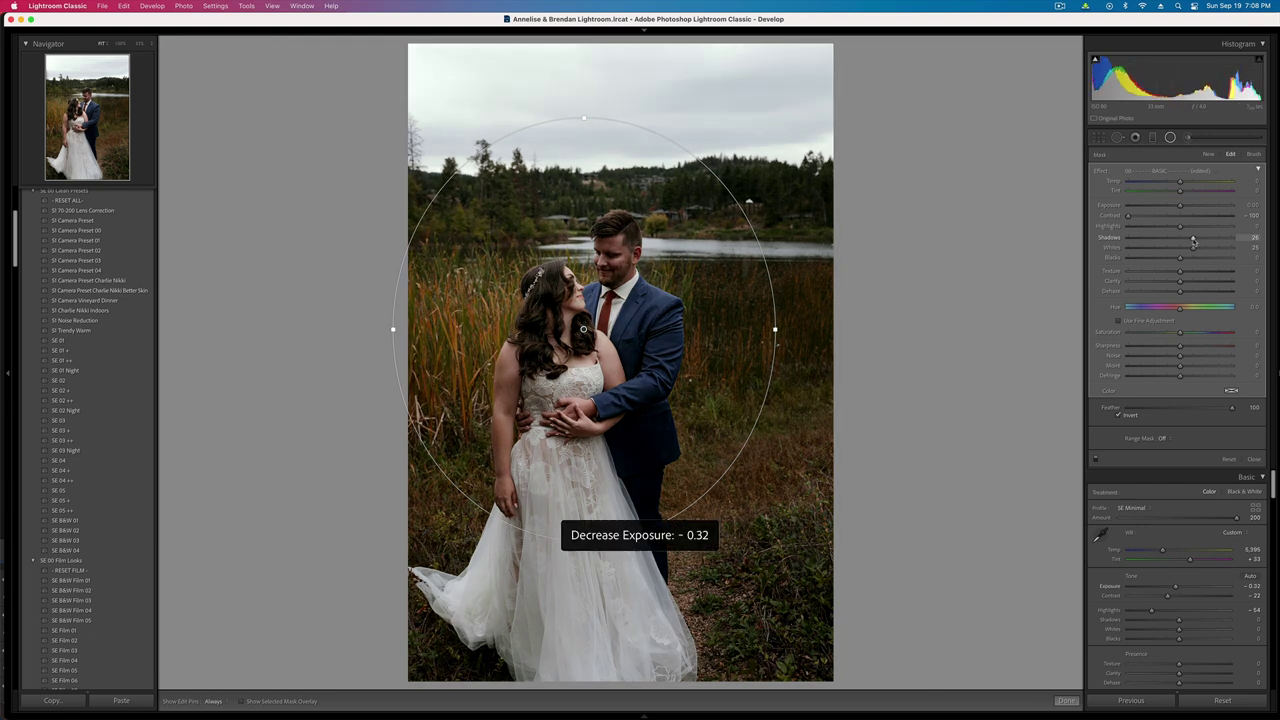
key(Delete)
key(super+z)
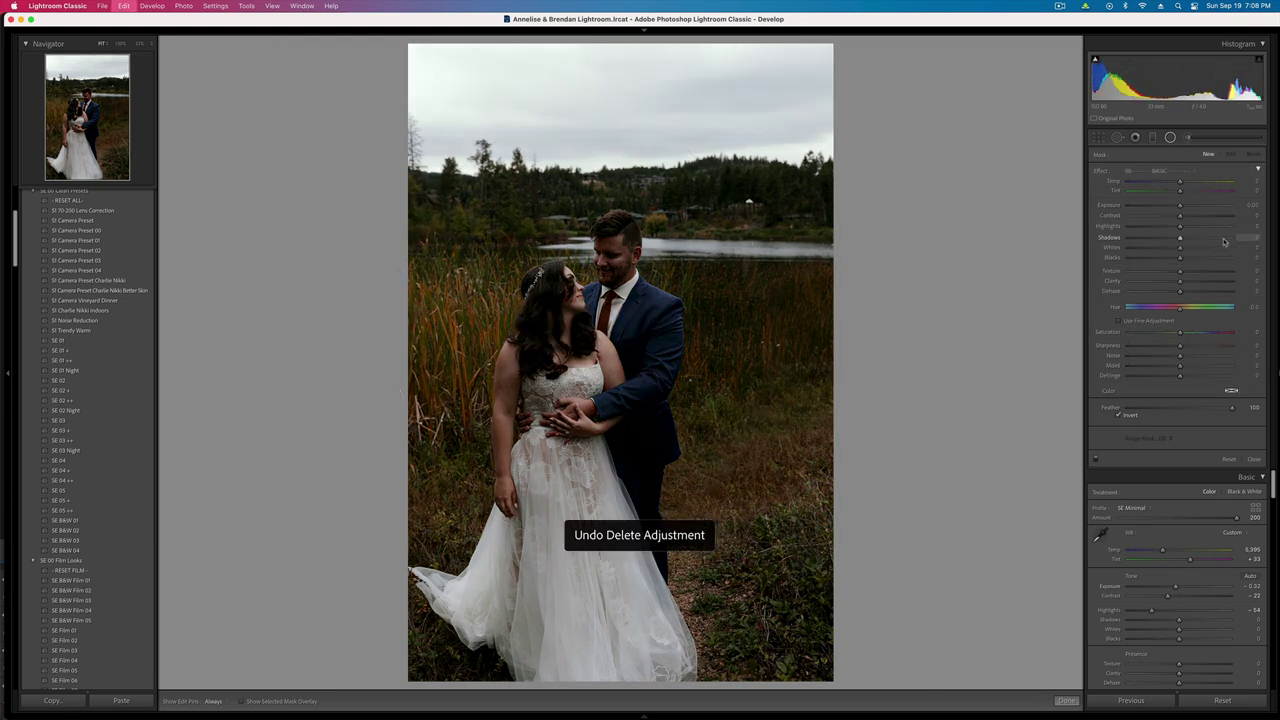
key(Escape)
key(equal)
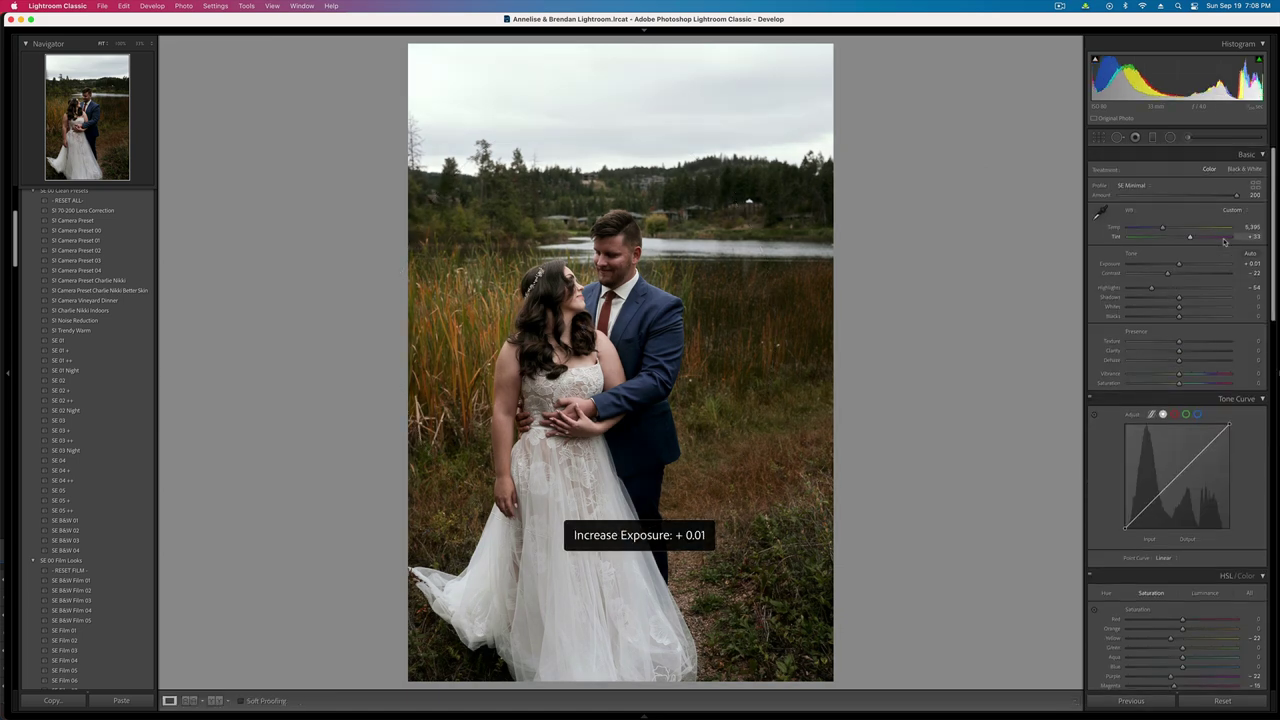
- Compare the lakeside portrait with its unedited version and set highlights to −21, shadows to +6 and contrast to −53
key(backslash)
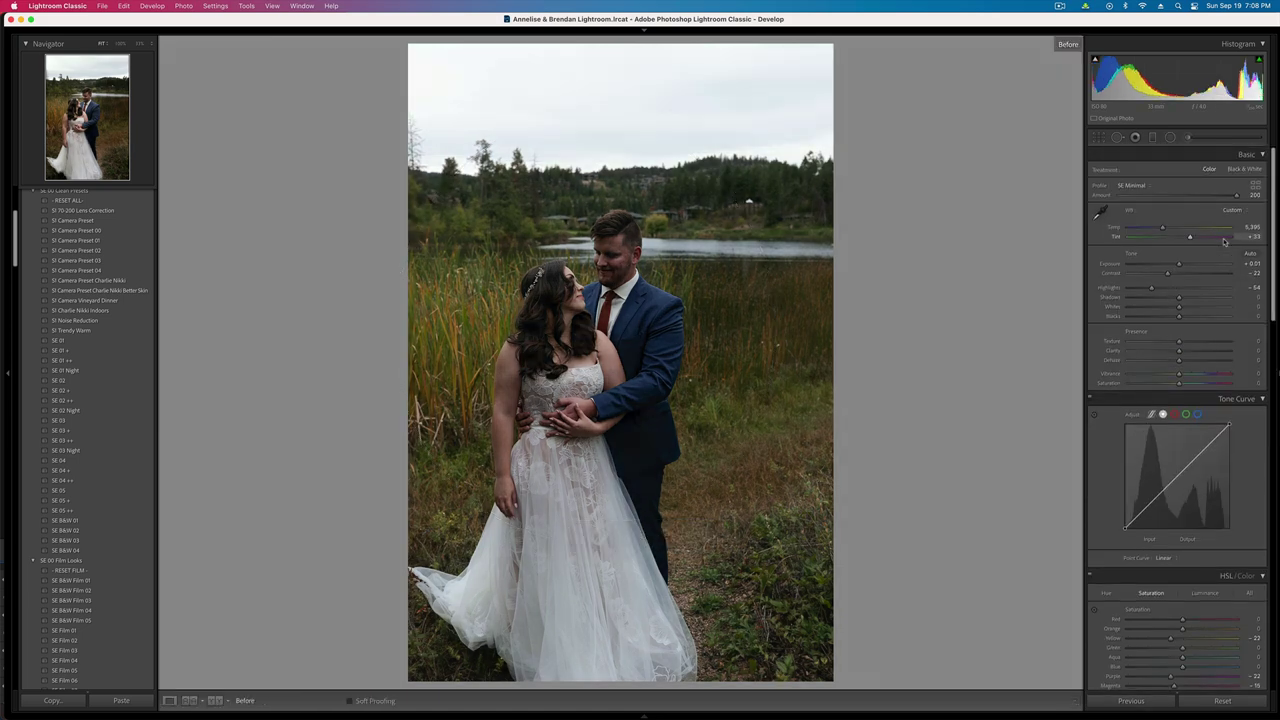
key(backslash)
key(backslash)
key(backslash)
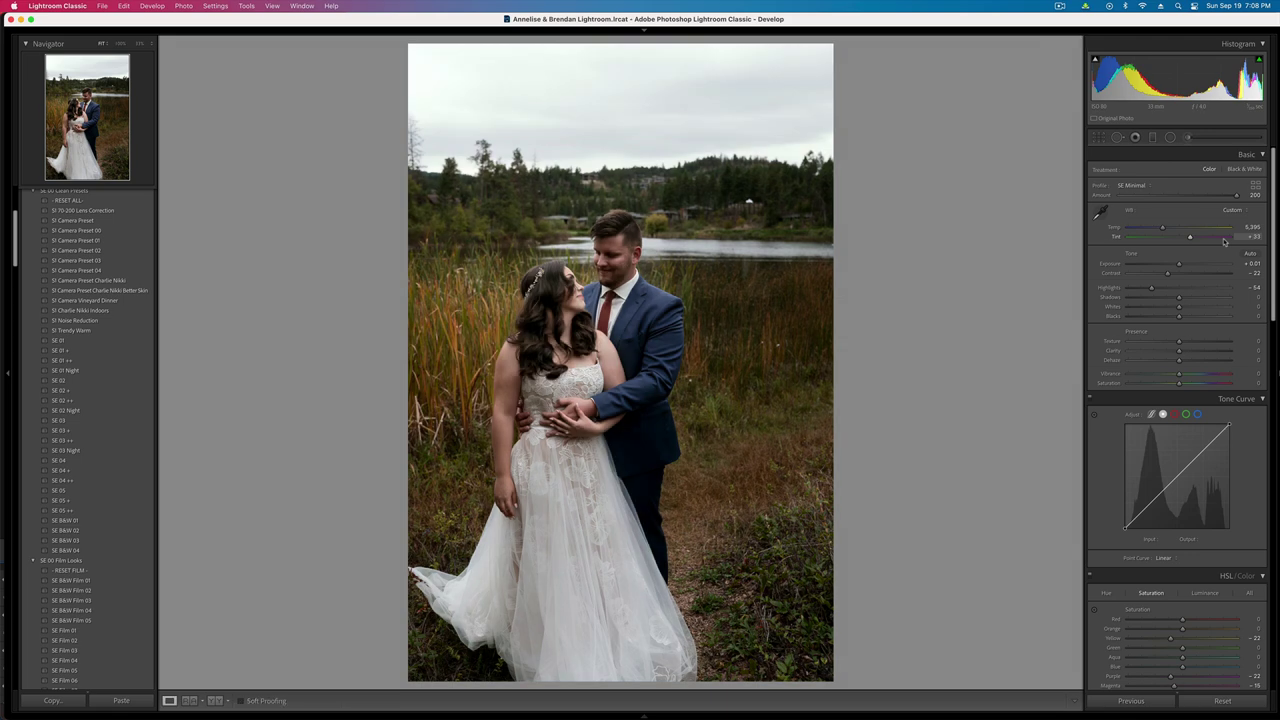
click(1168, 292)
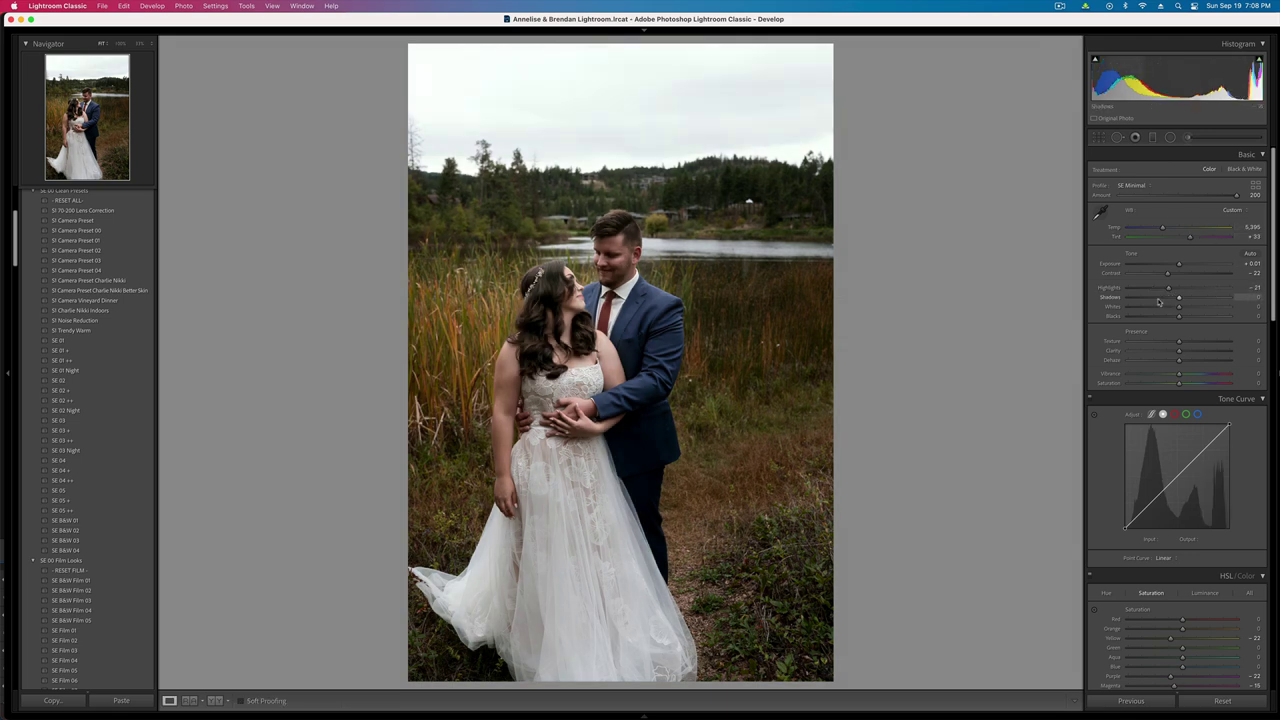
mouse_move(1160, 299)
mouse_down()
mouse_move(1208, 304)
mouse_move(1139, 276)
mouse_move(1152, 276)
mouse_up()
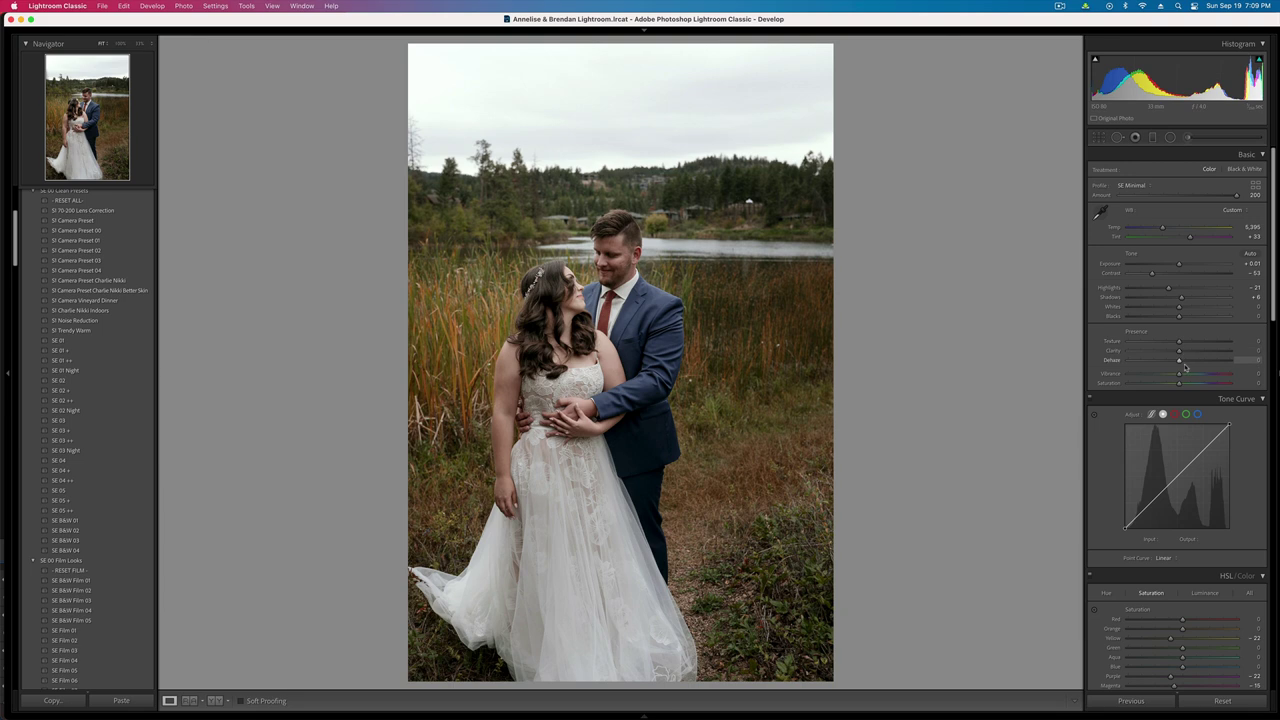
- Set the lakeside portrait's dehaze to +16 and blacks to +33, and bring contrast back to about 0
drag(1180, 360, 1187, 362)
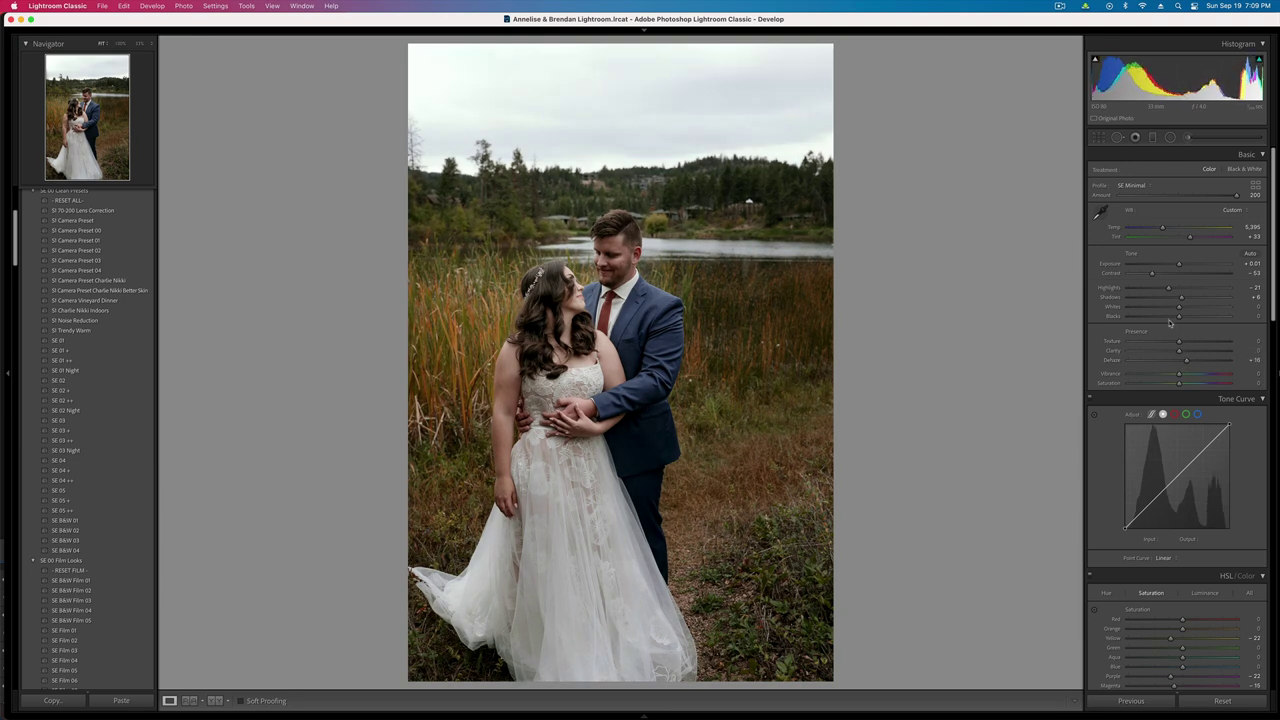
drag(1178, 317, 1196, 321)
drag(1152, 273, 1179, 275)
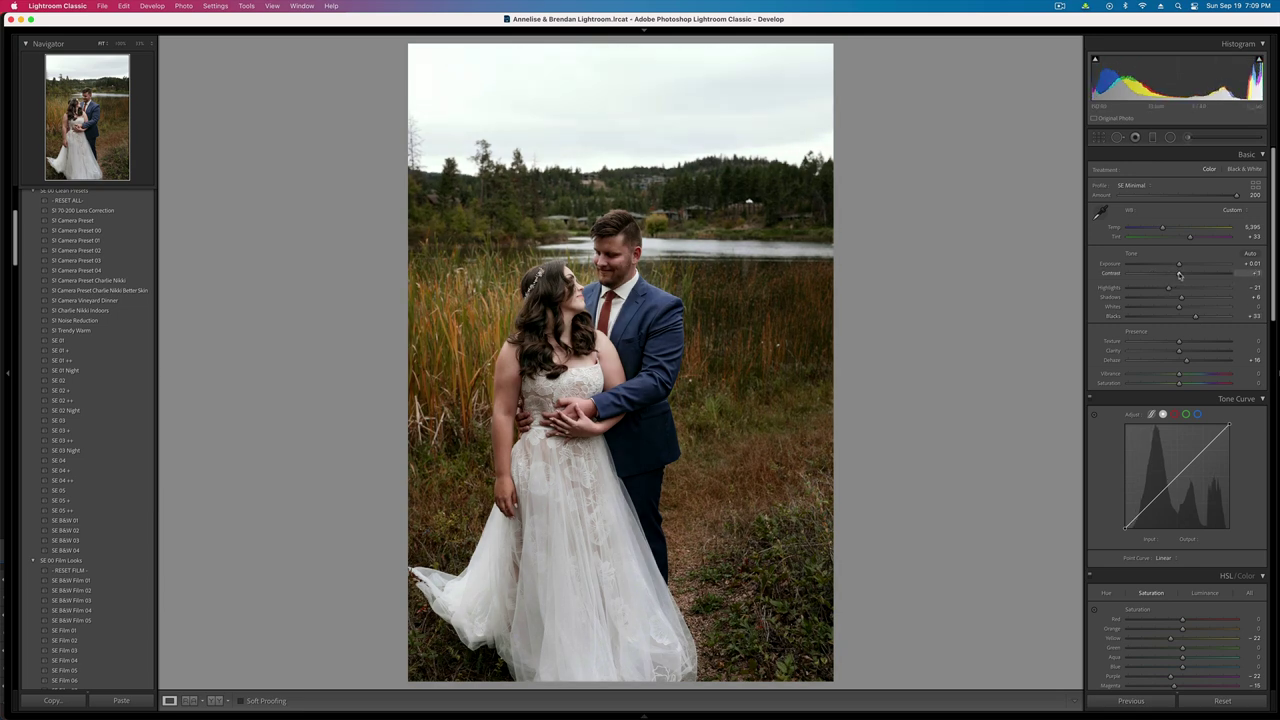
- Test a darker exposure of −0.32, set it back up to −0.02, and set the photo's rating to 0
key(shift+minus)
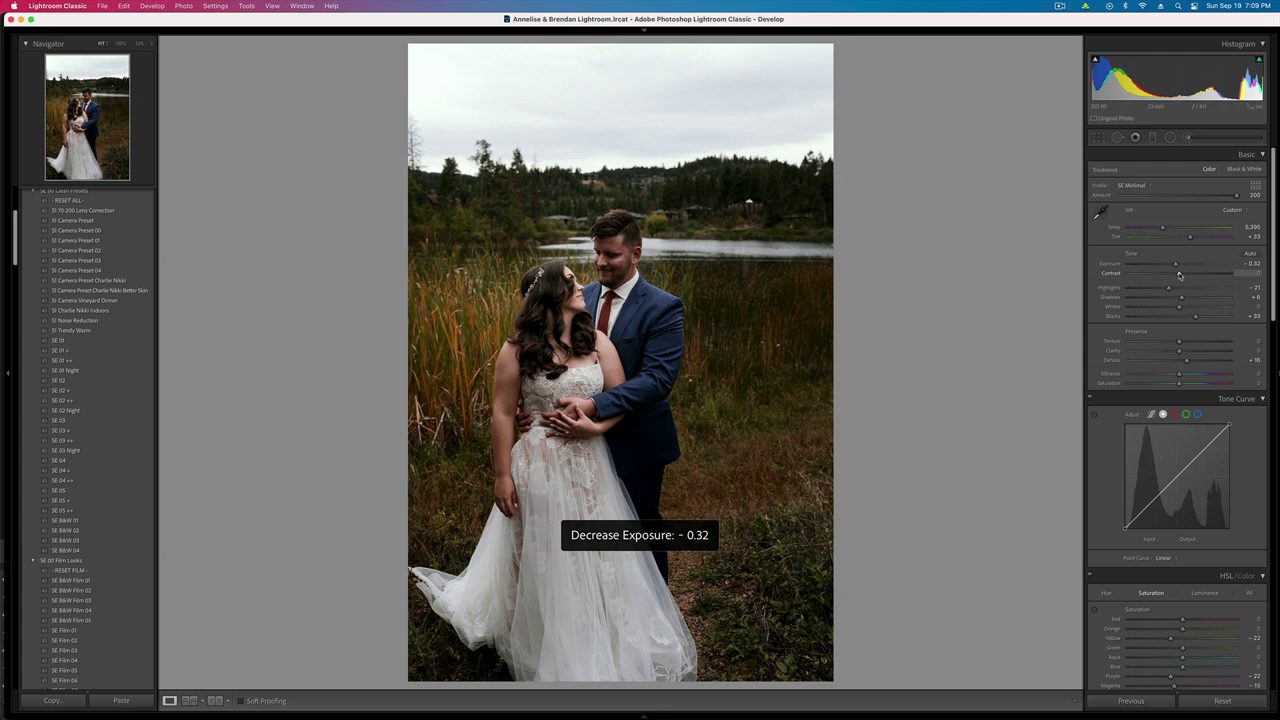
key(equal)
key(equal)
key(equal)
key(equal)
key(minus)
key(0)
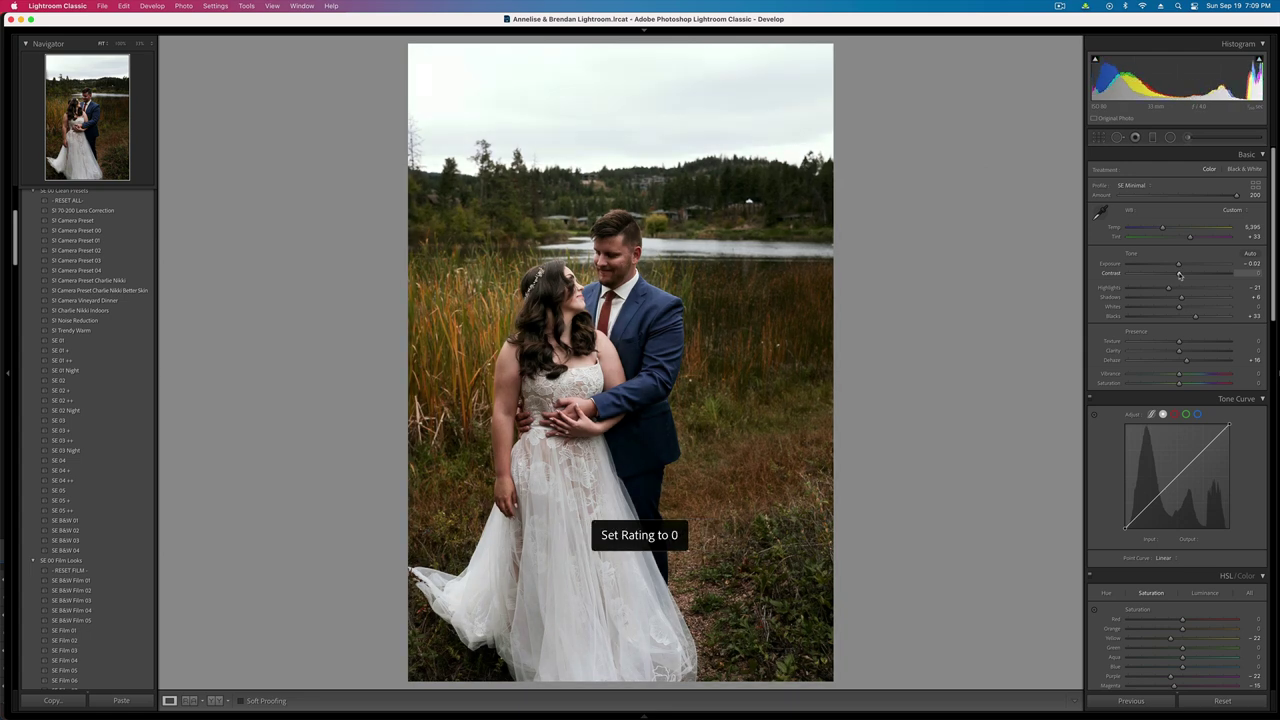
- Set the lakeside portrait's contrast to −25 and exposure to −0.12, and copy its develop settings
drag(1180, 275, 1165, 277)
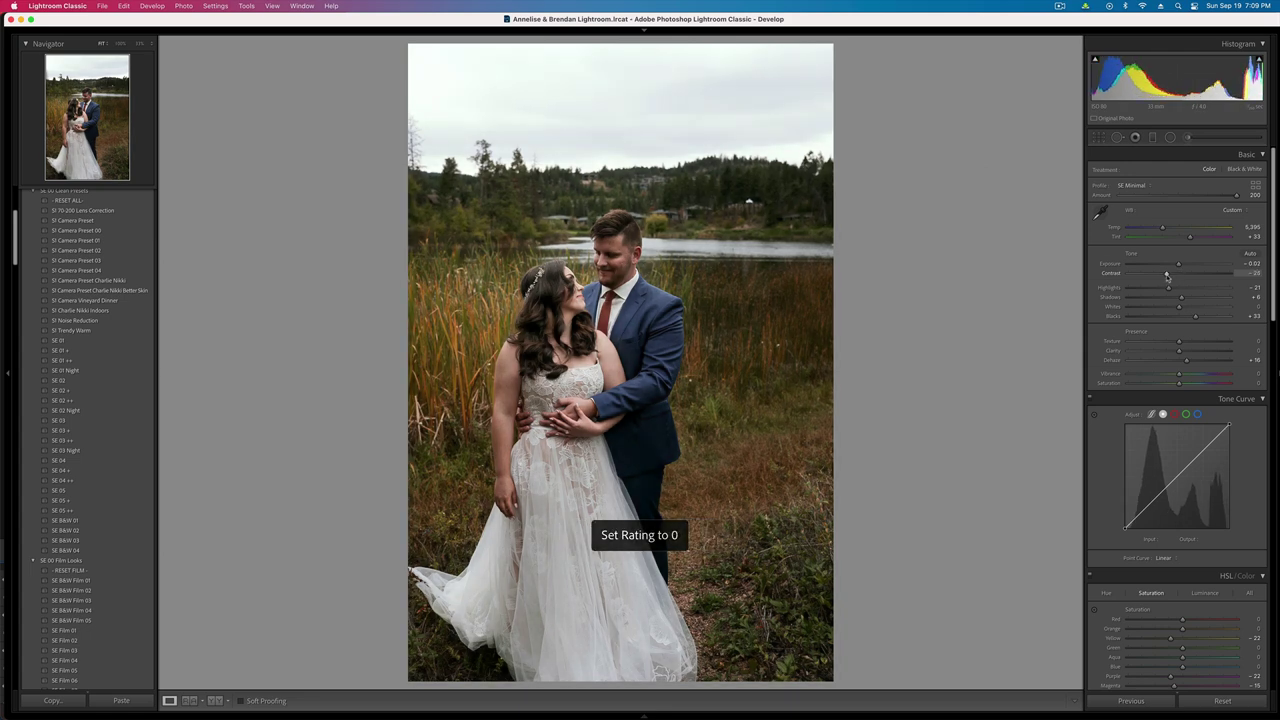
key(minus)
key(minus)
key(equal)
key(super+shift+c)
key(Return)
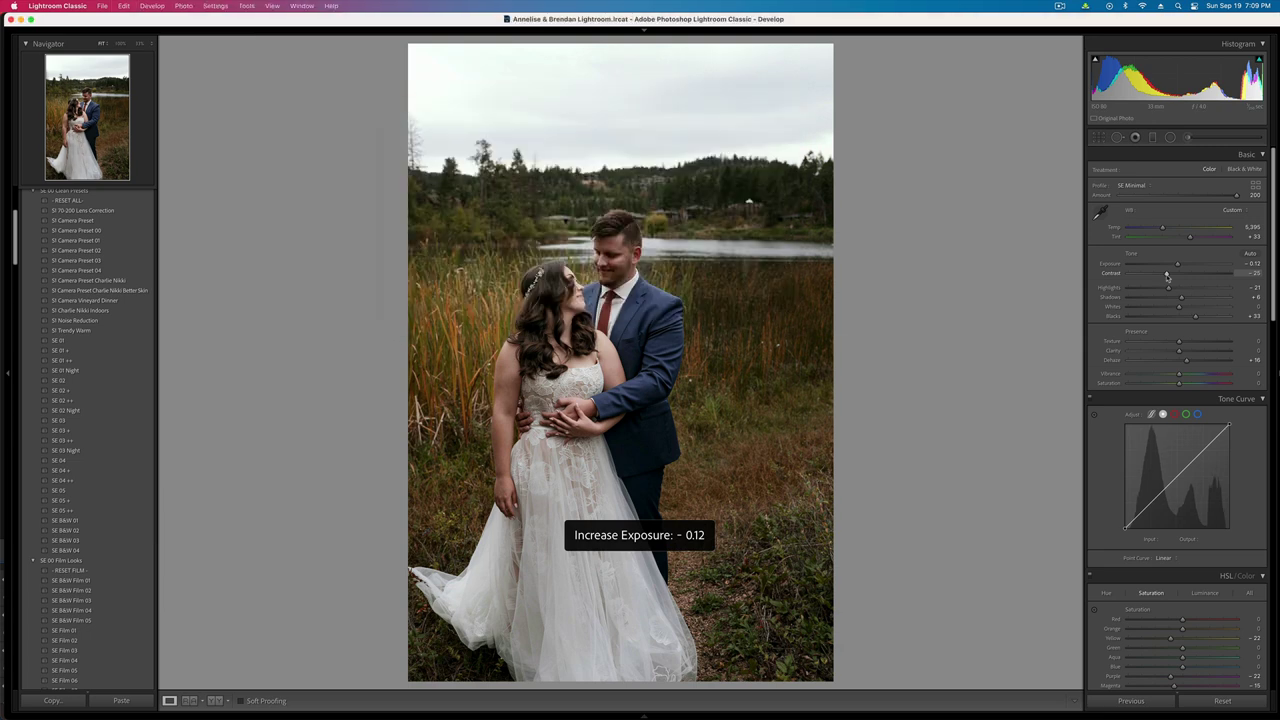
- Set highlights to −100, shadows to 0 and contrast to −10, trying a brighter exposure before returning it to −0.12
drag(1170, 288, 1052, 306)
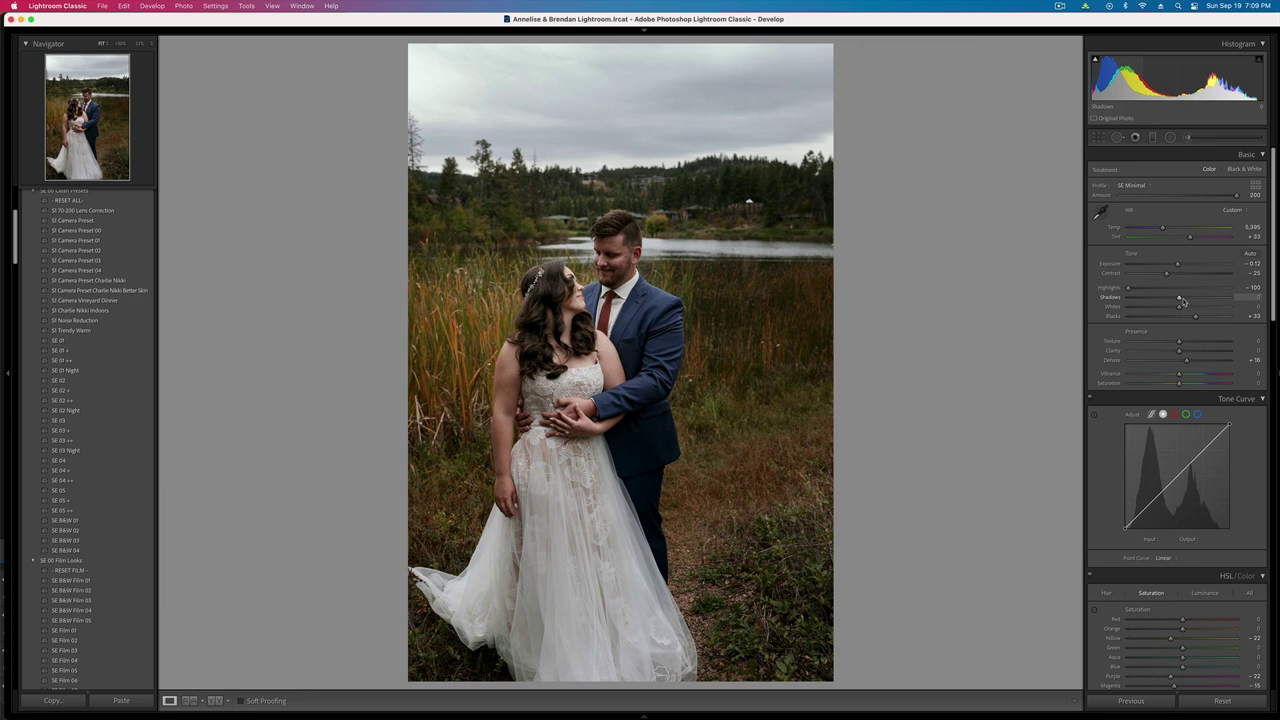
key(equal)
key(equal)
key(minus)
key(minus)
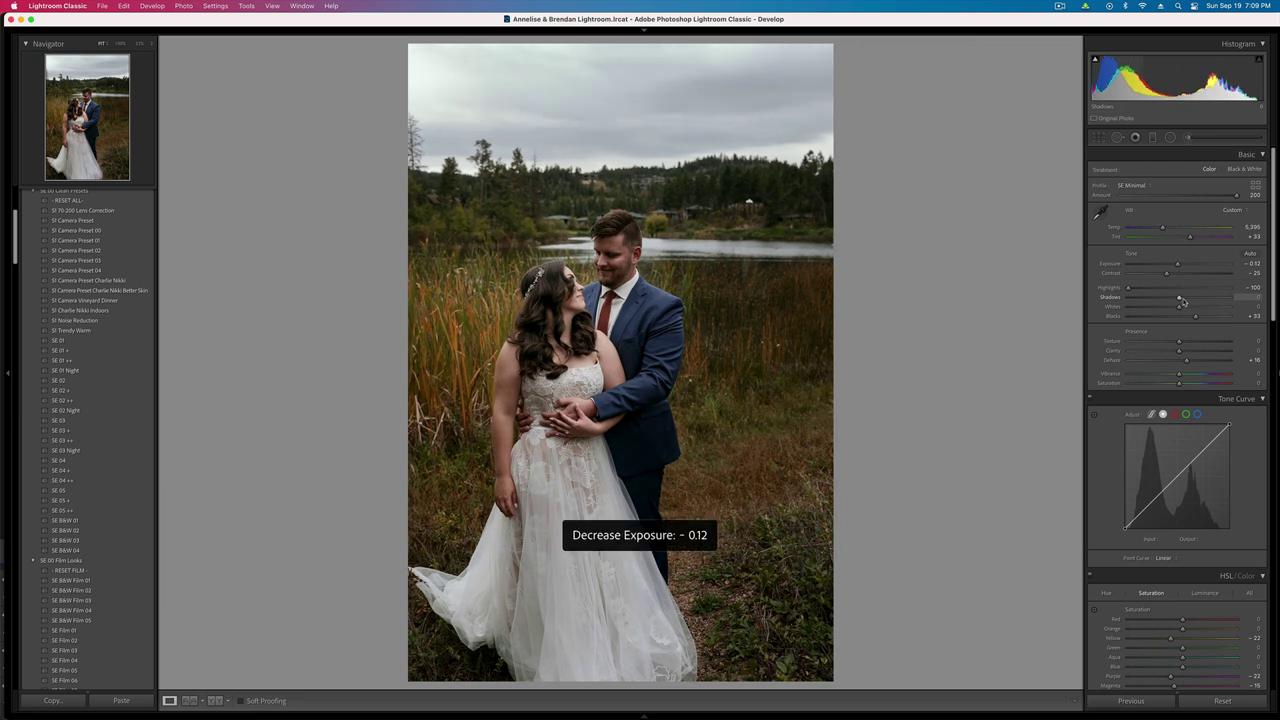
- Copy the lakeside portrait's settings, including radial filters, and apply them to the portrait by the reeds with exposure at +0.21
key(super+shift+c)
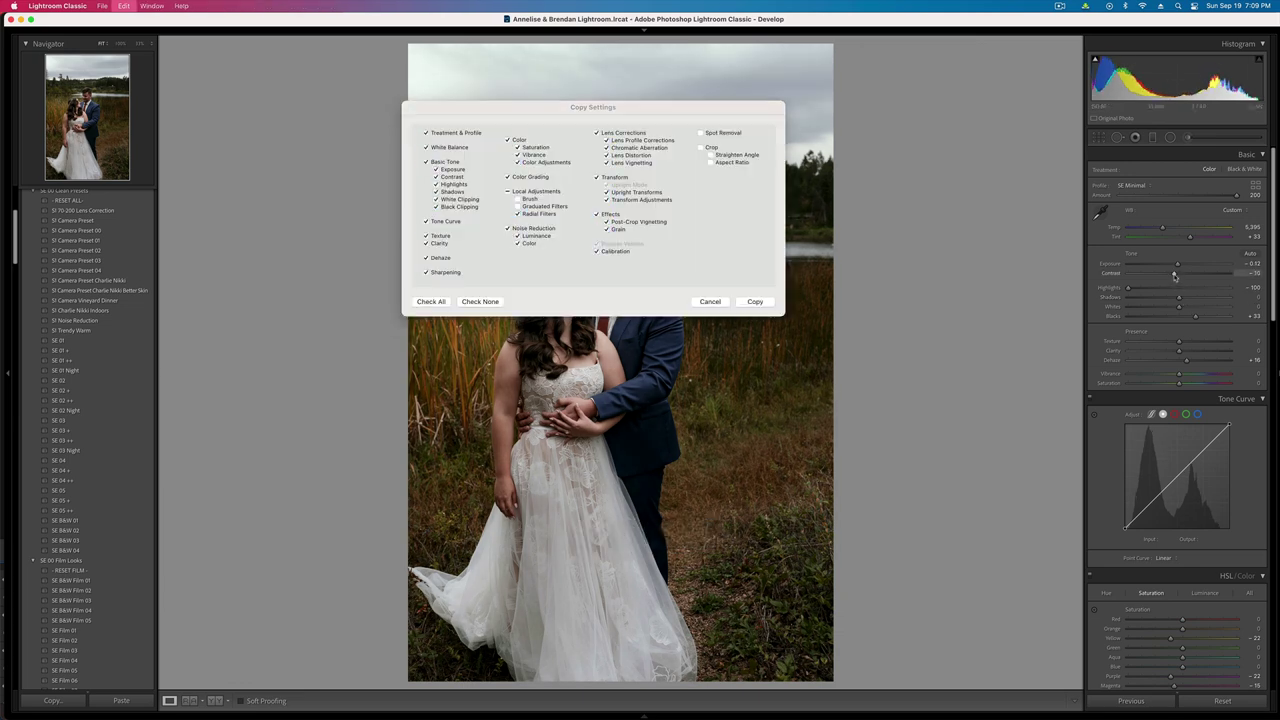
key(Return)
key(Right)
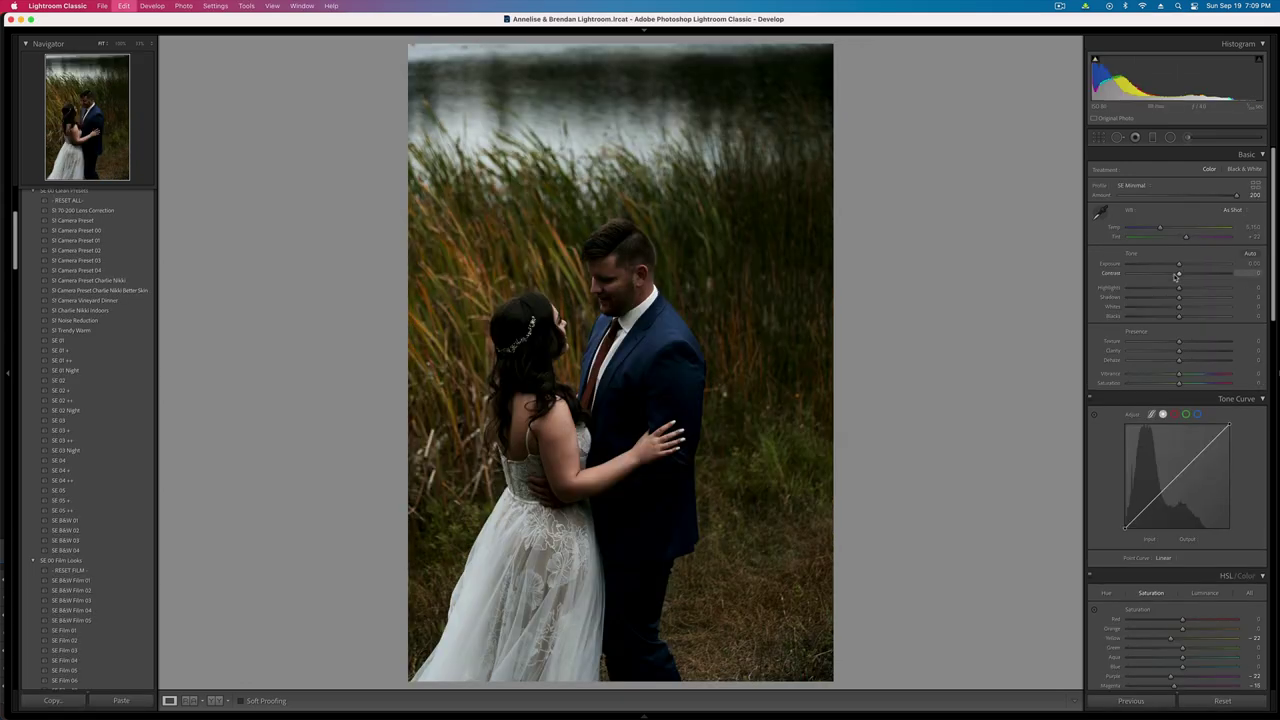
key(equal)
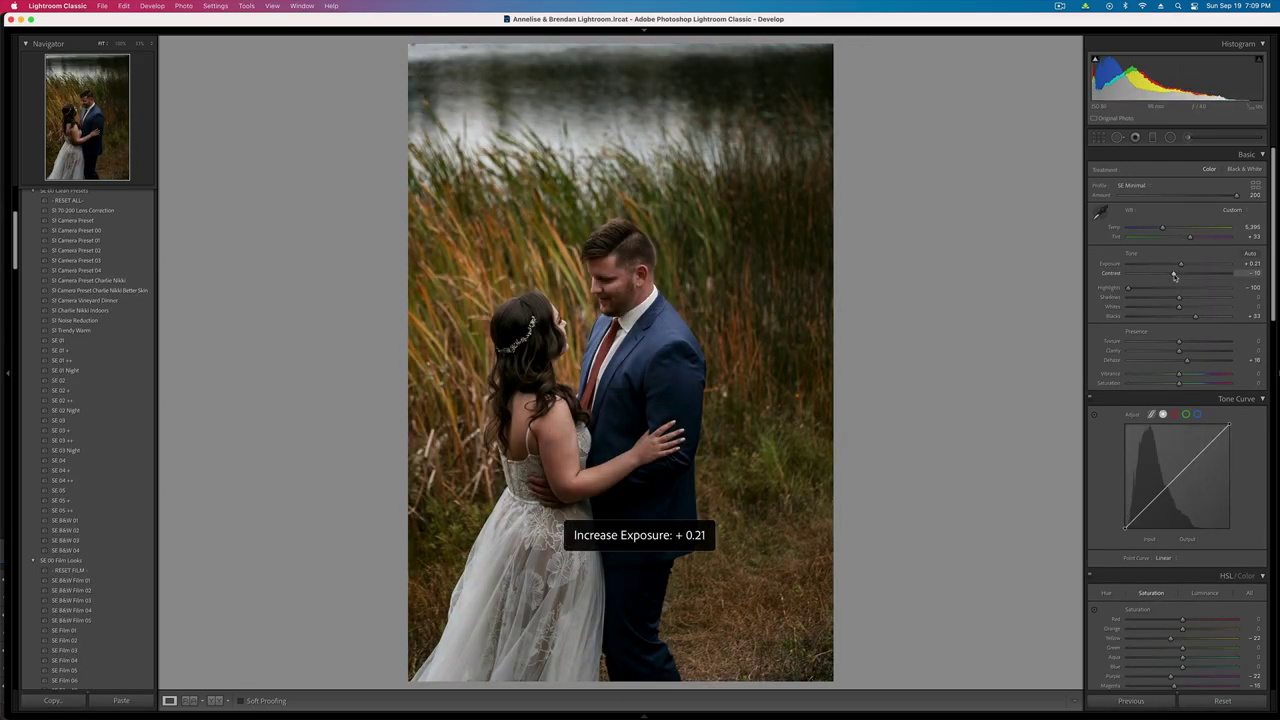
- Enlarge the pasted radial filter on the reeds portrait vertically so it covers more of the couple's bodies
click(1170, 138)
click(584, 329)
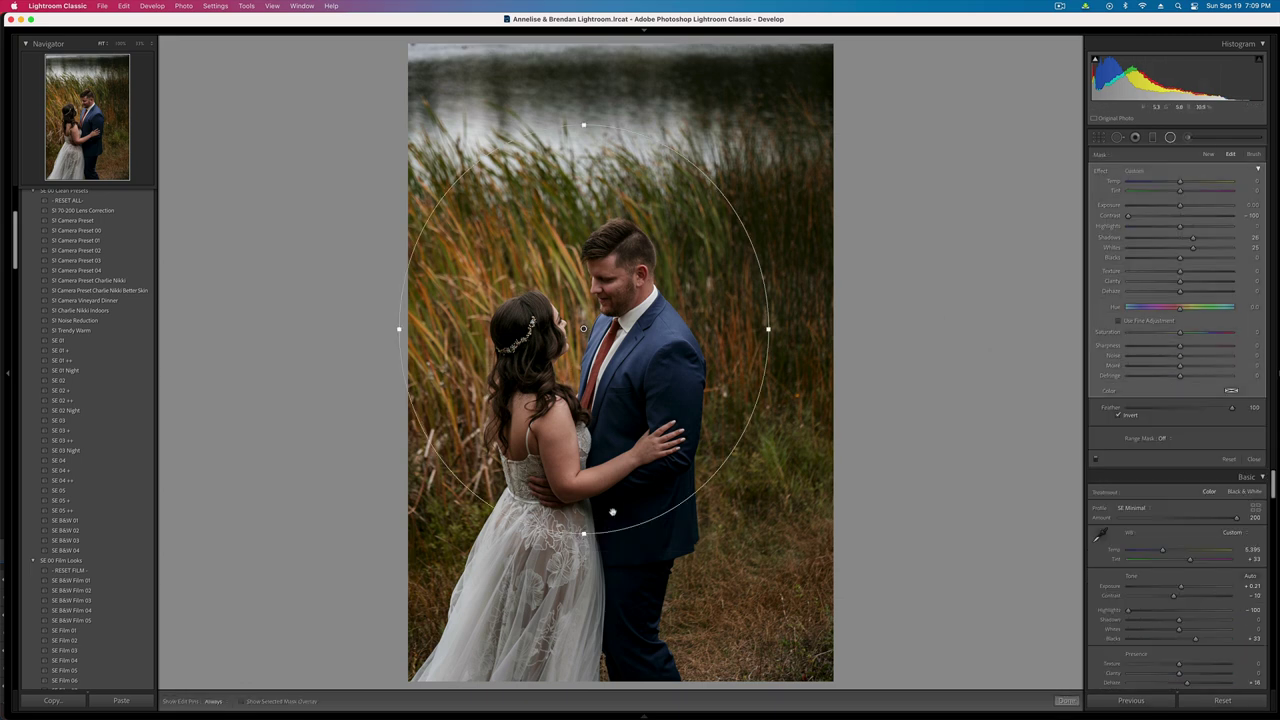
drag(583, 535, 591, 634)
key(Return)
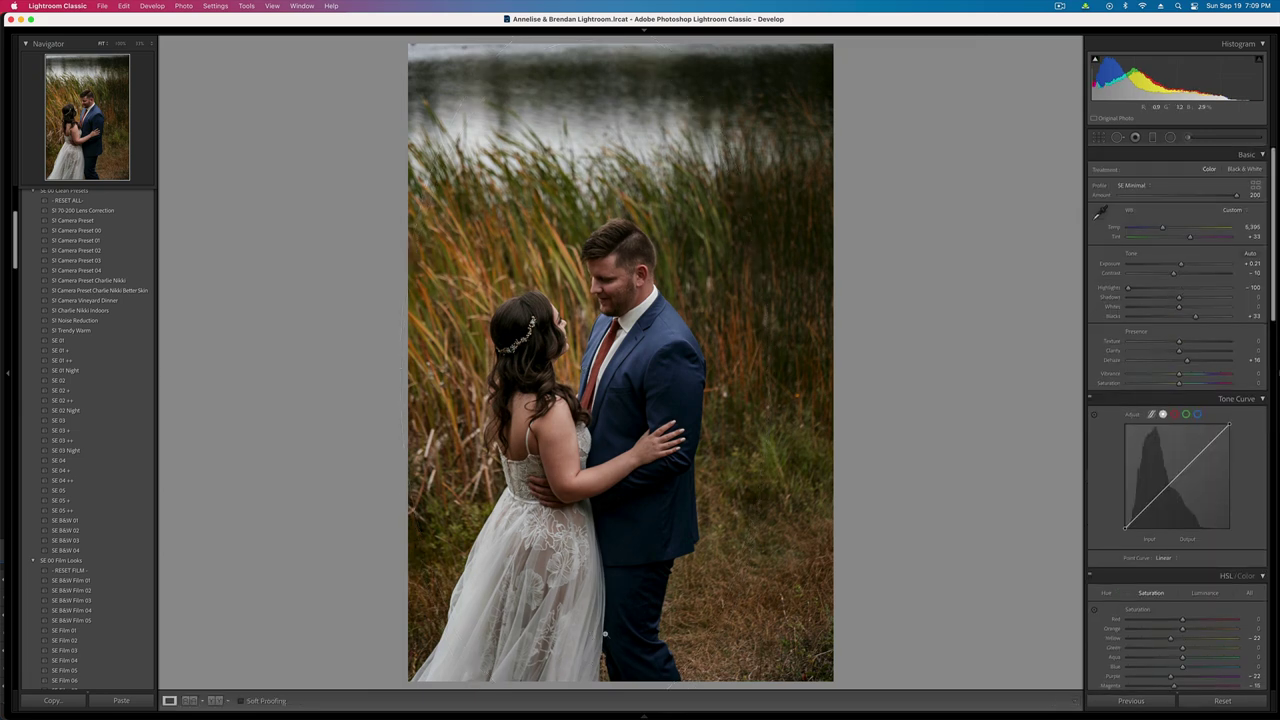
- Copy the reeds portrait's develop settings and apply the SE B&W 01 preset to it
key(super+shift+c)
click(710, 302)
click(84, 521)
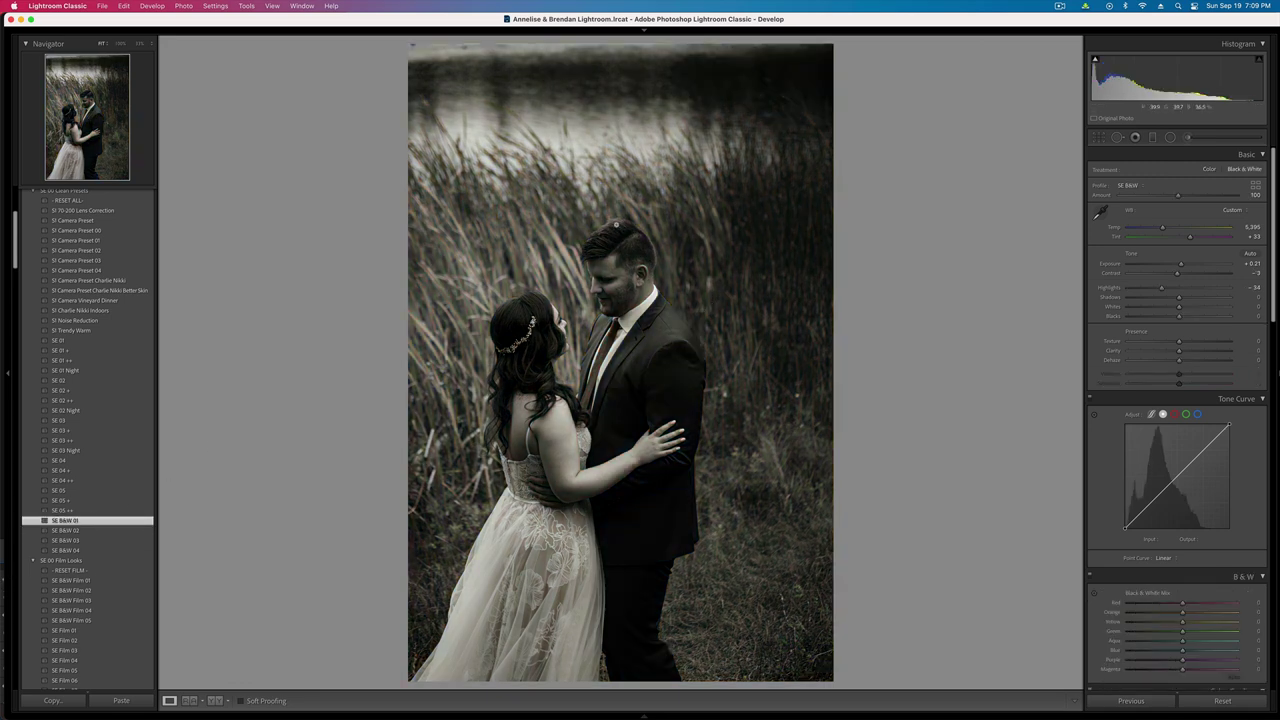
- Crop the black-and-white reeds portrait tighter by pulling in its upper-right corner at the original aspect ratio
key(r)
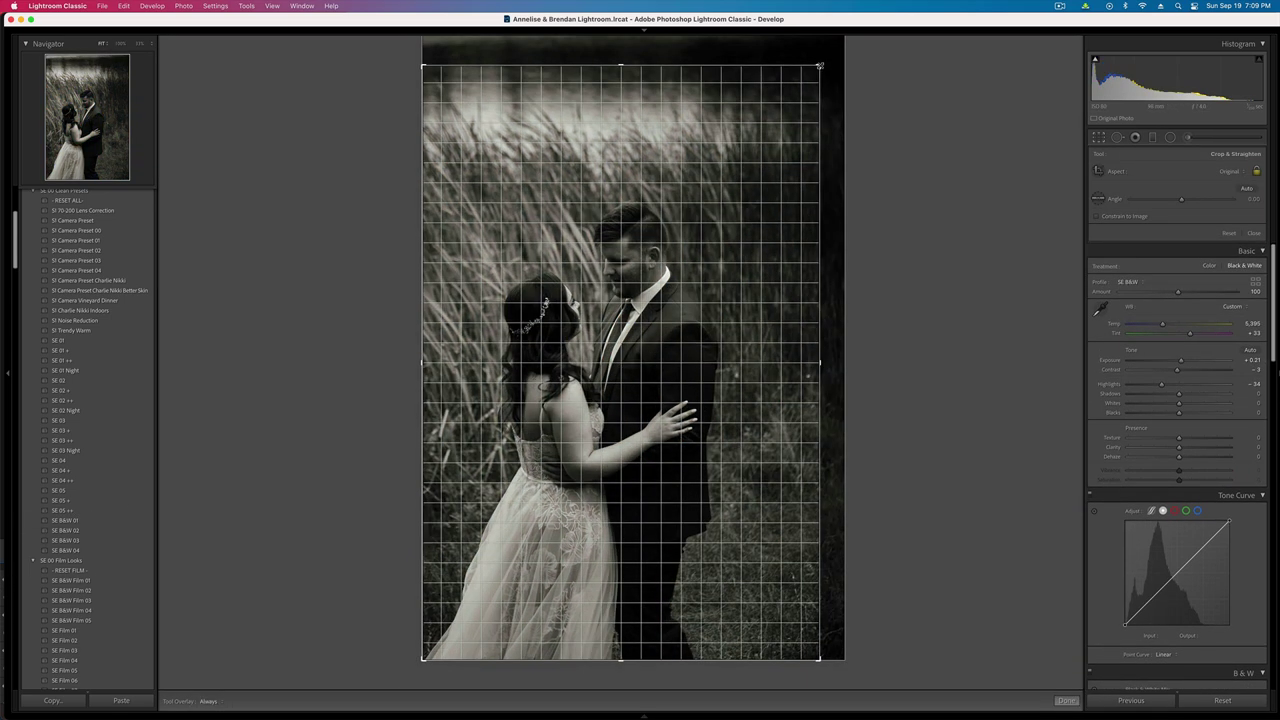
key(r)
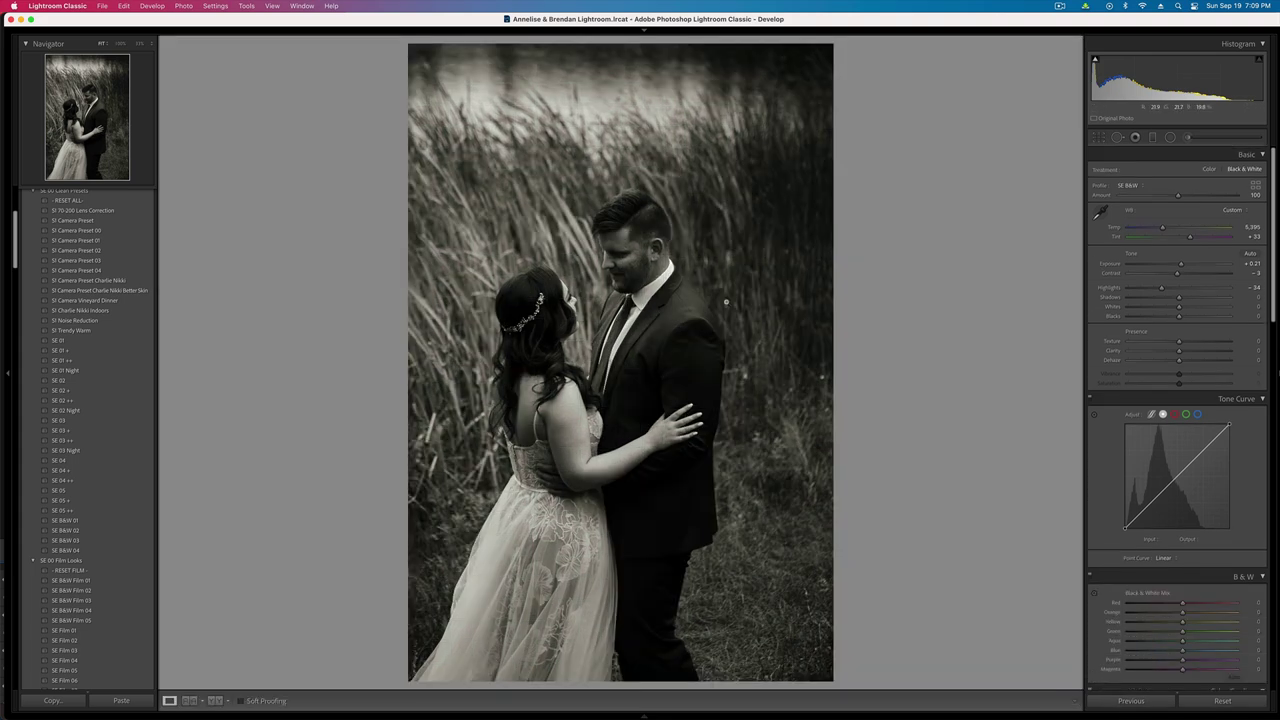
- Draw a large radial filter around the couple with contrast −45 and shadows about 18, and set the overall exposure to +0.08
key(shift+m)
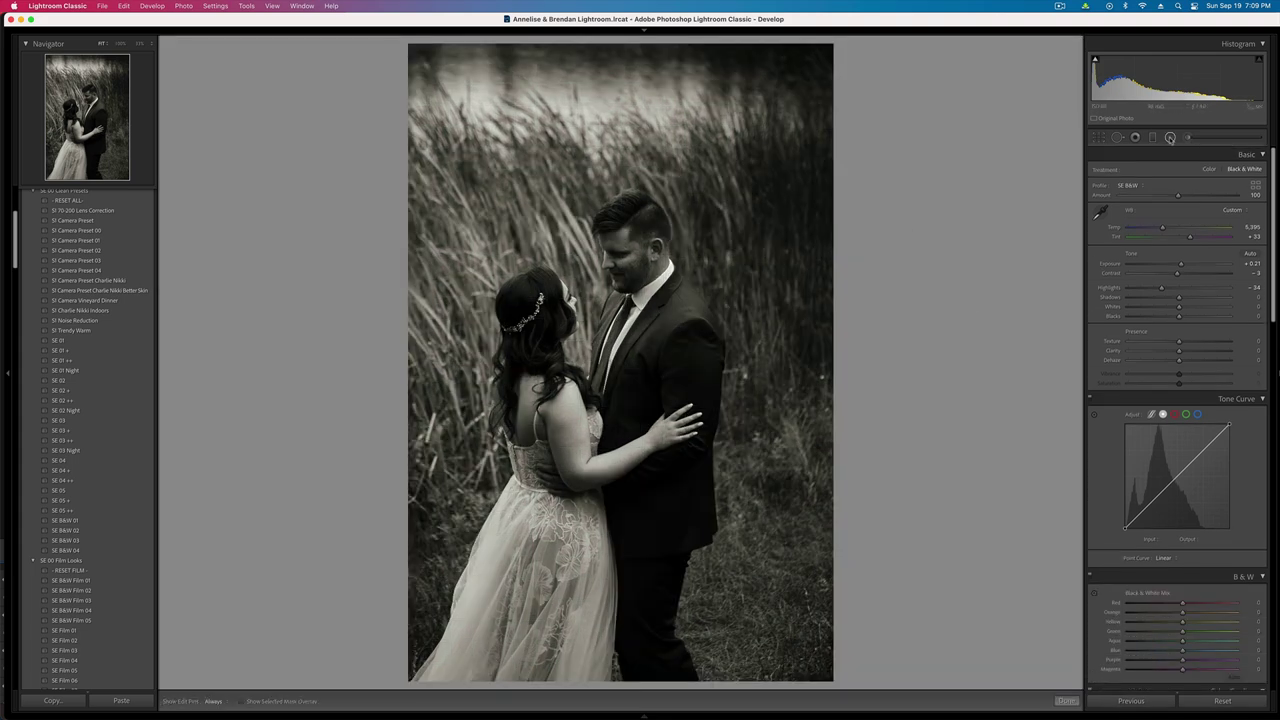
drag(622, 376, 821, 708)
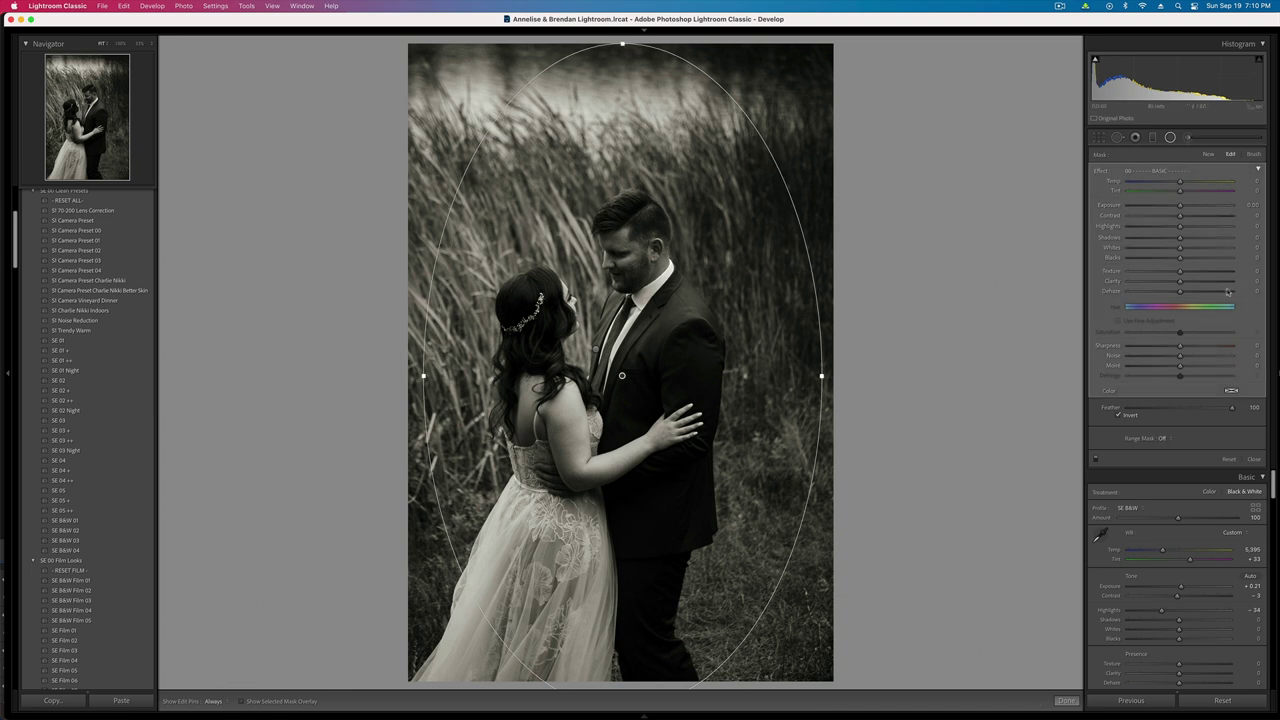
drag(1166, 219, 1193, 240)
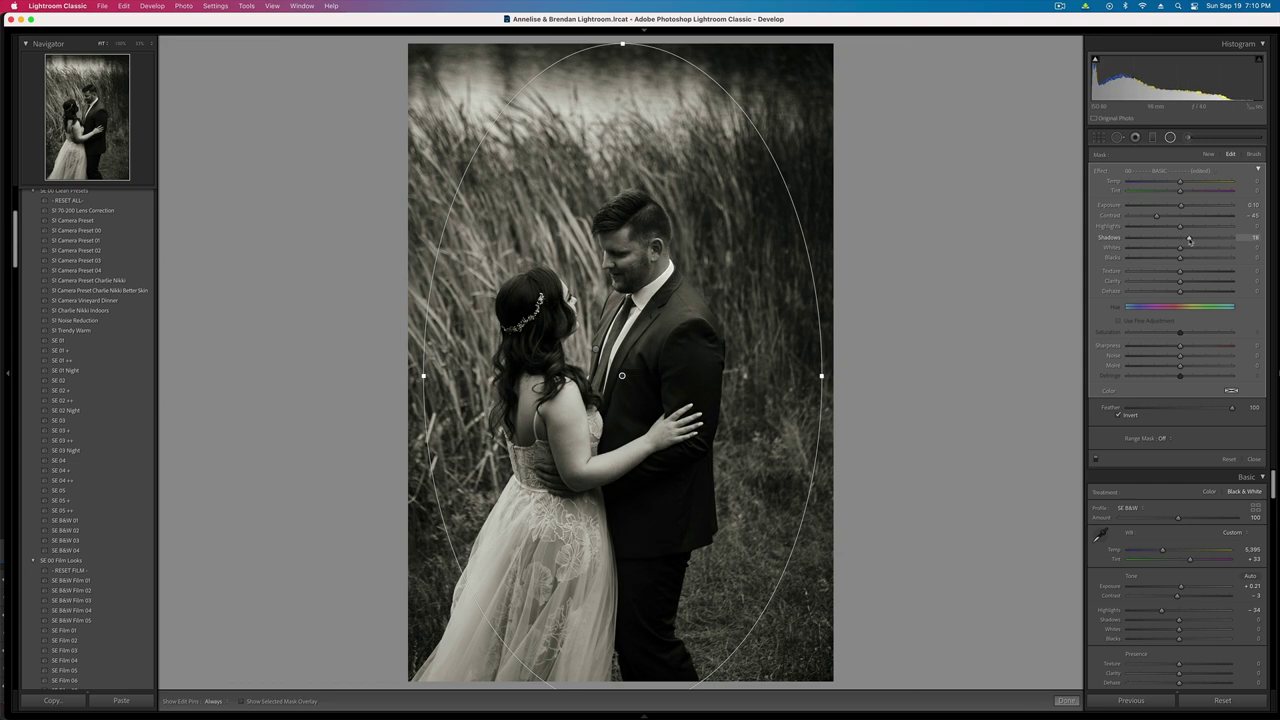
key(minus)
key(equal)
key(equal)
key(shift+m)
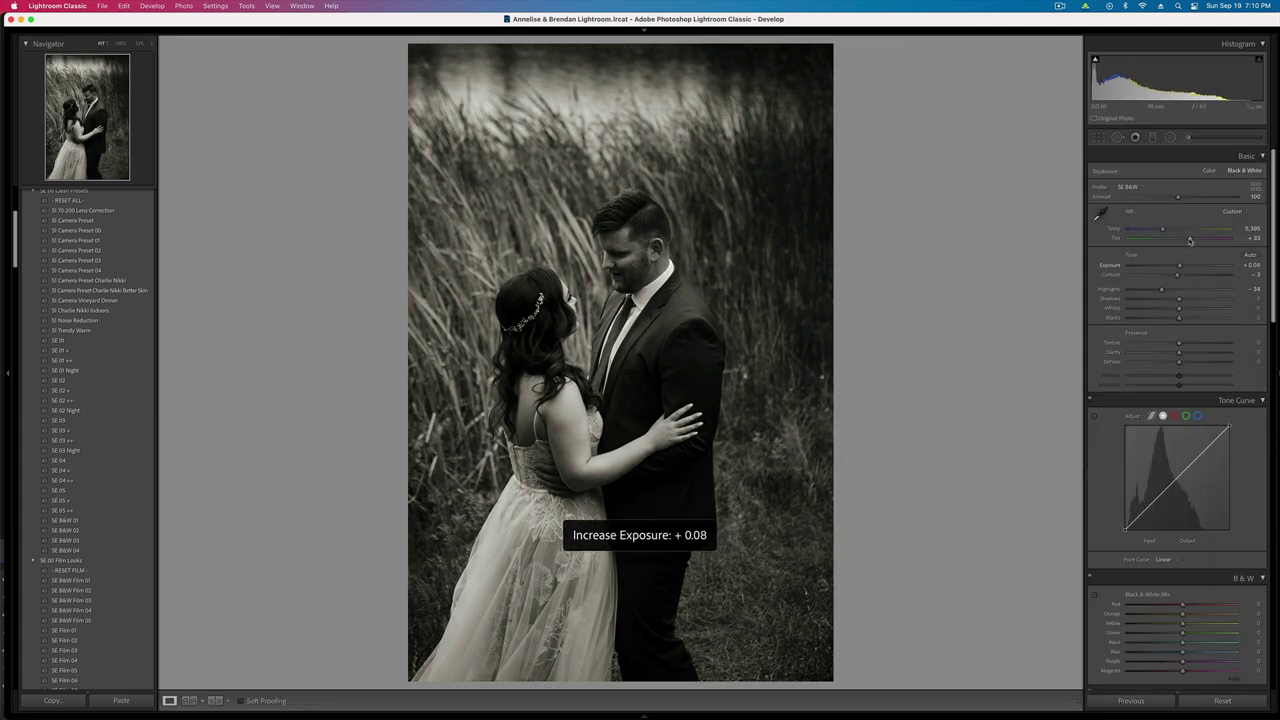
- Go to the bridge portrait and set its contrast to −35, trying the copied settings and undoing them along the way
key(Right)
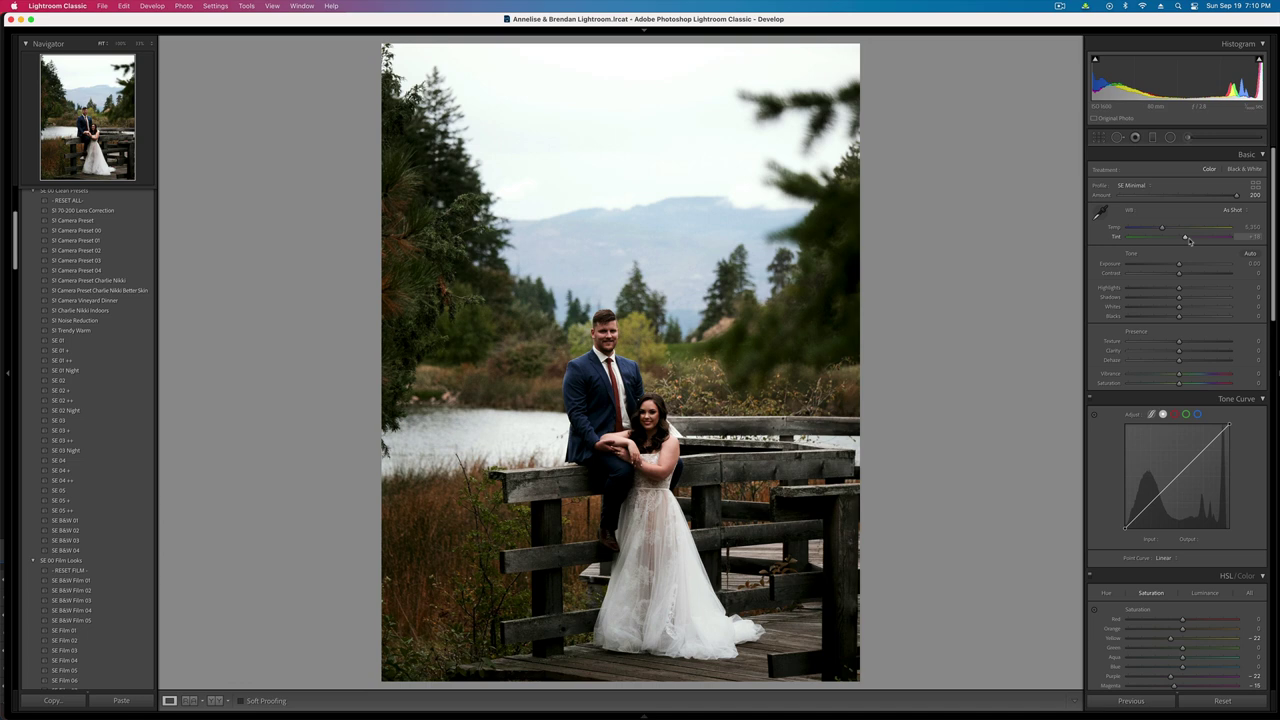
drag(1179, 273, 1169, 275)
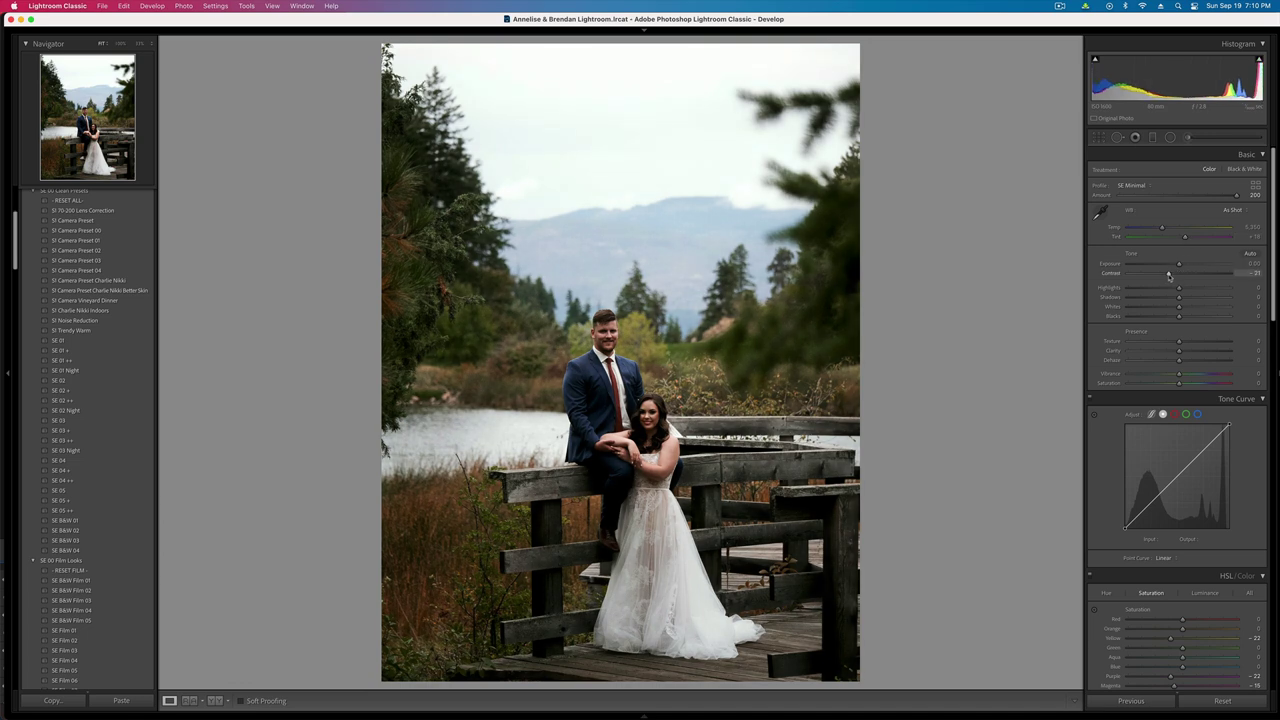
key(super+v)
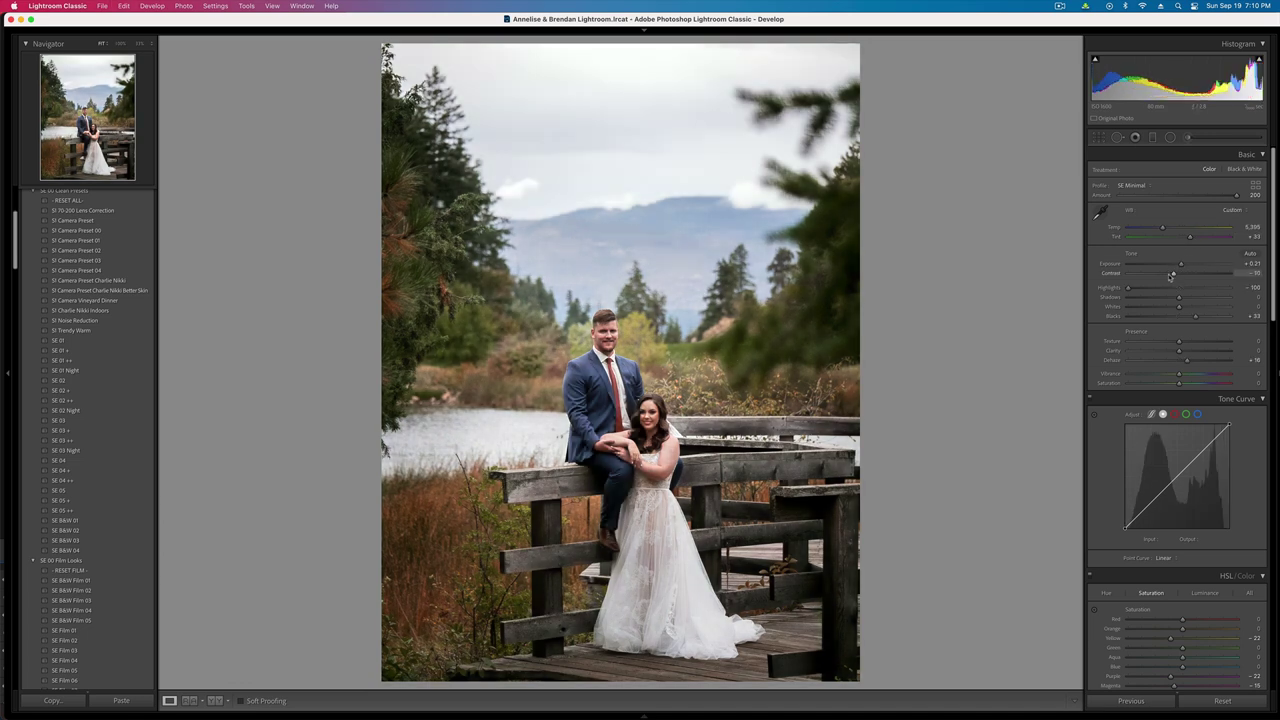
key(super+z)
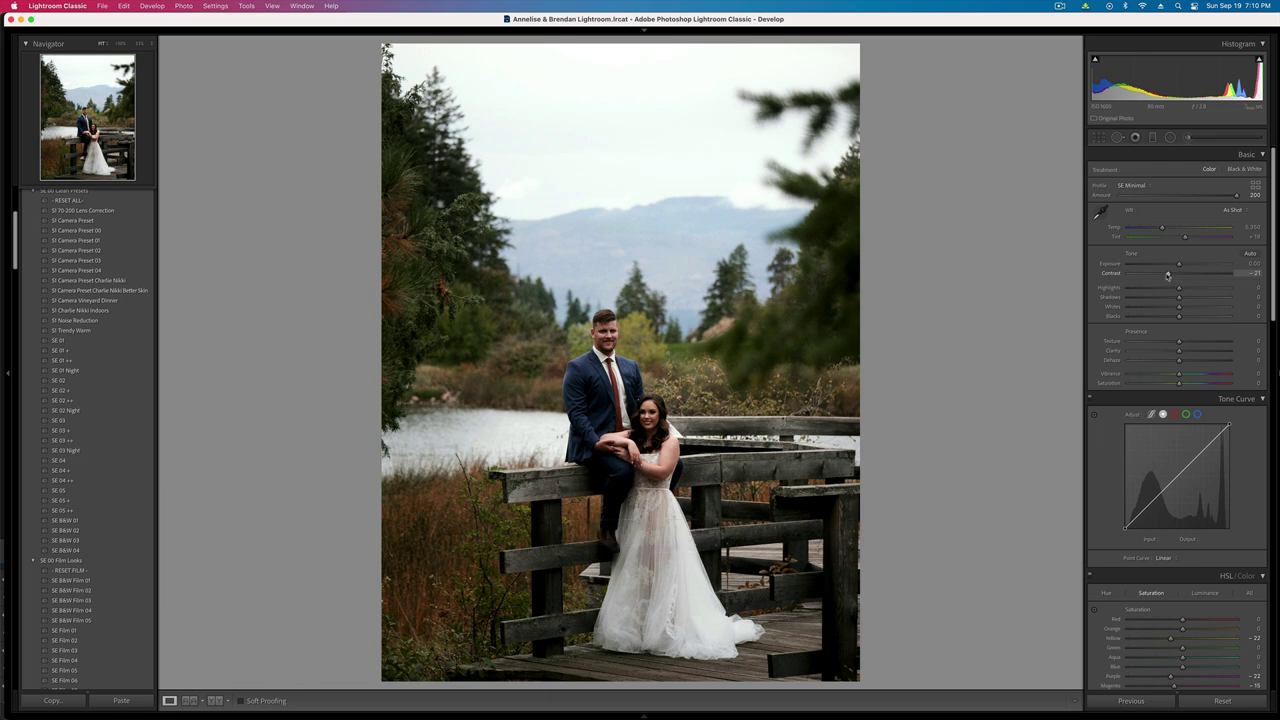
drag(1168, 275, 1159, 278)
- Draw a tall radial filter around the couple on the bridge, lowering its contrast and slightly lifting its shadows
click(1170, 137)
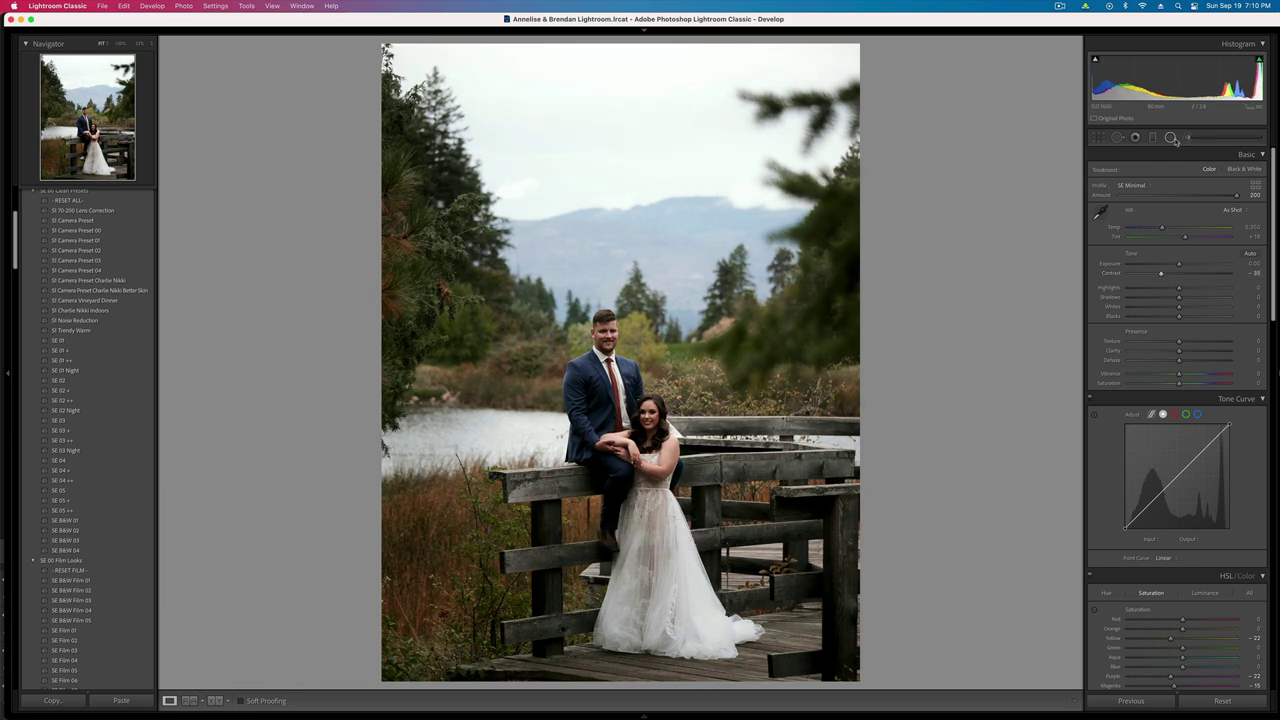
mouse_move(641, 455)
mouse_down()
mouse_move(712, 540)
mouse_move(741, 672)
mouse_up()
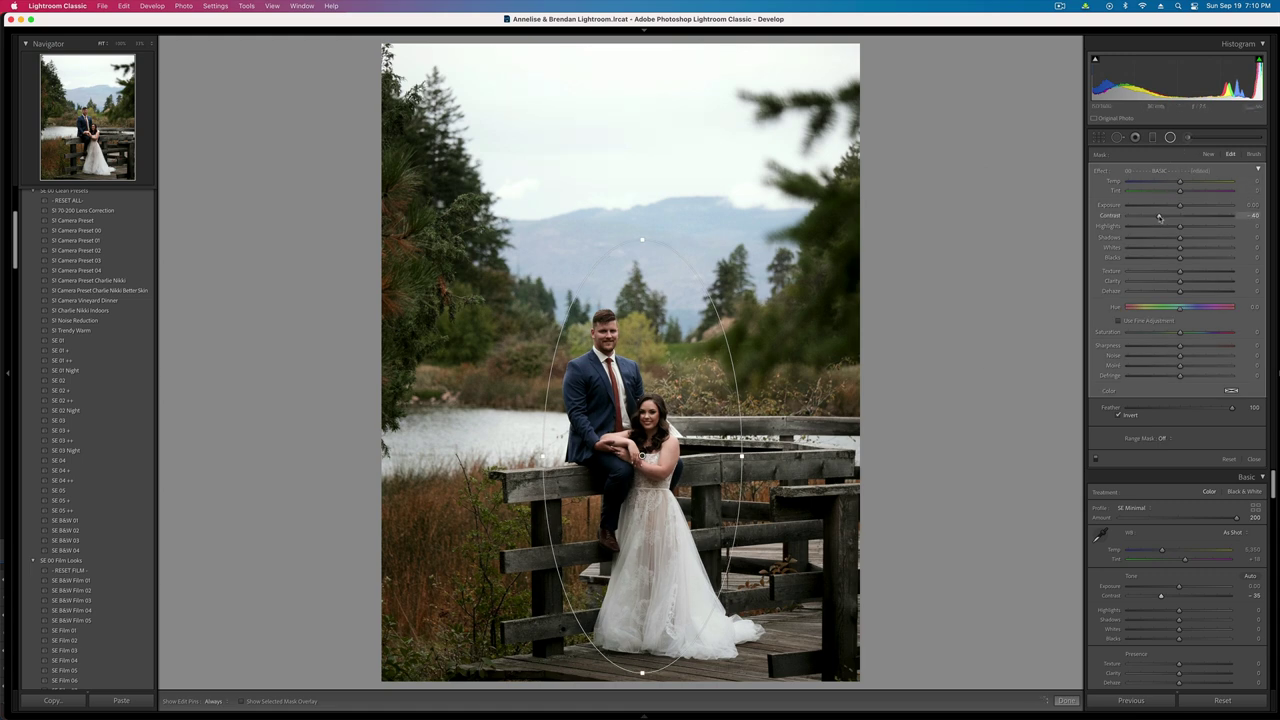
drag(1159, 218, 1112, 216)
drag(1180, 238, 1189, 240)
key(shift+m)
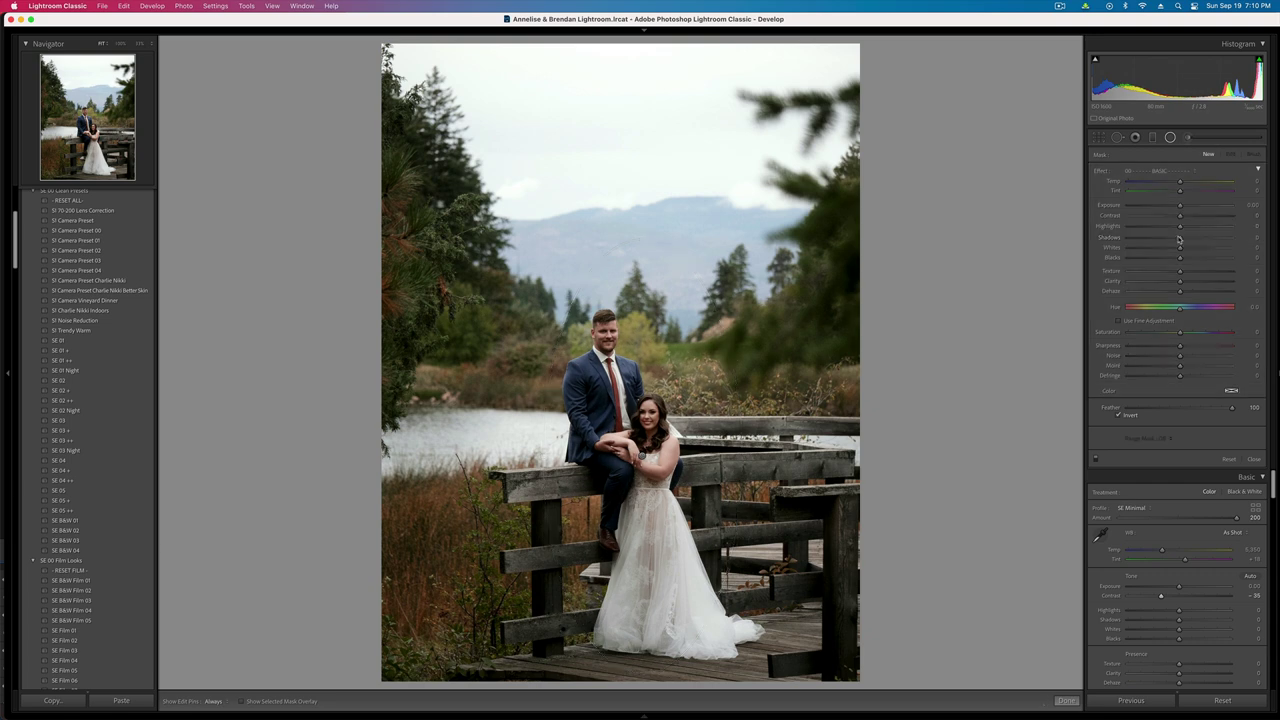
- Set the bridge portrait's exposure to −0.23 and contrast to −18, and apply its settings to the next bridge portrait
key(shift+minus)
key(equal)
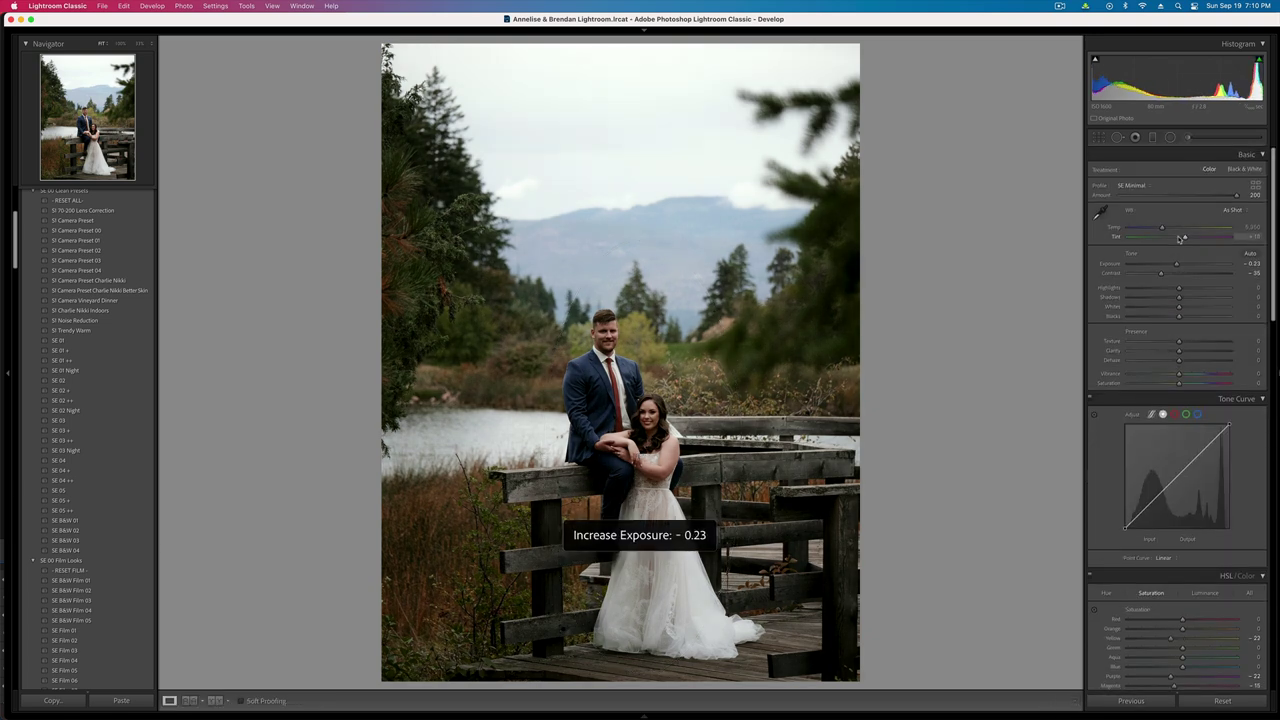
drag(1160, 273, 1170, 275)
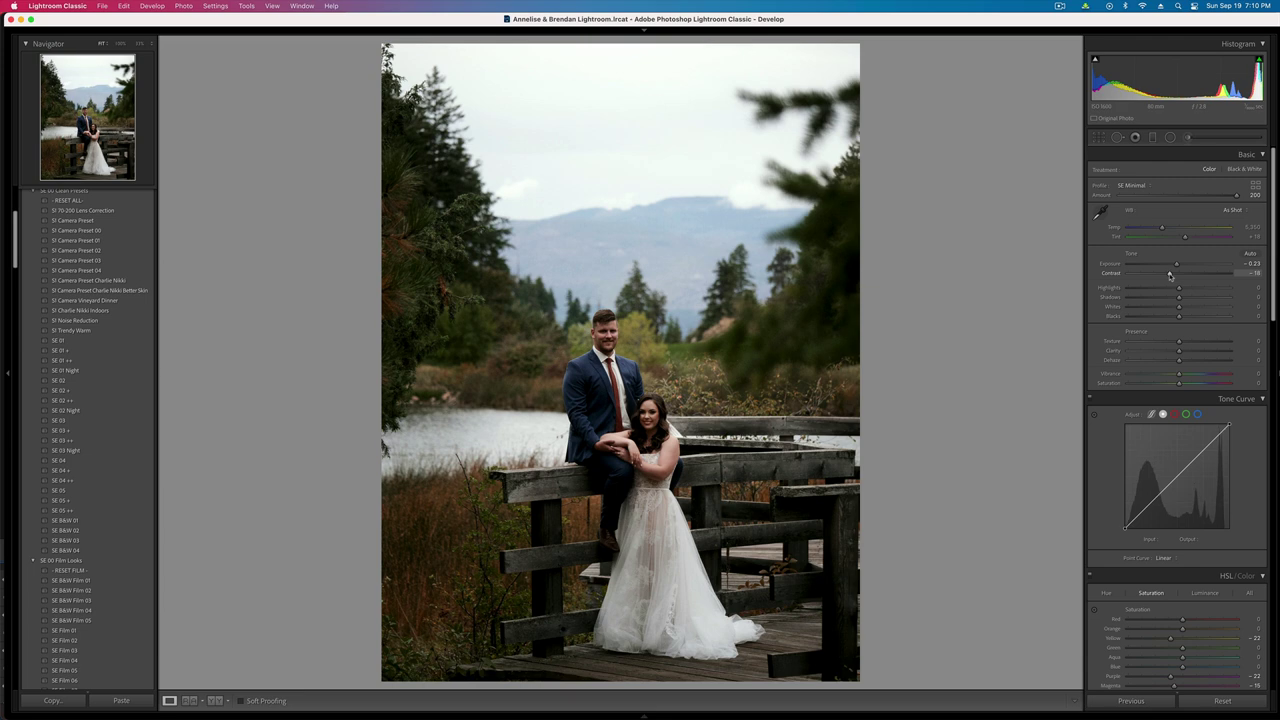
key(Right)
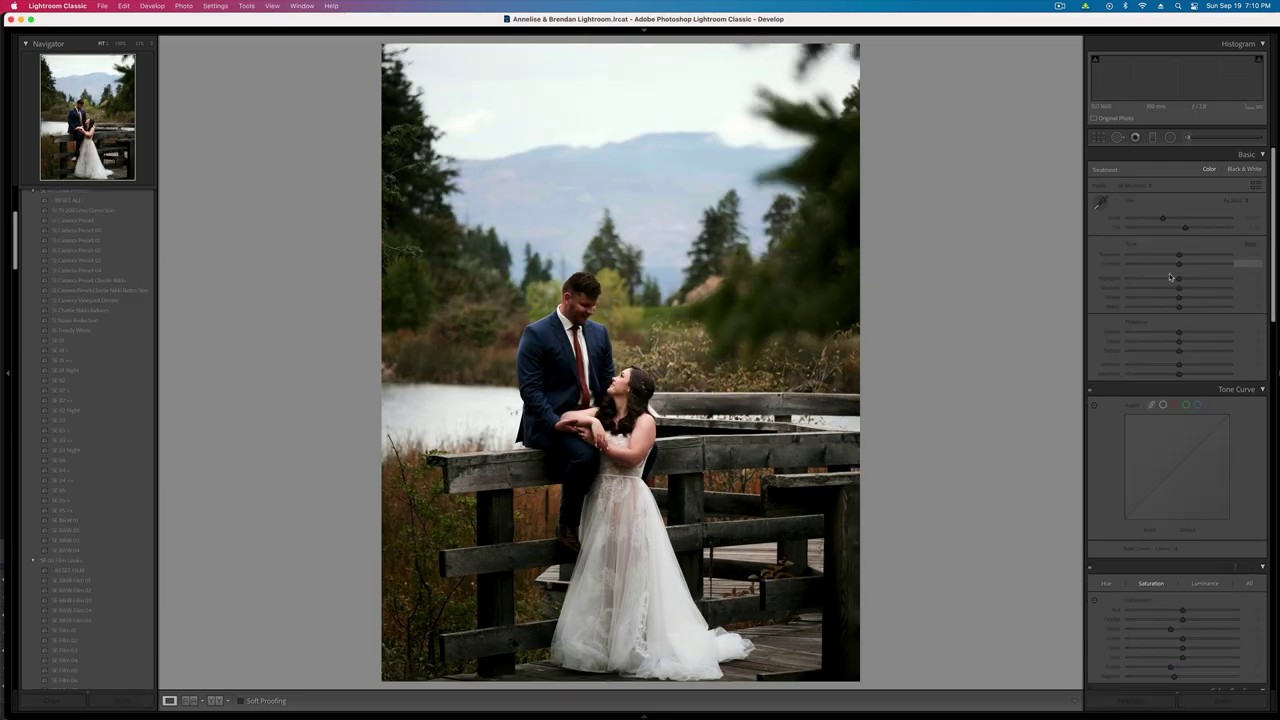
key(super+alt+v)
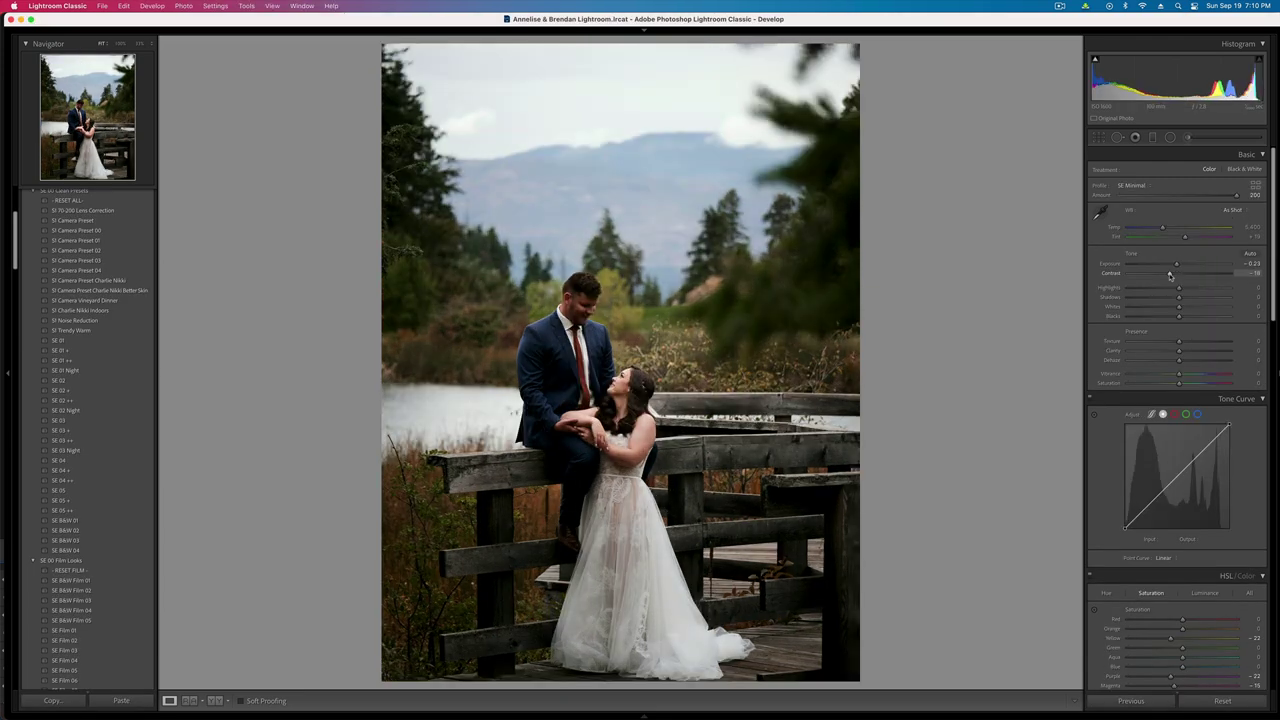
- Crop the second bridge portrait slightly tighter from its upper-right corner and go to the wide vertical bridge photo
key(r)
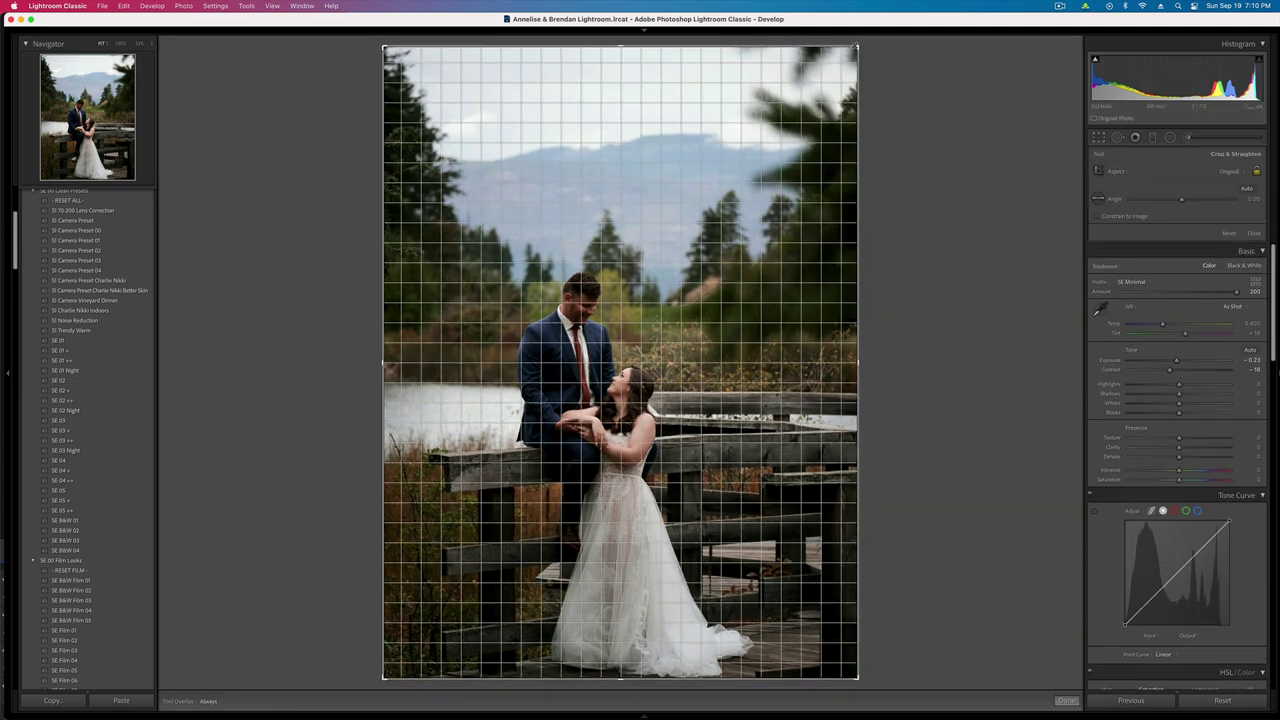
drag(859, 45, 851, 62)
key(Return)
key(Right)
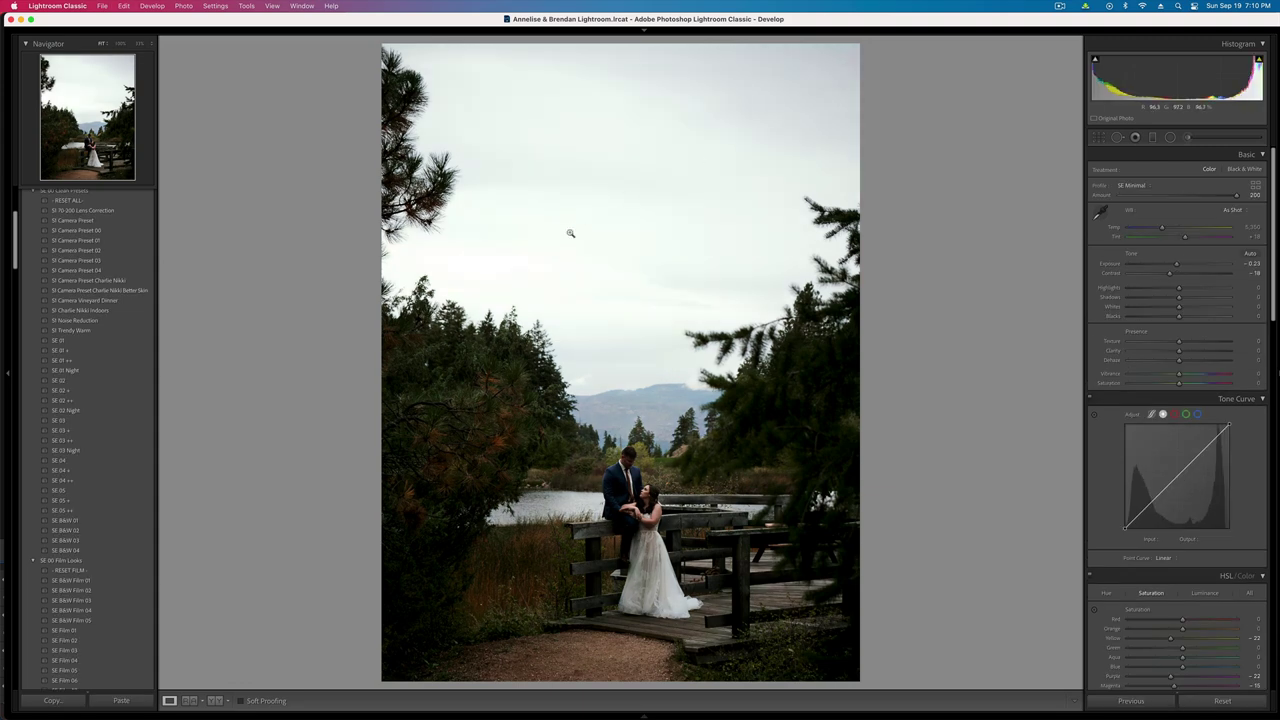
- Set the wide vertical bridge photo's contrast to −1 and exposure to +0.10
click(1178, 273)
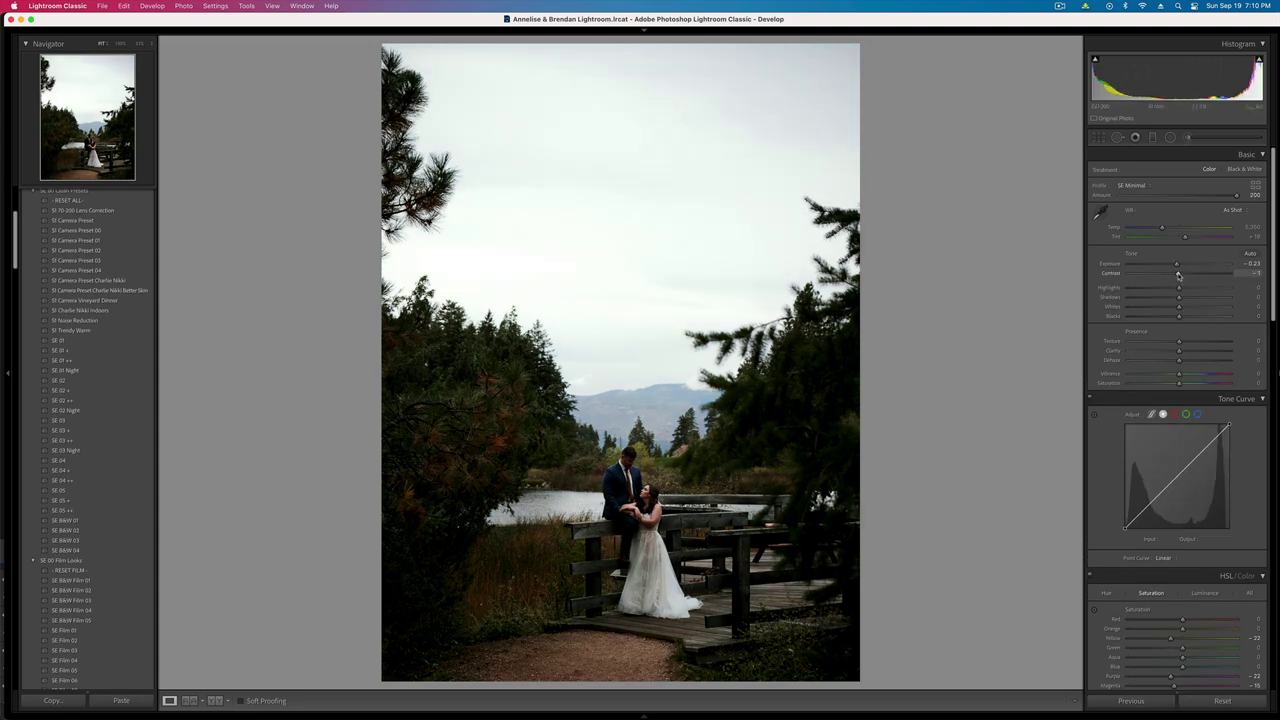
key(equal)
key(minus)
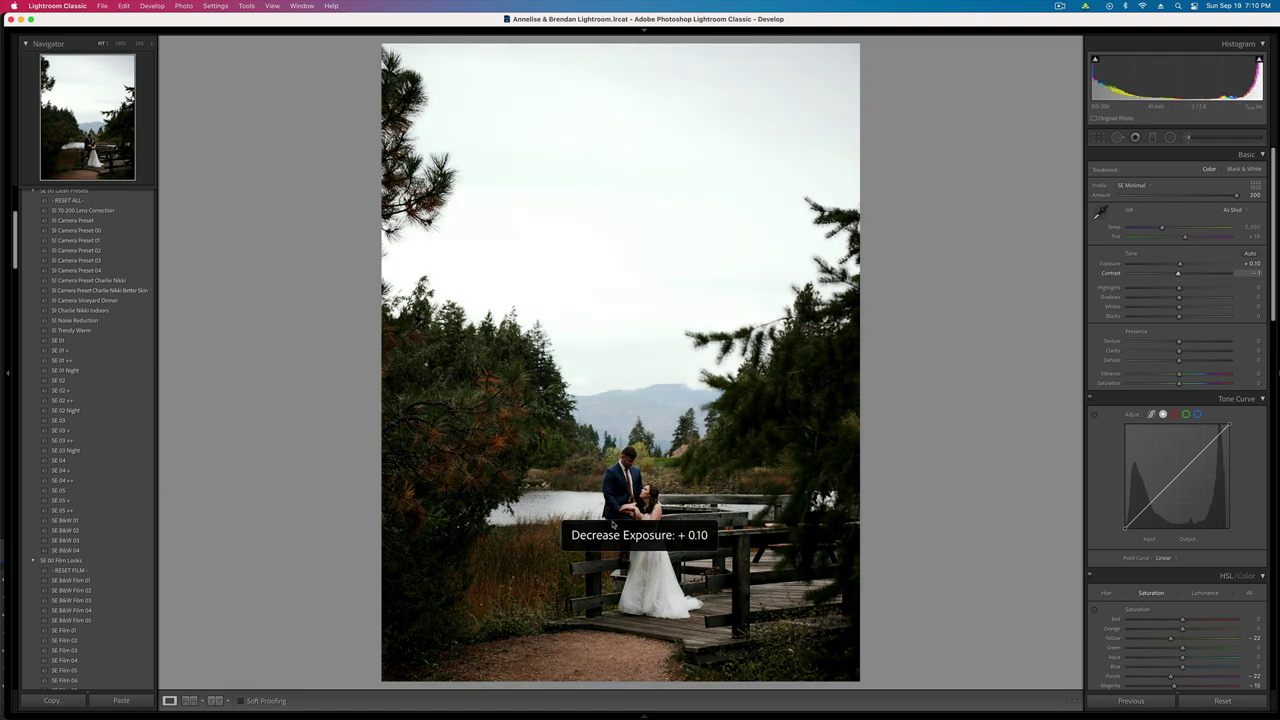
- Apply the SE B&W 01 preset to the wide vertical bridge photo and set its shadows to +10
click(74, 521)
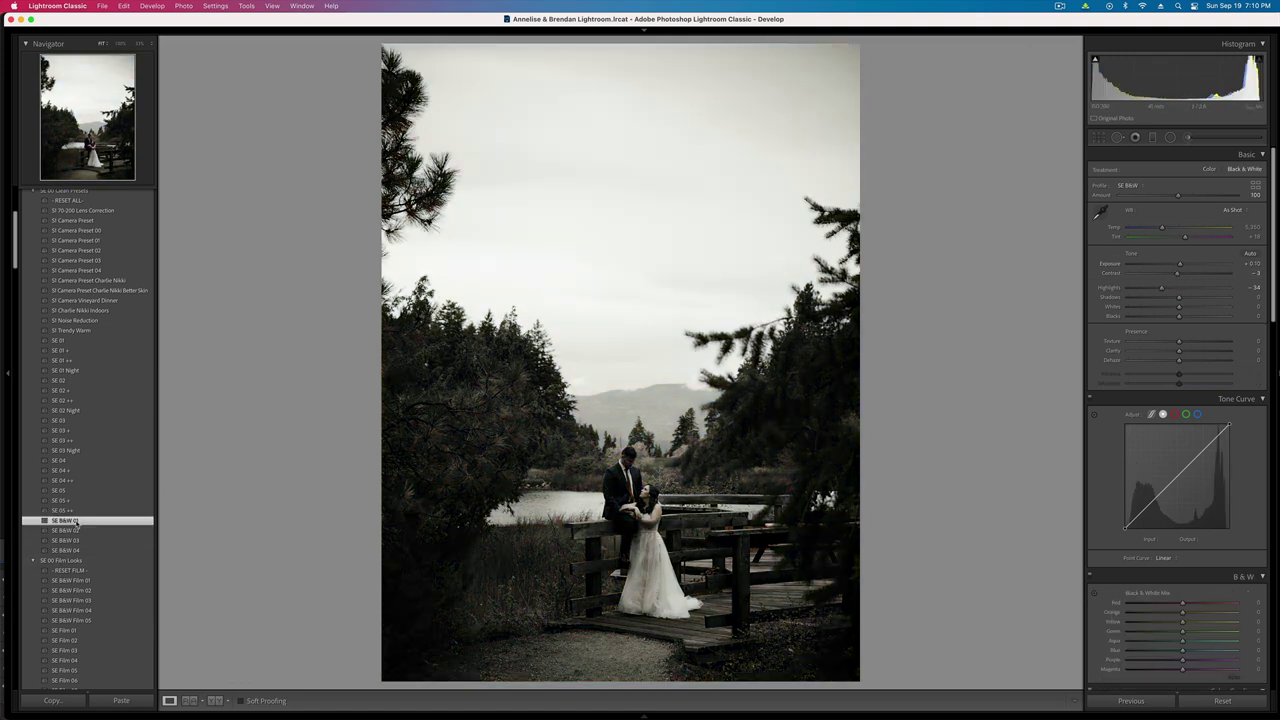
click(1189, 298)
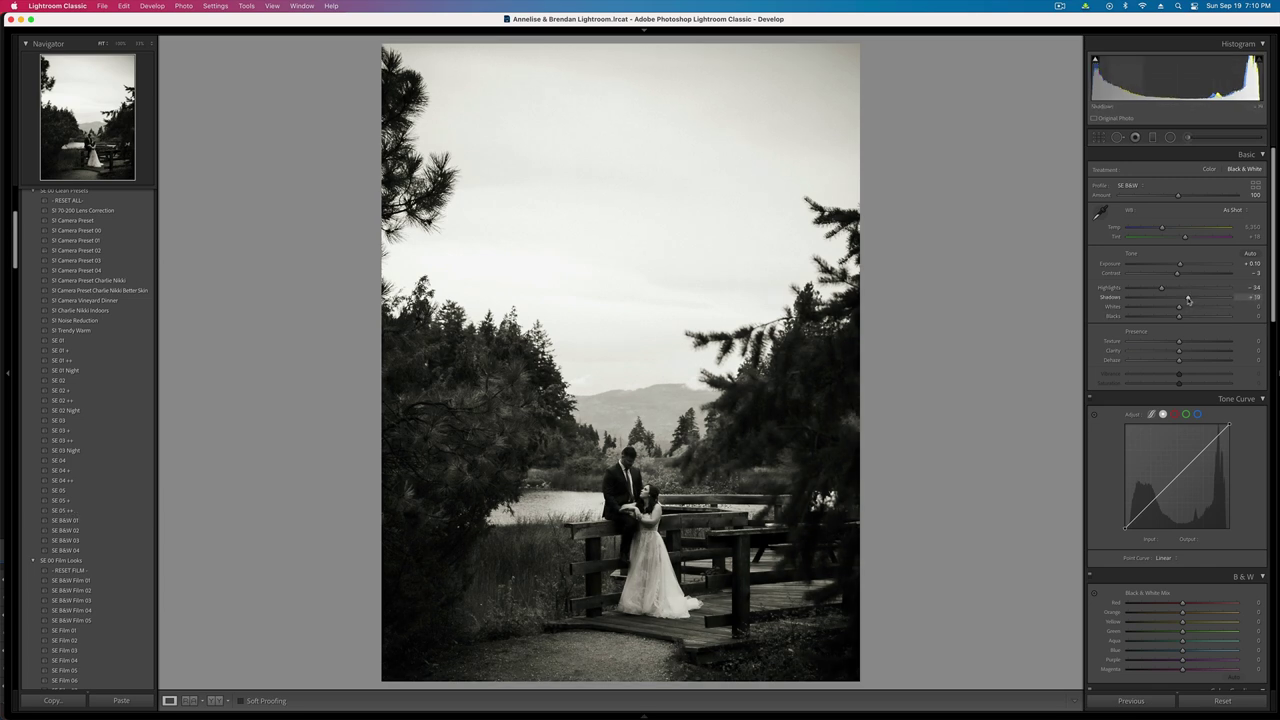
drag(1188, 300, 1184, 299)
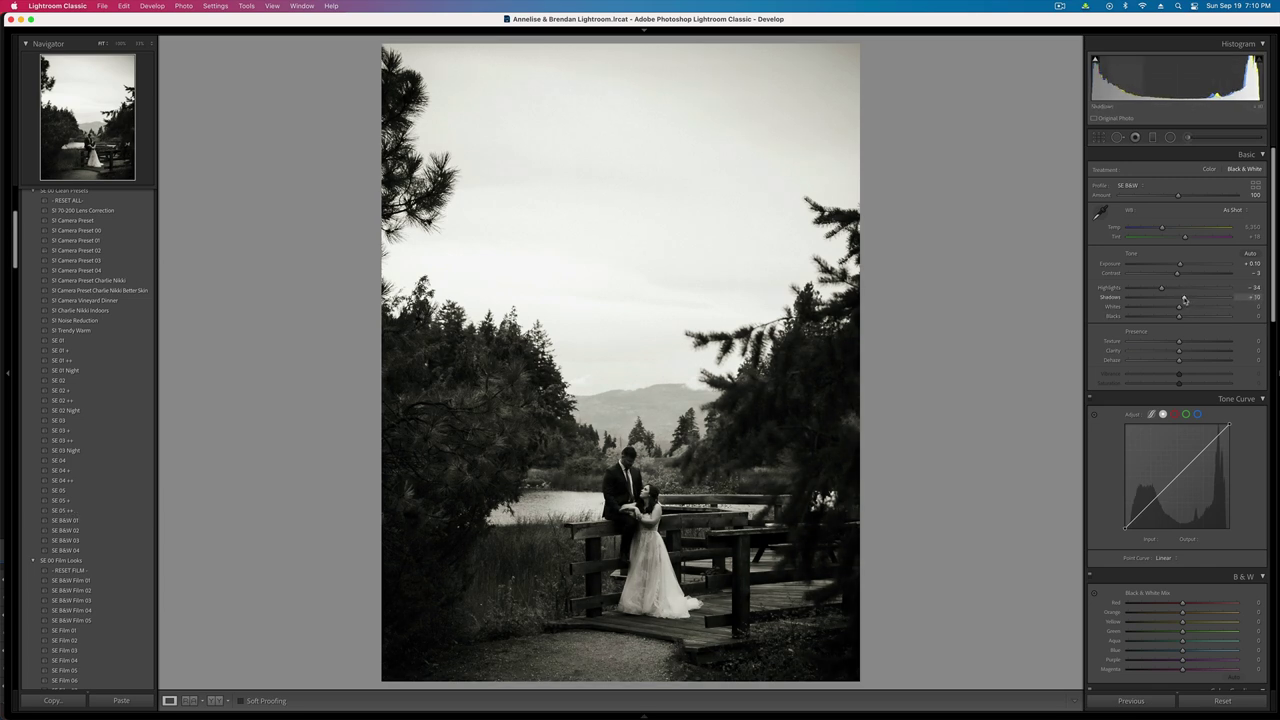
- Draw a radial filter over the couple and the foreground path with its exposure at 0.57
click(1170, 137)
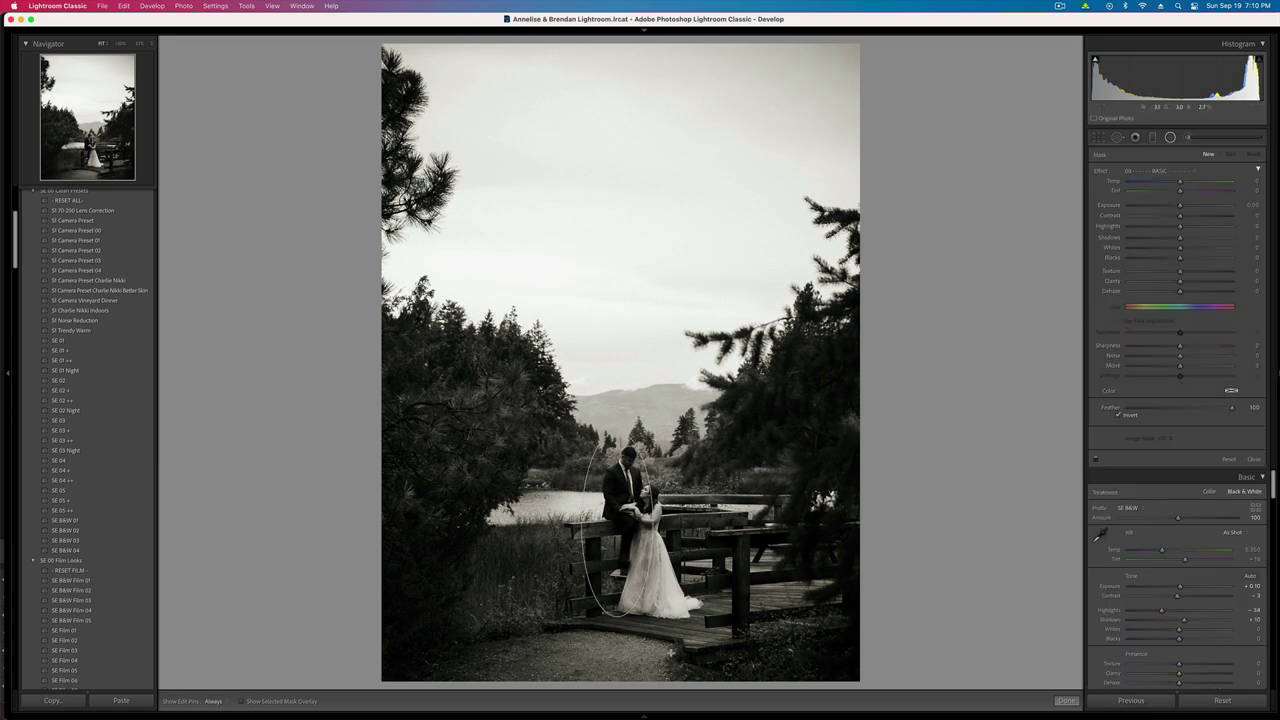
drag(671, 653, 742, 716)
click(1187, 207)
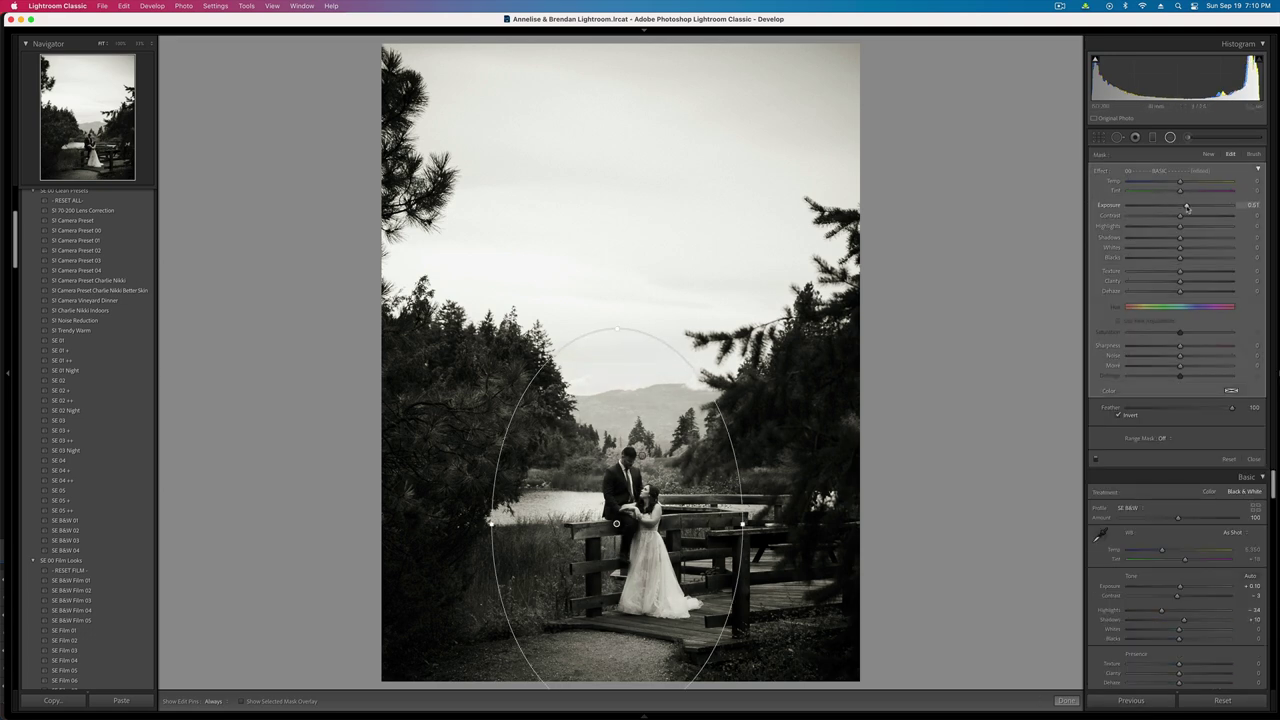
- Set the photo's overall exposure to −0.36 and move the radial filter up so it centers on the couple
key(minus)
key(minus)
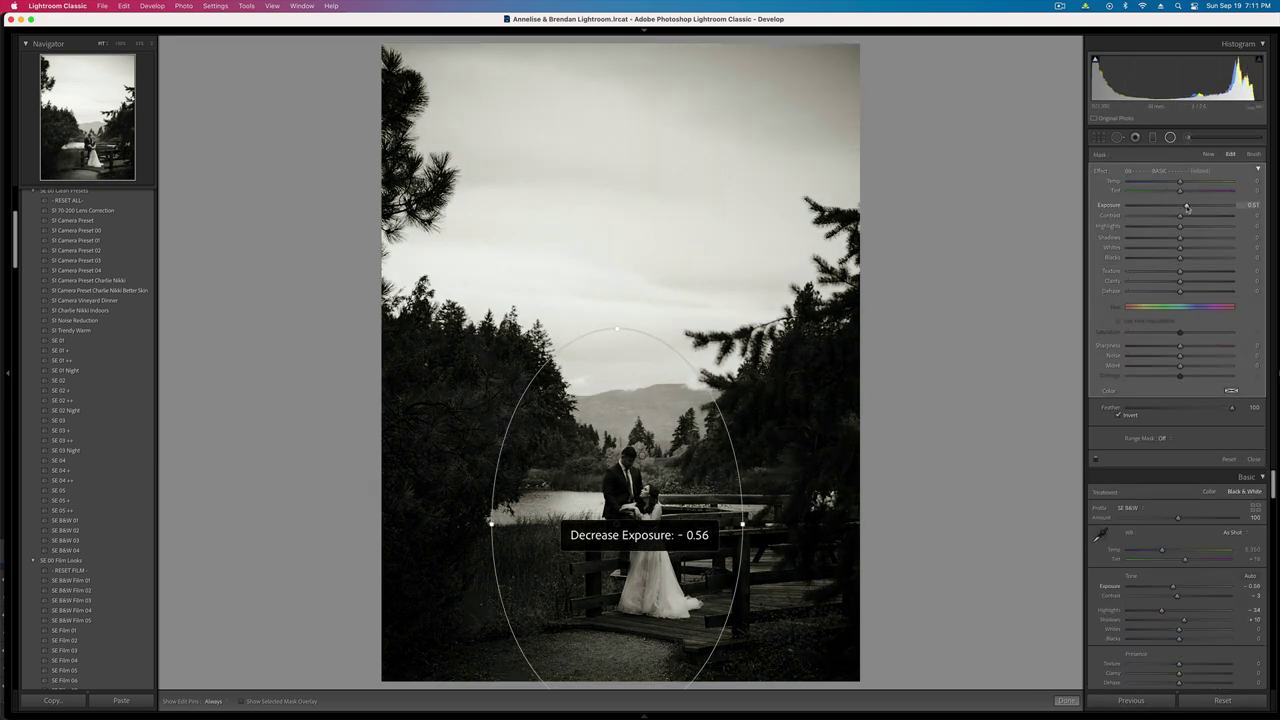
key(equal)
key(equal)
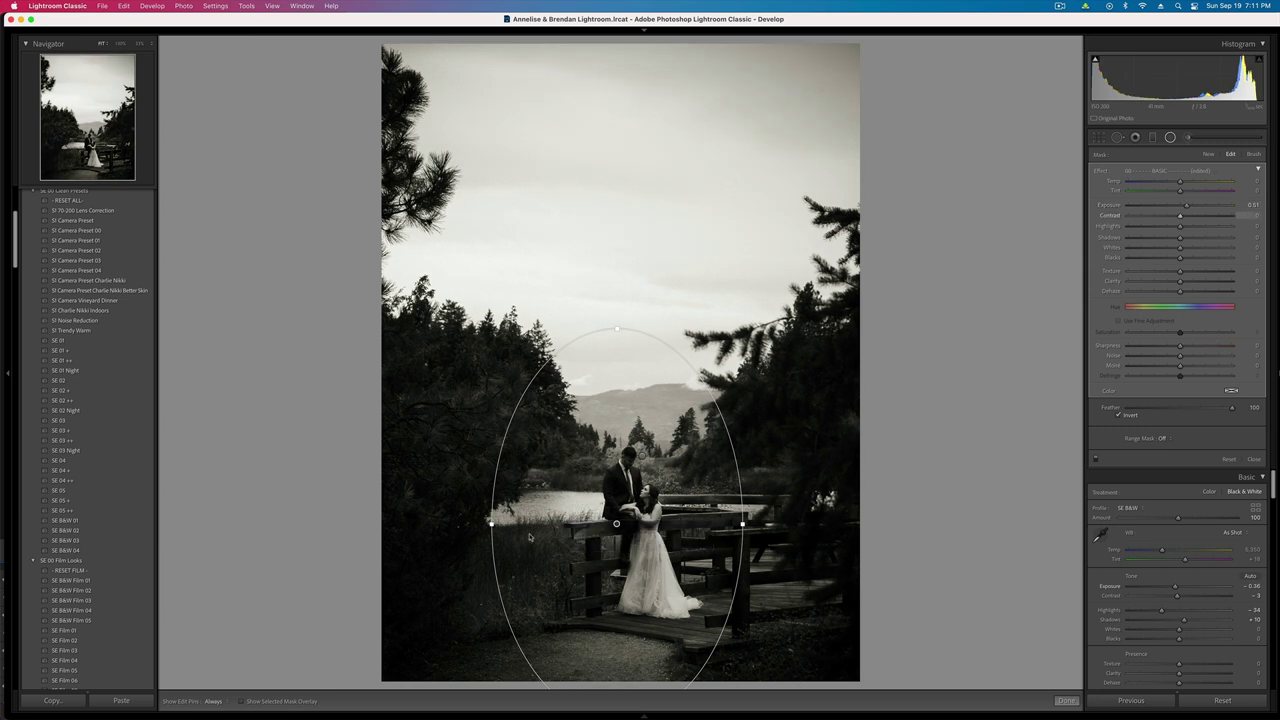
drag(596, 562, 602, 518)
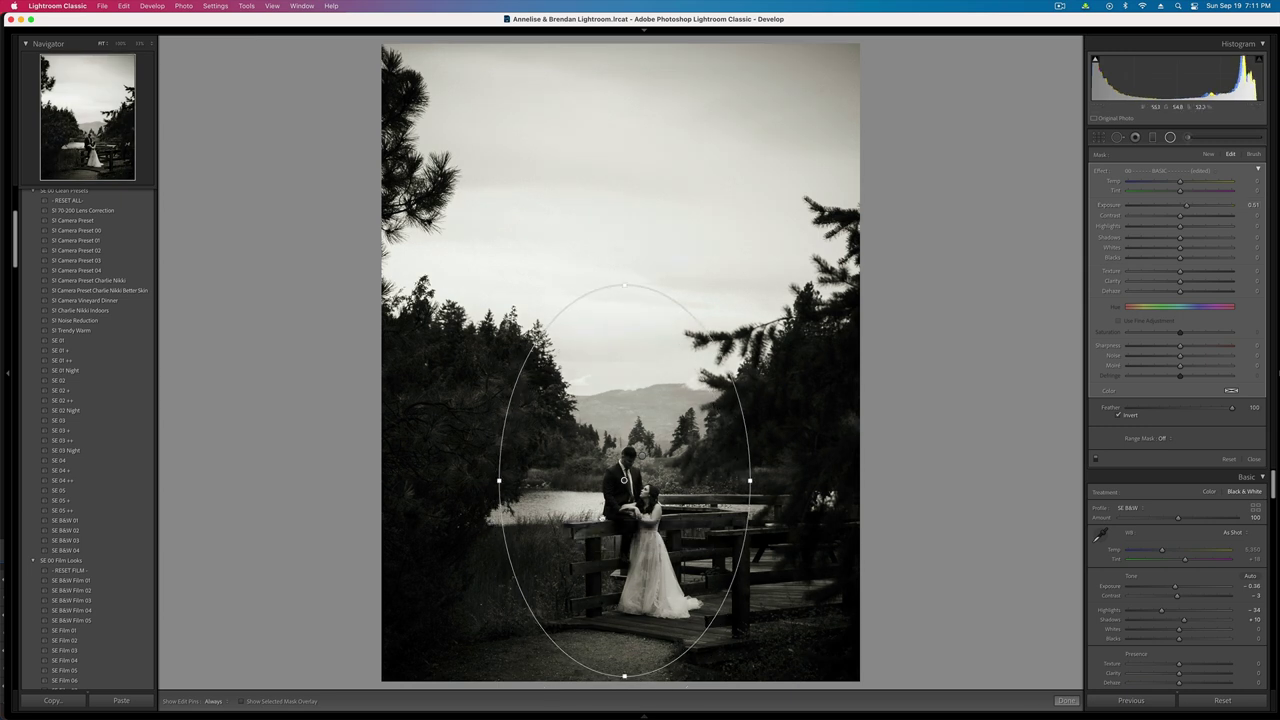
- Add a small second radial filter on the groom's head and raise its exposure slightly
click(1208, 155)
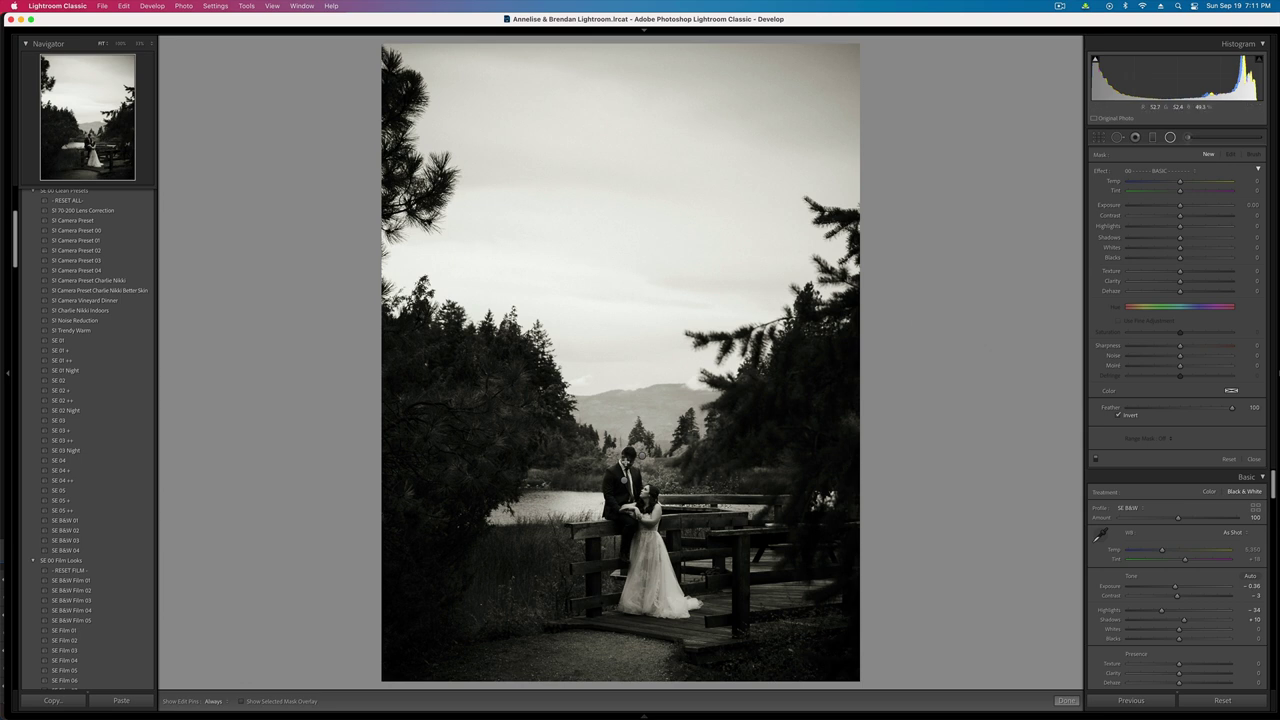
click(622, 458)
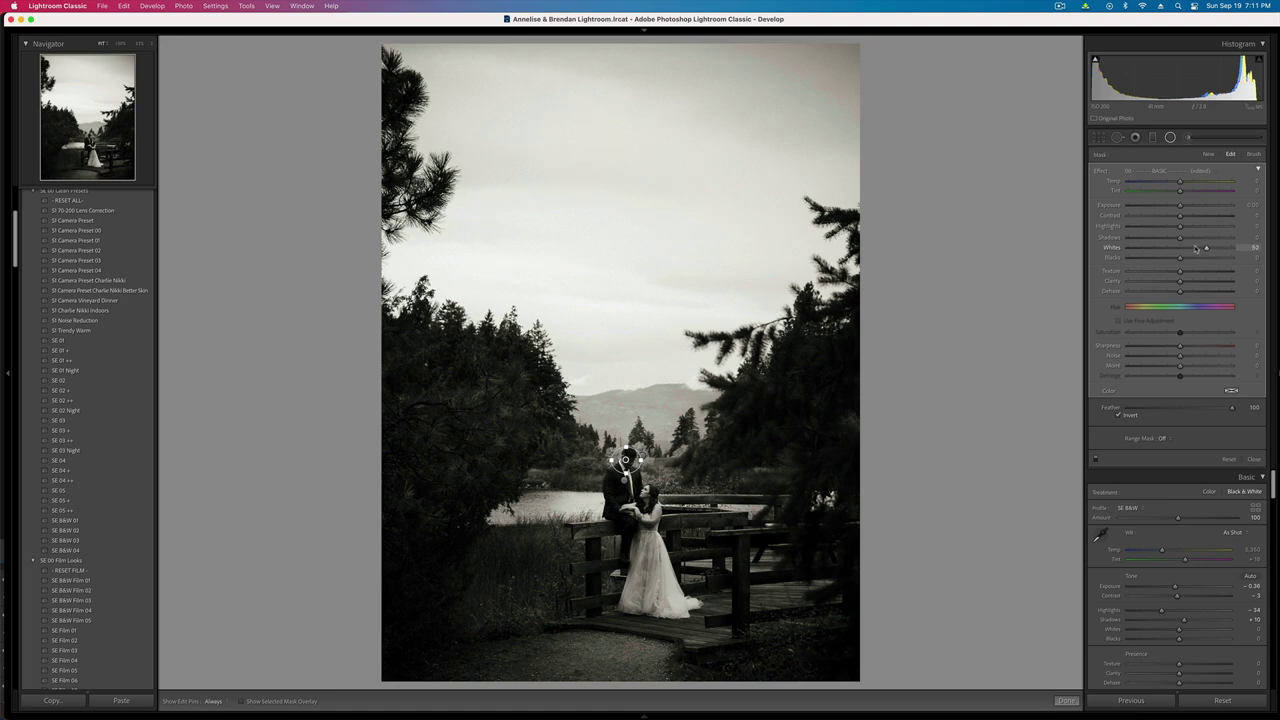
drag(1180, 205, 1185, 206)
key(shift+m)
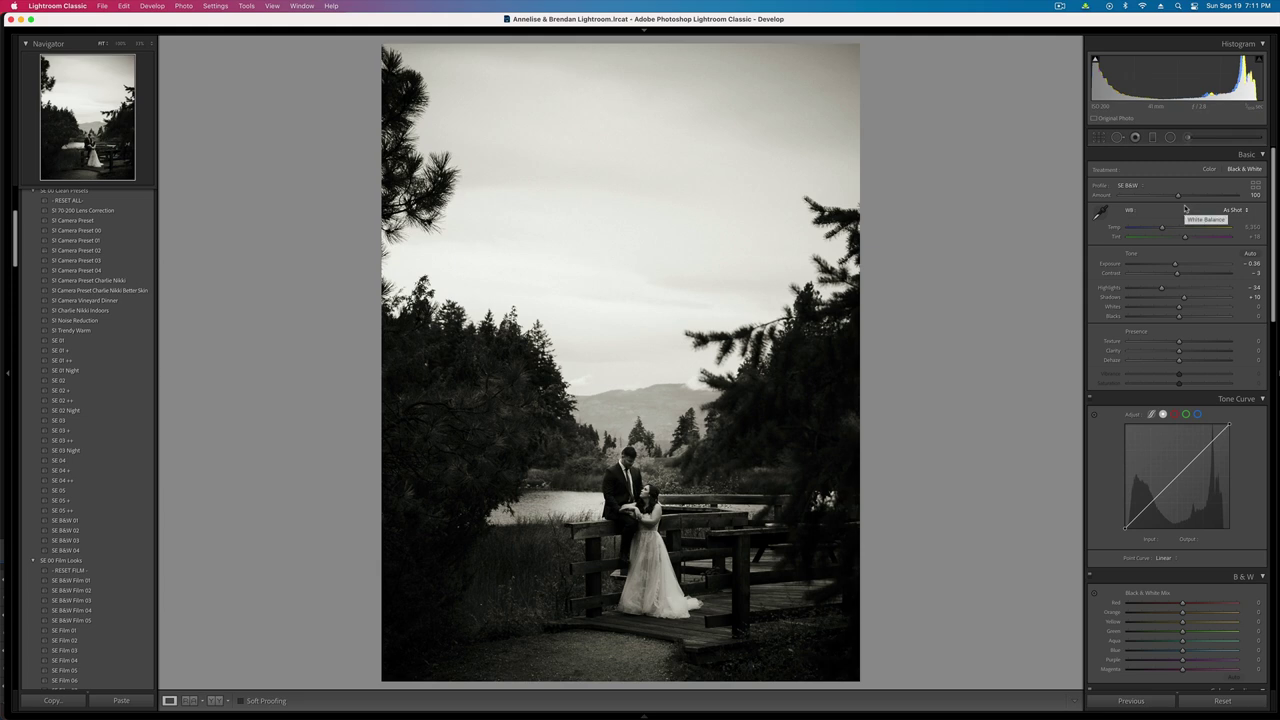
- Remove the wide black-and-white bridge photo from the Lightroom catalog without deleting it from disk
key(Delete)
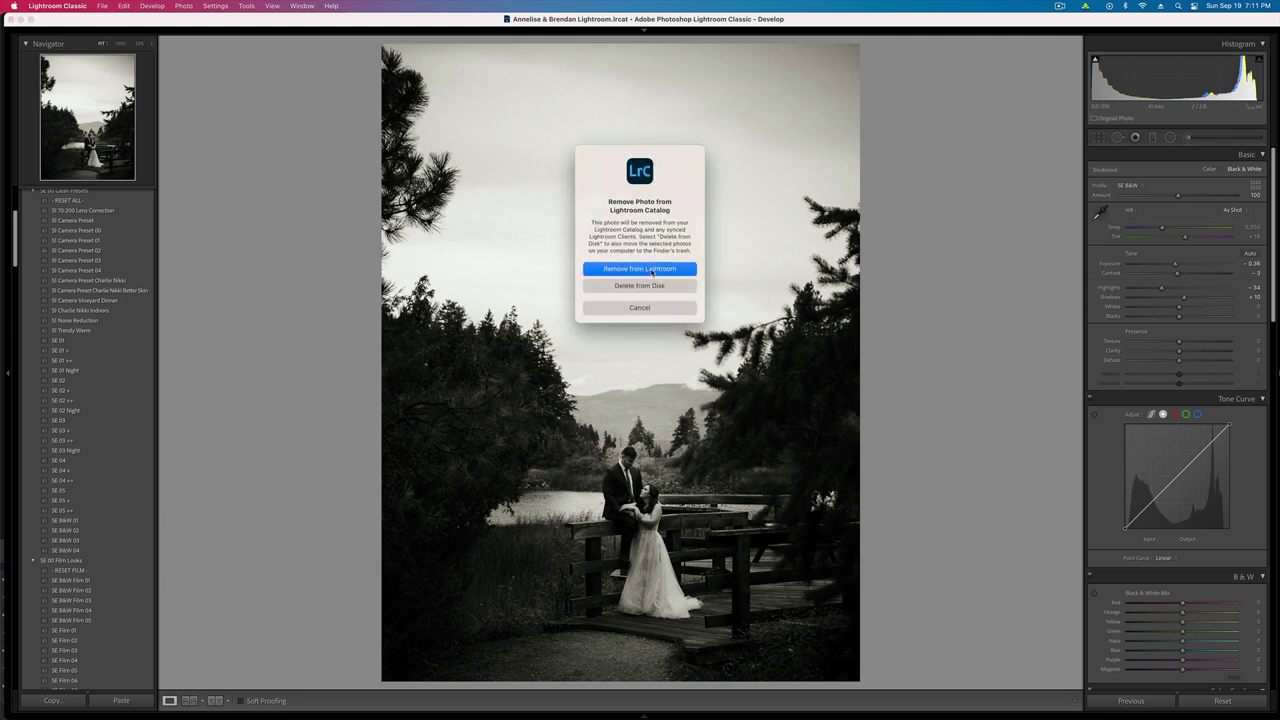
click(653, 269)
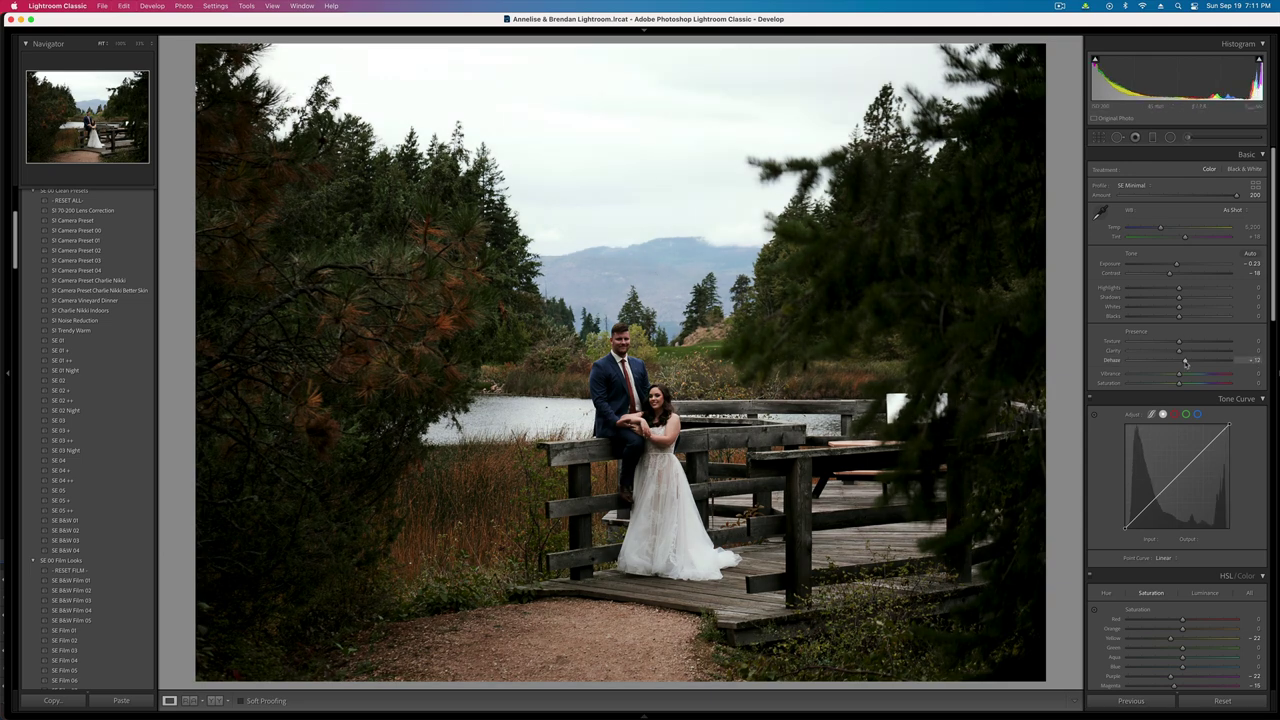
- Raise the exposure of the color portrait of the couple on the wooden bridge and go to the next photo
key(equal)
key(minus)
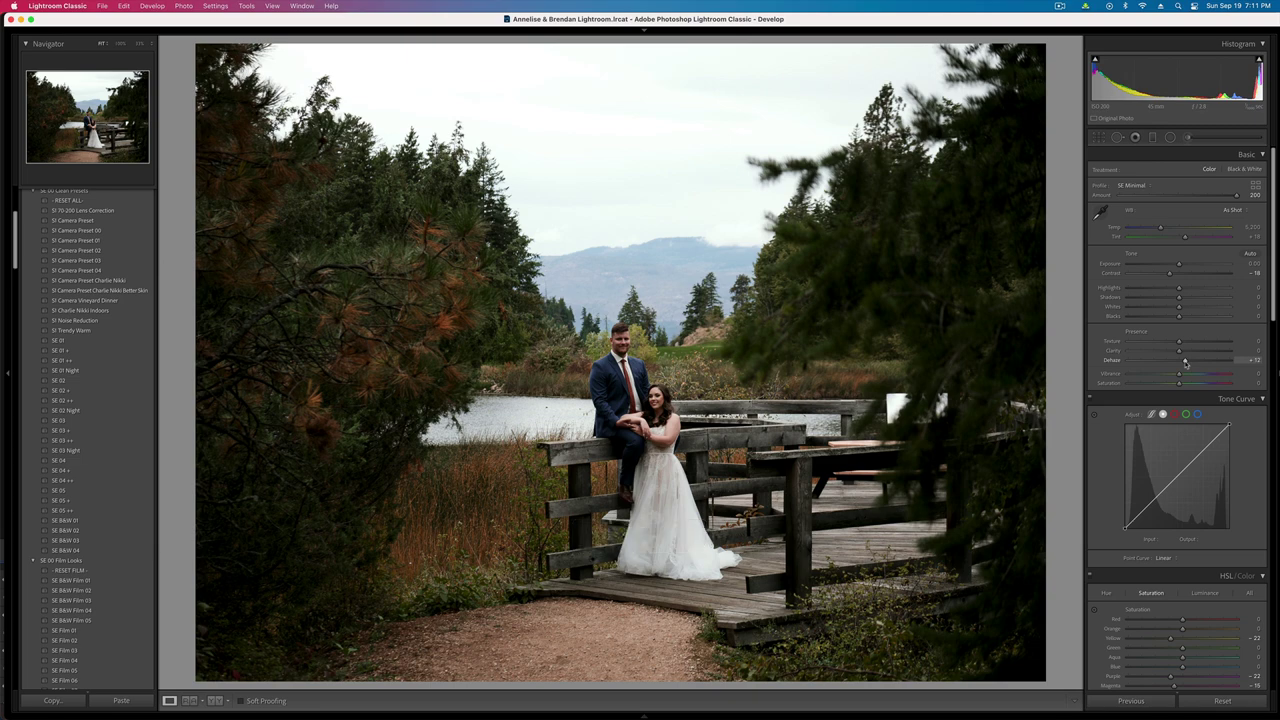
key(Right)
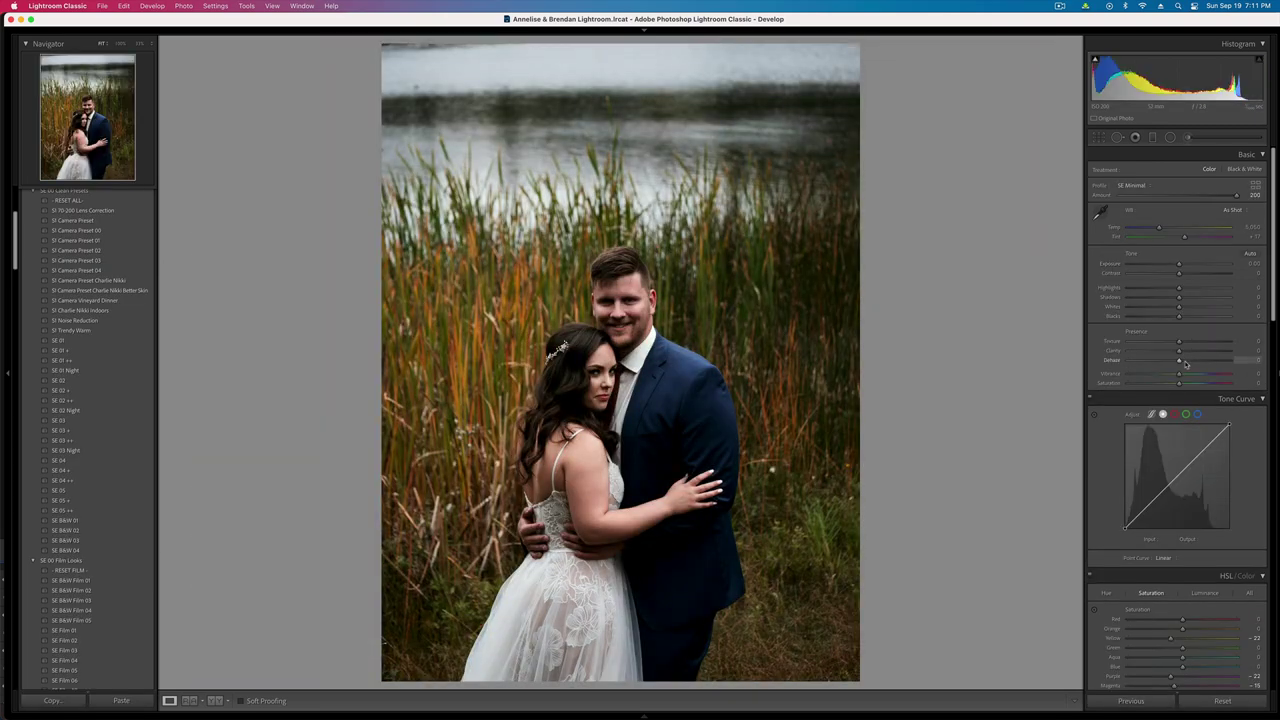
- Set the exposure to +0.10 and the contrast to −13 on the couple's portrait in front of the reeds and lake
key(equal)
key(minus)
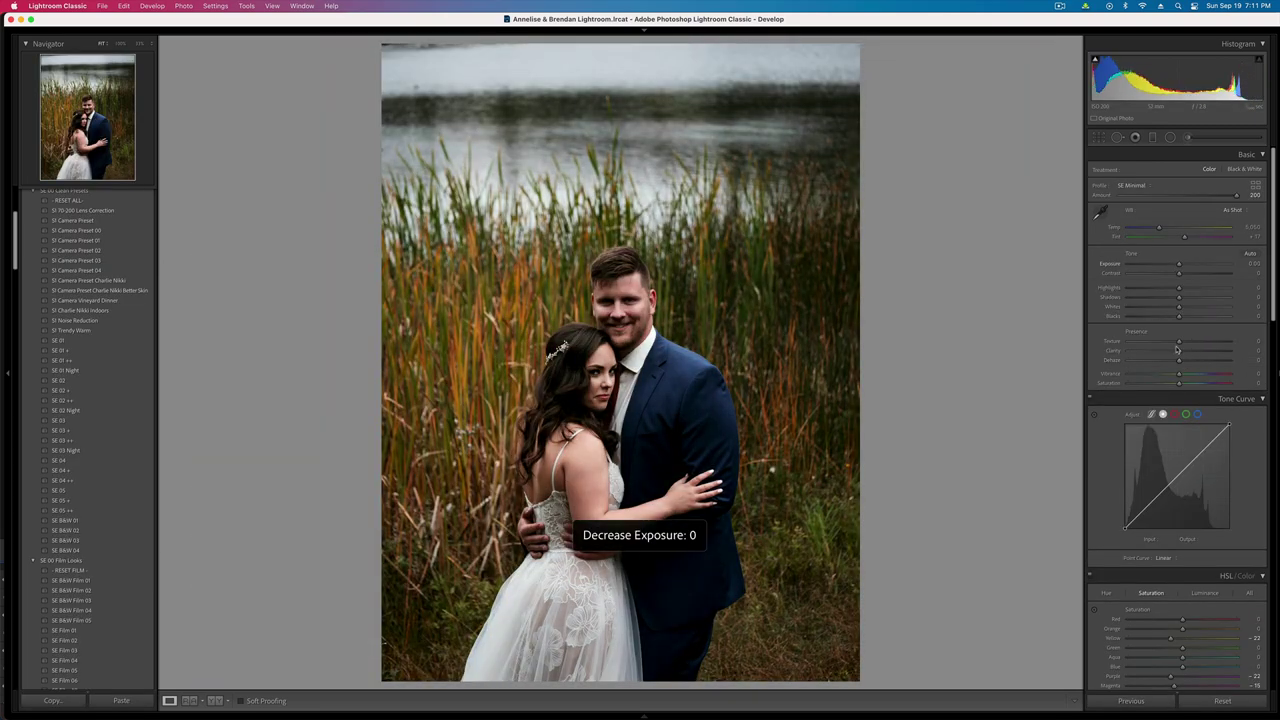
key(equal)
drag(1179, 273, 1168, 276)
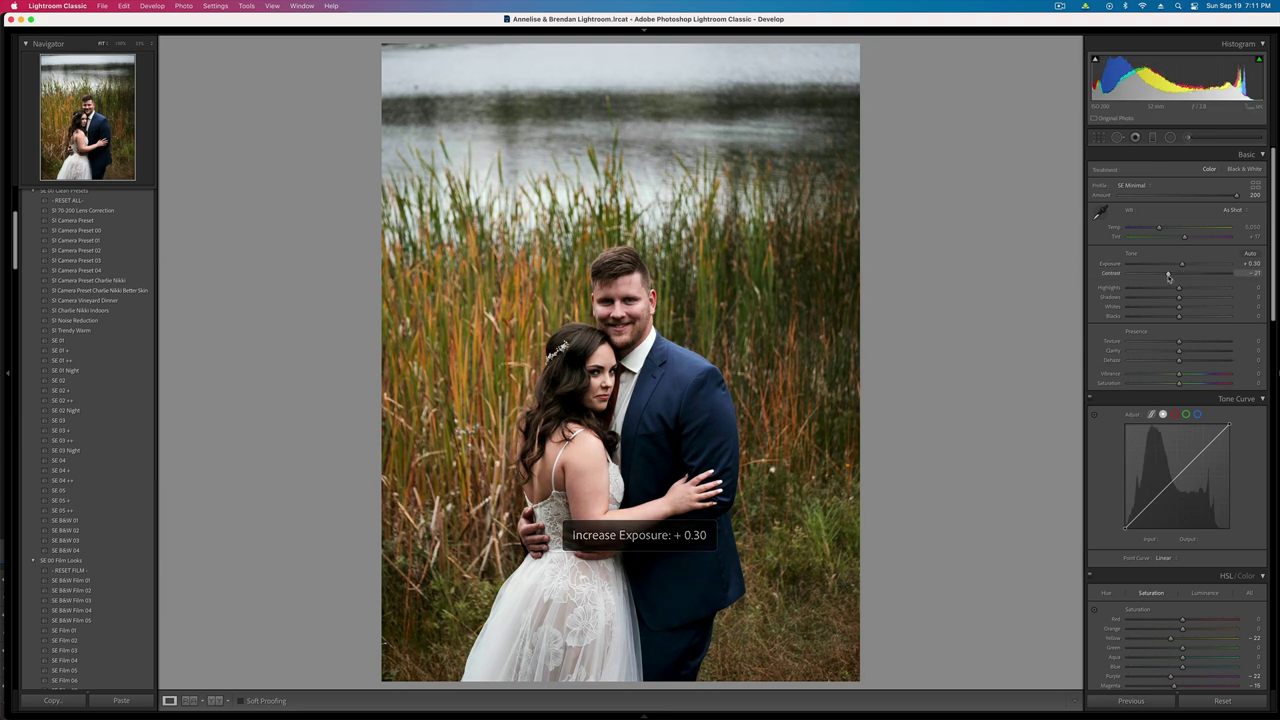
key(minus)
- Copy the reeds portrait's develop settings and lower its yellow saturation to −31
key(super+shift+c)
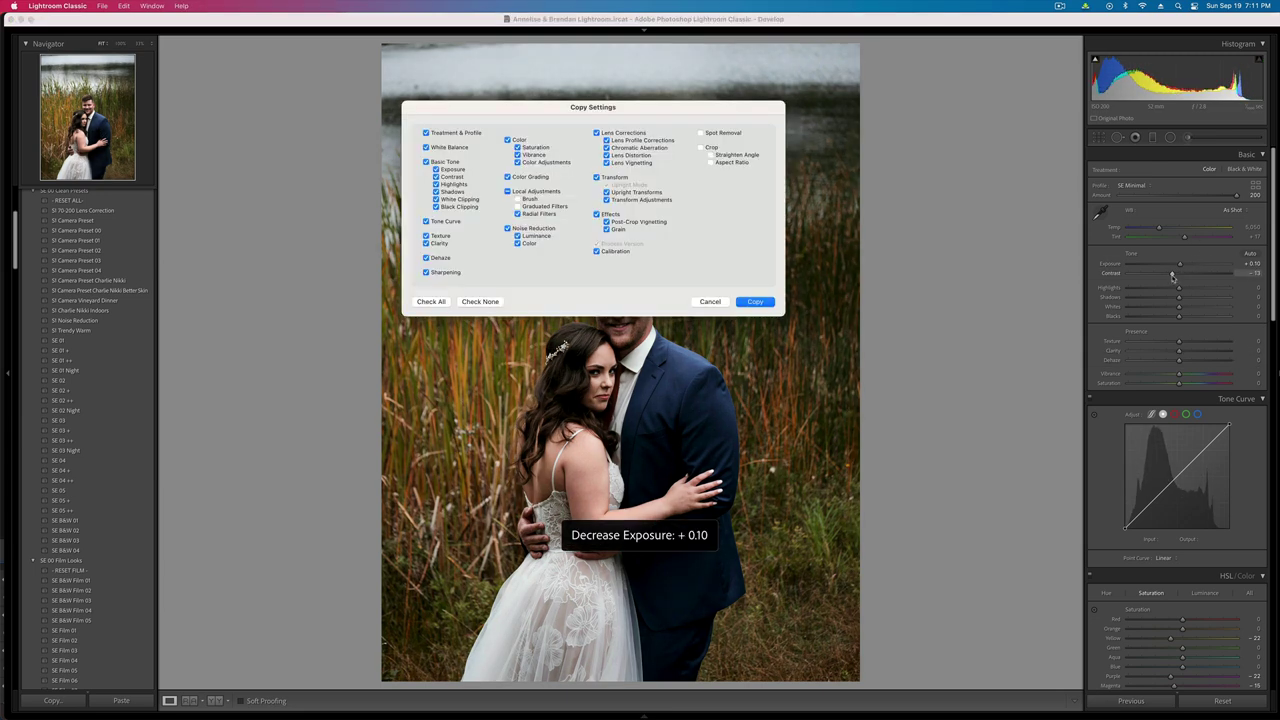
key(Return)
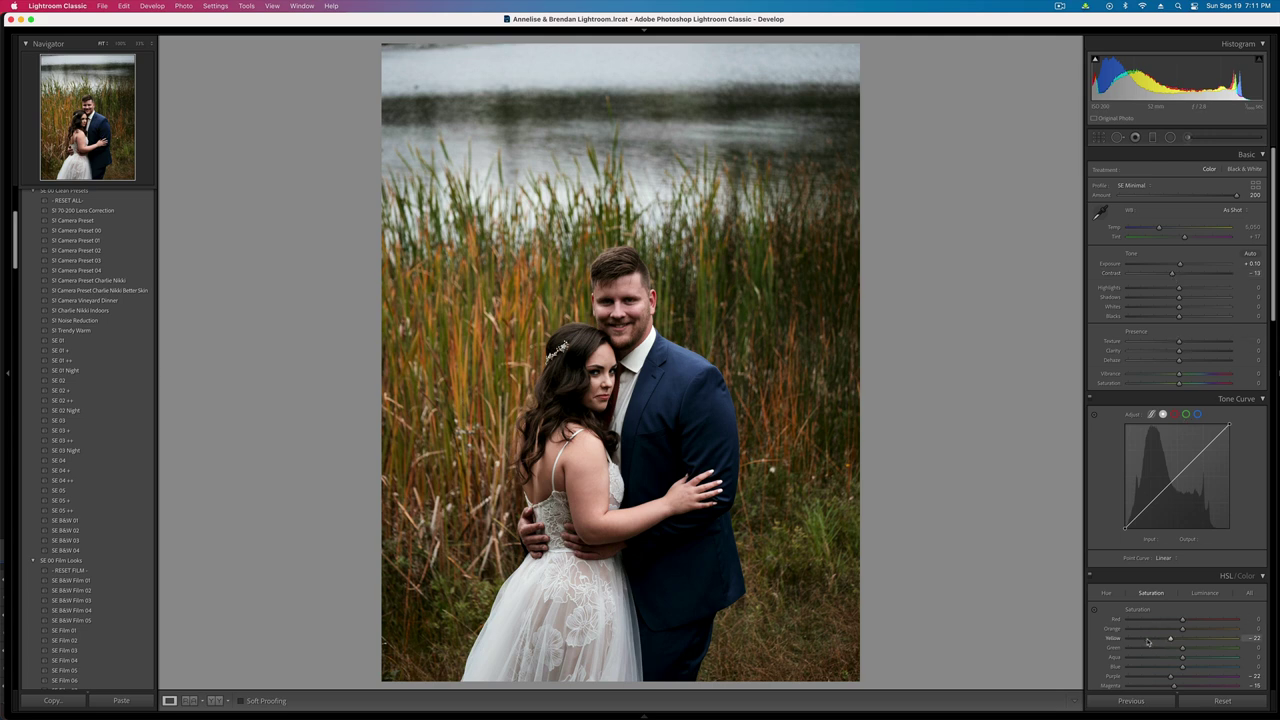
drag(1155, 643, 1143, 634)
- Try lowering the orange saturation to −34, check the effect on the couple's skin up close, and undo it
drag(1152, 631, 1164, 635)
key(z)
key(z)
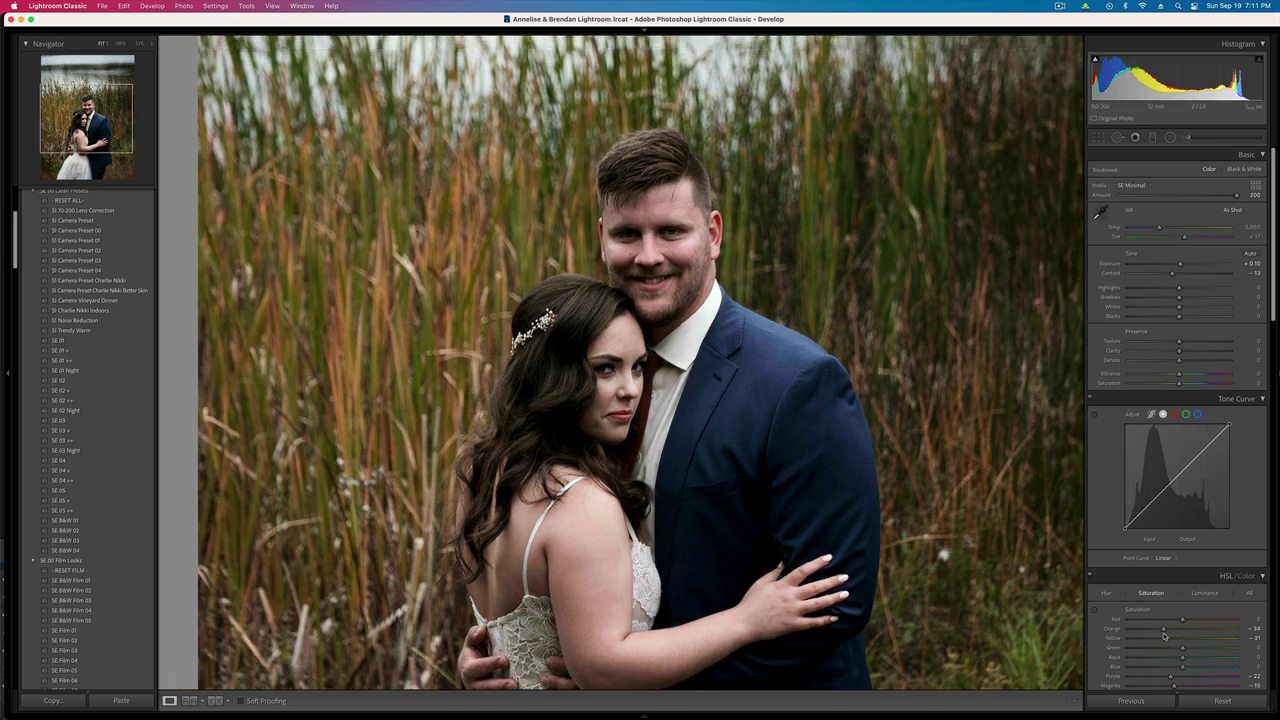
key(super+minus)
key(super+equal)
key(super+minus)
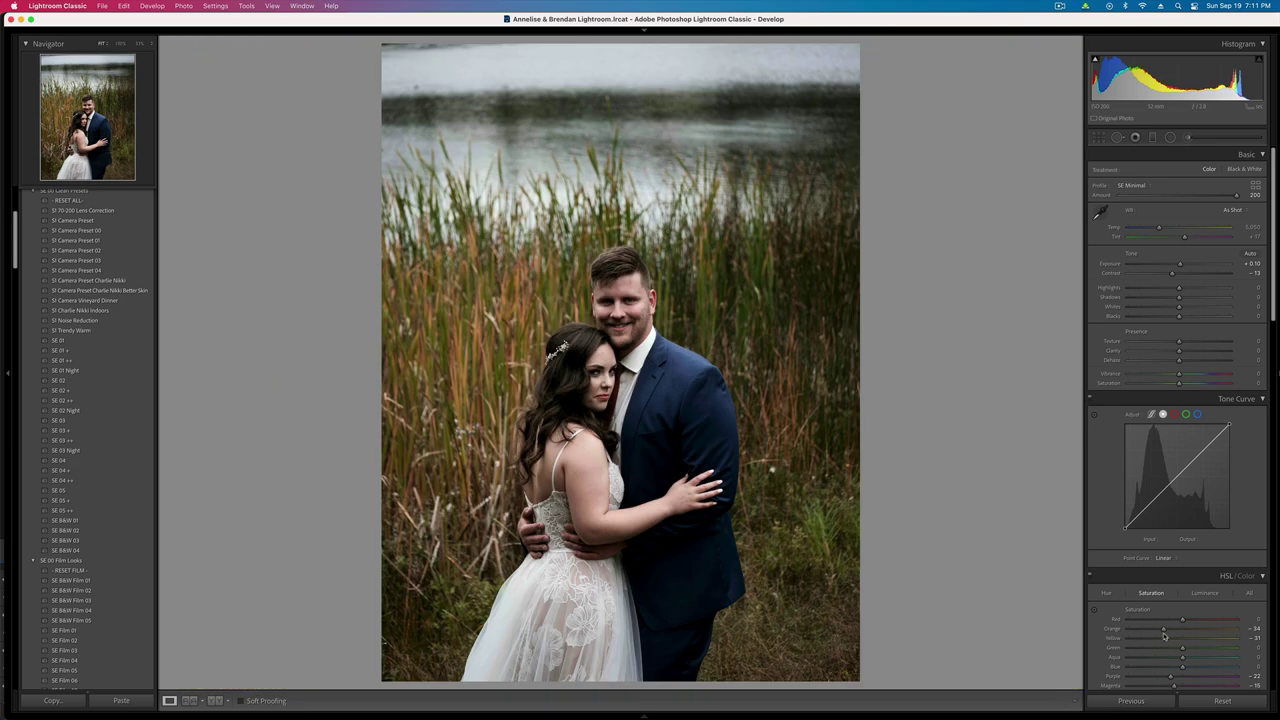
key(super+z)
- Copy the reeds portrait's updated develop settings and go to the next close-up of the couple
key(super+c)
key(Return)
key(Right)
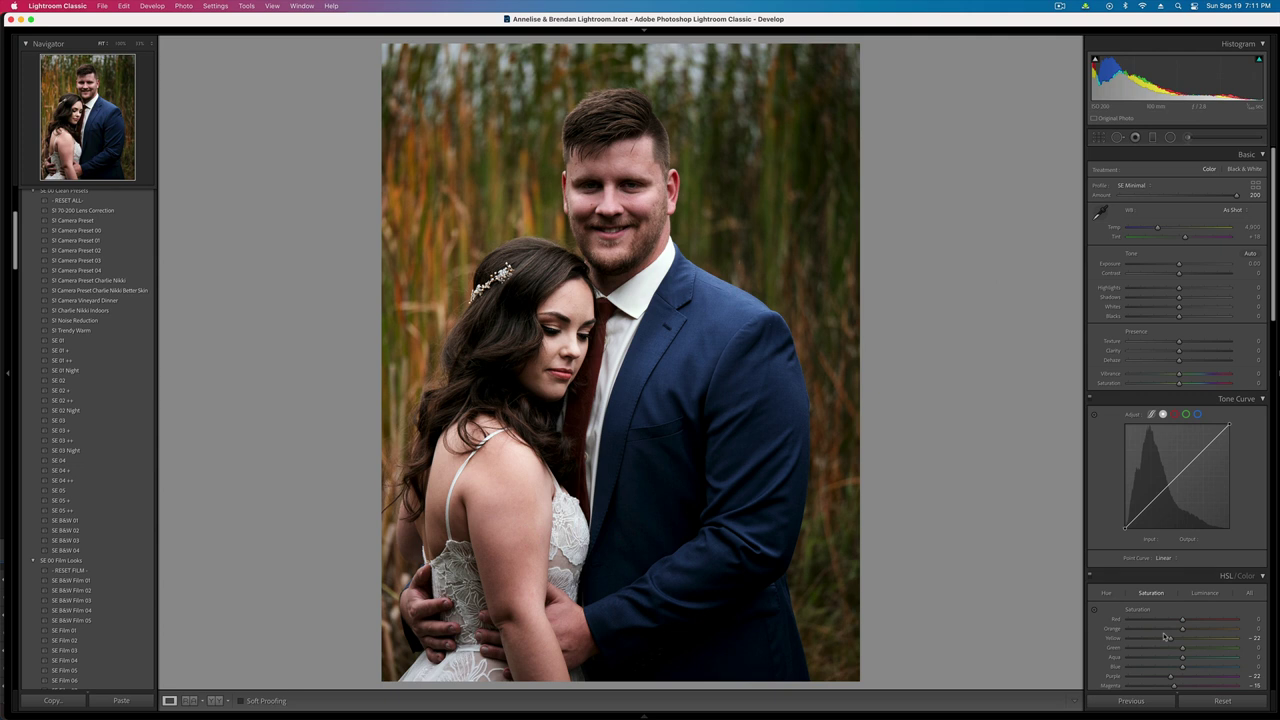
- Draw a tall radial filter over the couple's faces in the close-up and set its contrast to −67
click(1170, 137)
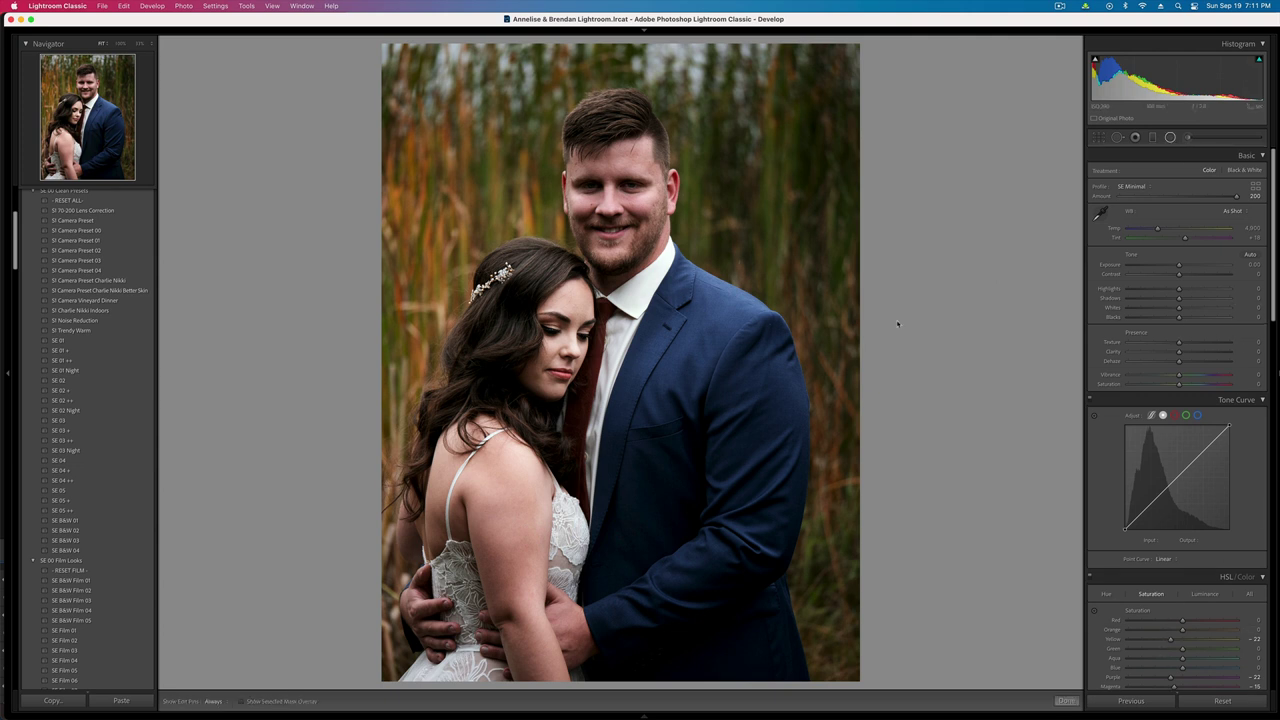
drag(573, 332, 690, 704)
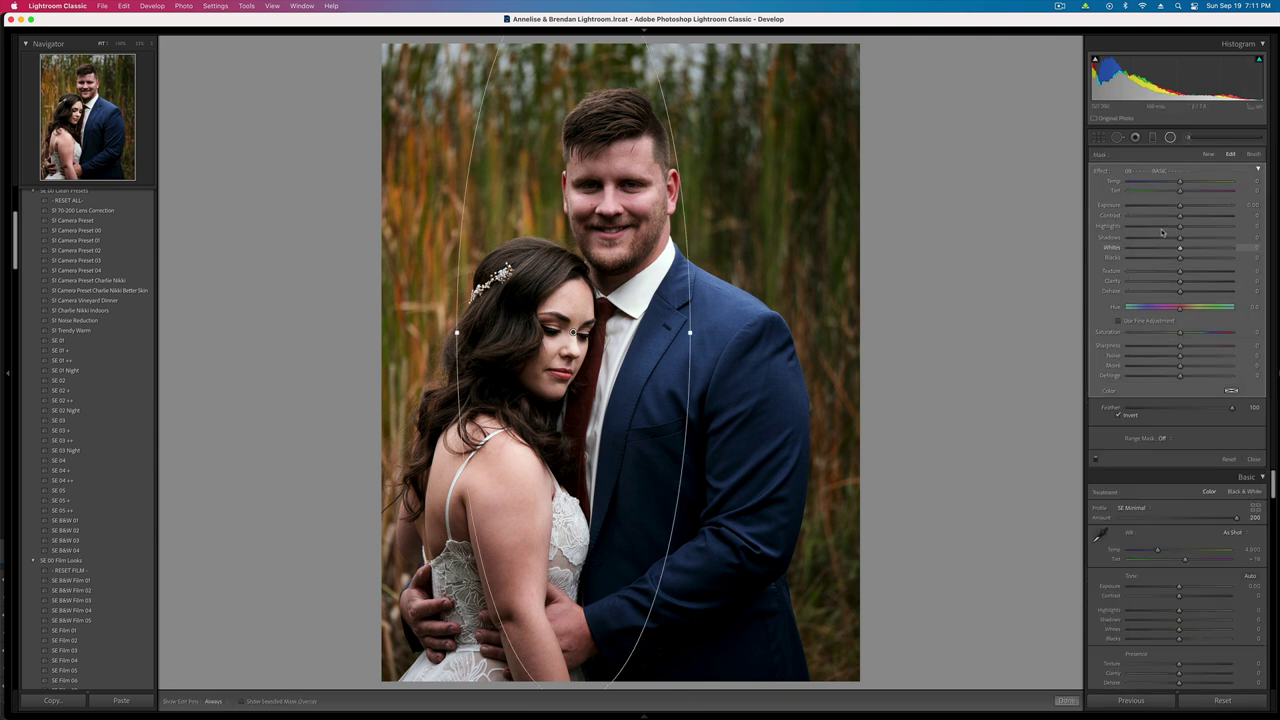
drag(1180, 215, 1146, 218)
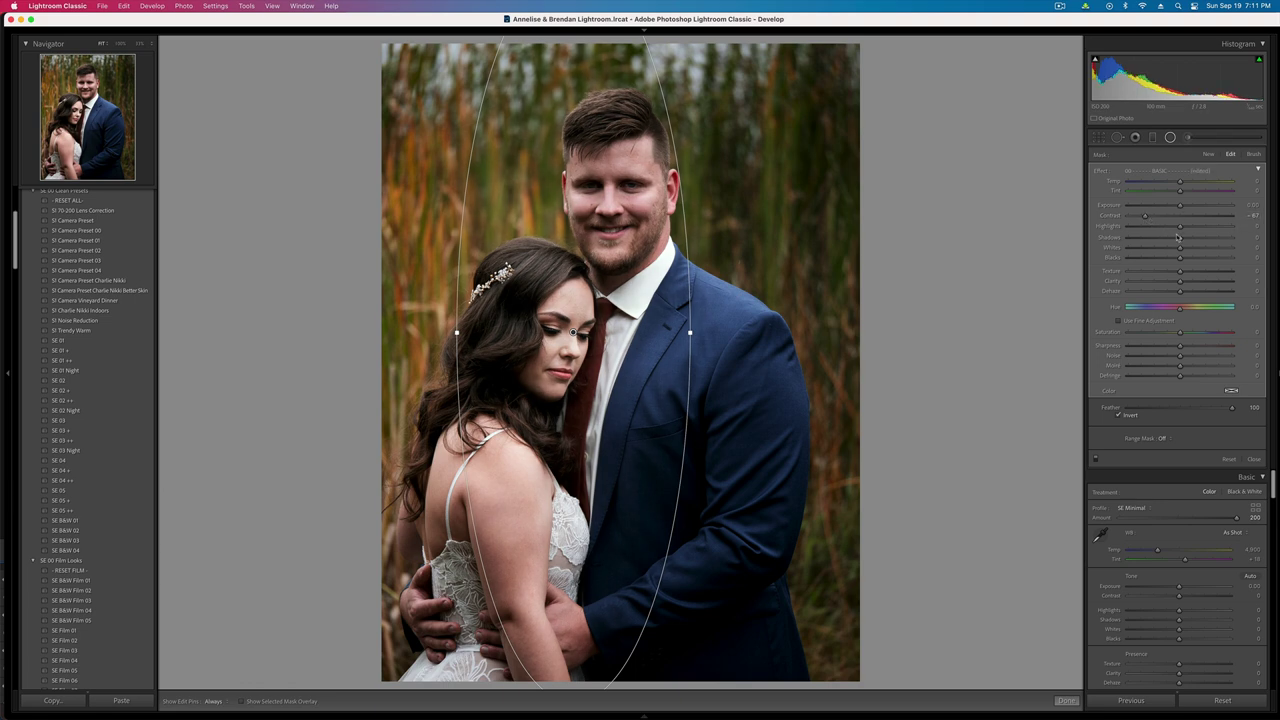
key(shift+m)
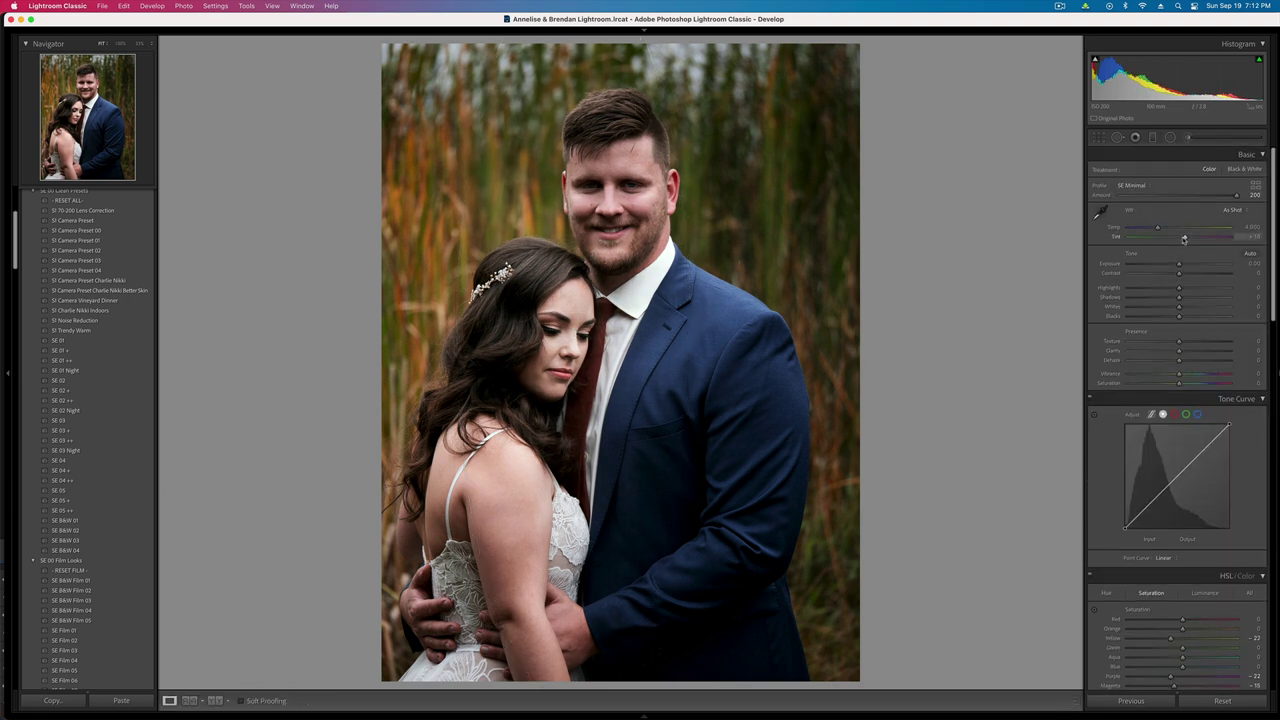
- Darken the overall exposure of the close-up in which the bride looks down
key(minus)
key(minus)
key(minus)
key(equal)
- Lower the overall exposure of the next portrait, where the groom looks down at the bride
key(Right)
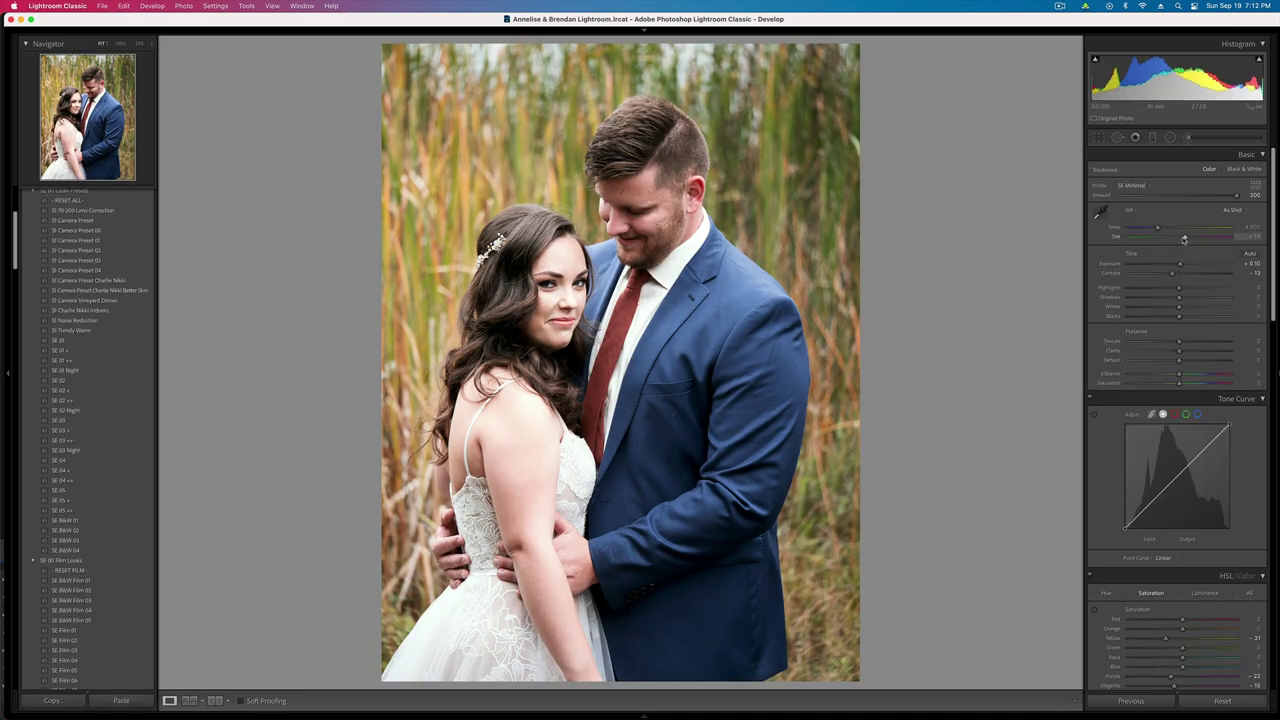
key(minus)
key(minus)
key(minus)
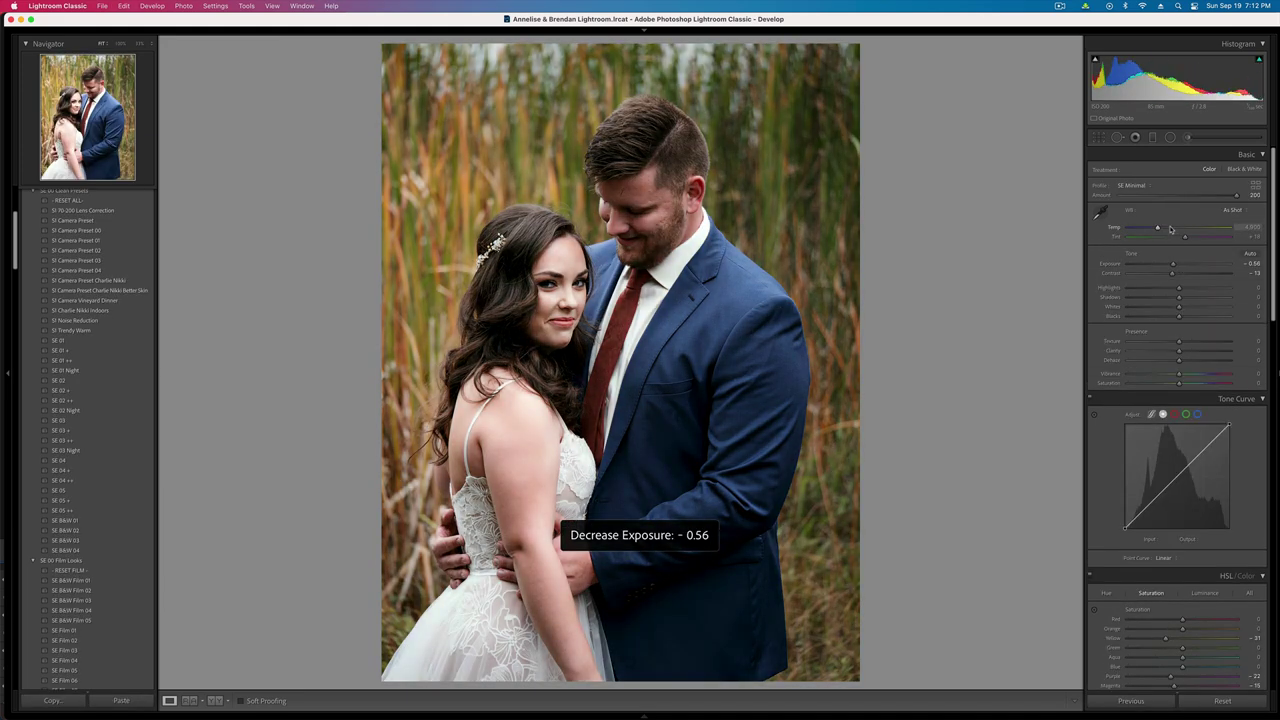
key(equal)
- On the horizontal photo of the couple from behind, reduce the vibrance slightly and set the exposure to −0.66
key(Right)
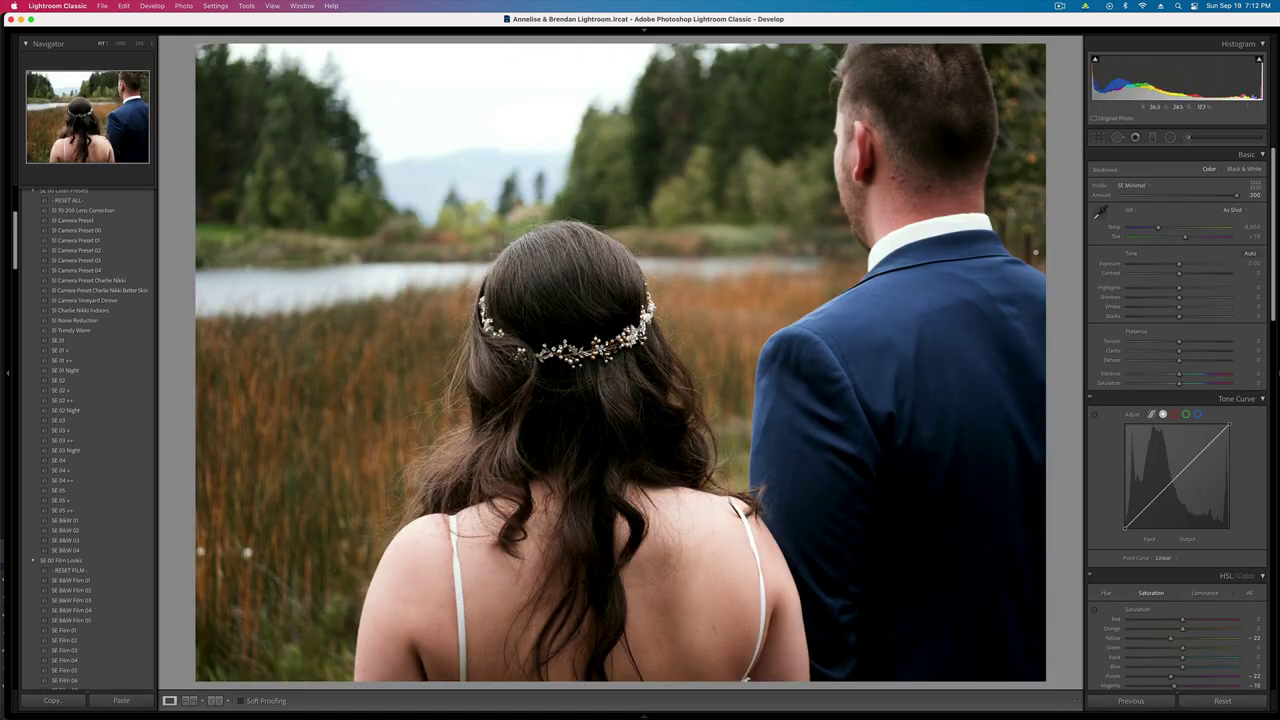
mouse_move(1176, 383)
mouse_down()
mouse_move(1161, 375)
mouse_move(1176, 378)
mouse_up()
key(shift+minus)
key(shift+minus)
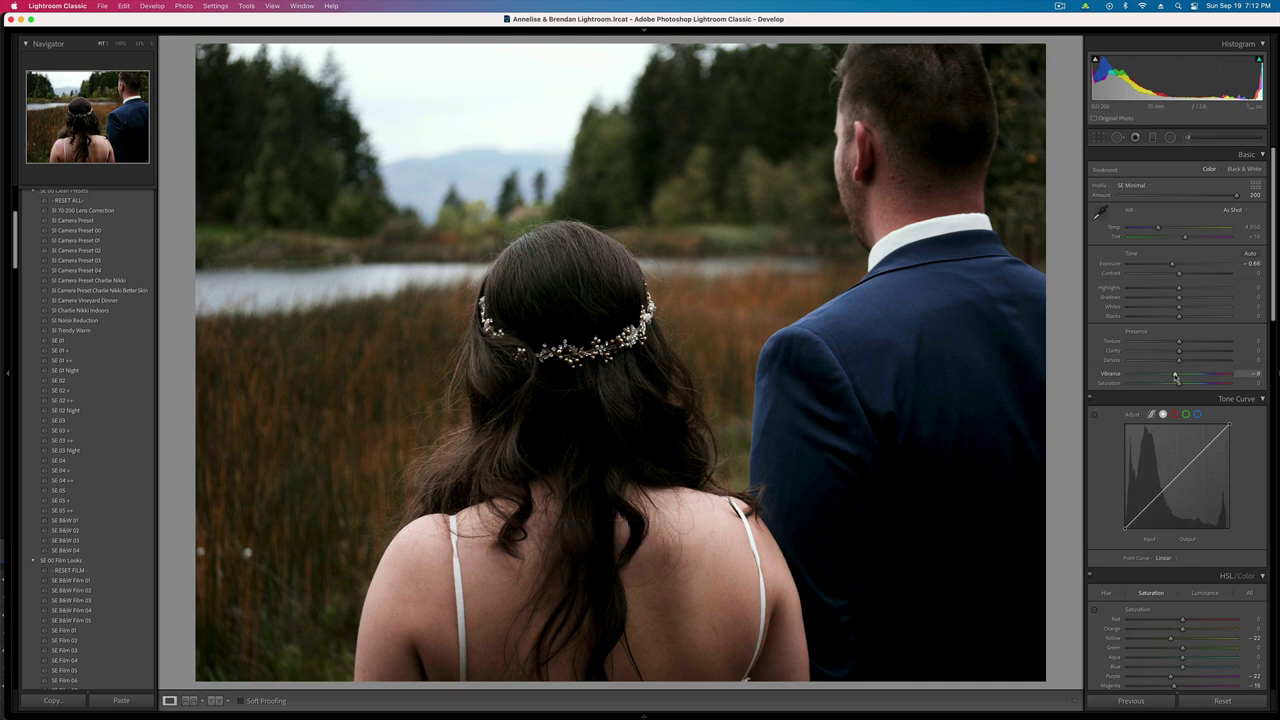
- Brush the groom's neck and bride's back with contrast −77, reduced texture and clarity −18, and set the photo's exposure to −0.46
key(k)
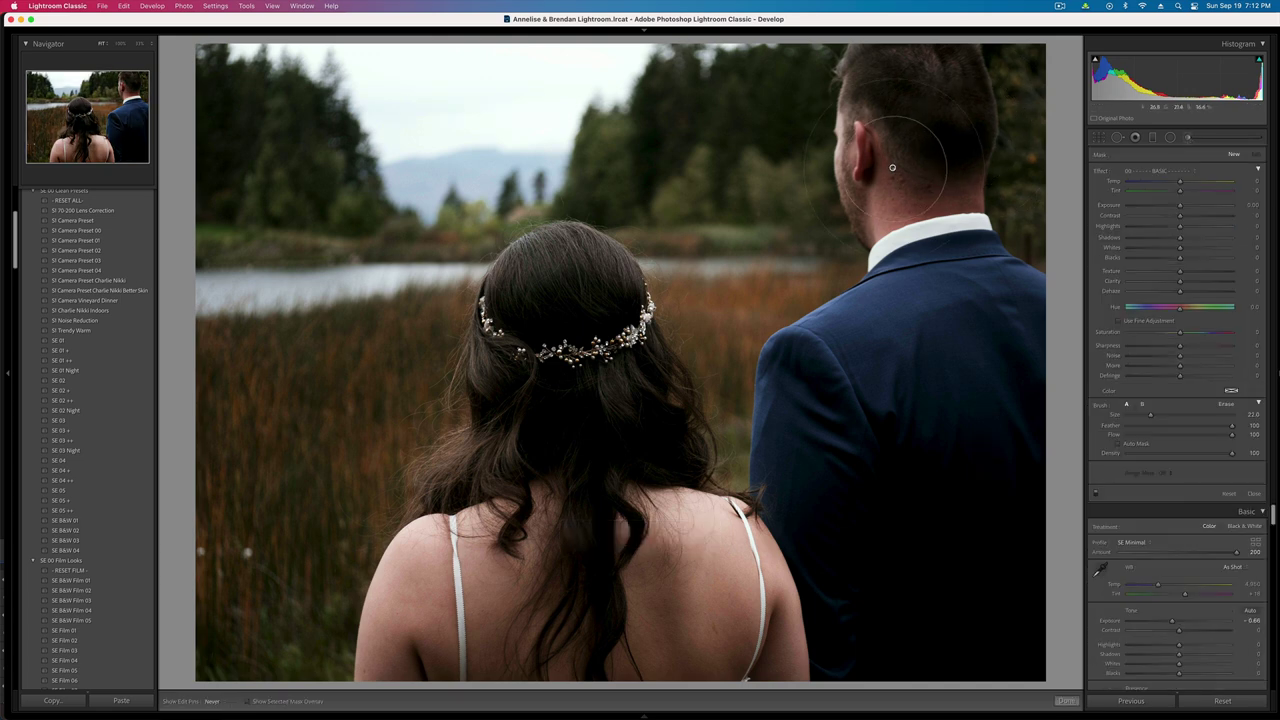
click(892, 167)
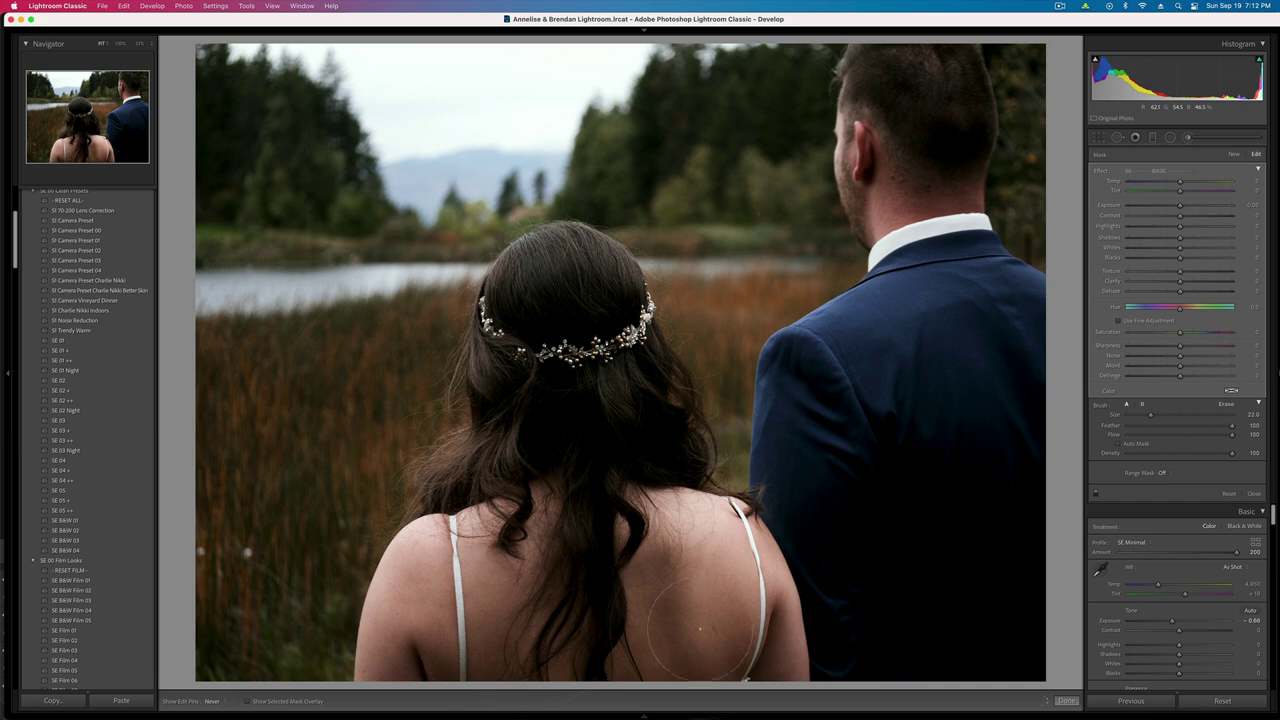
click(1140, 215)
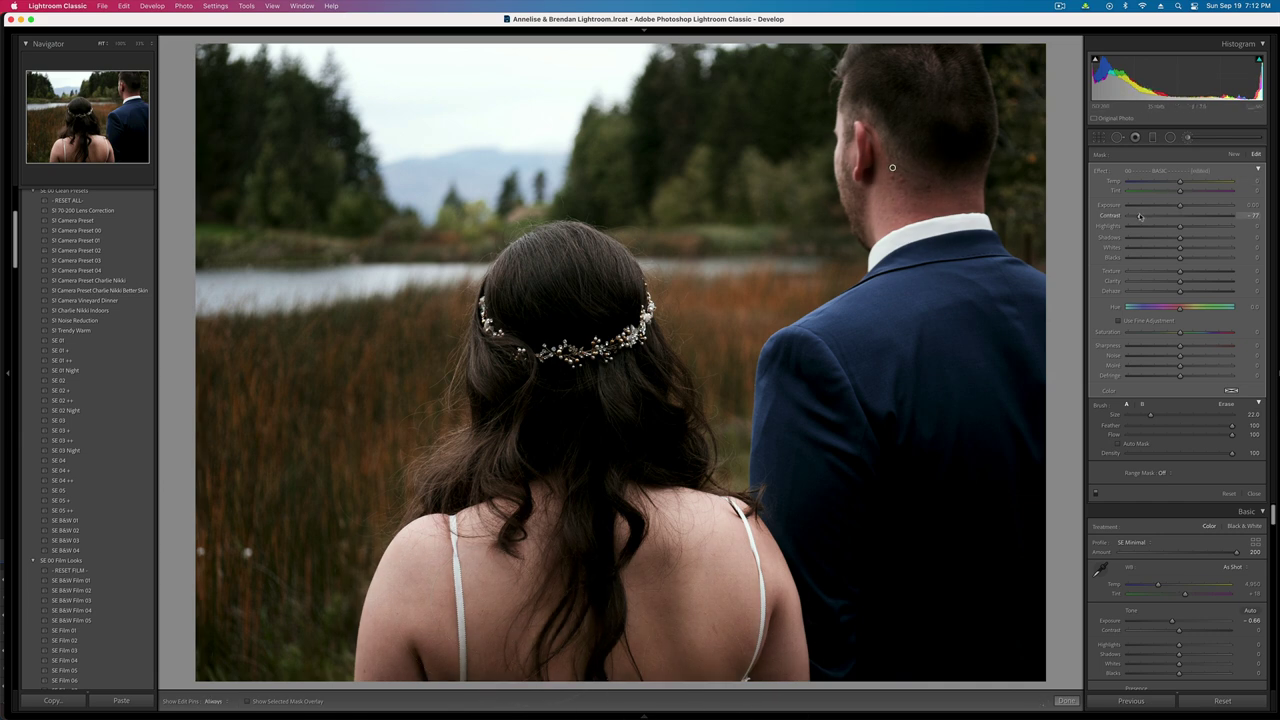
click(1166, 271)
click(1171, 282)
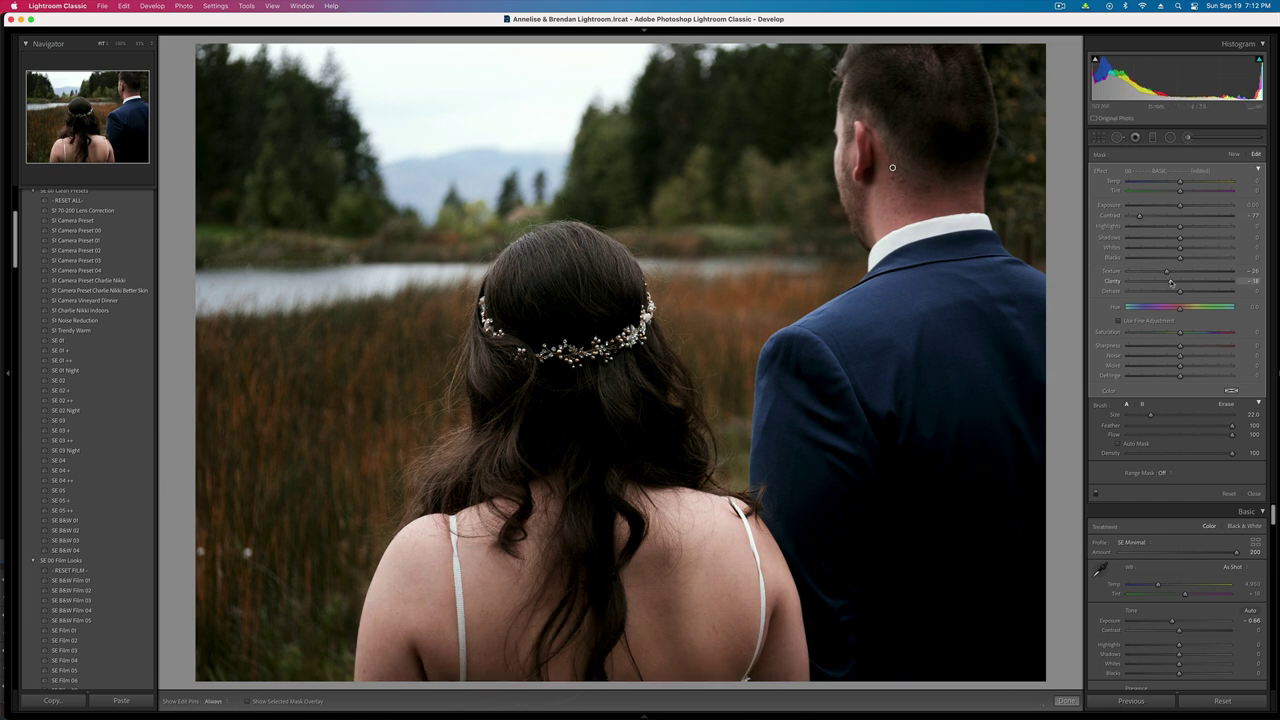
key(k)
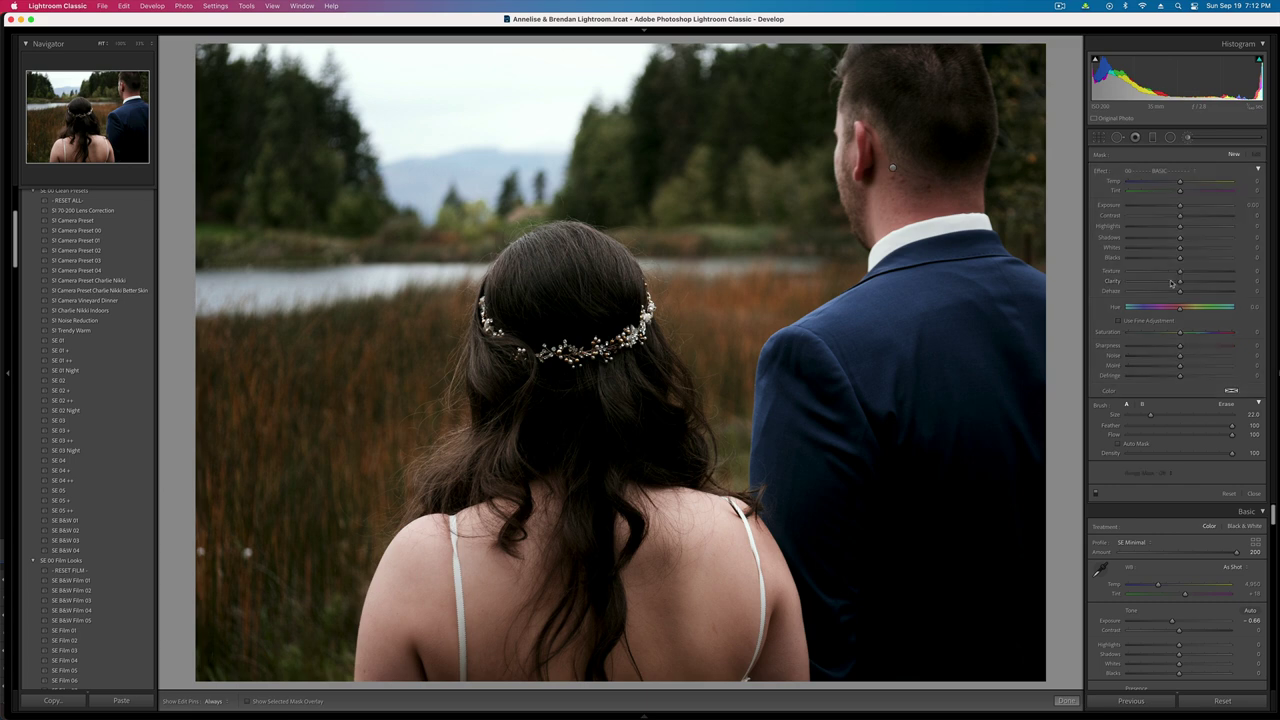
key(equal)
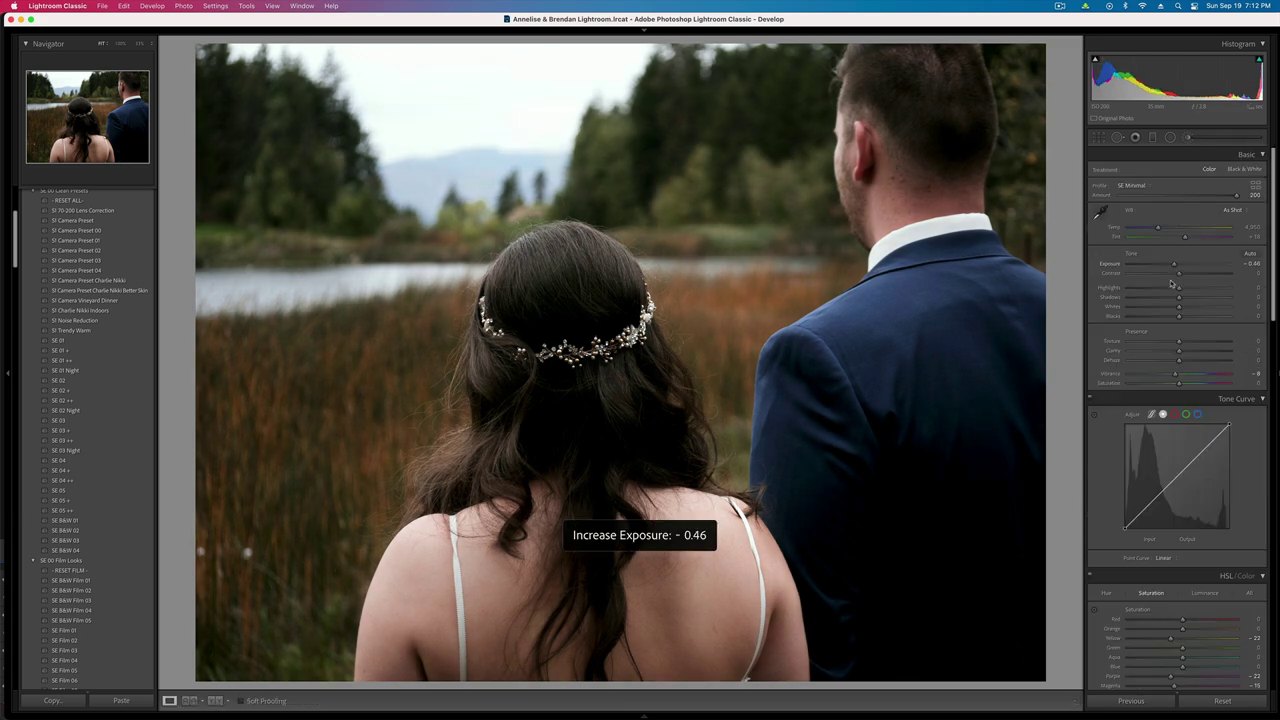
- Try presets SE B&W 01 and 02 on the vertical photo of the couple from behind and apply SE B&W 03
key(Right)
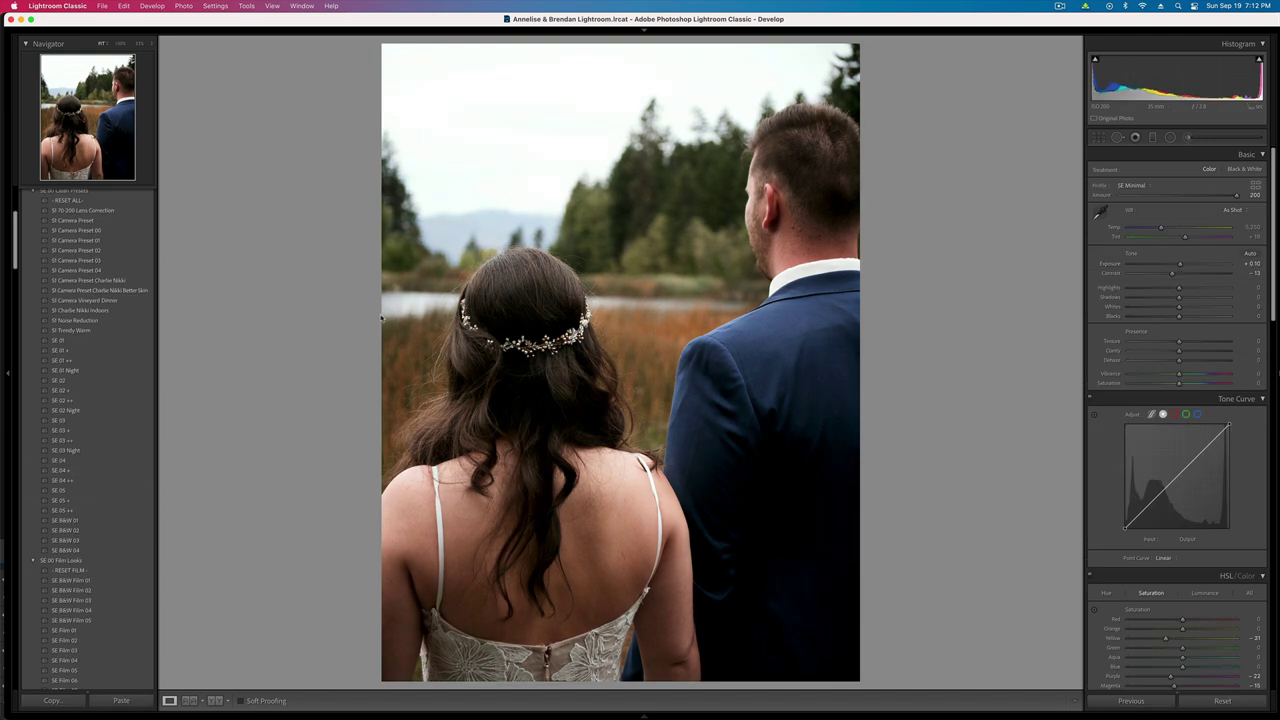
click(75, 521)
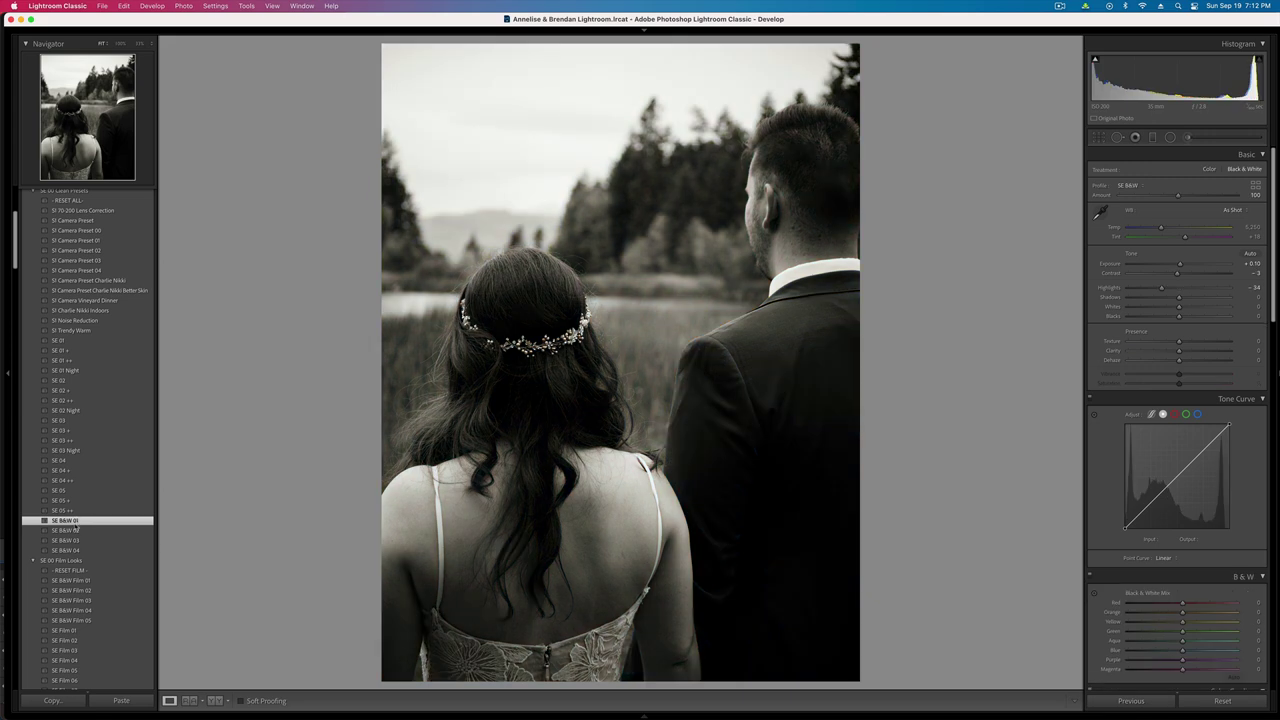
click(75, 530)
click(75, 540)
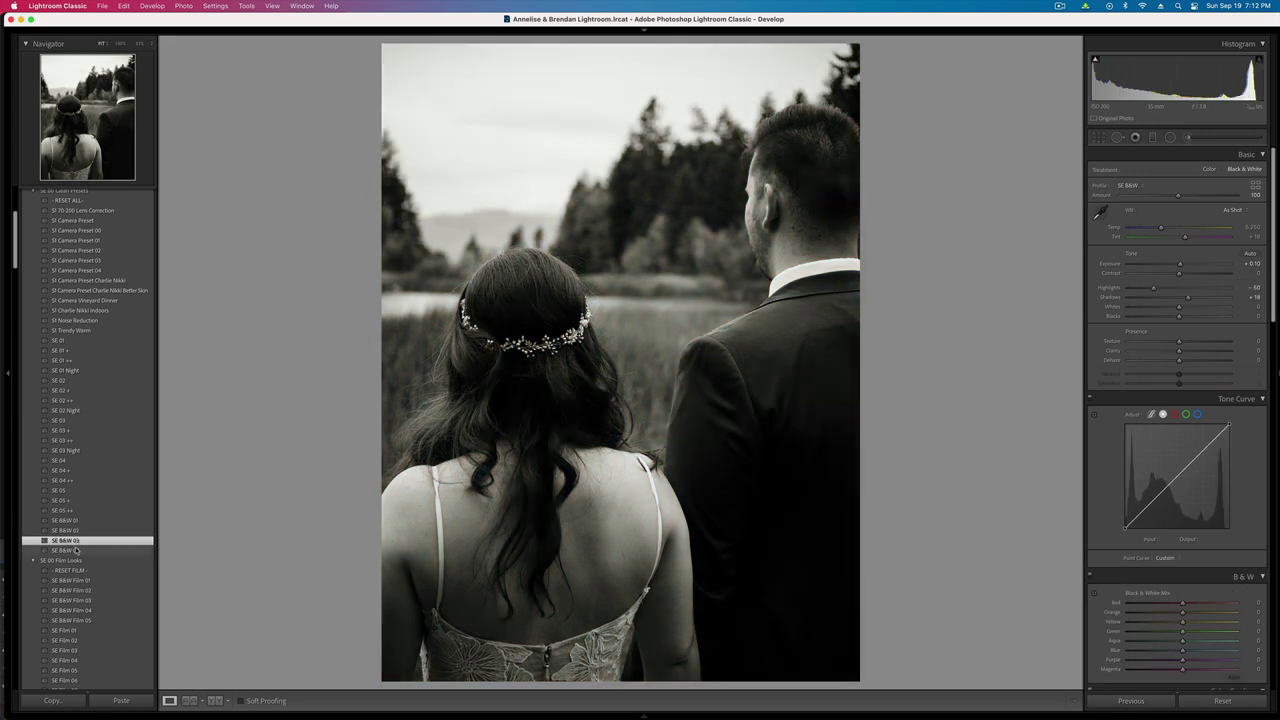
- On the wedding cake photo, brush over the cake topper with slightly raised texture, dehaze 17 and increased exposure
key(Right)
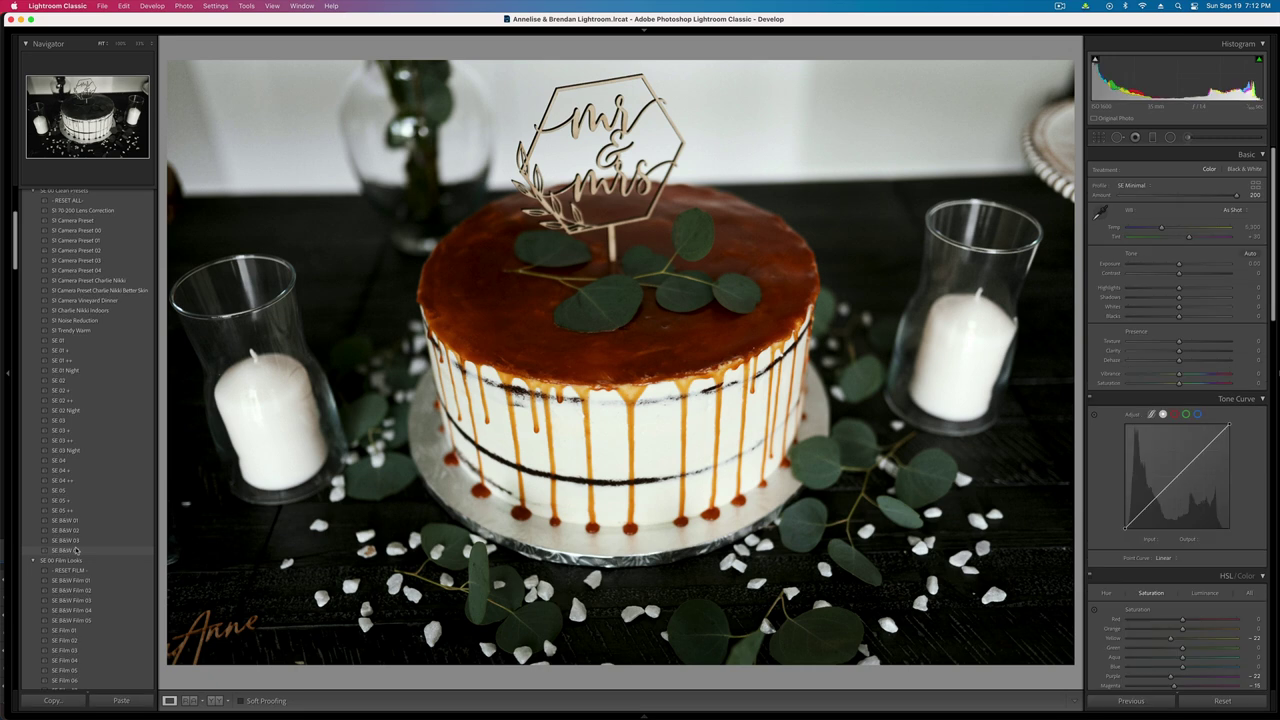
click(1191, 137)
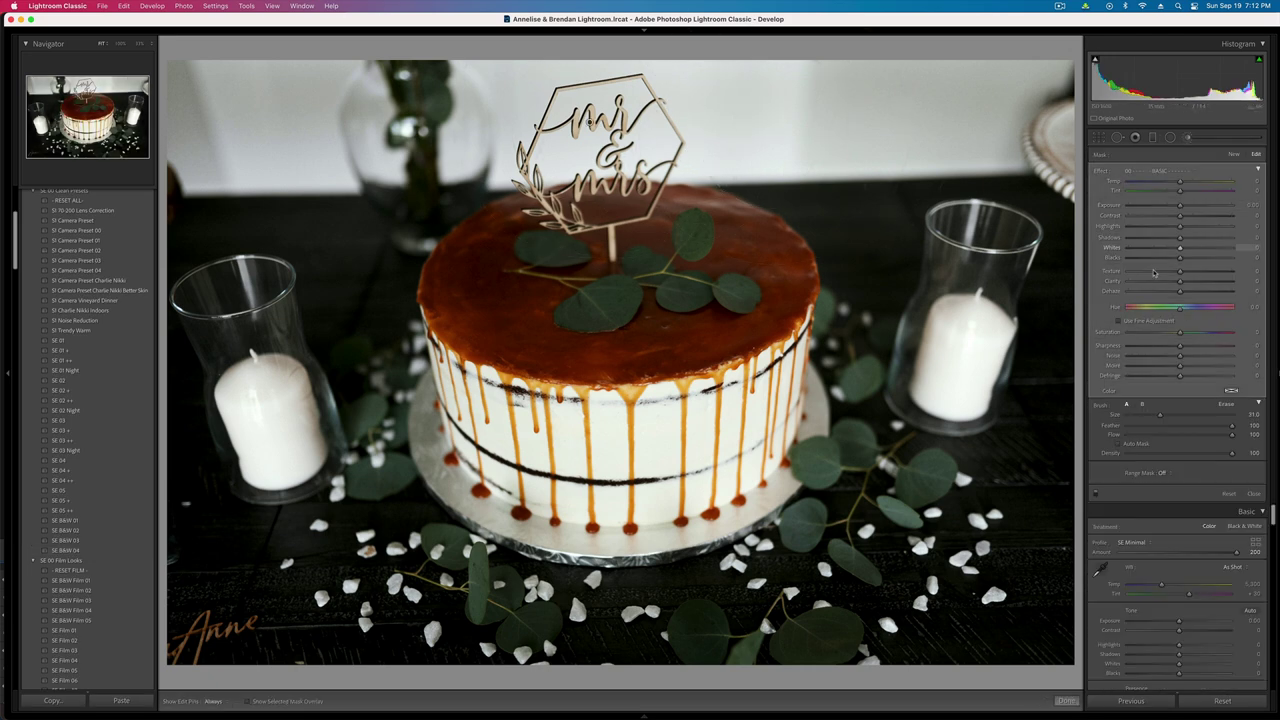
mouse_move(1180, 271)
mouse_down()
mouse_move(1193, 273)
mouse_move(1189, 290)
mouse_up()
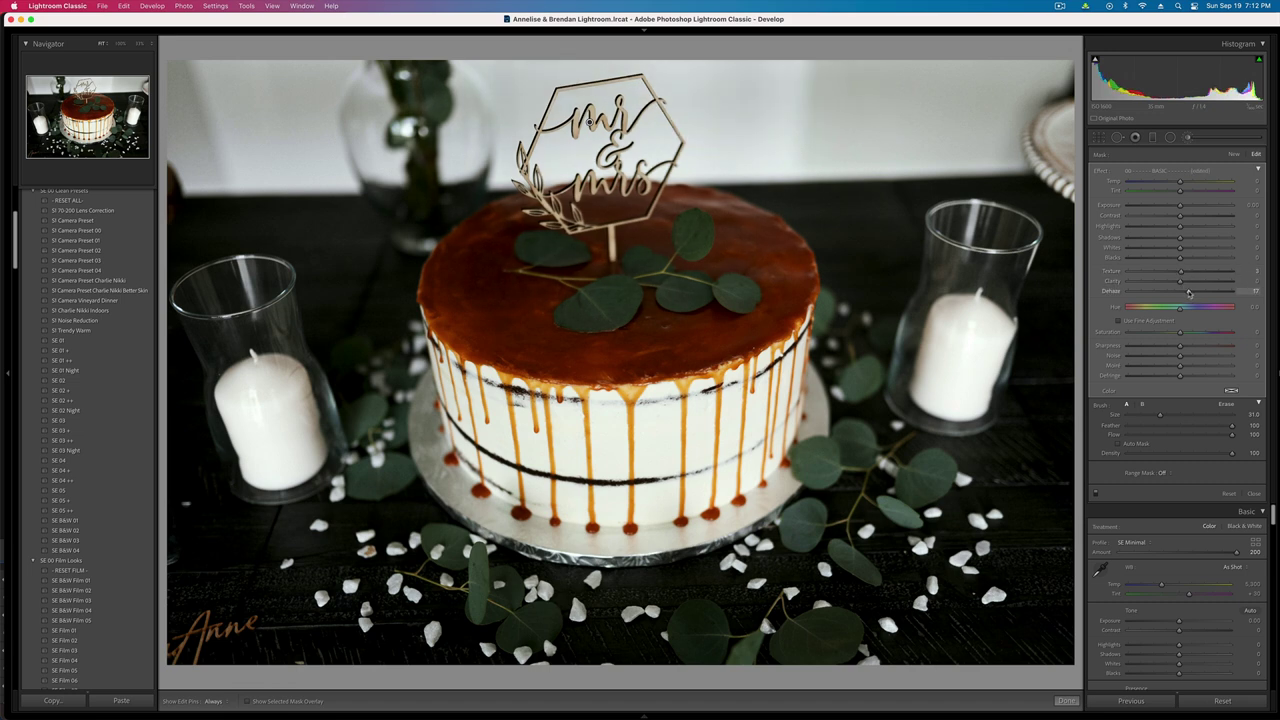
drag(1180, 205, 1190, 206)
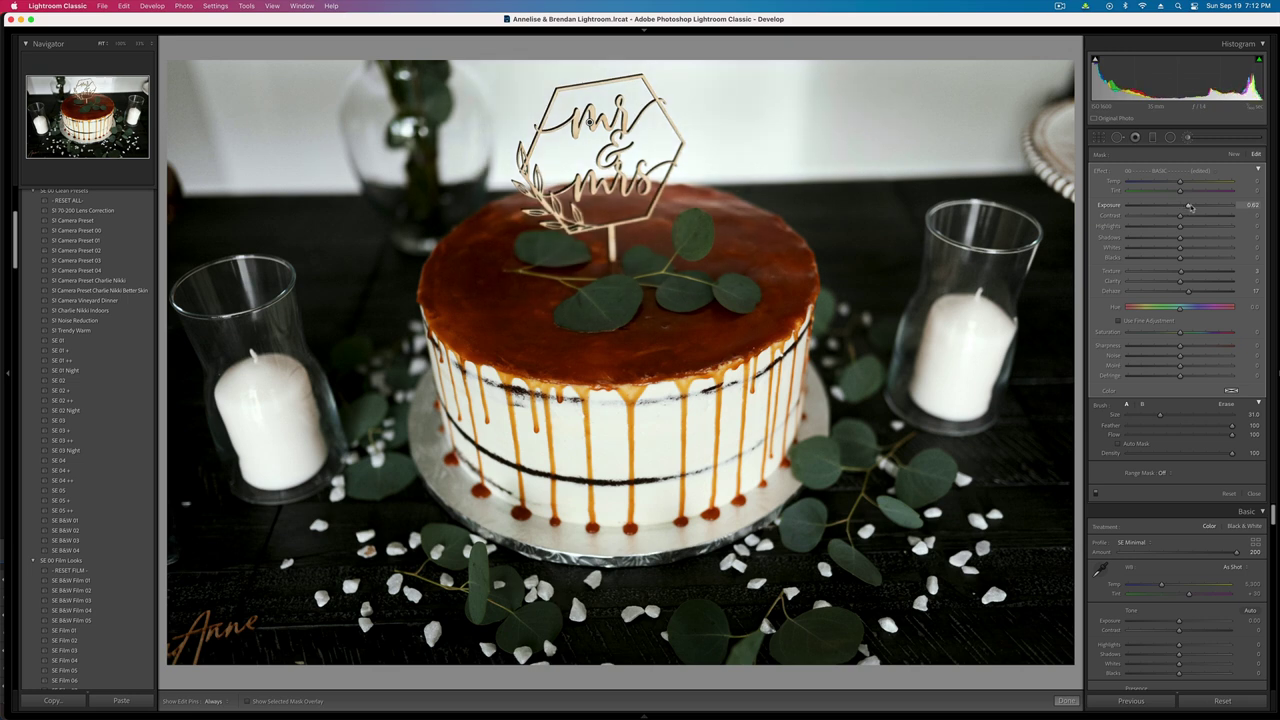
- Paint a second brush adjustment across the leaves on top of the cake and raise its texture
click(1234, 154)
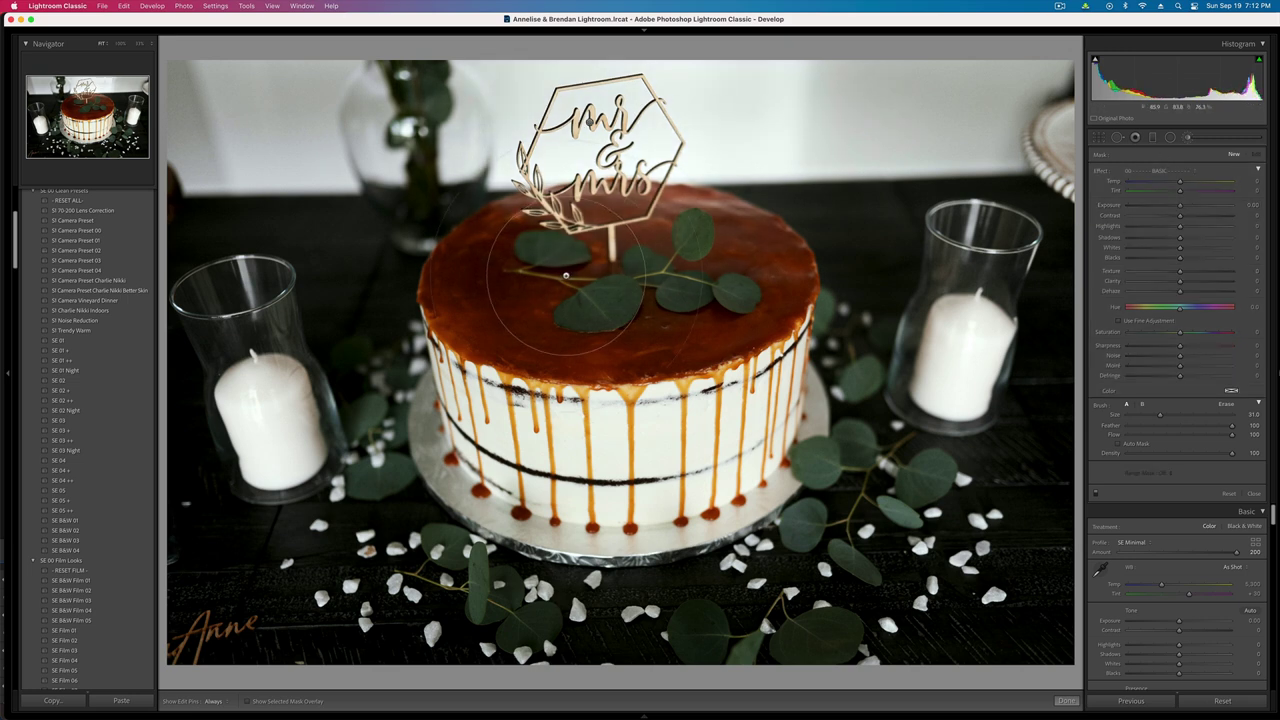
drag(574, 278, 705, 286)
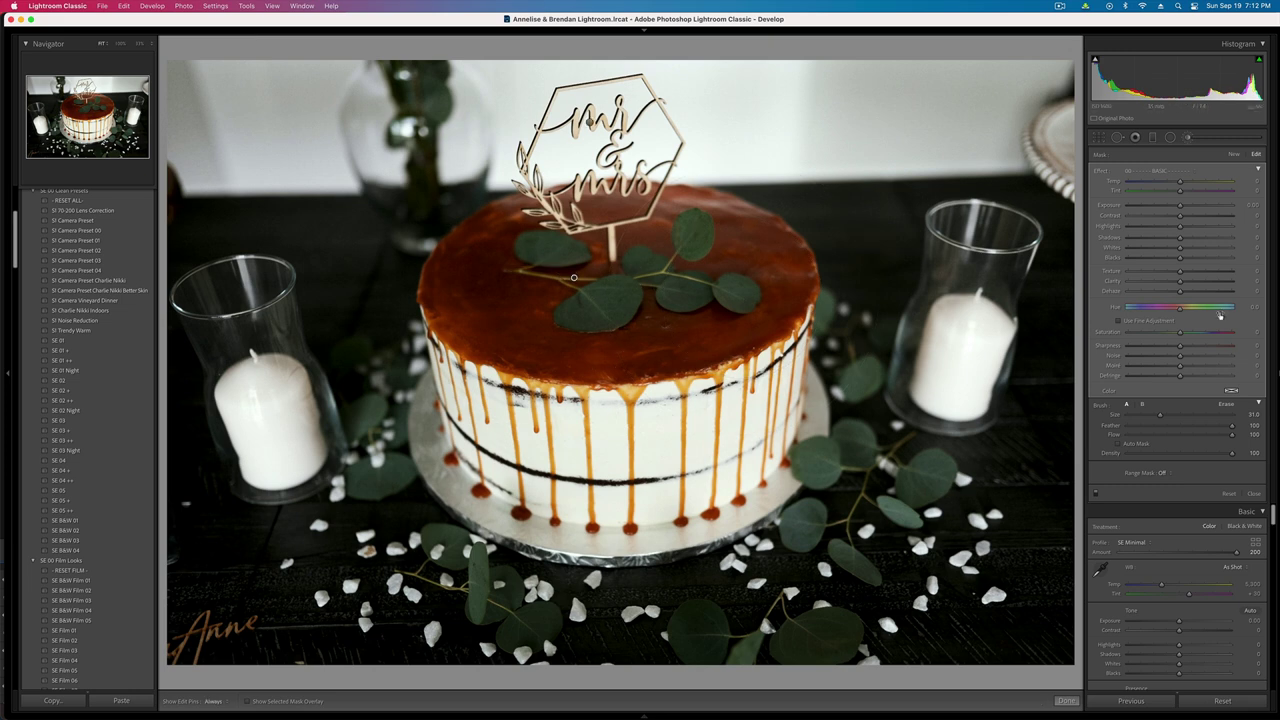
drag(1180, 271, 1194, 273)
key(k)
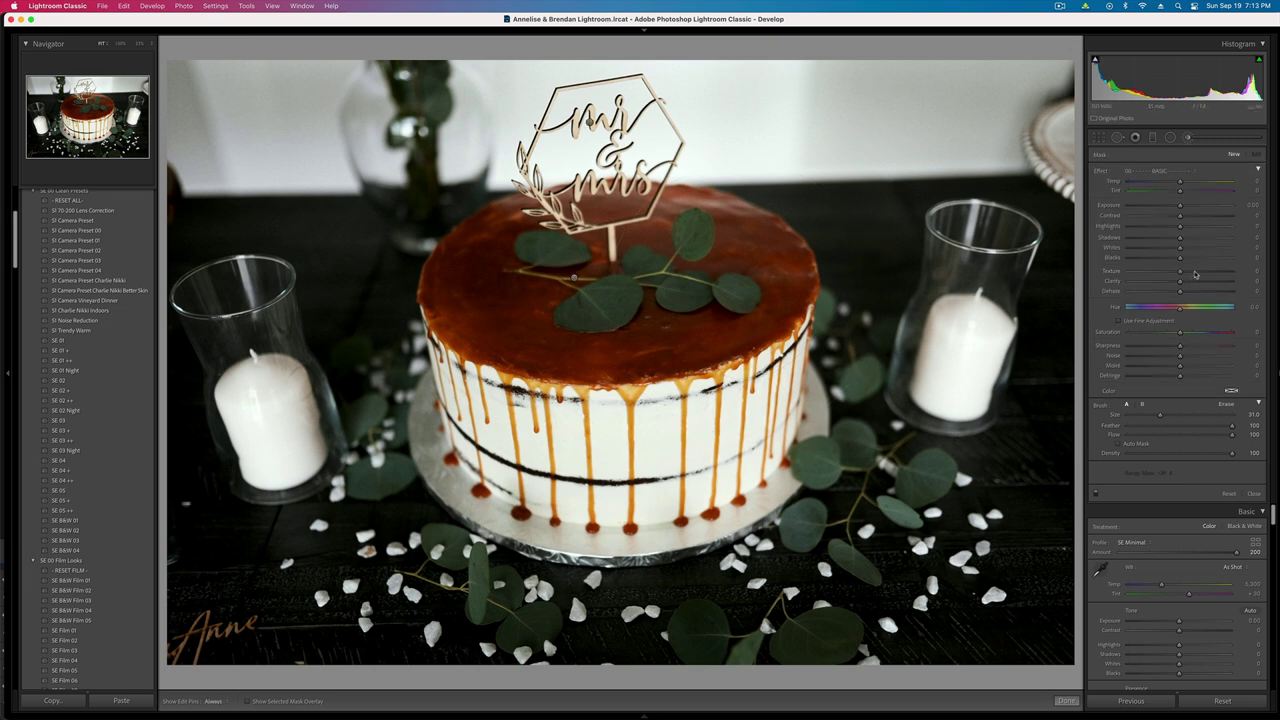
- Set the cake photo's overall exposure to −0.03 and its vibrance to +14
key(shift+minus)
key(equal)
key(equal)
key(equal)
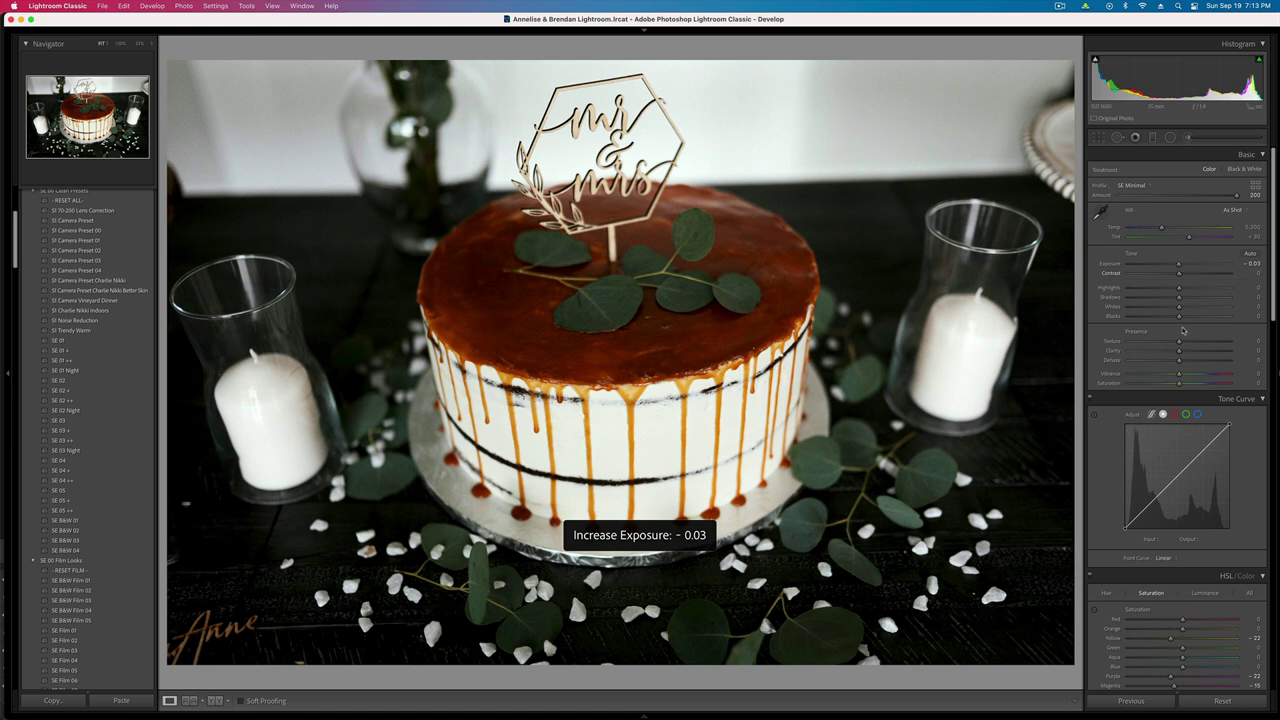
drag(1180, 374, 1187, 376)
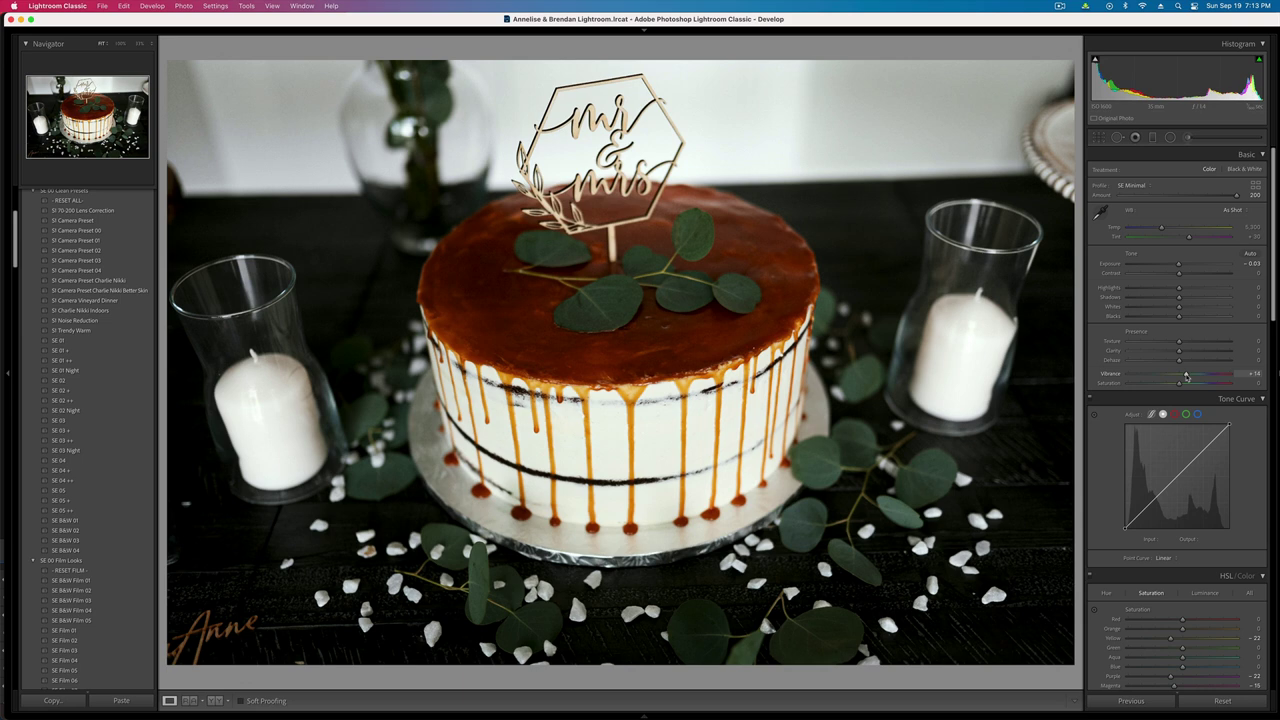
- Paste the copied cake photo settings onto the dessert table photo and brush over its cake area with raised contrast and dehaze
key(Right)
key(super+v)
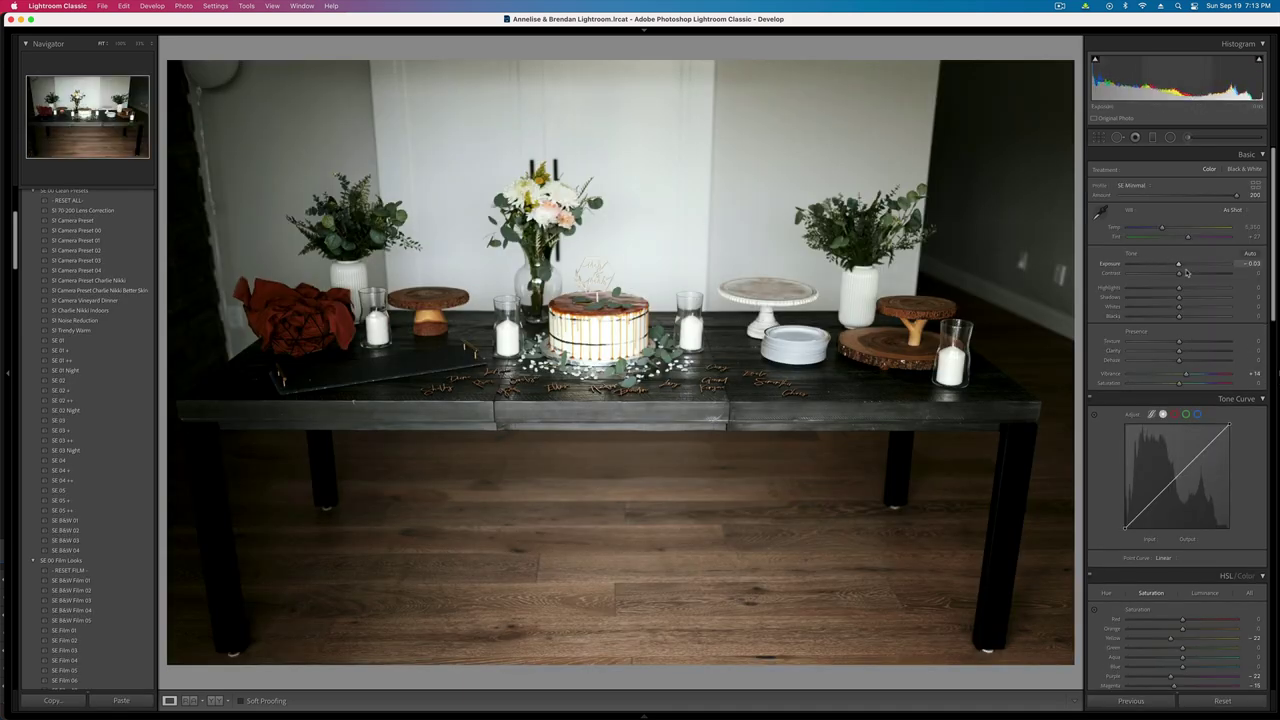
click(1188, 140)
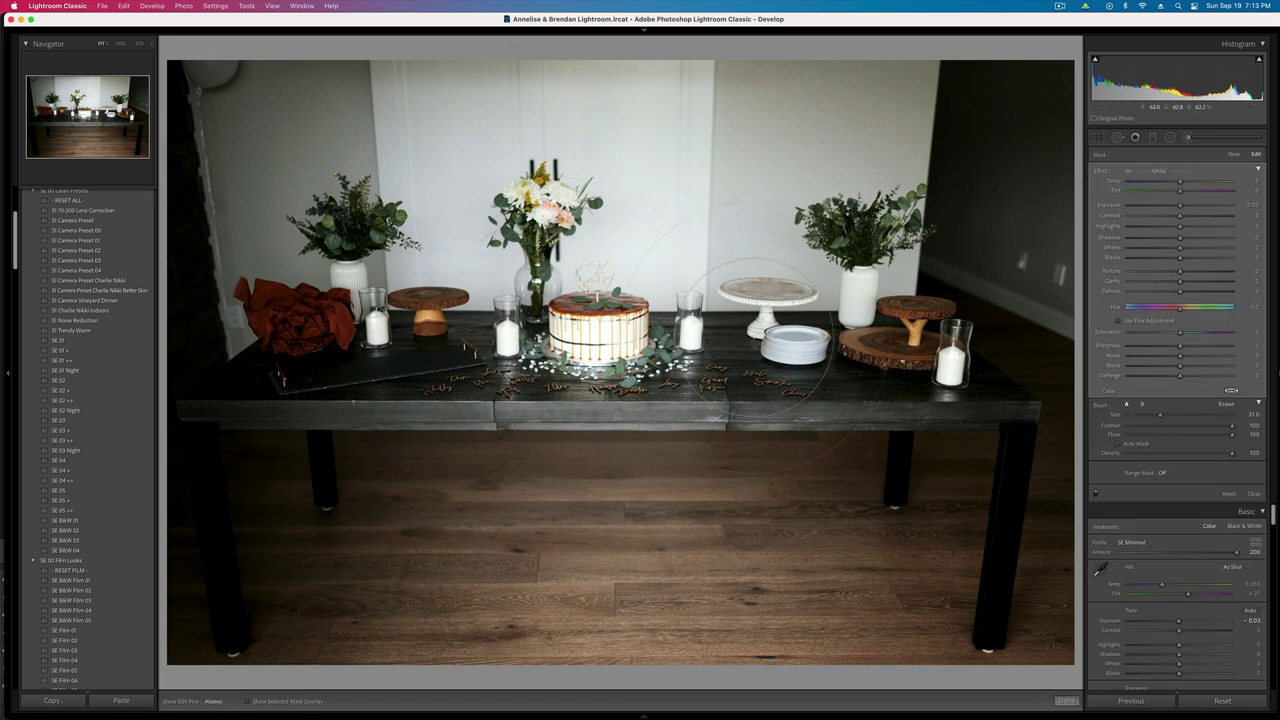
drag(1180, 216, 1207, 216)
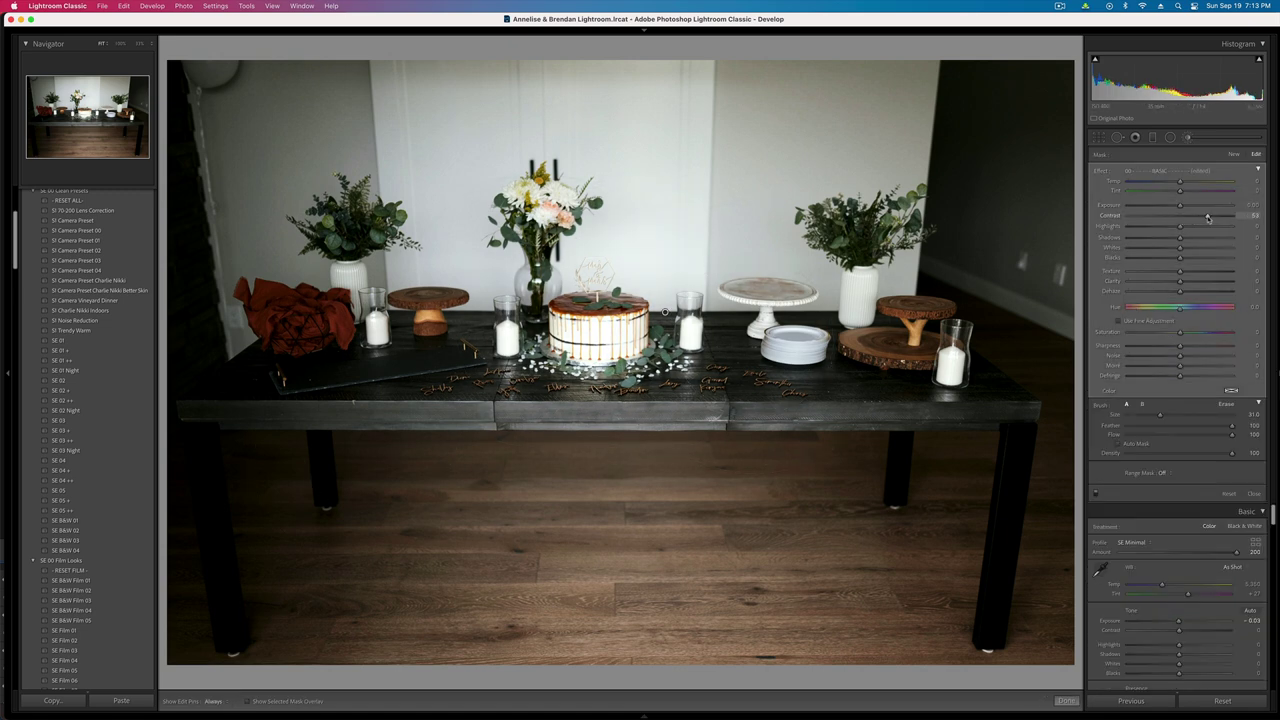
click(1188, 291)
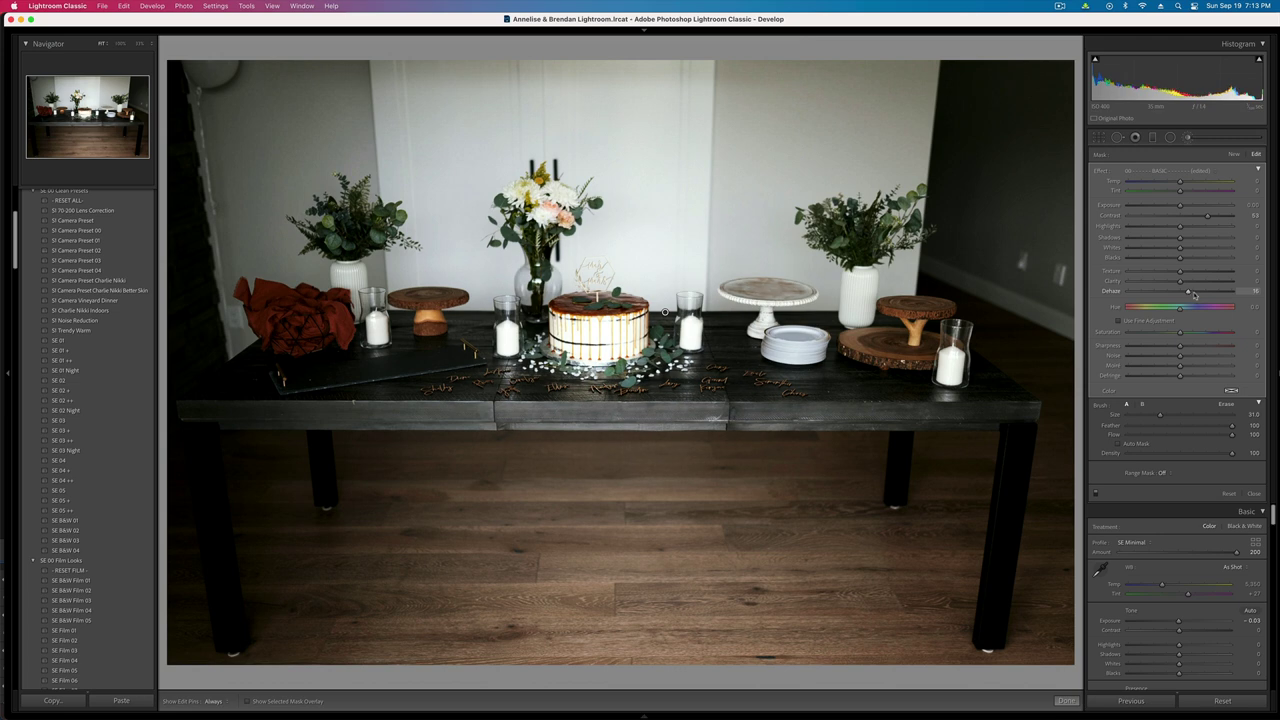
drag(1193, 294, 1192, 292)
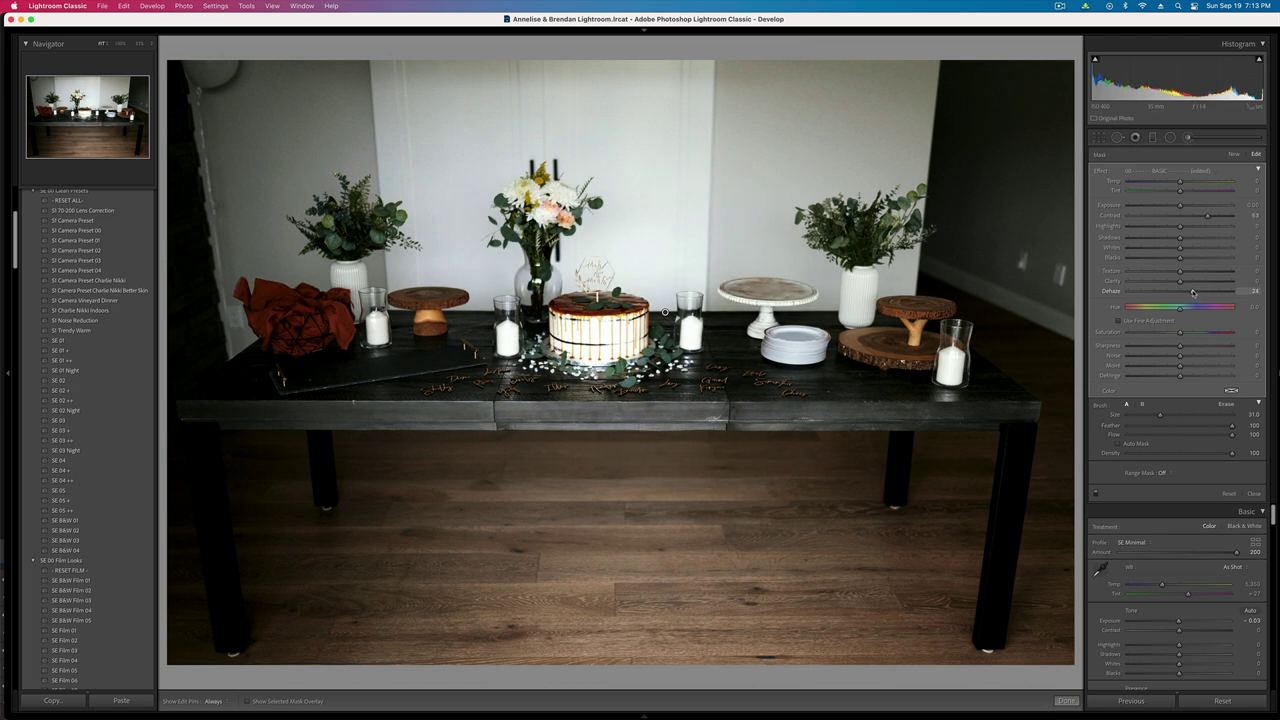
key(Escape)
- Set the dessert table photo's exposure to −0.36 and crop it slightly tighter, keeping the original aspect ratio
key(minus)
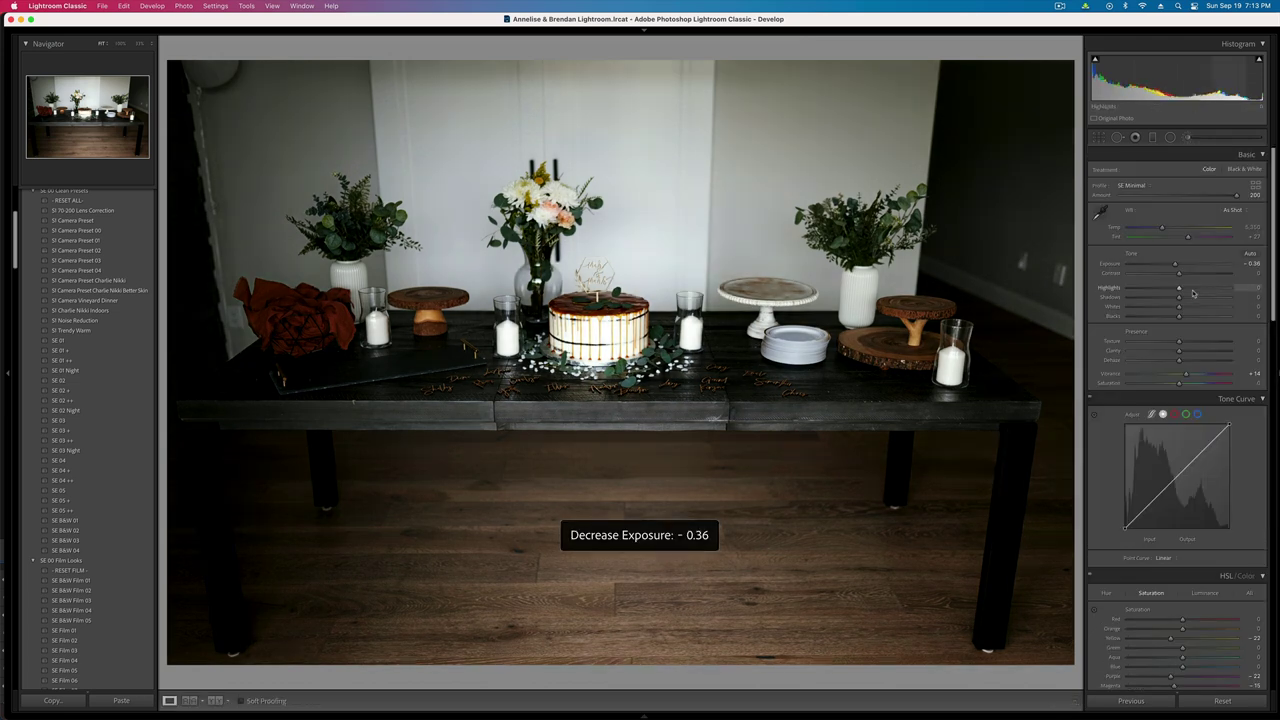
key(r)
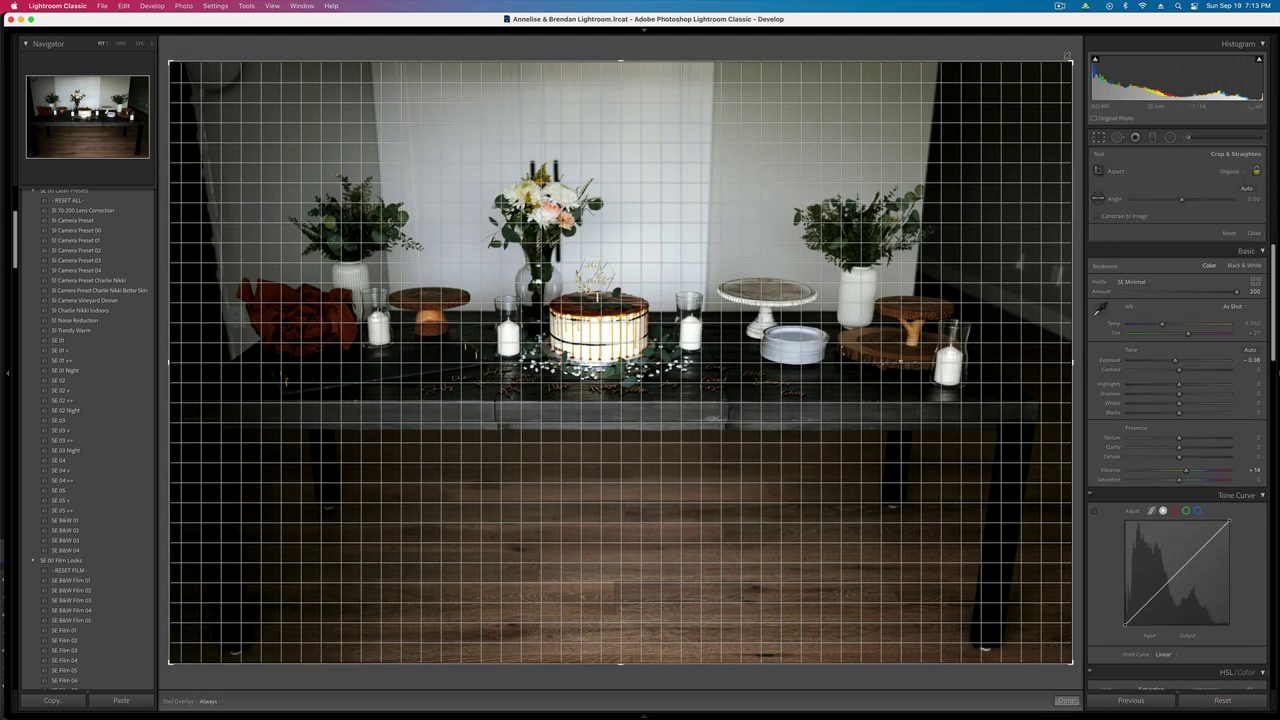
drag(1067, 57, 1048, 78)
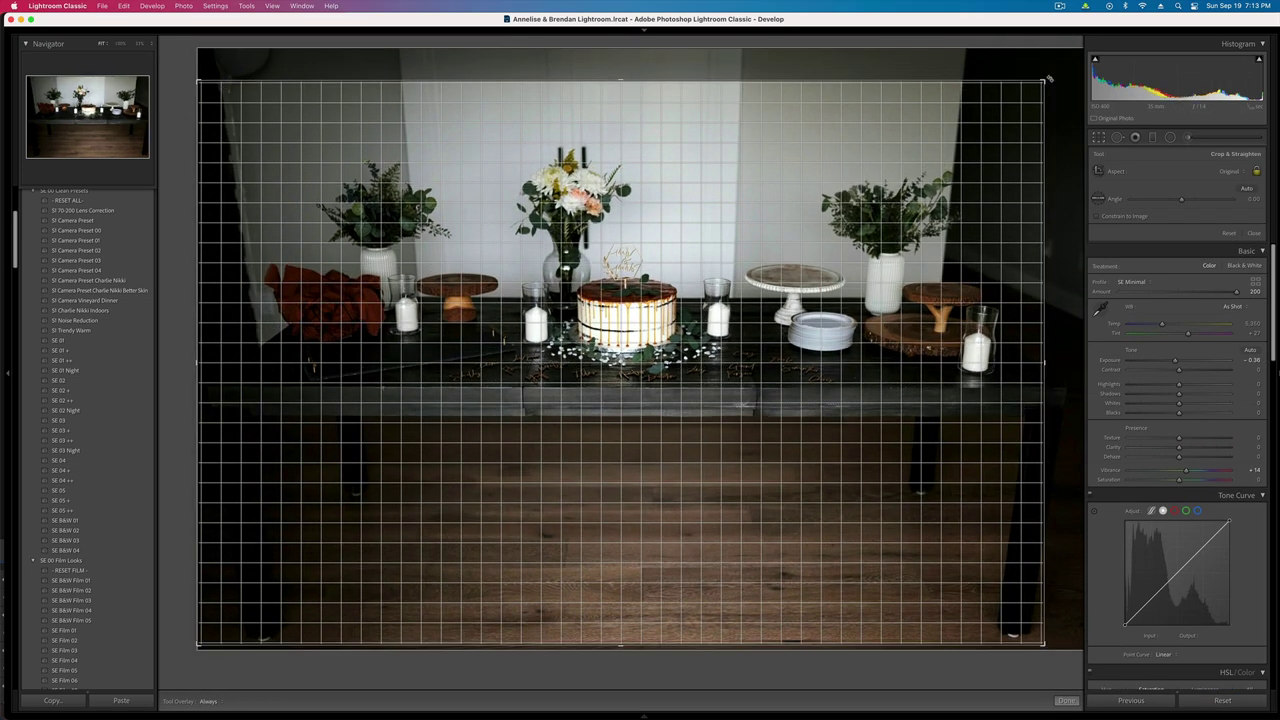
key(Return)
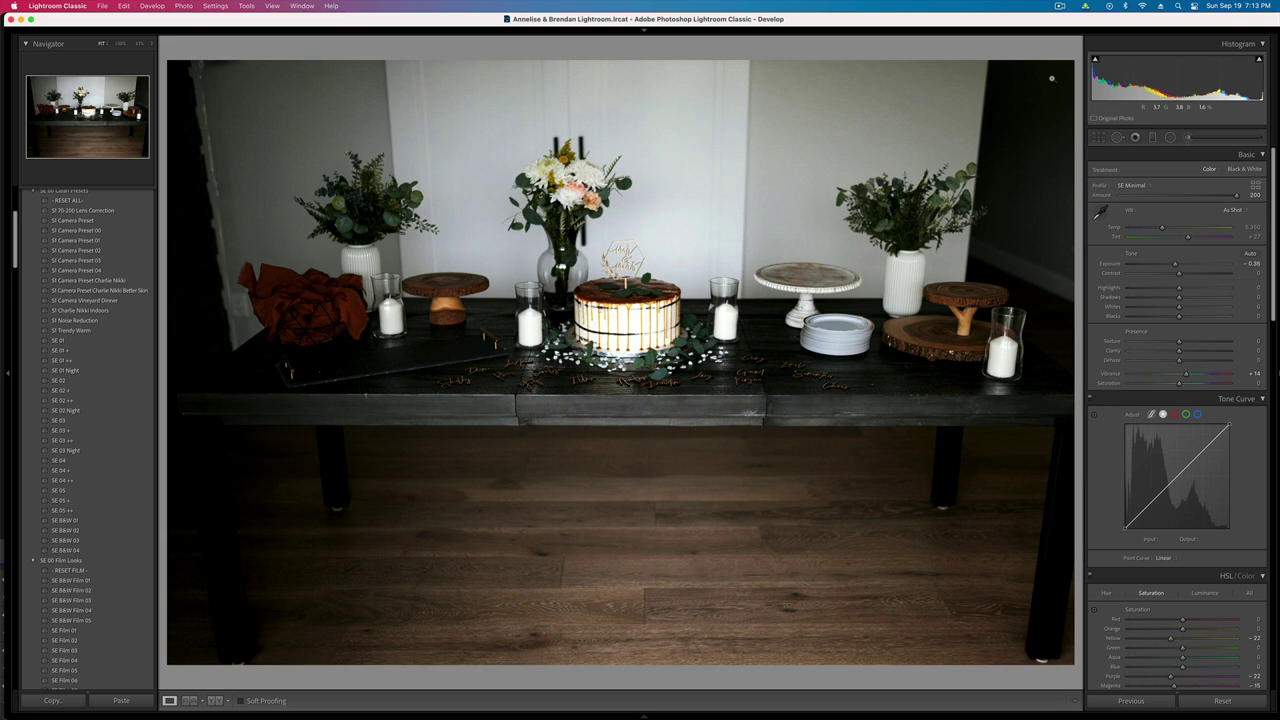
- Brighten the photo of the cake with wooden name cutouts to exposure +1.29 and warm its temperature to 5,751
key(Right)
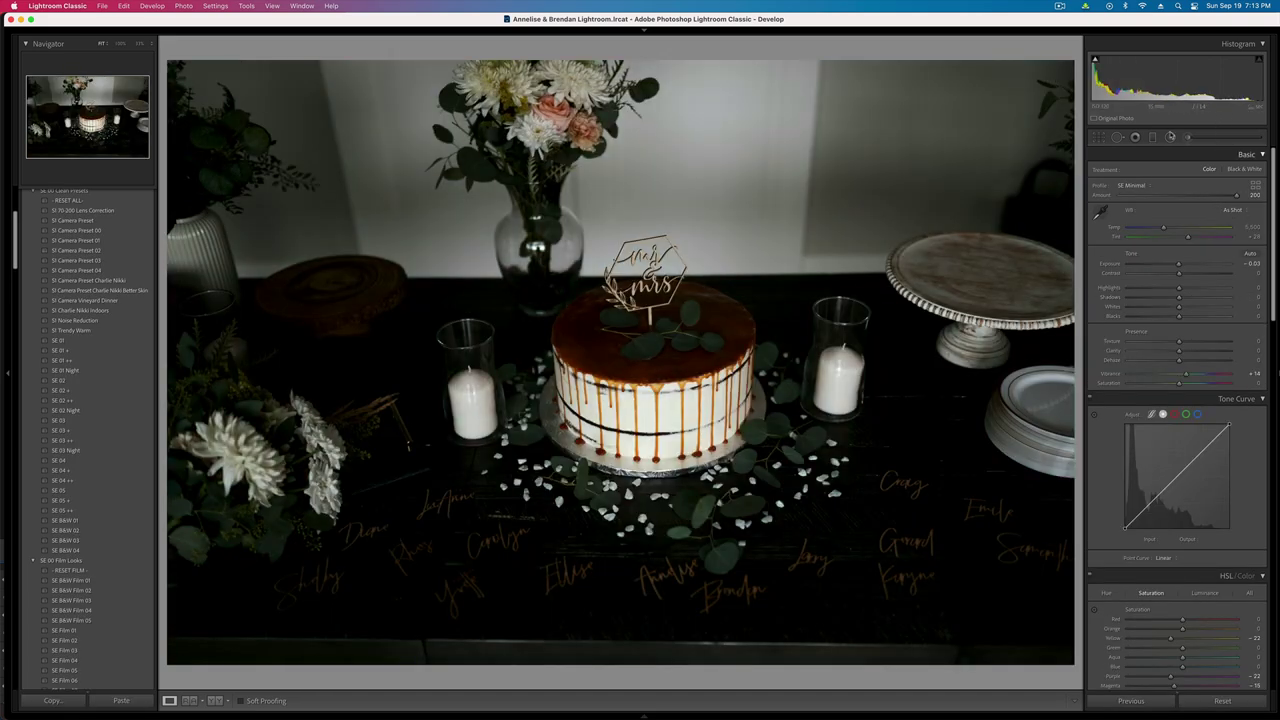
drag(1164, 226, 1176, 231)
key(shift+equal)
key(shift+equal)
key(shift+equal)
key(shift+equal)
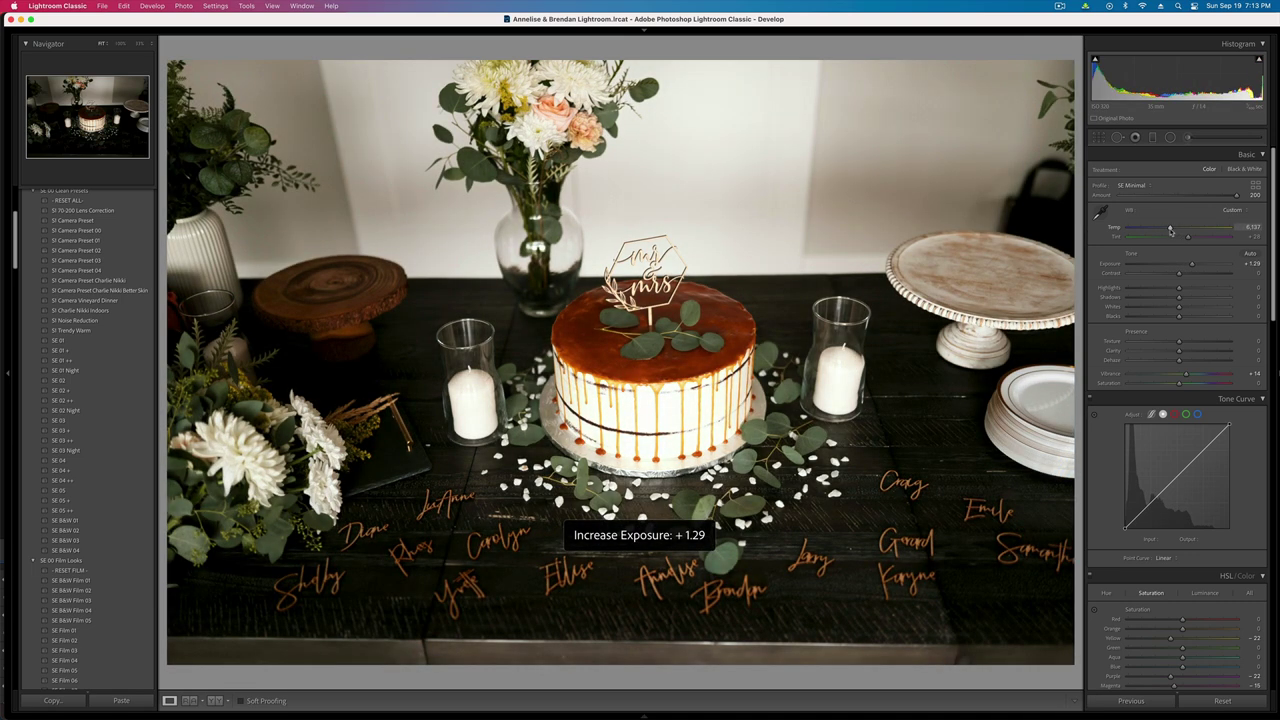
drag(1170, 229, 1166, 230)
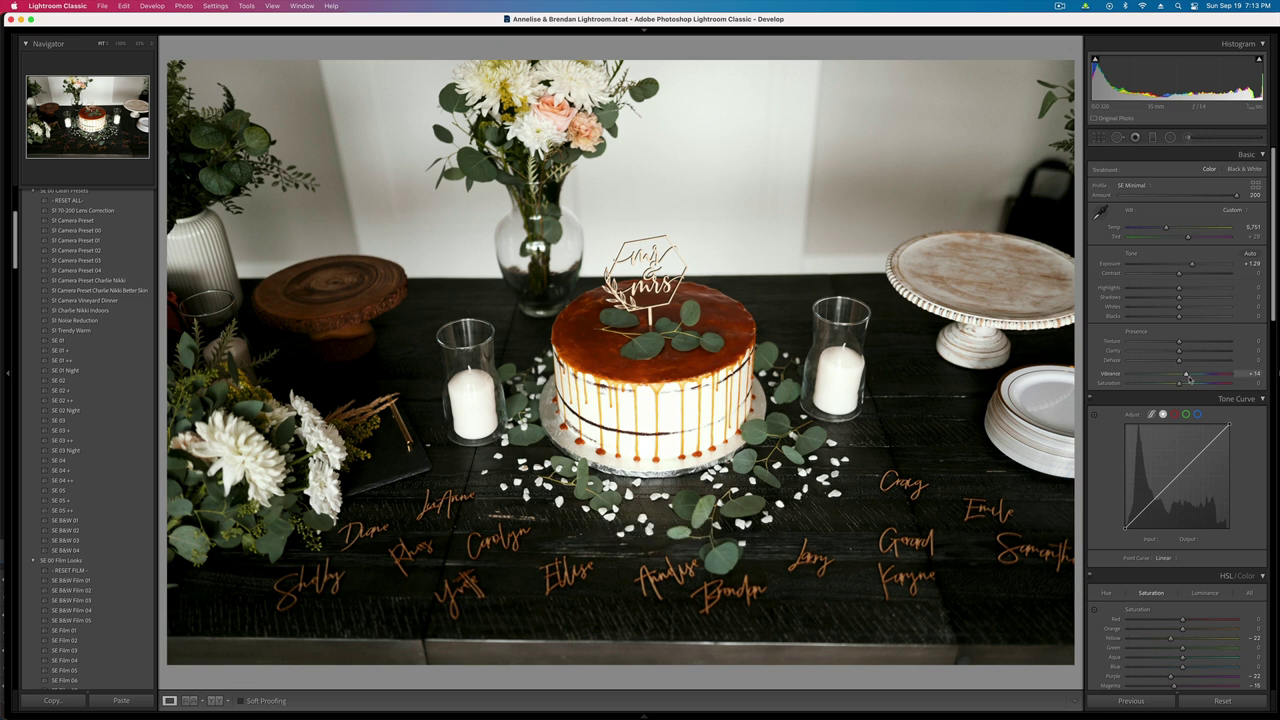
- Refine the cake and name cutouts photo with vibrance +21, exposure +1.09 and contrast +10
drag(1195, 375, 1221, 375)
key(minus)
key(minus)
drag(1180, 275, 1185, 275)
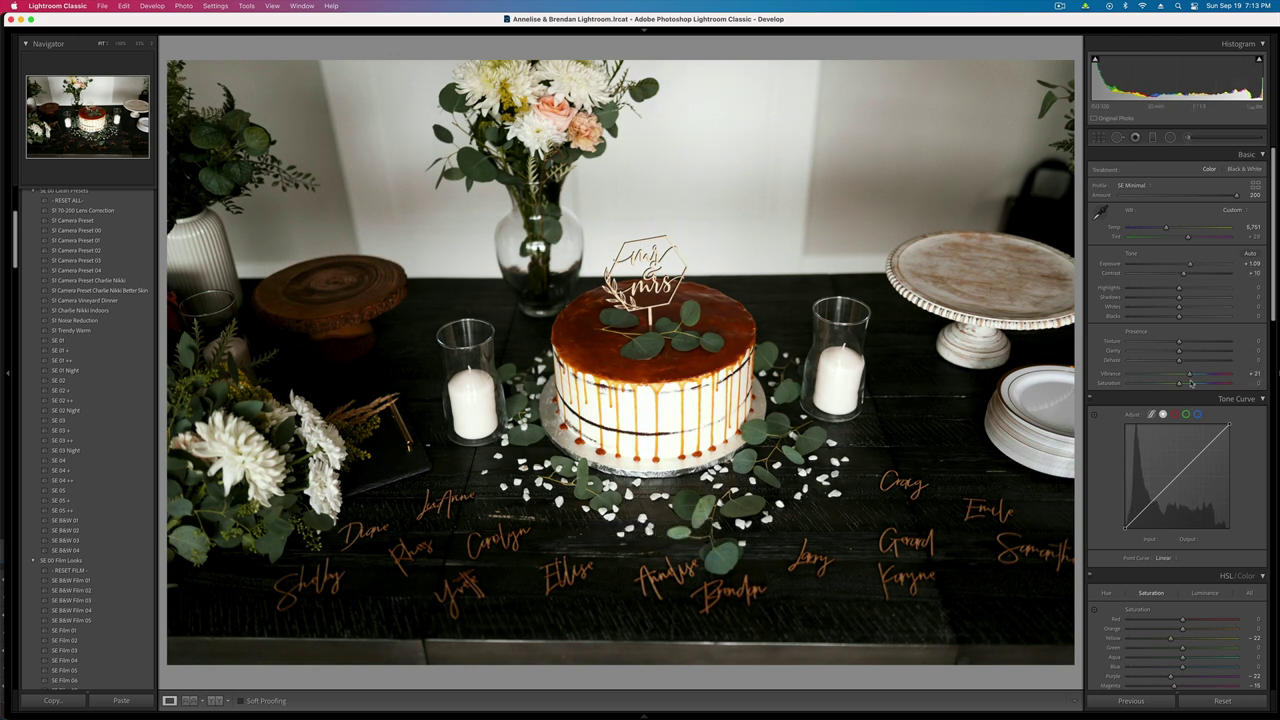
- On the photo of the chalkboard sign and white pumpkin, set the exposure to +1.32 and the highlights to −75
key(Right)
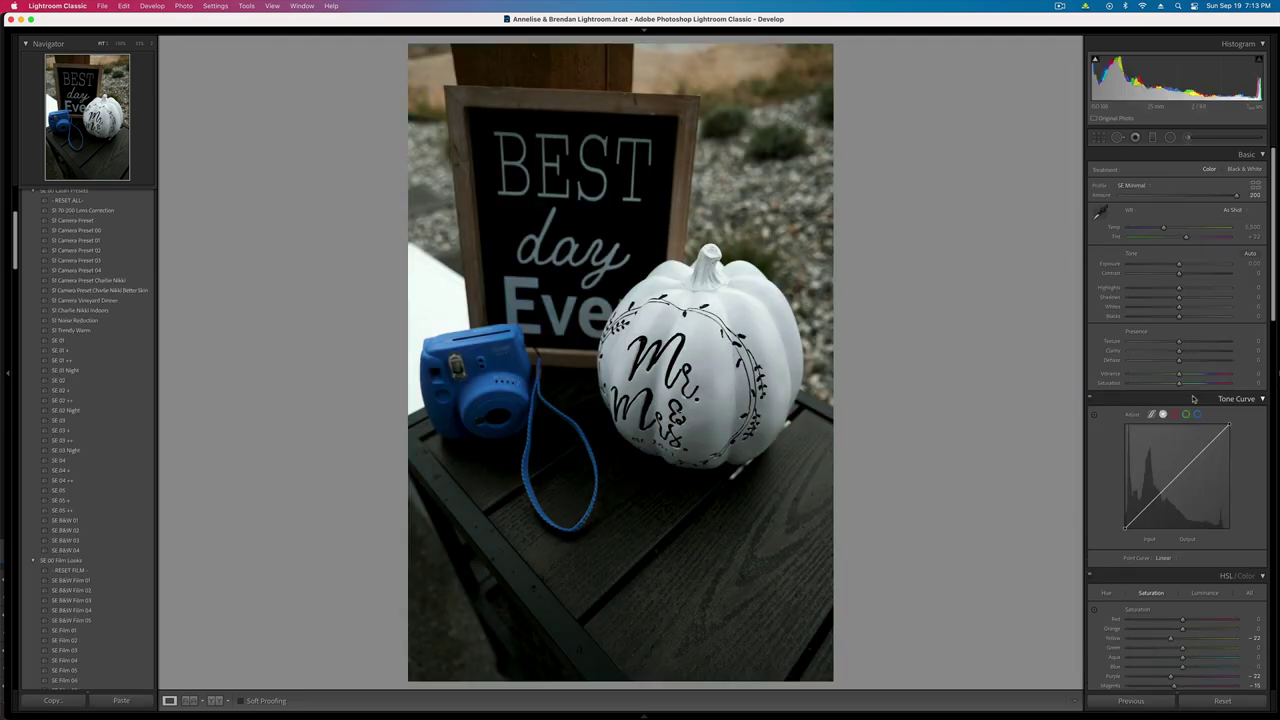
key(equal)
key(equal)
key(equal)
key(equal)
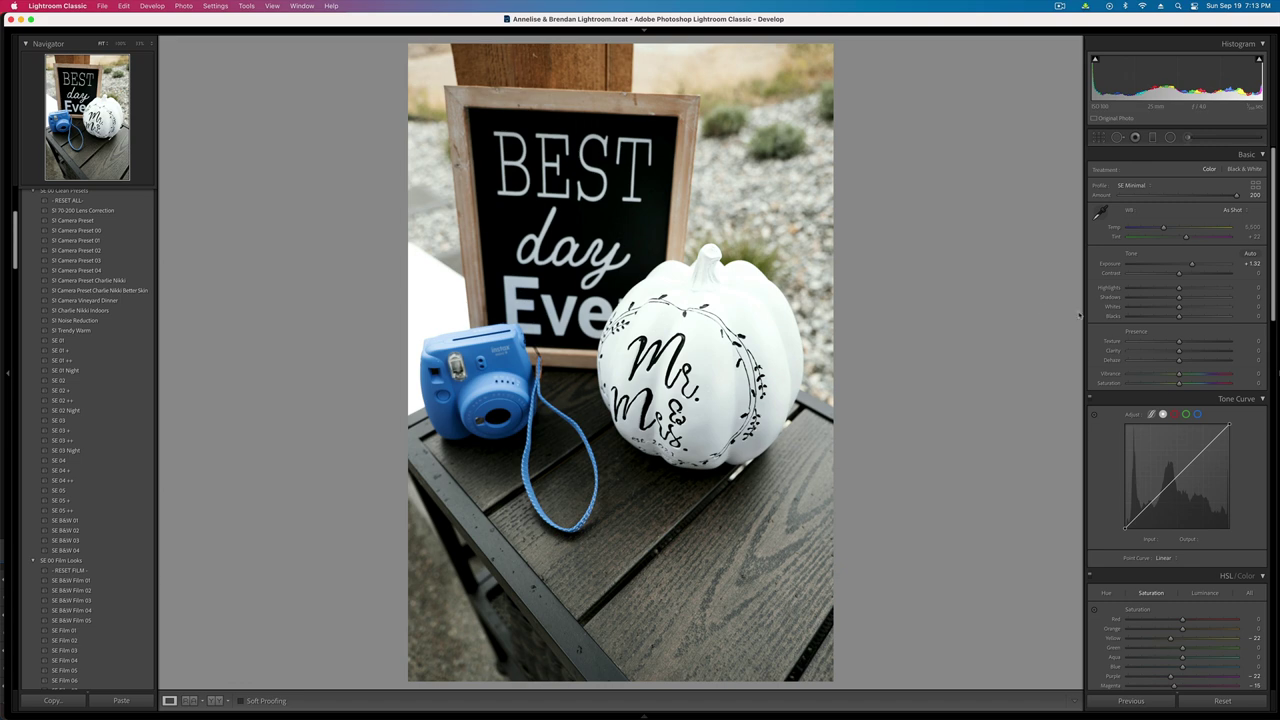
click(1142, 290)
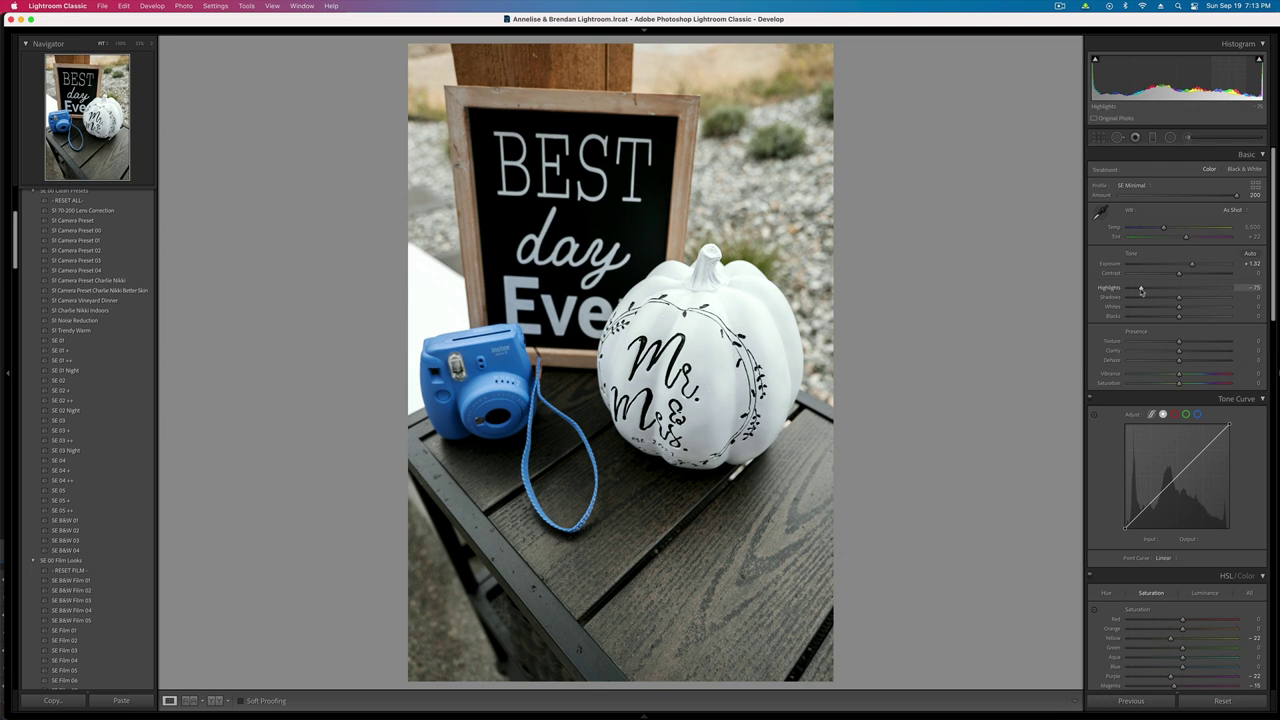
- Try saturation +100 on the pumpkin photo, undo it, and set the vibrance to +6 instead
scroll(1184, 622, down, 3)
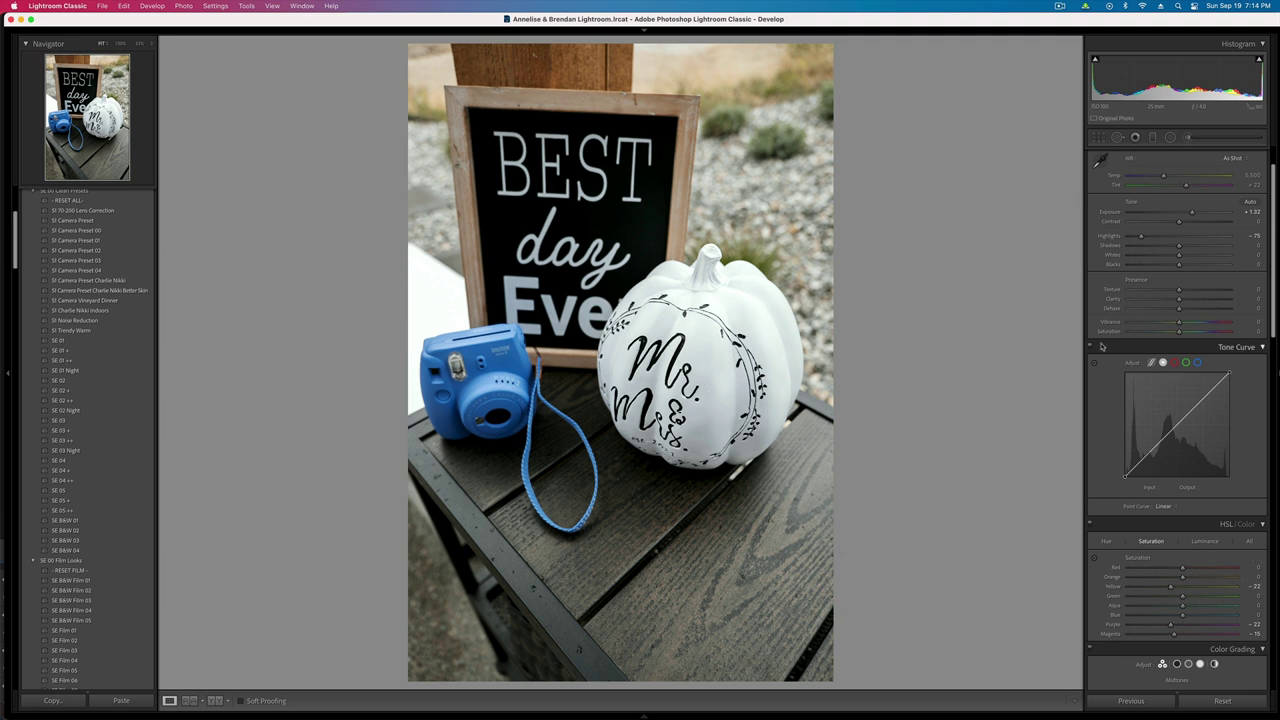
drag(1180, 335, 1250, 340)
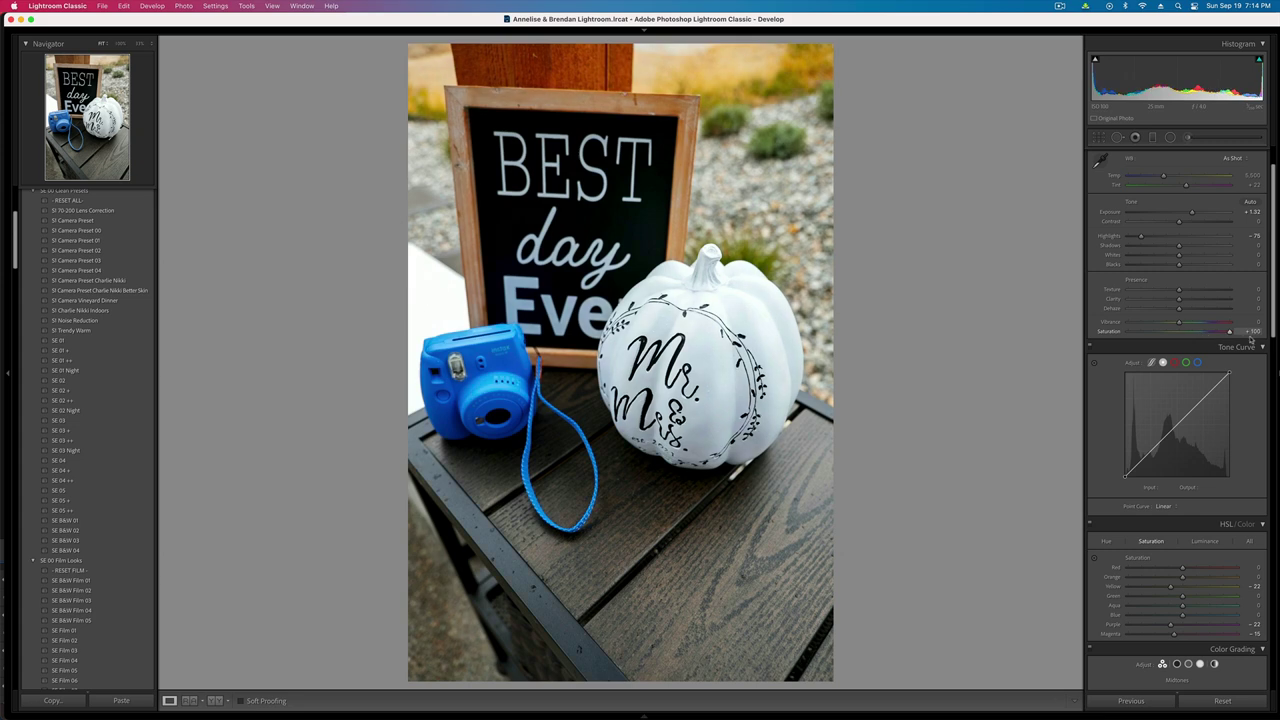
key(super+z)
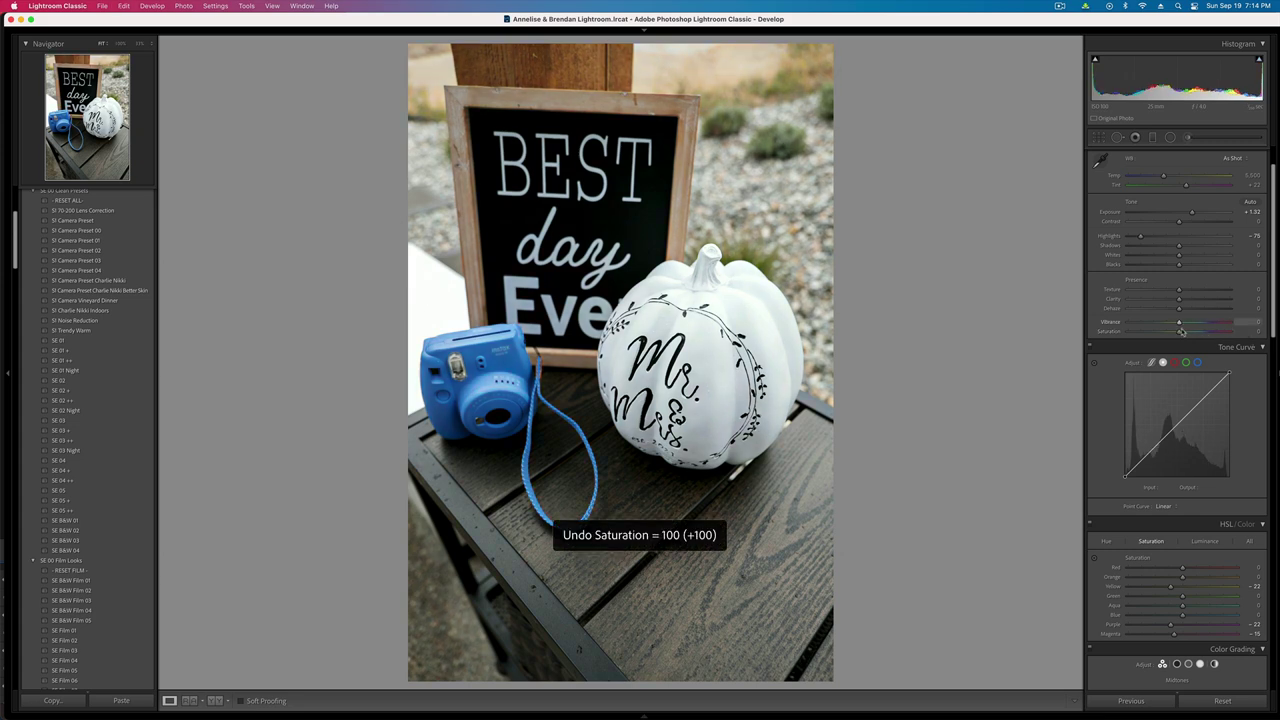
mouse_move(1187, 326)
mouse_down()
mouse_move(1229, 326)
mouse_move(1182, 330)
mouse_up()
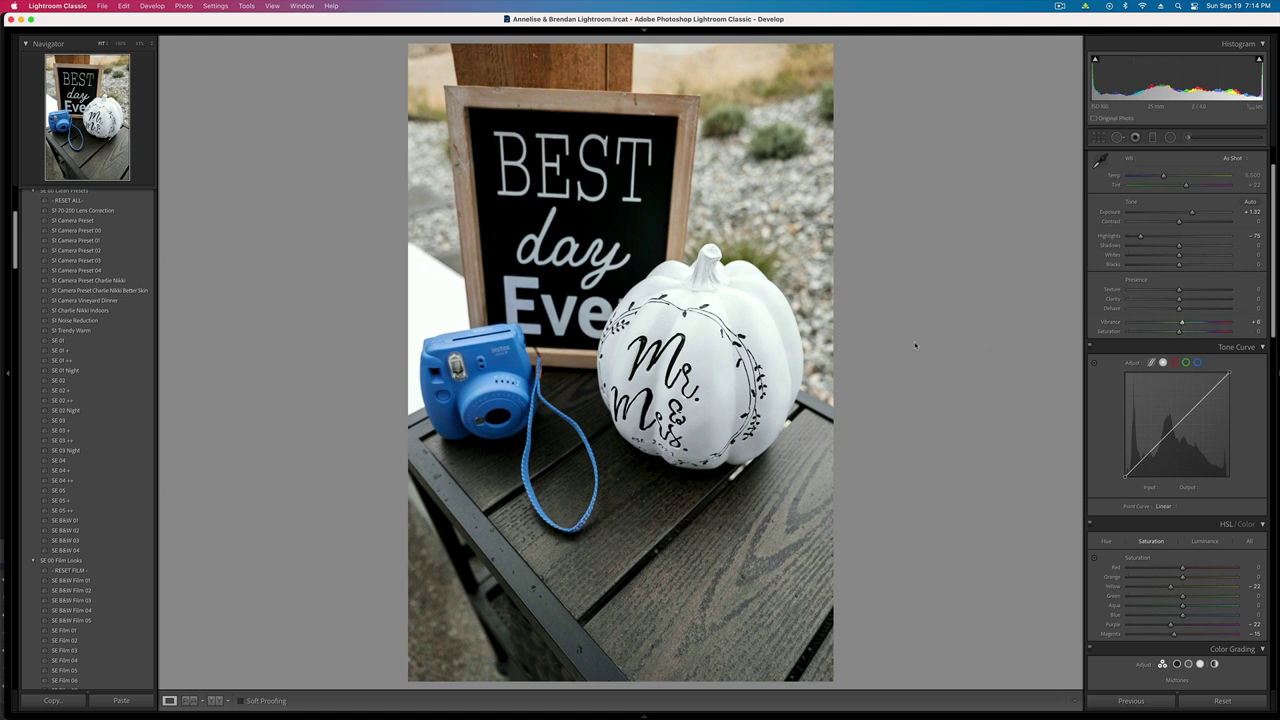
- On the portrait of the woman holding the veil, set tint +37, contrast +11 and highlights −100, and raise the vibrance
key(Right)
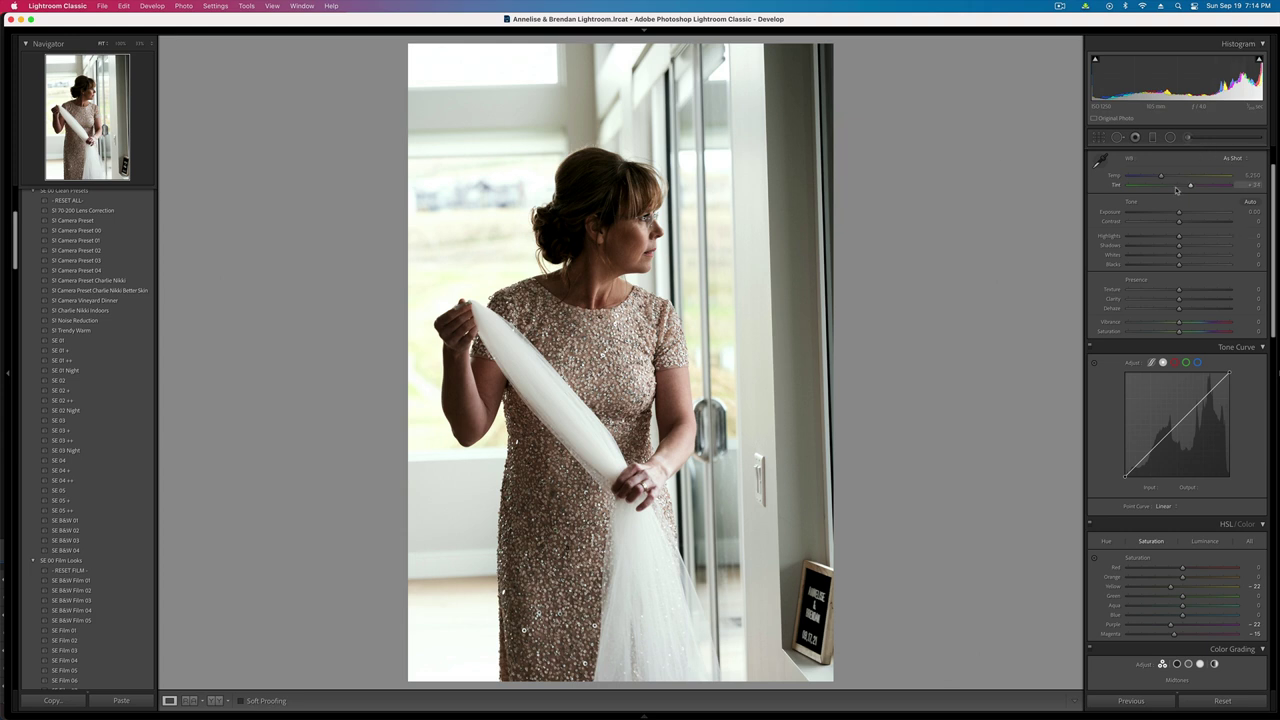
drag(1200, 187, 1183, 230)
mouse_move(1179, 235)
mouse_down()
mouse_move(1126, 236)
mouse_move(1185, 226)
mouse_up()
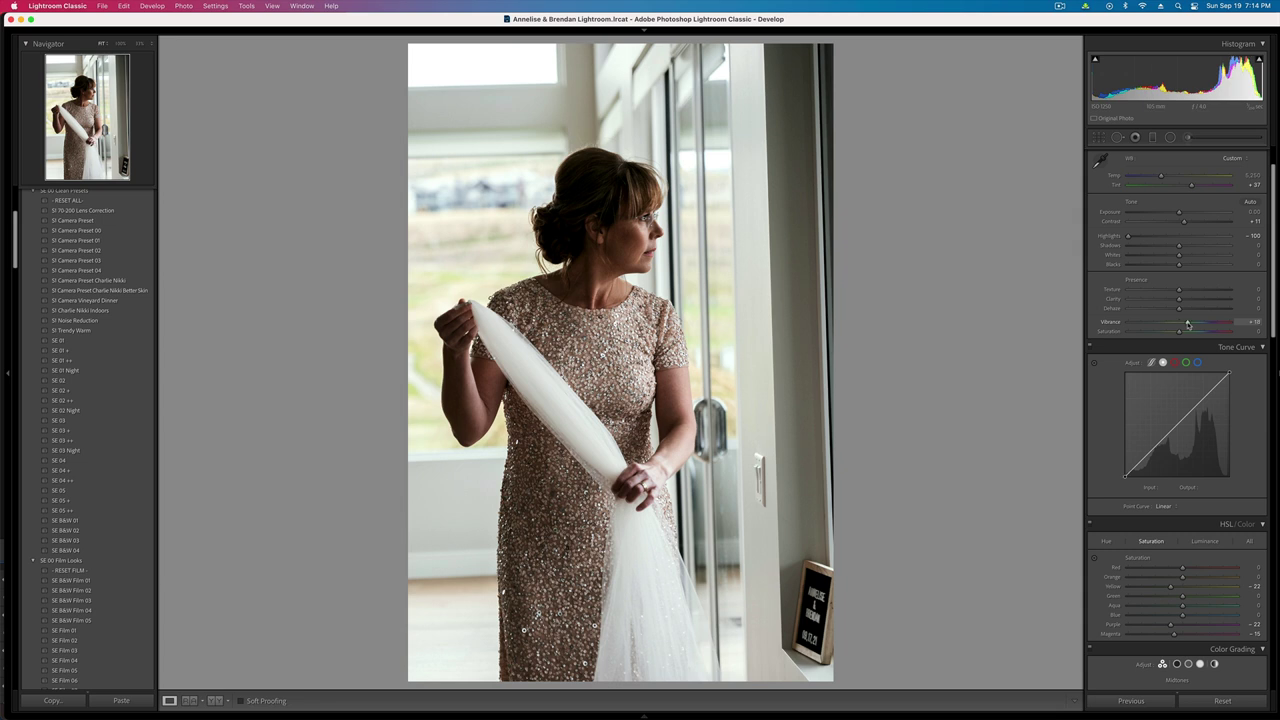
mouse_move(1188, 323)
mouse_down()
mouse_move(1260, 330)
mouse_move(1181, 326)
mouse_move(1190, 337)
mouse_up()
- On the close-up of the smiling woman behind the veil, raise the exposure to +1.29 and slightly increase the saturation
key(Right)
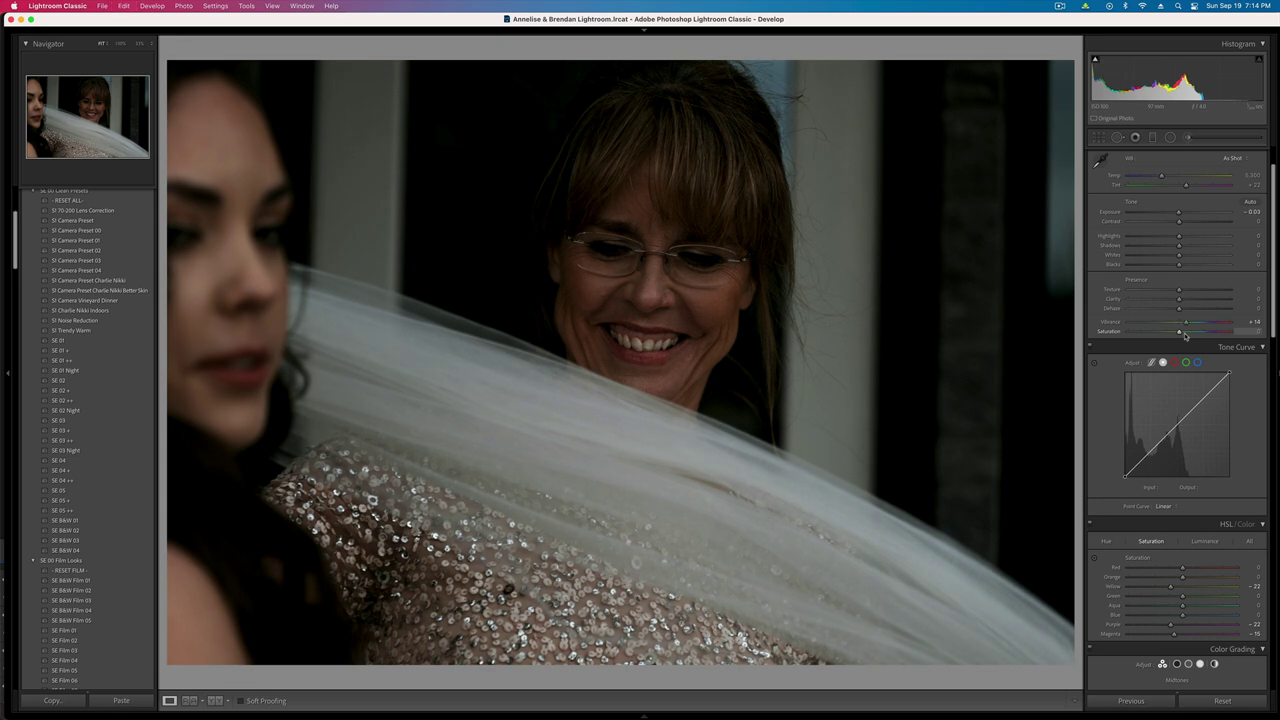
key(equal)
key(equal)
key(equal)
key(equal)
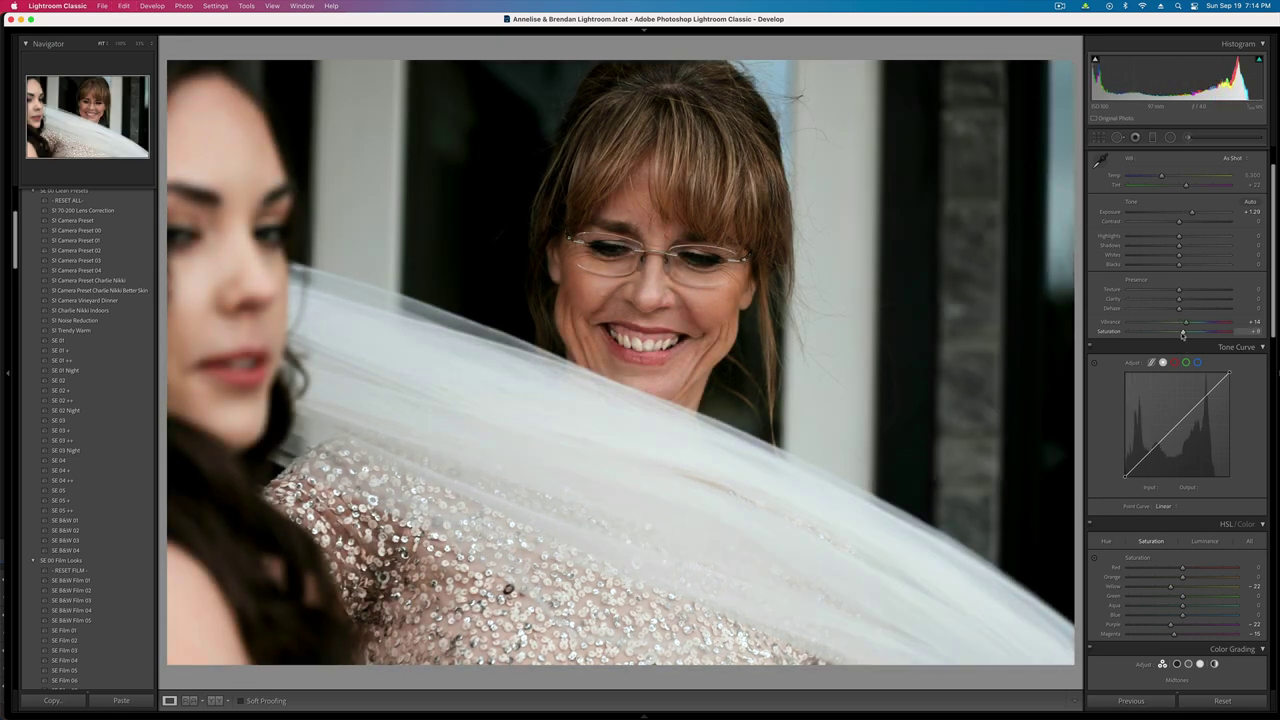
key(equal)
- On the photo of the bride facing the woman in the sequin dress, set exposure +1.32 and saturation +4, and raise the tint
key(Right)
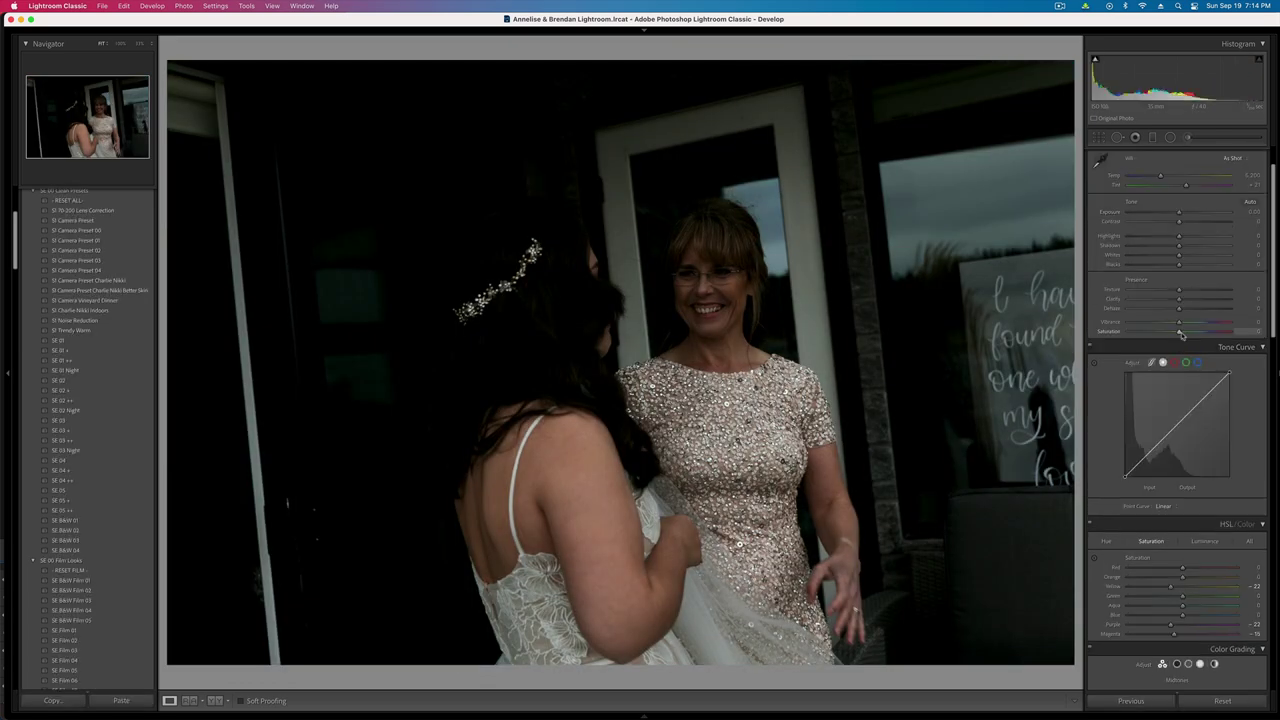
key(equal)
key(equal)
key(equal)
key(equal)
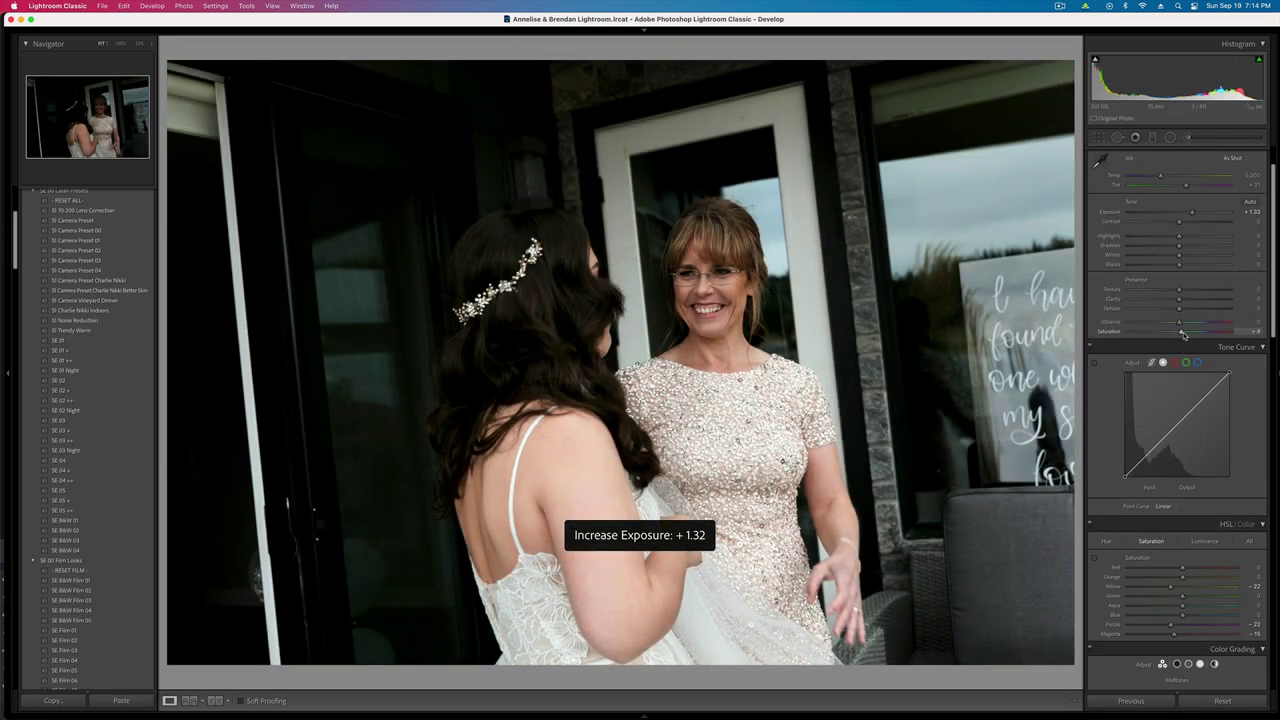
key(Right)
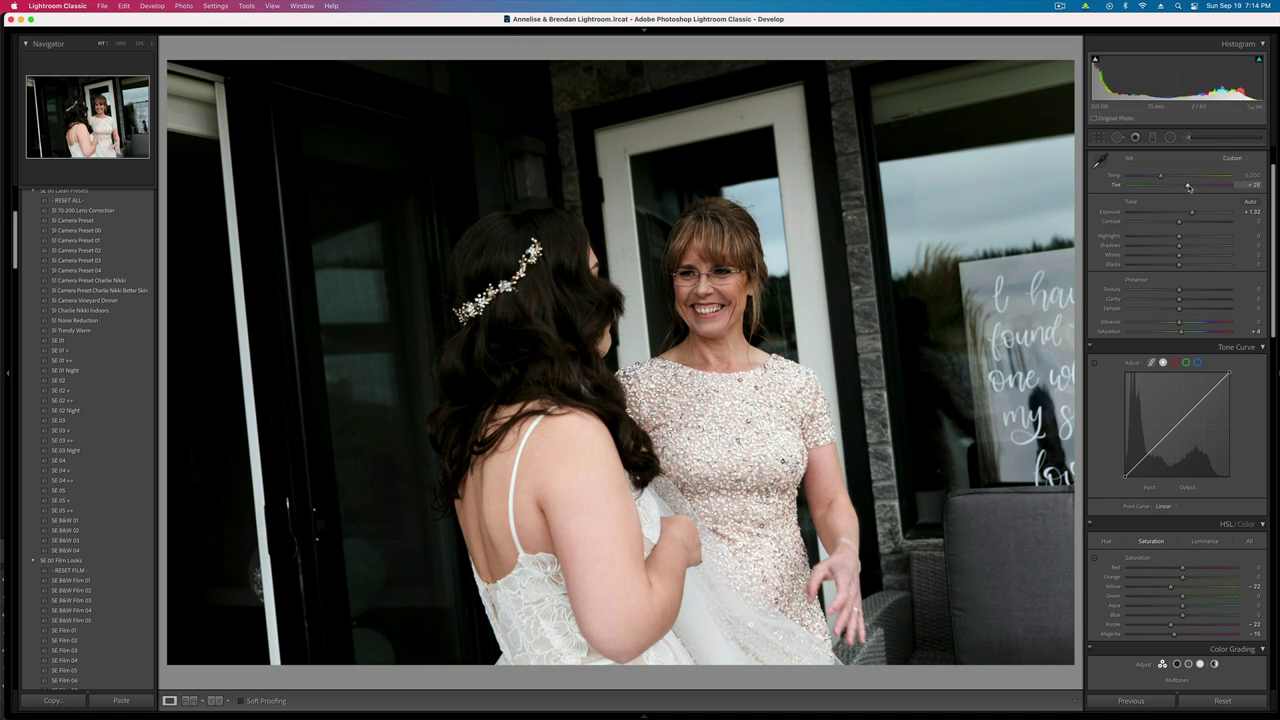
- Crop the photo of the bride and the smiling woman slightly tighter from its upper-left corner
key(r)
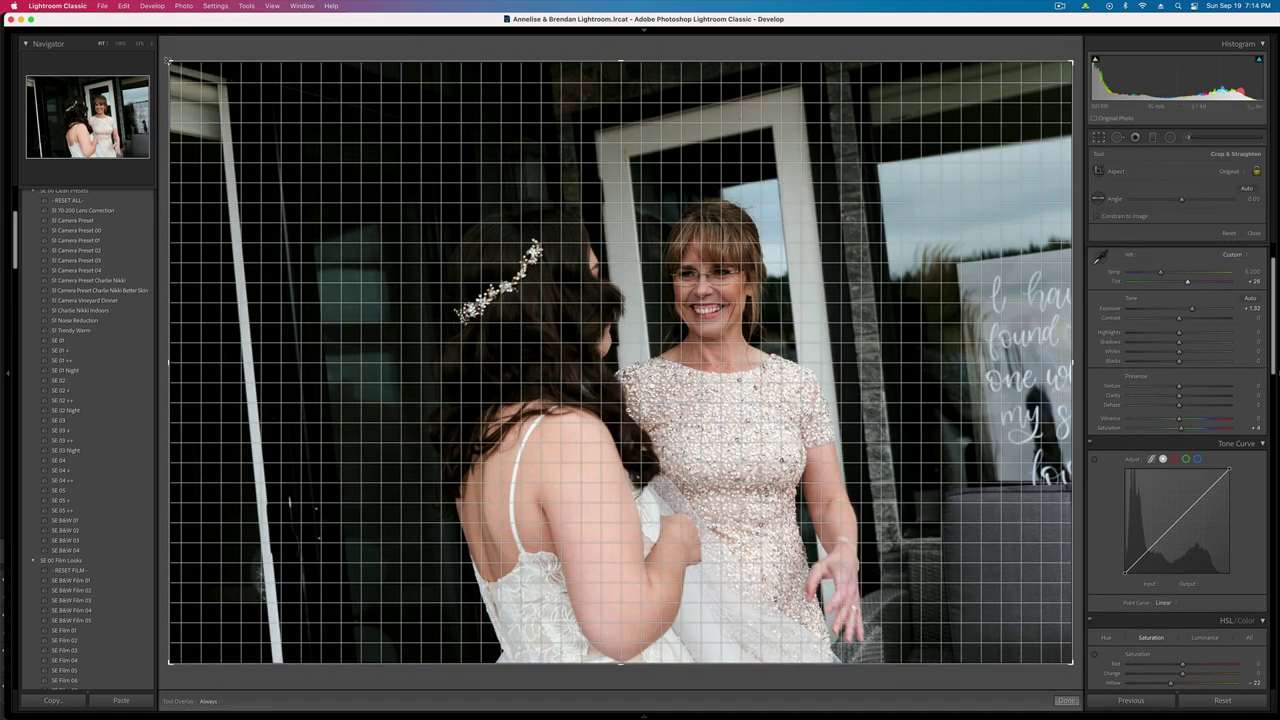
drag(169, 61, 209, 82)
key(Return)
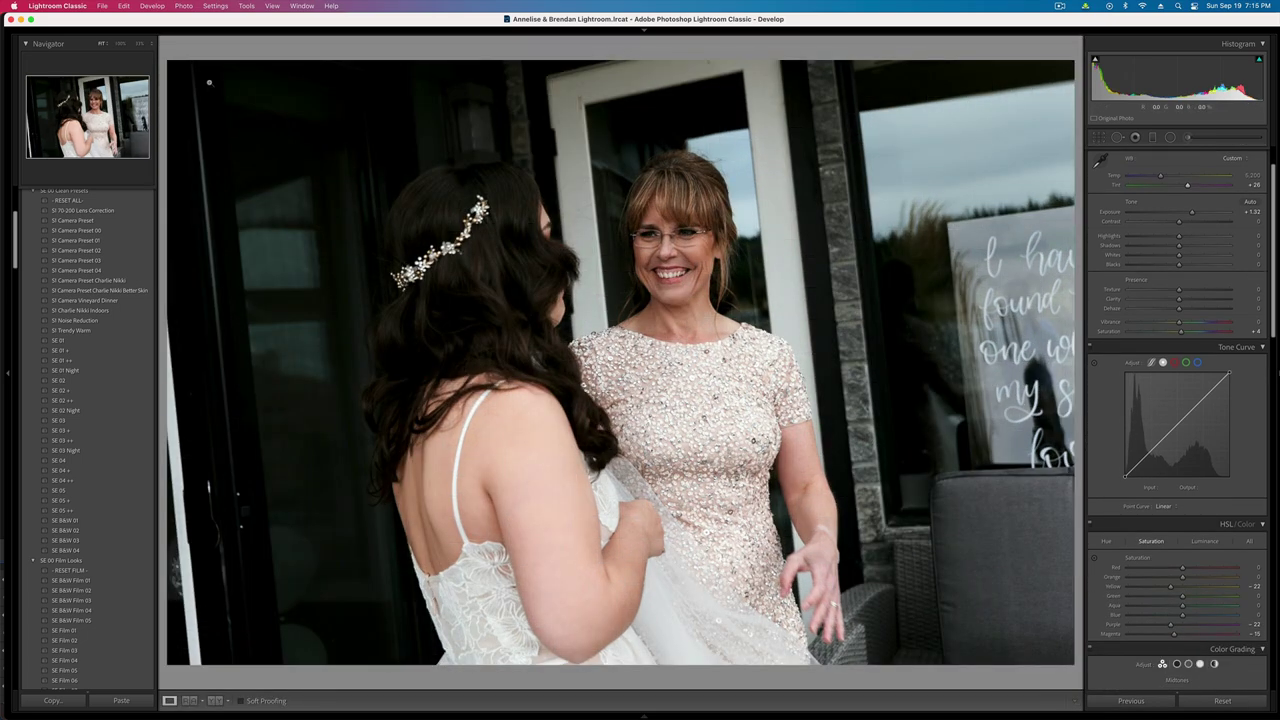
key(Right)
key(Left)
- Reframe the crop of the bride photo to leave more headroom and trim more of the lettered sign at its right edge
key(r)
drag(779, 48, 776, 25)
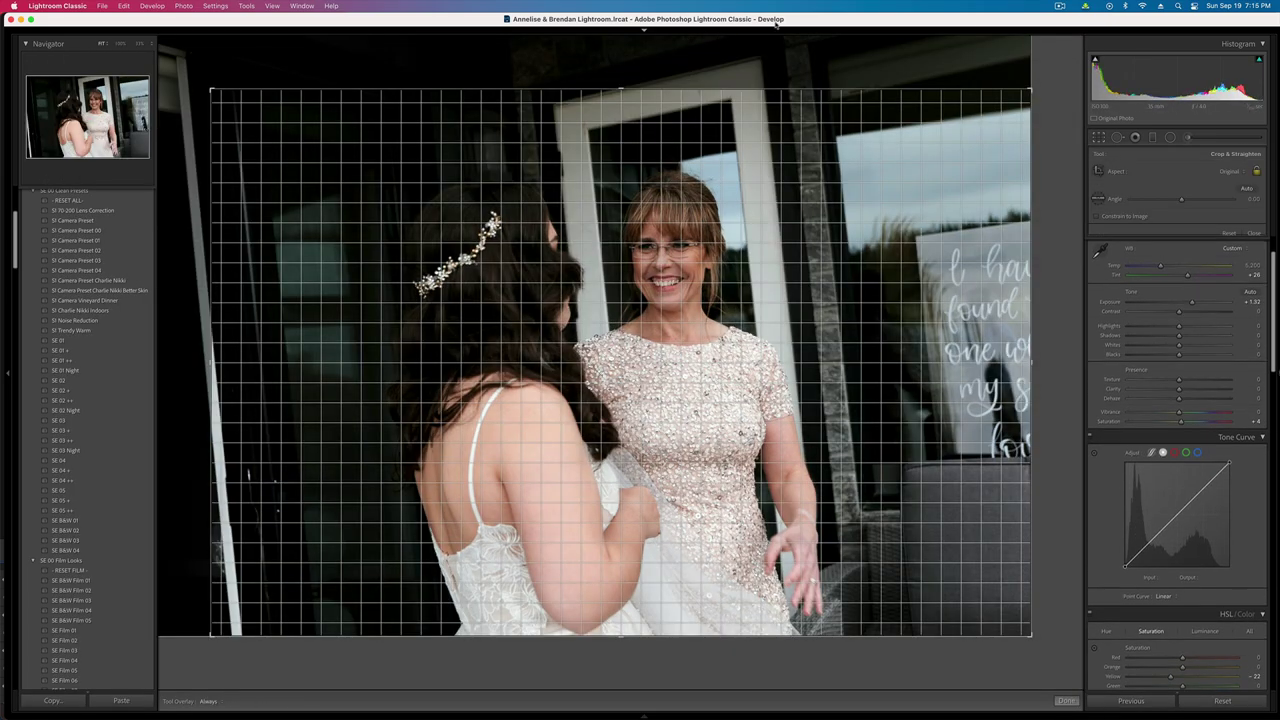
drag(1038, 56, 1052, 89)
key(Return)
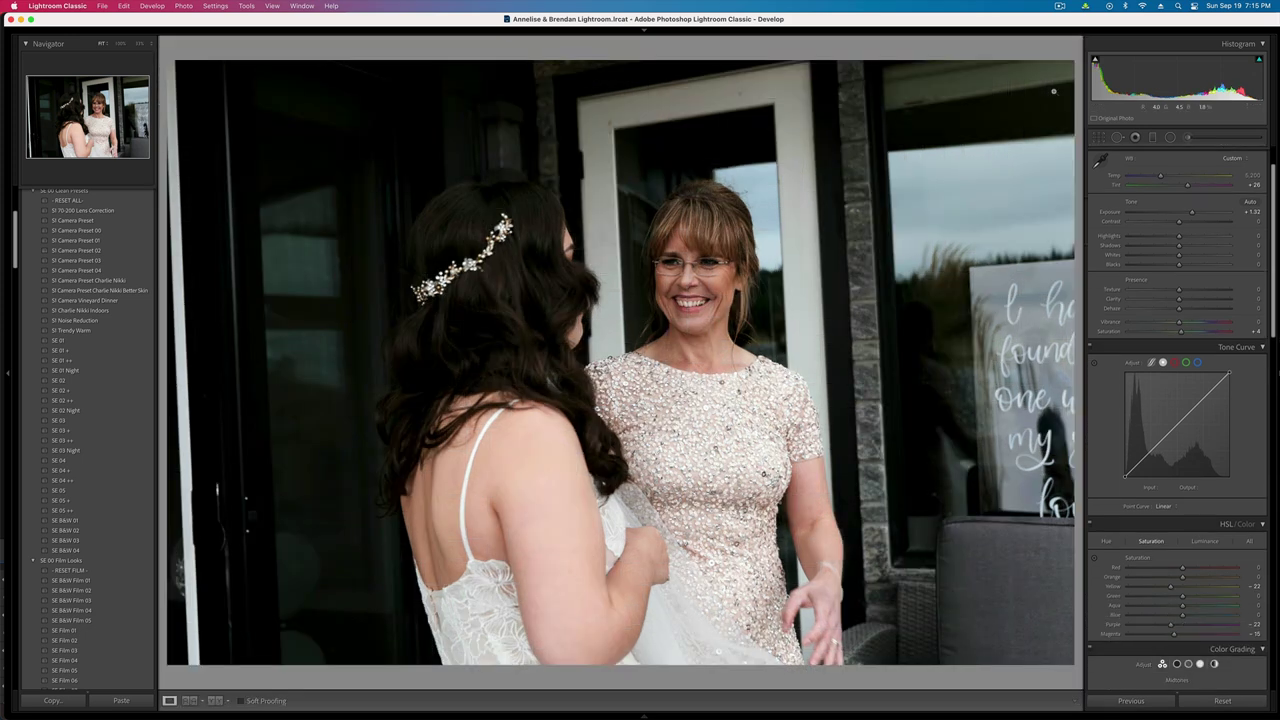
- On the photo of the two men in suits, set Temp to 6,209, Shadows to +18, Blacks to +44 and Exposure to −0.46
scroll(1170, 450, down, 2)
key(Right)
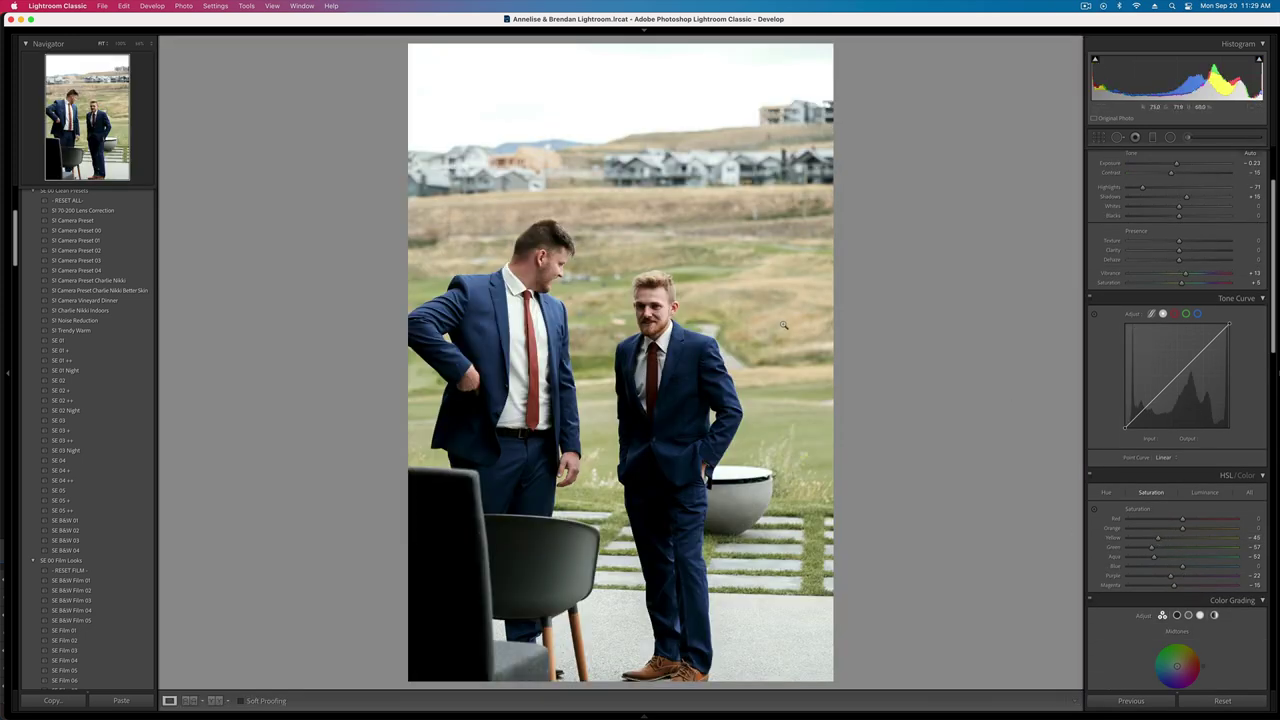
scroll(1245, 352, up, 4)
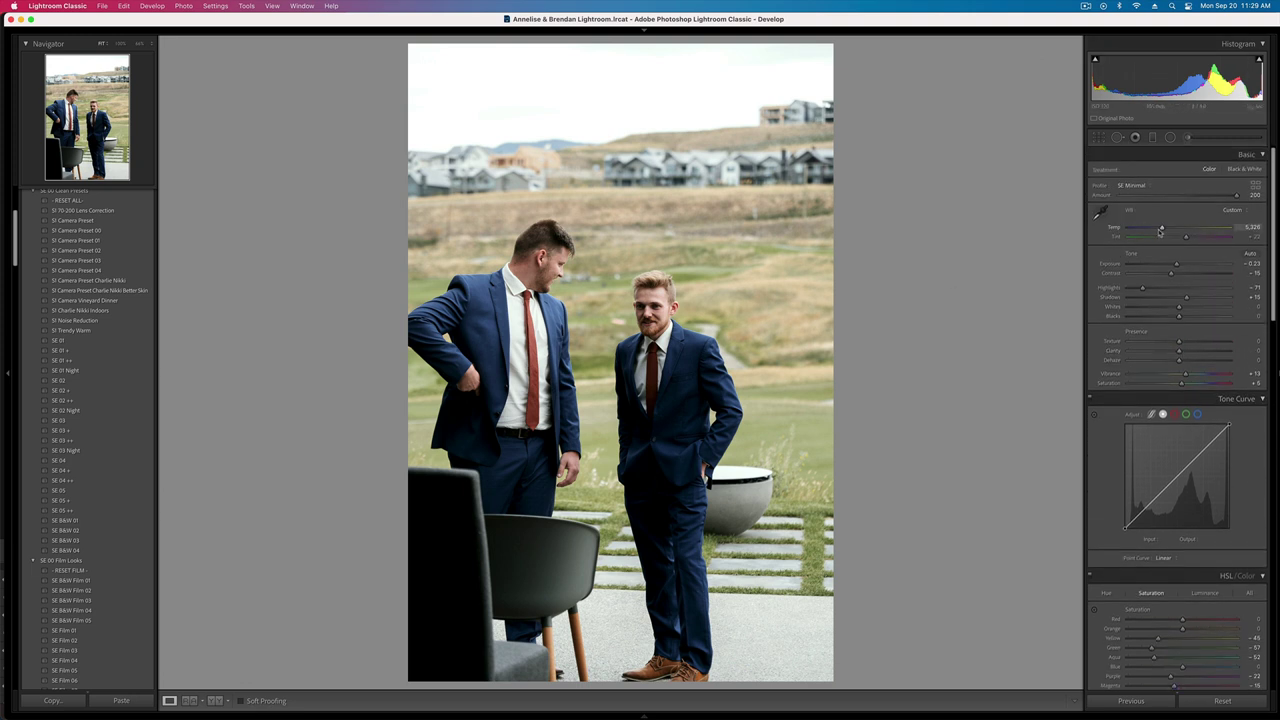
drag(1162, 230, 1171, 229)
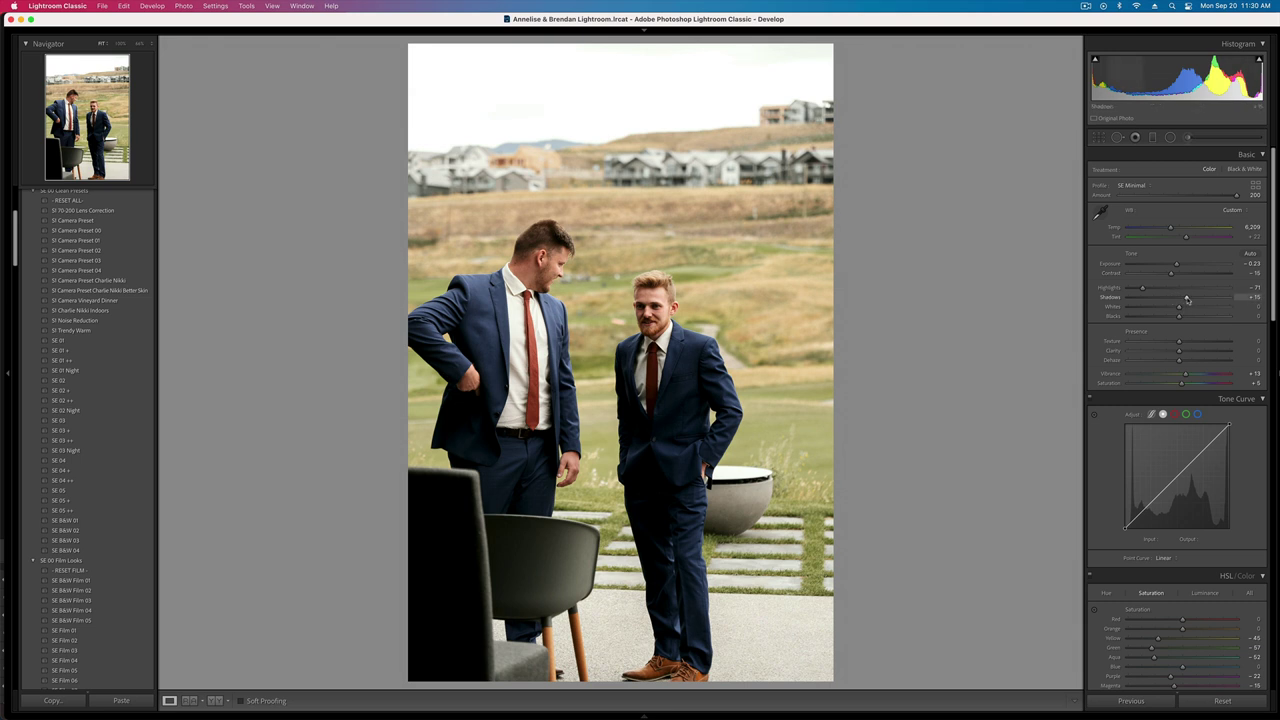
drag(1187, 298, 1203, 319)
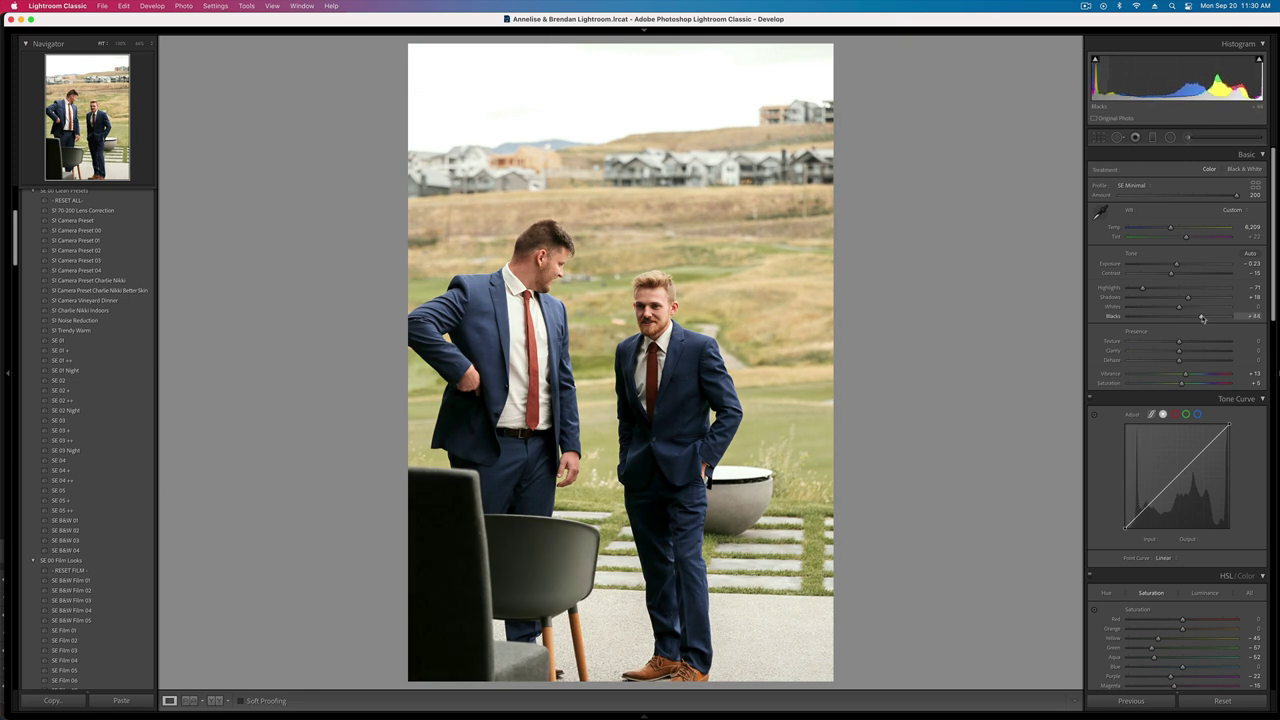
key(shift+minus)
key(equal)
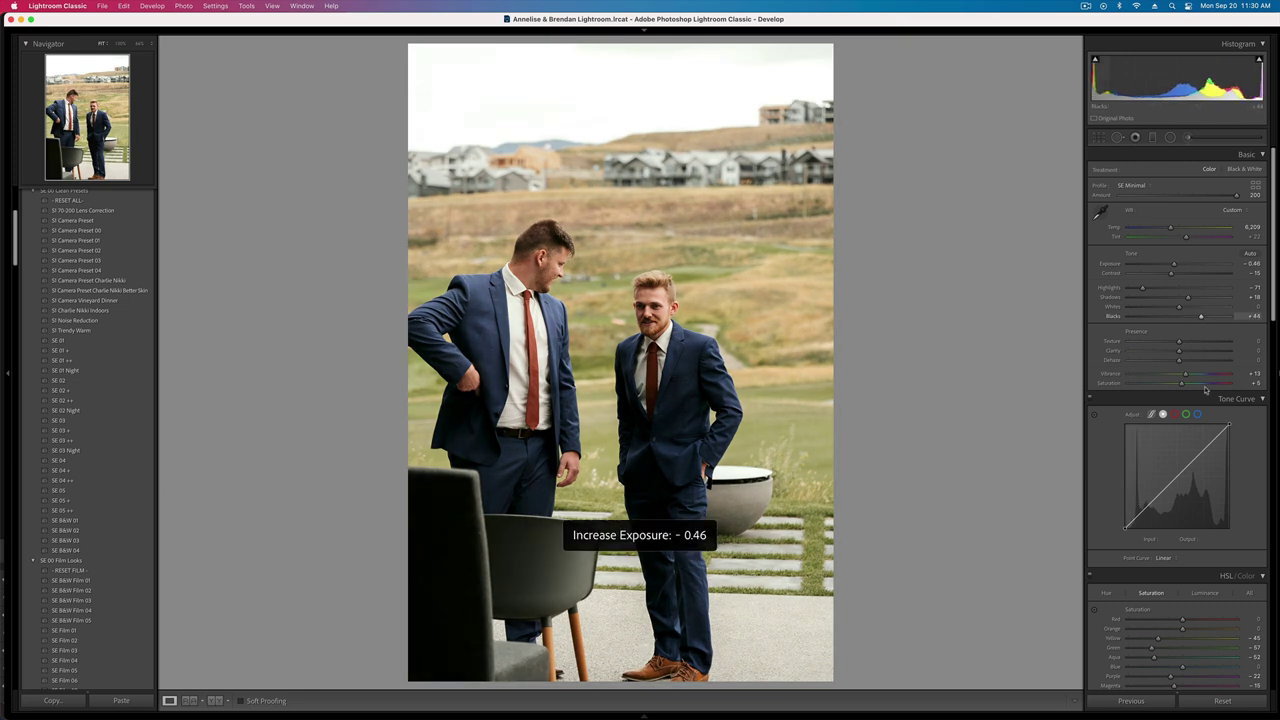
- Reduce the yellow saturation of the two men's photo to −48
scroll(1205, 390, down, 6)
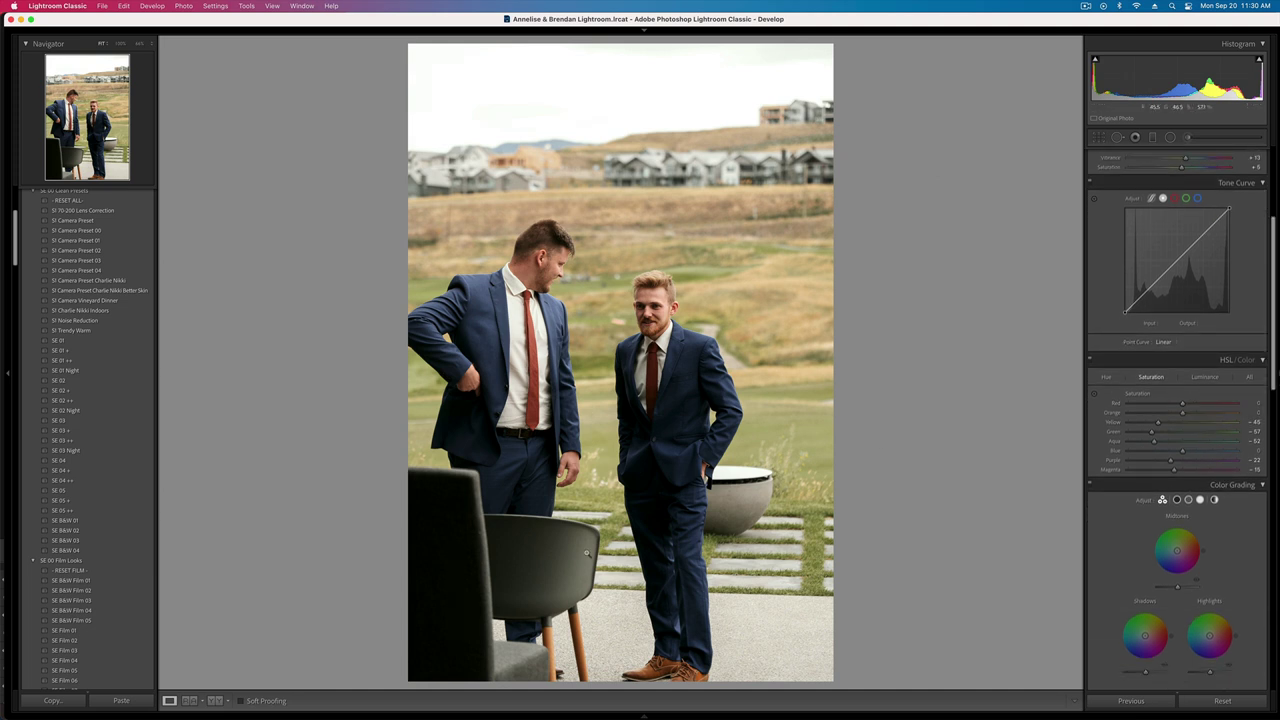
scroll(1176, 379, down, 2)
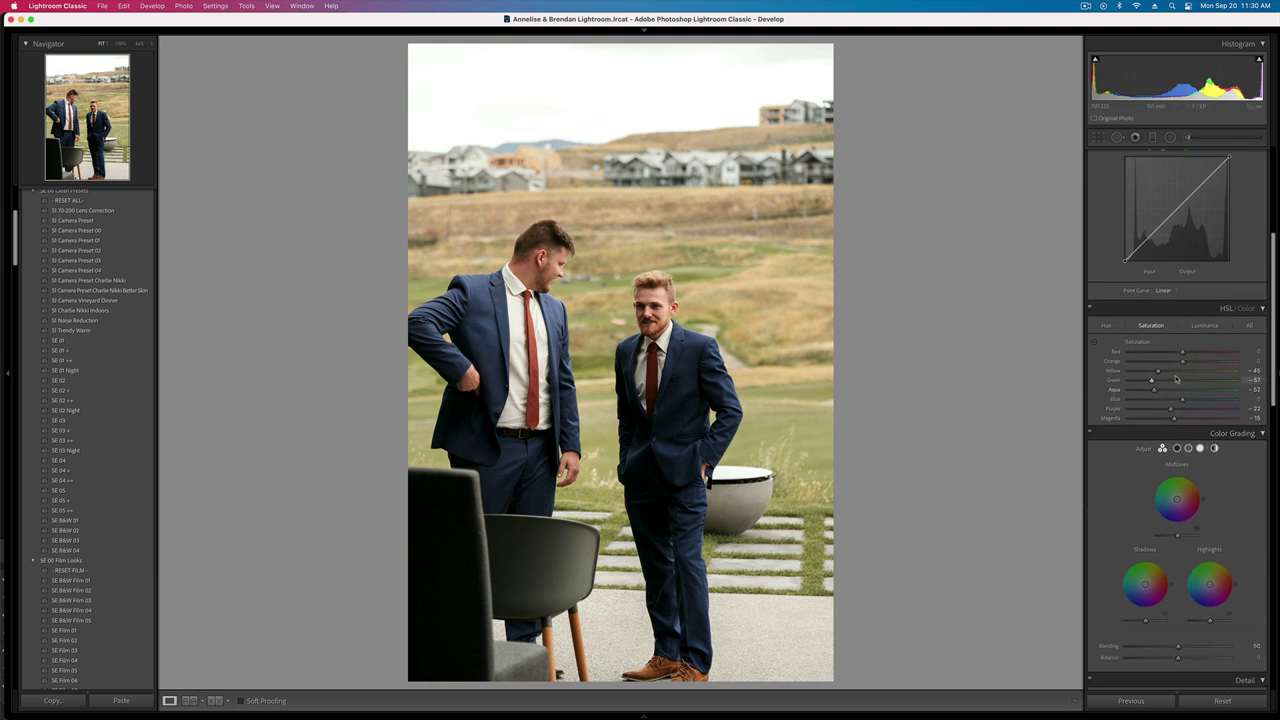
drag(1159, 373, 1155, 373)
- Tune the greens of the grass by shifting the green hue to about +45 and setting the green saturation to about −28
click(1107, 325)
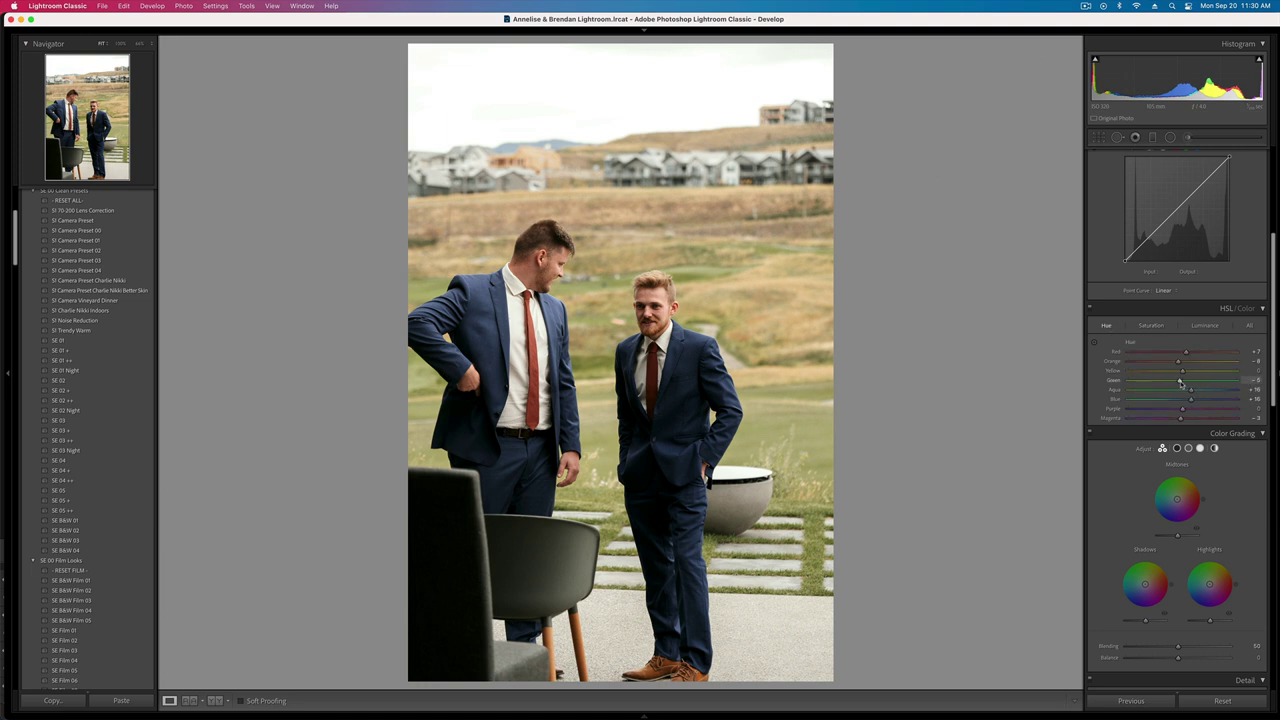
drag(1181, 382, 1267, 397)
mouse_move(1186, 388)
mouse_down()
mouse_move(1132, 390)
mouse_move(1216, 391)
mouse_move(1188, 390)
mouse_up()
click(1152, 326)
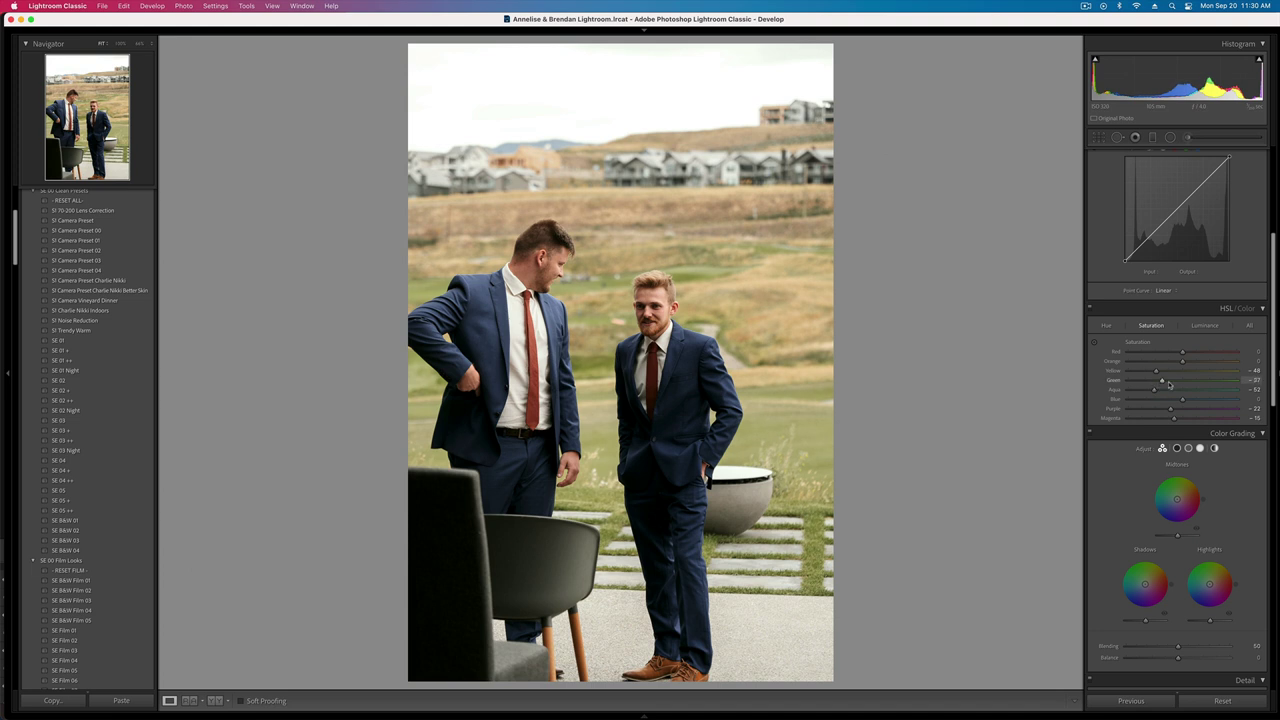
drag(1169, 384, 1198, 384)
click(1106, 325)
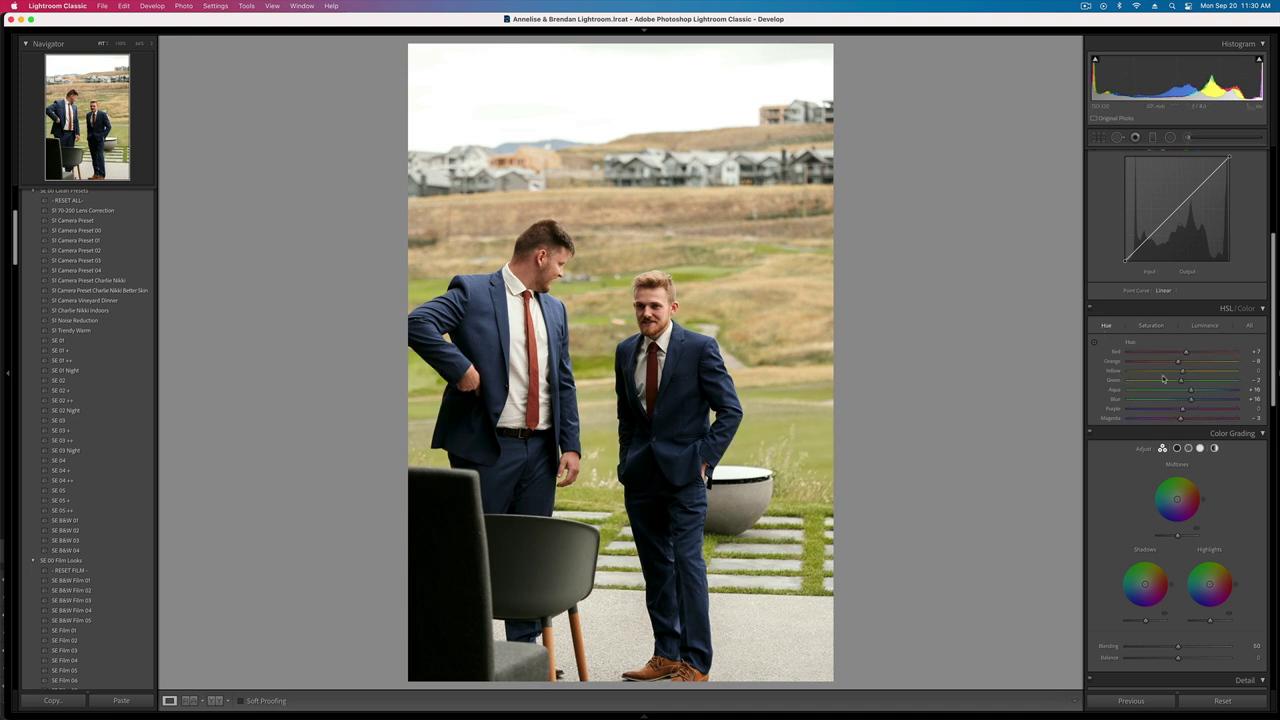
drag(1163, 379, 1206, 381)
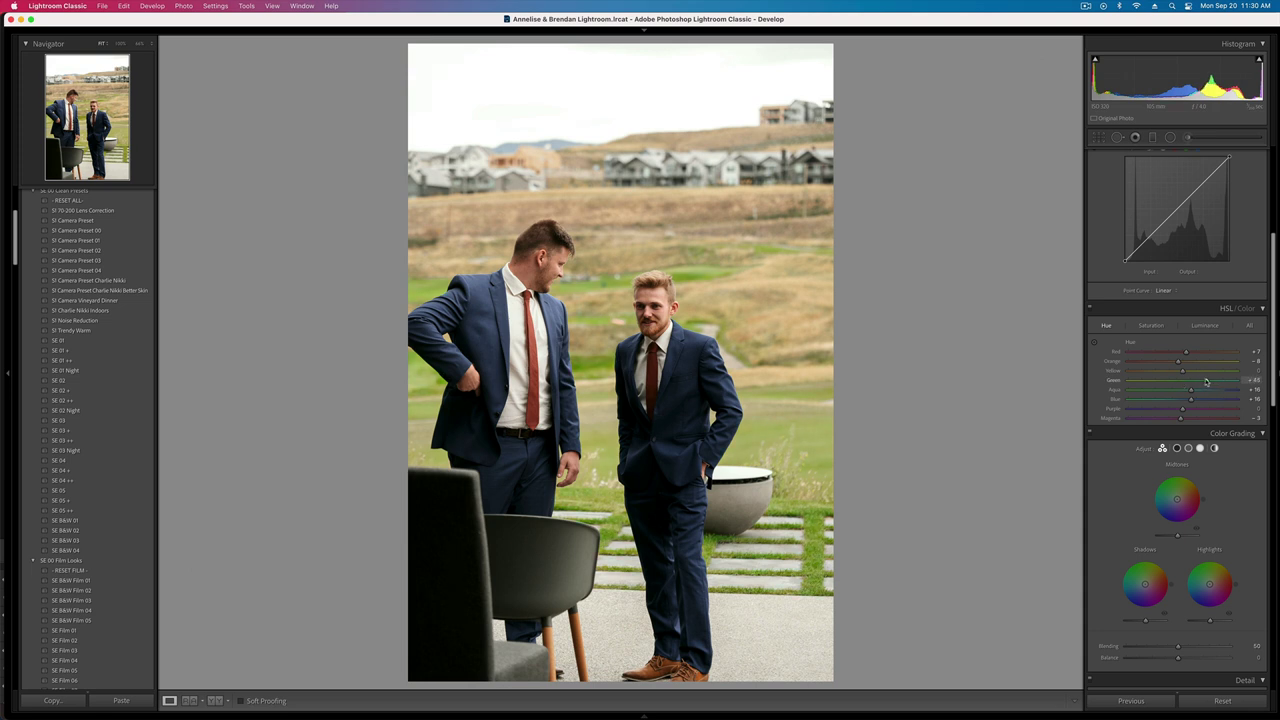
click(1151, 325)
drag(1197, 379, 1166, 385)
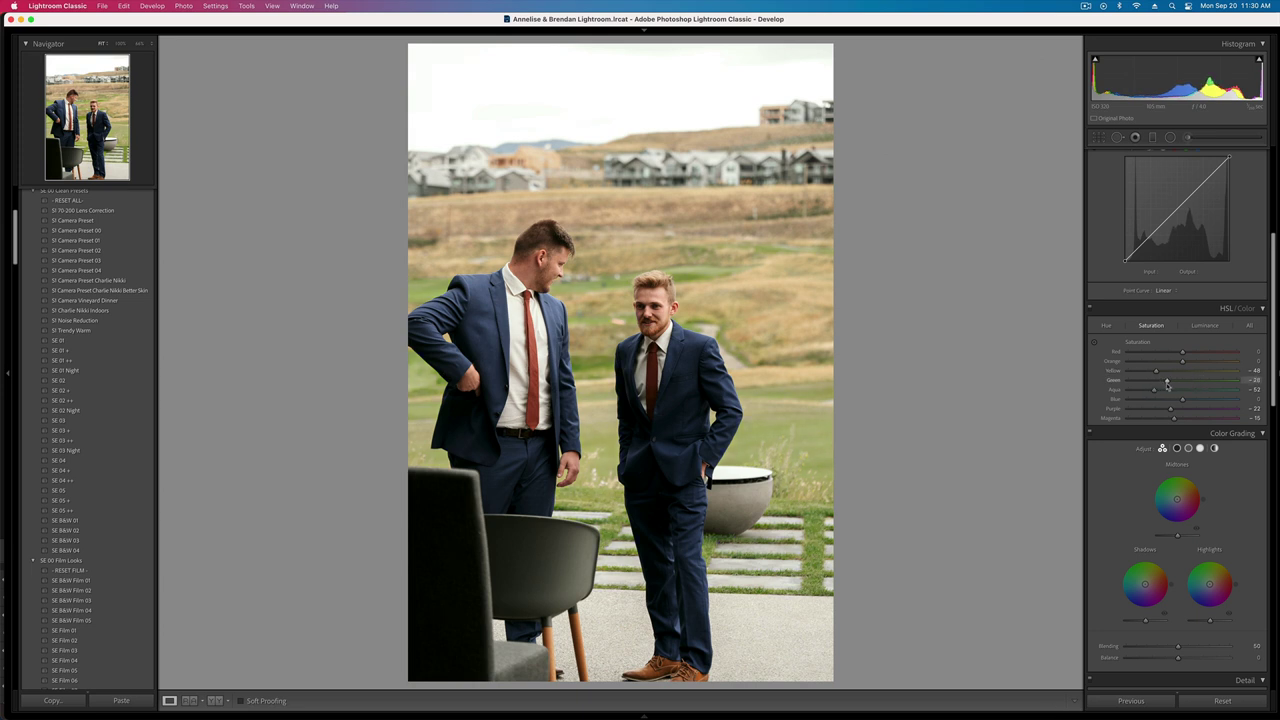
- Set yellow luminance to −10 and green luminance to −37, and fine-tune the white balance with Temp 6,133 and a slight Tint adjustment
click(1205, 326)
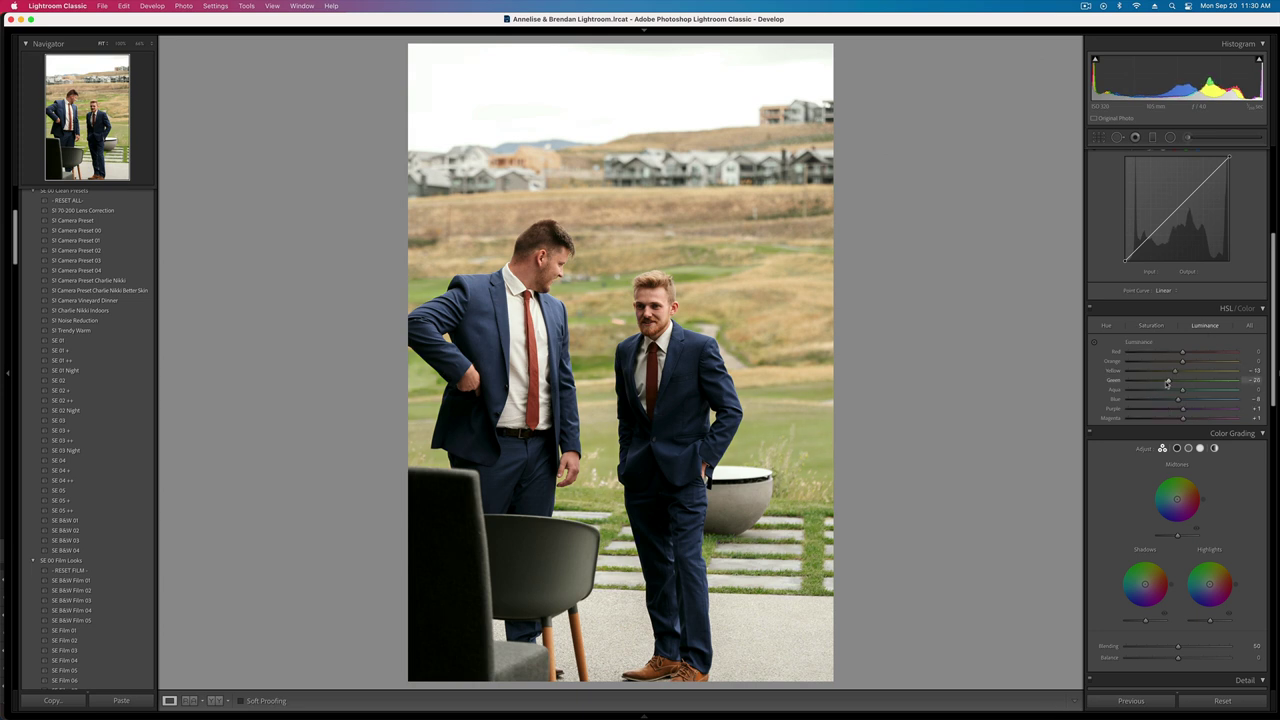
mouse_move(1167, 383)
mouse_down()
mouse_move(1112, 391)
mouse_move(1163, 392)
mouse_move(1168, 372)
mouse_move(1176, 385)
mouse_up()
key(backslash)
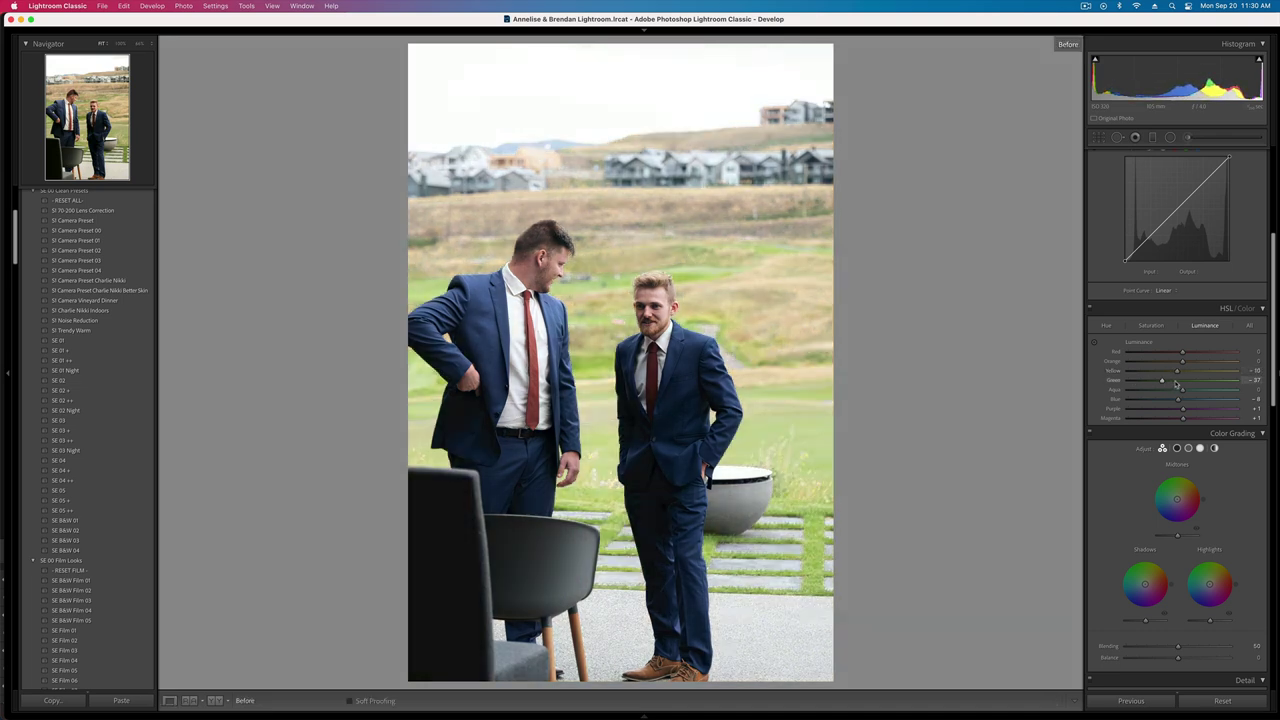
key(backslash)
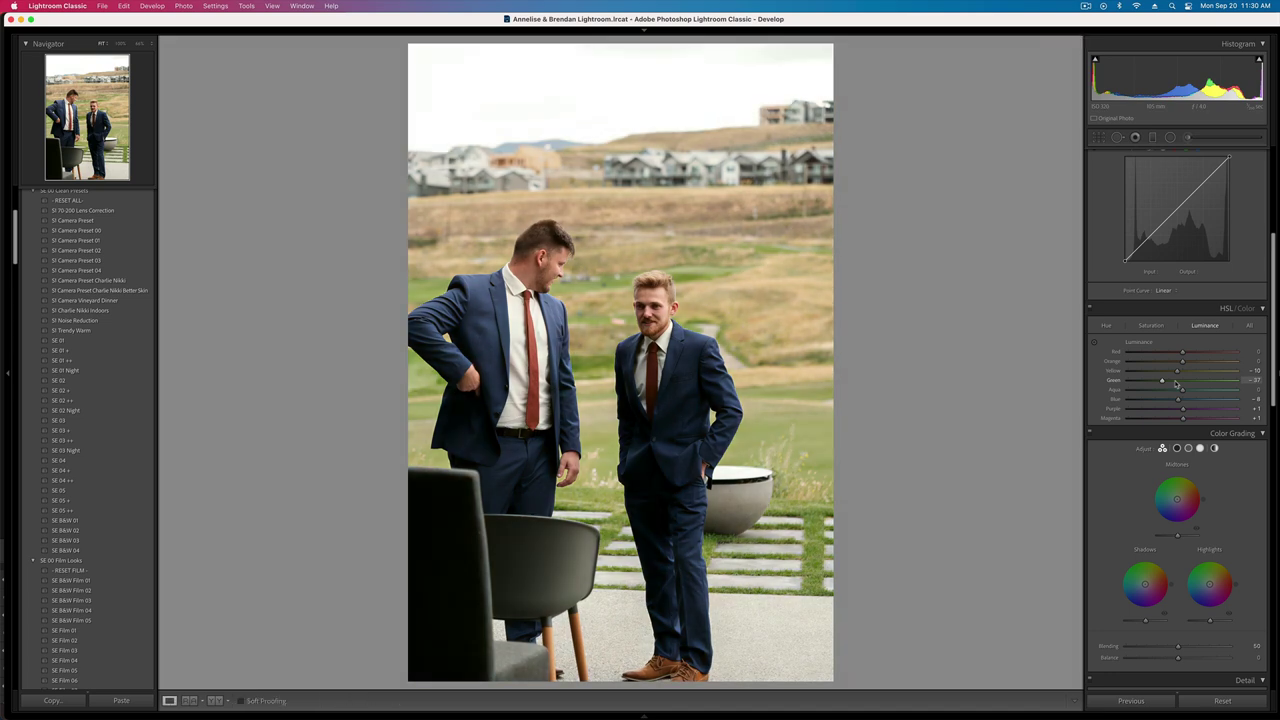
scroll(1177, 380, up, 6)
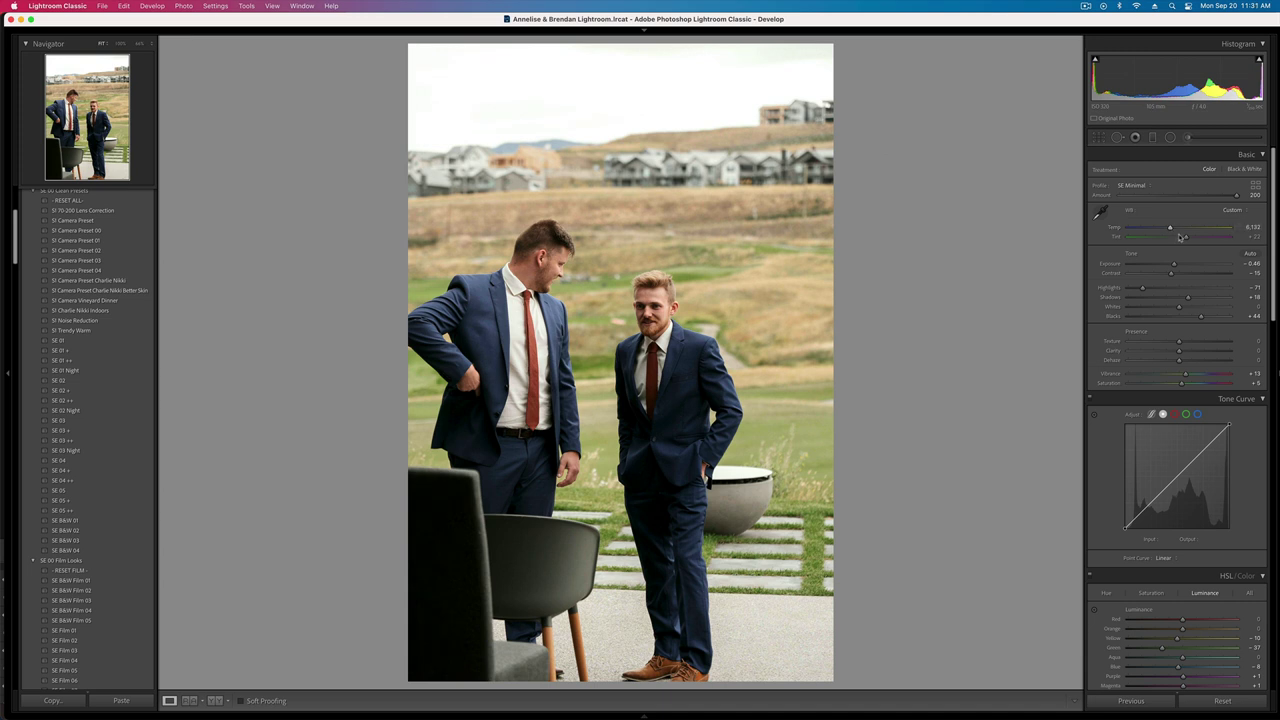
drag(1186, 238, 1188, 238)
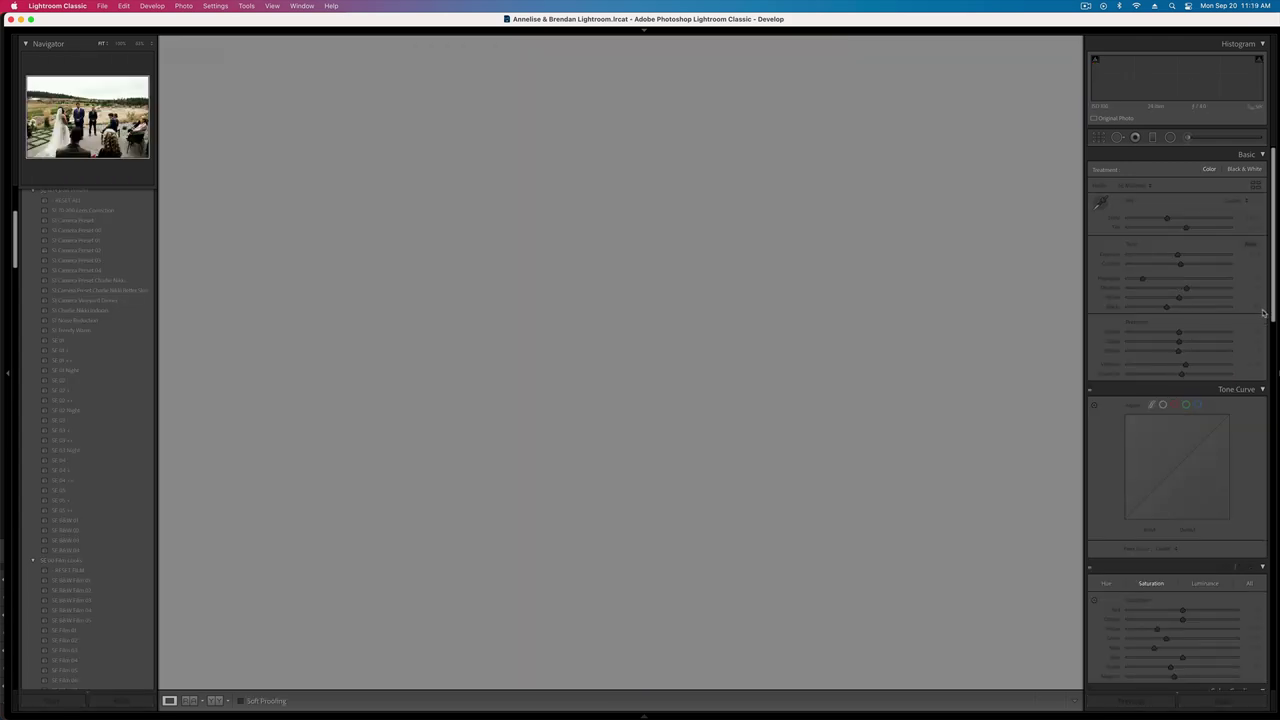
- Paste the copied develop settings onto the two close-up shots of seated guests and lower the second one's exposure one increment
key(Right)
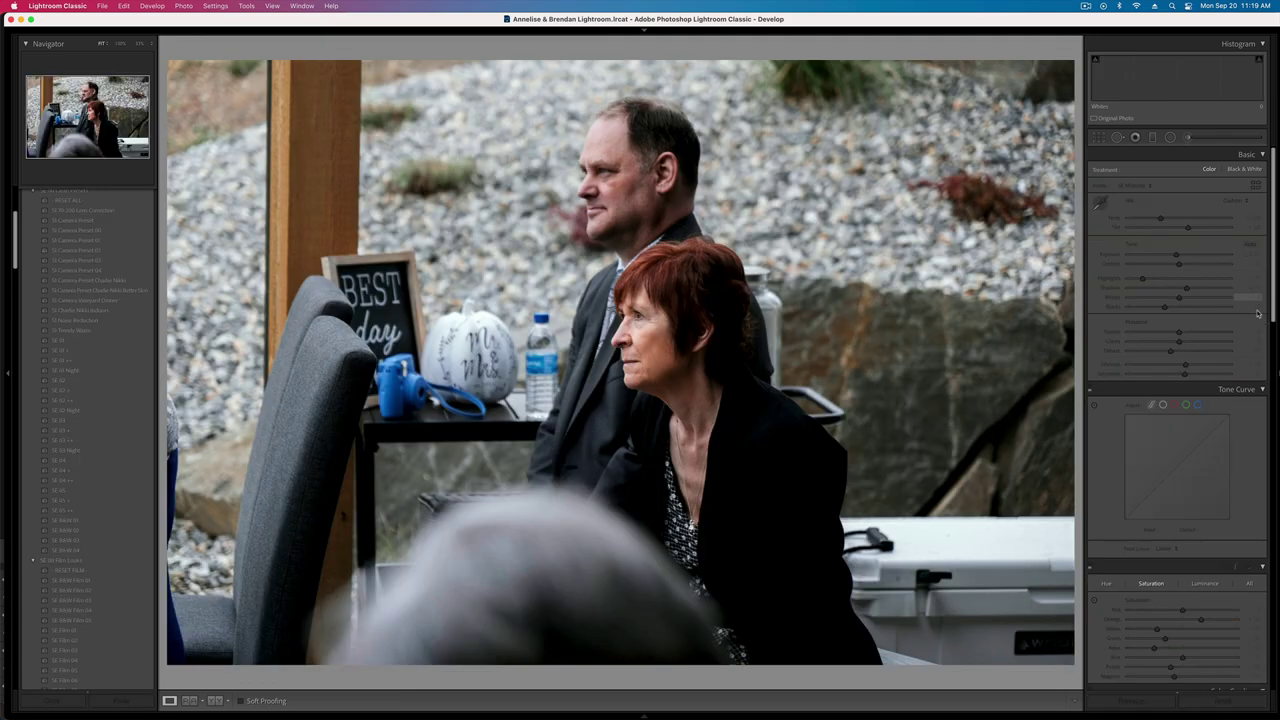
key(Right)
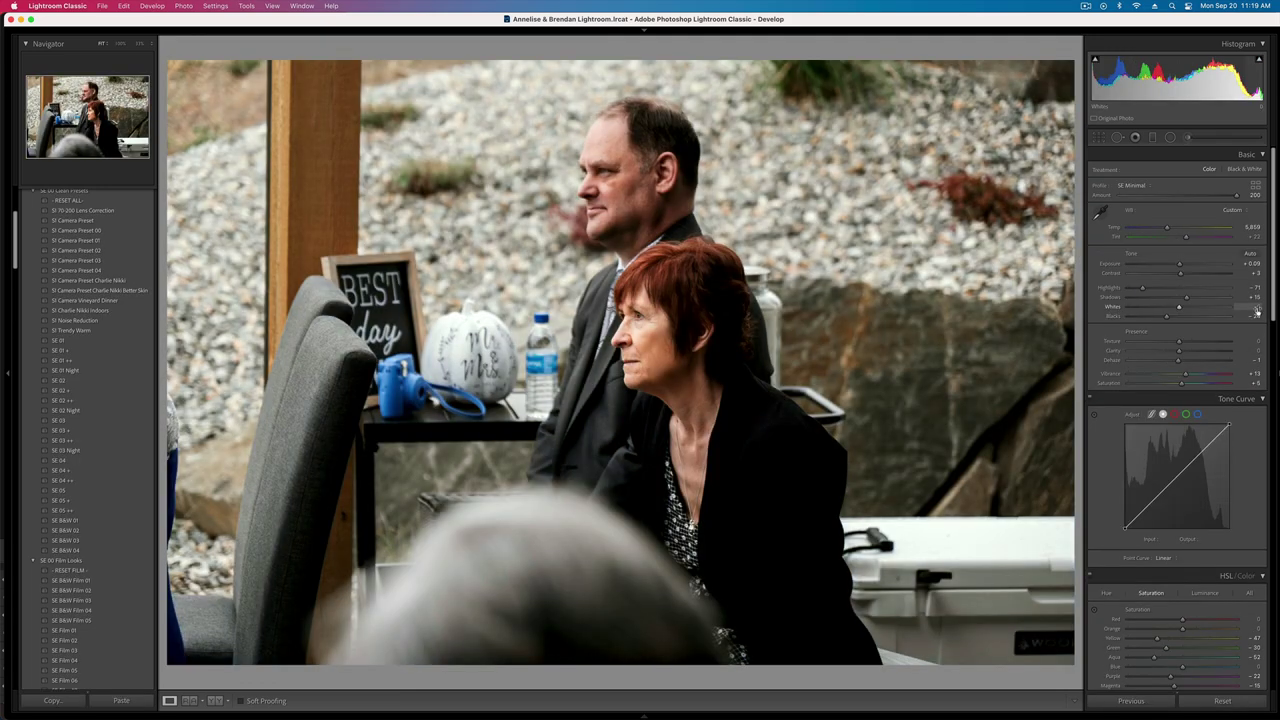
key(Right)
key(super+alt+v)
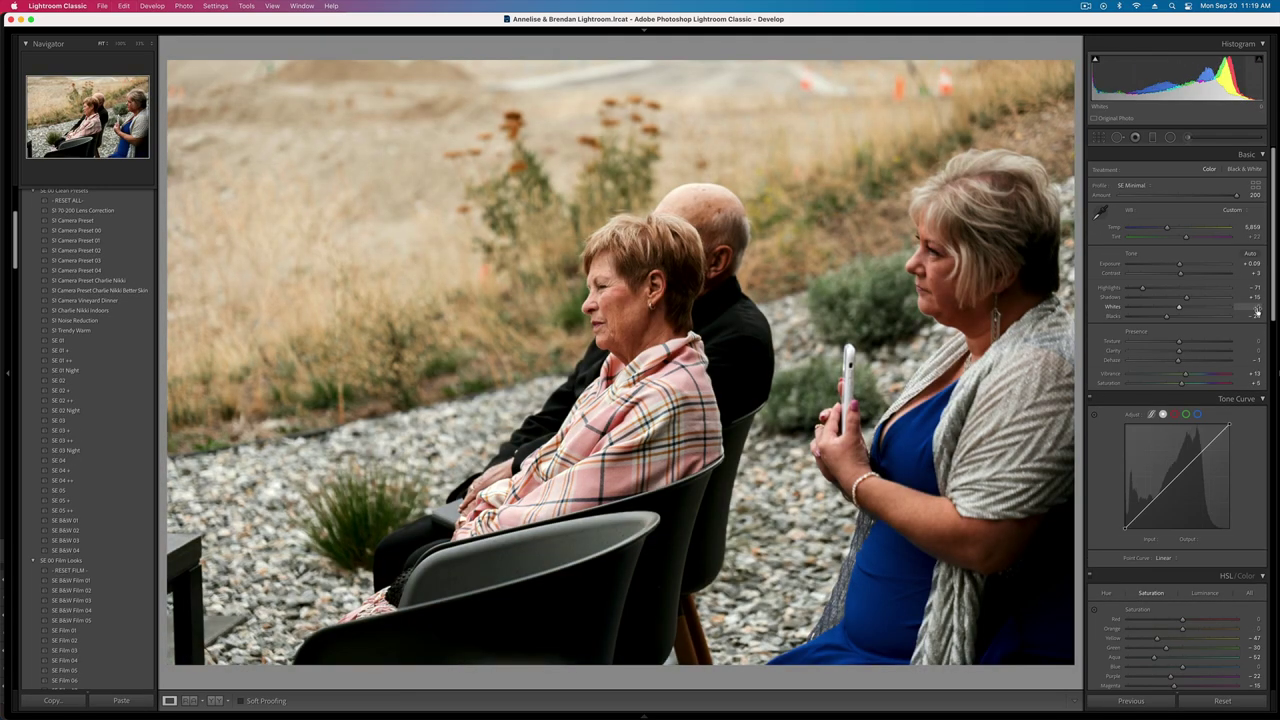
key(minus)
- Paste the copied develop settings onto the wide ceremony shot and lower its exposure by one increment overall
key(Right)
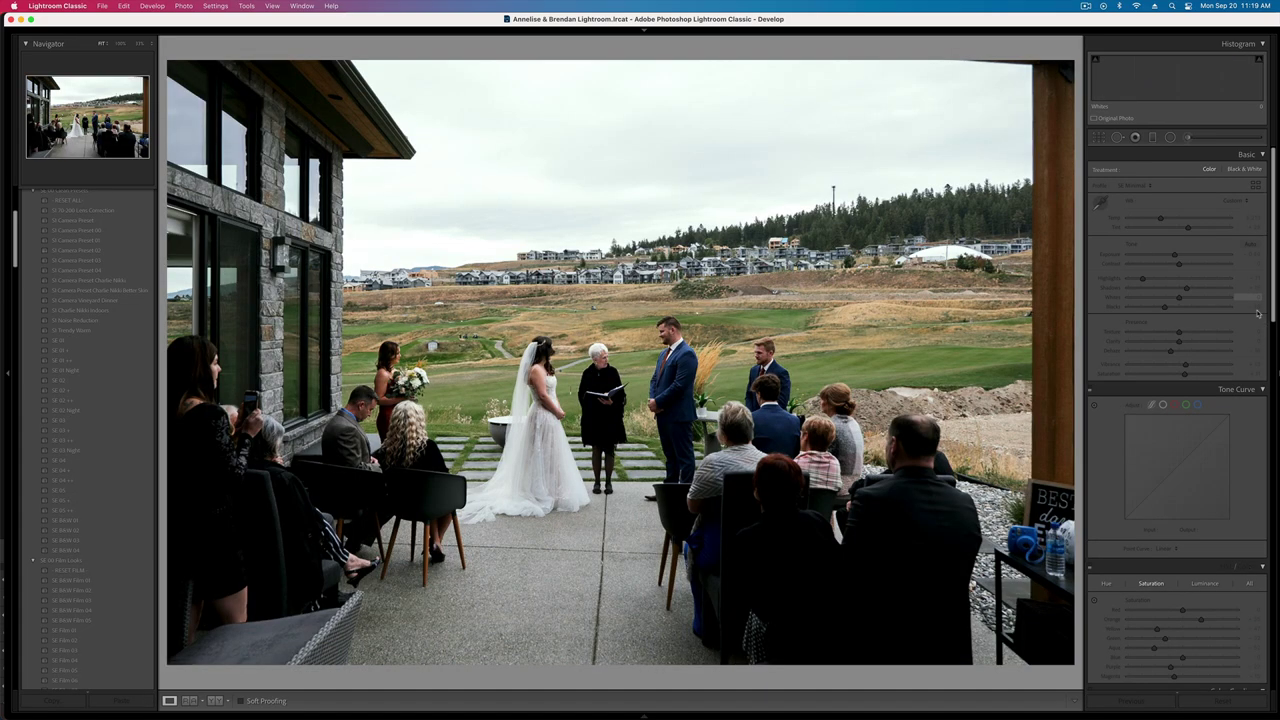
key(super+alt+v)
key(minus)
key(minus)
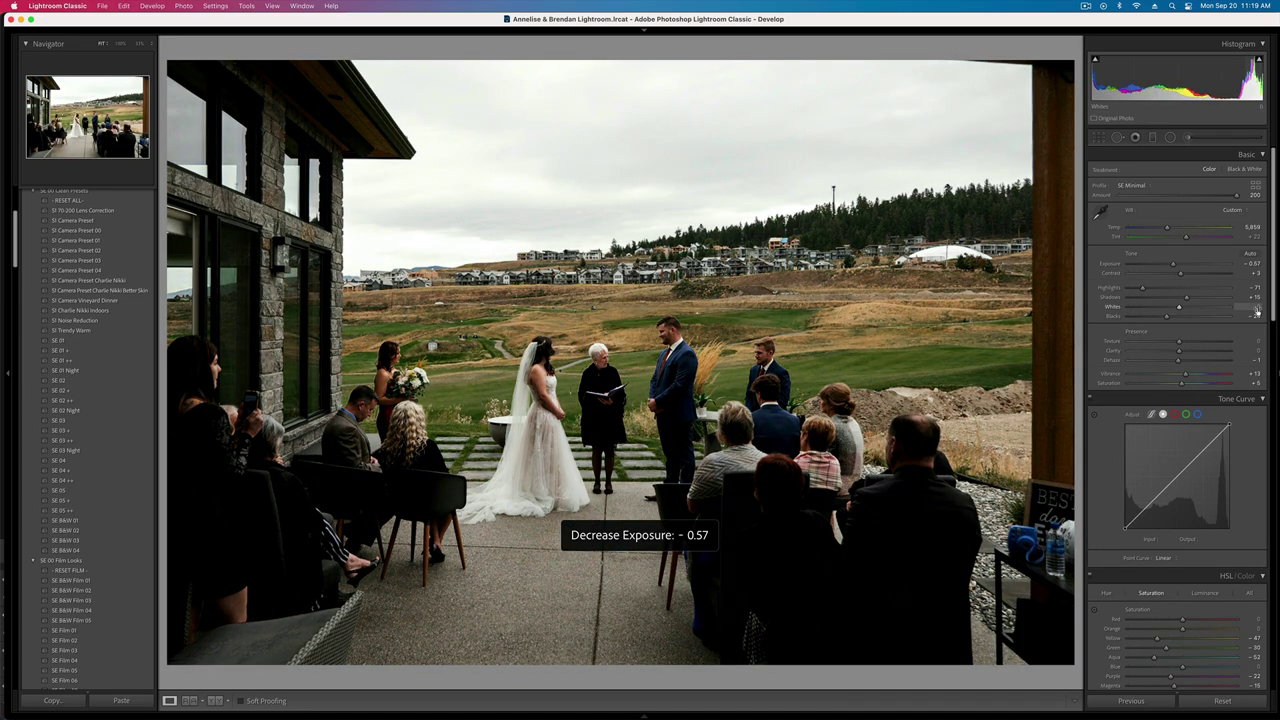
key(equal)
- Advance to the vertical ceremony photo with the guest's updo in the foreground and set its green saturation to −25
key(Right)
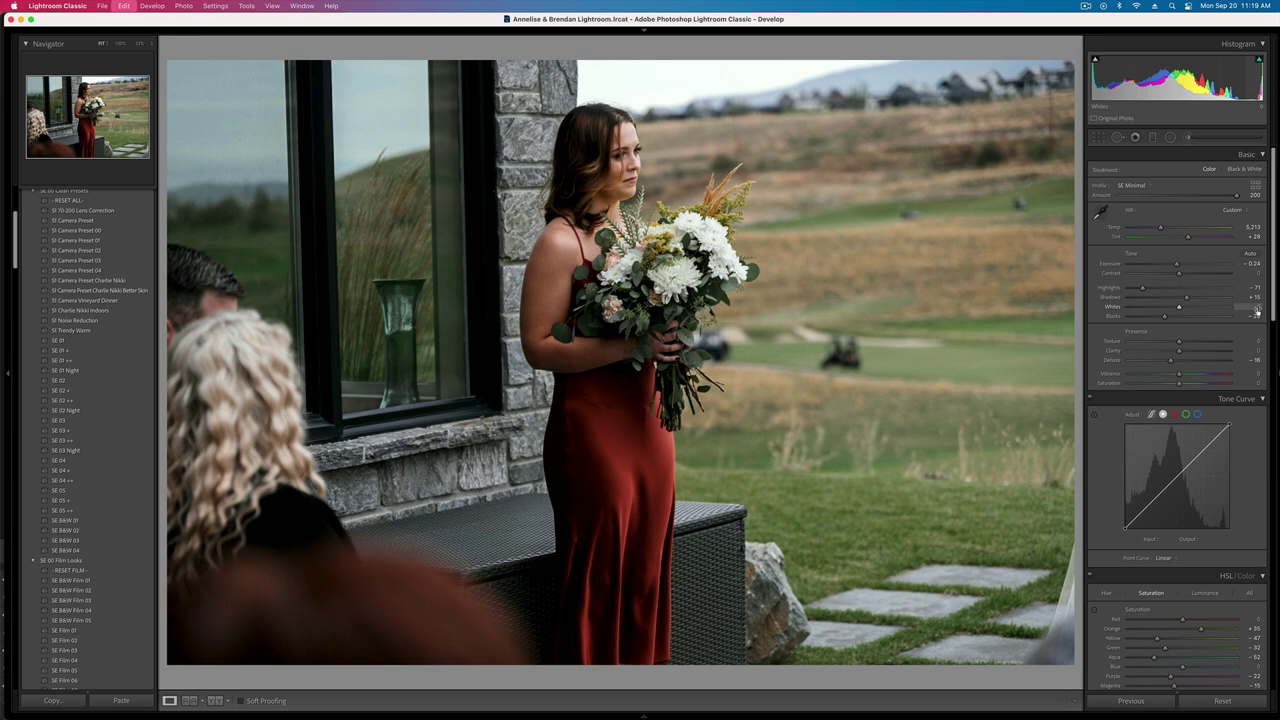
key(Right)
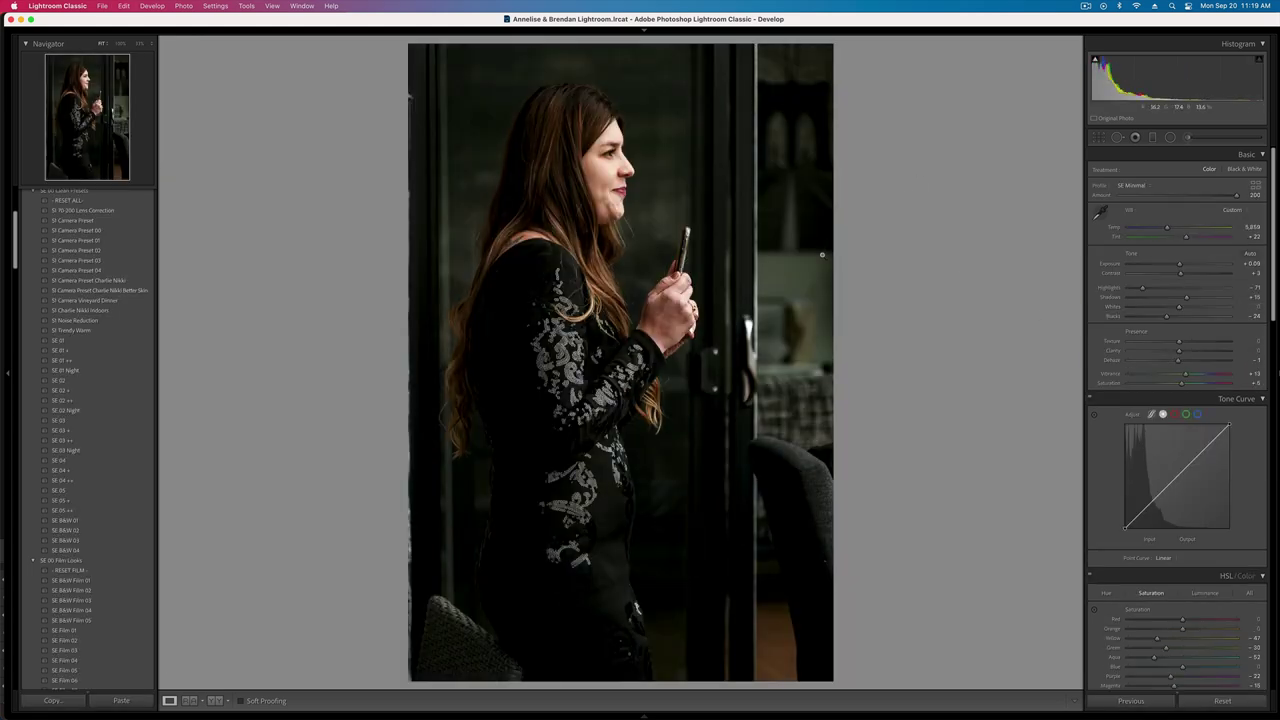
key(Right)
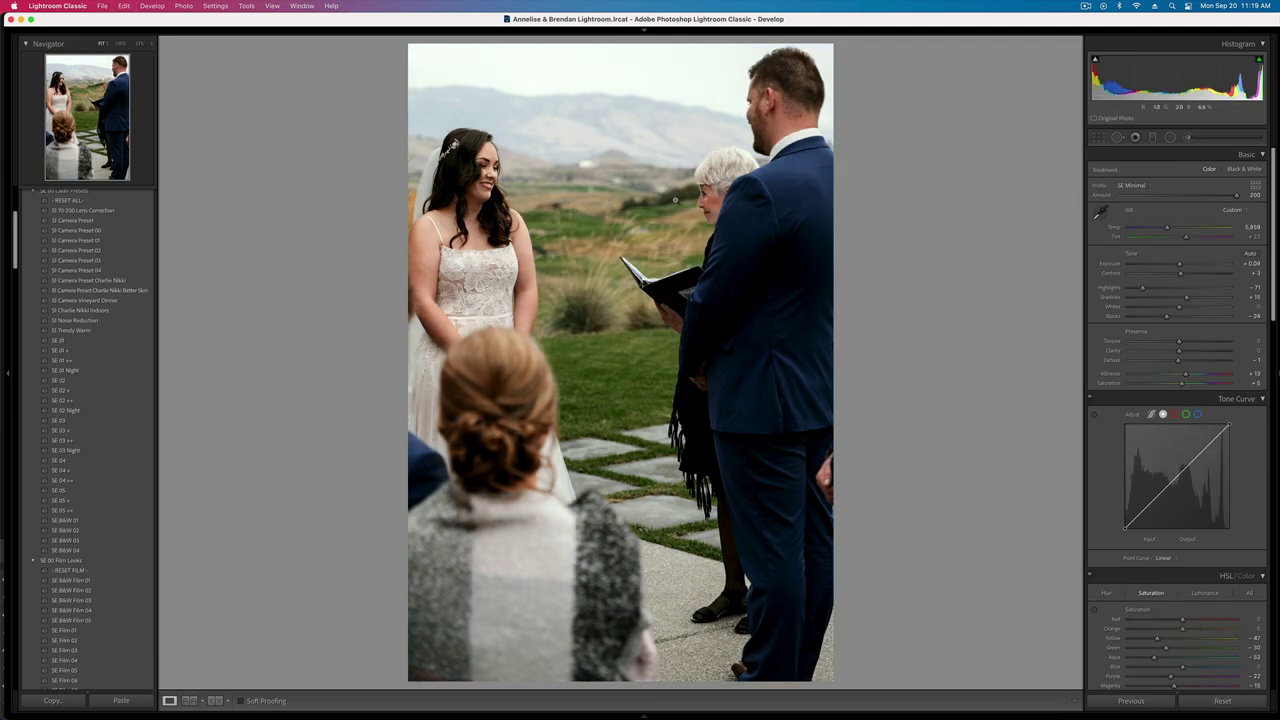
scroll(1180, 450, down, 3)
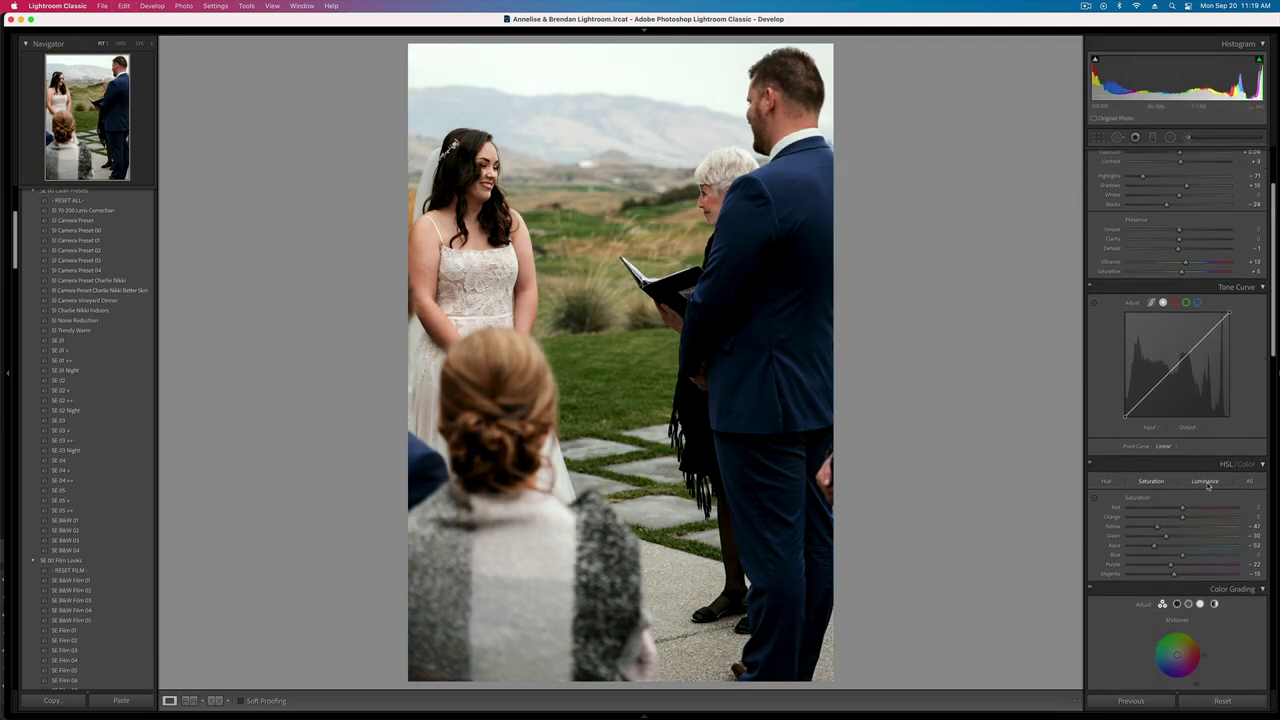
click(1206, 481)
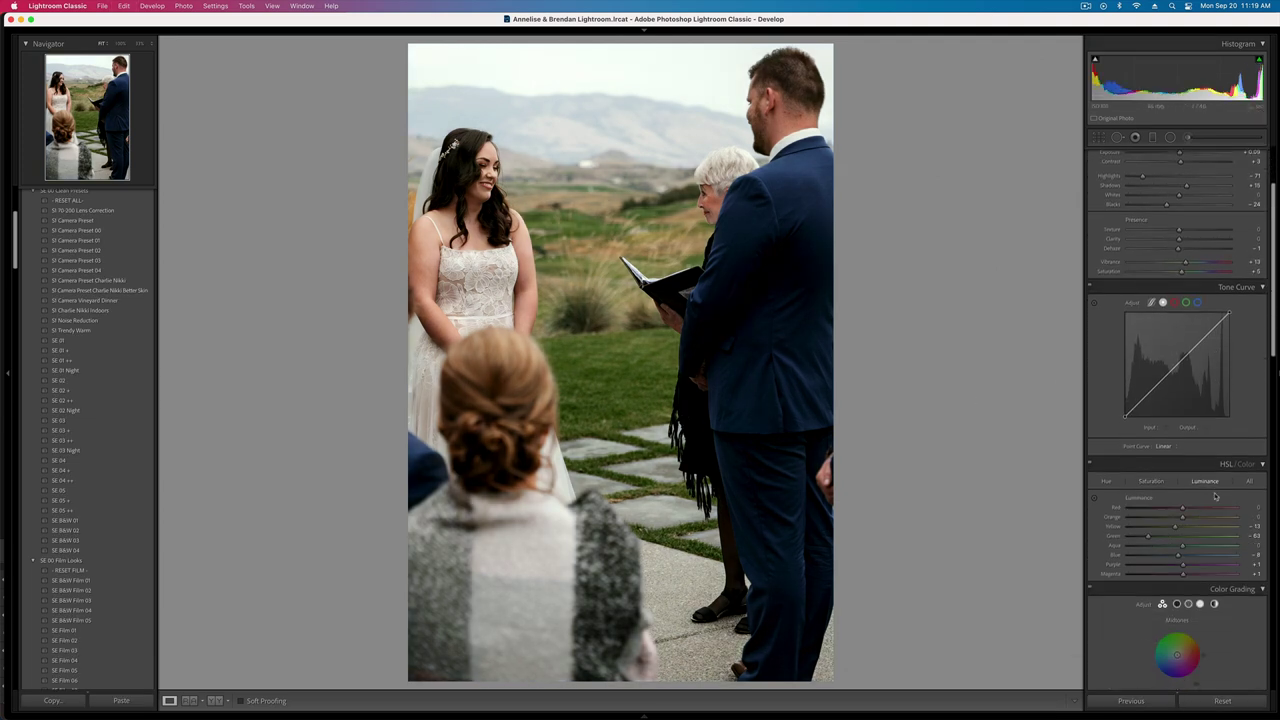
click(1151, 481)
drag(1185, 537, 1170, 540)
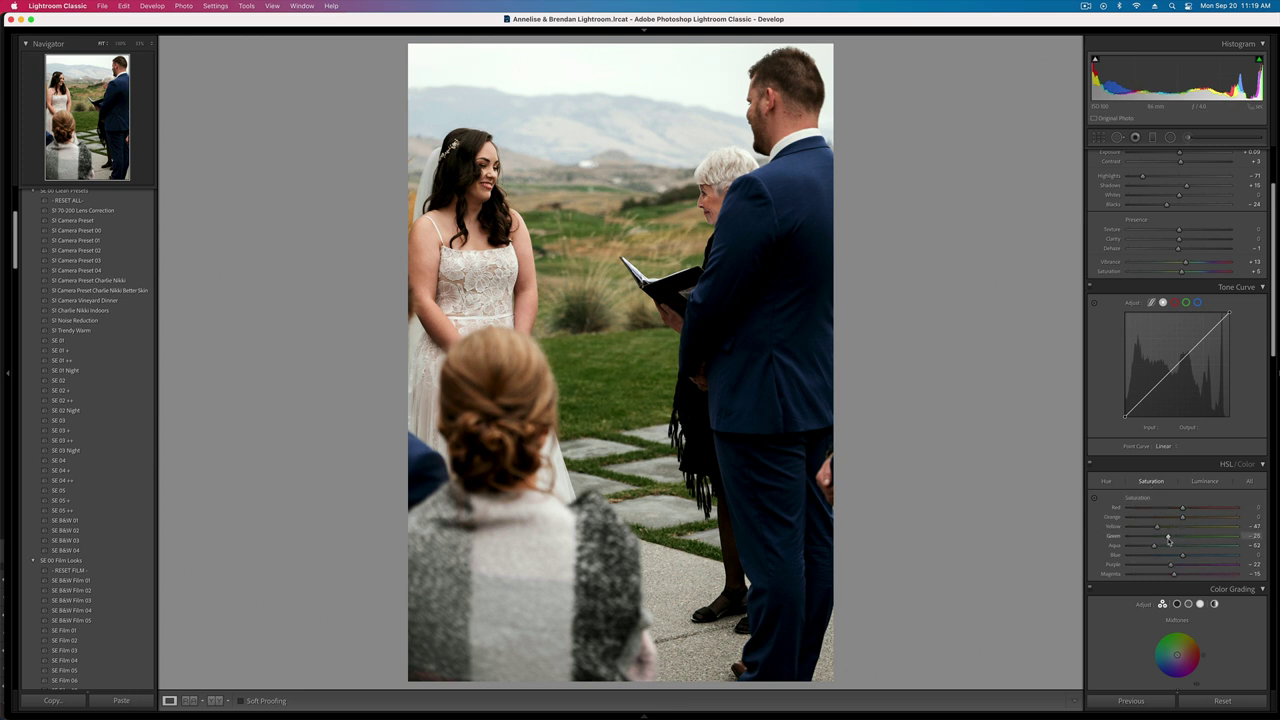
click(1106, 481)
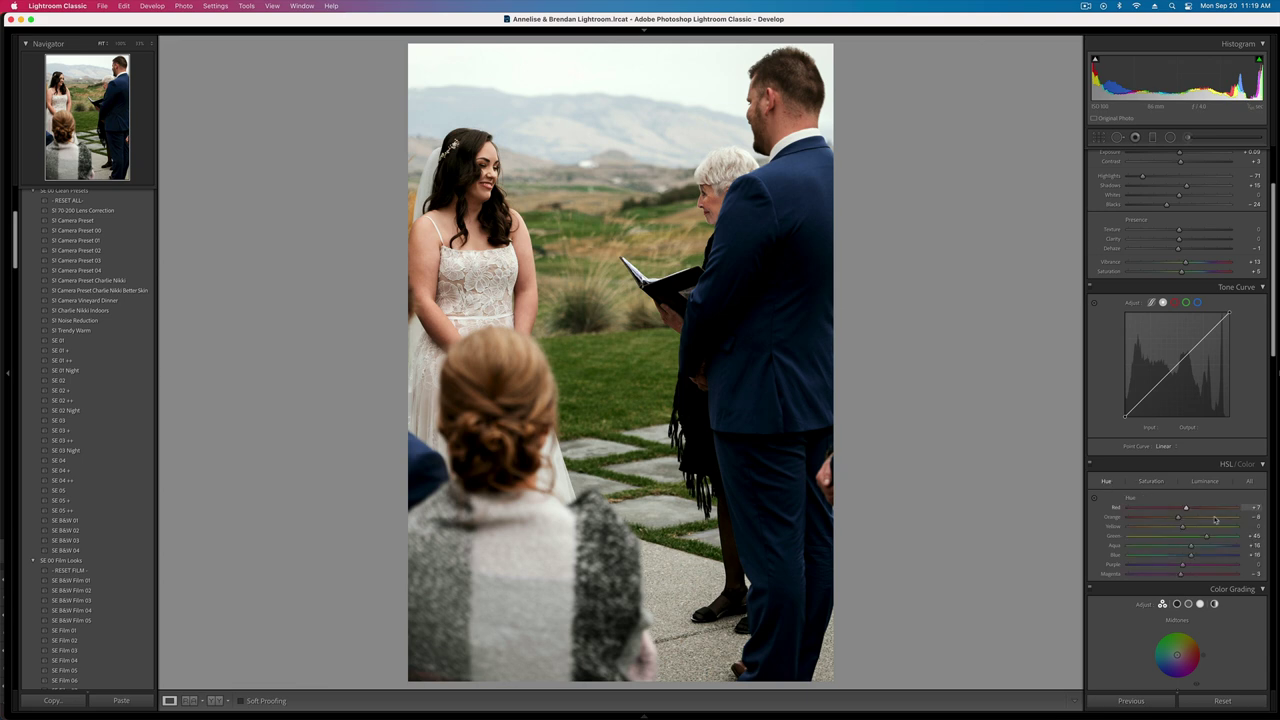
- Copy the ceremony photo's develop settings, excluding crop and spot removal, and paste them onto the following vertical ceremony shot
key(super+shift+c)
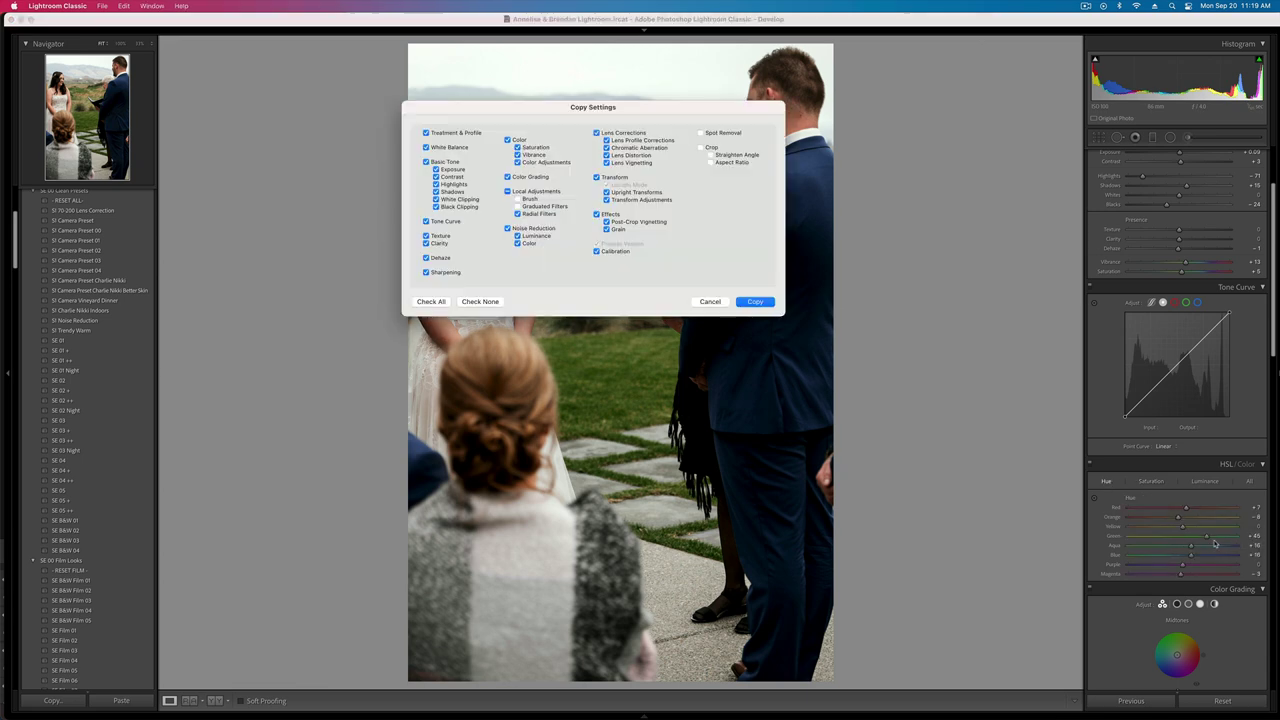
key(Return)
key(Right)
key(super+shift+v)
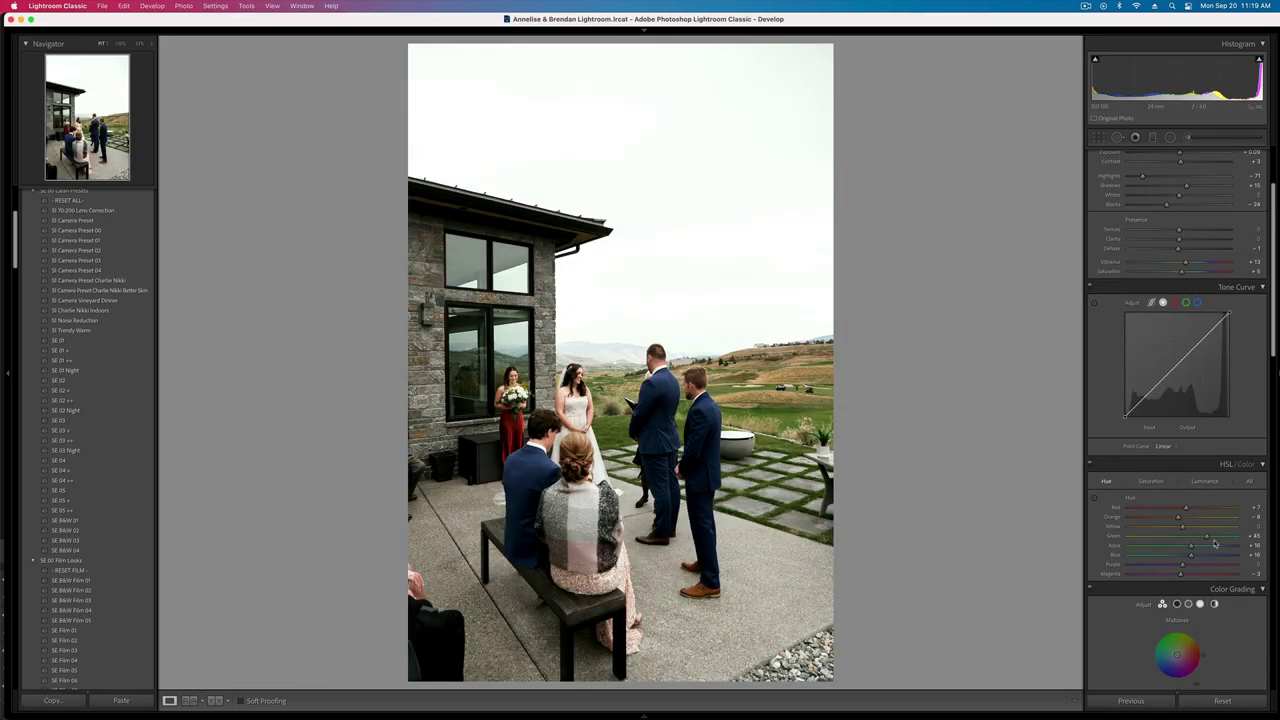
- Paste the copied develop settings onto the close-up of seated guests, reduce its contrast and lower exposure to −0.11
key(Right)
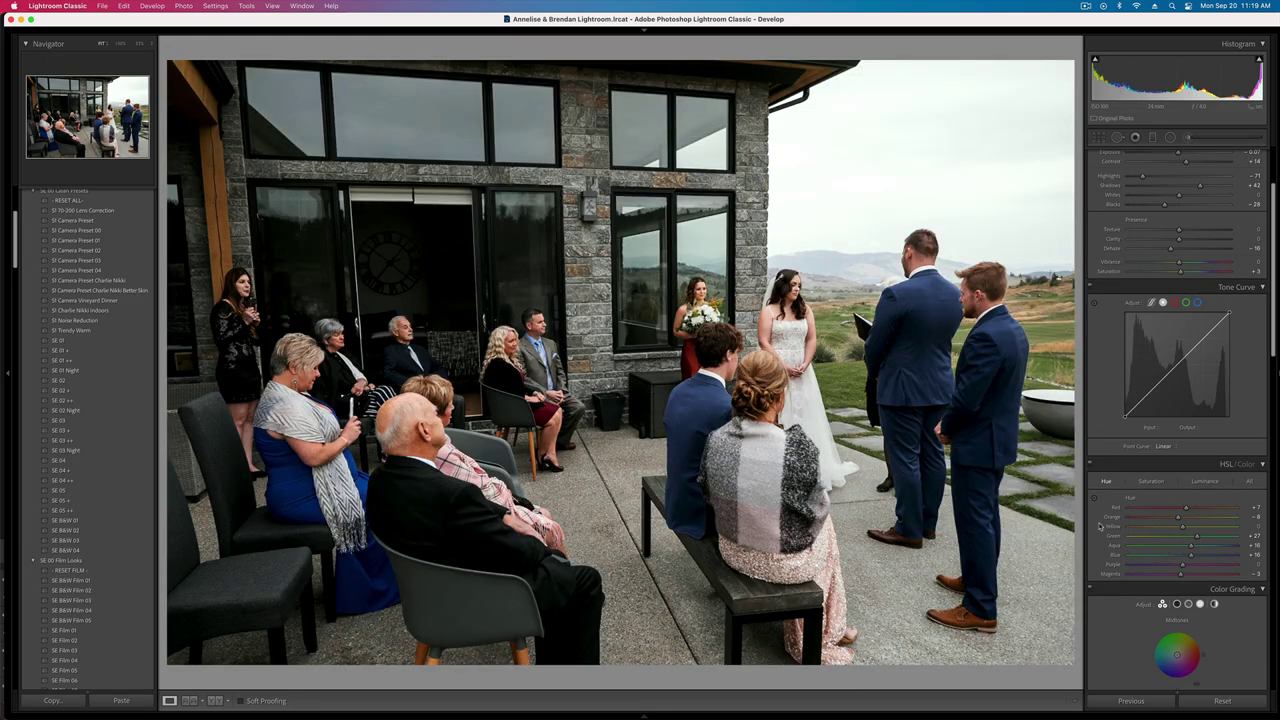
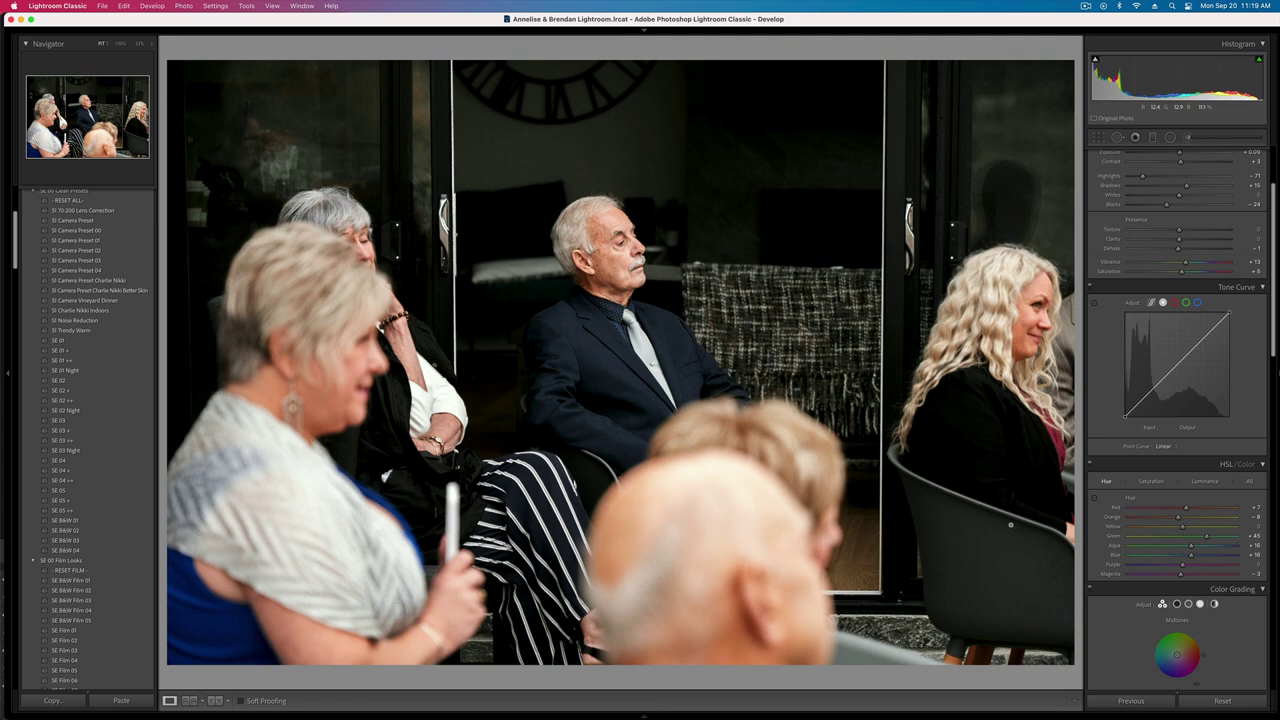
key(minus)
key(minus)
scroll(1243, 261, down, 1)
key(Right)
key(Left)
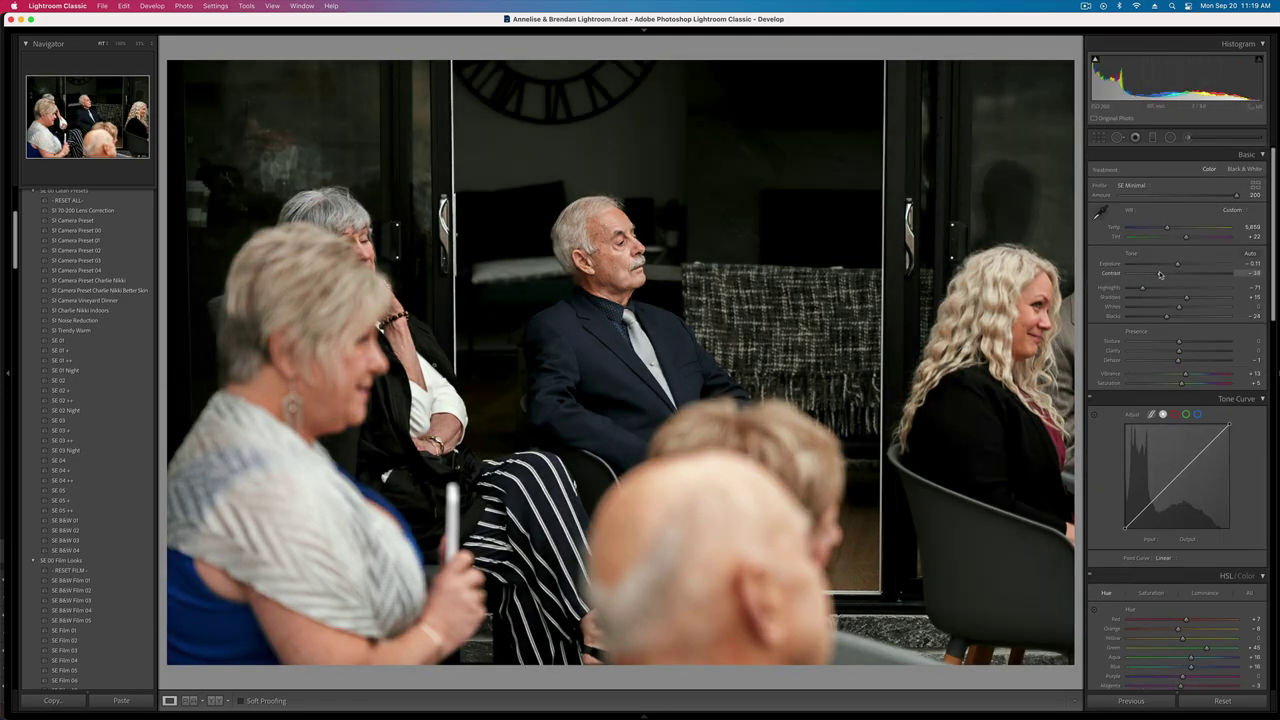
- Apply the copied settings to the ceremony shot framed by the blurred rock, reduce its contrast and set exposure to −0.01
key(Left)
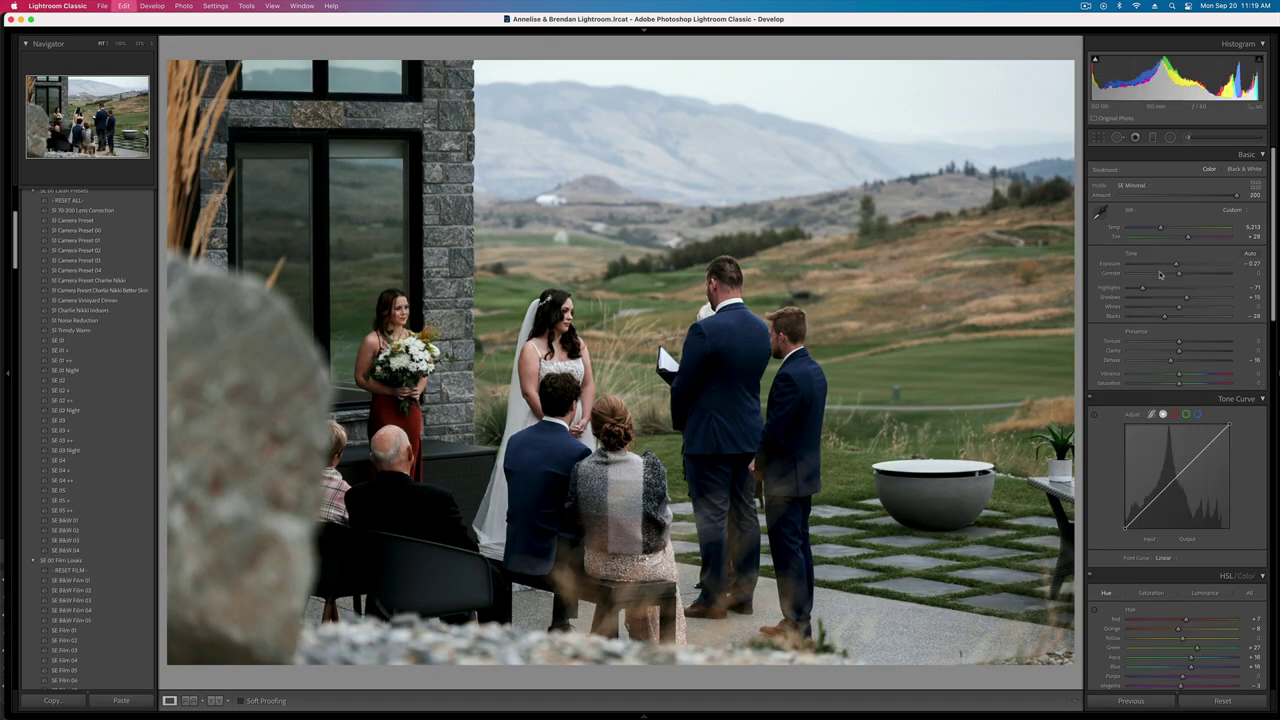
key(equal)
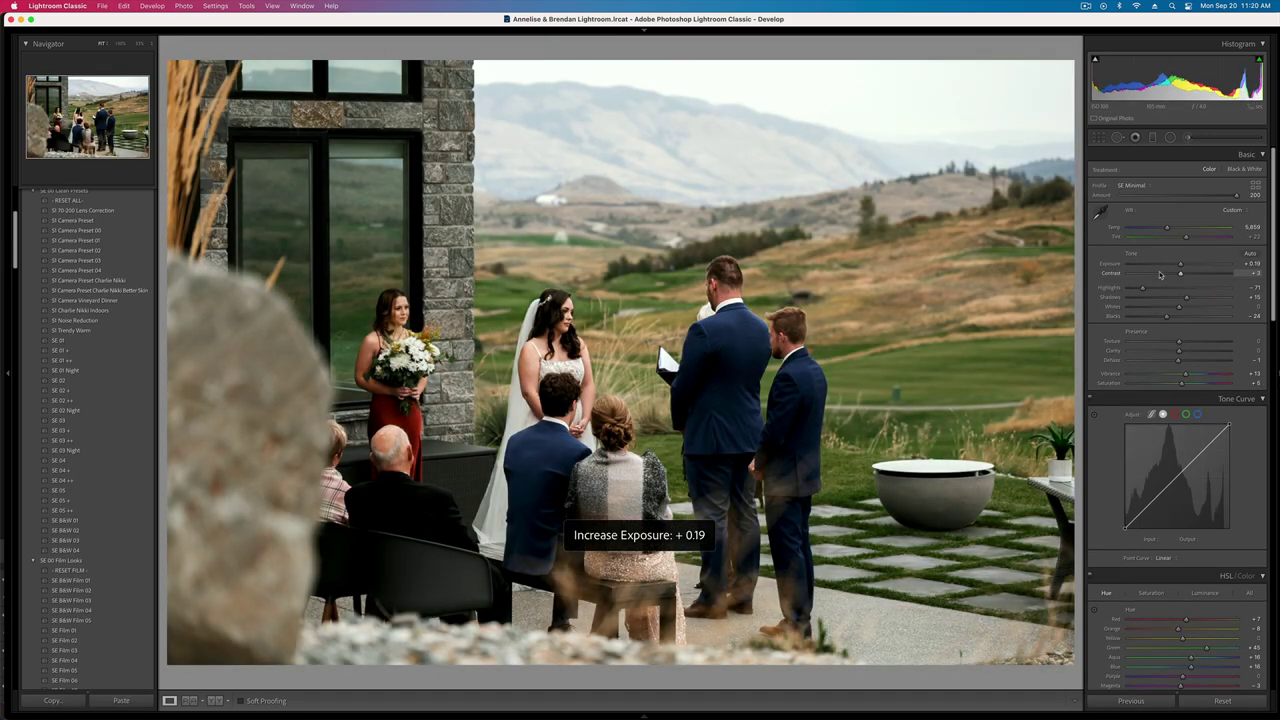
click(1160, 273)
key(minus)
key(minus)
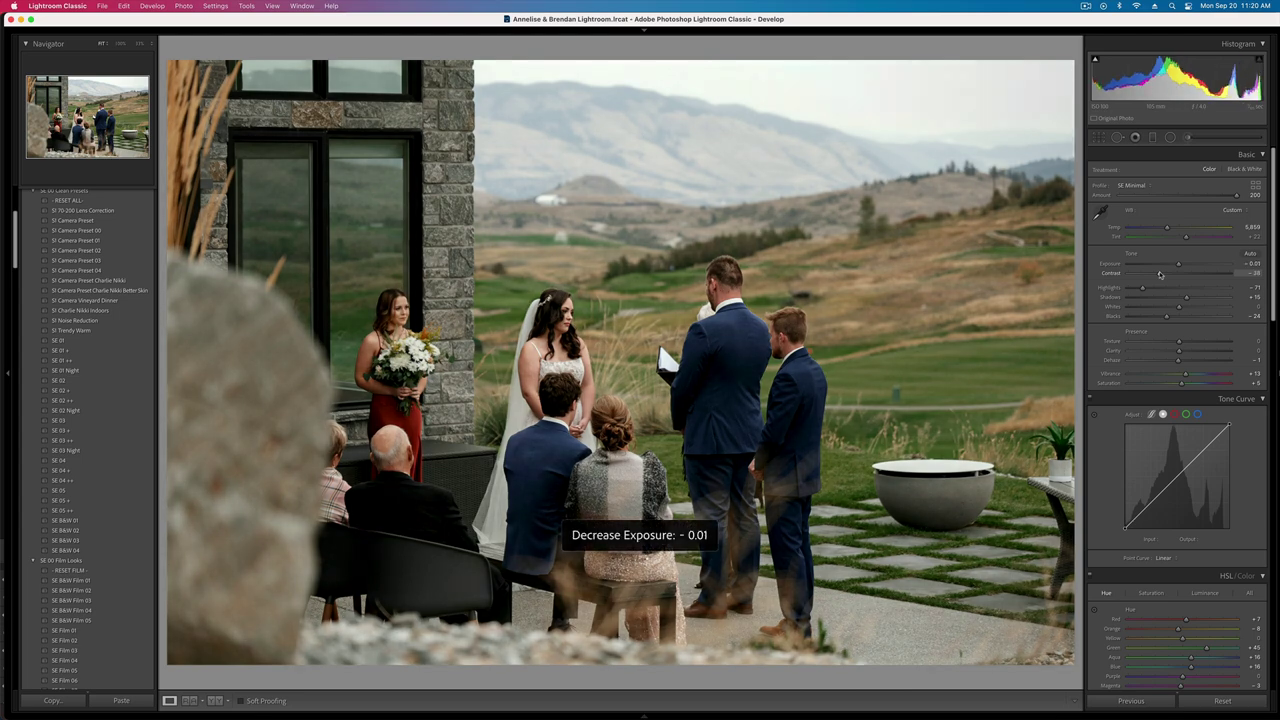
- Try the copied settings with adjusted exposure on the groom's profile portrait and undo them
key(Right)
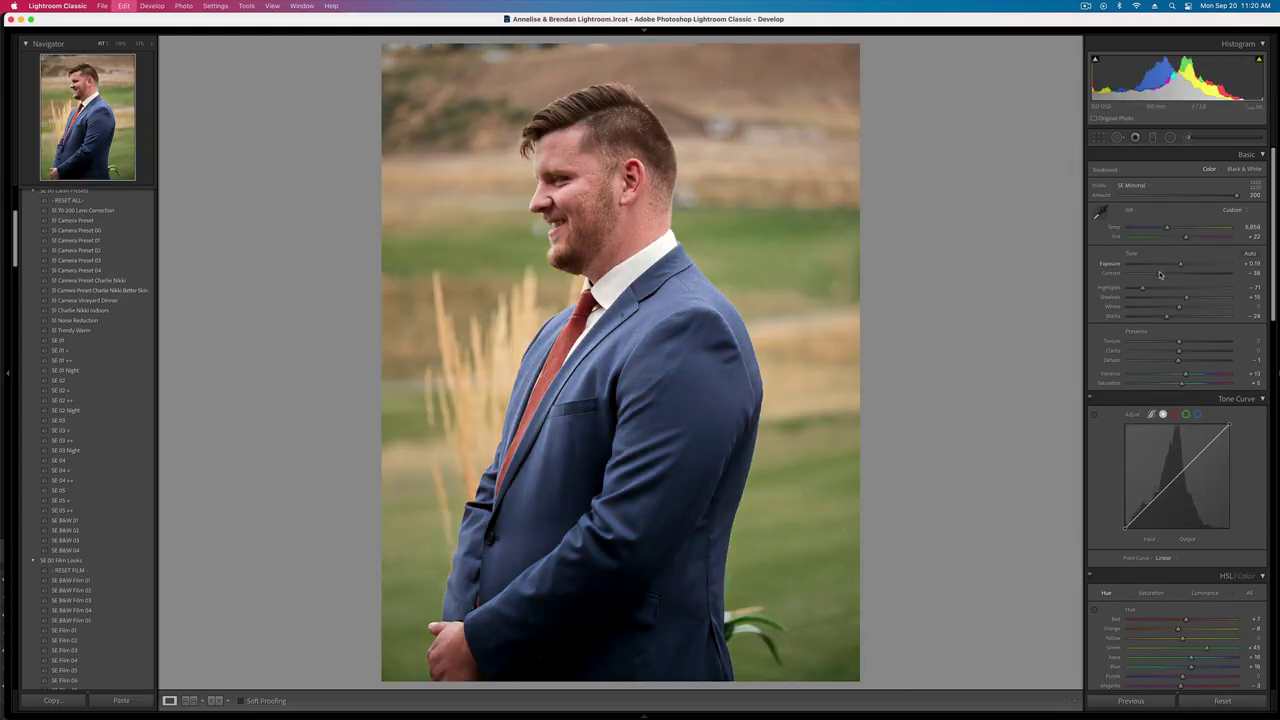
key(minus)
key(minus)
key(equal)
key(equal)
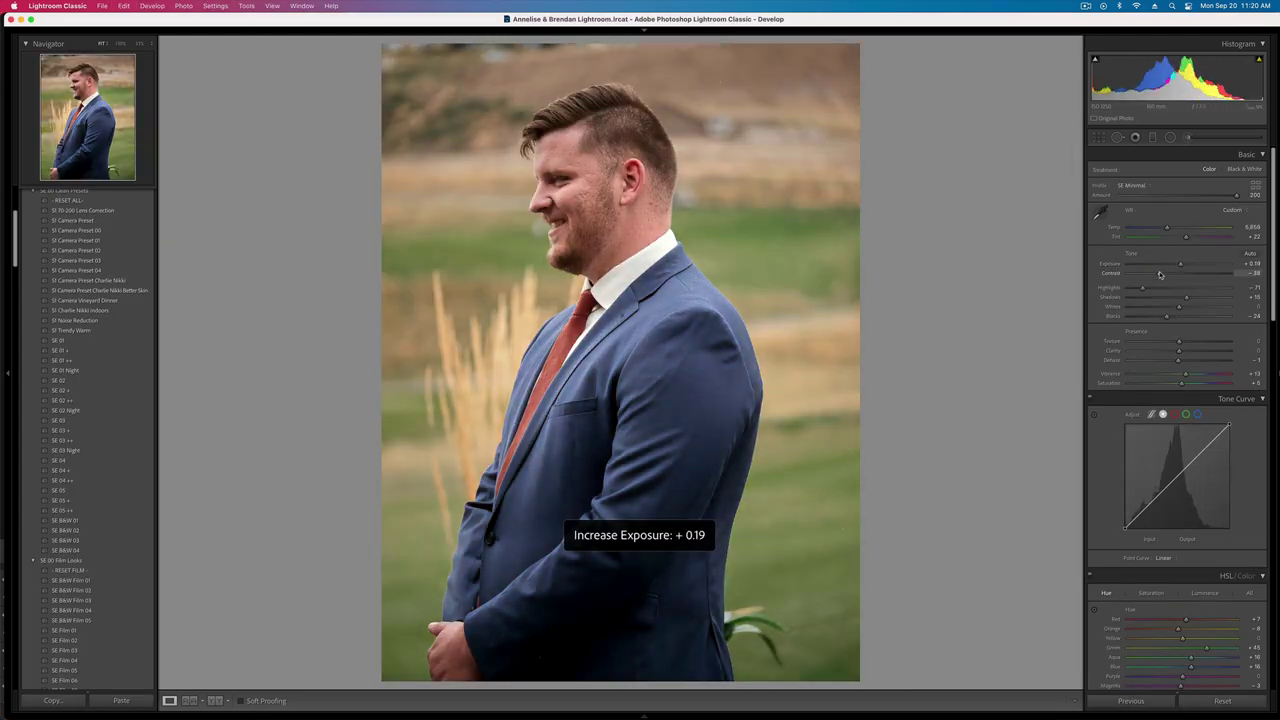
key(super+z)
key(super+z)
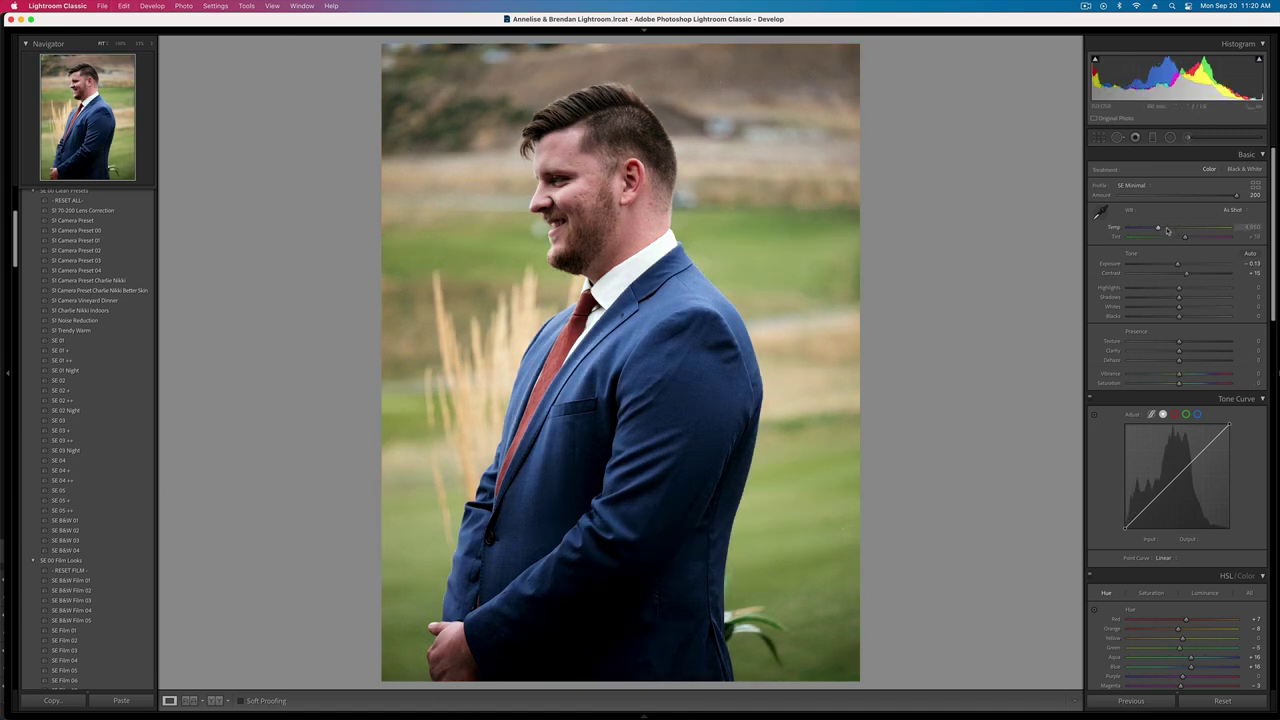
- Warm the groom's profile portrait to 5,544 K, lower contrast and shadows, and raise highlights and saturation slightly
drag(1158, 228, 1163, 229)
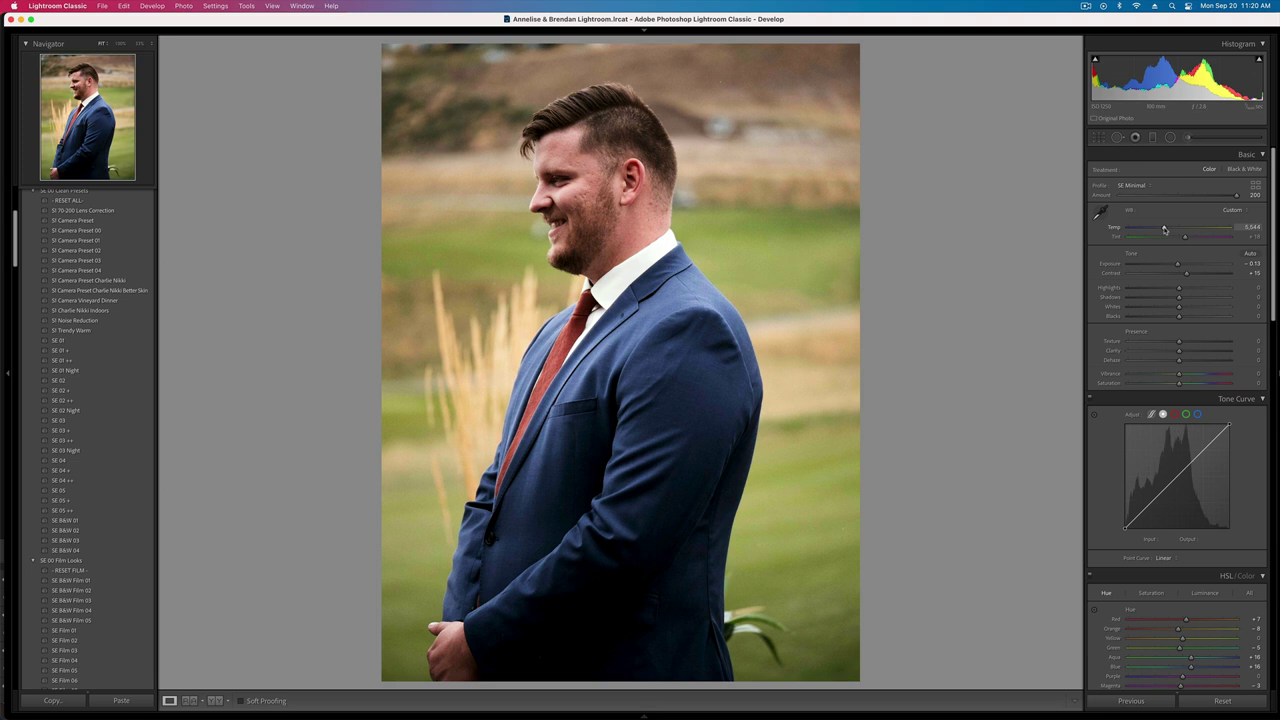
mouse_move(1187, 273)
mouse_down()
mouse_move(1132, 301)
mouse_move(1189, 289)
mouse_move(1171, 277)
mouse_up()
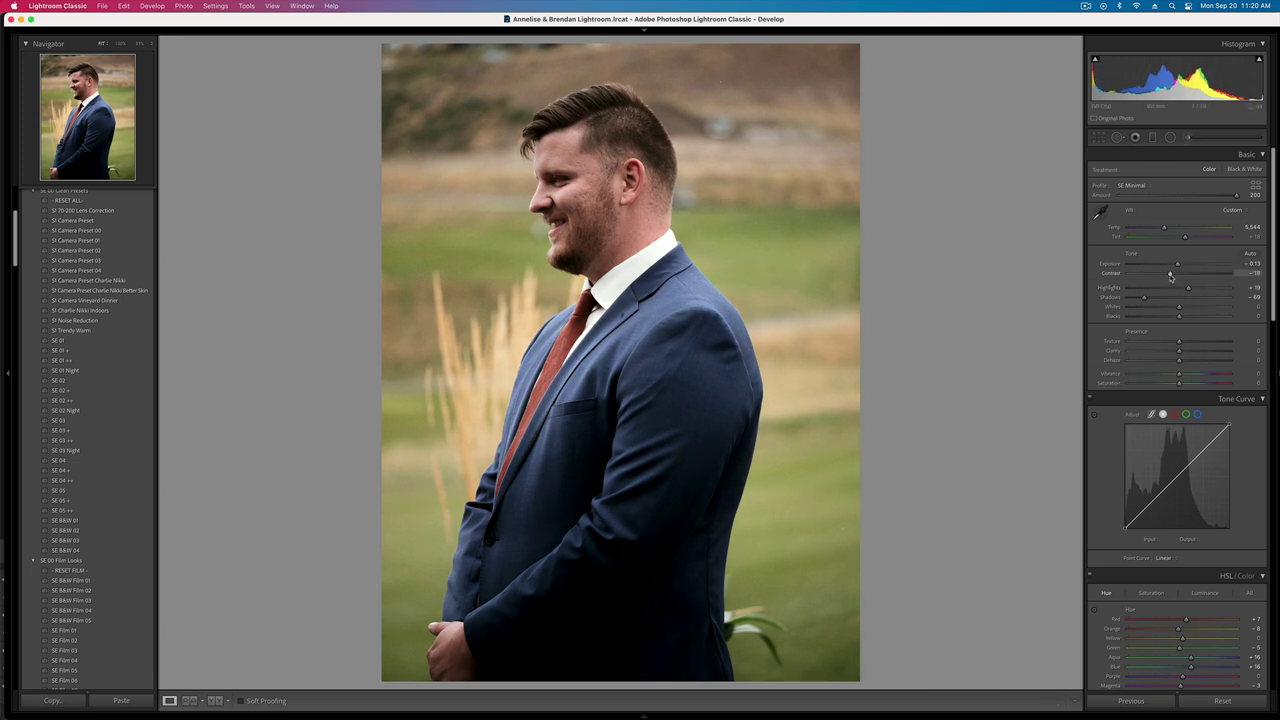
mouse_move(1179, 384)
mouse_down()
mouse_move(1167, 385)
mouse_move(1181, 385)
mouse_up()
- Advance to the vertical ceremony shot with the hills behind, warm its temperature to 6,254 K and fine-tune its exposure
key(Right)
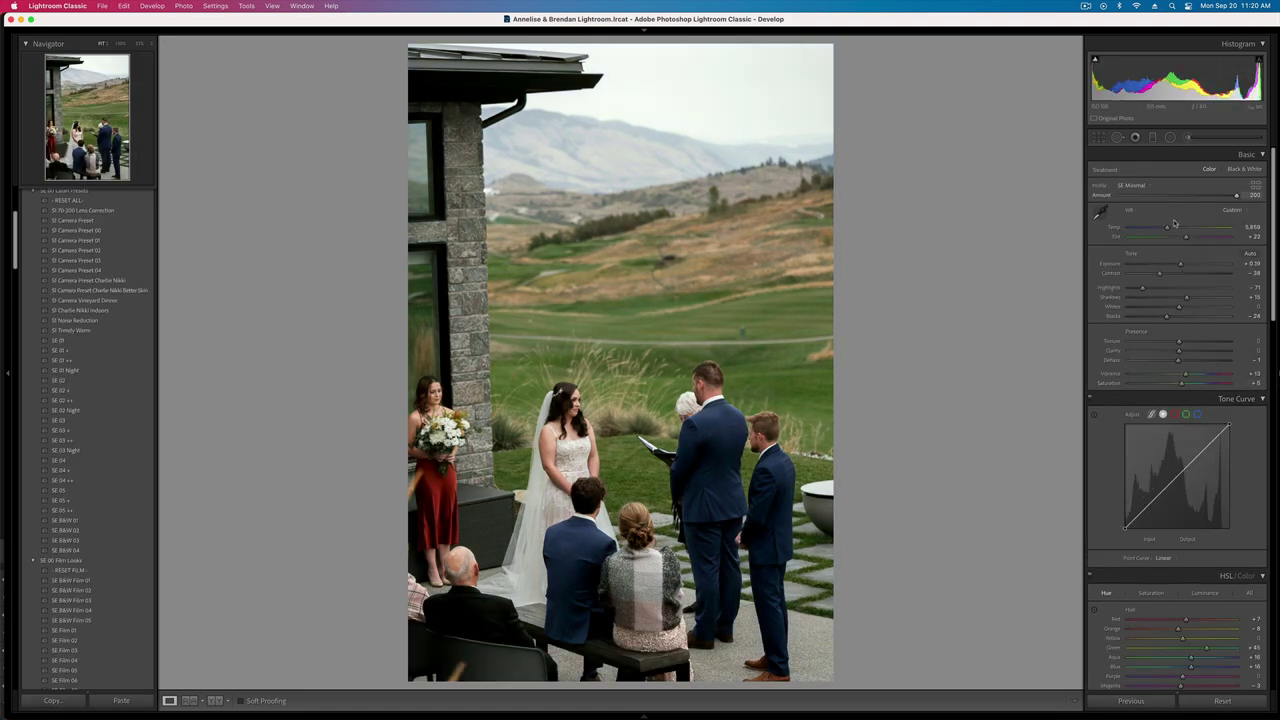
drag(1166, 228, 1172, 229)
key(shift+minus)
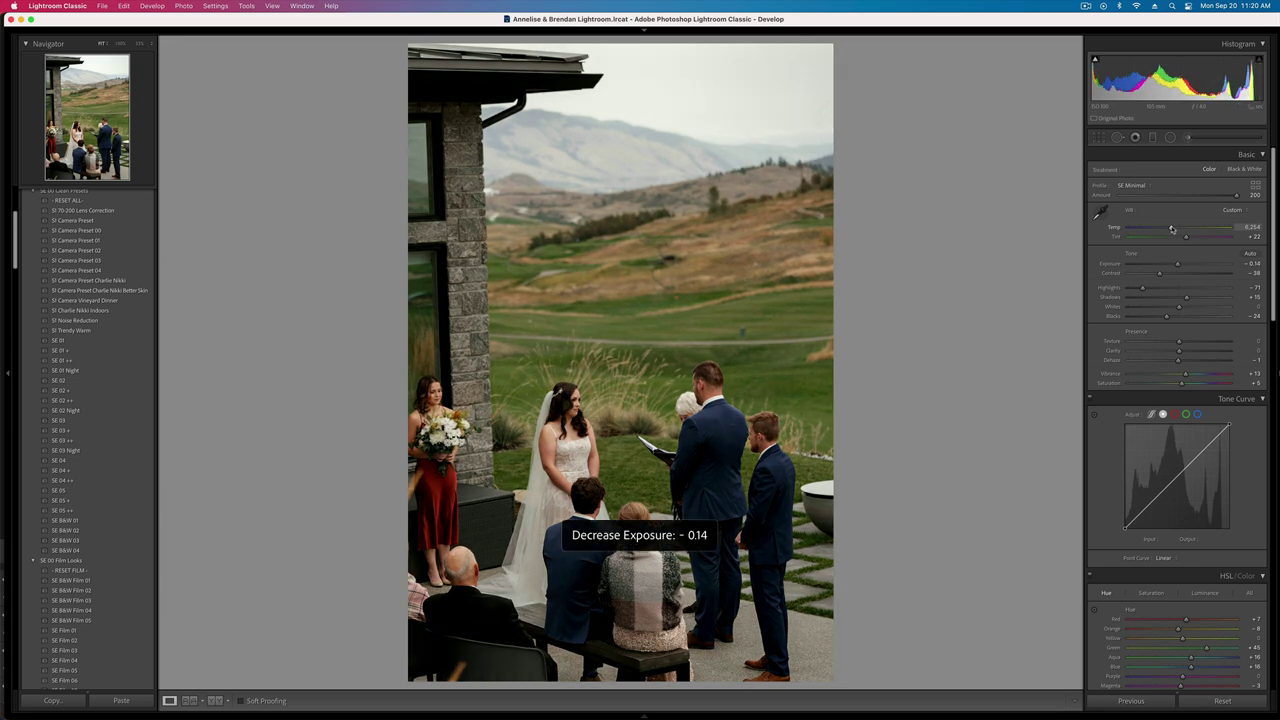
key(equal)
- Set the vertical ceremony photo's orange saturation to −4
scroll(1190, 400, down, 4)
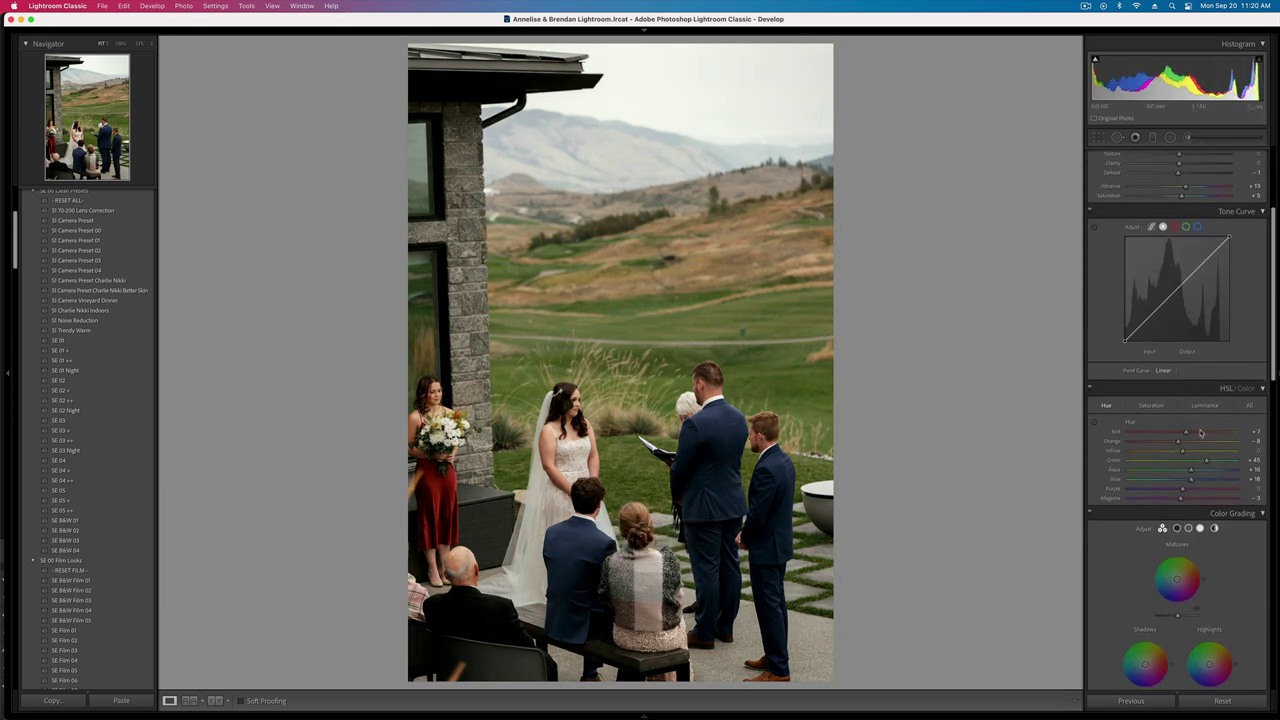
scroll(1201, 432, down, 1)
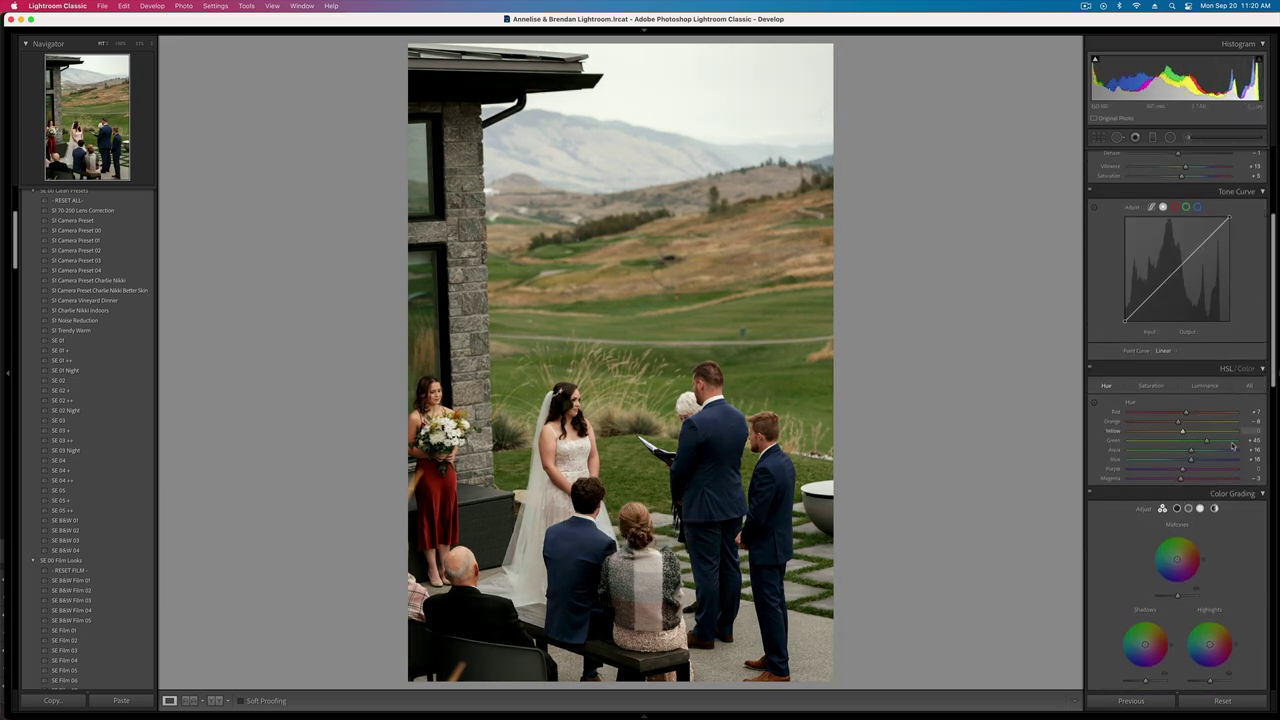
click(1156, 388)
drag(1170, 425, 1176, 425)
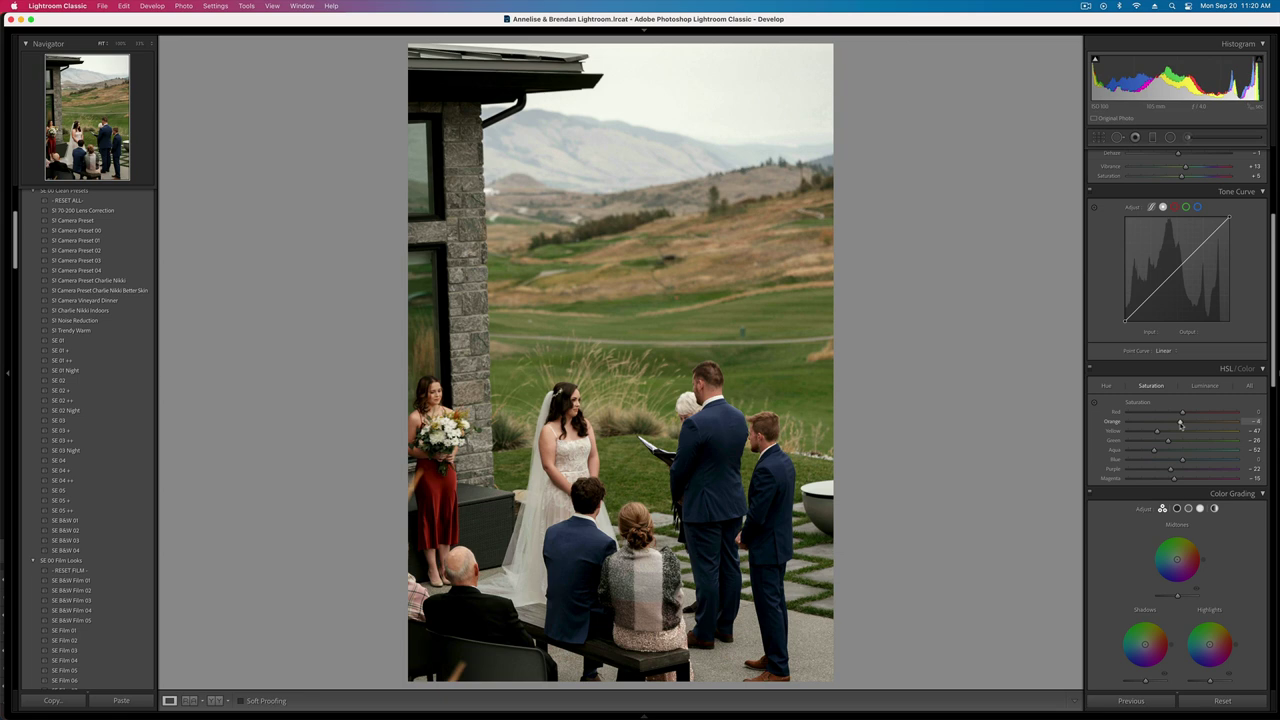
- Try pasting the vertical ceremony shot's settings onto the photo of the groom facing the bride and undo the paste
key(super+shift+c)
key(Return)
key(Right)
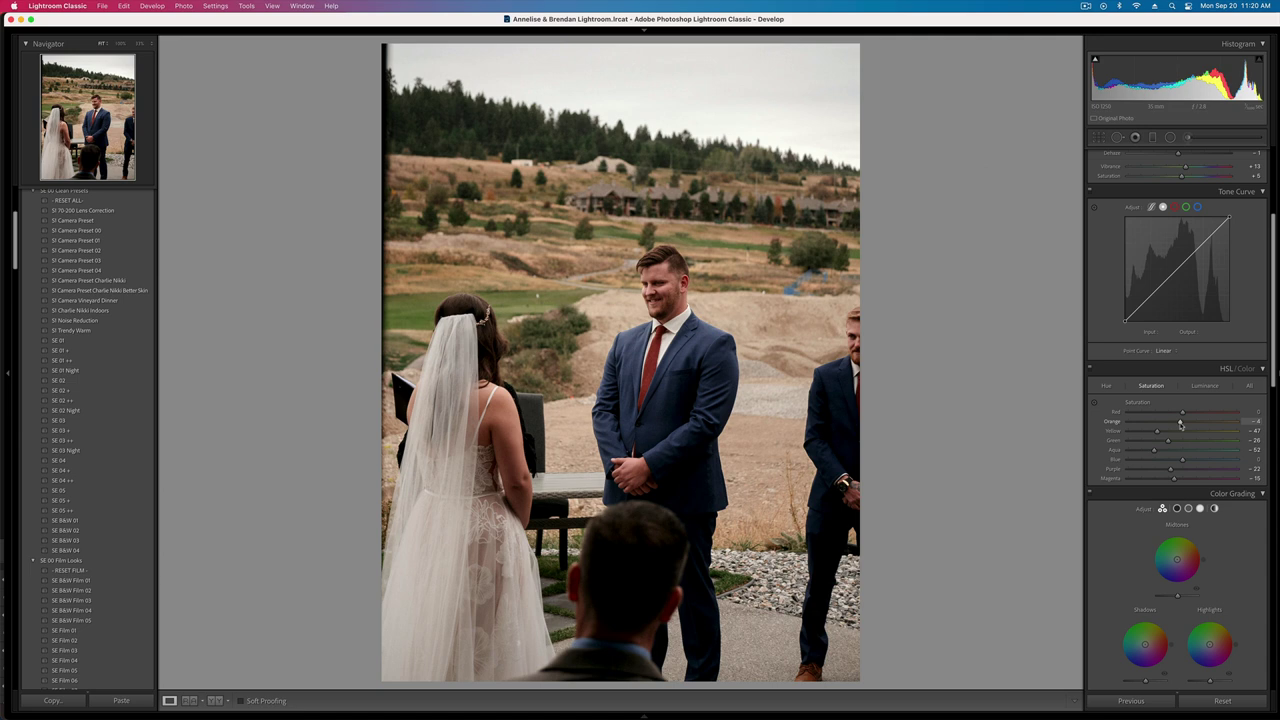
key(super+z)
- Copy the develop settings of the bridesmaid photo with the bouquet and paste them onto the photo of the groom facing the bride
mouse_move(516, 716)
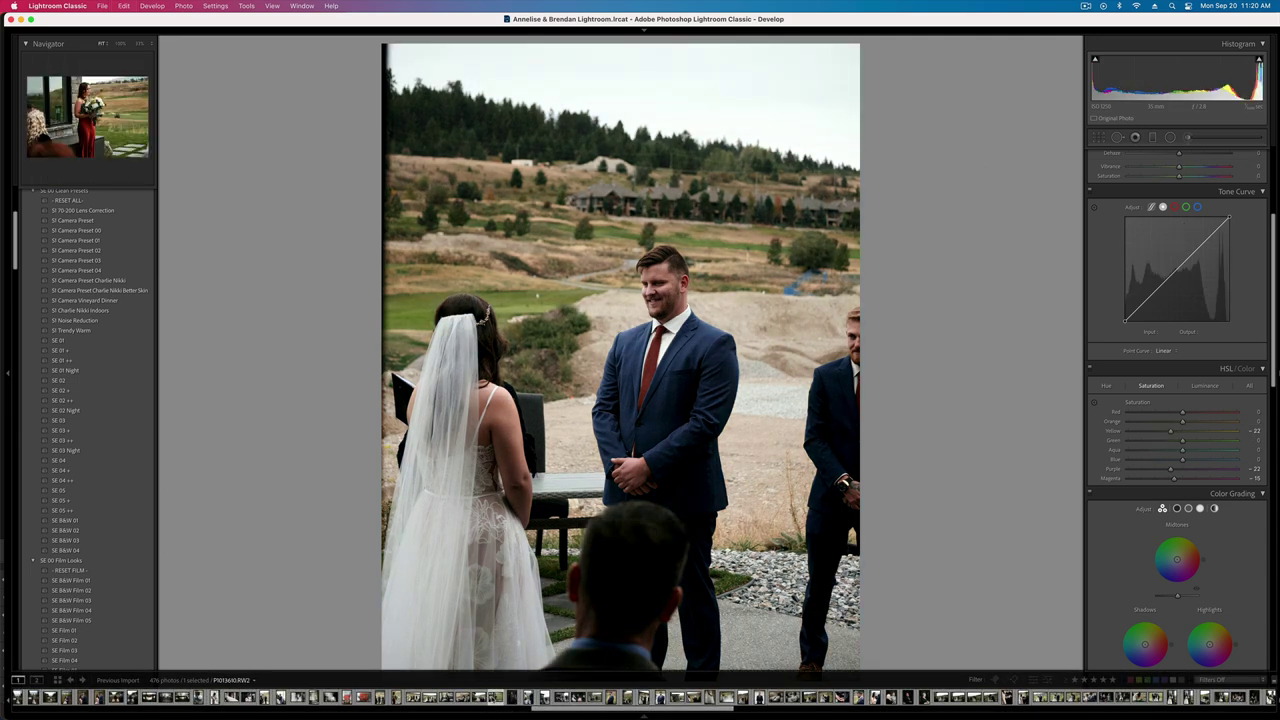
click(561, 697)
key(super+c)
key(Return)
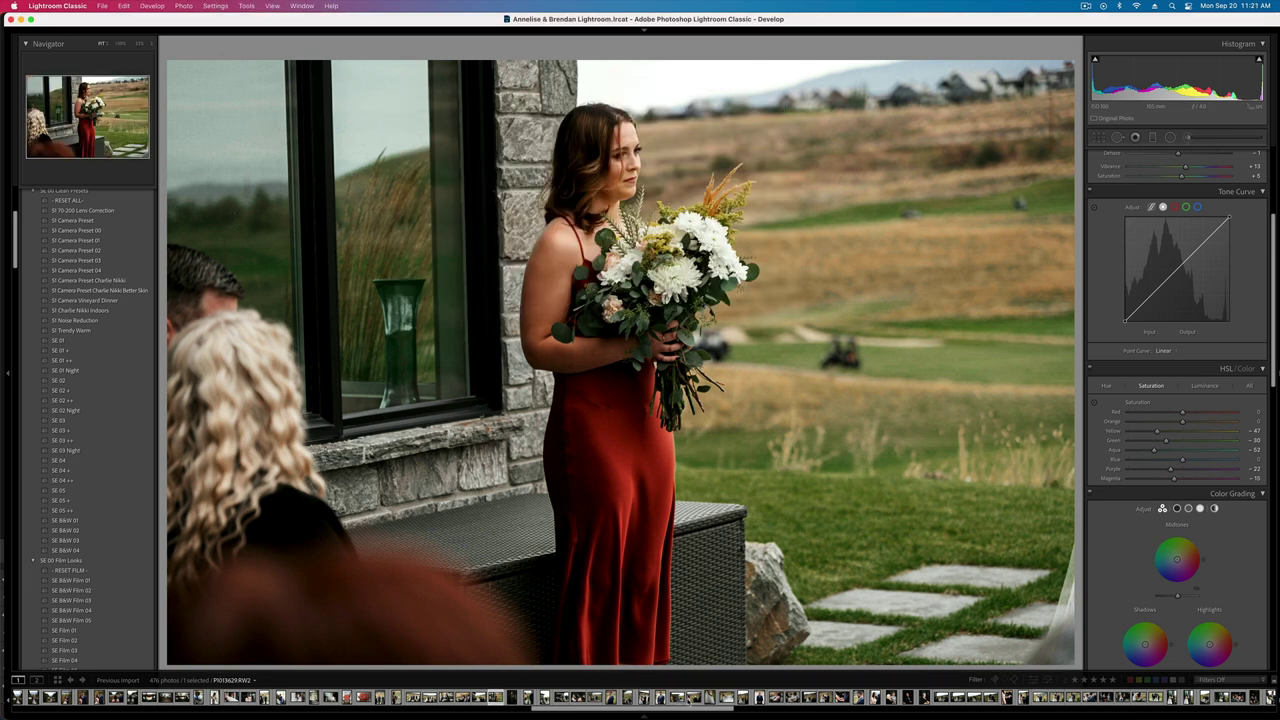
click(692, 697)
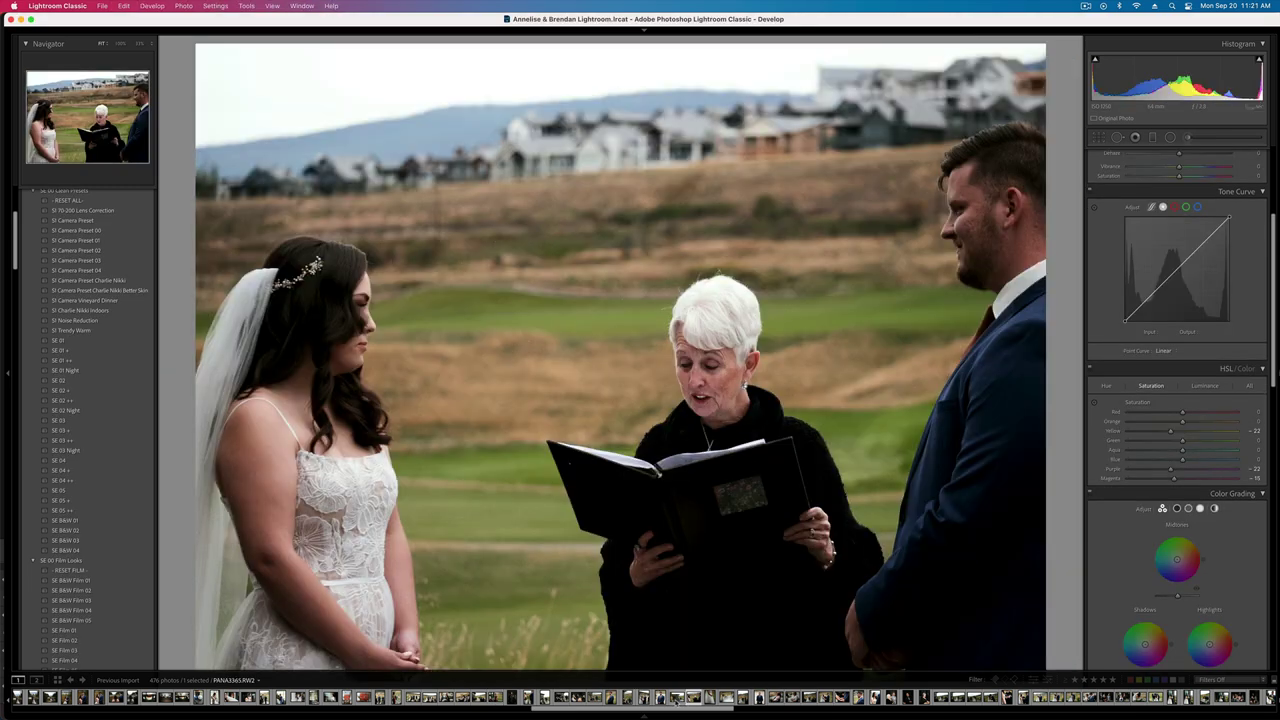
click(676, 697)
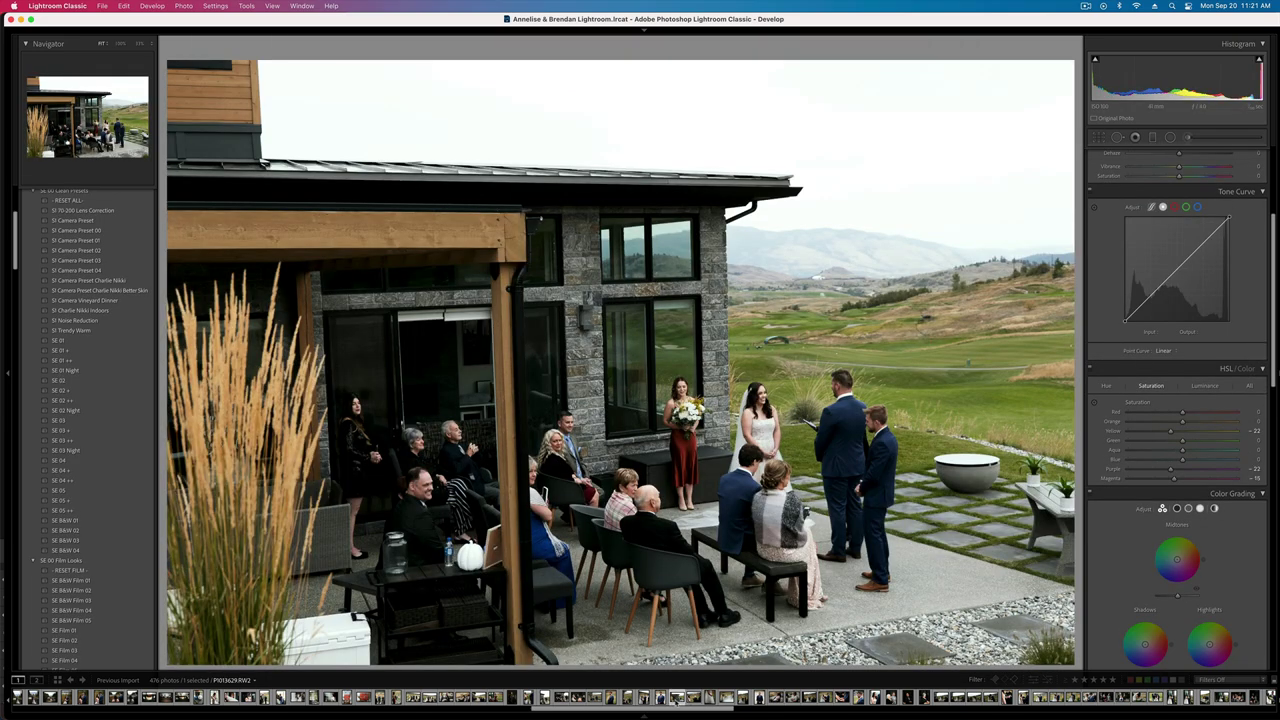
click(676, 697)
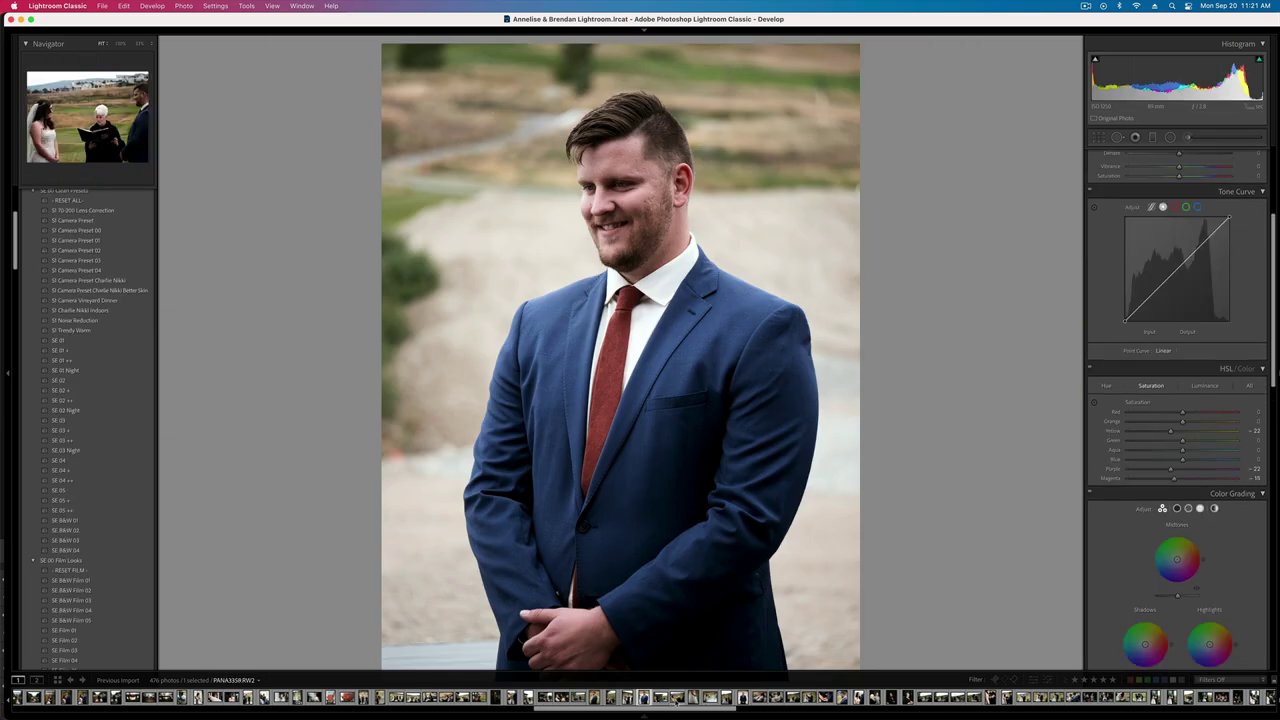
click(676, 697)
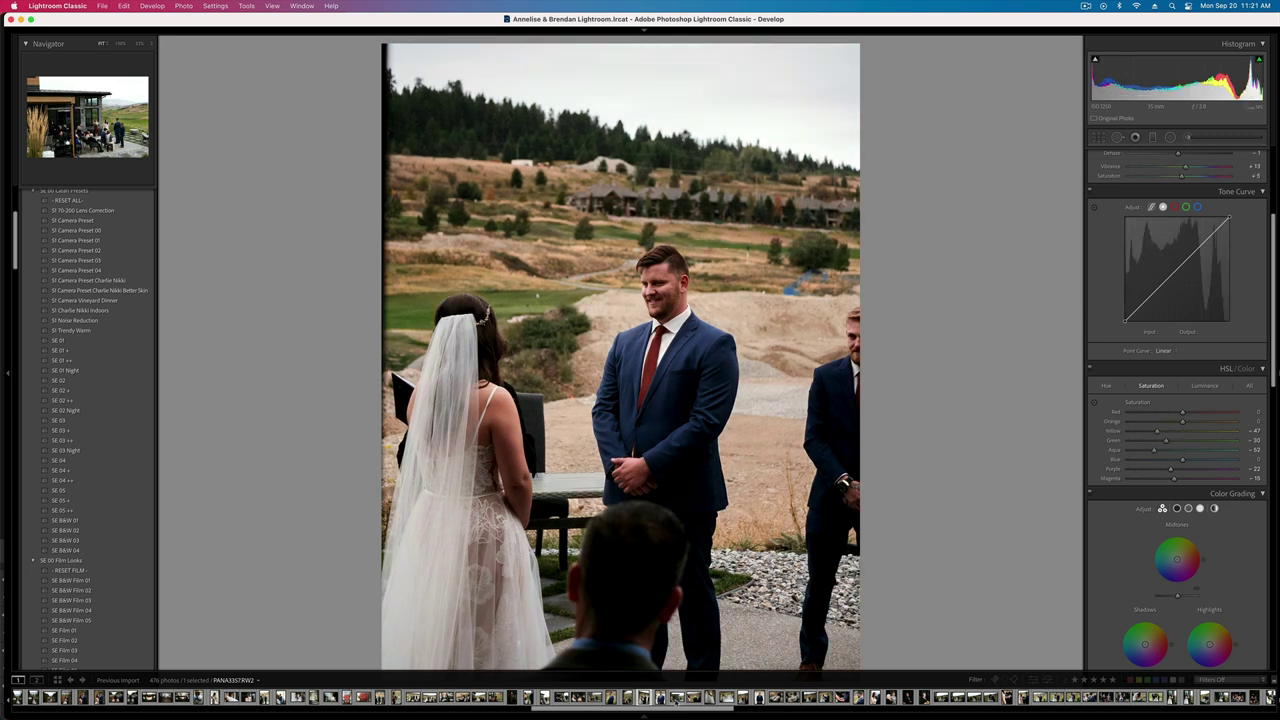
- Lower the couple photo's tint to +16, set contrast to −22, reset blacks to 0 and set exposure to +0.06
scroll(1111, 318, up, 10)
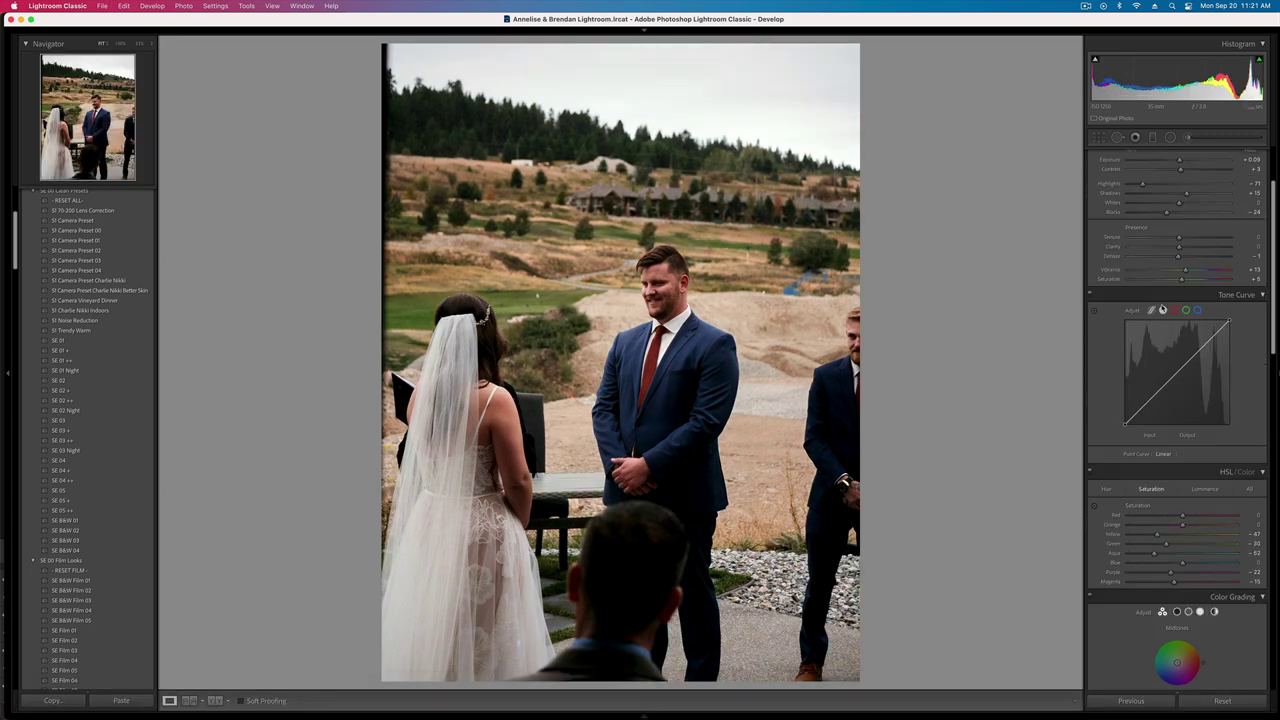
drag(1188, 240, 1186, 239)
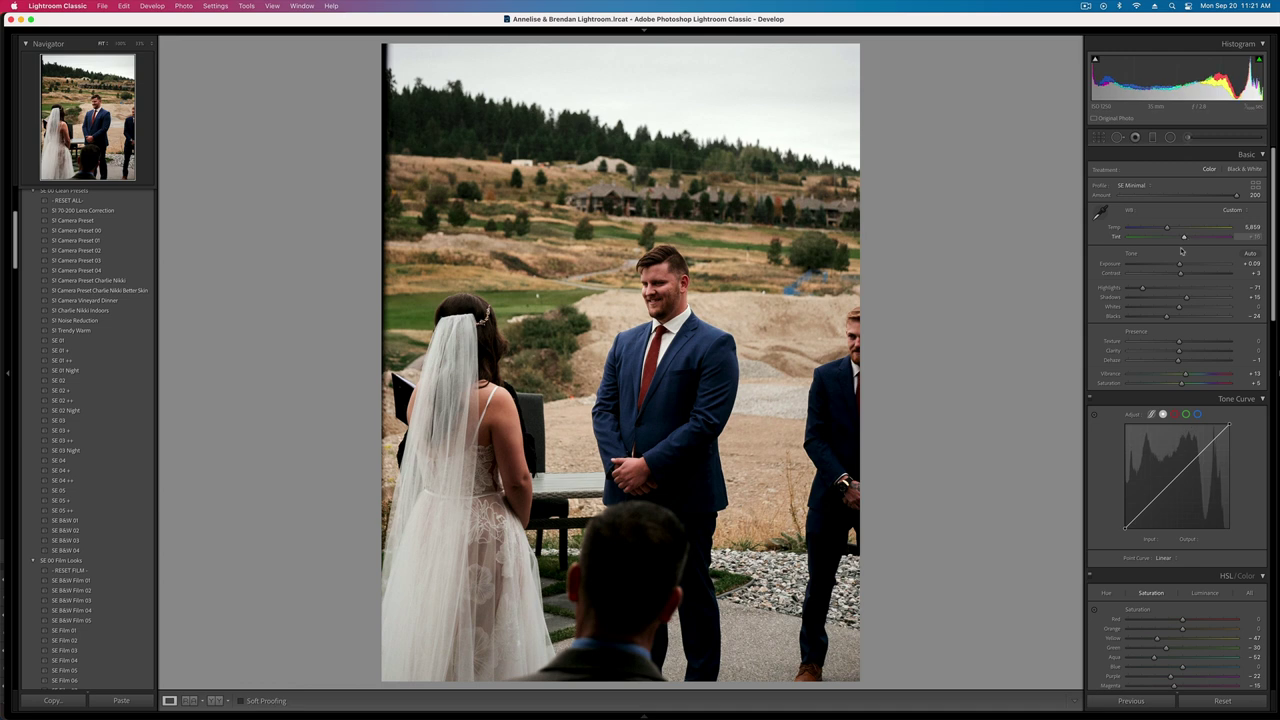
drag(1180, 264, 1168, 277)
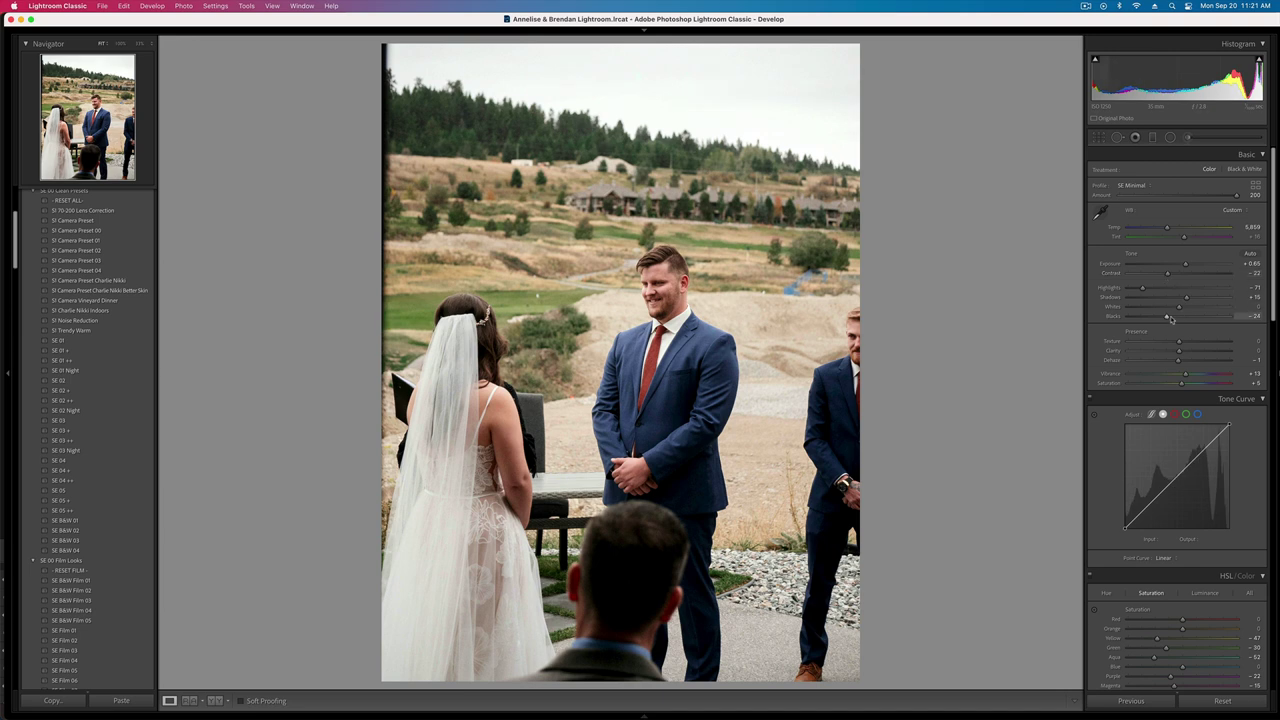
double_click(1167, 316)
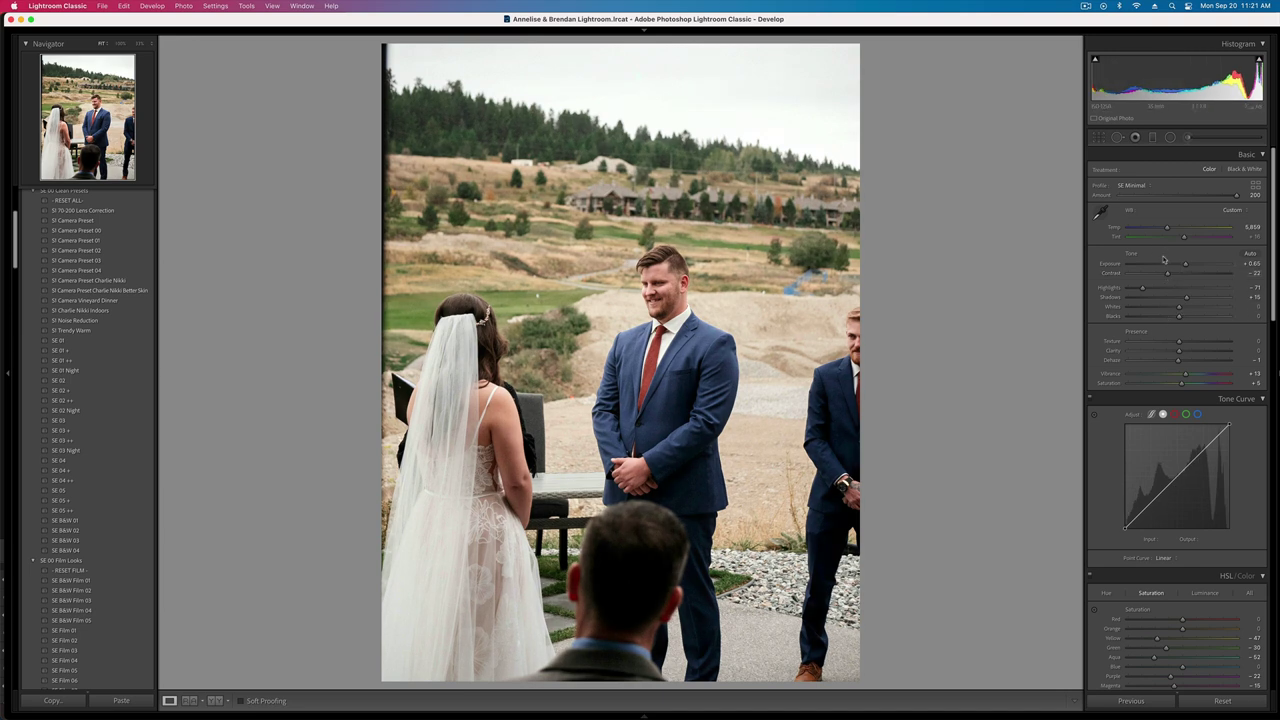
scroll(1163, 259, down, 6)
scroll(1163, 259, up, 1)
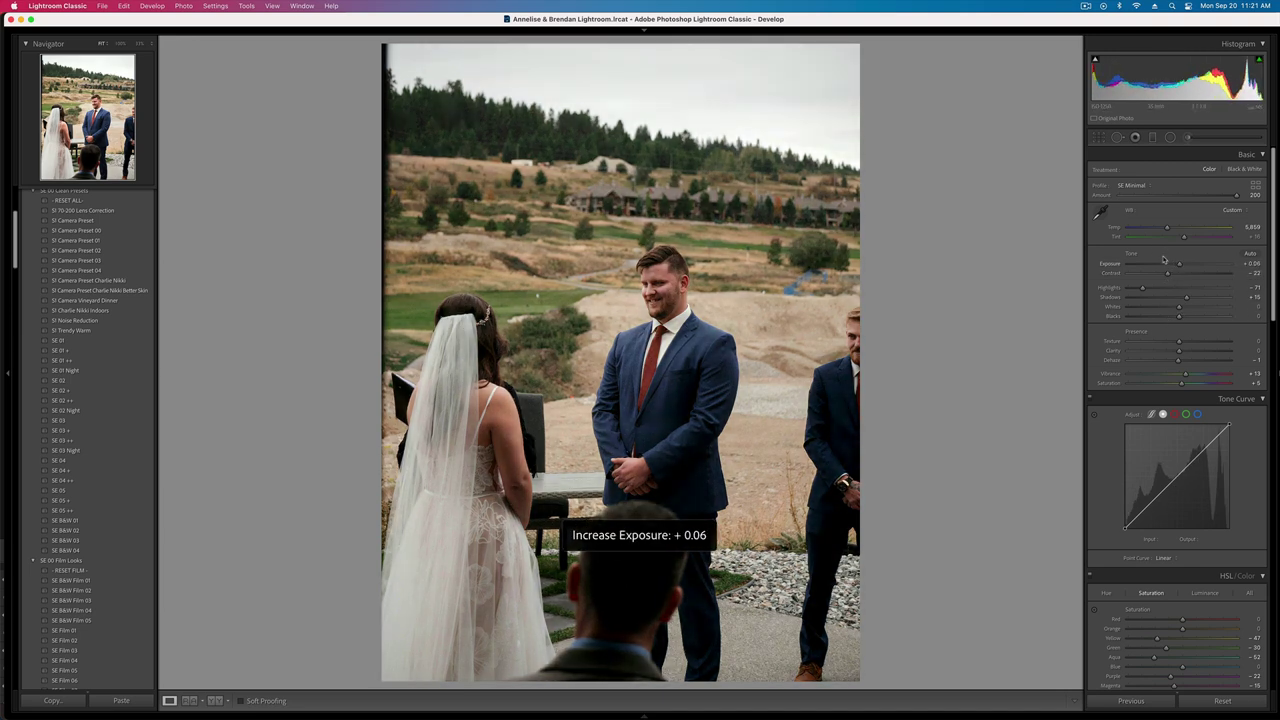
- Try pasting the couple photo's settings, excluding crop and spot removal, onto the smiling groom's portrait and undo the paste
key(super+shift+c)
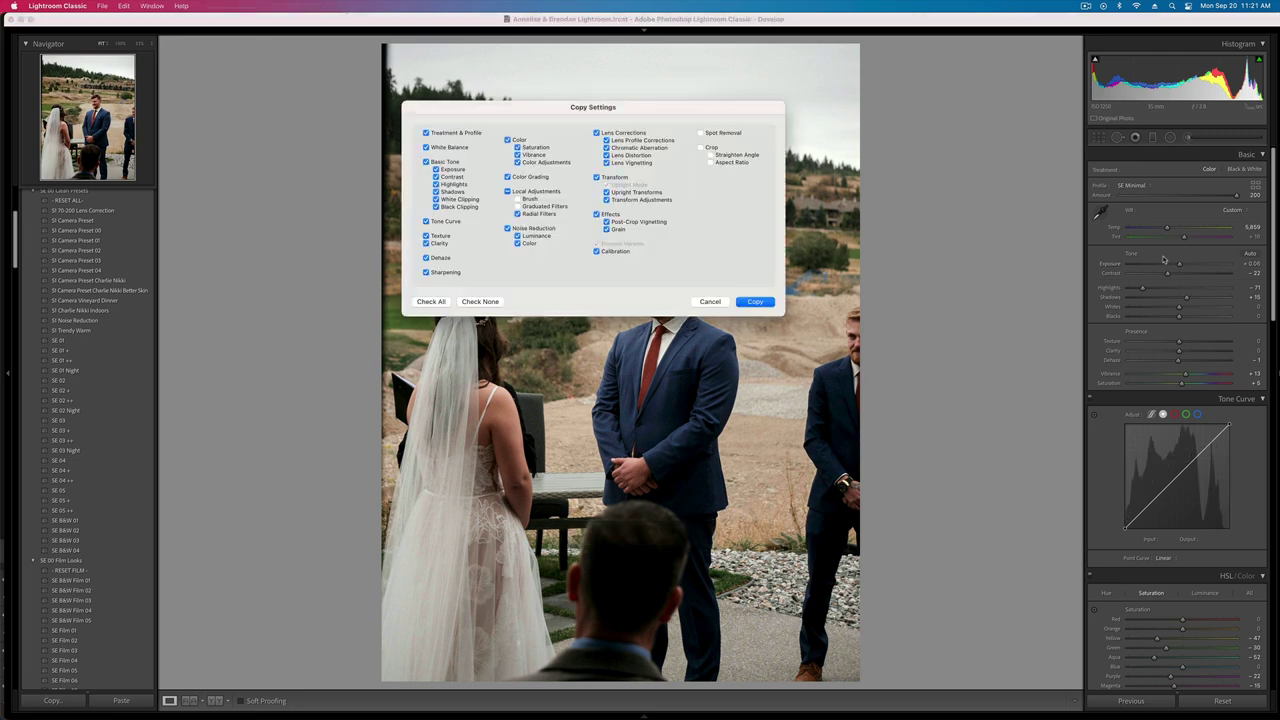
key(Return)
key(Right)
key(super+shift+v)
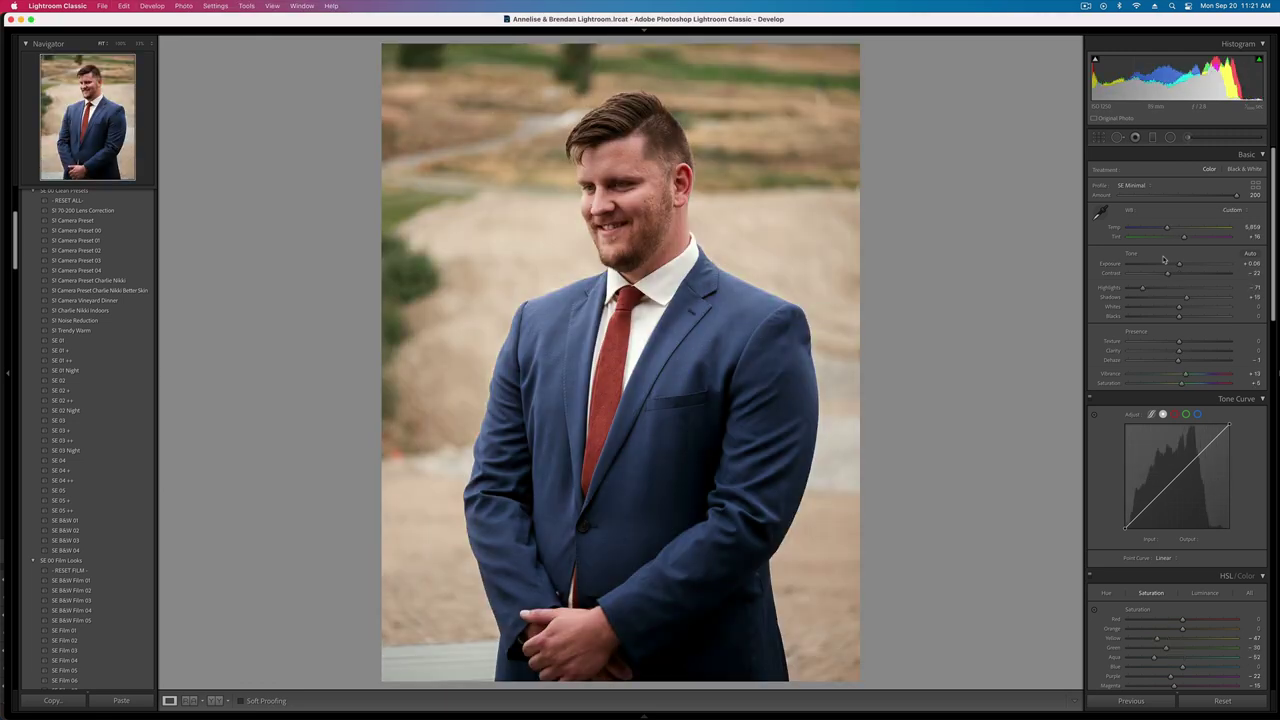
key(super+z)
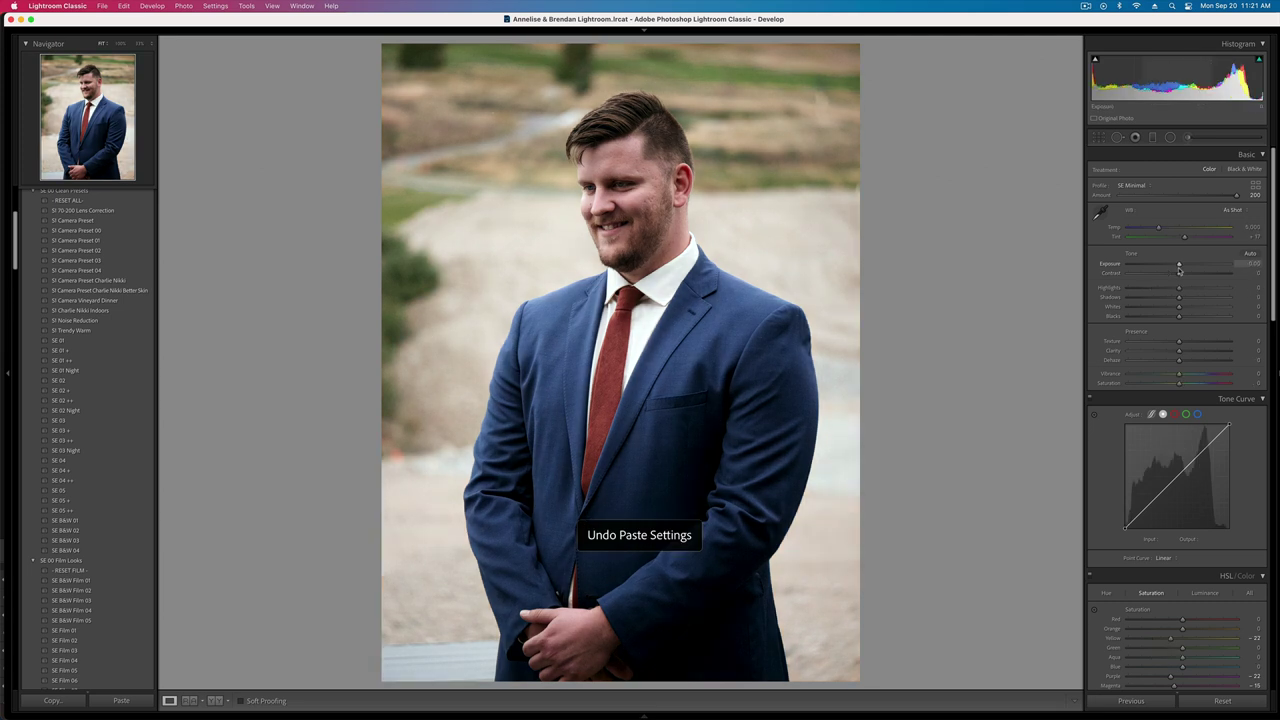
- Warm the smiling groom's portrait to 5,845 K, set shadows to −27, exposure to +0.20 and contrast to −18, and lower the blacks
drag(1164, 232, 1168, 229)
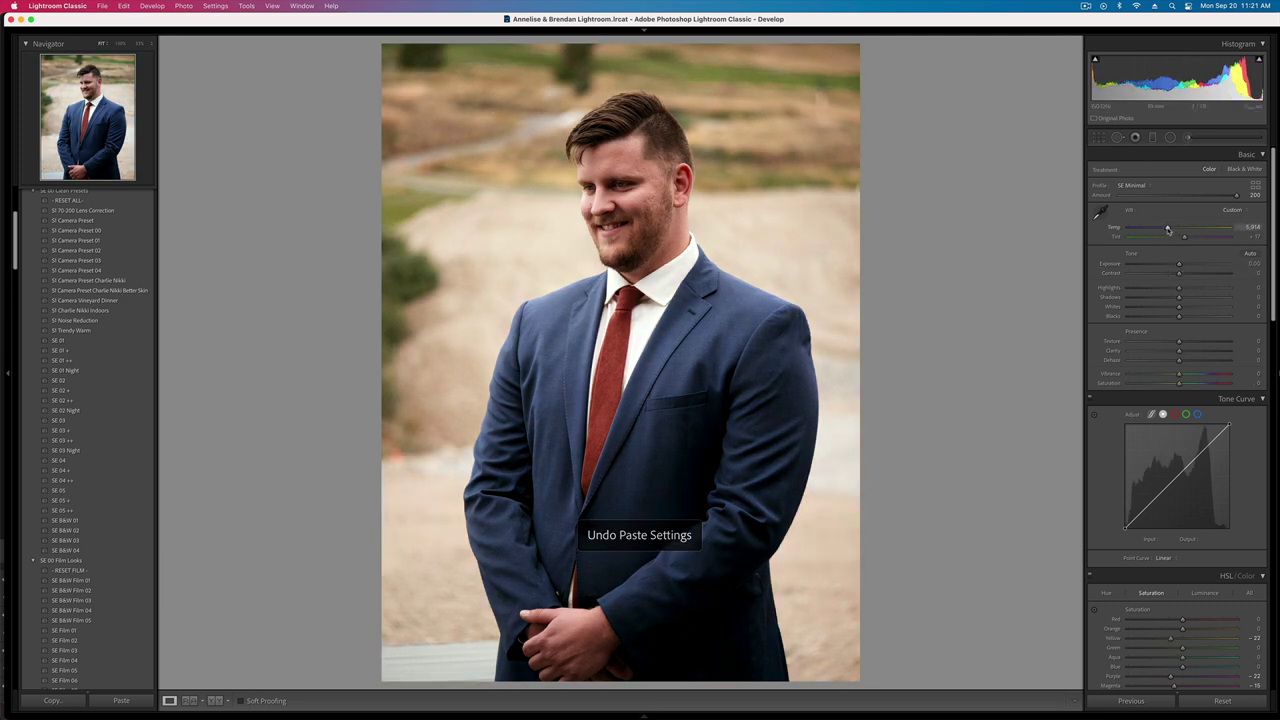
drag(1179, 298, 1164, 318)
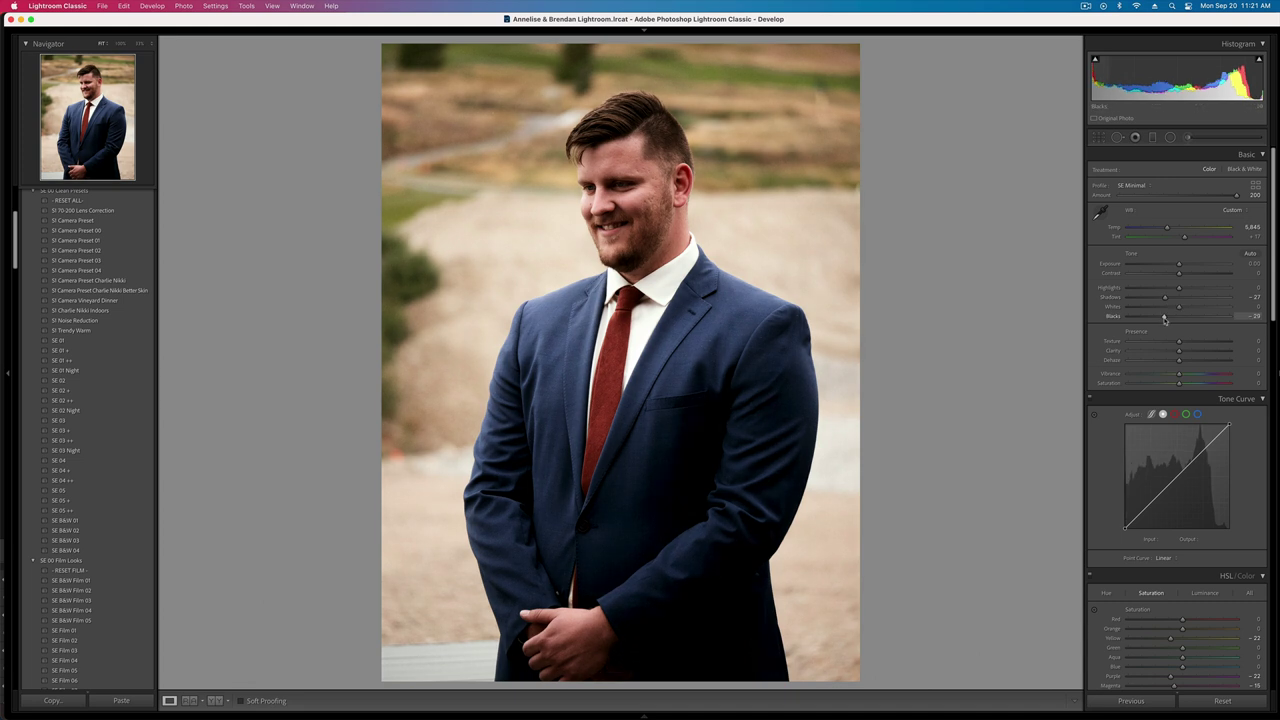
key(equal)
key(equal)
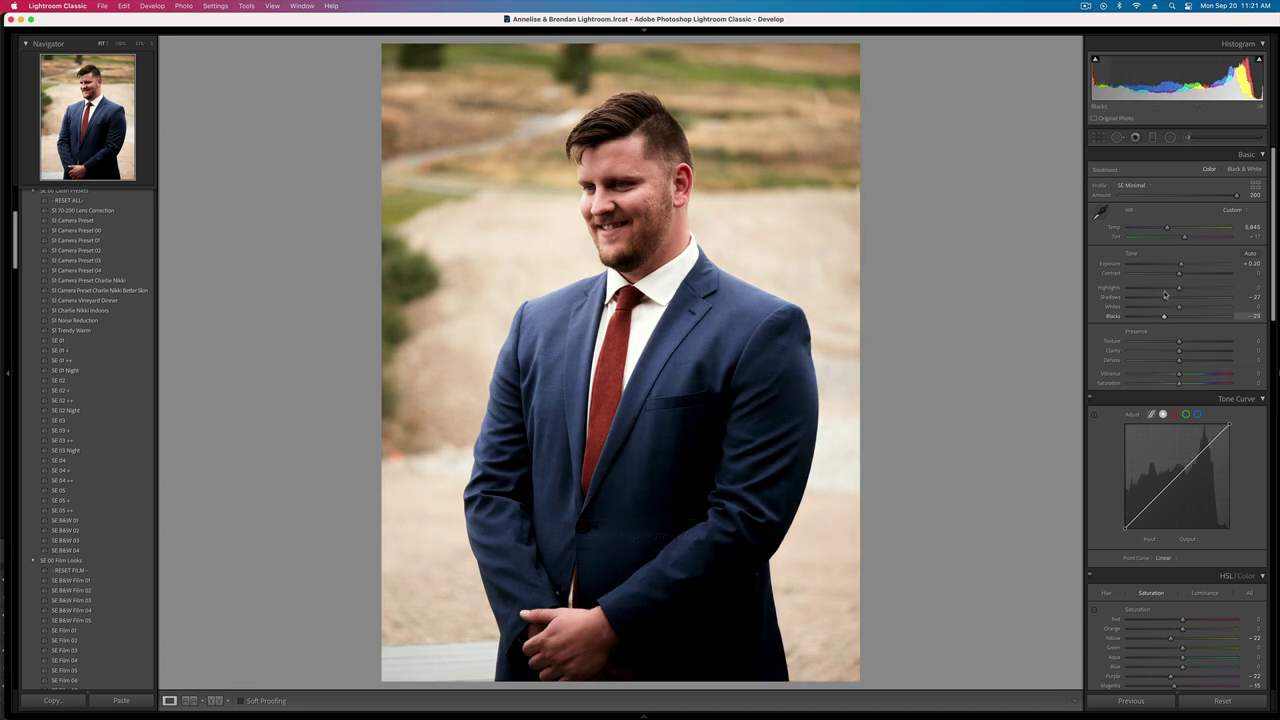
click(1168, 276)
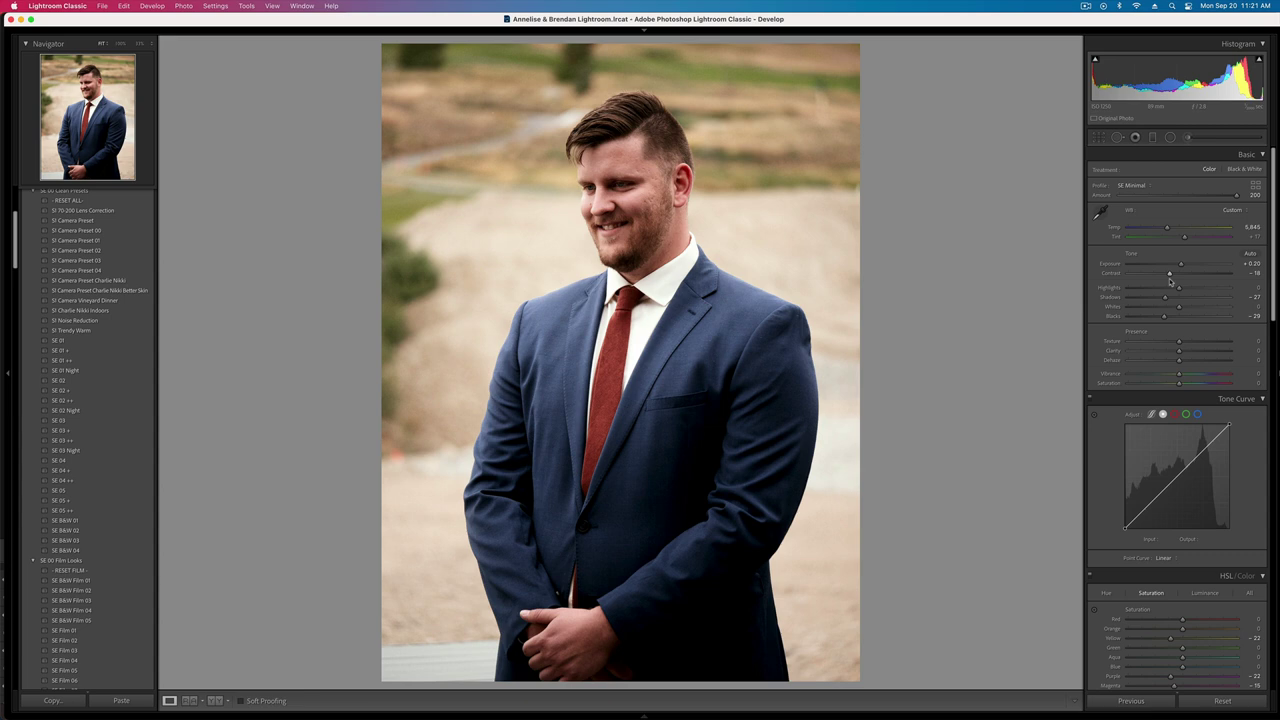
- Set the exposure of the smiling groom's portrait to 0
key(minus)
key(equal)
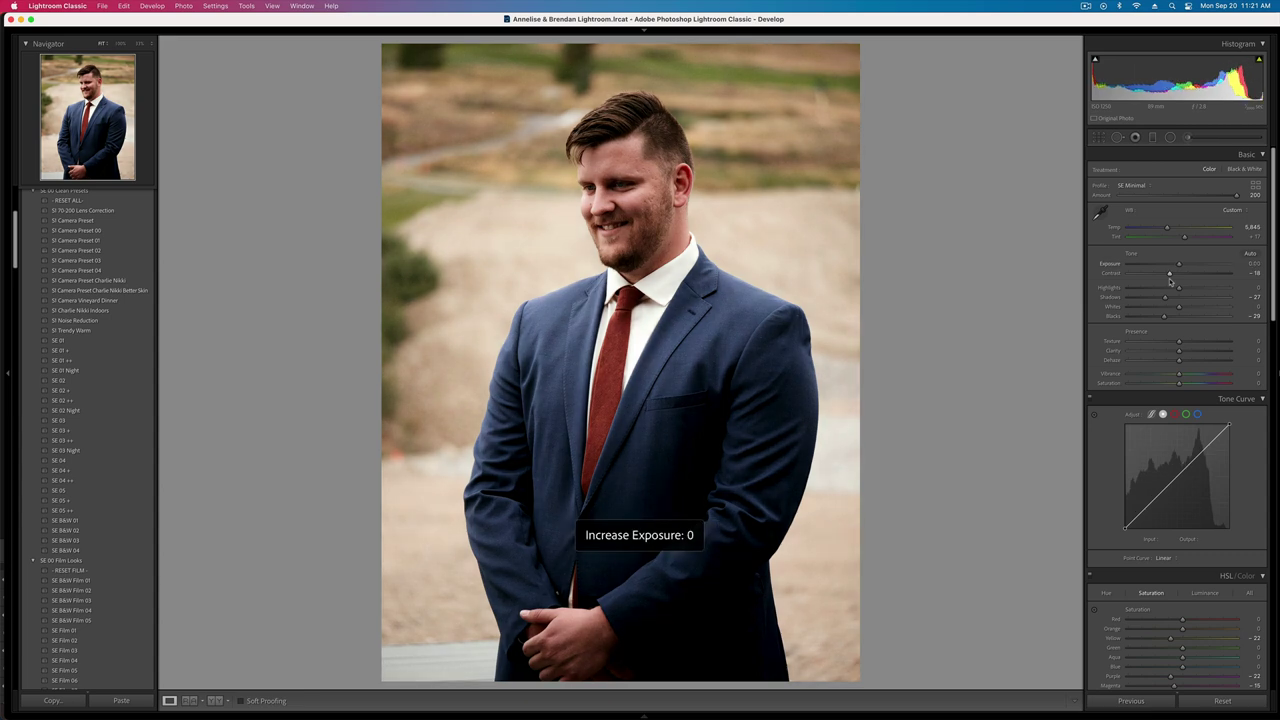
- Paste the copied develop settings onto the wide ceremony photo, warm it to 7,023 K and set exposure to −0.27
key(Right)
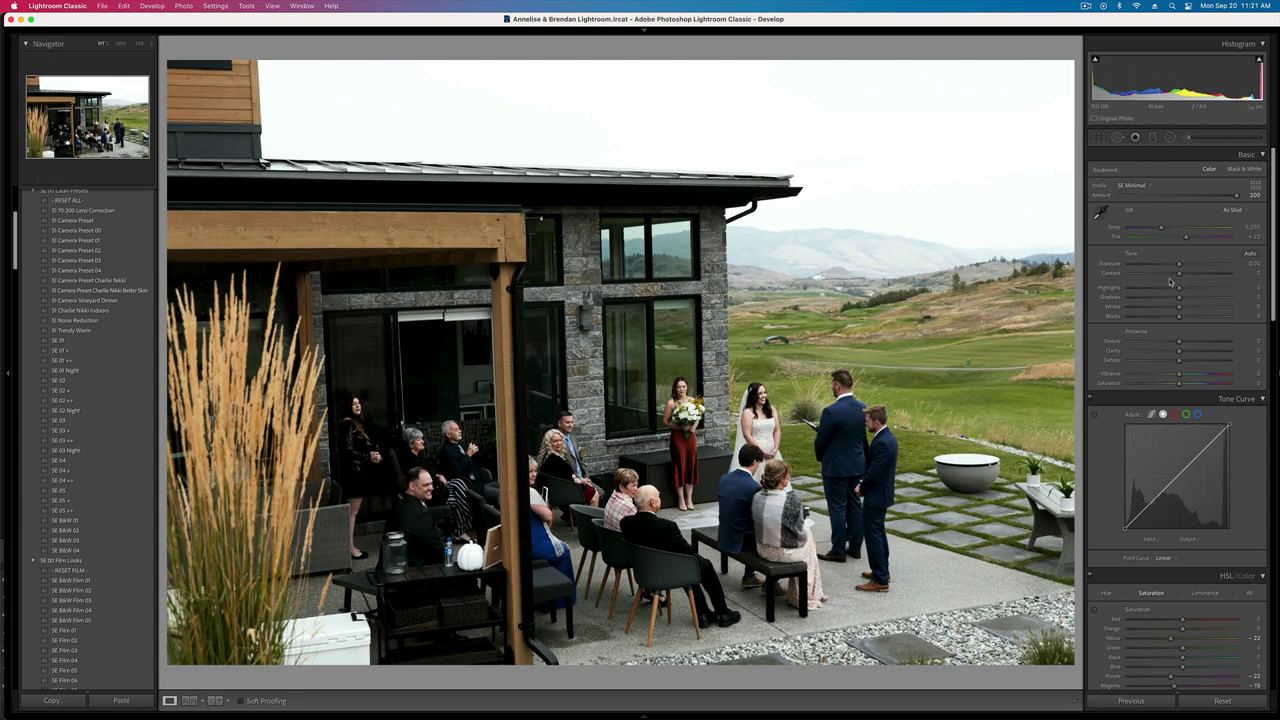
key(super+shift+v)
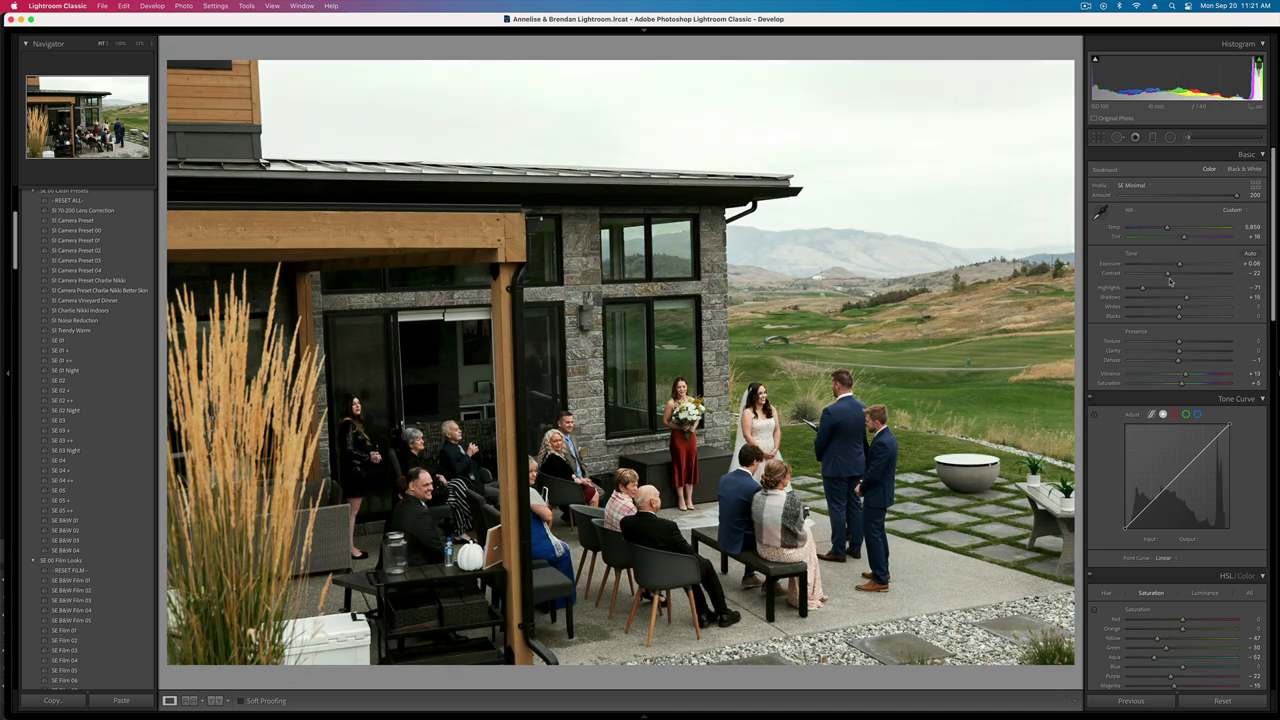
key(super+z)
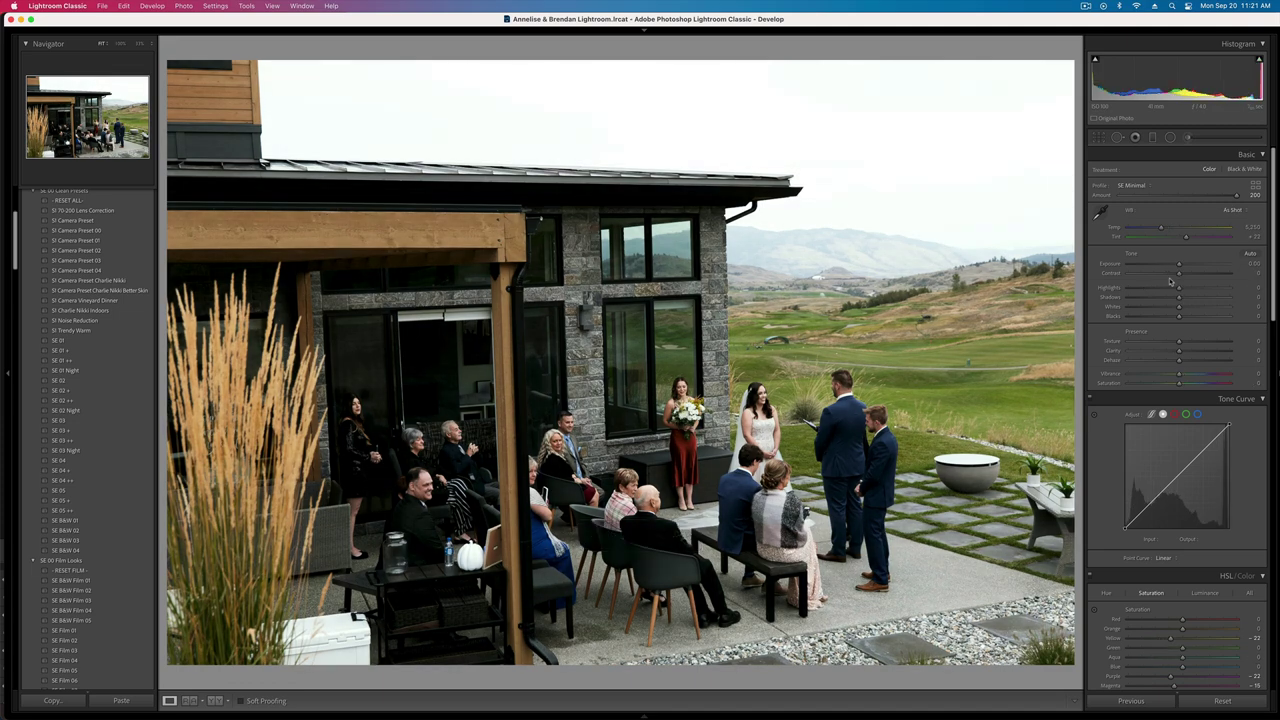
key(super+shift+v)
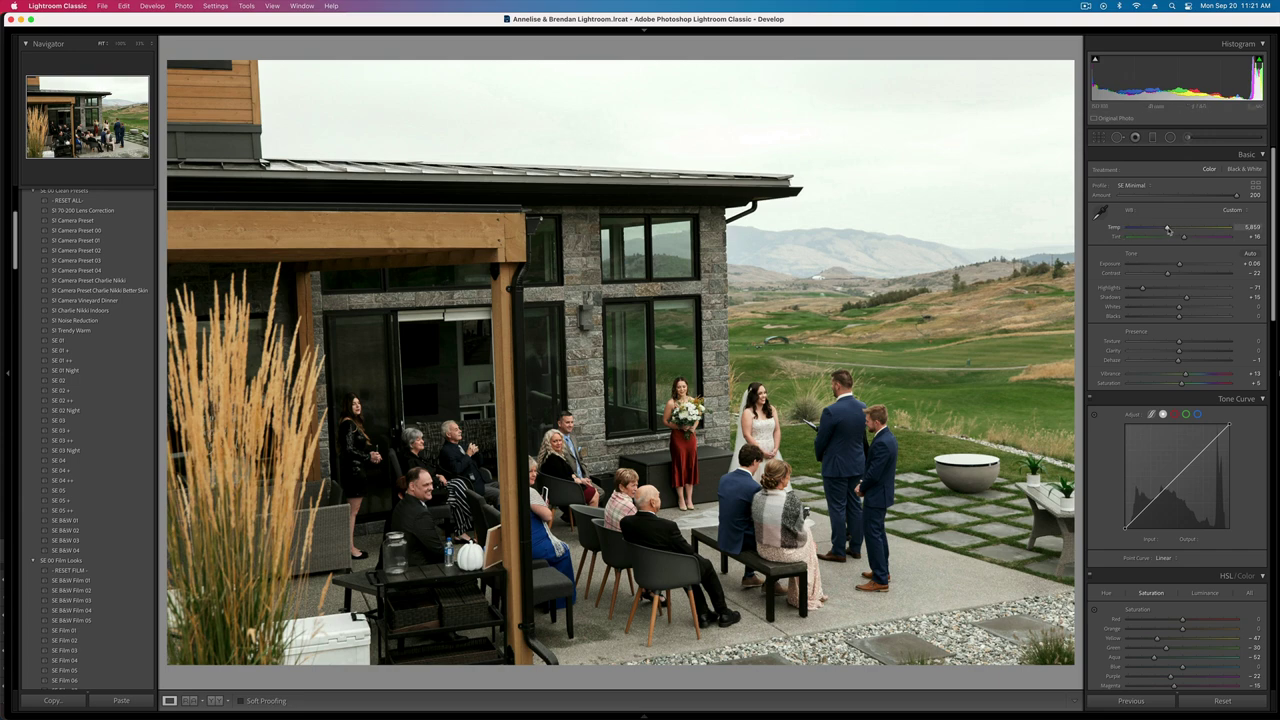
drag(1167, 229, 1181, 231)
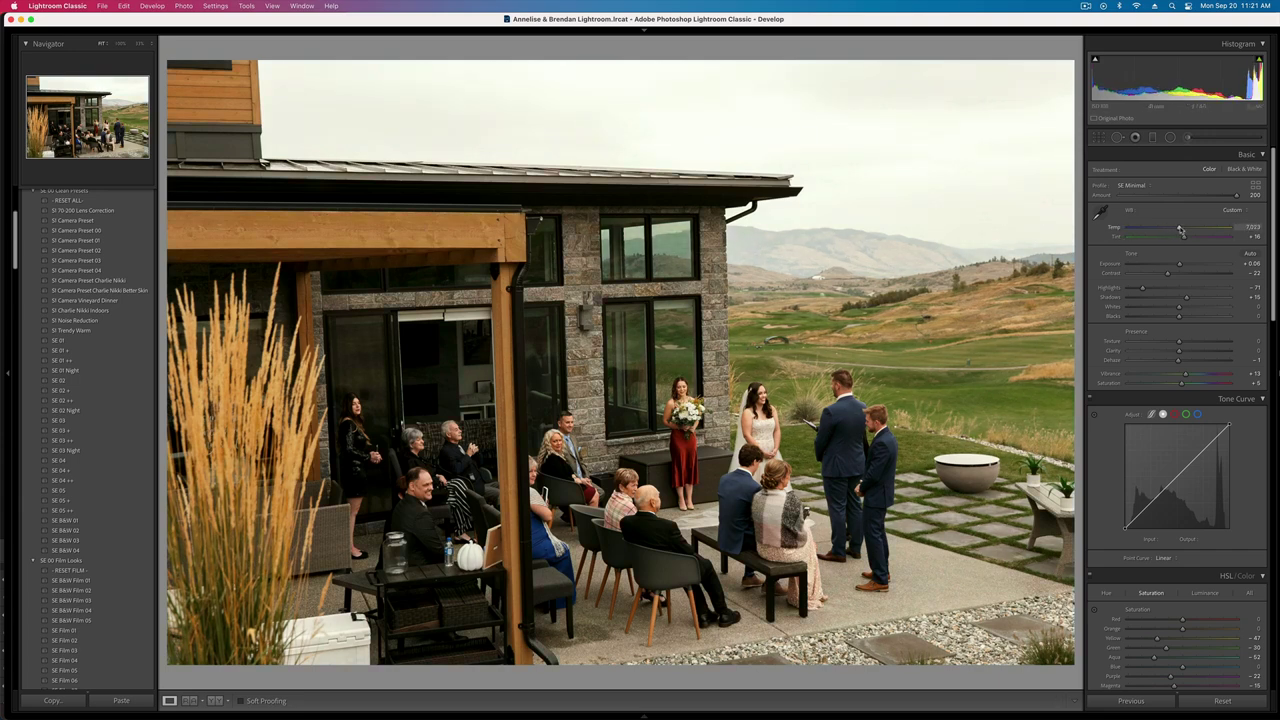
key(shift+minus)
key(shift+minus)
key(shift+minus)
key(shift+equal)
key(shift+equal)
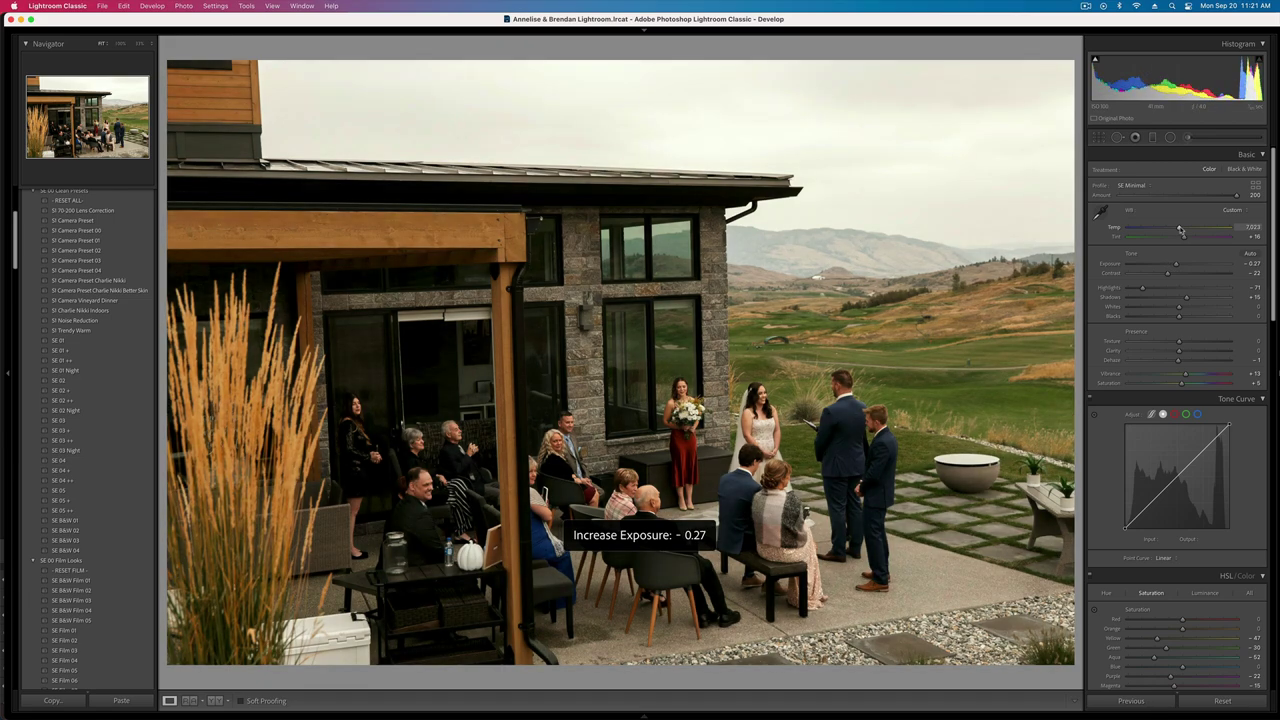
- Straighten the wide ceremony photo by rotating the crop slightly clockwise
key(r)
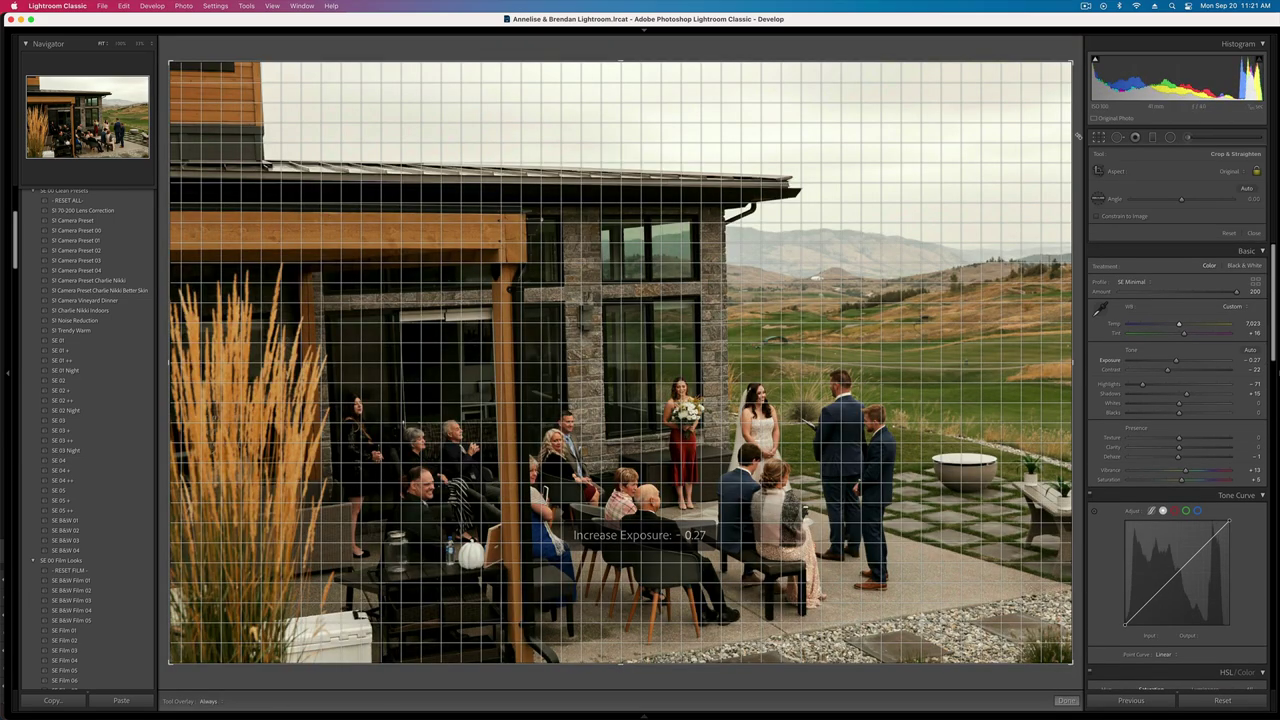
drag(1079, 136, 1091, 152)
key(Return)
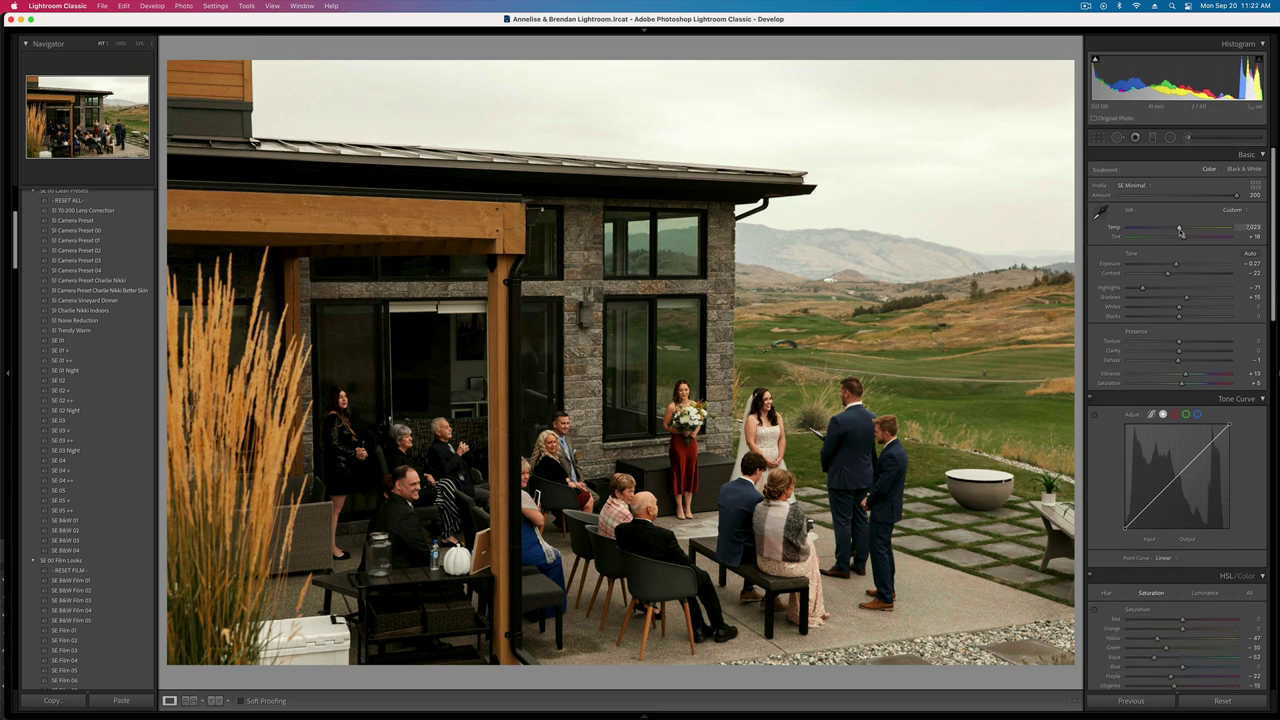
- Set the wide ceremony photo's temperature to 6,570 K and its exposure to −0.17
drag(1175, 229, 1174, 230)
key(equal)
key(equal)
key(equal)
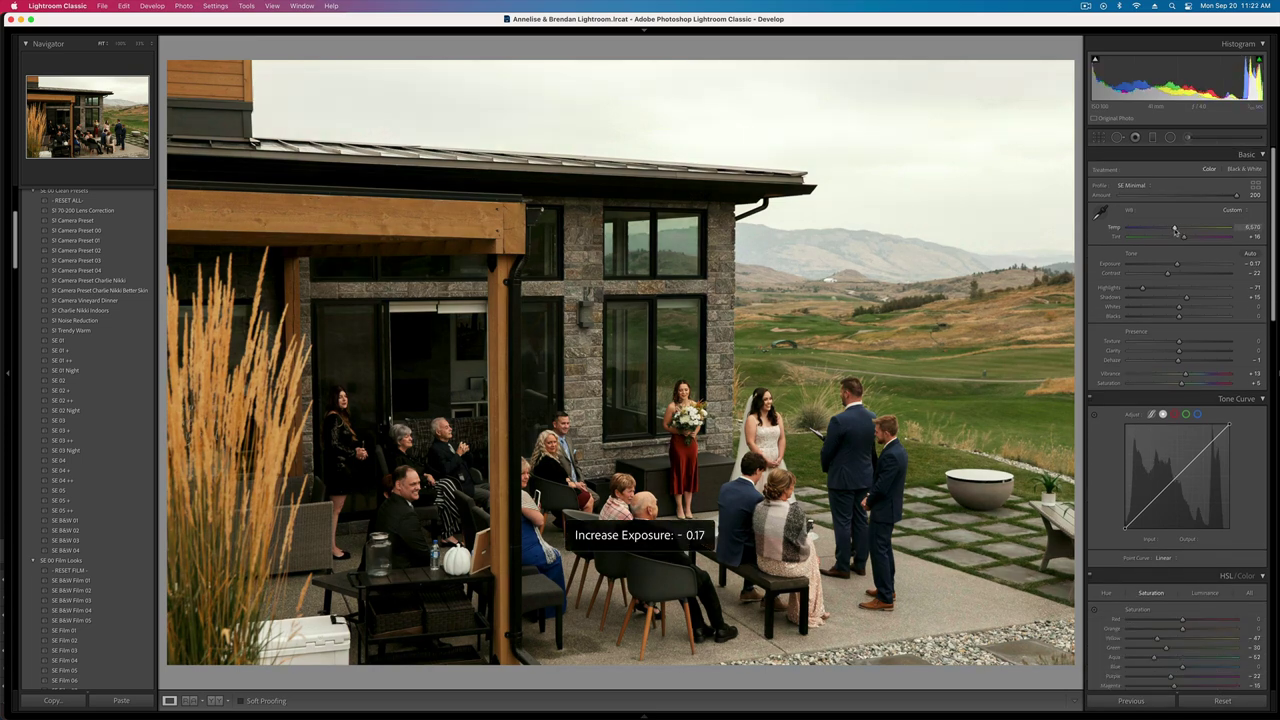
key(minus)
key(minus)
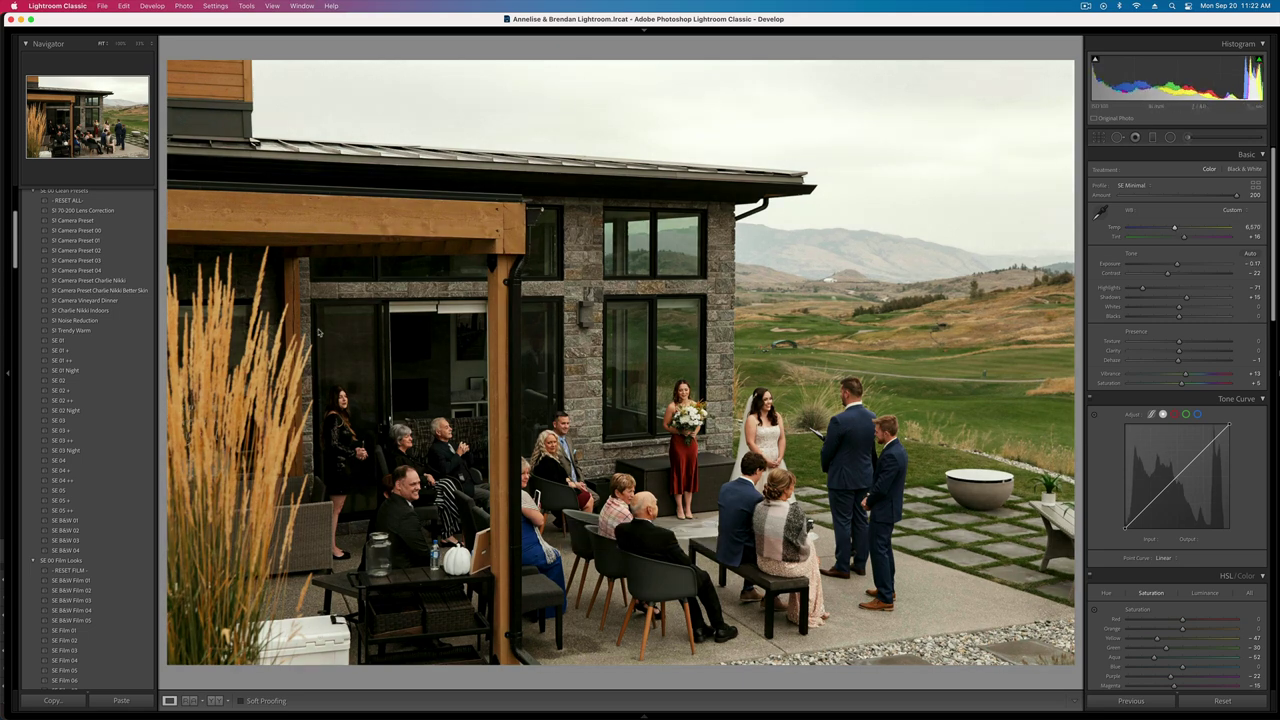
- Try a graduated filter at exposure 1.03 from the building side of the ceremony photo, with overall exposure lowered to −0.60
click(1153, 138)
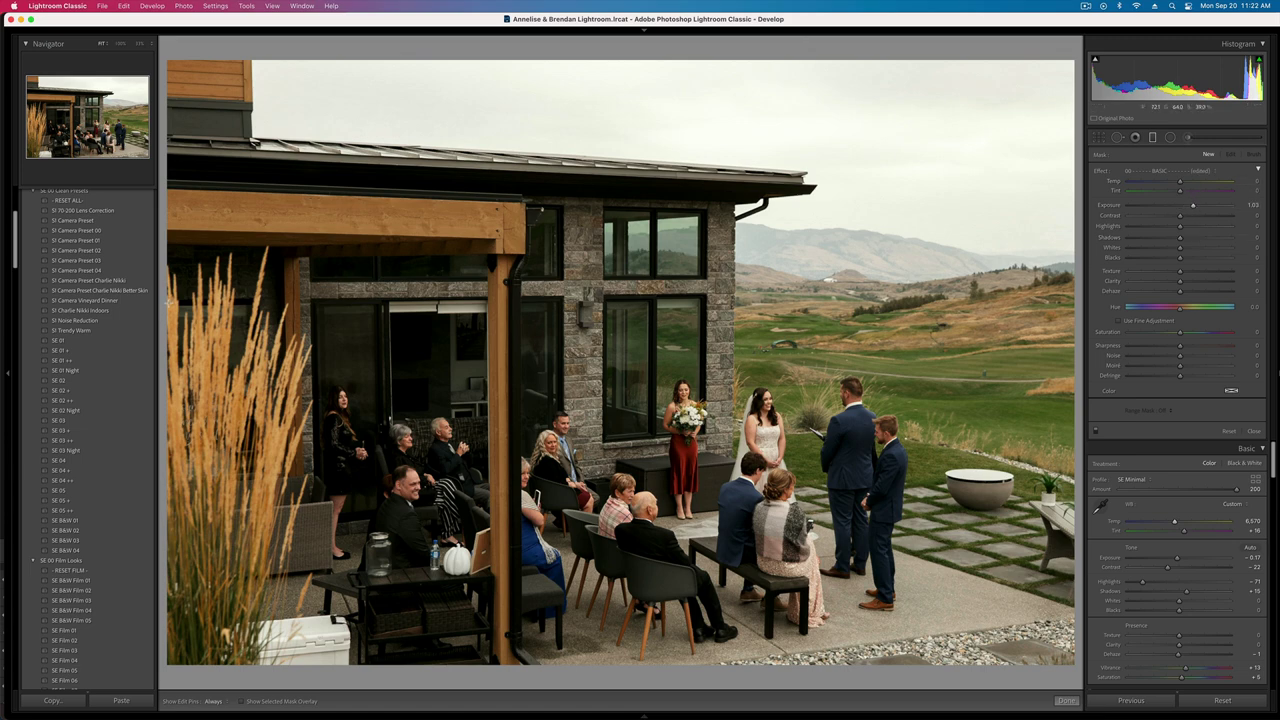
drag(172, 300, 720, 335)
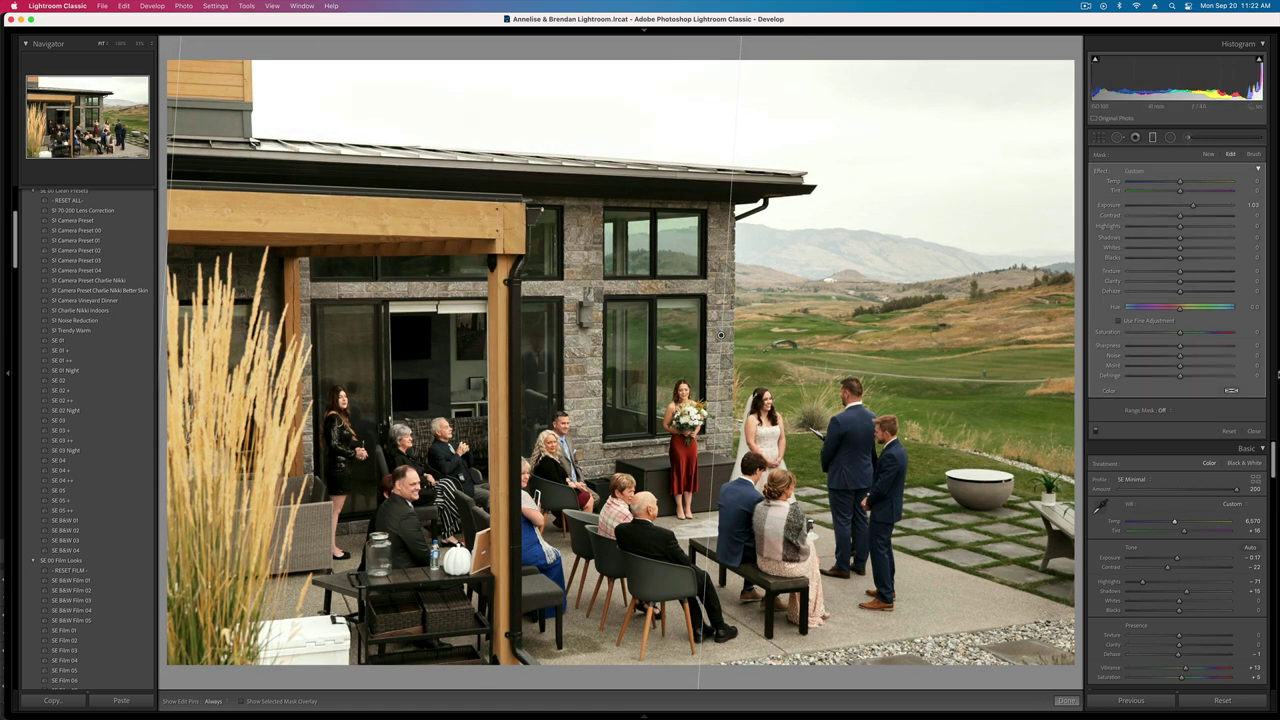
key(shift+minus)
key(minus)
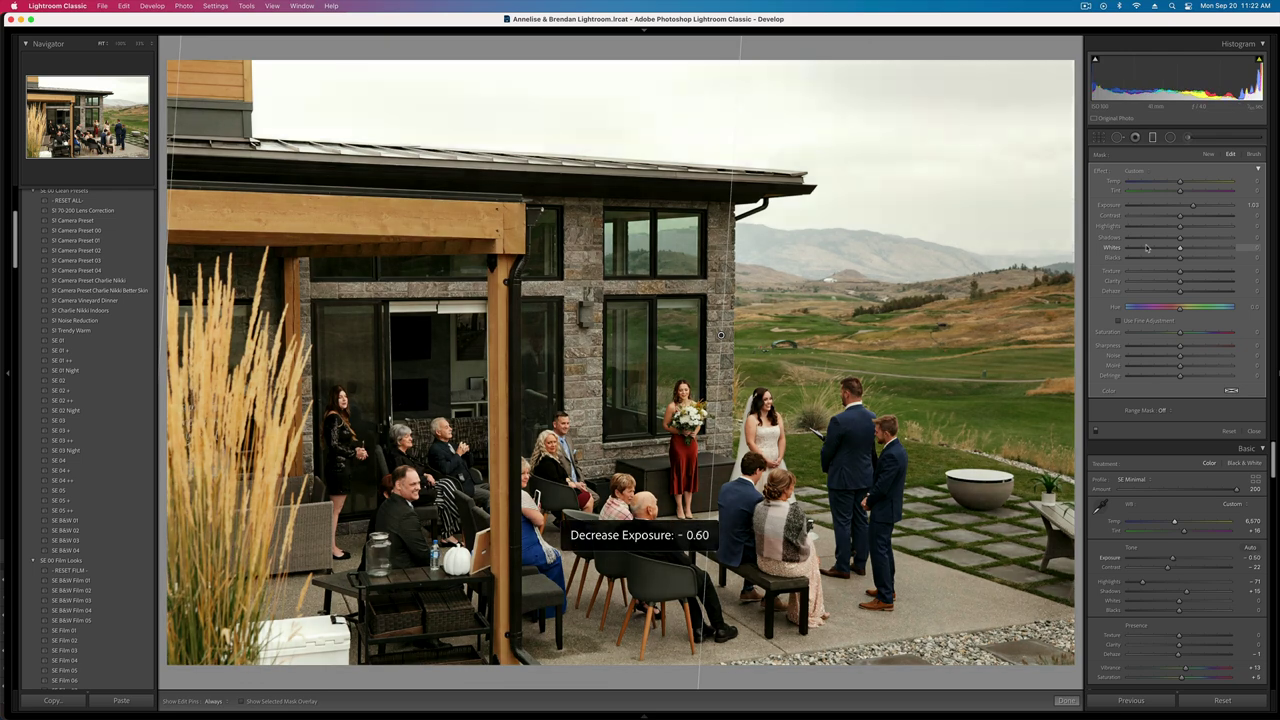
key(m)
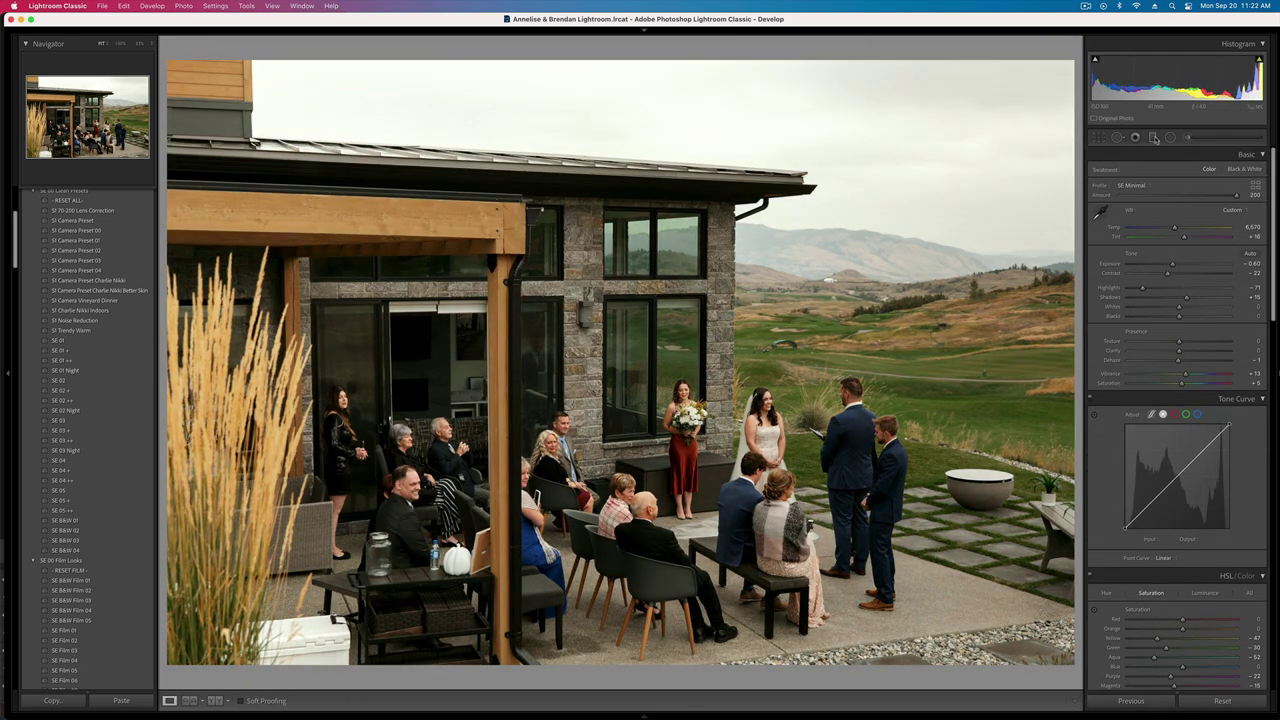
- Reset the graduated filter and draw a new one from the grass side up to the bride, with reduced exposure and highlights at 22
click(1153, 137)
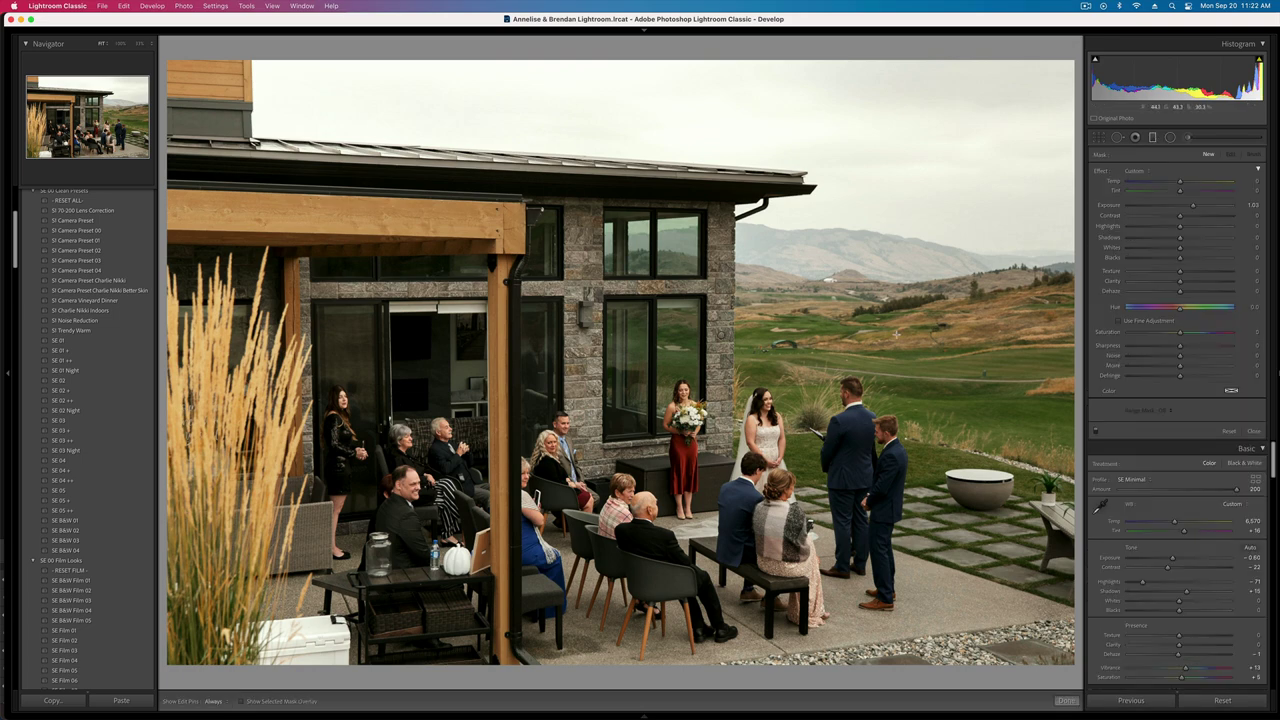
key(super+minus)
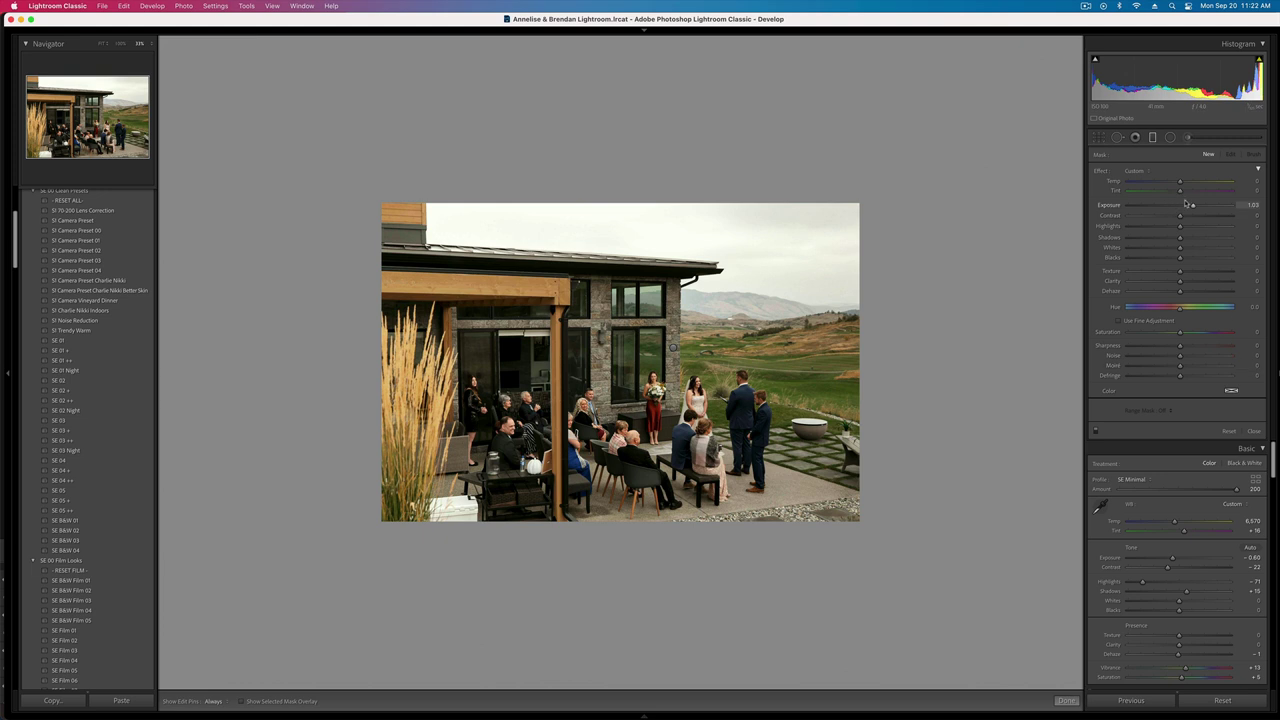
click(1229, 431)
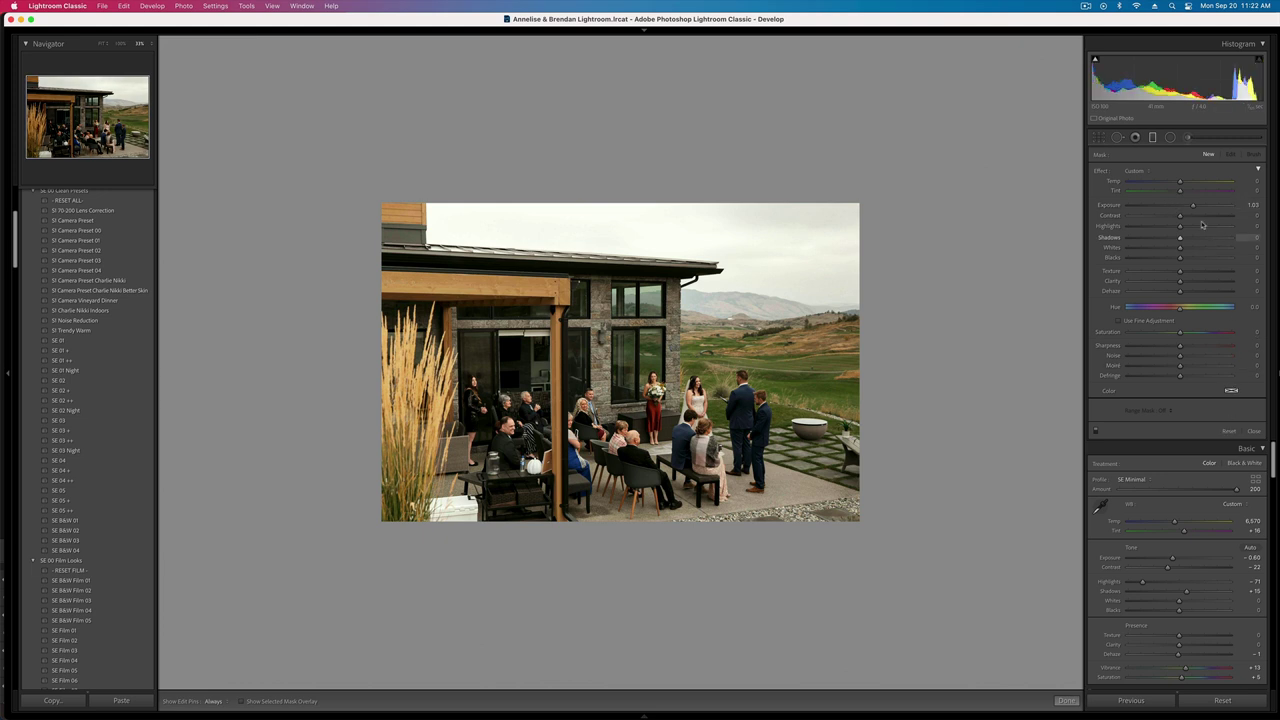
drag(353, 358, 696, 370)
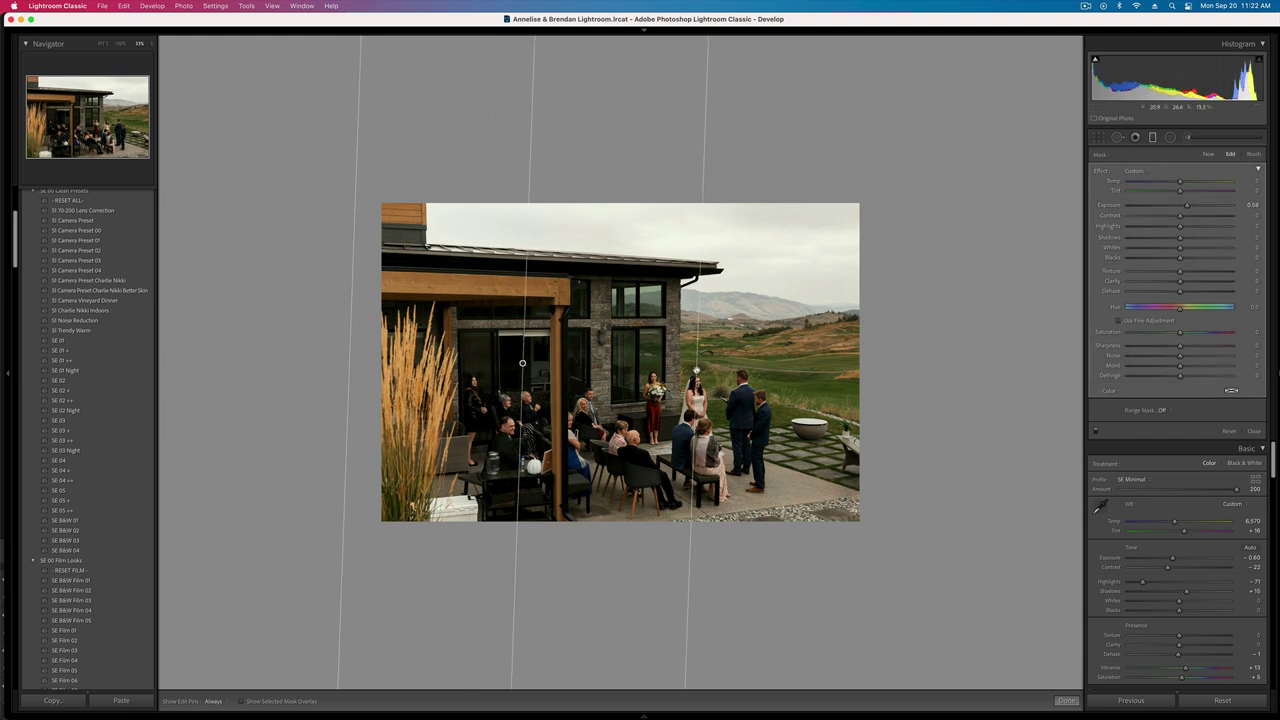
drag(1181, 226, 1183, 207)
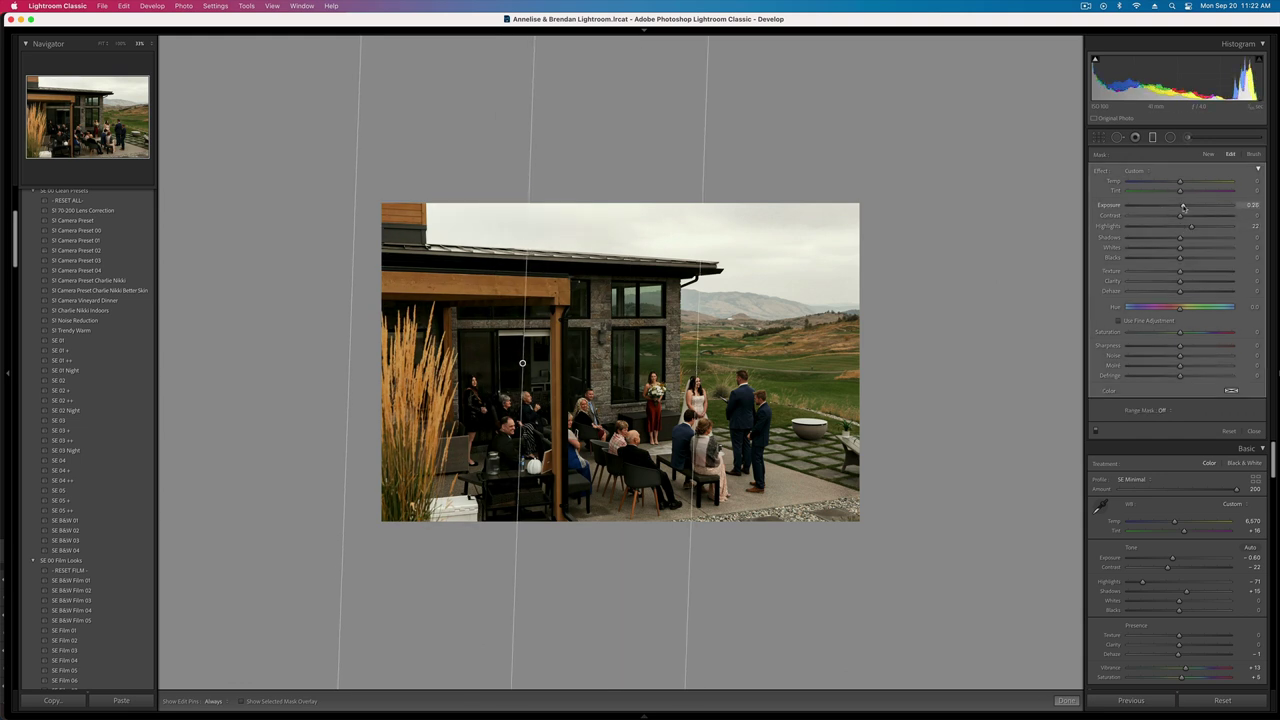
key(m)
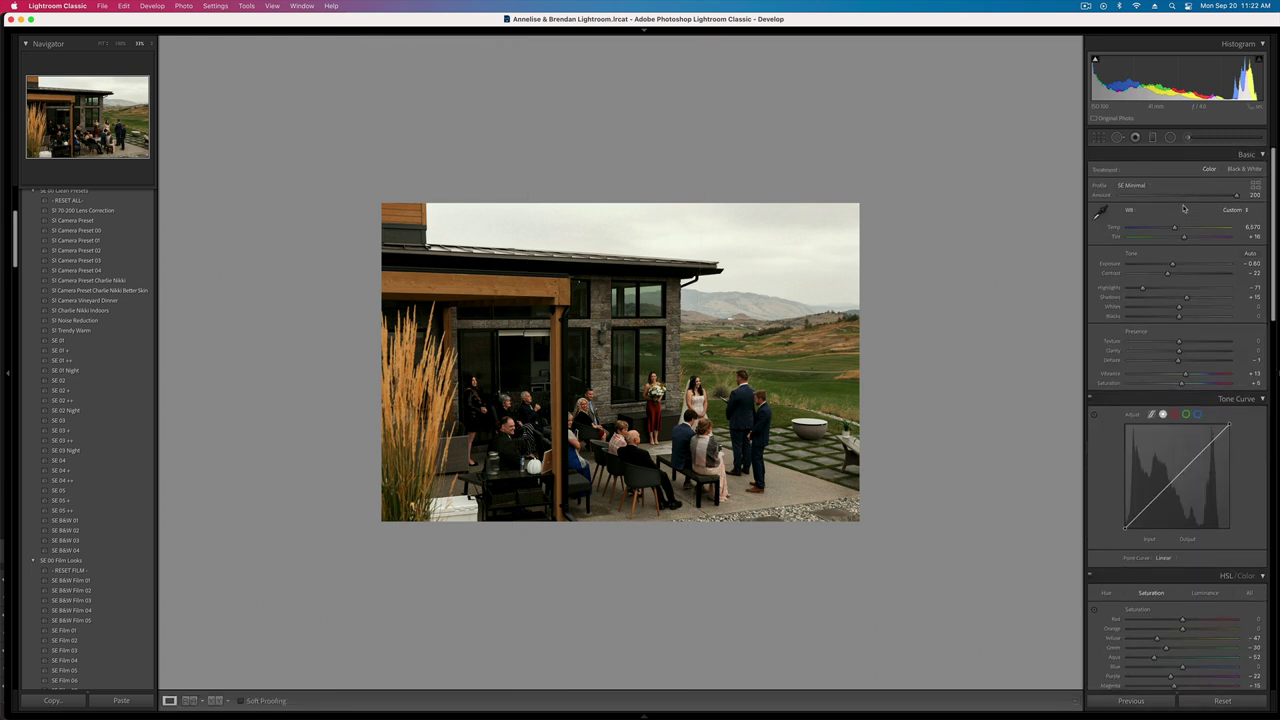
- Compare the wide ceremony photo with its original, set exposure to −0.40 and cool the temperature slightly
key(backslash)
key(backslash)
key(equal)
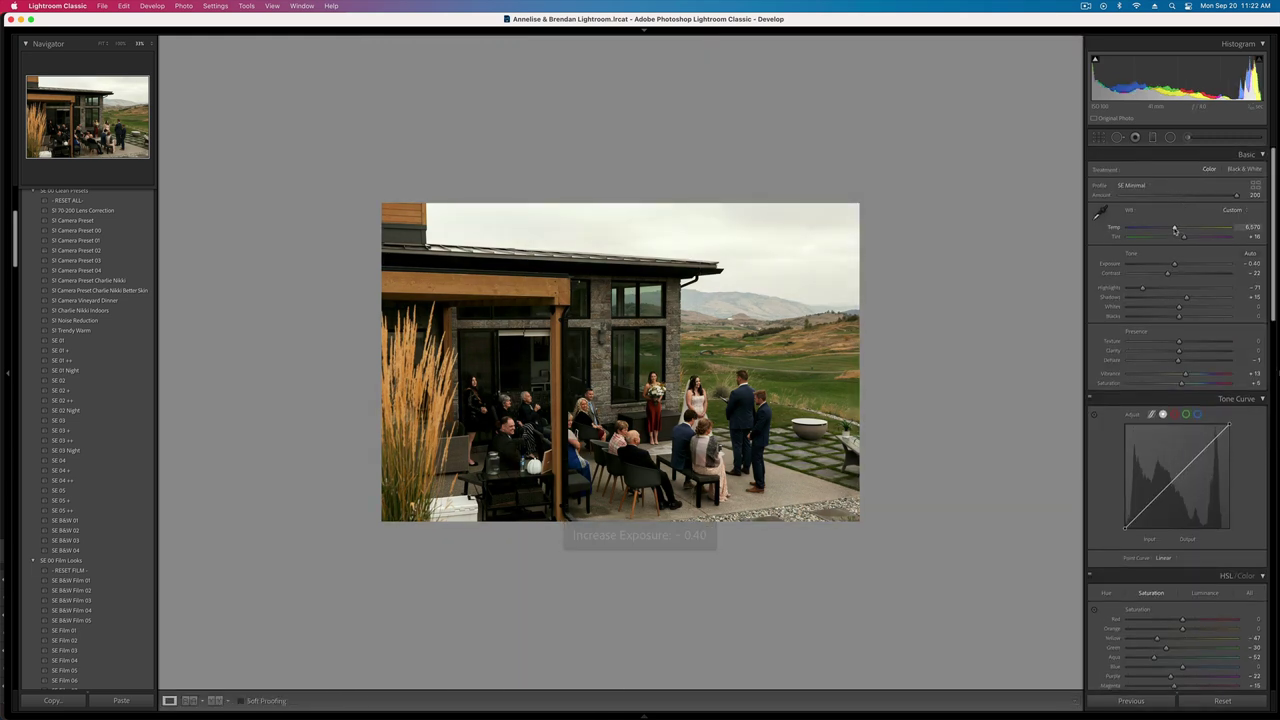
drag(1175, 228, 1173, 228)
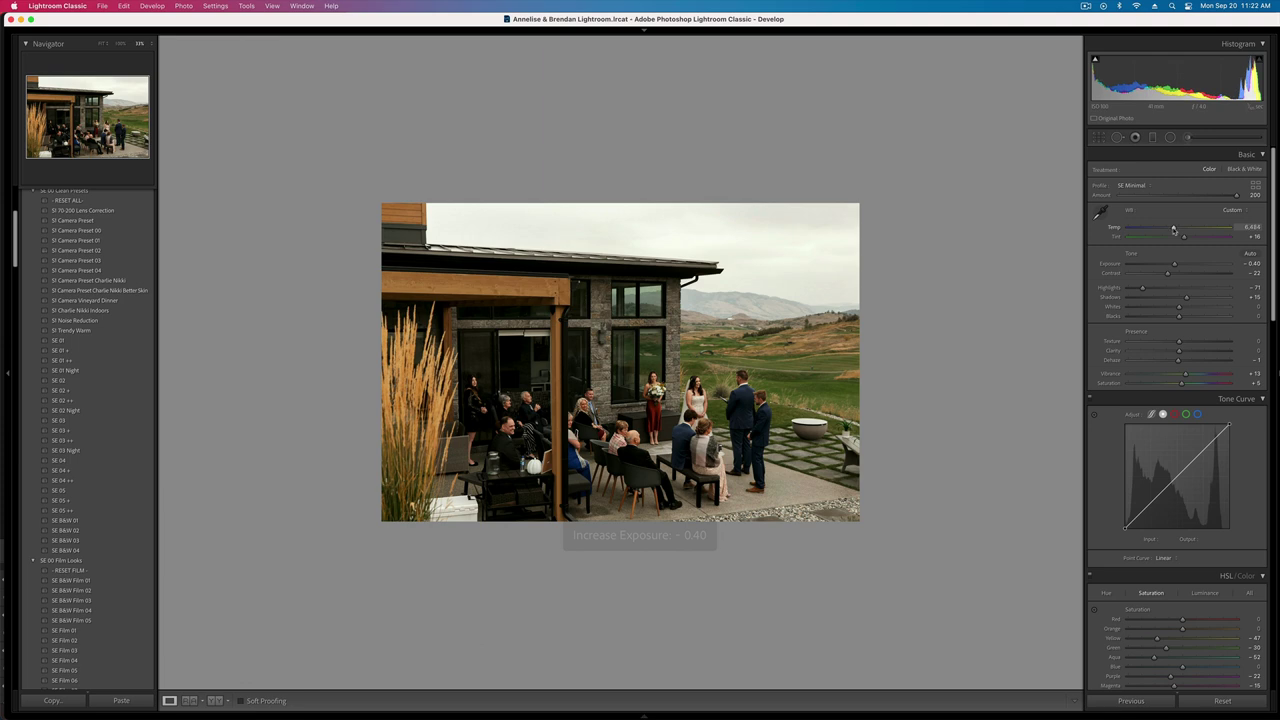
click(101, 45)
- Paste the copied develop settings onto the photo of the officiant reading between the bride and groom
key(Right)
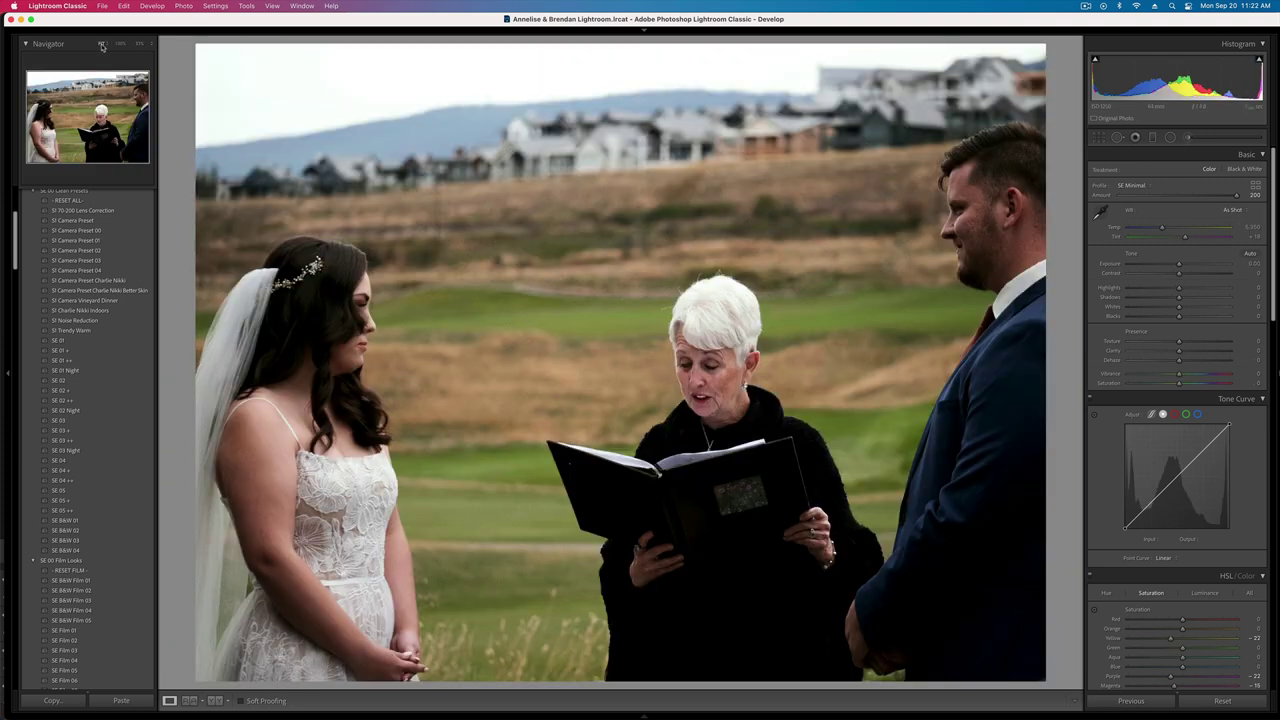
drag(1162, 228, 1167, 229)
key(super+v)
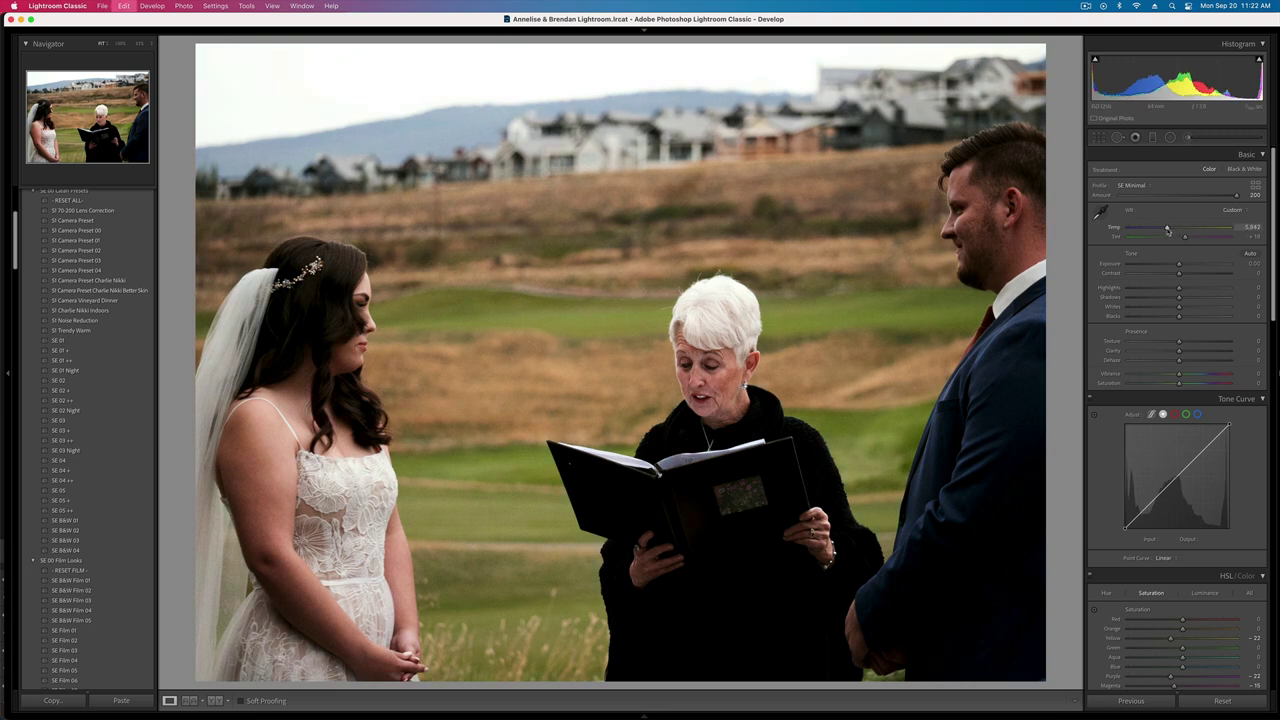
key(super+z)
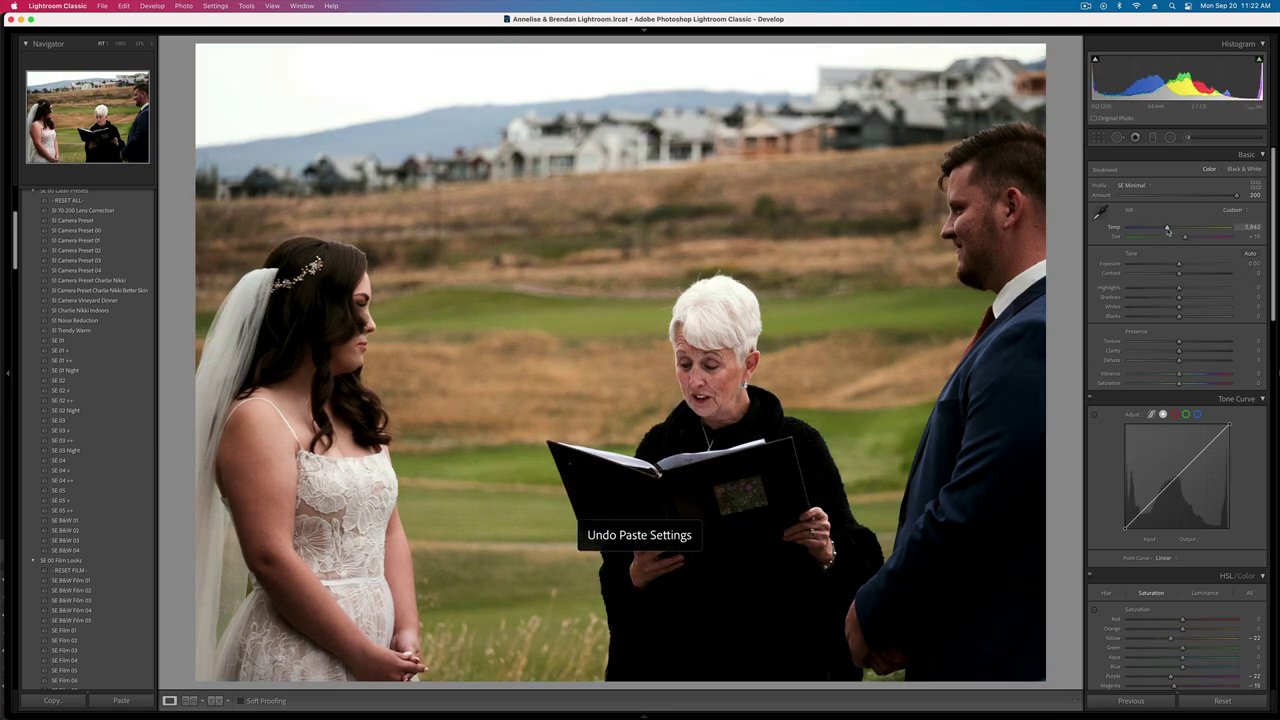
key(super+shift+z)
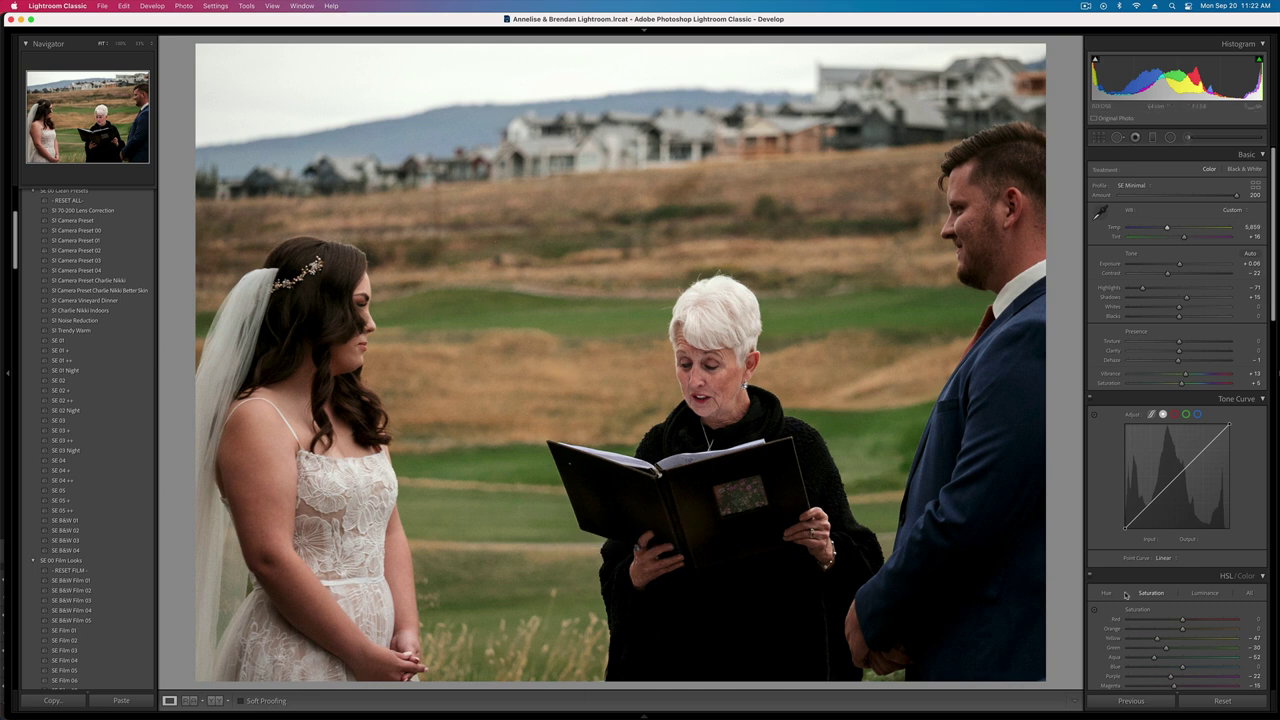
- Lower the officiant photo's green hue, warm it to 5,926 K and set exposure to +0.29
click(1106, 594)
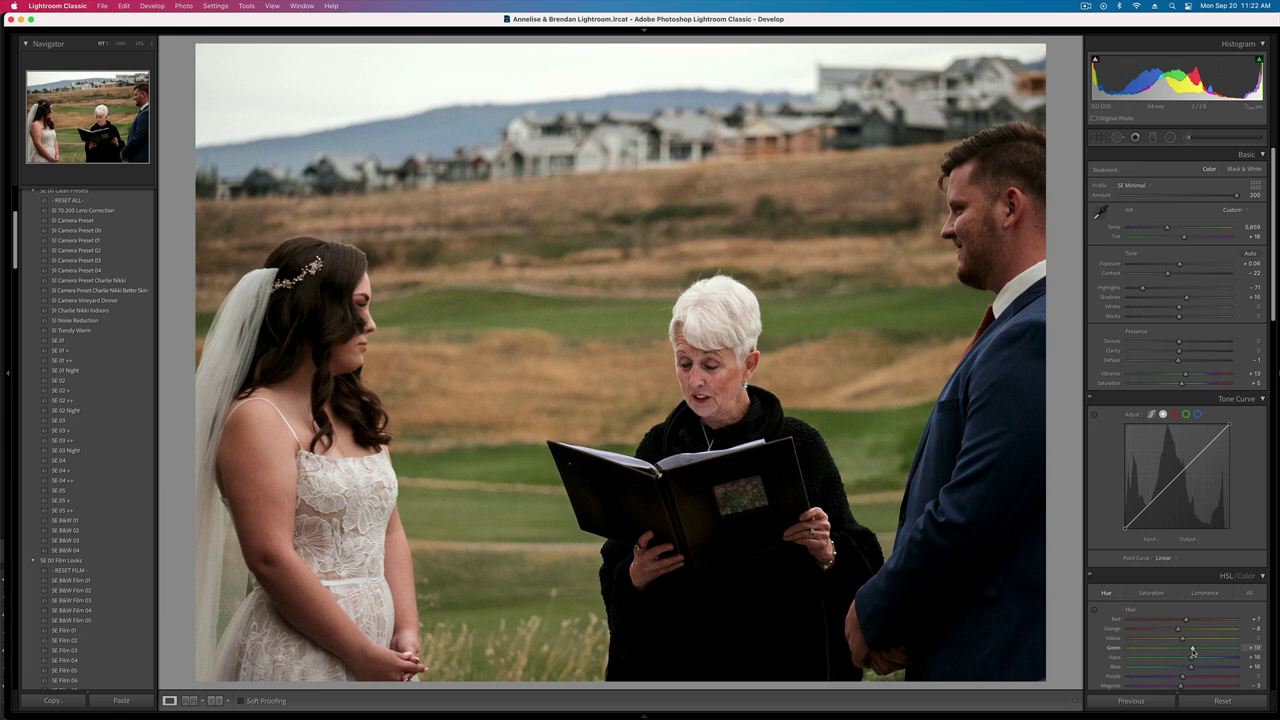
key(shift+equal)
key(minus)
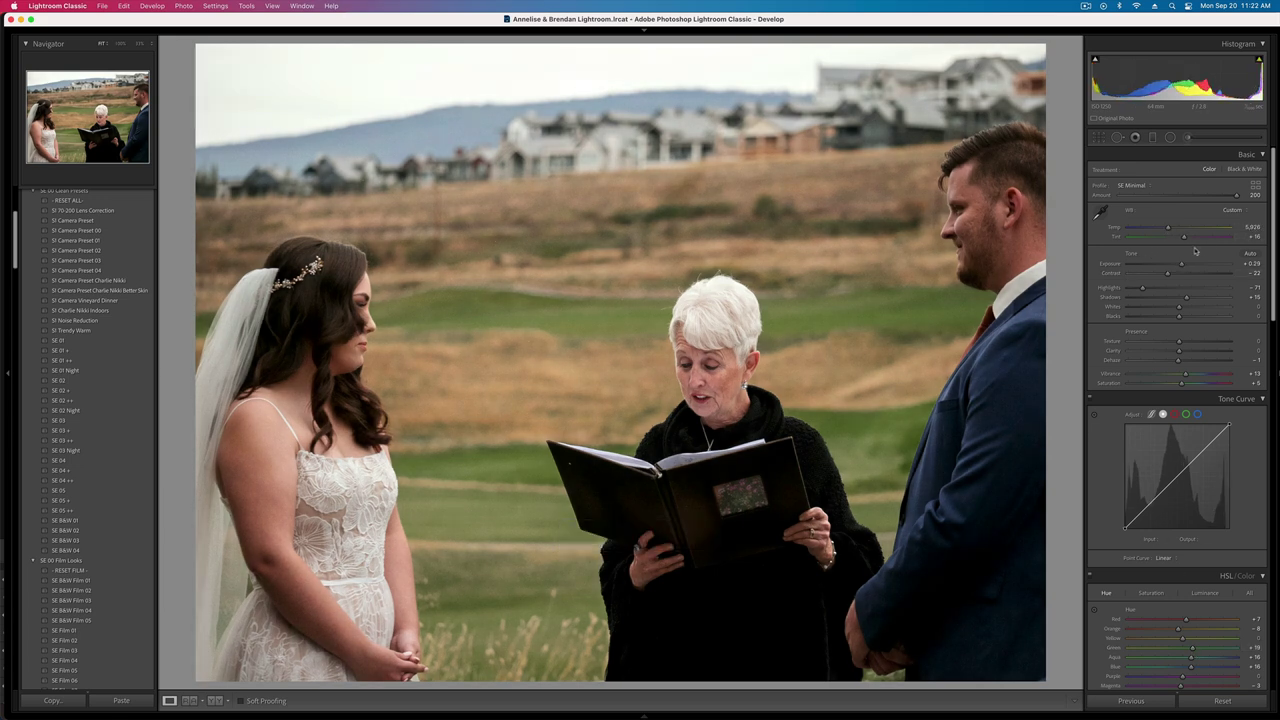
- Apply a radial filter with exposure 0.16 and contrast −23 around the groom, and set the officiant photo's overall exposure to +0.09
click(1171, 138)
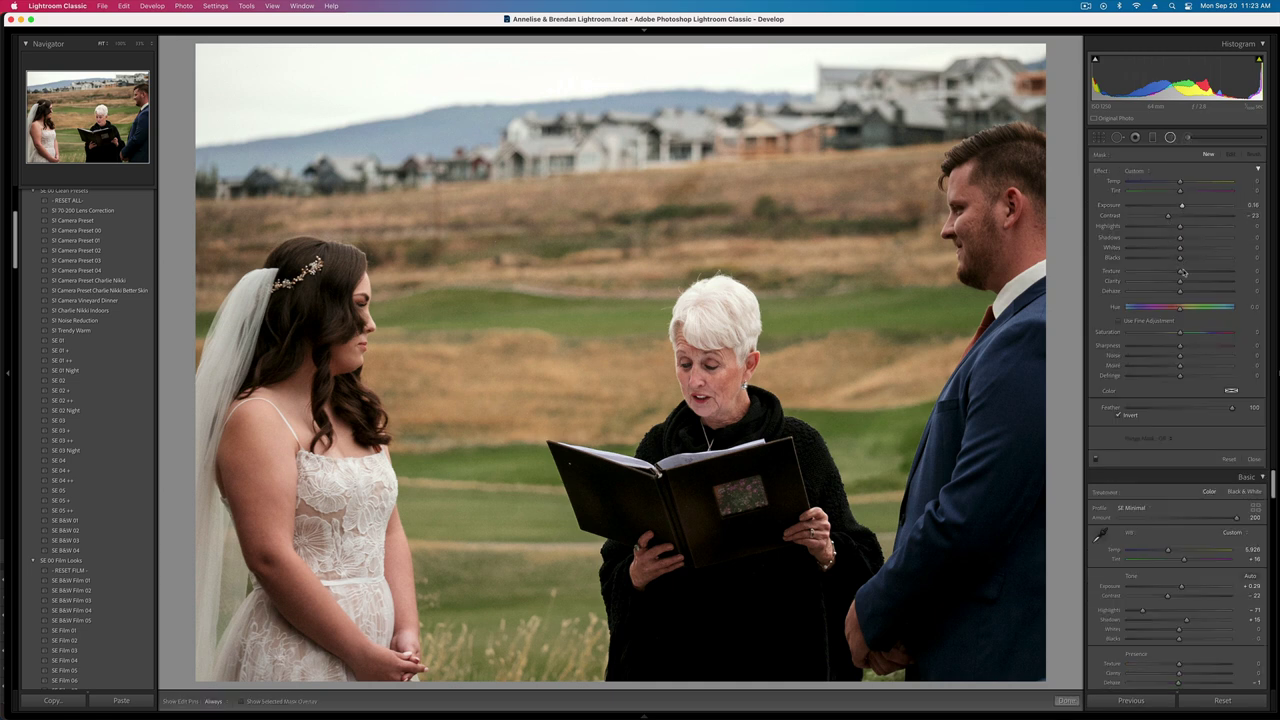
mouse_move(995, 216)
mouse_down()
mouse_move(1110, 434)
mouse_move(1117, 671)
mouse_move(1142, 717)
mouse_up()
key(shift+m)
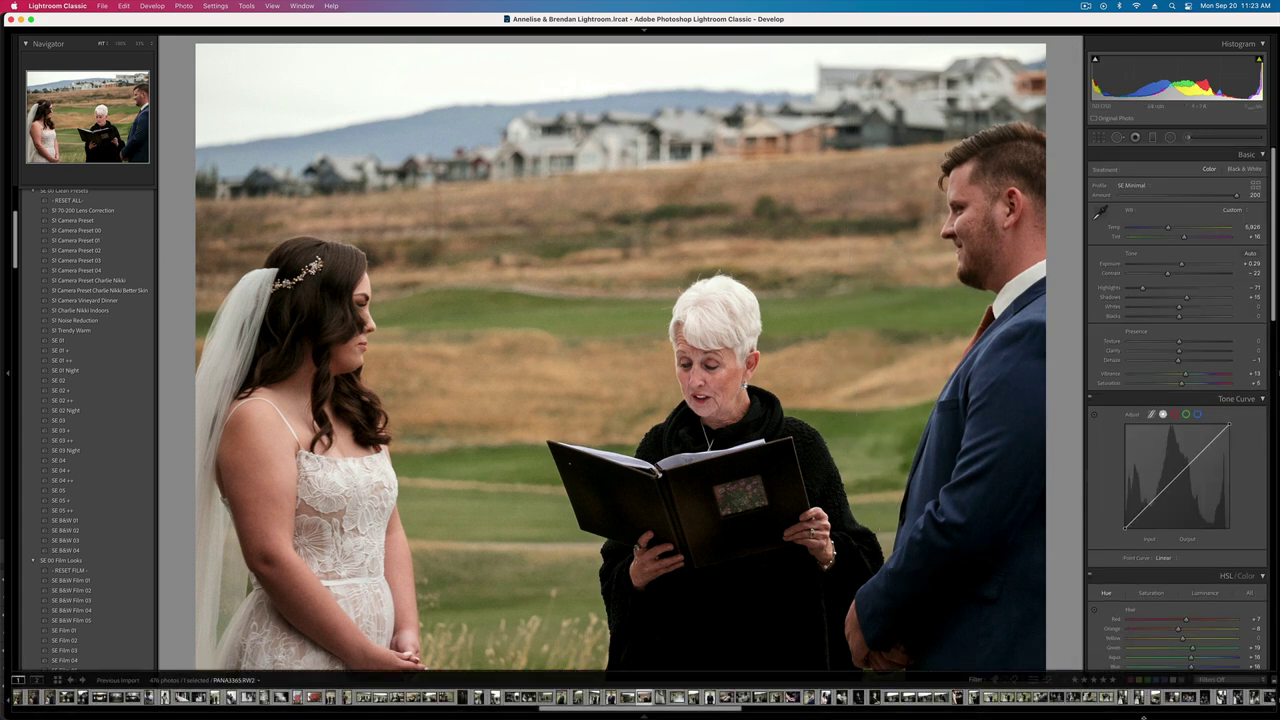
key(minus)
key(minus)
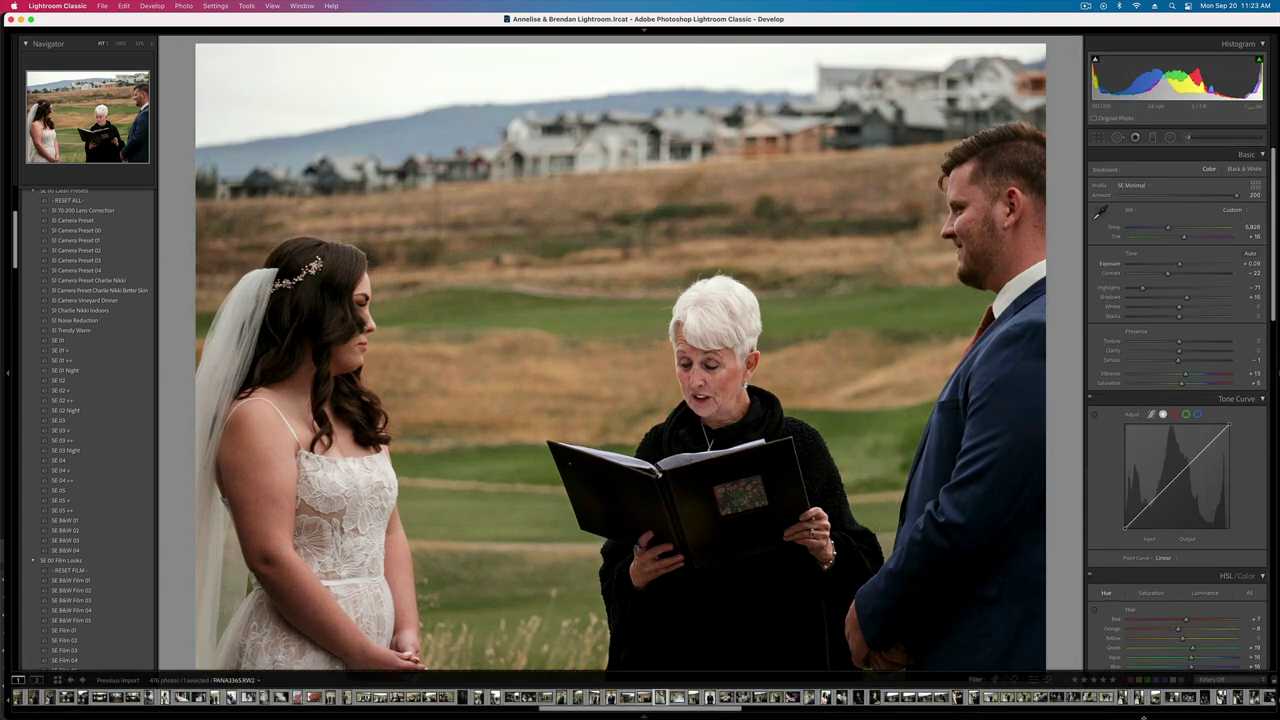
- Paste the copied settings onto the photo of the bride's clasped hands and dress, and apply the SE B&W 01 preset
key(Right)
key(super+z)
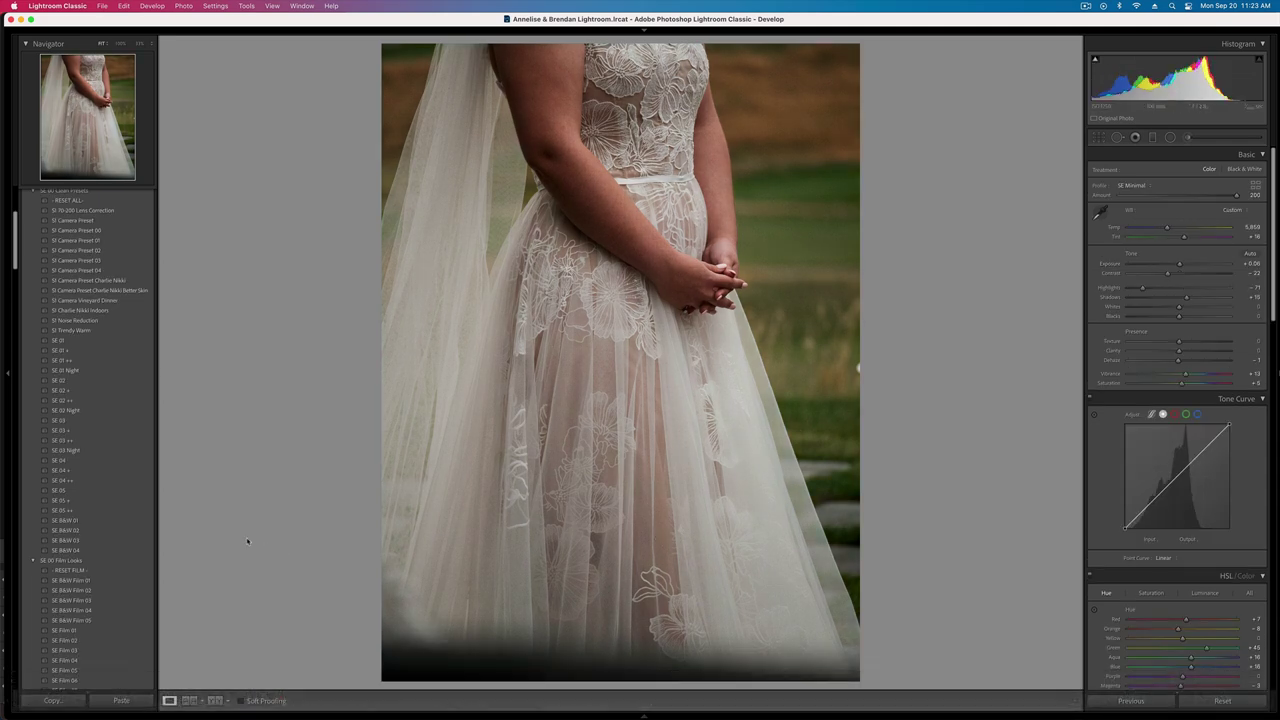
click(113, 521)
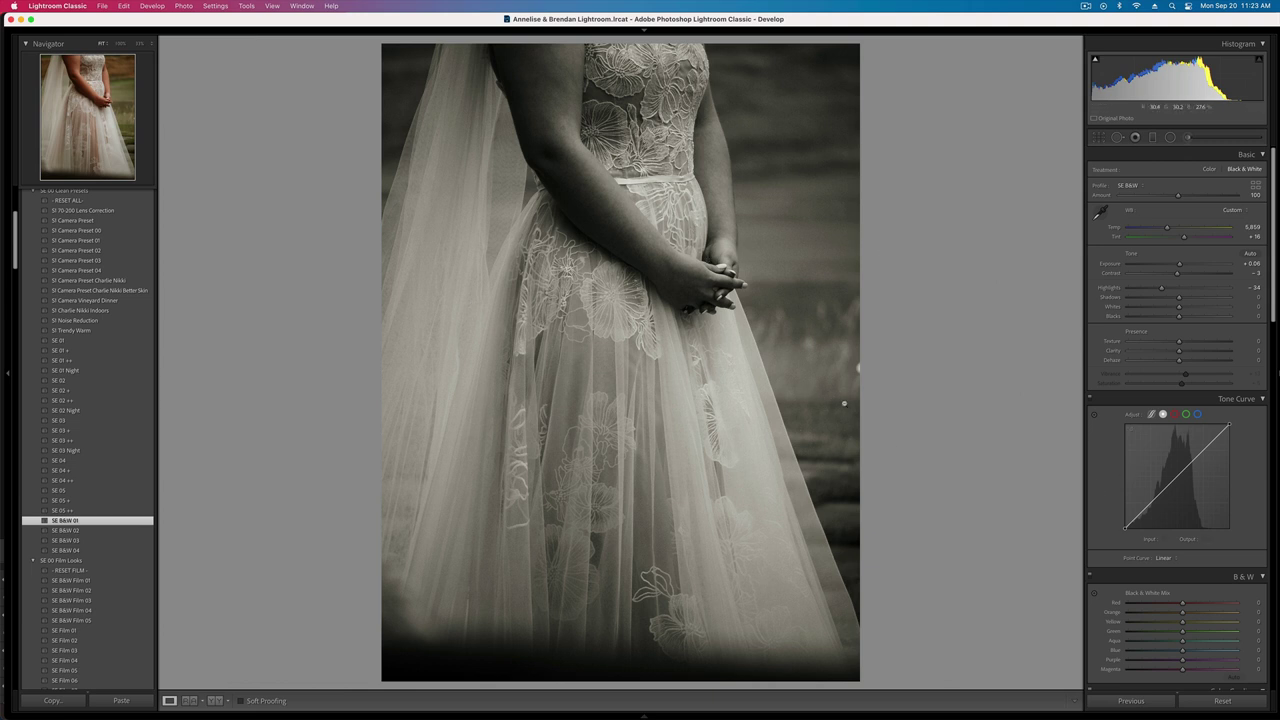
- Crop the black-and-white dress photo tighter around the bride's torso and clasped hands, cutting off the train and outer veil
key(r)
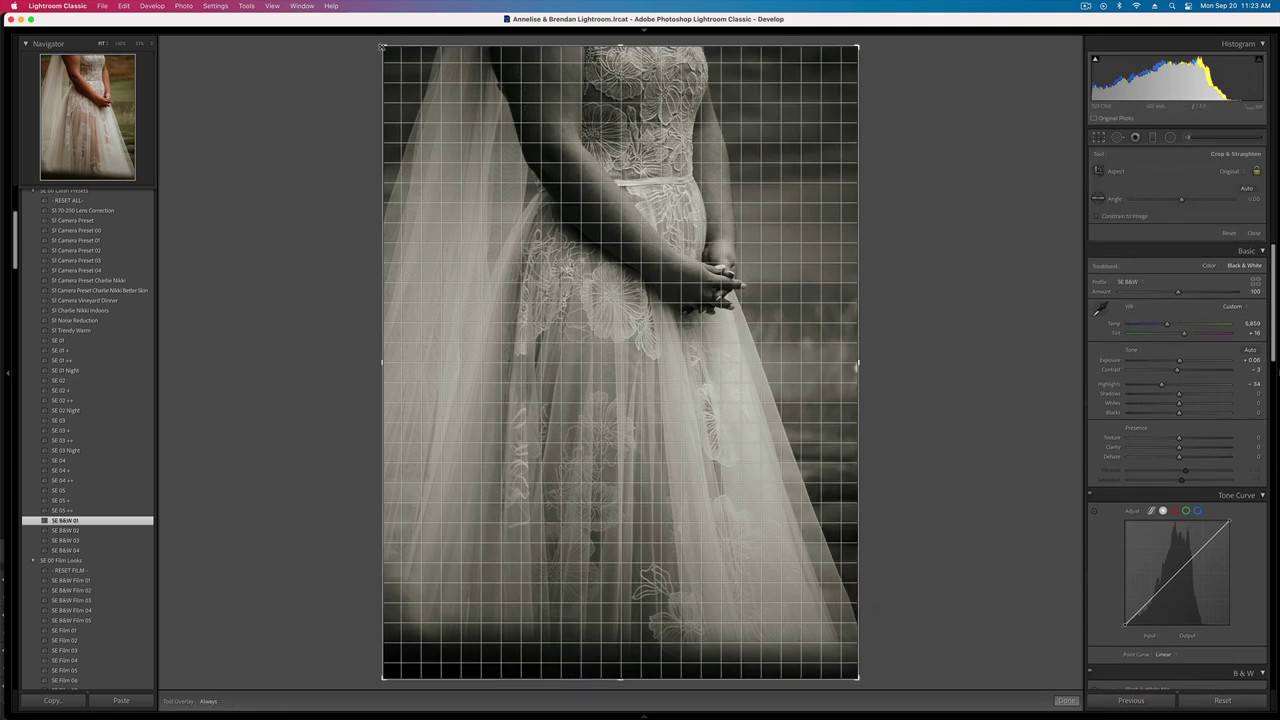
drag(383, 47, 427, 79)
drag(331, 26, 436, 117)
drag(554, 189, 545, 330)
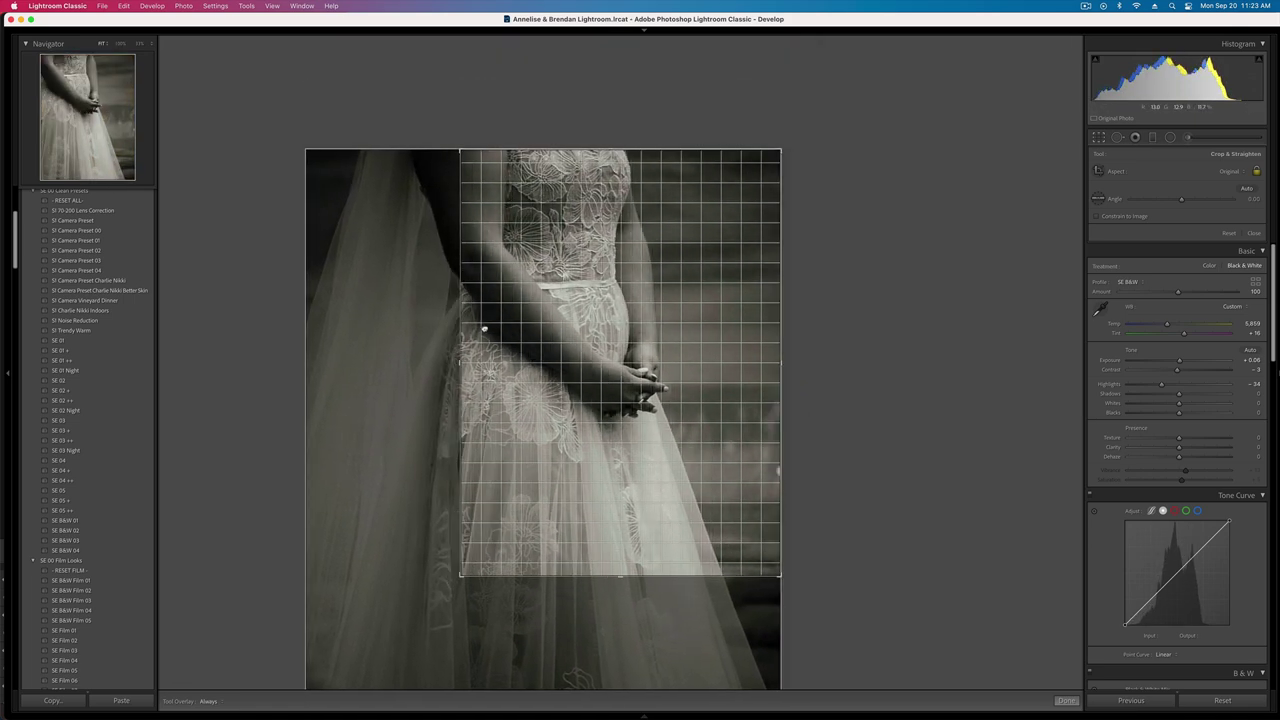
key(Return)
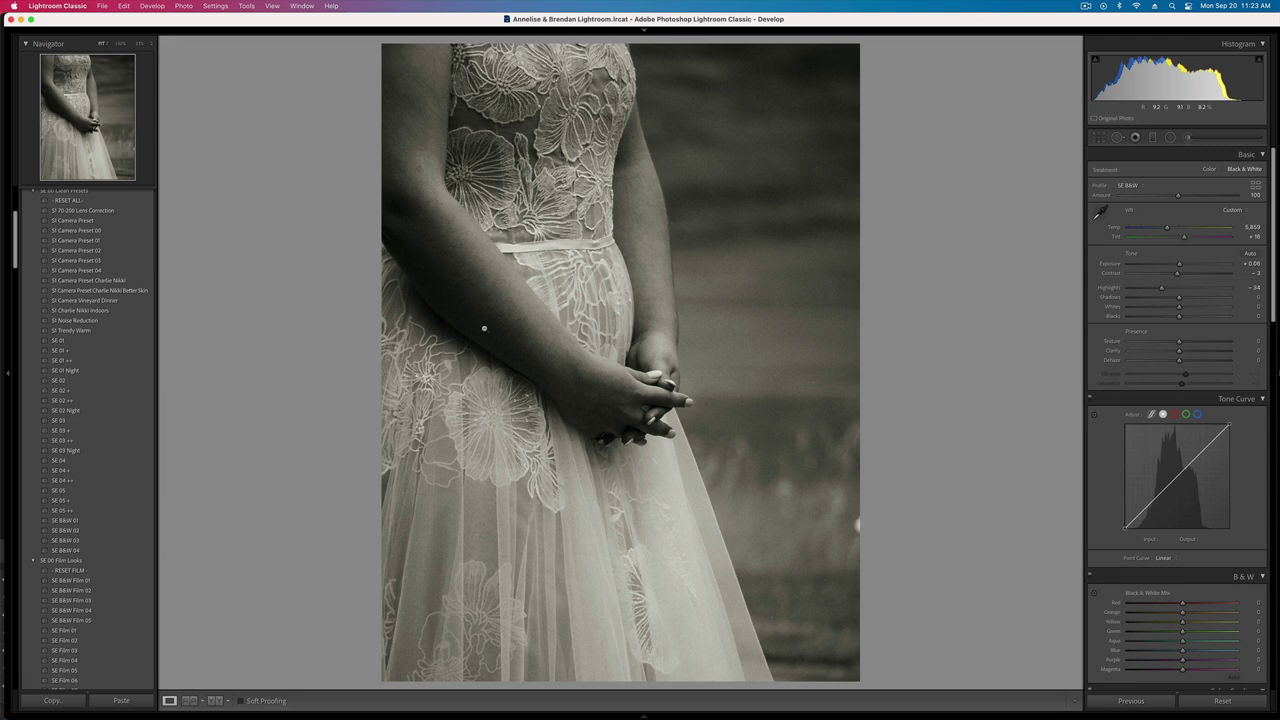
- Darken the cropped black-and-white photo of the bride's hands to an exposure of −0.27
key(shift+minus)
key(shift+minus)
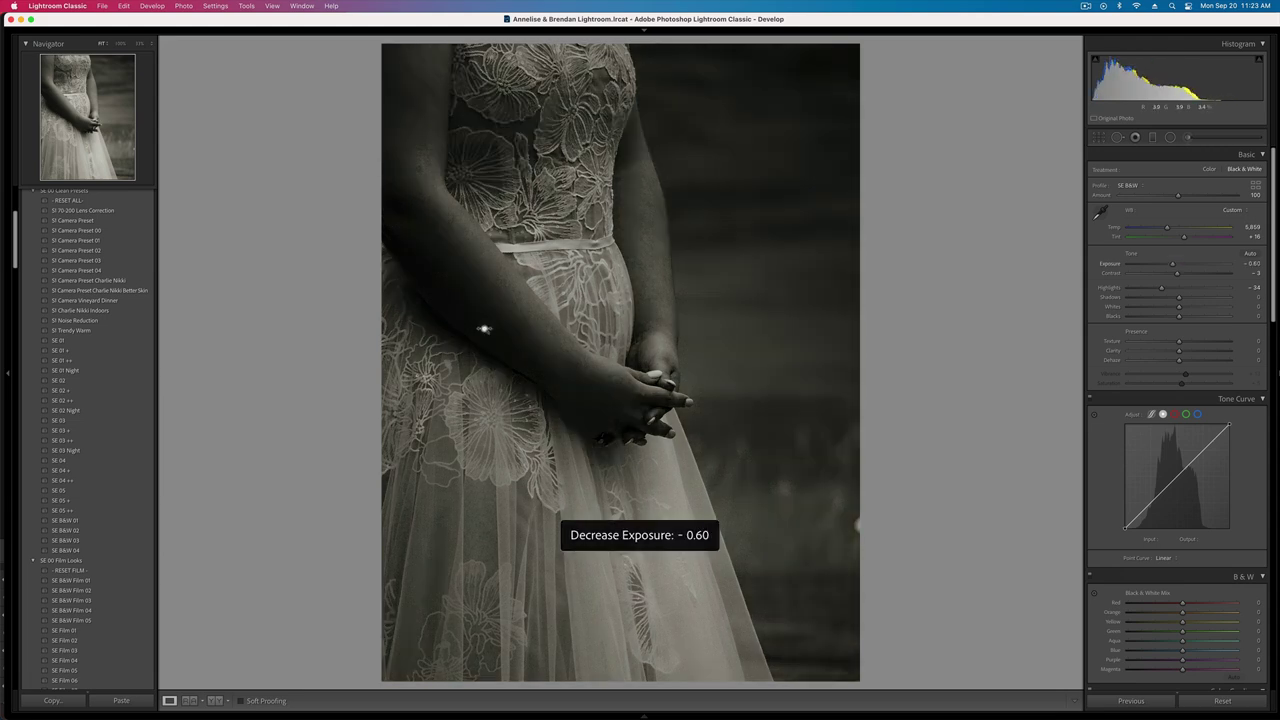
key(shift+equal)
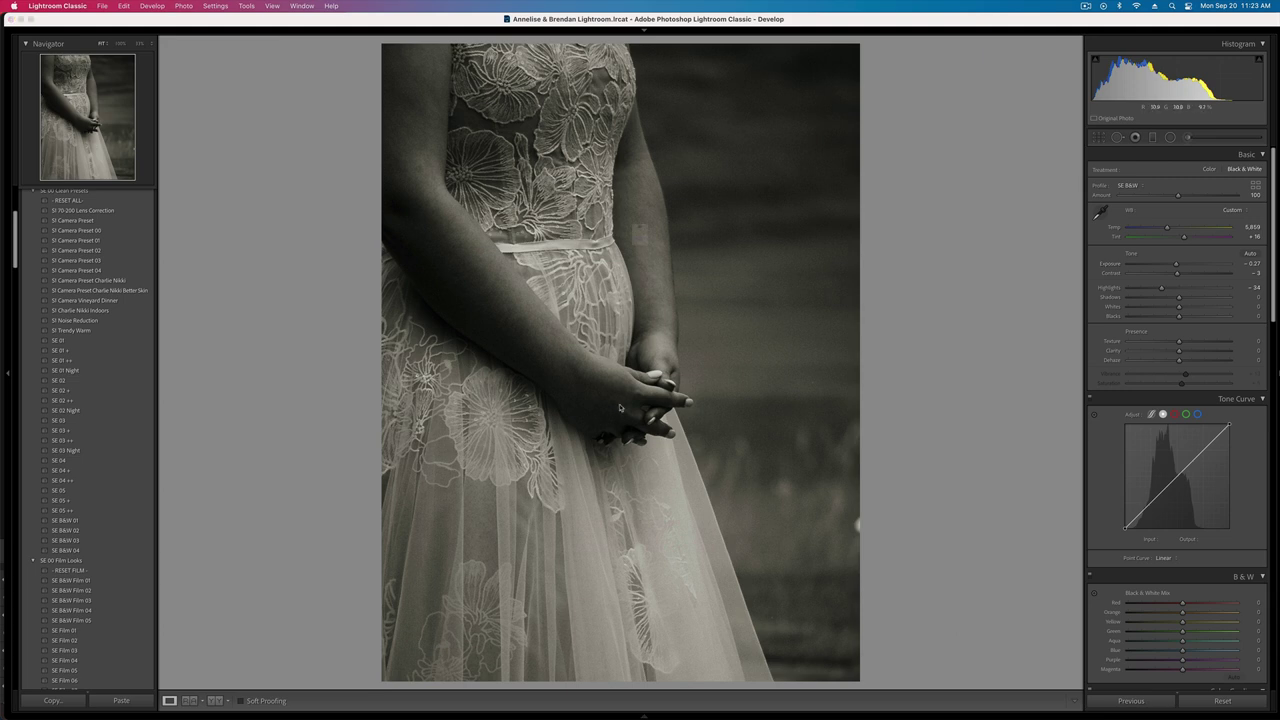
- Paste the copied settings onto the hazy photo of the officiant reading between the couple, and set its exposure to −0.27
key(BackSpace)
click(631, 268)
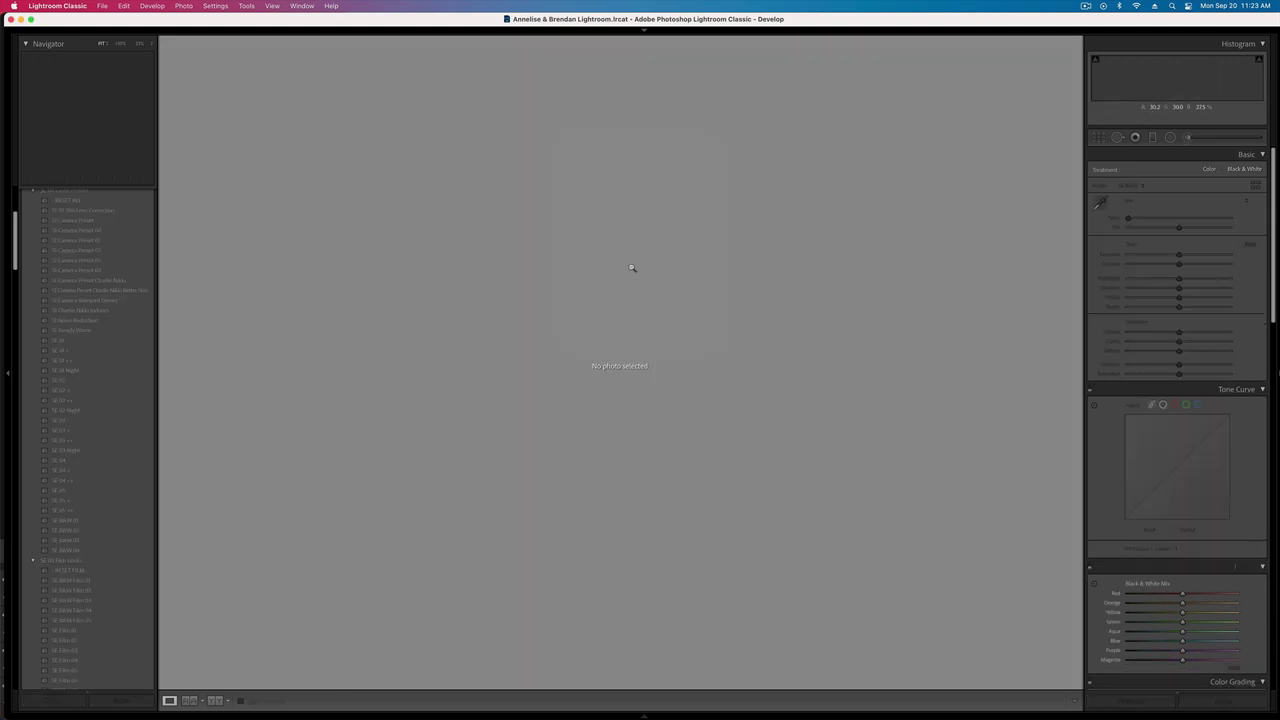
key(super+v)
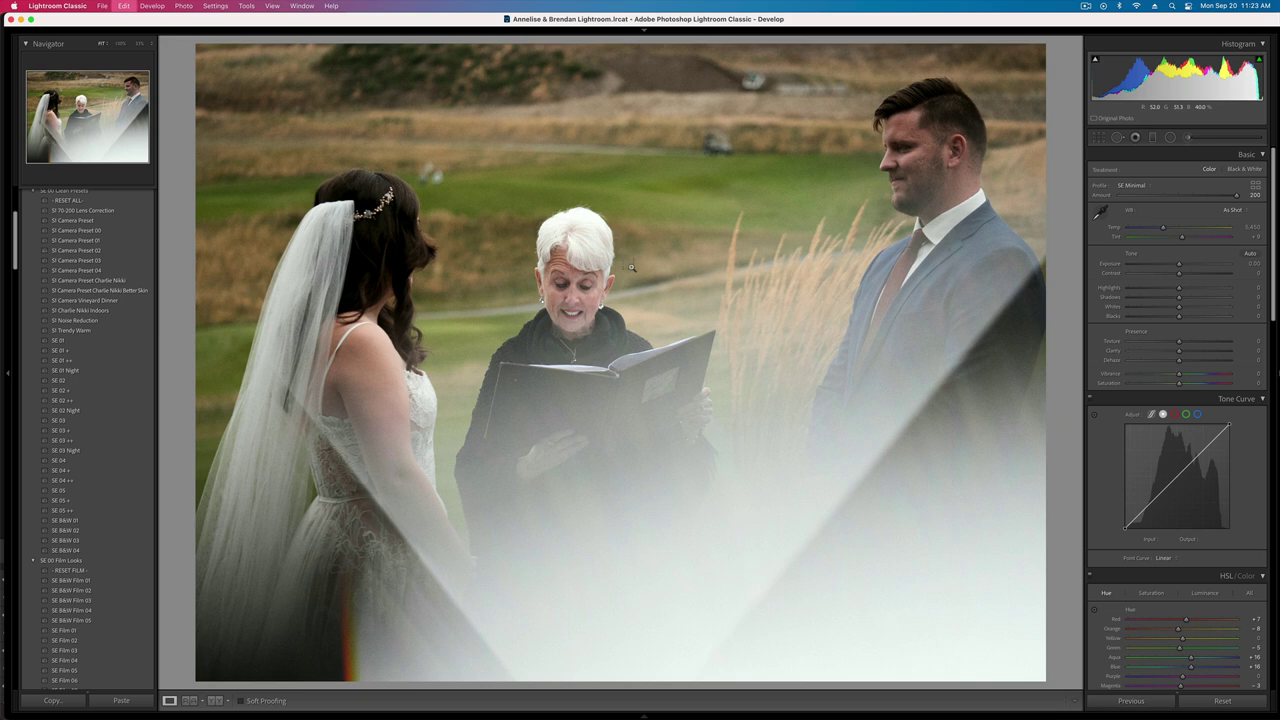
key(minus)
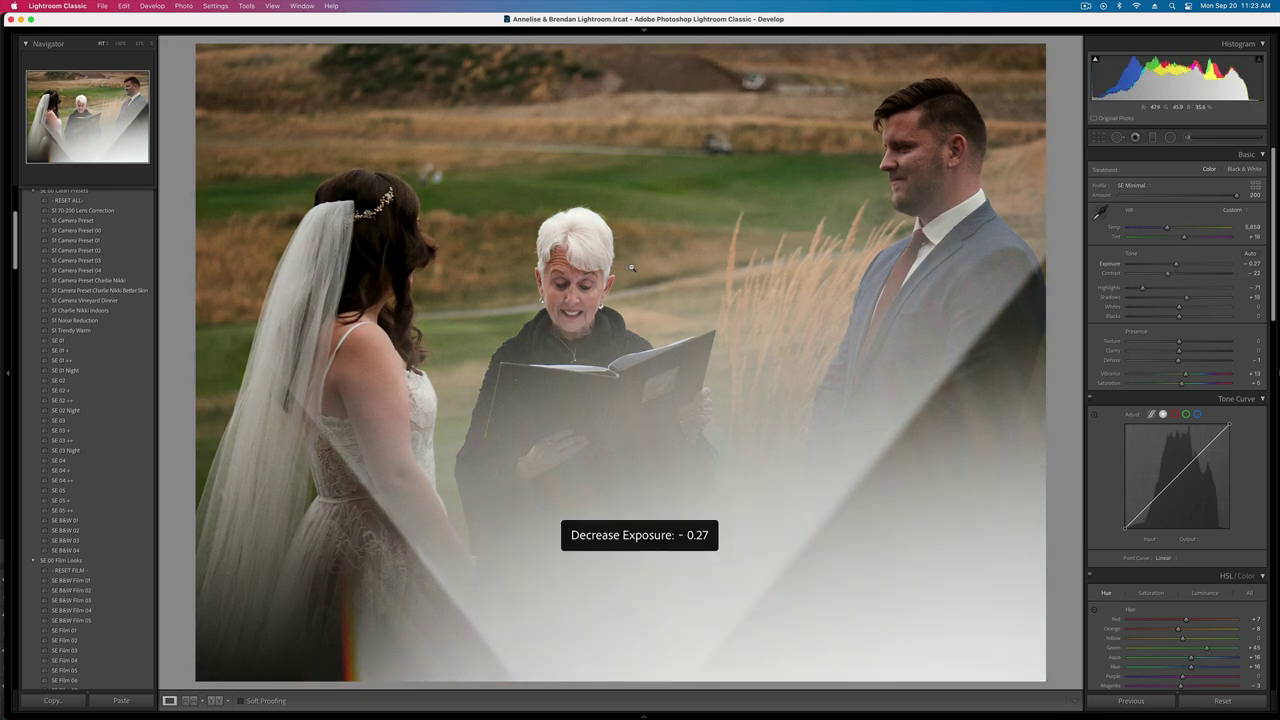
- Add a radial filter with exposure 0.16 and contrast −23 around the groom in the hazy photo, and set overall exposure to −0.30
key(shift+m)
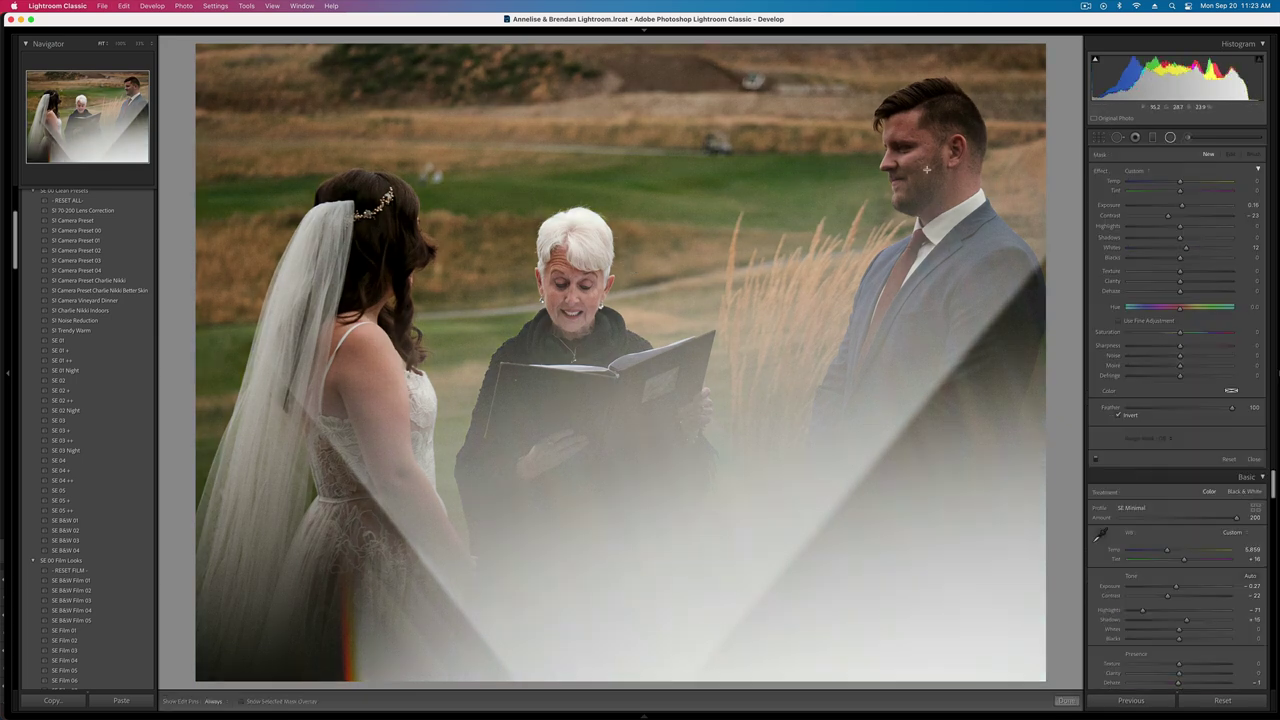
drag(926, 170, 1031, 331)
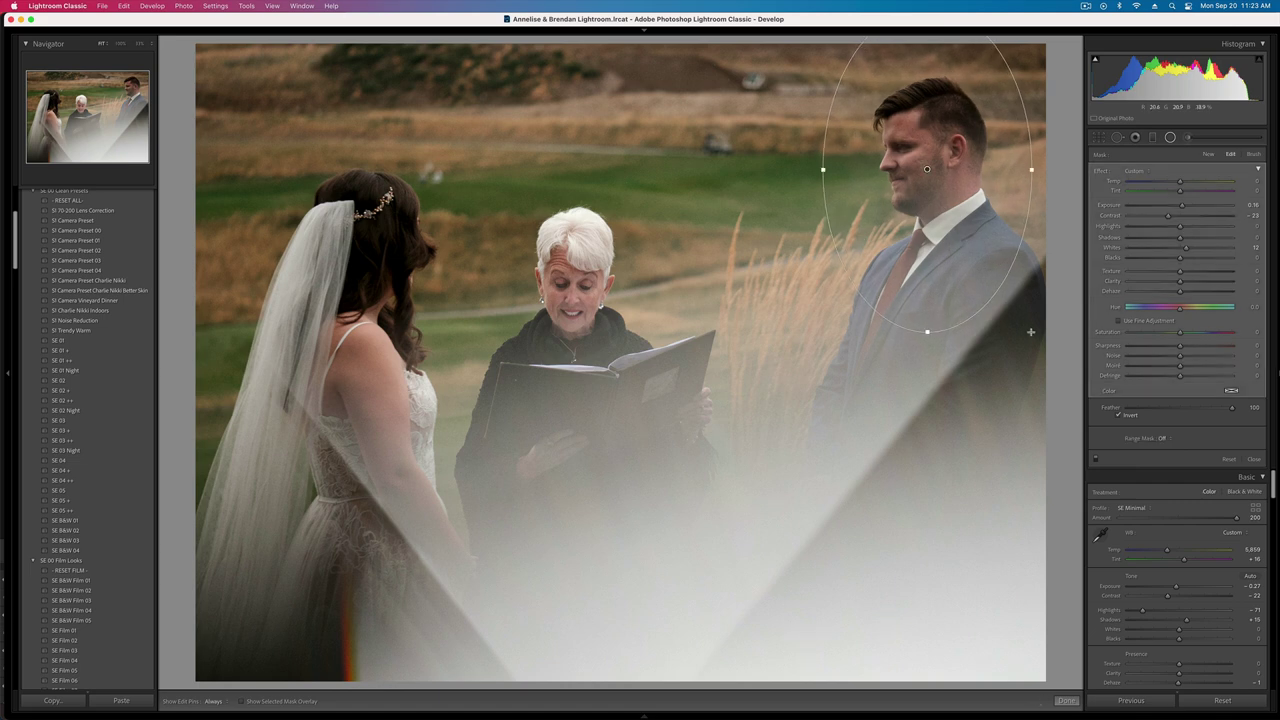
click(1204, 247)
drag(988, 266, 988, 217)
key(shift+m)
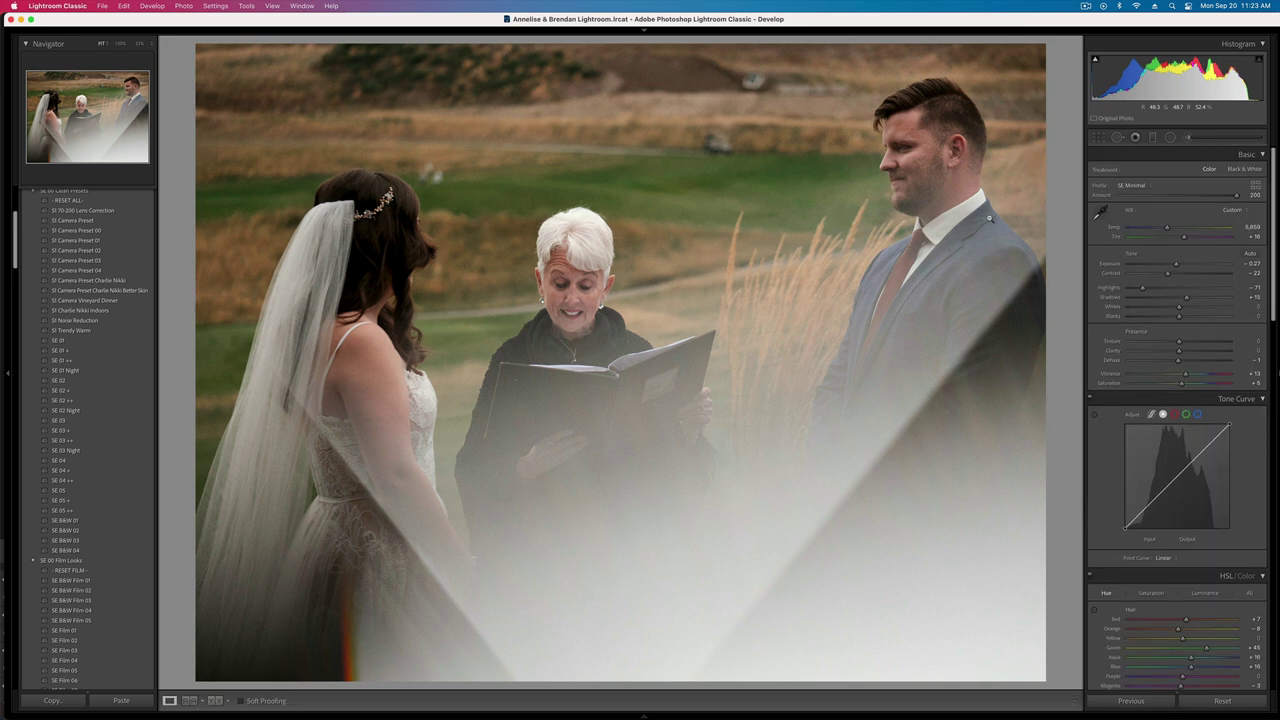
key(super+bracketleft)
key(super+bracketright)
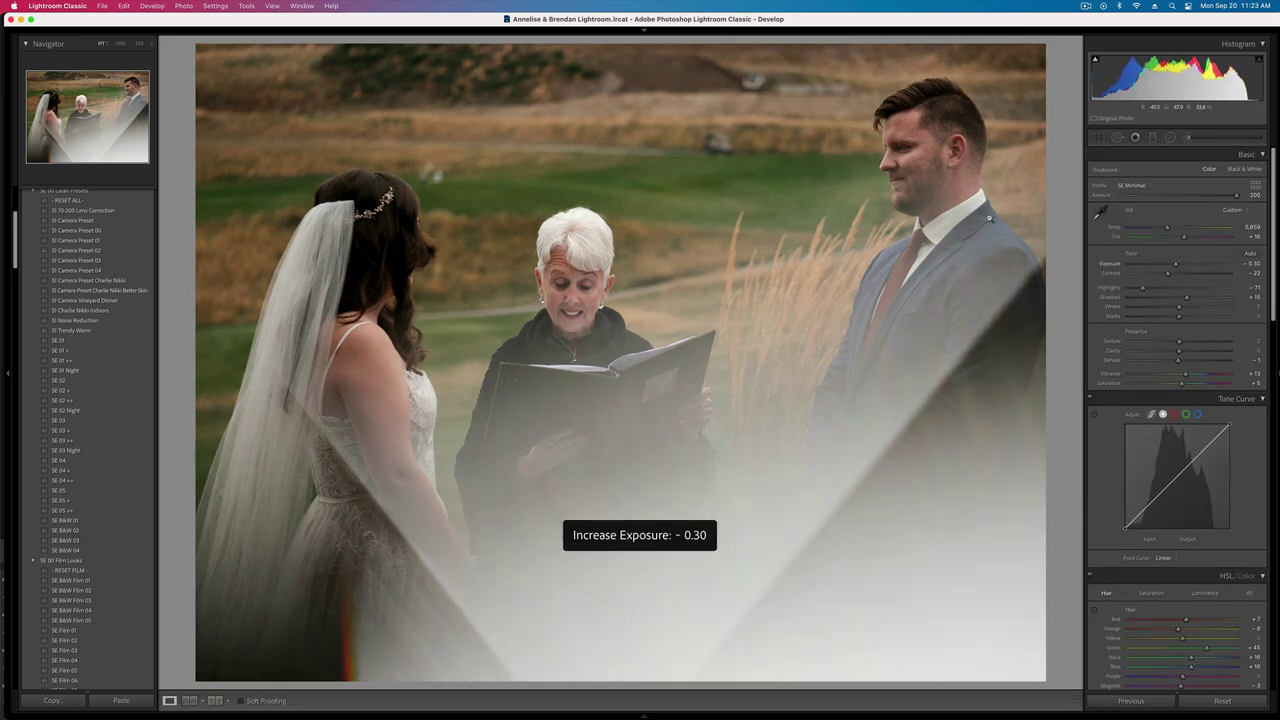
- Add a diagonal graduated filter with contrast −100 across the hazy photo, and set the overall exposure to −0.53
key(shift+m)
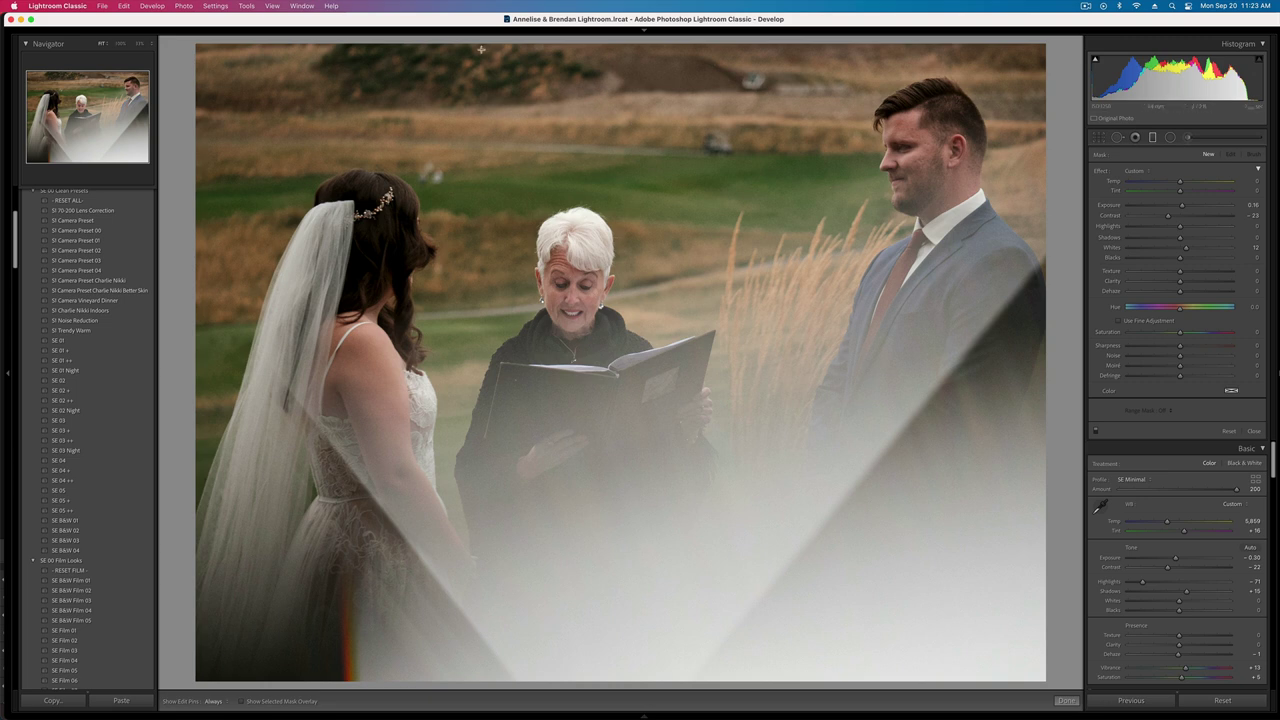
drag(490, 40, 736, 646)
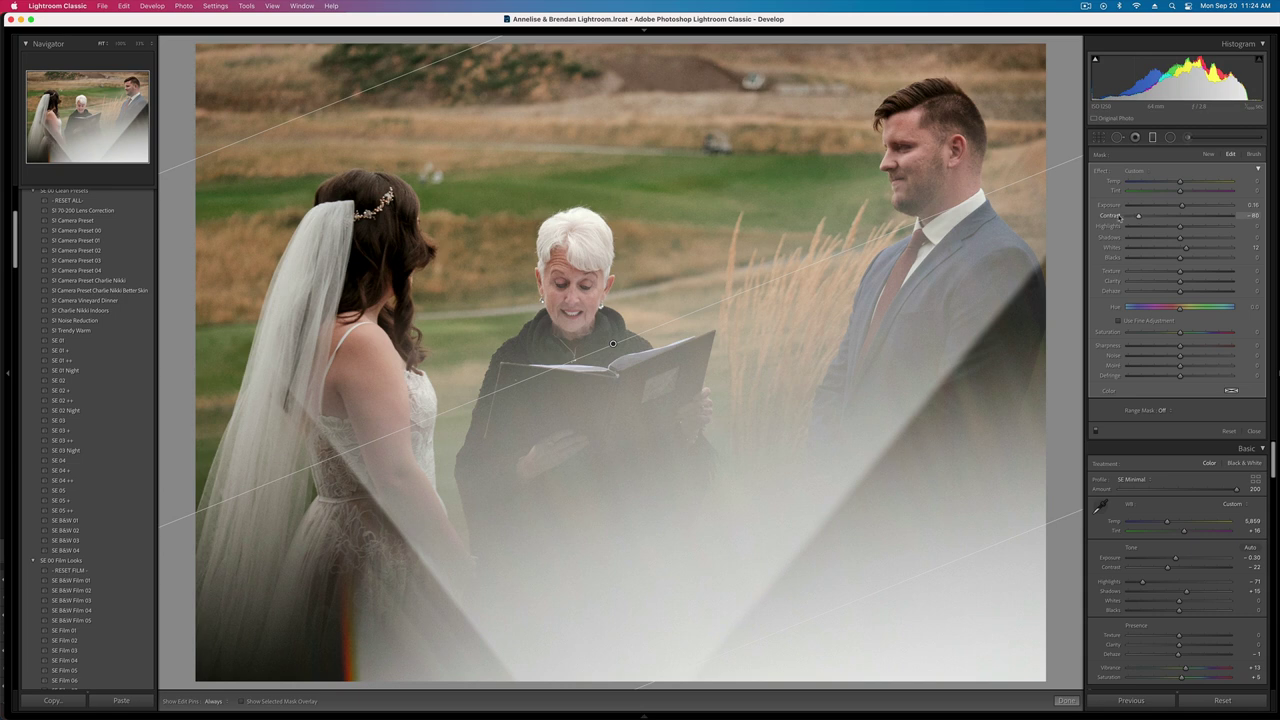
key(minus)
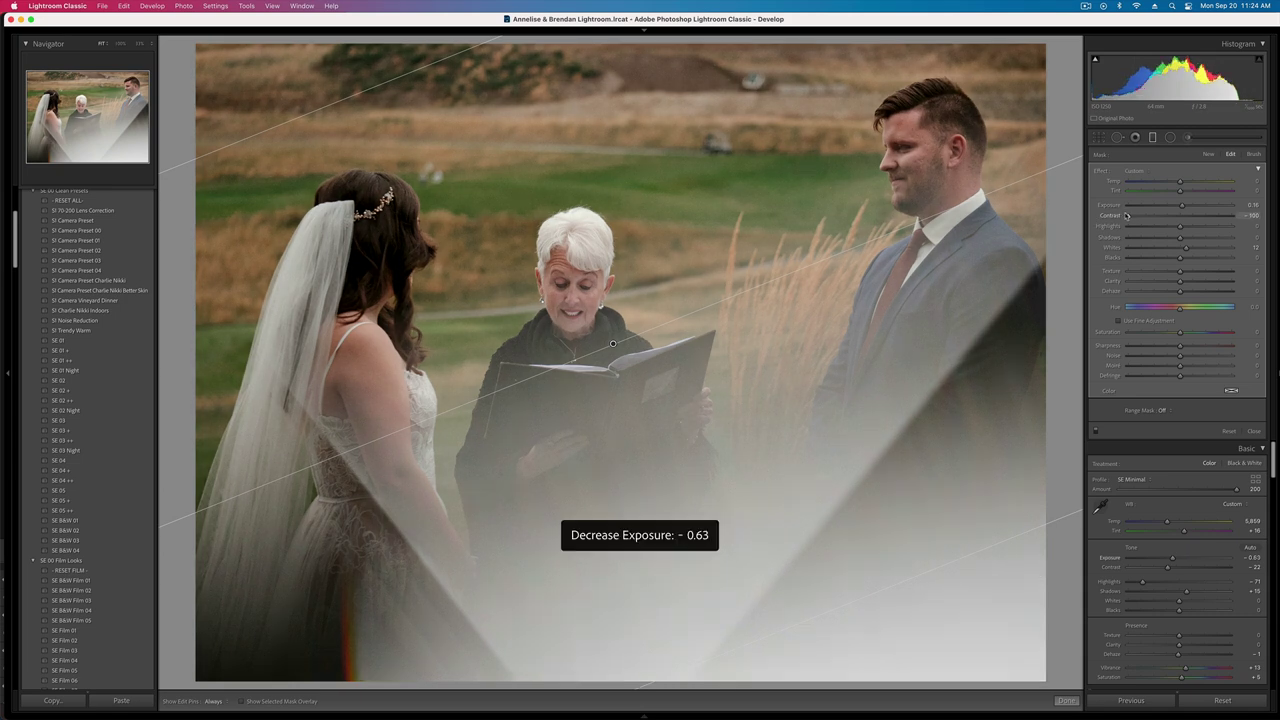
key(backslash)
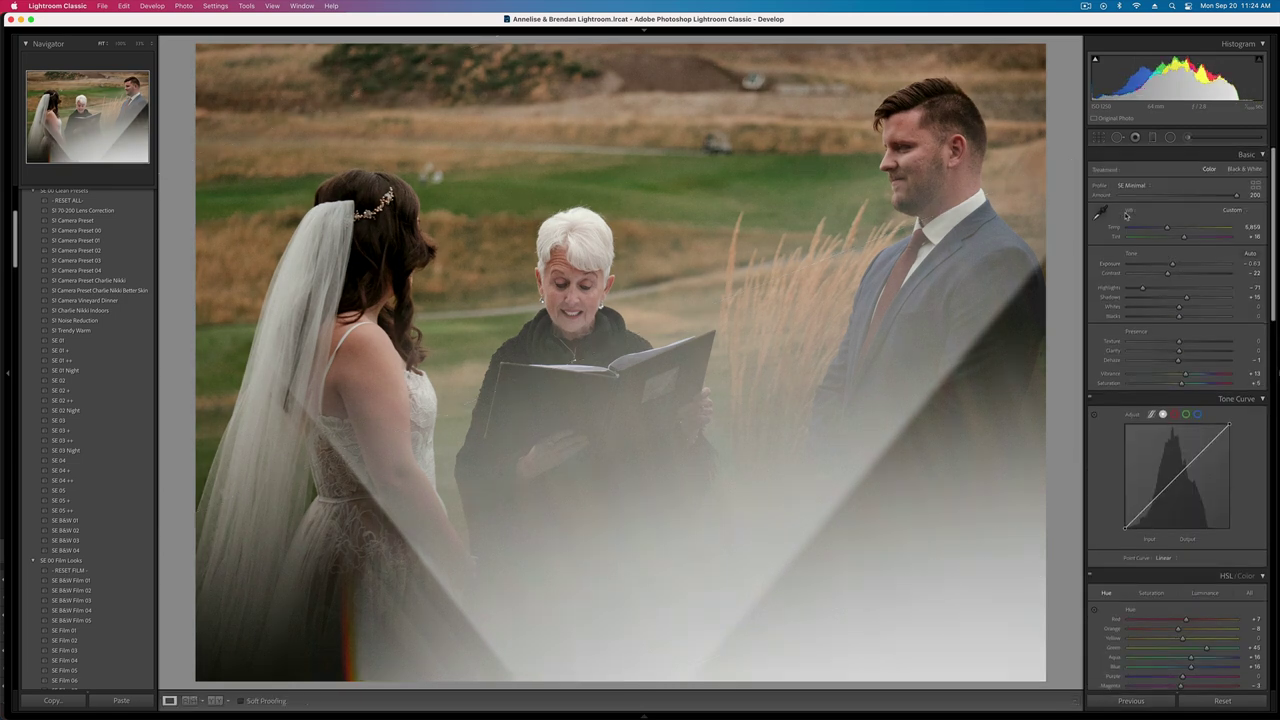
key(backslash)
key(equal)
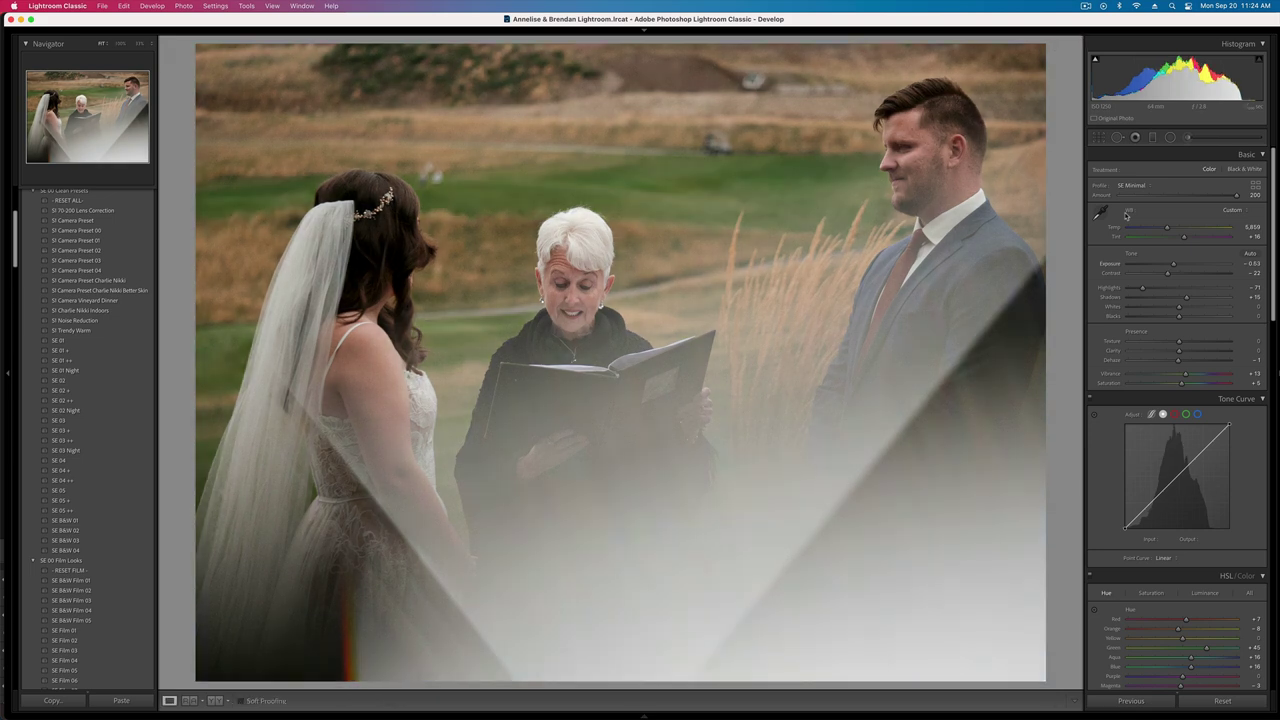
- Apply the copied settings to the vertical wide ceremony photo and the groomsman portrait, brightening both, with the groomsman's exposure at +0.26
key(Right)
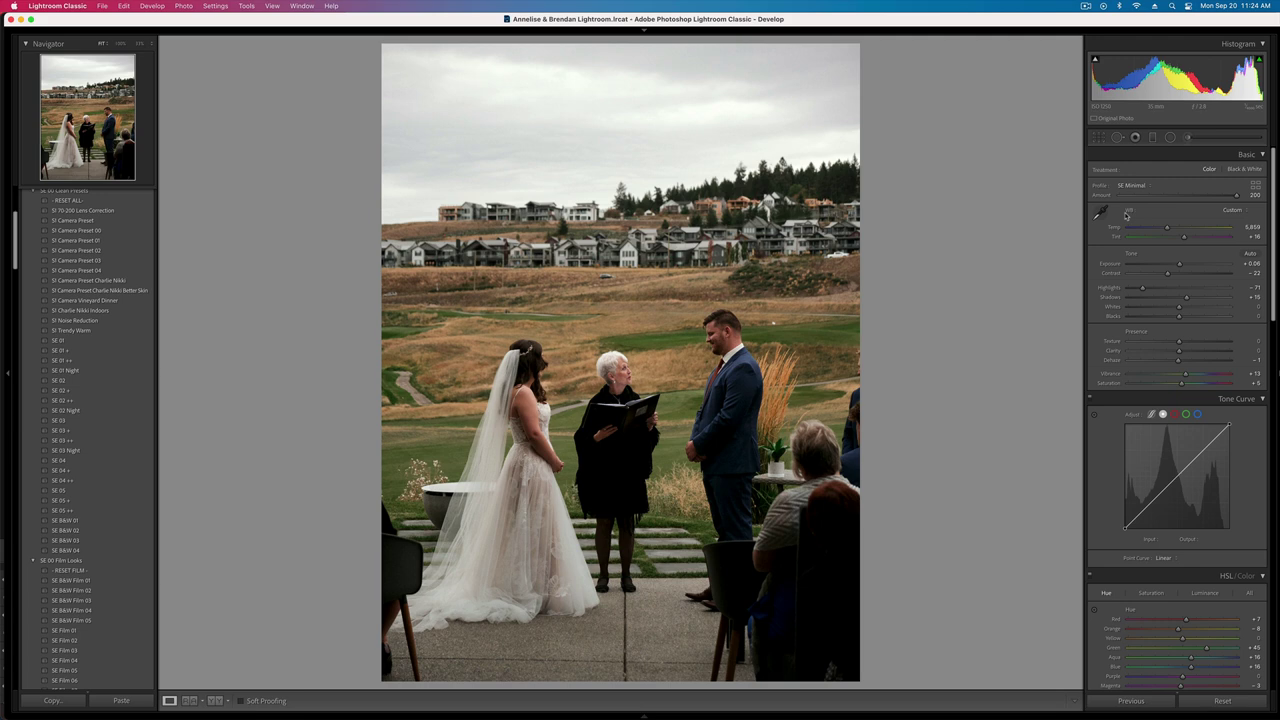
key(shift+equal)
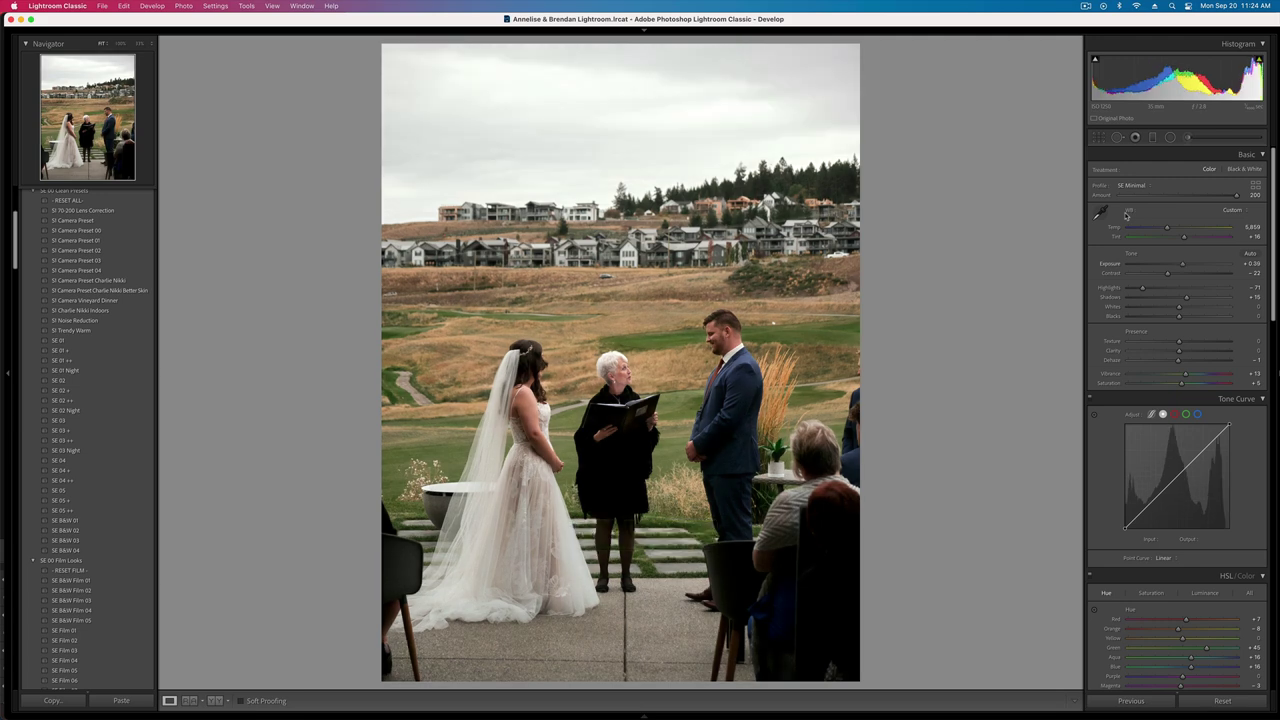
key(Right)
key(shift+equal)
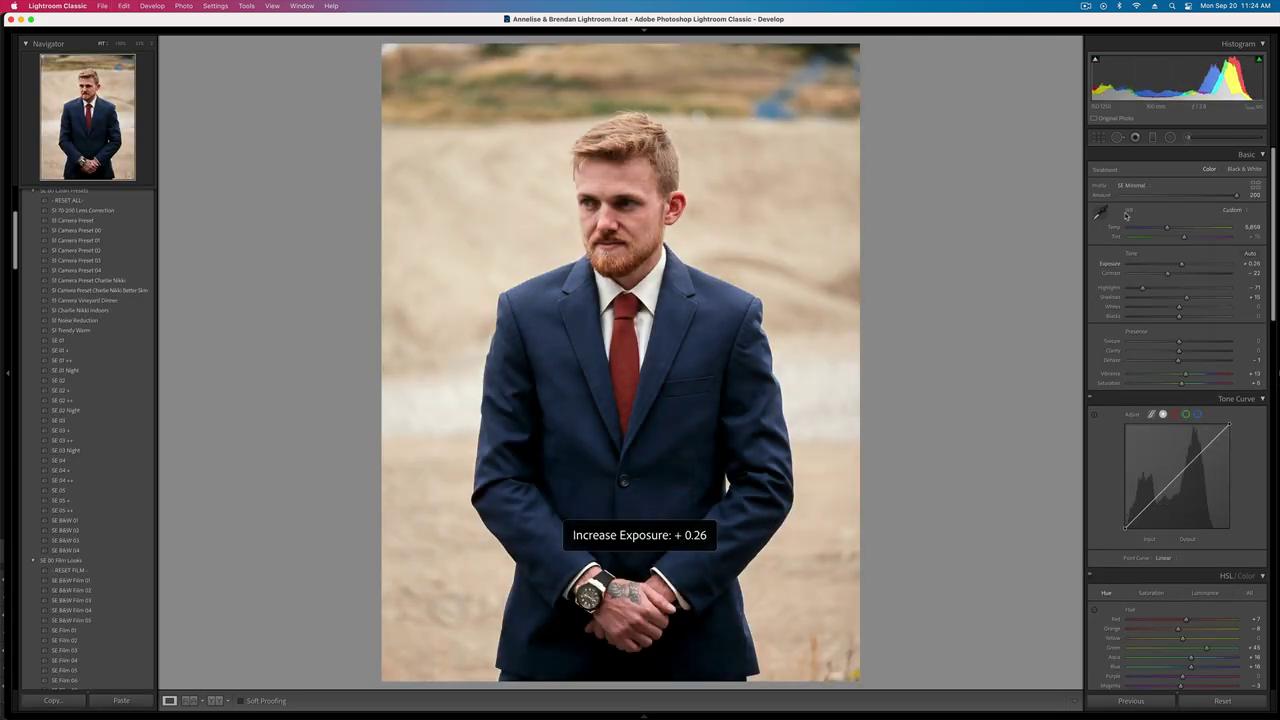
- Paste the copied settings onto the photos of the woman in the plaid shawl and the woman holding a phone, raising their exposure
key(Right)
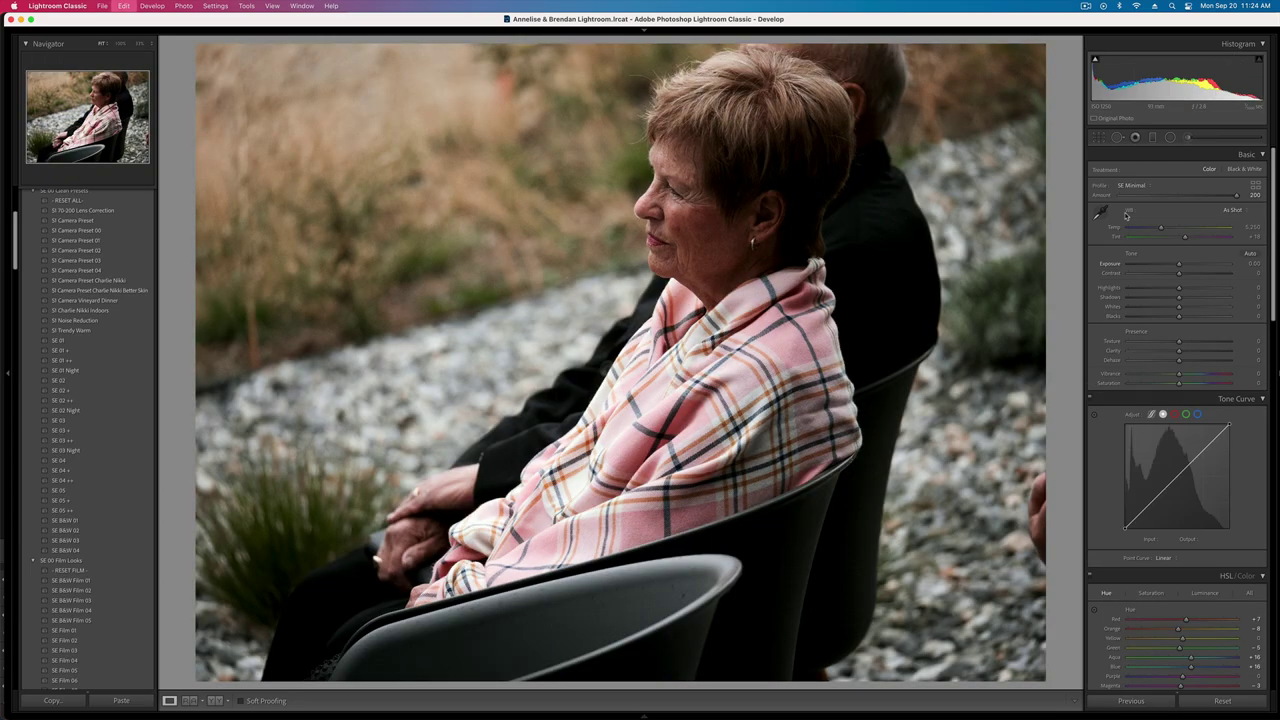
key(shift+equal)
key(Right)
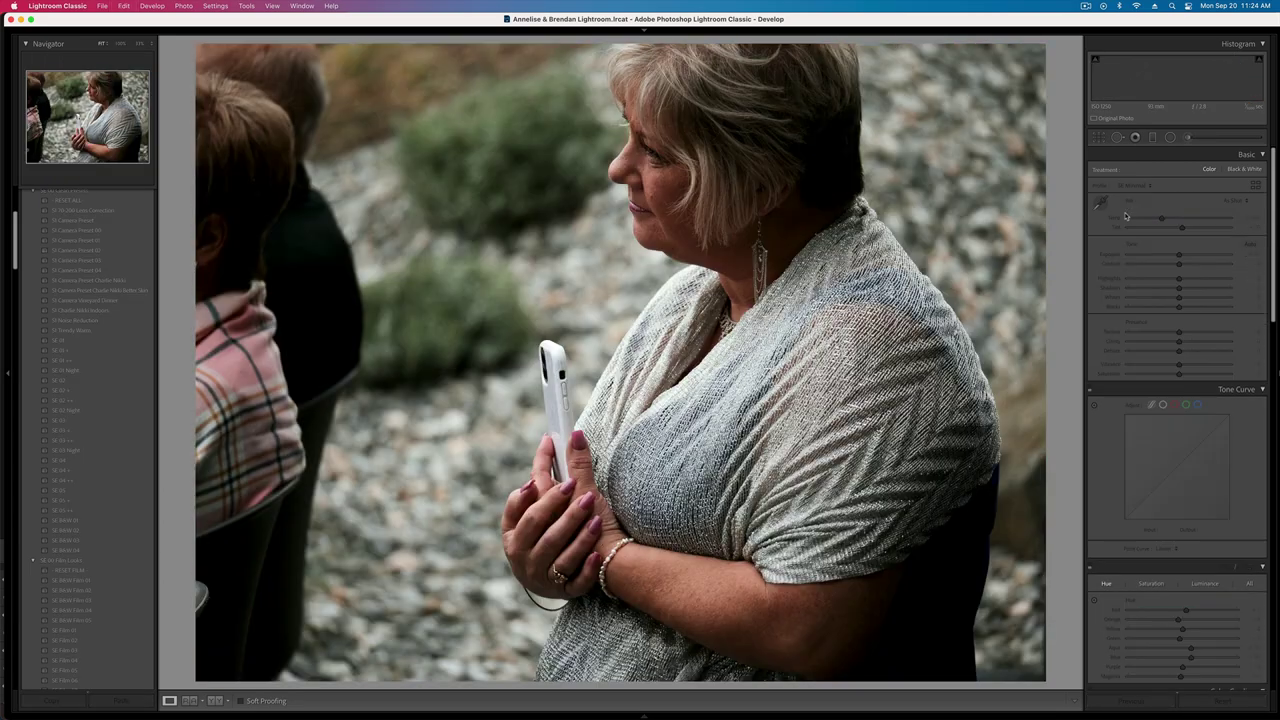
key(shift+equal)
key(shift+equal)
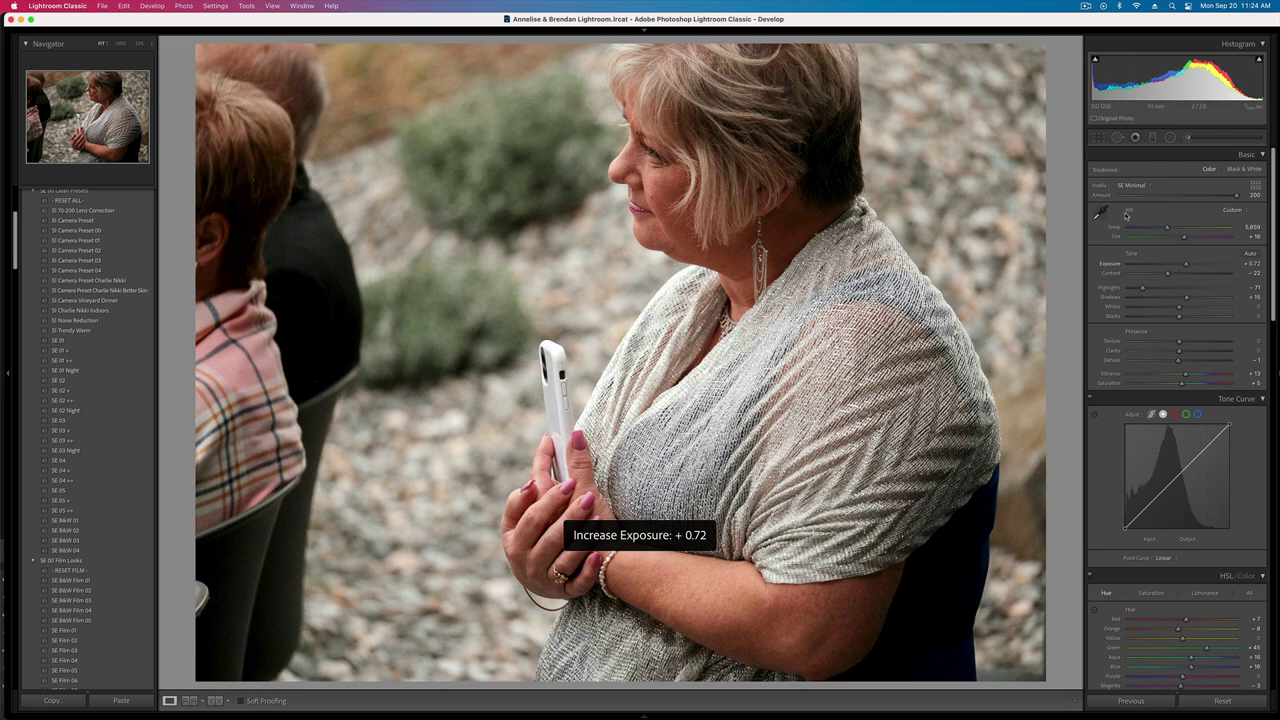
key(minus)
- Paste the copied settings onto the wide ceremony photo with the dark post, and set its exposure to +0.82
key(Right)
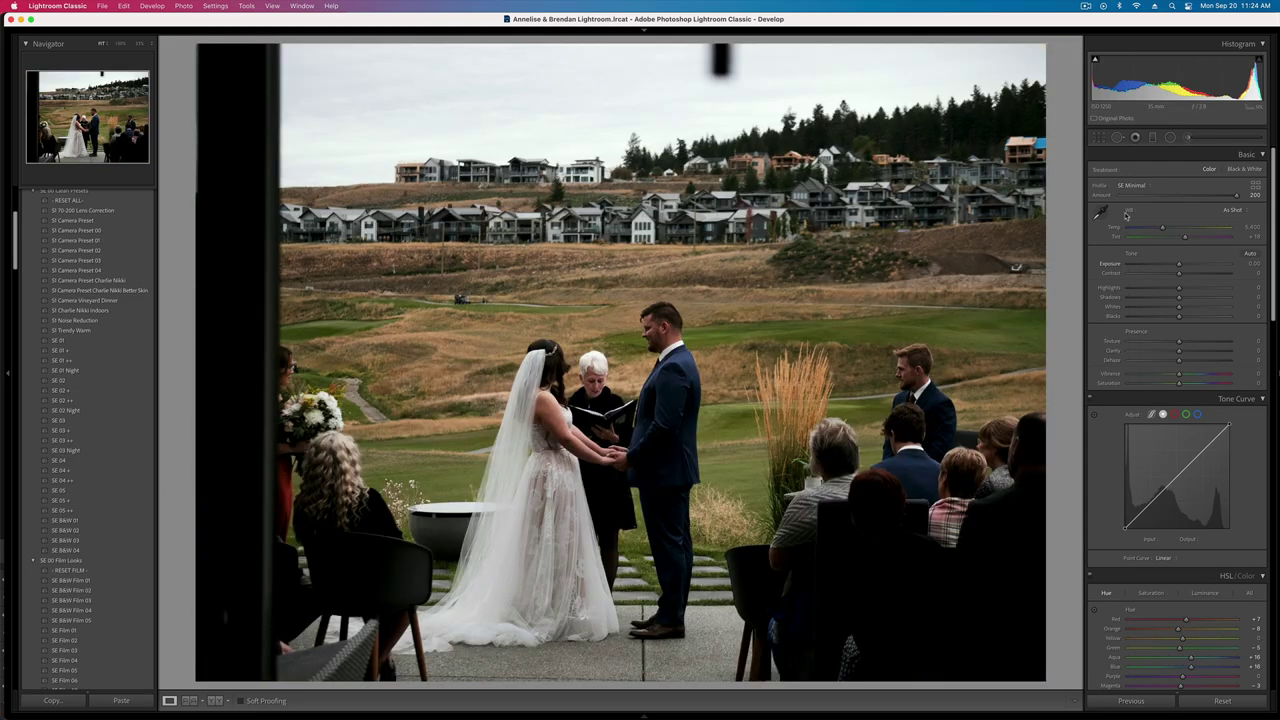
key(shift+equal)
key(shift+equal)
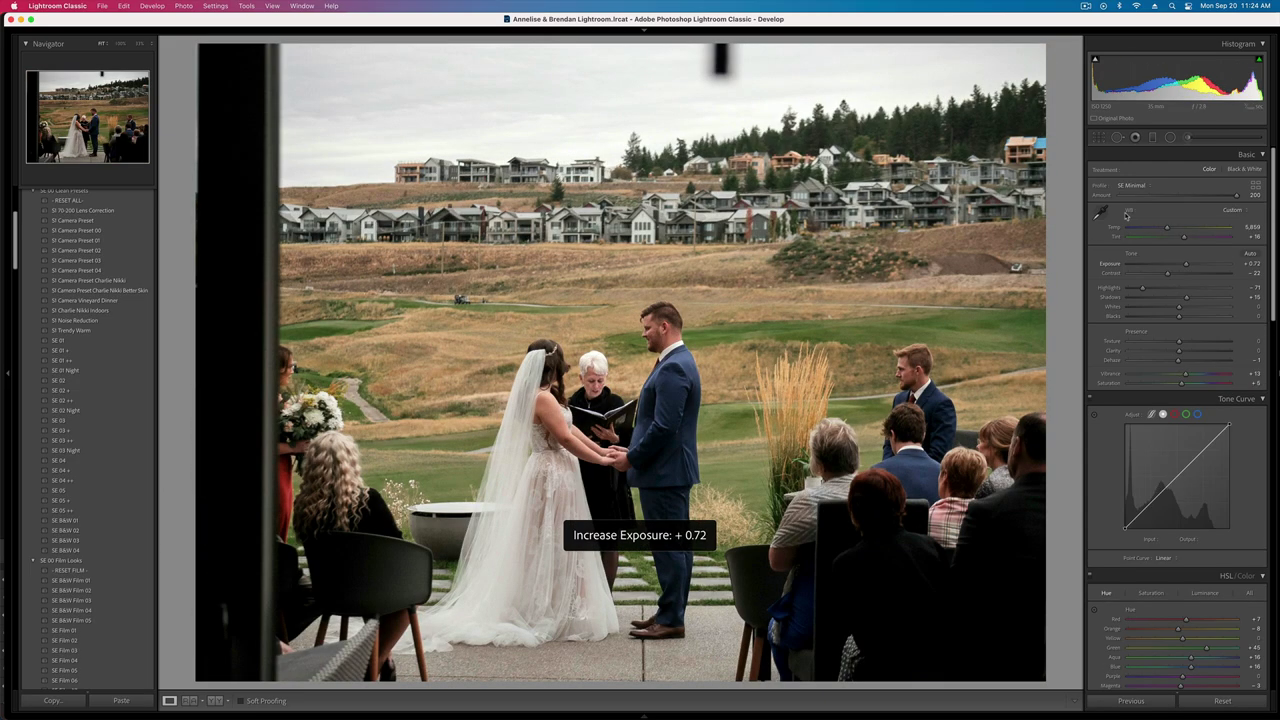
key(shift+equal)
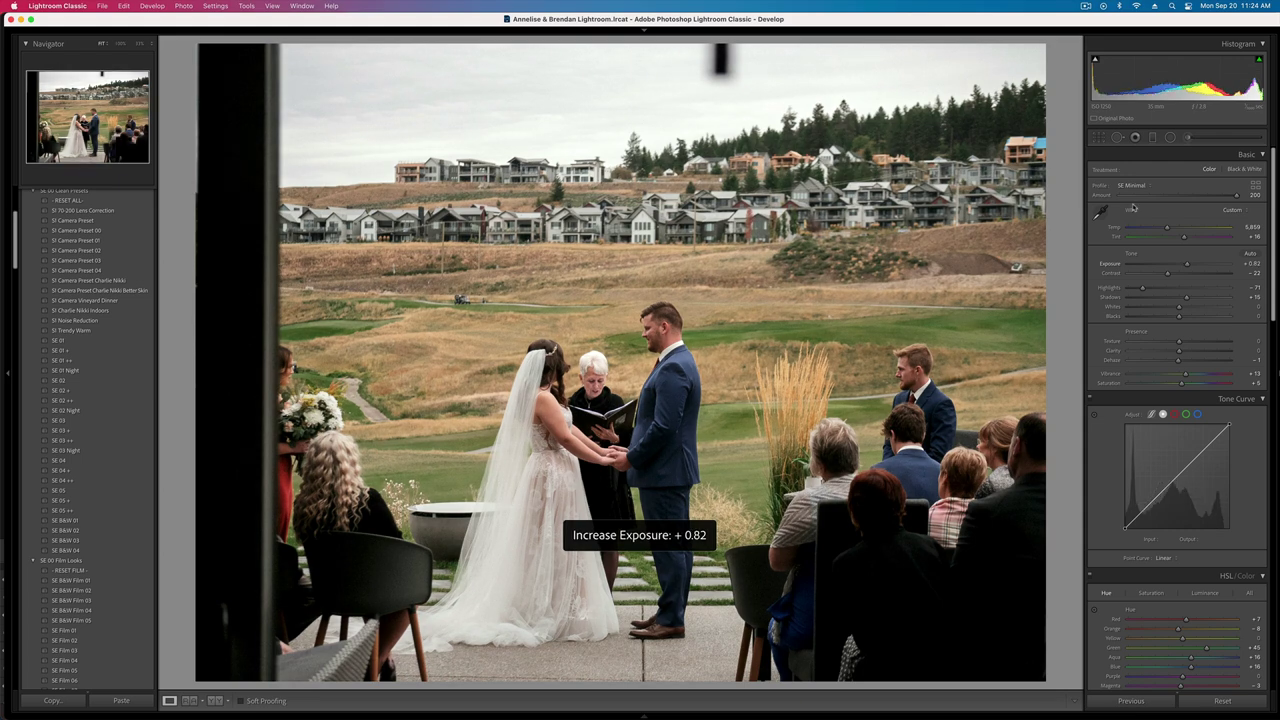
- Add a radial filter with exposure 0.16 and contrast −23 around the couple, and set overall exposure to +0.49 and highlights to −31
click(1170, 137)
mouse_move(598, 461)
mouse_down()
mouse_move(771, 702)
mouse_move(912, 705)
mouse_move(912, 686)
mouse_up()
key(minus)
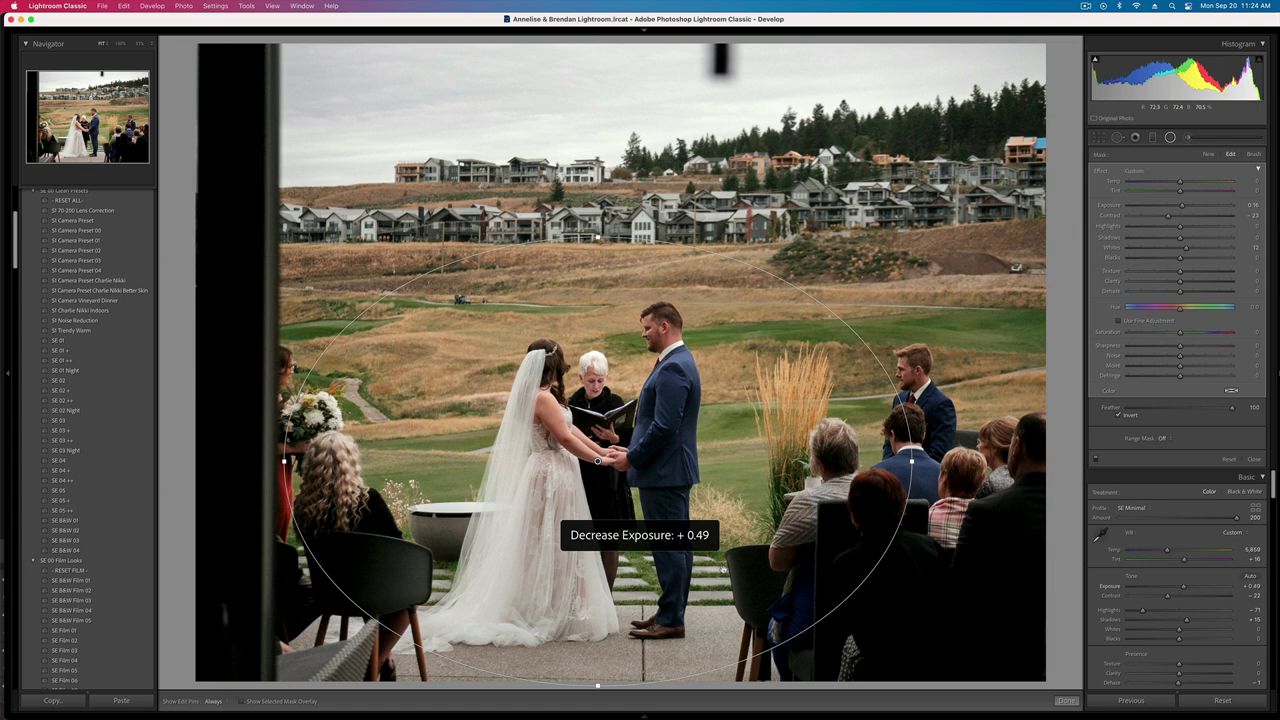
key(minus)
key(minus)
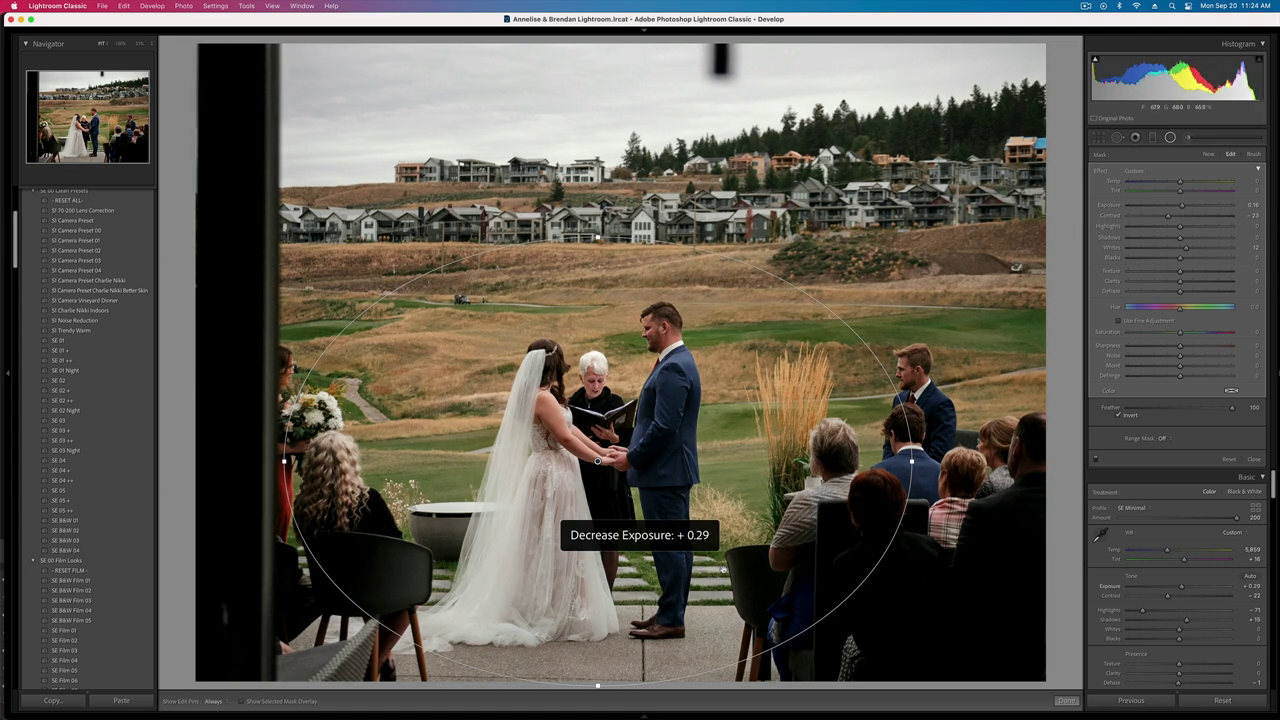
key(equal)
key(equal)
key(shift+m)
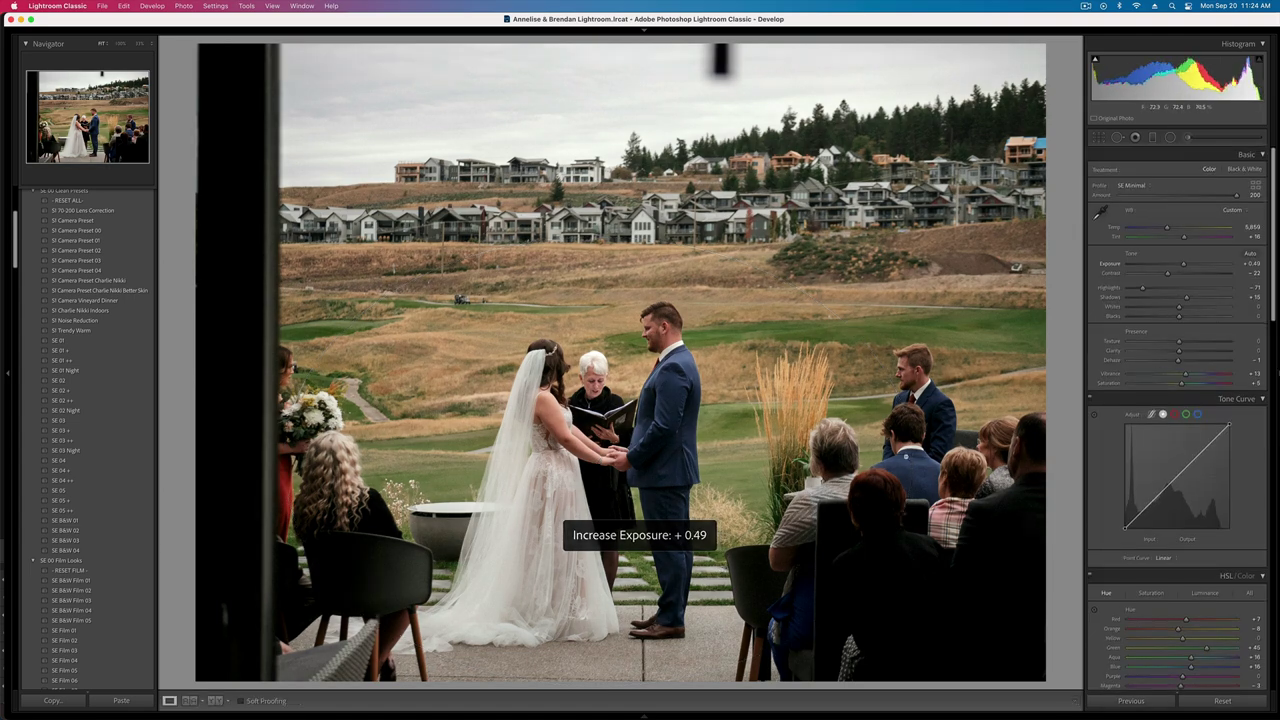
click(1163, 290)
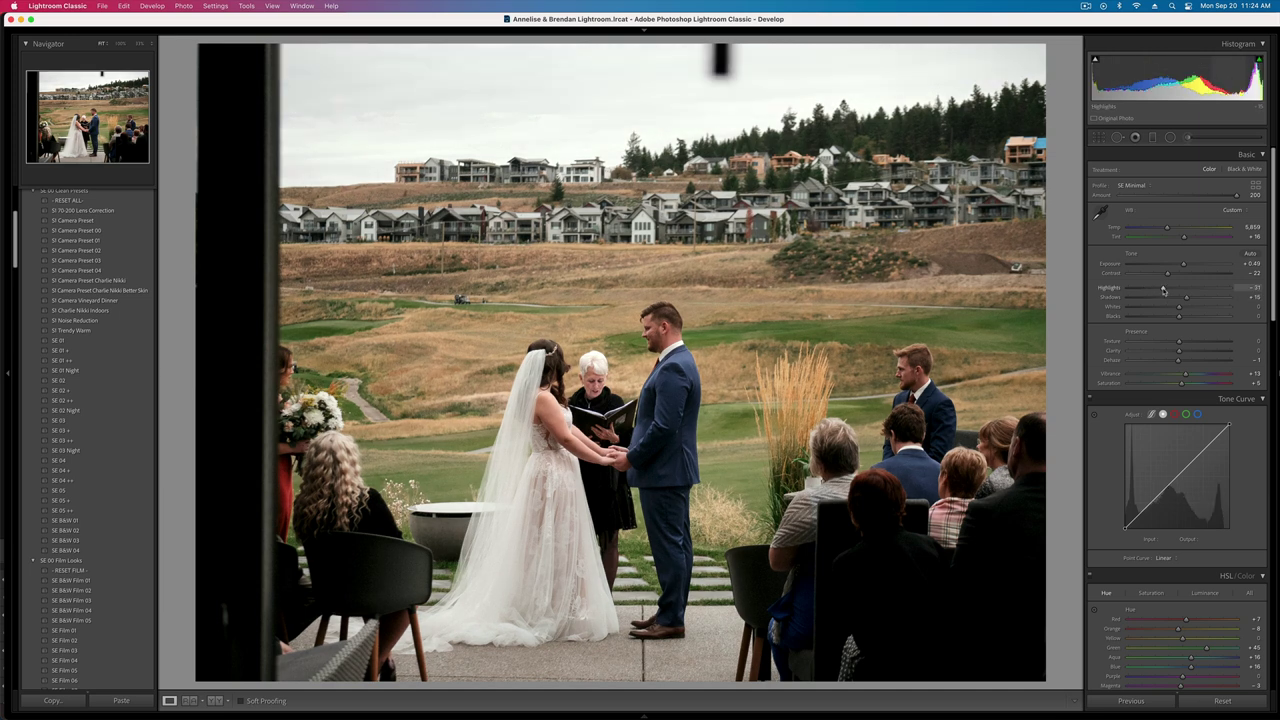
- Heal away the dark object hanging in the sky with a feather of 44, and set the wide photo's exposure to +0.39
click(1117, 137)
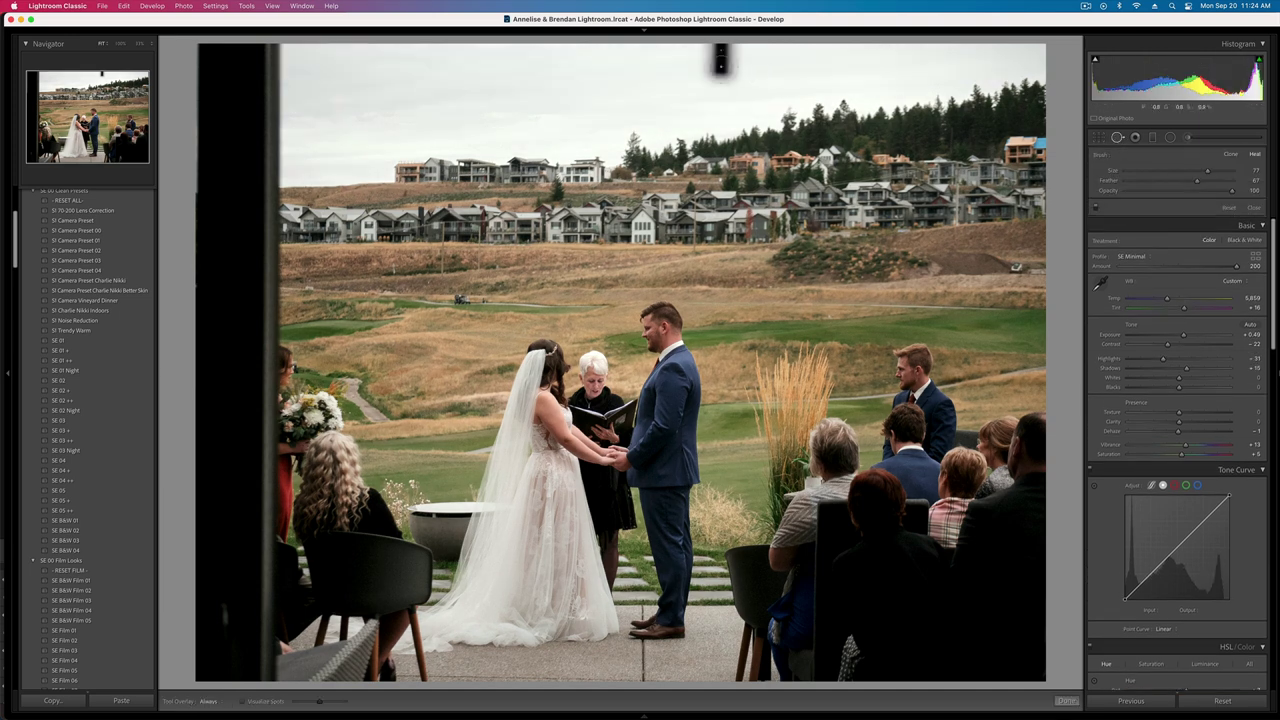
drag(719, 47, 720, 76)
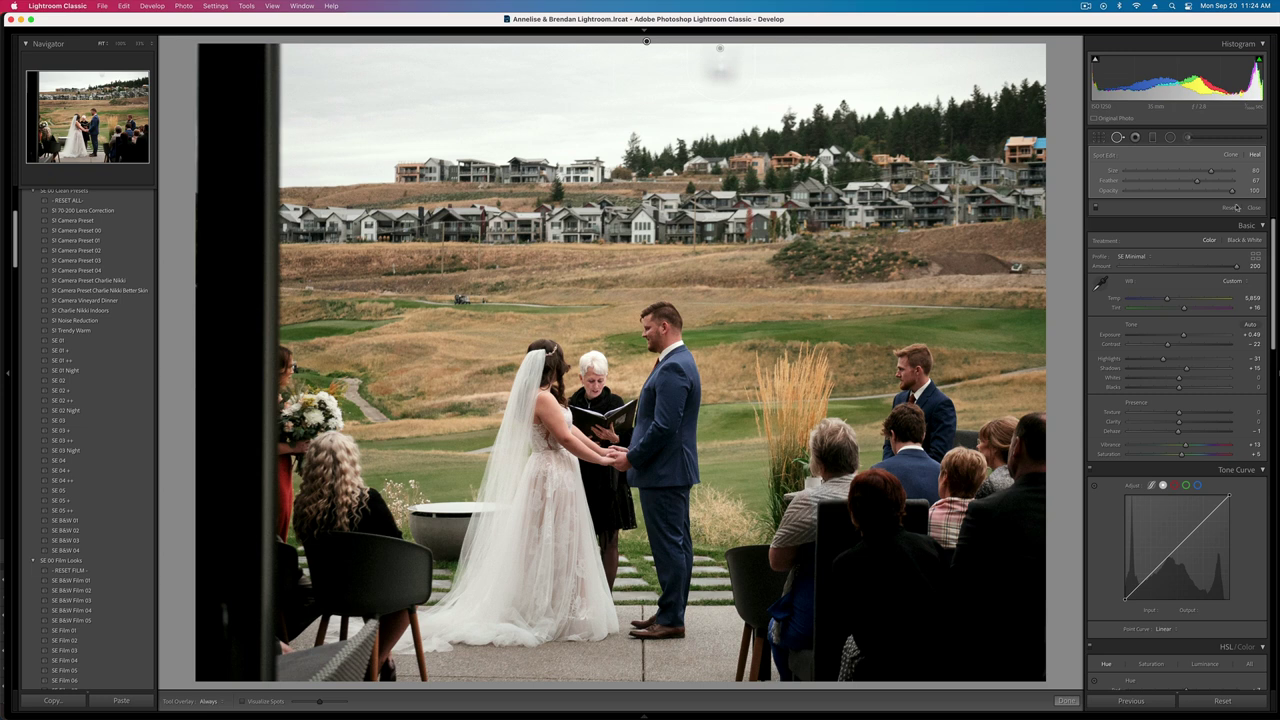
click(1173, 181)
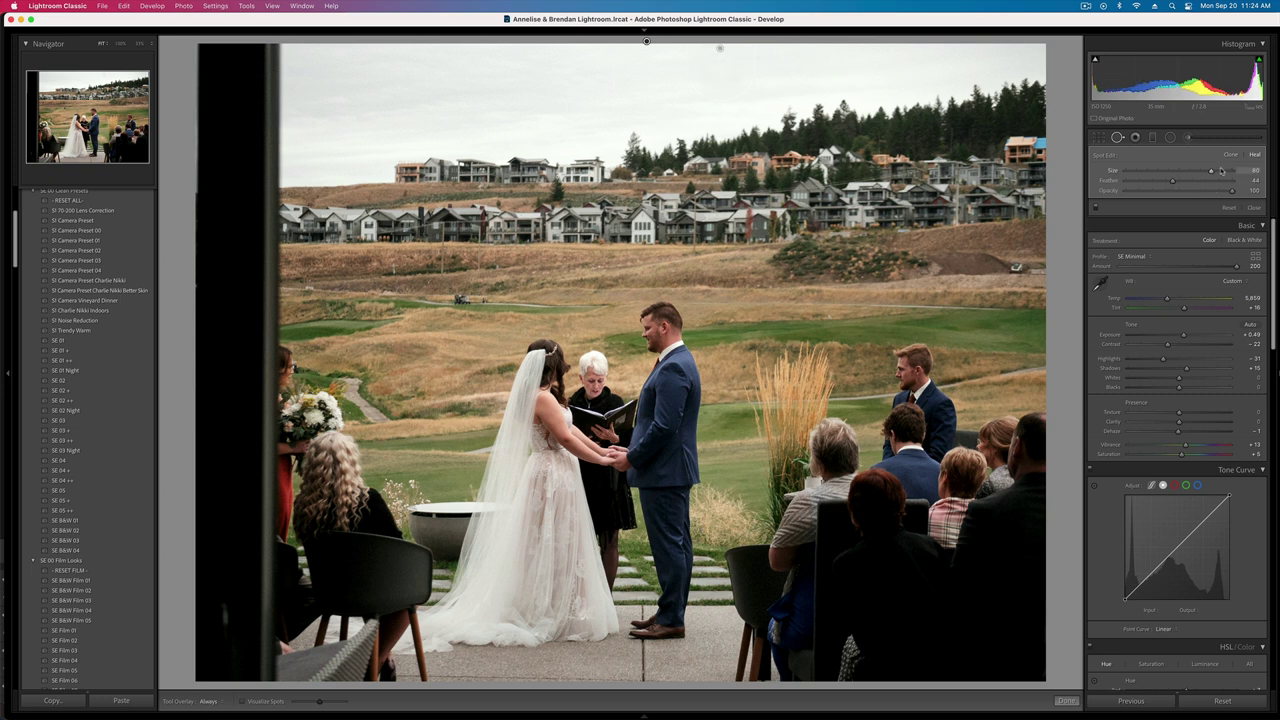
key(q)
key(minus)
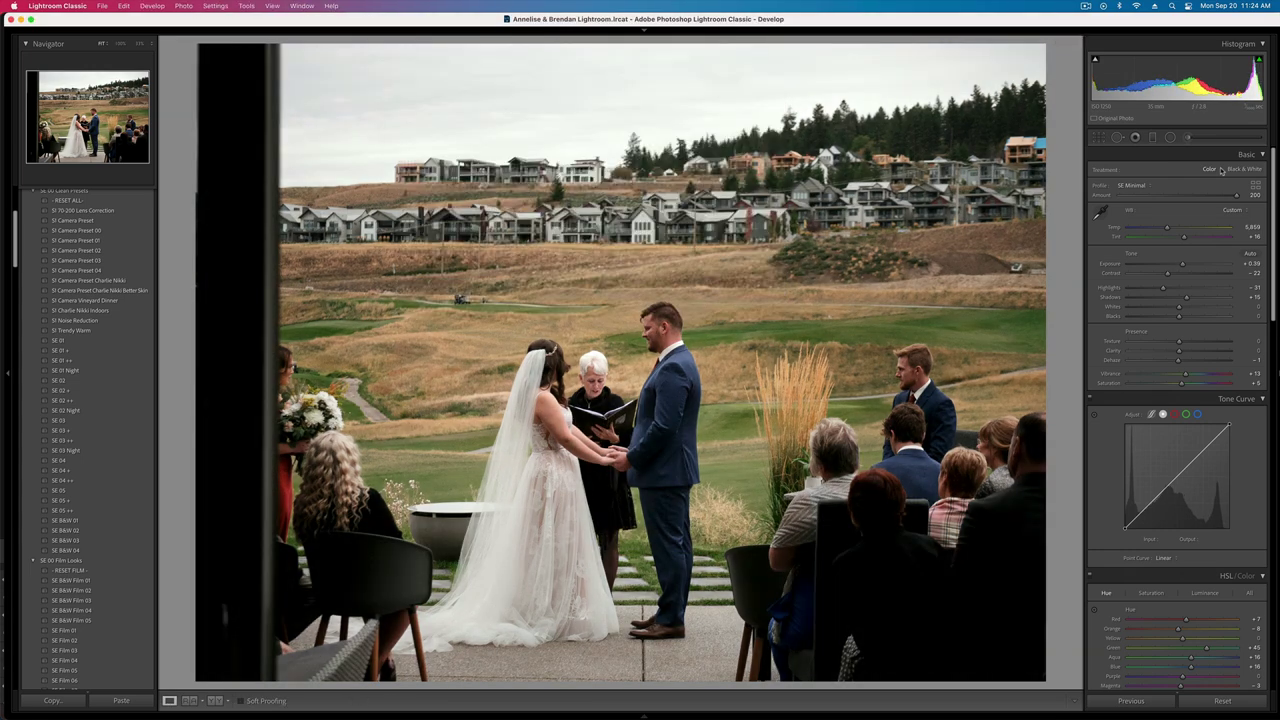
- On the close ceremony photo of the couple and officiant, set exposure to +0.06 and temperature to 5,752, and reset saturation to 0
key(Right)
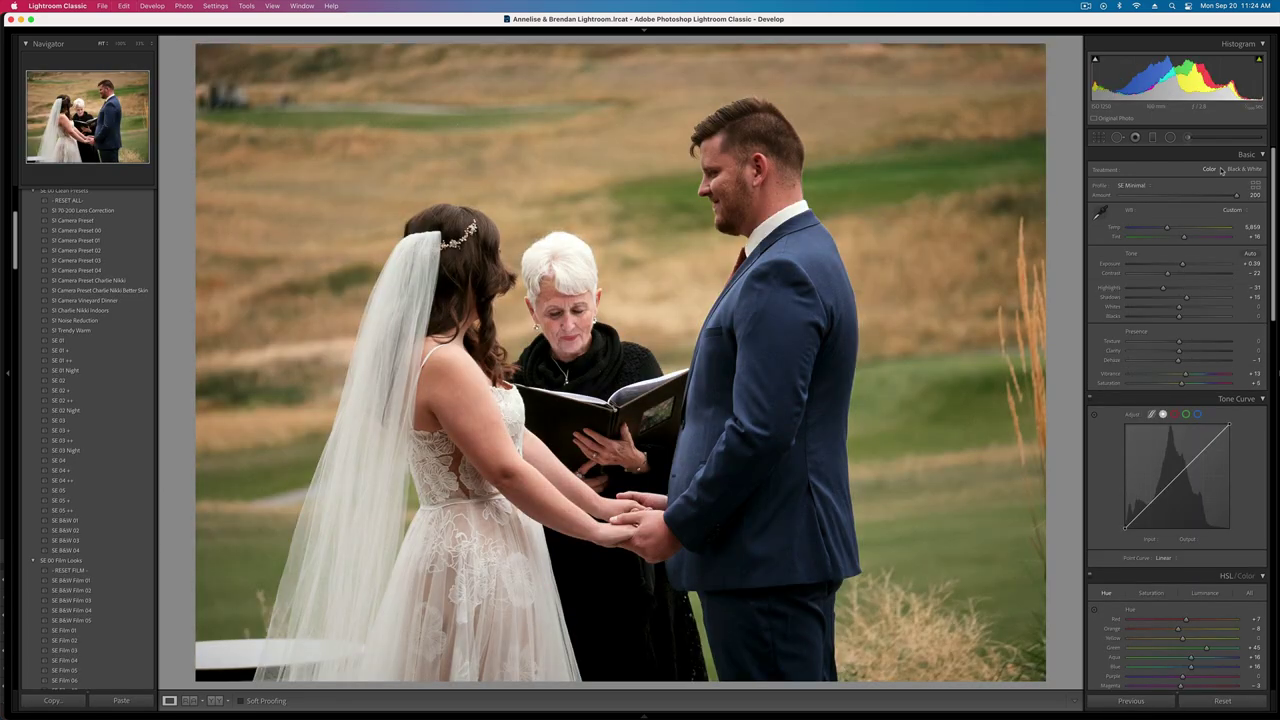
key(minus)
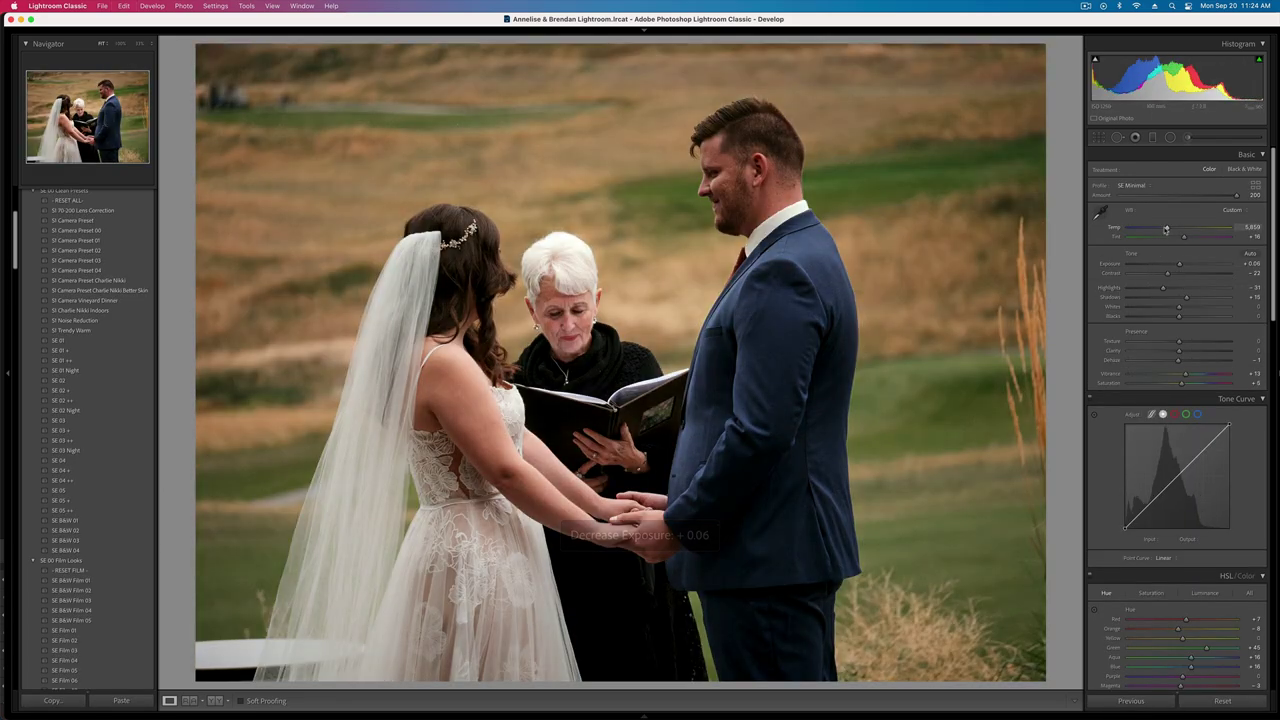
double_click(1182, 384)
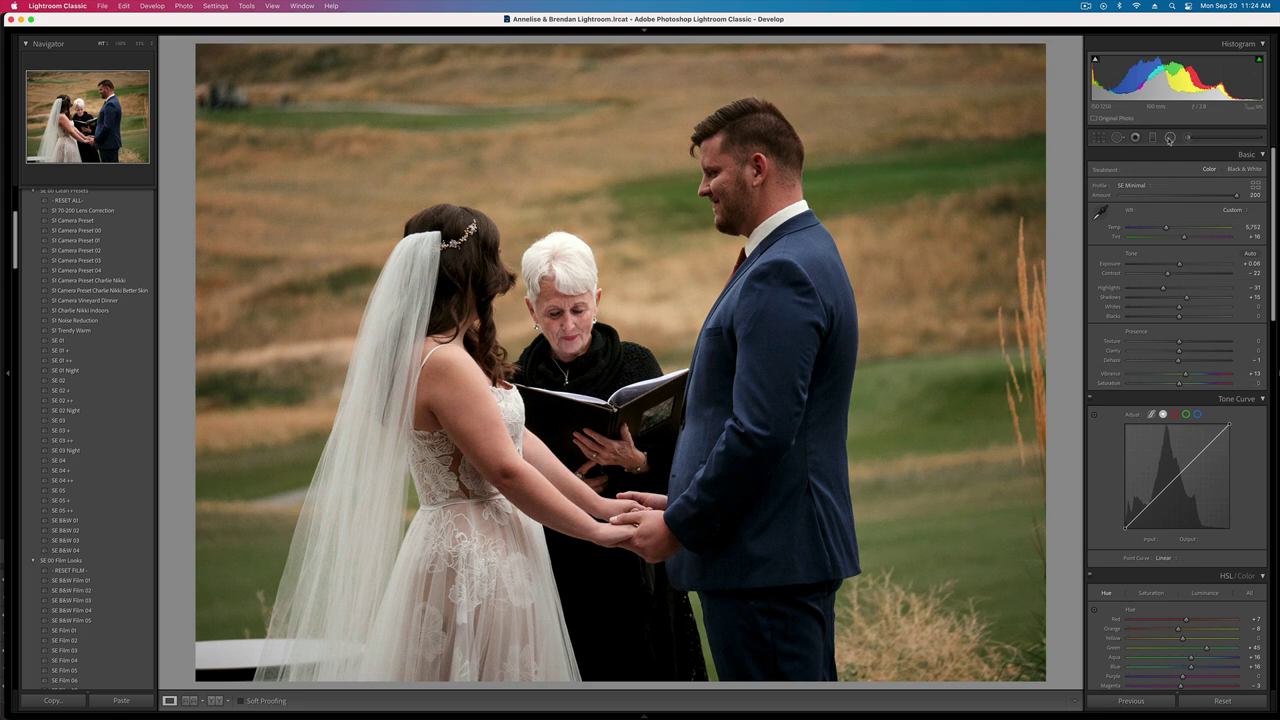
- Add an inverted radial filter around the groom with exposure 0.16, contrast −23, whites 12 and feather 100
click(1170, 137)
drag(851, 616, 884, 718)
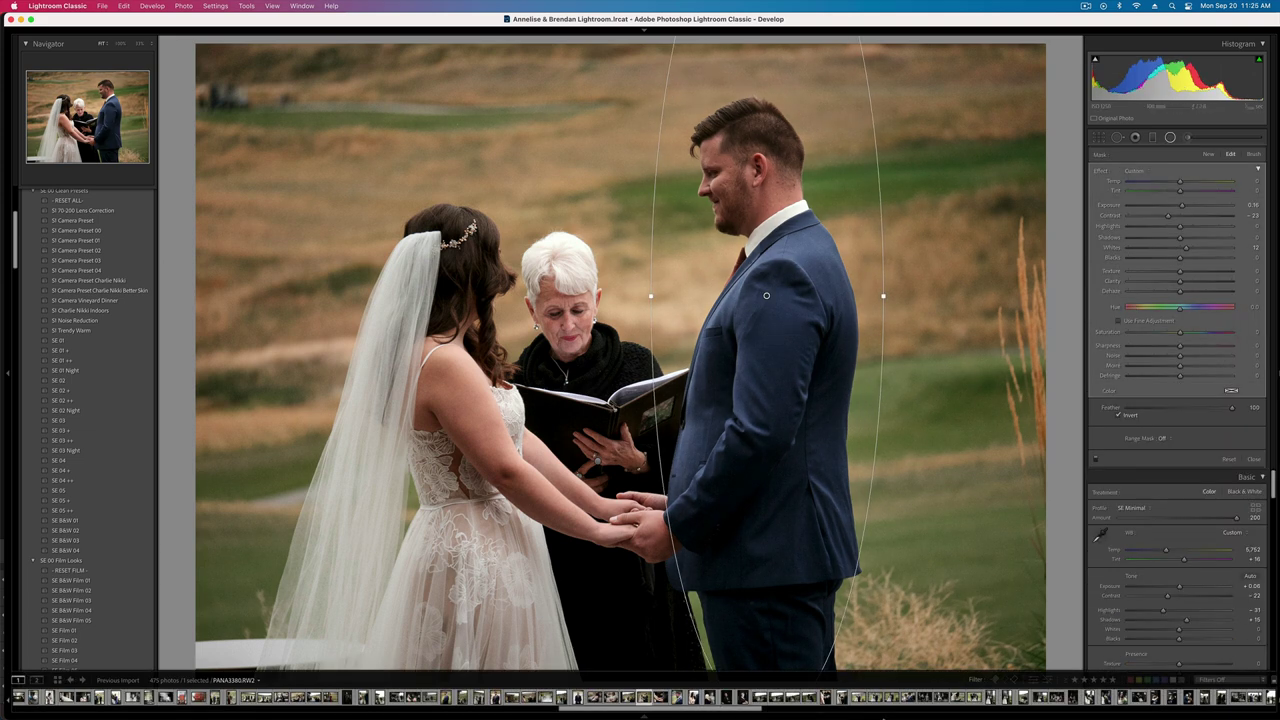
key(shift+m)
- Lower the exposure of the close-up photo of the couple's joined hands to −0.66
key(Right)
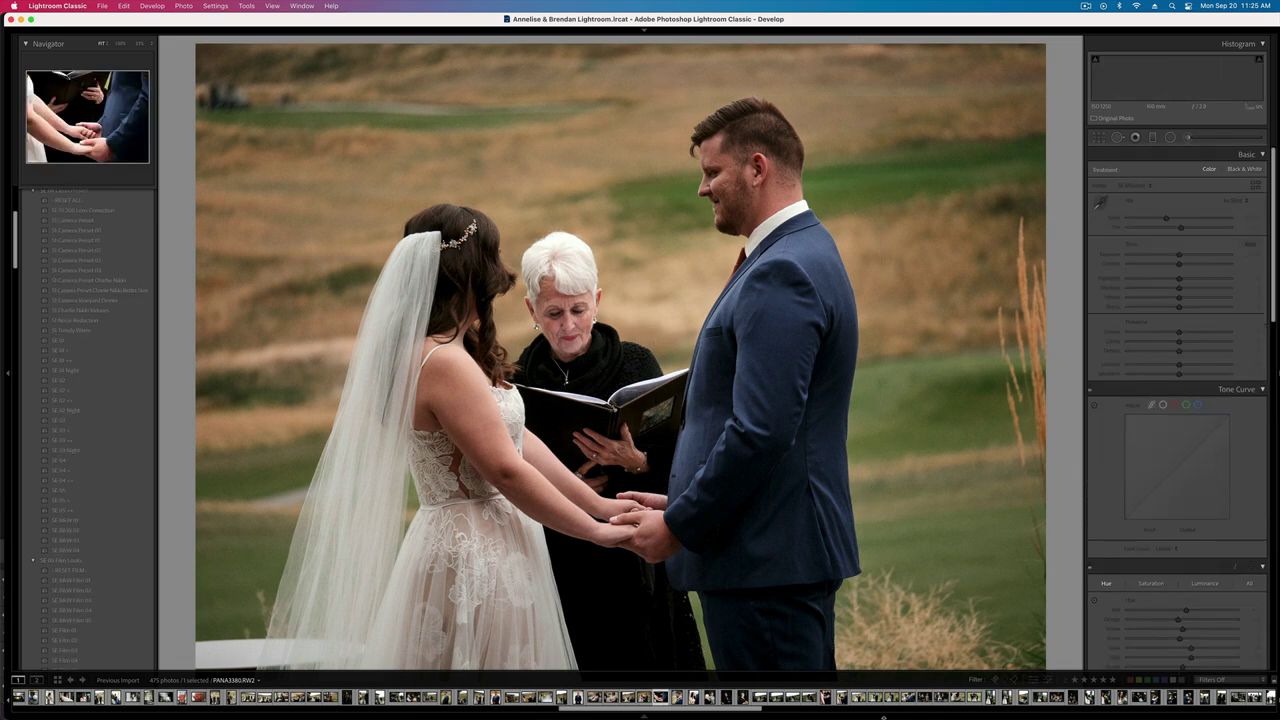
key(minus)
key(minus)
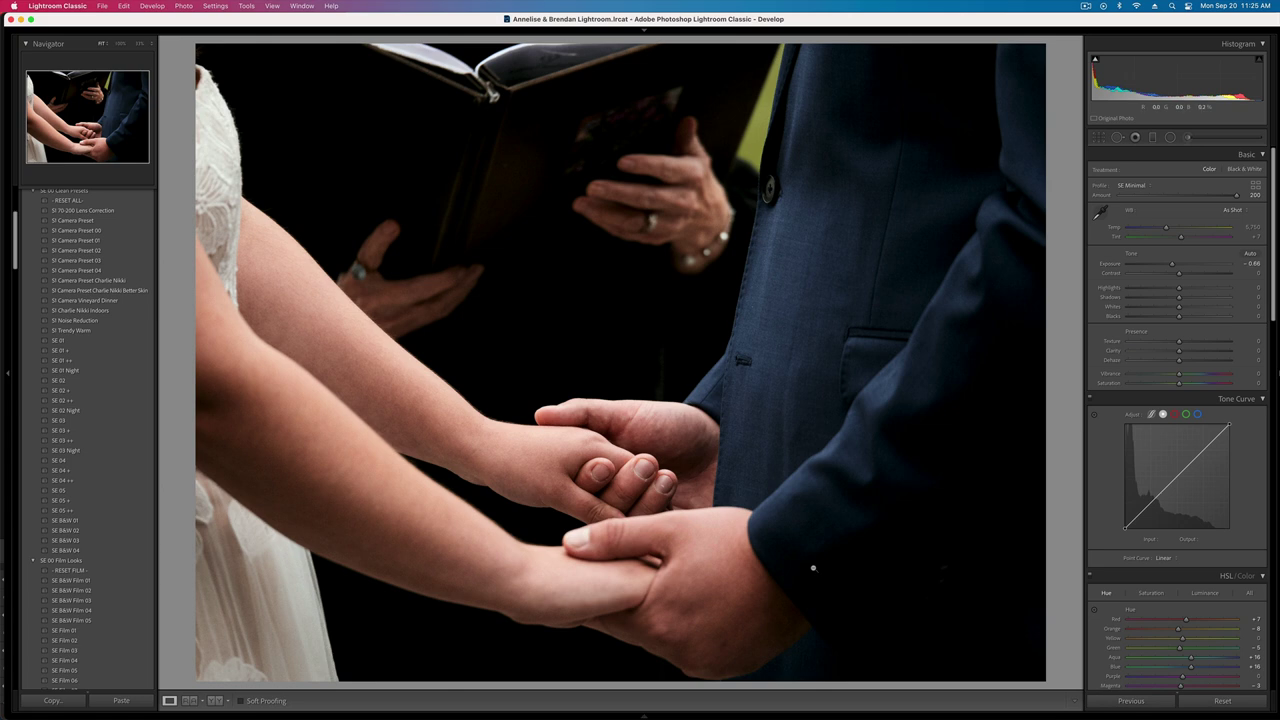
- Paste the copied settings onto the groom's profile portrait, and set its exposure to +0.06 and contrast to −17
key(Right)
key(super+v)
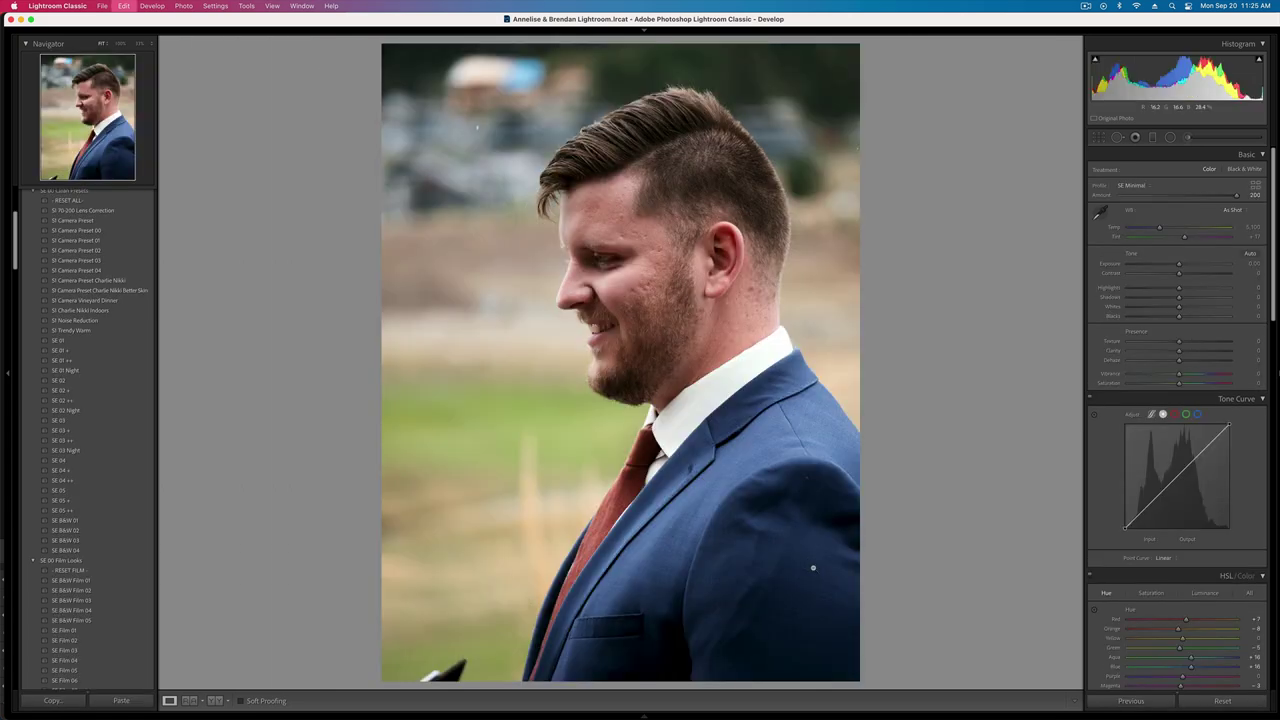
key(shift+minus)
key(shift+minus)
key(equal)
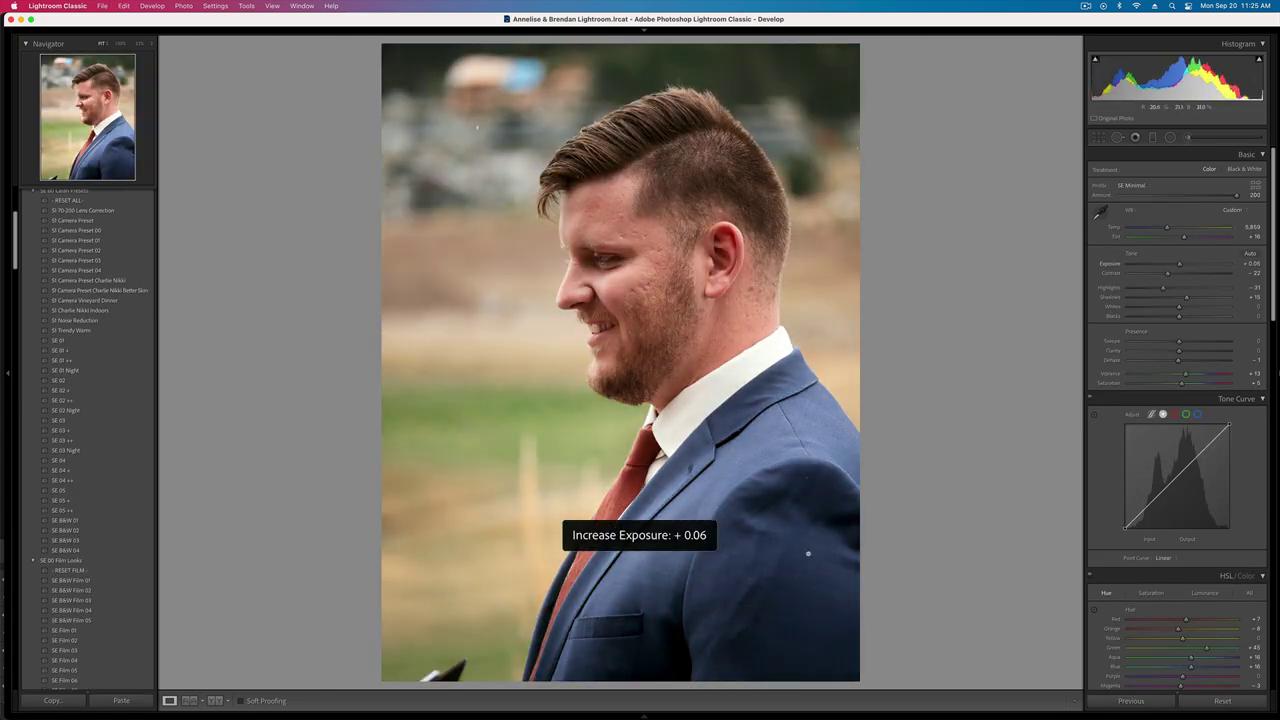
click(1180, 274)
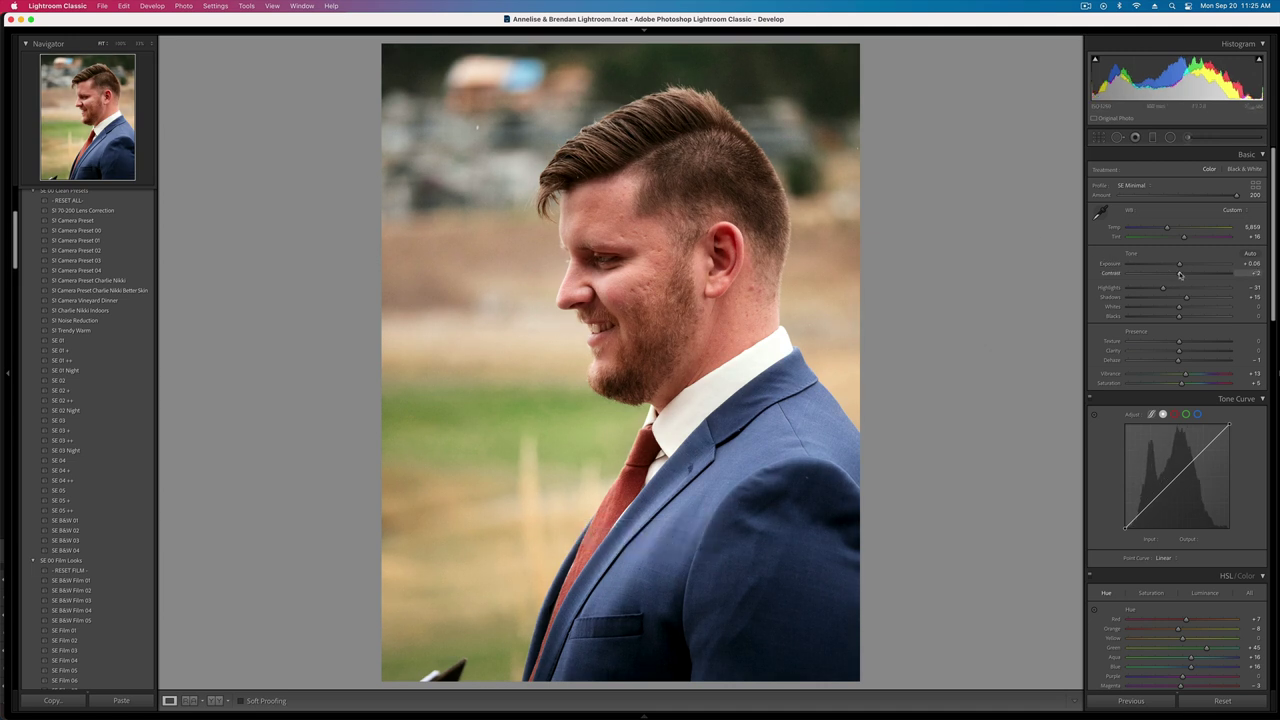
click(1171, 274)
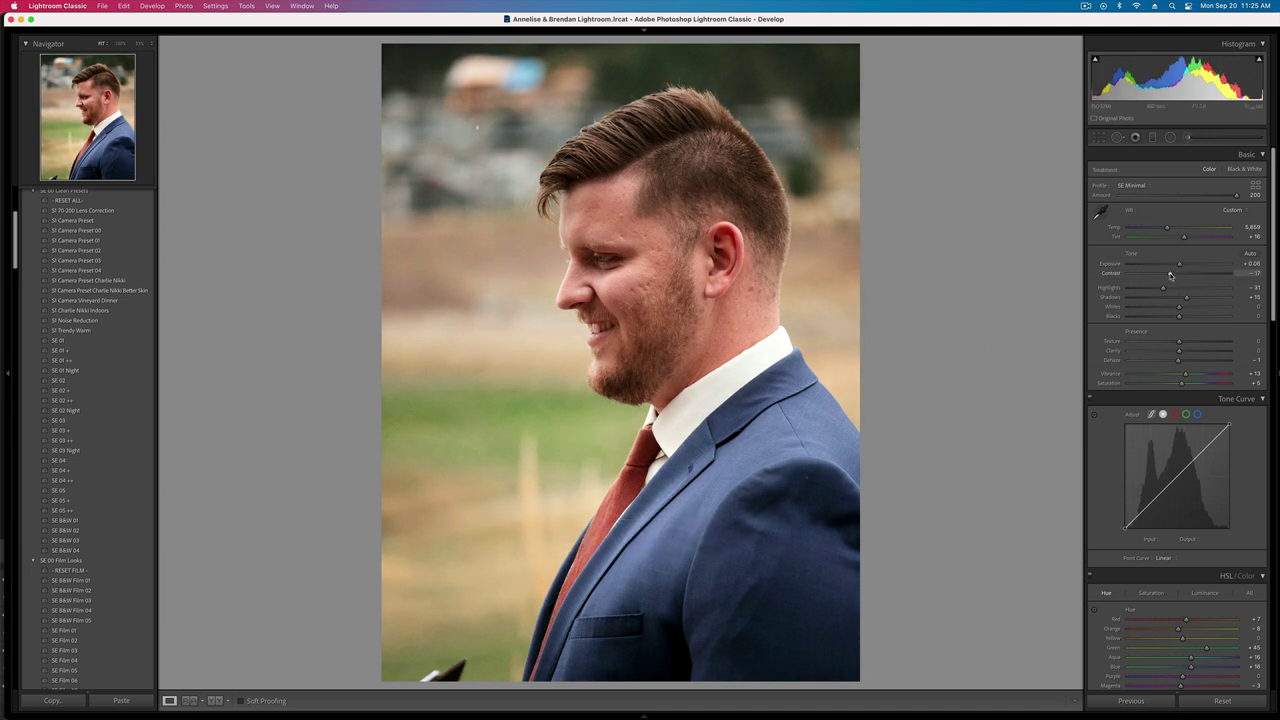
- Paint an adjustment brush mask over the groom's face with exposure 0.16, contrast −23 and whites 12
click(1189, 138)
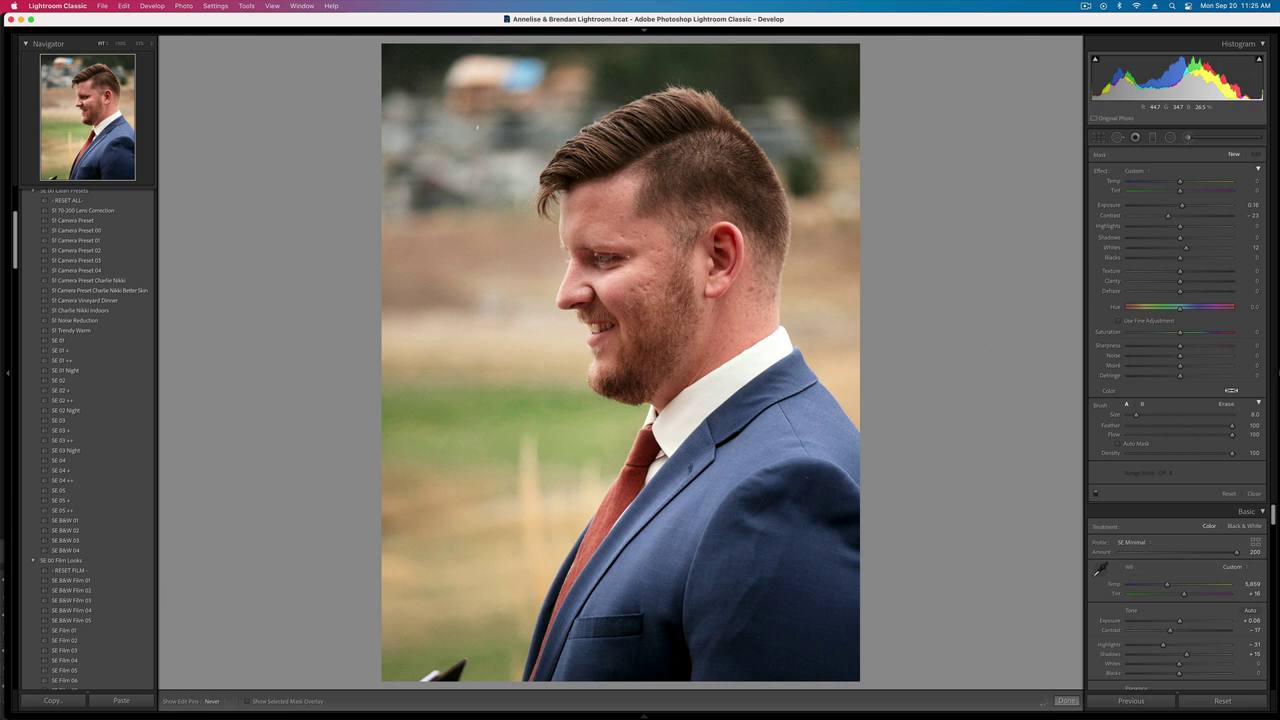
key(h)
key(h)
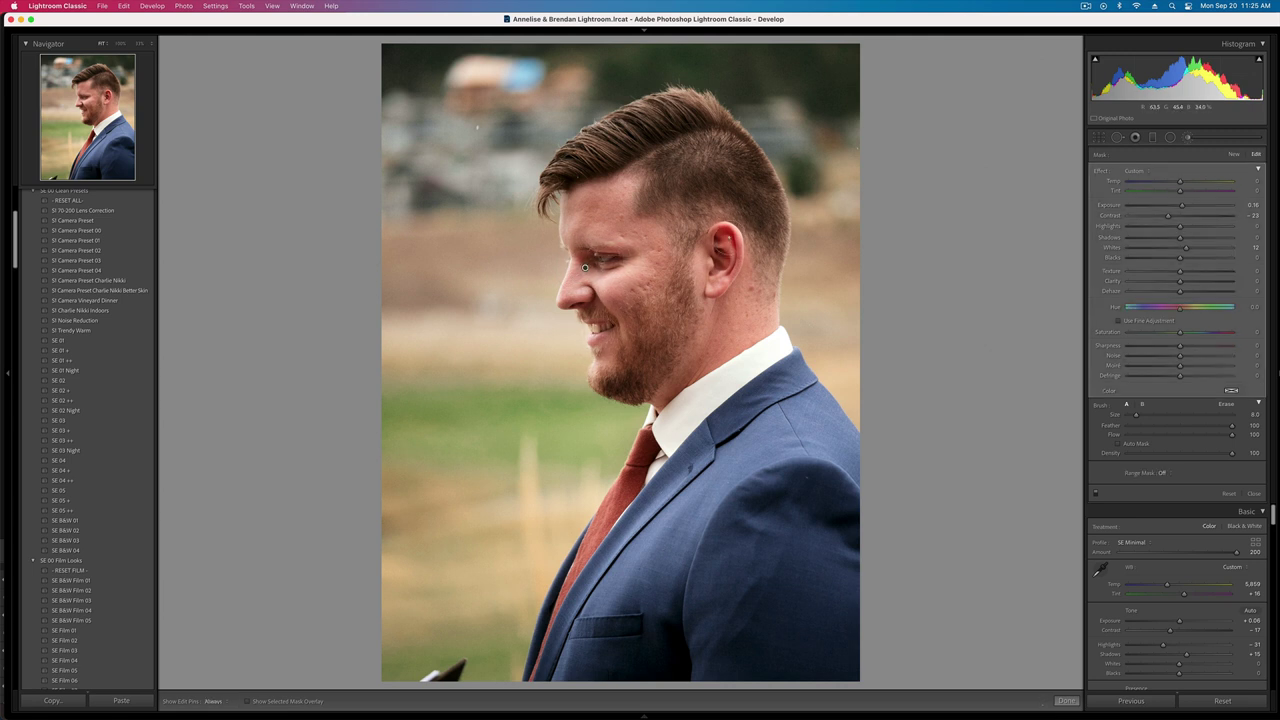
key(h)
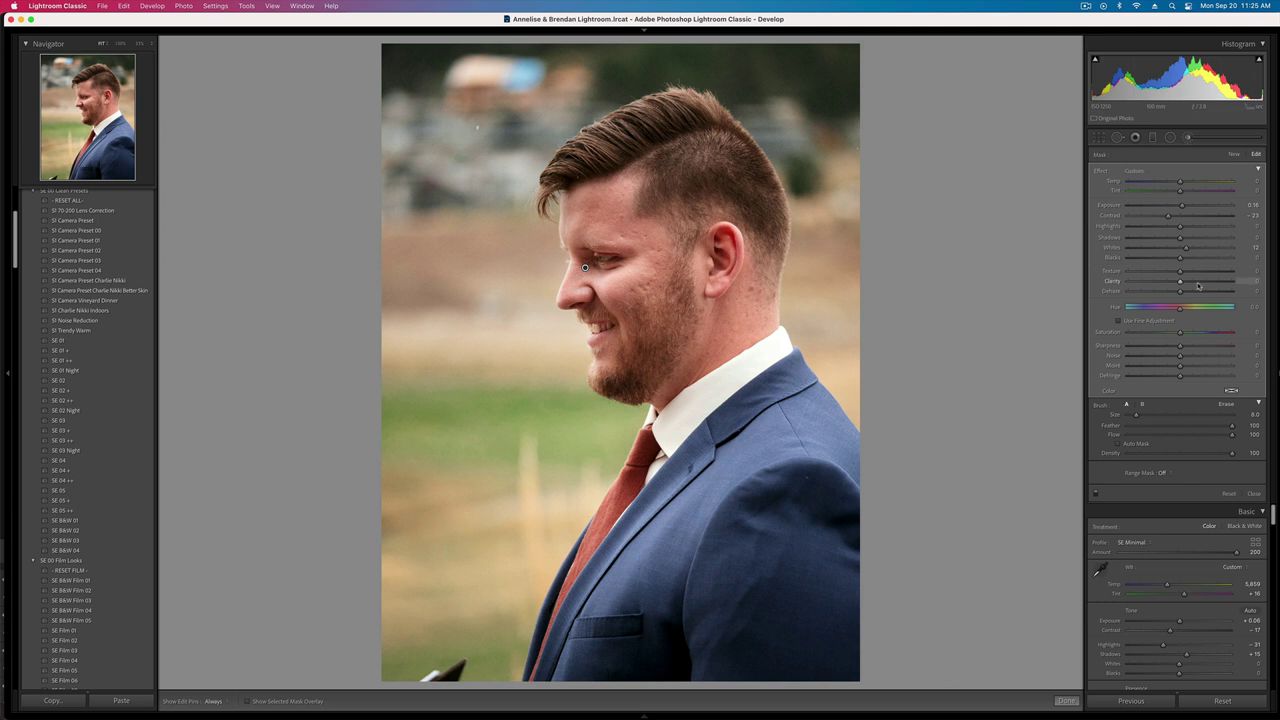
key(k)
- Set the groom portrait's exposure to −0.17, contrast to −1, vibrance to +51 and saturation to −17
drag(1171, 273, 1178, 275)
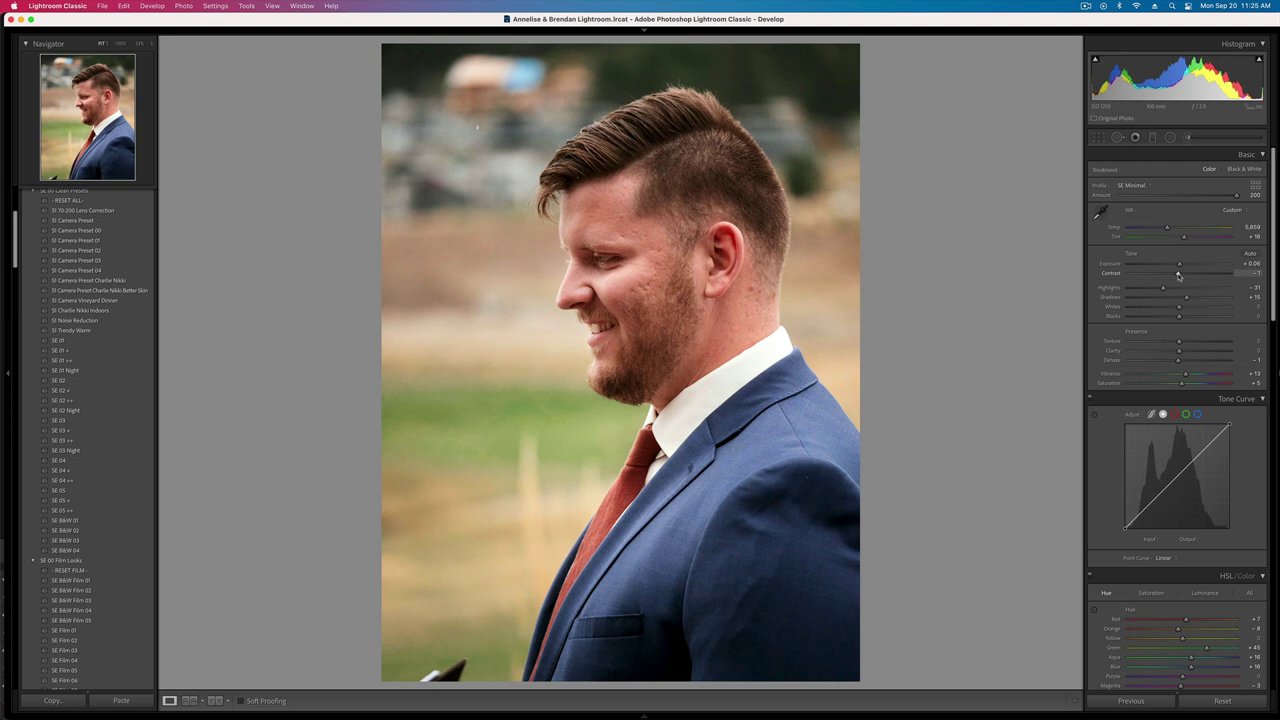
mouse_move(1181, 385)
mouse_down()
mouse_move(1165, 387)
mouse_move(1204, 382)
mouse_up()
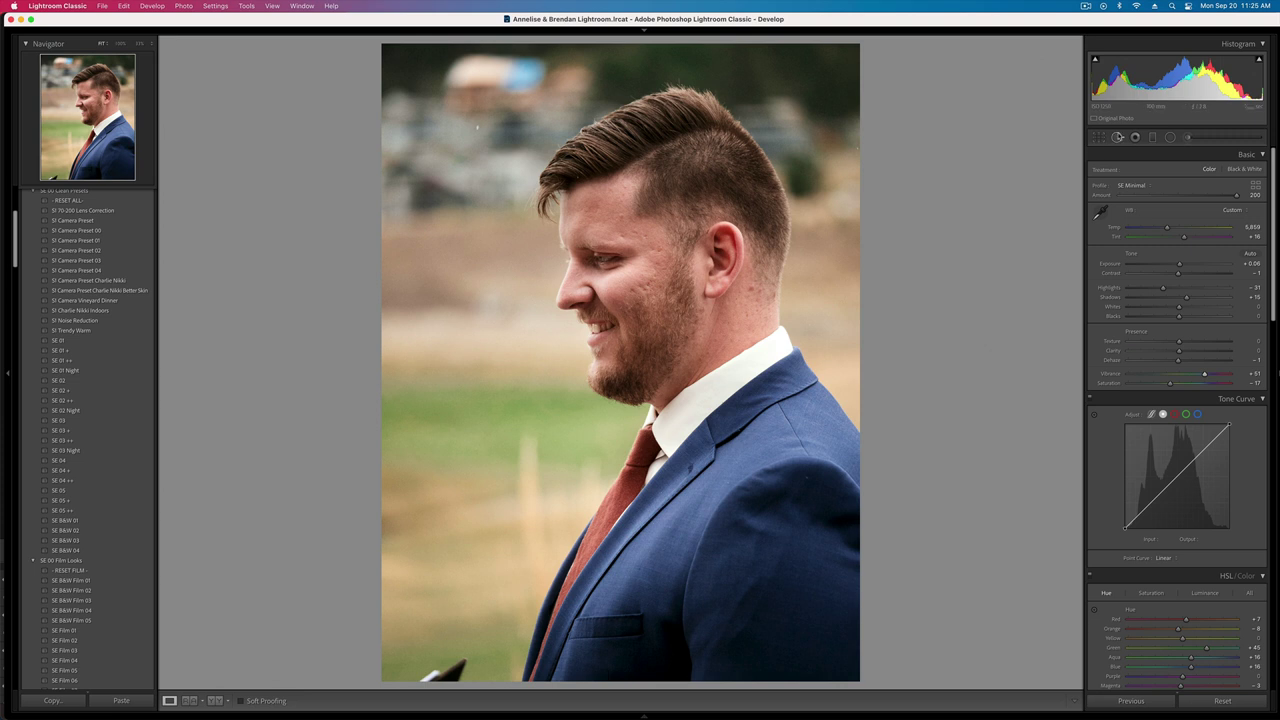
click(1117, 137)
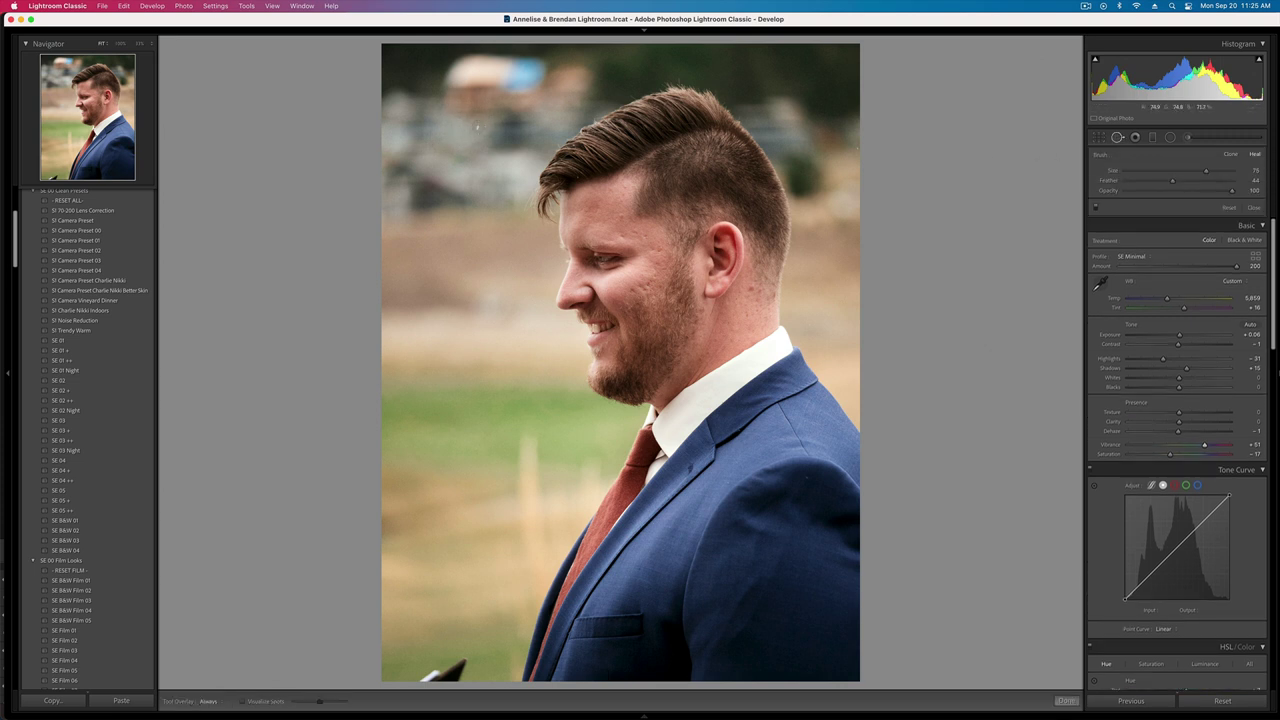
key(q)
key(minus)
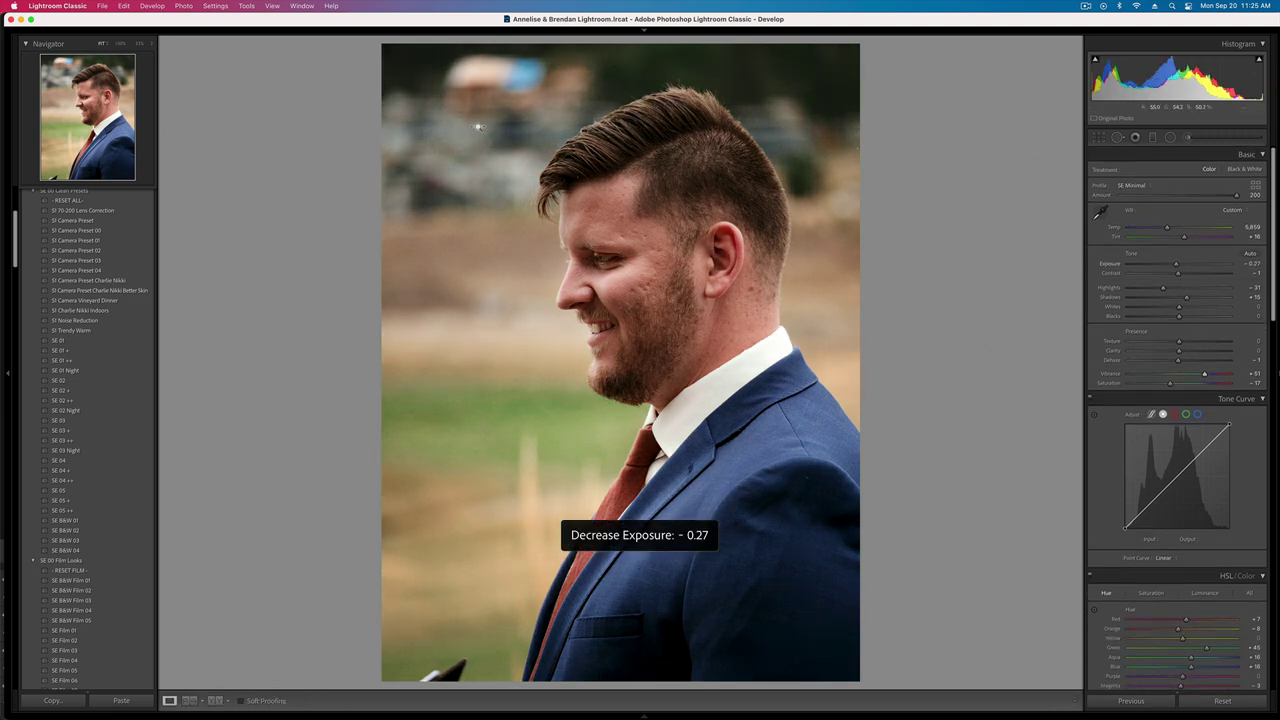
key(equal)
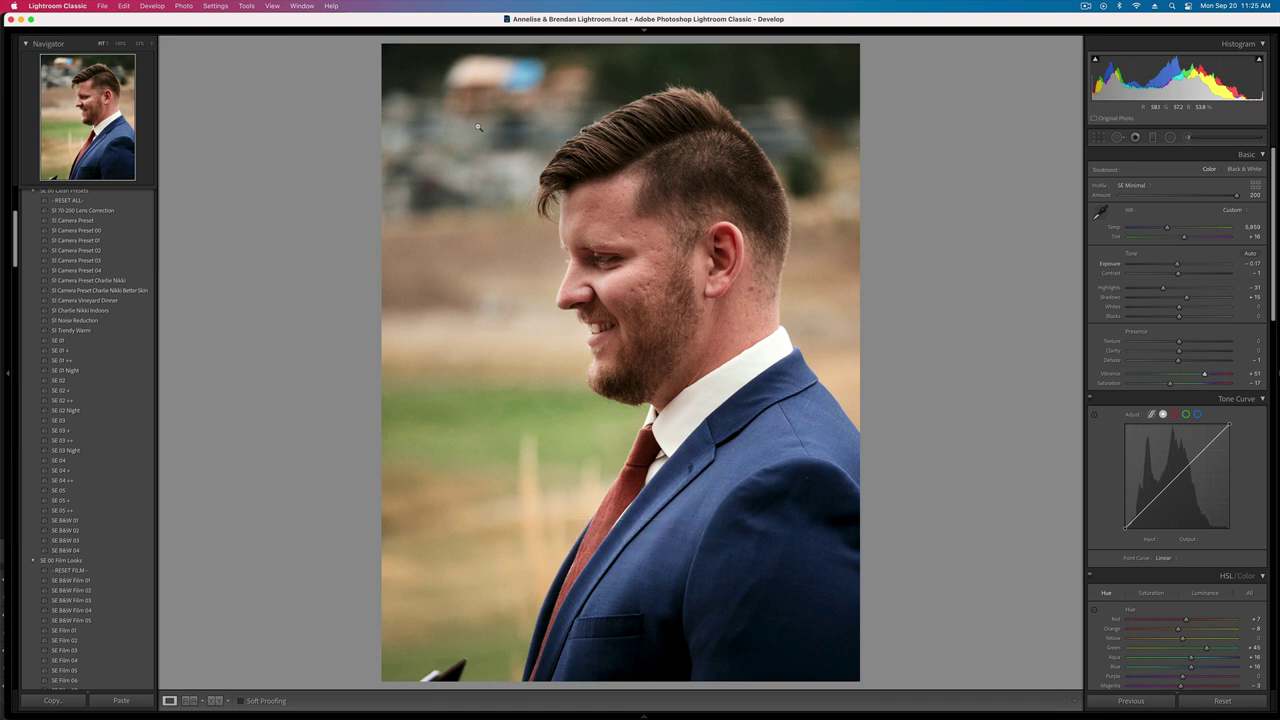
- Heal the small bright specks in the blurred background and the groom's hair, using a brush size of 37 and feather of 44
key(super+minus)
click(596, 227)
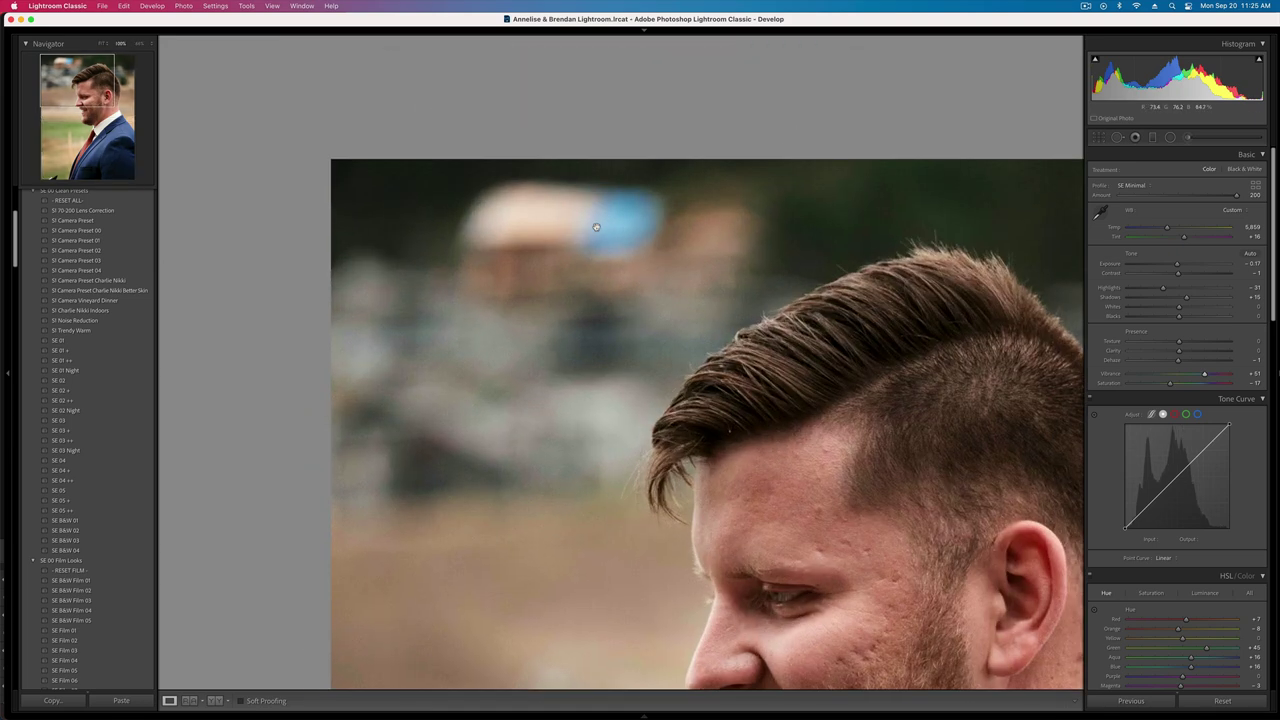
drag(762, 394, 678, 294)
click(1118, 138)
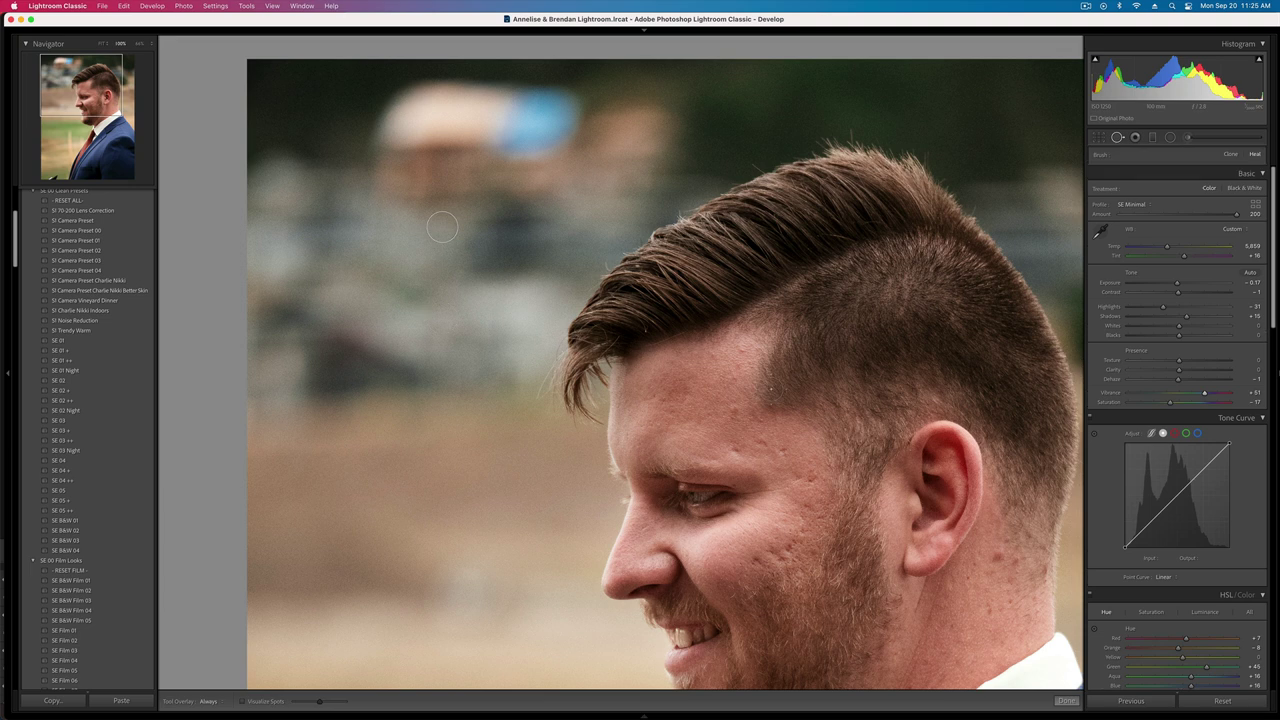
scroll(645, 327, down, 5)
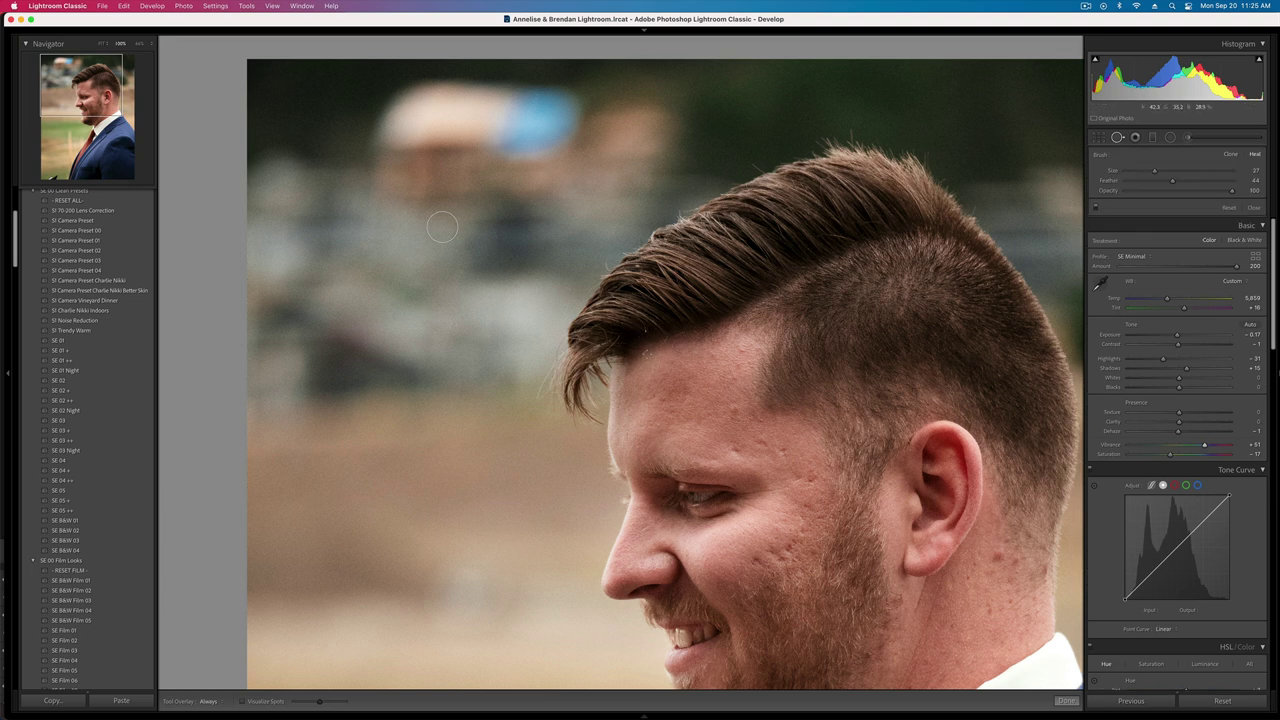
click(646, 330)
key(q)
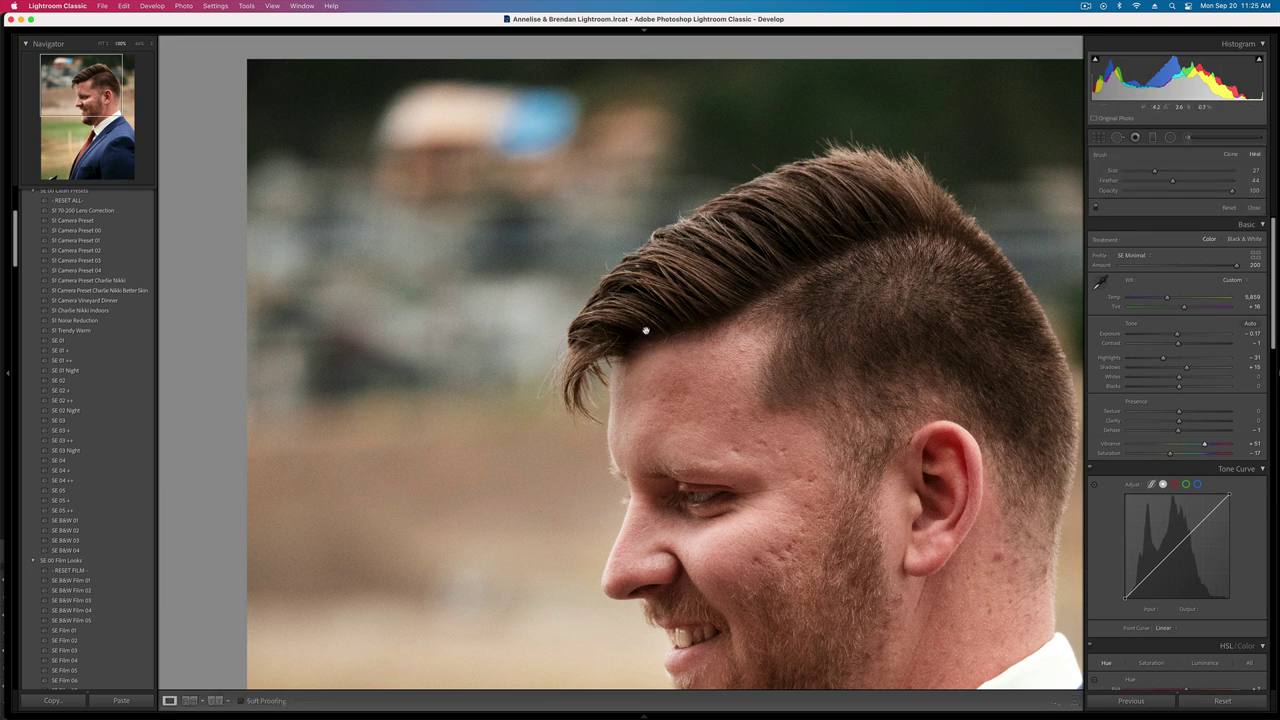
click(692, 312)
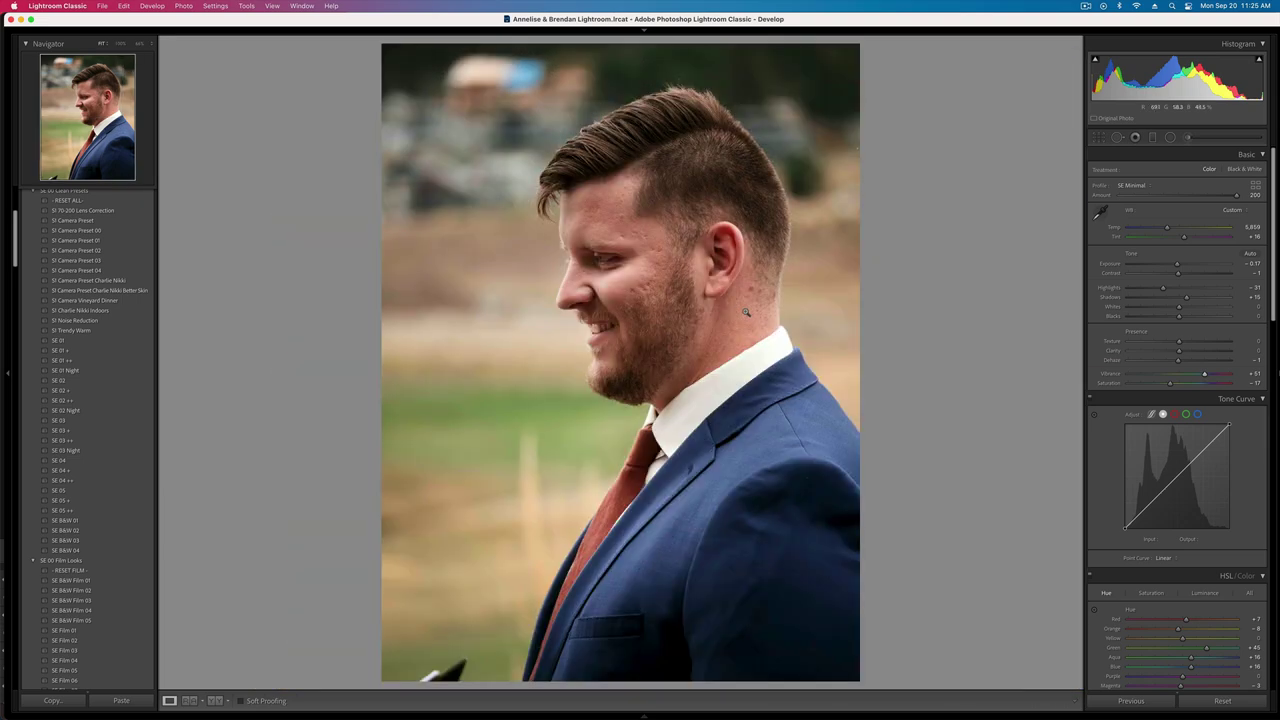
- Lower the exposure of the bride's portrait beside the groom's shoulder to −0.66
key(Right)
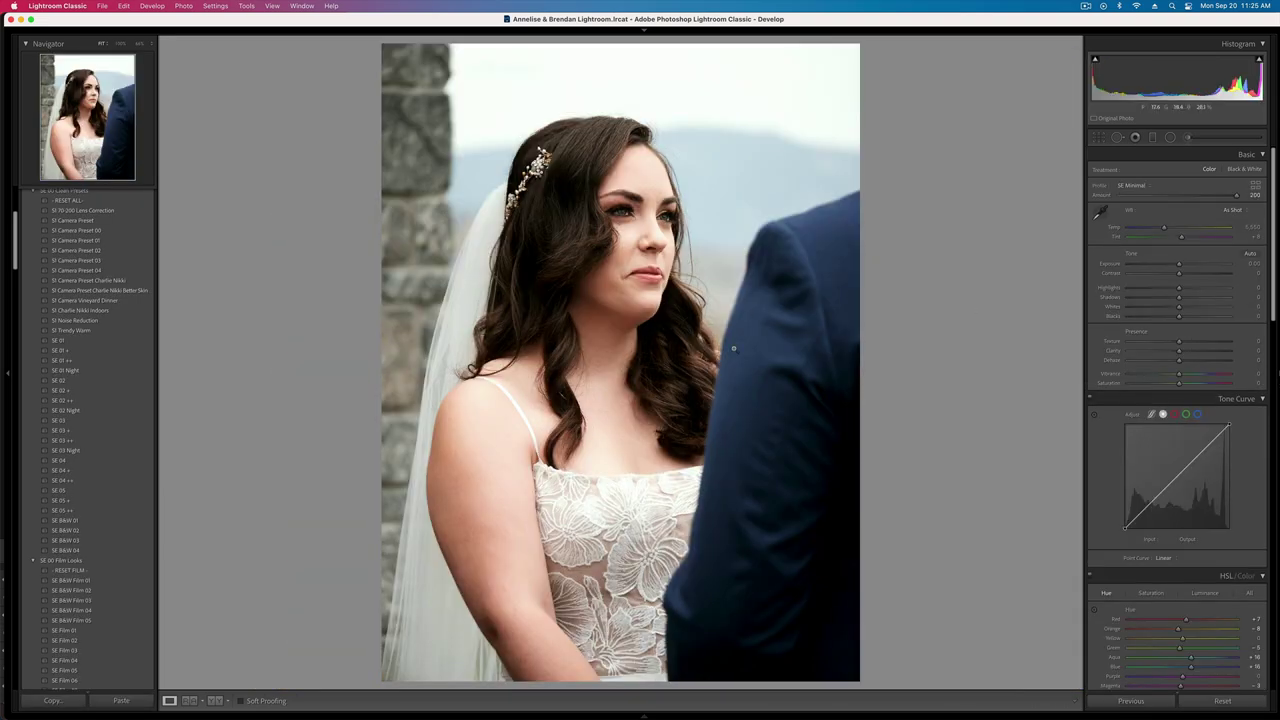
key(super+bracketleft)
key(super+bracketleft)
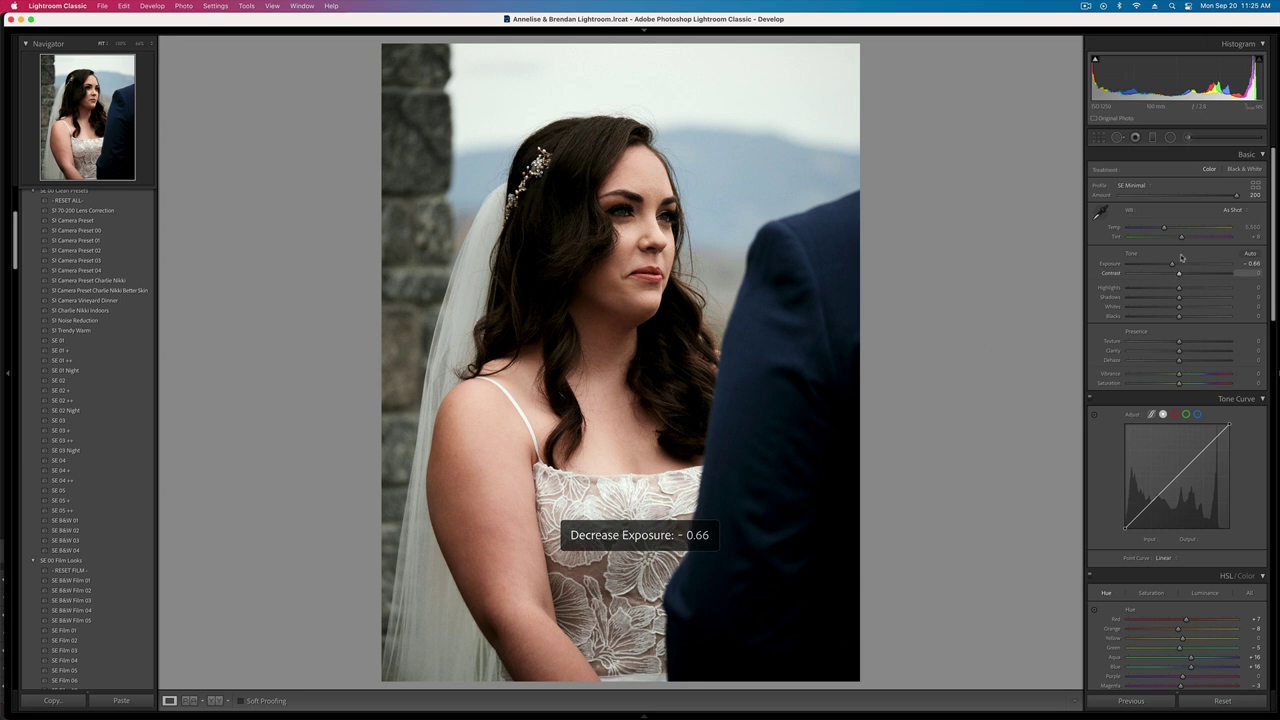
- Paint an adjustment brush mask over the bride's forehead with highlights reduced to about −51 and exposure reset to 0
click(1186, 139)
mouse_move(640, 171)
mouse_down()
mouse_move(636, 275)
mouse_move(658, 220)
mouse_move(650, 200)
mouse_up()
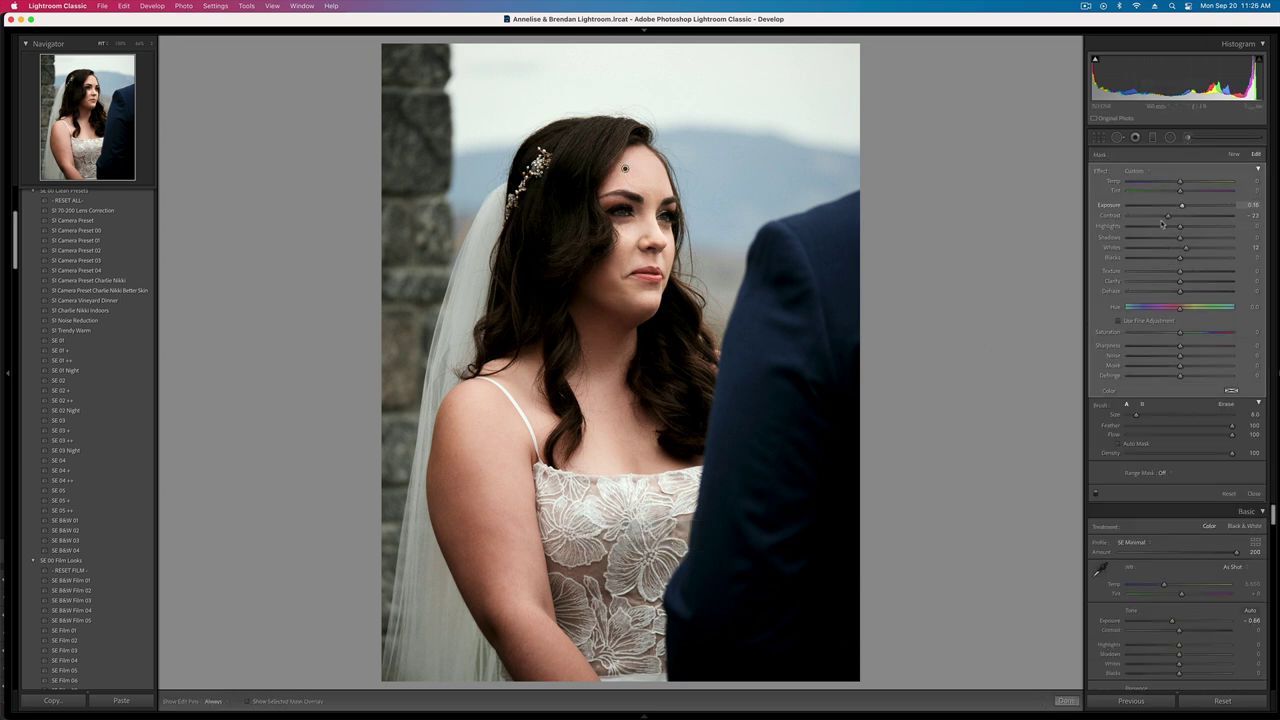
drag(1180, 226, 1153, 228)
double_click(1182, 207)
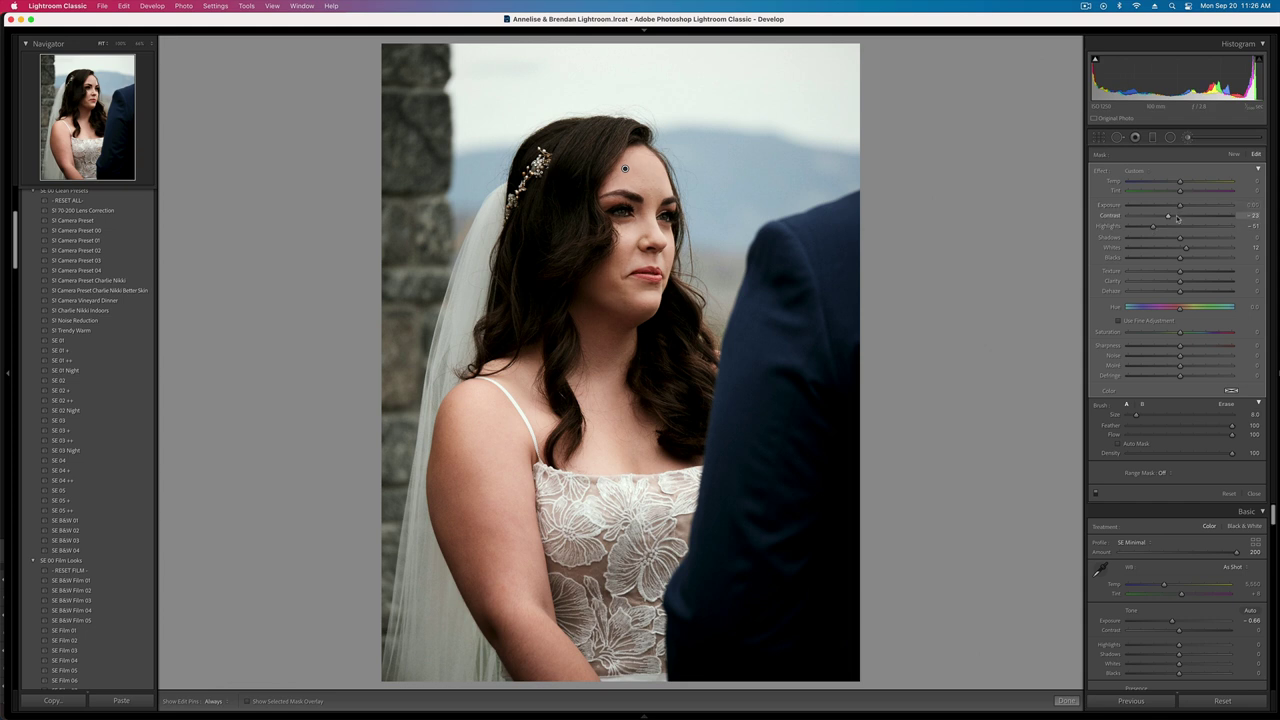
- Paint a new brush mask over the bride's neck below the jaw, reset its effects, set shadows to −33, and compare before and after
click(1233, 155)
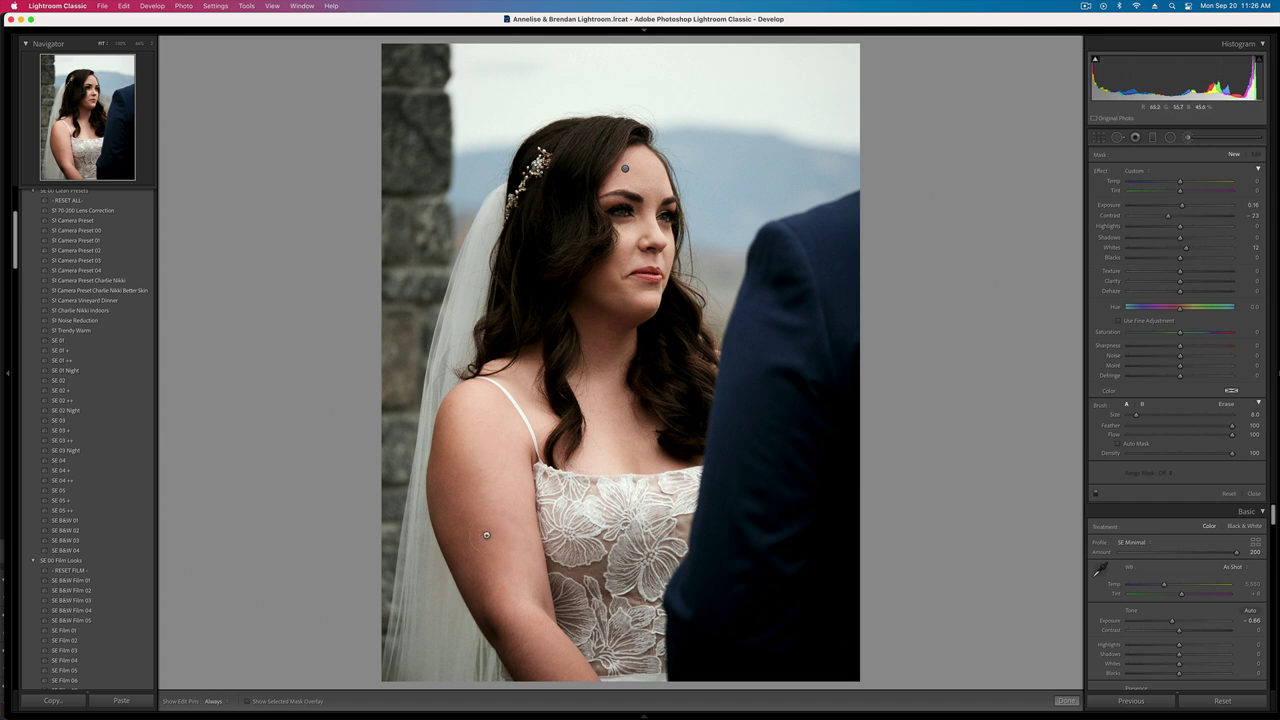
scroll(580, 312, down, 4)
drag(576, 301, 630, 328)
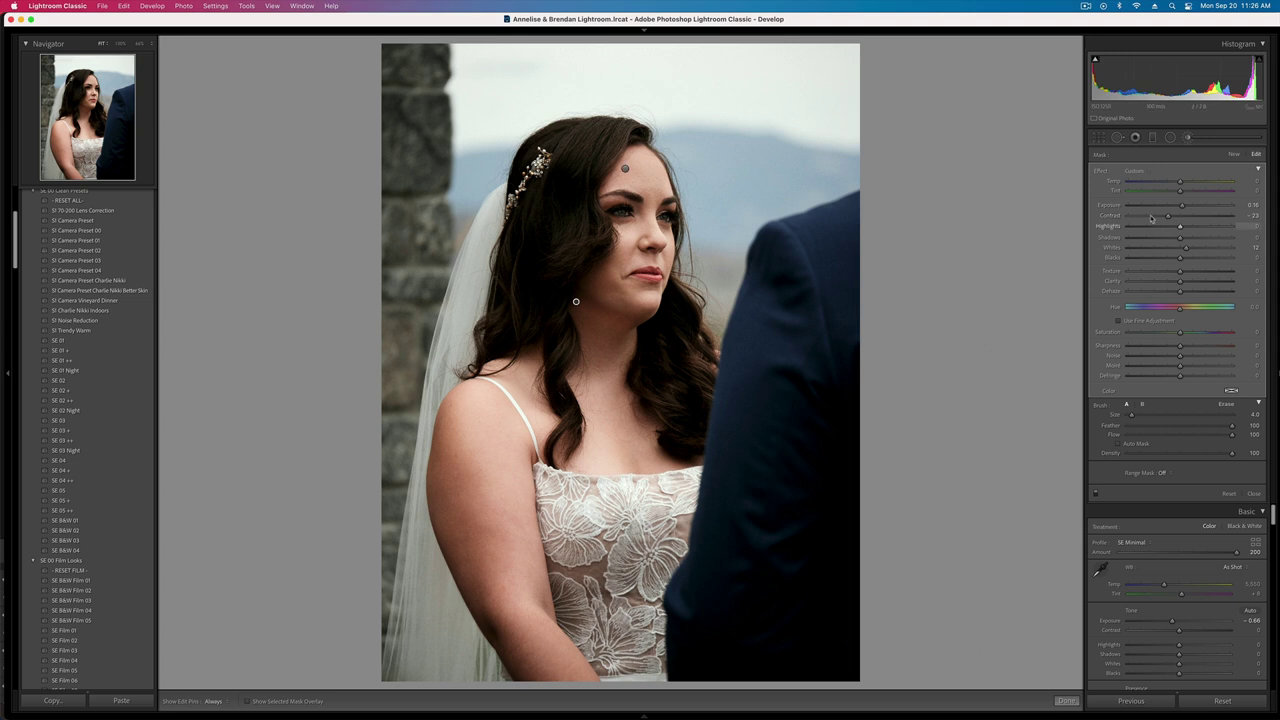
double_click(1102, 172)
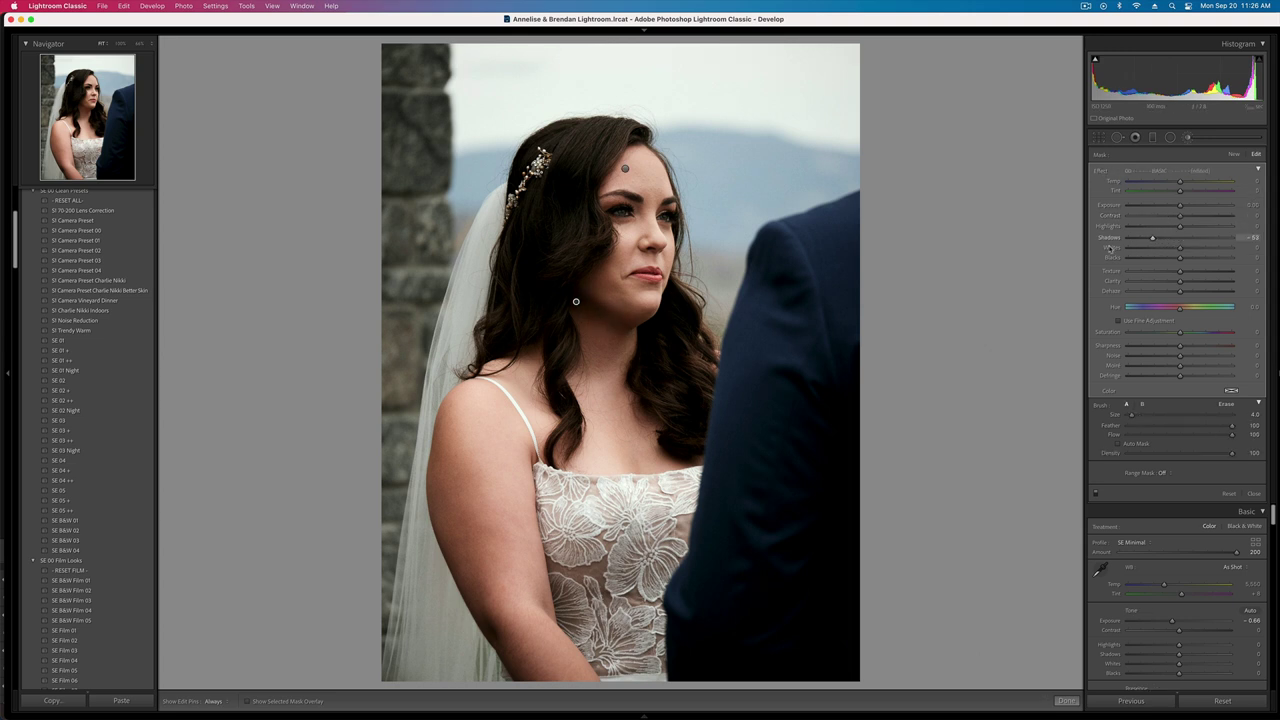
mouse_move(1108, 247)
mouse_down()
mouse_move(1076, 260)
mouse_move(1163, 251)
mouse_up()
scroll(632, 336, up, 5)
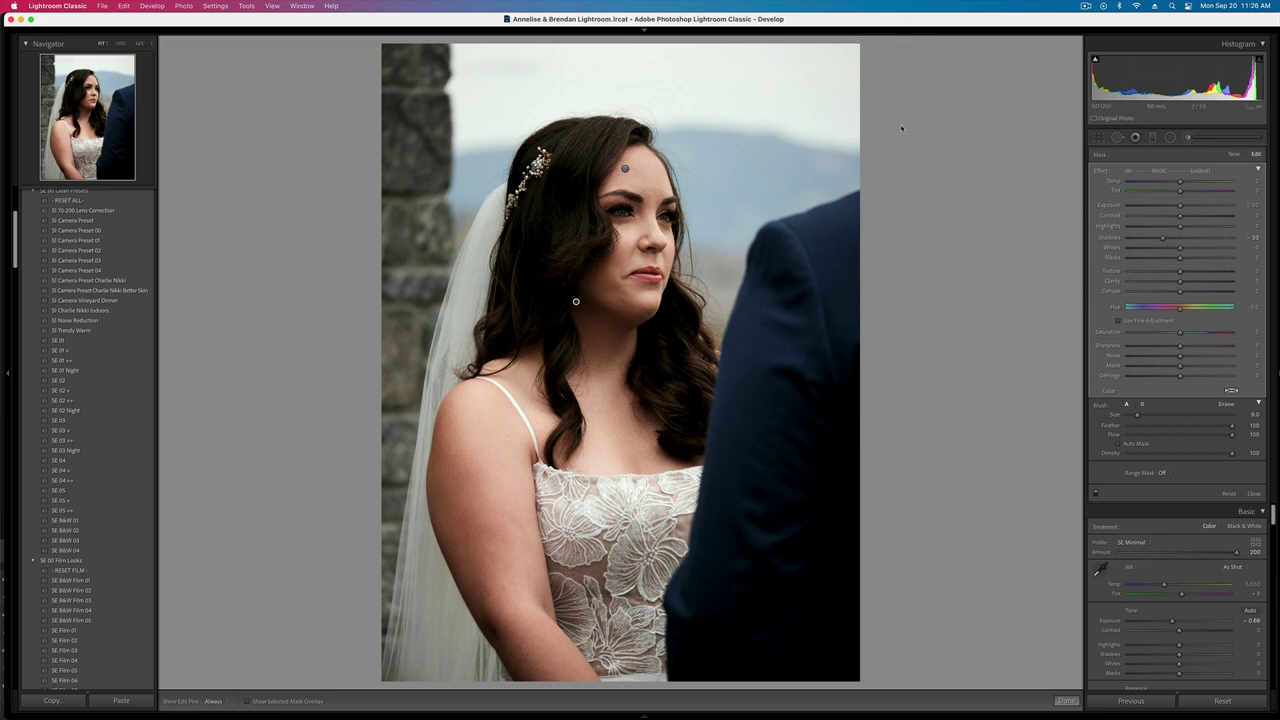
key(k)
key(backslash)
key(backslash)
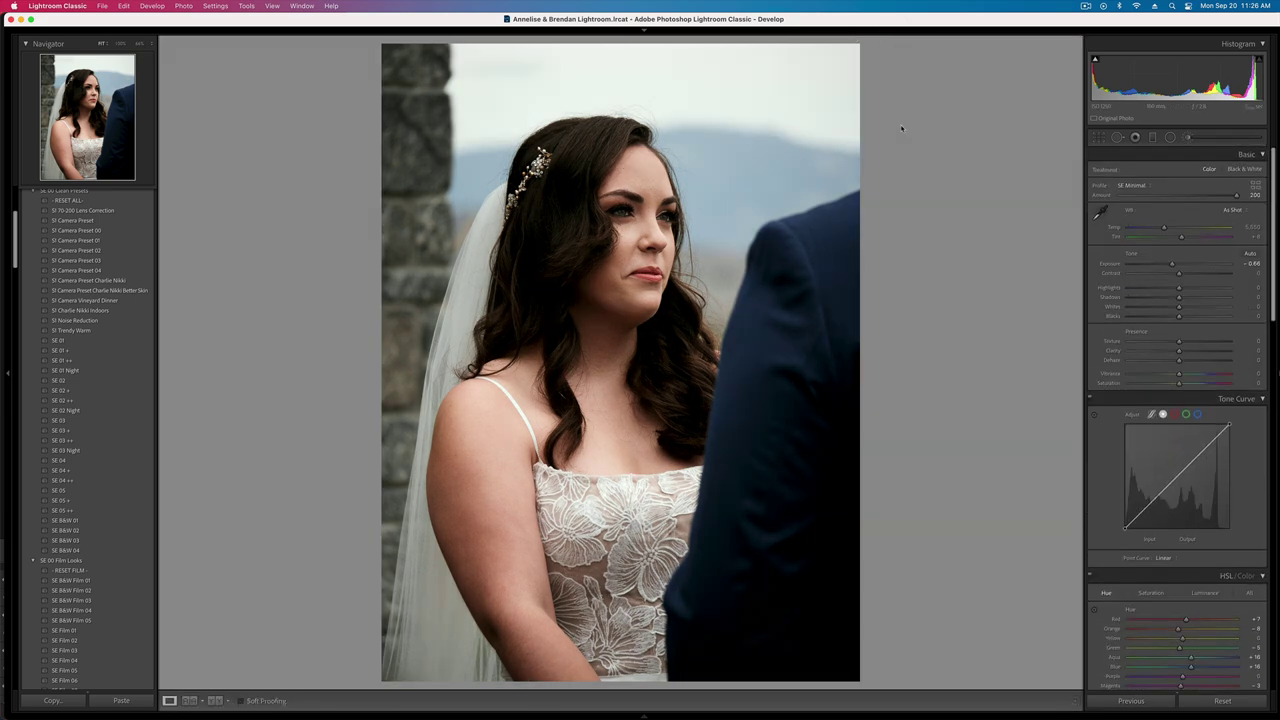
- Paste the copied settings onto the photo of the seated blonde woman and man in the grey suit, and lower exposure to −0.60
key(Right)
key(minus)
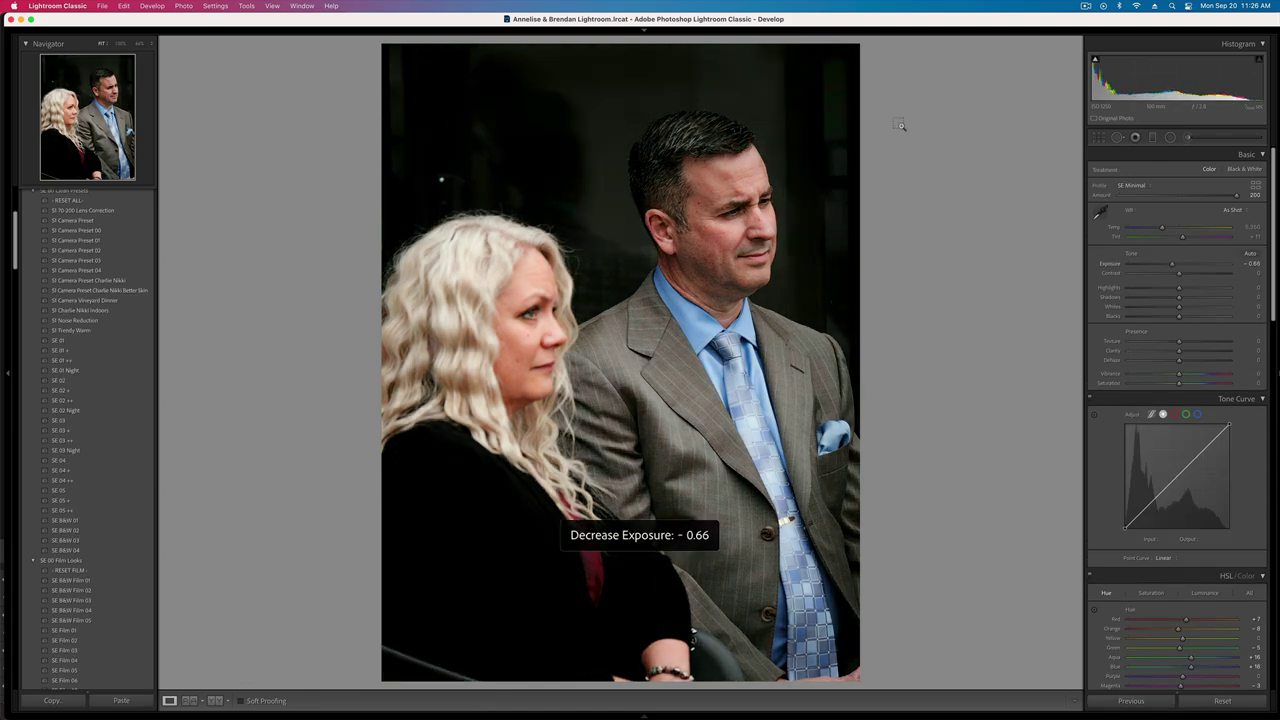
key(super+z)
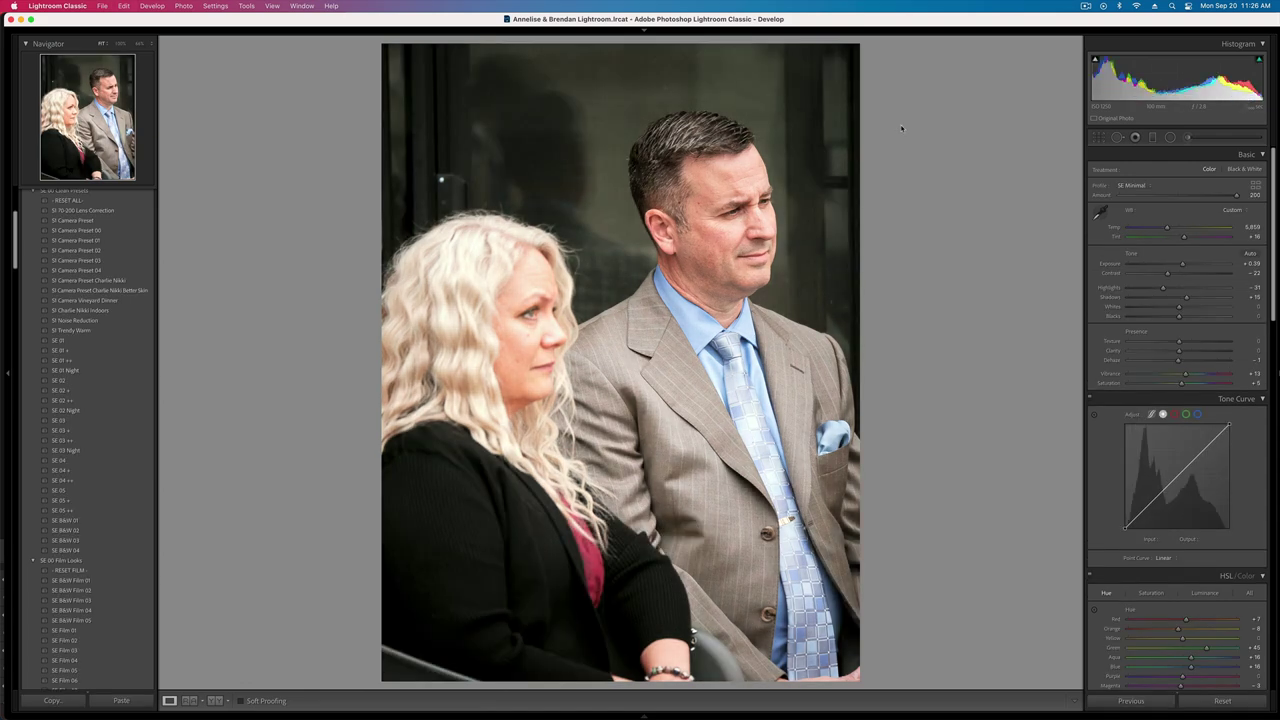
key(shift+minus)
key(shift+minus)
key(shift+minus)
key(shift+minus)
key(shift+equal)
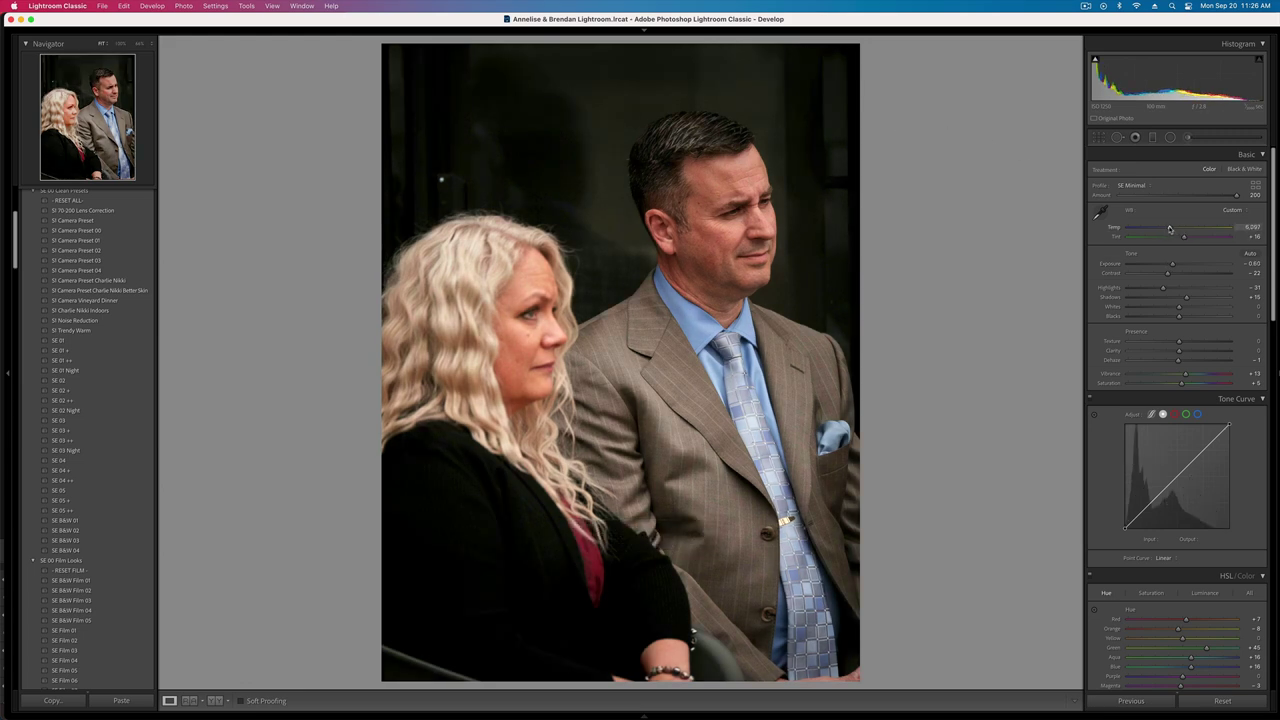
- Apply the copied settings to the portrait of the seated older man in the dark suit and raise exposure to +0.29
key(super+z)
key(super+z)
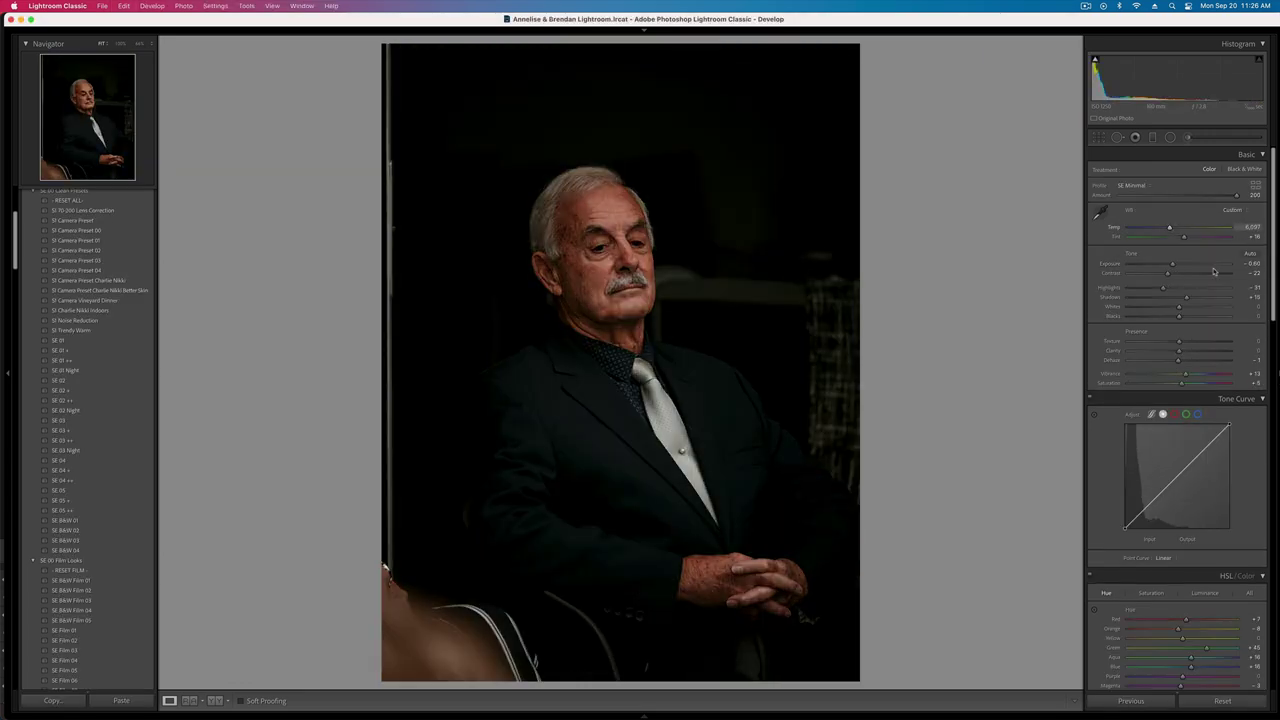
key(shift+equal)
key(shift+equal)
key(shift+equal)
scroll(1209, 273, down, 3)
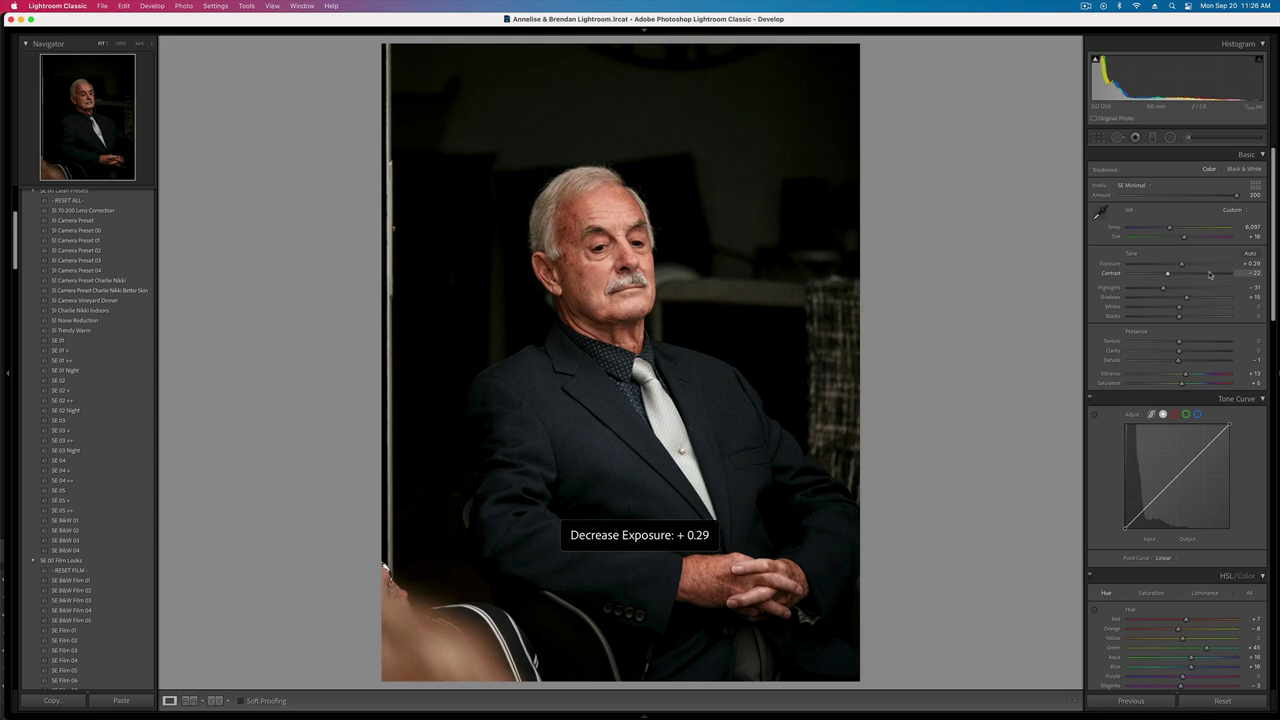
- On the portrait of the seated grey-haired woman, lower exposure to −0.99, set shadows to +100 and raise the blacks
key(Right)
scroll(1209, 273, down, 5)
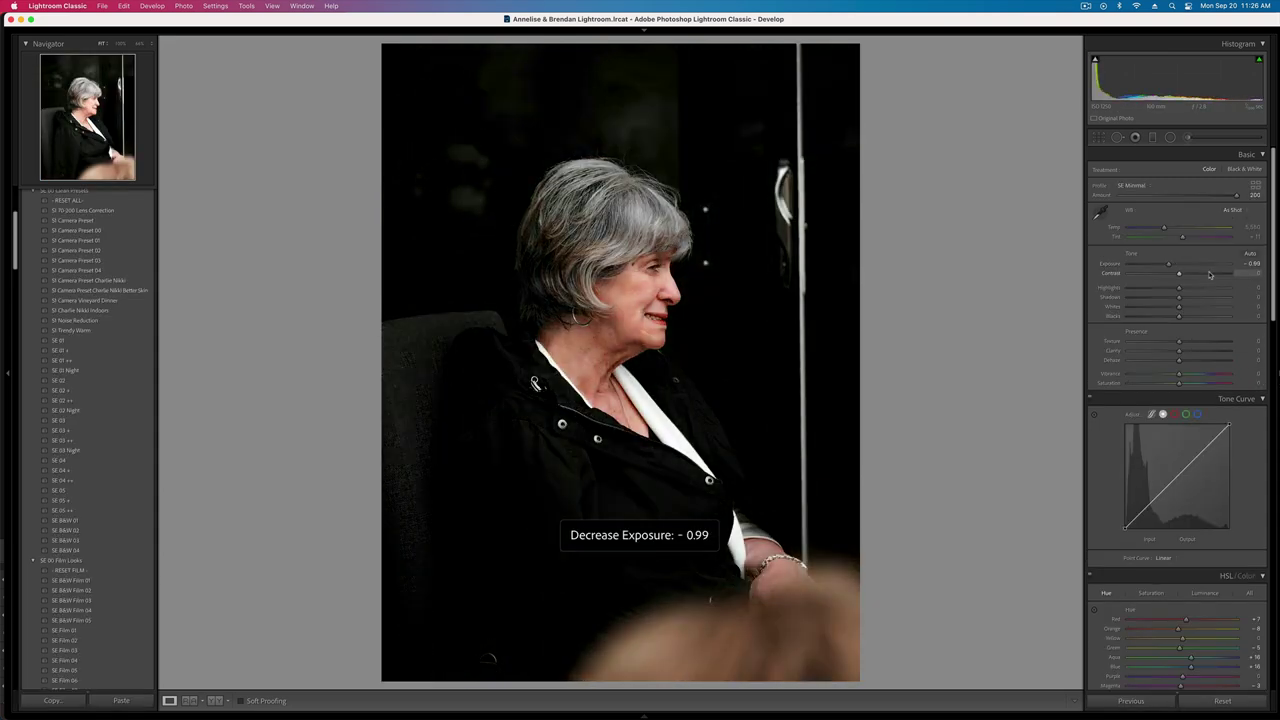
drag(1178, 298, 1202, 317)
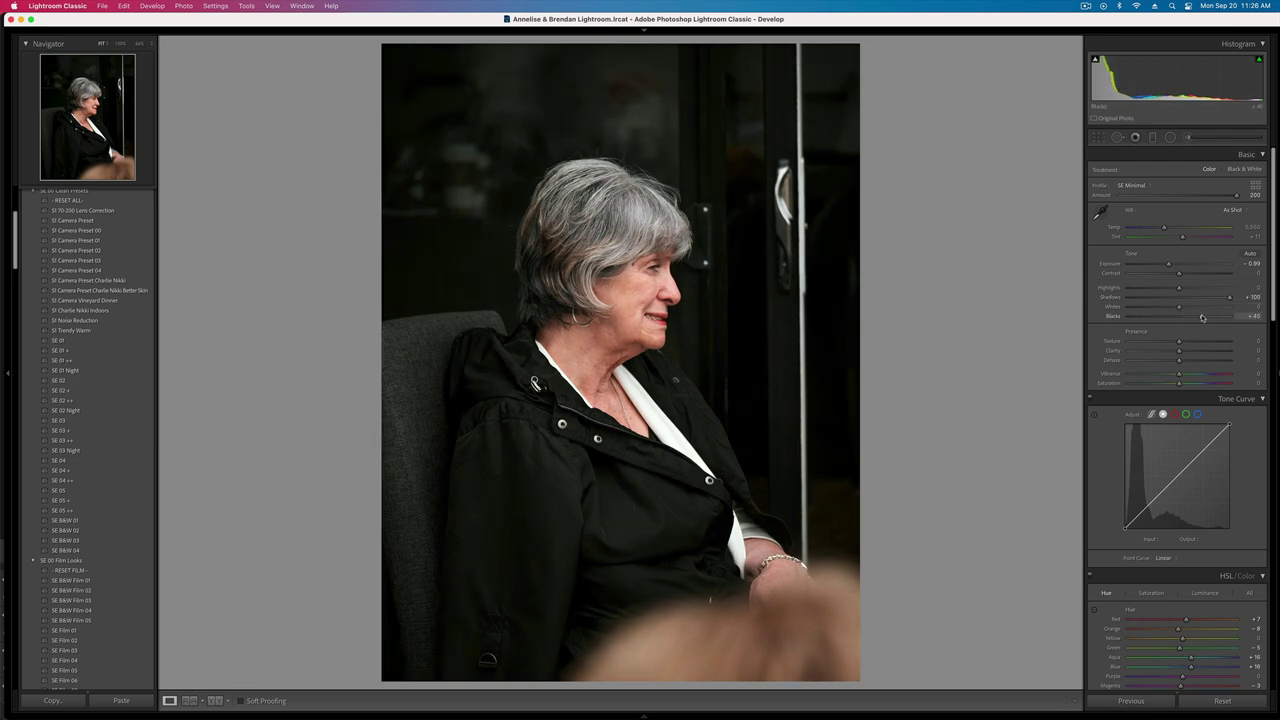
- Paste the copied settings onto the wide ceremony photo of the couple holding hands and set exposure to +0.62
key(Right)
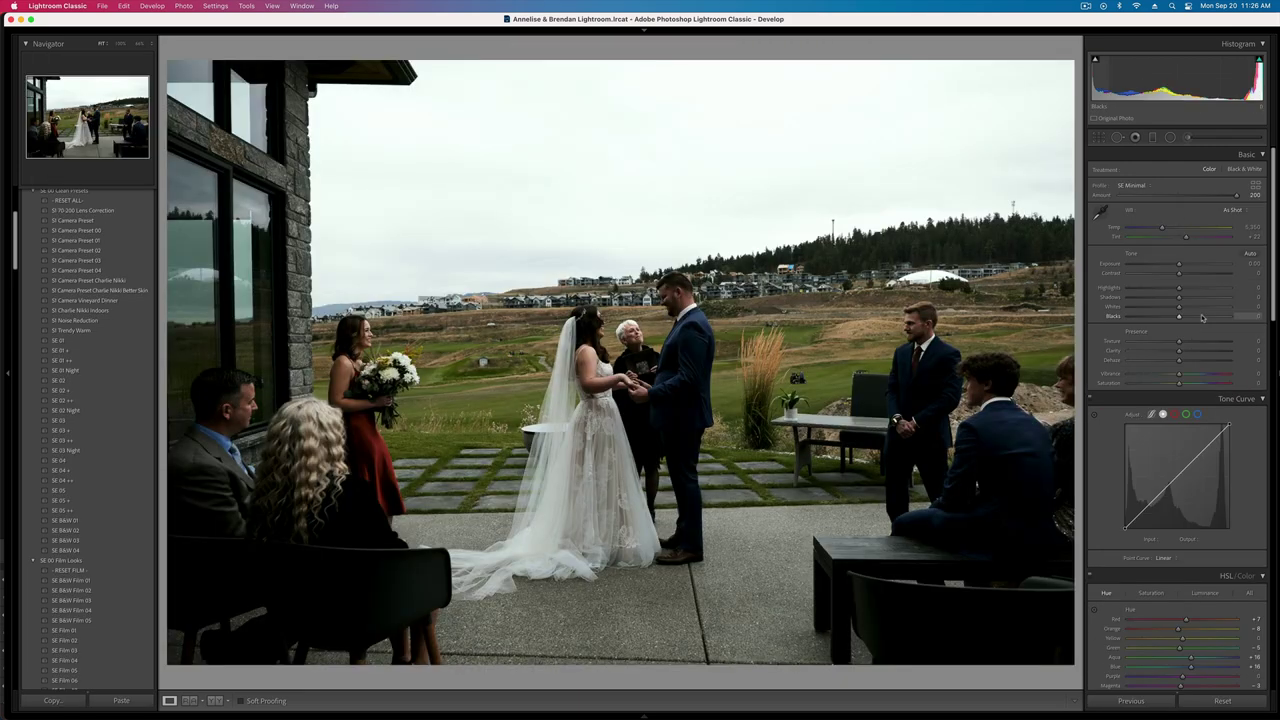
key(shift+equal)
key(shift+equal)
key(shift+equal)
key(shift+equal)
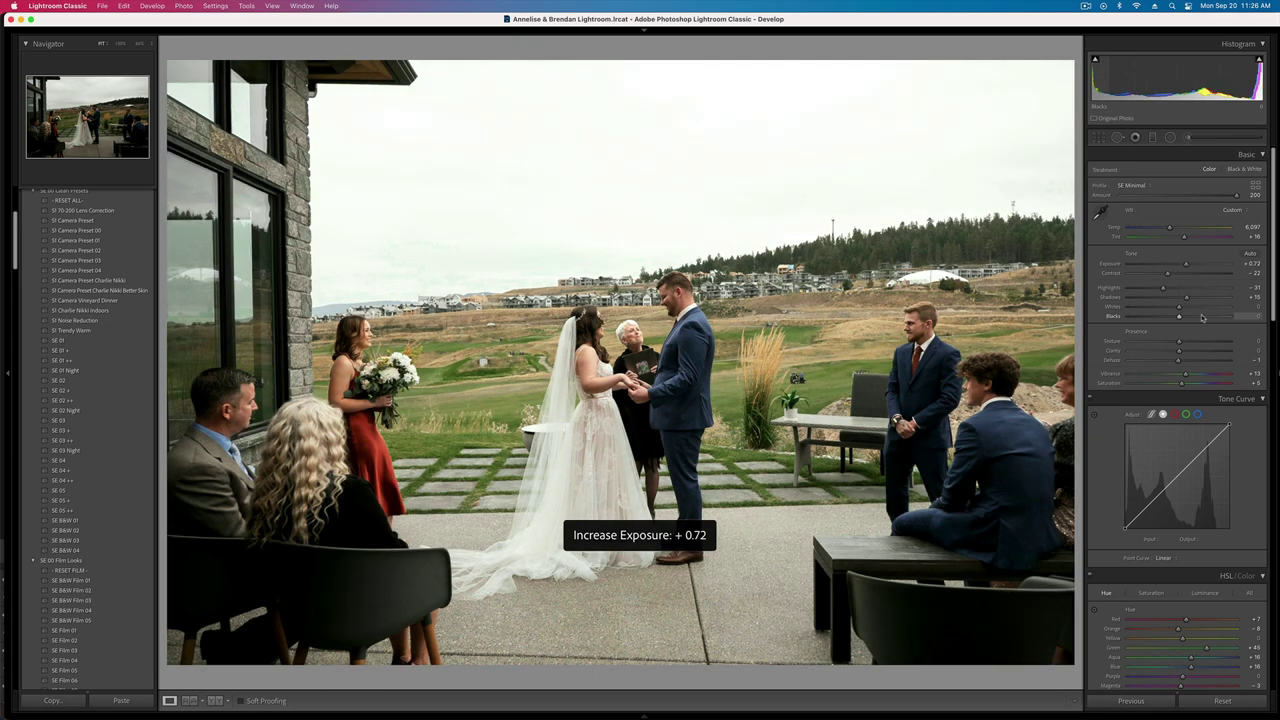
key(minus)
- Add a tall oval radial filter around the couple in the wide ceremony photo and lower the overall exposure to +0.29
click(1171, 138)
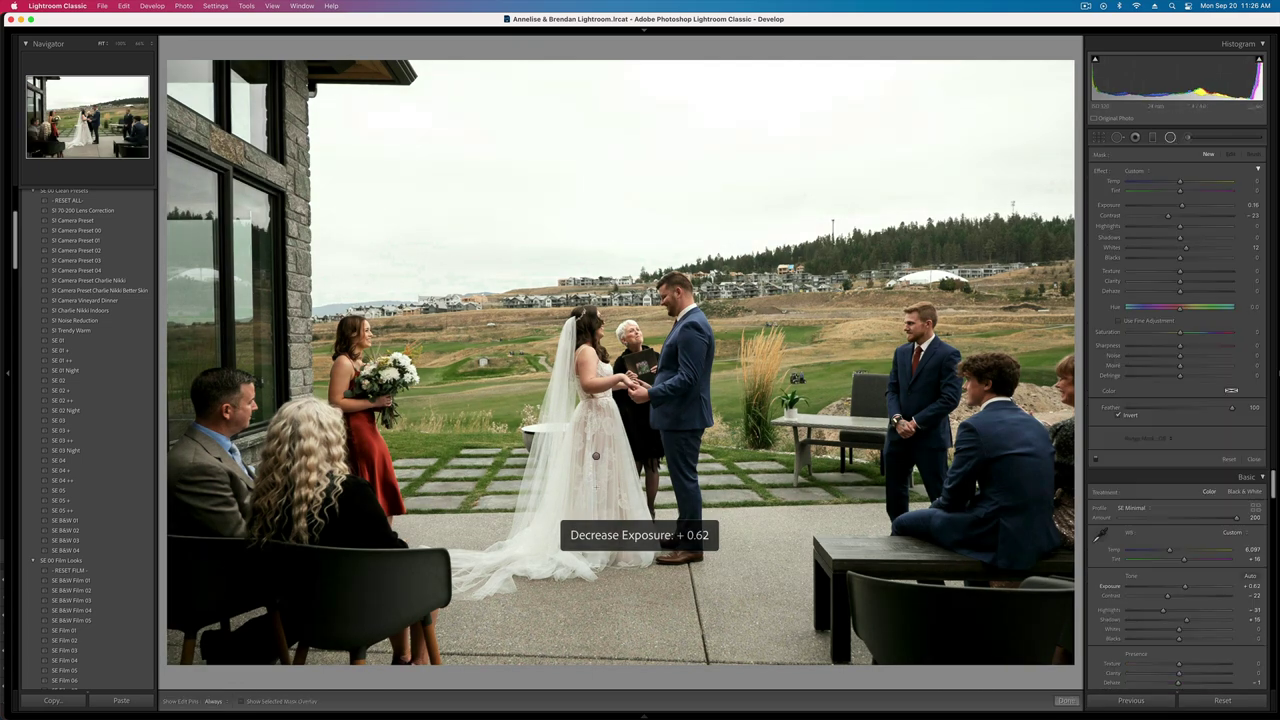
click(597, 456)
drag(596, 456, 658, 408)
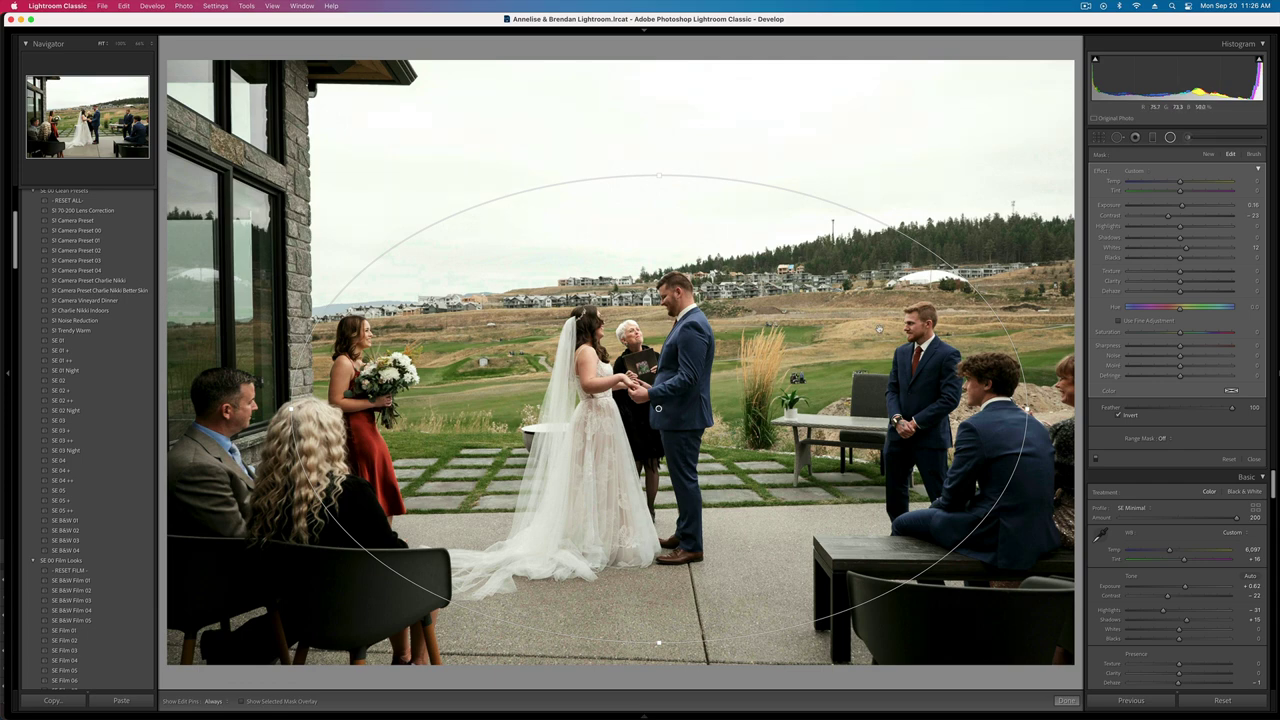
drag(291, 409, 510, 437)
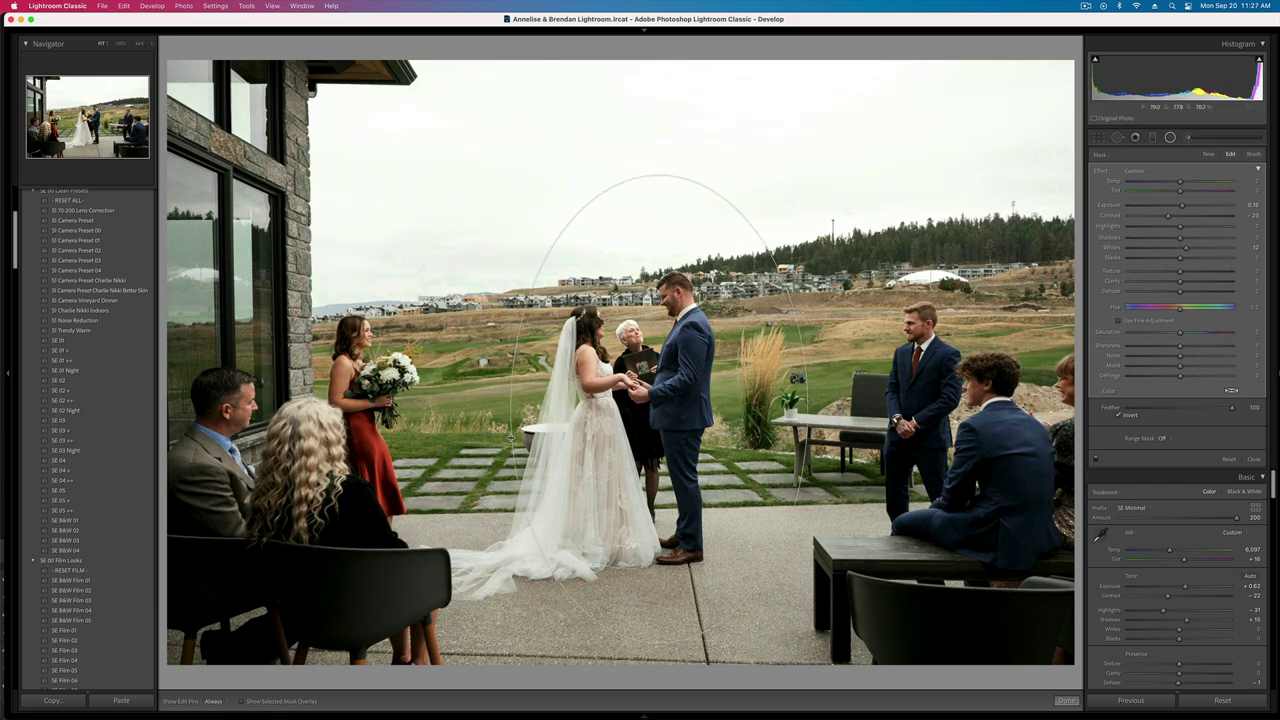
key(minus)
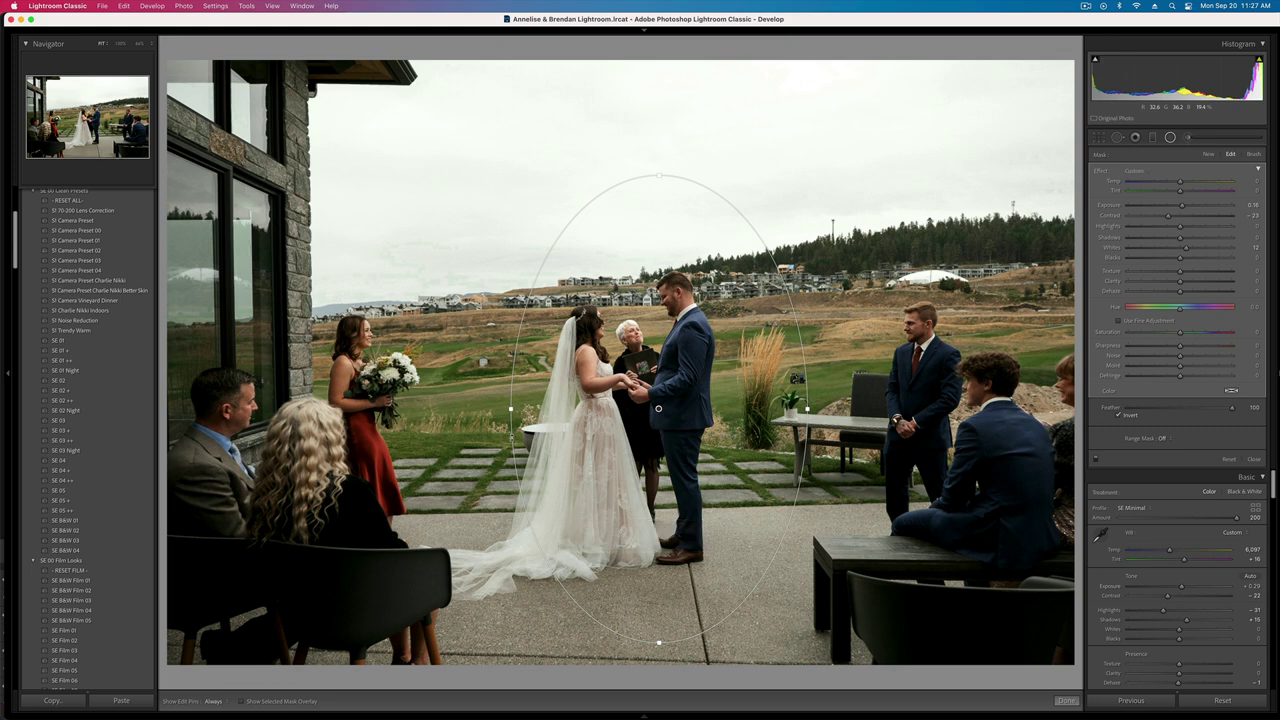
key(shift+m)
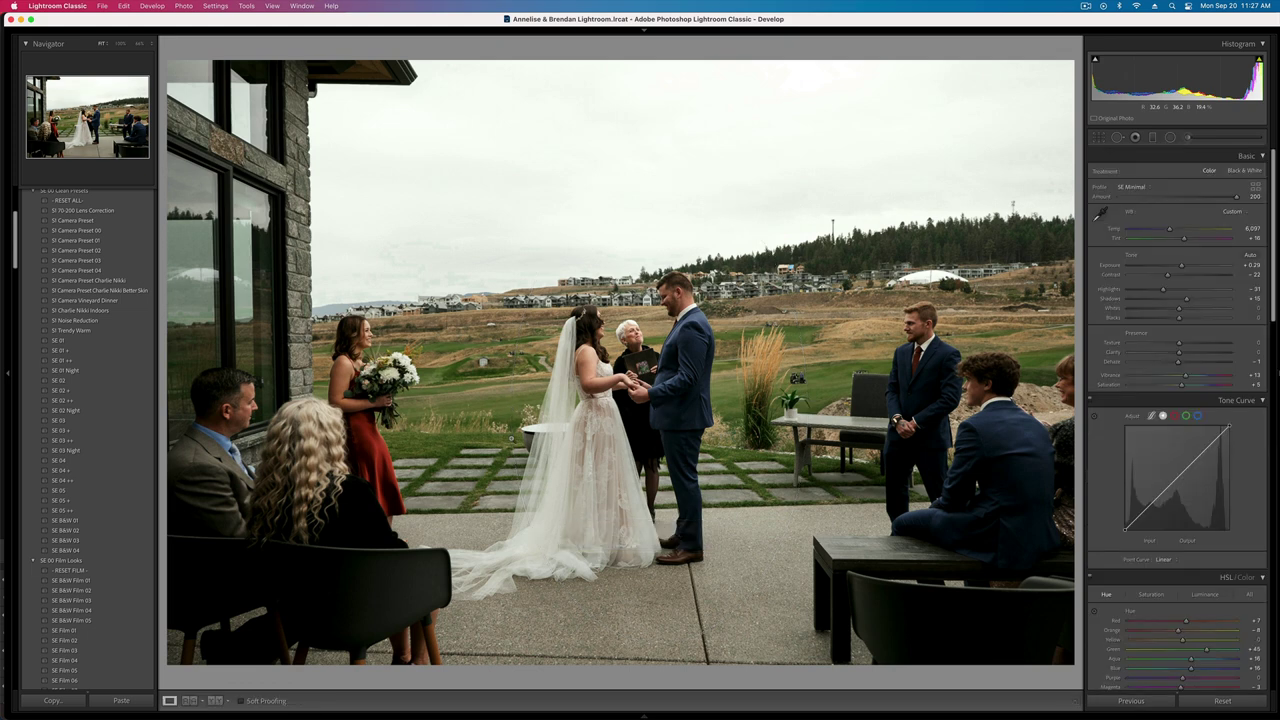
- Set shadows to +43, contrast to −11 and exposure to +0.19 on the wide ceremony photo
click(1208, 299)
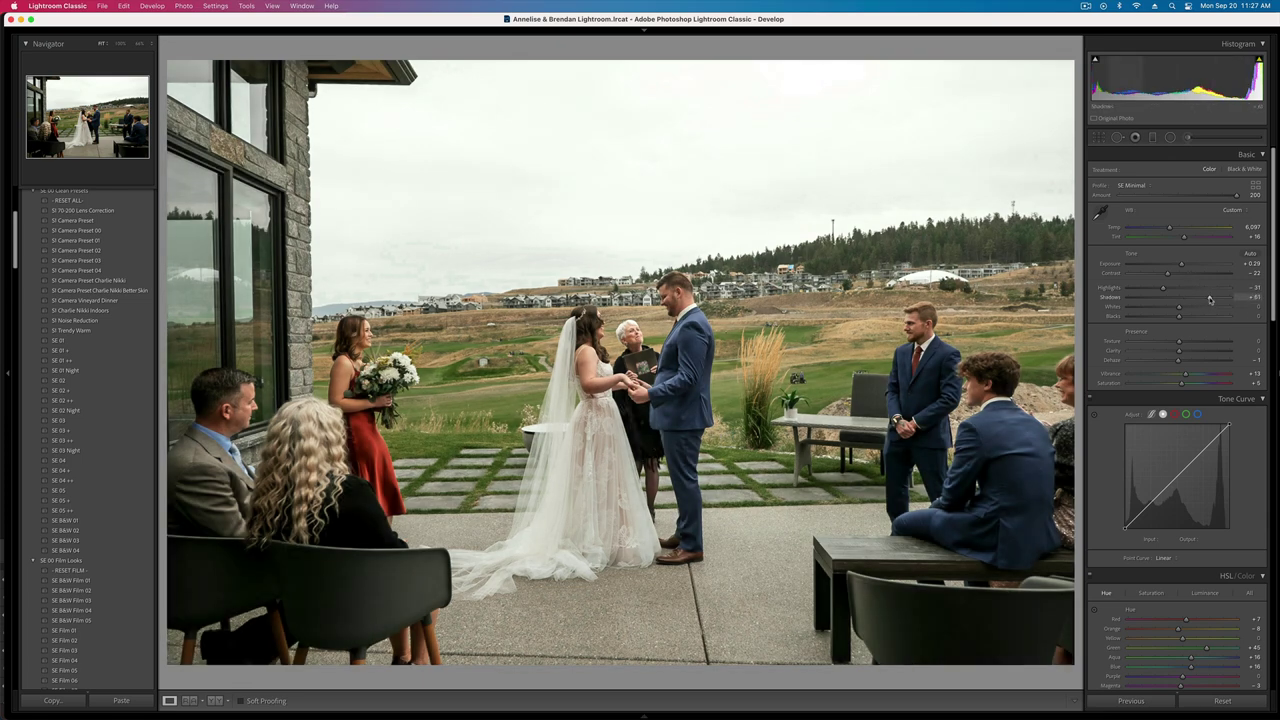
key(minus)
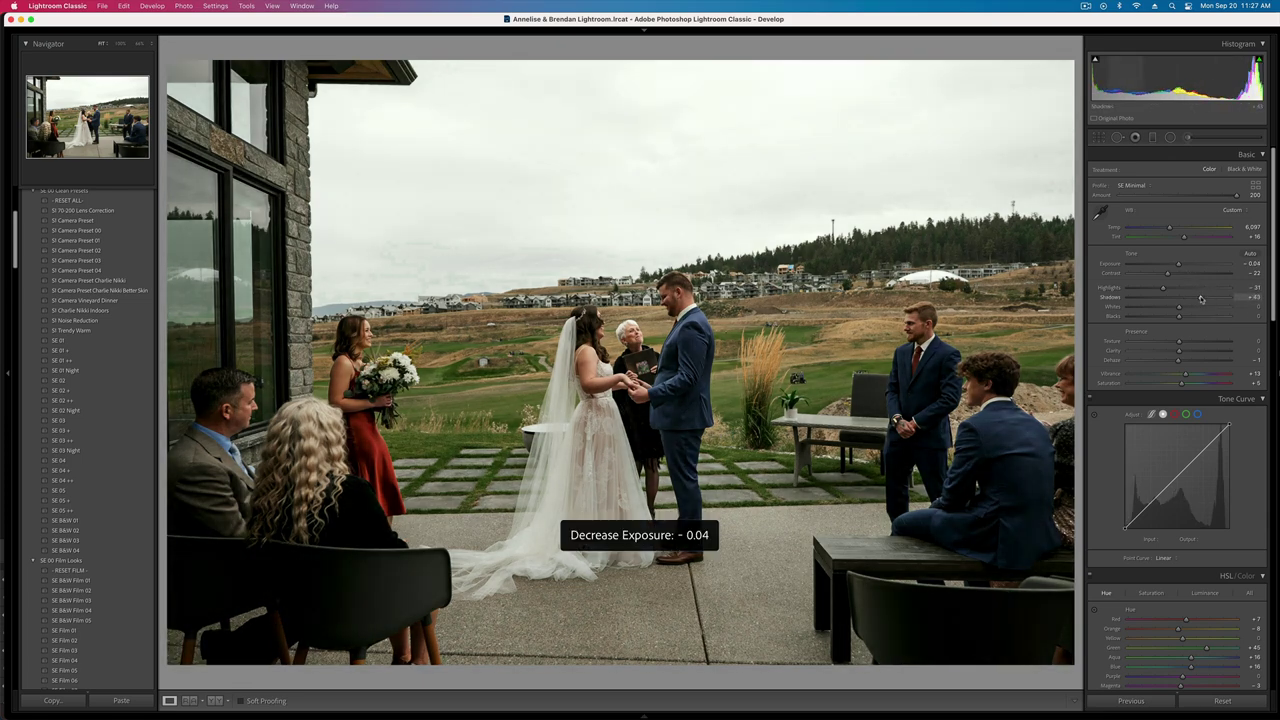
click(1177, 274)
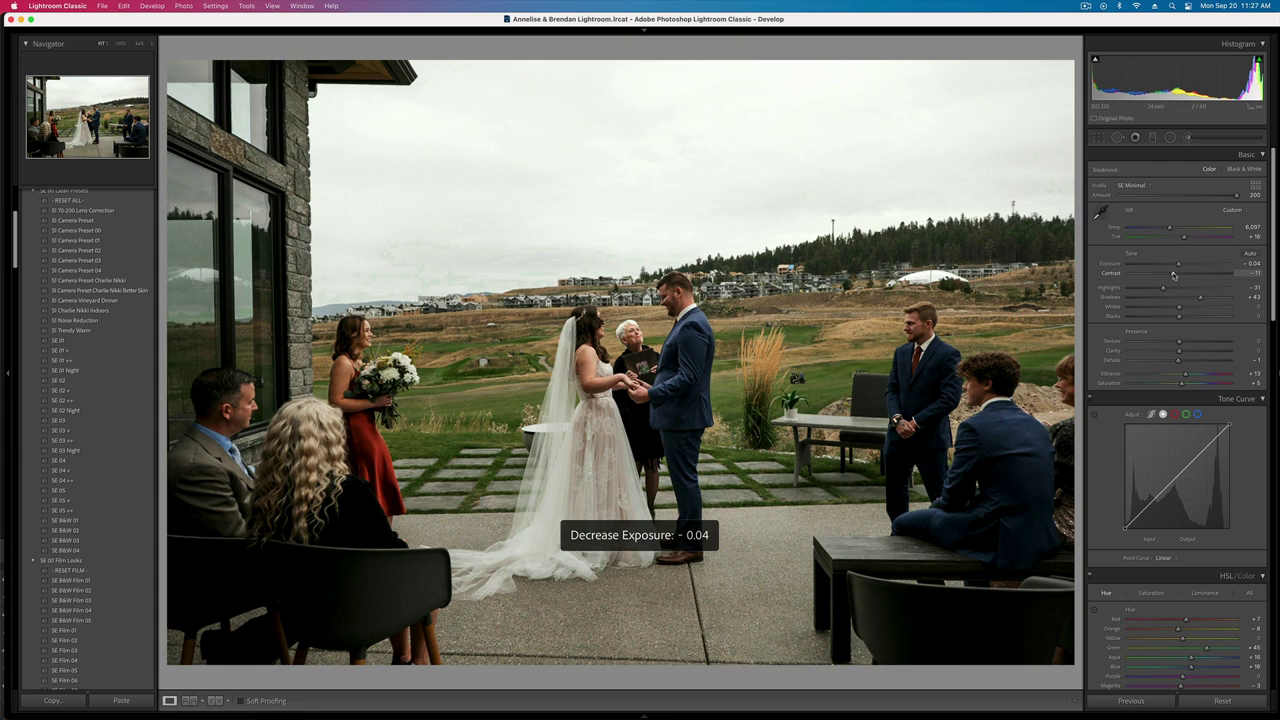
key(equal)
key(minus)
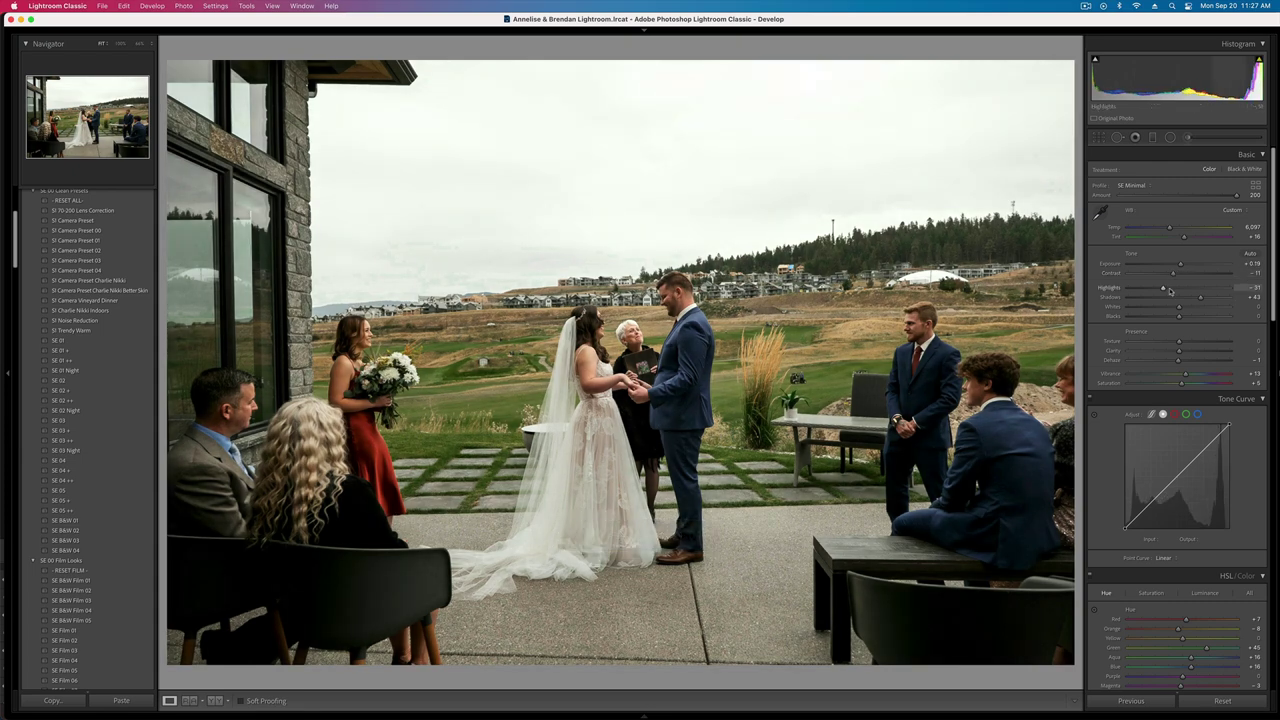
- Raise the wide ceremony photo's contrast to +17, set blacks to −8 and bring exposure to +0.32
key(shift+equal)
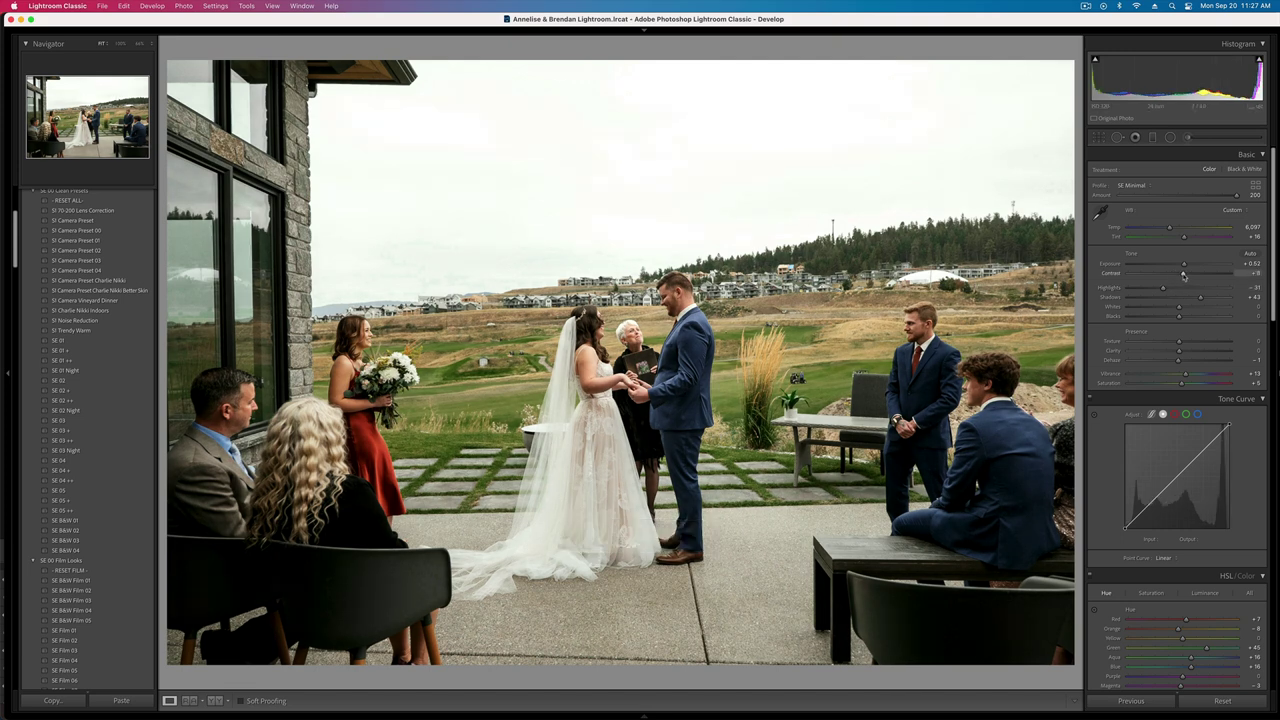
drag(1183, 274, 1187, 273)
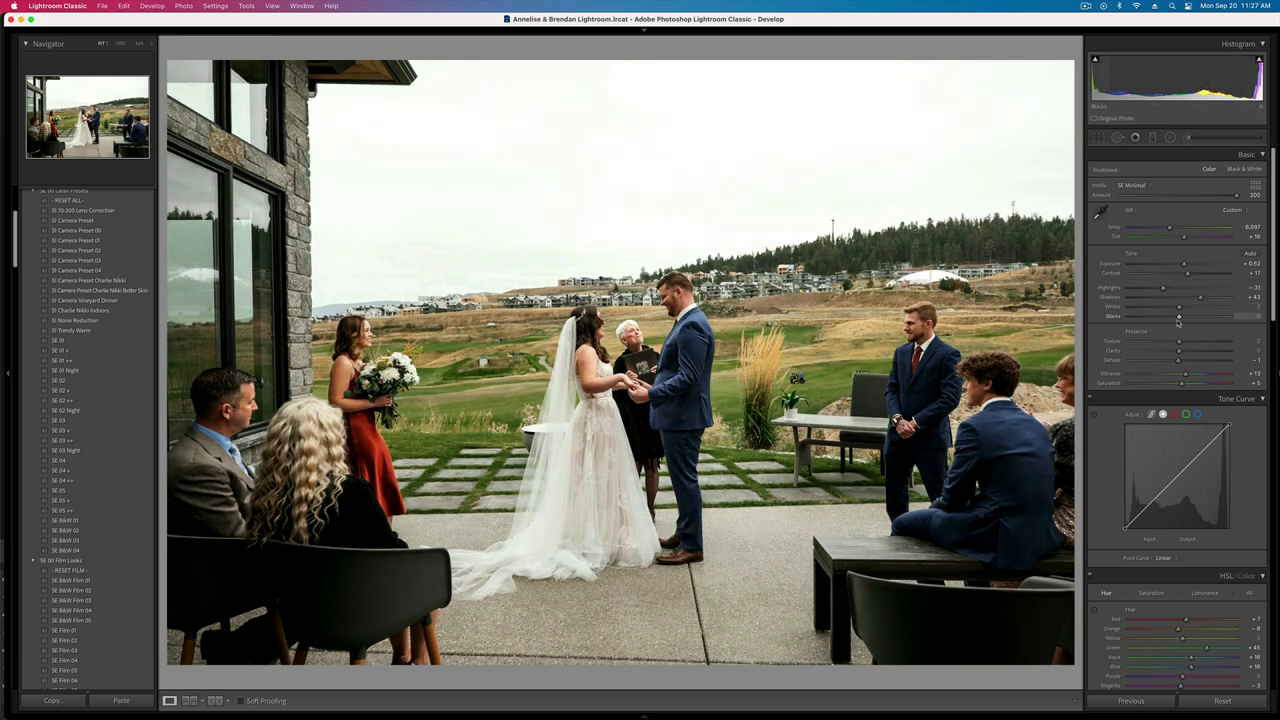
click(1172, 319)
drag(1172, 319, 1175, 318)
key(minus)
key(minus)
key(minus)
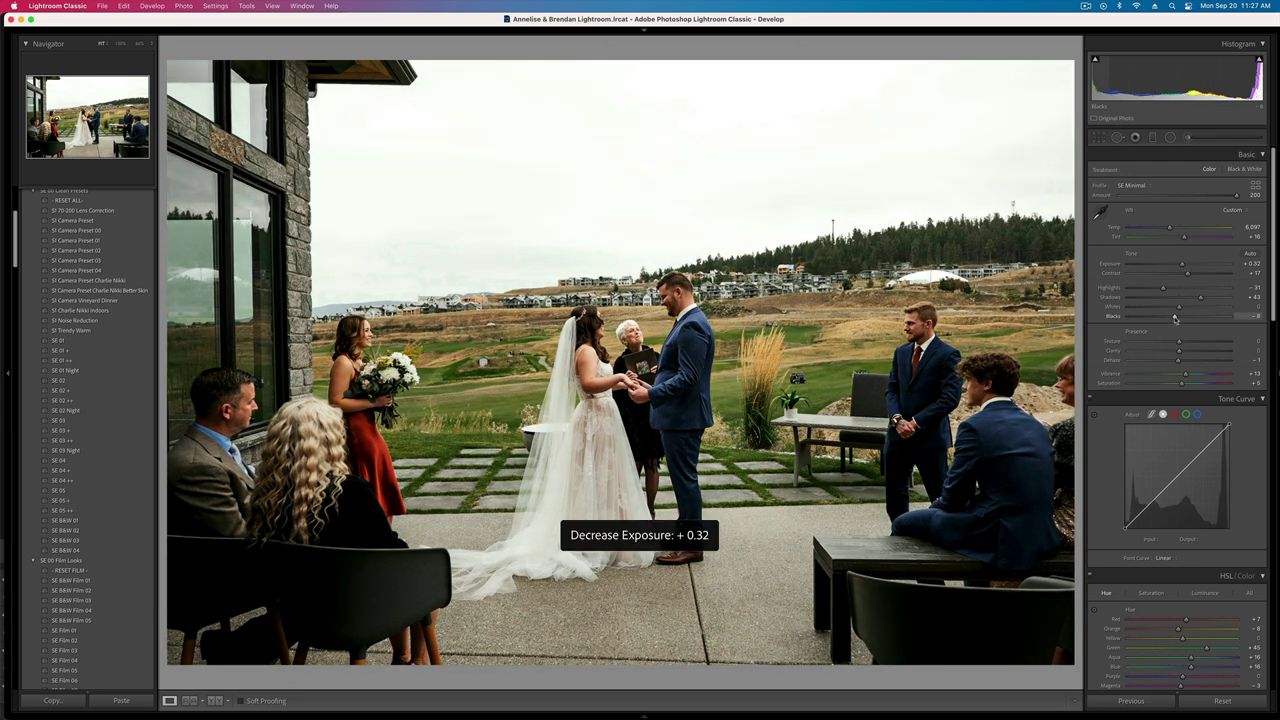
key(equal)
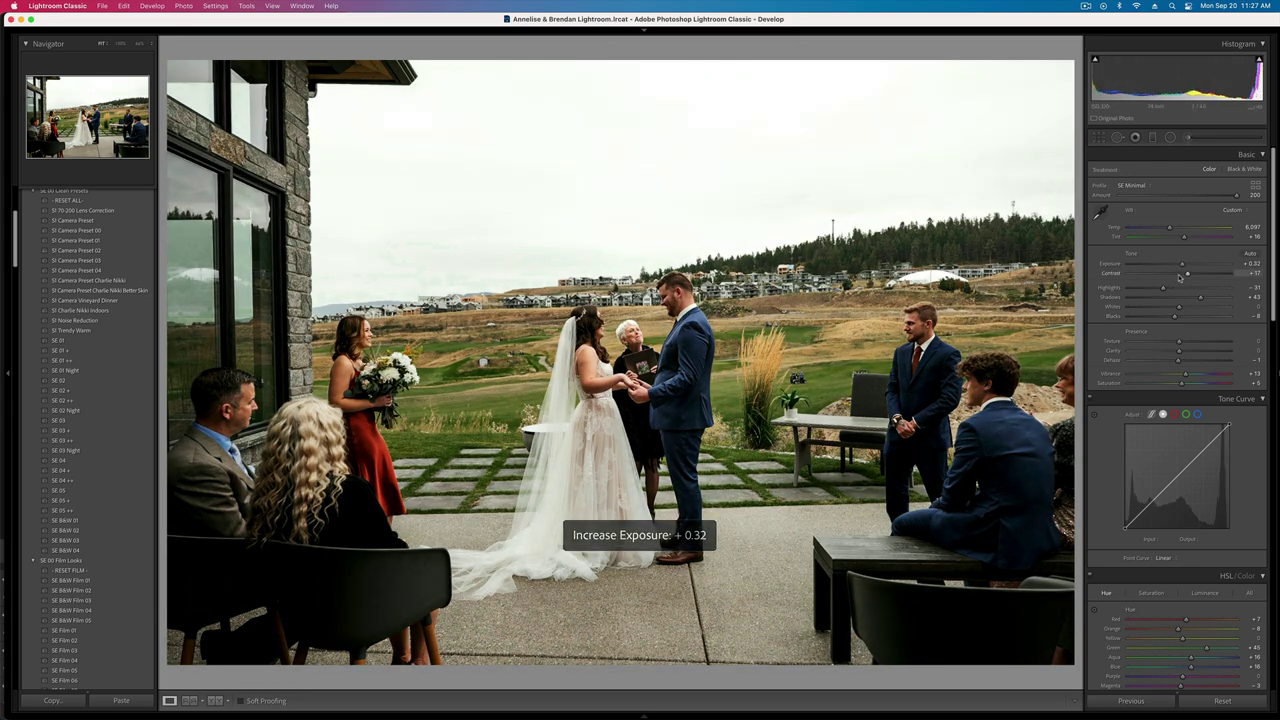
- Reduce contrast to +10 and exposure to +0.22 on the wide ceremony photo and copy its settings
drag(1187, 274, 1184, 276)
key(0)
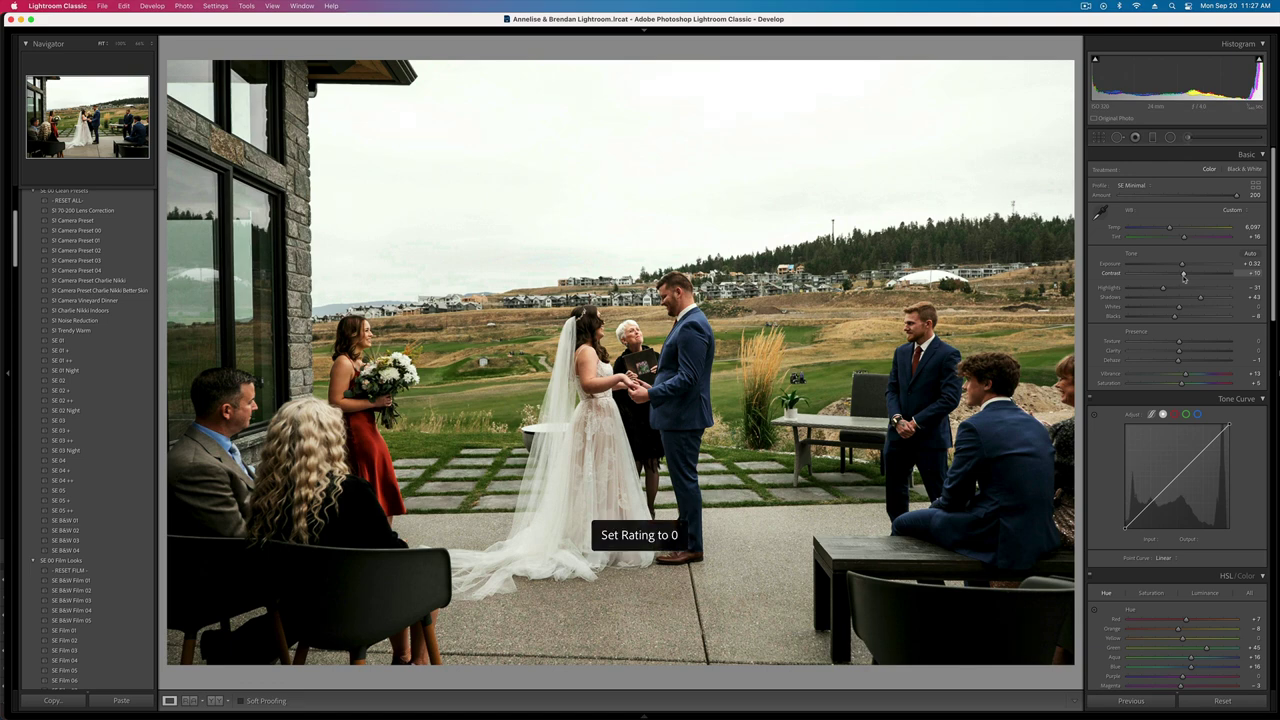
key(minus)
key(super+shift+c)
key(Return)
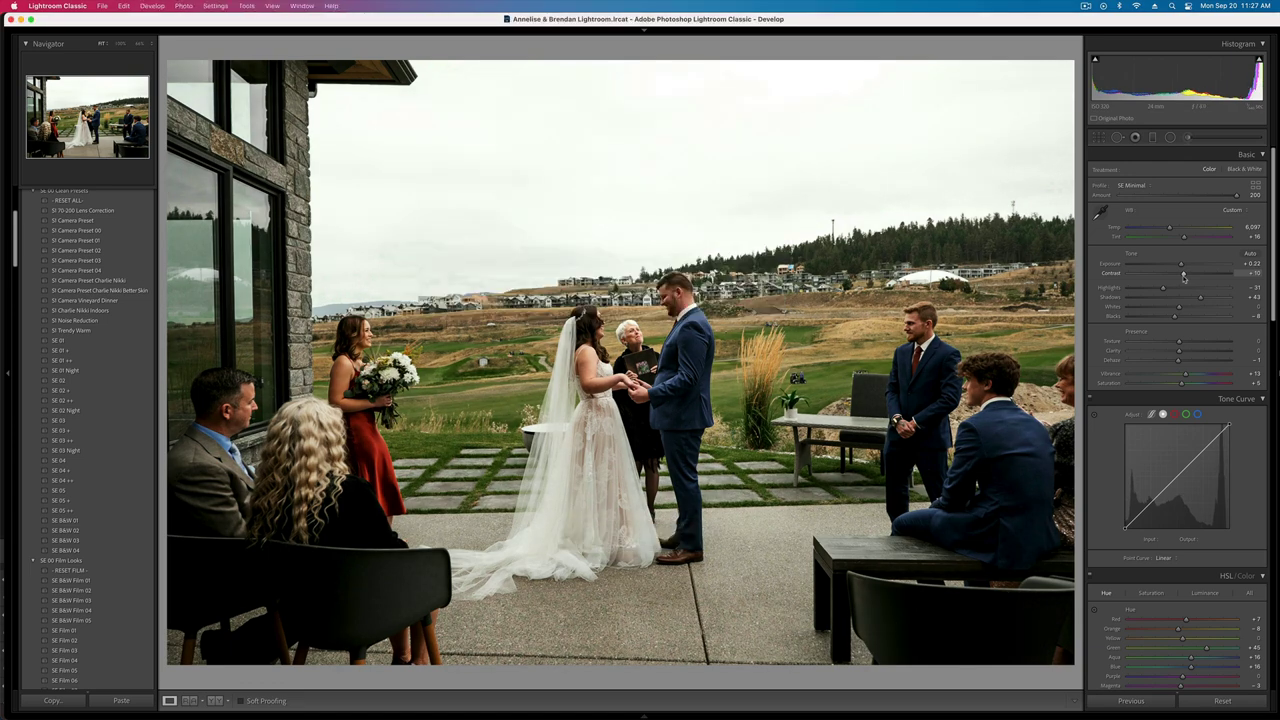
- Paste the copied settings onto the photo of the bride touching the groom's face and the following photo of the couple embracing
key(Right)
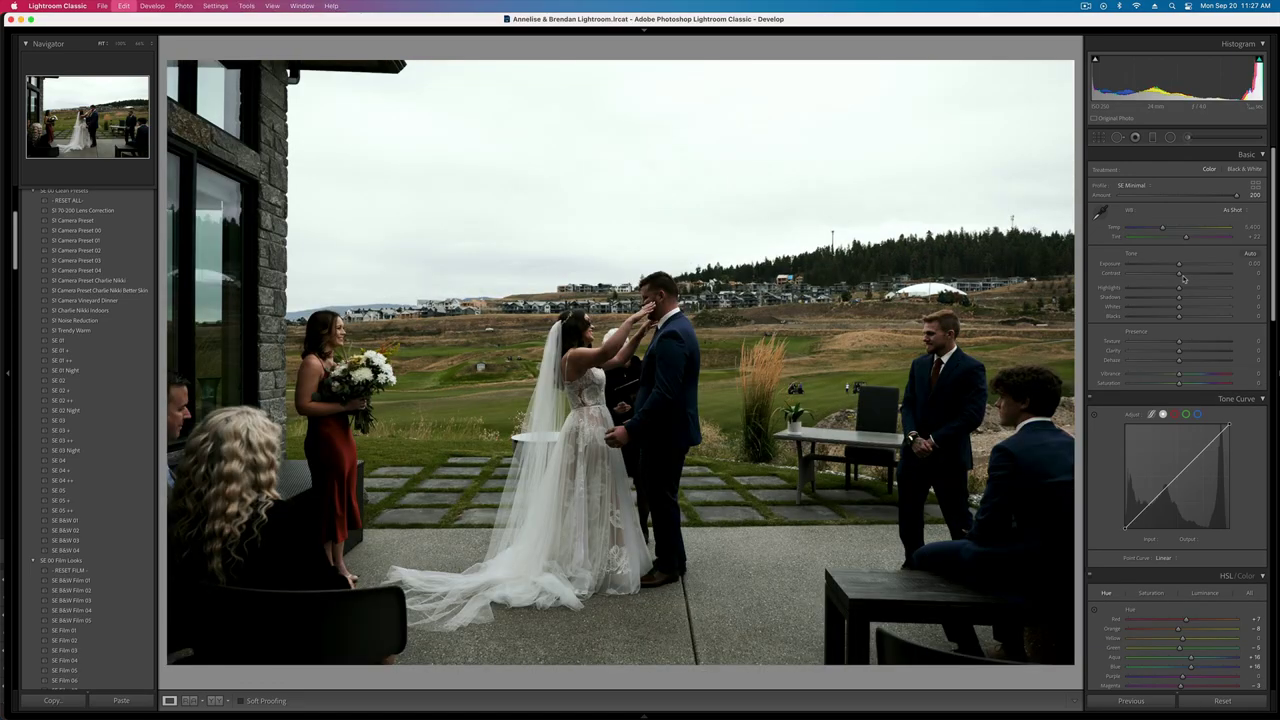
key(super+shift+v)
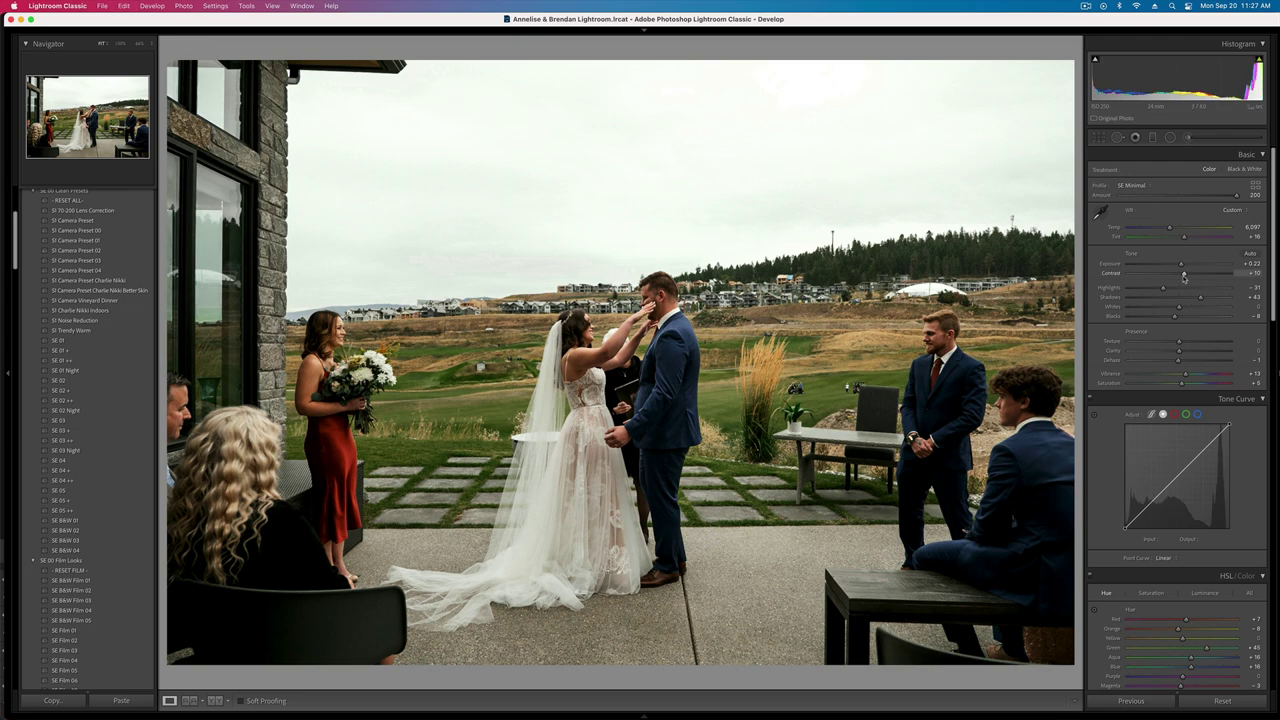
key(Right)
key(super+shift+v)
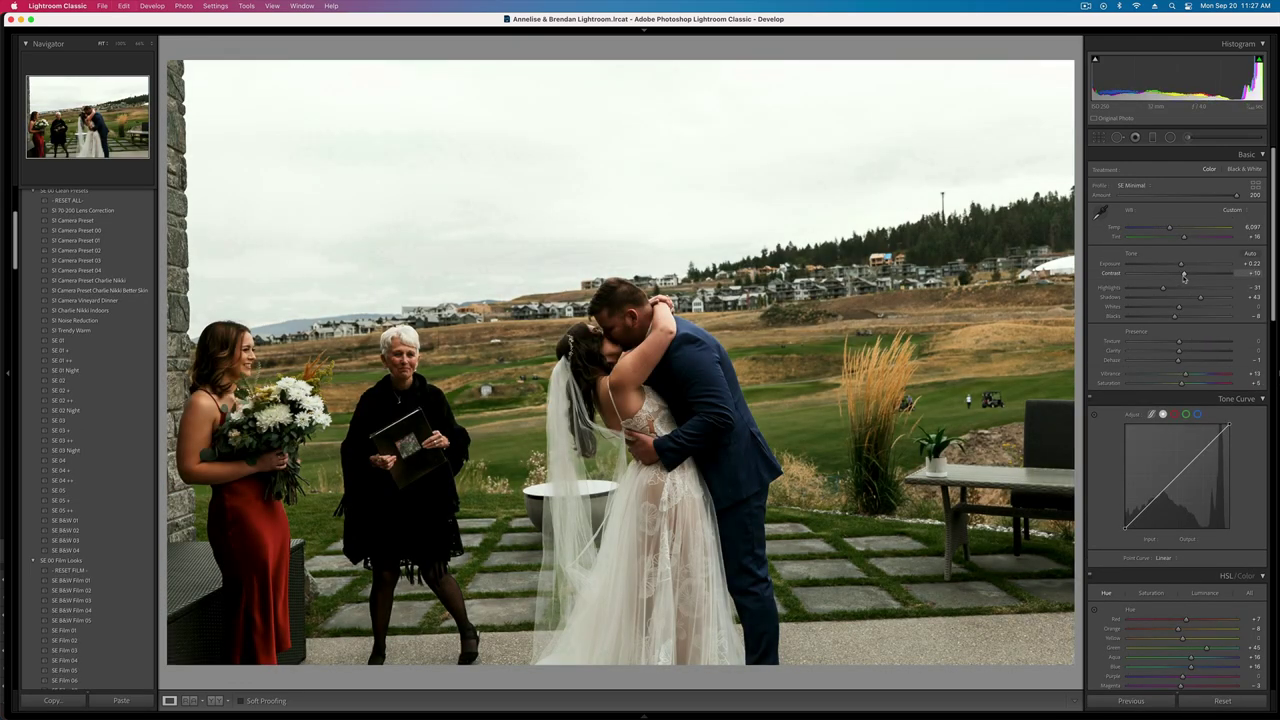
- Raise the embrace photo's exposure to +0.55 and brush a mask over the bride's face with contrast lowered to −61
key(equal)
key(k)
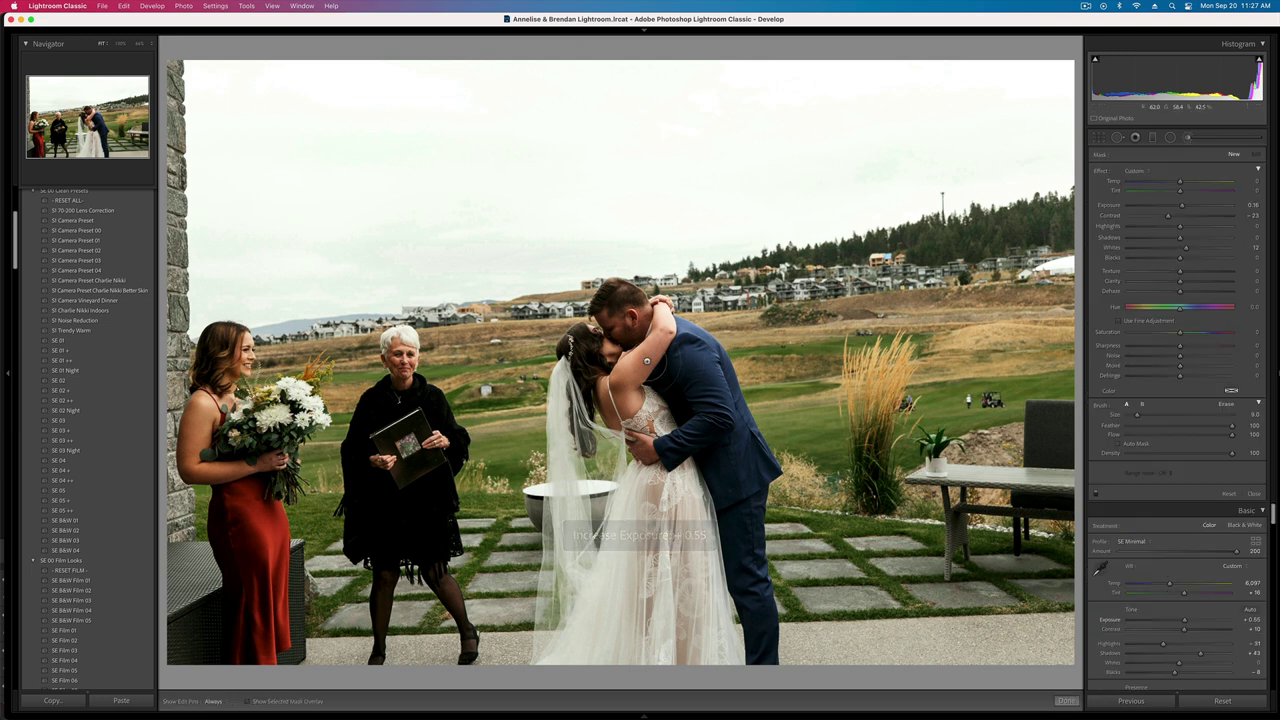
mouse_move(591, 356)
mouse_down()
mouse_move(613, 313)
mouse_move(592, 382)
mouse_up()
drag(1163, 216, 1137, 217)
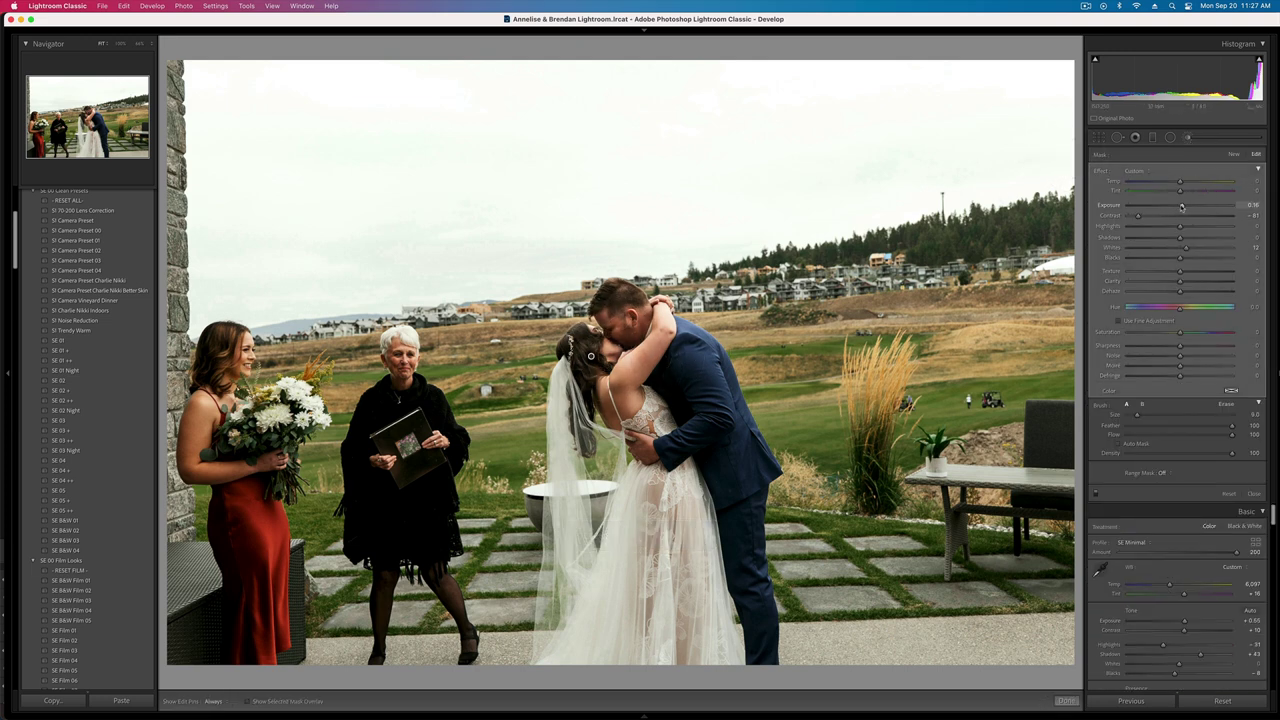
key(k)
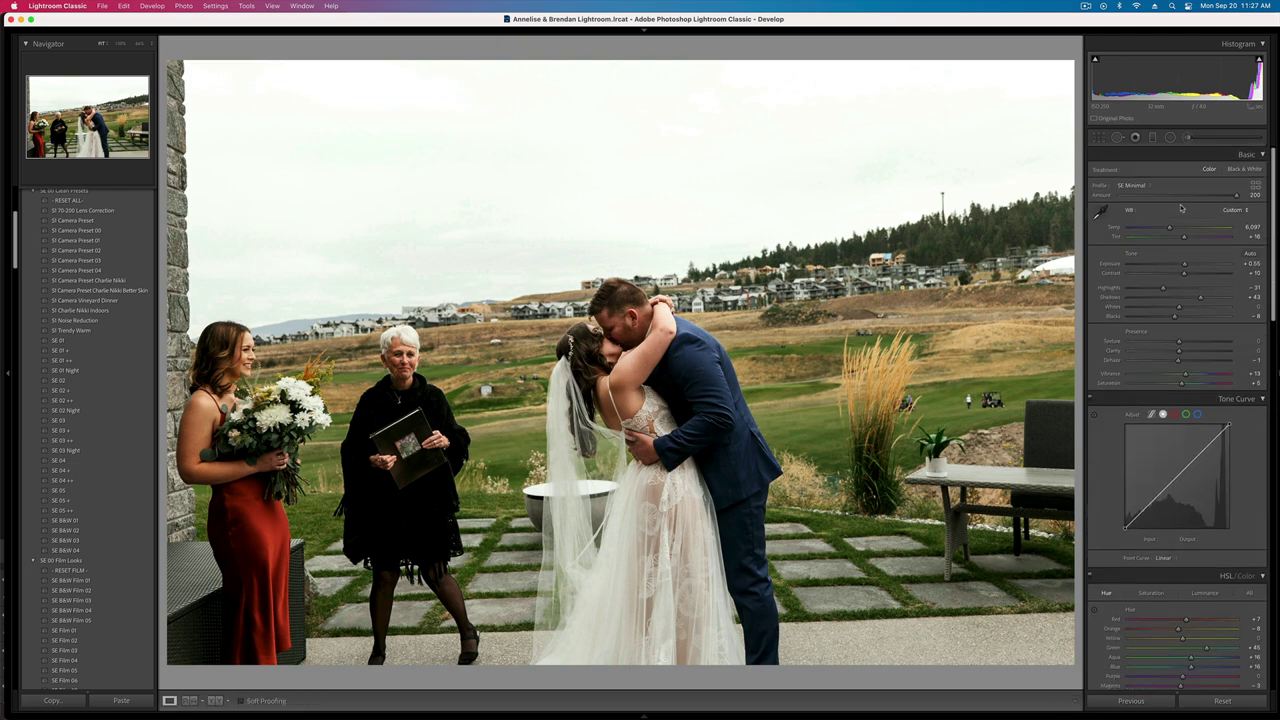
- Straighten and crop the embrace photo at an angle of 2.30 and raise exposure to +0.65
key(r)
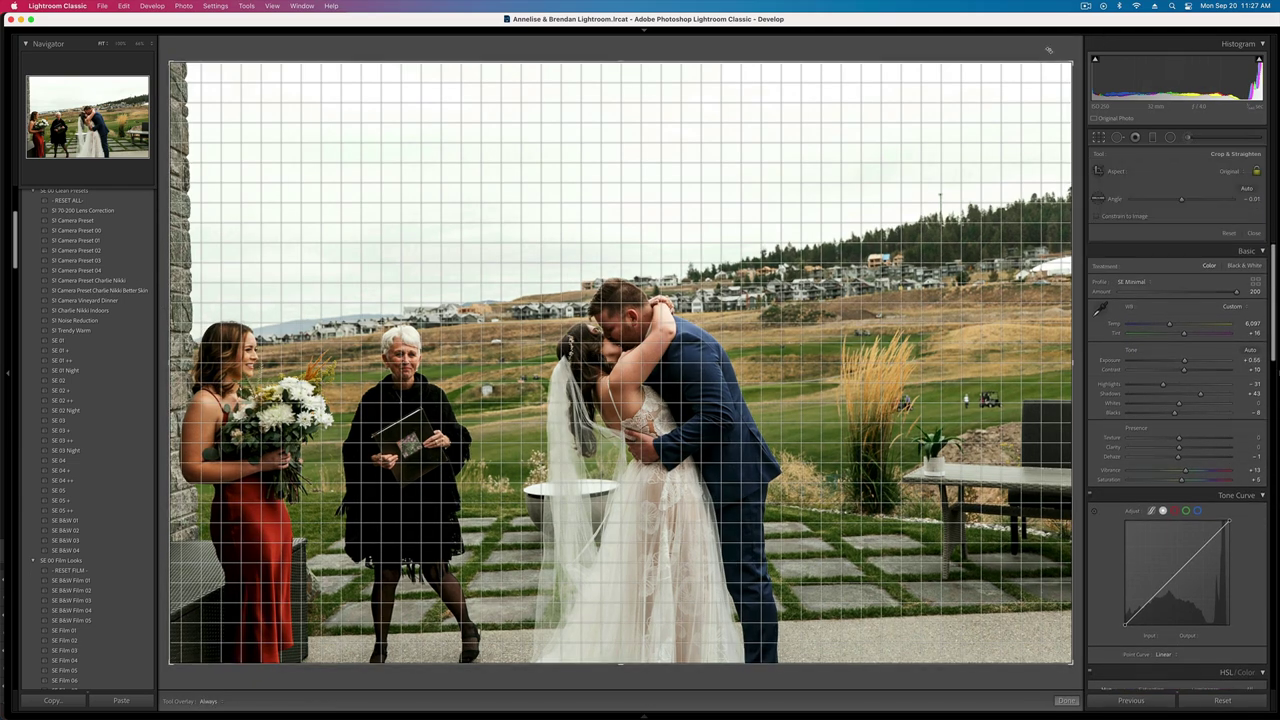
drag(1062, 40, 1075, 58)
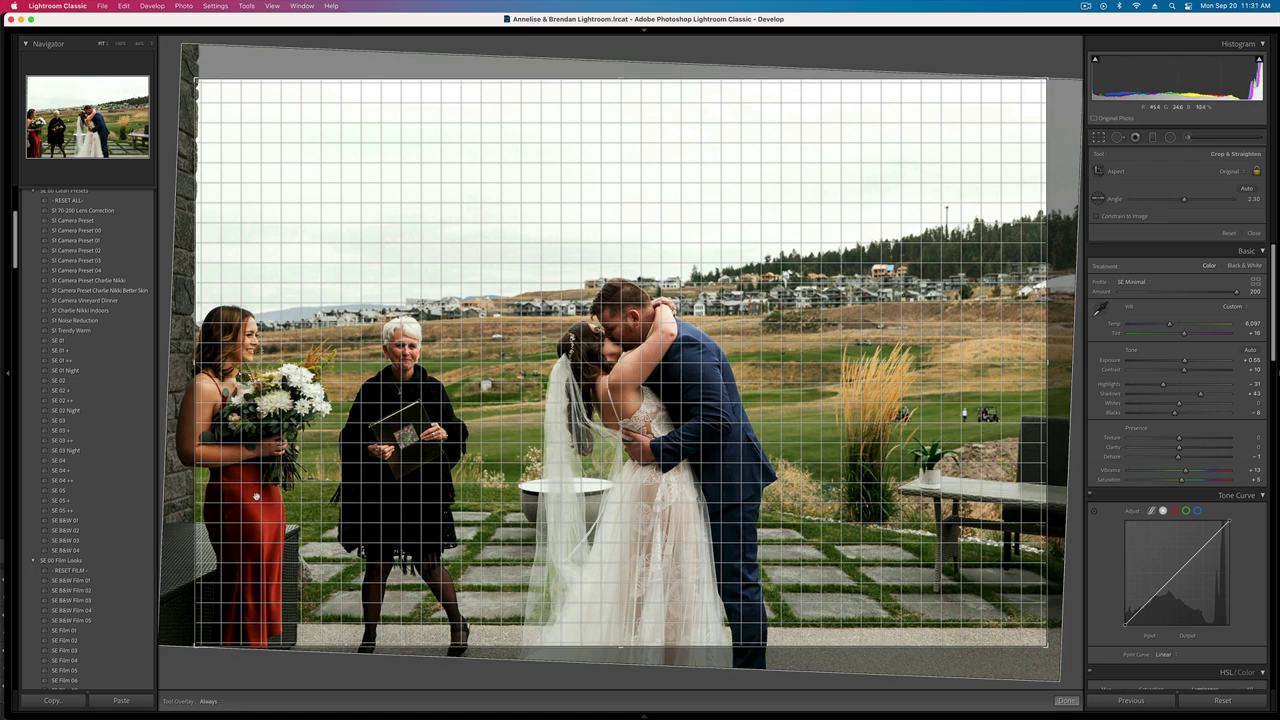
drag(265, 496, 256, 496)
key(Return)
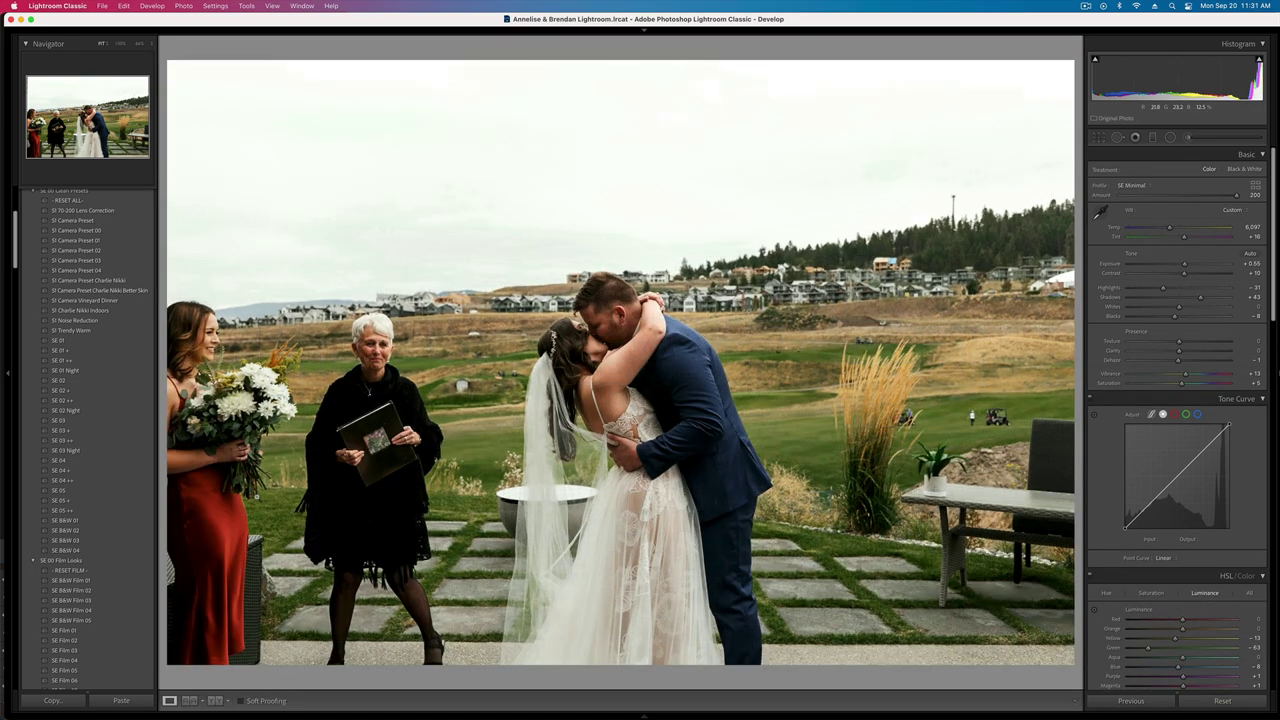
key(equal)
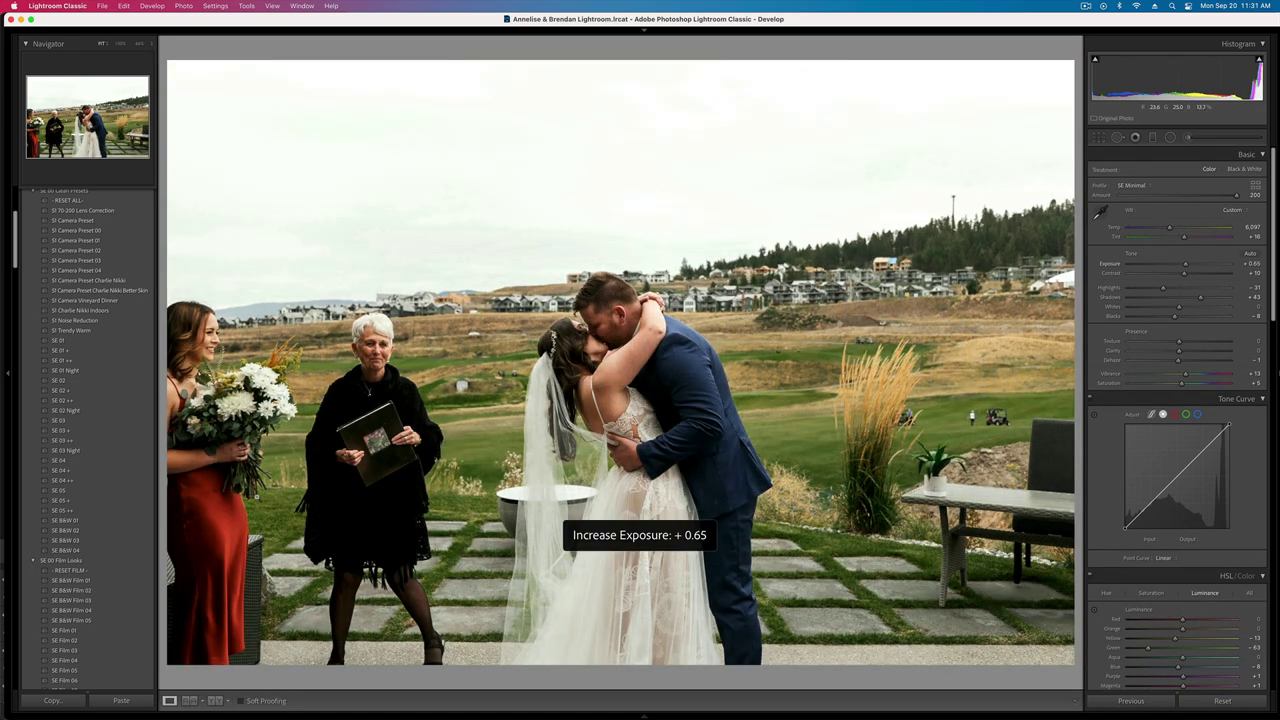
- Copy the wide embrace photo's settings and paste them onto the close-up photo of the couple kissing
key(Right)
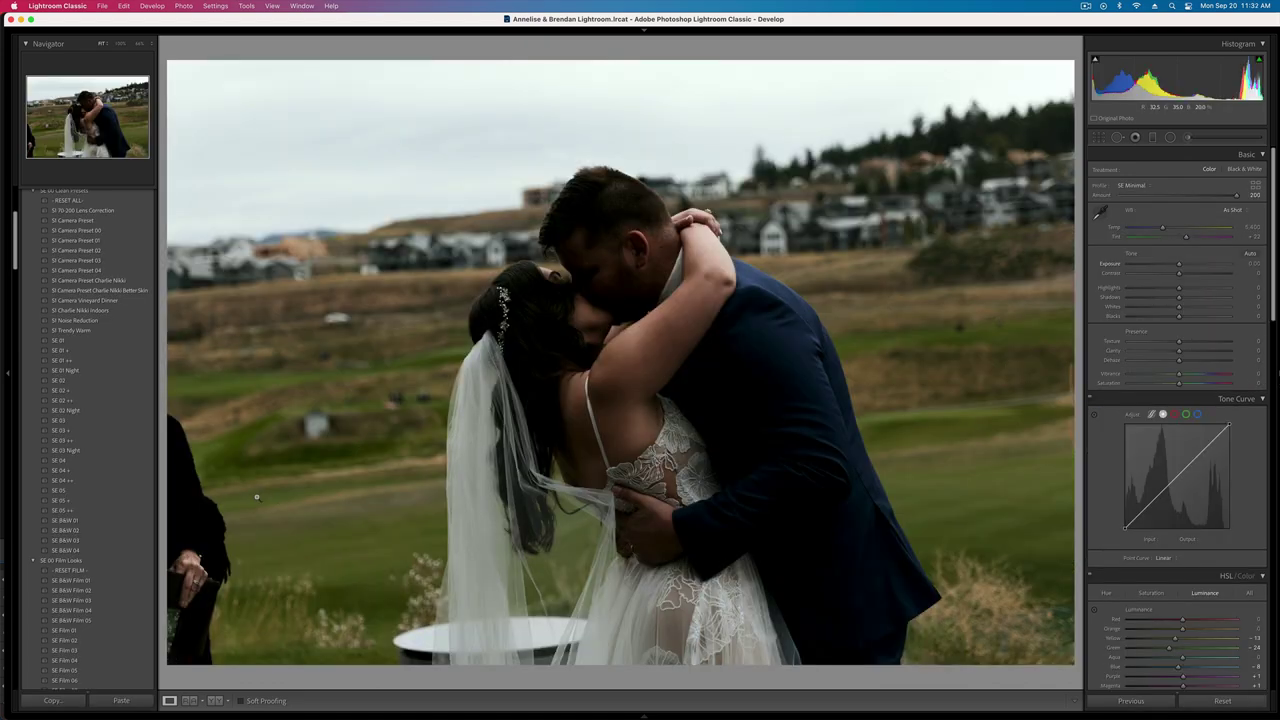
key(Right)
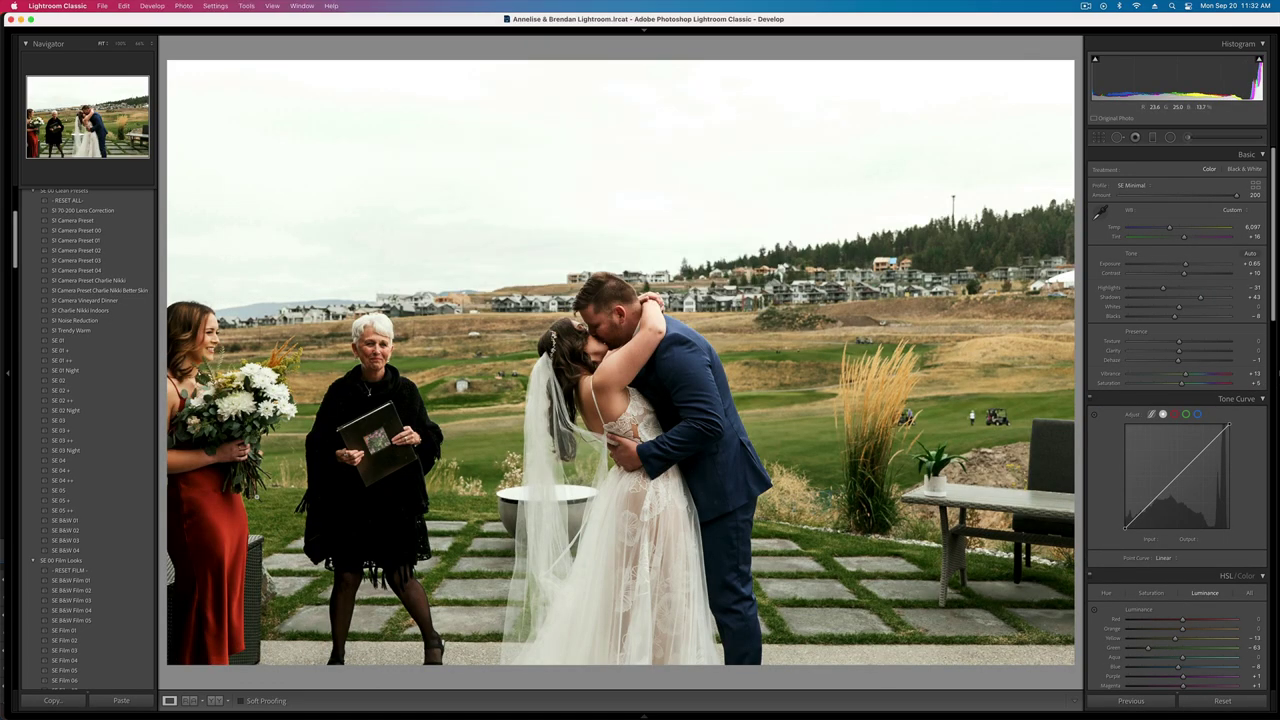
key(Right)
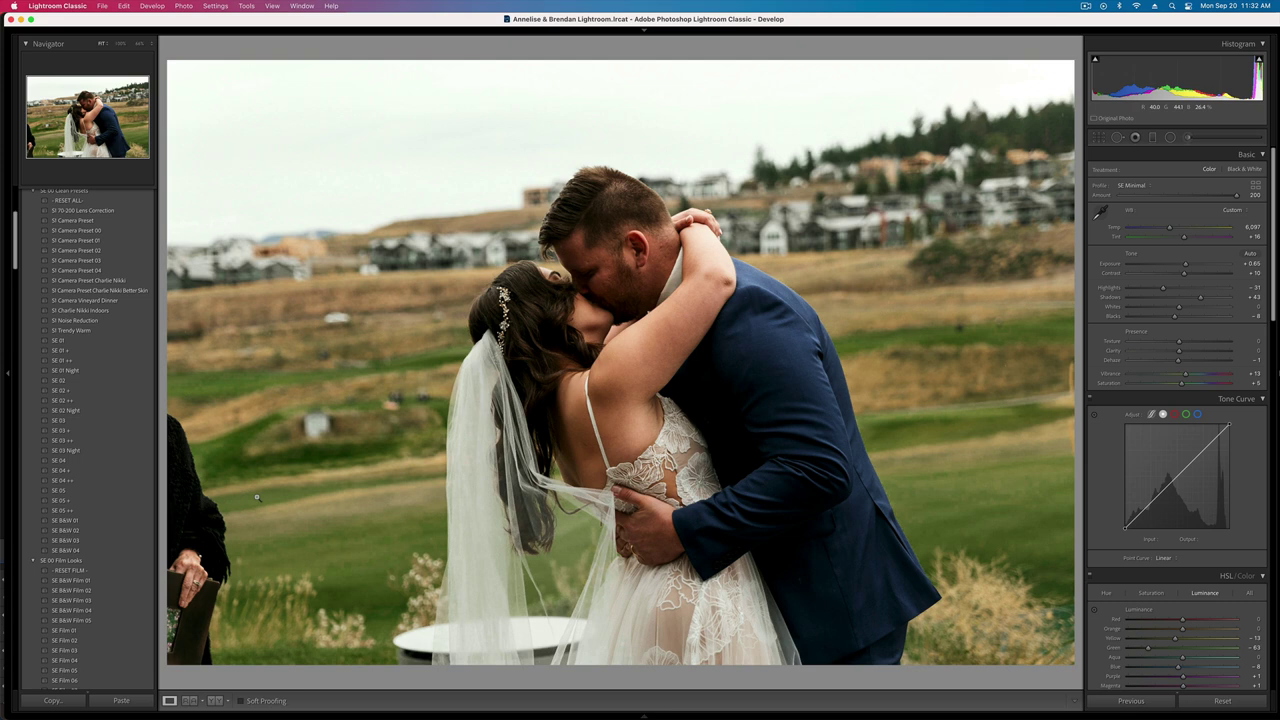
- Add a radial filter around the kissing couple's heads and arms with raised exposure, strongly lowered contrast and slightly adjusted color
key(shift+m)
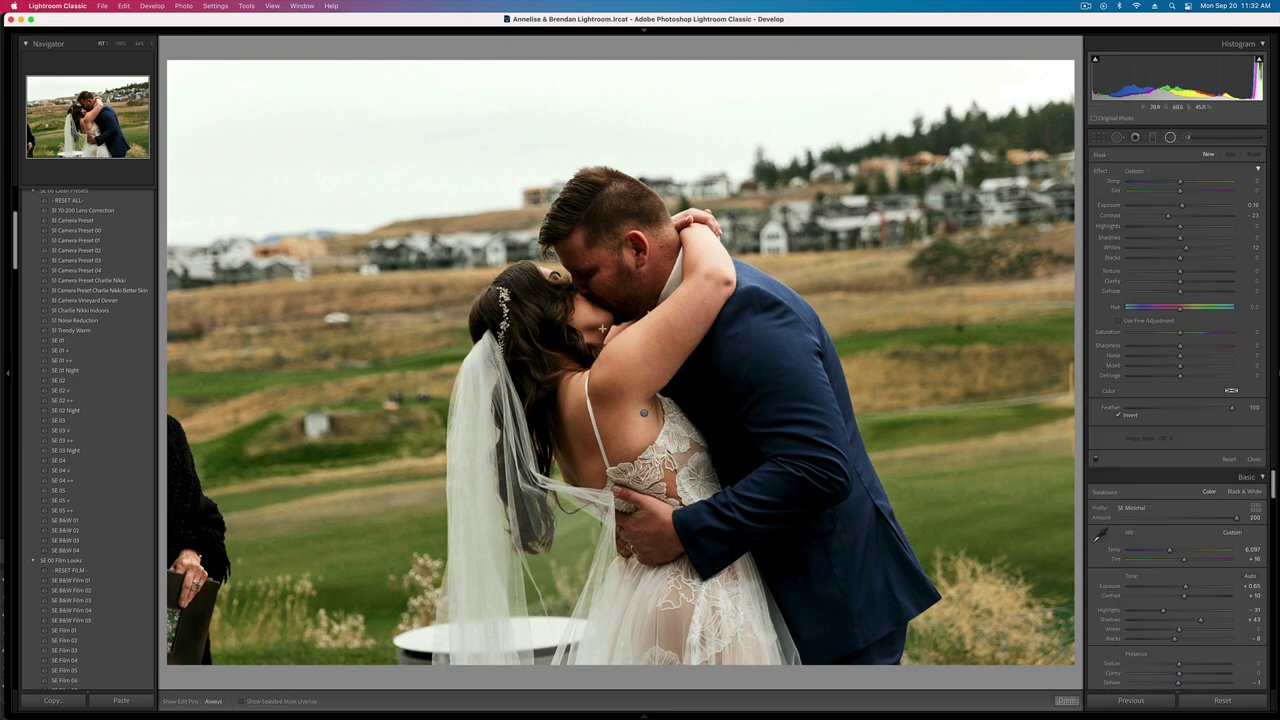
drag(643, 412, 764, 541)
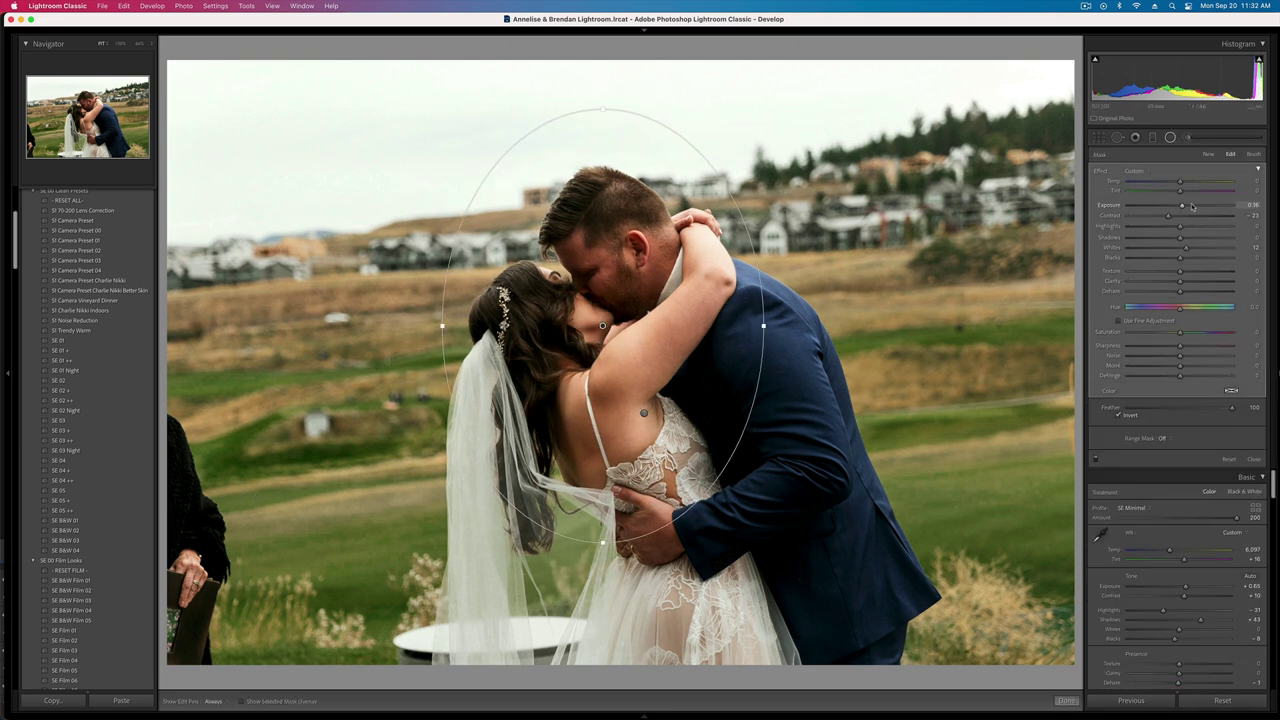
drag(1181, 205, 1144, 218)
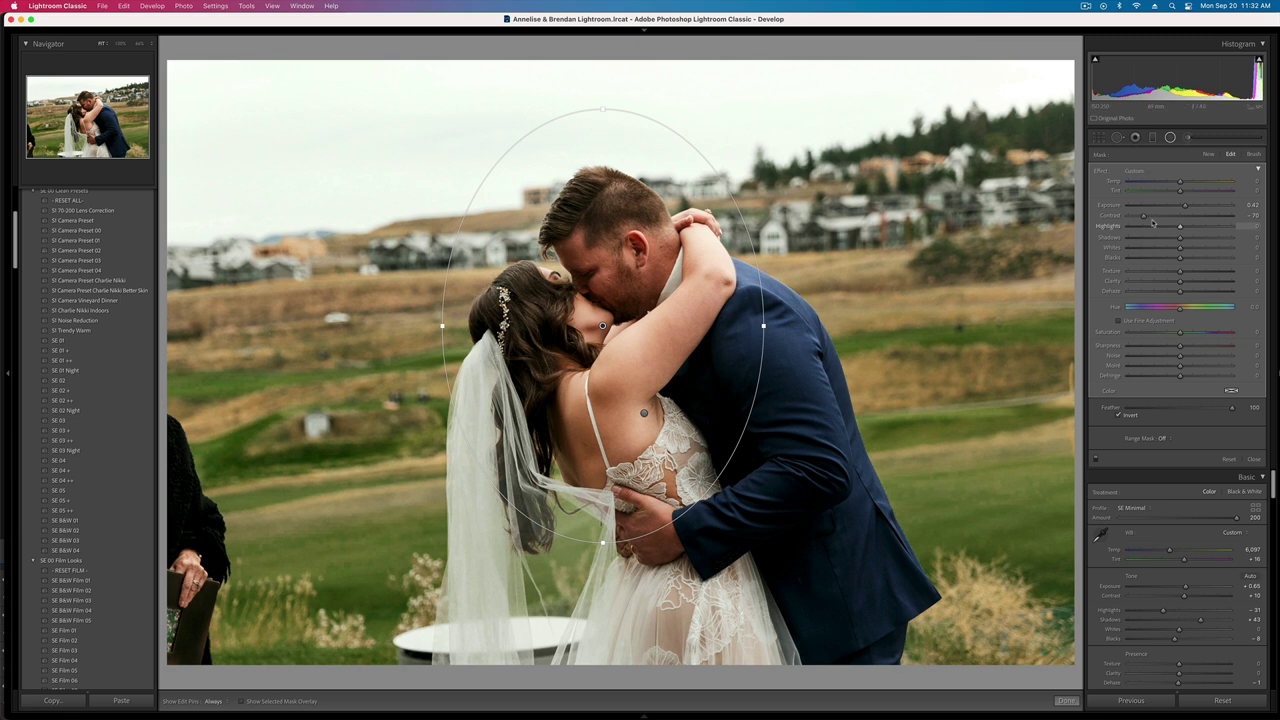
drag(1144, 216, 1138, 218)
drag(1176, 333, 1174, 333)
drag(1176, 184, 1176, 186)
key(shift+m)
- Try straightening the close-up kiss photo at an angle of 3.76
key(r)
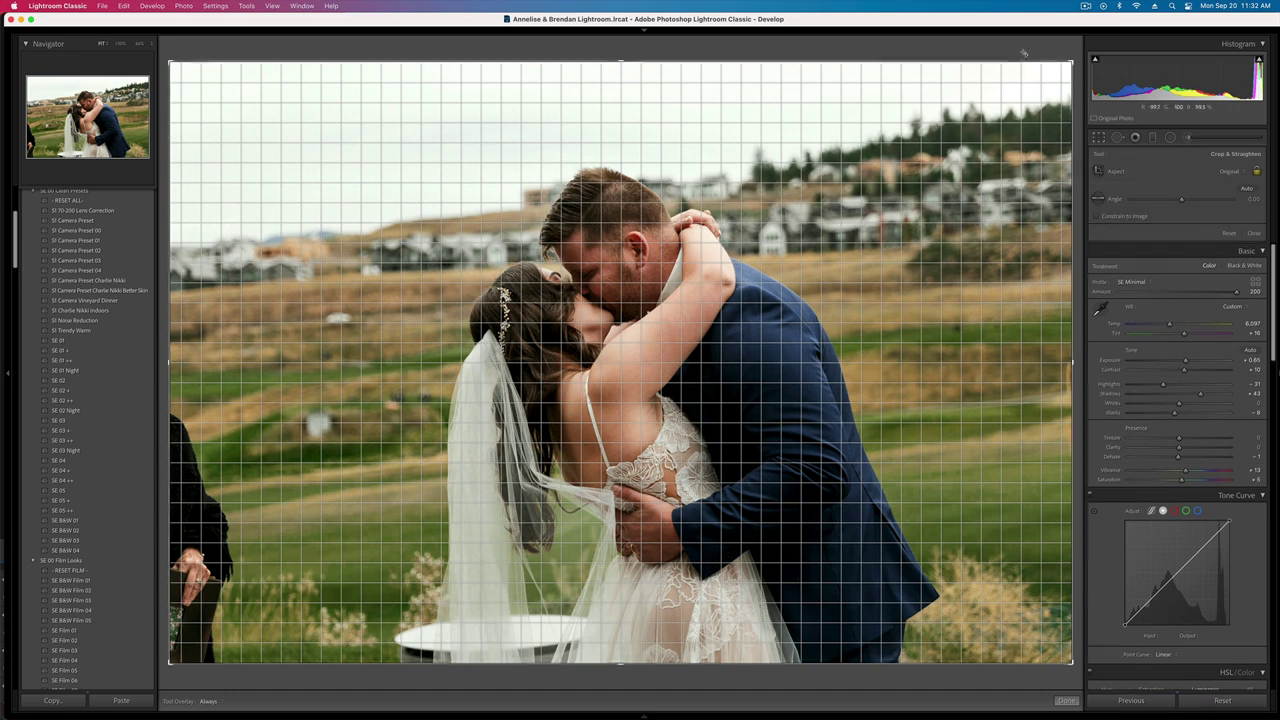
drag(1034, 44, 1069, 63)
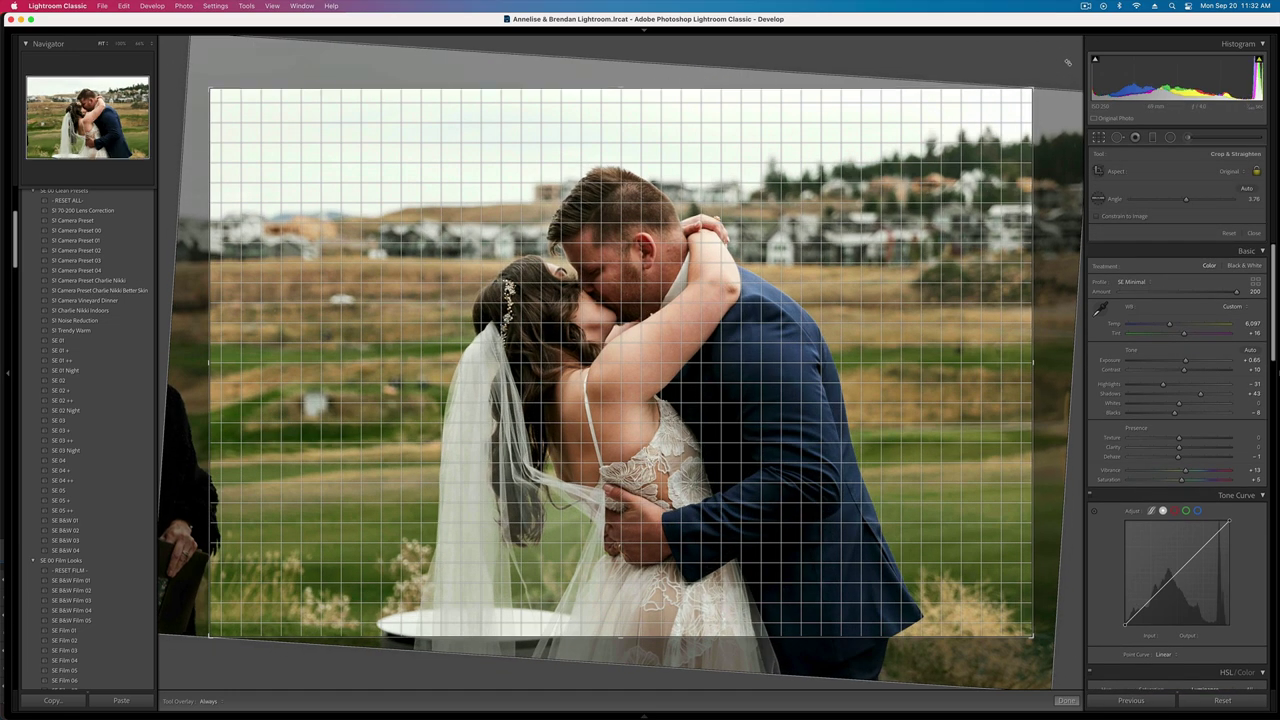
key(Return)
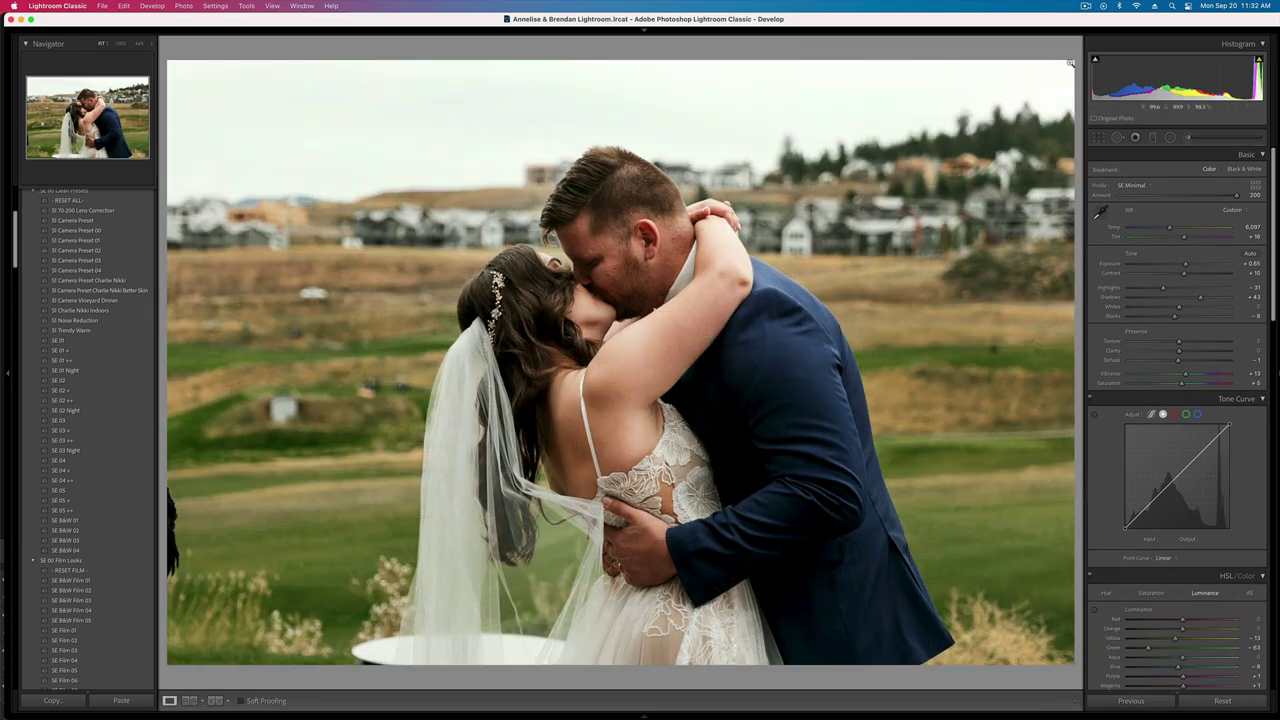
key(super+z)
- Crop the close-up kiss photo tighter without rotation, cutting the figure in black out at its edge
key(r)
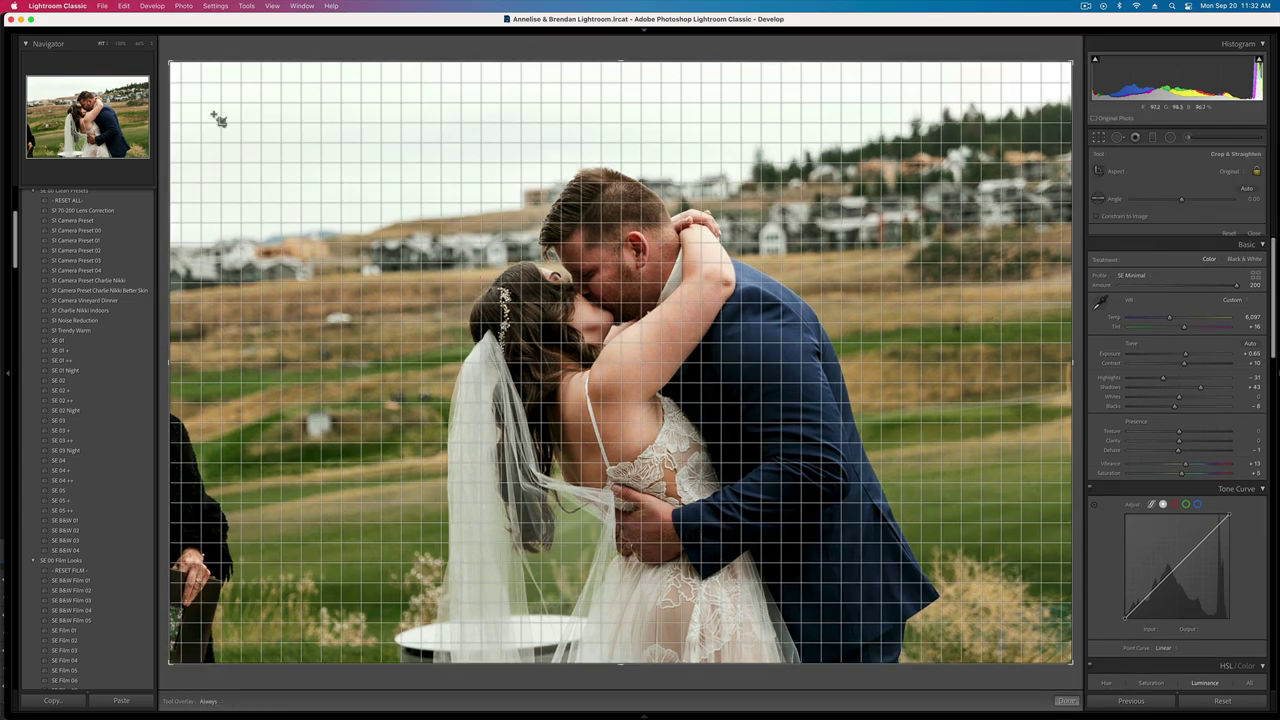
drag(170, 62, 208, 87)
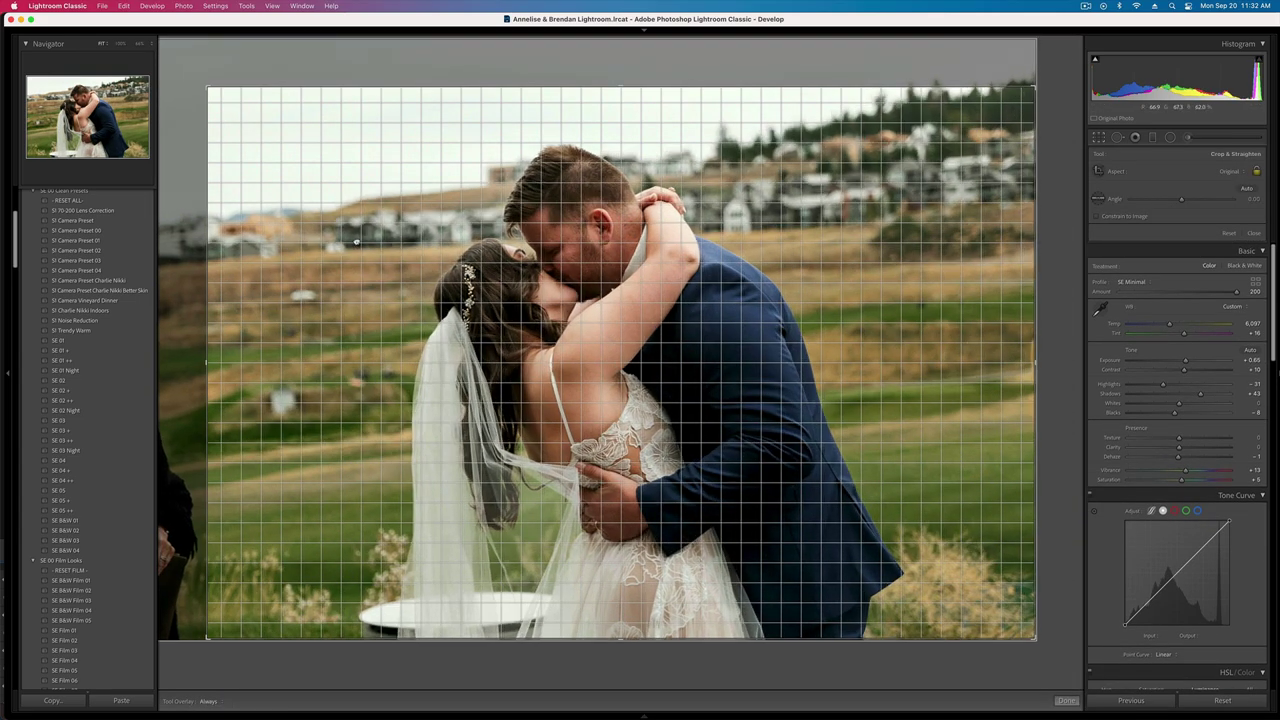
key(Return)
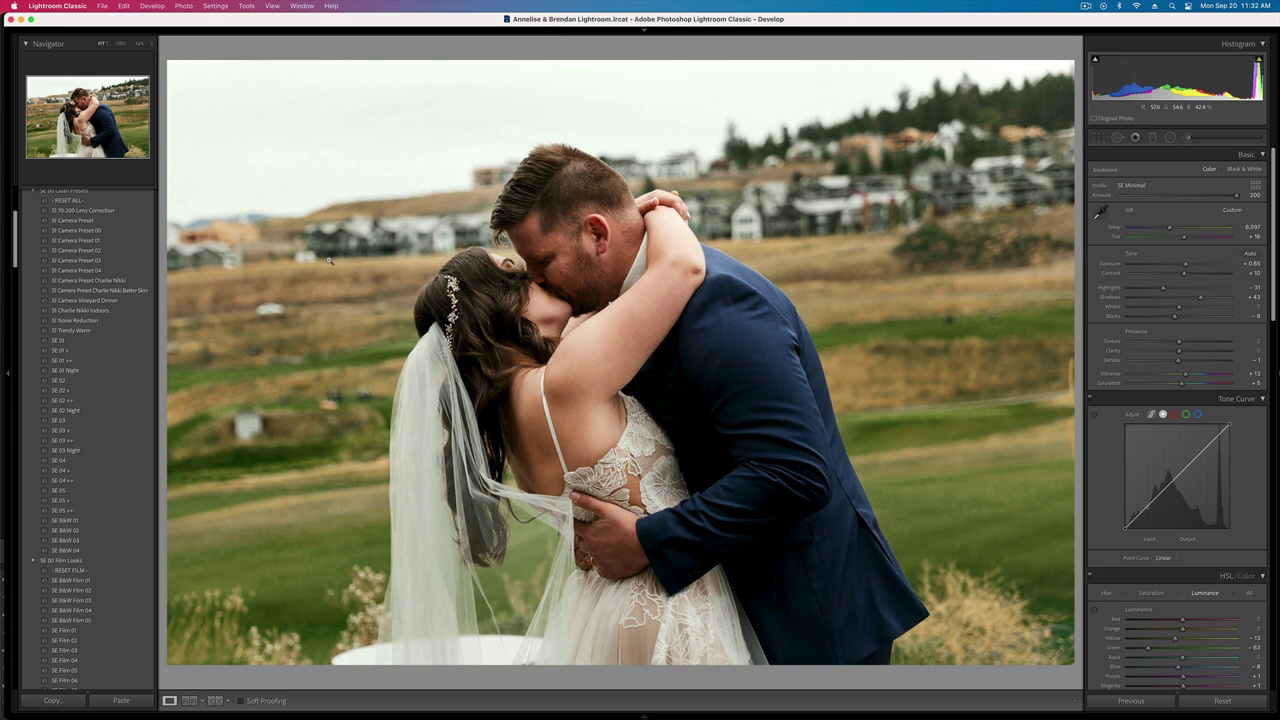
- Set the close-up kiss photo's exposure to +0.42, highlights to −25 and whites to +51
key(shift+minus)
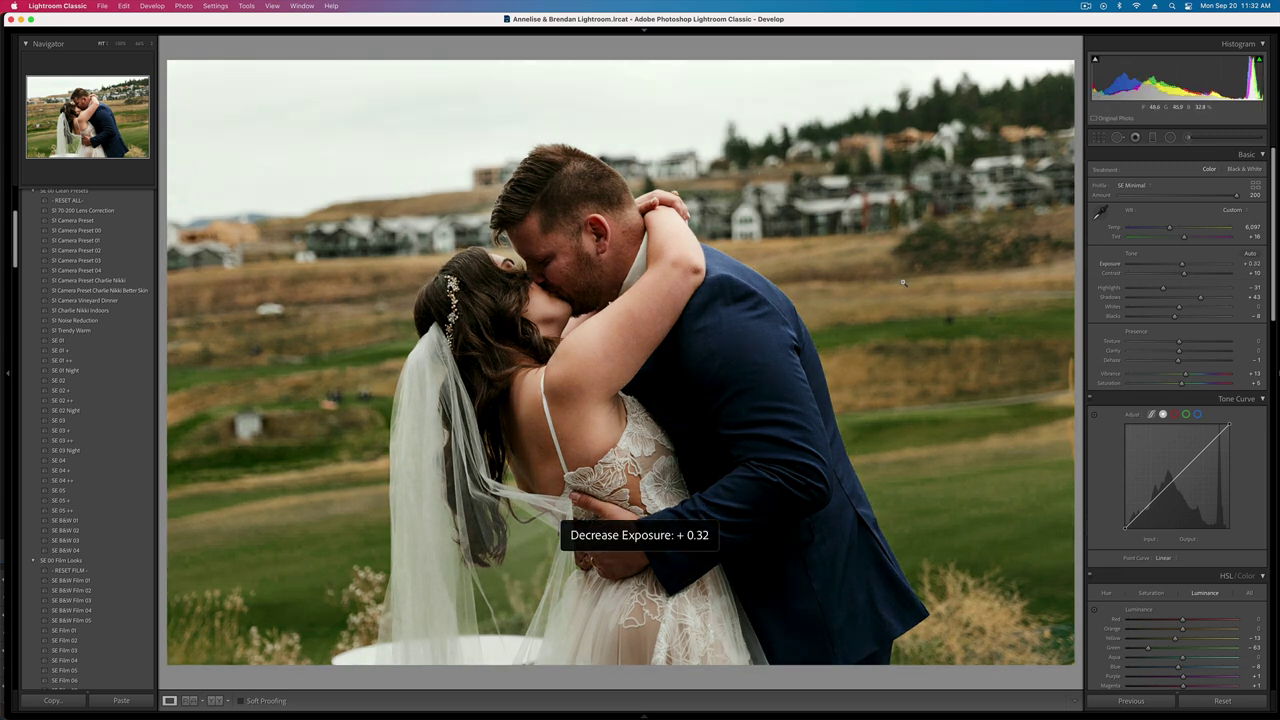
key(equal)
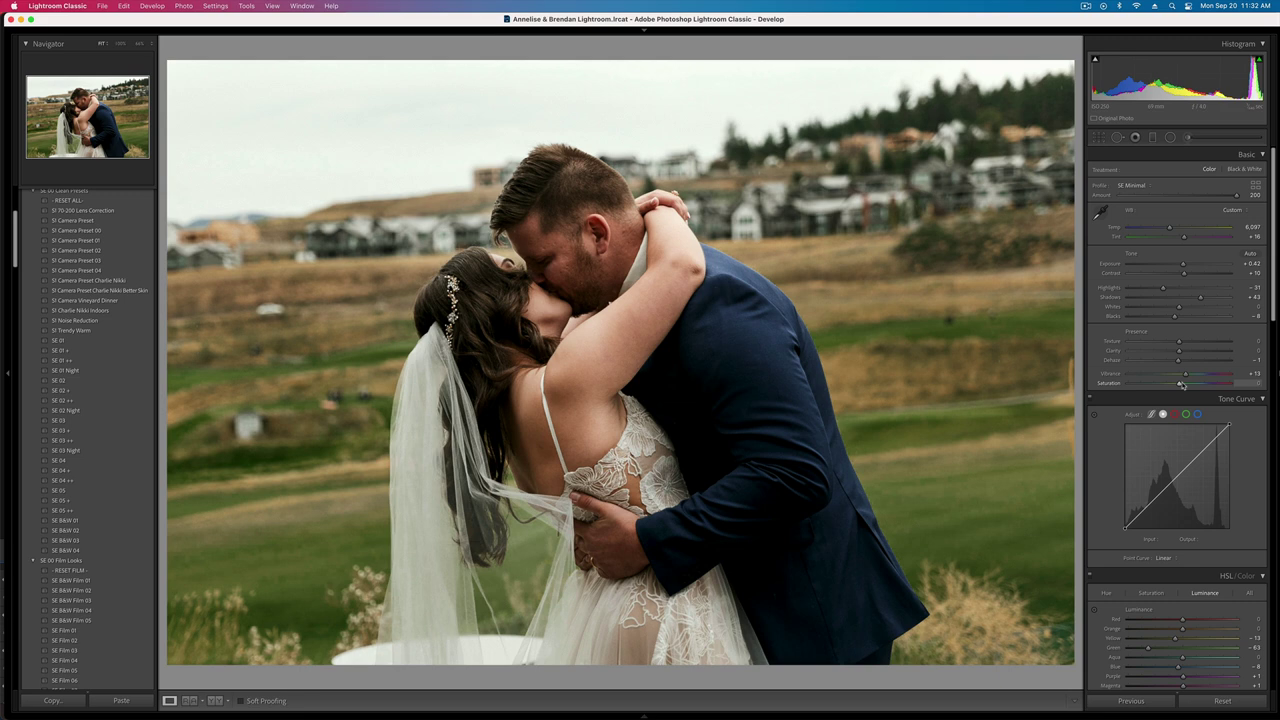
key(super+z)
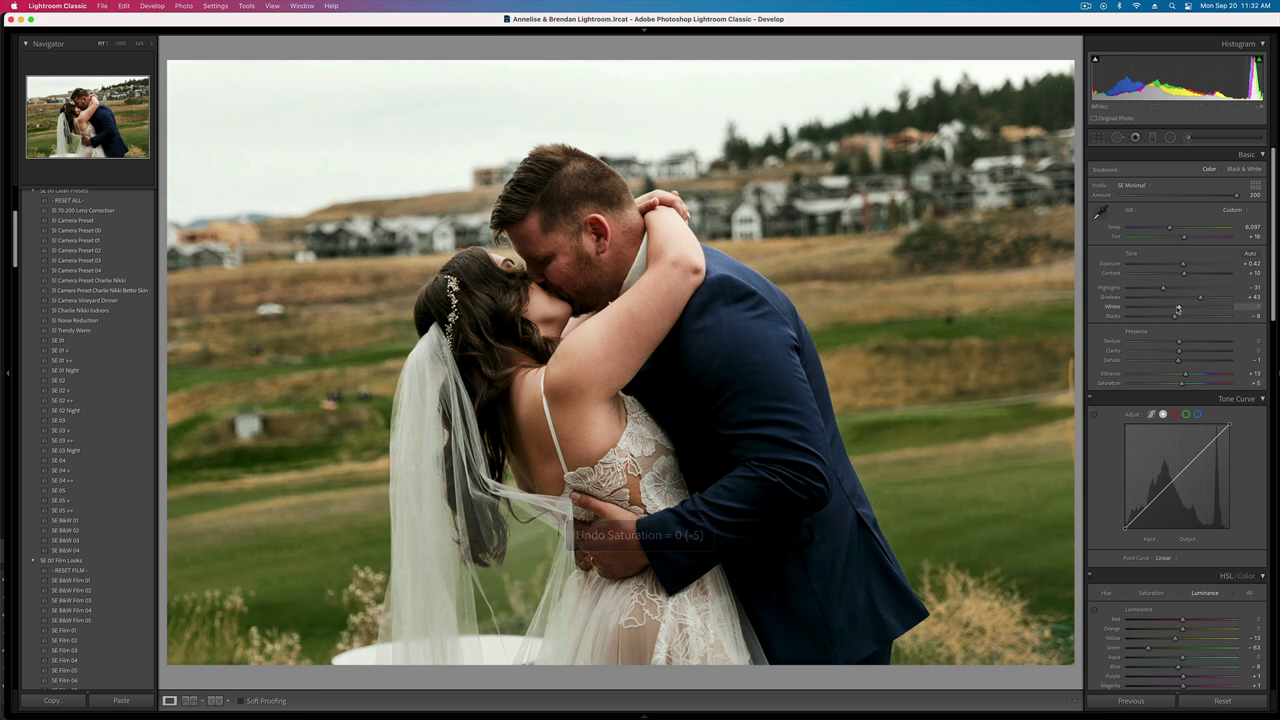
click(1183, 289)
mouse_move(1183, 290)
mouse_down()
mouse_move(1166, 290)
mouse_move(1229, 310)
mouse_move(1166, 290)
mouse_up()
click(1192, 308)
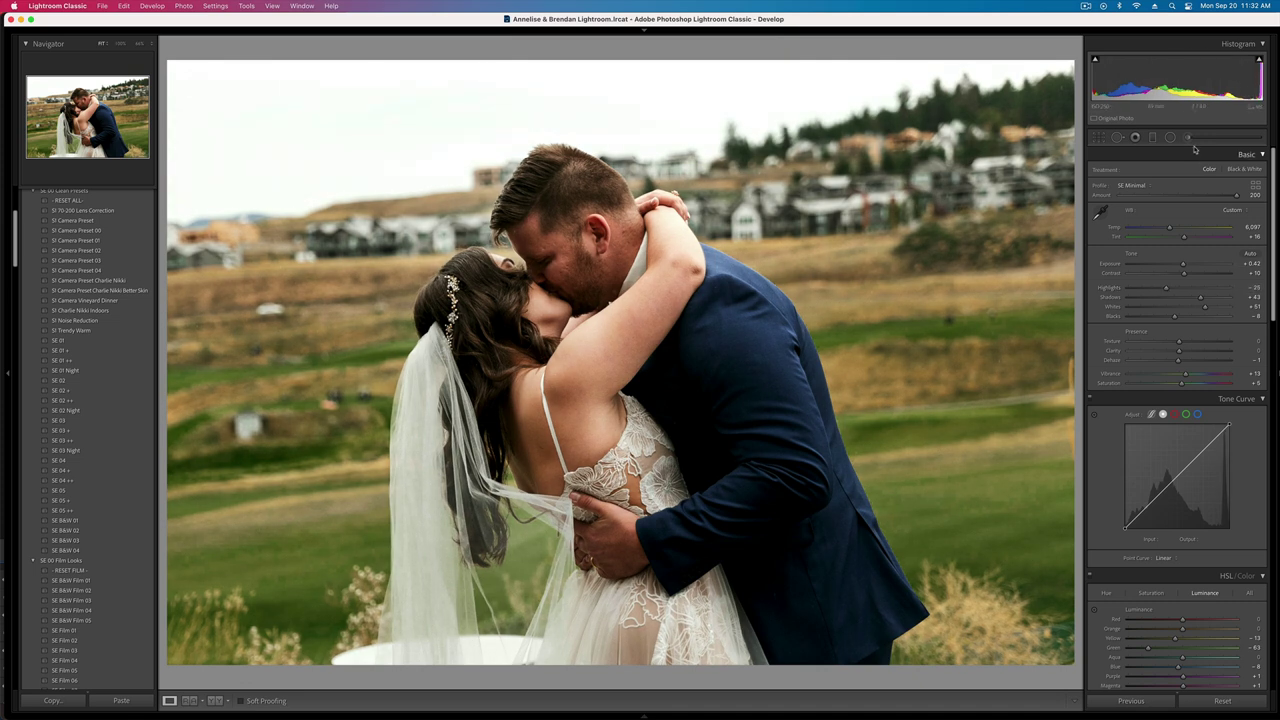
- Brush a mask over the couple's faces with a reset effect, shadows raised to 22 and contrast slightly lowered
key(k)
mouse_move(541, 269)
mouse_down()
mouse_move(508, 265)
mouse_move(520, 300)
mouse_up()
scroll(677, 404, up, 4)
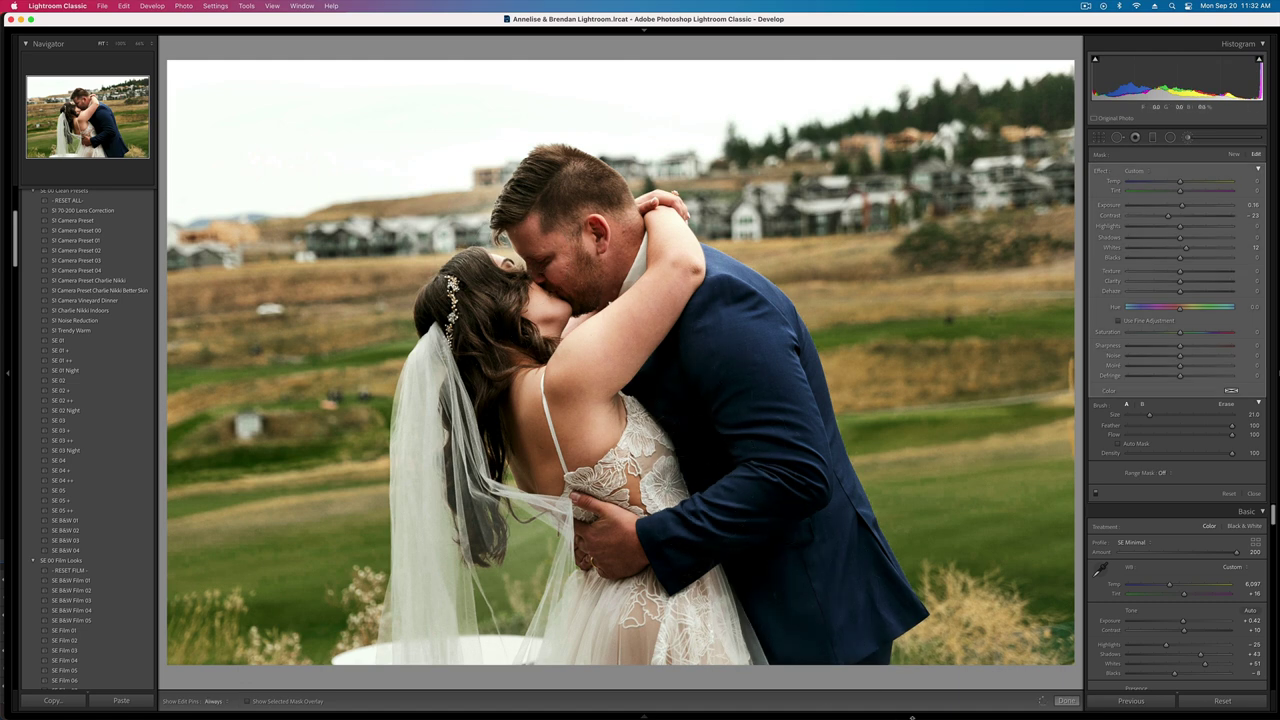
key(alt)
click(1100, 172)
drag(1180, 238, 1191, 239)
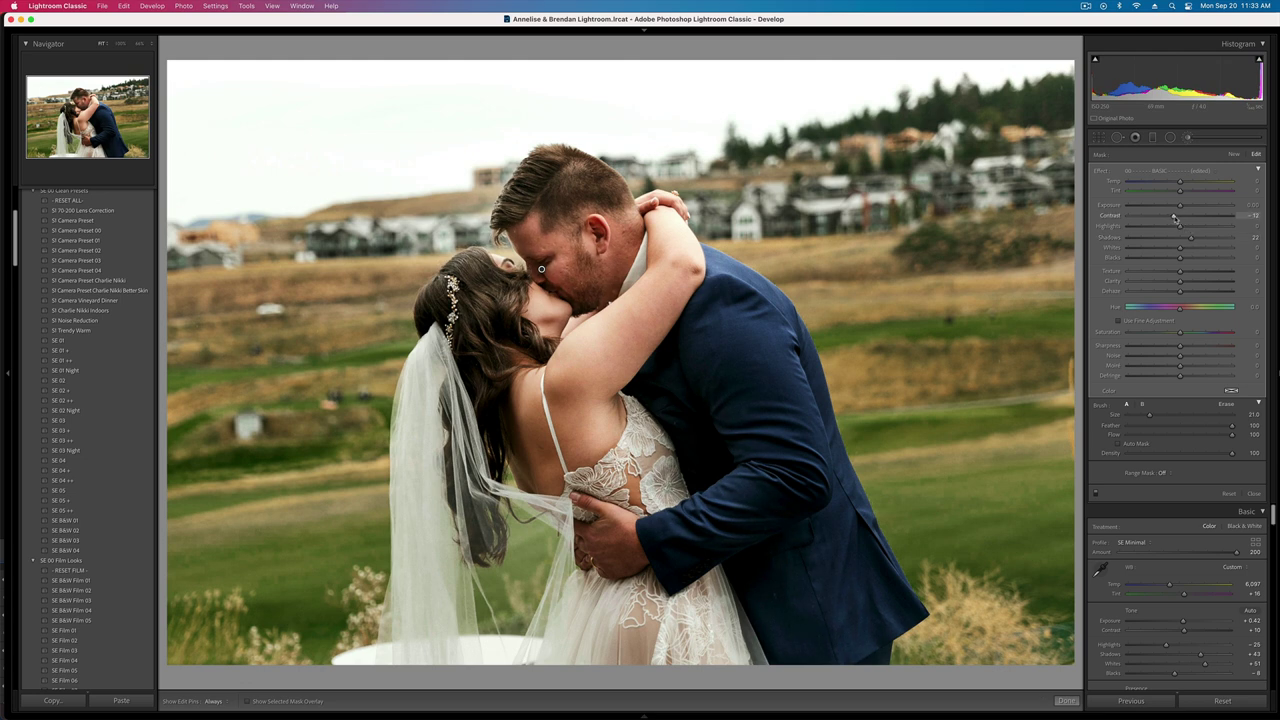
key(k)
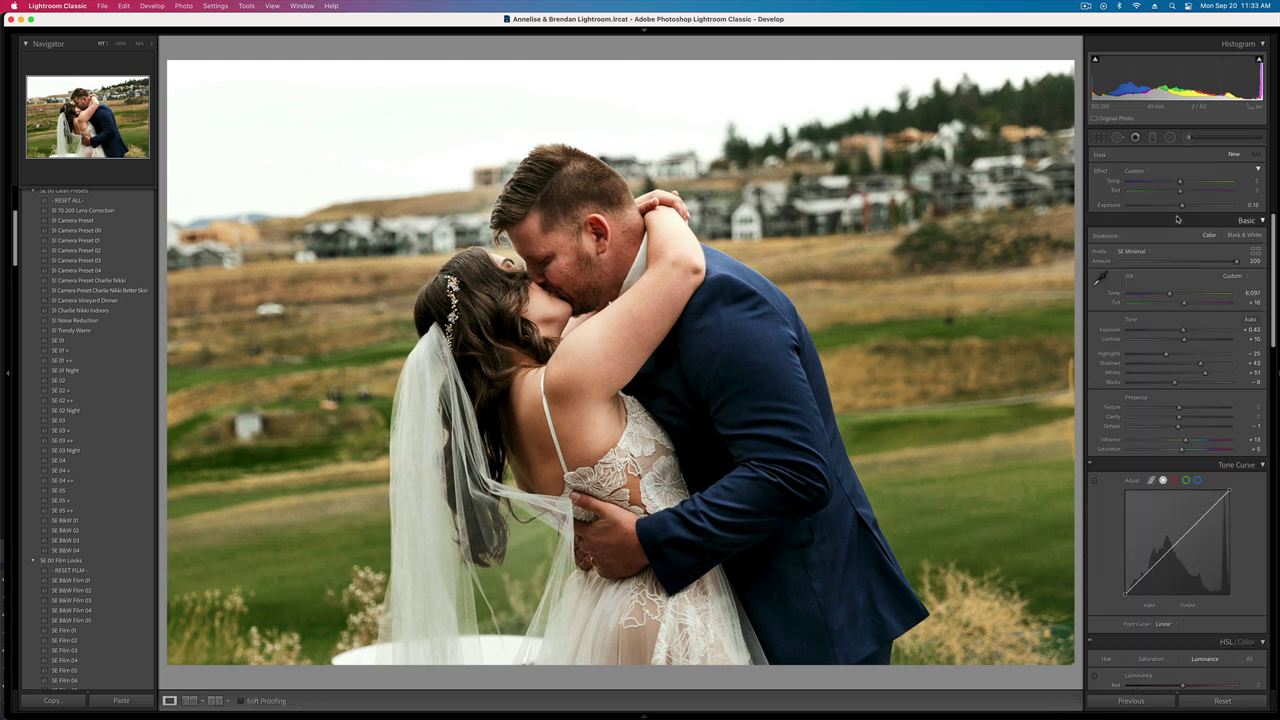
- Compare the kiss photo with its unedited version and set exposure to +0.19, contrast to +4 and saturation to 0
key(minus)
key(minus)
key(equal)
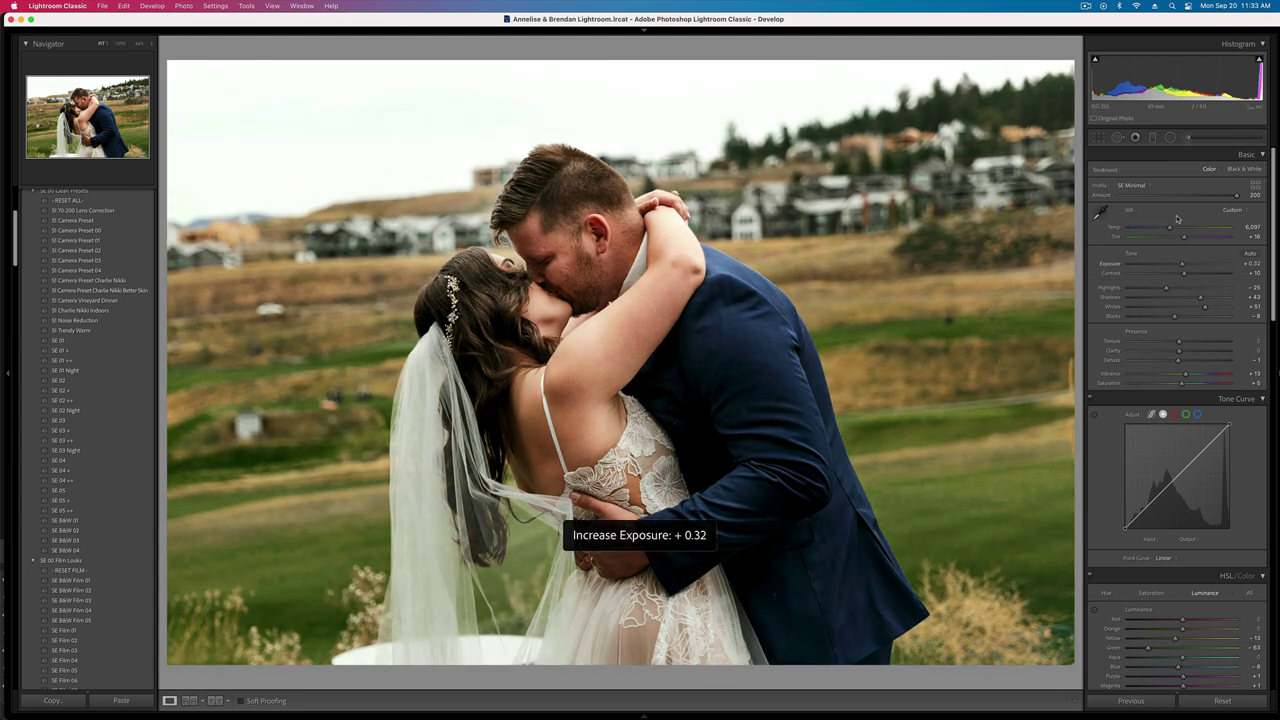
key(backslash)
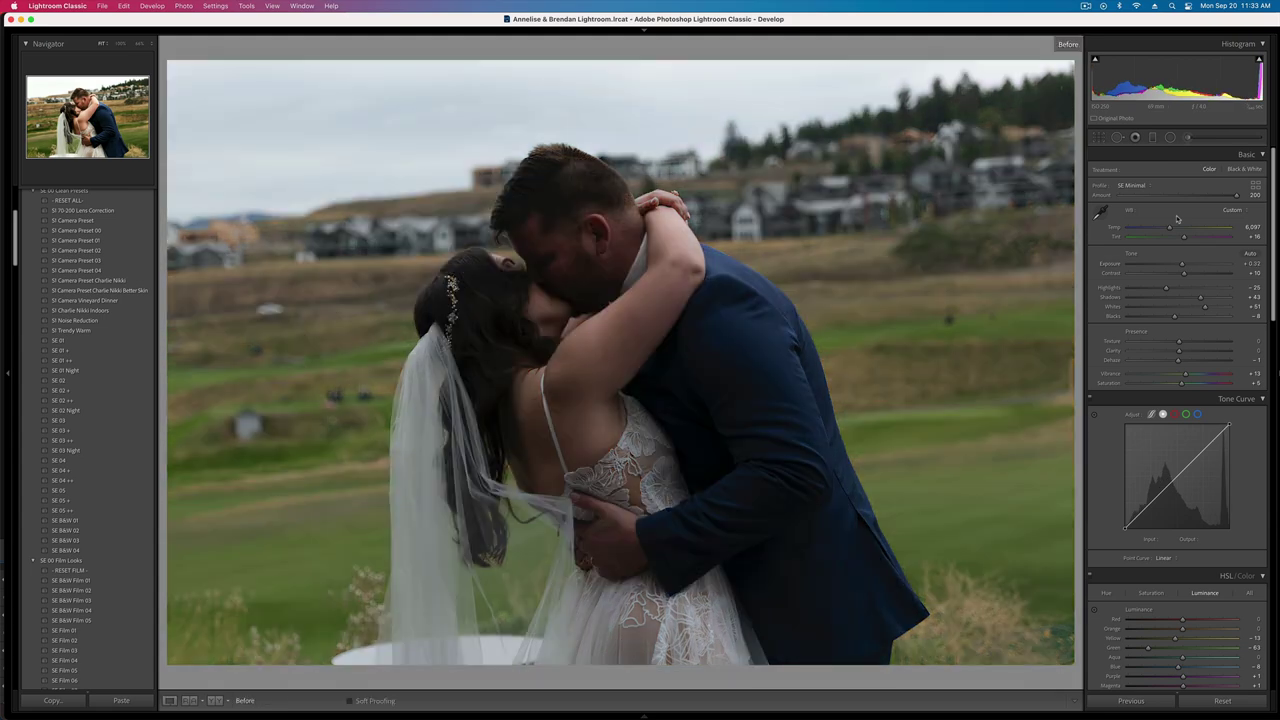
key(backslash)
key(minus)
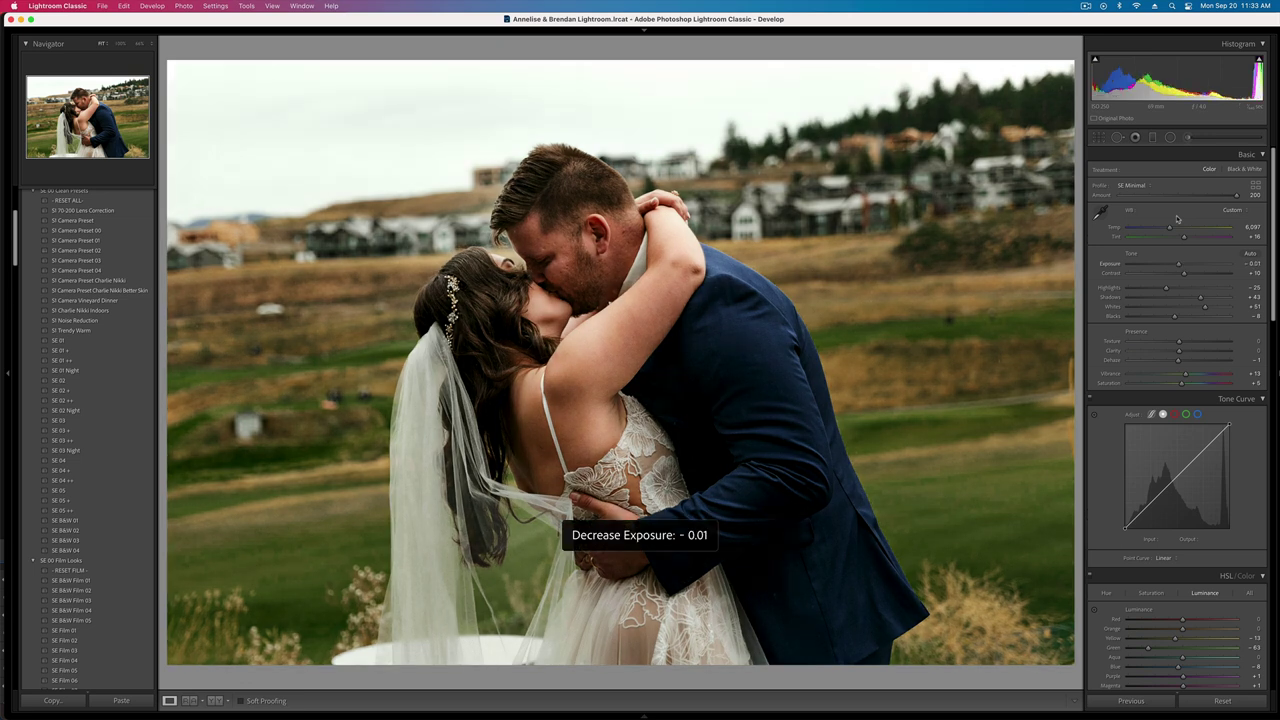
key(equal)
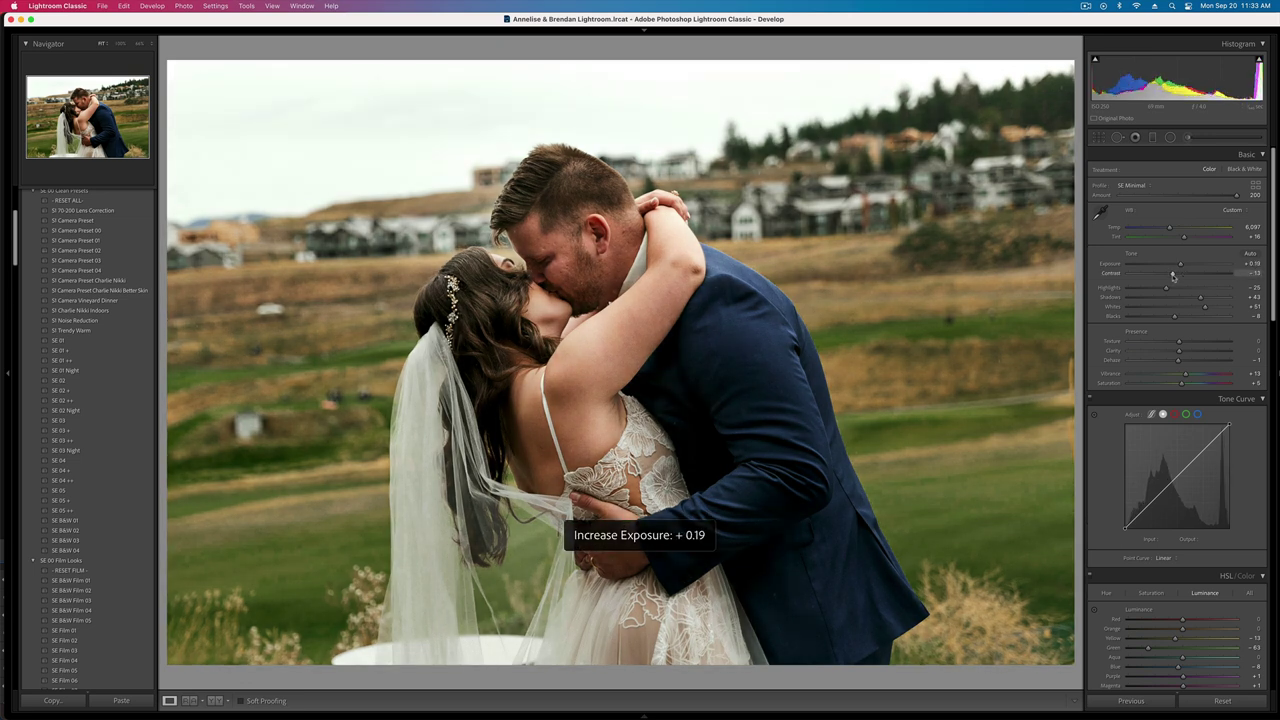
double_click(1182, 383)
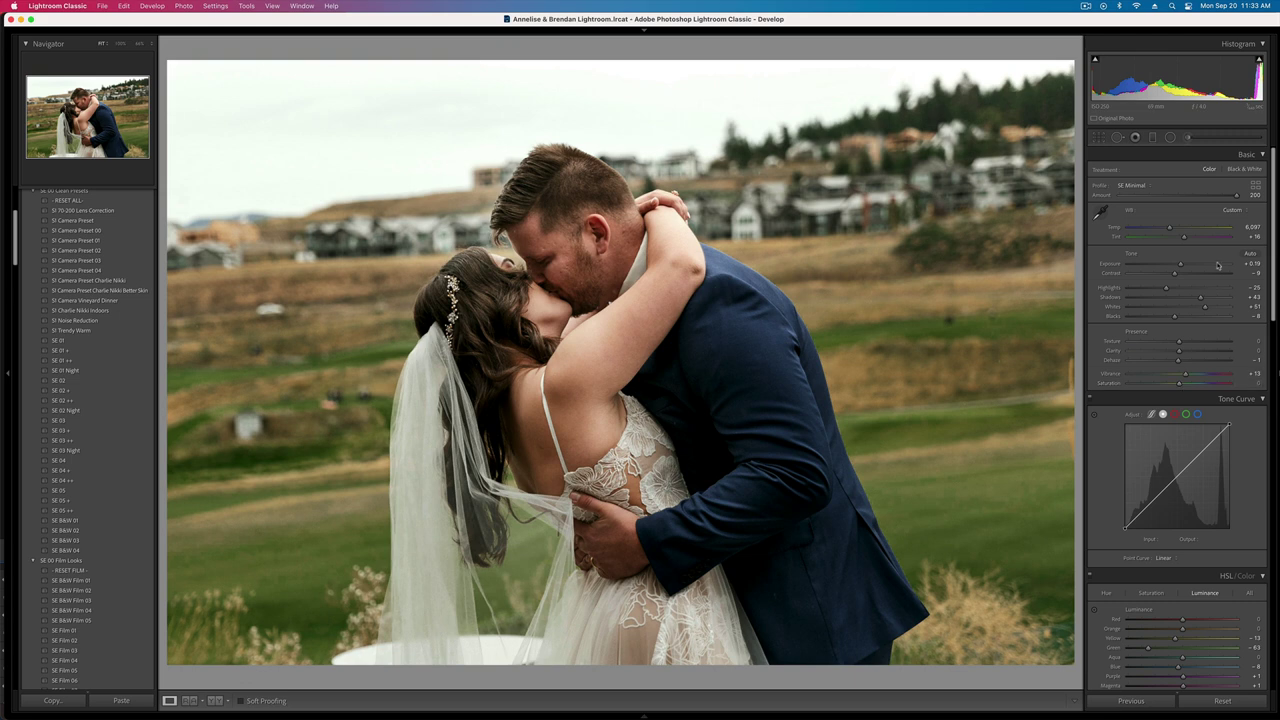
click(1181, 275)
- Try pasting the kiss photo's settings, including radial filters, onto the ring exchange photo
key(super+shift+c)
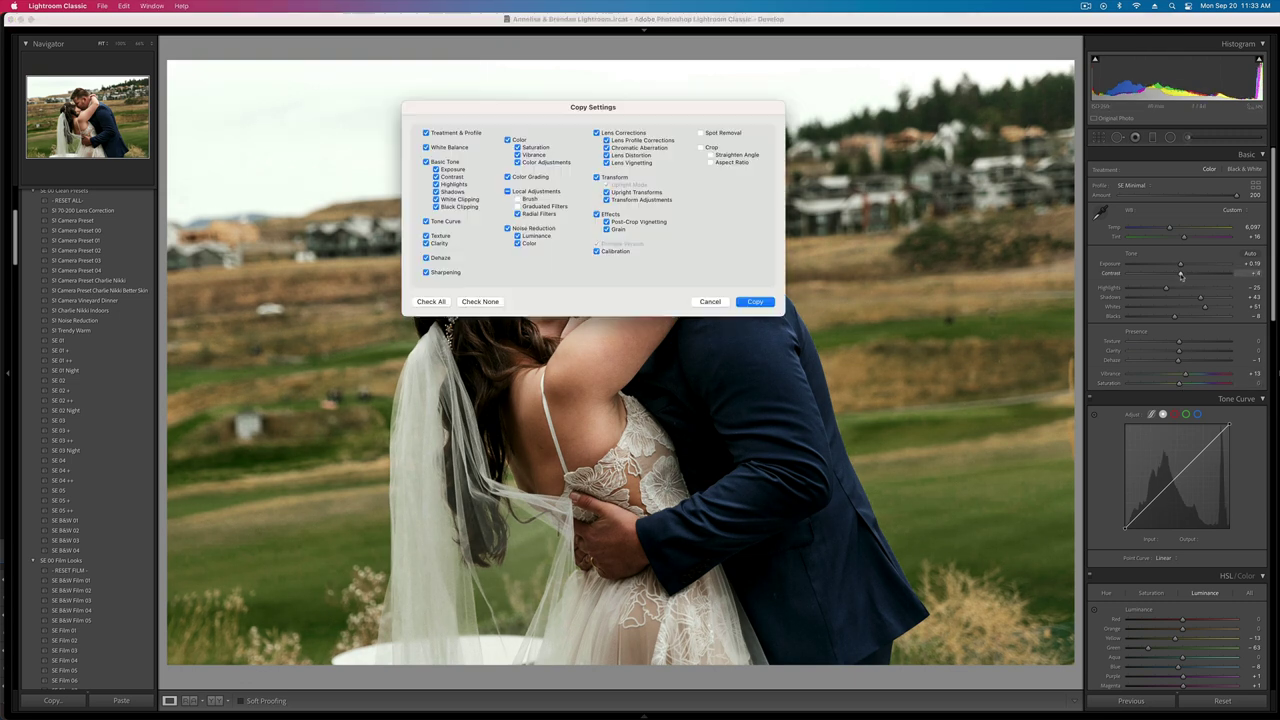
key(Return)
key(Right)
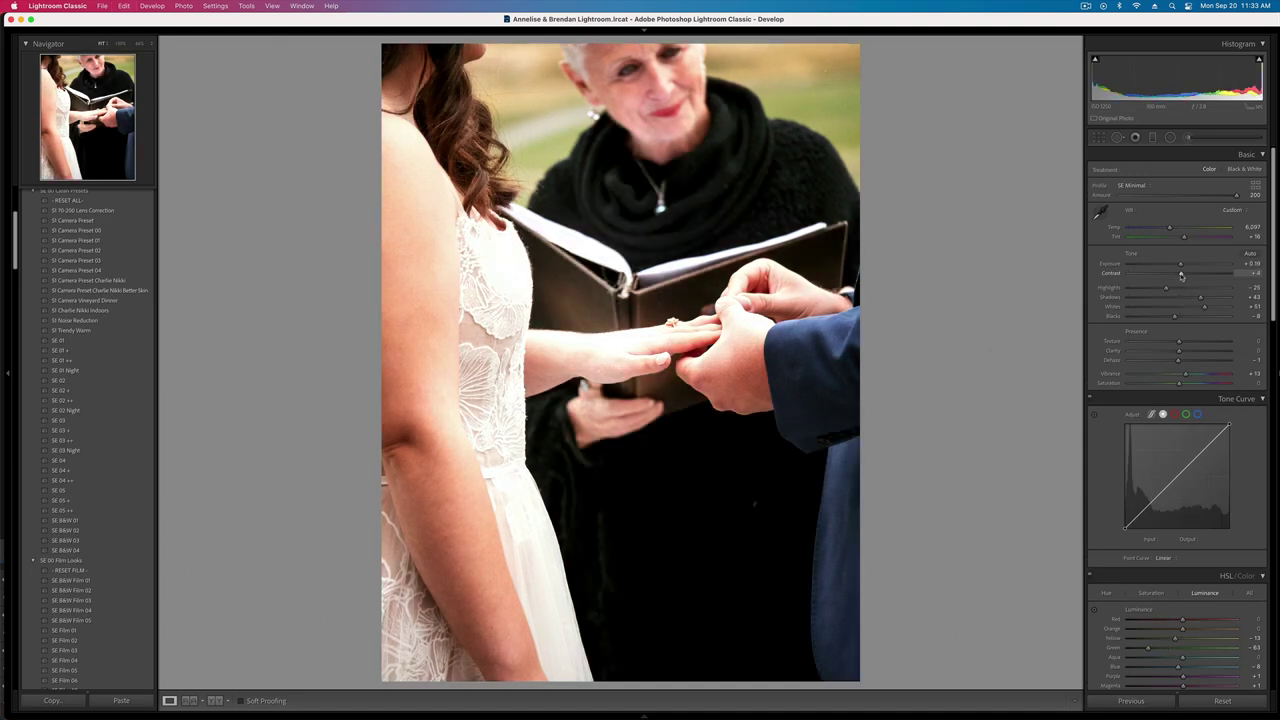
key(super+z)
- Lower the unedited ring exchange photo's exposure to −0.66 and compare it with the kiss photo
key(shift+minus)
key(shift+minus)
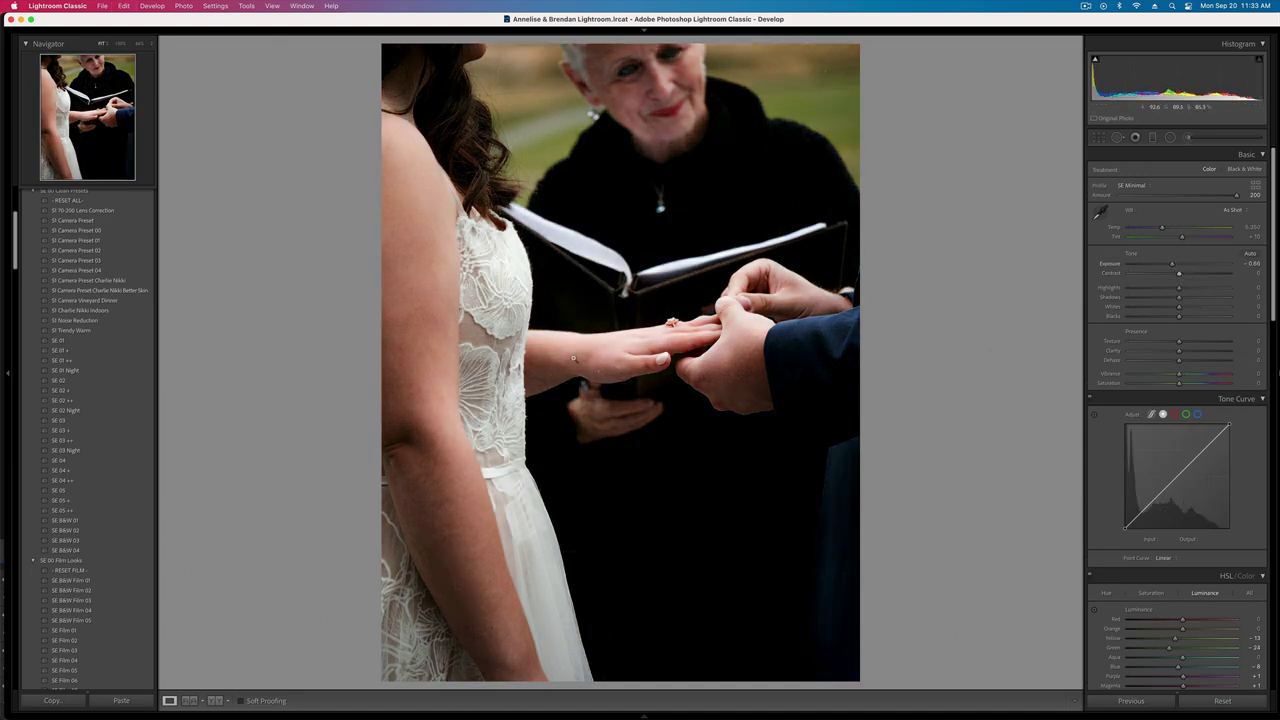
key(Right)
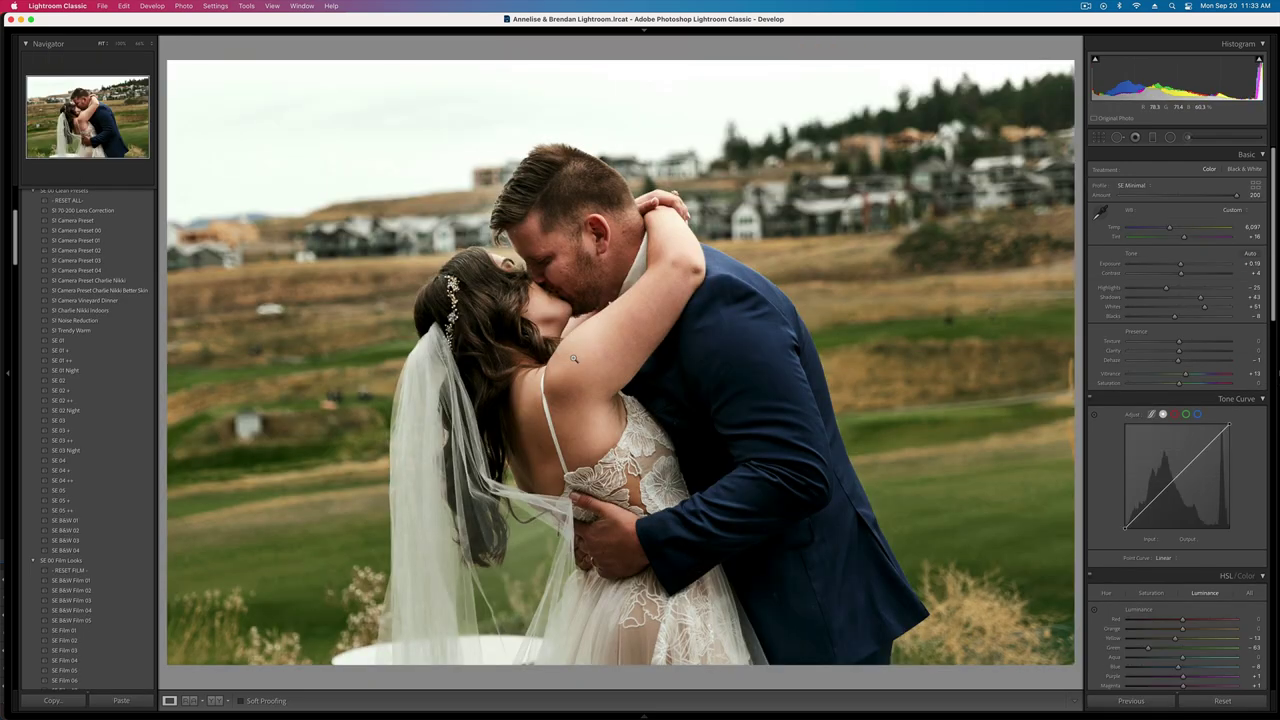
key(Left)
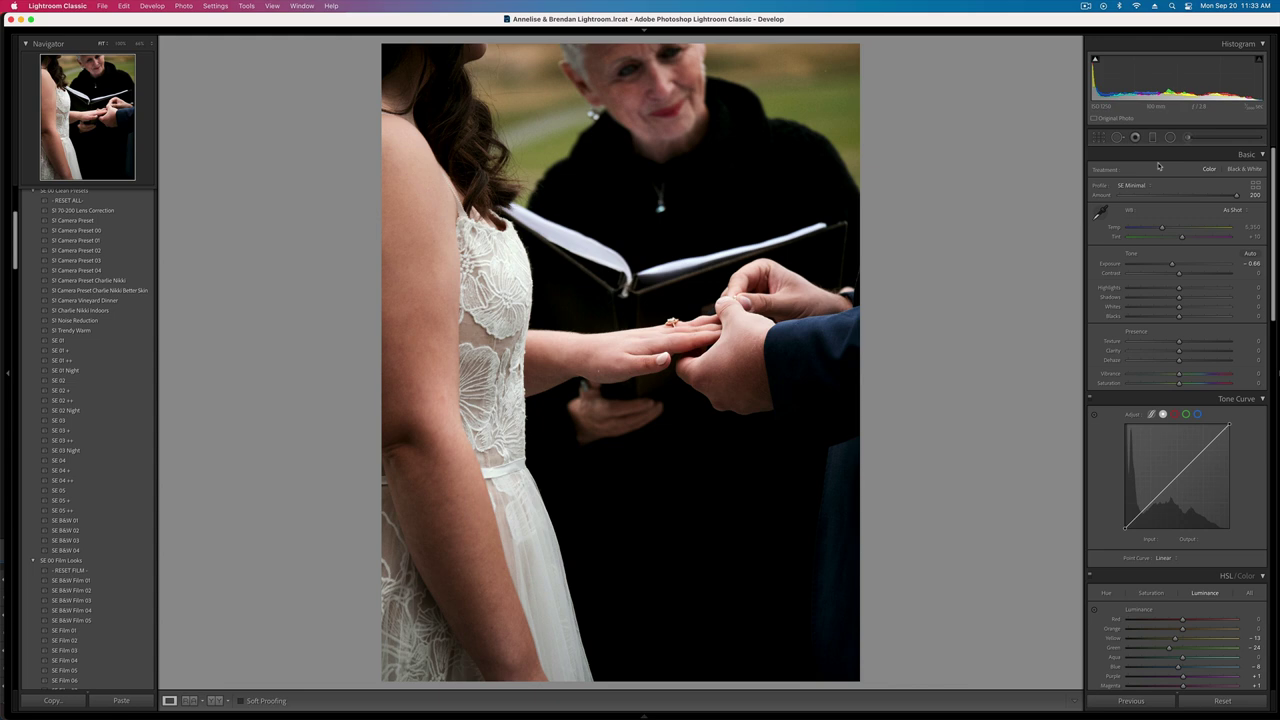
key(Right)
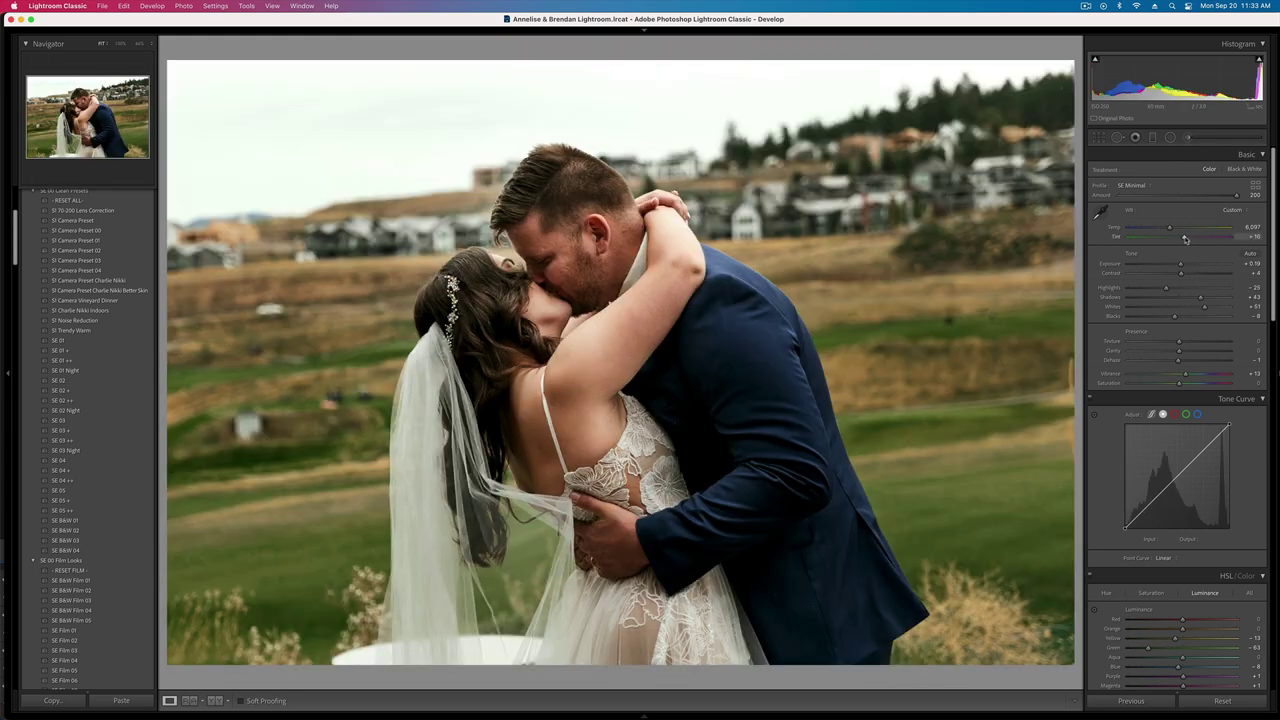
- Set the kiss photo's tint to +29 and saturation to +5 and copy its settings
drag(1185, 237, 1193, 238)
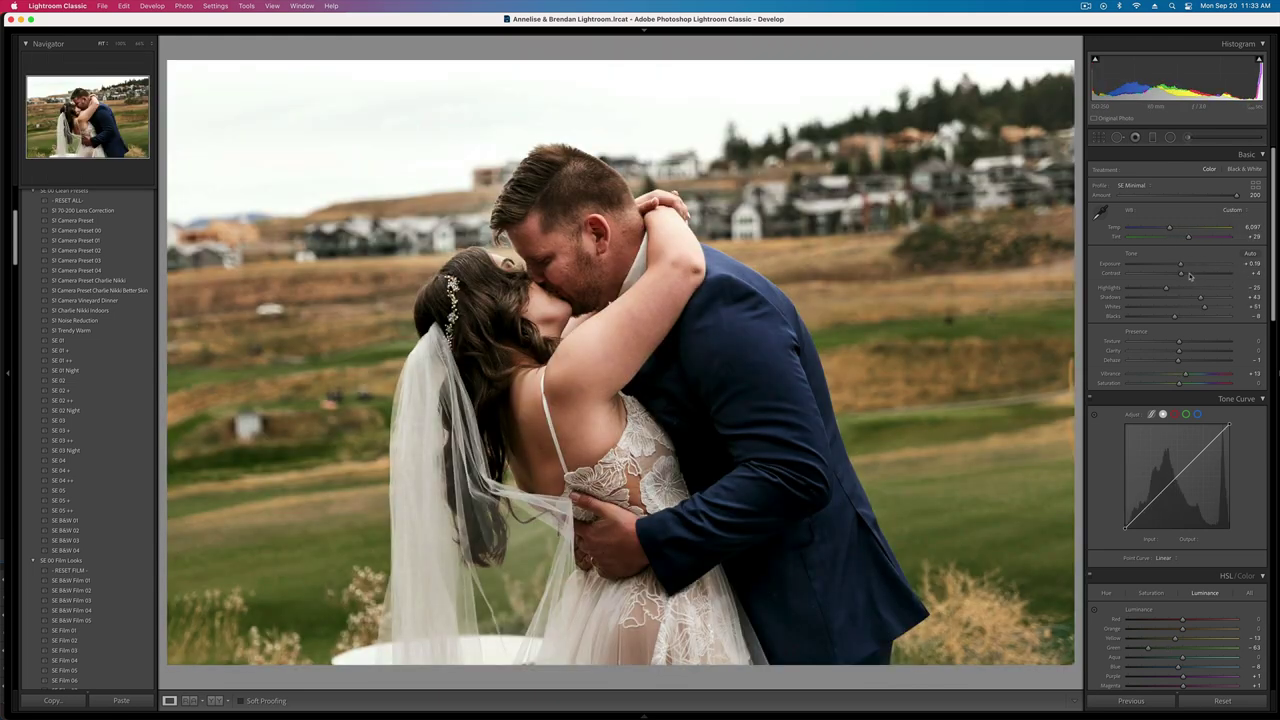
drag(1186, 385, 1182, 385)
scroll(1190, 480, down, 3)
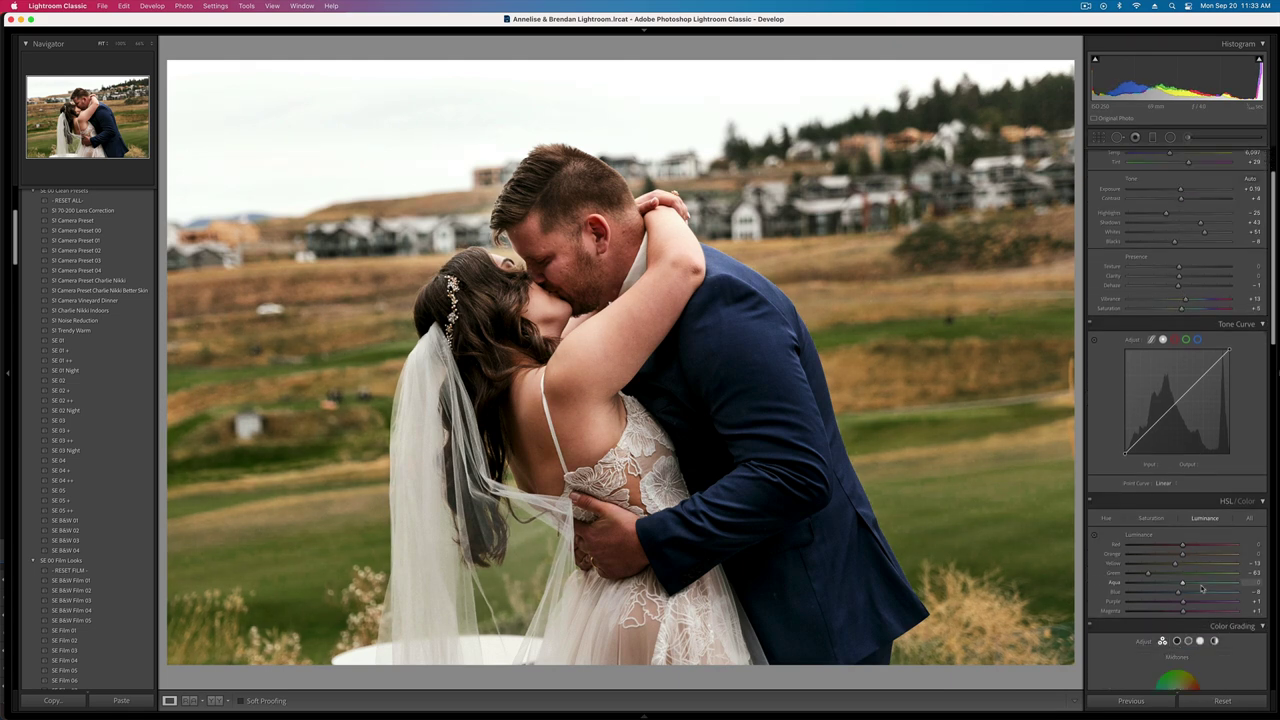
key(super+shift+c)
key(Return)
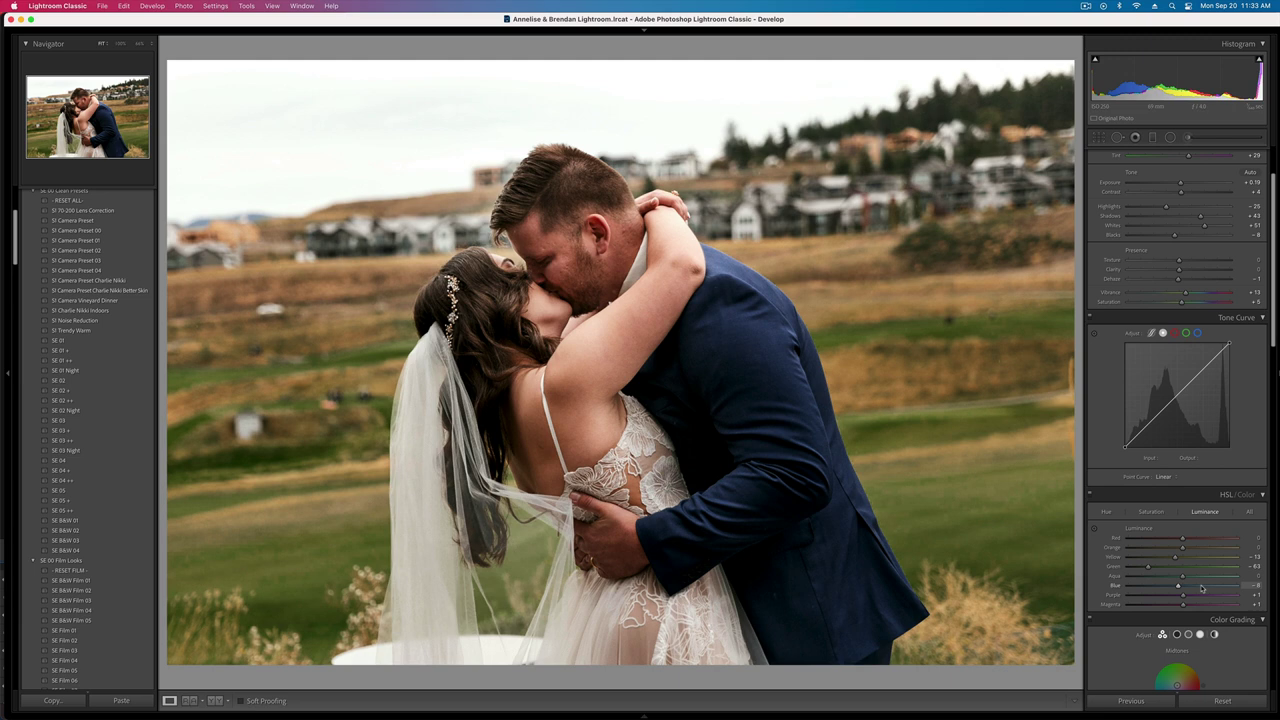
- Copy the kiss photo's settings with radial filters excluded and paste them onto the ring exchange photo
key(super+shift+c)
click(518, 214)
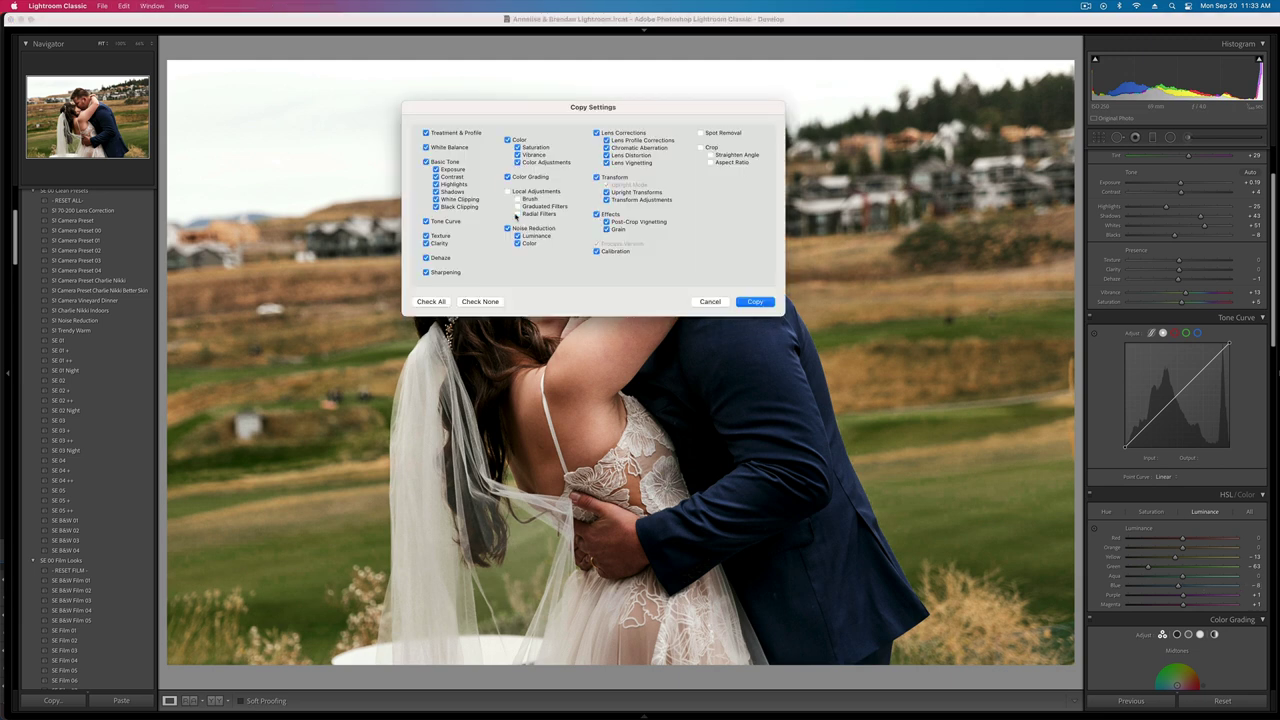
key(Return)
key(Right)
key(super+shift+v)
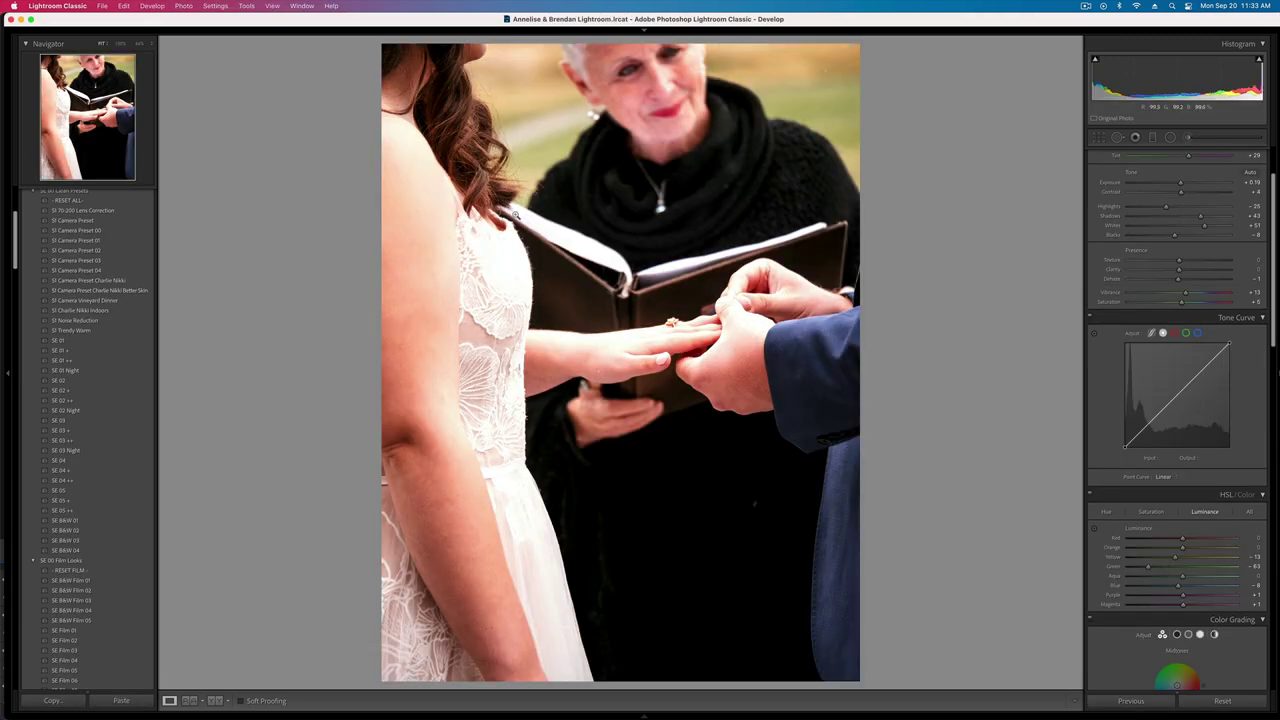
- Try exposures of −1.13 and −0.14 on the ring exchange photo, reset all its settings, and undo the reset
key(minus)
key(minus)
key(minus)
key(minus)
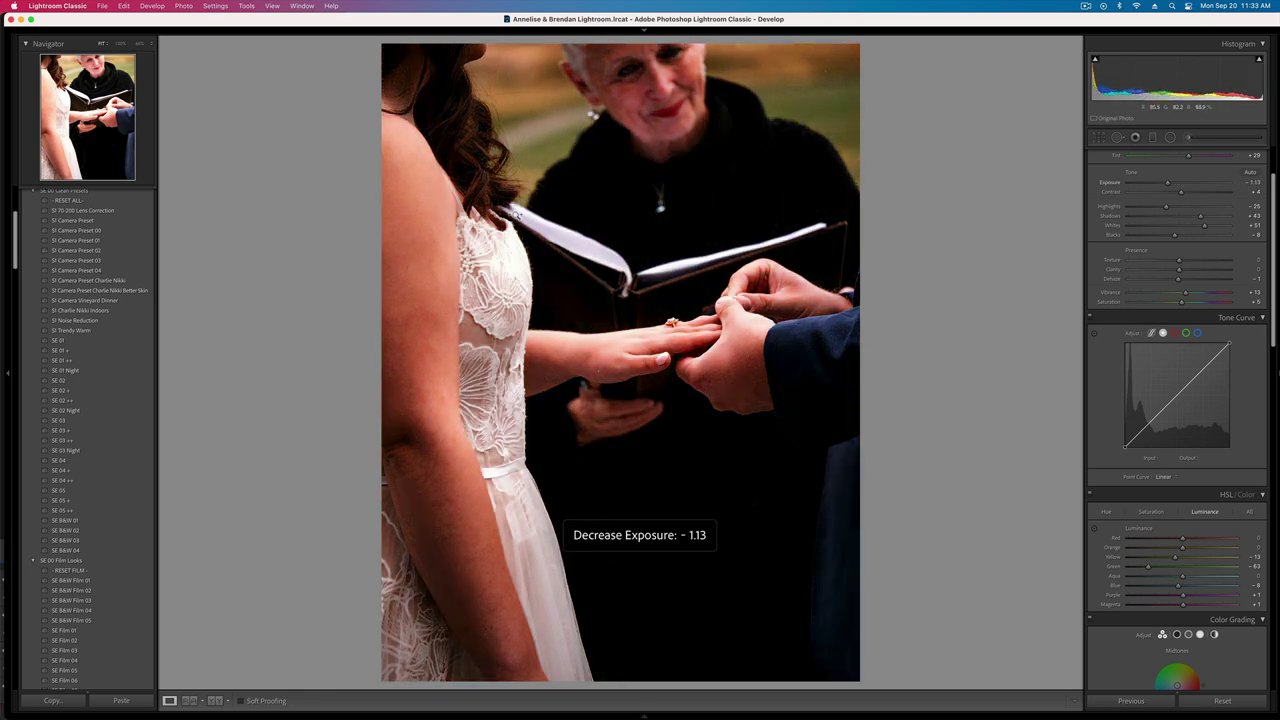
key(equal)
key(equal)
key(equal)
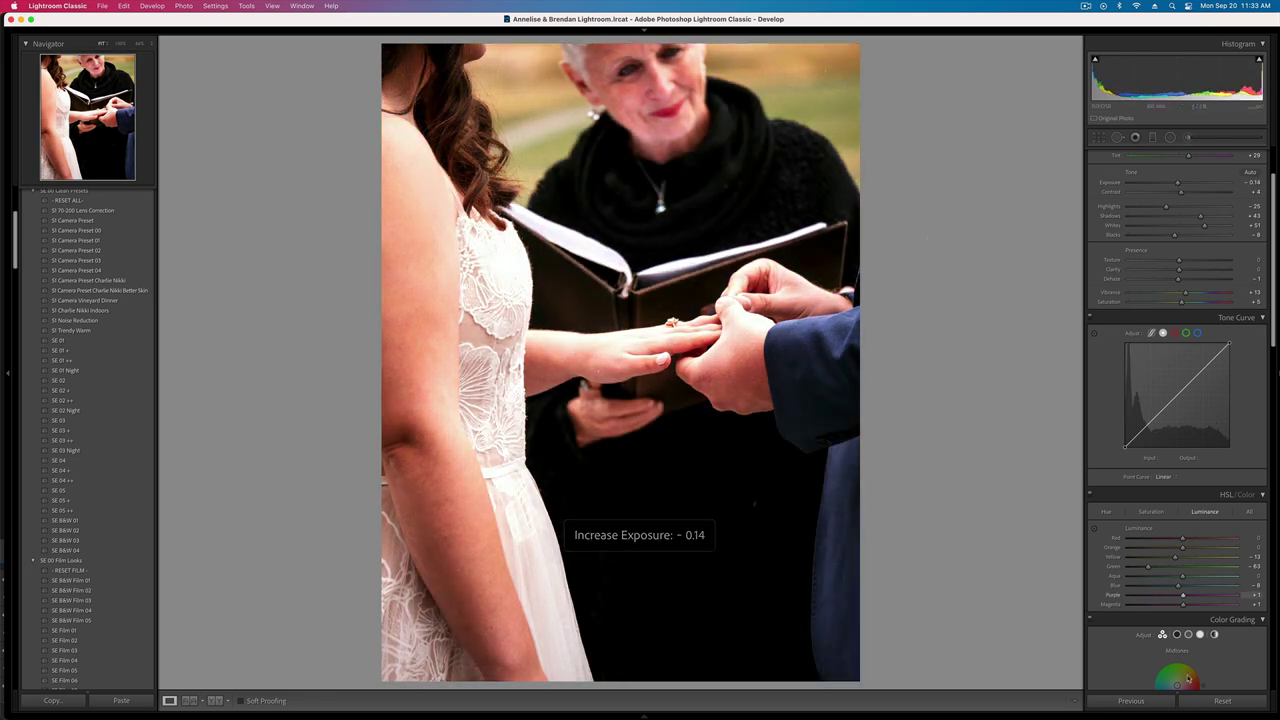
key(super+shift+r)
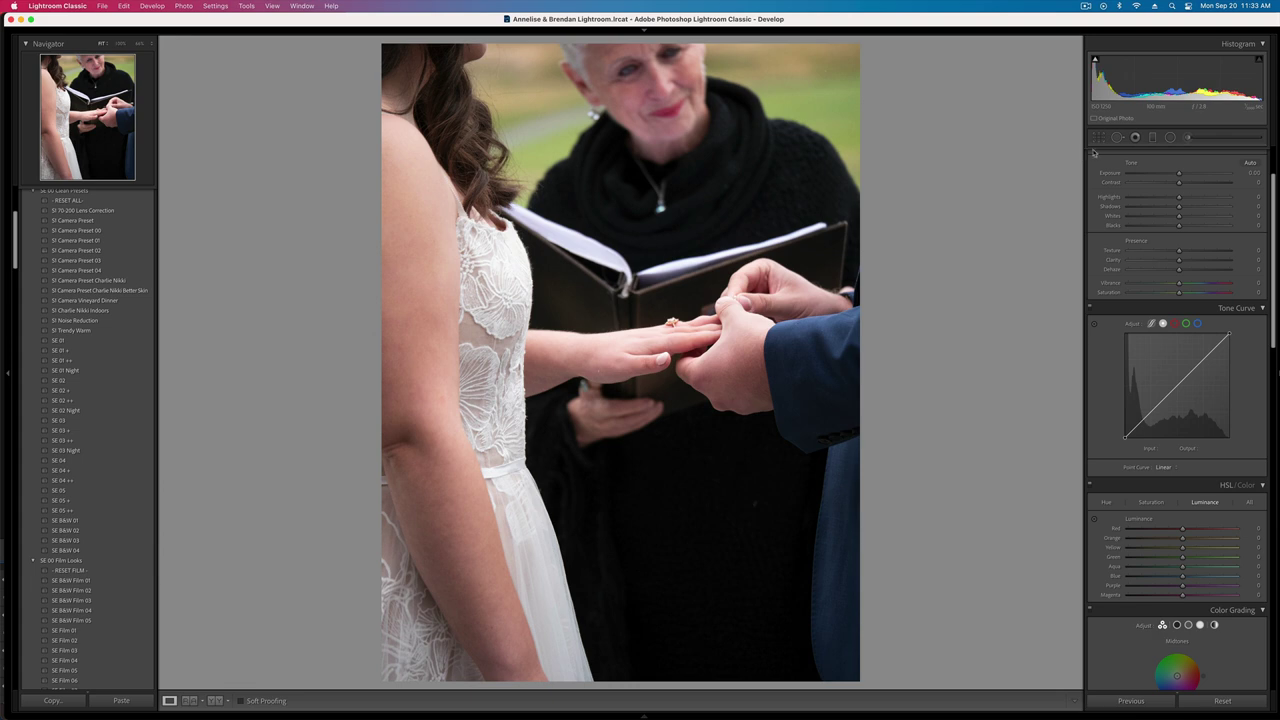
scroll(1150, 250, up, 5)
key(super+z)
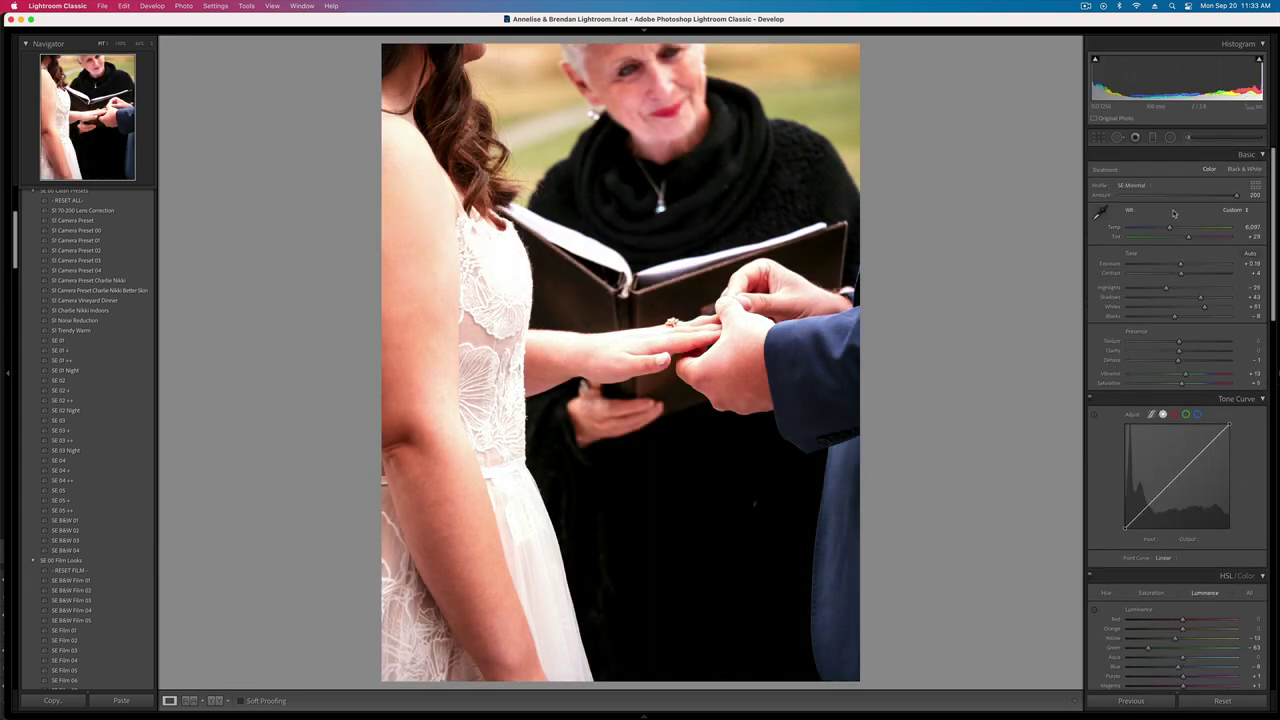
- Copy the settings from the portrait of the man in a navy suit and red tie and paste them onto the ring exchange photo
key(g)
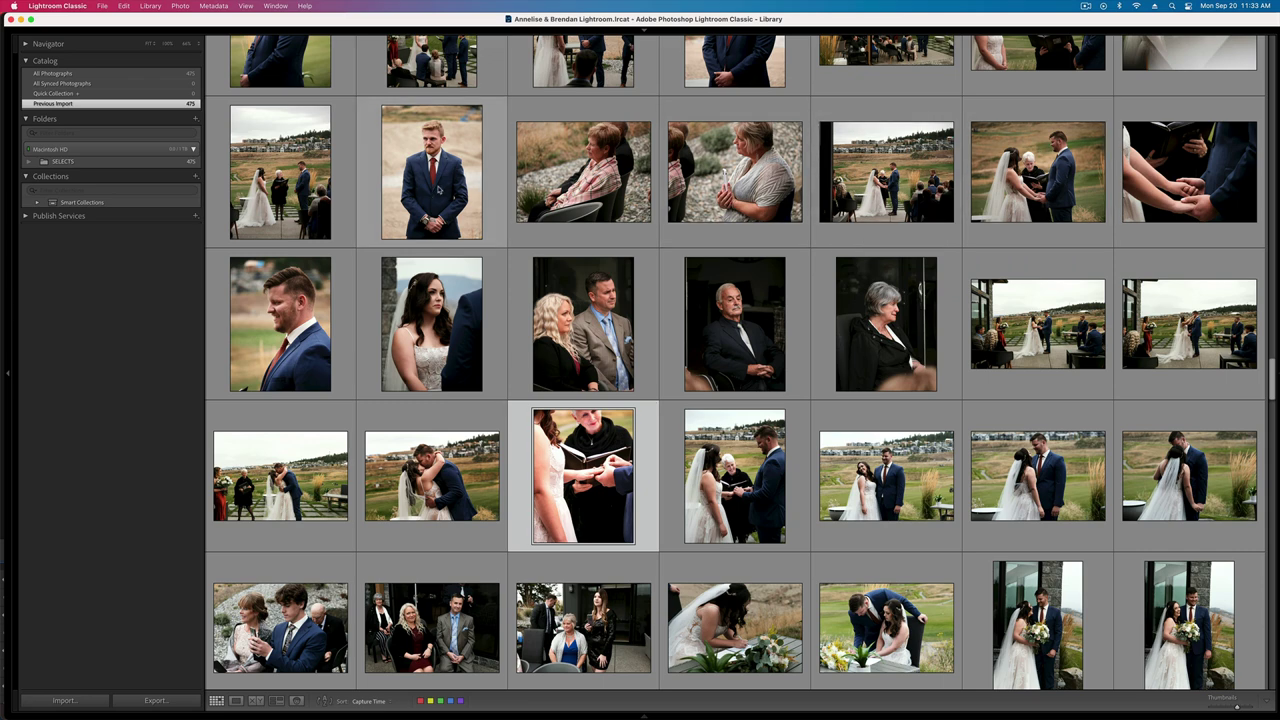
double_click(438, 188)
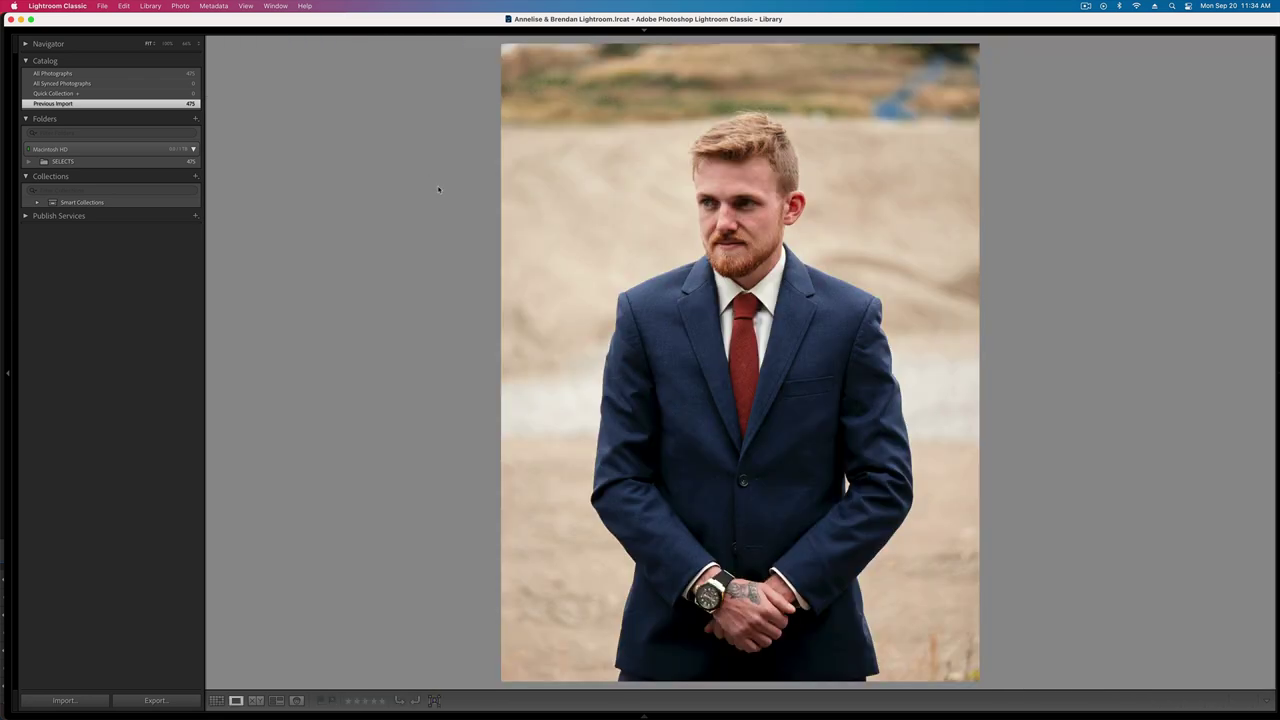
key(d)
key(super+shift+c)
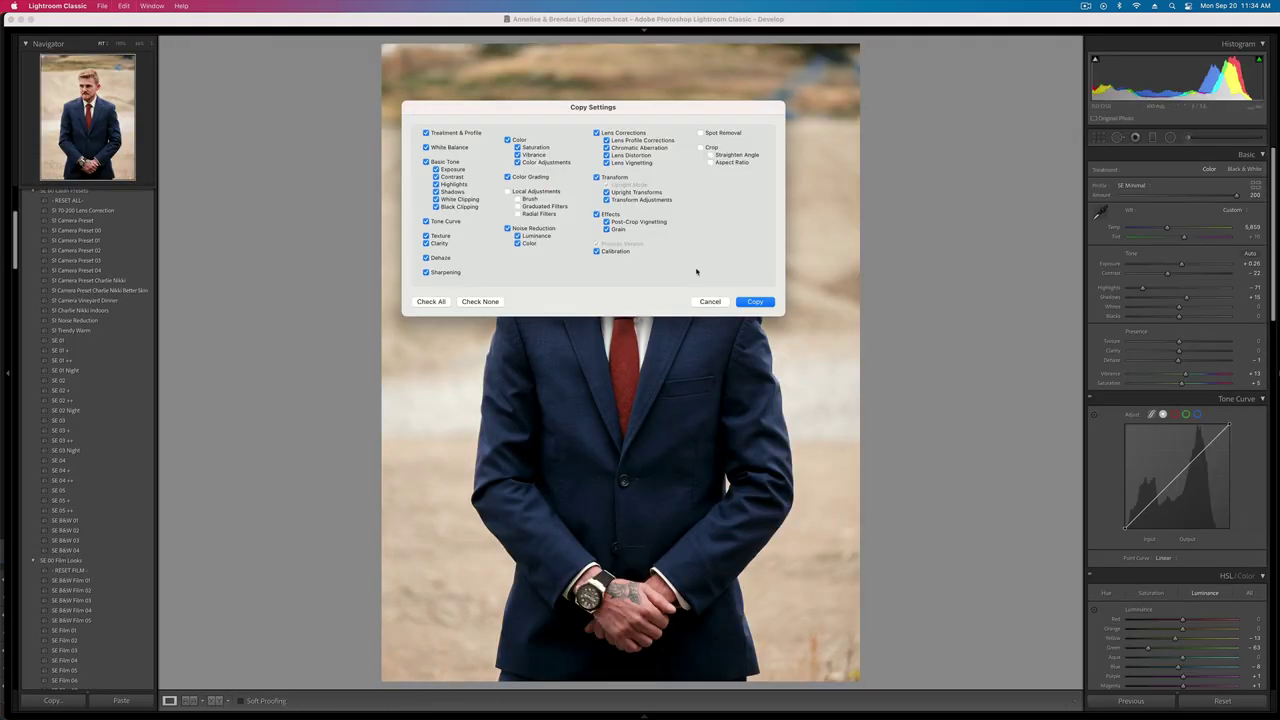
key(Return)
key(g)
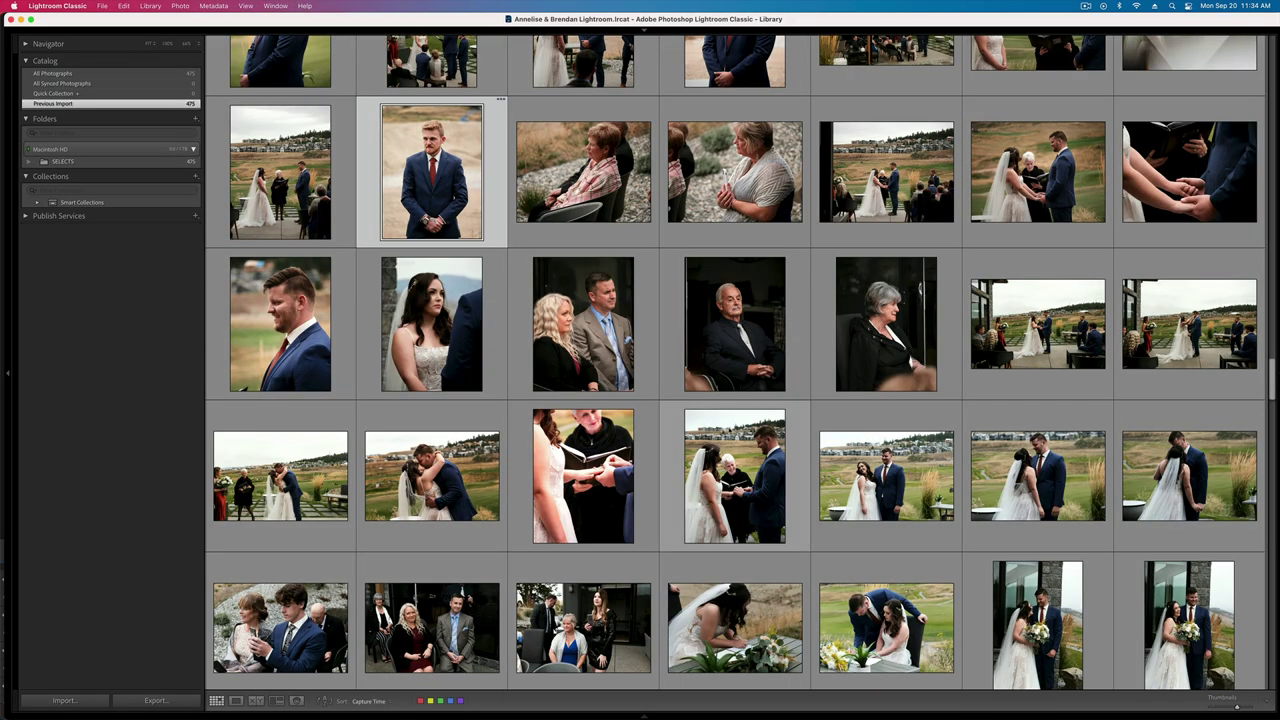
scroll(601, 347, down, 2)
double_click(601, 347)
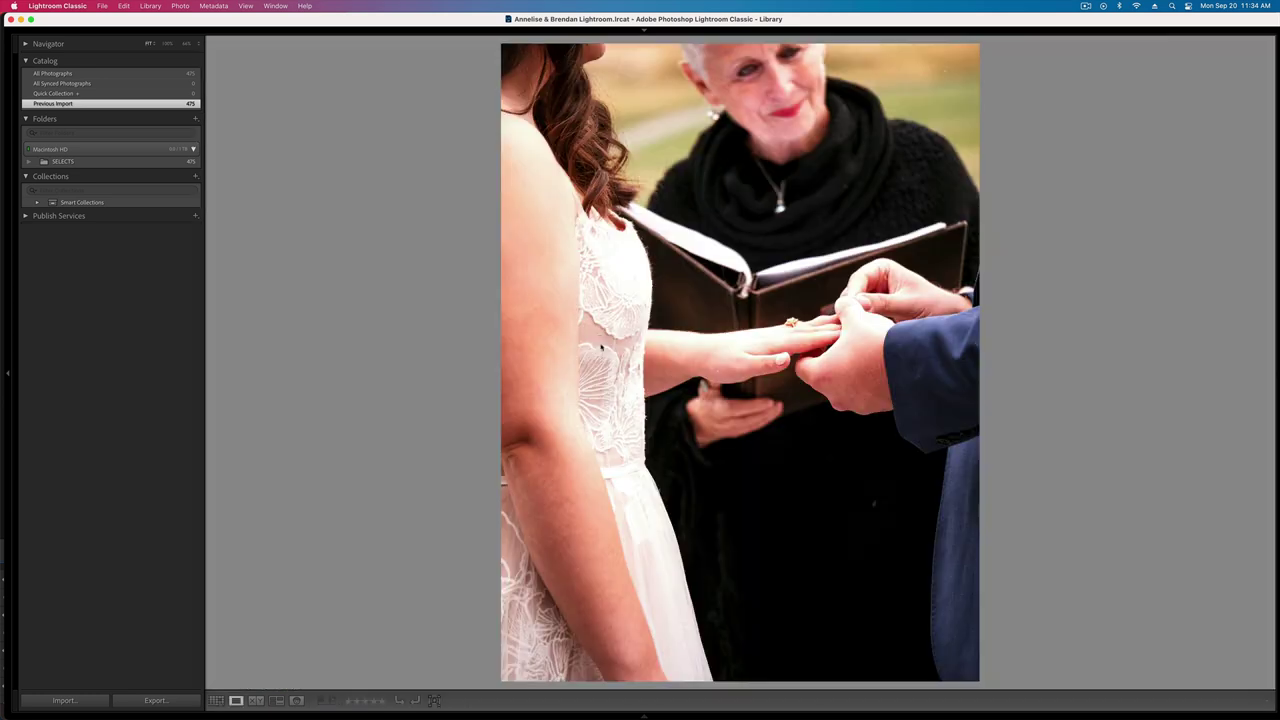
key(d)
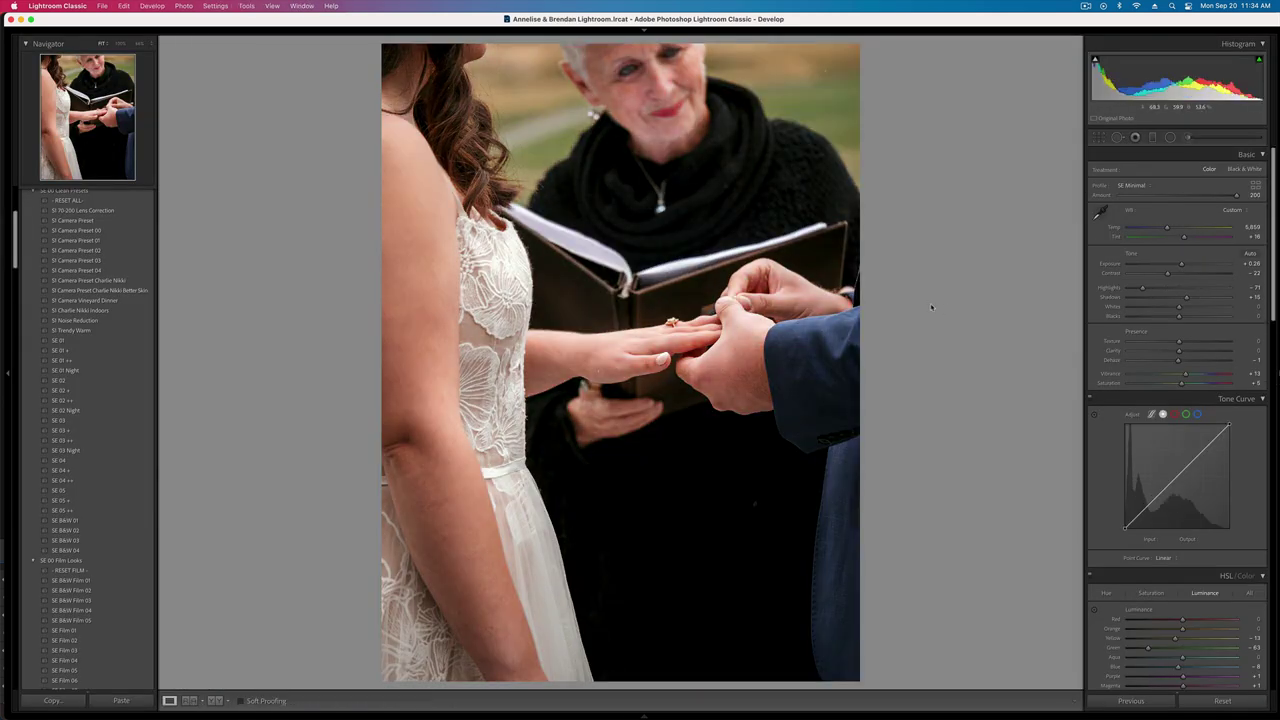
- Set the ring exchange photo's contrast to −10, shadows to +63 and exposure to −0.07
drag(1167, 273, 1211, 298)
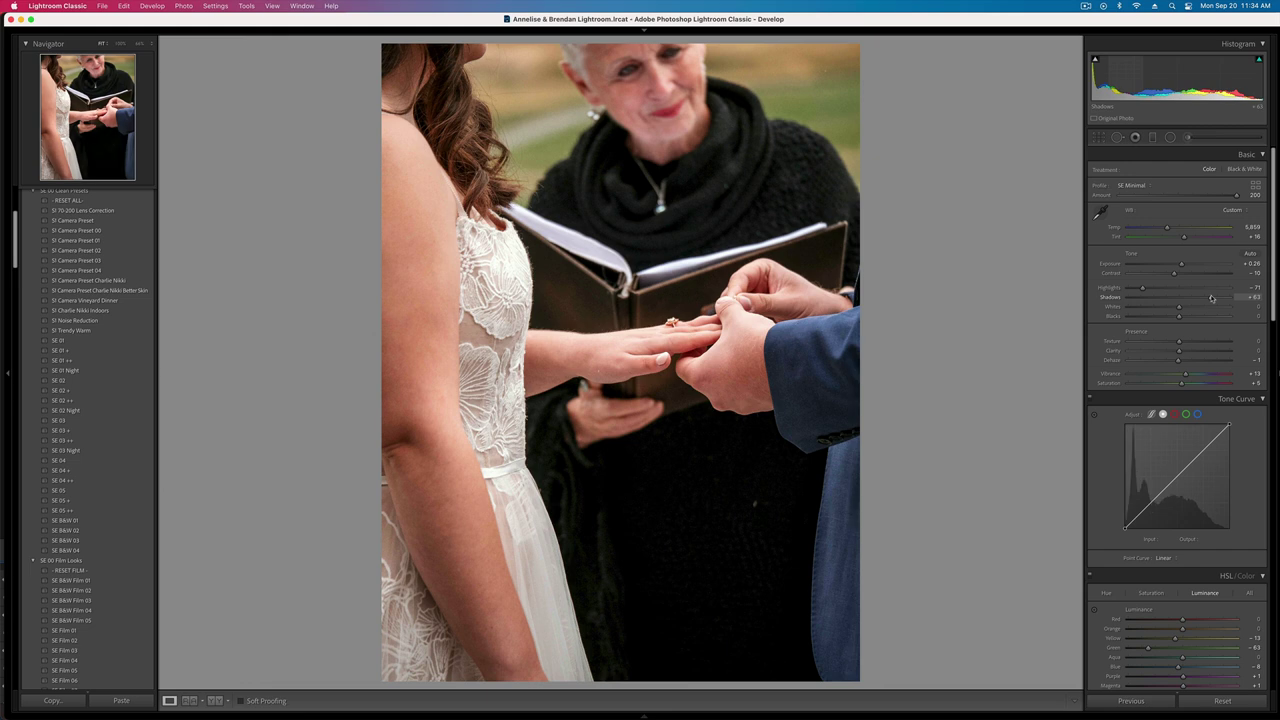
key(shift+minus)
key(shift+minus)
key(shift+equal)
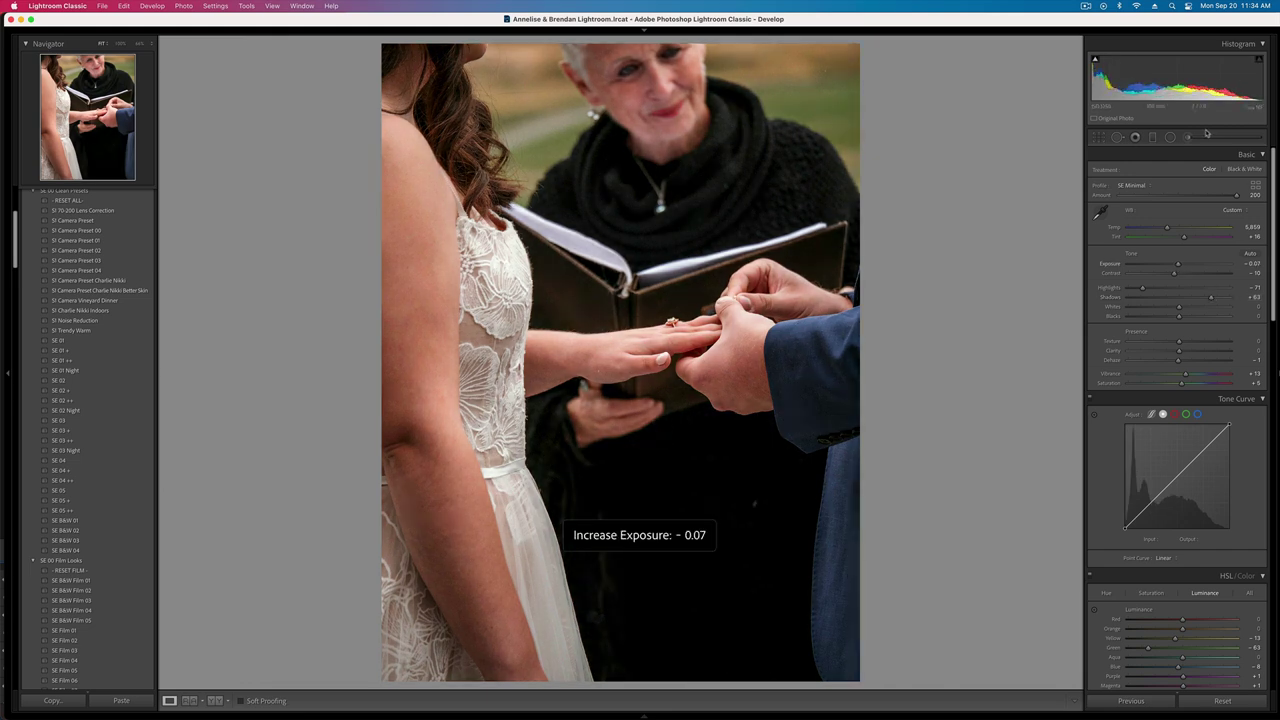
- Brush a local adjustment with contrast −23 and whites 12 over the bride's forearm and the hands
key(k)
mouse_move(582, 368)
mouse_down()
mouse_move(598, 352)
mouse_move(735, 332)
mouse_move(736, 390)
mouse_up()
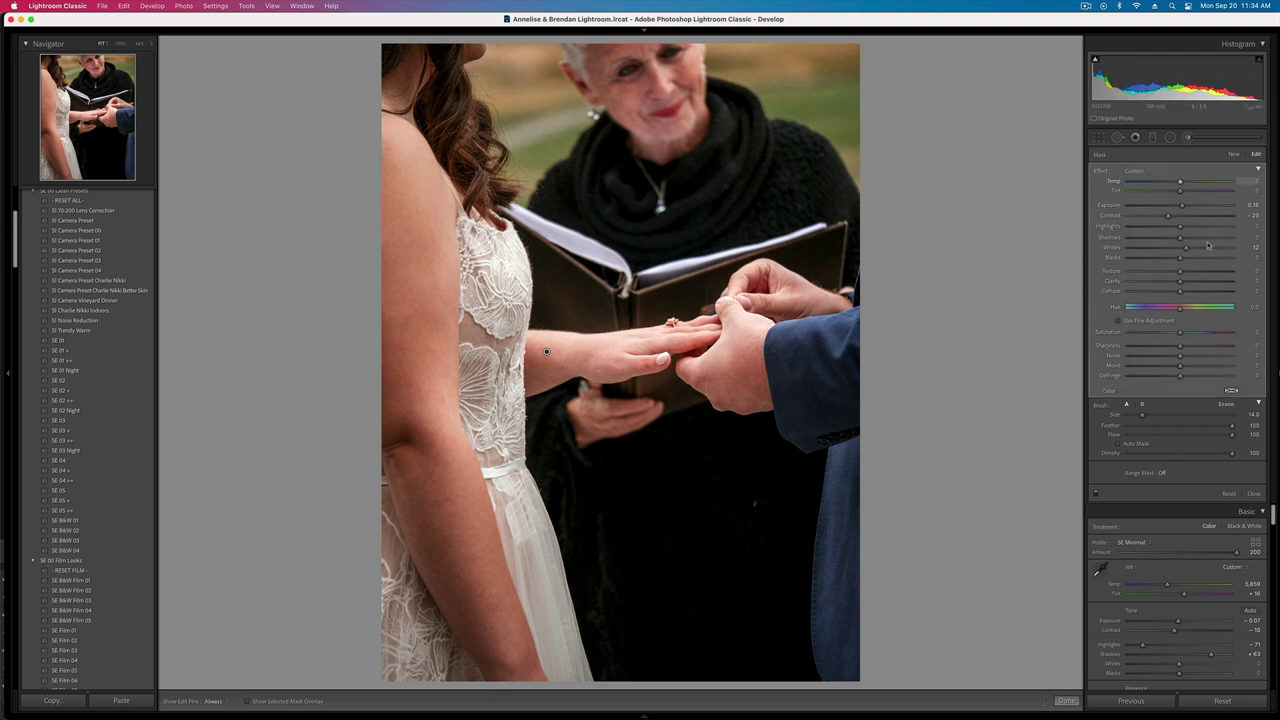
drag(1204, 249, 1183, 249)
click(1190, 139)
click(1189, 138)
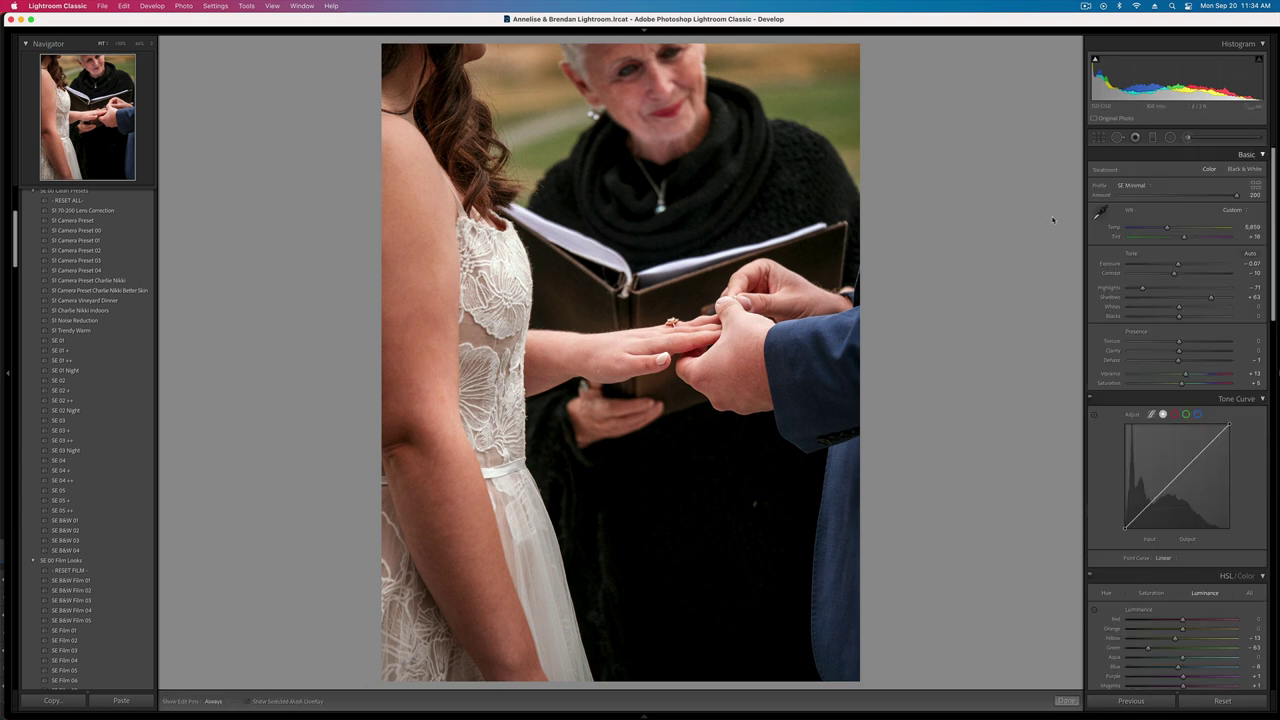
- Paint a small brush adjustment on the ring, reset its effect values, and set texture to 41 and dehaze to 12
scroll(669, 320, down, 9)
click(672, 321)
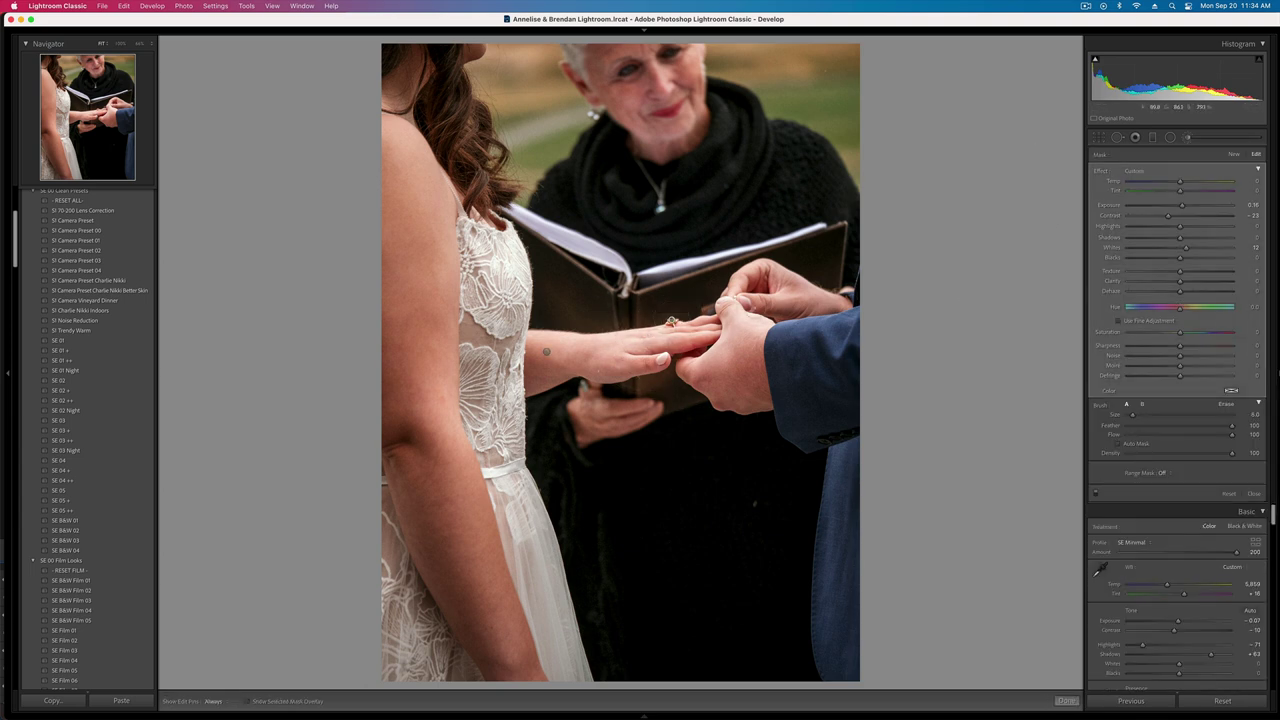
double_click(1101, 171)
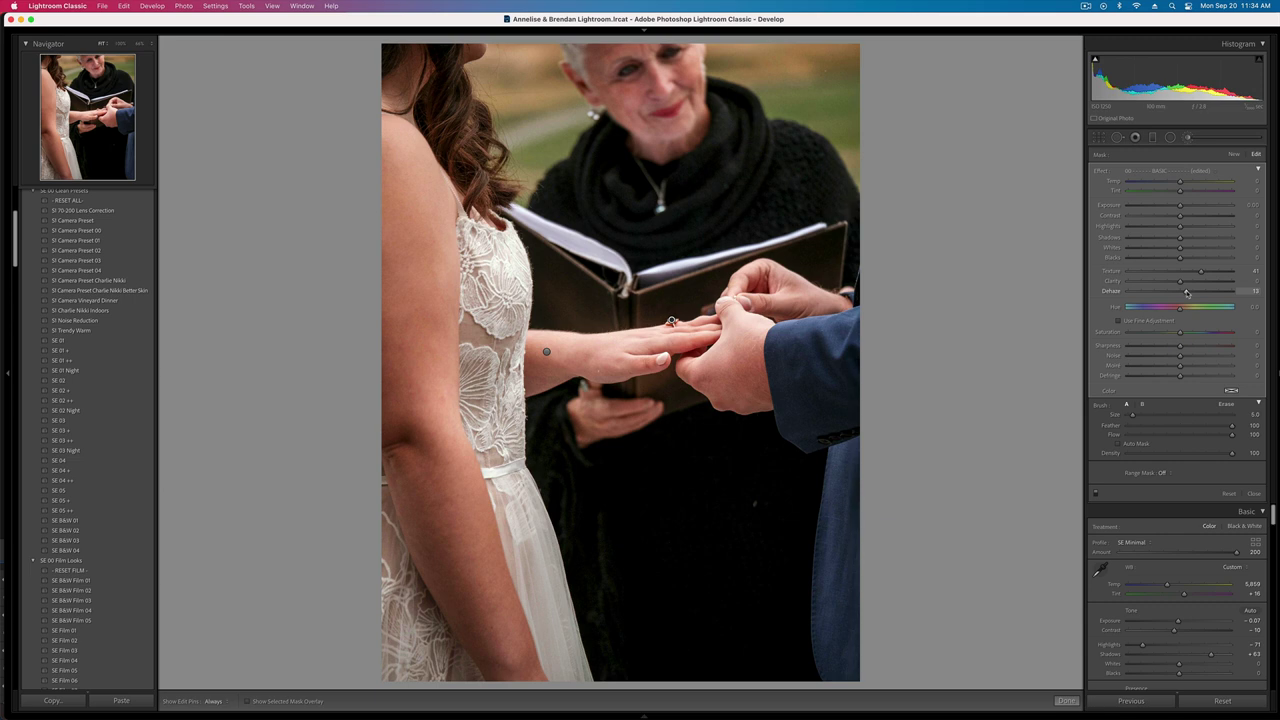
key(k)
- Refine the ring's brush adjustment at close range with texture 65 and clarity 21
click(683, 346)
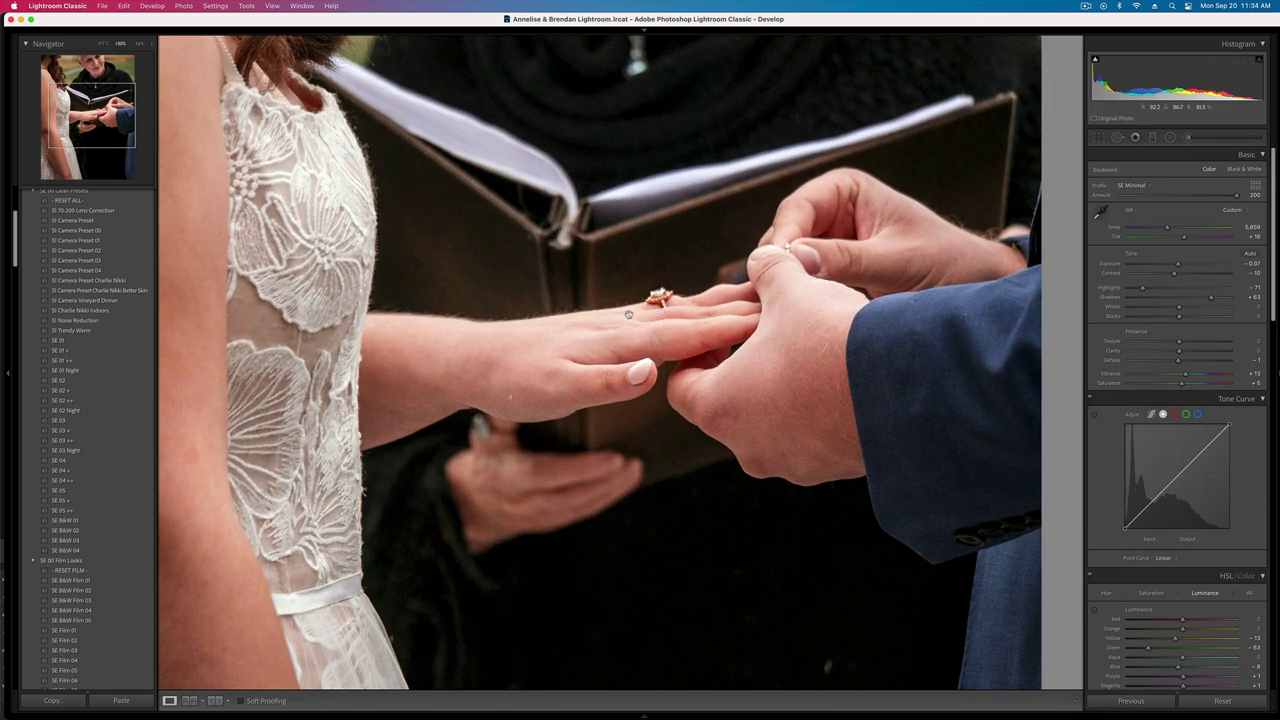
click(1187, 137)
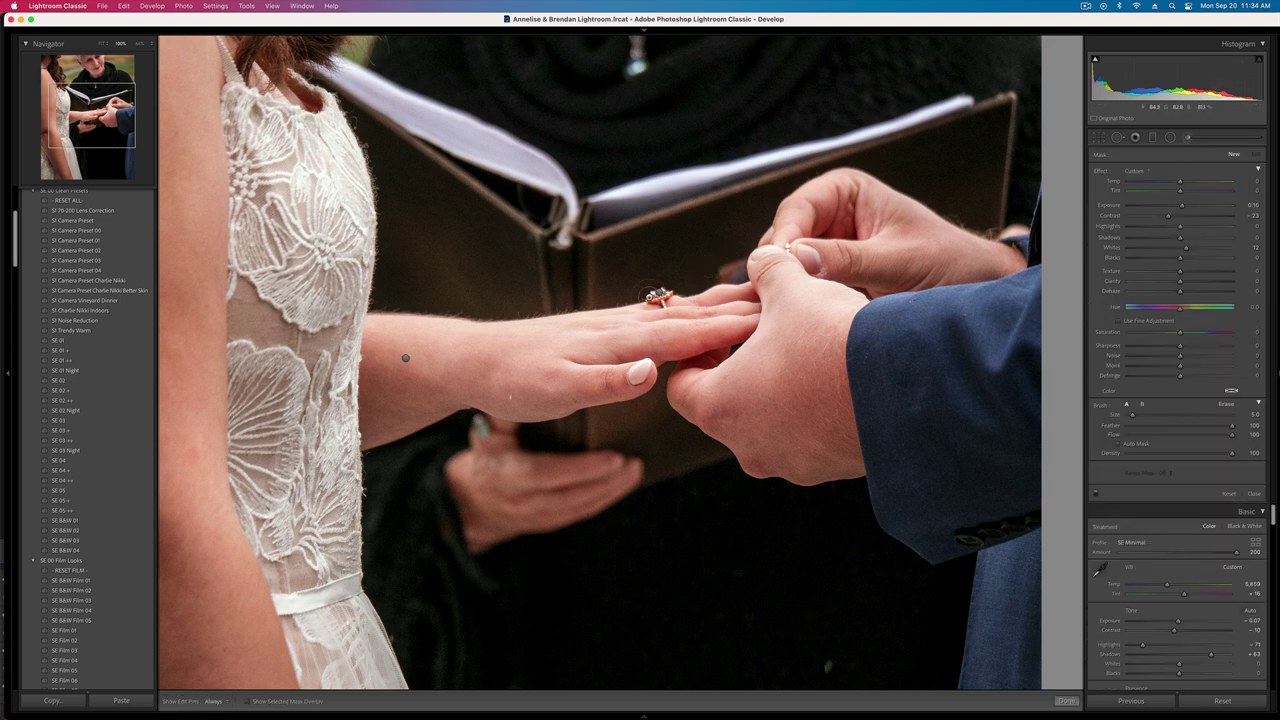
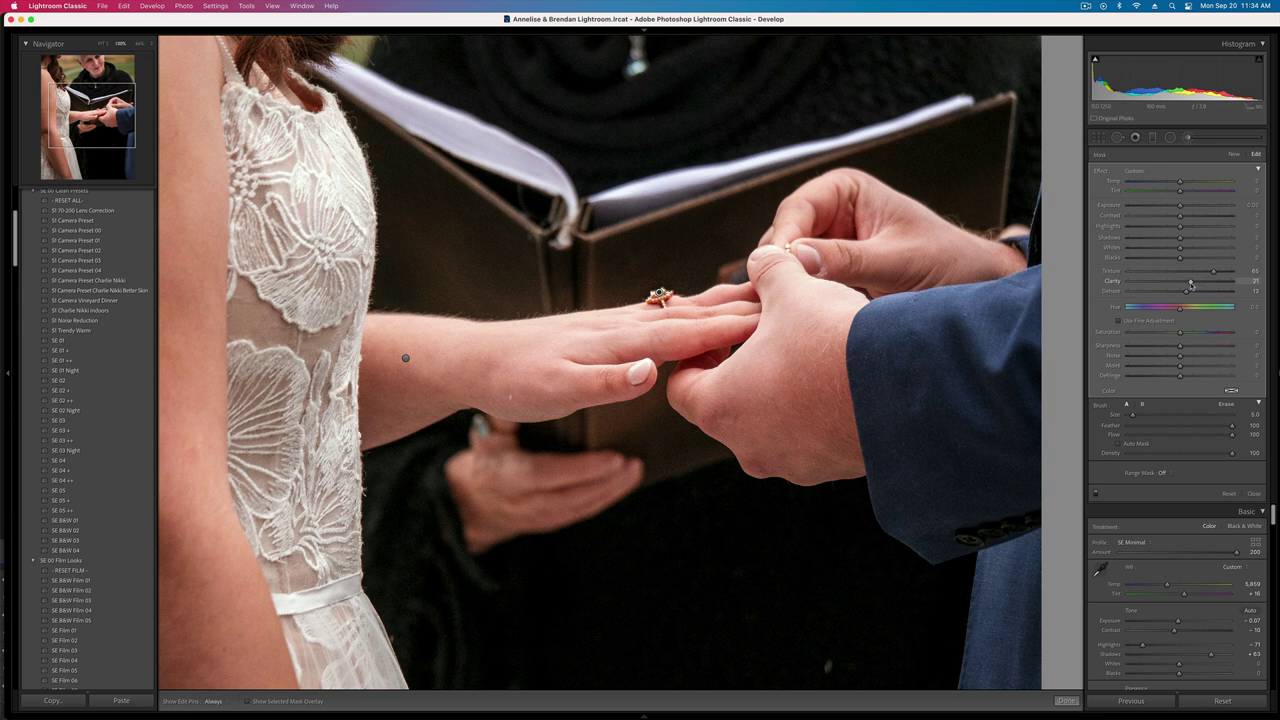
key(k)
click(610, 337)
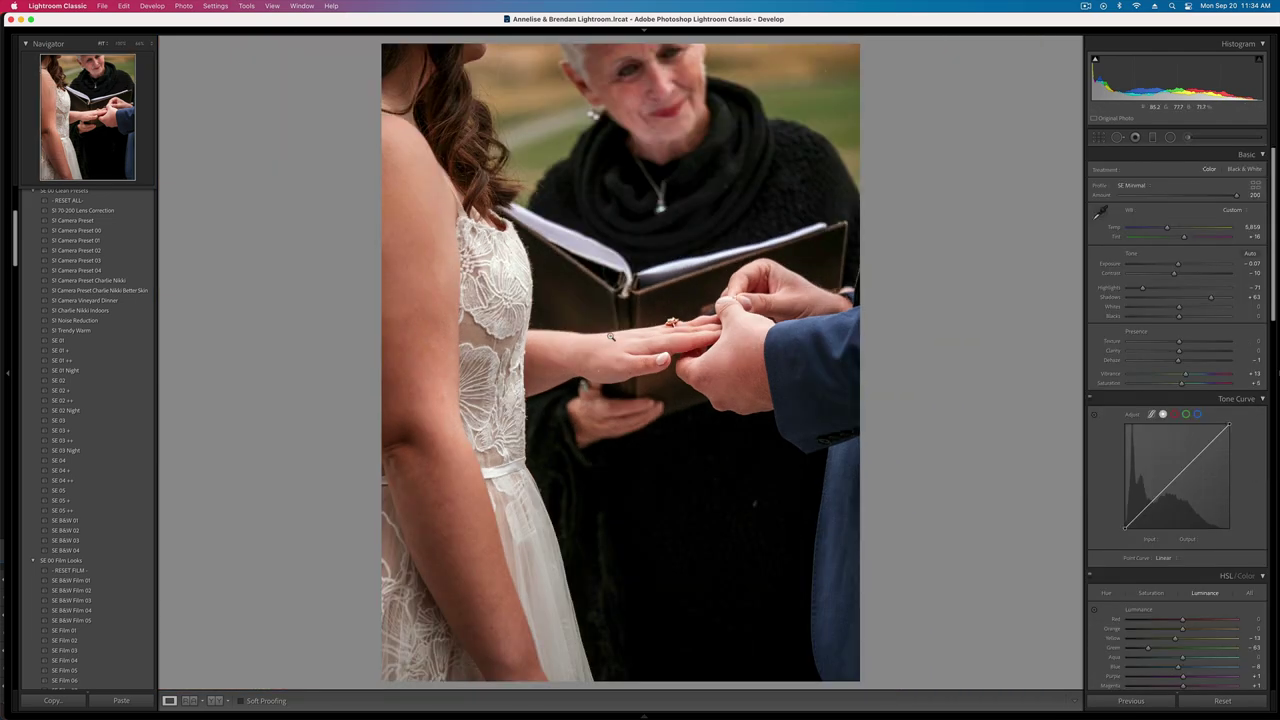
- Set the ring exchange photo's exposure to −0.30 and copy its settings onto the next photo of the couple with the laughing officiant
key(minus)
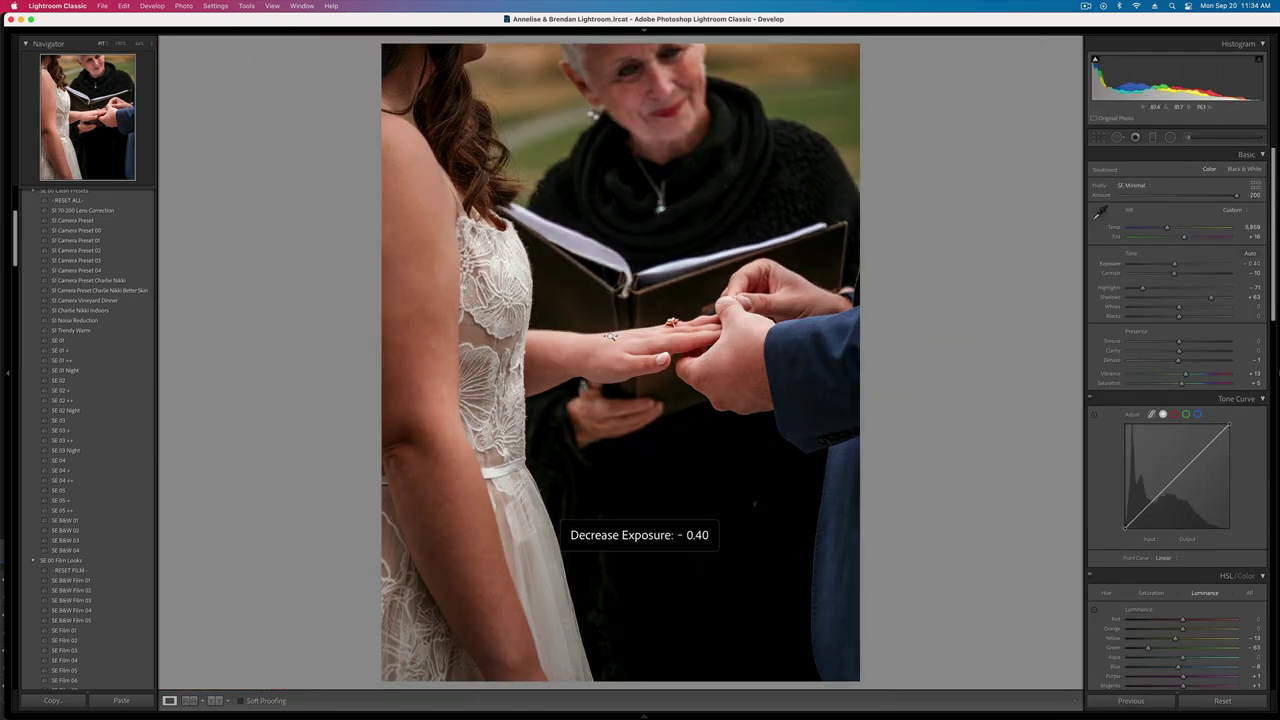
key(equal)
key(Right)
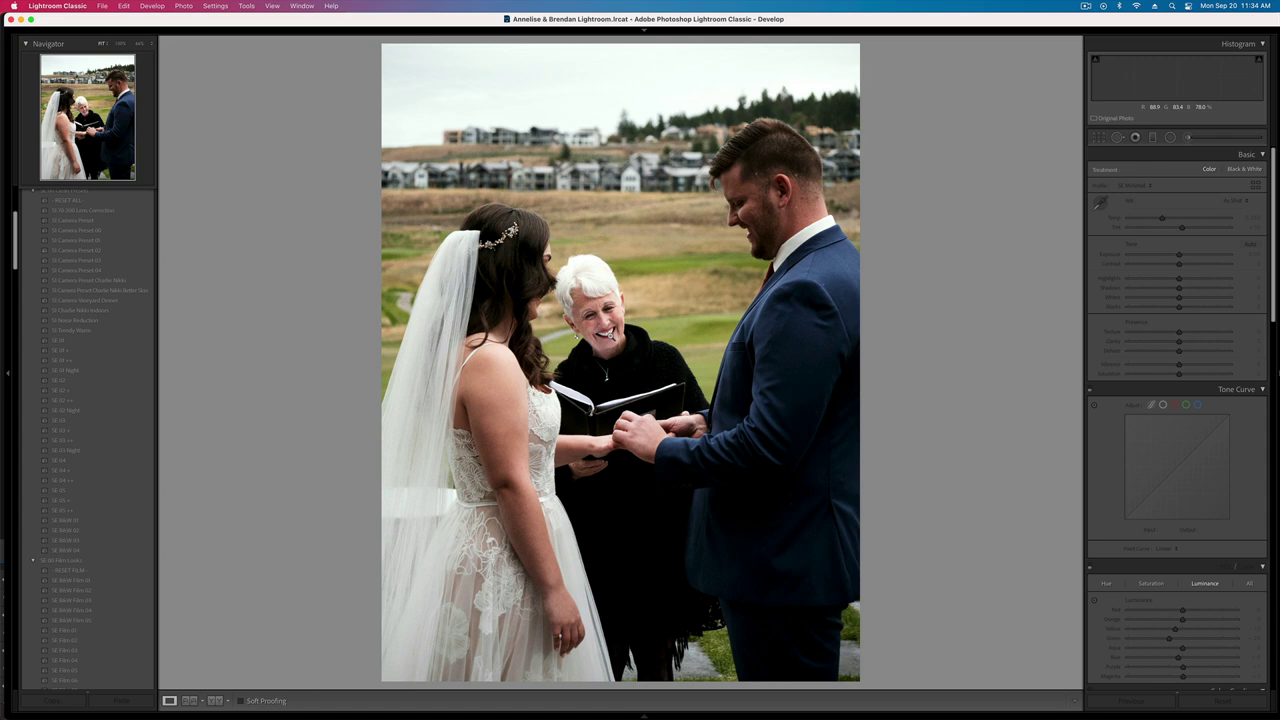
key(Right)
key(super+shift+c)
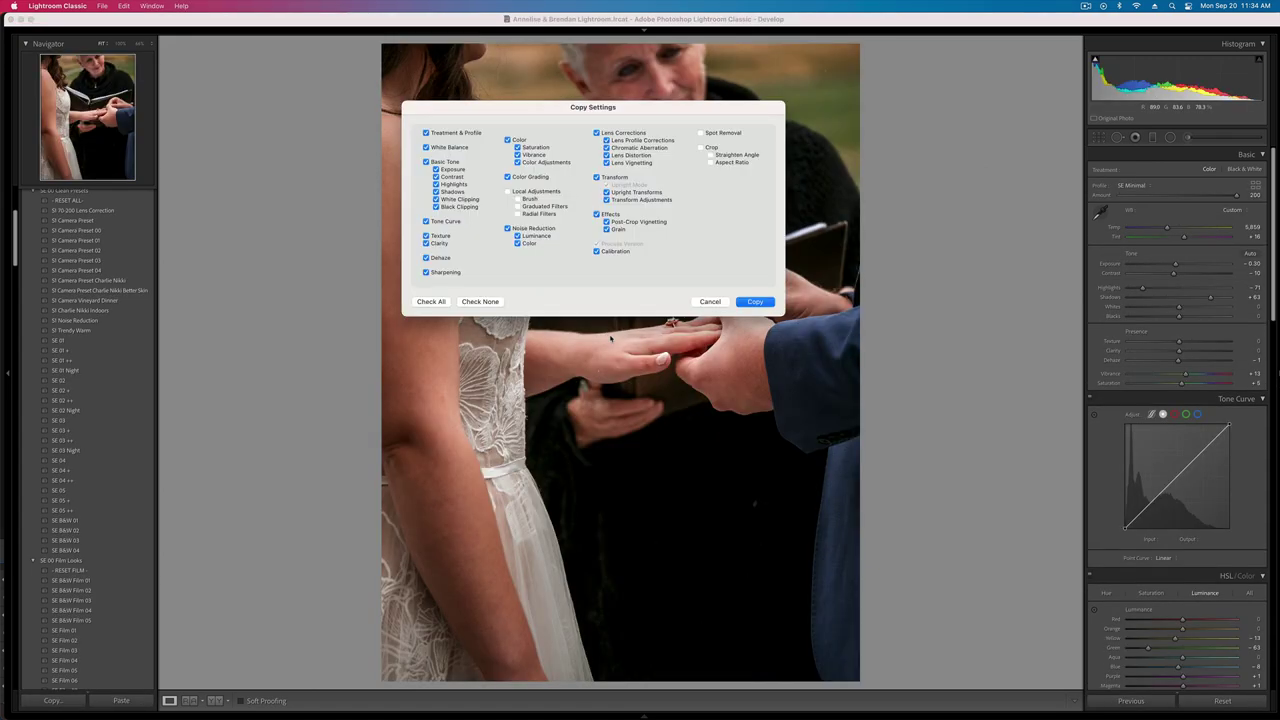
key(Return)
key(Left)
key(super+shift+v)
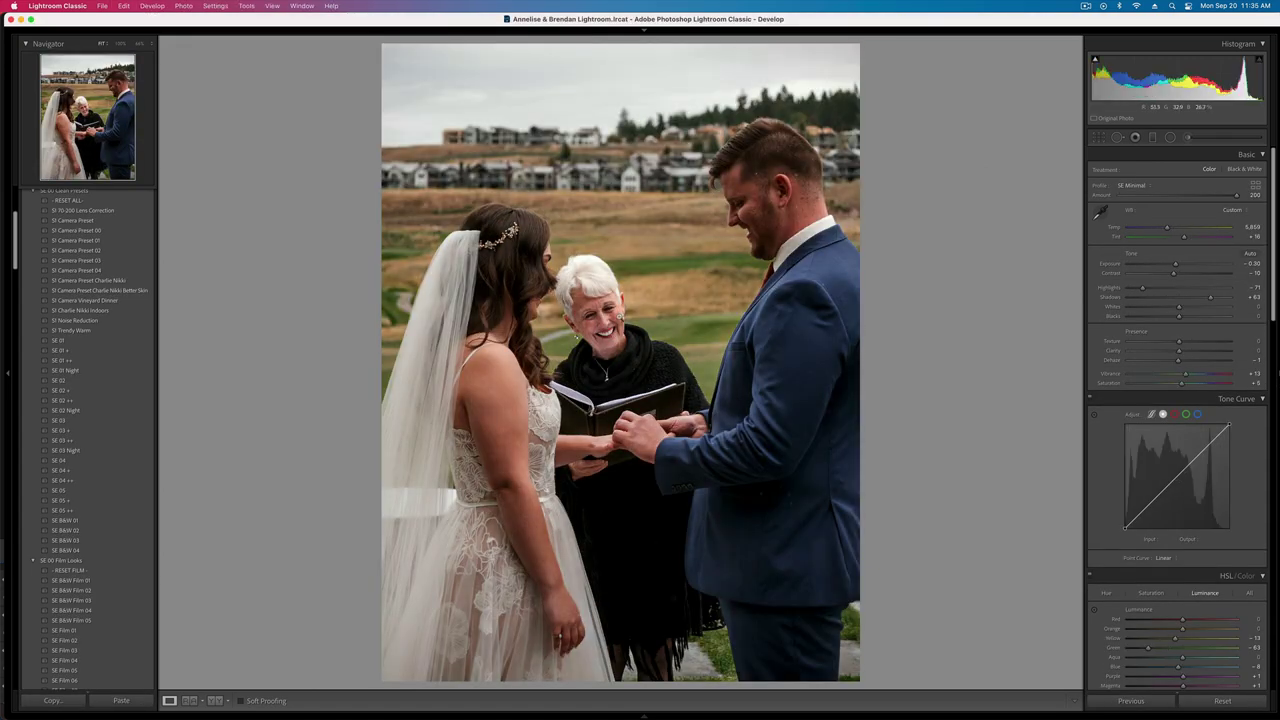
- Set the shadows to +9 and exposure to +0.36 on the photo of the couple with the officiant
double_click(1145, 296)
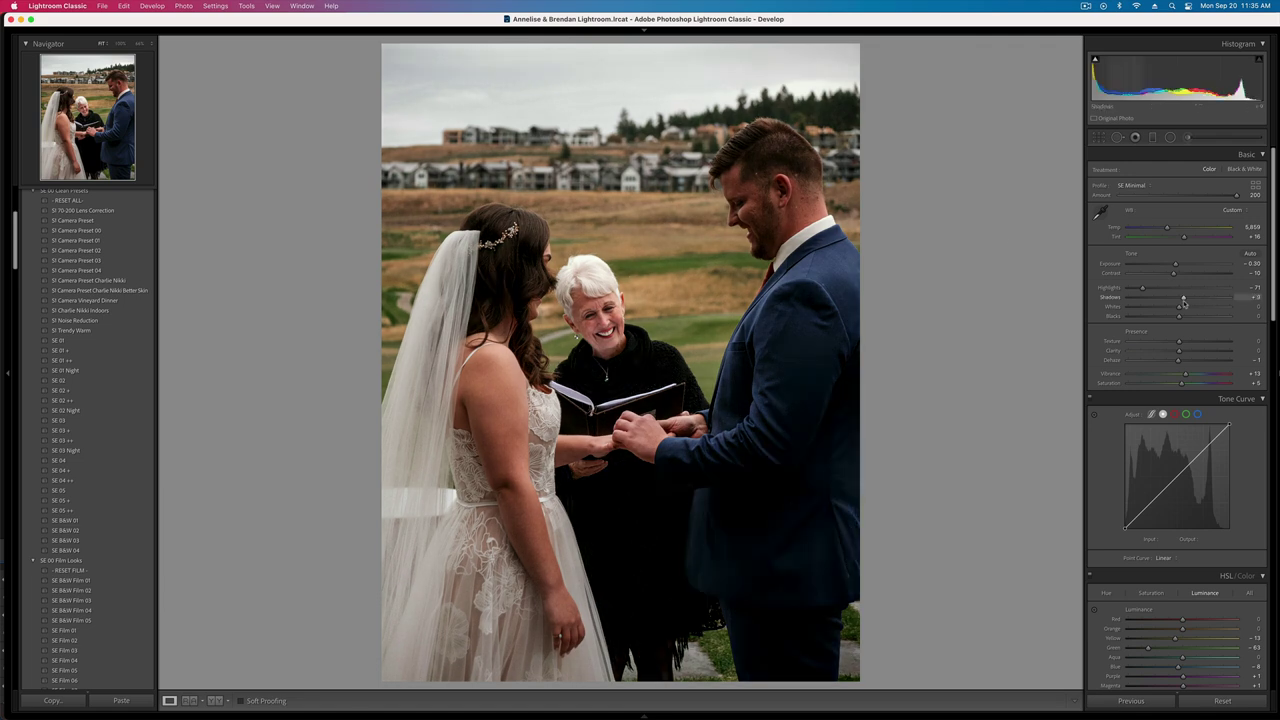
key(shift+equal)
key(shift+equal)
key(shift+equal)
key(shift+minus)
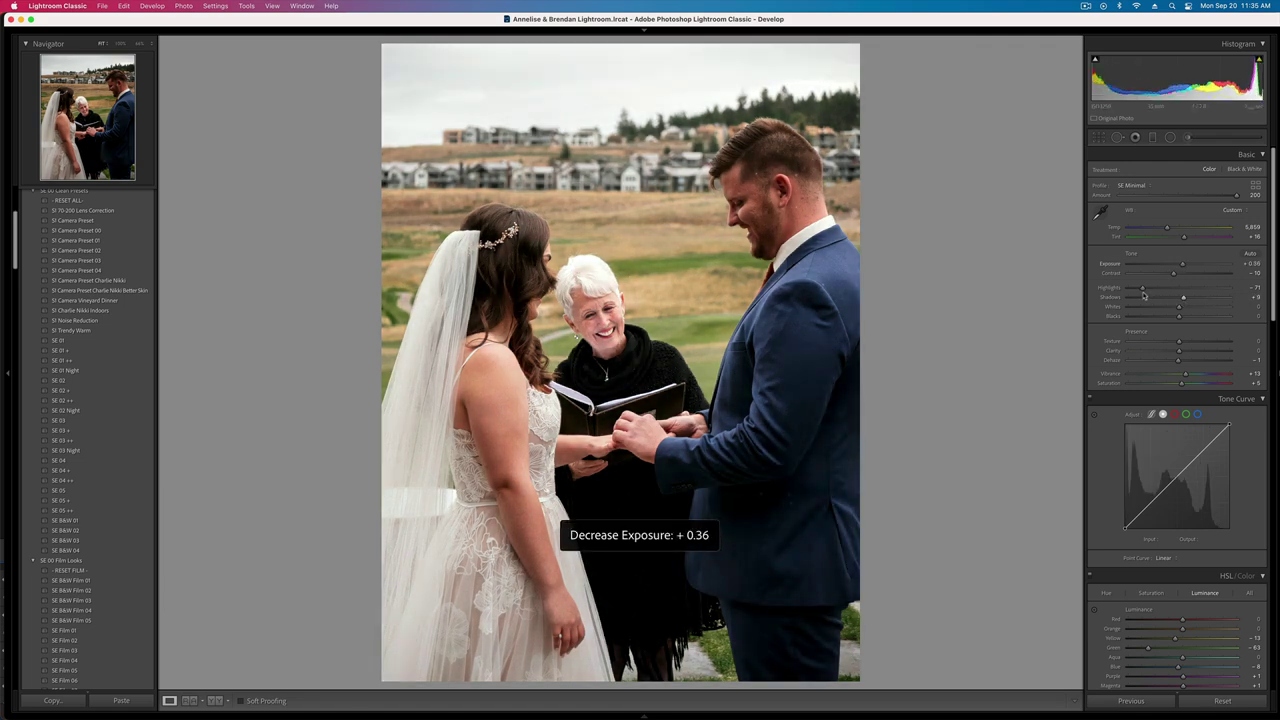
- Set highlights to −25, blacks to +100, contrast to +10, exposure to −0.30, vibrance to +5 and saturation to 0
drag(1138, 284, 1232, 317)
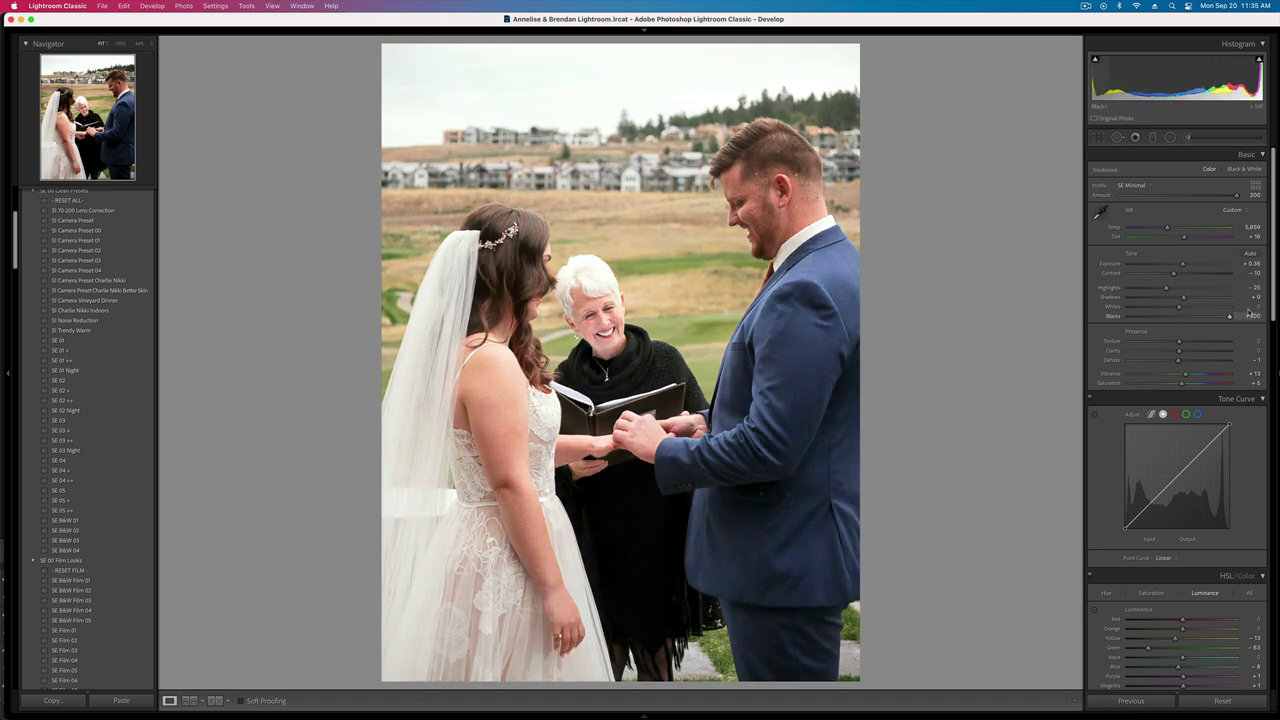
click(1188, 273)
drag(1187, 275, 1184, 275)
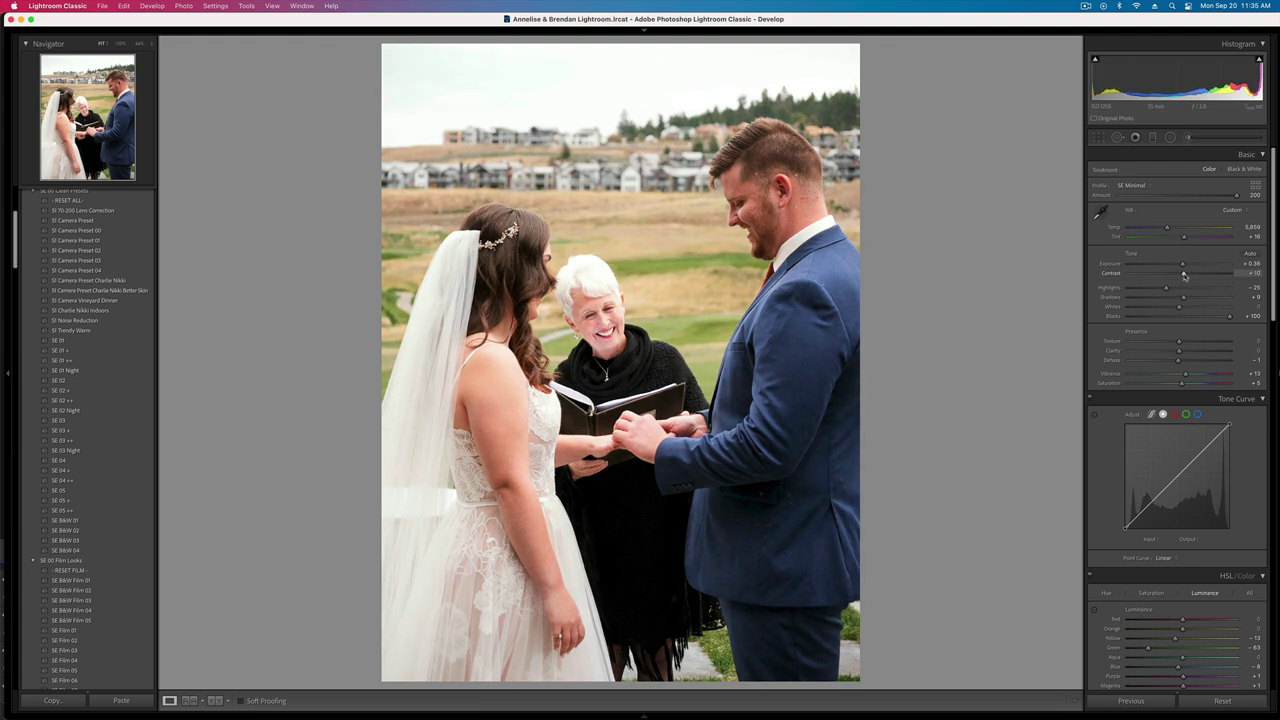
key(shift+minus)
key(shift+minus)
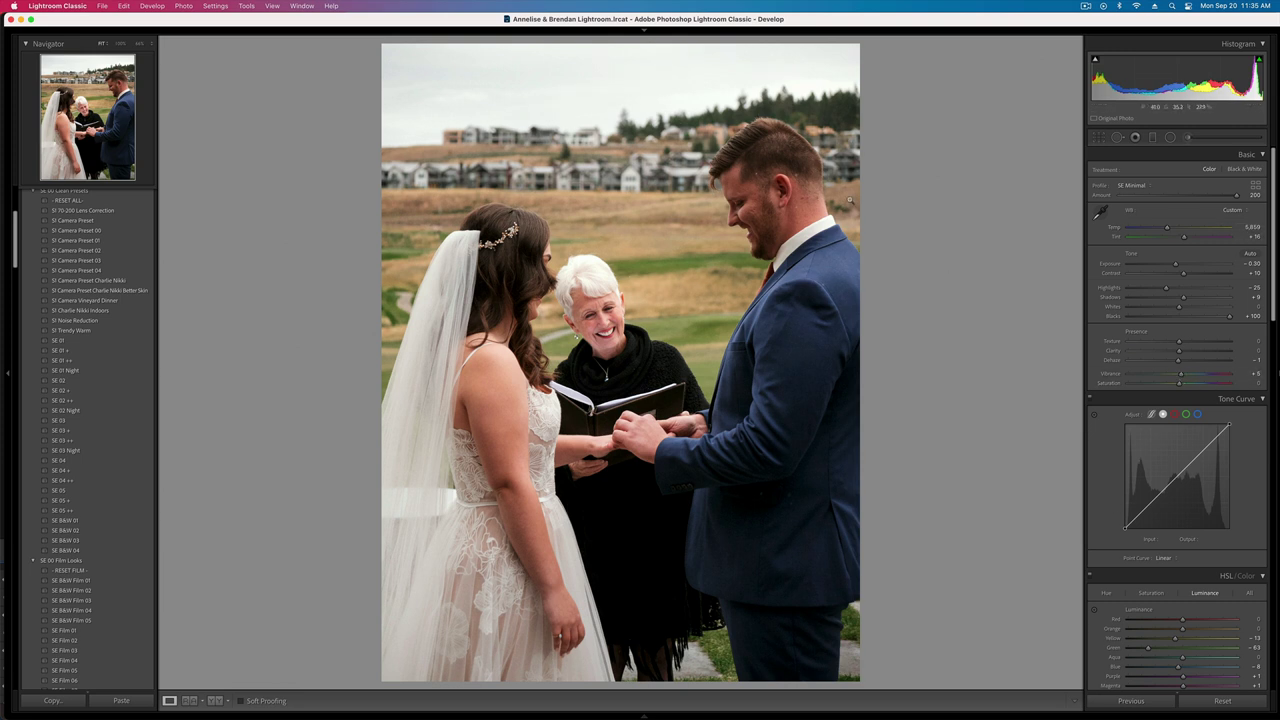
- Set the orange hue to +8 and orange saturation to −12, and lower the exposure to −0.63
scroll(1178, 588, down, 3)
click(1106, 504)
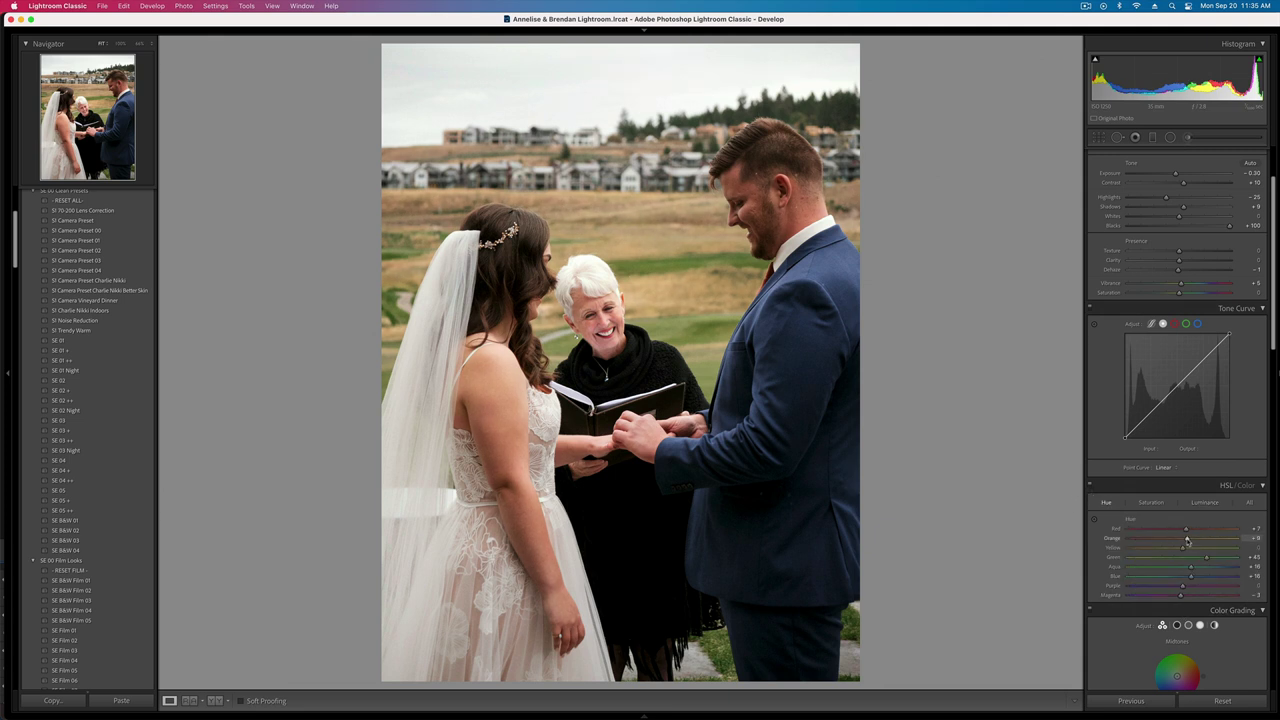
click(1151, 503)
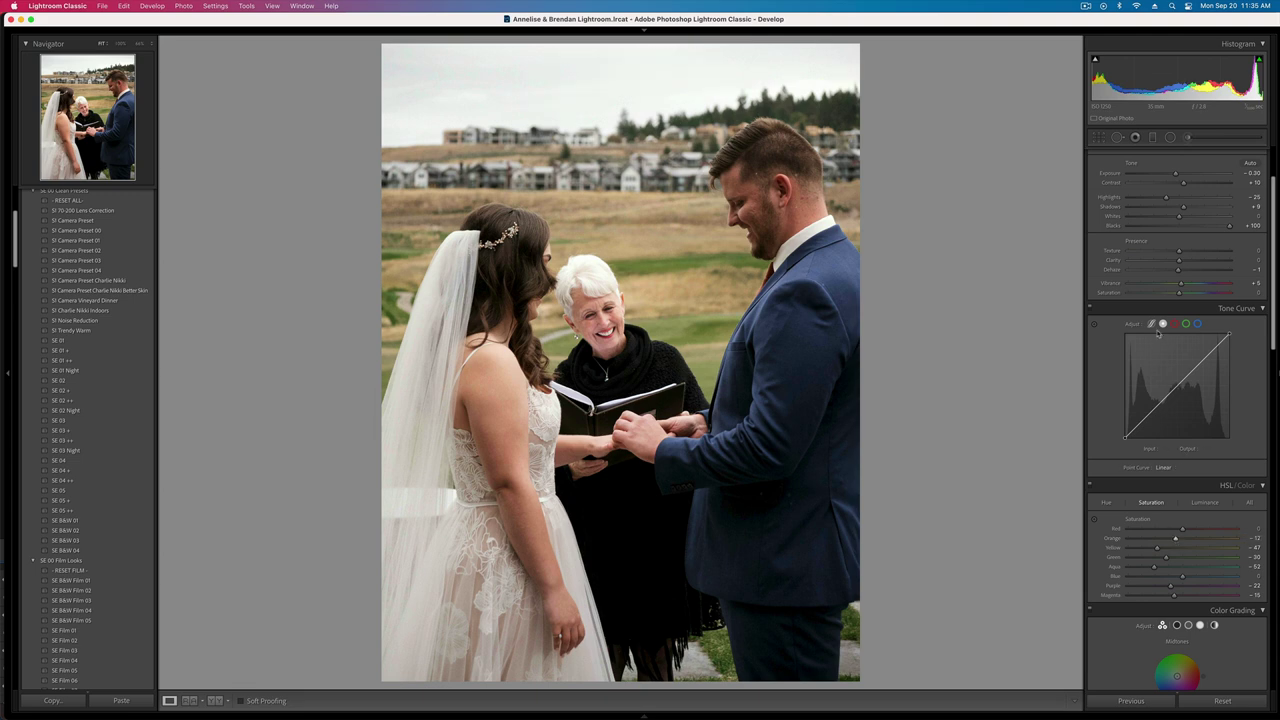
key(shift+minus)
key(shift+minus)
key(shift+equal)
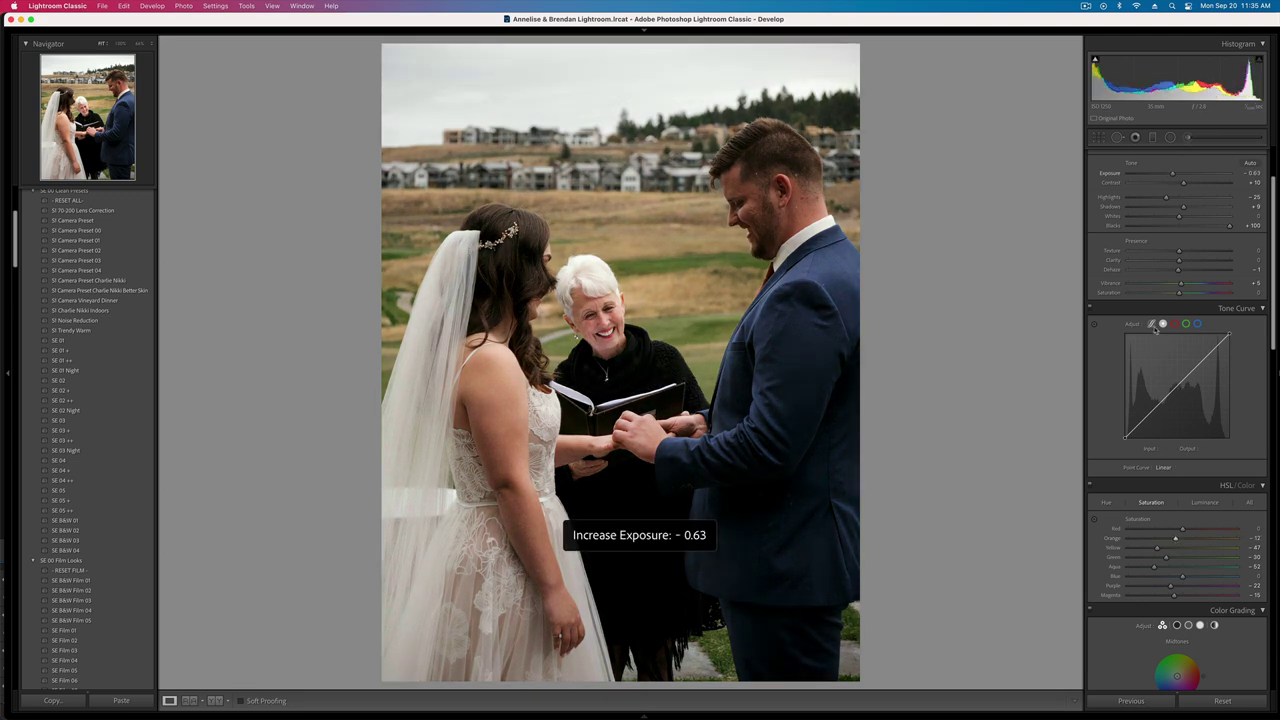
- Brush over the groom's face and set the local exposure to 0.17, contrast to 1, highlights to 100 and whites to 31
key(k)
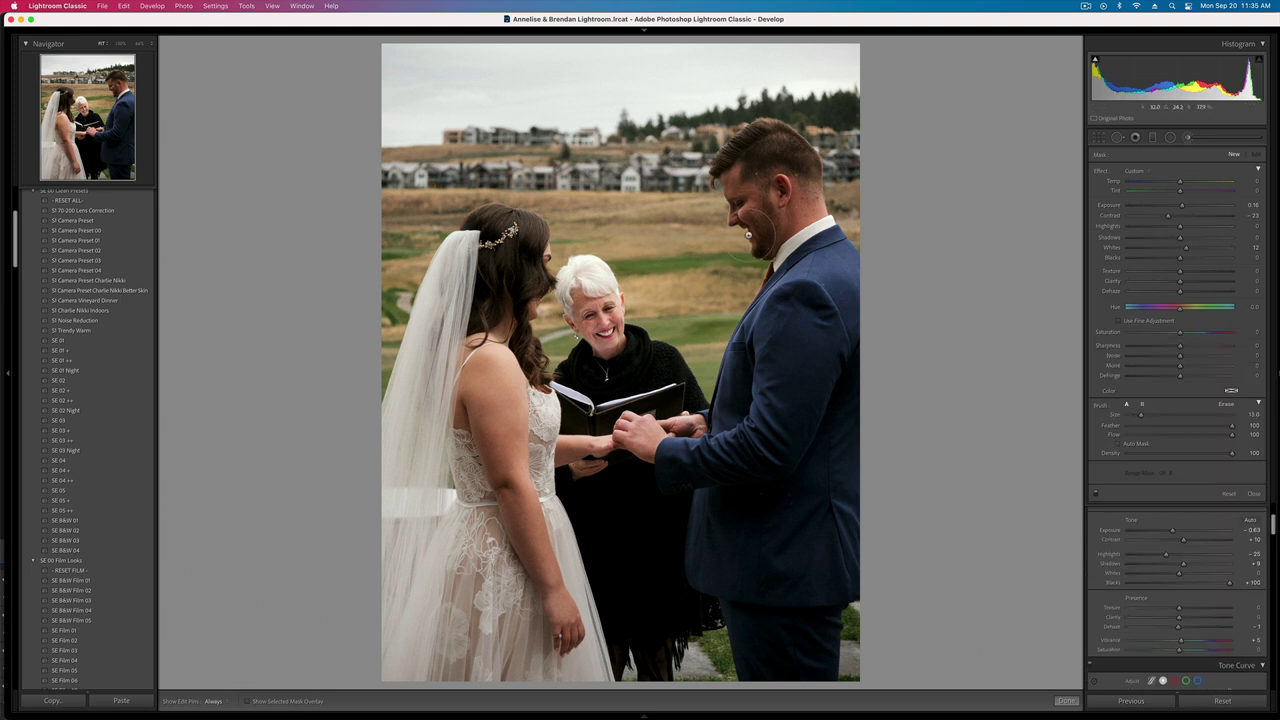
scroll(748, 235, up, 5)
mouse_move(762, 167)
mouse_down()
mouse_move(767, 224)
mouse_move(785, 218)
mouse_up()
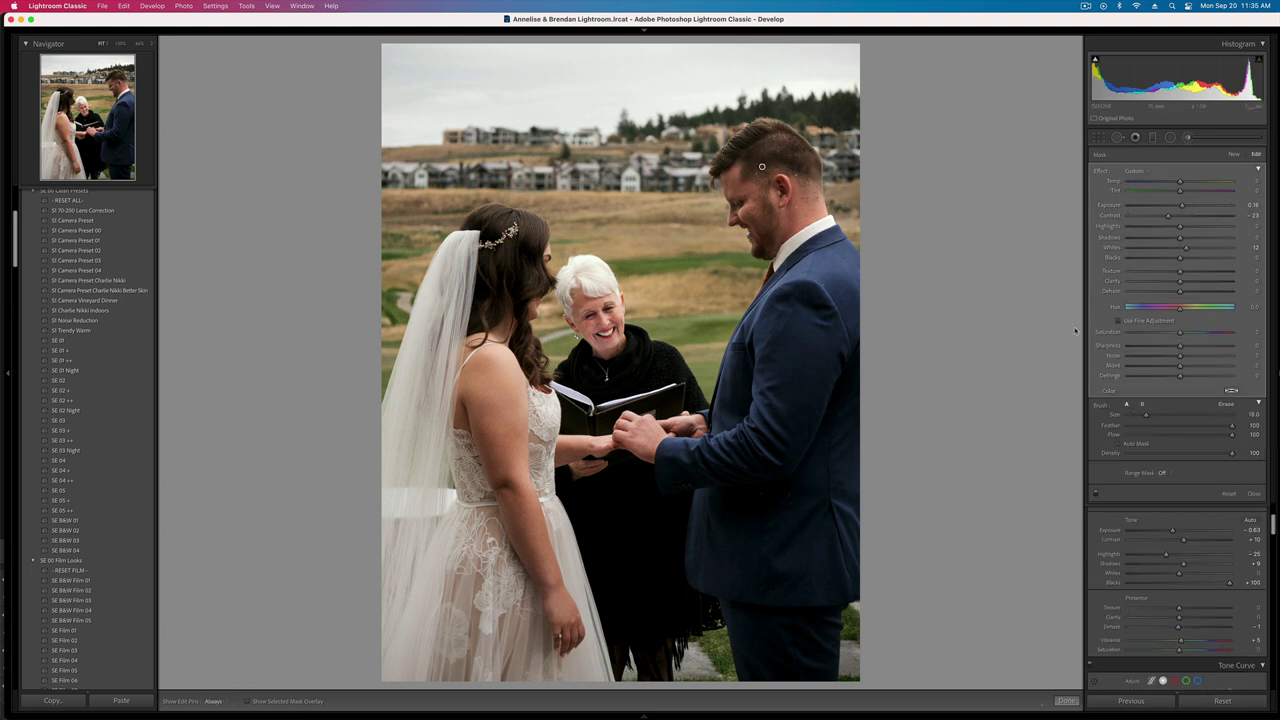
drag(1199, 250, 1181, 217)
drag(1181, 206, 1208, 228)
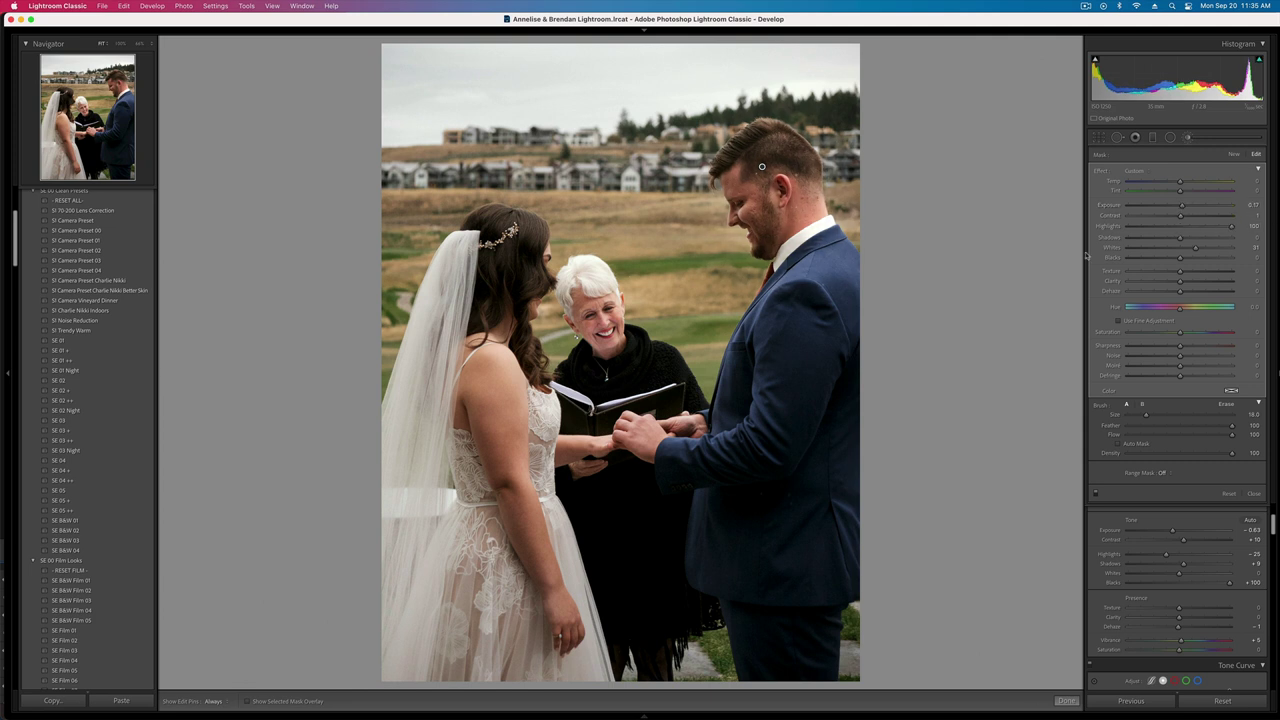
- Try extending the groom's brush mask over his neck and jacket, and undo the extra stroke
scroll(732, 347, up, 9)
mouse_move(748, 178)
mouse_down()
mouse_move(742, 250)
mouse_move(825, 422)
mouse_up()
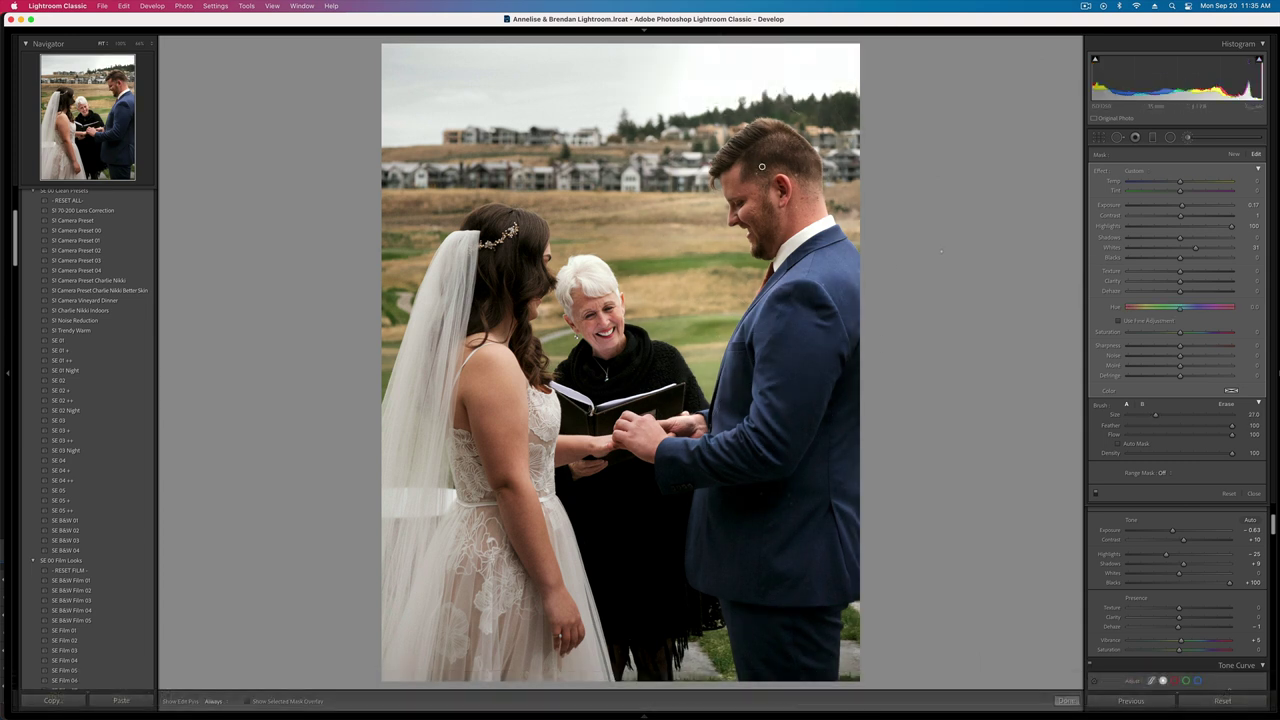
key(super+z)
key(super+z)
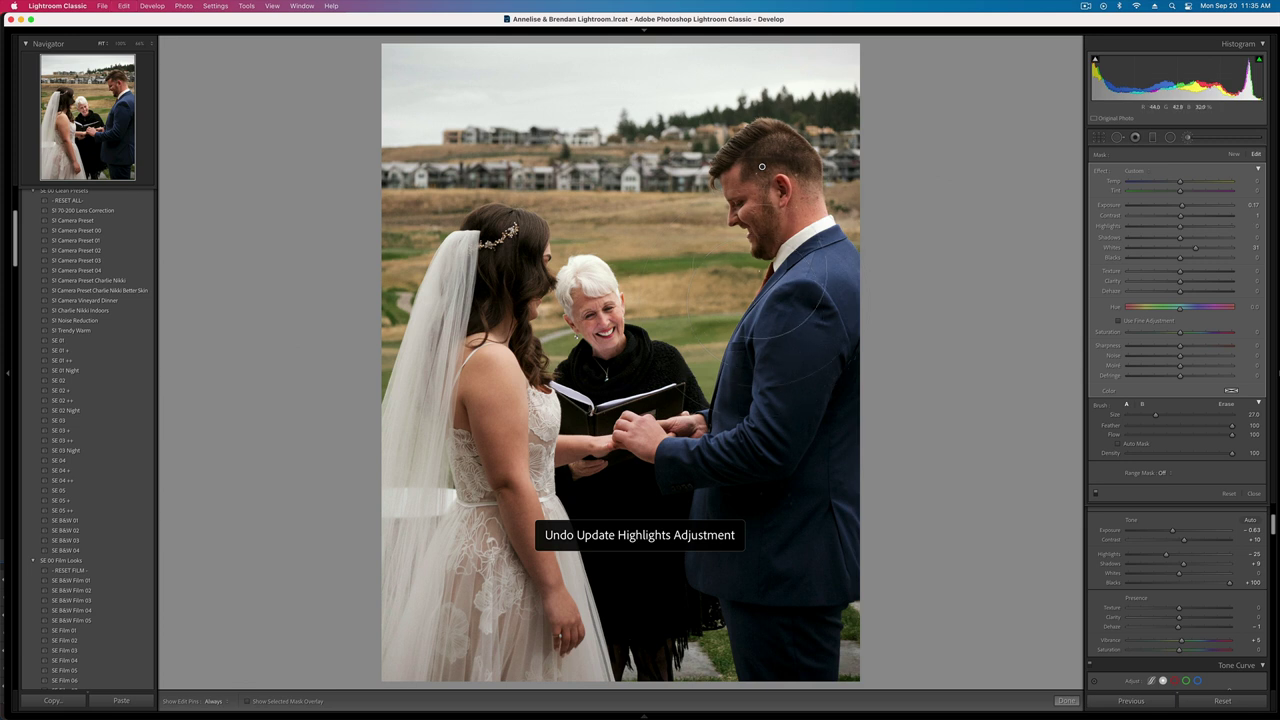
key(super+shift+z)
- Display the mask overlay to check the coverage around the groom's head, and hide it again
key(o)
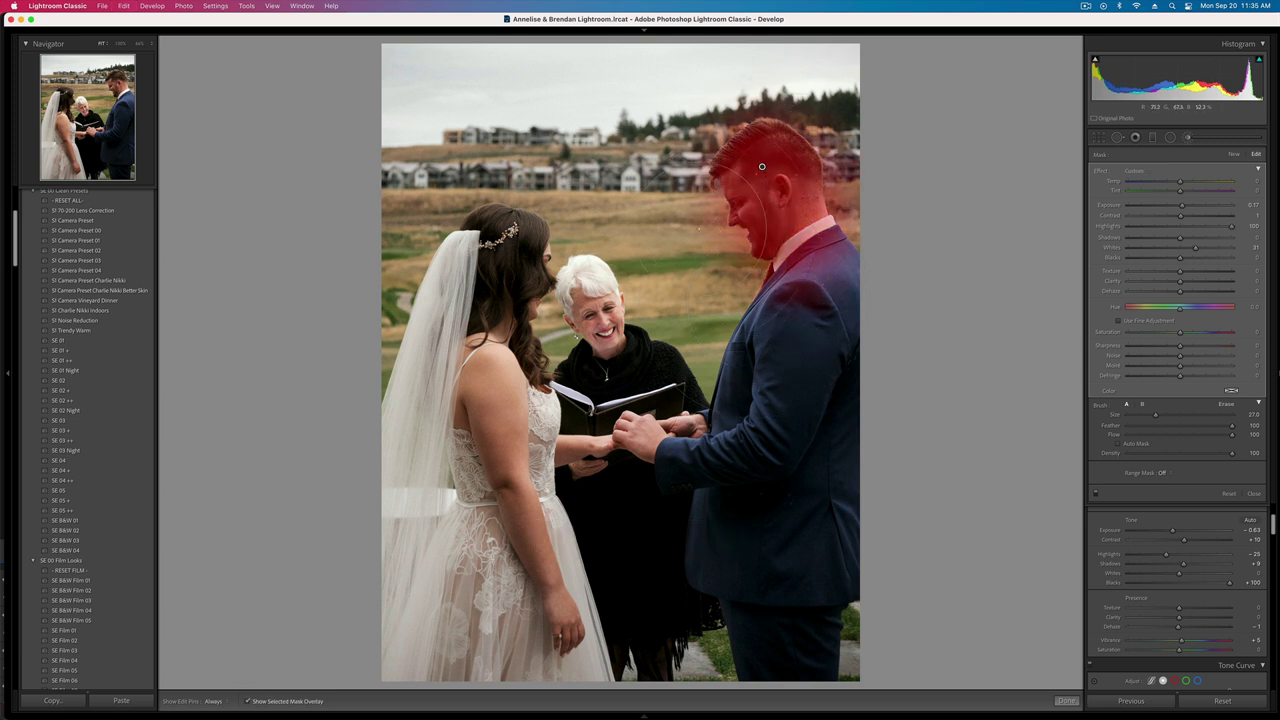
key(alt)
key(h)
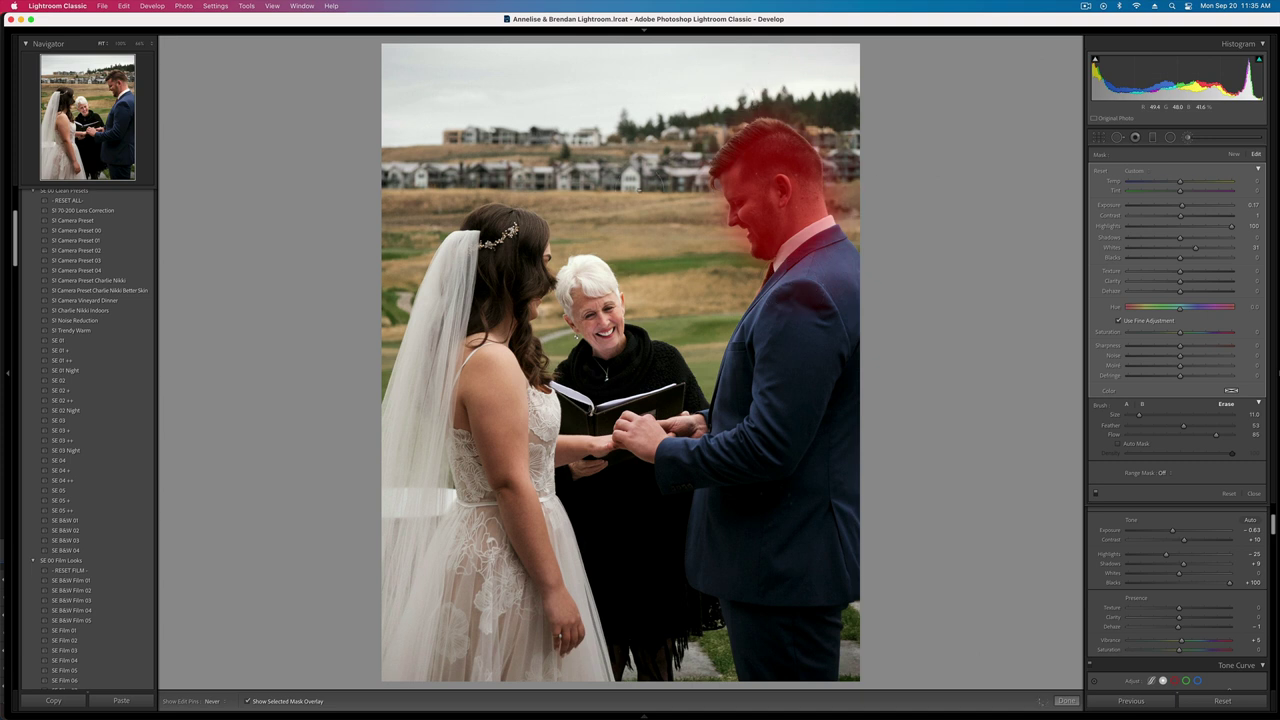
key(o)
key(h)
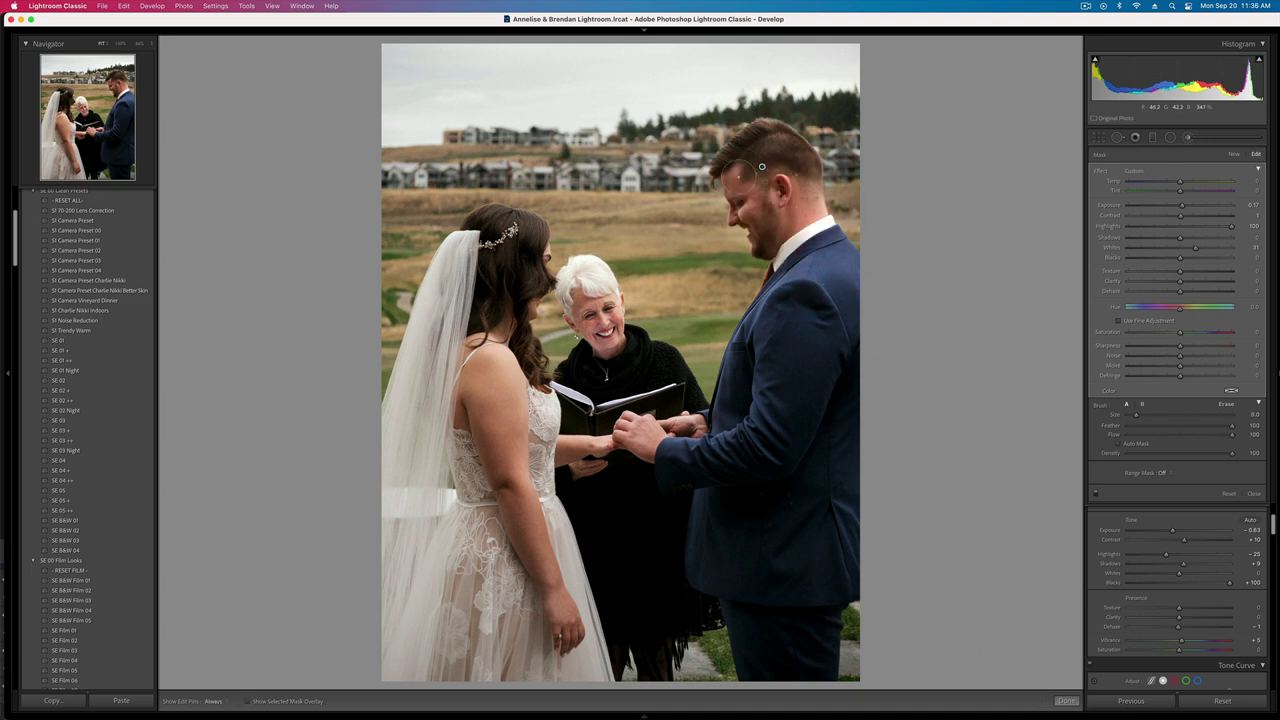
- Finish the local mask and set the overall exposure to −0.63 and contrast to +20
key(k)
key(shift+minus)
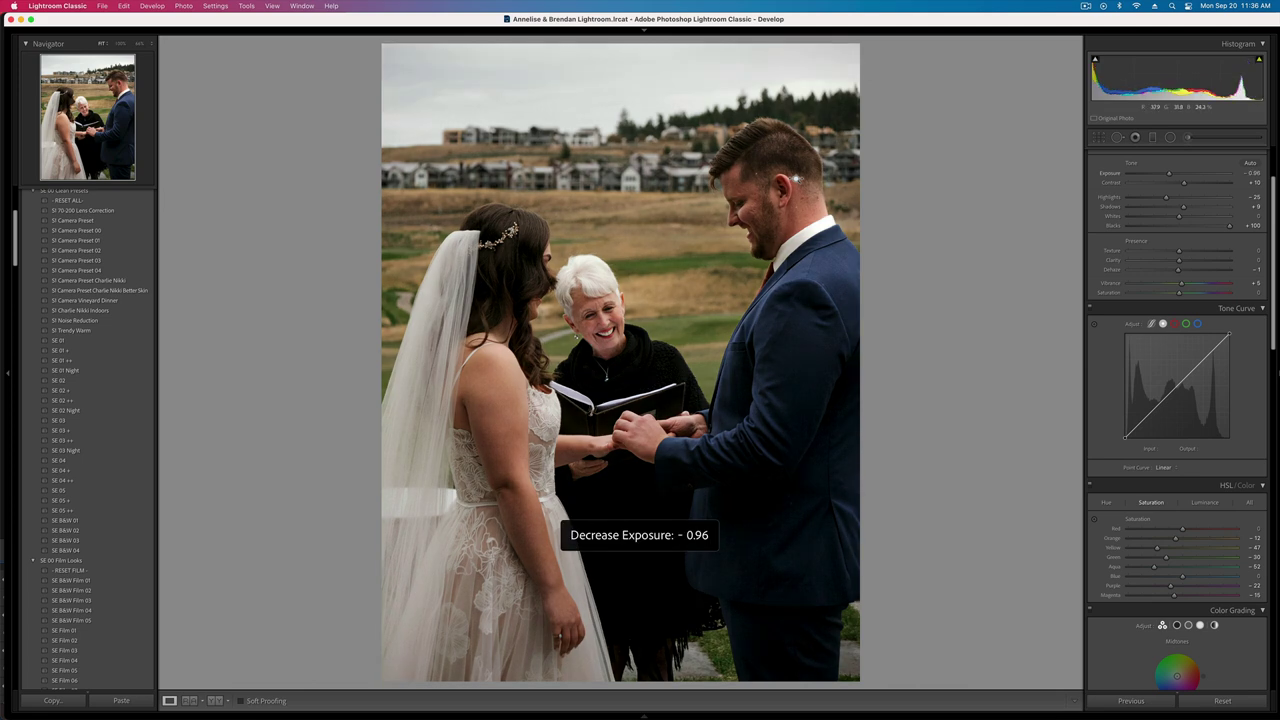
key(equal)
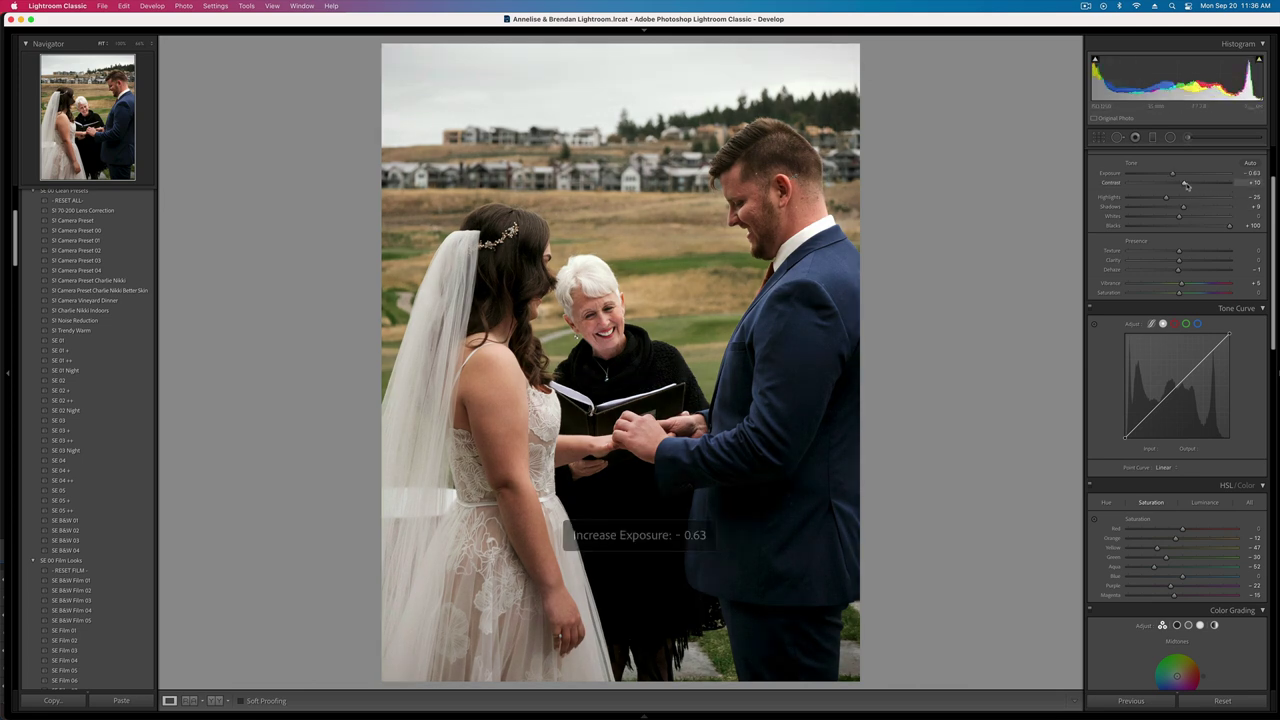
drag(1183, 183, 1190, 185)
- Heal the small spots on the groom's temple, the side of his head and his neck with the Spot Removal tool
key(z)
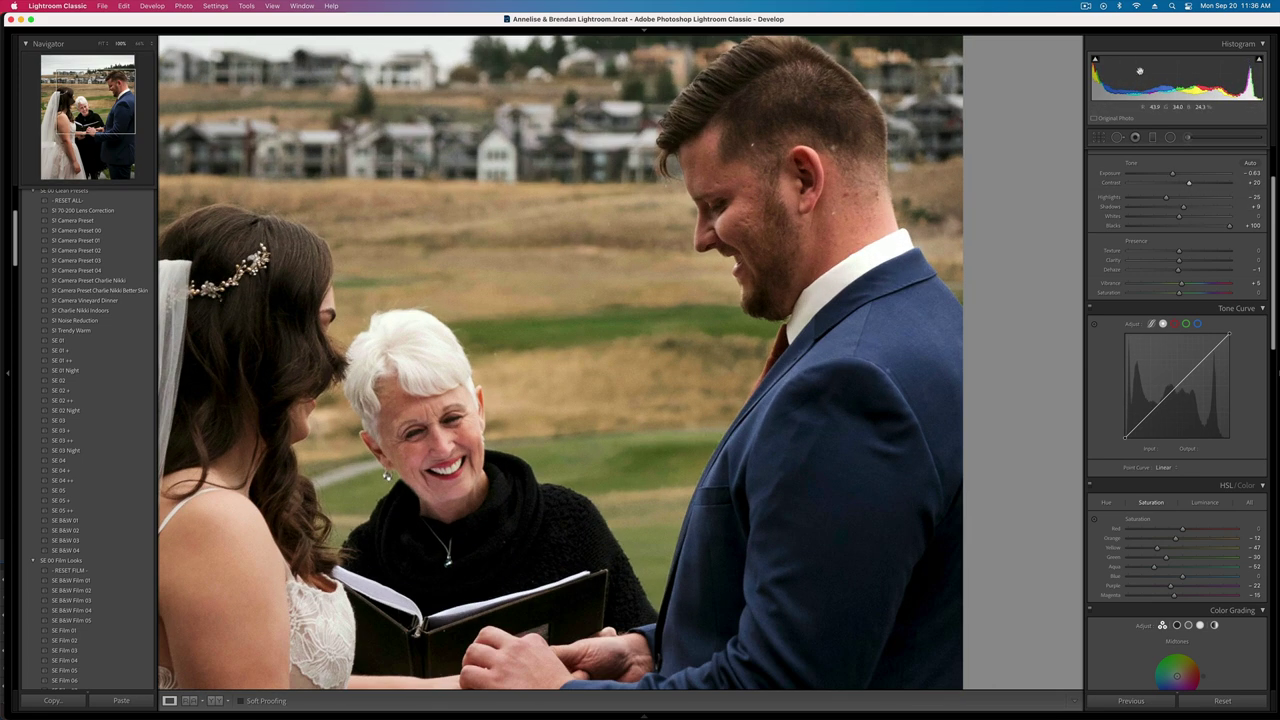
click(1118, 137)
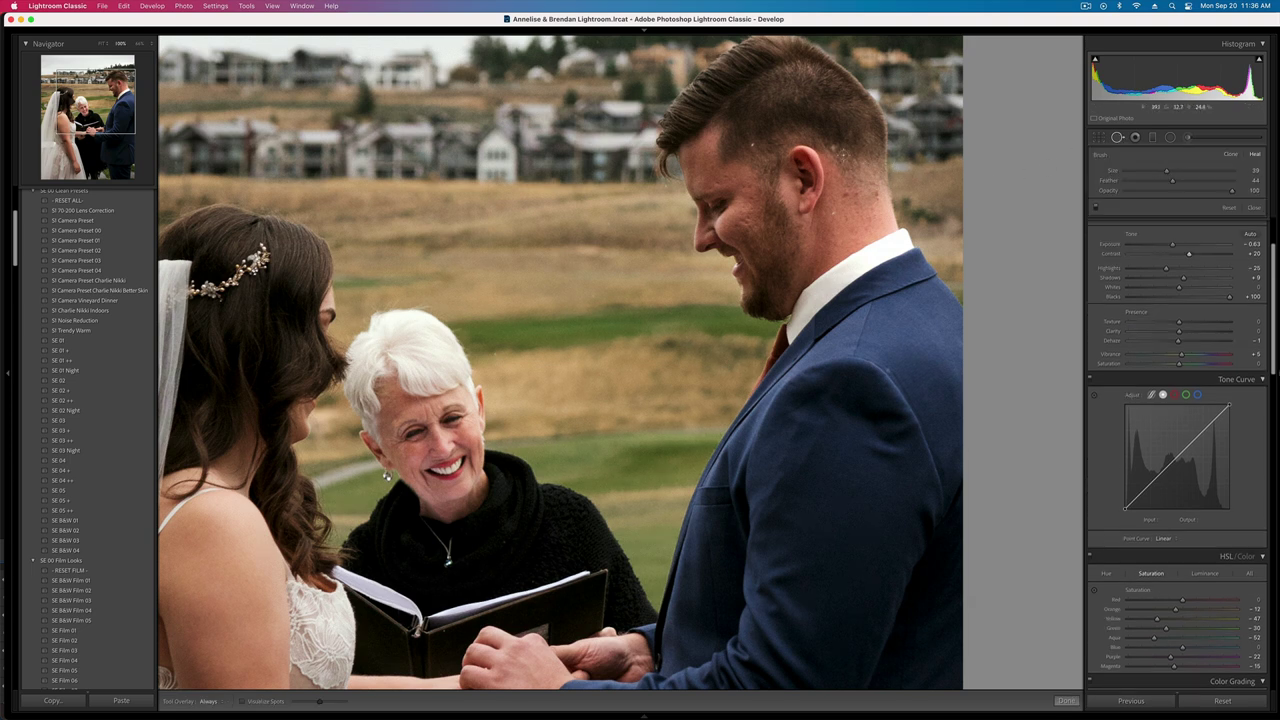
click(830, 147)
click(752, 147)
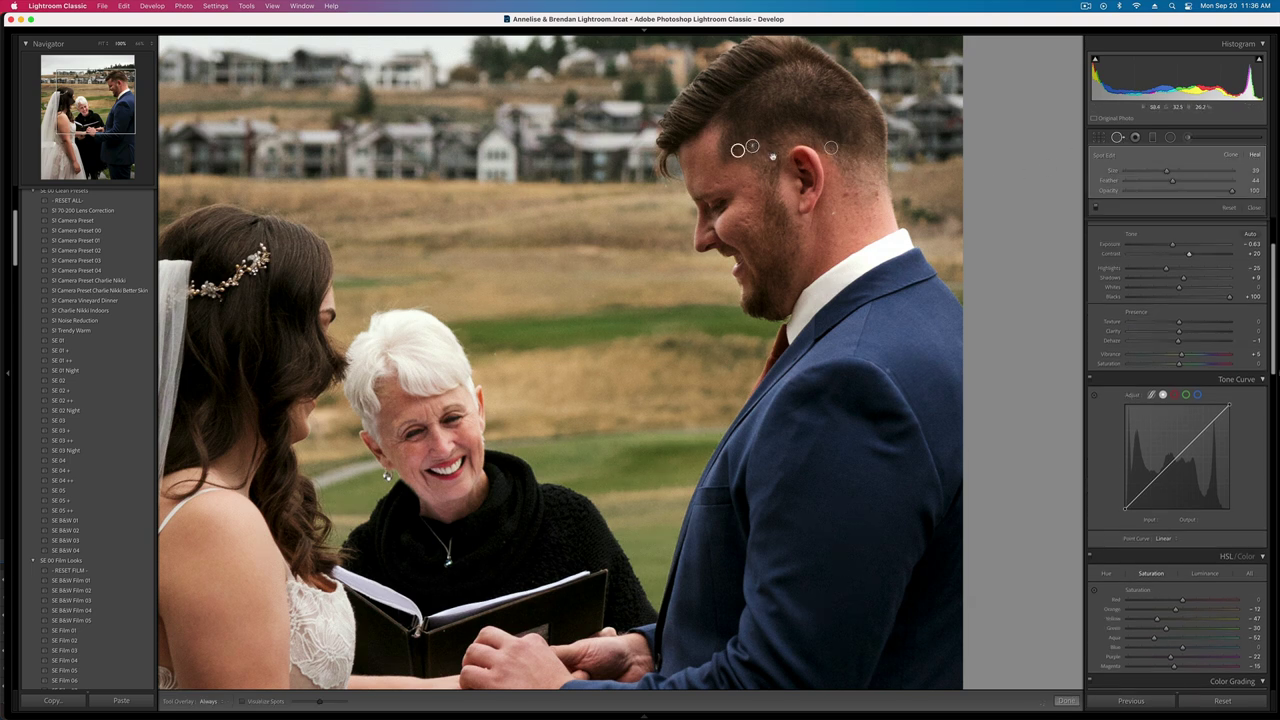
click(834, 214)
click(845, 196)
drag(802, 117, 835, 237)
key(q)
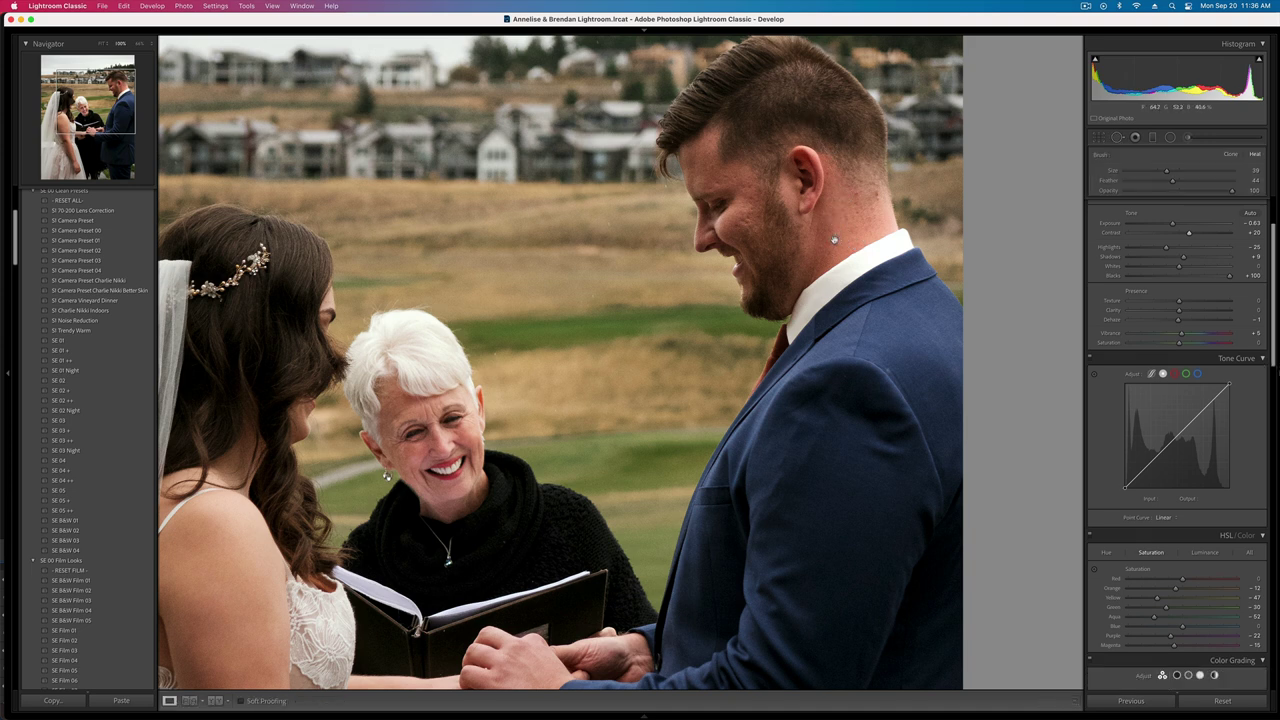
- Go to the photo of the couple posing beside the tall grass and paste the copied settings
key(Right)
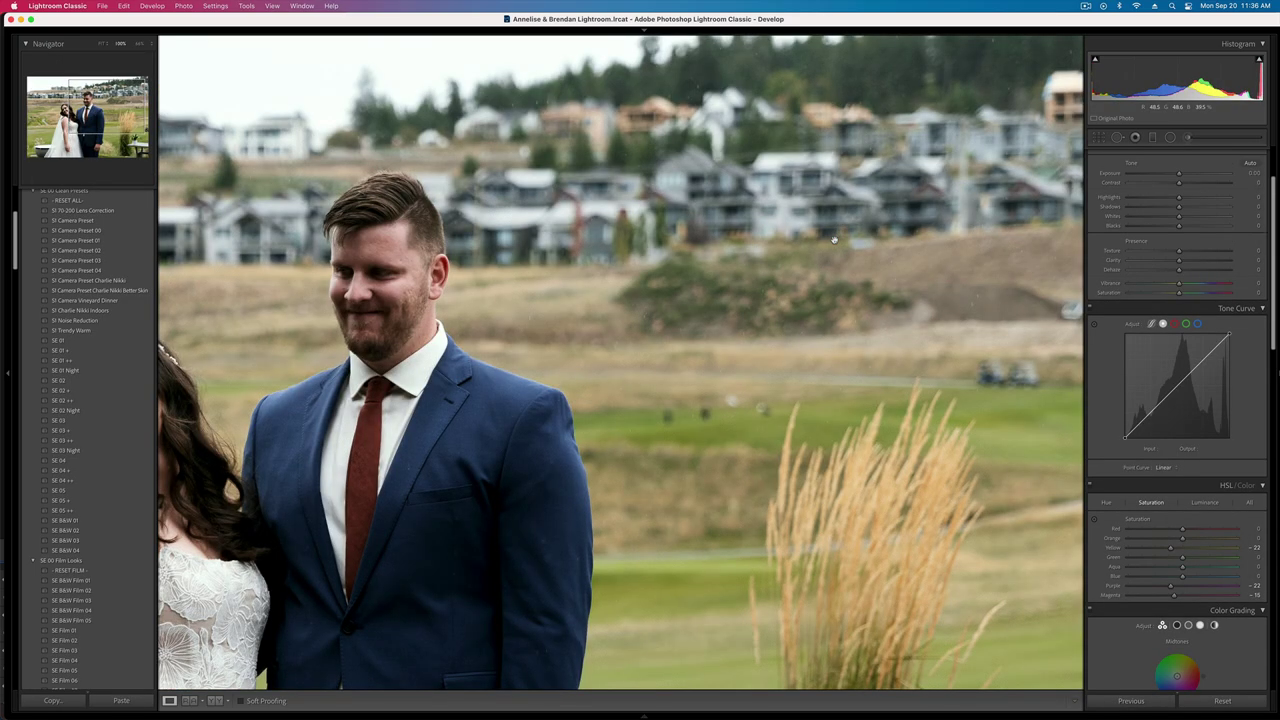
key(z)
key(super+v)
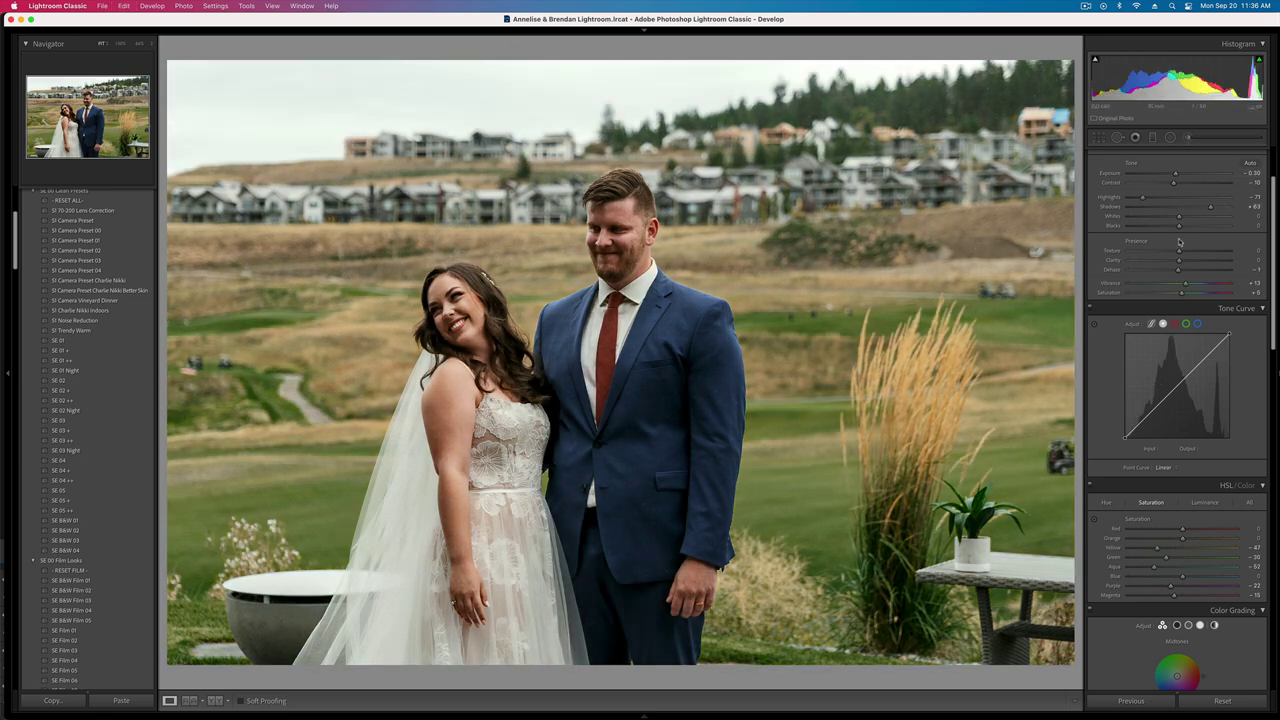
- Set the temperature to 6,243, tint to +27 and exposure to −0.63
scroll(1178, 240, up, 3)
click(1176, 227)
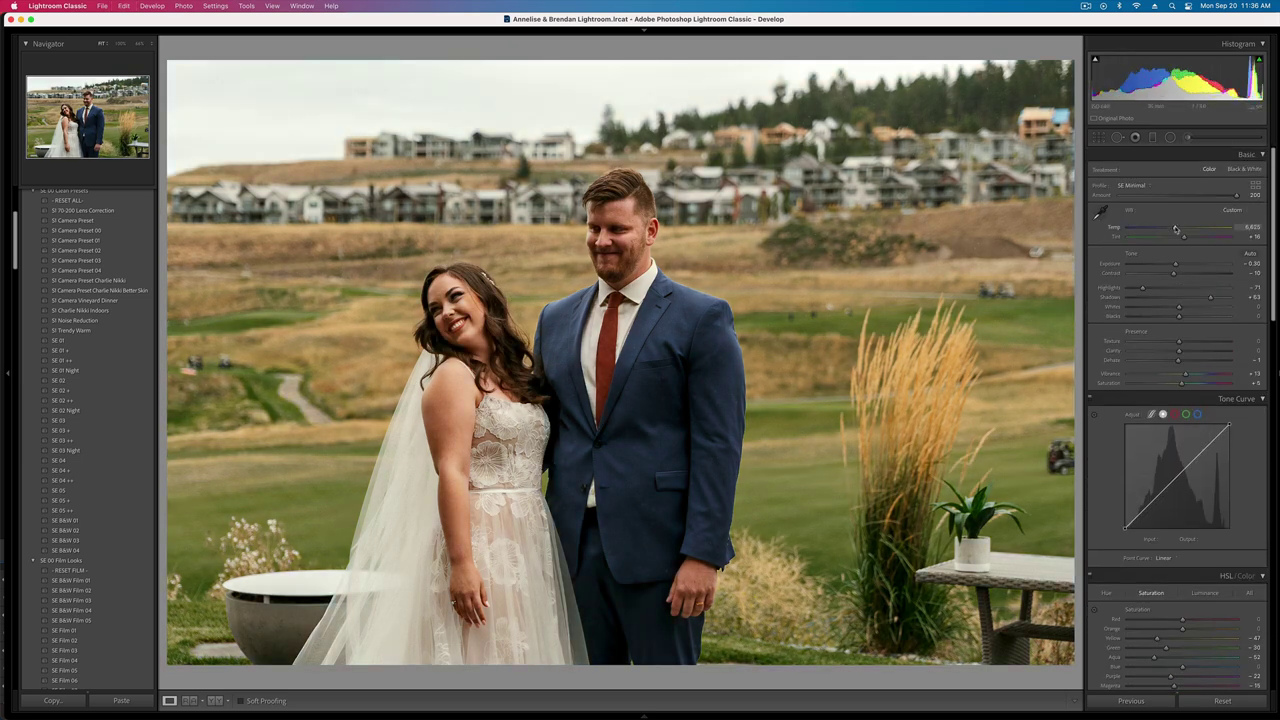
click(1190, 237)
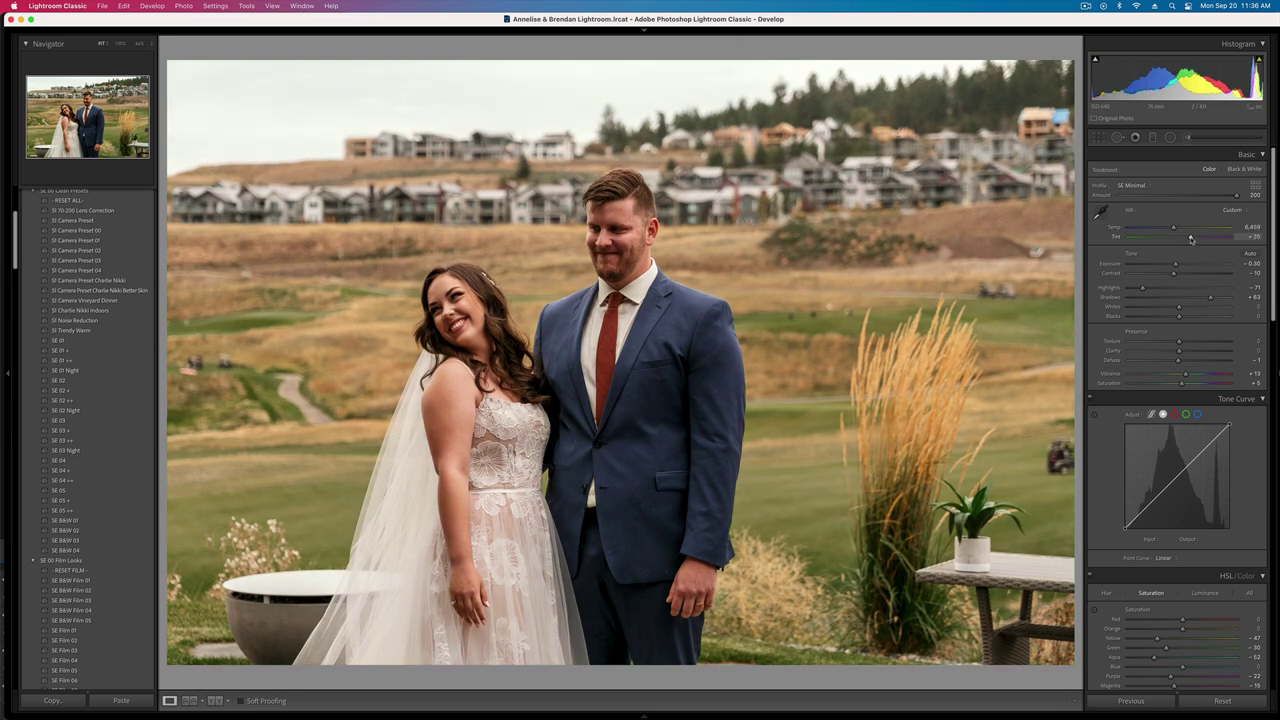
key(minus)
key(minus)
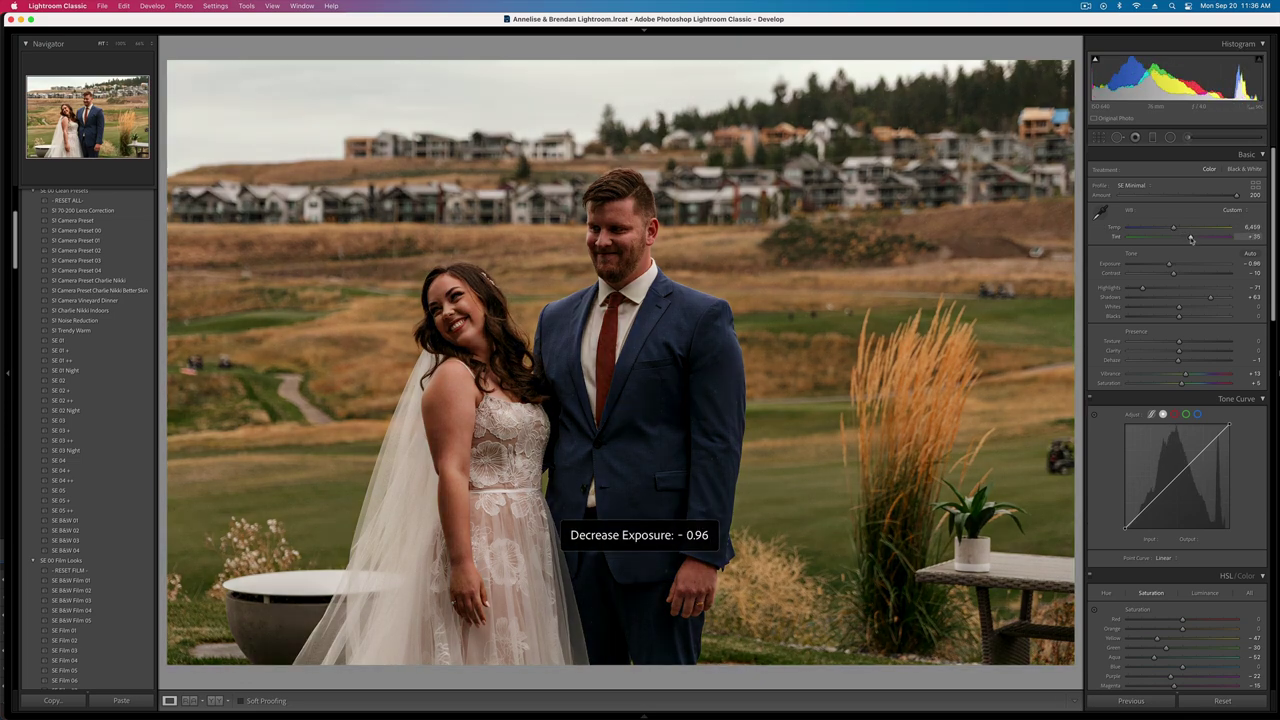
key(equal)
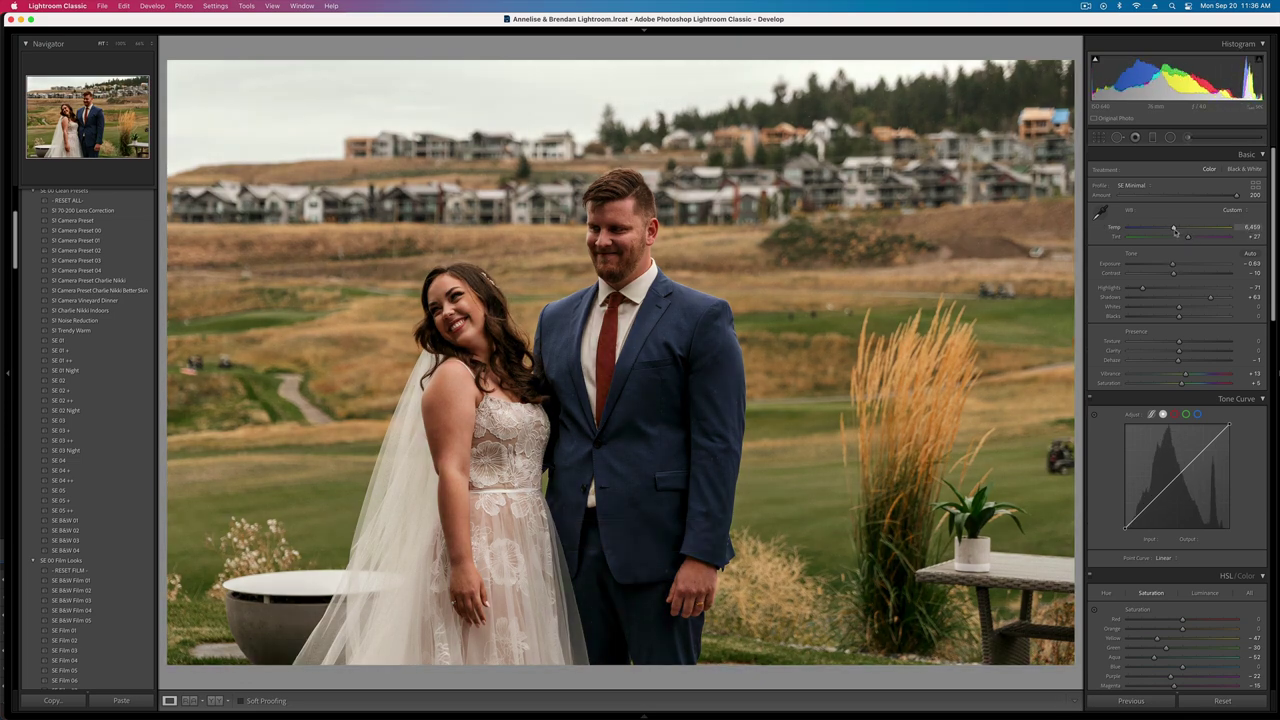
drag(1170, 231, 1172, 231)
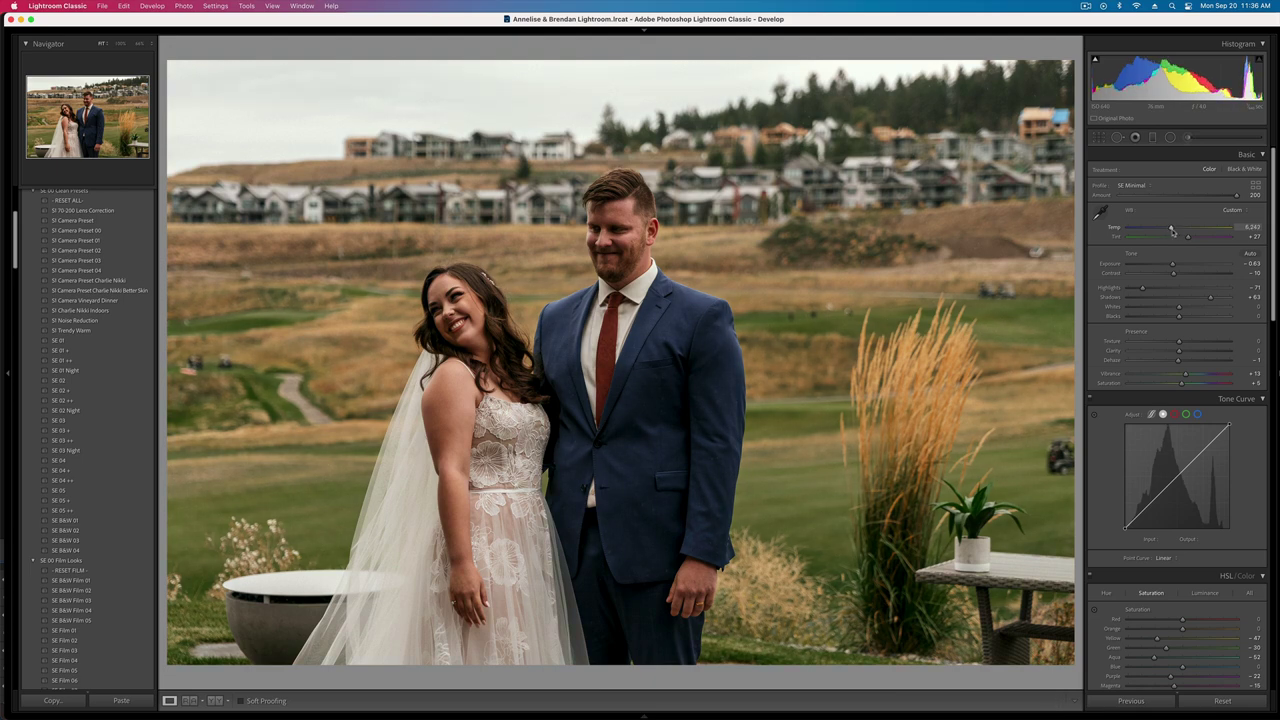
- Set the exposure to −0.30, contrast to +7 and temperature to 6,003, and compare with the unedited version
key(equal)
key(equal)
key(minus)
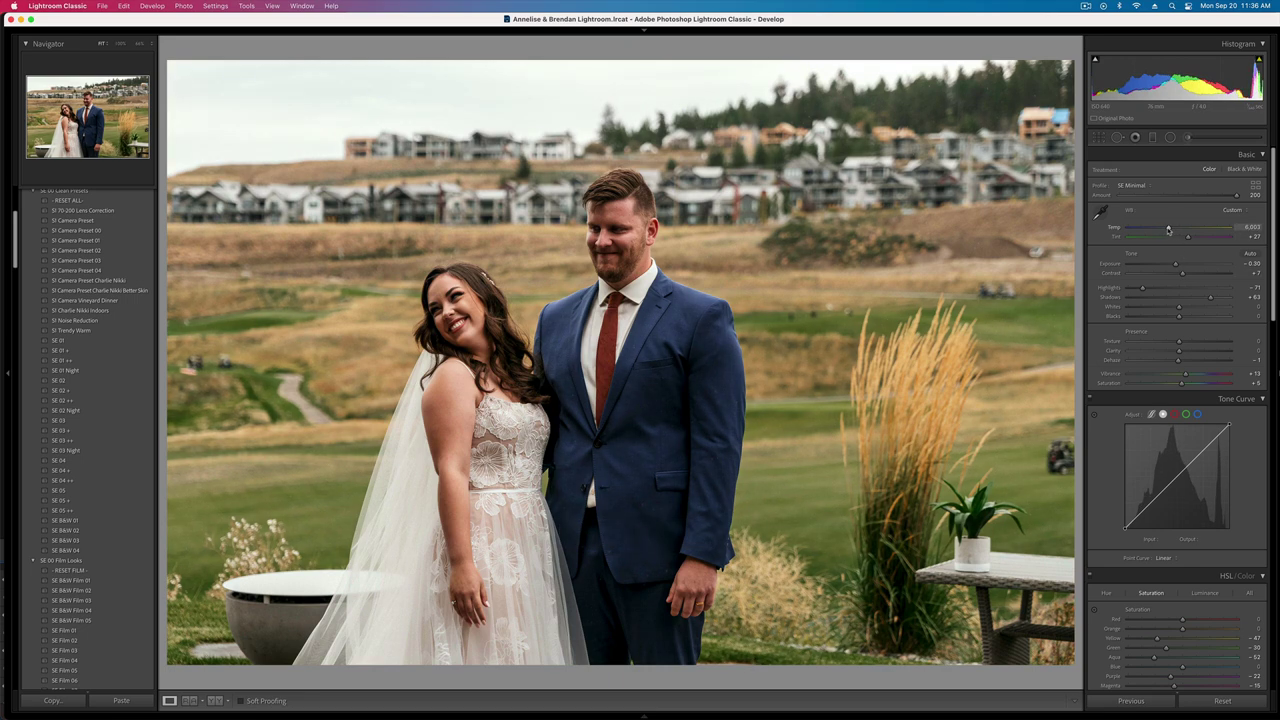
key(backslash)
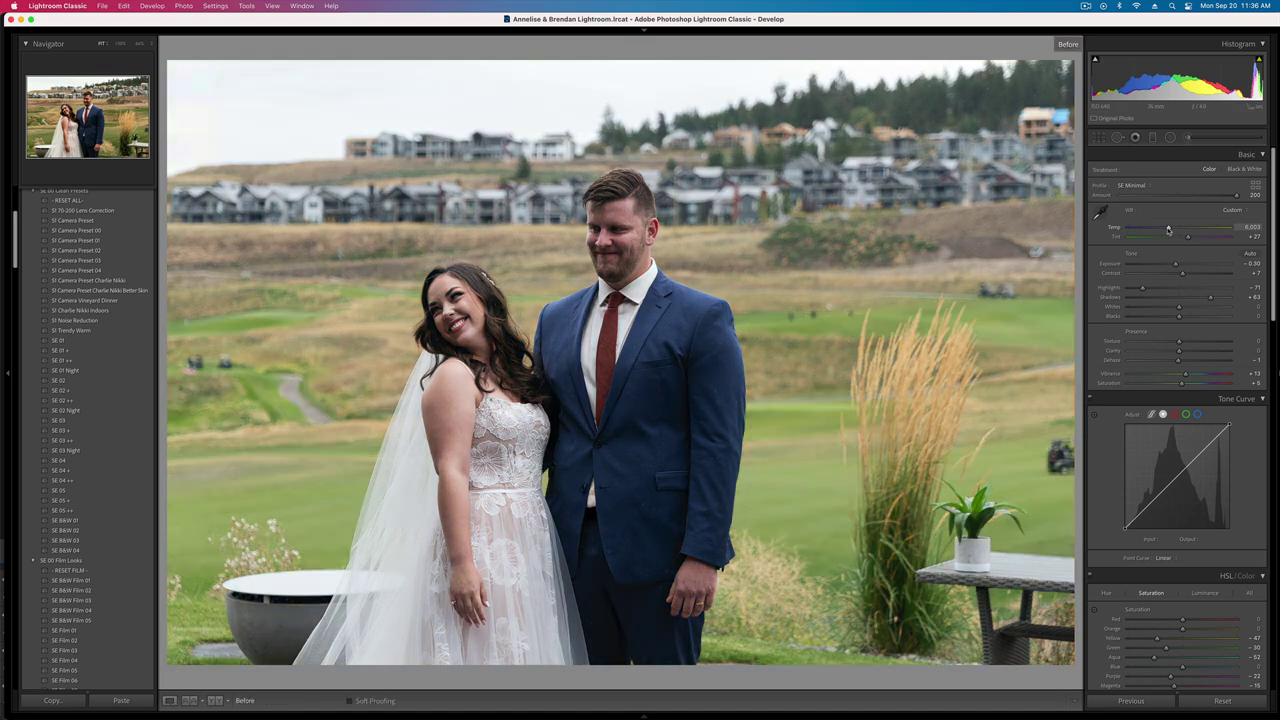
key(backslash)
- Lower the contrast to −11 and the exposure to −0.40
drag(1182, 273, 1174, 276)
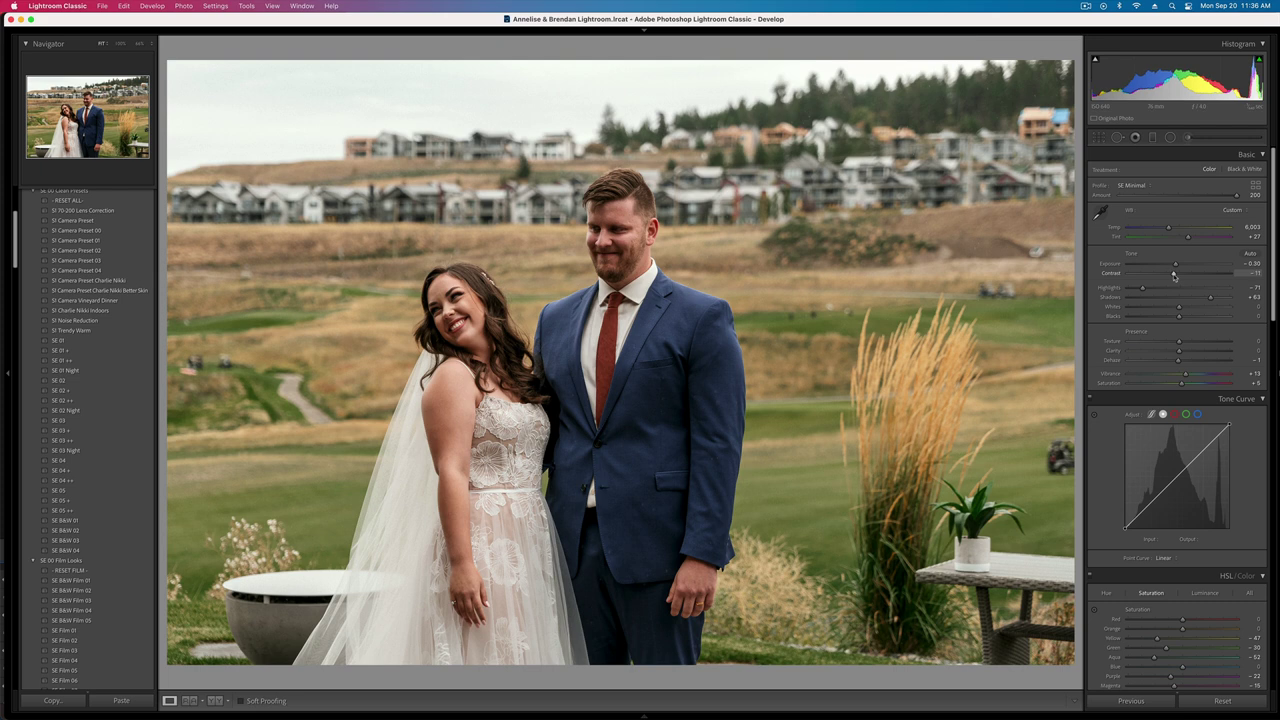
key(minus)
key(minus)
key(equal)
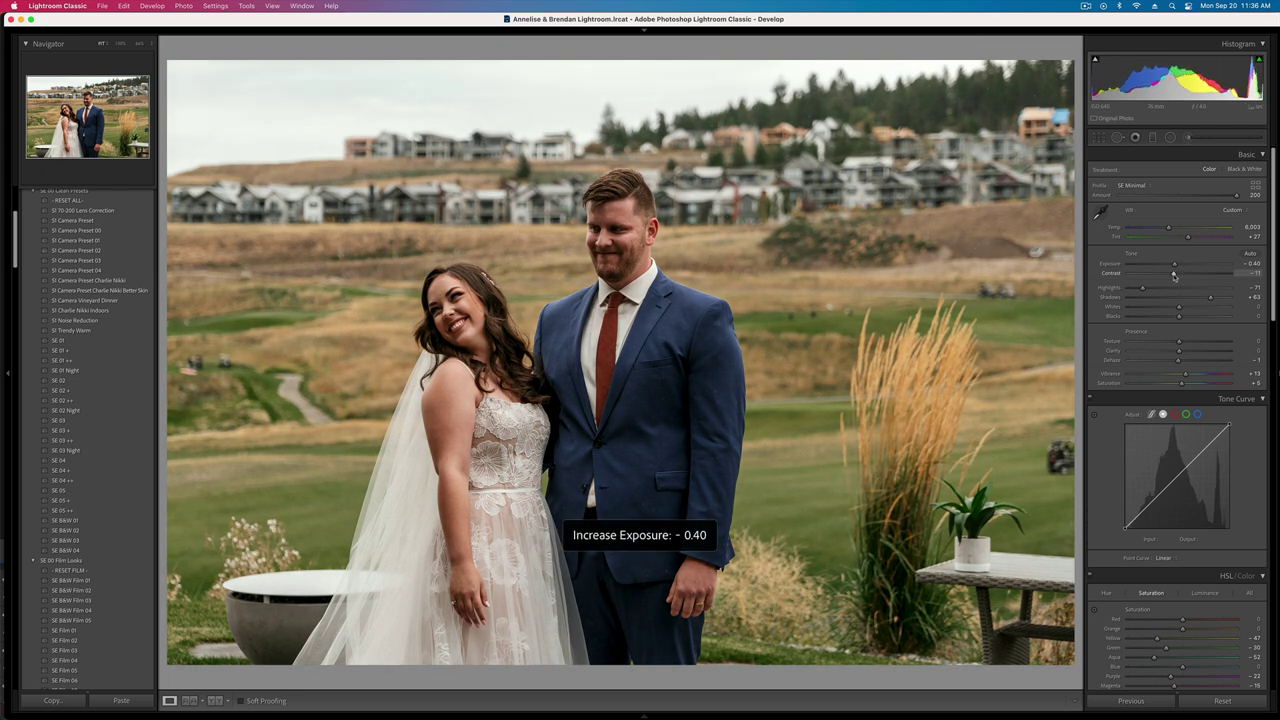
- Brush a local brightening mask over the groom's face and close the adjustment brush
key(k)
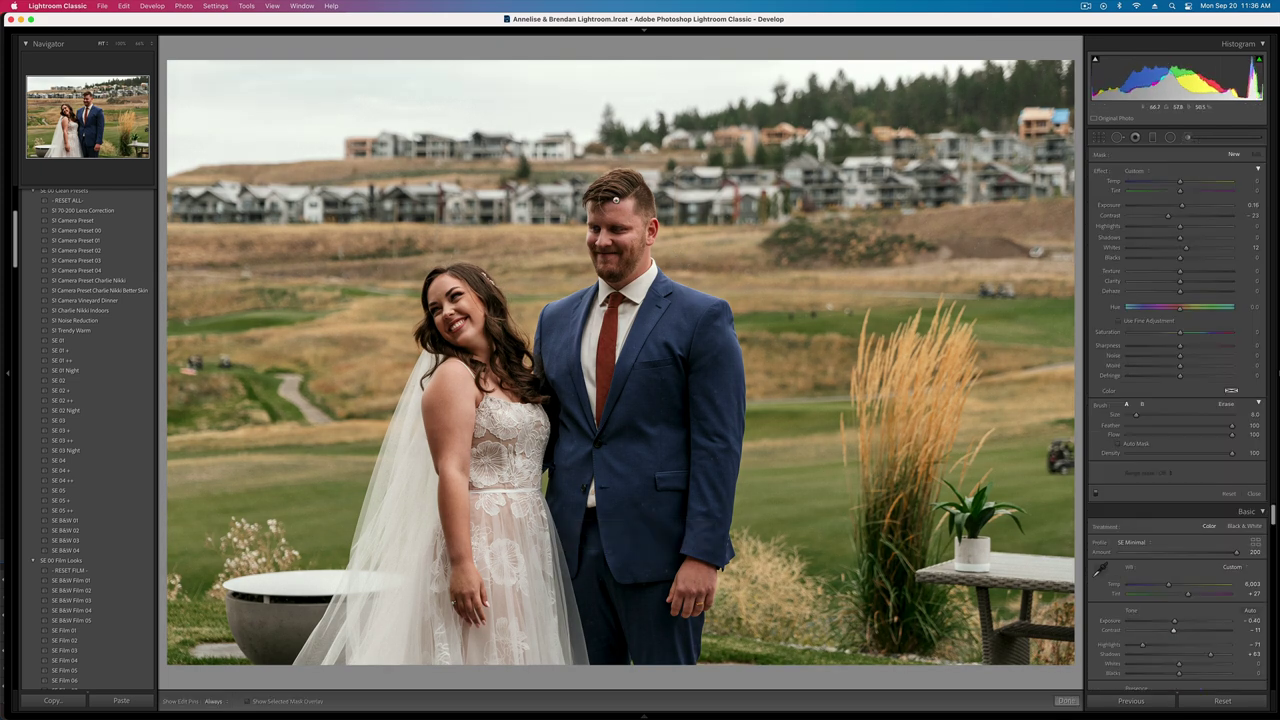
mouse_move(616, 200)
mouse_down()
mouse_move(624, 283)
mouse_move(594, 228)
mouse_move(598, 200)
mouse_up()
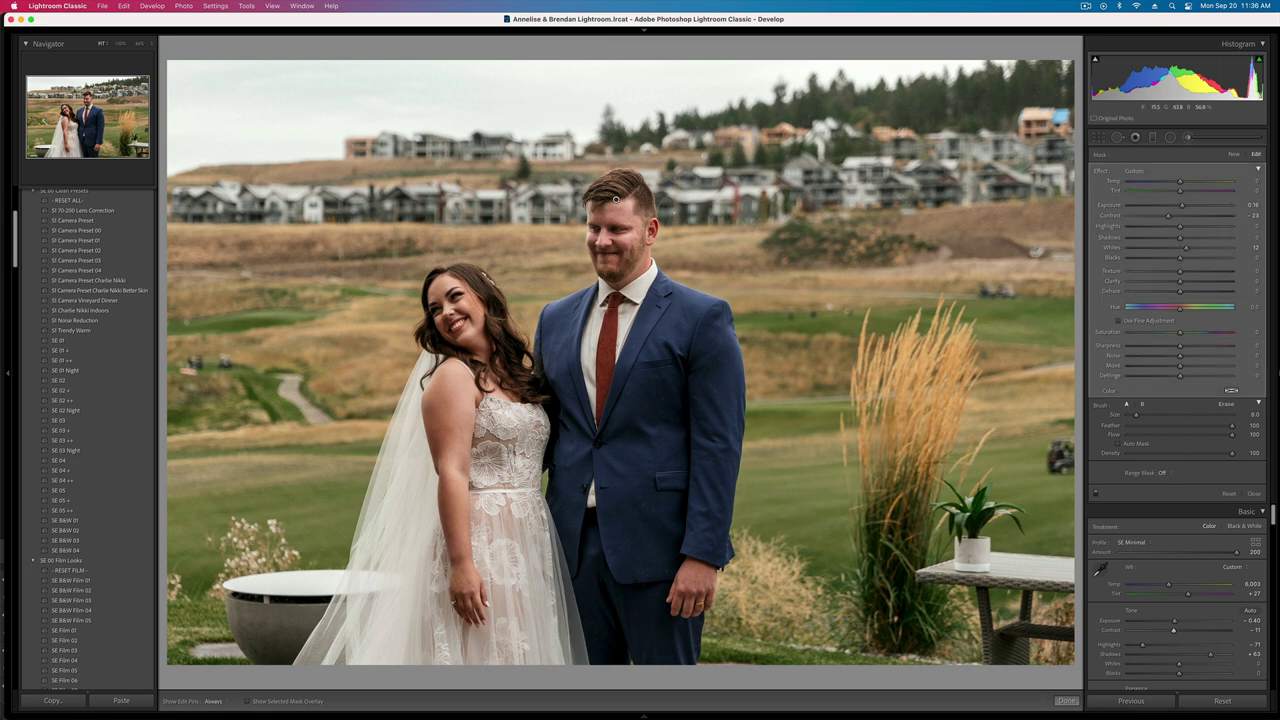
key(k)
key(k)
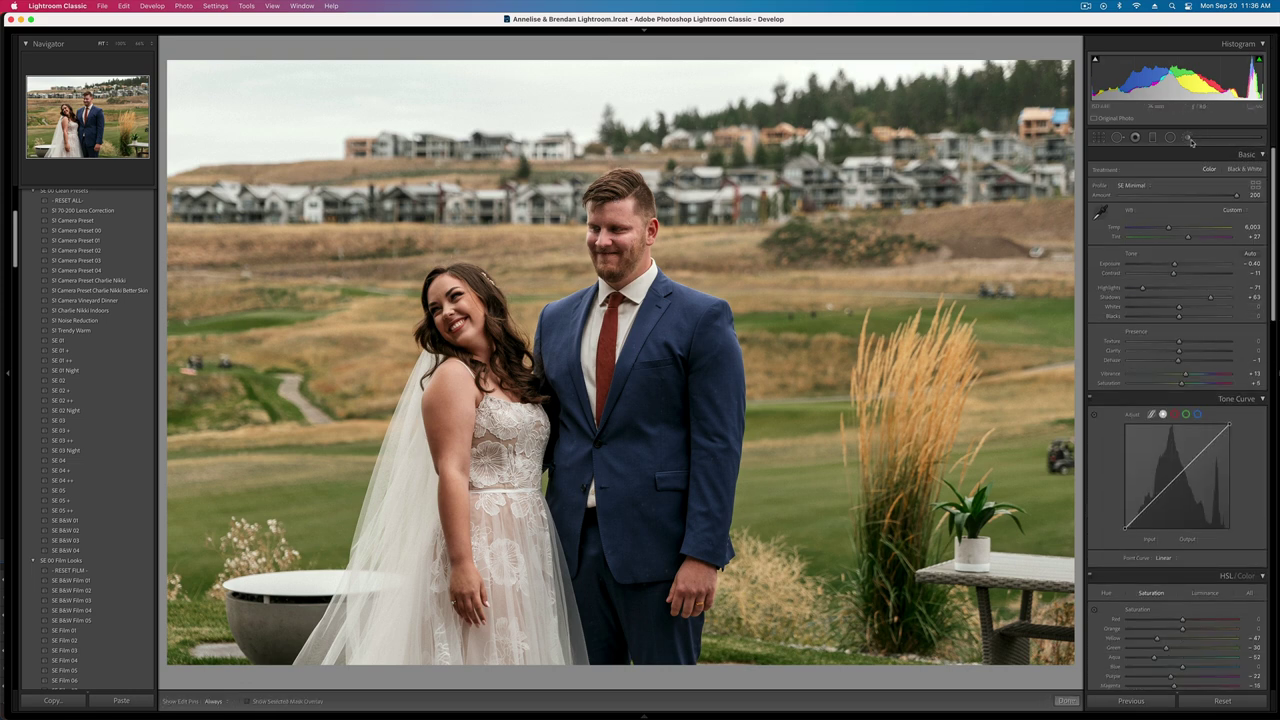
click(618, 201)
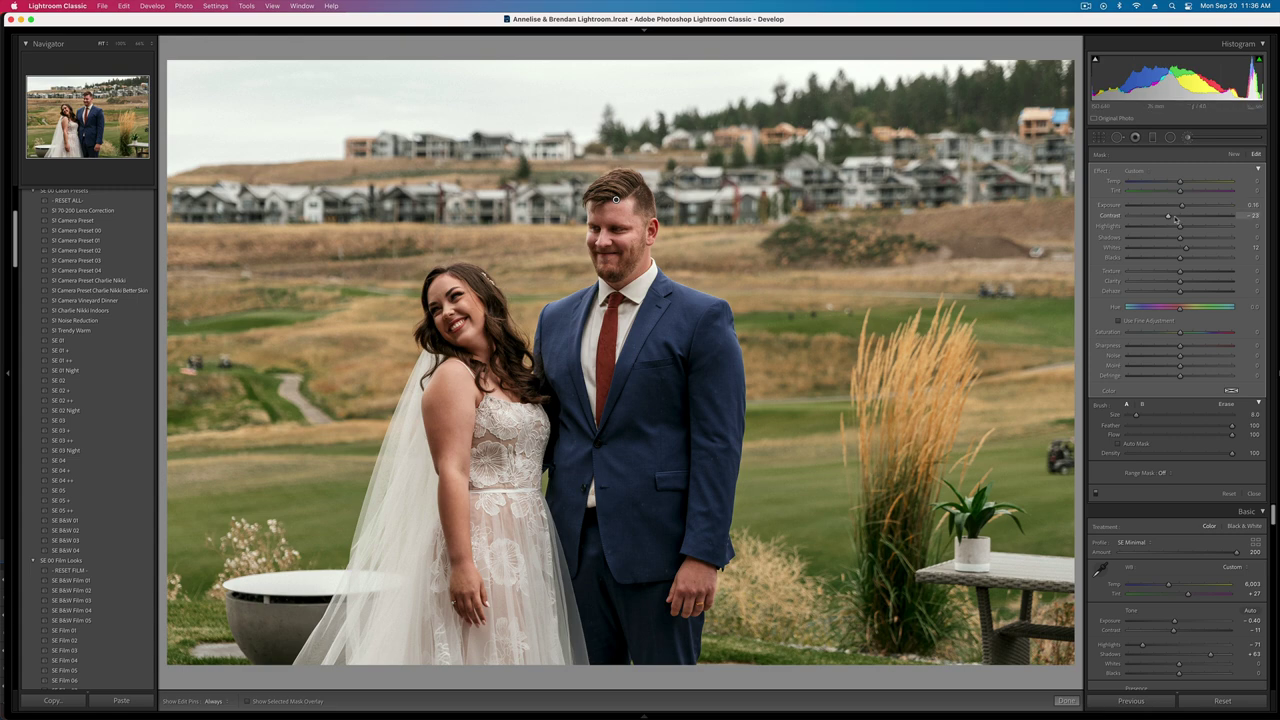
key(k)
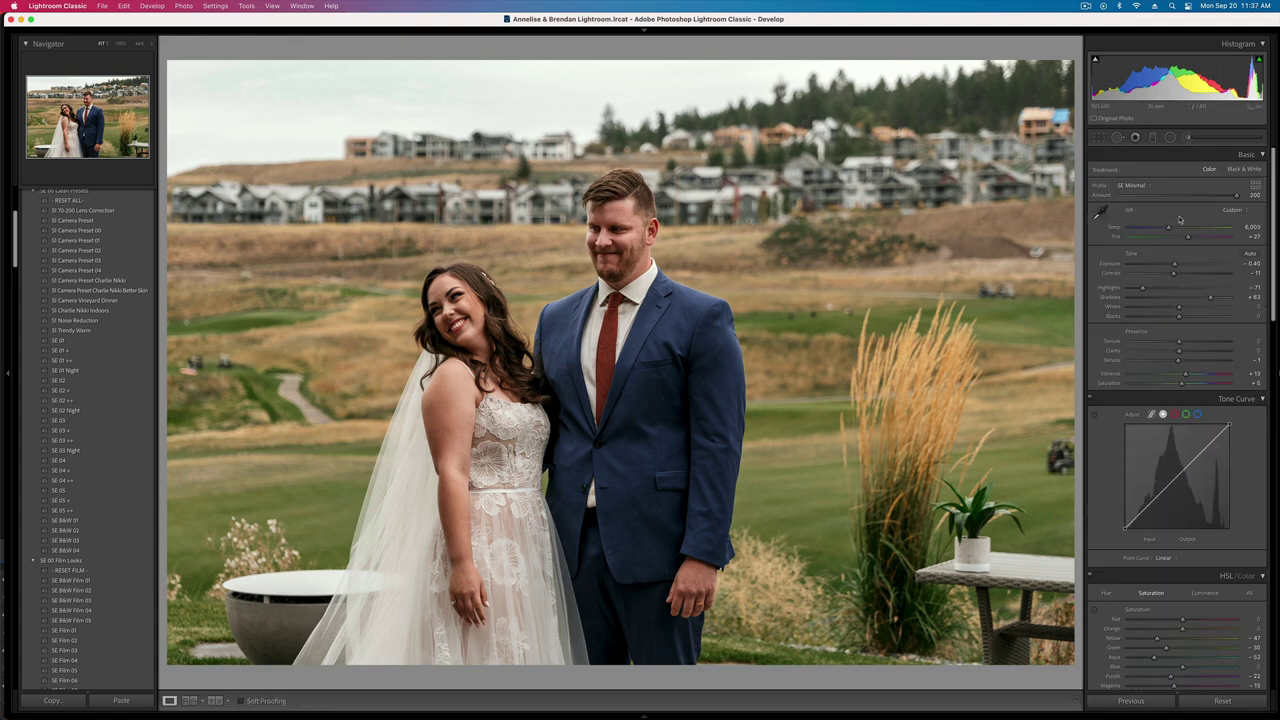
- Compare with the following photo, set the shadows to +33 on the tall-grass portrait and copy its settings
key(Right)
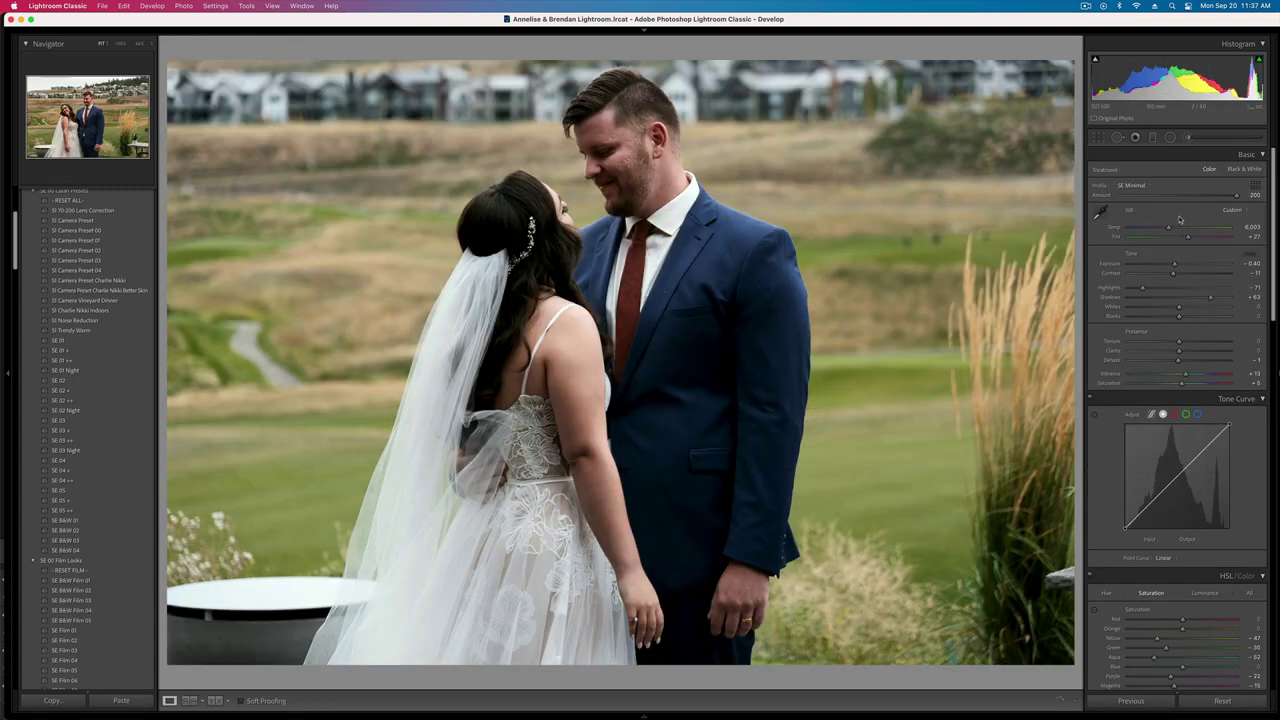
key(Left)
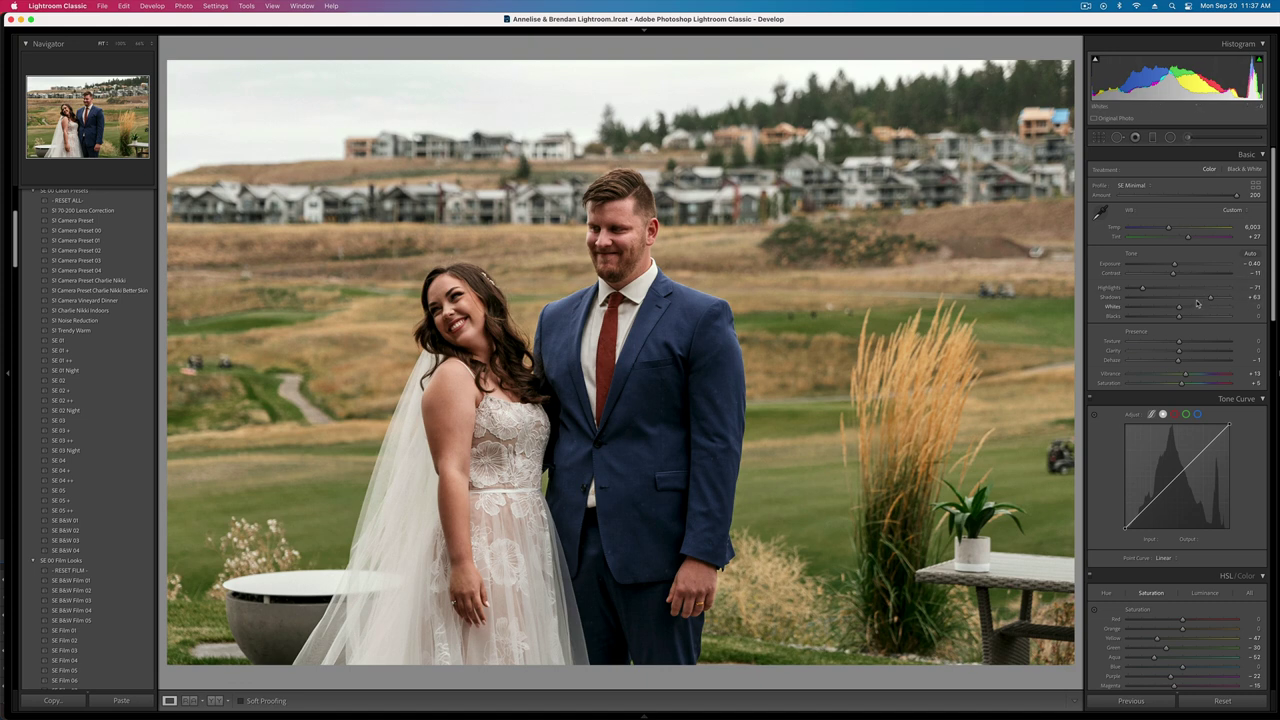
drag(1209, 298, 1196, 300)
key(super+shift+c)
key(Return)
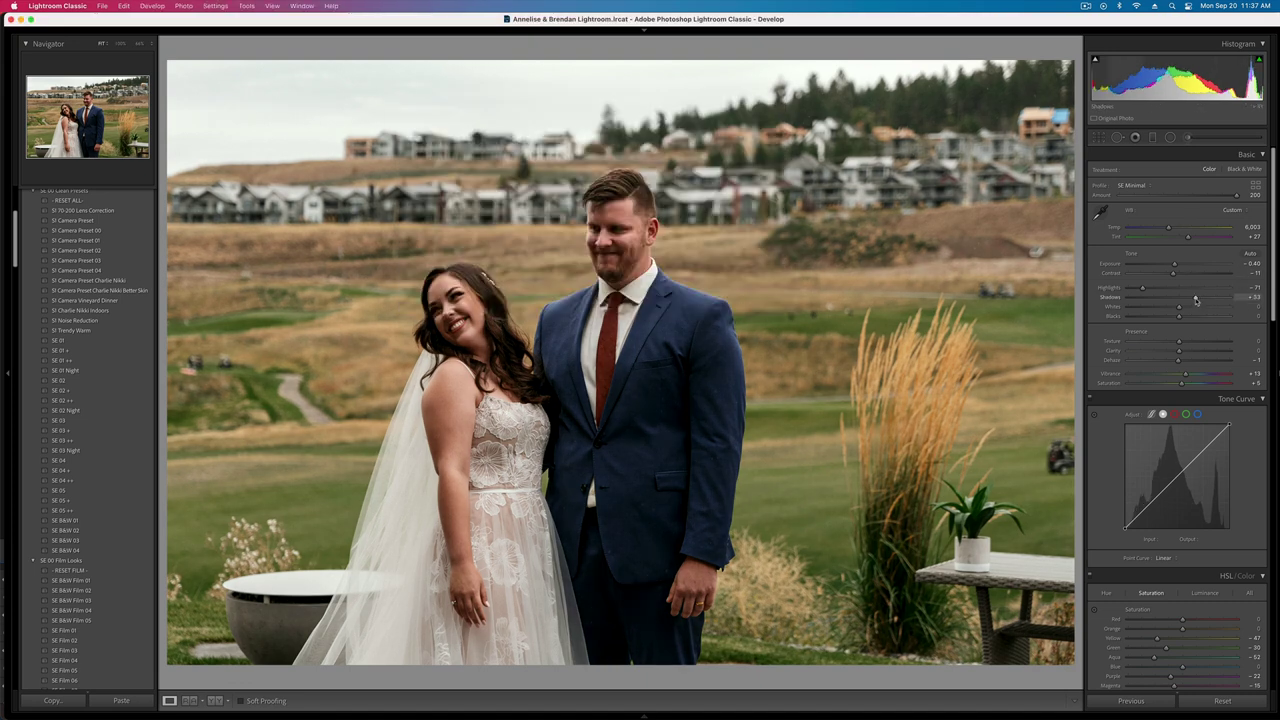
- Brush the local brightening adjustment over the bride's and the groom's faces
click(1188, 137)
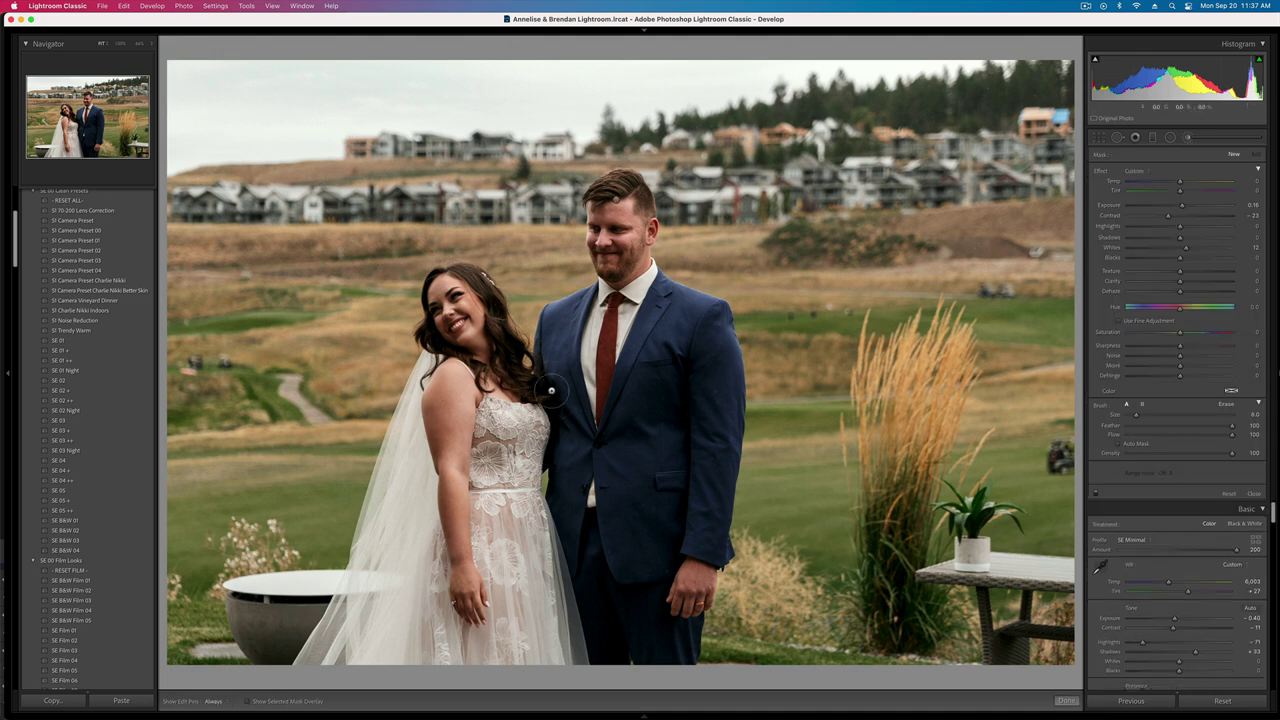
click(444, 297)
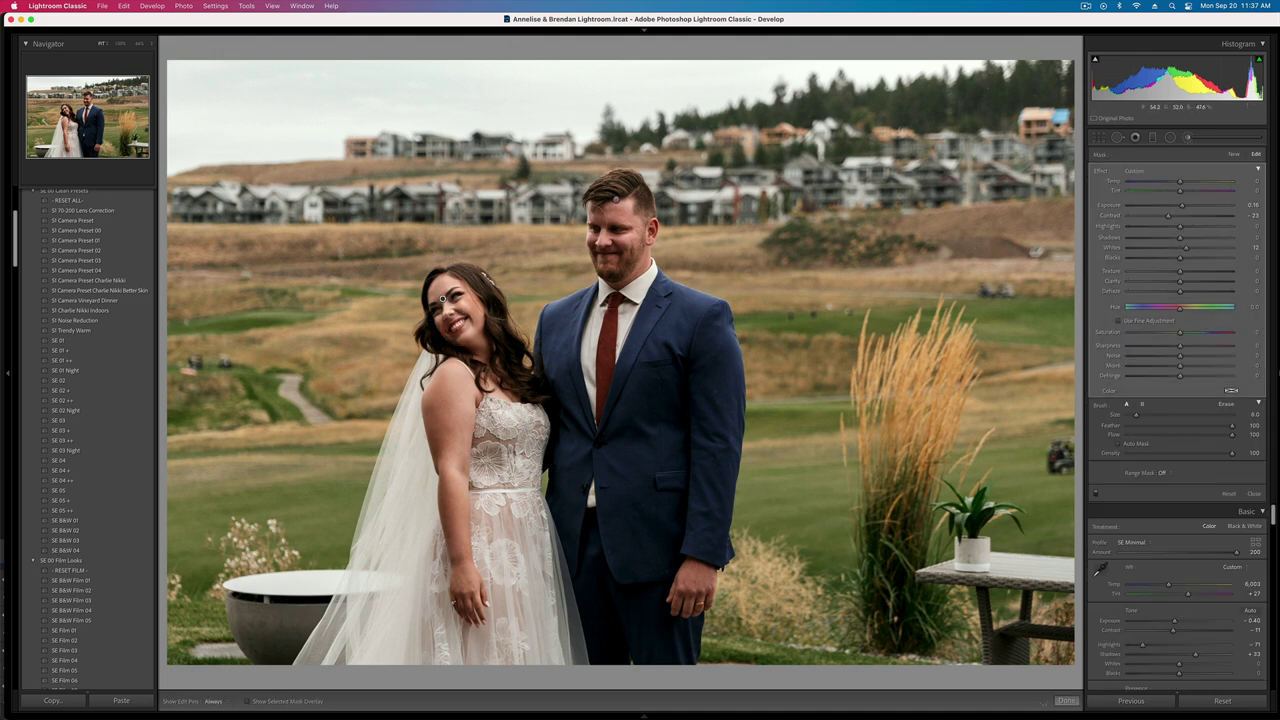
drag(615, 197, 607, 238)
key(k)
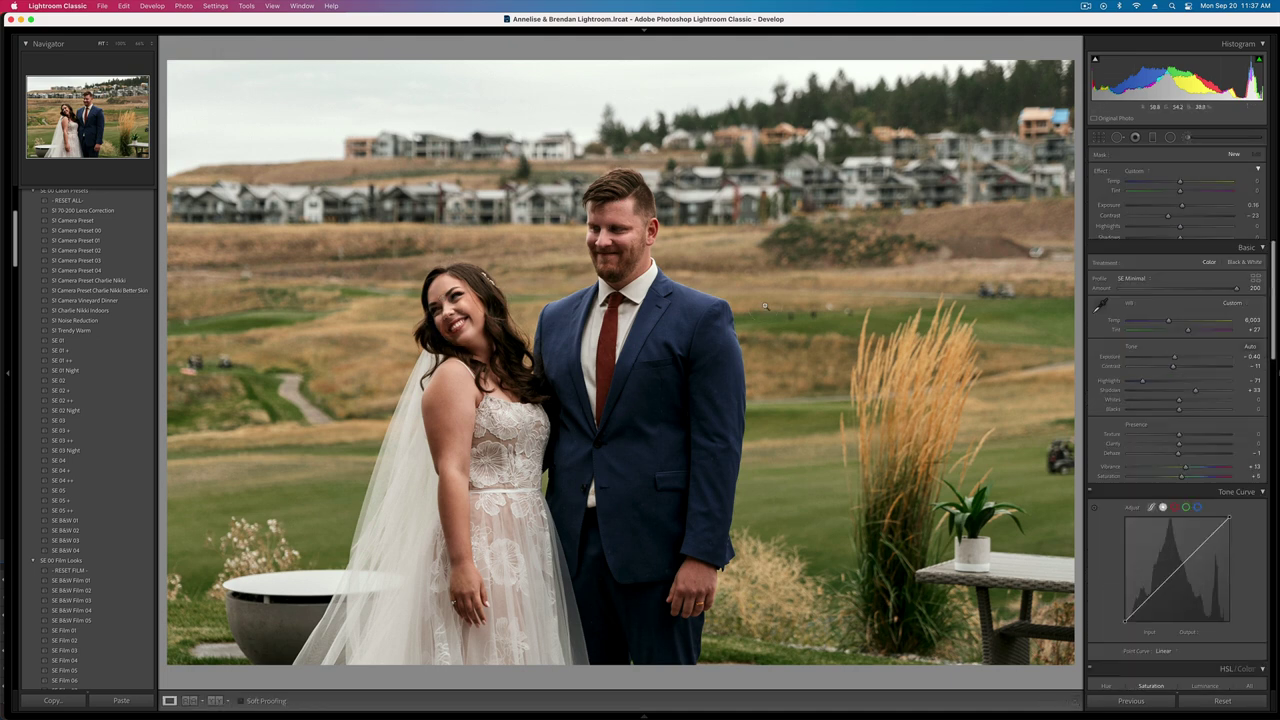
- Paste the copied settings onto the following photo of the couple facing each other, and return to the tall-grass portrait
key(Right)
key(super+v)
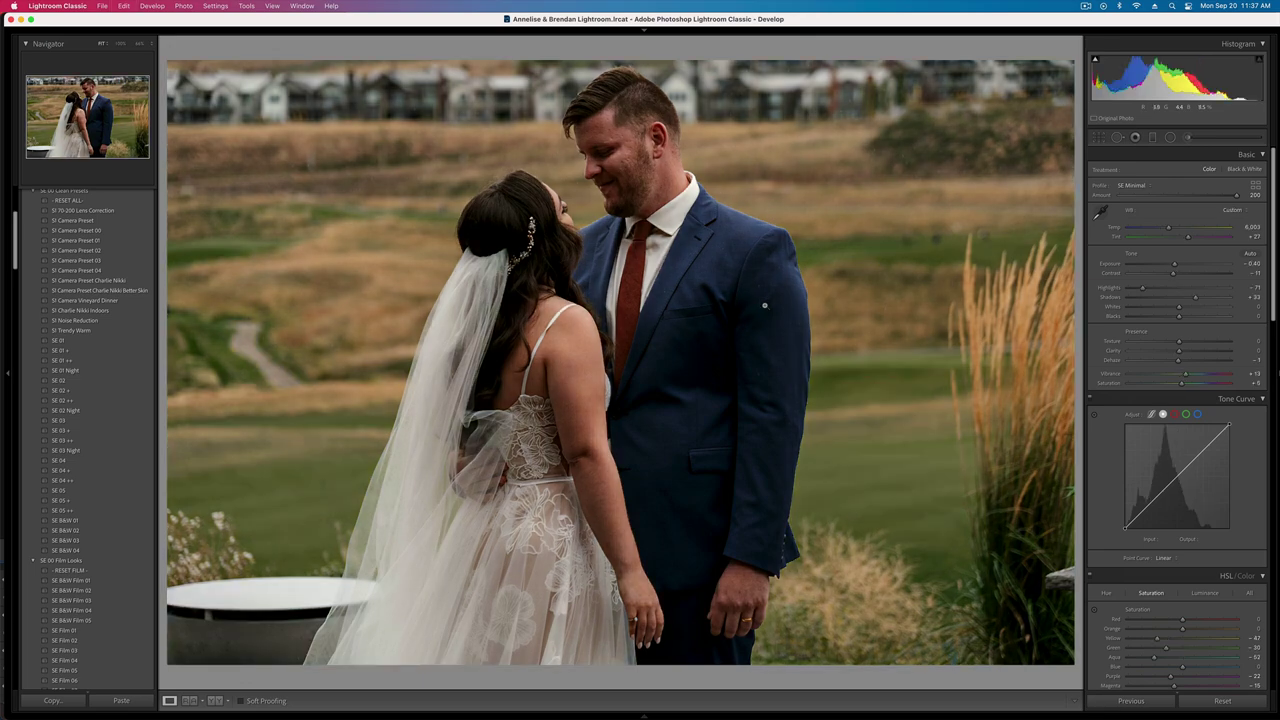
key(Right)
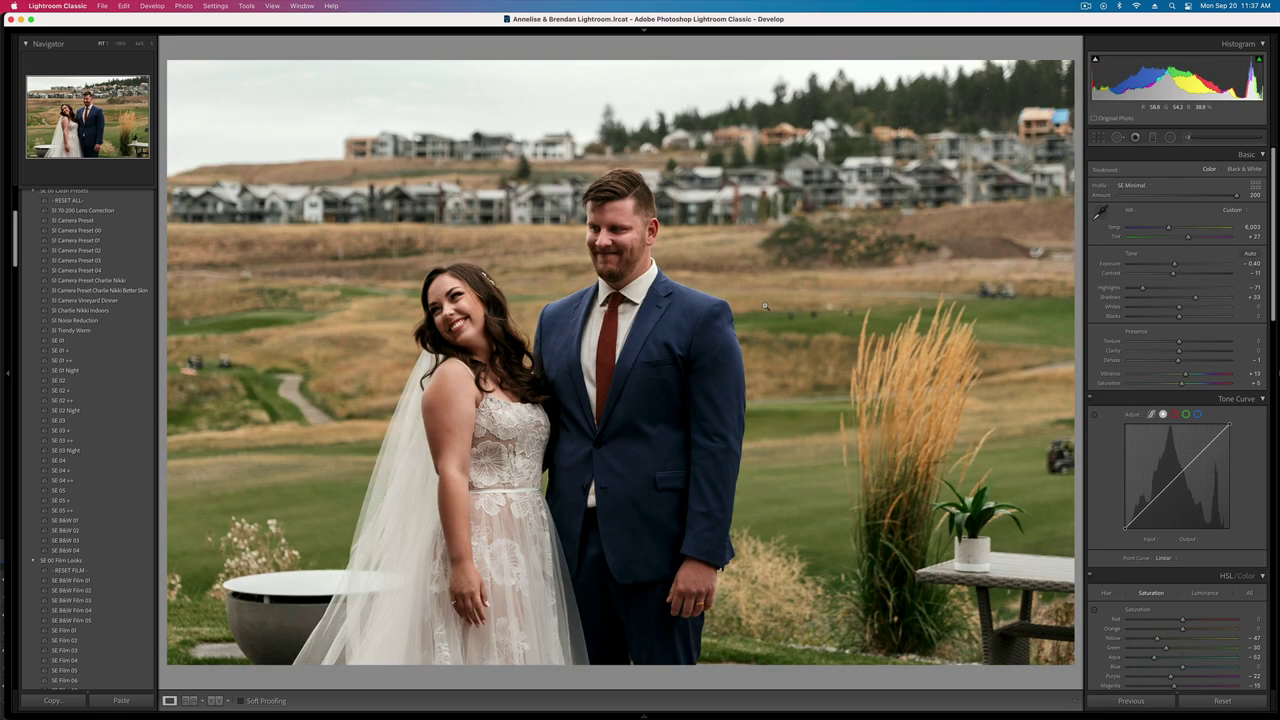
- Set the exposure to +0.26 and the contrast to +9 on the photo of the couple facing each other
key(Right)
key(shift+equal)
key(shift+equal)
key(shift+equal)
key(shift+minus)
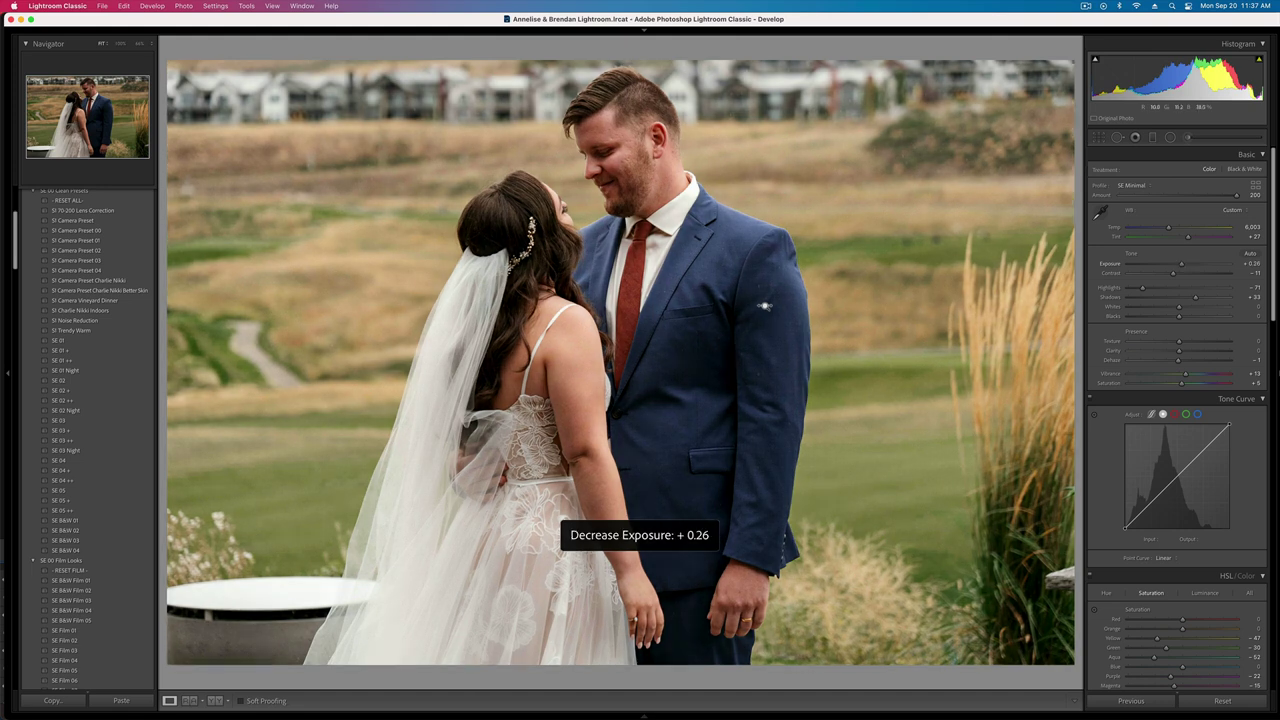
drag(1174, 274, 1184, 275)
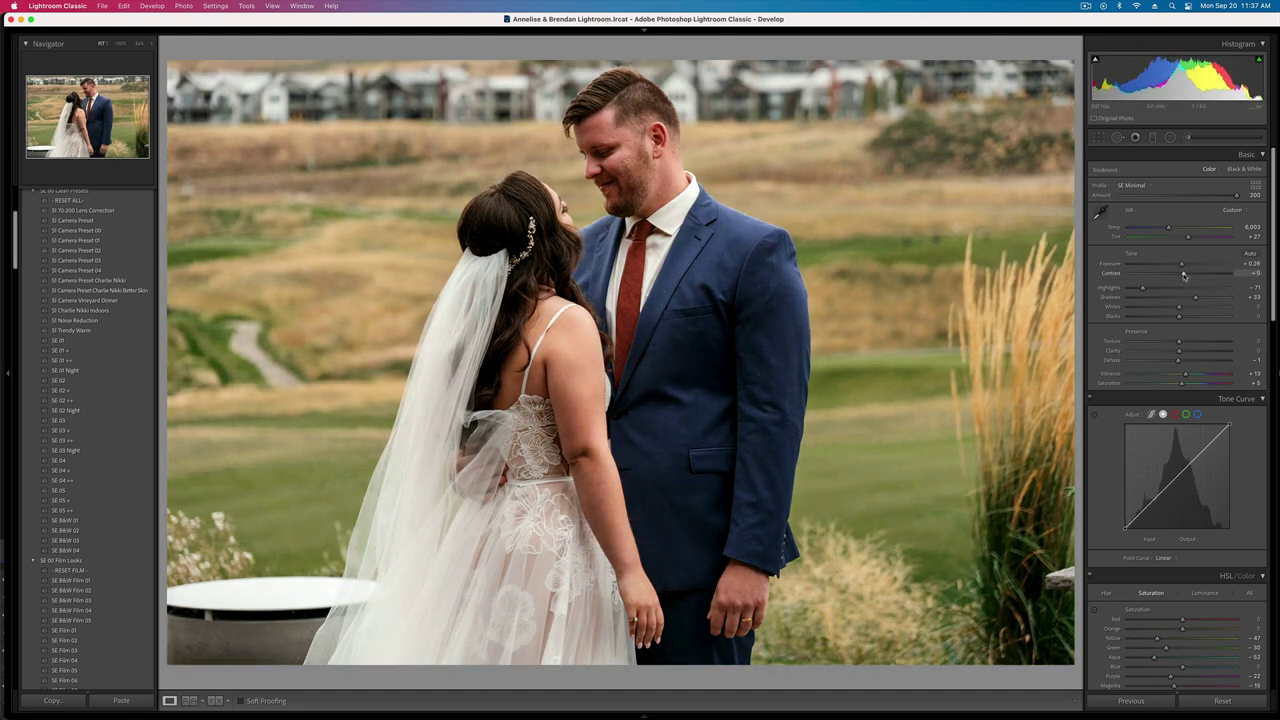
- Brush the local brightening adjustment over the groom's face and the bride's arm, and set the photo's exposure to +0.03
key(k)
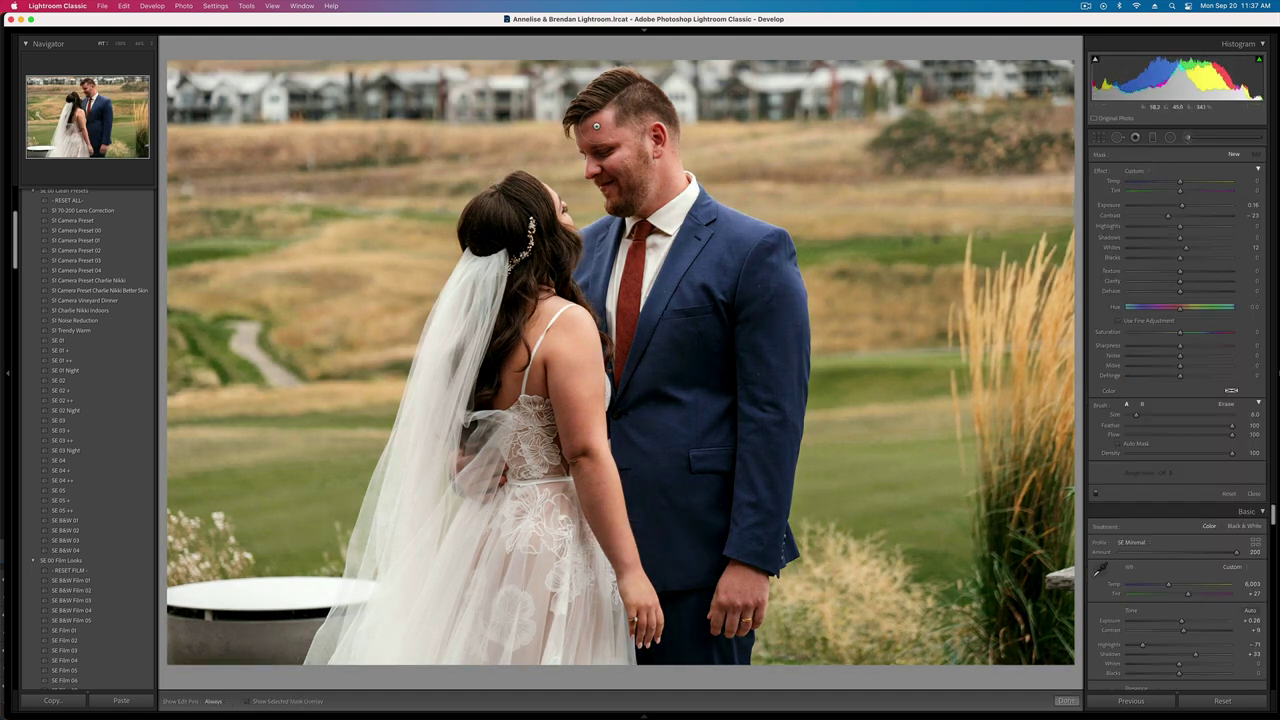
mouse_move(597, 126)
mouse_down()
mouse_move(621, 188)
mouse_move(600, 152)
mouse_up()
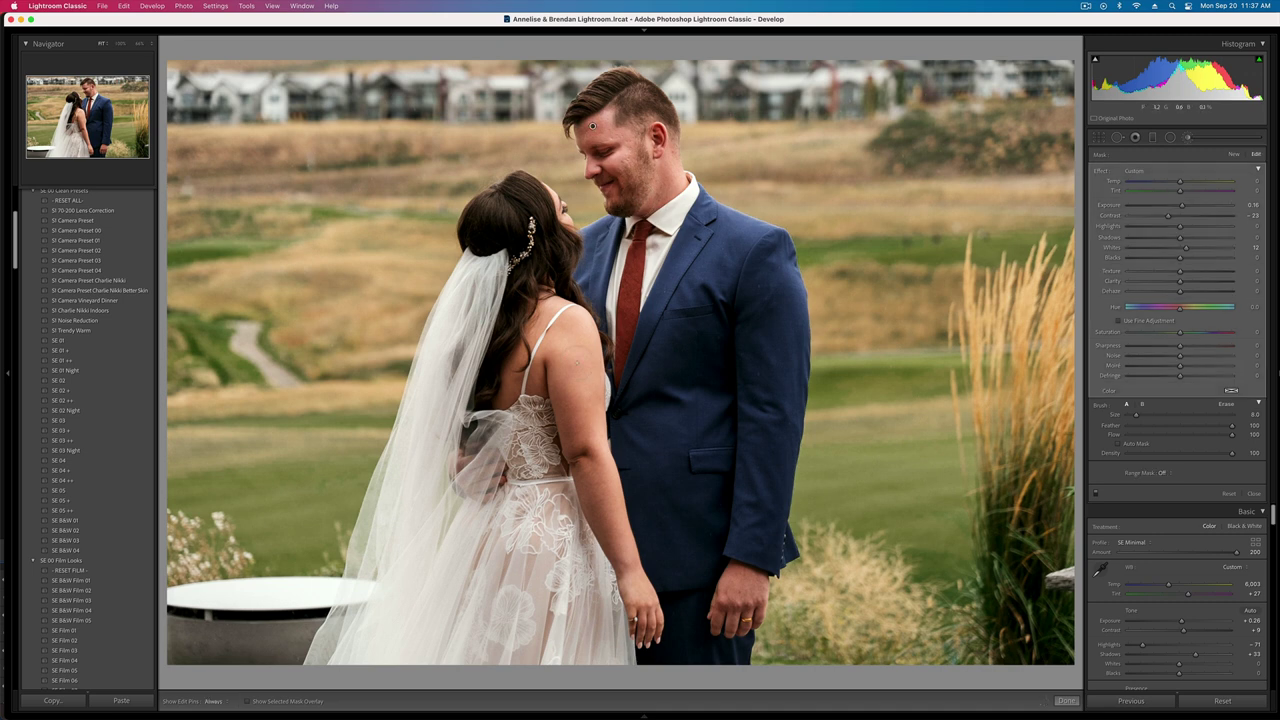
key(minus)
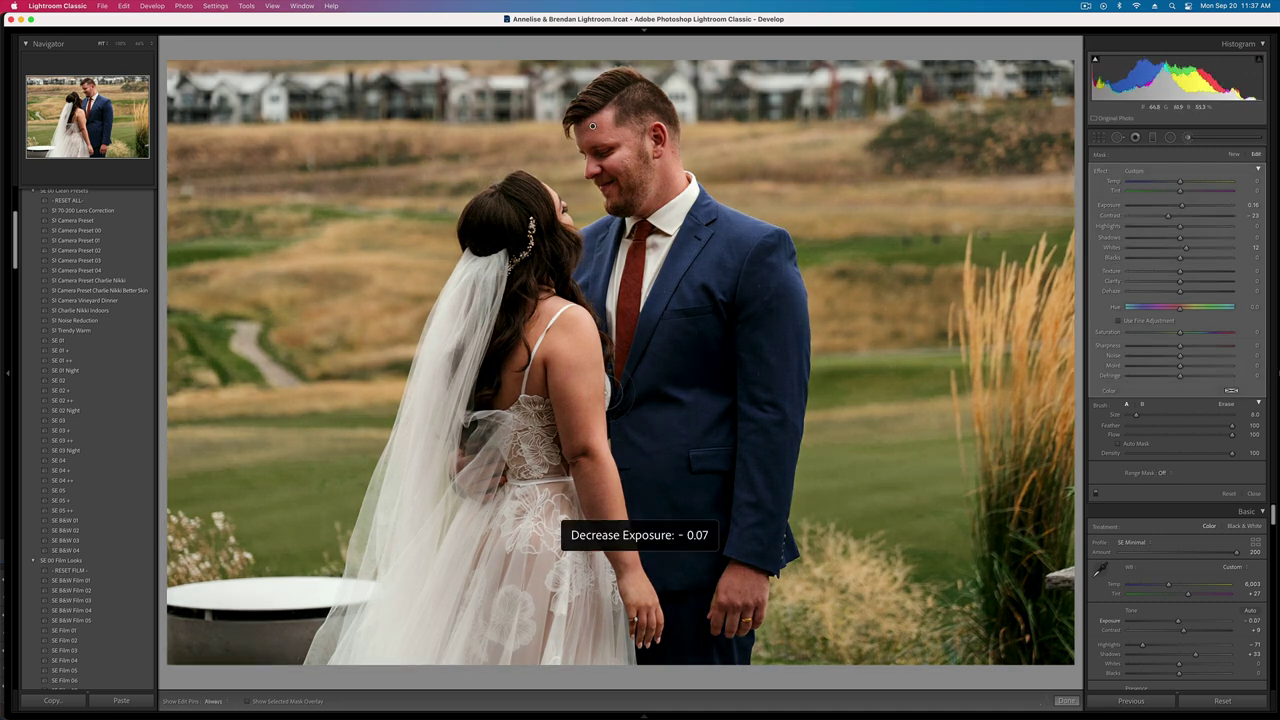
key(equal)
key(Return)
drag(605, 392, 611, 394)
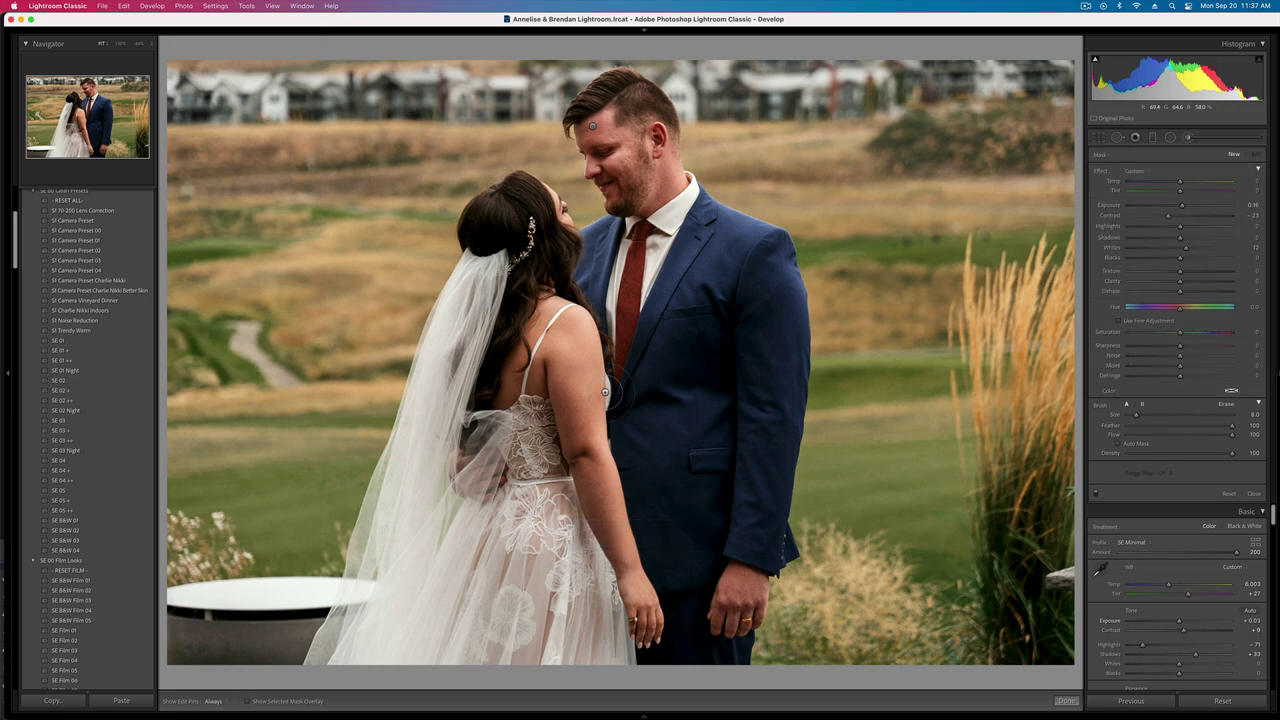
- Copy this photo's settings and paste them onto the following photo of the bride seen from behind
key(Right)
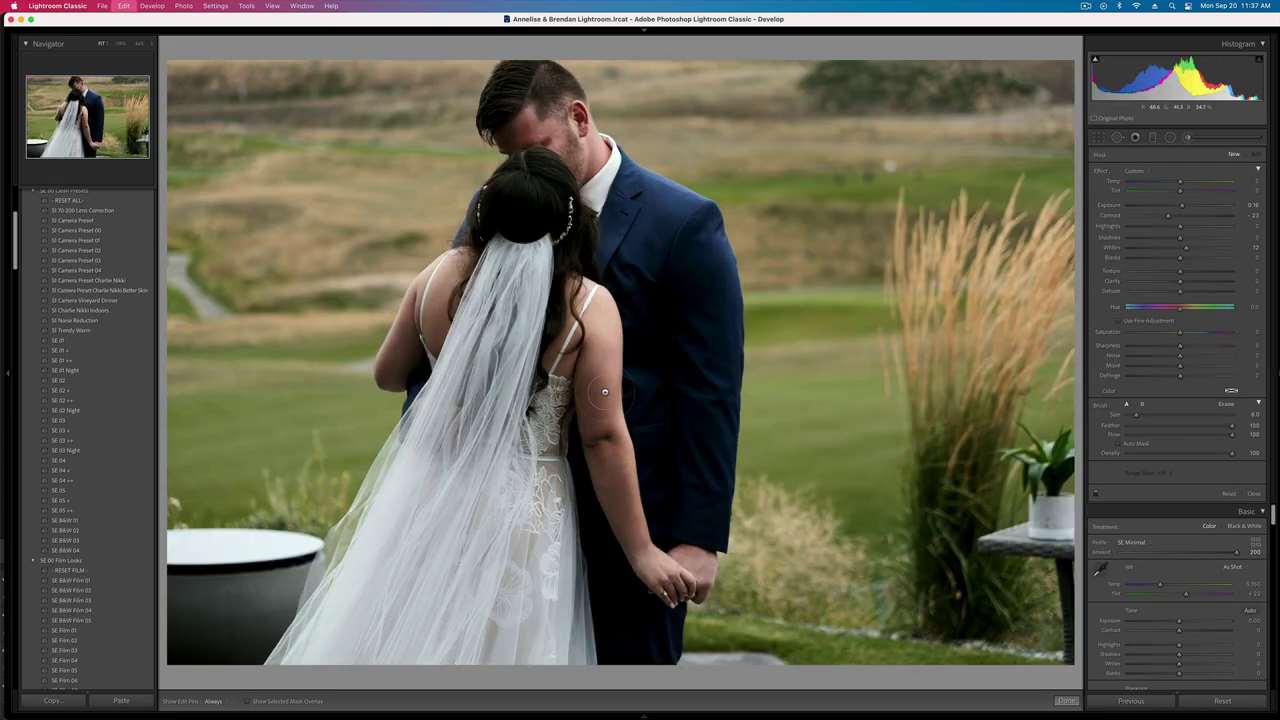
key(Left)
key(super+shift+c)
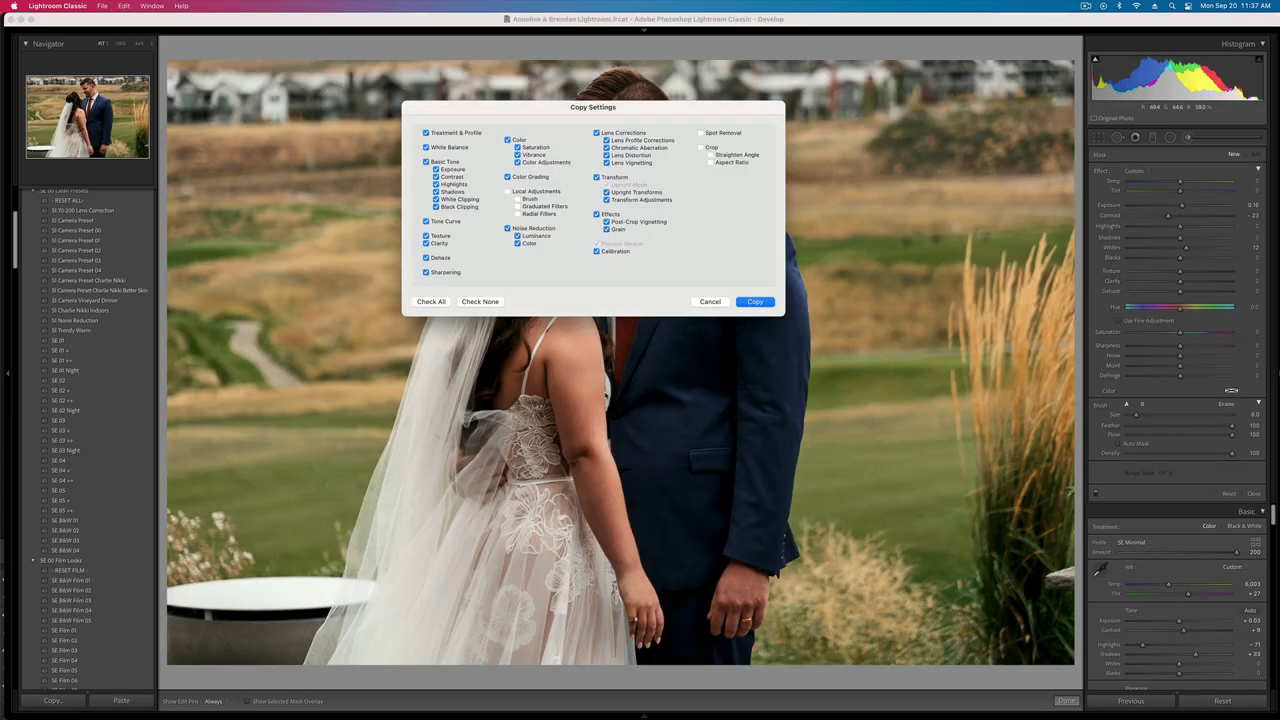
key(Return)
key(Right)
key(super+shift+v)
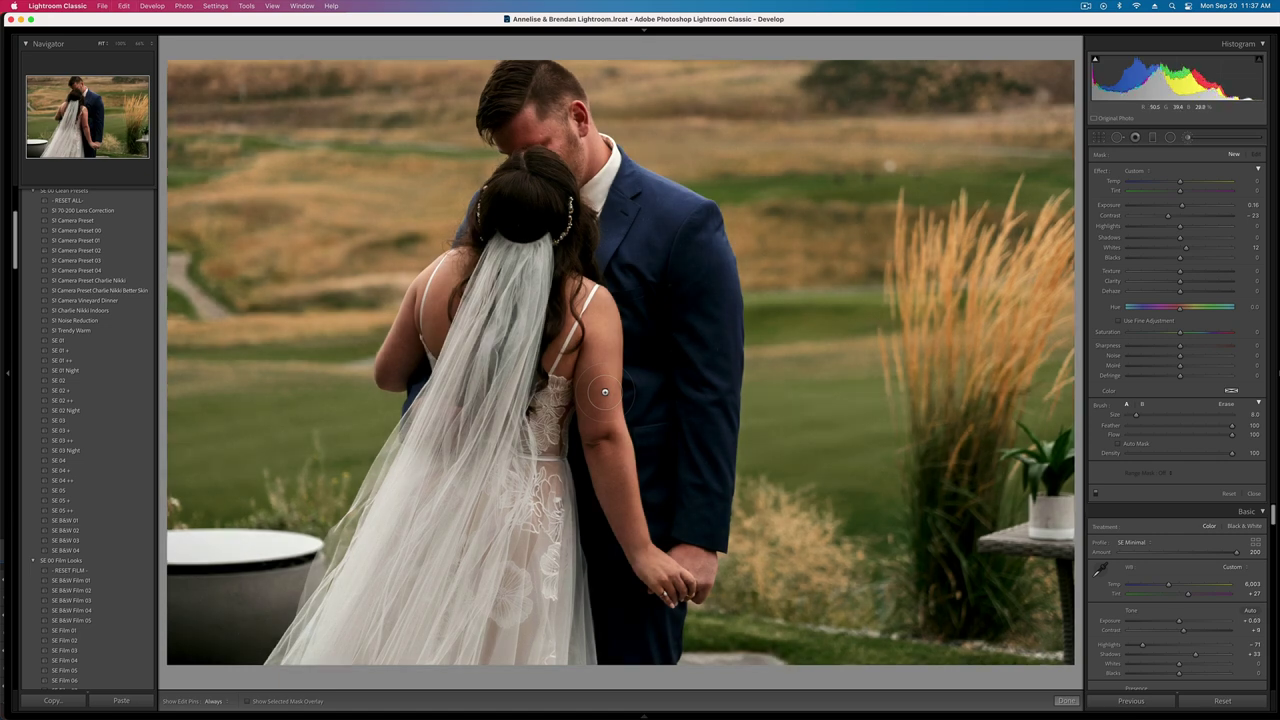
- Brush a local mask over the bride's arm and the groom's face with whites at 29, and close the adjustment brush
mouse_move(590, 328)
mouse_down()
mouse_move(630, 548)
mouse_move(680, 562)
mouse_up()
drag(521, 121, 560, 160)
scroll(669, 286, up, 5)
key(h)
key(h)
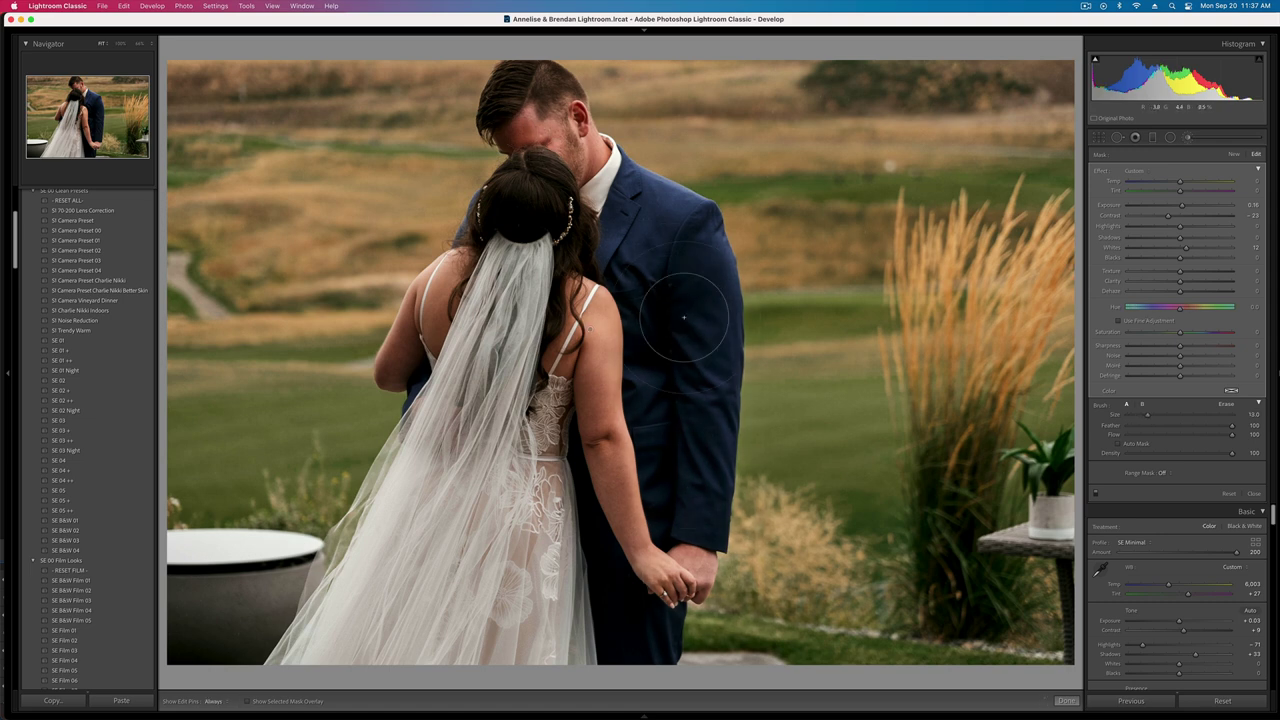
click(1203, 249)
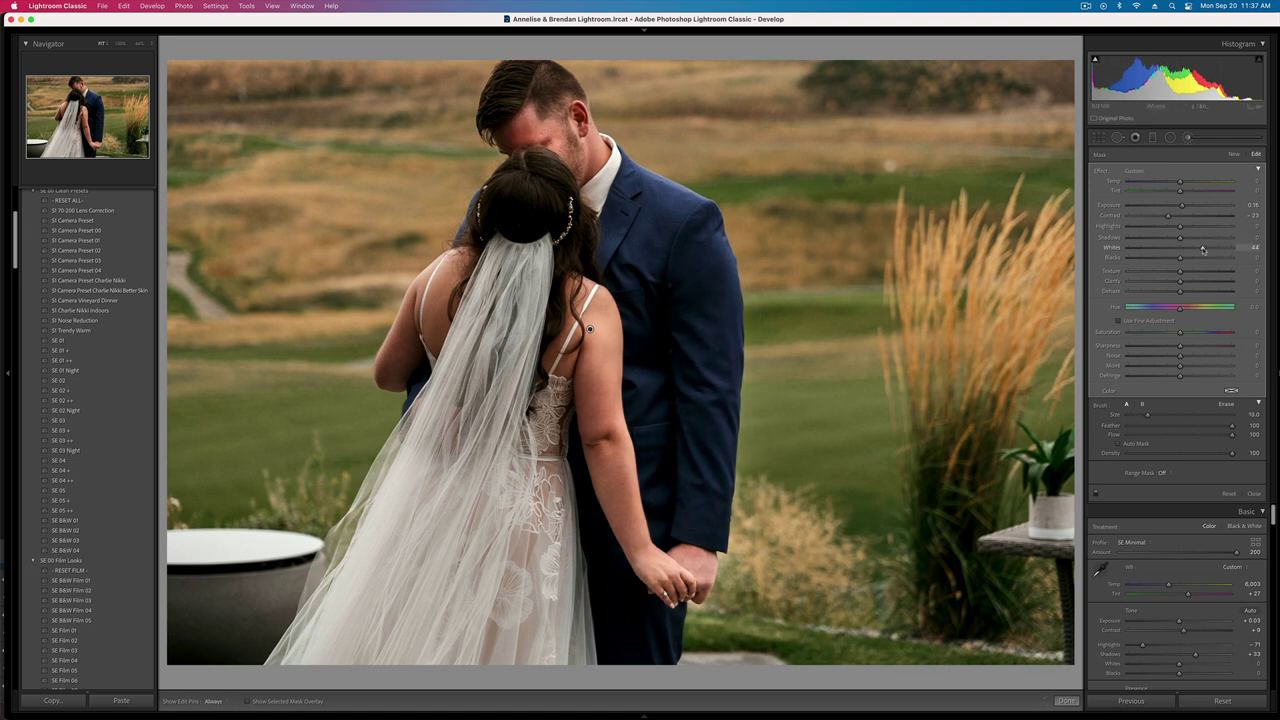
scroll(518, 115, down, 10)
key(h)
key(h)
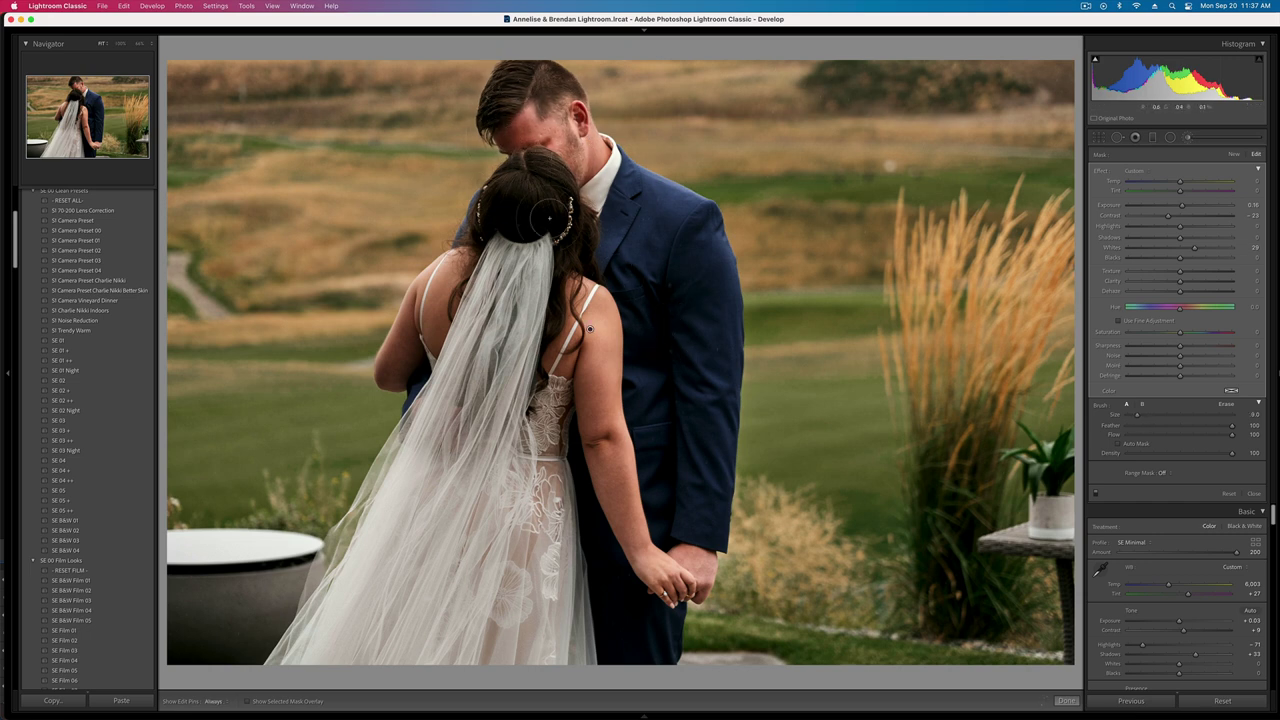
key(k)
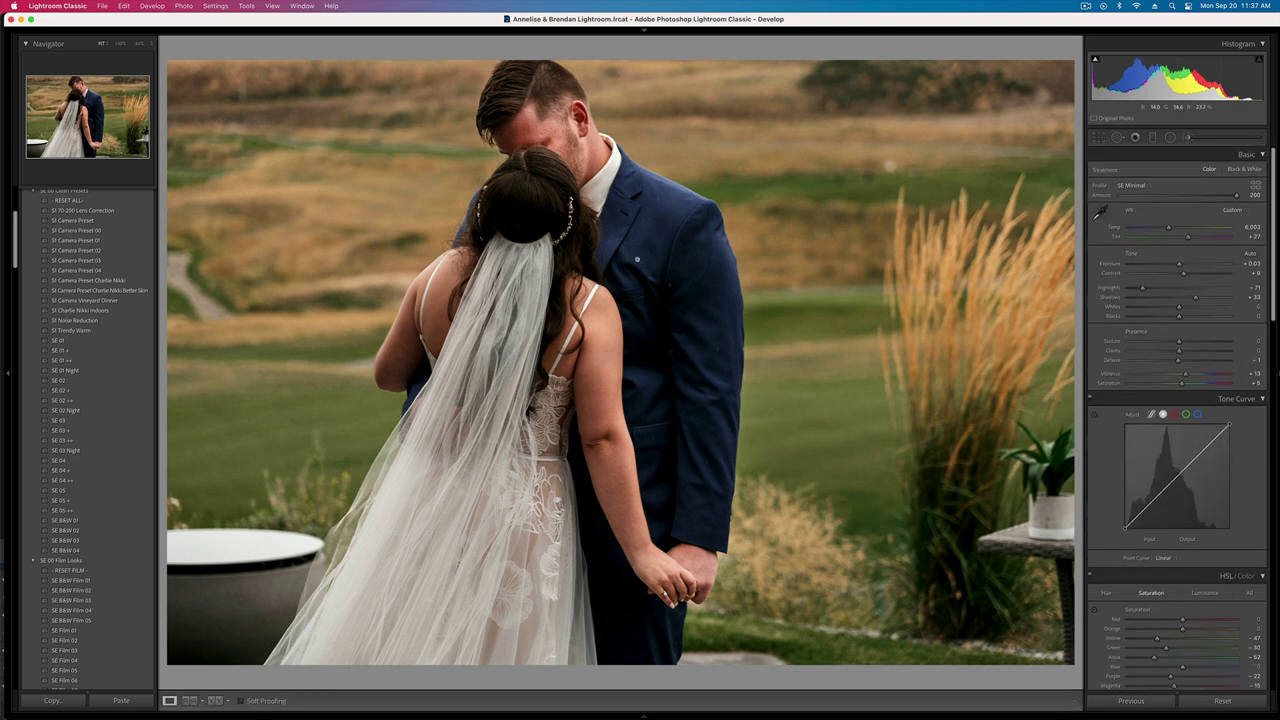
- Set the exposure to +0.23 and the contrast to +2 on the photo of the bride from behind
key(equal)
key(equal)
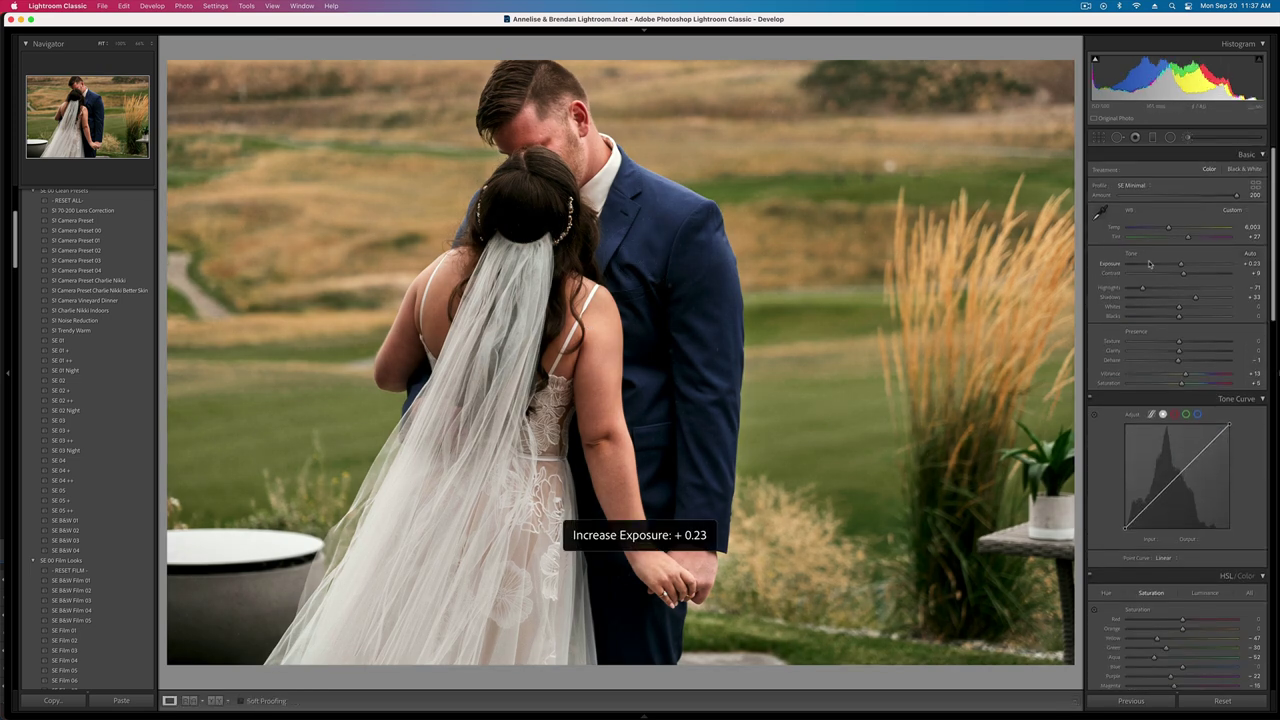
drag(1169, 276, 1180, 277)
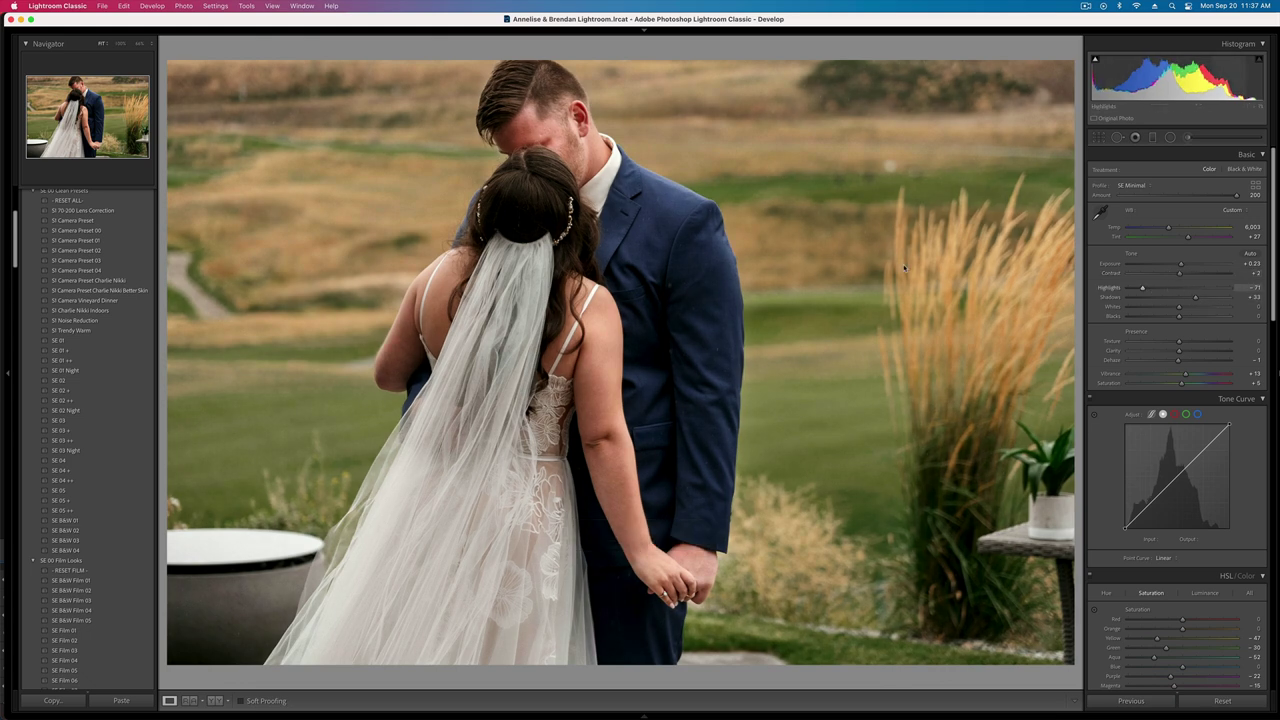
- On the photo of the young man holding a phone, set exposure +0.36, contrast -14, shadows +53 and blacks -44
key(Right)
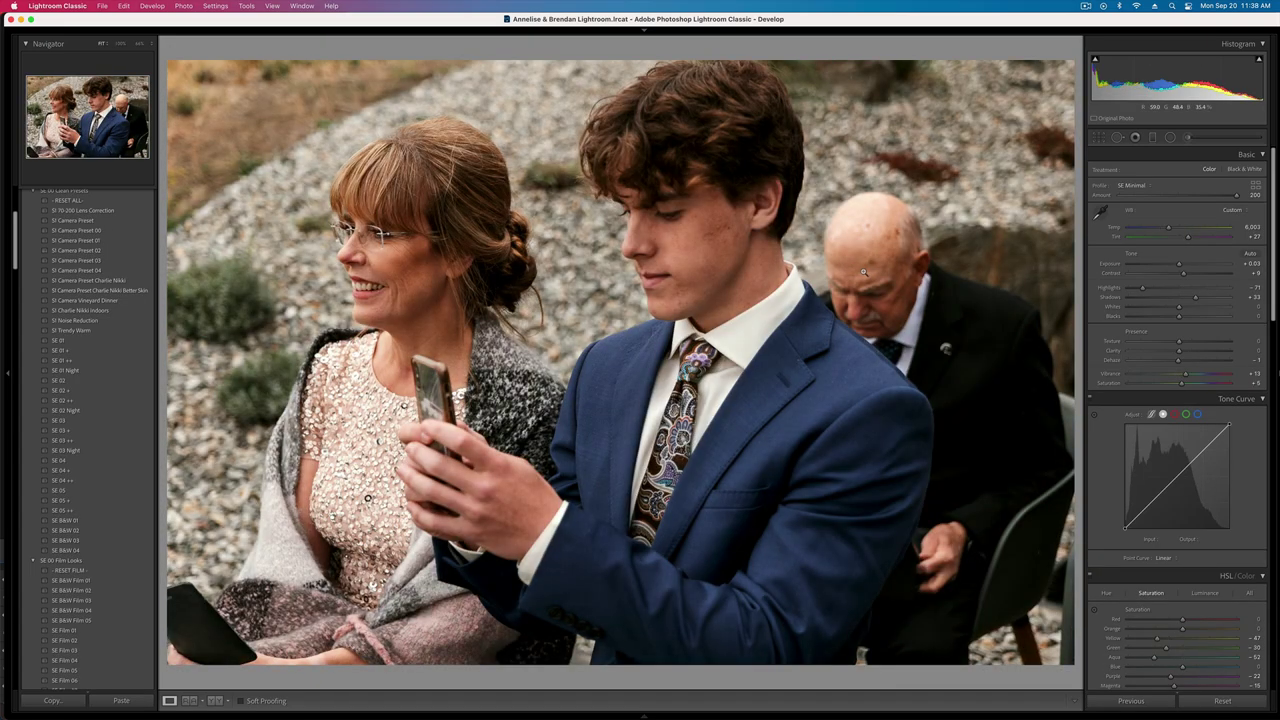
key(equal)
key(equal)
key(minus)
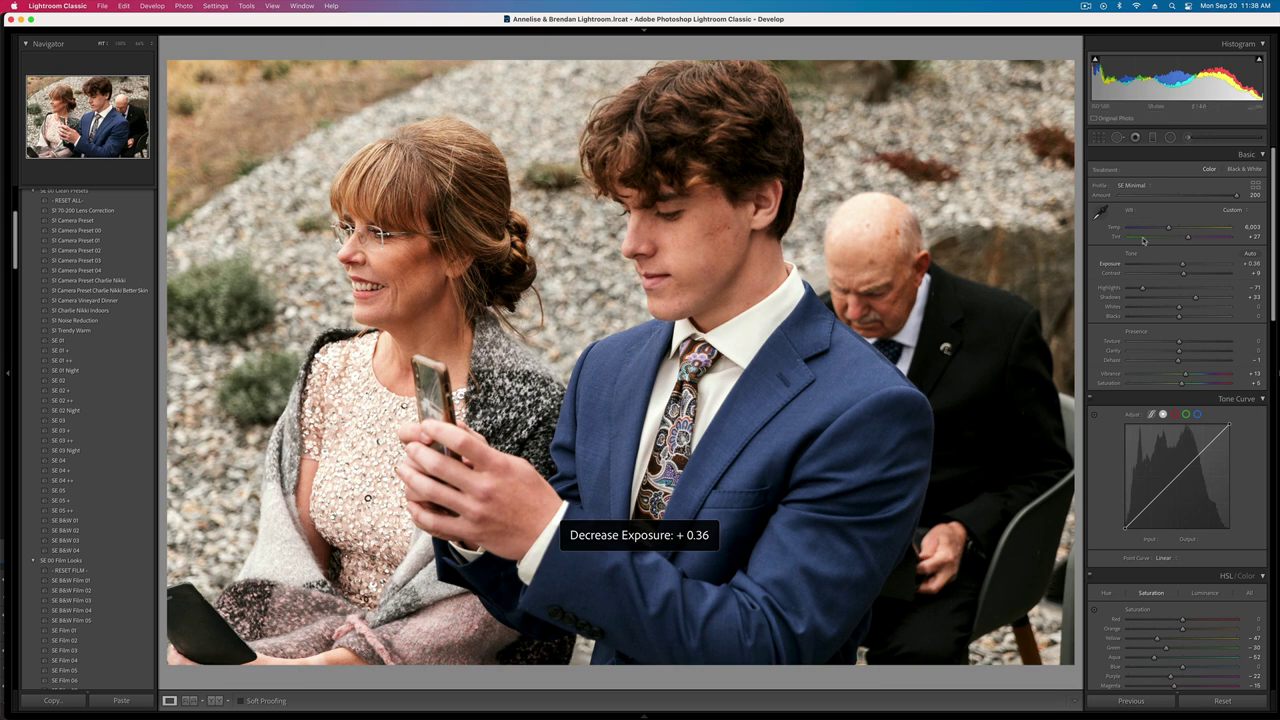
drag(1182, 273, 1157, 319)
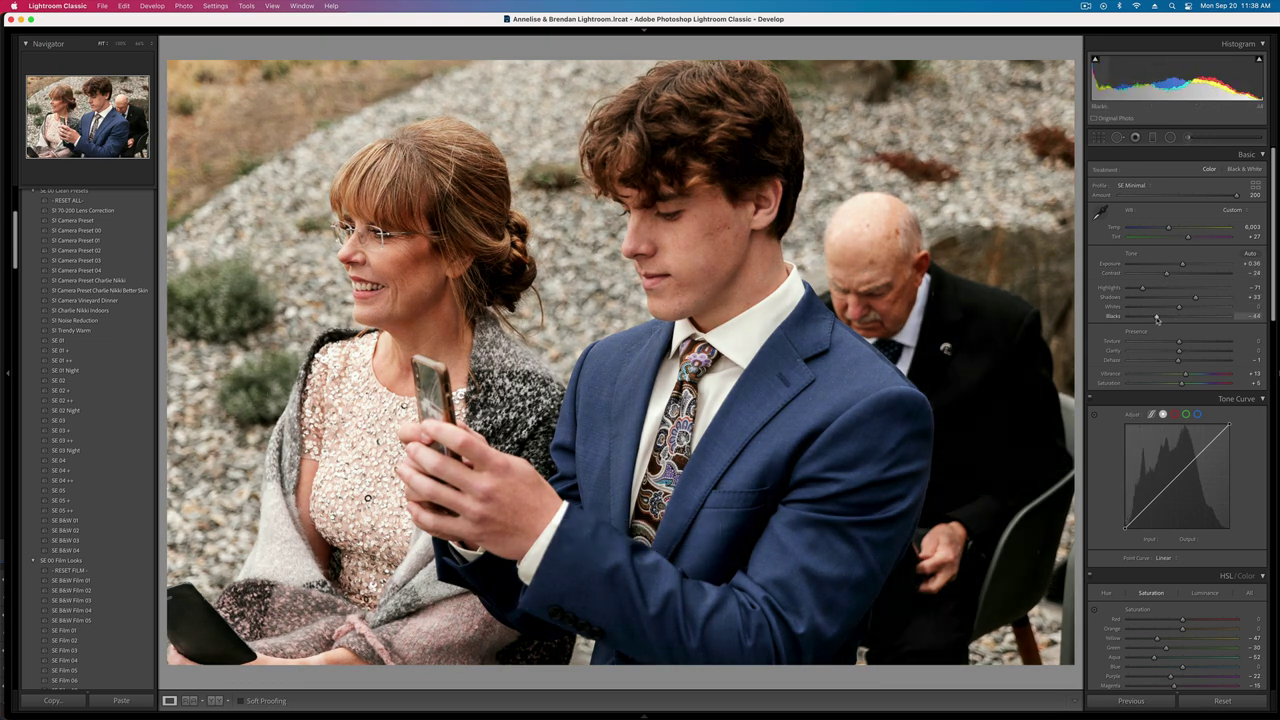
drag(1166, 275, 1206, 300)
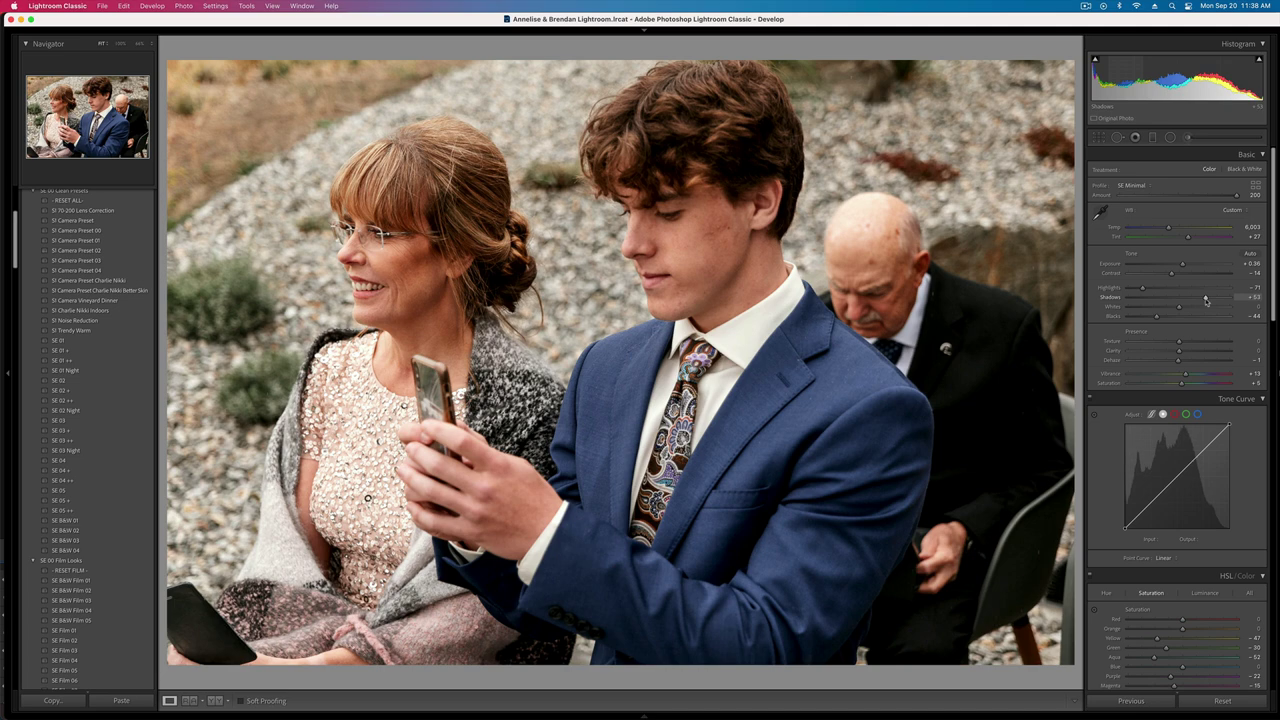
- Set the exposure to +0.92 and the contrast to -37 on the photo of the guests seated by the glass door
key(Right)
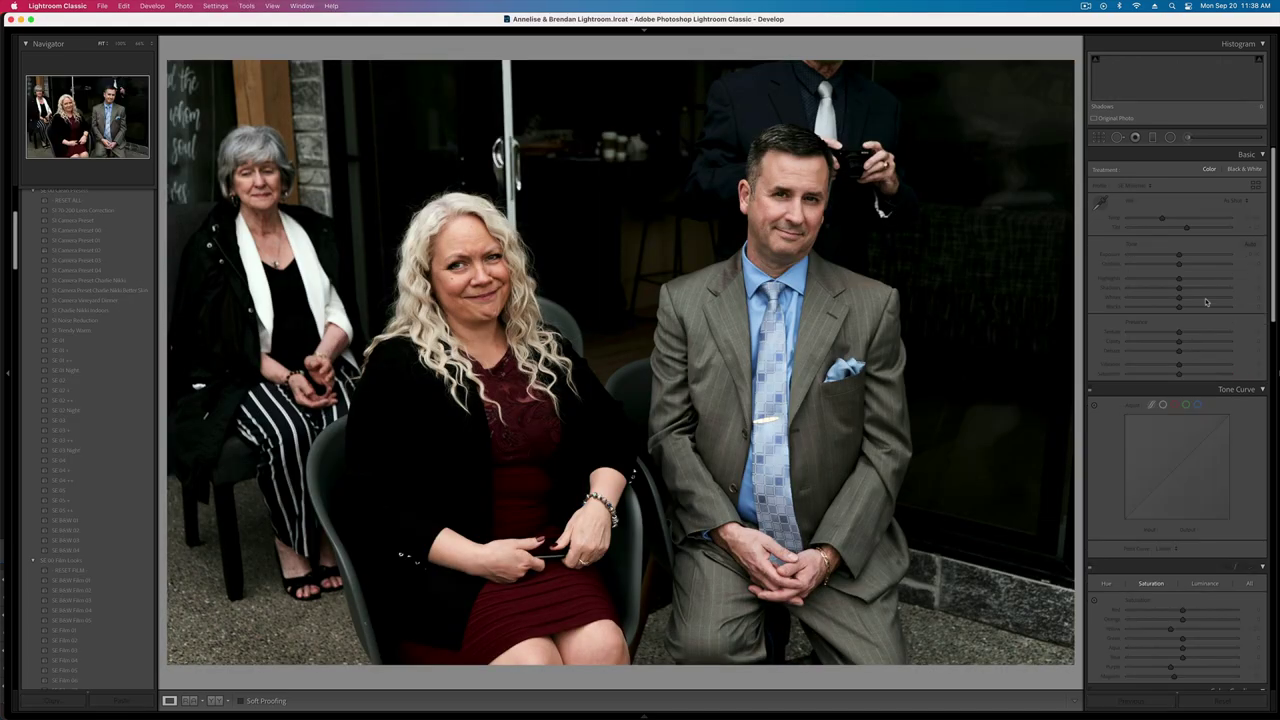
key(shift+equal)
key(shift+equal)
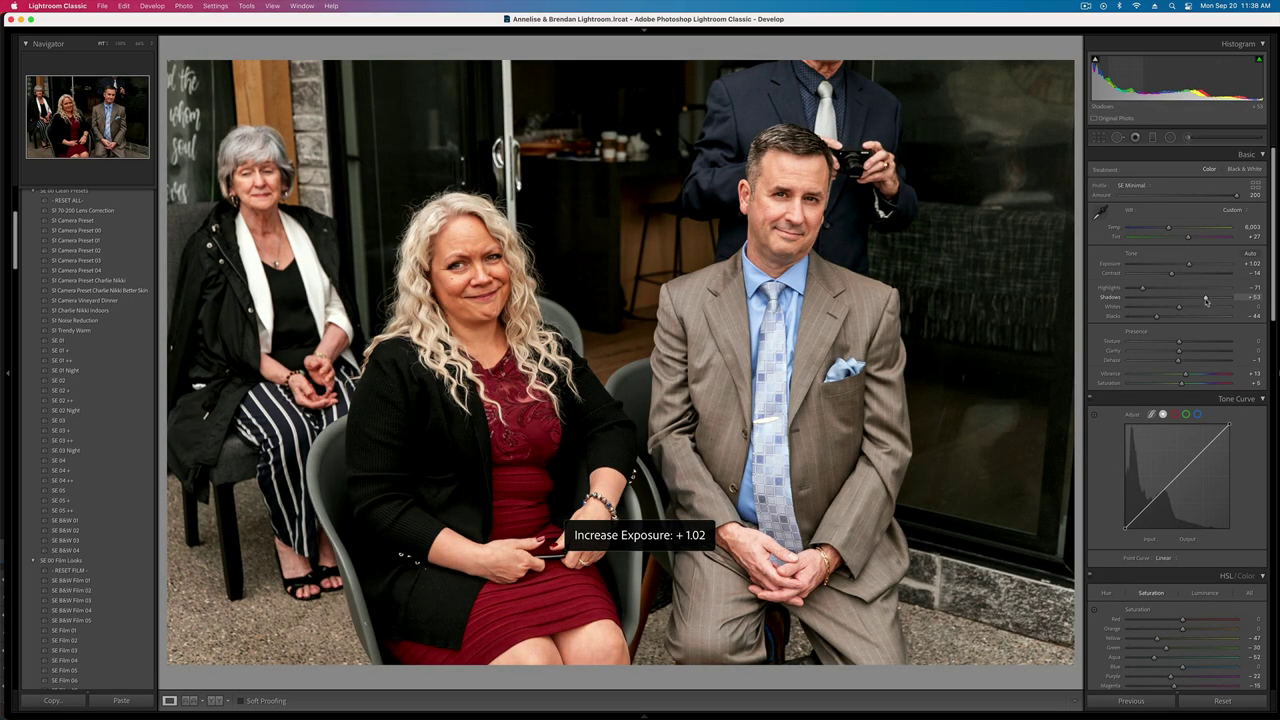
key(minus)
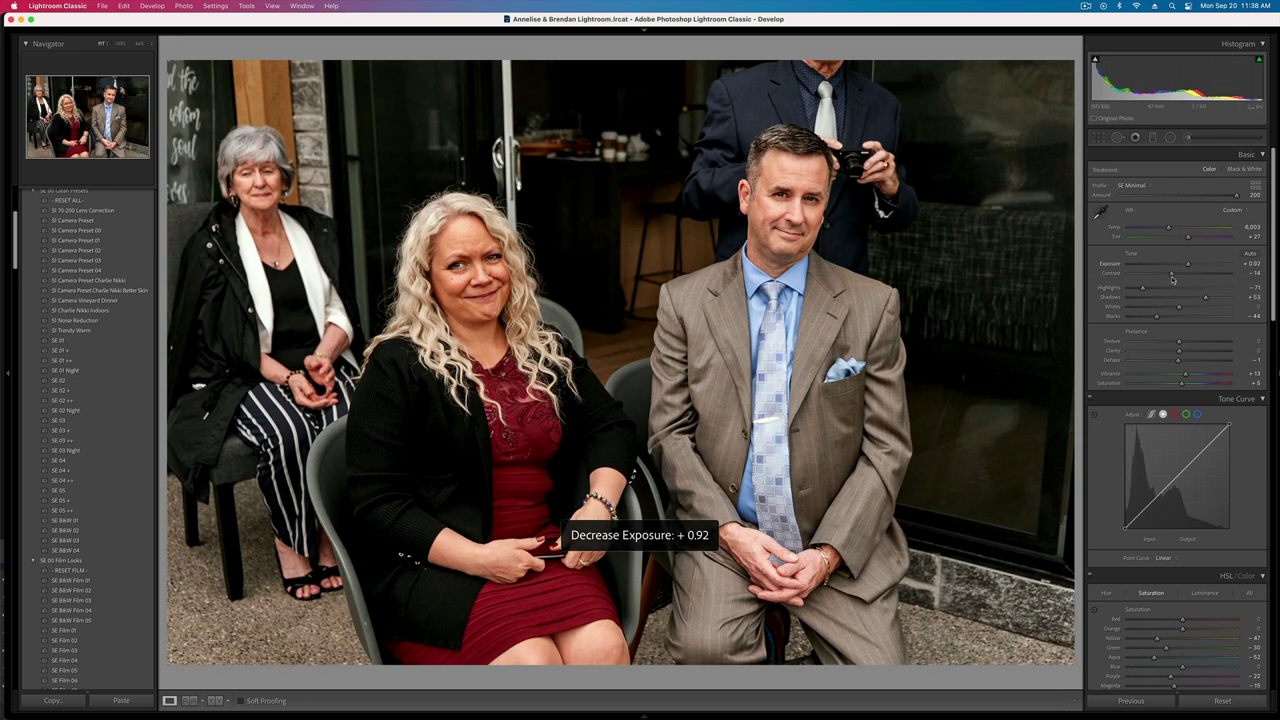
drag(1171, 273, 1160, 276)
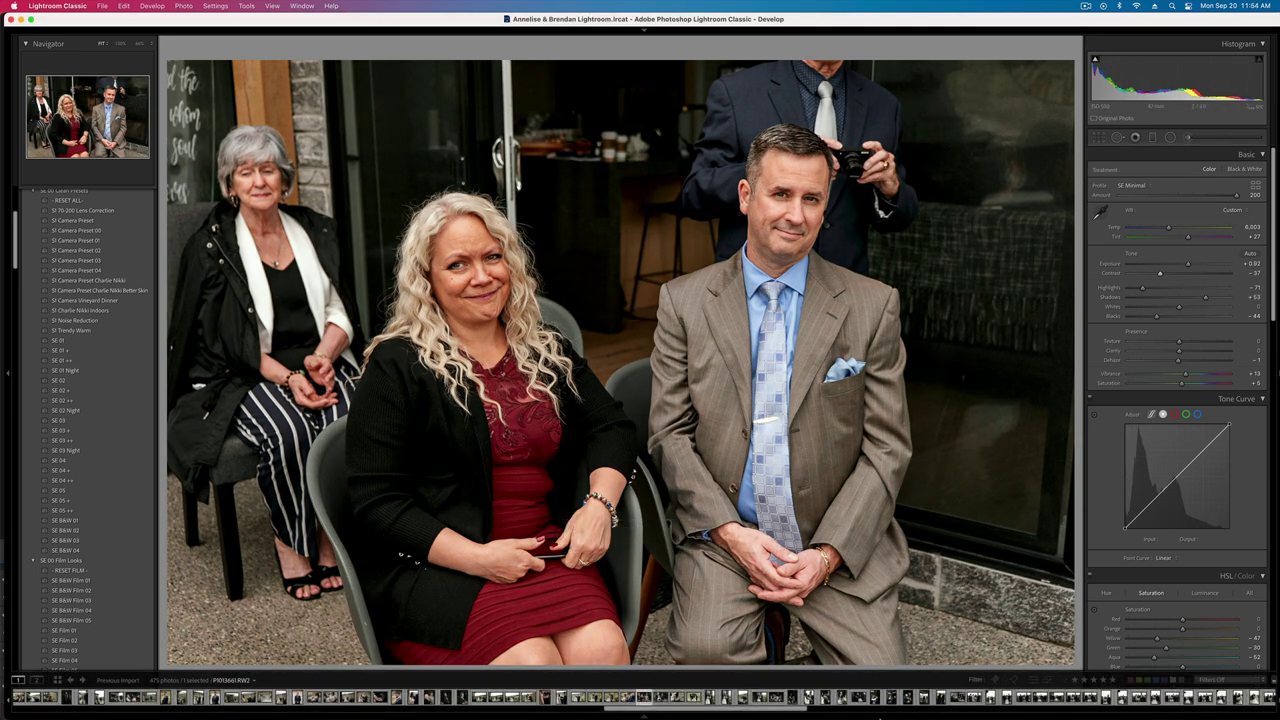
- Paste settings onto the photo of the woman in the blue dress, set shadows +23 and exposure +0.69, and copy its settings
click(652, 697)
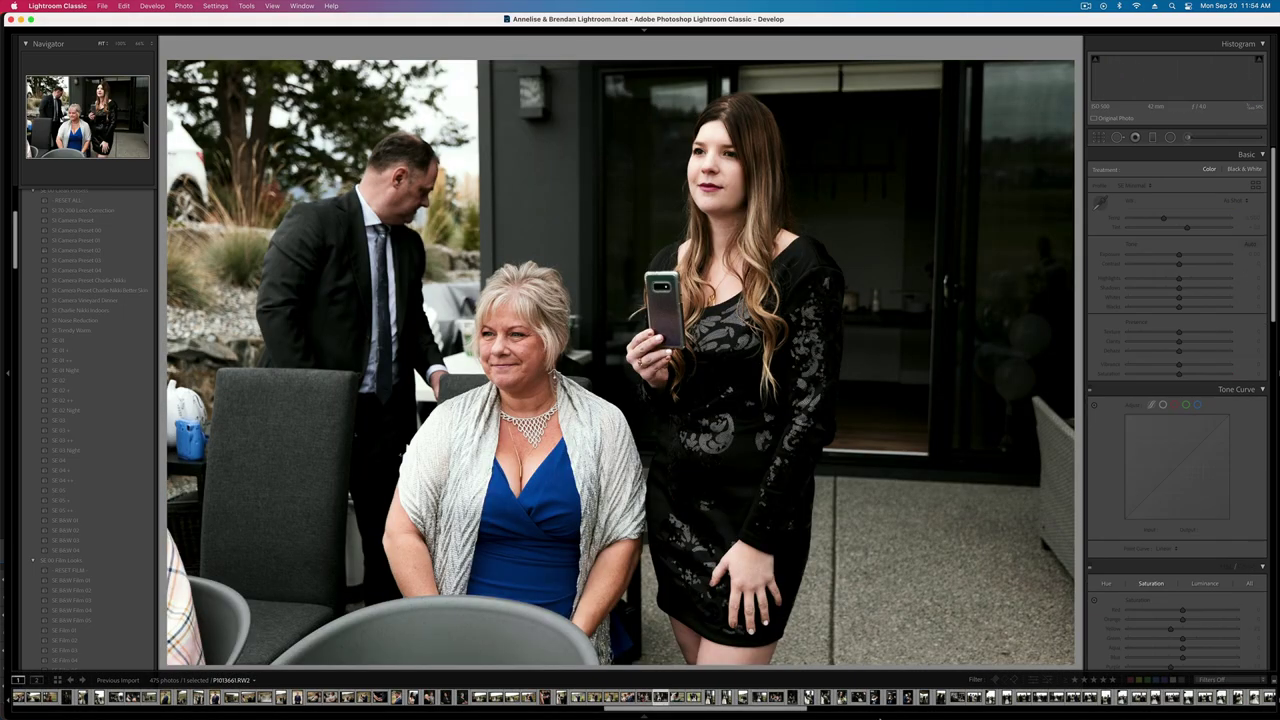
key(super+v)
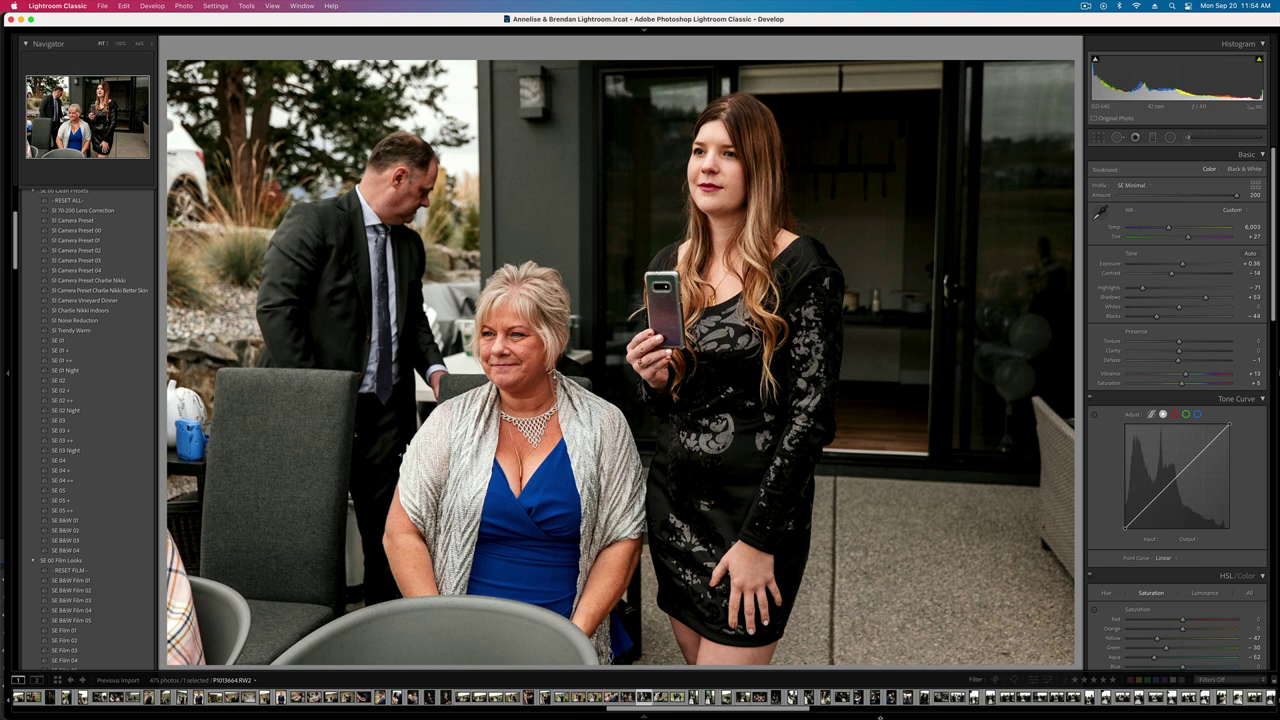
click(1191, 299)
key(super+period)
key(super+shift+c)
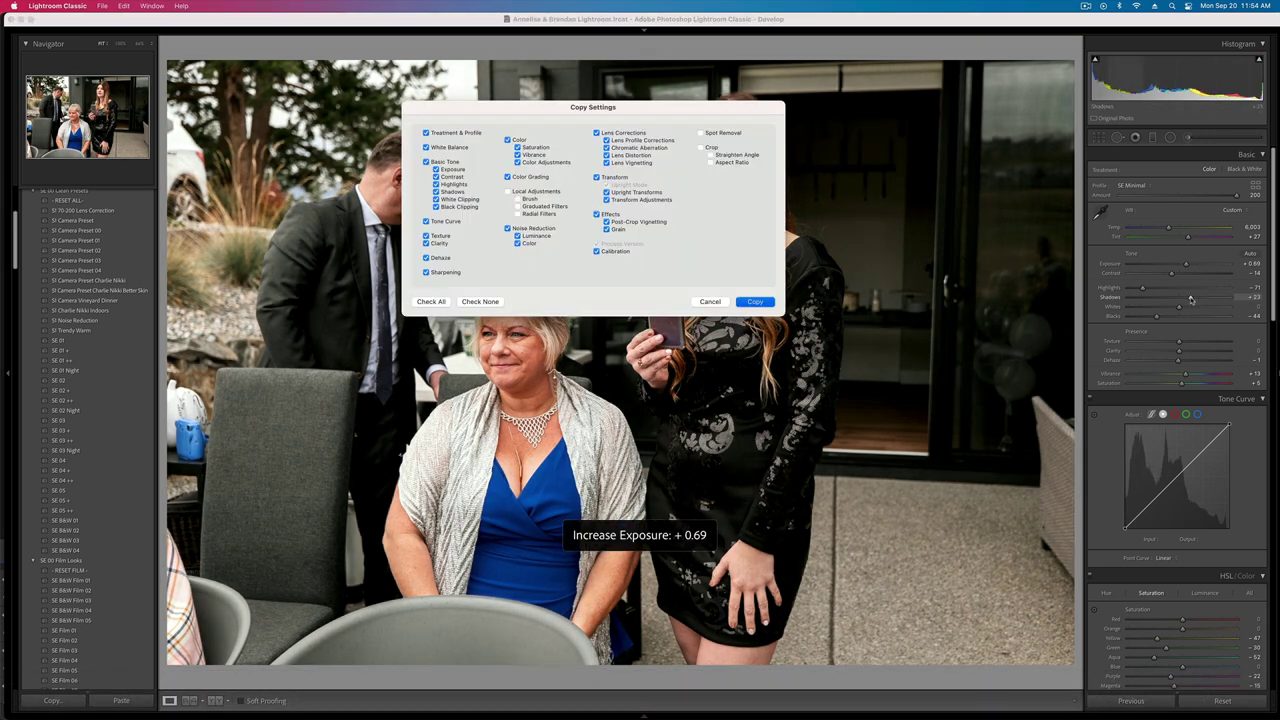
key(Return)
- Paste the copied settings onto the photo of the bride signing and set its exposure to +0.69
key(Right)
key(super+shift+v)
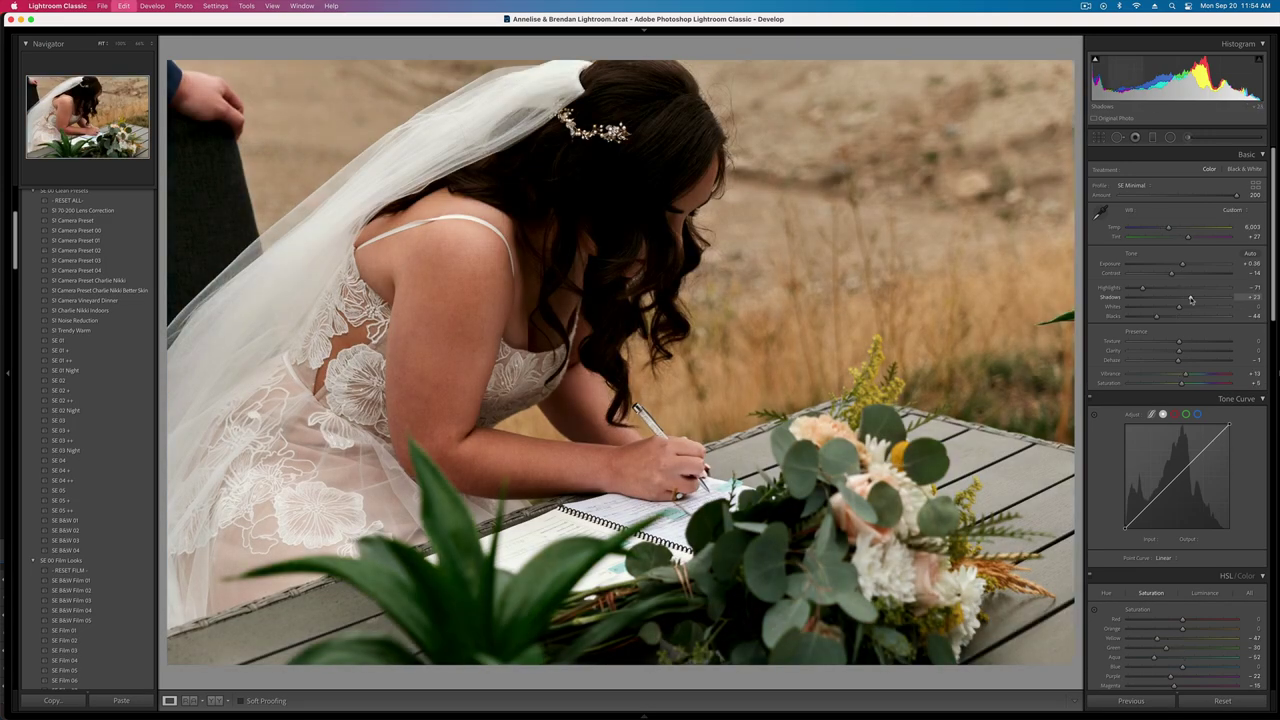
key(super+period)
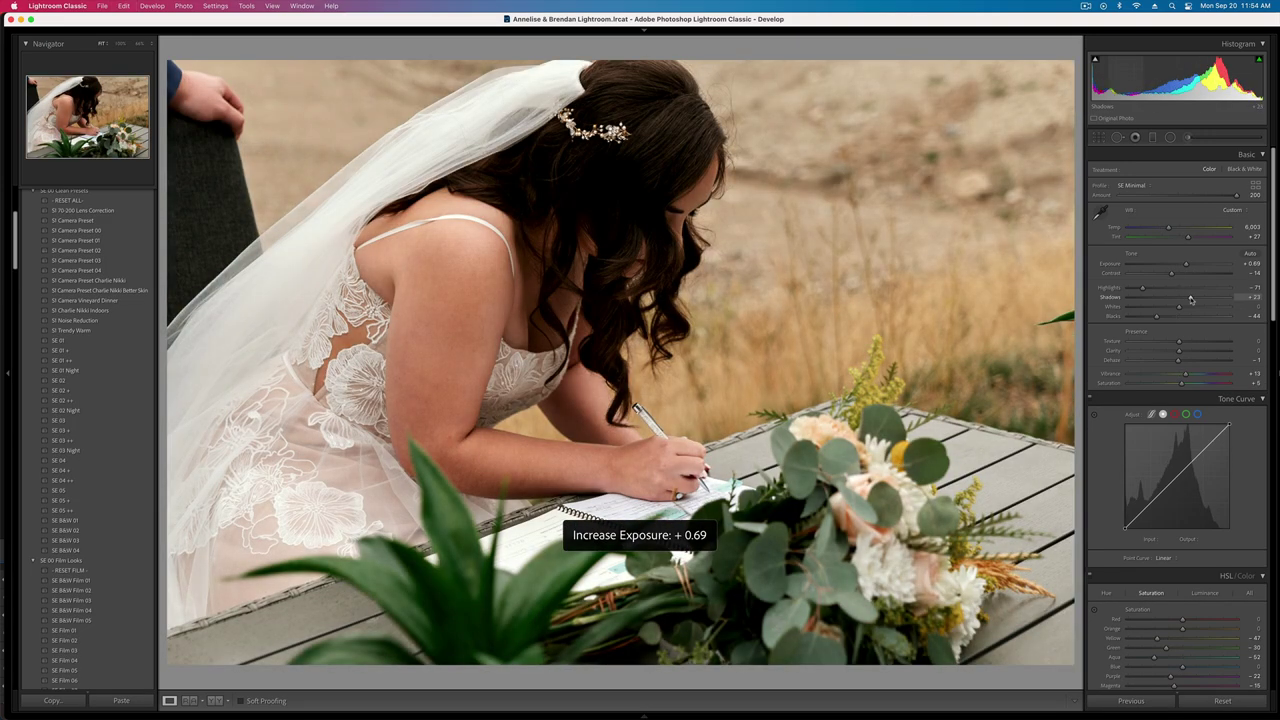
- Add a graduated filter from the left edge across the bride with only exposure at -0.27, and compare the photo before and after
key(m)
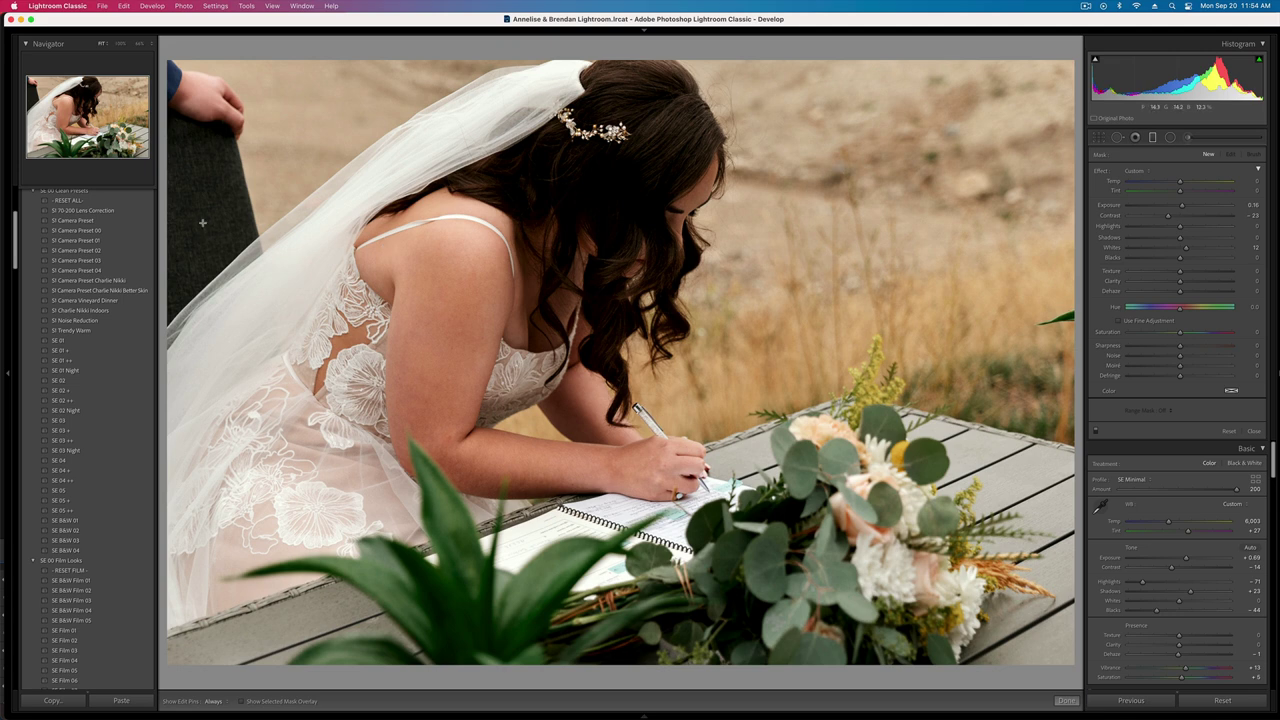
drag(169, 209, 821, 383)
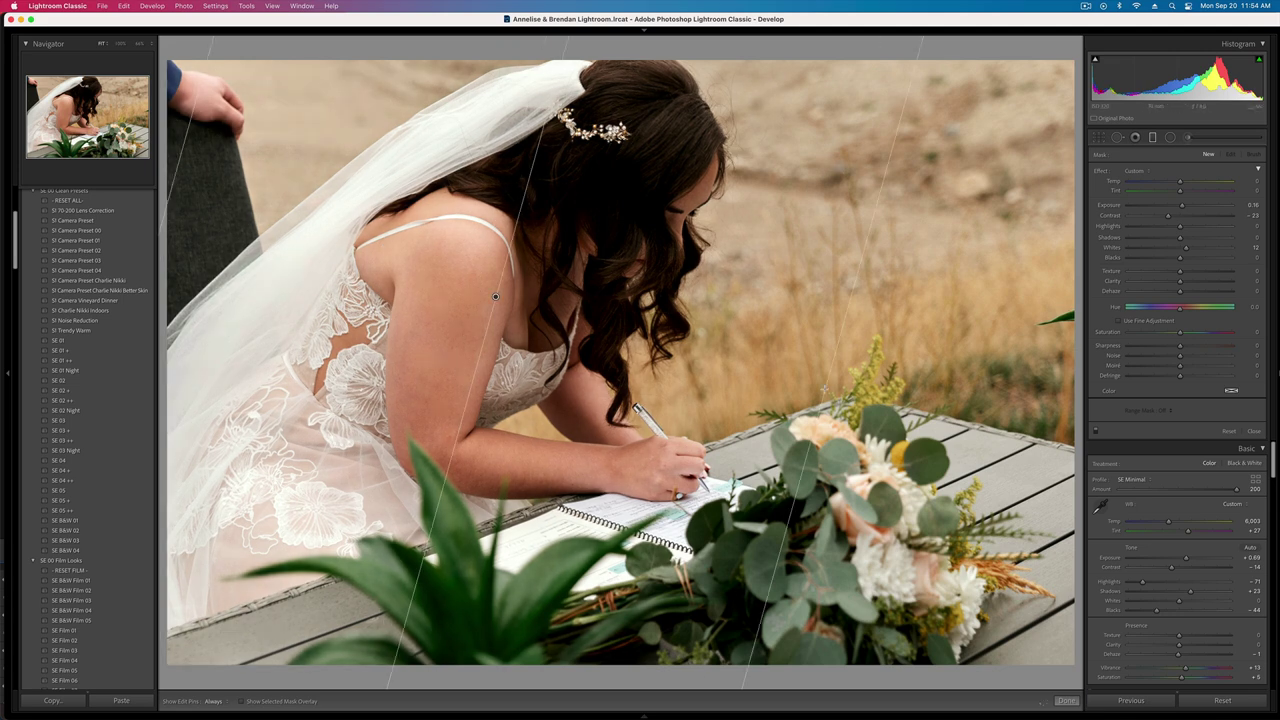
alt+click(1102, 174)
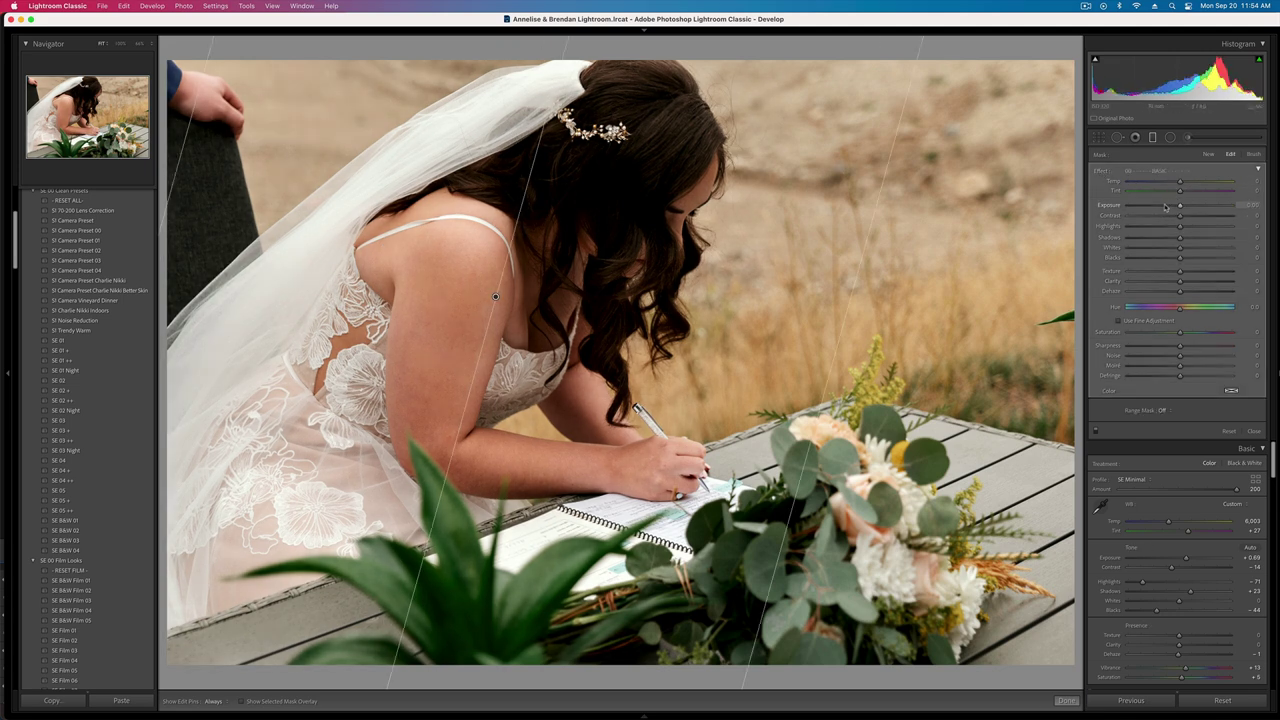
mouse_move(1180, 206)
mouse_down()
mouse_move(1165, 207)
mouse_move(1177, 207)
mouse_up()
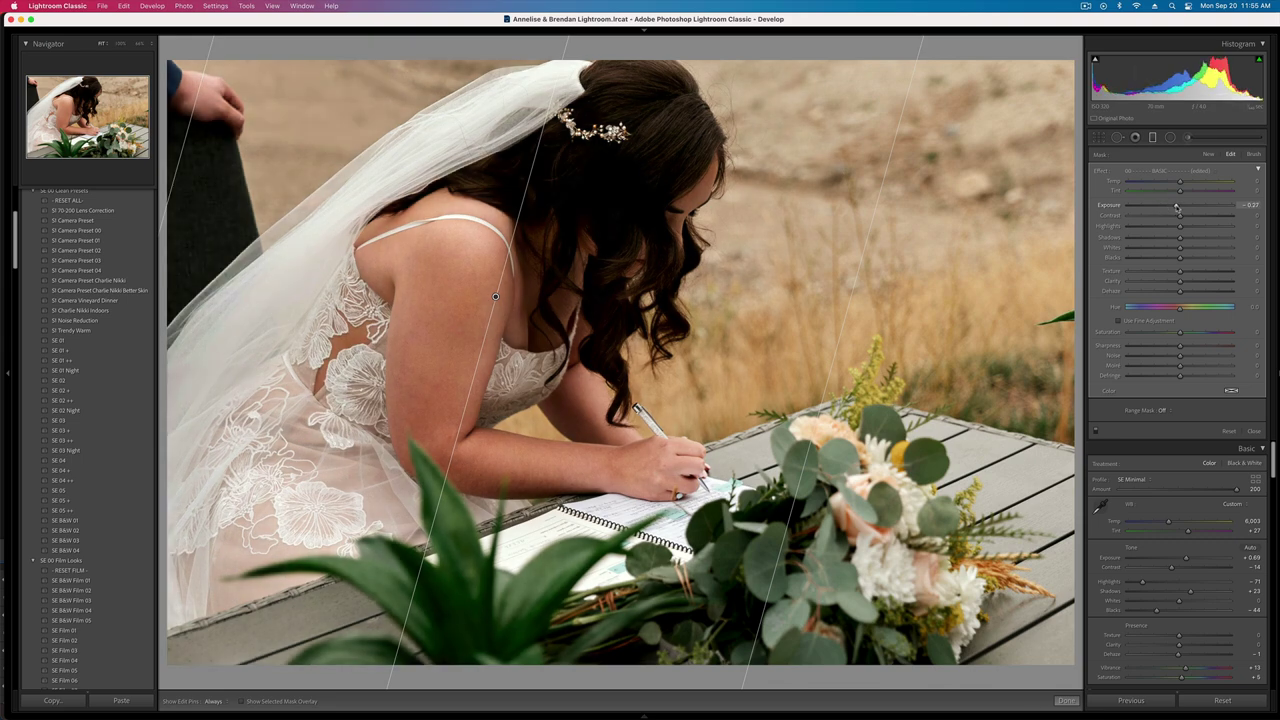
key(m)
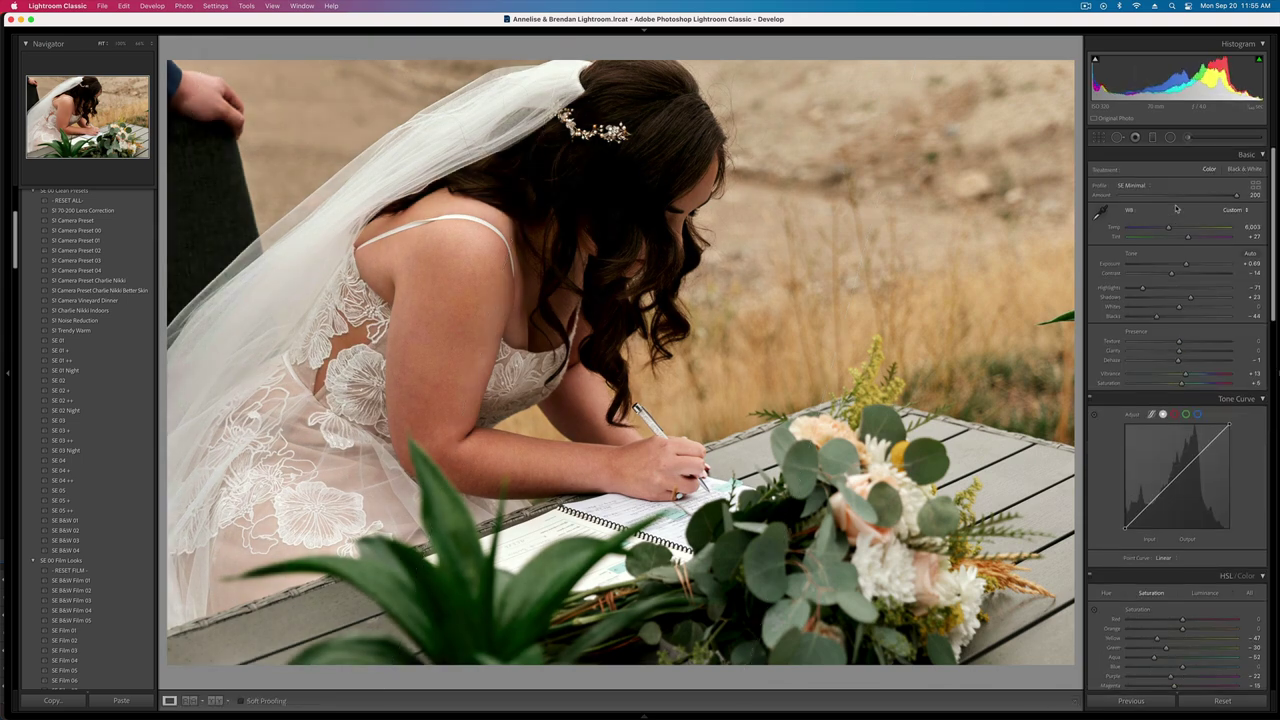
key(backslash)
key(backslash)
- Lower the exposure to +0.03 on the photo of the groom leaning over the seated bride, and raise it again
key(Right)
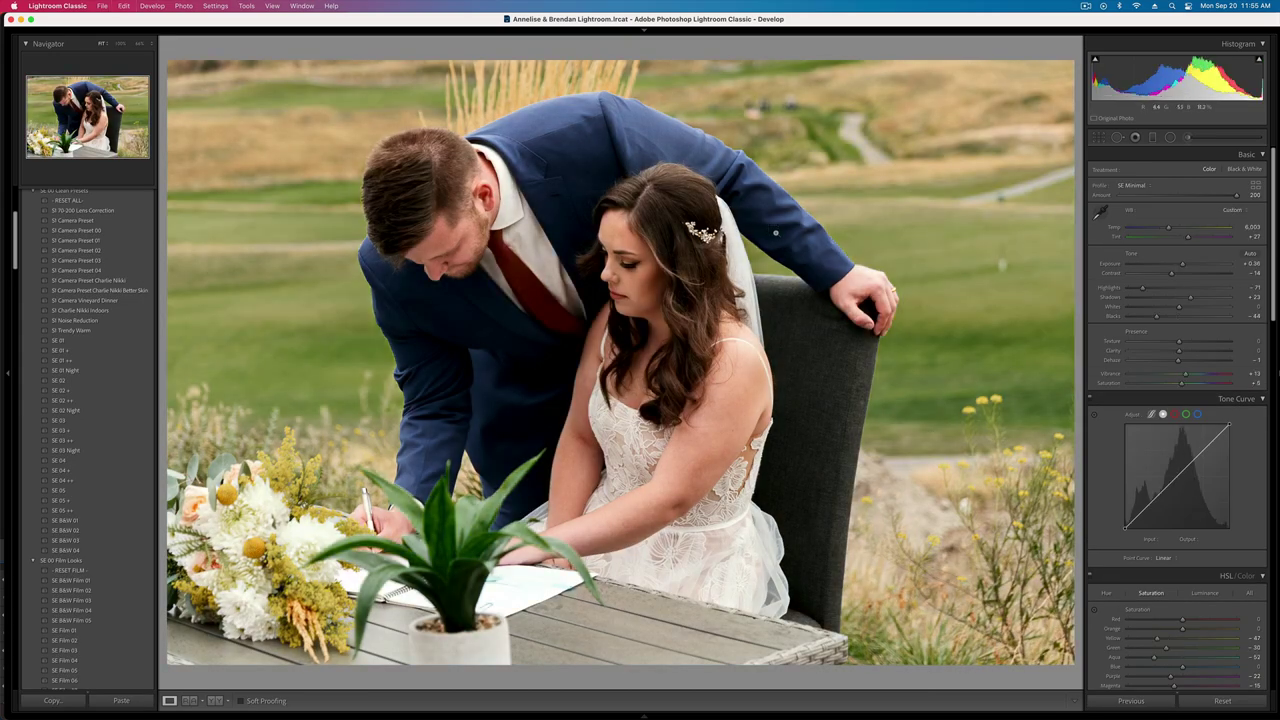
key(minus)
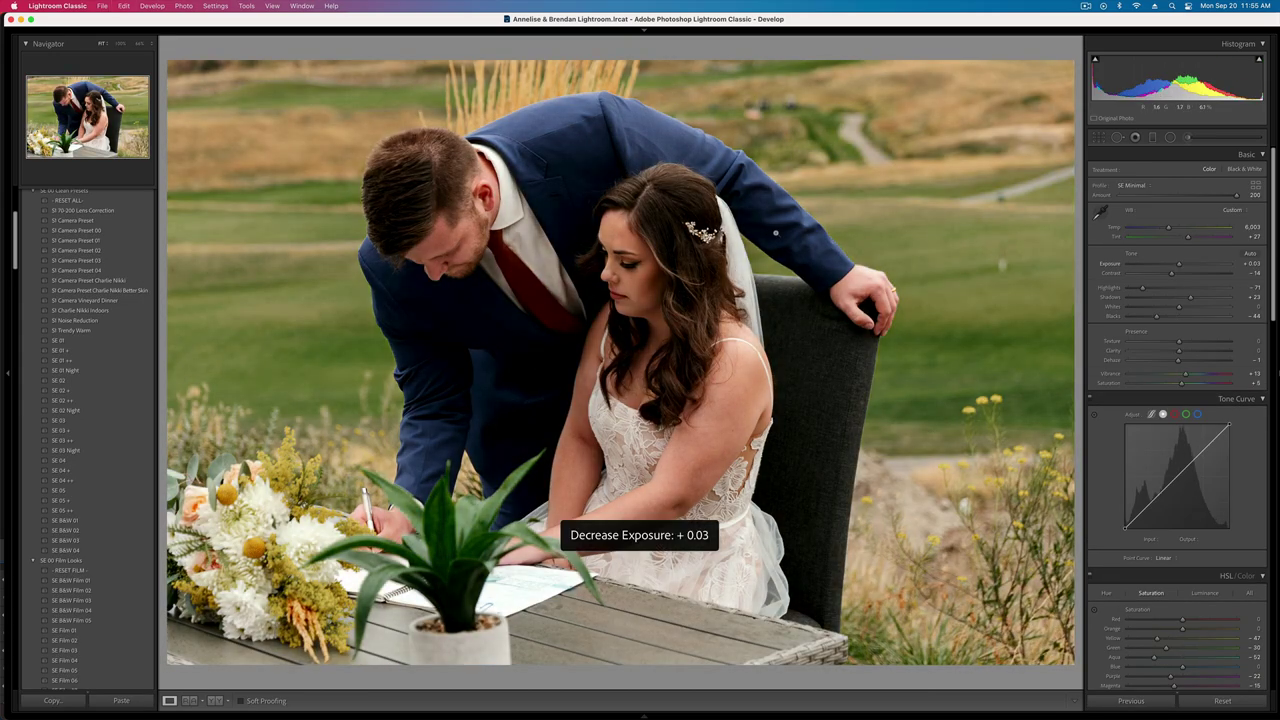
key(equal)
- Straighten the photo of the couple gazing at each other by the stone wall and reposition its crop
key(Right)
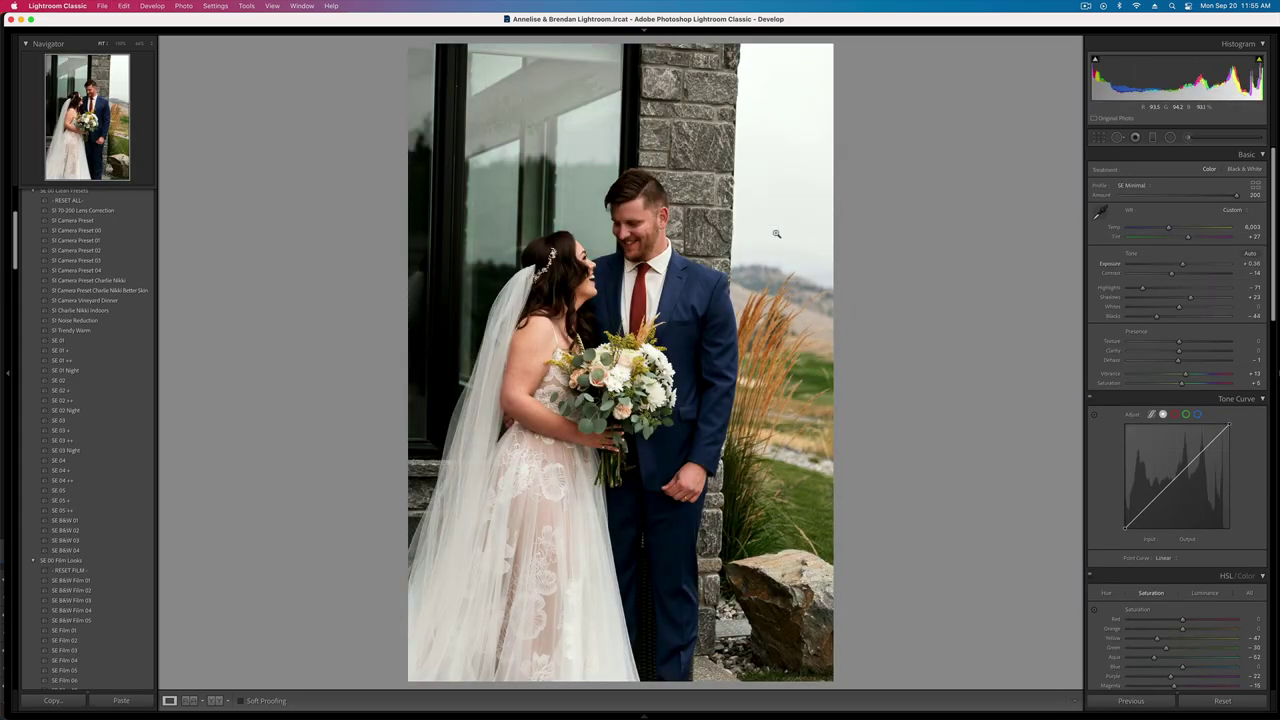
key(r)
drag(841, 232, 832, 223)
drag(692, 284, 690, 272)
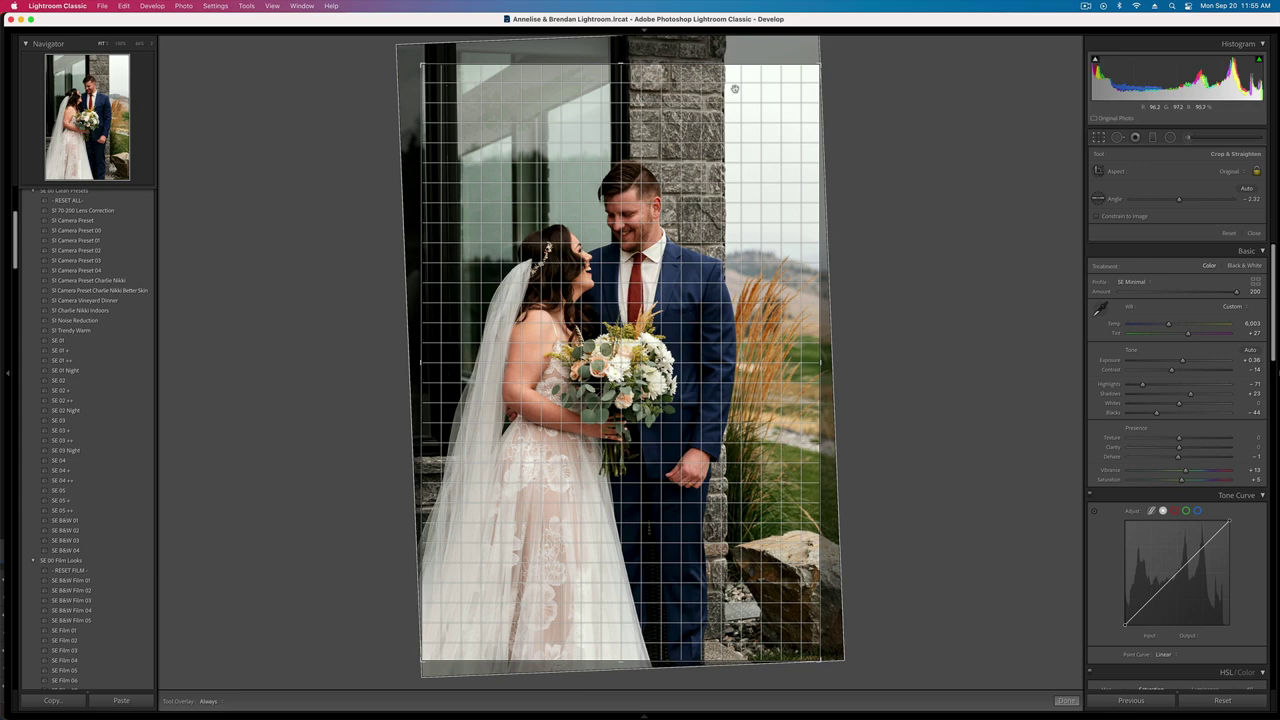
key(Return)
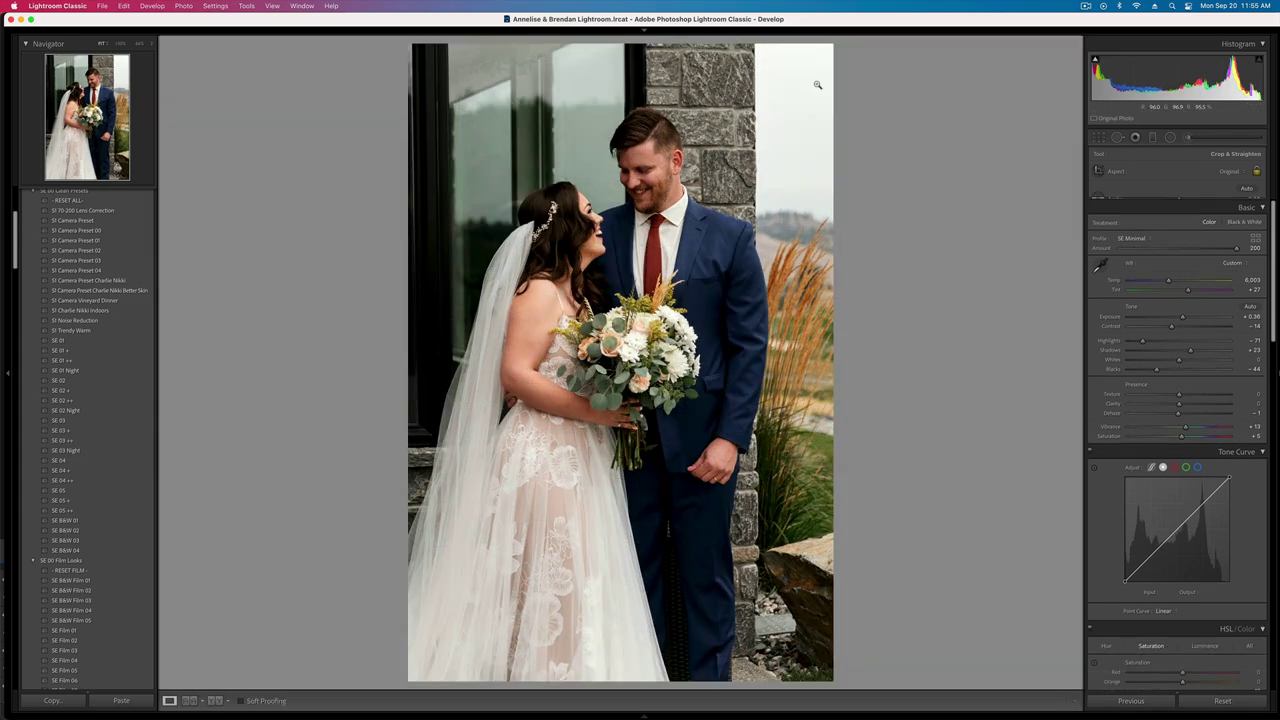
- Paste the copied settings onto the portrait photo of the couple smiling beside the glass door and straighten it slightly
key(Right)
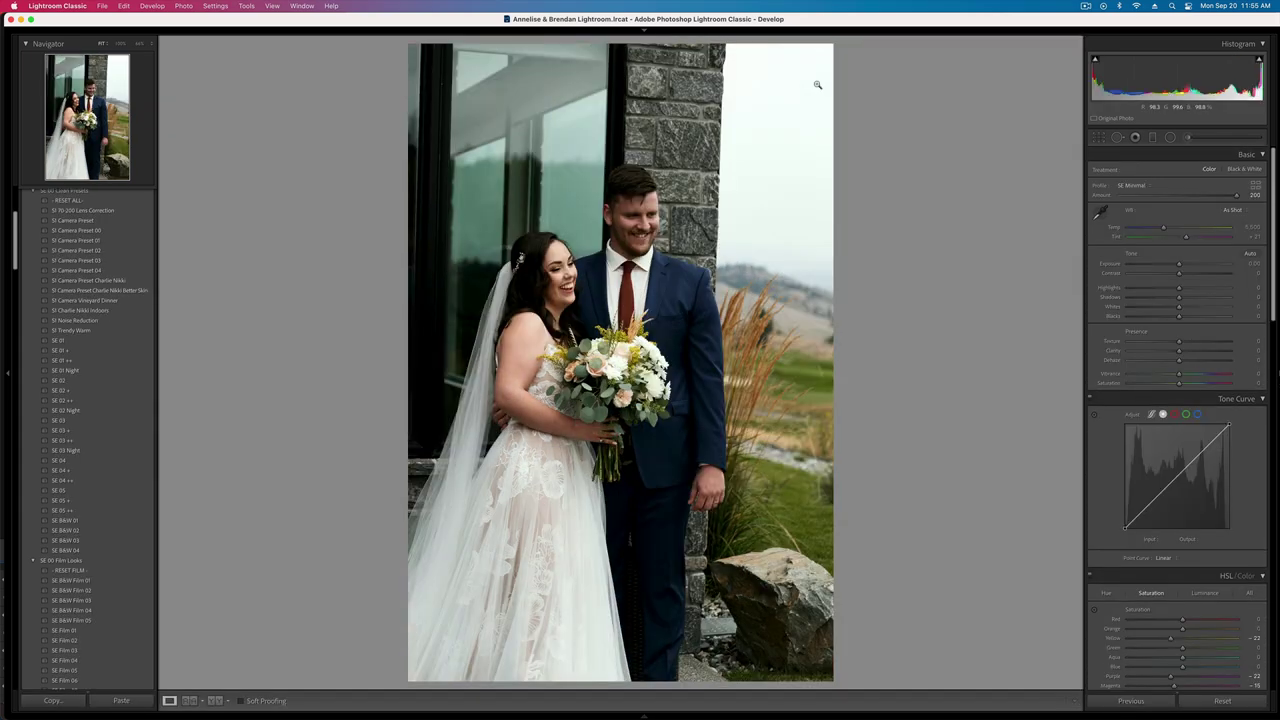
key(r)
drag(889, 86, 885, 80)
key(Return)
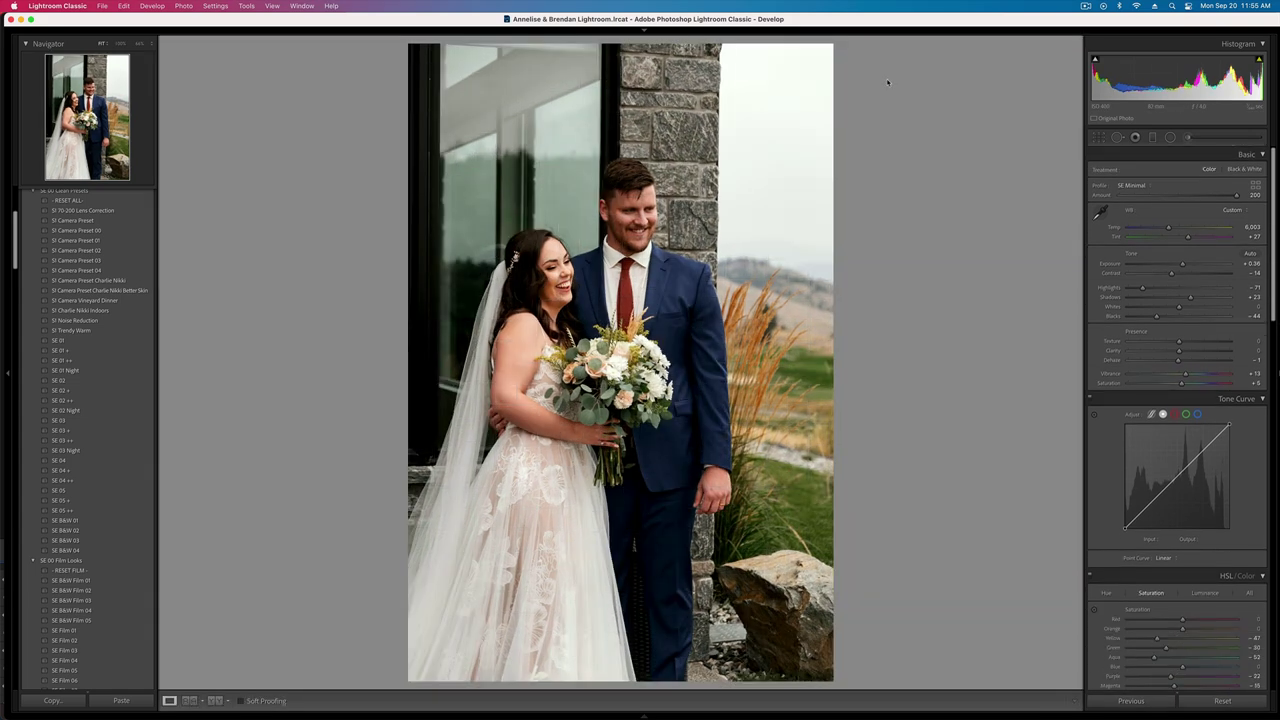
- Paste the copied settings onto the photo of the man signing at the outdoor table and set its exposure to +0.82
key(Right)
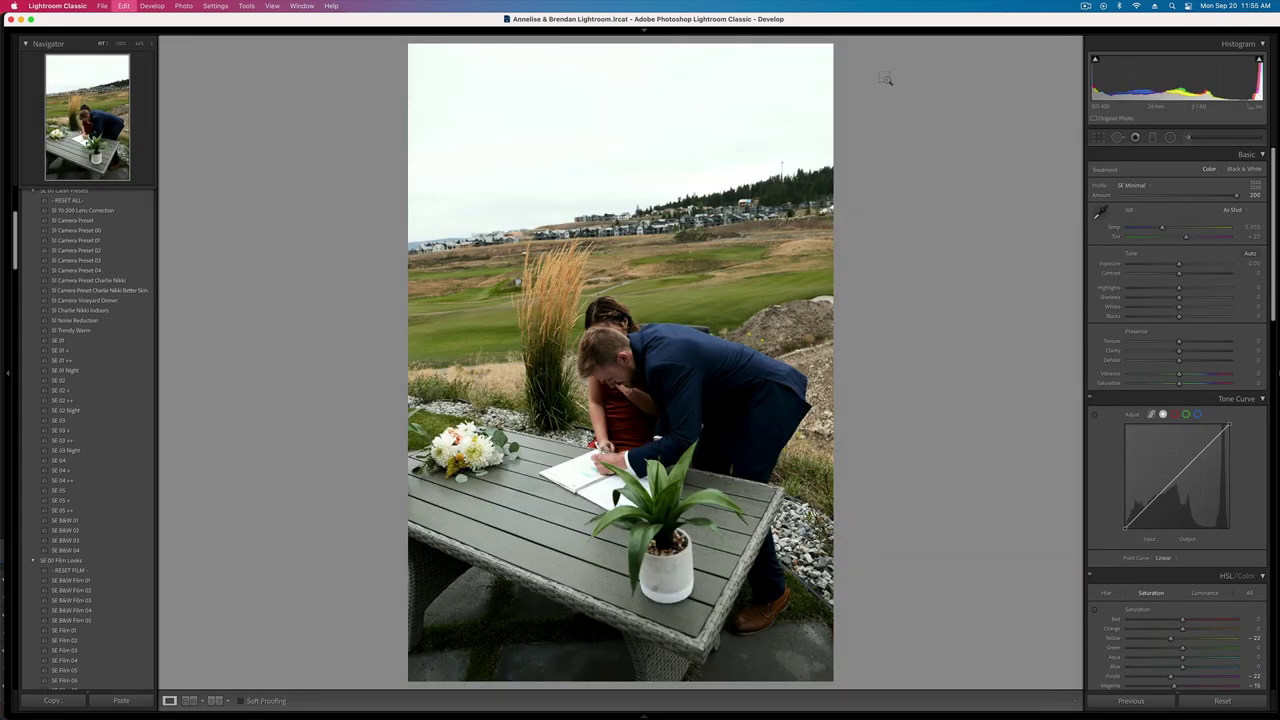
key(shift+equal)
key(shift+equal)
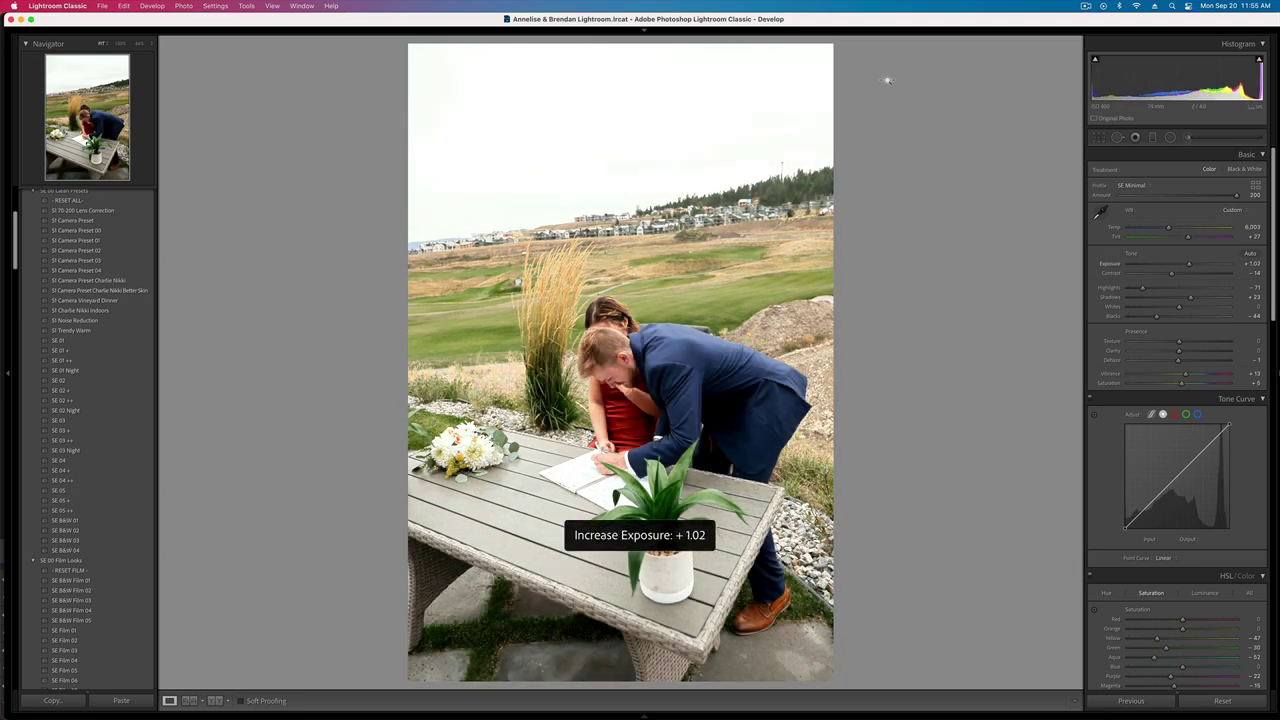
key(minus)
key(minus)
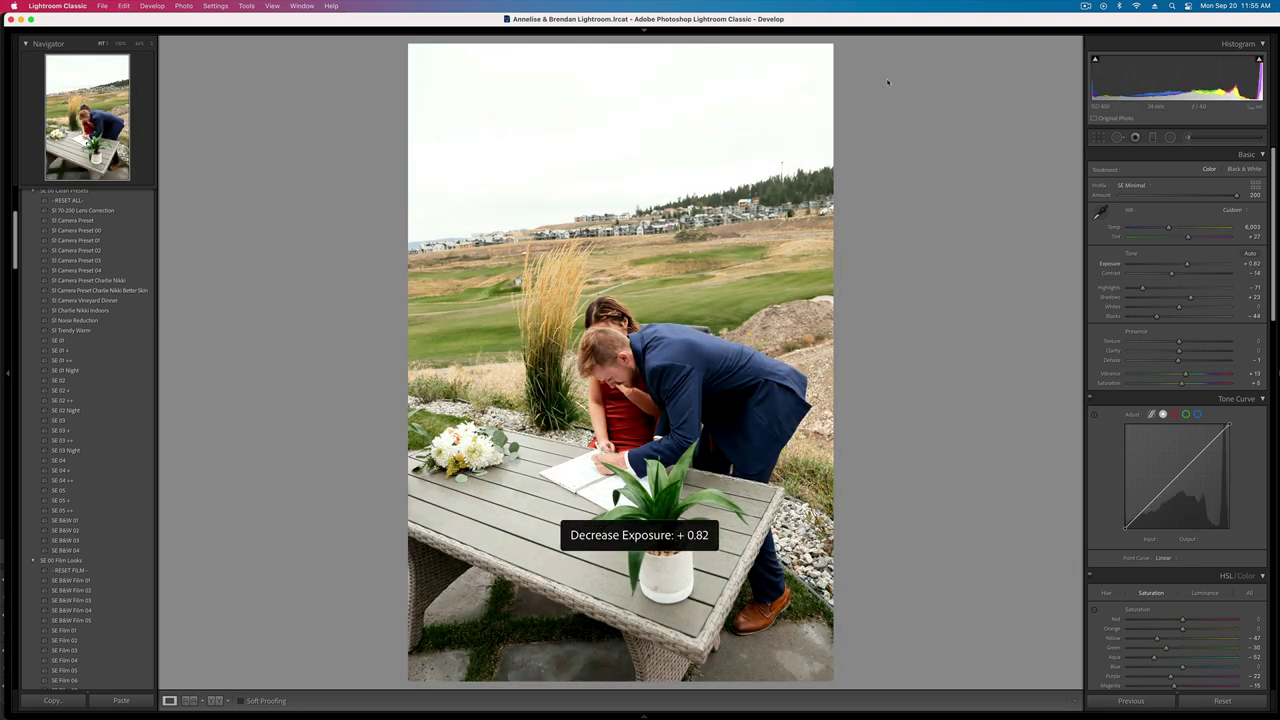
- Straighten the landscape photo of the couple by the stone wall with a crop angle of 2.98
key(Right)
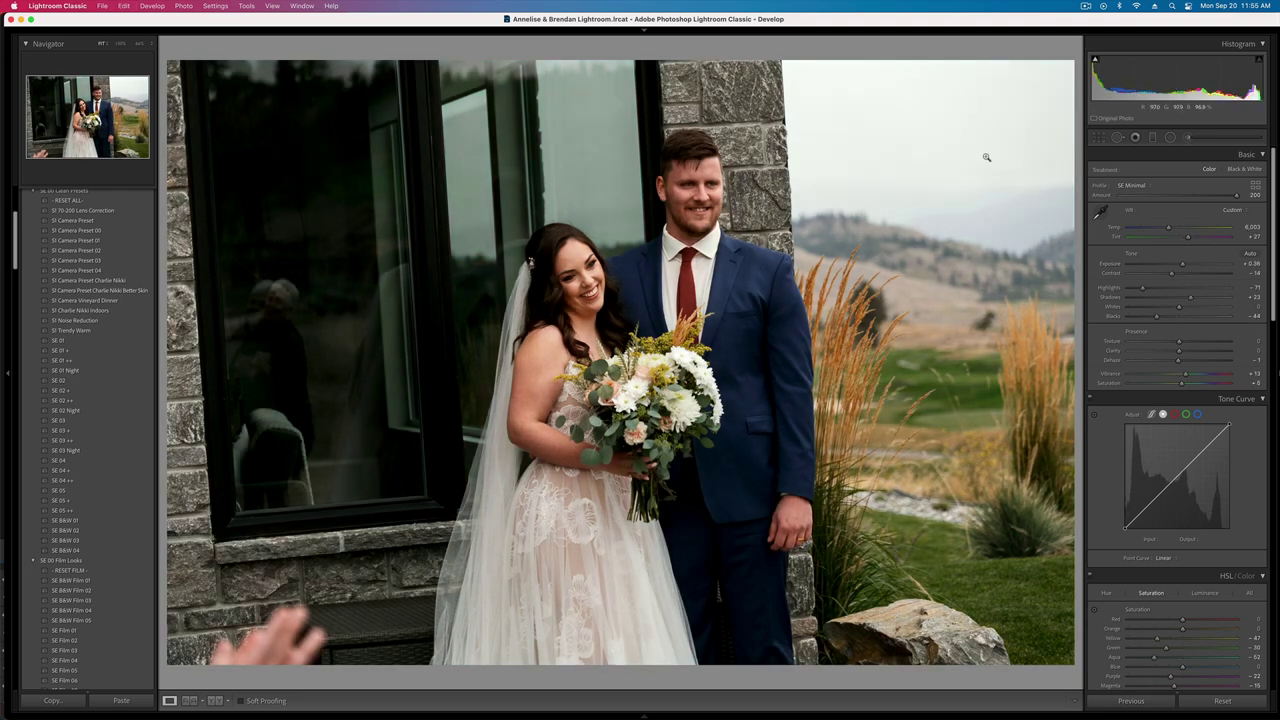
key(r)
drag(1071, 45, 1095, 62)
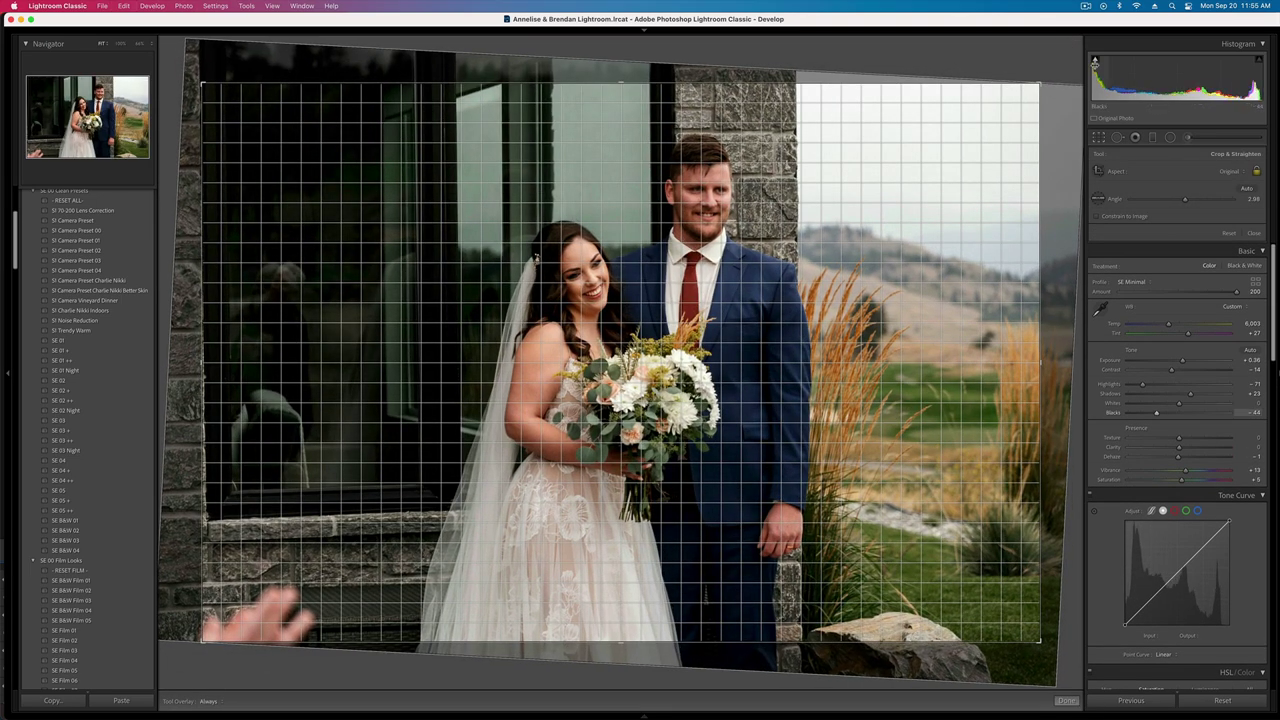
key(r)
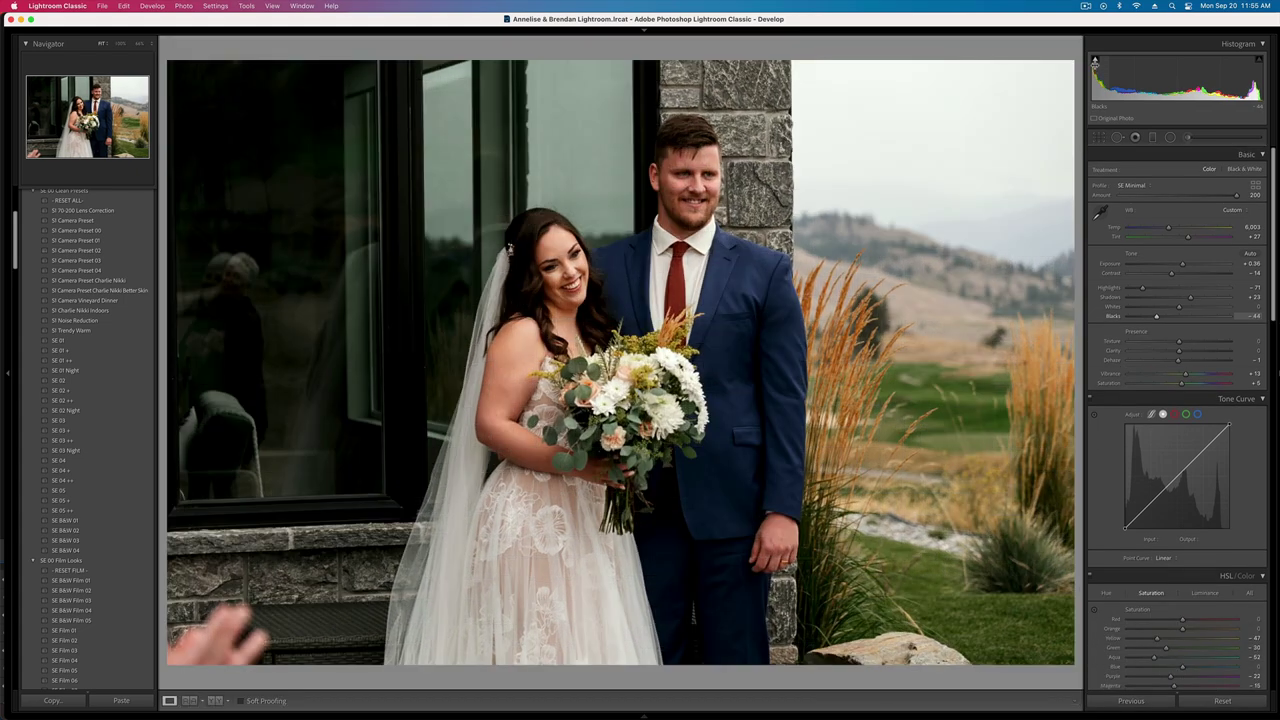
- Shift the straightened photo within its crop and tighten the frame around the couple to exclude the blurred hand
key(r)
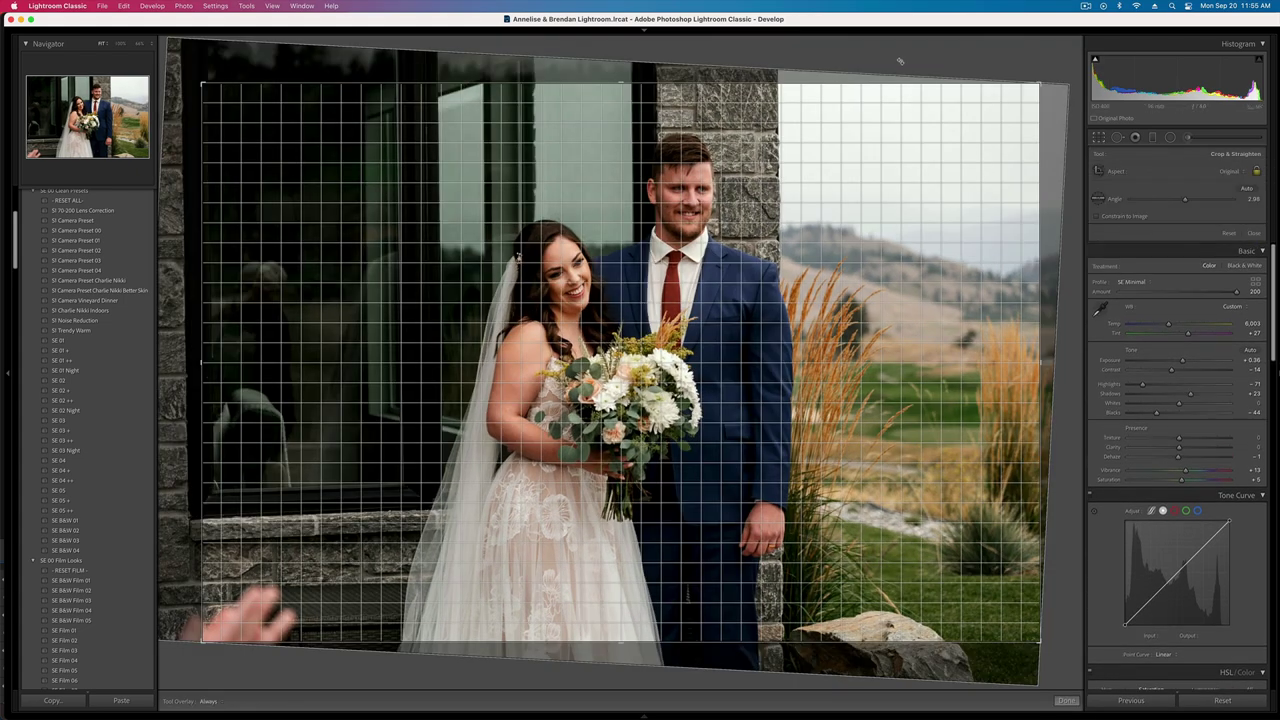
drag(885, 143, 921, 144)
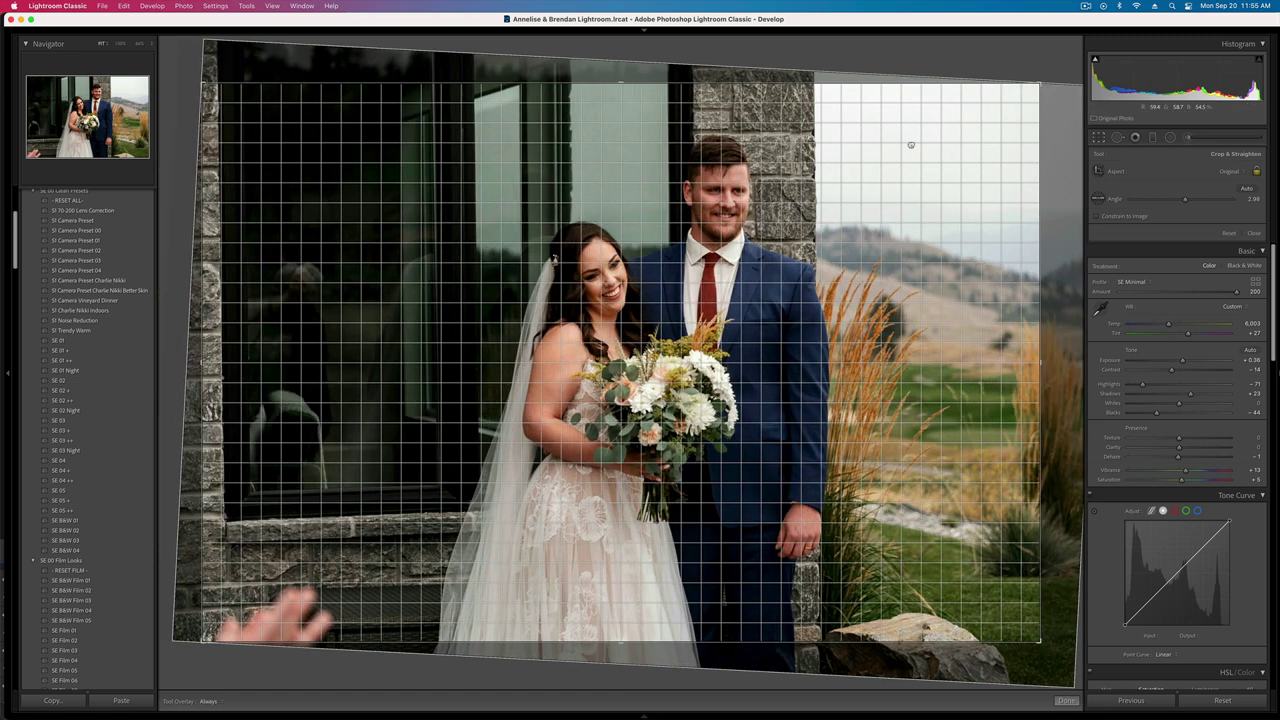
key(Return)
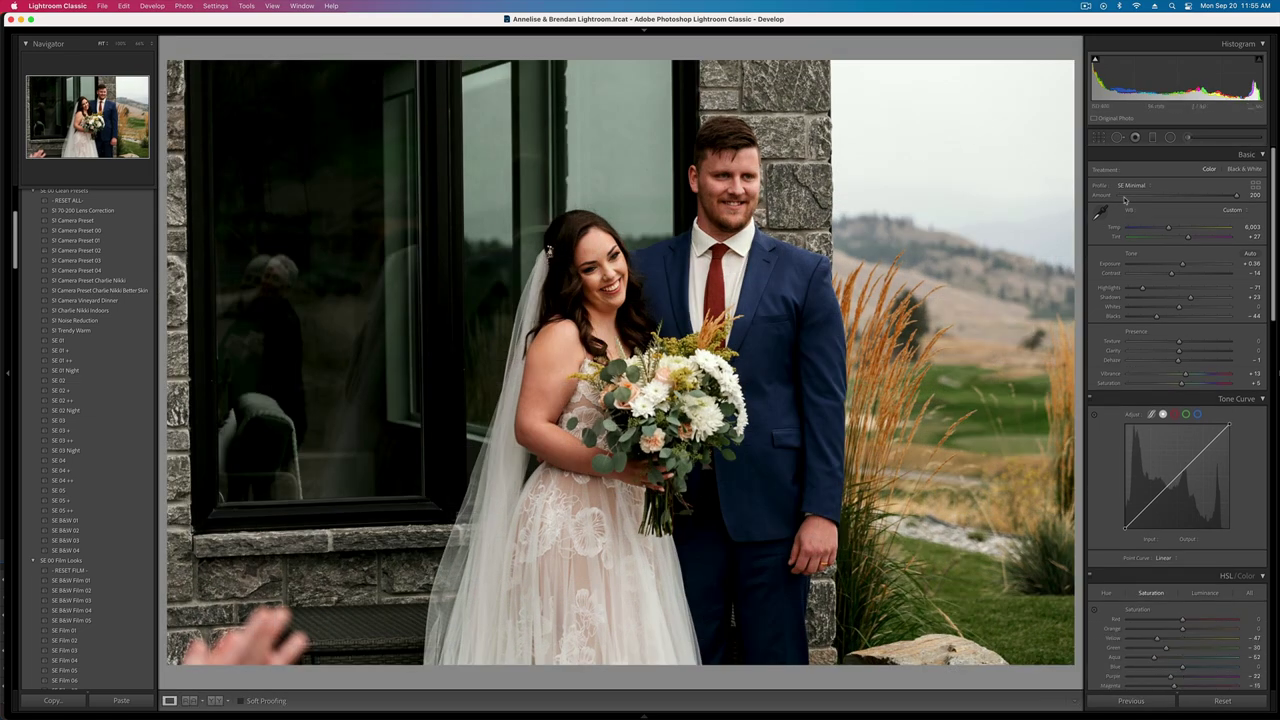
key(r)
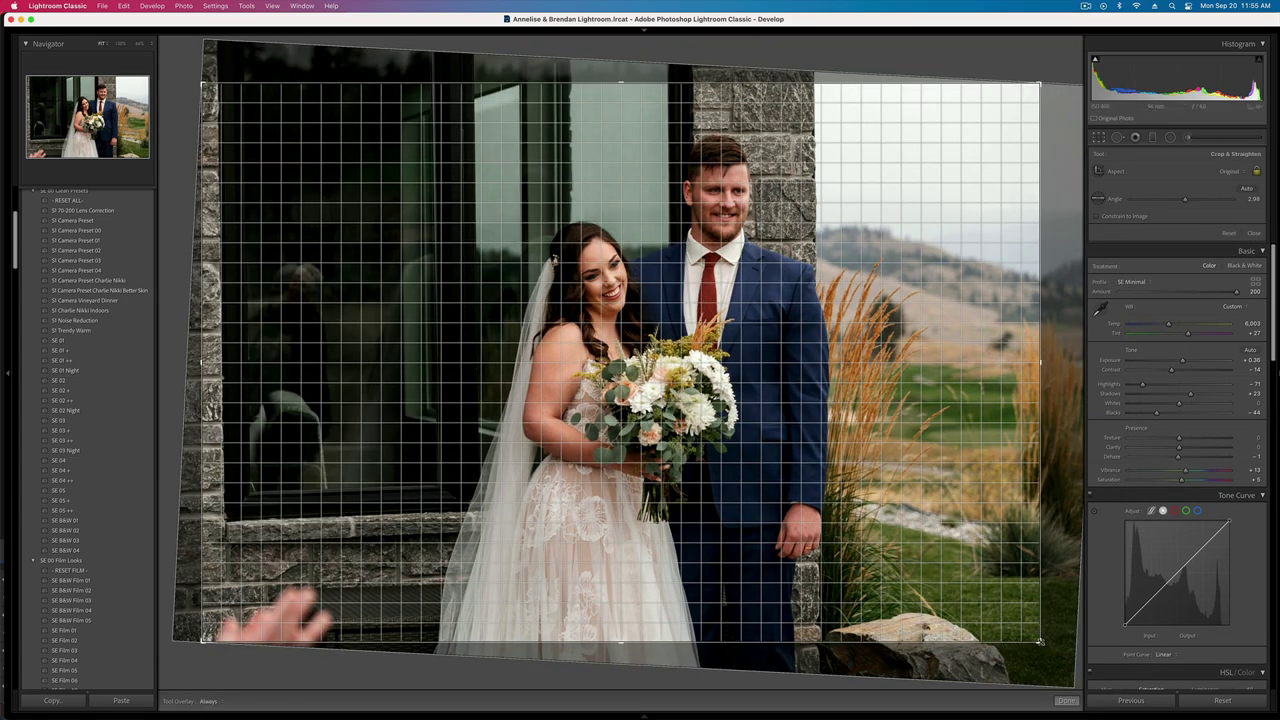
key(Return)
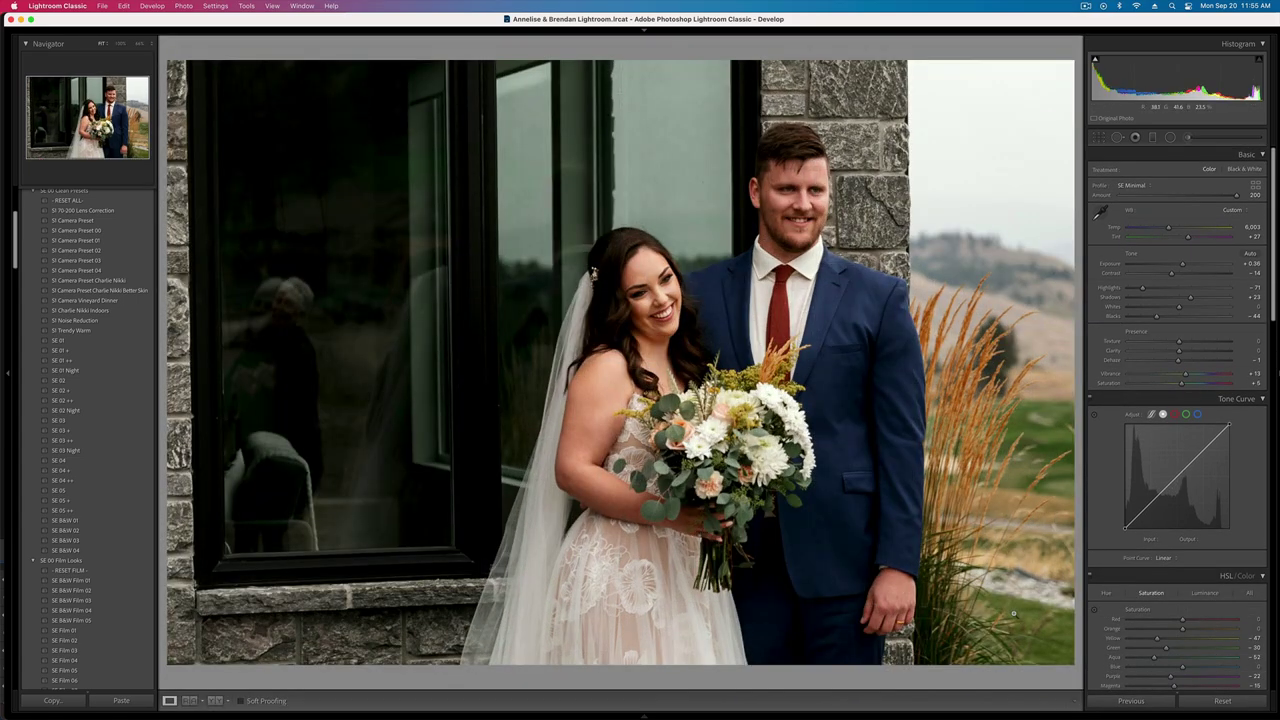
- Paste the copied settings onto the photo of the applauding woman with glasses and set its exposure to +0.69
key(Right)
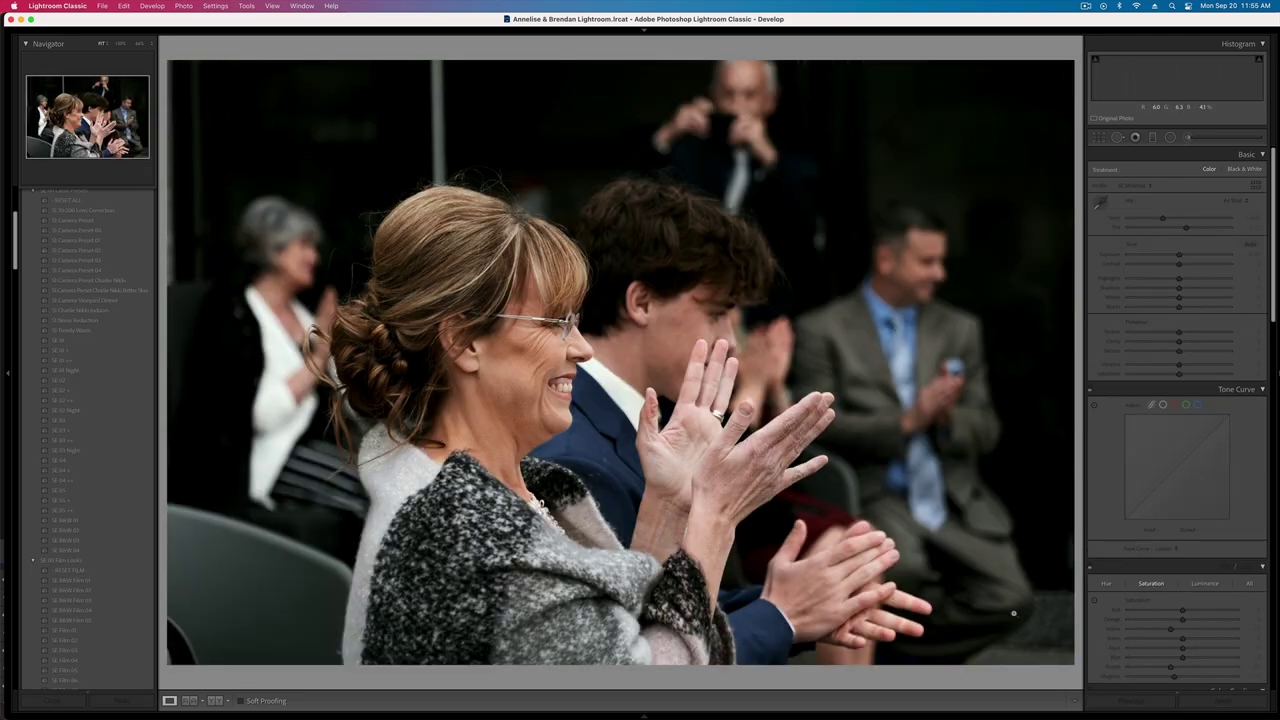
key(equal)
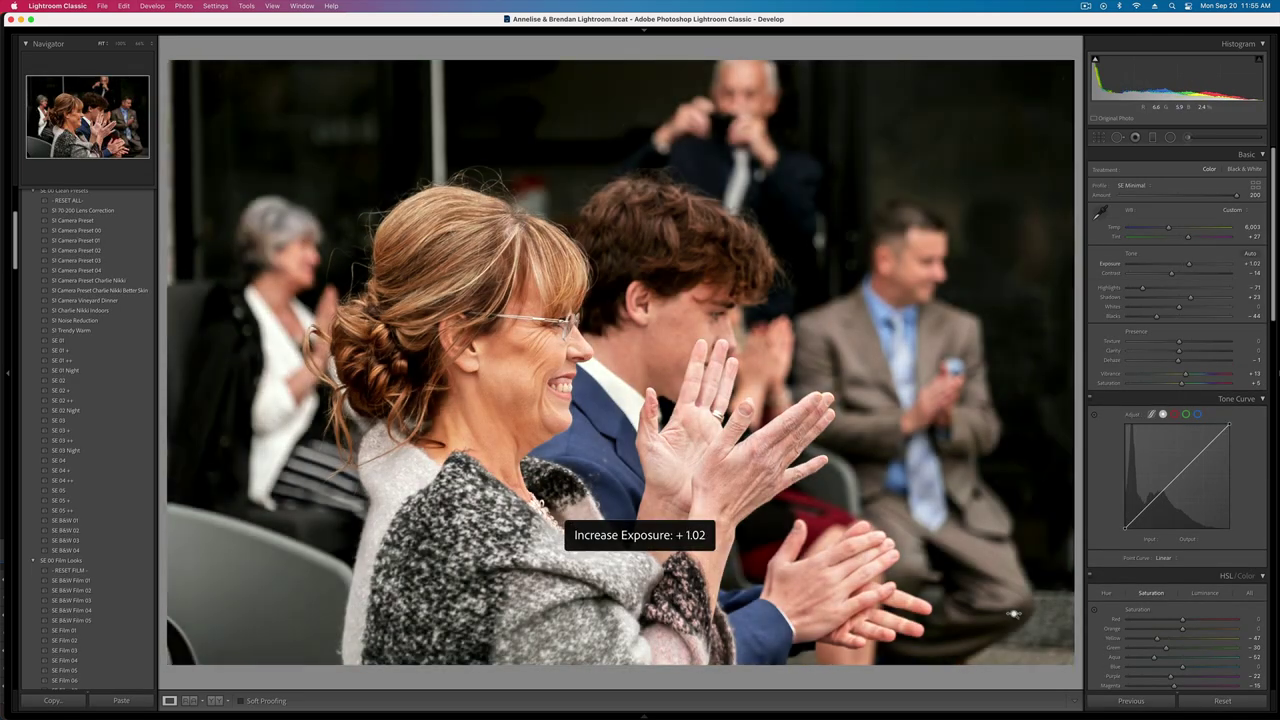
key(minus)
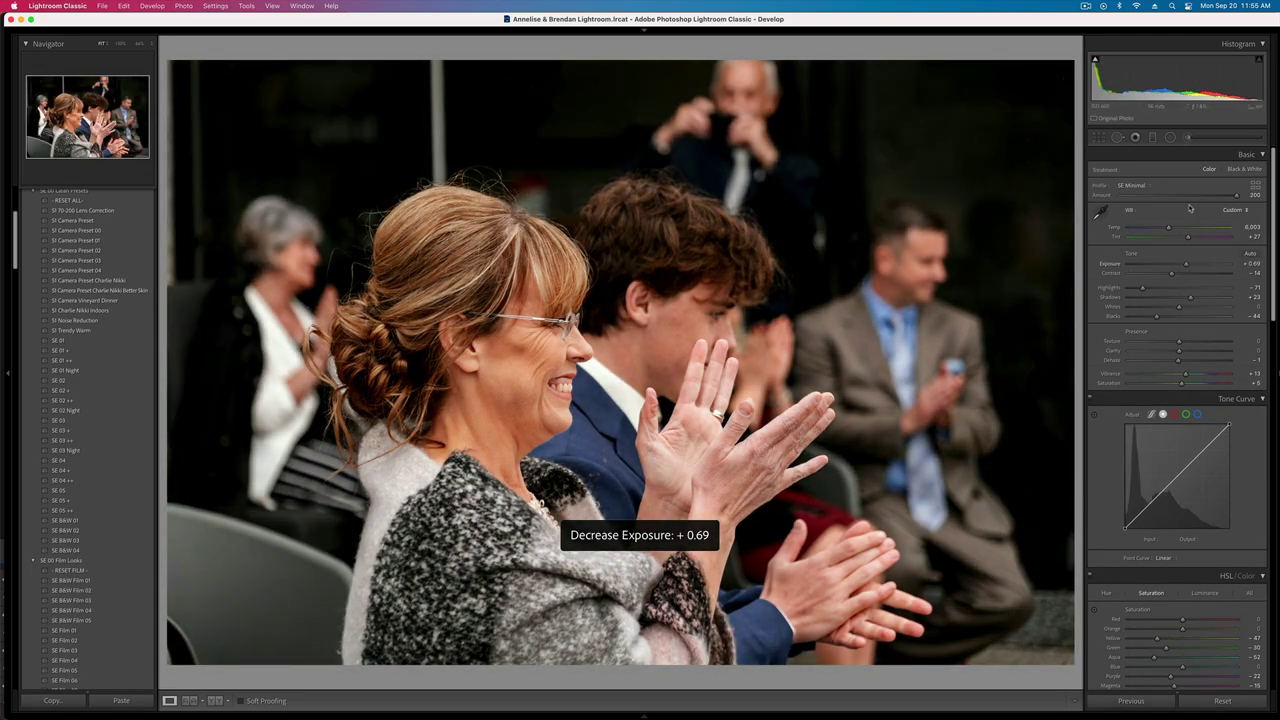
drag(1190, 297, 1167, 276)
- Paste the copied settings onto the photo of the three applauding guests and lift its exposure to +0.82
key(Right)
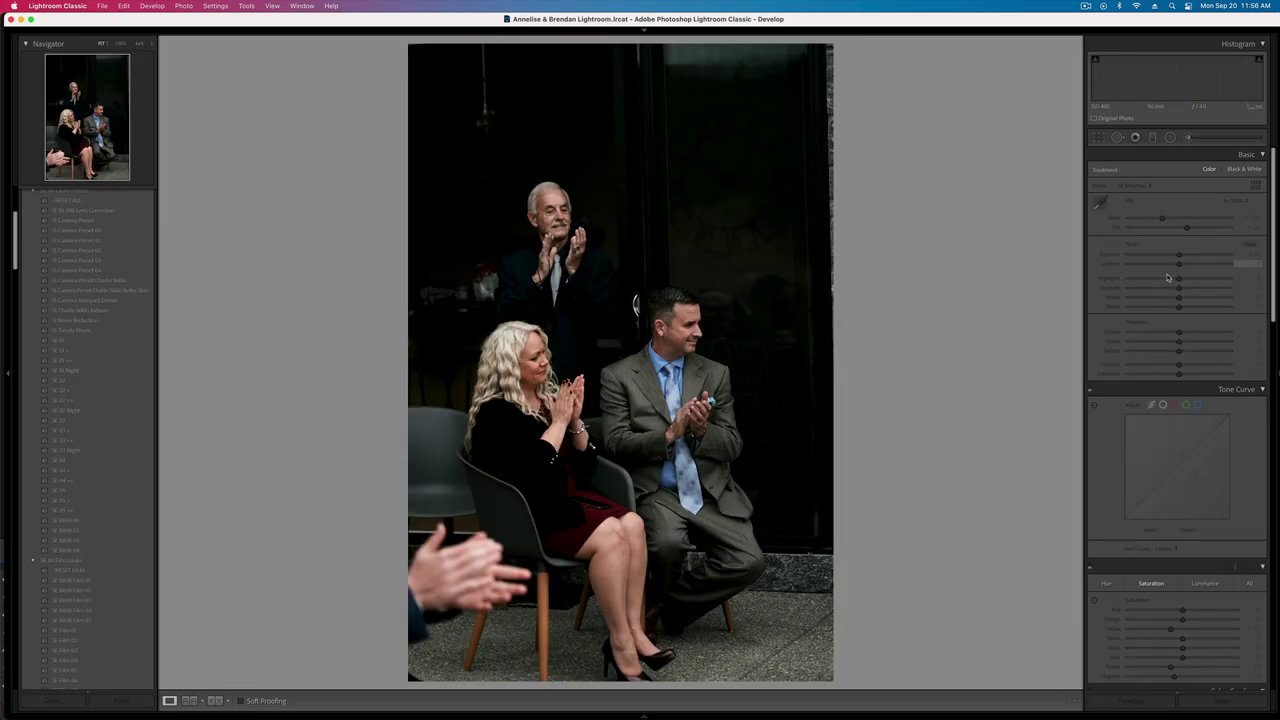
key(shift+=)
key(shift+=)
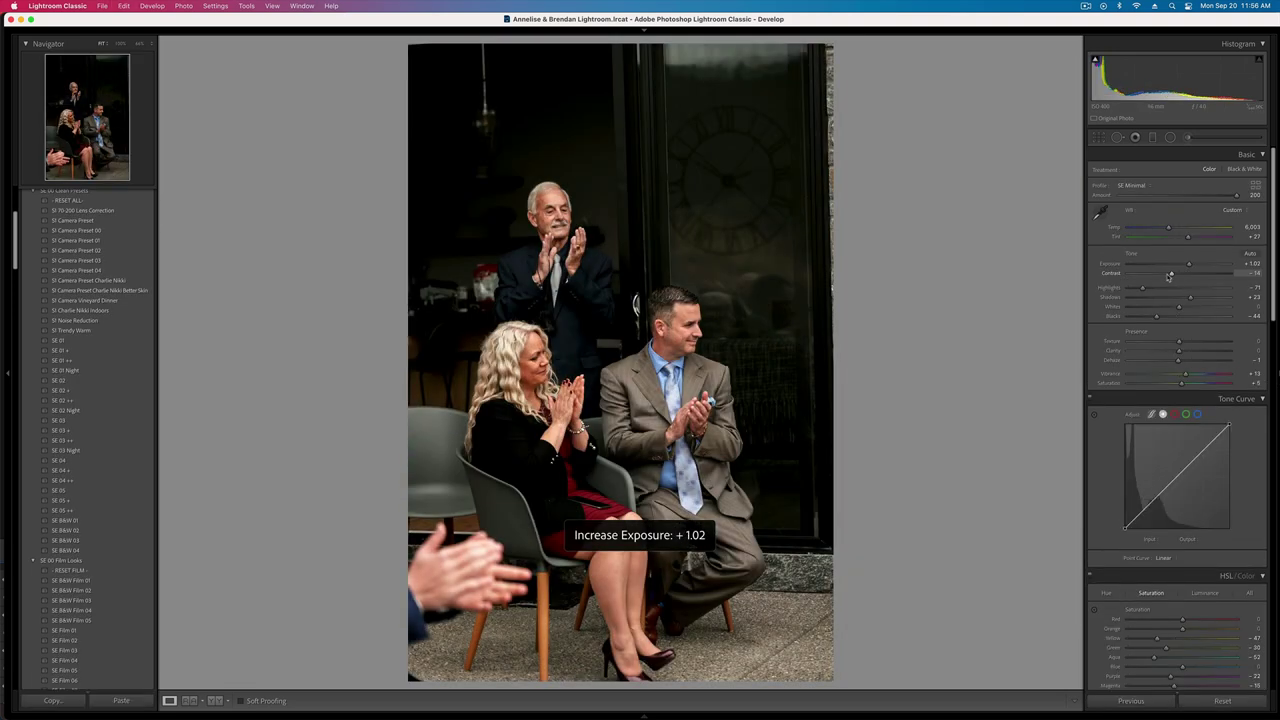
key(minus)
key(minus)
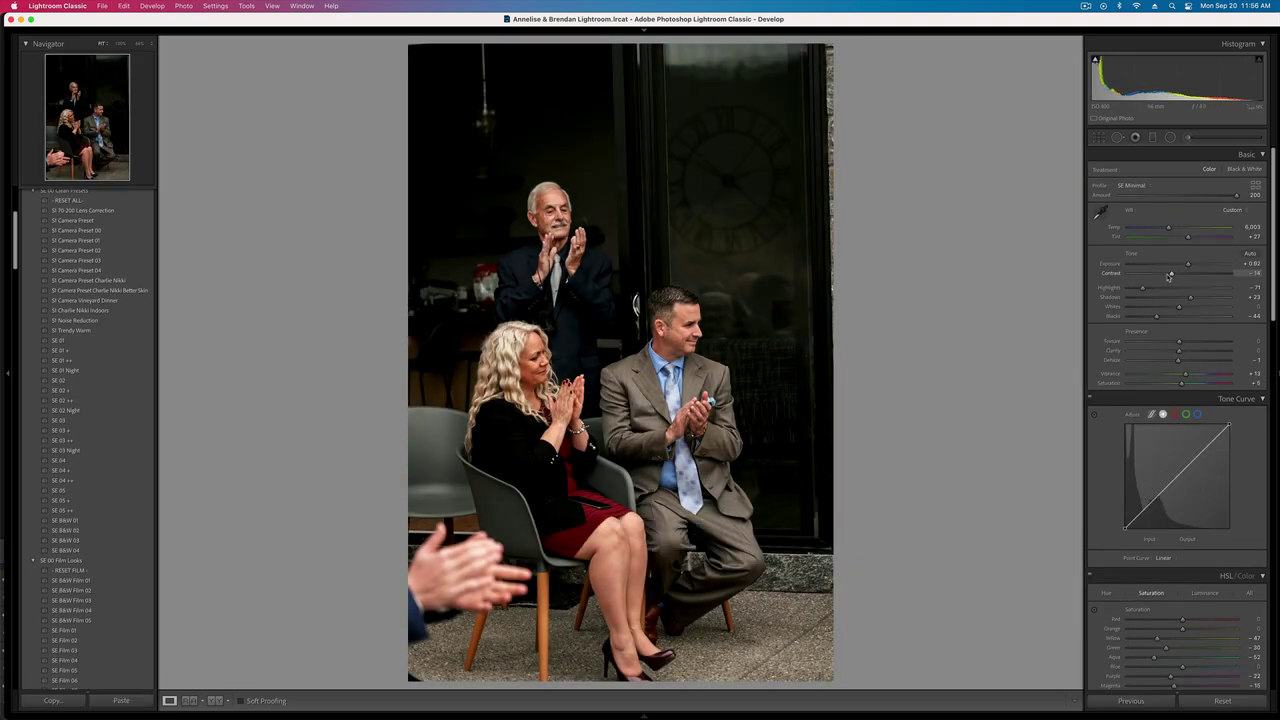
- Compare the applauding guests with the neighbouring photo, lower their contrast to about -25 and raise the exposure one small increment
key(Left)
key(Right)
click(1162, 272)
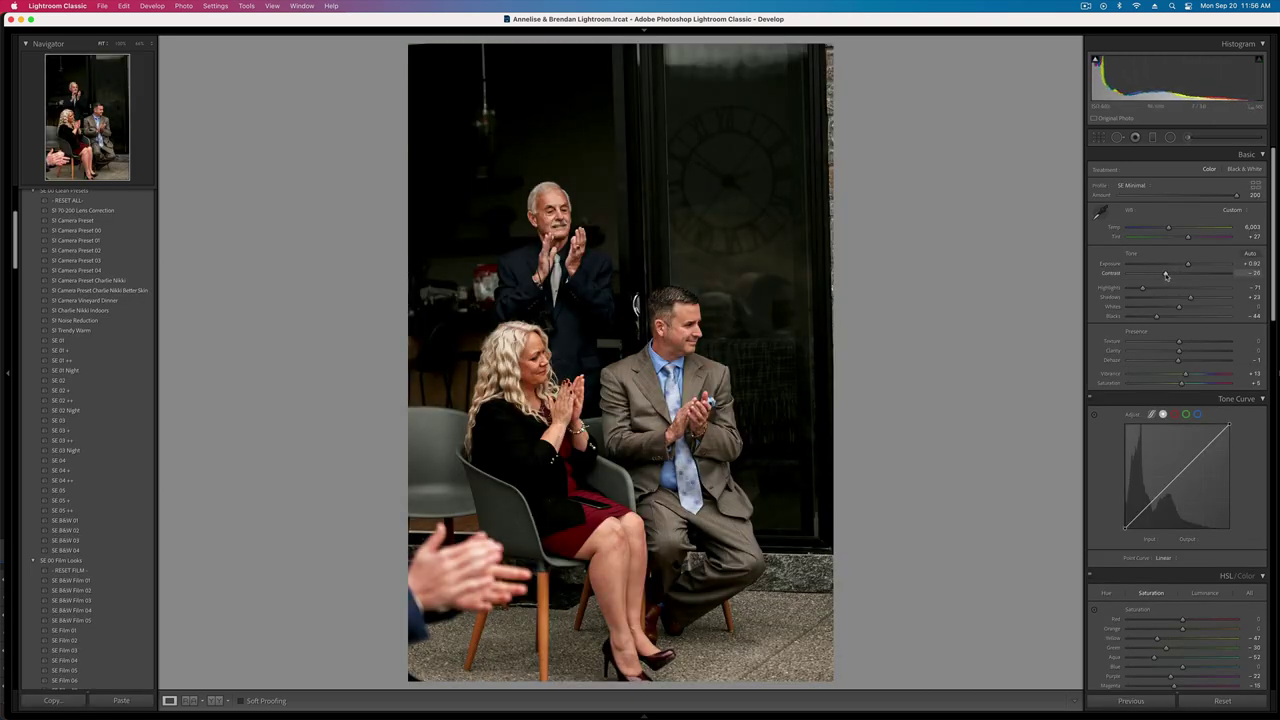
key(equal)
- Paste settings onto the photo of the groom smiling behind the bride's bouquet, with shadows about -20 and exposure +0.79
key(Left)
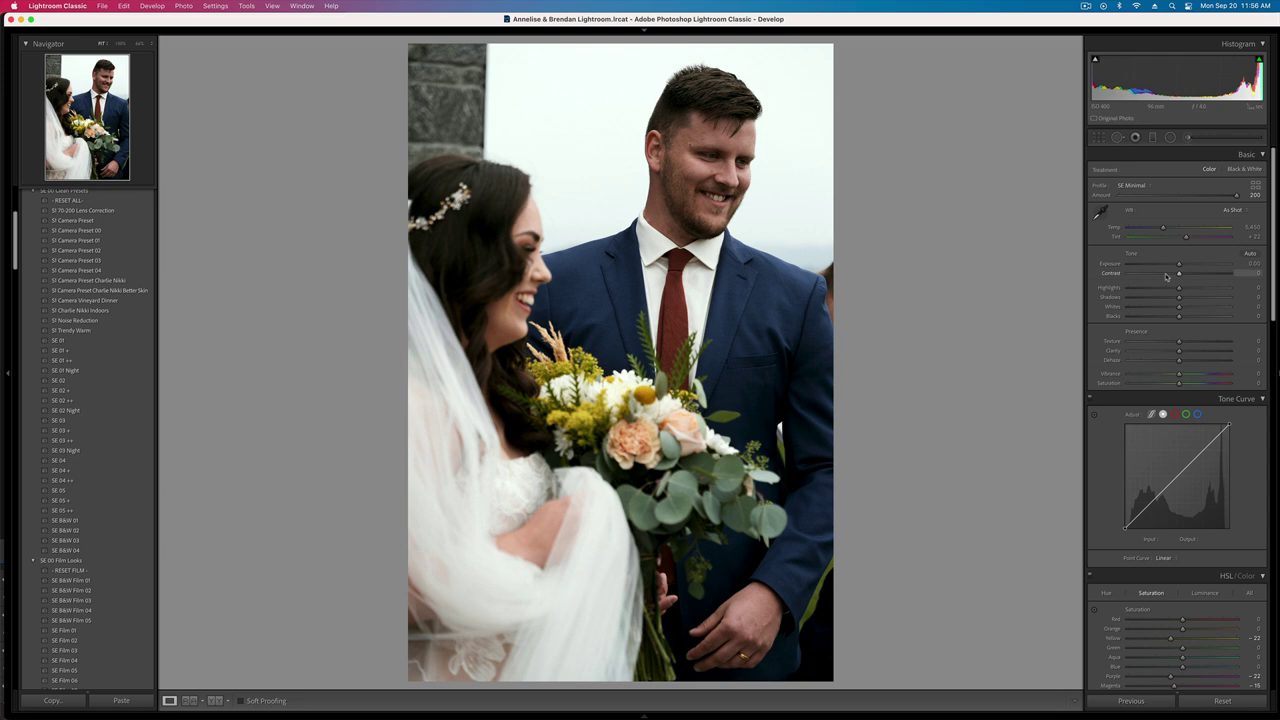
key(equal)
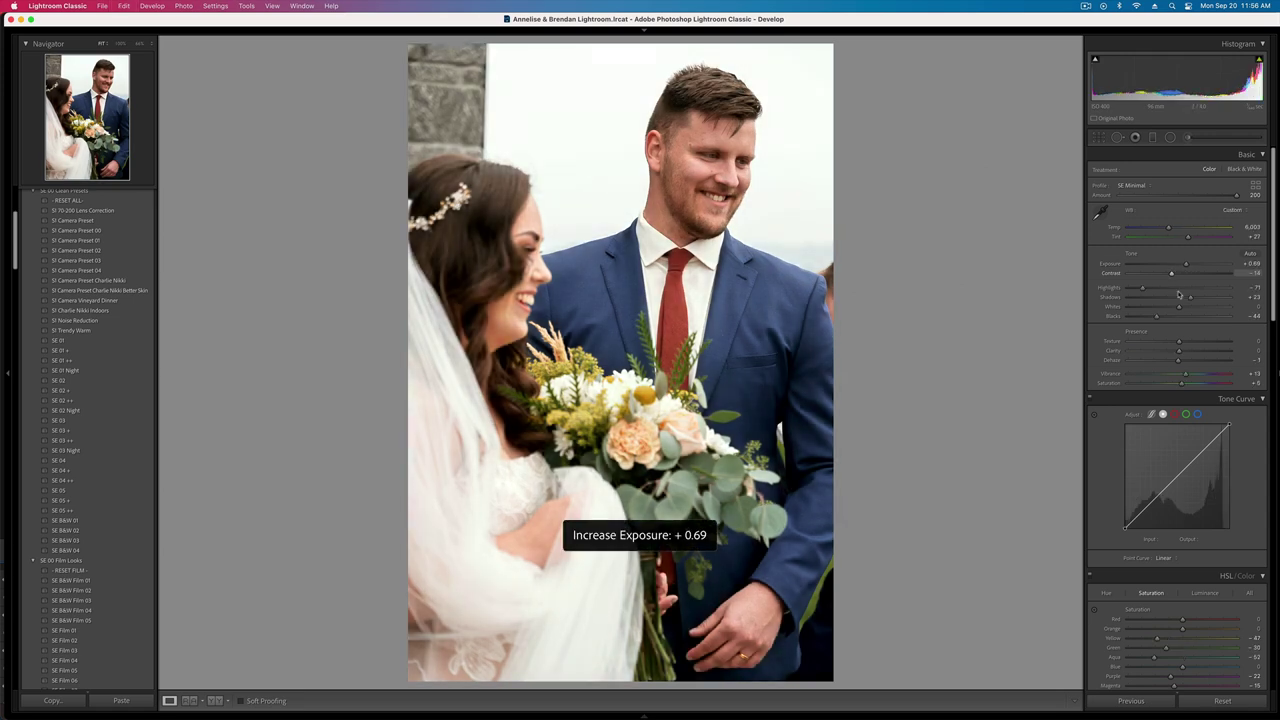
drag(1179, 294, 1170, 302)
key(equal)
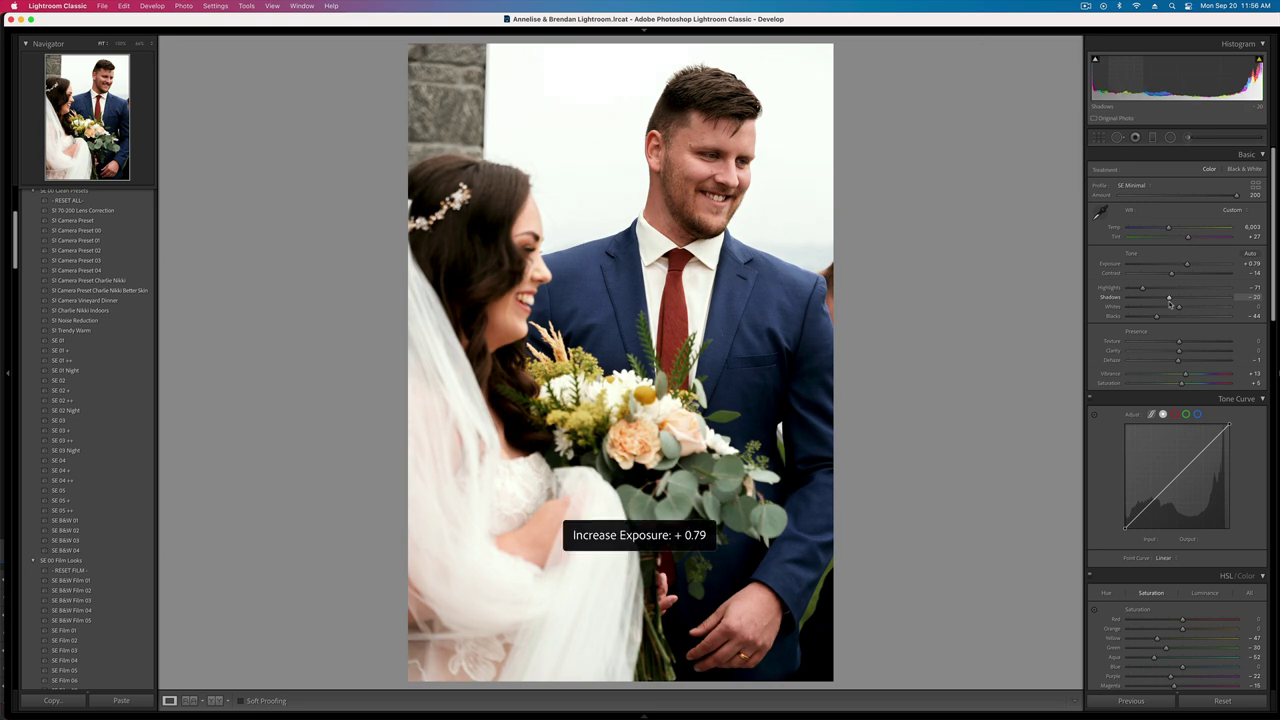
- Paste the copied settings onto the photo of the laughing couple facing the officiant and set its exposure to +0.49
key(Right)
key(super+alt+v)
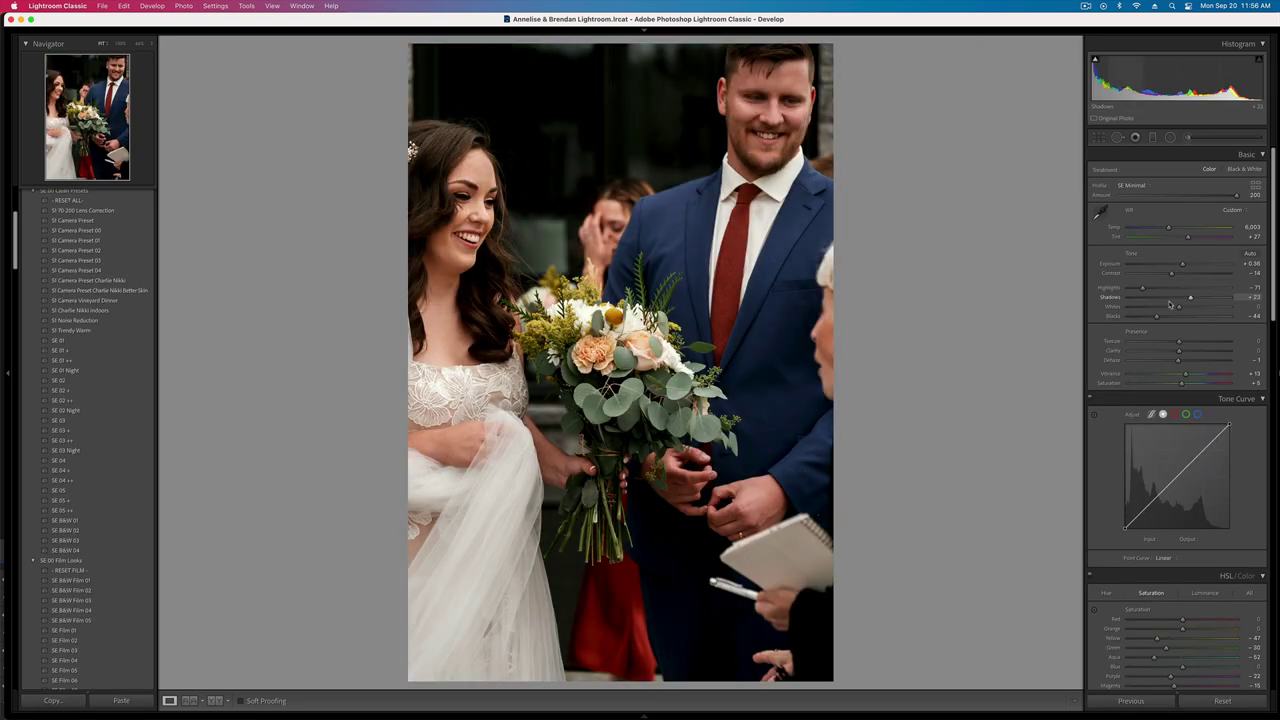
key(equal)
key(minus)
key(minus)
key(minus)
key(minus)
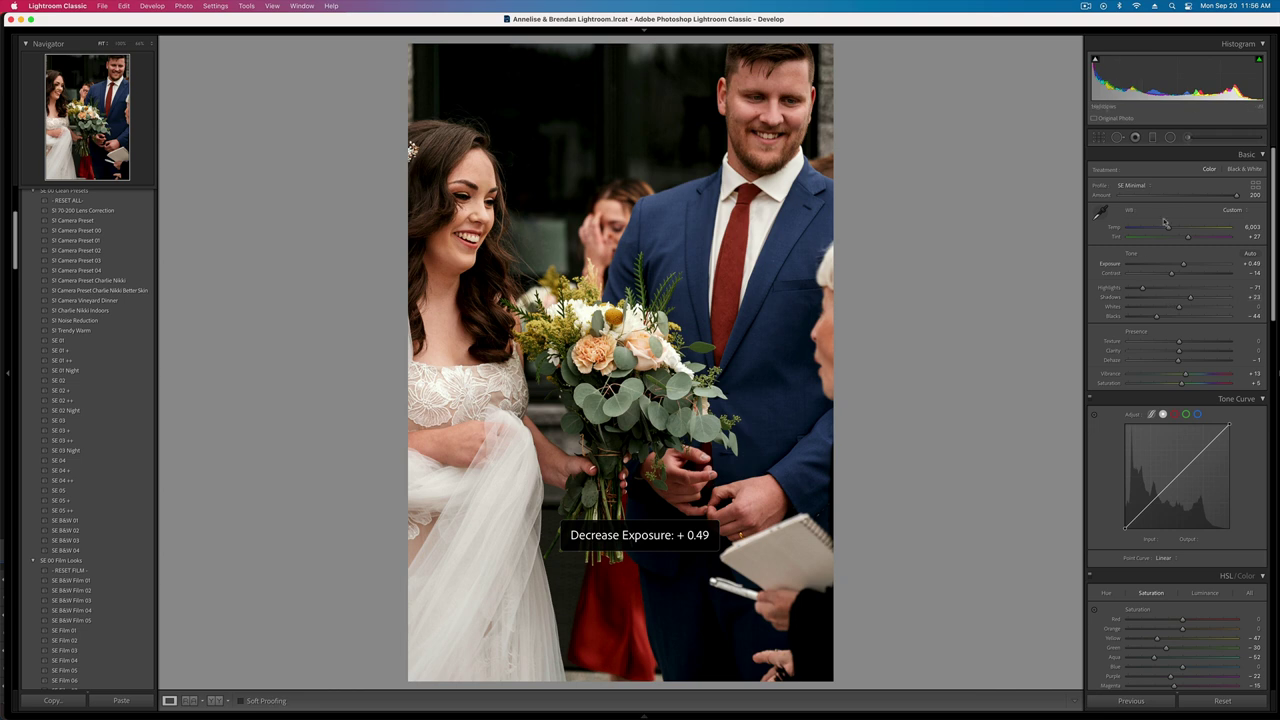
- Paint an Adjustment Brush mask over the groom's face and hairline with contrast -23 and whites 12
click(1195, 140)
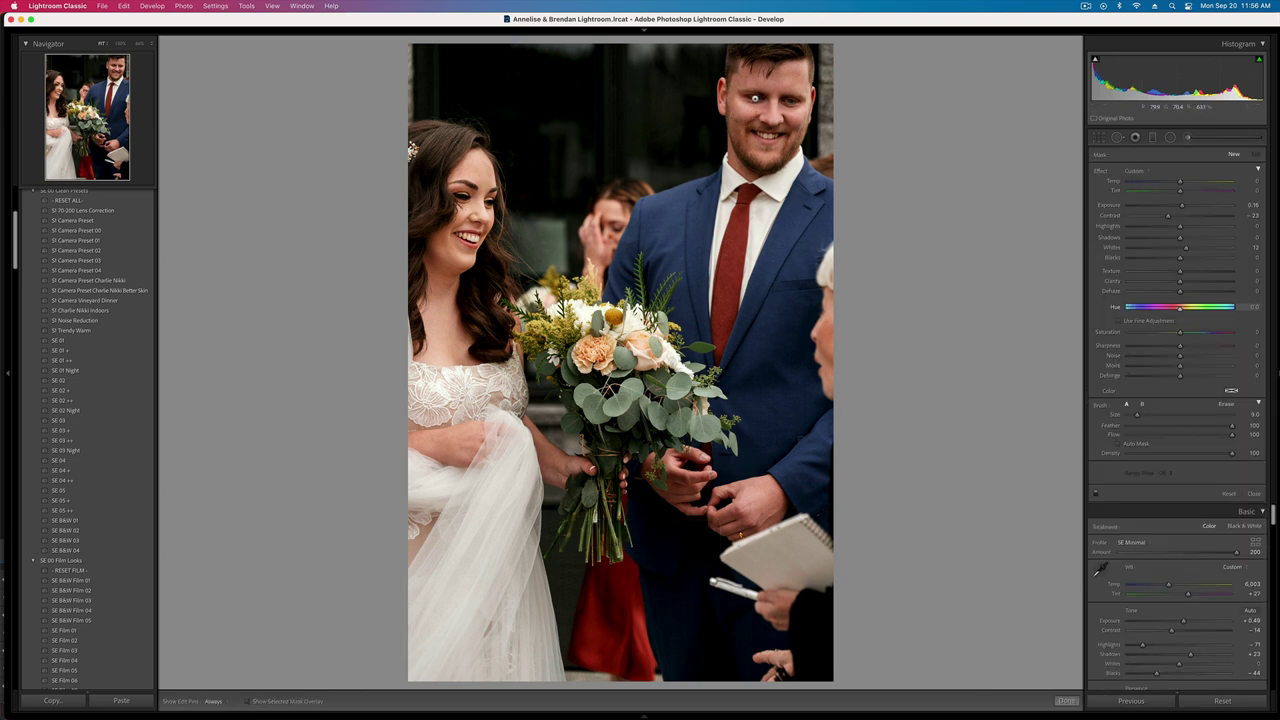
mouse_move(754, 75)
mouse_down()
mouse_move(750, 94)
mouse_move(787, 95)
mouse_move(730, 67)
mouse_up()
key(k)
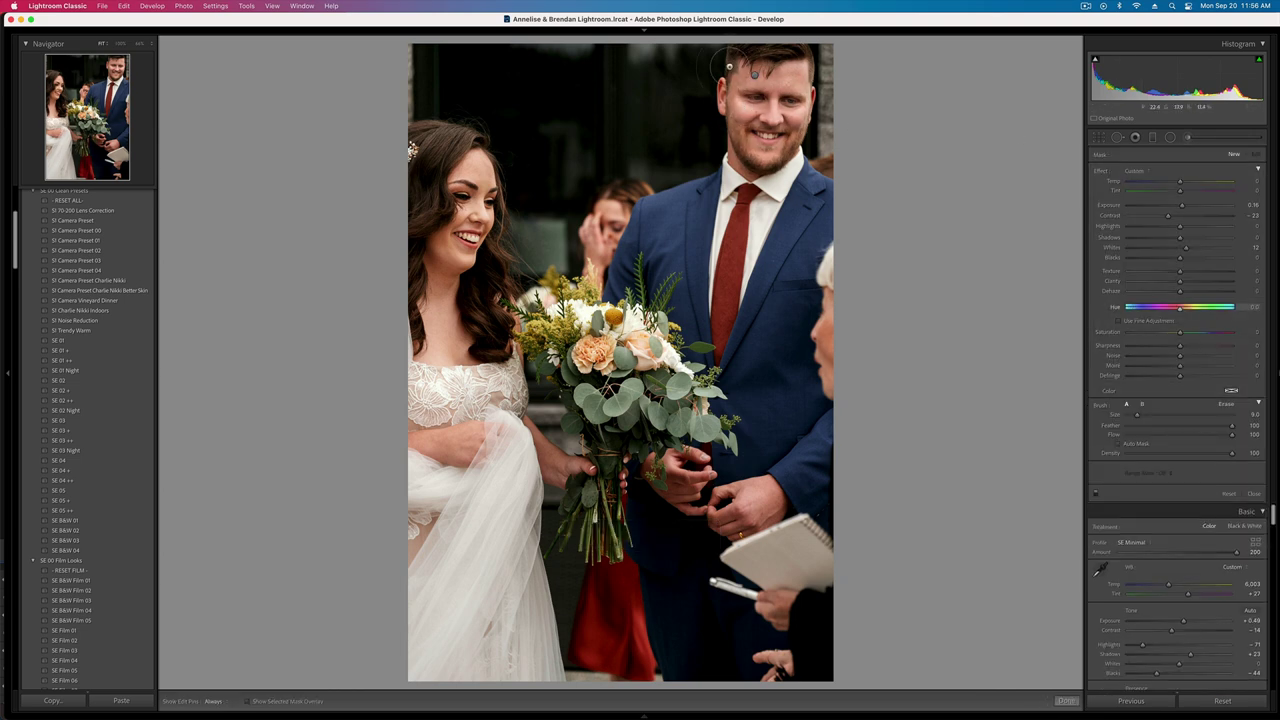
- Go to the next photo, the bride's close-up portrait, paste the copied develop settings and set Exposure to +0.36
key(Right)
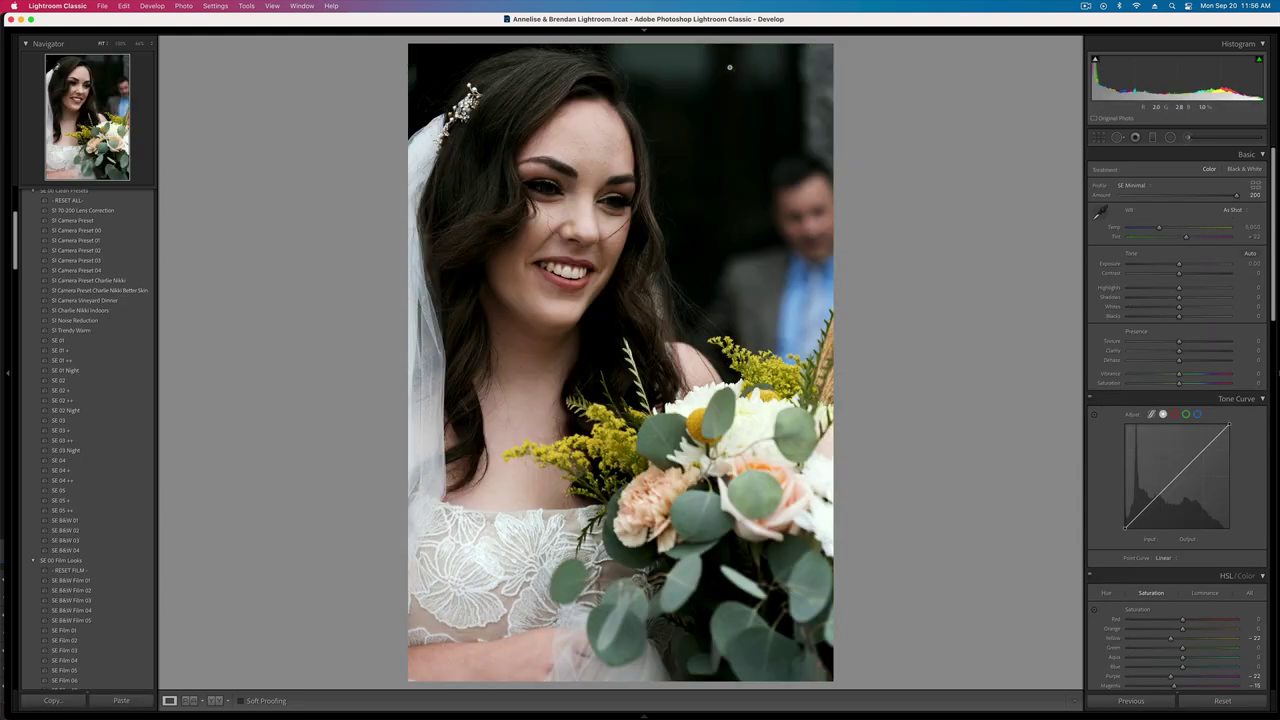
key(super+v)
key(shift+equal)
key(shift+minus)
key(shift+minus)
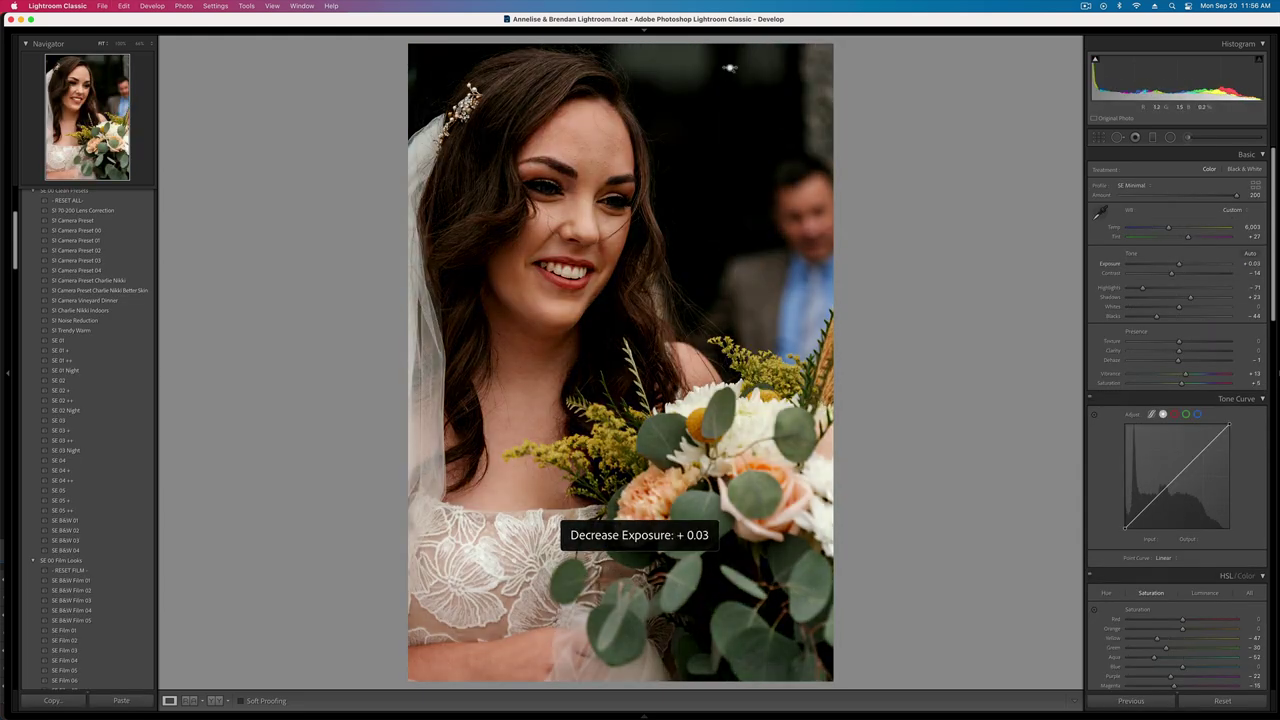
key(equal)
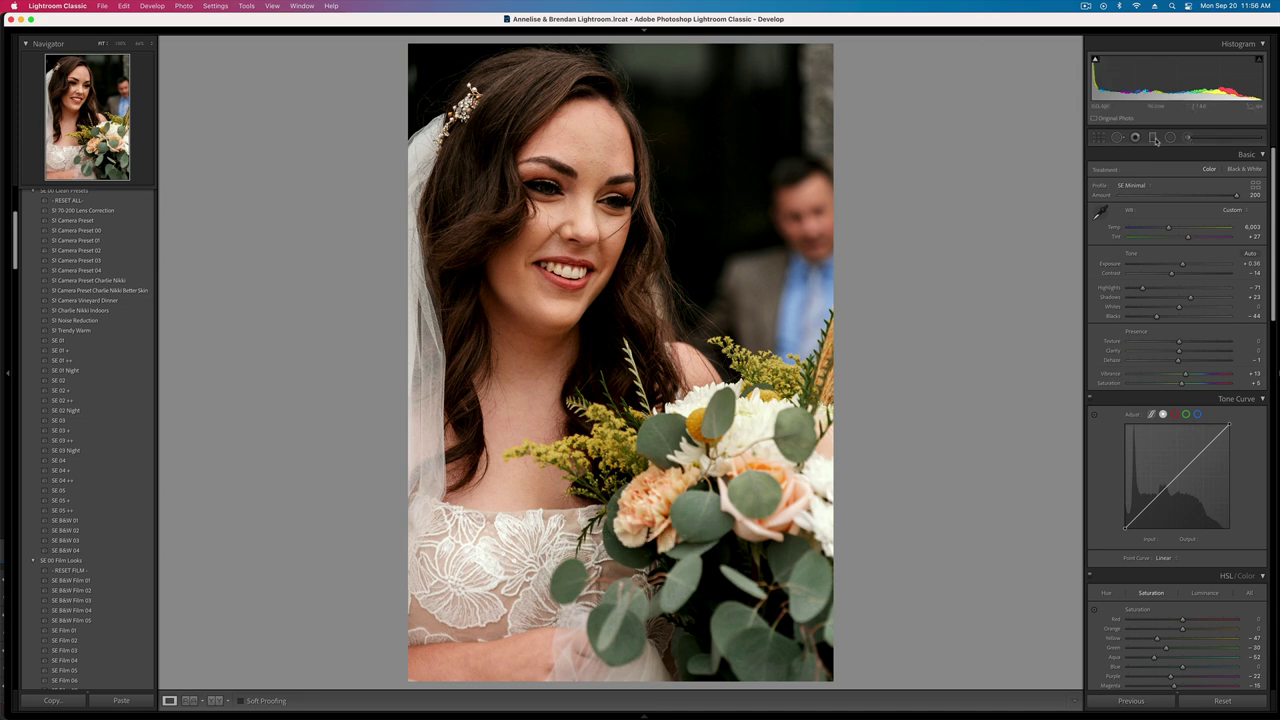
- Paint an adjustment brush mask over the bride's face, reset its effect sliders and cool its temperature slightly
click(1188, 138)
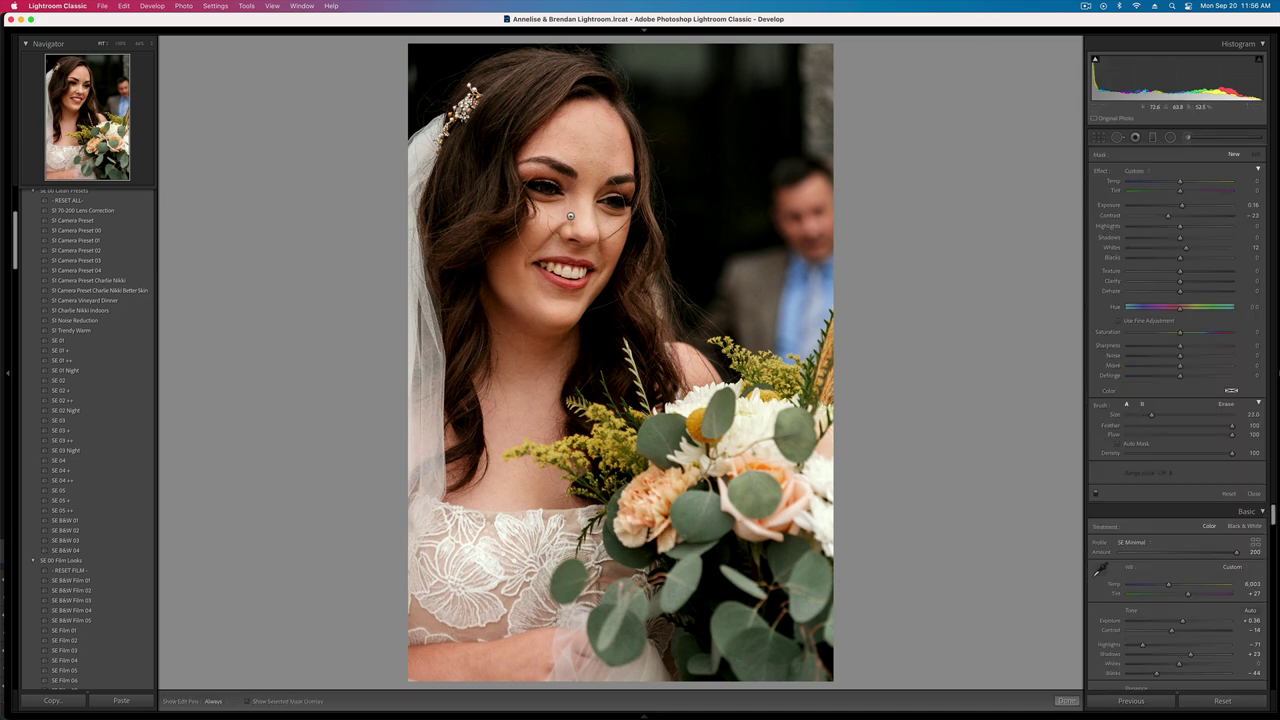
mouse_move(557, 158)
mouse_down()
mouse_move(575, 275)
mouse_move(547, 246)
mouse_up()
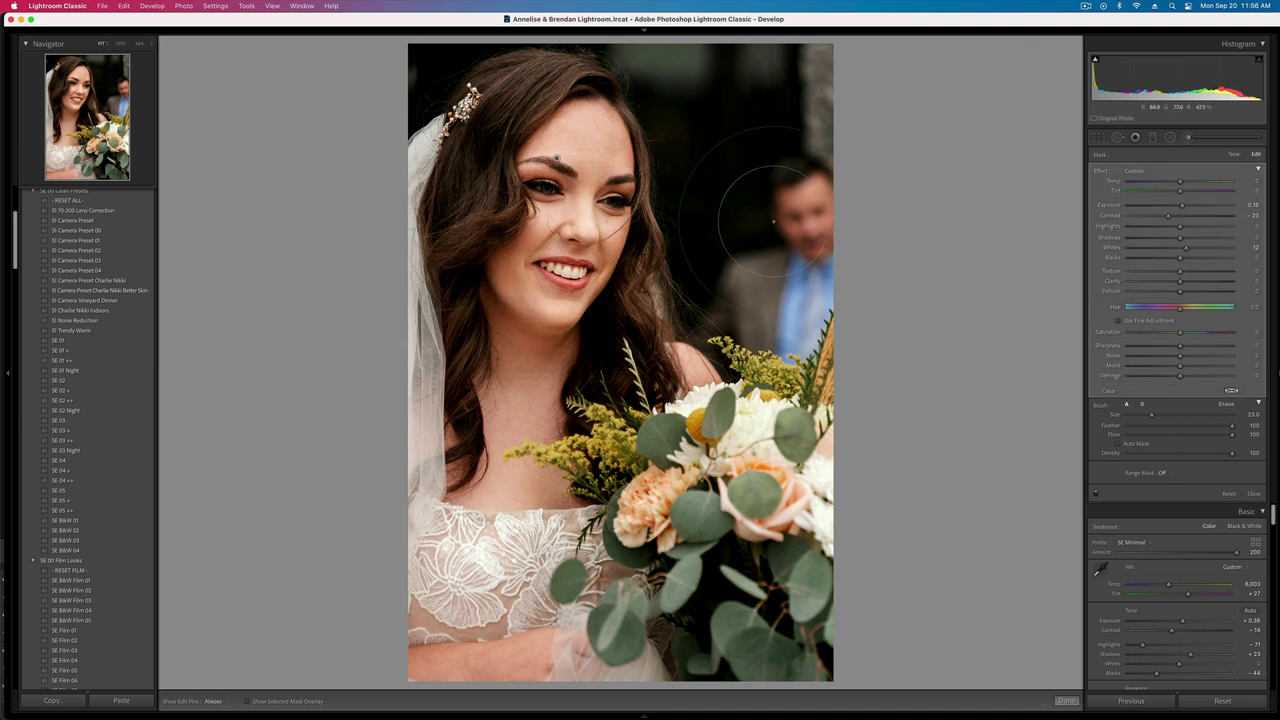
double_click(1100, 172)
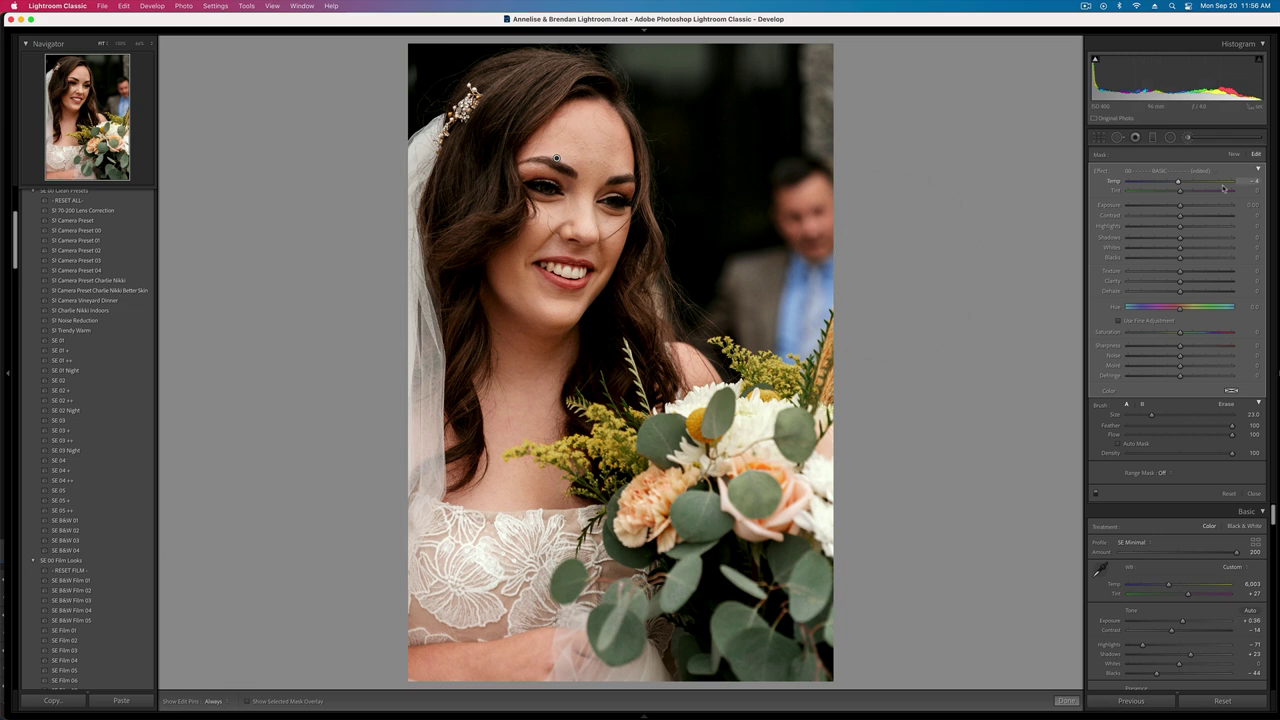
- Start a new brush mask with a smaller brush and paint it down the bride's dark hair beside her neck
click(1233, 156)
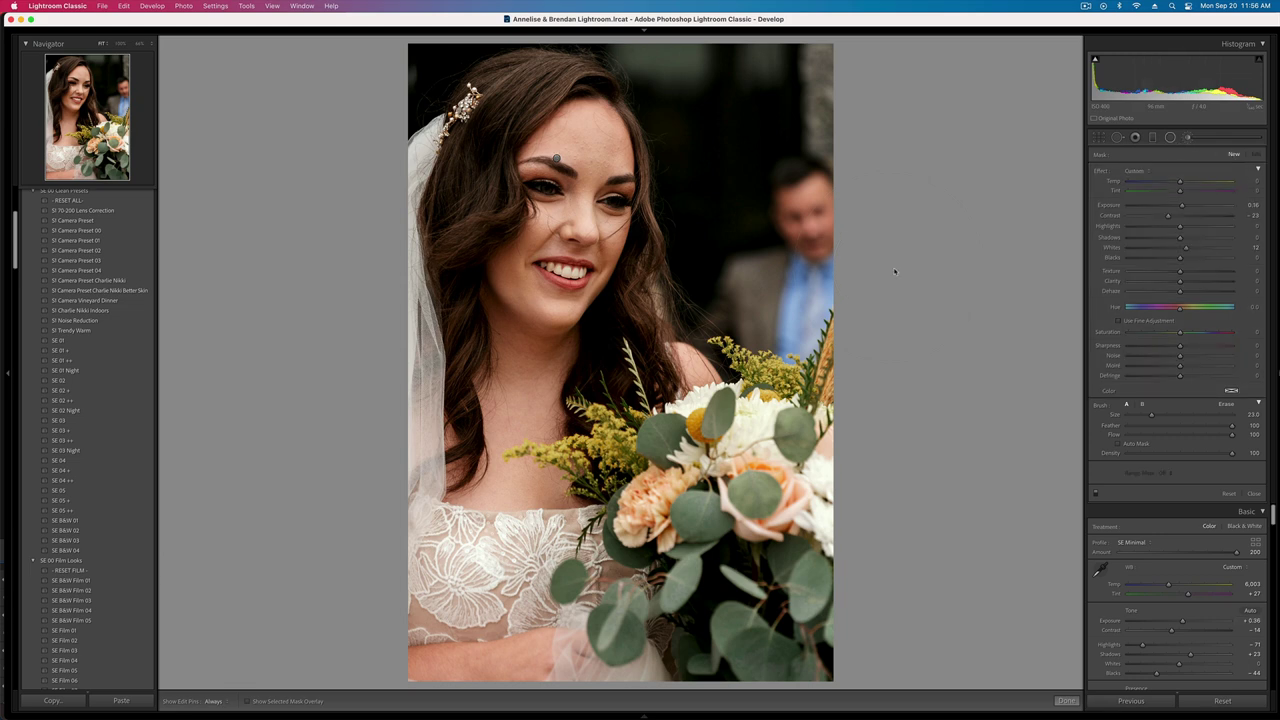
scroll(655, 304, down, 10)
scroll(490, 325, up, 1)
key(h)
mouse_move(485, 302)
mouse_down()
mouse_move(546, 341)
mouse_move(586, 327)
mouse_move(468, 306)
mouse_move(571, 368)
mouse_move(502, 445)
mouse_up()
scroll(573, 366, up, 5)
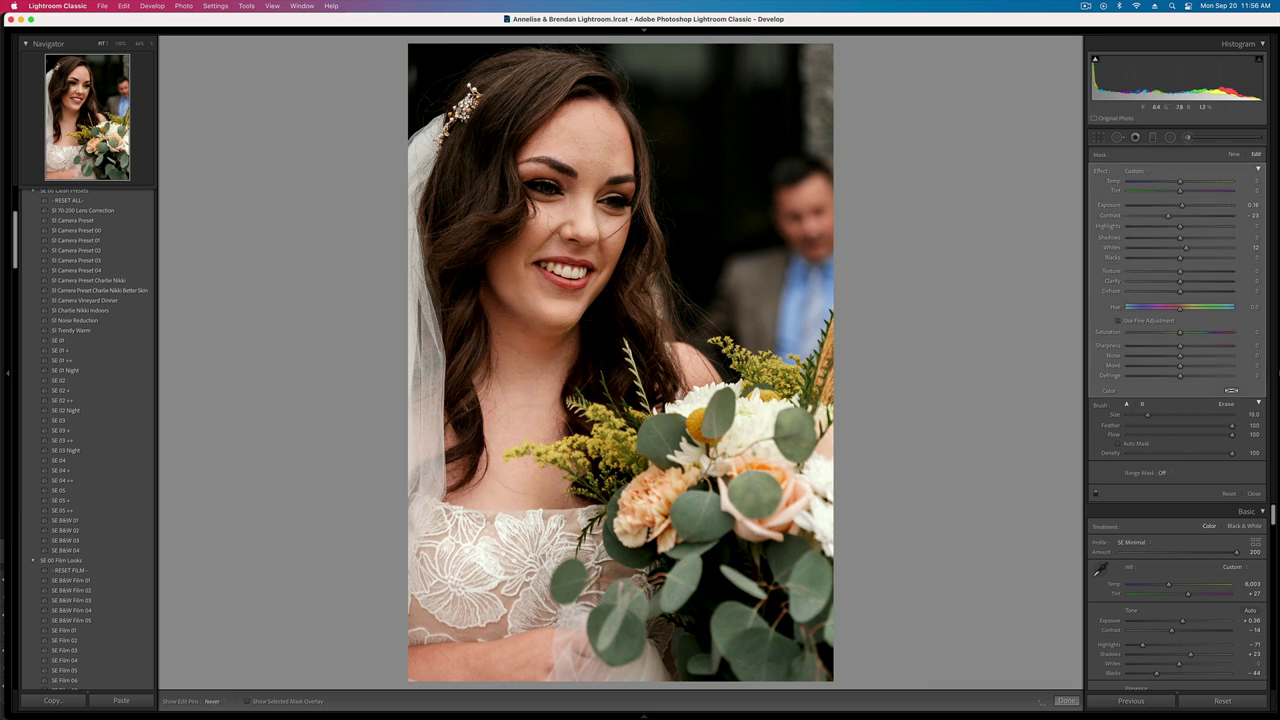
- Reset the hair mask's effect sliders, lower its Shadows to -100 and compare the photo before and after
double_click(1102, 172)
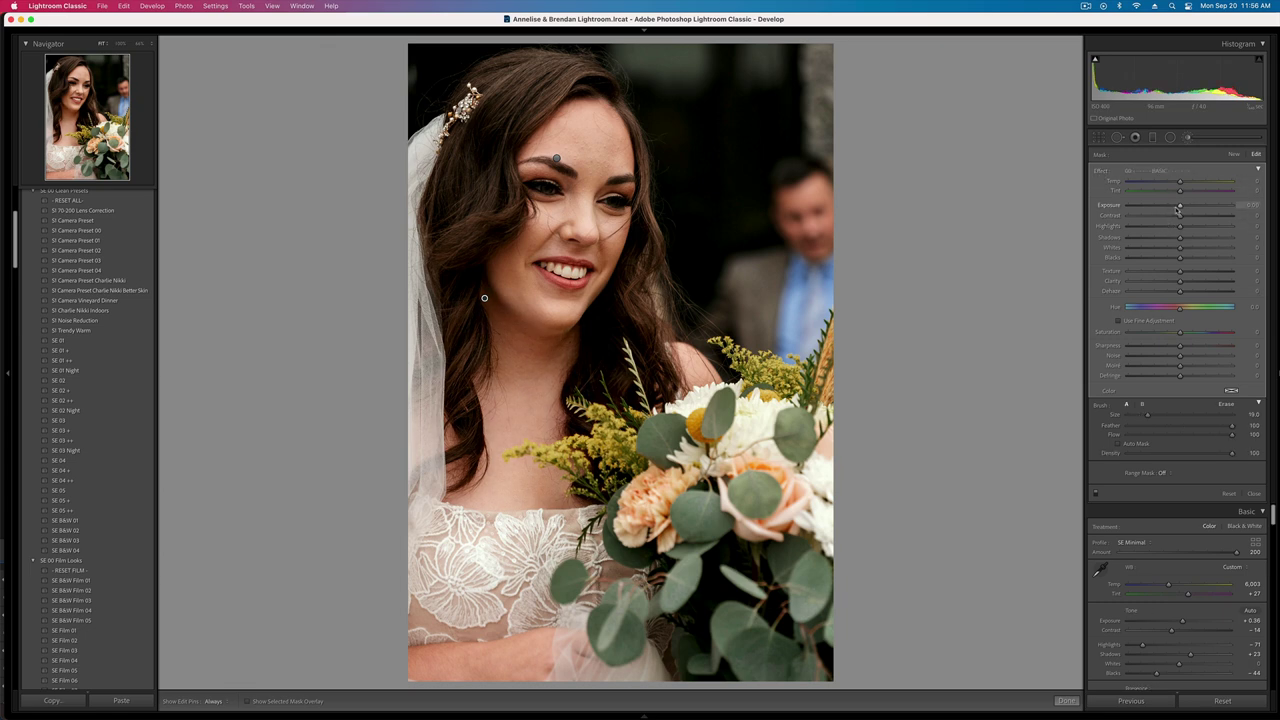
click(1161, 239)
drag(1158, 240, 1138, 240)
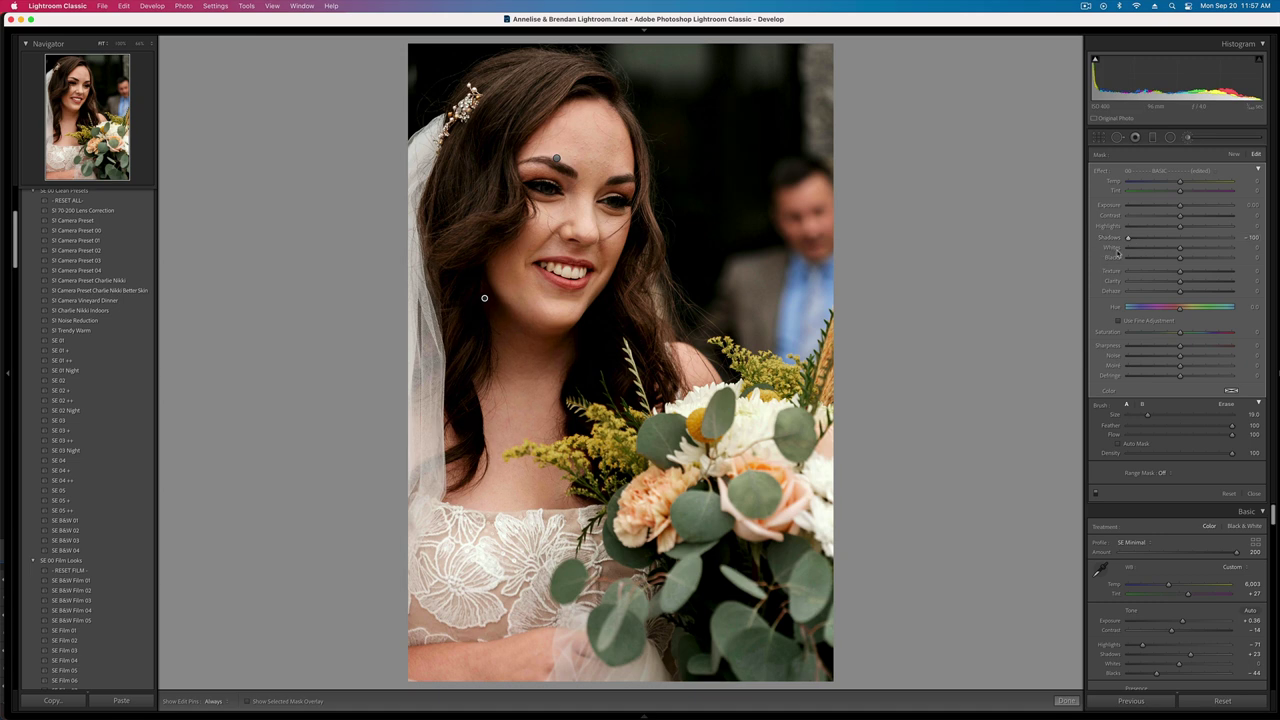
key(k)
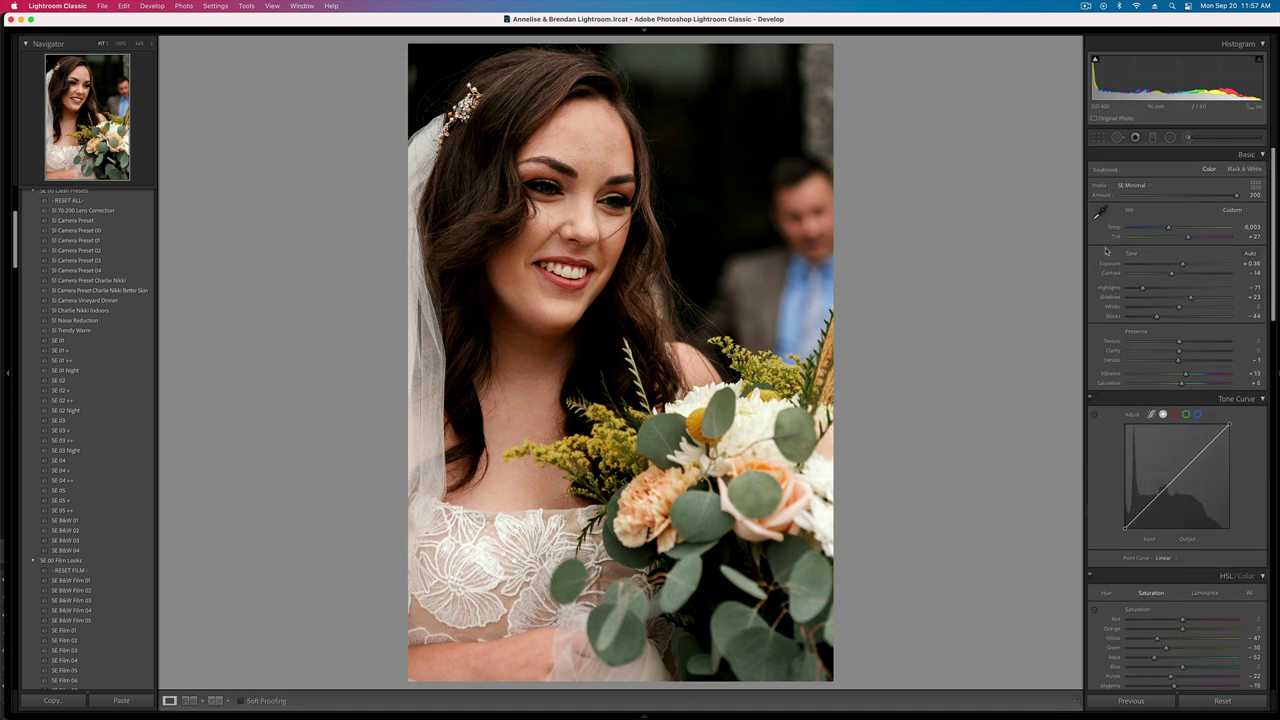
key(backslash)
key(backslash)
- Paint a small new brush mask starting on the bride's forehead, reset its effect sliders and lower its Clarity
click(1189, 138)
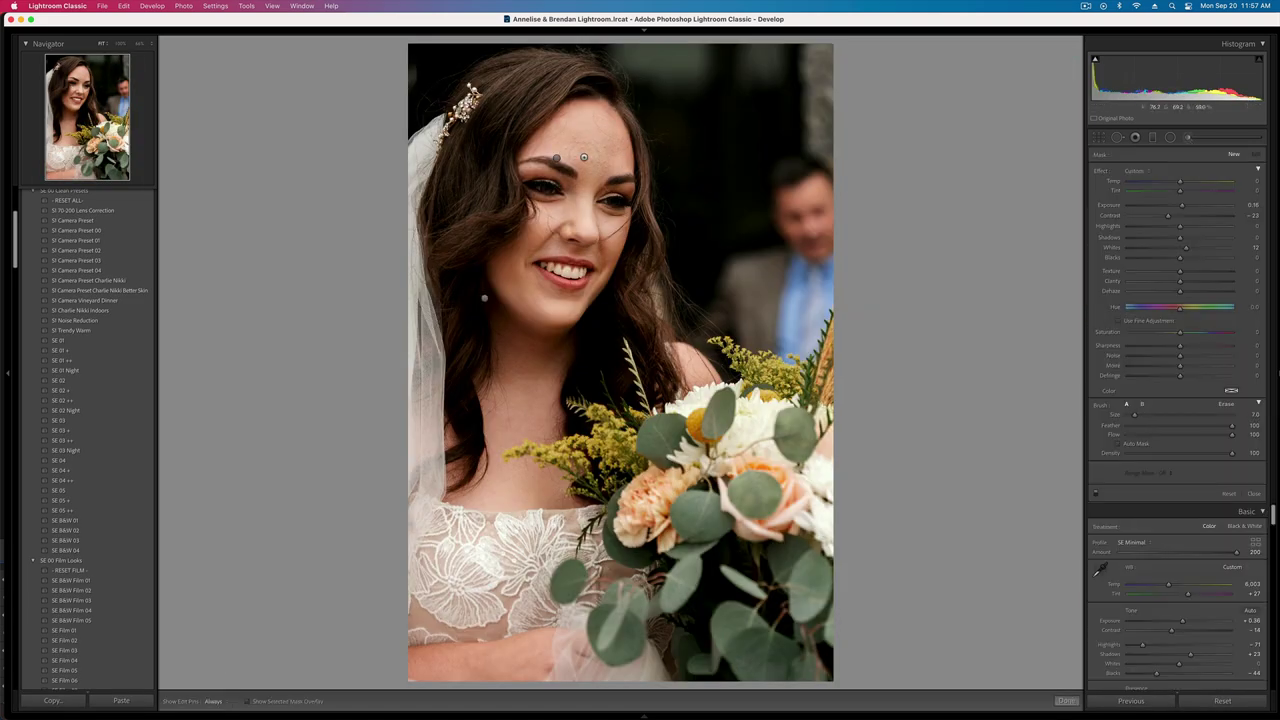
key(h)
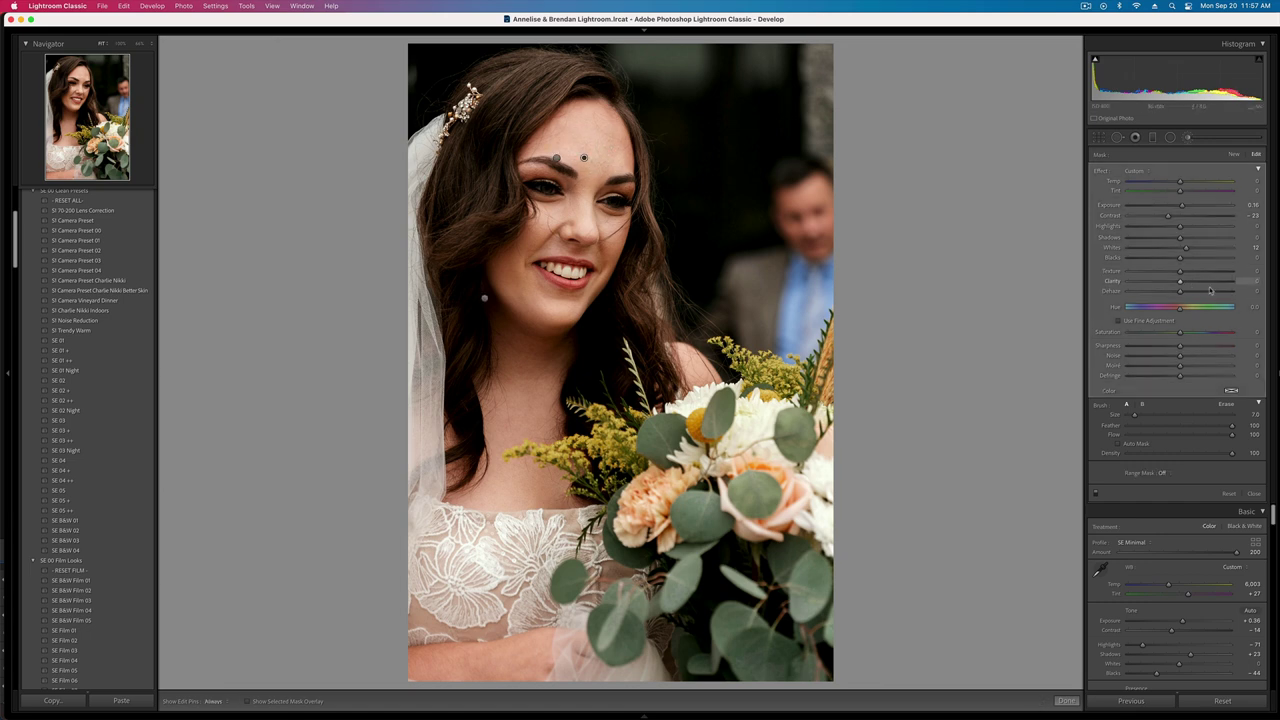
key(alt)
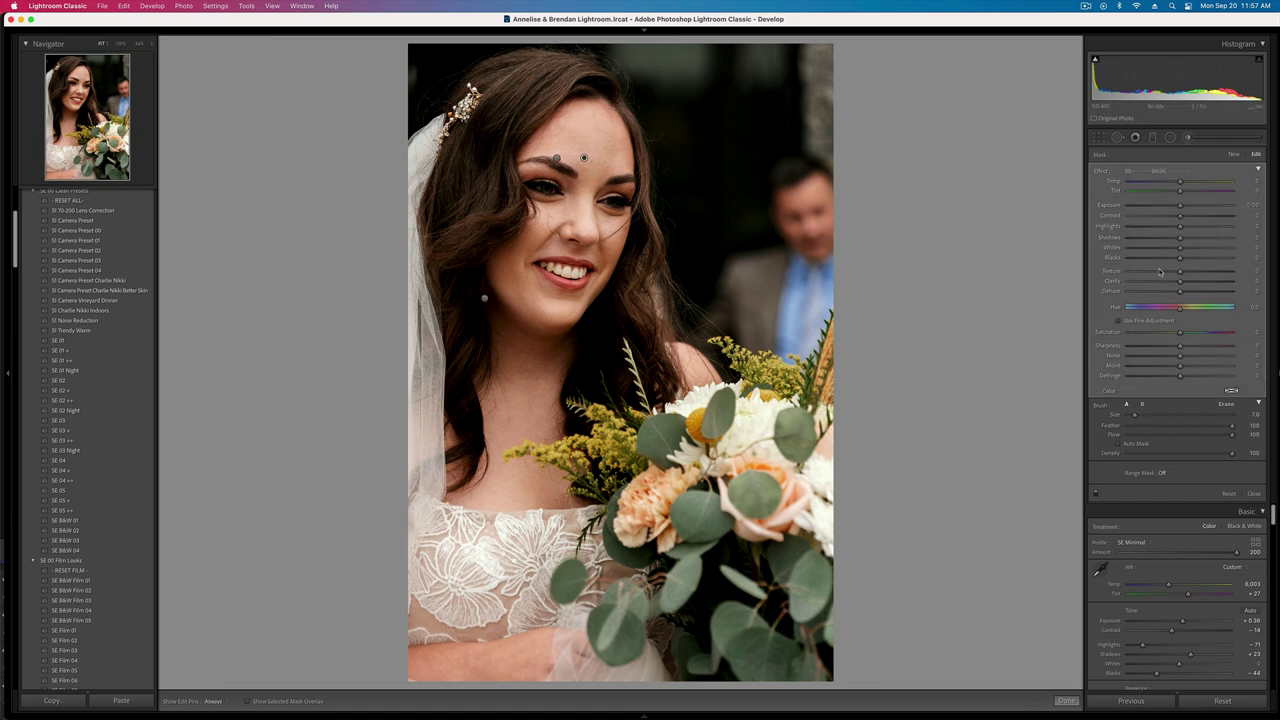
click(1163, 281)
key(k)
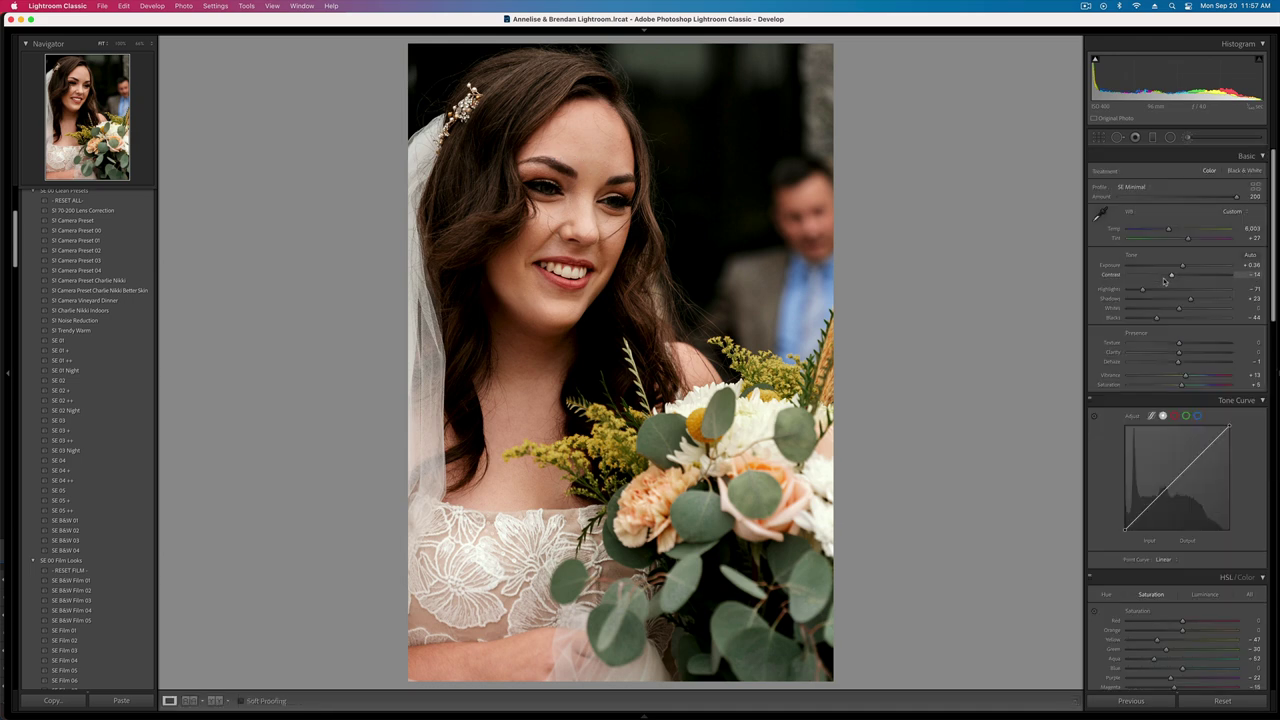
- Go to the next photo, the bride hugging the older man, and set Exposure to +0.82 and Shadows to +9
key(Right)
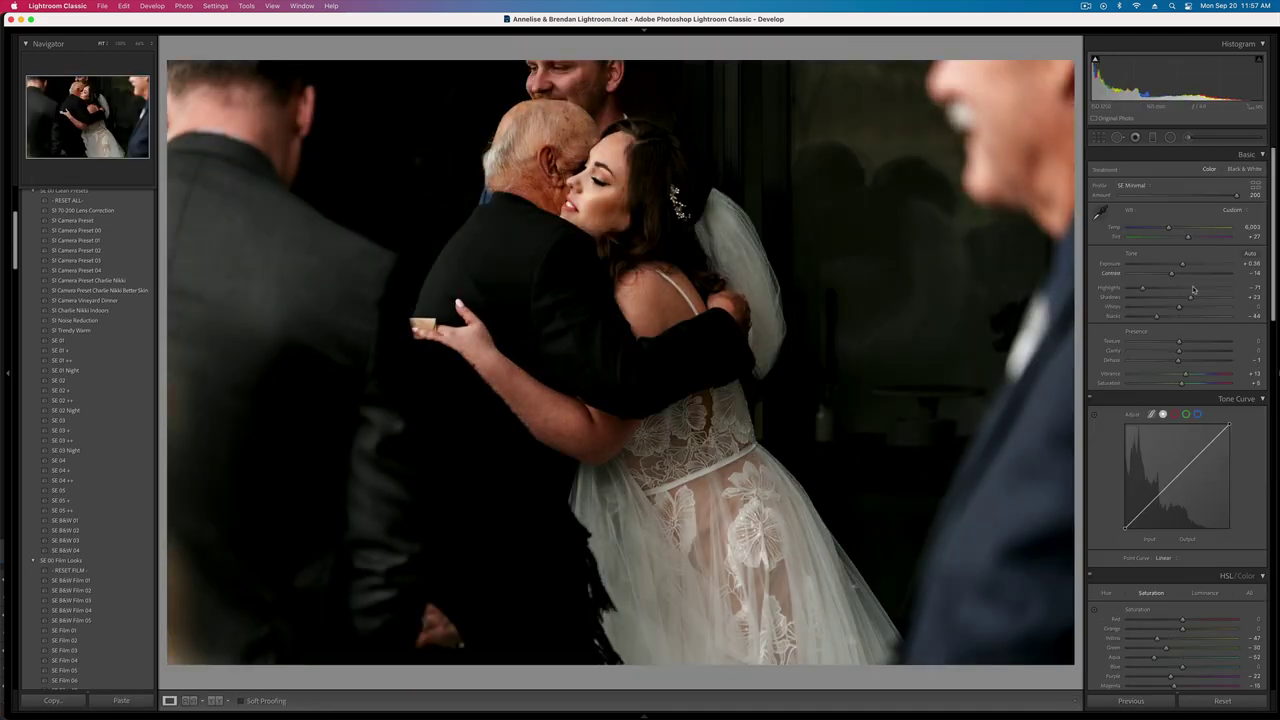
key(shift+equal)
key(shift+equal)
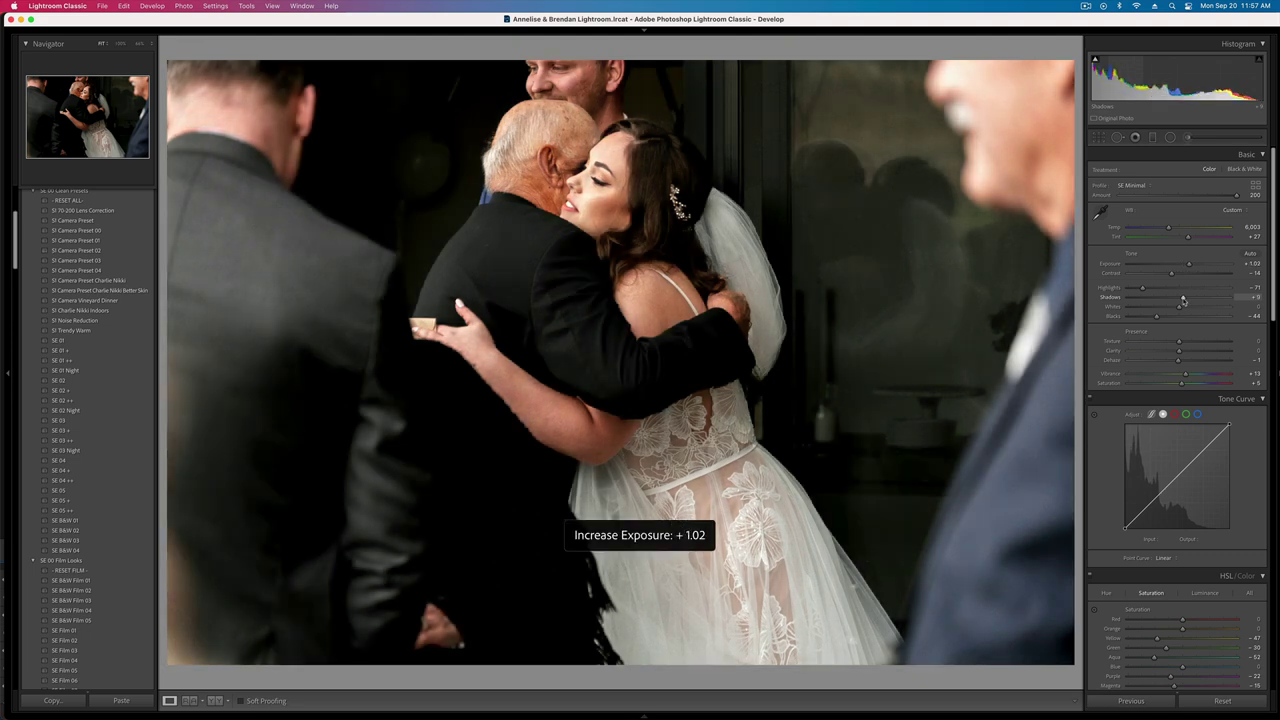
key(minus)
key(minus)
- Draw a large radial filter centred on the hugging bride and apply the 15 Brooding Dehaze Darken effect to it
key(r)
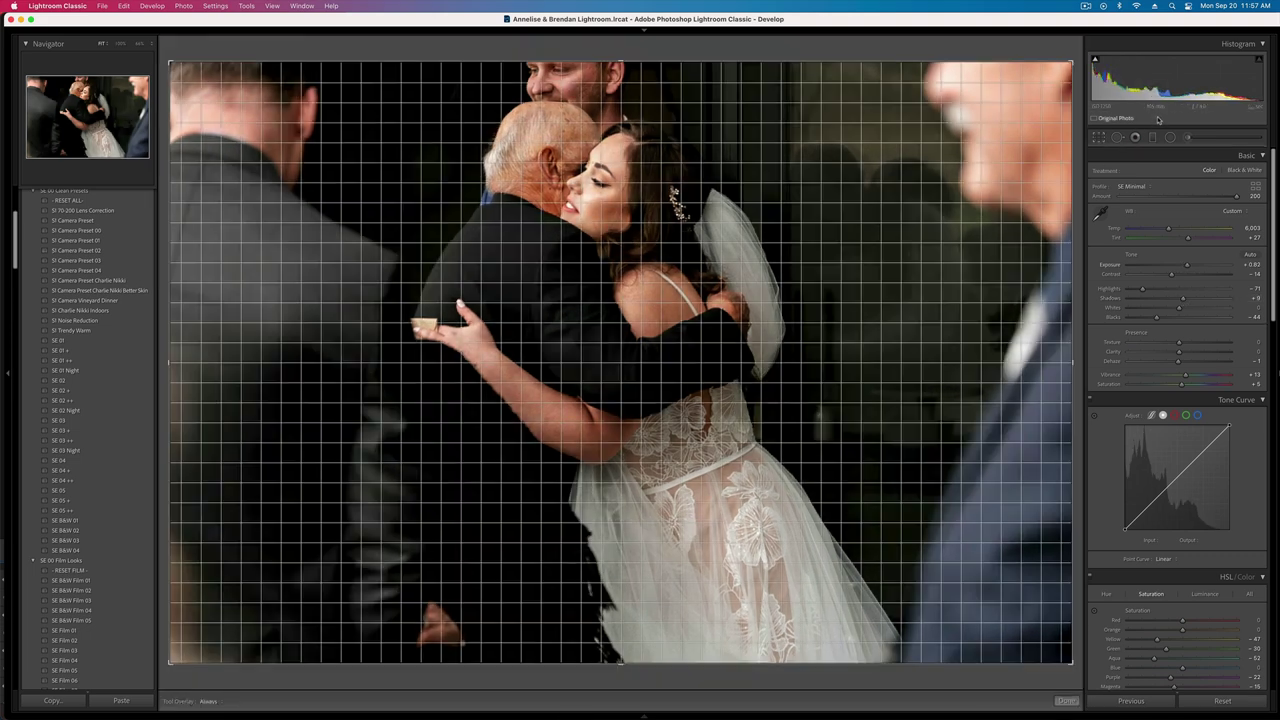
click(1170, 138)
click(1170, 137)
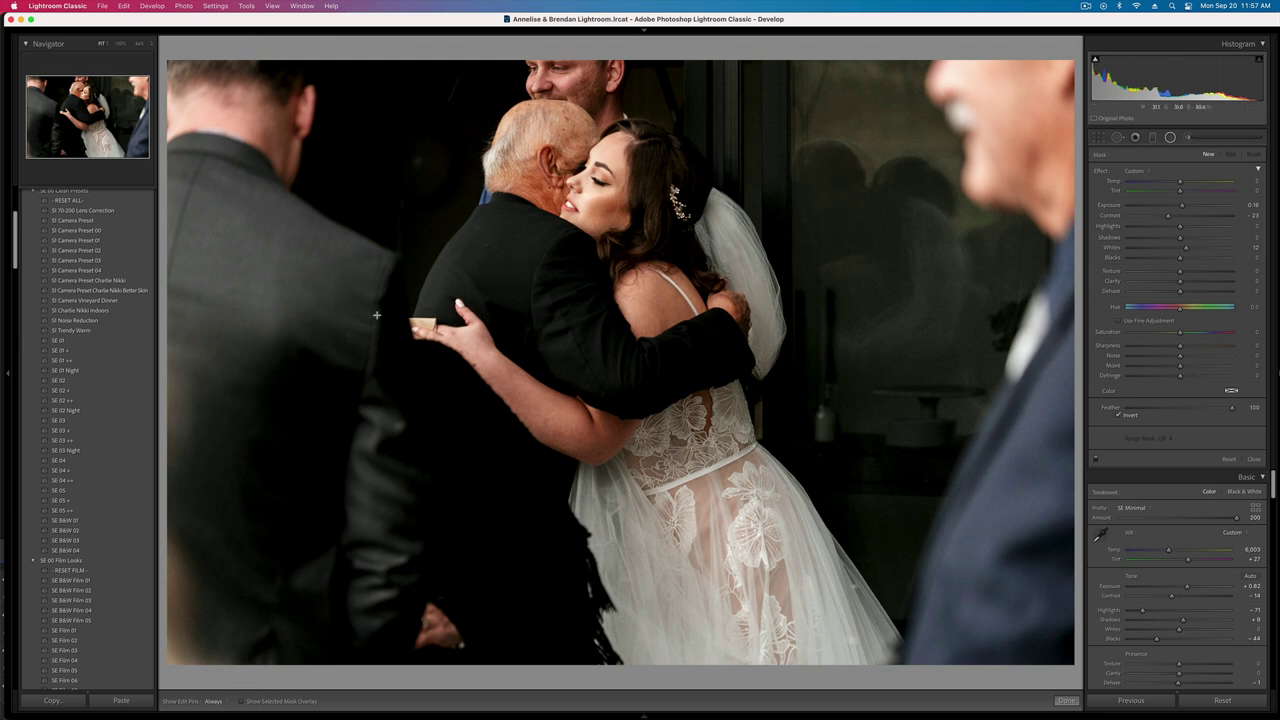
mouse_move(494, 166)
mouse_down()
mouse_move(729, 526)
mouse_move(823, 566)
mouse_up()
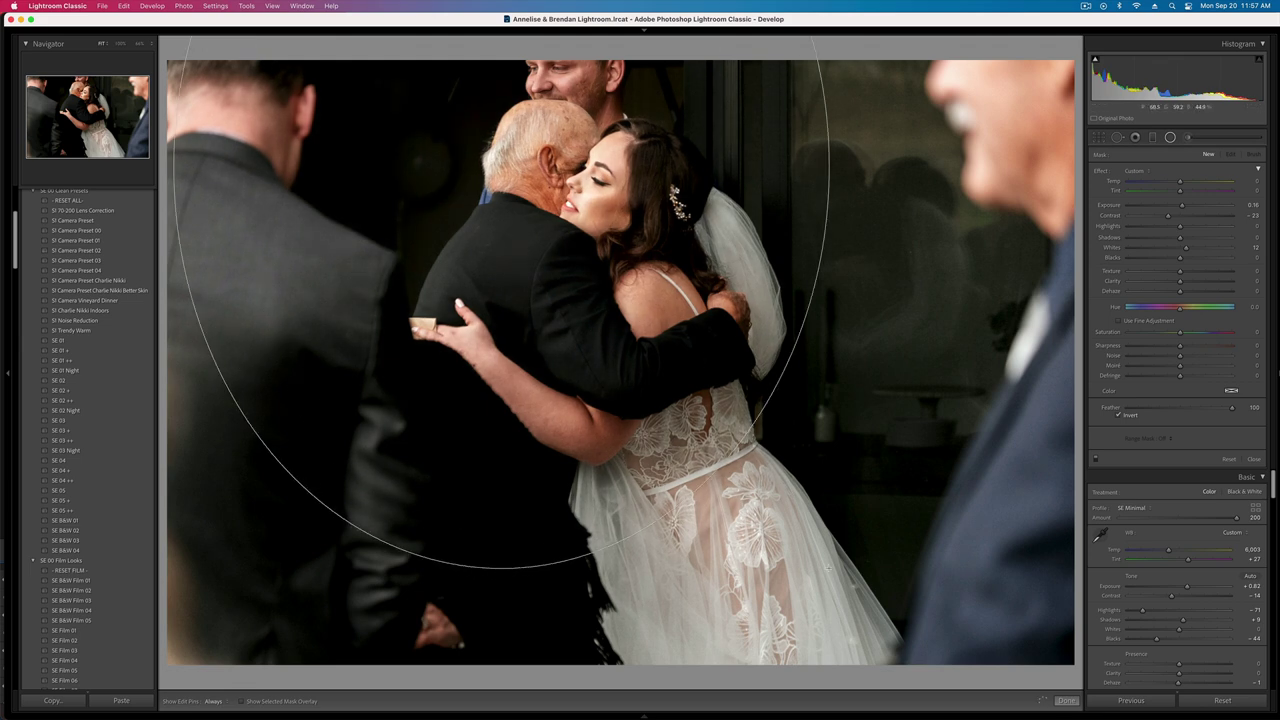
mouse_move(619, 220)
mouse_down()
mouse_move(748, 339)
mouse_move(735, 298)
mouse_up()
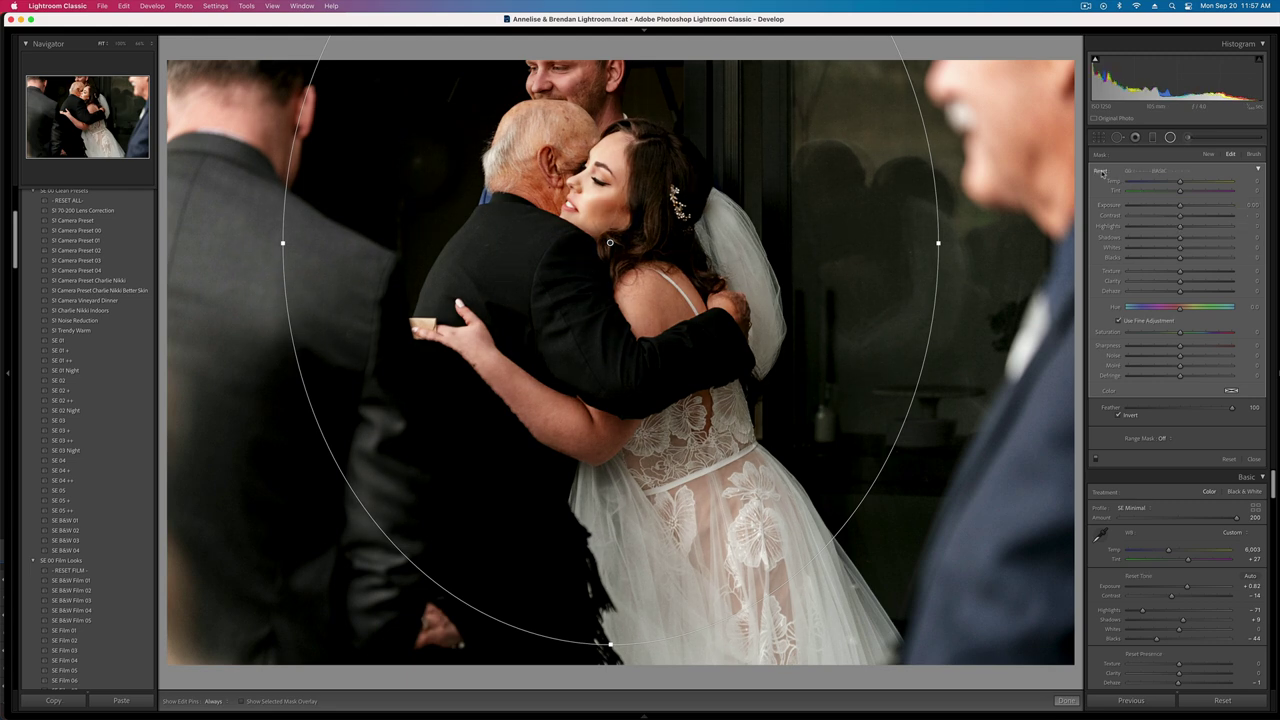
click(1130, 171)
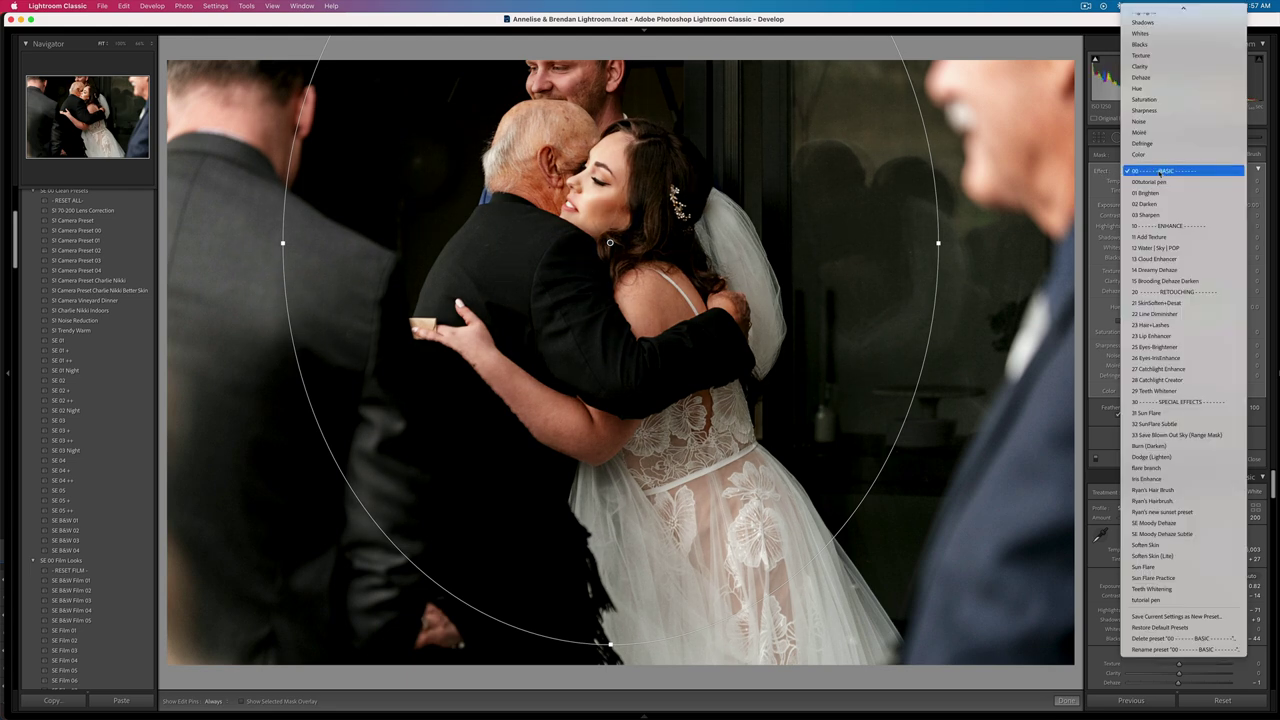
click(1181, 282)
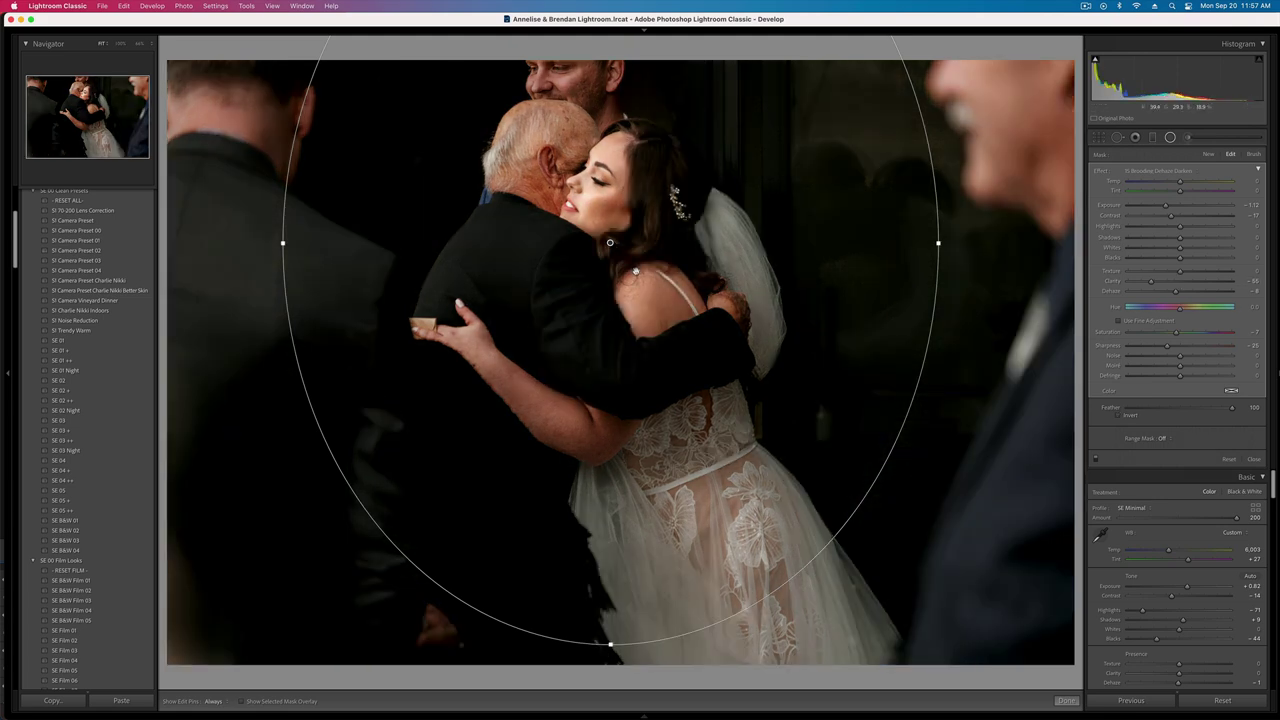
- Close the radial filter, compare the hug photo before and after, and set Contrast to -30 and Exposure to +0.92
key(shift+m)
key(backslash)
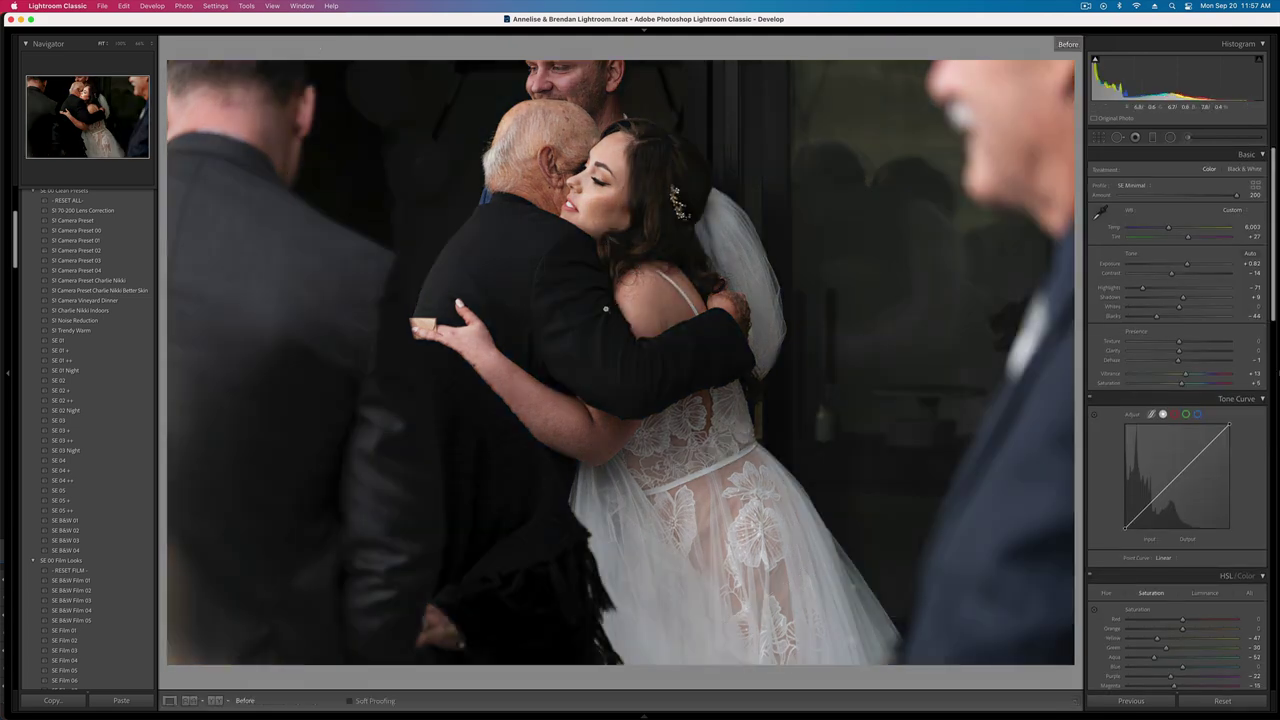
key(backslash)
key(backslash)
key(backslash)
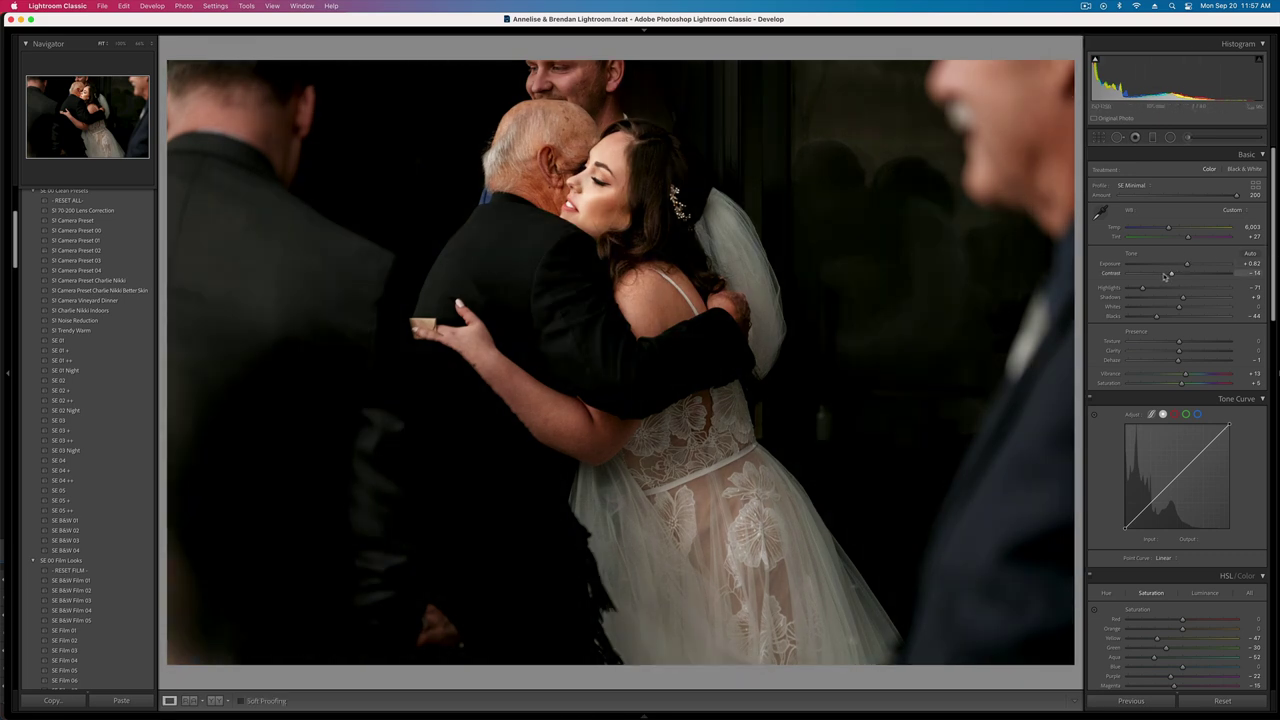
drag(1171, 273, 1163, 275)
key(equal)
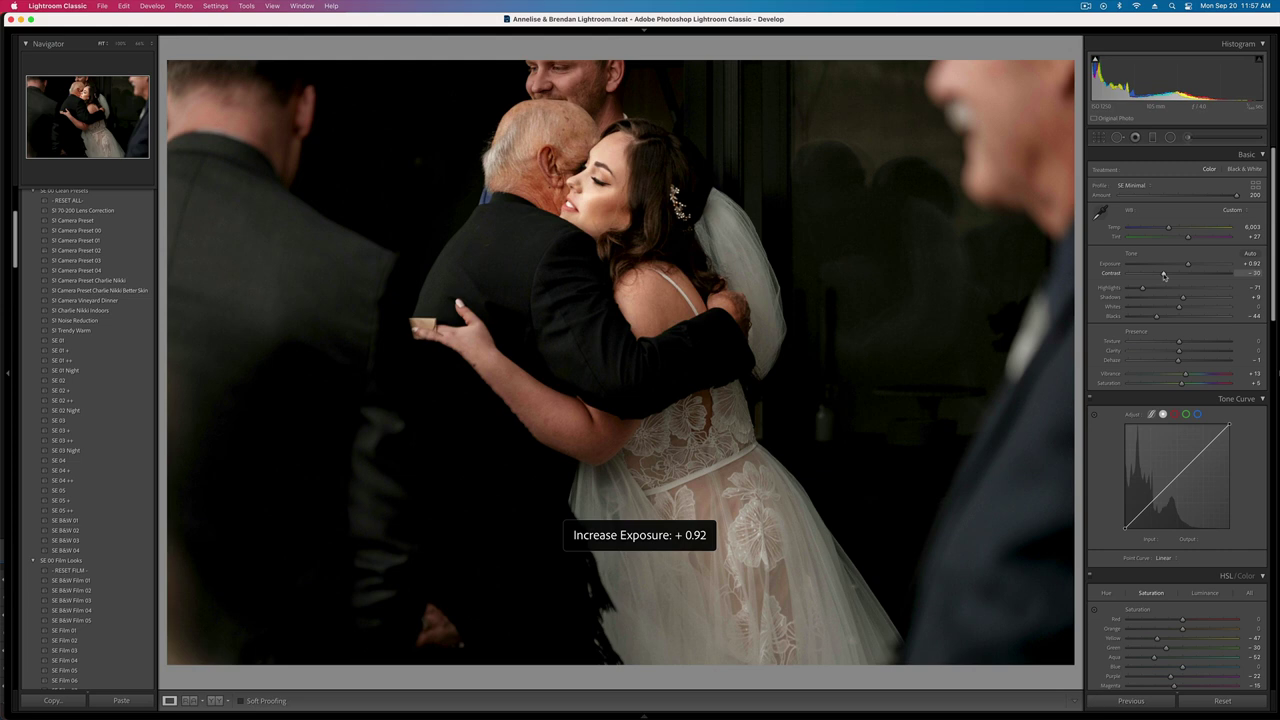
- Apply the copied settings to the next photo, adjust its Exposure, and set Contrast to -42 and Shadows to +7
key(Right)
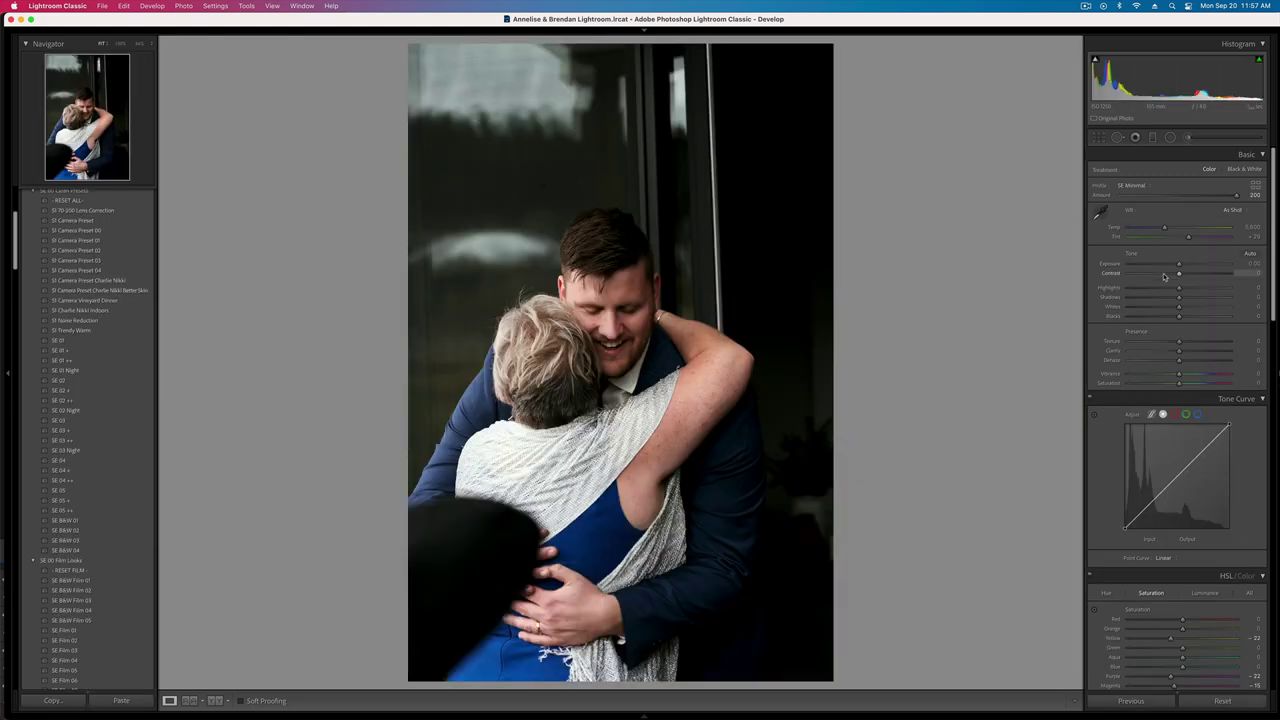
key(equal)
key(minus)
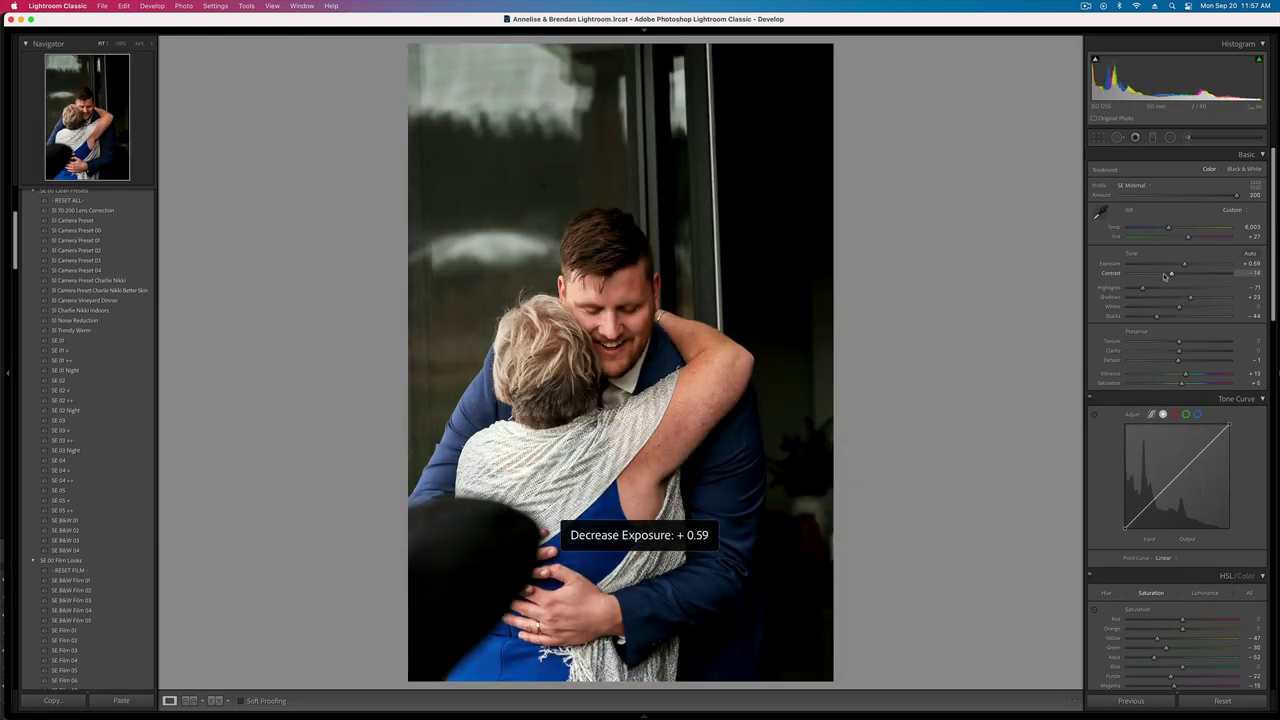
key(equal)
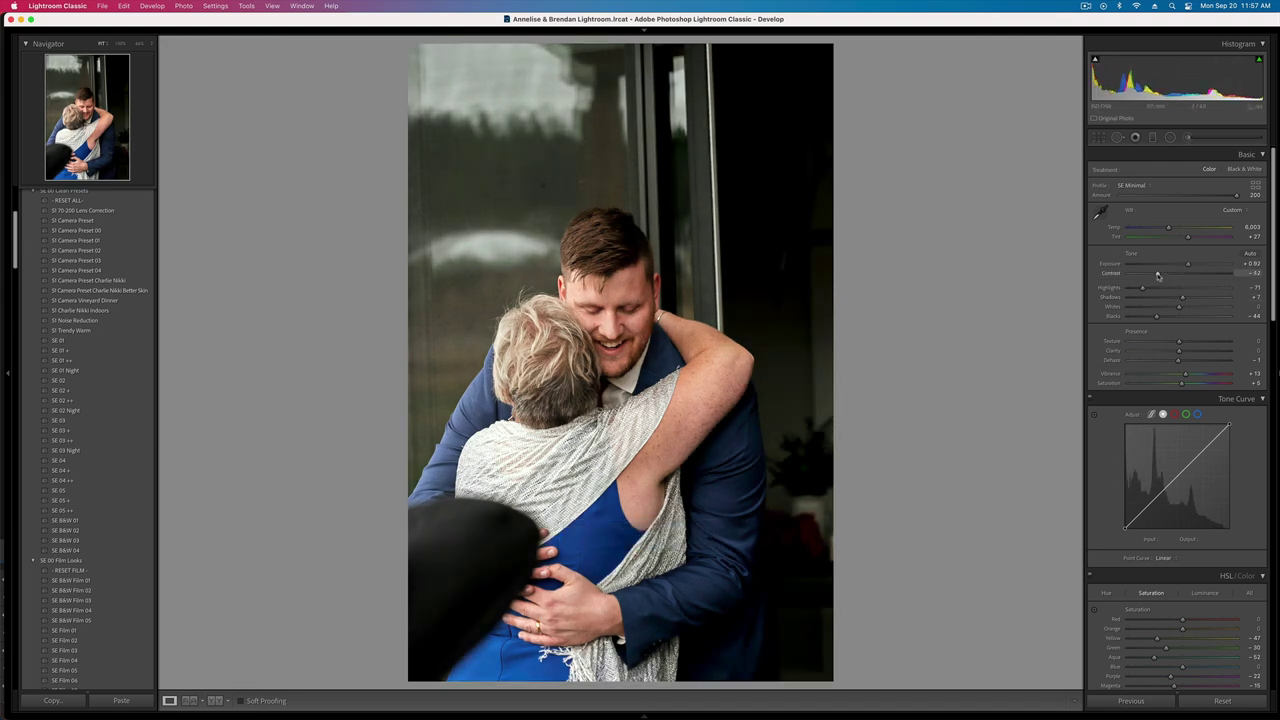
key(minus)
- Go to the next photo, the hug beside the doorway, copy its settings, and set Exposure to +0.56 and Shadows to +6
key(Right)
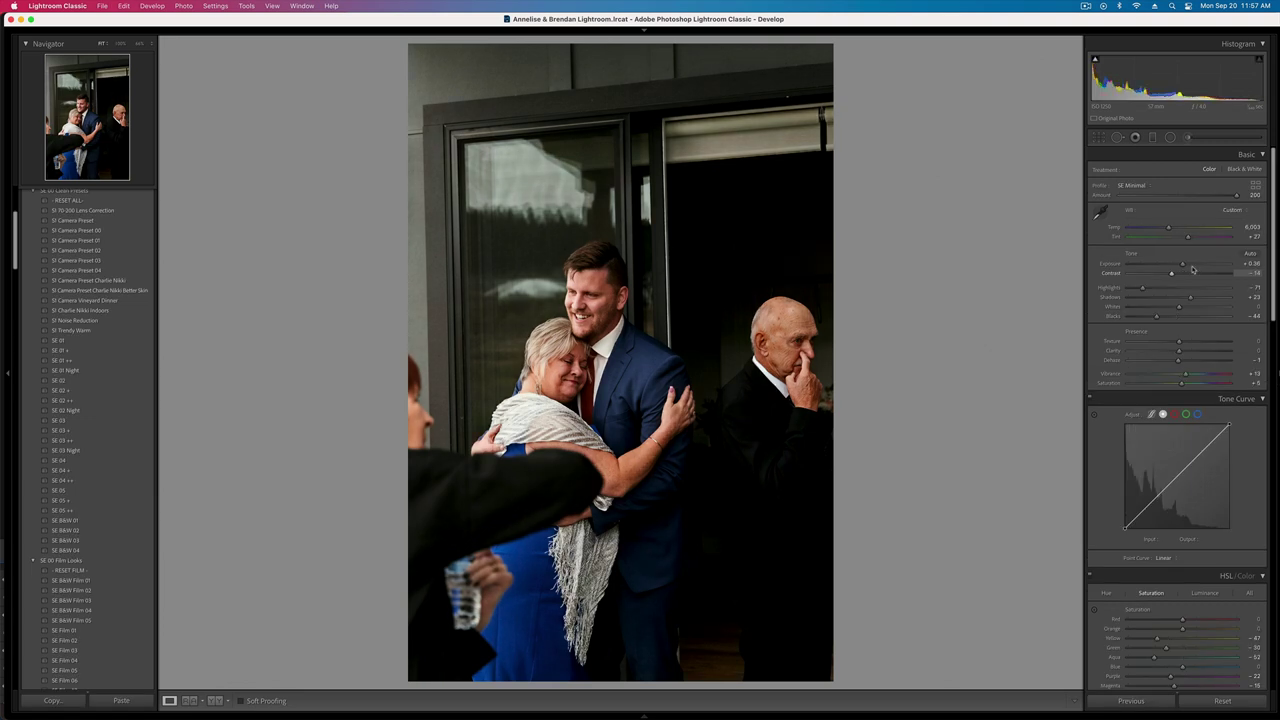
key(super+shift+c)
key(Return)
key(equal)
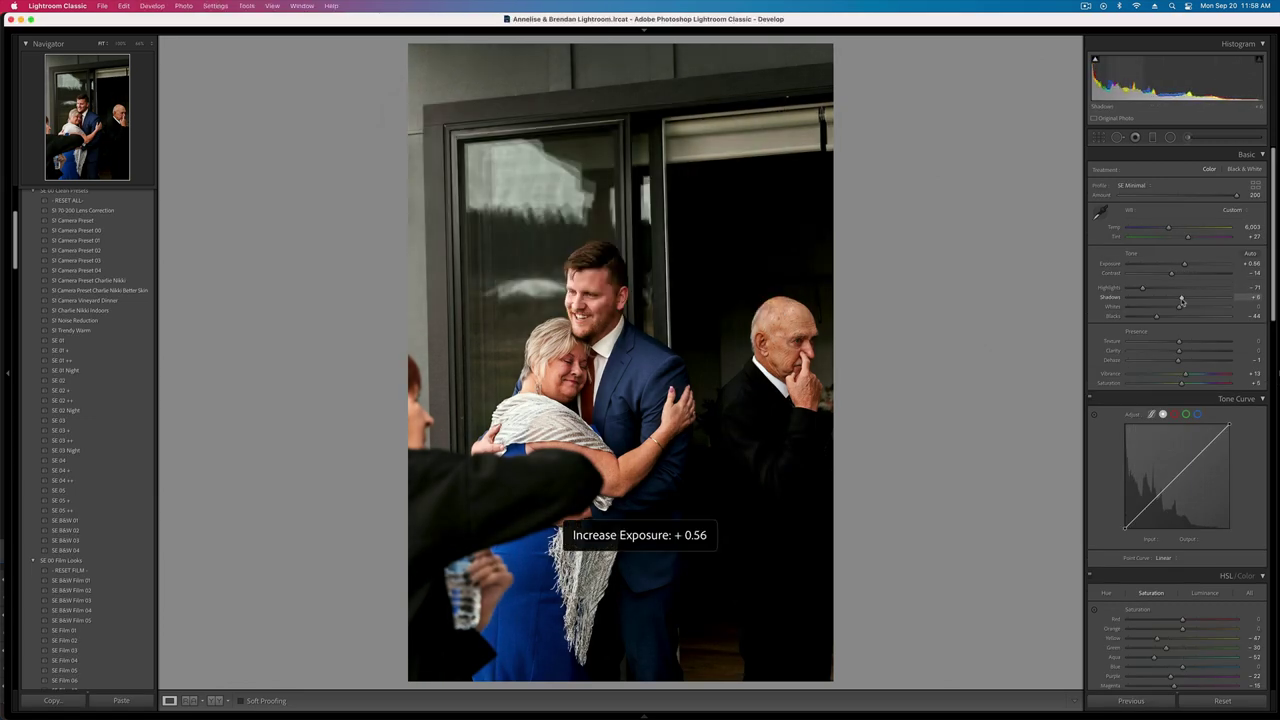
- Try raising Blacks to -14 on the doorway hug photo and copy its develop settings
key(Right)
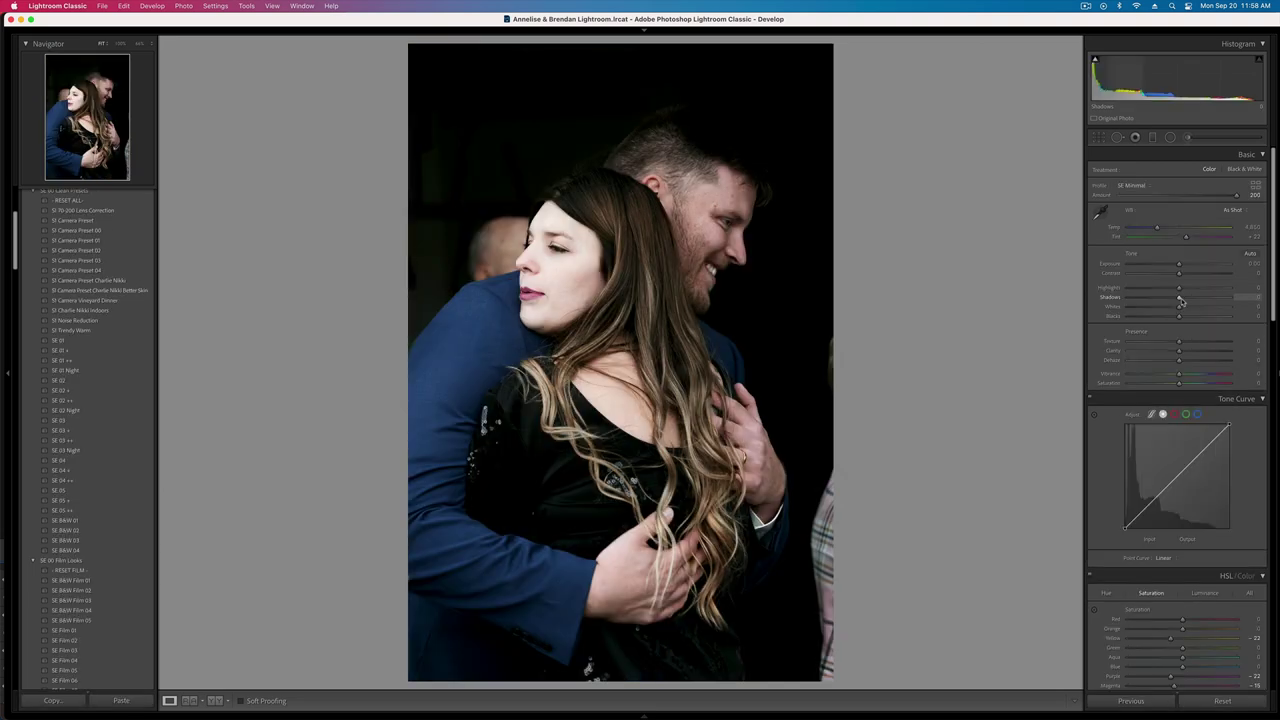
key(Left)
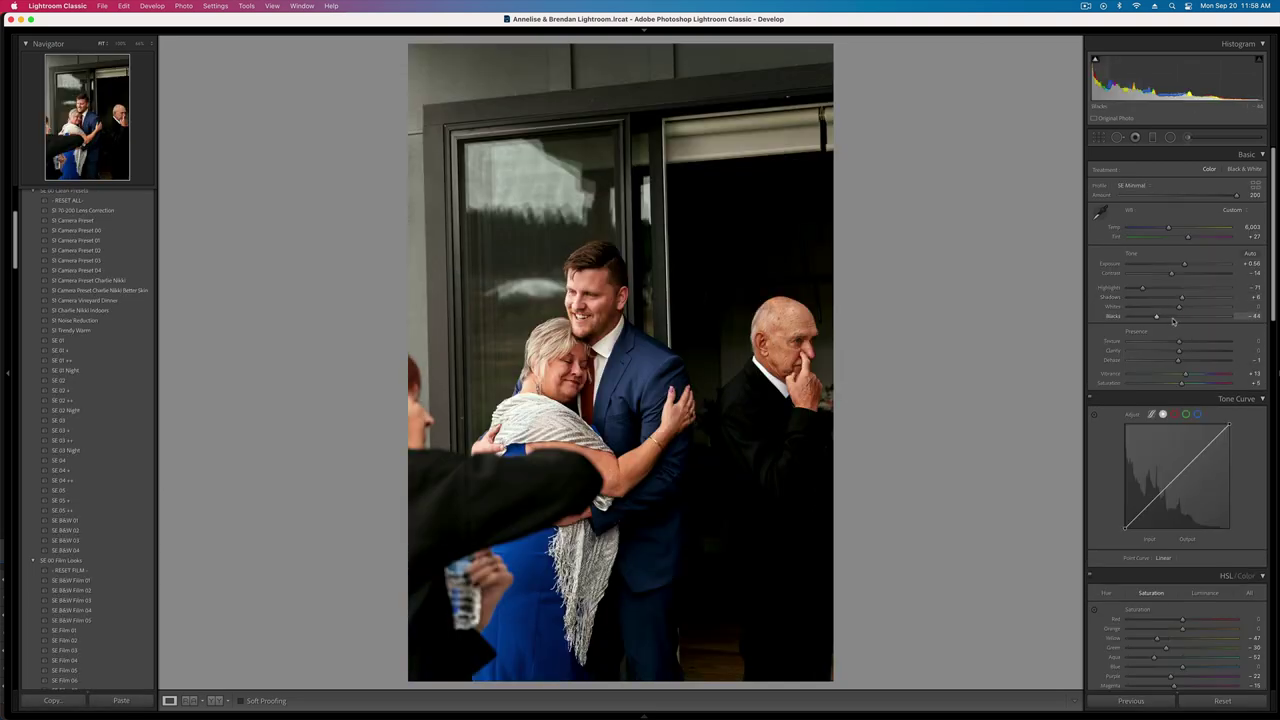
click(1174, 320)
key(super+shift+c)
key(Return)
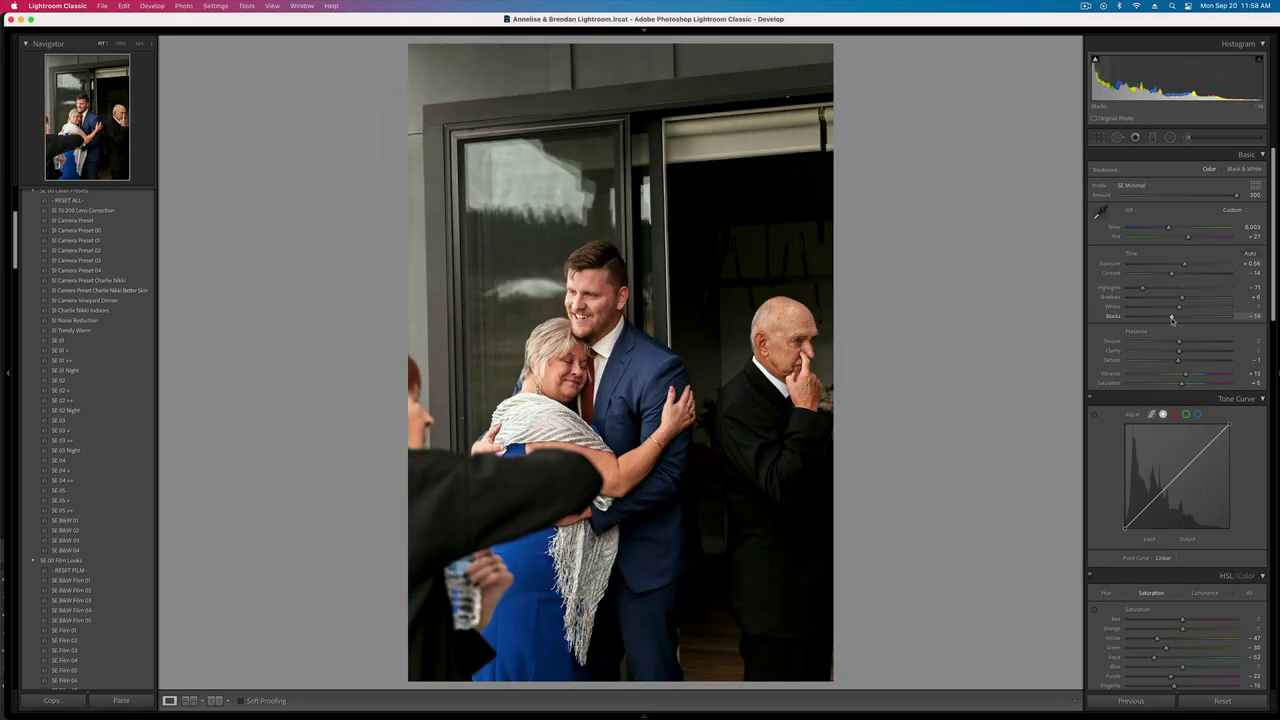
- Undo the last Blacks change and go to the next photo, the groom embracing the long-haired woman
key(super+z)
key(Right)
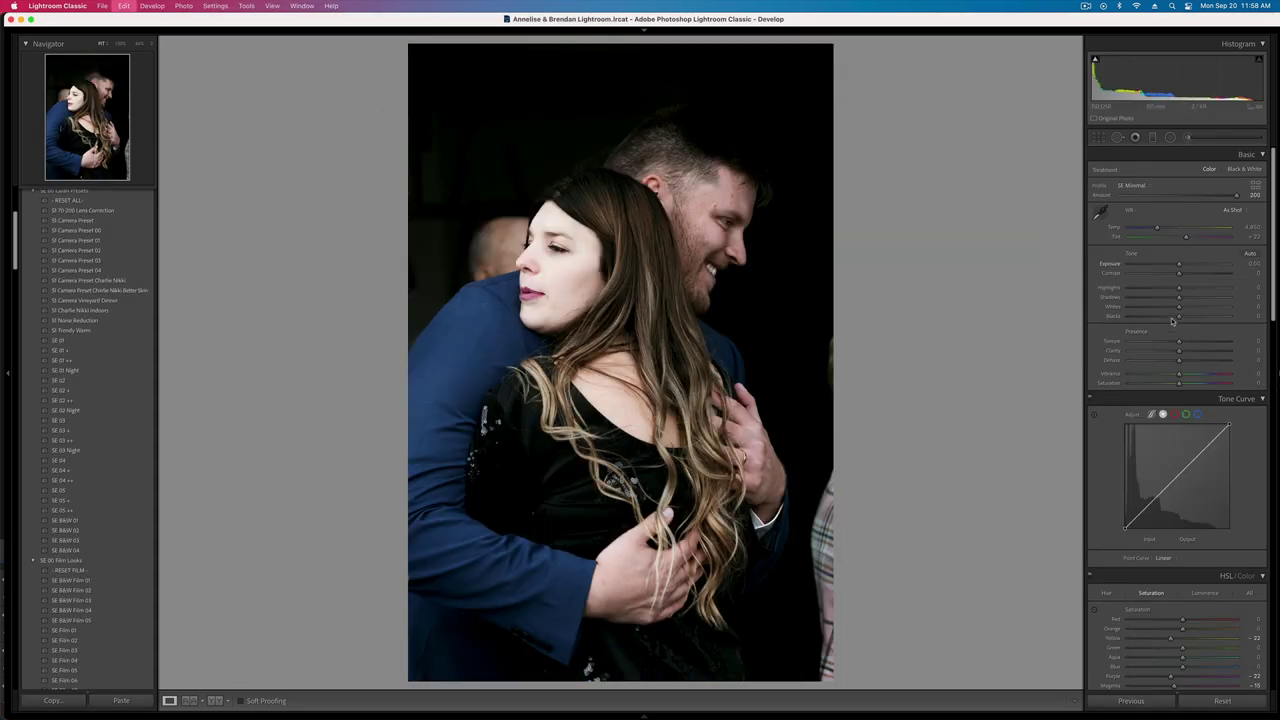
- Paste the copied develop settings onto the photo of the groom embracing the long-haired woman and set Exposure to +0.89
key(super+shift+v)
key(minus)
key(equal)
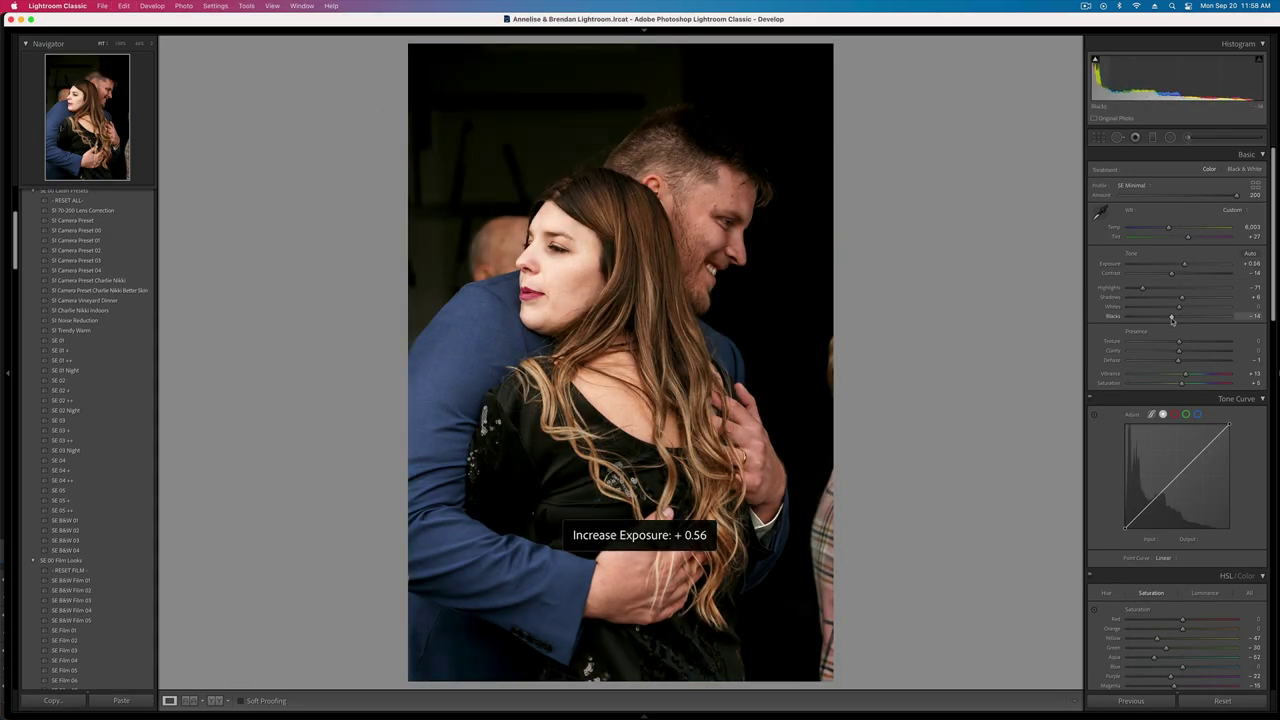
key(equal)
key(equal)
key(minus)
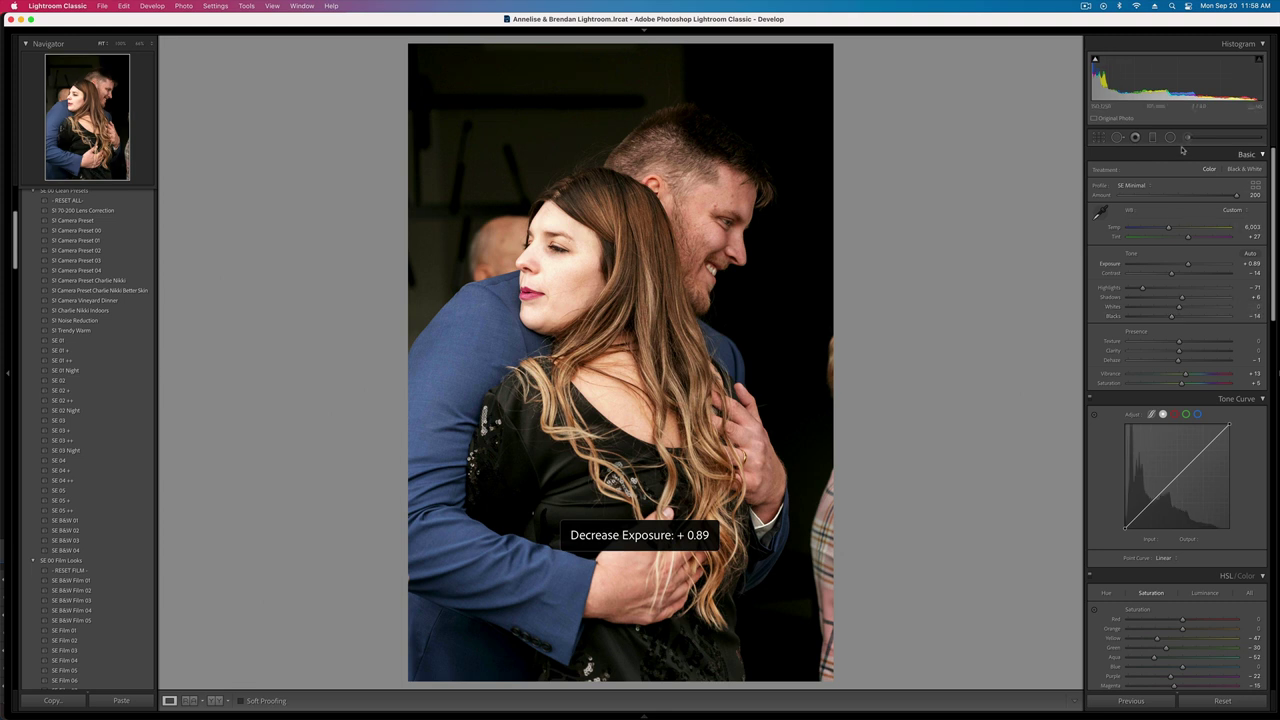
- Brush a local adjustment down the woman's face and the groom's jacket, and set the photo's Exposure to +1.22 and Contrast to +1
key(k)
mouse_move(569, 235)
mouse_down()
mouse_move(520, 320)
mouse_move(450, 540)
mouse_move(580, 630)
mouse_up()
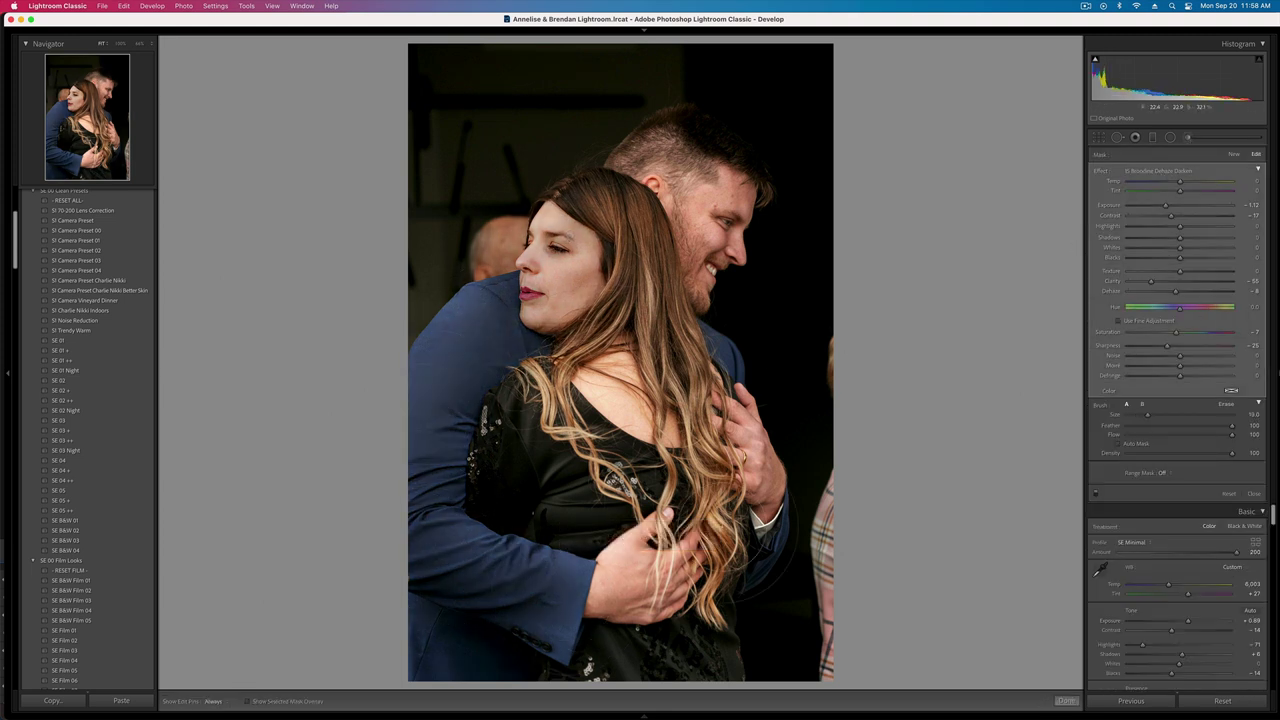
double_click(1101, 171)
drag(1180, 205, 1168, 228)
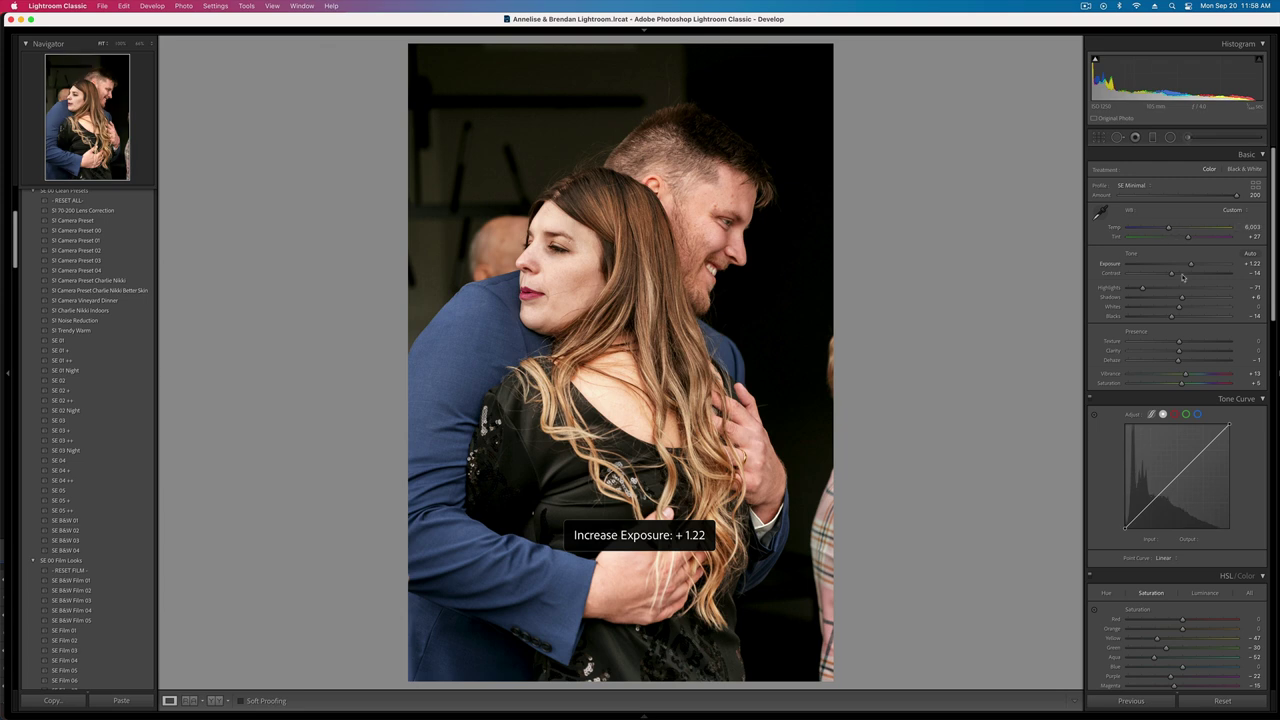
key(super+shift+c)
key(Return)
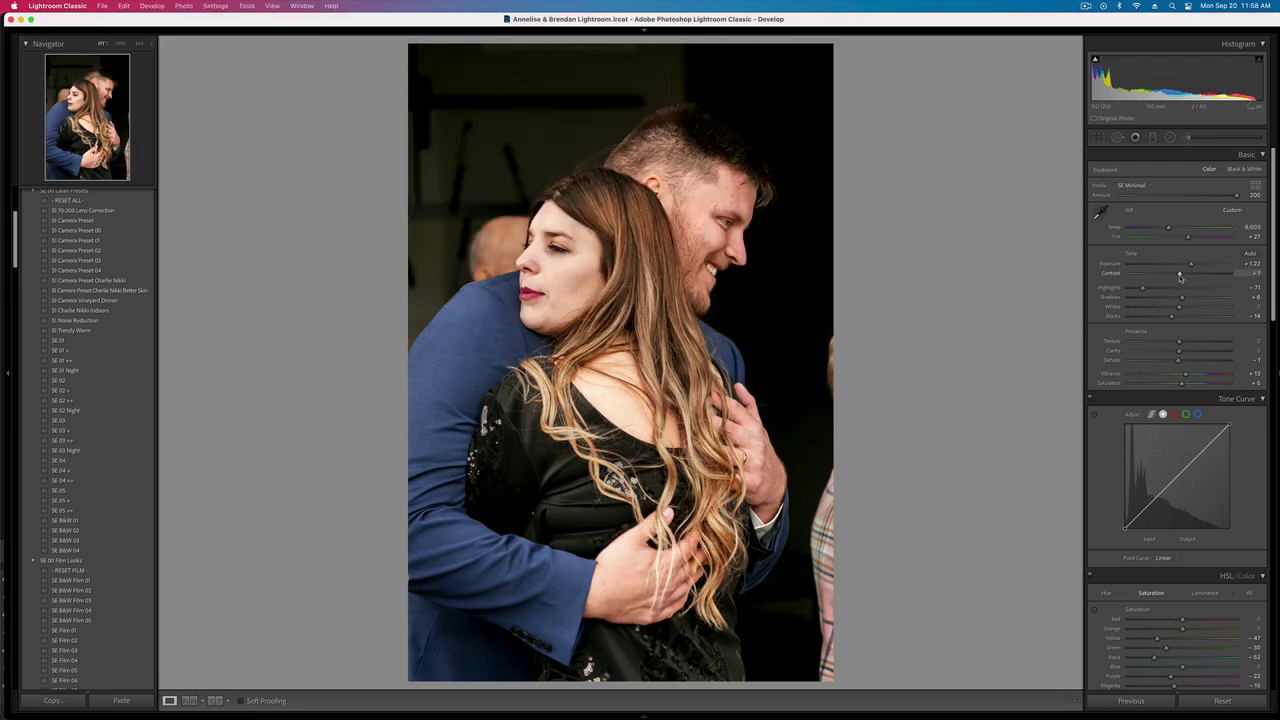
- Copy the develop settings from the doorway hug photo and paste them onto the photo of the bride being hugged under the wooden canopy
key(Right)
key(super+shift+c)
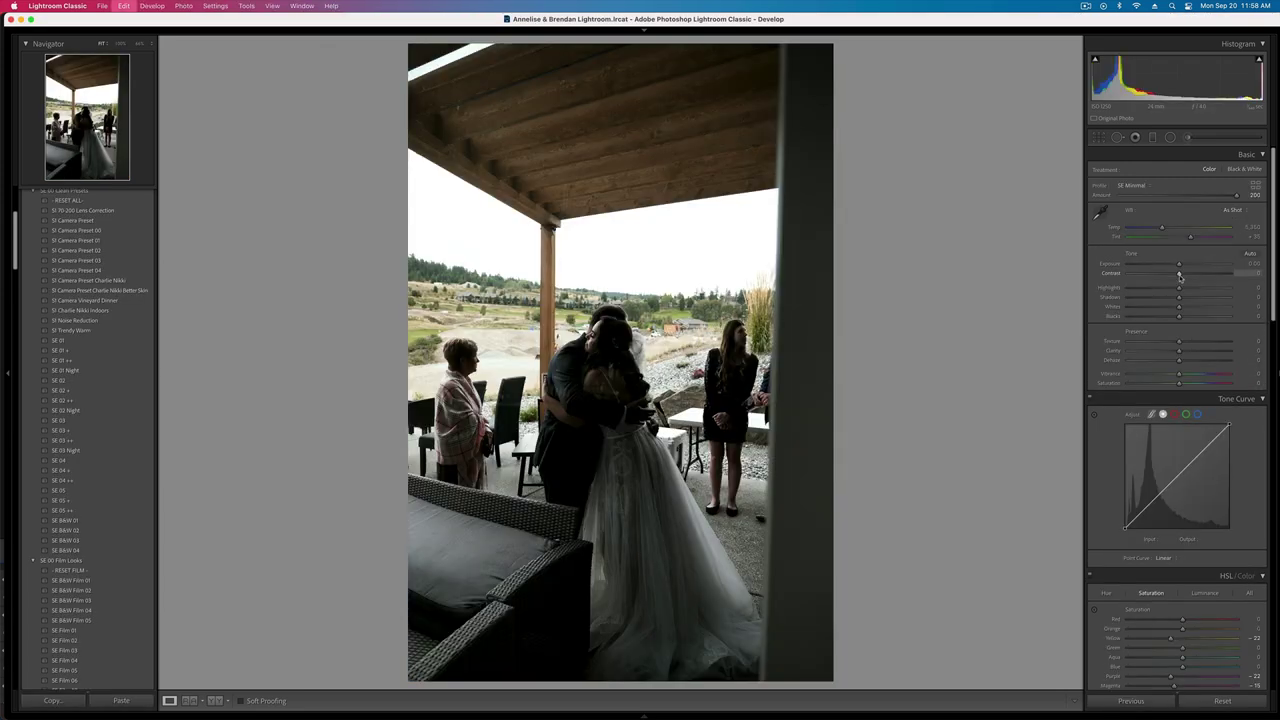
key(Return)
key(Right)
key(Left)
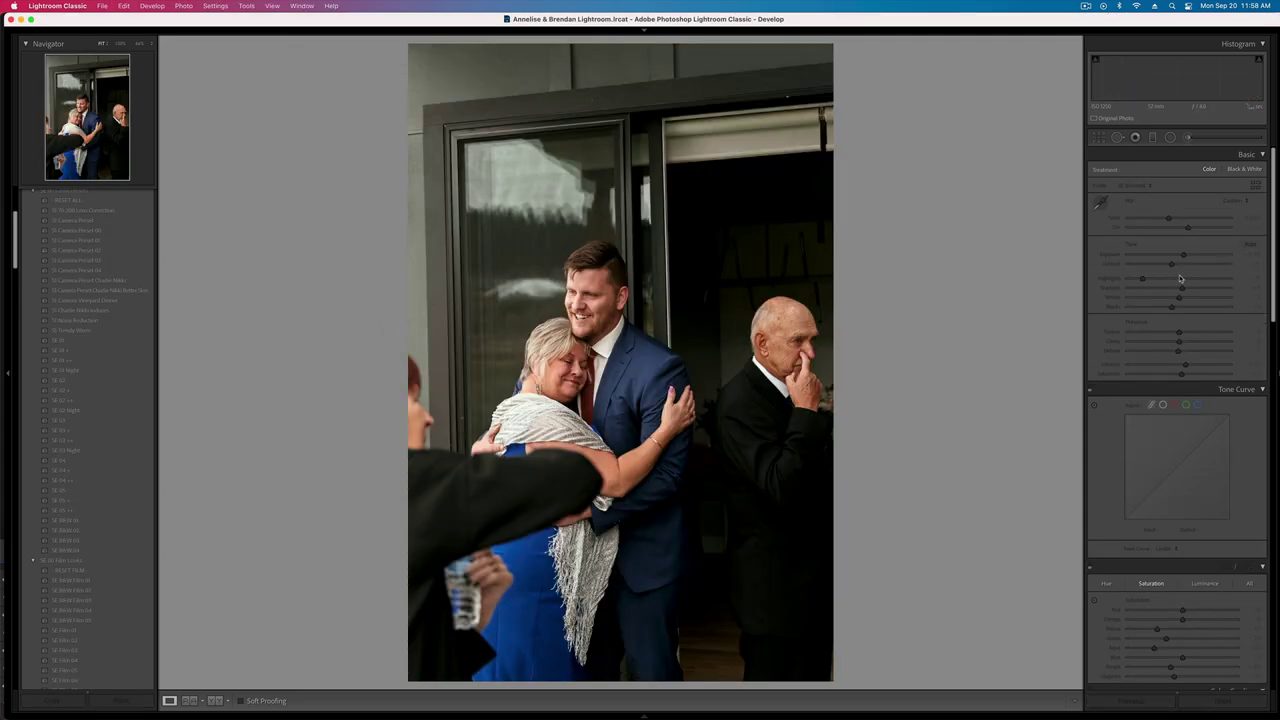
key(super+shift+c)
key(Return)
key(Right)
key(Left)
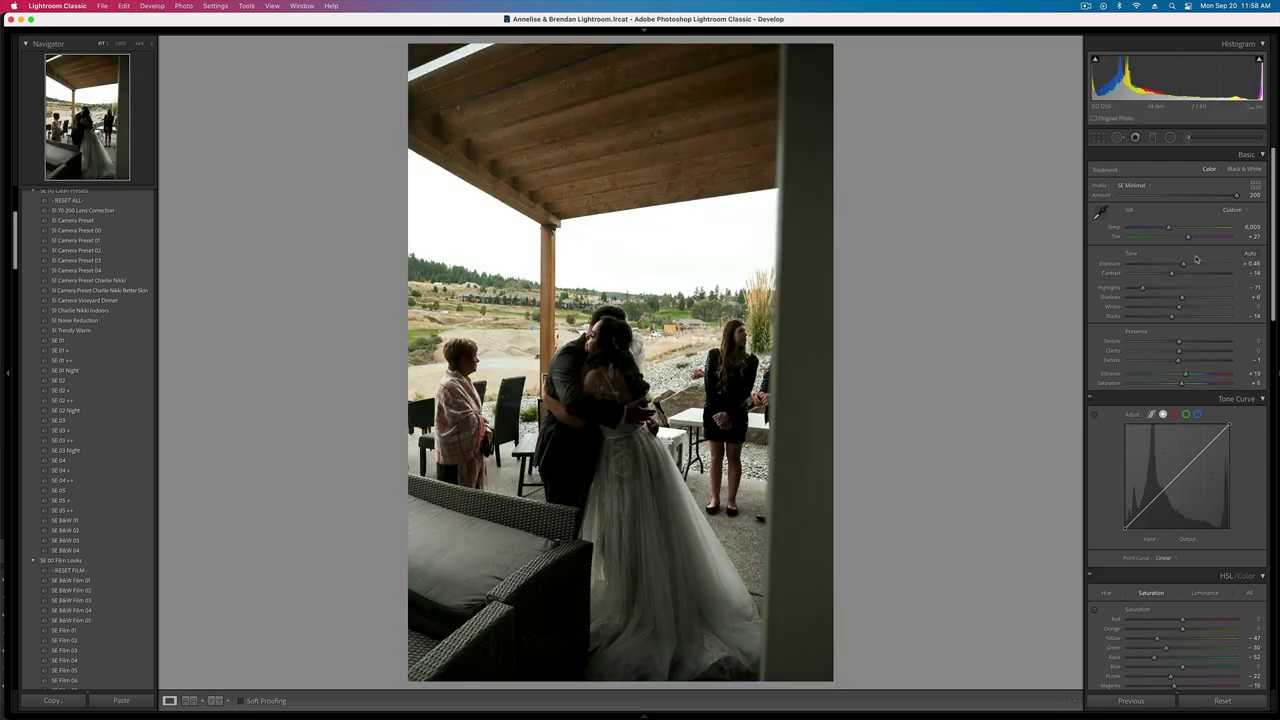
- Set the canopy photo's Exposure to +1.12 and Saturation to +30
key(Up)
key(Up)
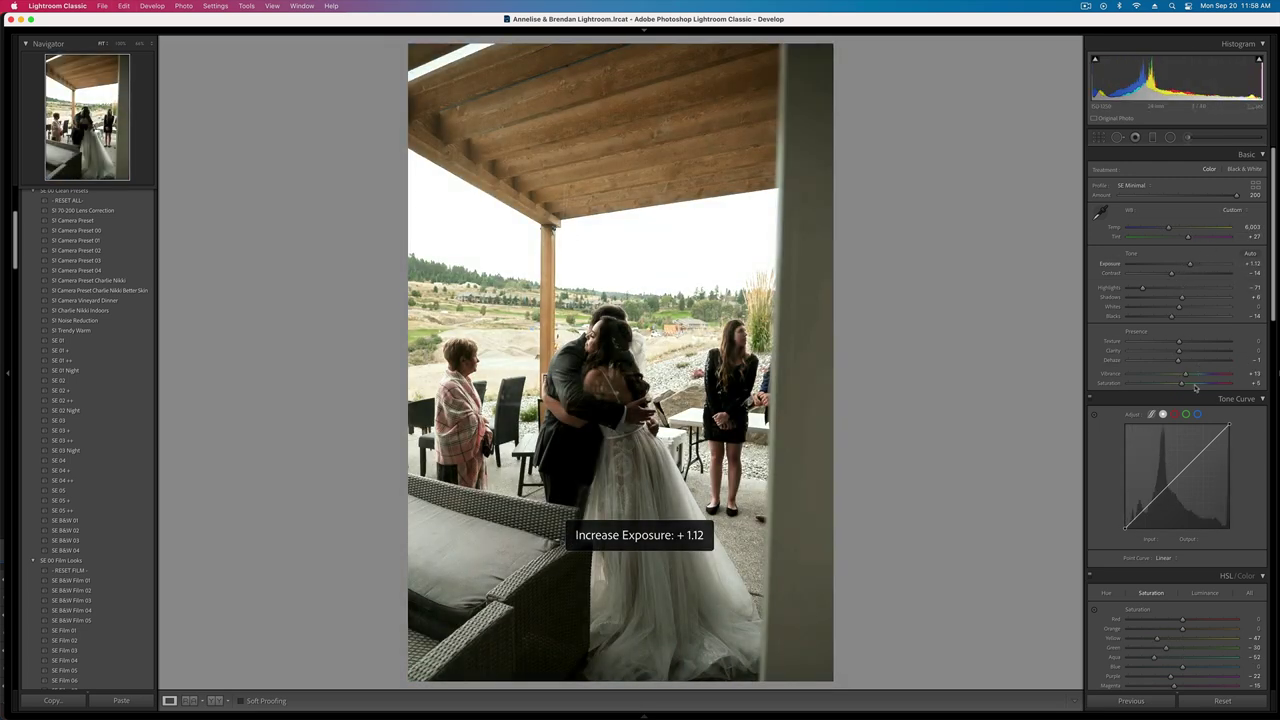
drag(1181, 383, 1194, 385)
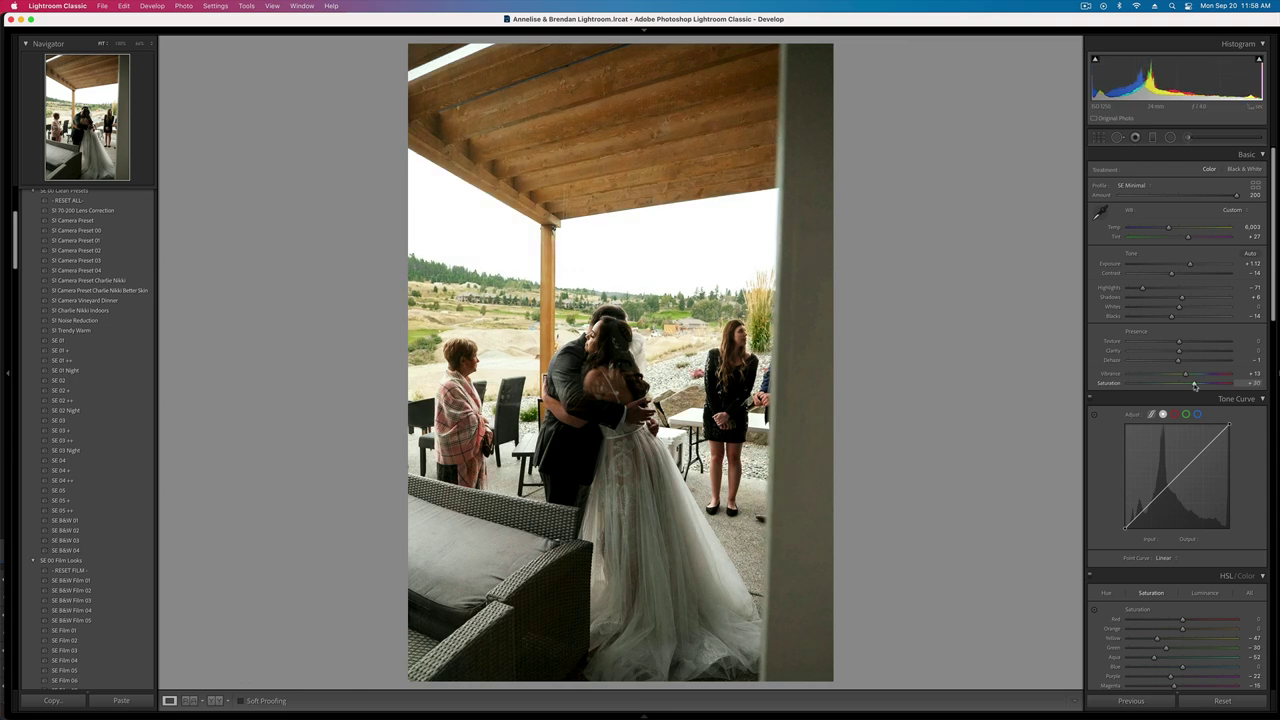
- Add a radial filter with the Brooding Dehaze Darken effect around the hugging couple and reposition it over them
click(1170, 137)
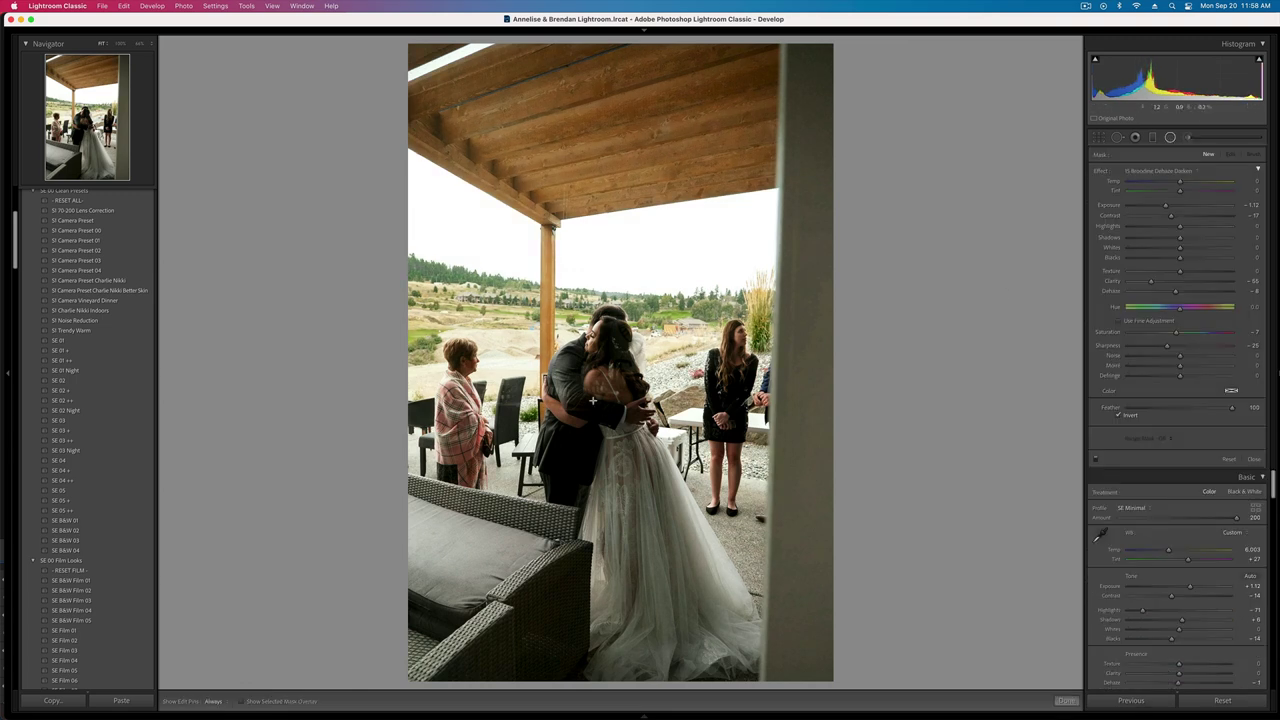
drag(593, 400, 688, 649)
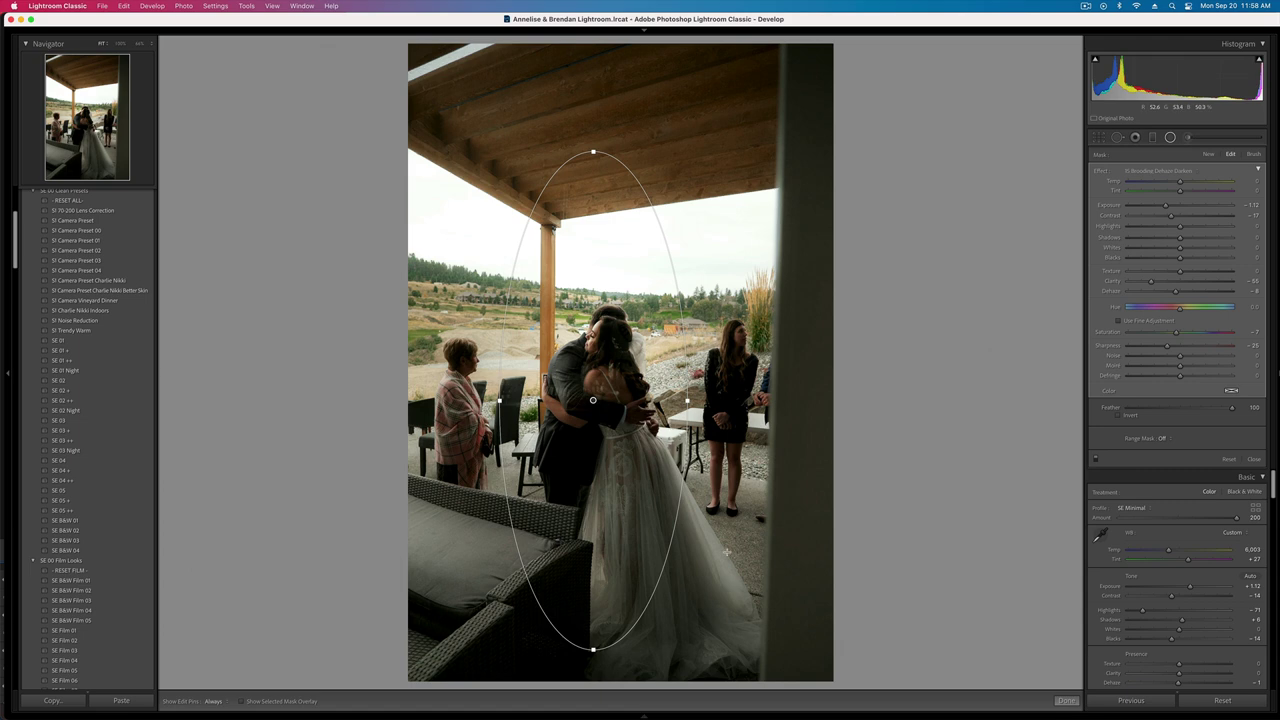
drag(648, 522, 713, 482)
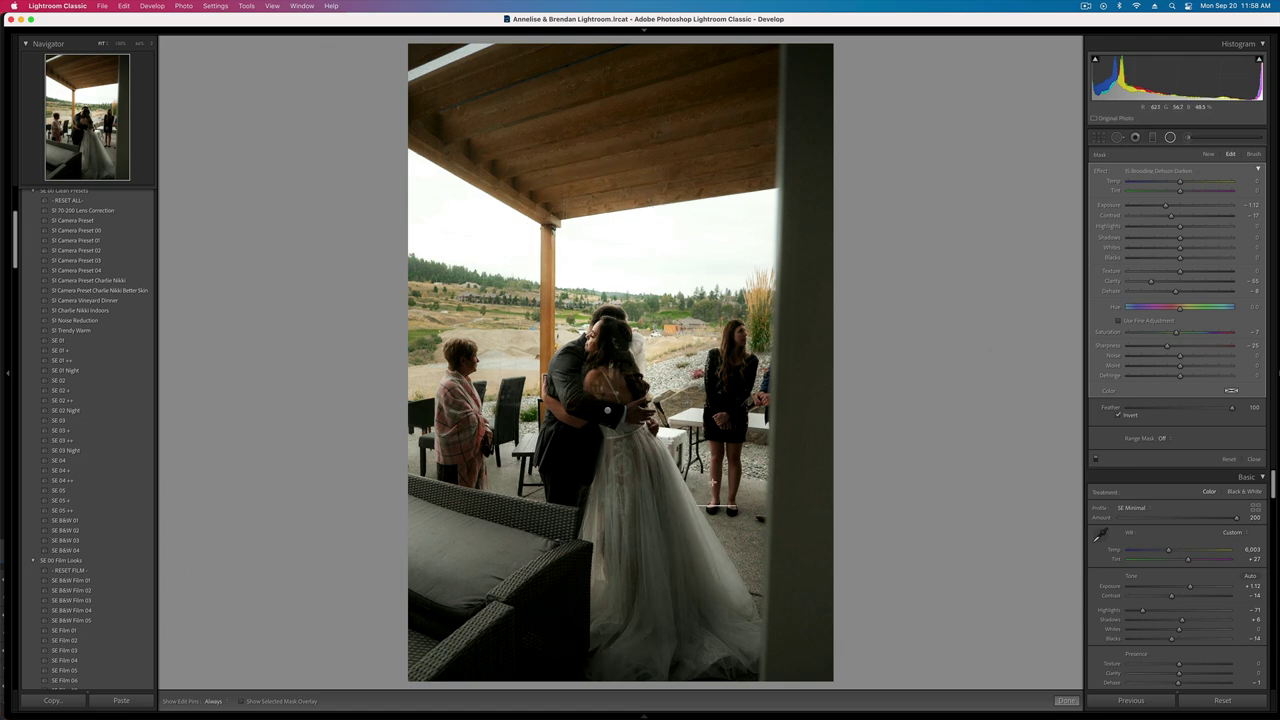
key(Delete)
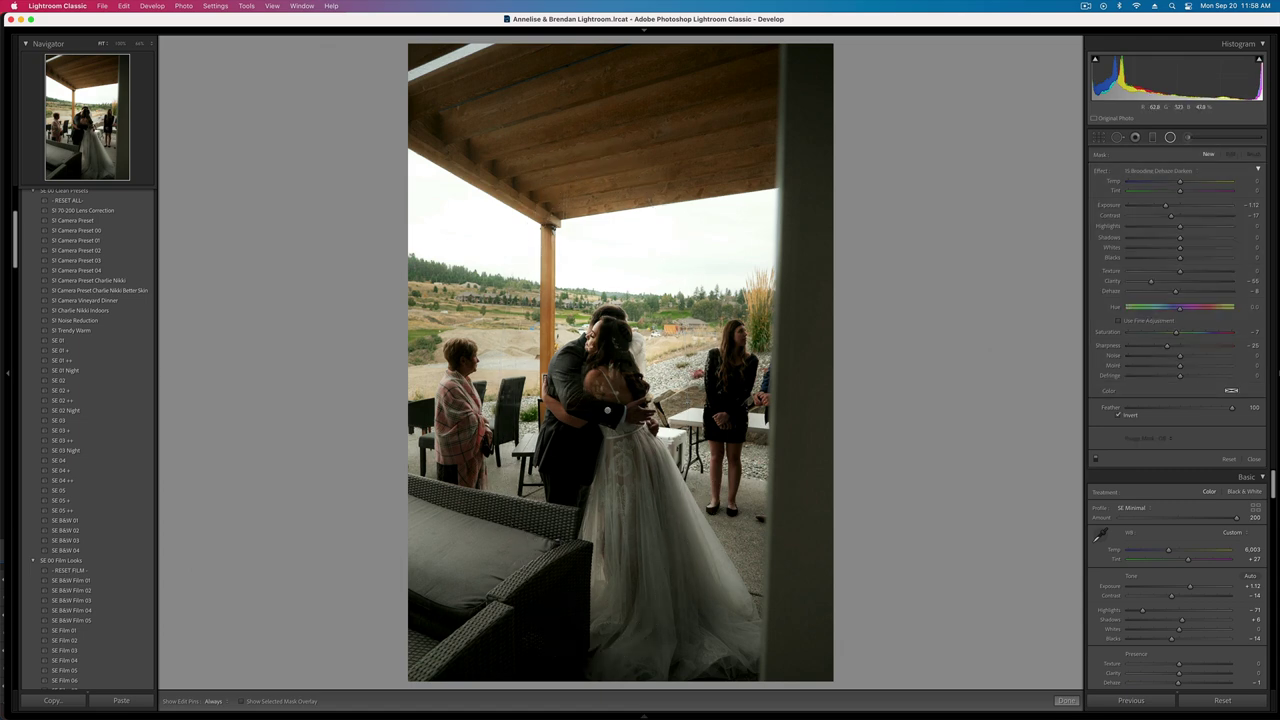
- Add a second, larger radial filter around the couple, reset its effect, lower its Contrast to -38 and raise its Whites
drag(573, 352, 811, 636)
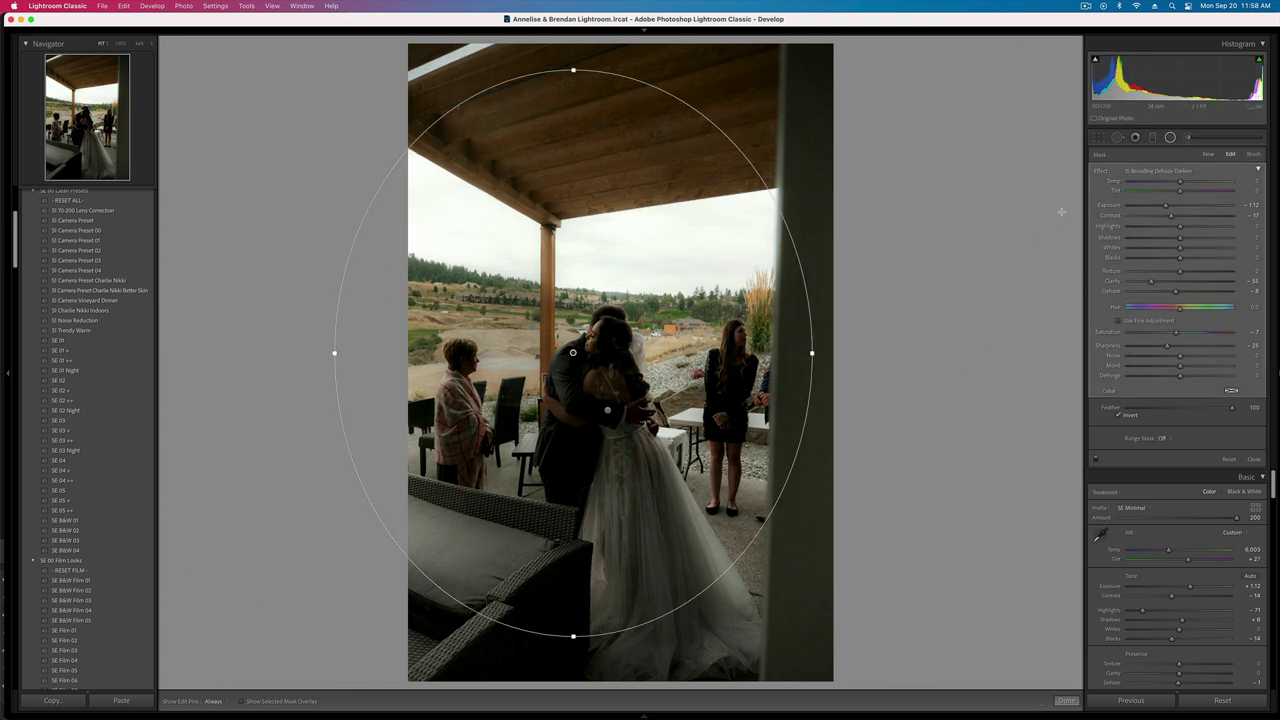
alt+click(1102, 173)
drag(1180, 216, 1160, 217)
drag(573, 353, 643, 417)
click(1193, 249)
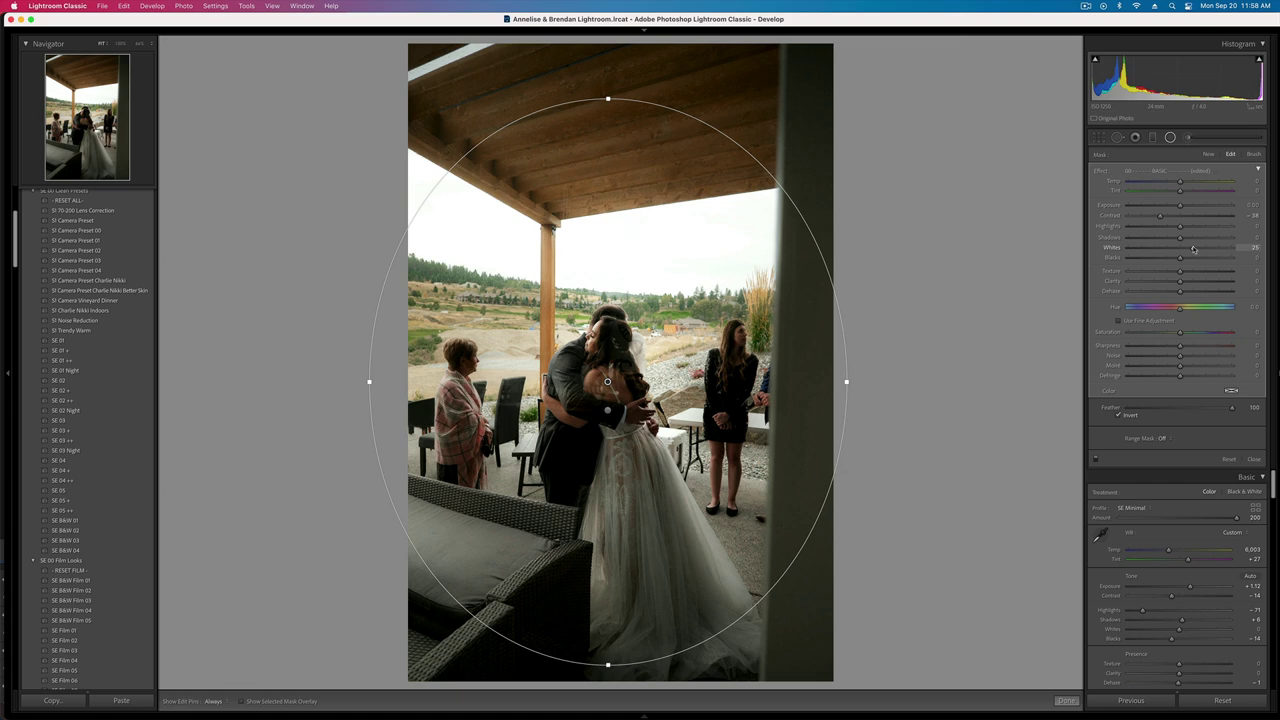
key(shift+m)
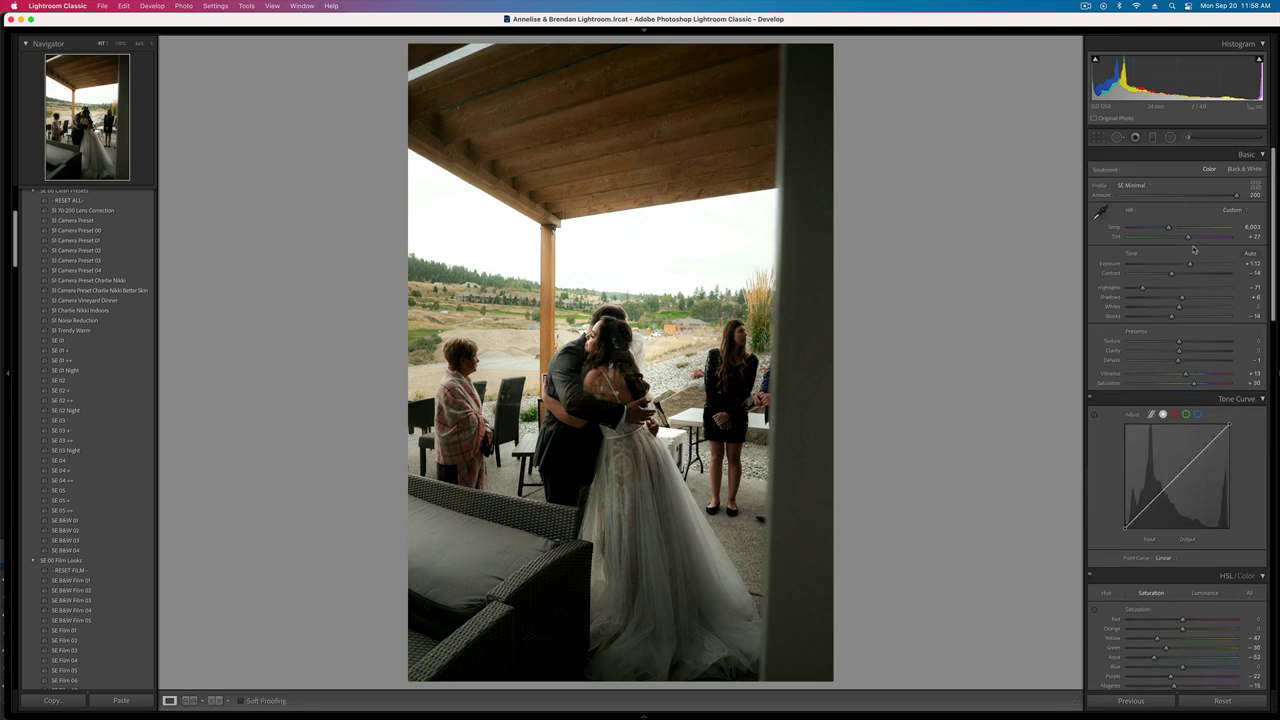
- Set the canopy photo's Contrast to +1 and Exposure to +1.35, and compare it with the unedited version
drag(1173, 273, 1180, 276)
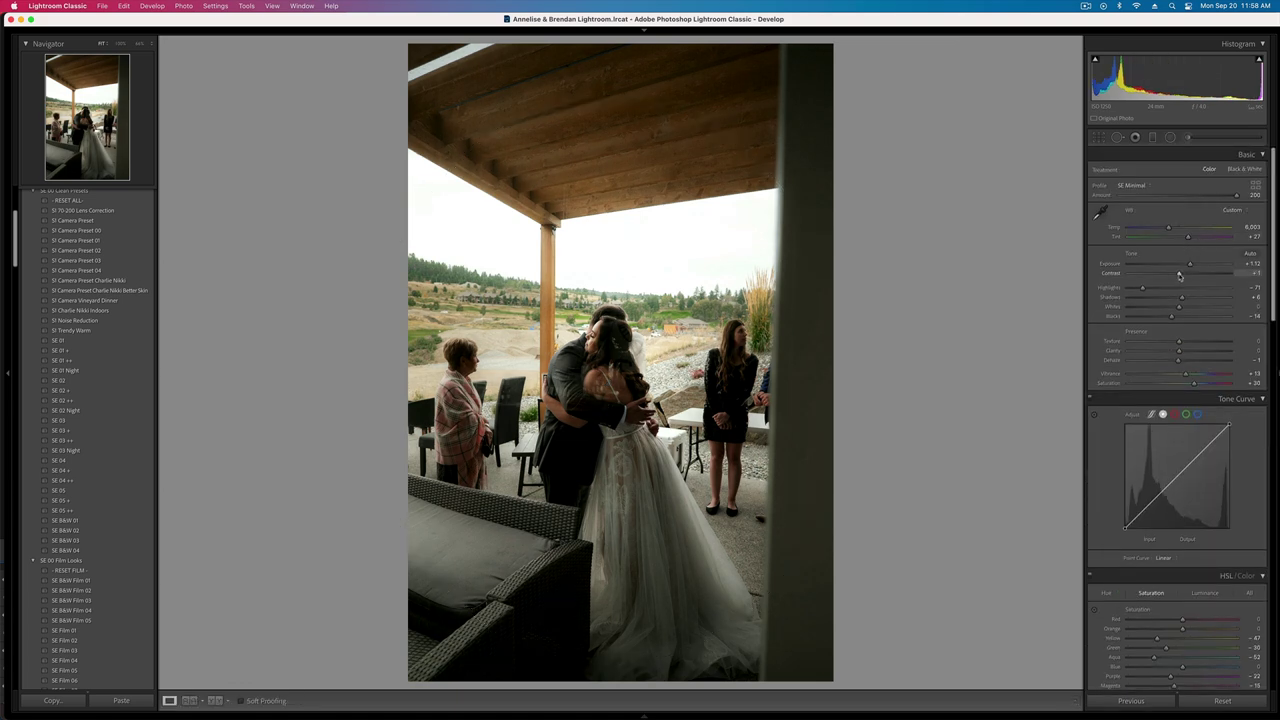
key(shift+equal)
key(minus)
key(backslash)
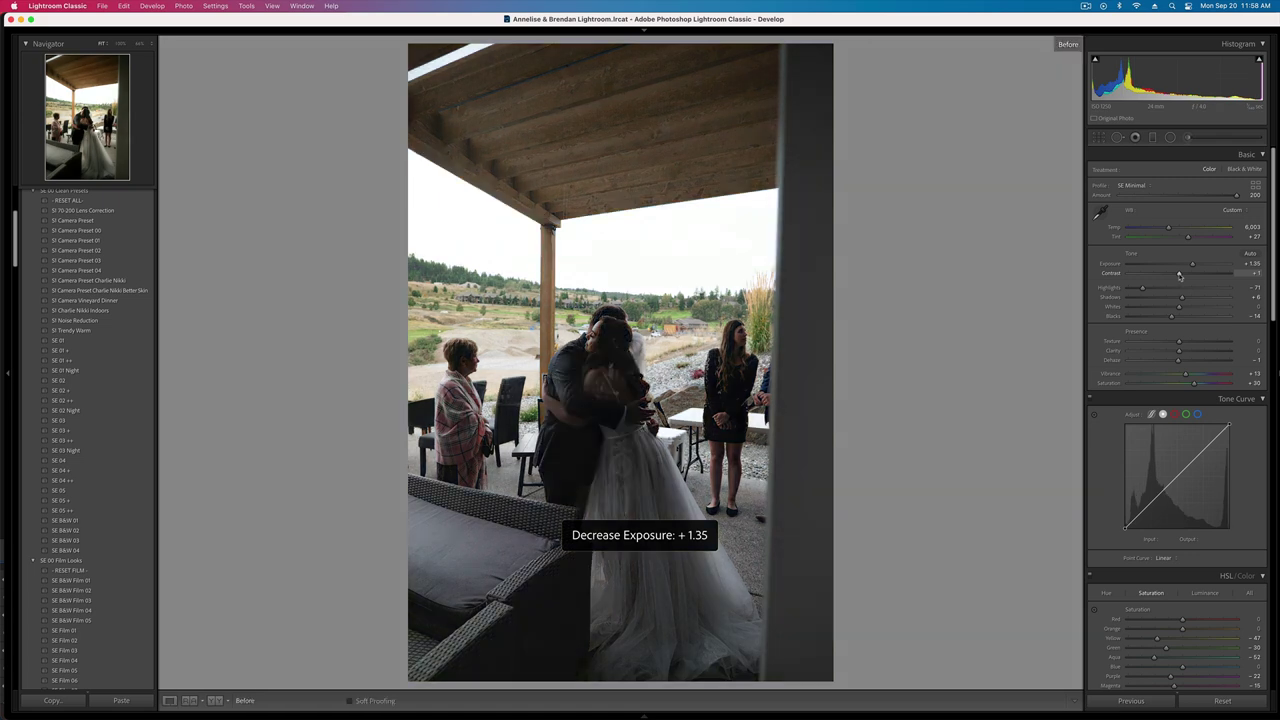
key(backslash)
- Copy the canopy photo's develop settings and paste them onto the next photo, the man holding the laughing bride
key(shift+super+c)
key(Return)
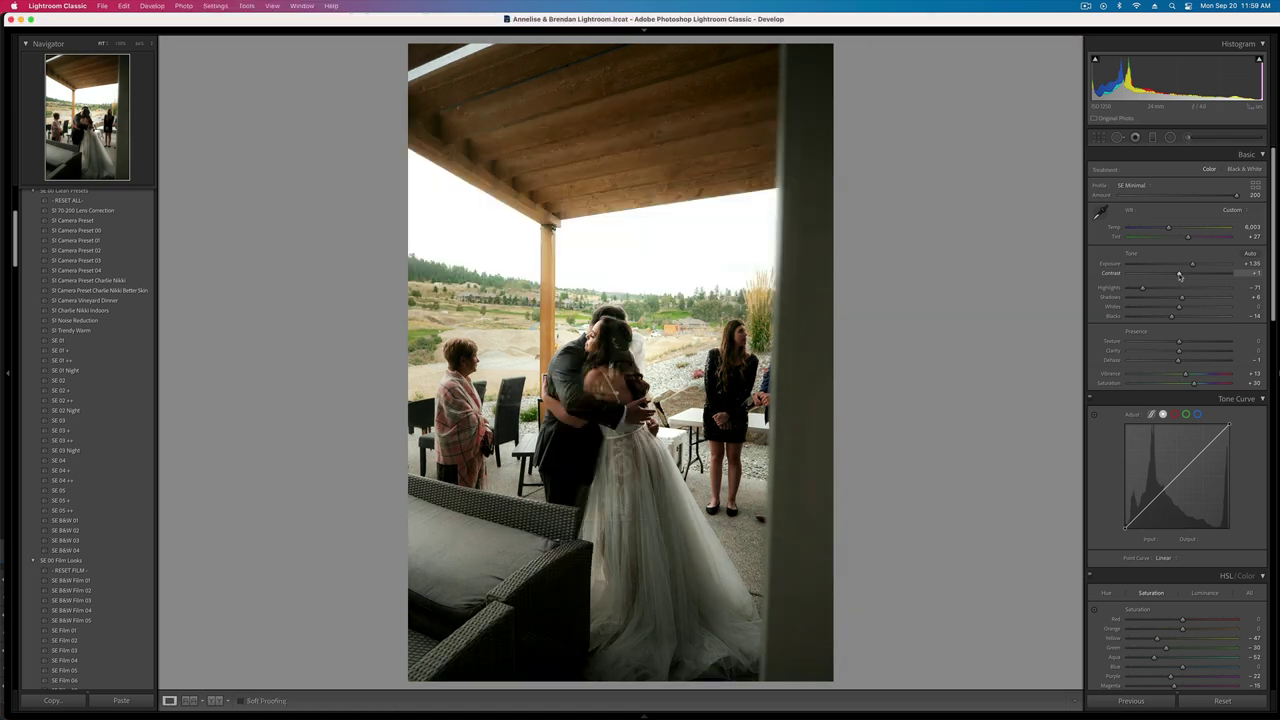
key(Right)
key(shift+super+v)
- Return to the canopy photo and straighten it with a slight crop rotation
key(Left)
key(r)
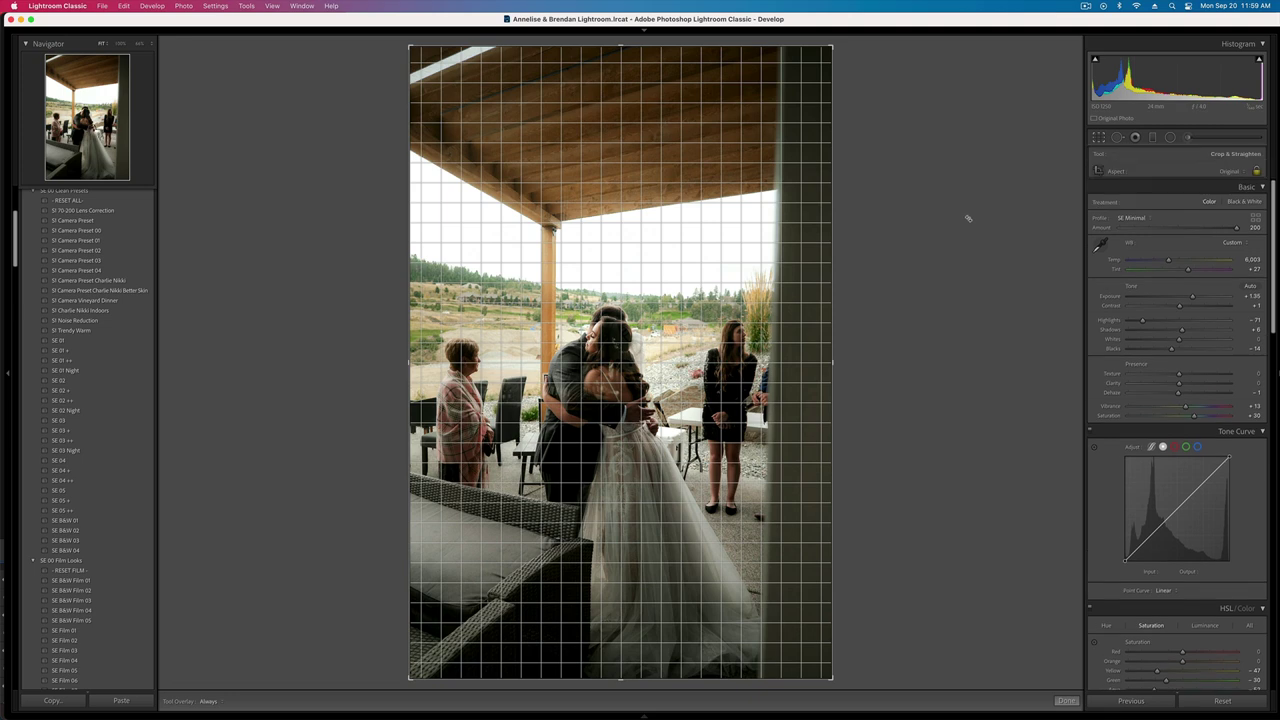
key(r)
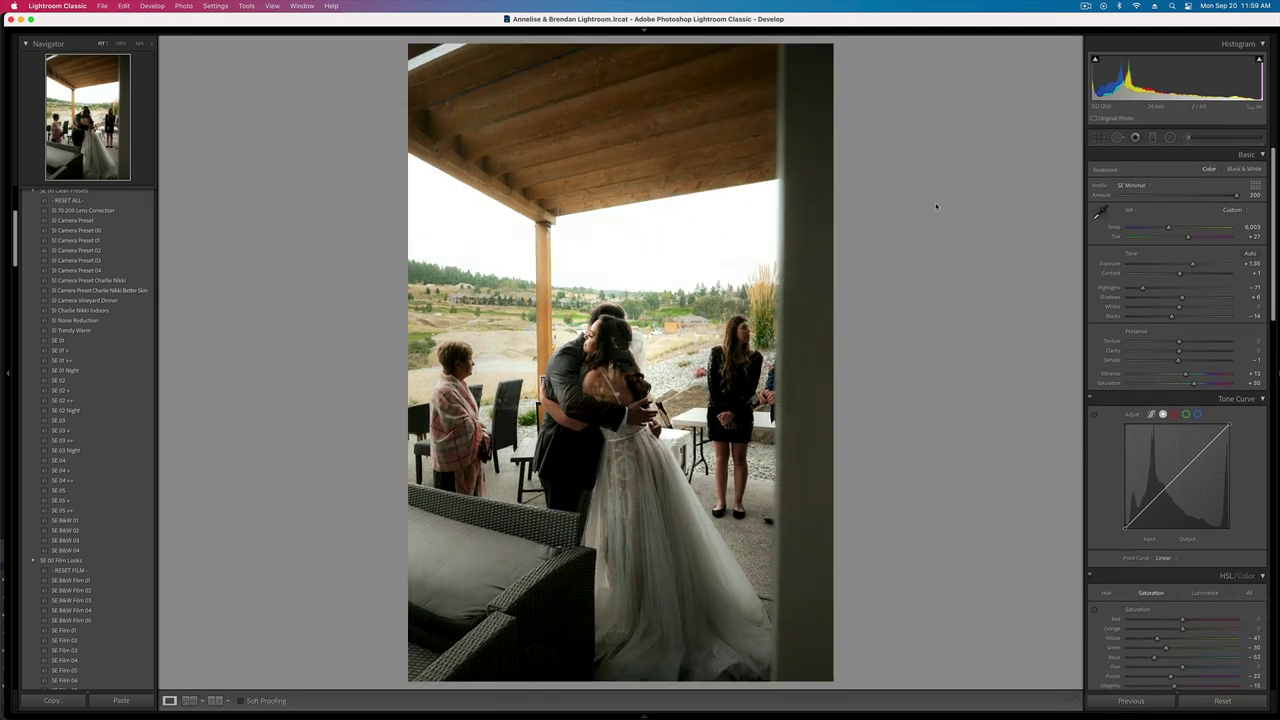
- Go to the photo of the man holding the laughing bride and set Exposure to +1.68 and Contrast to +9
key(Right)
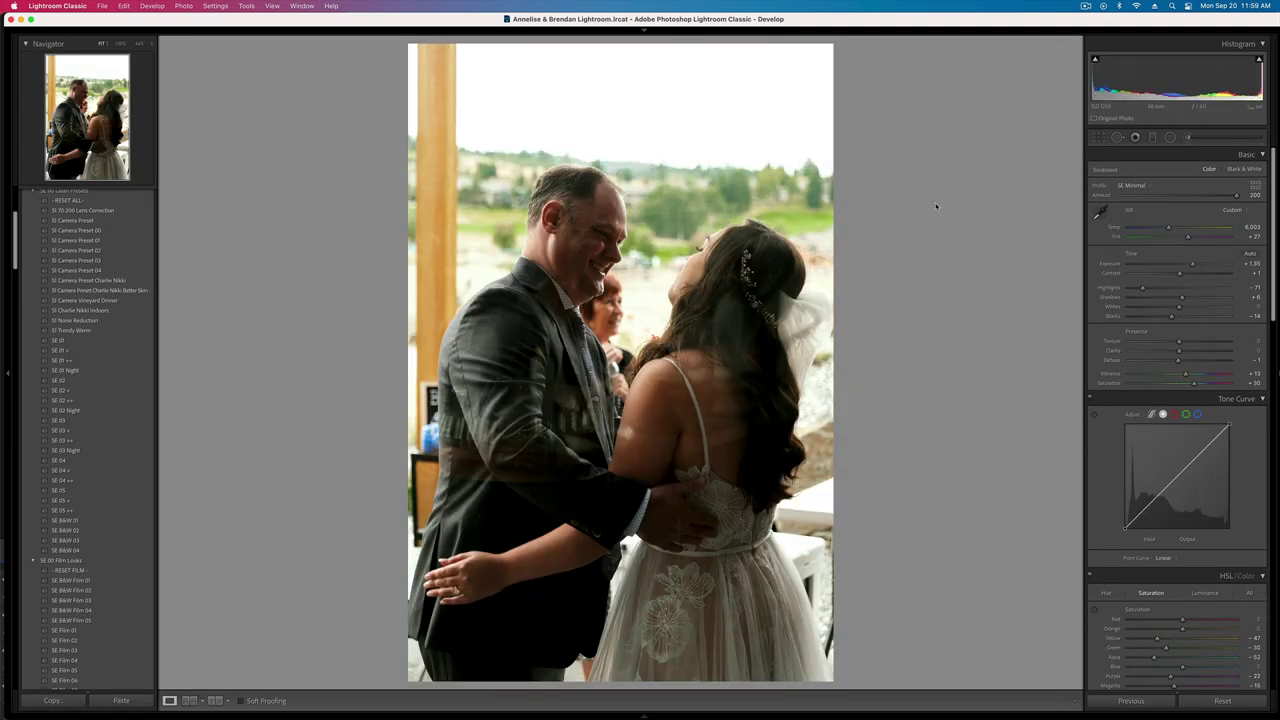
key(equal)
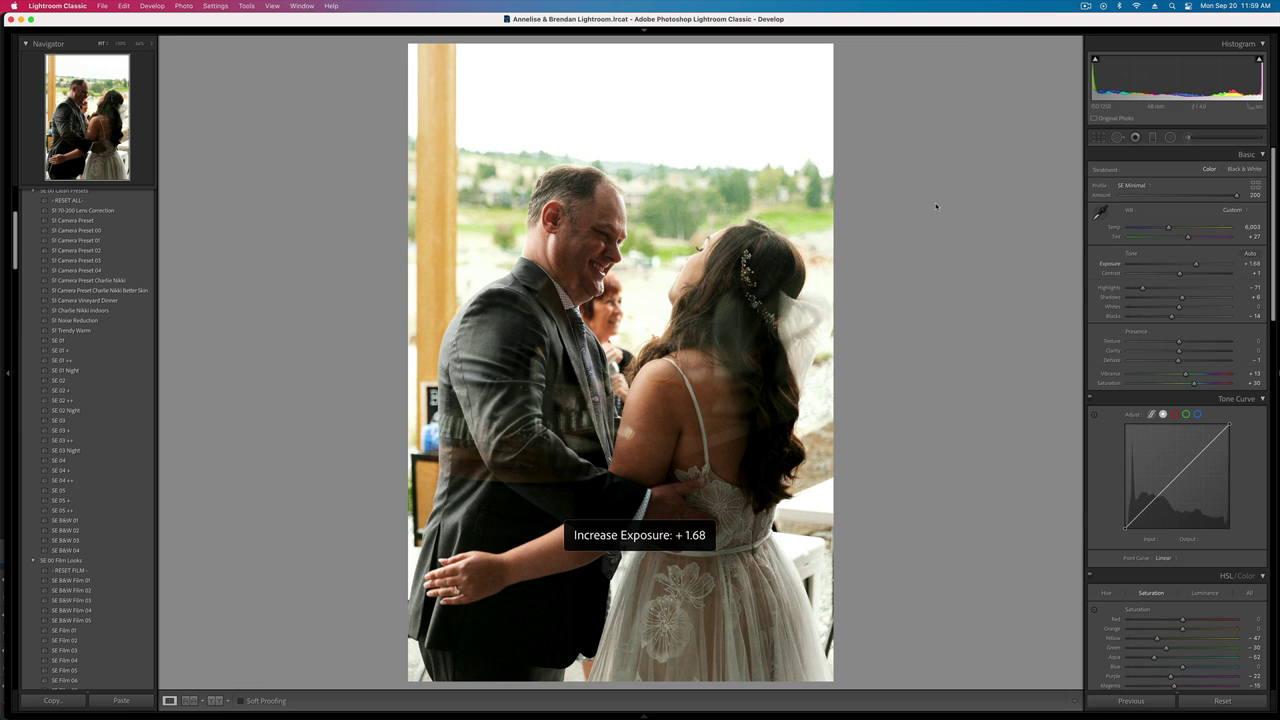
click(1191, 274)
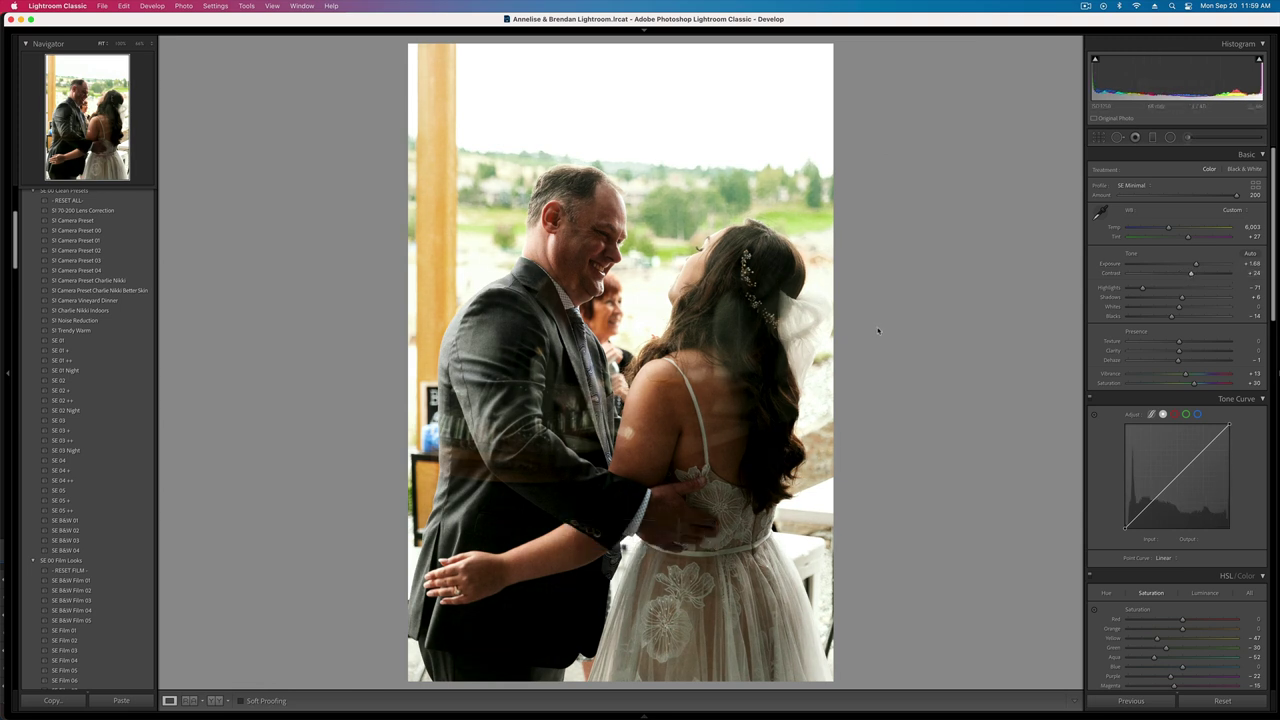
double_click(1184, 274)
key(minus)
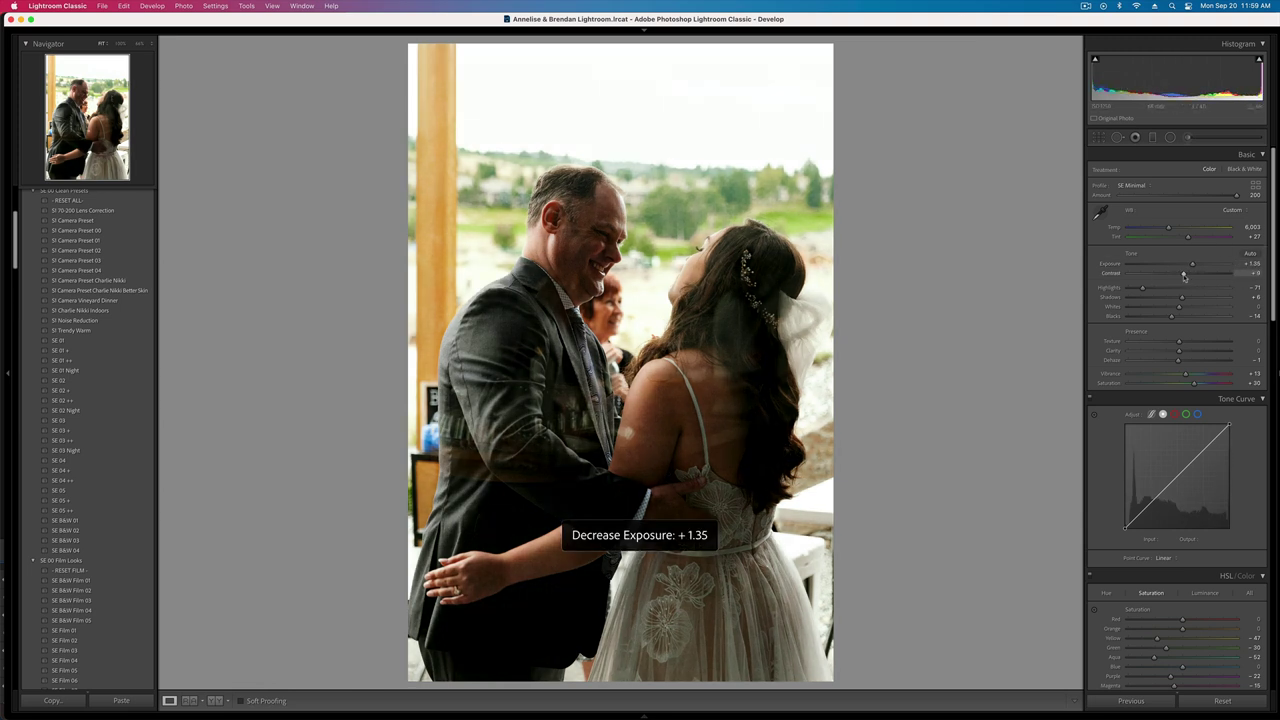
key(equal)
- Go to the next photo, the kitchen scene with the clock, warm its Temp, and set Blacks to +100 and Contrast to +14
key(Right)
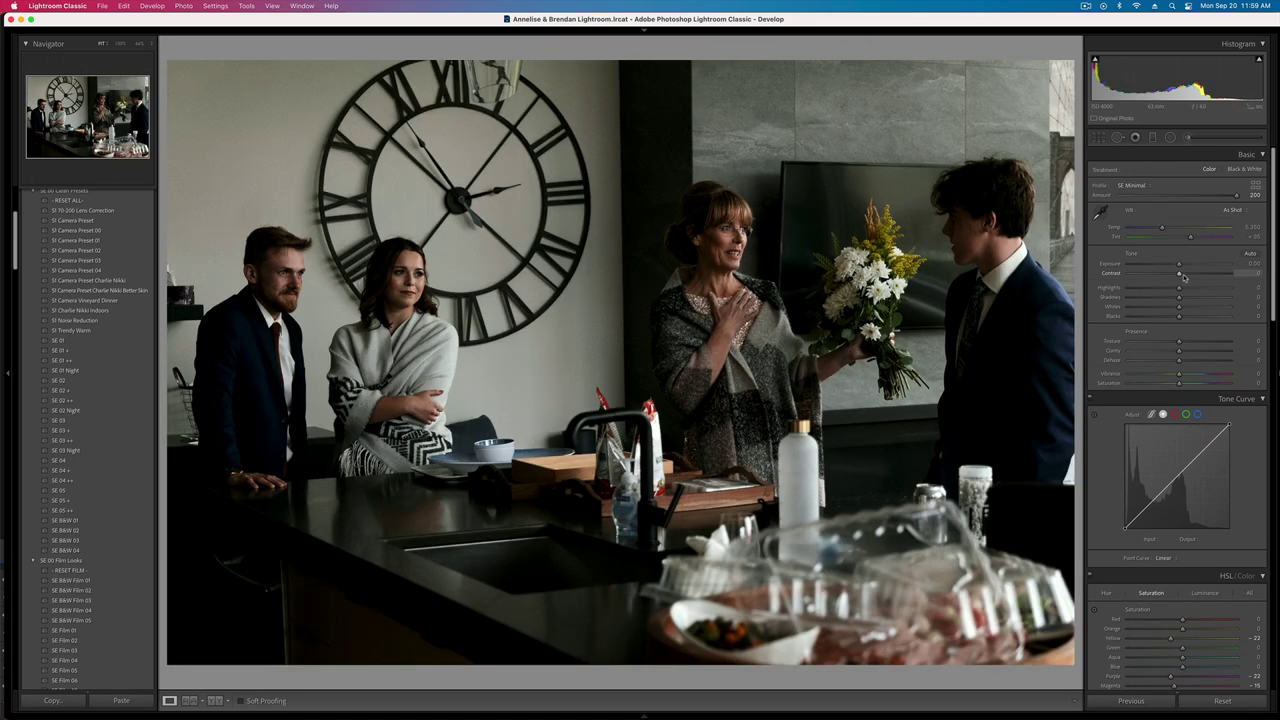
drag(1163, 228, 1170, 229)
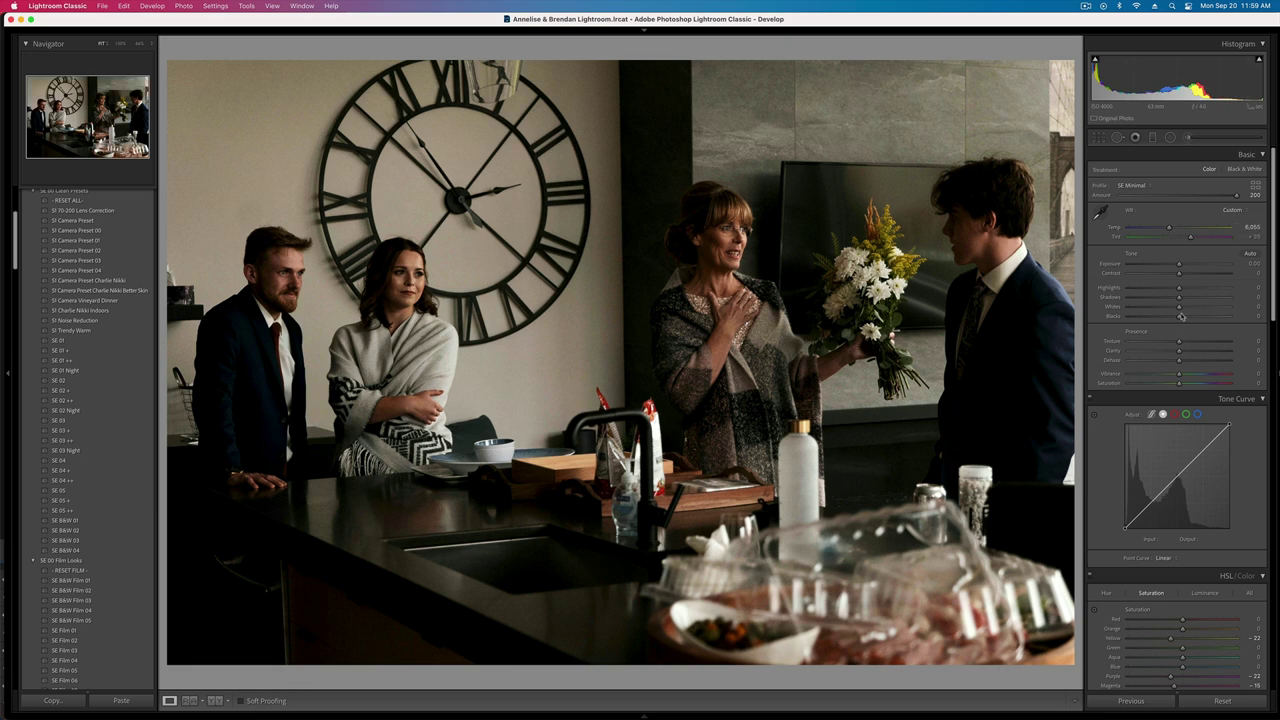
drag(1181, 316, 1234, 320)
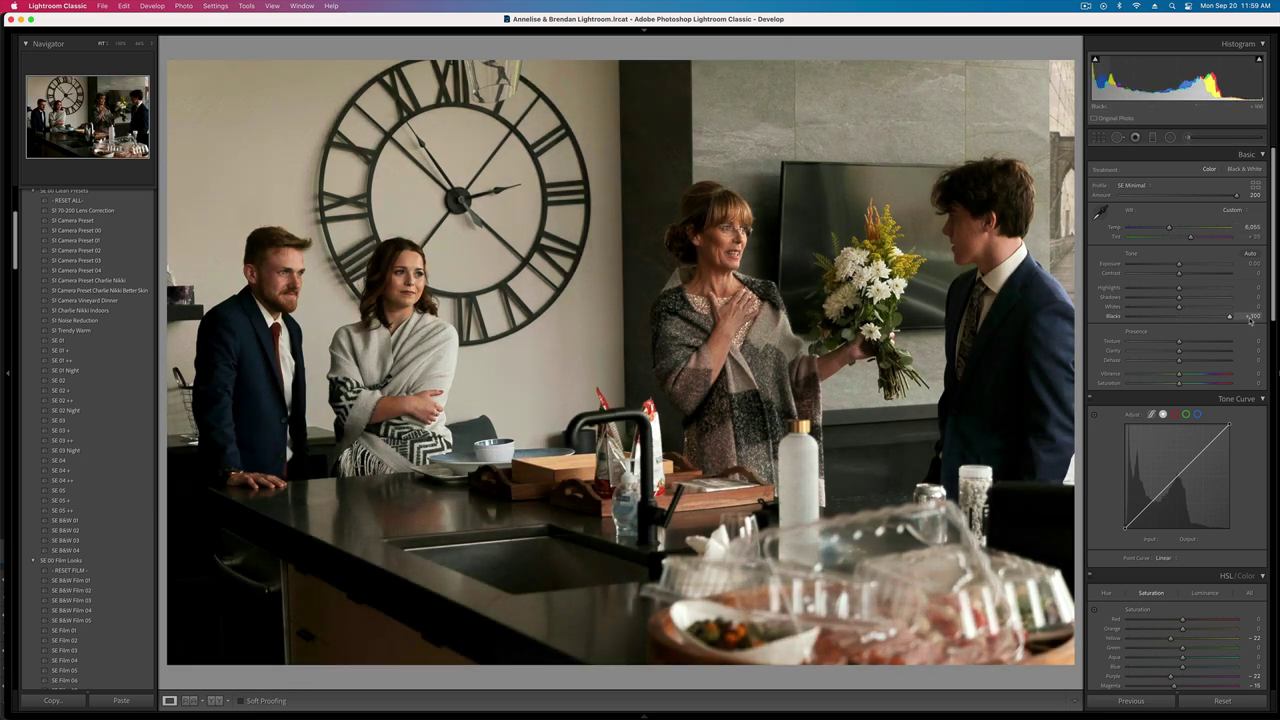
drag(1180, 274, 1189, 275)
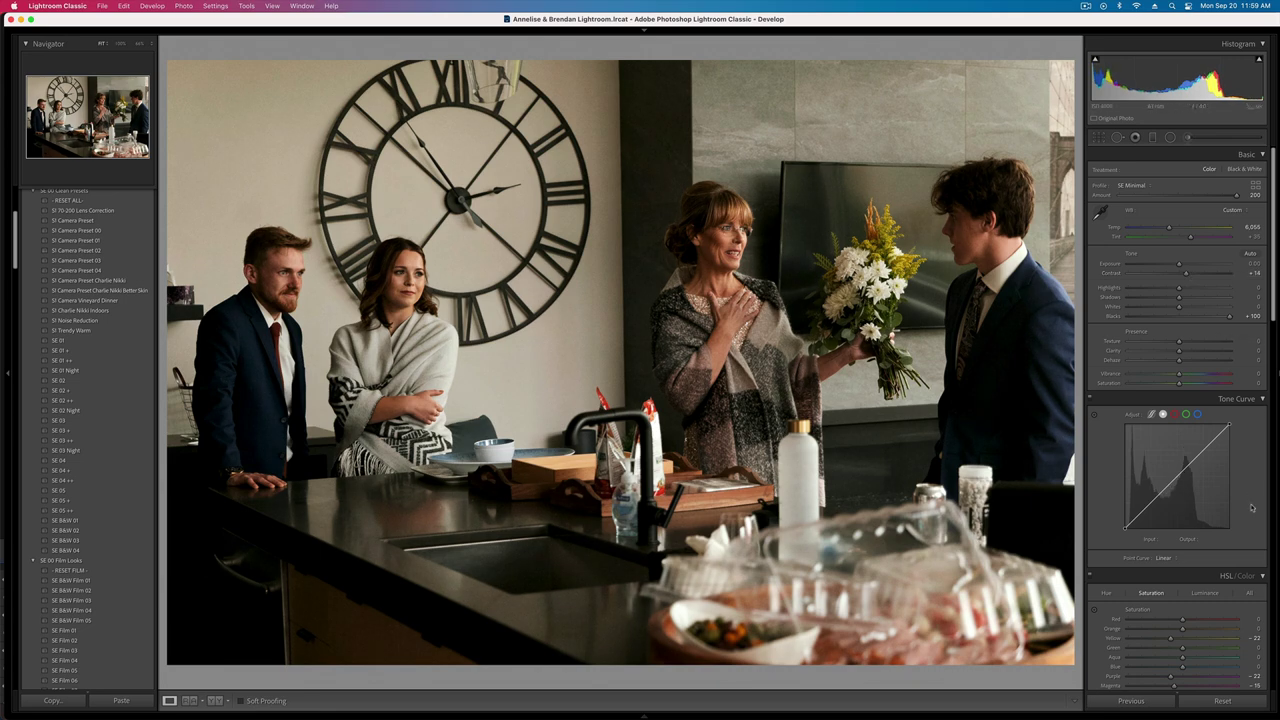
- Raise the kitchen photo's Luminance noise reduction slightly and copy its develop settings
scroll(1251, 506, down, 15)
scroll(1251, 506, down, 10)
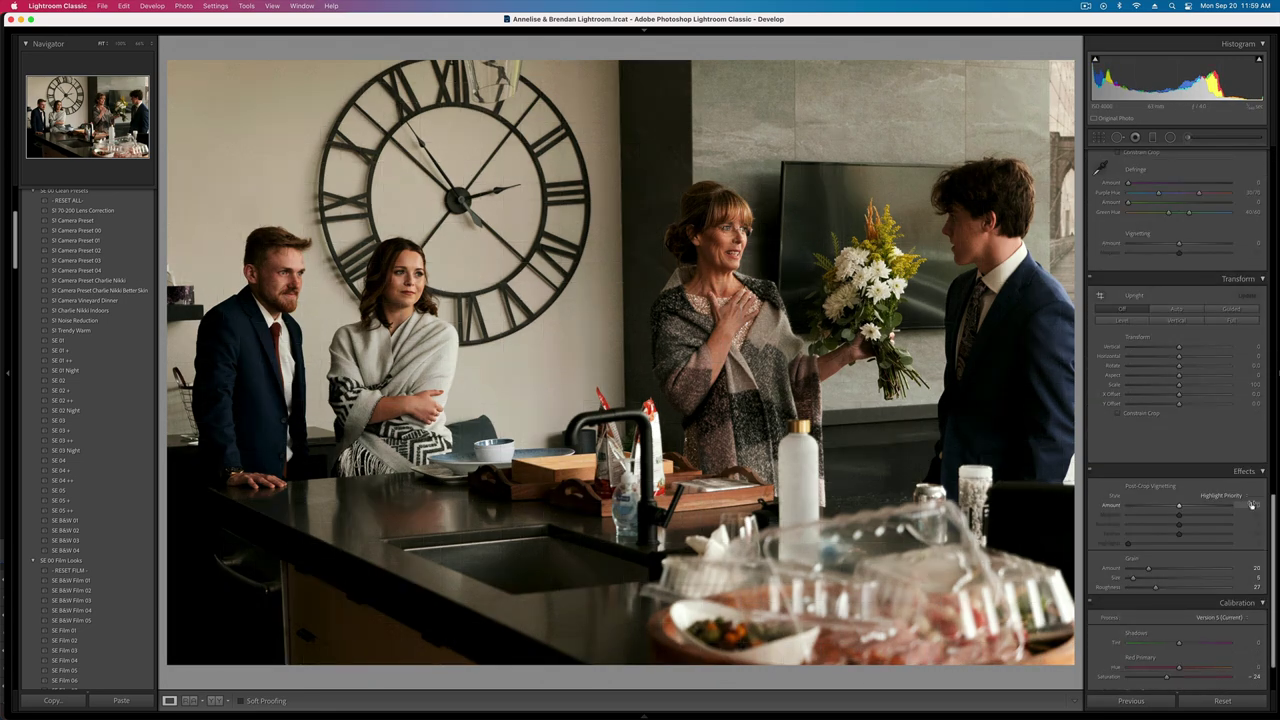
scroll(1251, 506, up, 8)
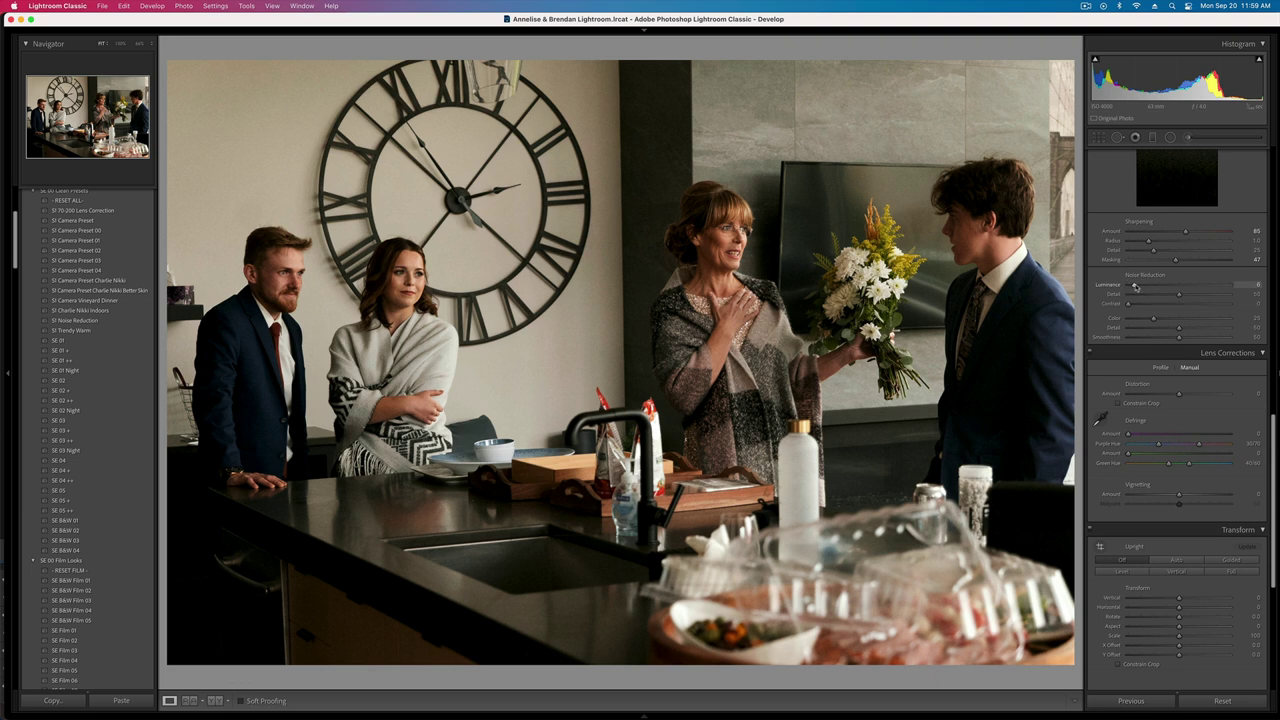
key(super+shift+c)
key(Return)
- Copy the kitchen photo's develop settings again and set Shadows to +27
scroll(1153, 285, up, 10)
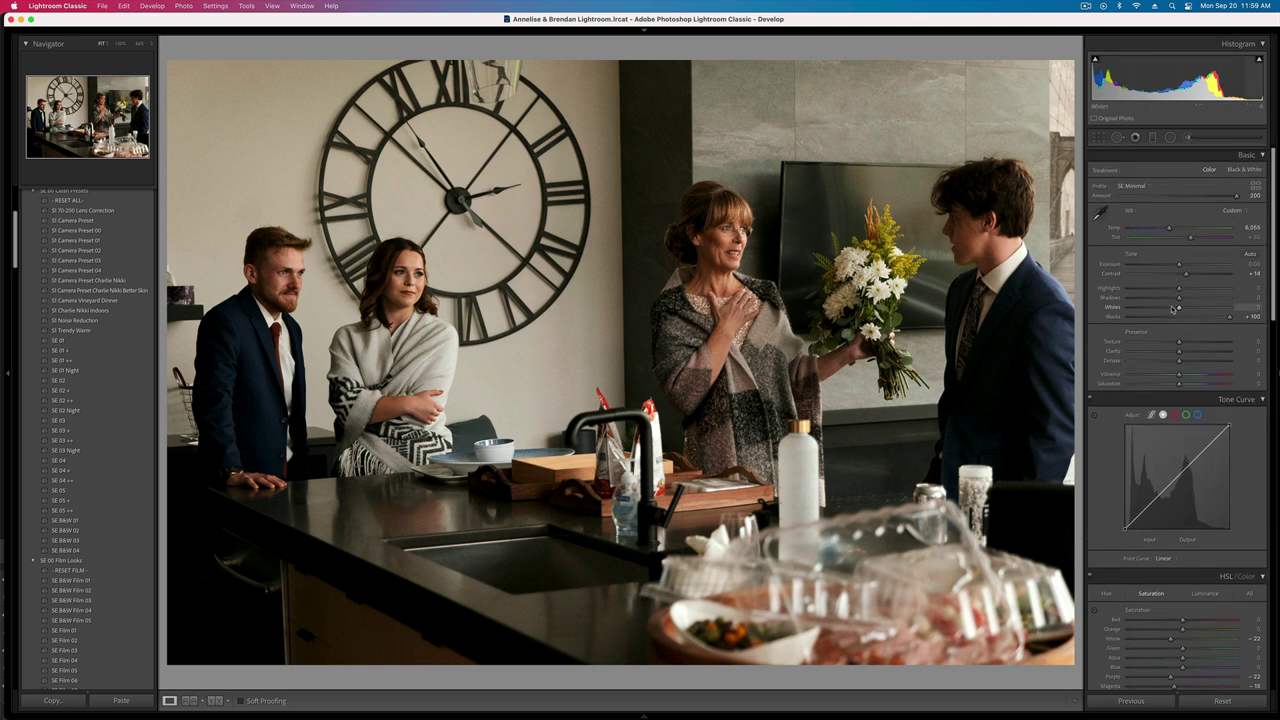
key(super+shift+c)
key(Return)
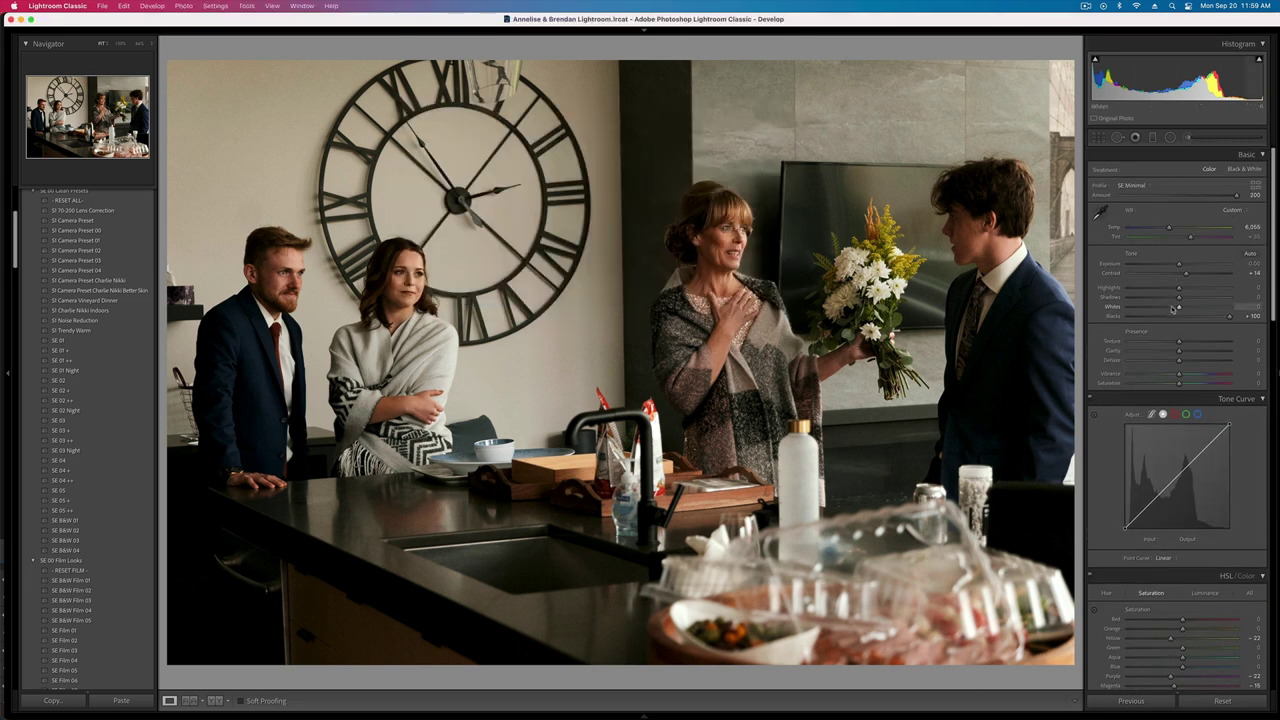
drag(1179, 298, 1192, 300)
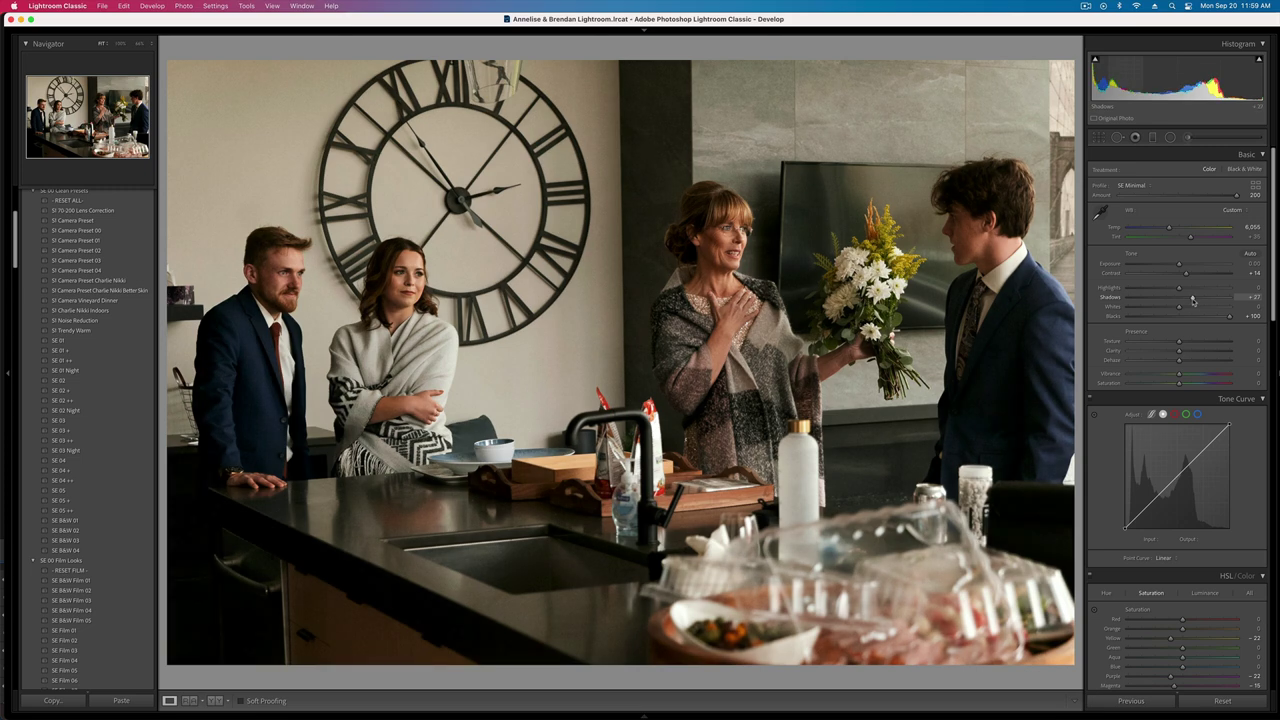
- Try pasting the kitchen photo's develop settings onto the next photo, the outdoor group of four, and undo the paste
key(super+shift+c)
key(Return)
key(Right)
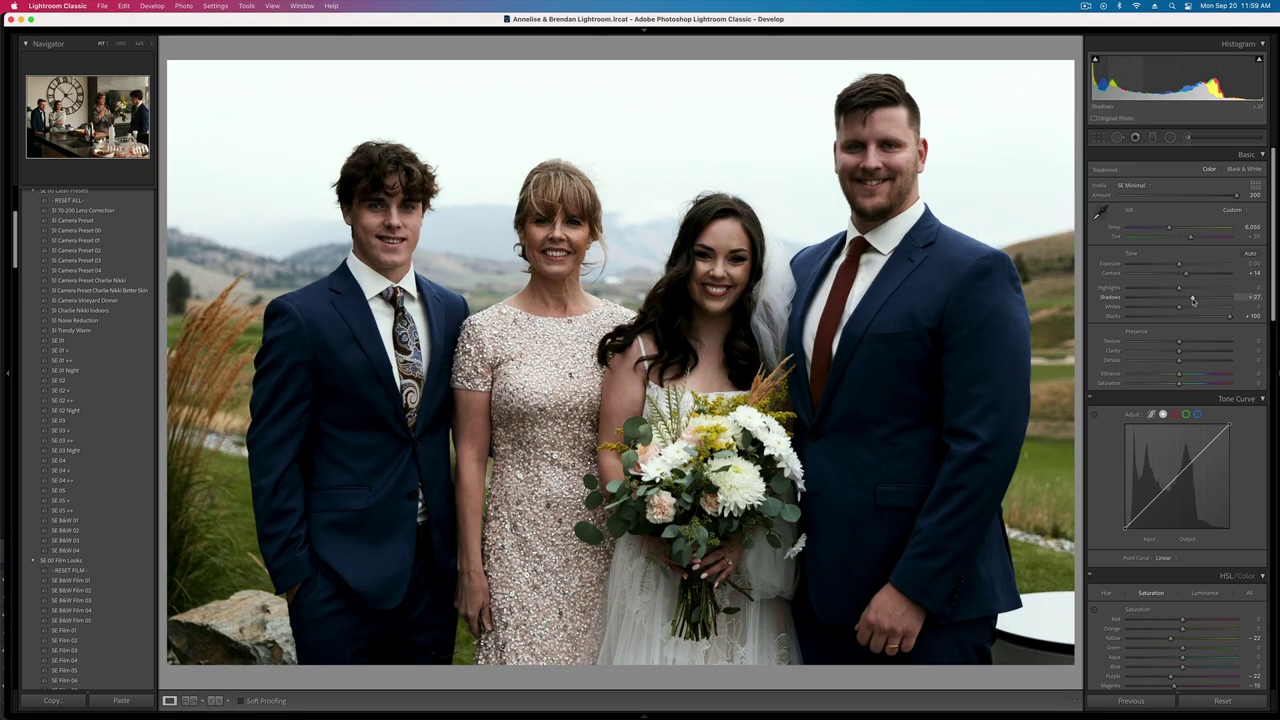
key(super+shift+v)
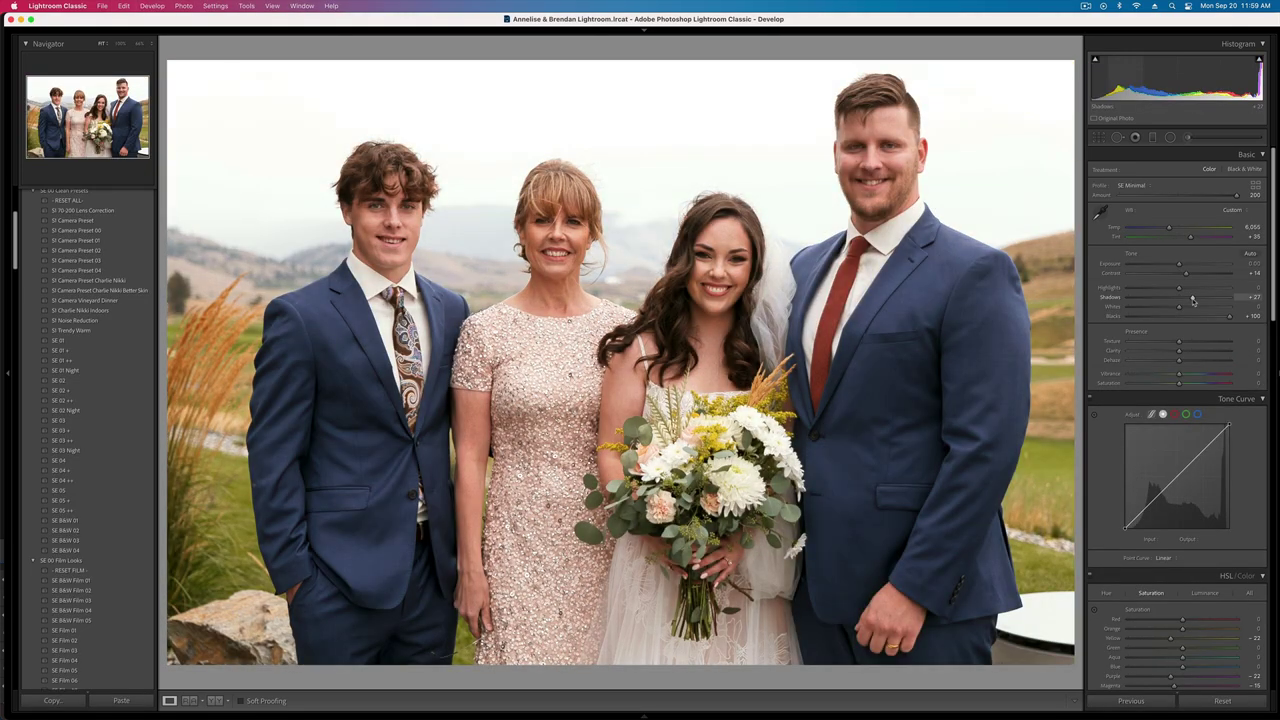
key(super+z)
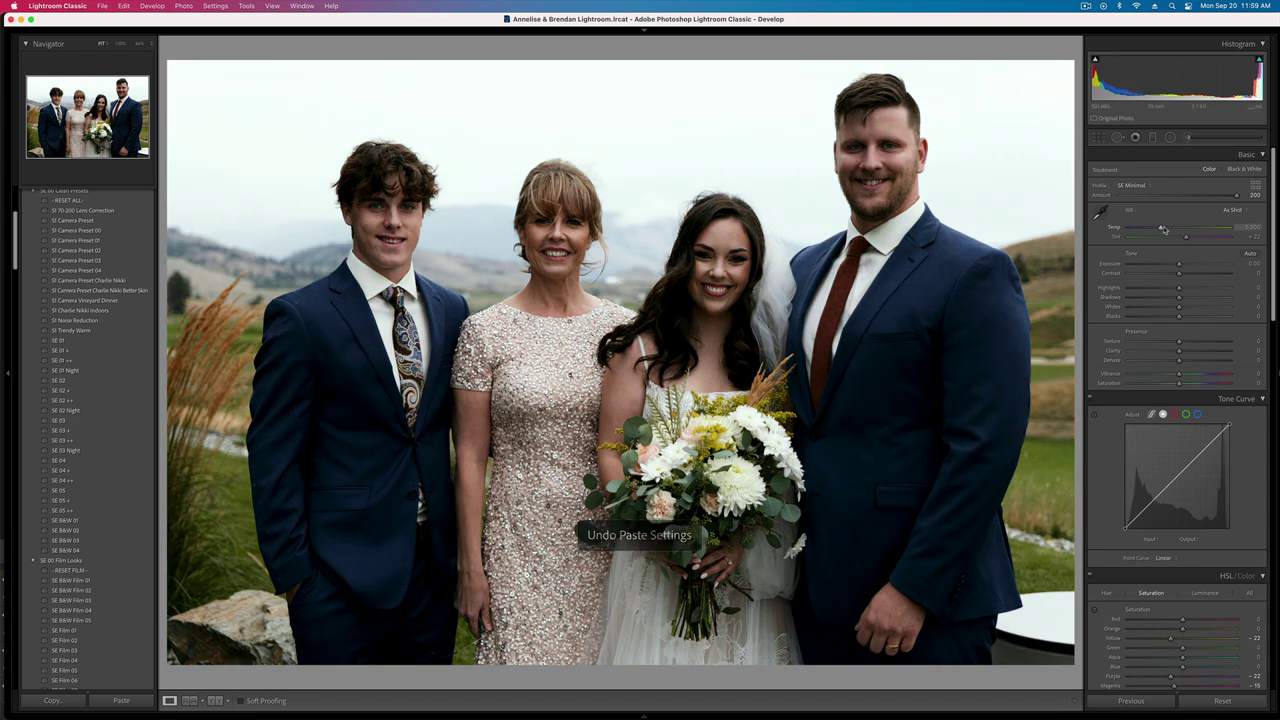
- Warm the group photo's Temp to 6,159 and set Exposure to +0.33, Contrast to -15 and Blacks to -17
drag(1161, 228, 1173, 229)
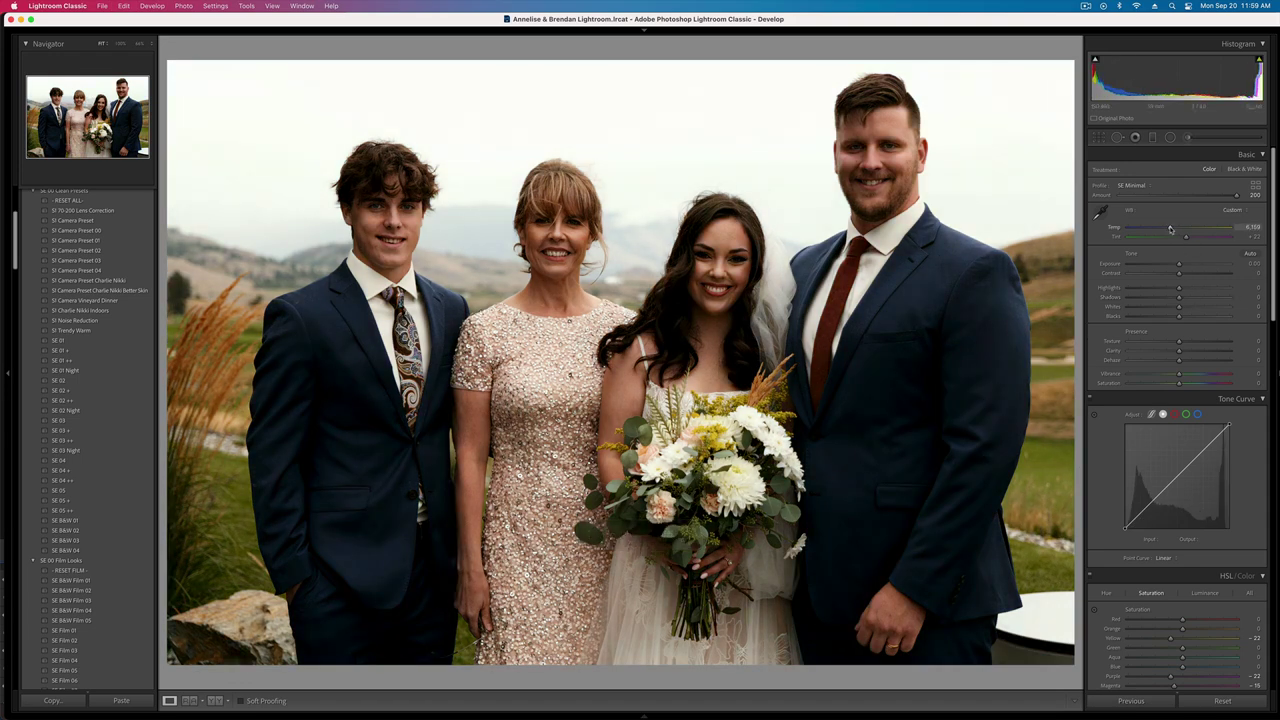
key(super+period)
key(equal)
key(minus)
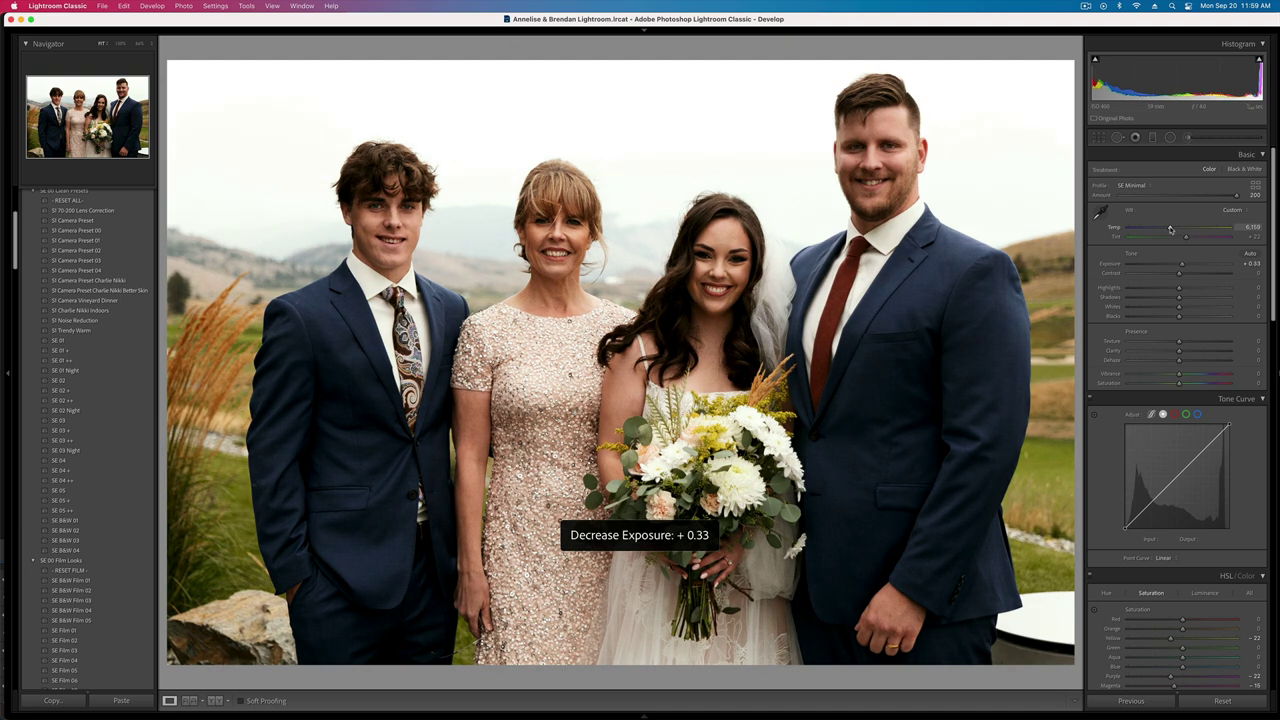
drag(1179, 274, 1171, 275)
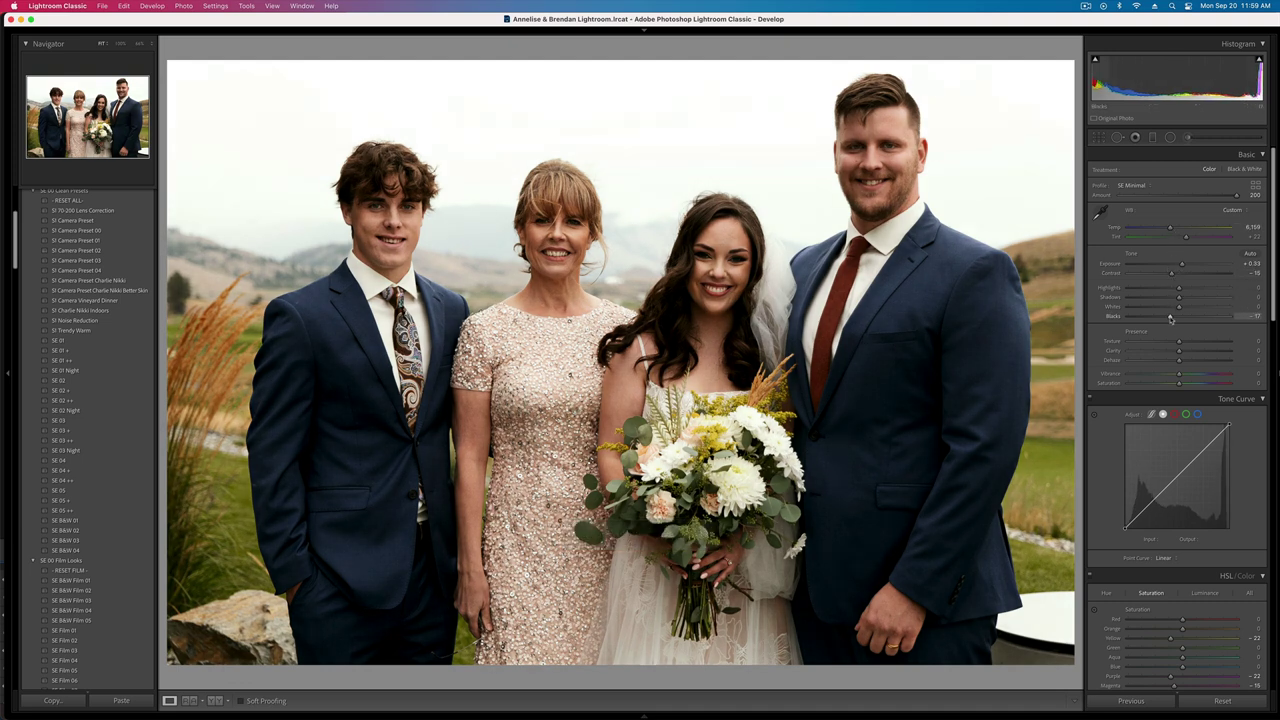
- Copy the group photo's develop settings and paste them onto the next photo, the full-length portrait beside the stone building
key(Right)
key(Left)
key(super+c)
key(Right)
key(super+v)
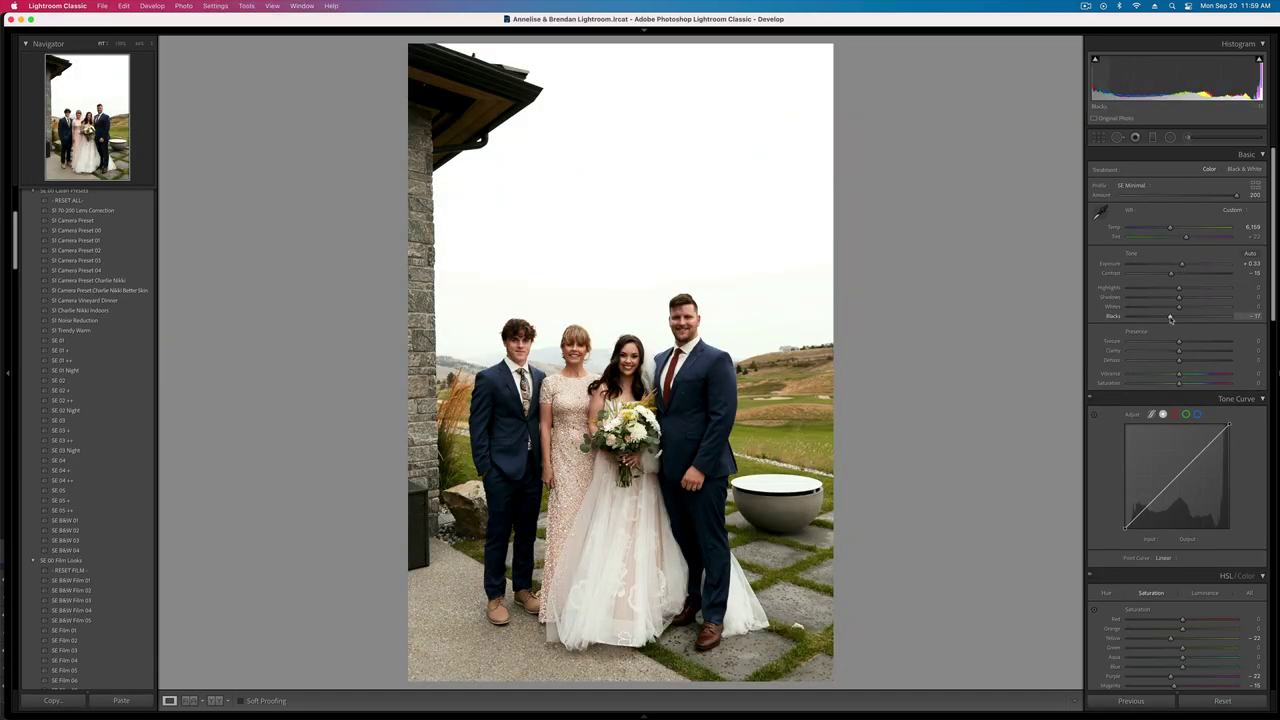
- Apply the copied settings to the next vertical portrait with the red-haired woman and set Exposure to +0.76
key(Right)
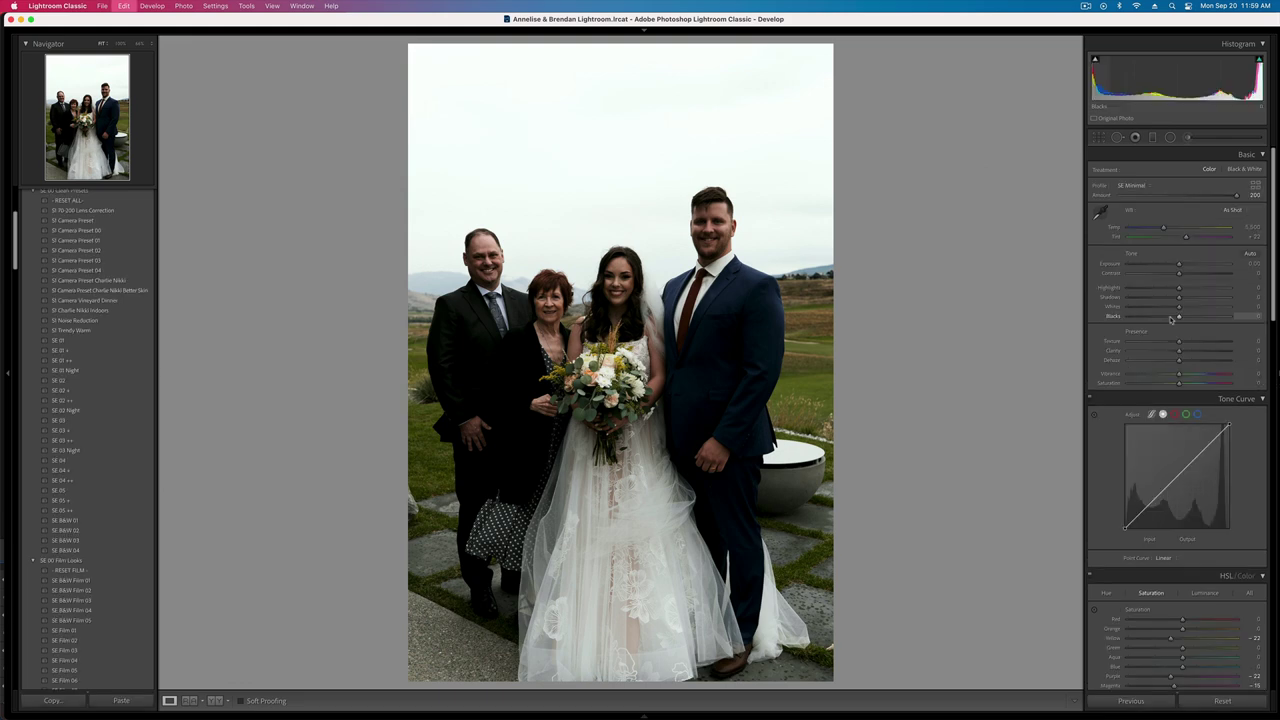
key(shift+equal)
key(equal)
key(equal)
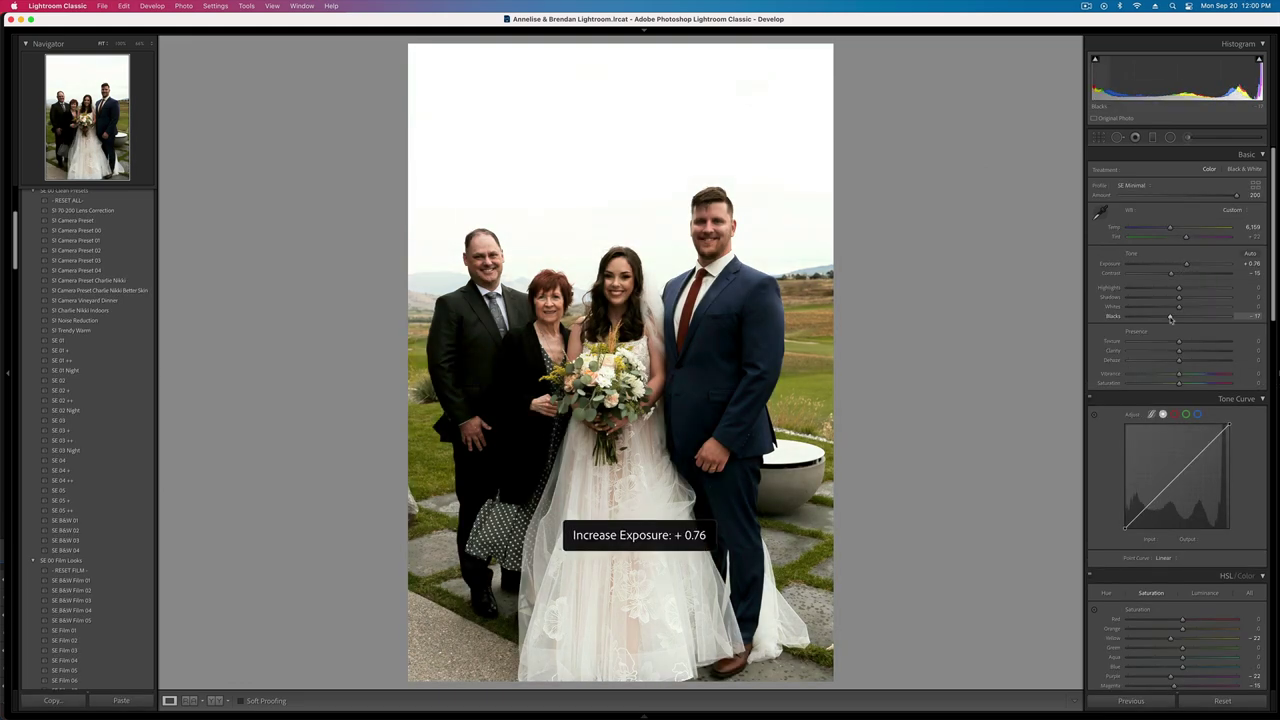
key(minus)
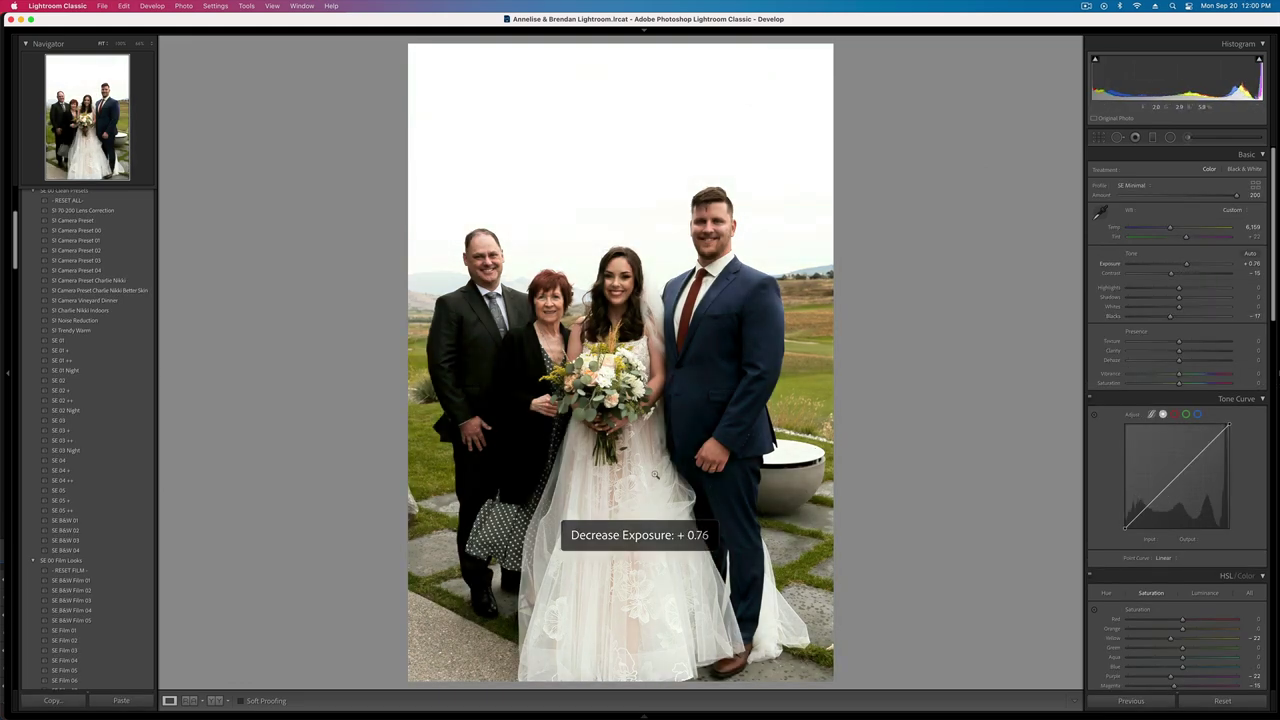
- Find the edited photo of the couple beside the tall golden grass, open it in Develop, and copy its develop settings
key(g)
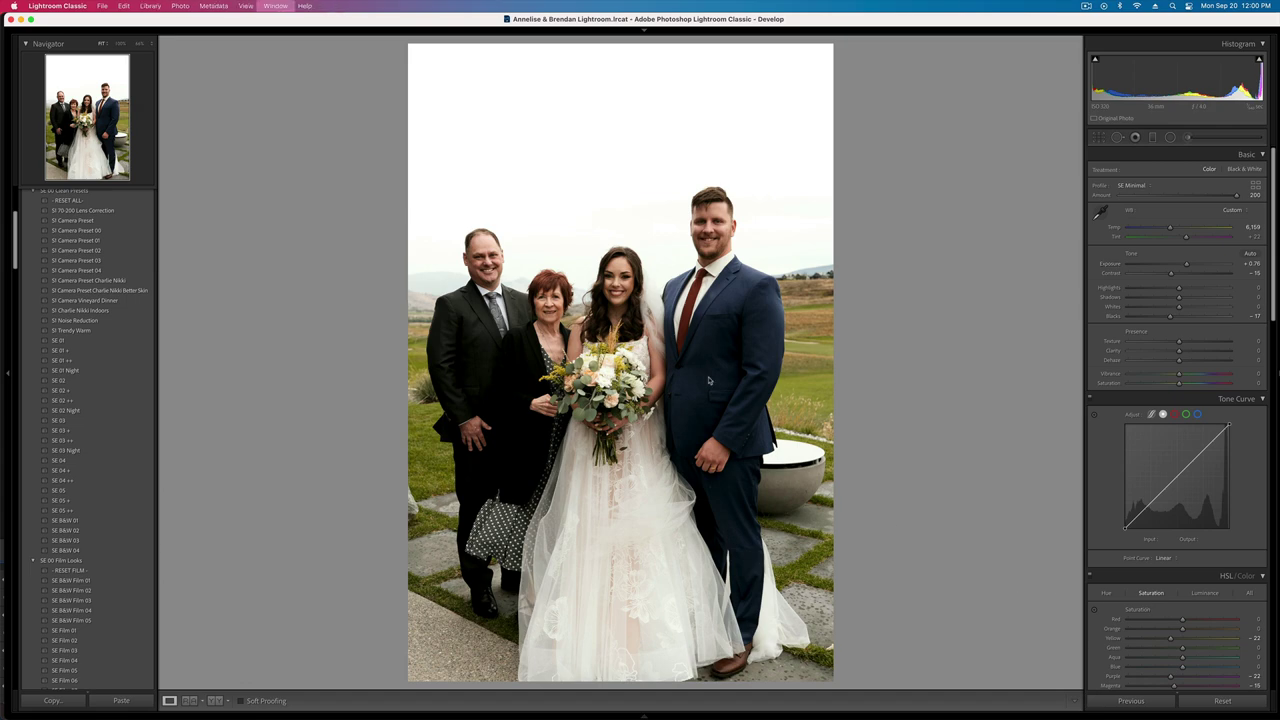
scroll(795, 299, up, 2)
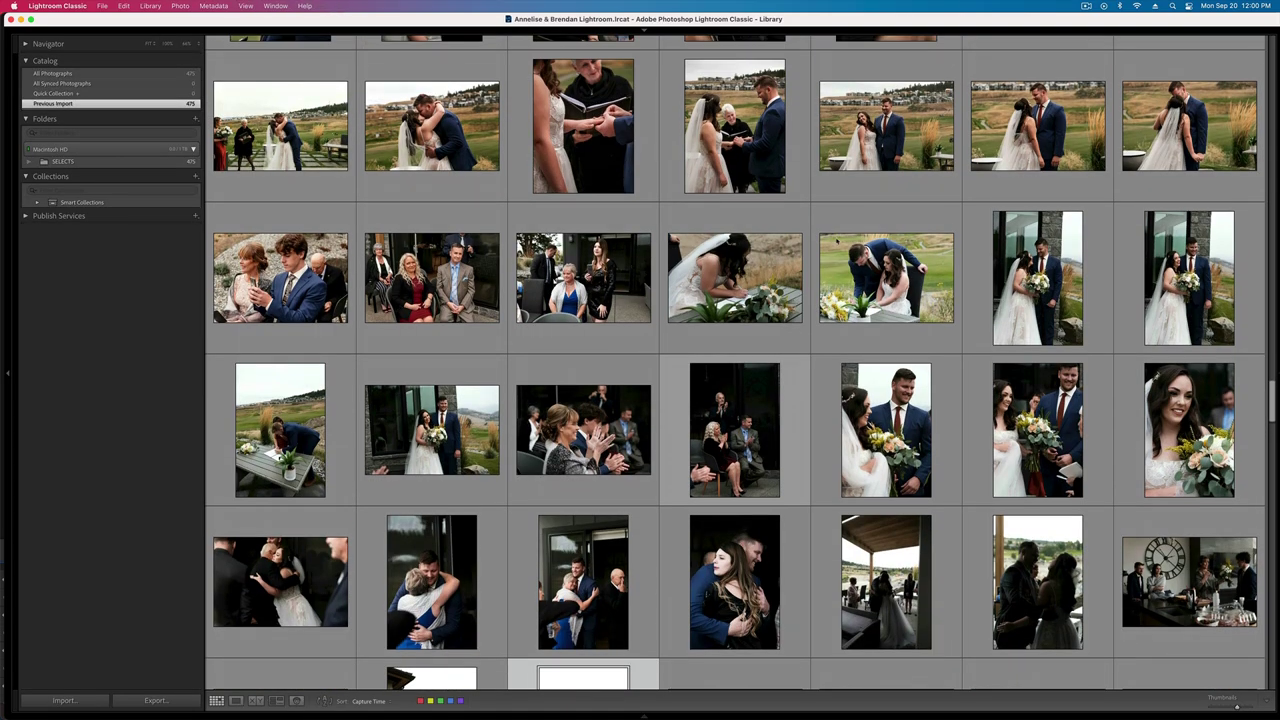
double_click(886, 125)
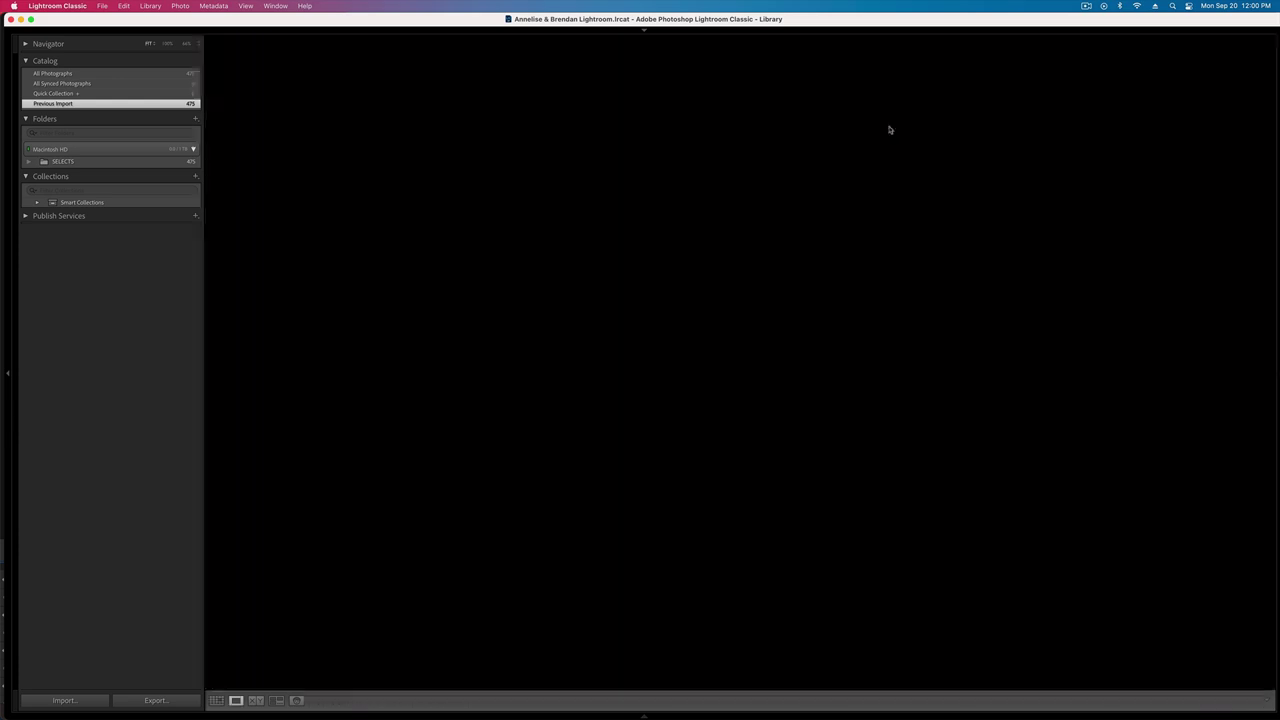
key(d)
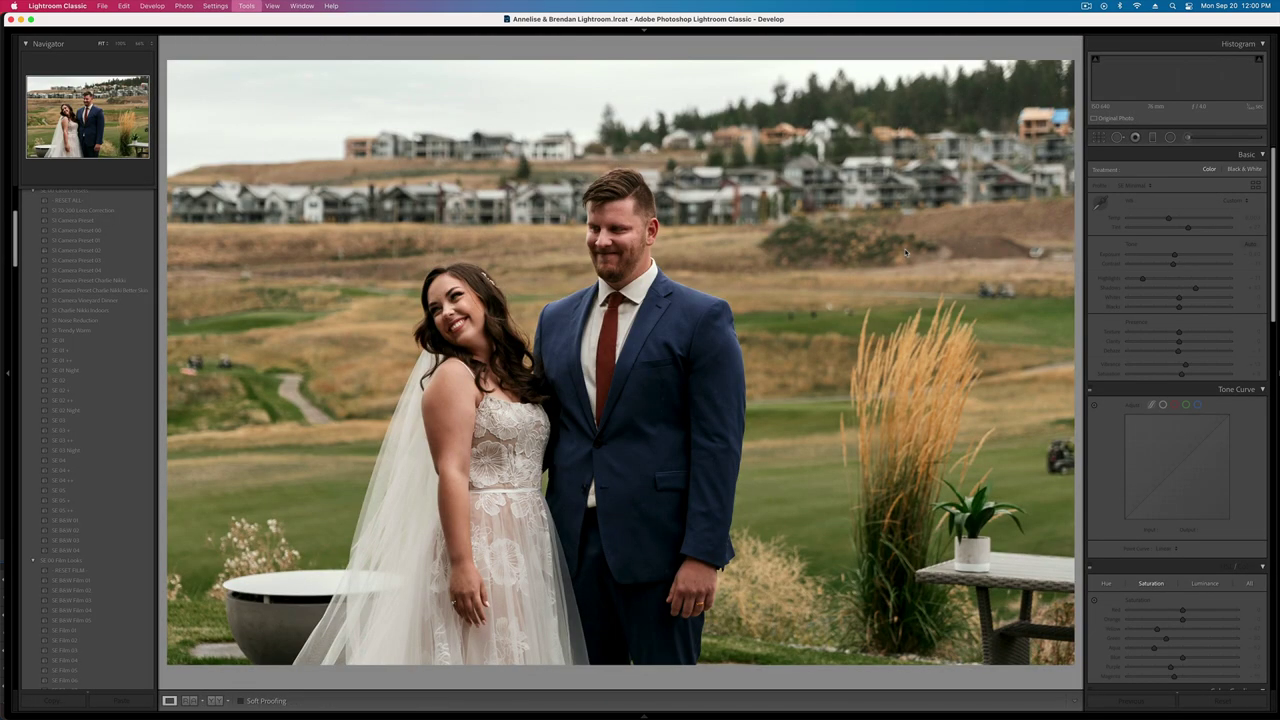
key(super+shift+c)
key(Return)
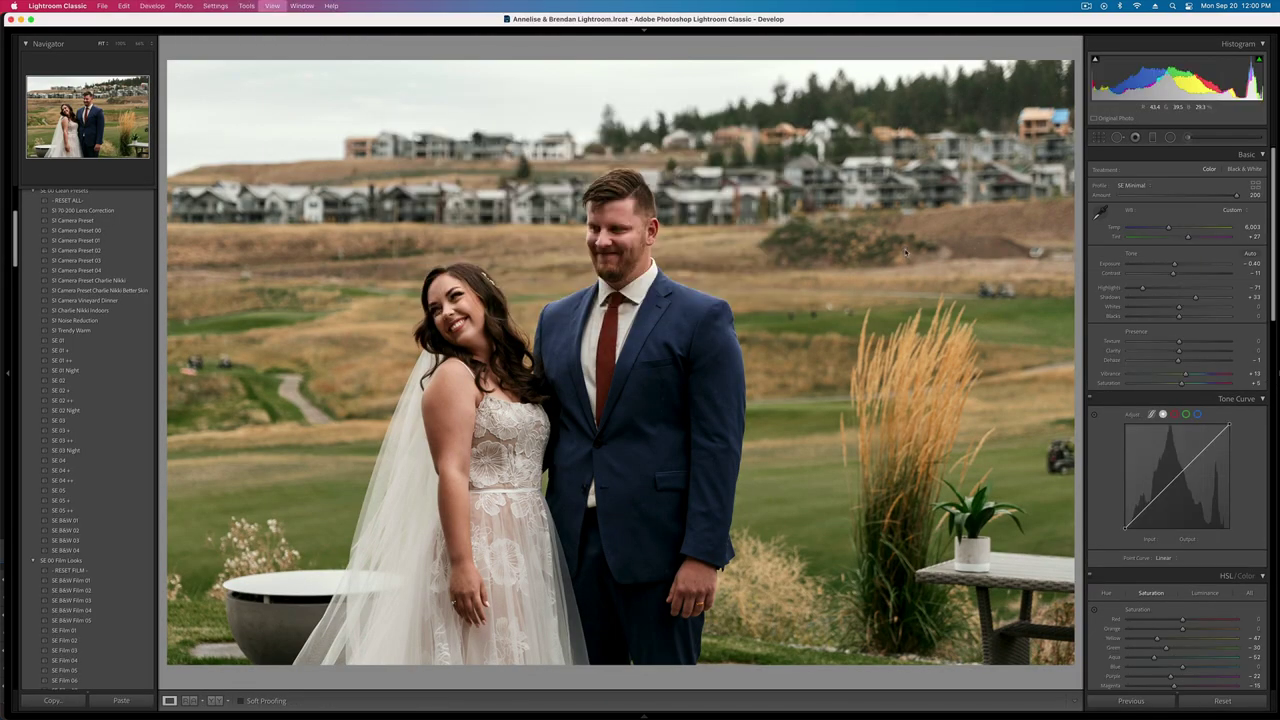
- Return to the photo grid and open the outdoor group-of-four photo with the woman in the sequin dress in Develop
key(g)
scroll(671, 345, down, 3)
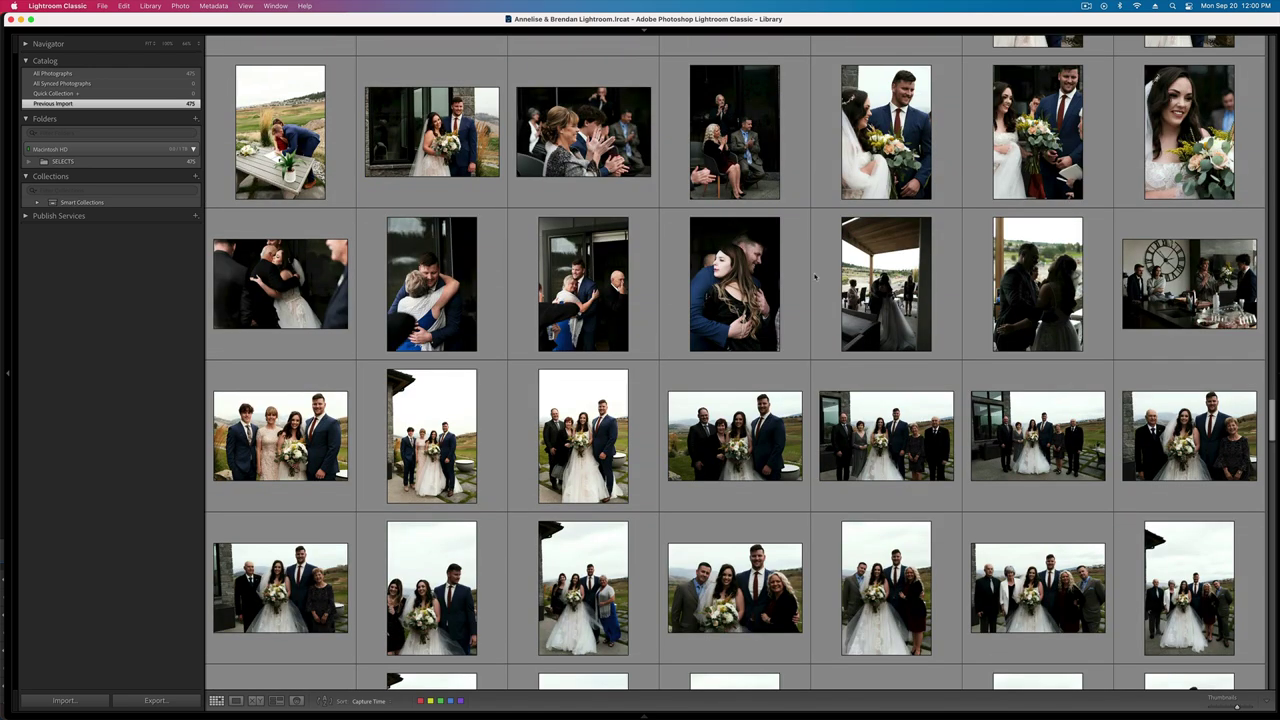
double_click(316, 433)
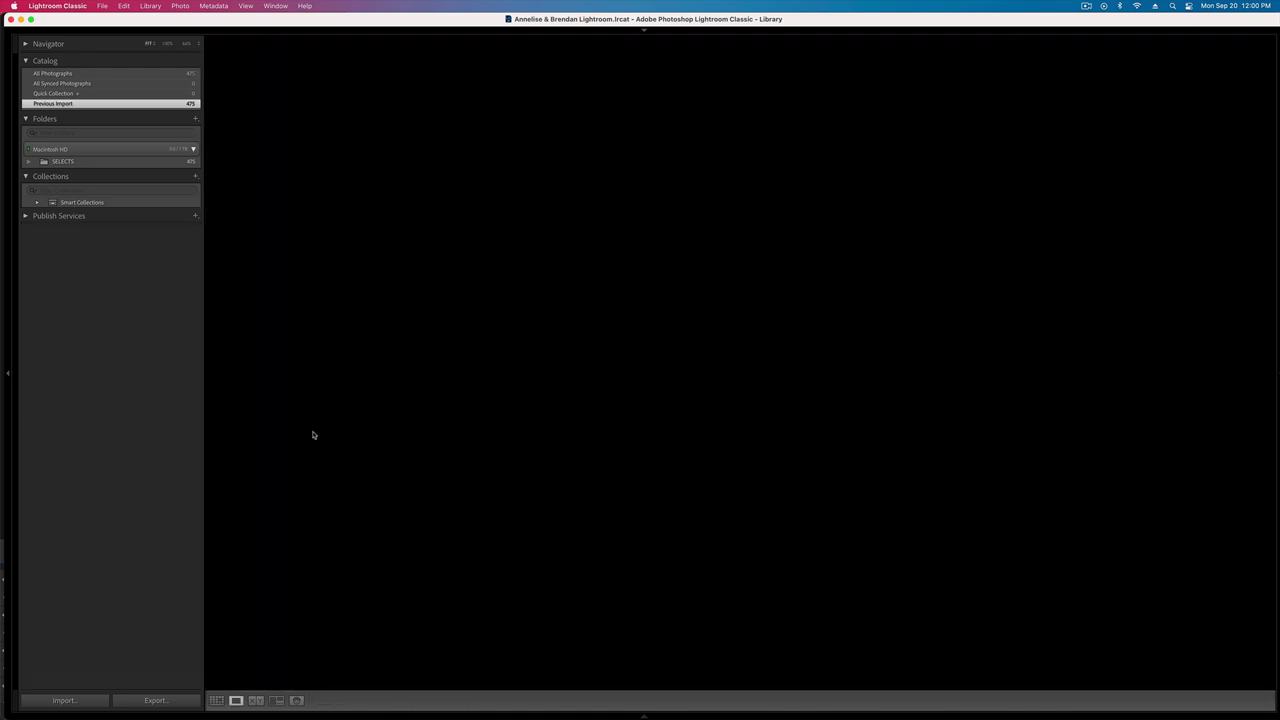
key(d)
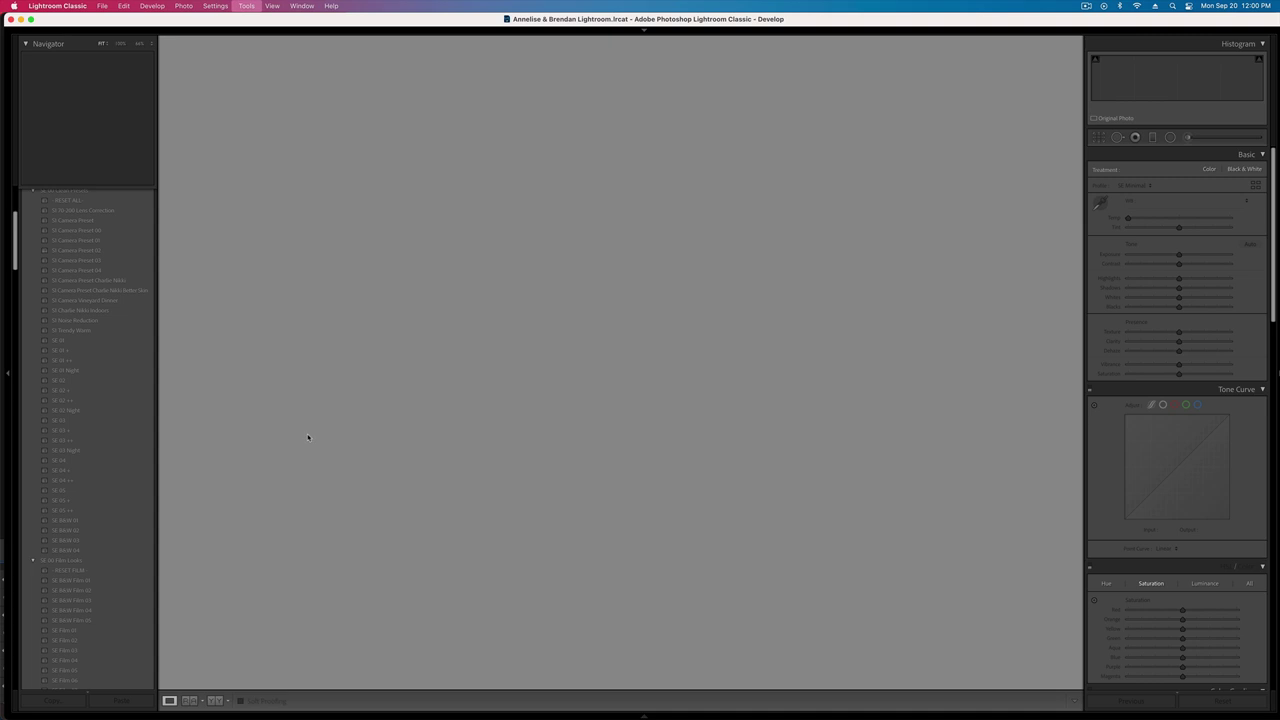
key(e)
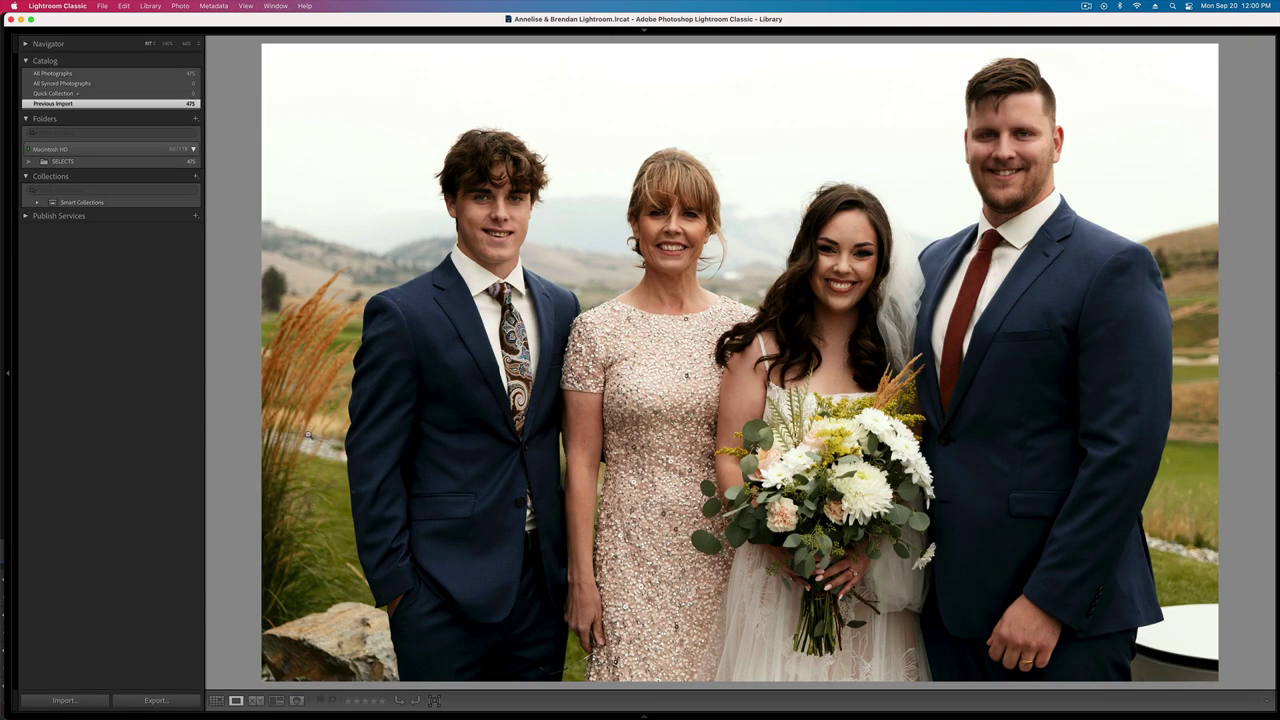
key(d)
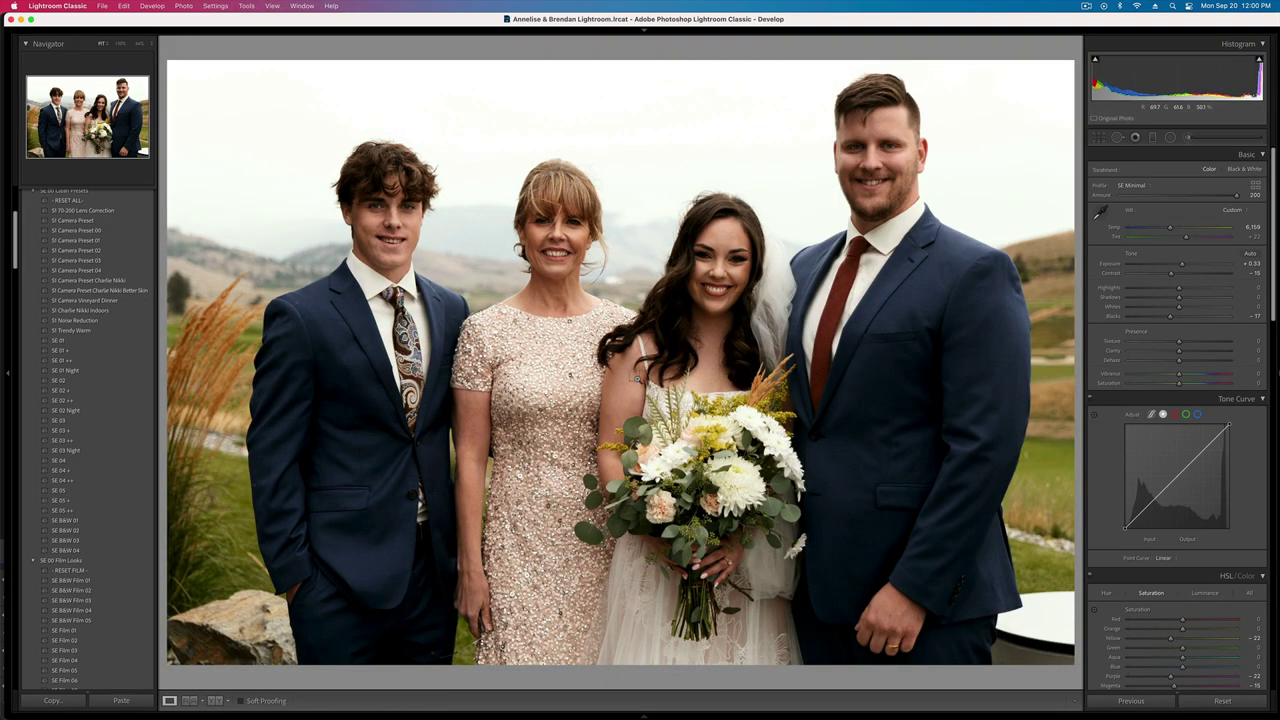
- Paste the couple photo's settings onto the group-of-four photo and set Exposure to +0.26 and Contrast to +2
key(super+z)
key(shift+equal)
key(shift+equal)
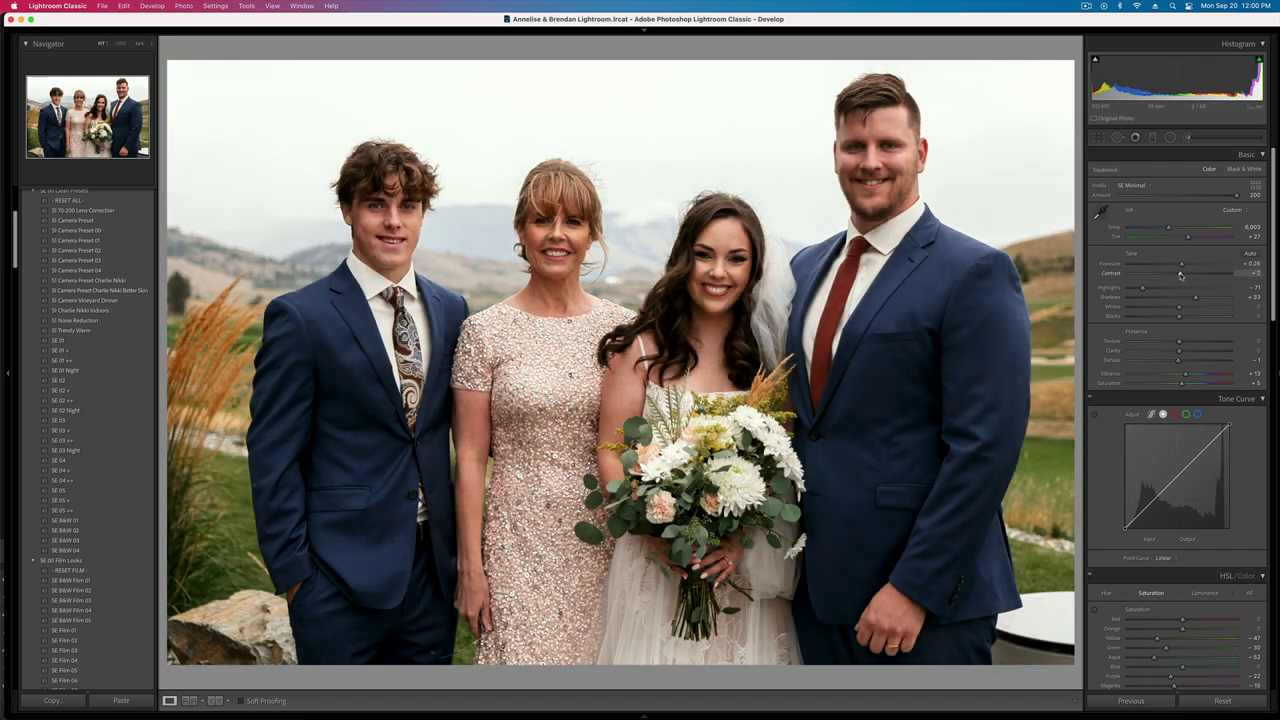
- Copy the group photo's settings, paste them onto the next full-length portrait by the stone building, and set Exposure to -0.07
key(super+shift+c)
key(Return)
key(Right)
key(super+shift+v)
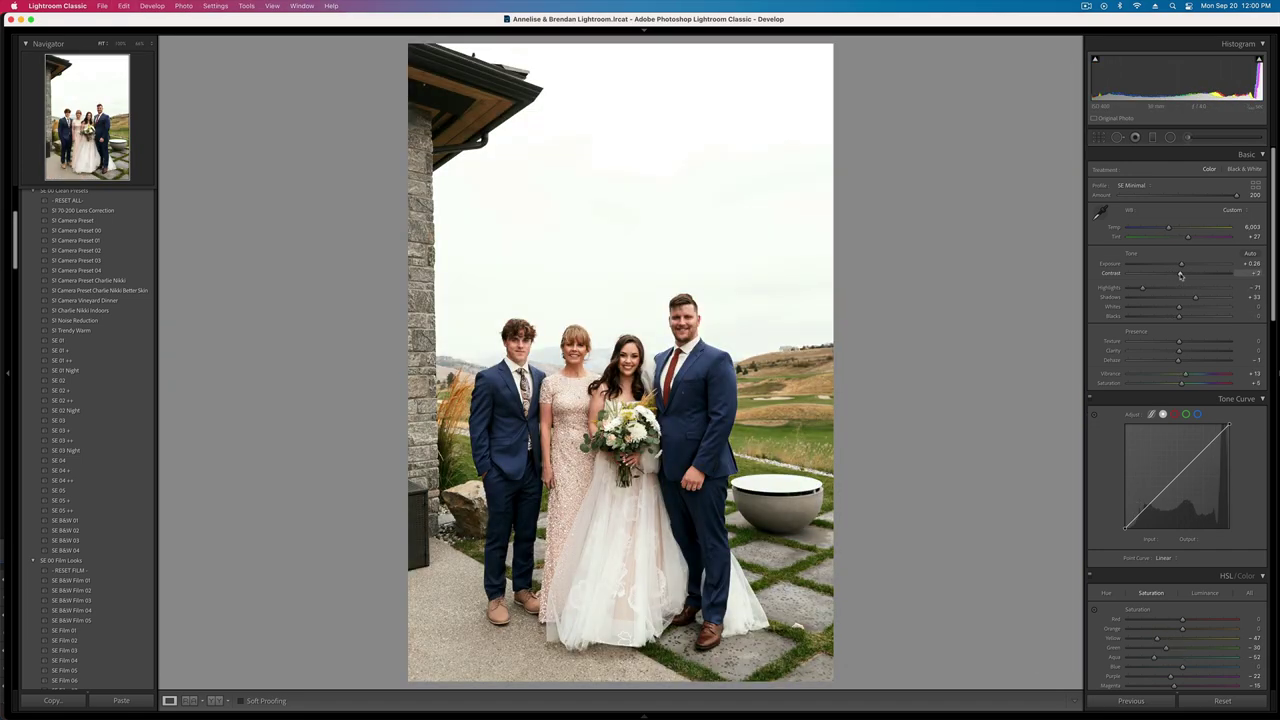
key(minus)
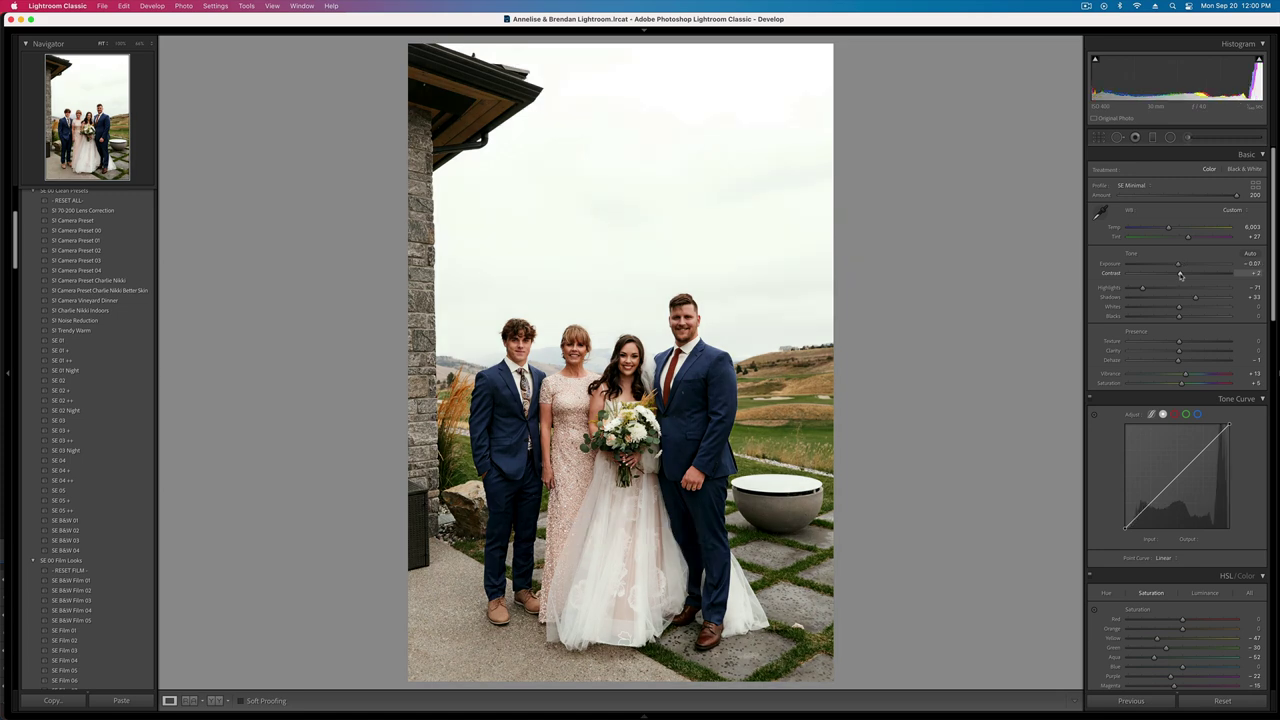
- Apply the copied settings to the next vertical portrait with the red-haired woman, setting Exposure to +0.59 and Temp to 6,432
key(Right)
key(shift+equal)
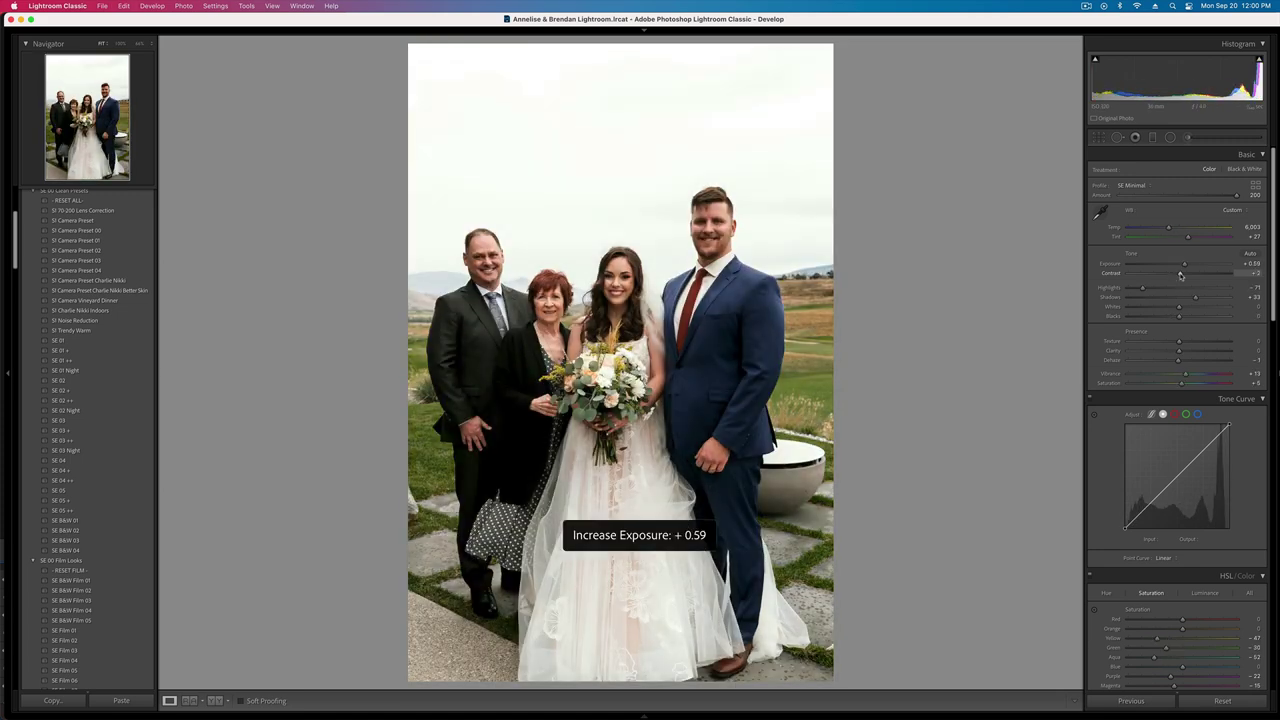
drag(1172, 229, 1175, 231)
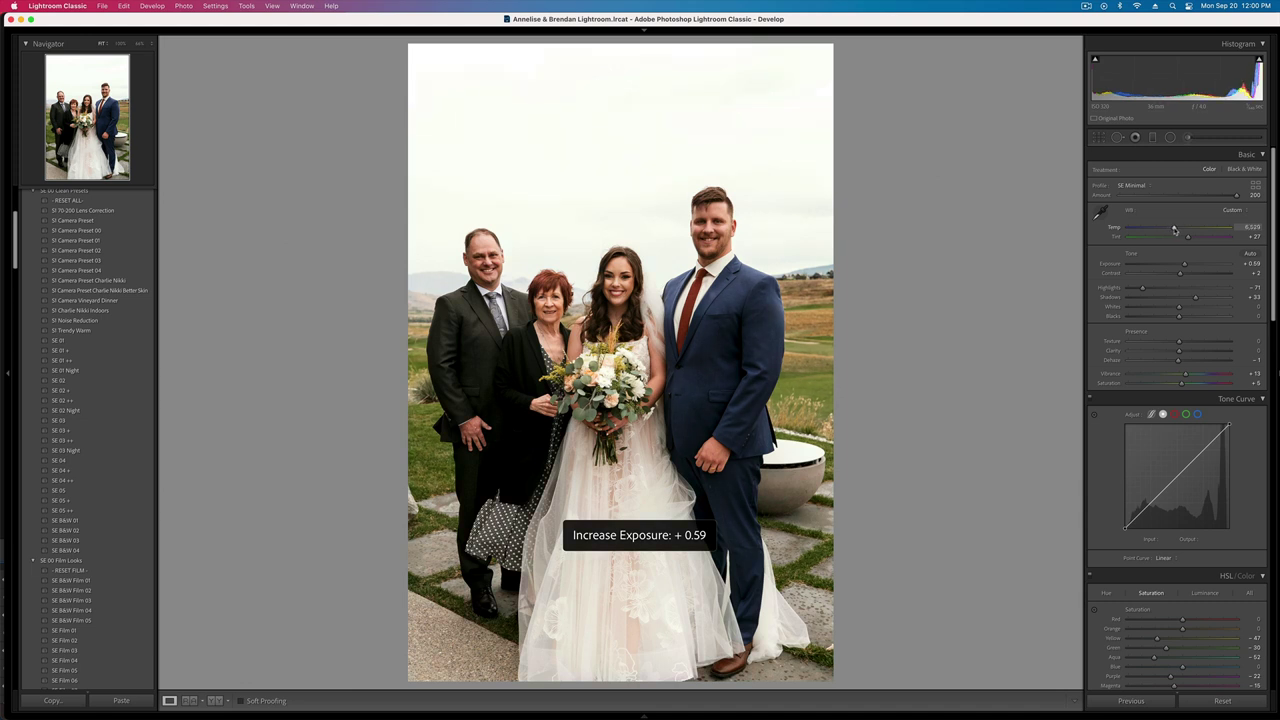
- Shift the portrait's Green hue to +34 and Yellow hue to +17, and lower the Yellow saturation slightly
click(1107, 594)
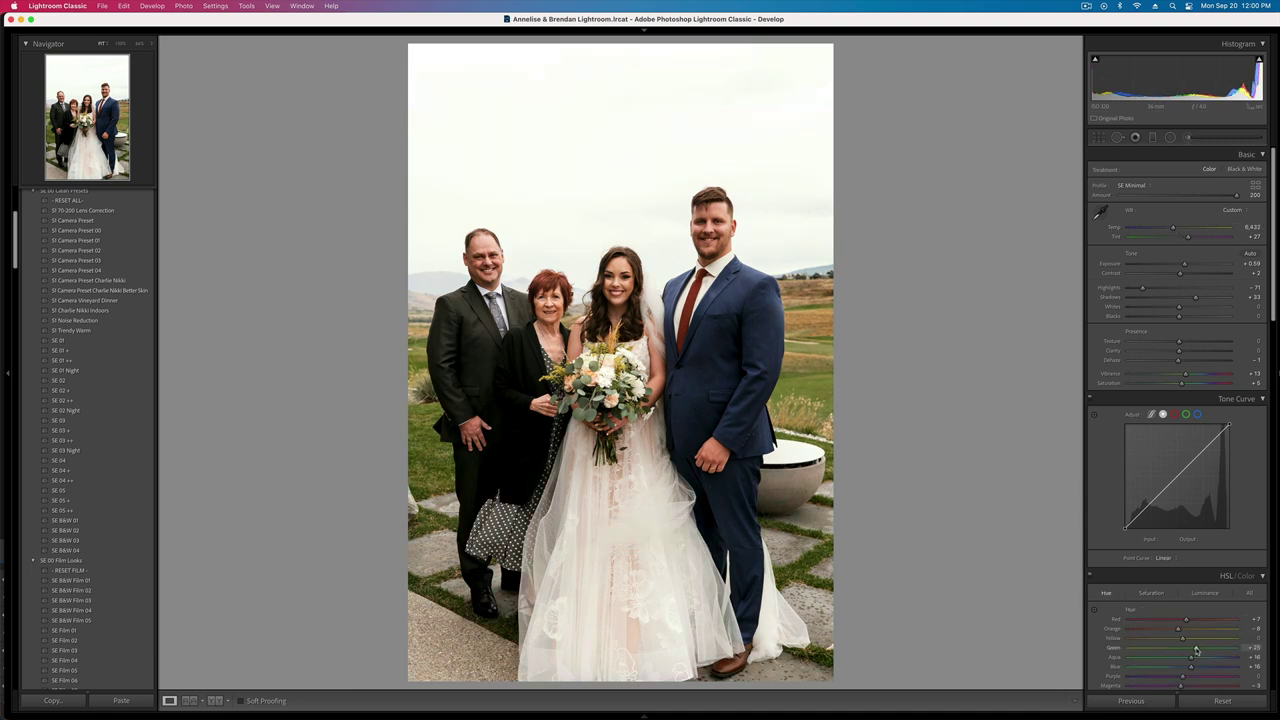
click(1152, 594)
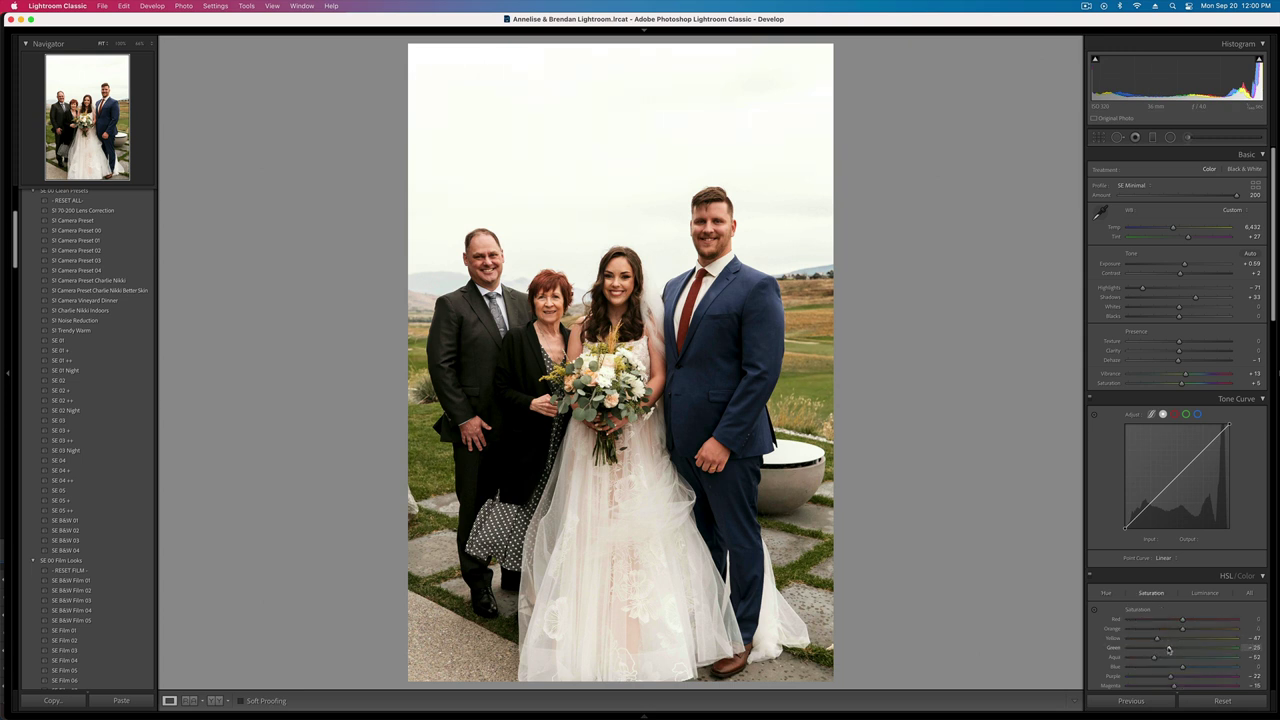
mouse_move(1157, 638)
mouse_down()
mouse_move(1124, 640)
mouse_move(1152, 644)
mouse_up()
click(1106, 593)
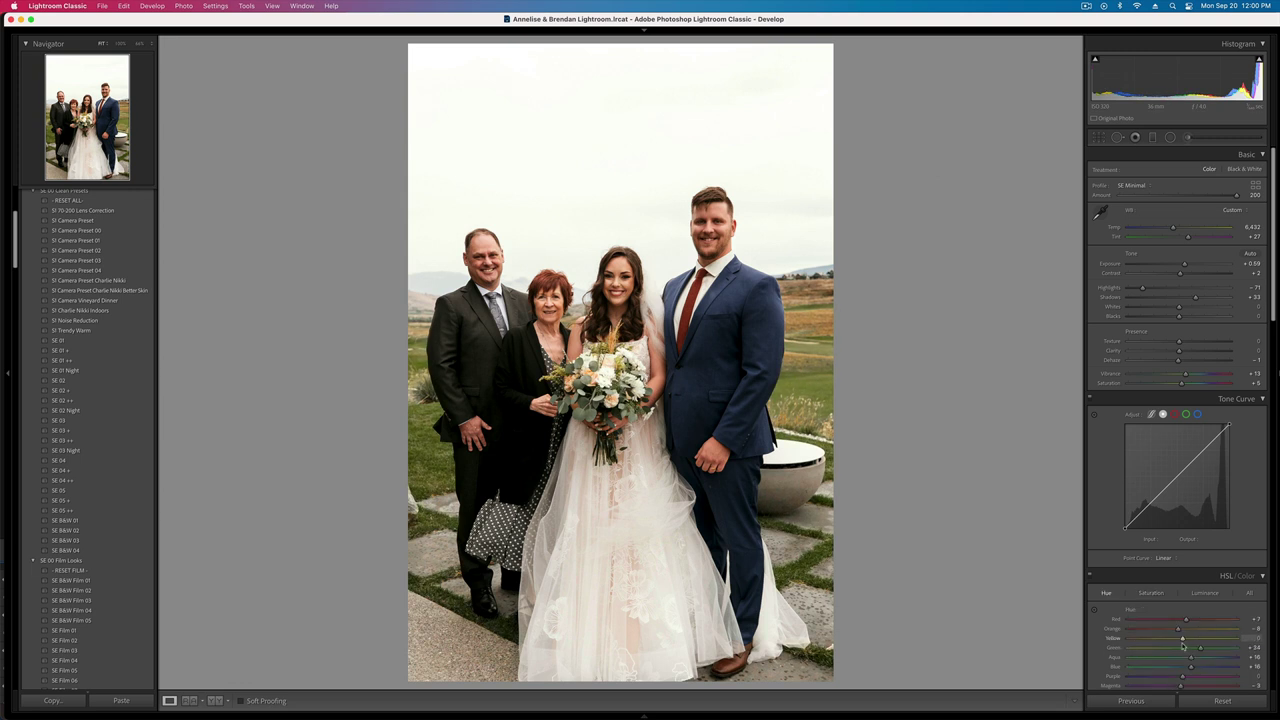
- Copy the vertical portrait's develop settings and apply them to the next photo, the closer horizontal shot of the same four people
key(super+shift+c)
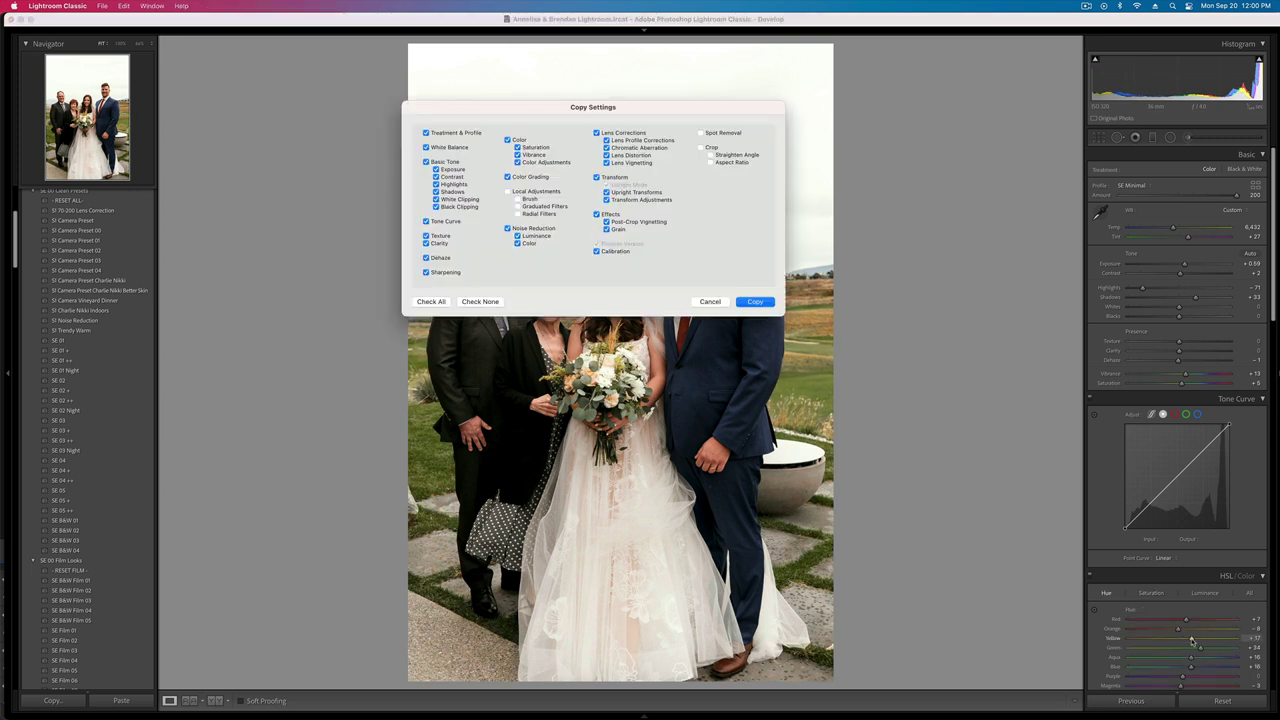
key(Return)
key(Right)
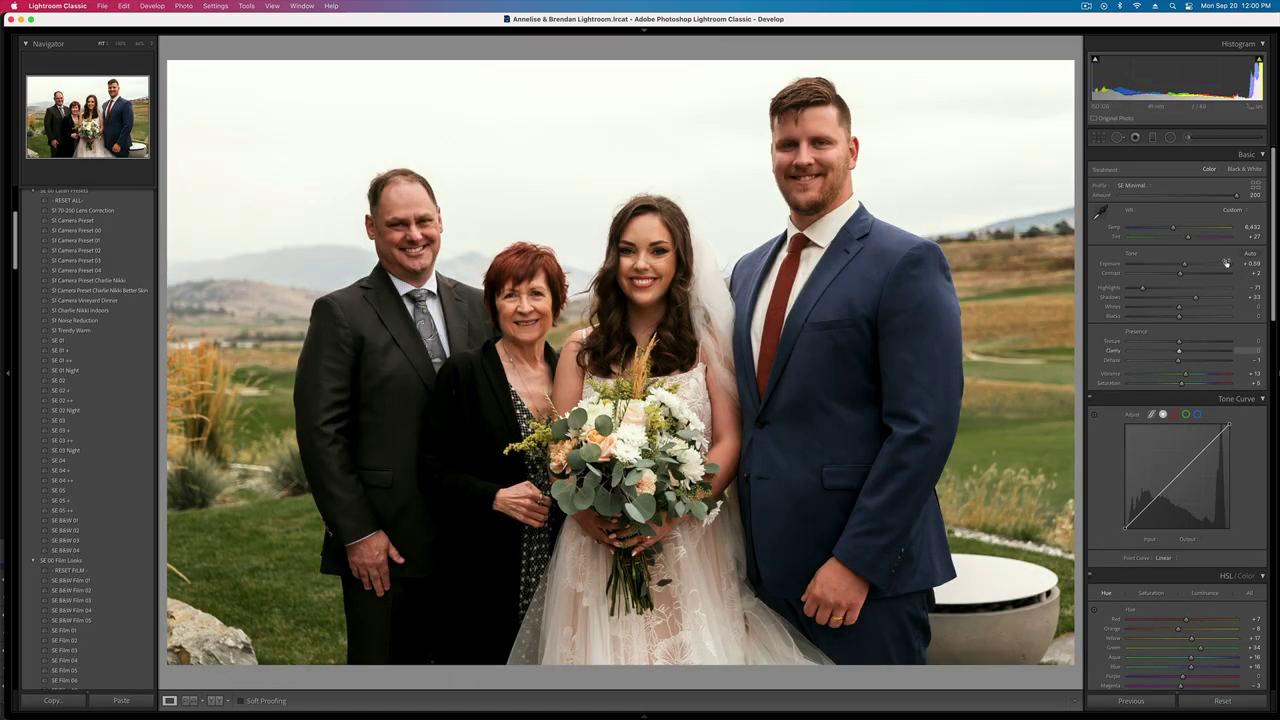
- Set the horizontal group photo's Temp to 6,156 and Contrast to +18, and copy its develop settings
drag(1170, 230, 1169, 230)
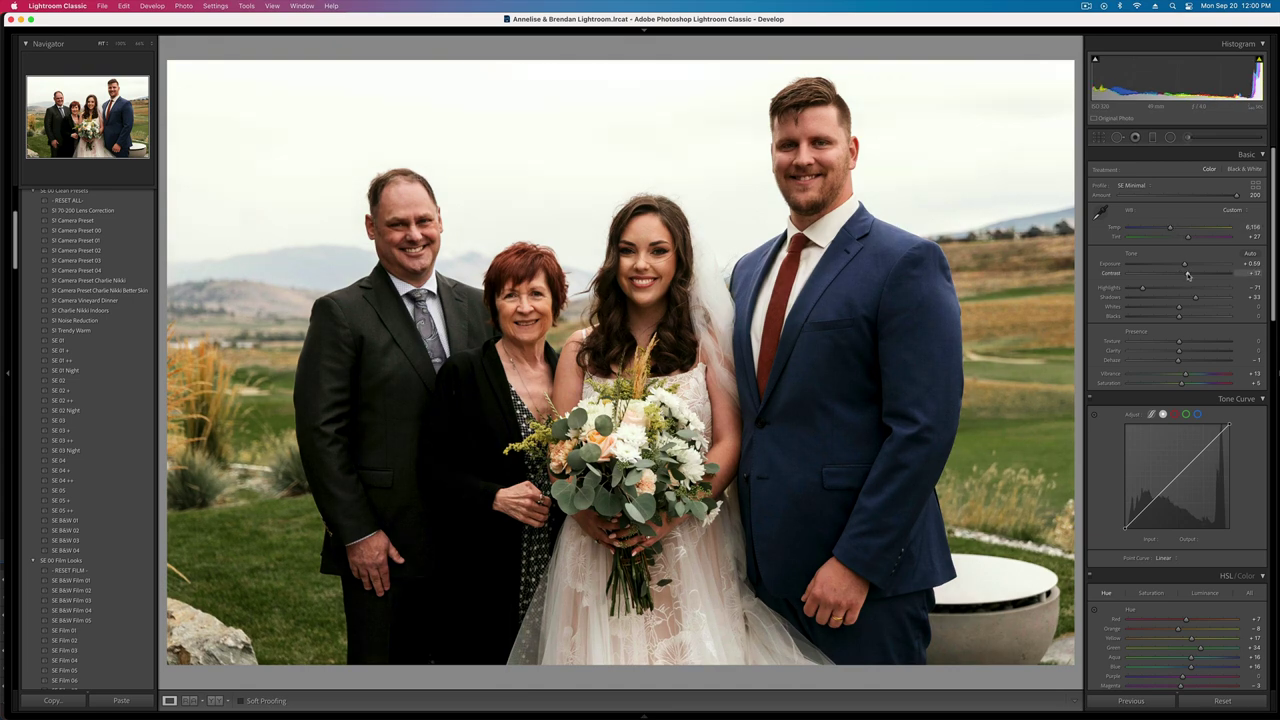
key(super+shift+c)
key(Return)
key(Right)
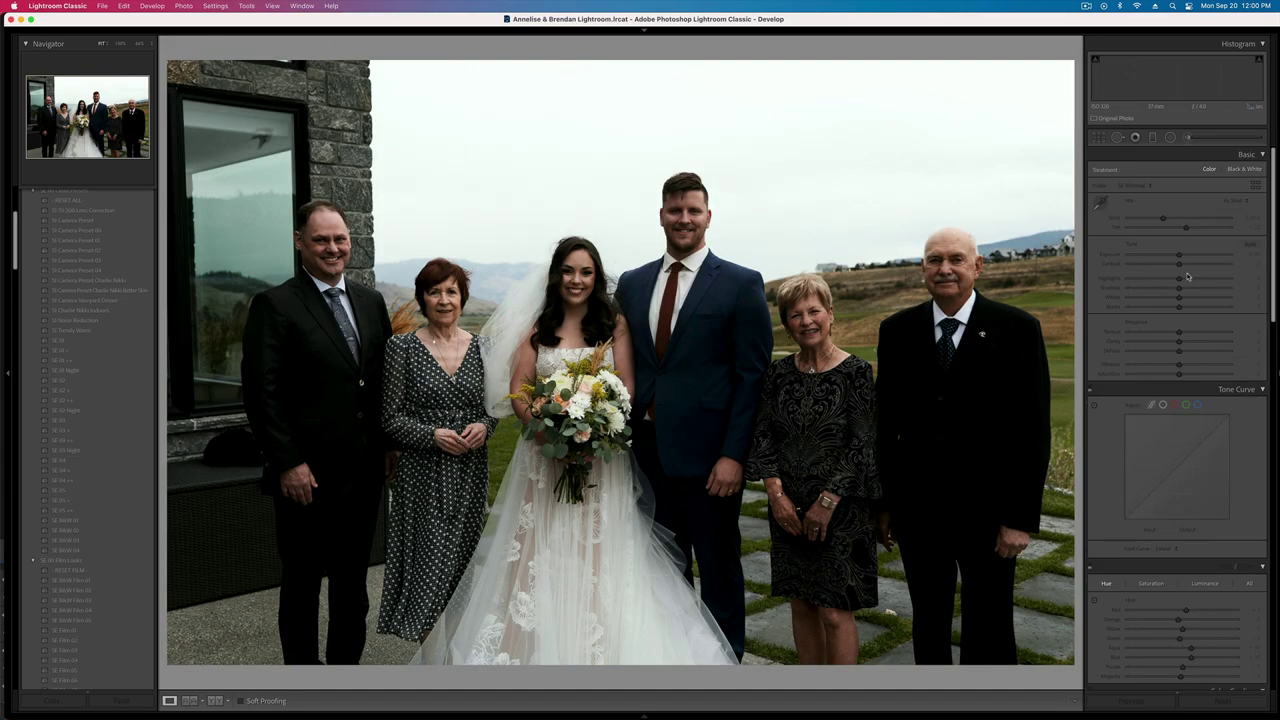
key(Left)
- Brush a local adjustment over the bride's bouquet and dress, reset its effect values, and set Contrast to -46 and Highlights to -100
click(1188, 137)
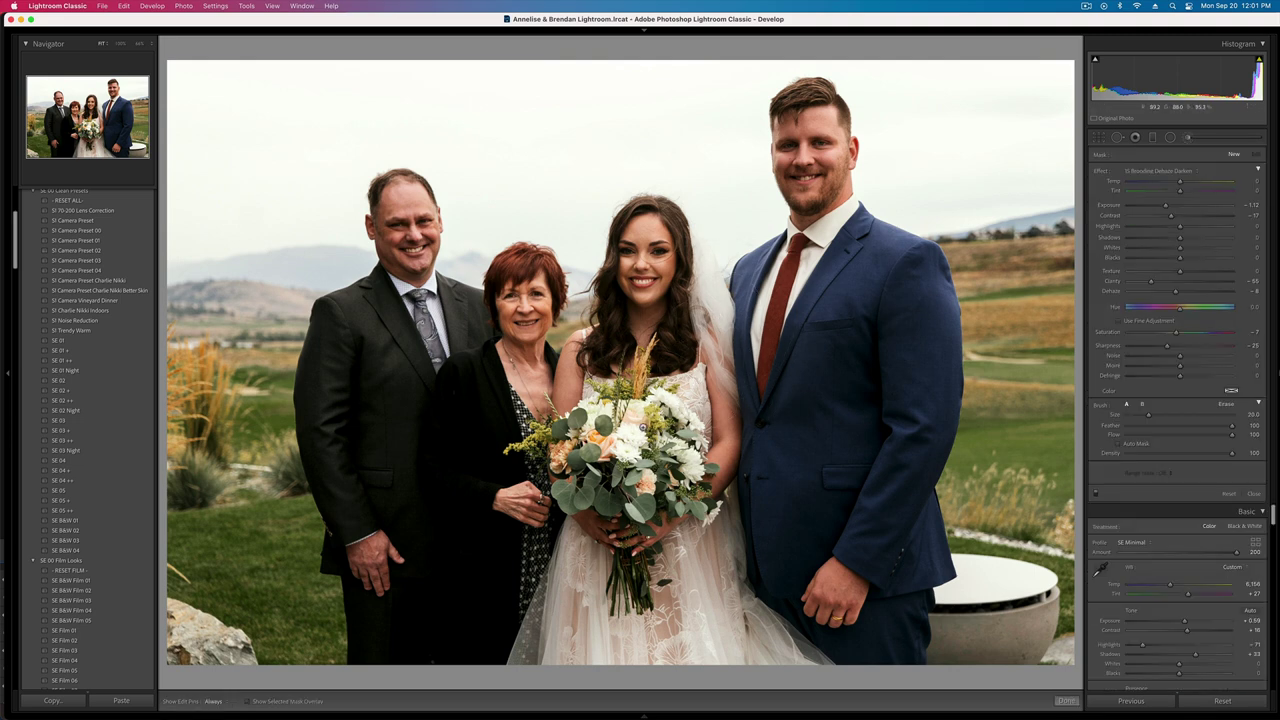
drag(611, 437, 674, 498)
alt+click(1103, 172)
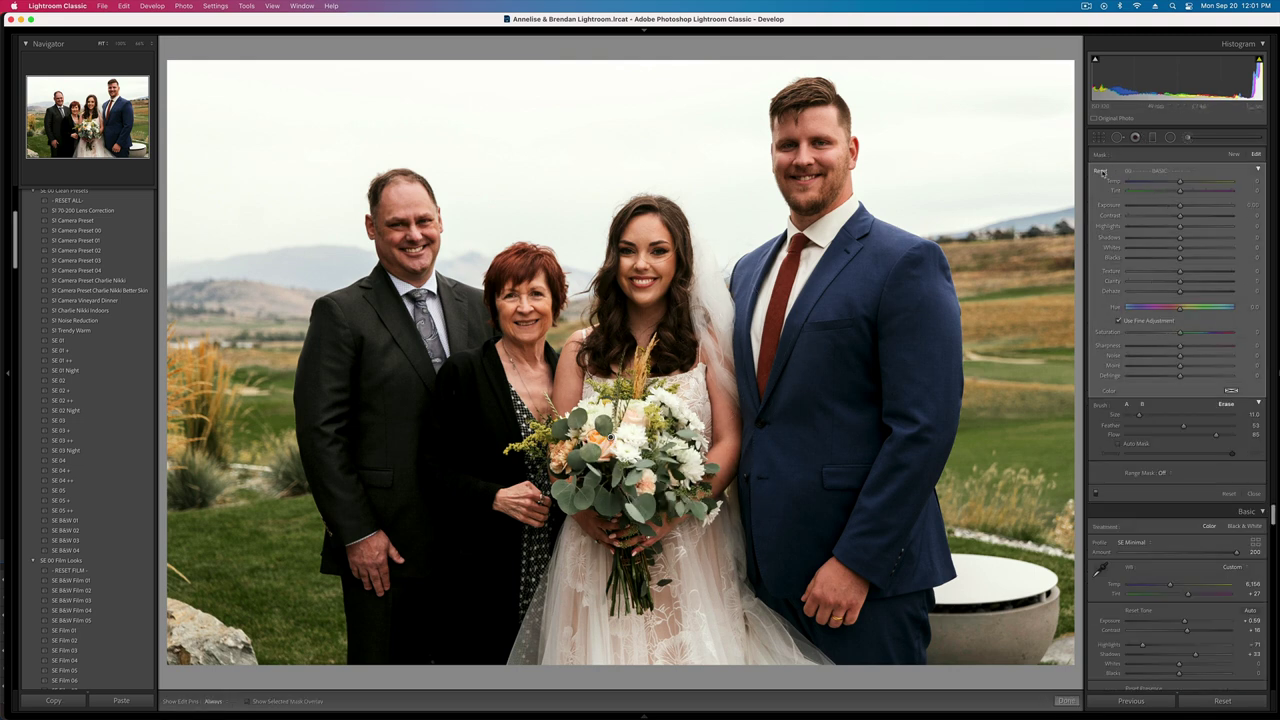
mouse_move(1180, 215)
mouse_down()
mouse_move(1157, 215)
mouse_move(1163, 229)
mouse_up()
drag(1048, 230, 1040, 230)
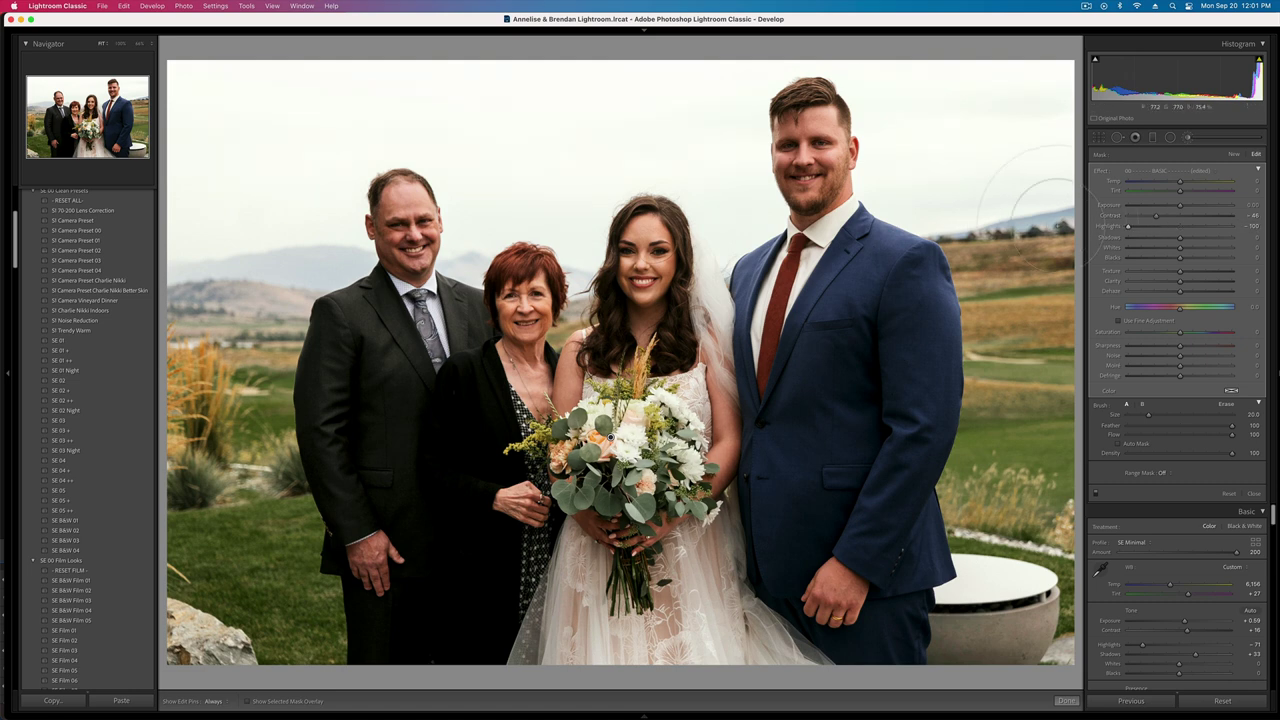
- Lower the bouquet brush adjustment's Exposure to -0.31 and paste the copied develop settings onto the next photo, the six-person group
drag(1180, 205, 1176, 207)
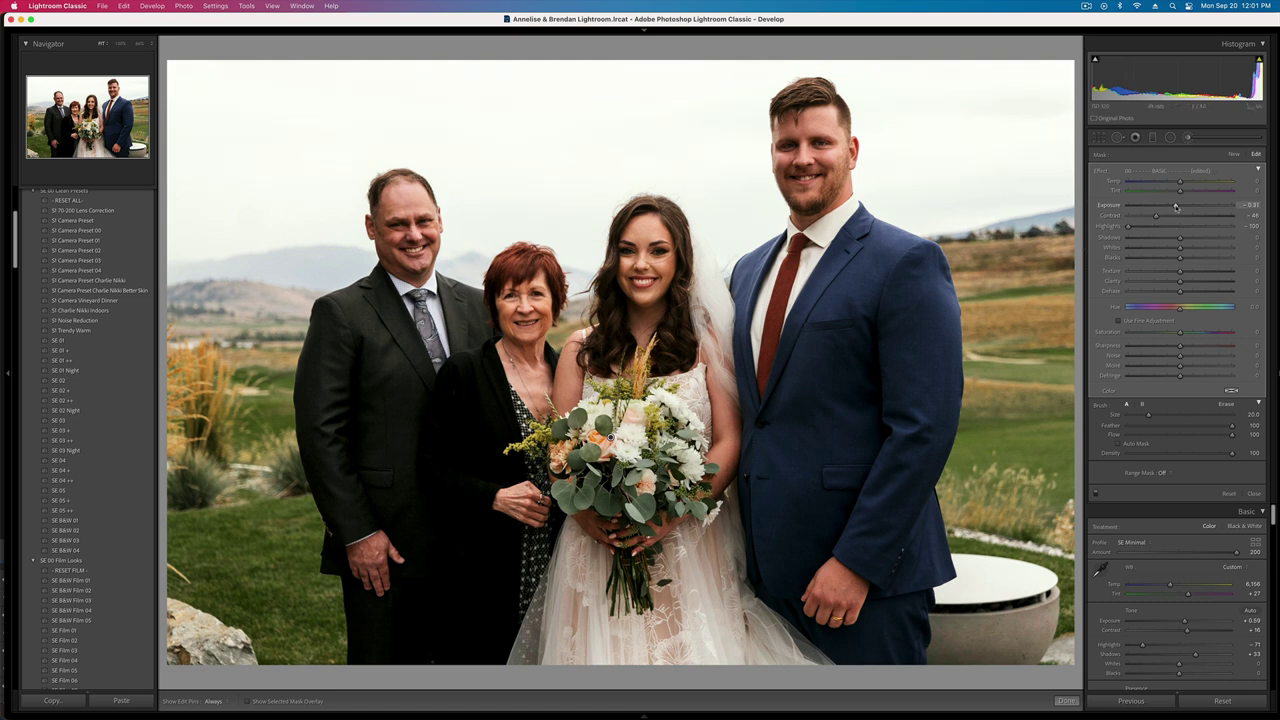
key(k)
key(Right)
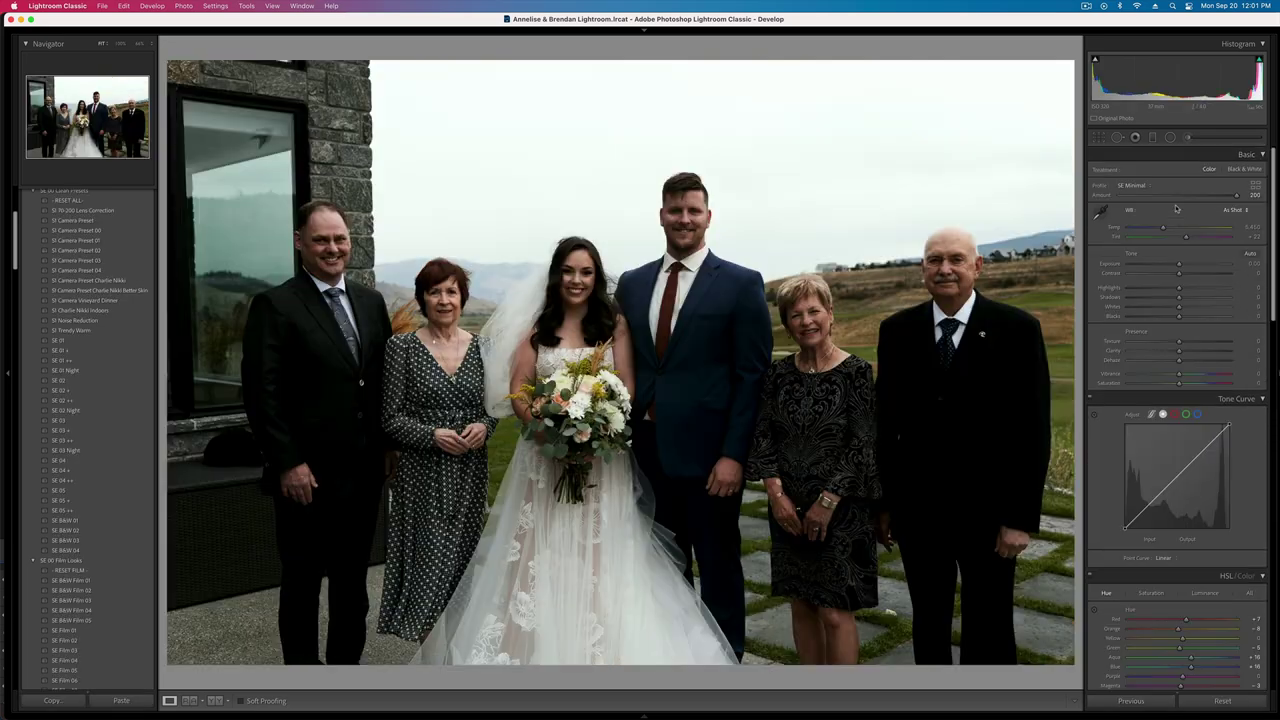
key(super+v)
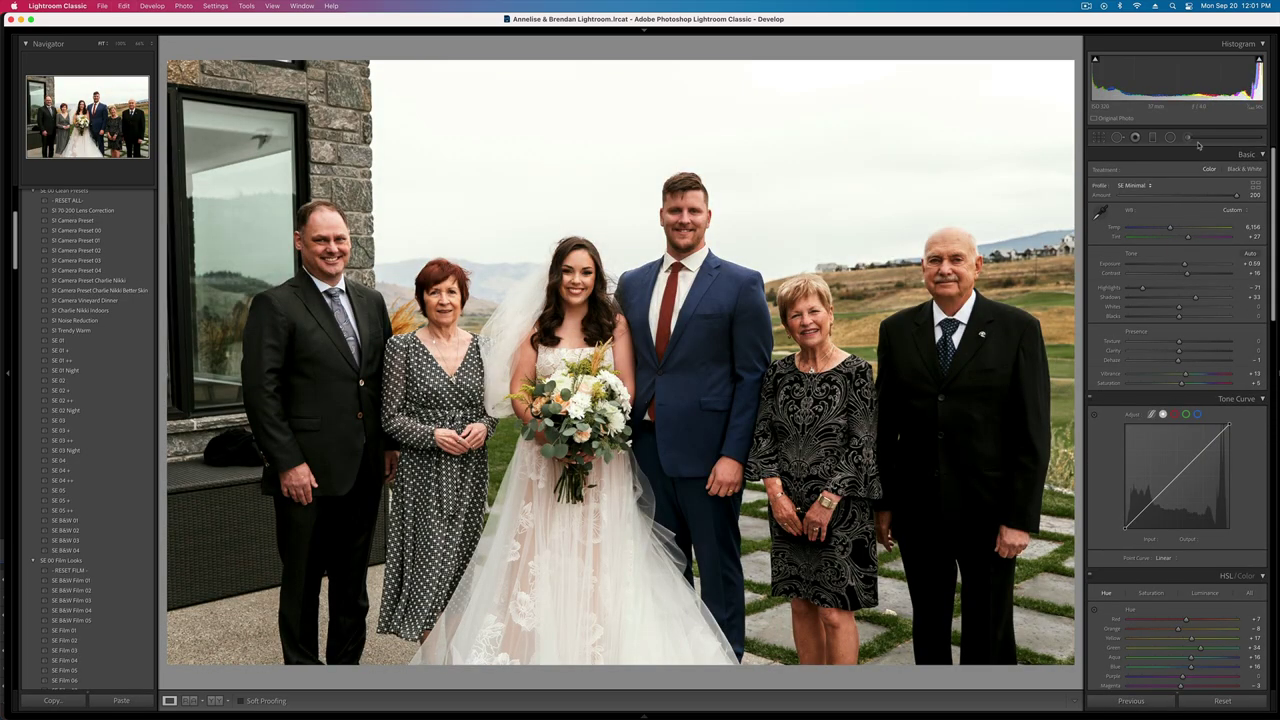
- Brush the bride's bouquet and dress with reset effect values, then Contrast -27, Highlights -70 and Exposure -0.43
click(1188, 138)
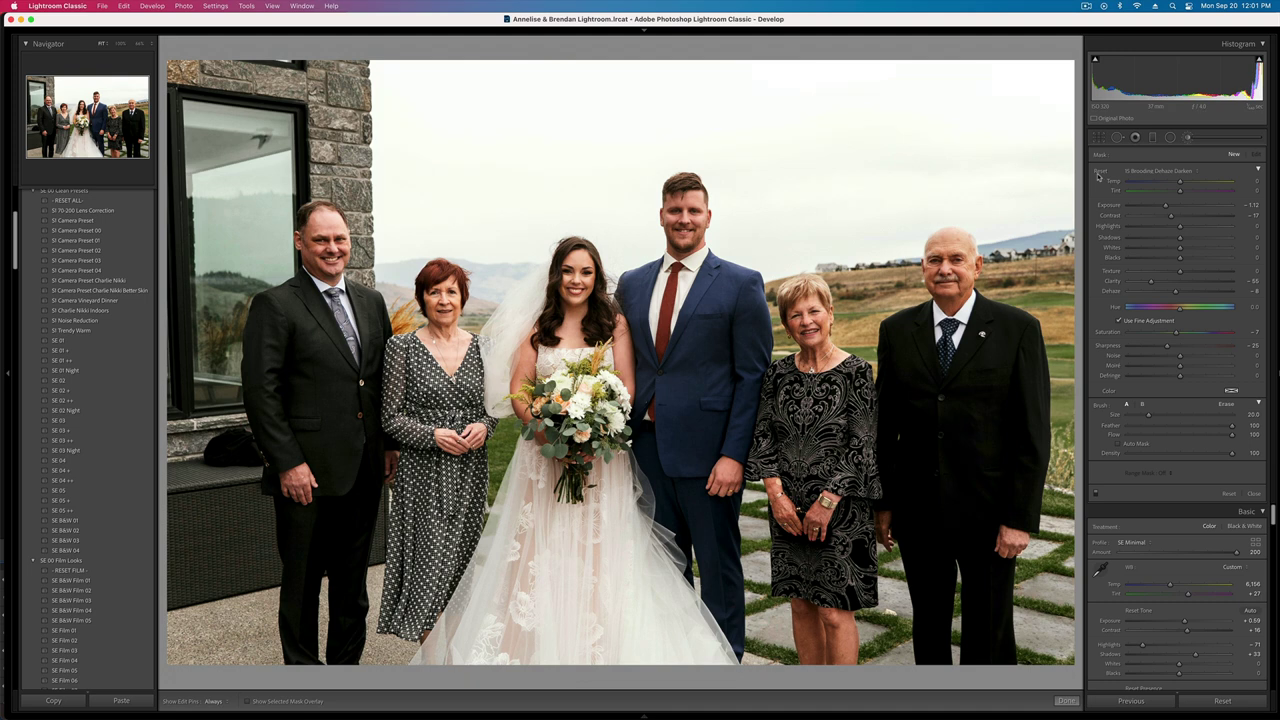
alt+click(1099, 173)
click(1166, 216)
click(1144, 226)
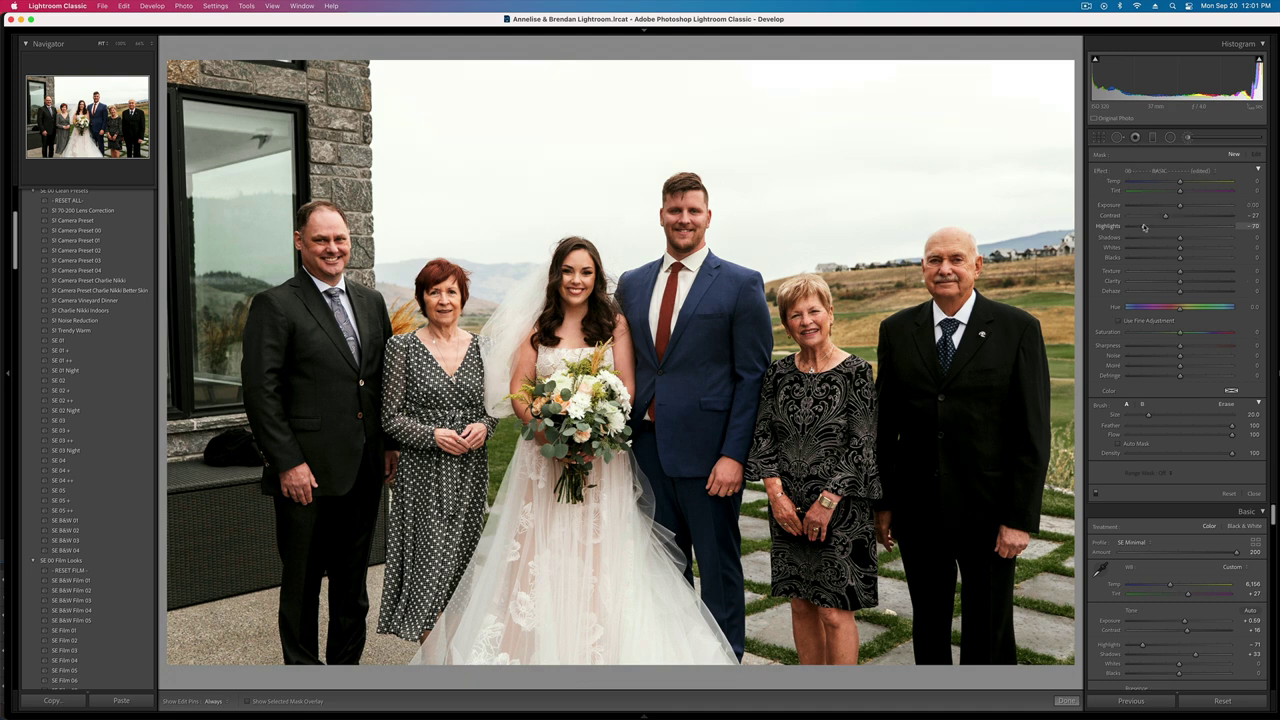
click(582, 402)
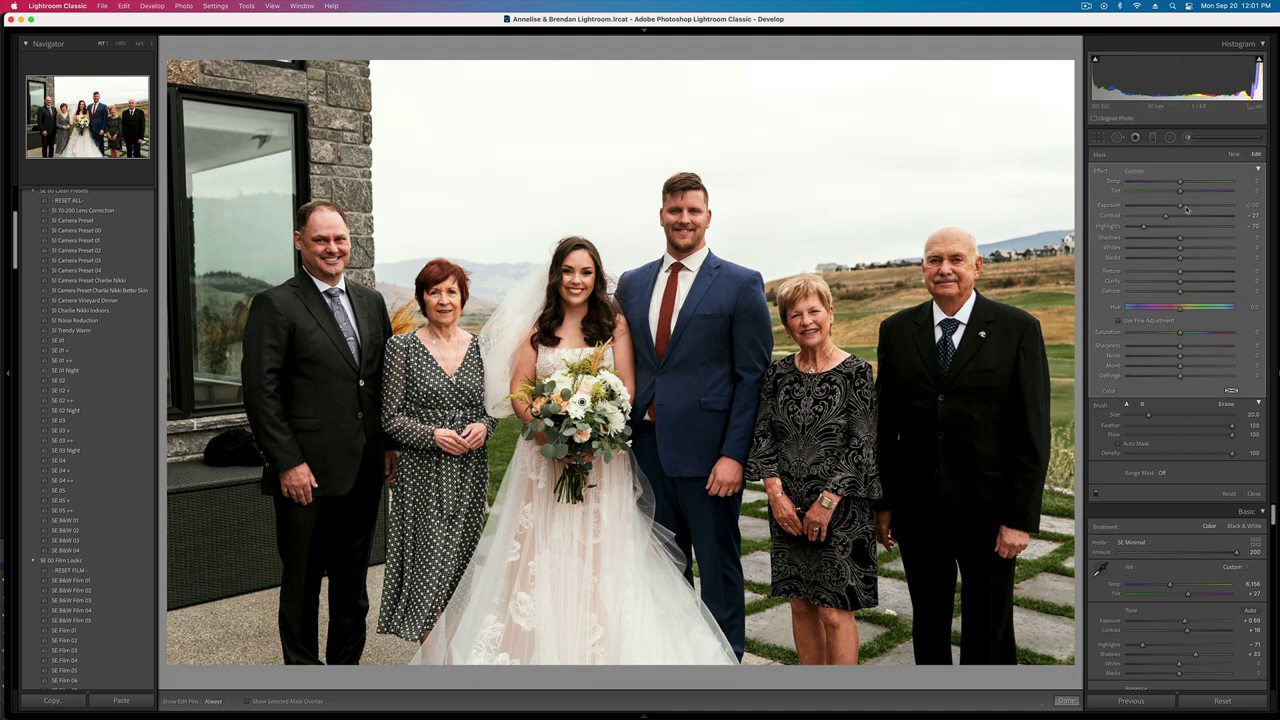
drag(1181, 206, 1174, 206)
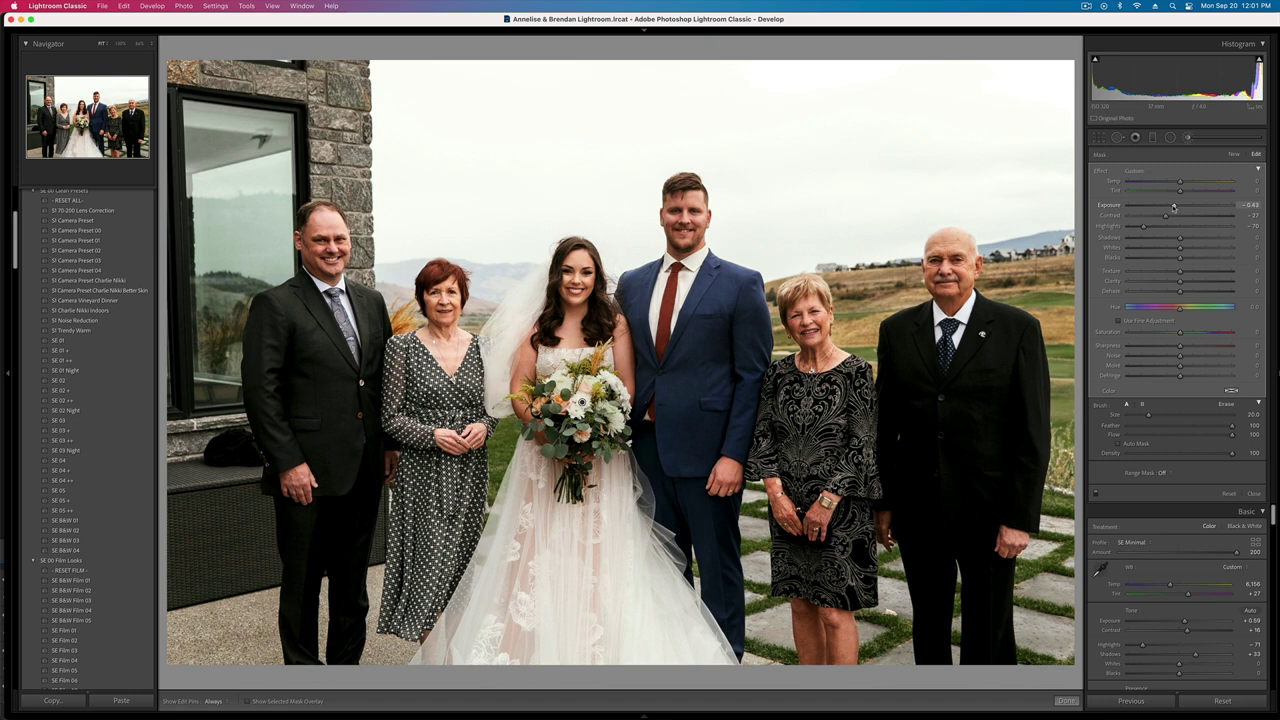
key(k)
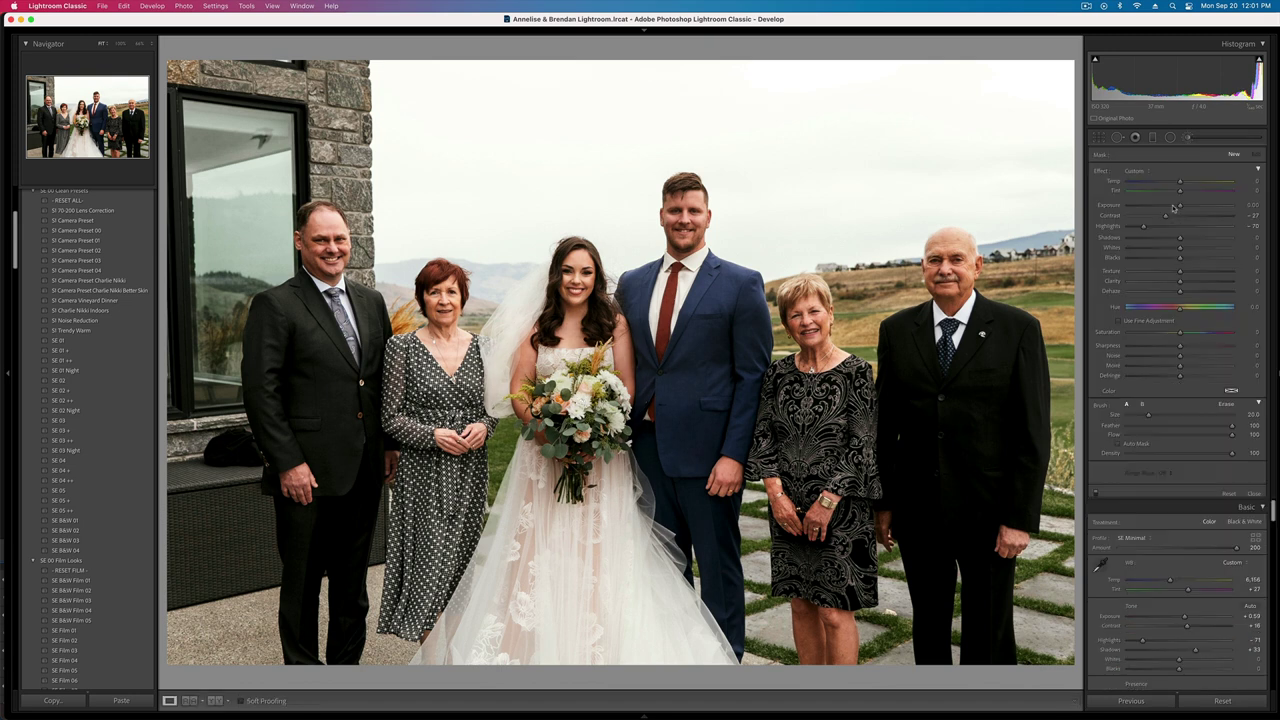
- Set the six-person group photo's overall Exposure to +0.46
key(shift+minus)
key(equal)
key(equal)
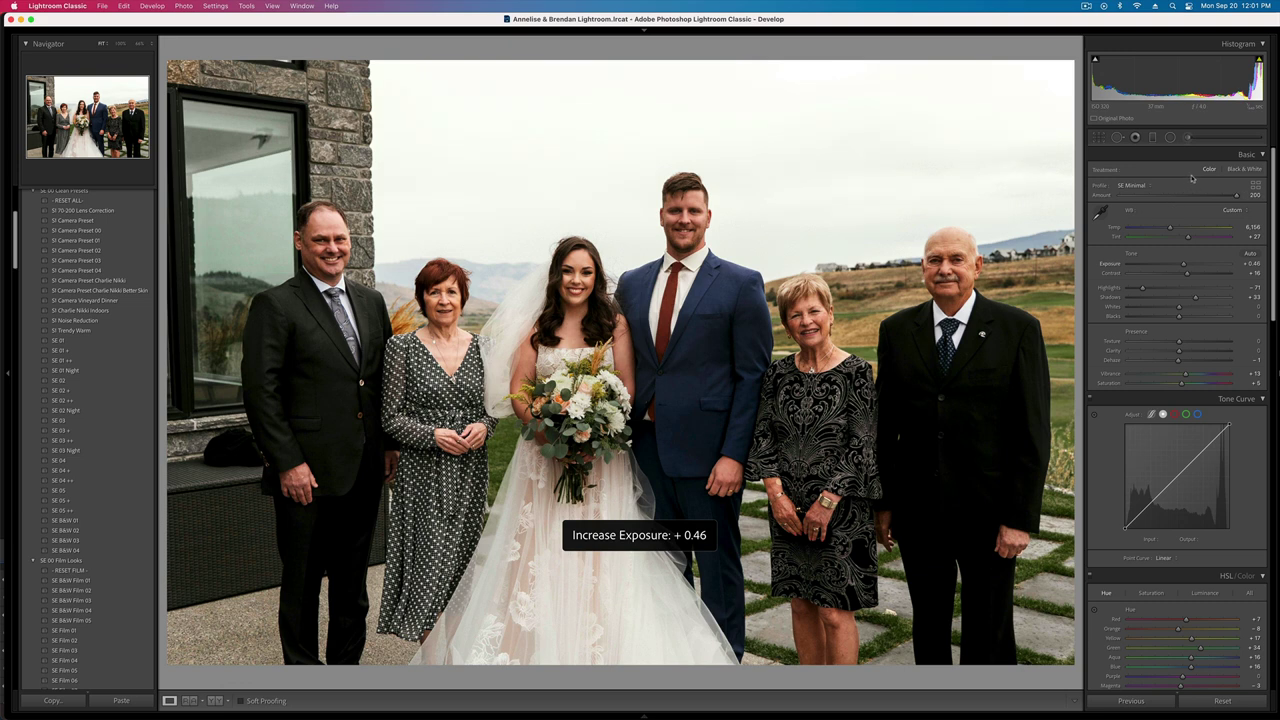
- Brush a new local adjustment at size 12 over the older man's face, using Contrast -27 and Highlights -70
key(k)
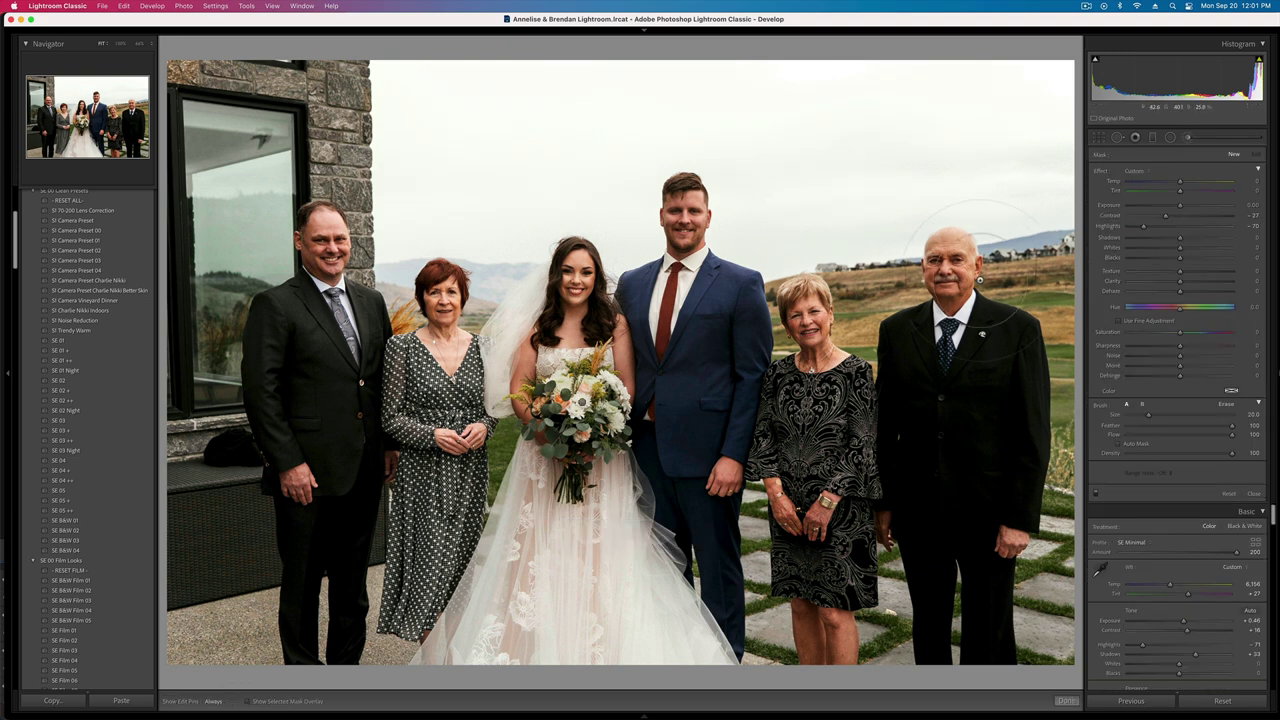
key(bracketleft)
key(bracketleft)
key(bracketleft)
key(bracketleft)
click(950, 261)
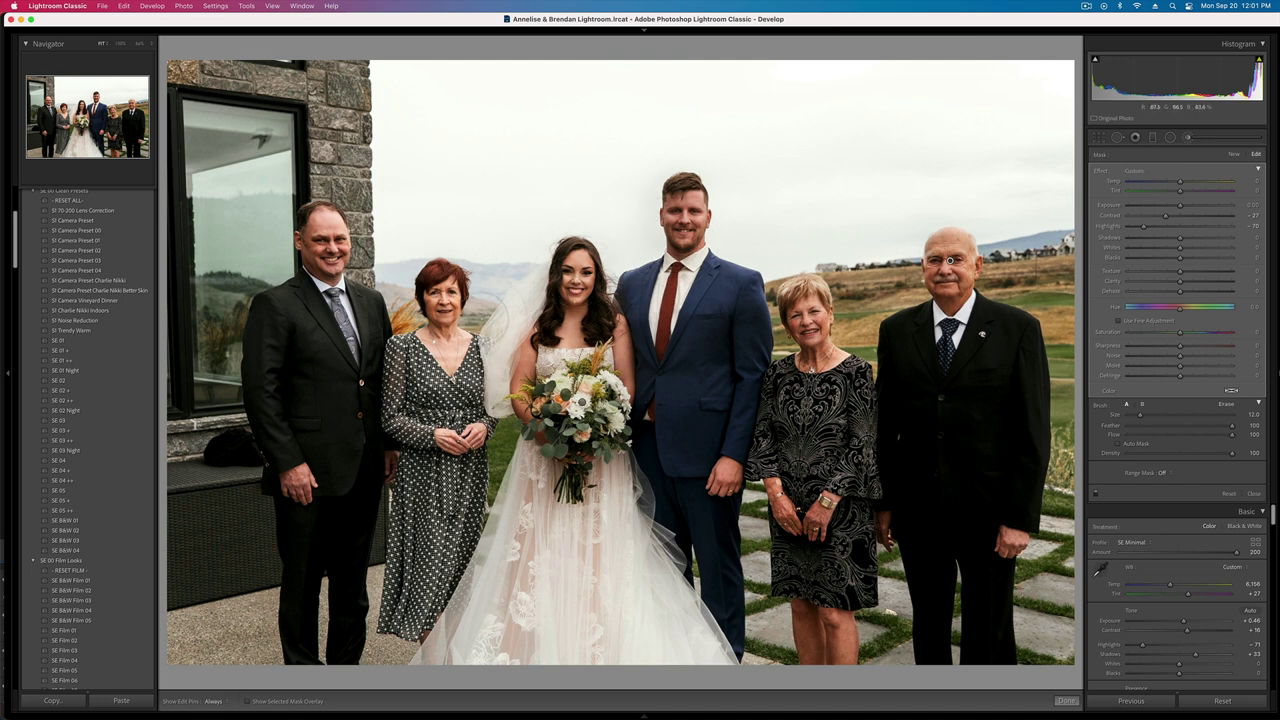
key(h)
key(k)
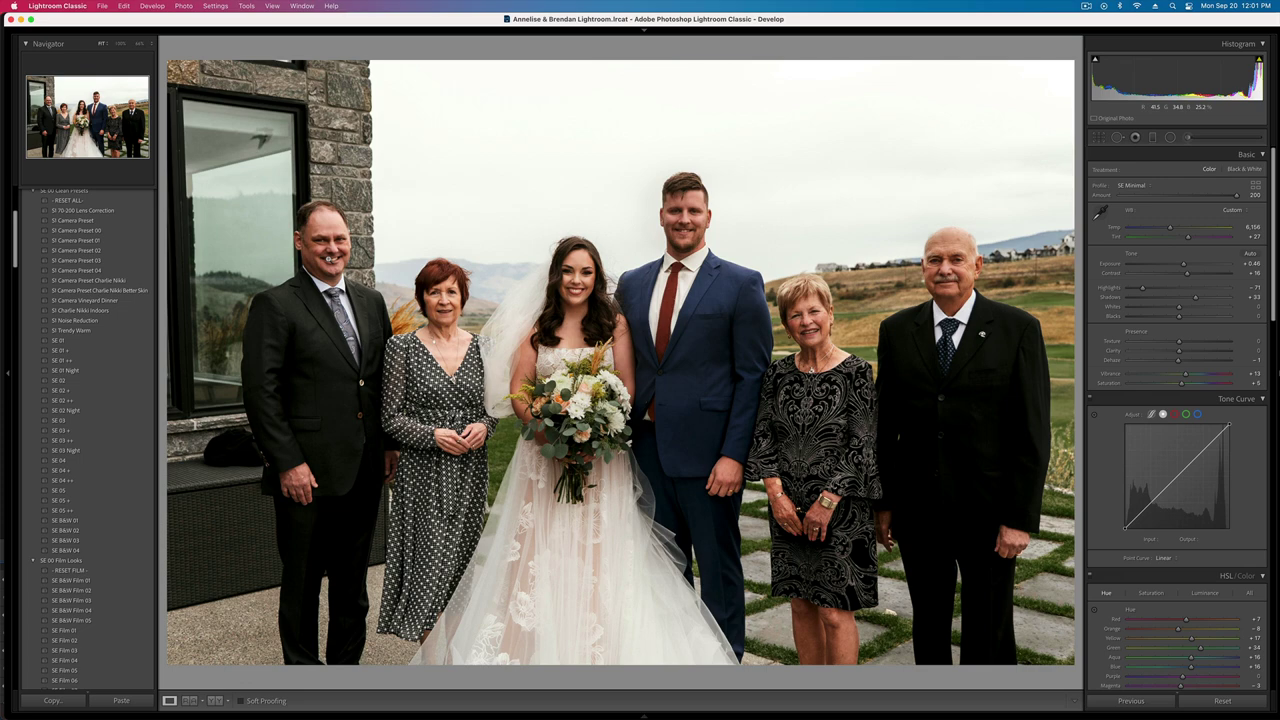
- In the next, wider group photo, brush the older man's face, then separately brush the bouquet and dress with Exposure -0.43 and Highlights about -94
key(Right)
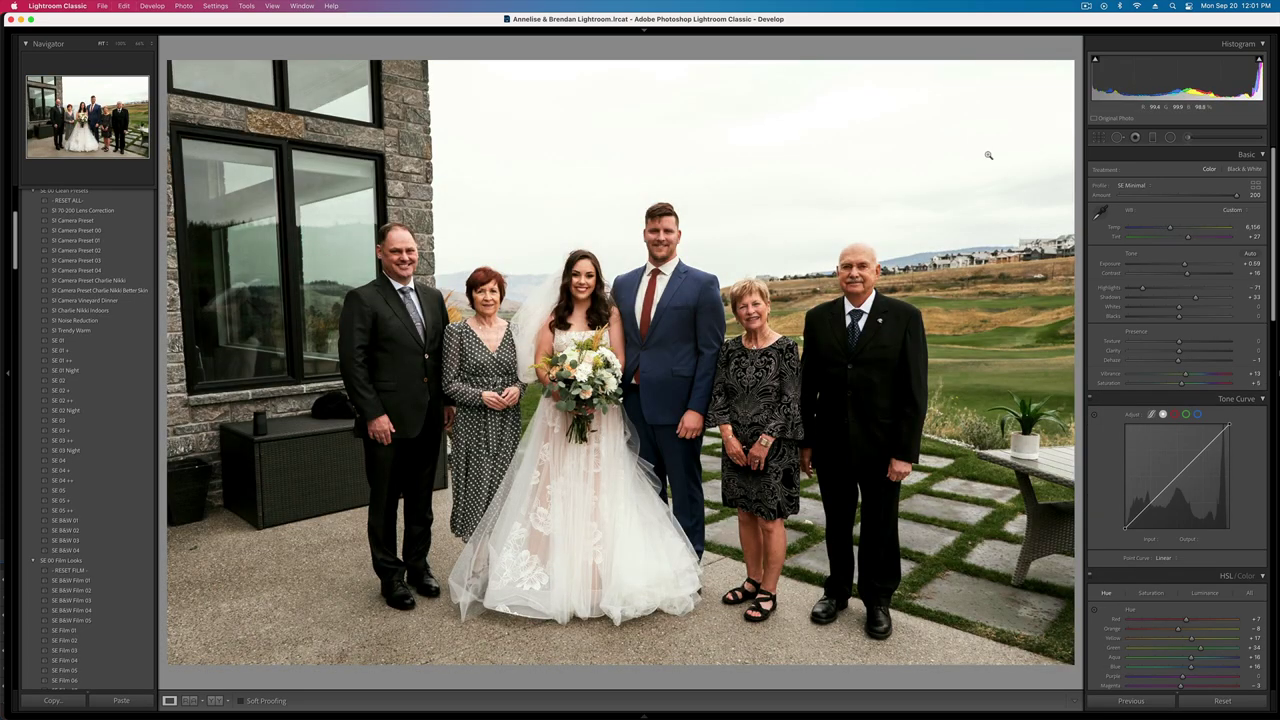
click(1187, 139)
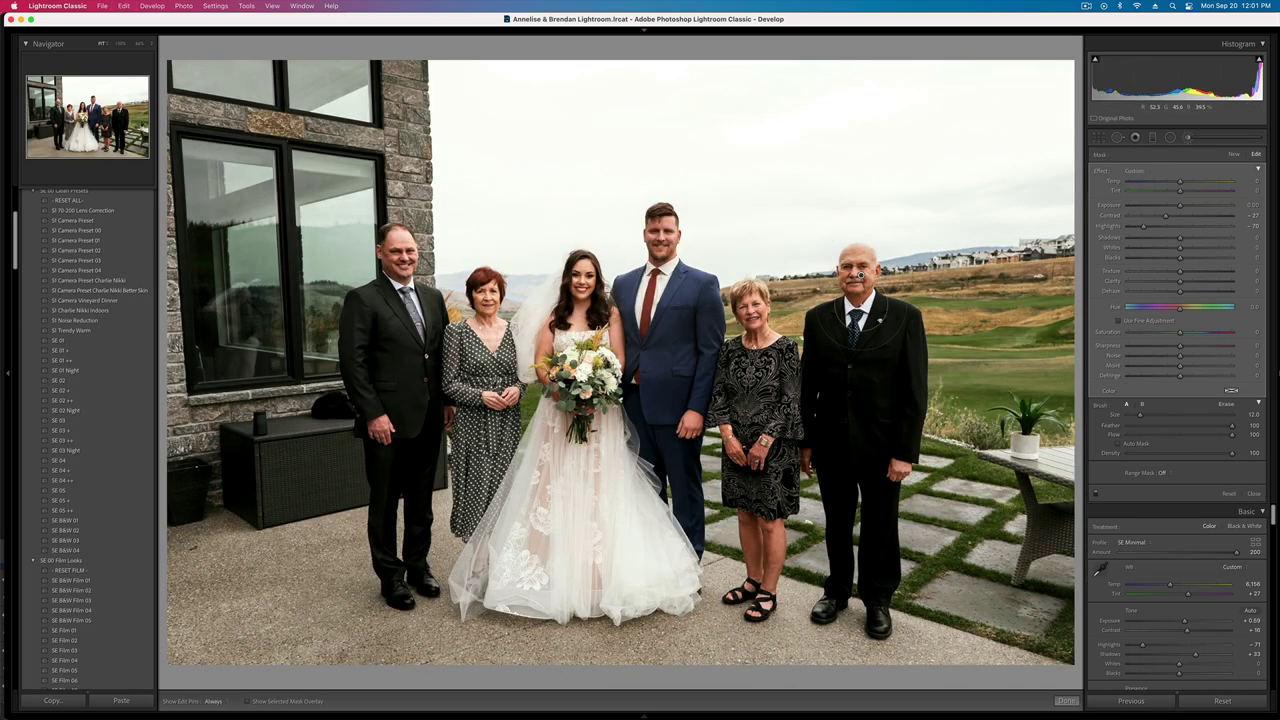
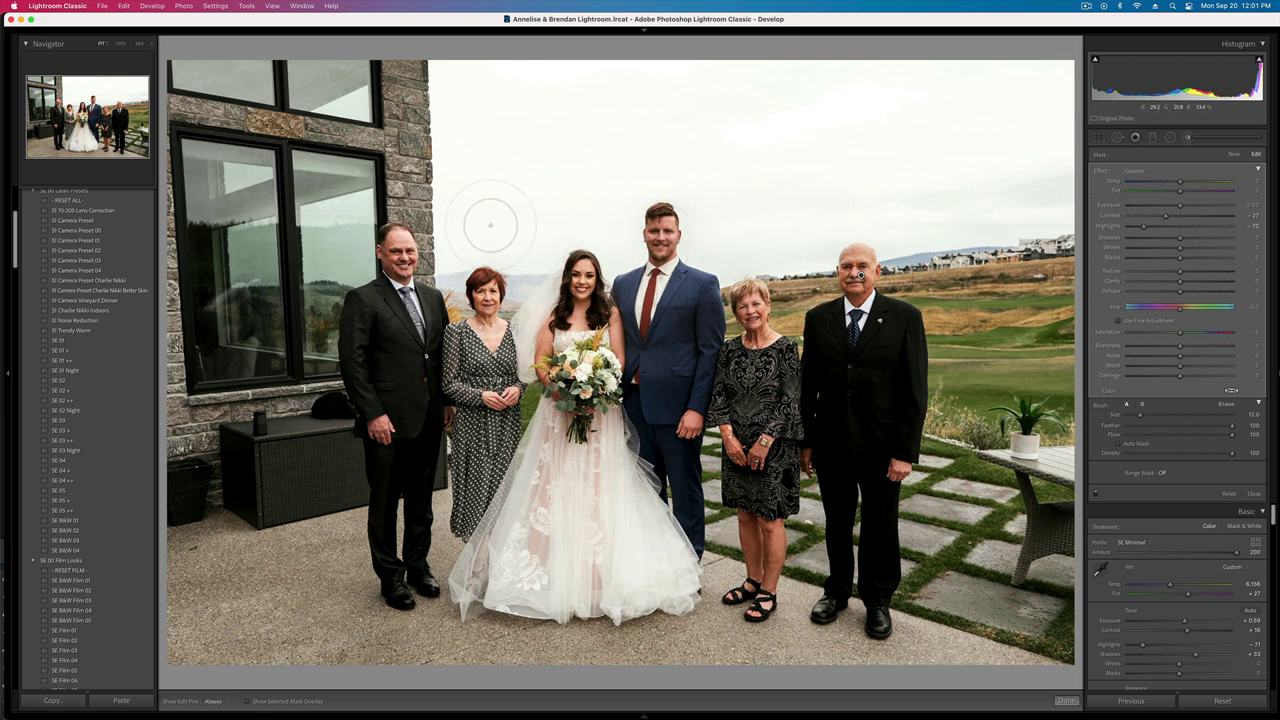
click(1234, 156)
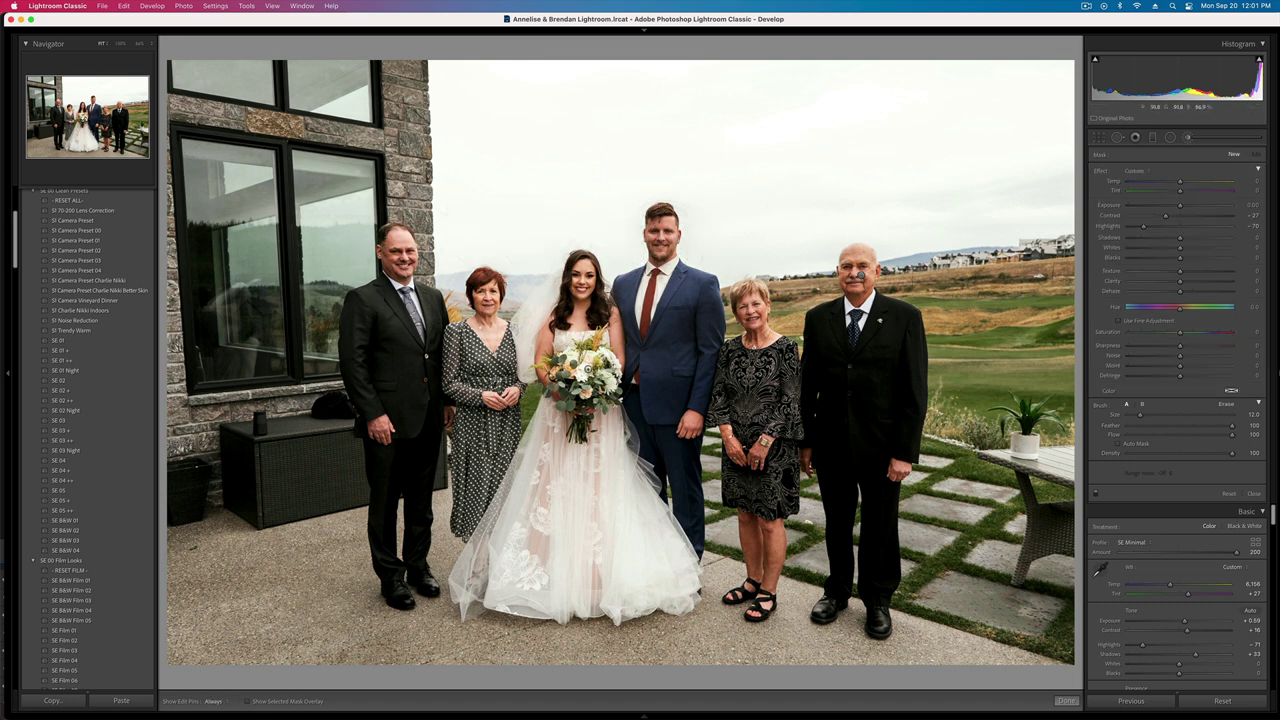
drag(581, 371, 579, 420)
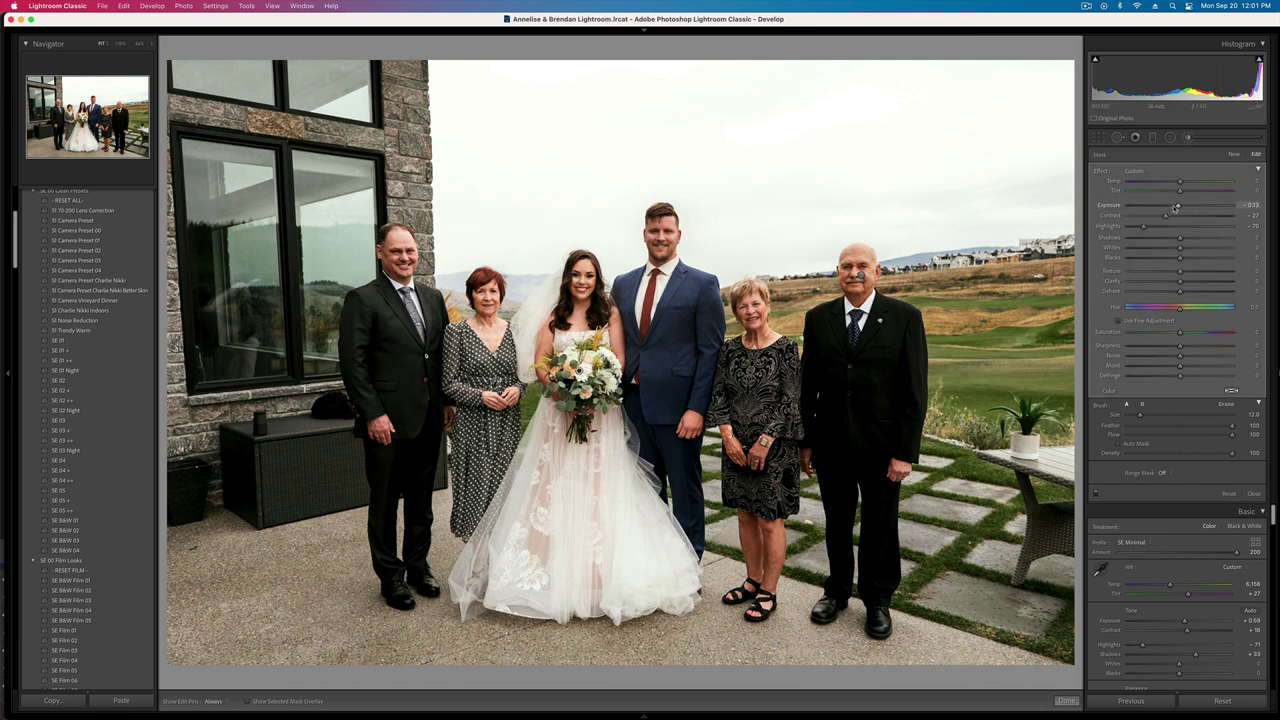
drag(1176, 207, 1131, 228)
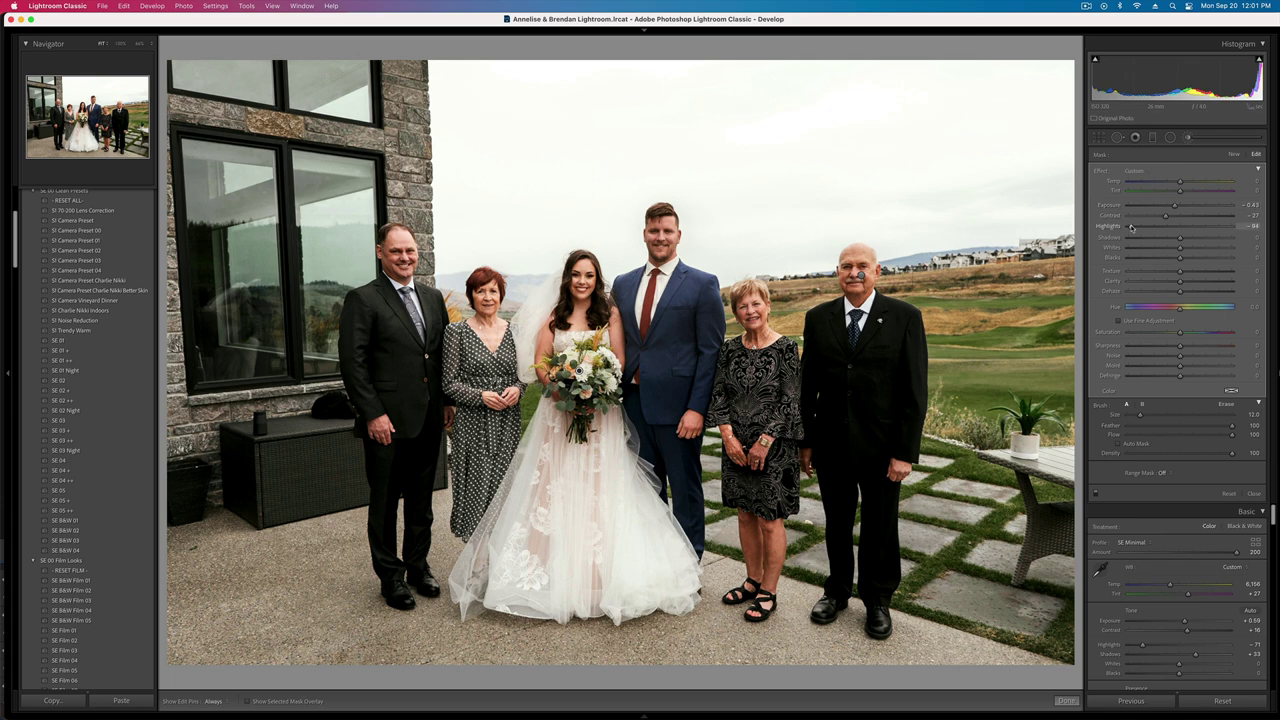
key(k)
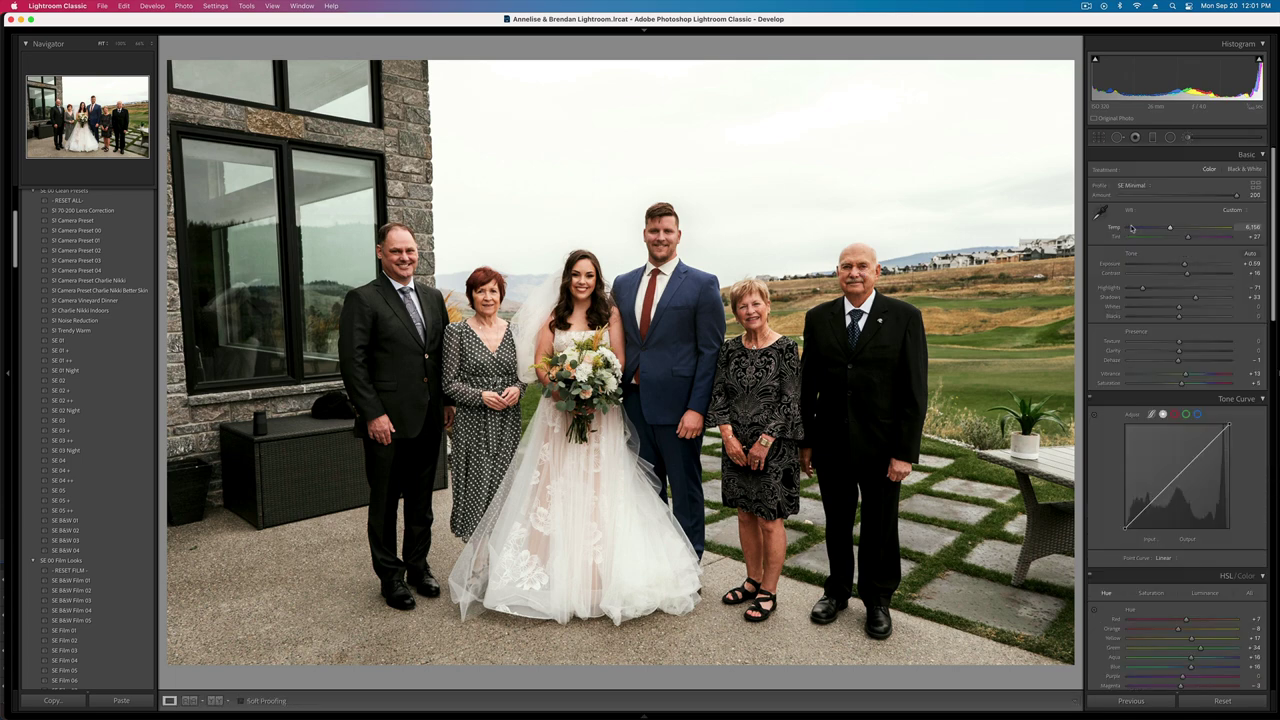
- In the next photo, the couple with the older pair, brush the bouquet and dress and set that adjustment's Exposure to -0.21
key(Right)
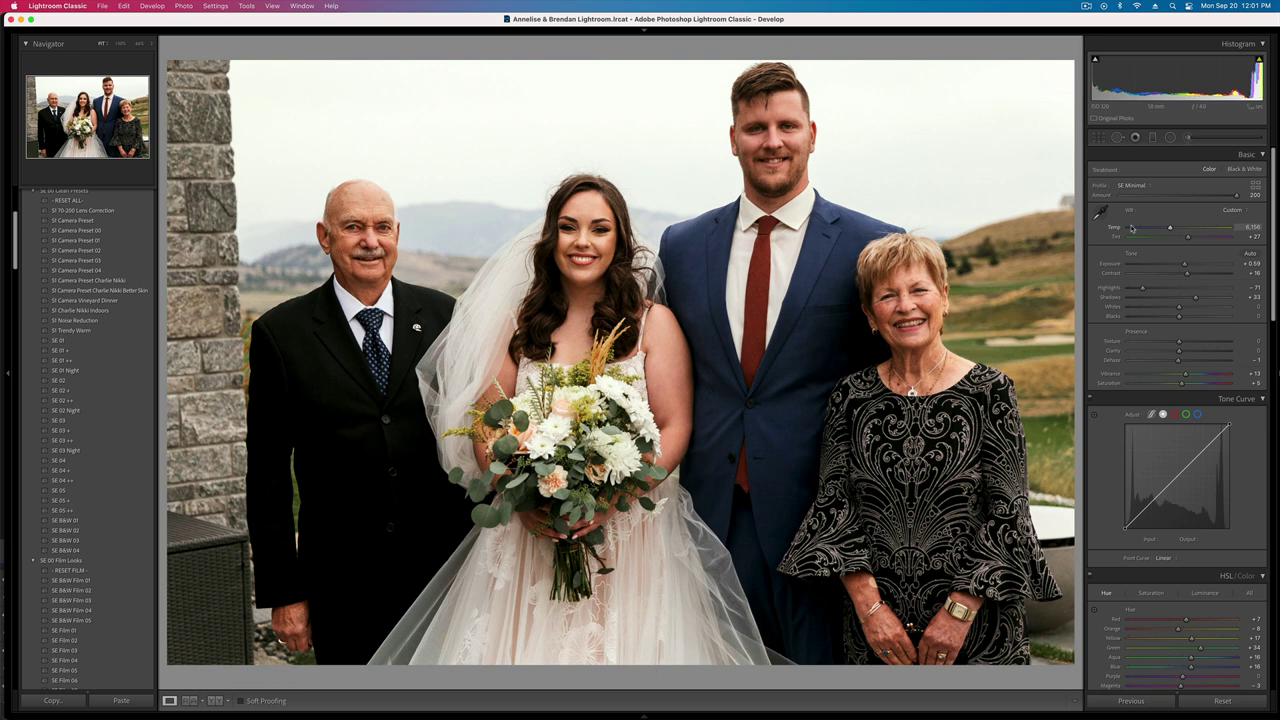
click(1190, 137)
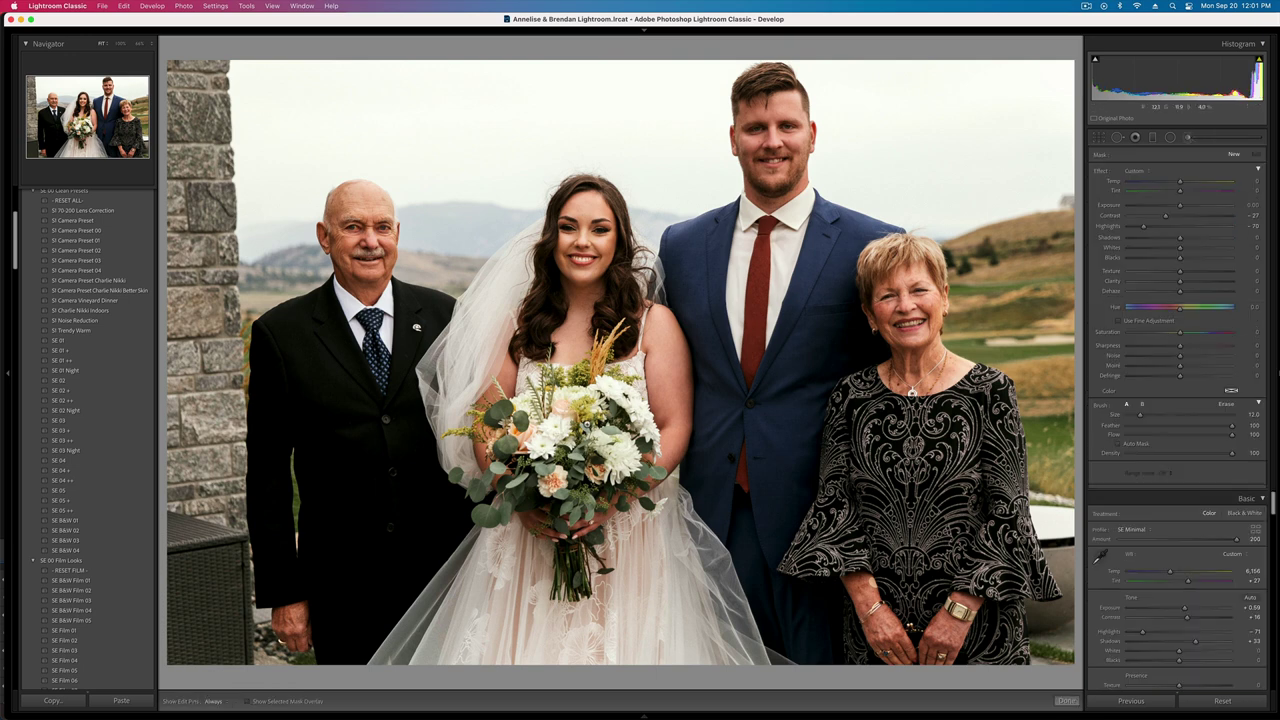
mouse_move(548, 423)
mouse_down()
mouse_move(618, 455)
mouse_move(618, 470)
mouse_up()
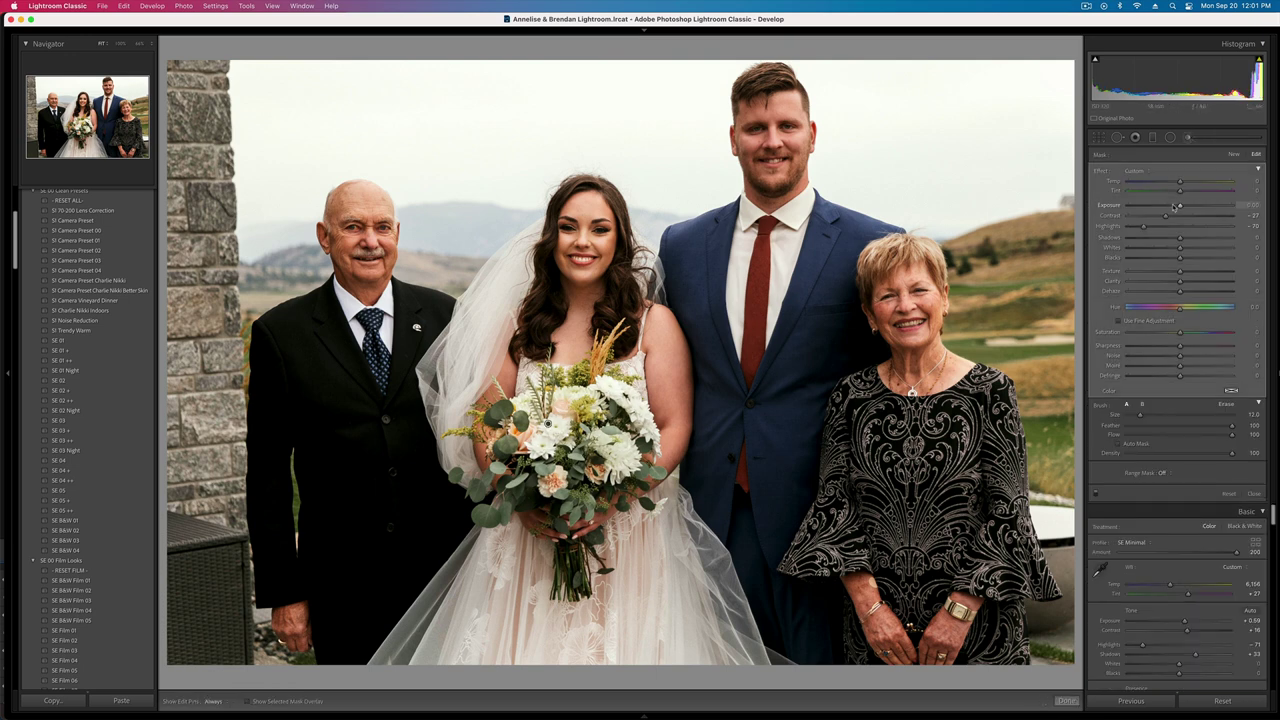
drag(1180, 206, 1177, 206)
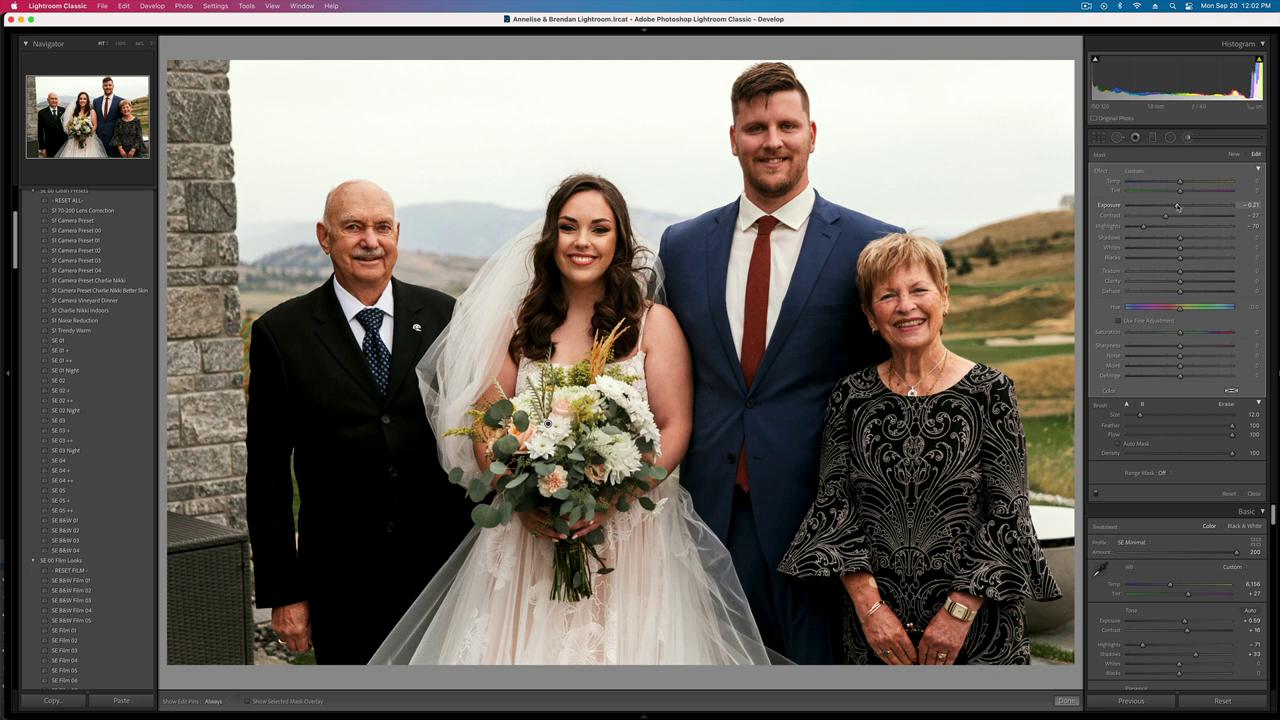
- Brush a separate adjustment over the faces with Contrast -27 and Highlights -70, and lower its Saturation slightly
click(1234, 155)
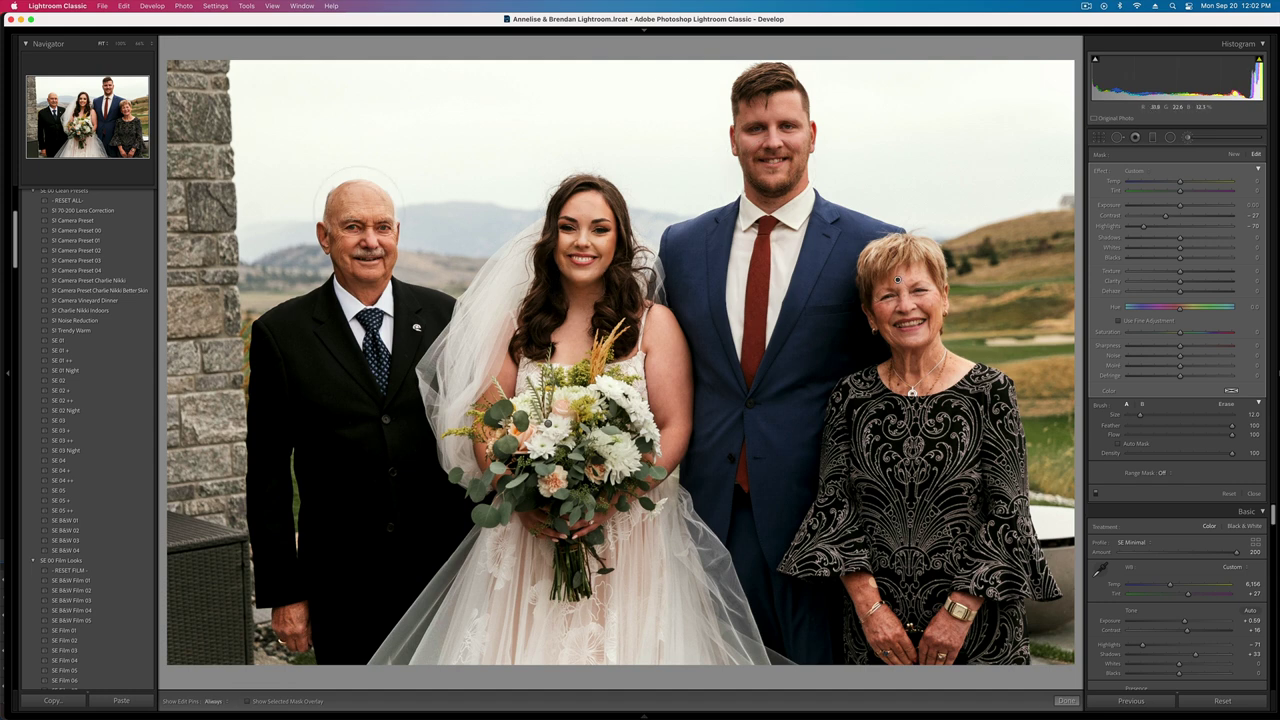
key(h)
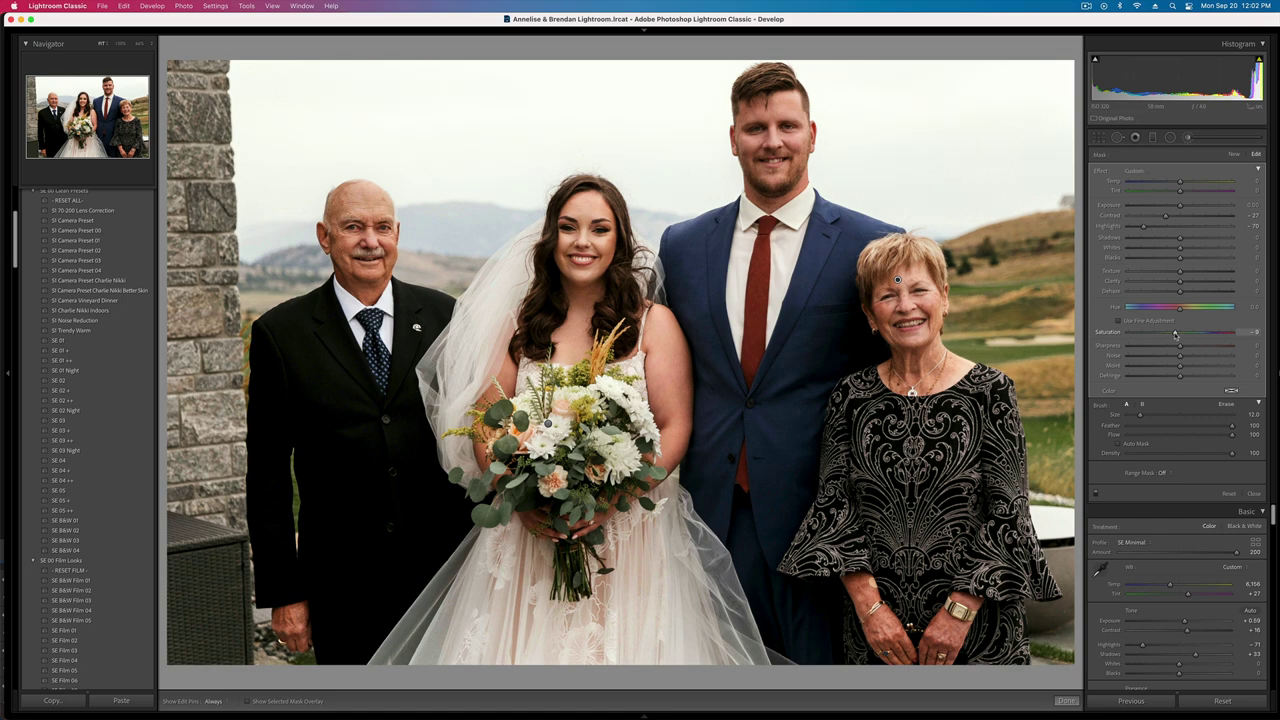
key(k)
- Paste the develop settings onto the next photo of the same four people and darken the bouquet with a radial adjustment
key(Right)
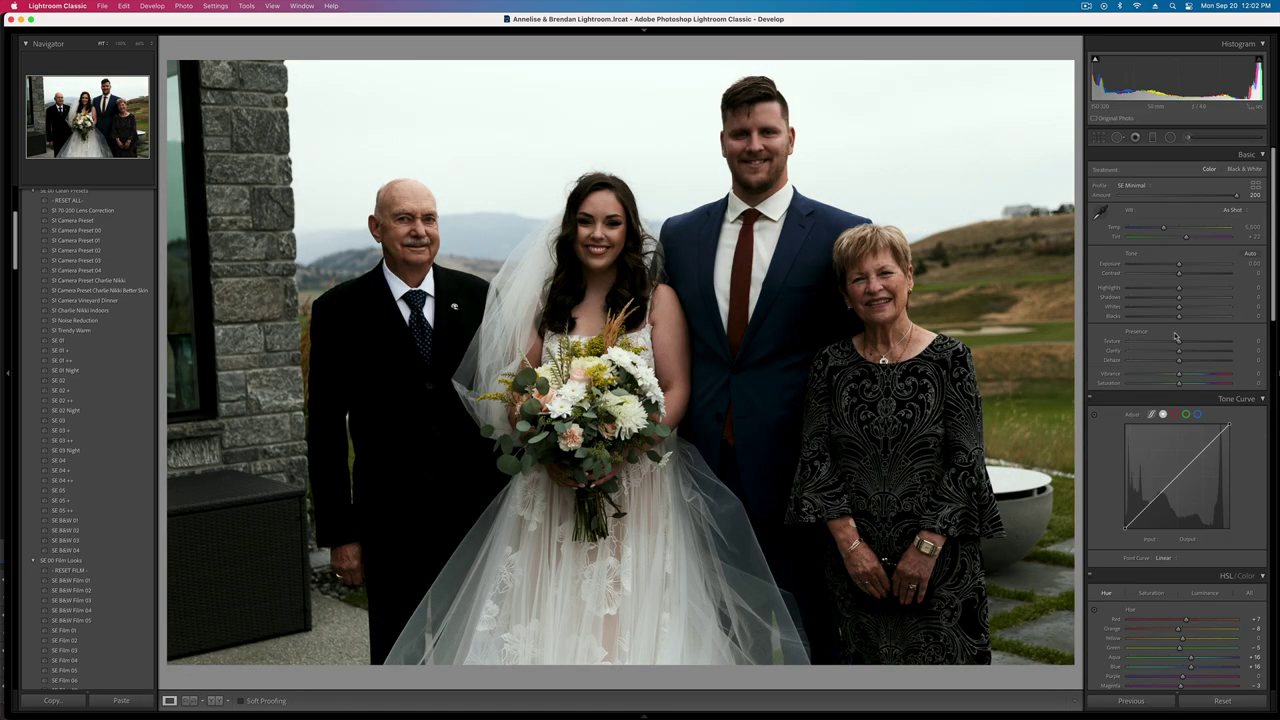
key(super+v)
click(1172, 138)
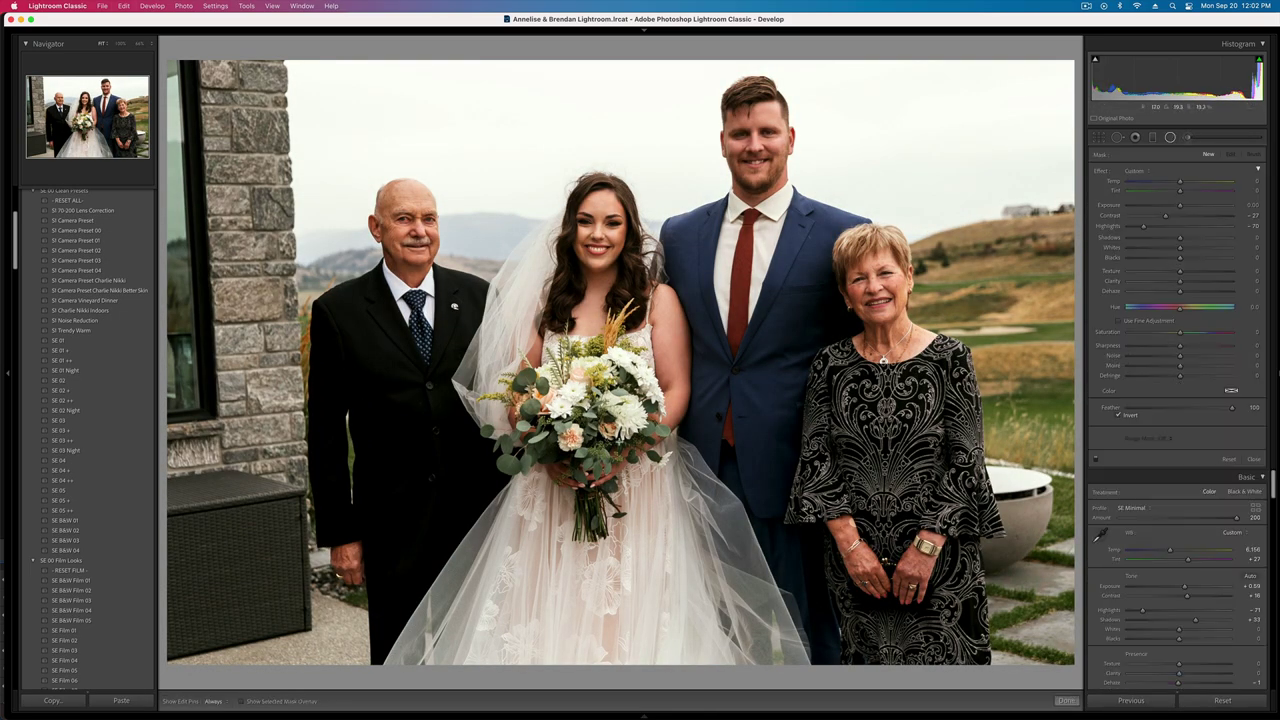
drag(570, 405, 723, 520)
drag(1177, 204, 1174, 206)
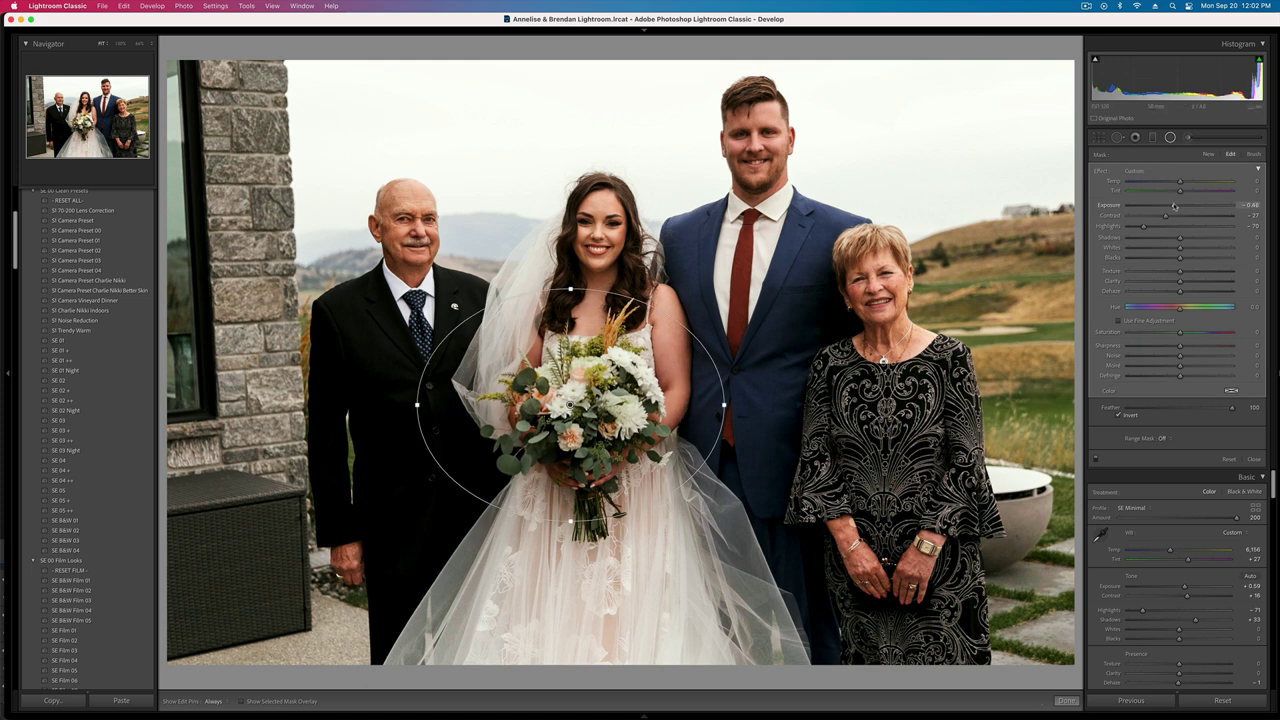
click(1210, 155)
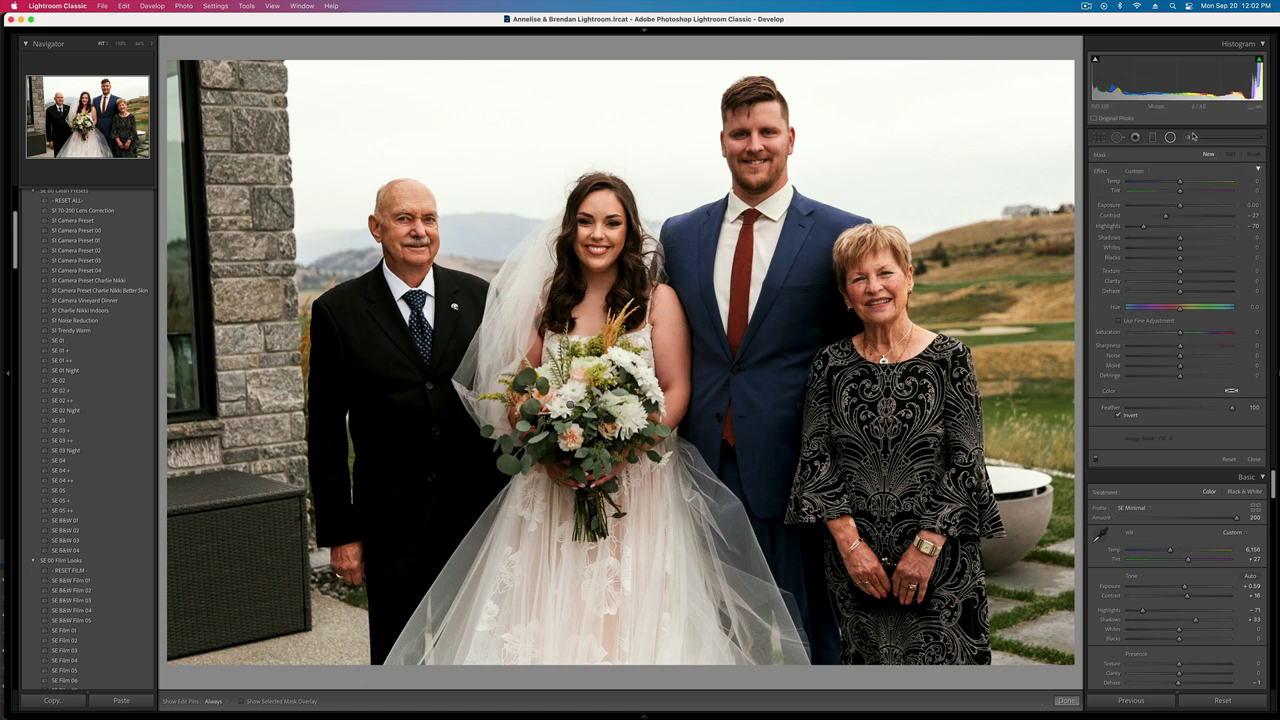
- Brush one local adjustment with Contrast -27 and Highlights -70 over the faces of the older woman, the bride and the older man
click(1190, 138)
drag(868, 282, 874, 313)
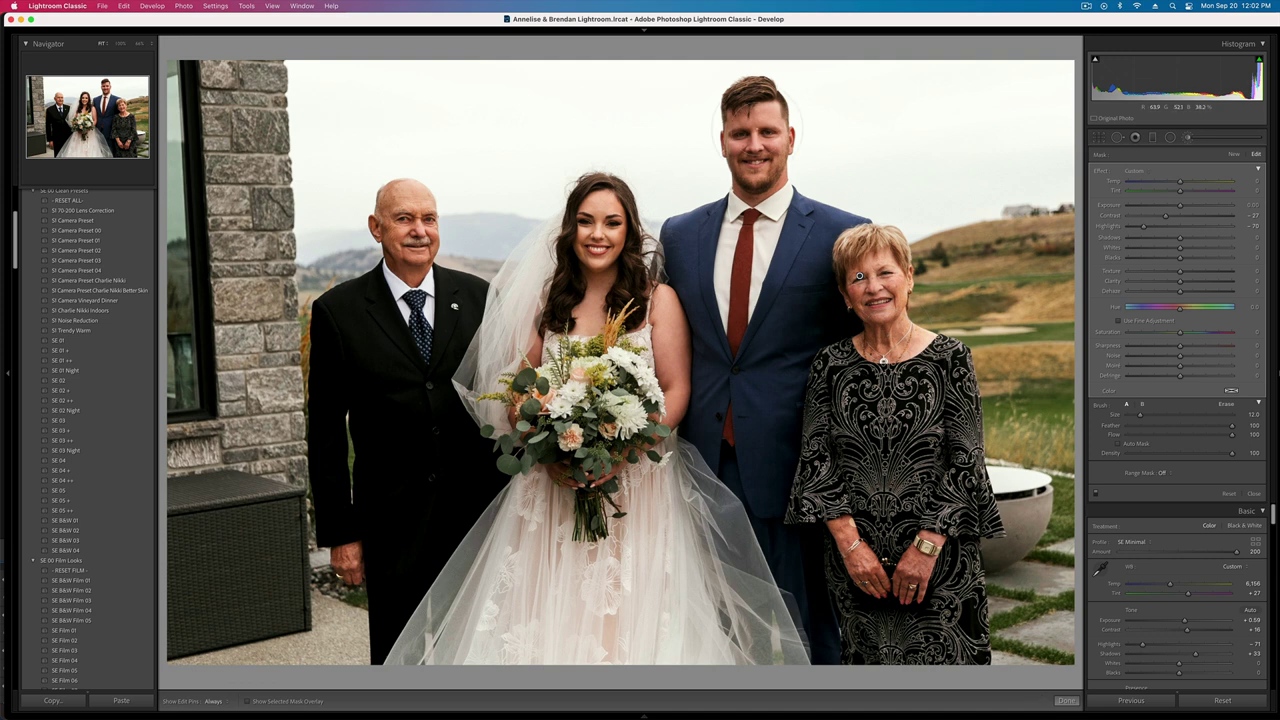
drag(603, 208, 612, 270)
drag(417, 205, 415, 208)
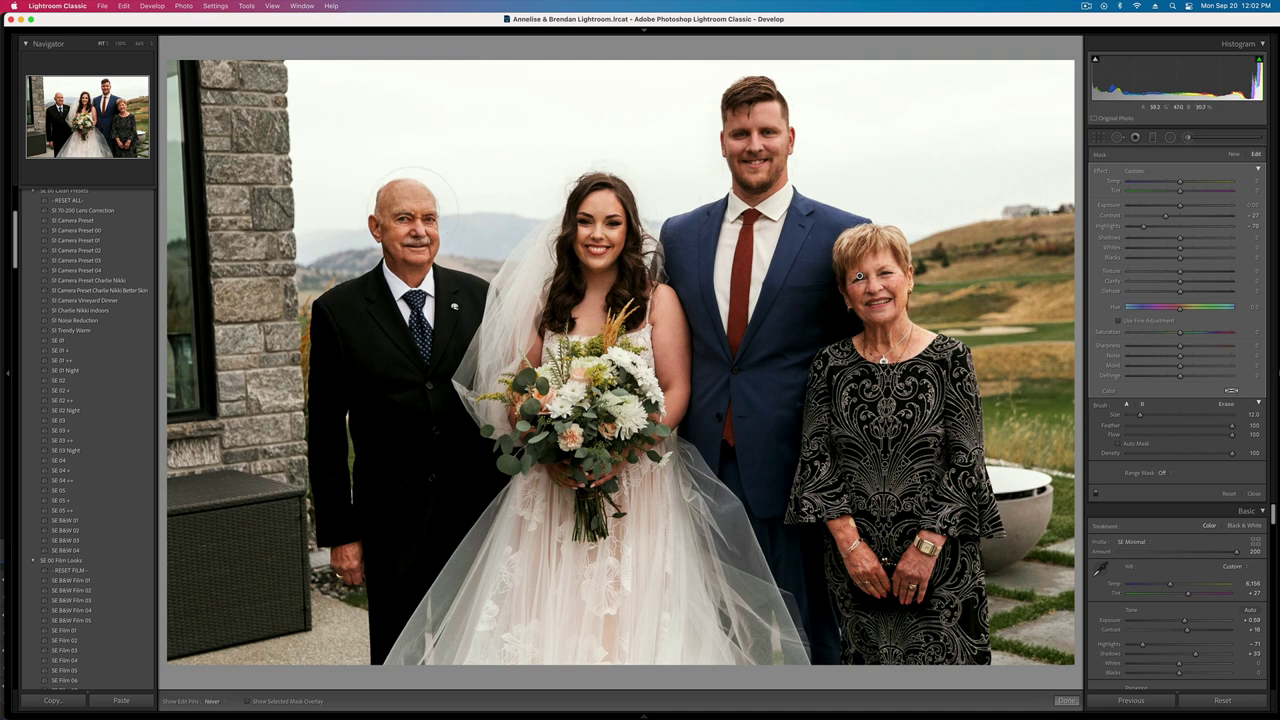
key(k)
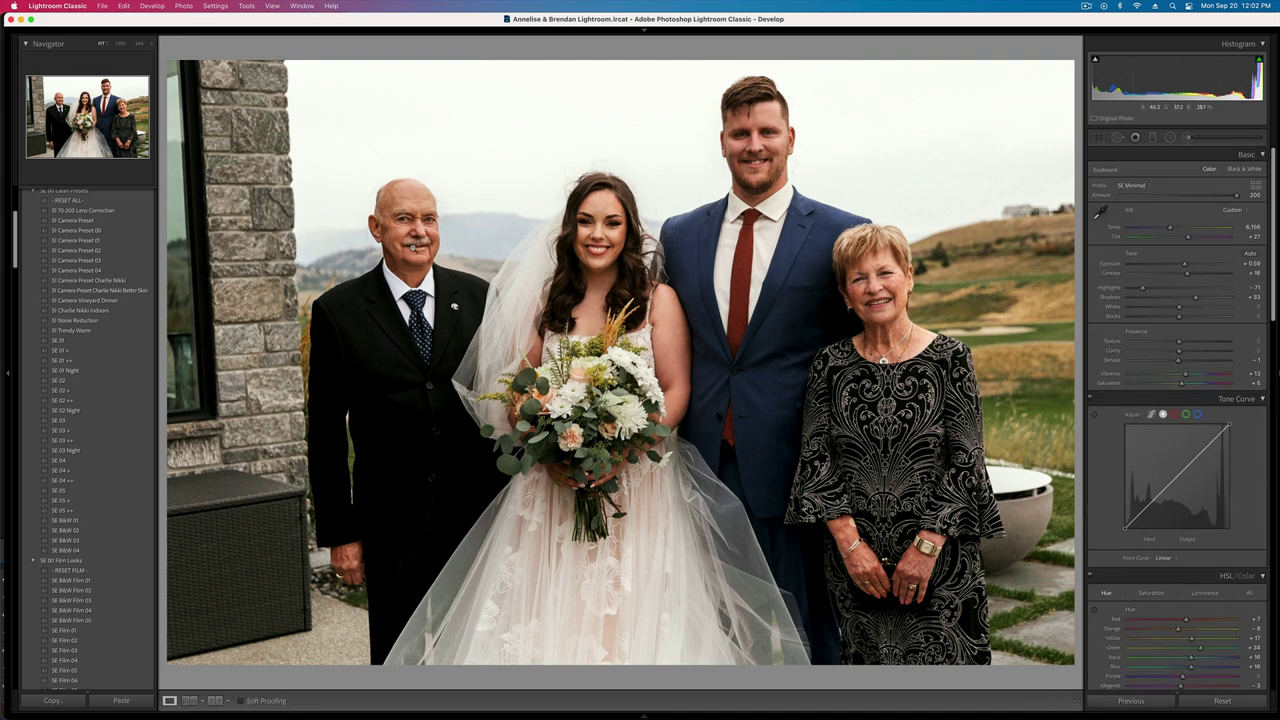
- Crop the four-person photo slightly tighter from its lower-left corner
key(r)
drag(171, 663, 188, 660)
key(r)
- Lower the overall Exposure slightly on the next, three-person photo and brush Exposure -0.34, Contrast -27 and Highlights -70 over the bride's dress
key(Right)
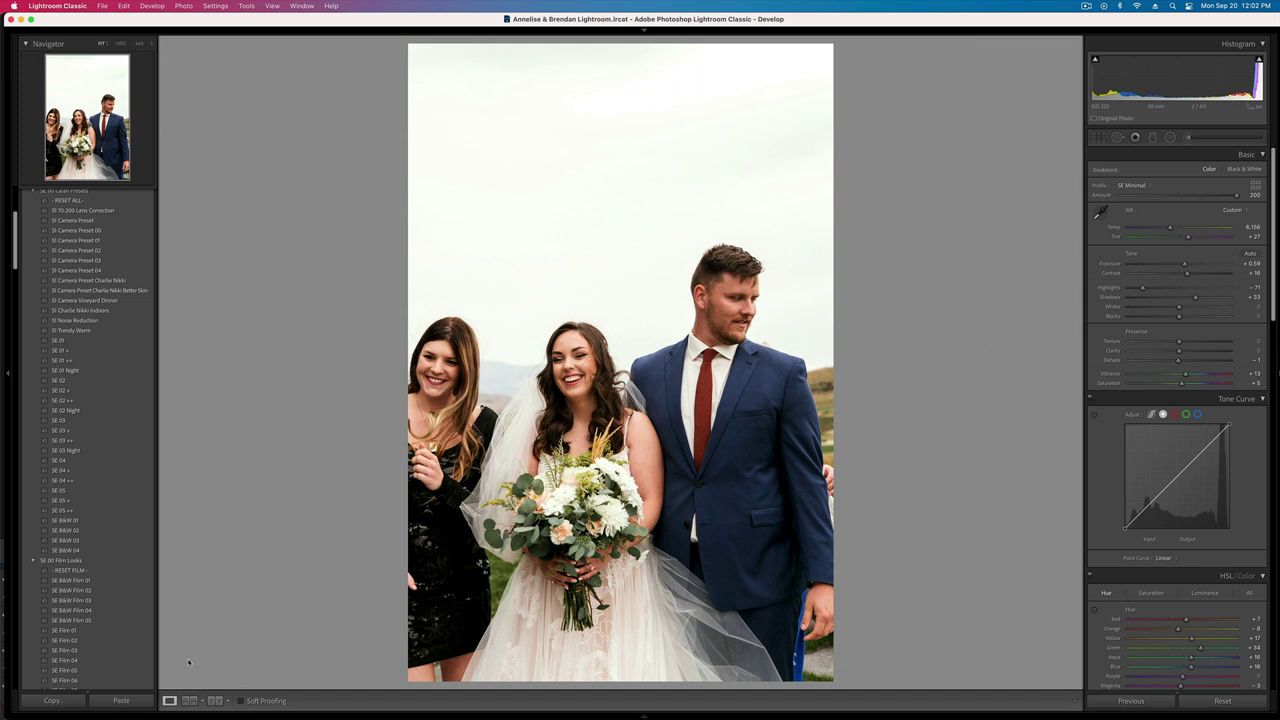
key(minus)
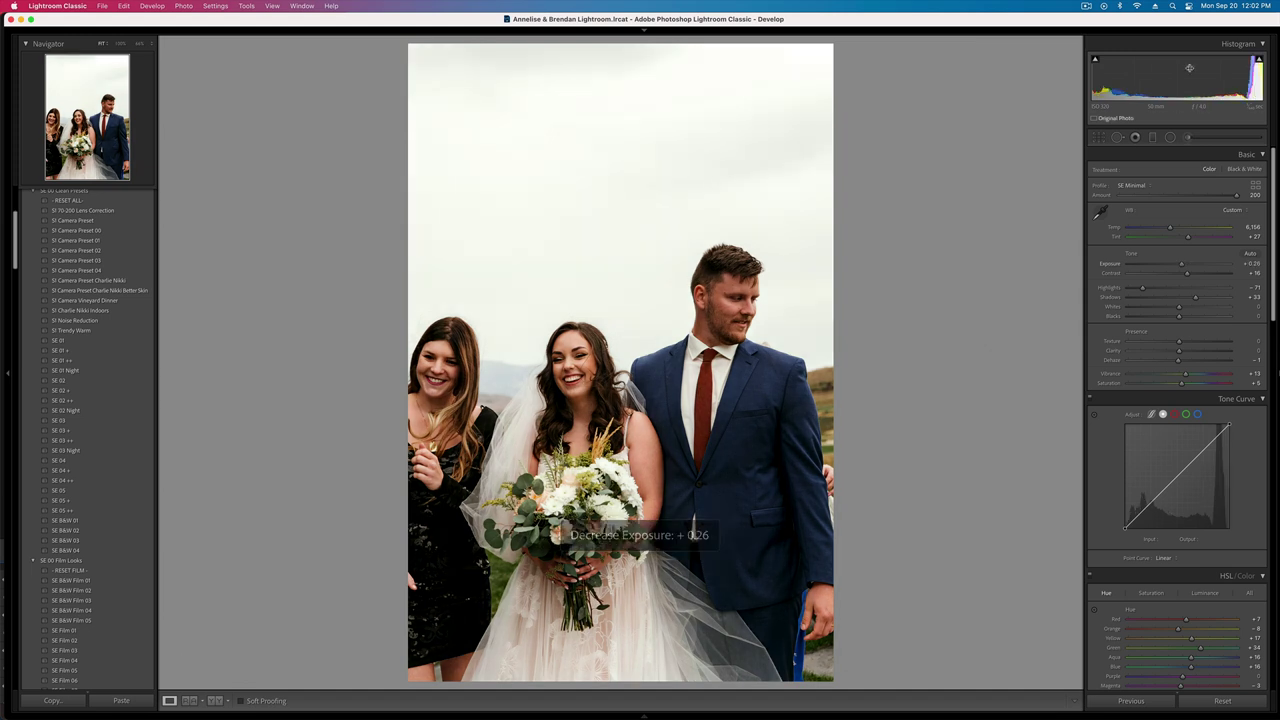
key(k)
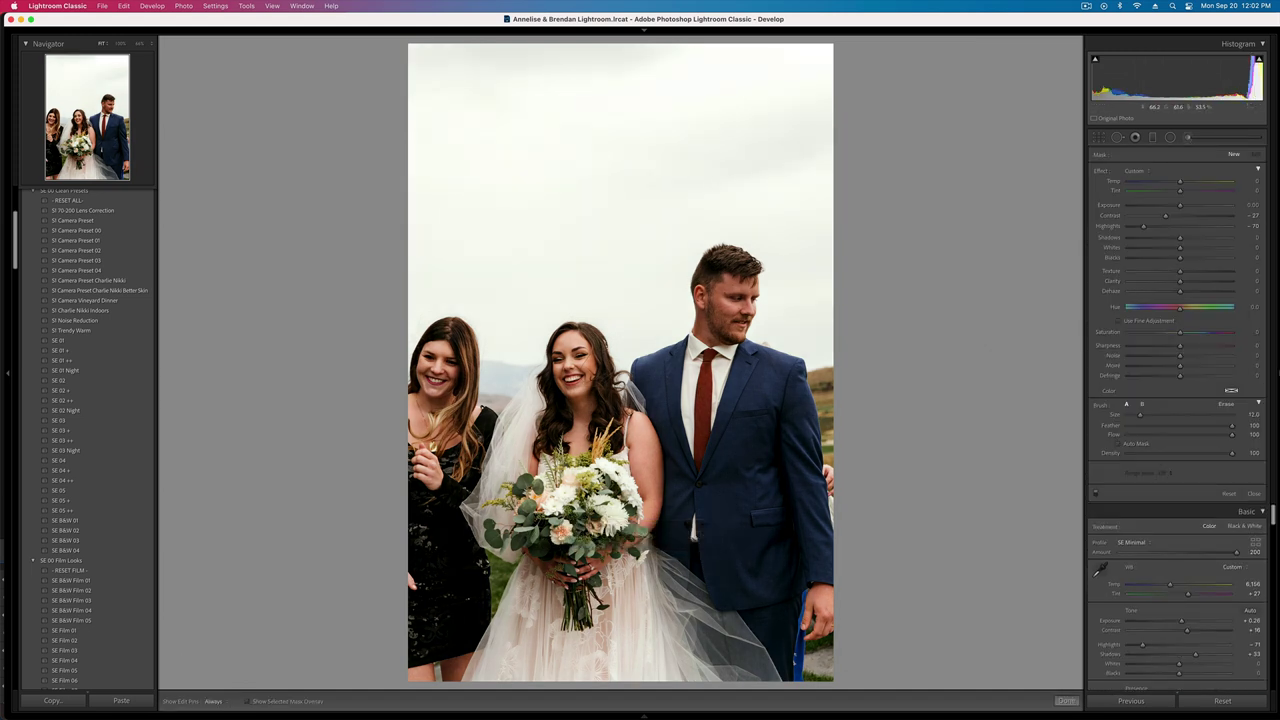
click(674, 490)
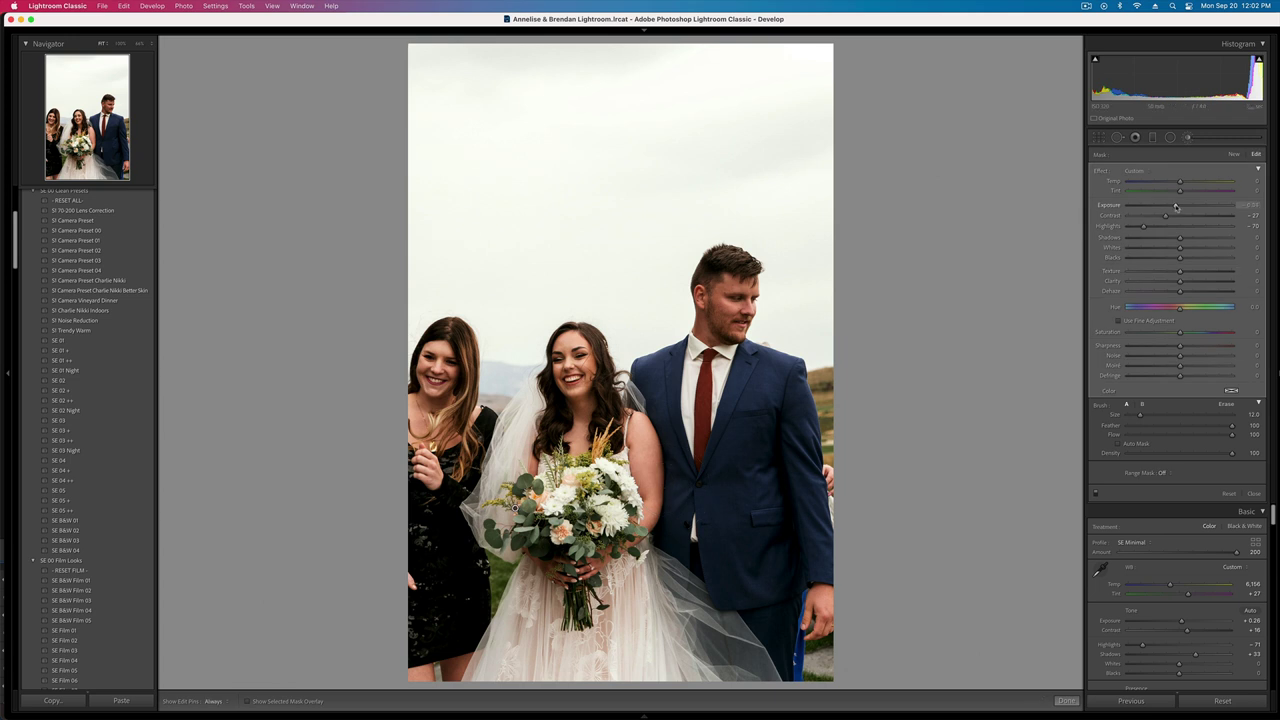
drag(1177, 208, 1176, 208)
drag(508, 665, 752, 680)
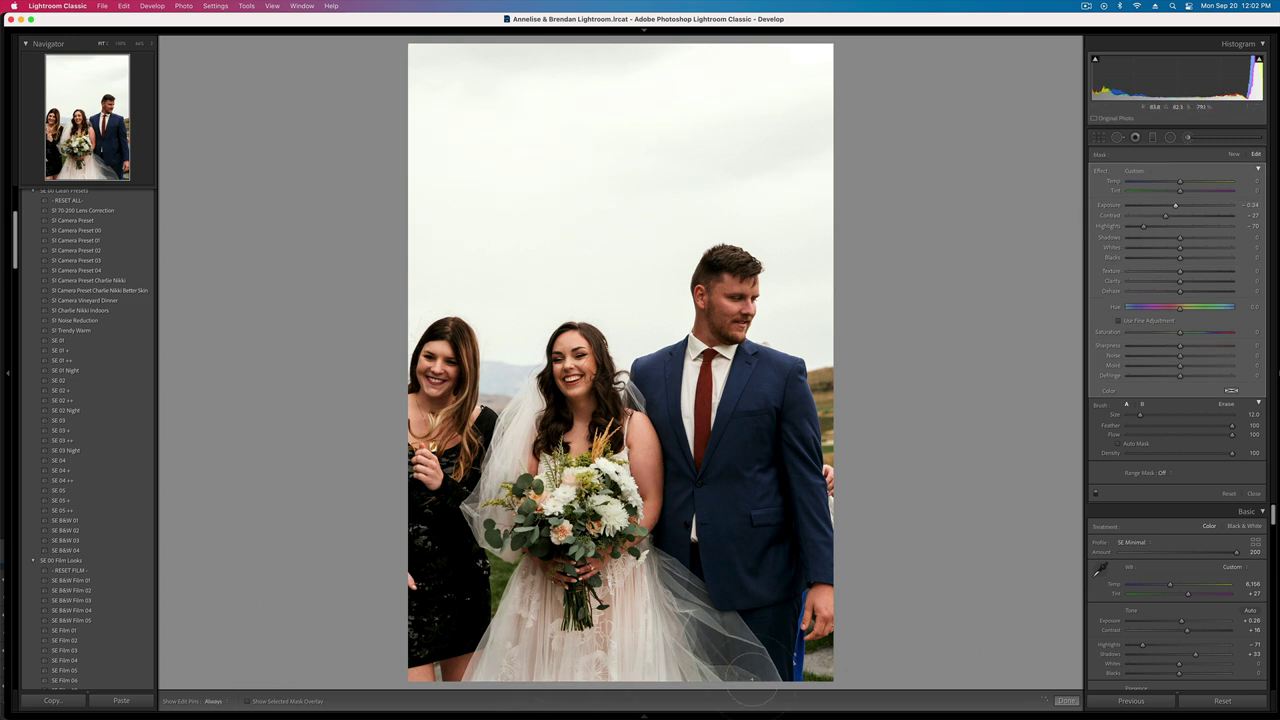
click(1067, 701)
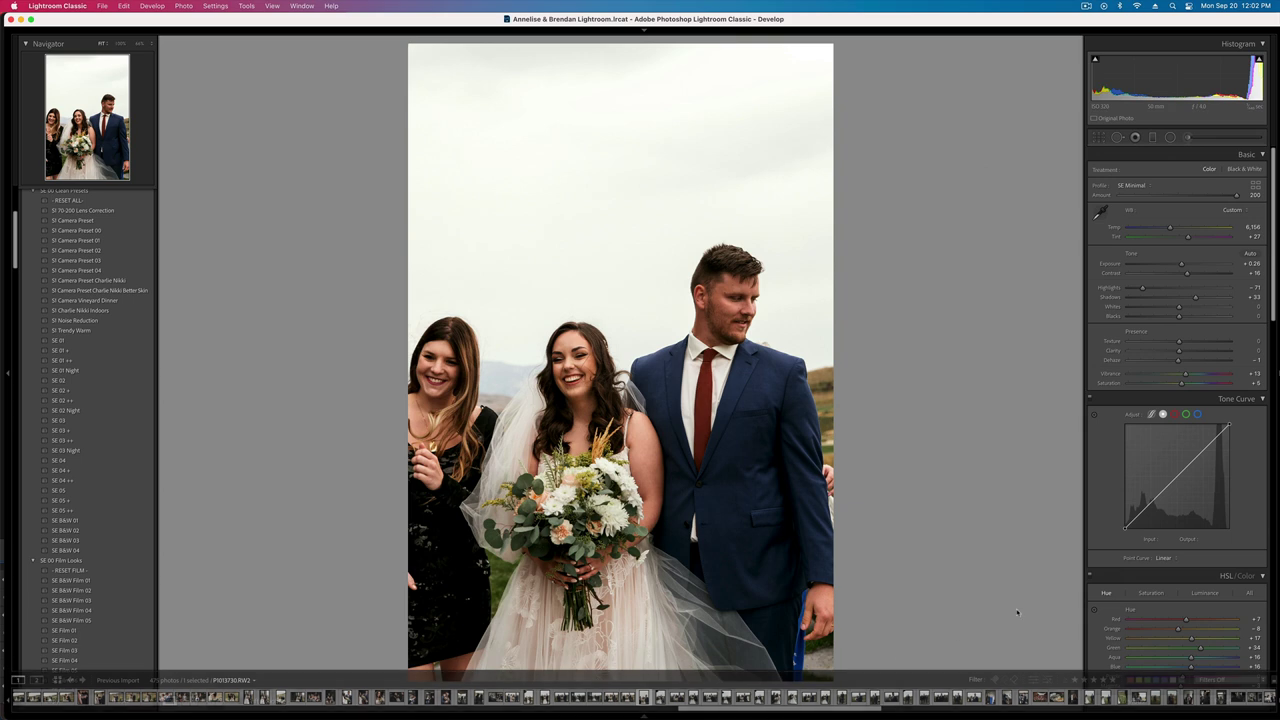
key(equal)
- Paste the develop settings onto the next full-length photo of four people and brush Contrast -27 and Highlights -70 over the faces
key(Right)
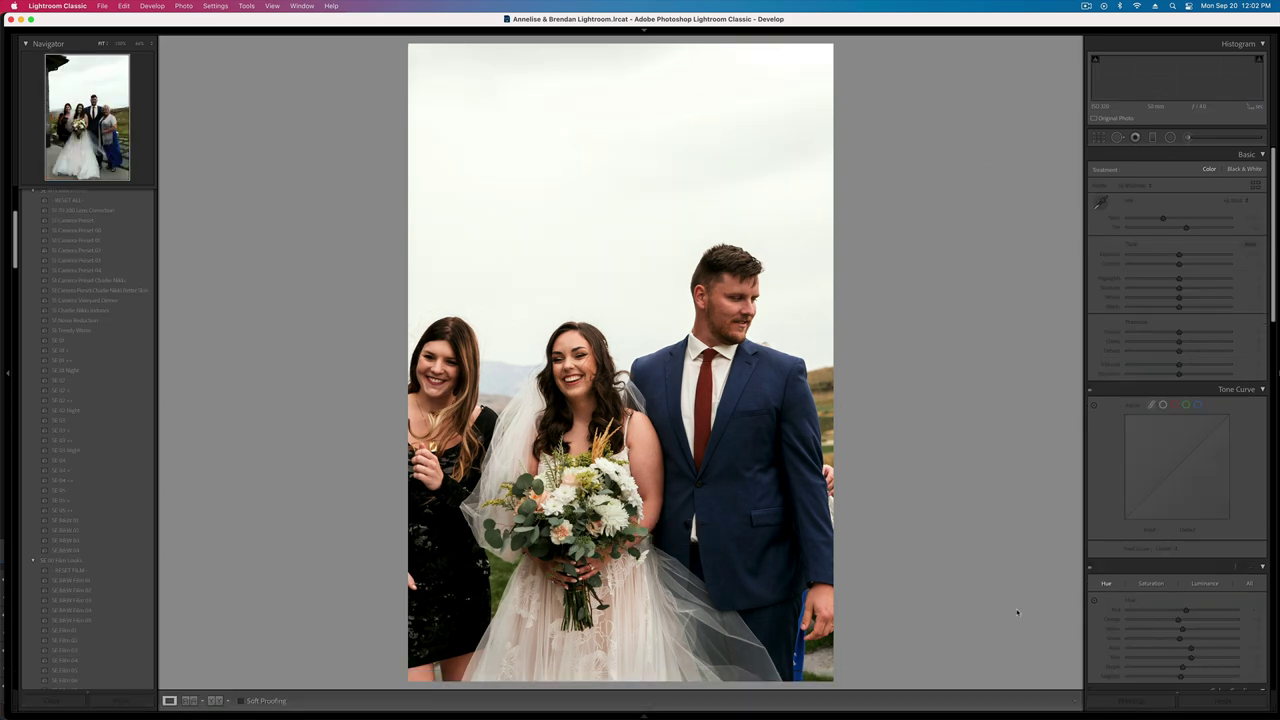
key(super+v)
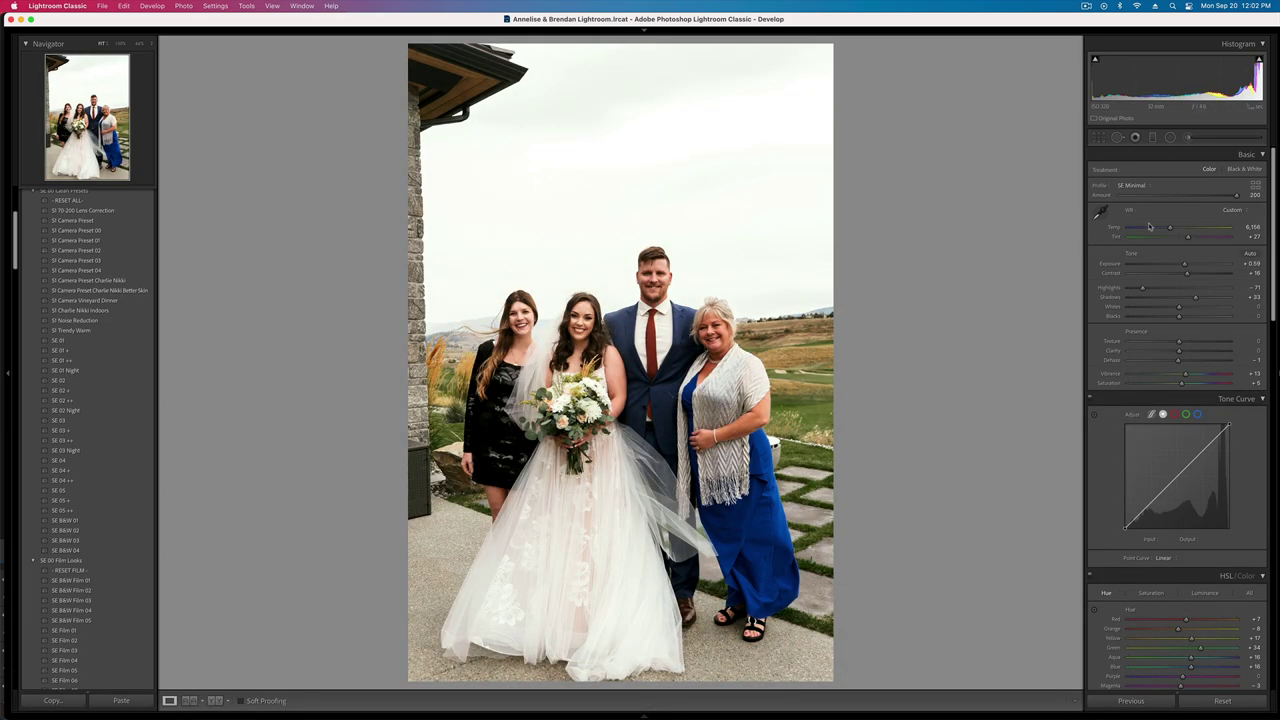
click(1187, 139)
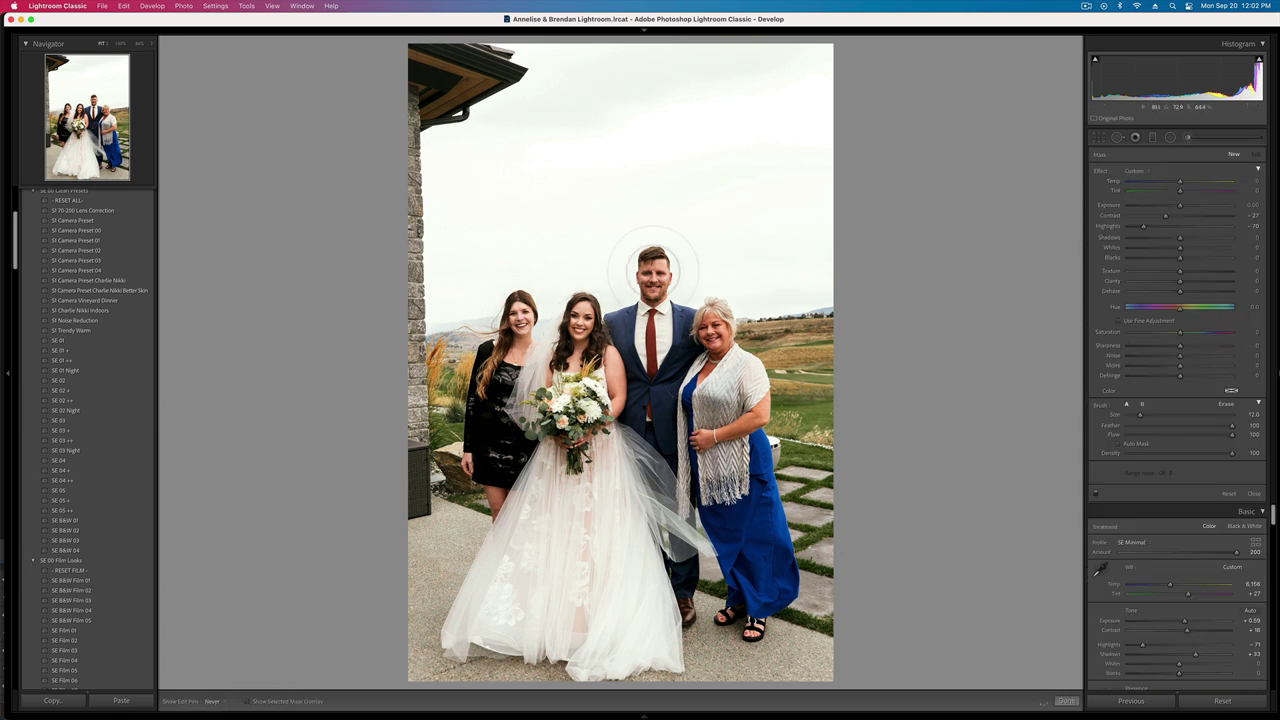
mouse_move(530, 500)
mouse_down()
mouse_move(506, 546)
mouse_move(502, 621)
mouse_move(638, 632)
mouse_move(649, 617)
mouse_up()
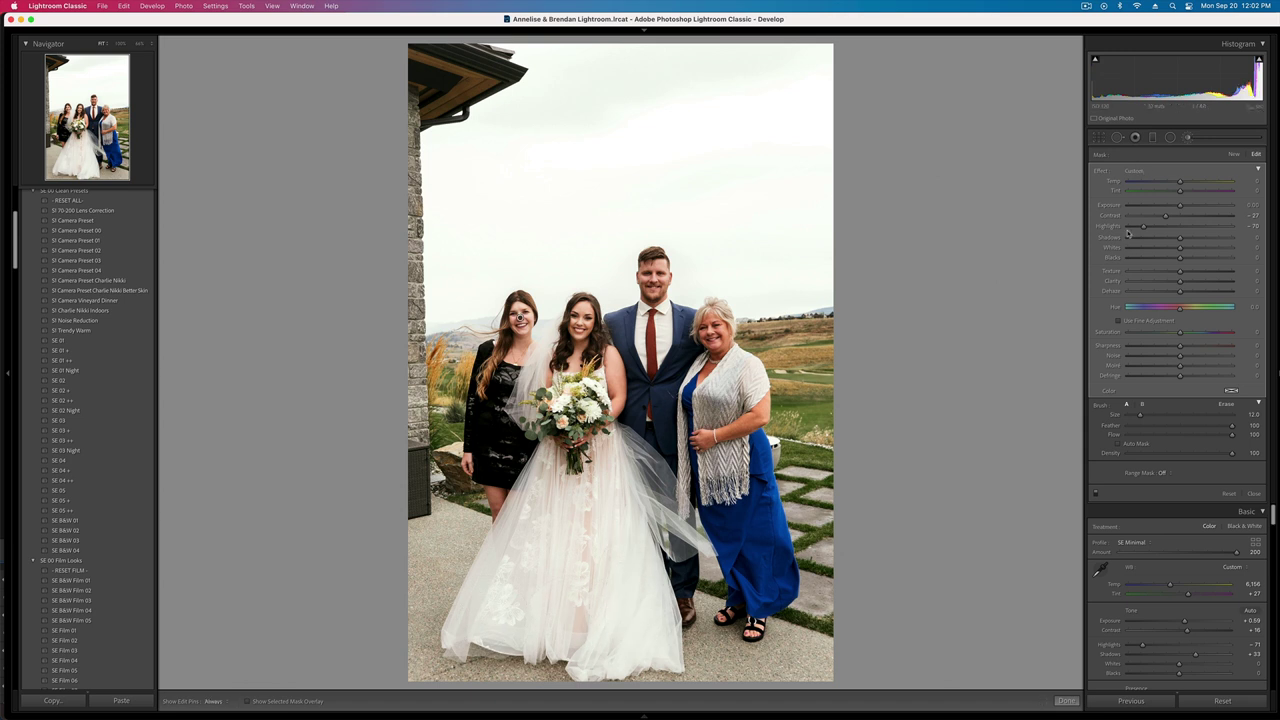
- Brush a separate adjustment with lowered Exposure over the bouquet and set the photo's overall Exposure to +0.36
click(1233, 154)
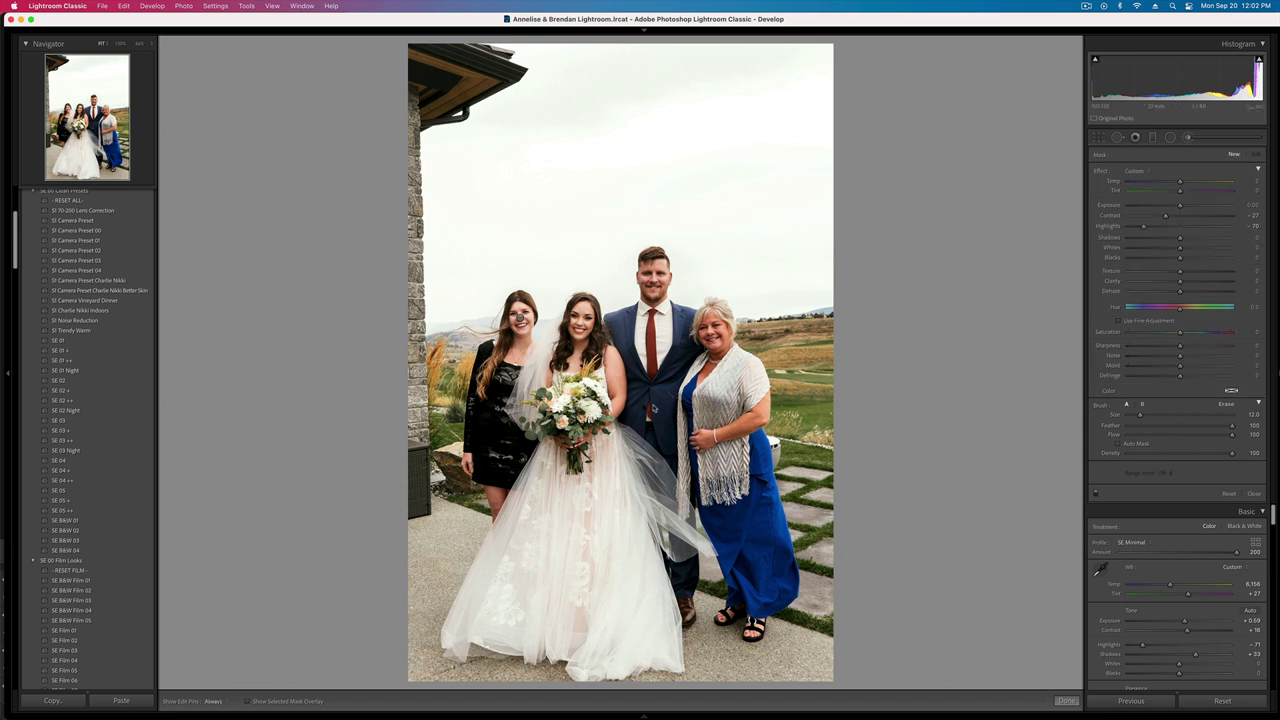
drag(555, 404, 582, 383)
drag(1180, 205, 1172, 207)
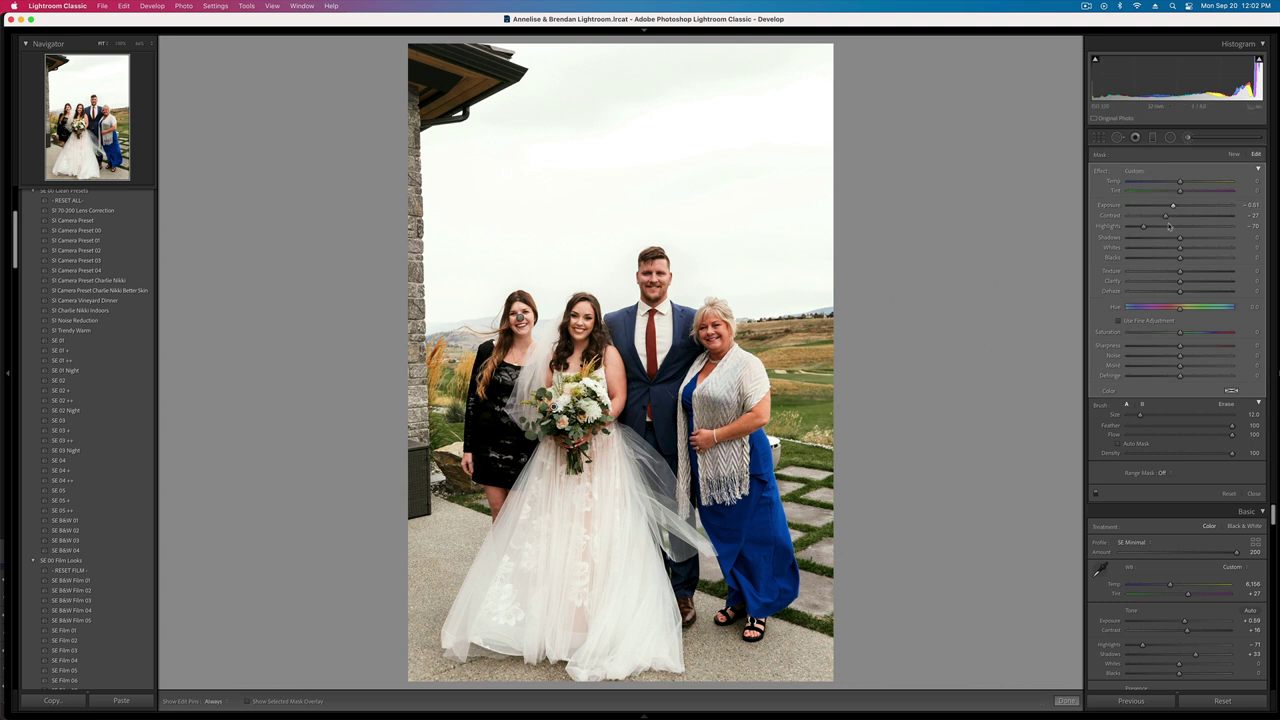
key(k)
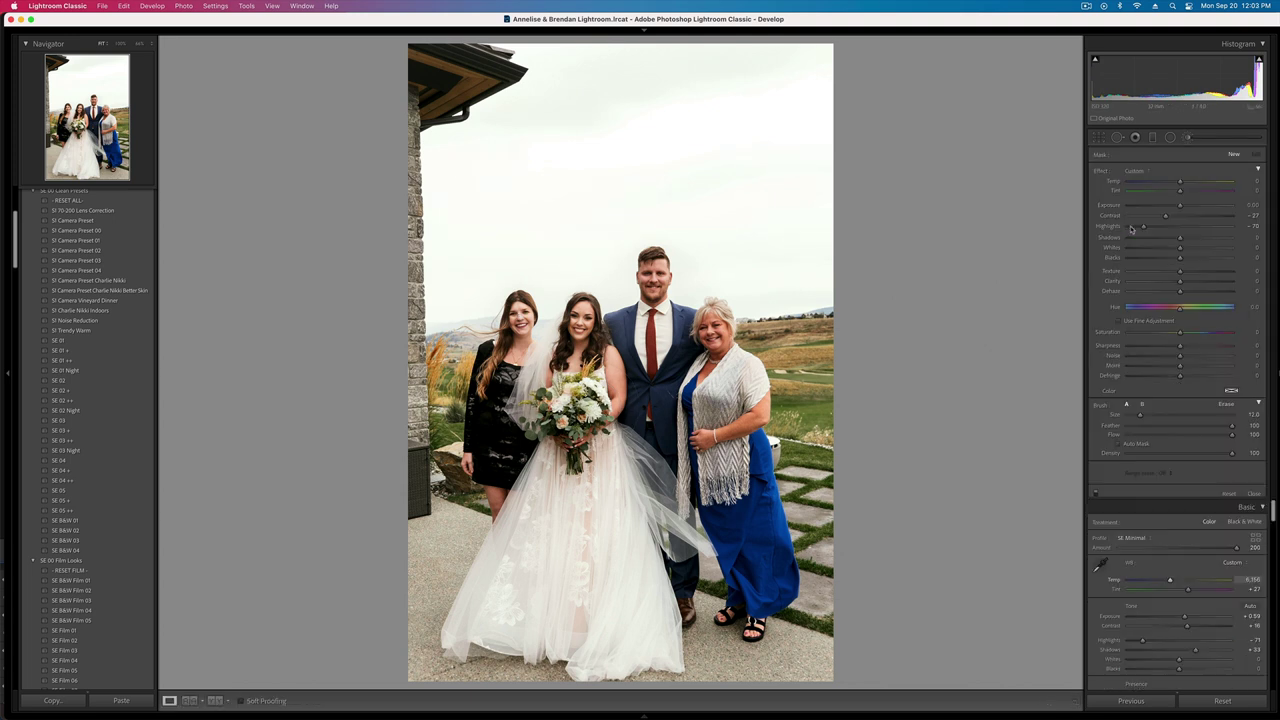
key(minus)
key(equal)
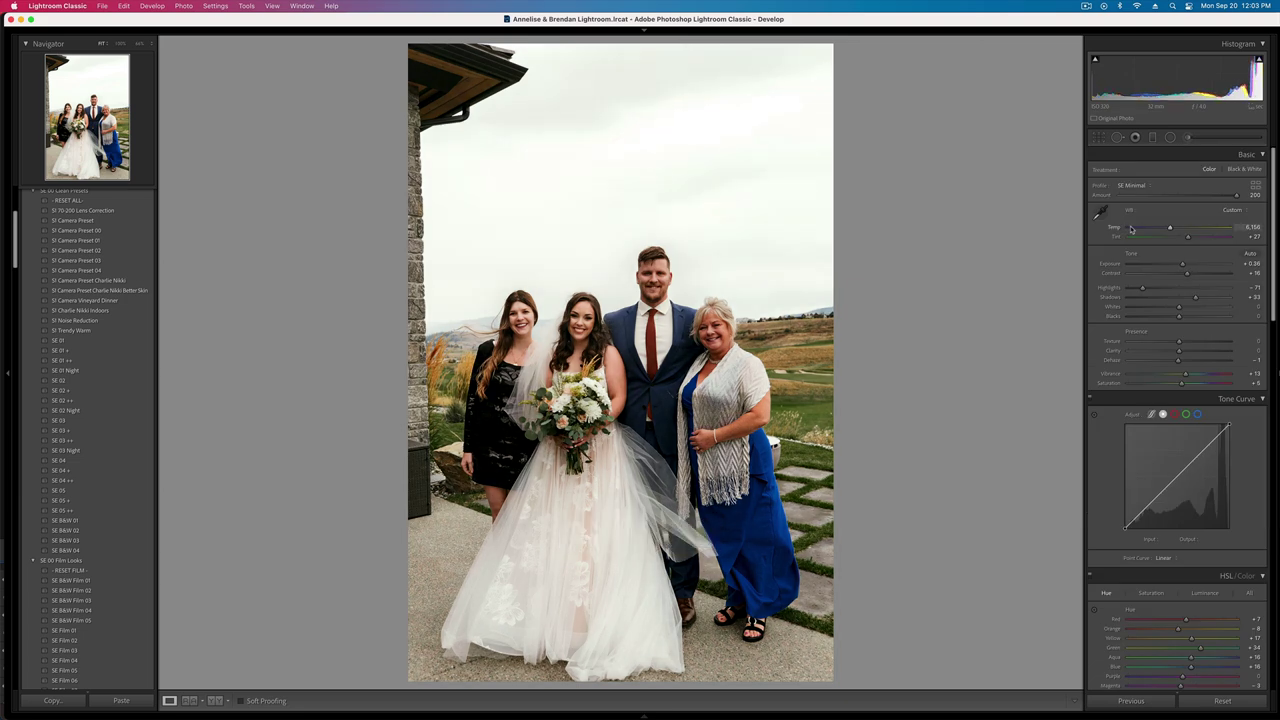
- Set Exposure to +0.26 on the next four-person close-up and brush Contrast -100 and Highlights -70 over the faces
key(Right)
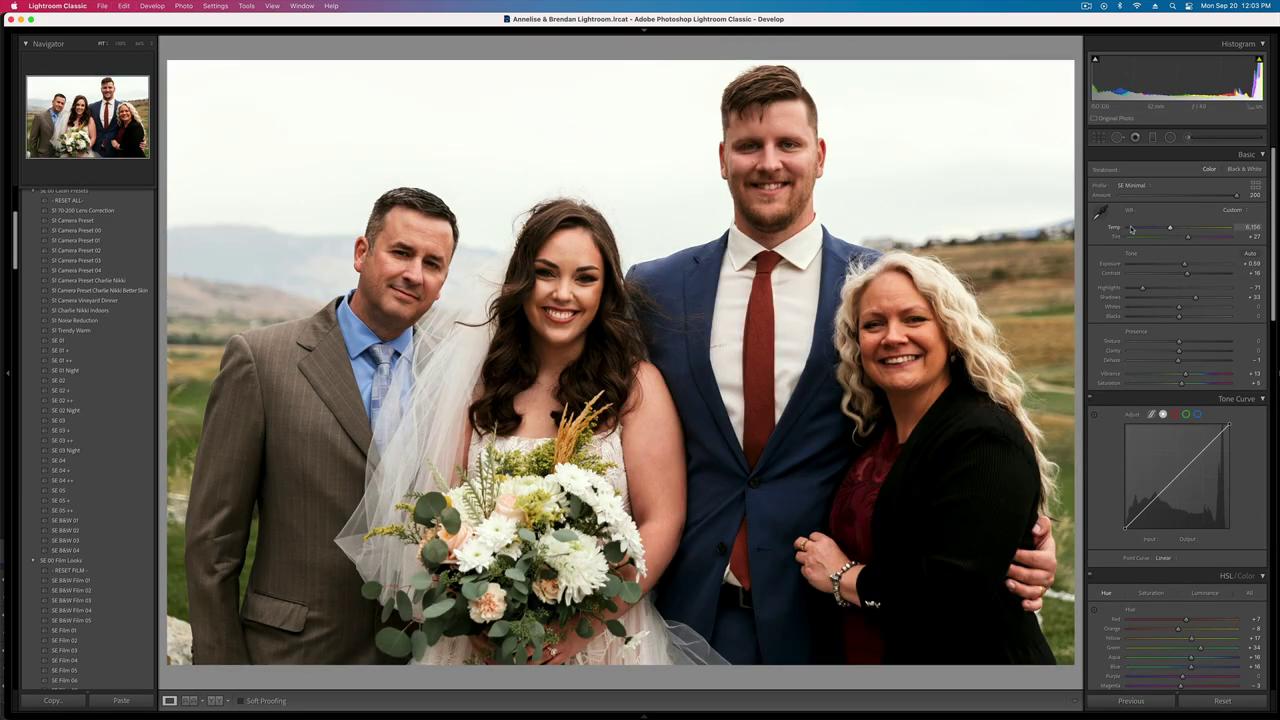
key(minus)
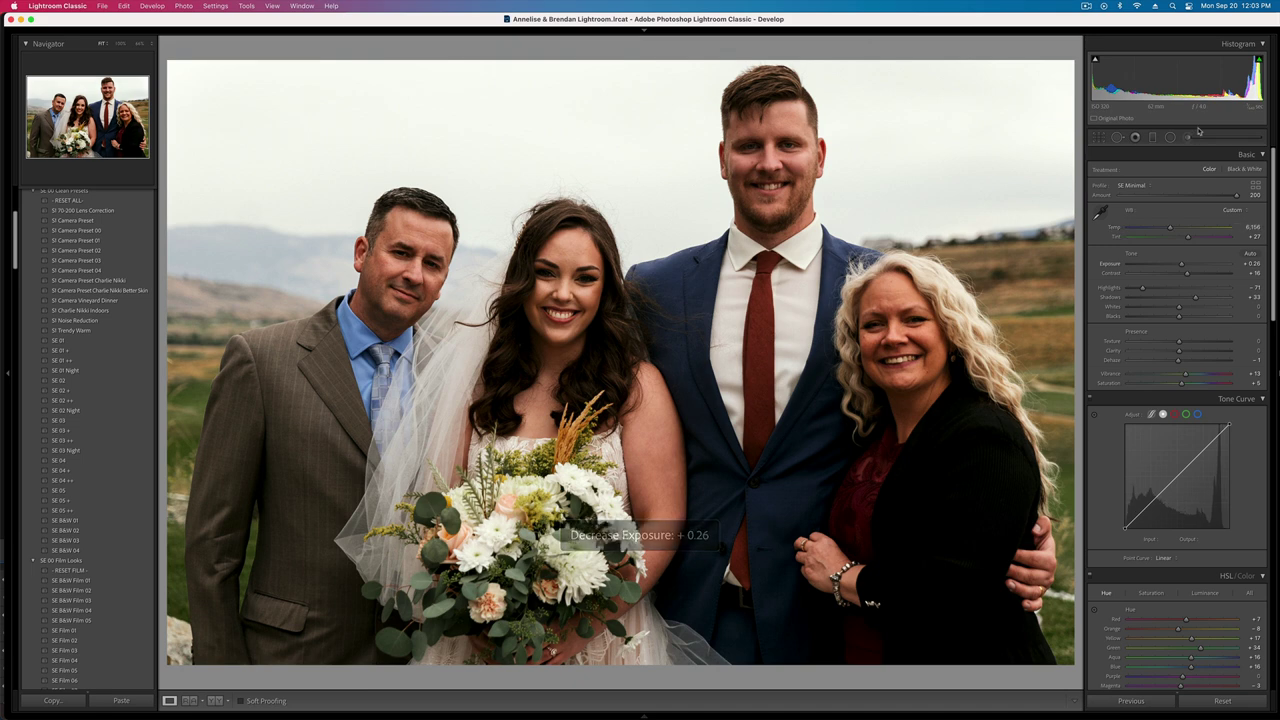
key(k)
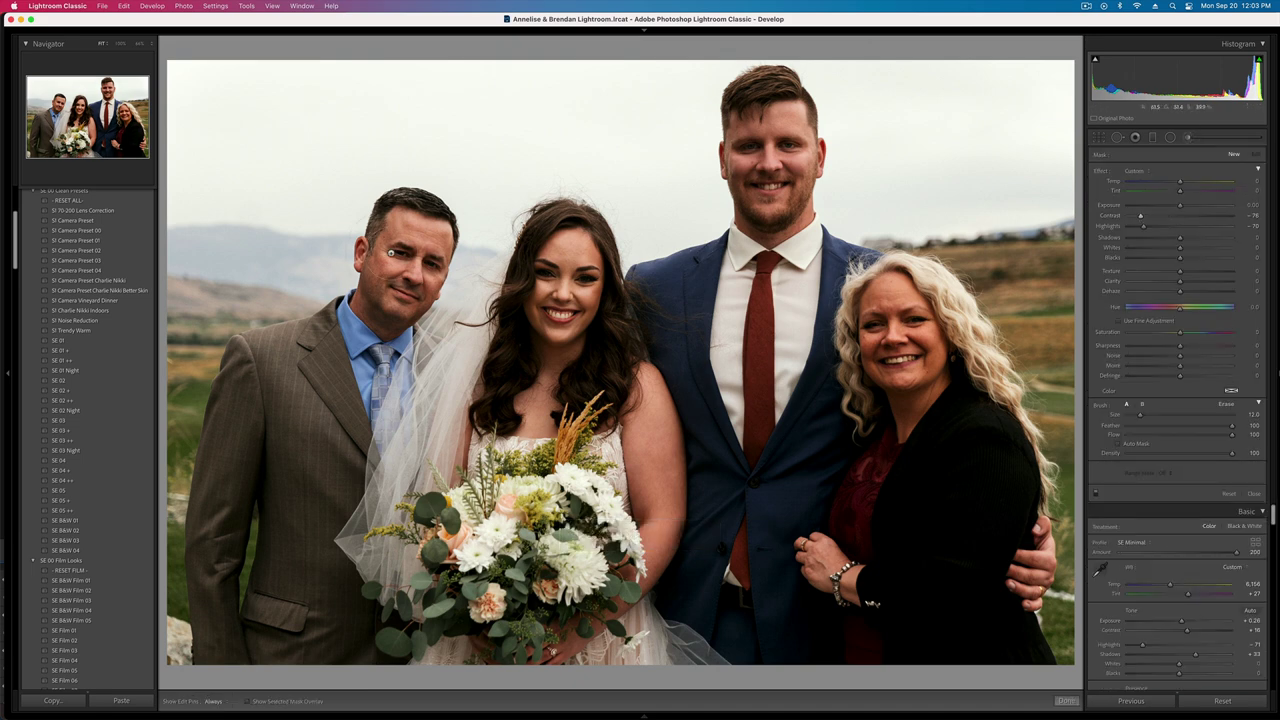
mouse_move(397, 231)
mouse_down()
mouse_move(398, 290)
mouse_move(418, 275)
mouse_up()
key(h)
drag(558, 268, 550, 378)
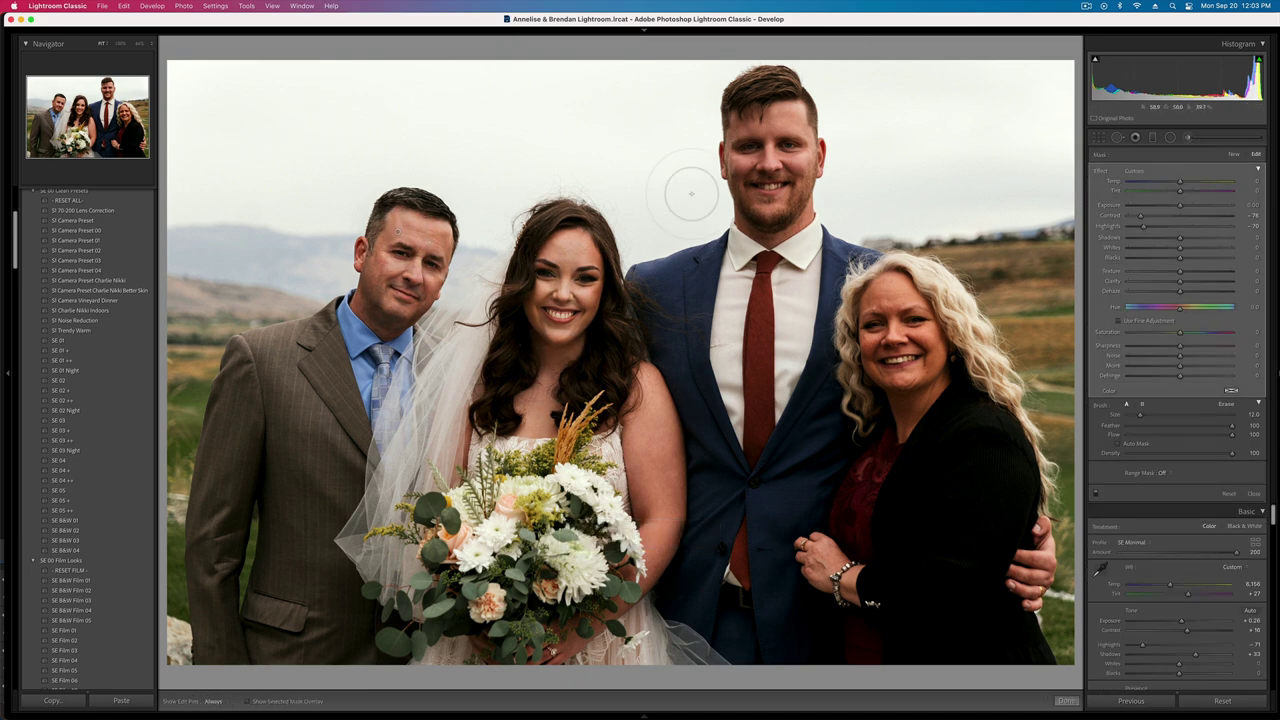
drag(772, 110, 769, 195)
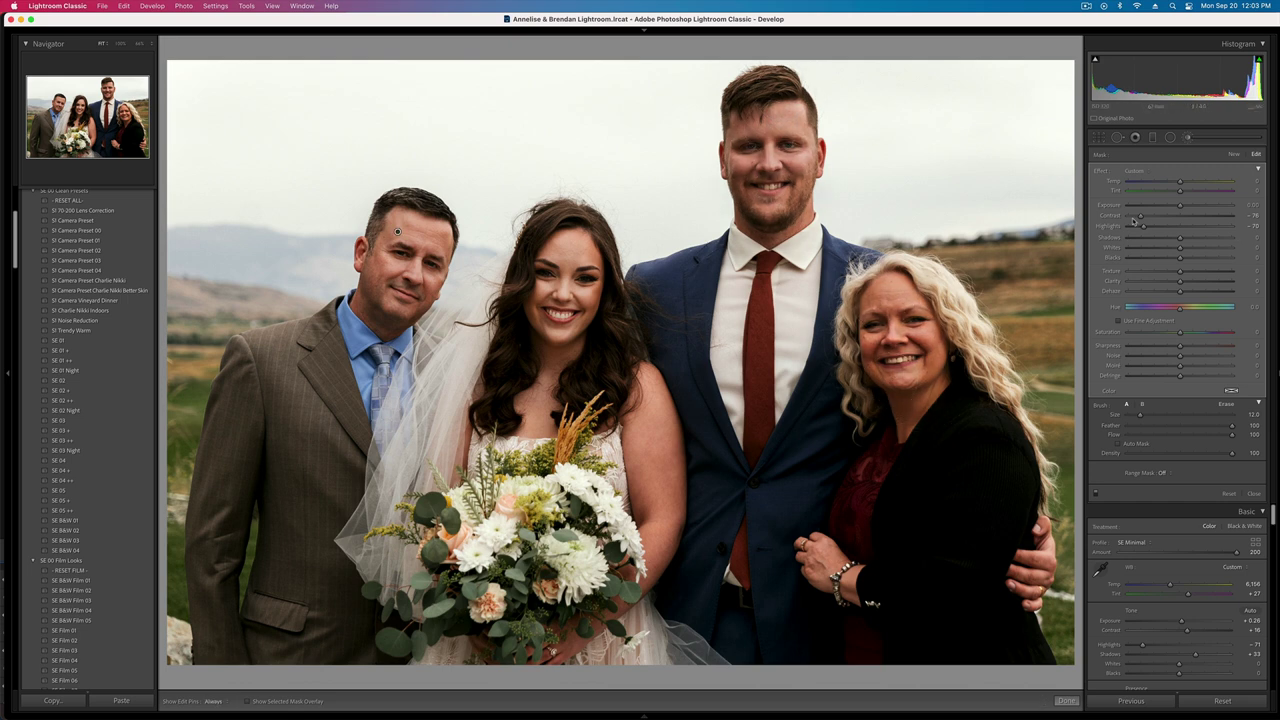
drag(1133, 219, 1113, 222)
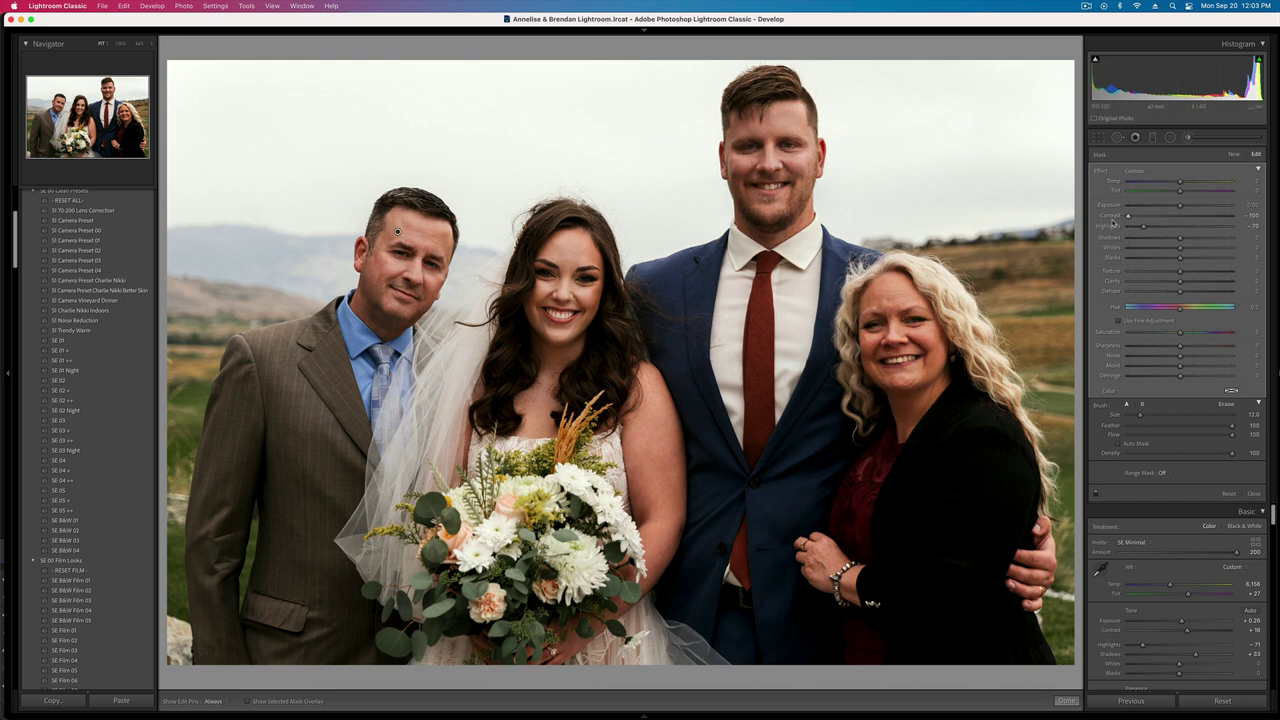
- Brush a separate adjustment with Exposure -0.28 and Highlights -70 over the bouquet
click(1234, 155)
mouse_move(482, 516)
mouse_down()
mouse_move(488, 527)
mouse_move(565, 525)
mouse_up()
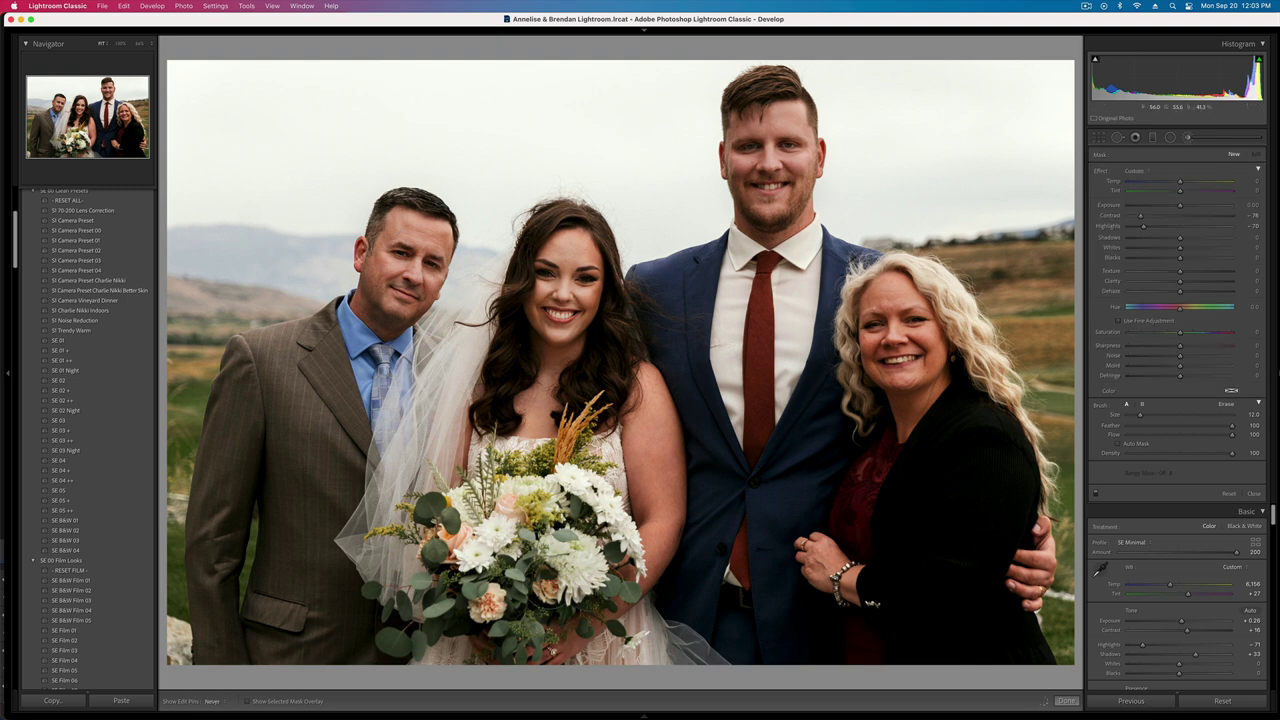
key(h)
drag(1179, 206, 1175, 206)
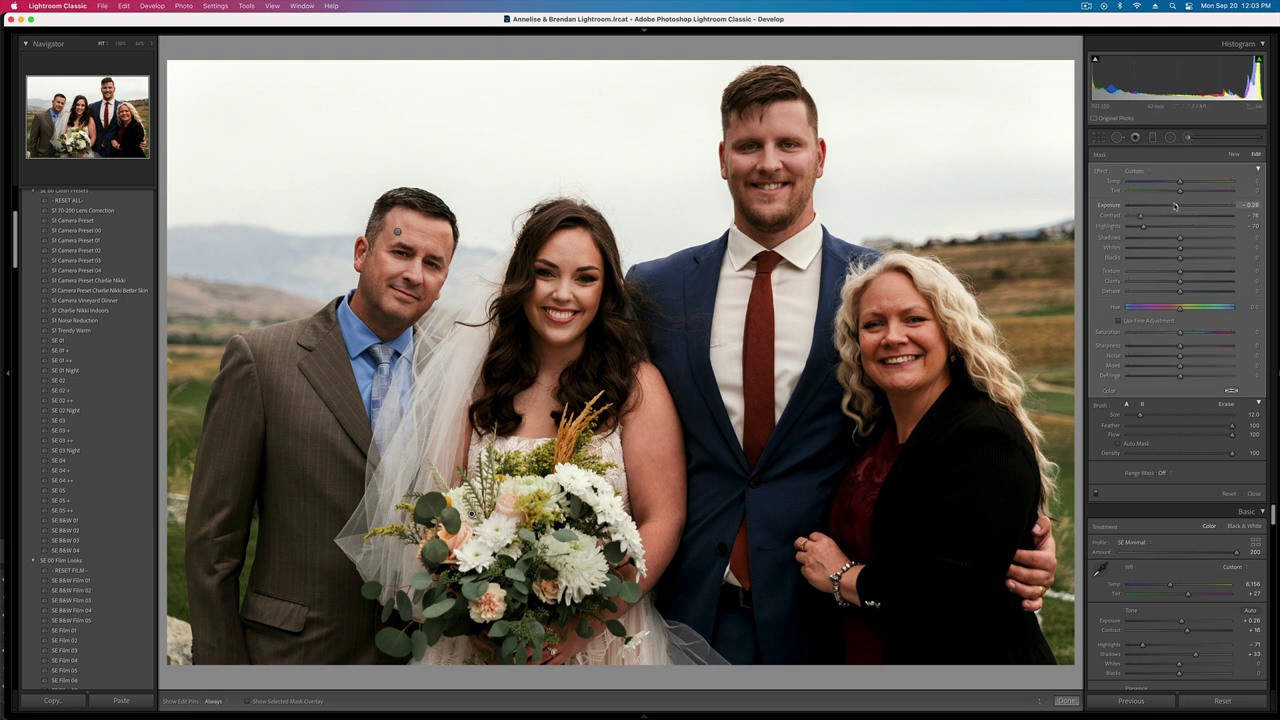
- Set the four-person close-up's overall Exposure to +0.36 and Contrast to +8
key(equal)
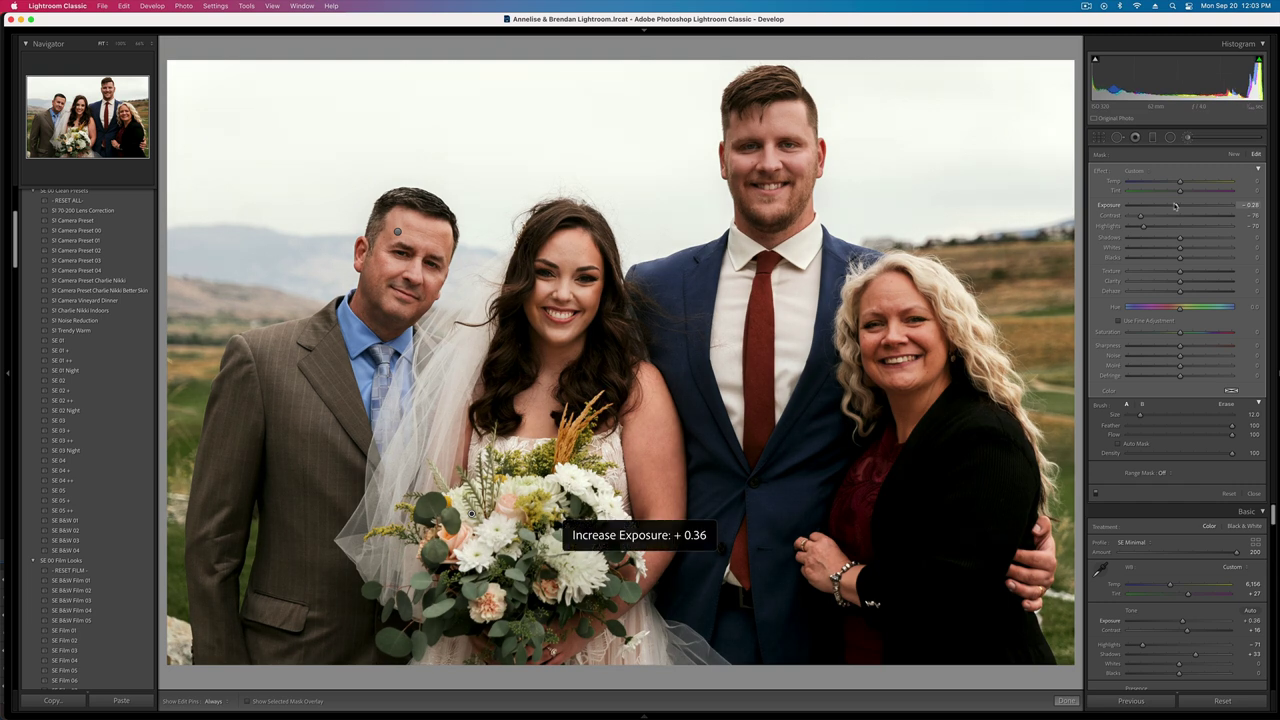
key(k)
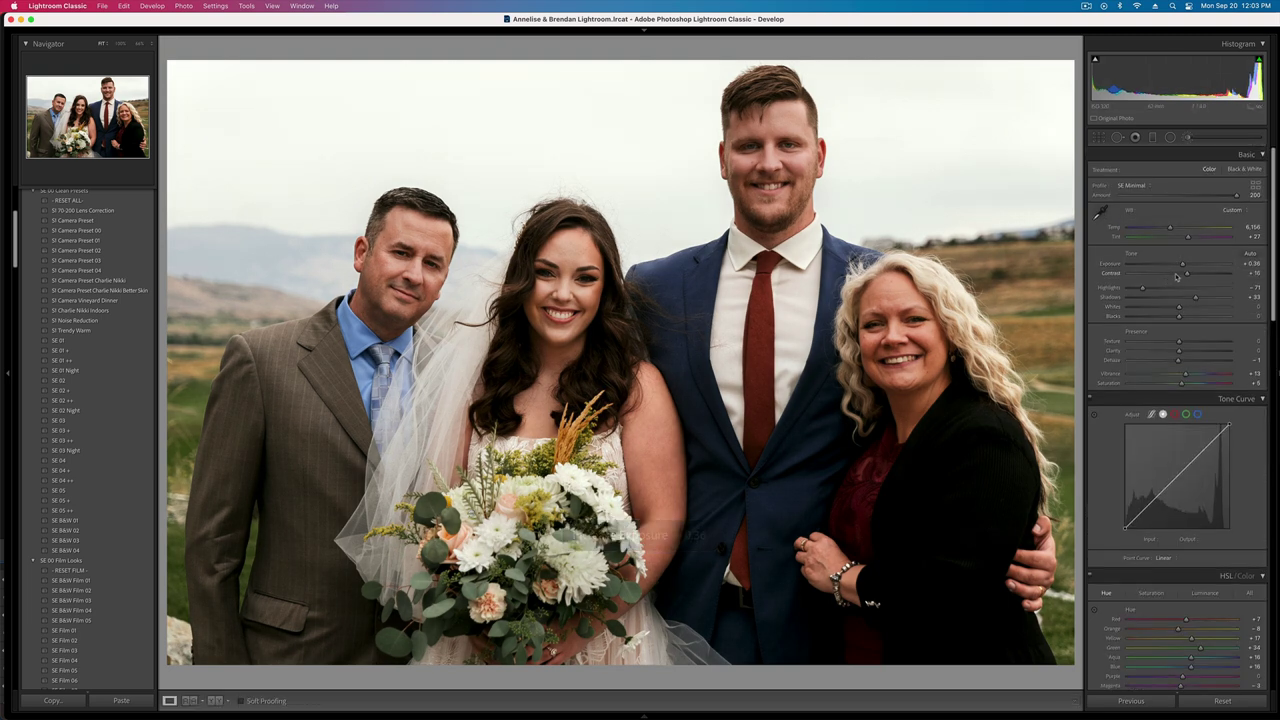
drag(1187, 274, 1184, 275)
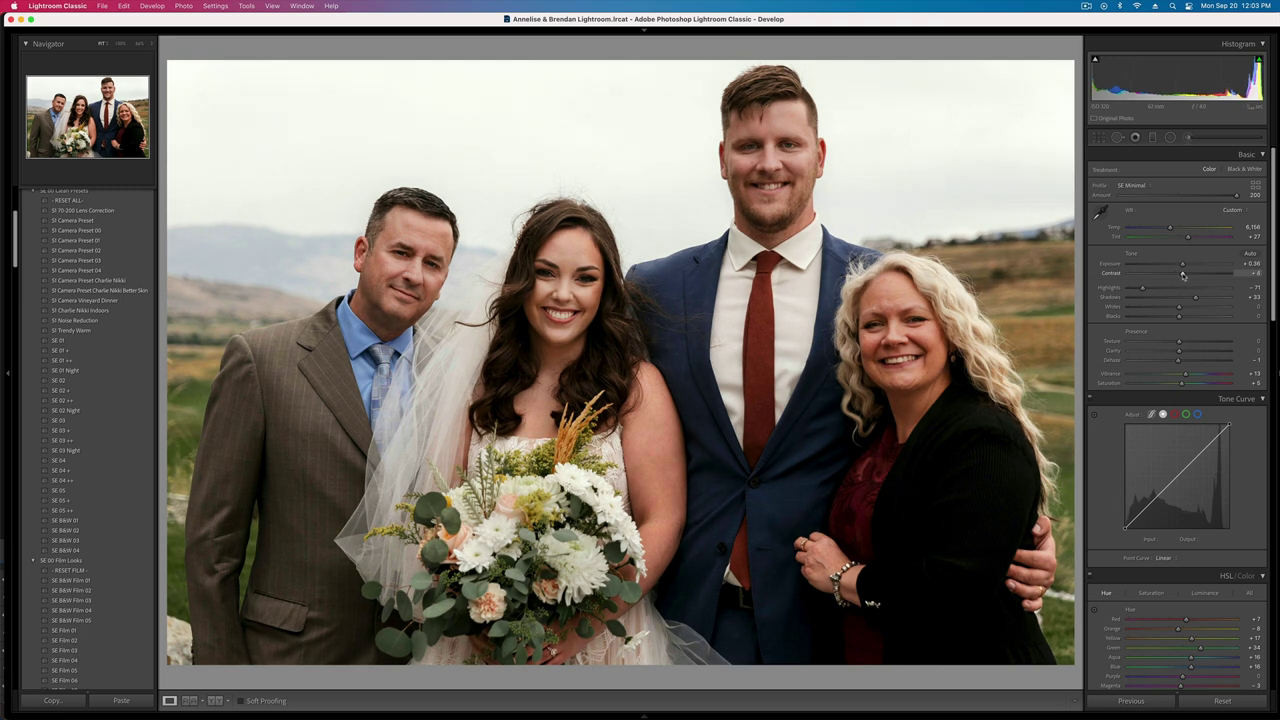
- Copy the close-up's develop settings and paste them onto the next photo, the full-length shot of the same four people
key(super+c)
key(Return)
key(Right)
key(super+shift+v)
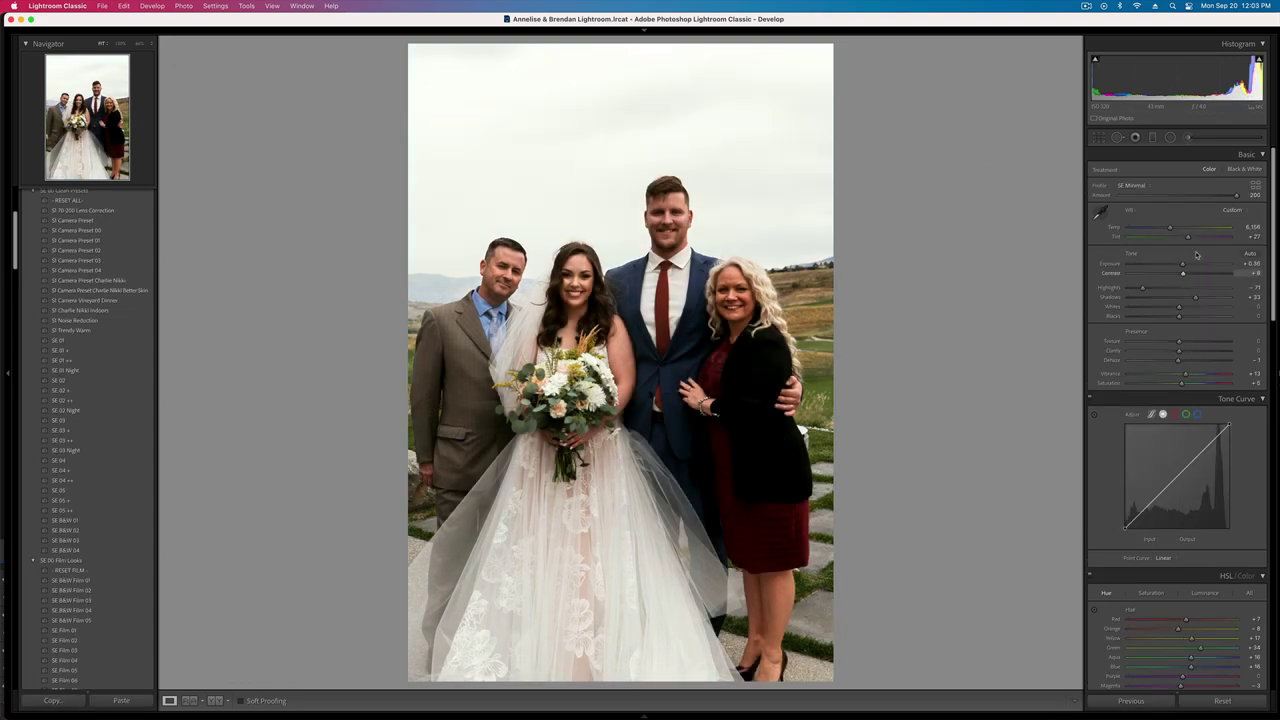
- Brush reduced Contrast and Highlights -70 over the faces, and add a radial adjustment with slightly lowered Exposure around the bouquet
click(1188, 137)
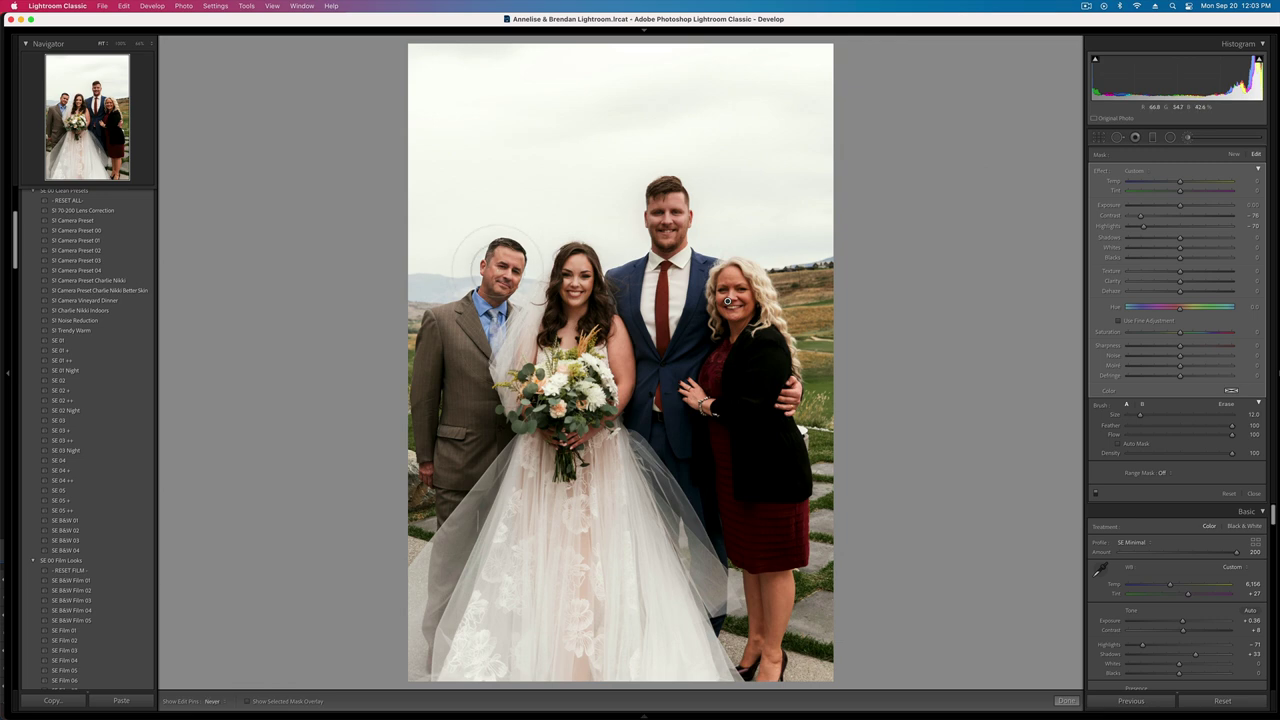
key(k)
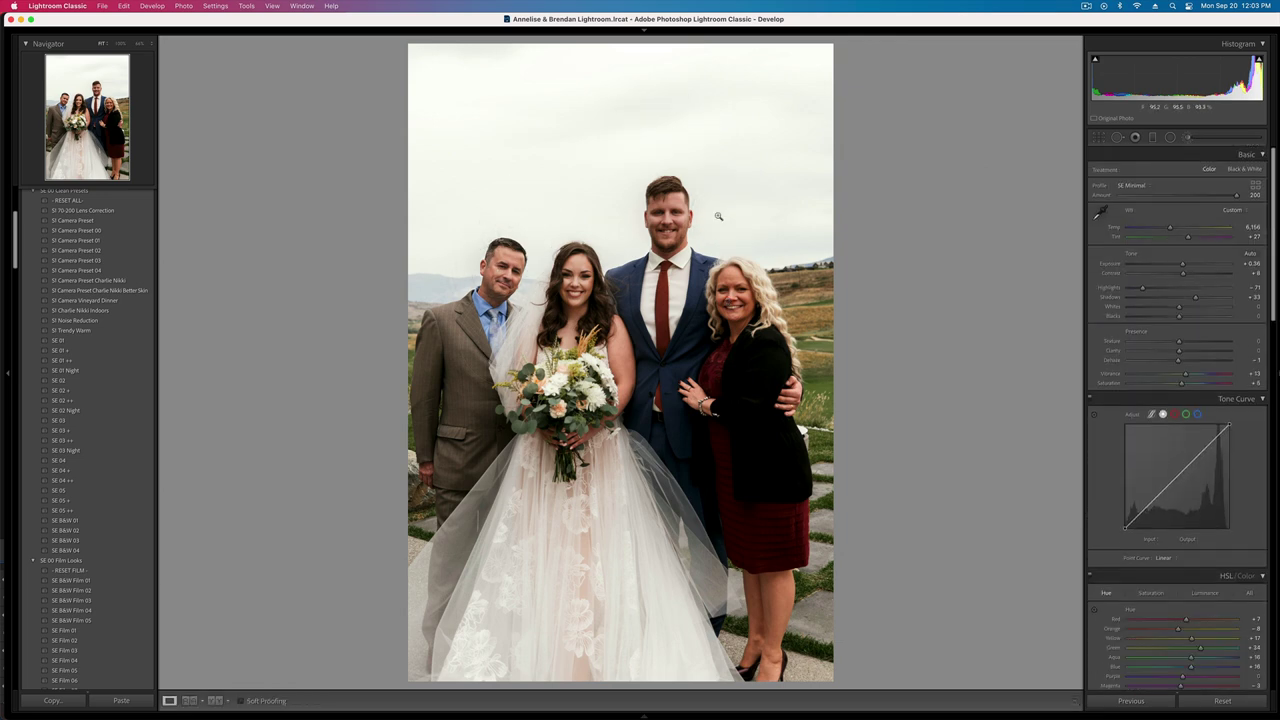
click(1170, 137)
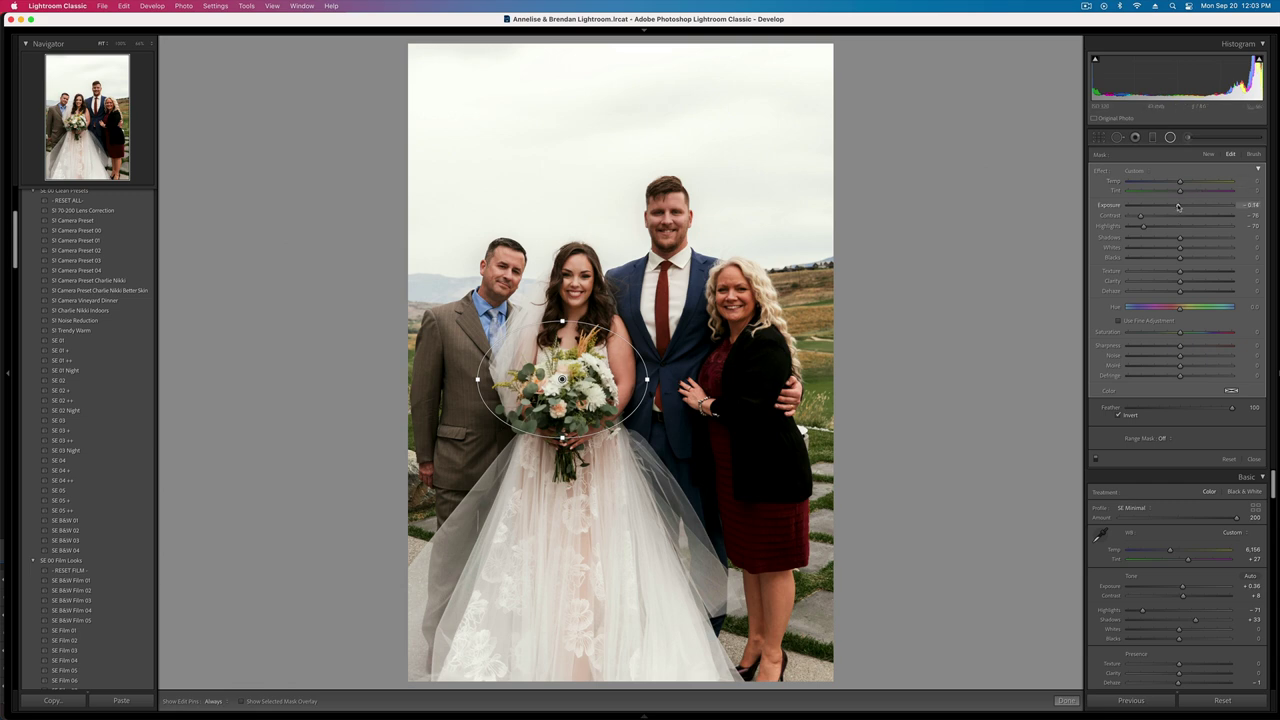
key(shift+m)
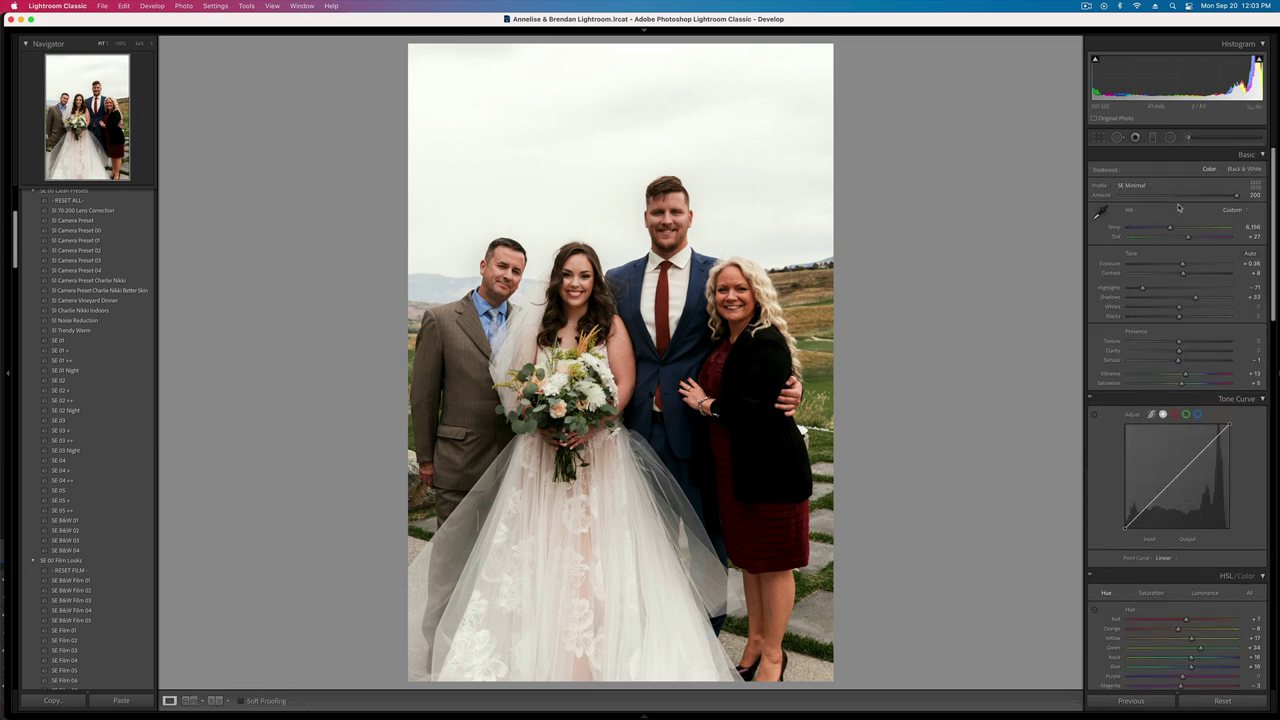
- Set the full-length photo's Exposure to +0.23 and Blacks to +23, and raise its Contrast slightly
key(shift+minus)
key(equal)
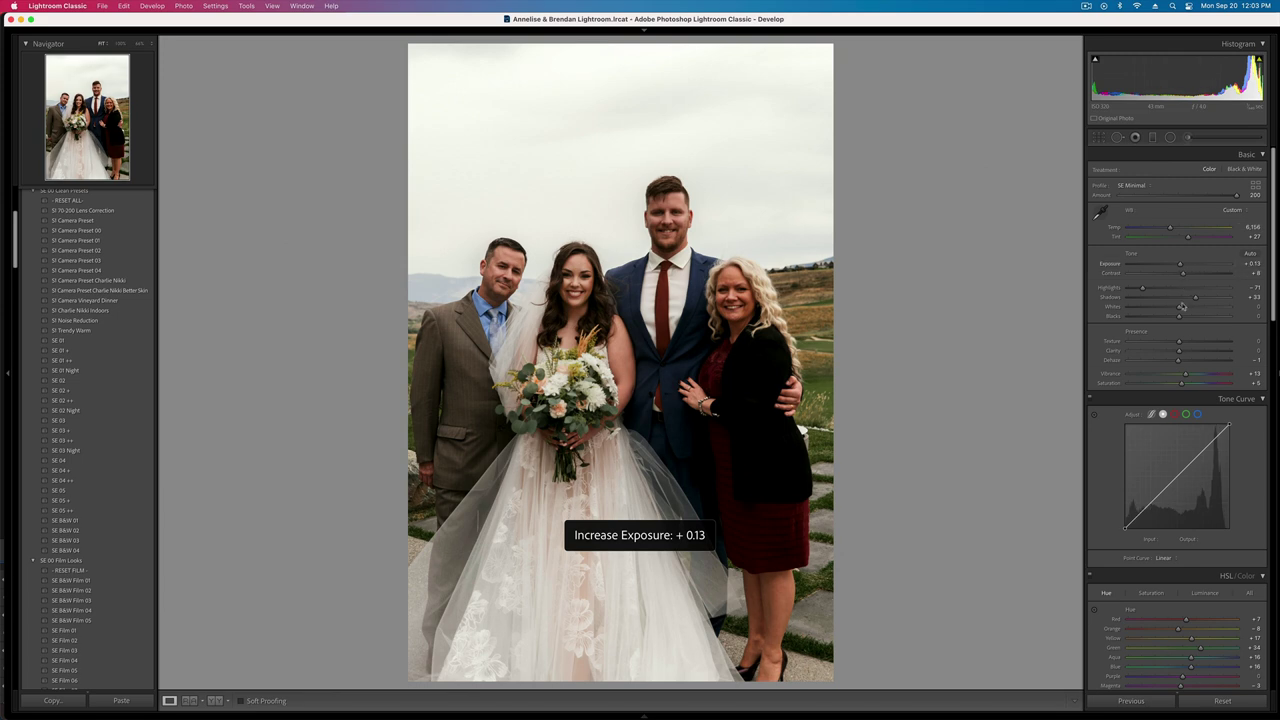
drag(1178, 316, 1190, 318)
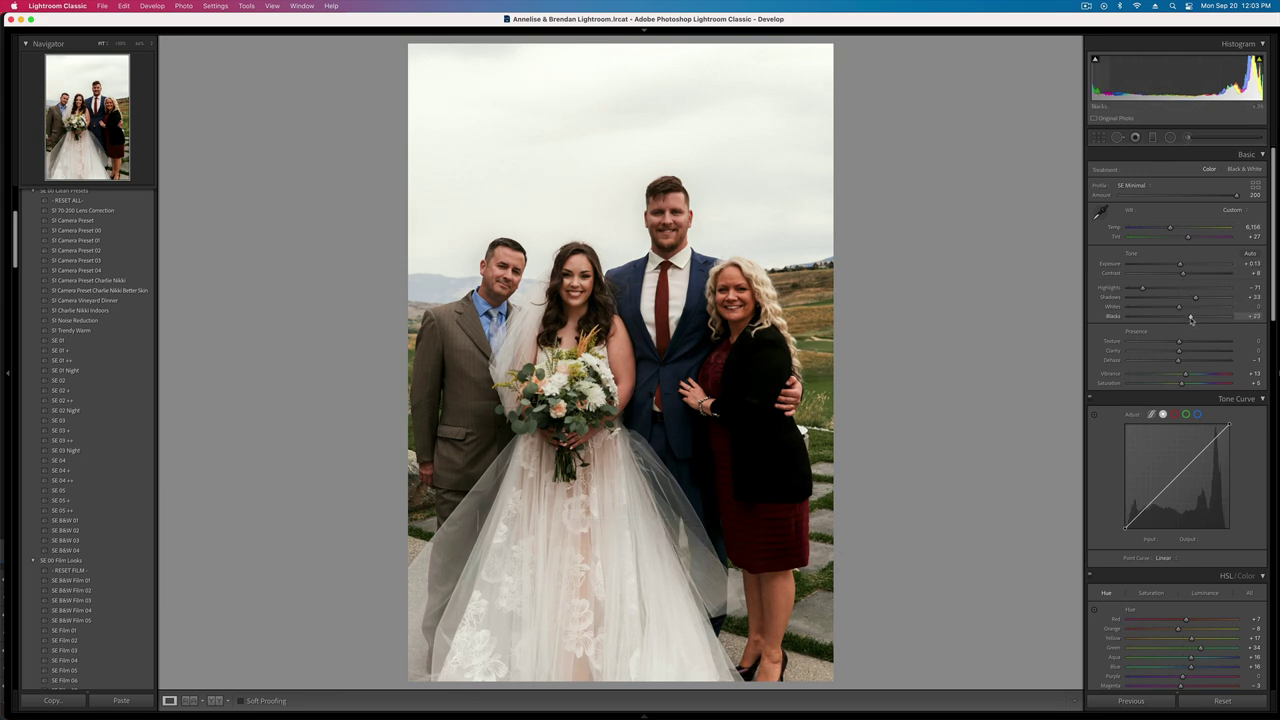
key(Left)
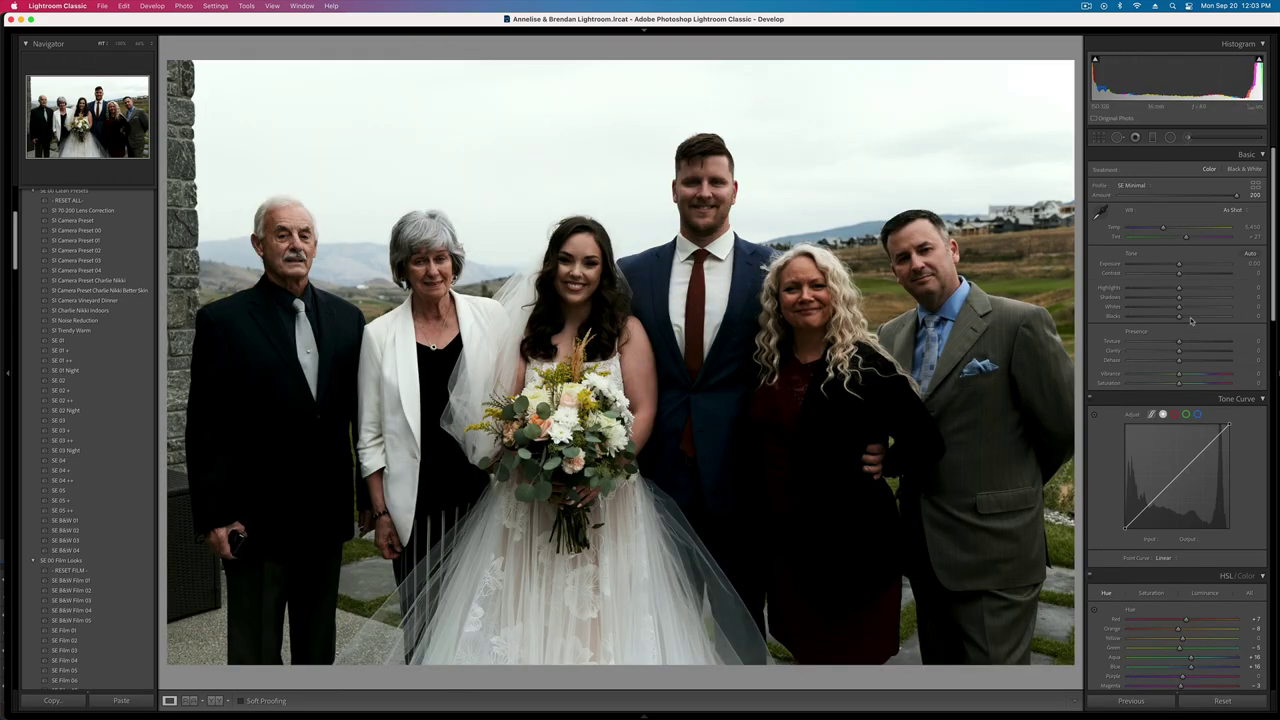
key(Right)
key(F2)
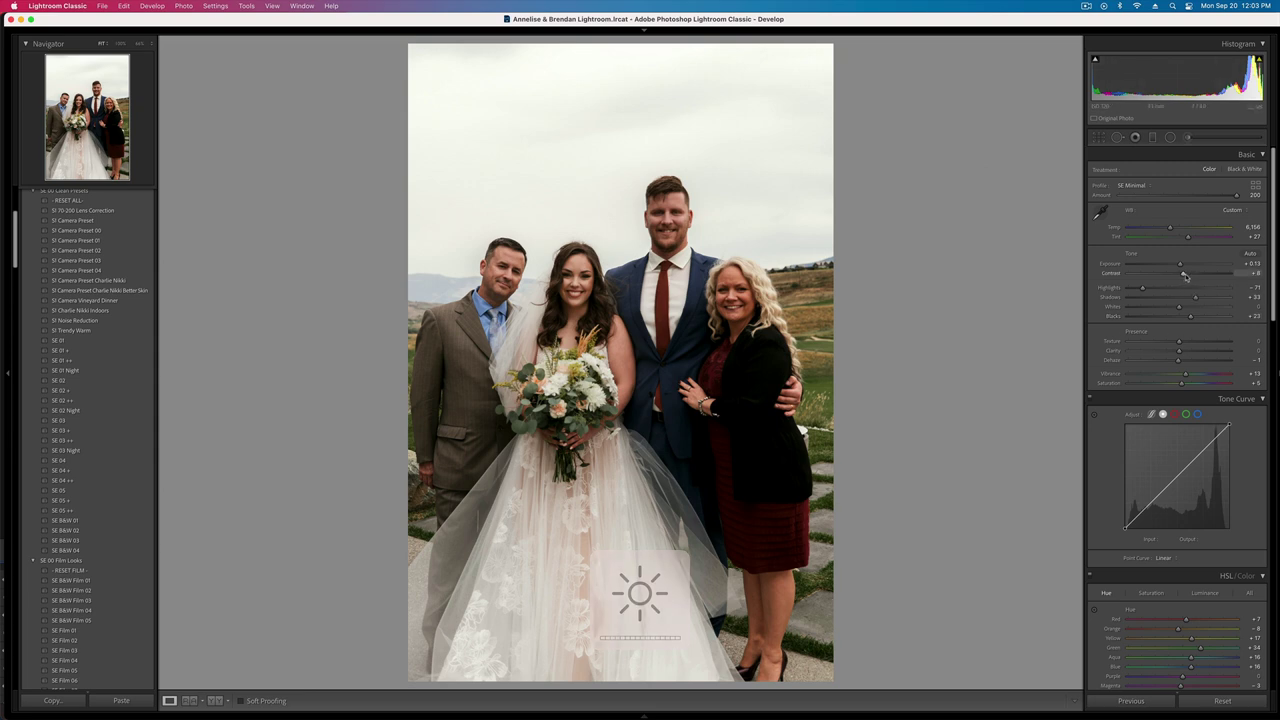
drag(1182, 273, 1187, 276)
key(equal)
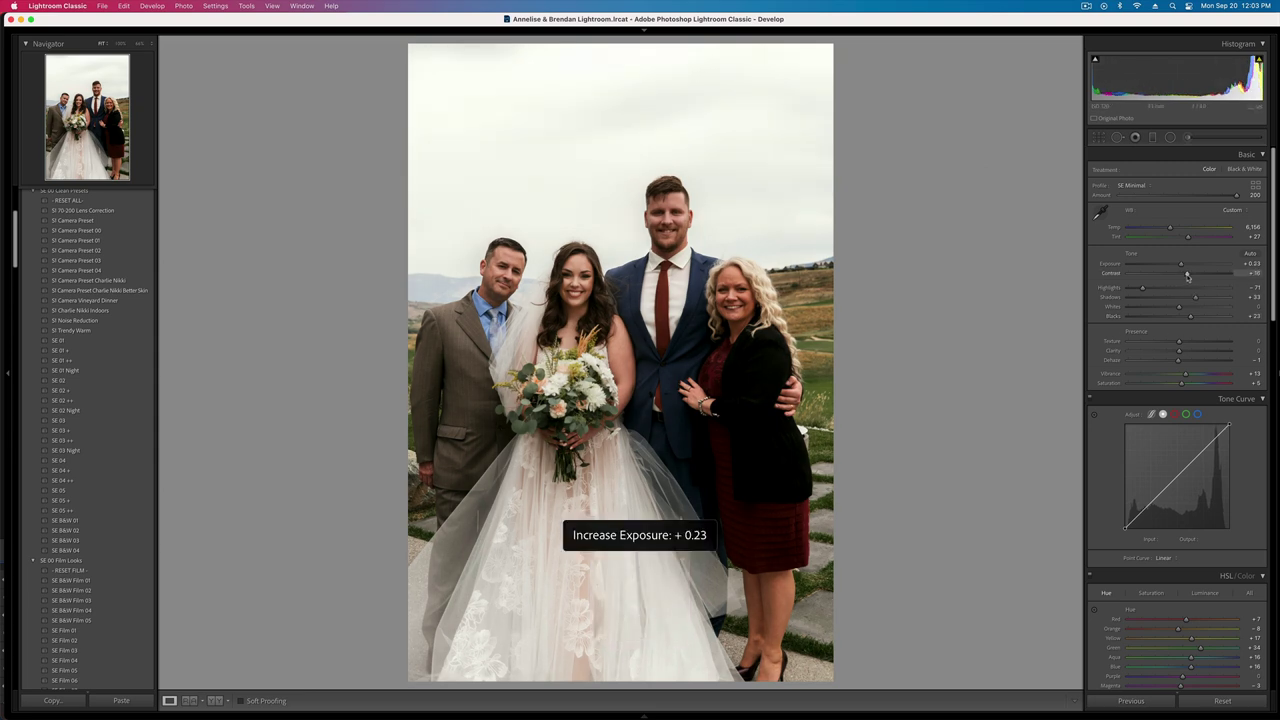
- Move to the six-person close-up, paste the develop settings onto it, and set its Exposure to +0.46
key(Right)
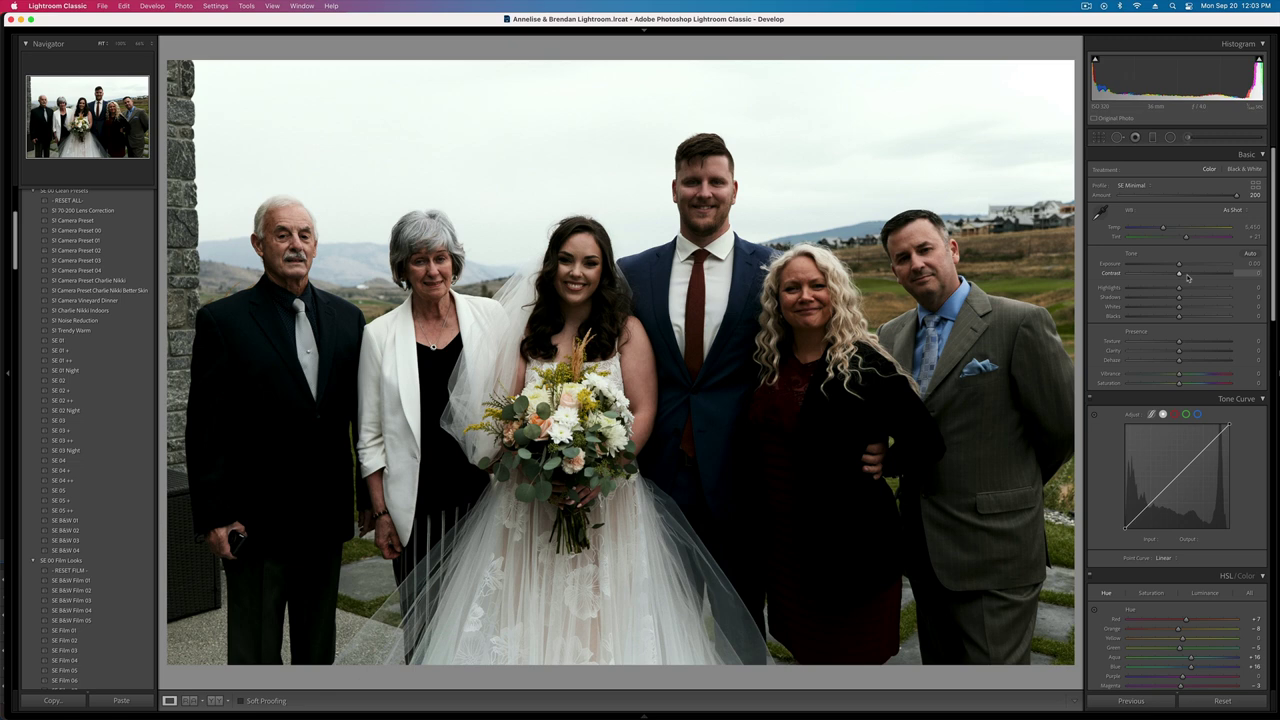
key(equal)
key(equal)
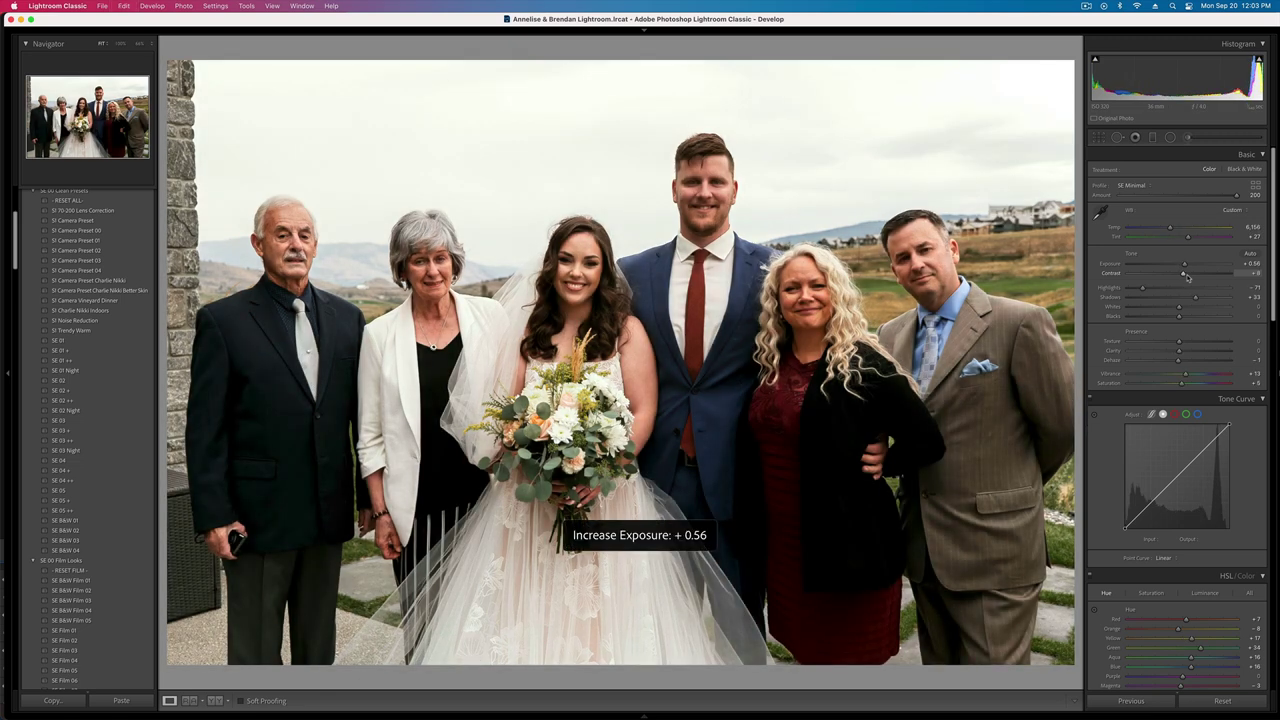
key(minus)
- Brush a local adjustment over the six-person close-up's bouquet with Exposure -0.34, reduced Contrast and Highlights -70
key(k)
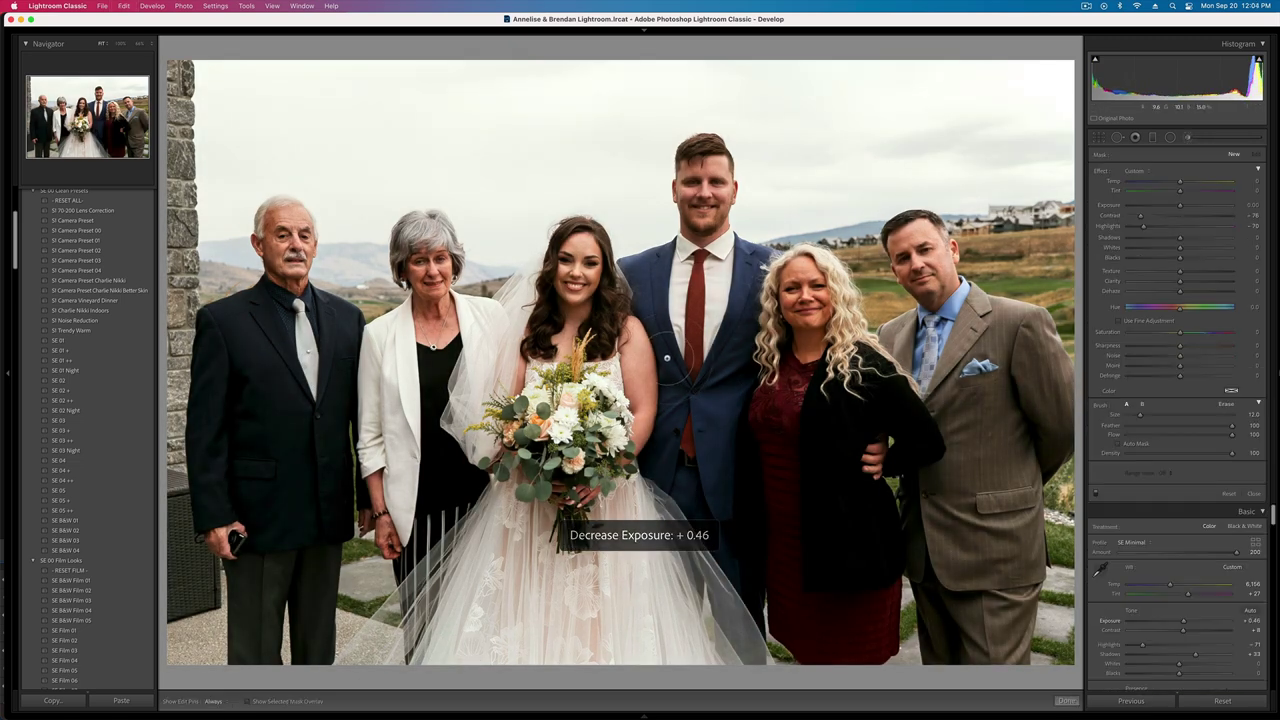
drag(619, 465, 626, 467)
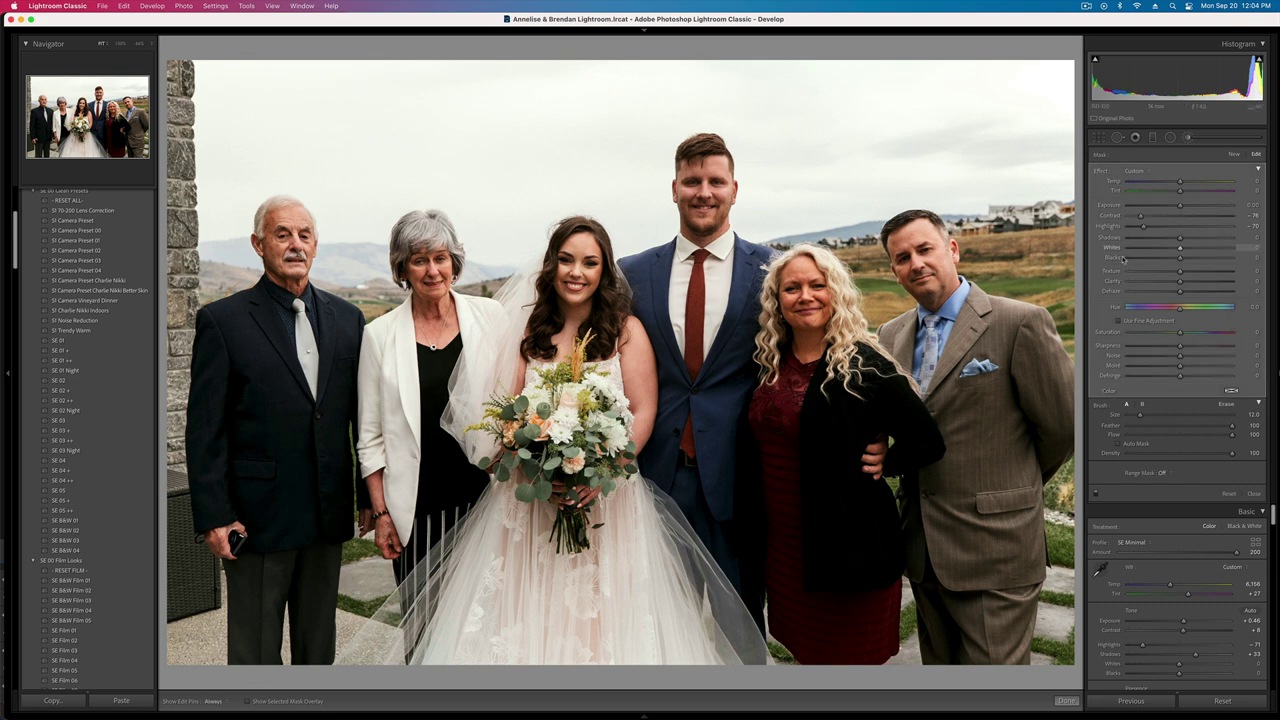
drag(1180, 206, 1176, 208)
double_click(1176, 206)
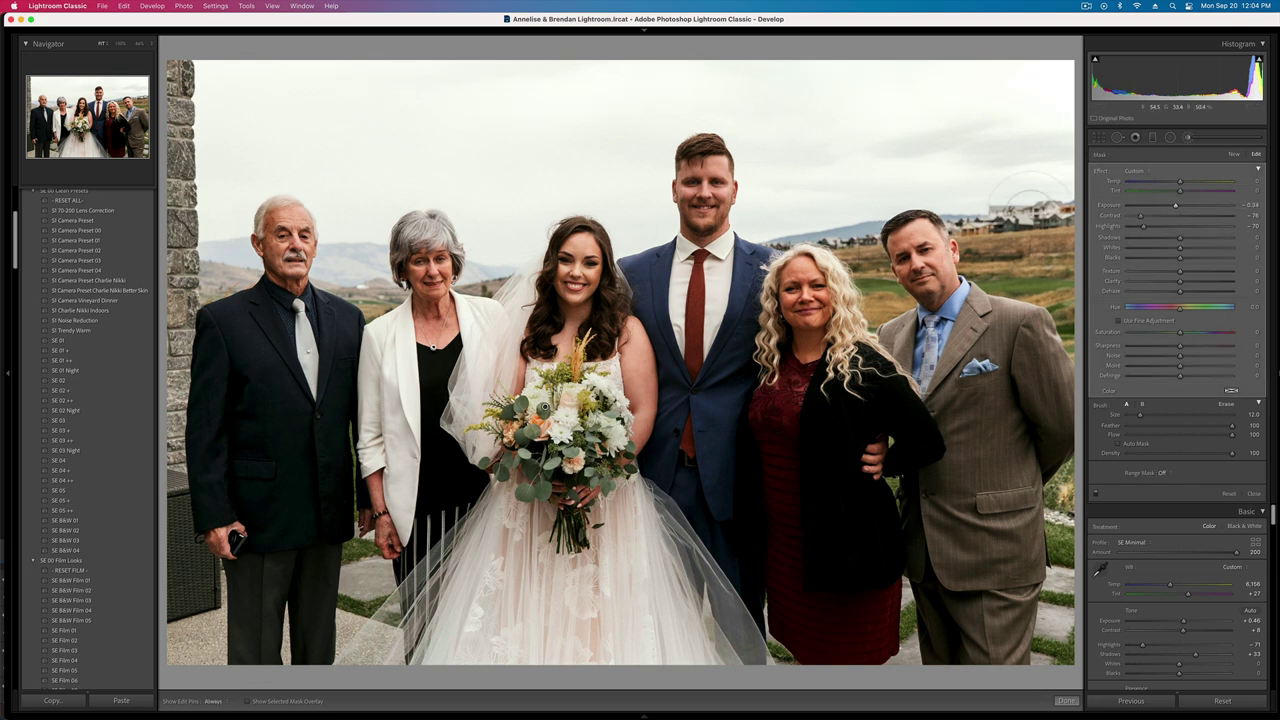
- Add a new brush adjustment with reduced Contrast and Highlights -70 over the faces in the six-person close-up
click(1234, 154)
click(920, 248)
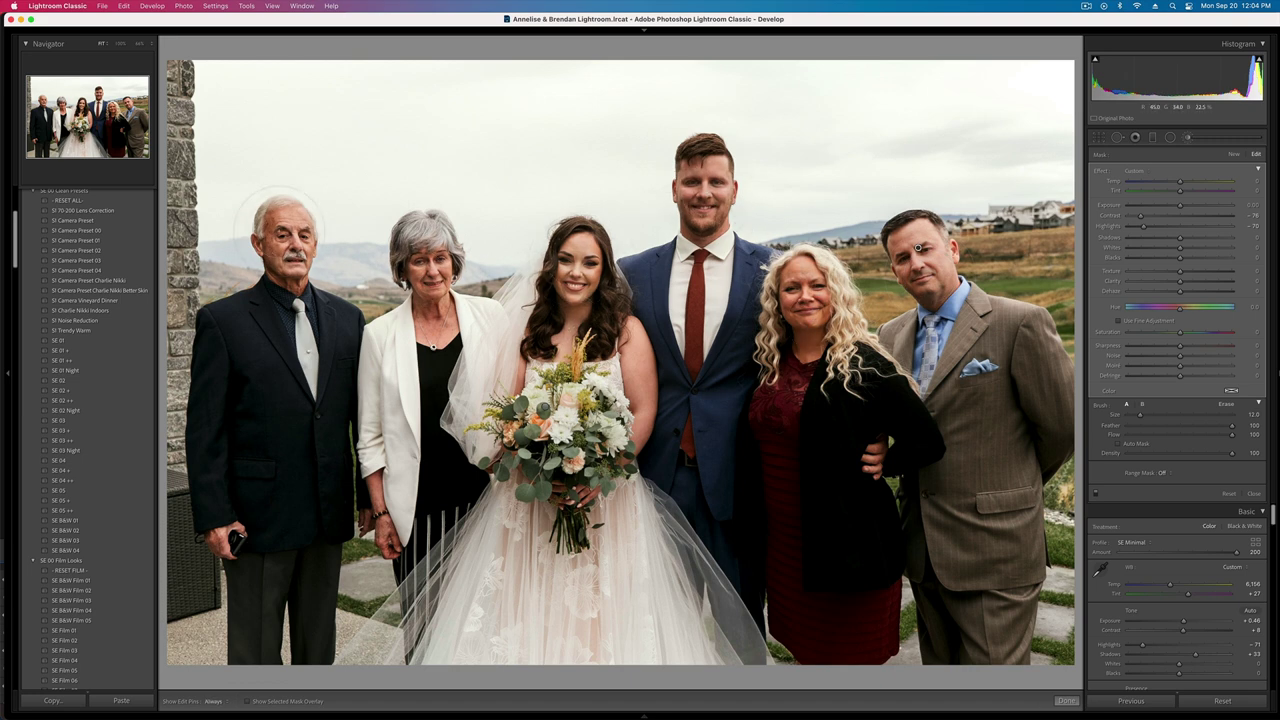
key(k)
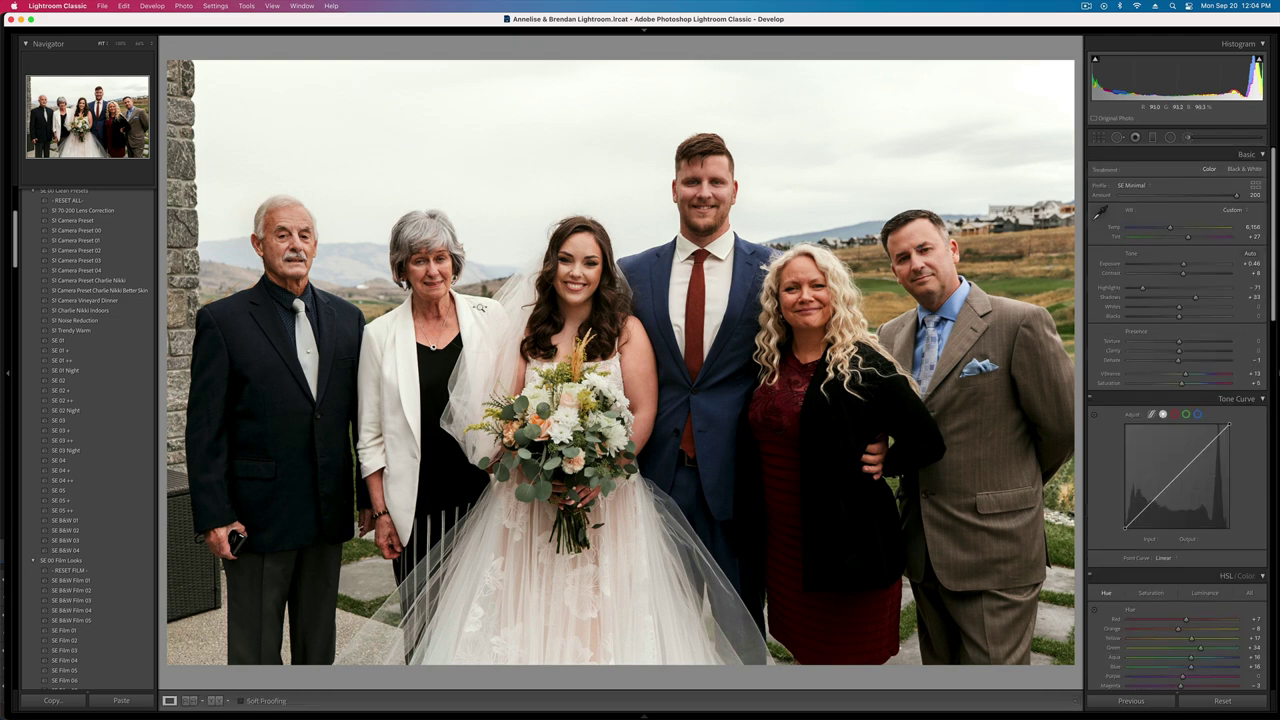
key(minus)
key(equal)
- Paste the develop settings onto the next photo, the full-length six-person shot, and straighten it with a slight crop rotation
key(Right)
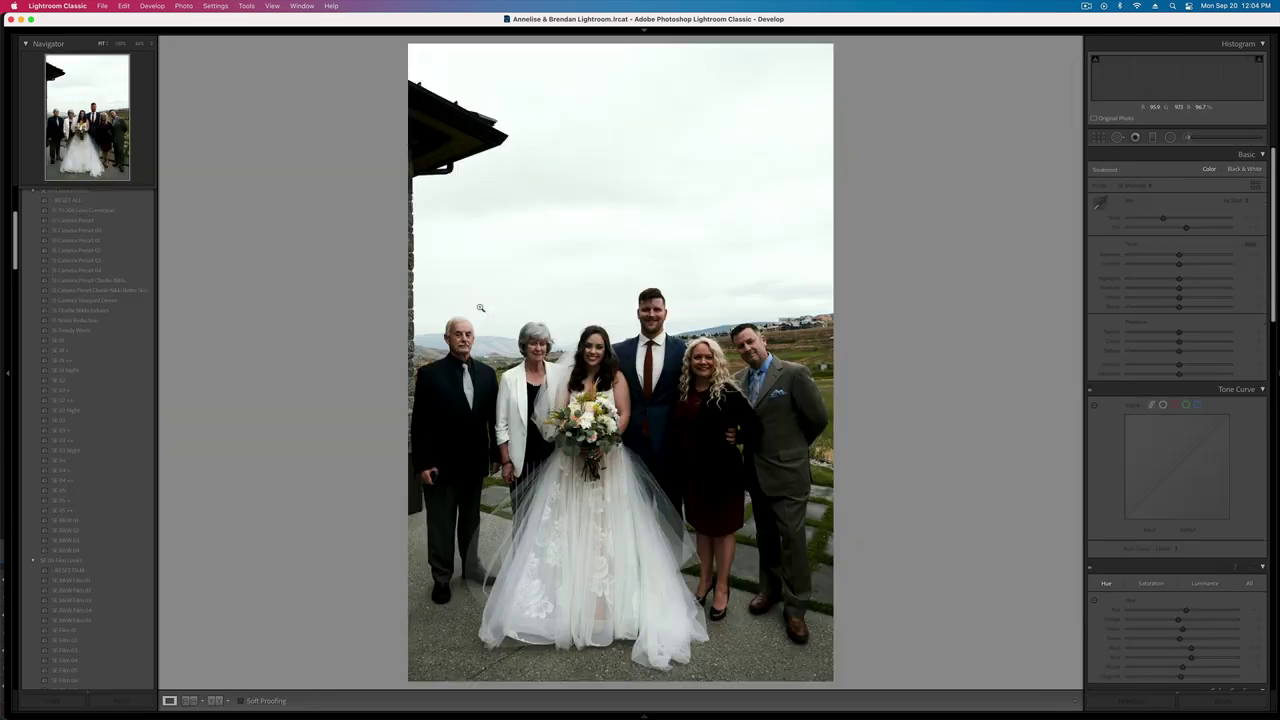
key(r)
drag(889, 272, 887, 266)
key(r)
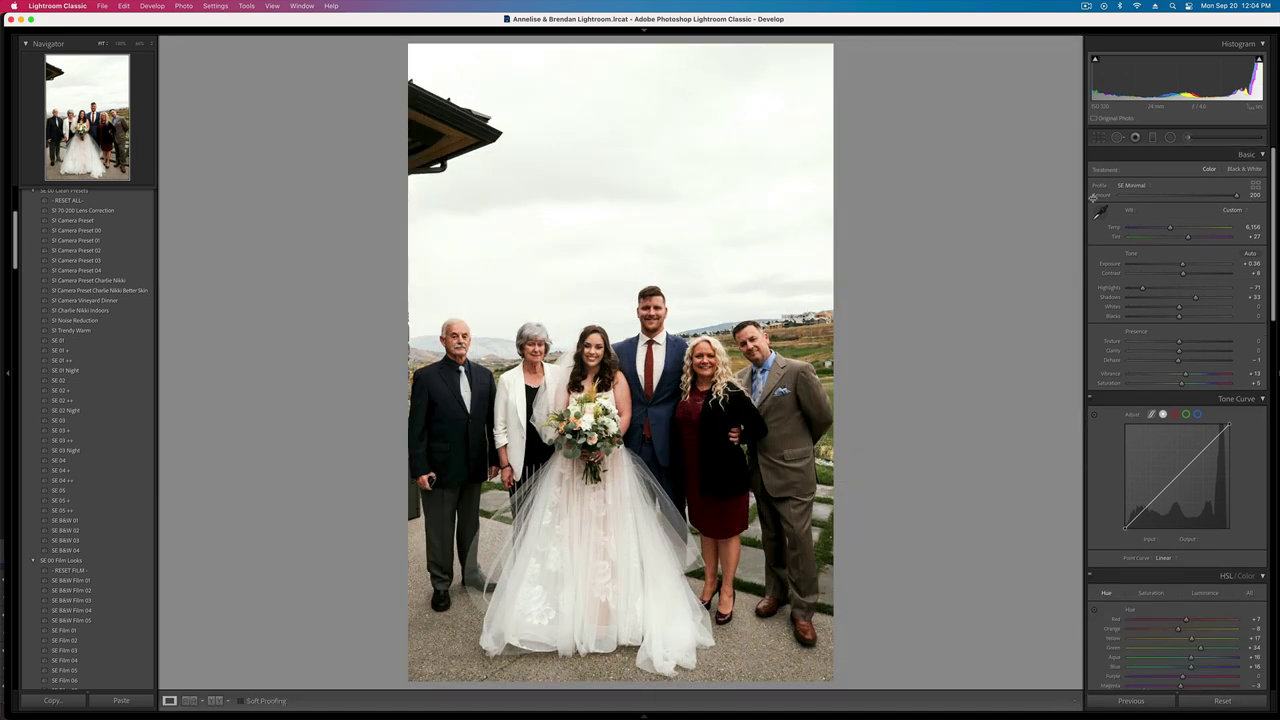
- Brush reduced Contrast and Highlights -70 over the faces in the full-length six-person photo
key(k)
mouse_move(470, 344)
mouse_down()
mouse_move(570, 342)
mouse_move(530, 337)
mouse_move(580, 332)
mouse_move(642, 310)
mouse_up()
click(640, 310)
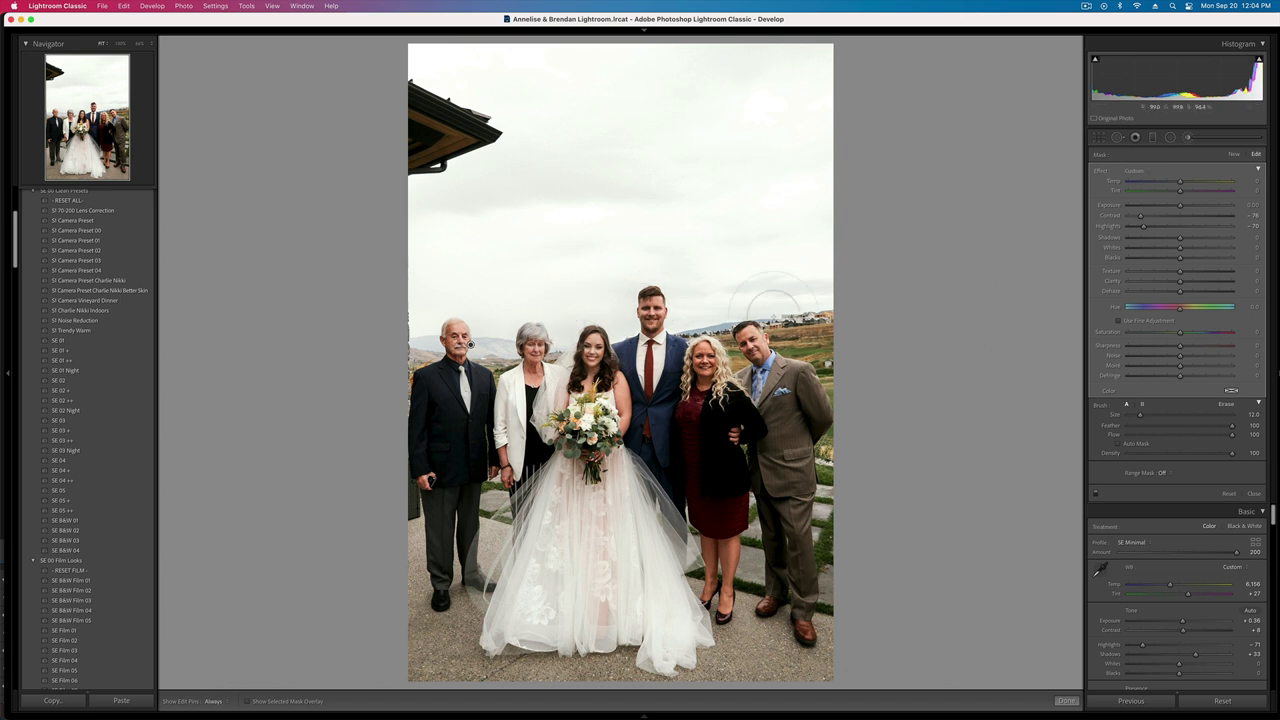
- Try to darken the bouquet with a separate, smaller brush adjustment at Exposure -0.39
key([)
click(1233, 154)
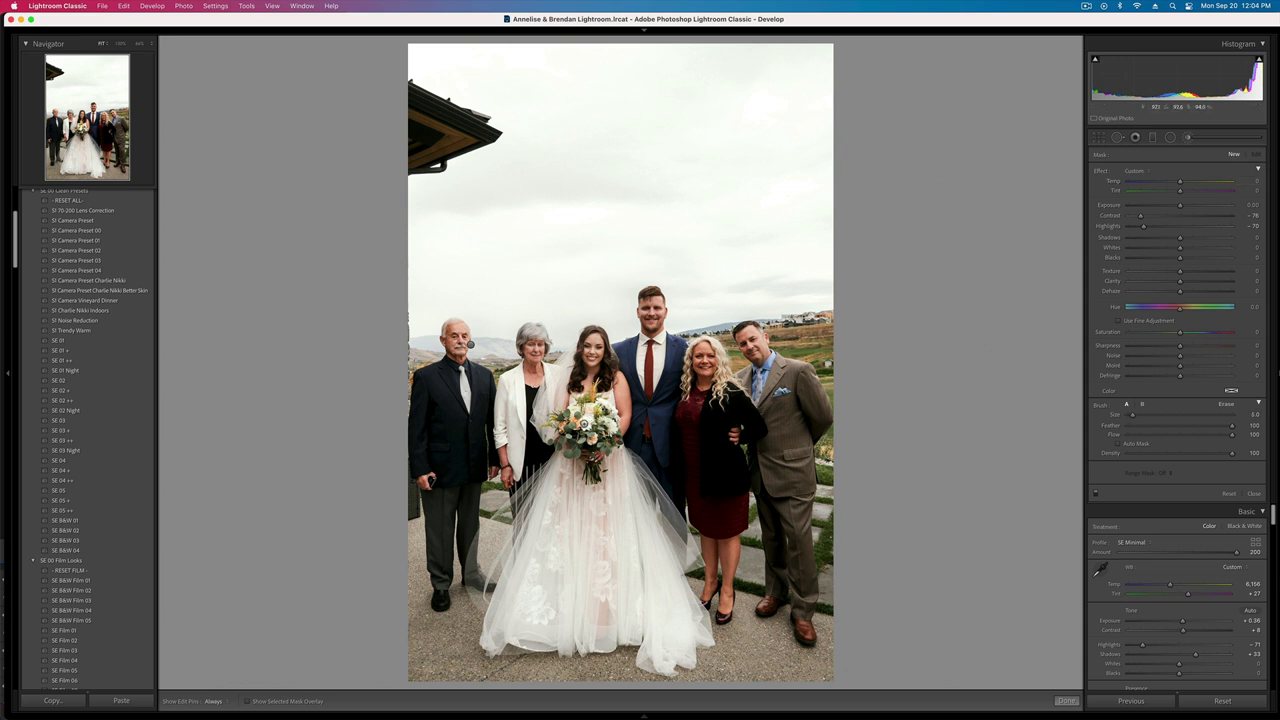
drag(576, 419, 604, 443)
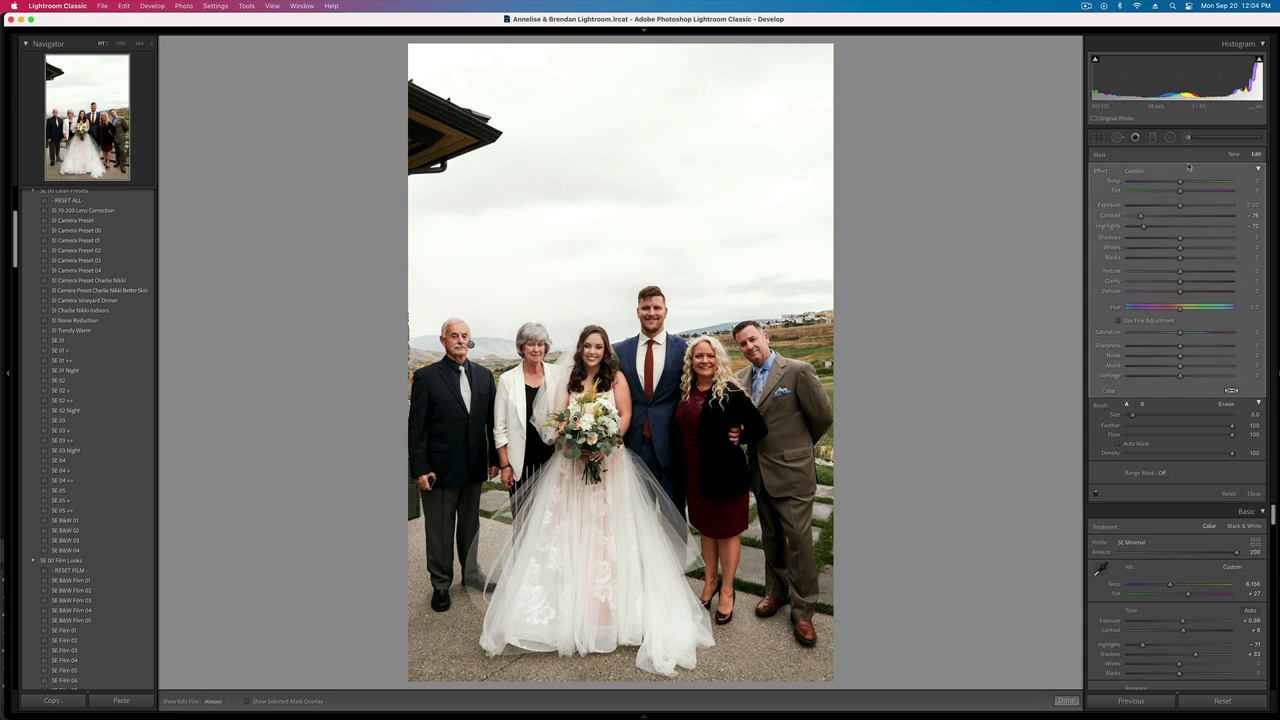
drag(1179, 205, 1175, 207)
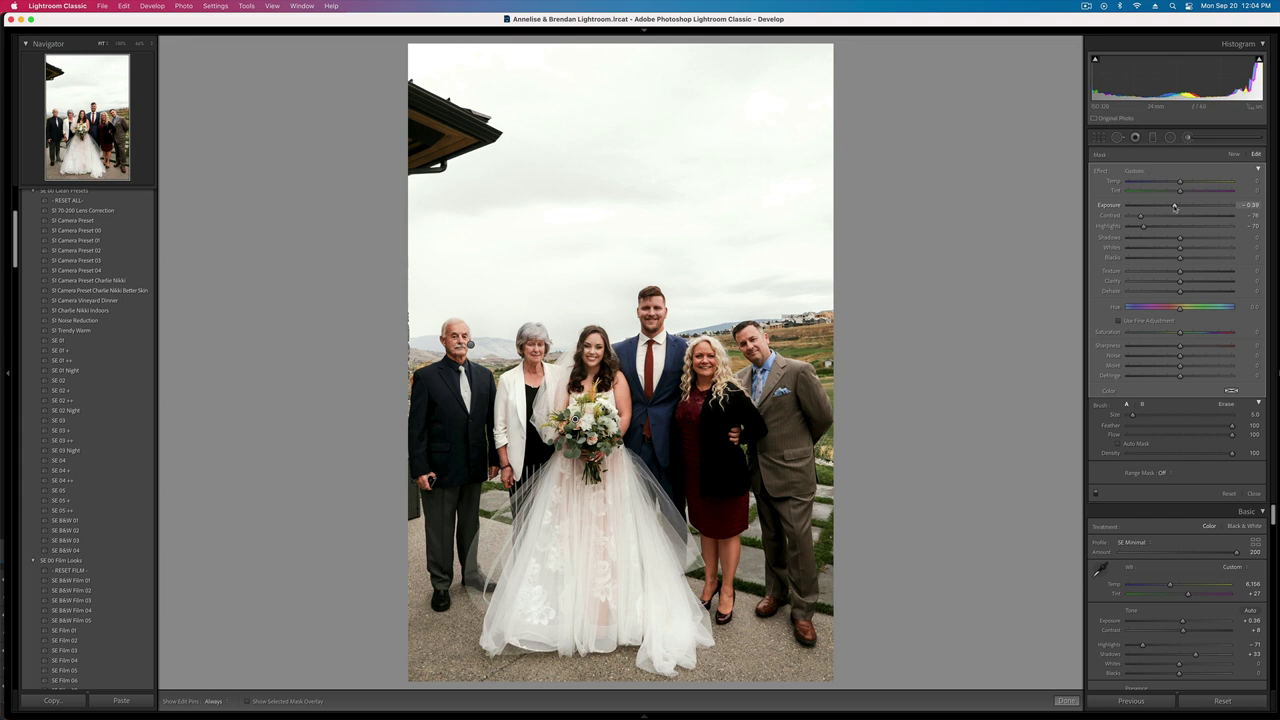
key(super+z)
key(super+z)
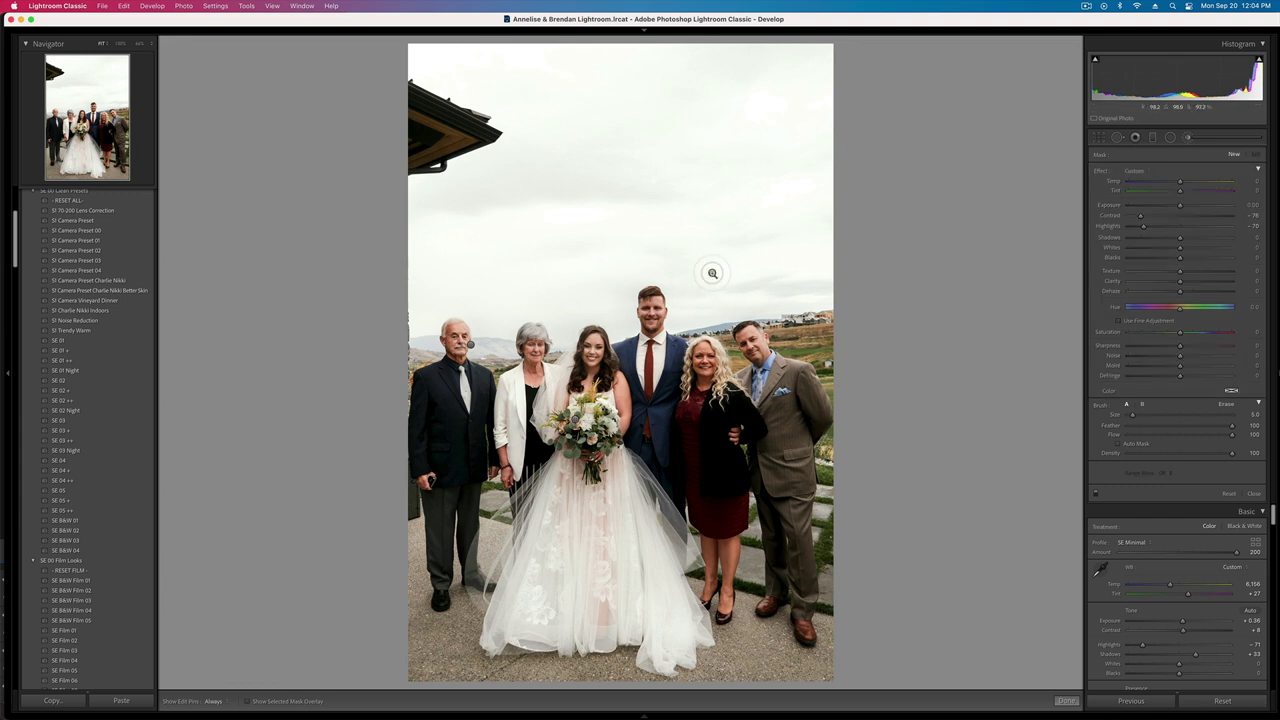
key(k)
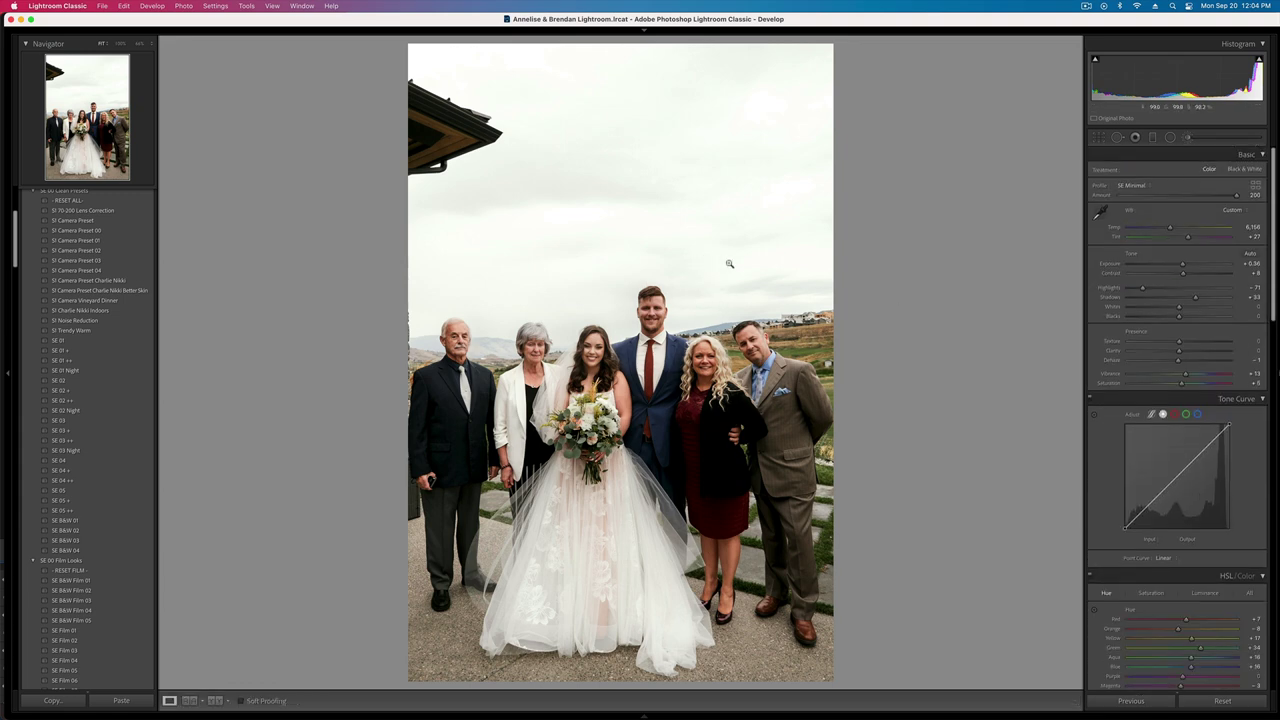
- Set the full-length six-person photo's overall Exposure to +0.26
key(Right)
key(Left)
key(minus)
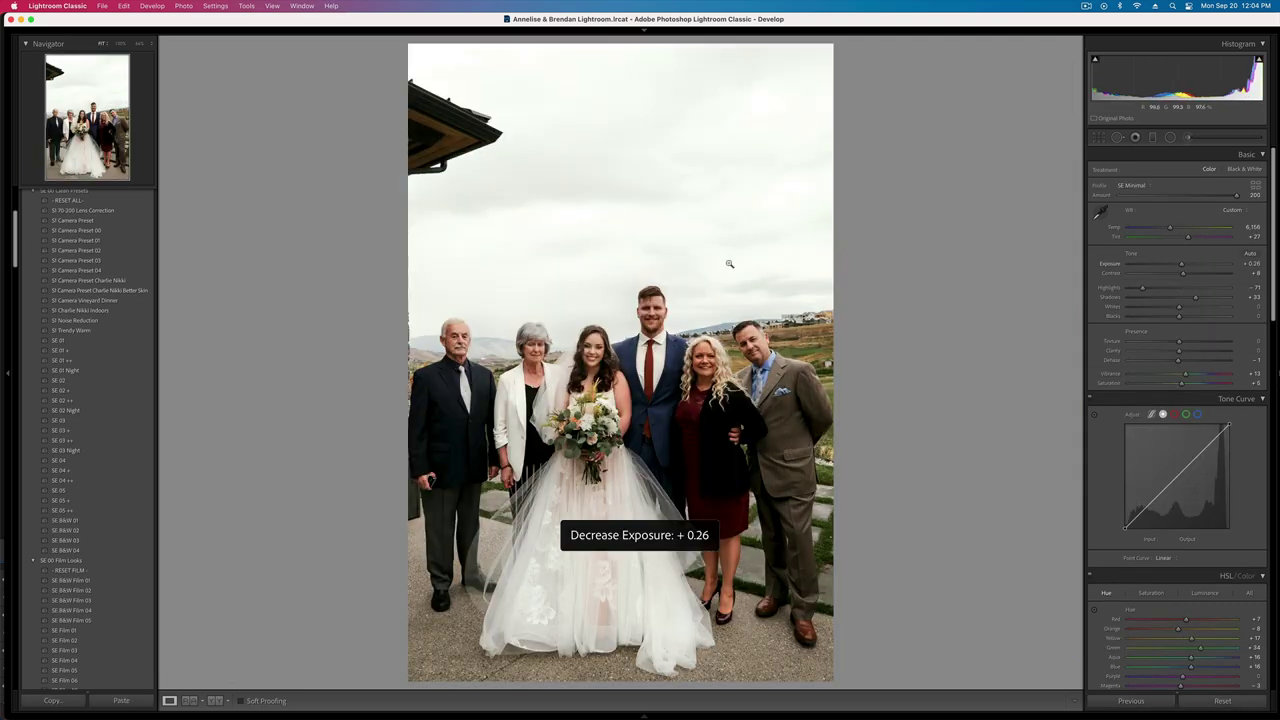
- Paste the develop settings onto the close-up of the couple with the older pair, and brush reduced Contrast and Highlights -70 over the faces
key(Right)
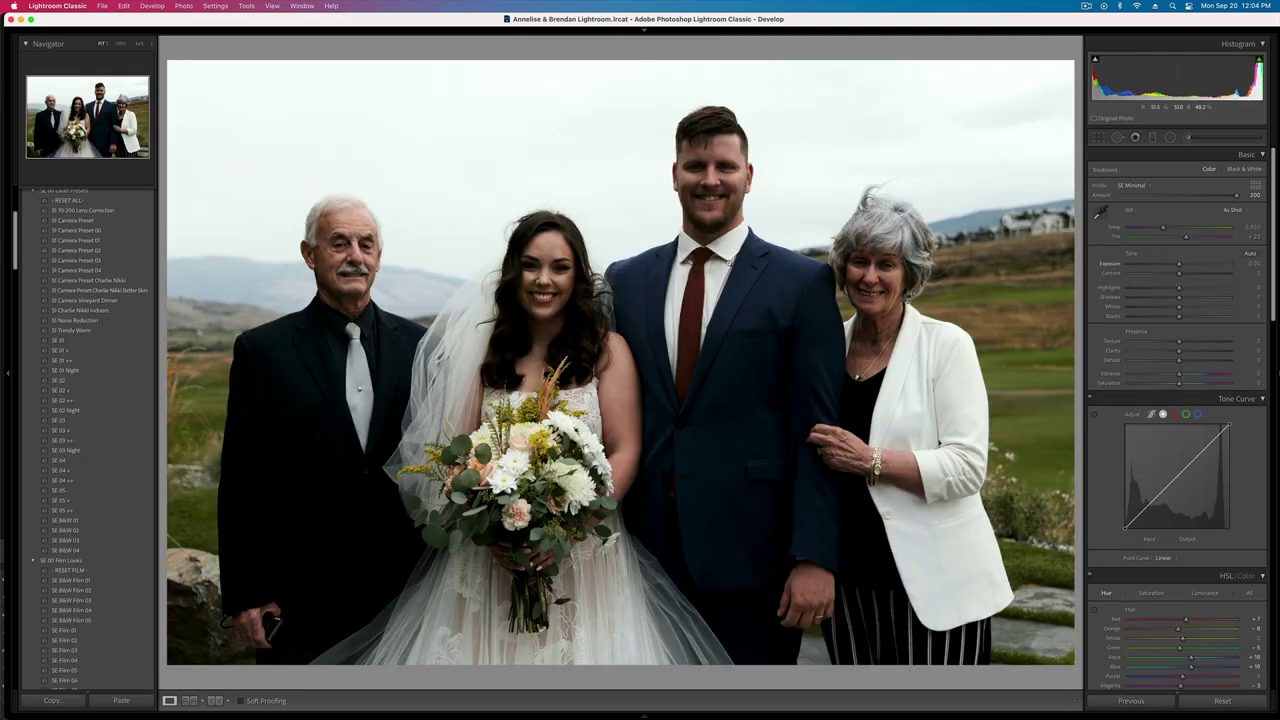
key(super+v)
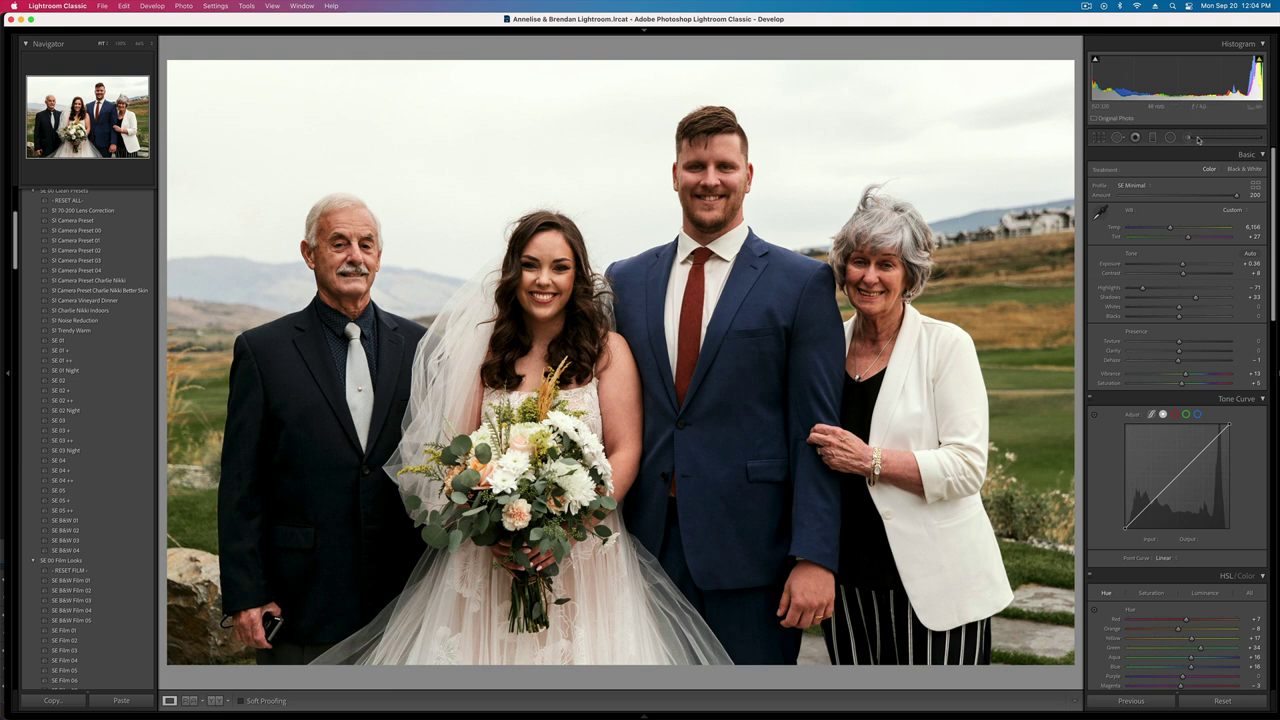
key(k)
mouse_move(866, 250)
mouse_down()
mouse_move(866, 300)
mouse_move(892, 296)
mouse_move(880, 272)
mouse_up()
key(h)
drag(702, 168, 722, 188)
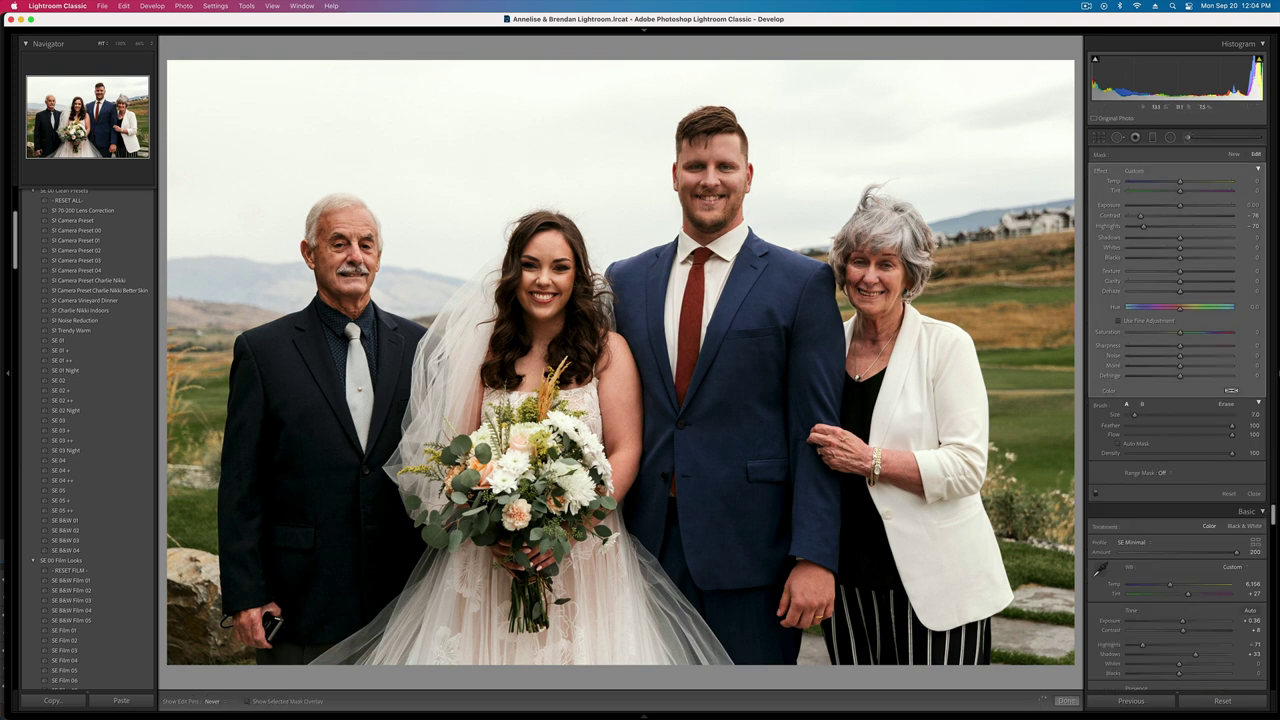
mouse_move(532, 262)
mouse_down()
mouse_move(524, 288)
mouse_move(560, 268)
mouse_up()
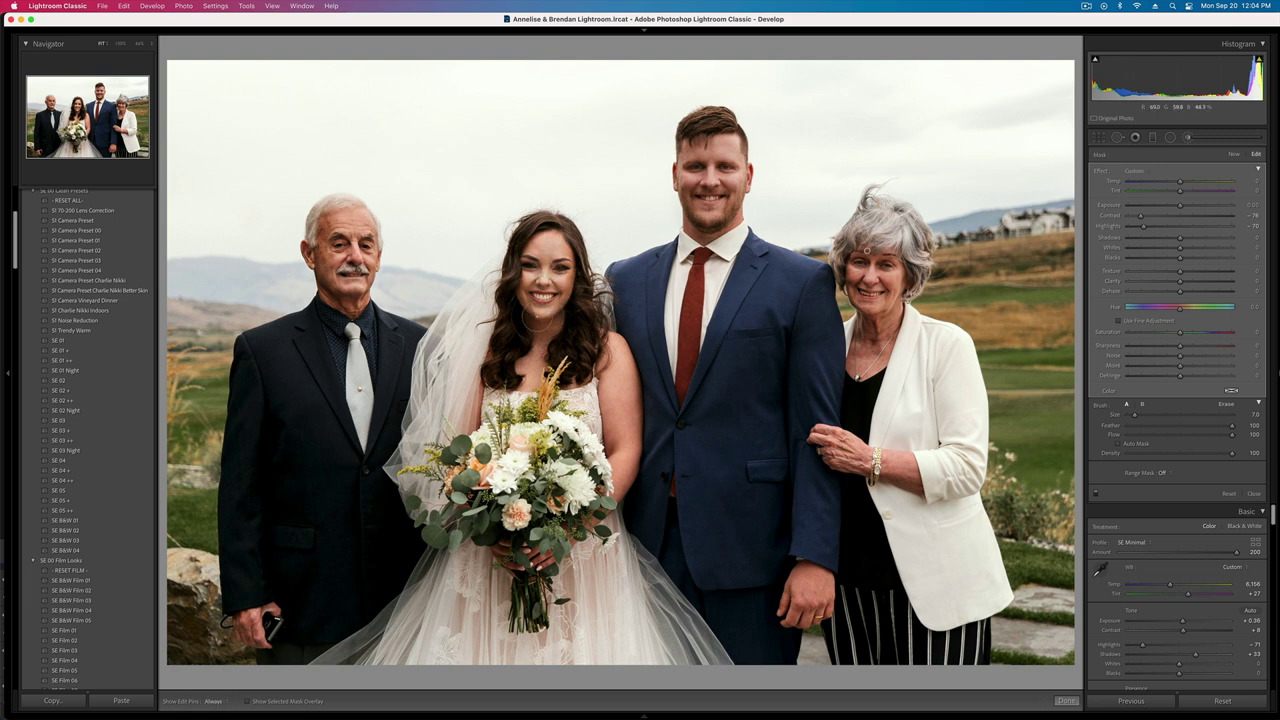
key(h)
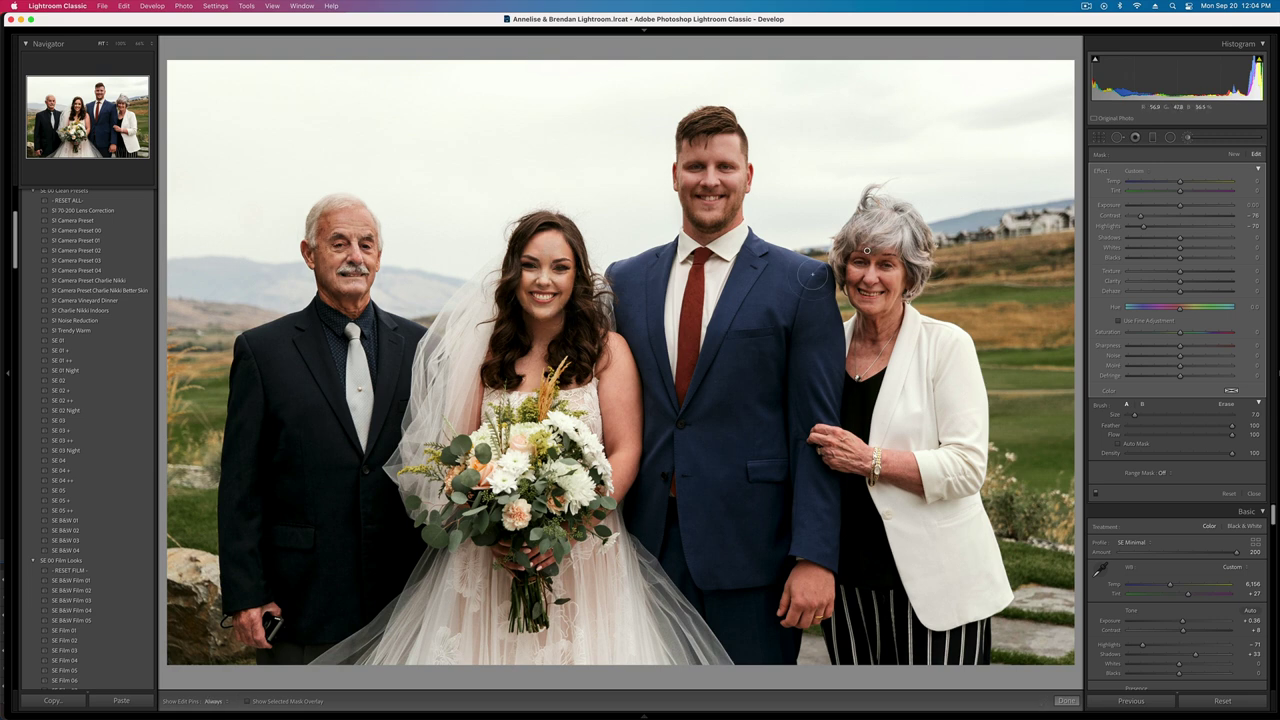
- Add a new brush adjustment over the bouquet with Exposure lowered to about -0.29
click(1233, 154)
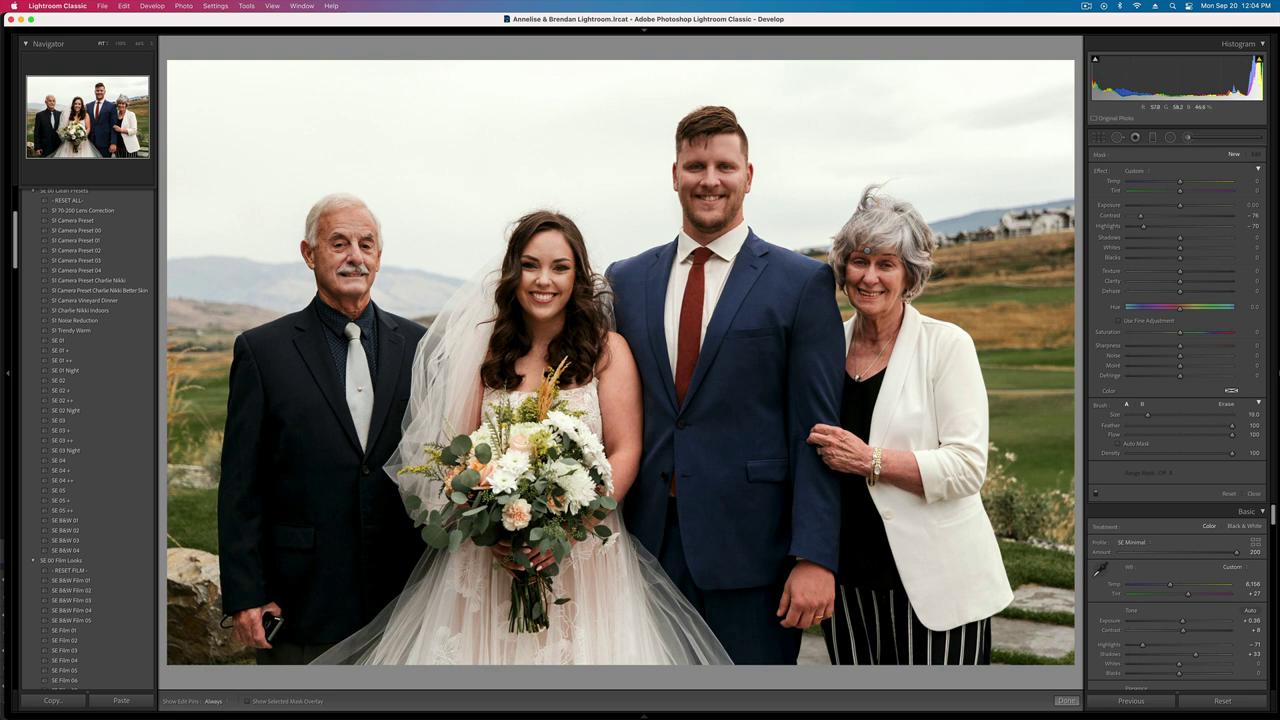
click(516, 478)
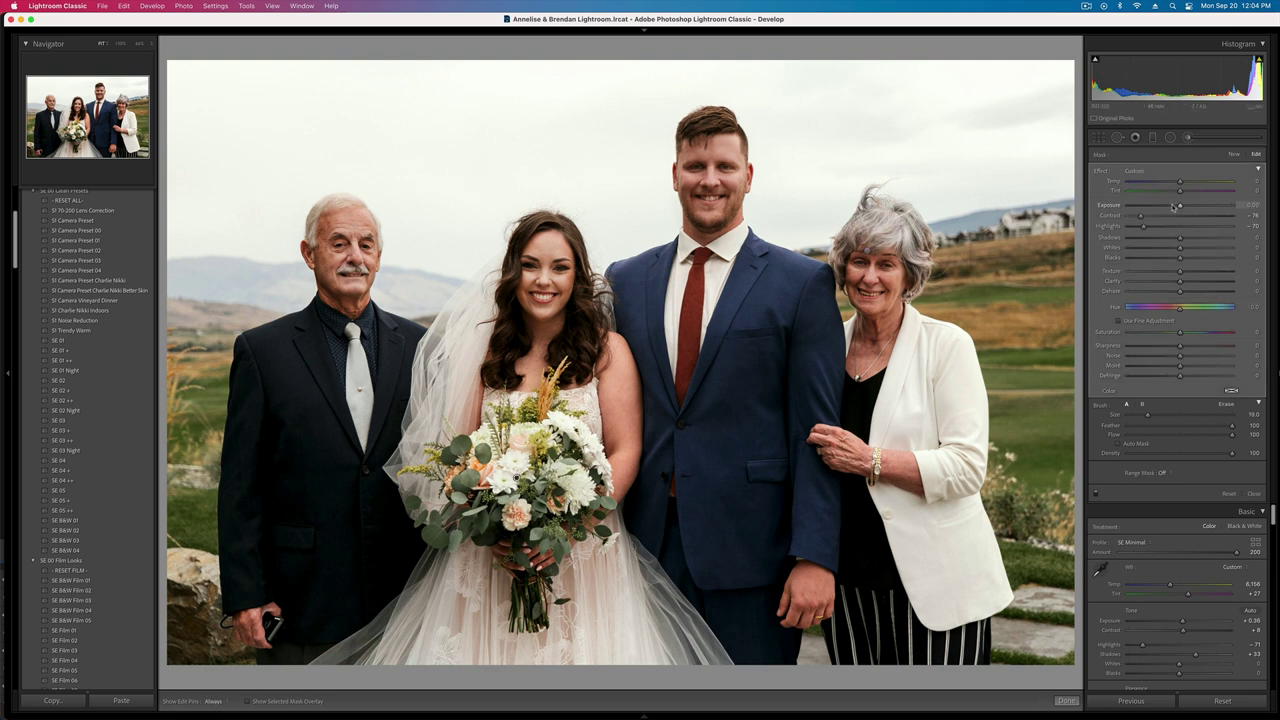
drag(1173, 206, 1177, 206)
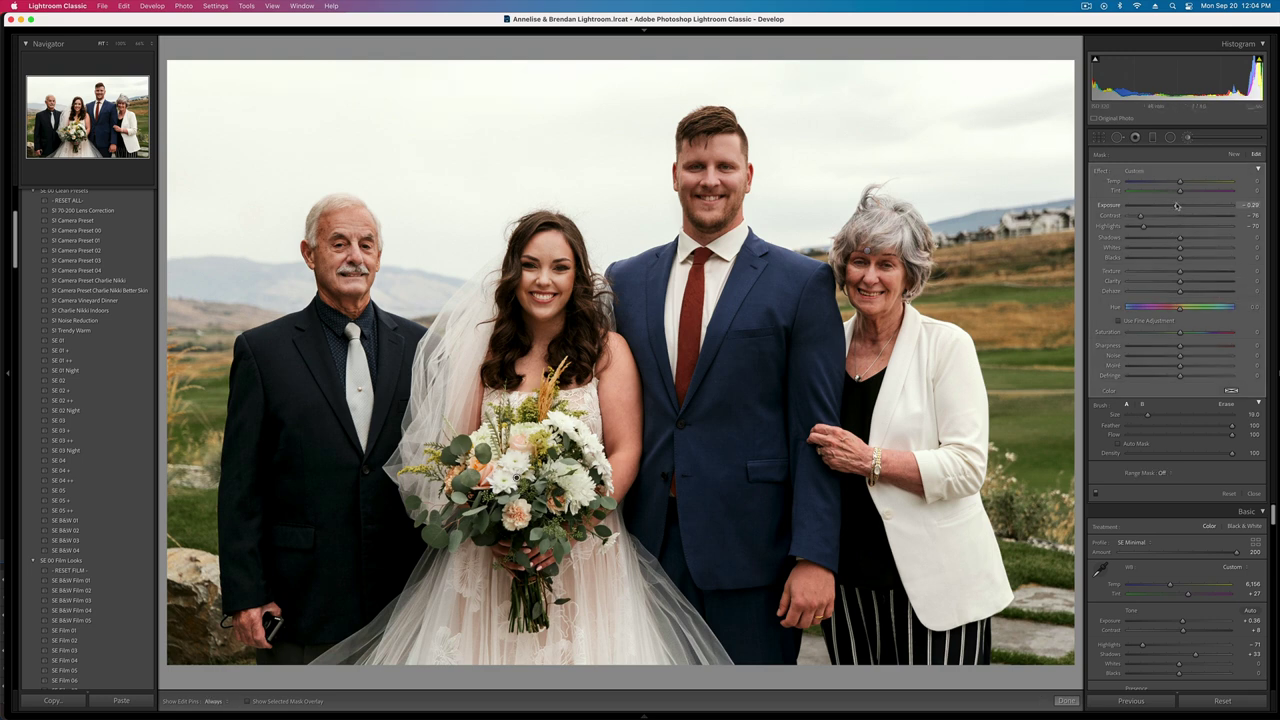
key(k)
- Move to the full-length shot of the couple with the older pair and brush reduced Contrast and Highlights -70 over the faces
key(Right)
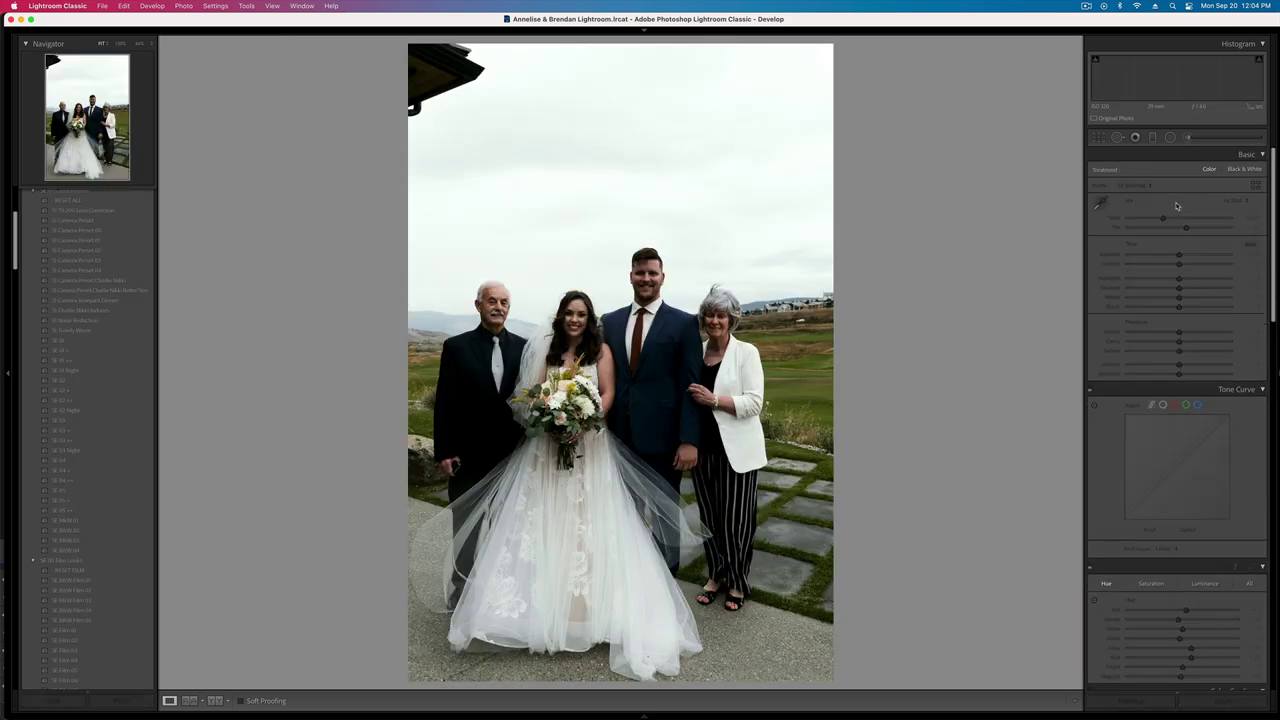
key(k)
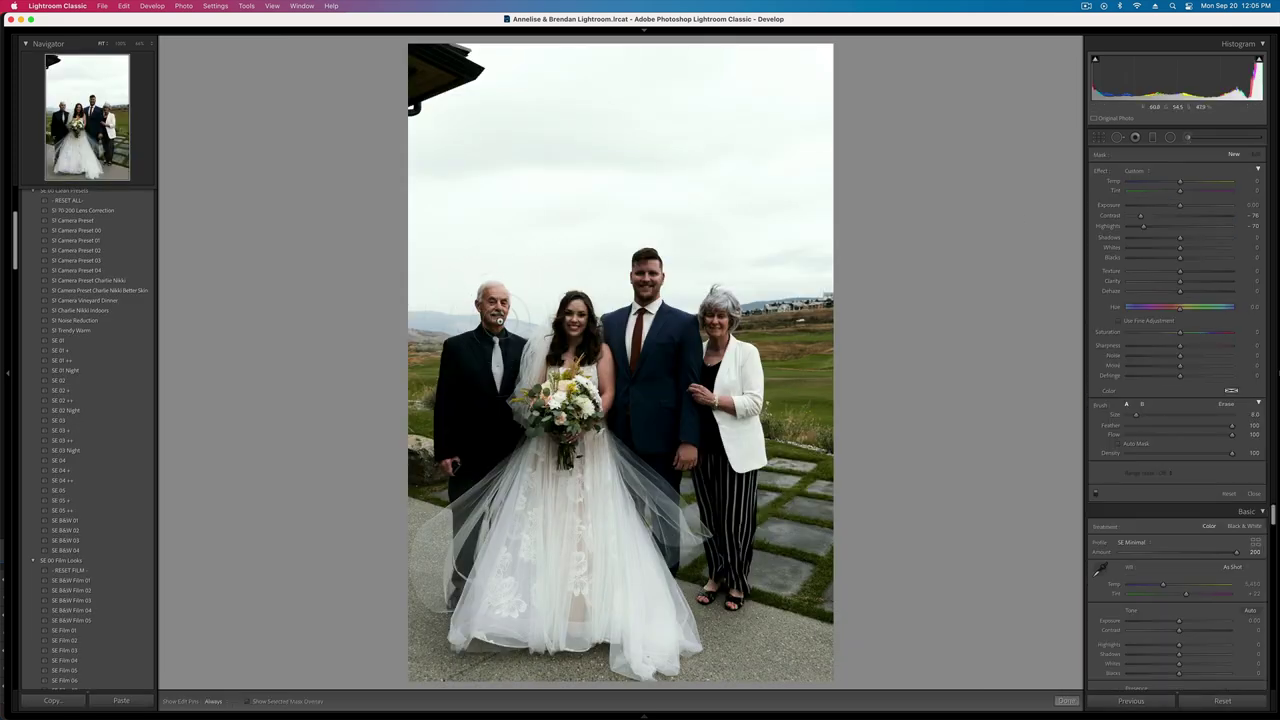
drag(487, 296, 491, 315)
drag(575, 308, 574, 344)
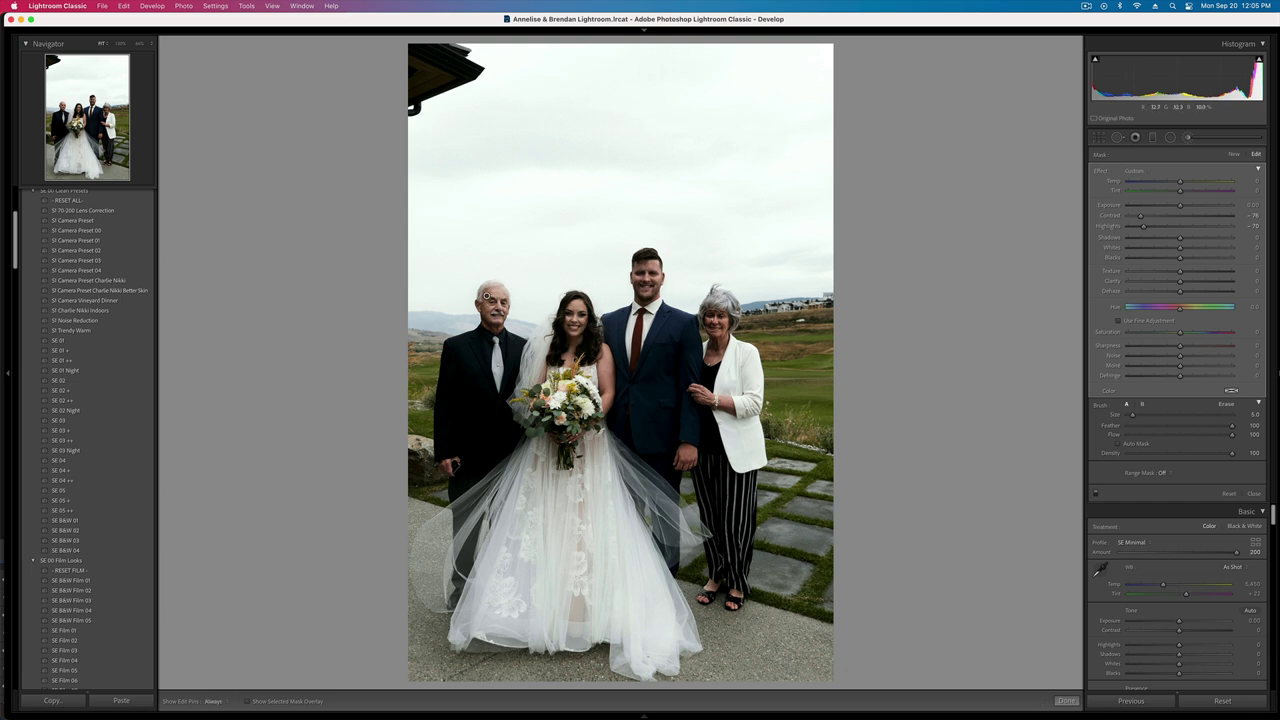
drag(710, 316, 724, 398)
key(h)
- Paste the develop settings onto this full-length photo and set its overall Exposure to +0.26
key(backslash)
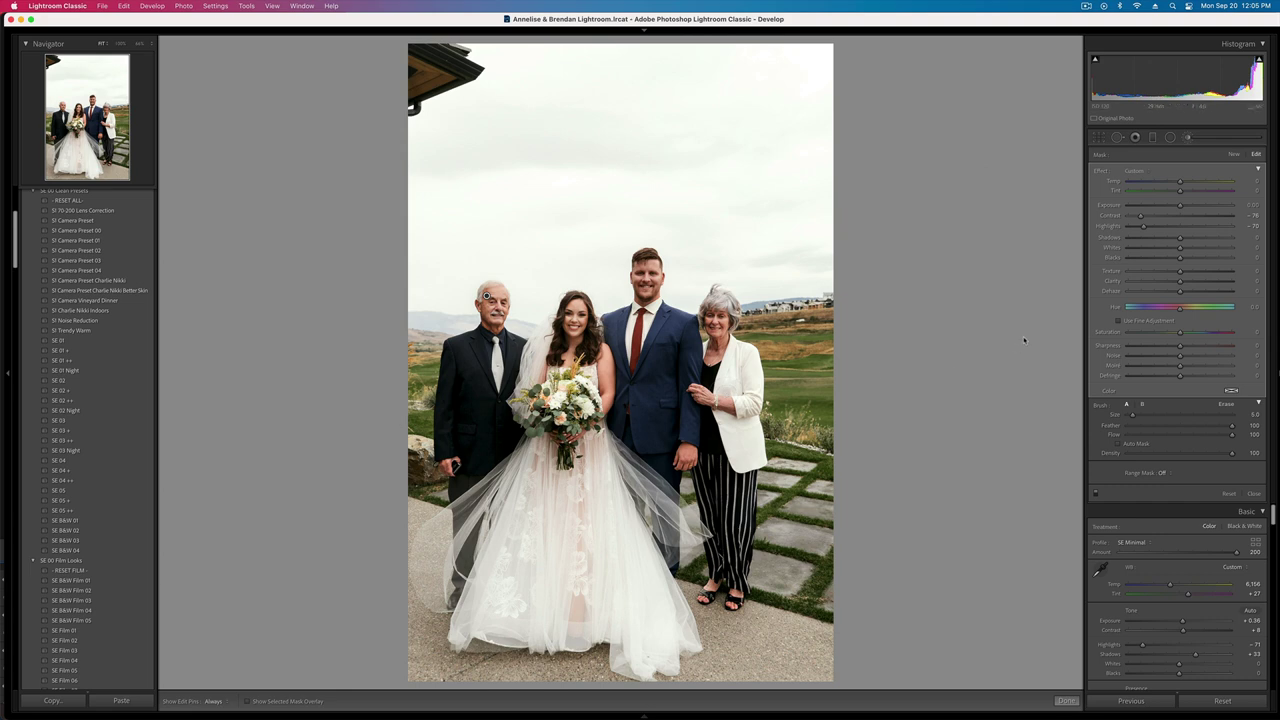
key(k)
key(minus)
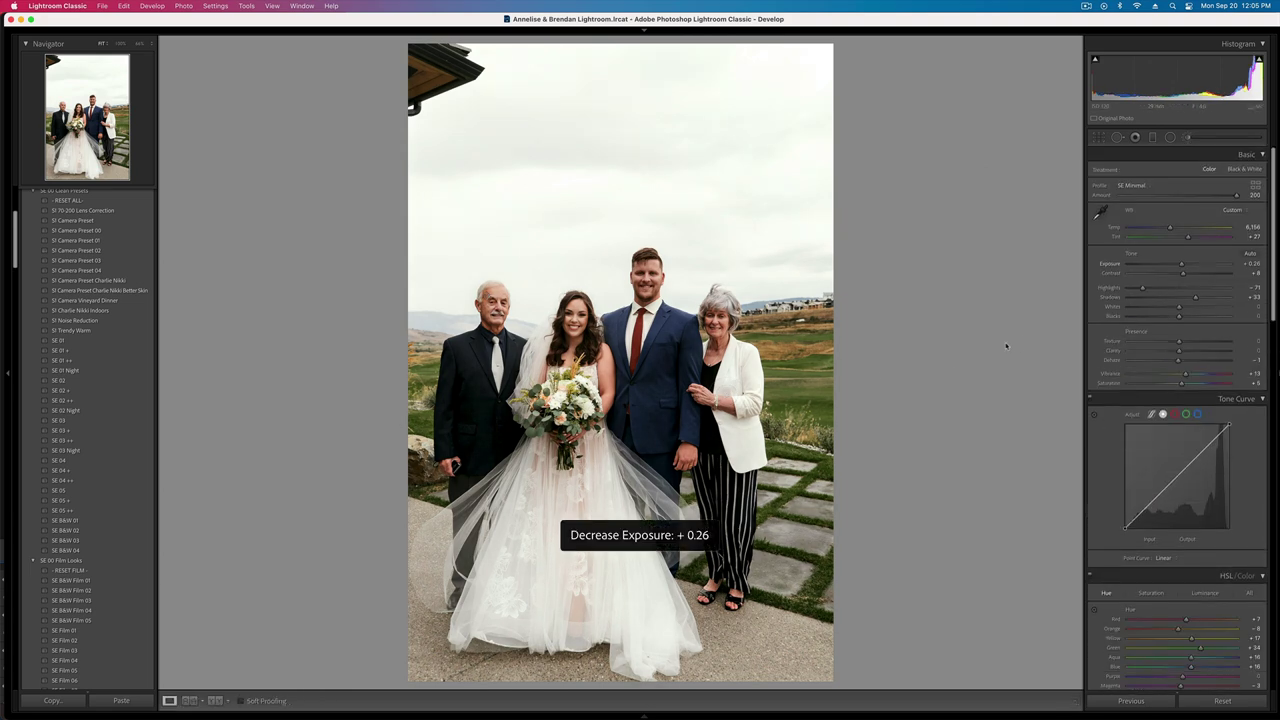
- Paste the develop settings onto the portrait of the bride with the man in the dark suit, and set its Exposure to +0.69
key(Right)
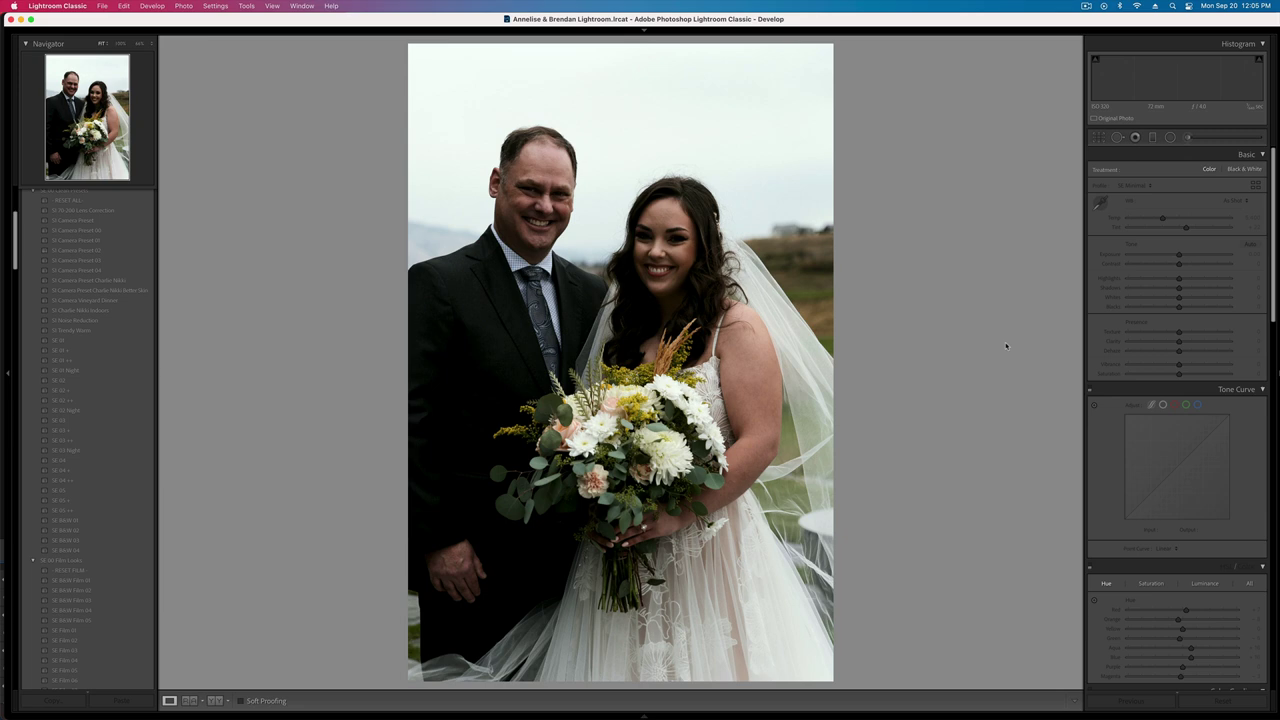
key(equal)
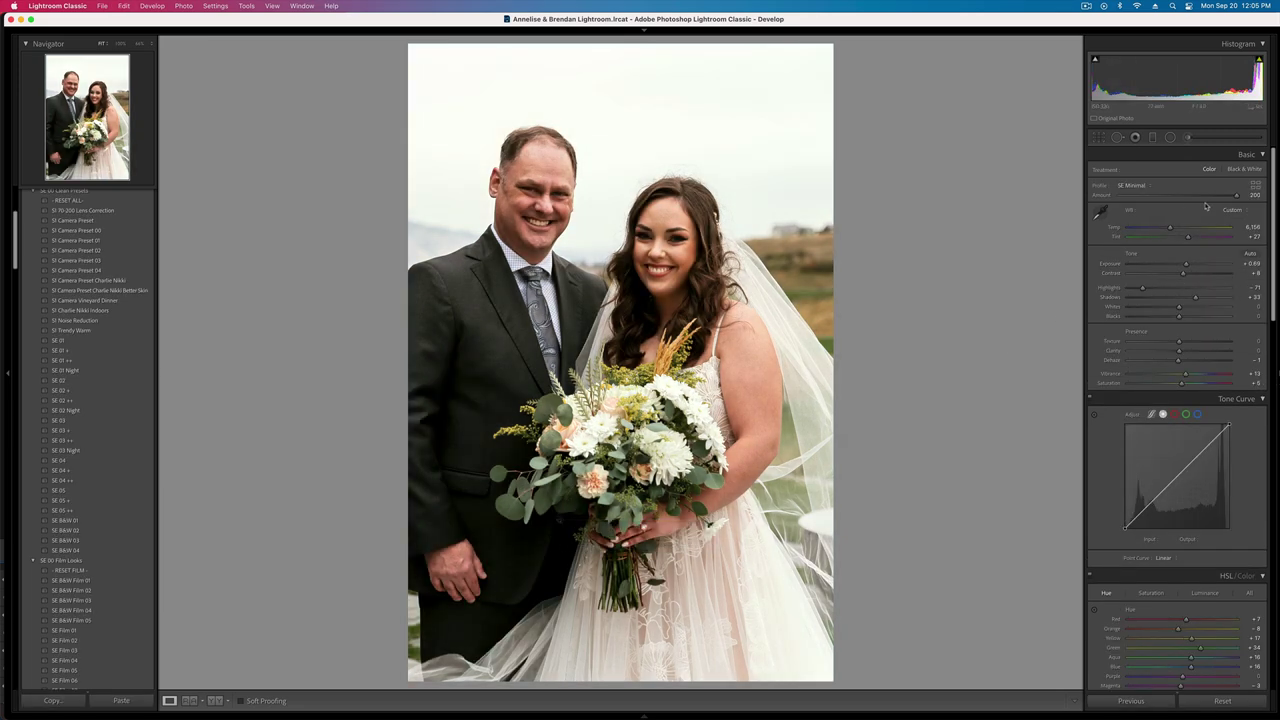
- Brush reduced Contrast and Highlights -70 over both faces, and add a radial adjustment with Exposure -0.41 around the bouquet
click(1192, 139)
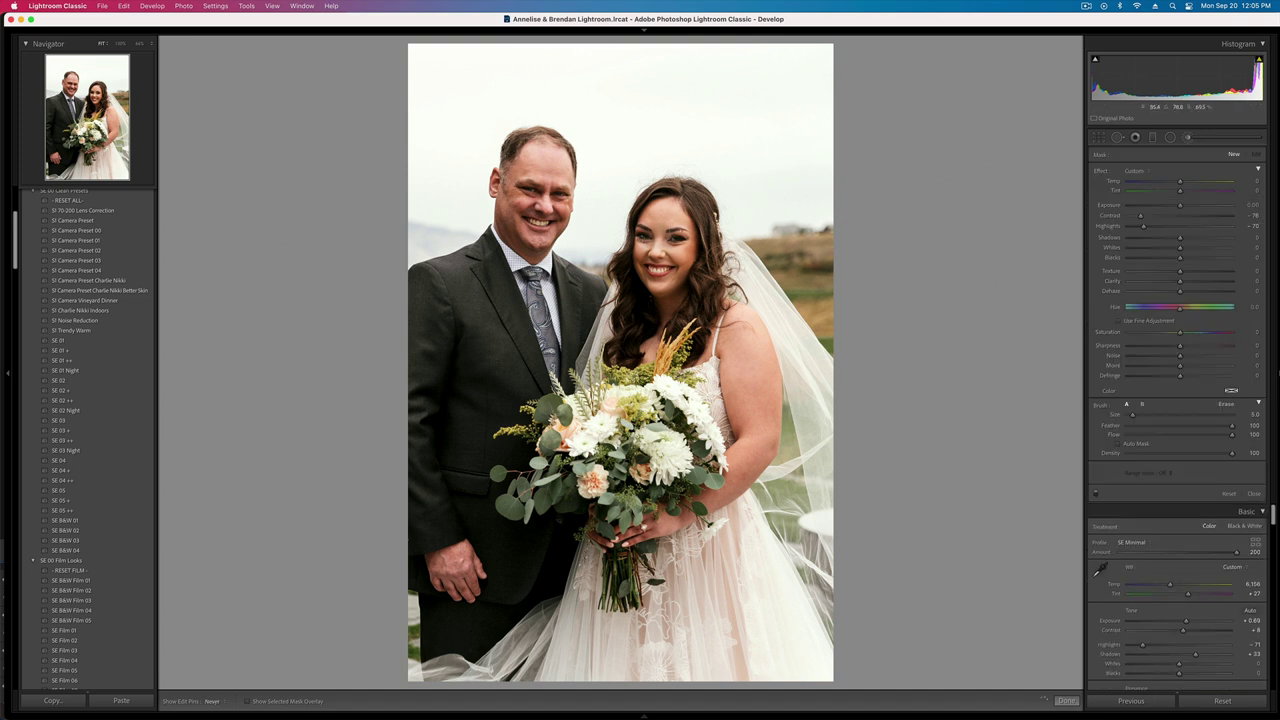
drag(668, 207, 672, 212)
drag(517, 207, 543, 222)
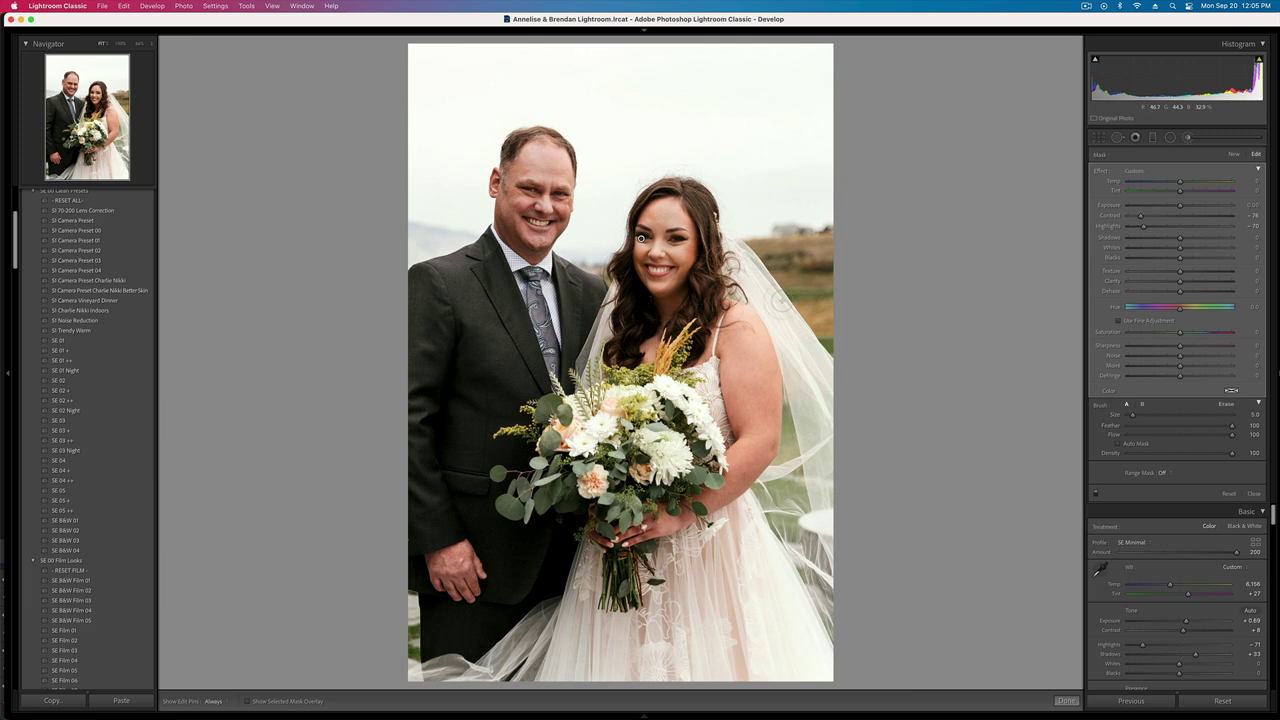
click(1170, 137)
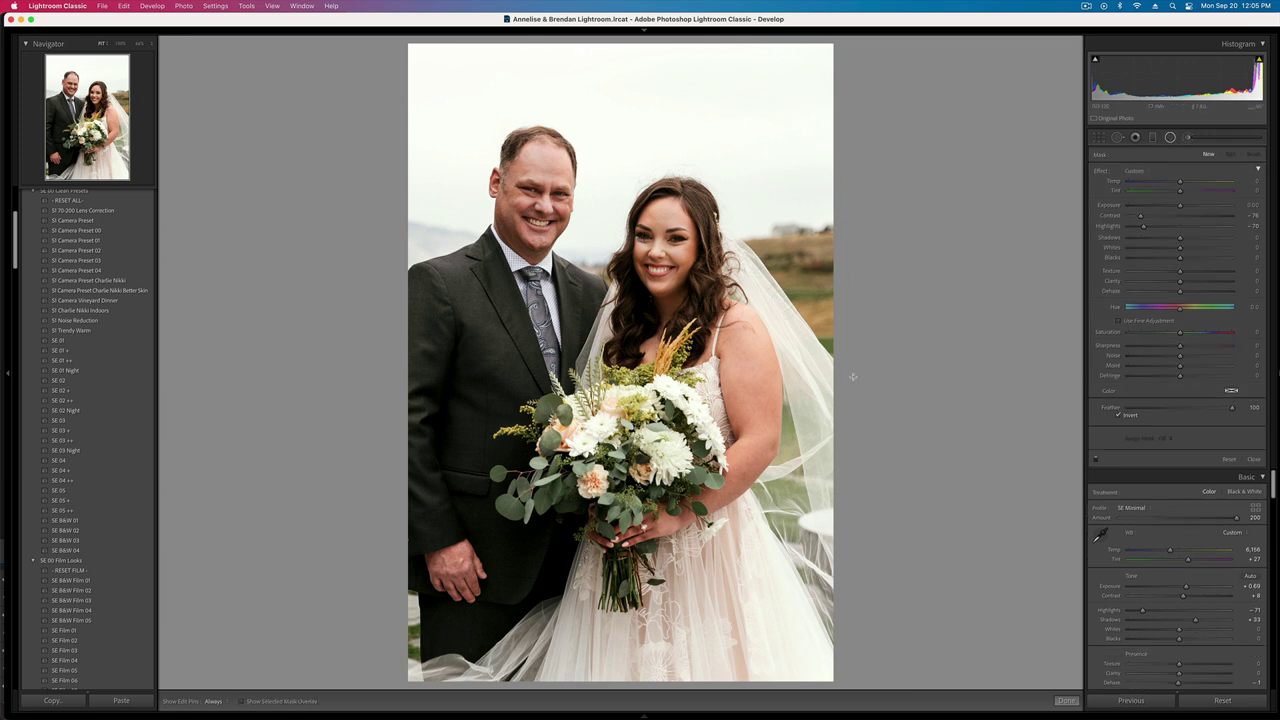
drag(662, 430, 630, 457)
drag(1180, 205, 1175, 207)
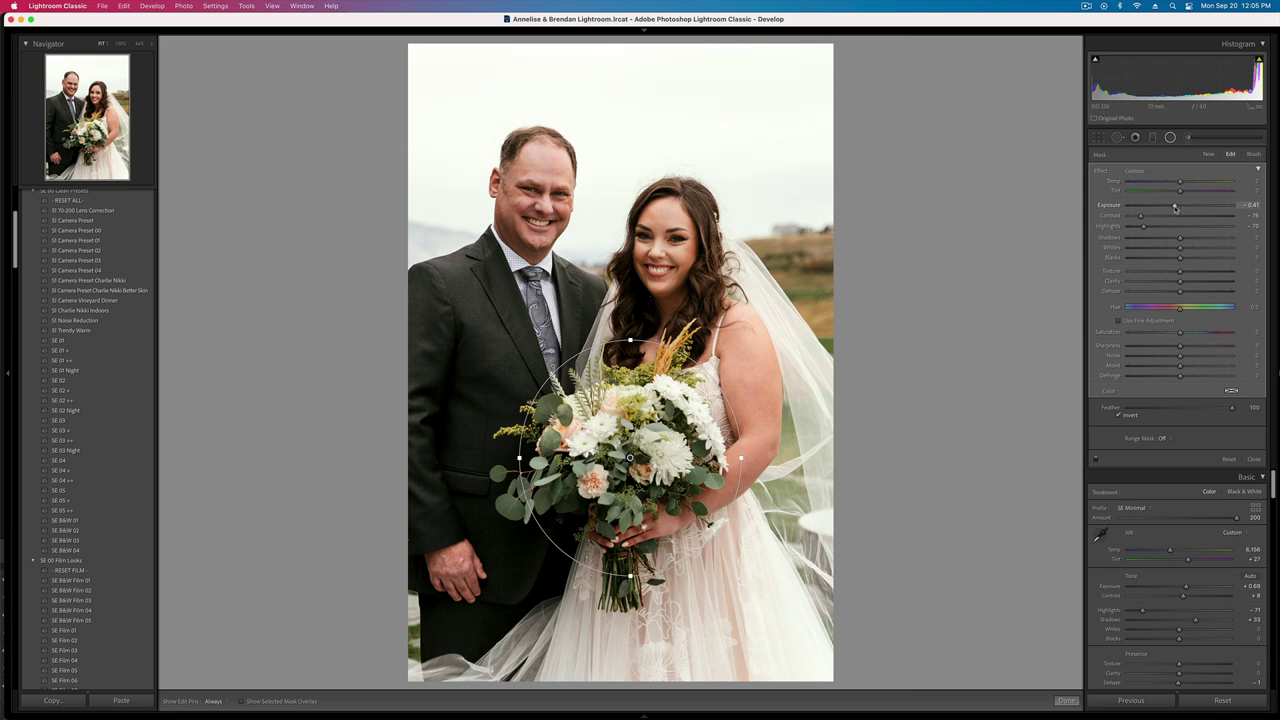
- Finish the bouquet adjustment and set the photo's overall Exposure to +0.46, Contrast to +4, Shadows to +15 and Blacks to +30
key(shift+m)
key(shift+minus)
key(equal)
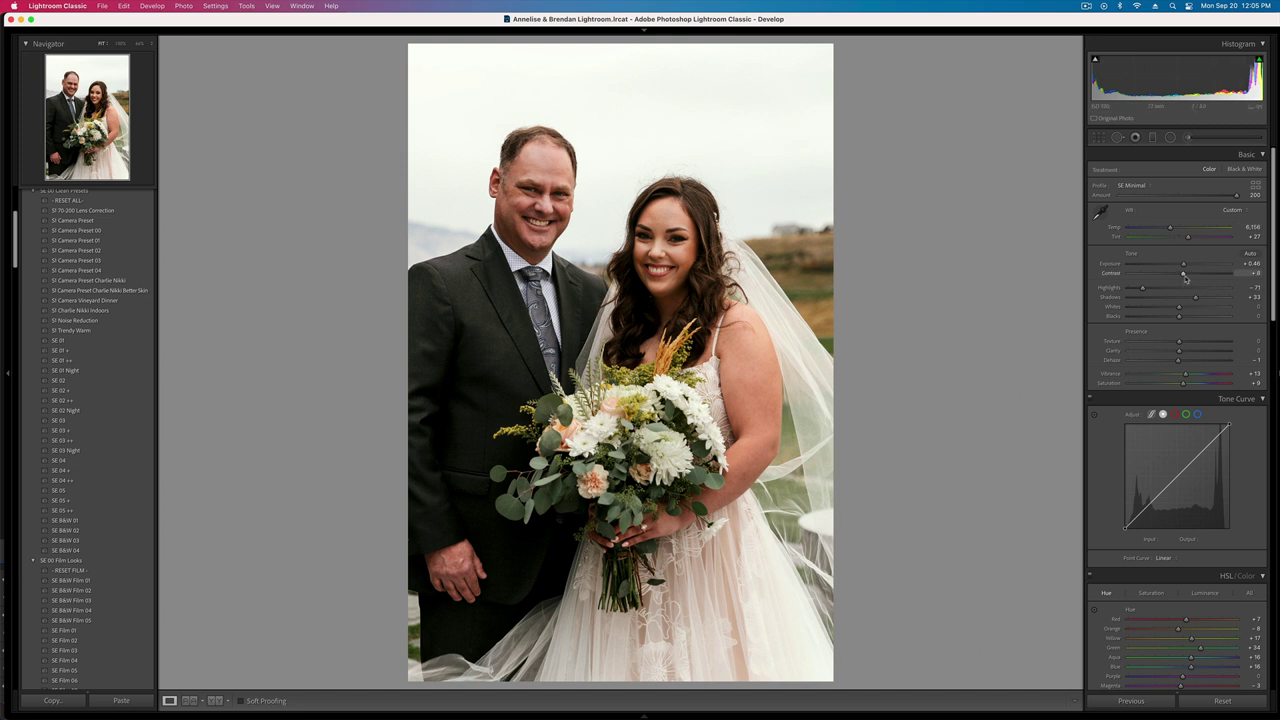
drag(1184, 275, 1195, 318)
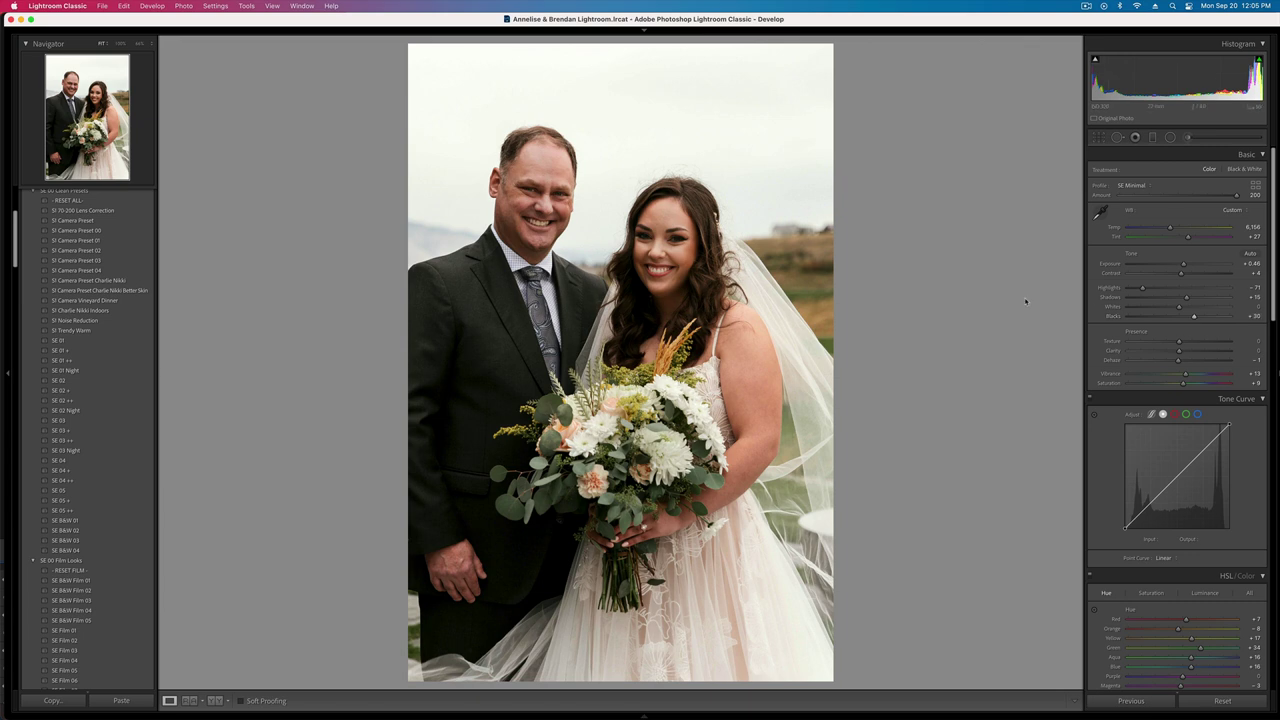
- Move to the full-length shot of the bride with the man in the dark suit and examine the couple up close
key(Right)
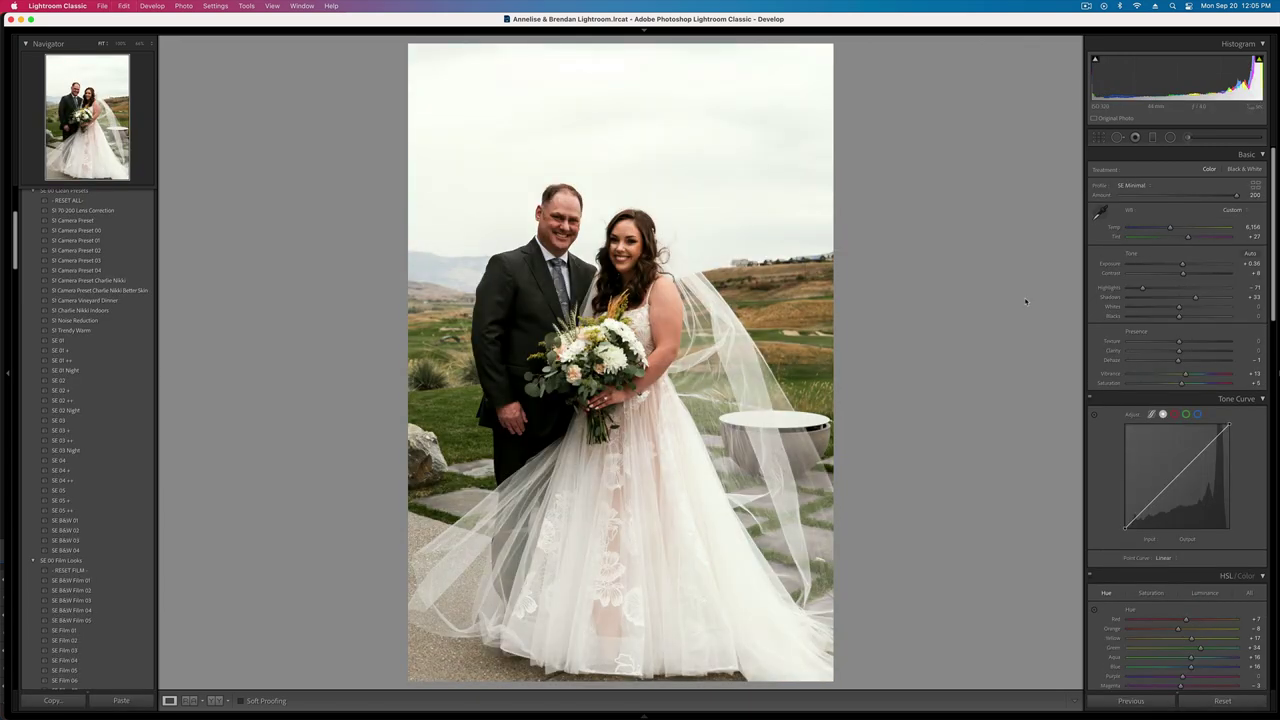
click(655, 285)
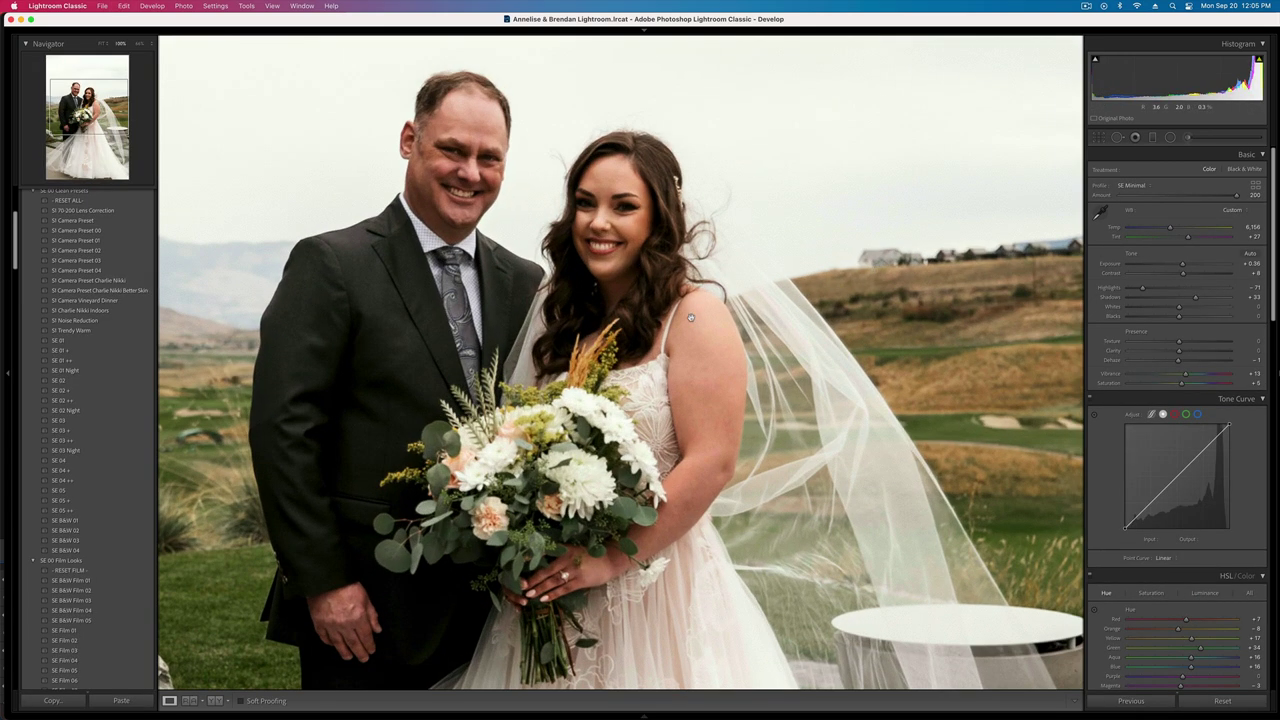
drag(610, 352, 723, 349)
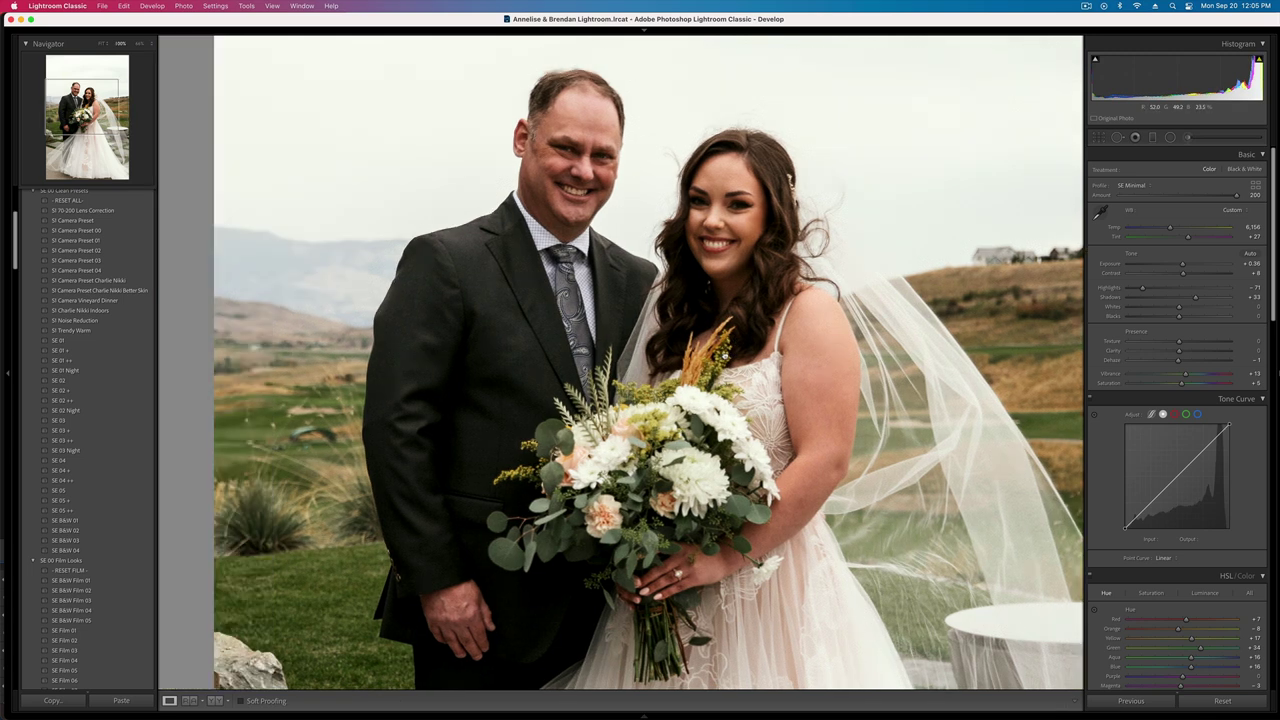
scroll(1149, 510, down, 10)
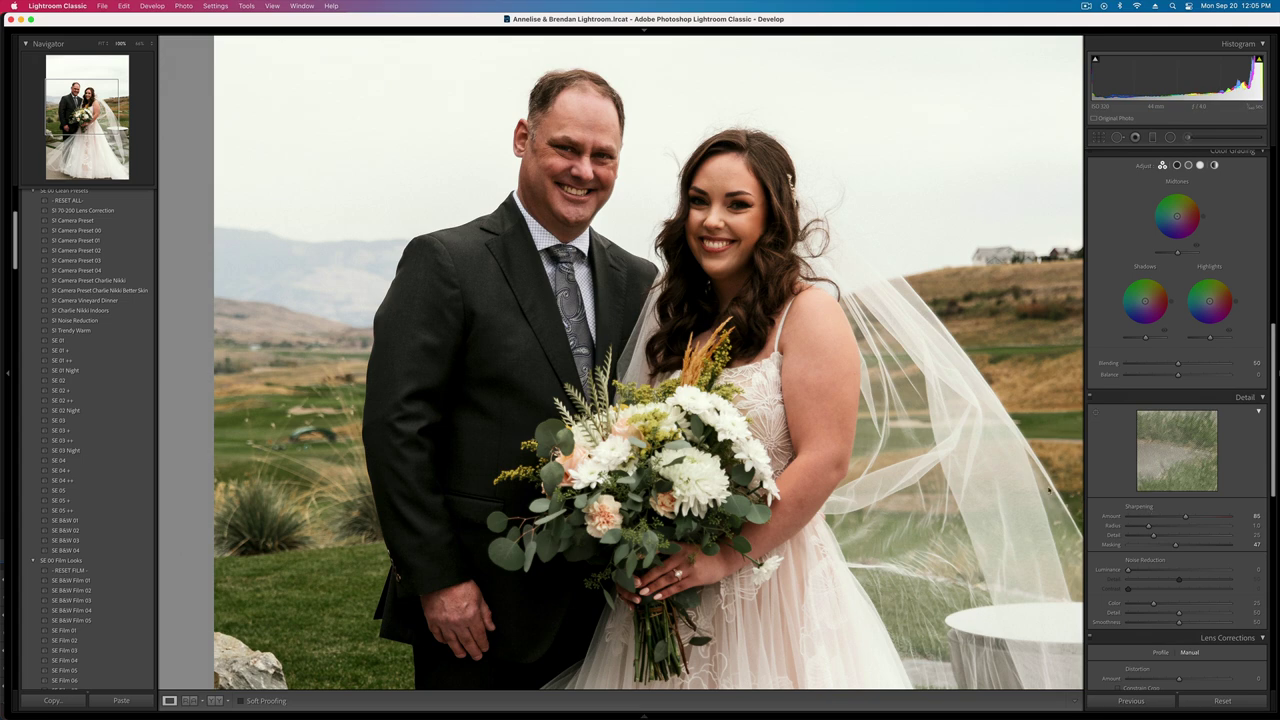
click(1049, 490)
scroll(1167, 302, up, 10)
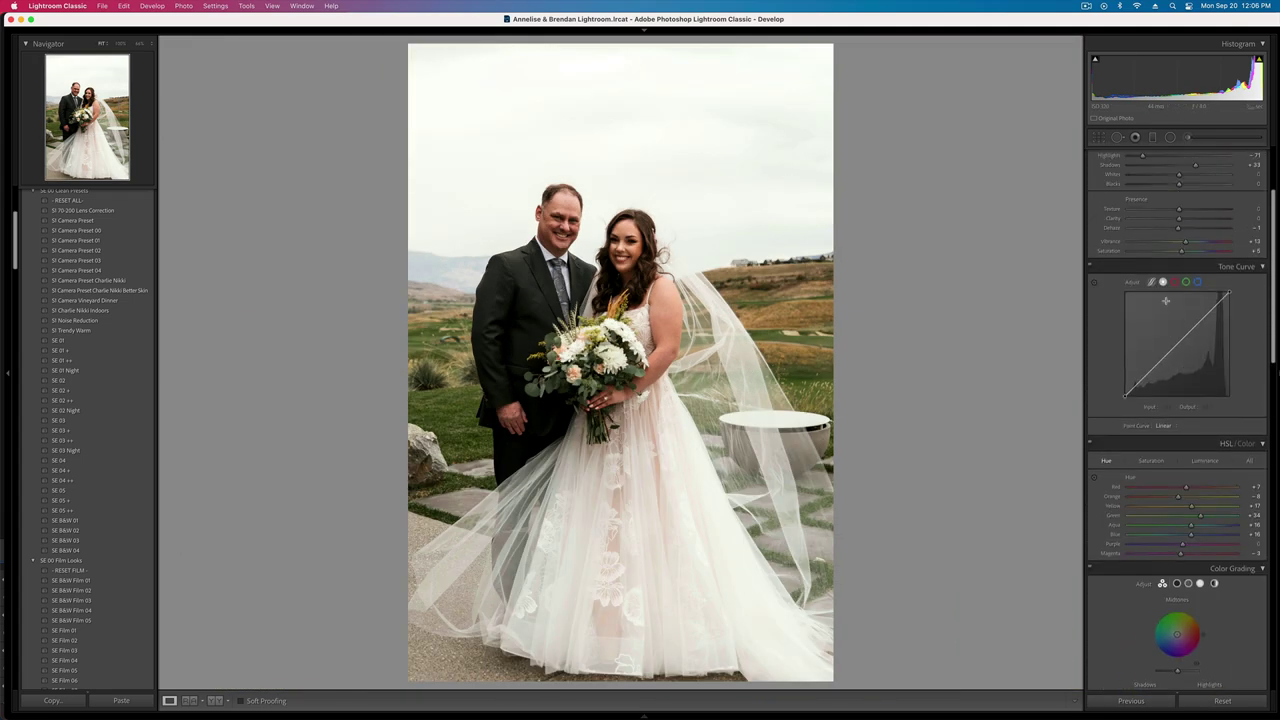
scroll(1176, 276, up, 4)
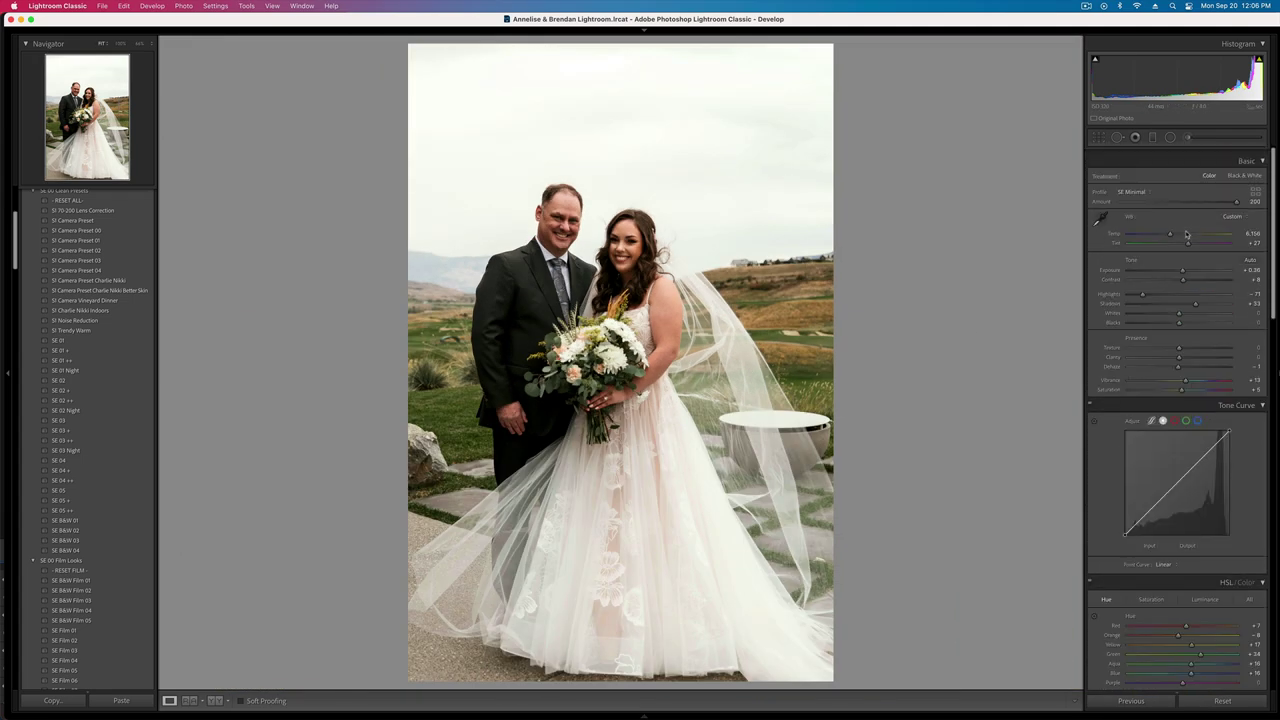
- Brush reduced Contrast, Highlights -70 and Shadows 11 over the faces, and set the photo's overall Exposure to +0.13
click(1190, 138)
click(557, 218)
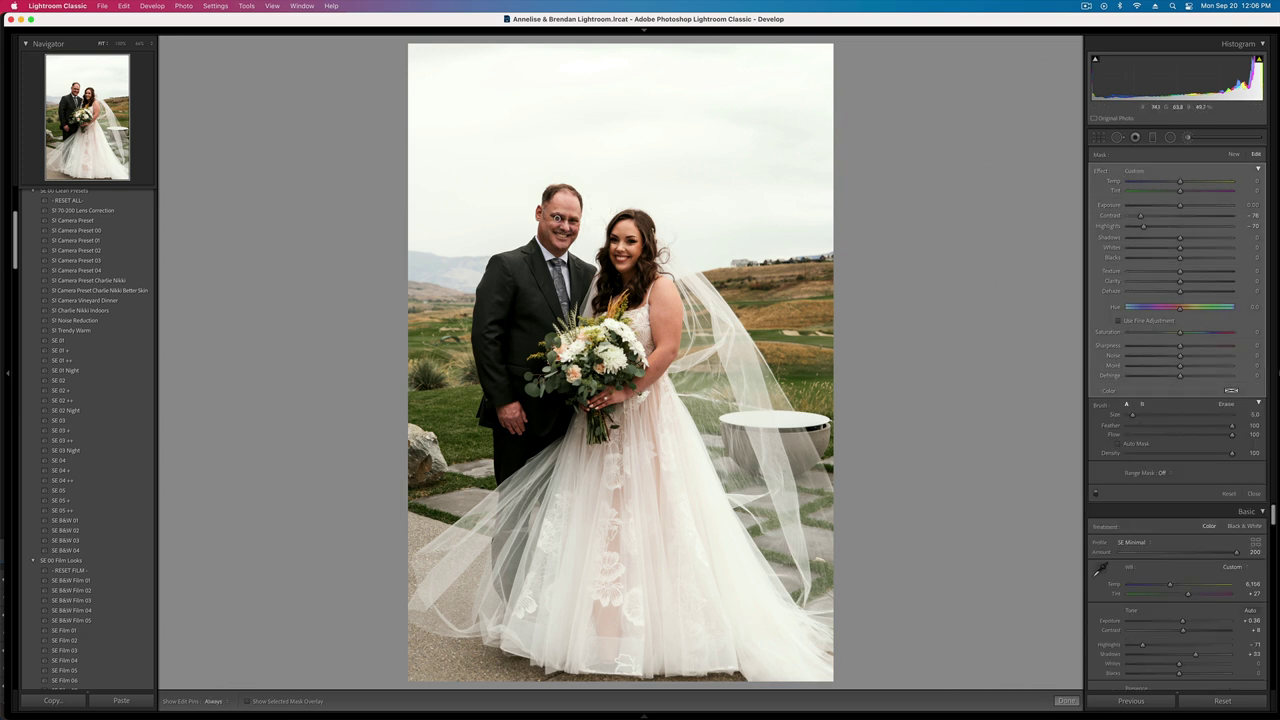
key(h)
drag(1180, 239, 1186, 240)
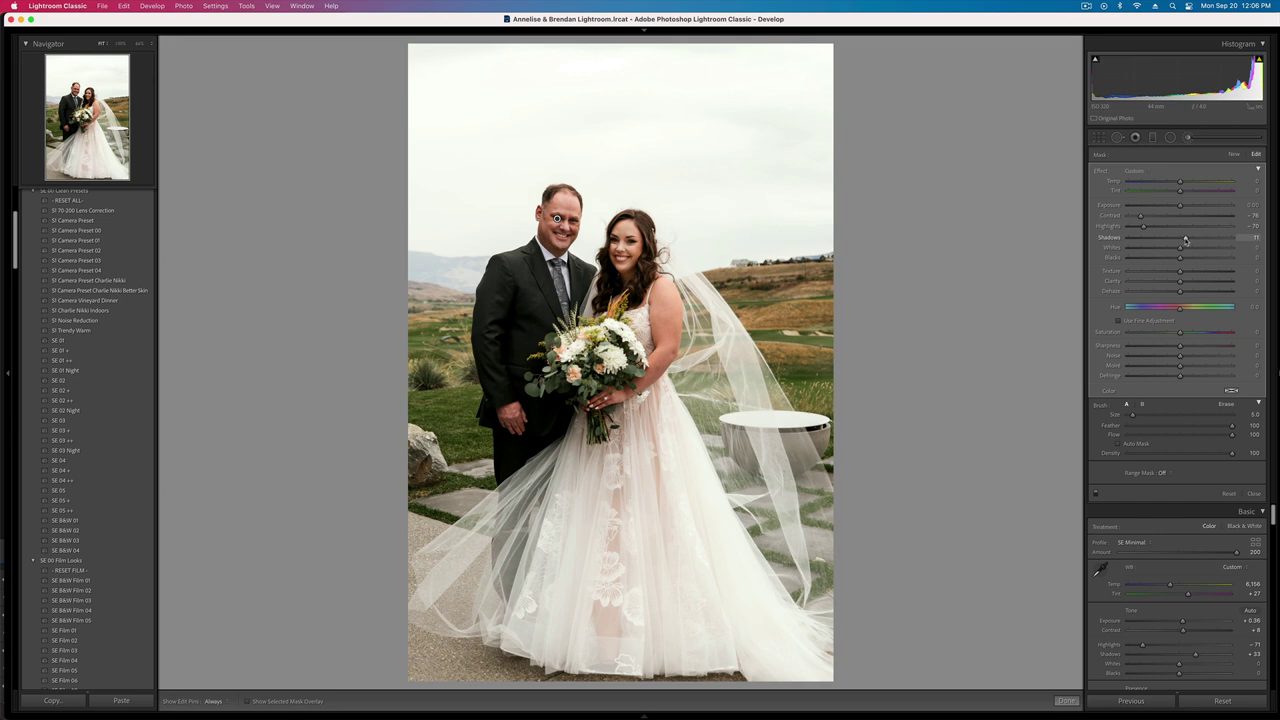
key(k)
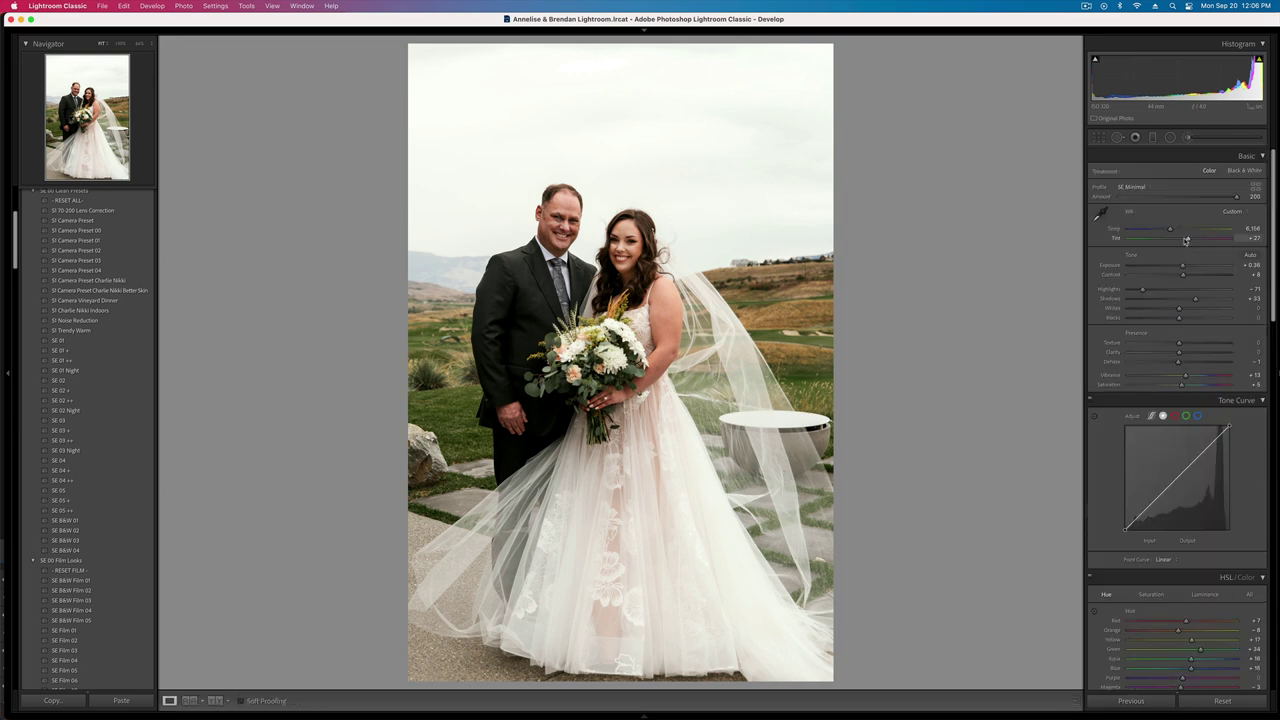
key(minus)
key(equal)
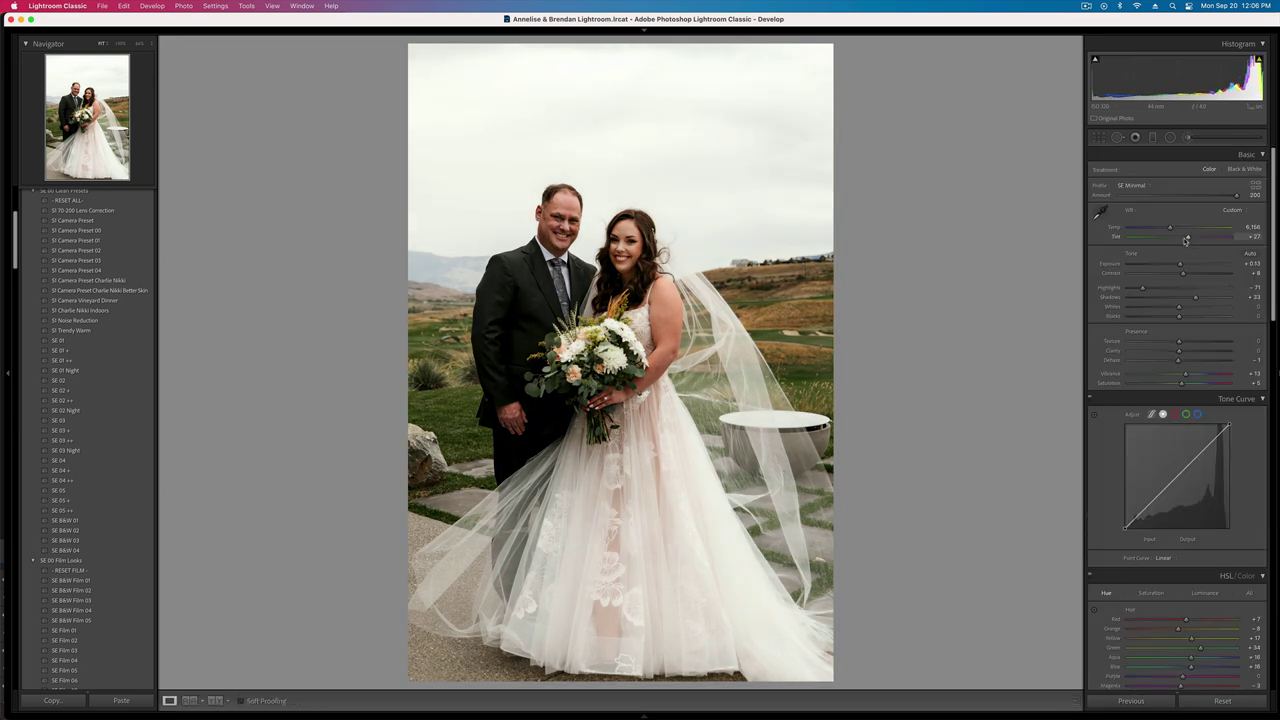
- Paste the develop settings onto the close group shot of the bride between two men, and brush reduced Contrast and Highlights -70 over the faces
key(Right)
key(super+v)
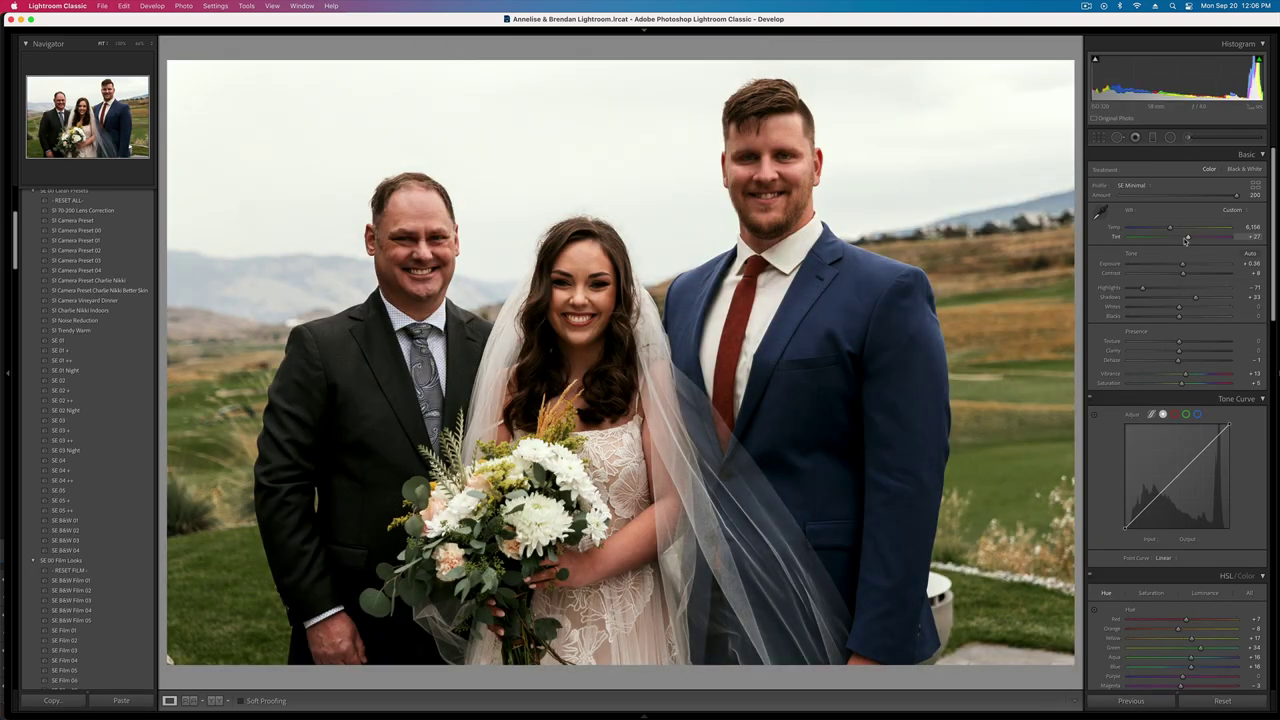
click(1190, 139)
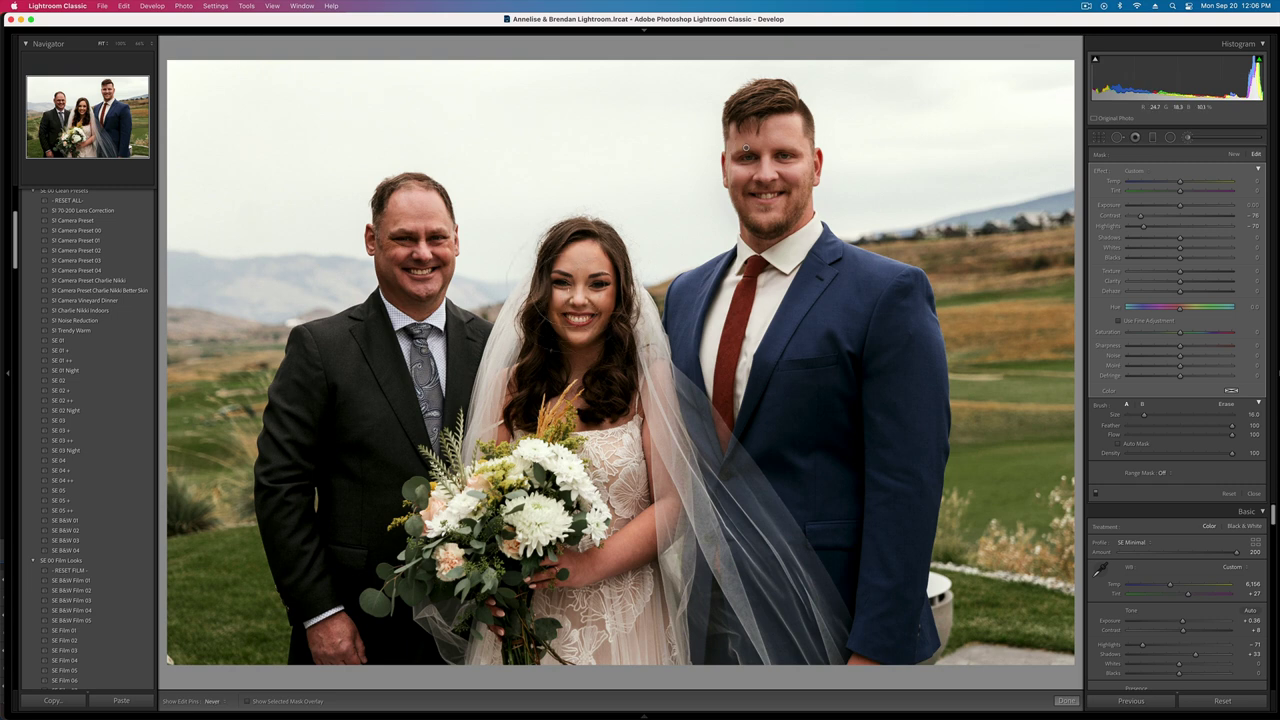
drag(392, 226, 420, 234)
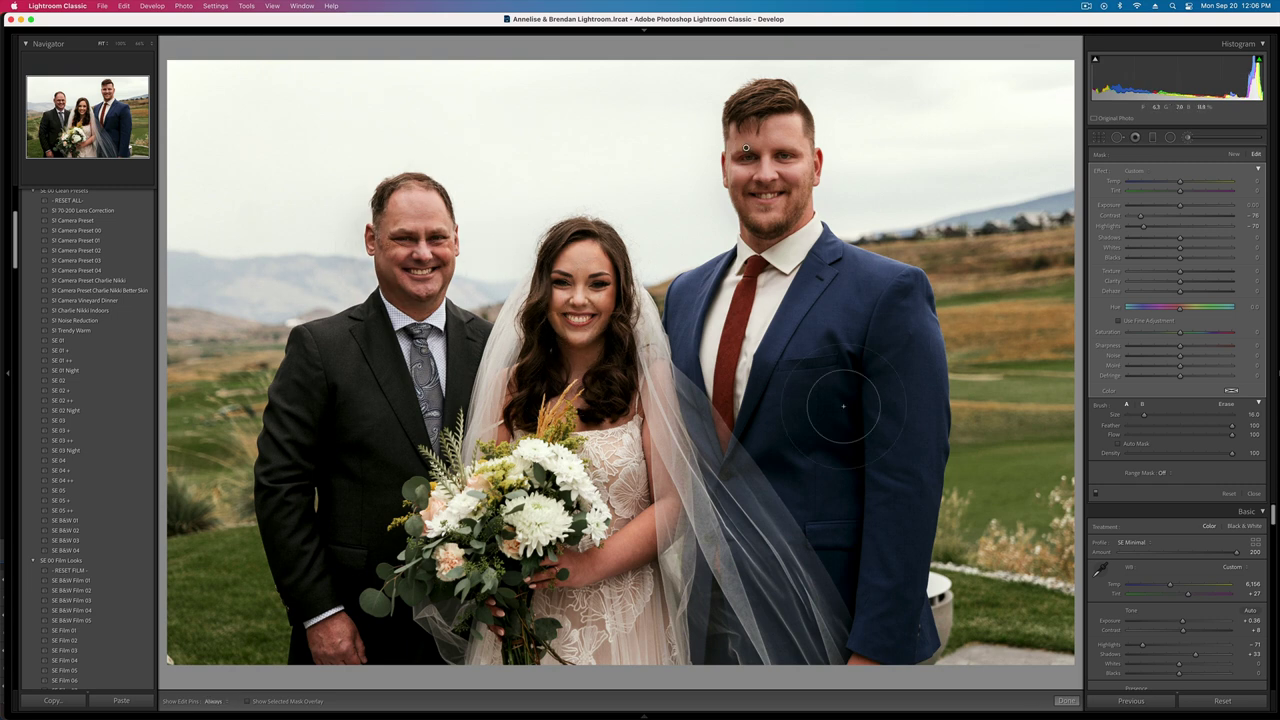
key(k)
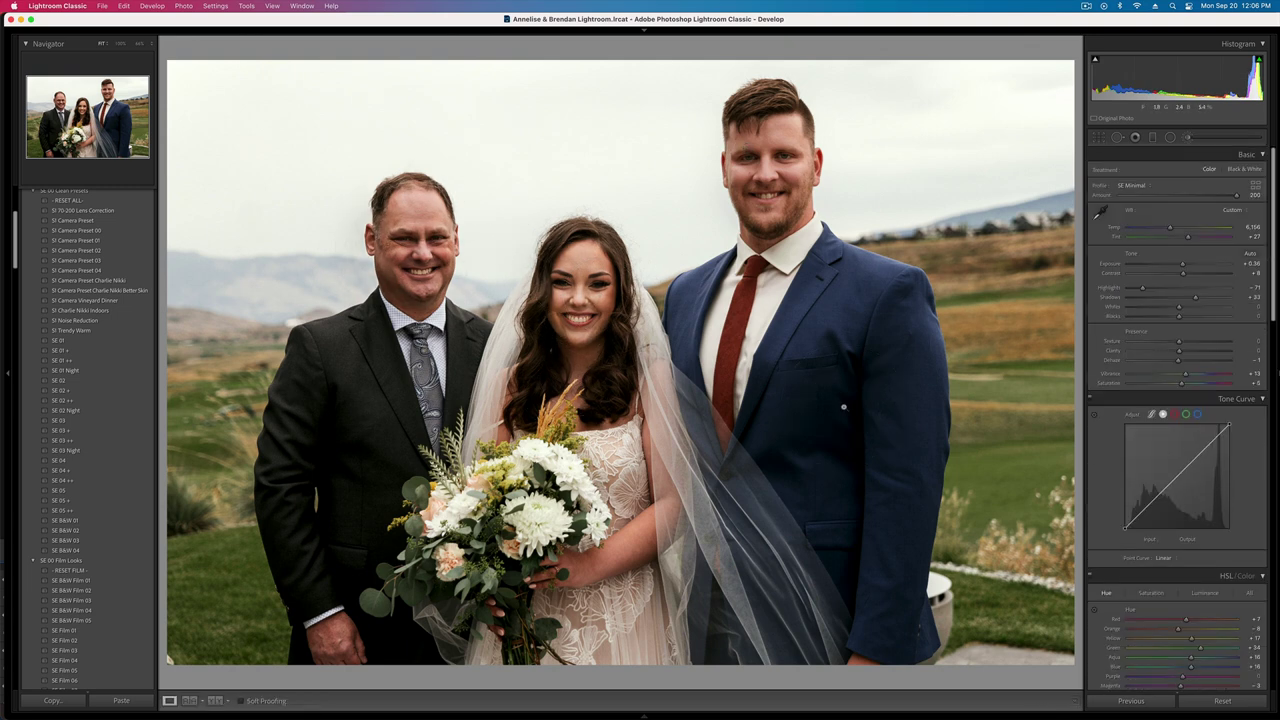
- Set the overall Exposure of the close group shot to +0.16
key(minus)
key(minus)
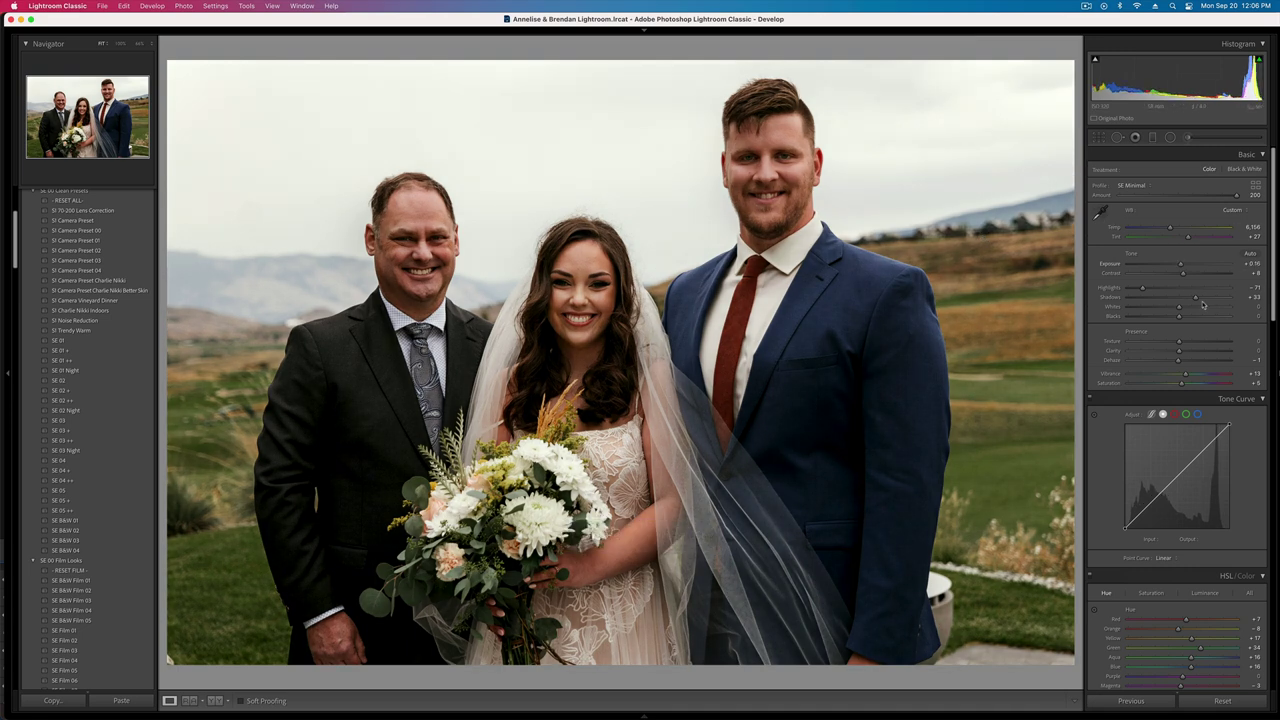
mouse_move(1187, 320)
mouse_down()
mouse_move(1207, 320)
mouse_move(1189, 321)
mouse_up()
- Paste the develop settings onto the full-length shot of the bride with the two men and set its Exposure to +0.59
key(Right)
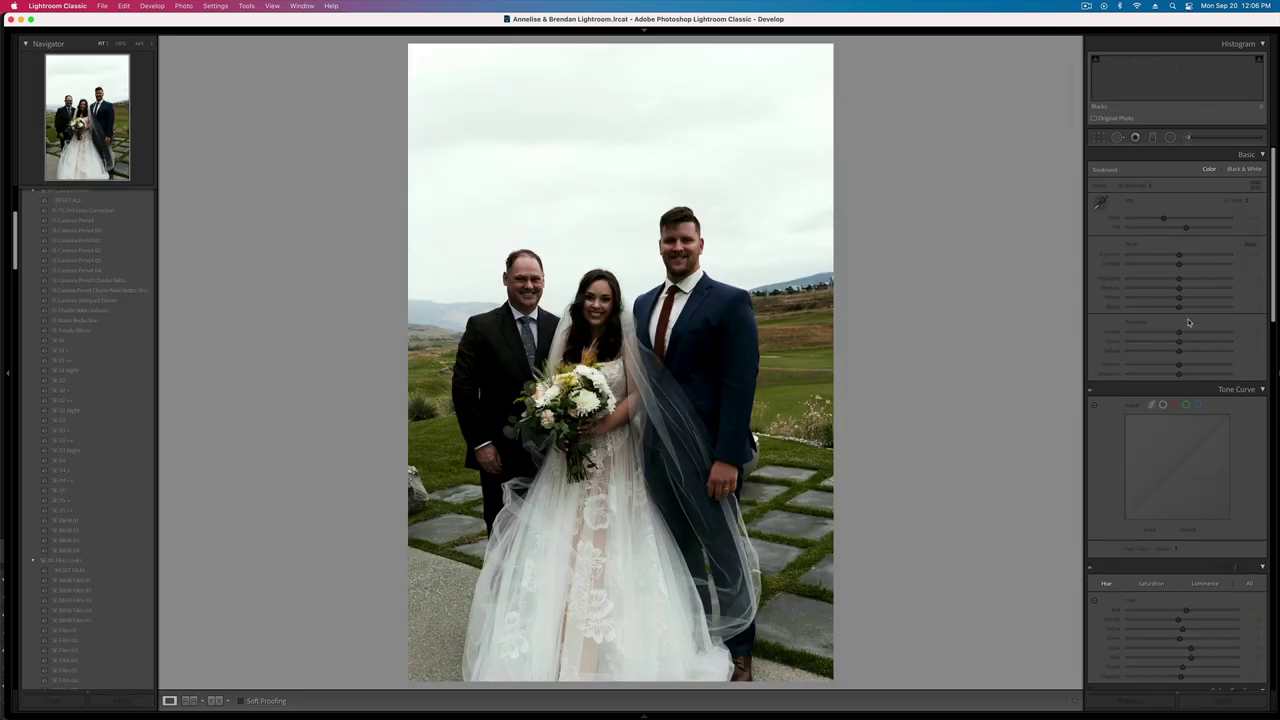
key(shift+equal)
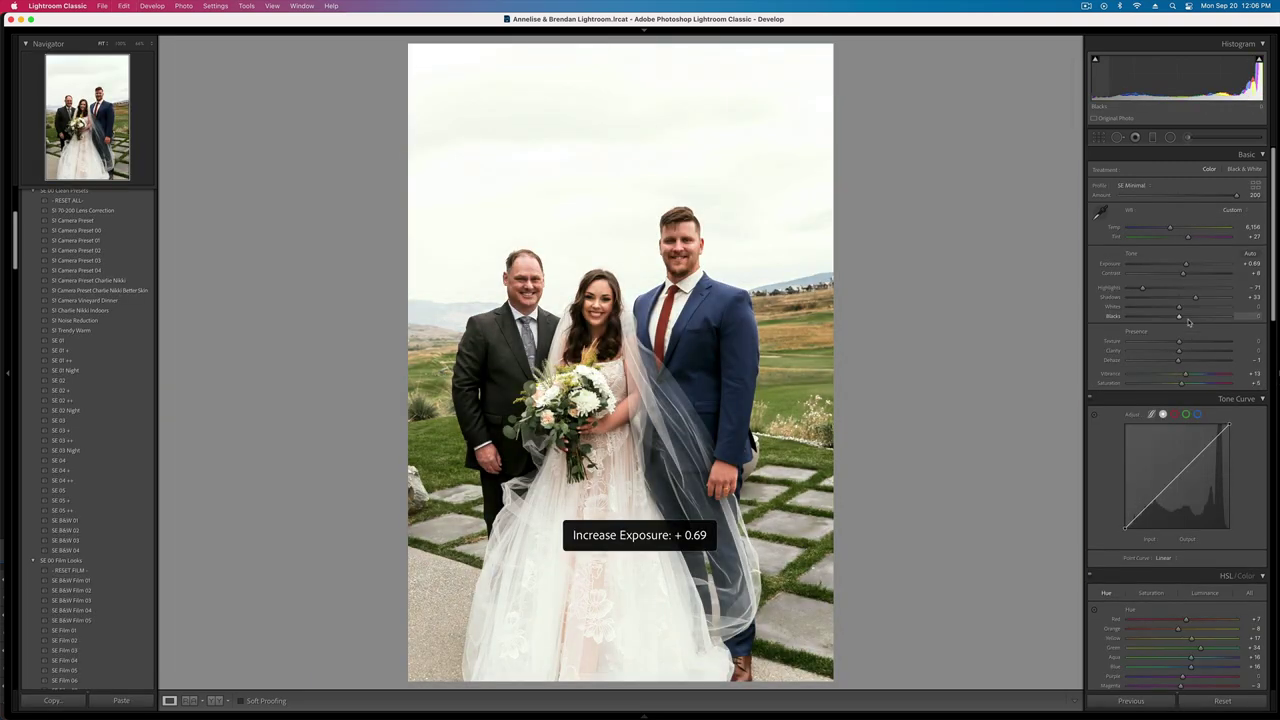
key(minus)
- Add a wide radial adjustment with Exposure -1.13 over the lower part of the wedding dress
click(1172, 138)
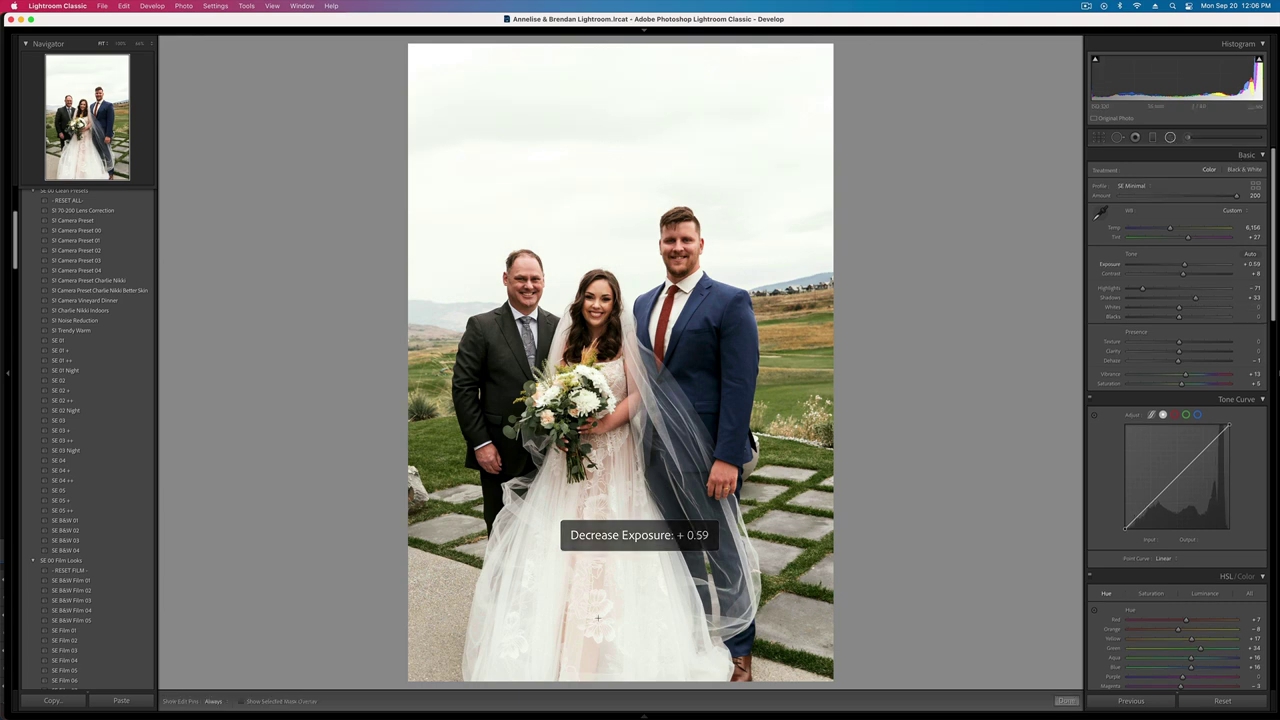
drag(1178, 213, 1163, 213)
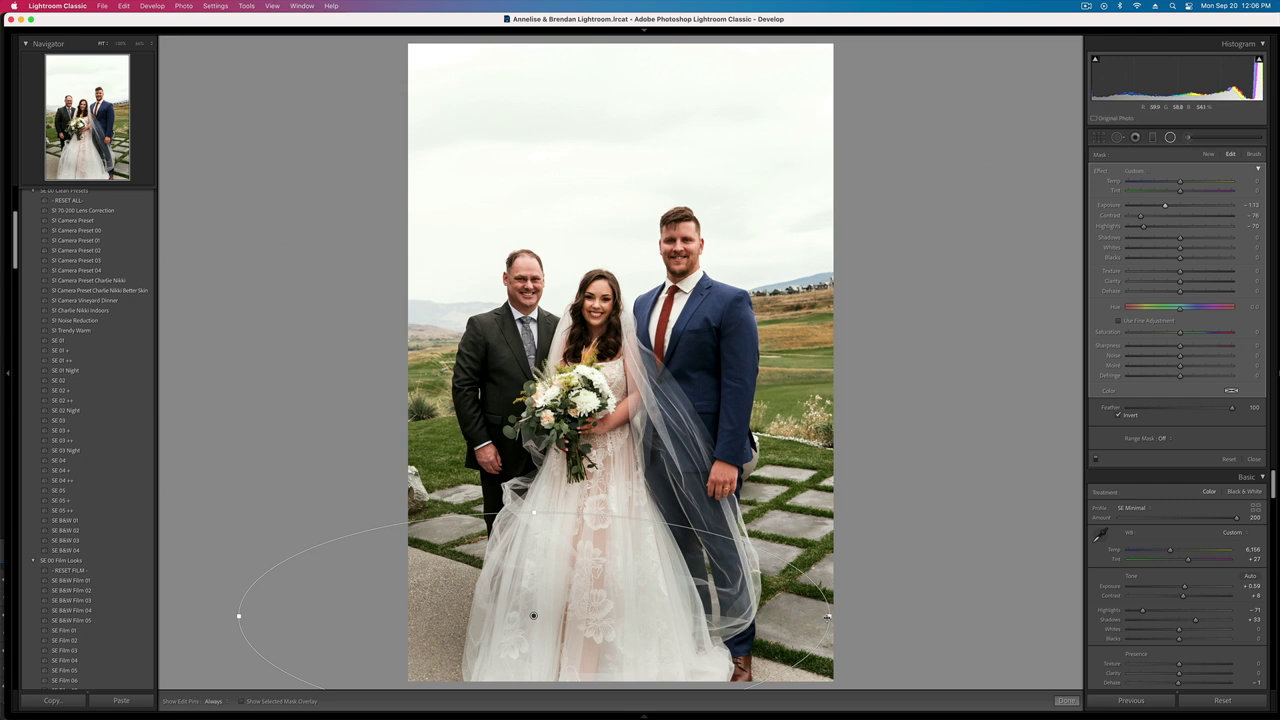
drag(829, 617, 1150, 622)
key(shift+m)
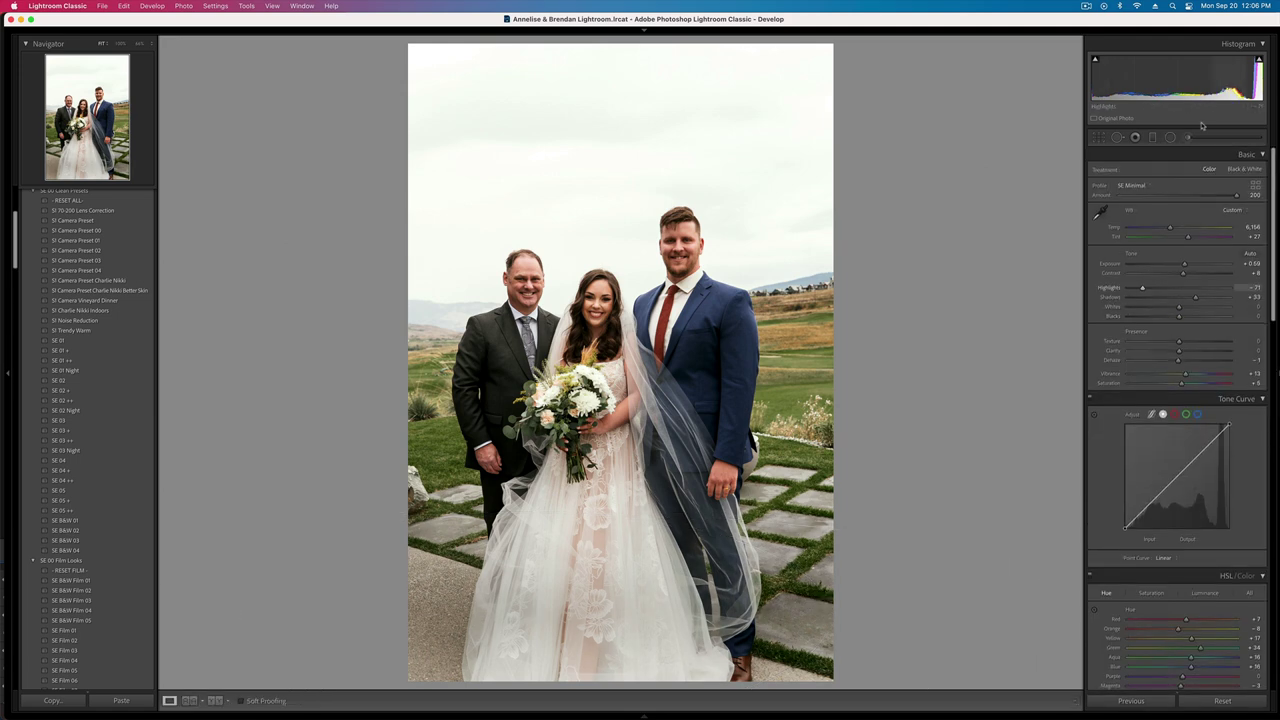
- Brush the faces with reduced Contrast, Highlights -33 and Shadows -4, and set the photo's overall Exposure to +0.36
key(k)
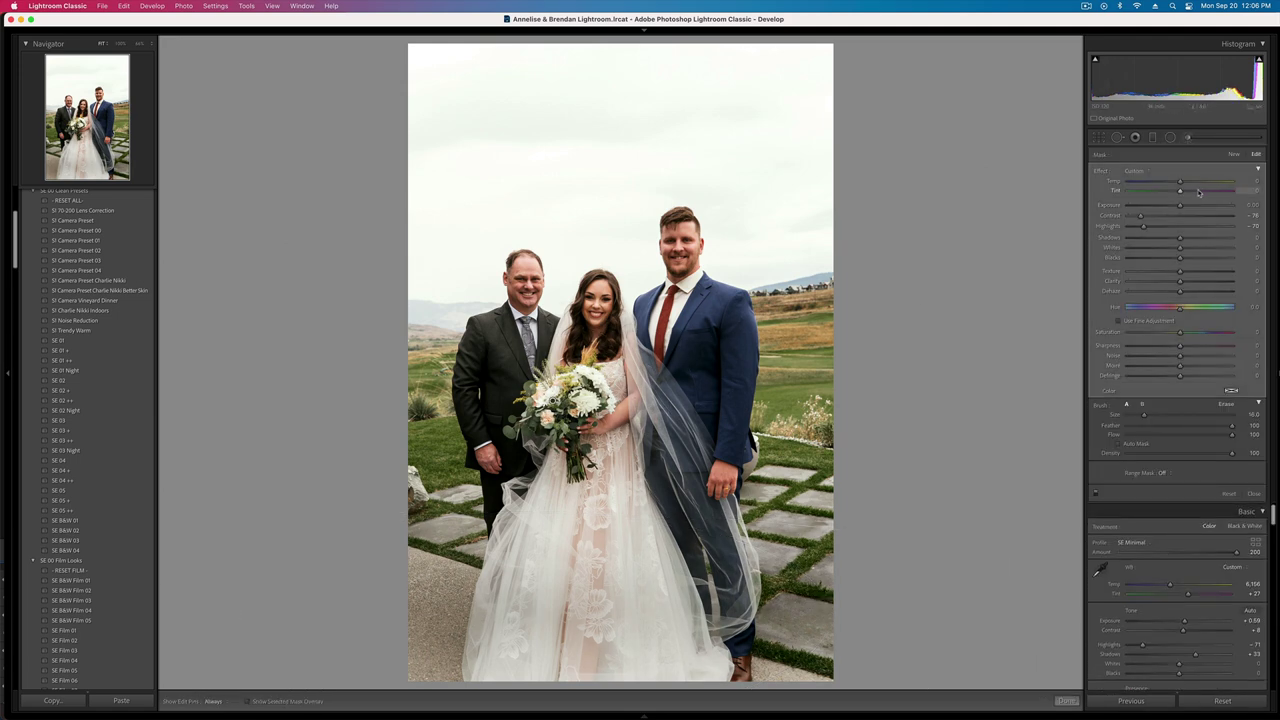
drag(1180, 205, 1173, 205)
click(1188, 139)
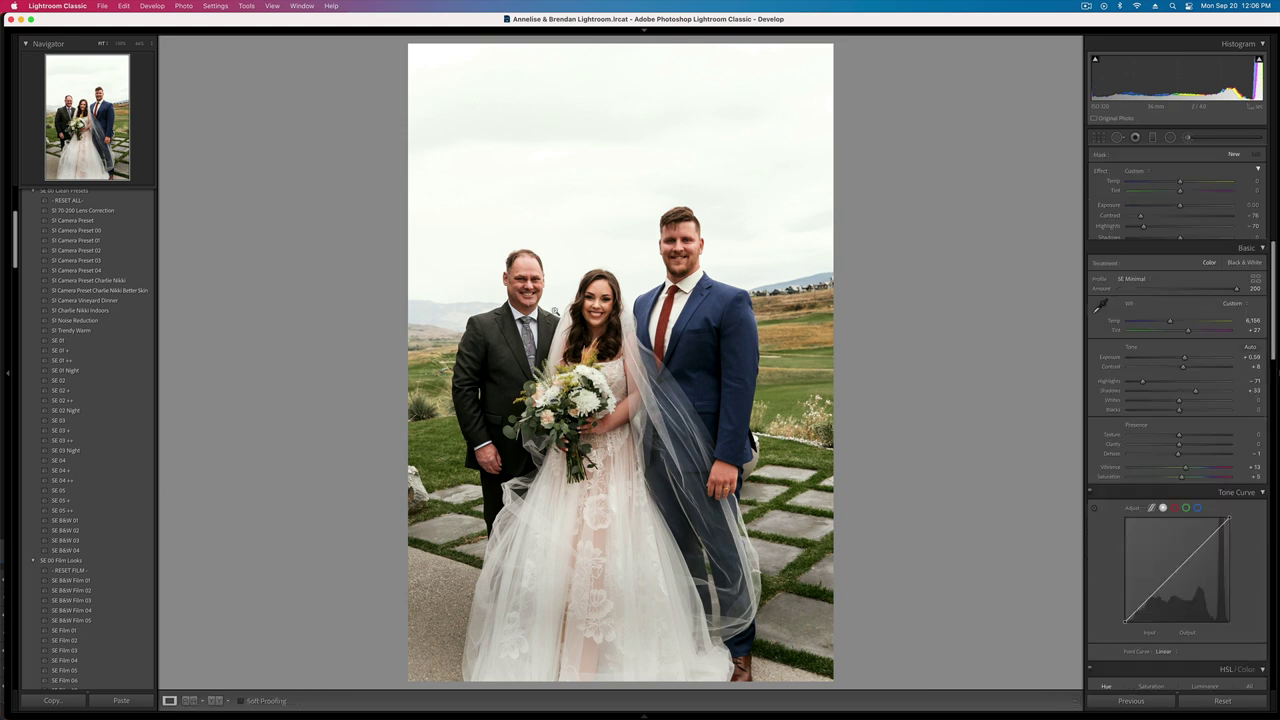
click(1190, 139)
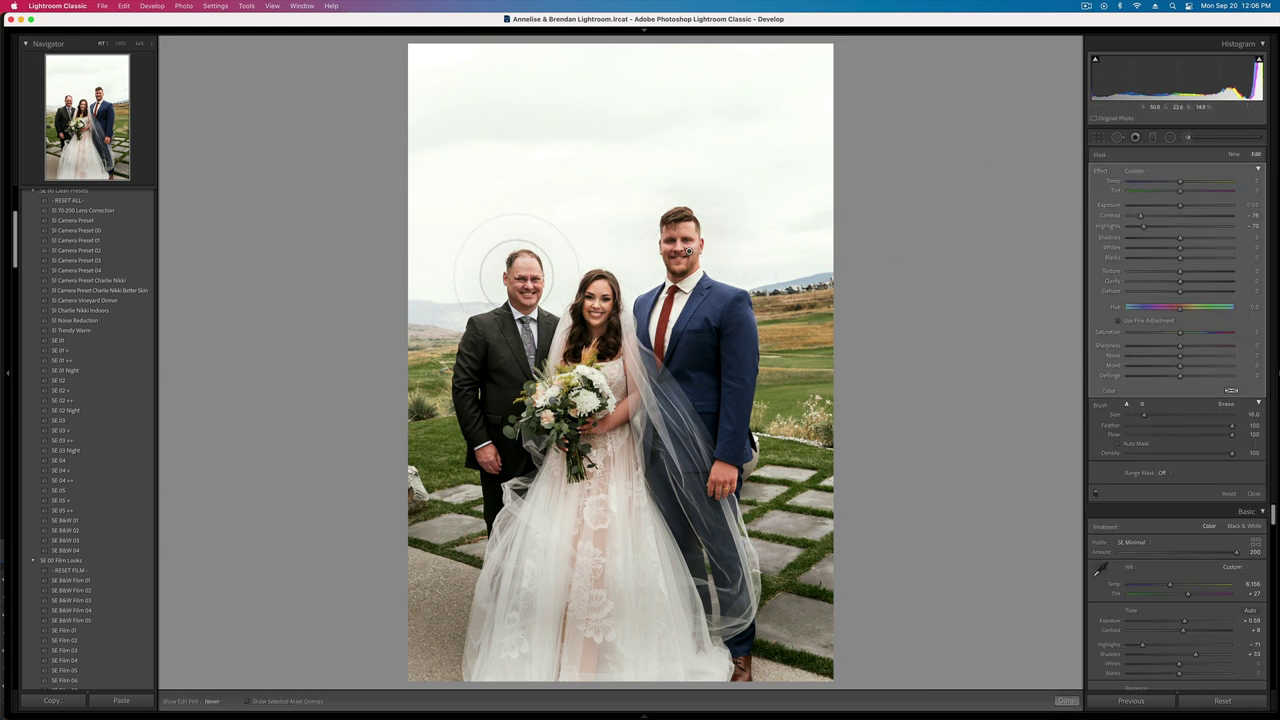
drag(1156, 227, 1178, 241)
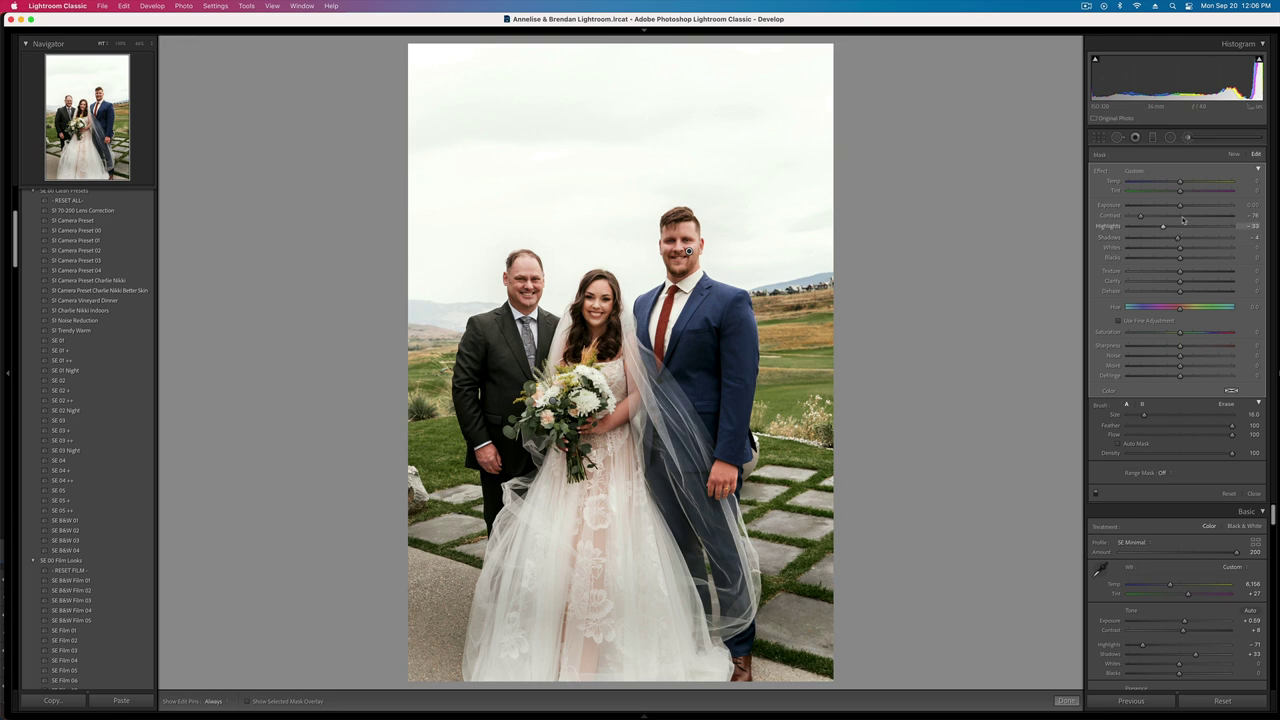
key(shift+minus)
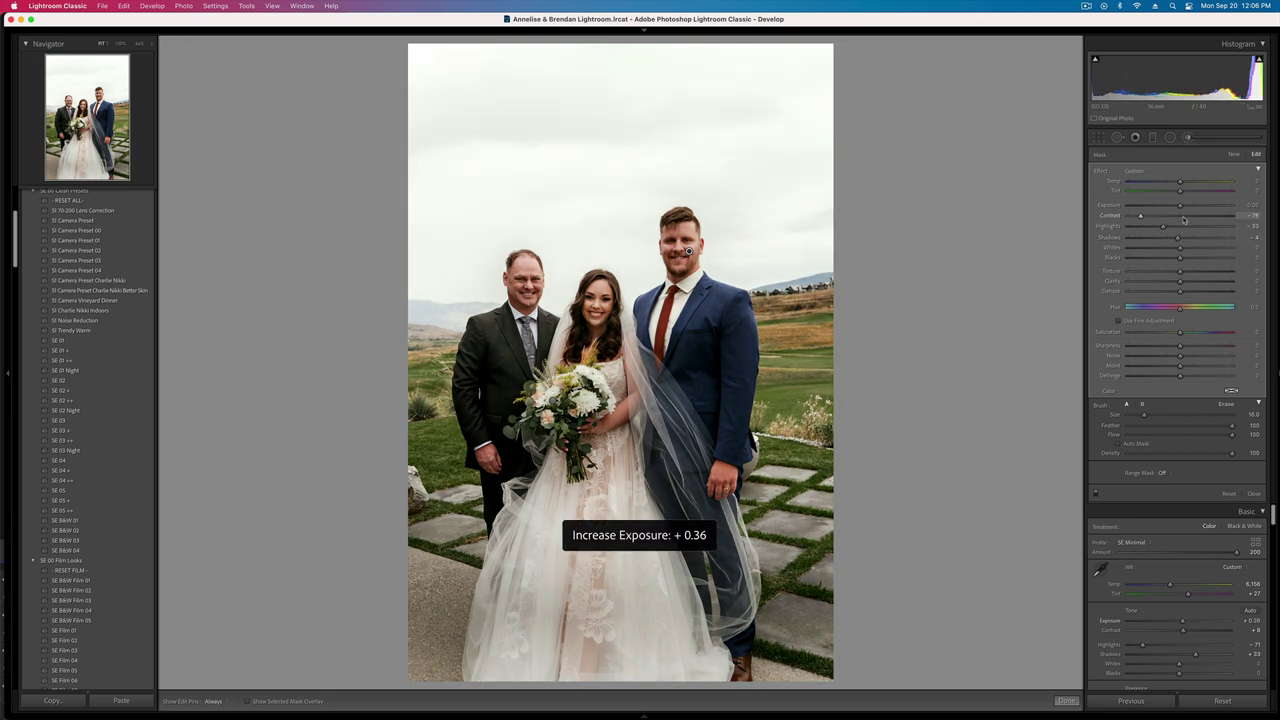
key(k)
- On the full-length shot of the groom with the woman in blue, brush reduced Contrast and Highlights -70 over the faces and set Exposure to +0.36
key(Right)
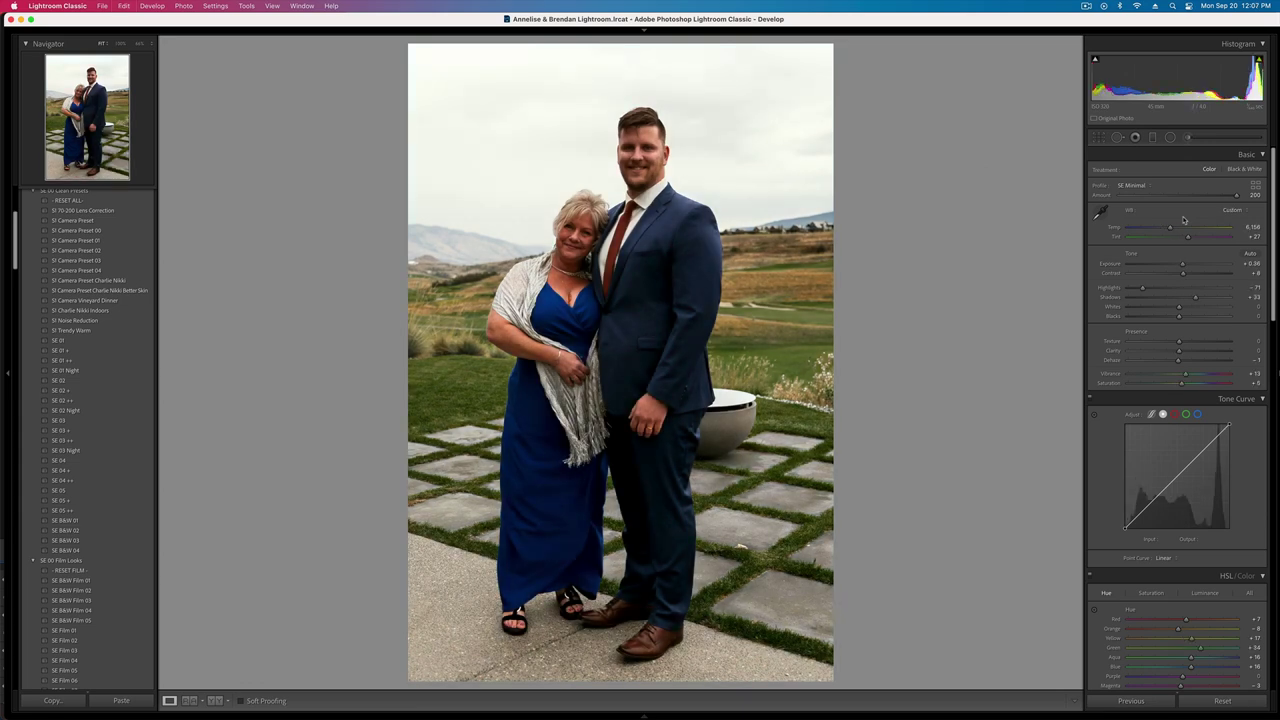
key(equal)
key(k)
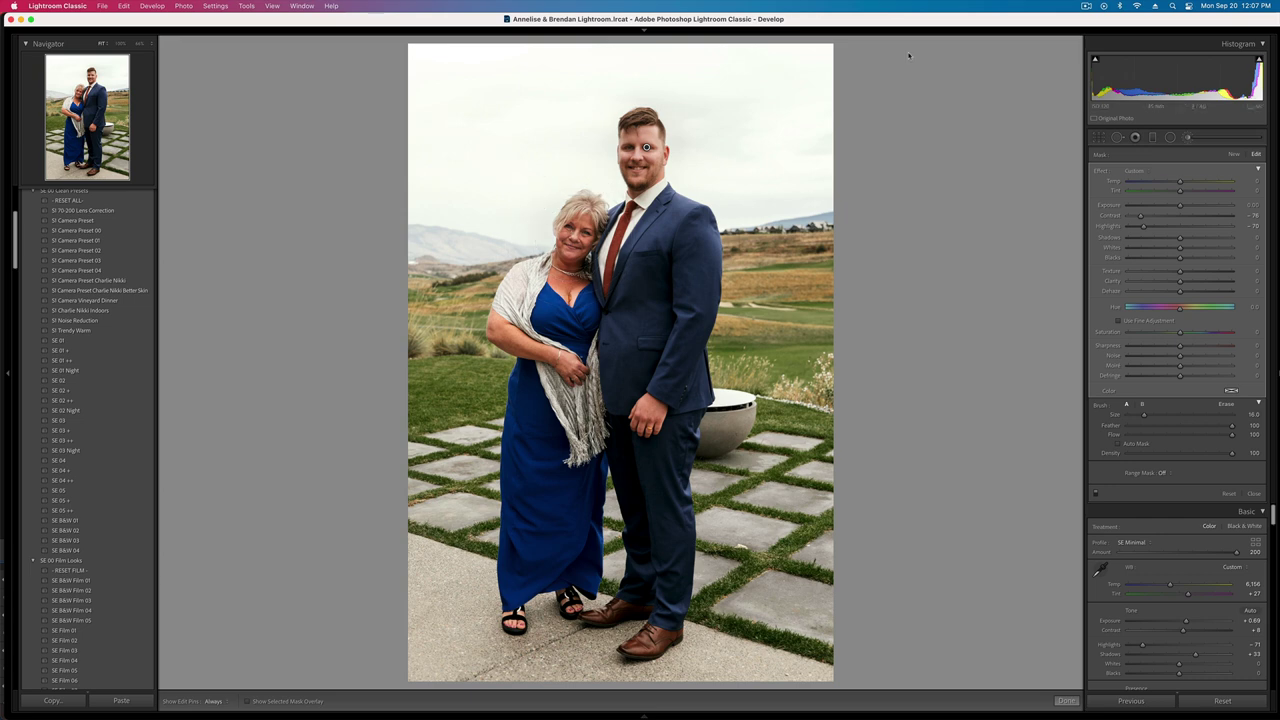
key(minus)
key(k)
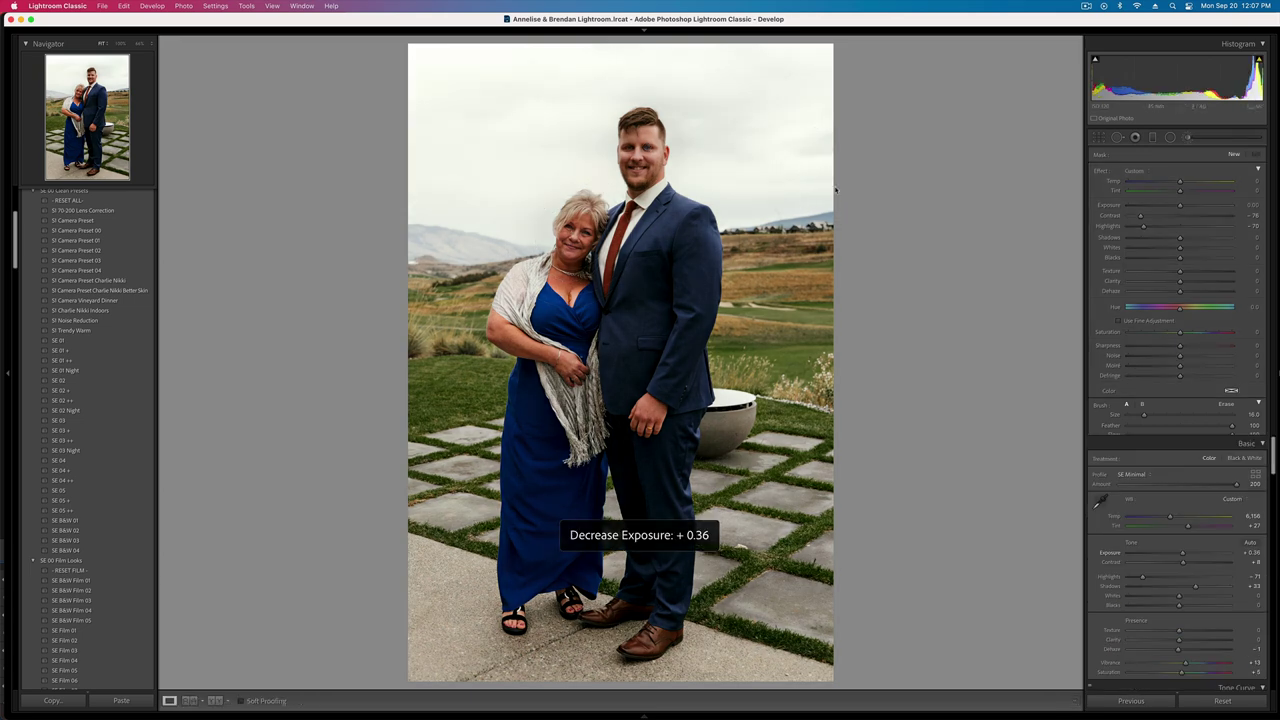
- Paste the develop settings onto the closer shot of the groom and the woman in blue, and brush reduced Contrast and Highlights -70 over both faces
key(Right)
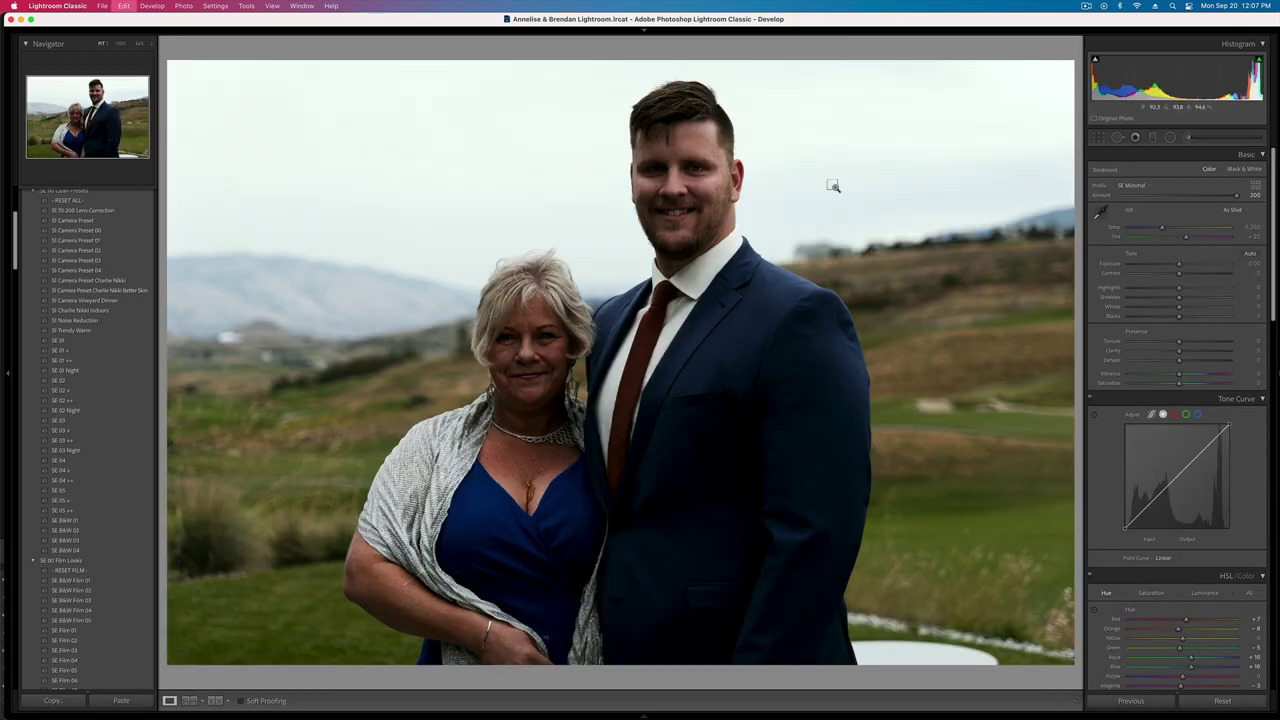
key(k)
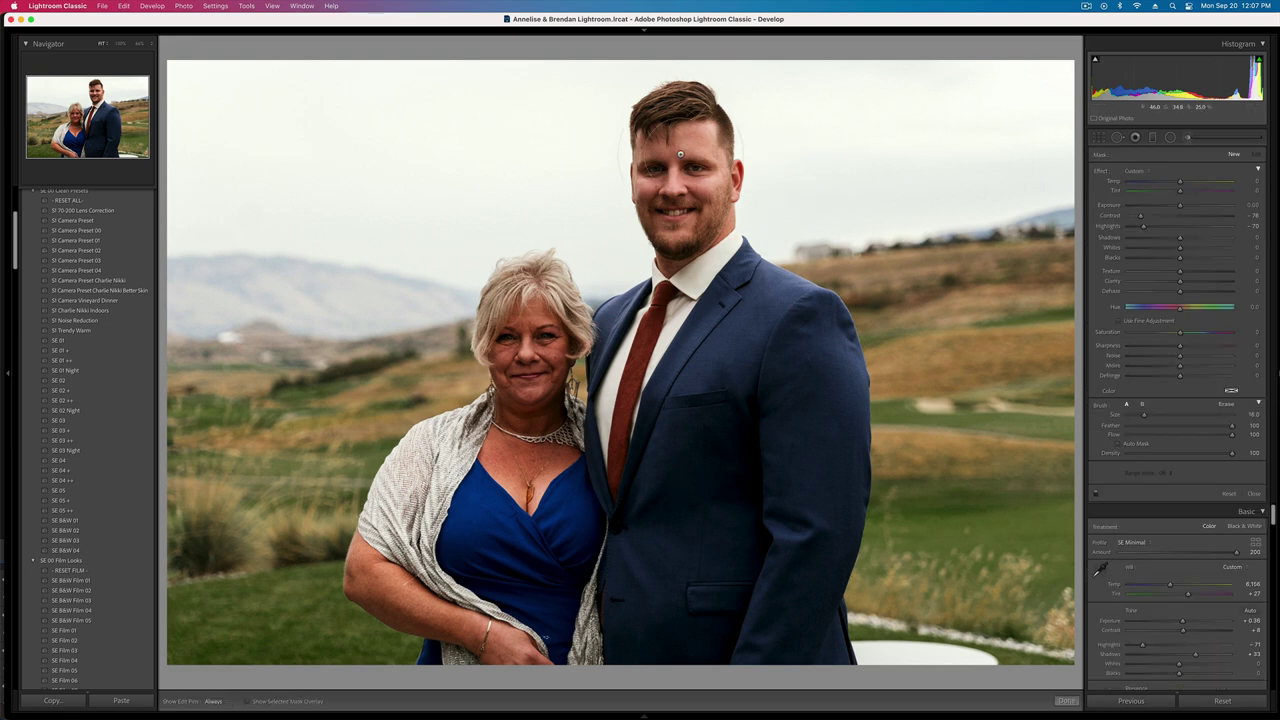
click(670, 212)
mouse_move(552, 332)
mouse_down()
mouse_move(535, 435)
mouse_move(532, 405)
mouse_up()
key(k)
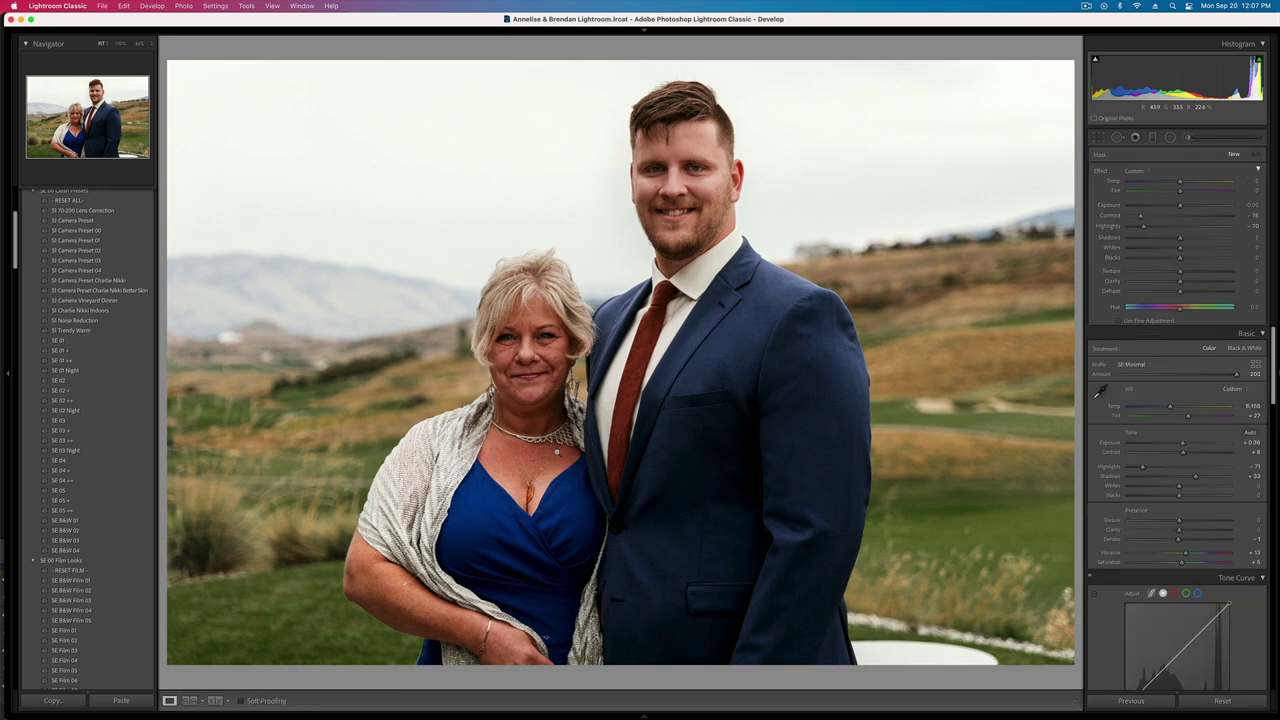
- Reset the closer shot's Saturation to 0 and set its overall Exposure to +0.46
double_click(1182, 385)
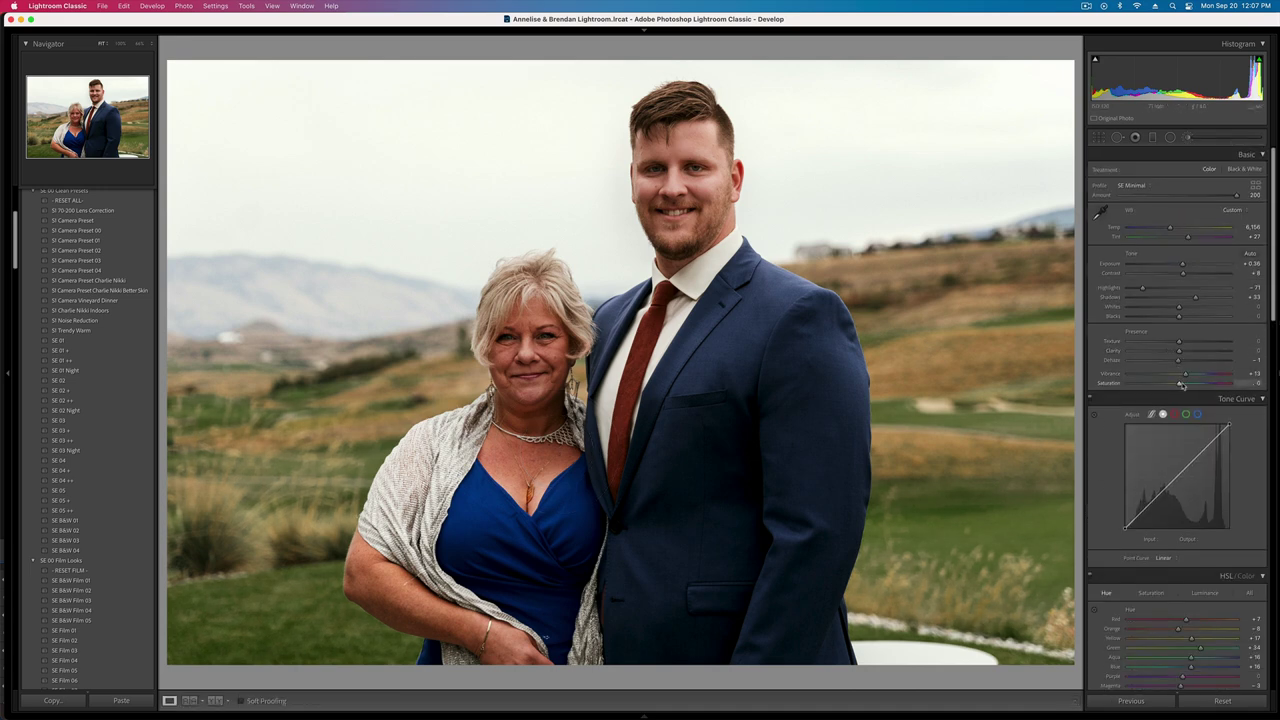
key(equal)
key(equal)
key(minus)
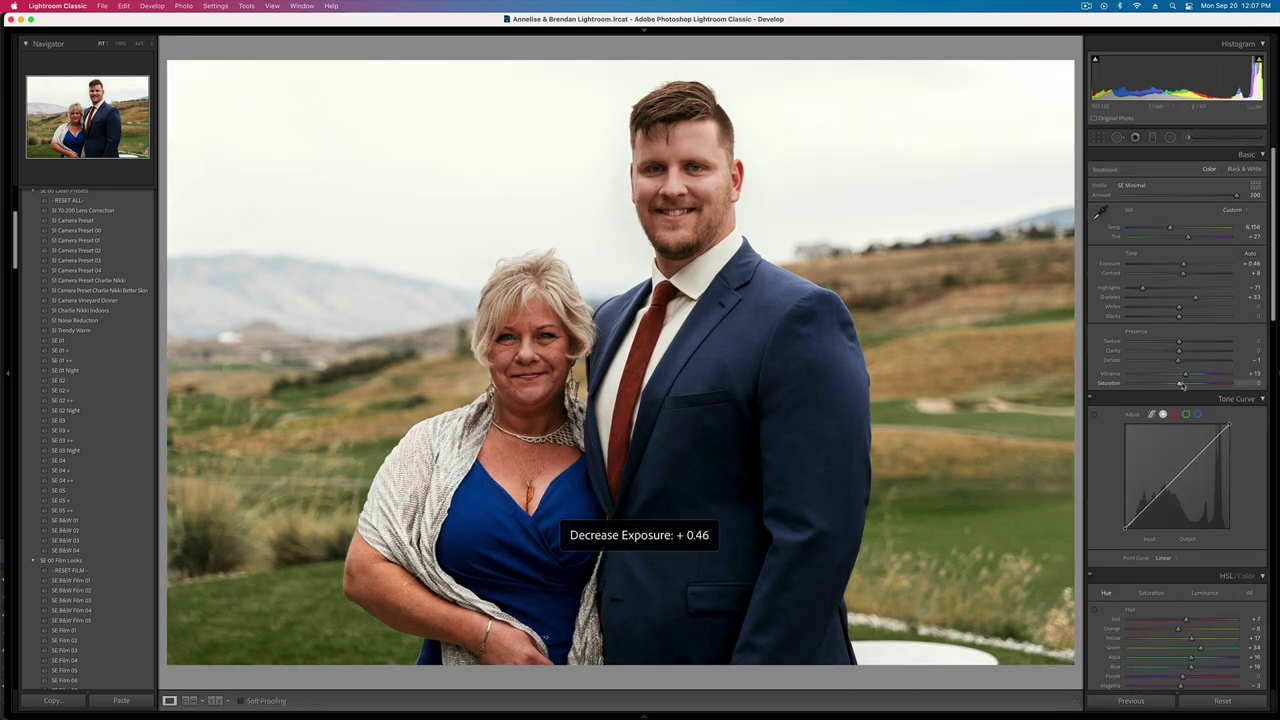
- Set the Exposure of the groom and woman in blue to +0.56, and paste the develop settings onto the next photo
key(equal)
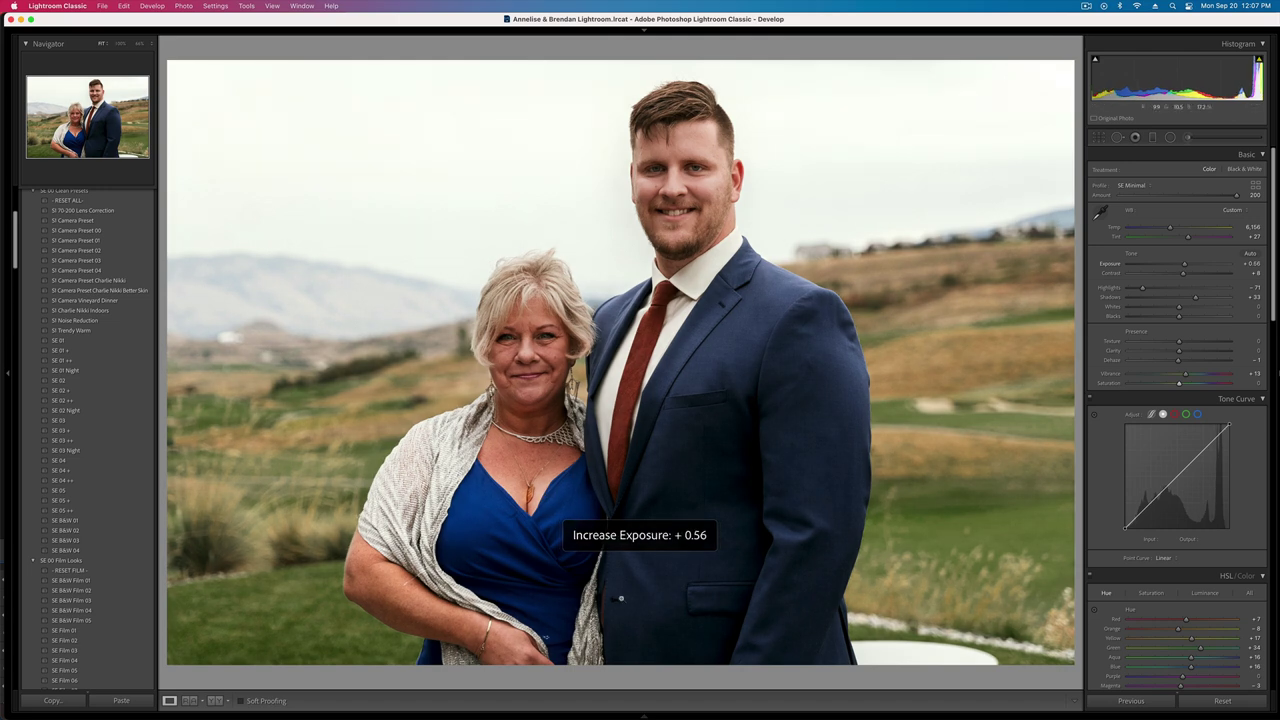
key(Right)
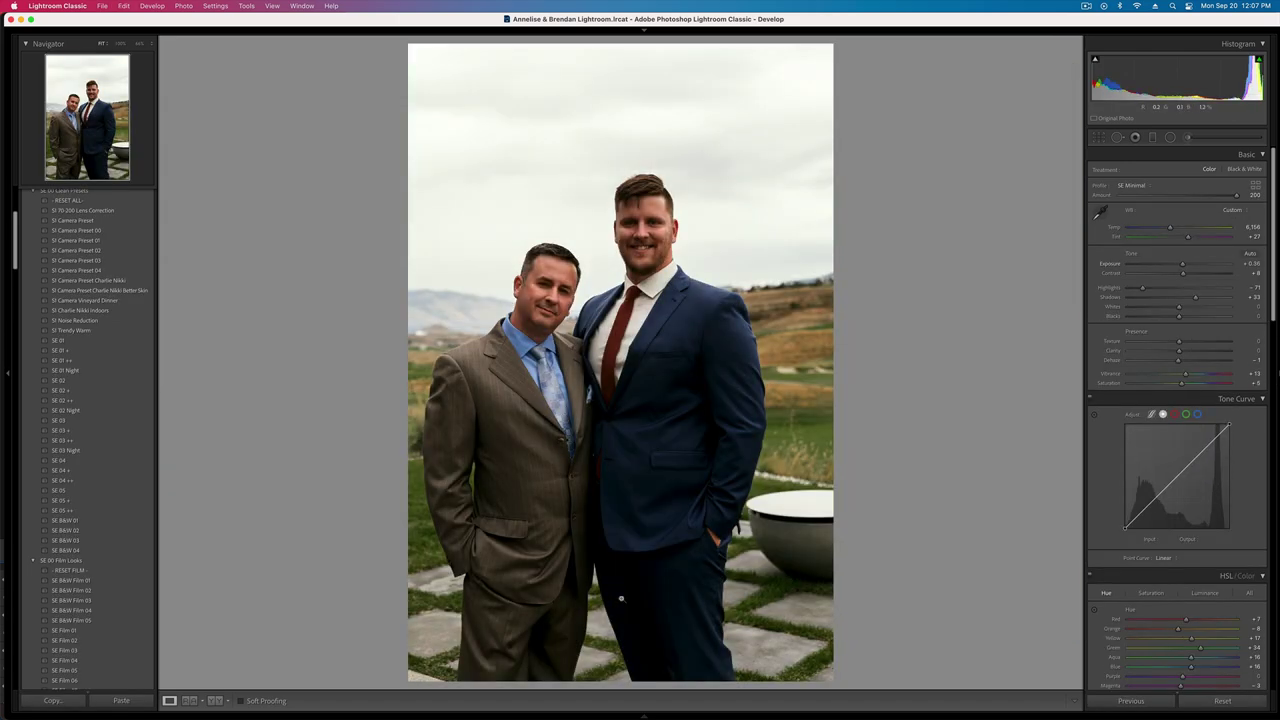
- Raise the Exposure of the groom with the man in brown to +0.69, and brush reduced Contrast and Highlights -70 over the man's face
key(shift+equal)
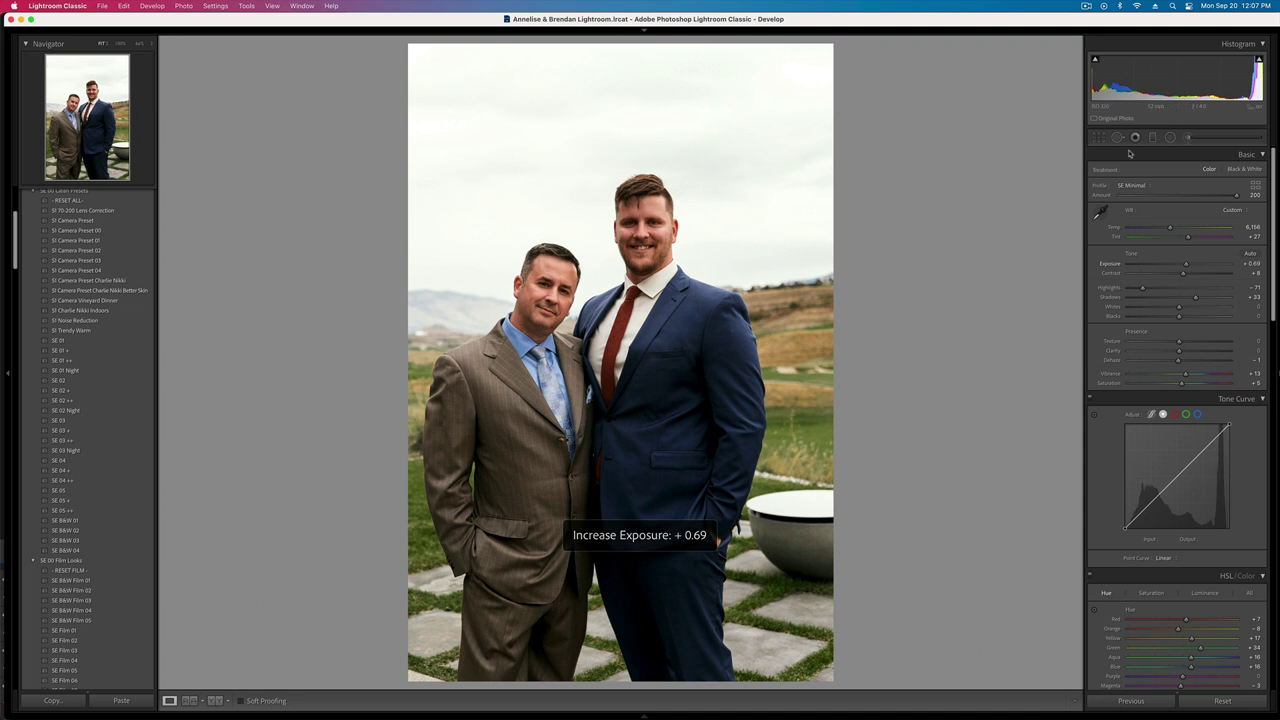
key(k)
click(547, 302)
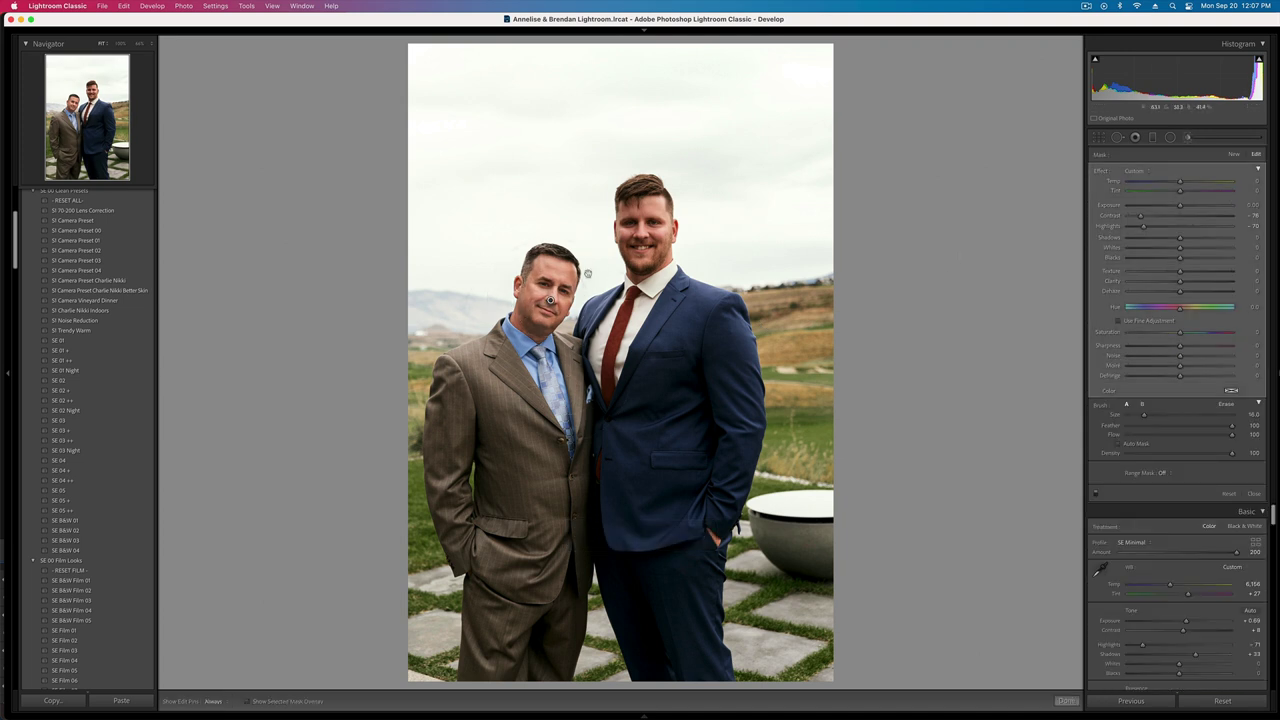
- Add a new brush over the man's brown suit with effects reset and Shadows -29, and set the photo's overall Exposure to +0.59
click(1233, 155)
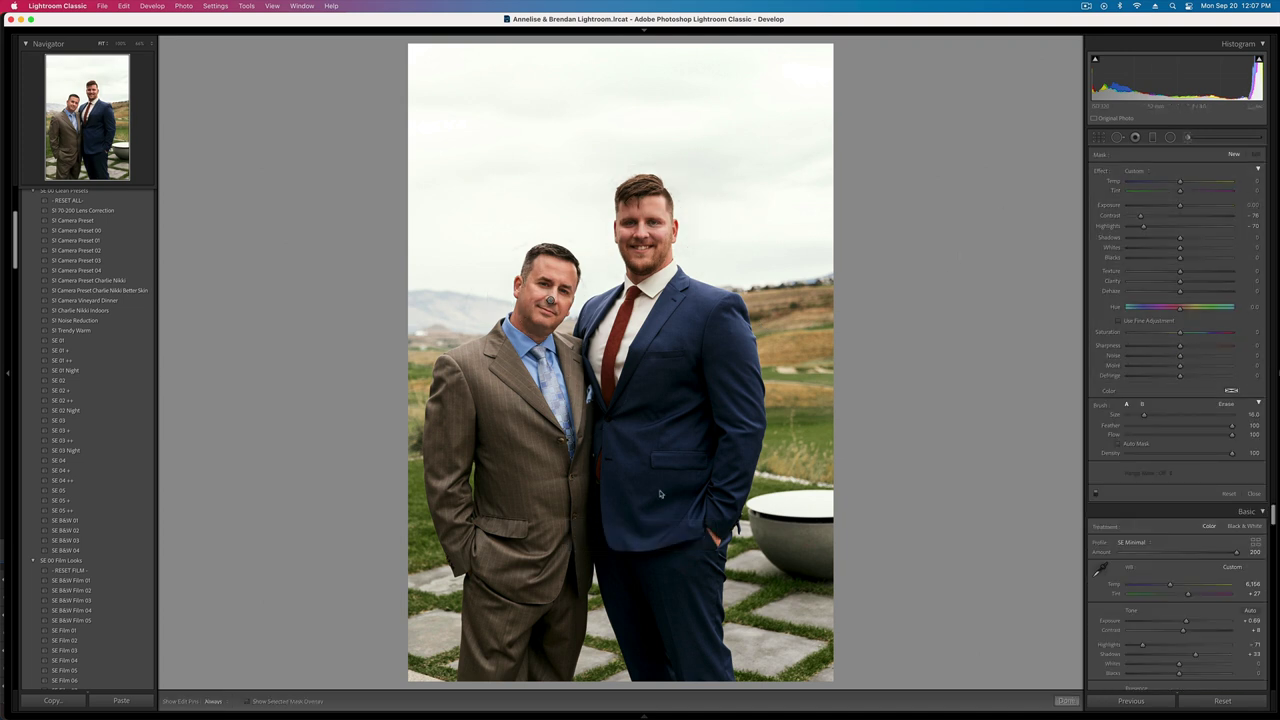
drag(518, 512, 541, 596)
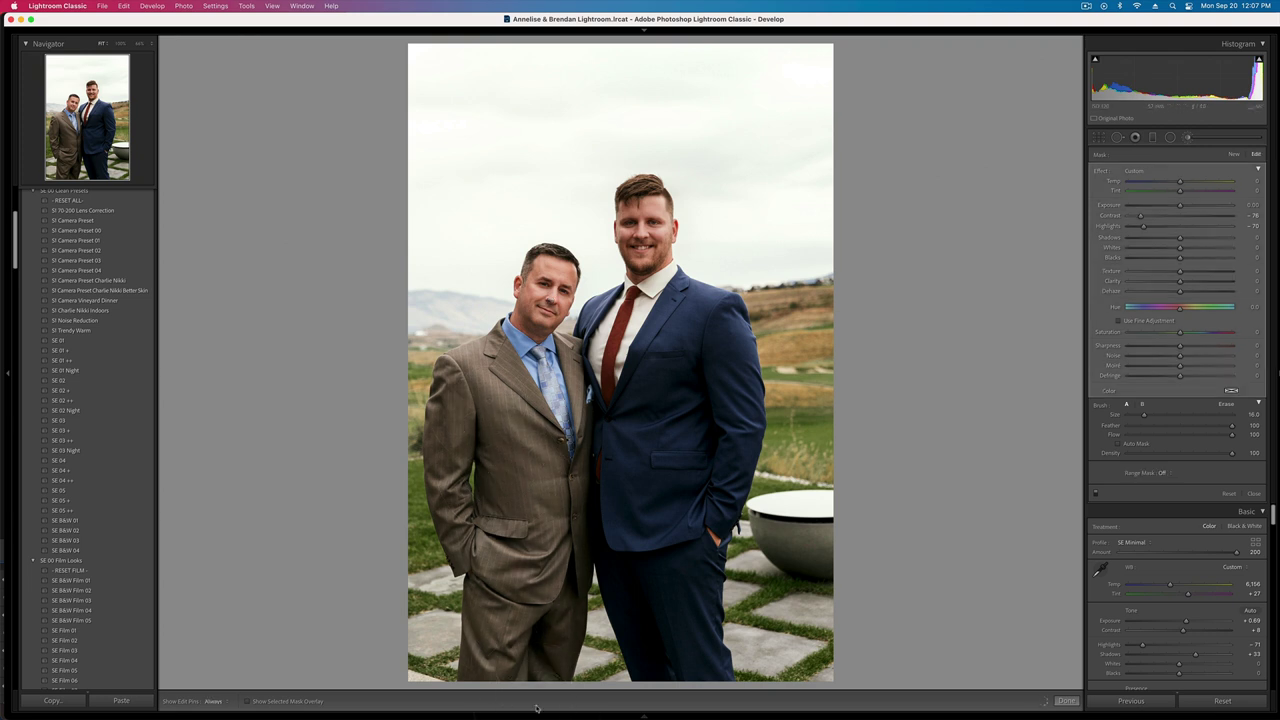
alt+click(1102, 173)
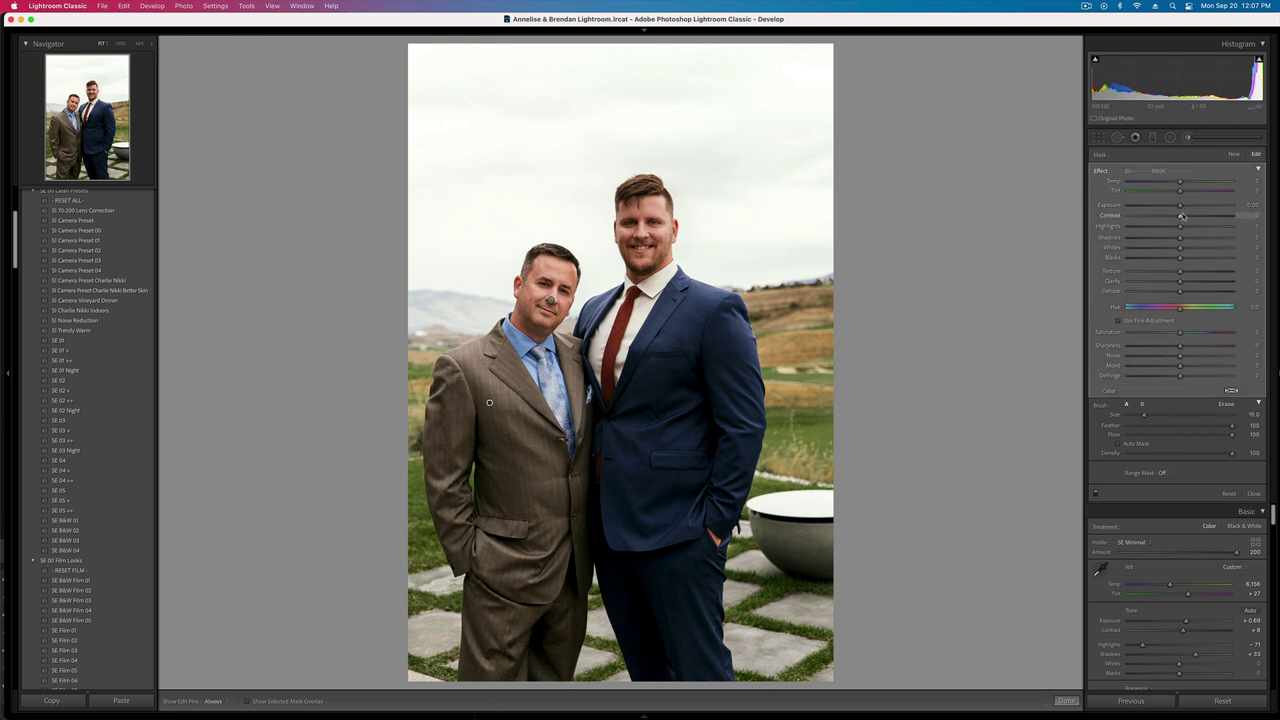
drag(1172, 237, 1164, 240)
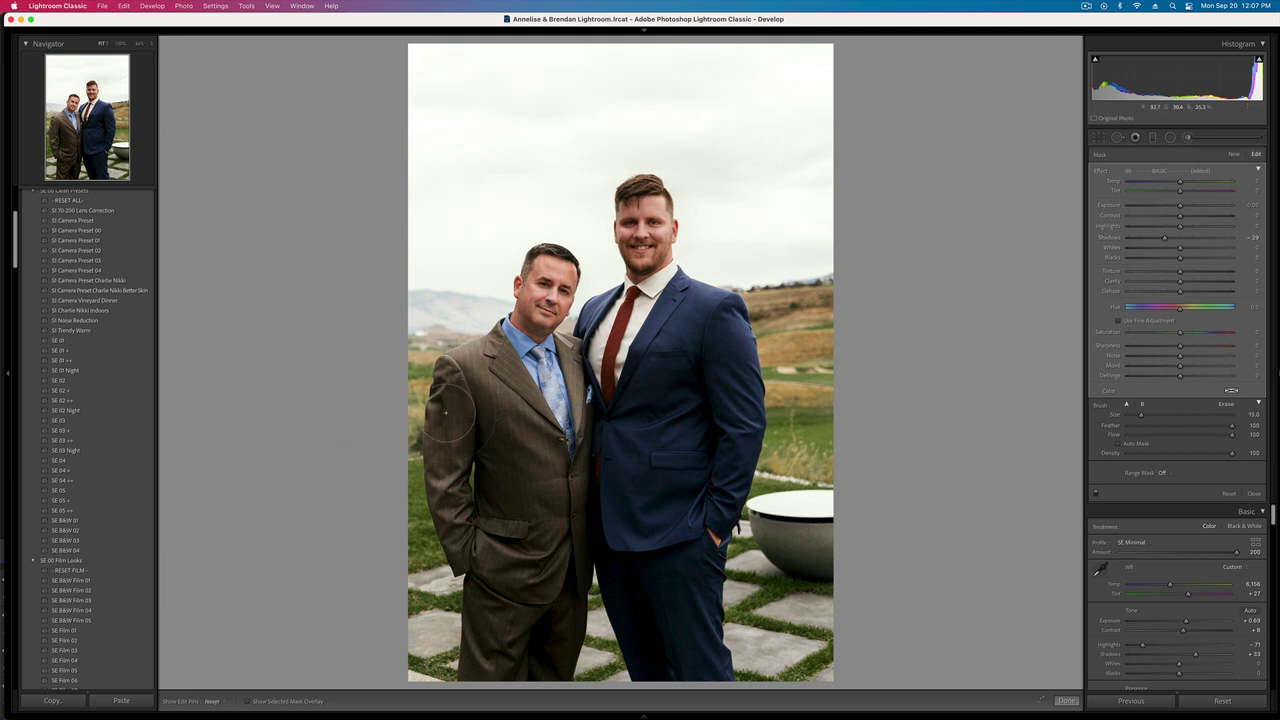
key(k)
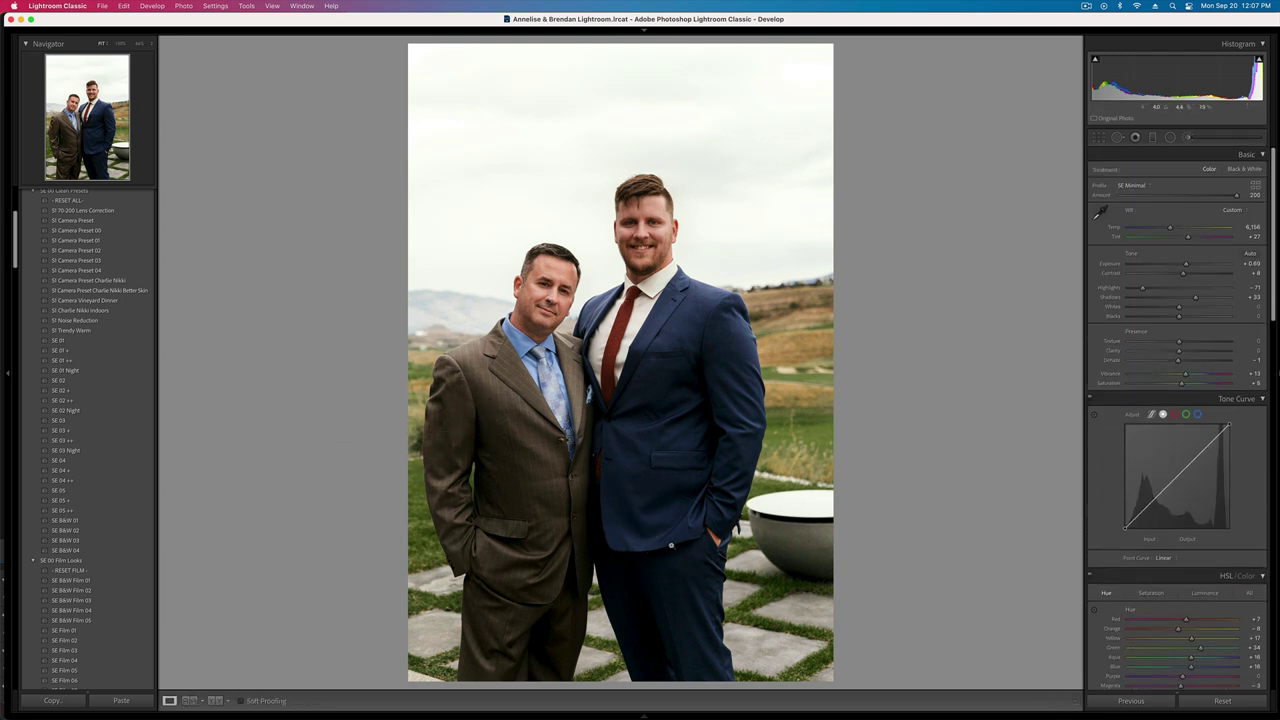
key(minus)
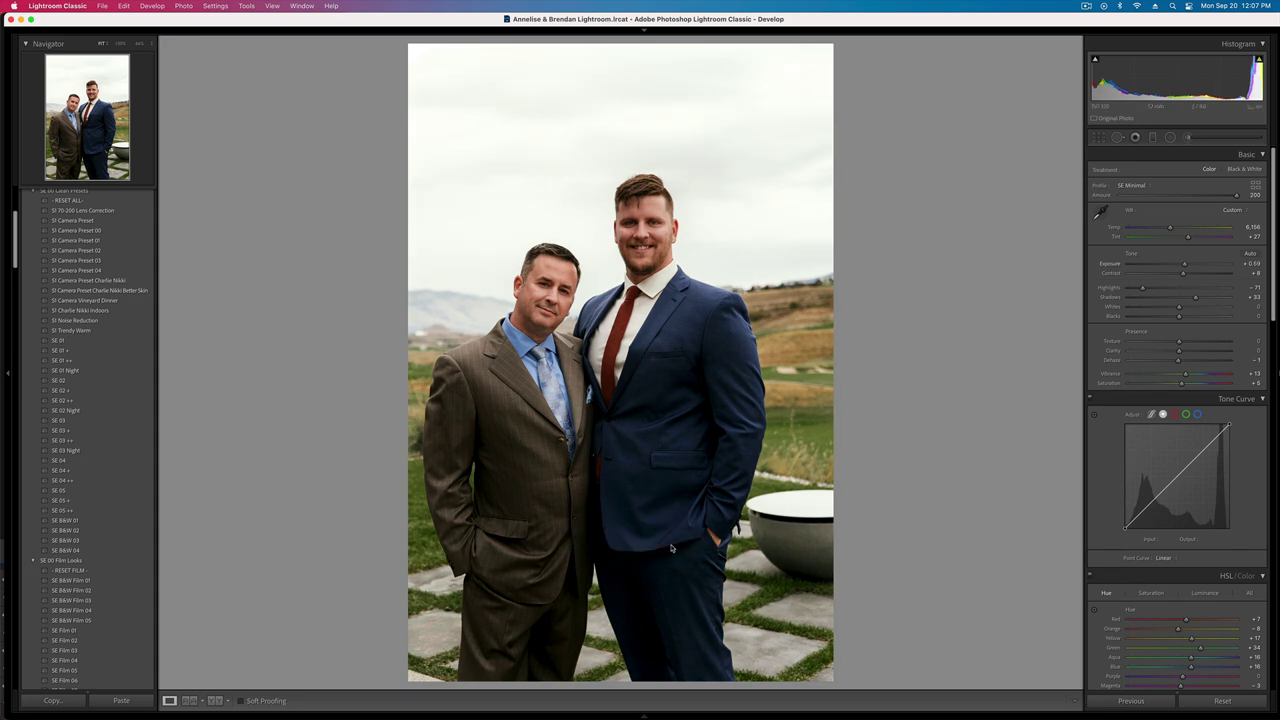
- Paste the develop settings onto the closer shot of the two men, and brush the brown suit with Exposure -0.71
key(Right)
key(super+v)
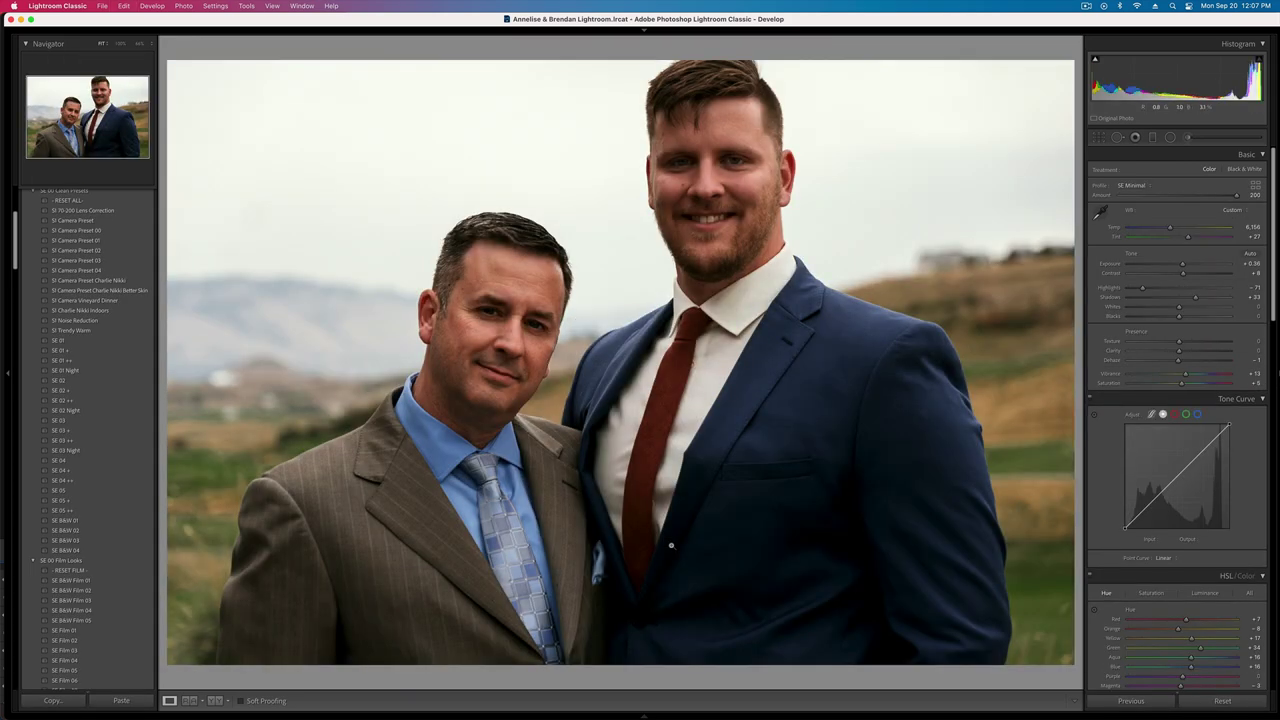
click(1189, 138)
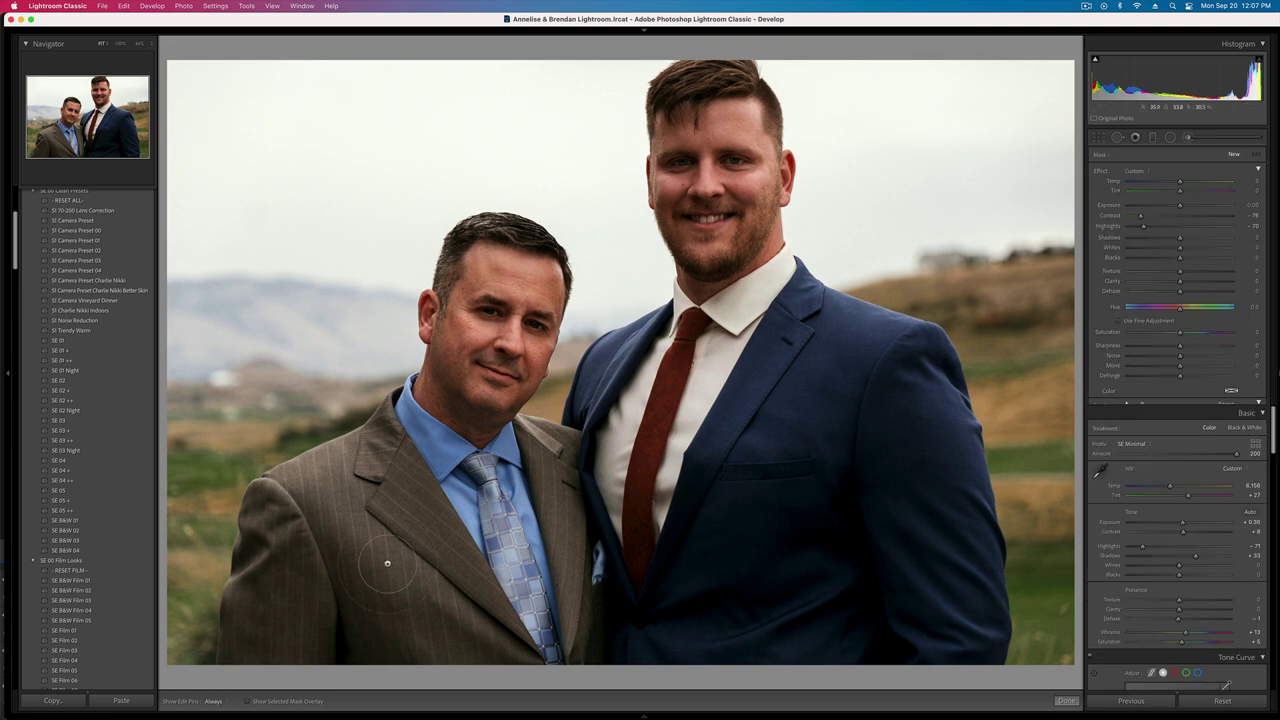
mouse_move(464, 668)
mouse_down()
mouse_move(521, 684)
mouse_move(615, 593)
mouse_up()
drag(1173, 208, 1172, 209)
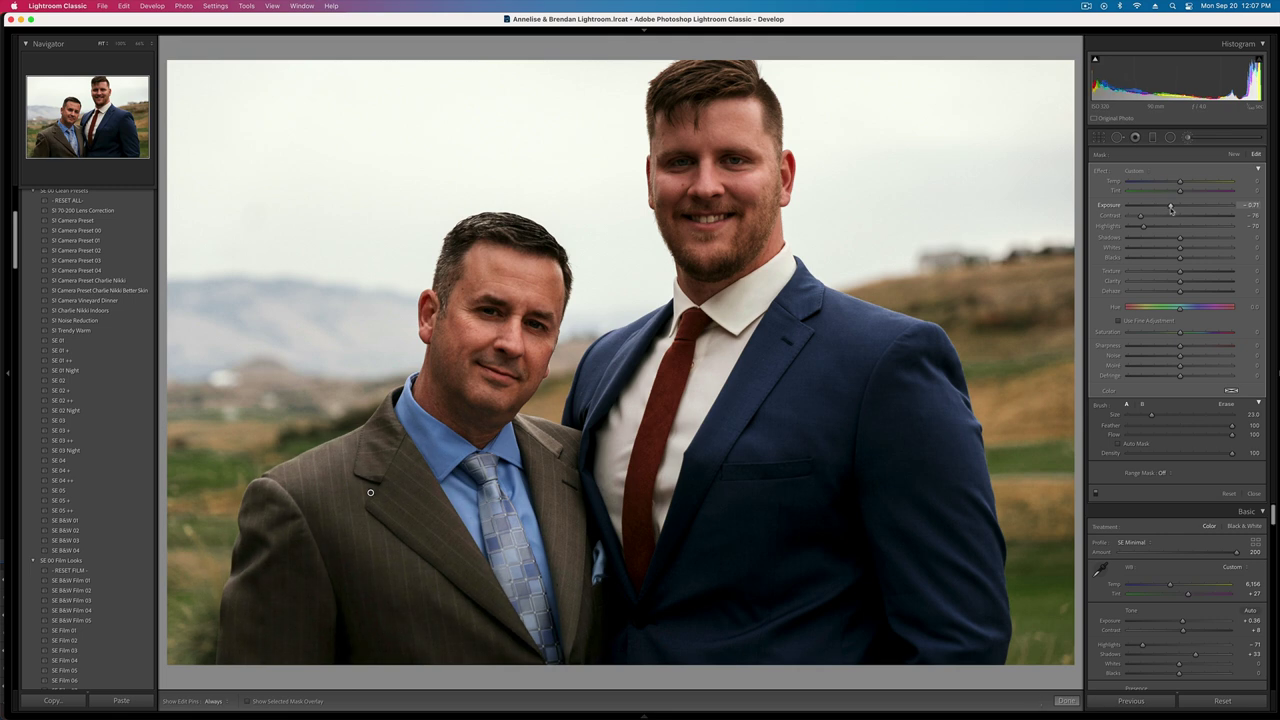
- Add a new brush on the groom's face with reduced Contrast, Highlights -70, Texture 8 and Shadows 21
click(1234, 154)
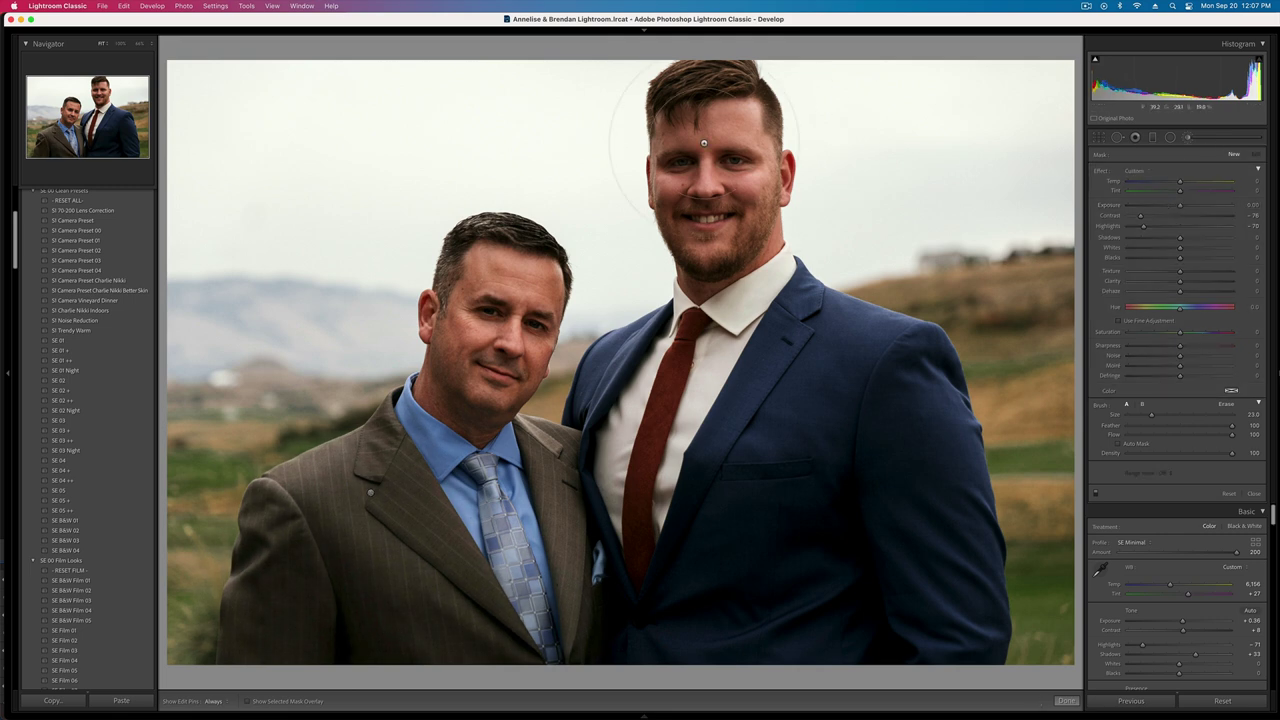
click(705, 144)
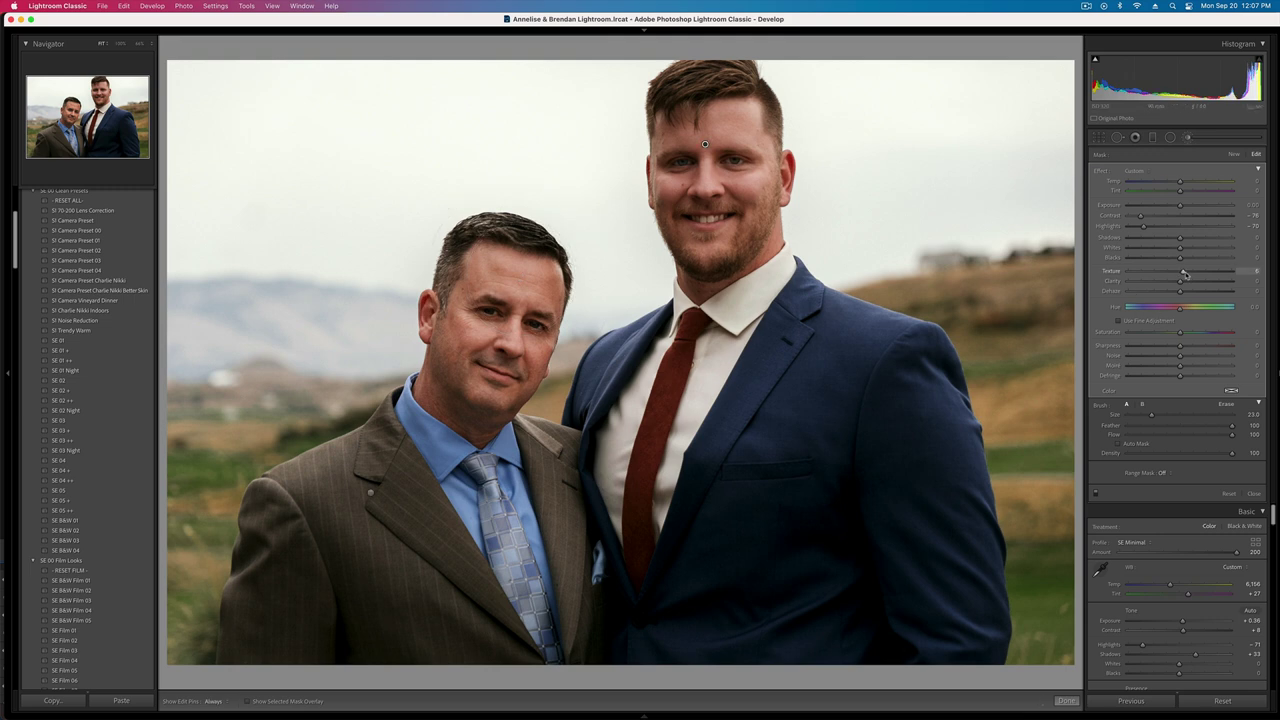
drag(1151, 242, 1191, 240)
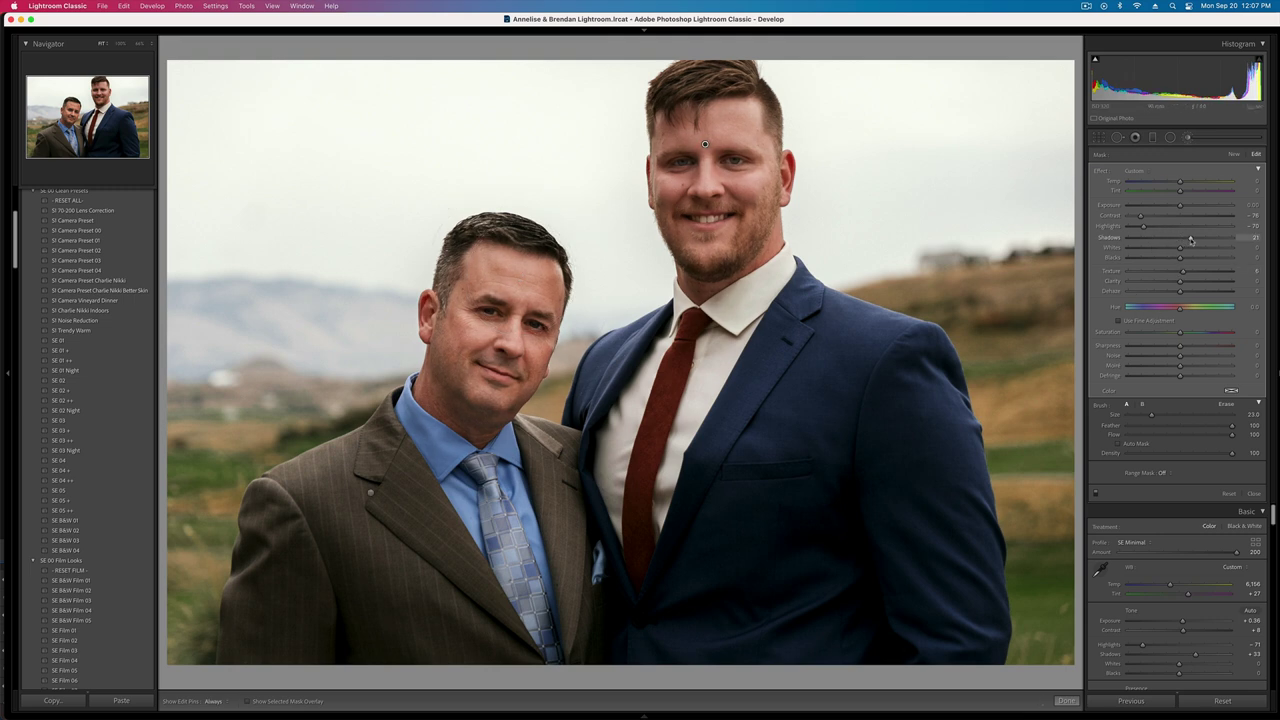
key(k)
- Set the overall Exposure of the closer shot of the two men to +0.23
key(shift+minus)
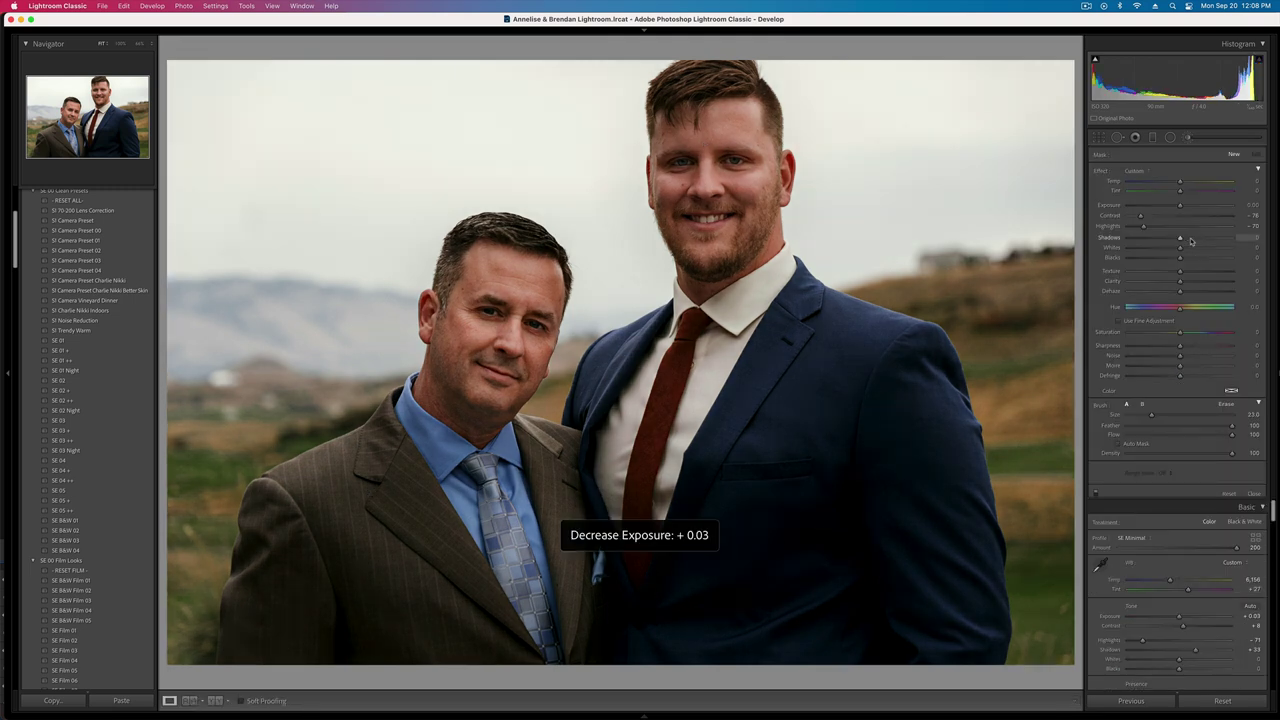
key(equal)
key(equal)
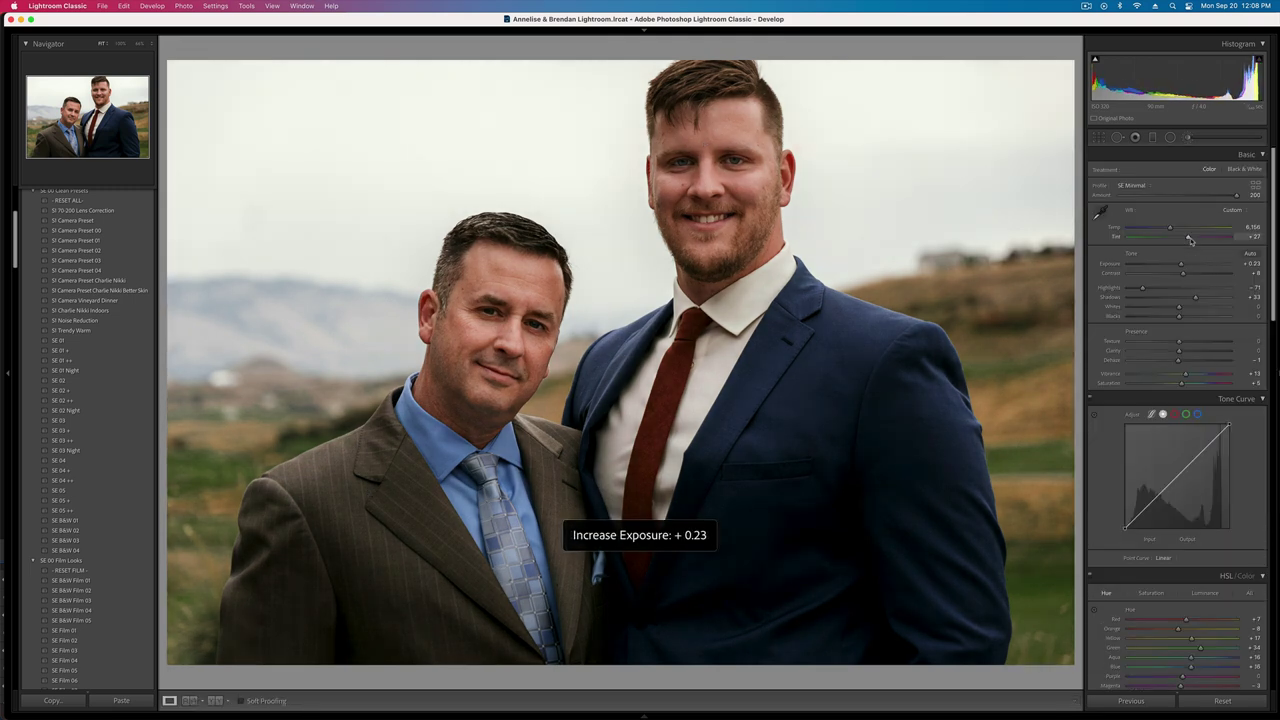
- Brush a separate adjustment over the groom's eyes with the other effects reset, Texture raised and Contrast lowered
click(808, 171)
drag(768, 160, 764, 201)
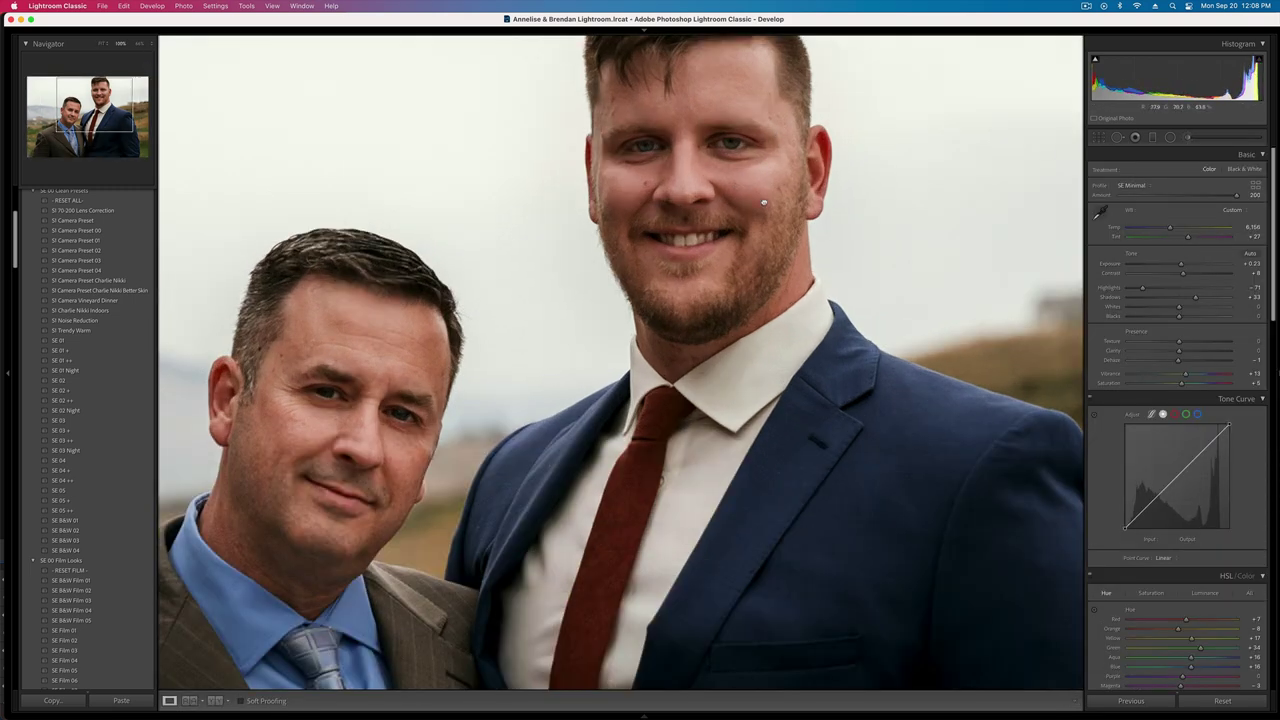
key(k)
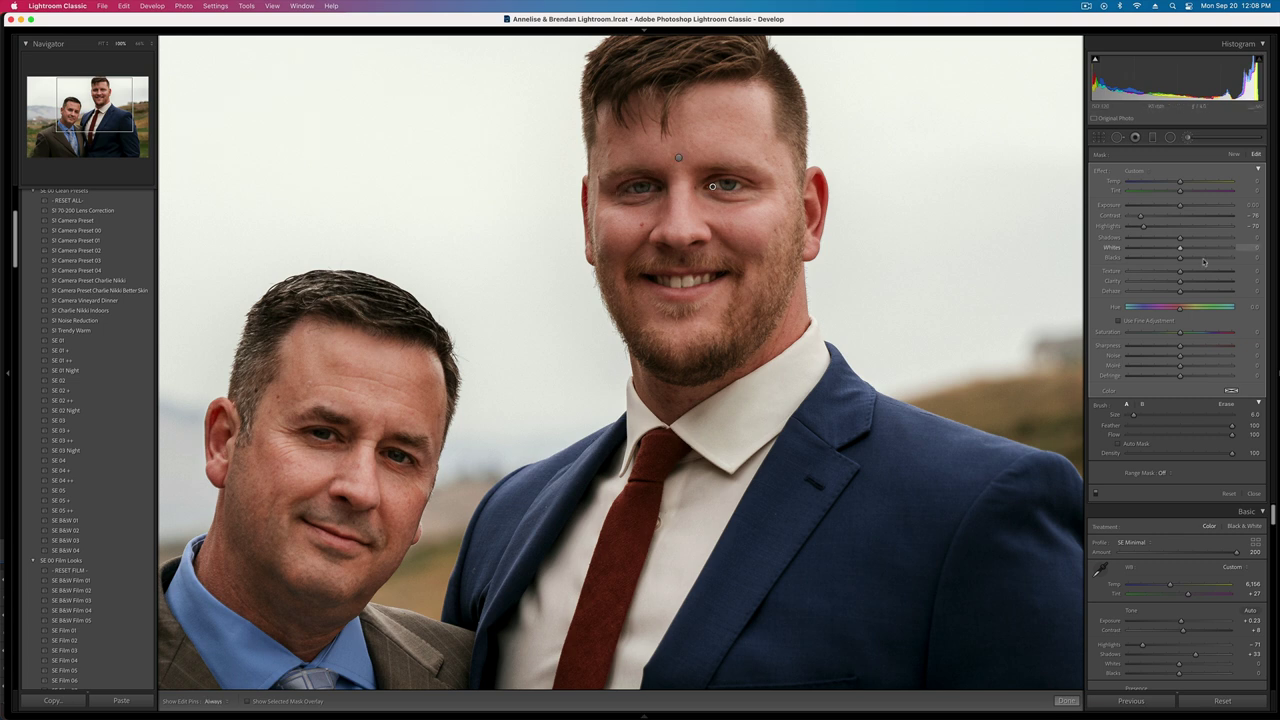
double_click(1100, 171)
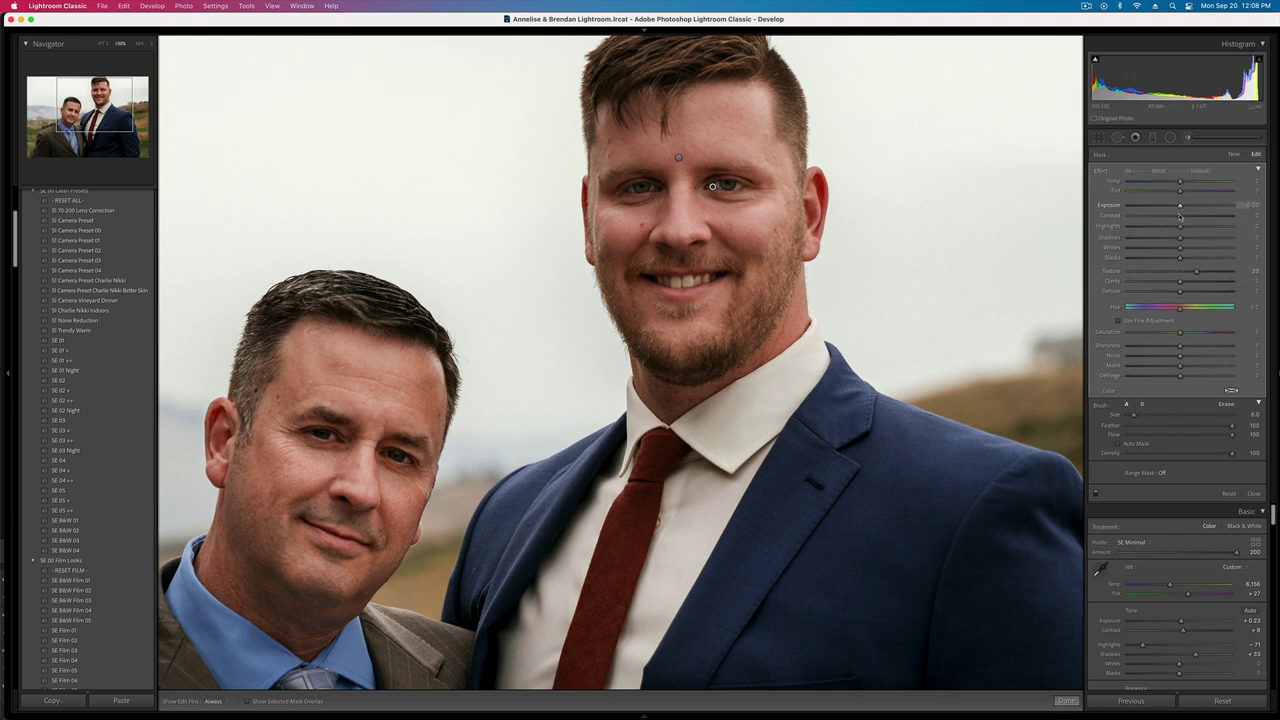
drag(1180, 215, 1158, 218)
key(k)
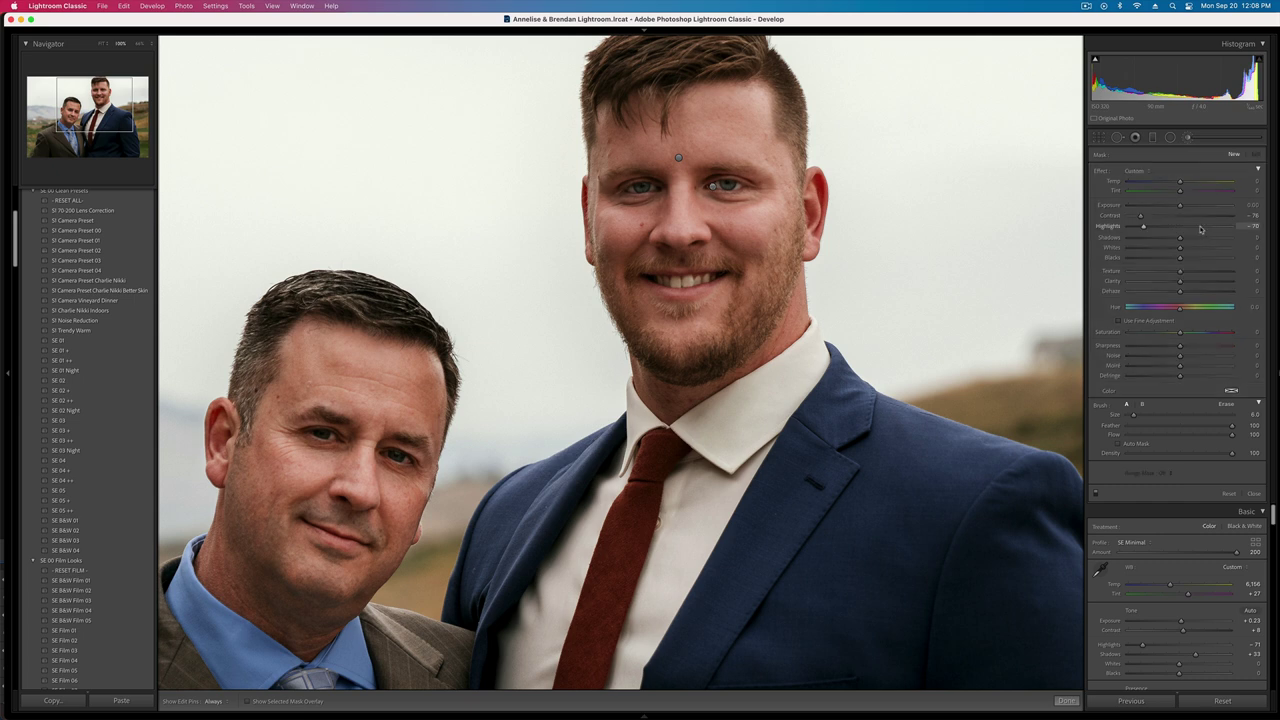
key(z)
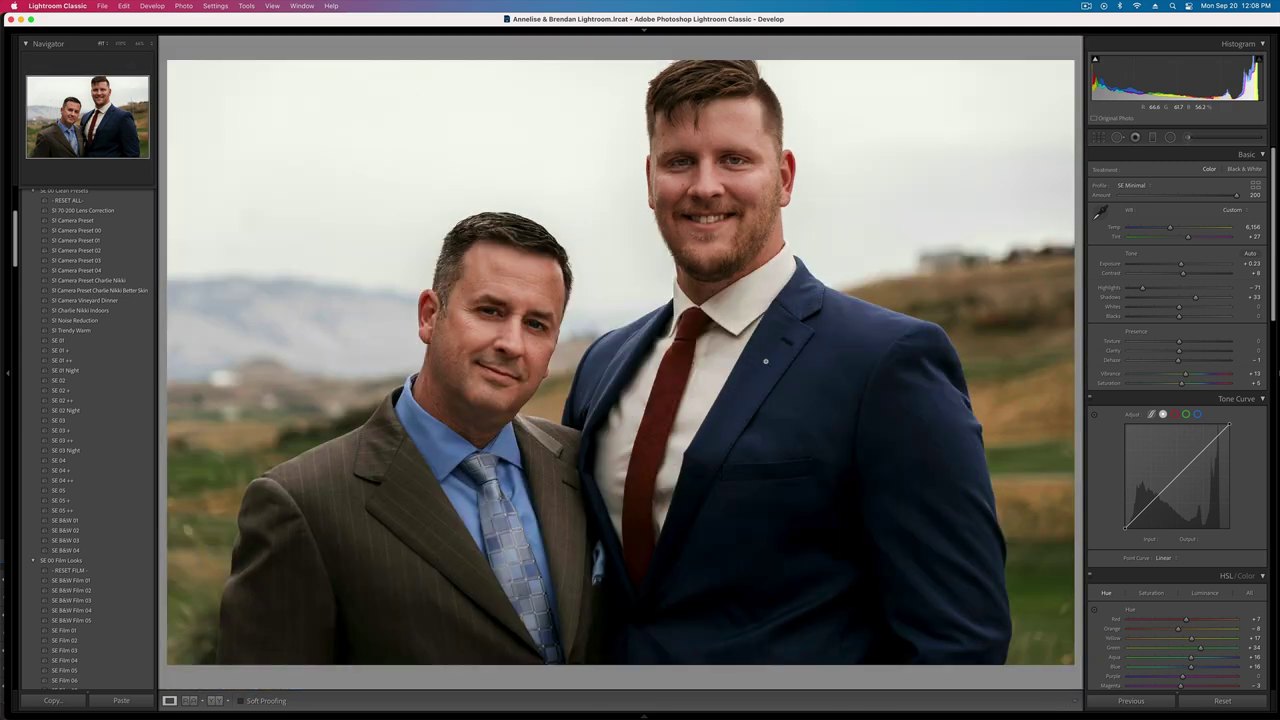
- Paste the develop settings onto the next two full-length shots, setting Exposure to +0.46 for the two men and +0.69 for the three men
key(Right)
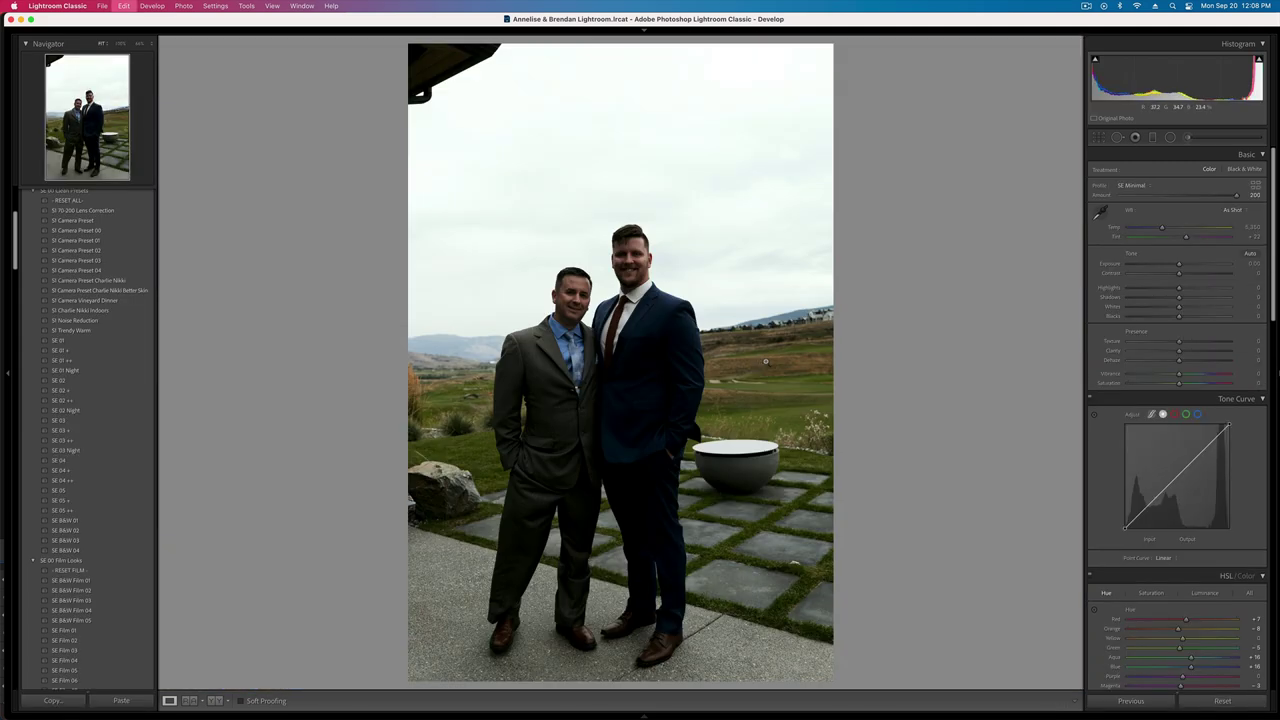
key(equal)
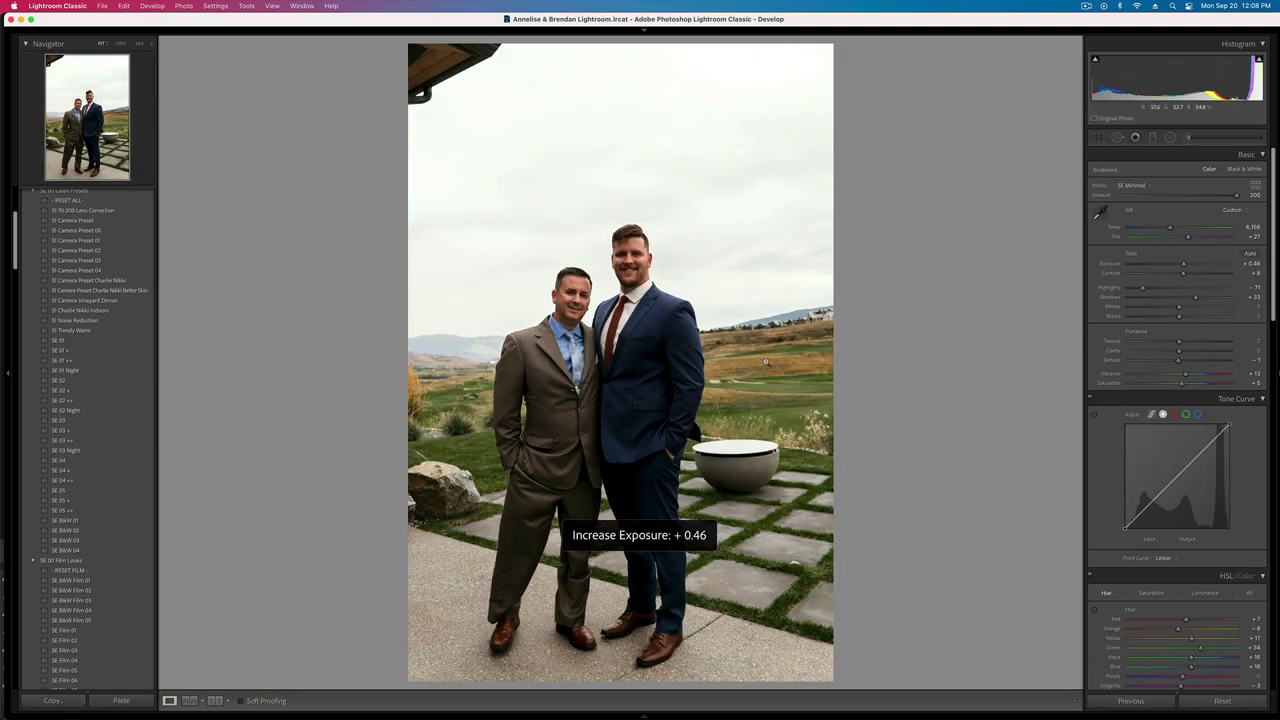
key(Right)
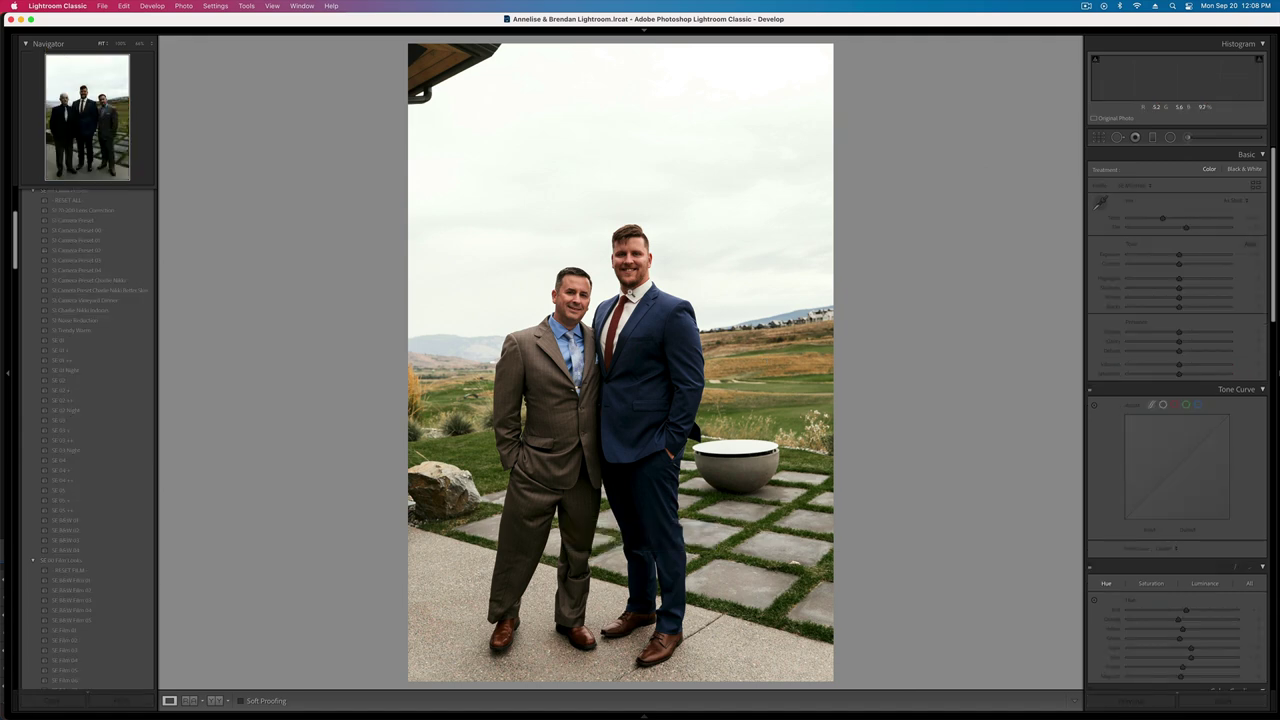
key(super+v)
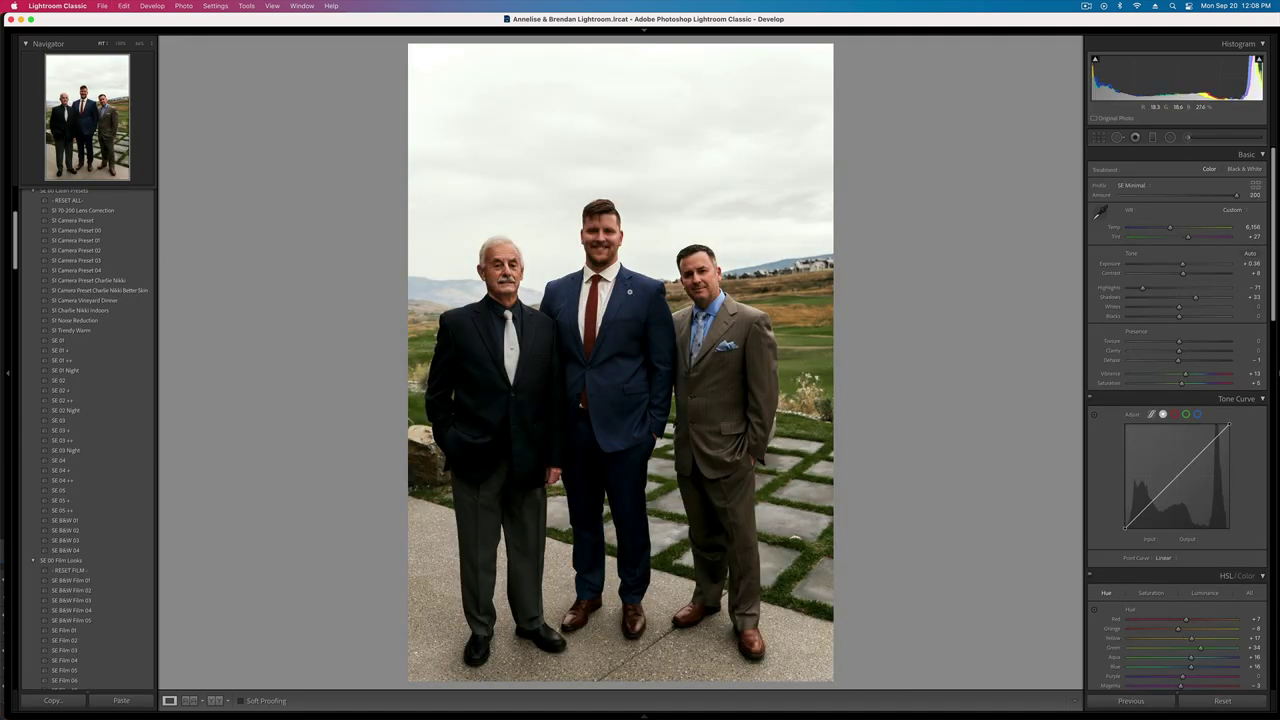
key(equal)
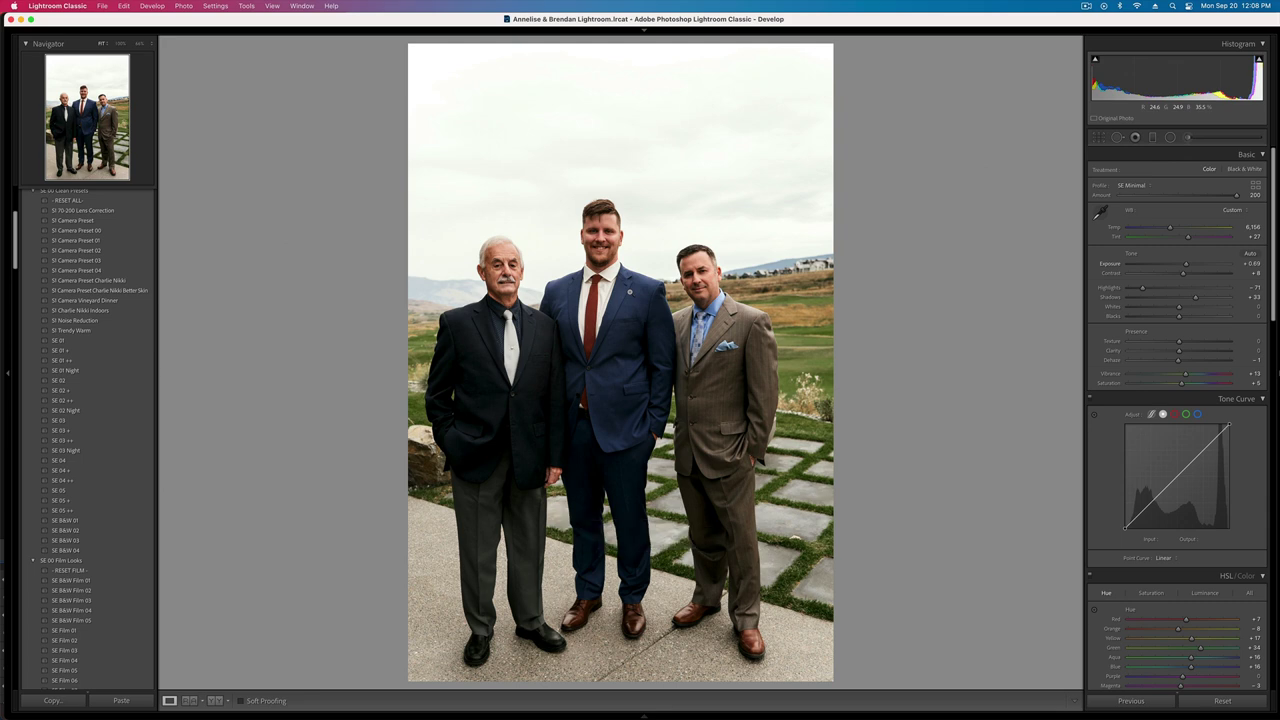
- Paste the develop settings onto the closer shot of the three men at Exposure +0.46, and brush reduced Contrast and Highlights -70 over the faces
key(Right)
key(super+shift+v)
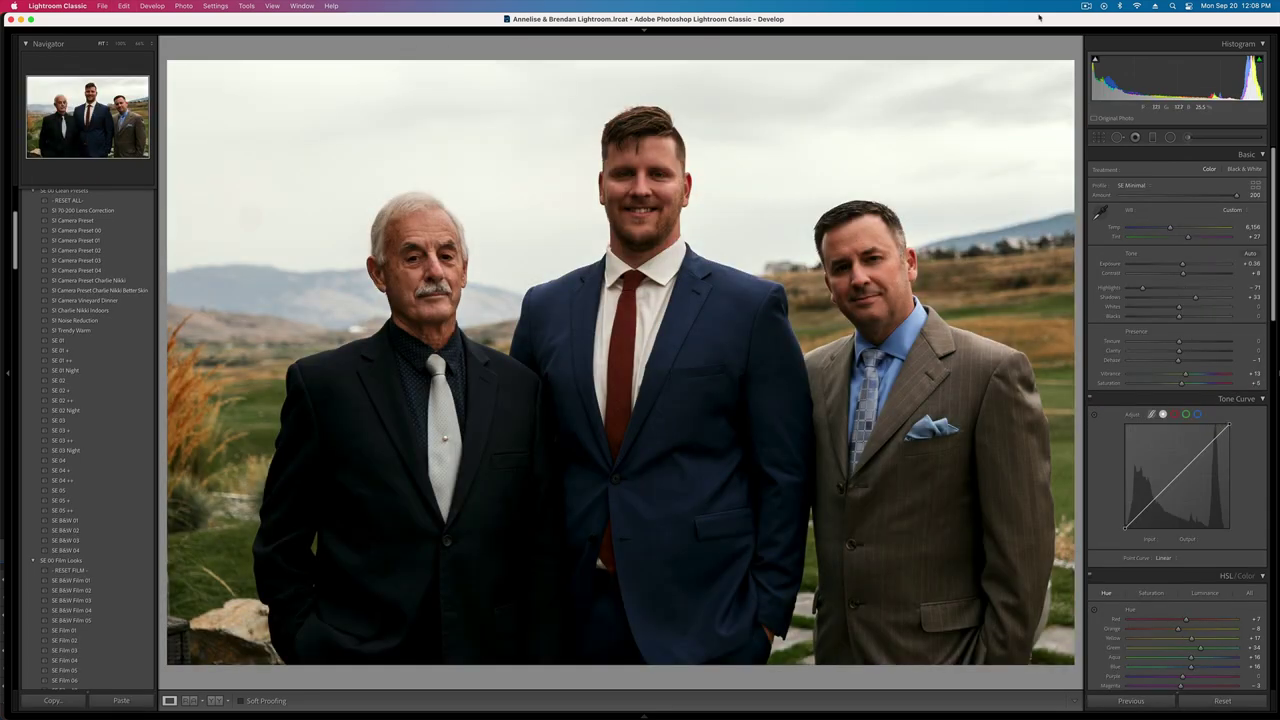
key(k)
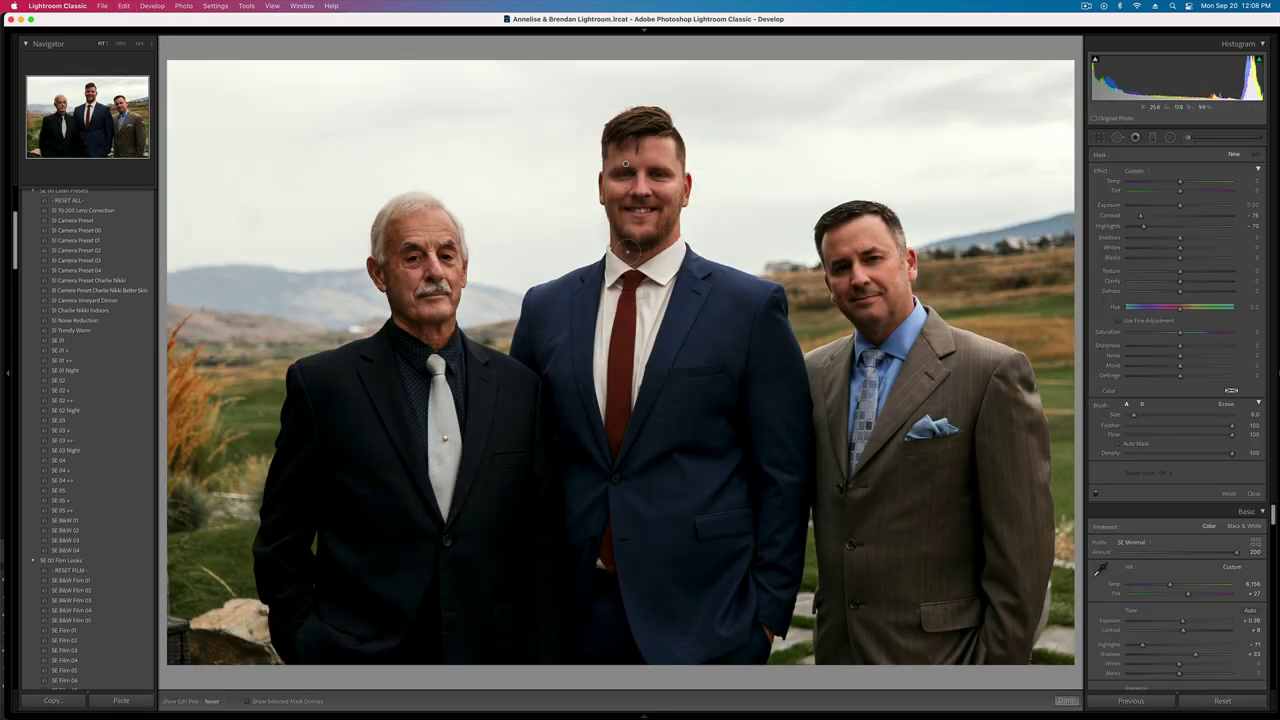
mouse_move(629, 251)
mouse_down()
mouse_move(653, 169)
mouse_move(660, 236)
mouse_up()
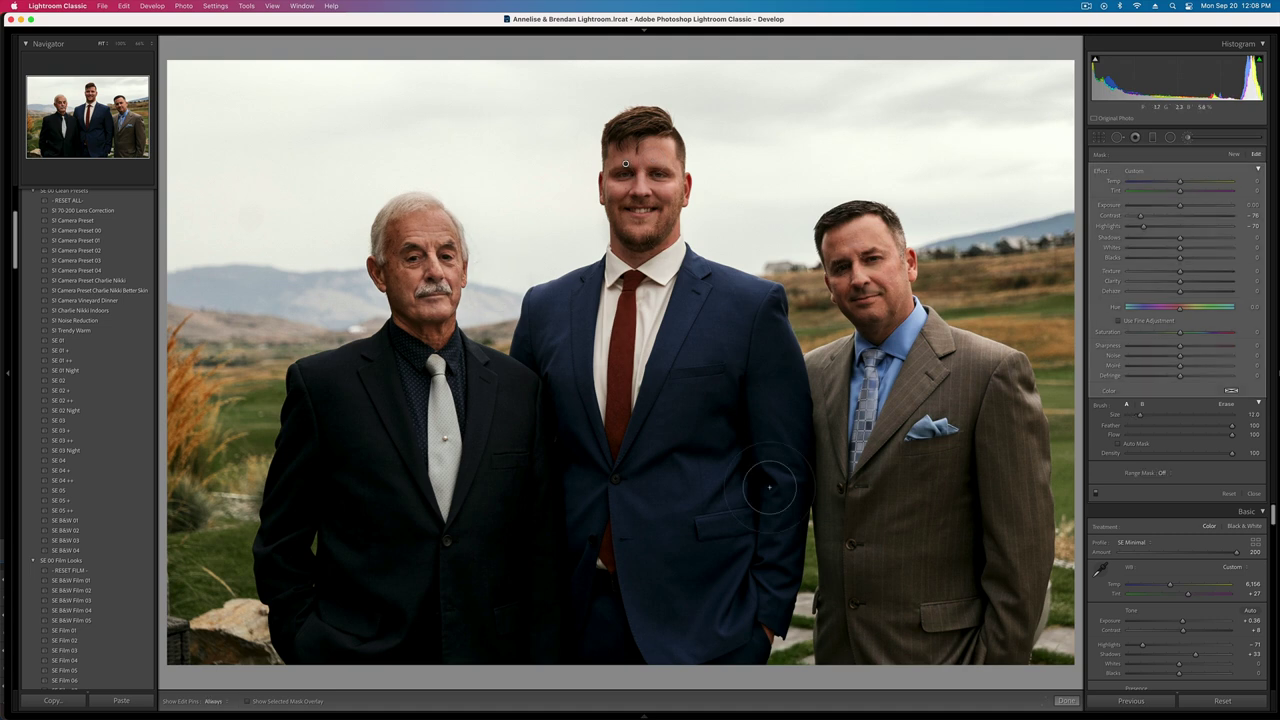
key(k)
key(equal)
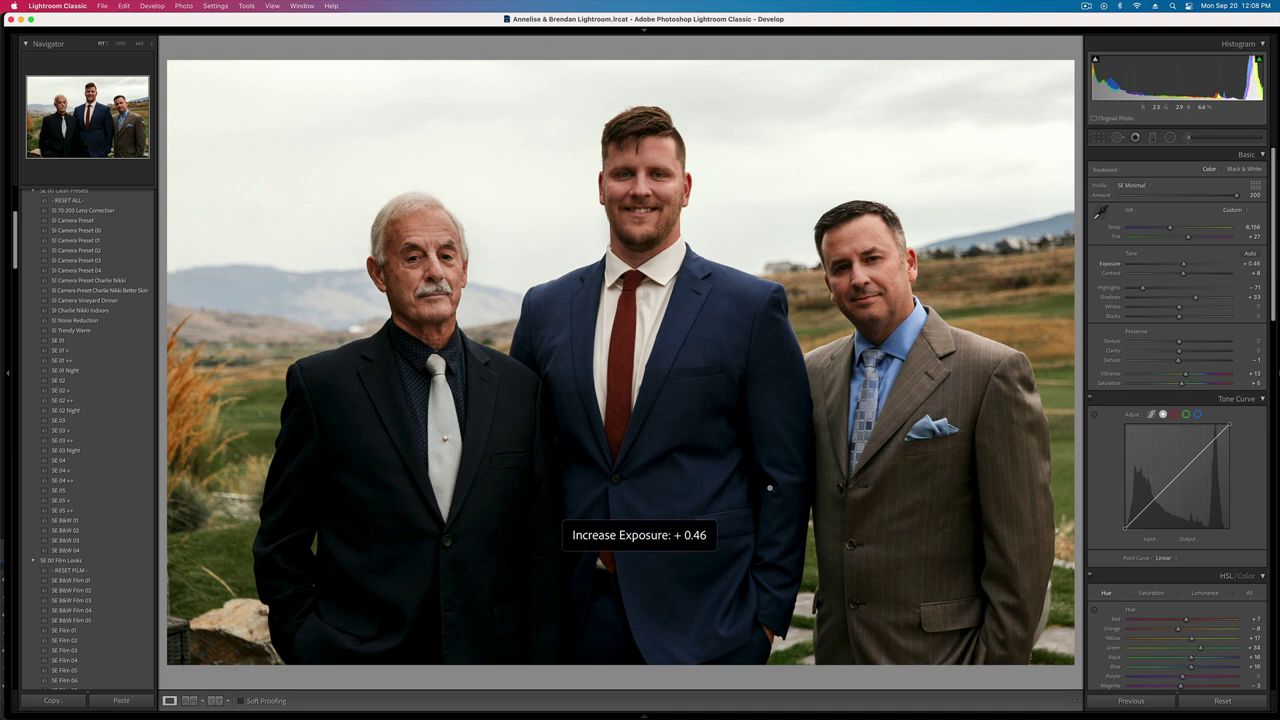
- Brush reduced Contrast and Highlights -70 over both faces in the full-length two-man shot, with overall Exposure at +0.03 and Blacks raised
key(Right)
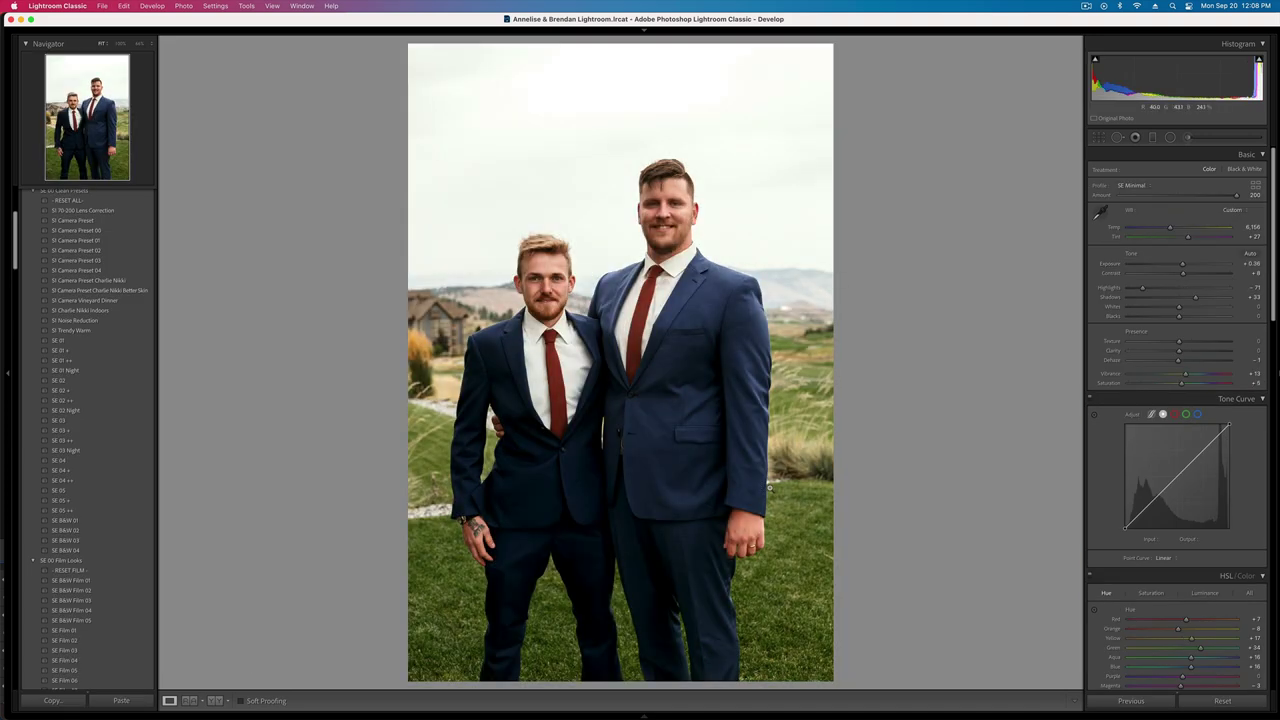
key(minus)
key(equal)
key(equal)
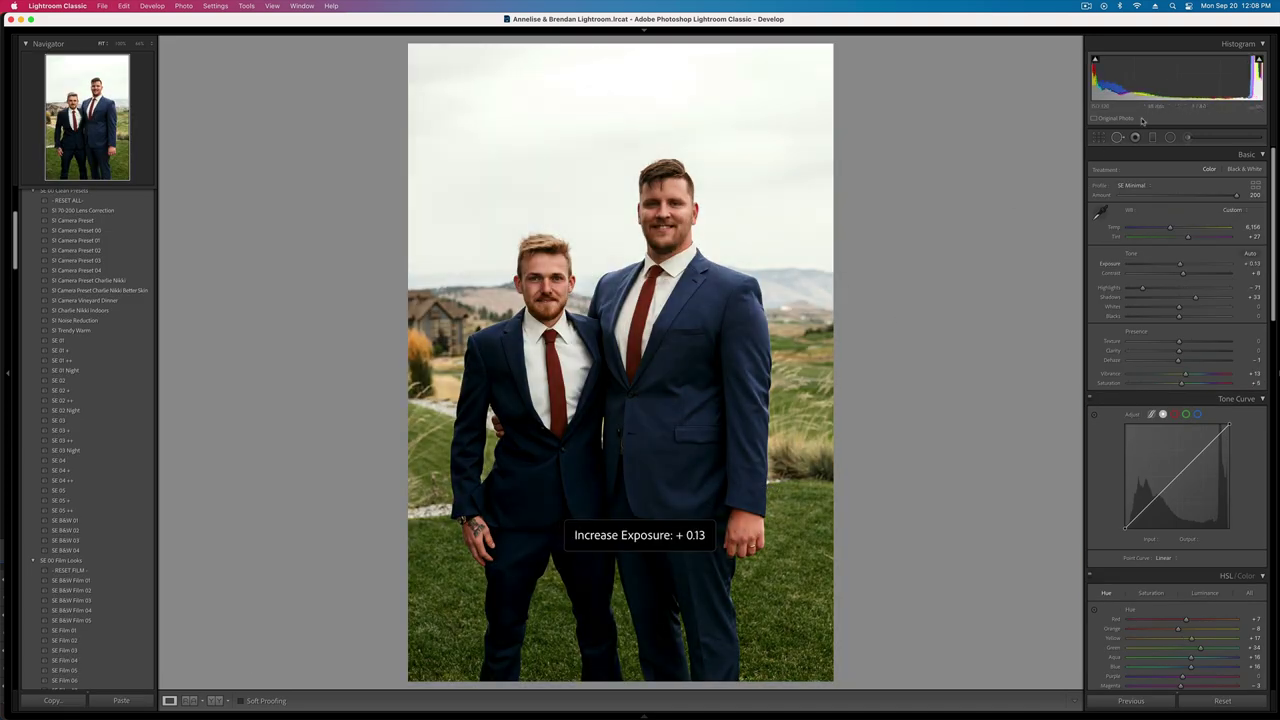
key(k)
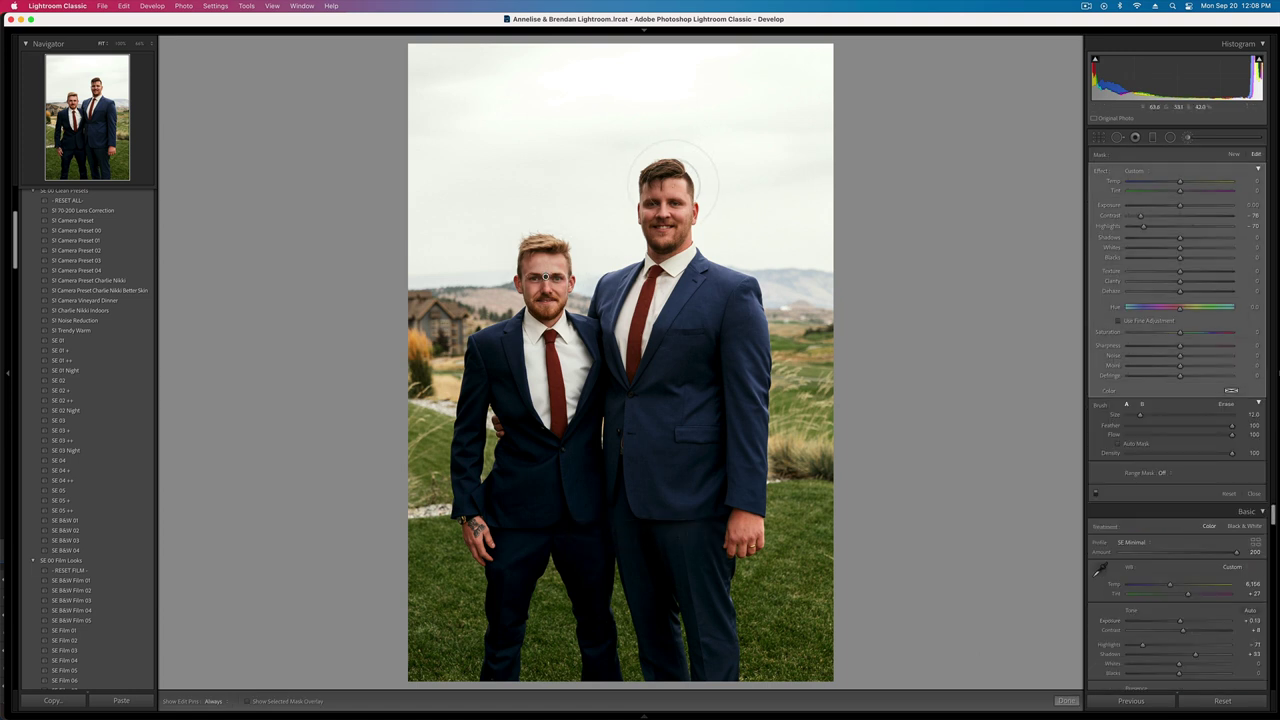
key(k)
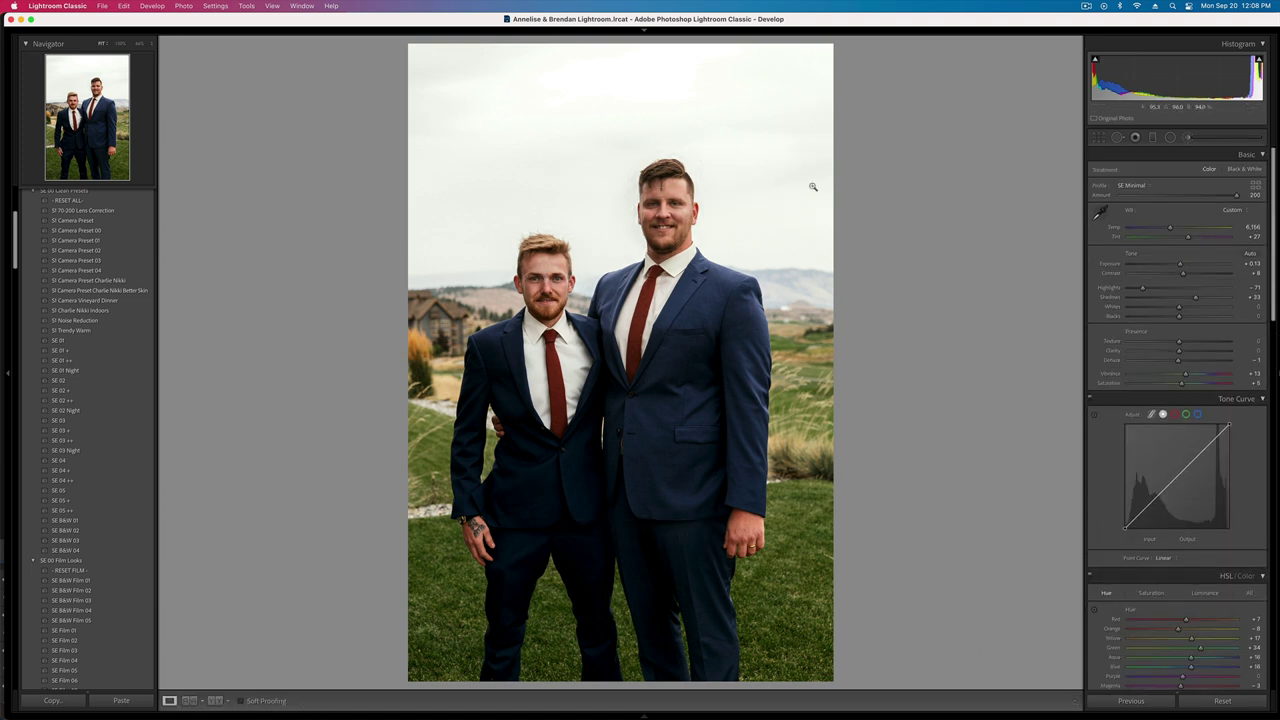
key(minus)
key(minus)
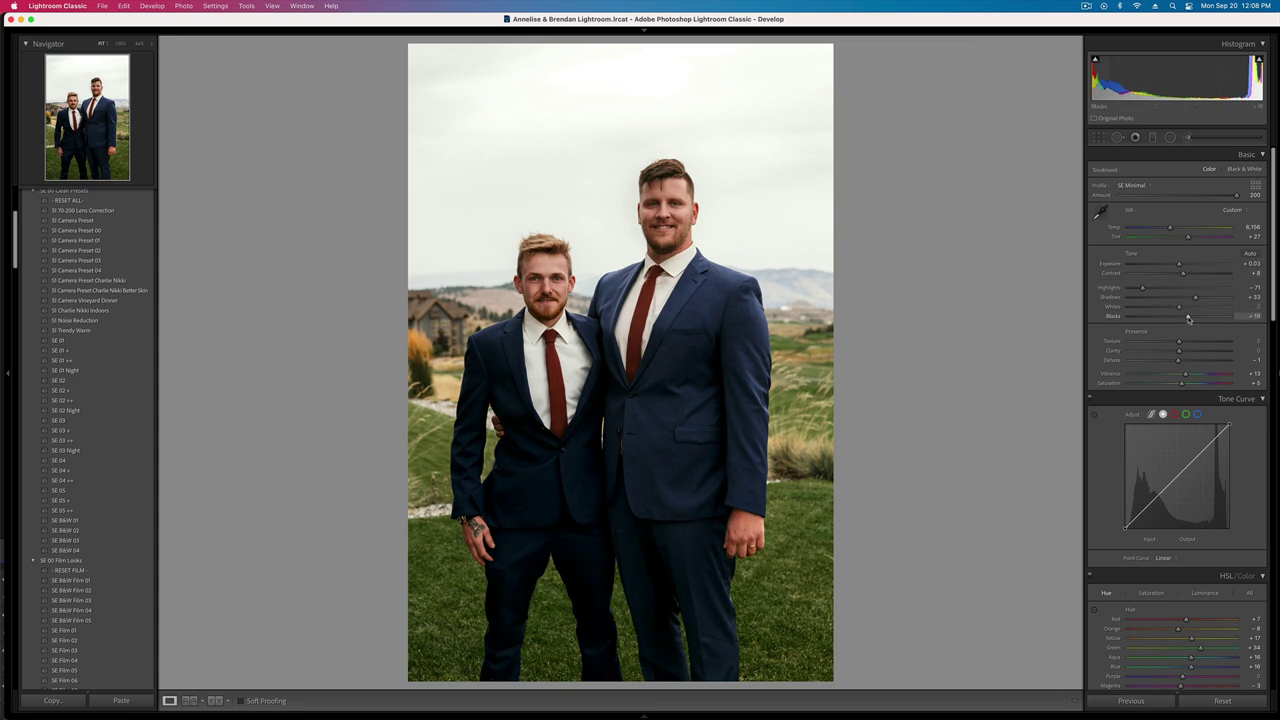
- Brush reduced Contrast and Highlights -70 over the taller man's face in the closer two-man shot, and set its overall Exposure to -0.30
key(Right)
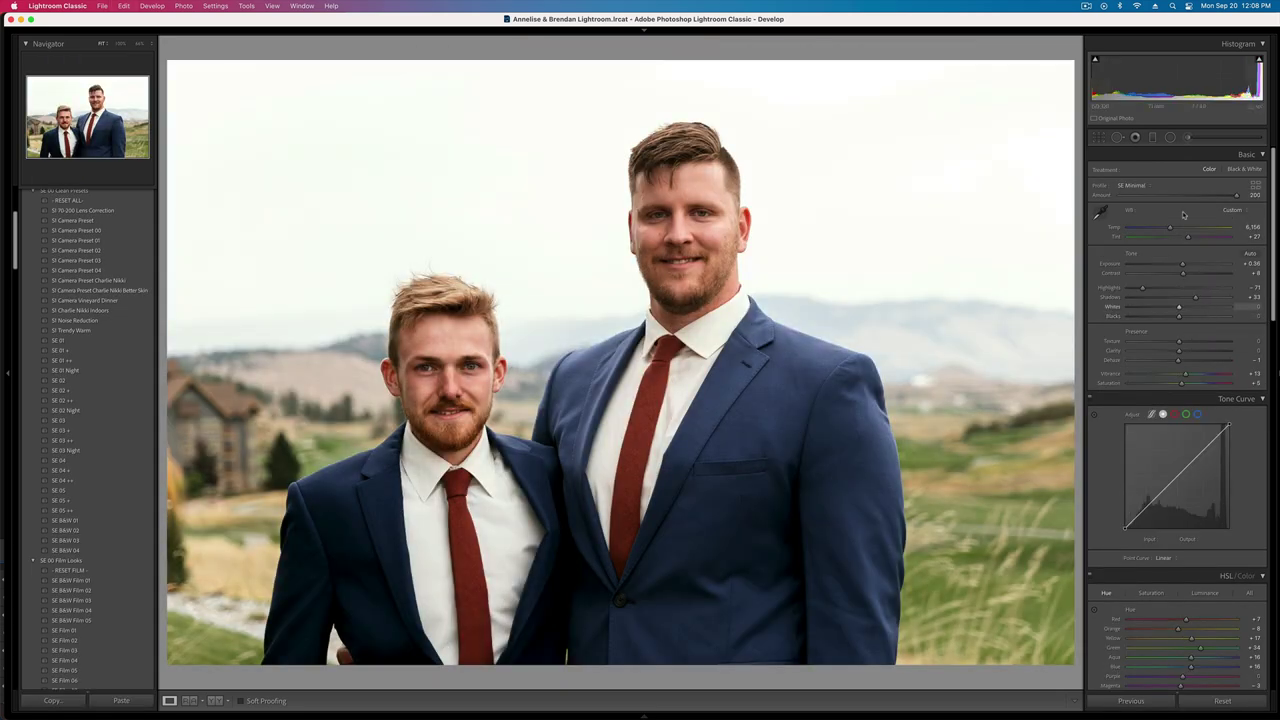
key(k)
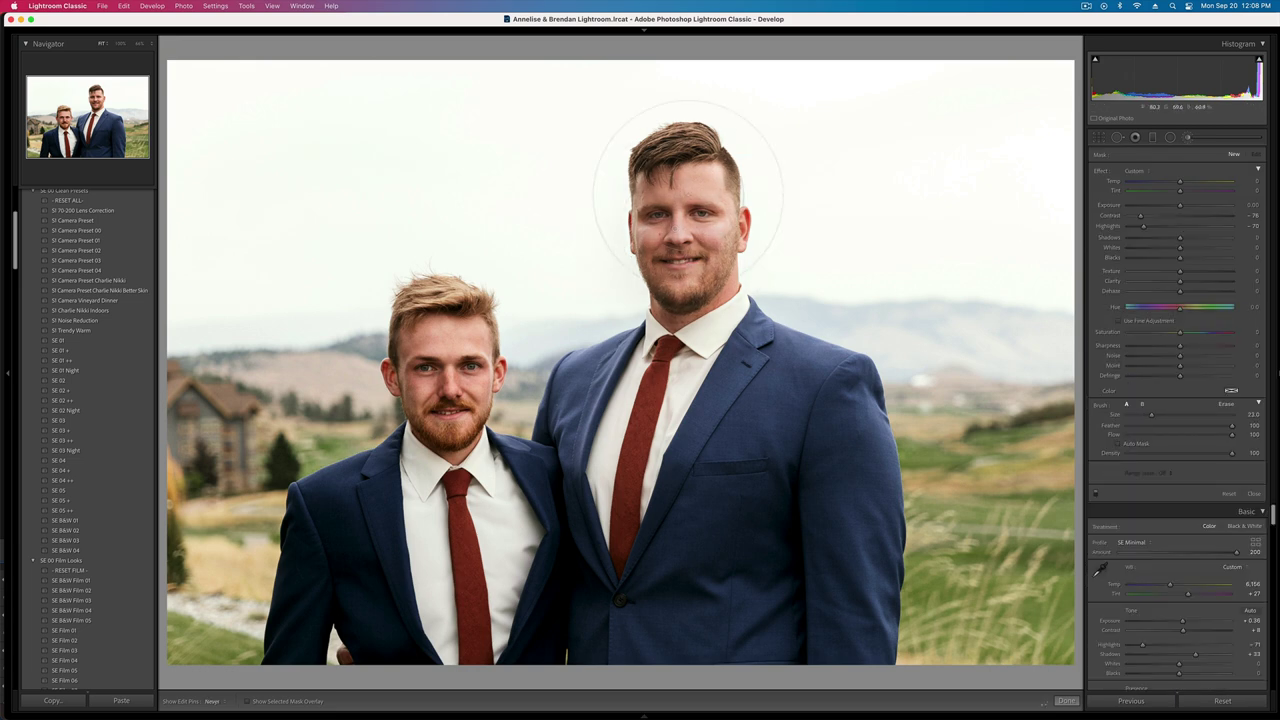
click(675, 229)
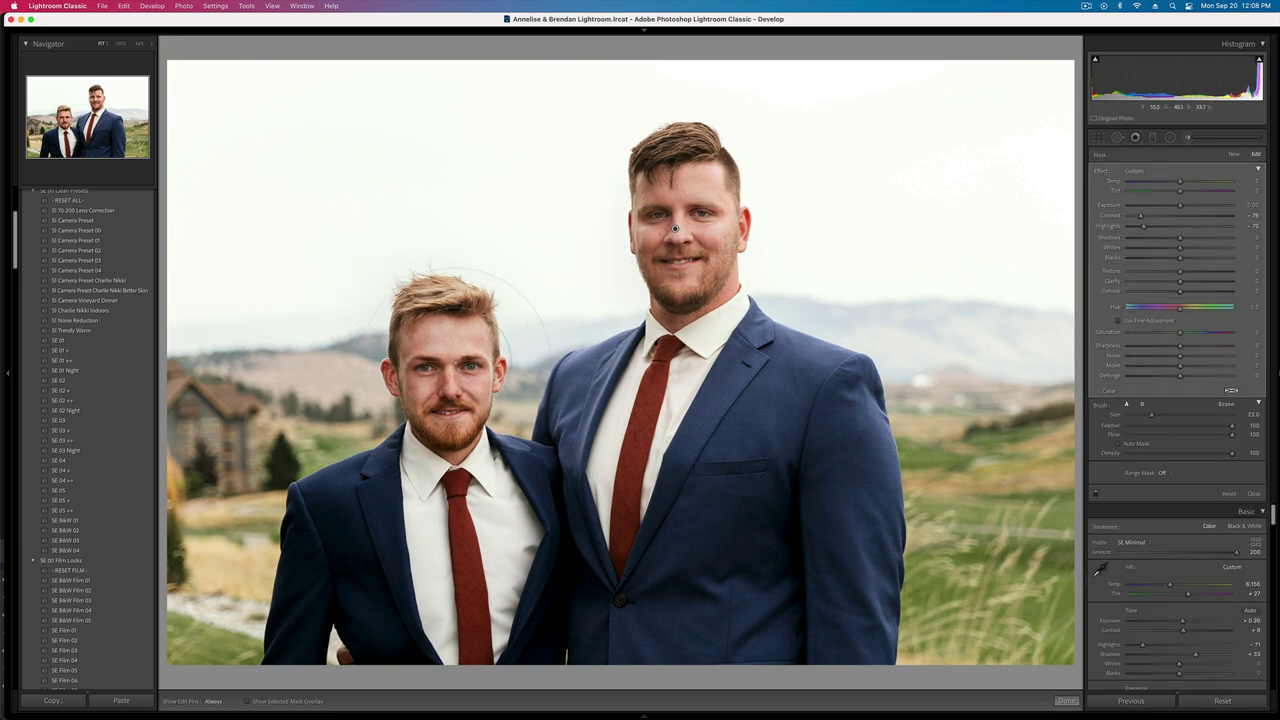
key(k)
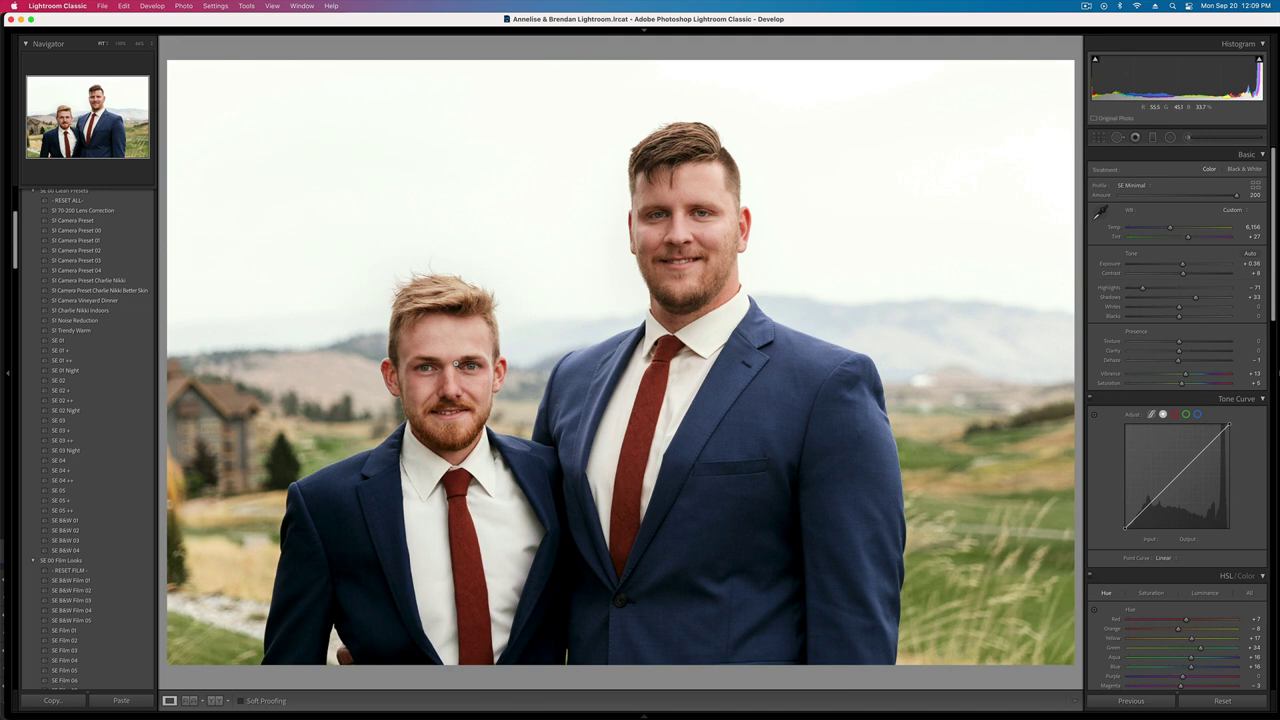
key(minus)
key(minus)
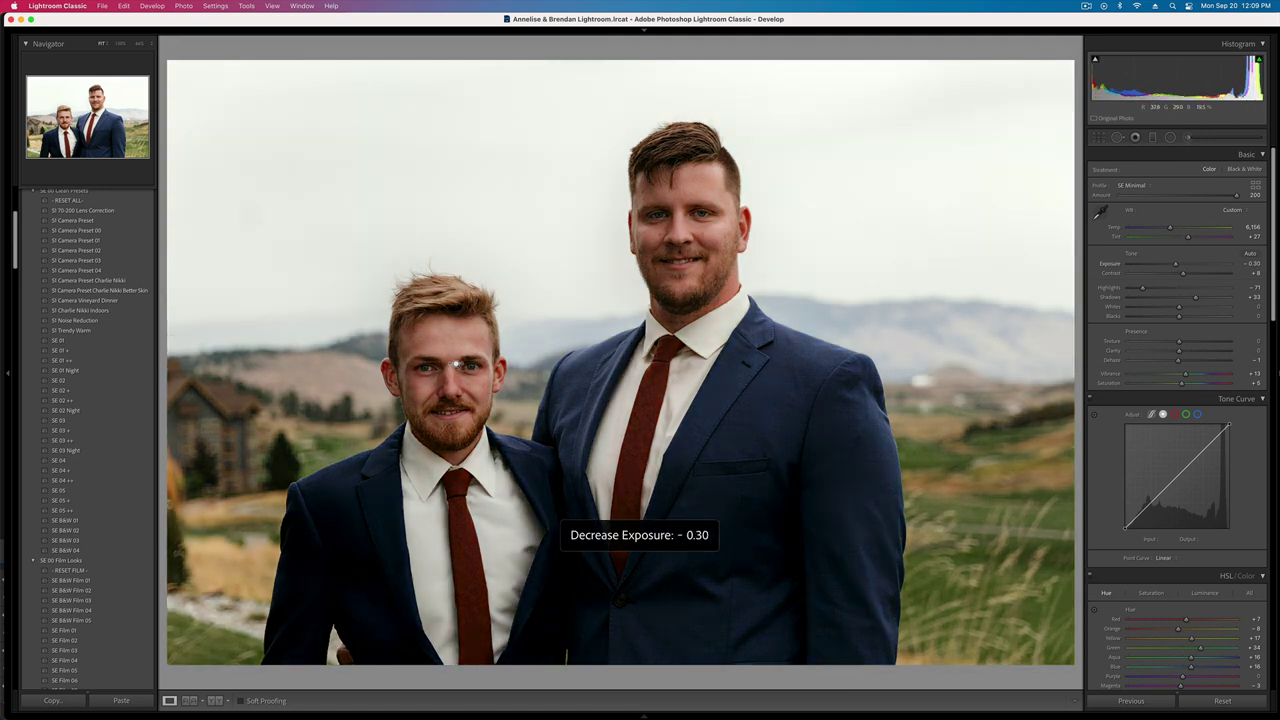
- Brush a separate adjustment over the shorter man's face, with Contrast lowered further and Highlights raised to 100
click(1190, 140)
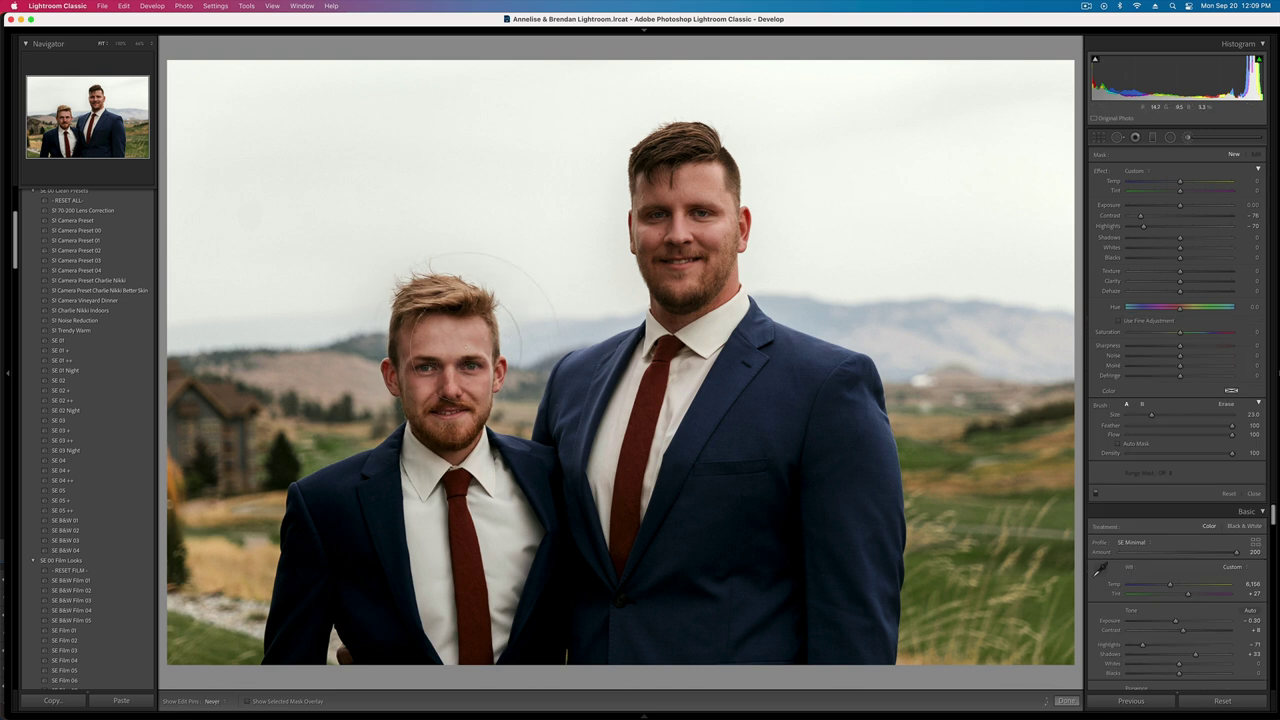
click(433, 364)
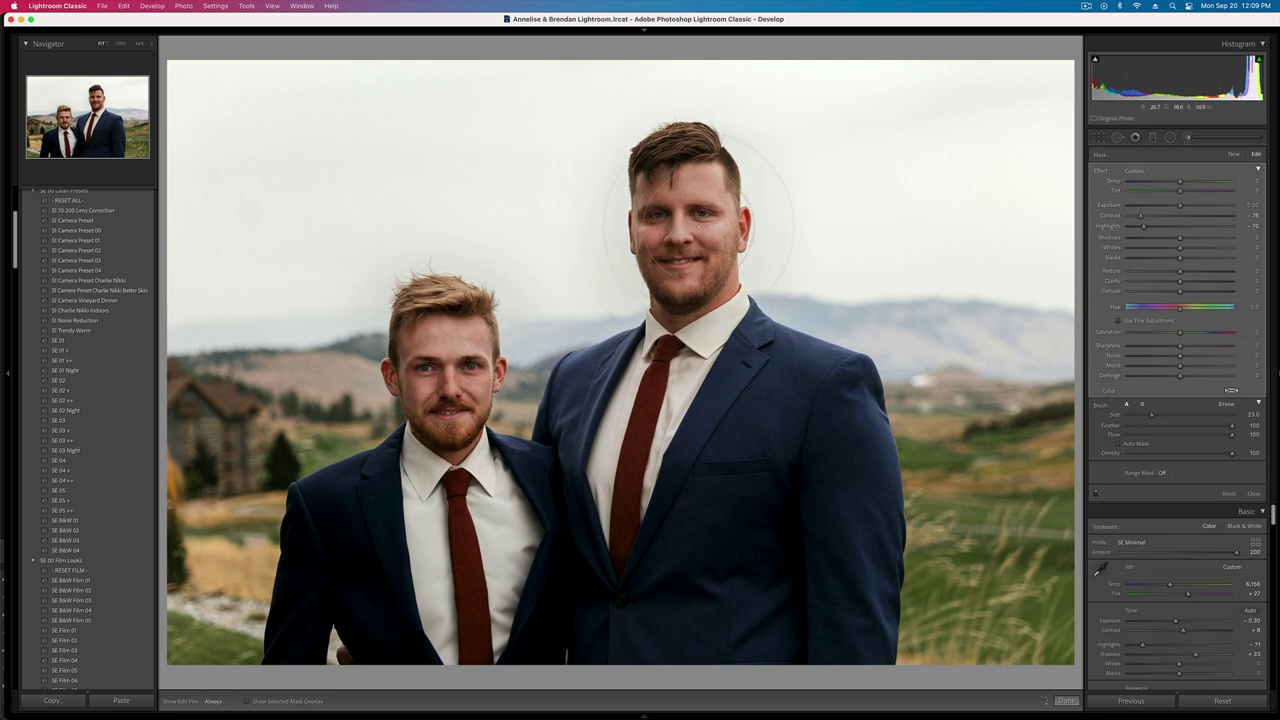
drag(1140, 215, 1132, 216)
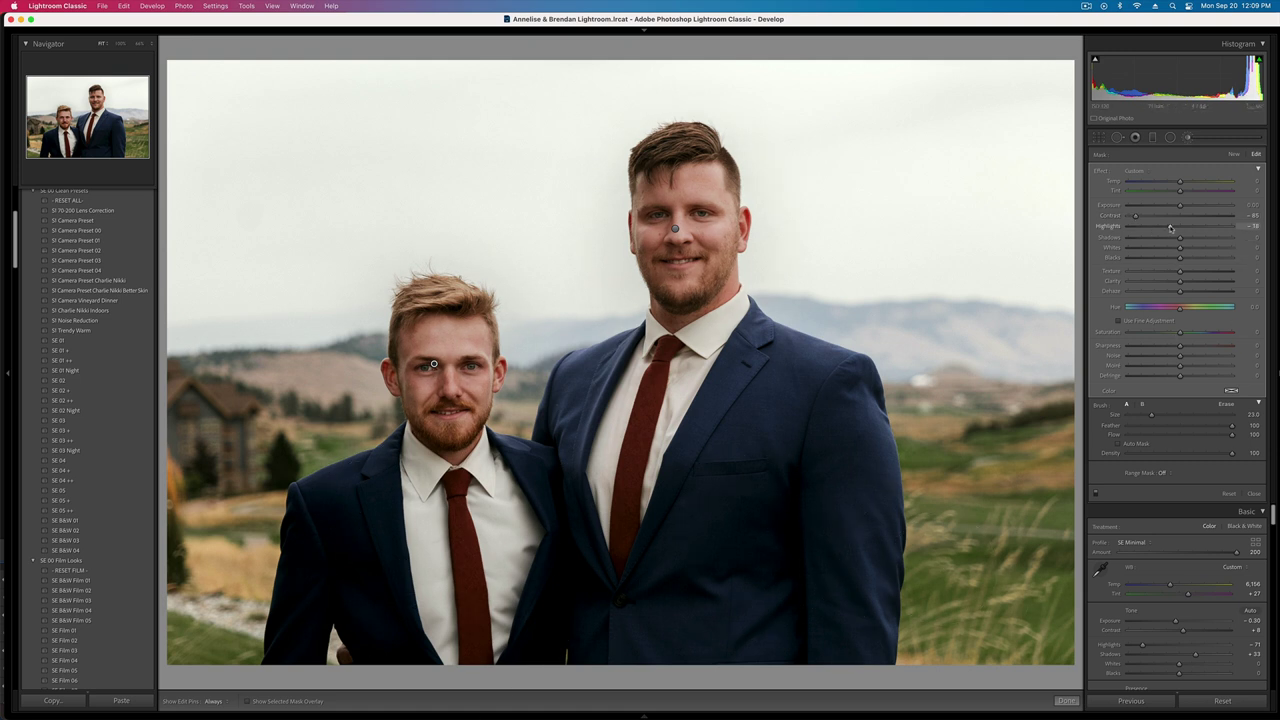
drag(1170, 228, 1235, 237)
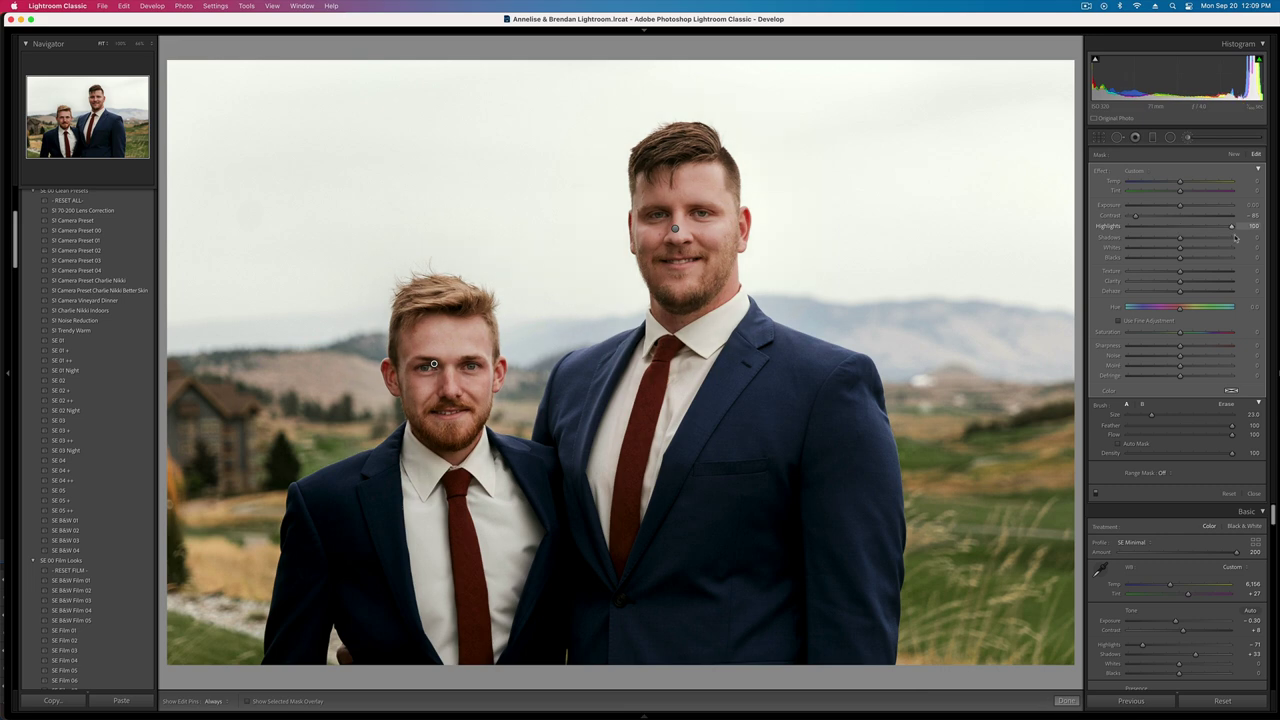
key(k)
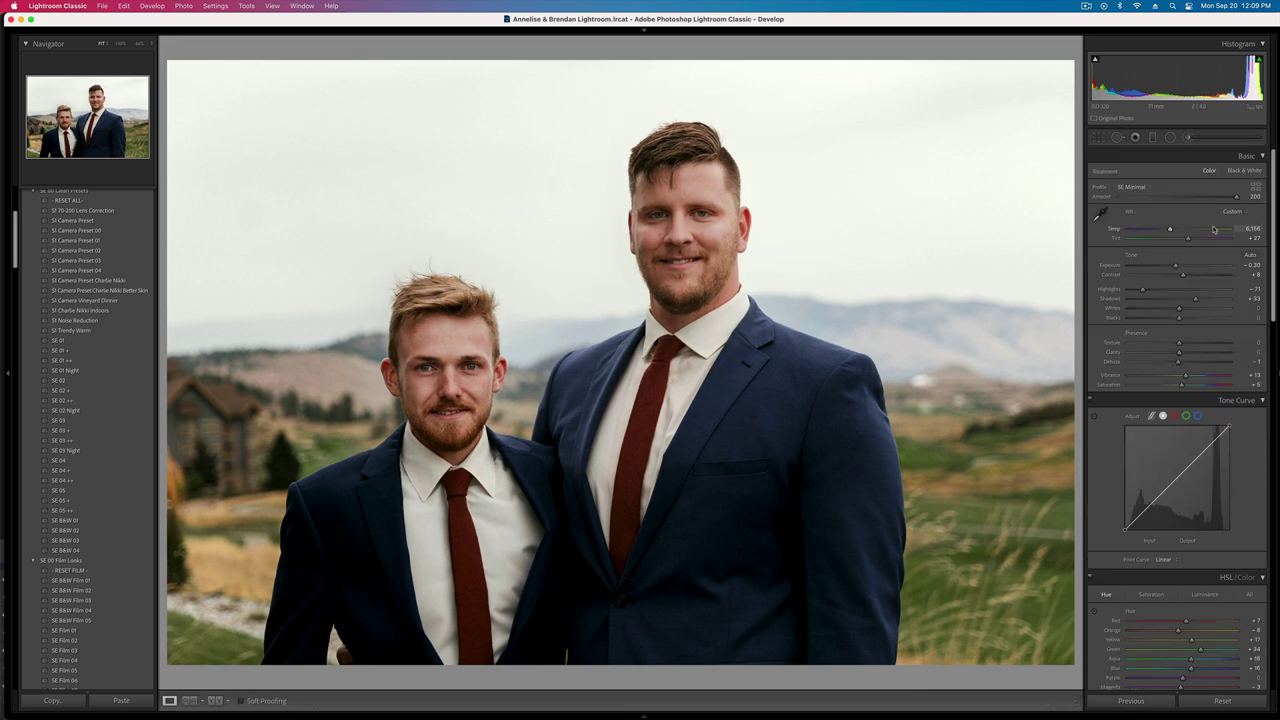
- Set the photo of the two women to Temp 6,025, Exposure -1.05 and Contrast -22, and paste these settings onto the bottle-opening shot
key(Right)
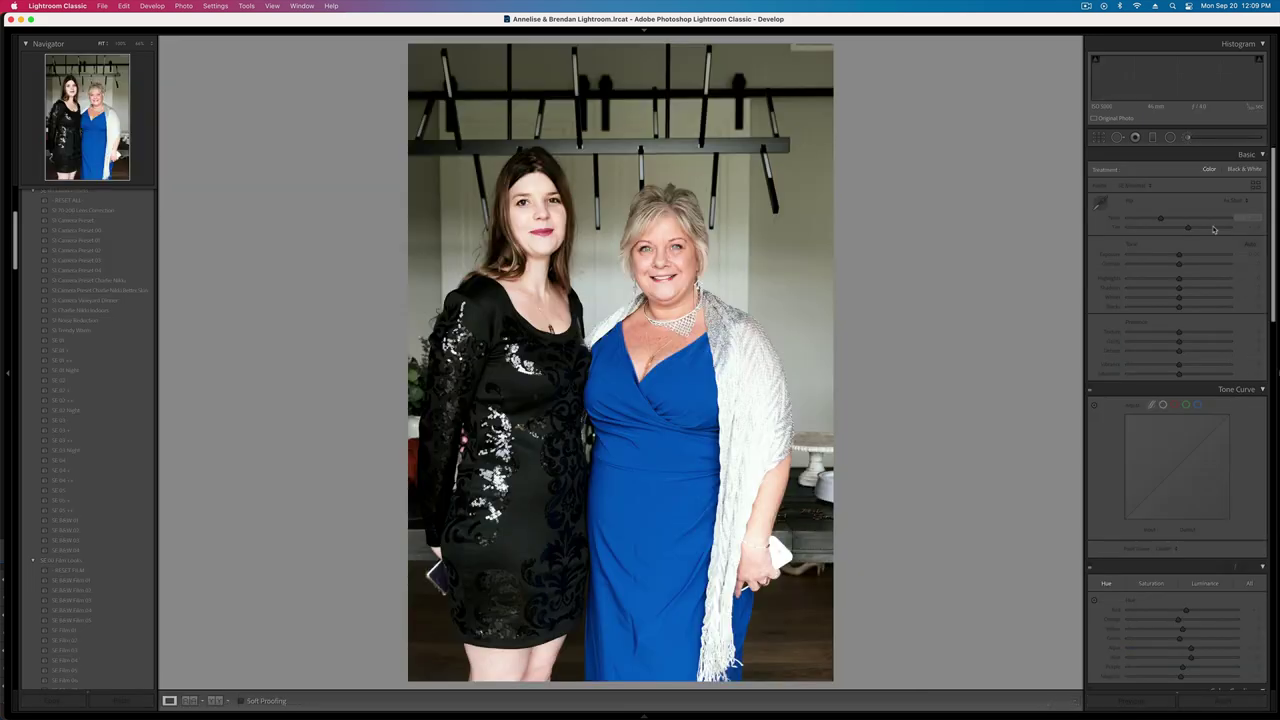
drag(1165, 226, 1167, 277)
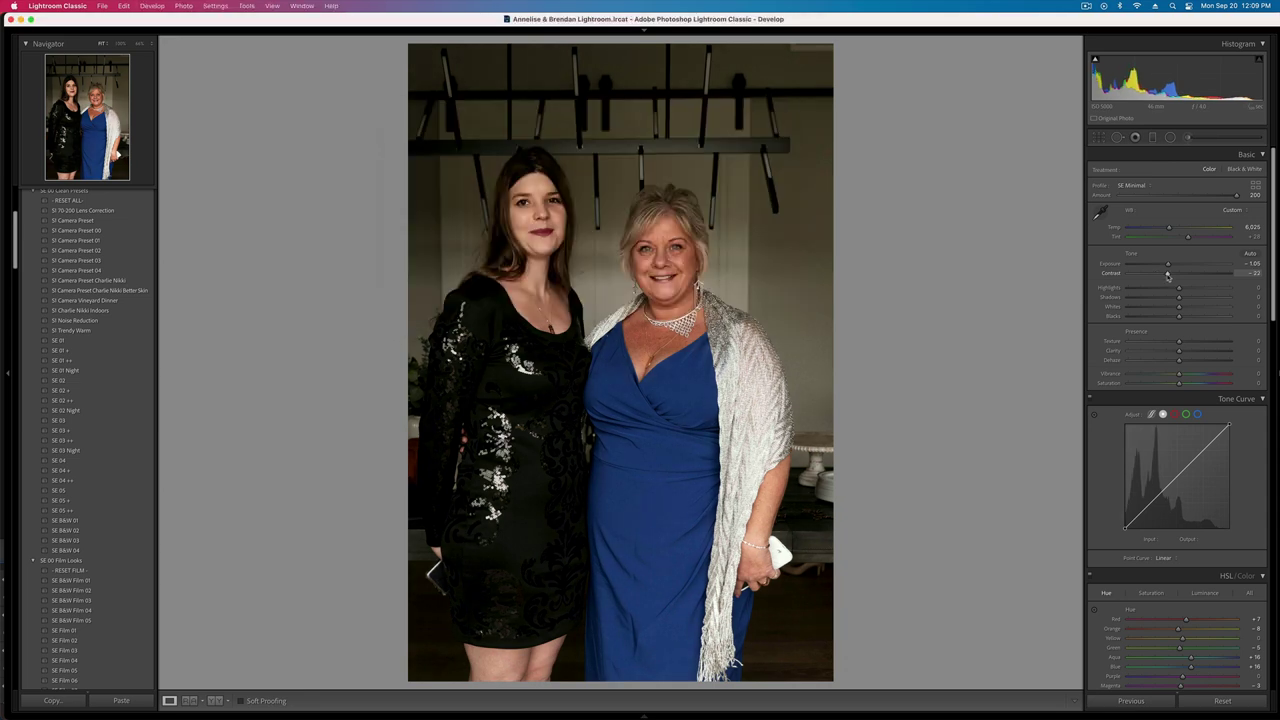
key(Right)
key(super+shift+v)
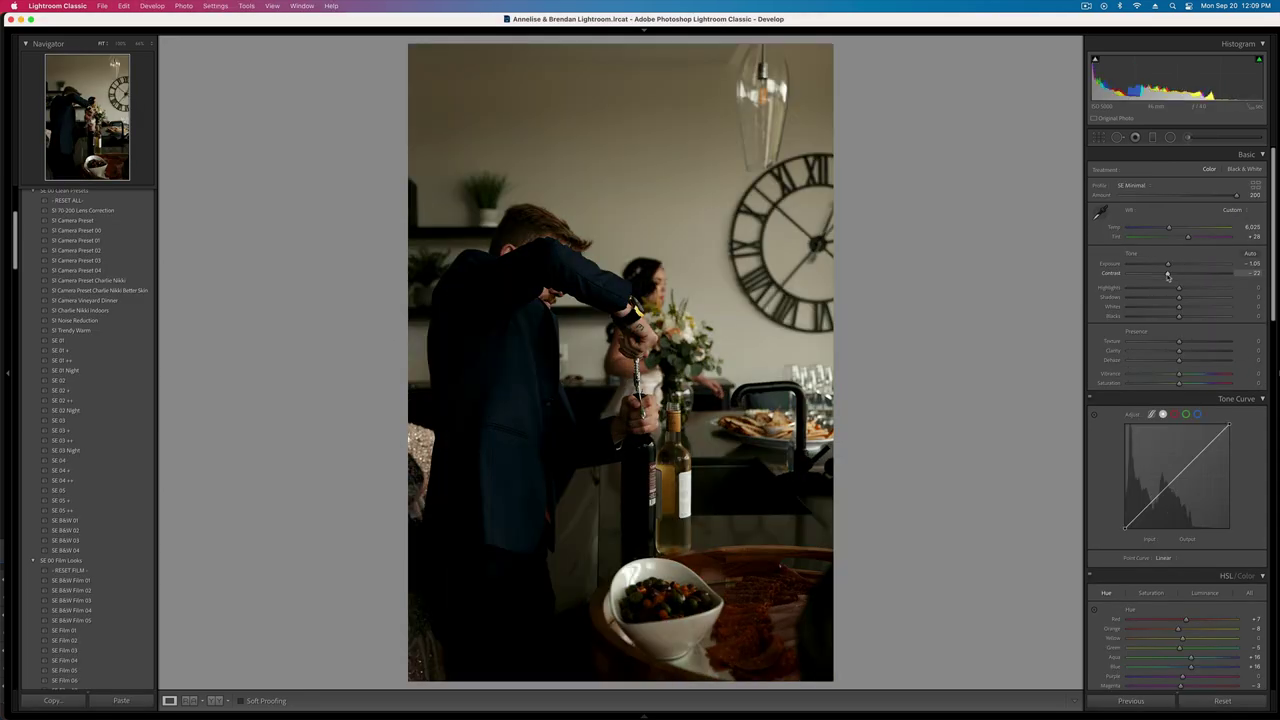
- Set Luminance noise reduction to 17 on the photo of the two women and copy its develop settings
key(Right)
scroll(1188, 401, down, 15)
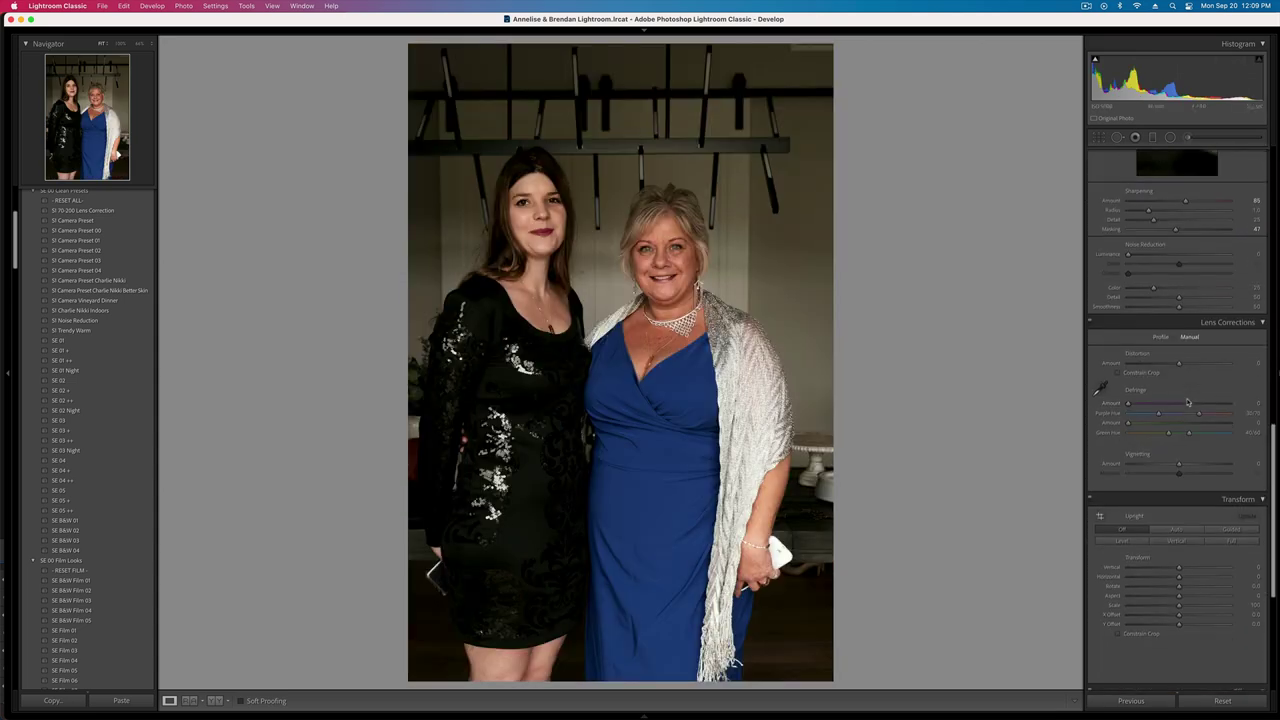
scroll(1188, 401, up, 2)
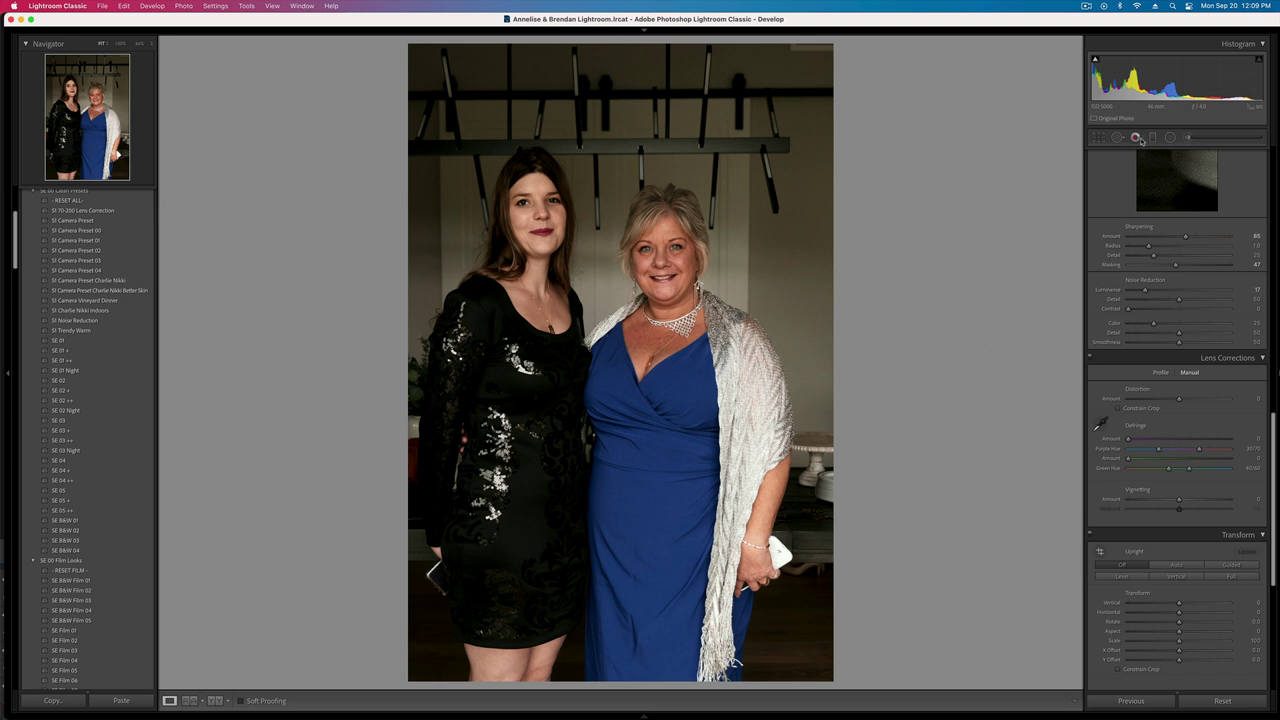
key(super+shift+c)
key(Return)
- Add a graduated filter from the top of the two women's photo downward, with its Highlights raised
click(1153, 137)
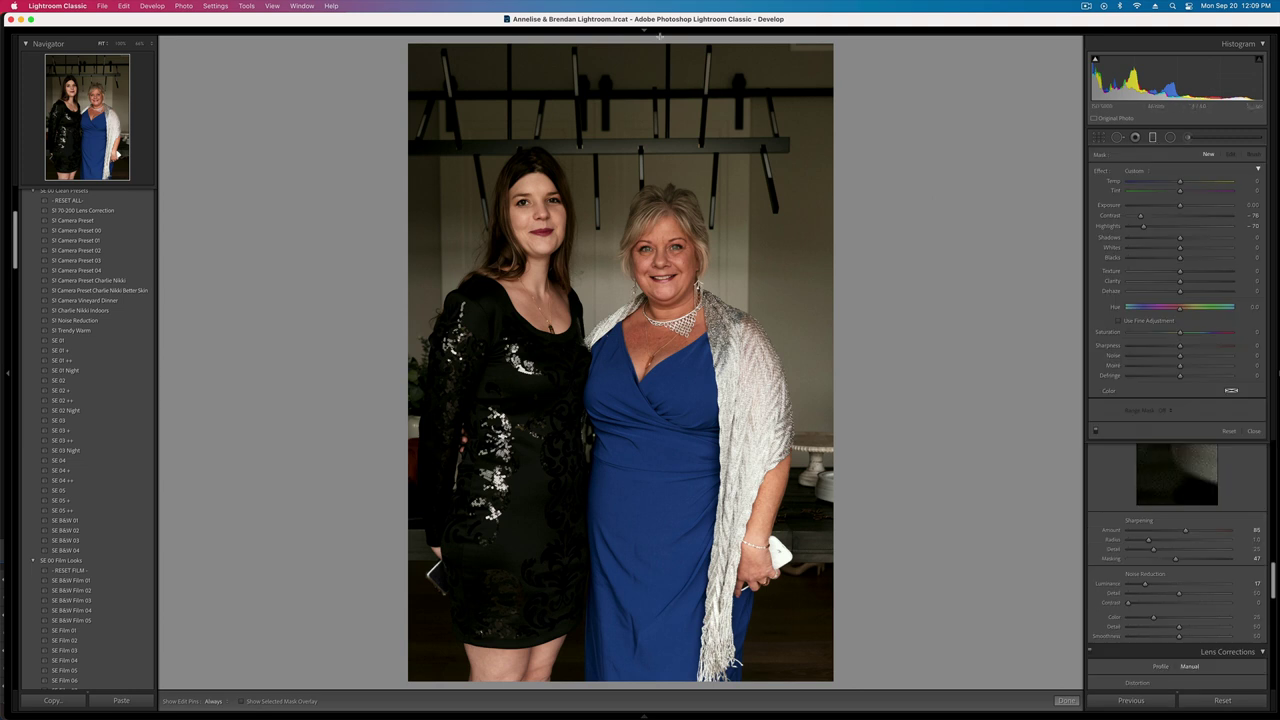
drag(655, 38, 705, 518)
drag(1143, 226, 1192, 229)
key(m)
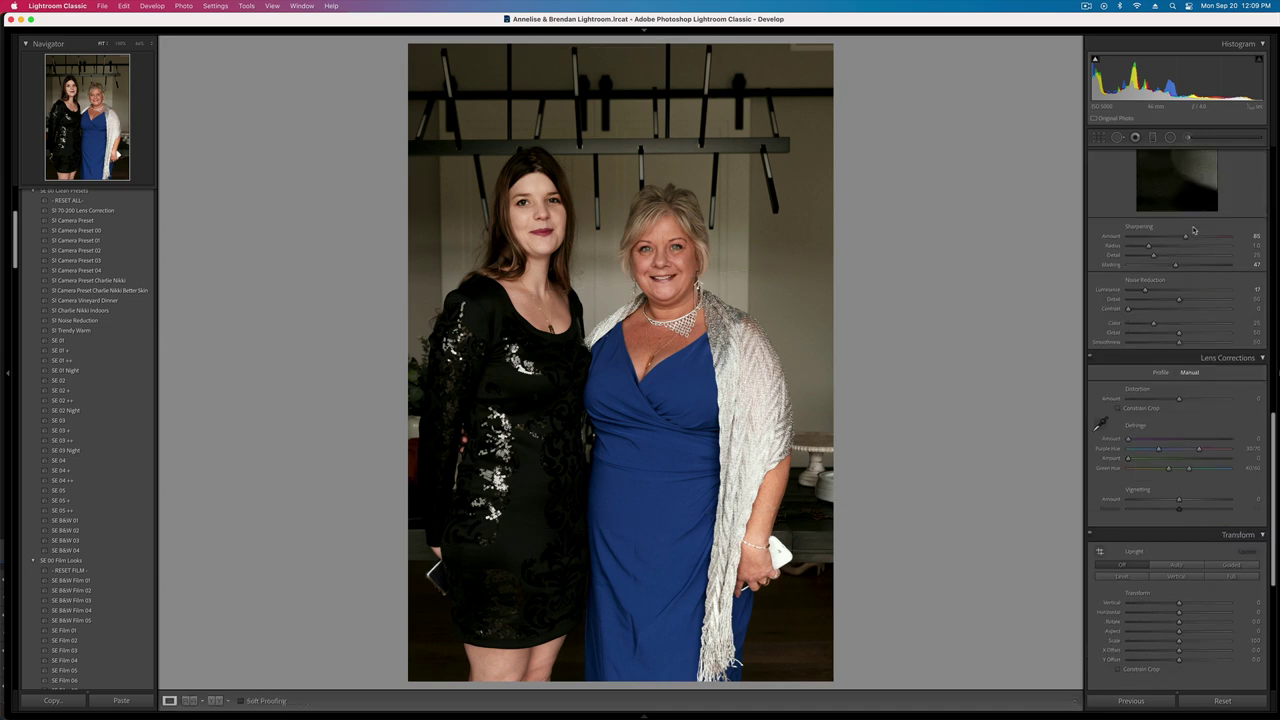
- Paste the copied settings onto the two bottle-opening shots, setting Exposure to -0.72 for the side view and -0.39 for the front view
key(Right)
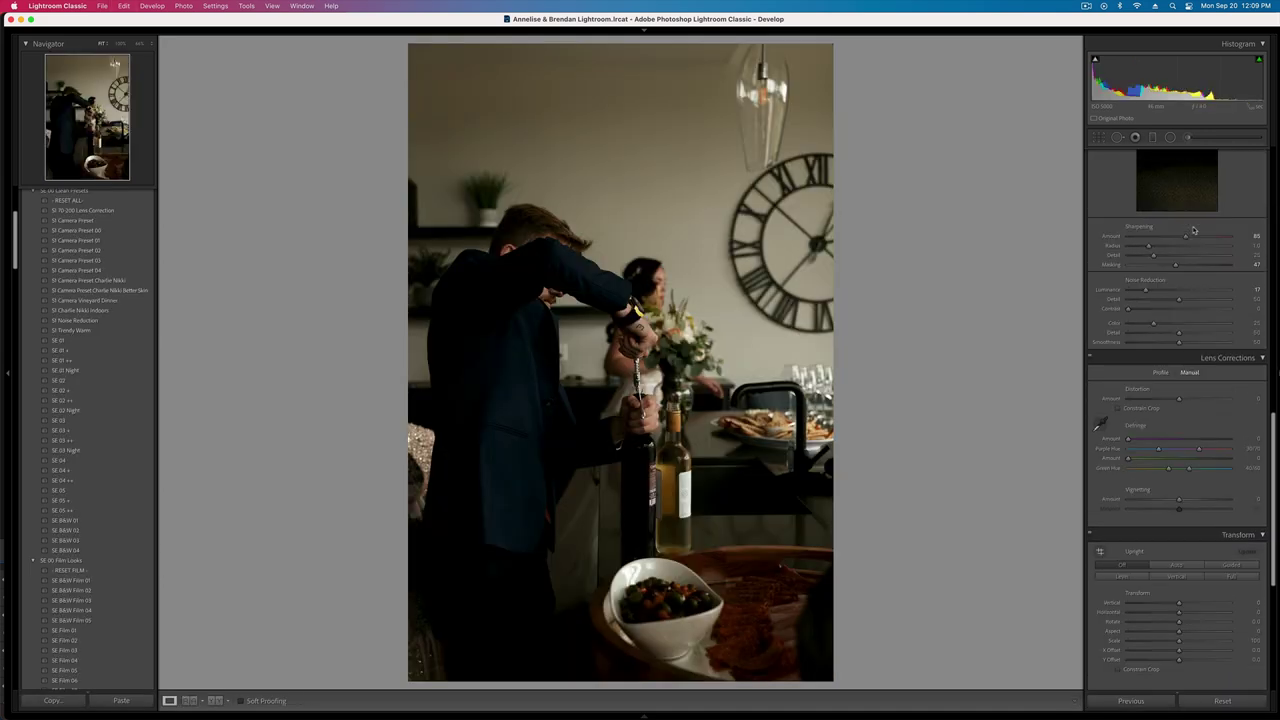
key(super+period)
key(super+period)
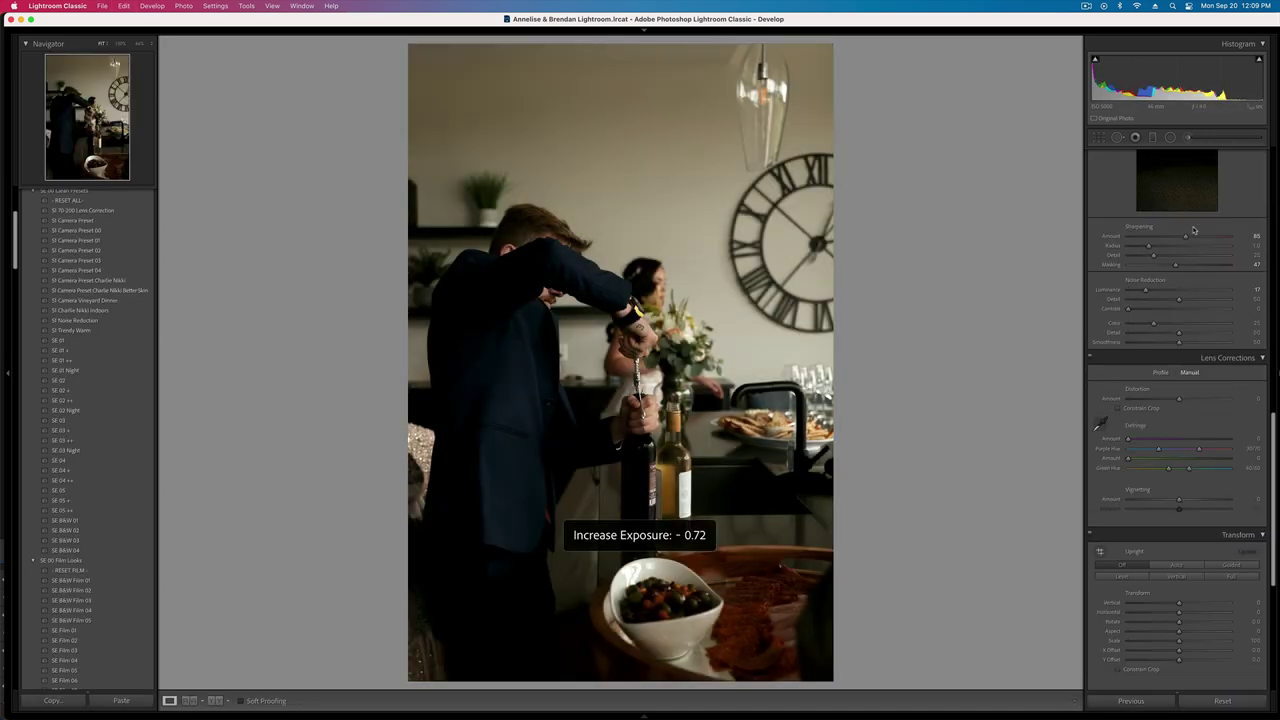
key(Right)
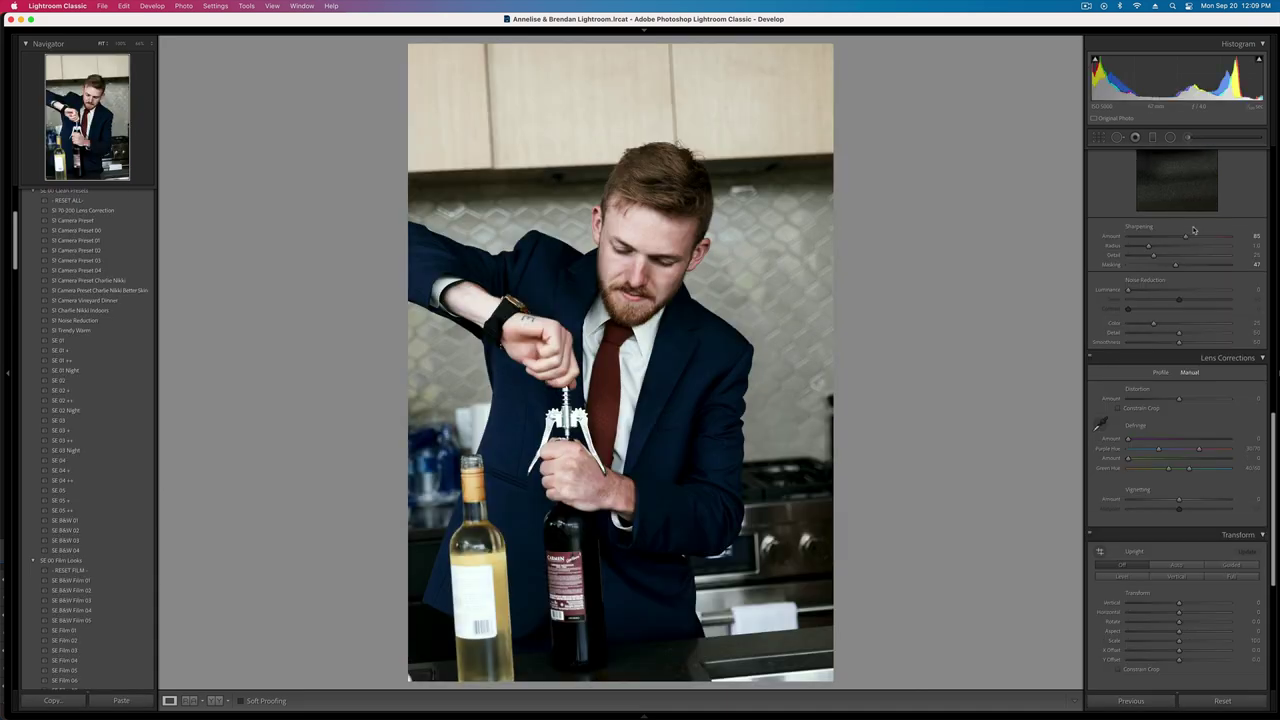
key(super+period)
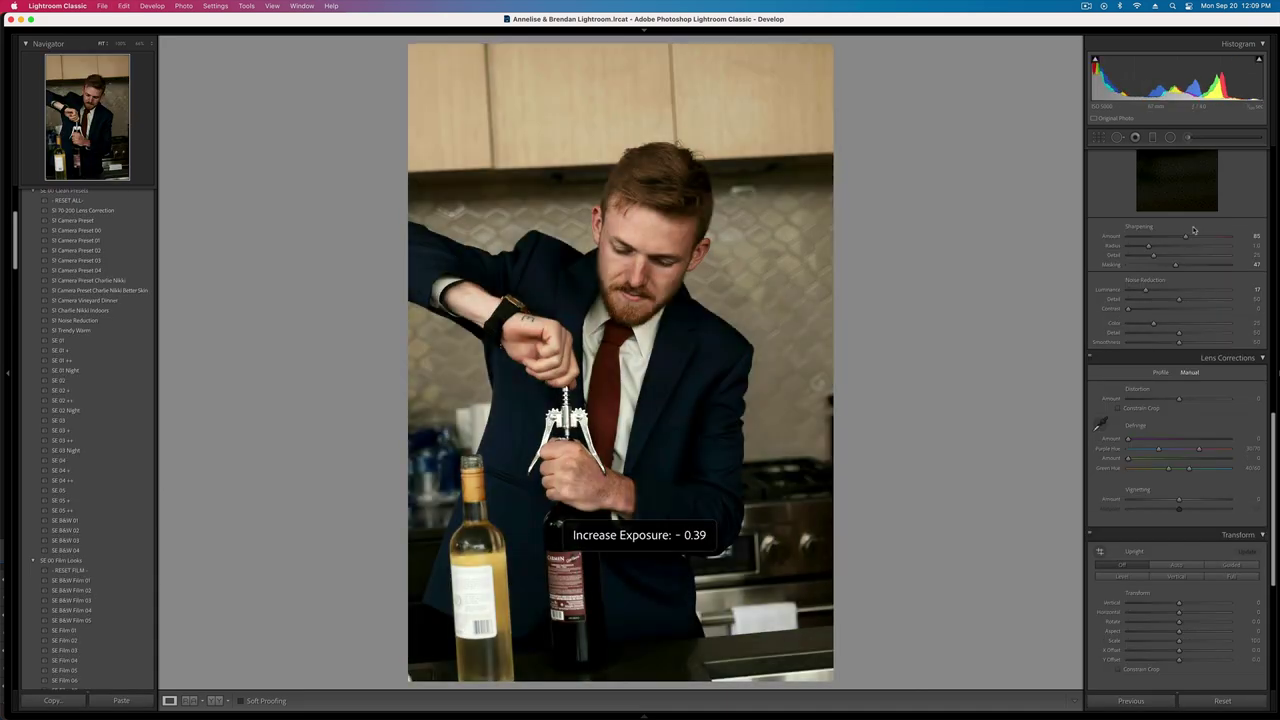
- Set Highlights to +30 and Exposure to -0.06 on the front-view bottle-opening shot, and straighten its crop
scroll(1193, 230, up, 10)
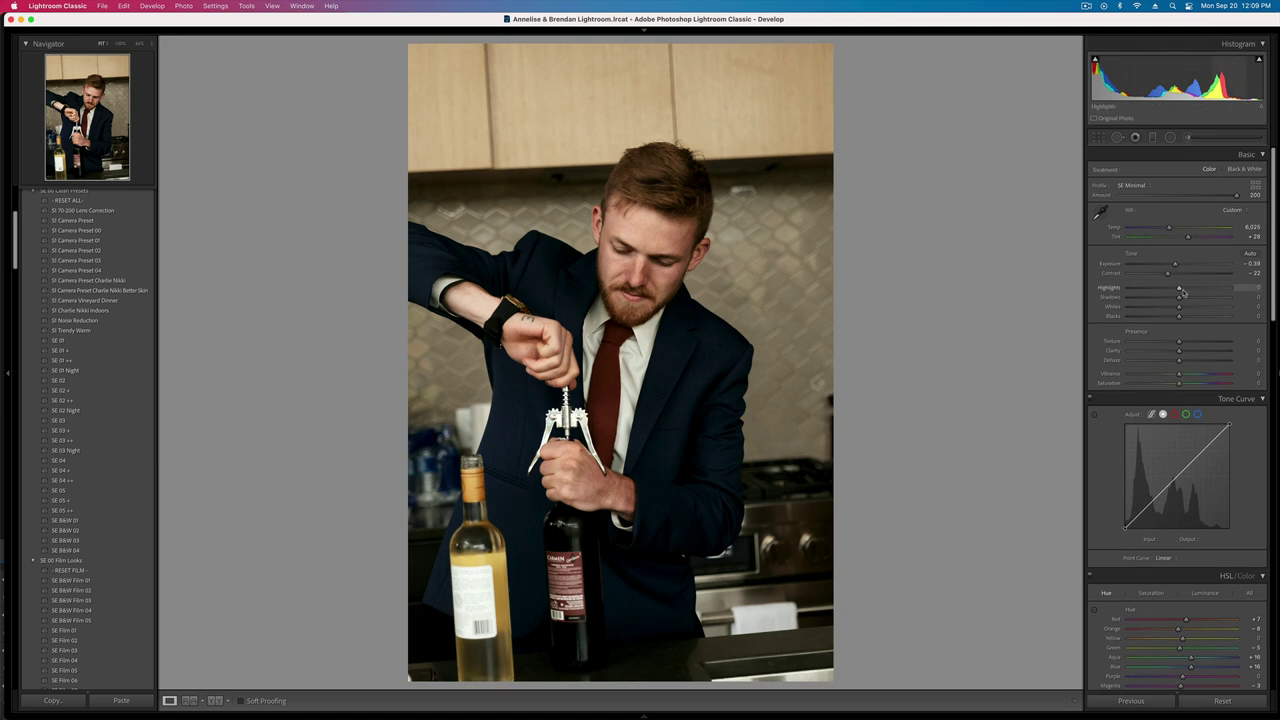
drag(1181, 290, 1193, 290)
key(r)
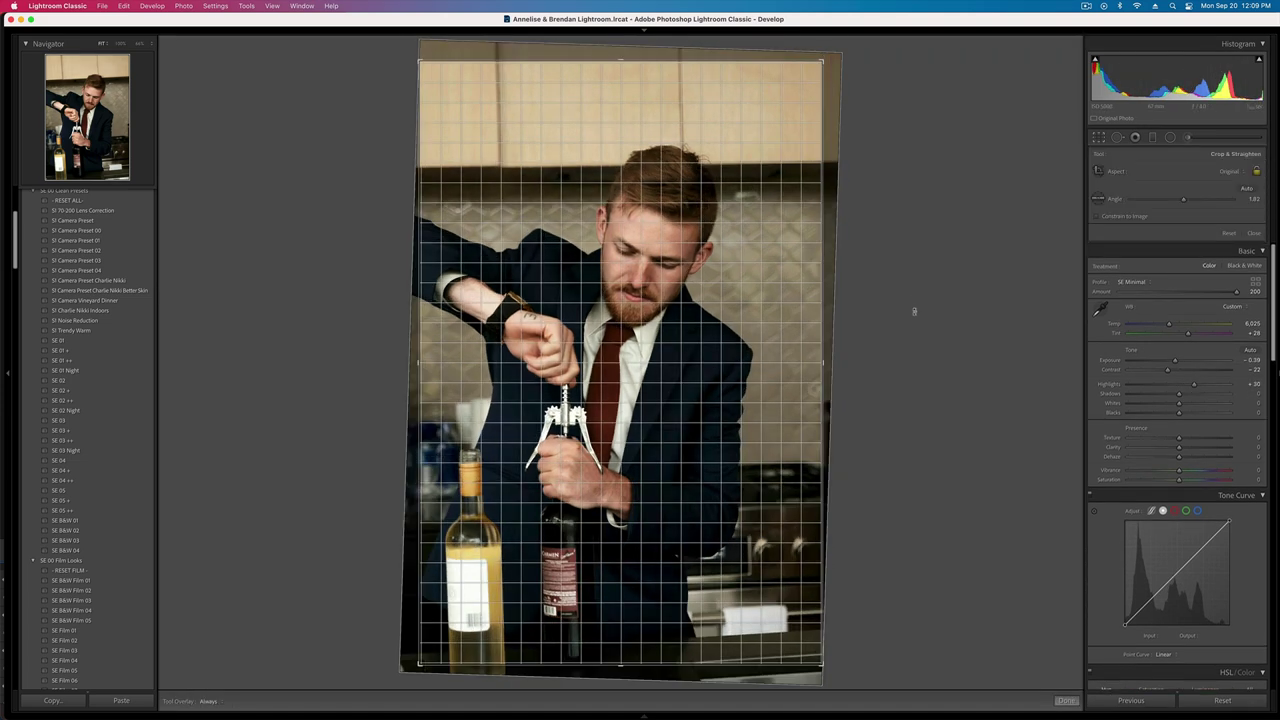
key(r)
key(super+period)
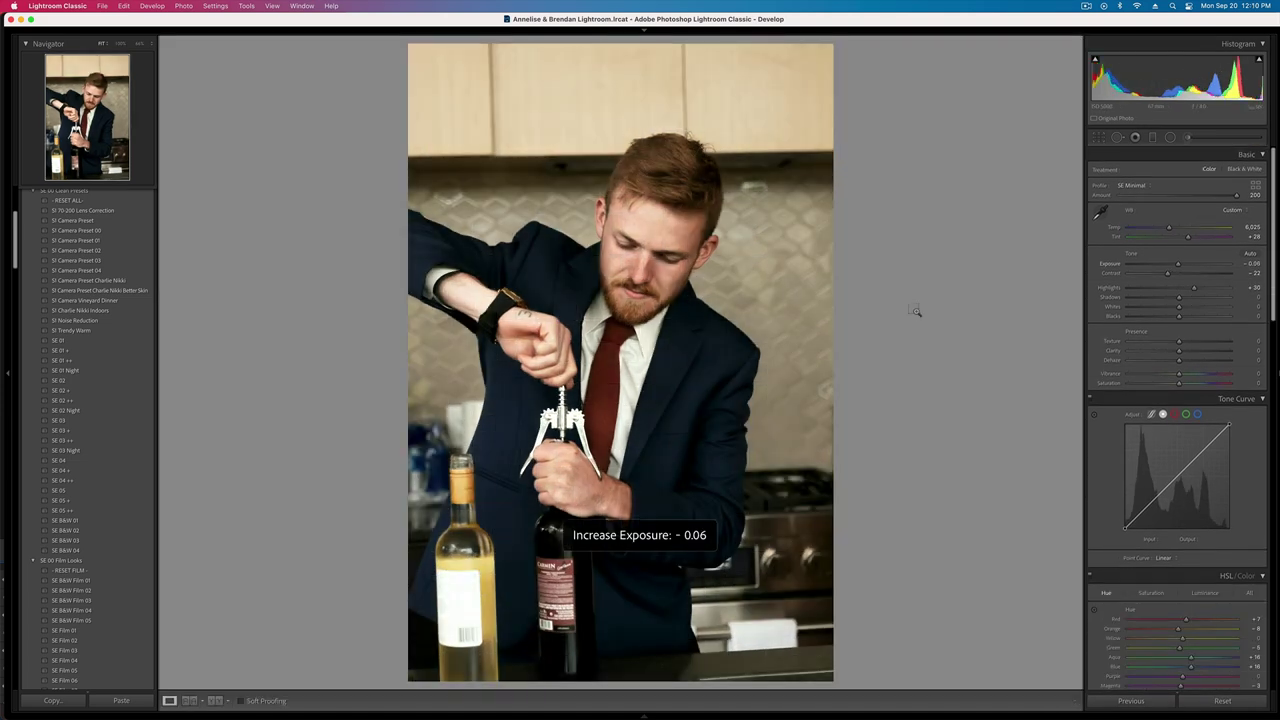
- Paste the develop settings onto the tomato and mozzarella skewers photo, setting Exposure to +0.27 and lowering Temp
key(Right)
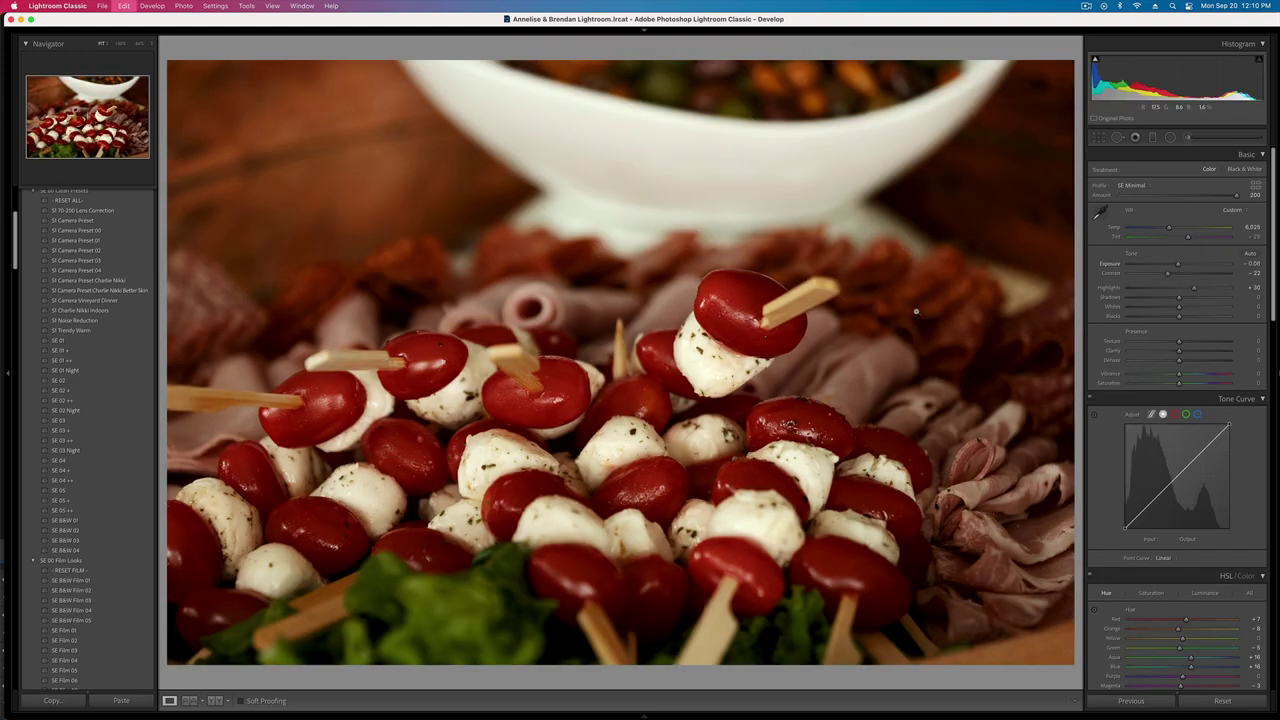
key(super+period)
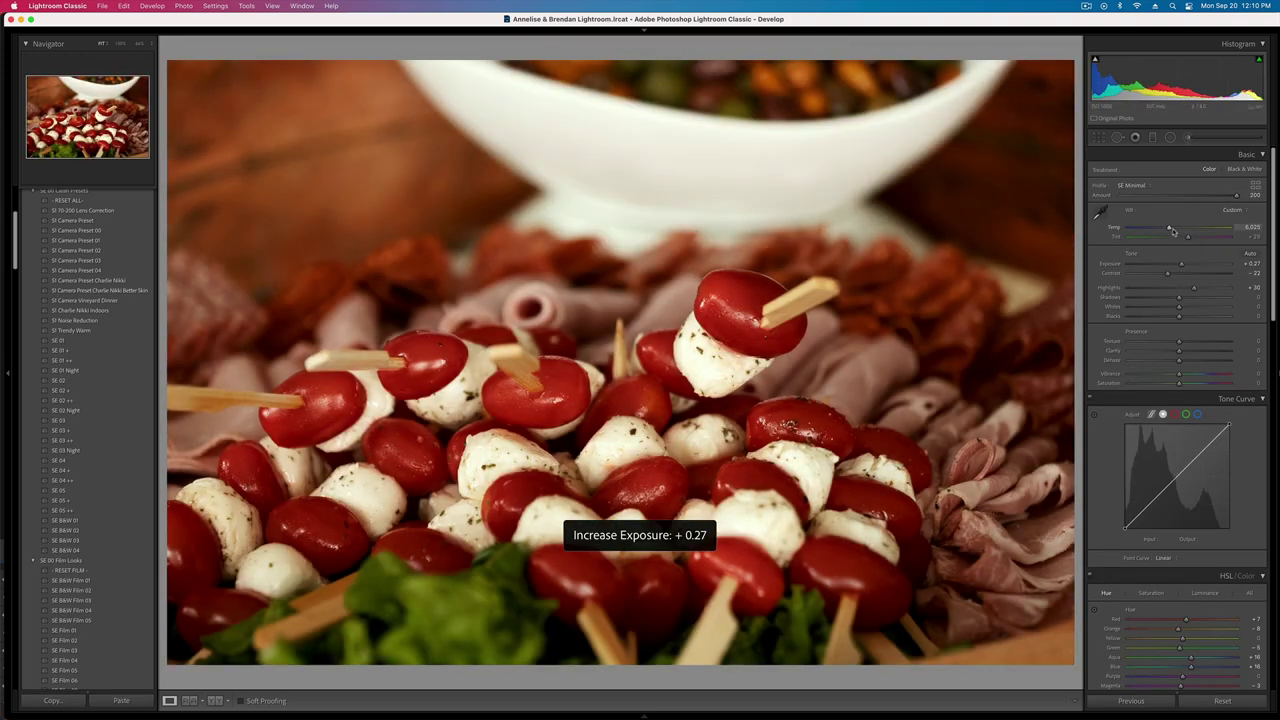
drag(1168, 228, 1161, 229)
- Paste the settings onto the cheese platter photo with a cooler Temp and higher Tint, and reuse them on the skewers photo with Exposure raised
key(Right)
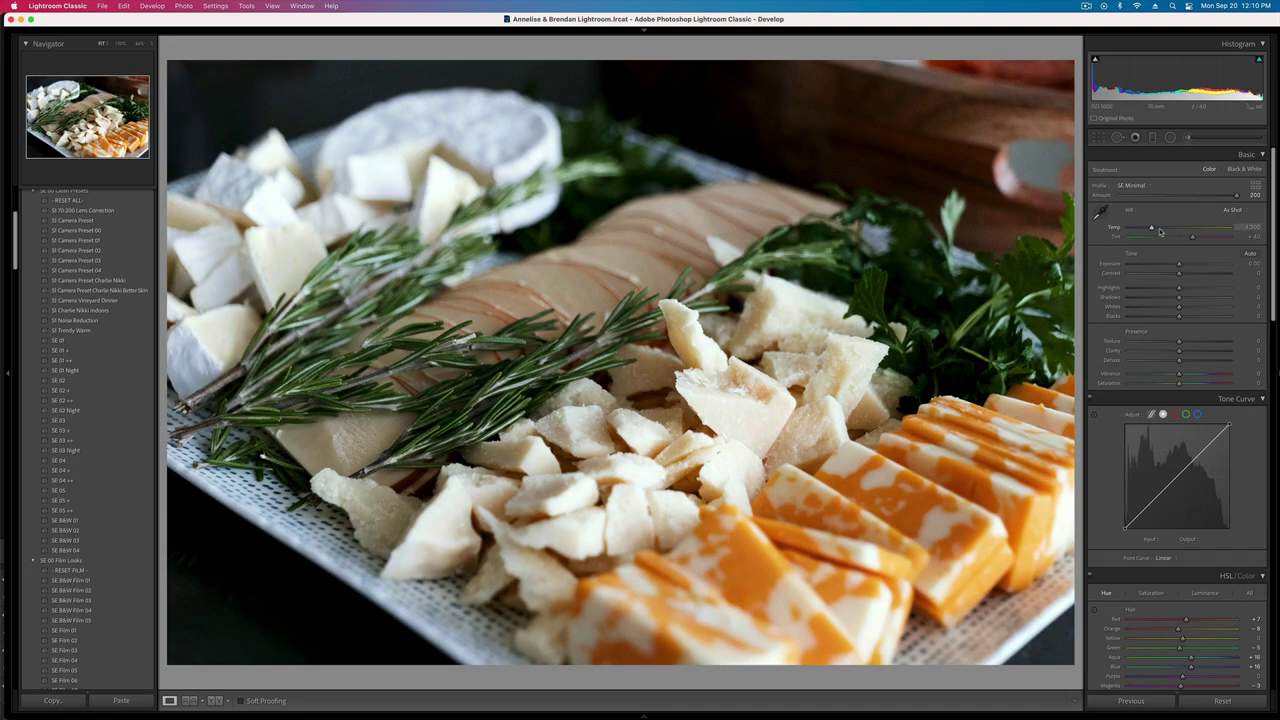
click(1160, 229)
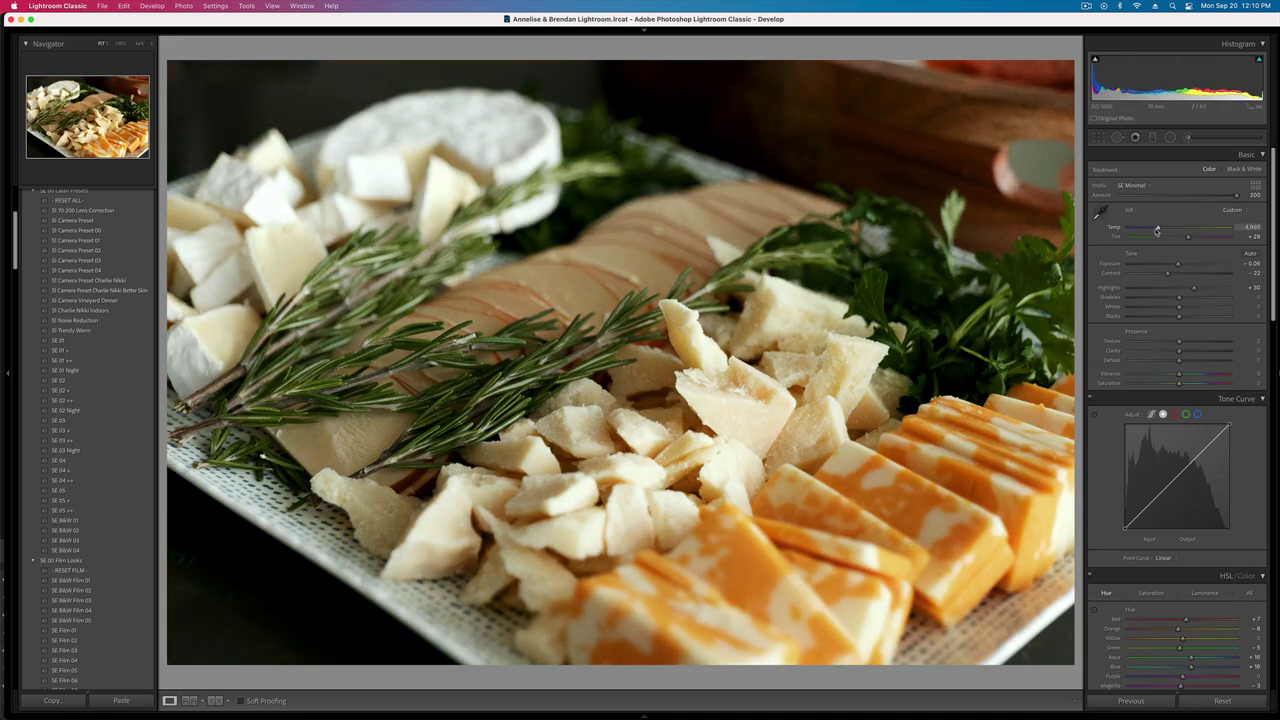
drag(1157, 229, 1191, 239)
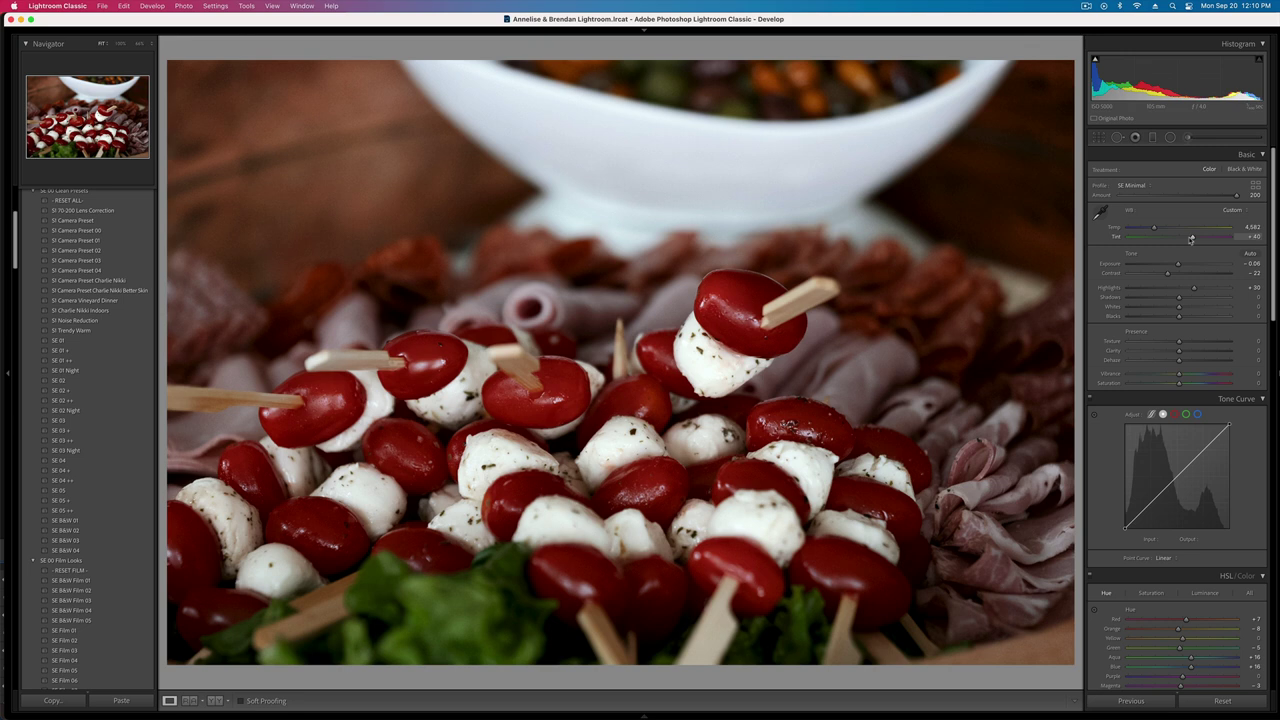
key(shift+equal)
key(Right)
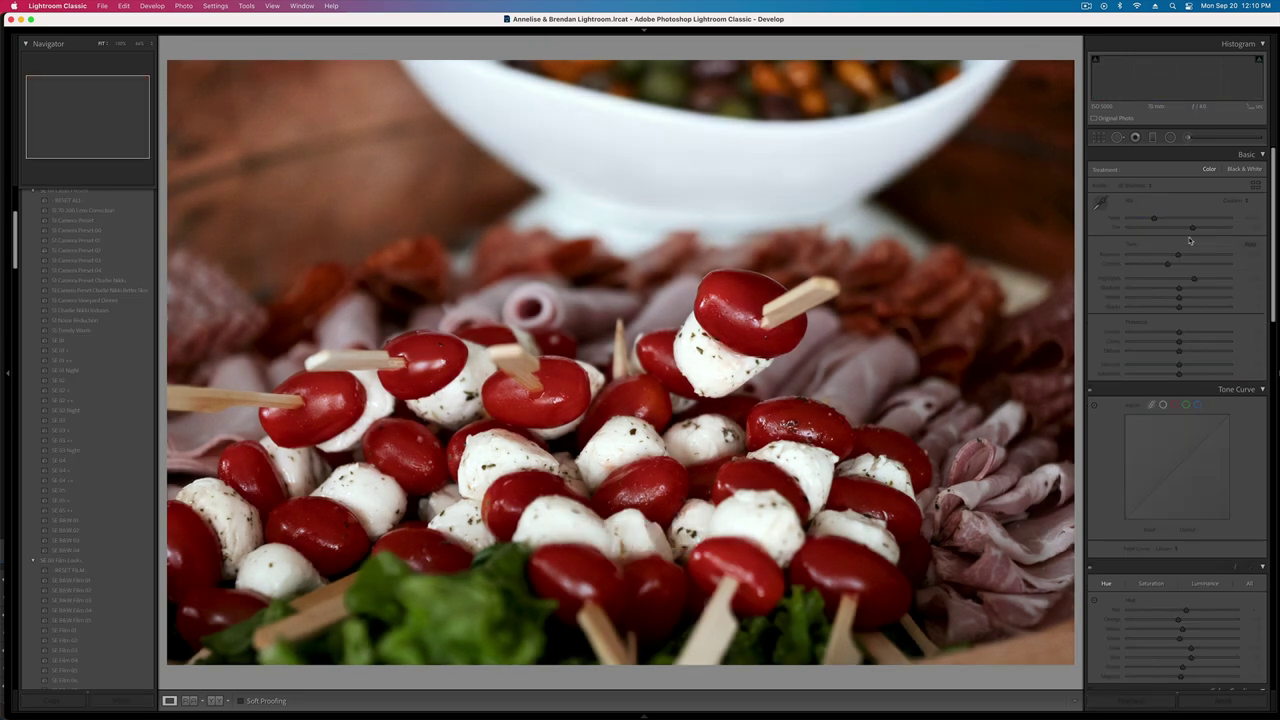
- Paste the copied settings onto the indoor portrait of the grey-haired man, warm its Temp and set Blacks to +100
key(Right)
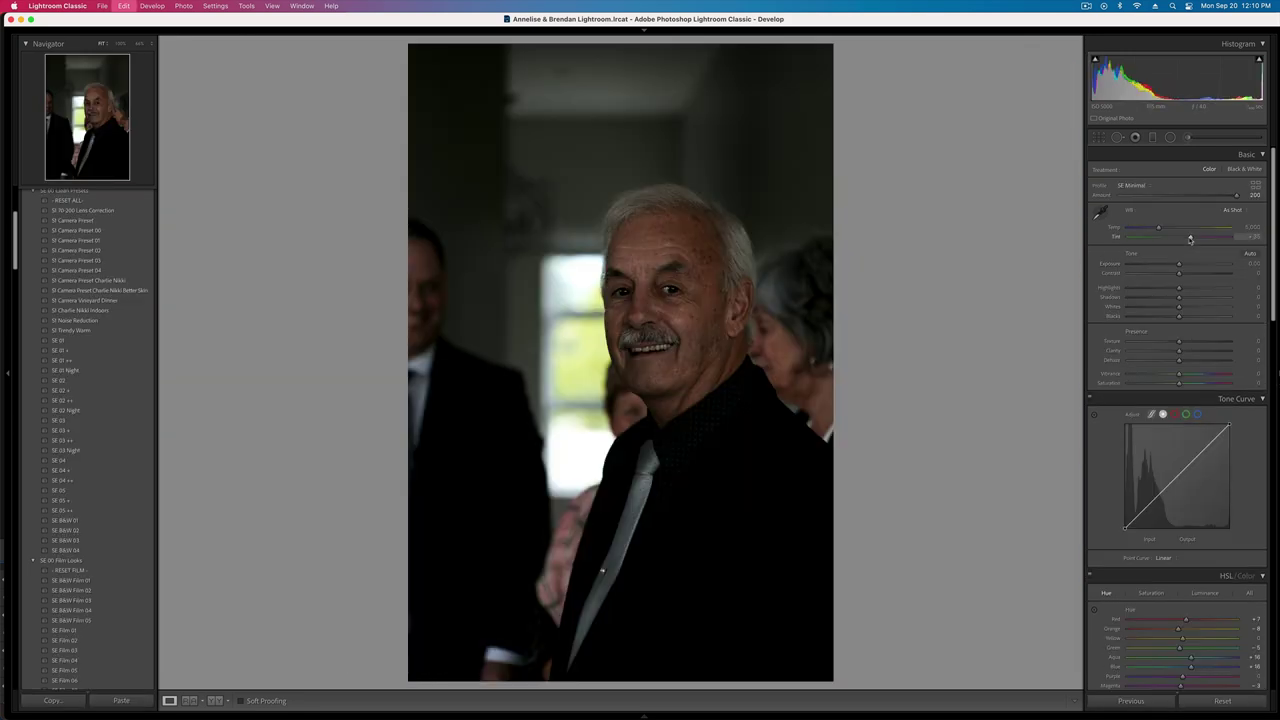
key(=)
drag(1153, 227, 1164, 230)
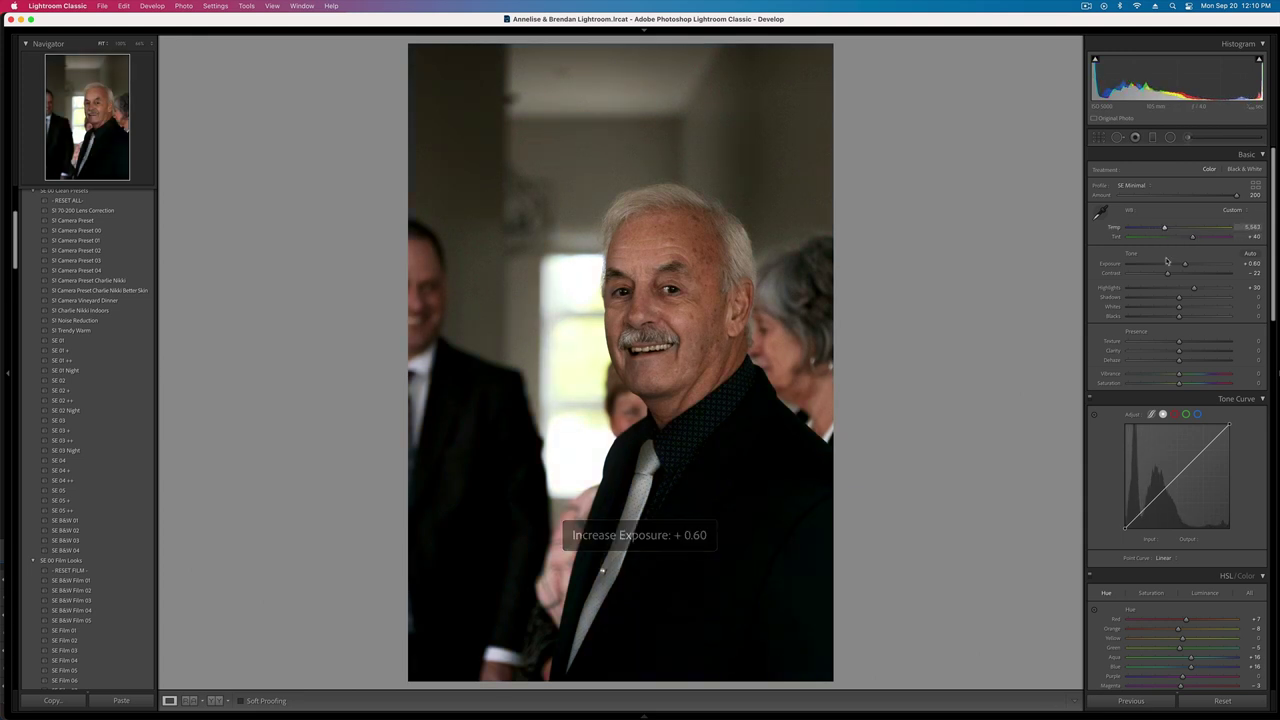
click(1217, 318)
drag(1217, 318, 1232, 318)
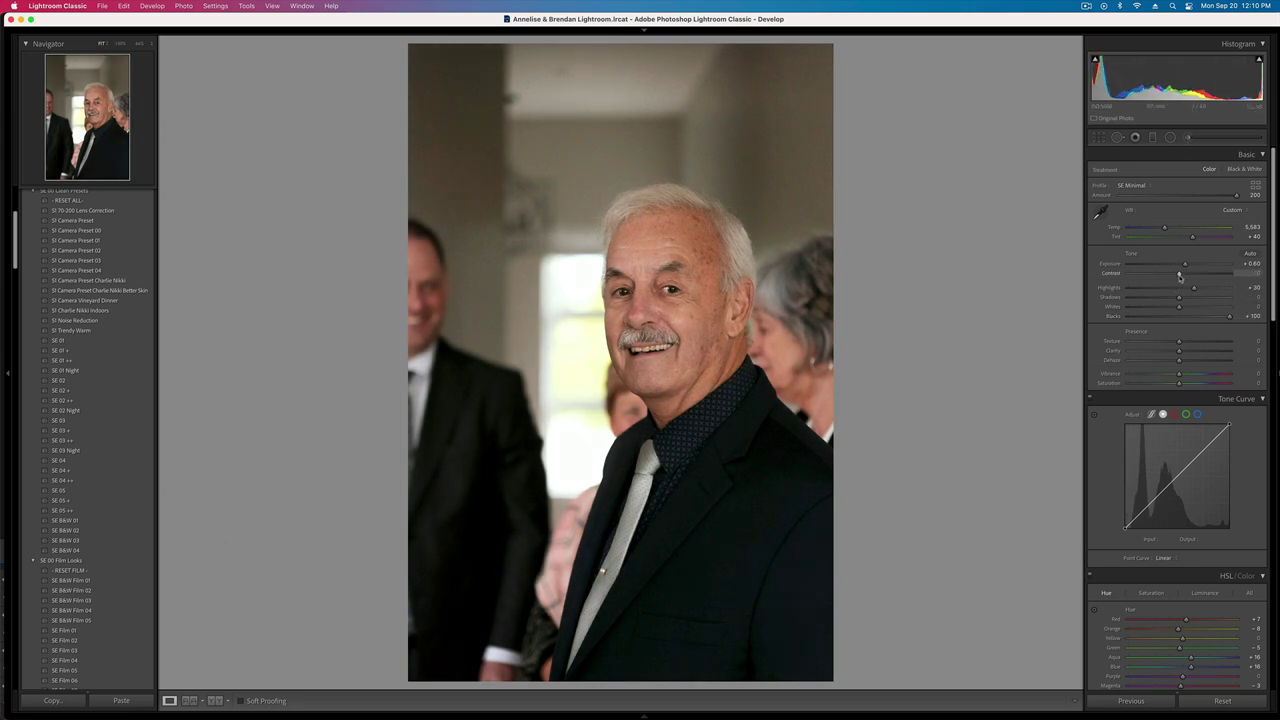
- Set the portrait's Contrast to +5 and Exposure to +0.37, and copy its develop settings
drag(1180, 275, 1183, 277)
key(shift+minus)
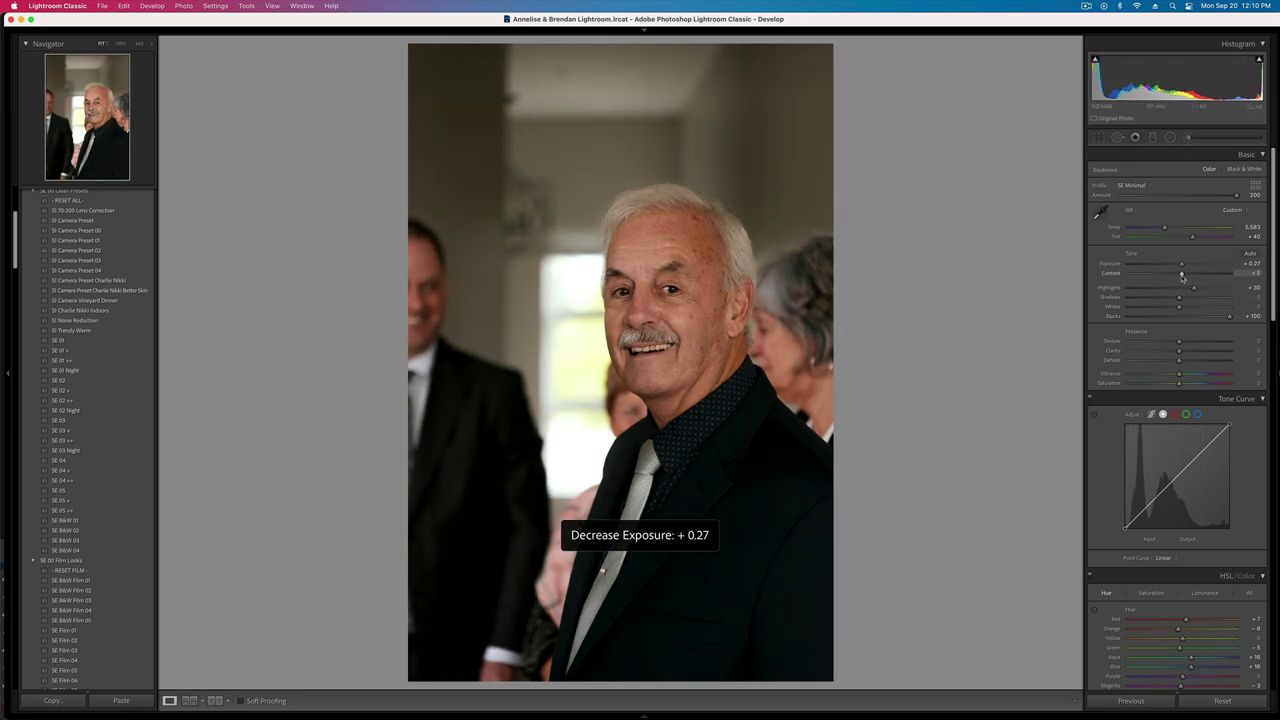
key(equal)
key(shift+super+c)
key(Return)
- Set the Noise Reduction Luminance of the grey-haired man's portrait to 28
key(Right)
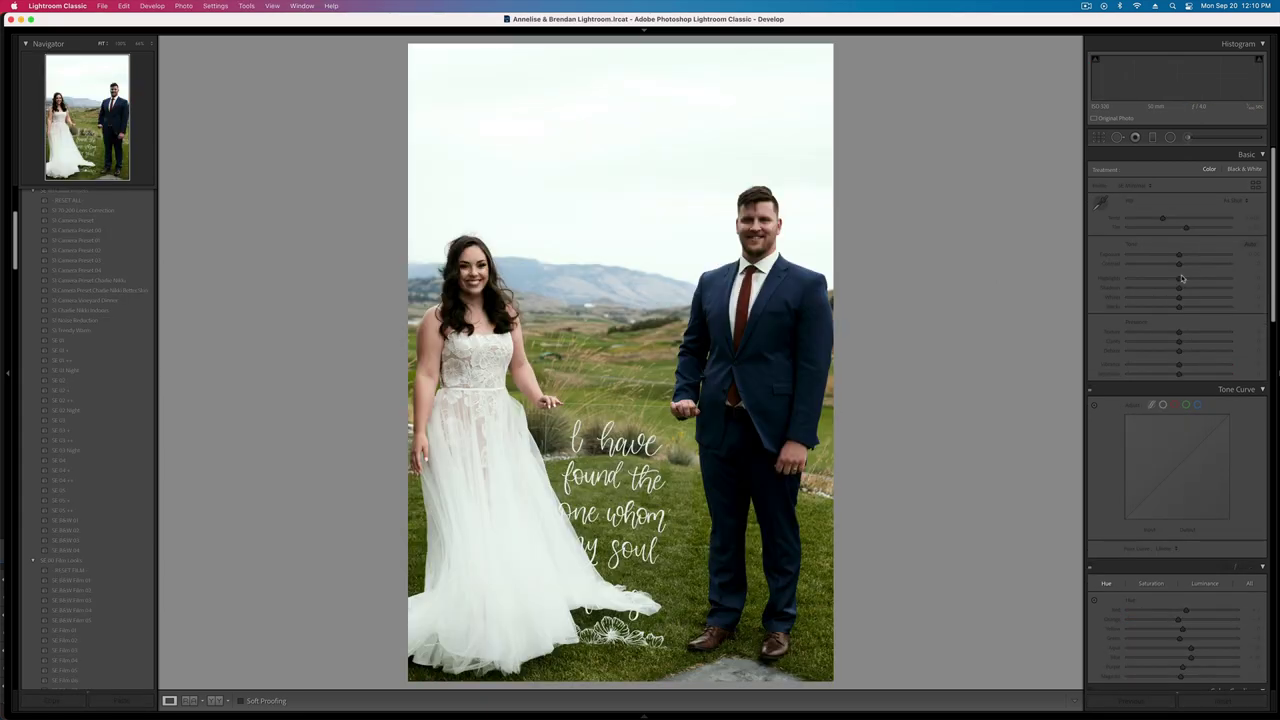
key(Left)
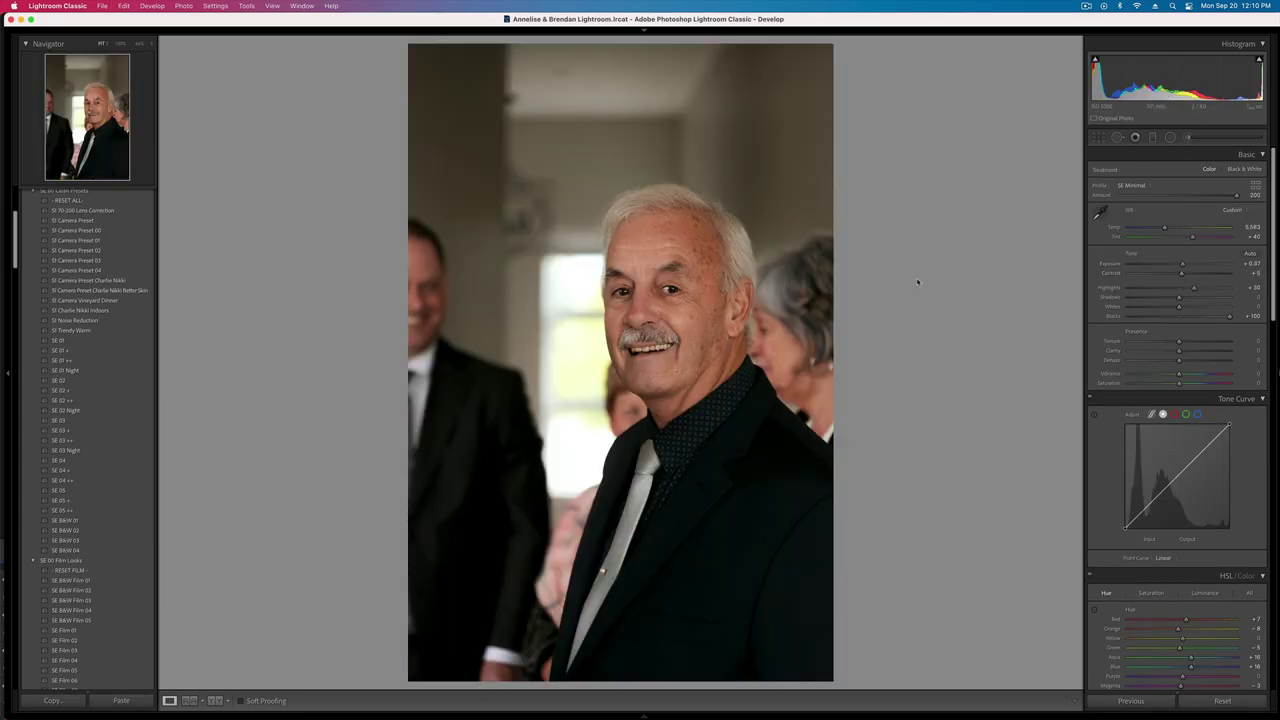
click(726, 157)
scroll(1169, 484, down, 10)
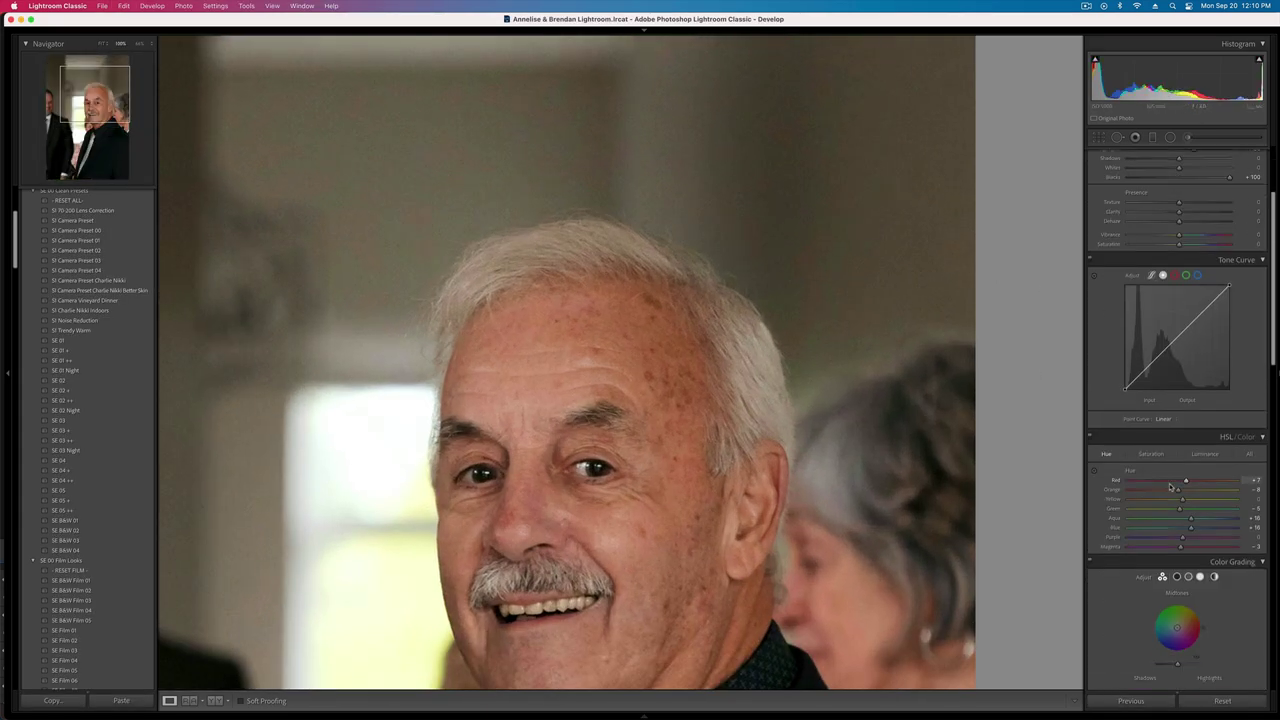
scroll(1169, 484, down, 3)
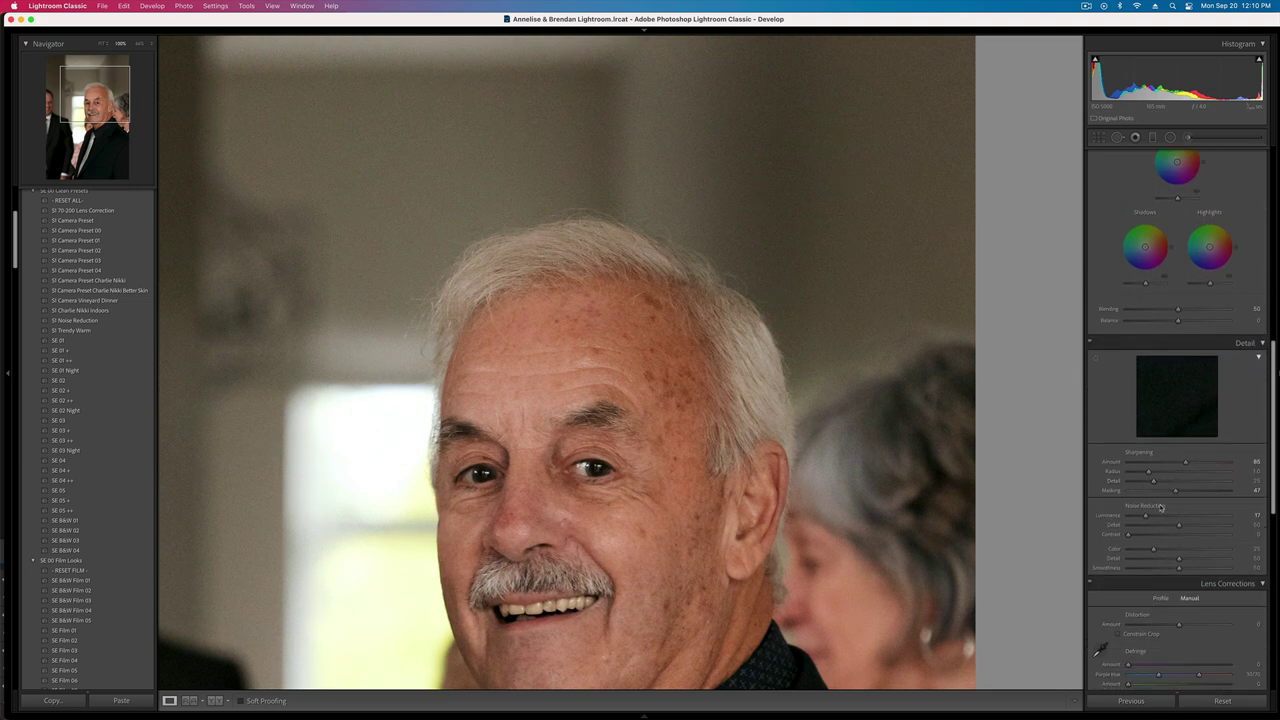
click(786, 427)
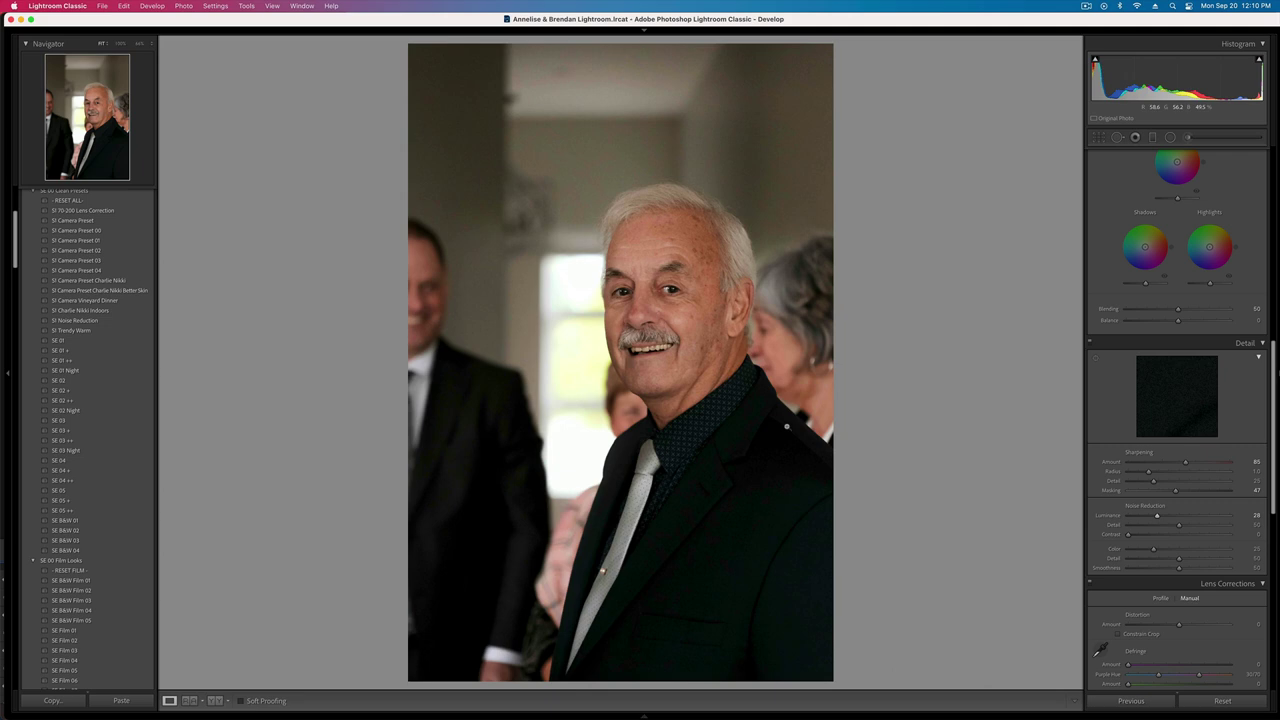
- Copy the develop settings from the full-length photo of the two men on the patio
key(Right)
key(g)
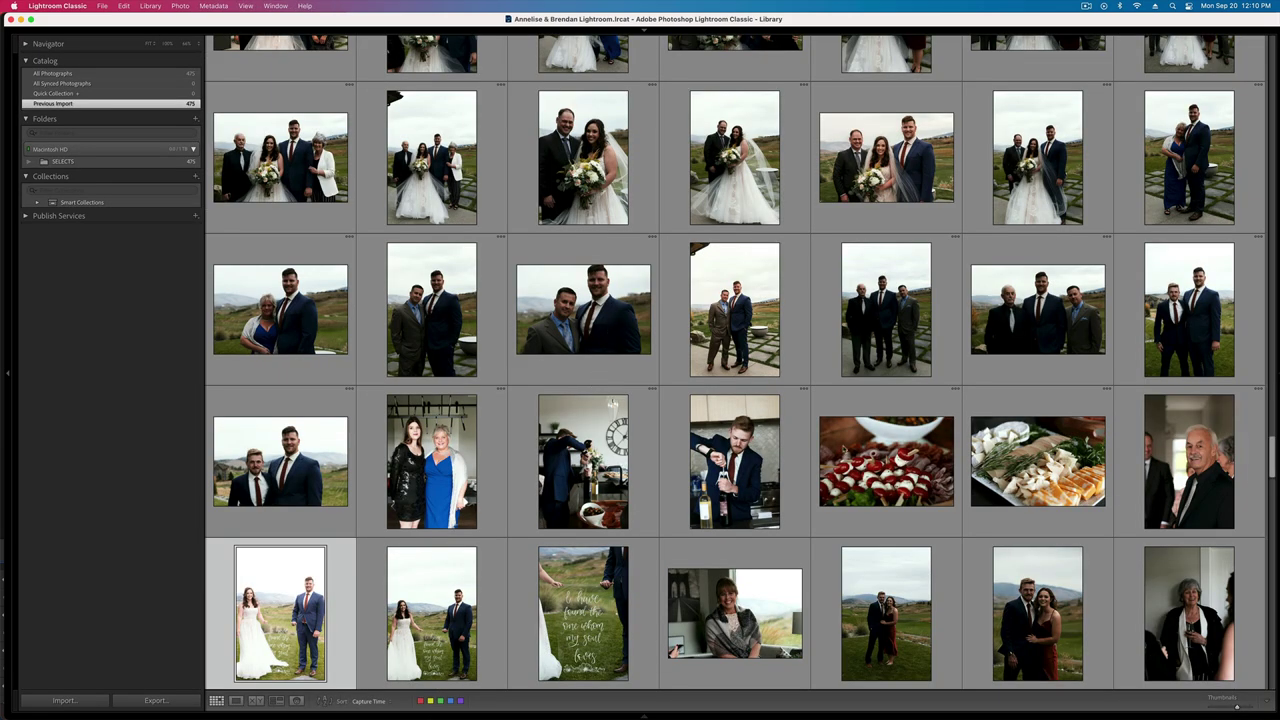
click(723, 325)
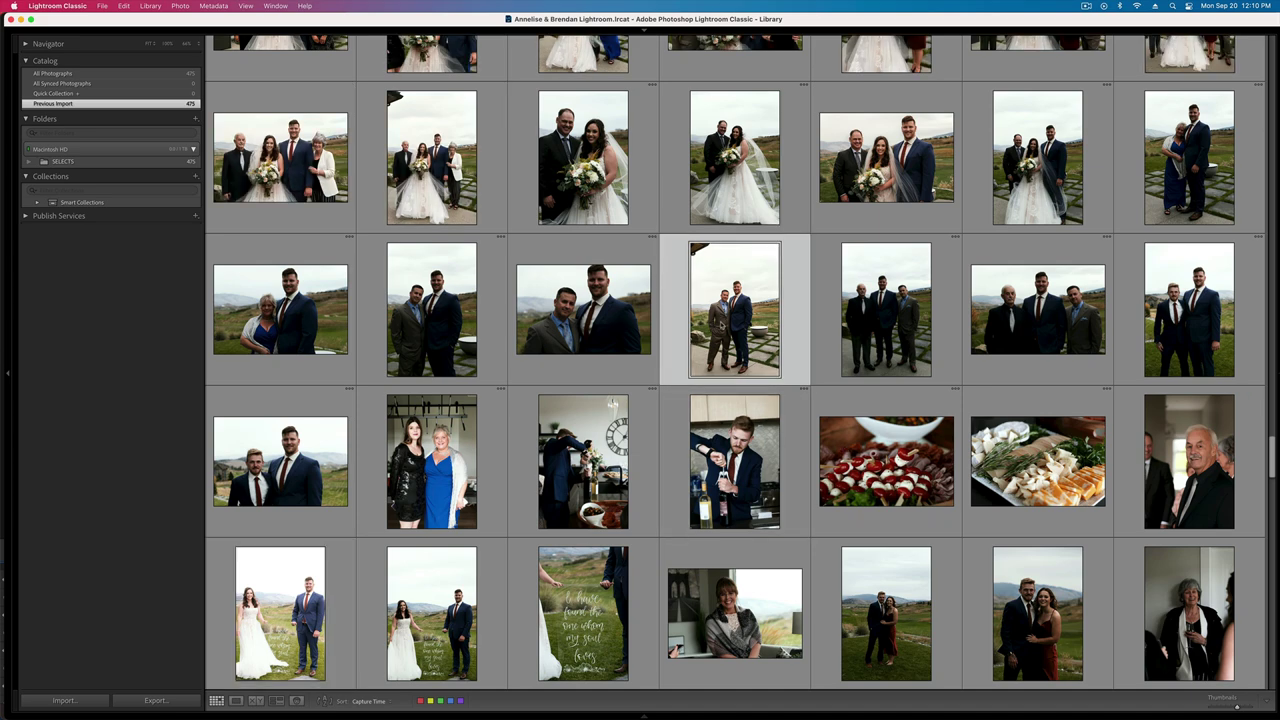
key(e)
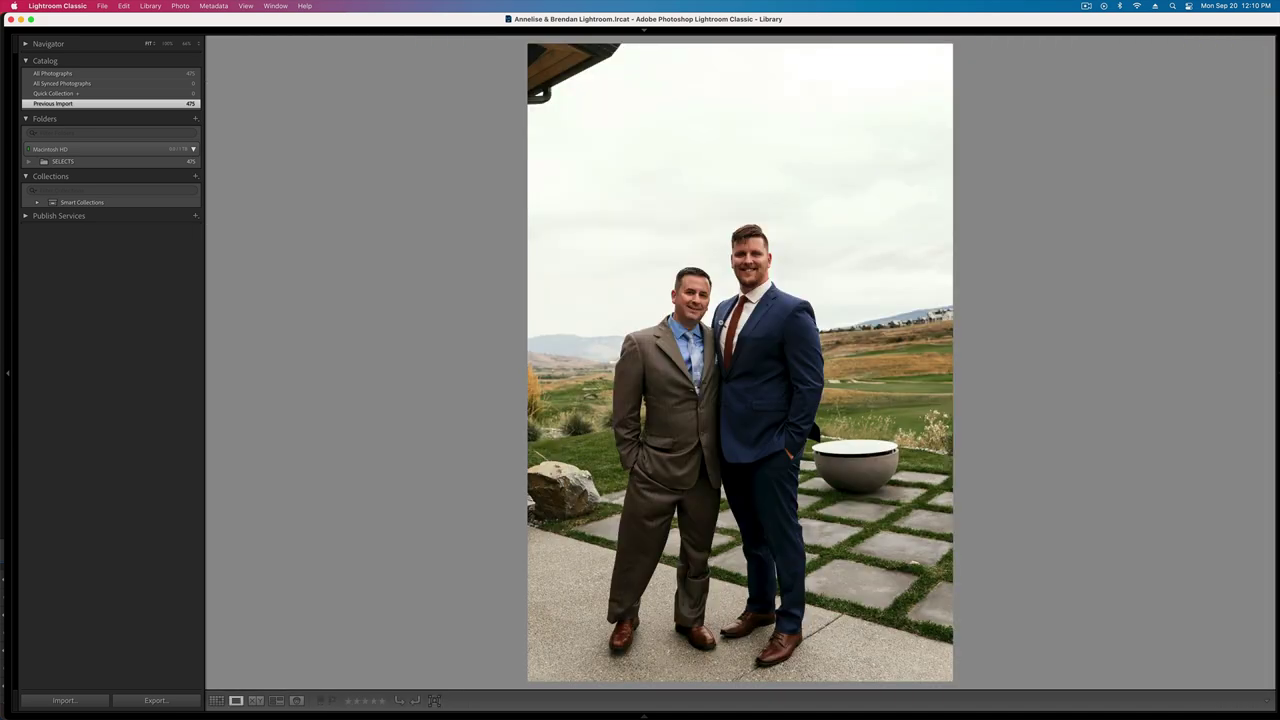
key(d)
key(super+shift+c)
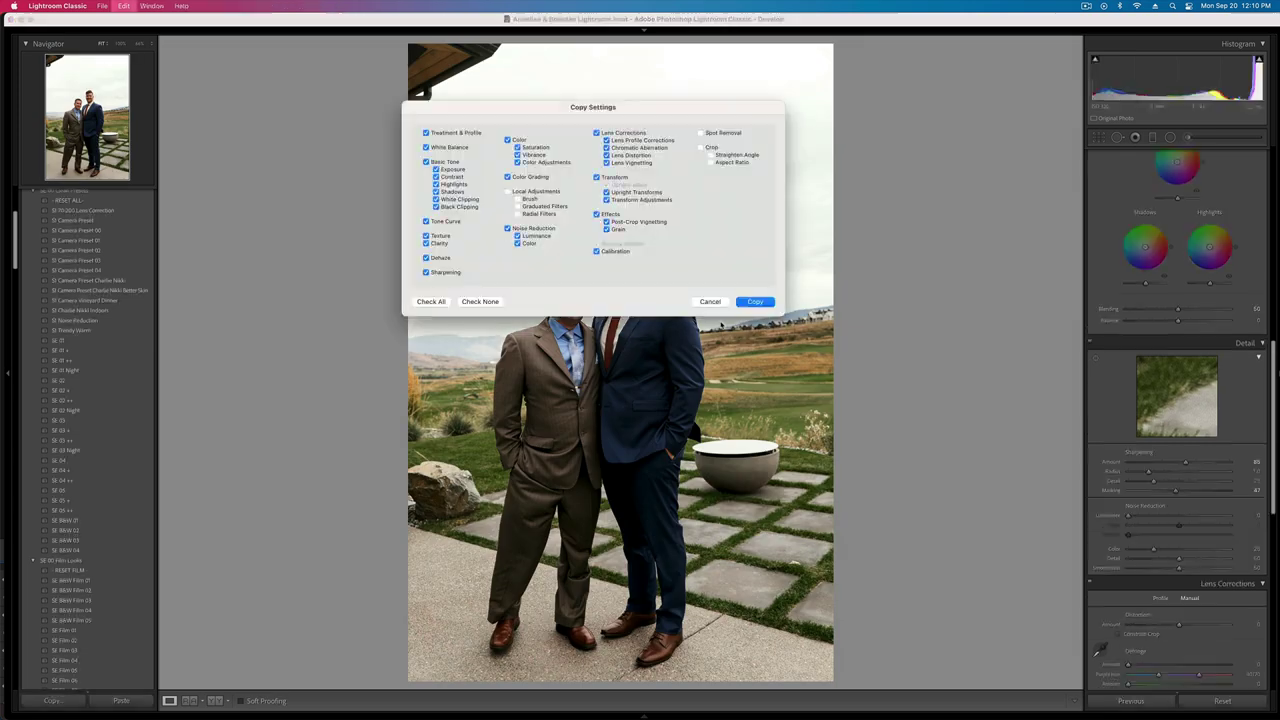
key(Return)
- Paste the patio settings onto the first photo of the couple with the lettered sign, setting Exposure to +0.13
key(g)
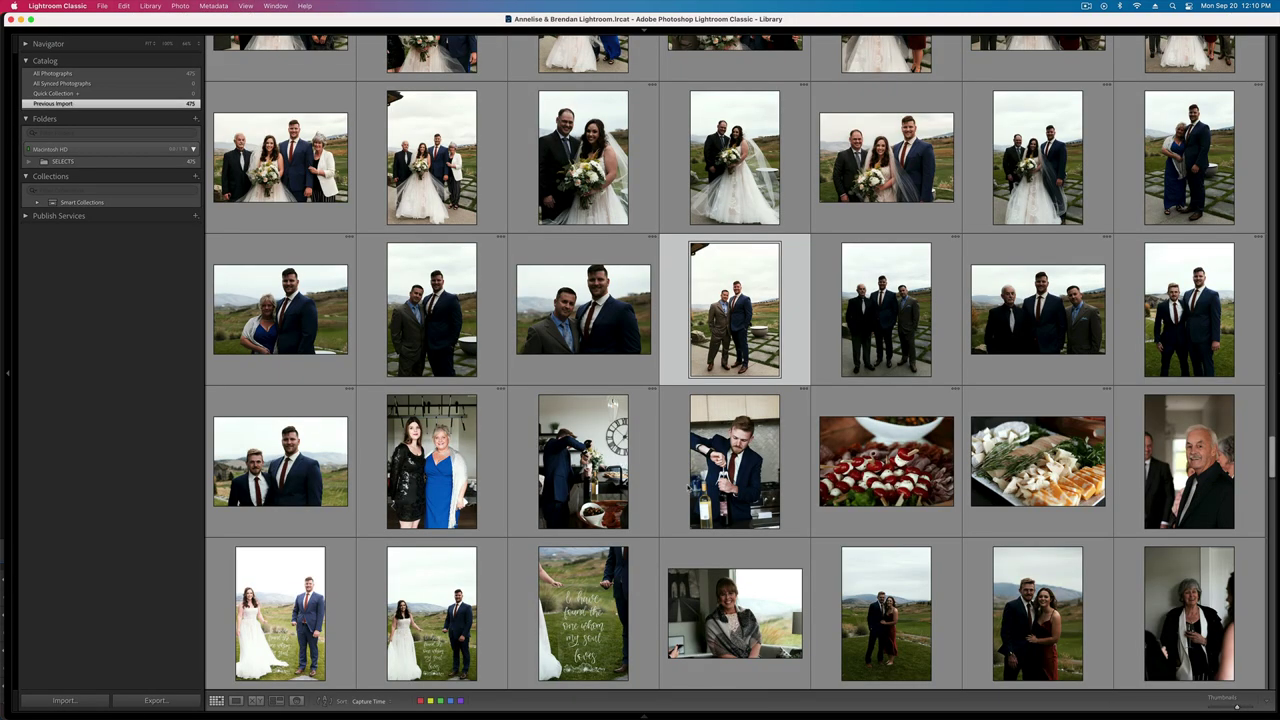
click(302, 630)
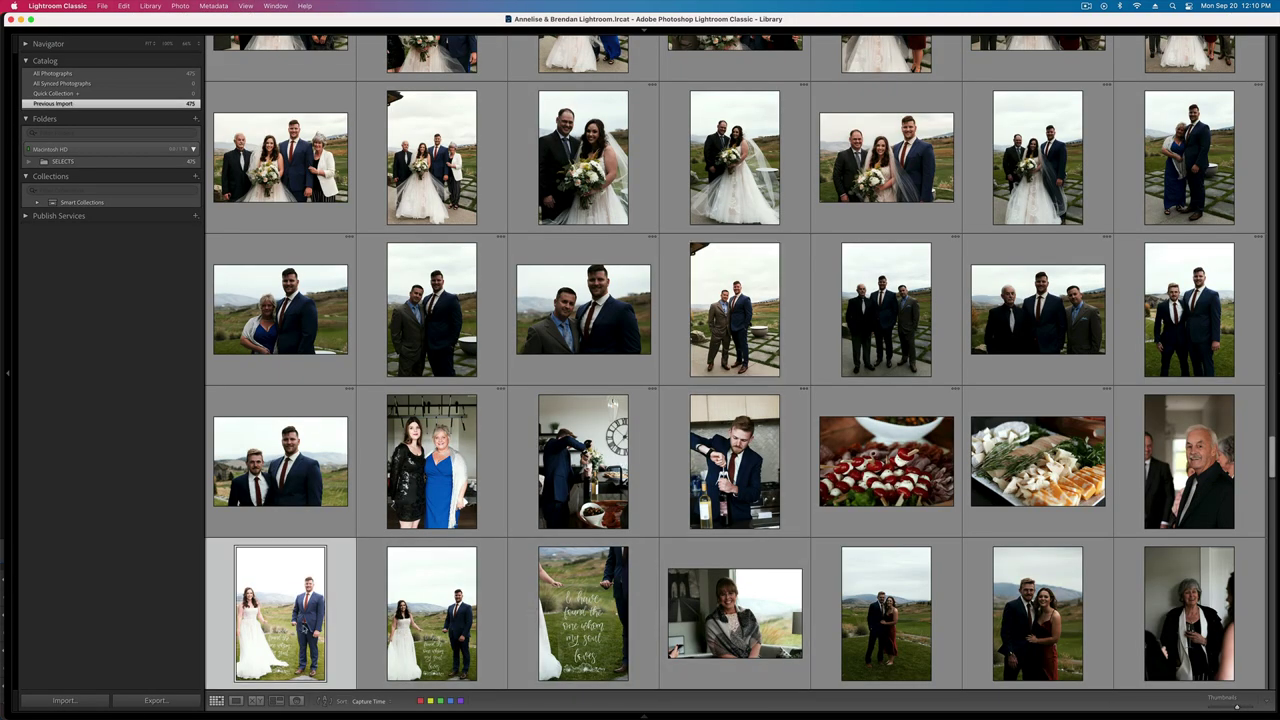
double_click(305, 628)
key(d)
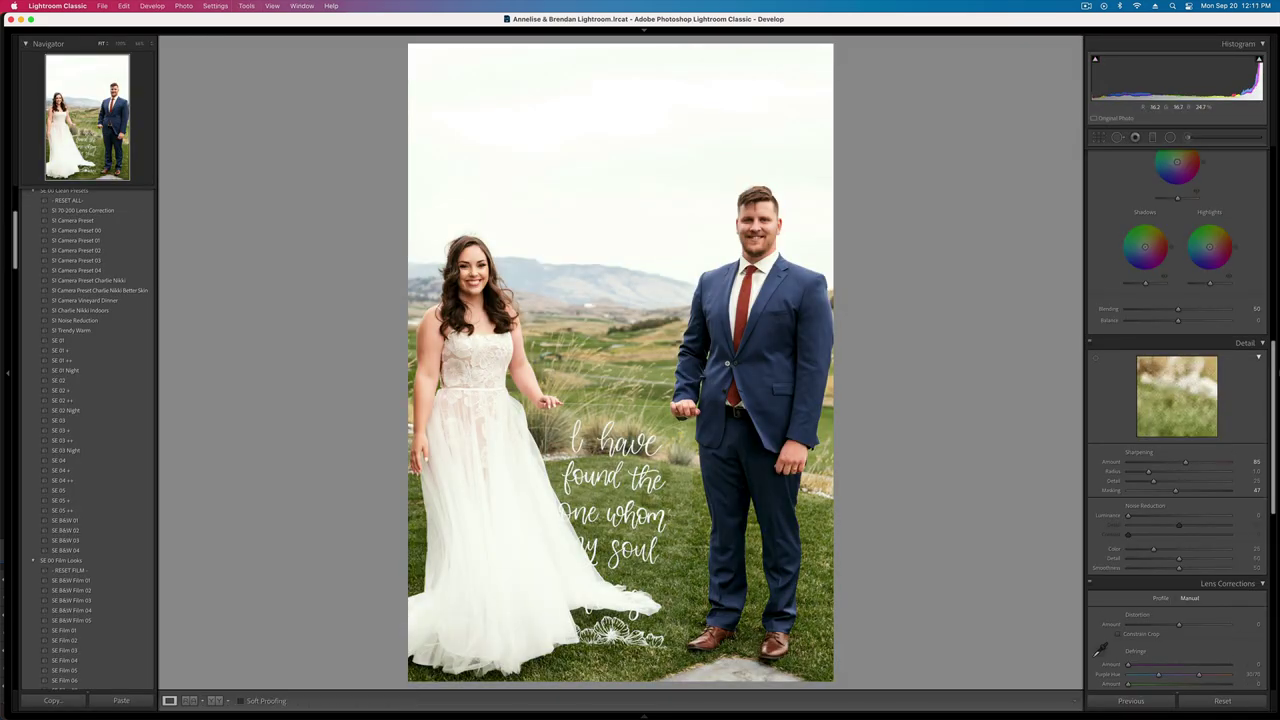
key(shift+minus)
key(shift+minus)
key(shift+equal)
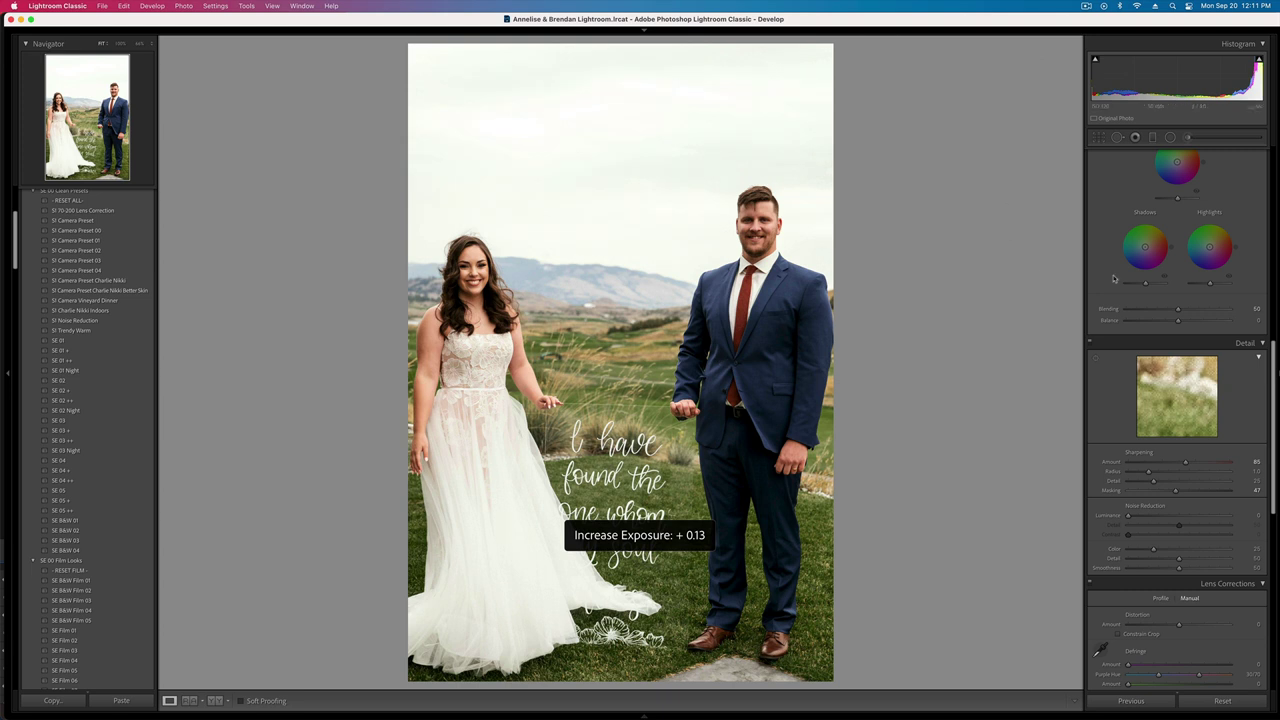
- Fine-tune the couple photo with a slightly warmer Temp, Tint at +33 and Exposure at +0.03
scroll(1139, 291, up, 1)
scroll(1138, 291, up, 10)
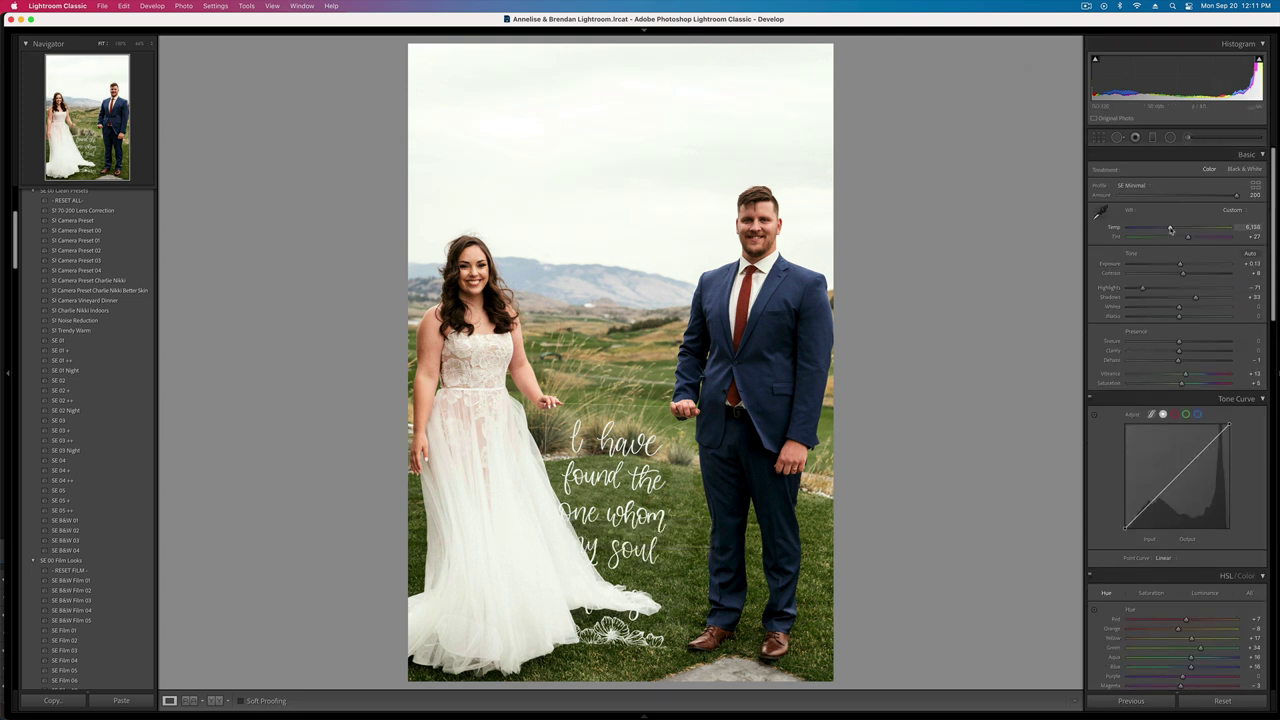
drag(1175, 229, 1191, 240)
drag(1170, 228, 1172, 229)
key(shift+minus)
key(shift+minus)
key(shift+equal)
key(shift+equal)
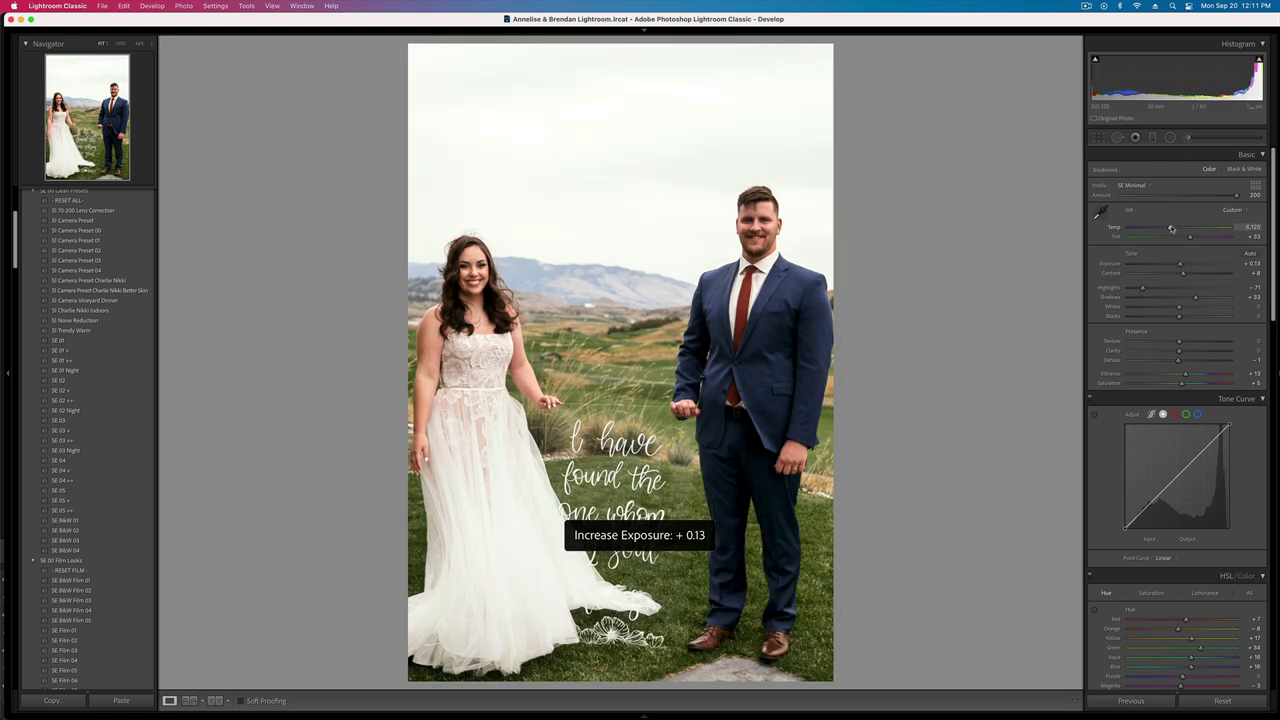
key(minus)
- Brush a local adjustment over the bride's face and hair, with its Temp at -10
click(1188, 137)
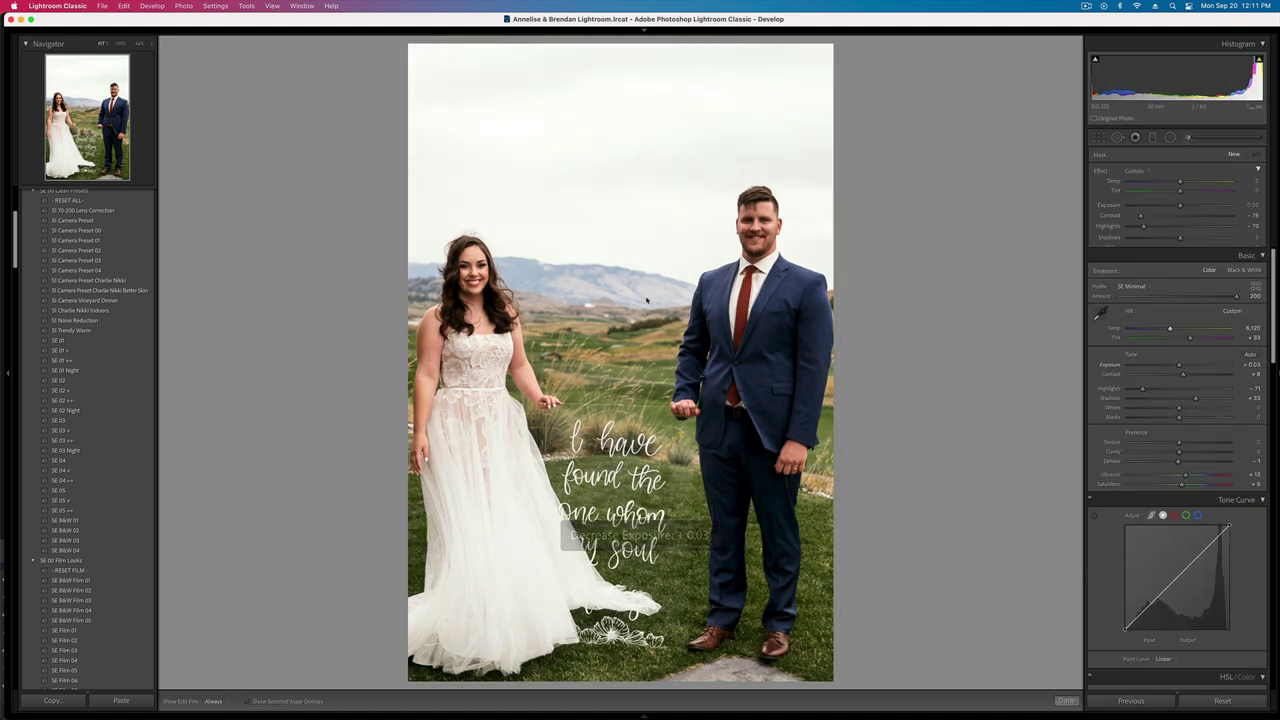
scroll(545, 282, down, 10)
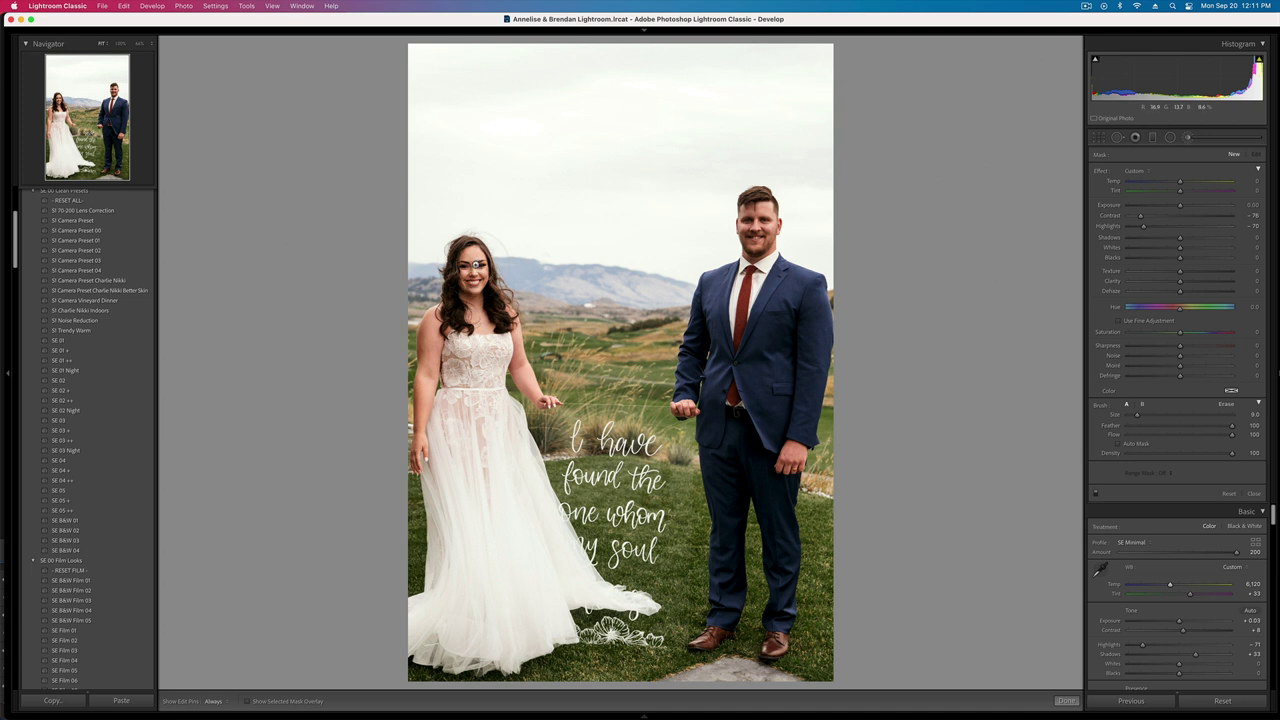
mouse_move(468, 263)
mouse_down()
mouse_move(452, 320)
mouse_move(505, 330)
mouse_up()
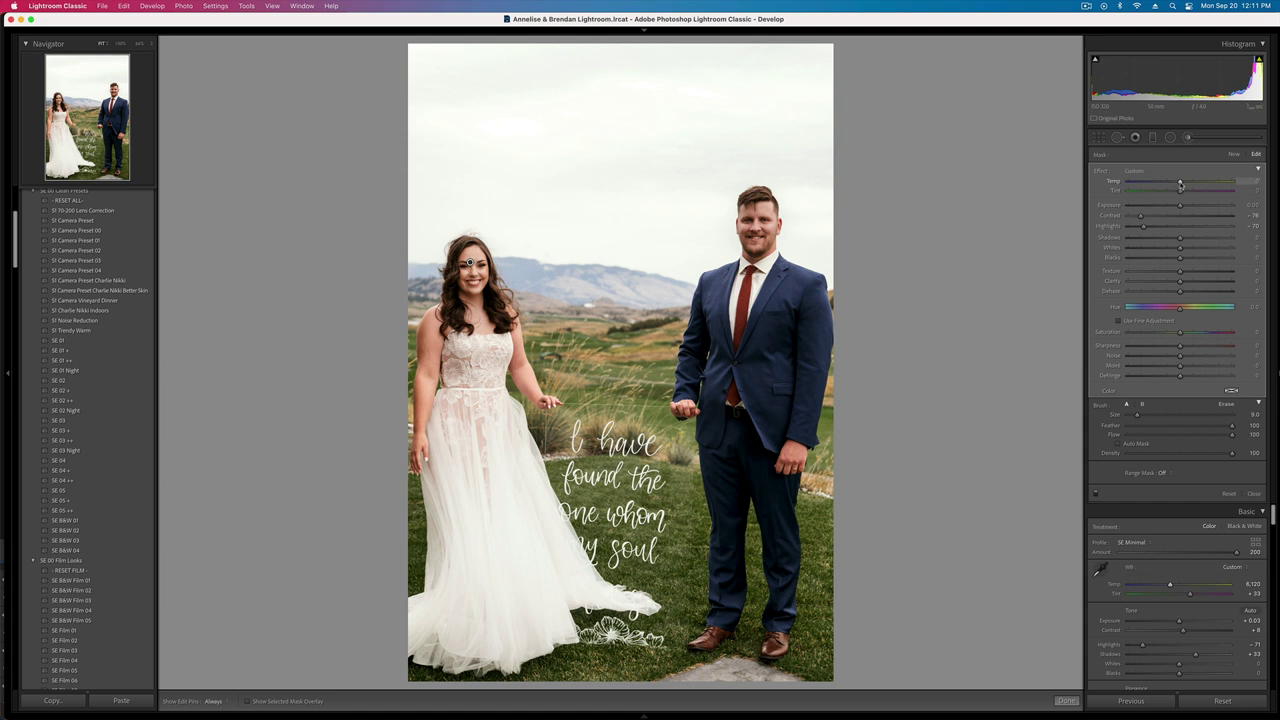
drag(1180, 184, 1171, 184)
scroll(486, 322, down, 4)
key(h)
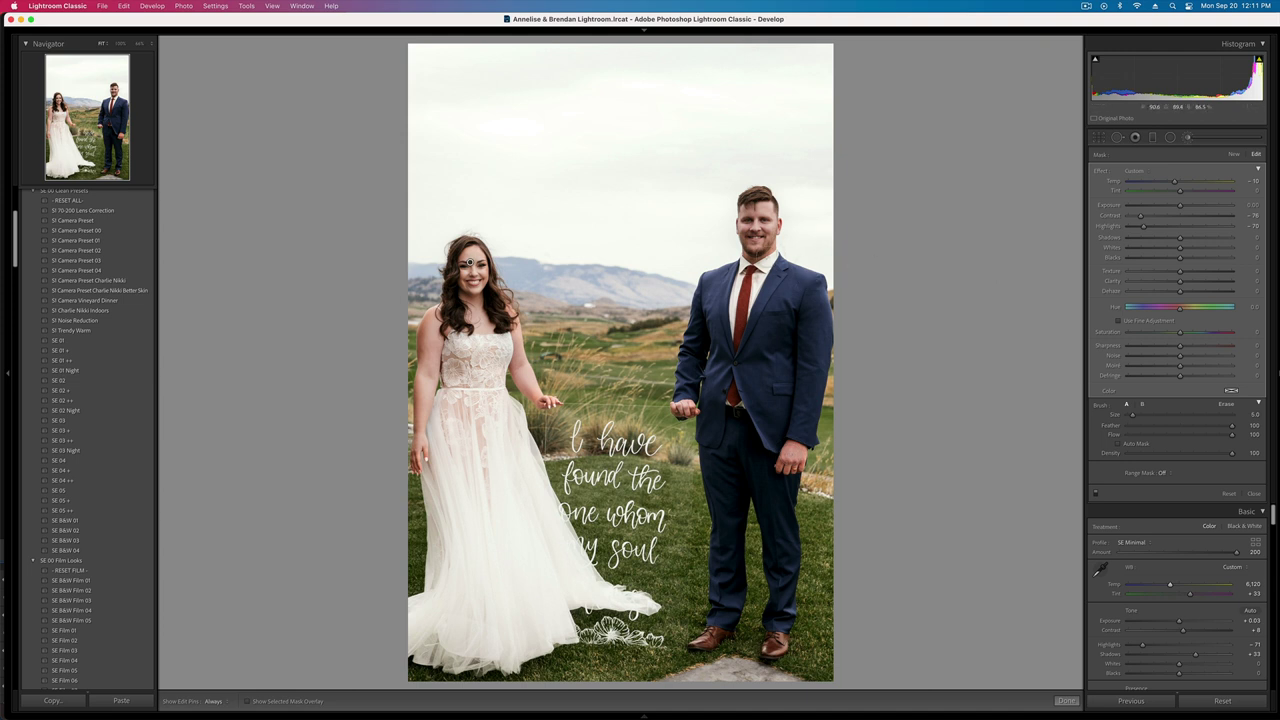
key(h)
key(k)
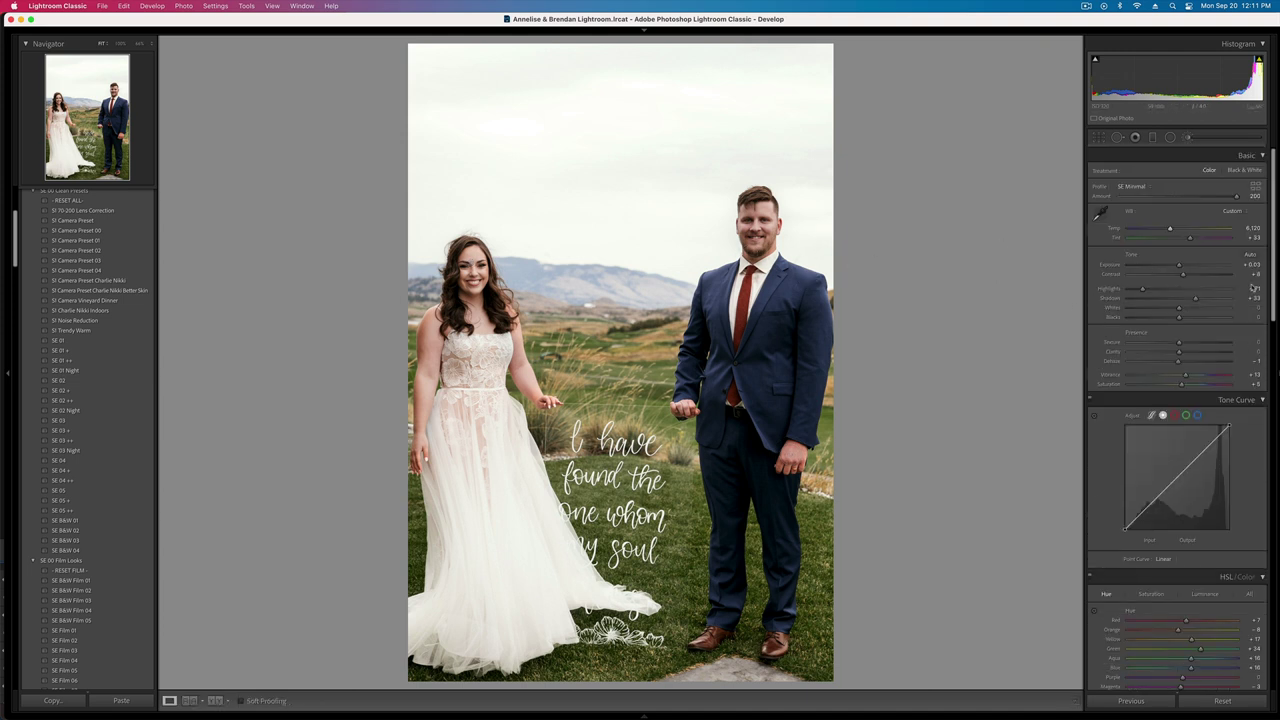
- Try a warmer Temp with Exposure at -0.20 on the couple photo, and compare it with the unedited version
drag(1173, 229, 1177, 230)
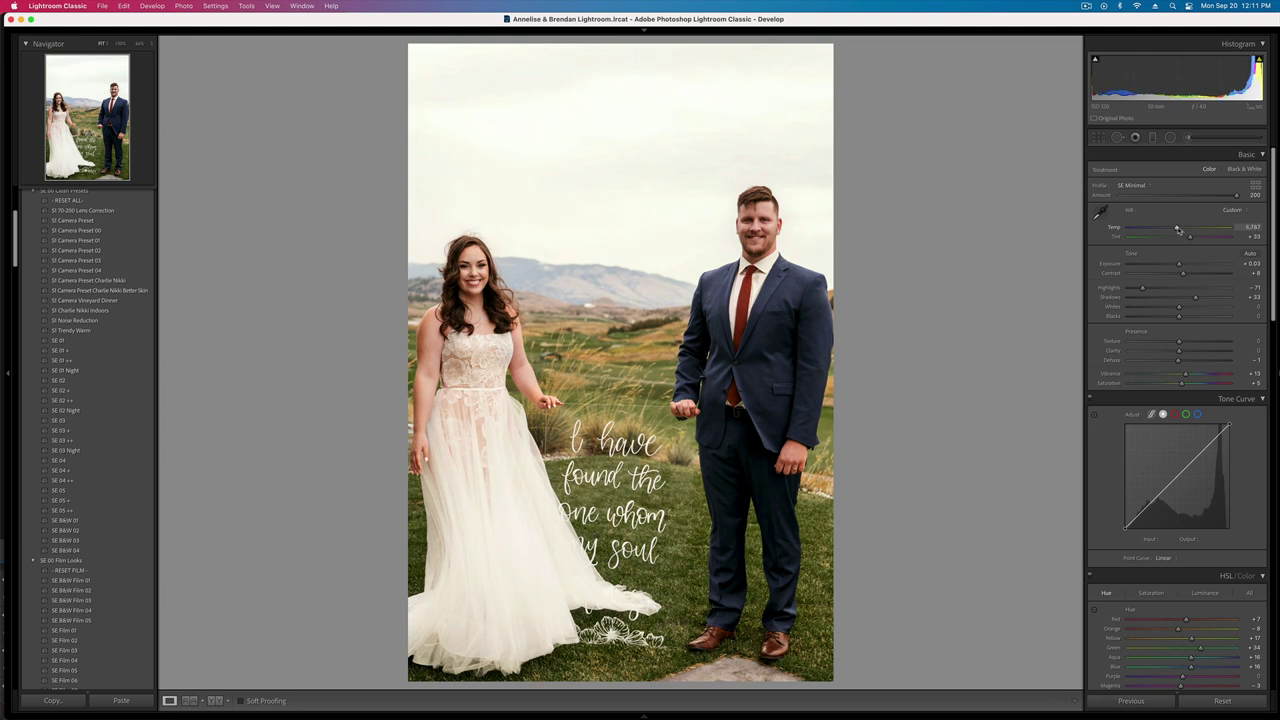
key(minus)
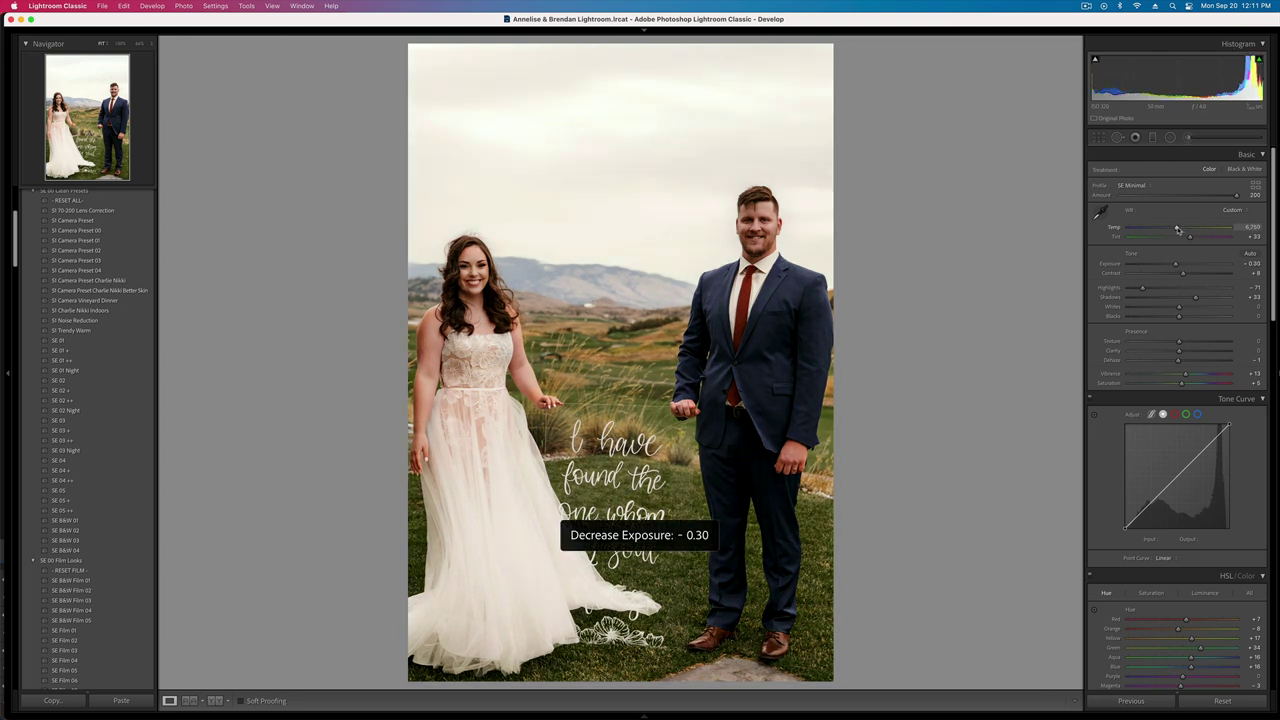
key(equal)
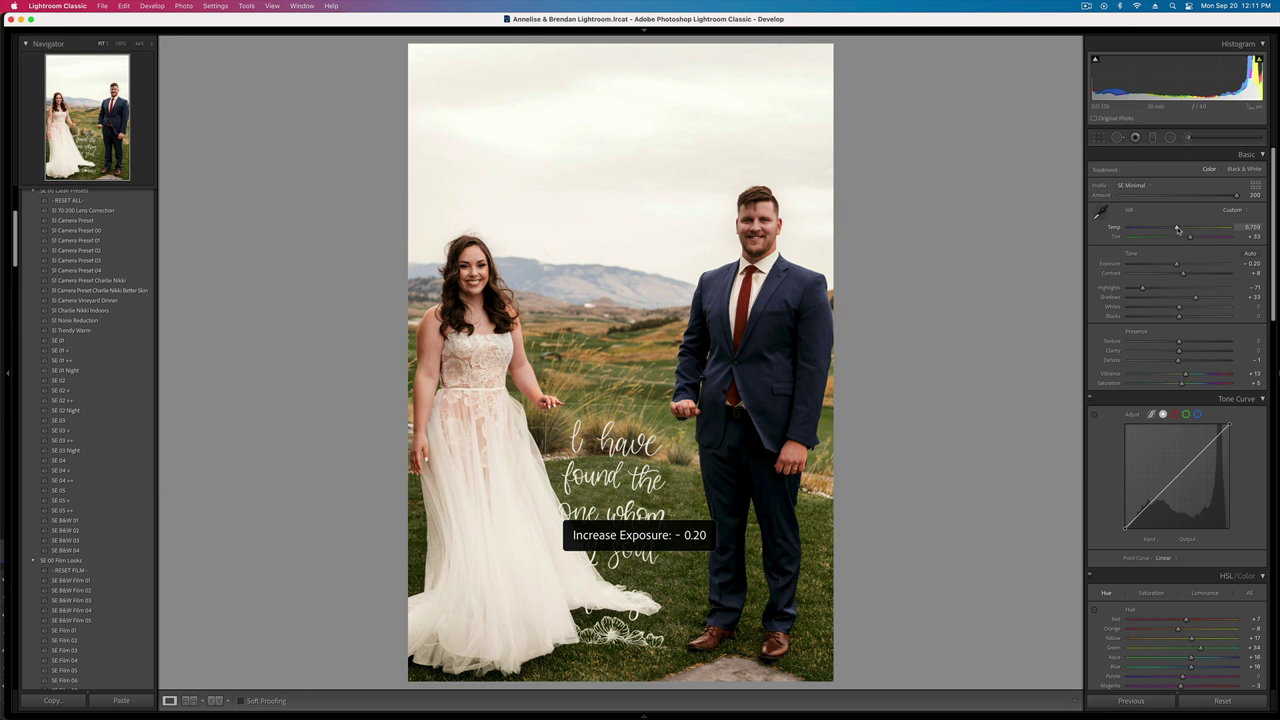
key(backslash)
key(backslash)
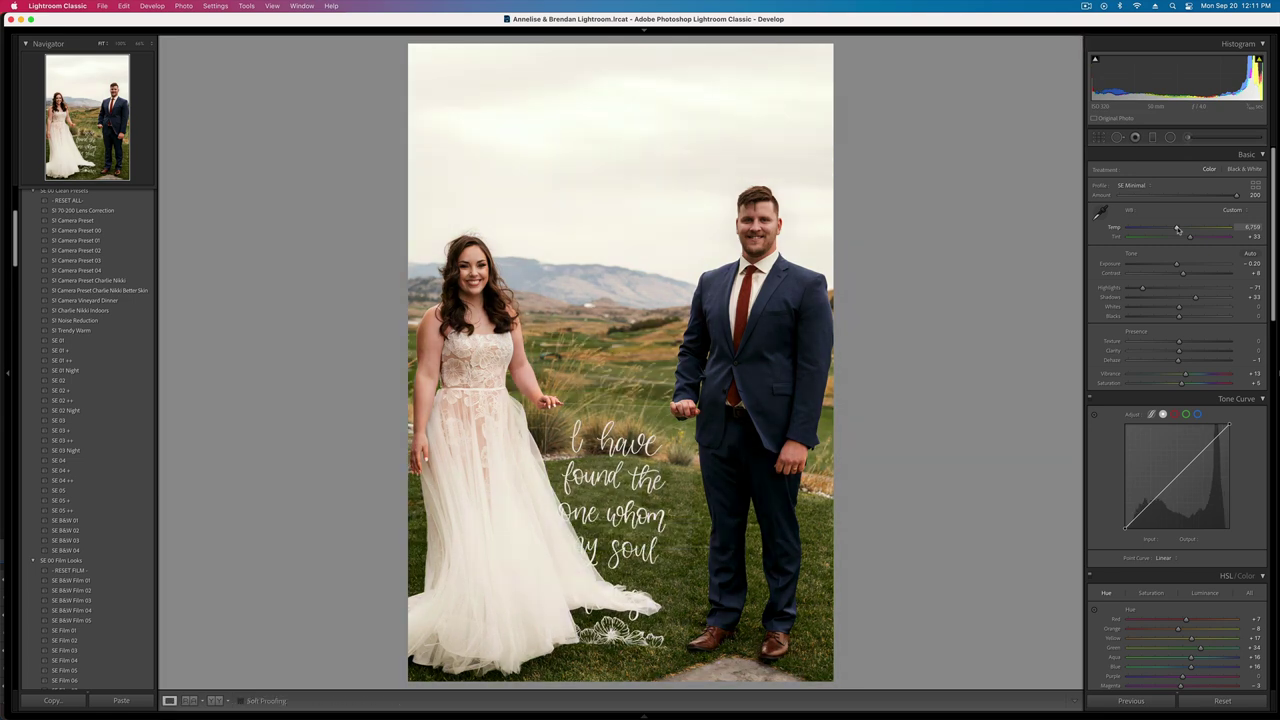
key(backslash)
key(backslash)
- Switch the couple photo's white balance to Auto, set Exposure to -0.10 and copy its develop settings
drag(1175, 229, 1188, 239)
click(1230, 211)
click(1187, 133)
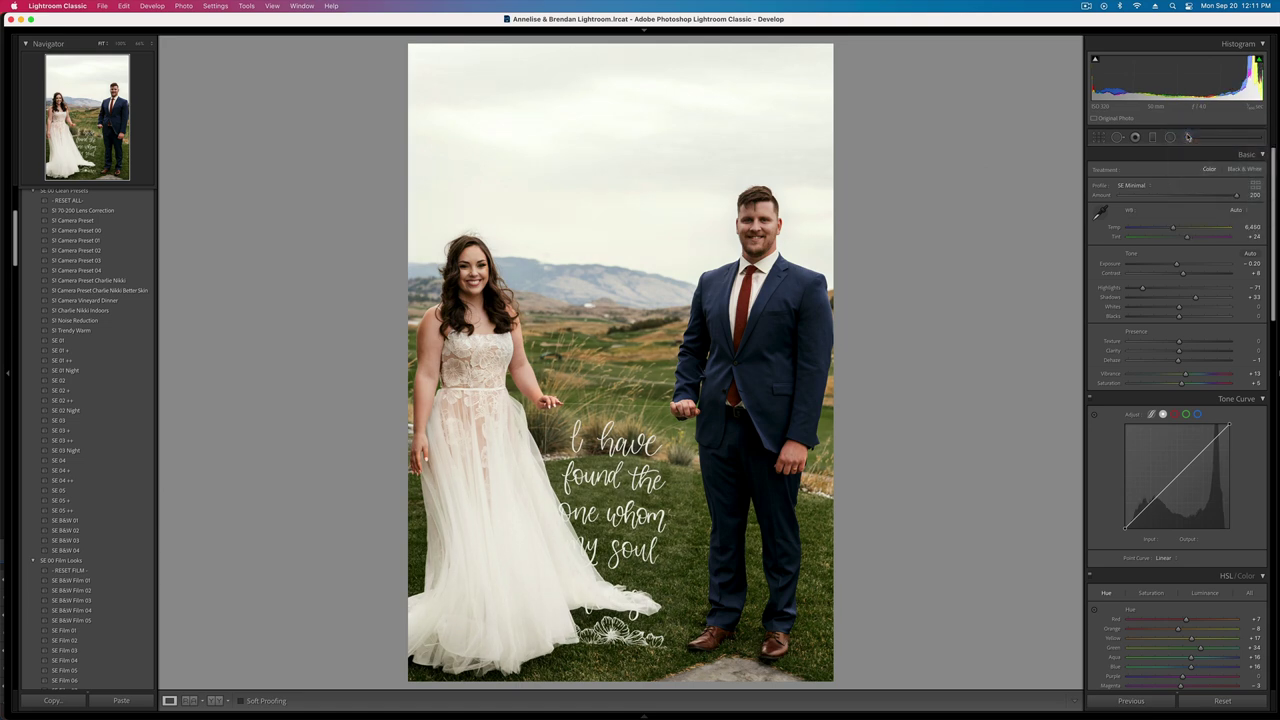
key(equal)
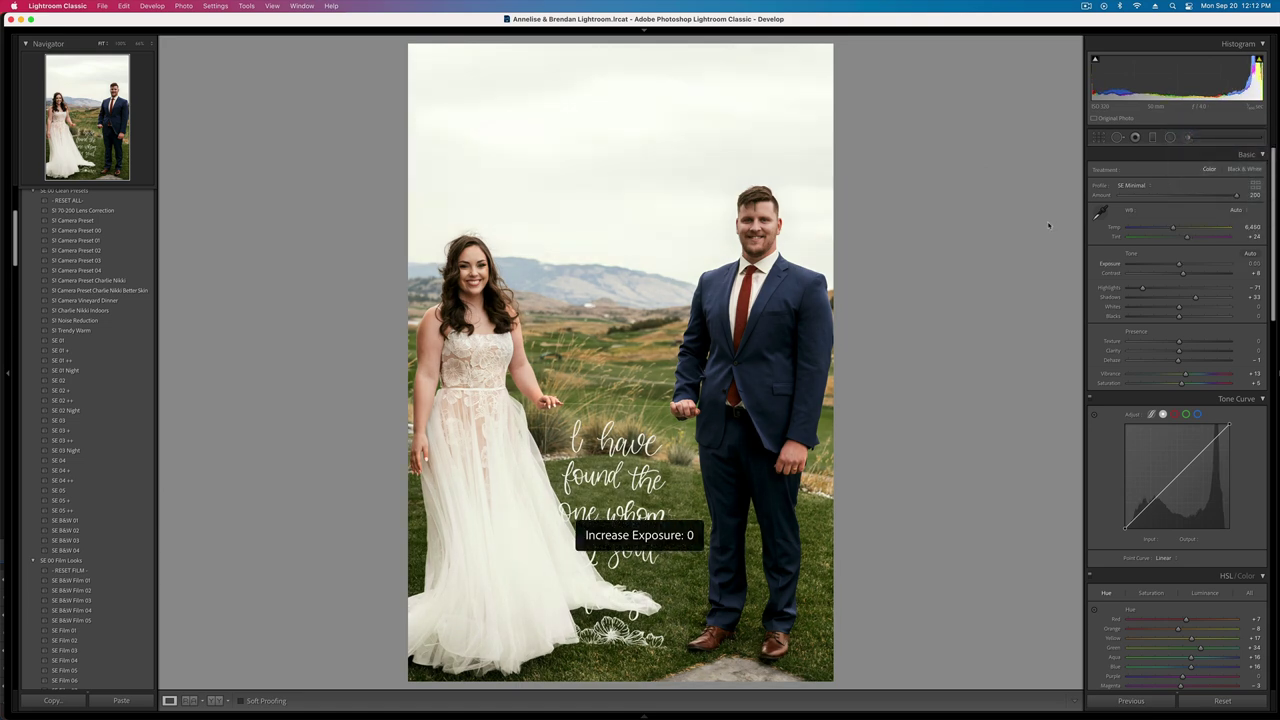
key(minus)
key(super+shift+c)
key(Return)
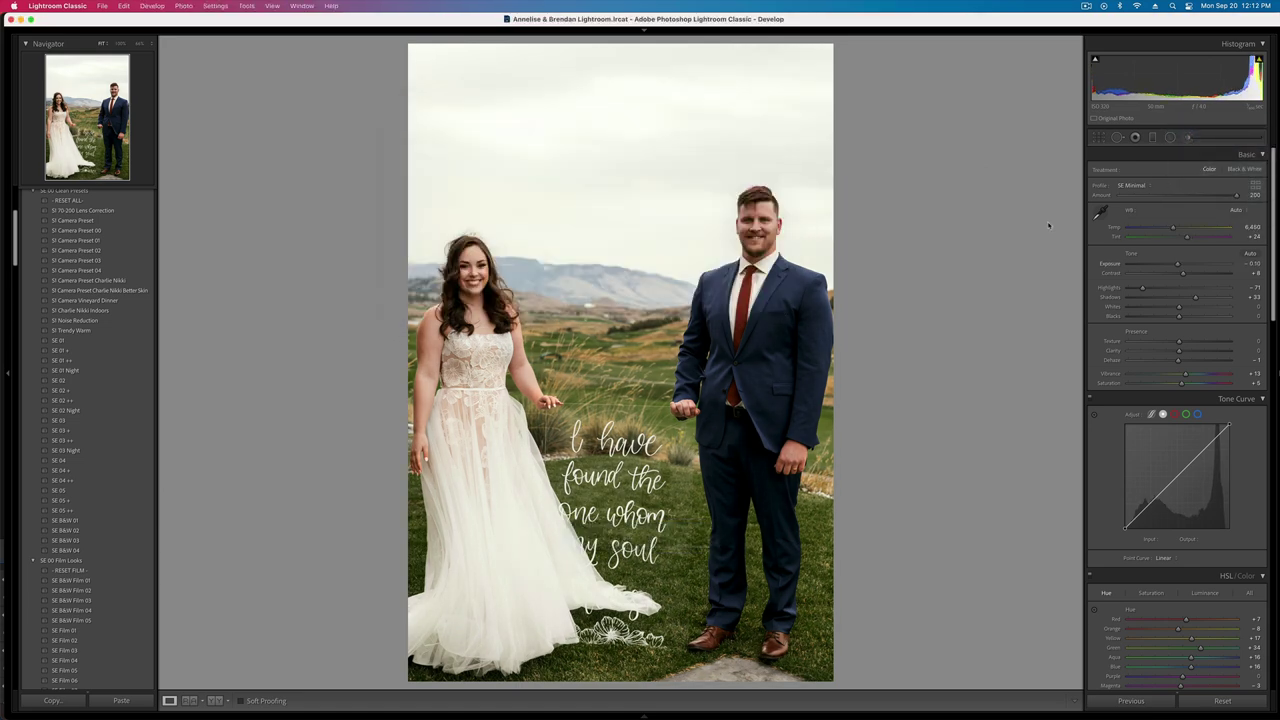
- Paste the settings onto the second couple photo with the full sign, setting Exposure to +0.03
key(Right)
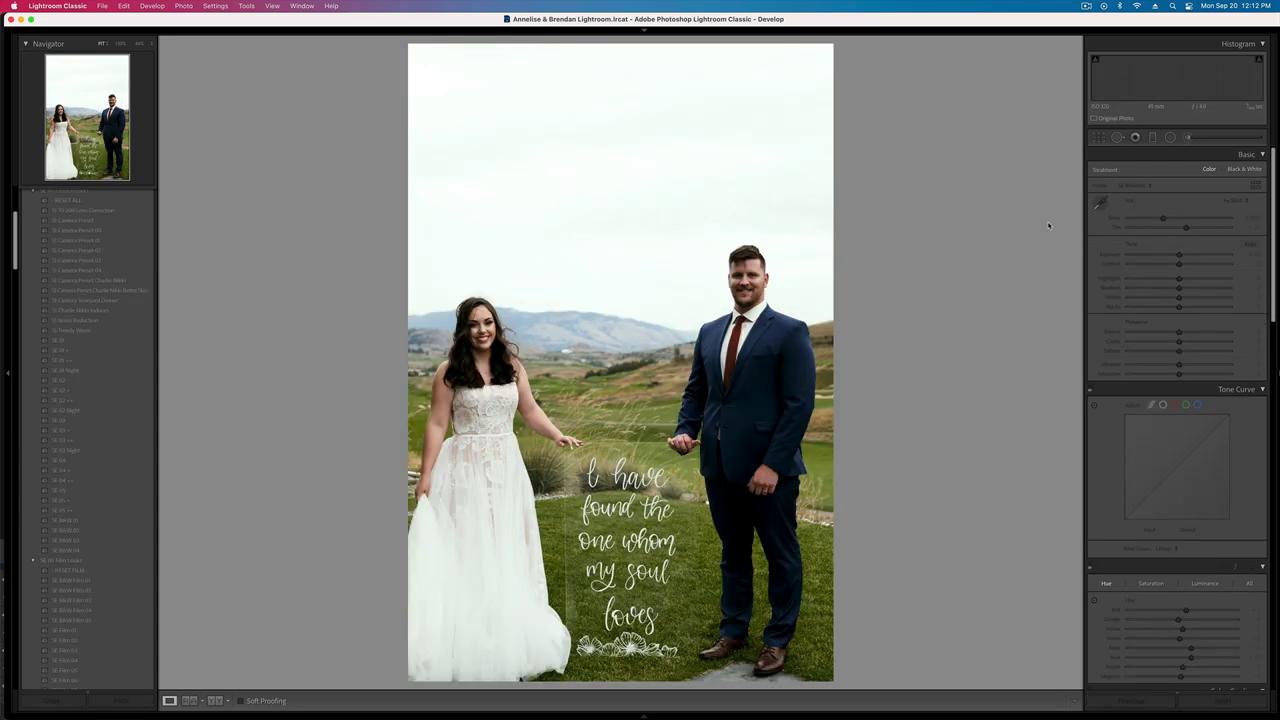
key(super+shift+v)
key(equal)
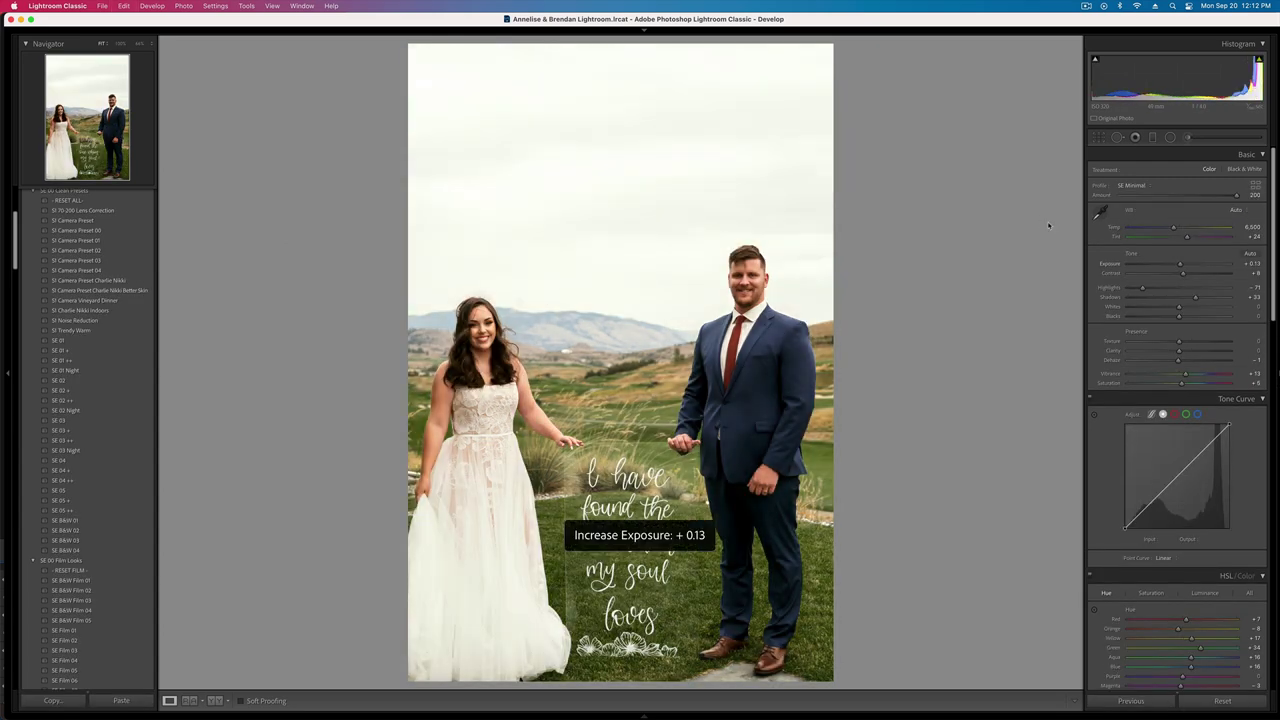
key(minus)
- Brush a local adjustment over the bride's and groom's faces in the full-length photo with the sign
key(k)
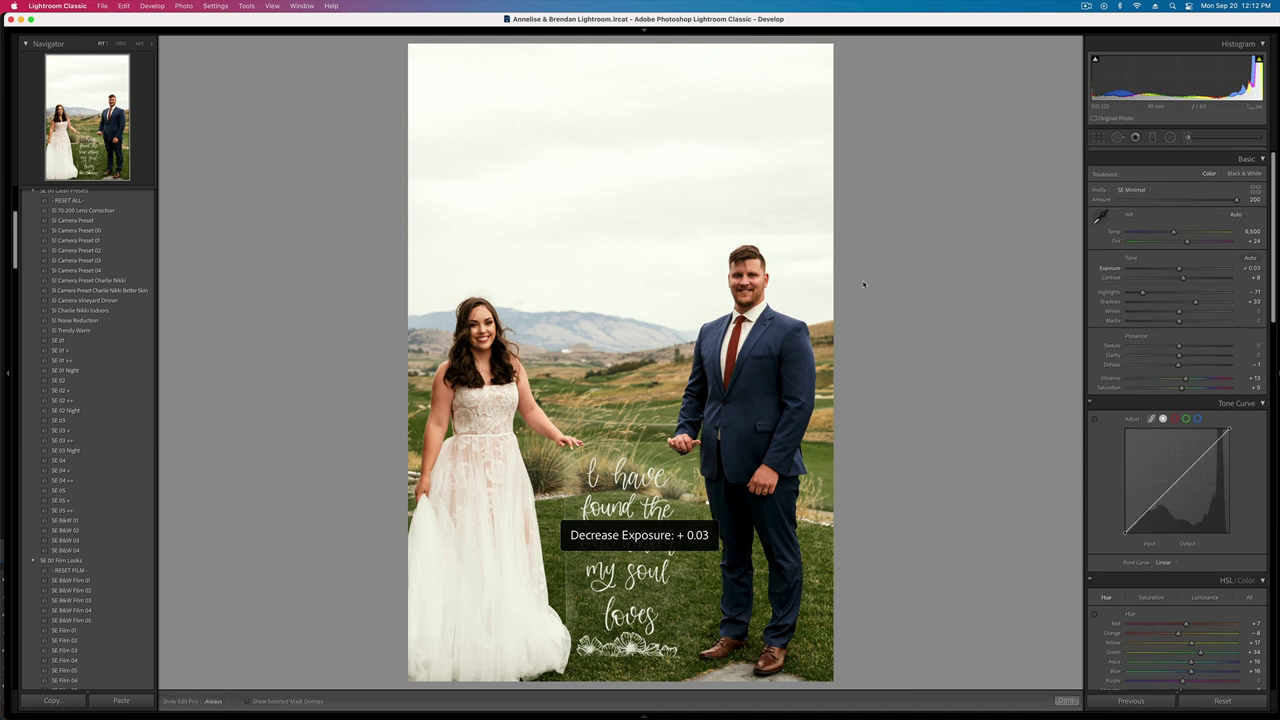
key(h)
key(bracketright)
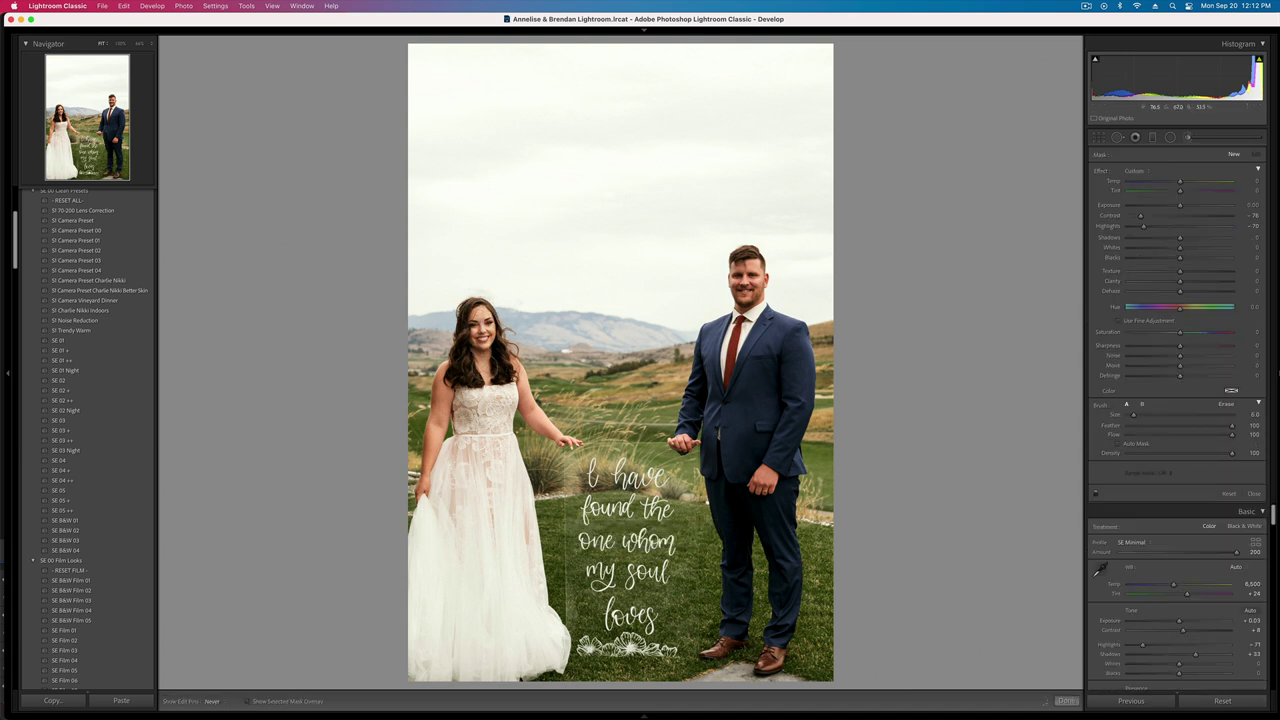
key(h)
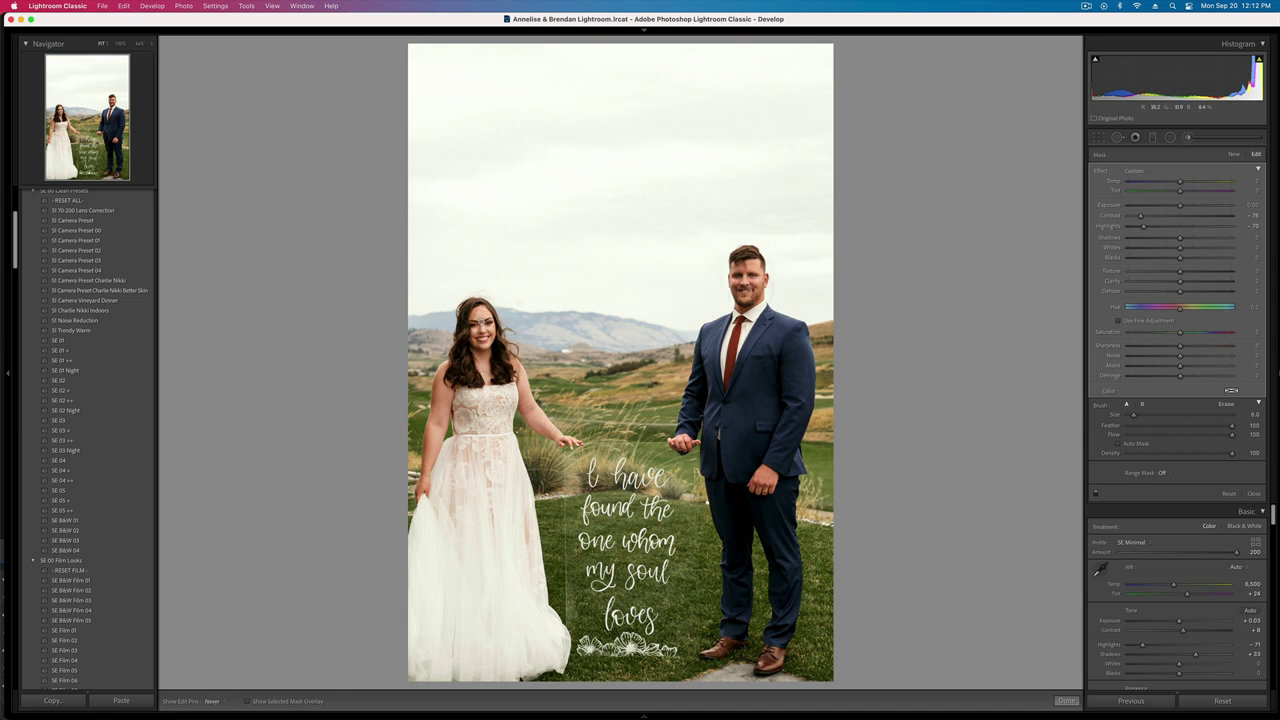
drag(749, 290, 741, 258)
- Adjust the face brush's Contrast and Highlights, and set the photo's overall Exposure to +0.13
click(1171, 227)
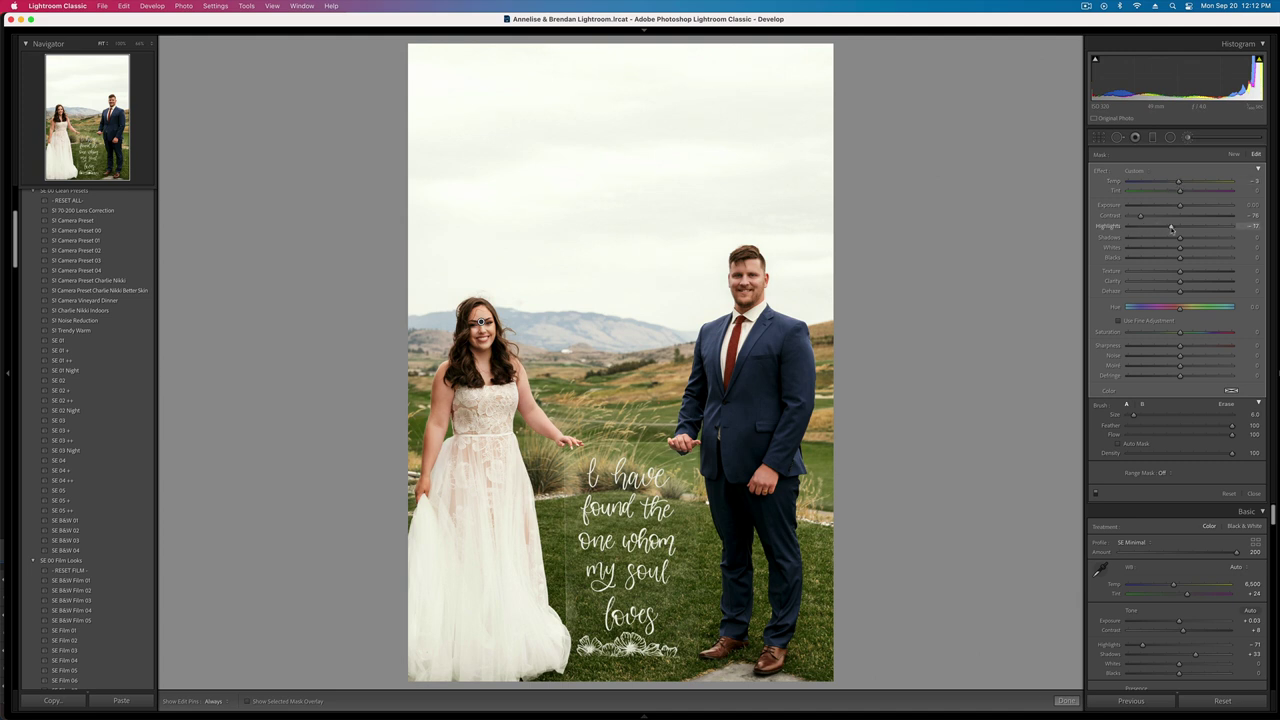
mouse_move(1140, 215)
mouse_down()
mouse_move(1111, 219)
mouse_move(1153, 211)
mouse_up()
click(1141, 228)
key(k)
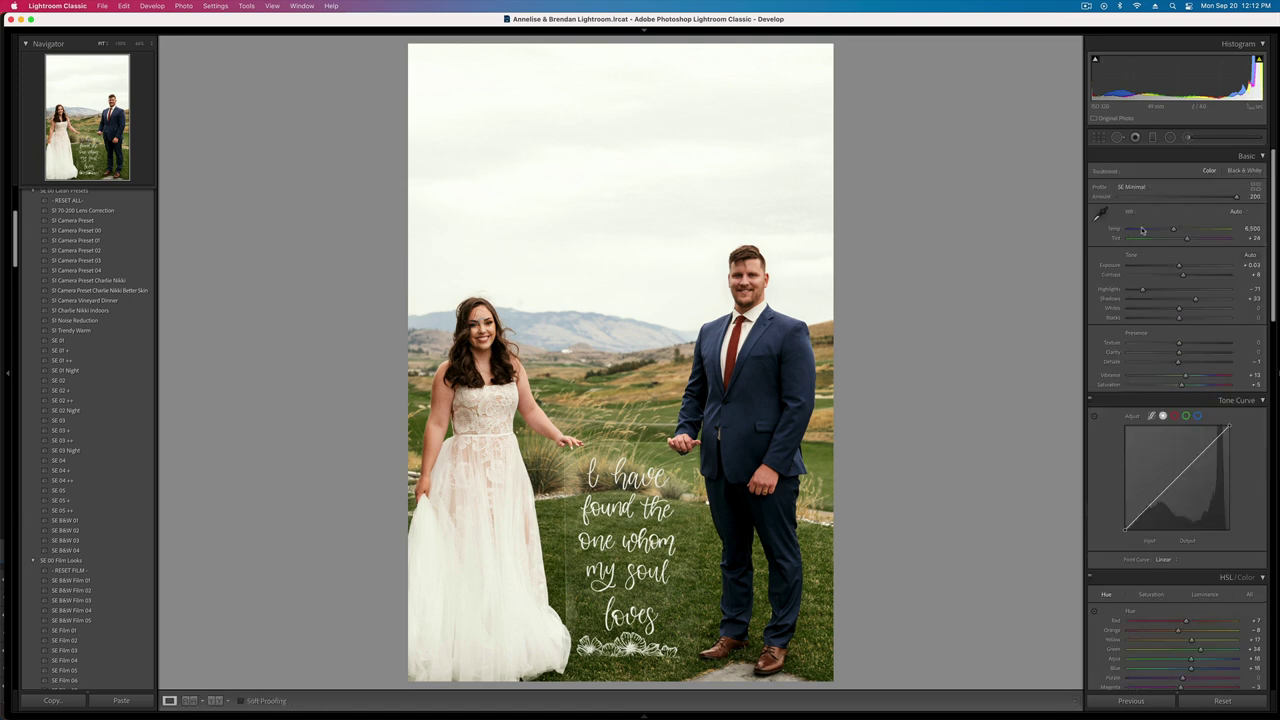
key(equal)
key(super+z)
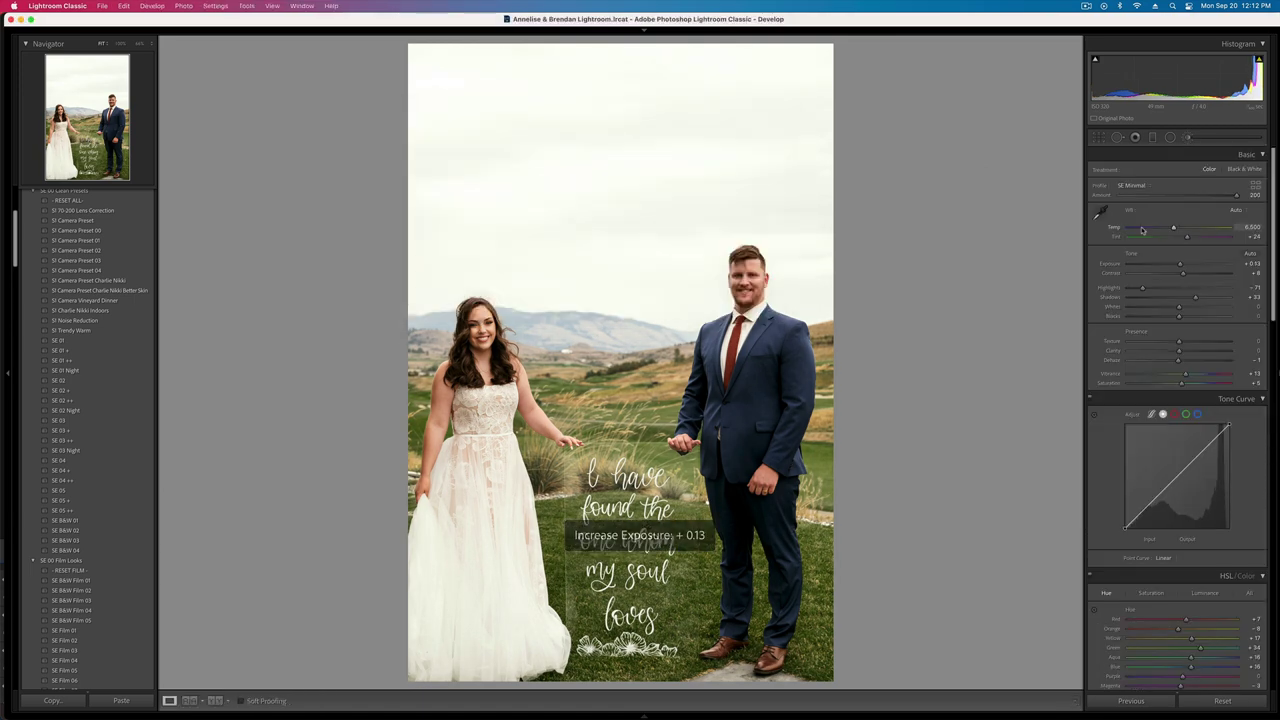
- On the close-up of the sign, warm the Temp to 6,062, set Exposure to +0.69 and copy the develop settings
key(Right)
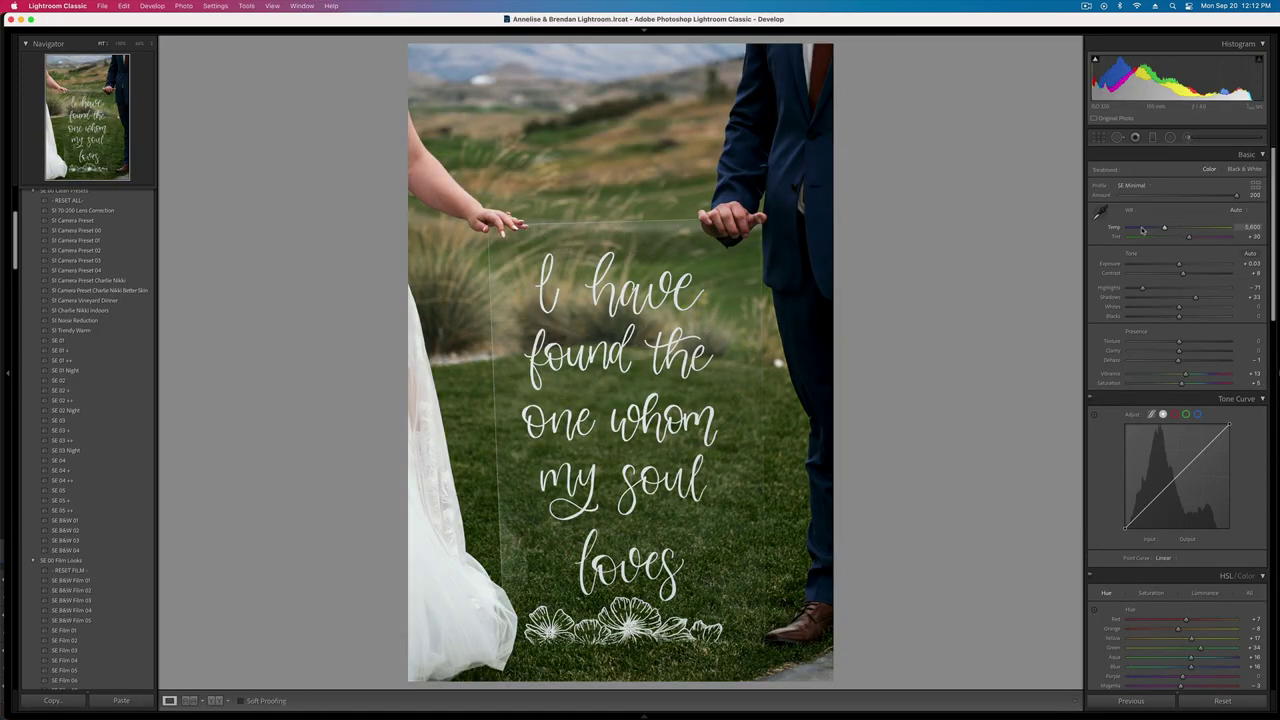
key(=)
drag(1147, 227, 1170, 229)
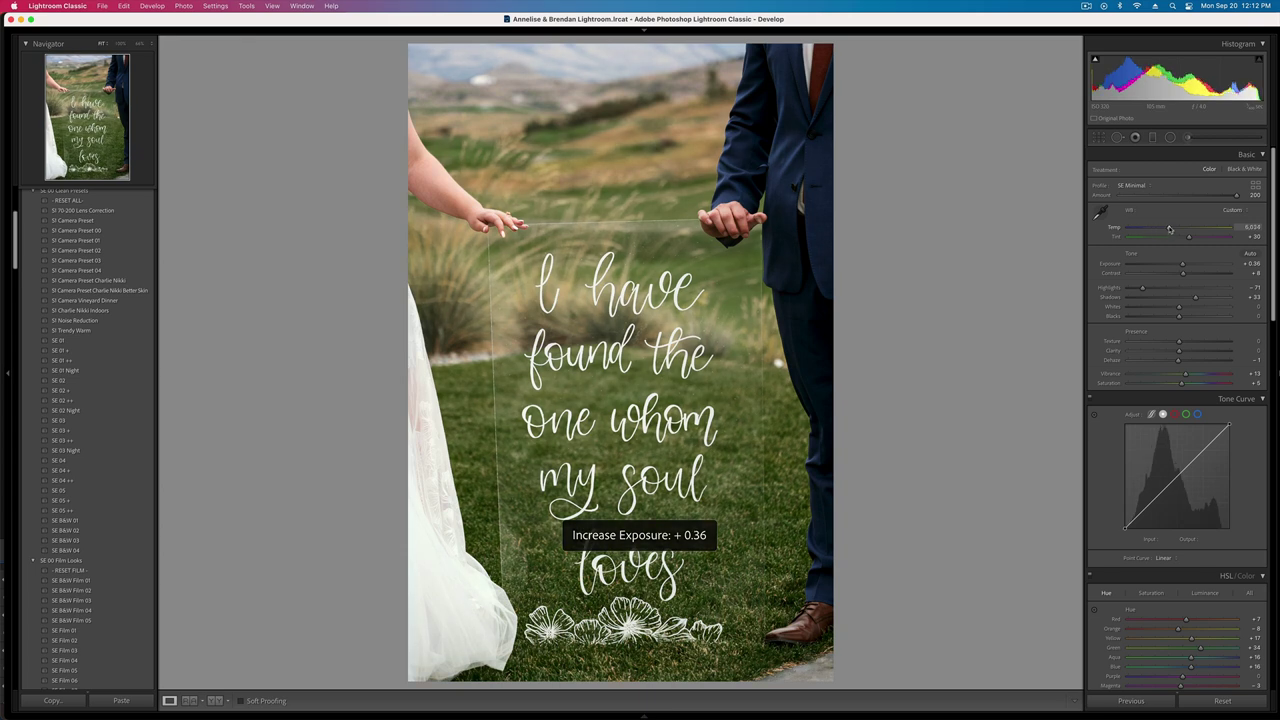
key(=)
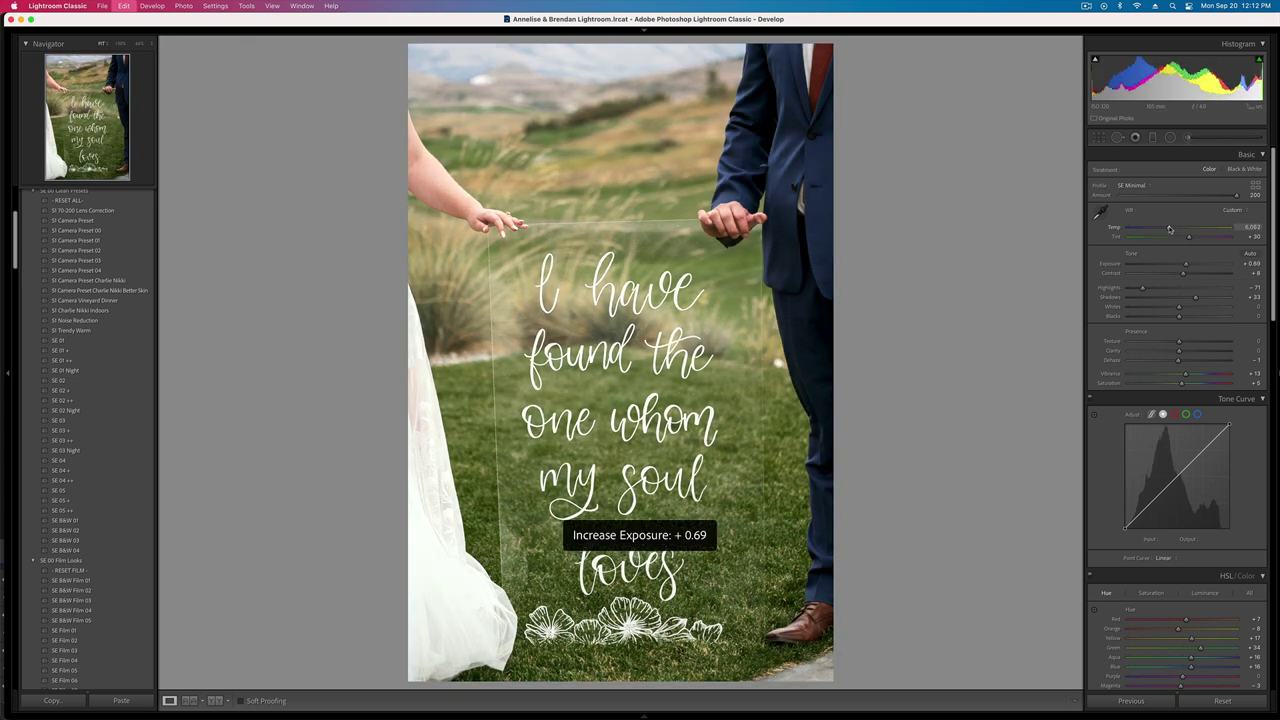
key(super+shift+c)
key(Return)
- Adjust the Exposure of the photo of the laughing woman in the shawl
key(Right)
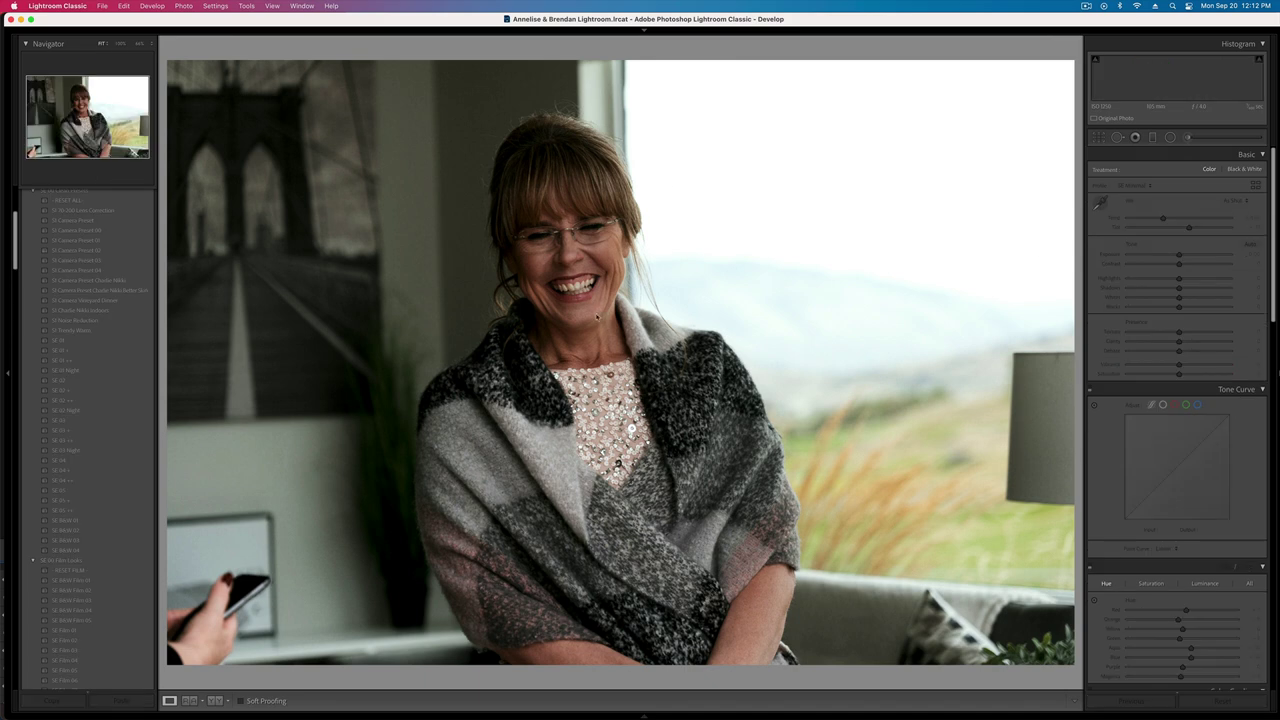
drag(1180, 265, 1189, 278)
- Set Exposure to +0.69 on the full-length photo of the couple with the red dress, and add an inverted radial filter around them
key(Right)
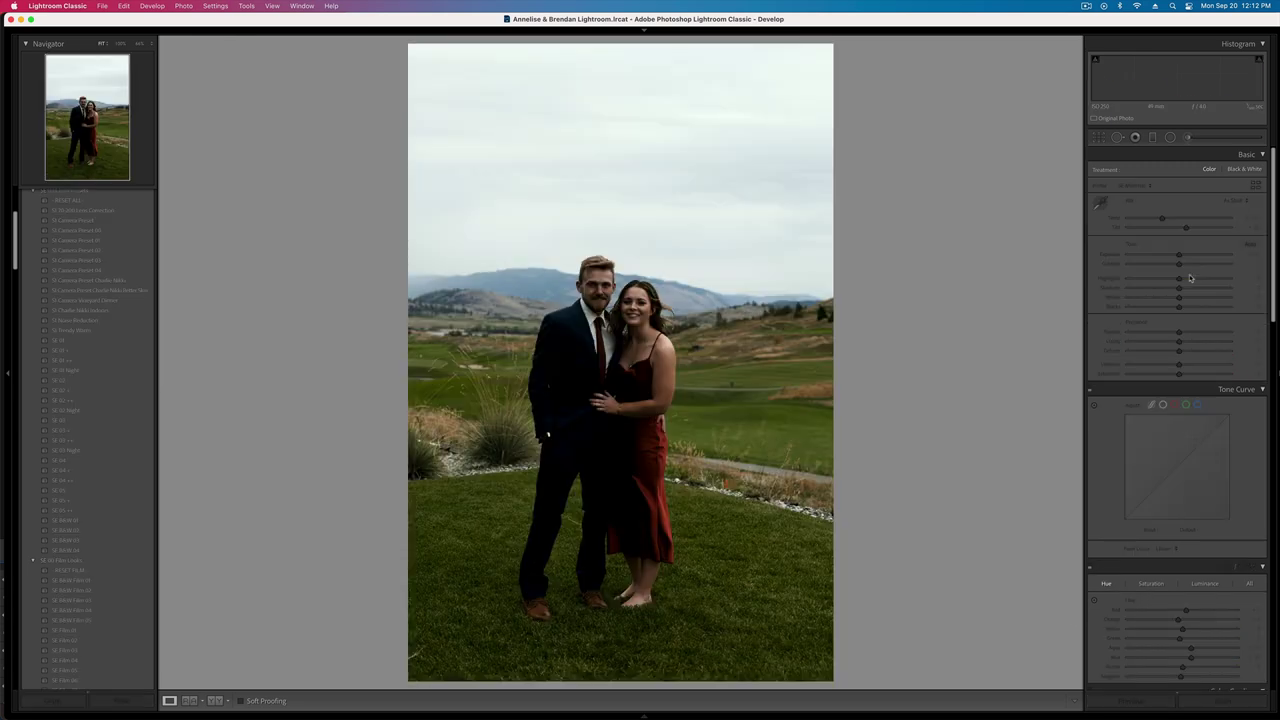
key(equal)
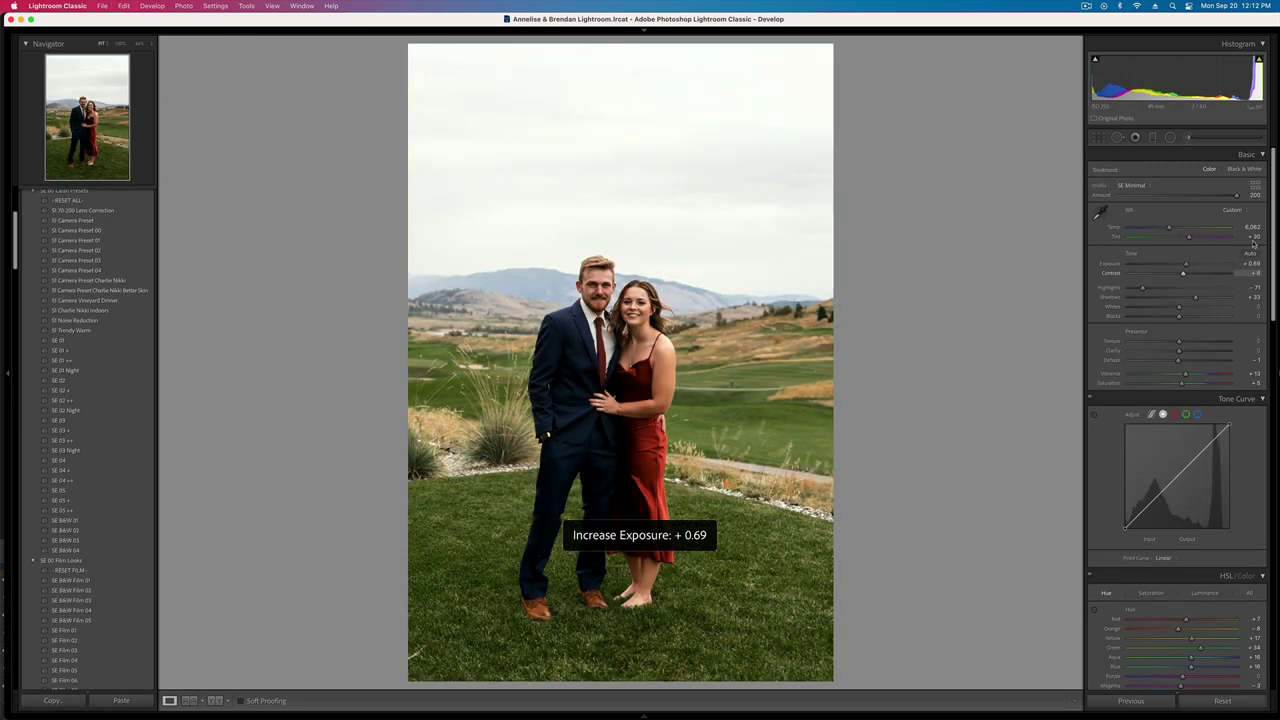
click(1170, 138)
mouse_move(643, 377)
mouse_down()
mouse_move(662, 468)
mouse_move(770, 650)
mouse_move(796, 669)
mouse_move(603, 387)
mouse_up()
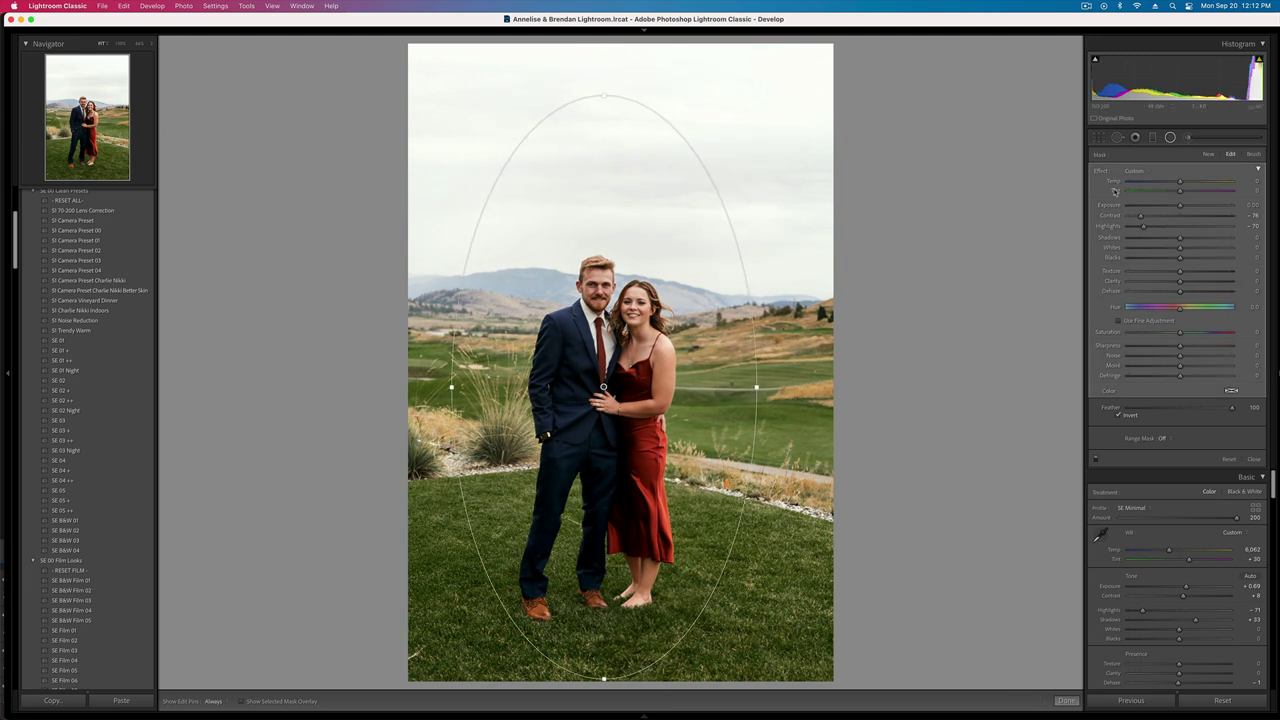
mouse_move(1147, 228)
mouse_down()
mouse_move(1179, 227)
mouse_move(1165, 216)
mouse_up()
key(shift+m)
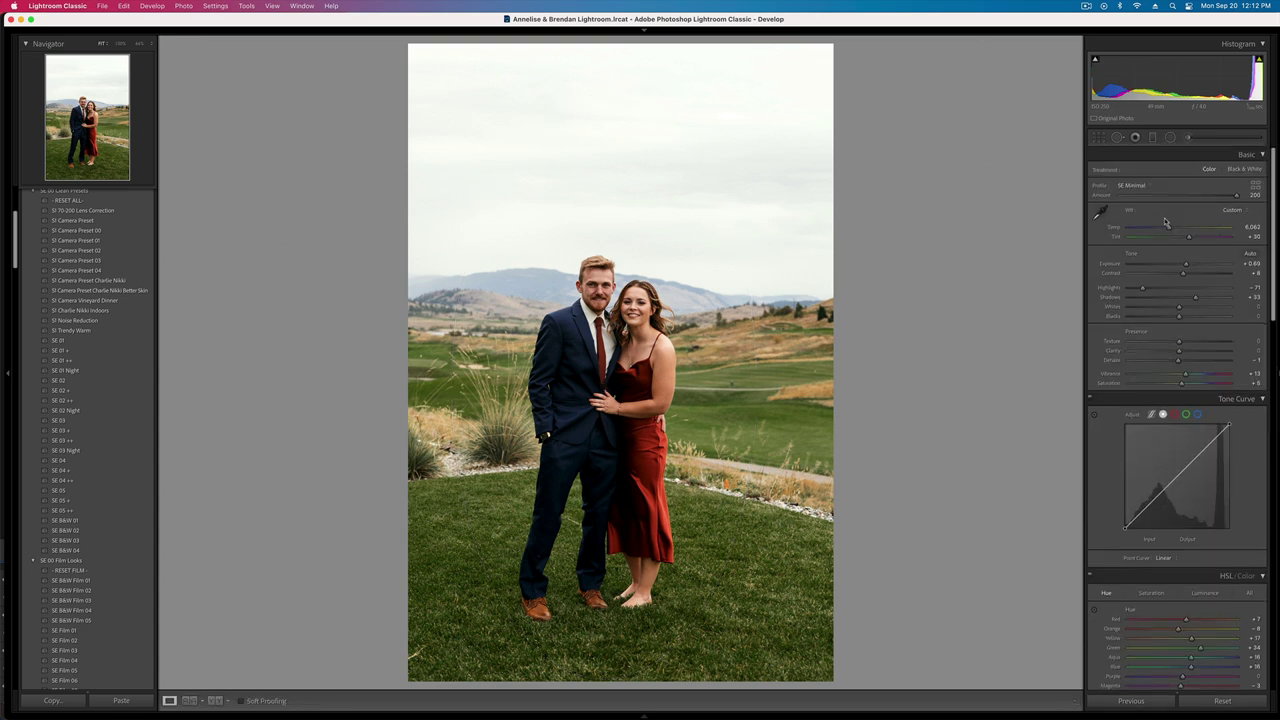
- Add a large inverted radial filter around the couple in the closer red-dress photo and adjust its tone
key(Right)
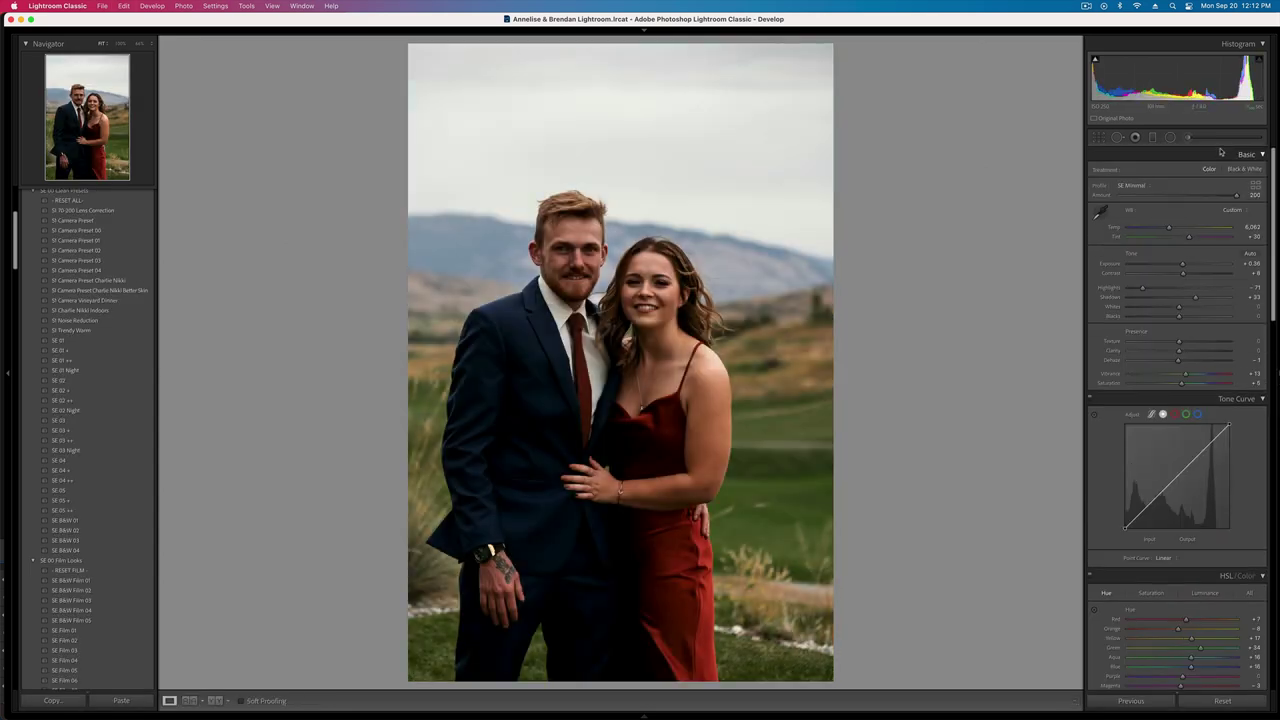
click(1171, 140)
drag(605, 351, 815, 680)
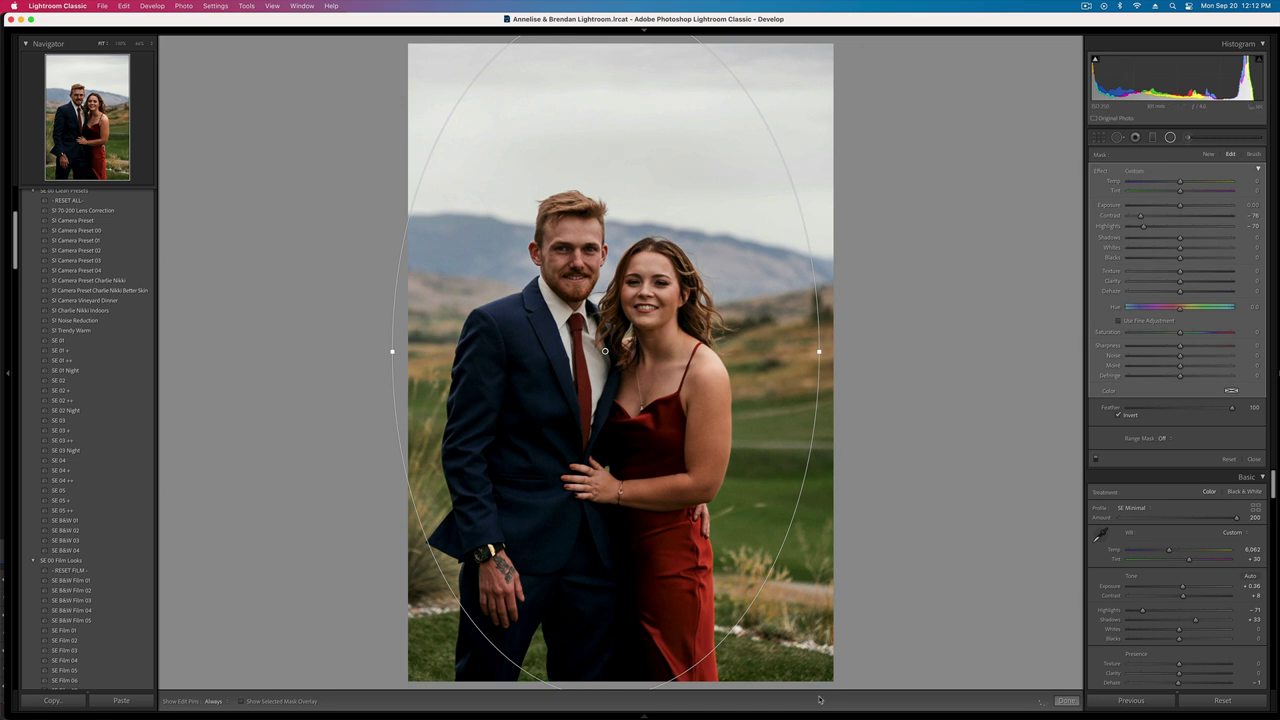
mouse_move(1143, 226)
mouse_down()
mouse_move(1185, 207)
mouse_move(1133, 220)
mouse_up()
key(shift+m)
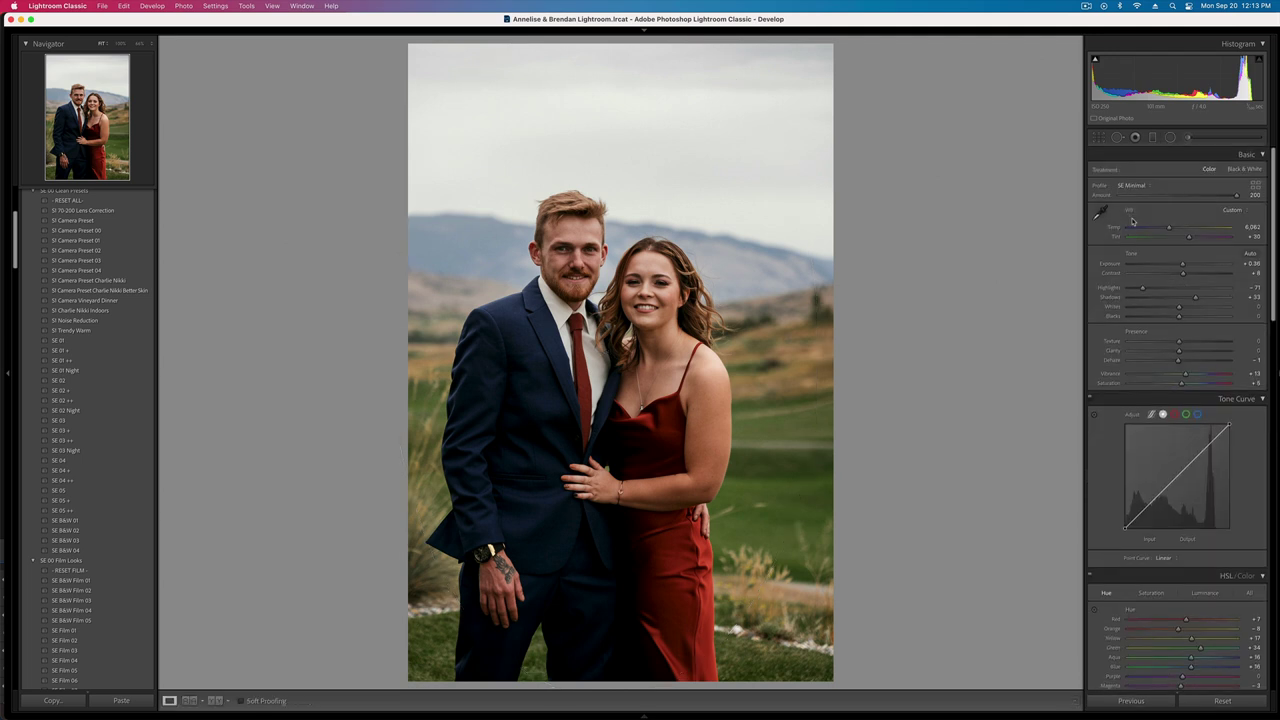
- Set the closer couple photo's Exposure to +0.46 and lower its Contrast to about -8
key(equal)
key(equal)
key(minus)
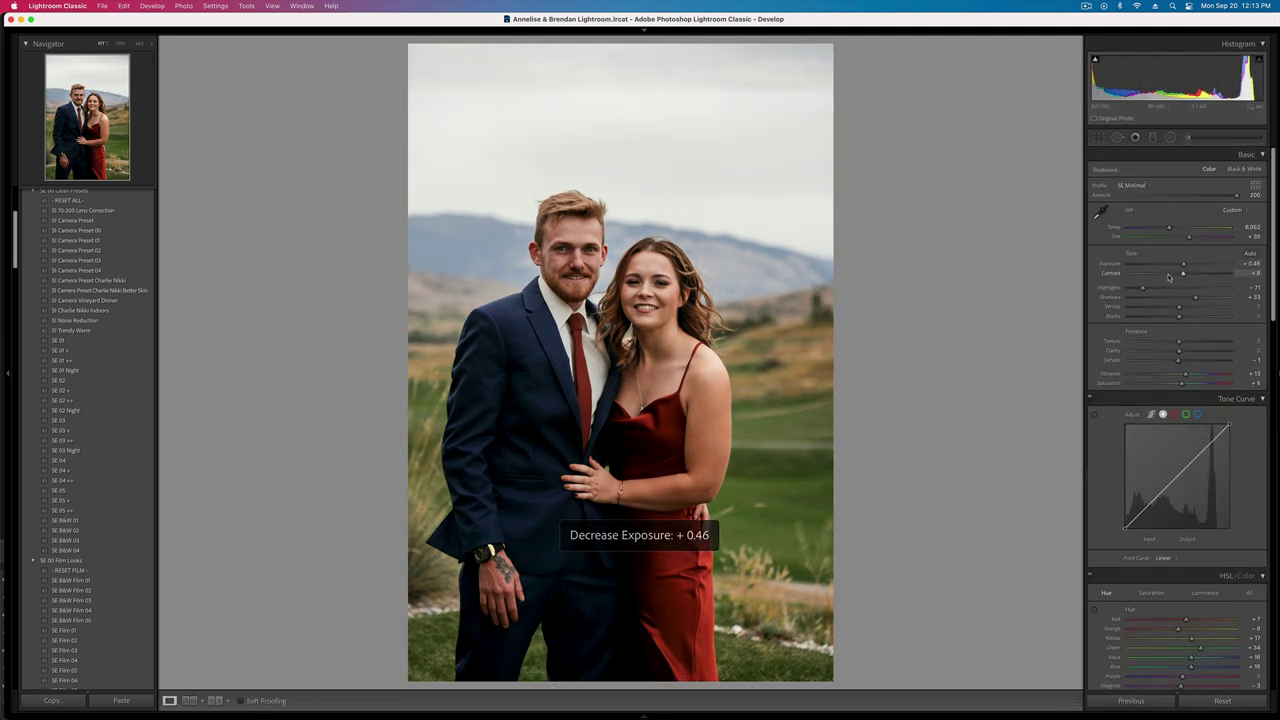
drag(1183, 274, 1168, 275)
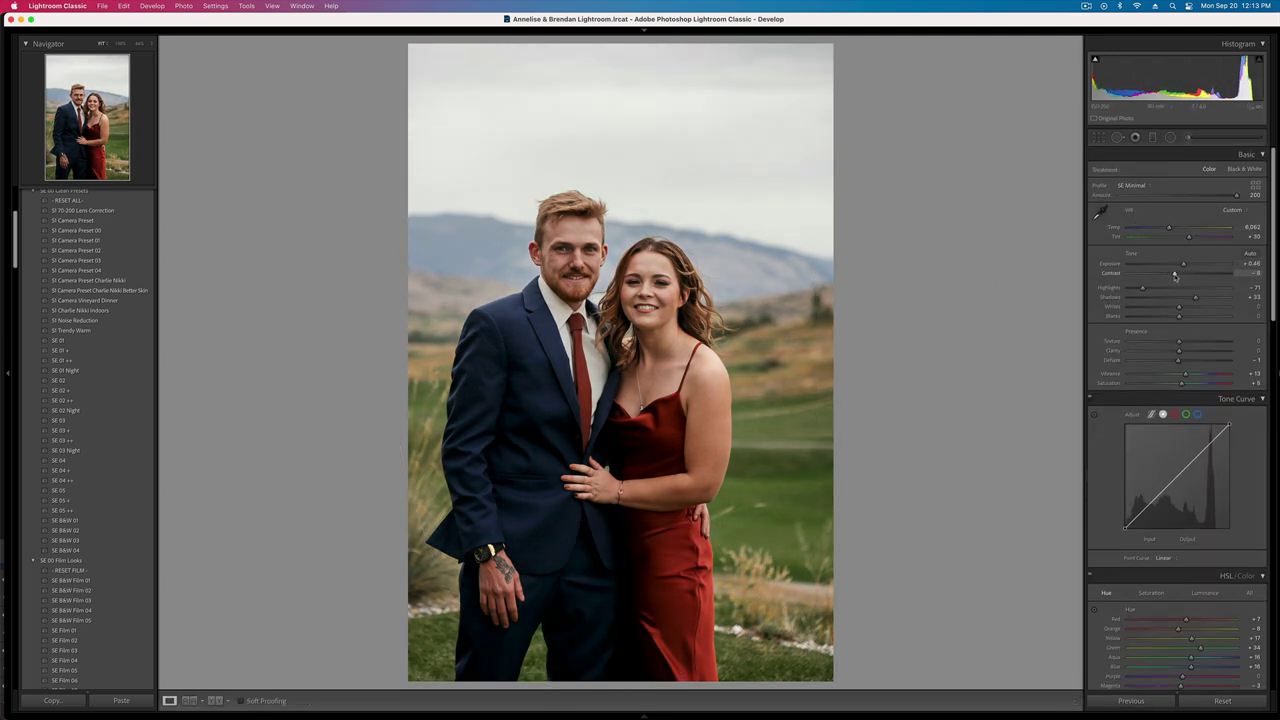
click(1174, 274)
- Set Exposure to +0.33 on the photo of the grey-haired woman holding a wine glass
key(Right)
key(equal)
key(equal)
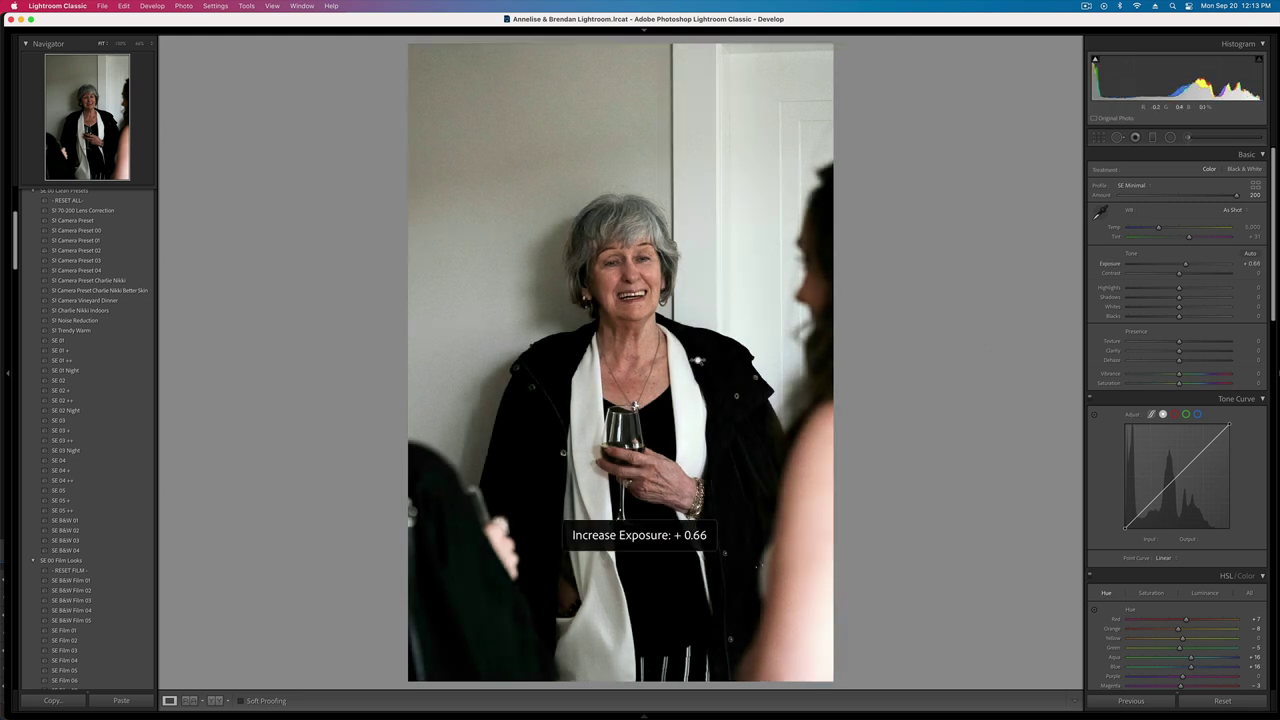
key(minus)
- Apply noise reduction to the wine-glass photo with Luminance 51, Detail 100 and Contrast 28, checking the result zoomed in
scroll(1201, 525, down, 1)
scroll(1201, 525, down, 15)
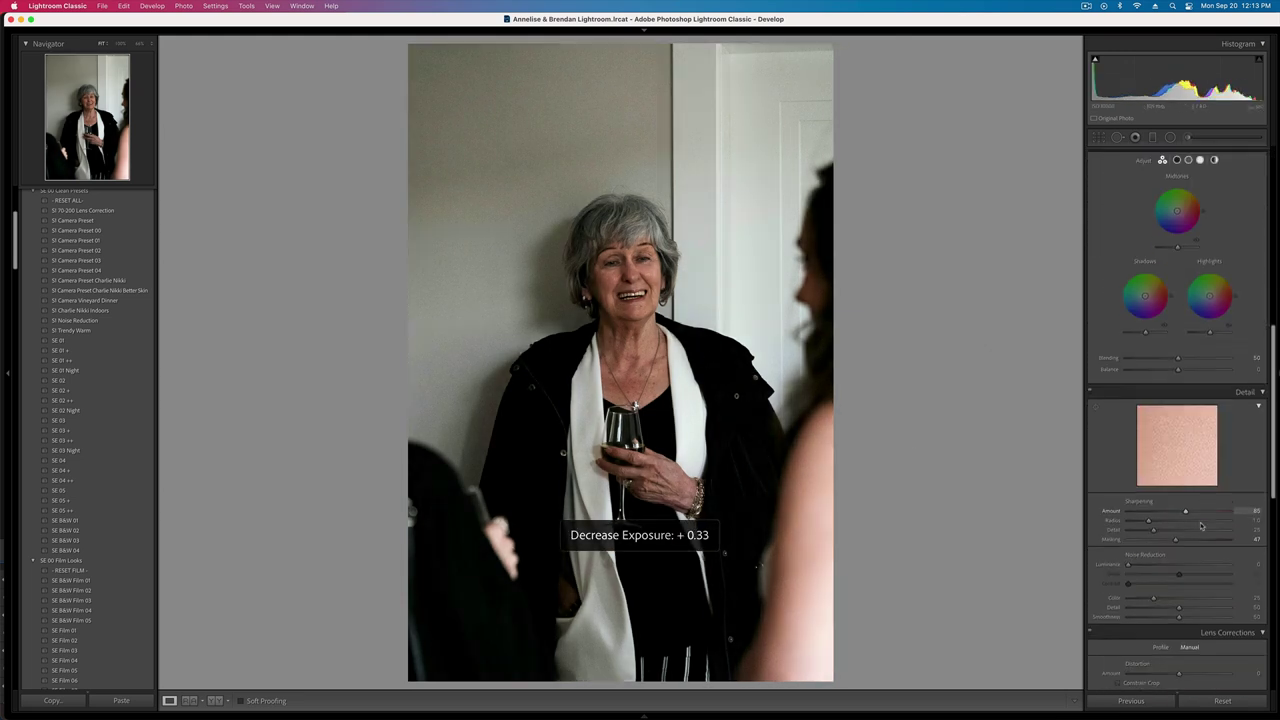
click(1146, 451)
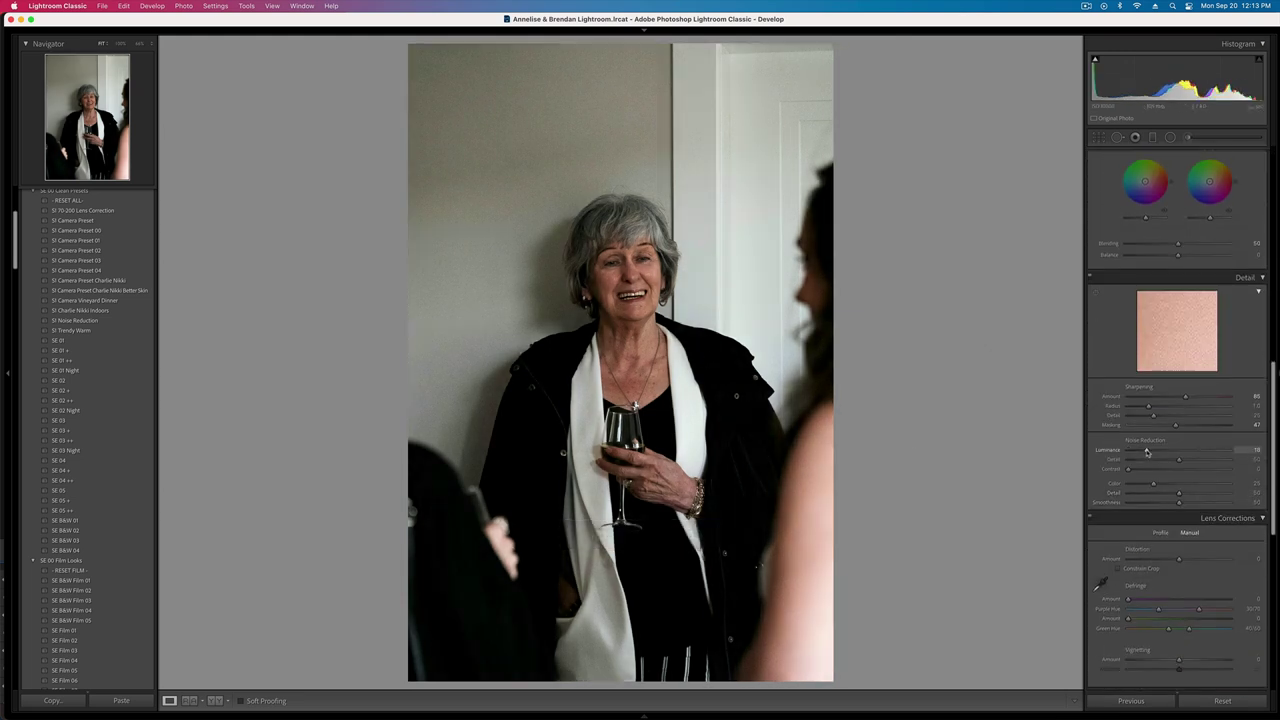
click(517, 170)
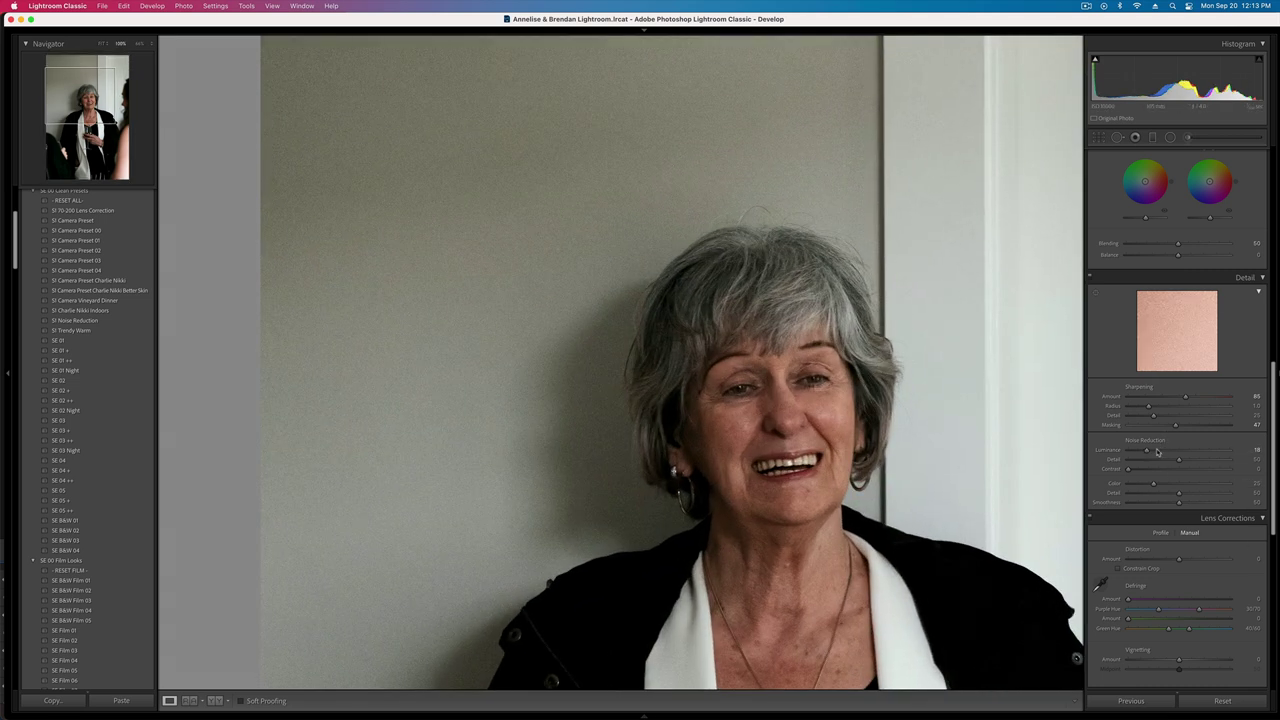
drag(1152, 451, 1250, 461)
key(Right)
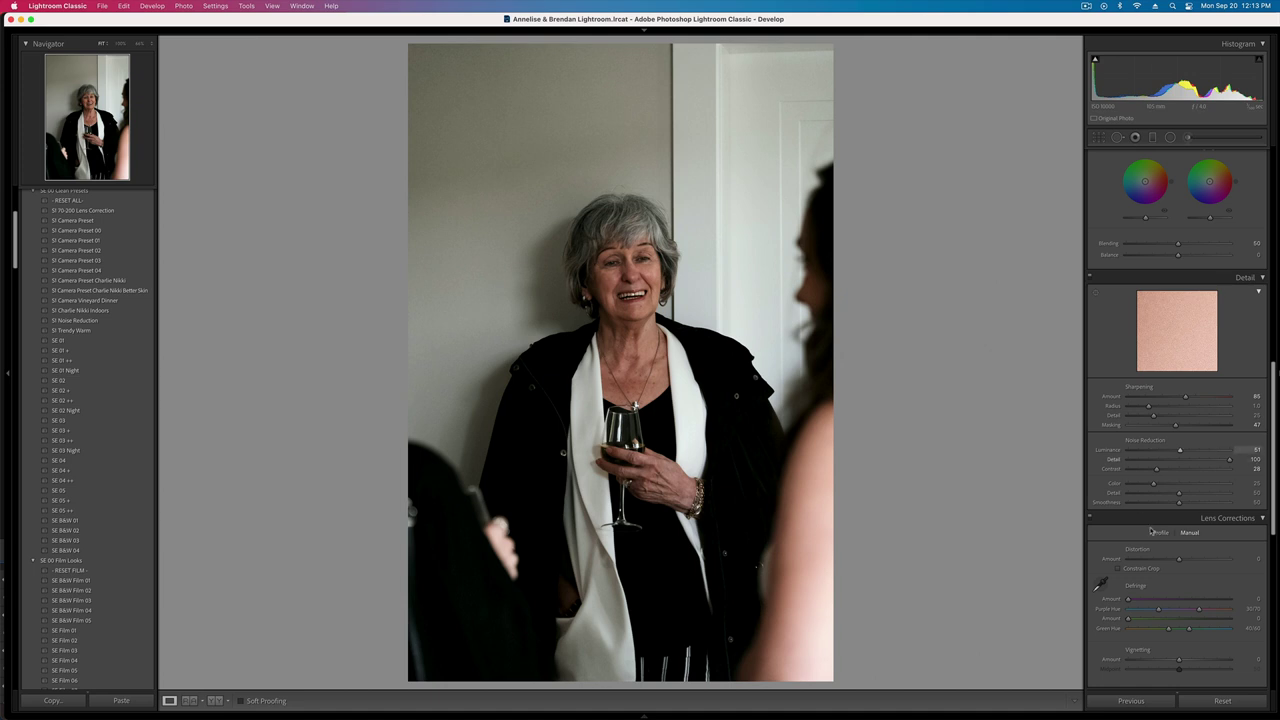
- Copy the wine-glass photo's develop settings, and set its Exposure to +0.30
key(super+shift+c)
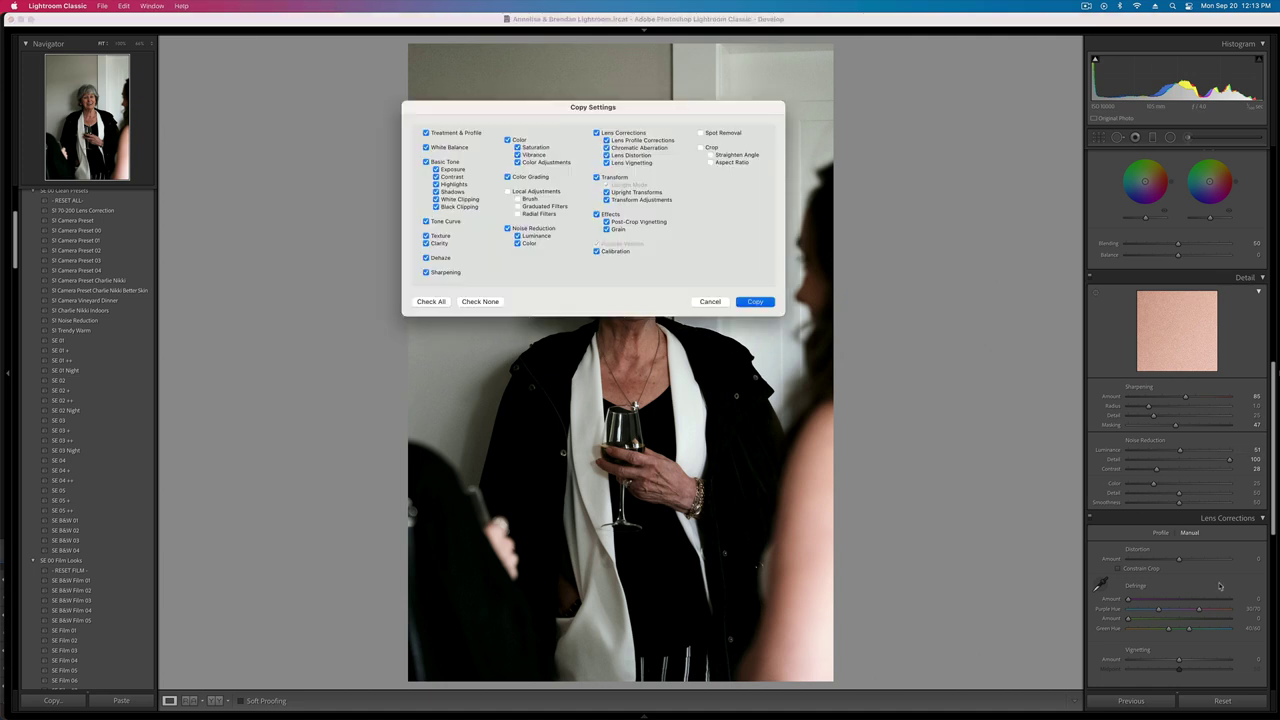
key(Return)
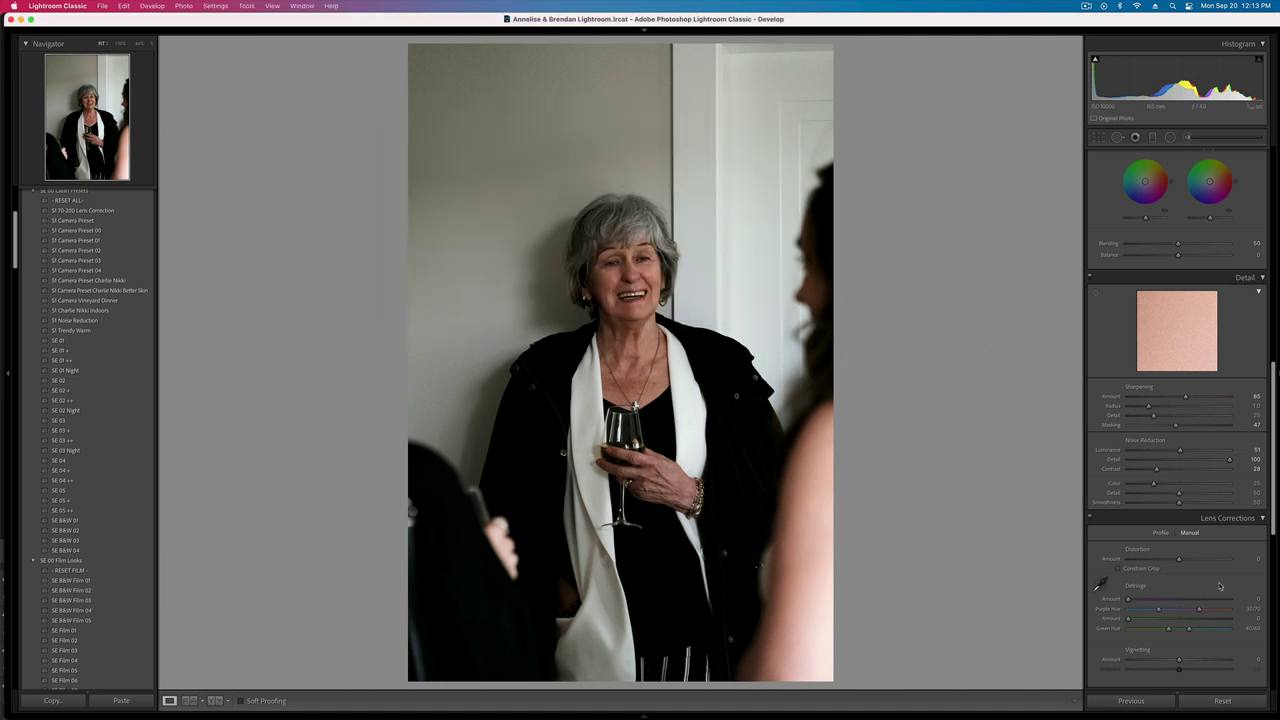
key(minus)
key(equal)
key(equal)
key(equal)
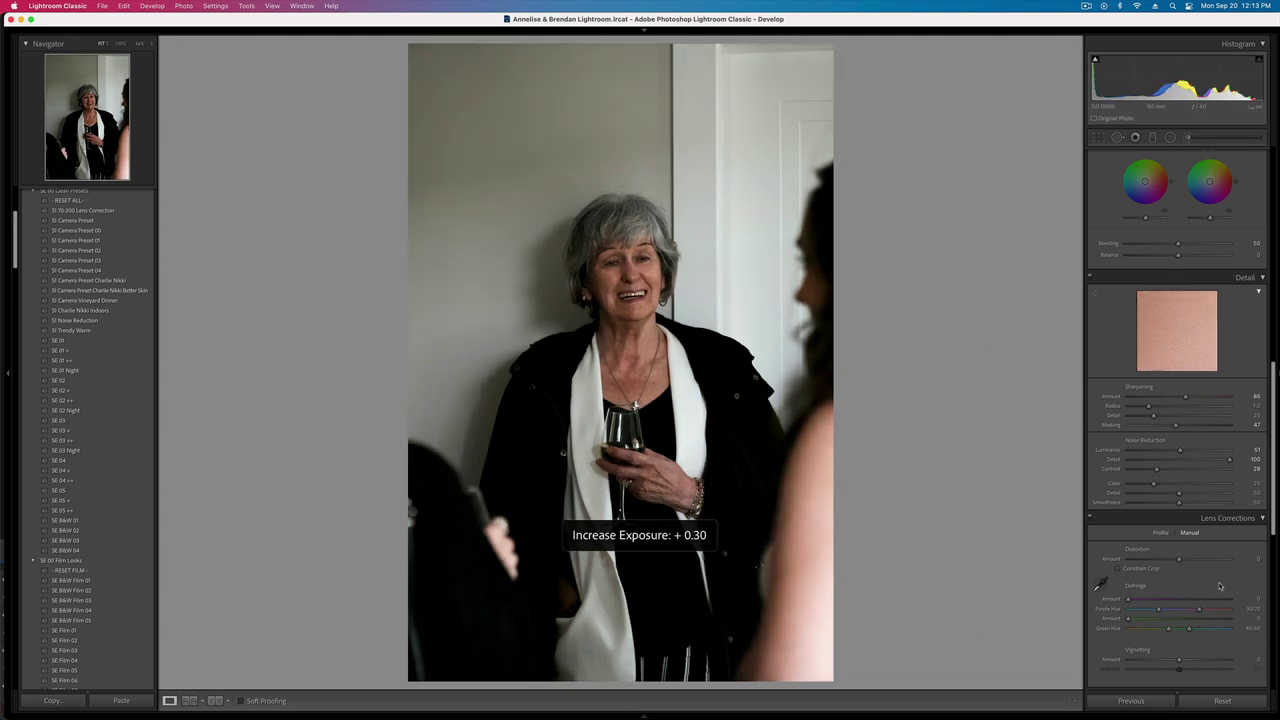
- Set noise reduction to Luminance 51, Detail 100 and Contrast 28 on the photo of the men with wine, and copy its settings
key(Right)
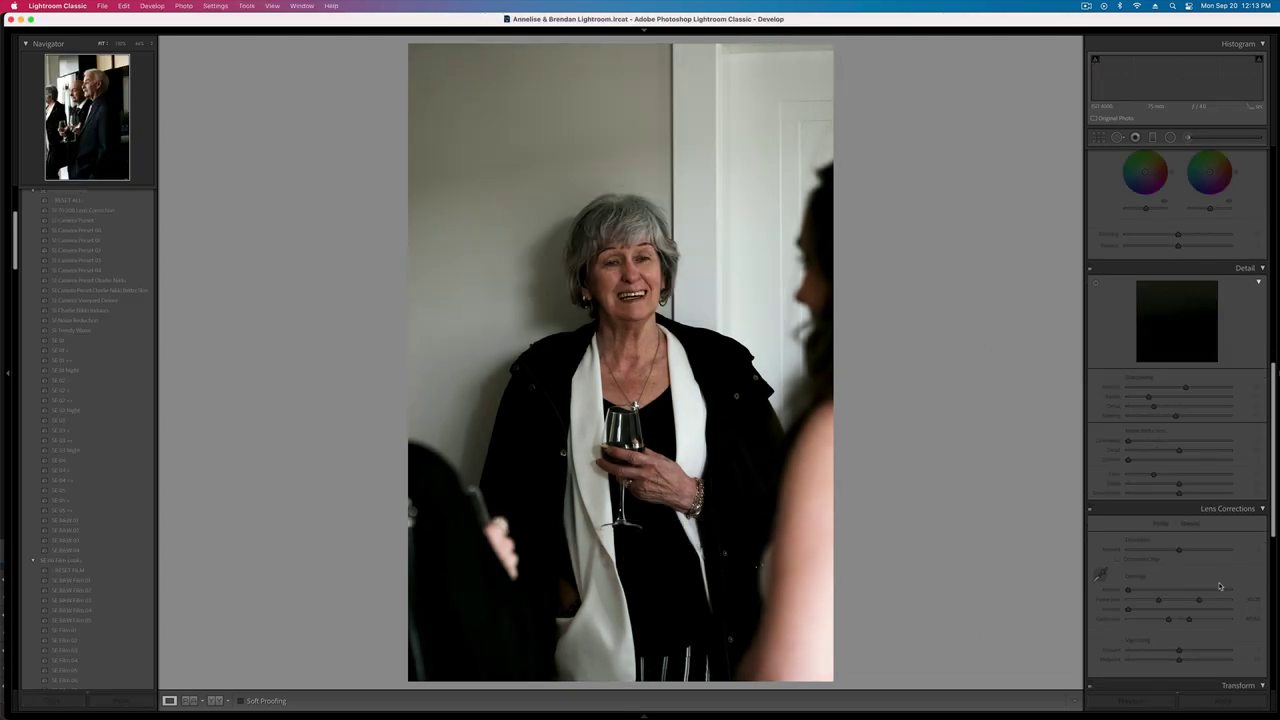
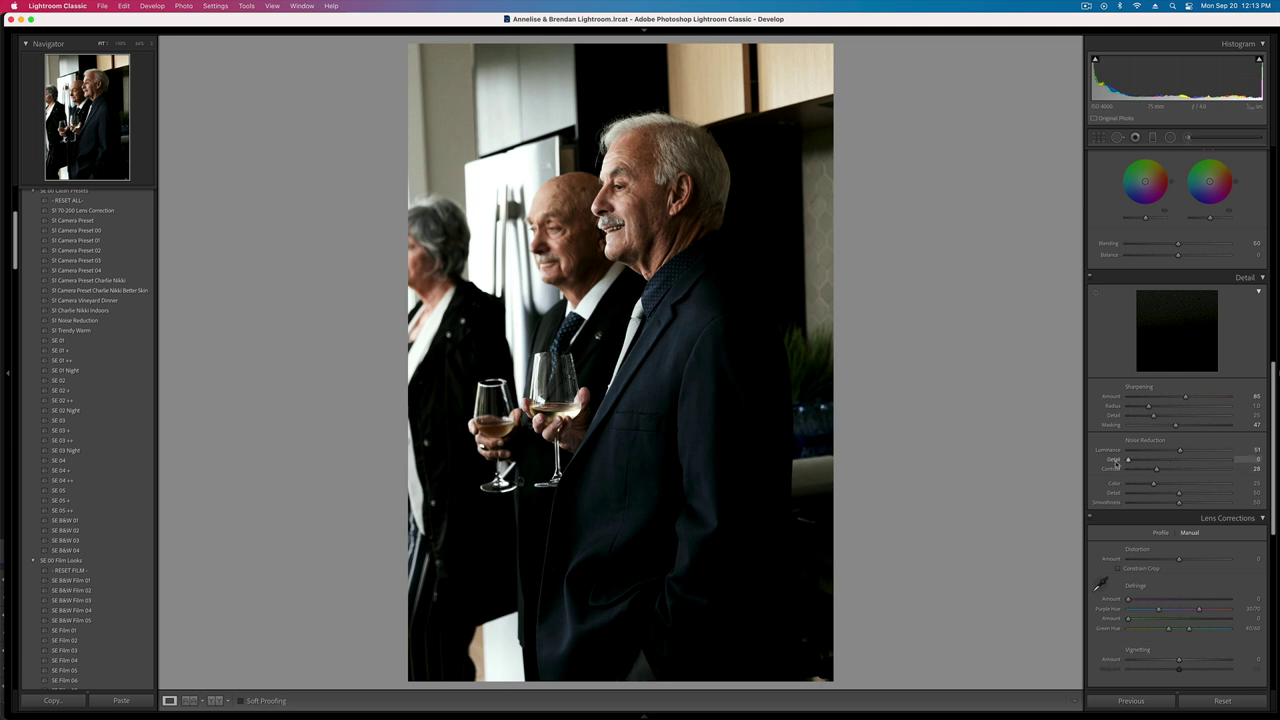
key(super+shift+c)
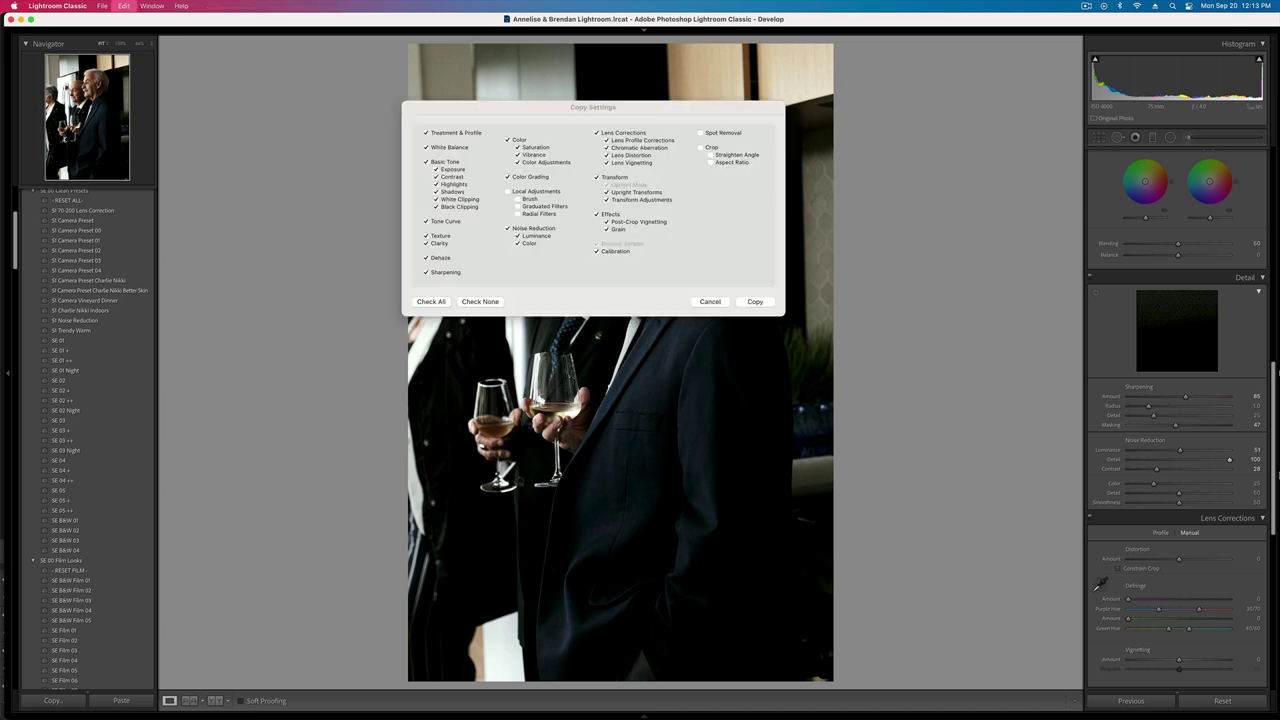
key(Return)
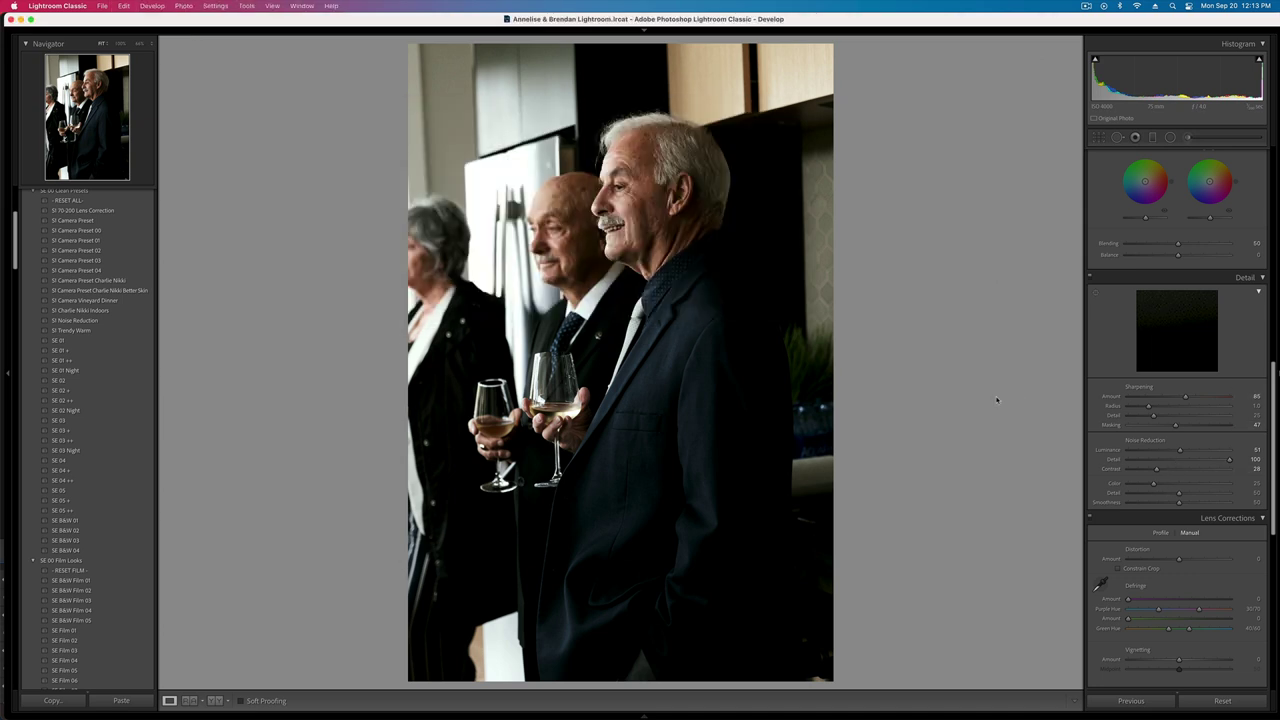
scroll(1200, 300, up, 10)
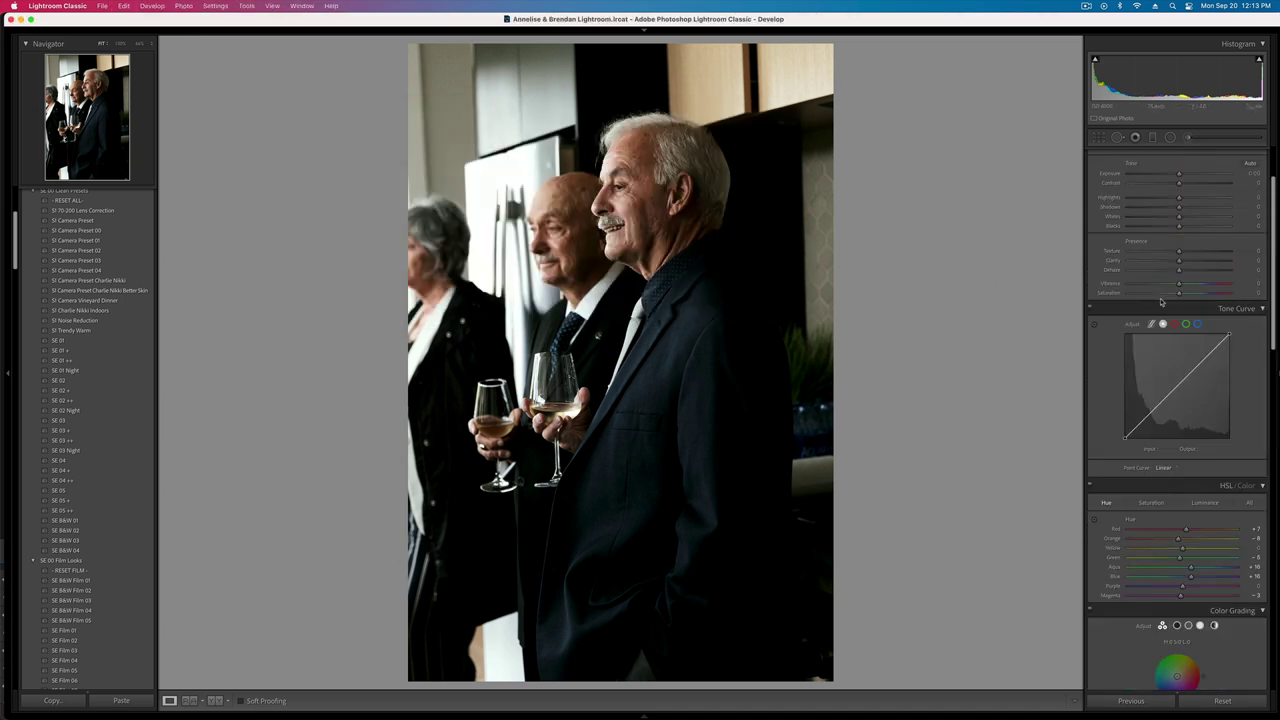
key(super+shift+c)
key(Return)
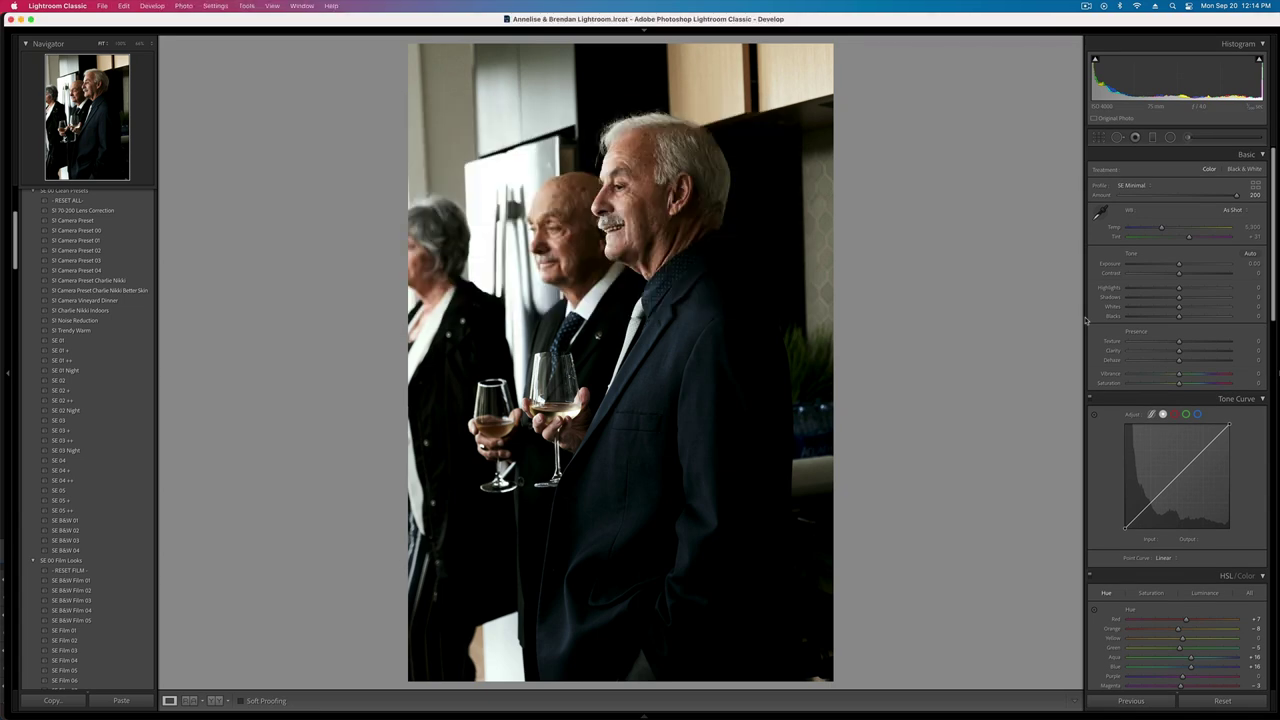
- Warm the white balance of the photo of the men holding wine glasses slightly and raise its exposure to +0.10
key(Right)
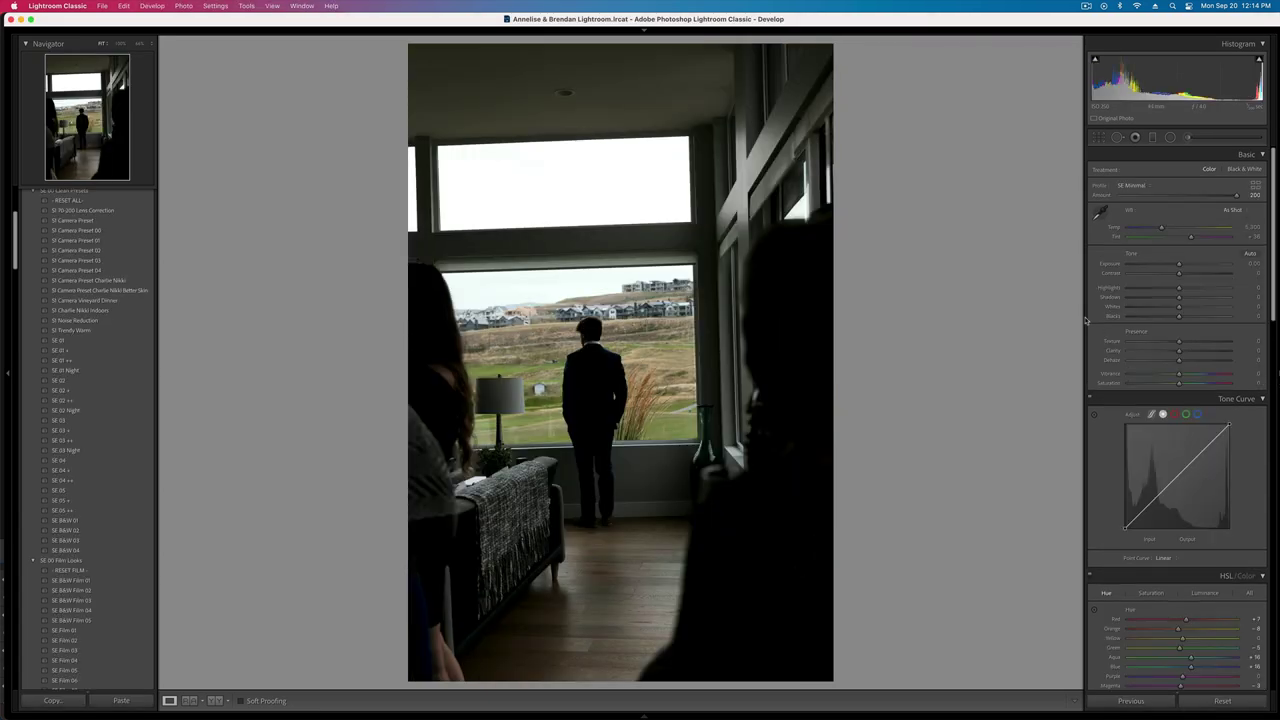
key(Right)
drag(1161, 226, 1163, 228)
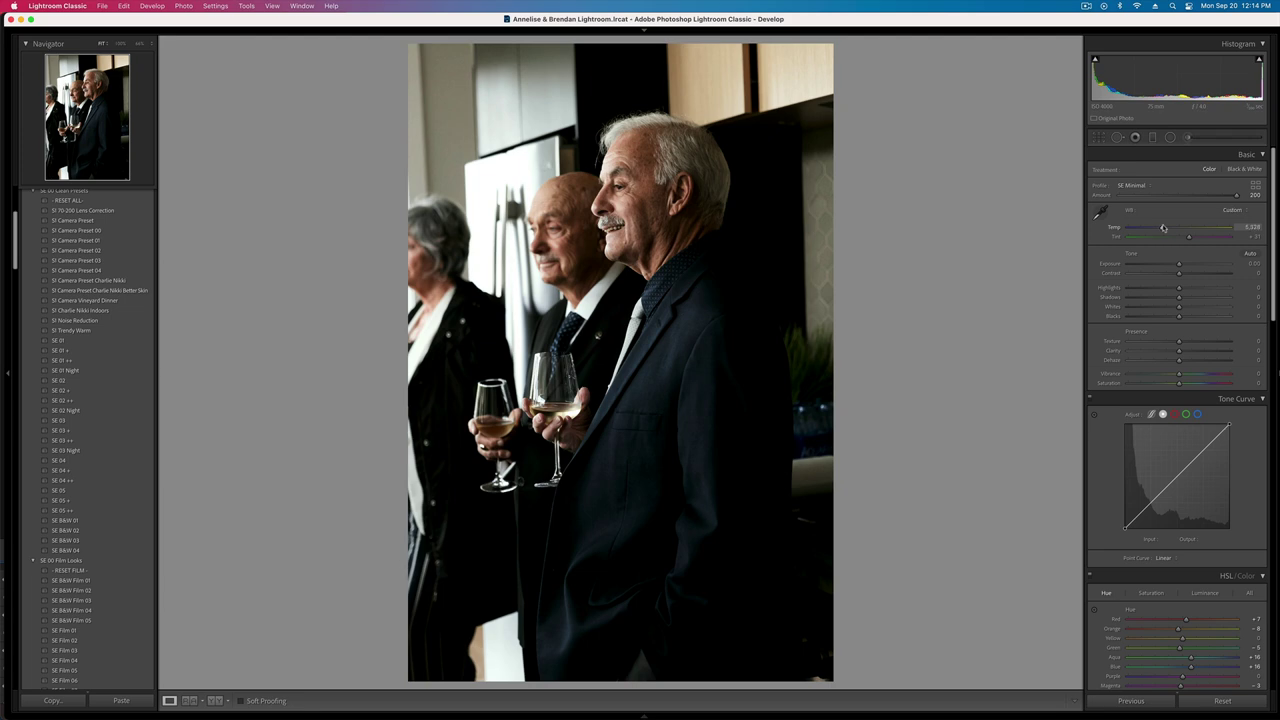
key(equal)
- Rotate the crop of the wine-glass photo slightly to straighten it
key(r)
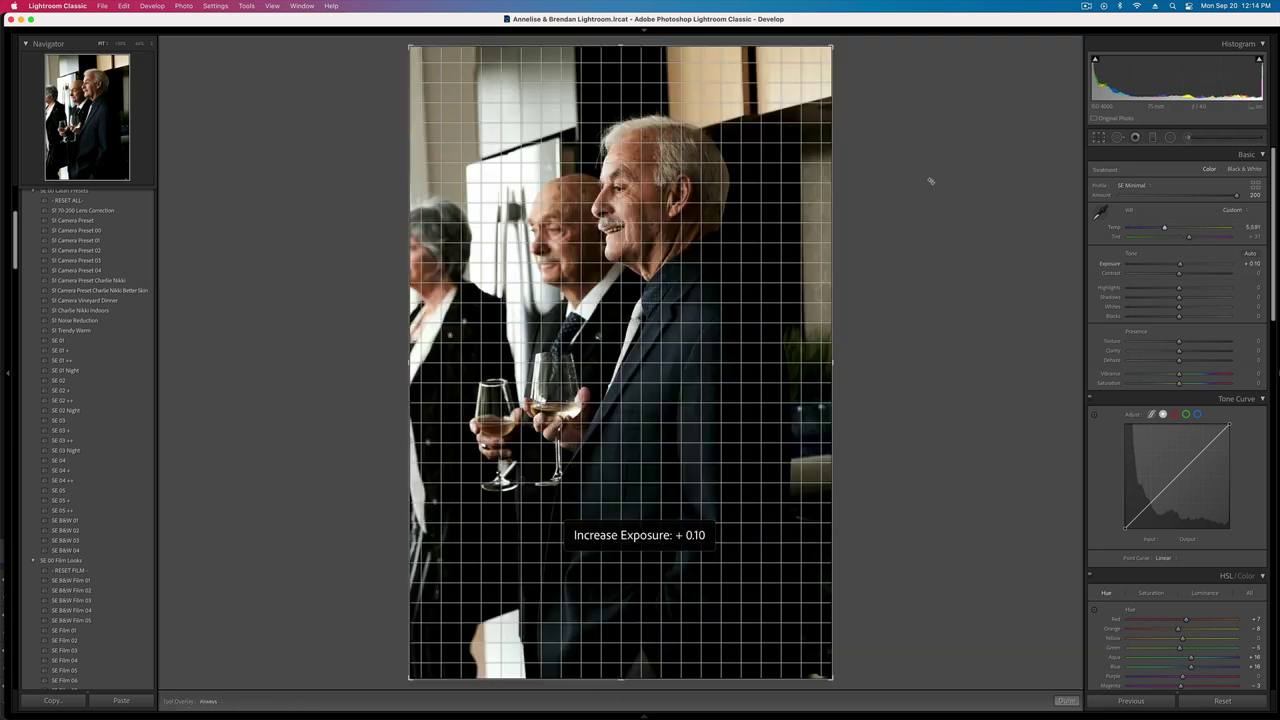
drag(931, 181, 928, 188)
key(r)
- Straighten the photo of the man standing at the window so that the window frame is level
key(Left)
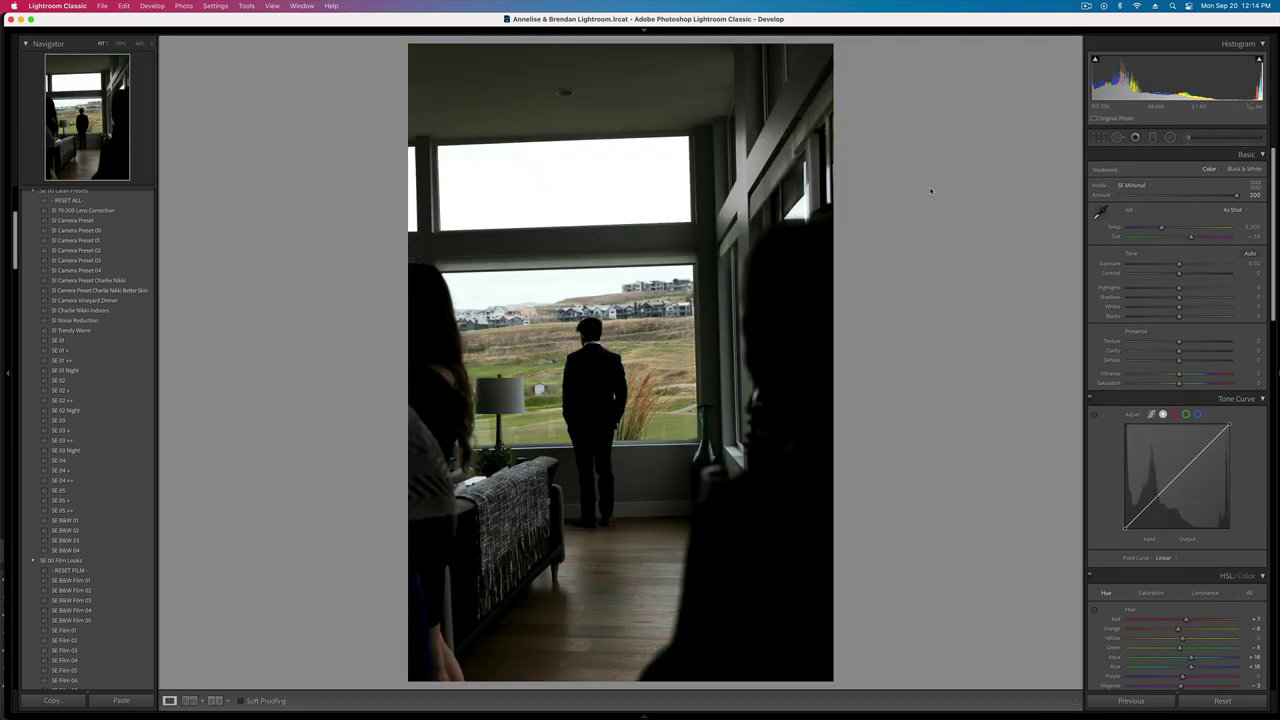
key(r)
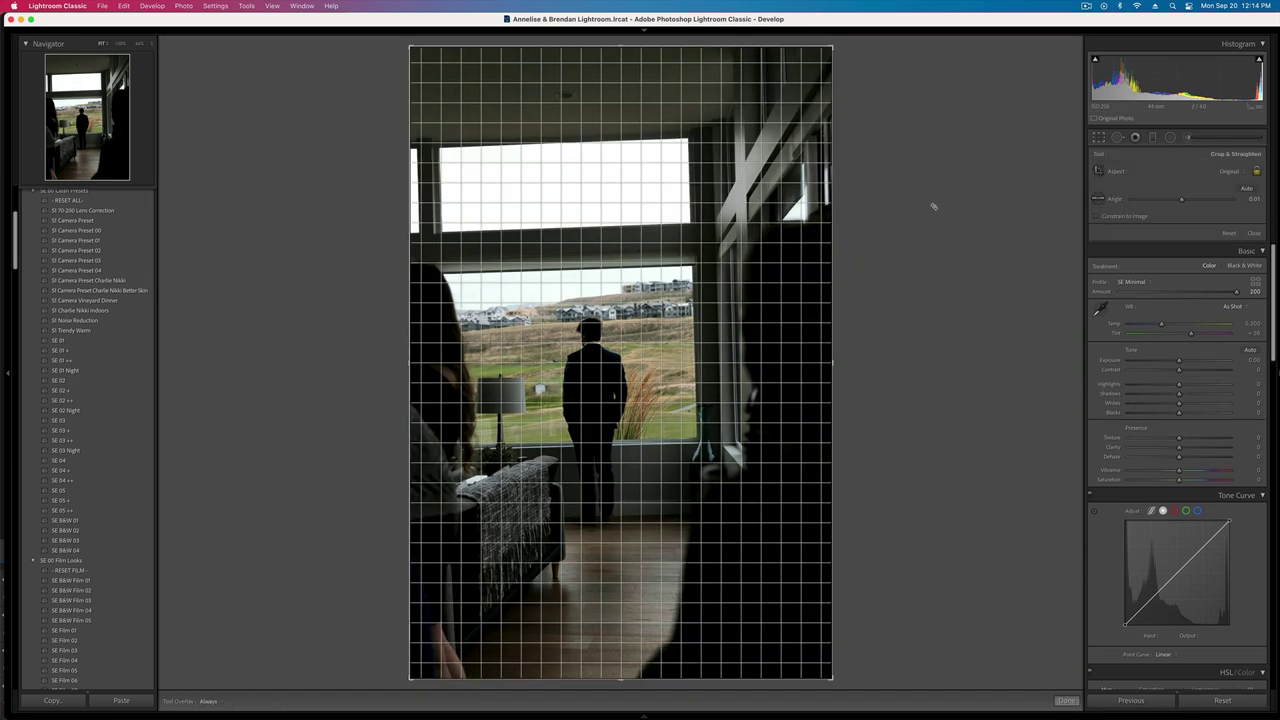
drag(931, 203, 931, 221)
key(r)
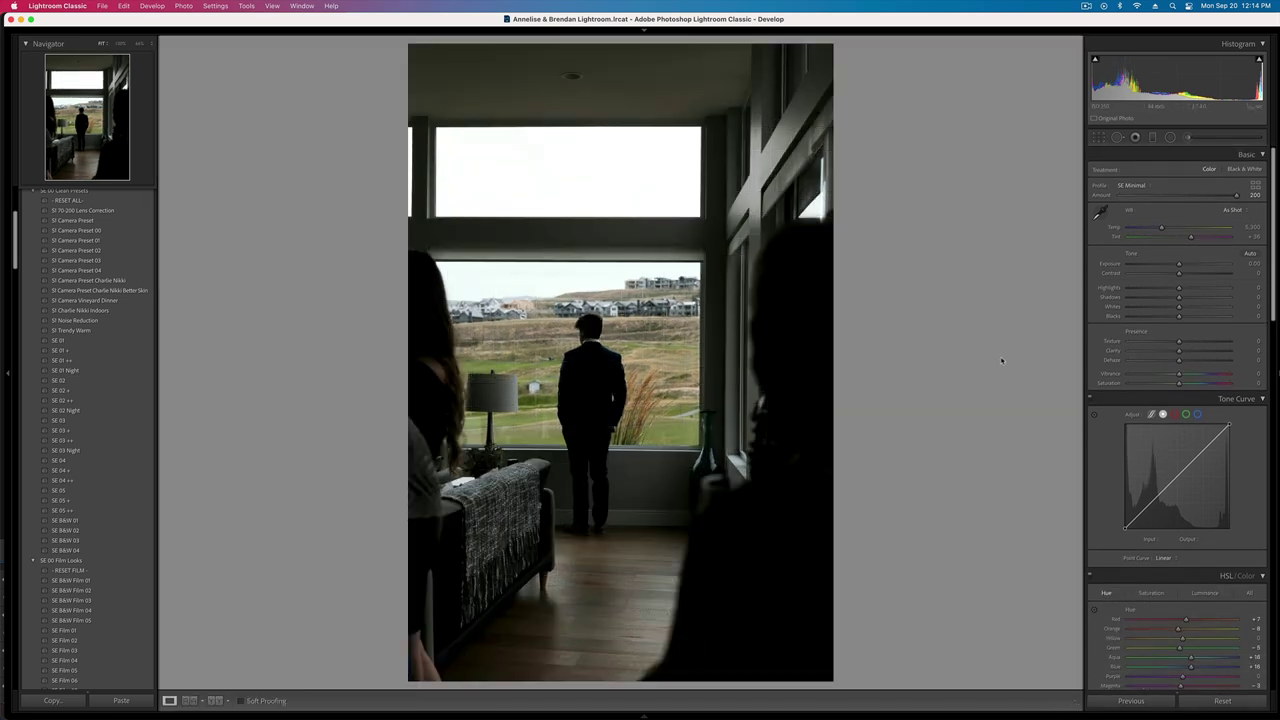
- Set both Blacks and Highlights of the window photo to +100
drag(1179, 316, 1091, 323)
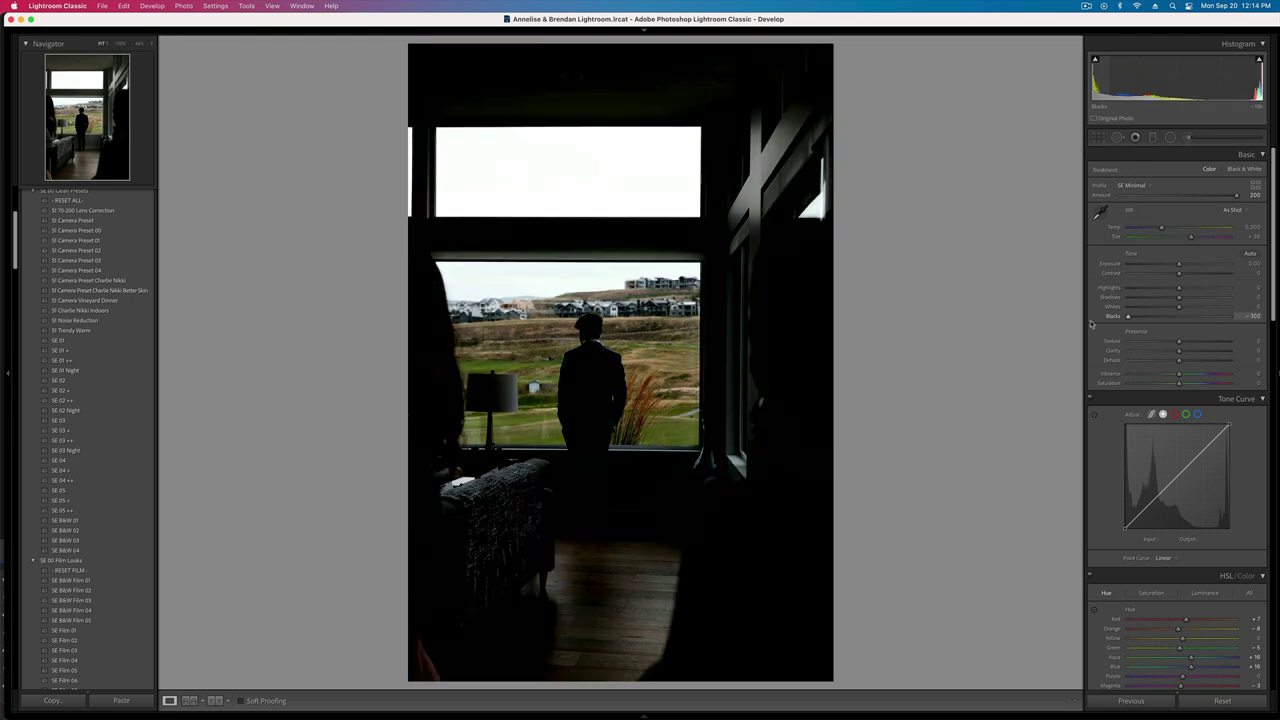
drag(1182, 329, 1238, 322)
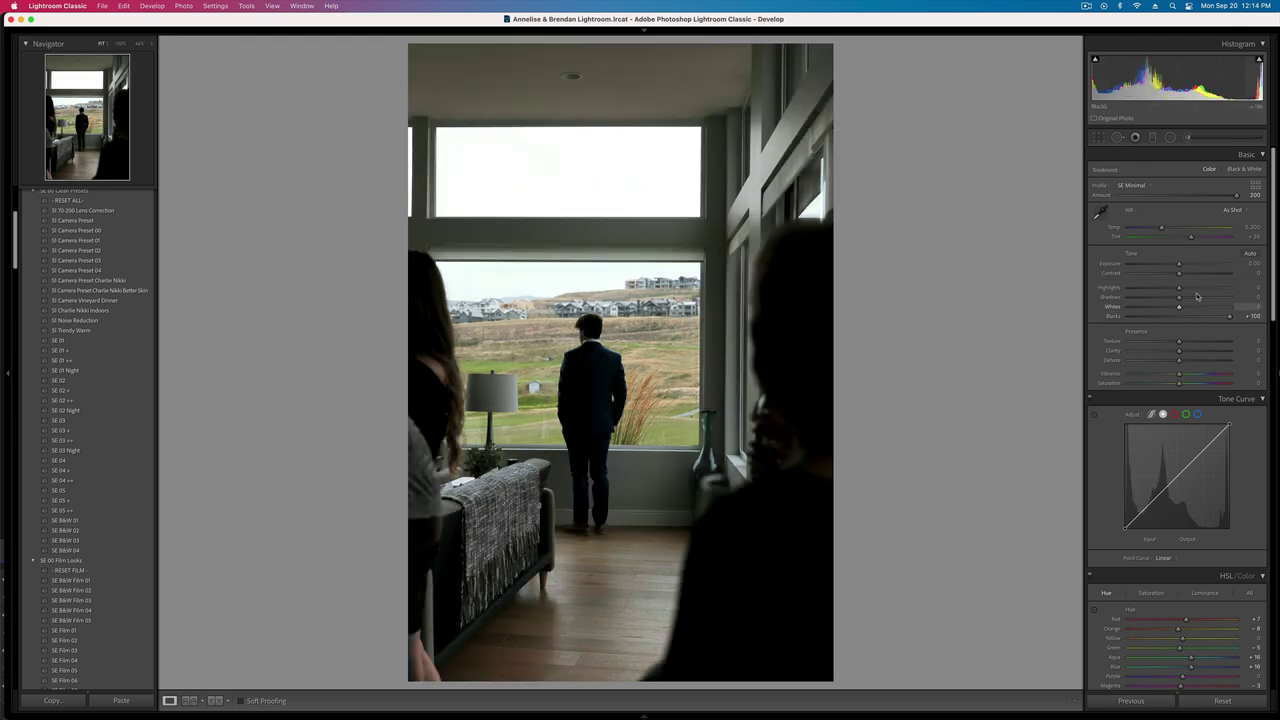
drag(1179, 289, 1242, 290)
- Test darker and brighter exposures on the window photo and settle on an exposure of -0.10
key(shift+minus)
key(shift+minus)
key(shift+minus)
key(shift+minus)
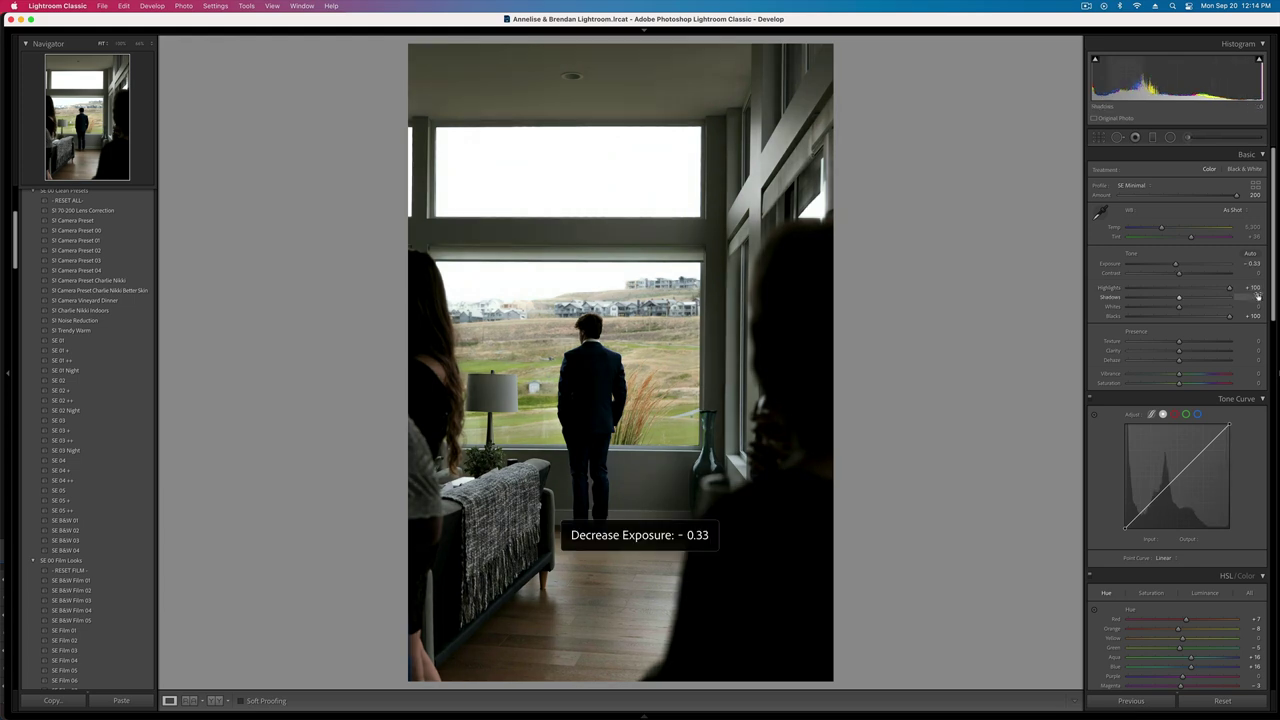
key(equal)
key(equal)
key(equal)
key(equal)
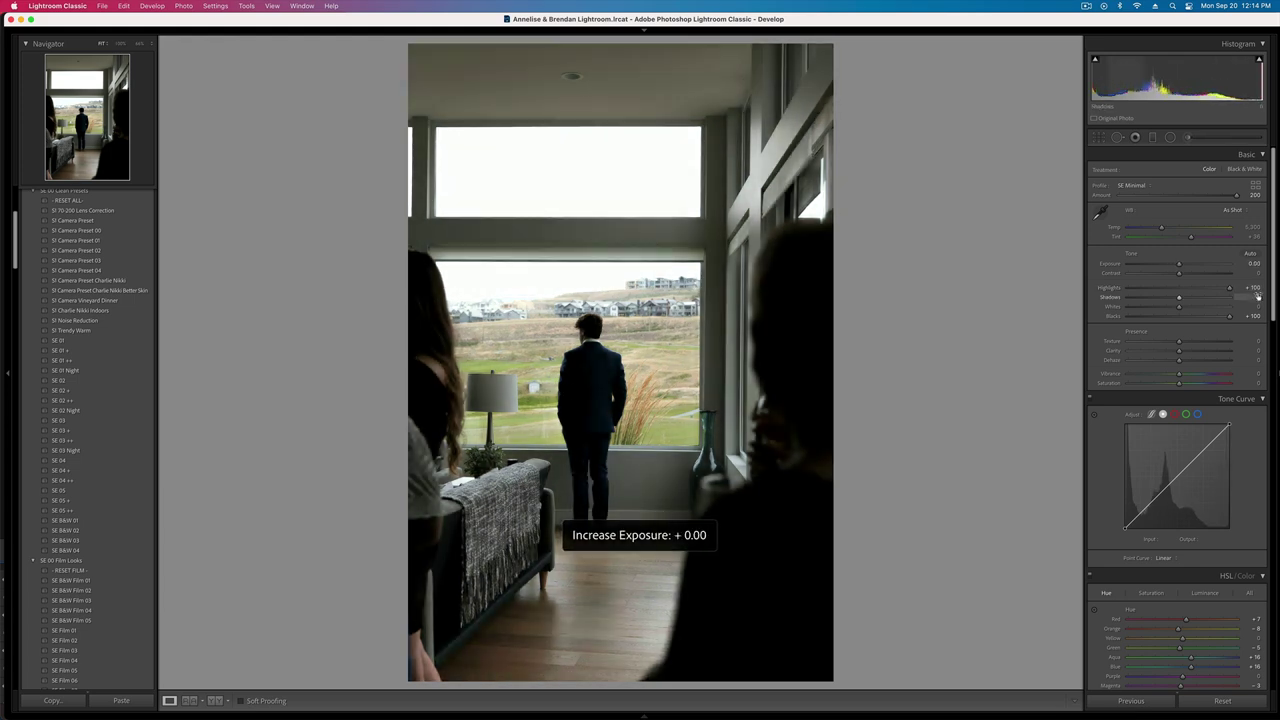
key(minus)
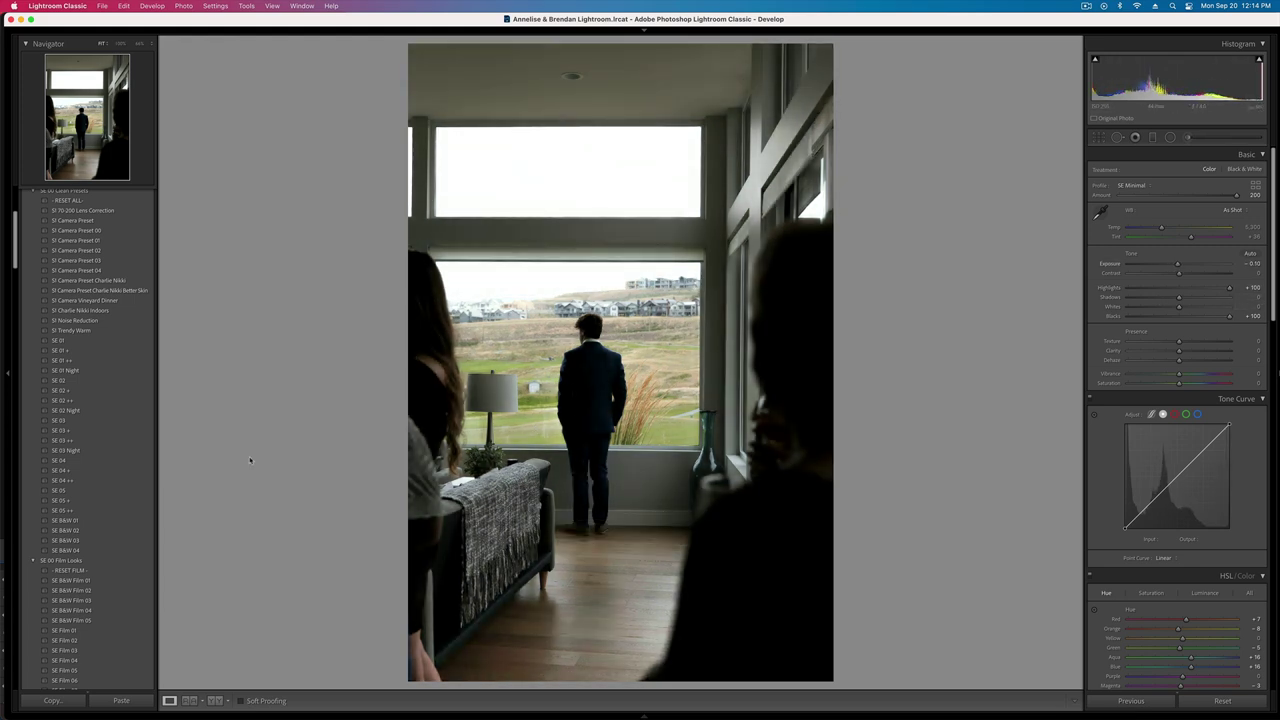
- Try the SE B&W 01 preset on the window photo and undo it
click(87, 521)
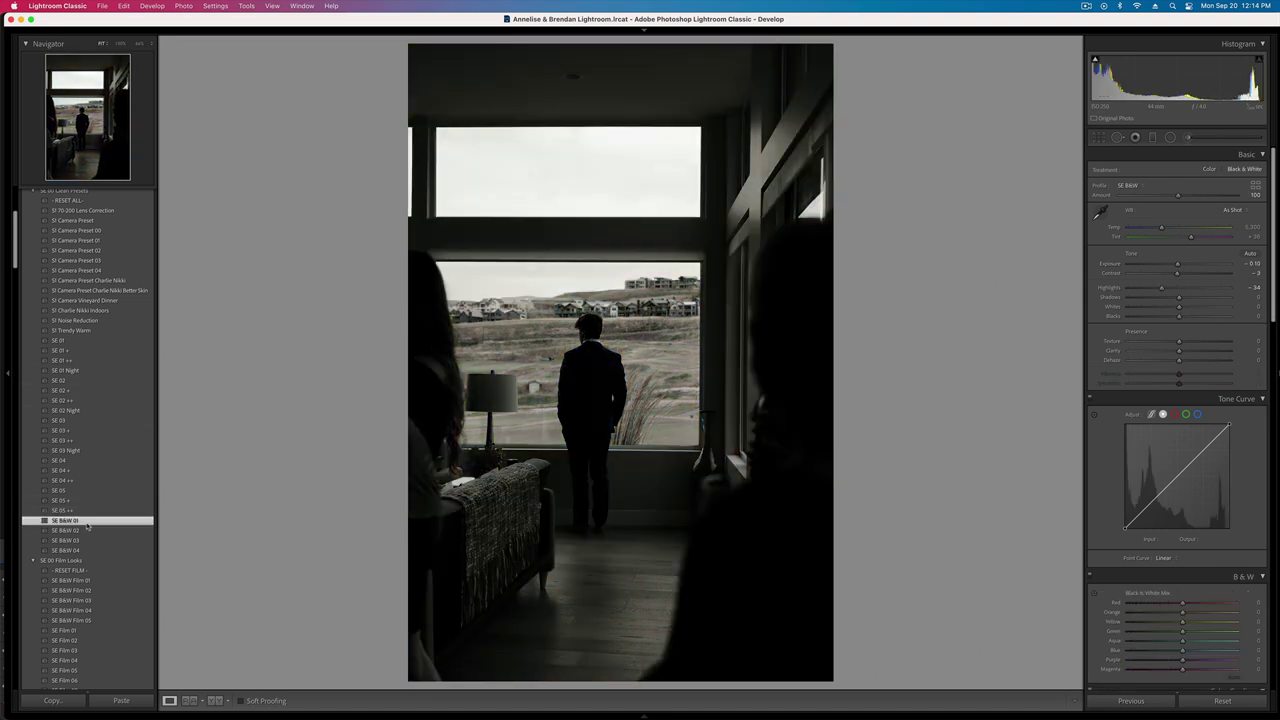
key(super+z)
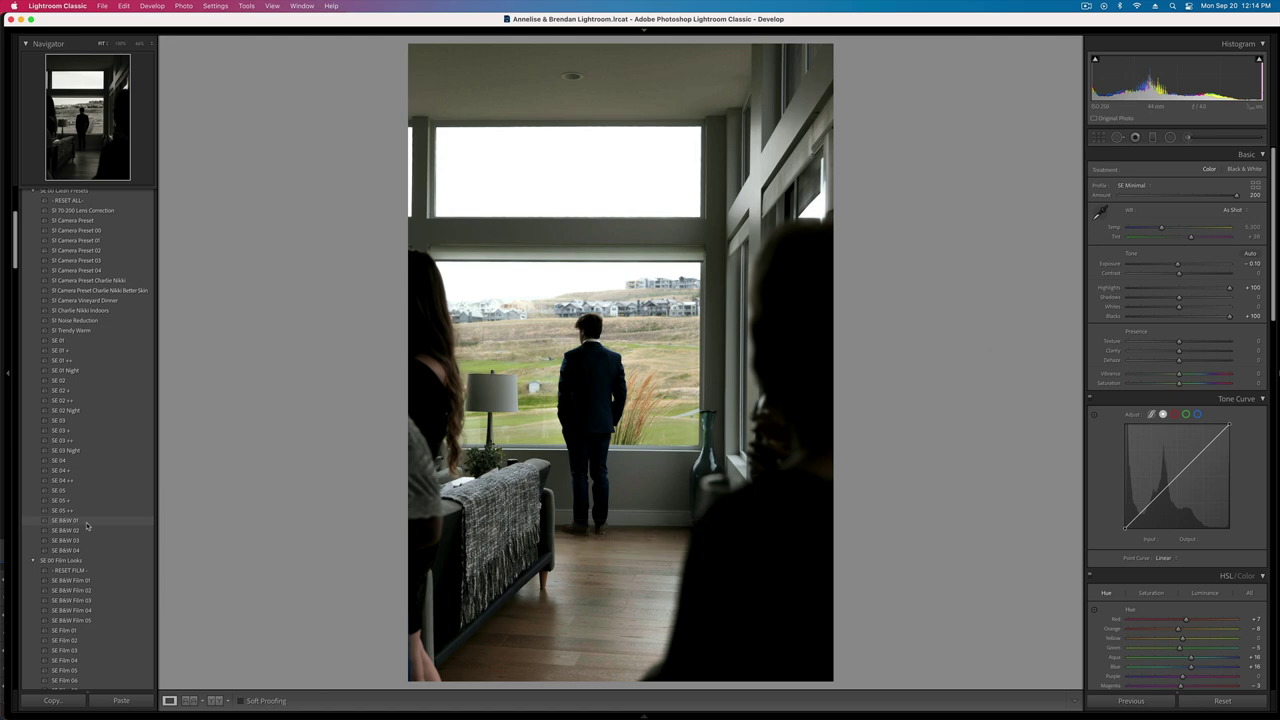
- Raise the exposure of the photo of the crying woman with curly hair to +1.55 and copy its develop settings
key(Right)
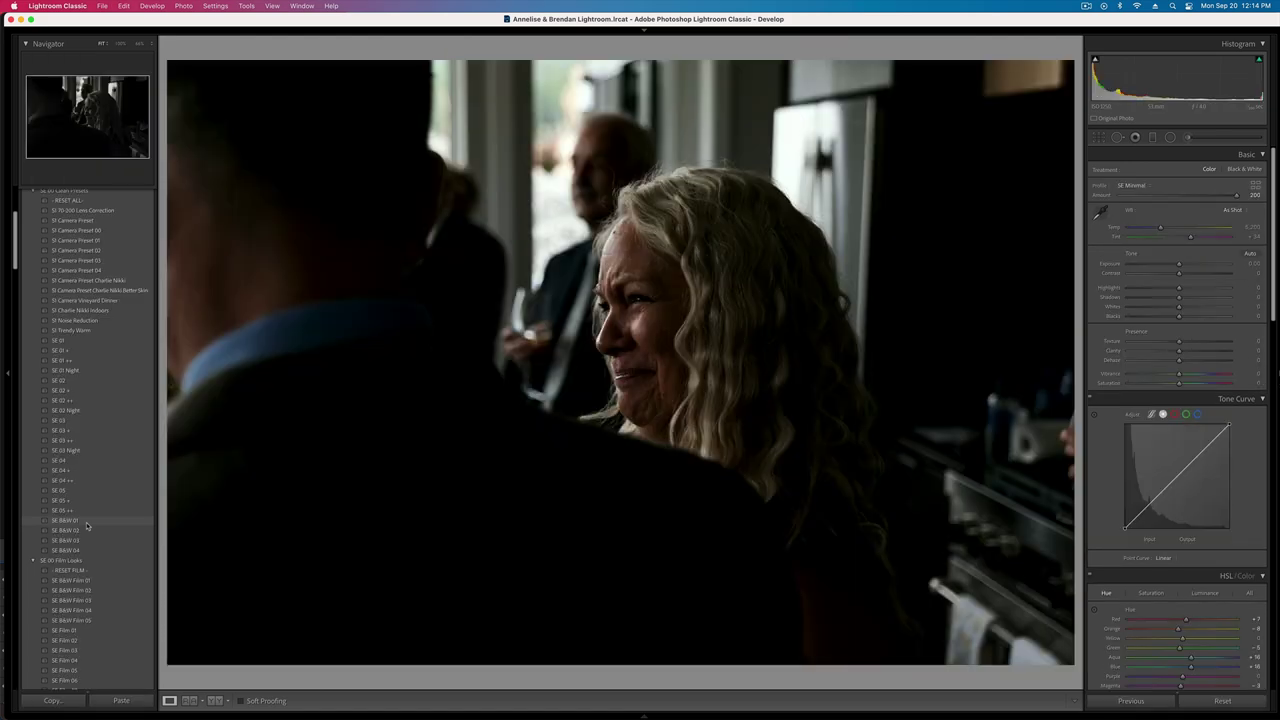
key(equal)
key(equal)
key(equal)
key(equal)
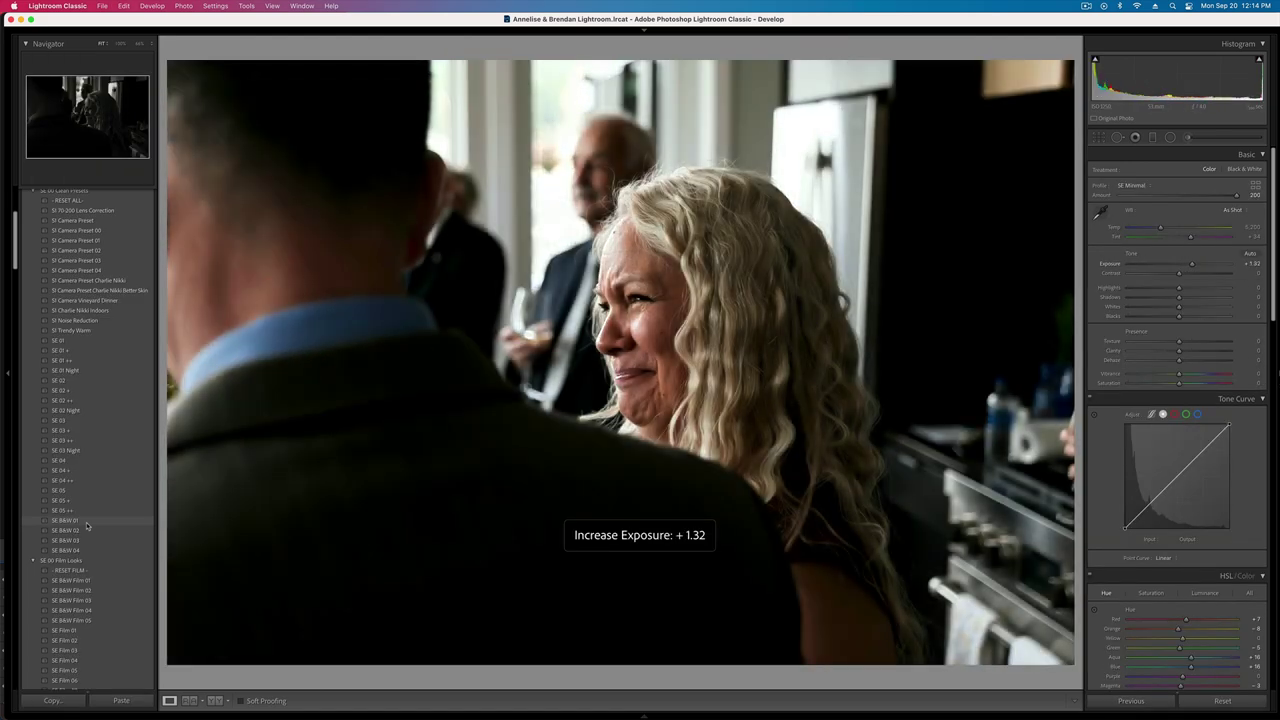
key(shift+equal)
key(minus)
key(super+shift+c)
key(Return)
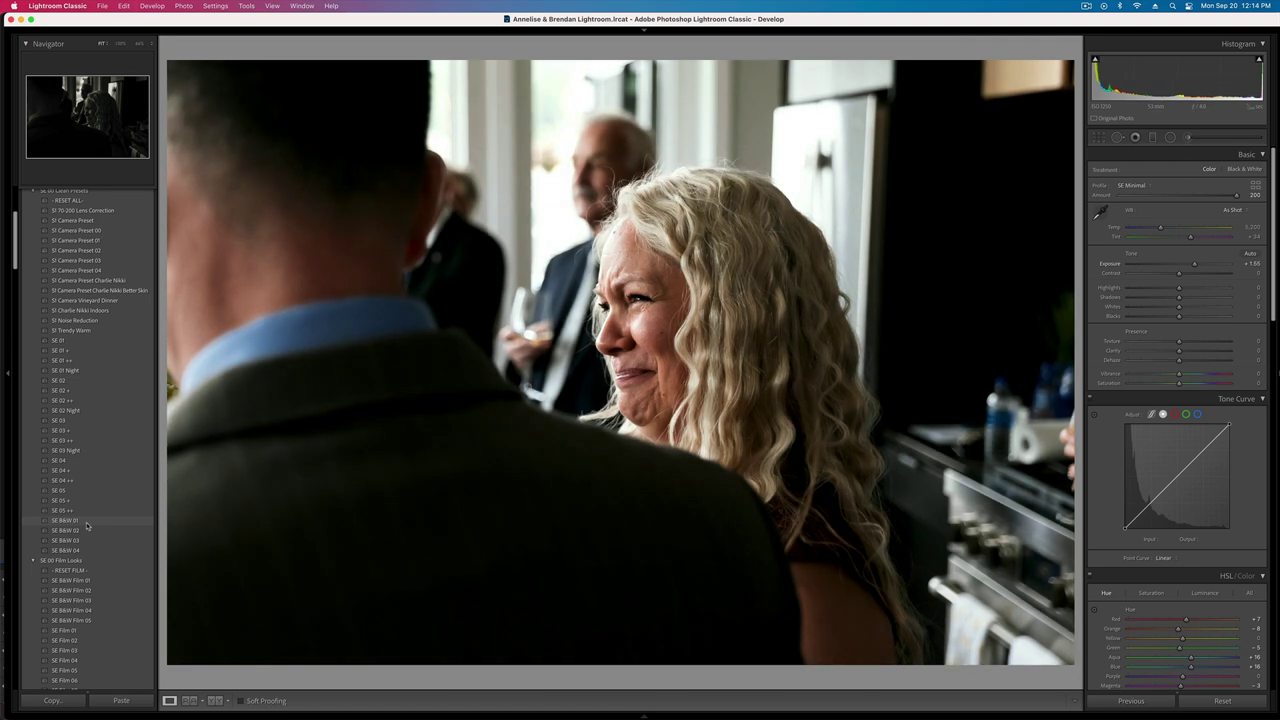
- Raise the exposure of the photo of the couple behind the bouquet to +0.33 and crop it tighter around them
key(Right)
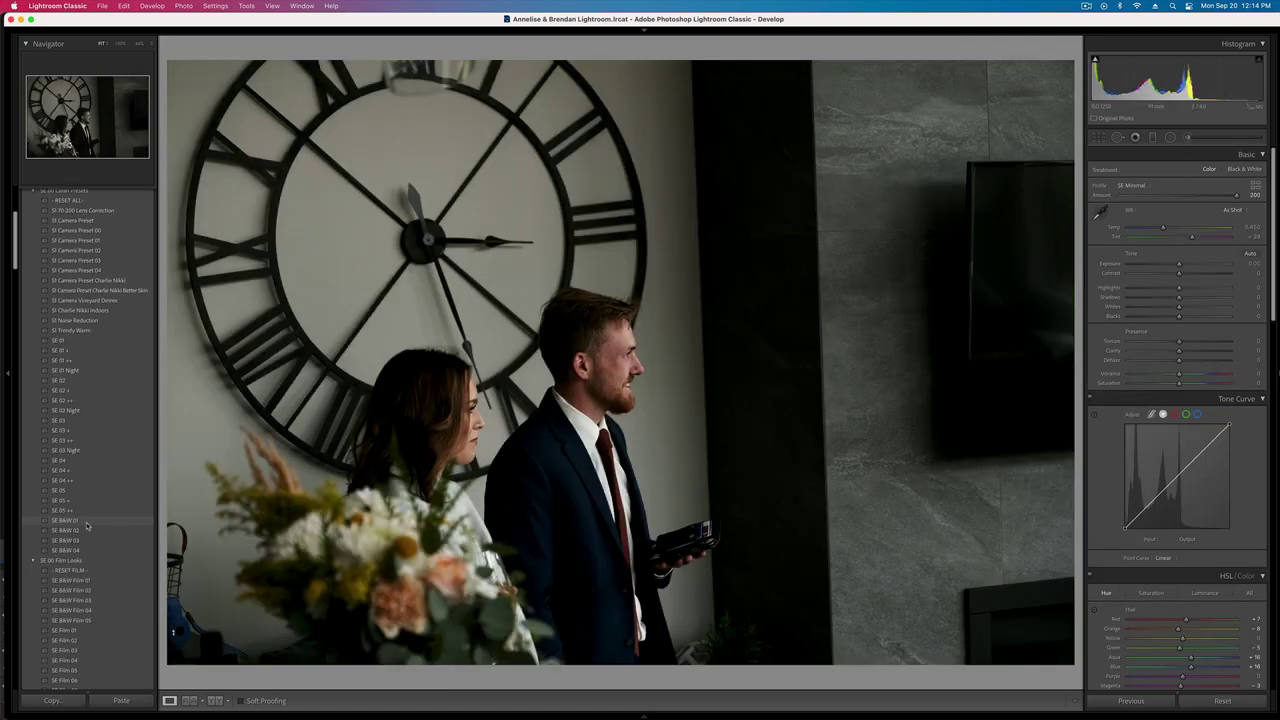
key(equal)
key(r)
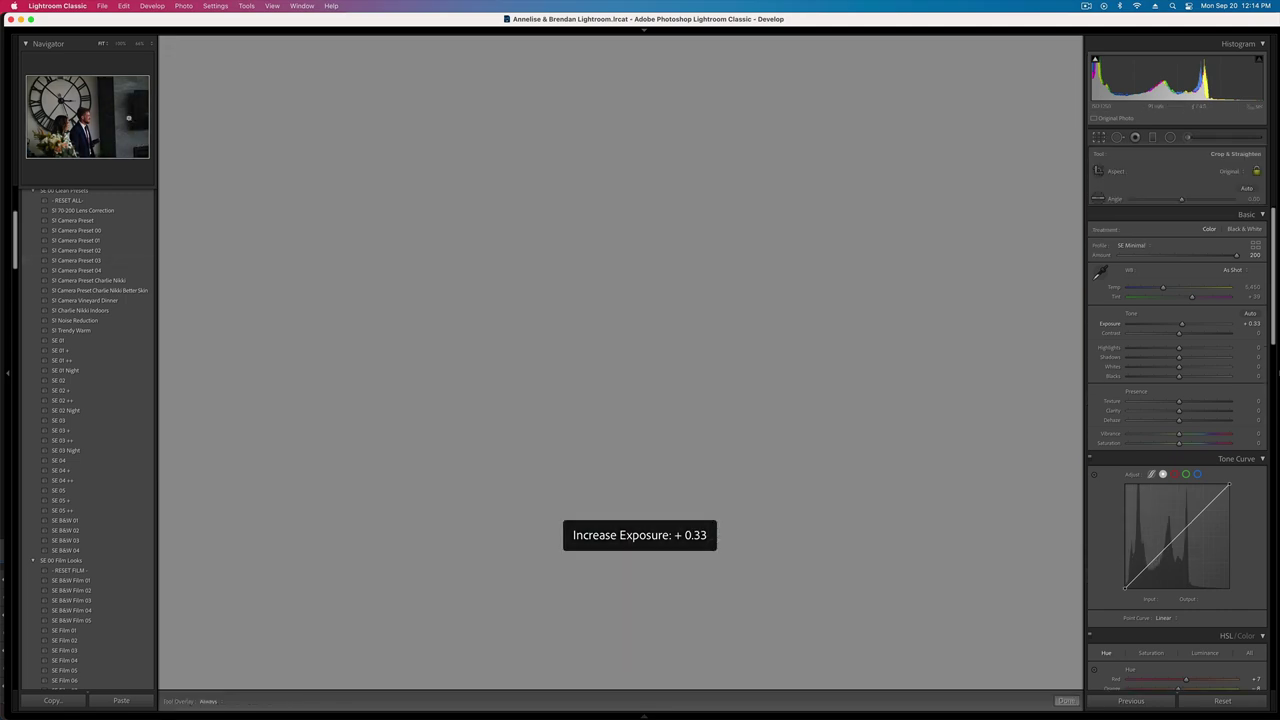
drag(165, 61, 219, 104)
key(Return)
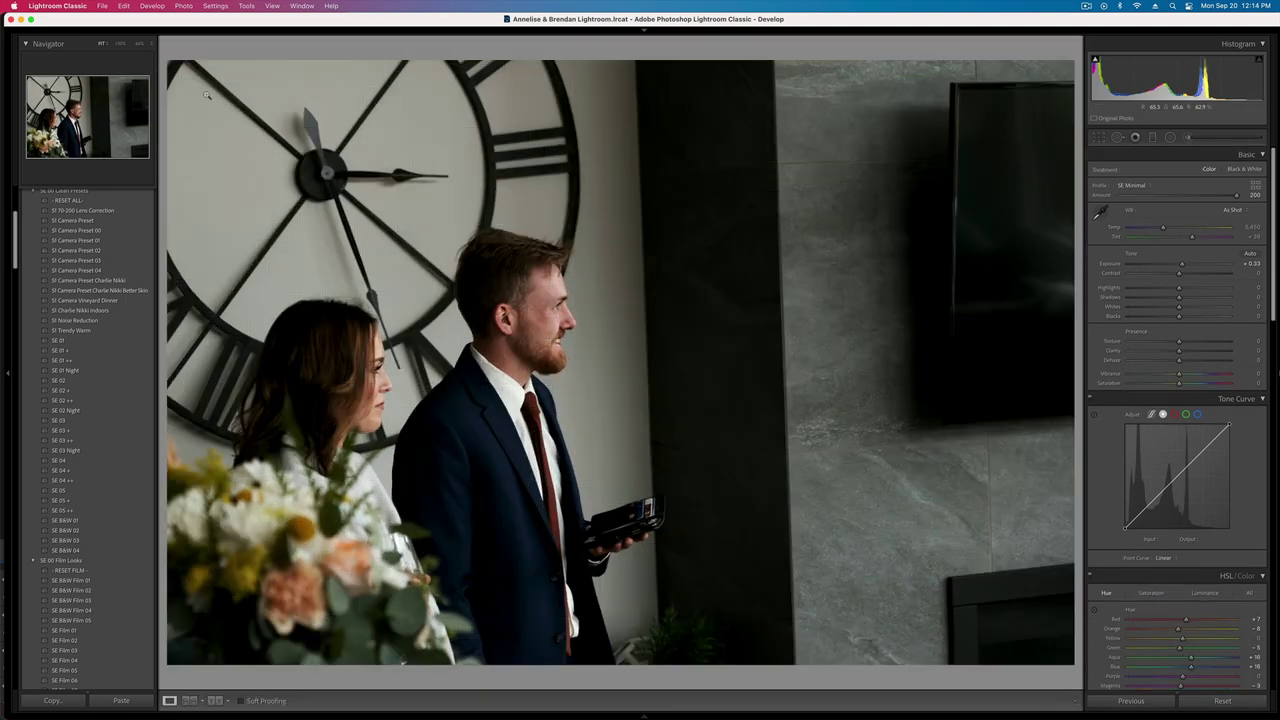
key(r)
drag(238, 102, 258, 115)
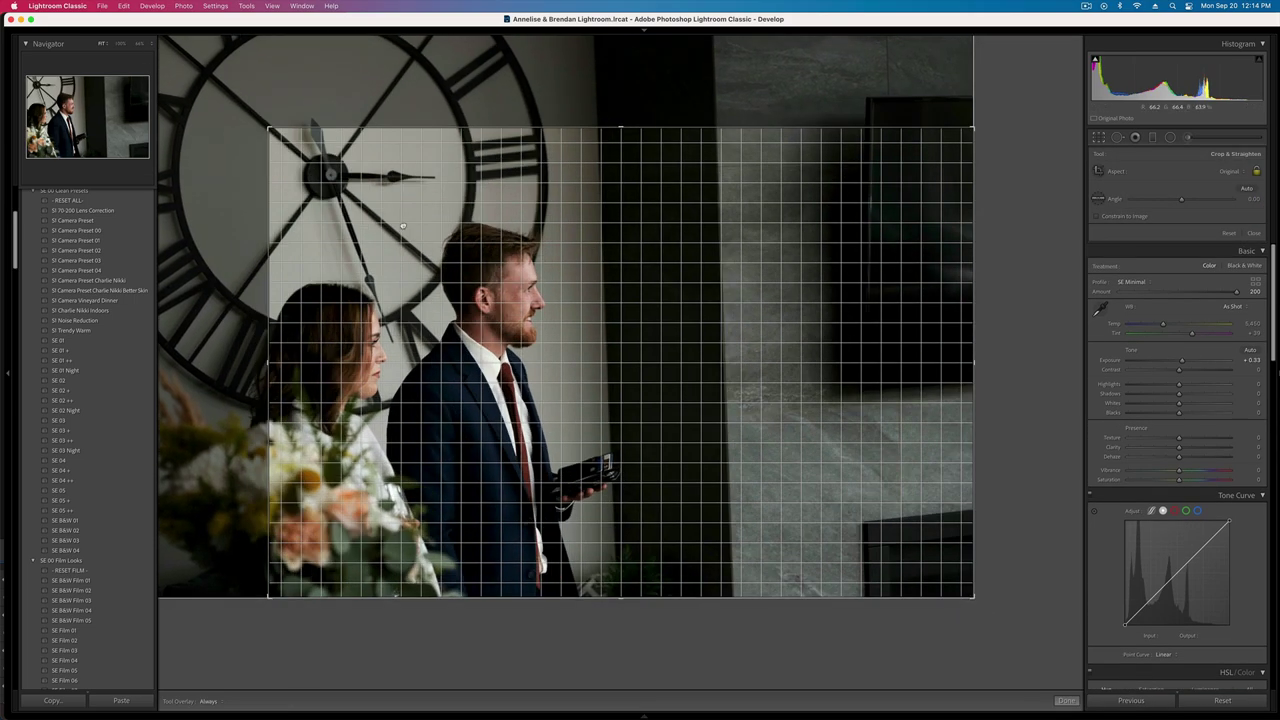
key(Return)
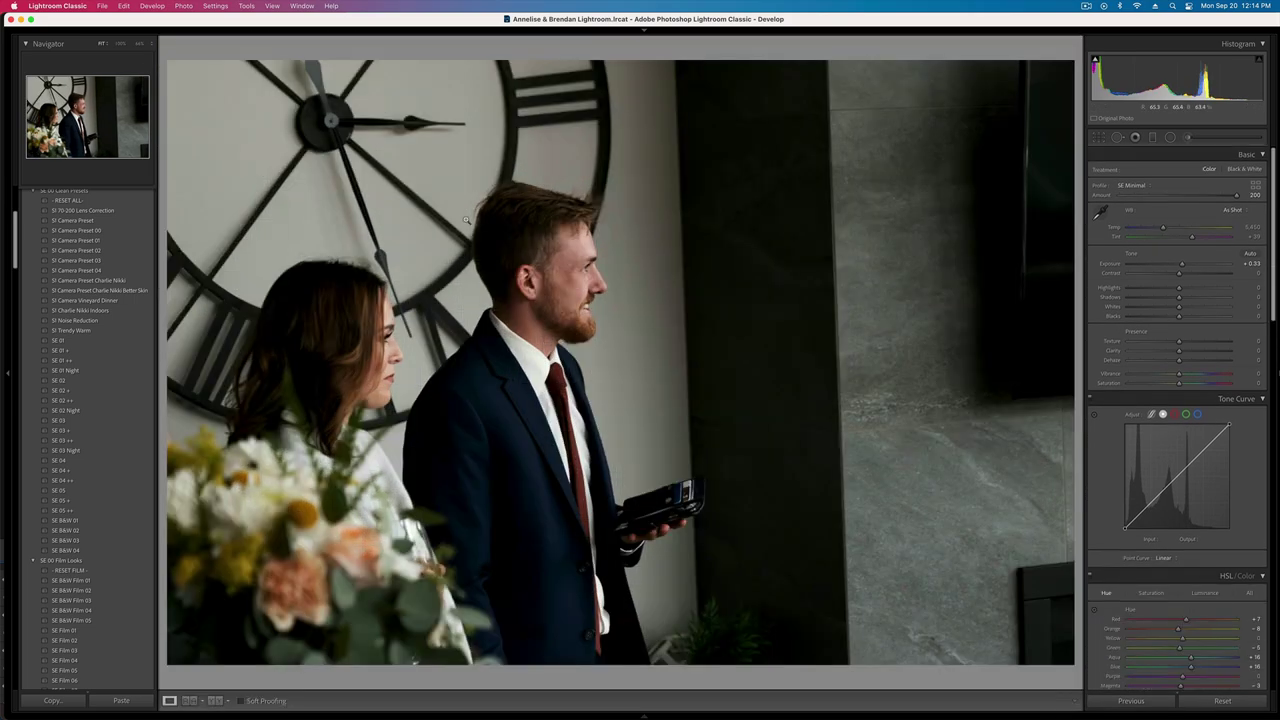
- Lower the exposure of the photo of the shawled woman and the man in the red tie to -0.99
key(Right)
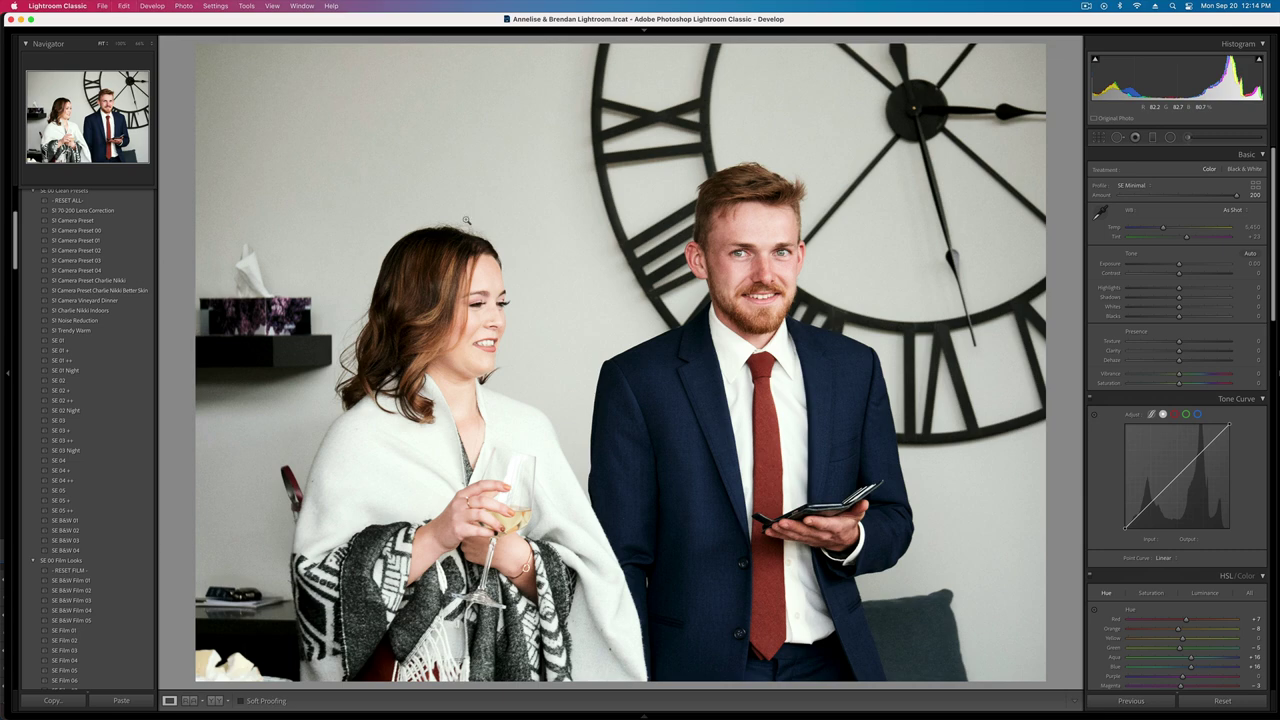
key(minus)
key(minus)
key(minus)
key(minus)
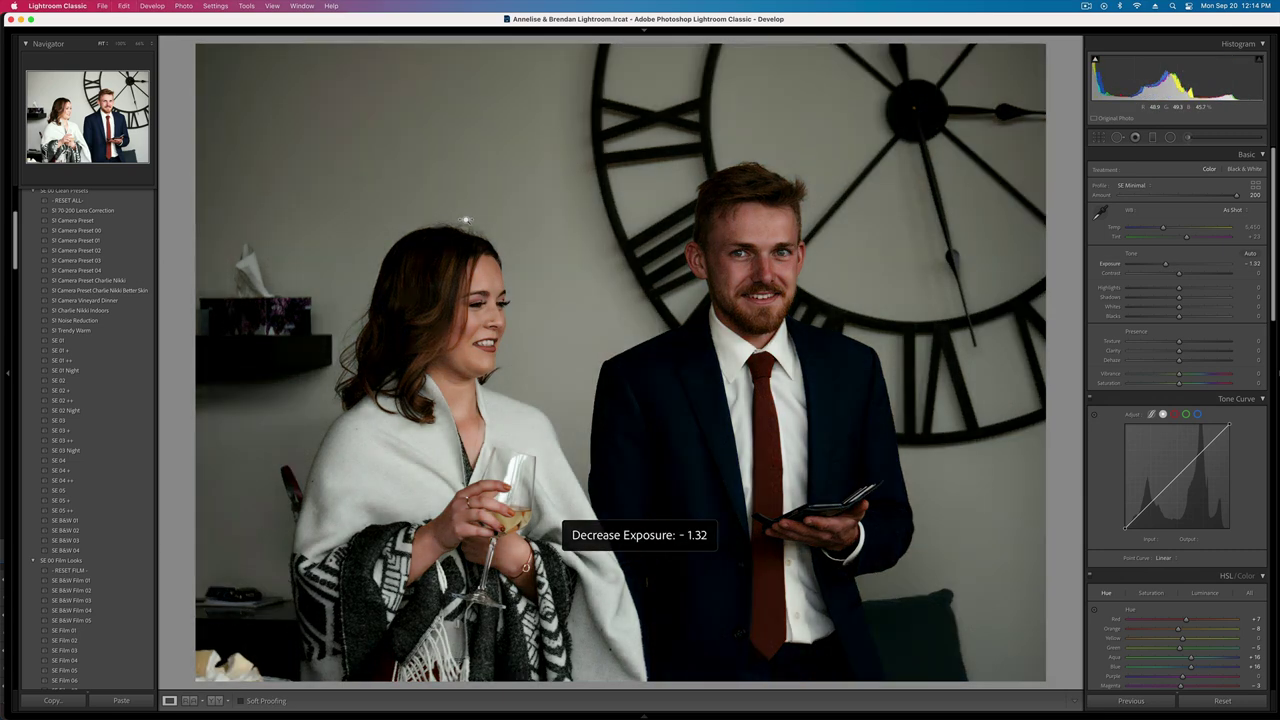
key(equal)
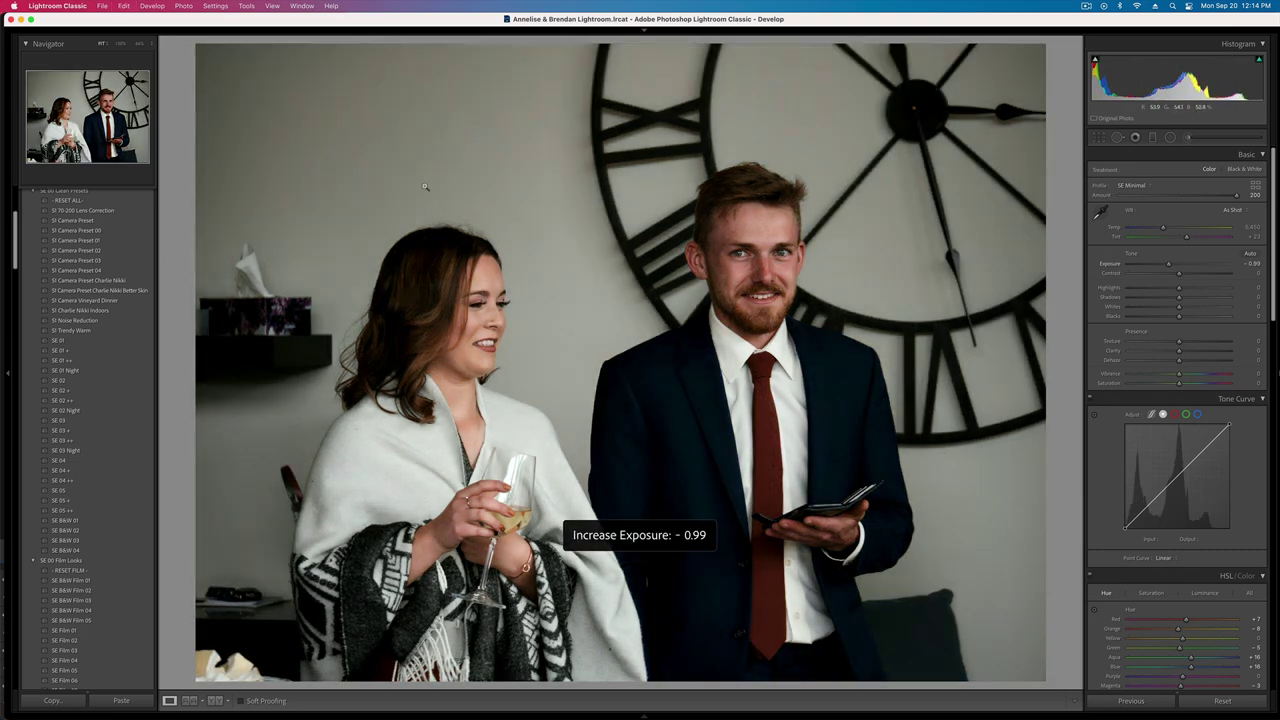
- Crop the shawl and red tie photo slightly tighter, trimming the empty wall above and beside the couple
key(r)
drag(197, 45, 234, 67)
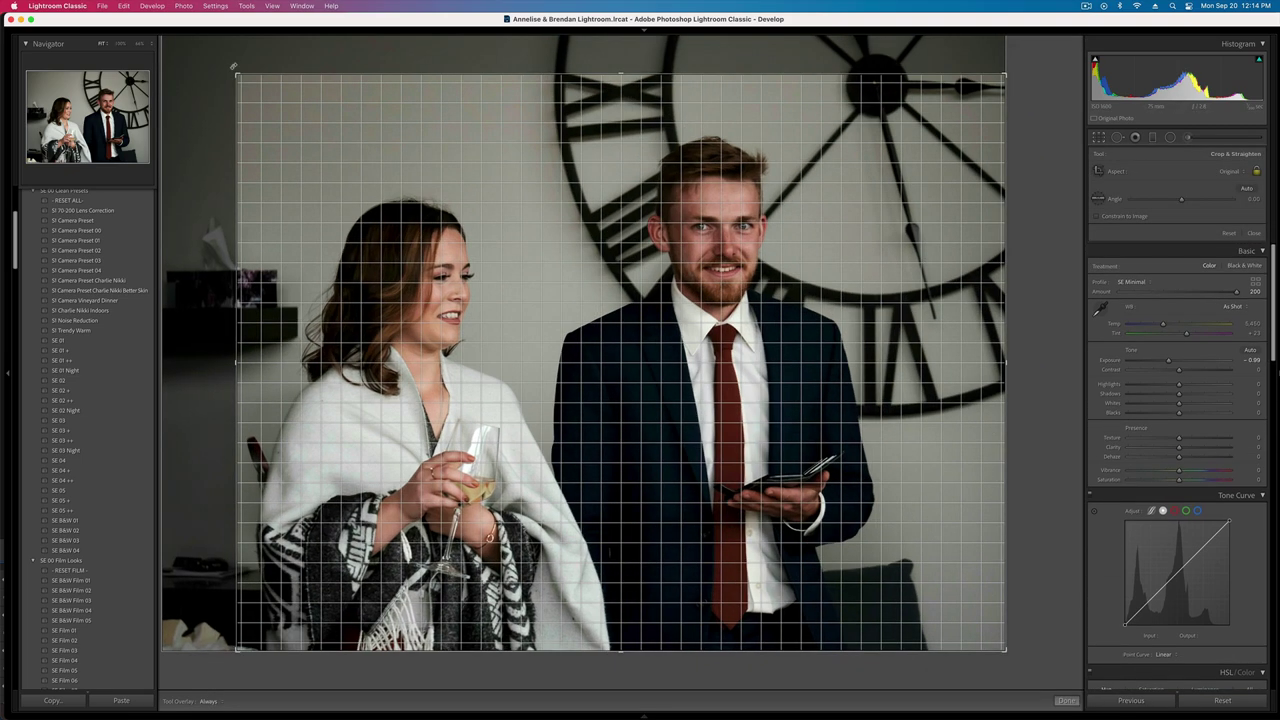
key(Return)
- Set the Blacks of the shawl and red tie photo to +43 and its Contrast to -8
drag(1179, 317, 1201, 317)
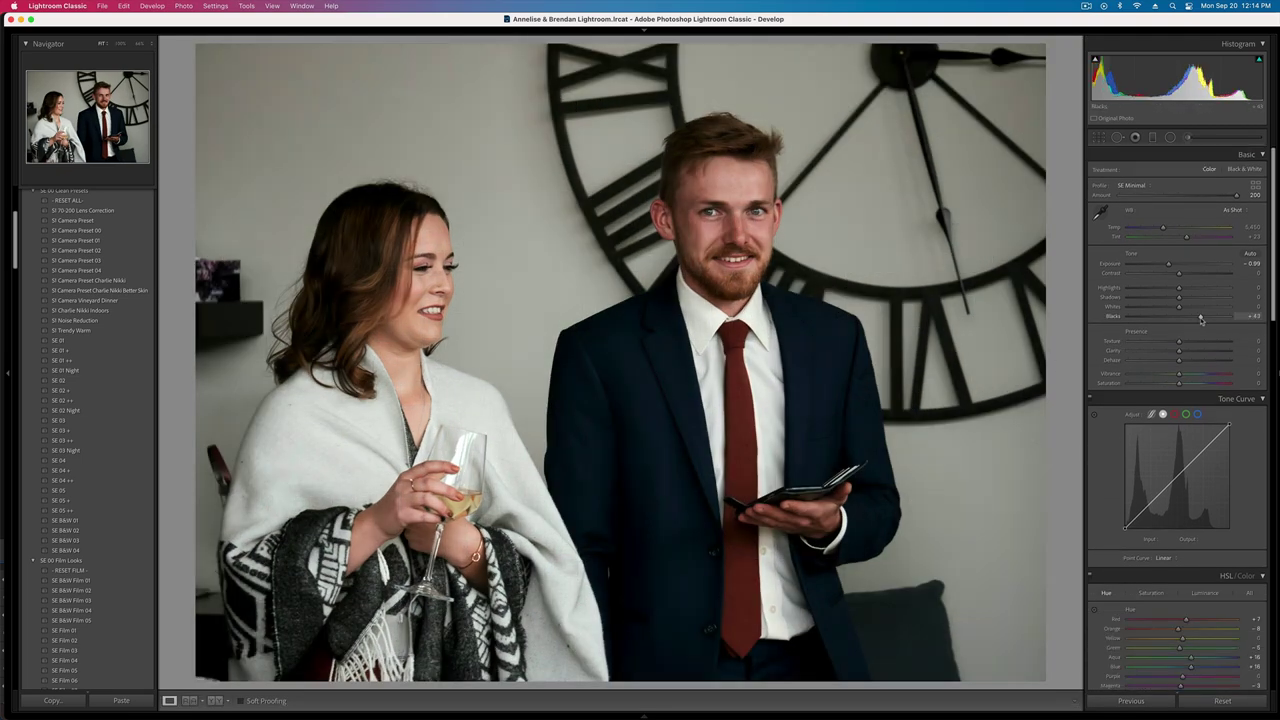
drag(1179, 274, 1165, 274)
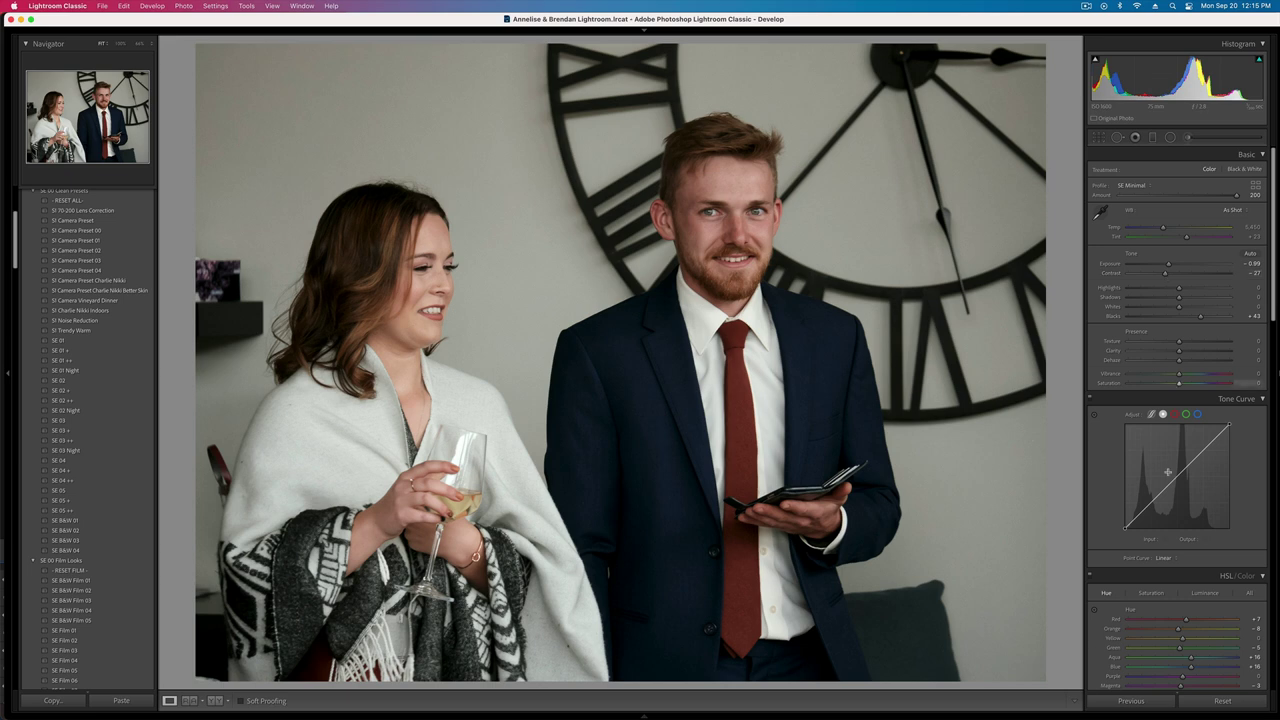
scroll(1150, 320, down, 15)
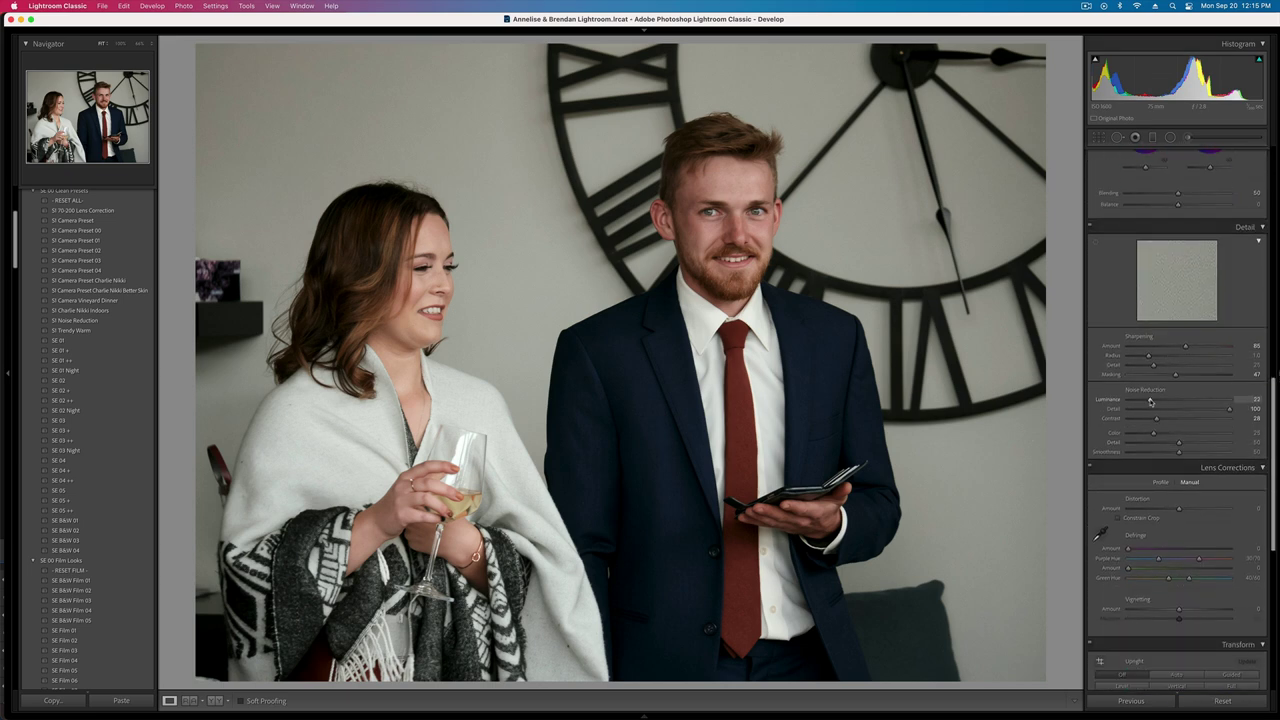
scroll(1150, 401, up, 15)
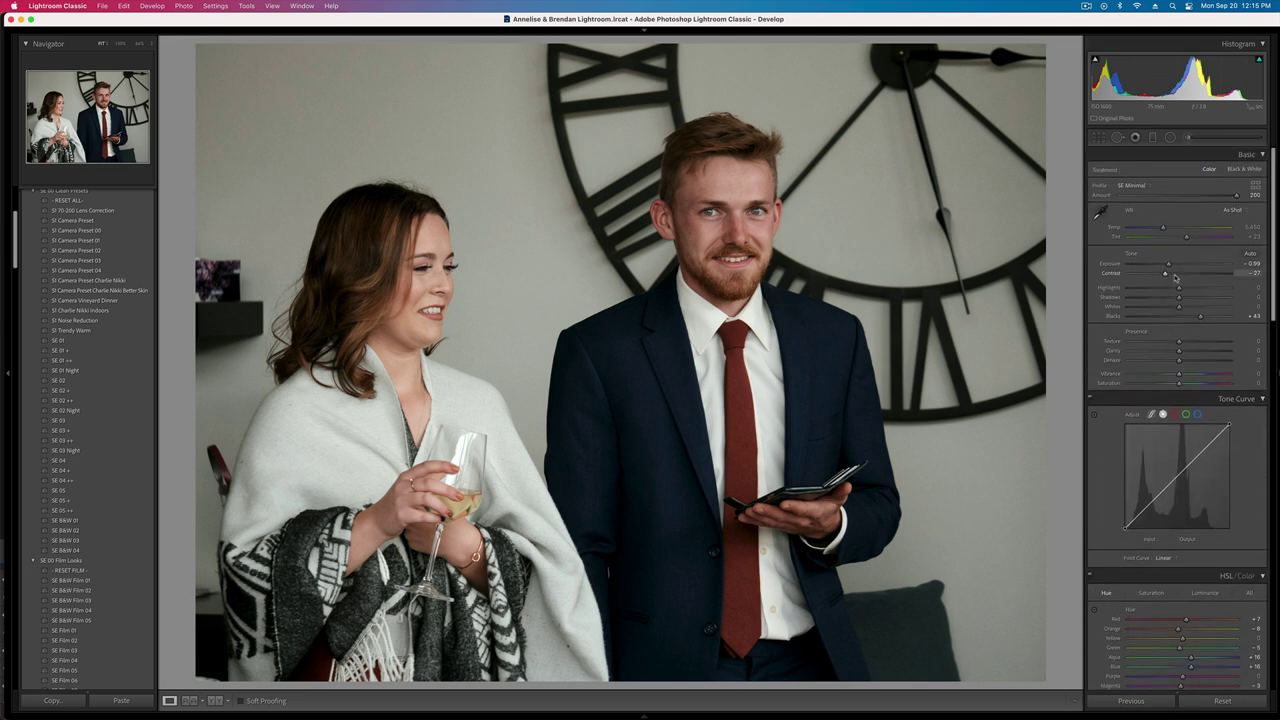
drag(1165, 274, 1175, 277)
- Copy the develop settings onto the photo of the couple in front of the bridge print and set its Contrast to +2
key(super+c)
key(Return)
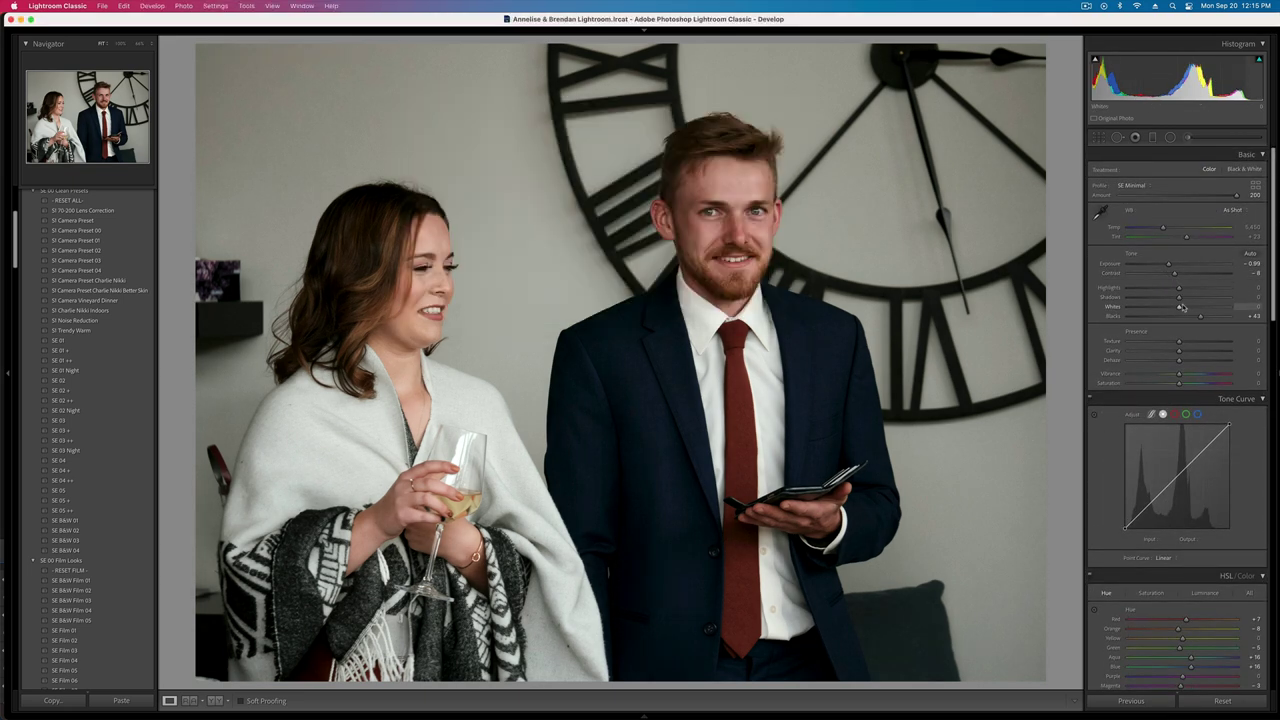
key(Right)
key(super+shift+v)
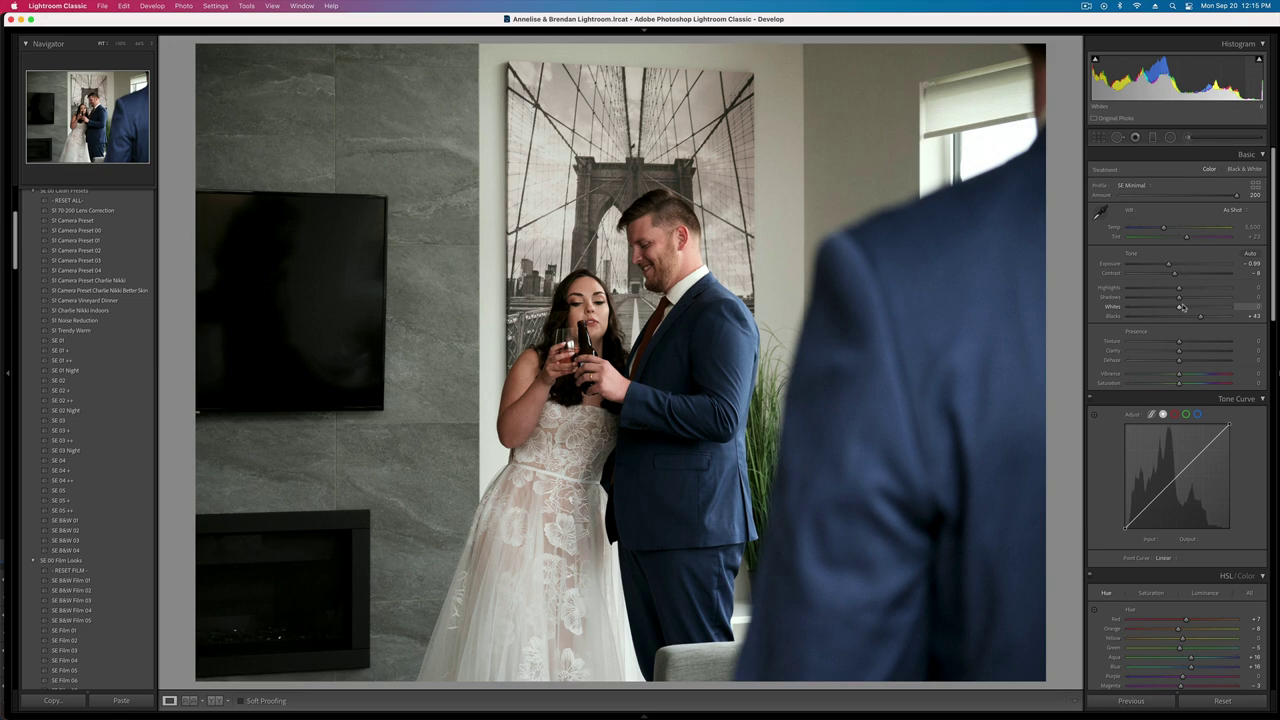
click(1180, 274)
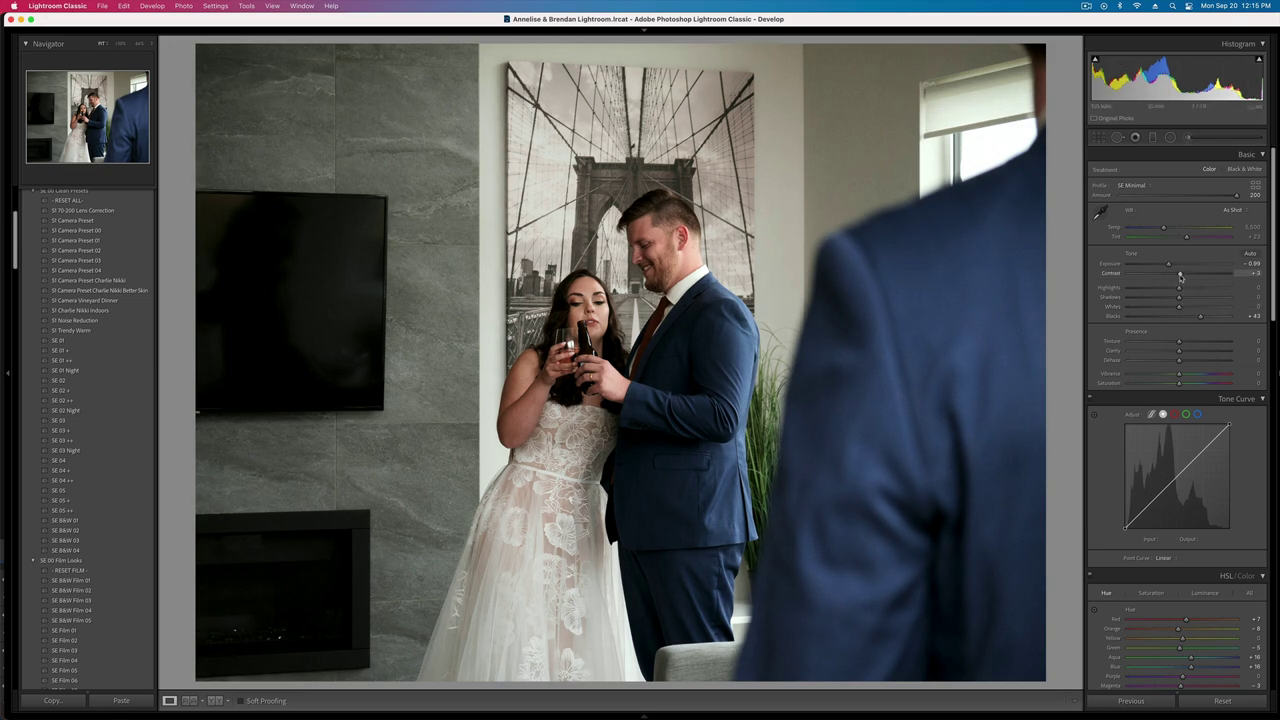
- Copy the bridge print photo's settings onto the close-up of the woman with glasses and set its exposure to -0.33
key(super+shift+c)
key(Return)
key(Right)
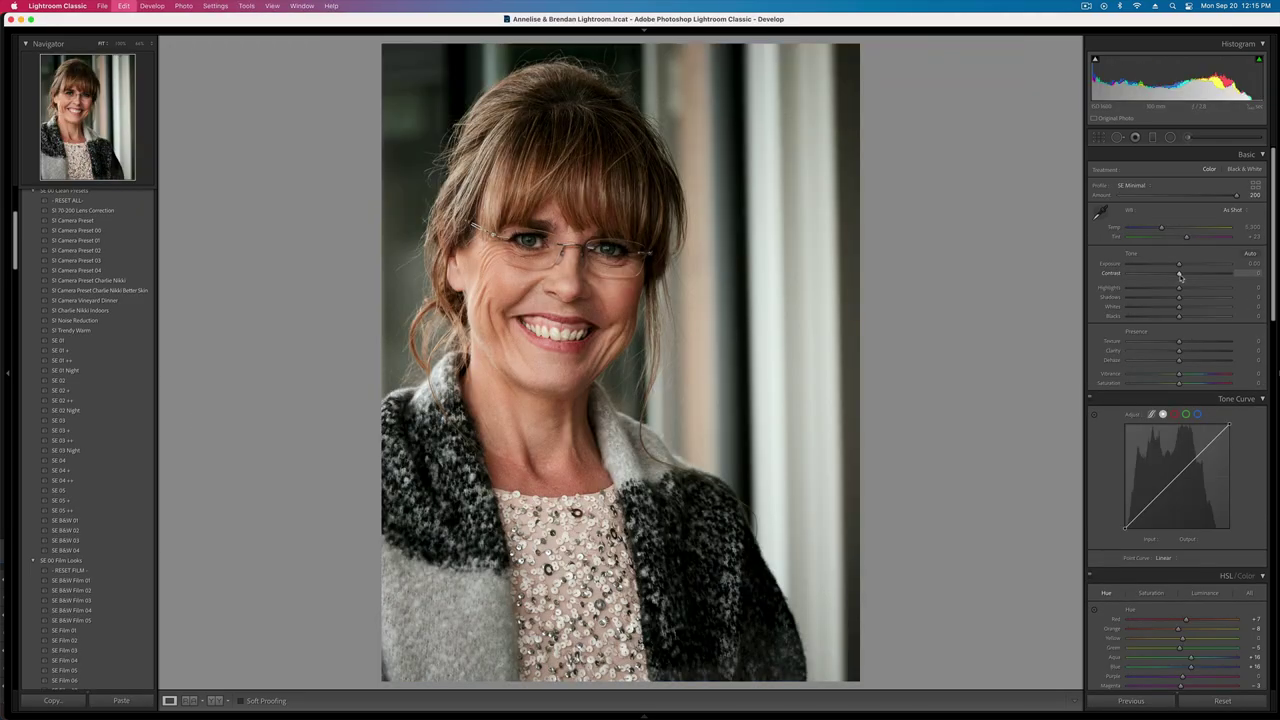
key(super+shift+v)
key(shift+equal)
key(shift+equal)
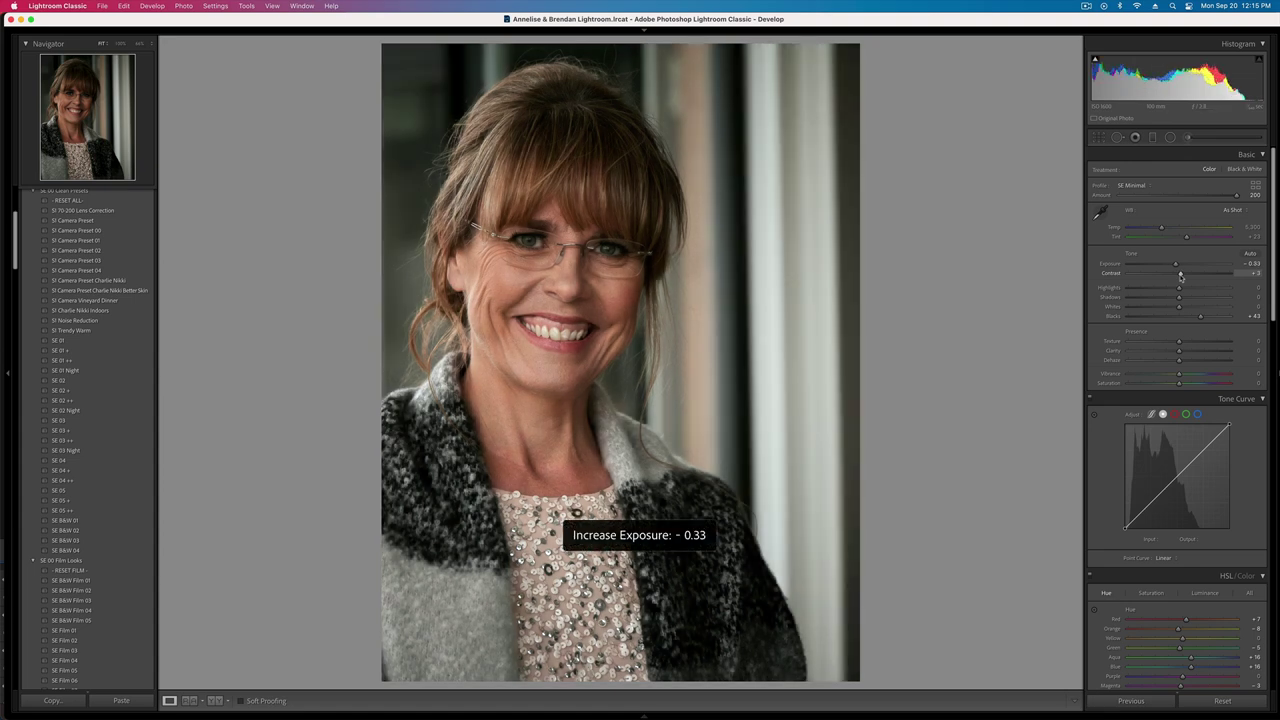
- Paste the copied develop settings onto the next photo, showing the woman with glasses in the doorway
key(Right)
key(super+shift+v)
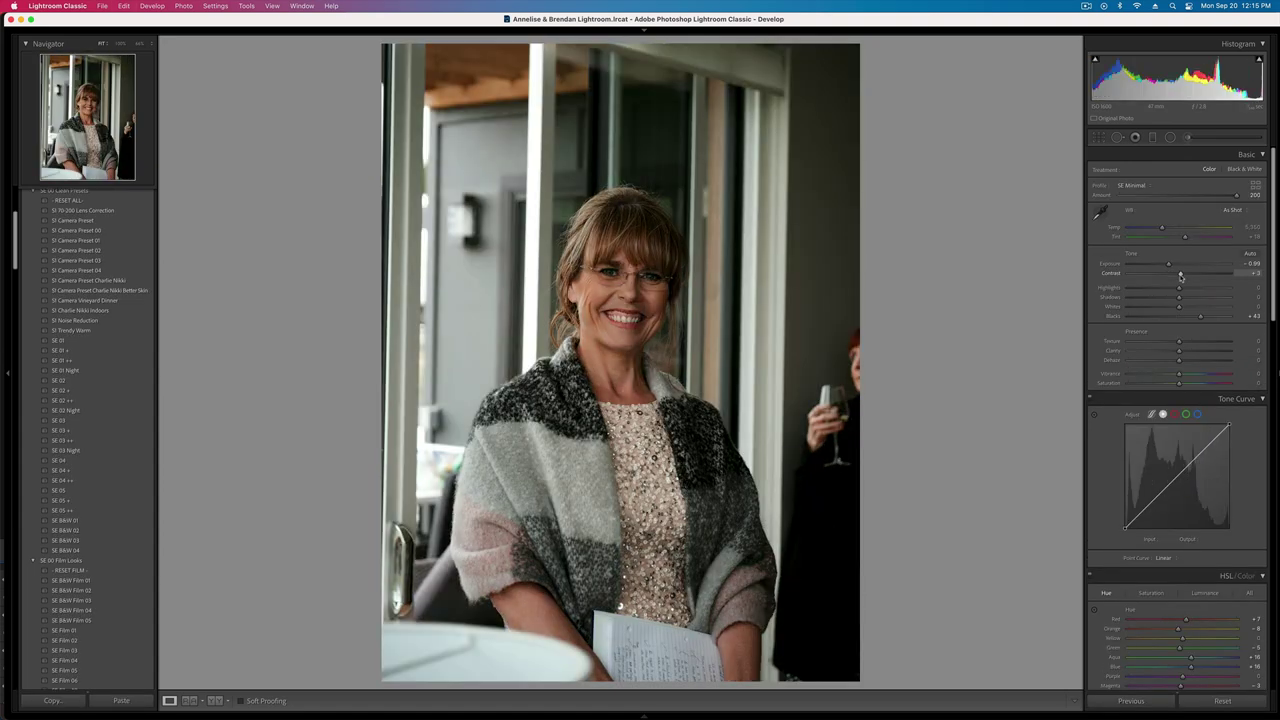
- Set the exposure of the doorway photo of the woman with glasses to -0.33 and crop it tighter
key(equal)
key(equal)
key(r)
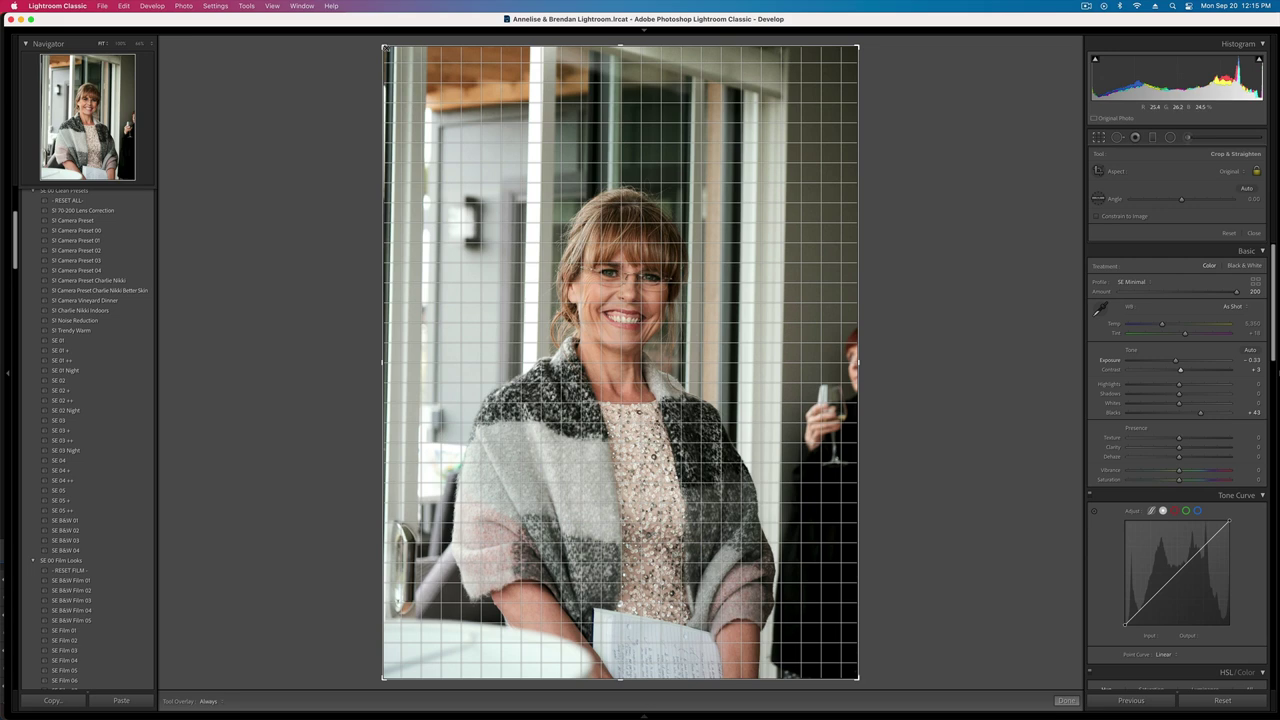
drag(386, 47, 406, 63)
key(r)
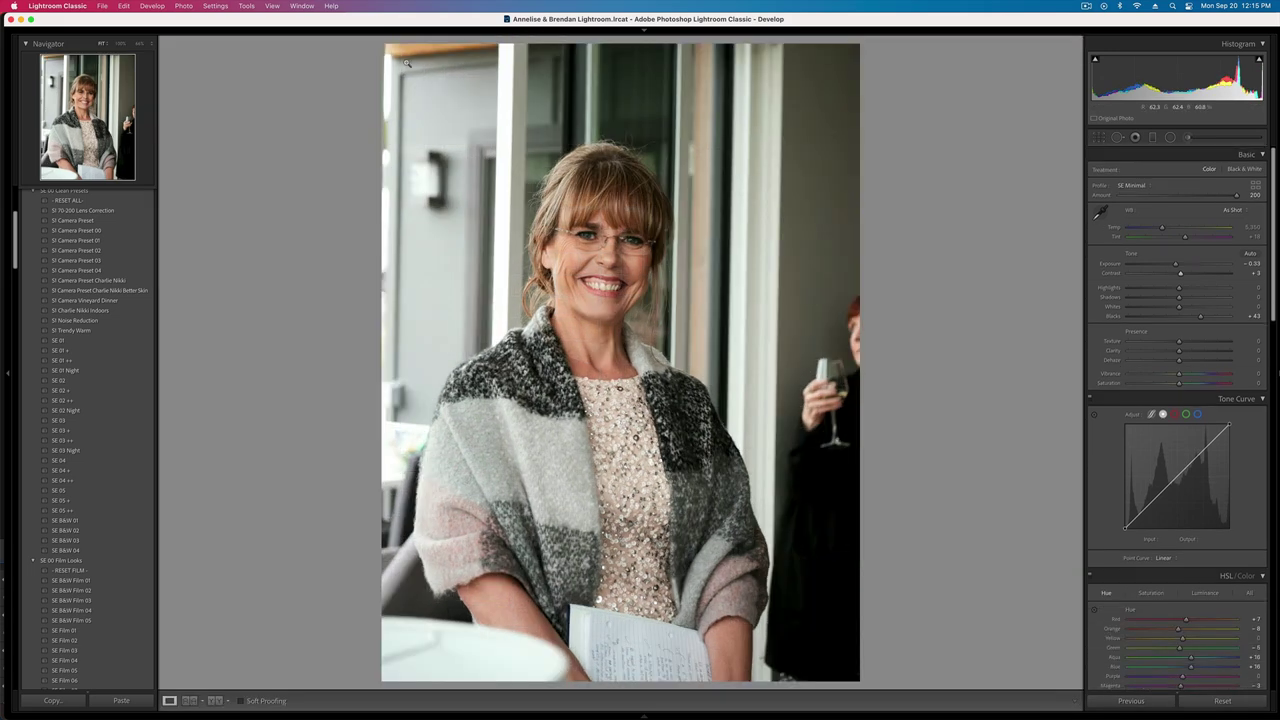
- Paste the copied develop settings onto the two photos of the couple on the couch and brighten the second one
key(Right)
key(super+shift+v)
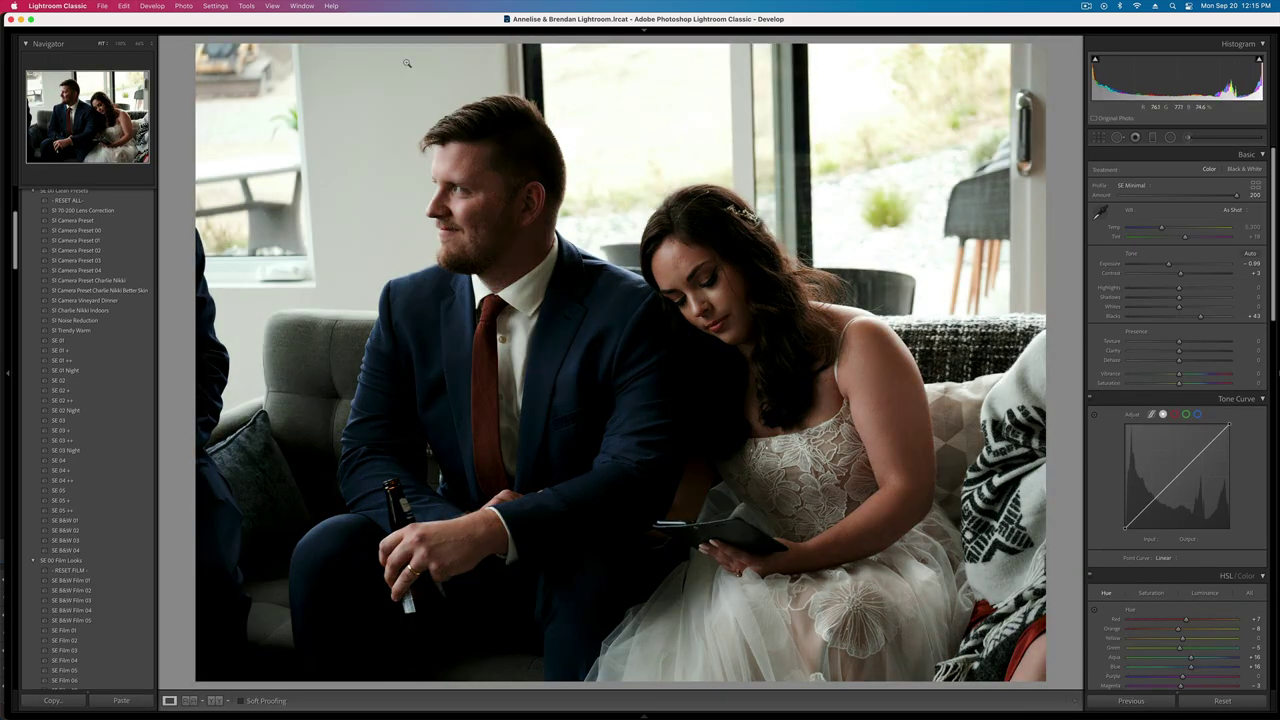
key(Right)
key(super+shift+v)
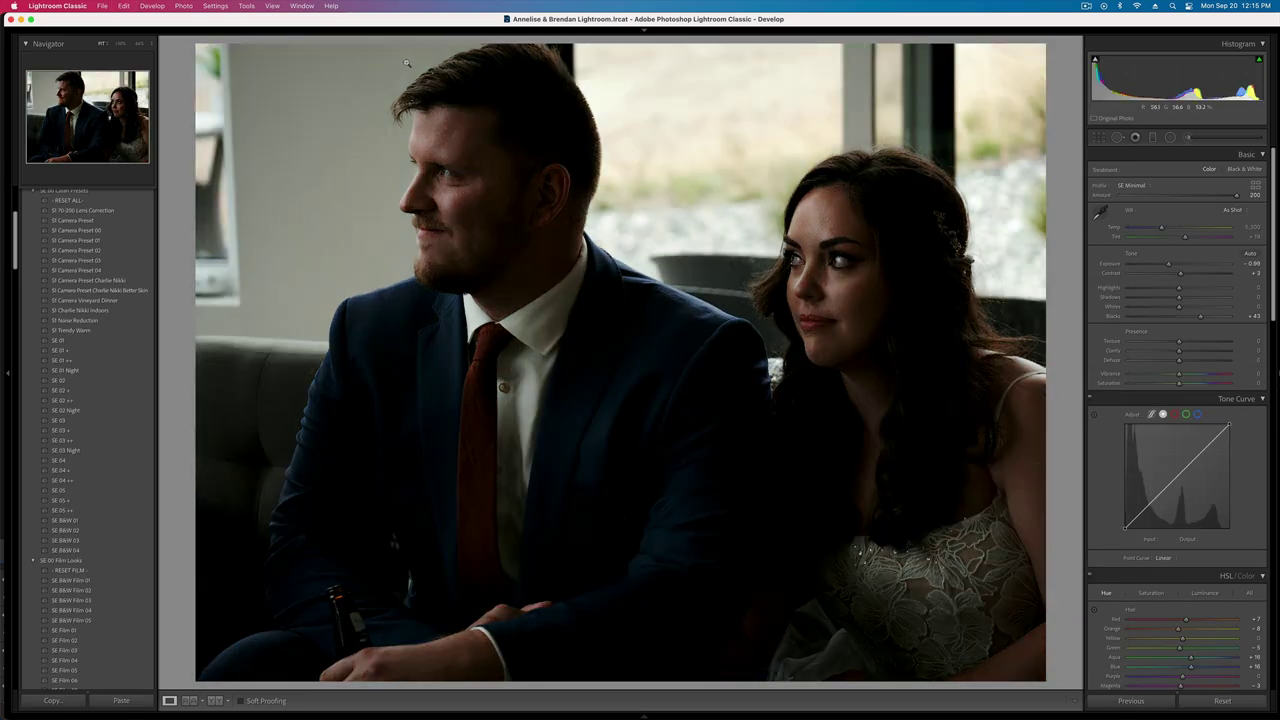
key(equal)
- Paste the copied develop settings onto the portrait of the groom alone and raise its exposure
key(Right)
key(super+shift+v)
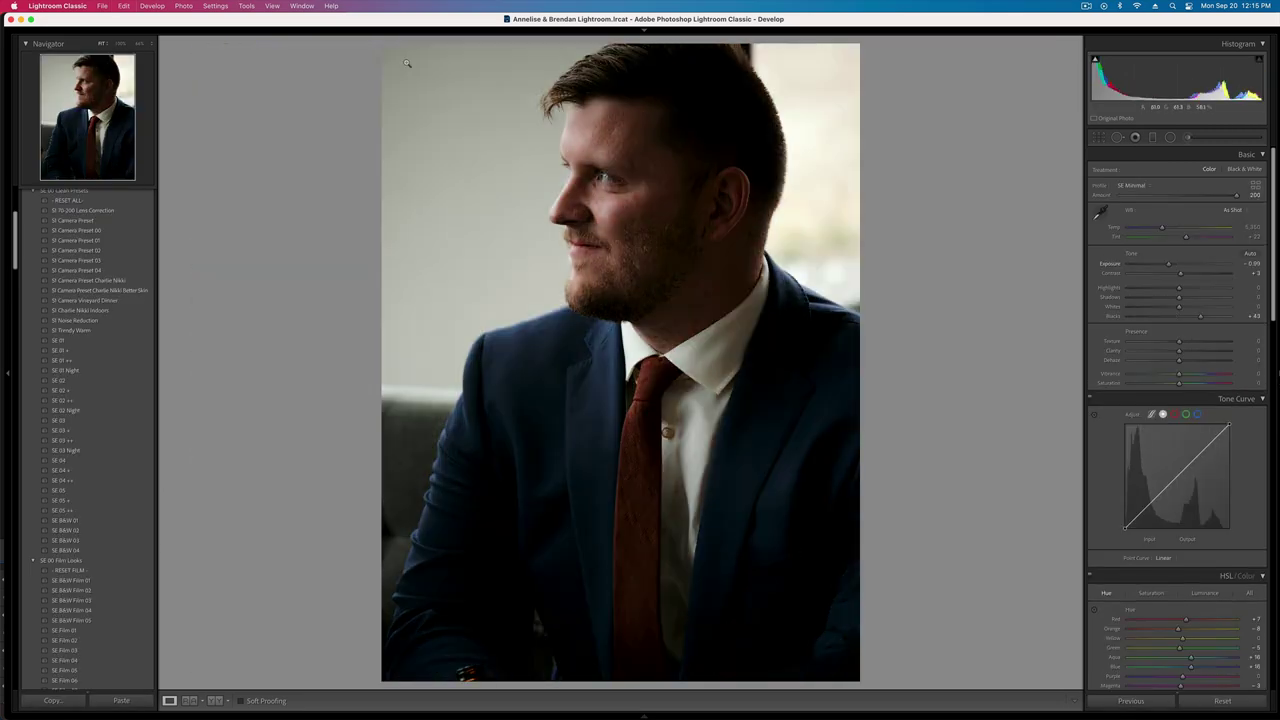
key(equal)
- Paste the copied develop settings onto the photo of the bride holding a napkin and set its exposure to +0.33
key(Right)
key(super+shift+v)
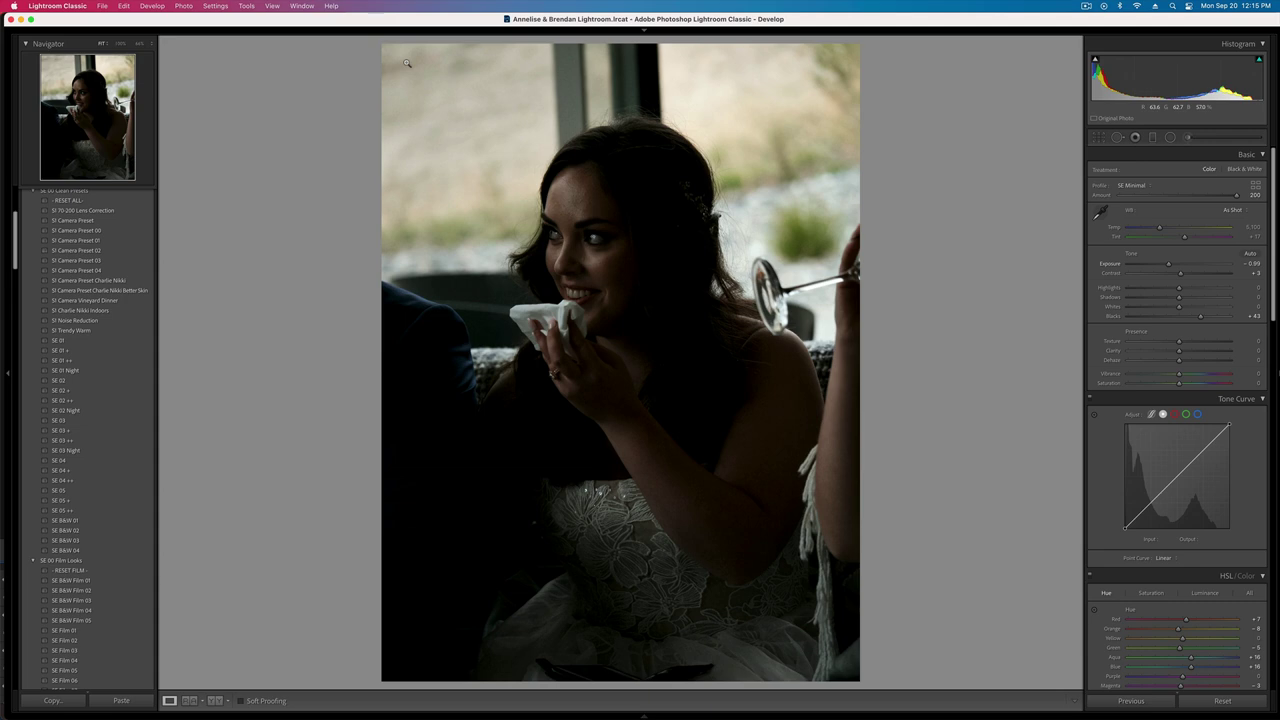
key(equal)
key(equal)
key(equal)
key(equal)
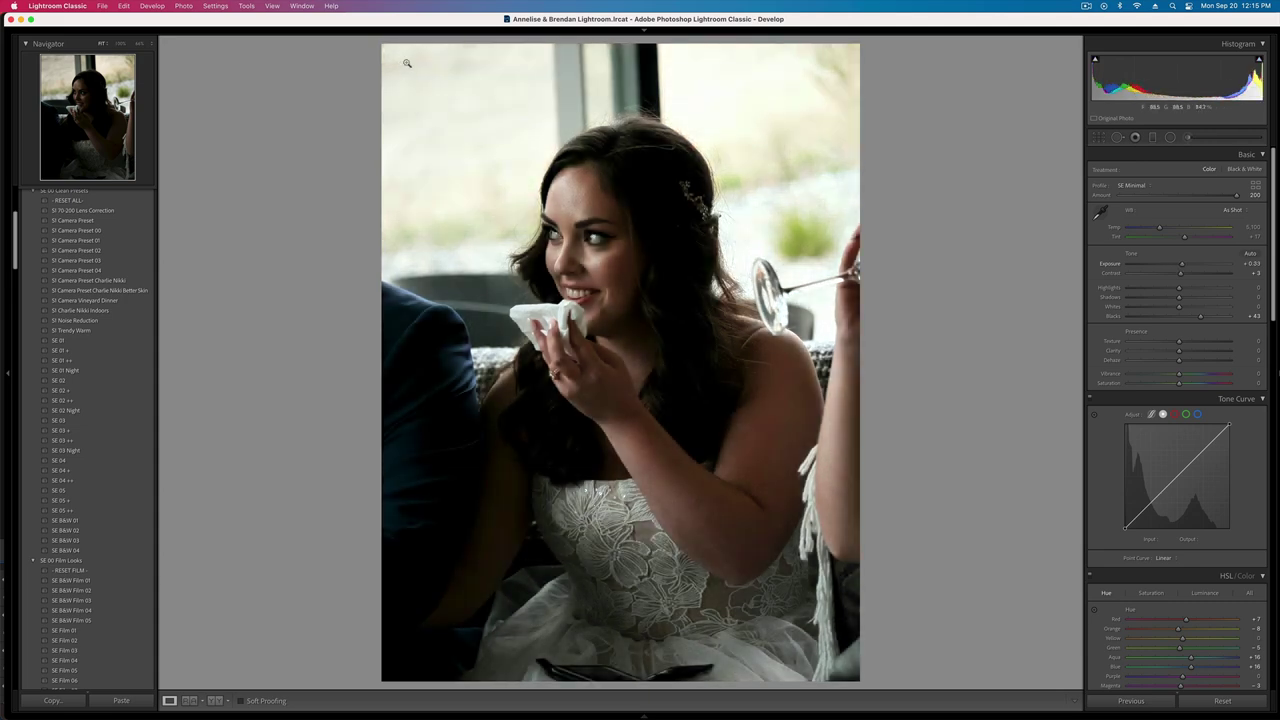
- Paste the copied develop settings onto the photo of the woman reading by the window and set its exposure to +0.33
key(Right)
key(super+shift+v)
key(equal)
key(equal)
key(equal)
key(equal)
key(equal)
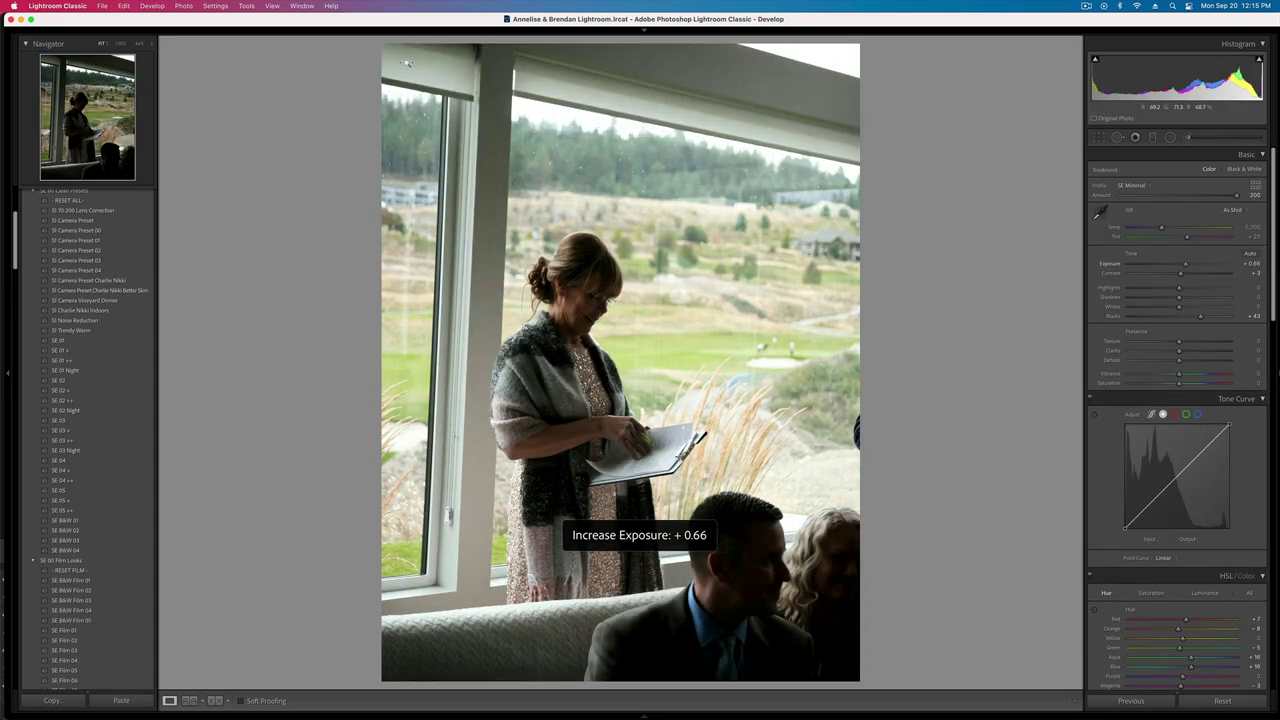
key(minus)
- Add a tall radial mask over the reading woman with exposure 1.01, contrast -60, sharpness 70 and raised Noise
click(1170, 137)
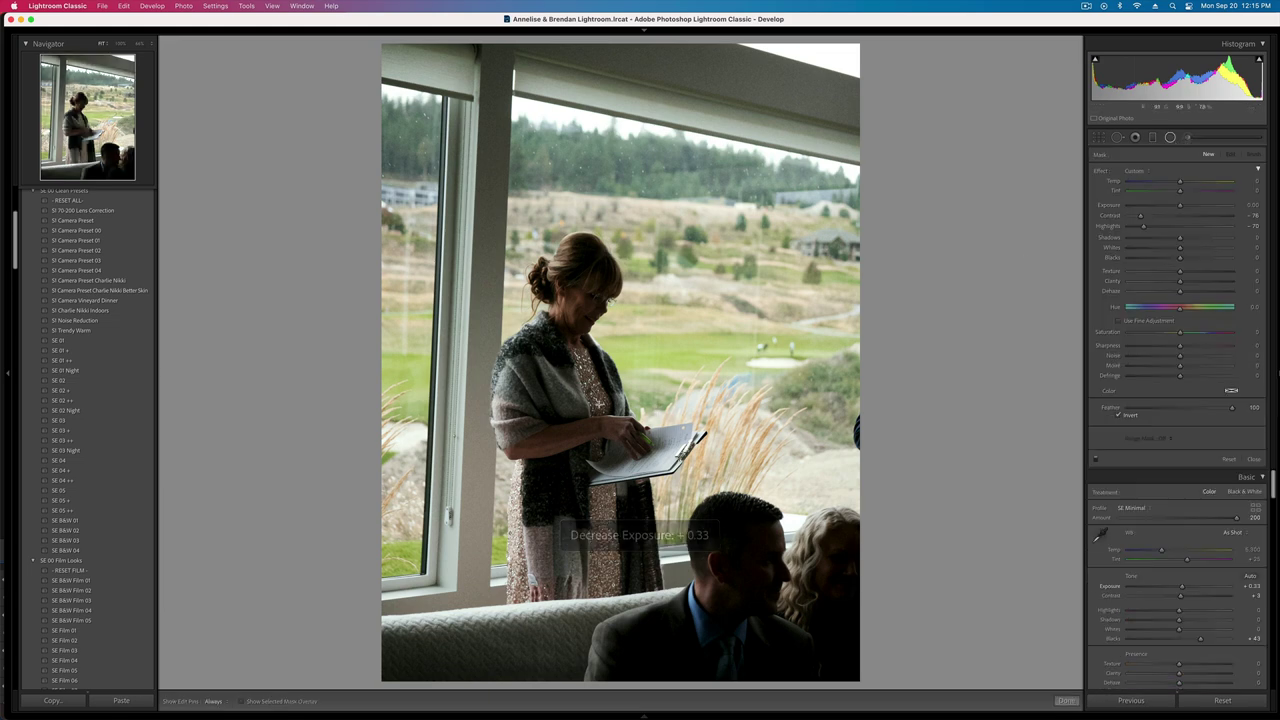
drag(1140, 217, 1197, 205)
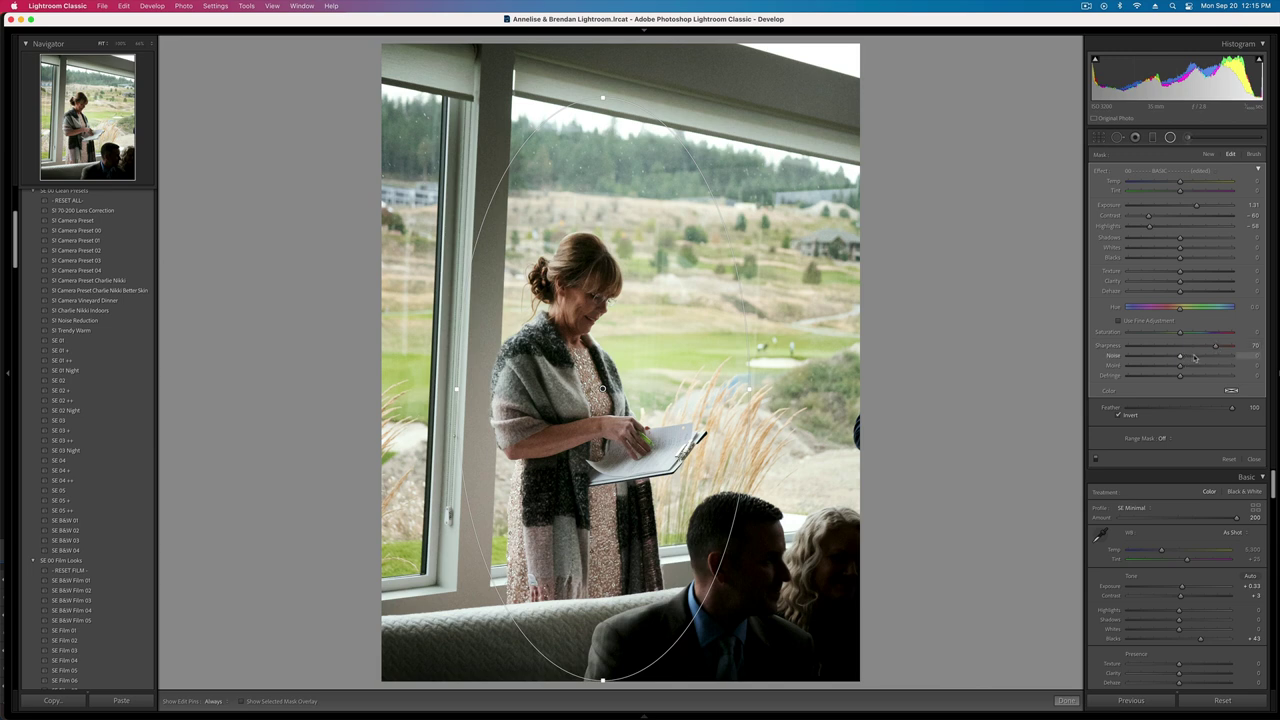
drag(1182, 356, 1200, 356)
key(Return)
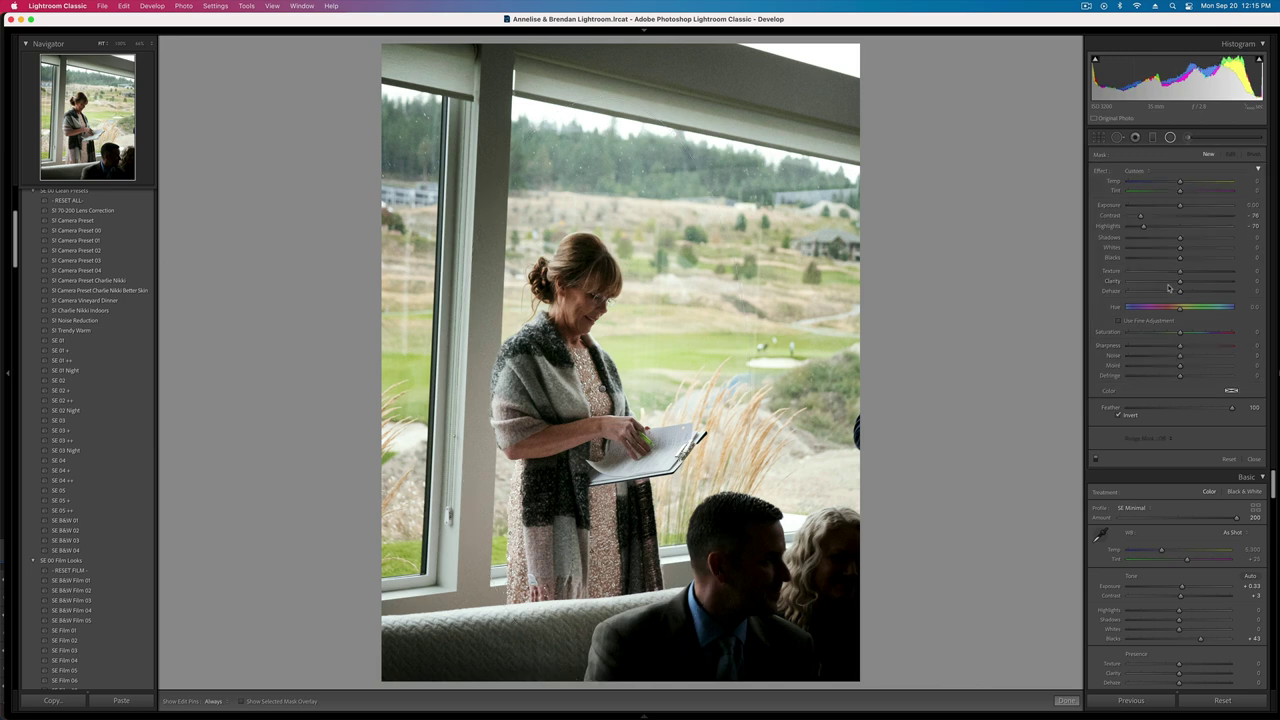
- Set the window photo's overall exposure to -0.46 and compare it with the unedited version
key(minus)
key(minus)
key(minus)
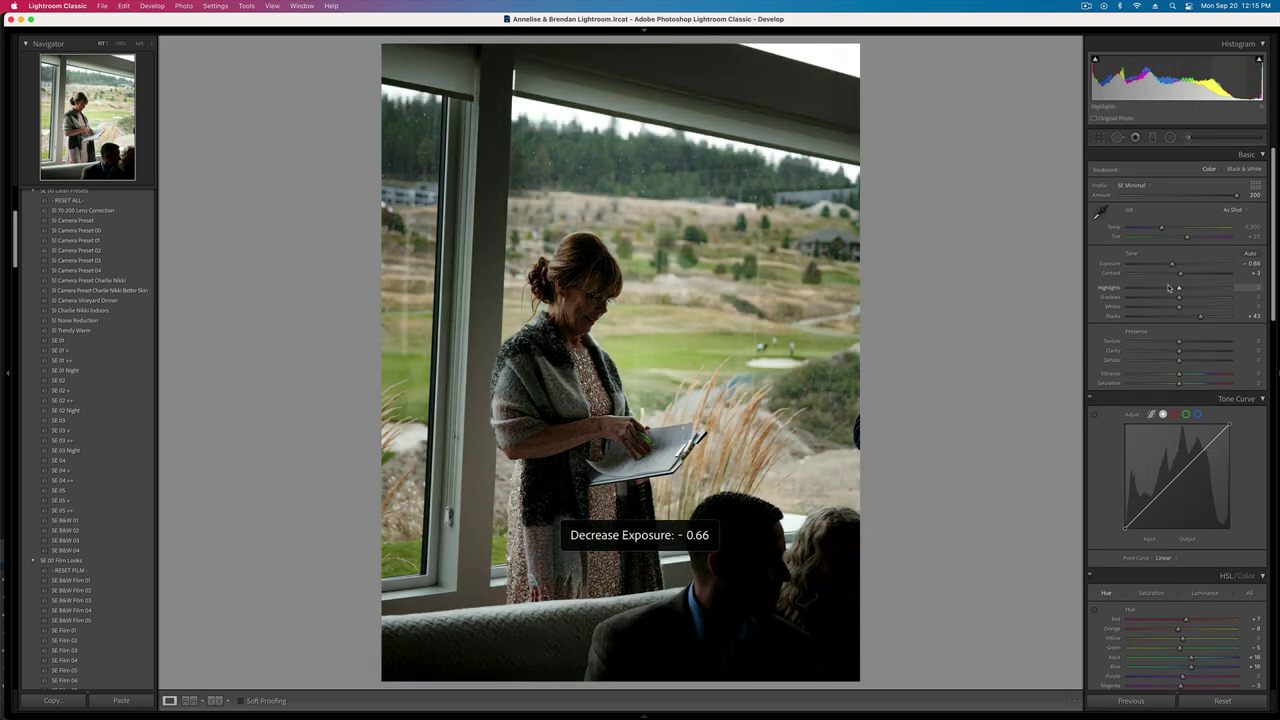
key(equal)
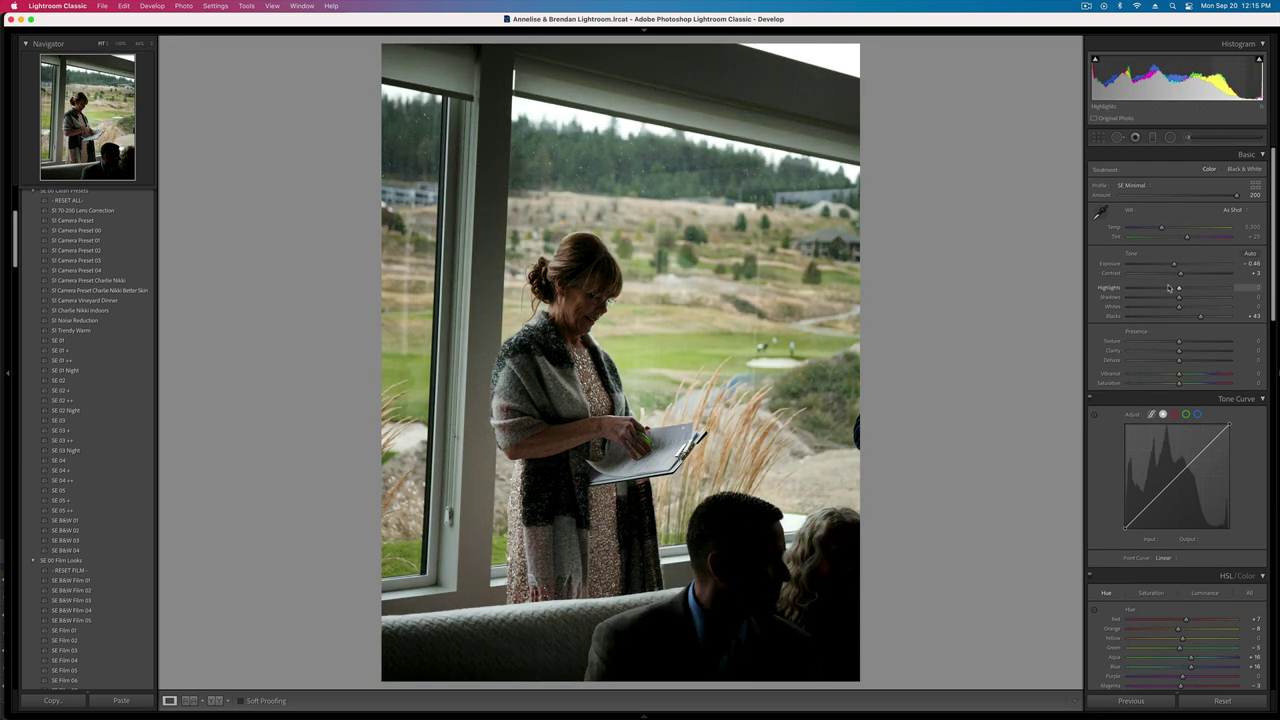
key(backslash)
key(backslash)
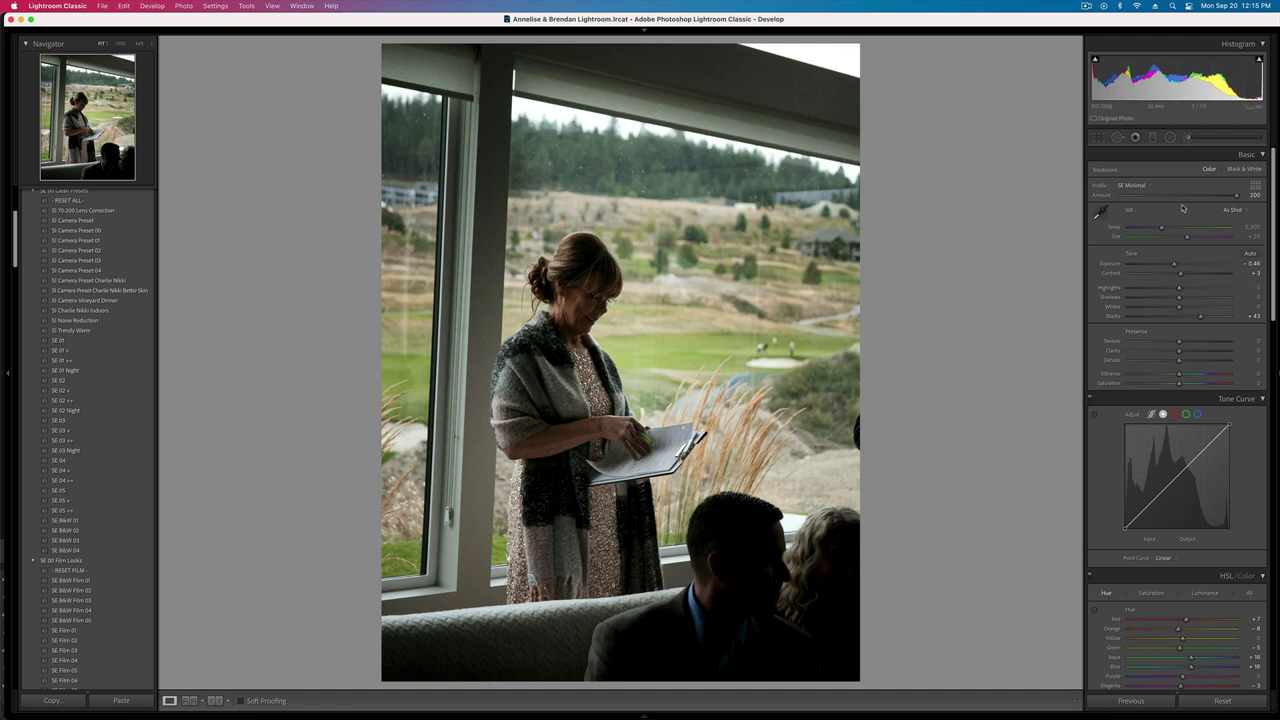
- Set the window photo's Tint to +33 and straighten it with a crop angle of -1.55
drag(1189, 239, 1190, 239)
key(r)
drag(932, 264, 934, 257)
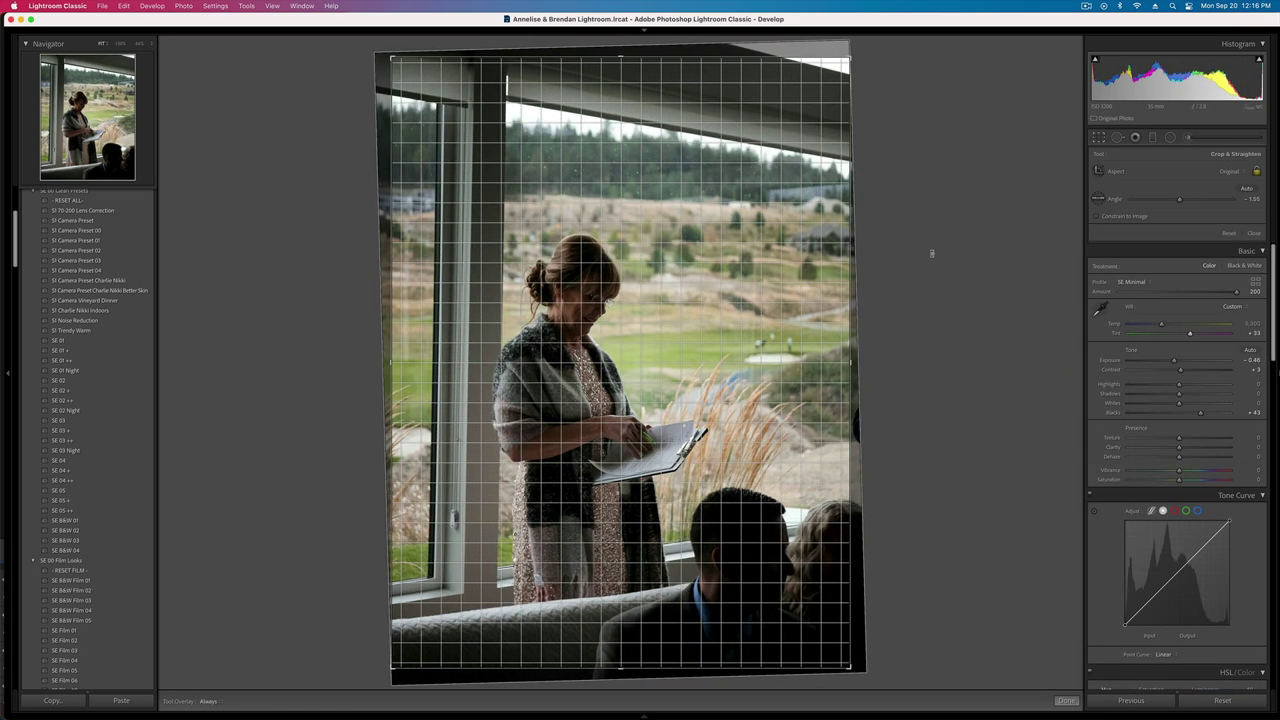
key(r)
- Paste the develop settings onto the photo of the woman wrapped in a blanket, with exposure +0.20 and Tint +25
key(Right)
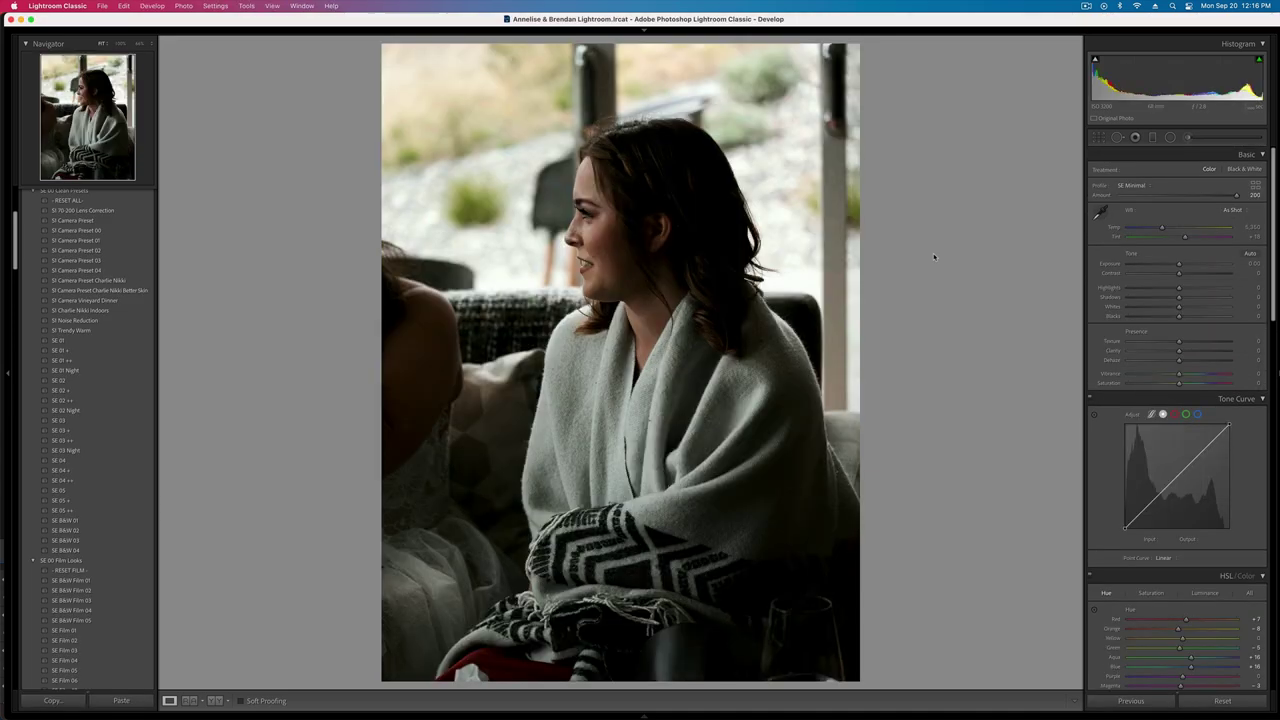
key(super+v)
key(shift+equal)
key(shift+equal)
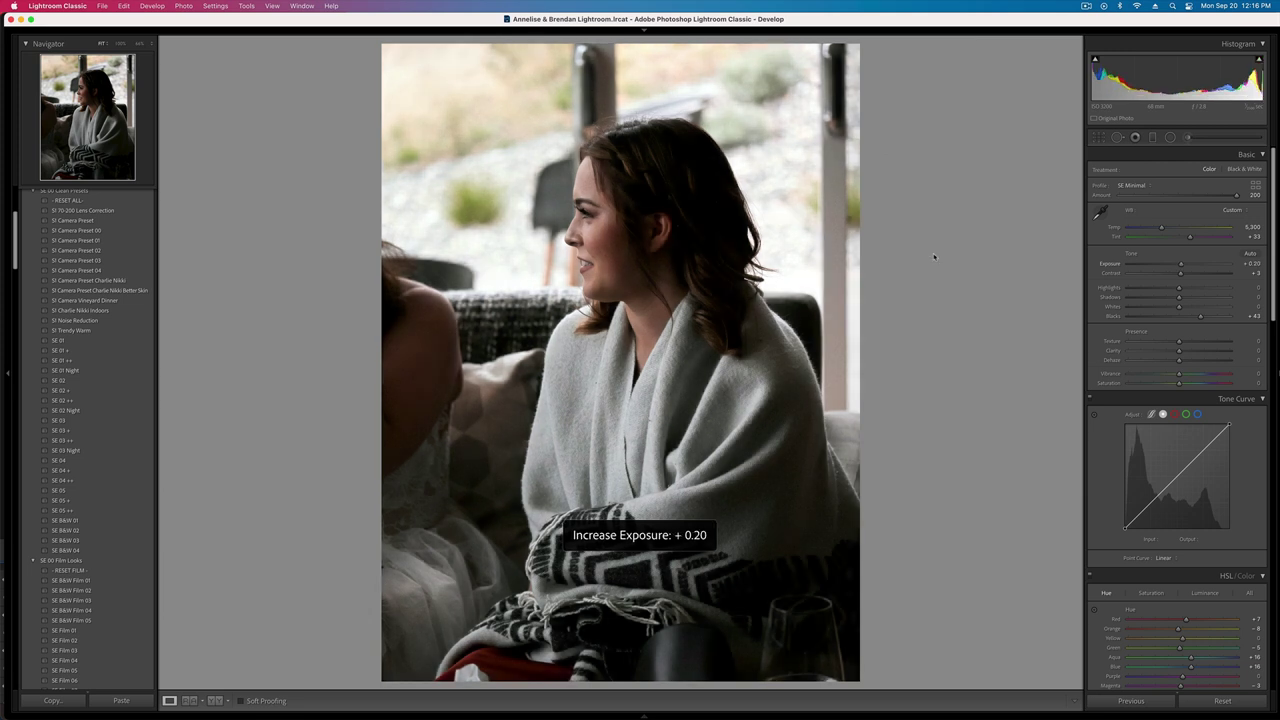
drag(1191, 239, 1188, 239)
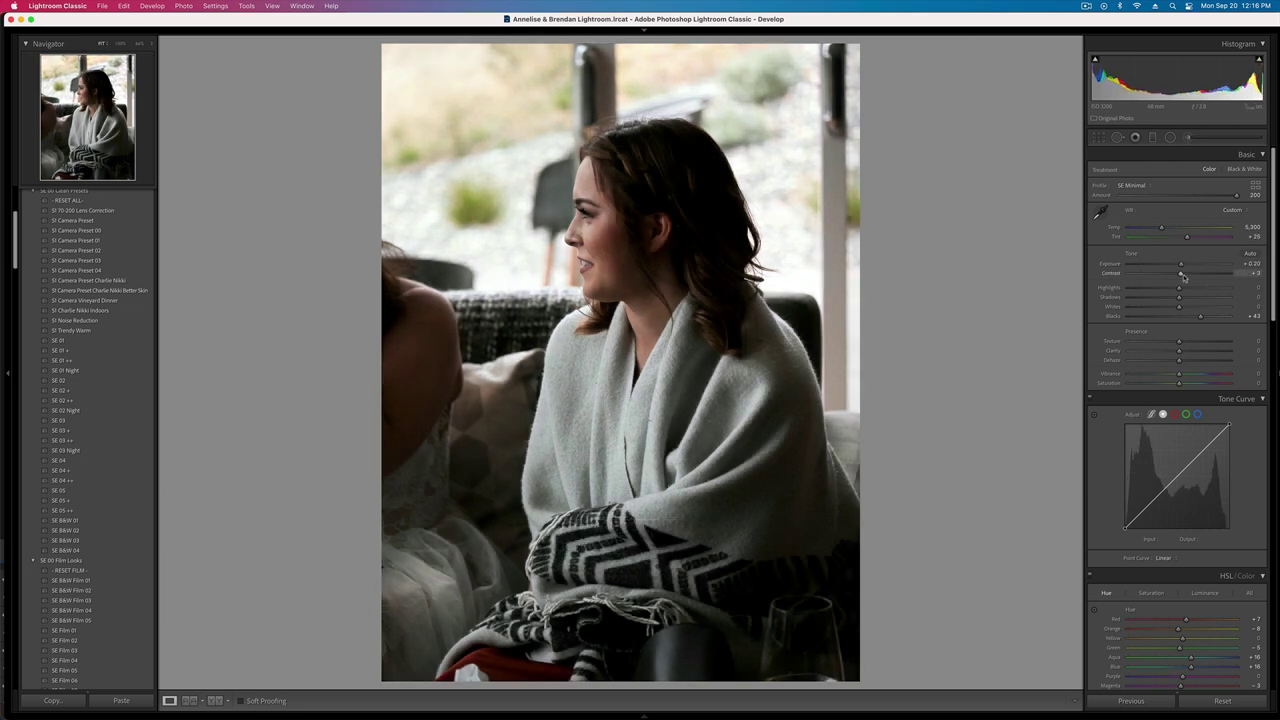
- Carry the blanket photo's settings over to the photo of two women with wine glasses and the toast photo, darkening the first one
key(Right)
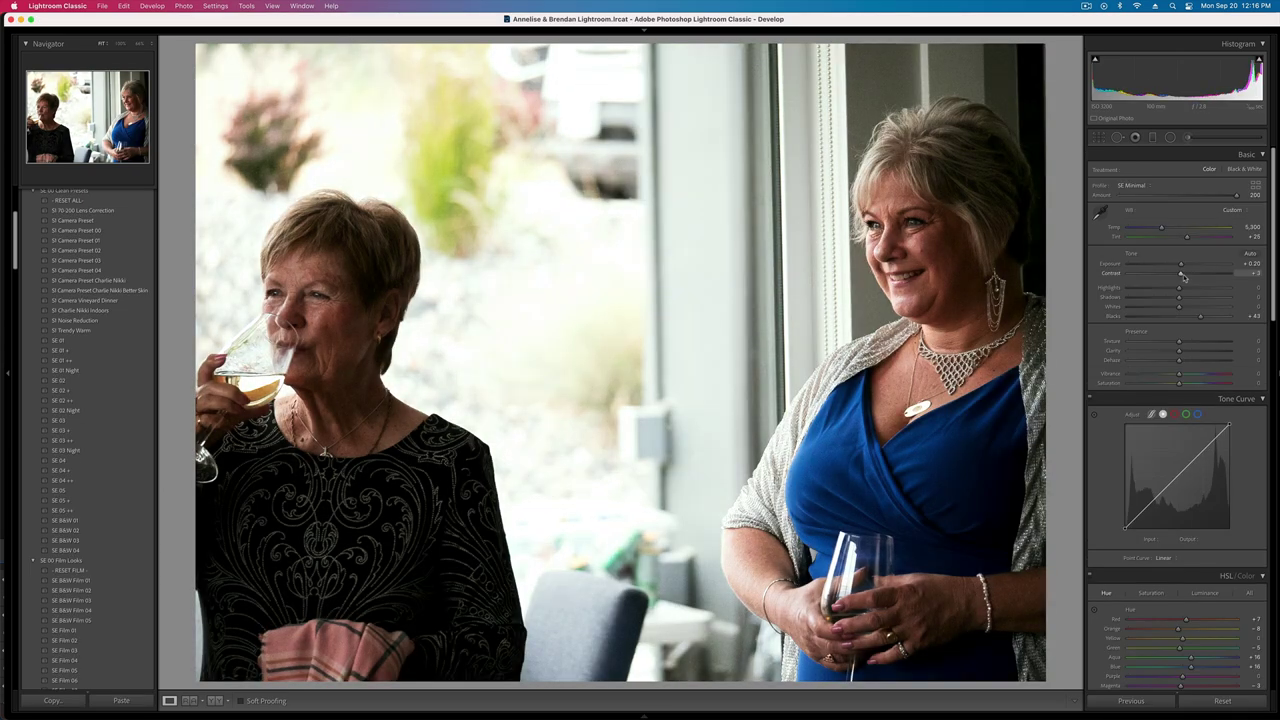
key(minus)
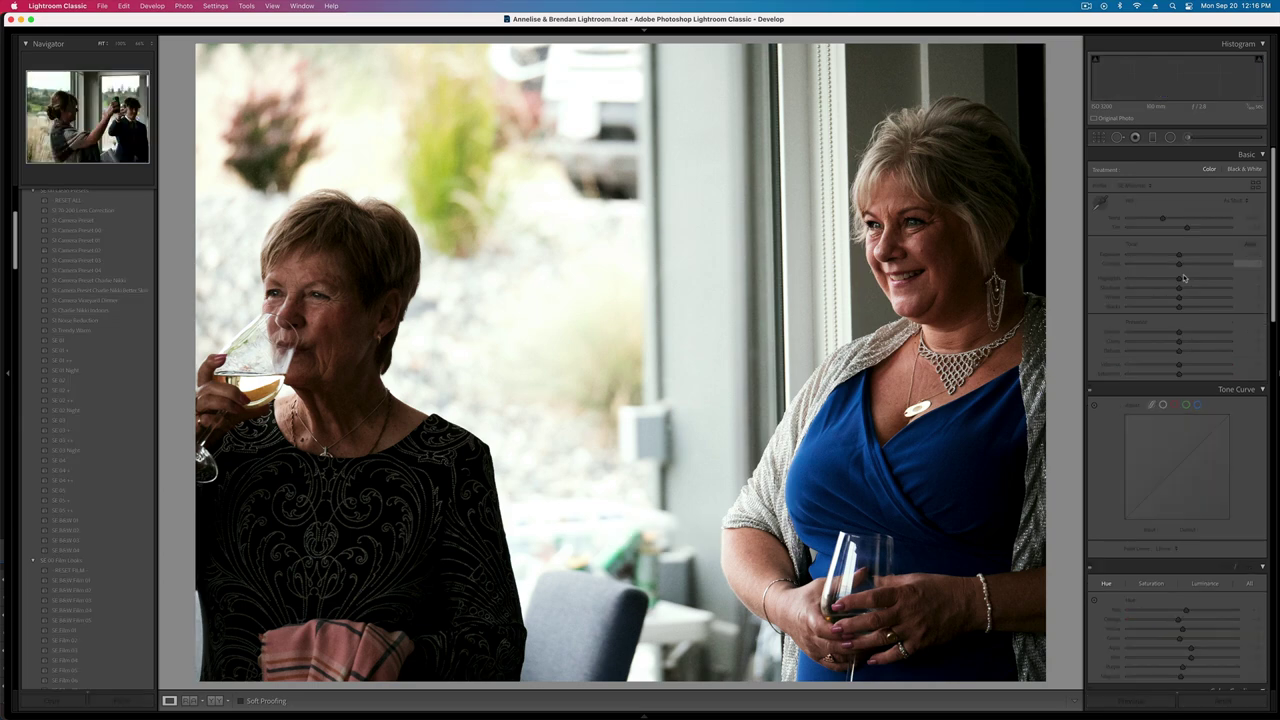
key(Right)
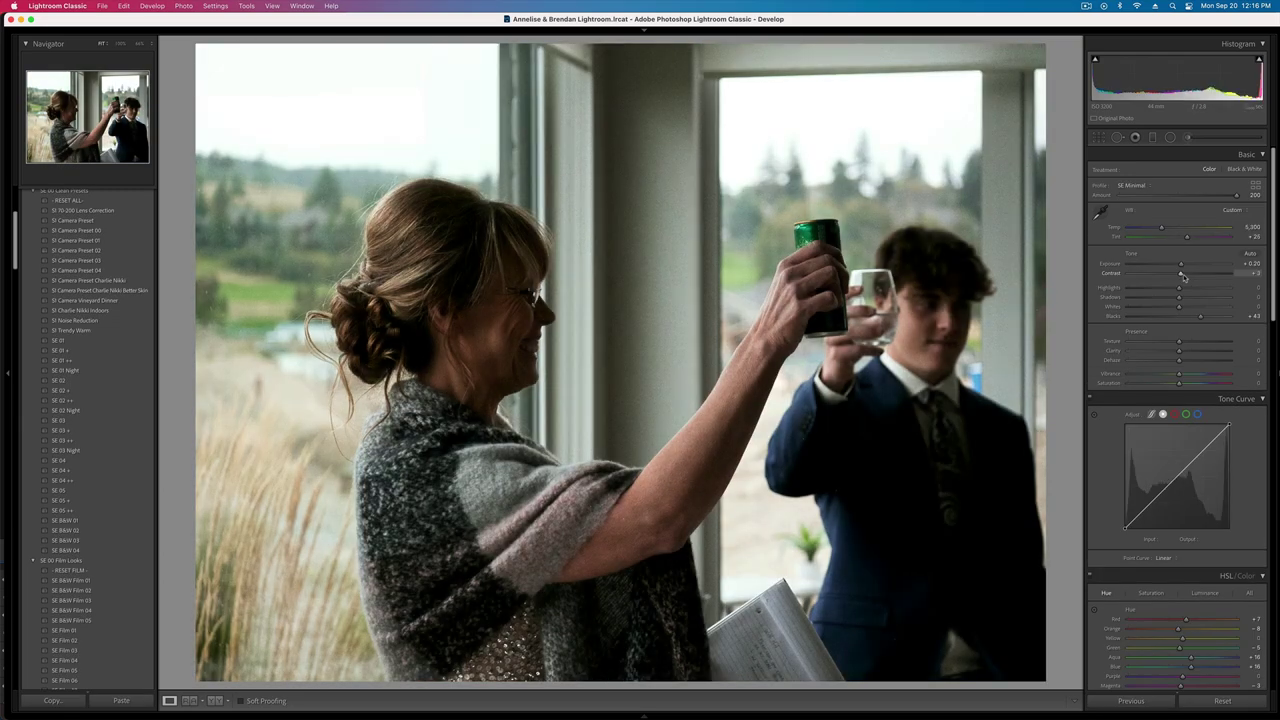
- Set the toast photo's luminance noise reduction to 28 and its color noise reduction to 39
click(642, 208)
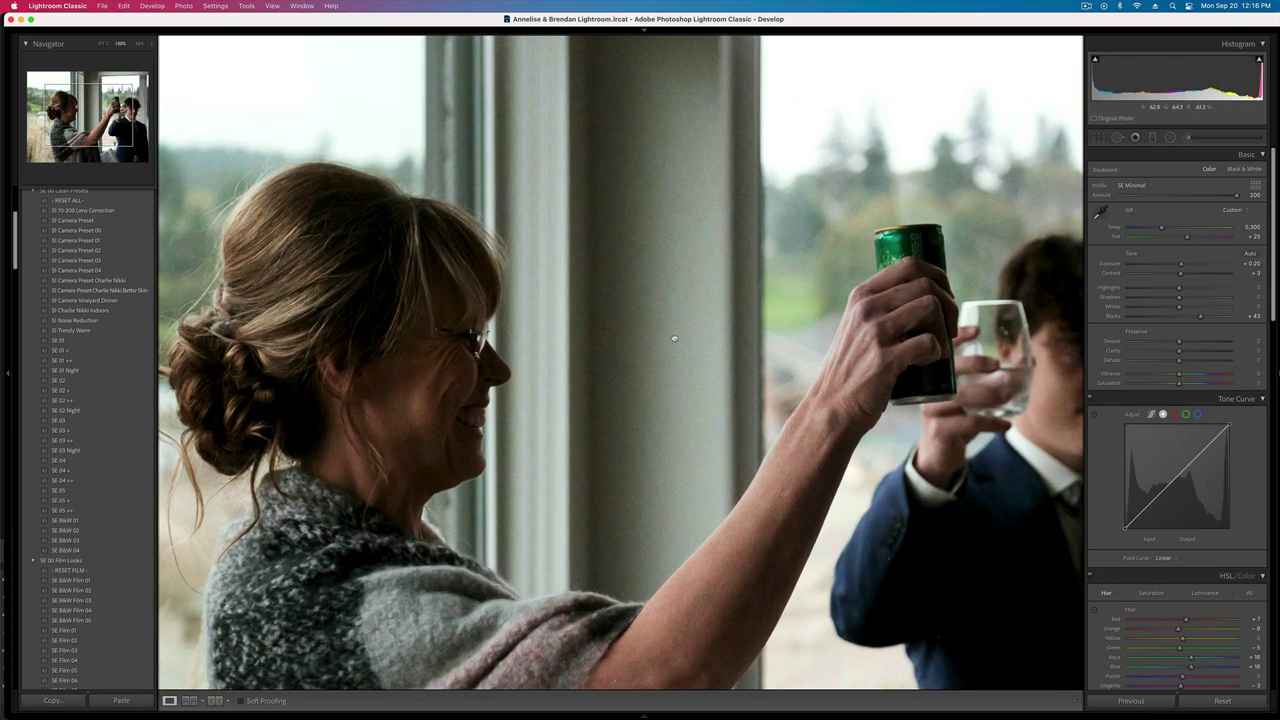
scroll(1140, 470, down, 5)
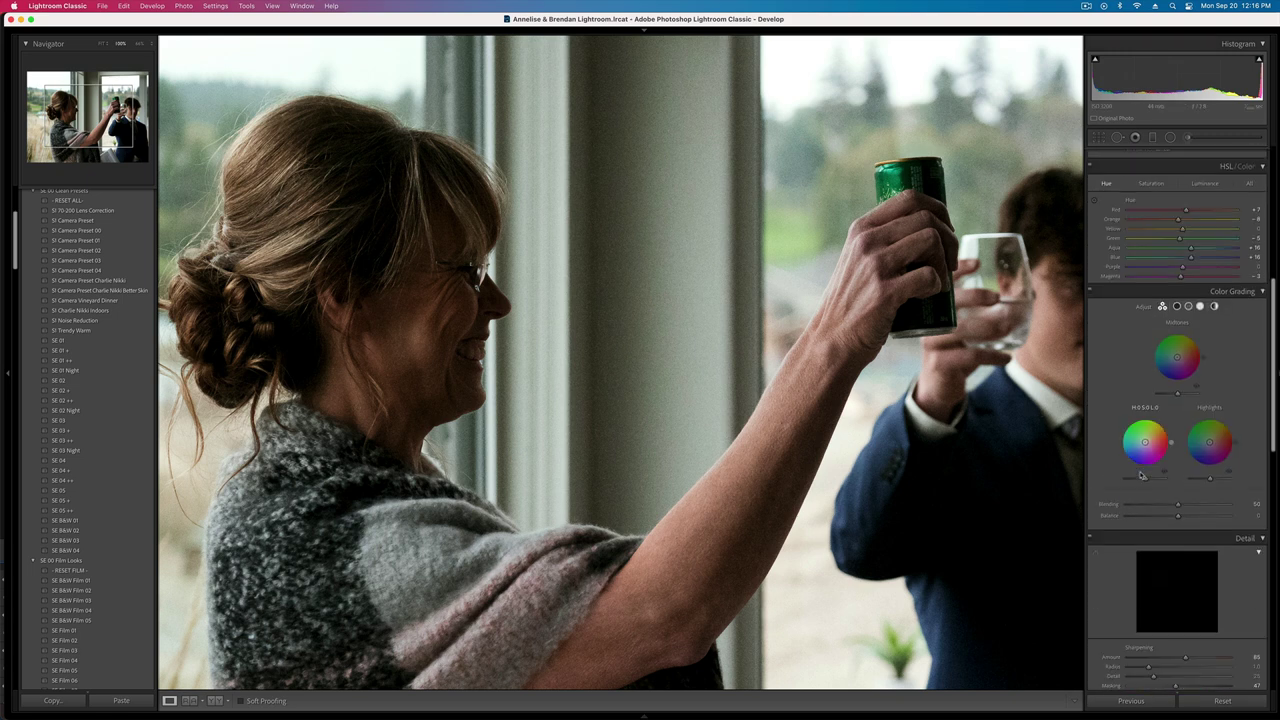
scroll(1142, 475, down, 3)
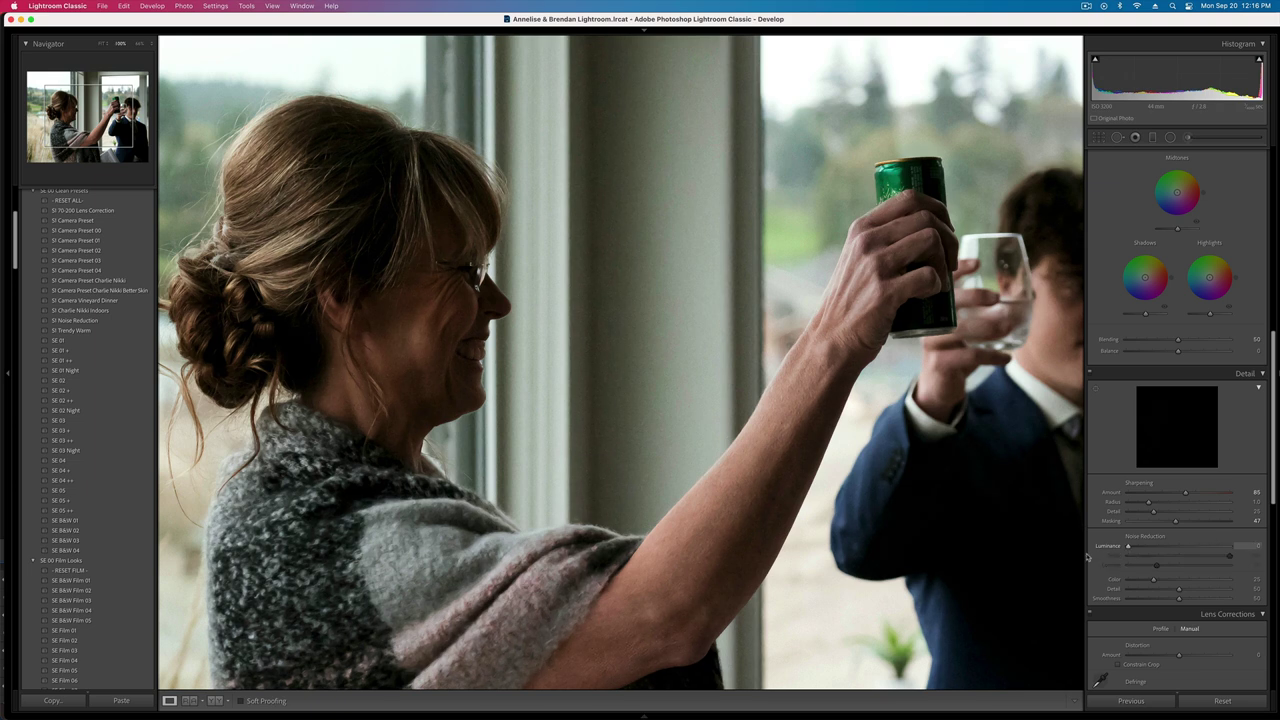
drag(1197, 544, 1042, 560)
drag(1128, 556, 1193, 561)
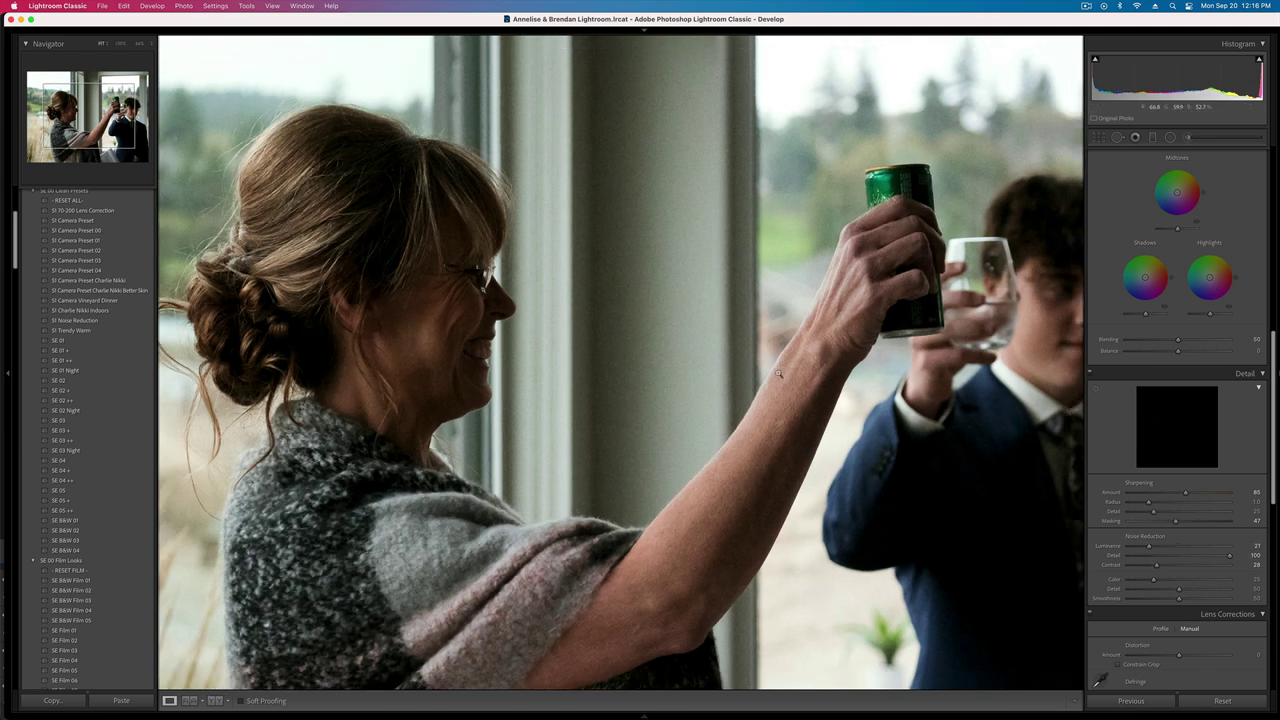
click(772, 375)
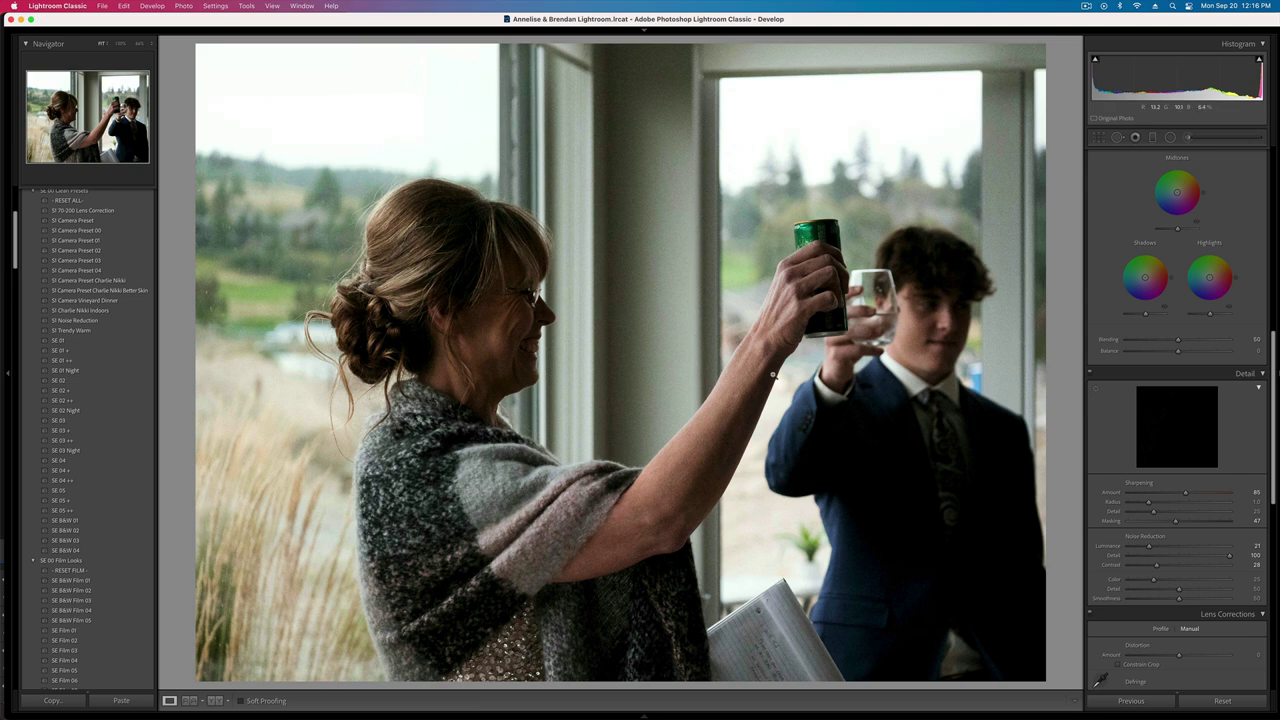
key(minus)
key(equal)
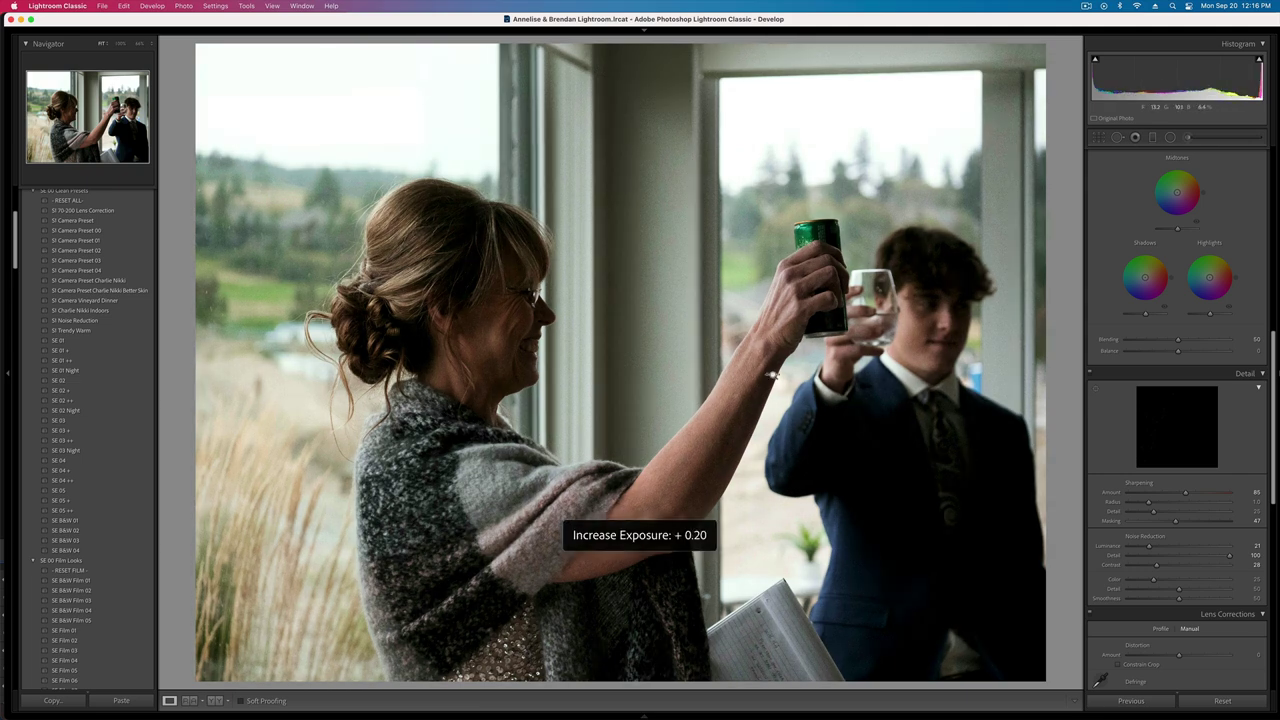
drag(1148, 546, 1190, 548)
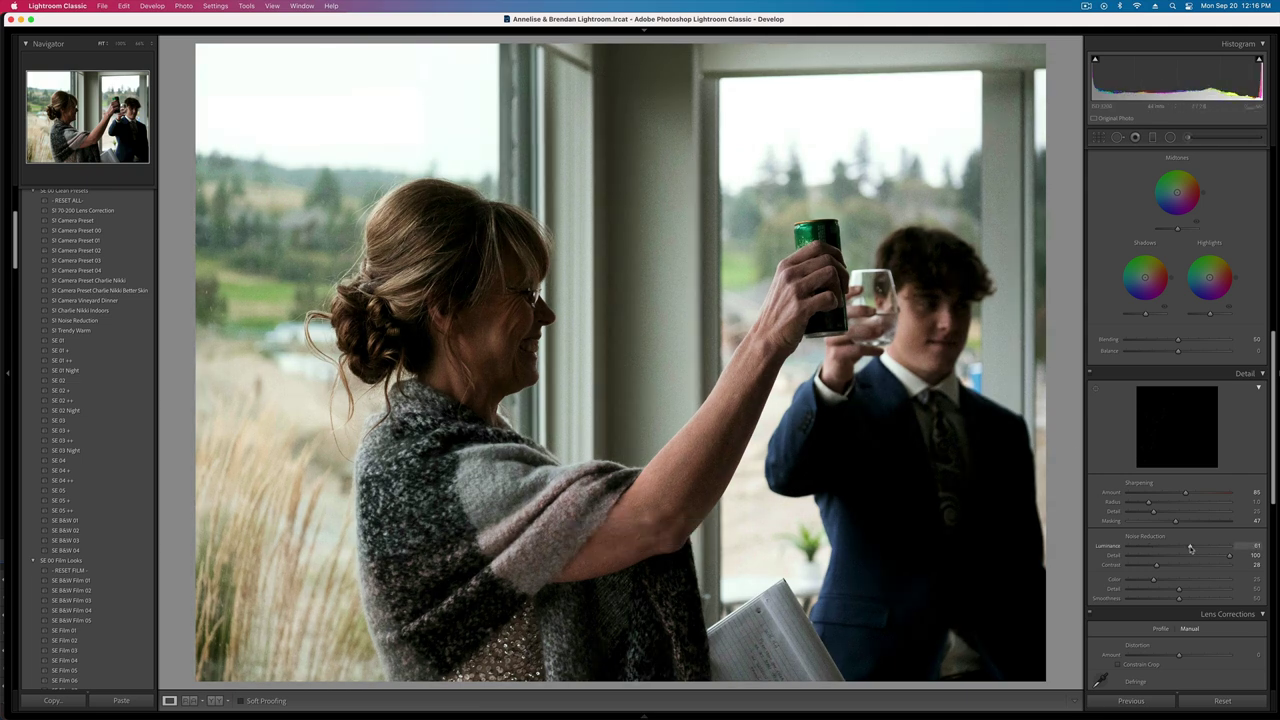
click(678, 344)
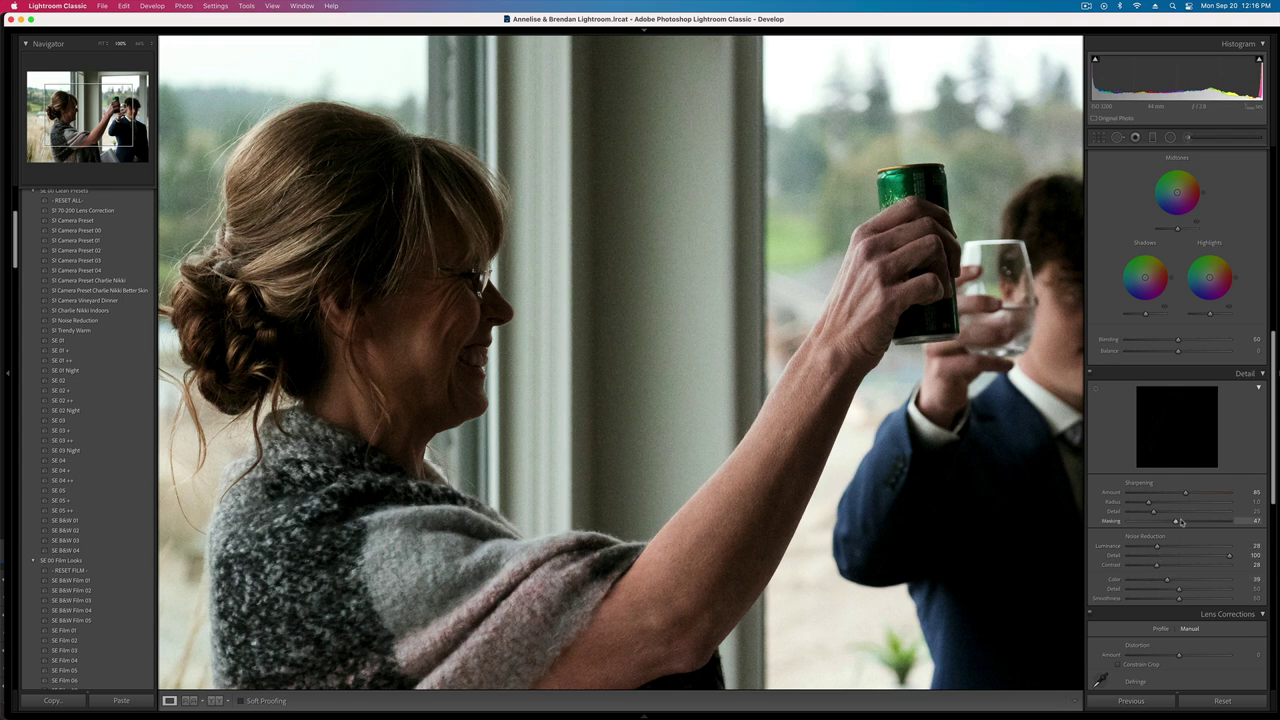
- Reset the toast photo's Grain amount to zero and copy its develop settings
scroll(1170, 600, down, 5)
scroll(1160, 580, down, 10)
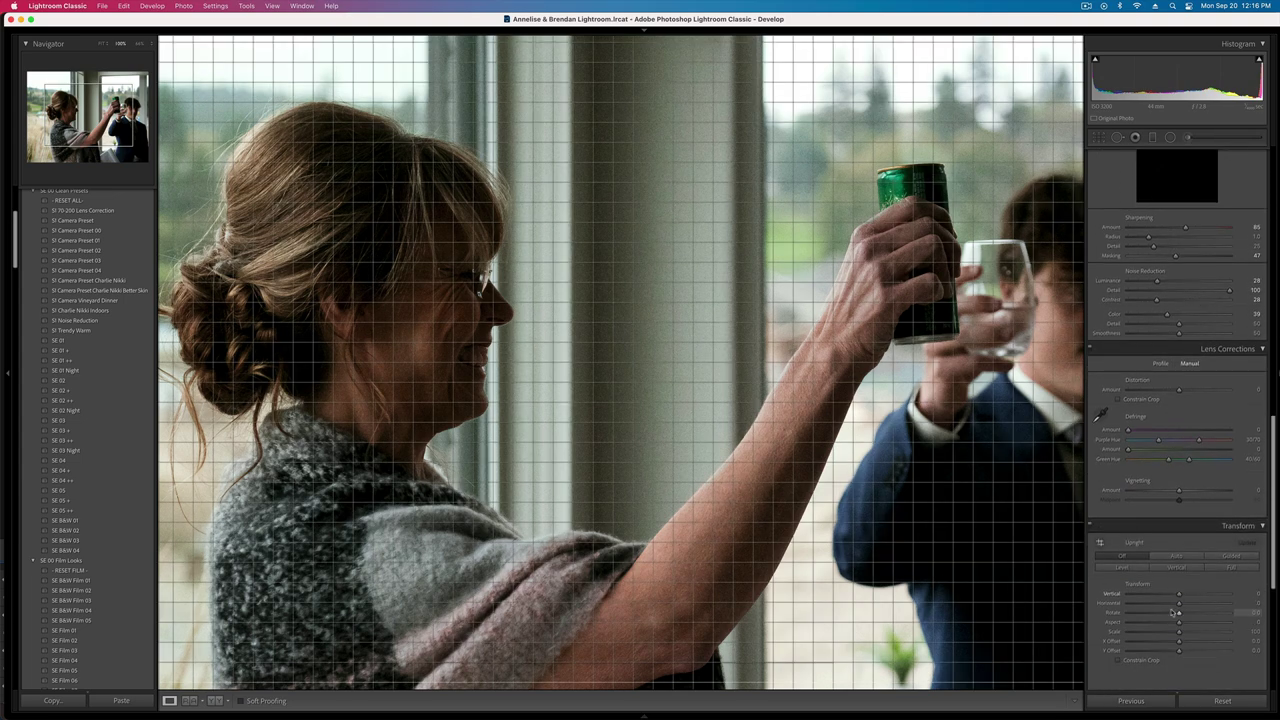
double_click(1147, 541)
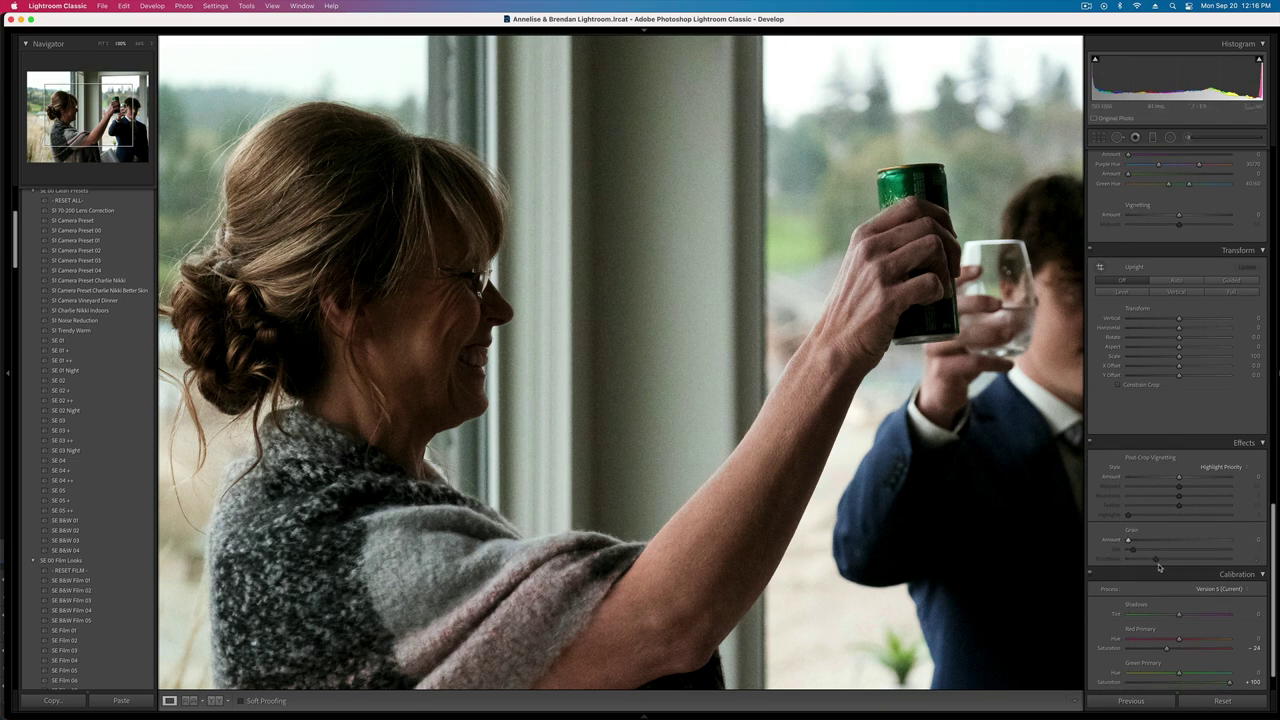
key(super+shift+c)
key(Return)
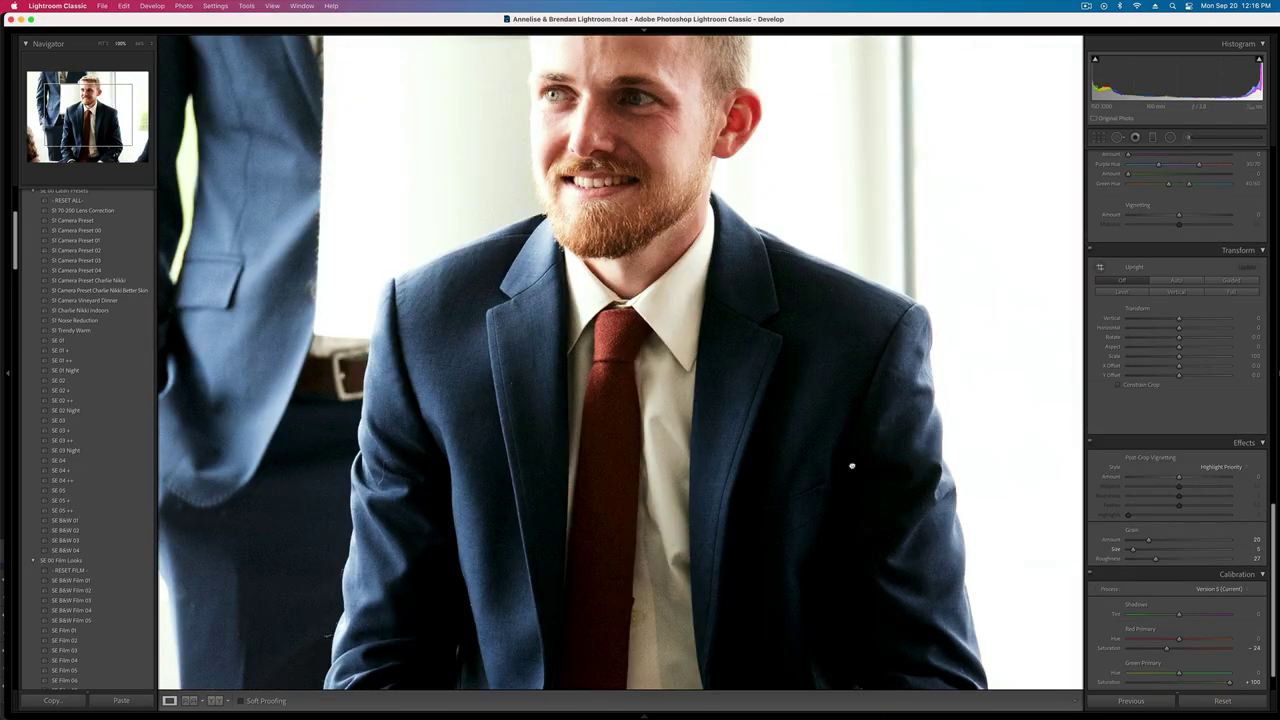
- Paste the toast photo's settings onto the photo of the seated bearded man in a red tie and set its exposure to -0.79
click(849, 459)
key(minus)
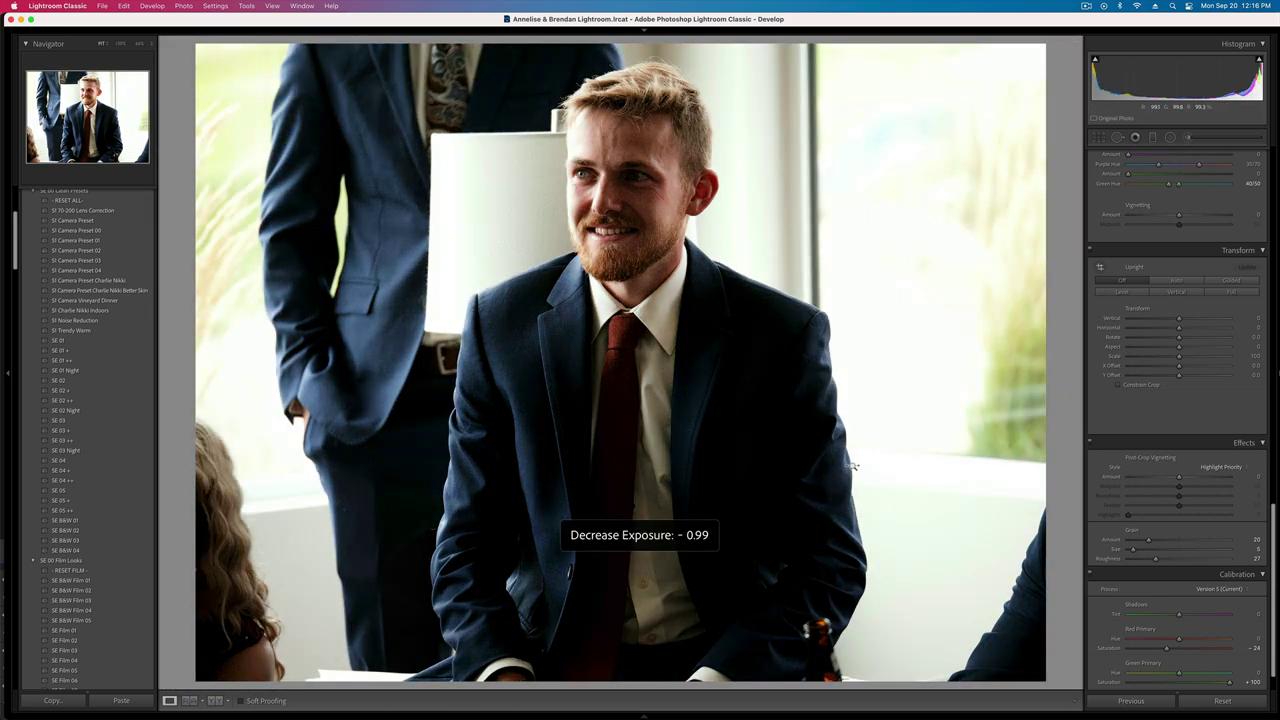
key(super+v)
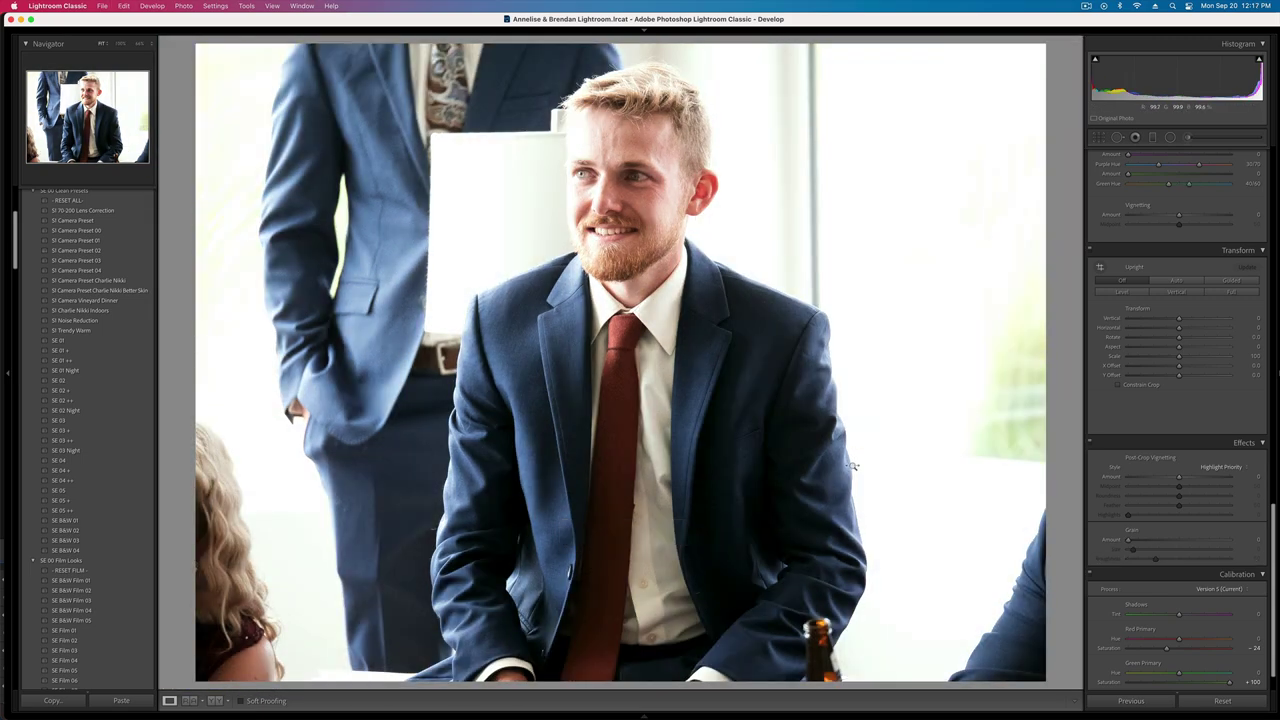
key(minus)
scroll(1163, 231, up, 15)
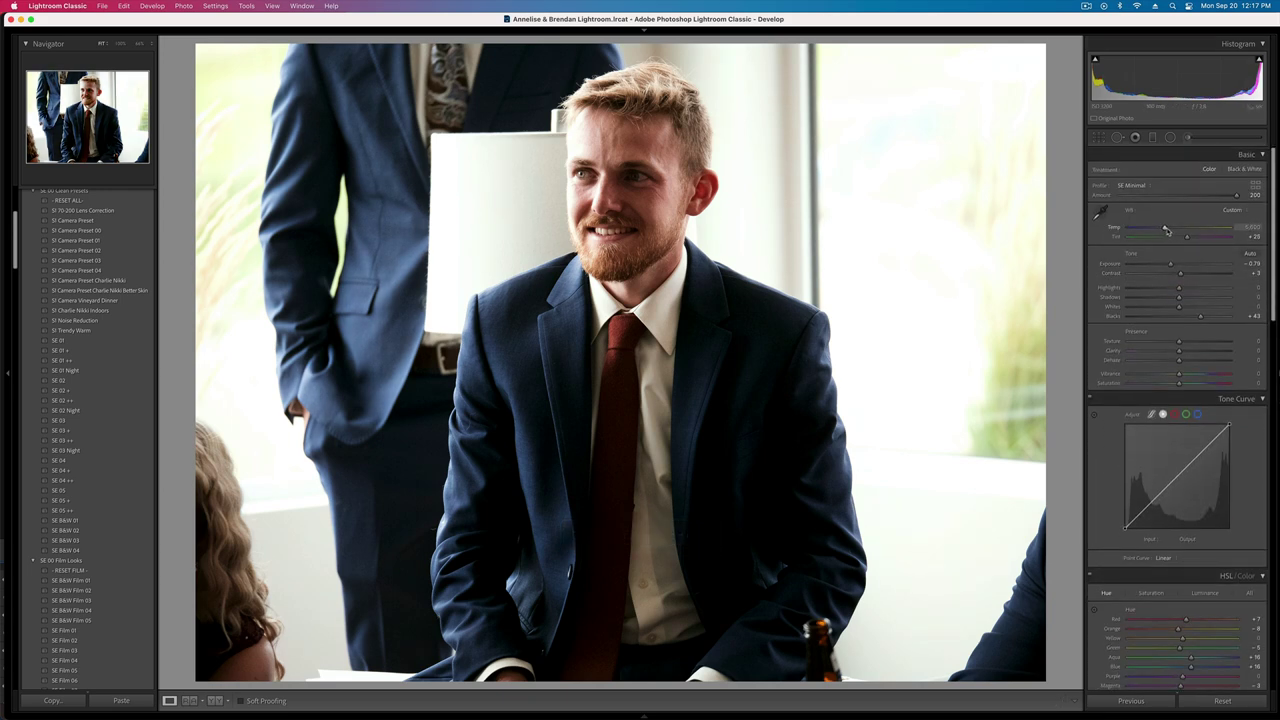
- Set the seated bearded man photo's exposure to -1.12 and lower its contrast
key(minus)
key(minus)
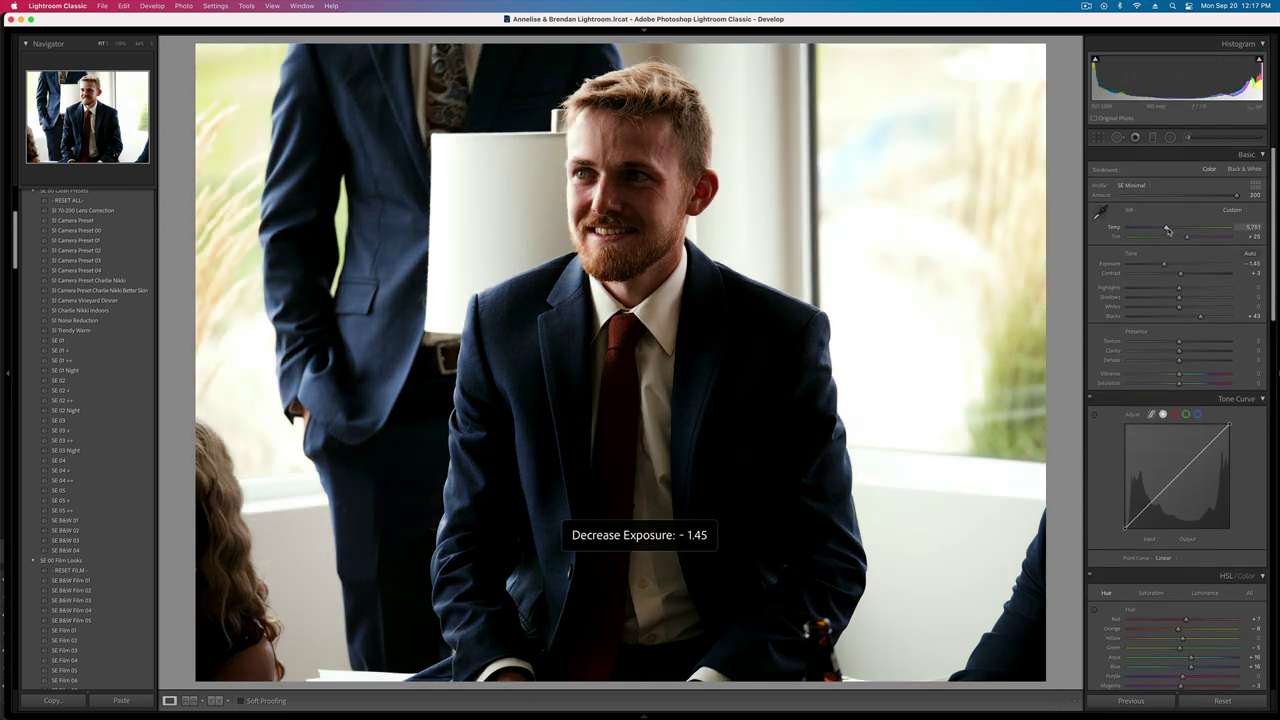
key(equal)
drag(1150, 279, 1161, 276)
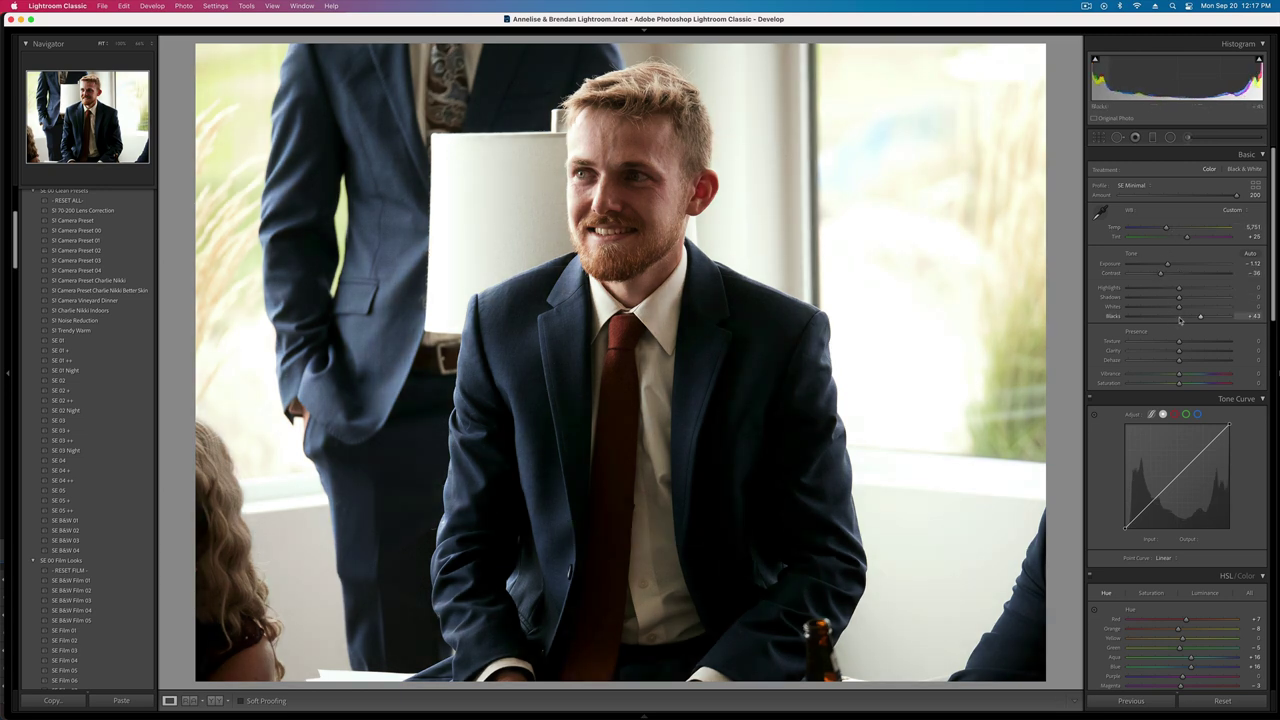
- Brush the bearded man's face with a mask at Highlights 100 and Whites 47, and set the photo's overall exposure to -1.45
click(1190, 137)
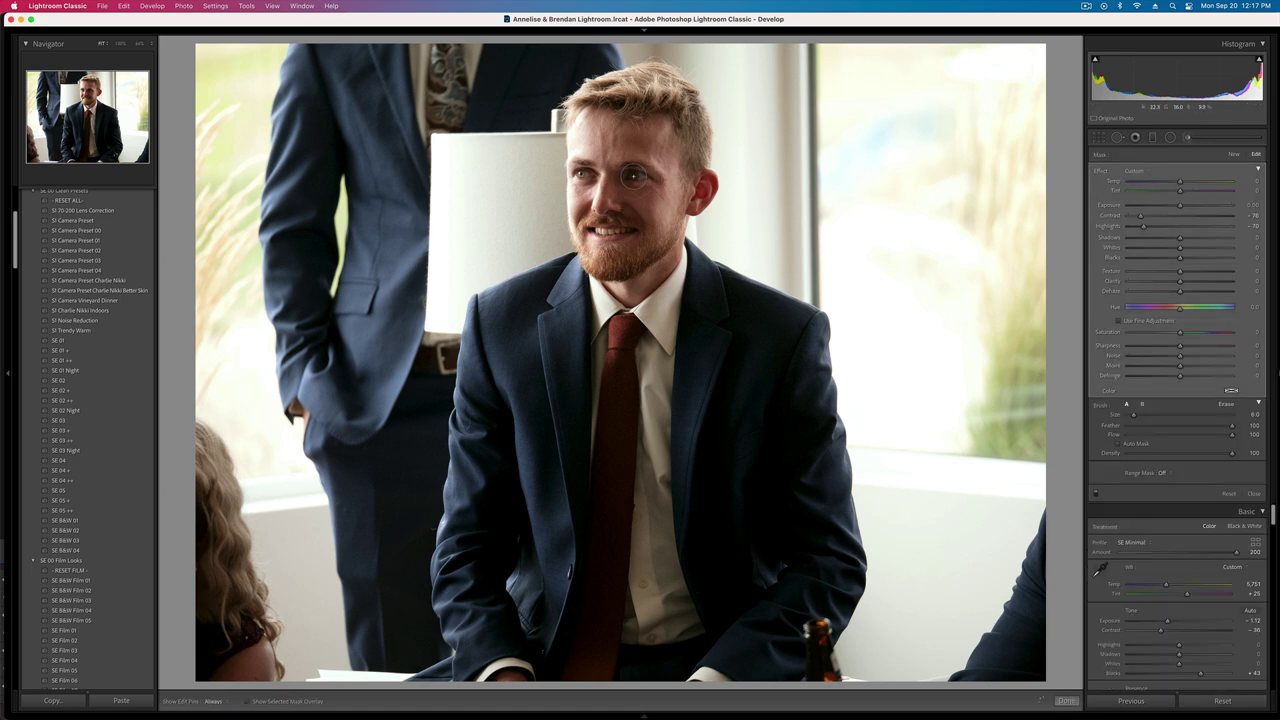
click(1198, 227)
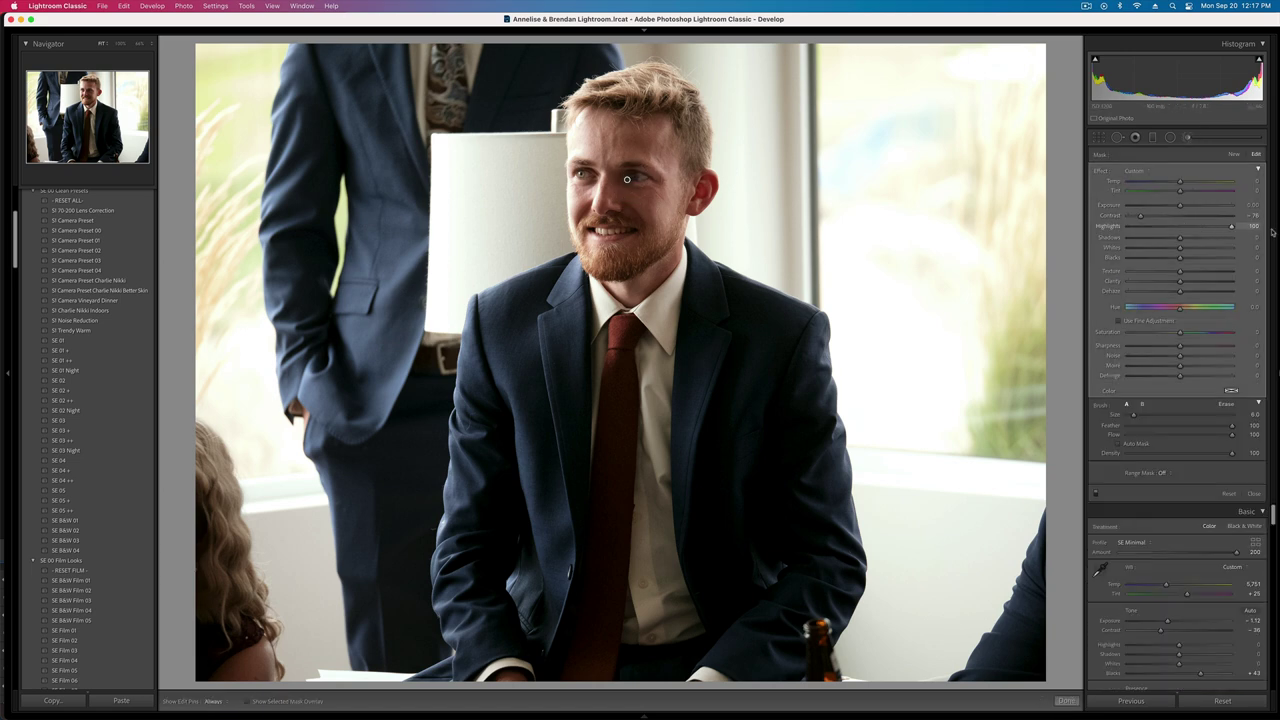
click(1221, 248)
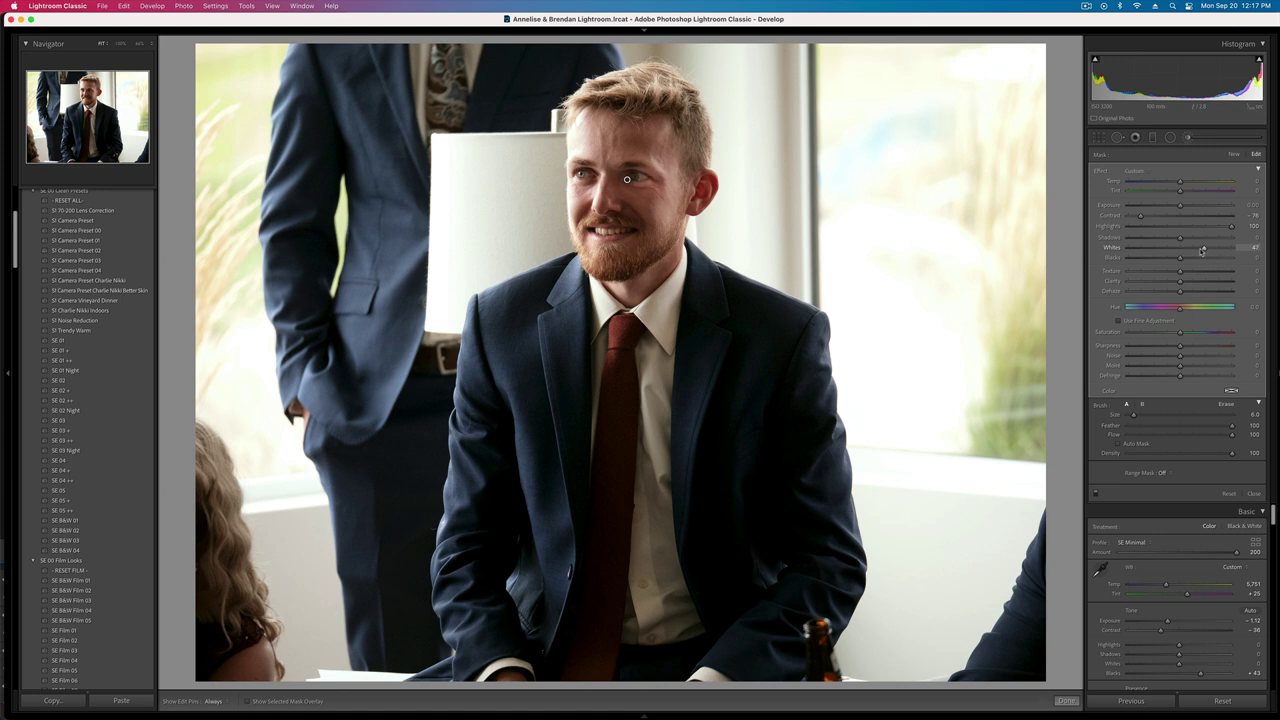
key(k)
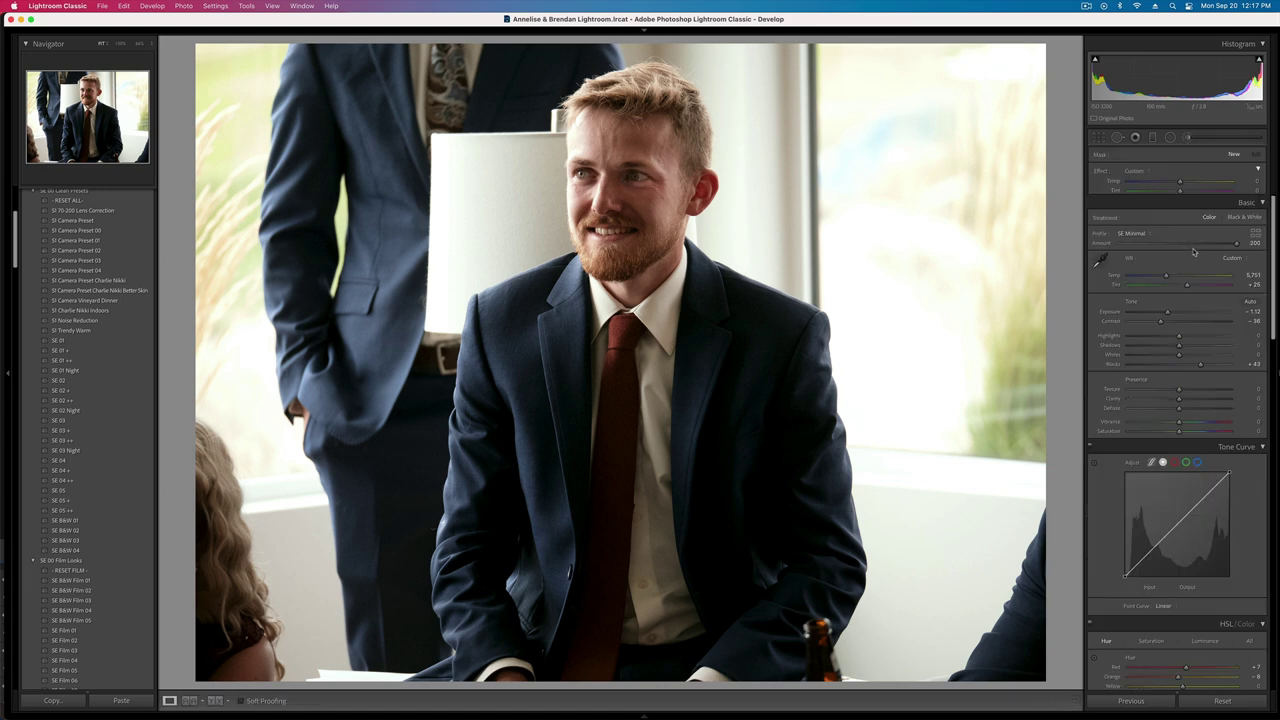
key(minus)
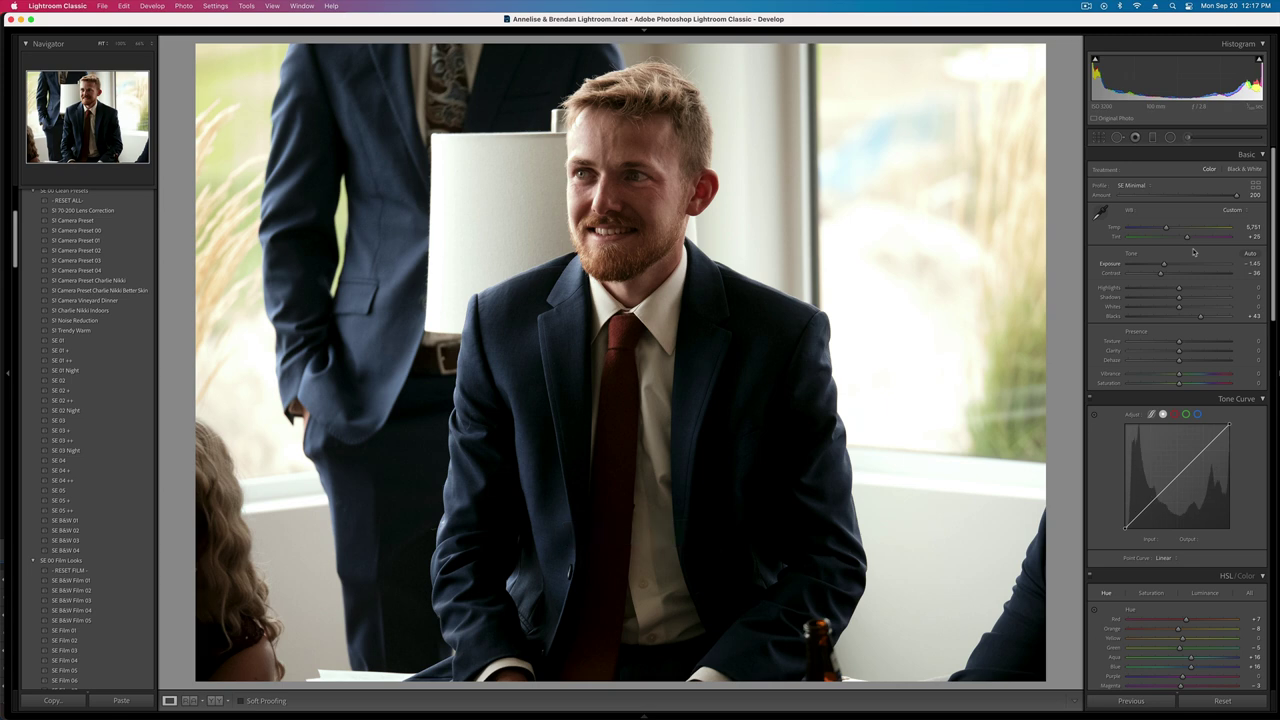
- Paste the copied settings onto the photo of the couple hugging by the window and straighten its crop with a slight rotation
key(Right)
key(super+shift+v)
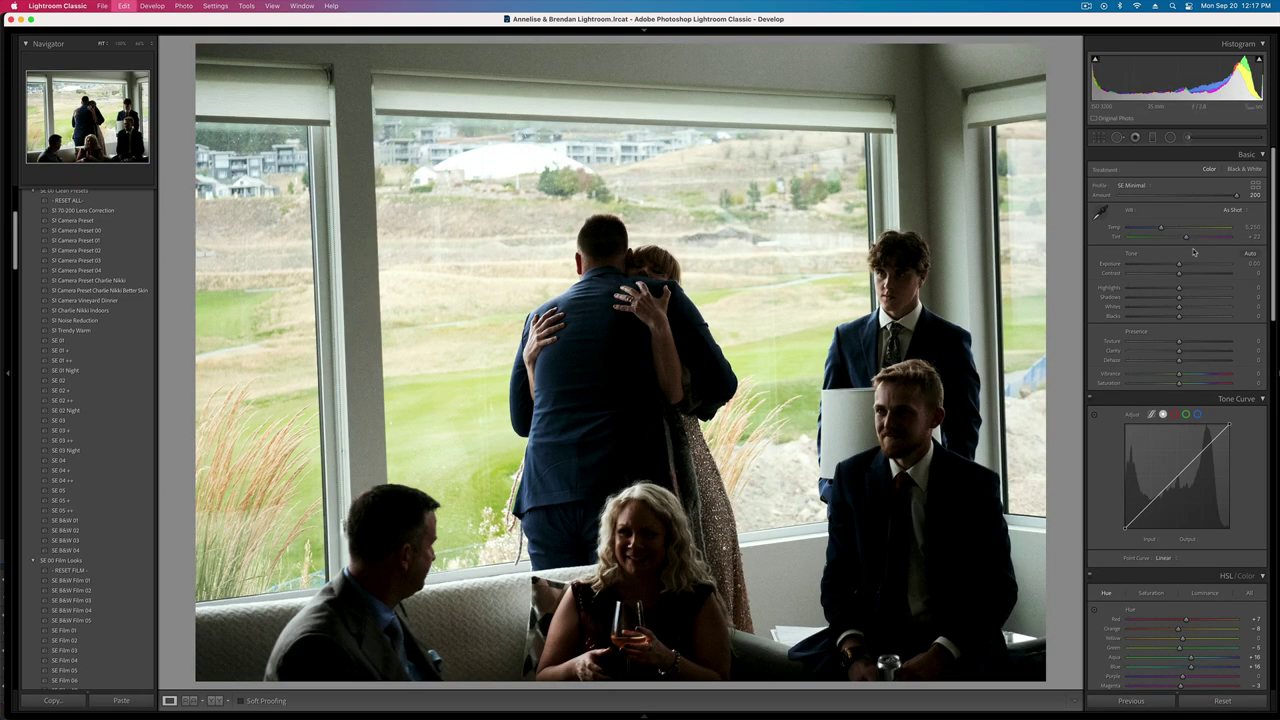
key(r)
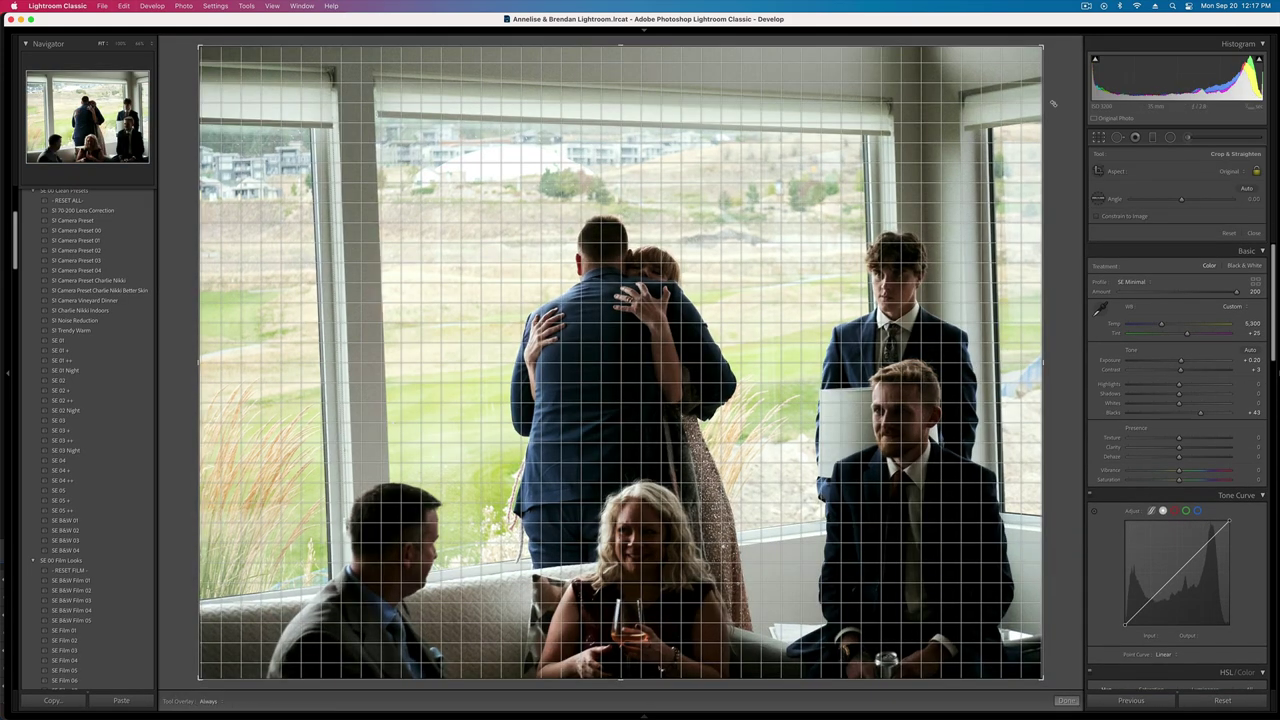
drag(1064, 103, 1060, 119)
key(r)
- Set the hugging photo's exposure to +0.76 and reduce its highlights to about -53
key(shift+equal)
key(shift+equal)
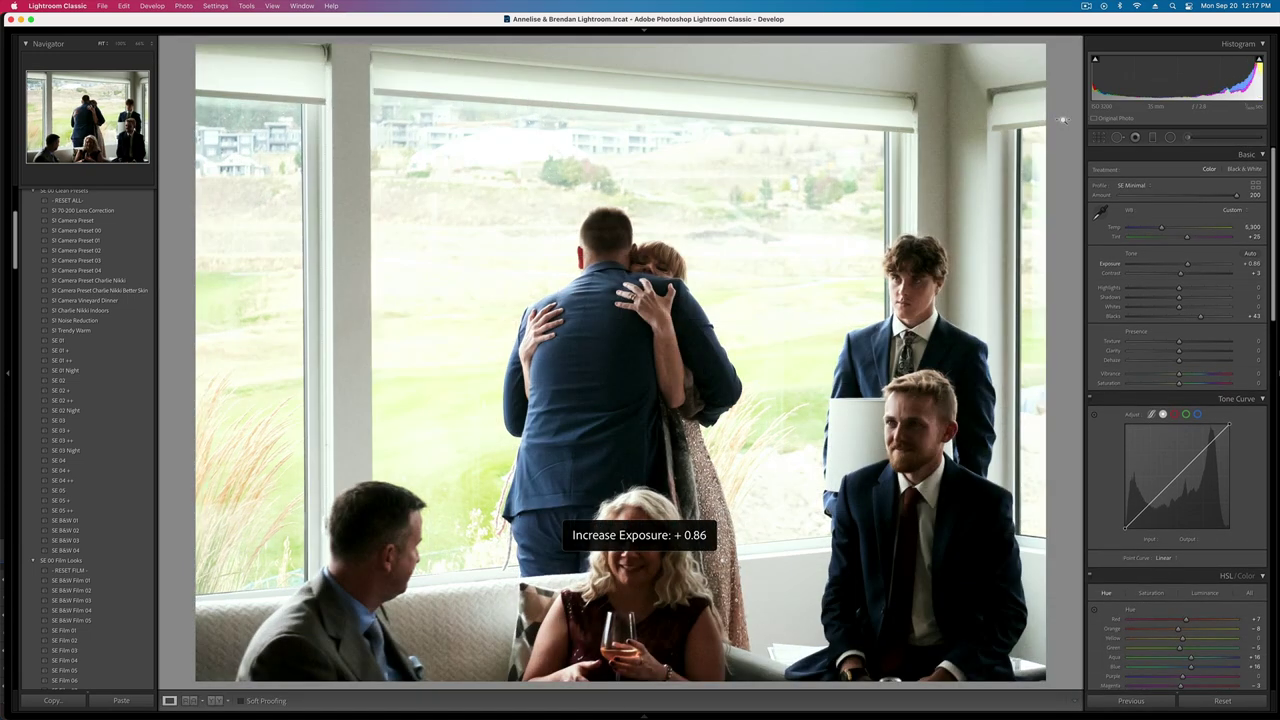
key(minus)
drag(1178, 288, 1151, 291)
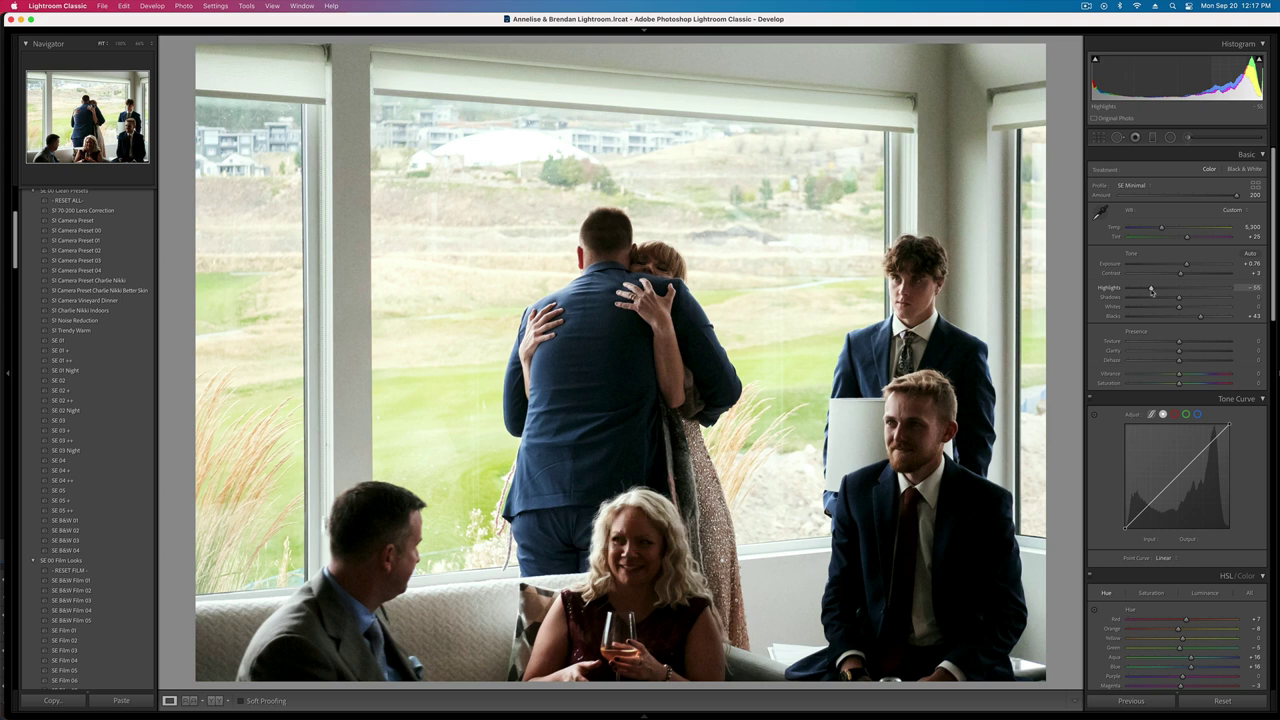
- Set the cake-cutting photo's exposure to +0.66 and its Blacks to +100, with Contrast reset to zero
key(Right)
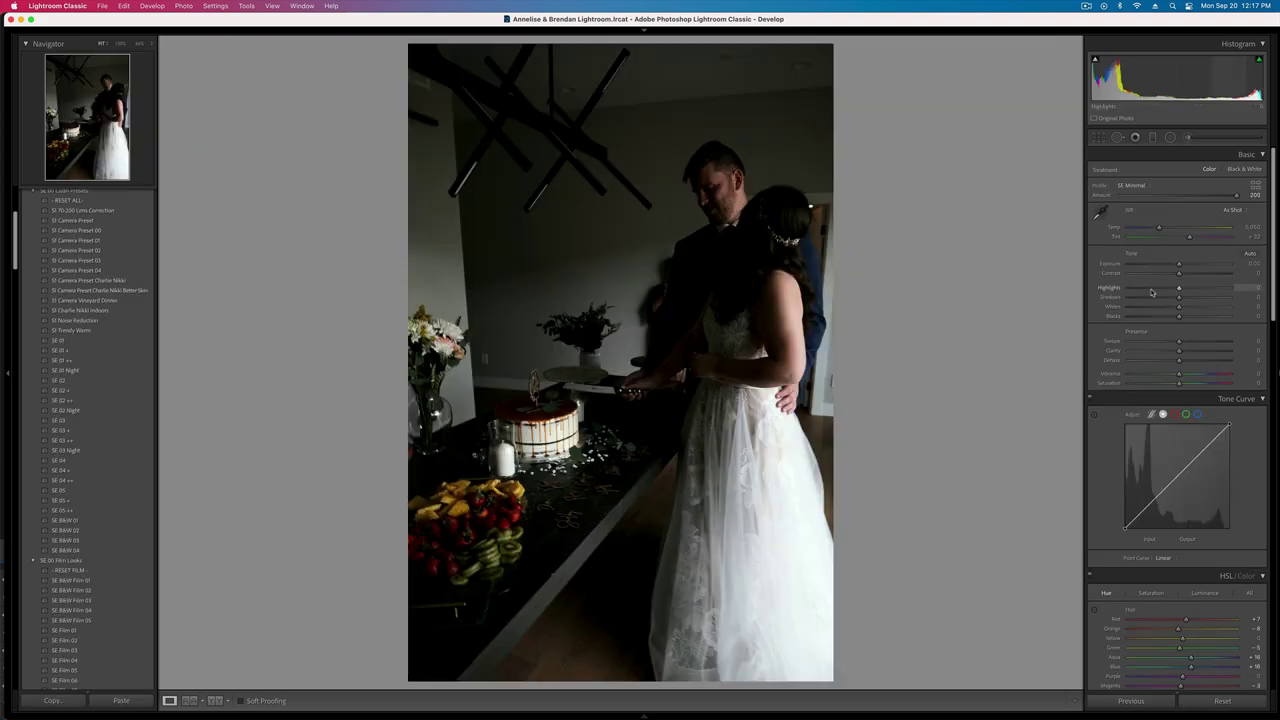
key(equal)
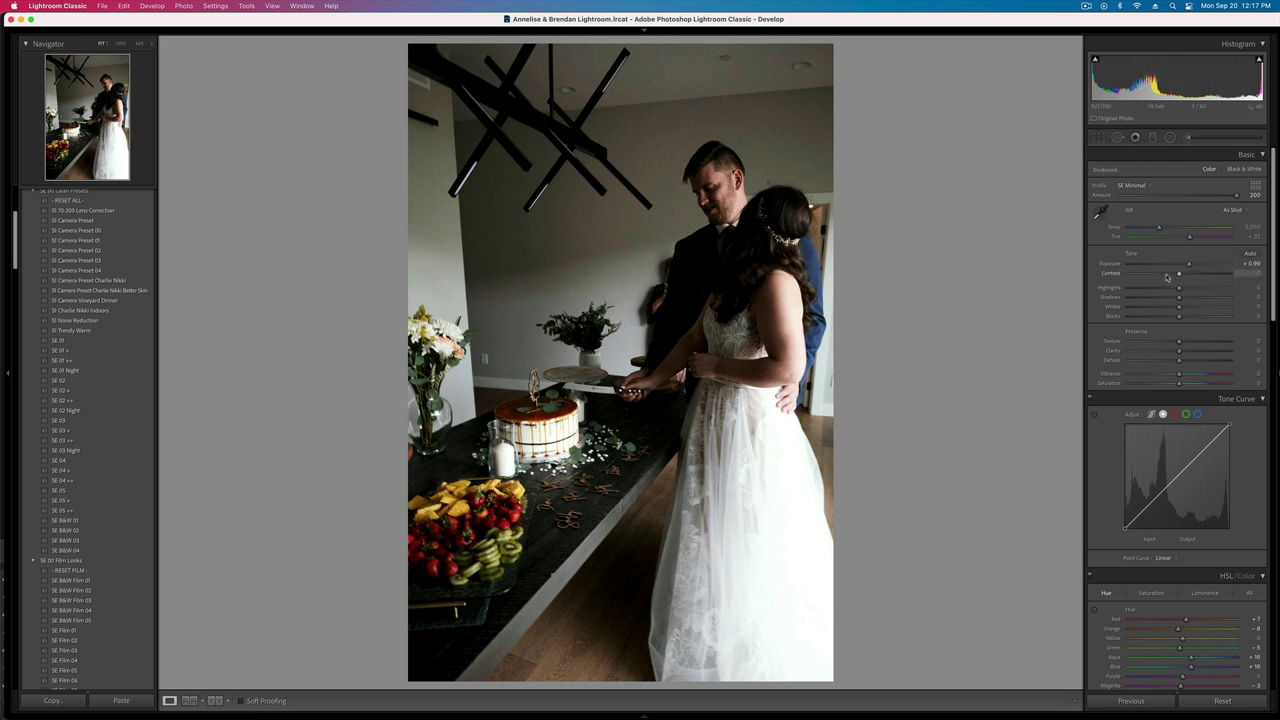
drag(1167, 276, 1173, 276)
click(1201, 318)
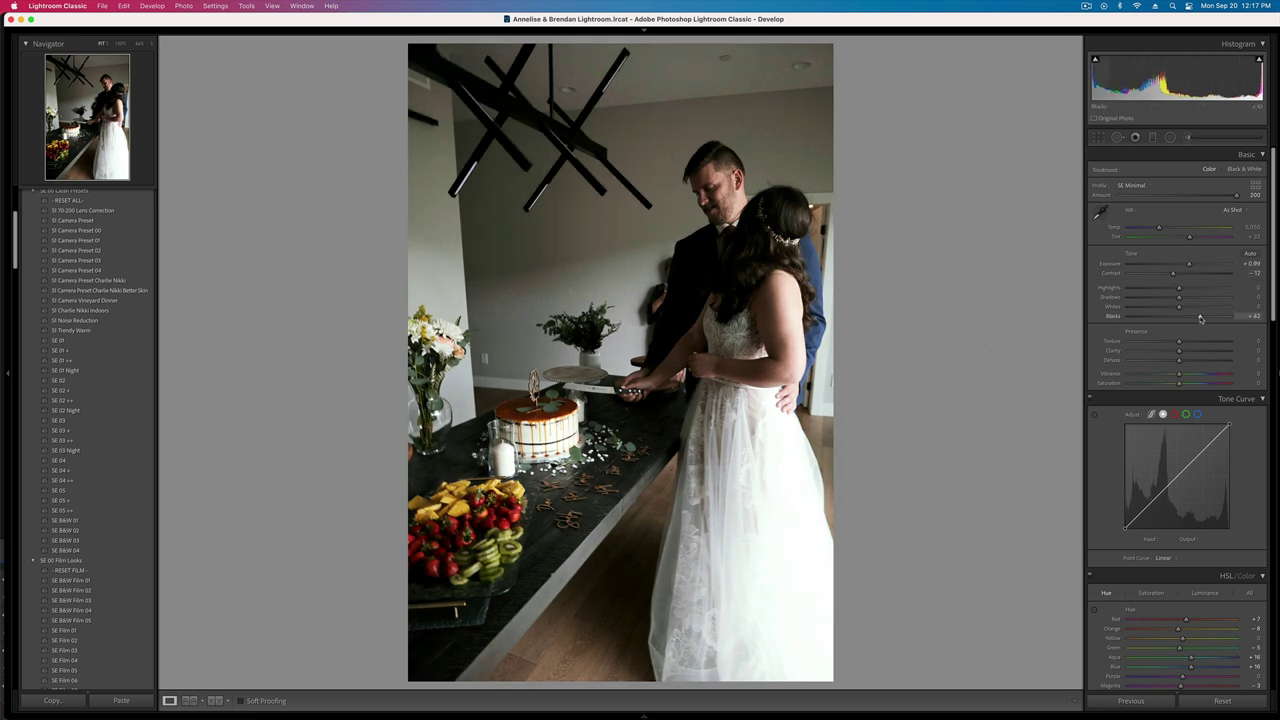
drag(1200, 318, 1240, 318)
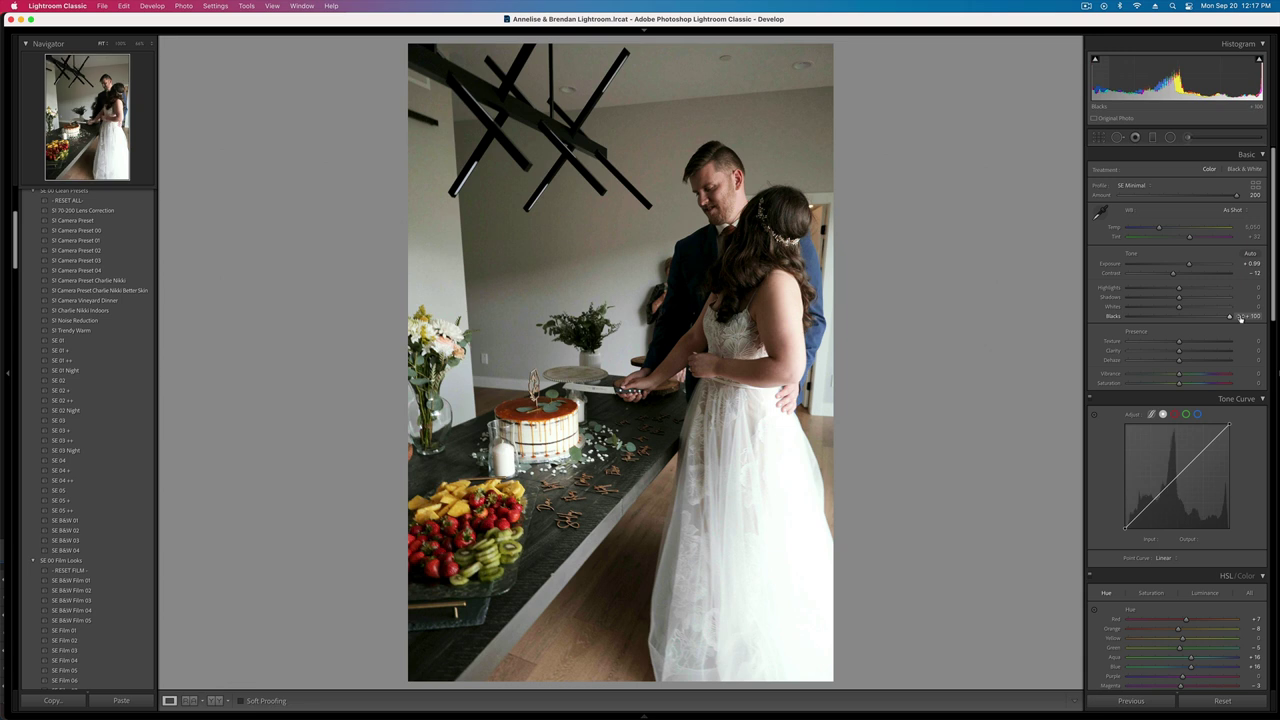
key(super+bracketleft)
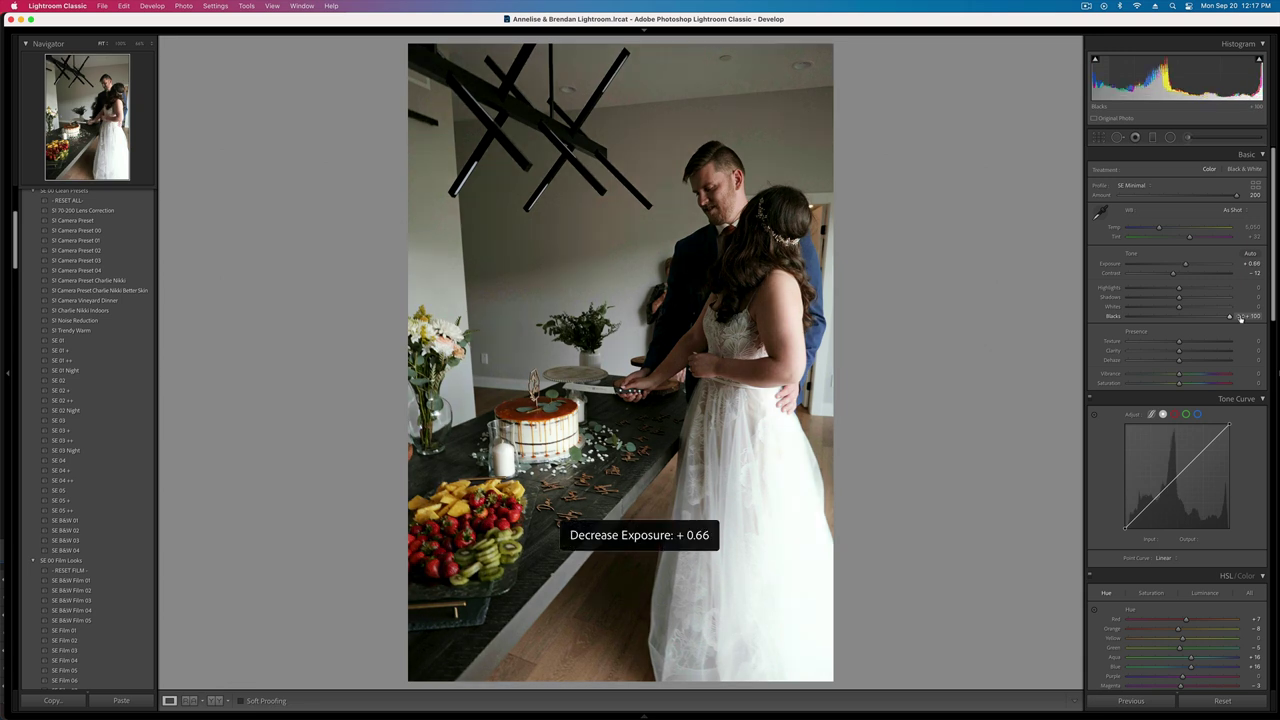
double_click(1181, 275)
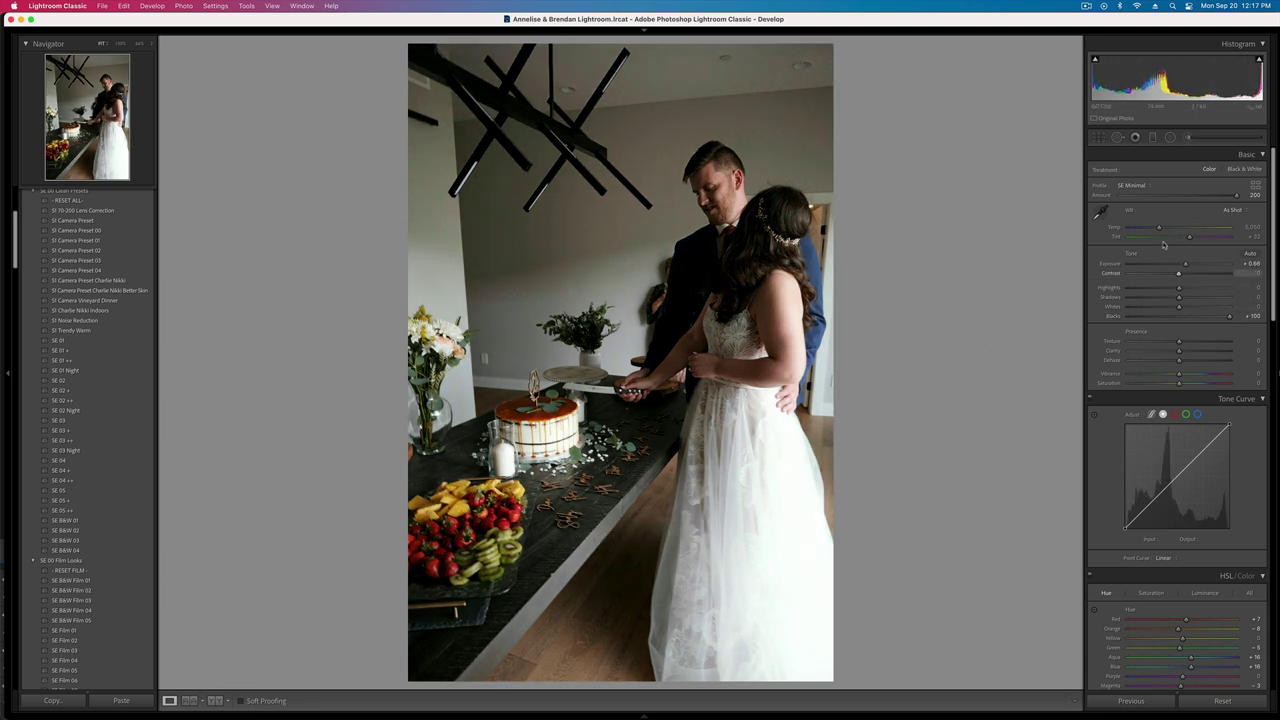
- Inspect the cake-cutting couple up close and copy the photo's develop settings
key(shift+super+c)
key(Return)
click(760, 132)
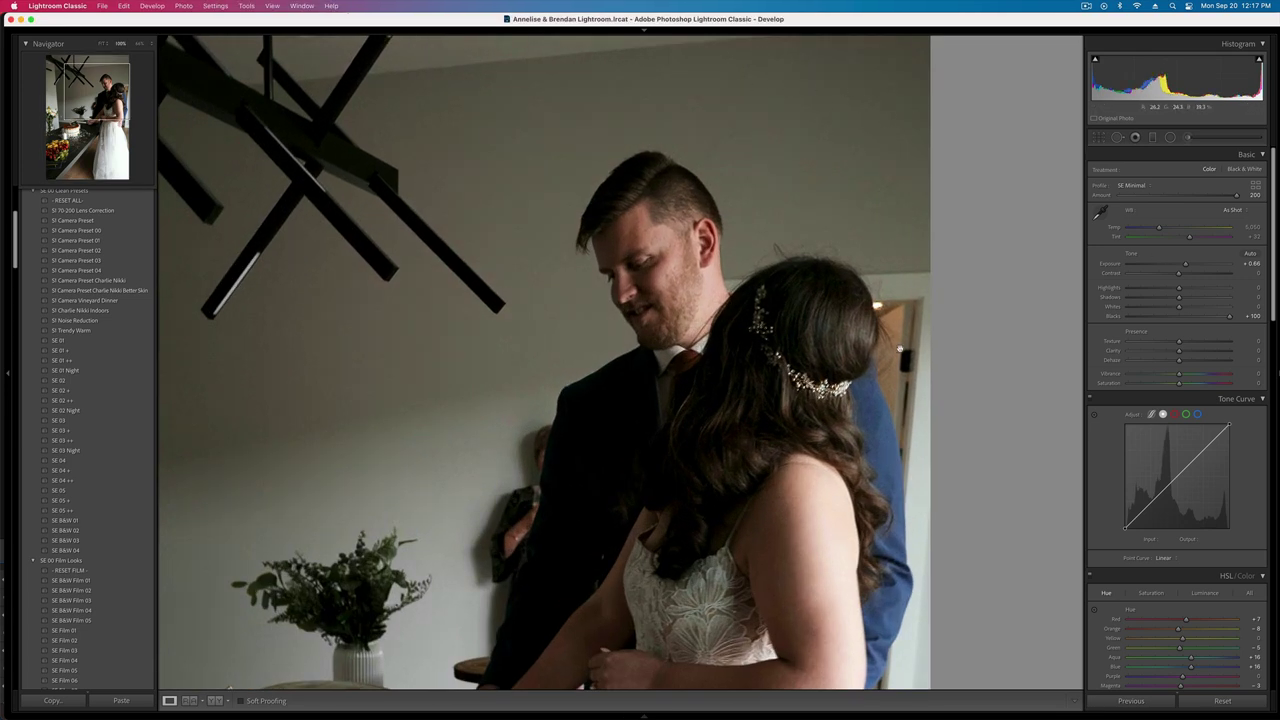
click(774, 286)
key(shift+super+c)
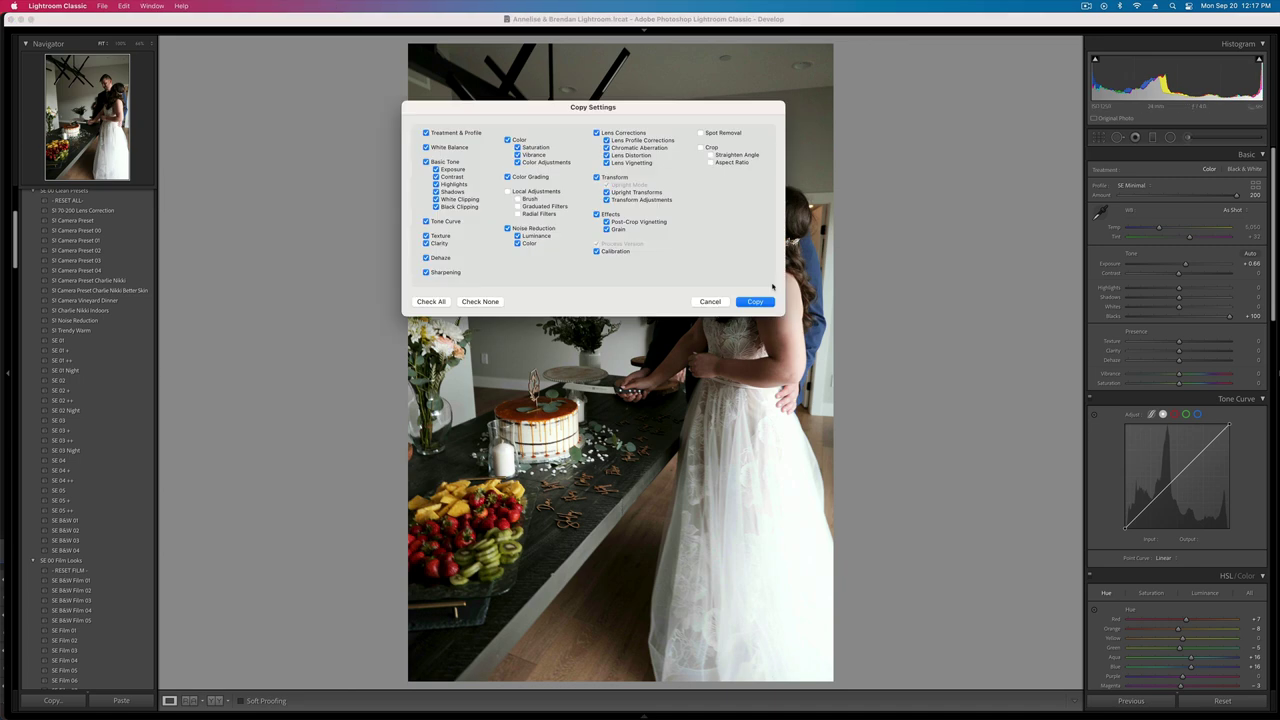
key(Return)
- Set the tint to +36 and exposure to -0.10 on the photo of the man and woman in a shawl, and copy its settings
key(Right)
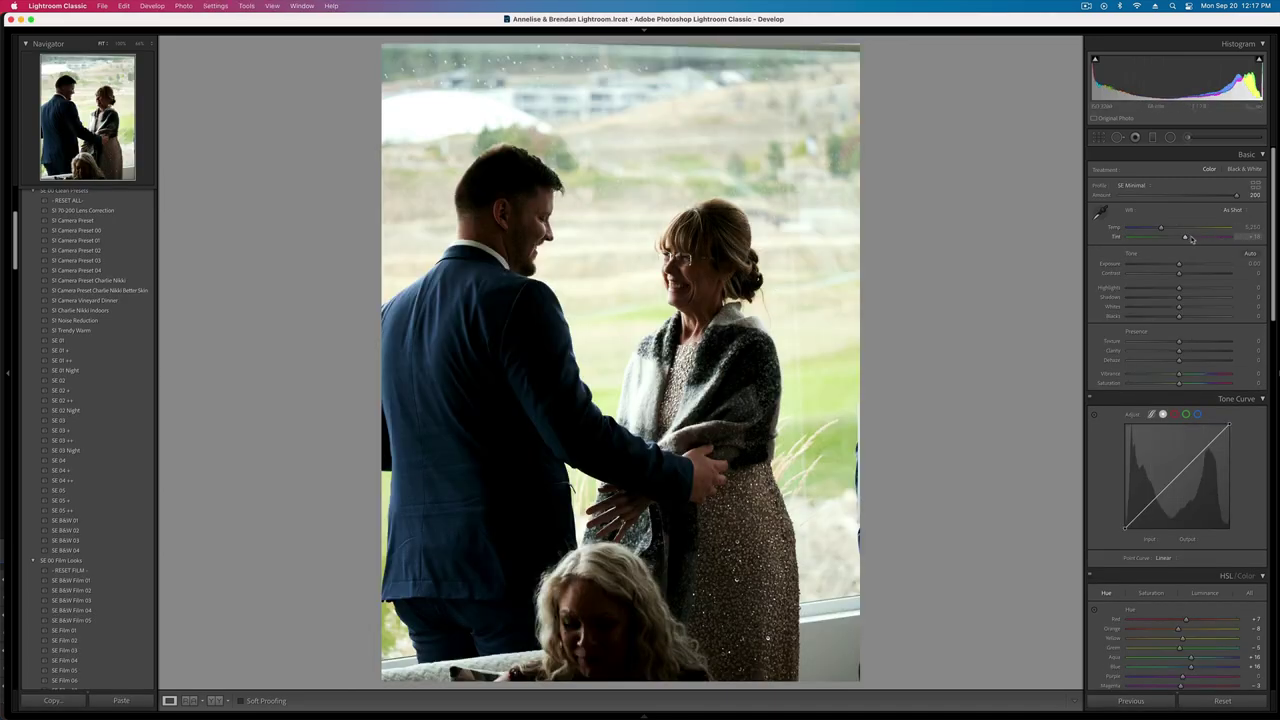
drag(1184, 237, 1190, 239)
key(minus)
key(super+shift+c)
key(Return)
- Carry the copied white balance over to the photo of the bride on the couch and set its exposure to -1.32
key(Right)
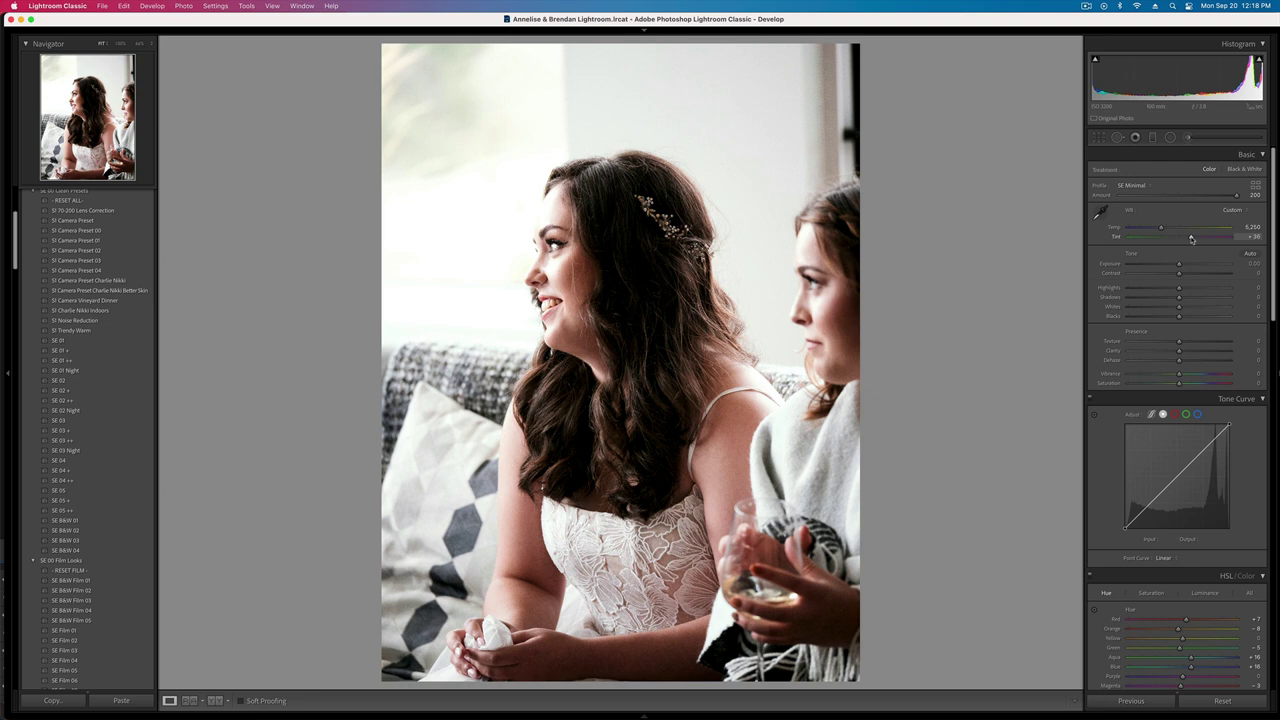
key(super+bracketleft)
key(super+bracketleft)
key(super+bracketleft)
key(super+bracketleft)
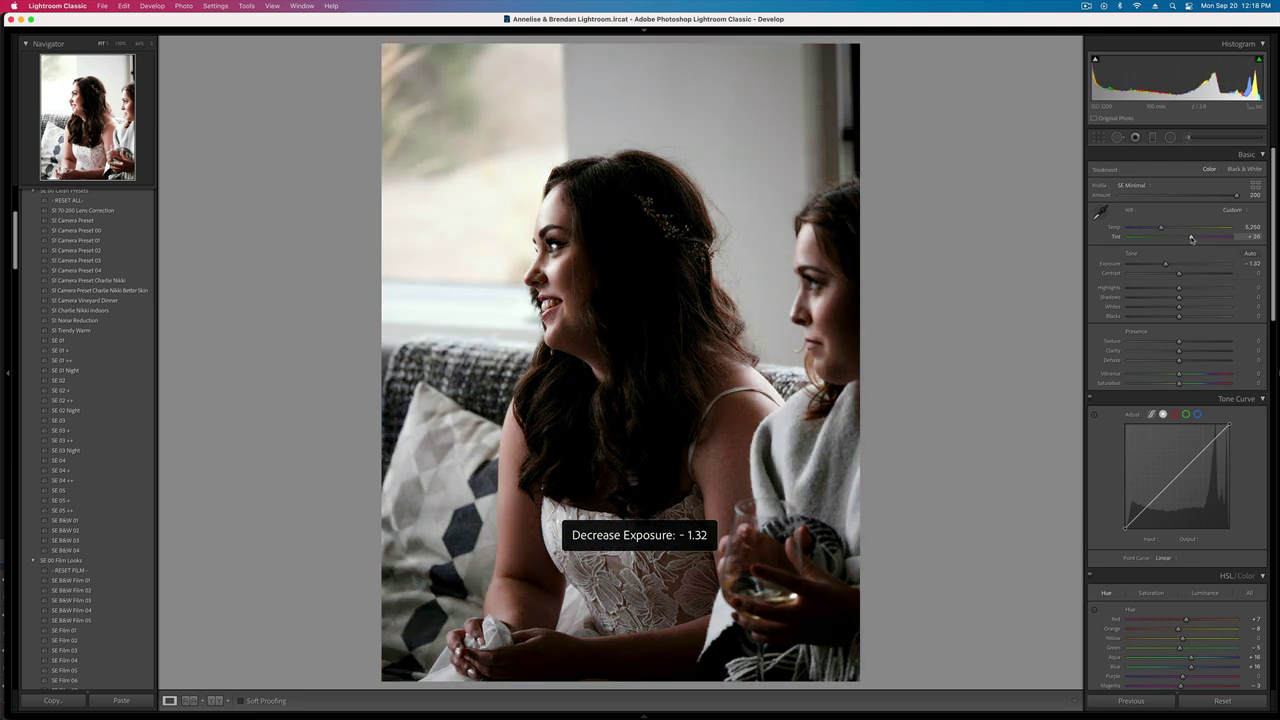
- Return to the photo of the man and woman in a shawl, try brighter exposures and set the exposure to -0.43
key(Right)
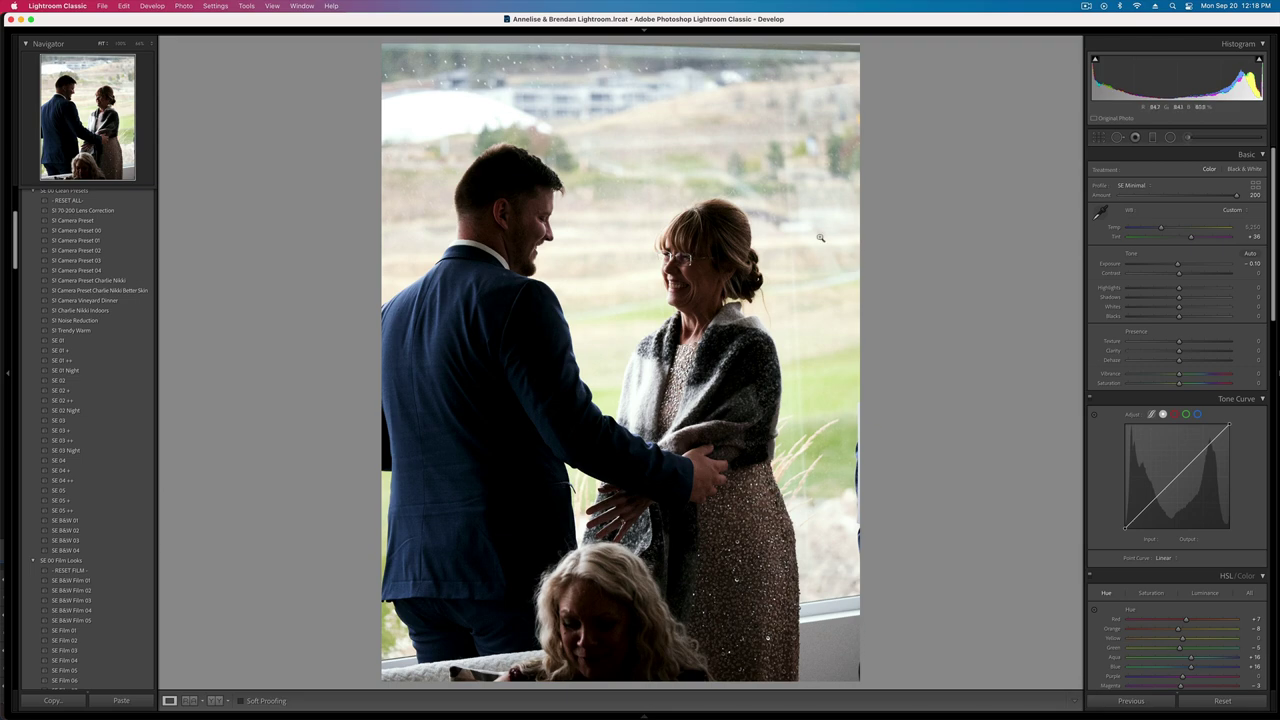
key(super+bracketright)
key(super+bracketright)
key(super+bracketright)
key(super+bracketright)
key(super+bracketright)
key(super+bracketright)
key(super+bracketright)
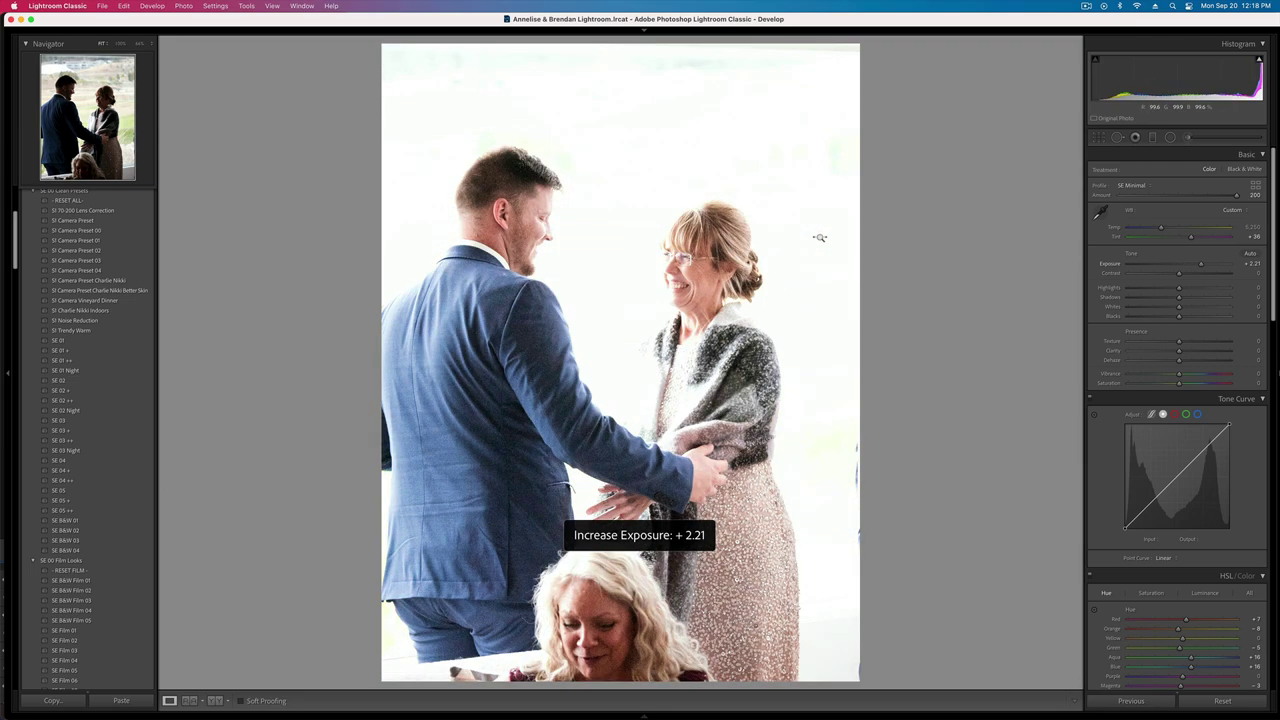
key(super+bracketleft)
key(super+bracketleft)
key(super+bracketleft)
key(super+bracketleft)
key(super+bracketleft)
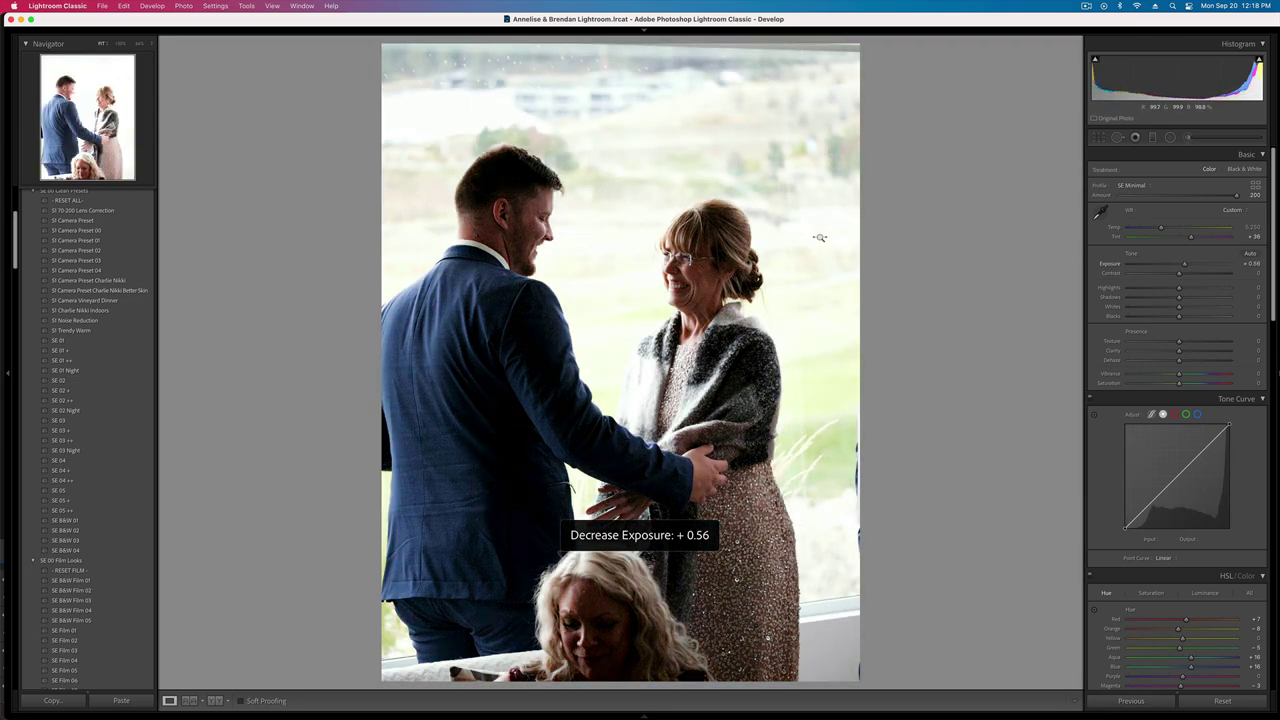
key(super+bracketleft)
key(super+bracketleft)
key(super+bracketleft)
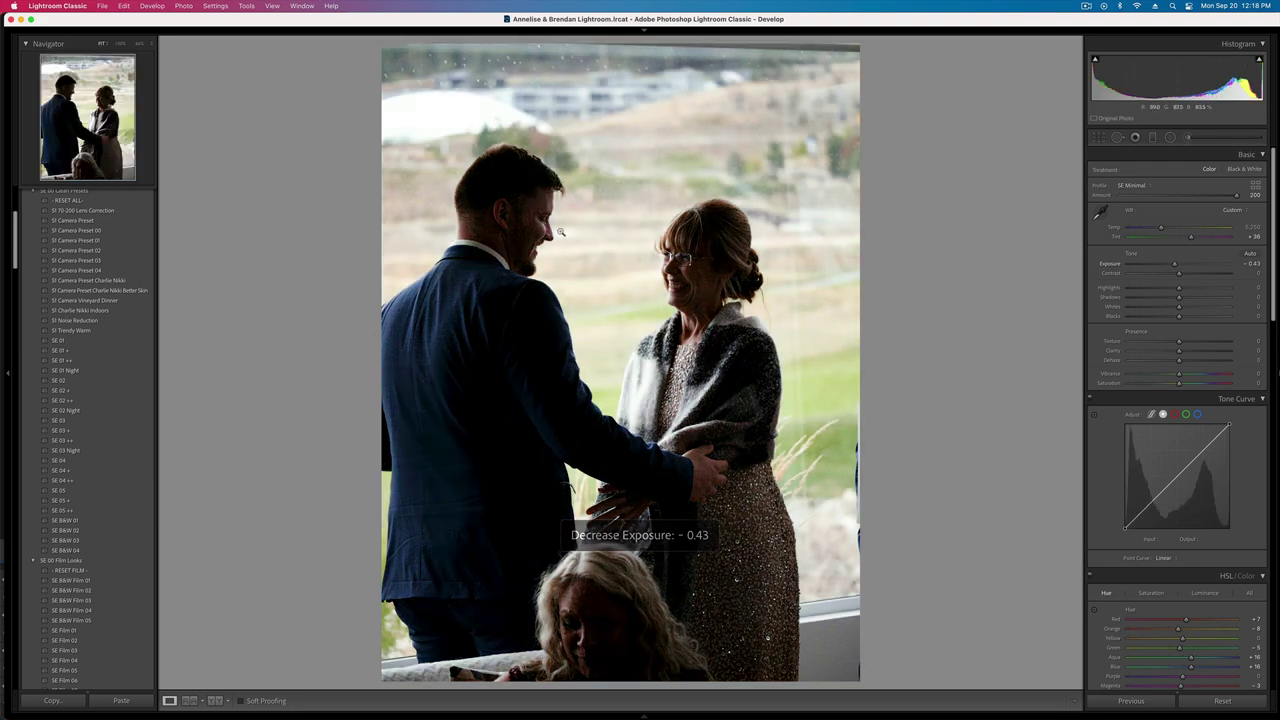
- Copy the shawl photo's develop settings and paste them onto the photo of the standing couple with wine glasses
key(super+shift+c)
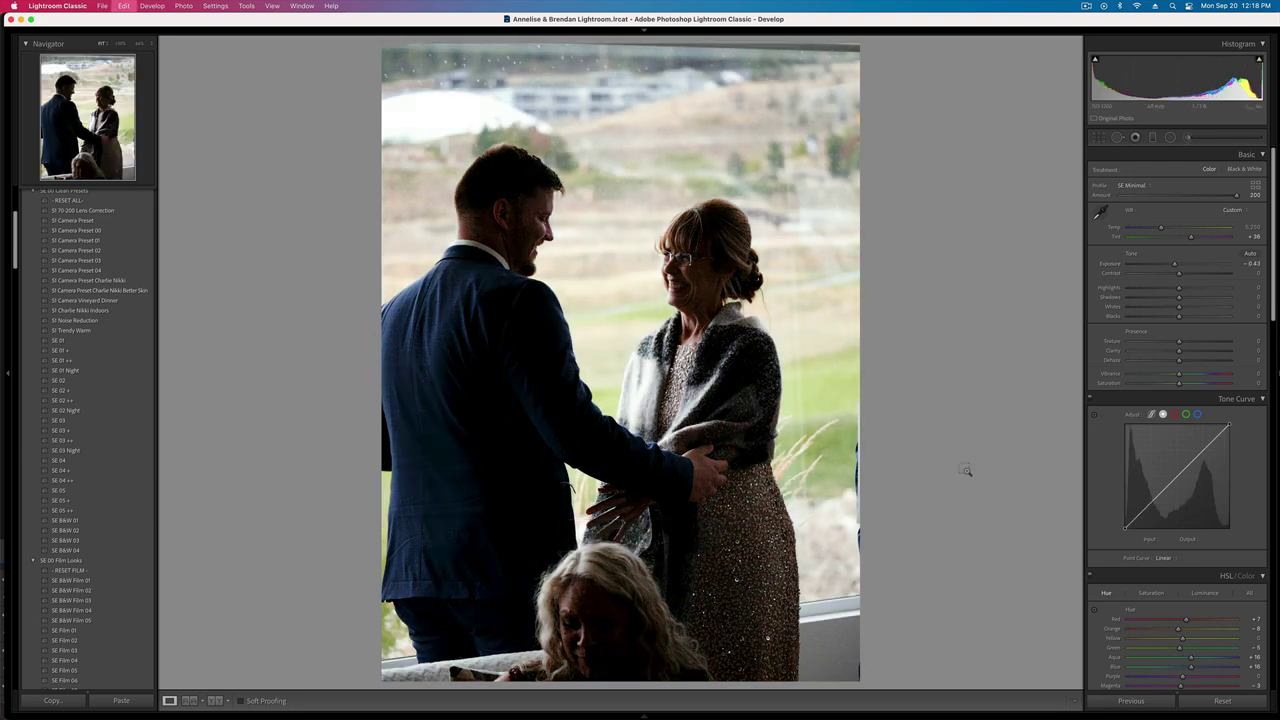
key(Return)
key(Right)
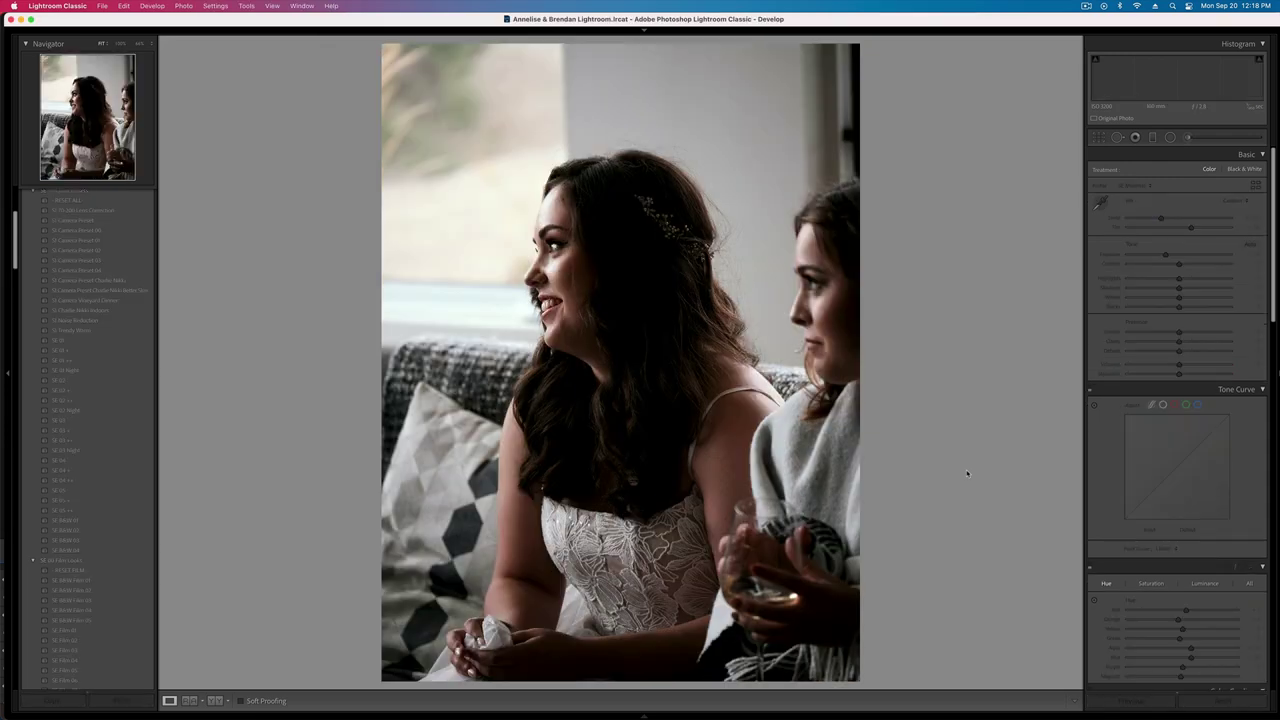
key(Right)
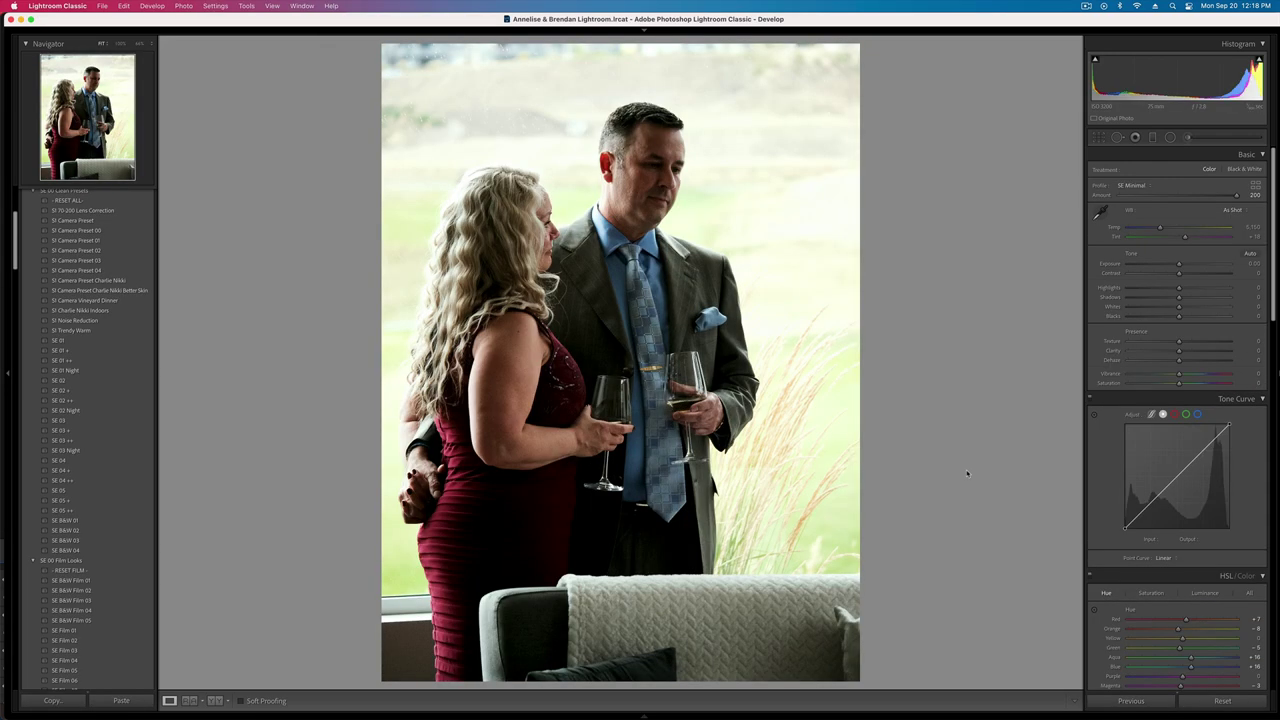
key(super+shift+v)
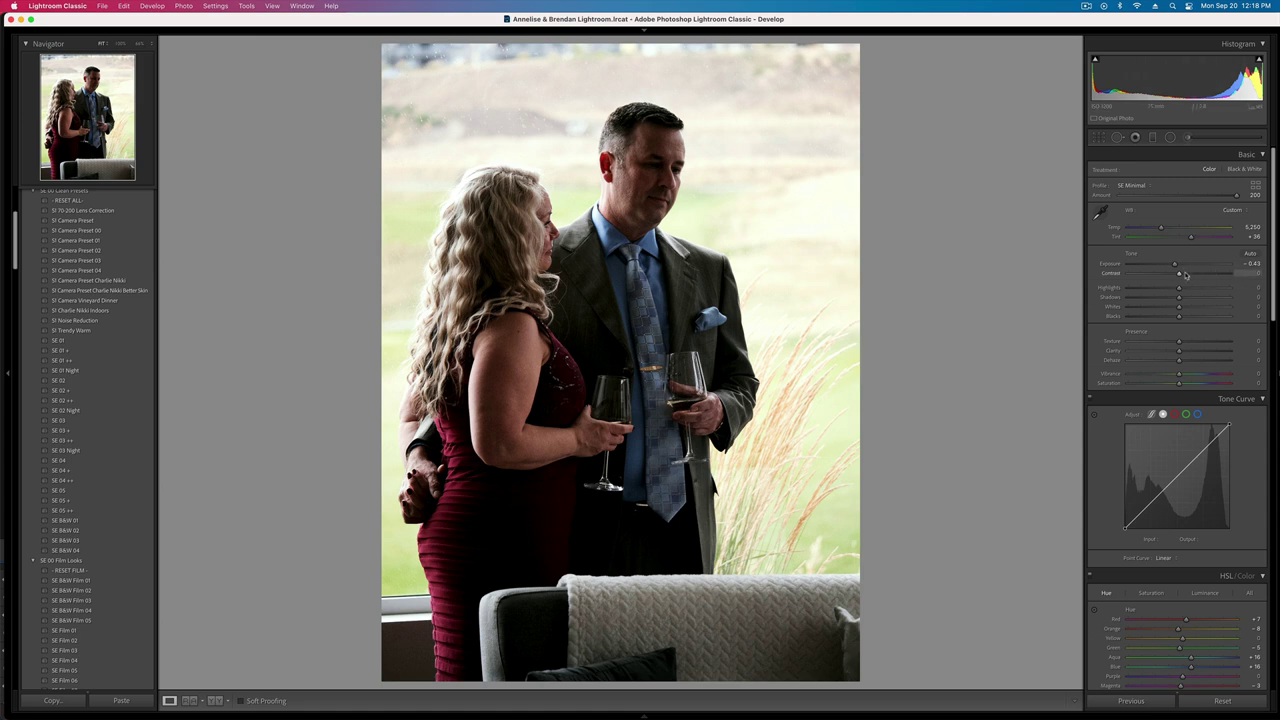
- Try brightening the wine-glass couple's photo up to +0.56 exposure and bring it back to -0.43
key(minus)
key(equal)
key(equal)
key(equal)
key(equal)
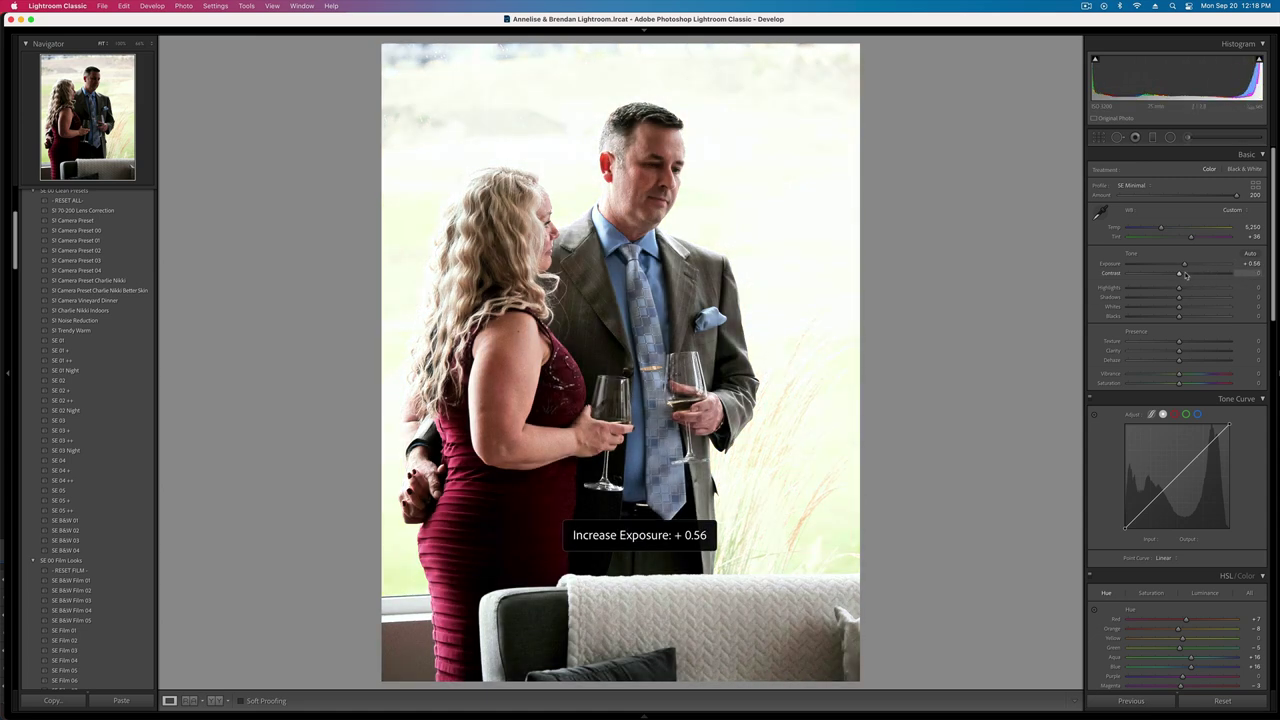
key(minus)
key(minus)
key(minus)
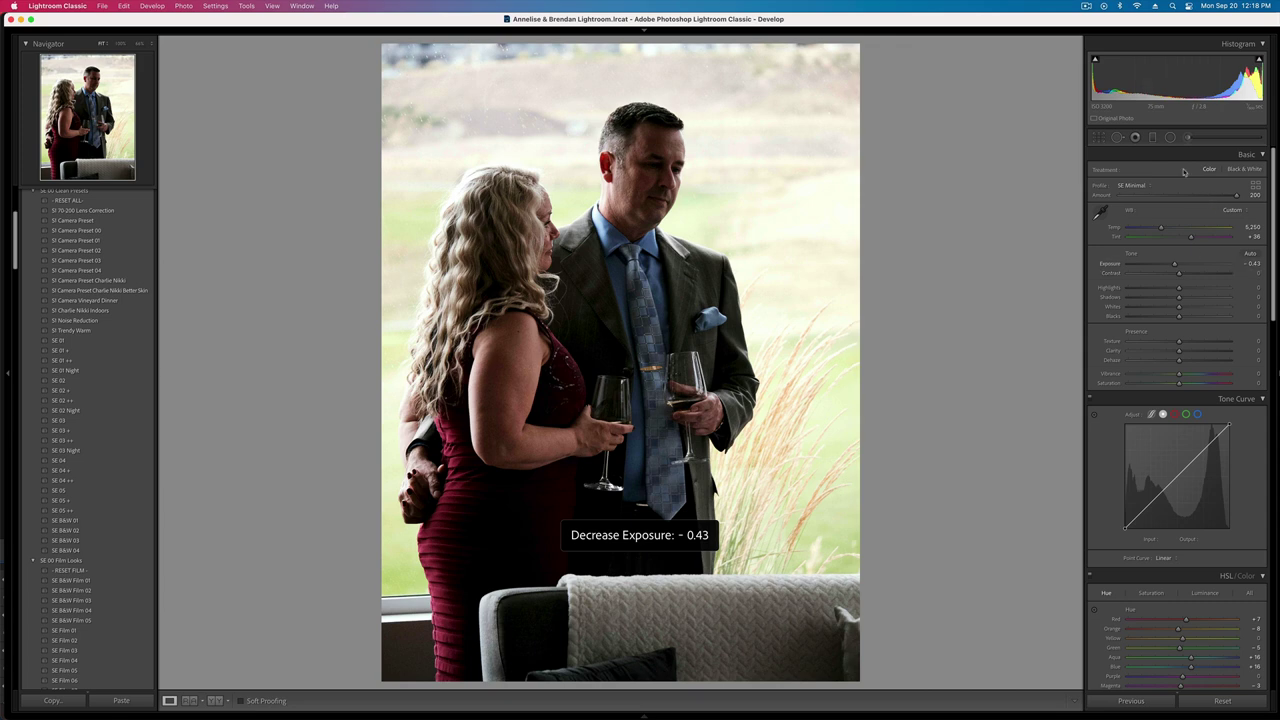
- Paint a mask over the standing man's face with an enlarged brush and set the mask's Whites to 33
click(1187, 137)
key(bracketright)
key(bracketright)
mouse_move(644, 157)
mouse_down()
mouse_move(646, 168)
mouse_move(670, 155)
mouse_move(642, 208)
mouse_up()
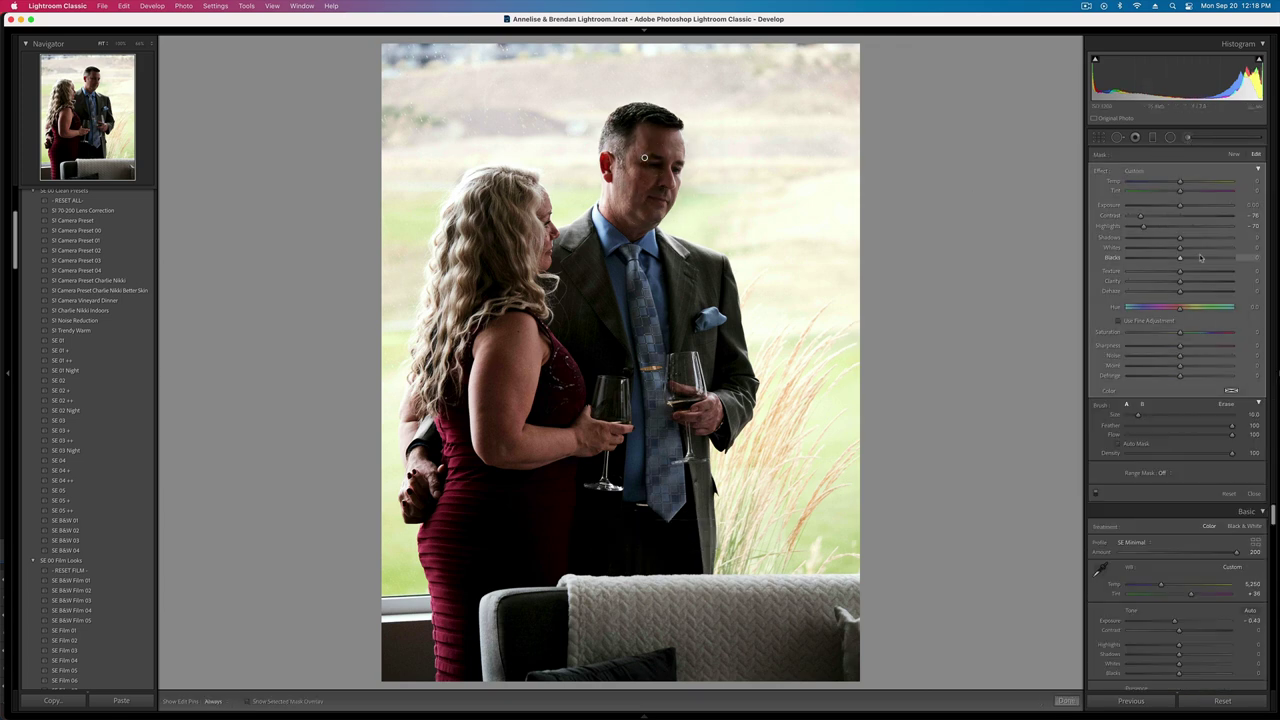
mouse_move(1180, 247)
mouse_down()
mouse_move(1217, 249)
mouse_move(1204, 250)
mouse_up()
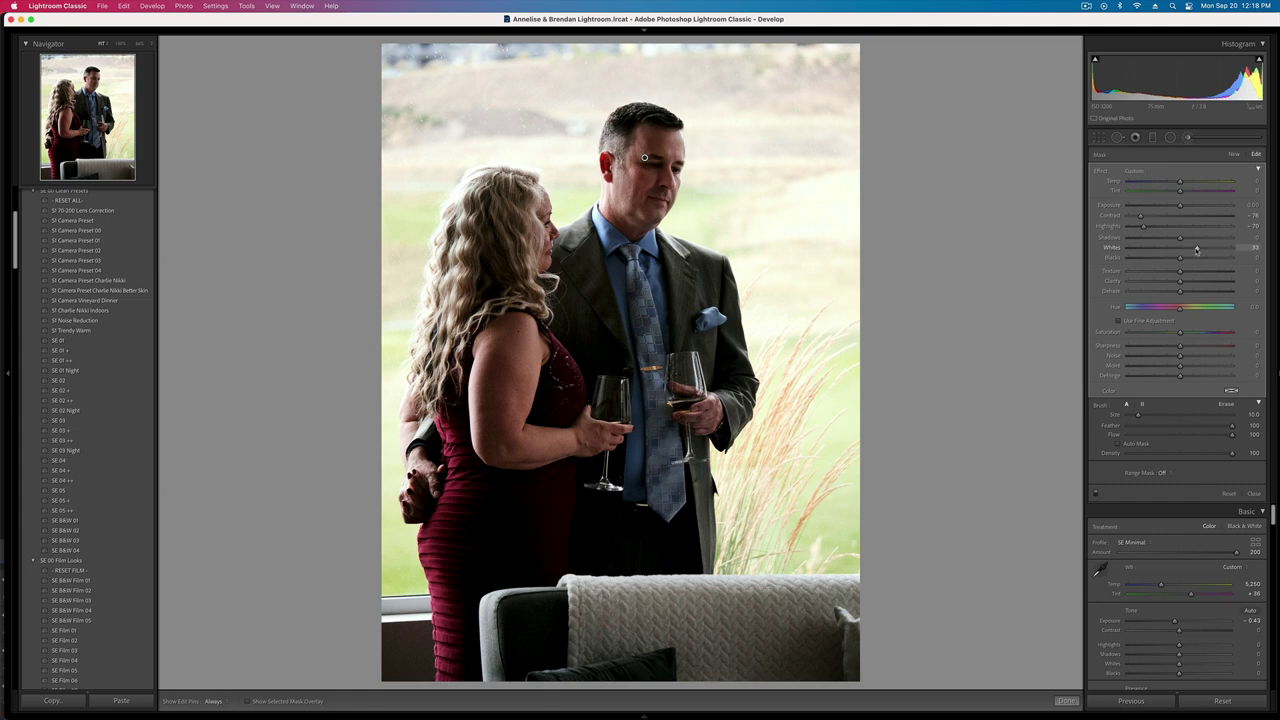
key(k)
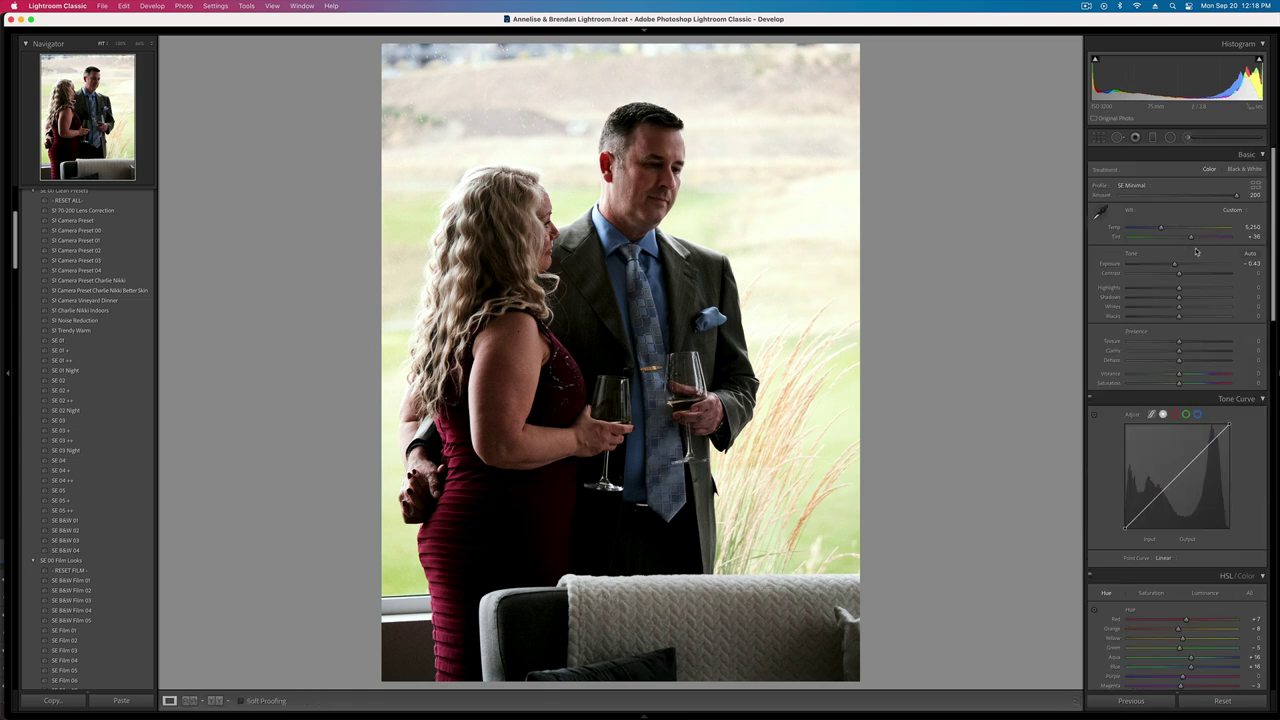
- Open the next photo, of the embracing bride and groom, warm its white balance and set its exposure to -0.06
key(Right)
key(minus)
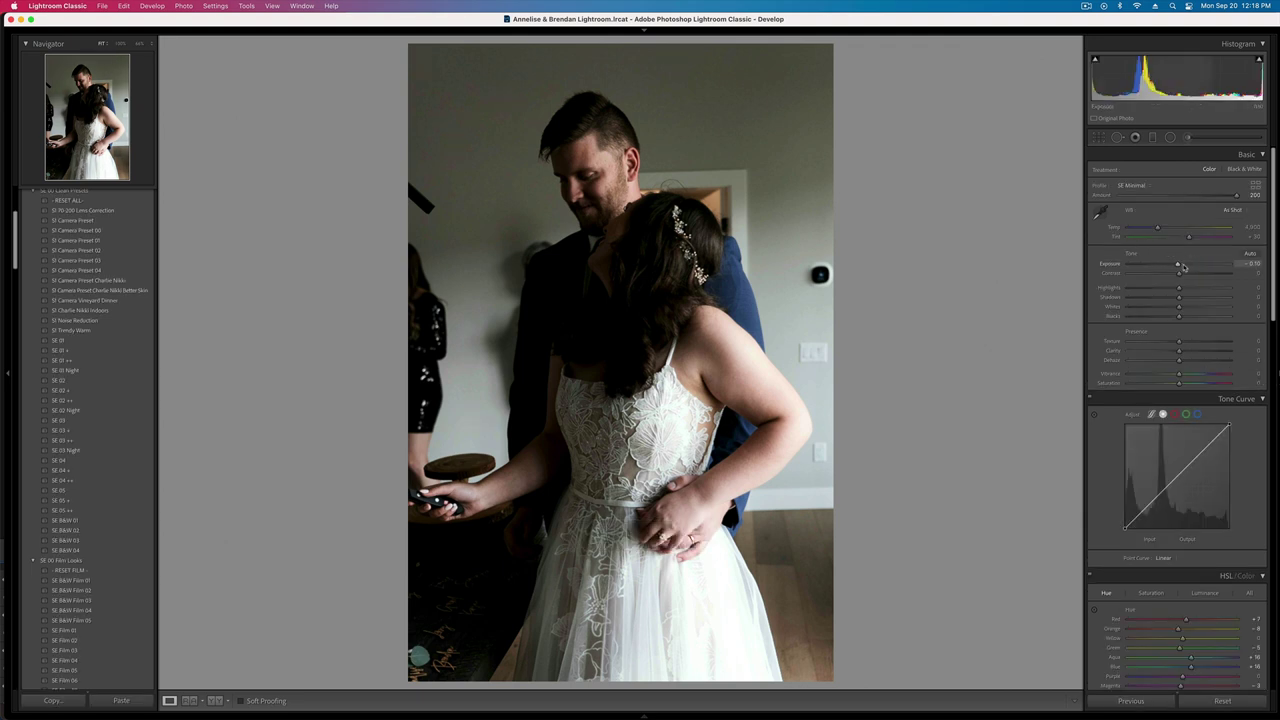
drag(1178, 264, 1190, 240)
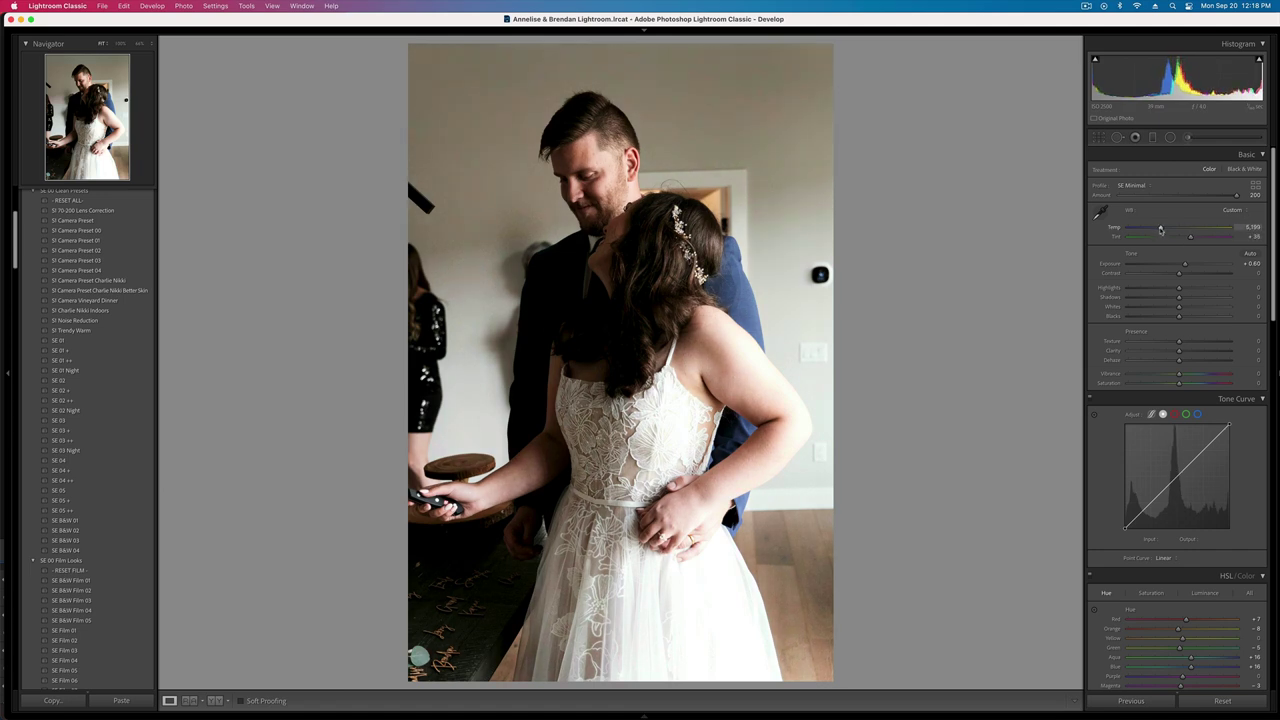
key(shift+minus)
key(shift+minus)
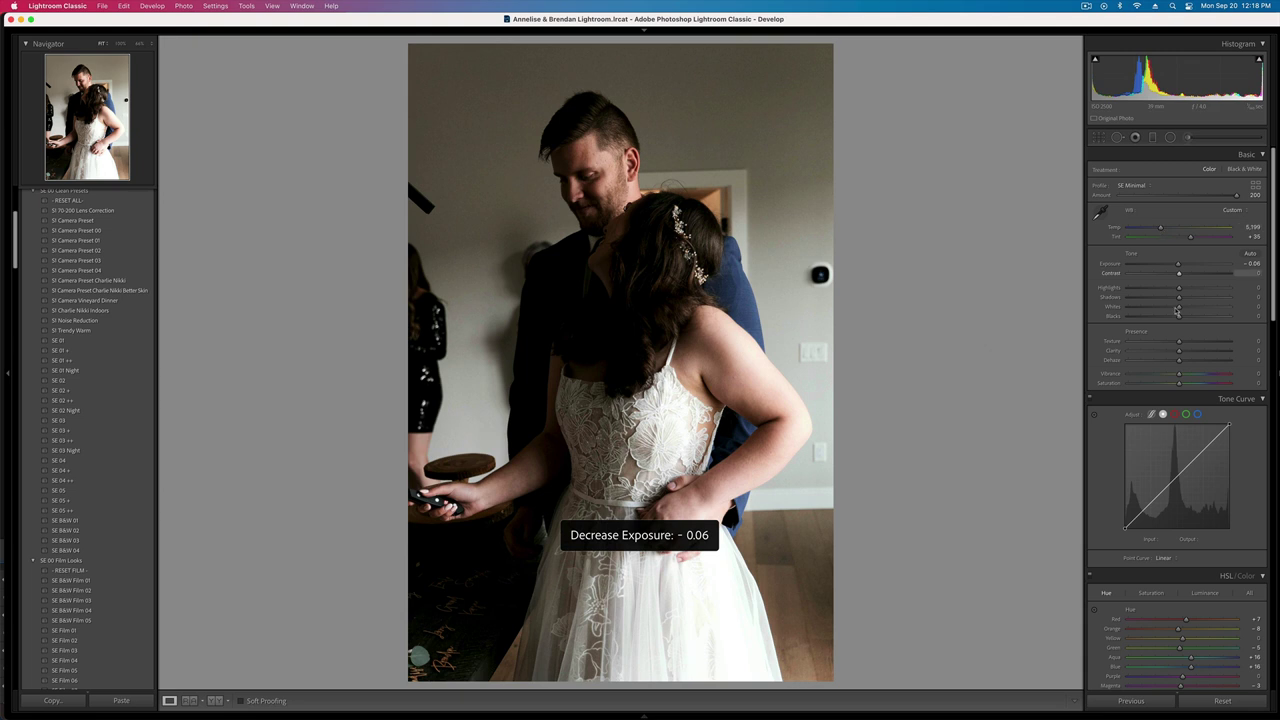
- Set the embracing couple's contrast to +13, shadows to +52, blacks to +37, temperature to 5,037 and vibrance to +19
drag(1180, 318, 1187, 276)
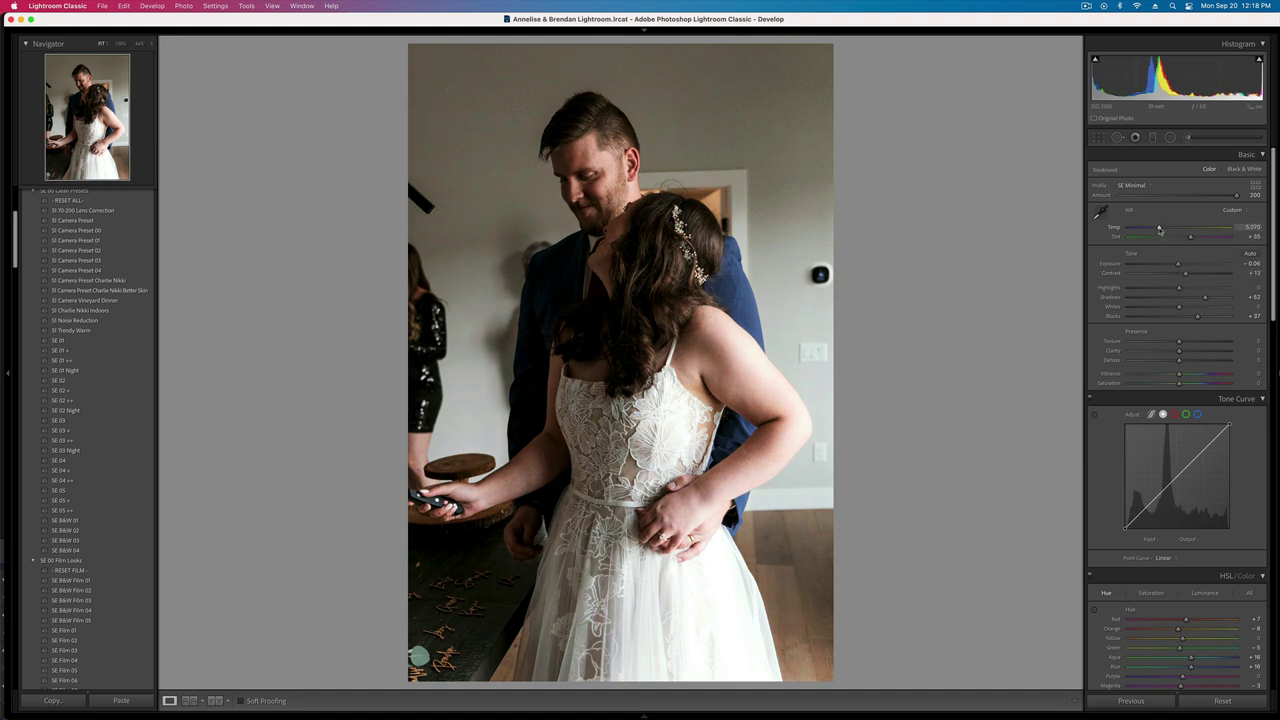
drag(1160, 229, 1157, 229)
drag(1211, 374, 1189, 377)
- Apply the embracing couple's settings to the next photo, of the couple holding the cake knife, and straighten it to -3.07 degrees
key(Right)
key(r)
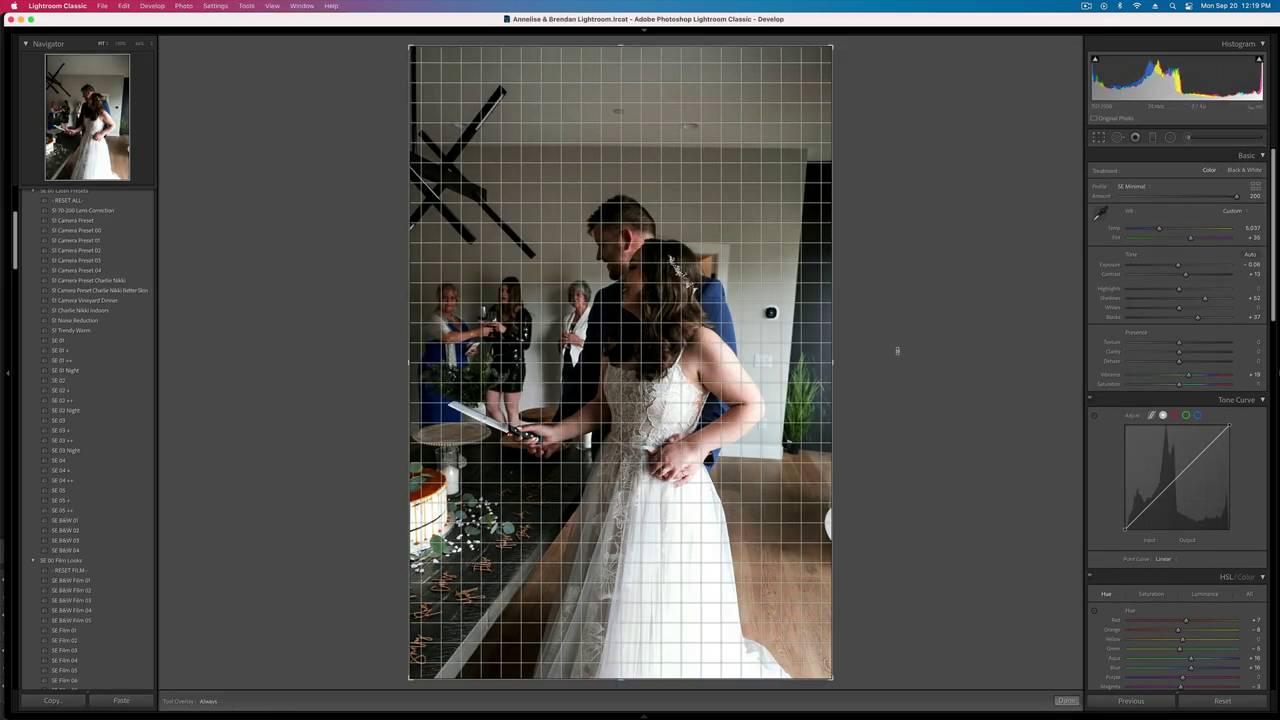
drag(897, 350, 926, 309)
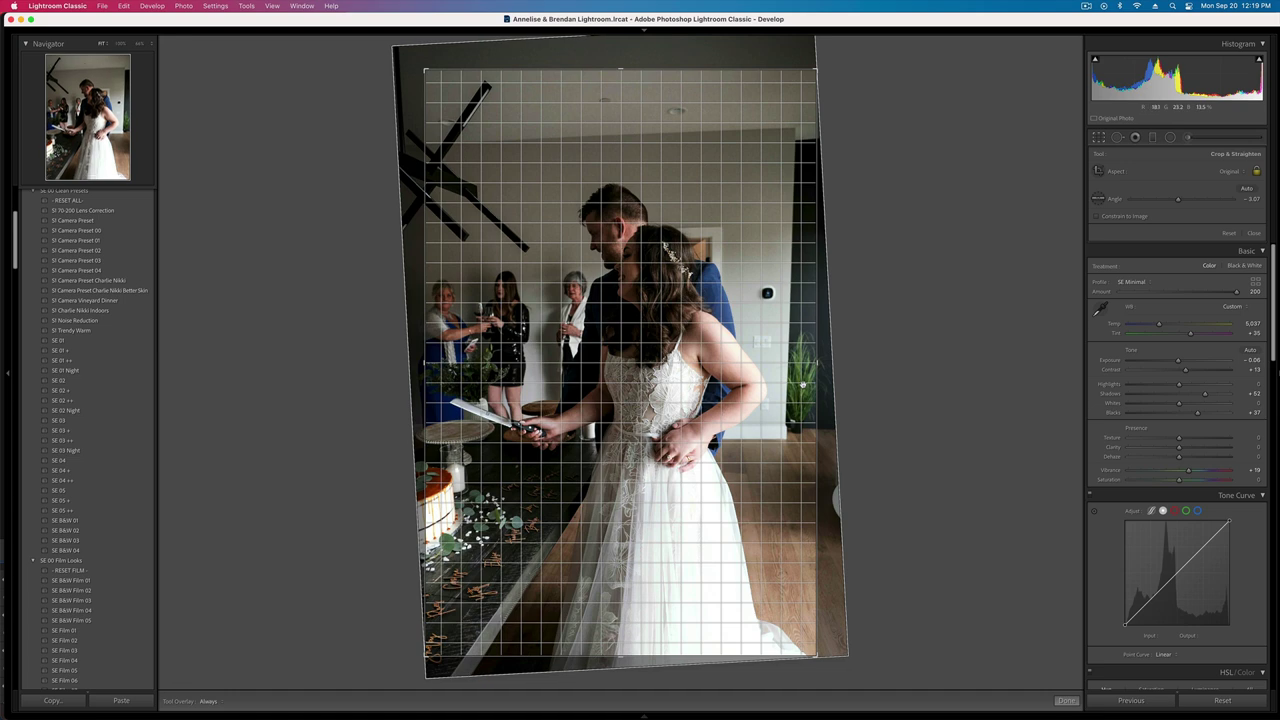
key(r)
key(Right)
key(Left)
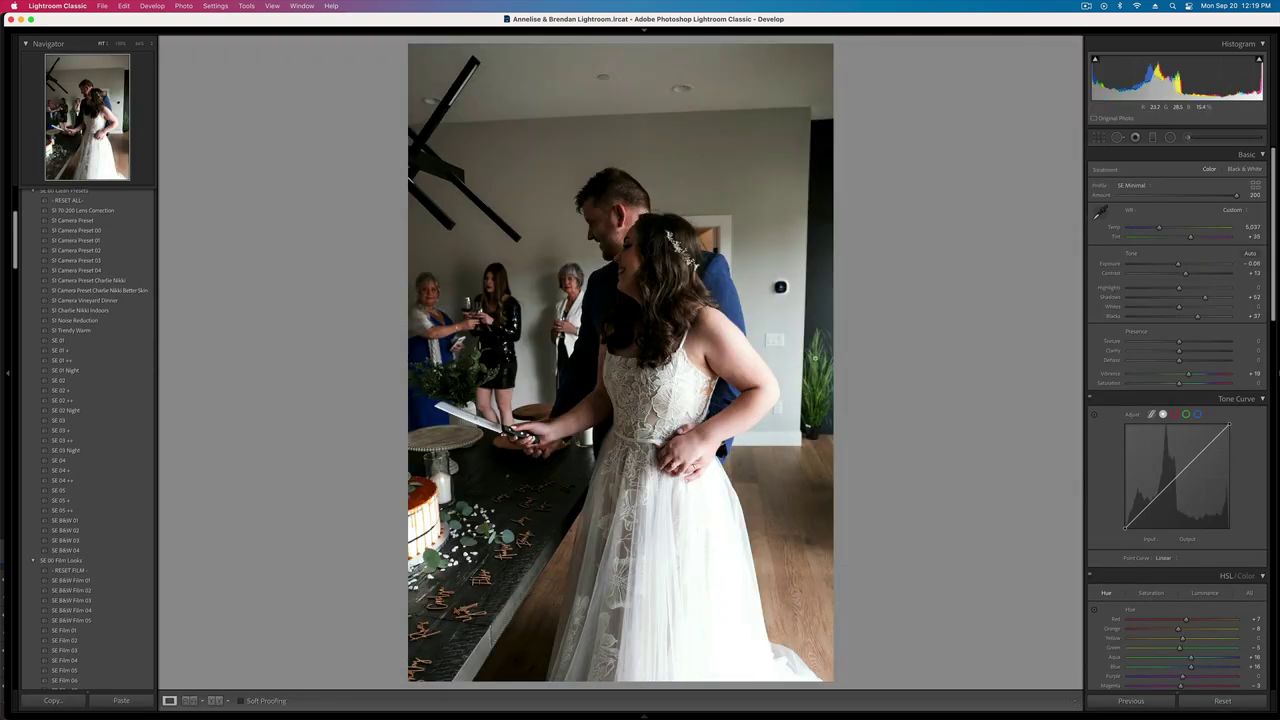
- Paint a brush mask with contrast -76 and highlights -70 over the bride's dress, enlarging the brush for the skirt
click(1187, 137)
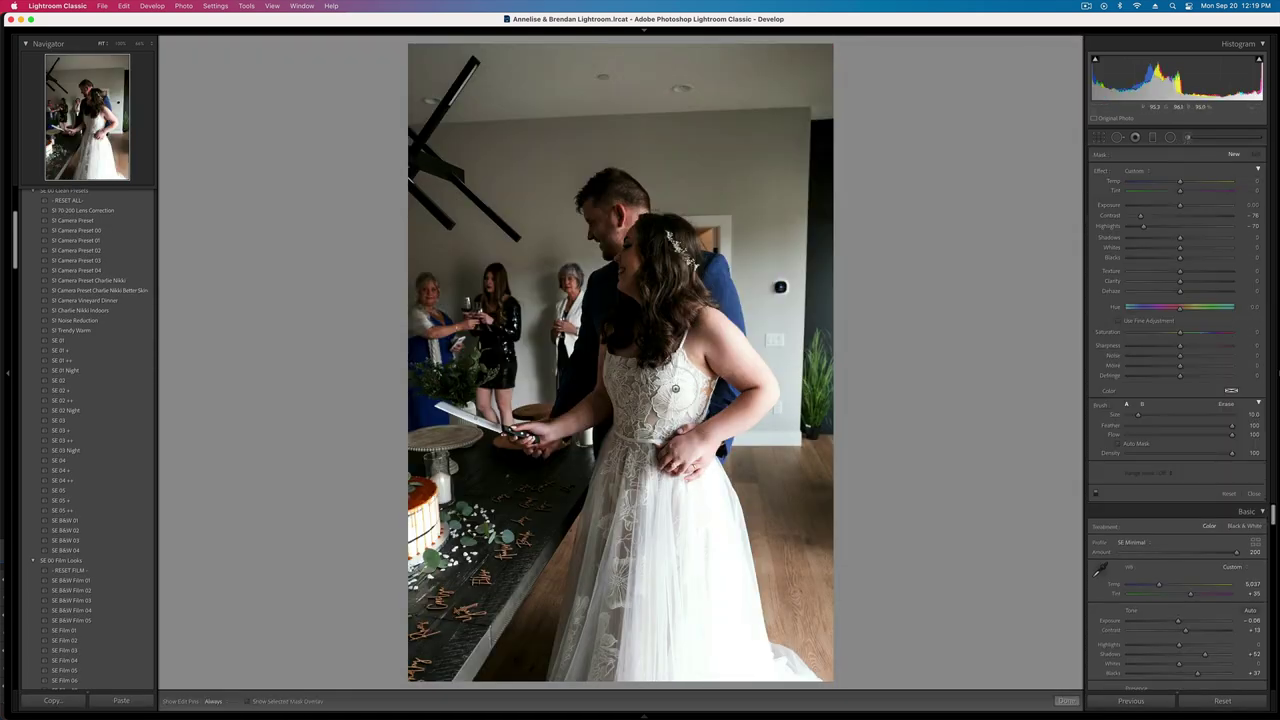
drag(676, 388, 680, 402)
key(h)
key(bracketright)
key(bracketright)
key(bracketright)
key(bracketright)
key(bracketright)
mouse_move(683, 529)
mouse_down()
mouse_move(715, 630)
mouse_move(694, 536)
mouse_up()
key(k)
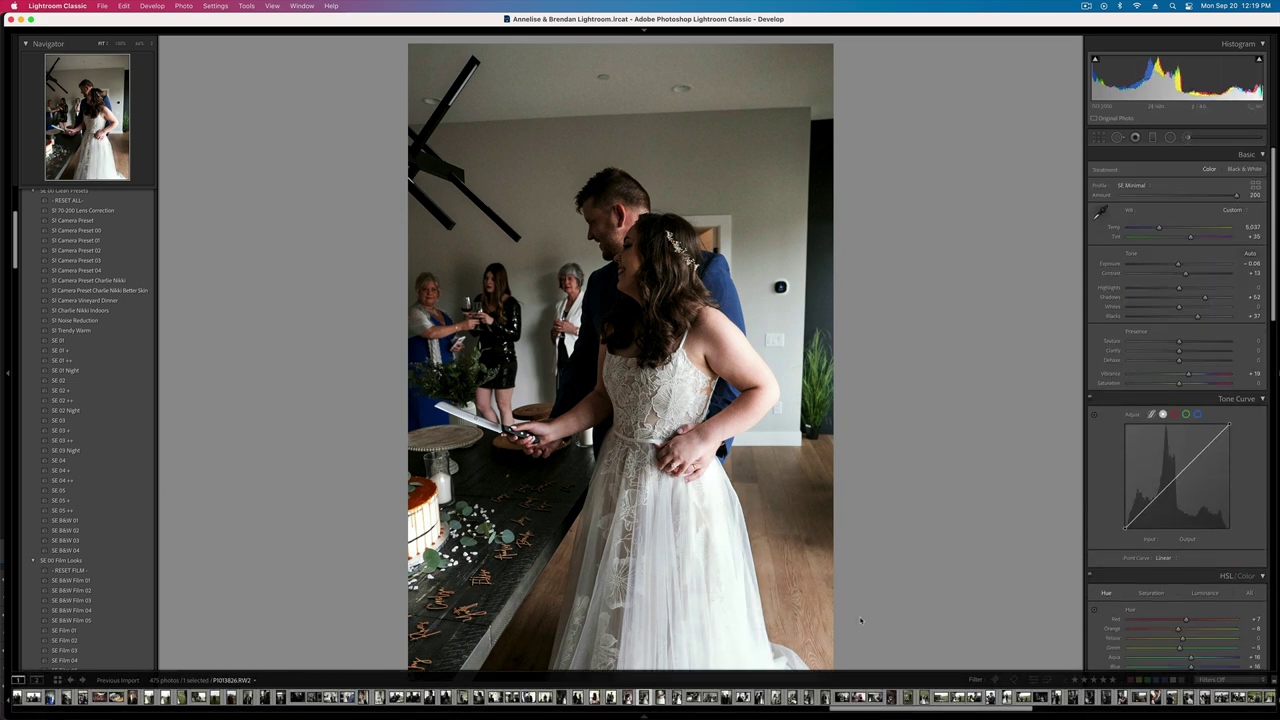
- Apply the same settings to the close-up of the couple's hands, paint a mask over the dress and lower the mask's exposure
key(Right)
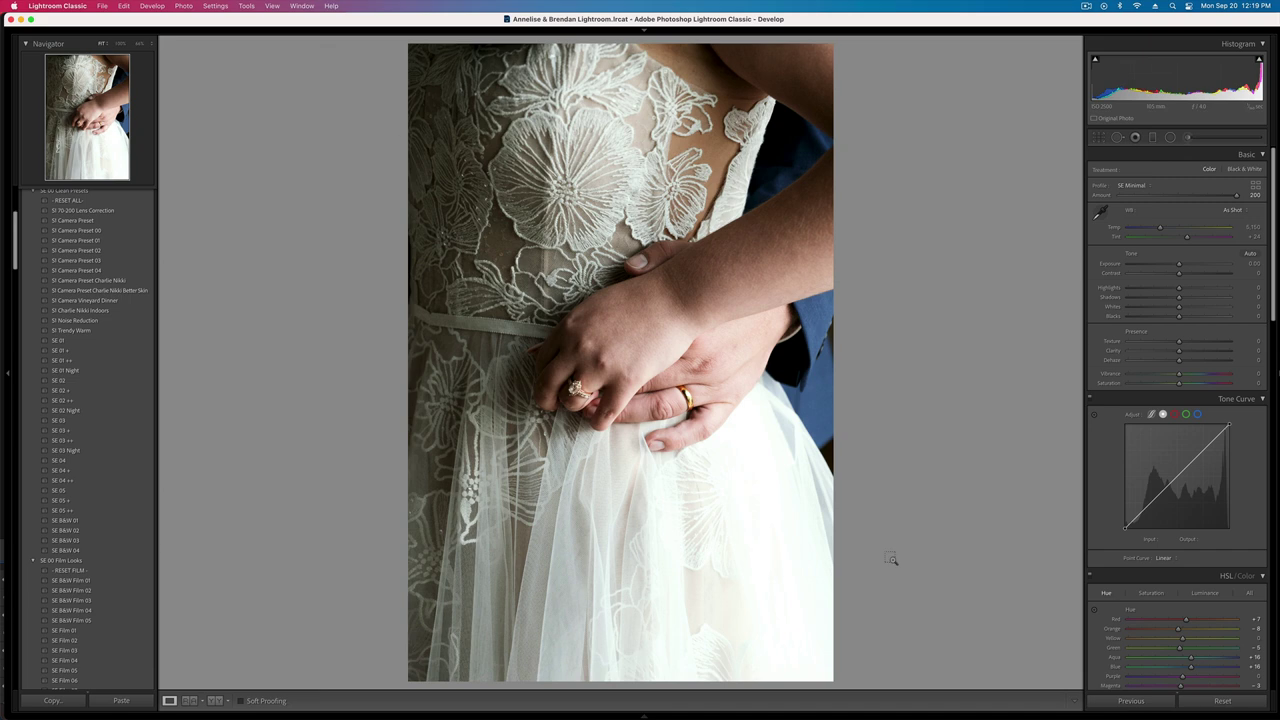
key(k)
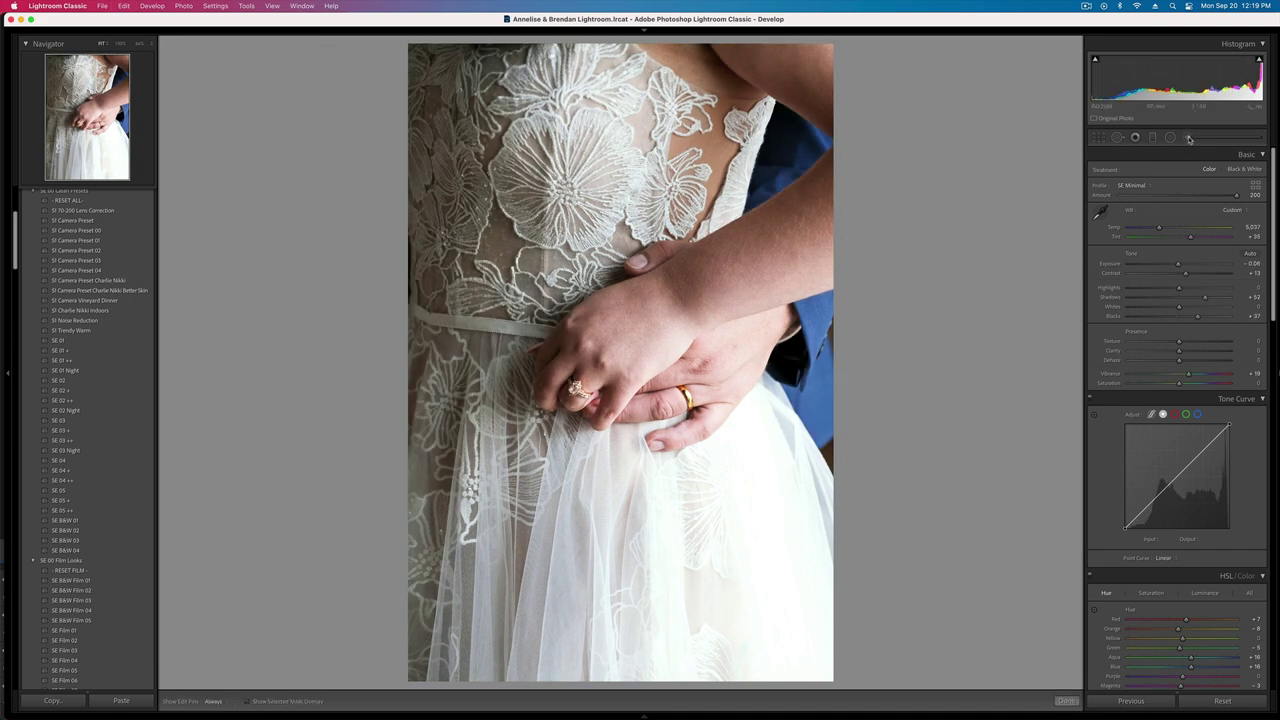
mouse_move(760, 491)
mouse_down()
mouse_move(688, 630)
mouse_move(780, 563)
mouse_move(795, 334)
mouse_up()
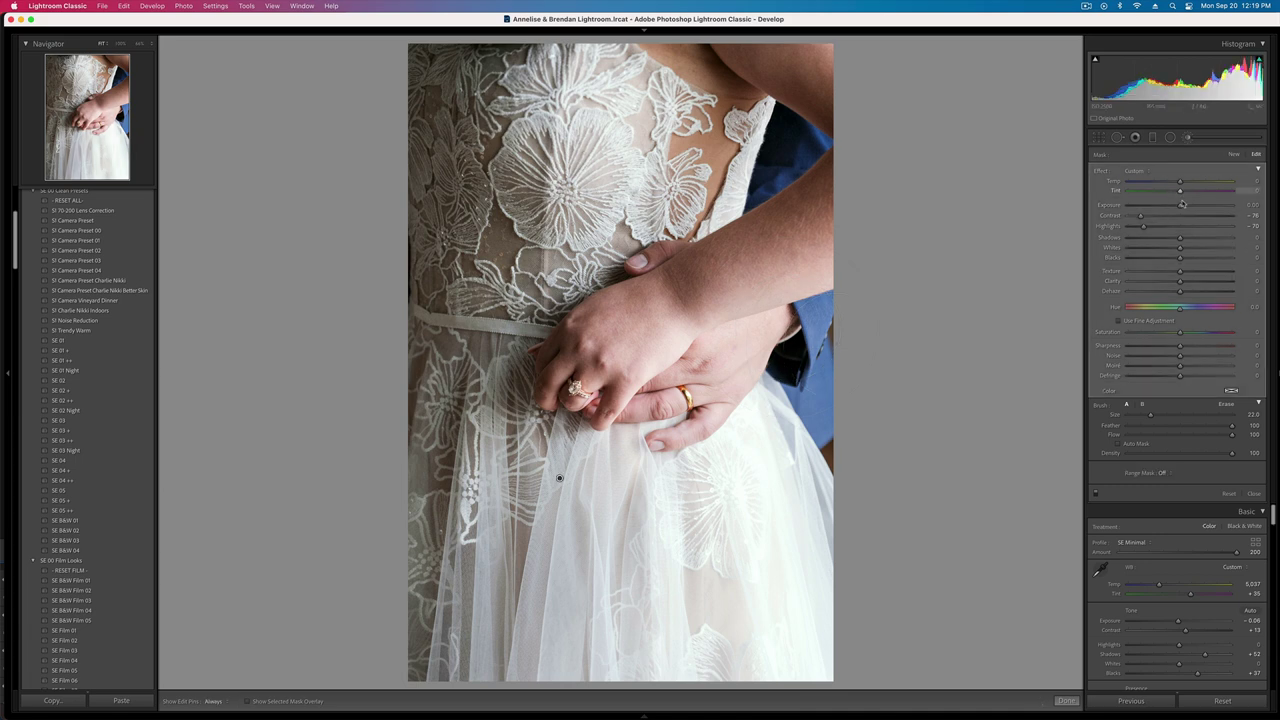
drag(1180, 205, 1172, 206)
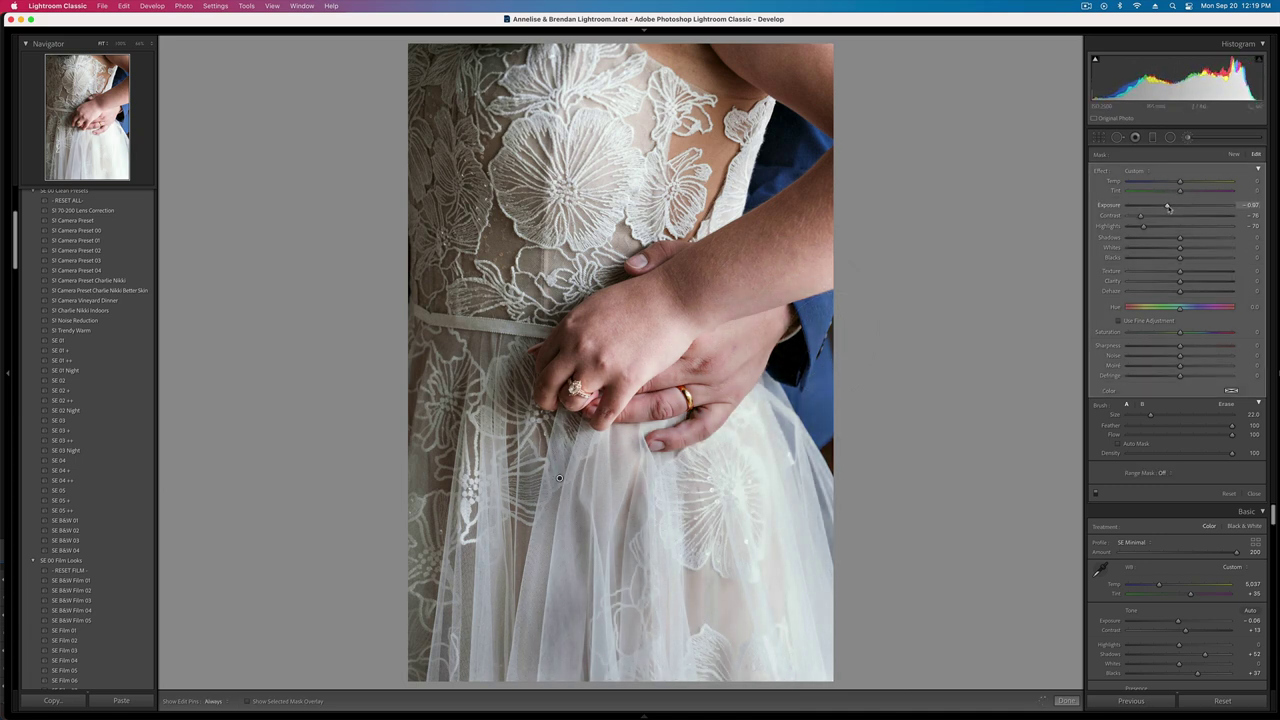
key(k)
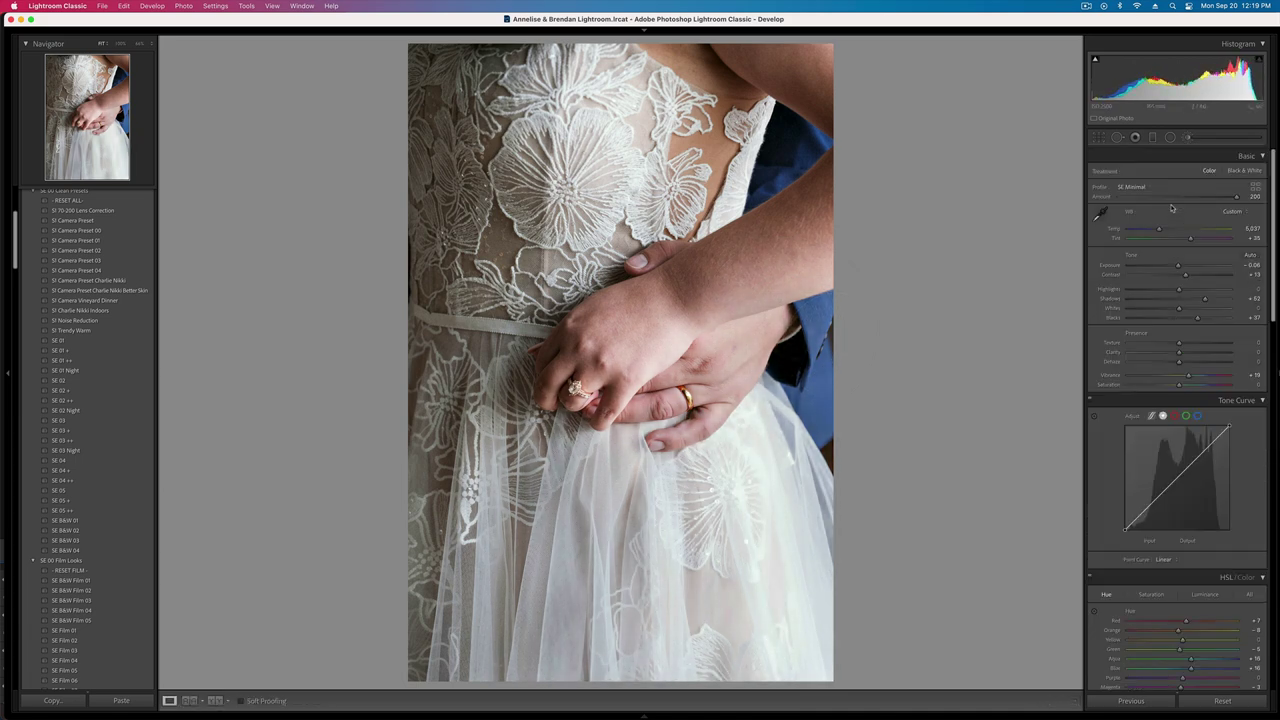
- Apply the same settings to the next vertical cake-cutting photo and set its exposure to -0.72
key(Right)
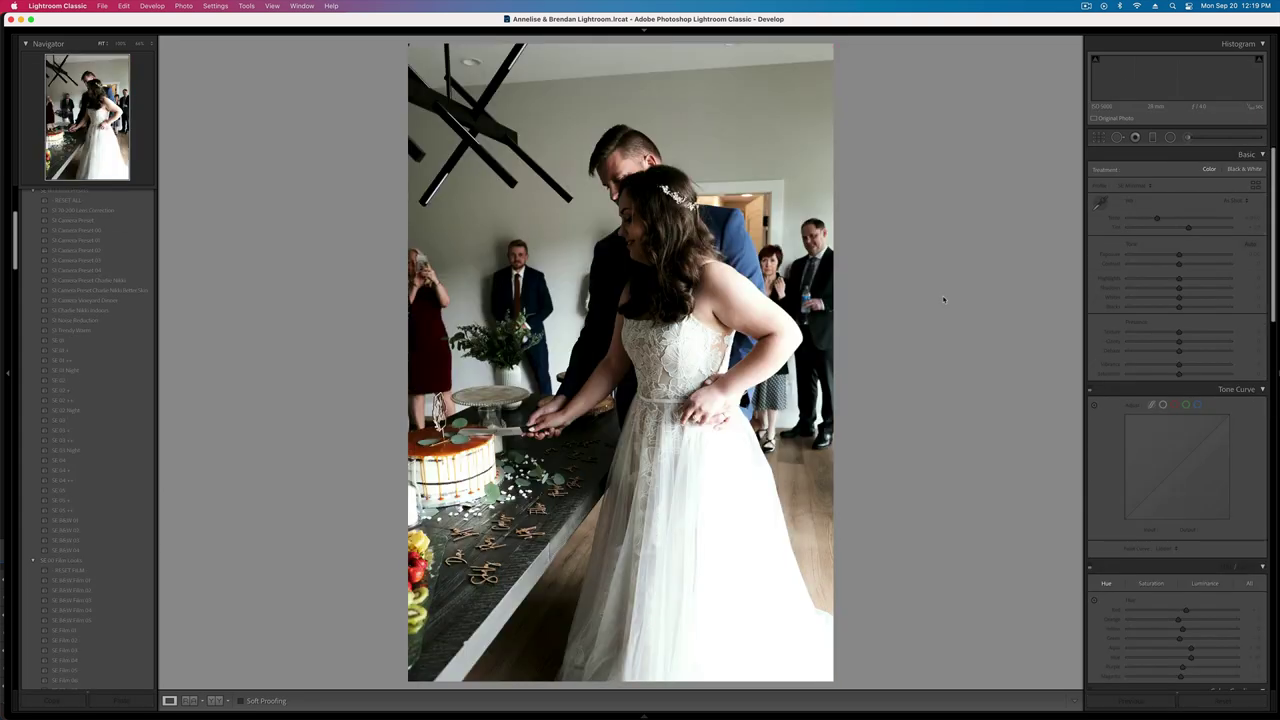
key(minus)
key(minus)
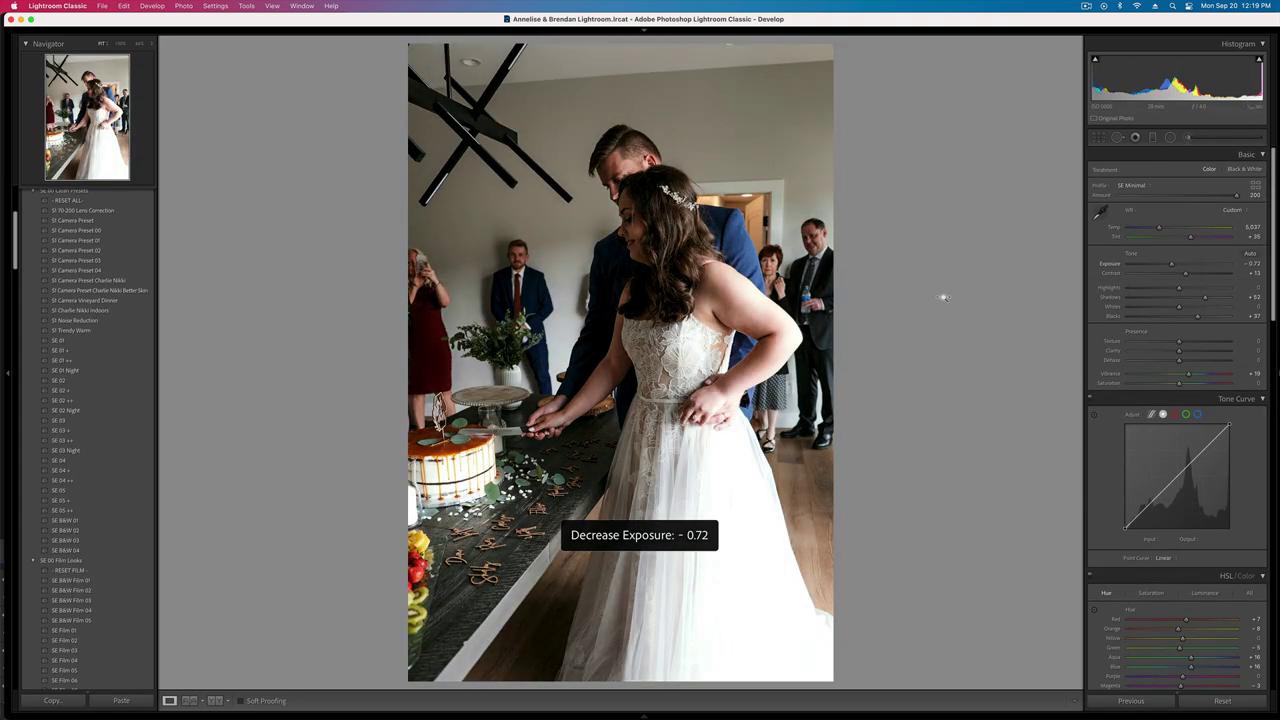
- Add a slightly brightened brush mask on the bride's head and a separate contrast- and highlight-reducing mask over her dress
key(k)
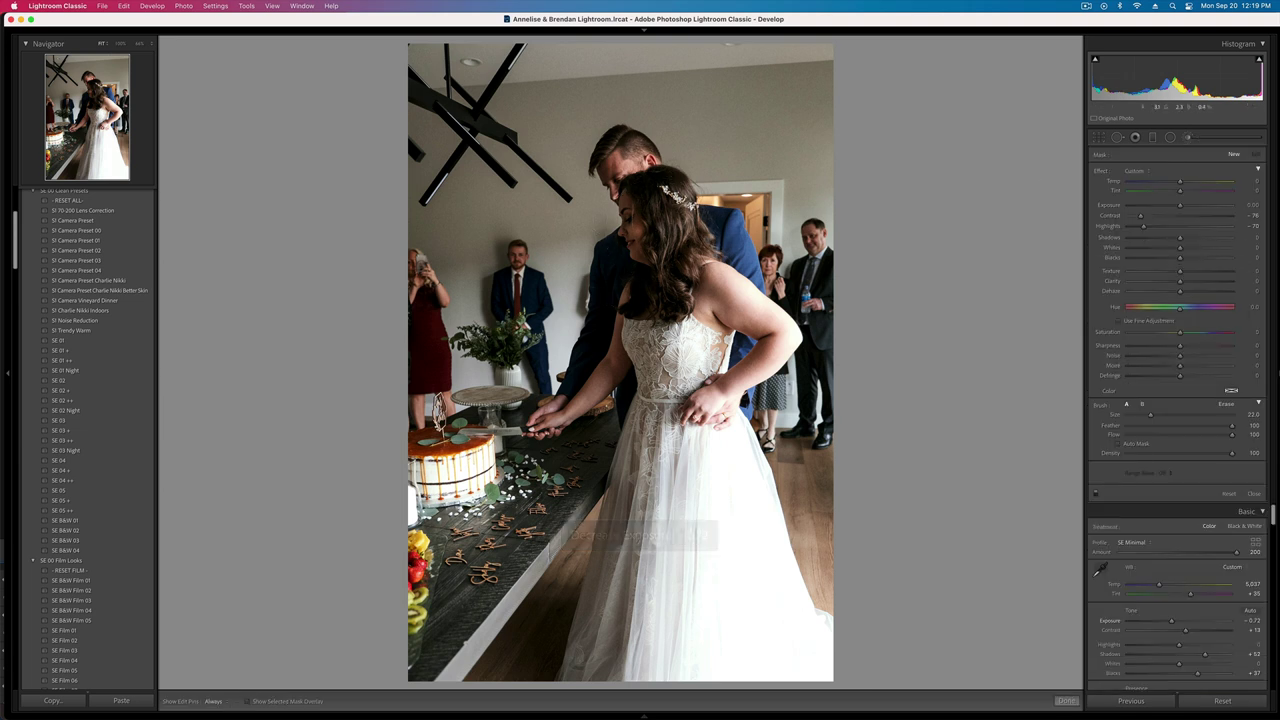
click(1186, 206)
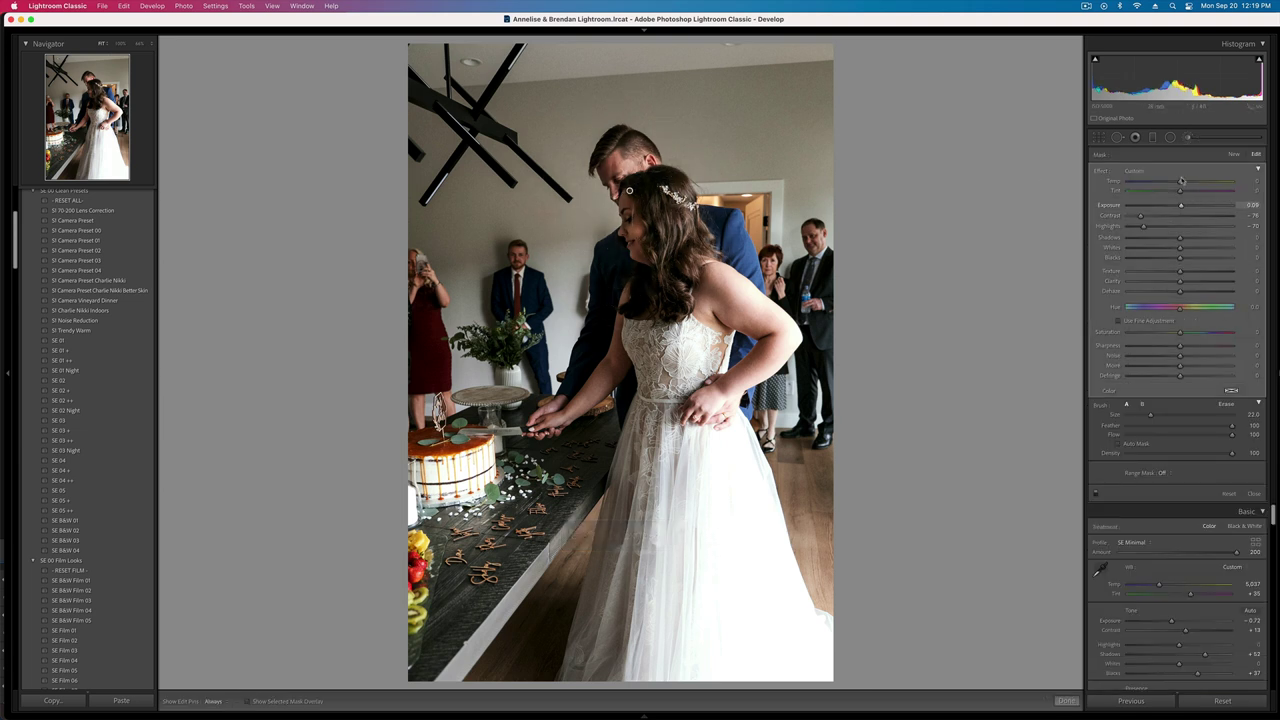
click(1234, 154)
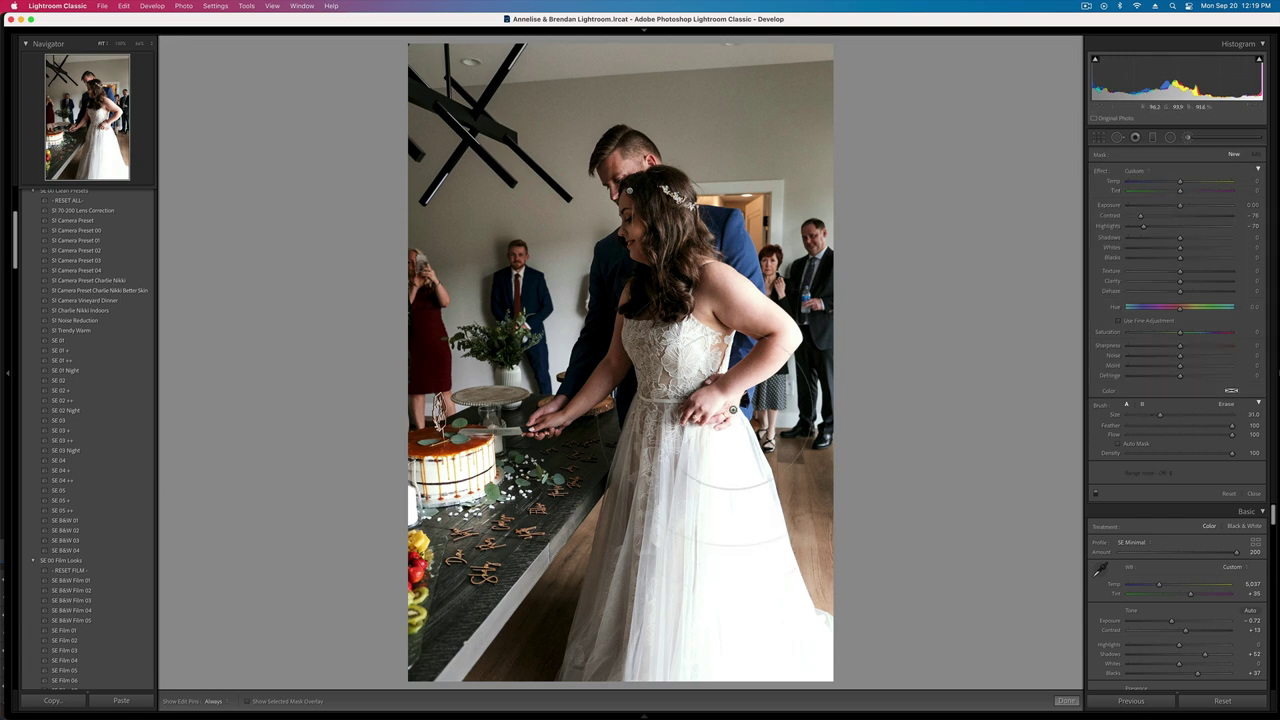
mouse_move(733, 409)
mouse_down()
mouse_move(744, 676)
mouse_move(739, 537)
mouse_move(785, 718)
mouse_up()
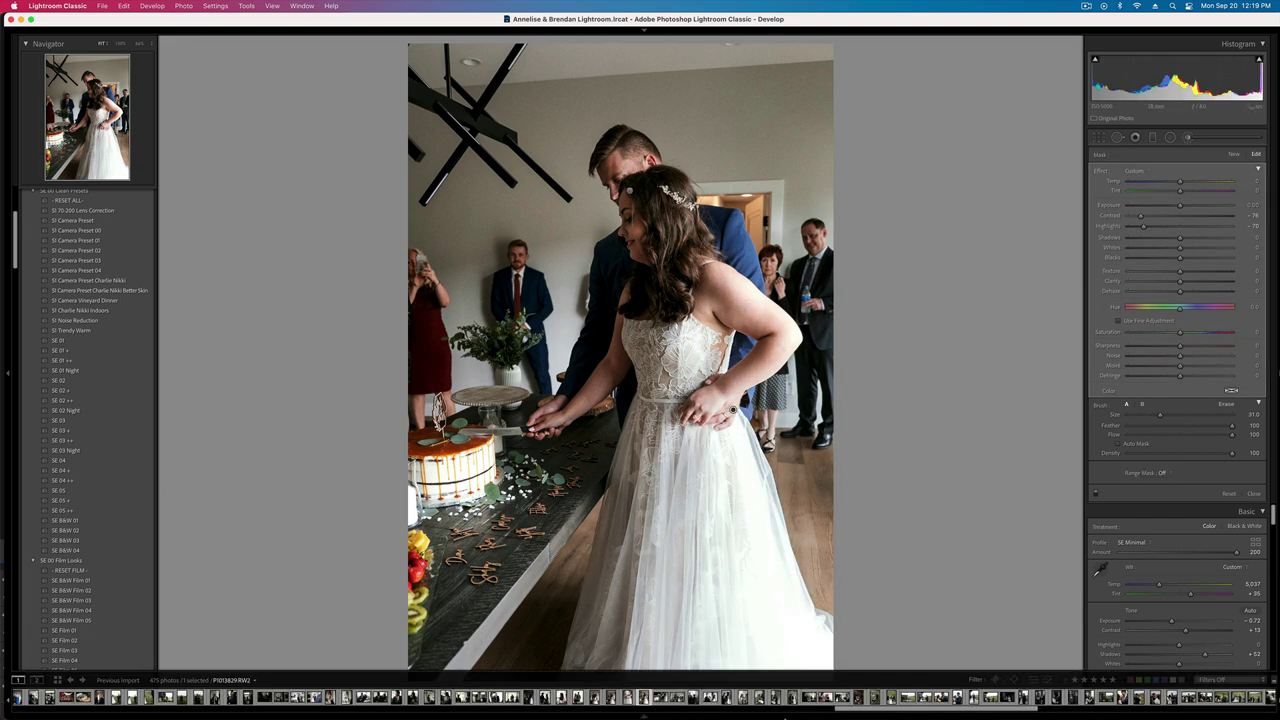
drag(1143, 250, 1172, 254)
key(k)
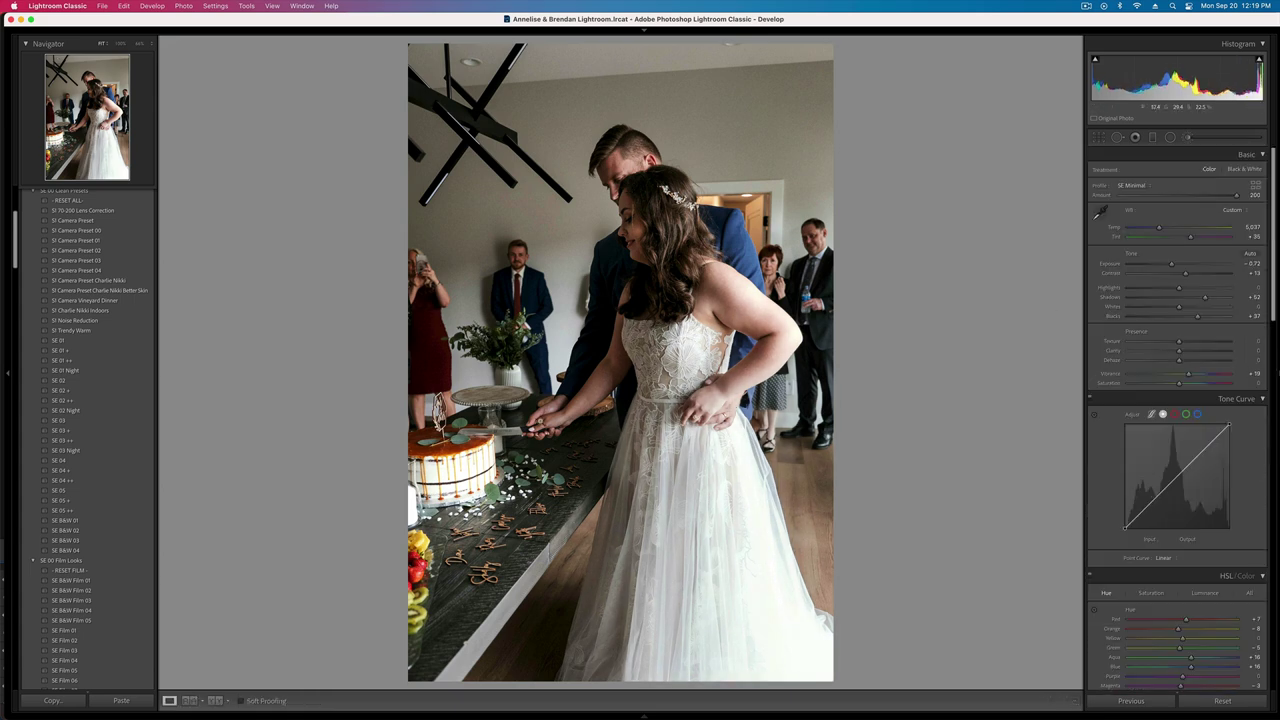
- Apply the SE B&W 01 preset to the cake-cutting photo and set its contrast to -26
click(86, 521)
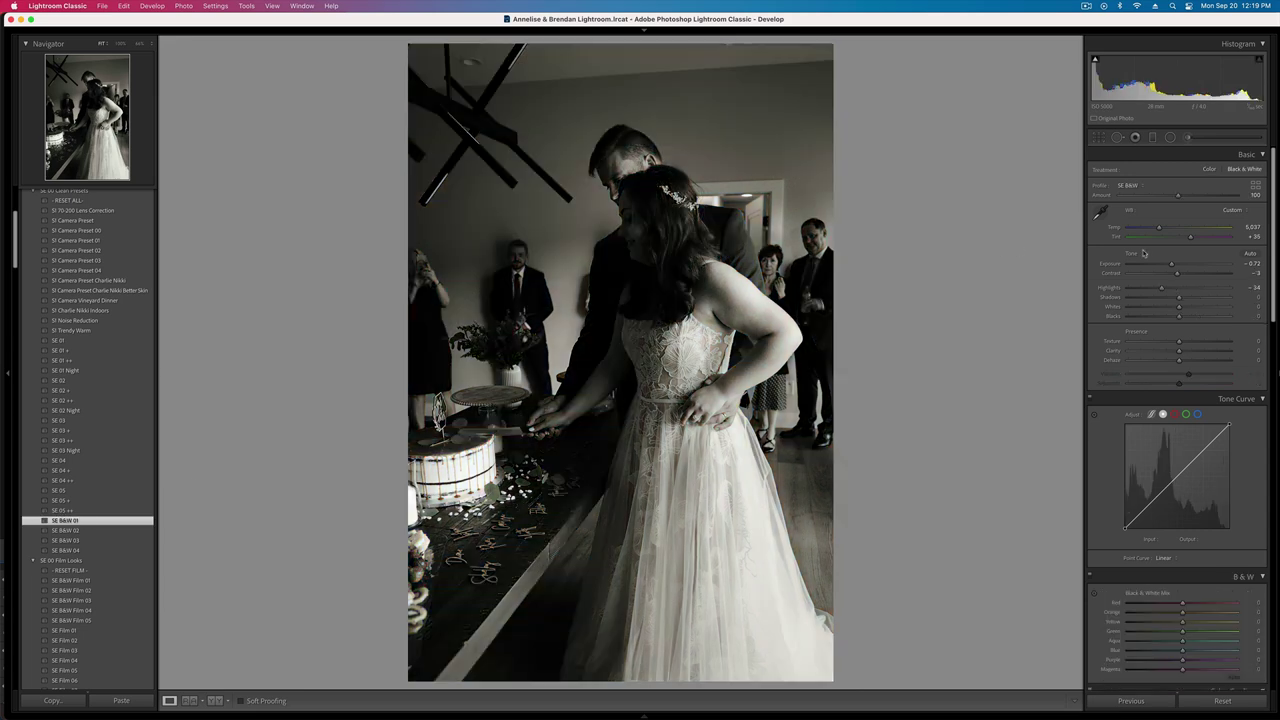
mouse_move(1176, 273)
mouse_down()
mouse_move(1148, 277)
mouse_move(1165, 273)
mouse_up()
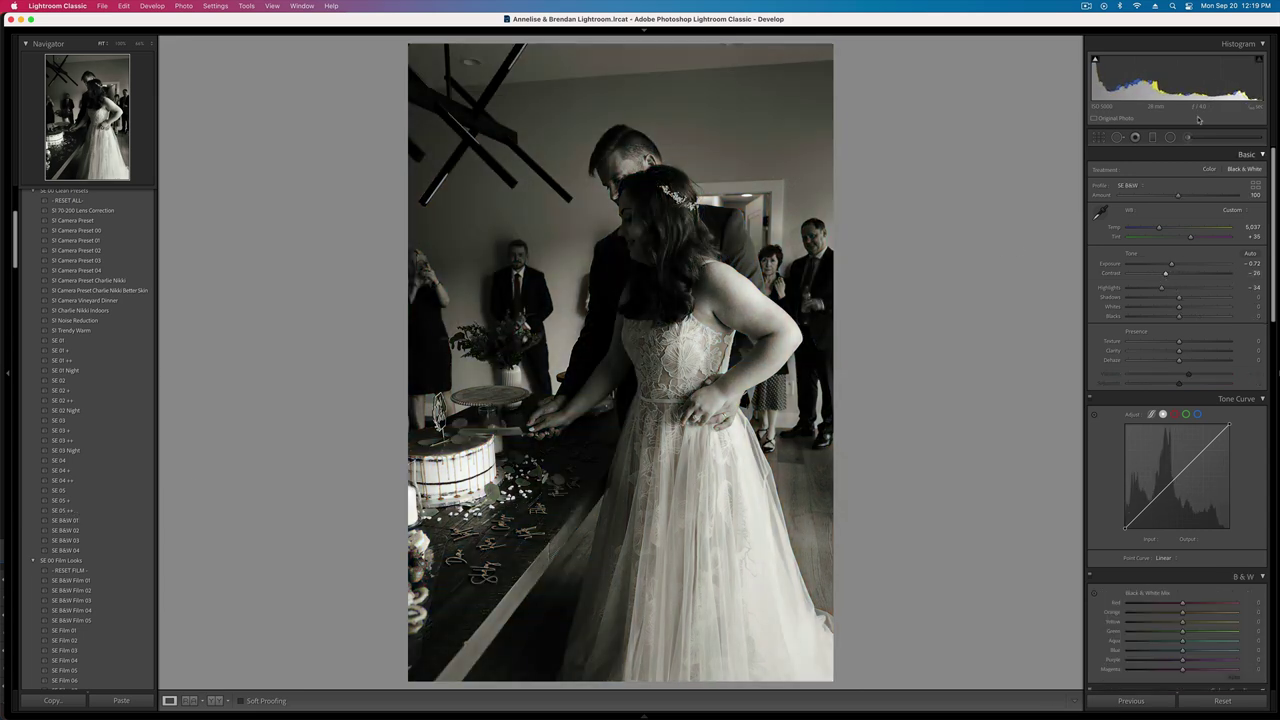
- Add a radial filter around the couple's heads in the black-and-white photo with contrast -100 and exposure 0.27
click(1170, 137)
drag(626, 234, 736, 346)
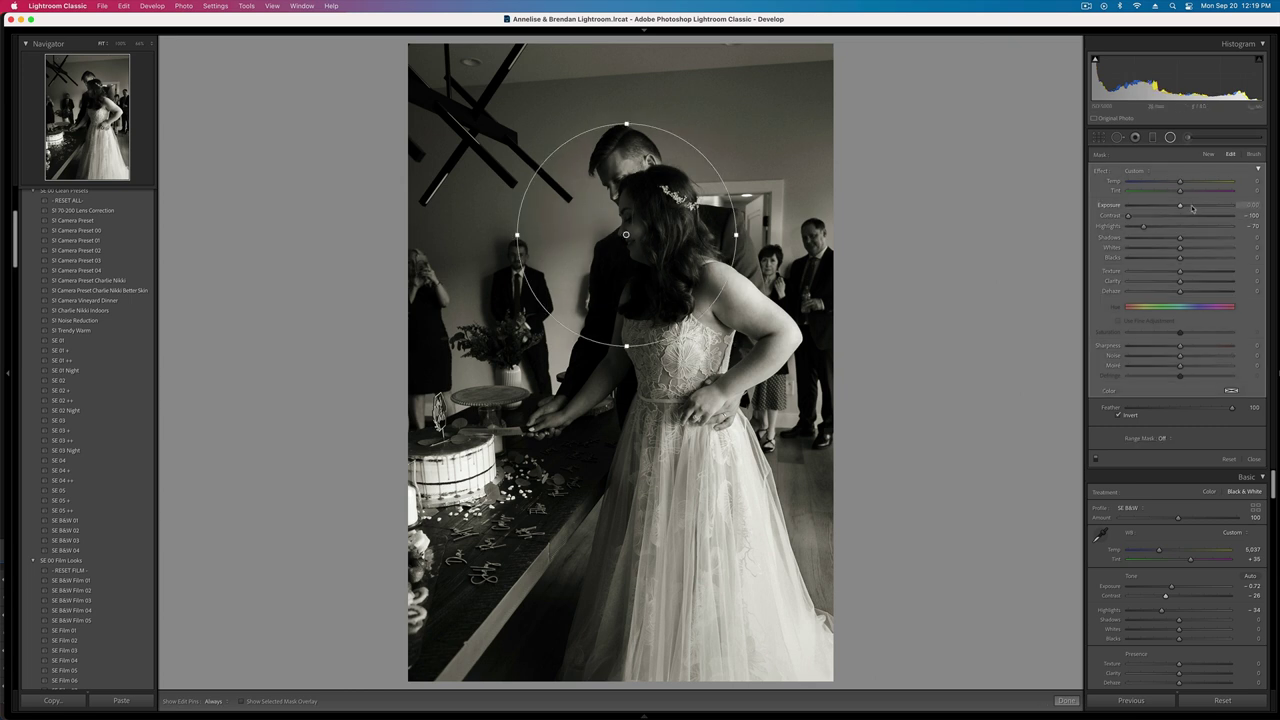
drag(1196, 207, 1186, 207)
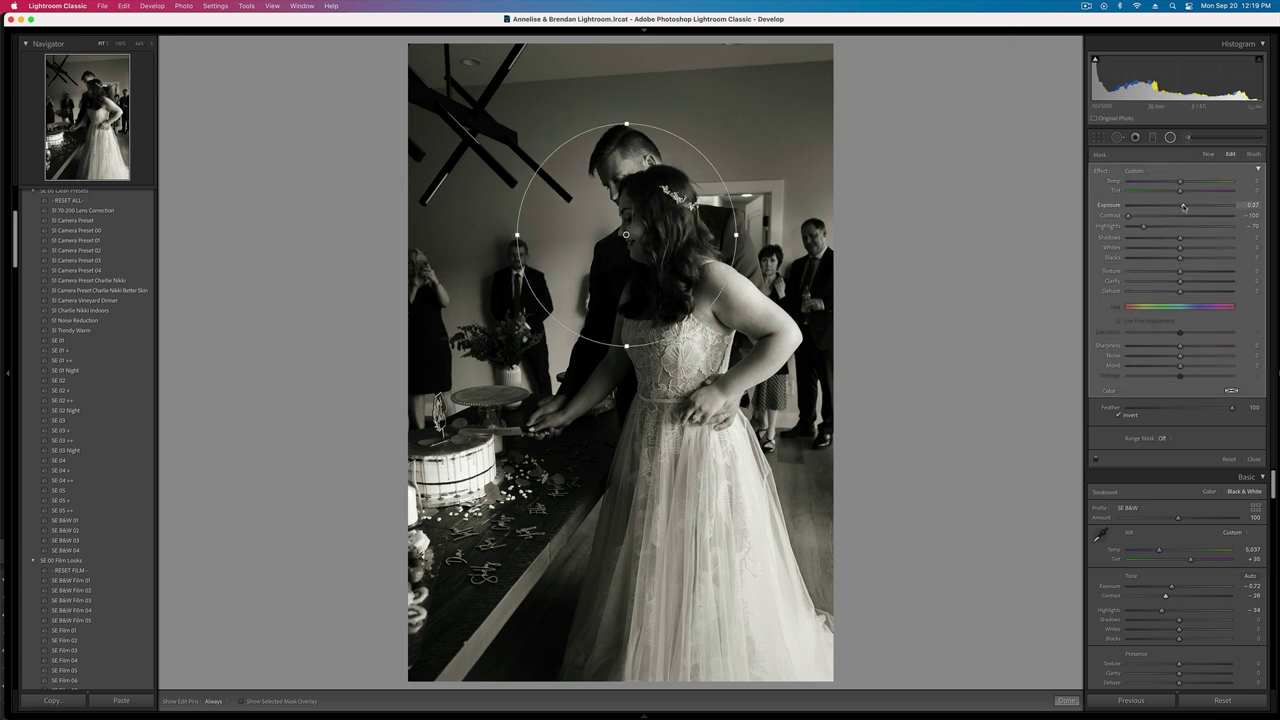
key(Return)
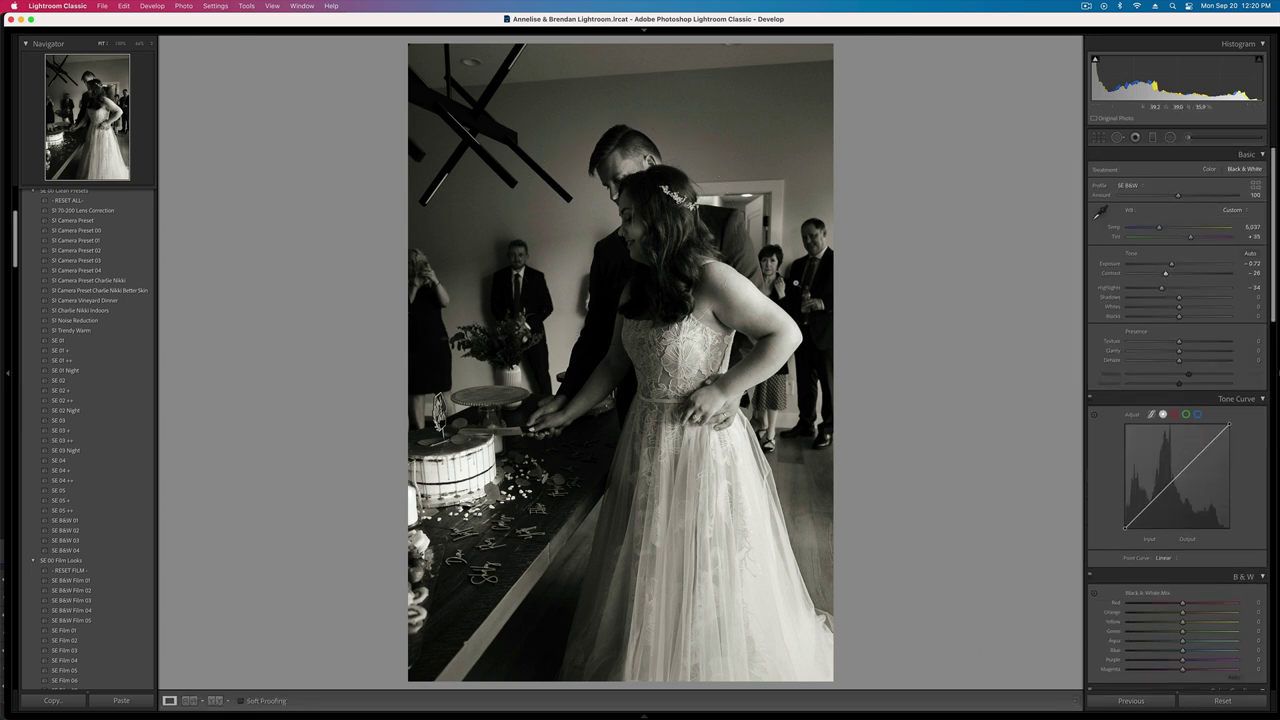
- Brush a mask over the bride's face with exposure 0.15 and raised shadows, and compare the photo before and after
click(1171, 138)
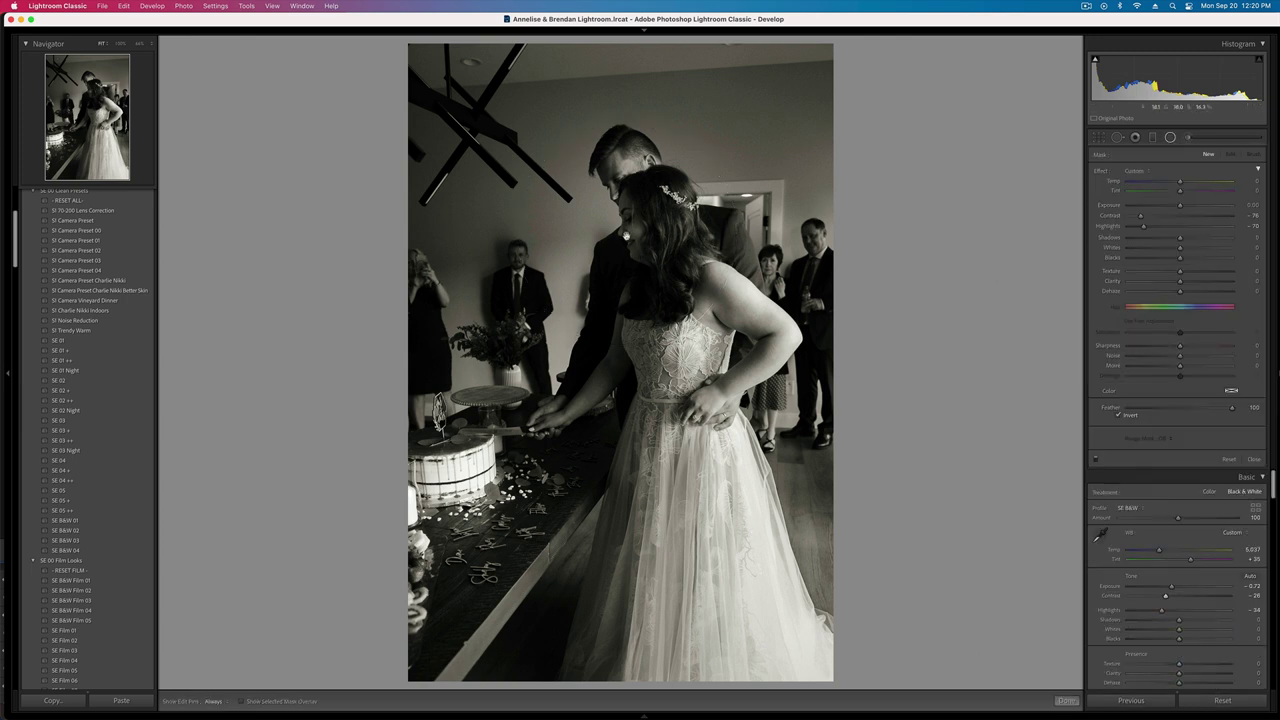
click(1188, 139)
mouse_move(635, 240)
mouse_down()
mouse_move(575, 350)
mouse_move(585, 380)
mouse_move(620, 310)
mouse_up()
mouse_move(1179, 207)
mouse_down()
mouse_move(1202, 238)
mouse_move(1189, 239)
mouse_up()
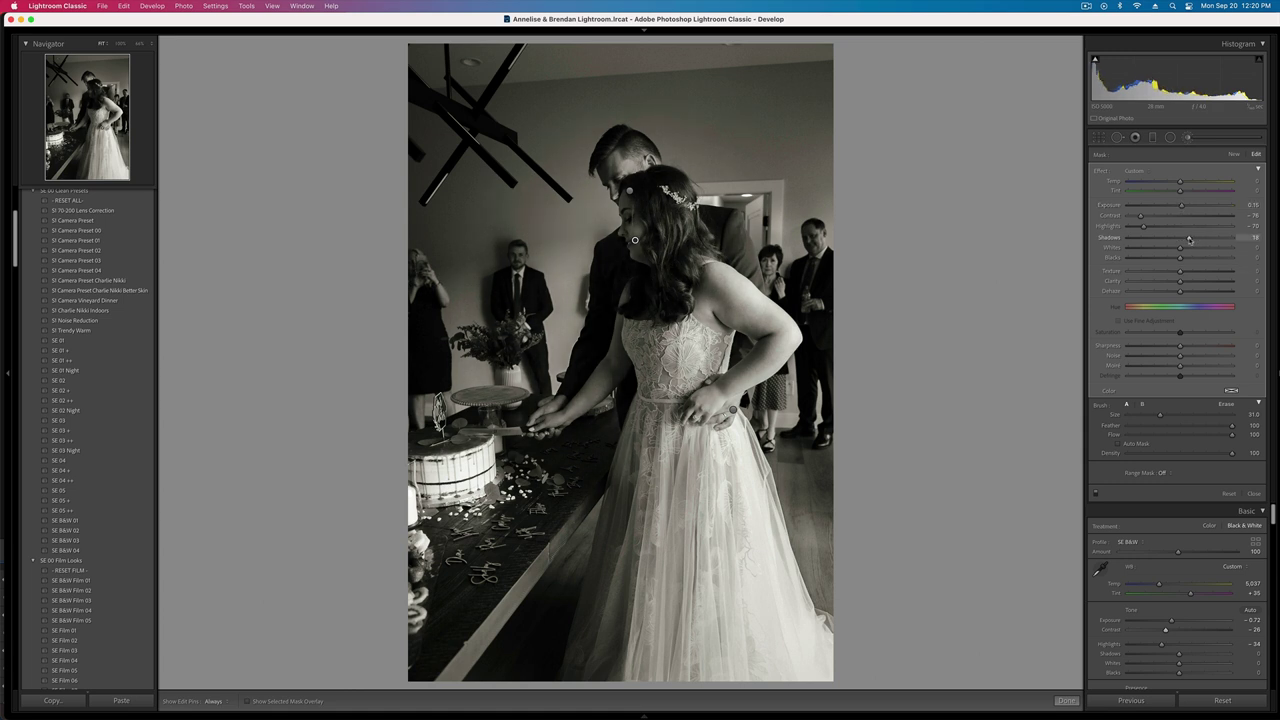
key(k)
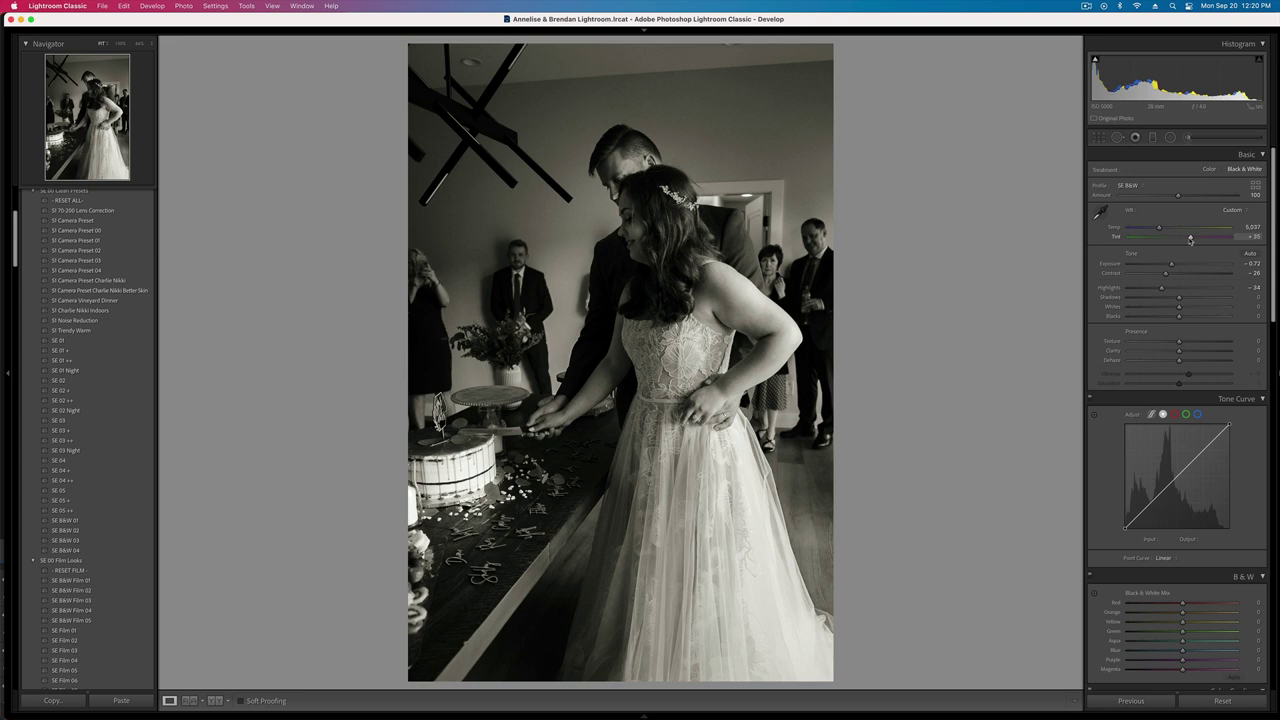
key(backslash)
key(backslash)
- Go to the close-up of the hands cutting the cake, raise its contrast and set its exposure to +0.13
key(Right)
key(Right)
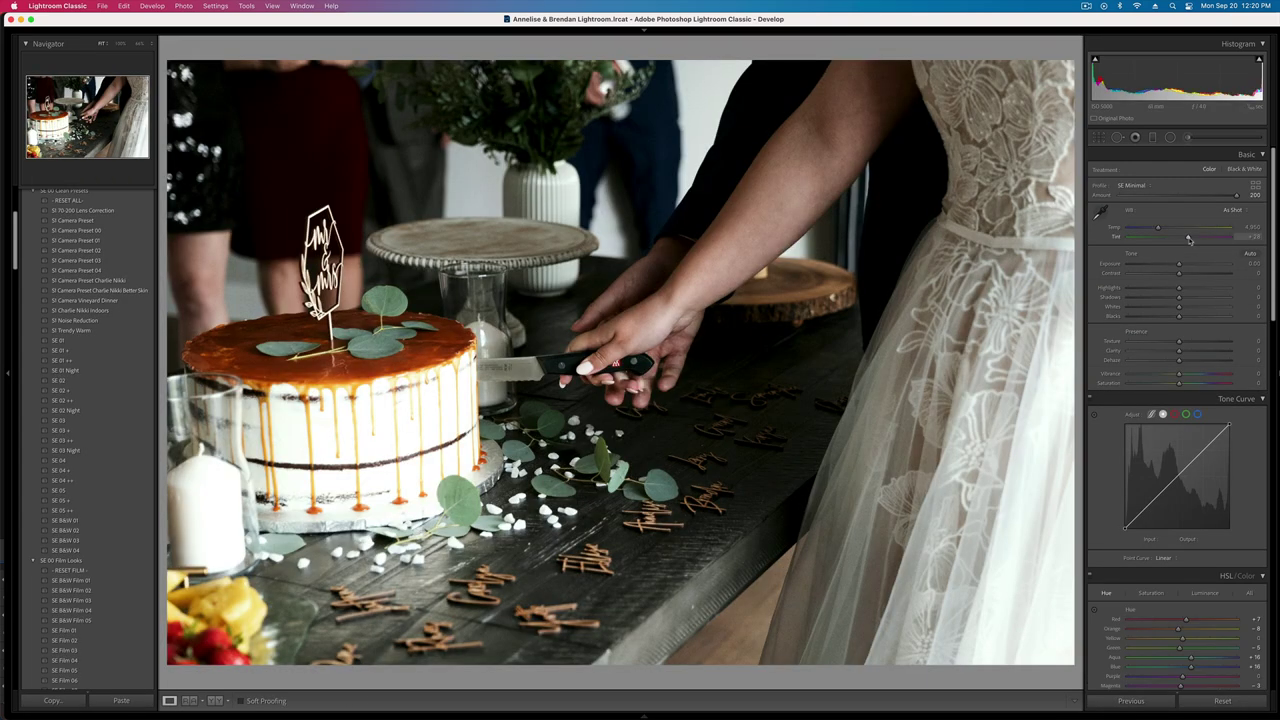
key(shift+equal)
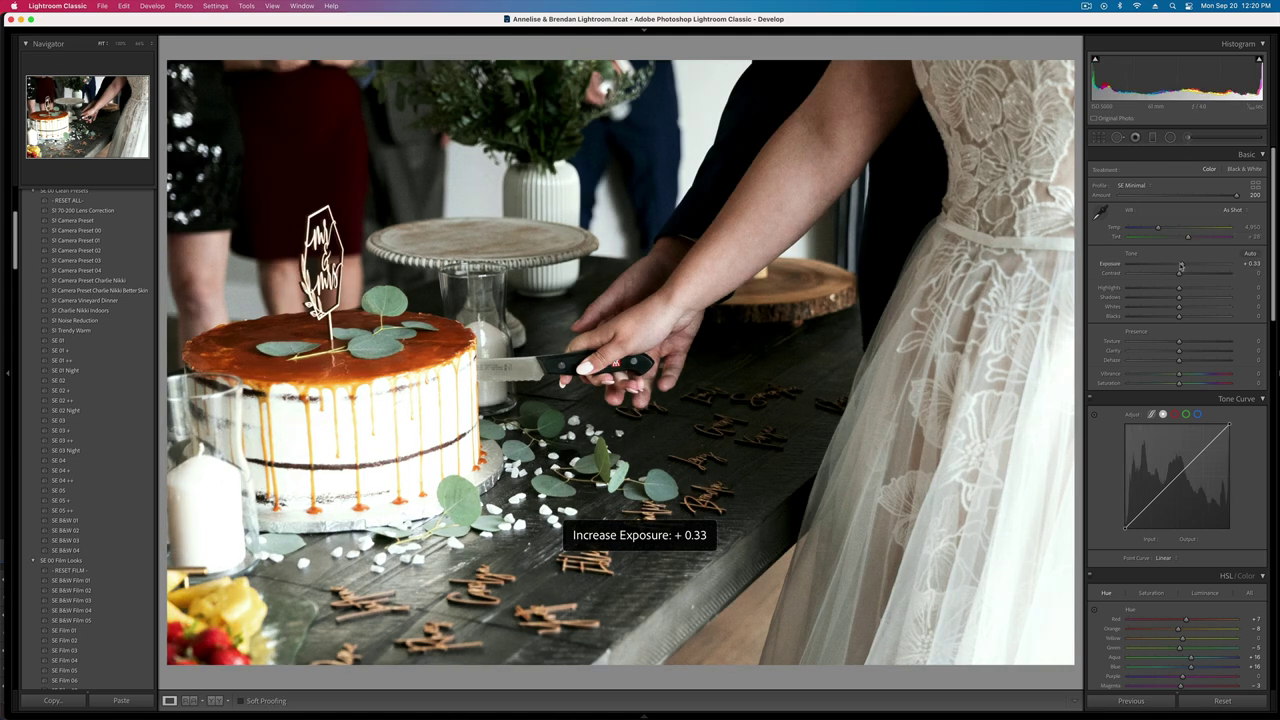
drag(1180, 275, 1187, 276)
key(minus)
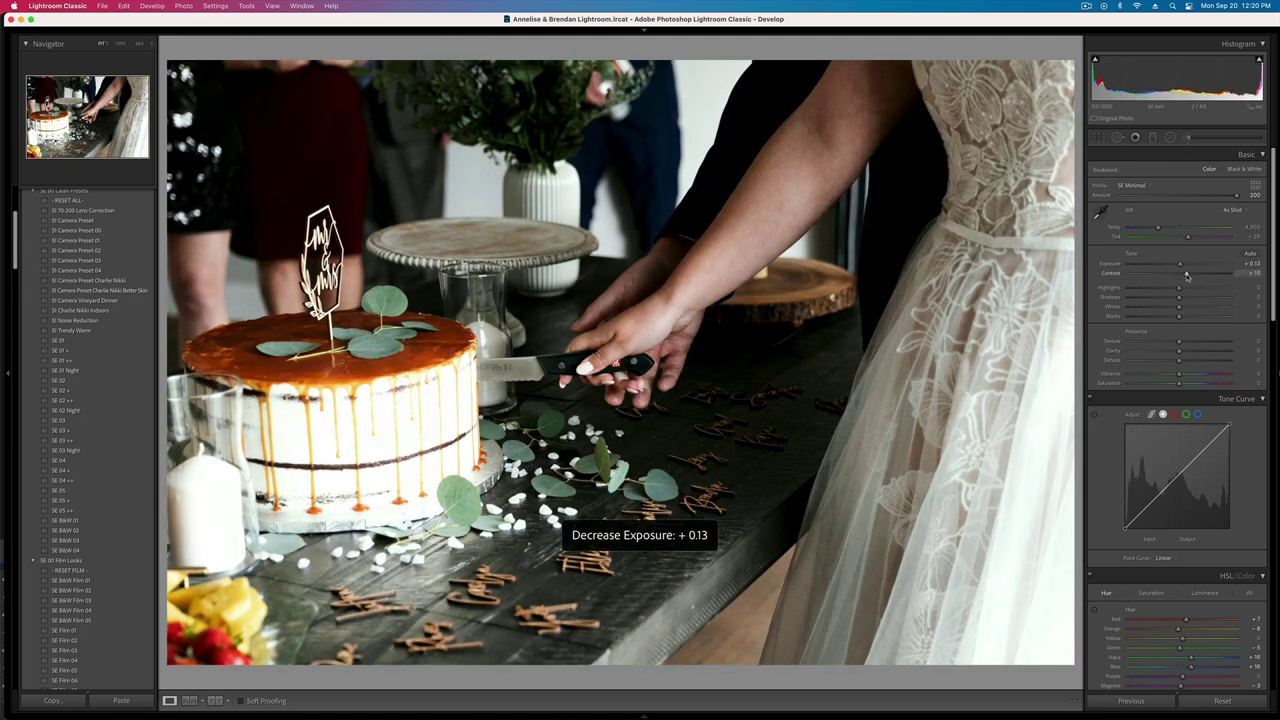
- Go to the wide cake-cutting photo with the guests and set its exposure to -0.72
key(Right)
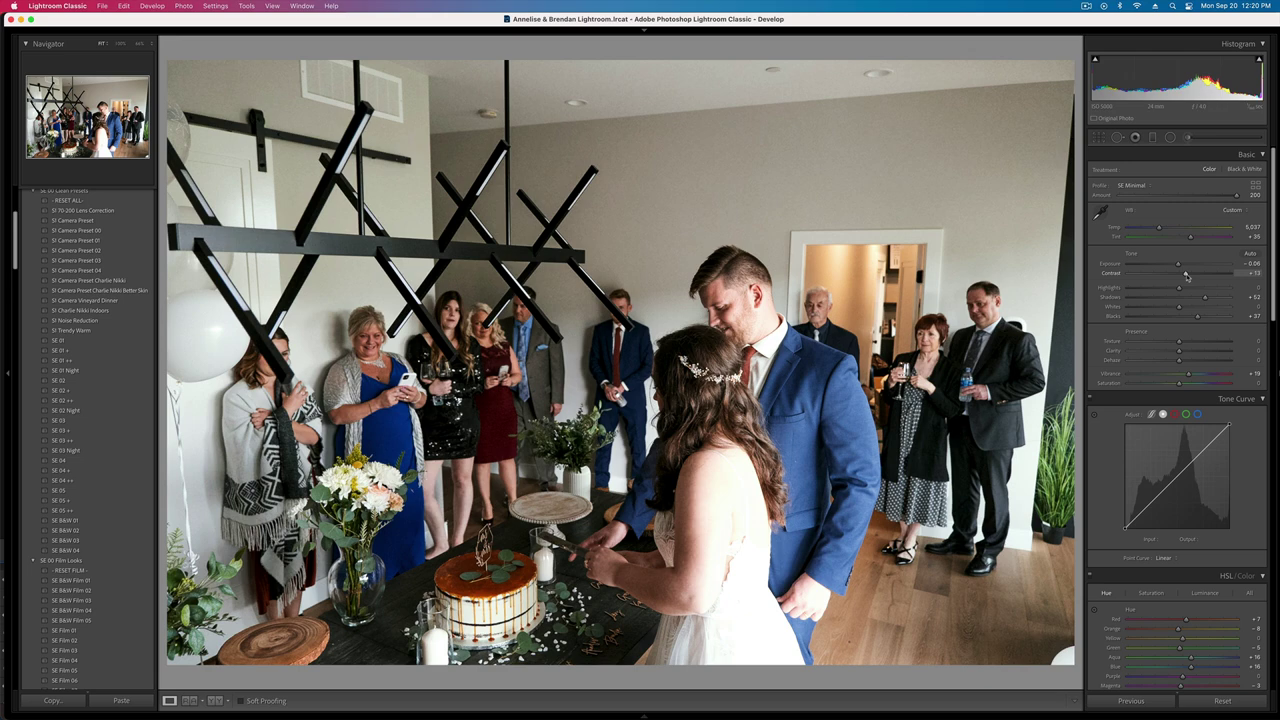
key(minus)
key(minus)
key(minus)
key(equal)
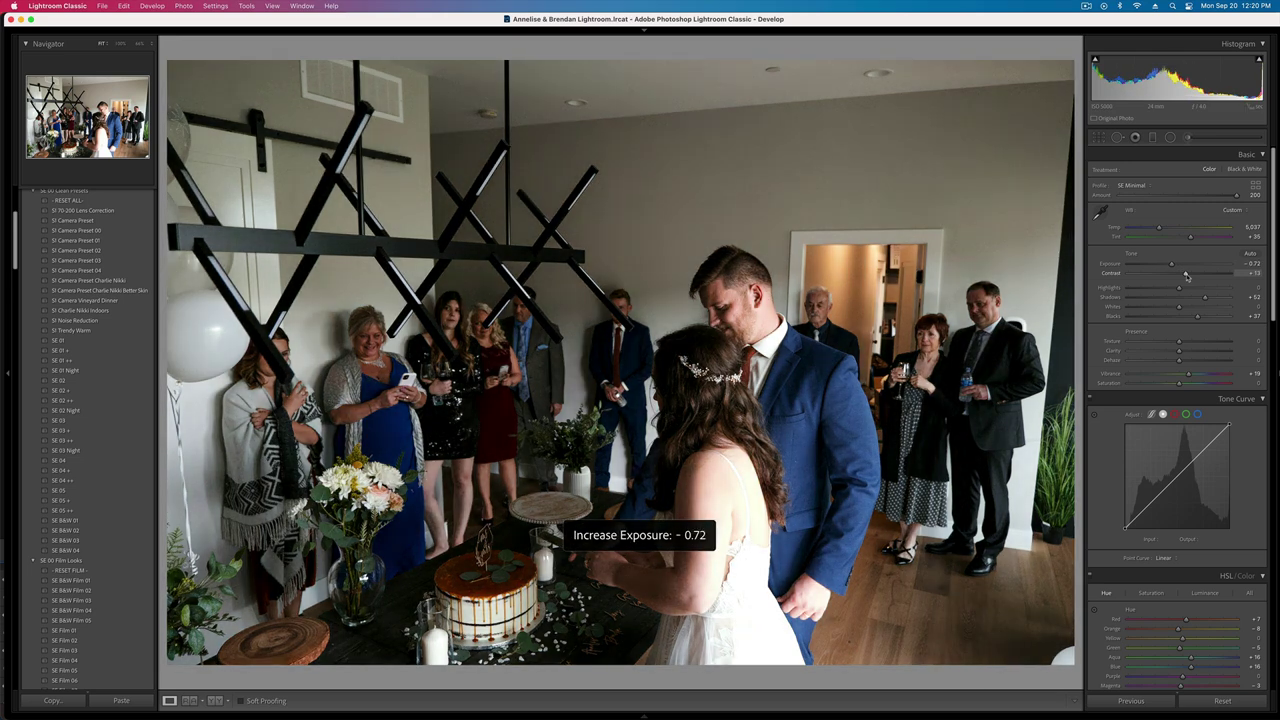
- Brush a mask over the bride's back and dress, adjusting the mask's whites and exposure
key(k)
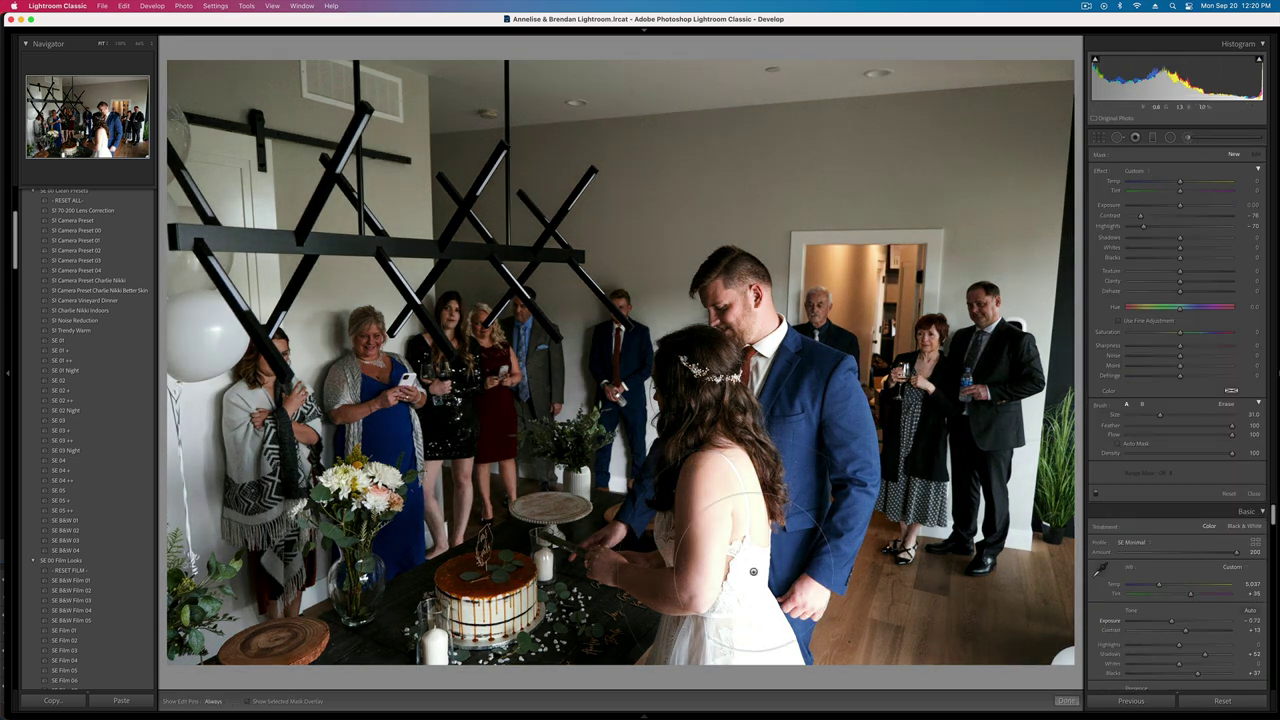
click(731, 519)
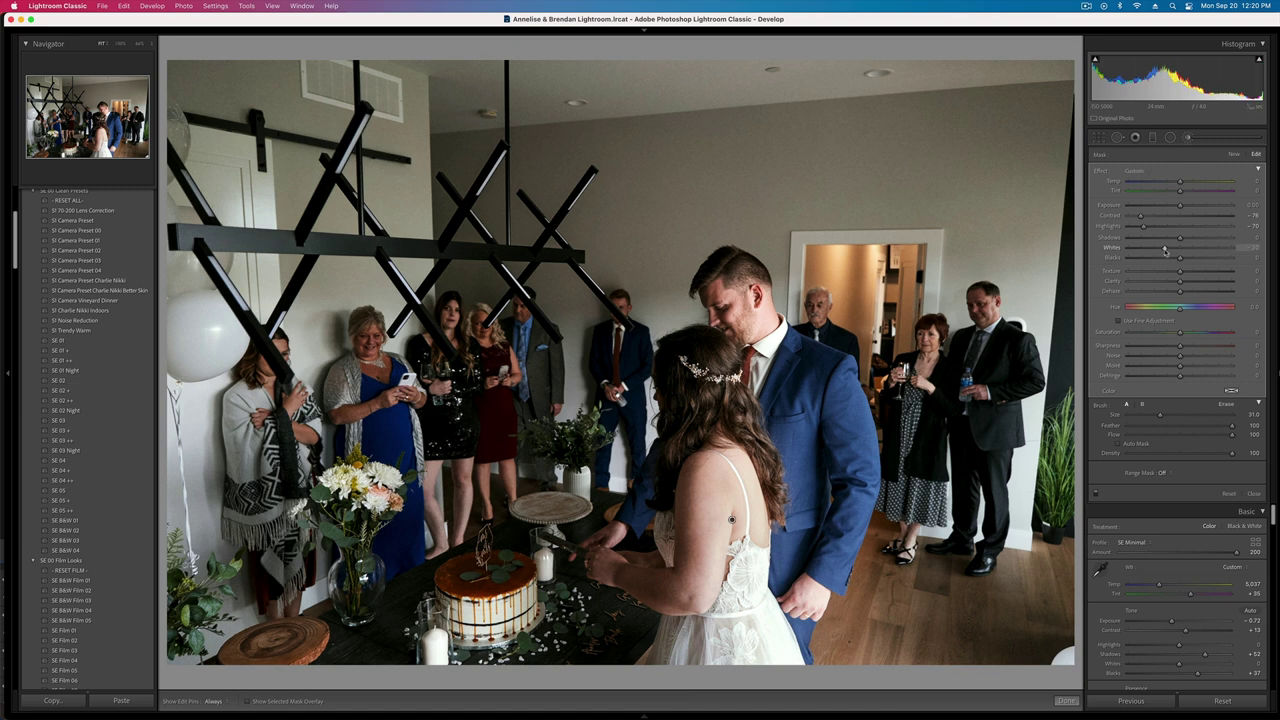
click(1165, 250)
drag(1180, 206, 1181, 208)
key(k)
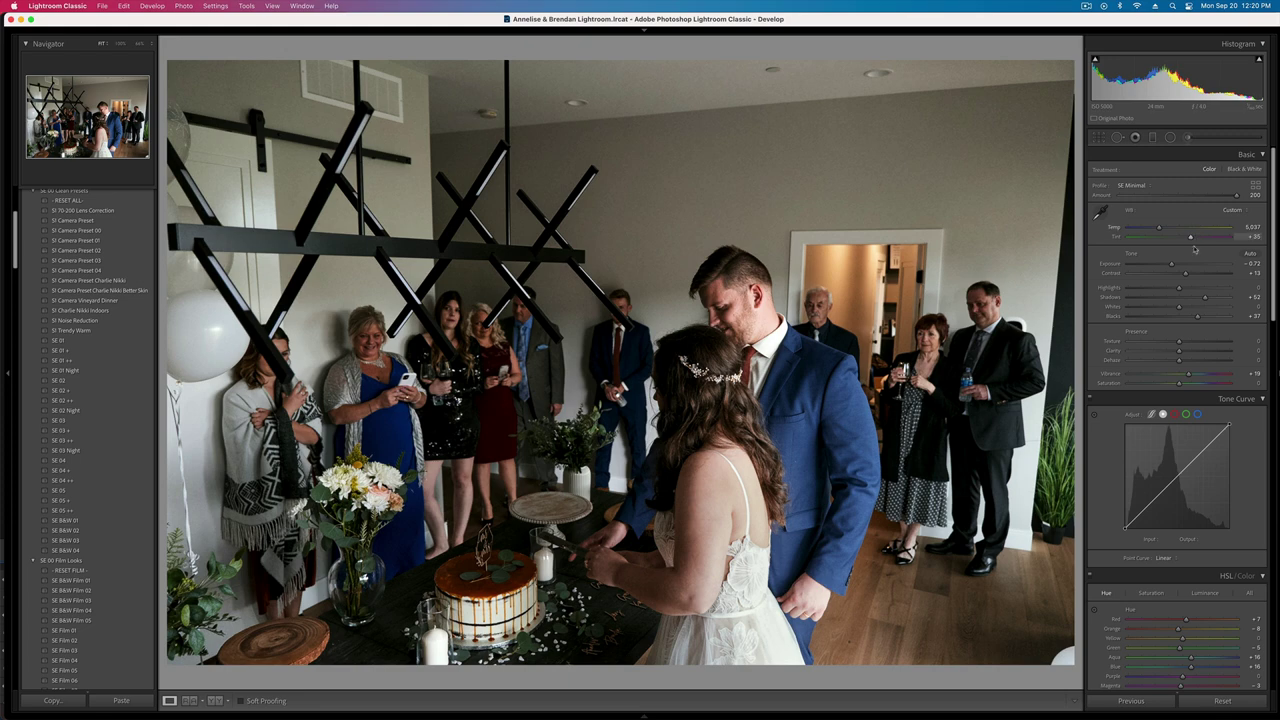
- Lower the wide cake-cutting photo's contrast, set its exposure to -1.02 and copy its develop settings
drag(1185, 275, 1176, 276)
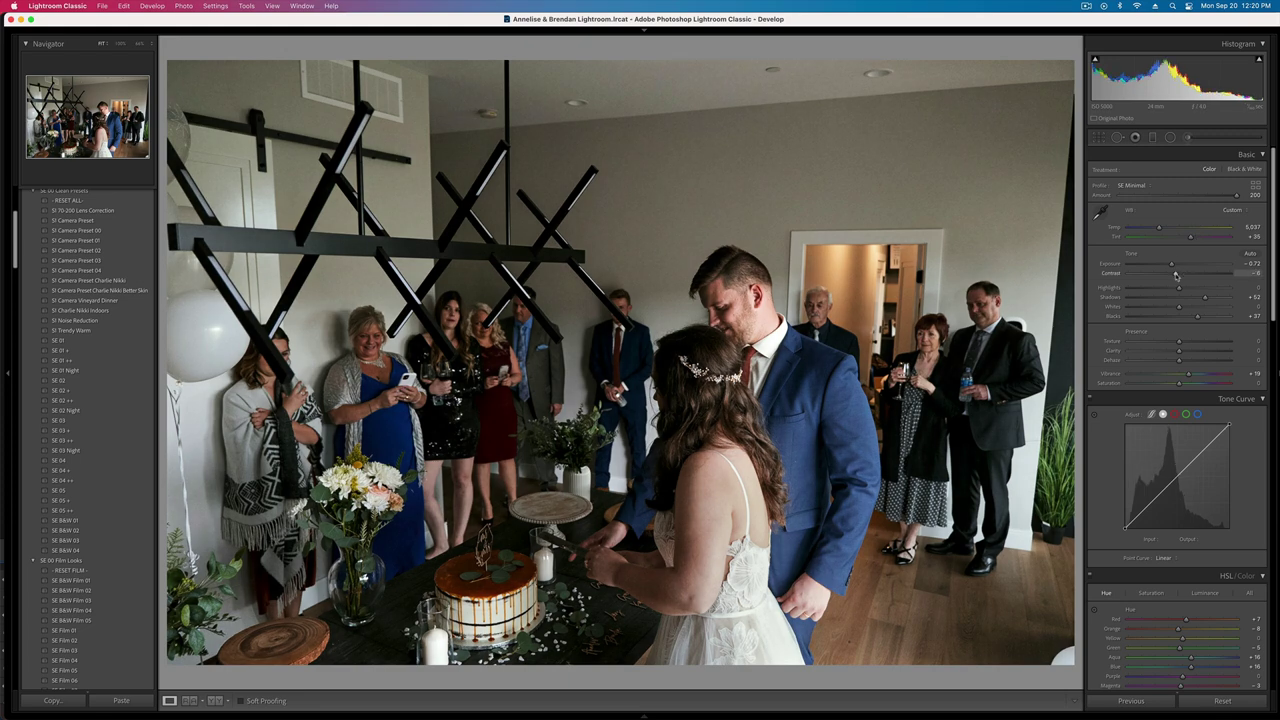
key(minus)
key(shift+super+c)
key(Return)
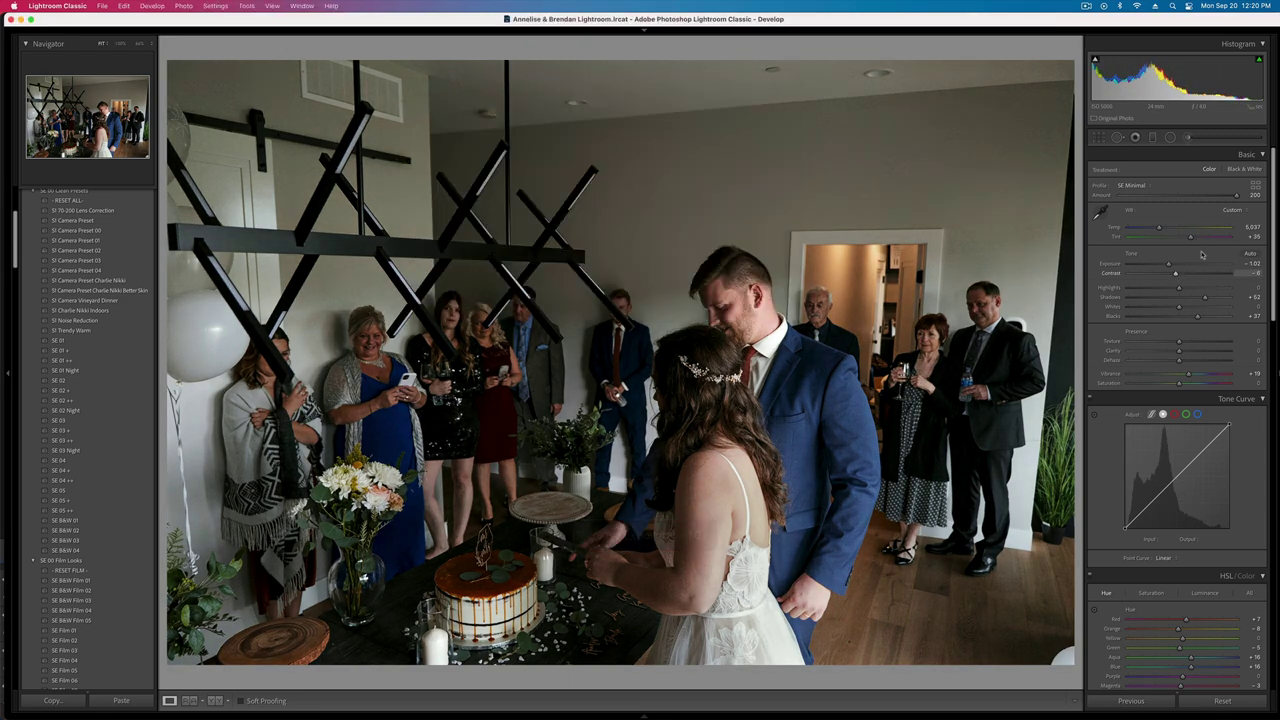
- Brush another mask over the background guests beside the flowers and raise its whites
click(1189, 138)
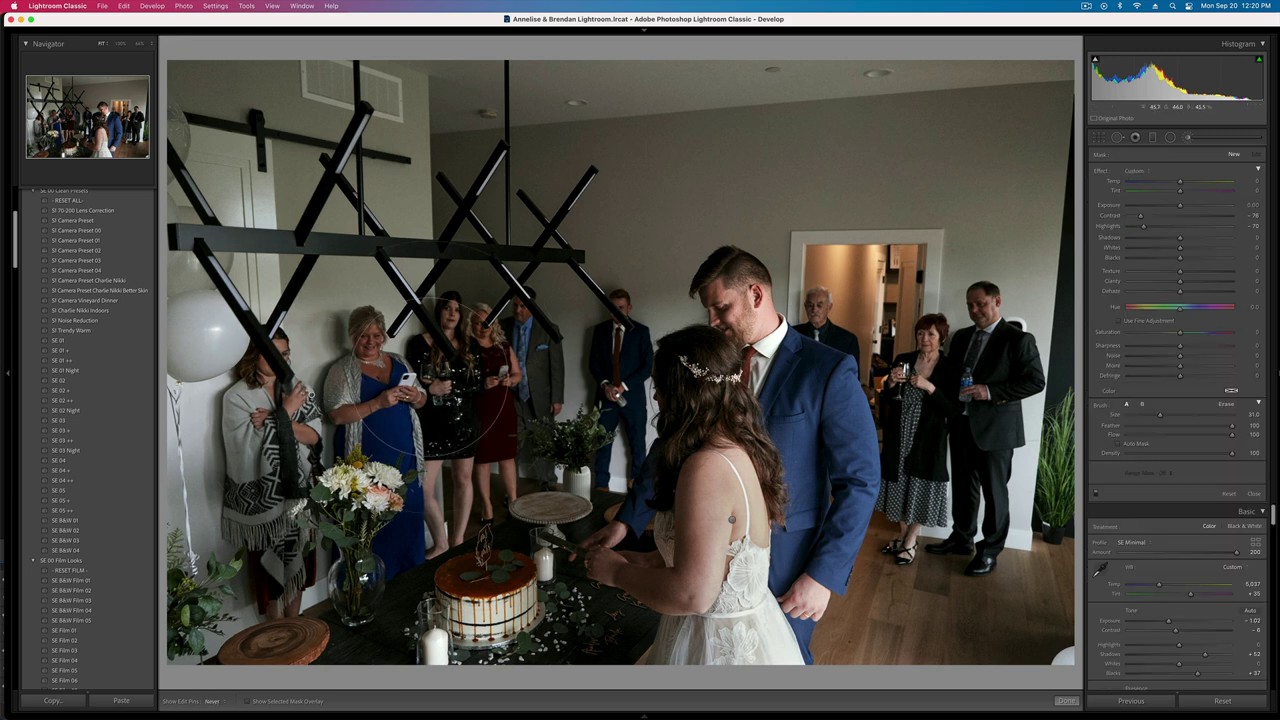
scroll(875, 352, down, 5)
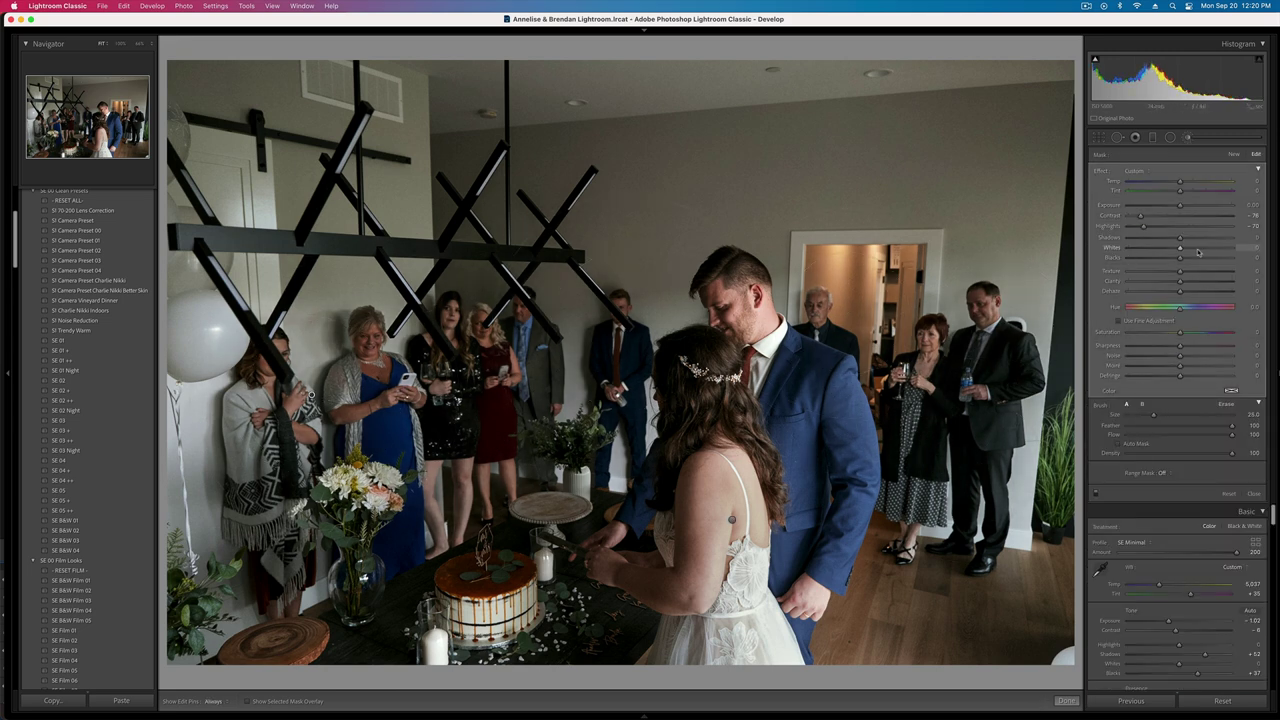
drag(1180, 248, 1202, 250)
key(k)
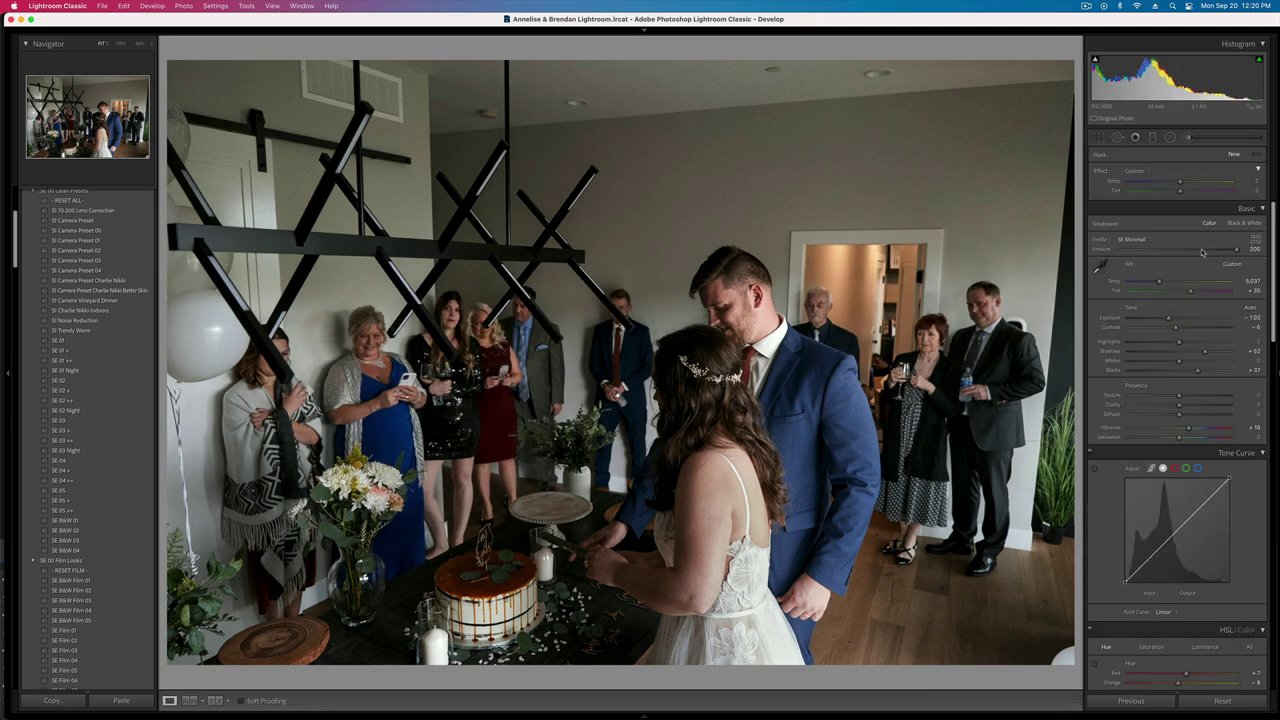
- Go to the photo of the woman raising a wine glass, straighten it, warm it to 5,310 and set its exposure to -0.39
key(Right)
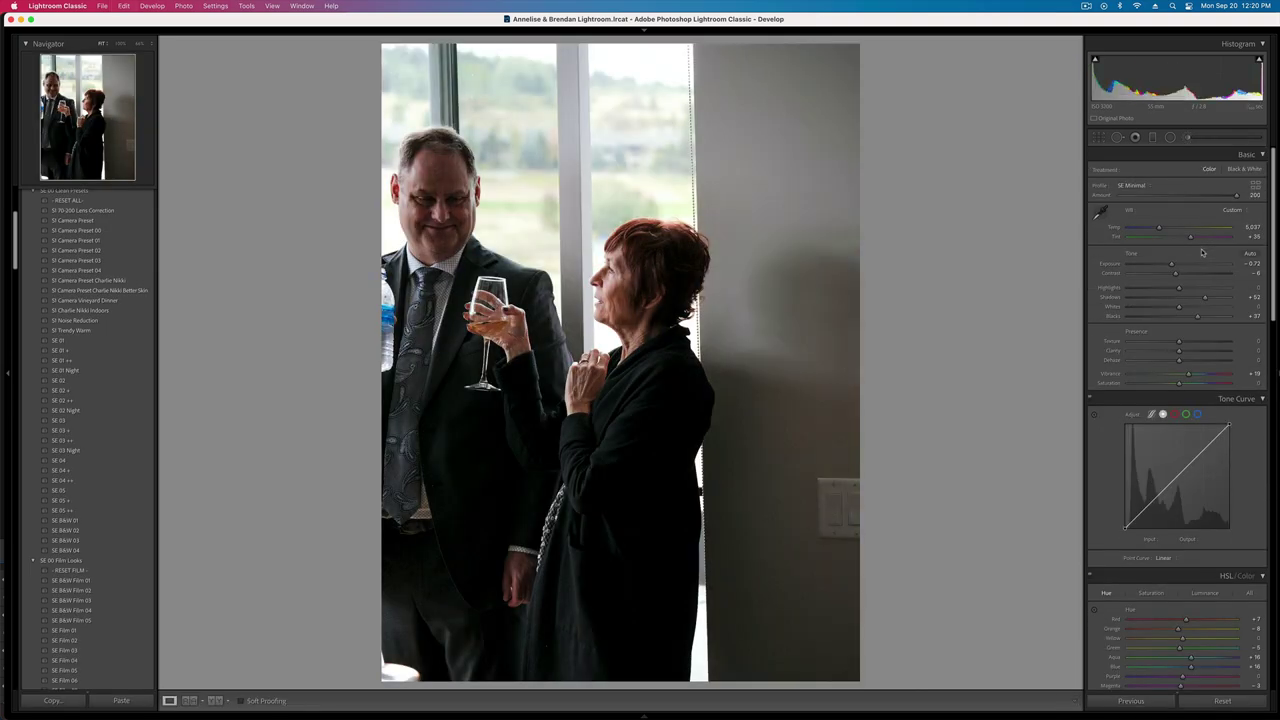
key(equal)
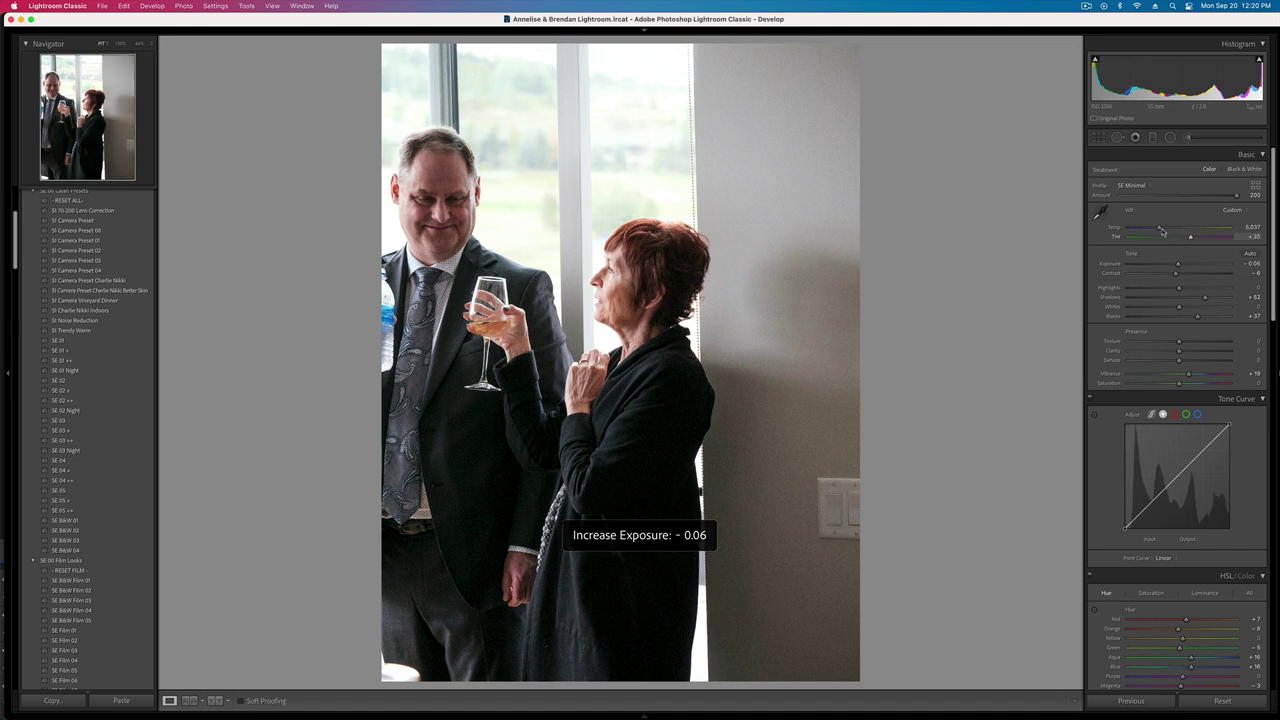
key(r)
drag(897, 277, 914, 260)
double_click(807, 344)
key(minus)
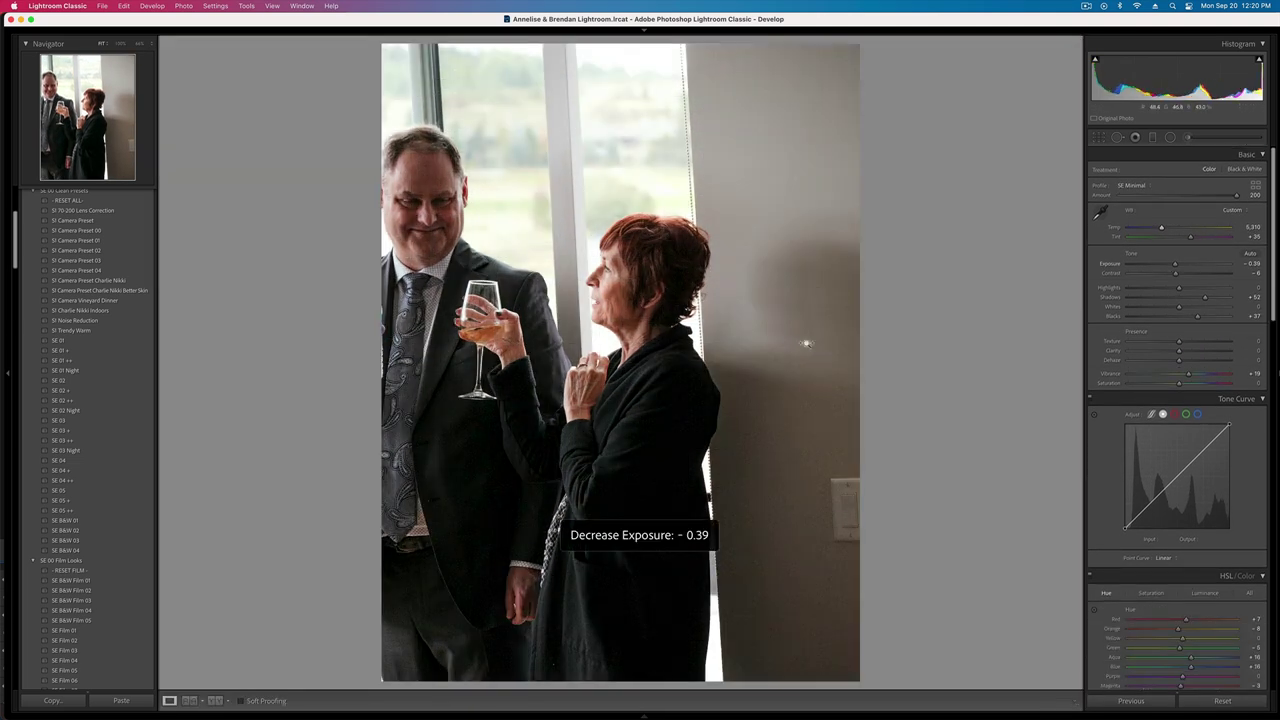
- Go to the photo of the bride offering the groom cake, paste the copied settings and set its exposure to -1.38
key(Right)
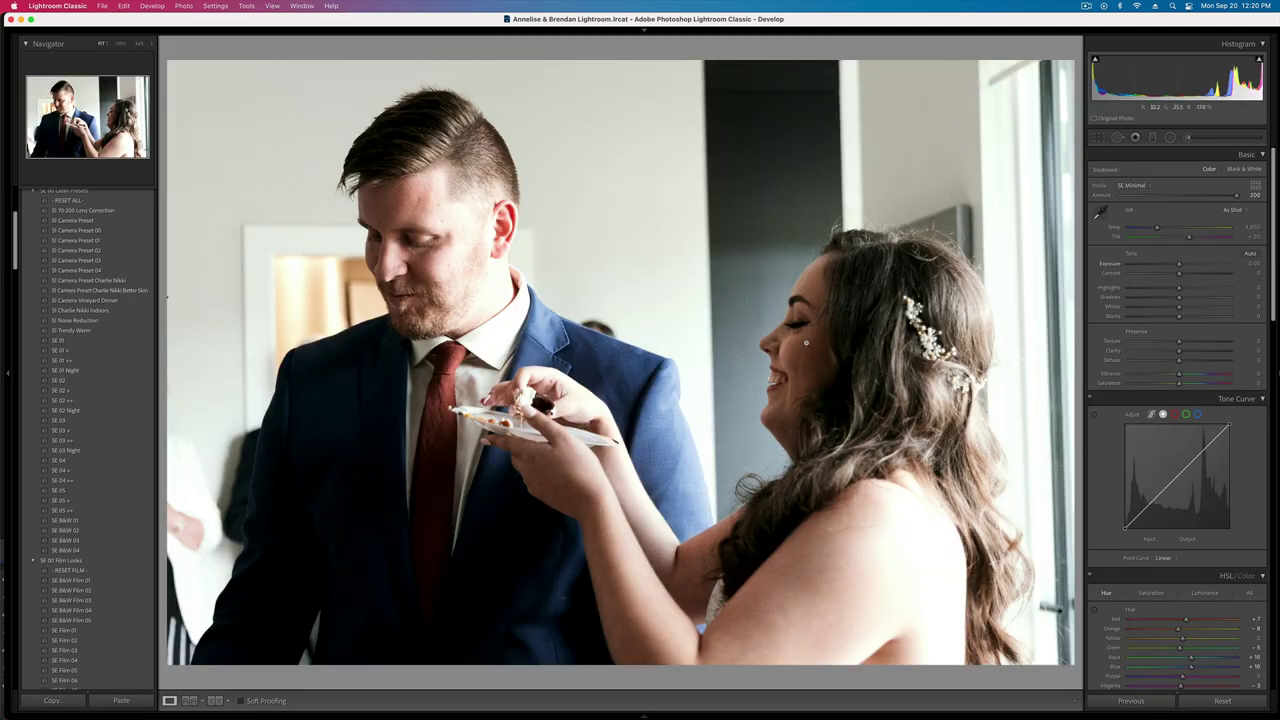
key(minus)
key(minus)
key(minus)
key(super+v)
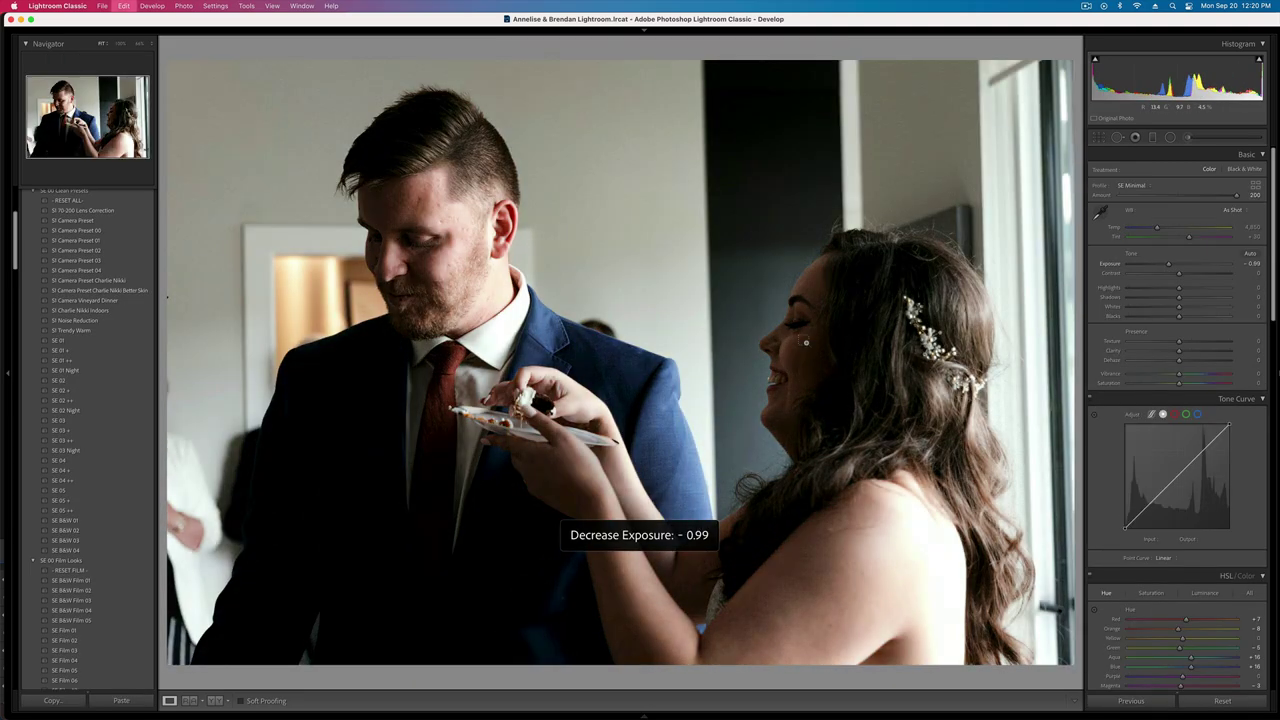
key(minus)
key(minus)
key(minus)
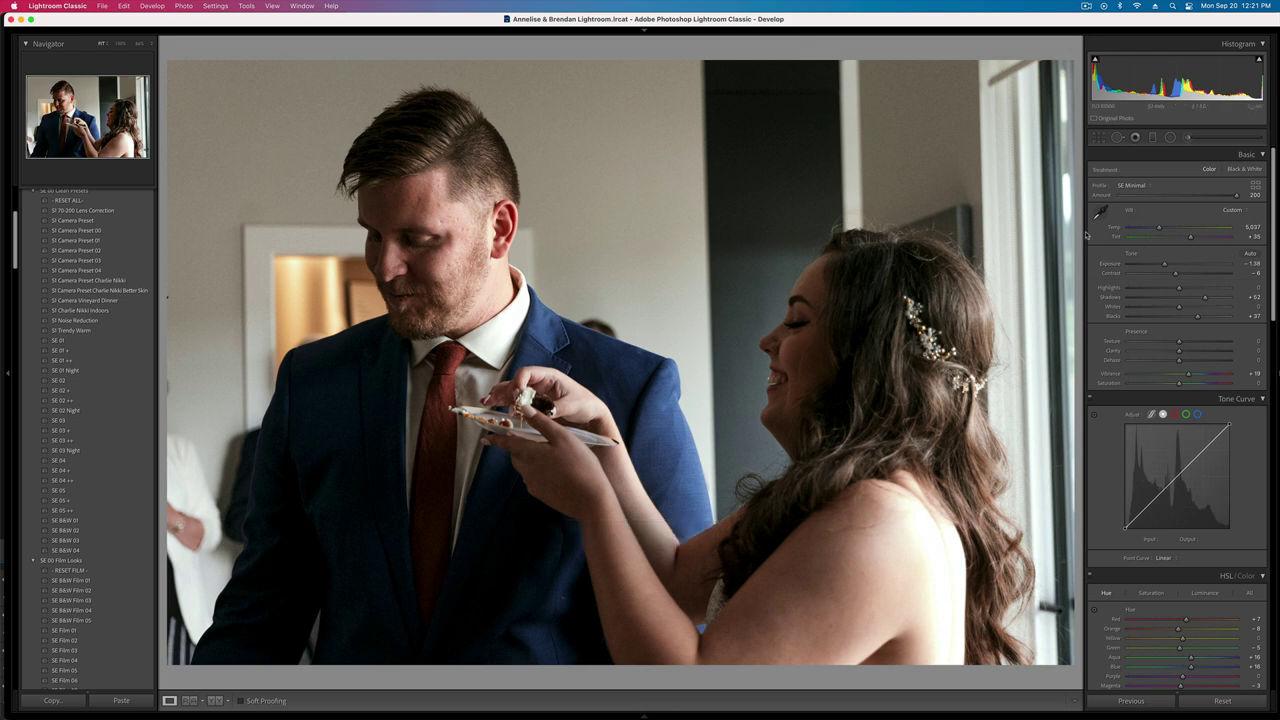
- Set the exposure of the next cake-feeding photo to -0.39 and brush a mask on the bride's face with exposure 0.24 and lowered highlights
key(Right)
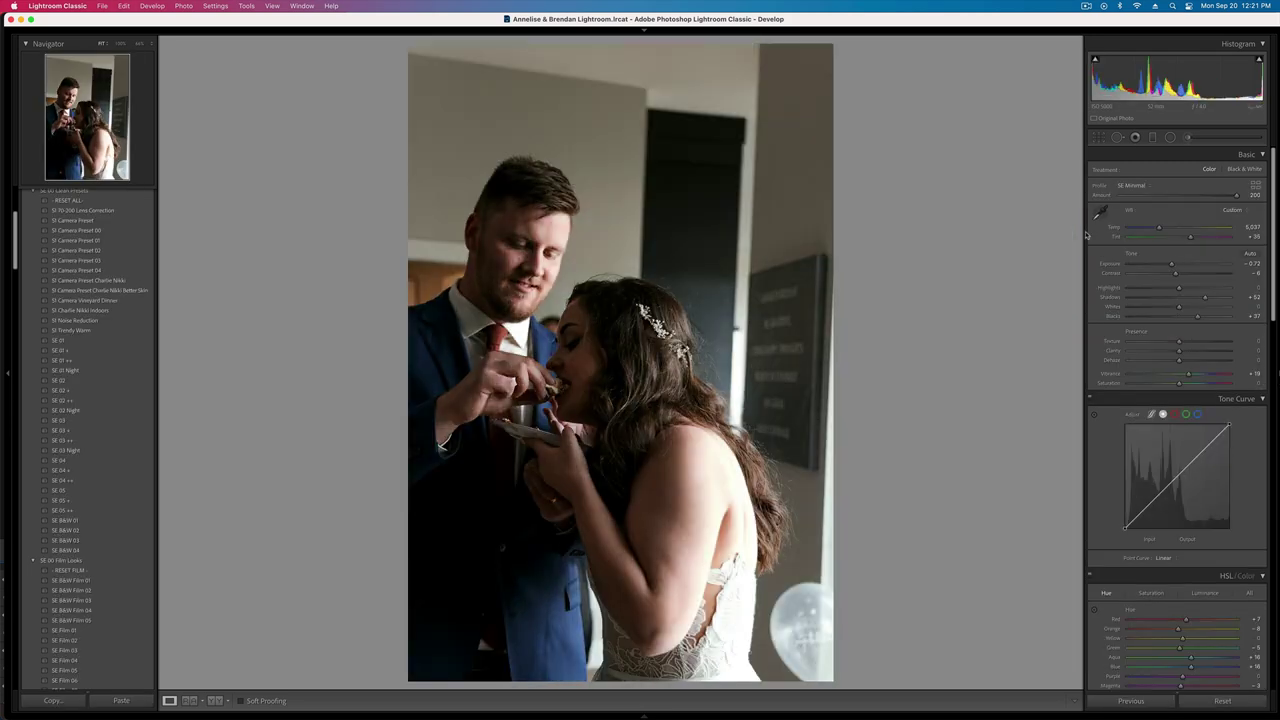
key(equal)
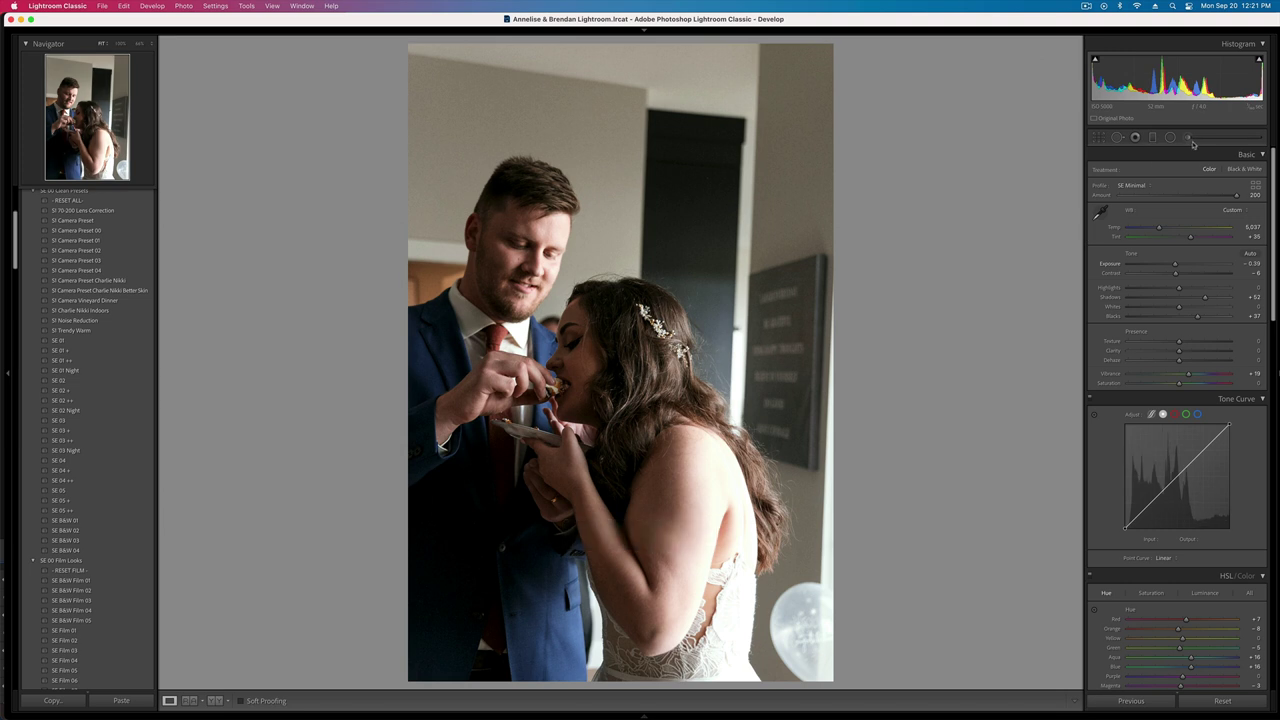
key(k)
click(580, 380)
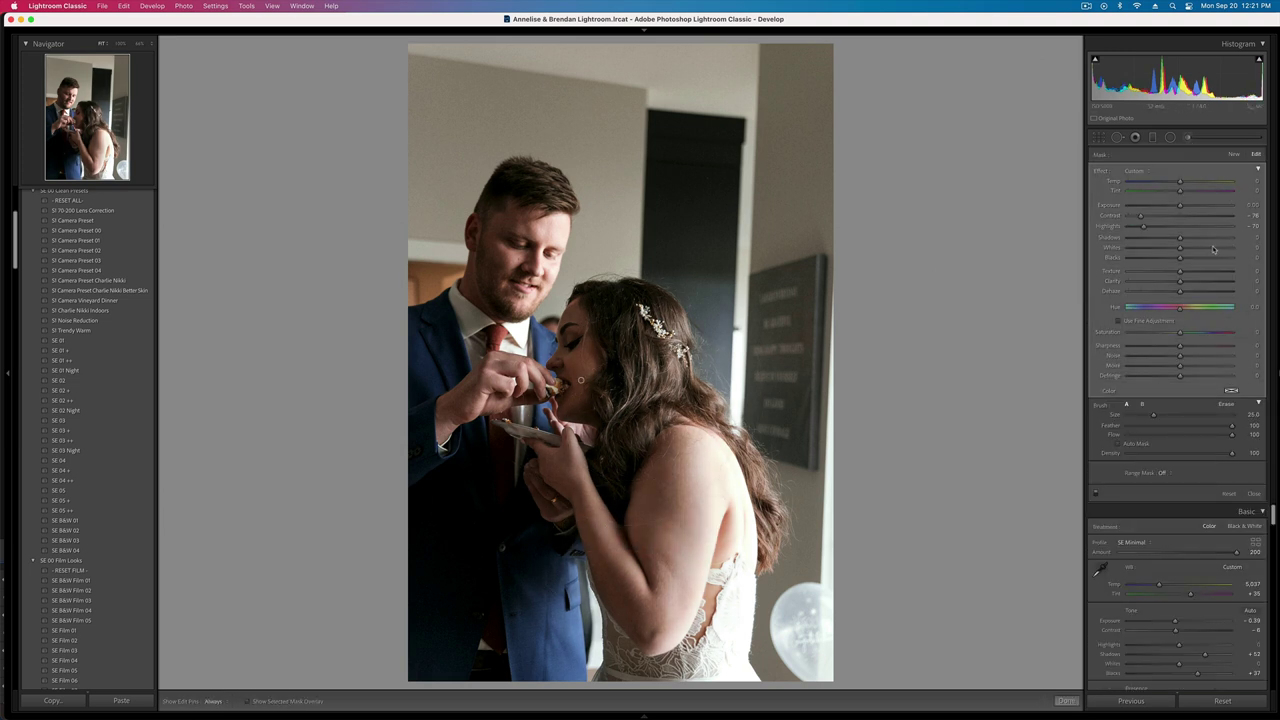
drag(1180, 206, 1189, 208)
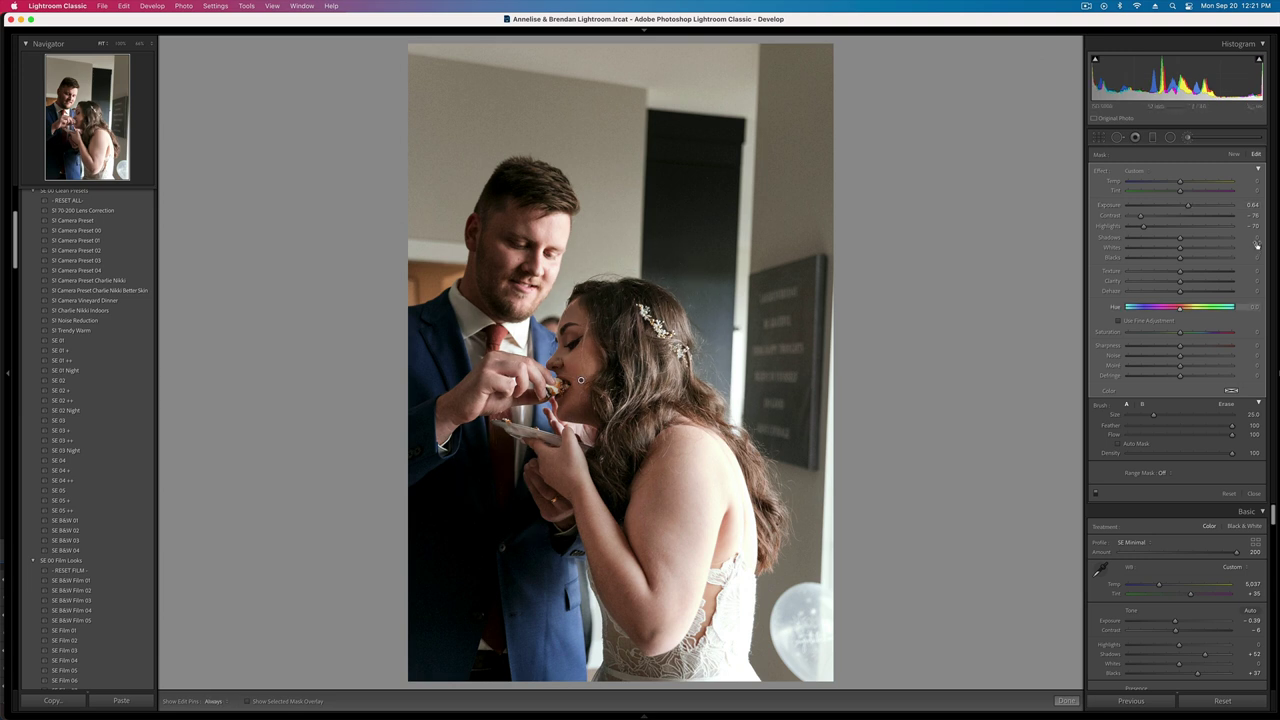
drag(1188, 206, 1185, 228)
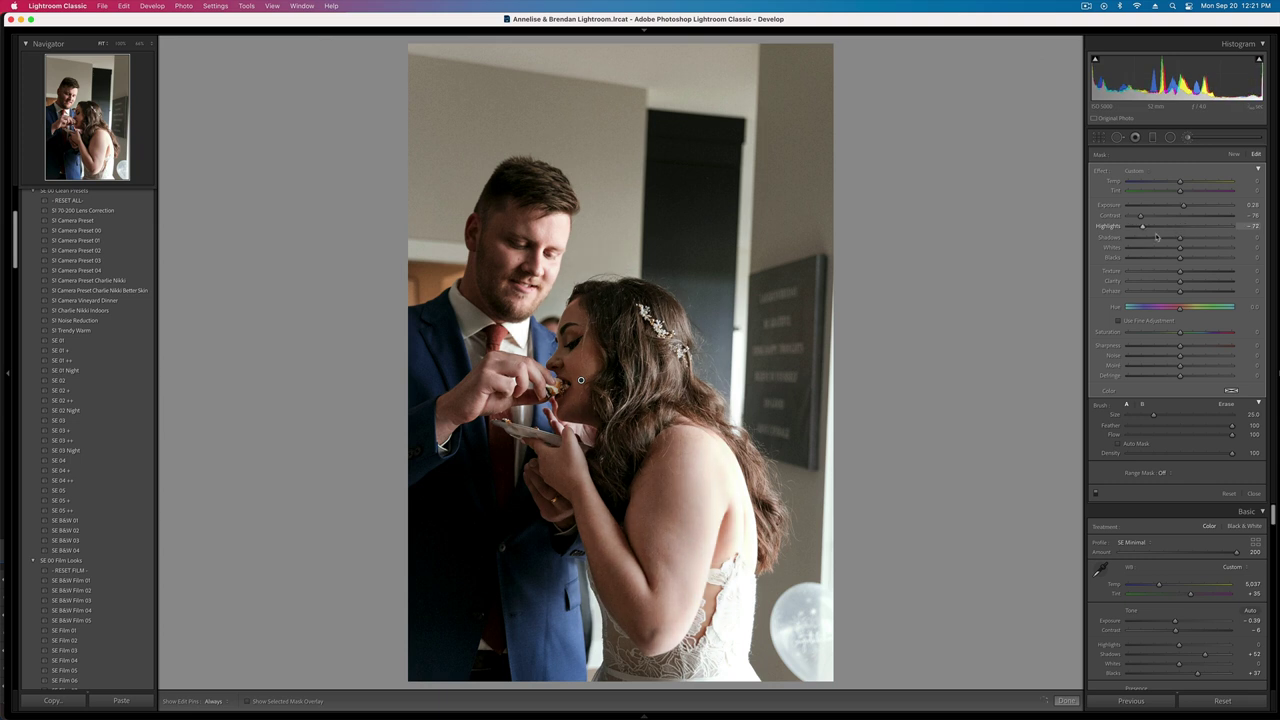
- Brush a new mask down the bride's back and dress with raised noise reduction, and set the photo's exposure to -0.72
click(1235, 155)
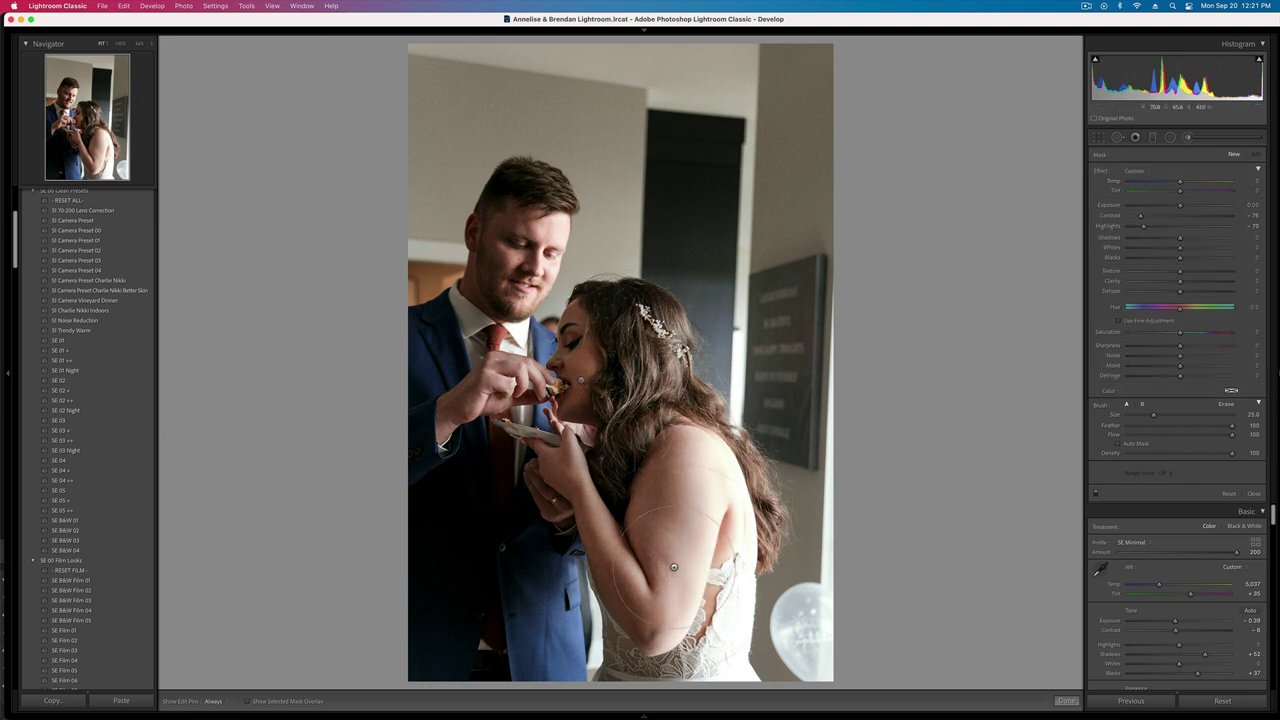
drag(727, 495, 741, 635)
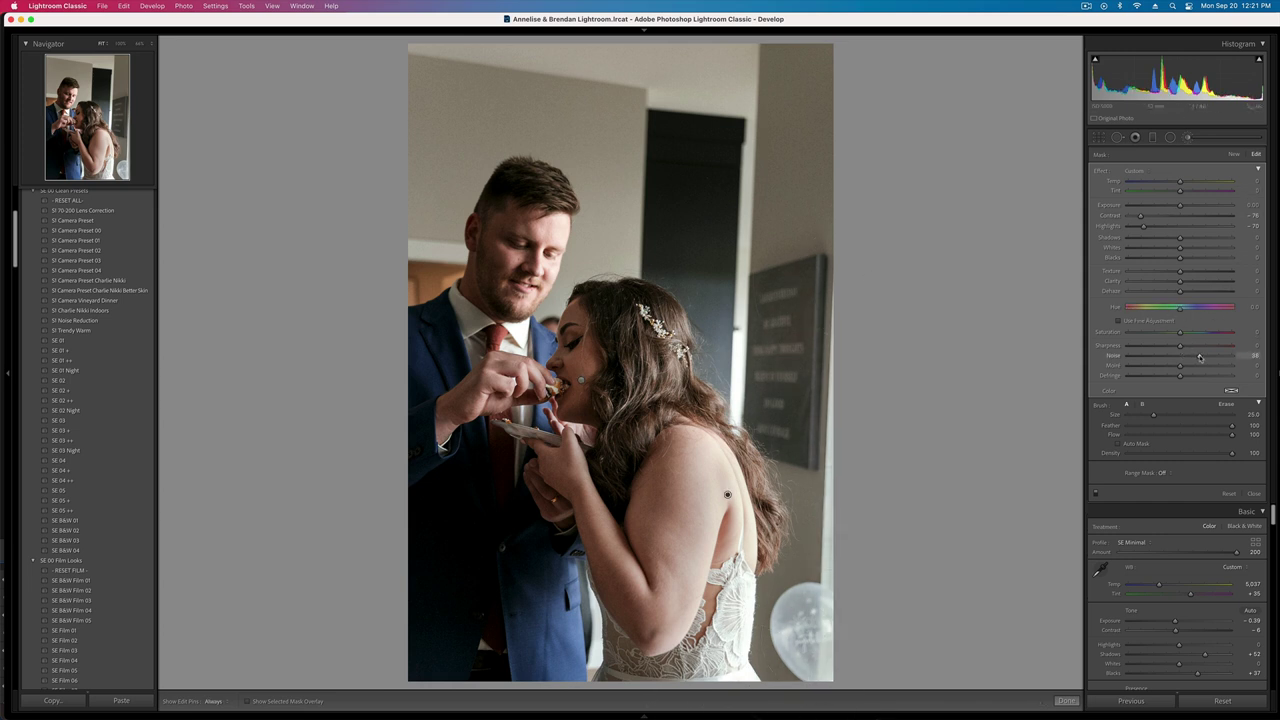
key(minus)
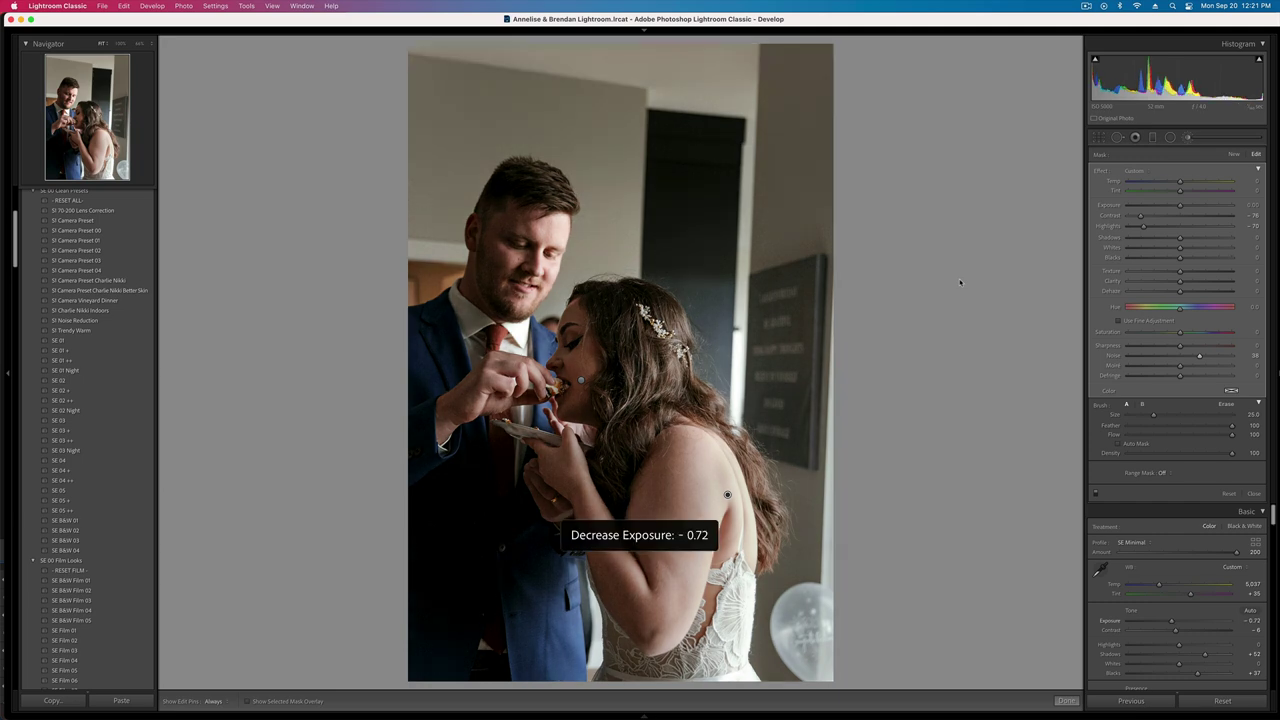
key(k)
- Go to the photo of the woman in the patterned shawl, darken it and paste the copied settings
key(Right)
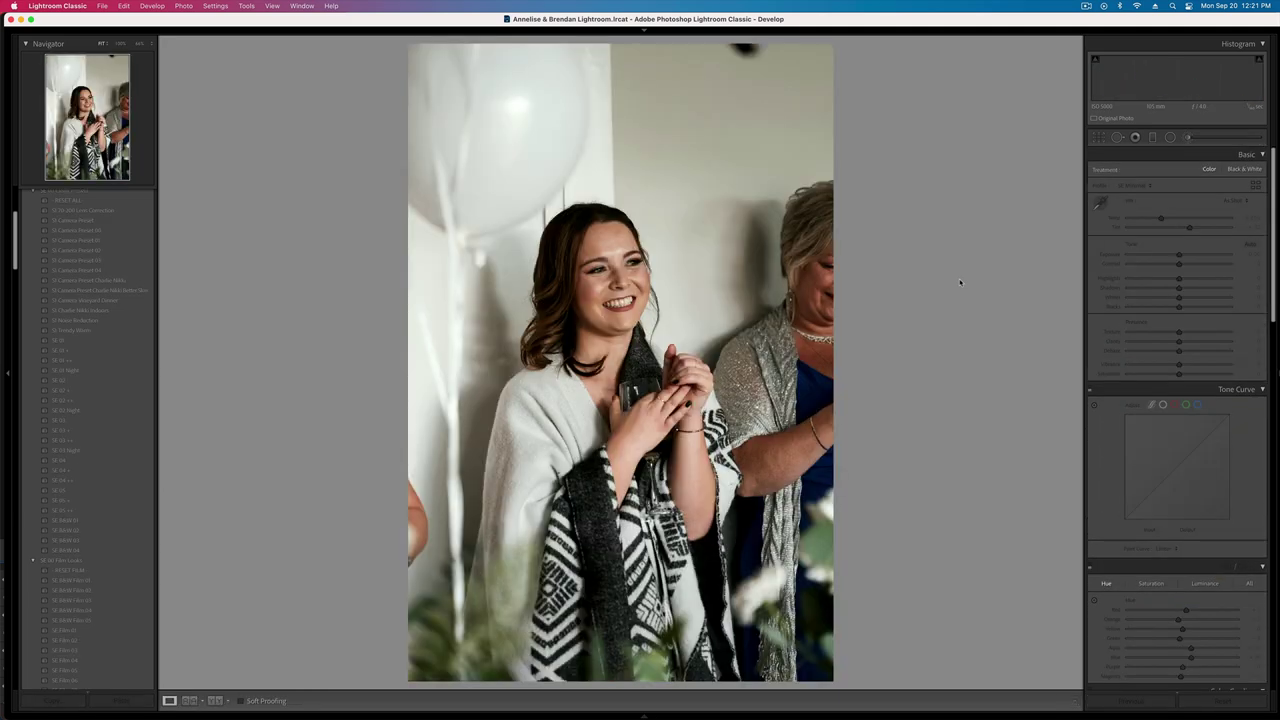
key(minus)
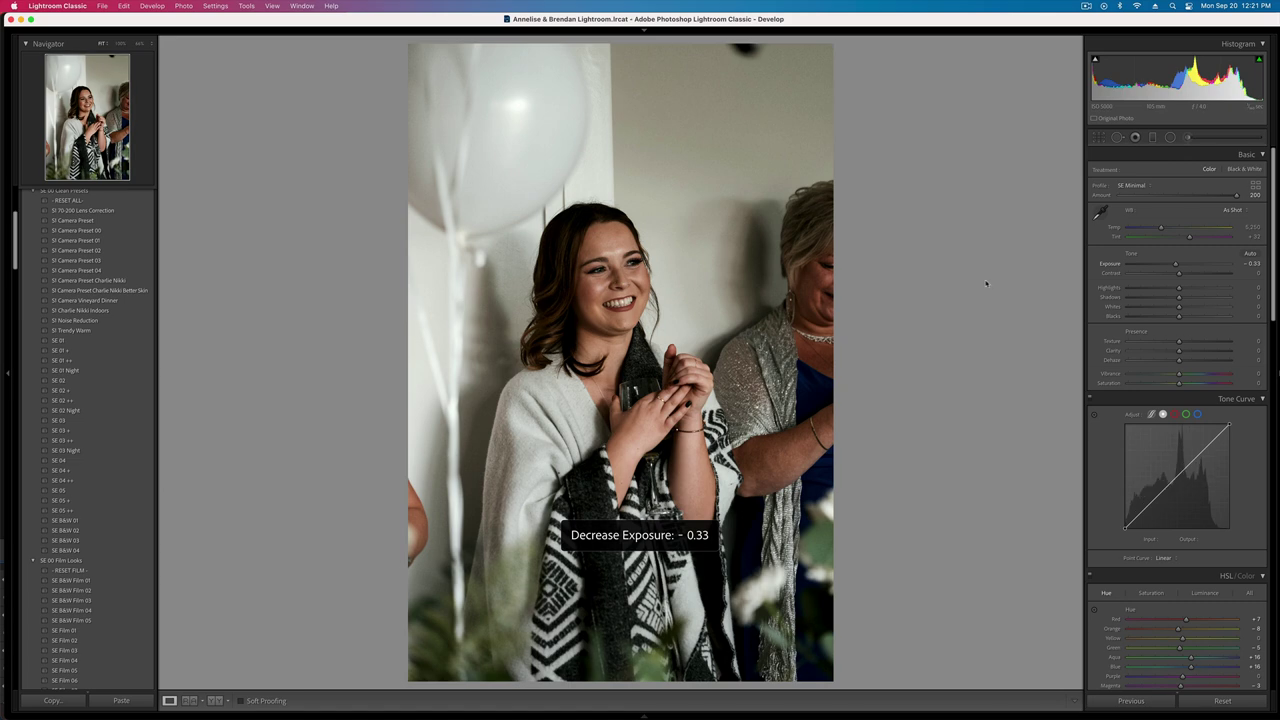
key(super+alt+v)
key(minus)
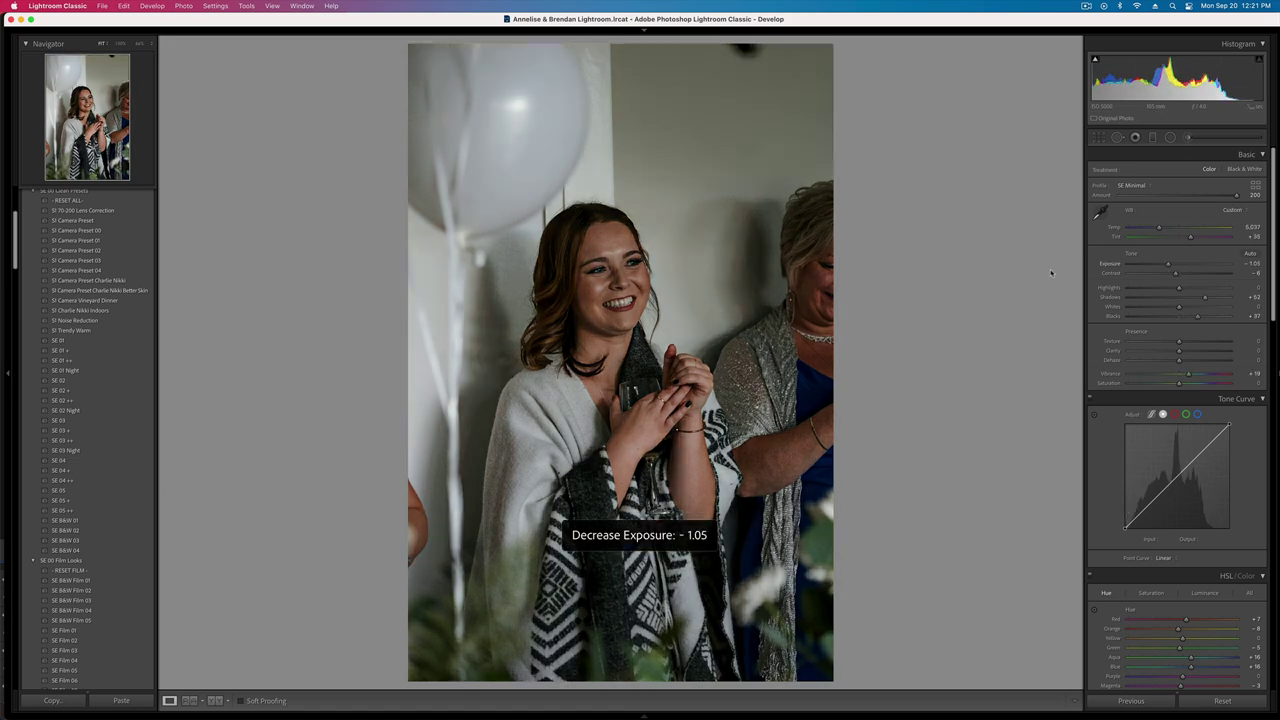
- Set the shawl photo's shadows to +8 and exposure to -0.16, and slightly raise its contrast and saturation
click(1185, 297)
key(equal)
key(equal)
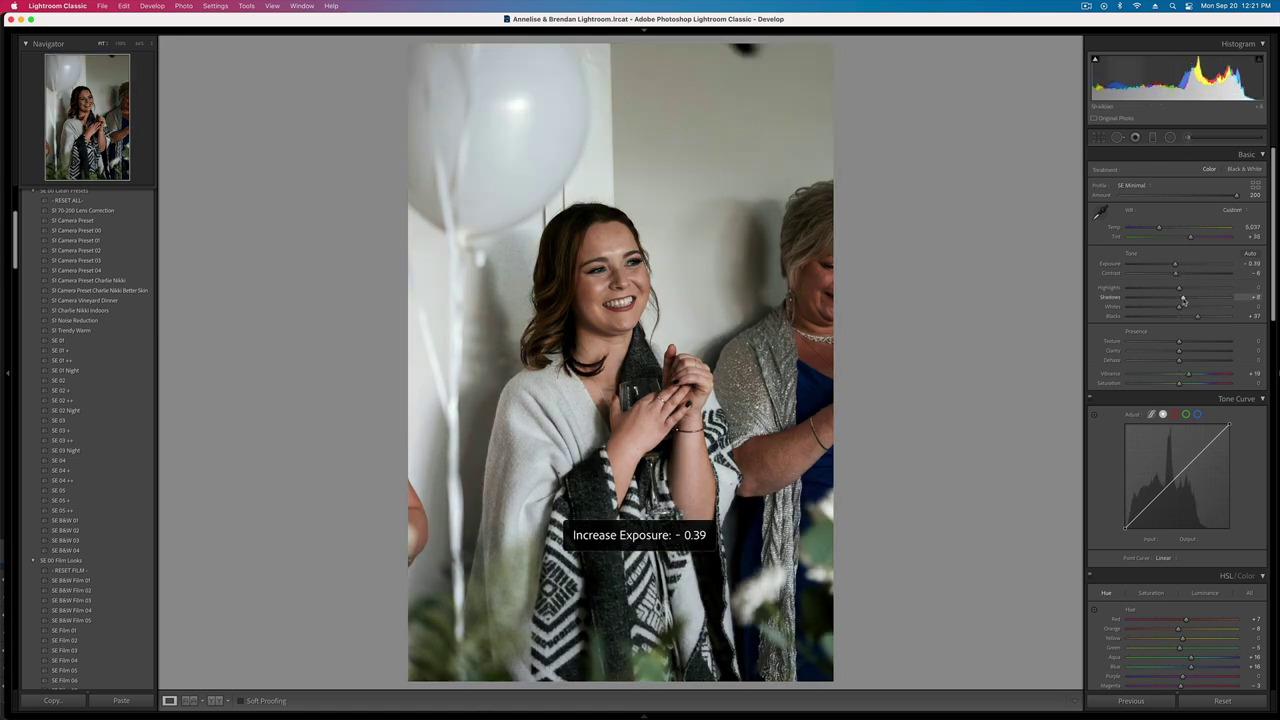
key(equal)
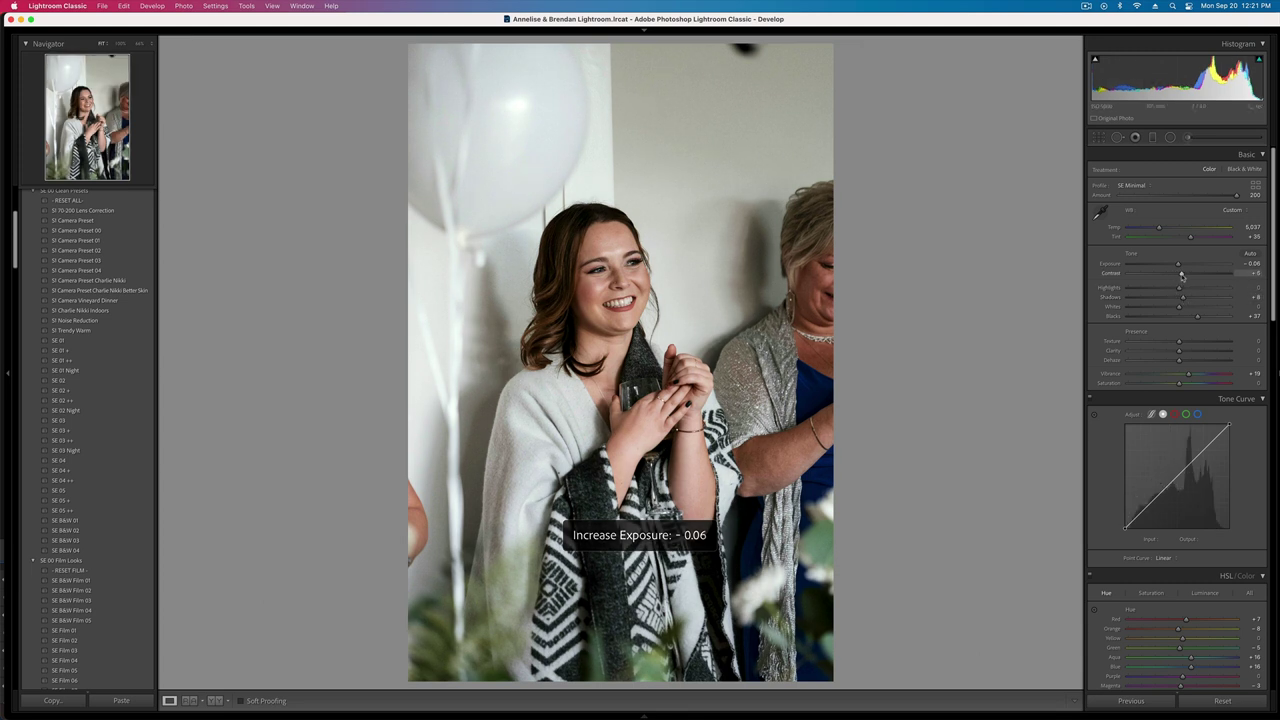
key(minus)
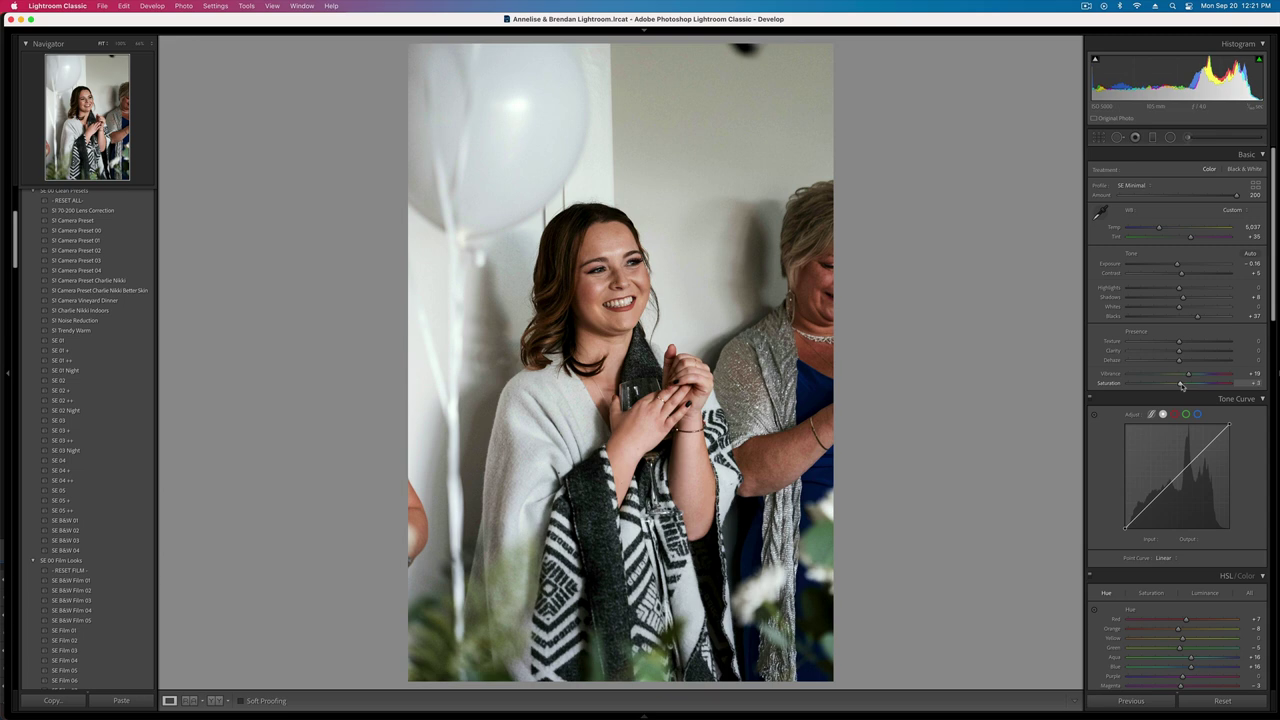
- Copy the shawl photo's settings to the next photo of the woman in the blue dress and set its exposure to +0.17
key(super+c)
key(Return)
key(Right)
key(super+v)
key(equal)
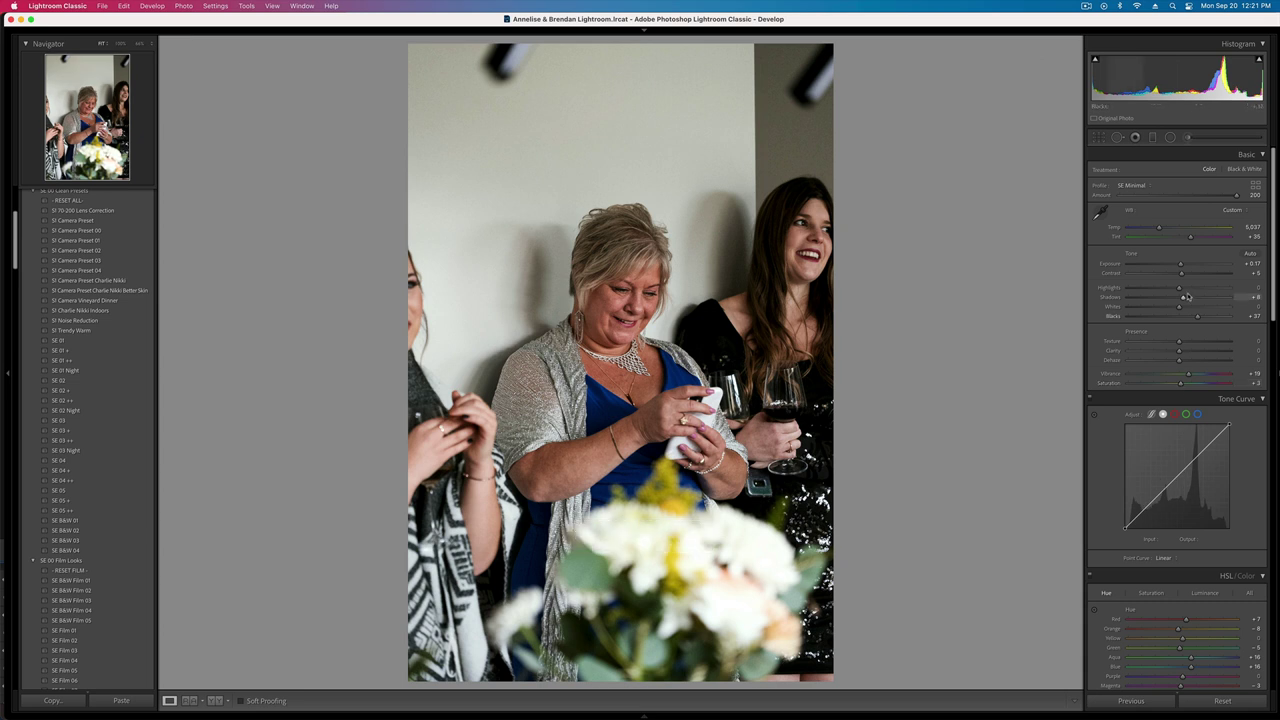
- Paste the settings onto the photo of the woman in the black sequin dress, raise its shadows and set its exposure to +0.40
key(Right)
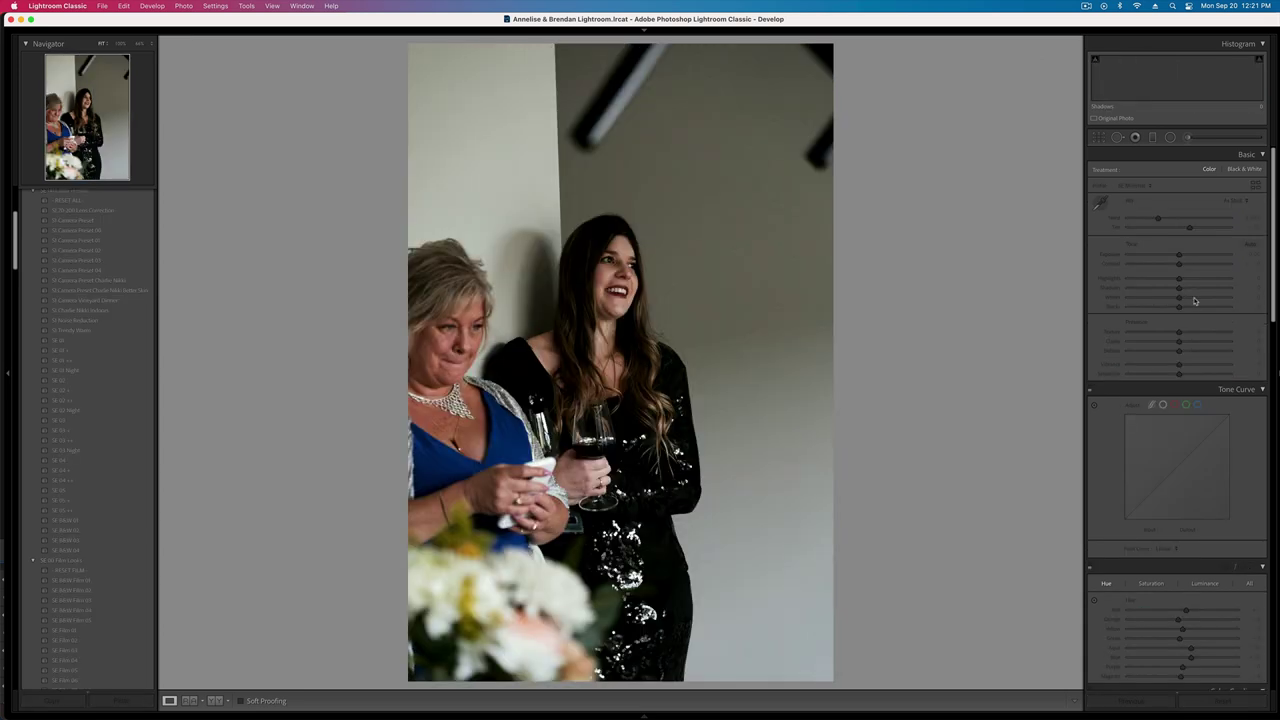
key(super+shift+v)
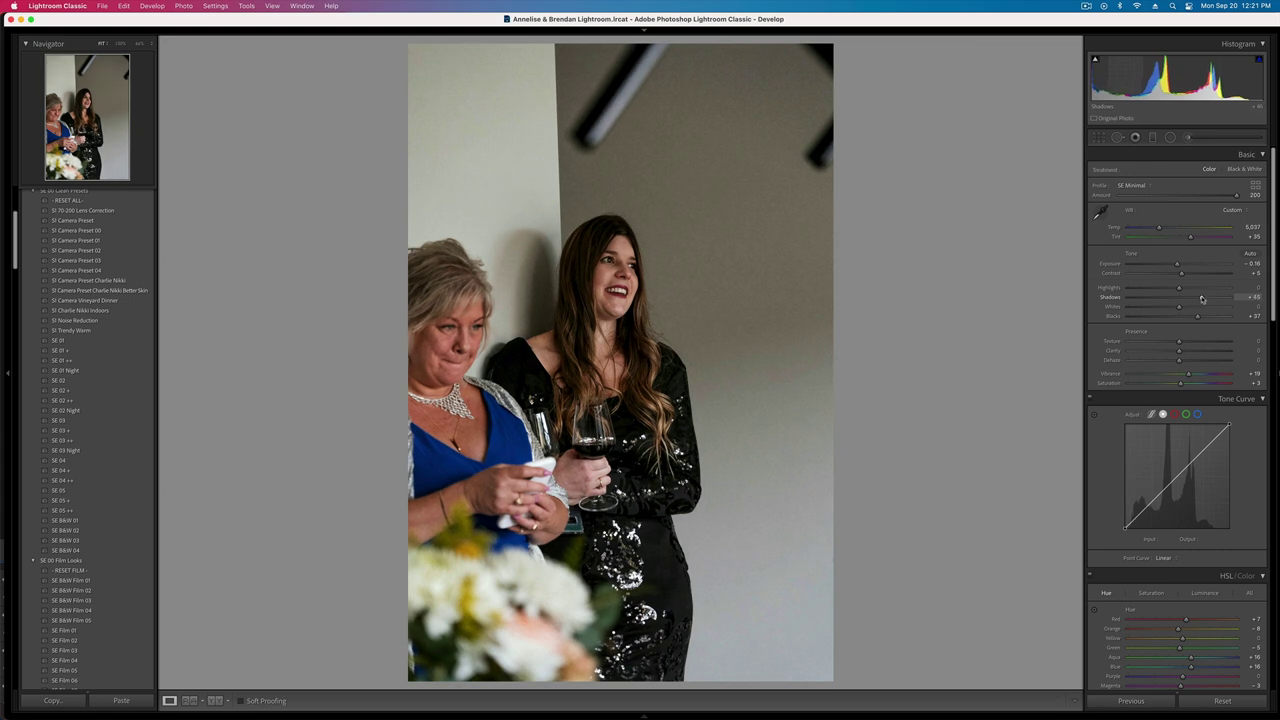
key(equal)
key(equal)
key(minus)
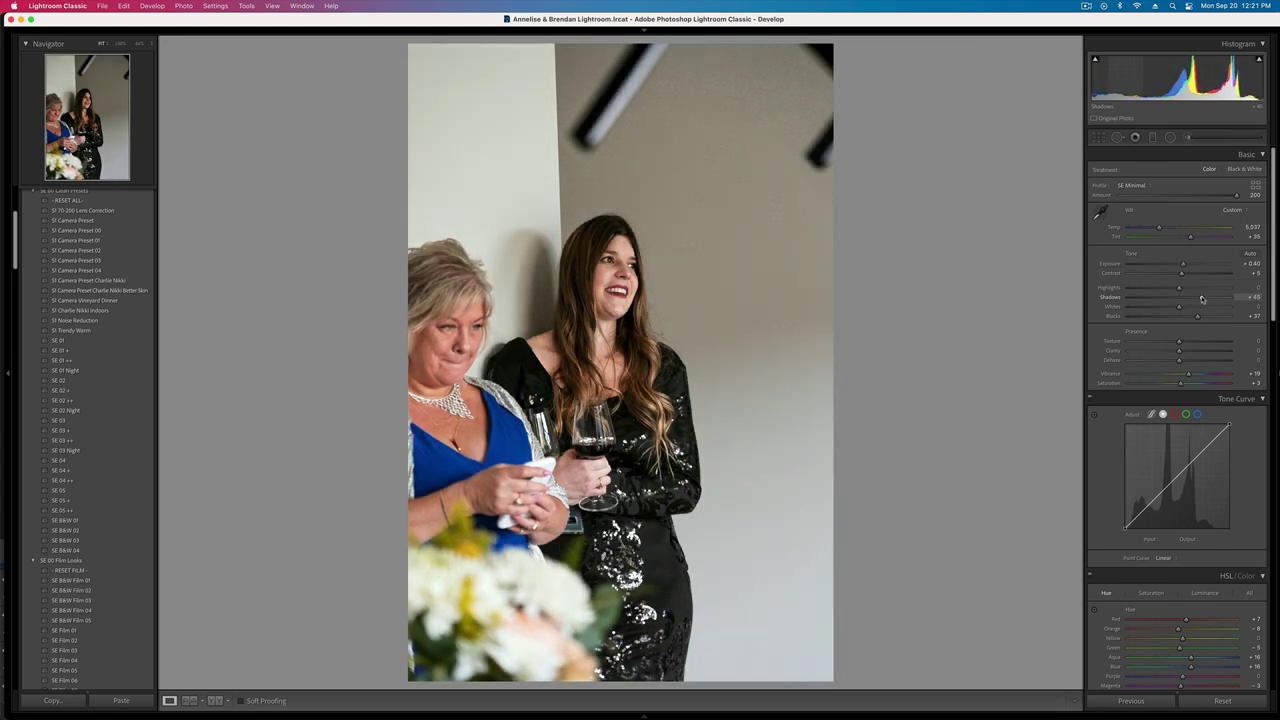
- Go to the photo of the man holding a can, apply the copied settings and set its exposure to +0.50
key(Right)
key(equal)
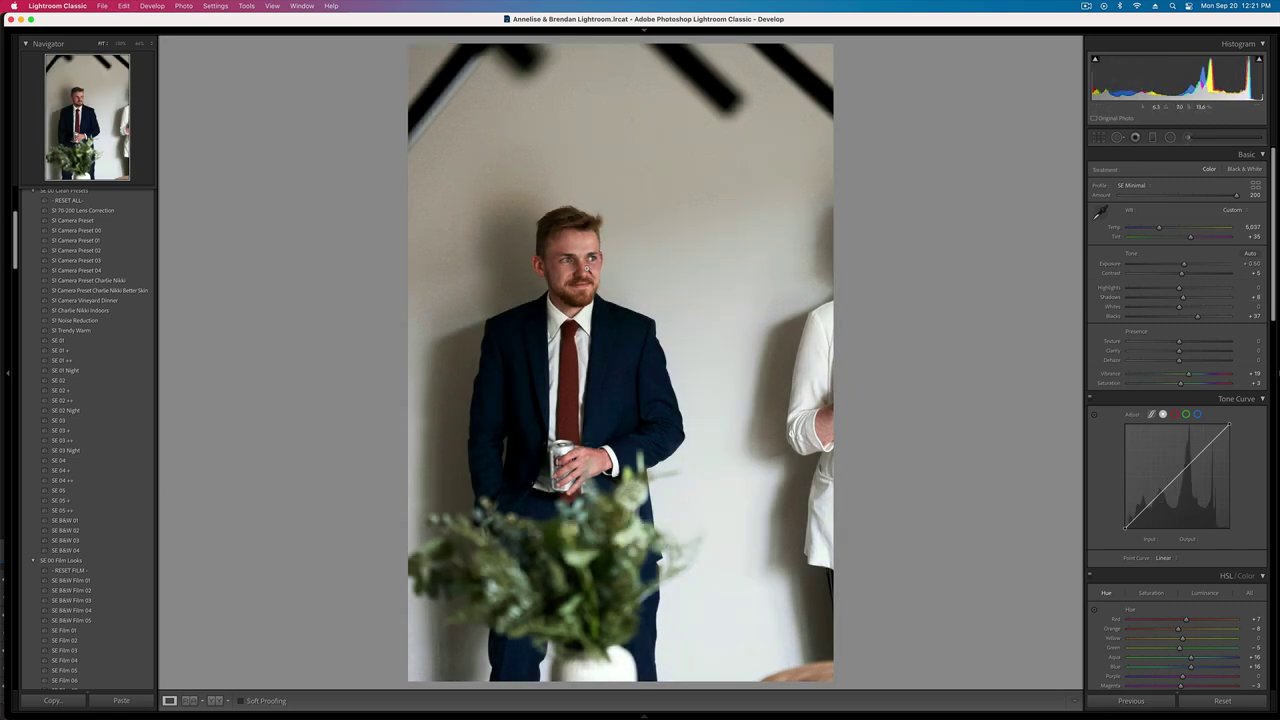
- Go to the photo of guests beside the balloons, cool its white balance slightly, set exposure to +0.17 and shadows to +43
click(543, 274)
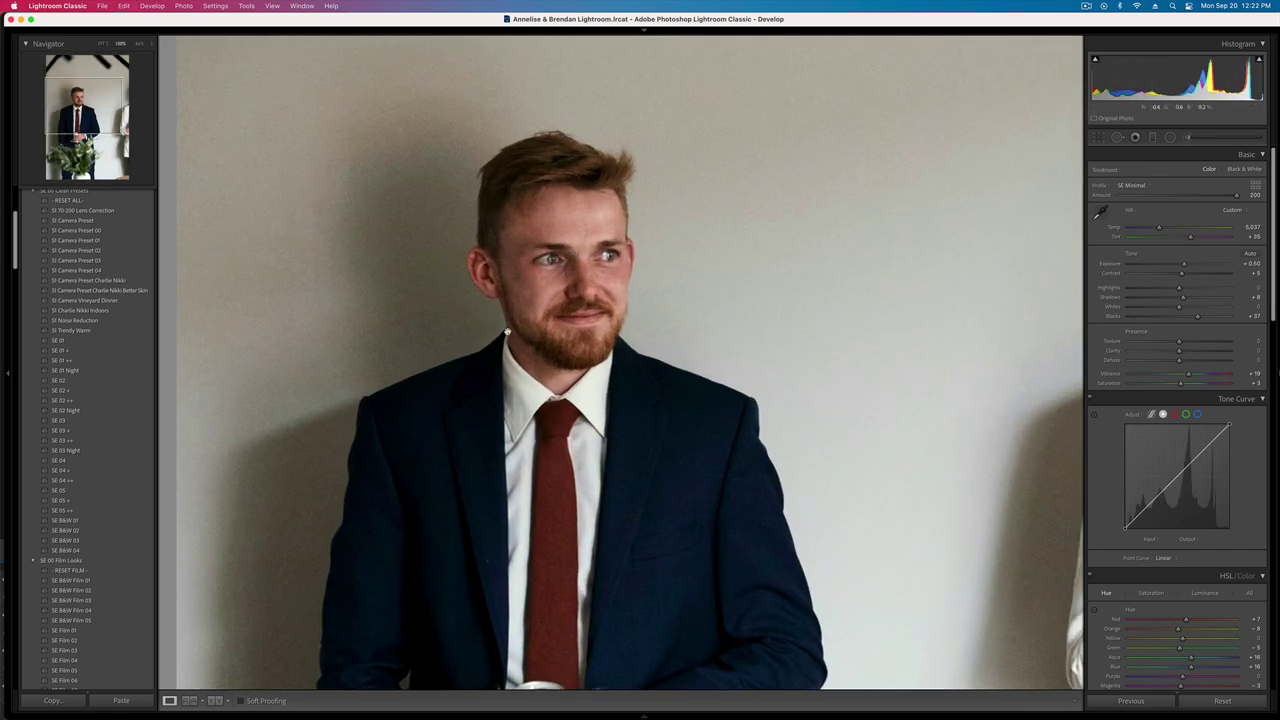
click(507, 332)
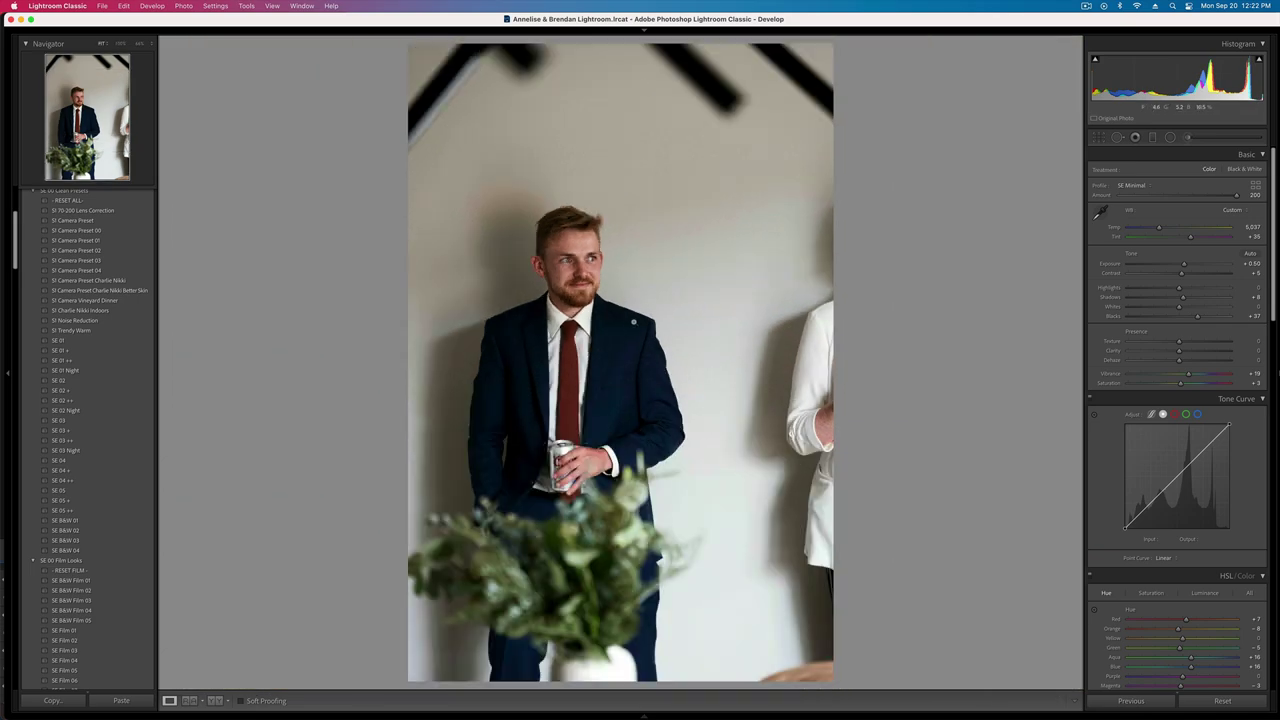
key(Right)
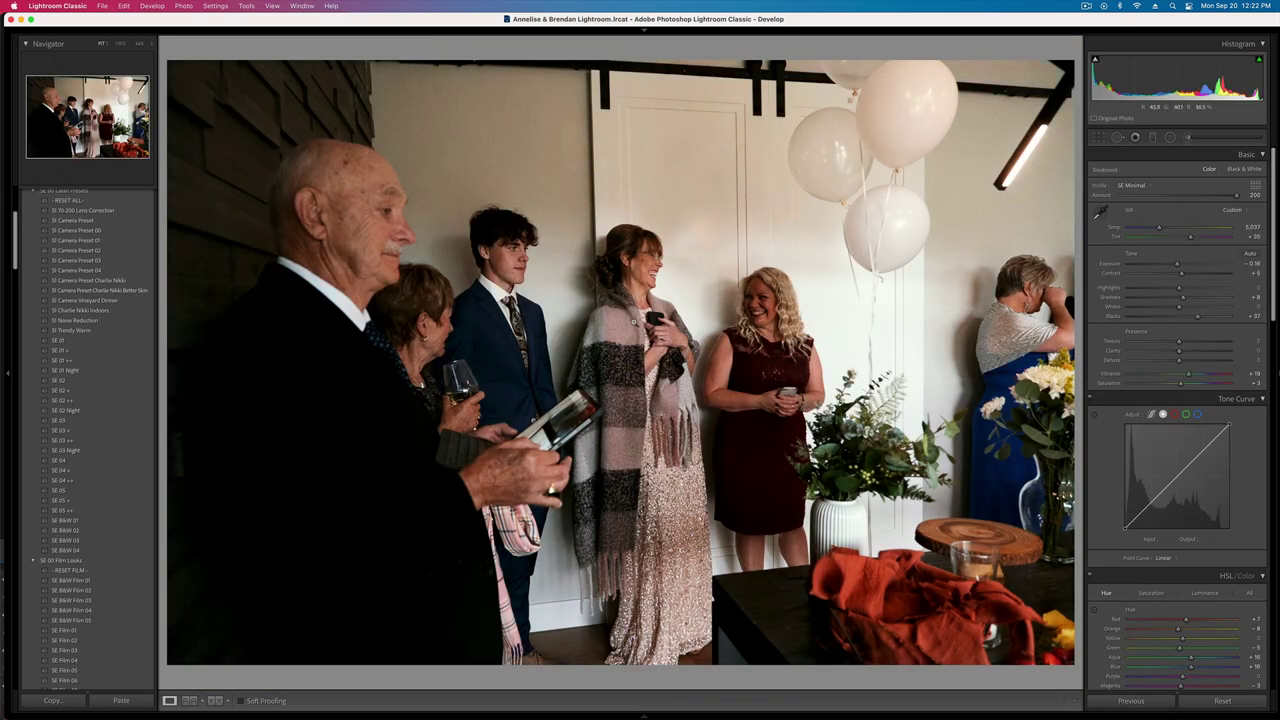
drag(1159, 228, 1156, 229)
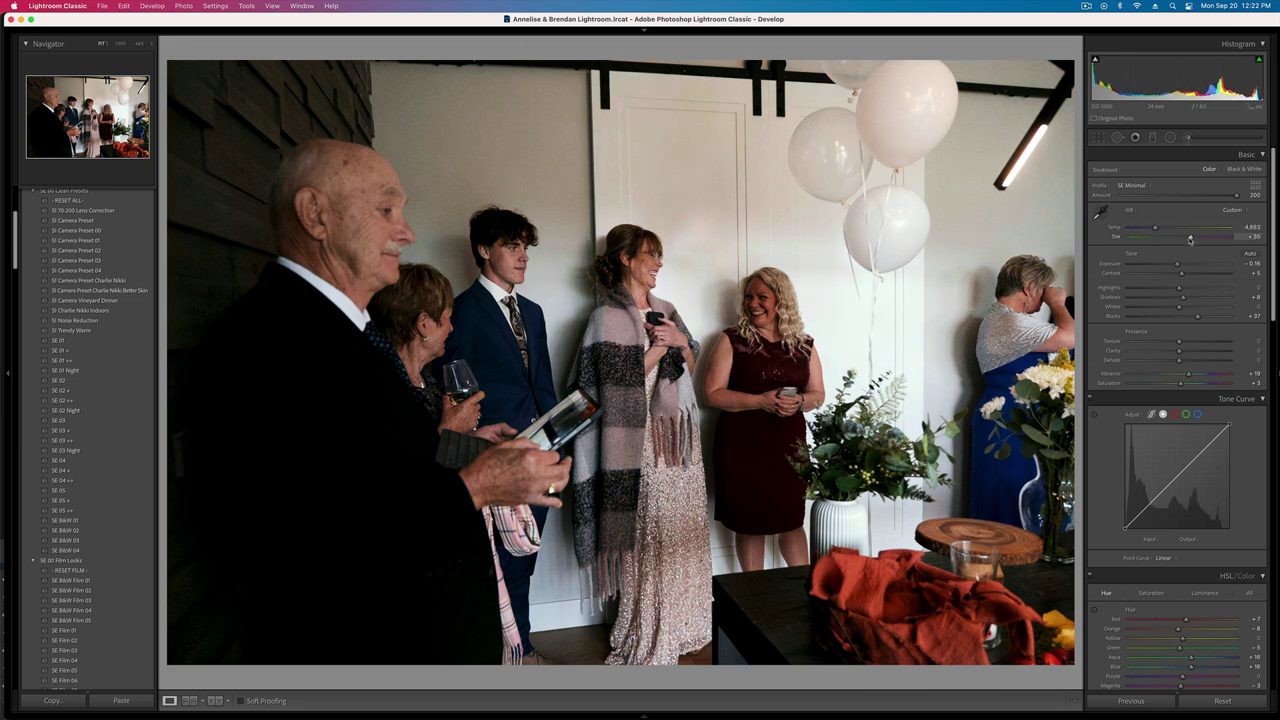
key(equal)
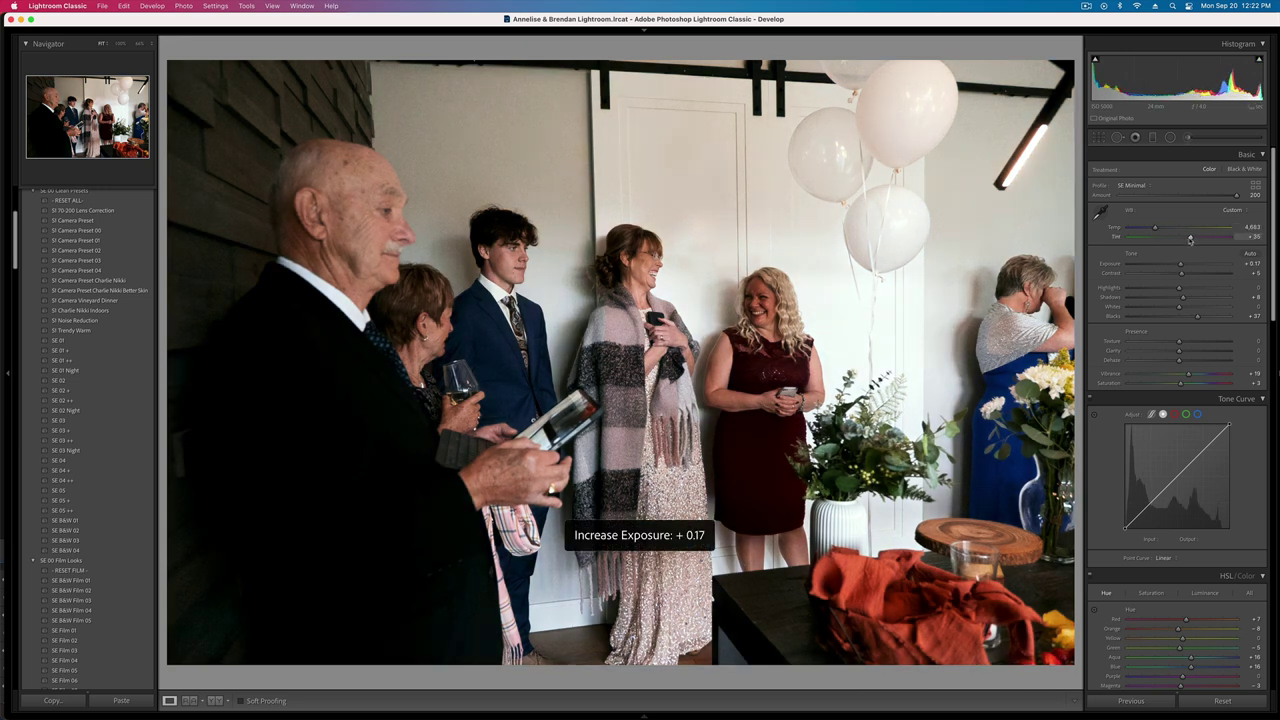
drag(1181, 297, 1201, 299)
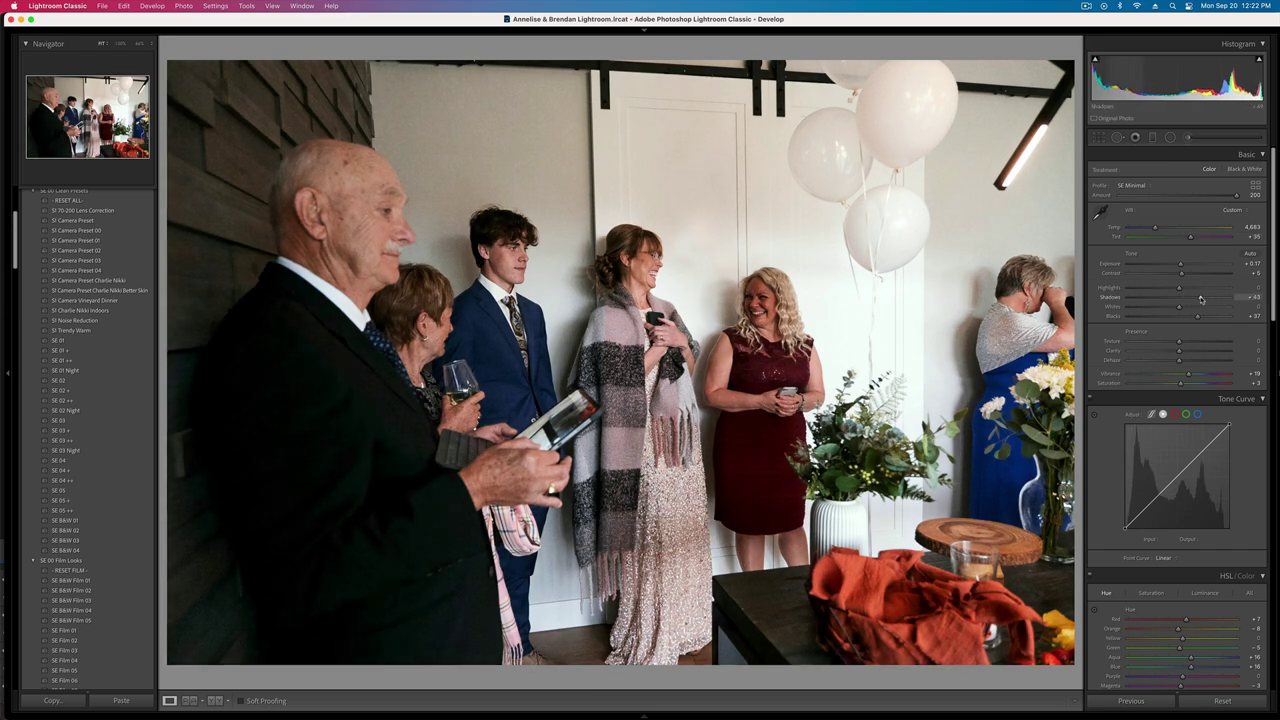
- On the close-up of the two laughing women, set temperature to 4,549, tint to +21, exposure to +0.07 and highlights to -79
key(Right)
key(super+z)
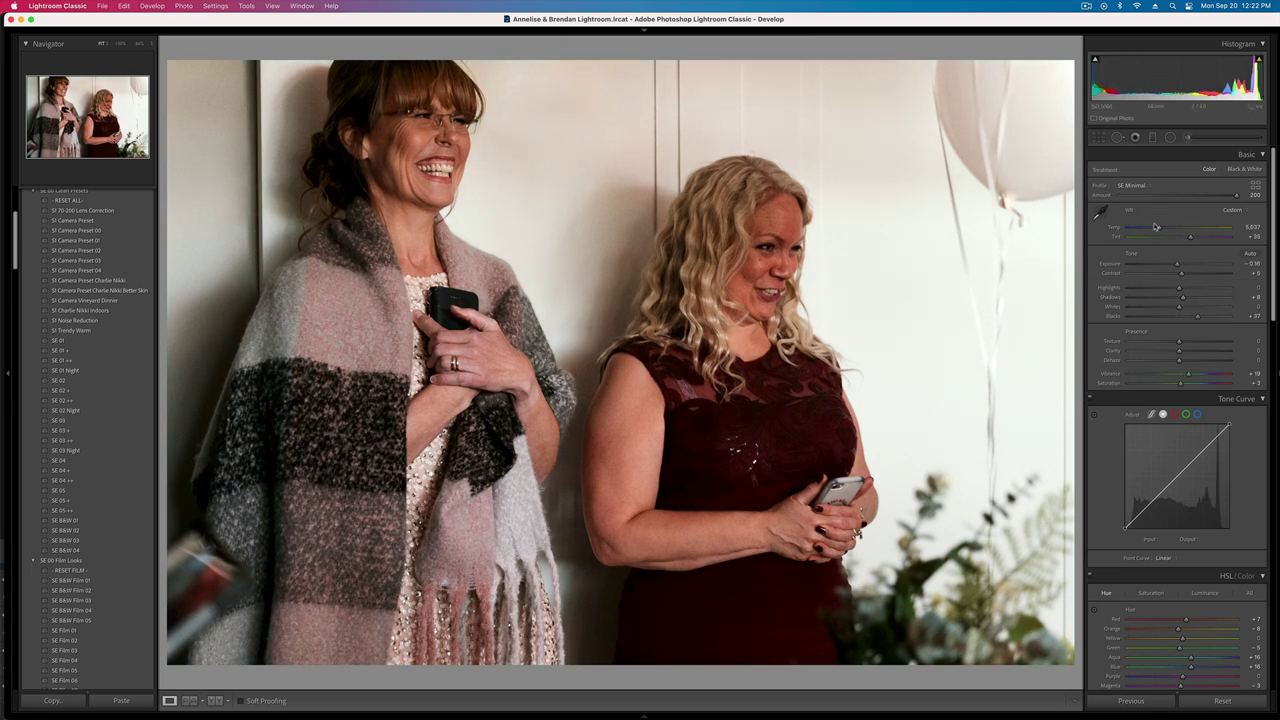
drag(1154, 229, 1187, 240)
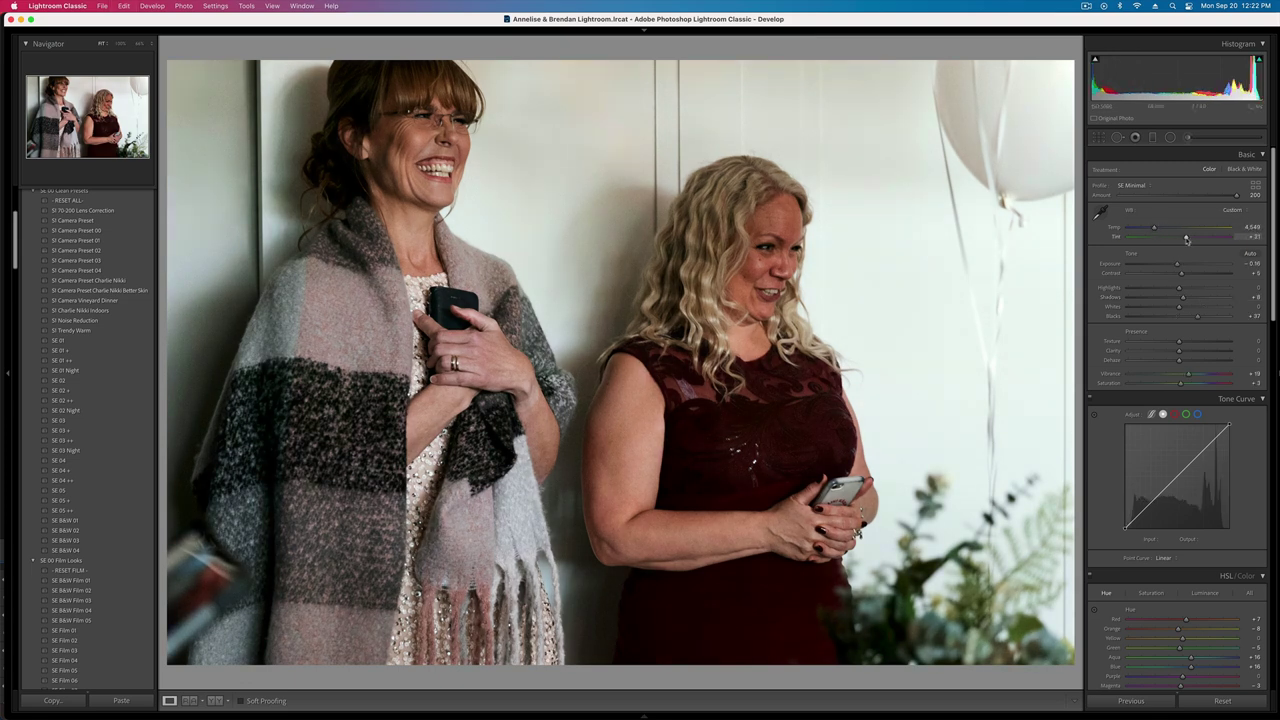
key(shift+equal)
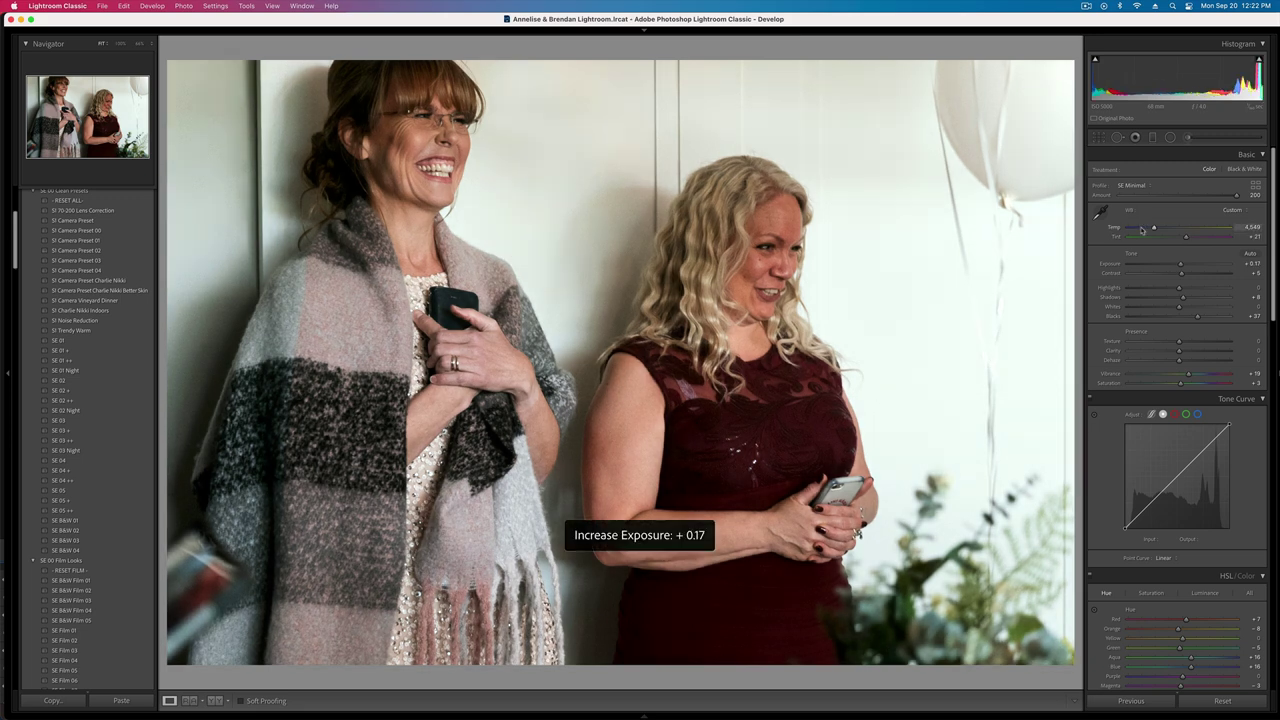
key(shift+minus)
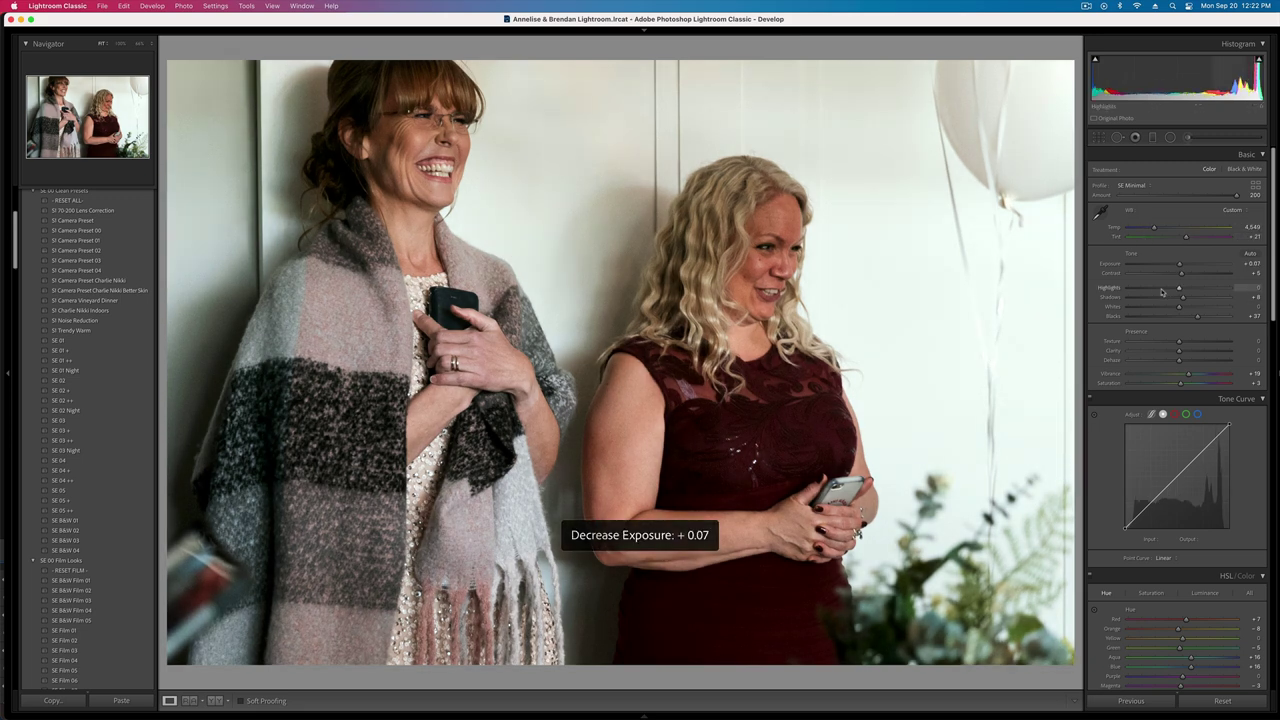
drag(1180, 288, 1141, 289)
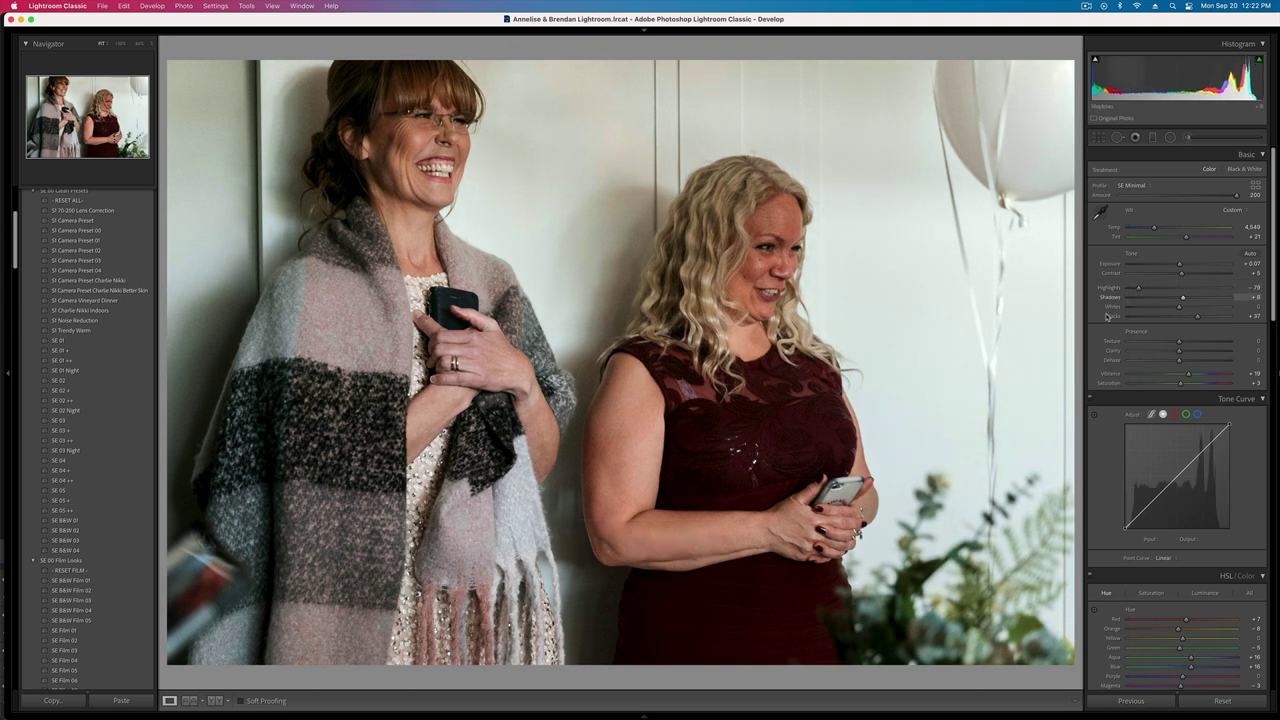
- Try a brush mask with lowered contrast and highlights on the face of the woman in the shawl, and reset its effect
scroll(1150, 230, down, 5)
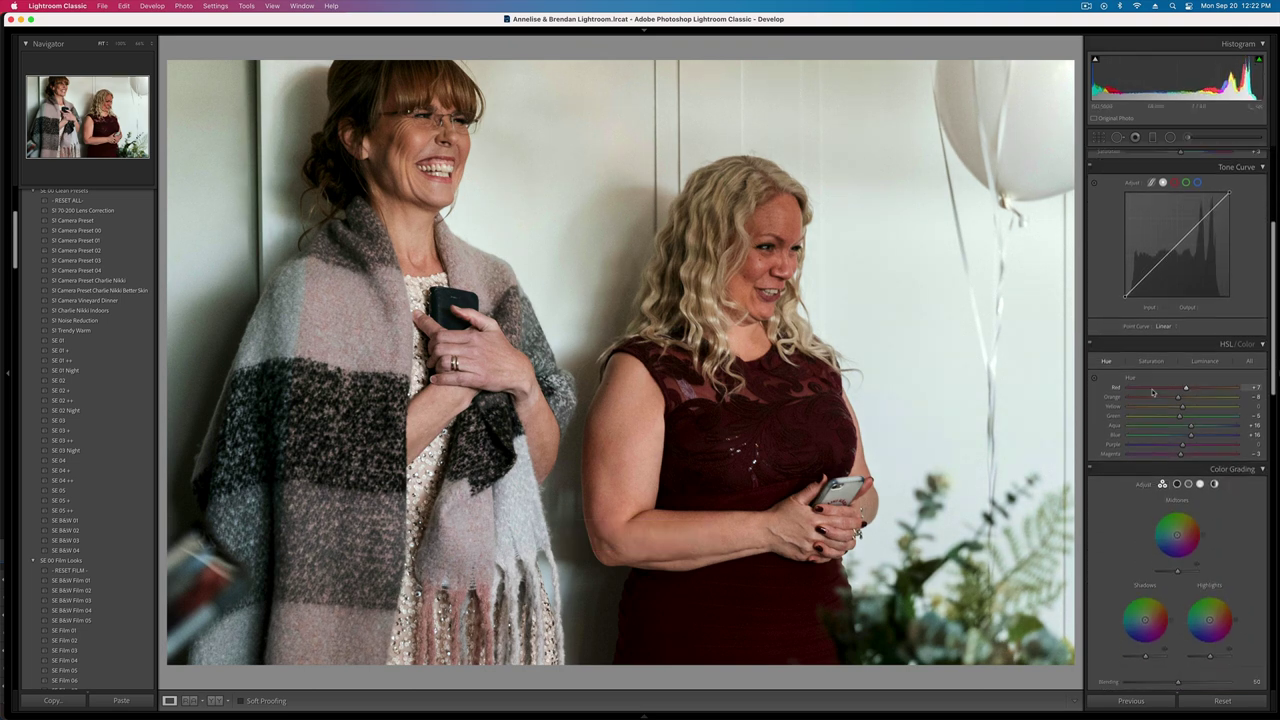
click(1188, 140)
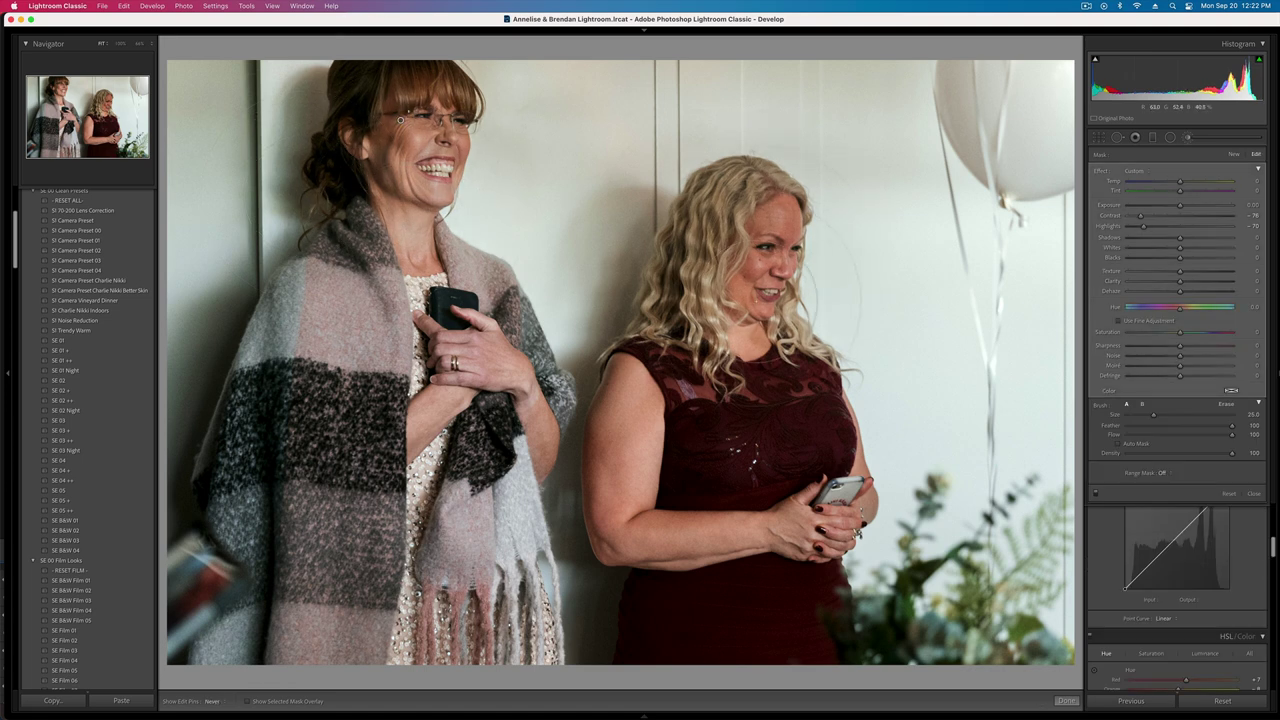
alt+click(1101, 172)
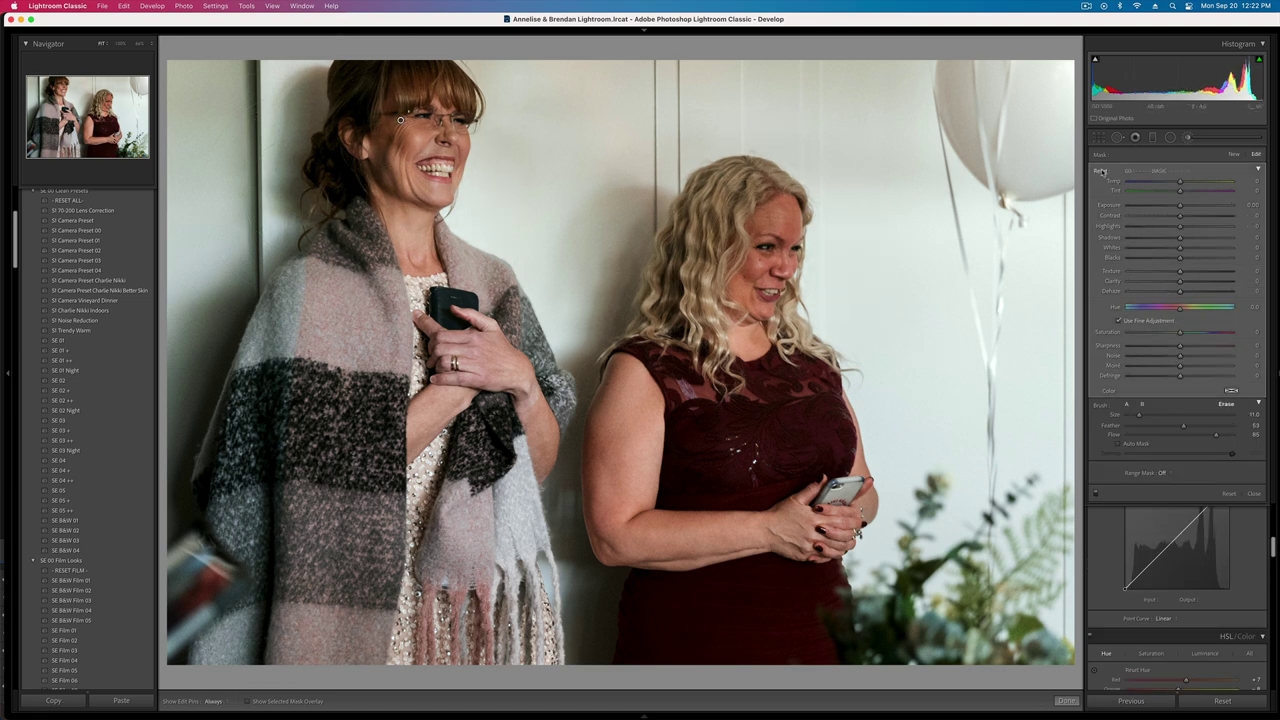
alt+click(1101, 172)
key(k)
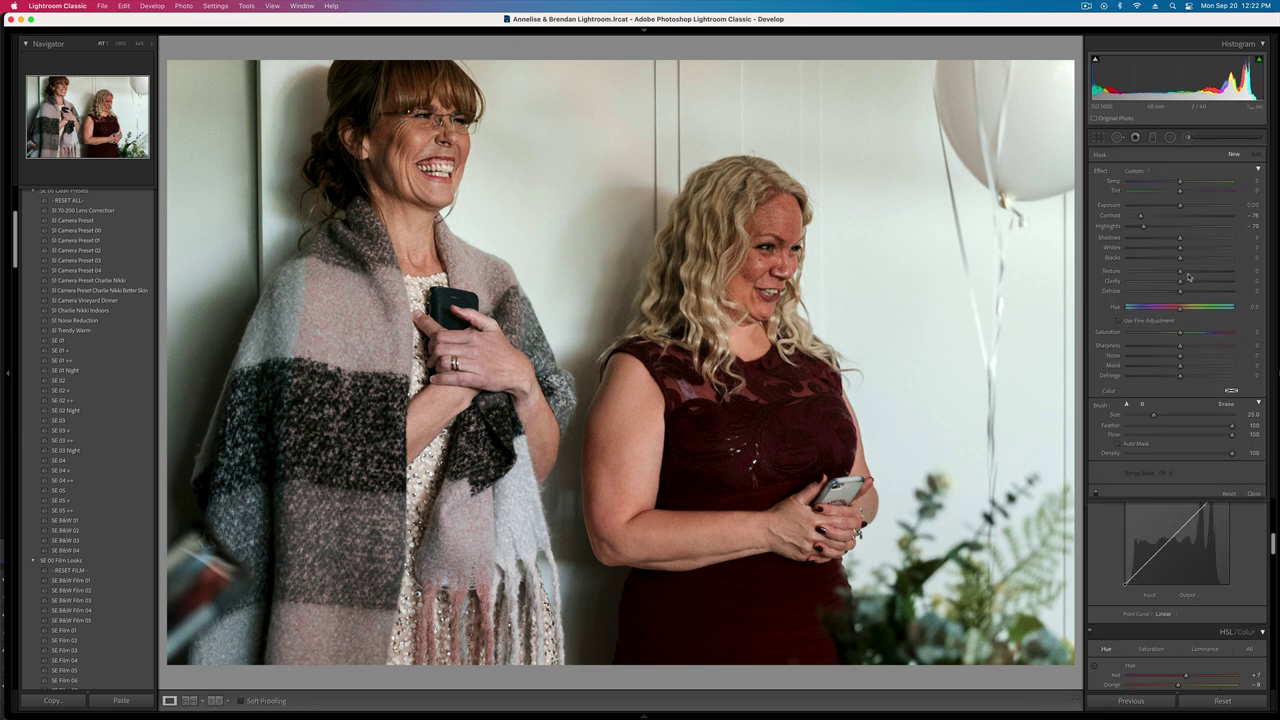
- Finalize the two women's exposure at +0.07, inspect their faces up close and apply the SE B&W 01 preset
key(shift+minus)
key(shift+minus)
key(shift+equal)
key(shift+equal)
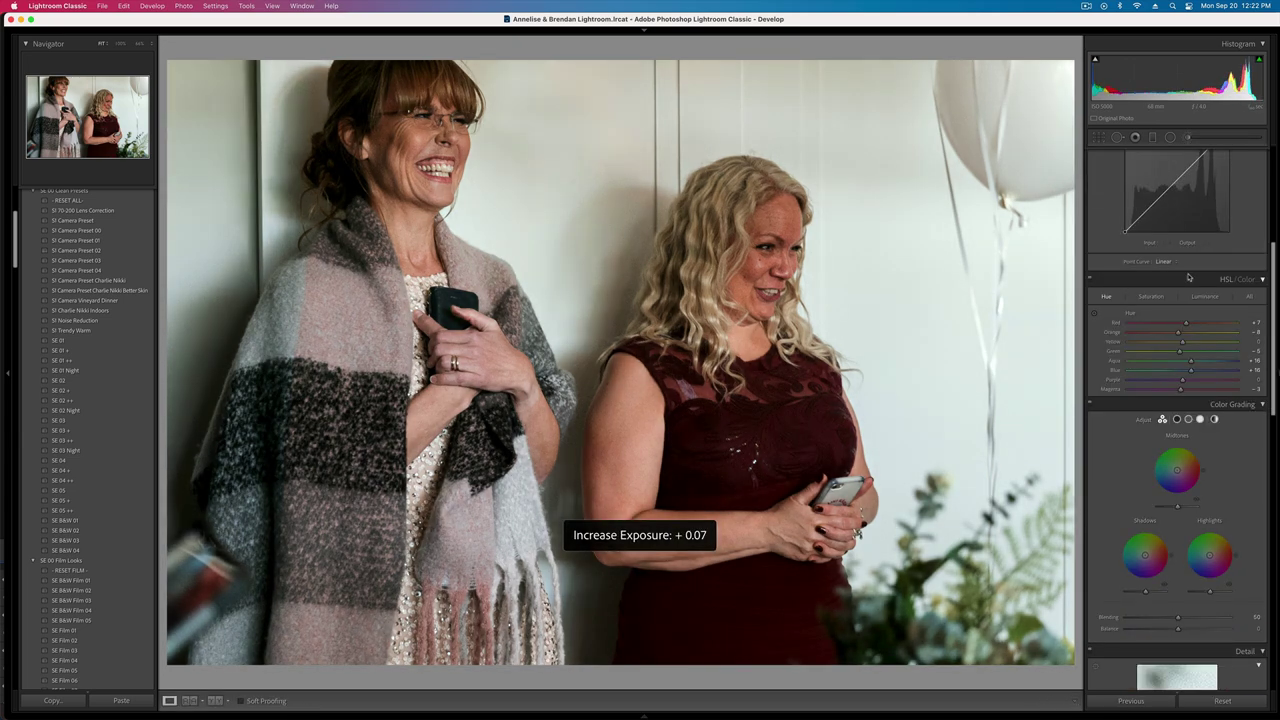
key(z)
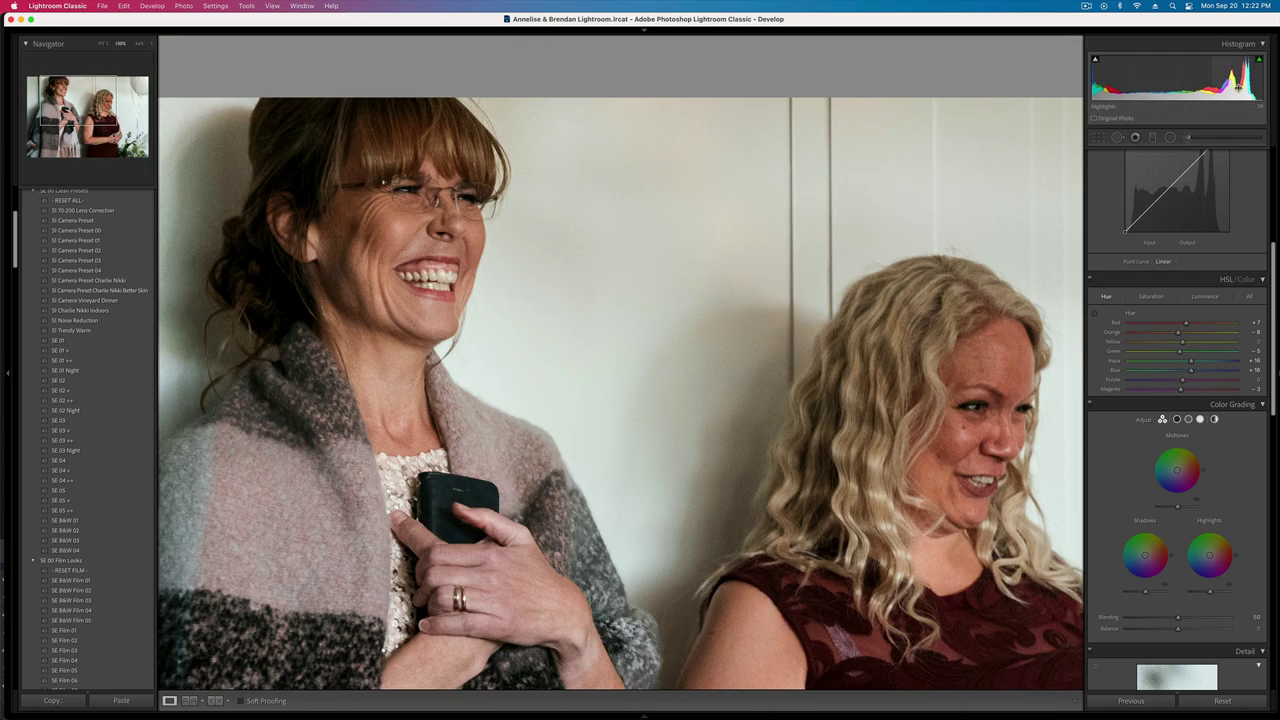
click(655, 388)
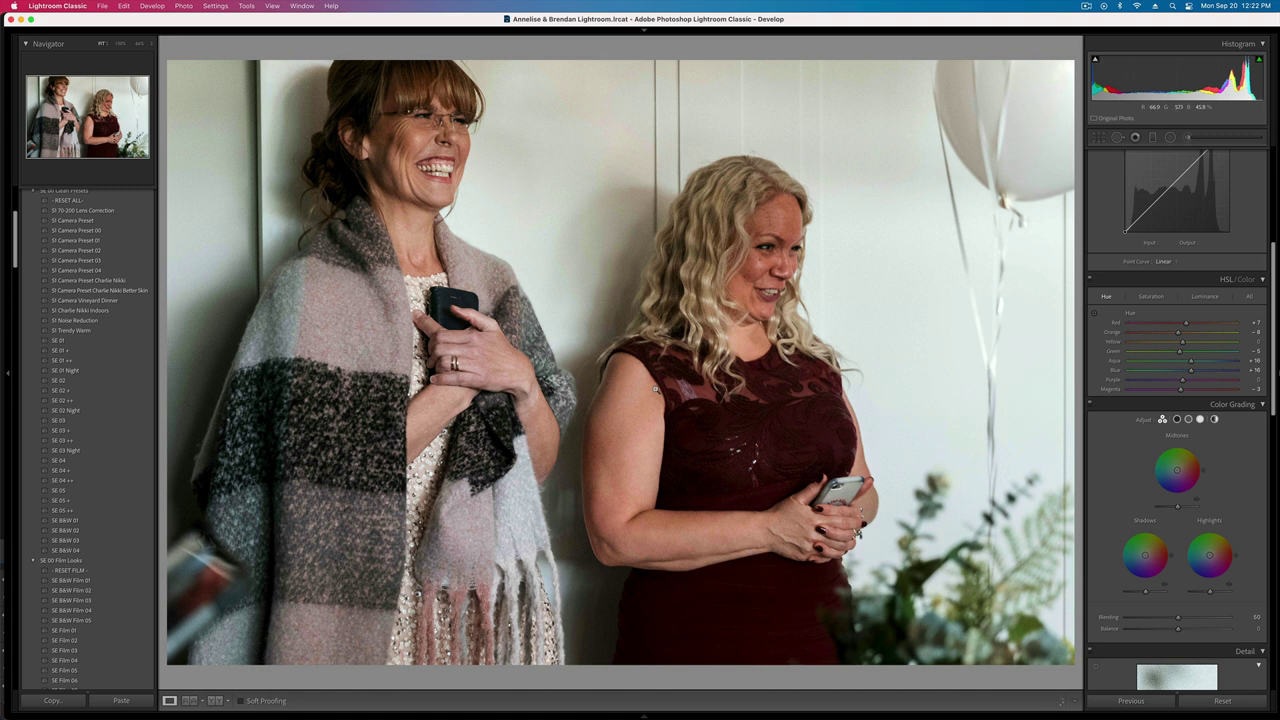
click(80, 522)
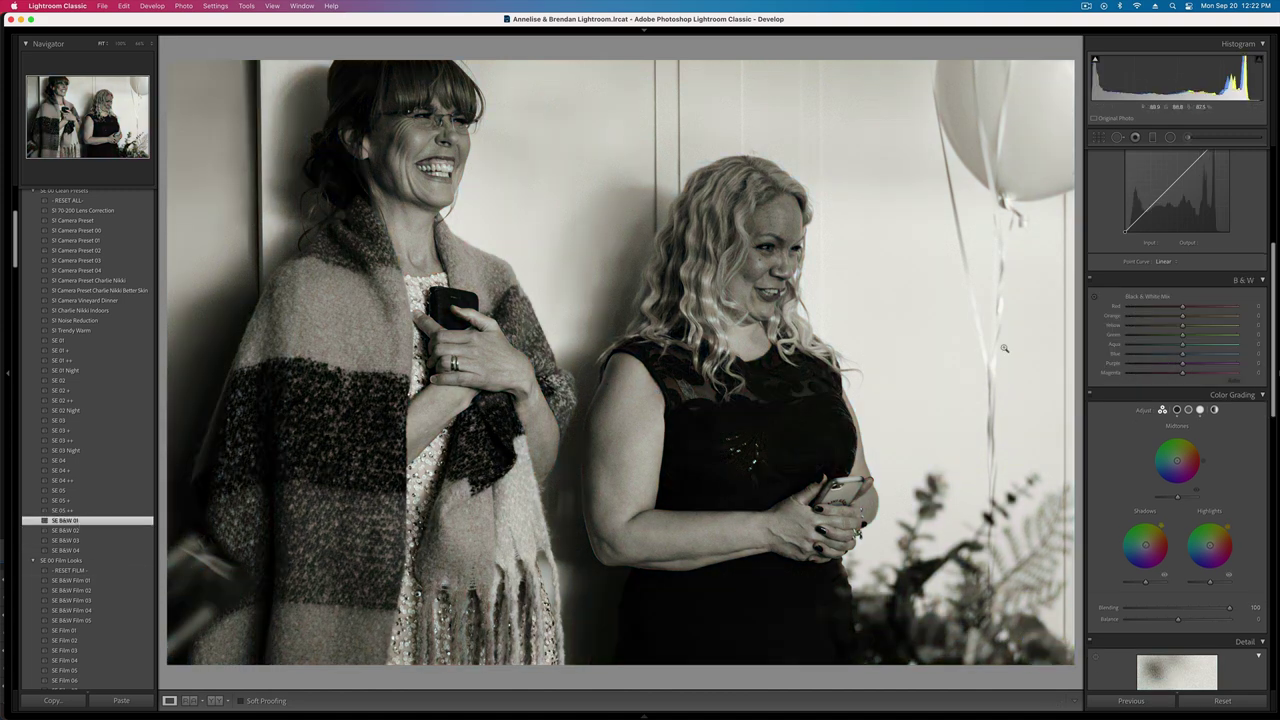
- Go to the wide cake-table photo, set its white balance to Auto and straighten it by 1.14 degrees
key(Right)
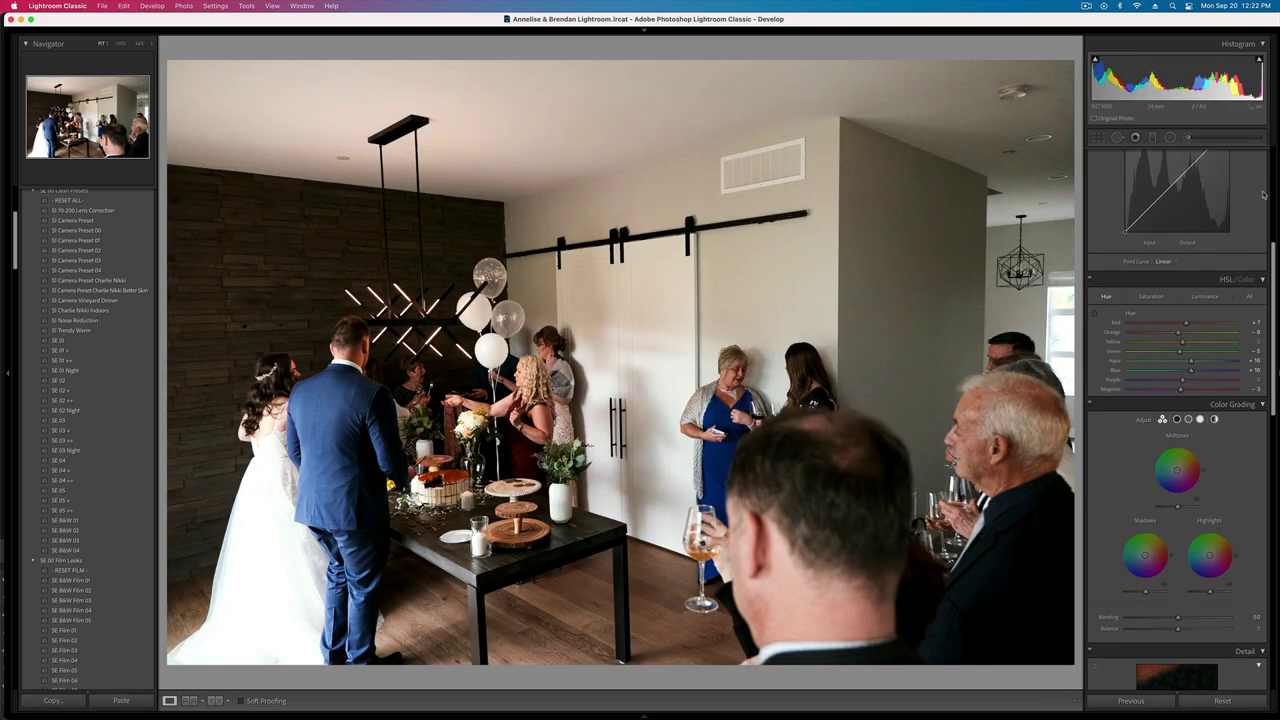
scroll(1200, 250, up, 5)
click(1235, 211)
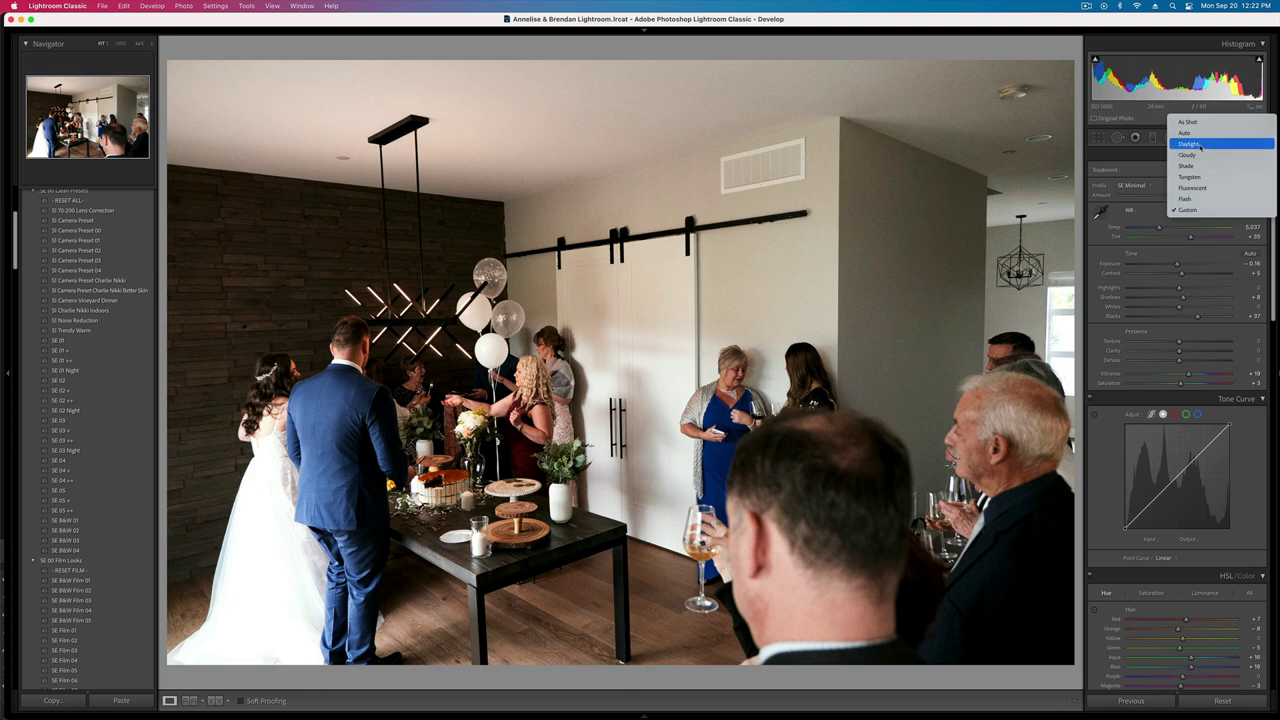
click(1197, 136)
key(r)
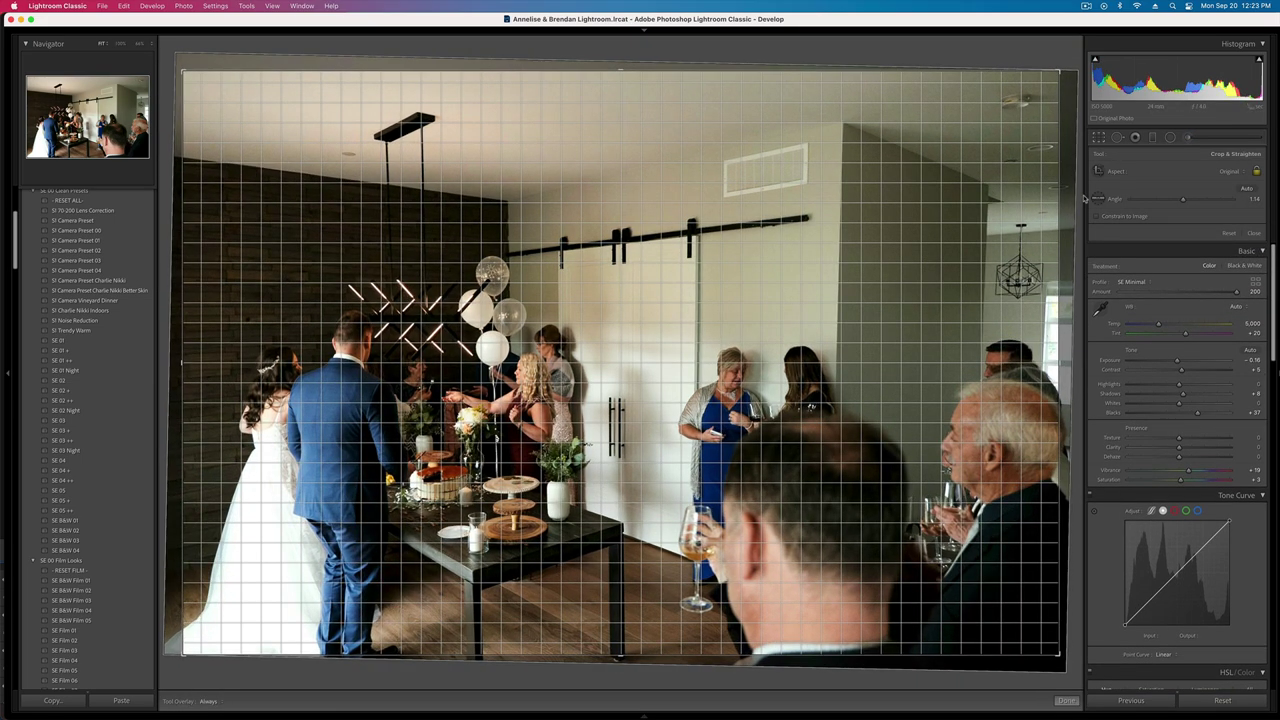
key(r)
- Brush a mask over the bride's dress with temperature 30 and exposure -0.30, and set the whole photo's exposure to -0.39
click(1189, 138)
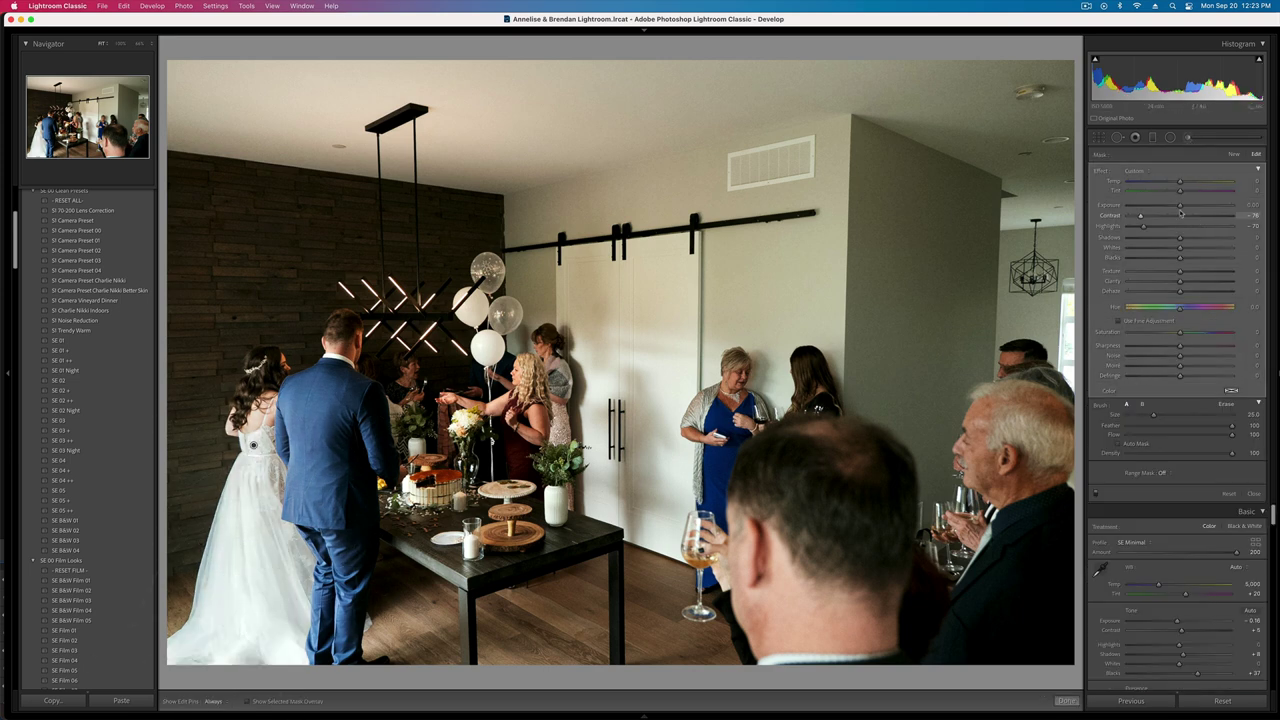
drag(1180, 205, 1176, 205)
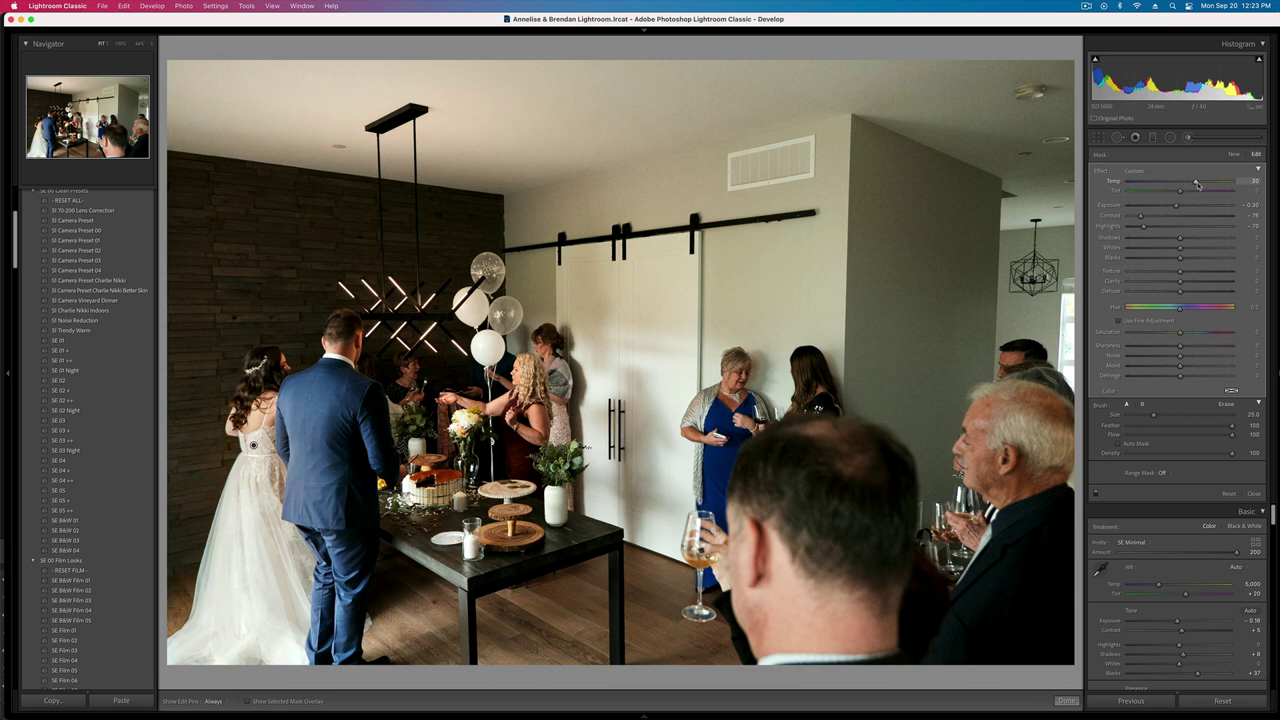
mouse_move(142, 717)
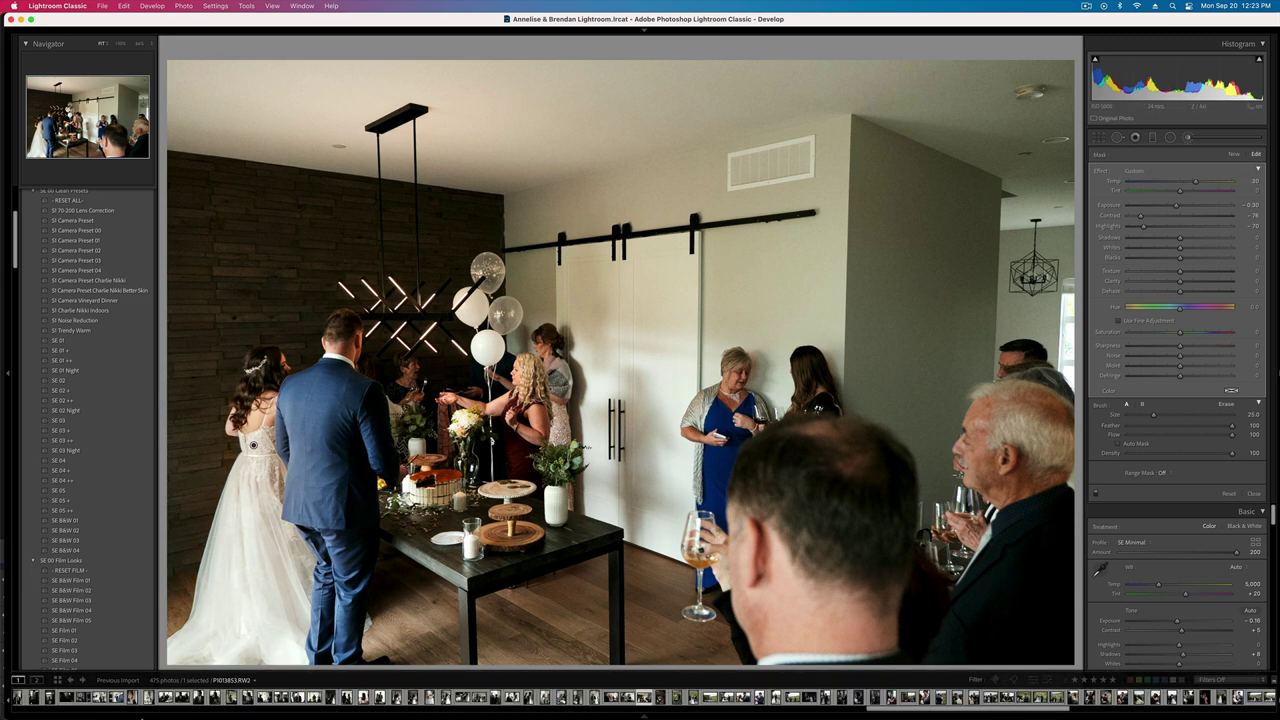
key(k)
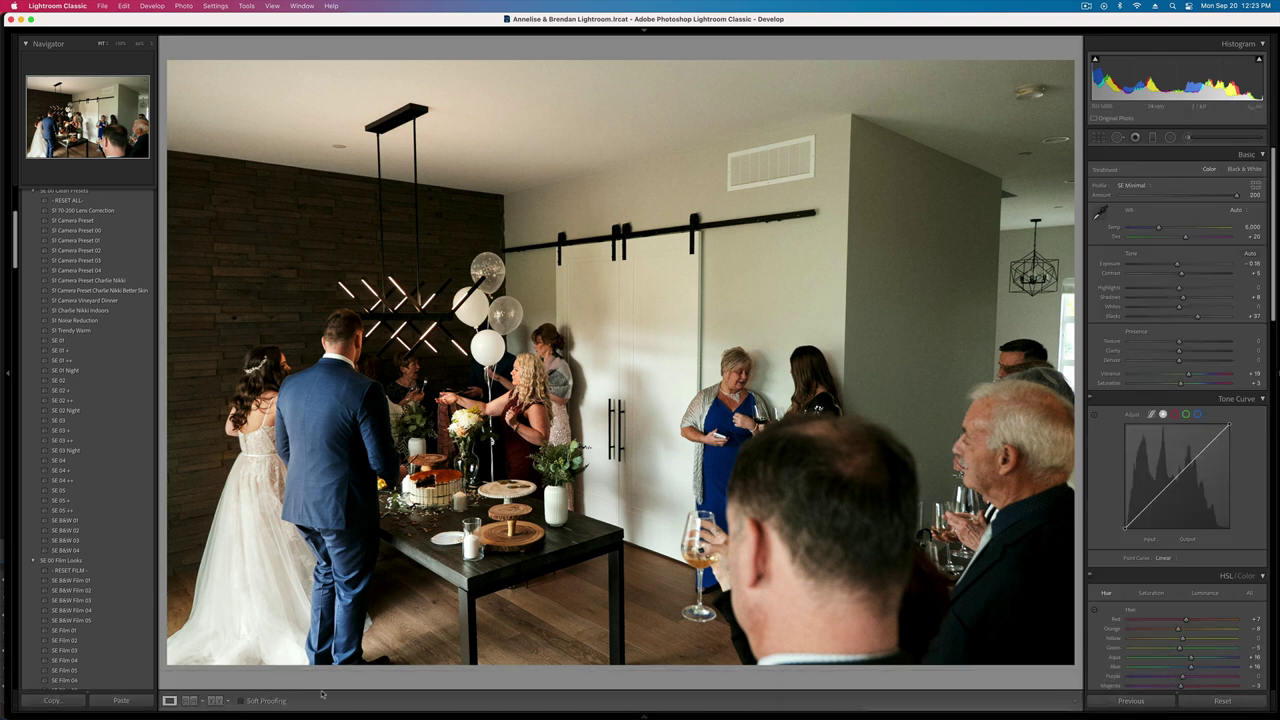
key(minus)
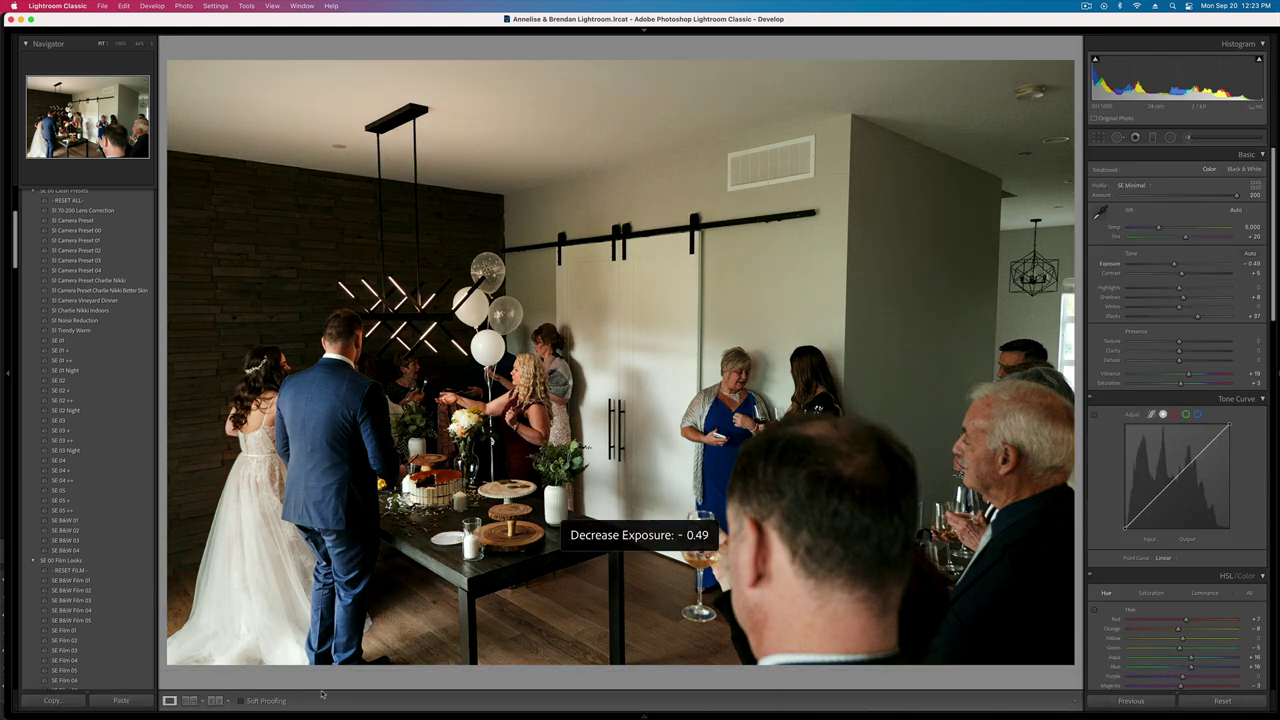
key(equal)
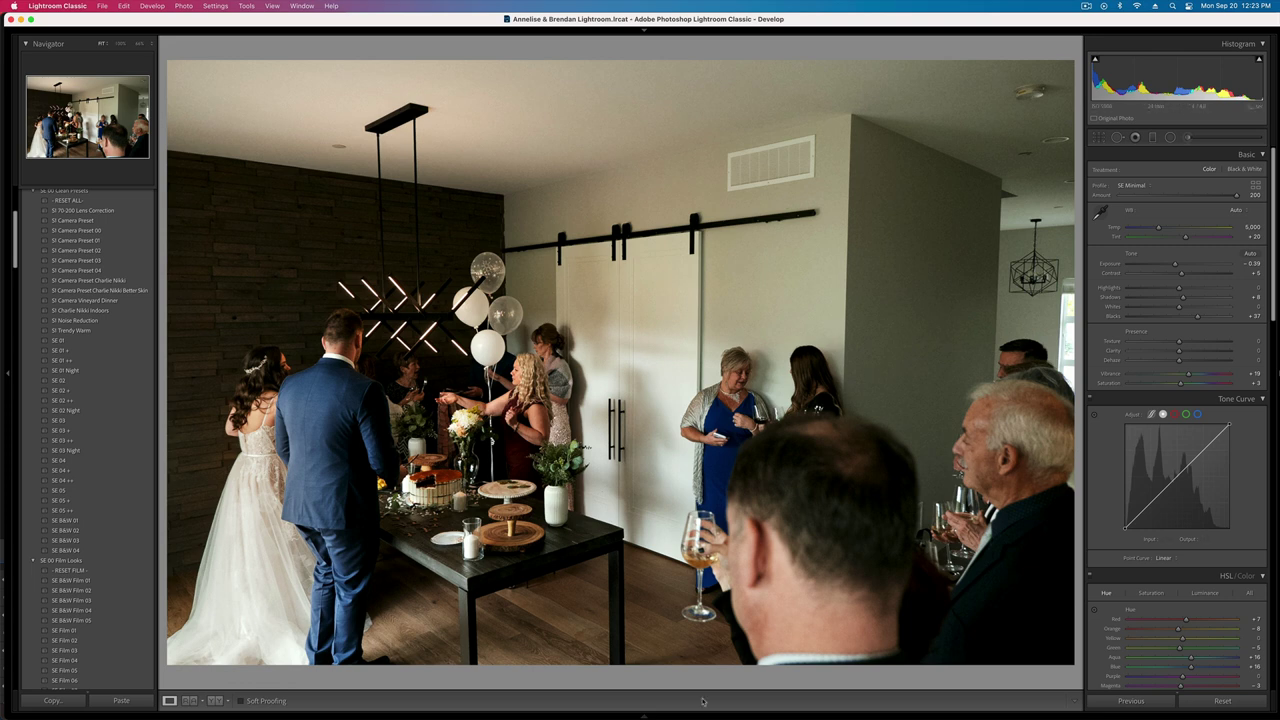
- Go to the cake-cutting photo, warm its white balance slightly and set its exposure to +0.89
key(Right)
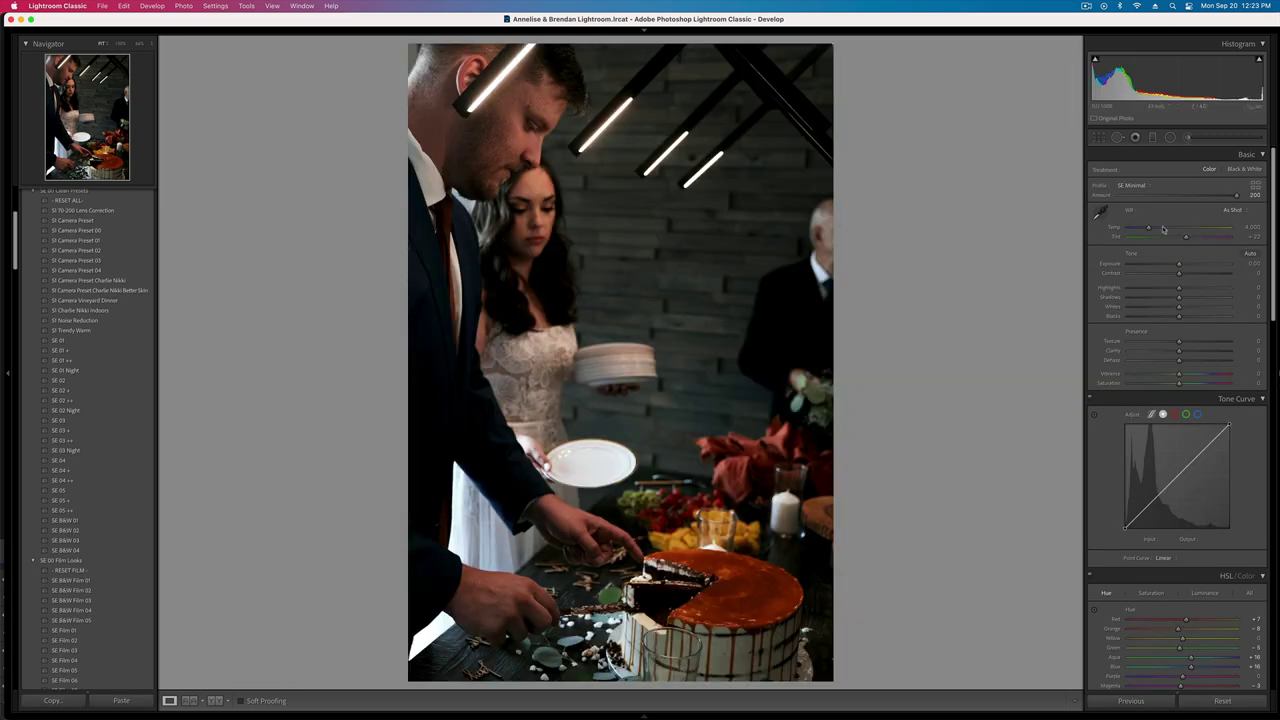
drag(1163, 229, 1154, 229)
key(shift+equal)
key(shift+equal)
key(shift+equal)
key(shift+equal)
key(shift+minus)
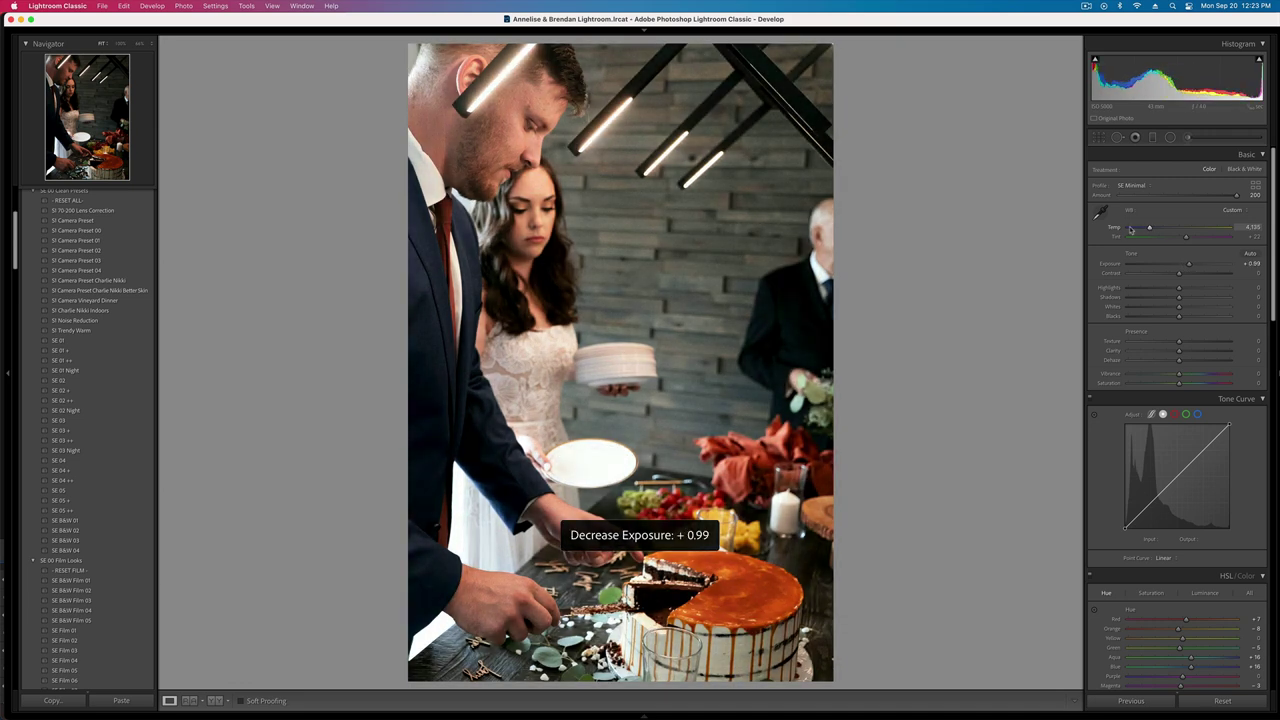
key(minus)
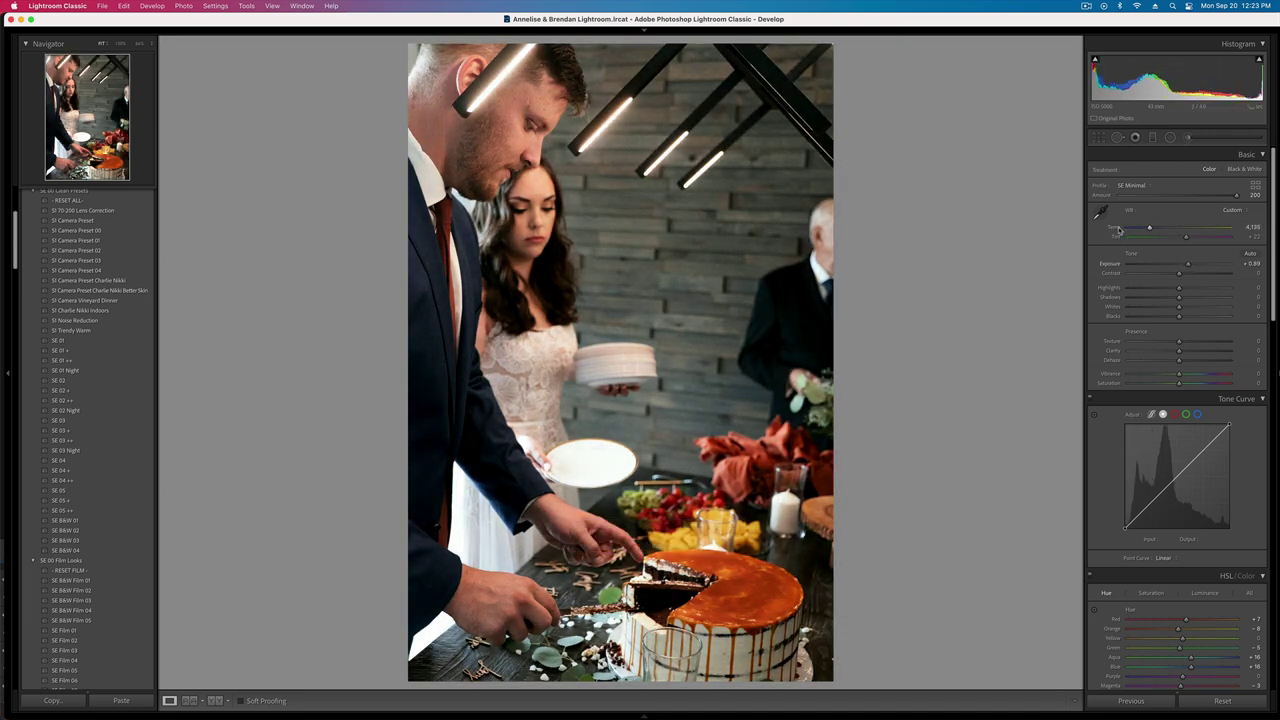
- On the outdoor photo of the blanket-wrapped woman and the man, undo the copied settings, warm the white balance and set exposure to +0.60
key(Right)
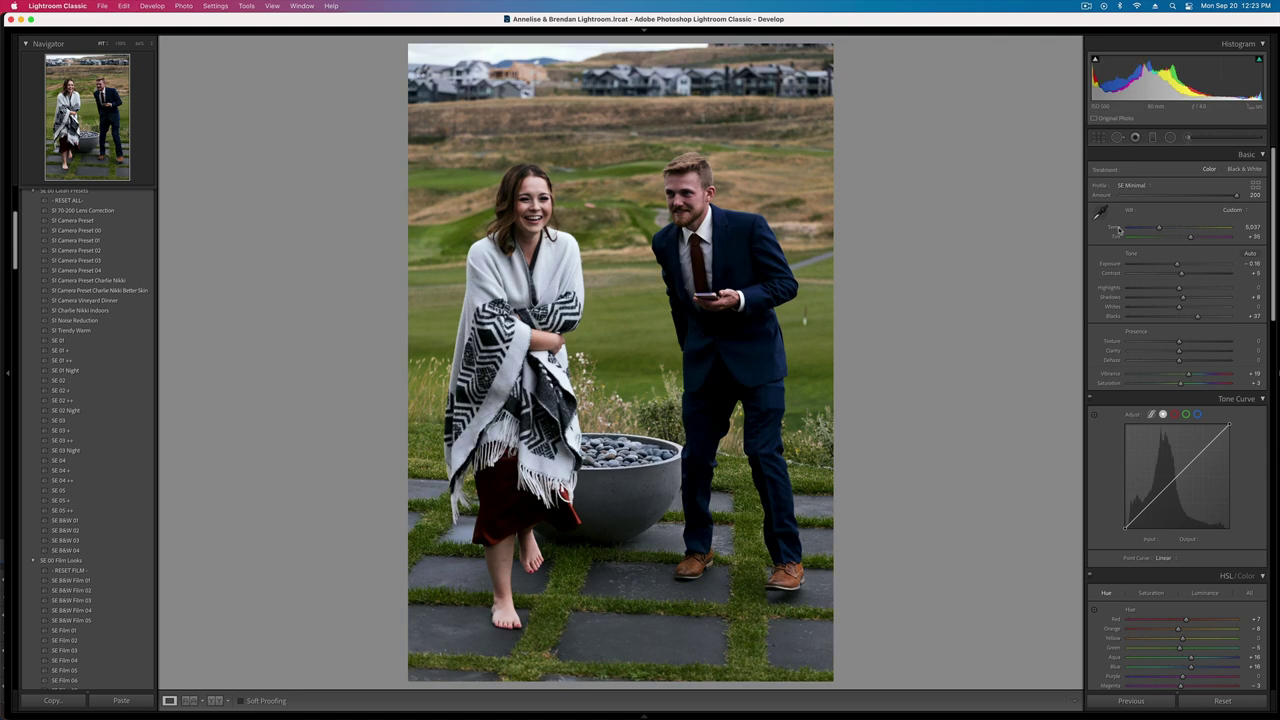
key(super+z)
drag(1166, 229, 1185, 266)
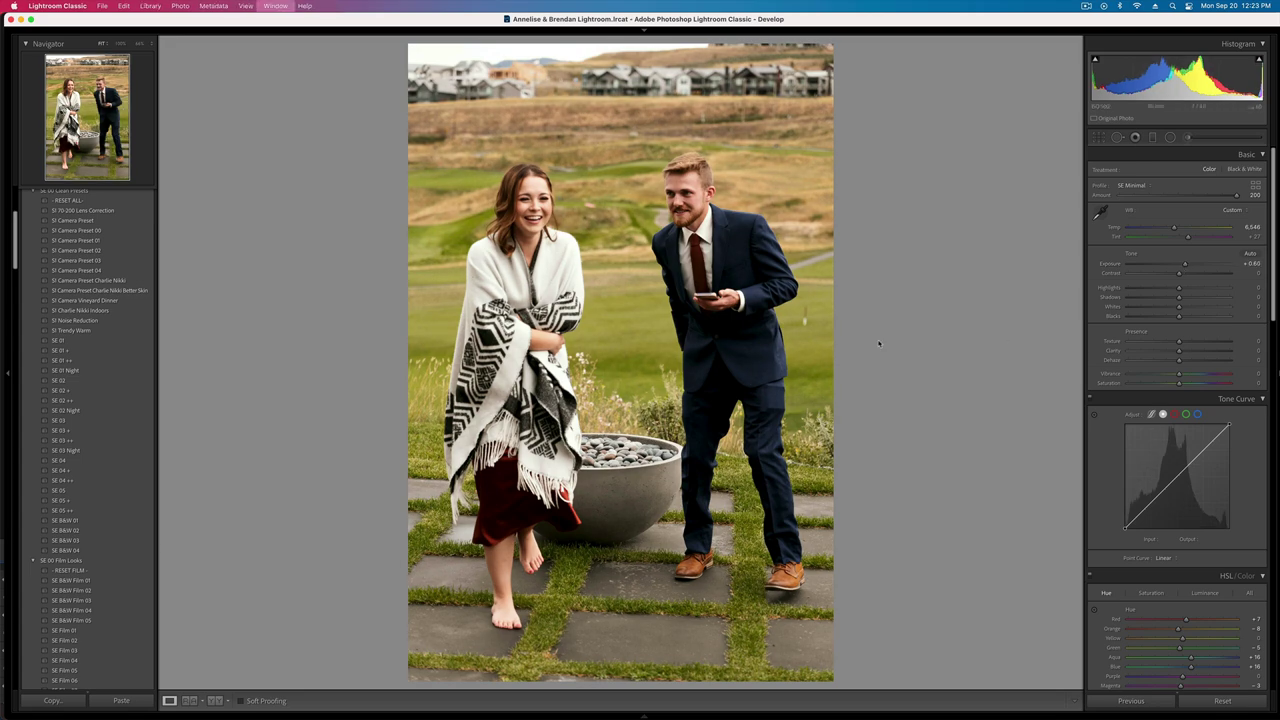
- Return to the library grid and open the photo of the bride and groom holding the glass quote sign
key(g)
scroll(719, 374, up, 5)
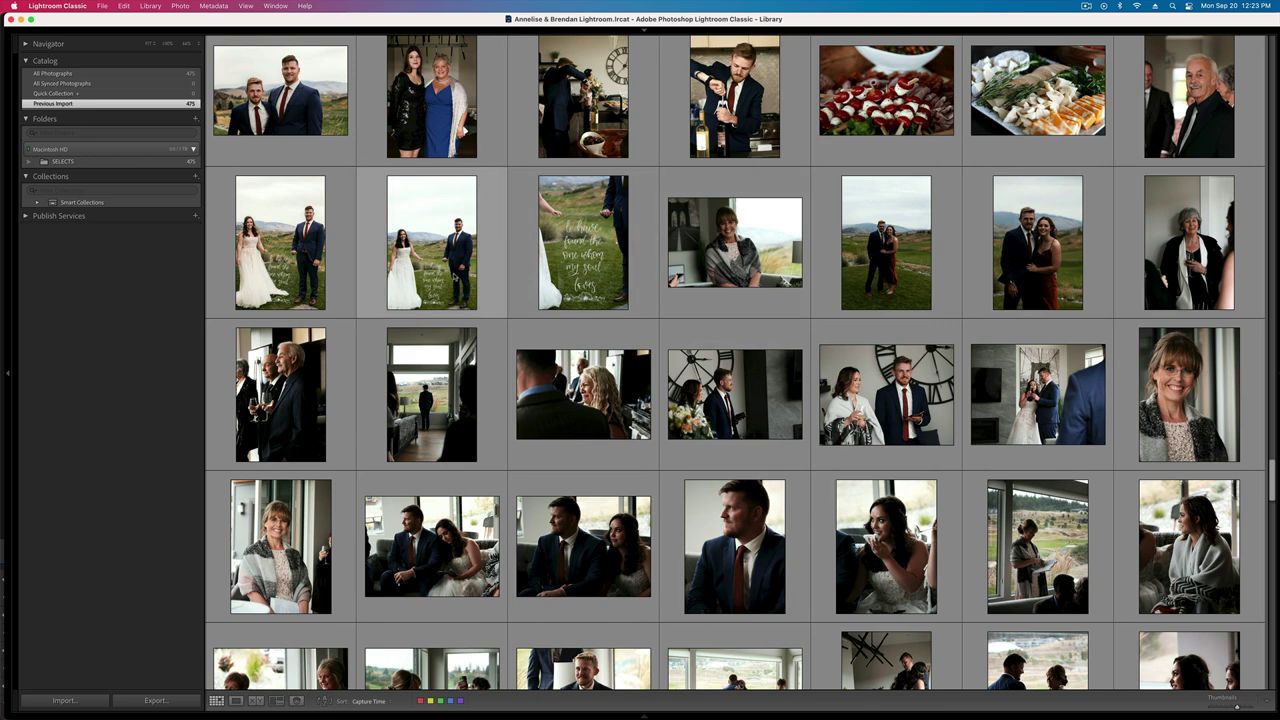
click(456, 277)
double_click(455, 276)
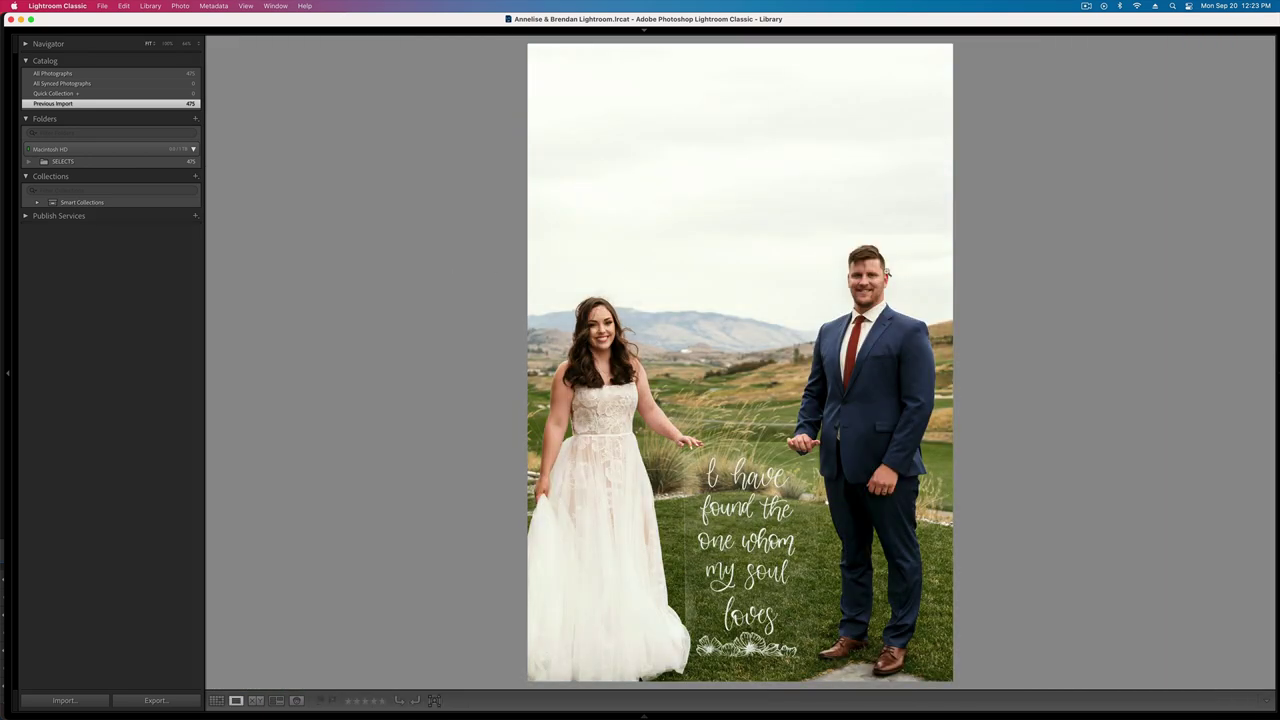
- Cool the glass quote sign photo's white balance slightly, reset its saturation to 0 and copy its develop settings
key(d)
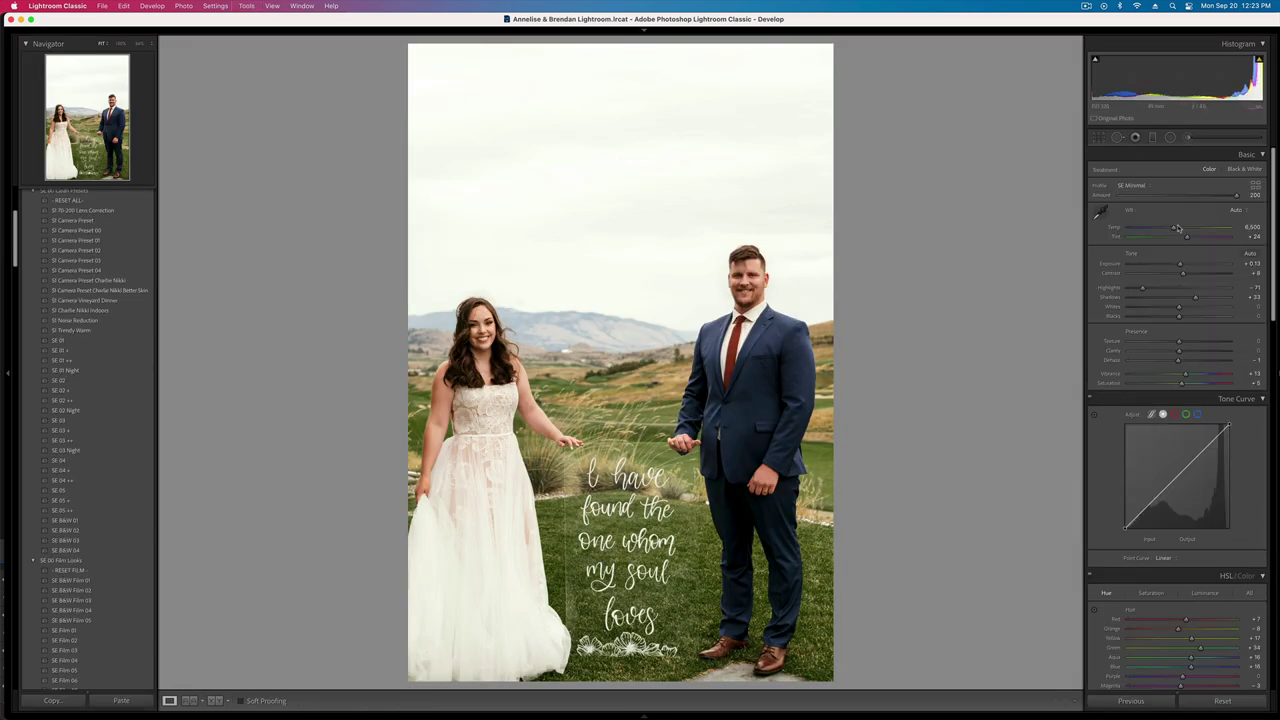
drag(1174, 229, 1169, 231)
scroll(1189, 424, down, 3)
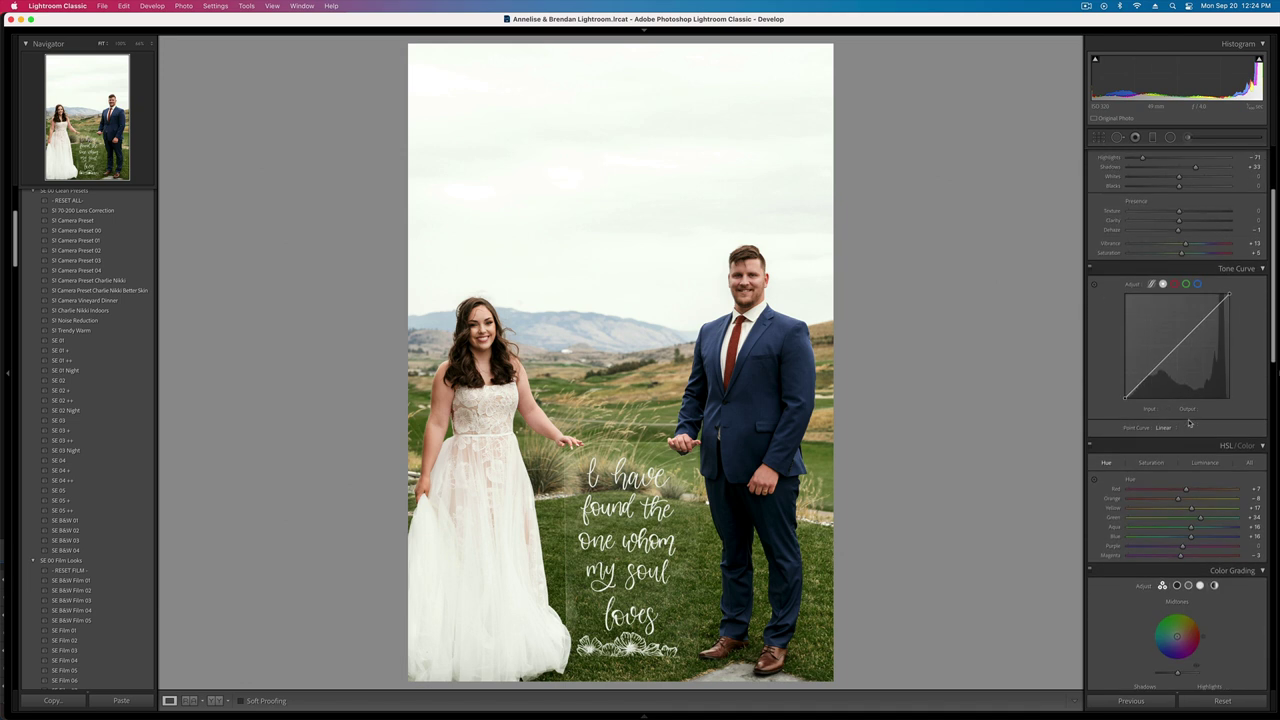
click(1151, 463)
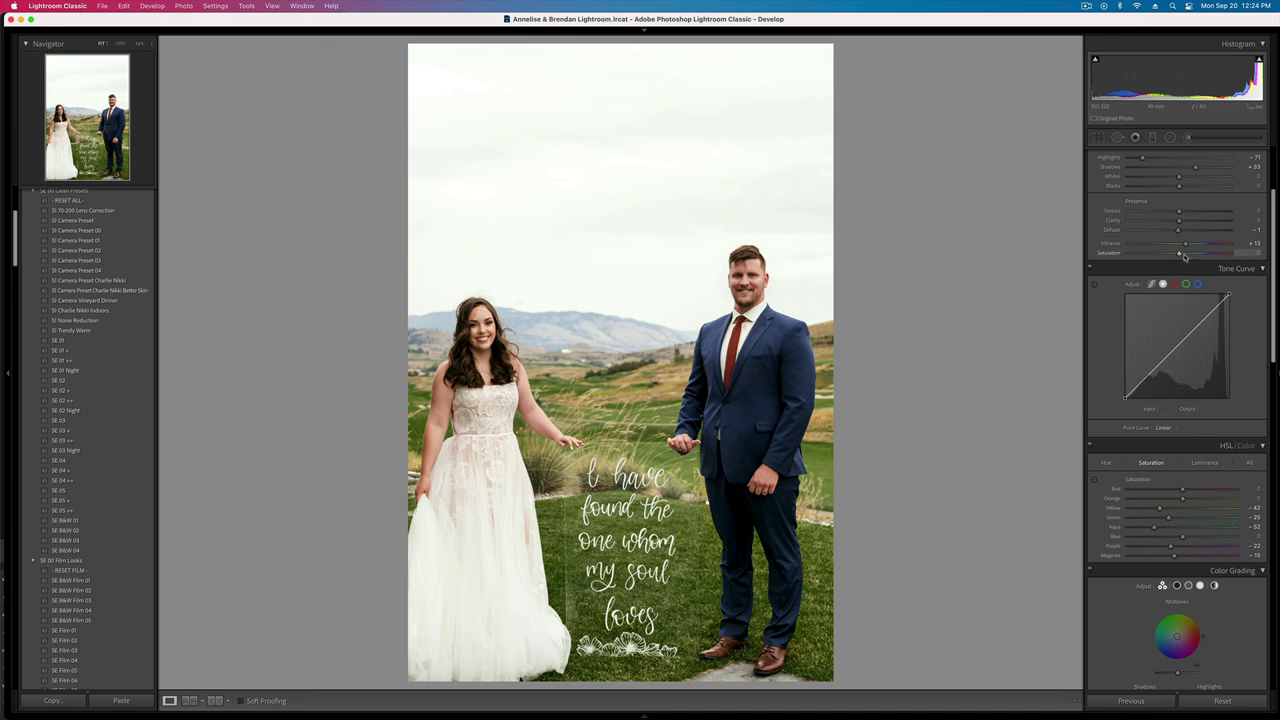
key(super+shift+c)
key(Return)
key(g)
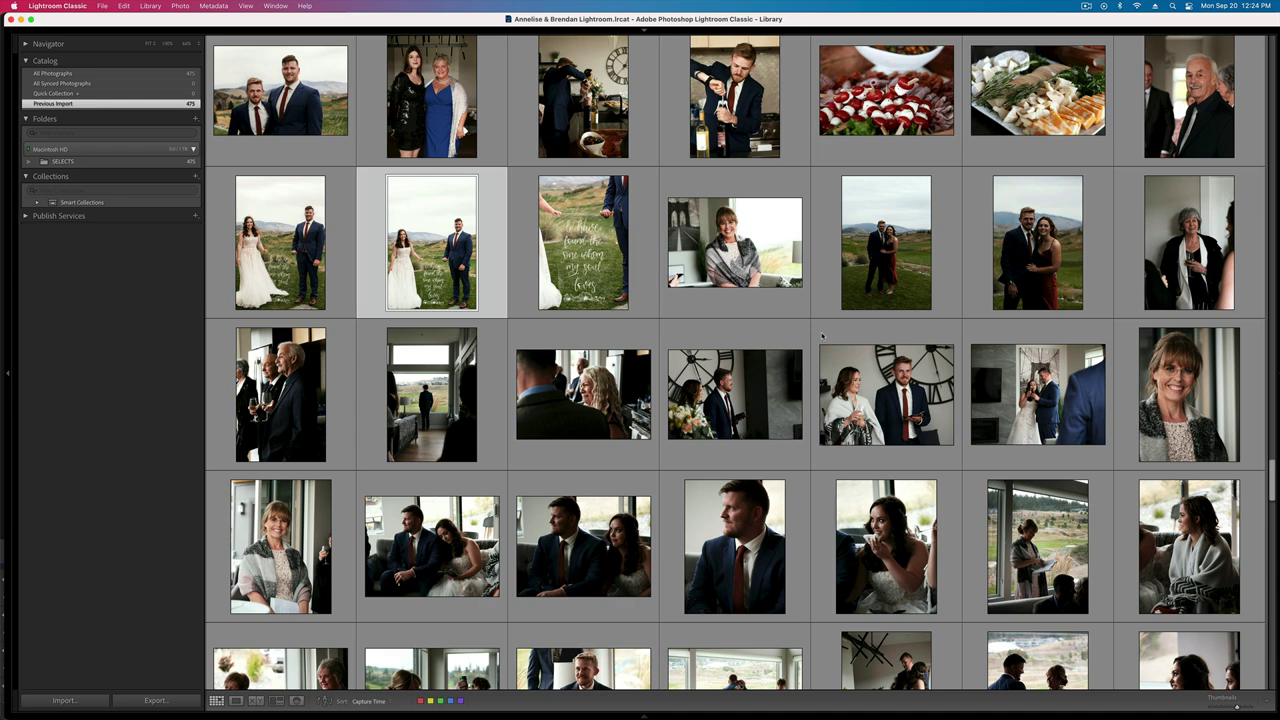
- Review the neighbouring shots of the couple with the glass quote sign for matching colour
key(d)
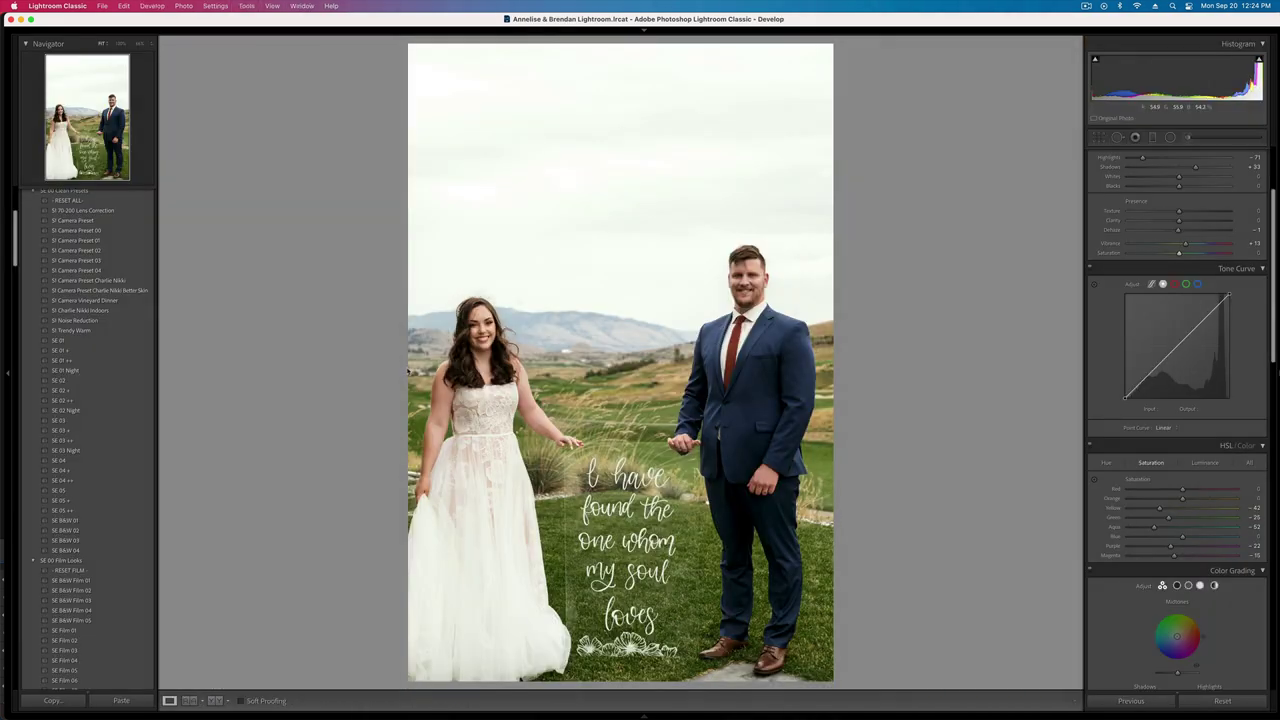
key(Right)
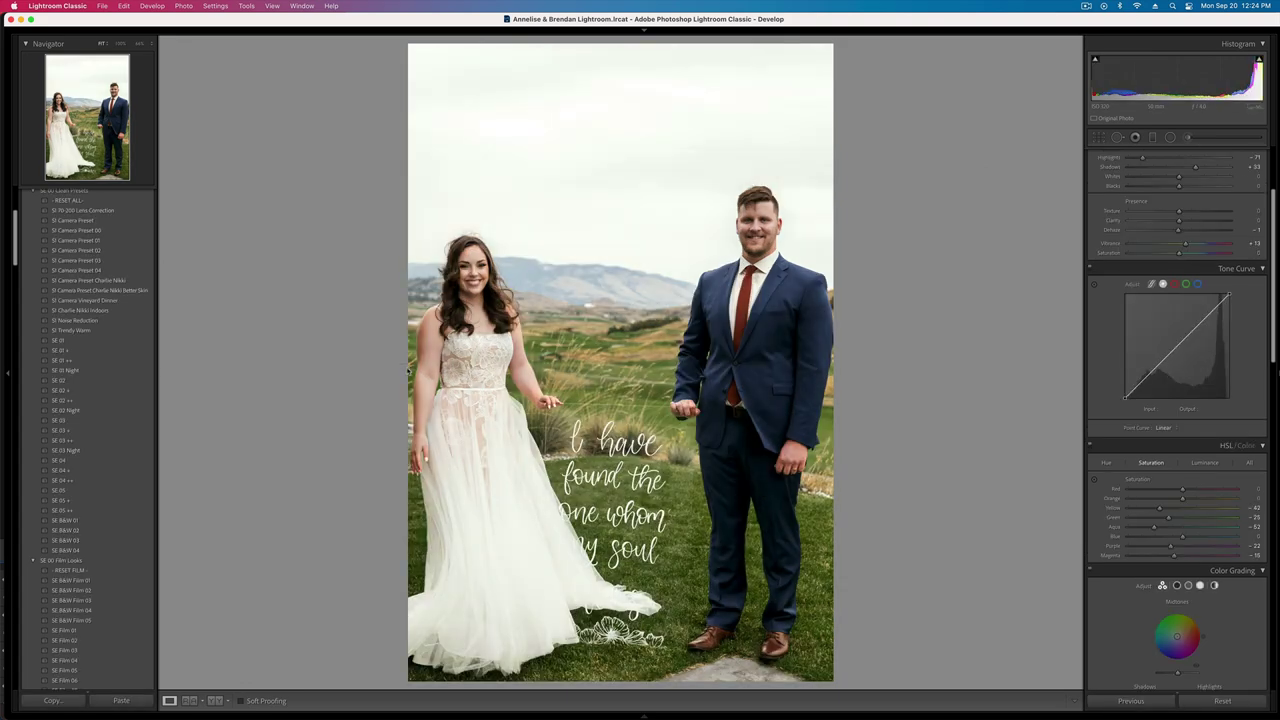
key(Right)
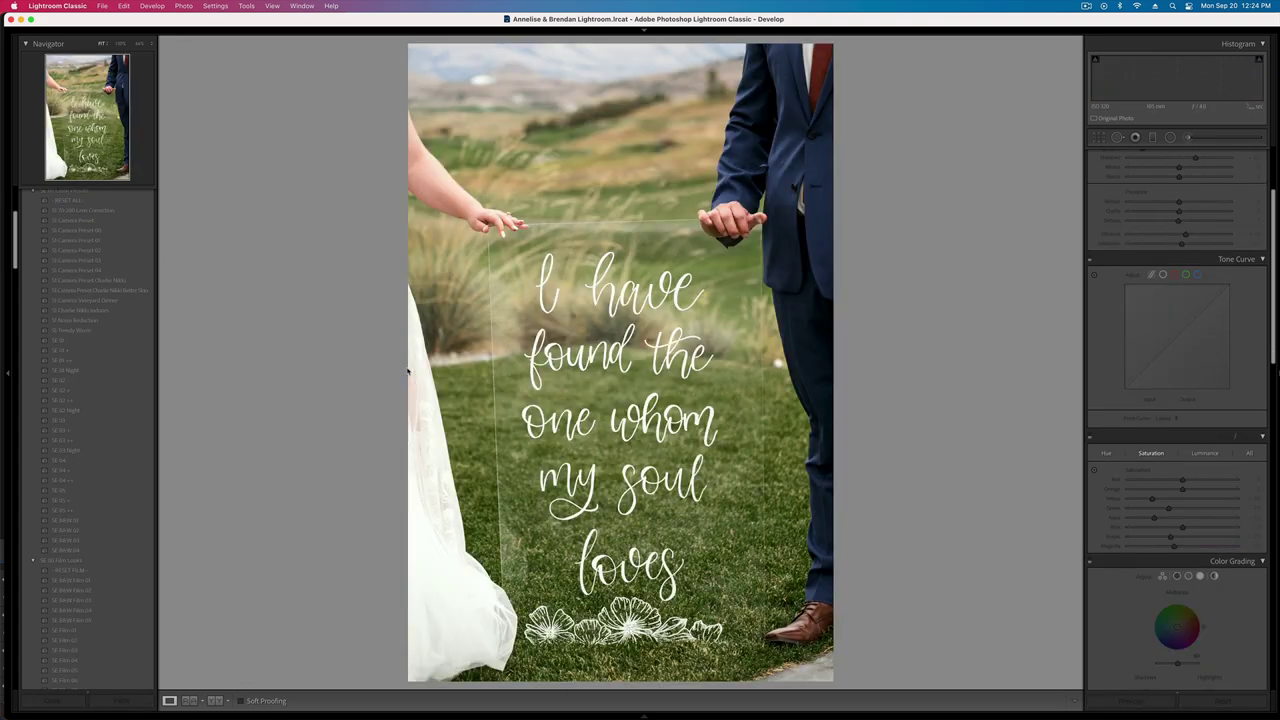
key(g)
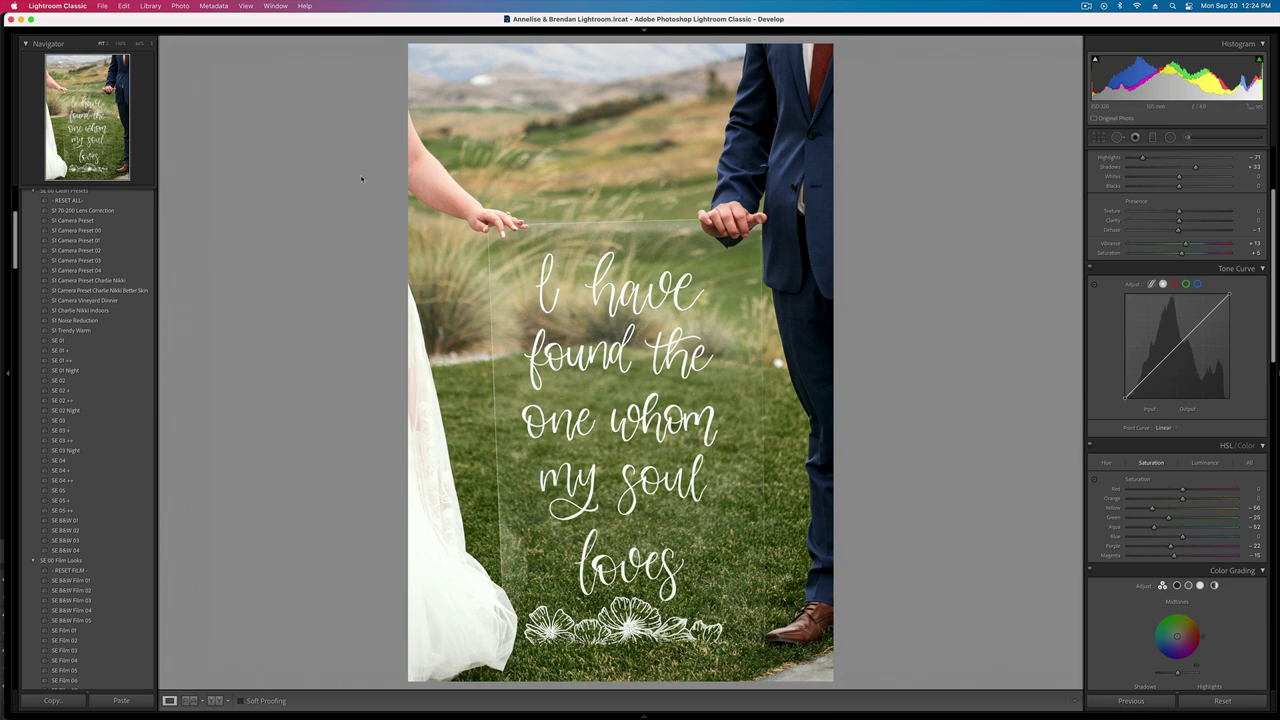
- Open the outdoor portrait of the bride leaning on the groom and copy its develop settings, leaving out local adjustments, spot removal and crop
scroll(671, 302, up, 10)
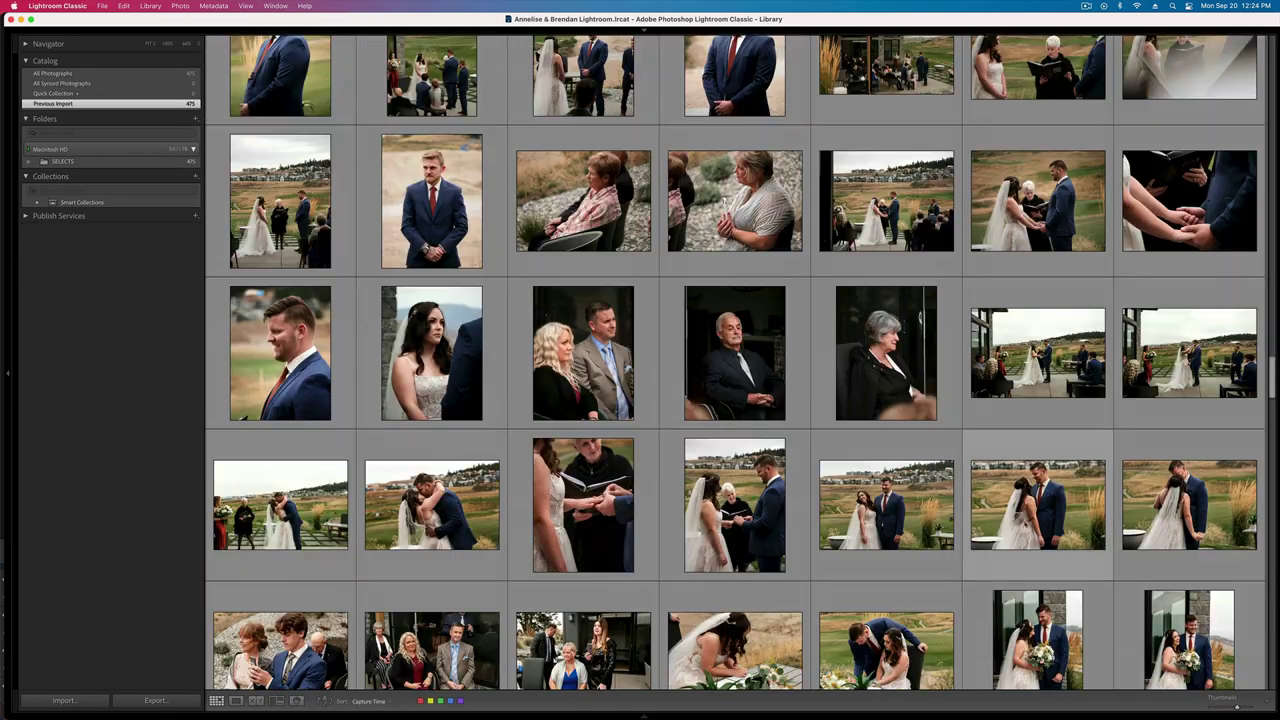
double_click(895, 498)
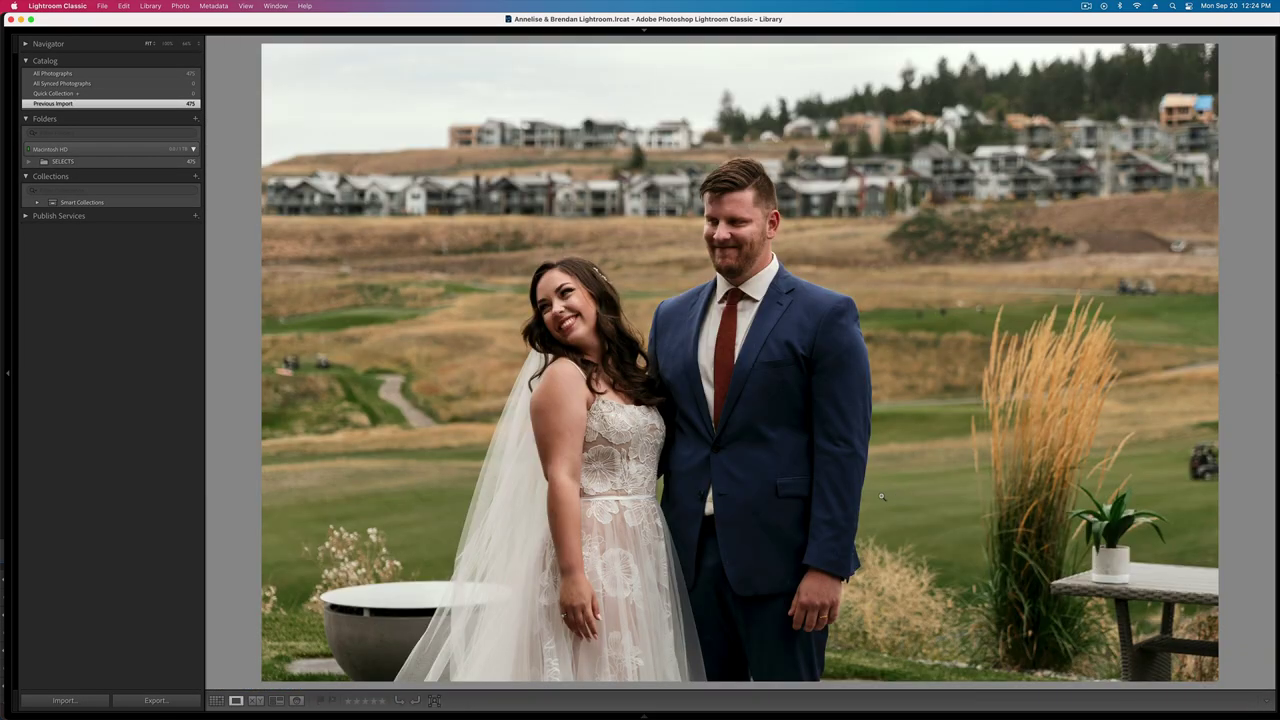
key(d)
key(super+shift+c)
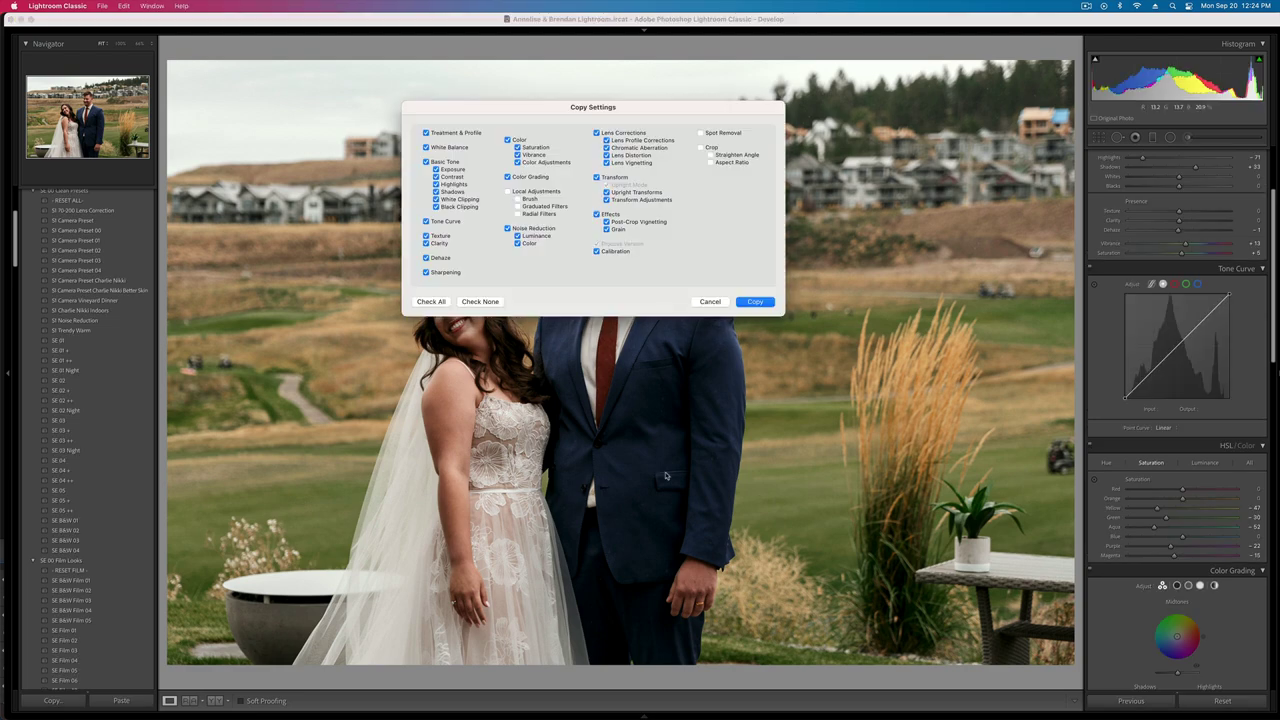
key(Return)
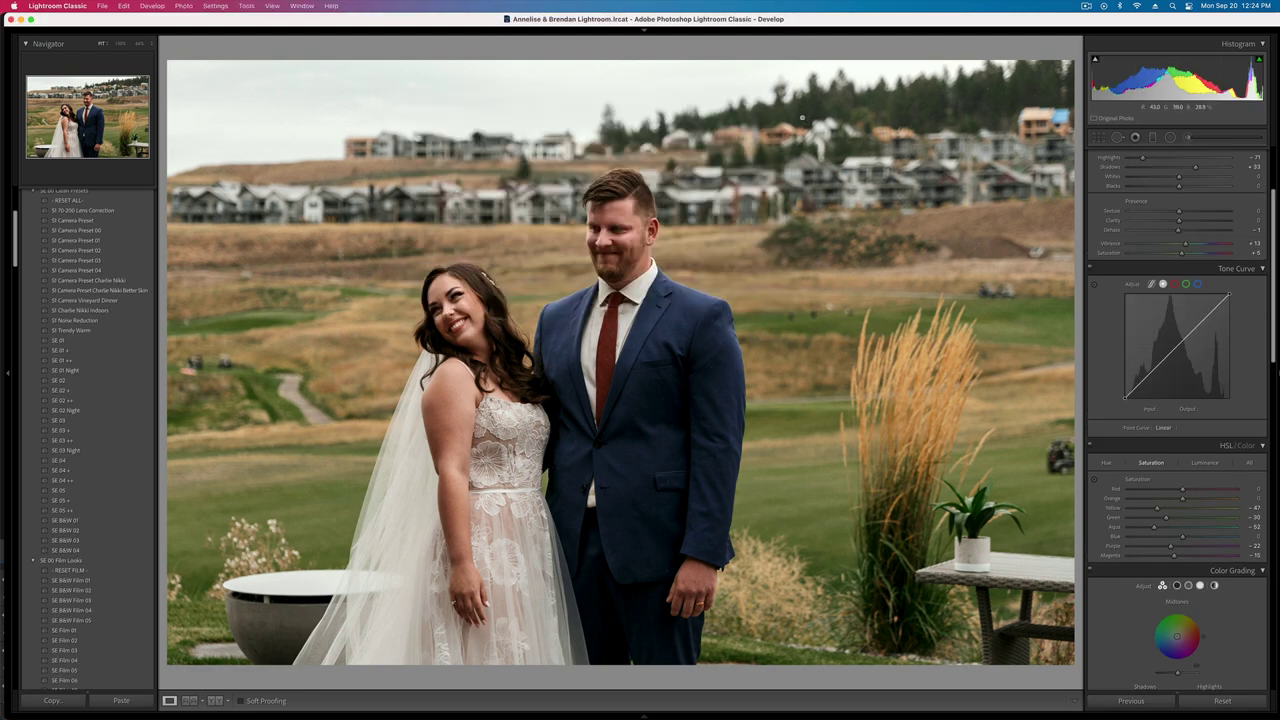
- Heal small distracting spots among the trees and houses behind the couple with the Spot Removal tool
click(801, 117)
click(1117, 137)
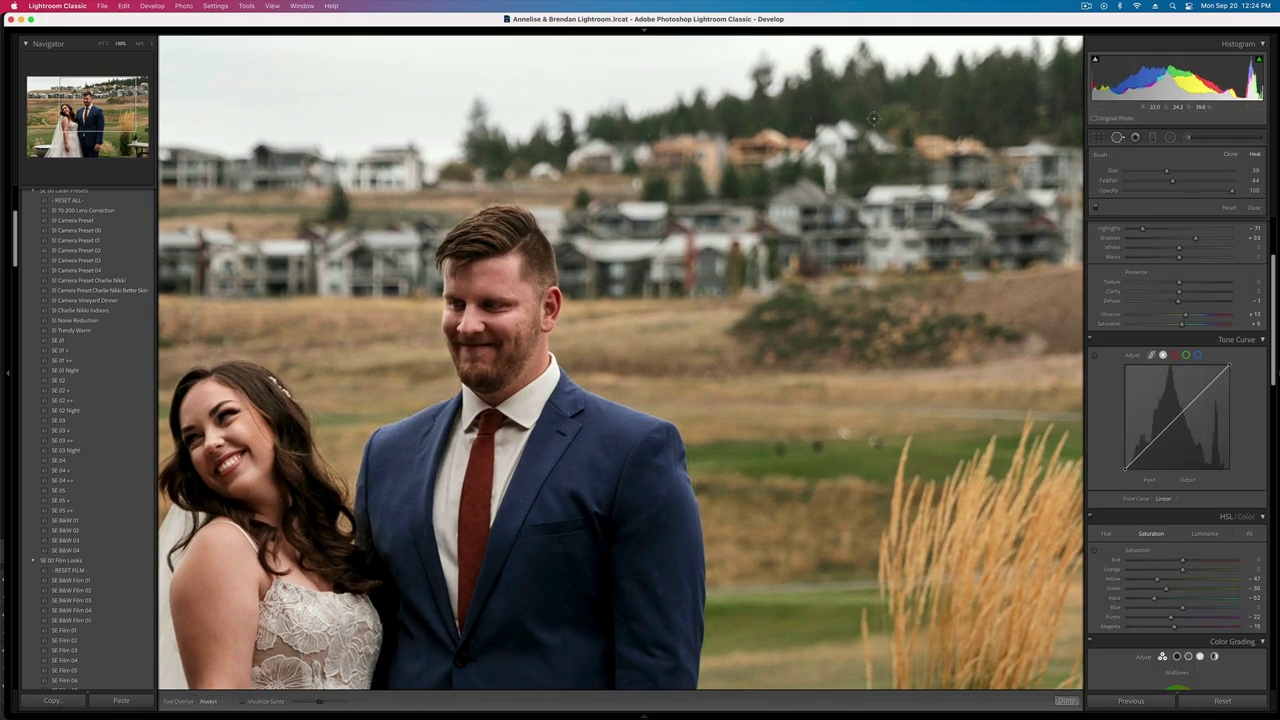
click(809, 117)
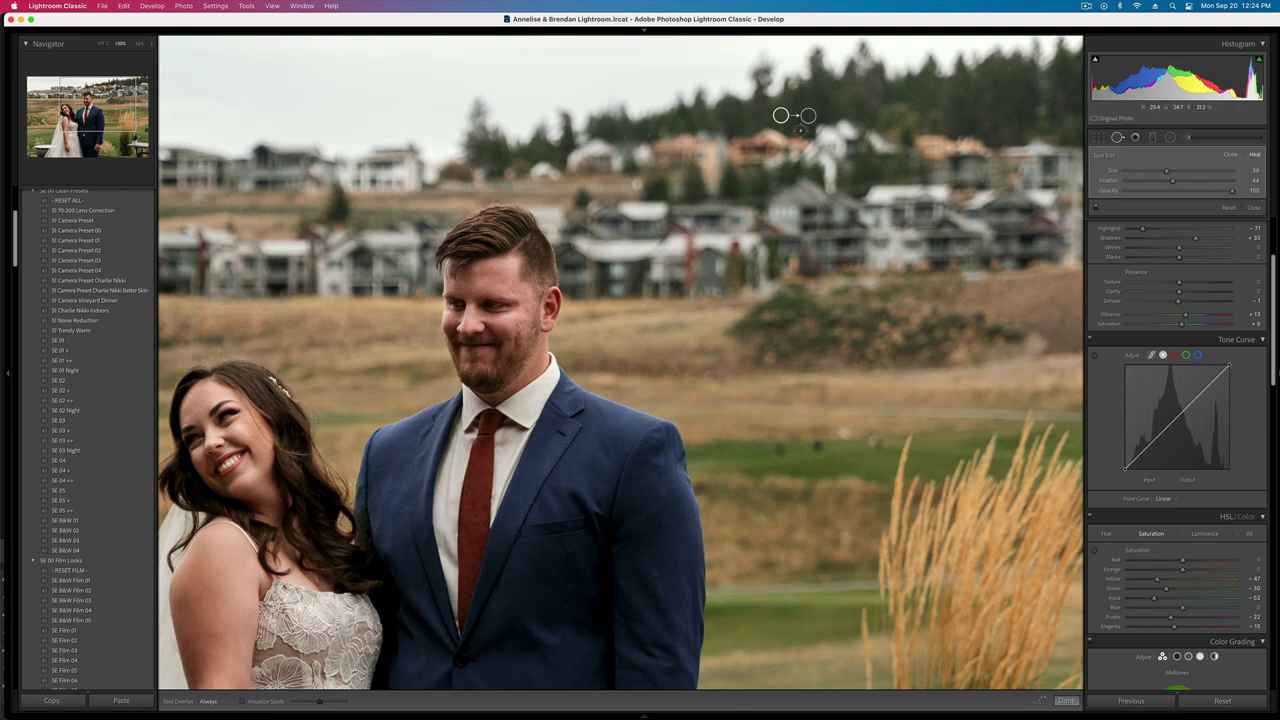
click(800, 130)
click(626, 136)
key(q)
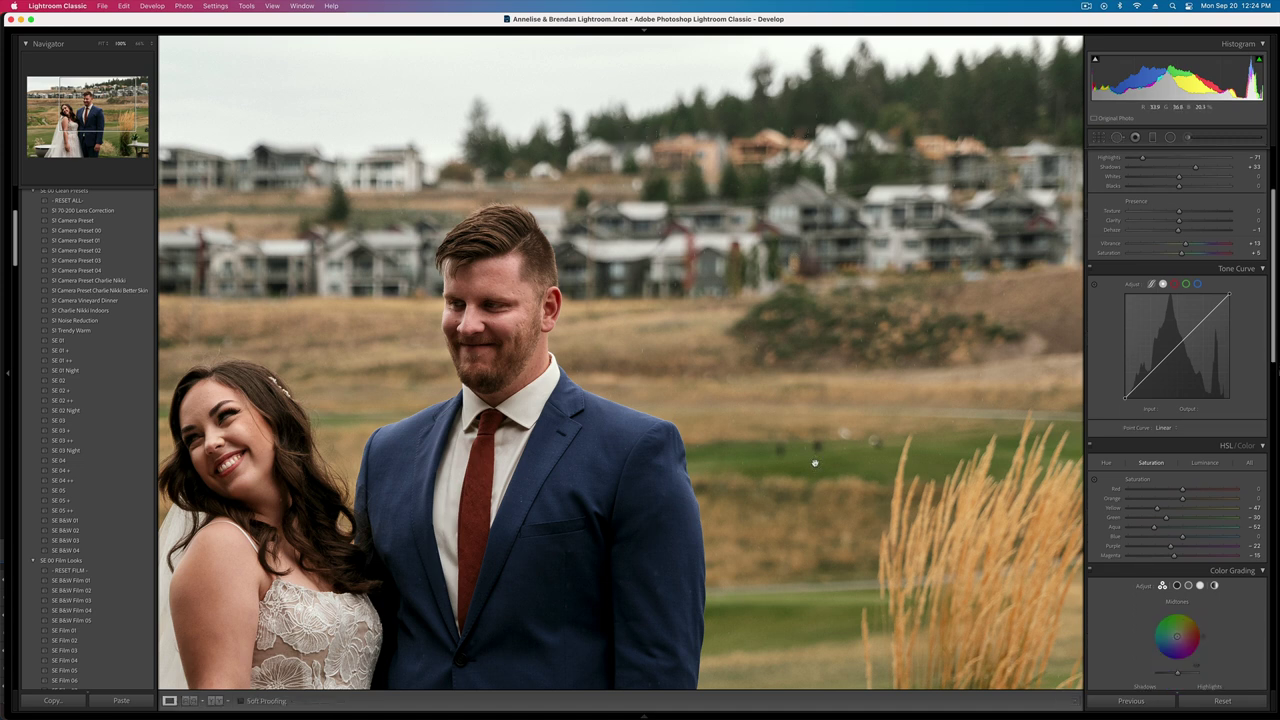
- Find the outdoor photo of the blanket-wrapped woman and the man in the library grid and paste the copied settings onto it
key(g)
scroll(738, 428, down, 3)
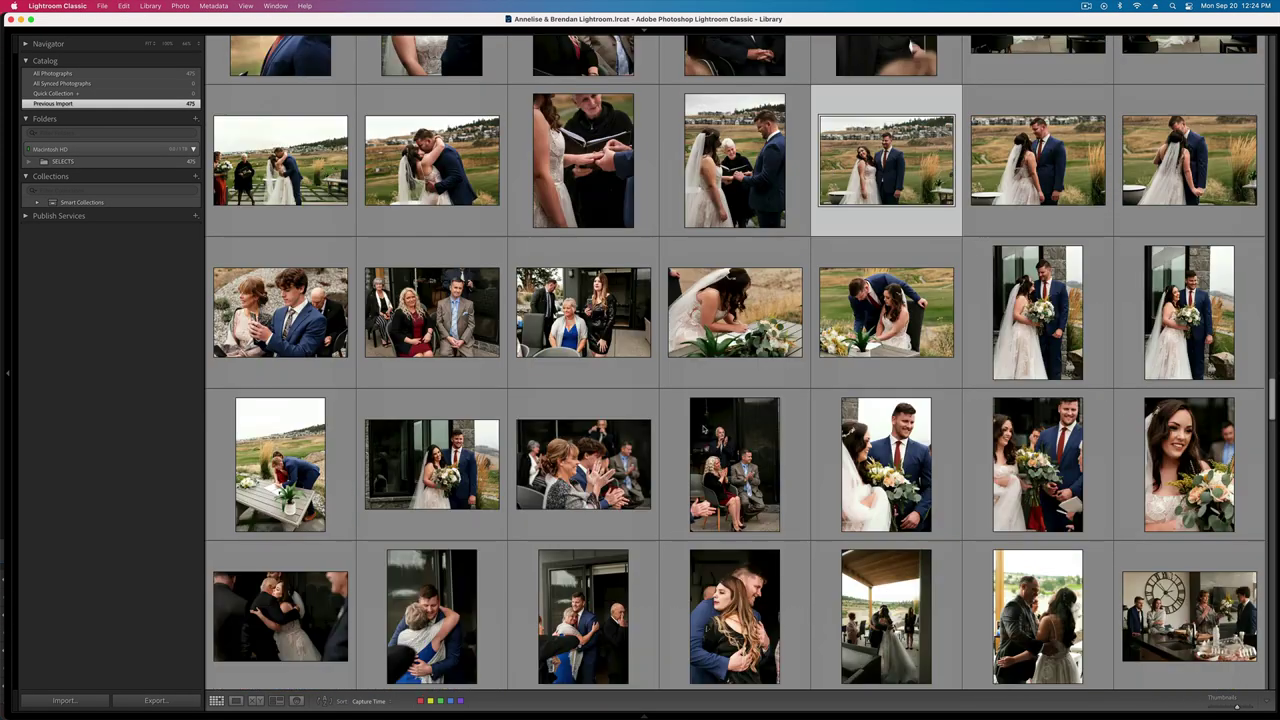
scroll(703, 428, down, 15)
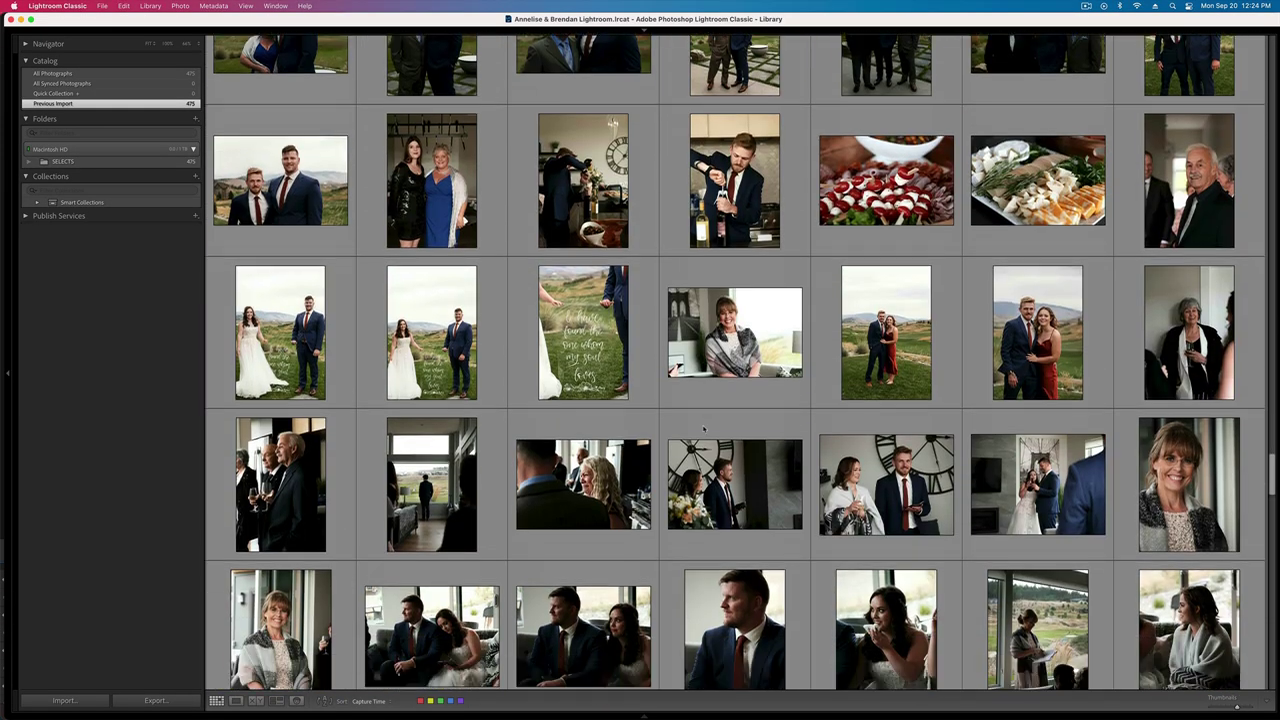
scroll(703, 428, down, 10)
scroll(703, 428, down, 5)
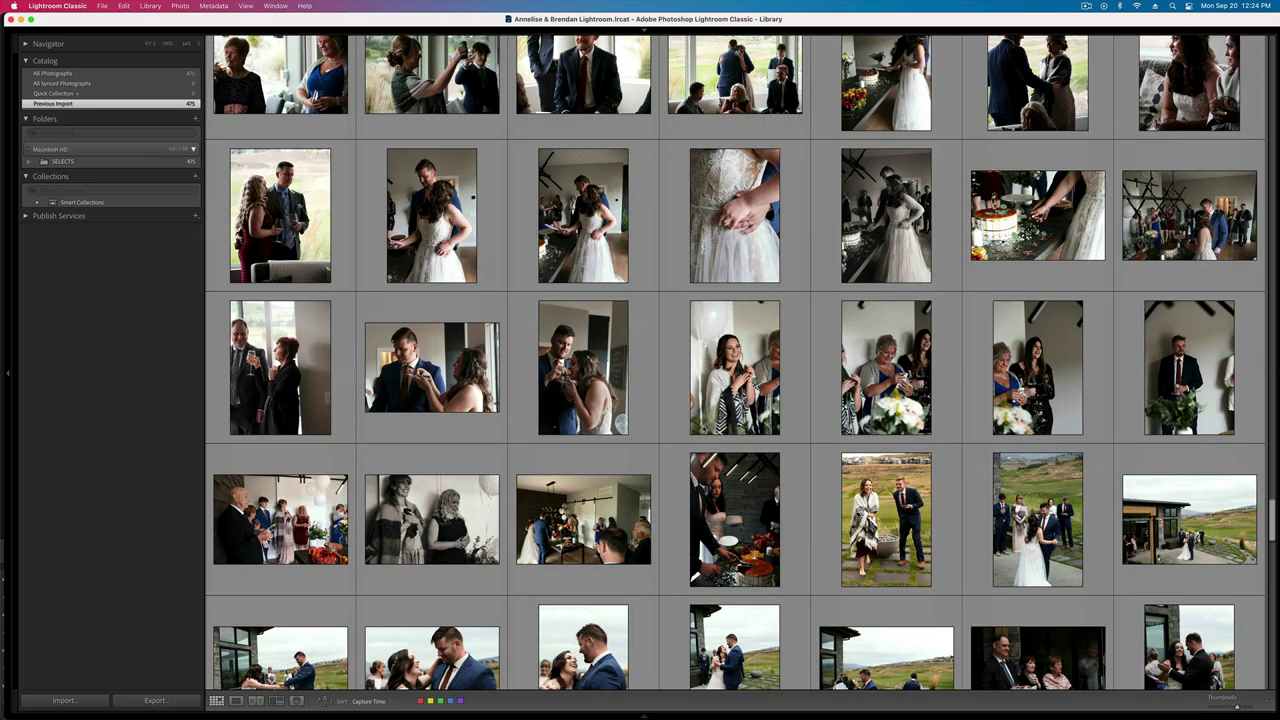
scroll(806, 517, down, 1)
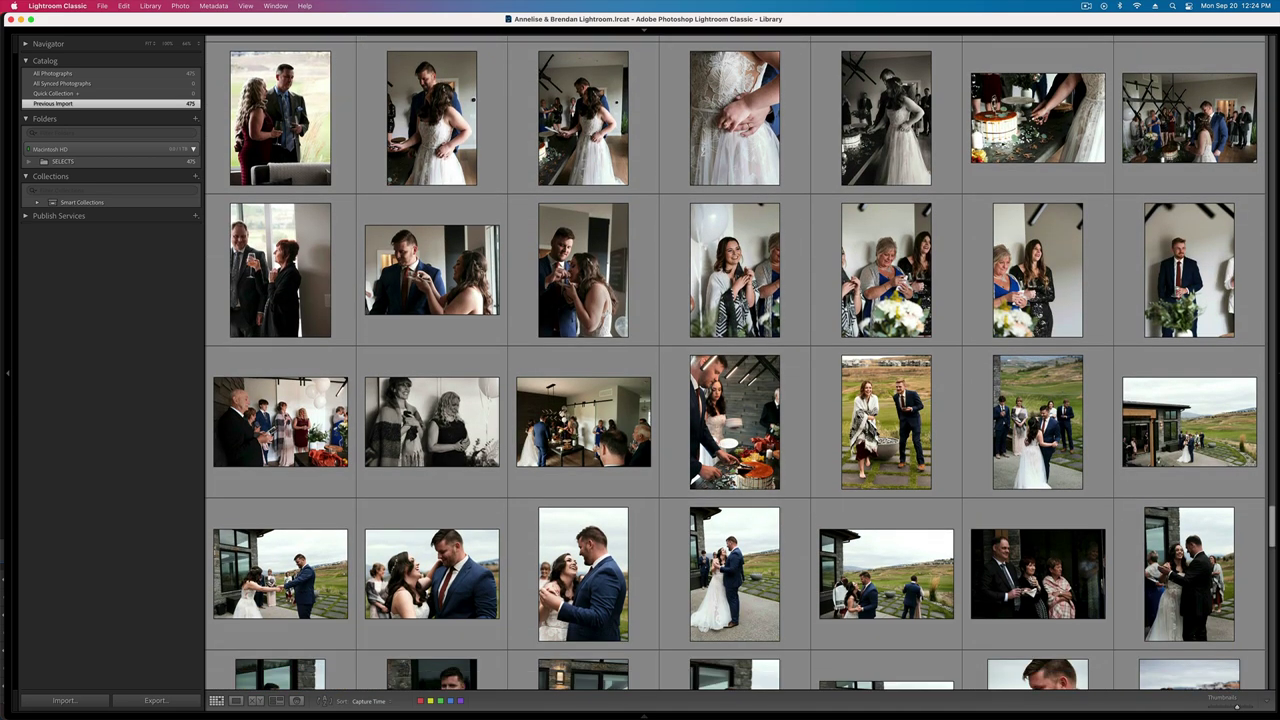
double_click(880, 430)
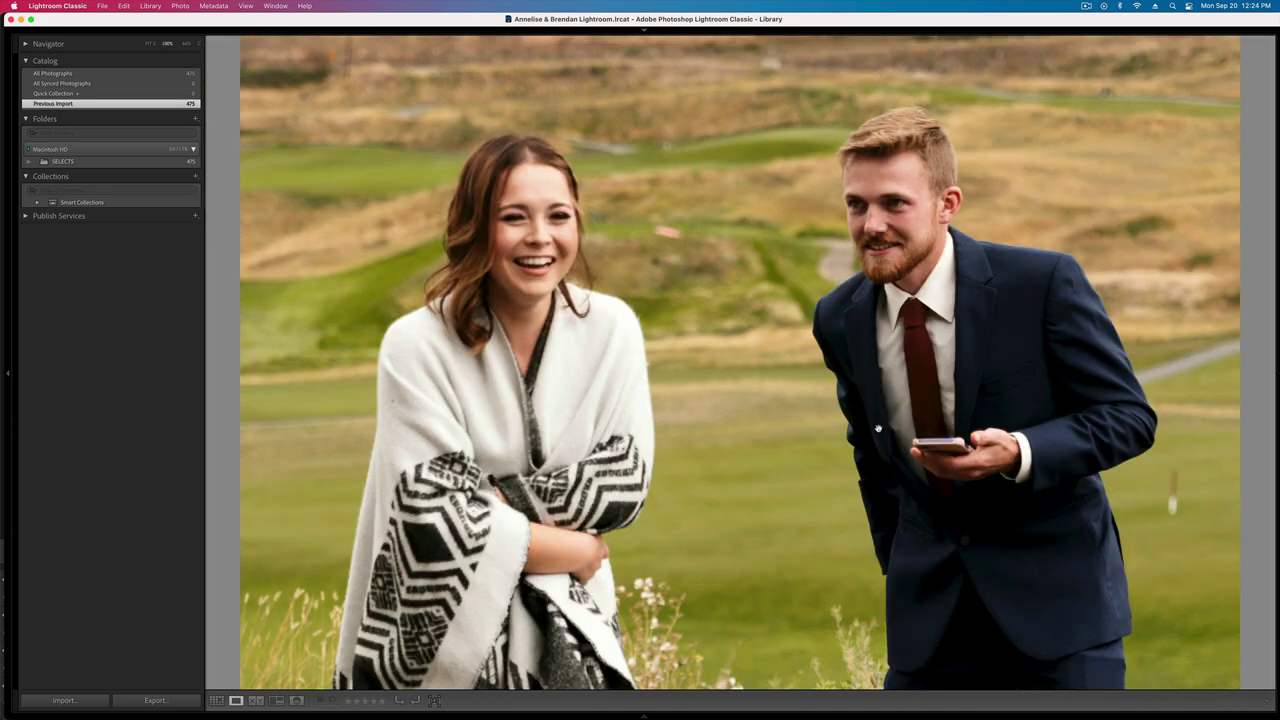
key(d)
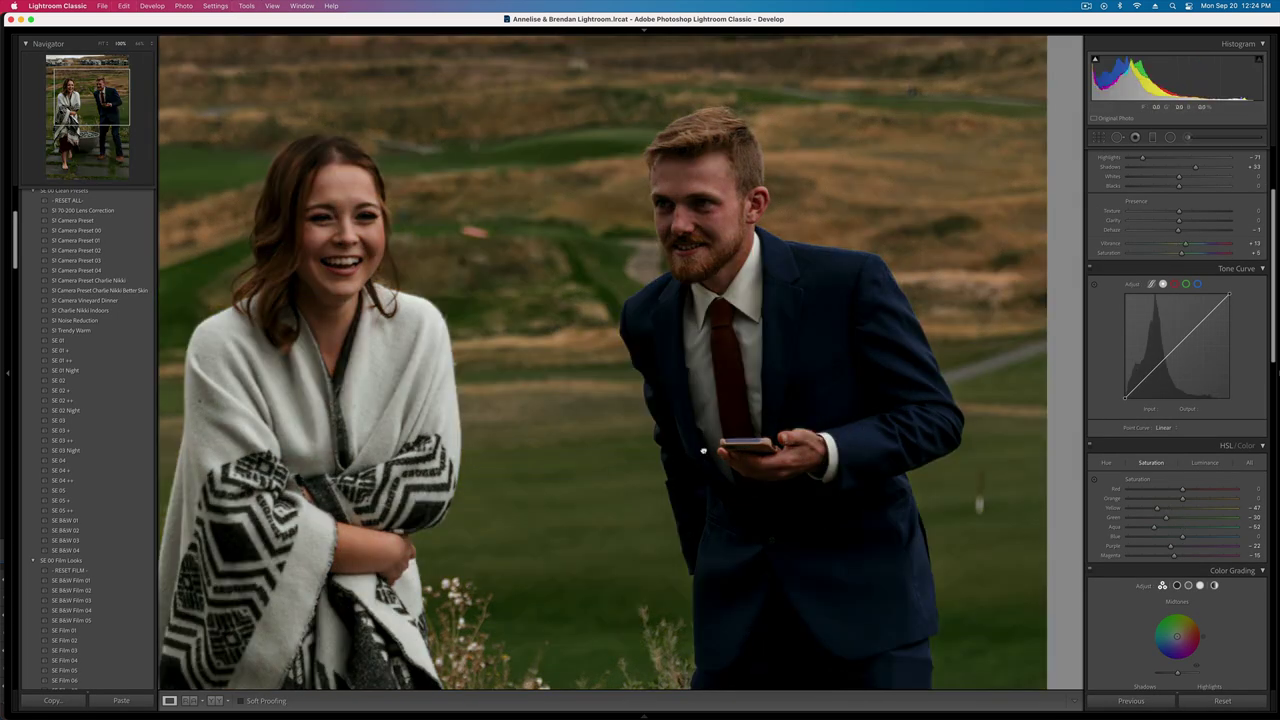
- Brush a mask over the blanket-wrapped woman with texture 40, highlights 11 and contrast -42
click(704, 450)
click(622, 331)
drag(566, 203, 569, 424)
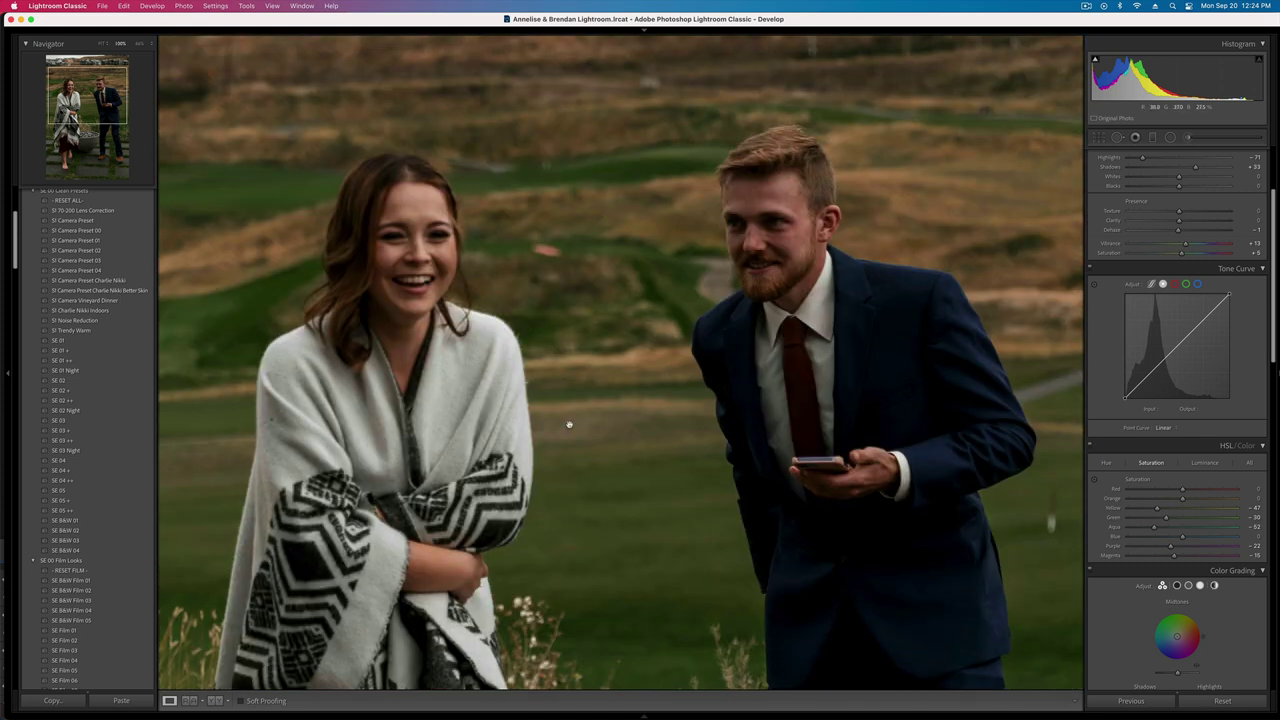
click(1188, 140)
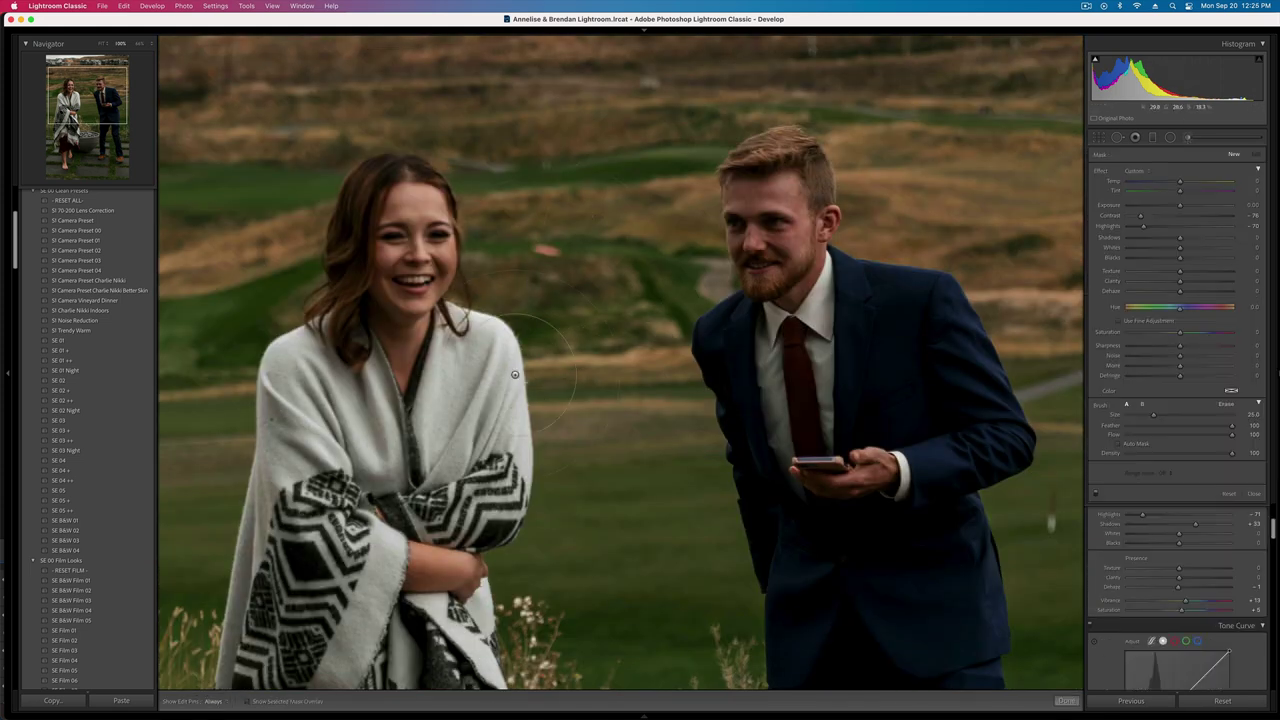
drag(400, 293, 370, 478)
drag(1193, 277, 1201, 273)
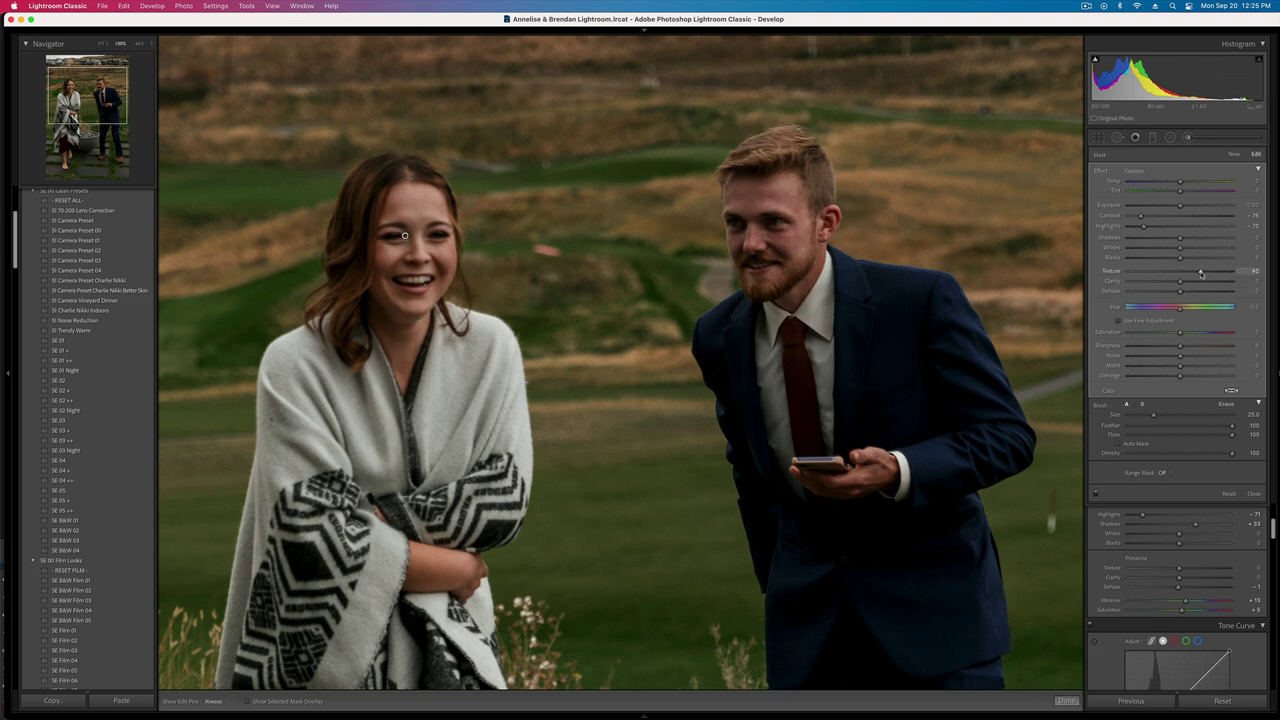
drag(1144, 227, 1186, 227)
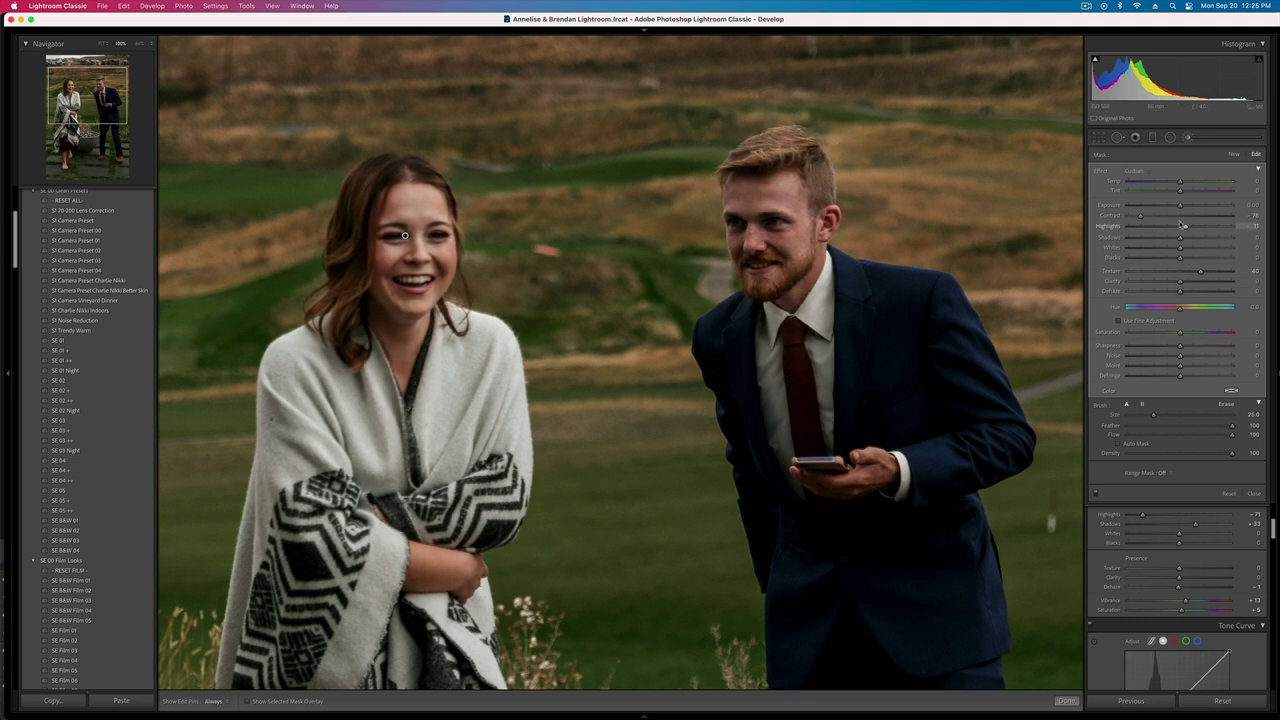
click(1177, 216)
click(1159, 216)
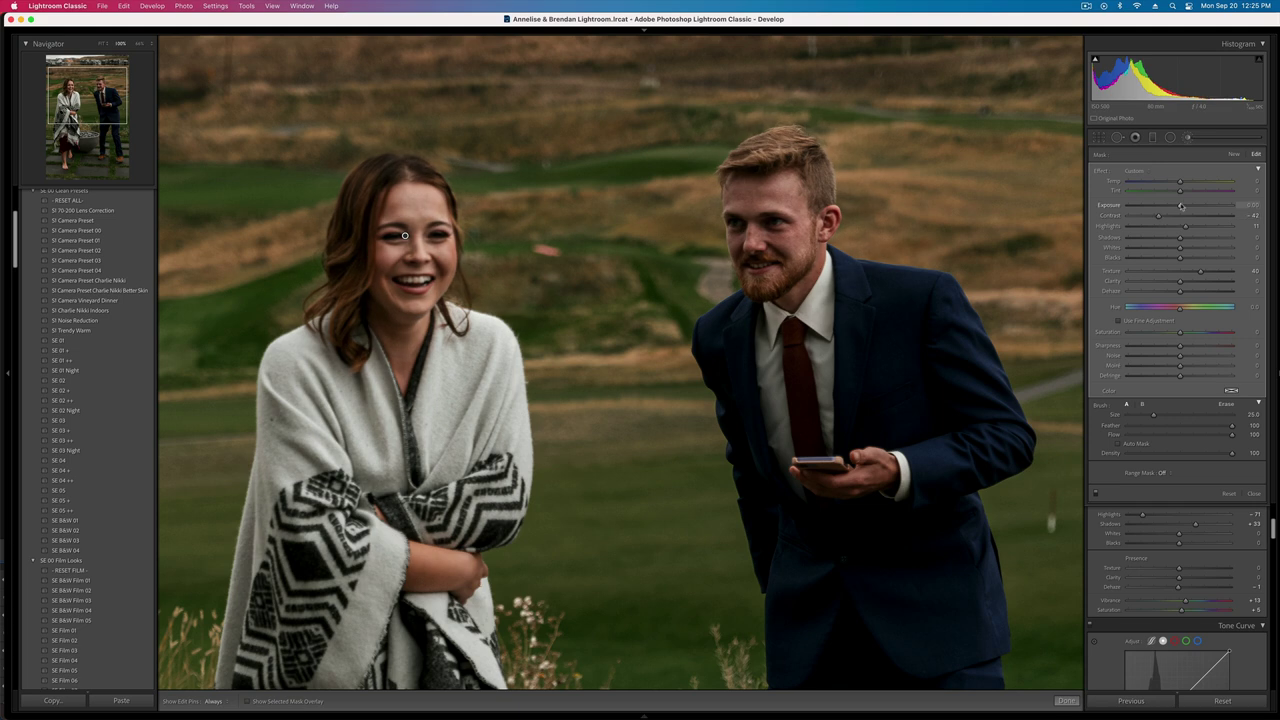
- Compare the photo with its unedited version, then raise its overall exposure to +0.59 and bring it back down a little
key(backslash)
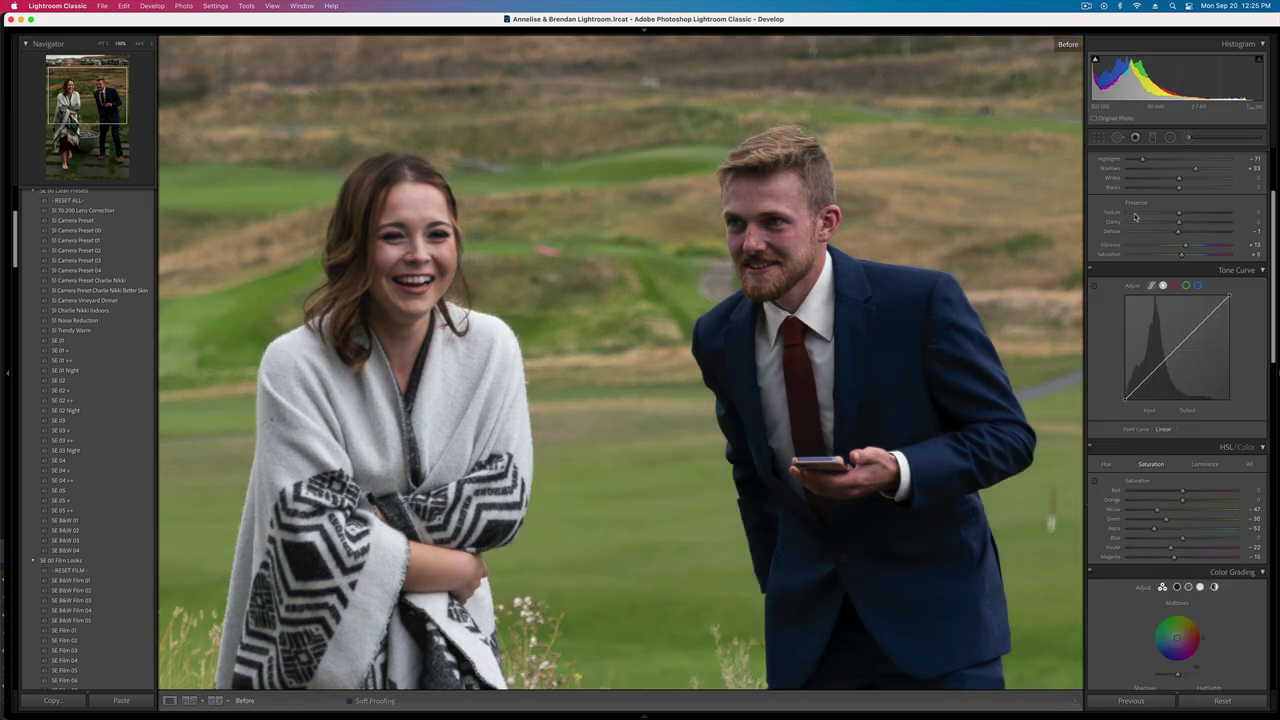
key(backslash)
key(k)
click(518, 219)
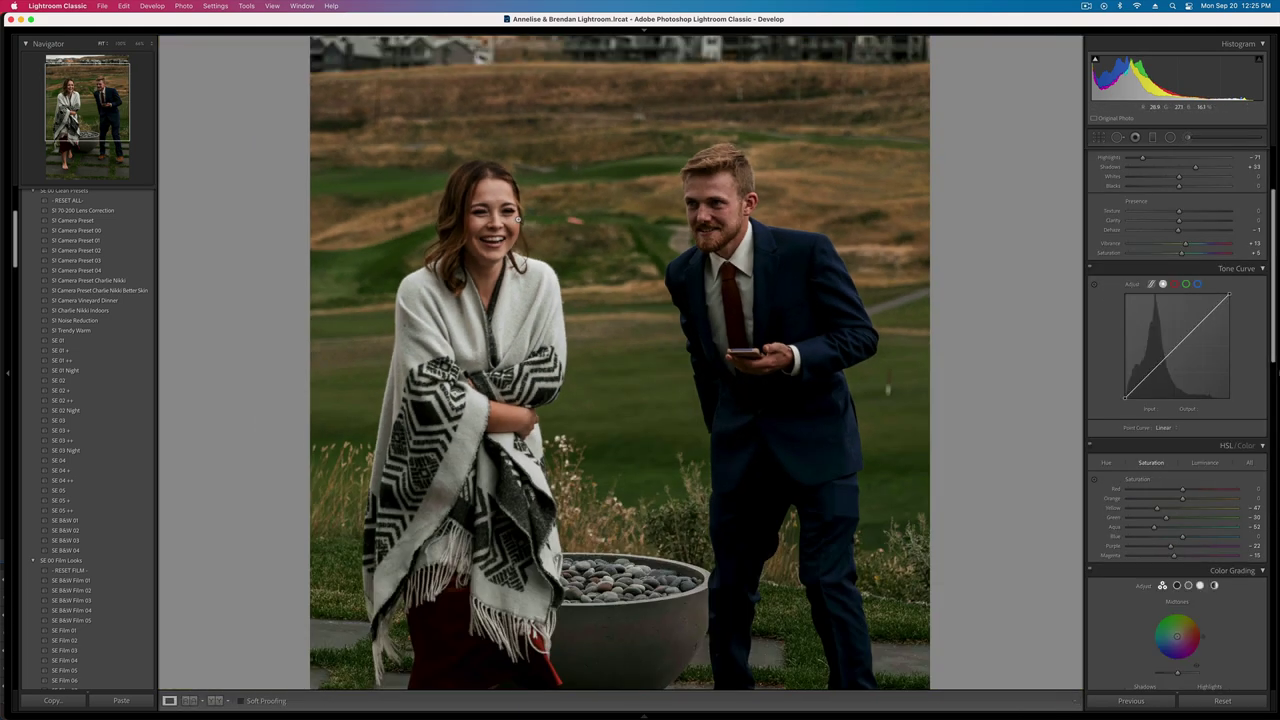
key(equal)
key(equal)
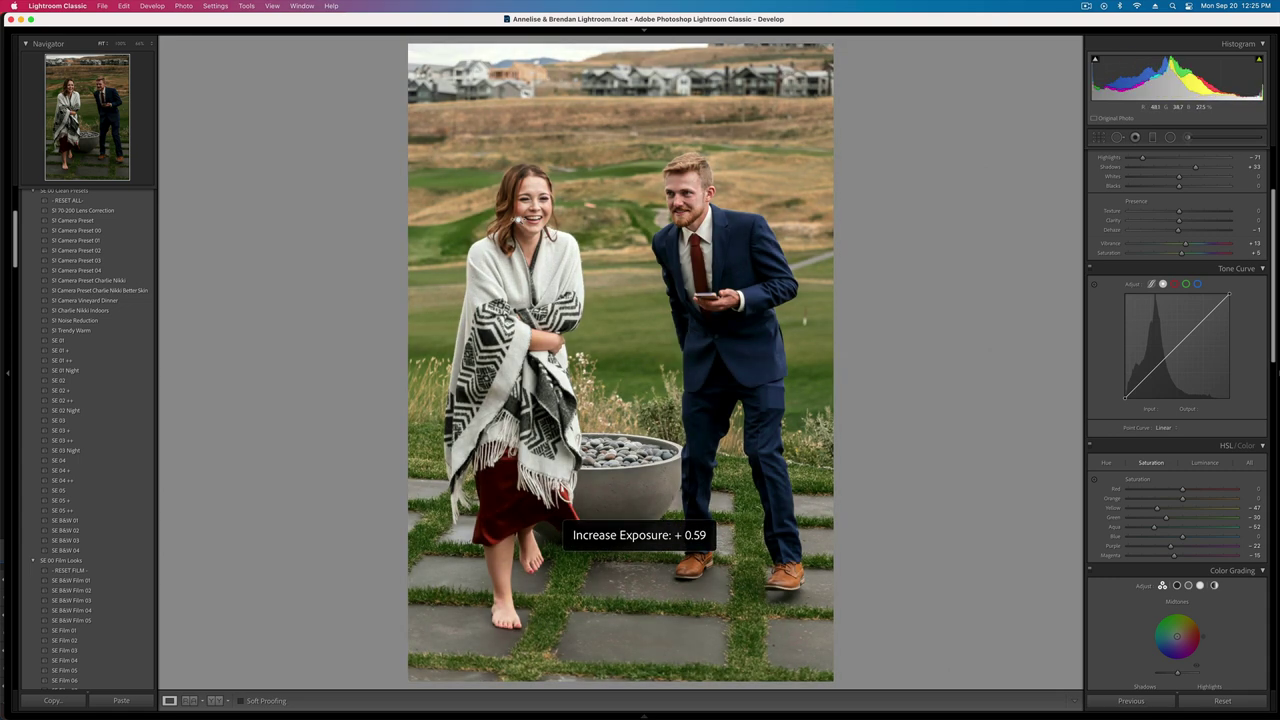
key(minus)
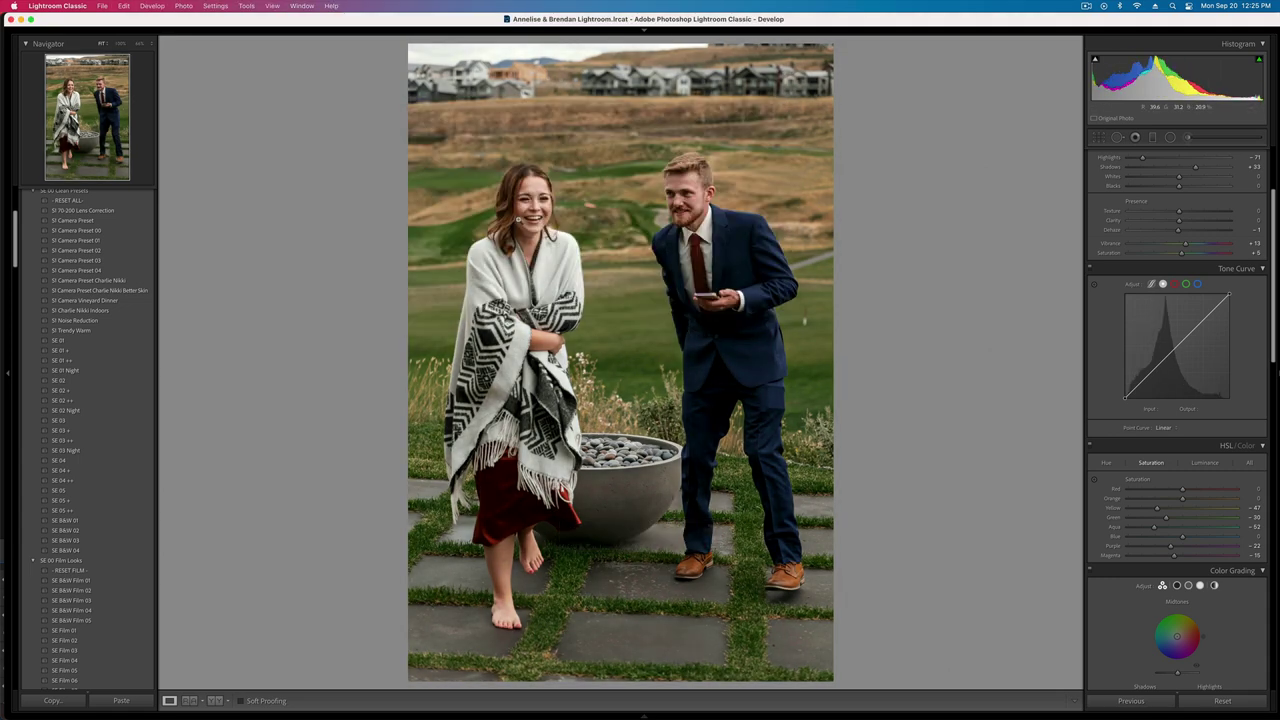
- Paste the copied settings onto the next photo of the dancing couple and add a tall radial mask around them with raised highlights
key(Right)
key(super+v)
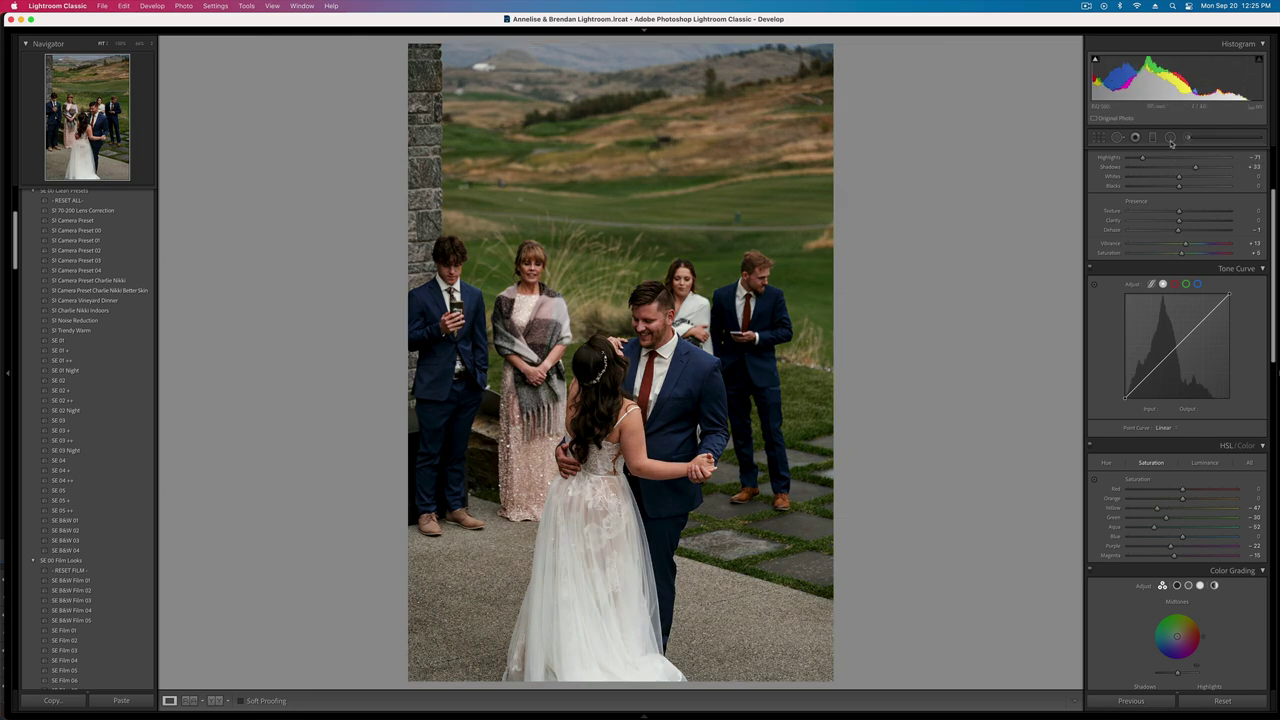
key(shift+m)
drag(634, 410, 785, 688)
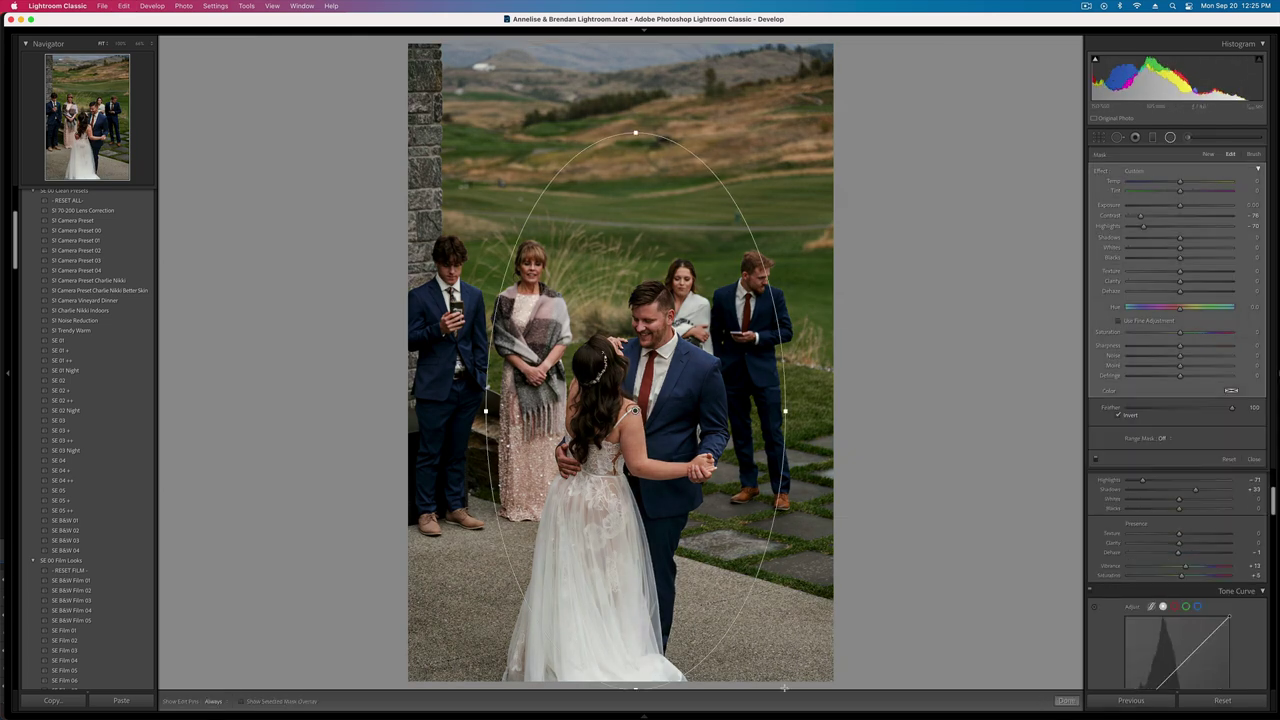
drag(1143, 226, 1183, 207)
key(shift+m)
- Set the dancing couple photo's exposure to -0.27 and copy its develop settings, moving on to the wide patio photo
key(shift+equal)
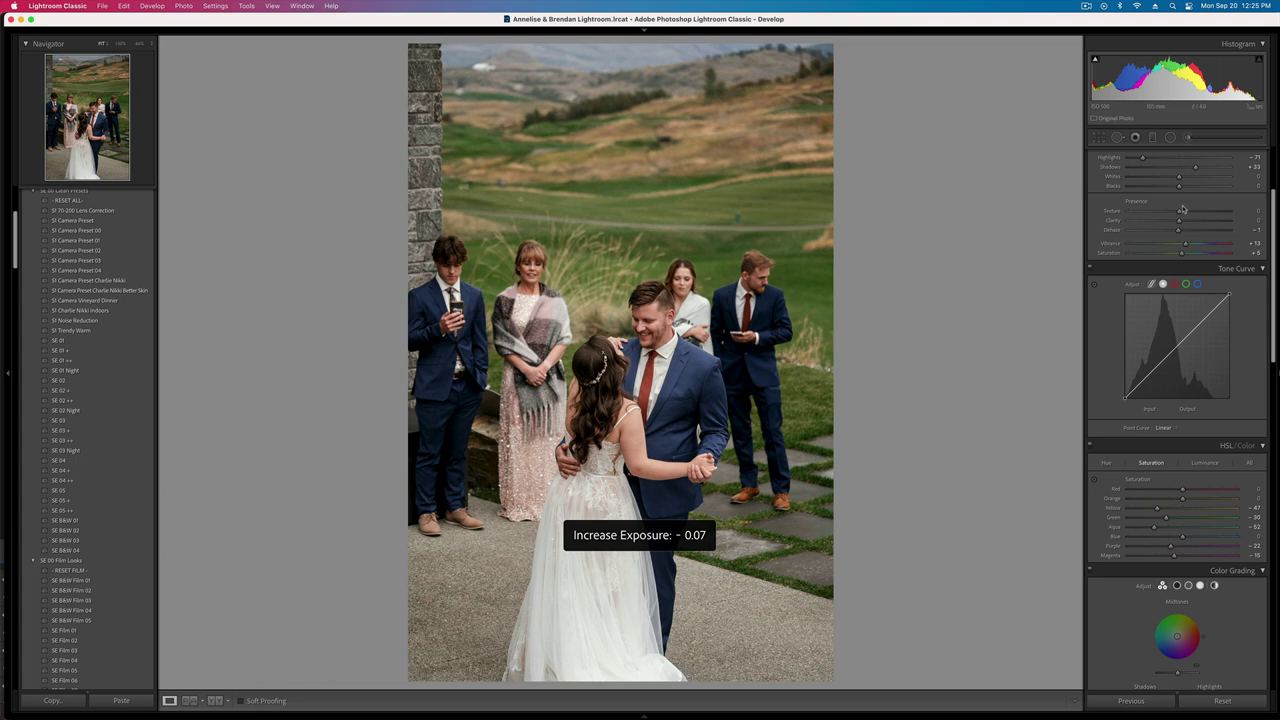
key(minus)
key(minus)
key(shift+super+c)
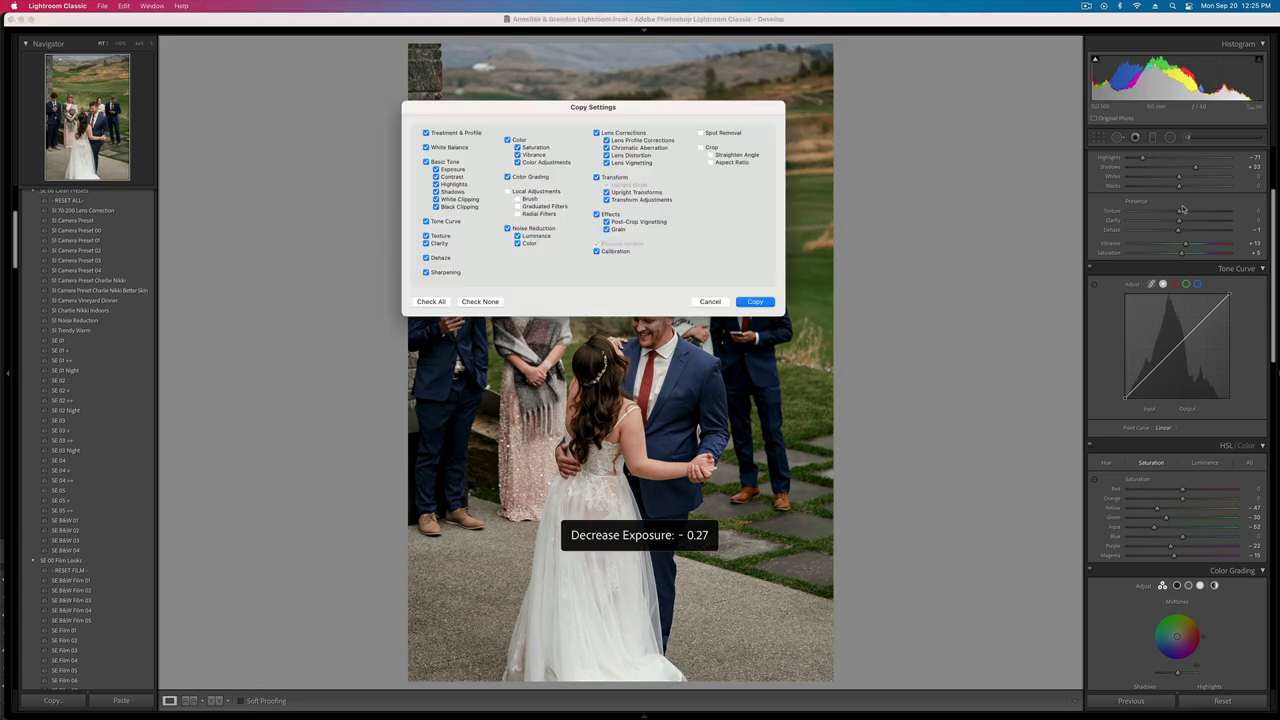
key(Return)
key(Right)
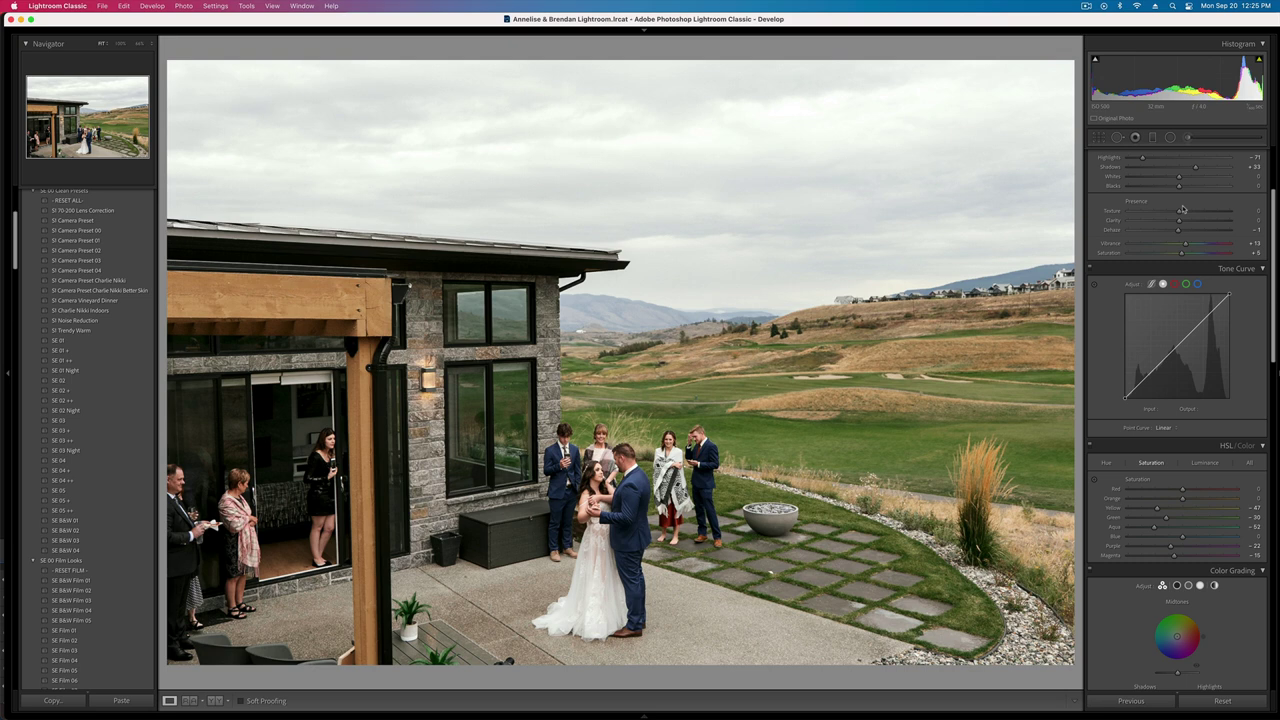
- Add a large radial mask around the dancing couple with exposure 0.27, contrast -91 and highlights -70, and lower the photo's overall exposure
key(shift+m)
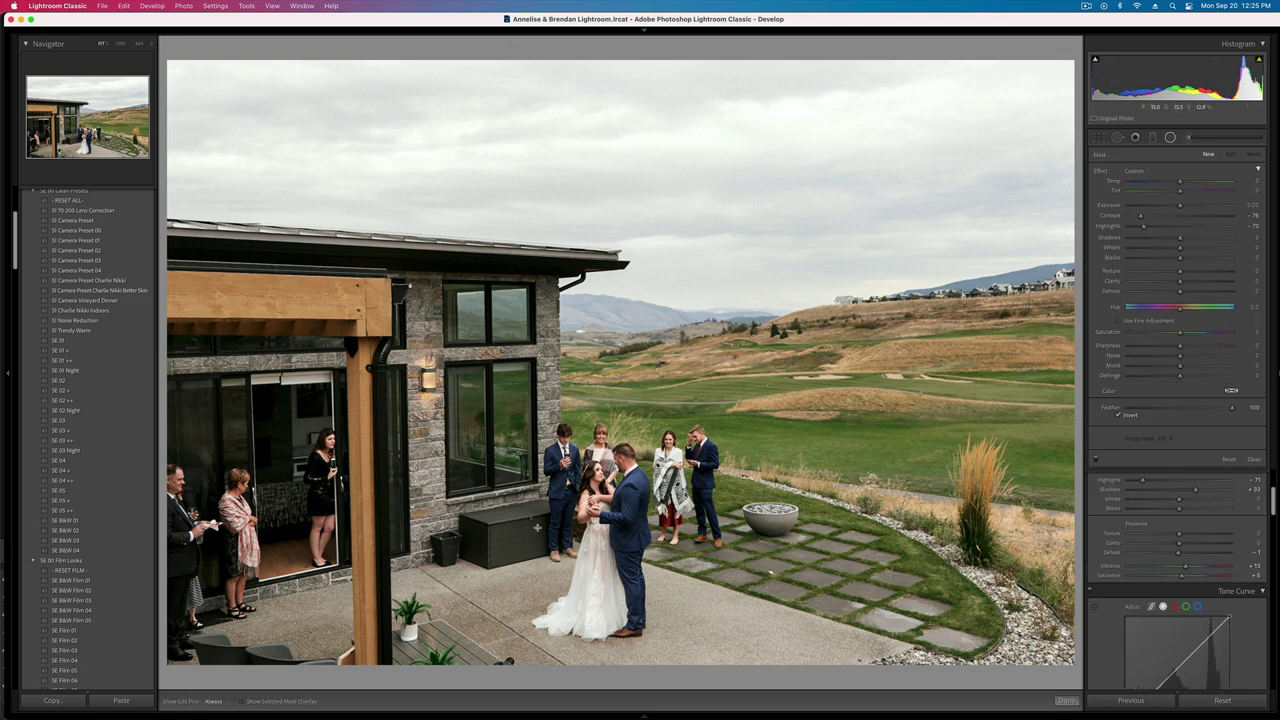
drag(537, 527, 742, 570)
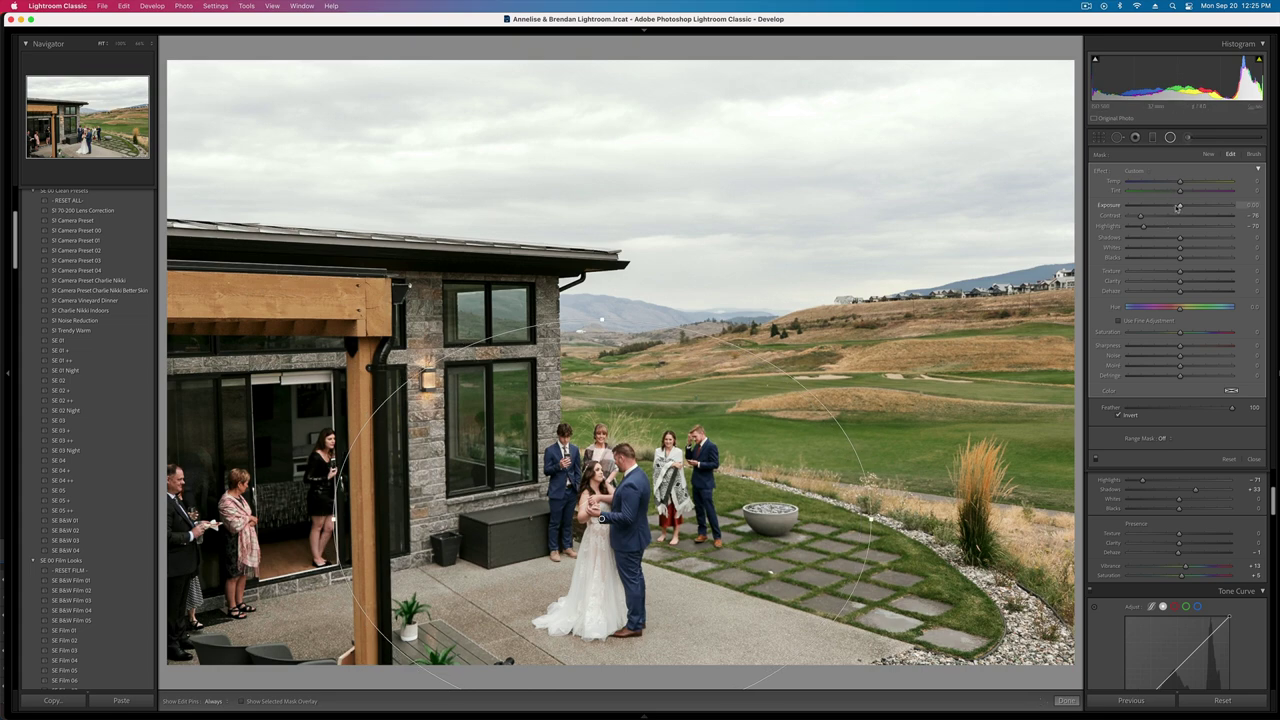
drag(1185, 206, 1186, 207)
key(minus)
key(minus)
key(minus)
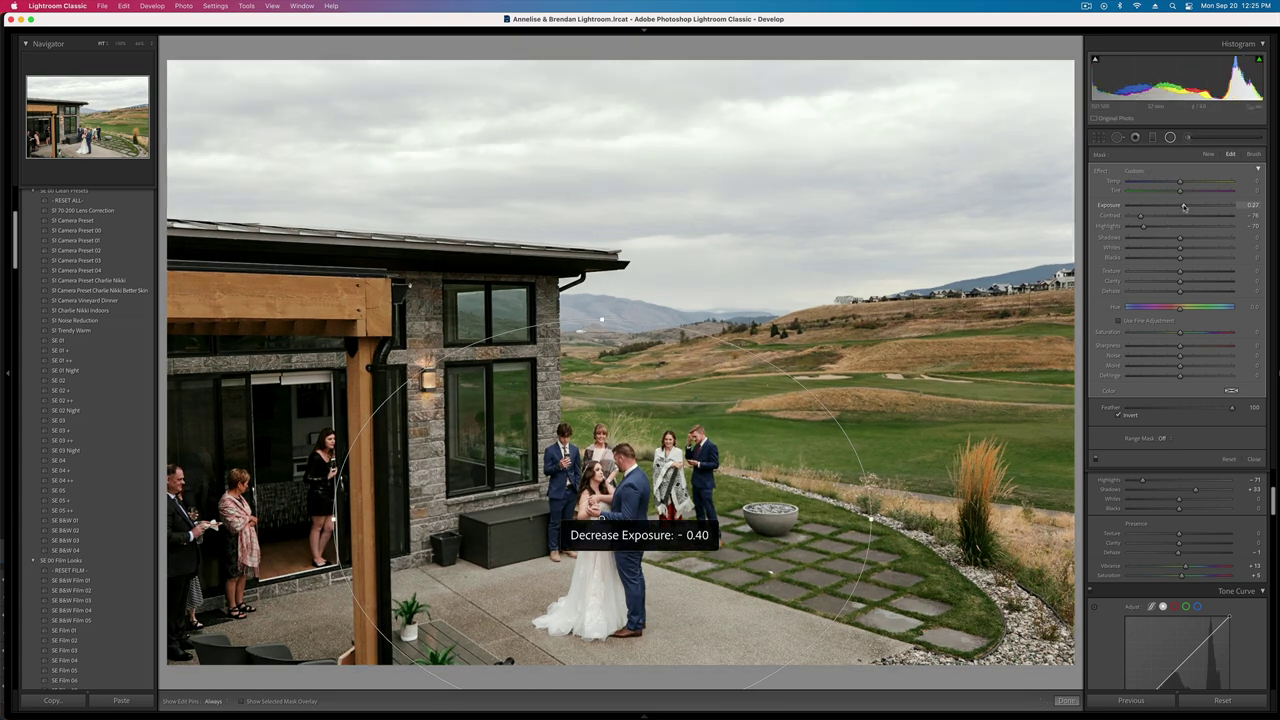
key(equal)
key(equal)
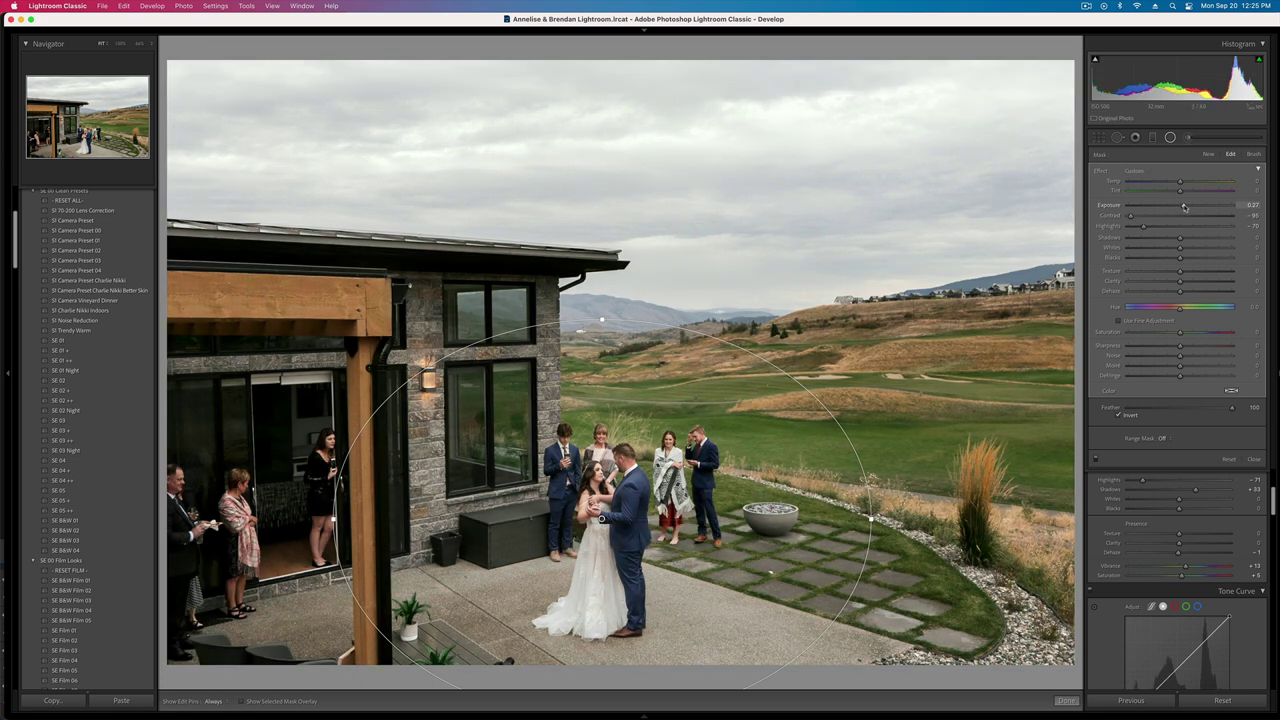
drag(1183, 206, 1181, 206)
key(shift+m)
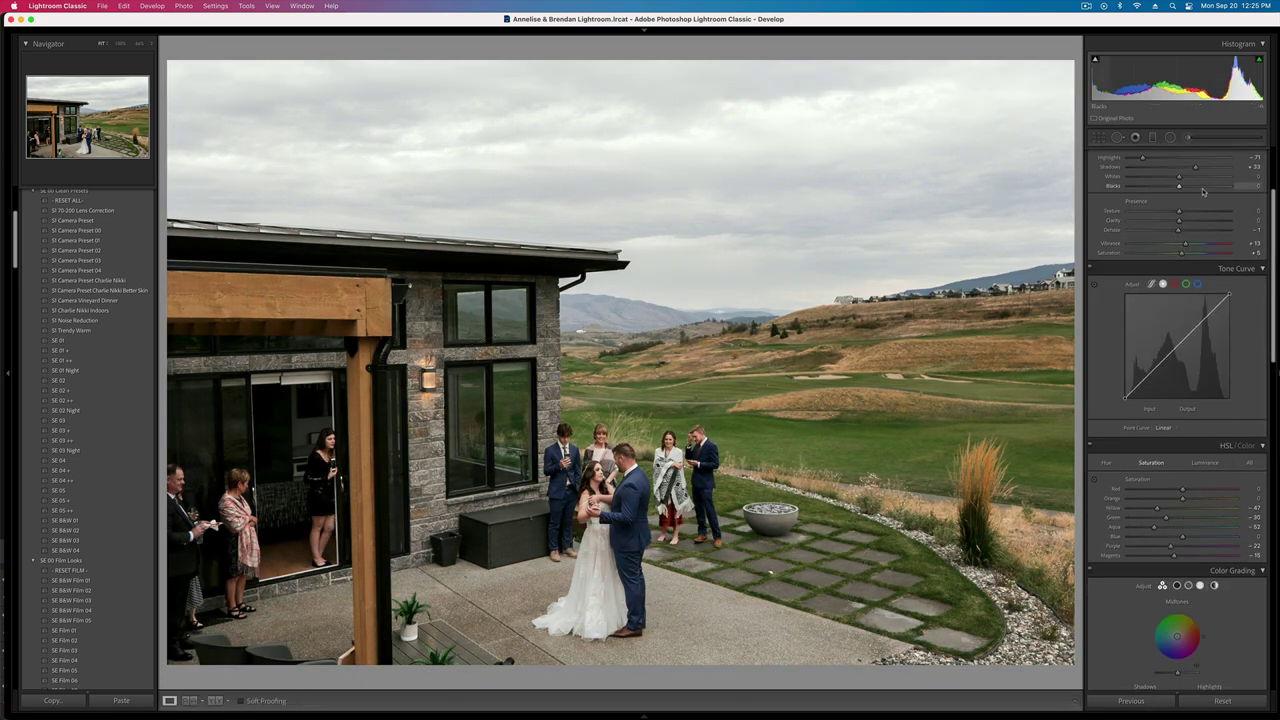
- Set the wide patio photo's overall contrast to +12 and its exposure to -0.50
scroll(1178, 240, up, 4)
drag(1180, 275, 1186, 275)
key(minus)
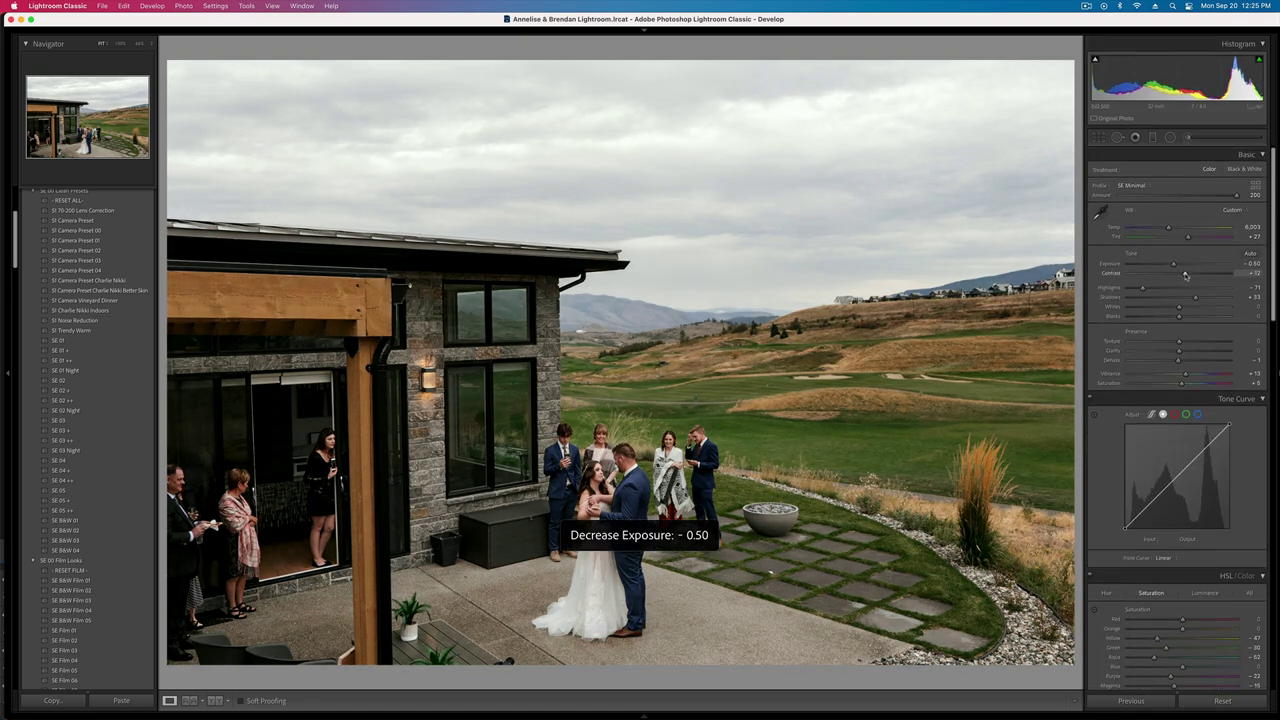
key(minus)
key(equal)
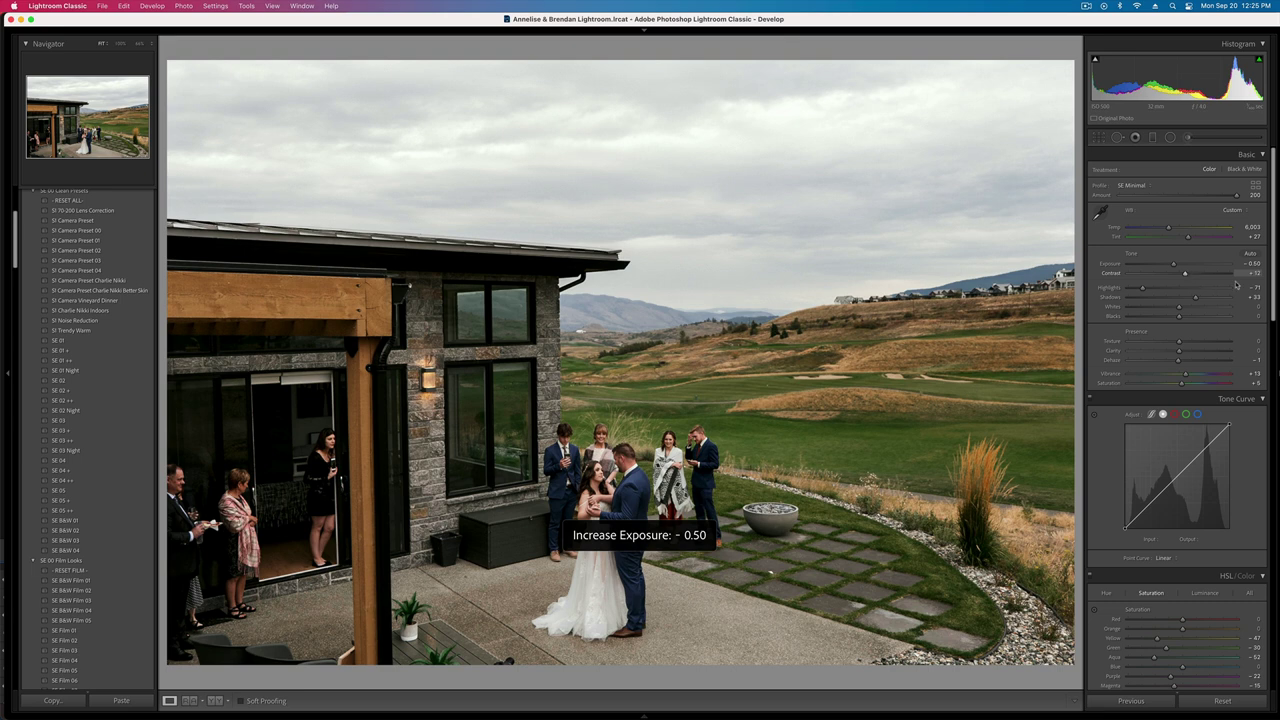
- Check the wide patio photo in full-screen view and raise its overall exposure to -0.30
click(1188, 137)
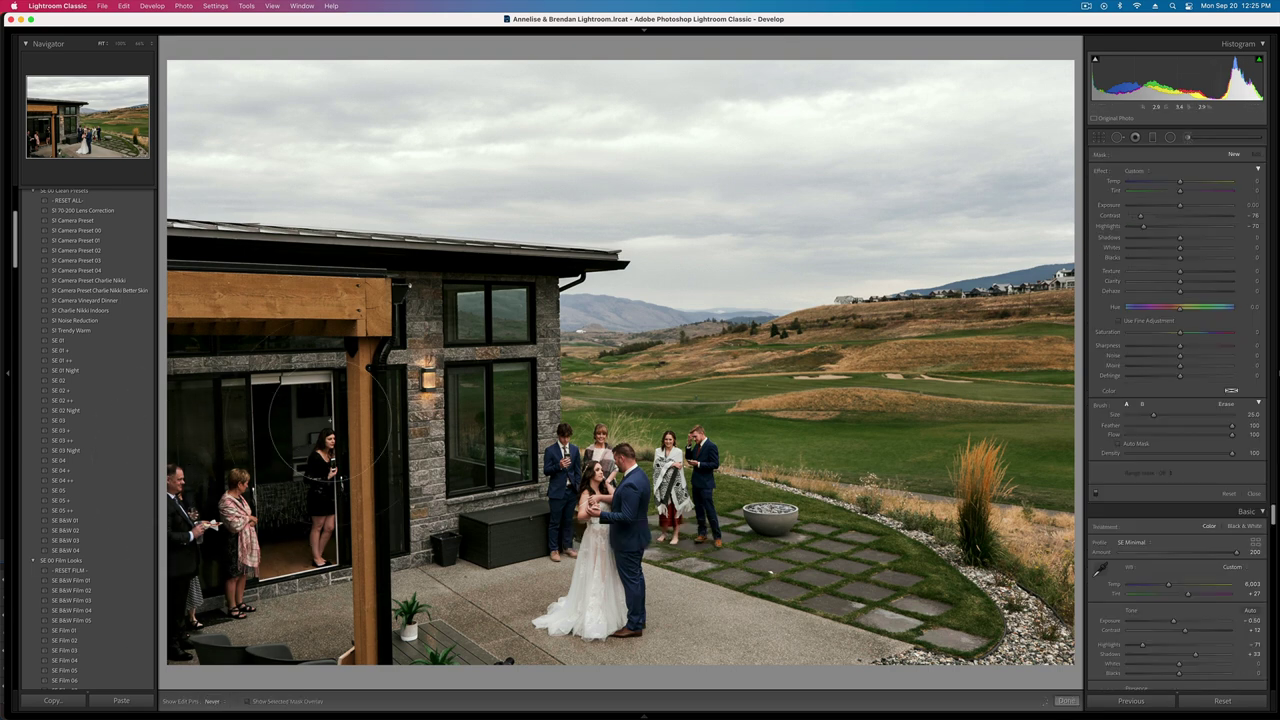
click(1188, 137)
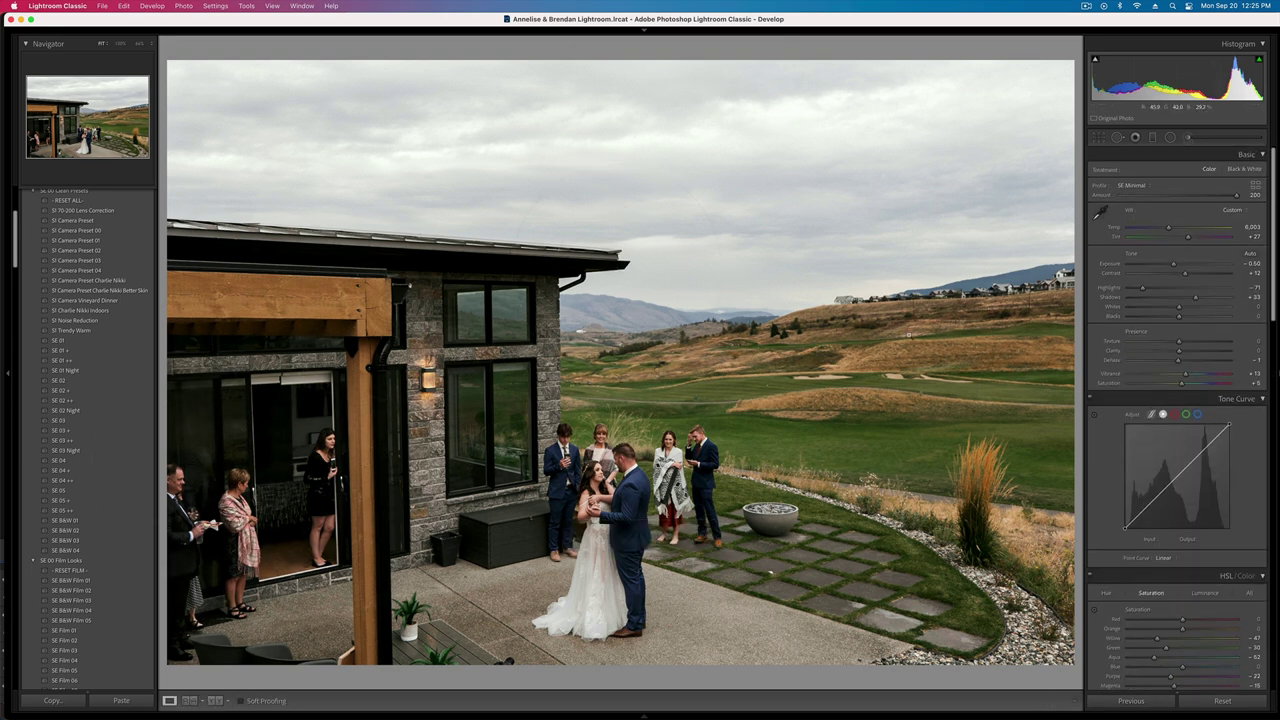
key(f)
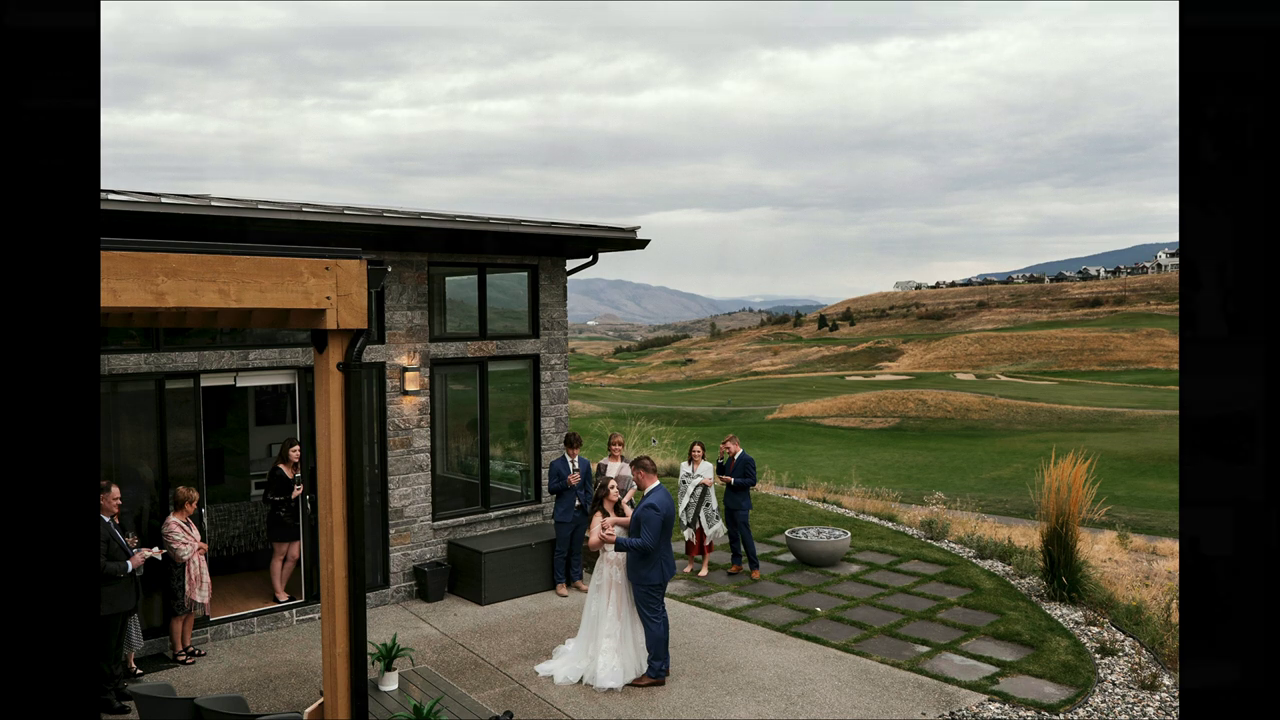
key(f)
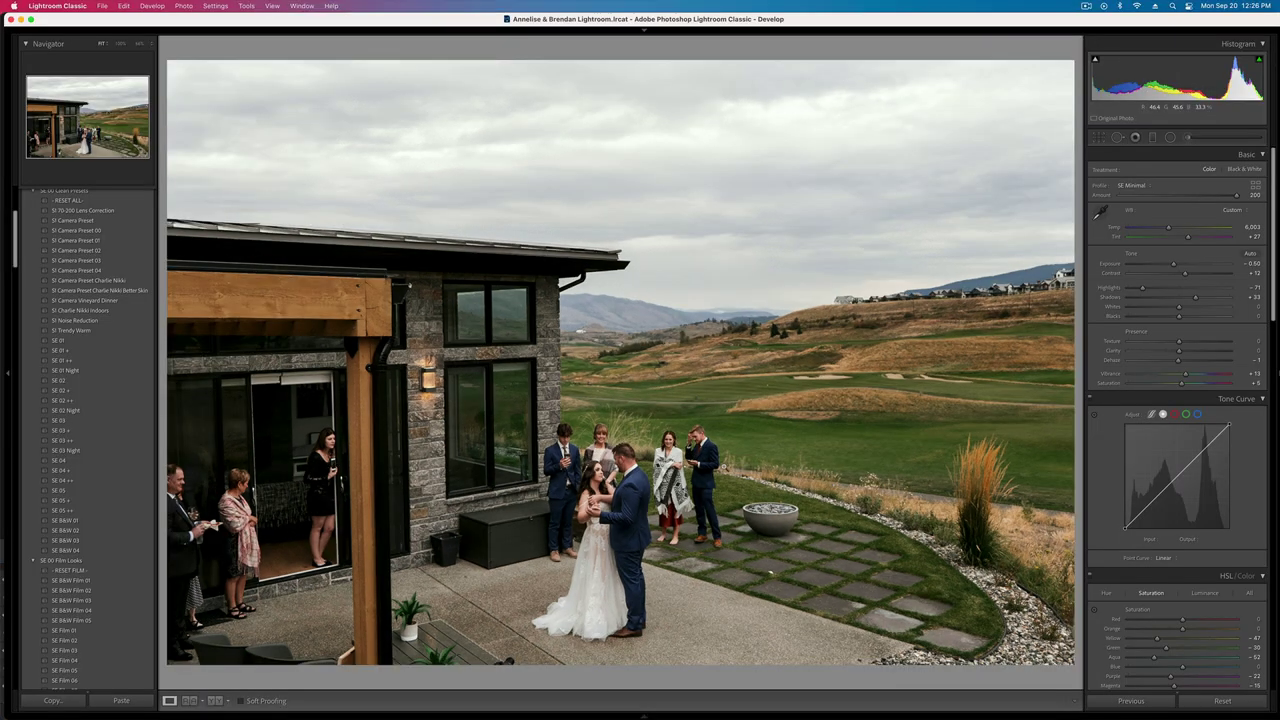
key(=)
key(Delete)
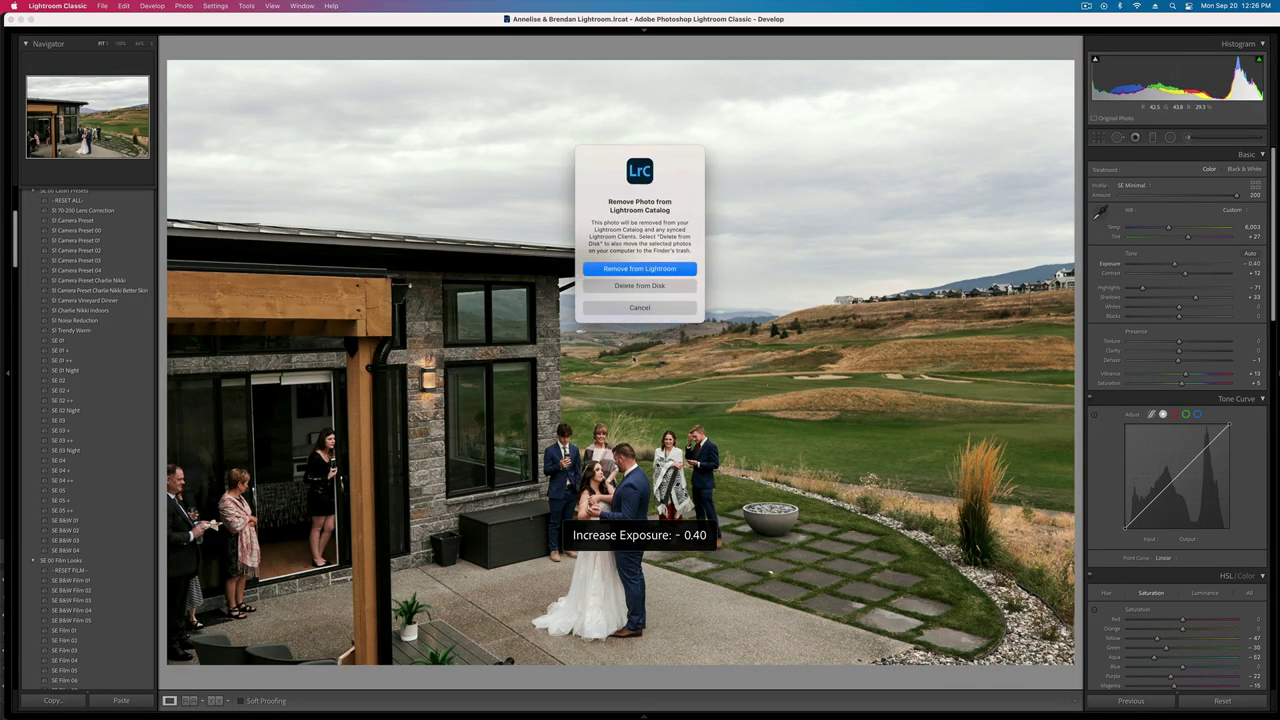
click(628, 306)
key(equal)
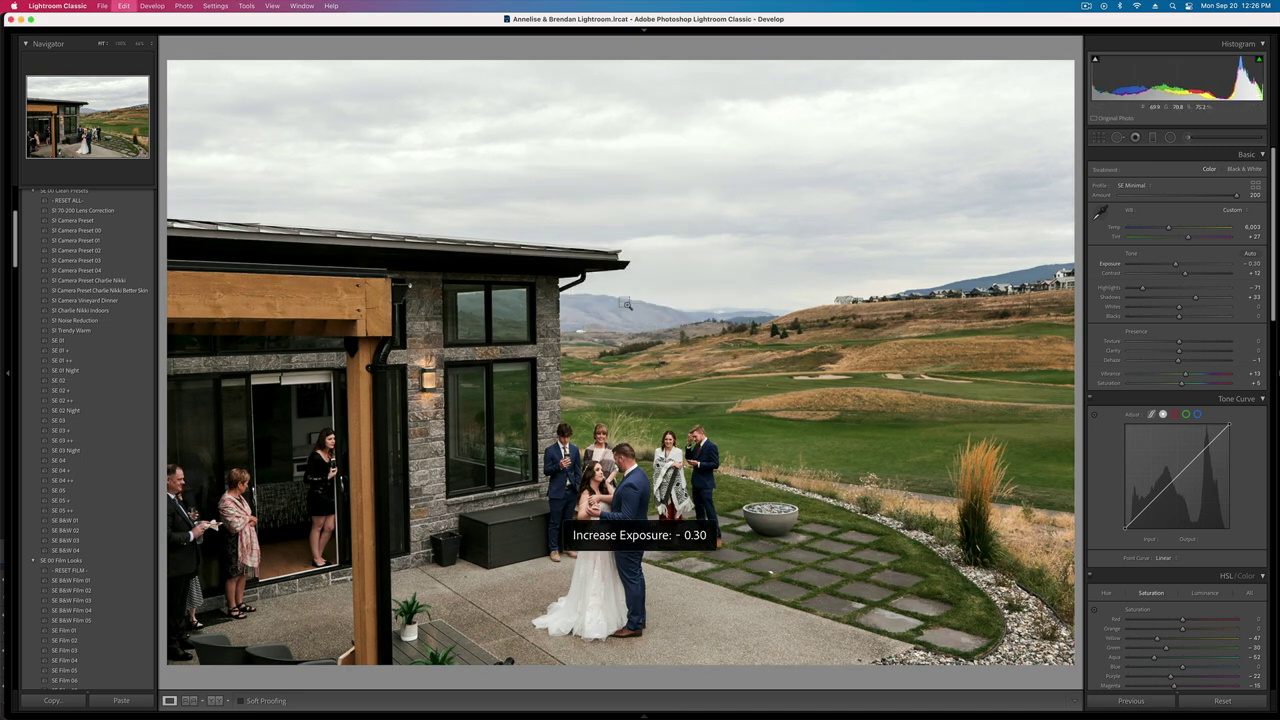
- Apply the copied settings to the next photo of the couple holding hands at arm's length and set its exposure to +0.26
key(Right)
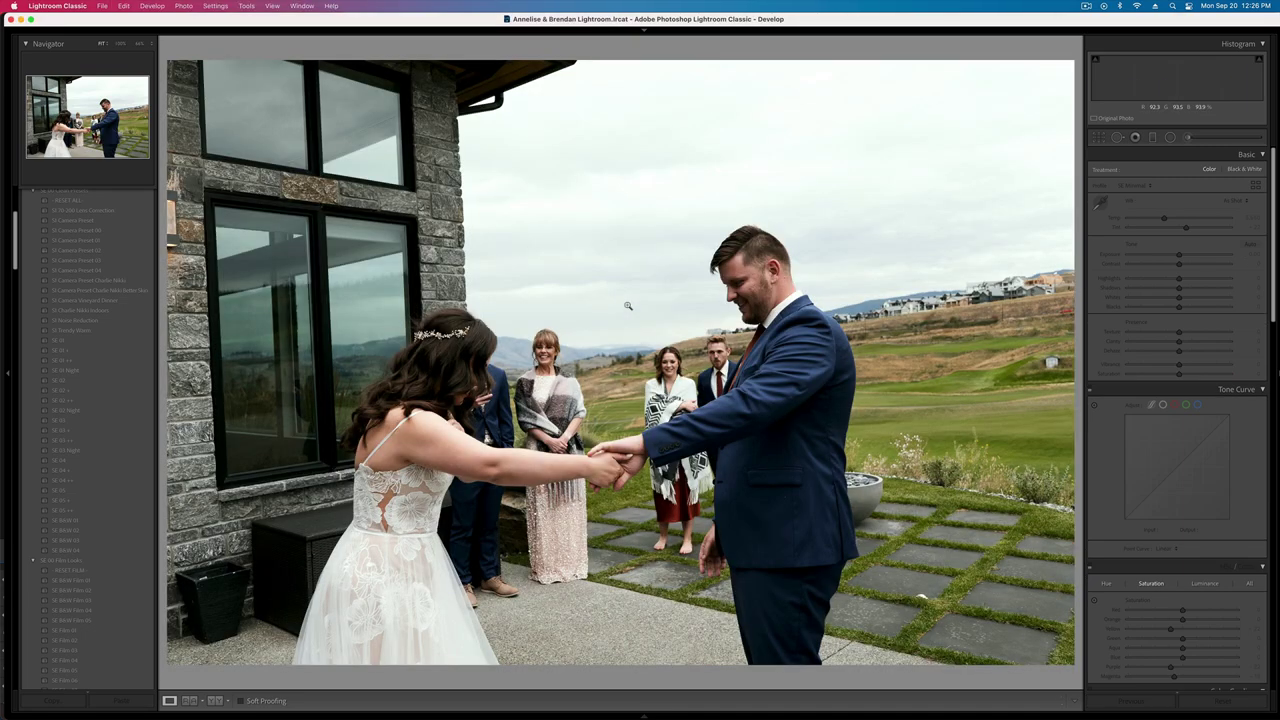
key(shift+equal)
key(shift+equal)
key(shift+equal)
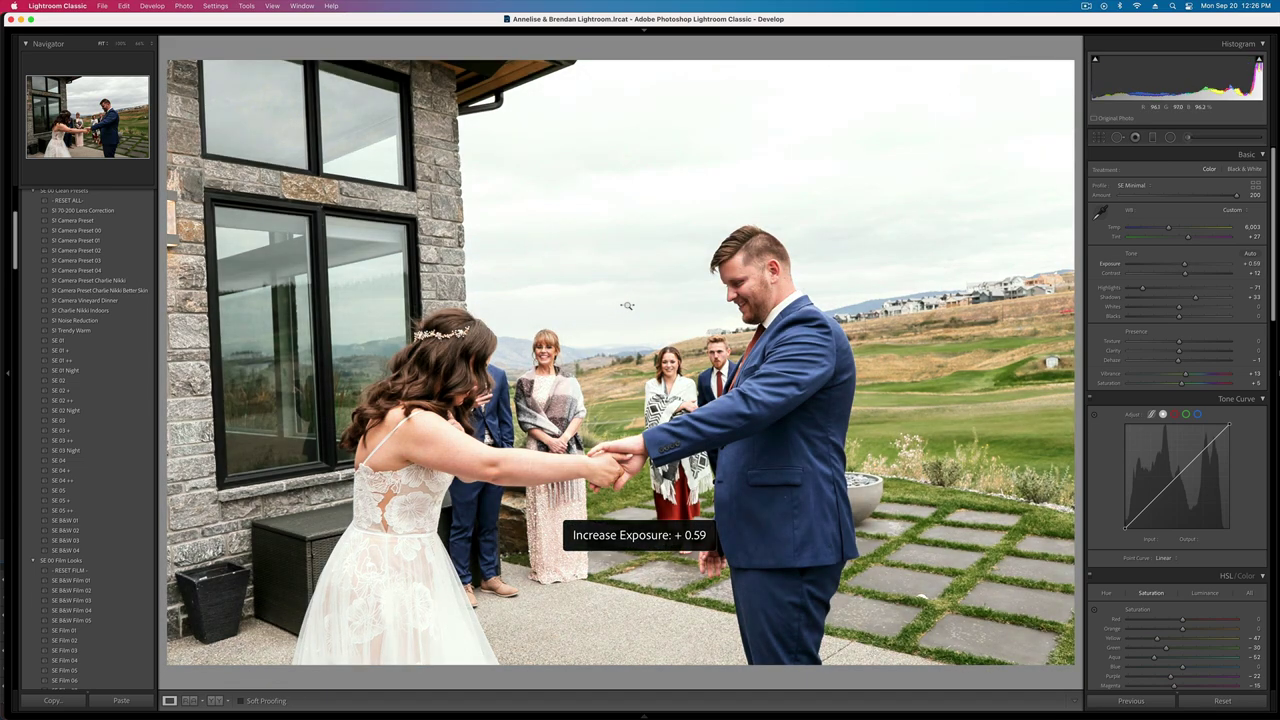
key(shift+minus)
- Straighten the hand-holding photo by rotating its crop to an angle of about 1.22
key(r)
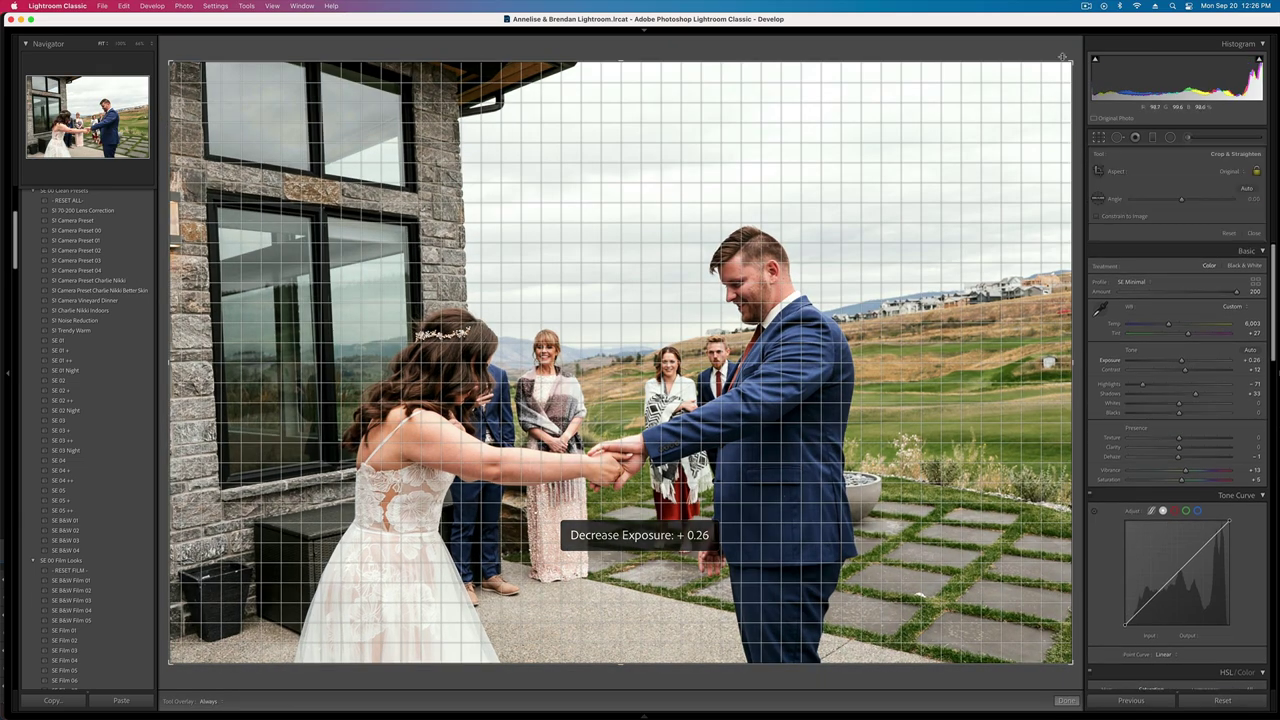
drag(1067, 53, 1072, 60)
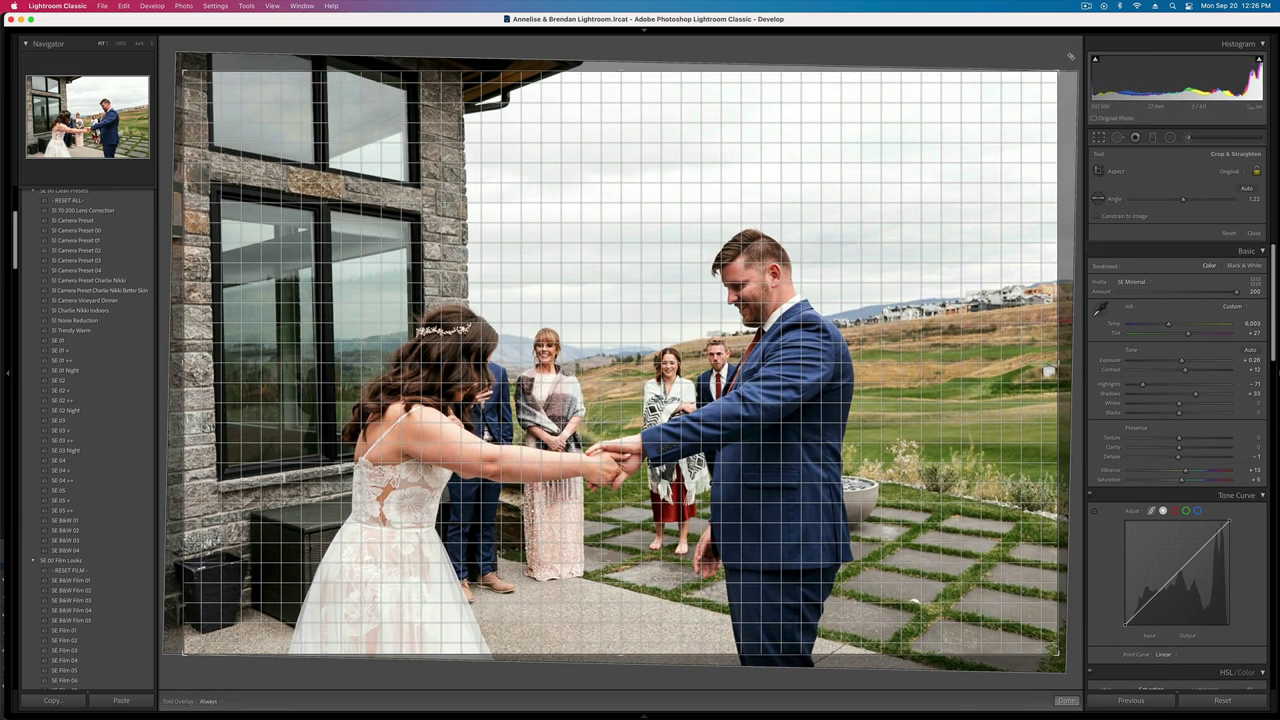
key(Return)
- Set the hand-holding photo's contrast to -2 and exposure to +0.03, and brush a mask over the bride's dress
mouse_move(1195, 297)
mouse_down()
mouse_move(1184, 300)
mouse_move(1177, 275)
mouse_up()
key(=)
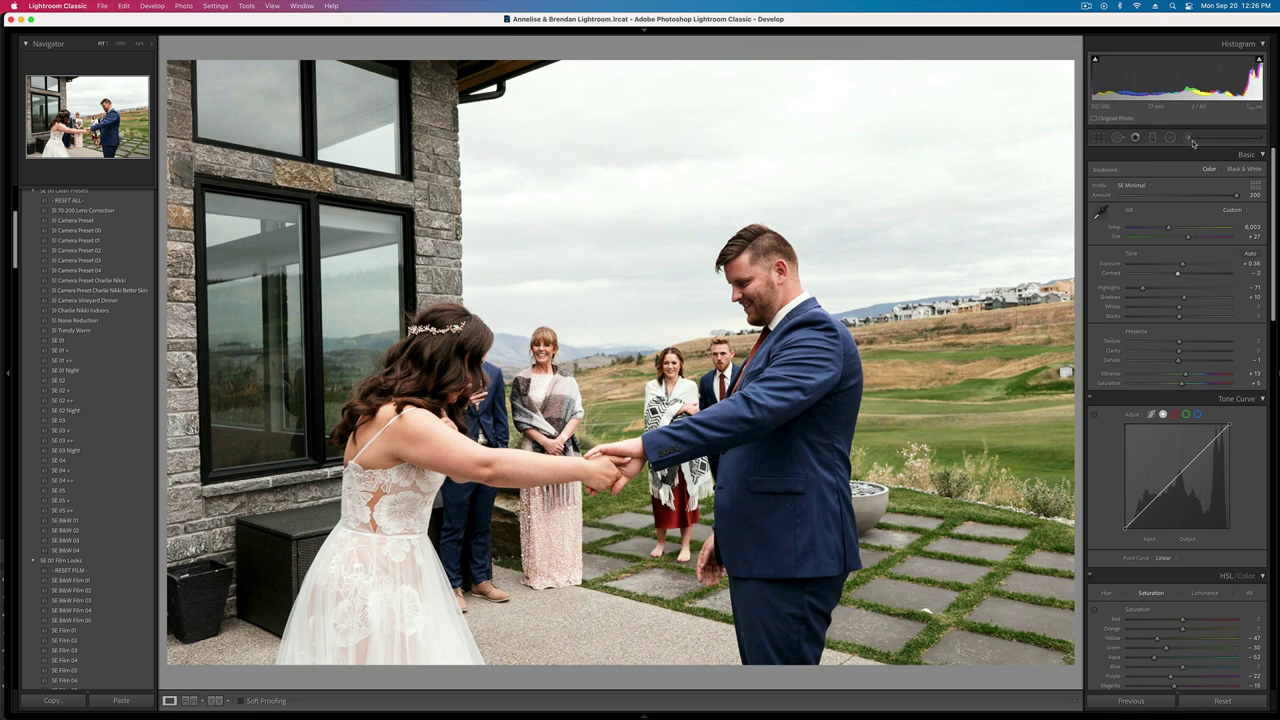
key(k)
mouse_move(390, 530)
mouse_down()
mouse_move(350, 620)
mouse_move(400, 640)
mouse_move(330, 625)
mouse_up()
key(k)
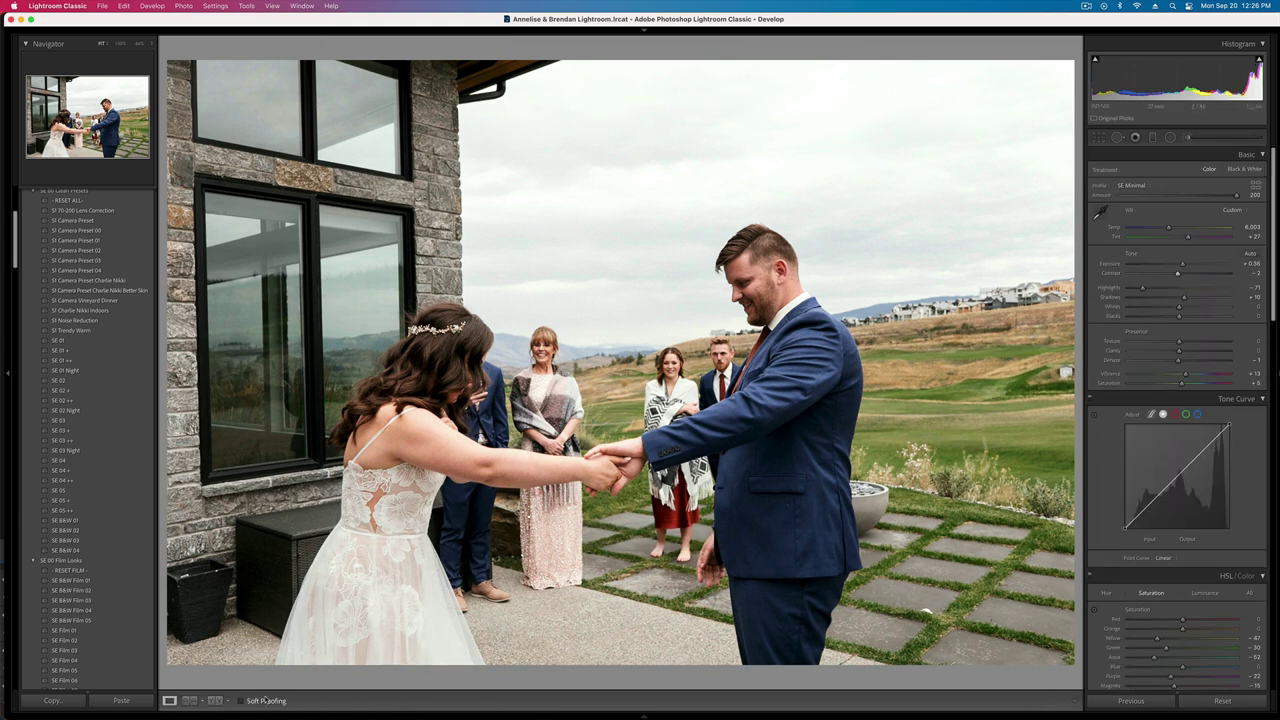
key(minus)
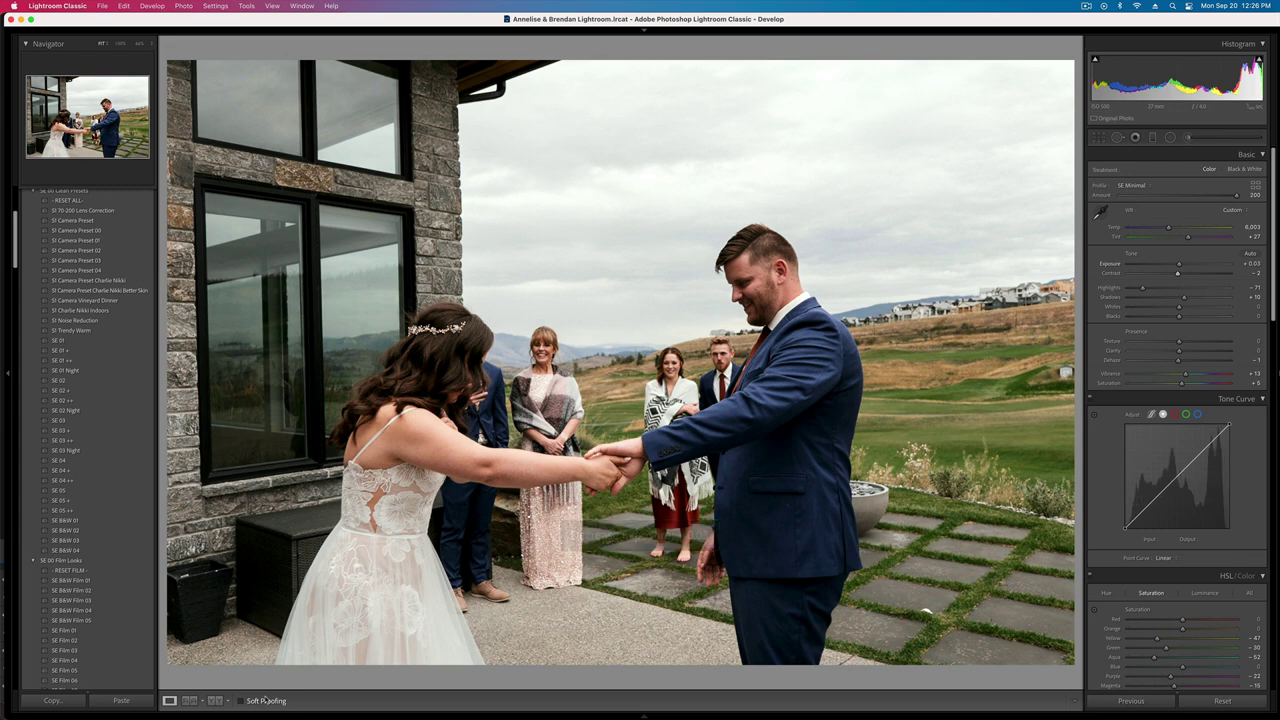
- Apply the copied settings to the close-up of the laughing bride and groom and set its exposure to -0.07
key(Right)
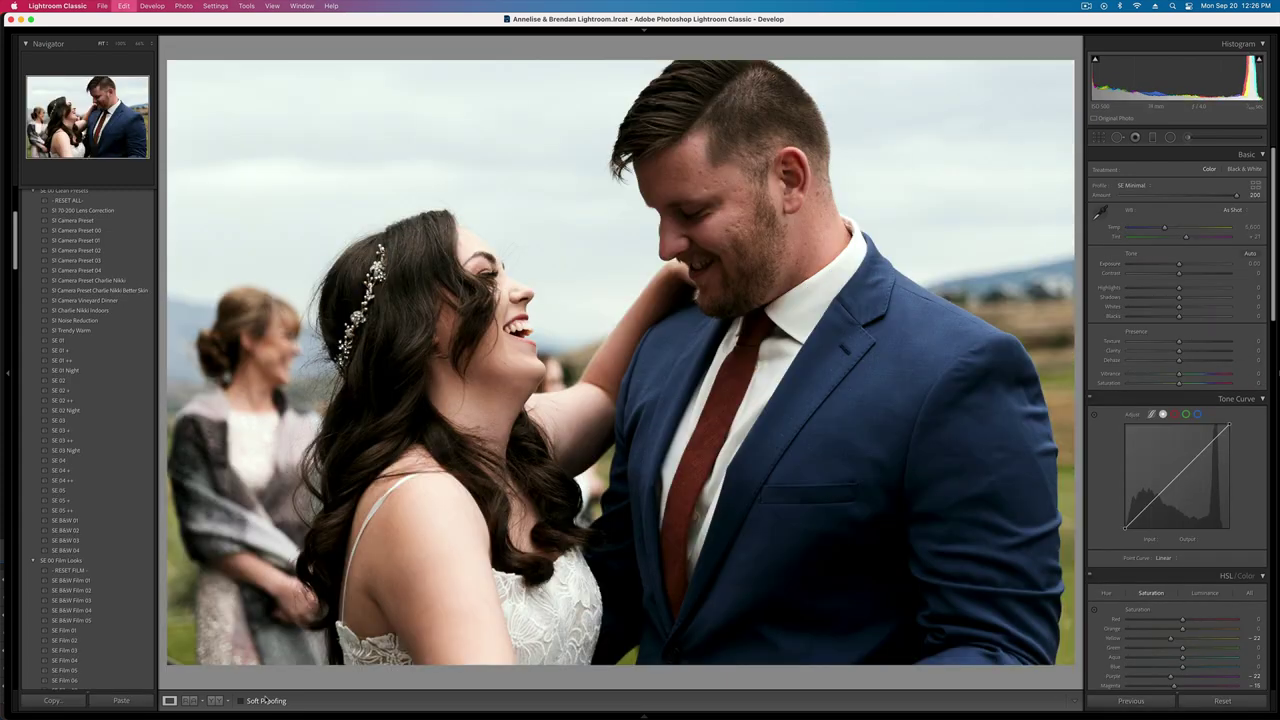
key(equal)
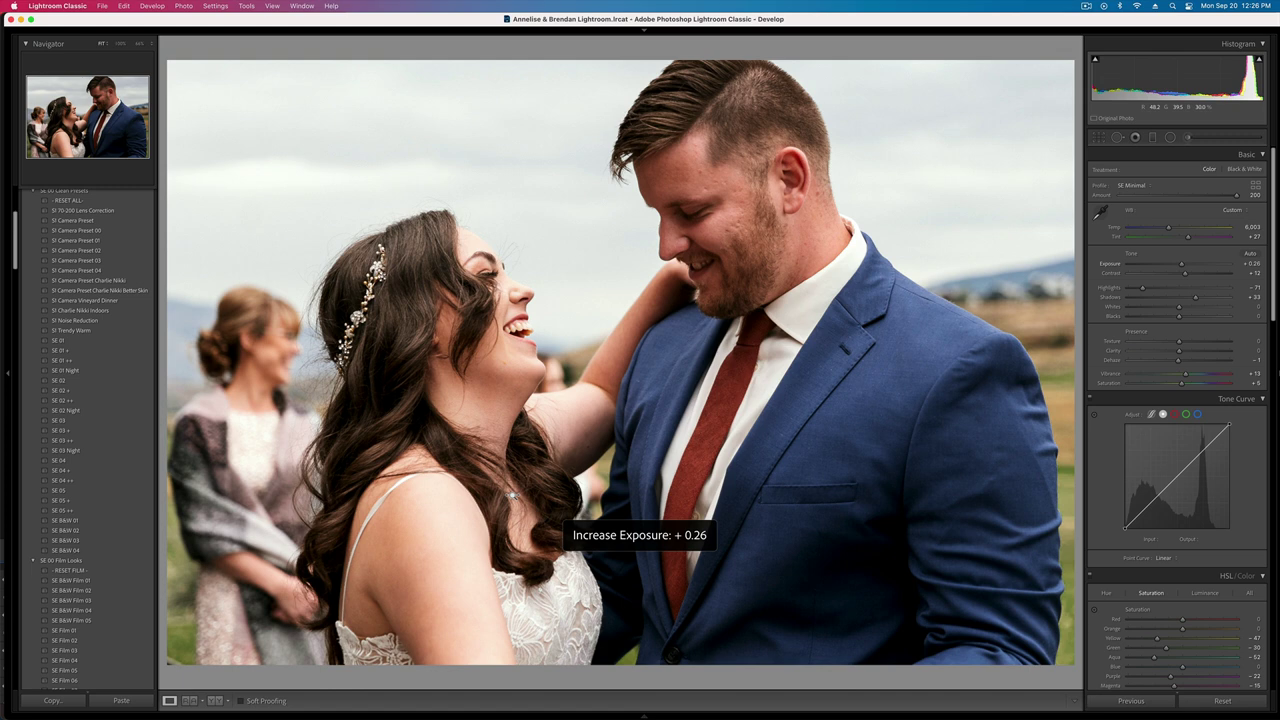
key(minus)
- Brush a mask over the faces in the close-up with contrast -78 and highlights -11
key(k)
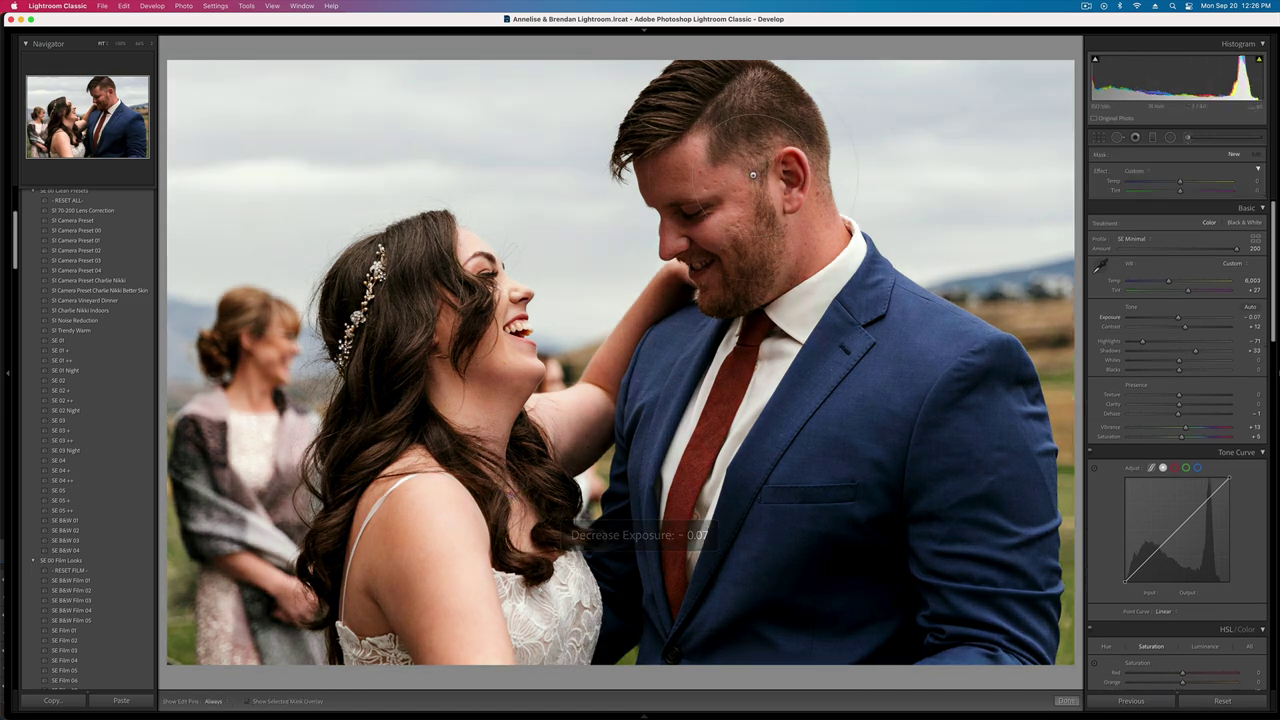
mouse_move(699, 176)
mouse_down()
mouse_move(706, 190)
mouse_move(774, 177)
mouse_move(762, 185)
mouse_up()
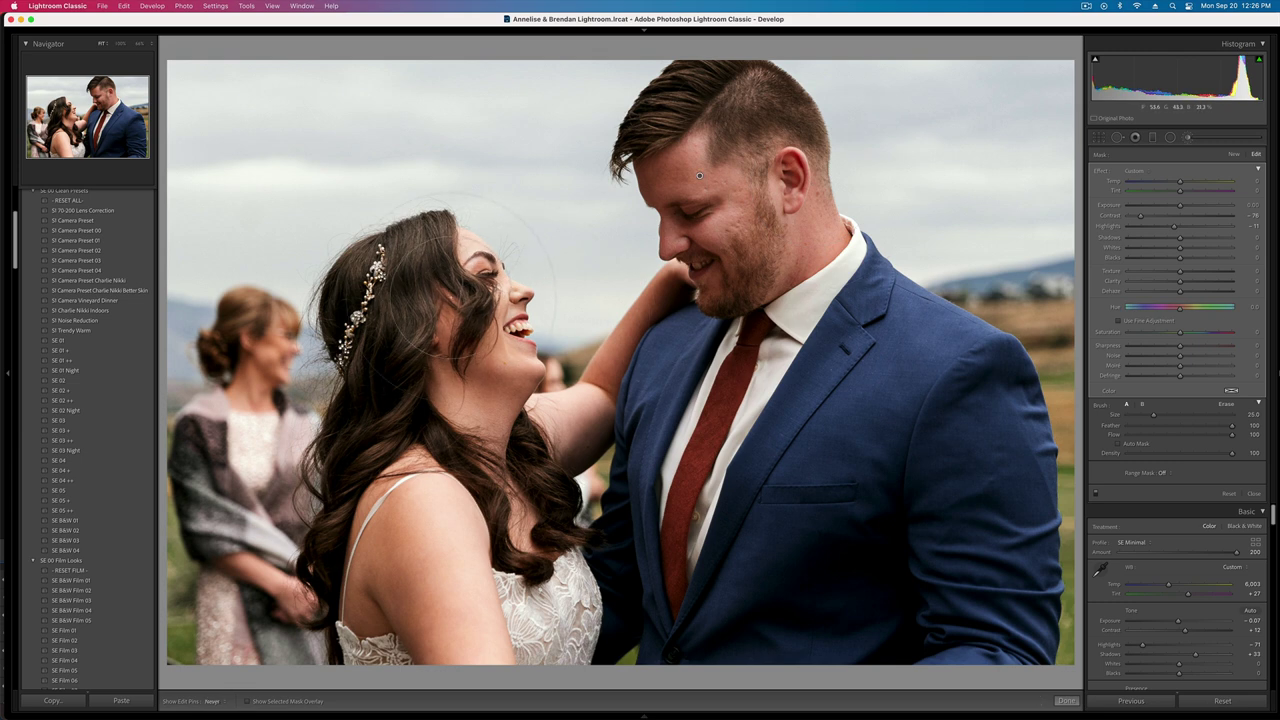
key(k)
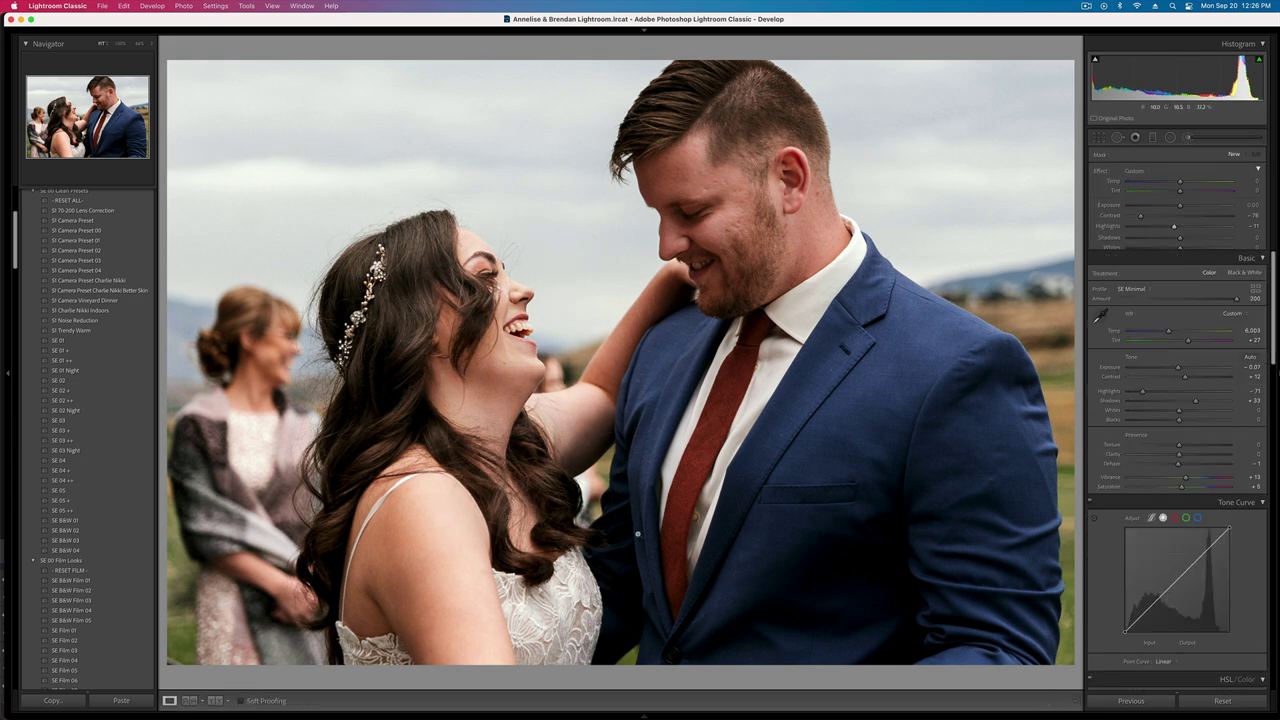
- Copy the close-up's develop settings onto the vertical photo of the couple dancing and set its exposure to -0.40
key(minus)
key(super+shift+c)
key(Return)
key(Right)
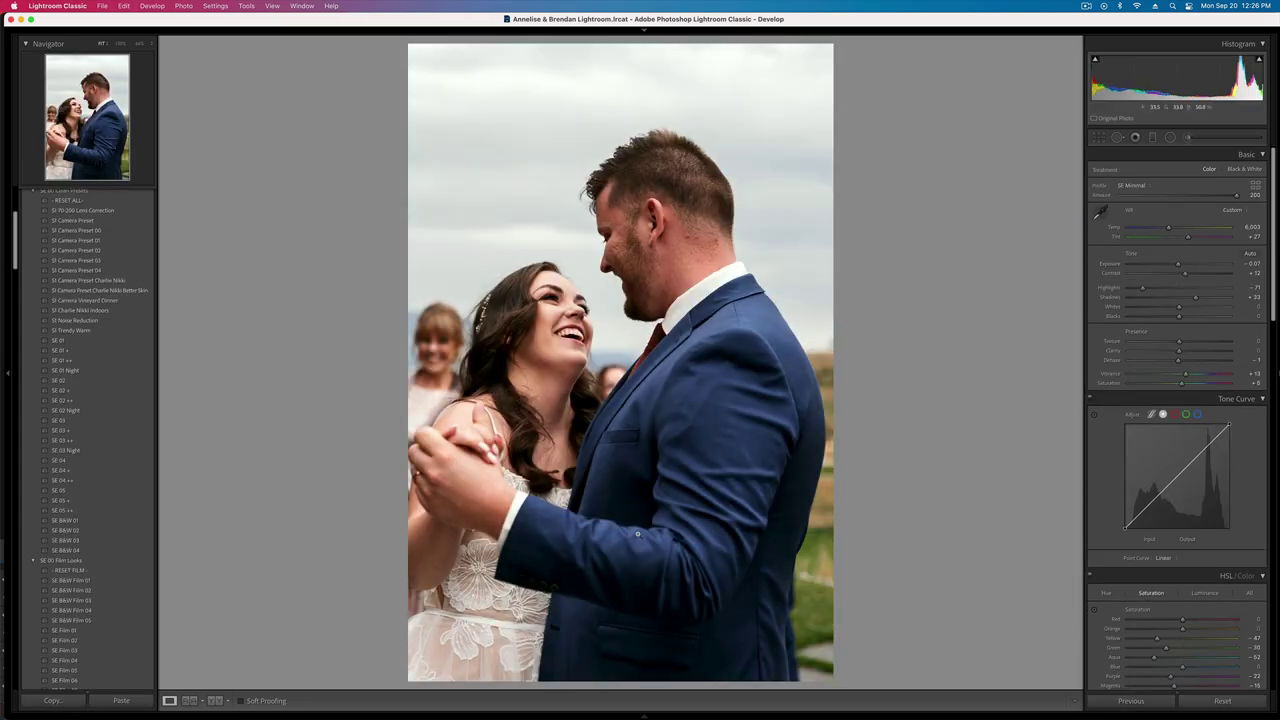
key(minus)
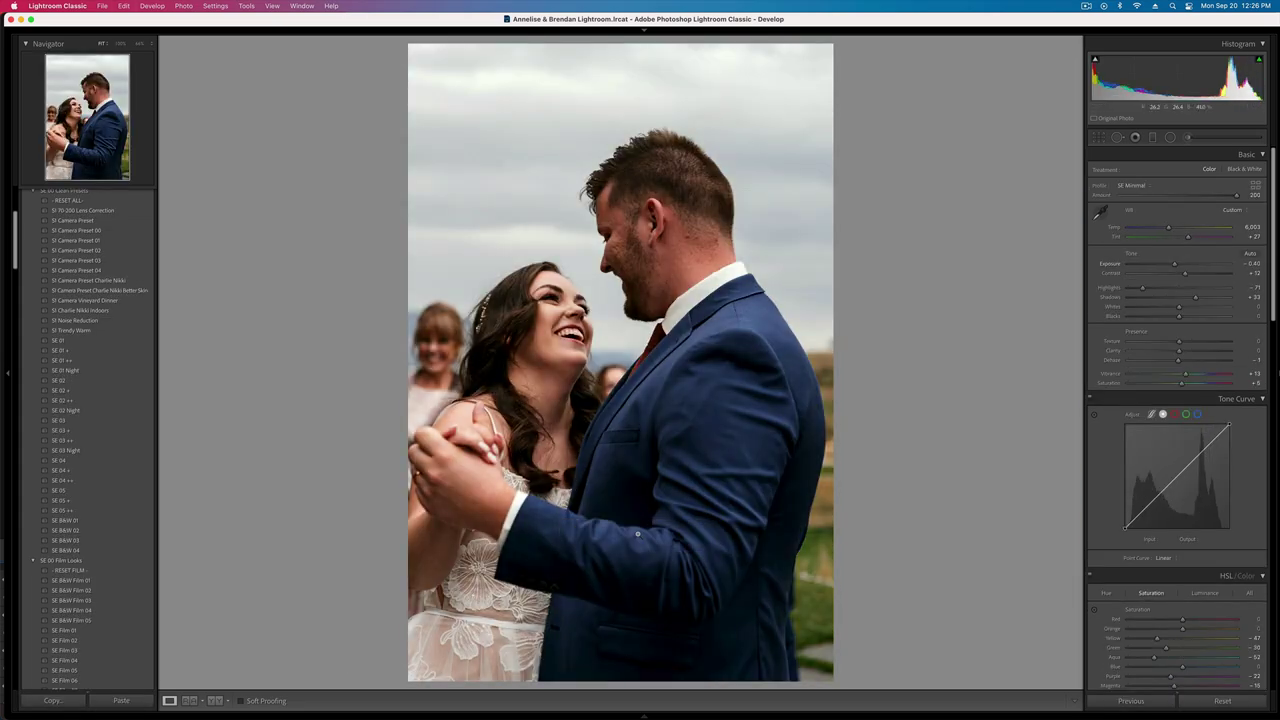
- Brush a mask over the groom's head in the vertical photo with contrast -78 and highlights -11
key(Right)
key(Right)
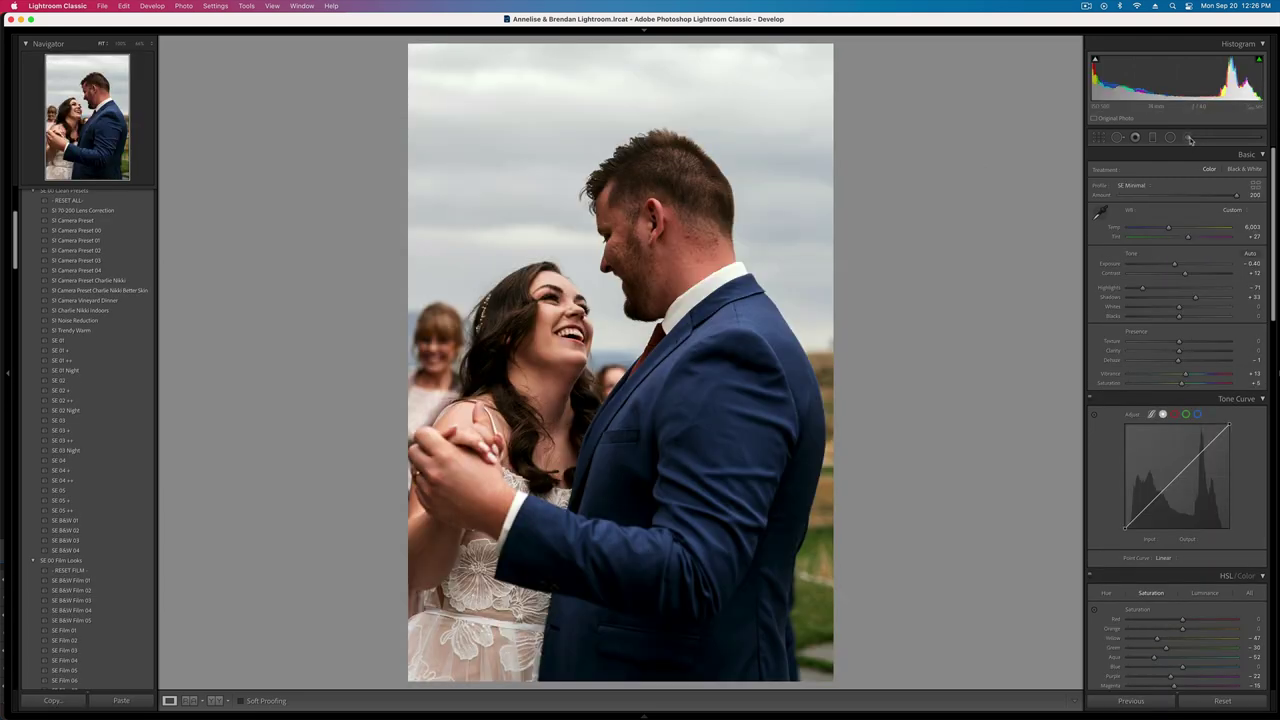
click(1189, 138)
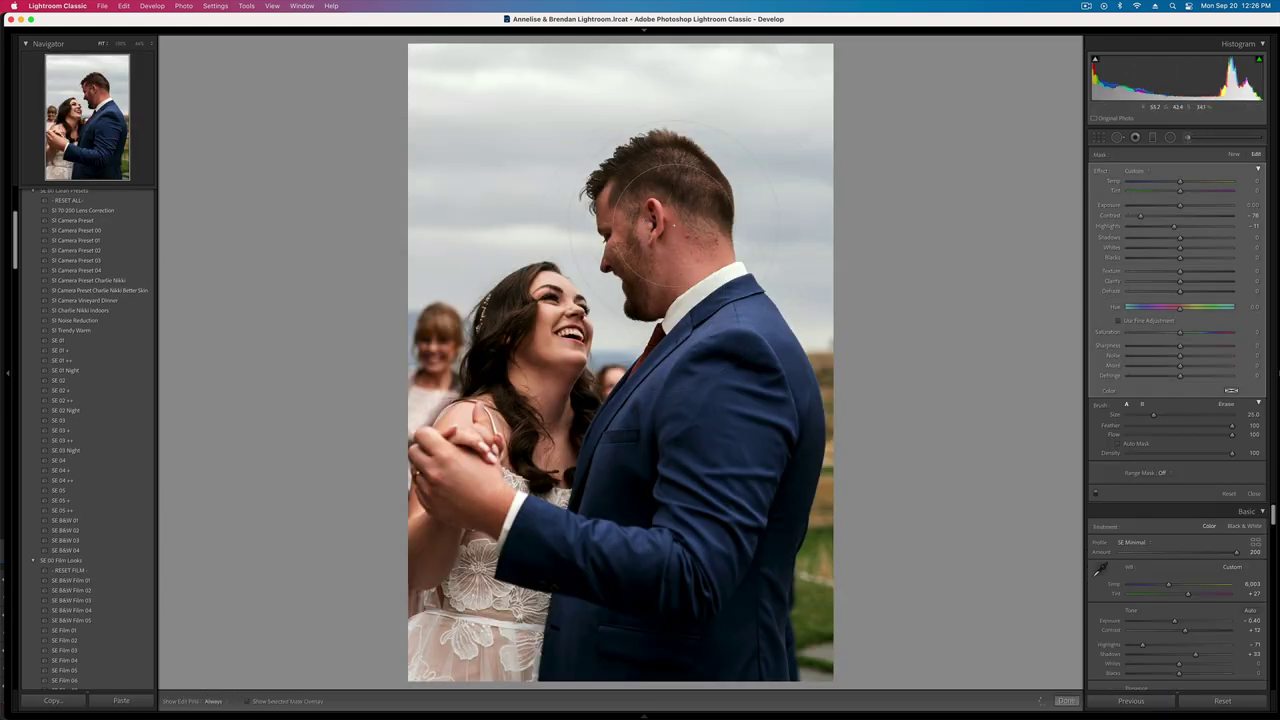
- Apply the copied settings to the full-length vertical photo of the dancing couple and set its exposure to -0.40
key(Left)
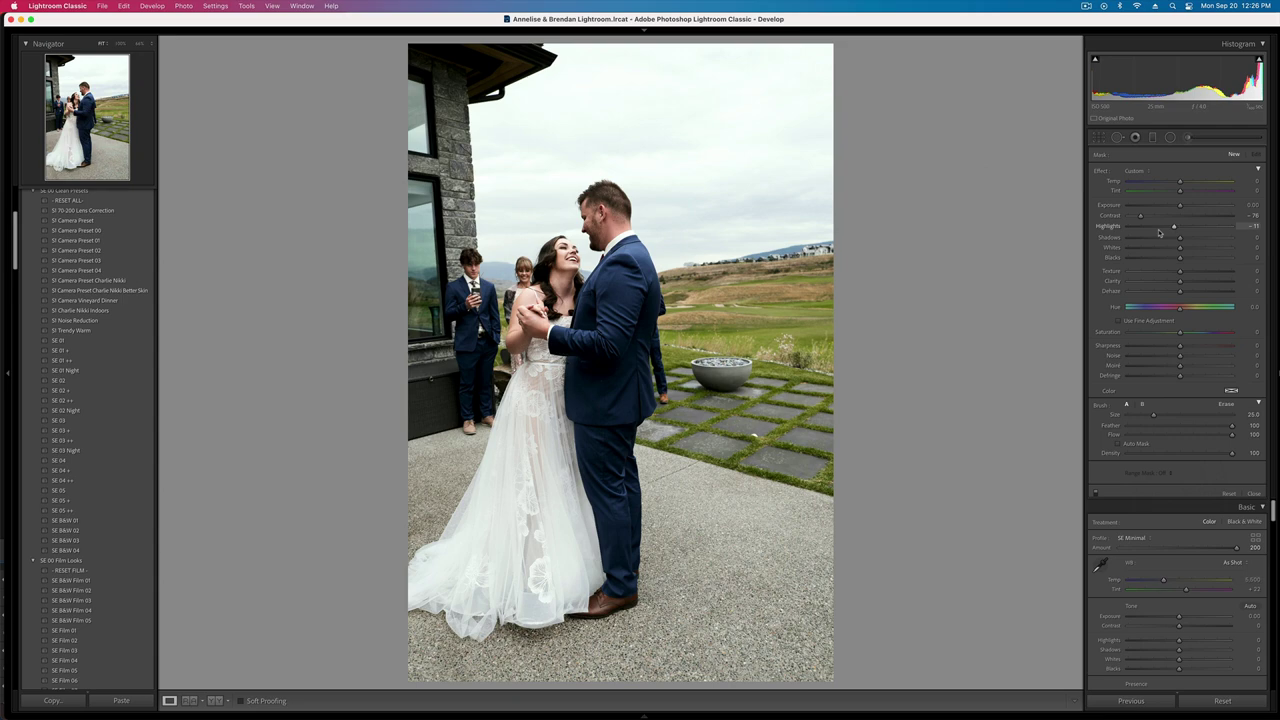
key(k)
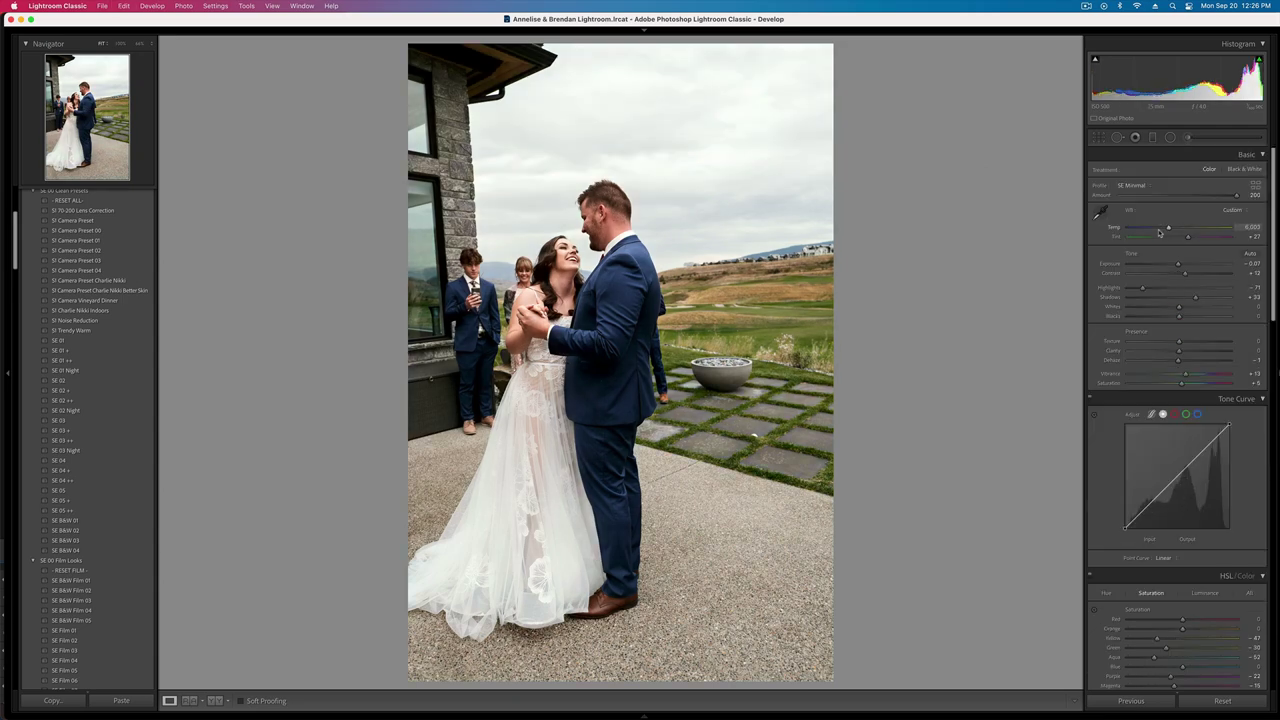
key(shift+minus)
- Crop the full-length photo tighter around the couple and reposition the image inside the crop frame
key(r)
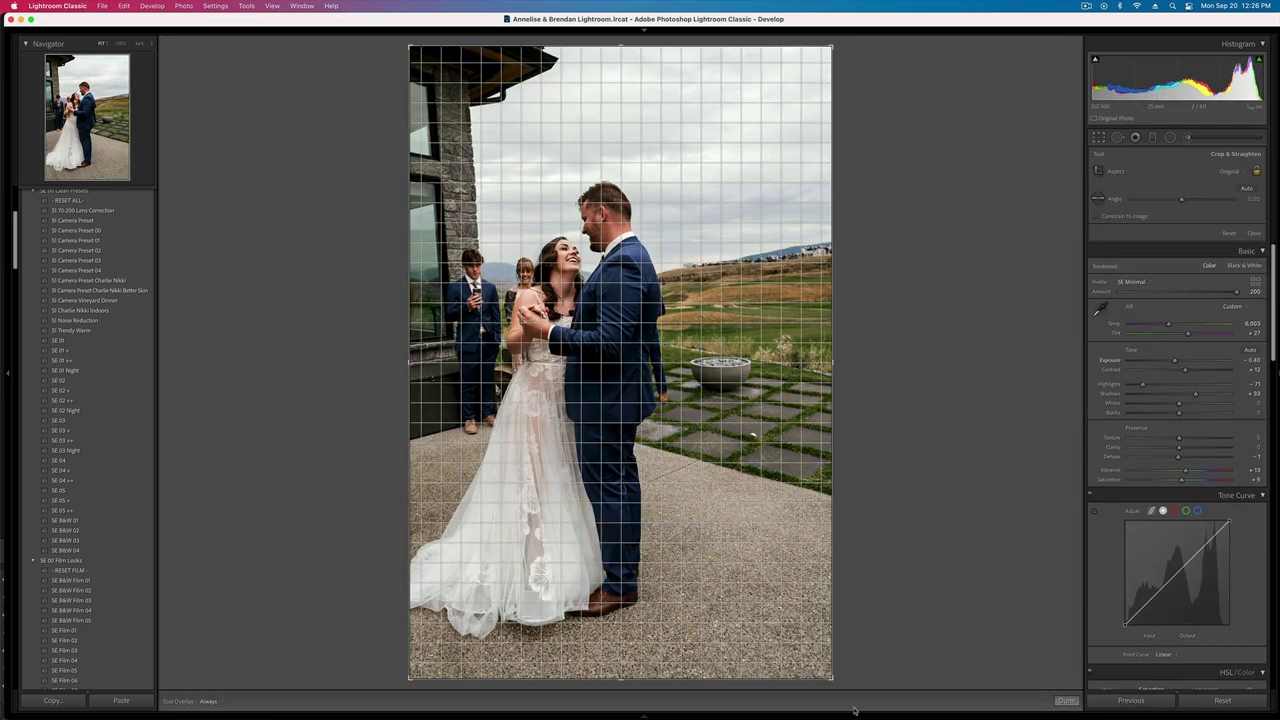
drag(833, 682, 802, 667)
drag(745, 584, 745, 540)
key(Return)
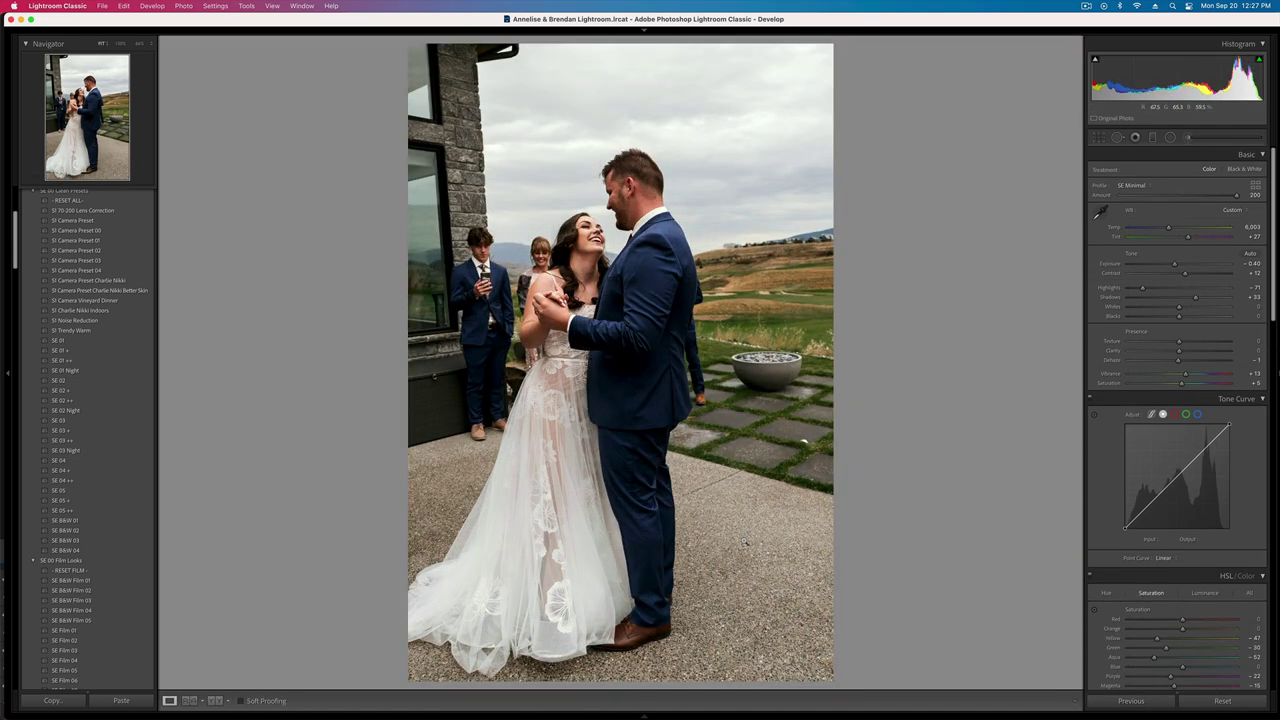
- Apply the copied settings to the next wide photo of several couples dancing and set its exposure to -0.30
key(Right)
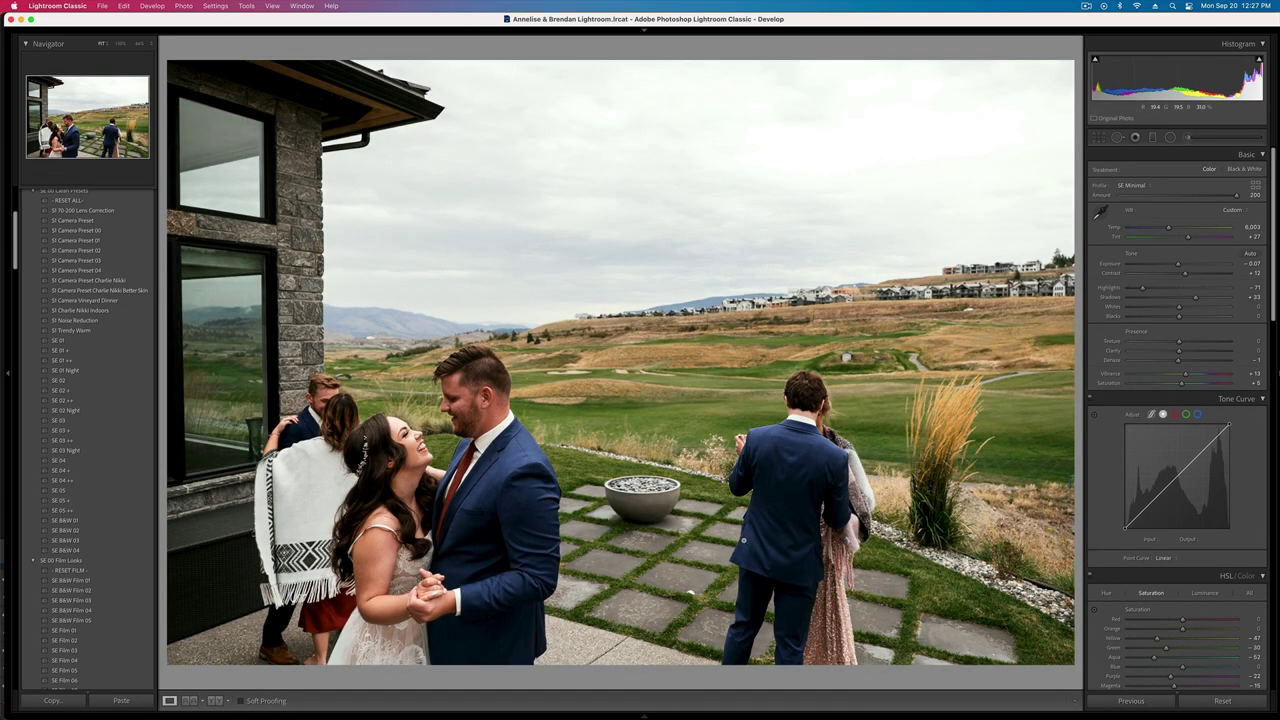
key(minus)
key(equal)
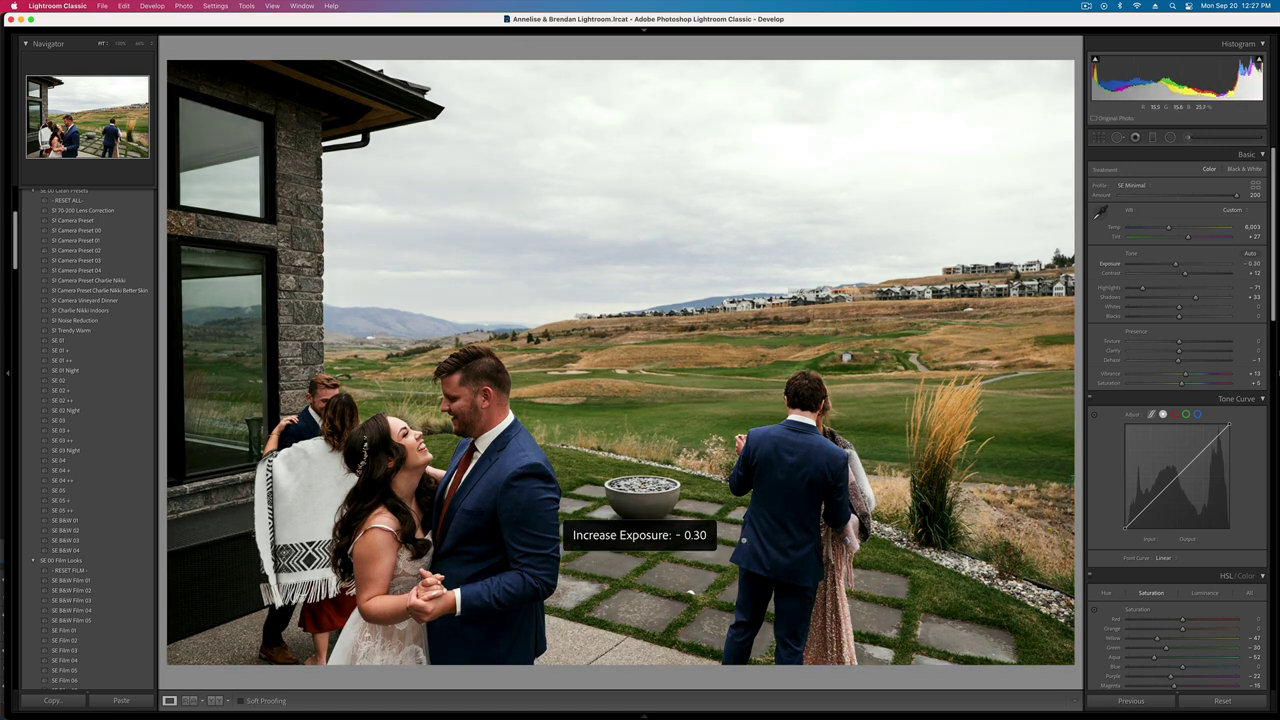
- Brush a mask over the bride's and groom's faces in the wide dancing photo with contrast -78 and highlights -11
key(k)
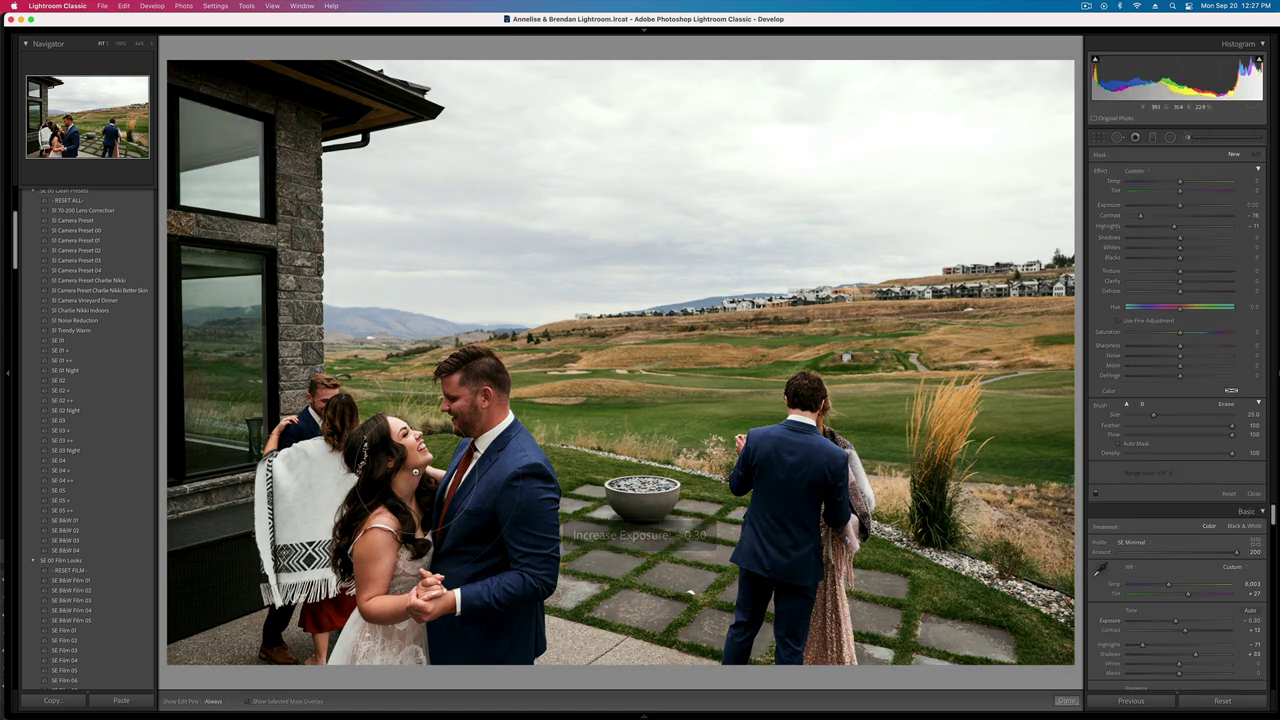
mouse_move(402, 474)
mouse_down()
mouse_move(412, 560)
mouse_move(472, 430)
mouse_up()
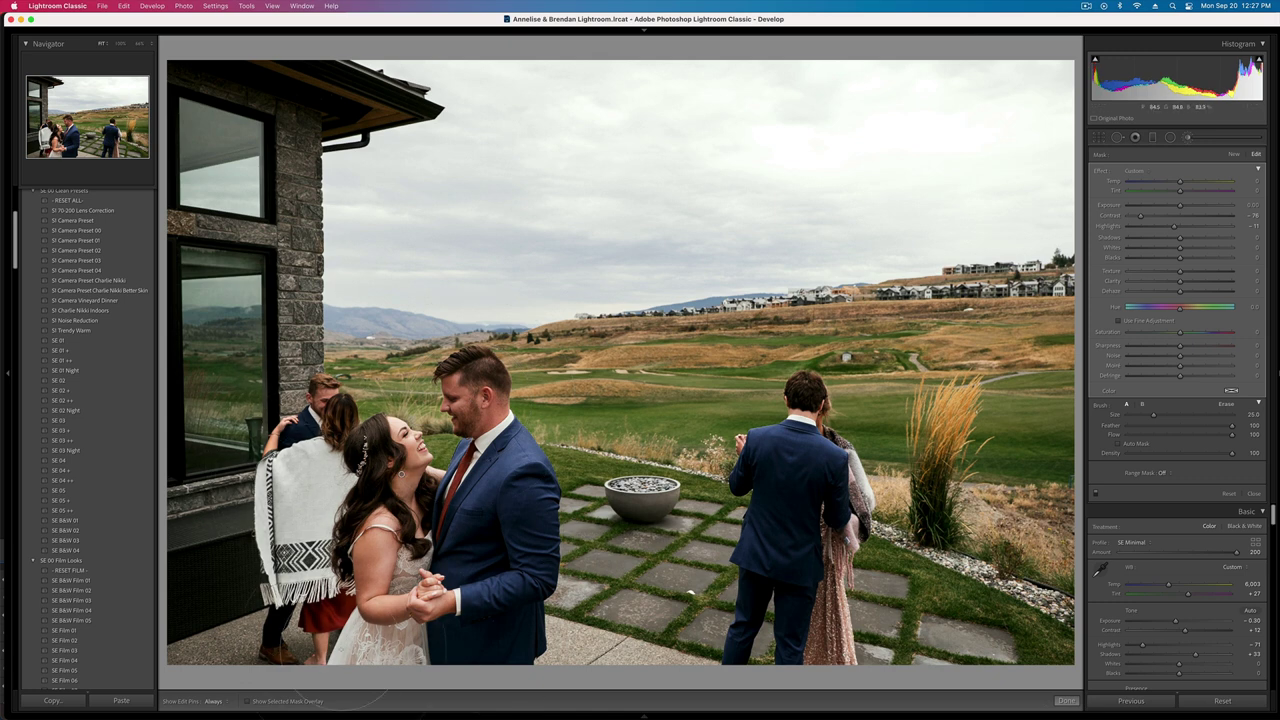
mouse_move(802, 718)
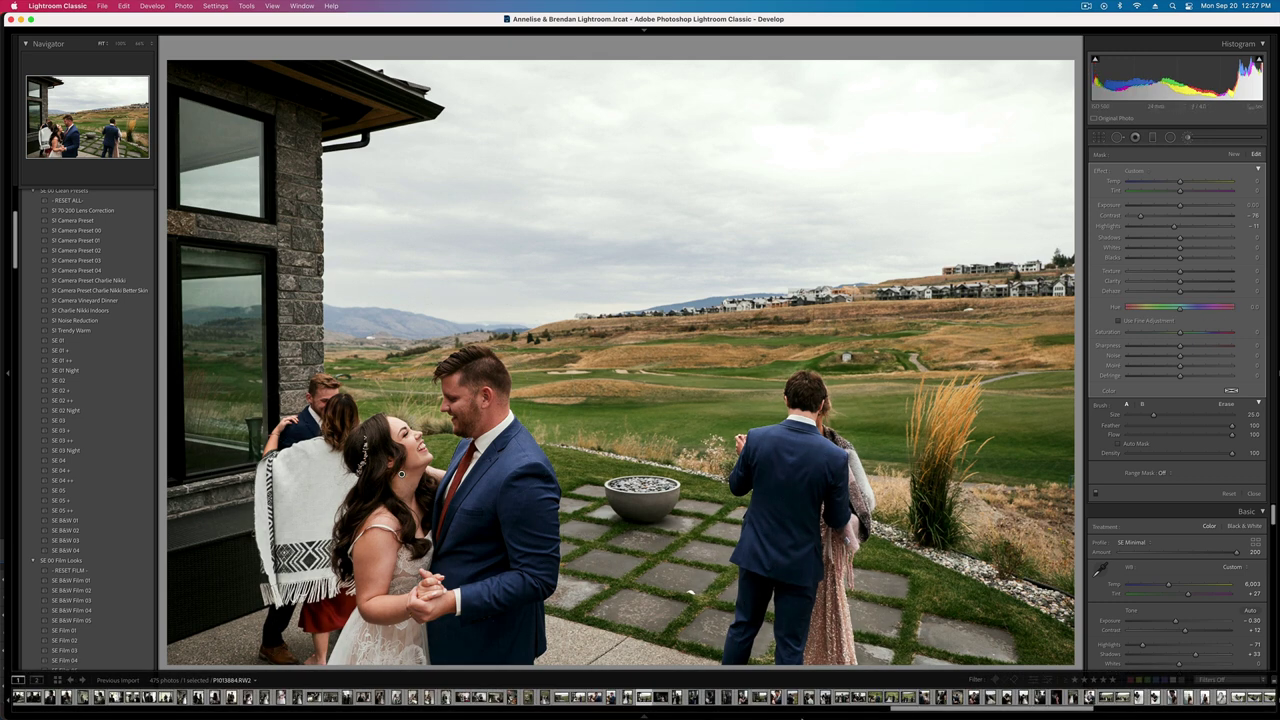
key(k)
- Set the wide dancing photo's exposure to -0.40 and copy its develop settings
key(minus)
key(super+shift+c)
key(Return)
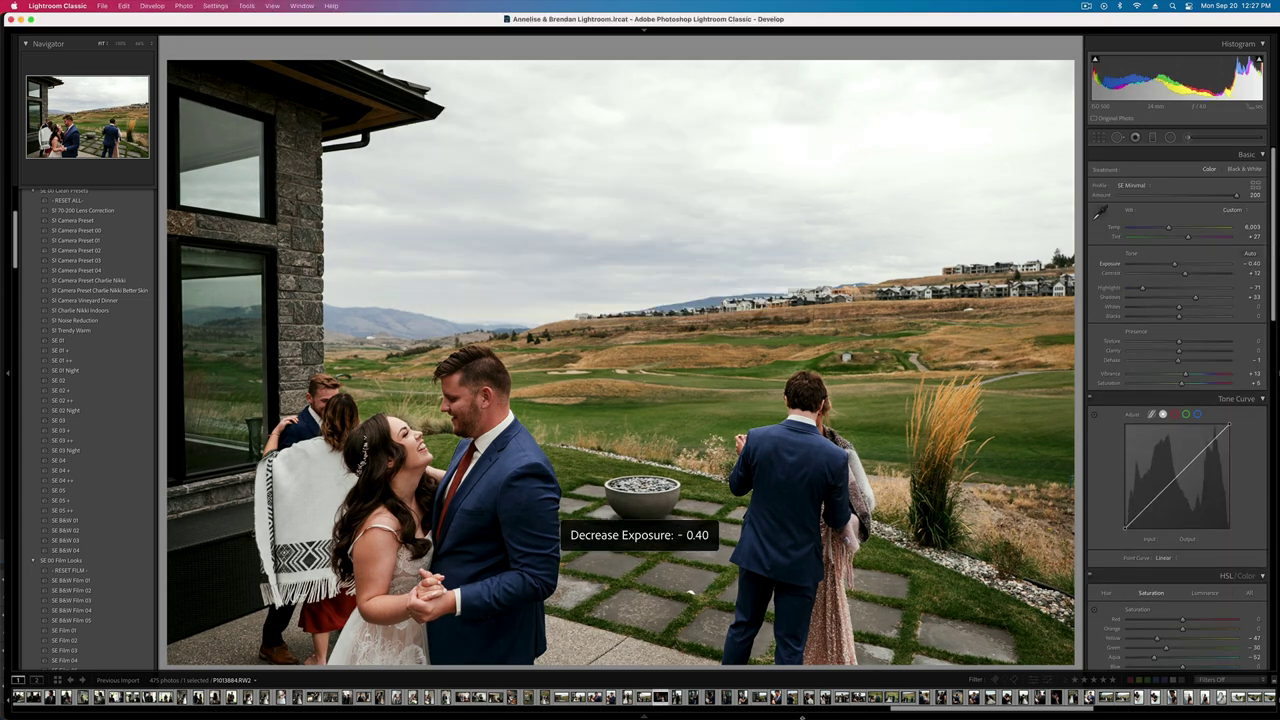
- Apply the copied settings to the photo of the watching guests and set its exposure to +1.02
key(Right)
key(super+v)
key(shift+equal)
key(shift+equal)
key(shift+equal)
key(shift+equal)
key(shift+equal)
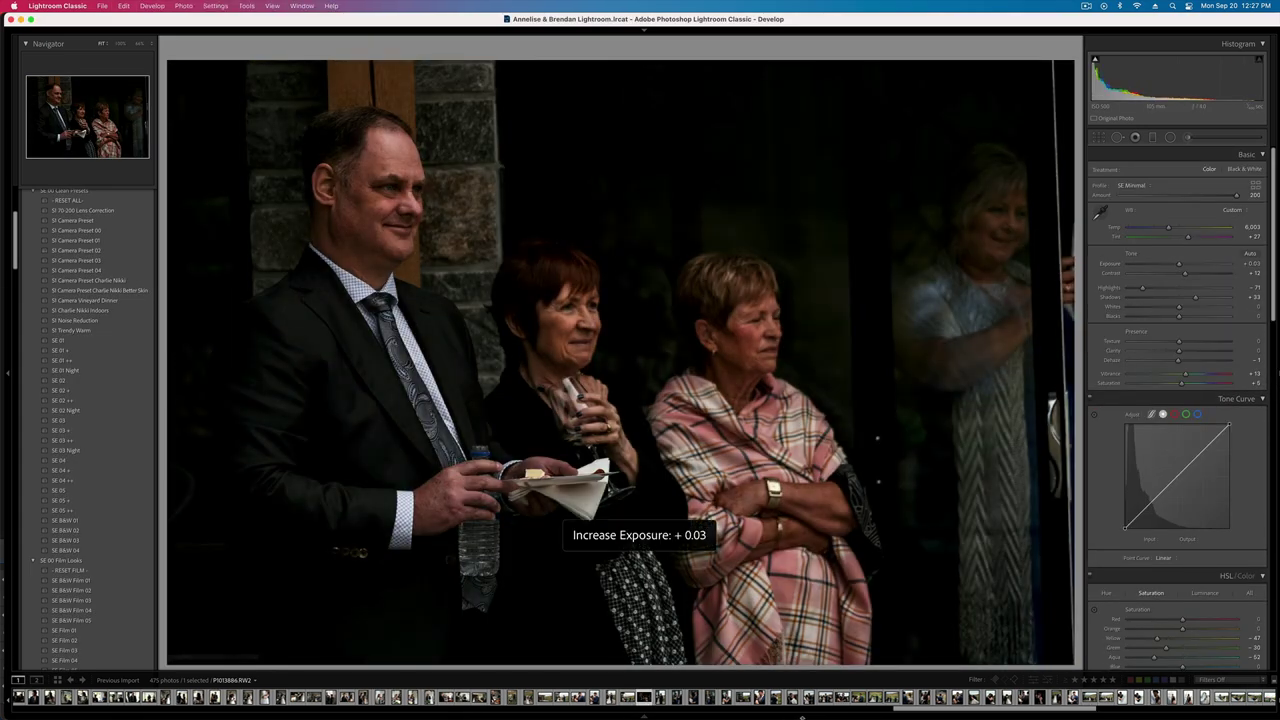
key(shift+minus)
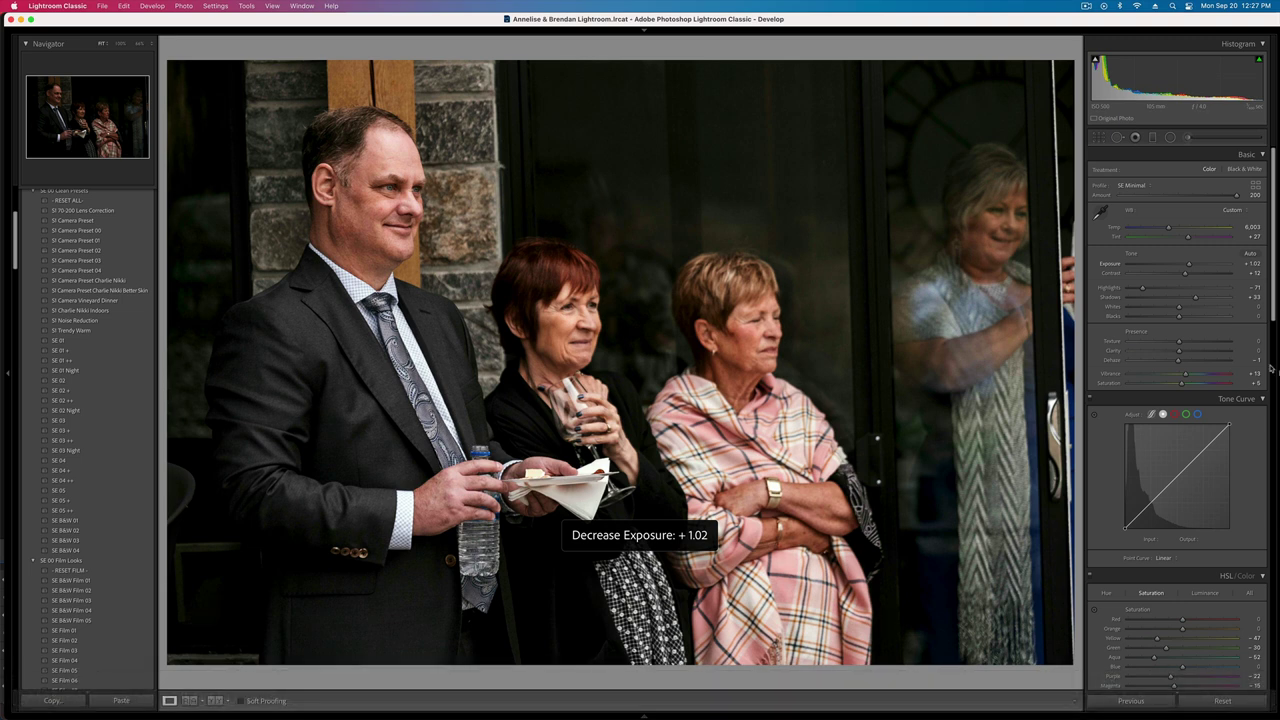
- Refine the guests photo with contrast -22, exposure +0.82 and blacks -17
drag(1188, 273, 1168, 276)
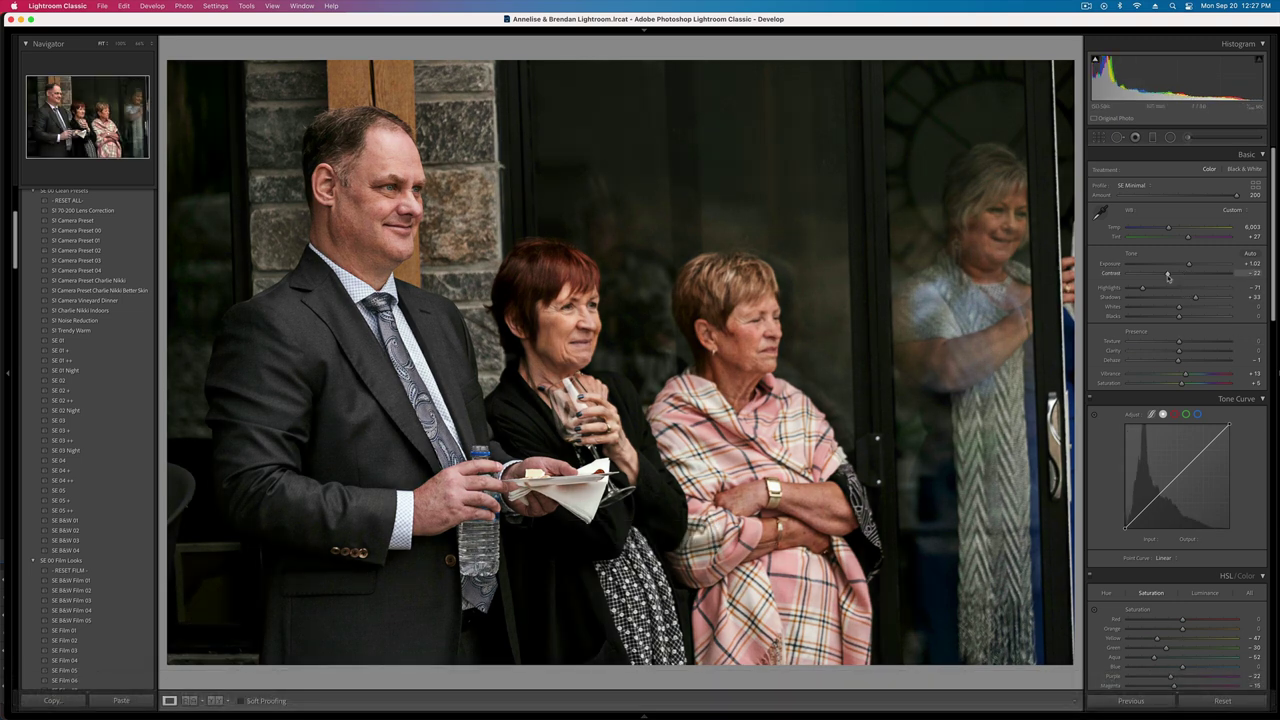
key(minus)
drag(1179, 319, 1171, 321)
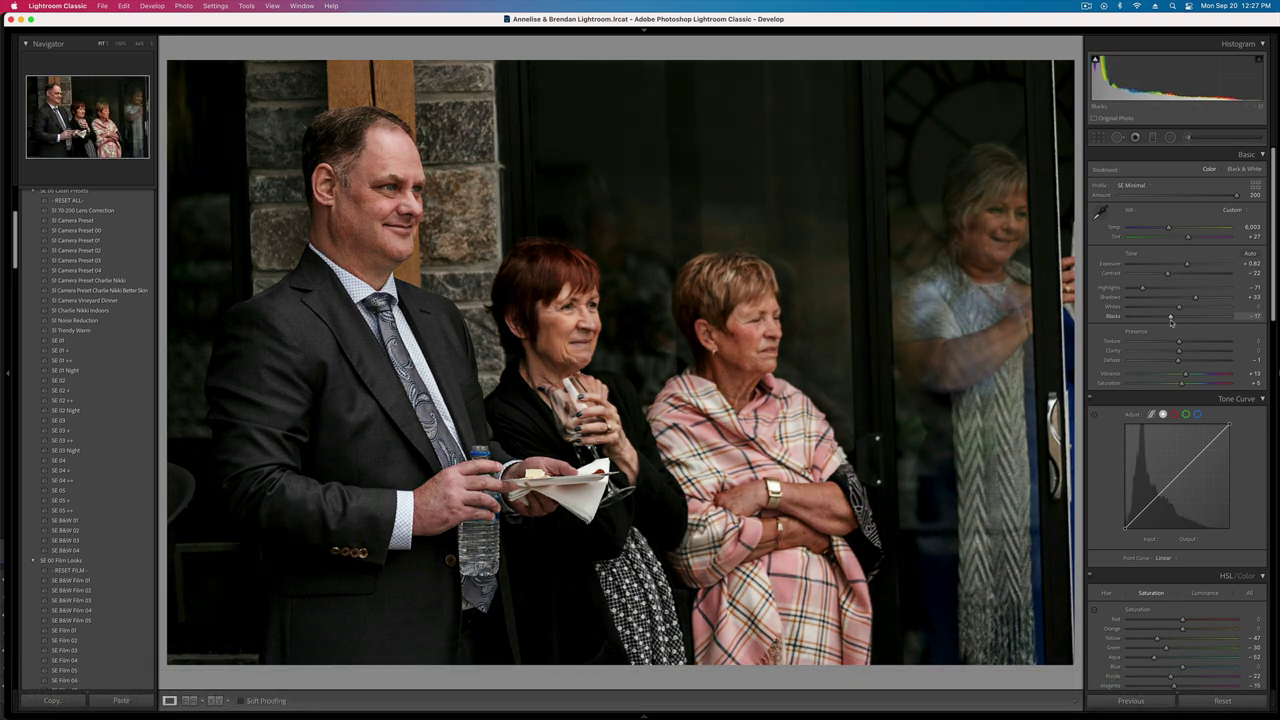
- Set exposure to +0.49 on the vertical photo of the bride dancing with the older man, and darken the following vertical photo of the groom dancing
key(Right)
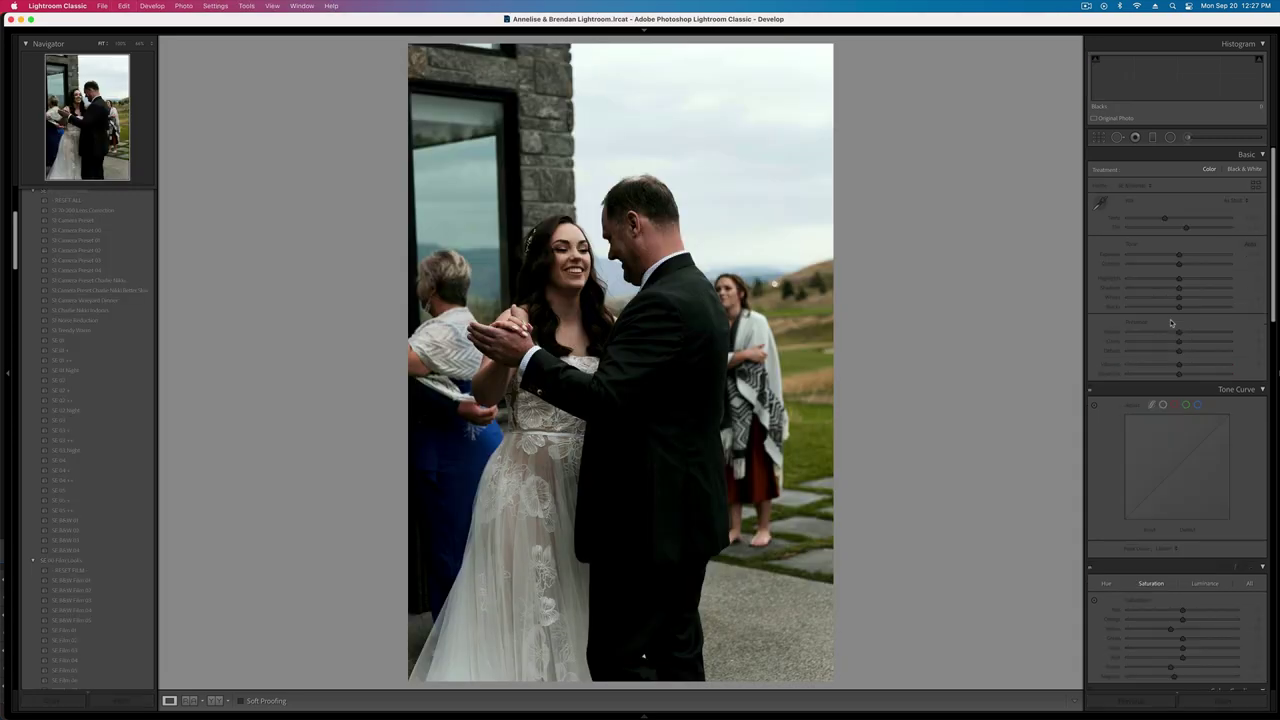
key(minus)
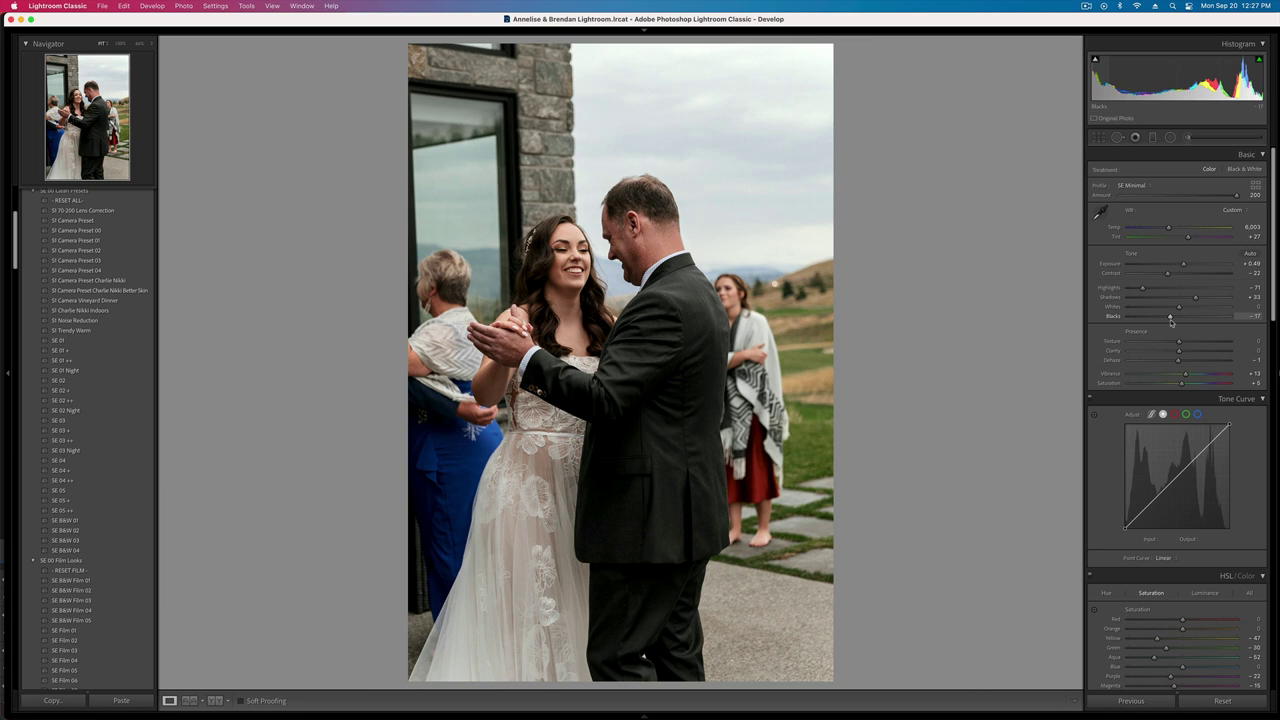
key(Right)
key(minus)
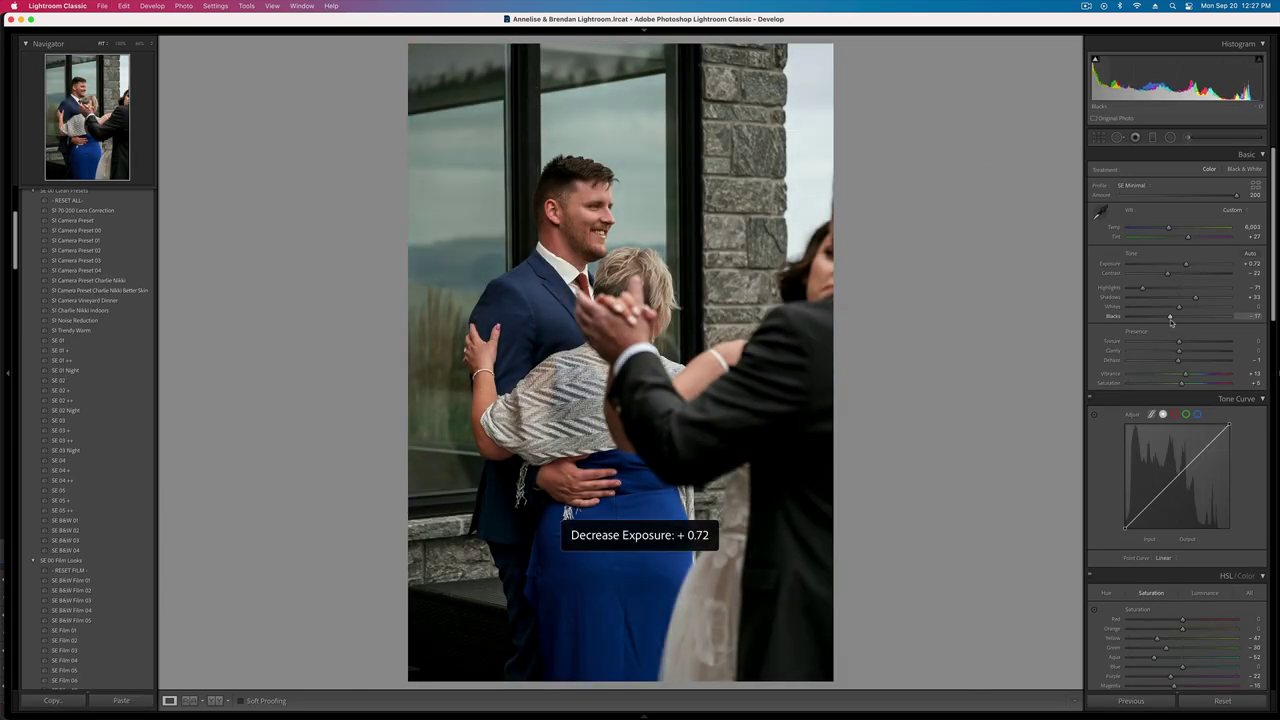
key(minus)
- Brighten the close vertical portrait of the groom and the woman in blue to exposure +1.15 with contrast -6
key(Right)
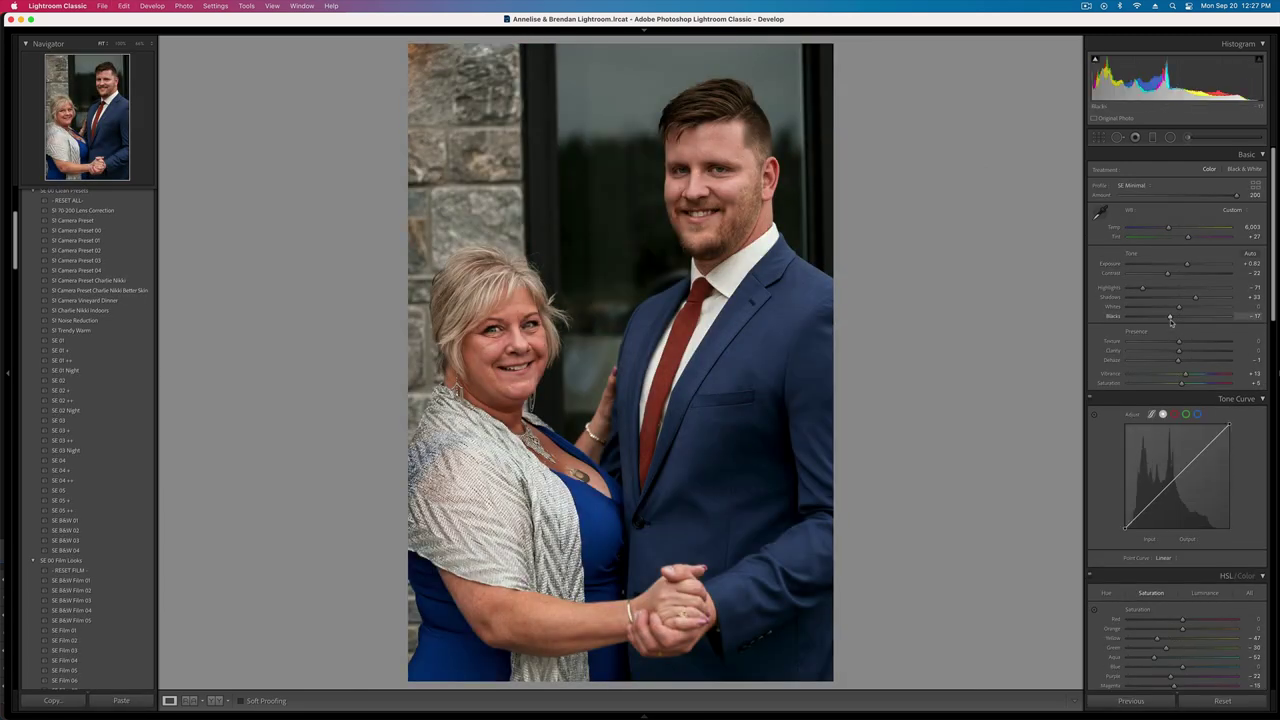
key(equal)
drag(1168, 275, 1177, 276)
- Straighten the full-length photo of the groom and the woman in blue to an angle of -1.61 and crop it slightly tighter
key(Right)
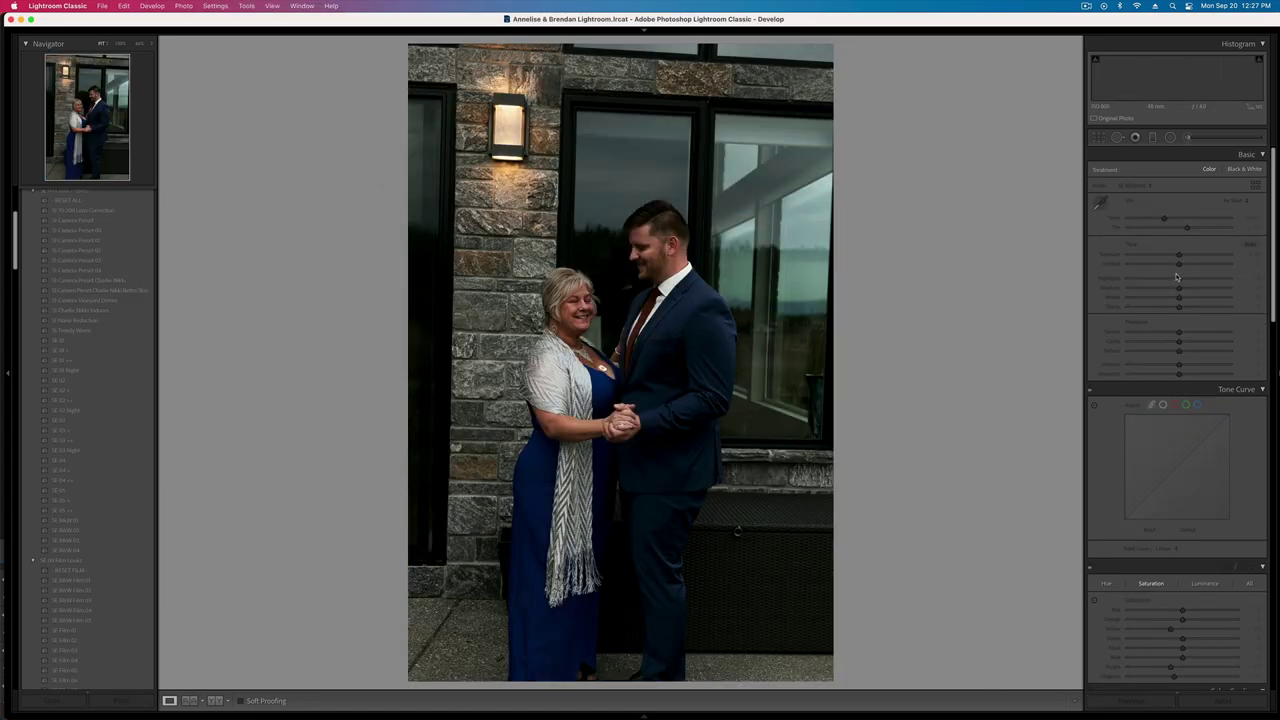
key(r)
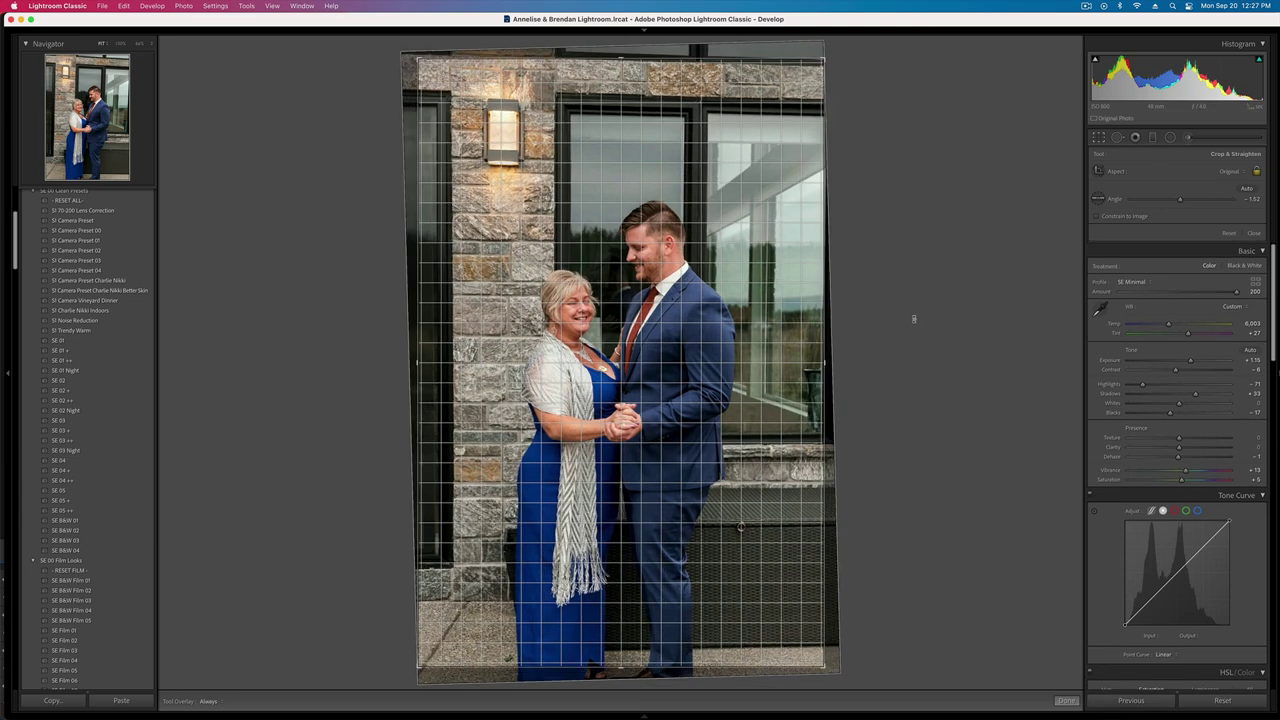
drag(417, 59, 424, 65)
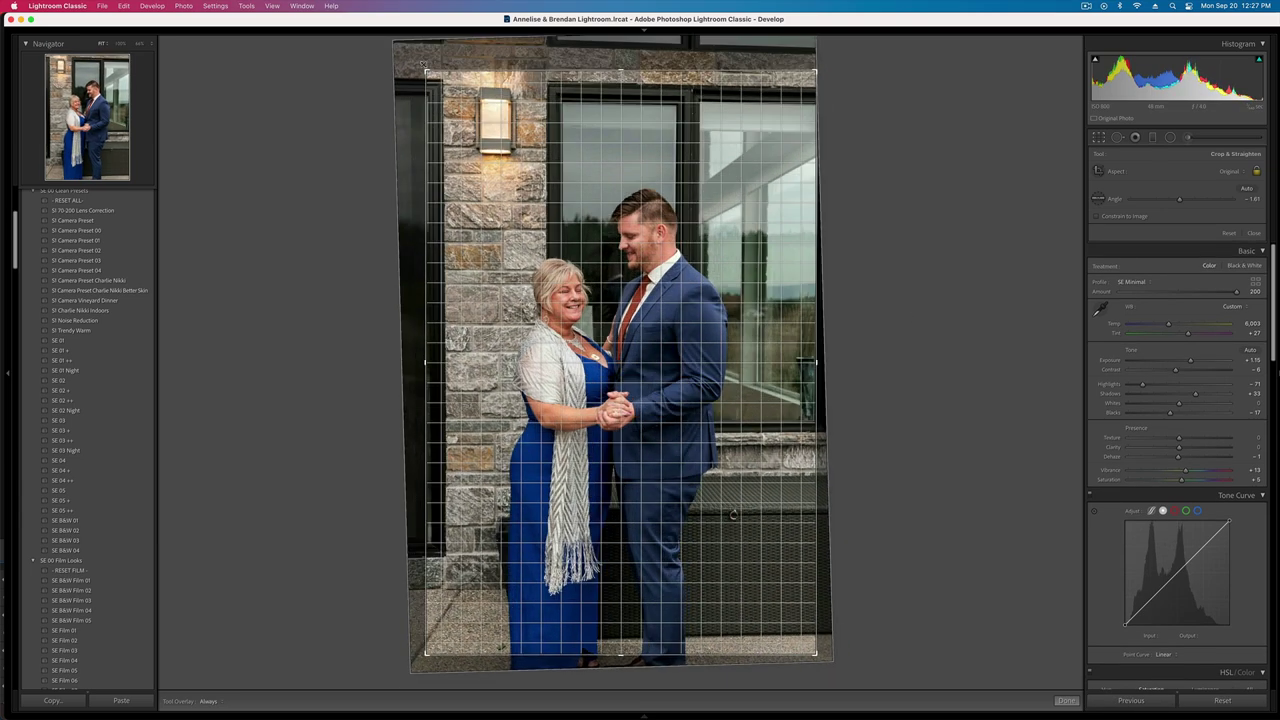
key(Return)
- Set the exposure to +0.49 on the vertical photo of the smiling man in the grey suit dancing with the bride
key(Right)
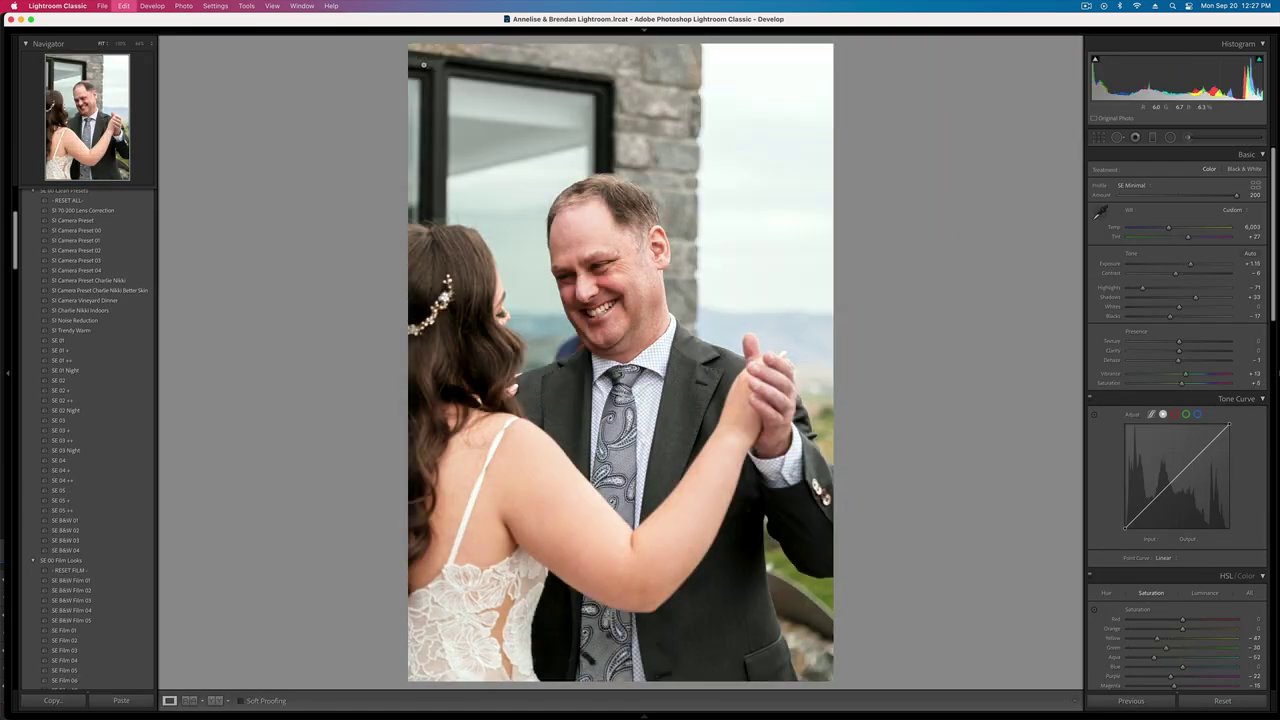
key(minus)
key(minus)
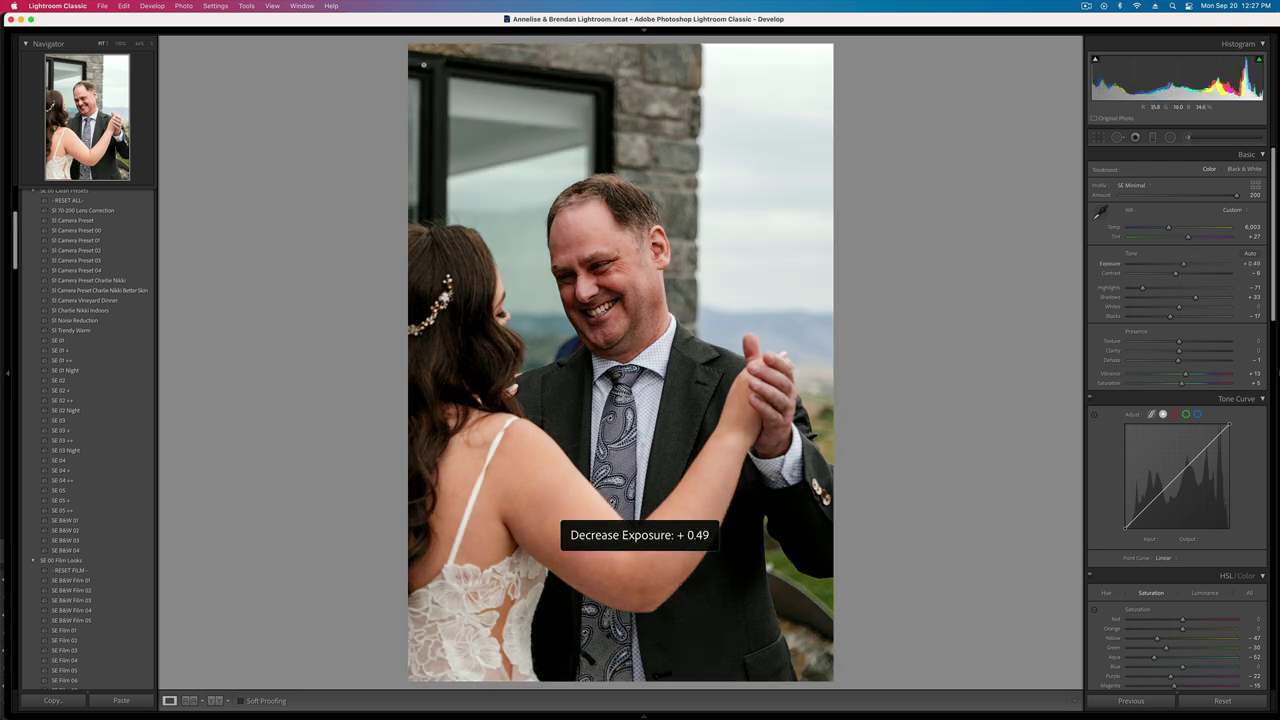
- Set the wide patio dance photo's exposure to +0.82 and crop it tighter around the bride and the older man
key(Right)
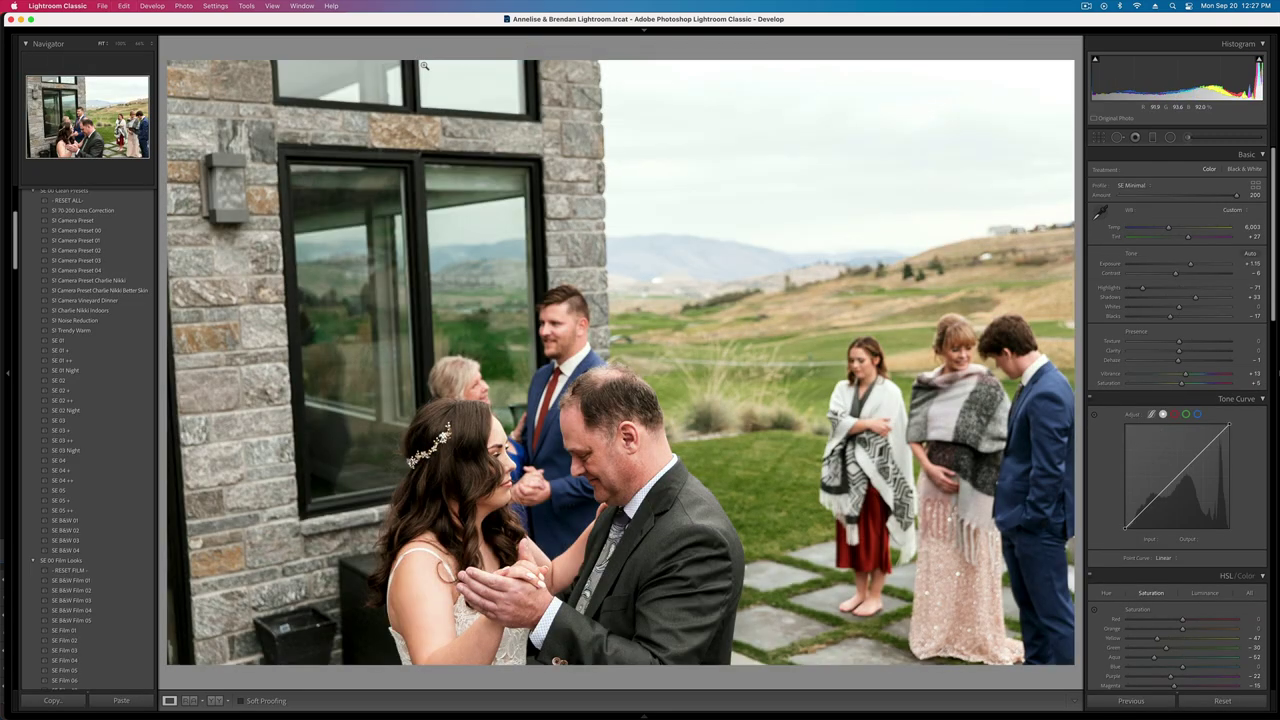
key(minus)
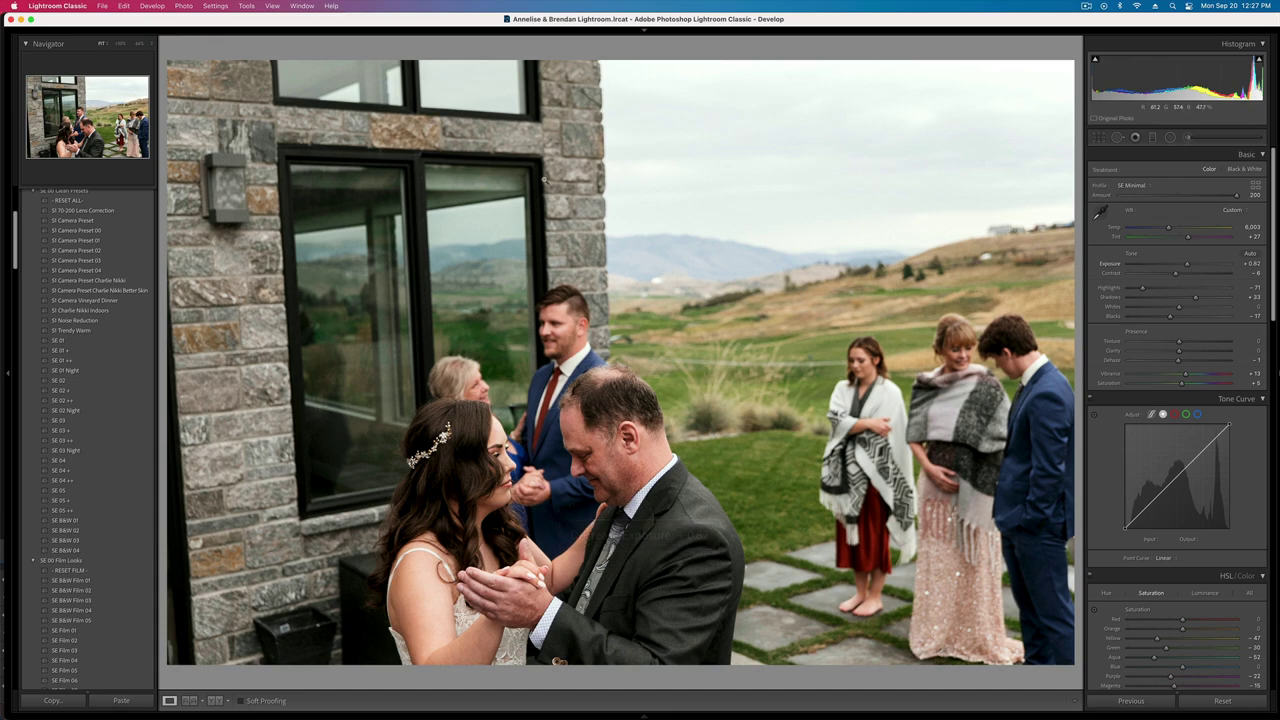
key(r)
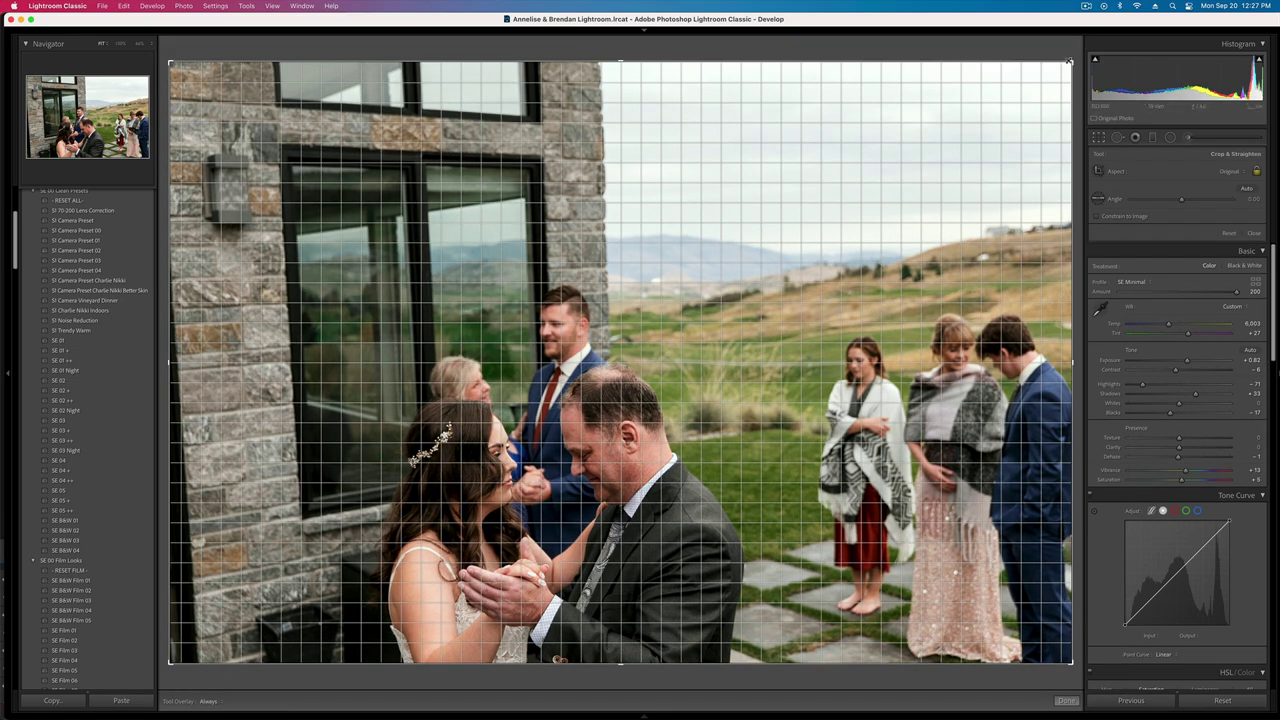
drag(1073, 61, 1014, 106)
key(Return)
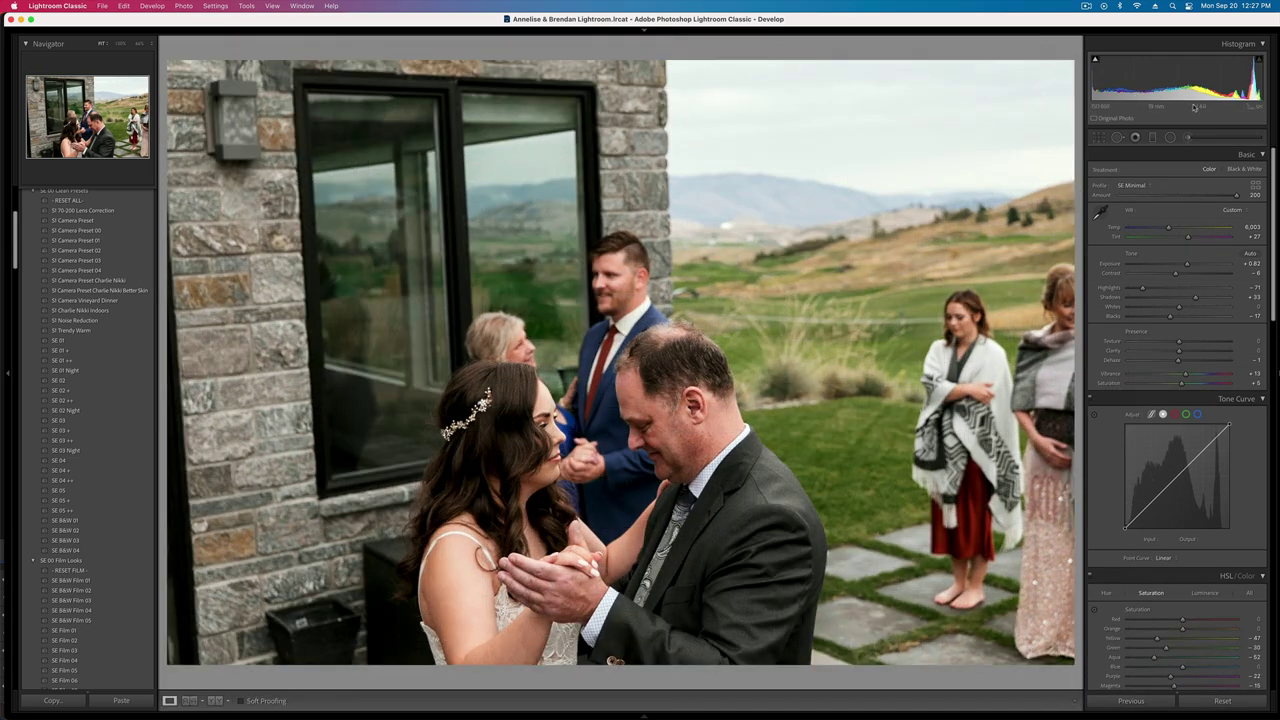
- Brush a mask over the older man's scalp with contrast 34, highlights 13 and reduced shadows, and undo the mask's deletion
click(1188, 138)
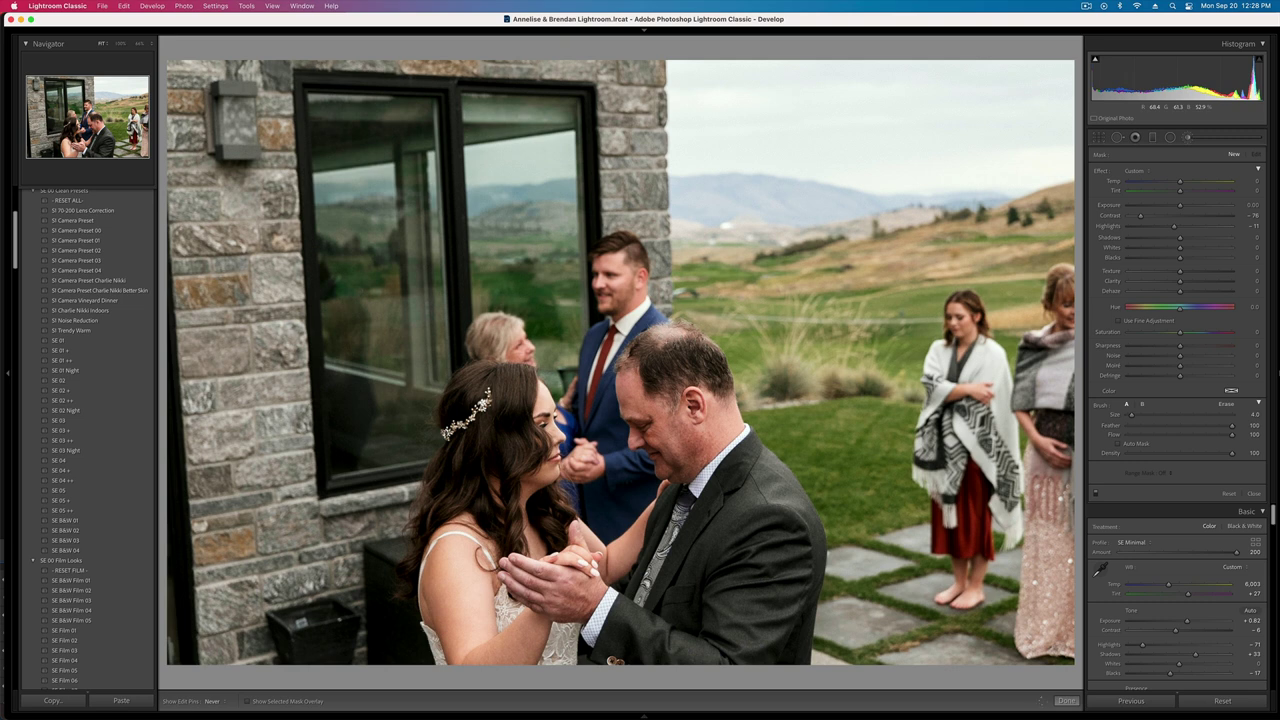
drag(660, 338, 688, 346)
drag(1140, 216, 1197, 216)
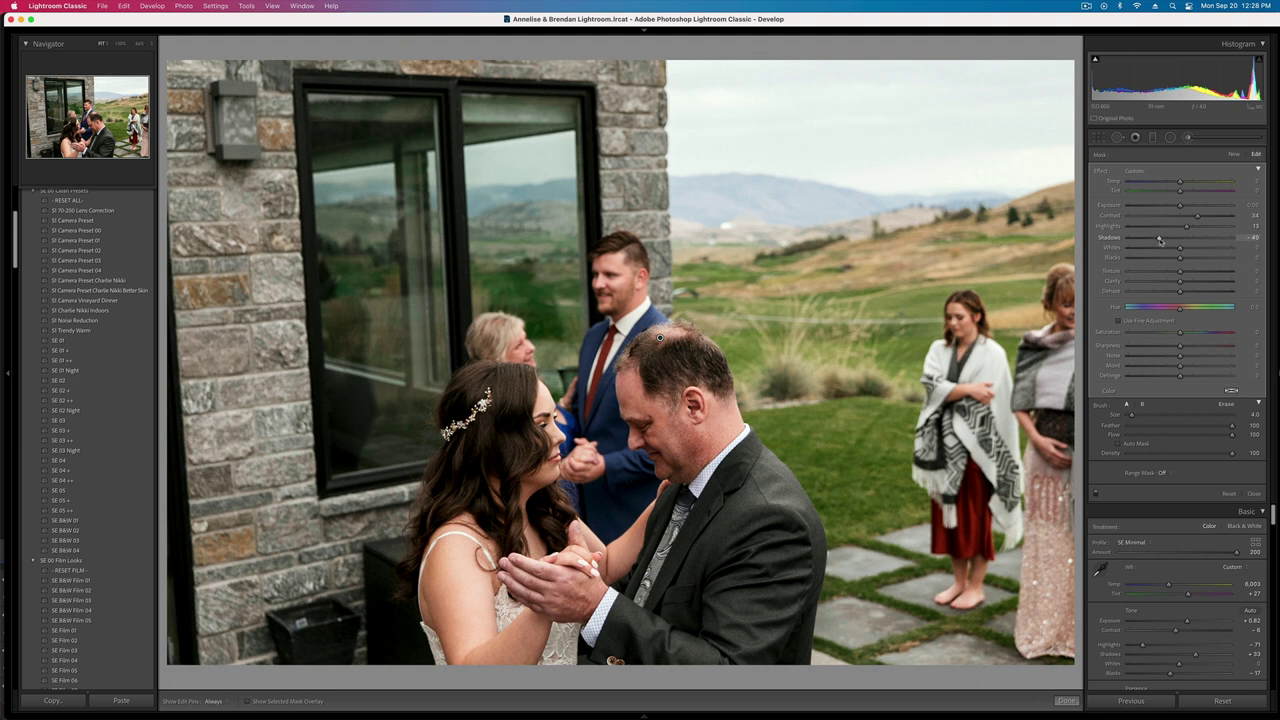
key(Delete)
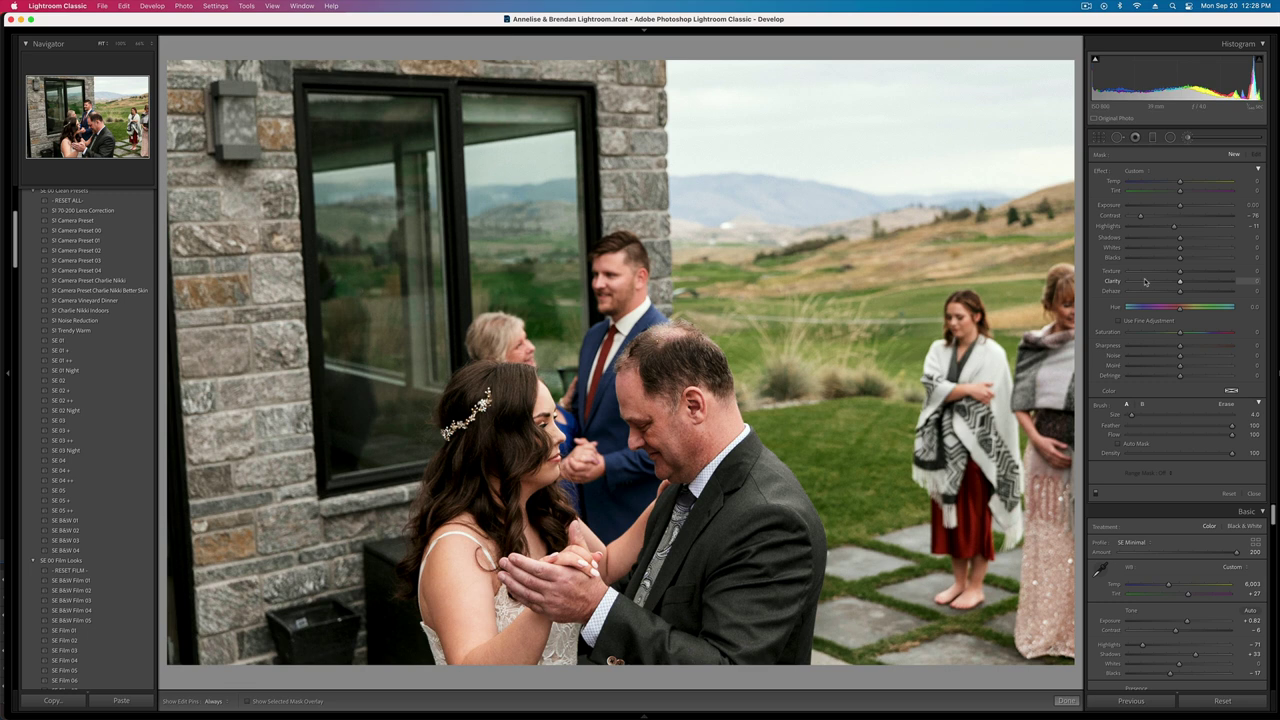
key(super+z)
key(k)
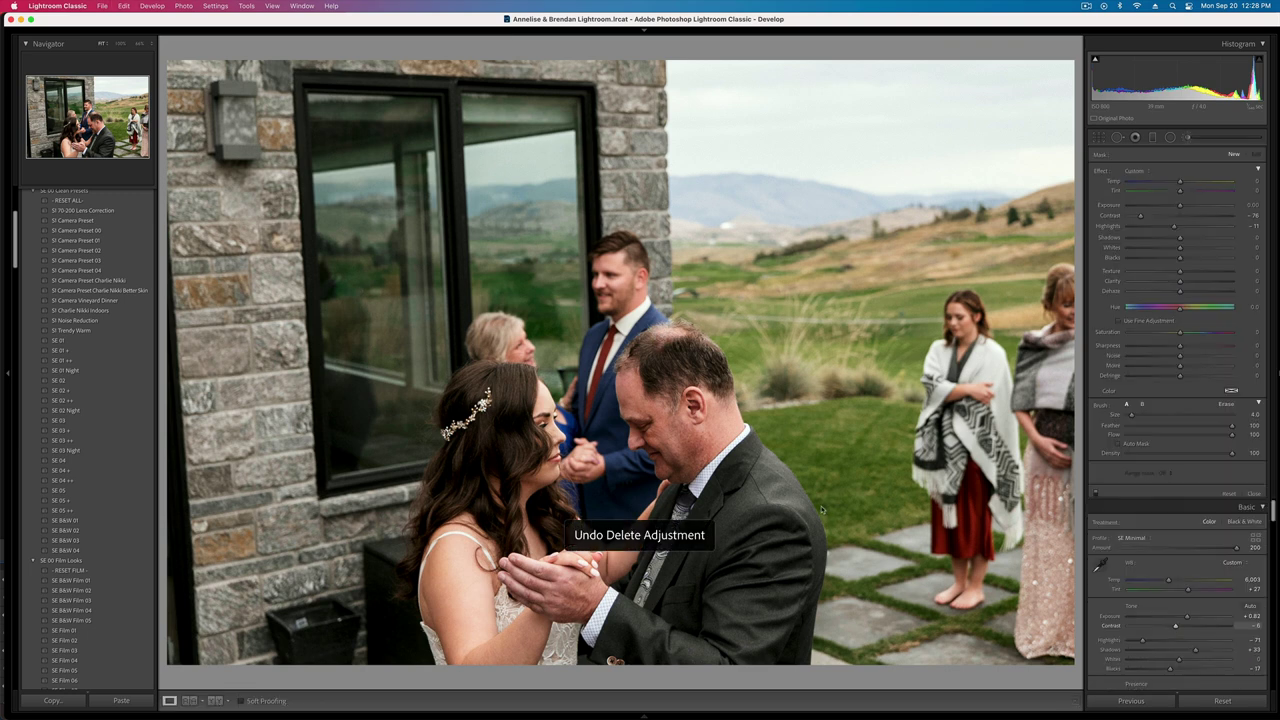
- Undo the settings pasted onto the close-up of the bride and groom, and set its exposure to +0.10 and contrast to +16
key(Right)
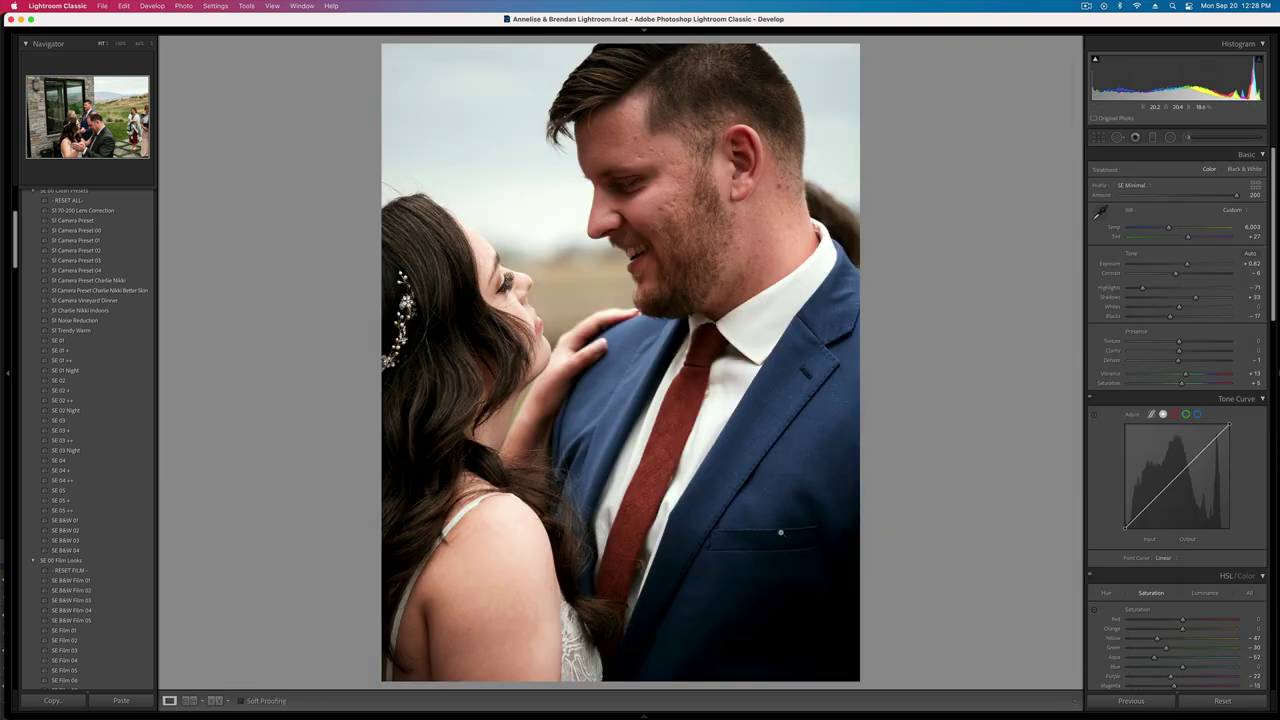
key(super+shift+v)
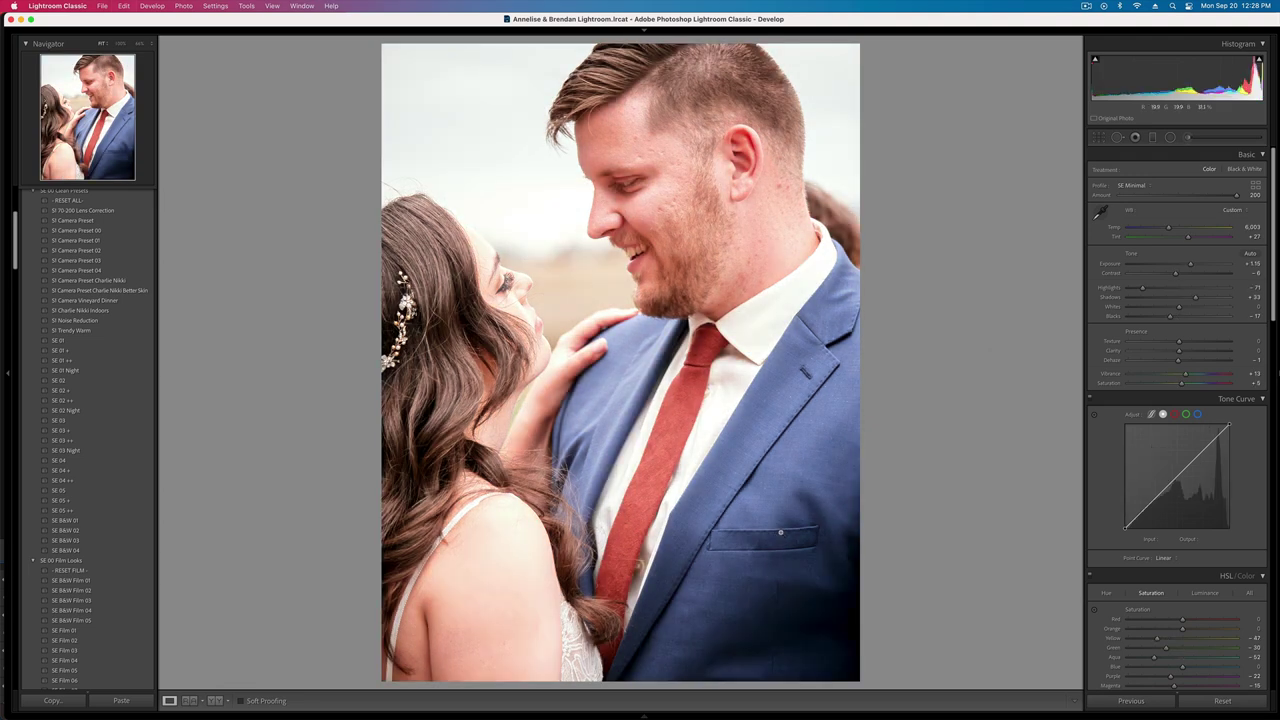
key(super+z)
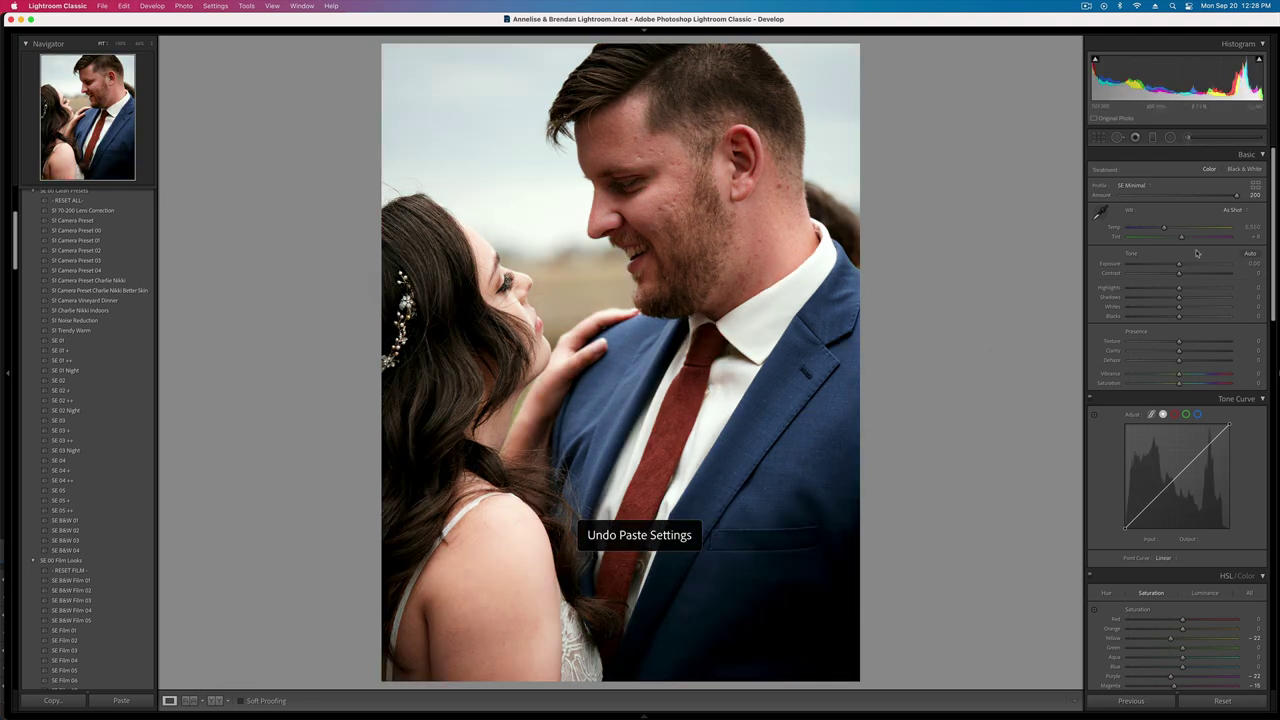
drag(1180, 273, 1184, 268)
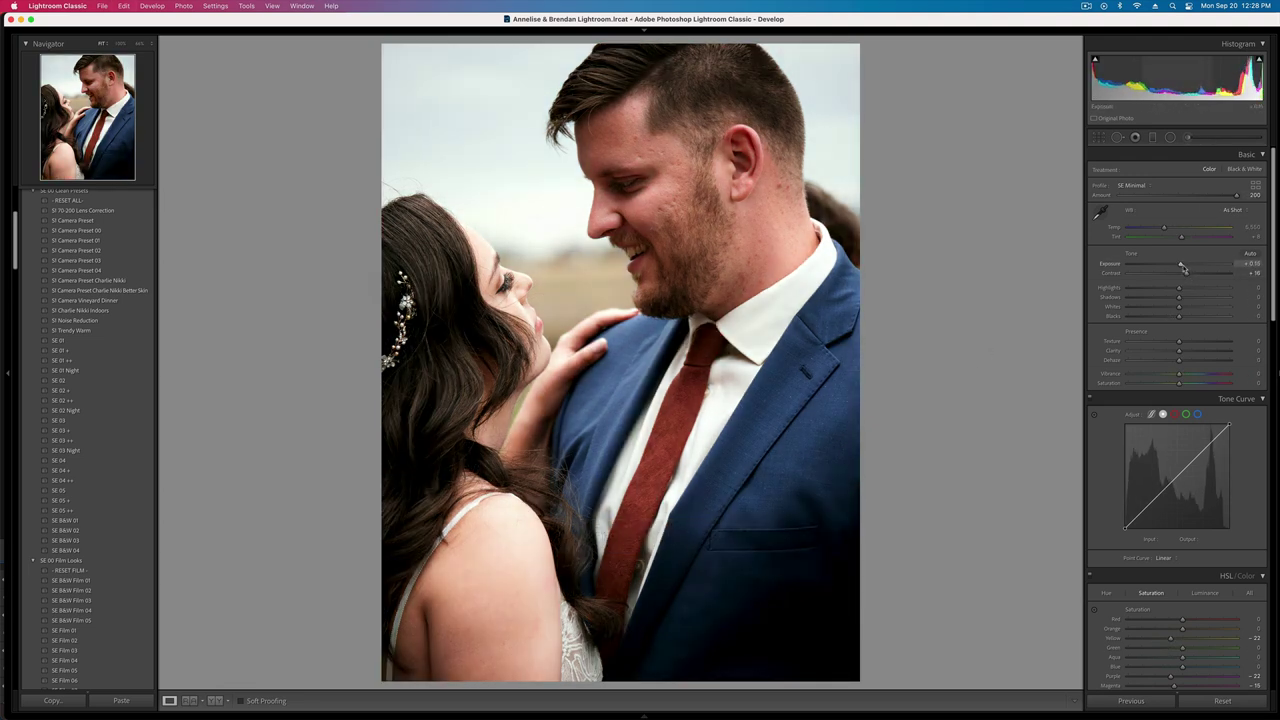
- Brush a mask over the bride's and groom's faces in the close-up with contrast -78 and highlights -11
click(1188, 138)
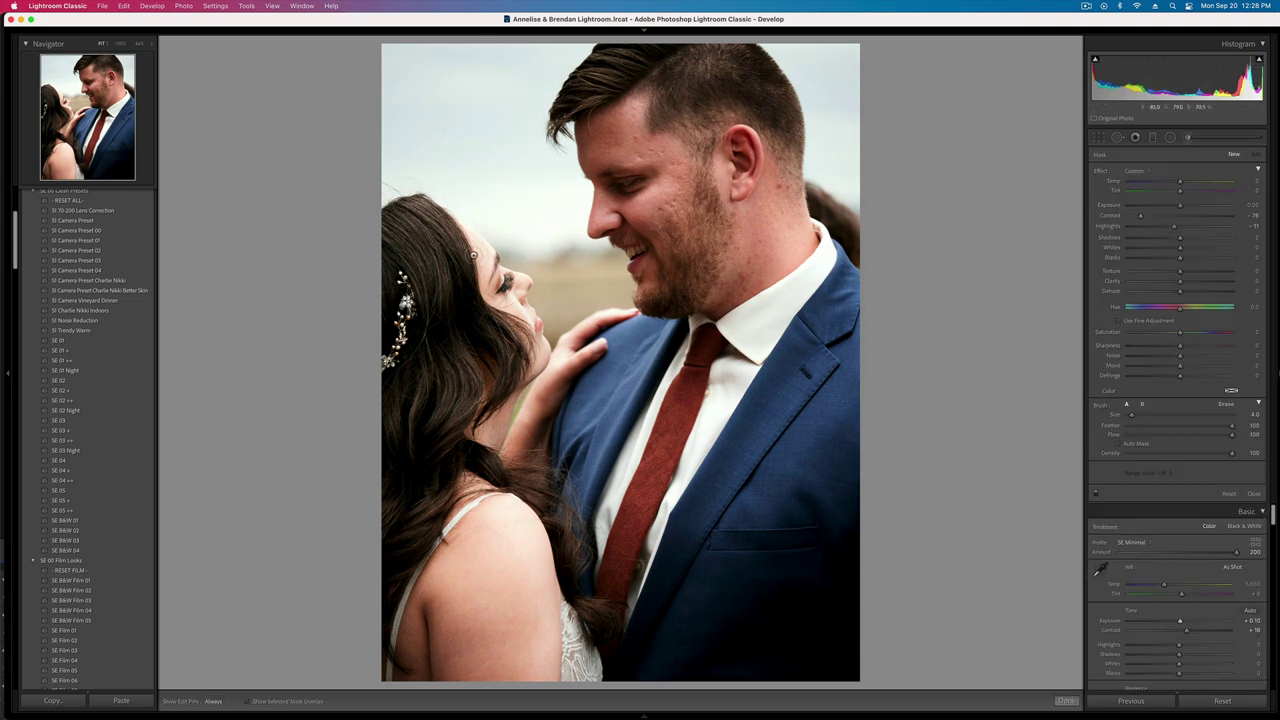
mouse_move(473, 254)
mouse_down()
mouse_move(508, 290)
mouse_move(541, 374)
mouse_up()
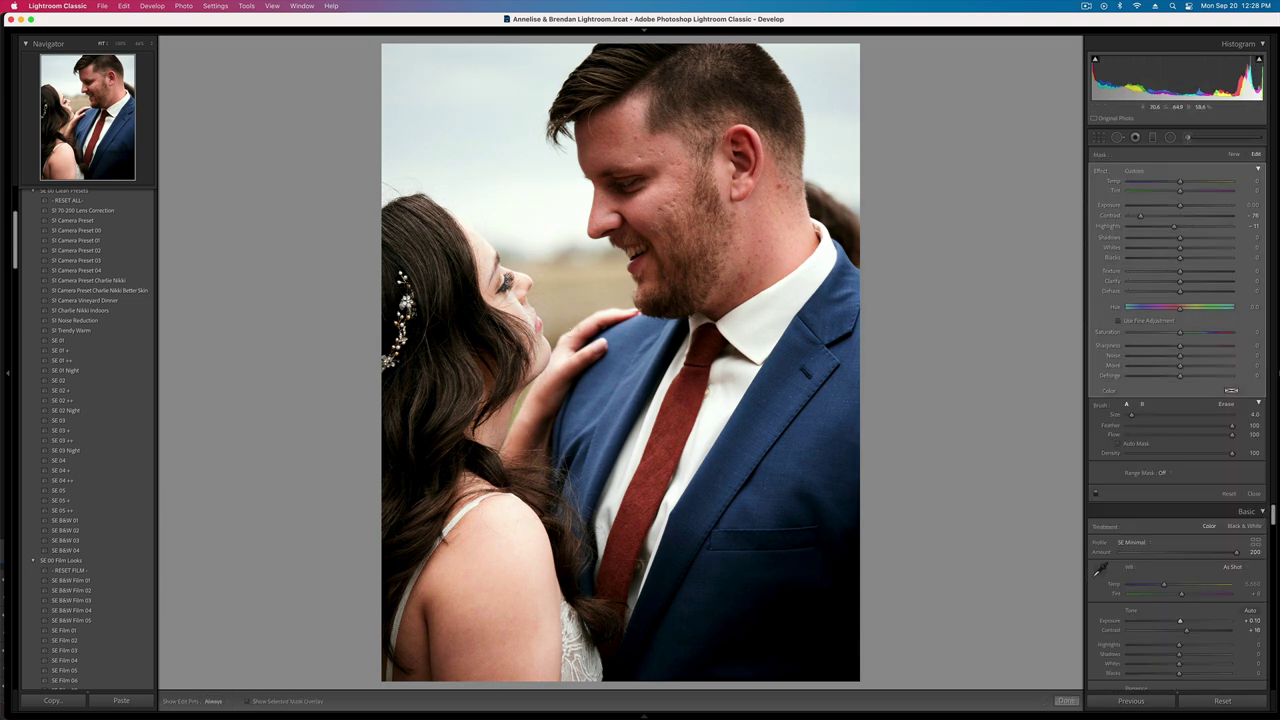
scroll(624, 178, up, 1)
mouse_move(624, 178)
mouse_down()
mouse_move(622, 146)
mouse_move(692, 250)
mouse_move(750, 272)
mouse_up()
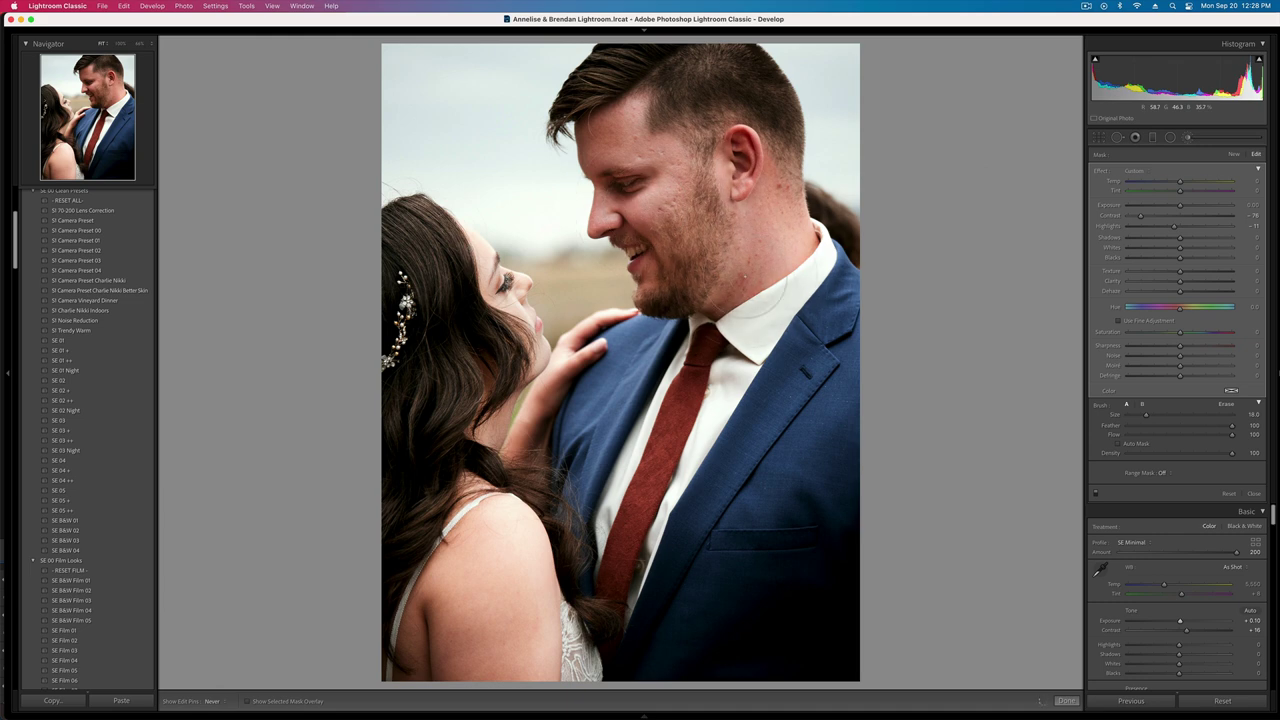
- Brush a new mask over the bride's face, reset its contrast to 0 and set its highlights to -79
click(1237, 156)
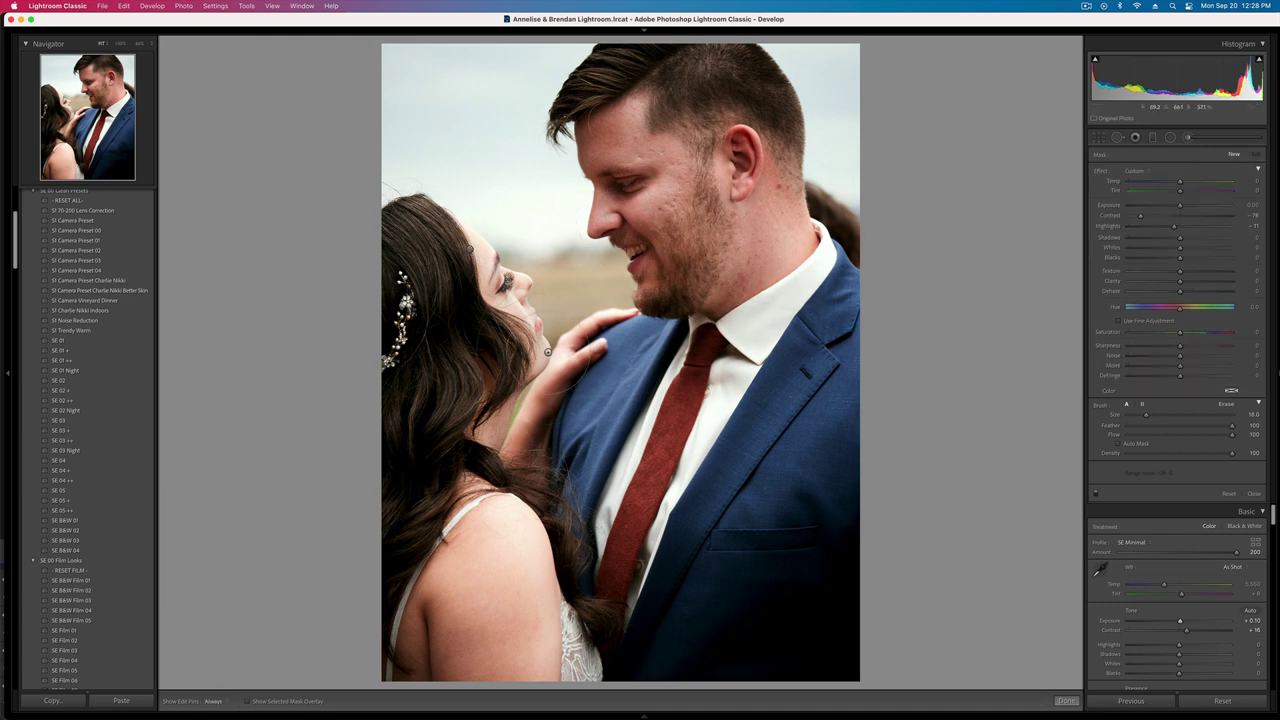
drag(544, 358, 474, 224)
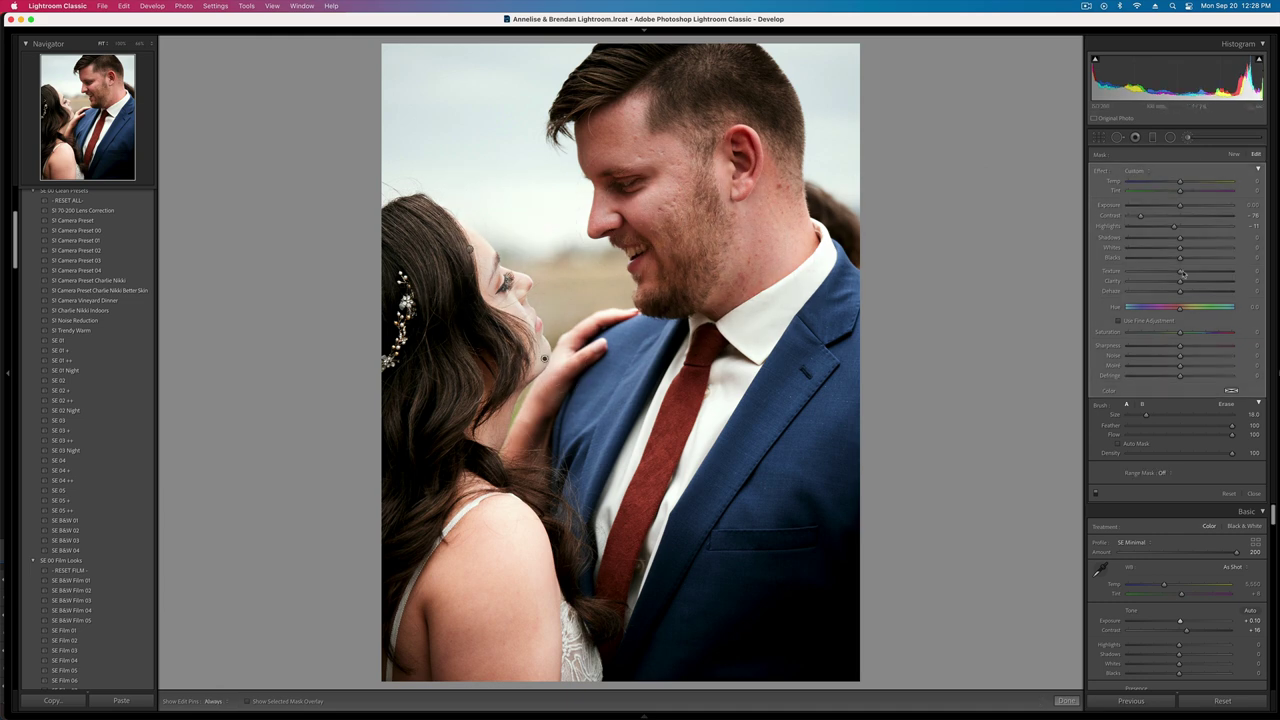
double_click(1142, 216)
click(1139, 227)
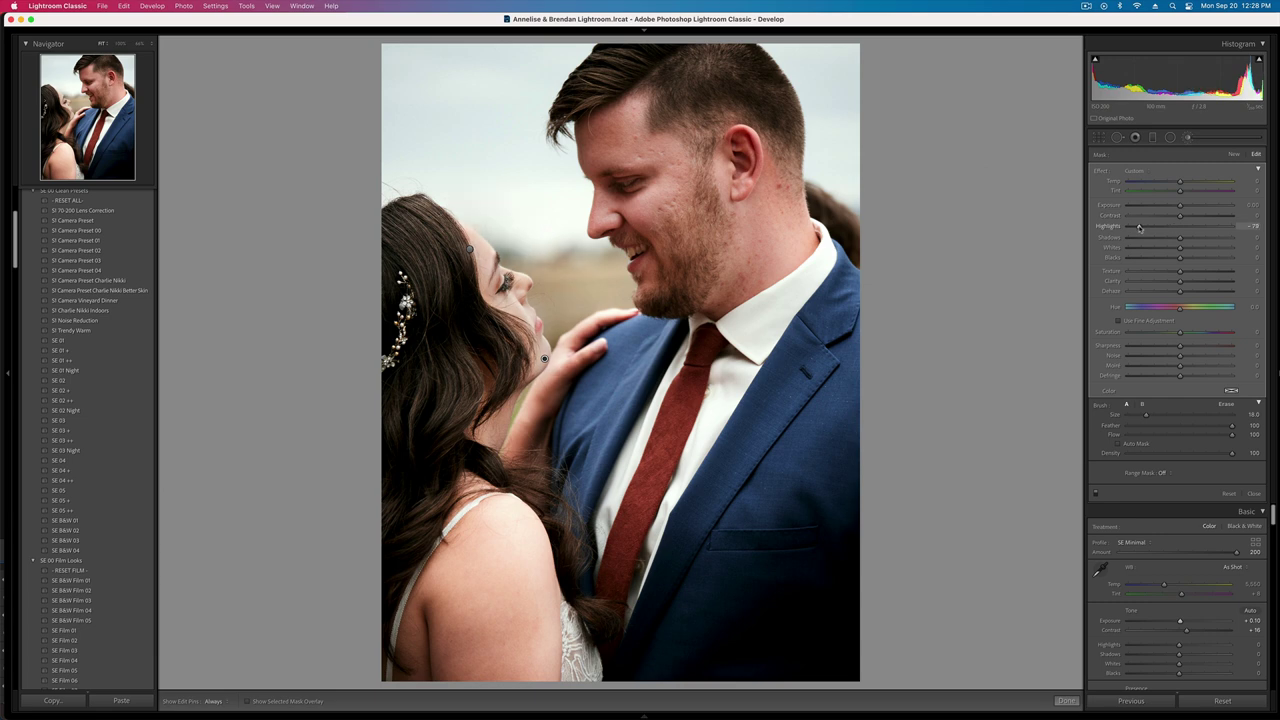
- Slightly lower the exposure of the mask on the bride's face, and set the close-up's overall exposure to -0.03
drag(1180, 206, 1179, 206)
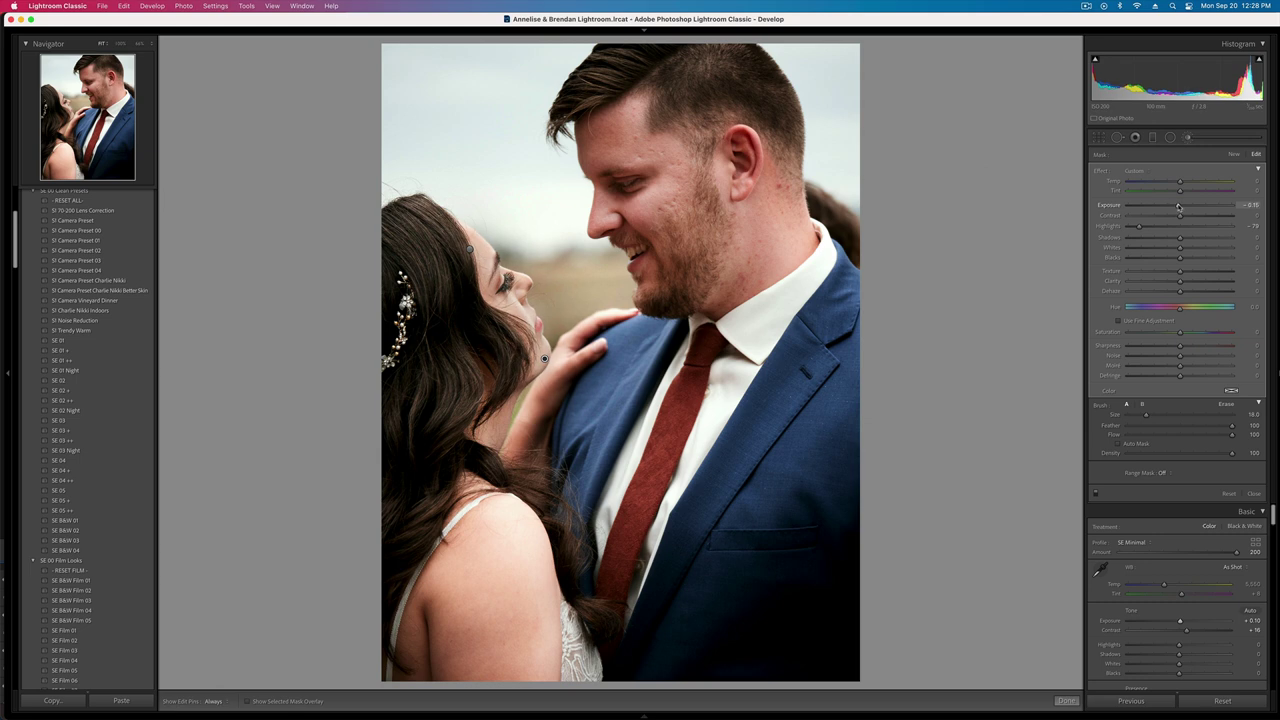
key(k)
key(shift+minus)
key(equal)
key(equal)
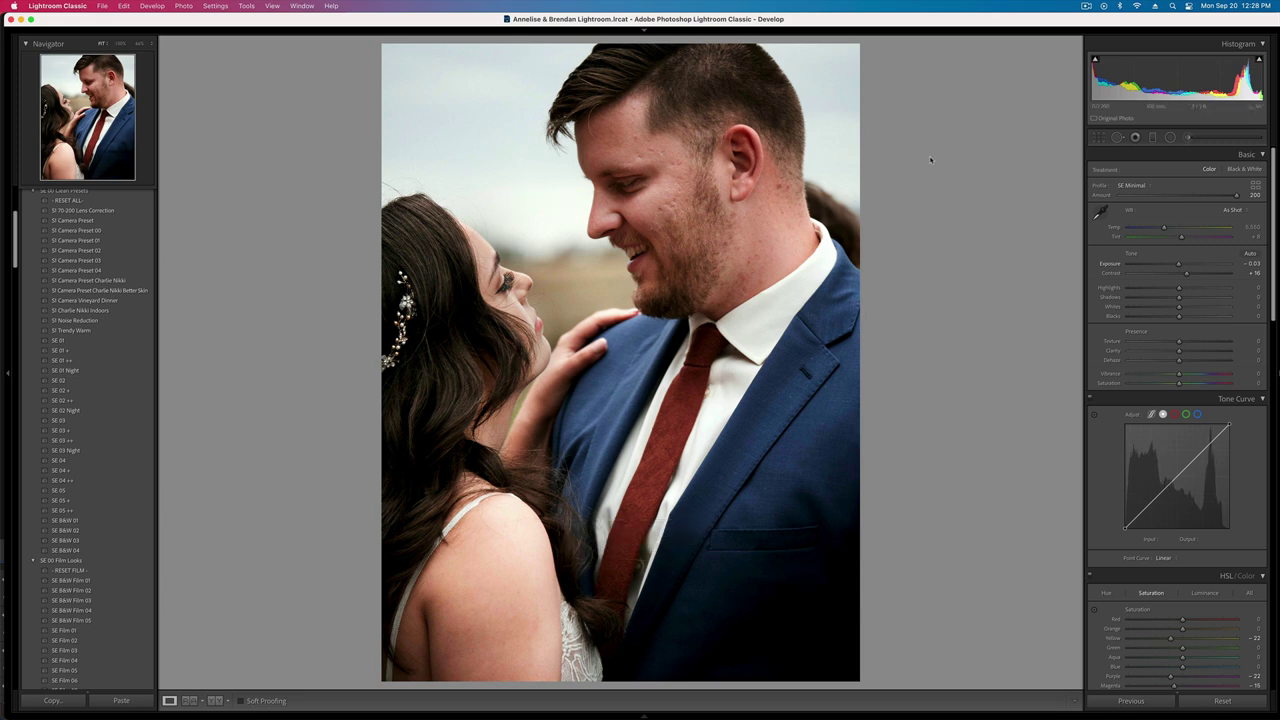
- On the photo of the young man hugging the woman in the scarf, set temperature to 5,745, contrast to -21 and exposure to +0.59
key(Right)
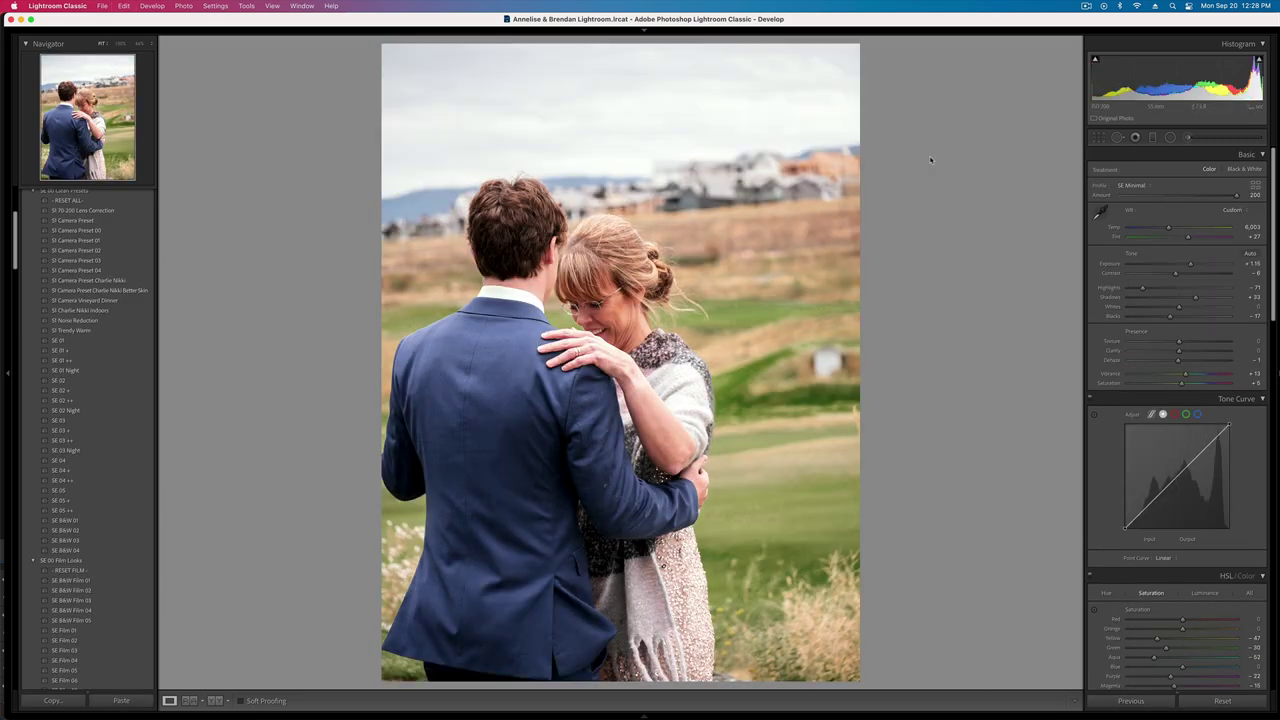
key(minus)
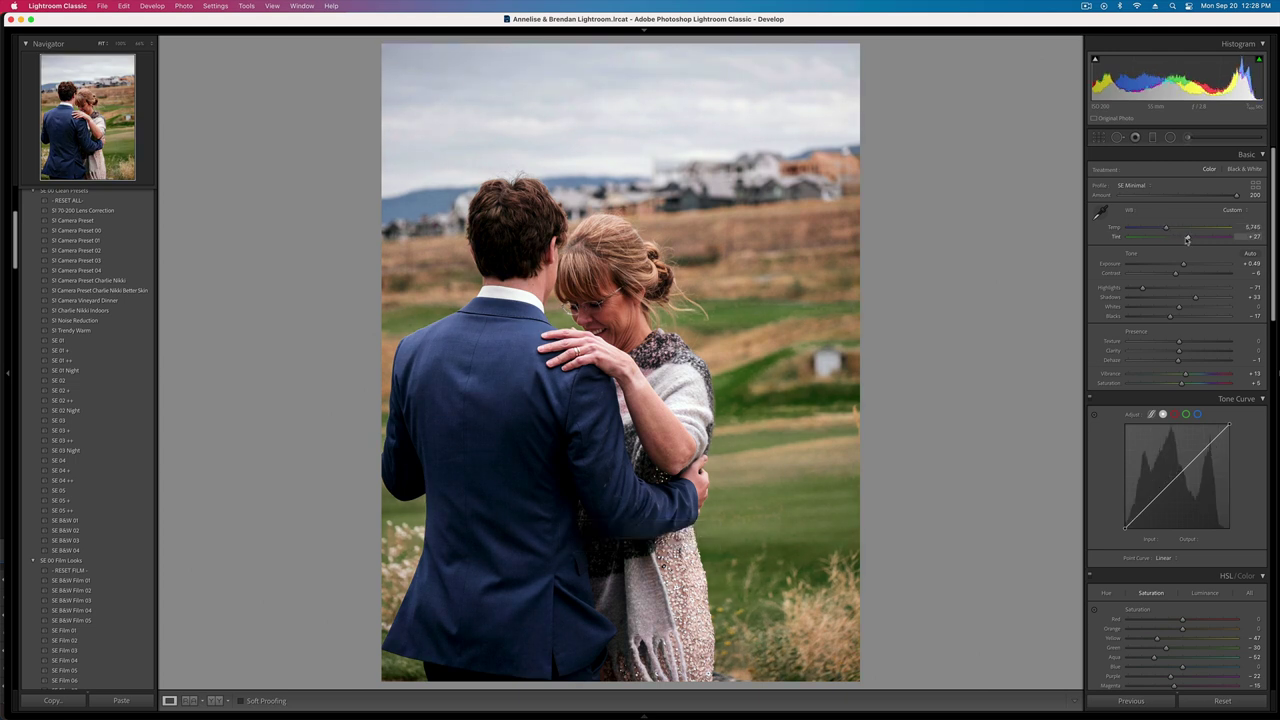
drag(1175, 273, 1168, 275)
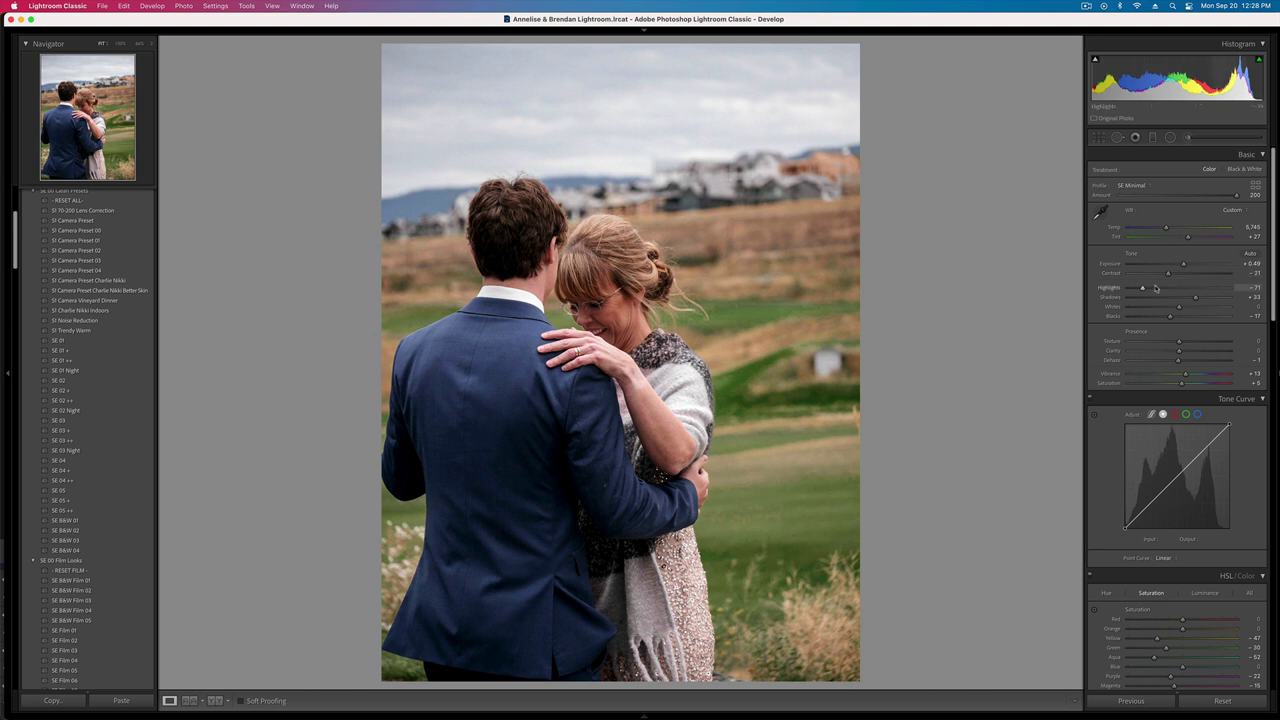
key(equal)
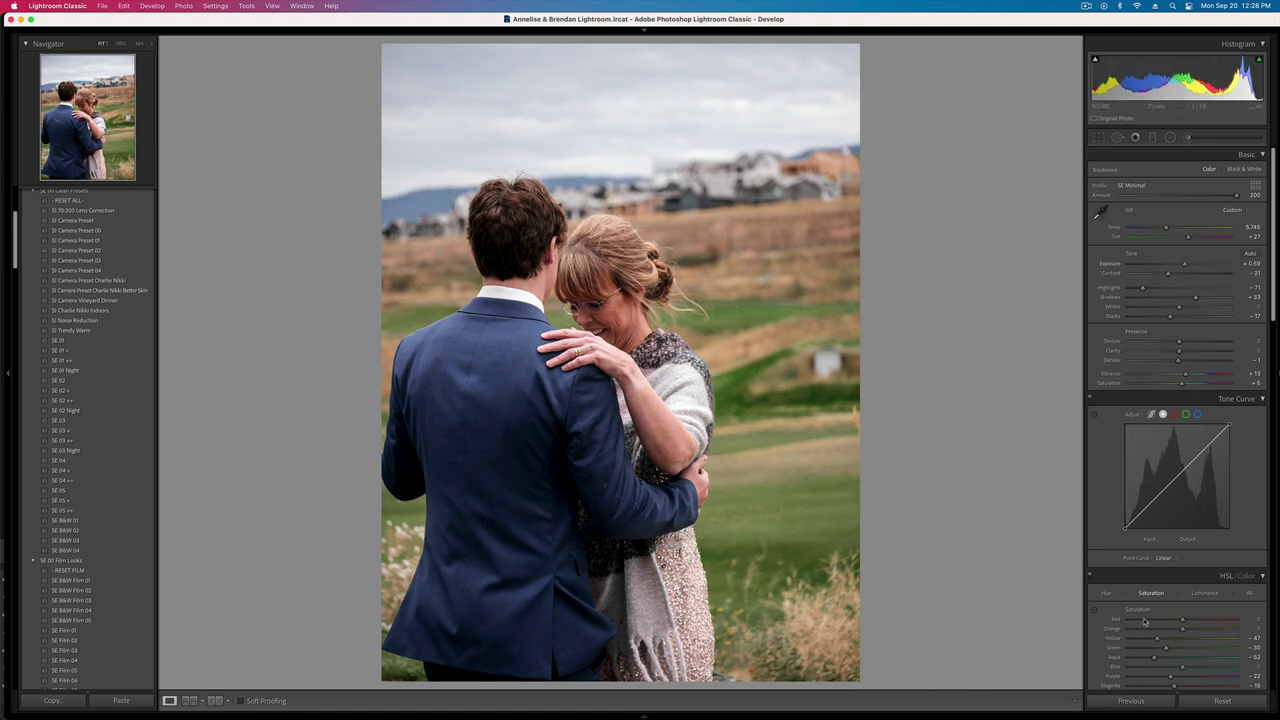
- Set the red hue to +20 in the color adjustments and copy the photo's settings
scroll(1144, 621, down, 3)
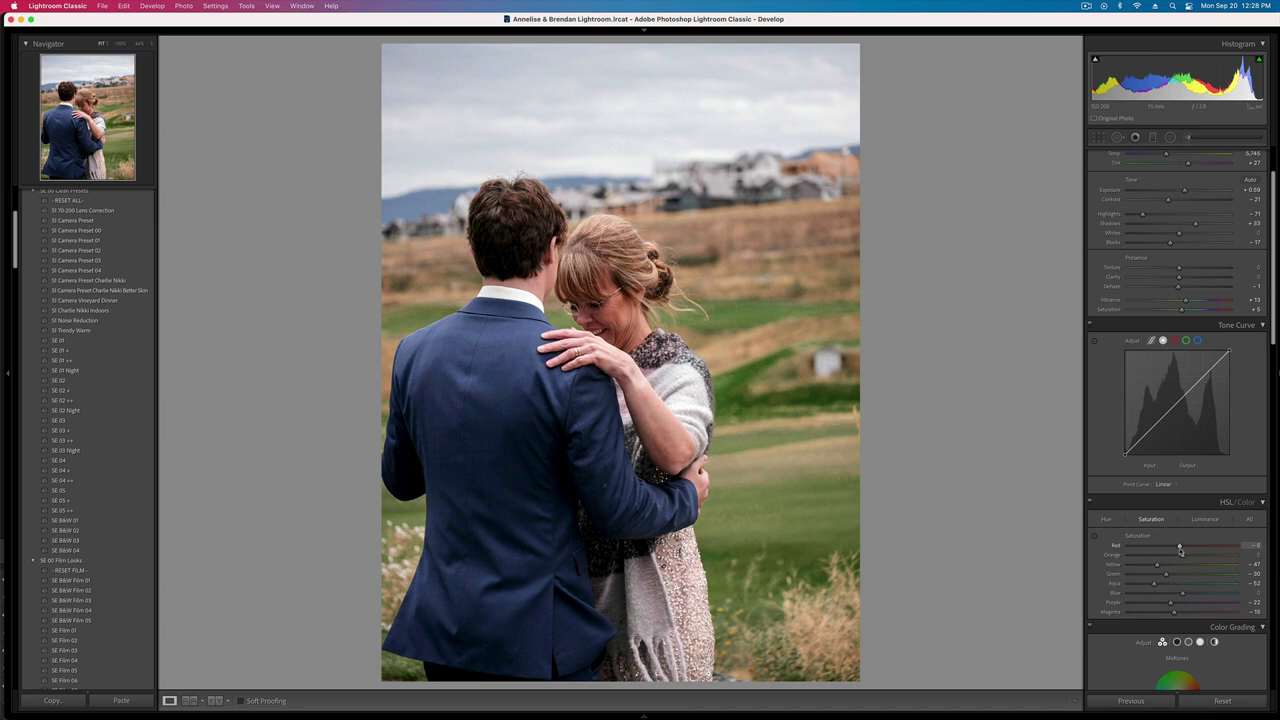
click(1106, 519)
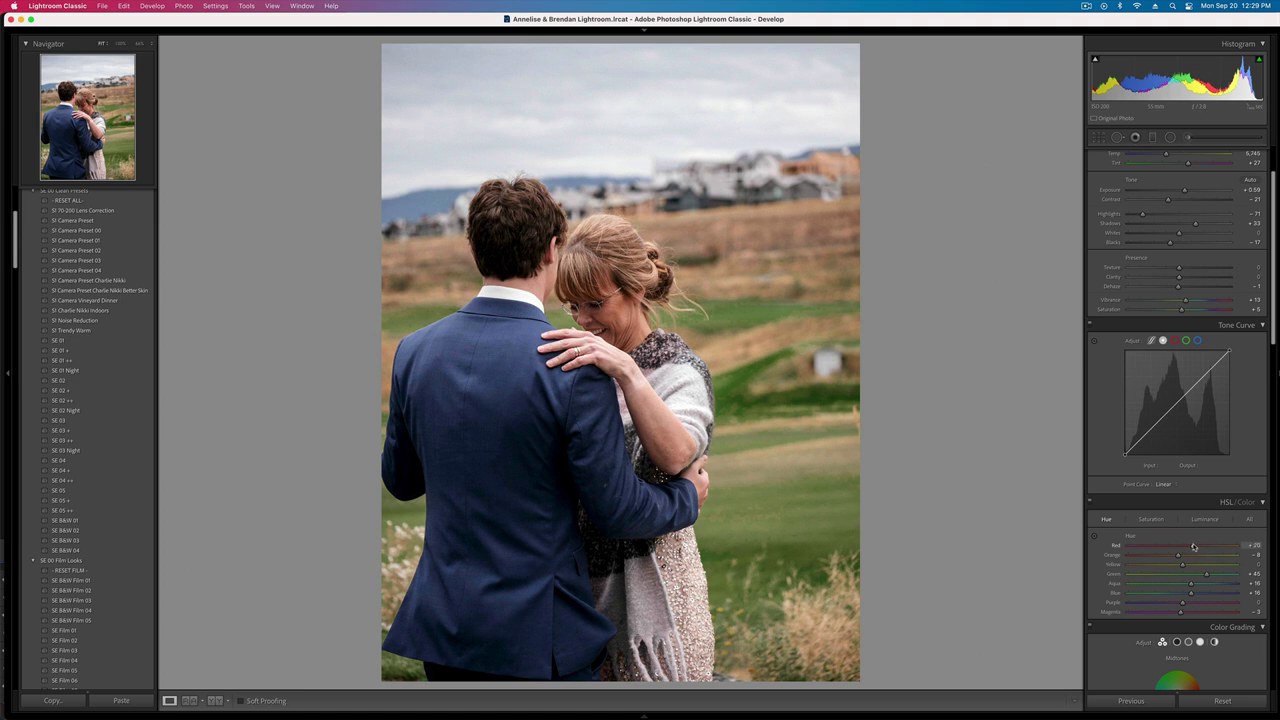
key(super+shift+c)
key(Return)
- Paste the copied settings onto the next couple's photo, and set exposure to +1.05, contrast to -18 and shadows to +10
key(Right)
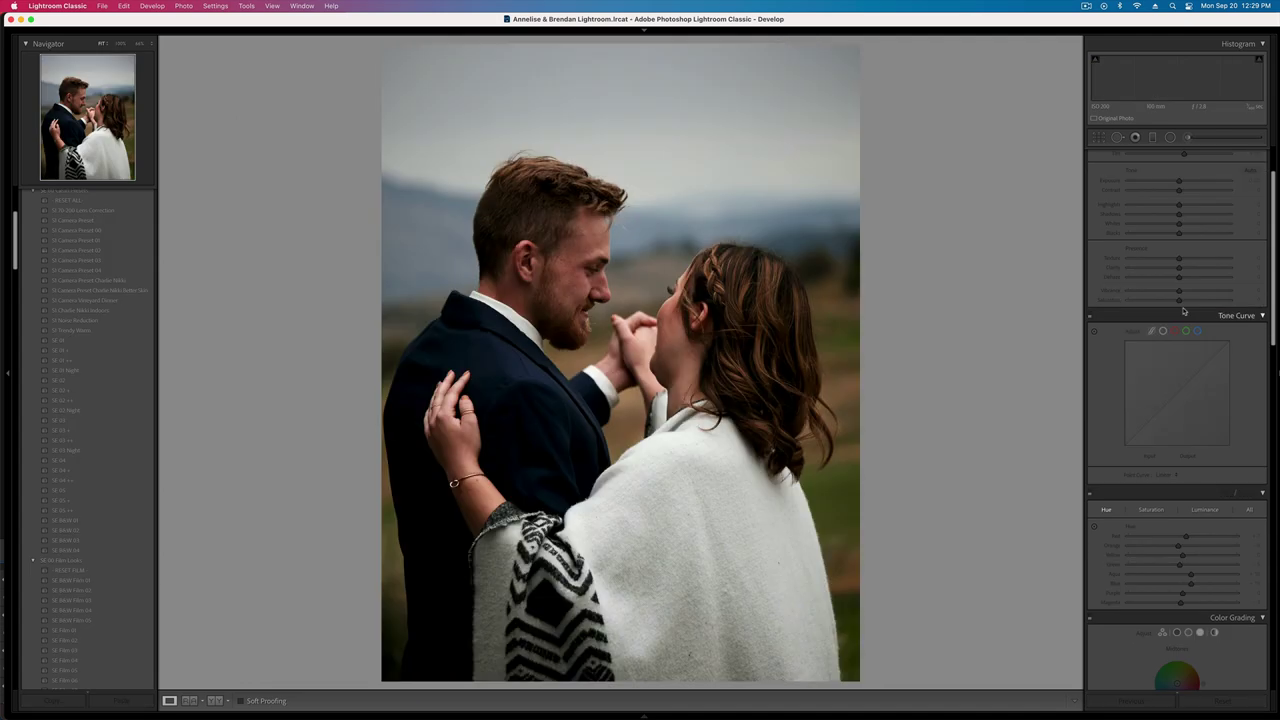
key(super+v)
key(shift+equal)
key(shift+equal)
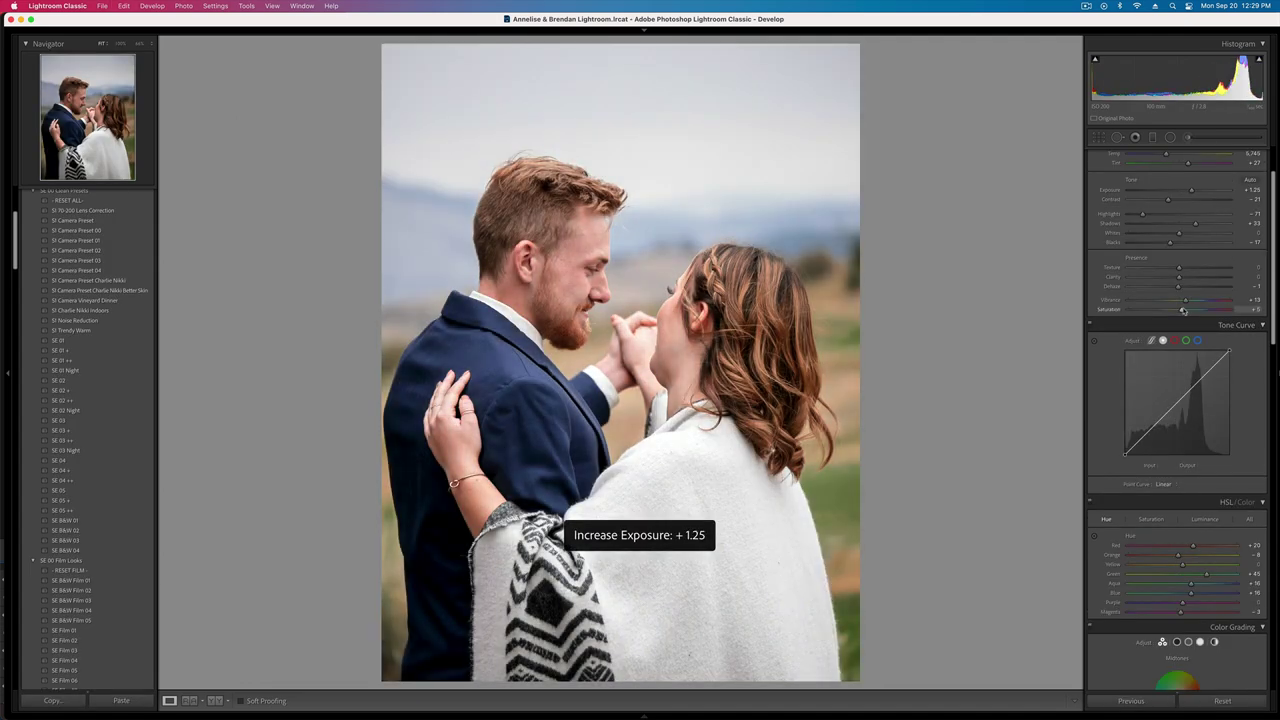
drag(1195, 224, 1184, 224)
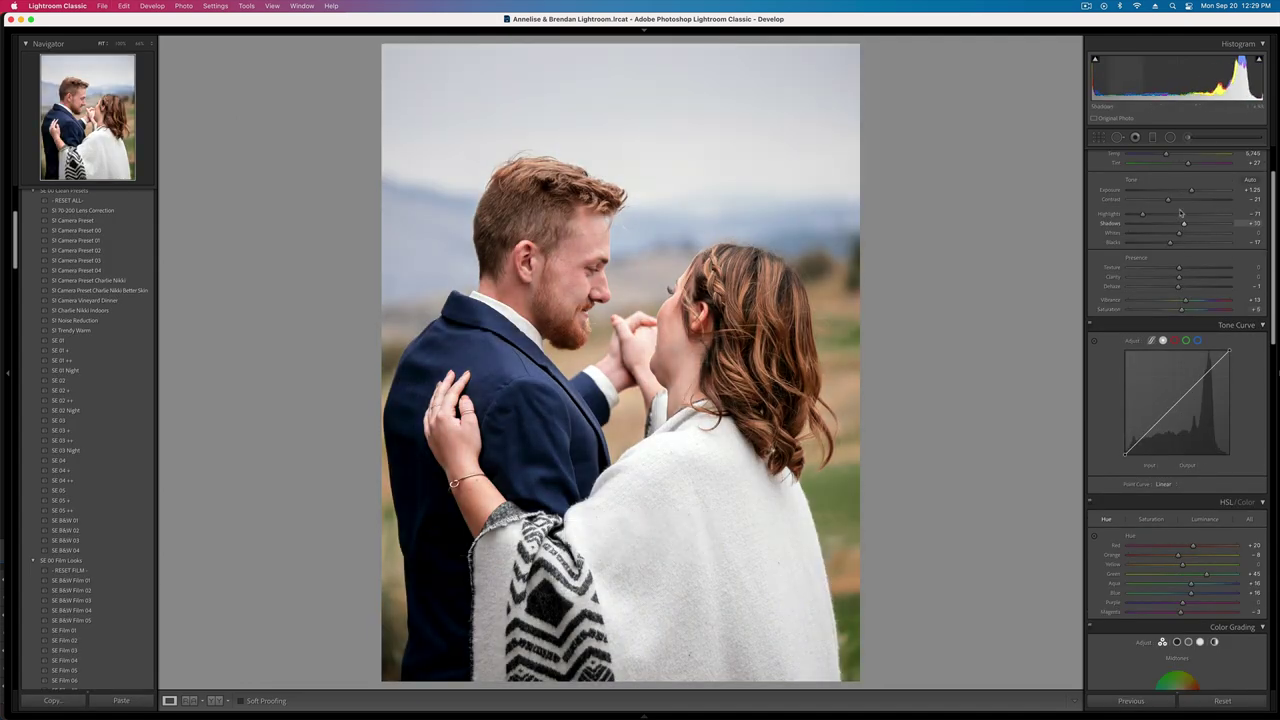
click(1177, 204)
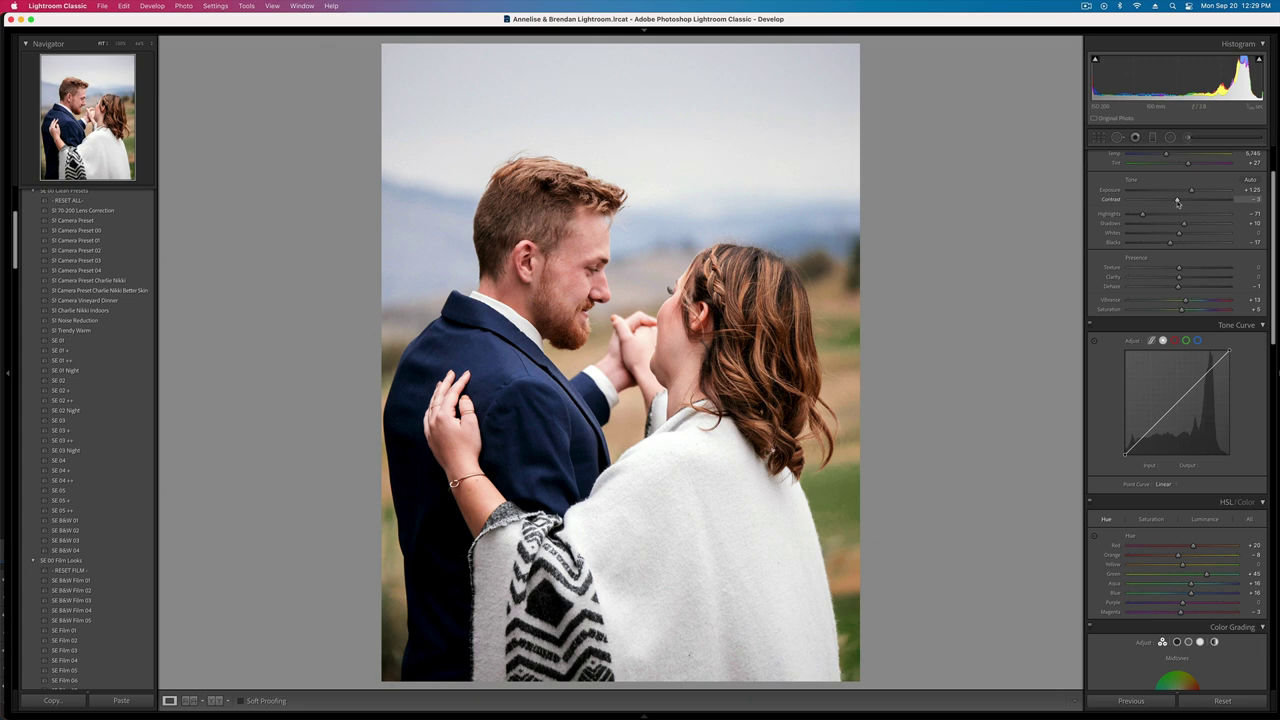
key(minus)
drag(1176, 201, 1170, 202)
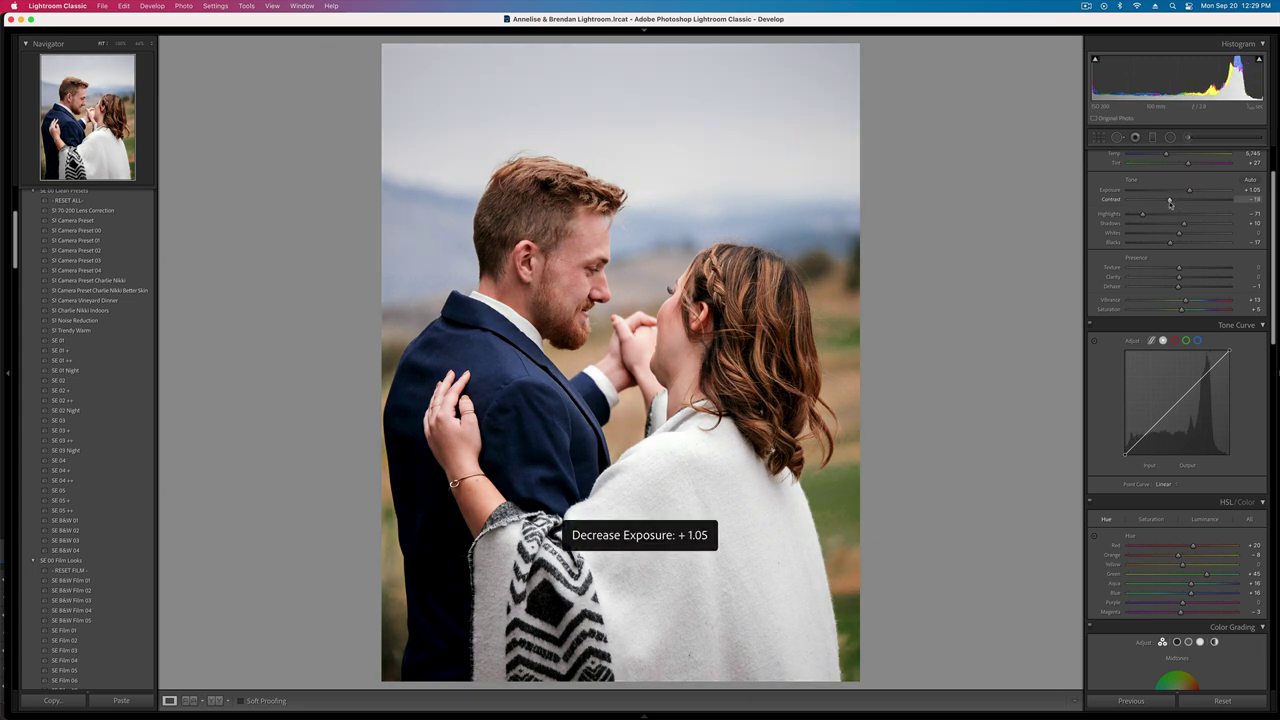
- Copy these settings onto the photo of the bride and groom dancing, and set its temperature to 6,204 and exposure to +0.92
key(super+c)
key(Return)
key(Right)
key(super+v)
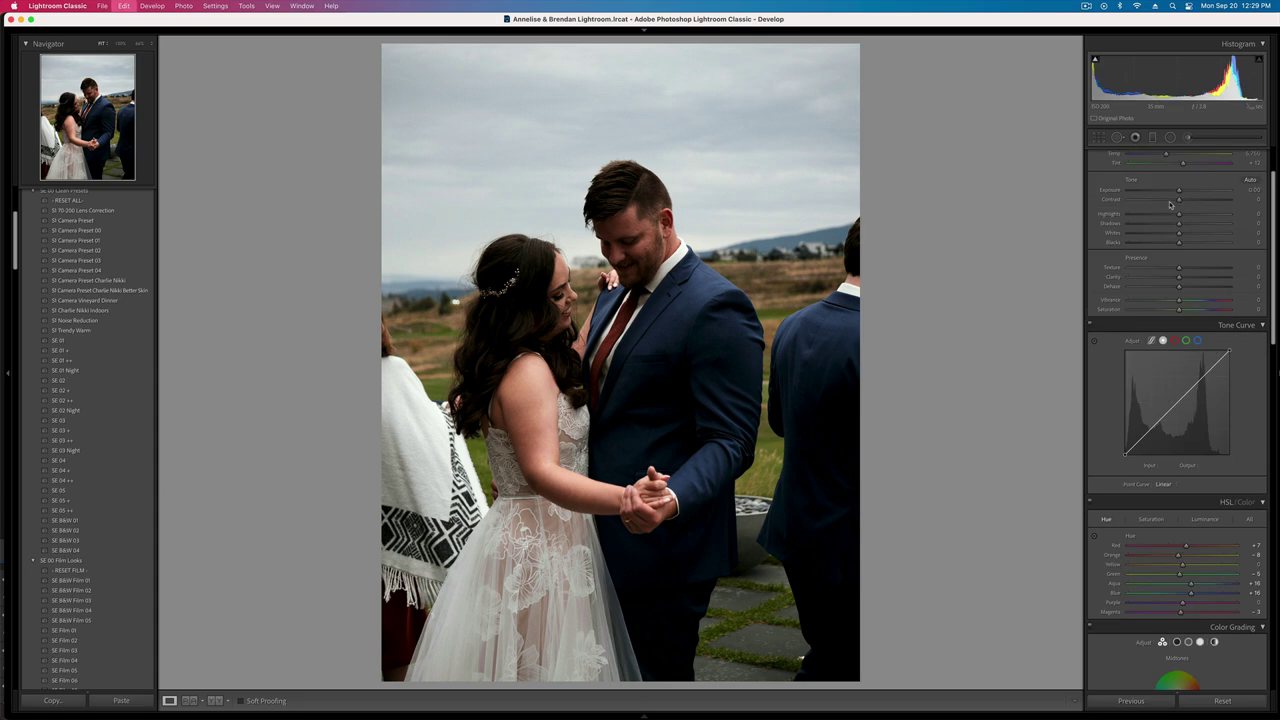
key(equal)
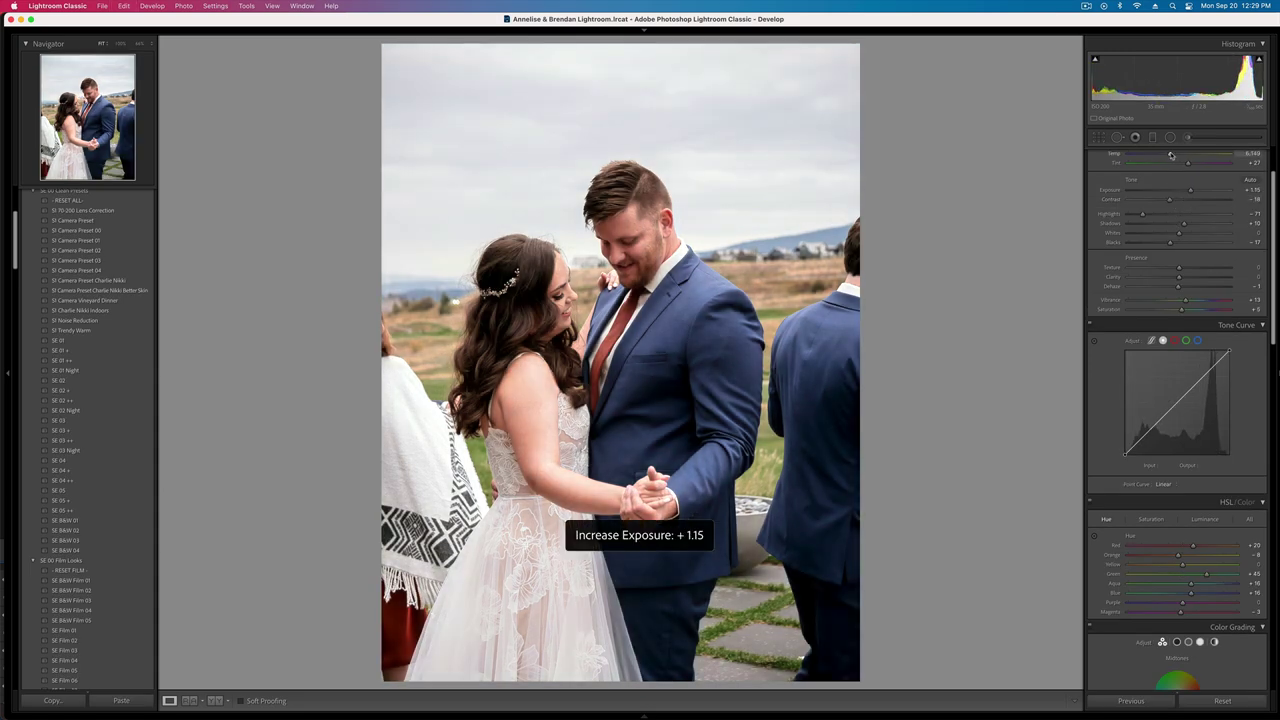
drag(1171, 154, 1172, 154)
key(shift+minus)
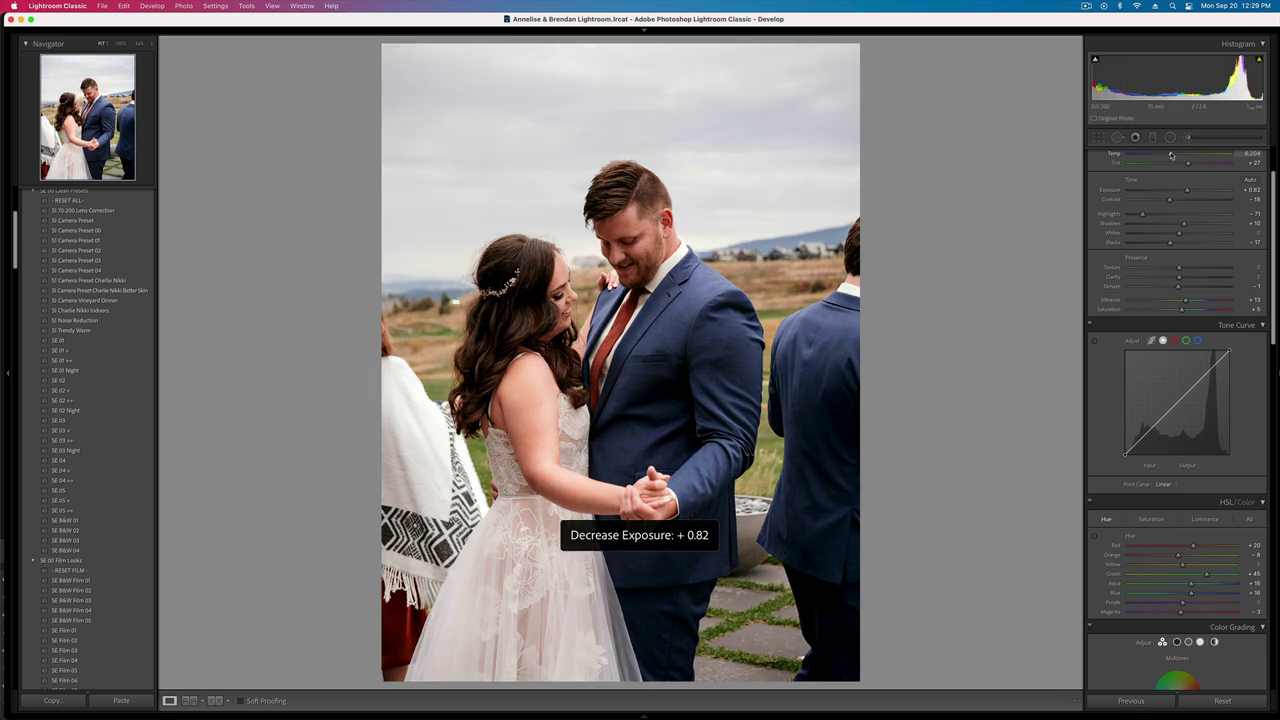
key(equal)
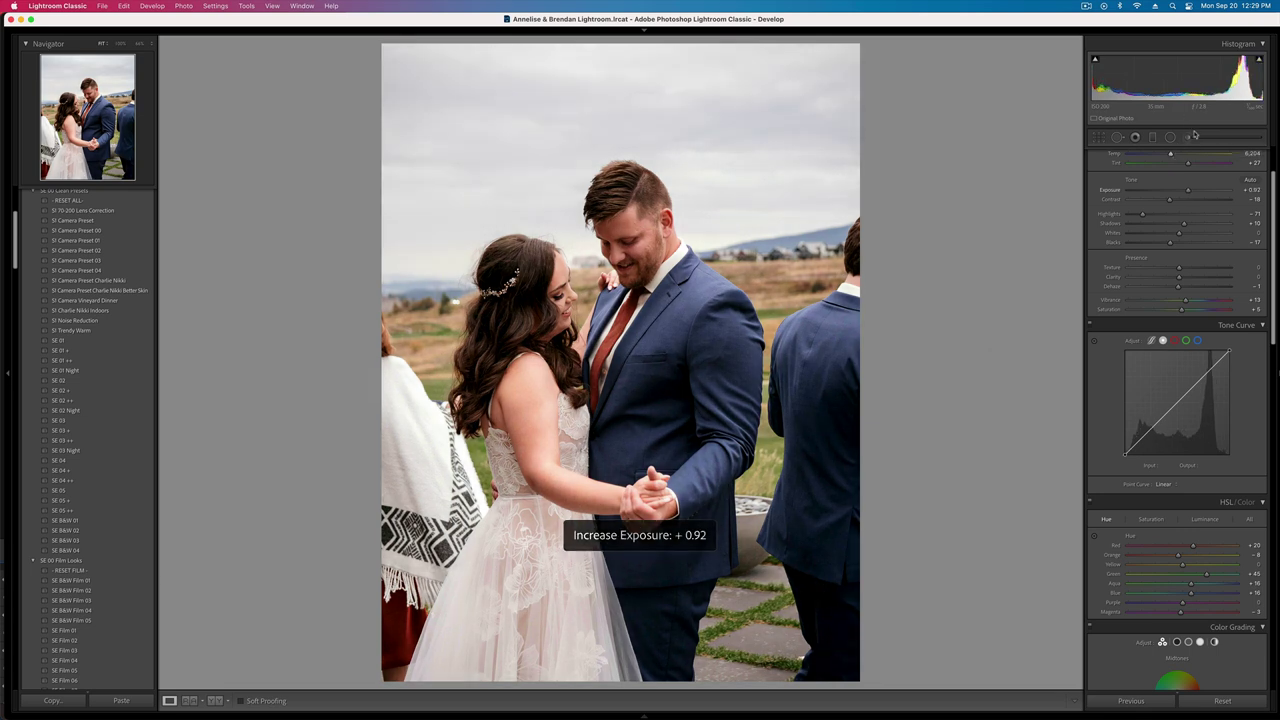
- Brush a mask over the groom's face and another with reduced highlights on the bride's arm, and set the overall exposure to +0.59
key(k)
click(619, 225)
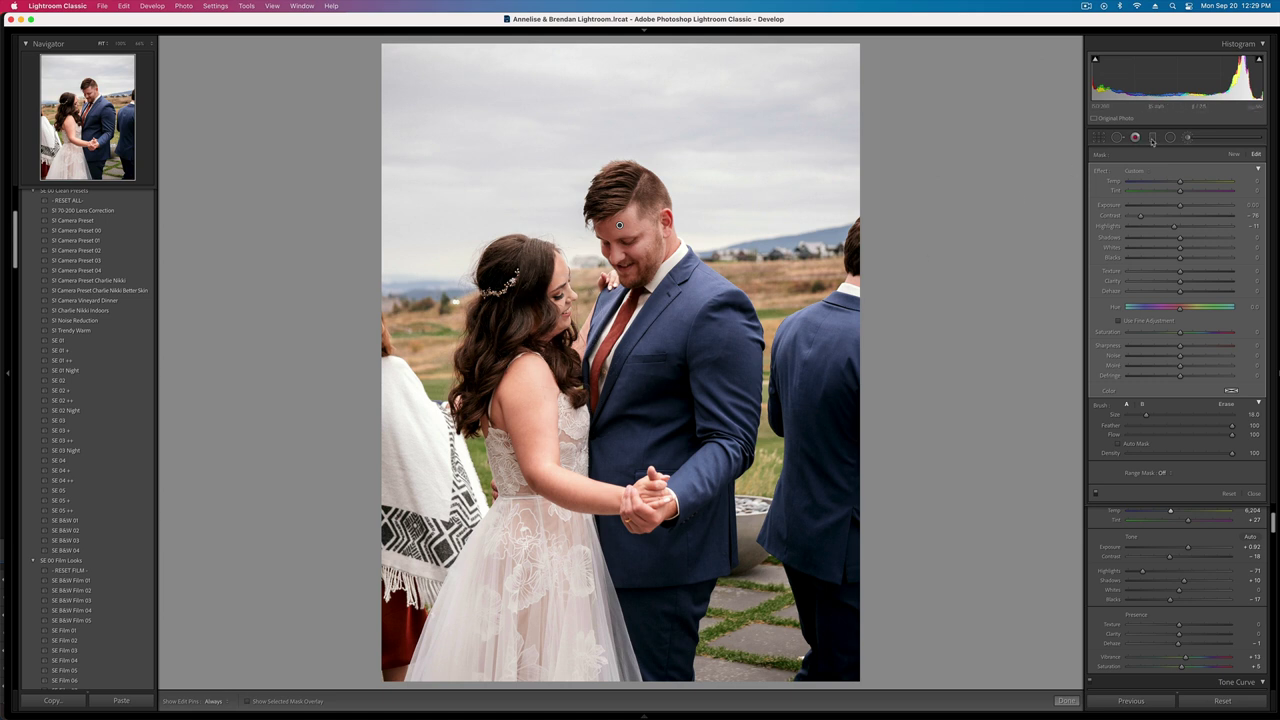
click(1233, 157)
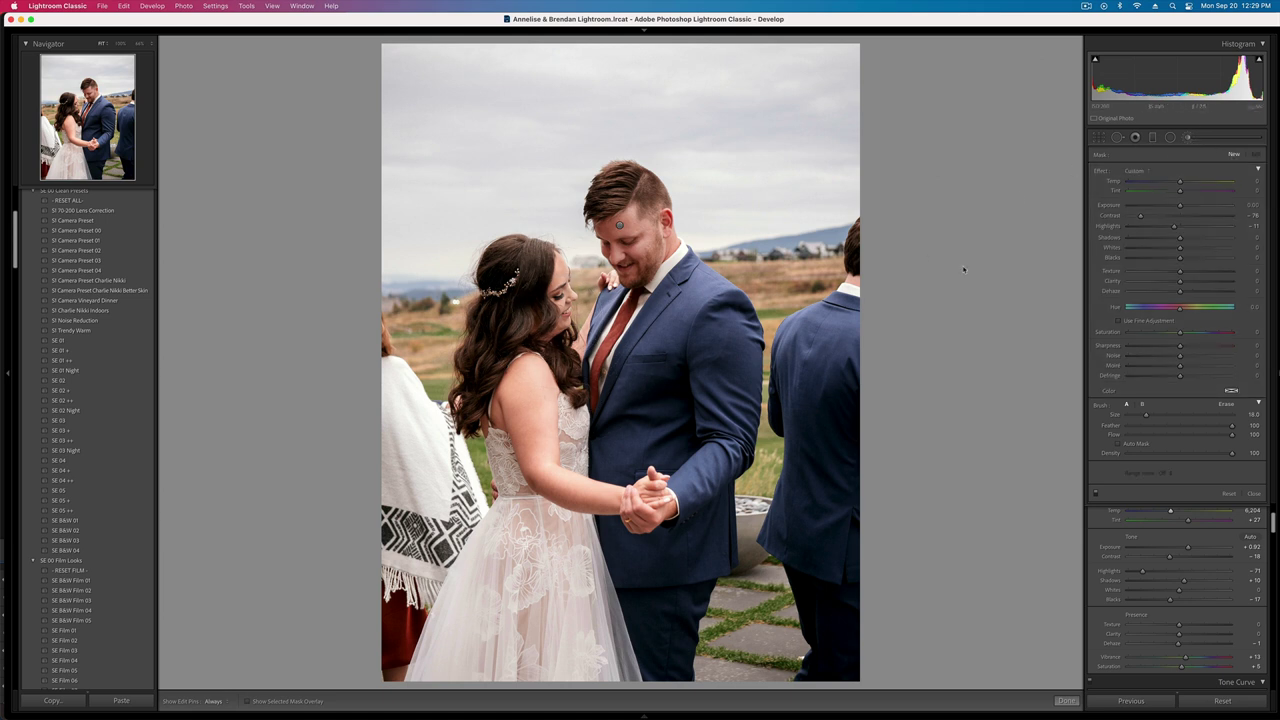
click(518, 402)
drag(1164, 225, 1135, 227)
key(k)
key(shift+minus)
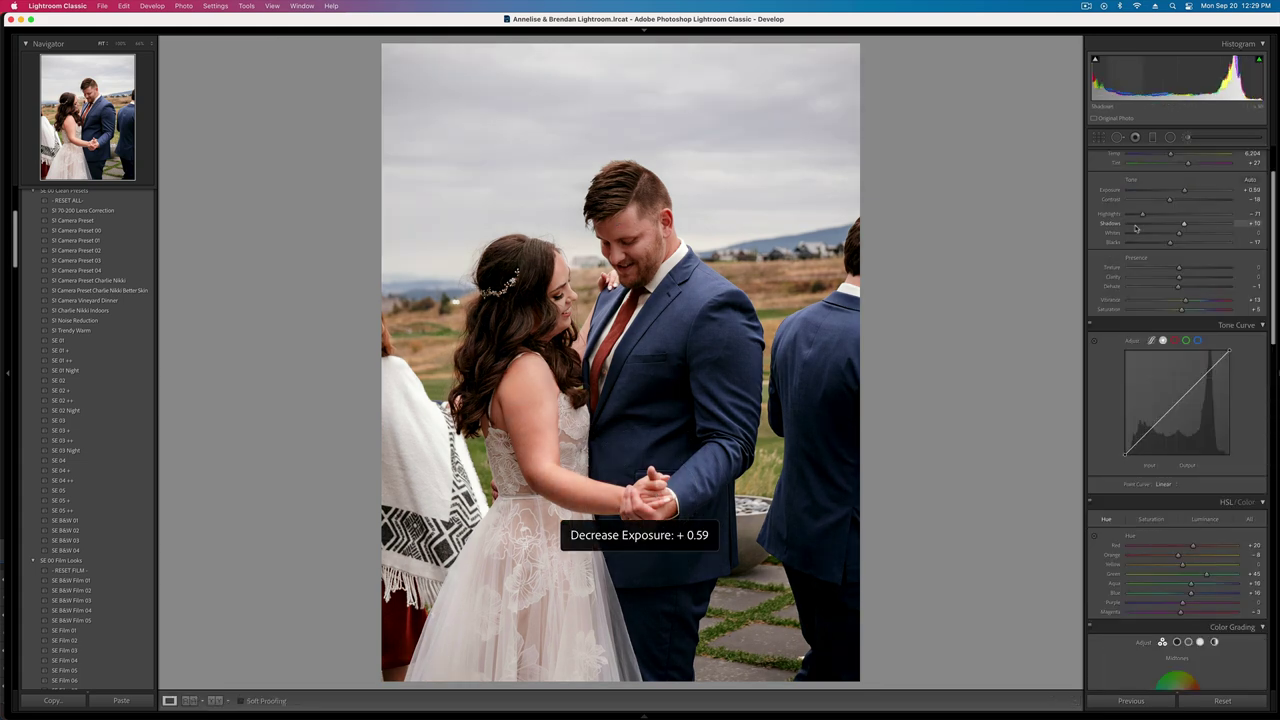
- Paste the copied settings onto the wide group photo, warm it slightly with exposure at +0.19, and copy its settings
key(Right)
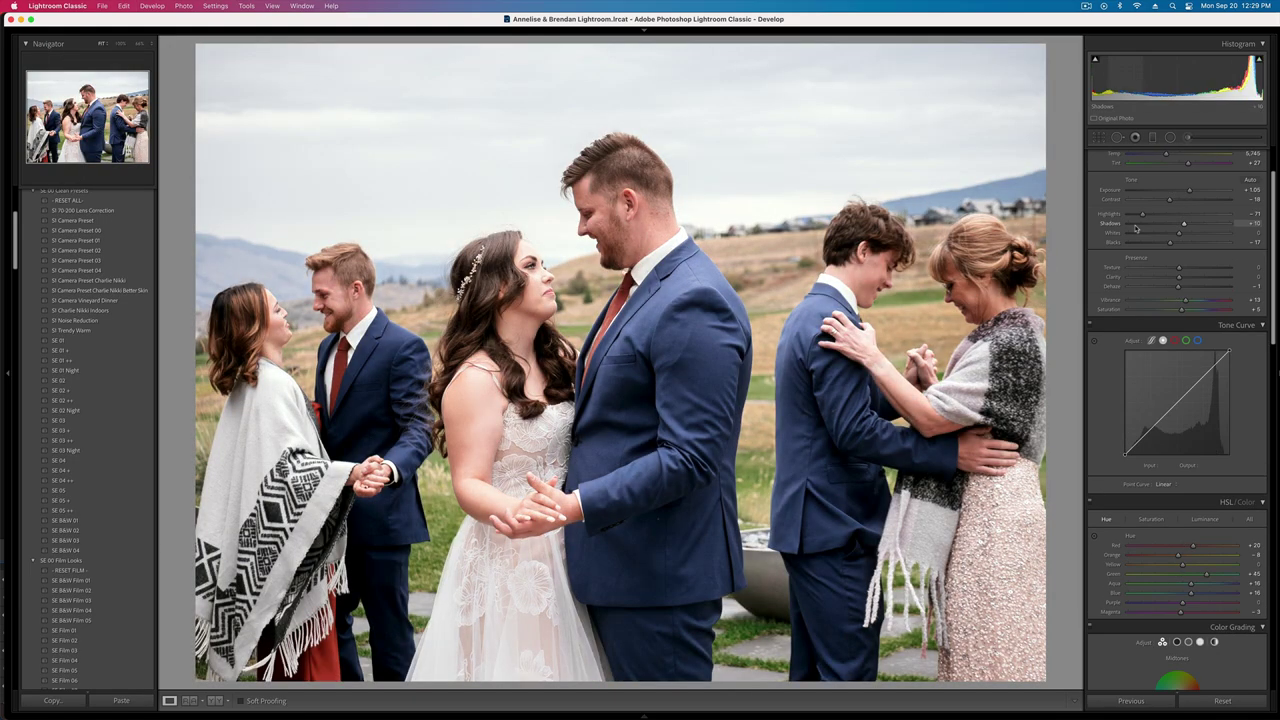
key(minus)
key(equal)
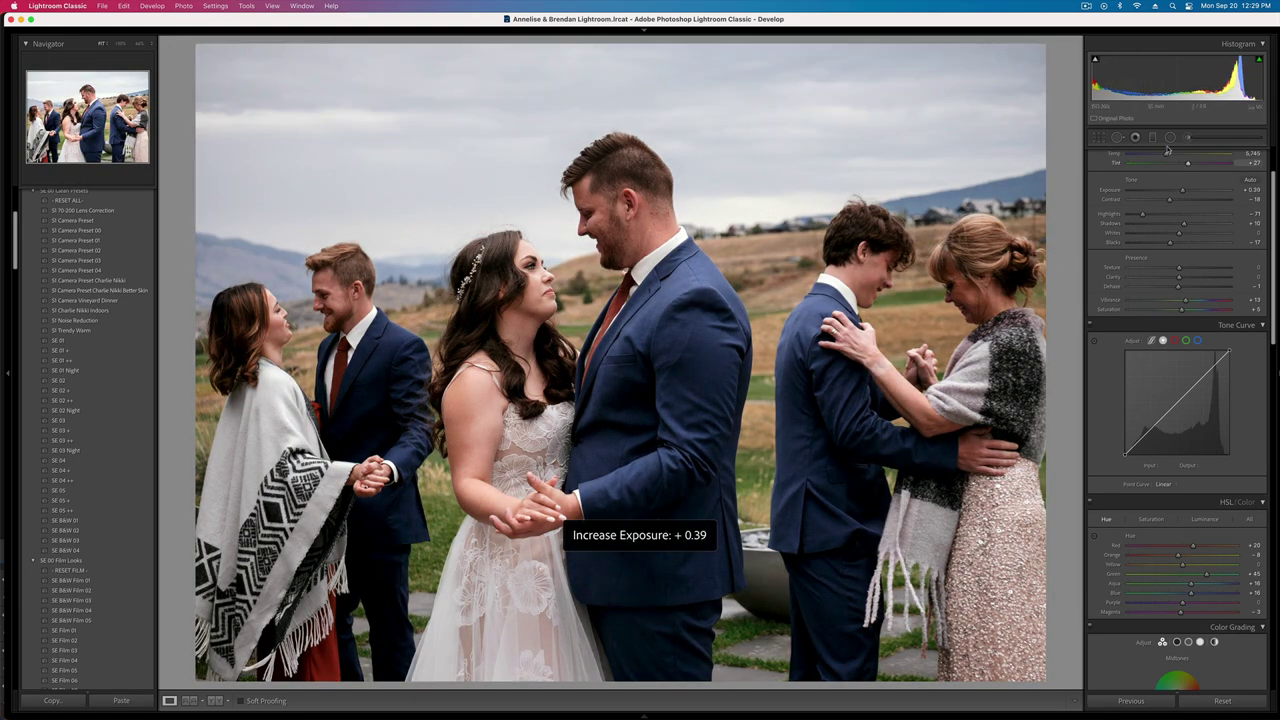
drag(1173, 155, 1171, 155)
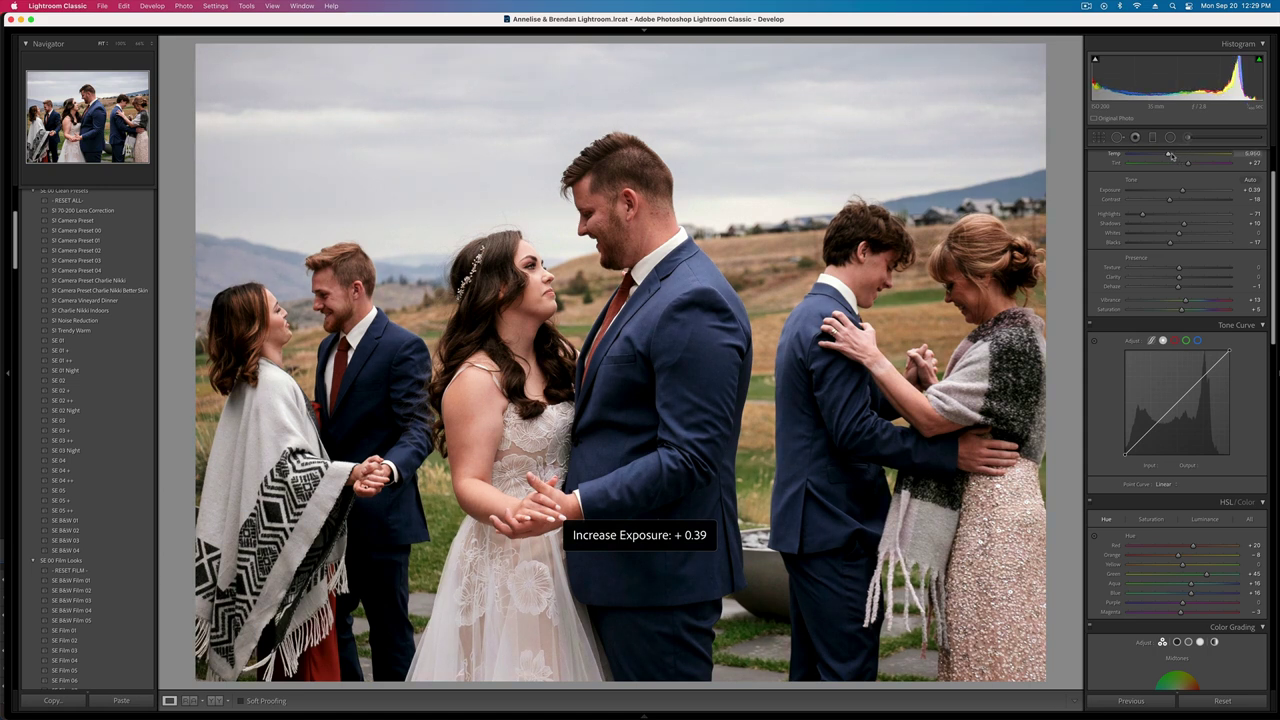
key(minus)
key(minus)
key(super+shift+c)
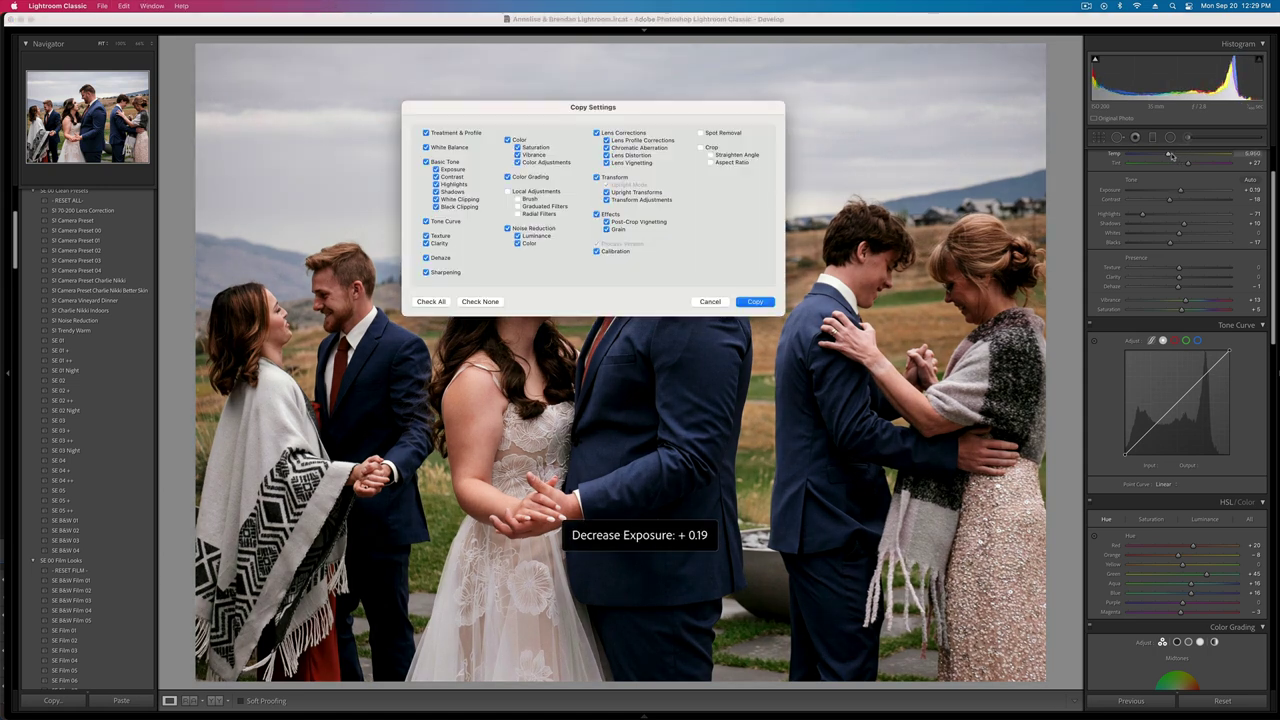
key(Return)
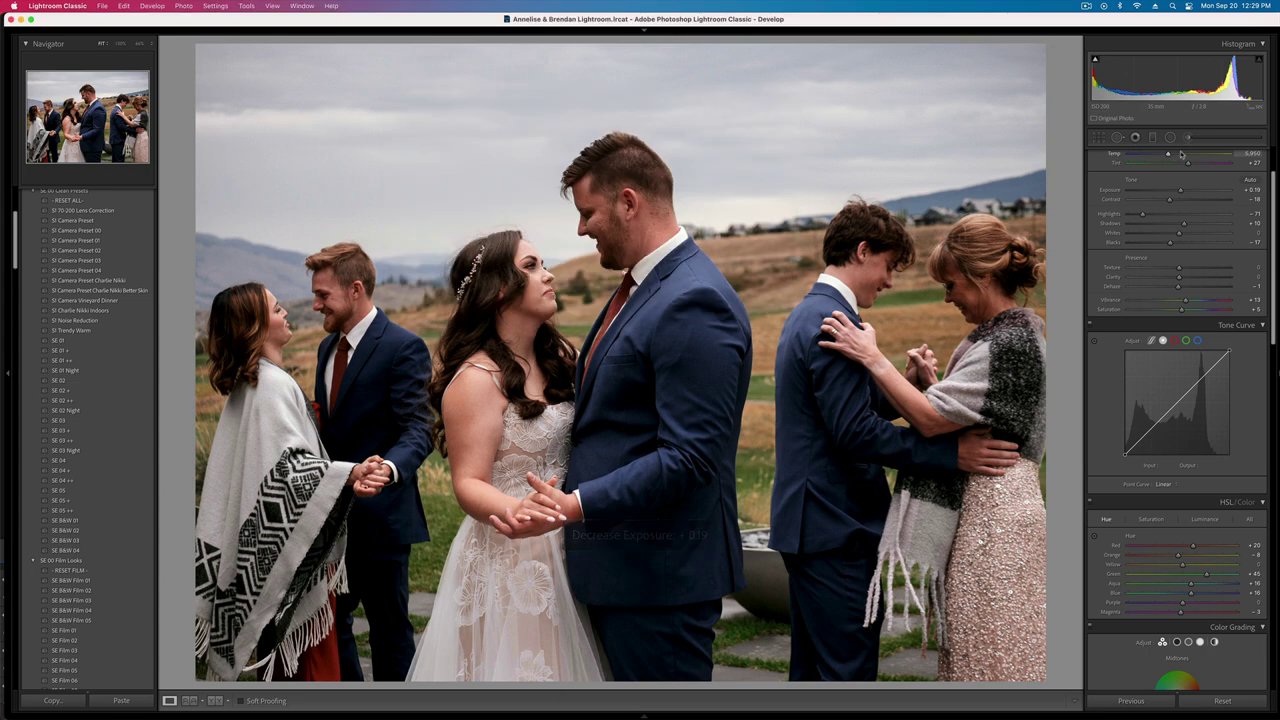
- Set the group photo's blacks to +10, exposure to +0.39 and vibrance to +21, and copy its settings again
click(1184, 244)
mouse_move(1186, 245)
mouse_down()
mouse_move(1219, 251)
mouse_move(1188, 249)
mouse_up()
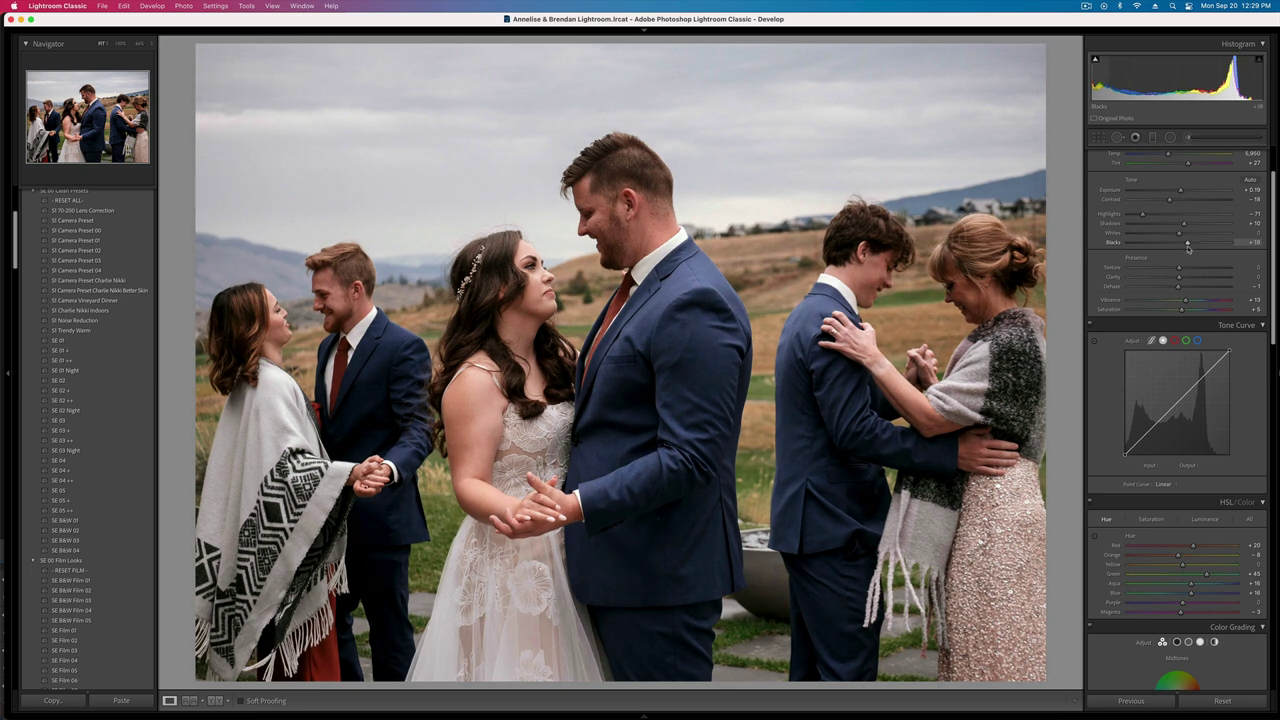
key(equal)
key(equal)
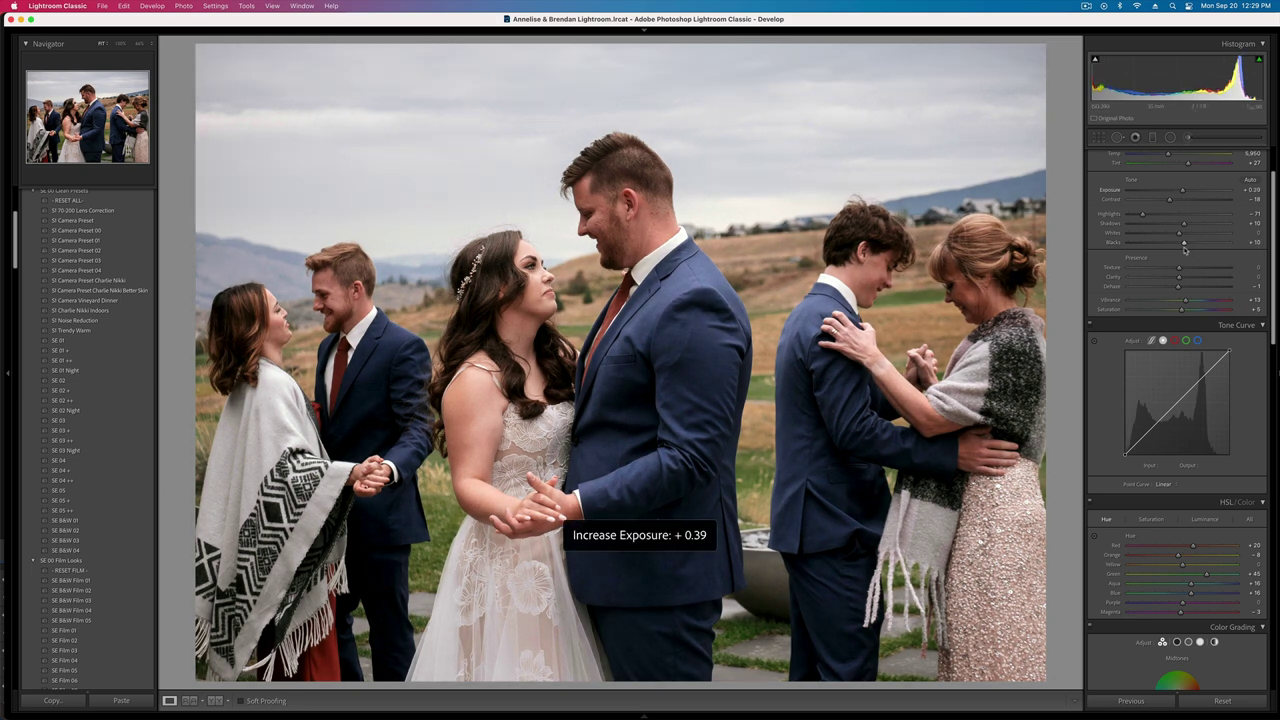
key(super+shift+c)
key(Return)
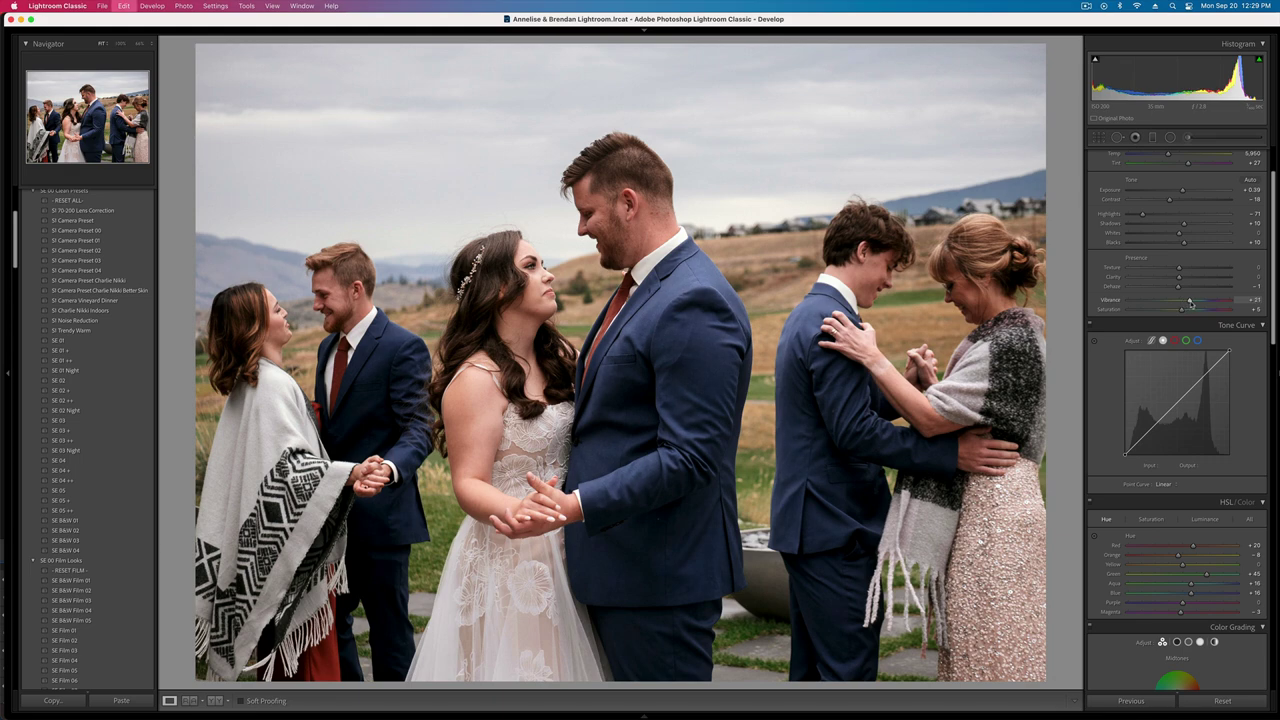
- Paste the settings onto the bride's dance with the older man, and set exposure to +0.72, contrast to +9 and saturation to +17
key(Right)
key(super+shift+v)
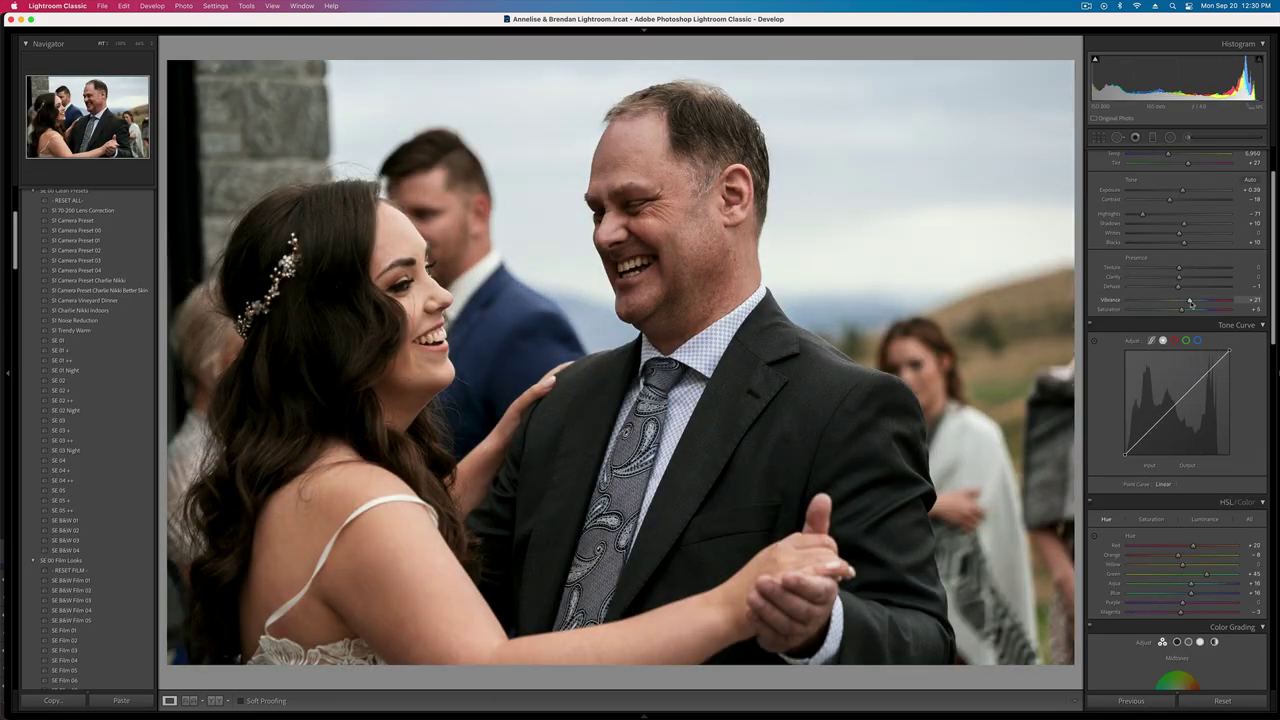
key(shift+equal)
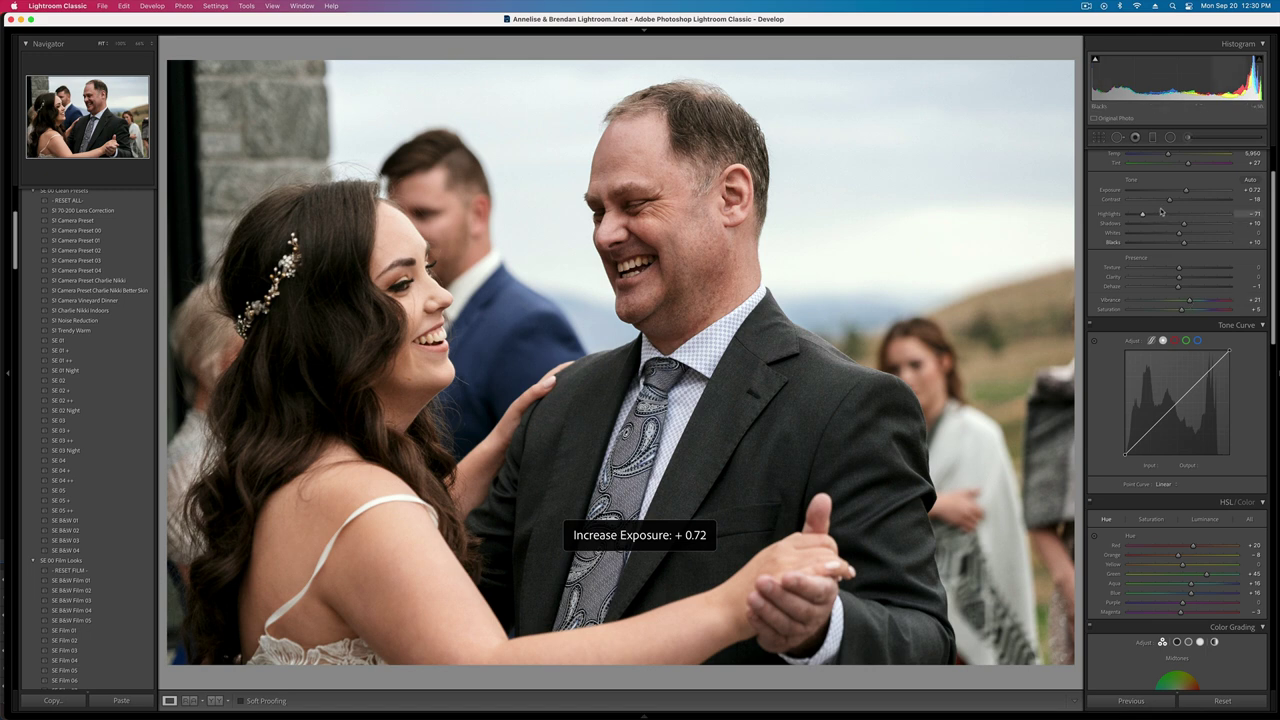
click(1183, 200)
click(1190, 310)
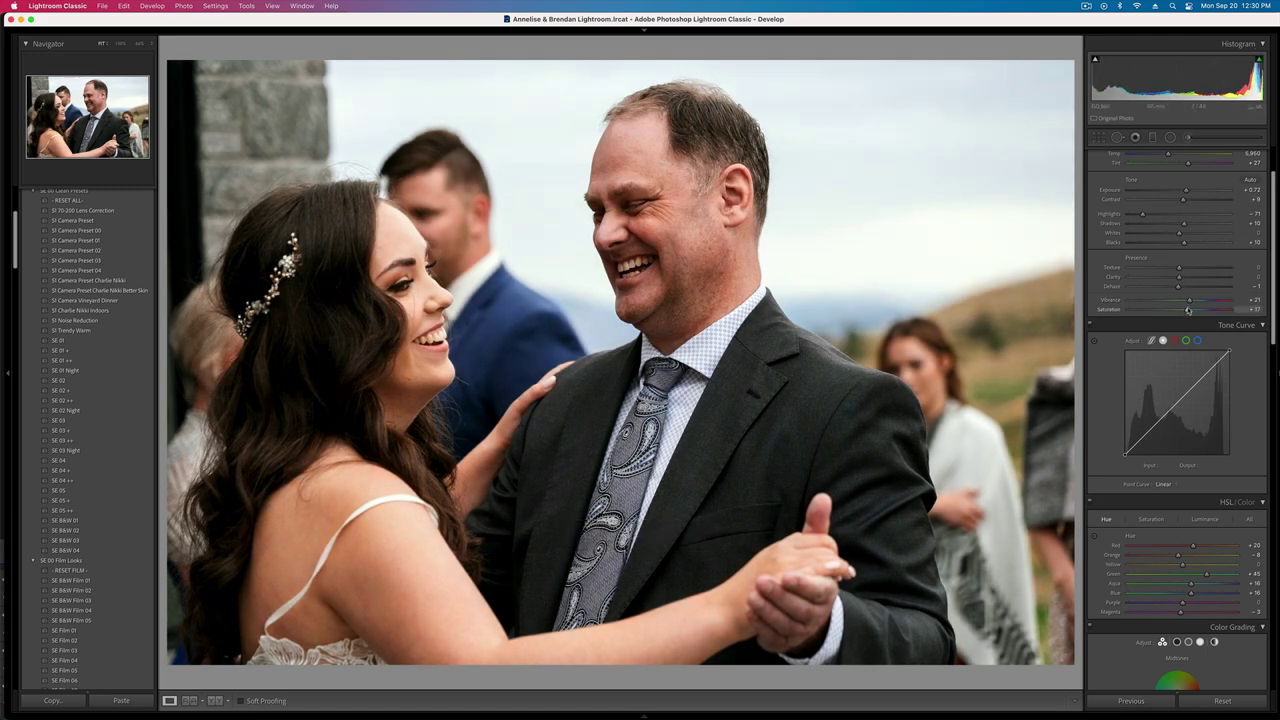
- Strongly reduce the contrast of the bride's dance photo, and set its blacks to -43 and exposure to +0.82
click(1148, 200)
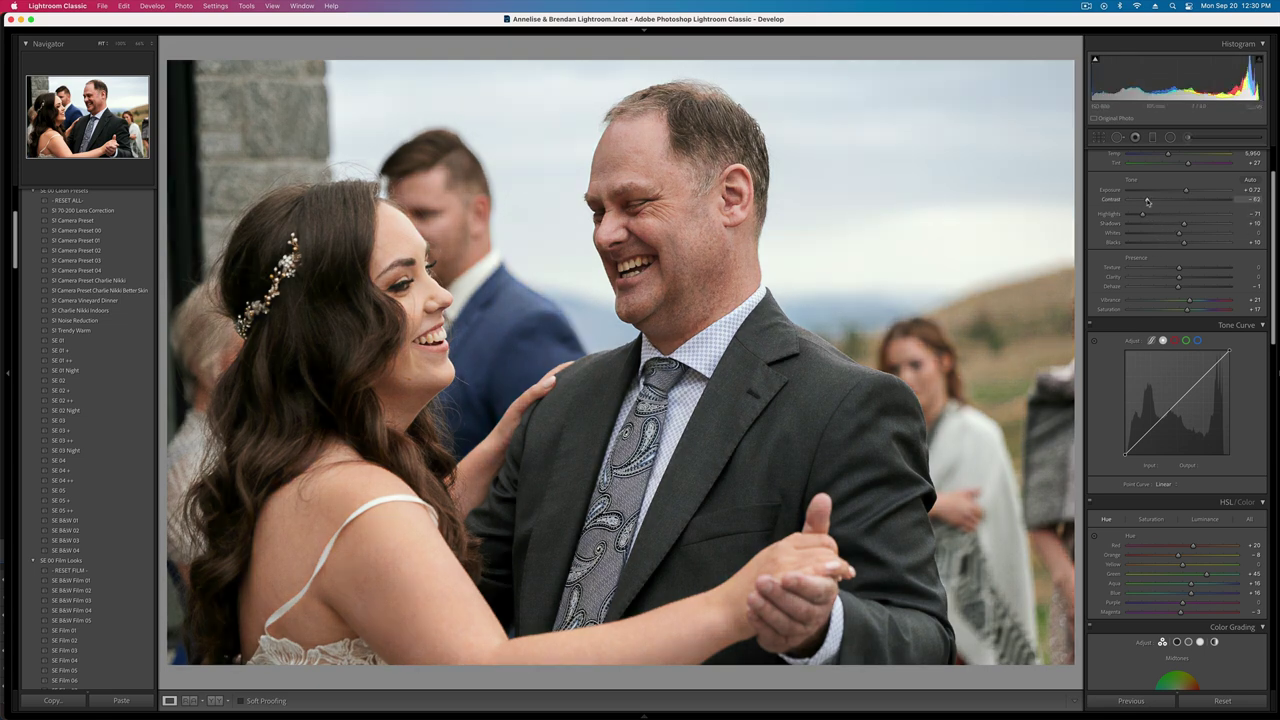
click(1153, 243)
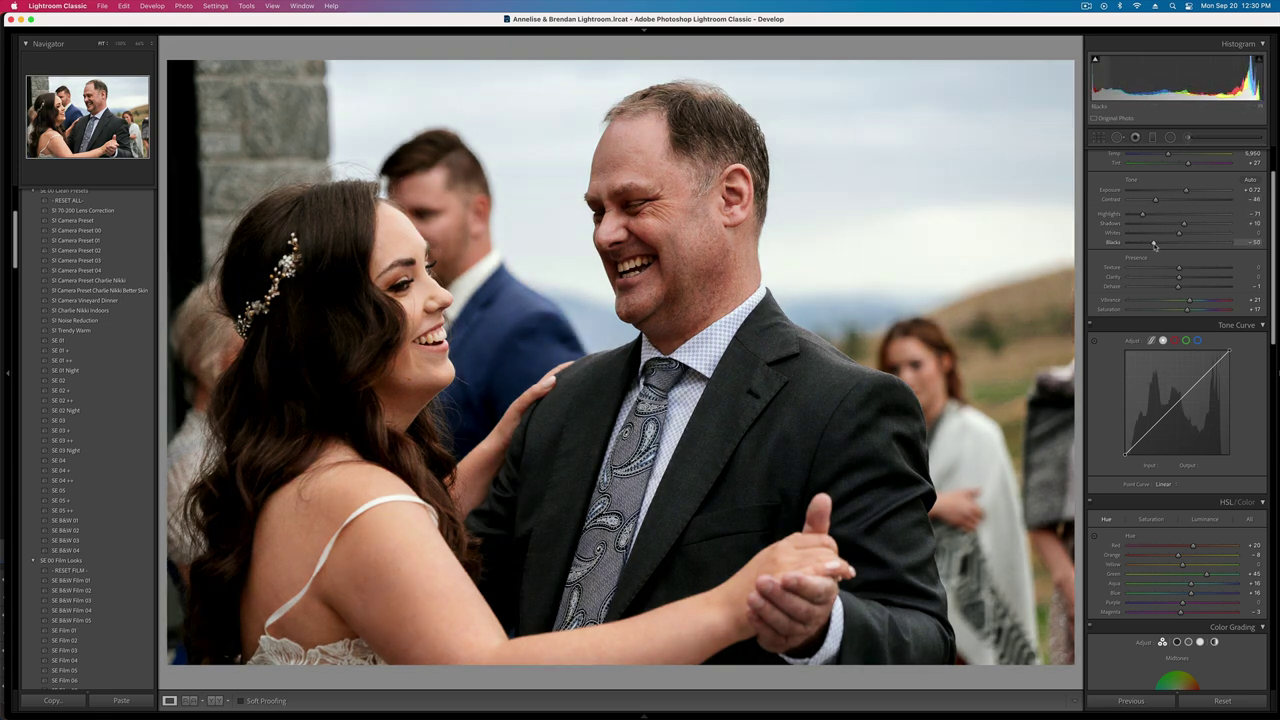
click(1150, 200)
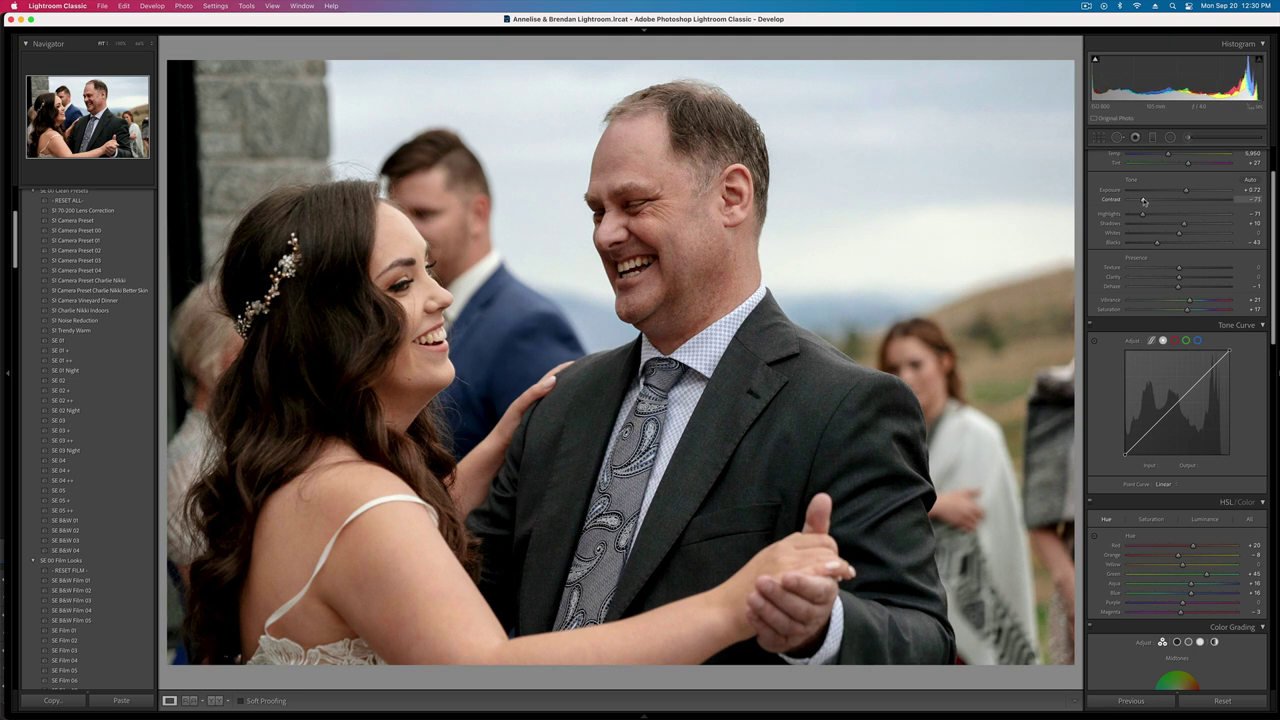
key(equal)
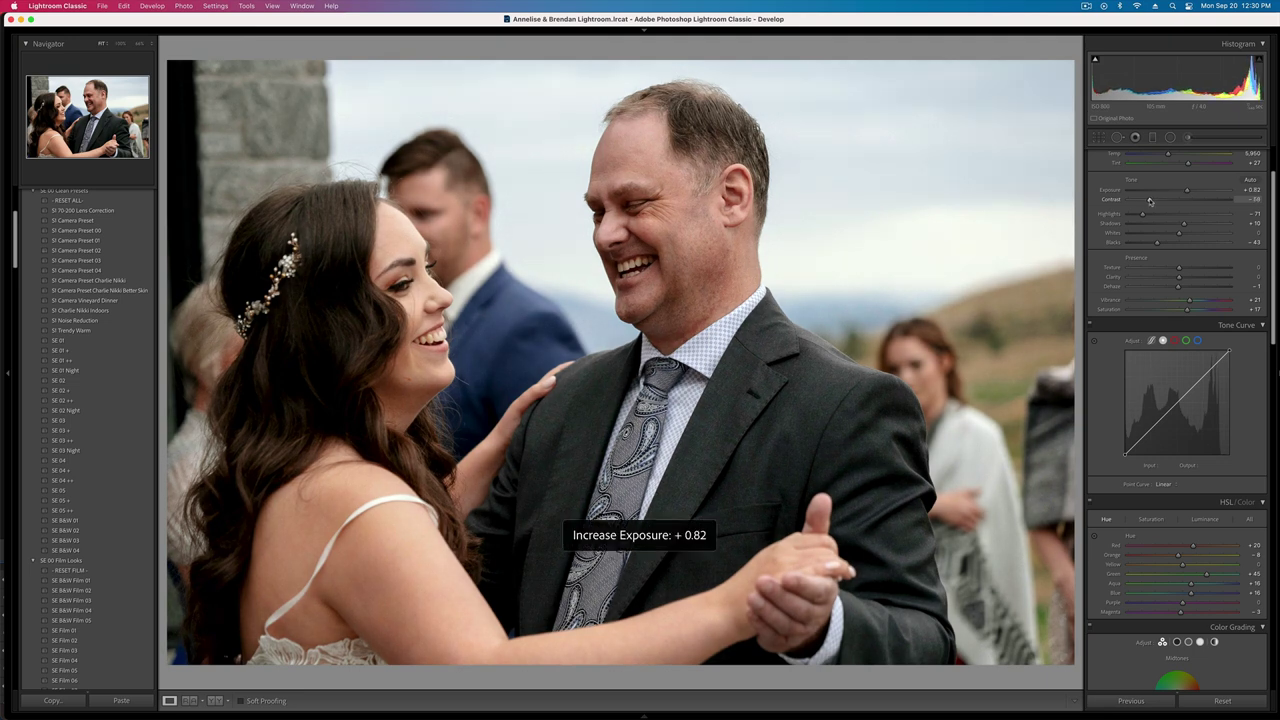
- Convert the bride's dance photo with the older man to black and white using the SE B&W 01 preset
click(88, 521)
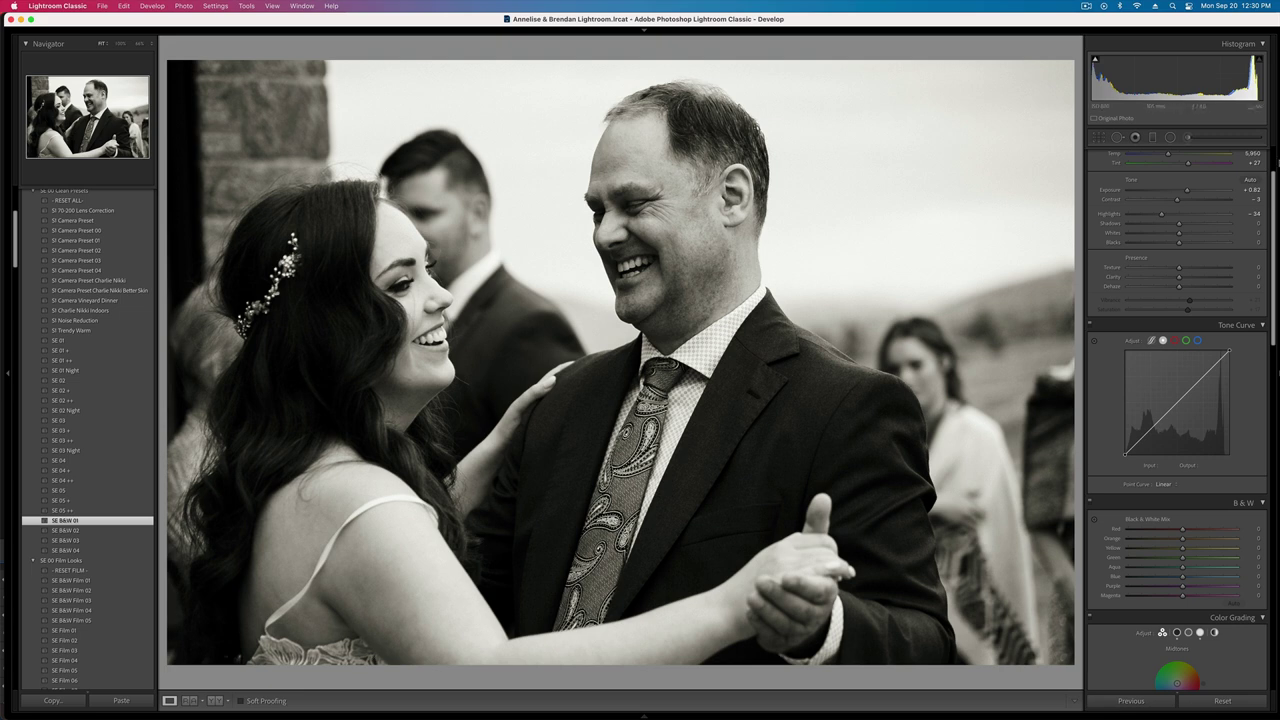
click(1189, 137)
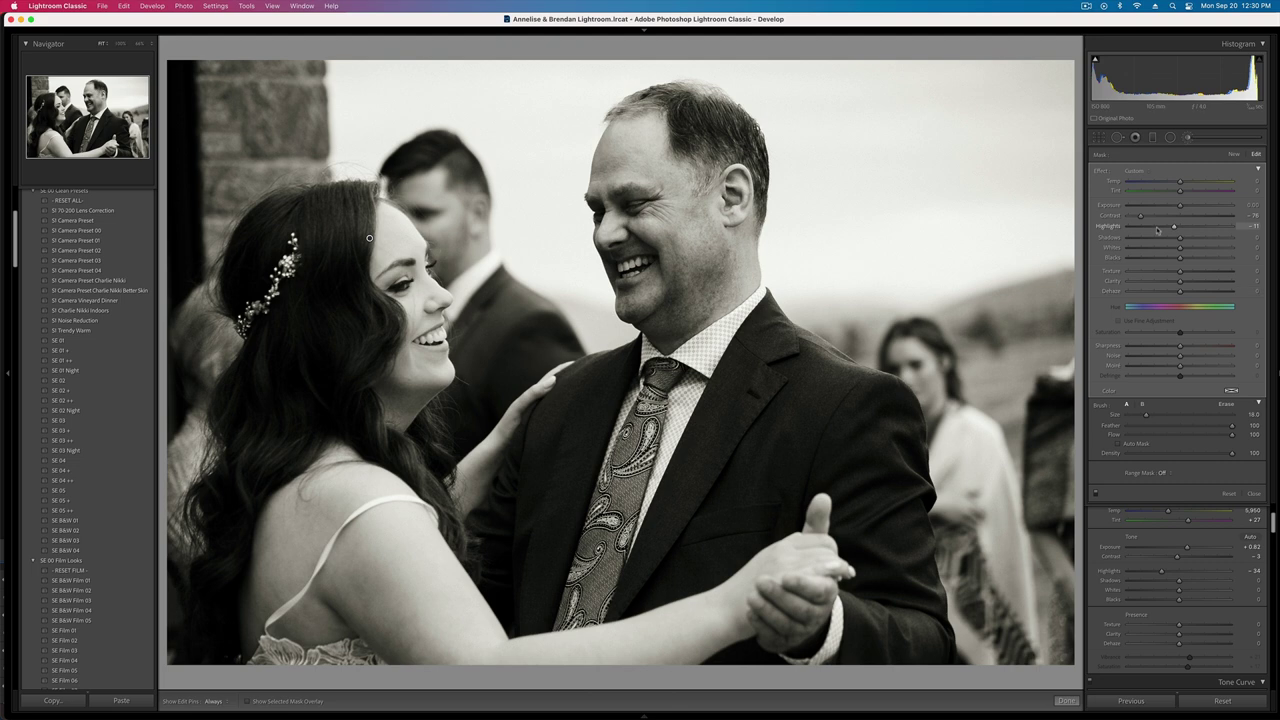
key(k)
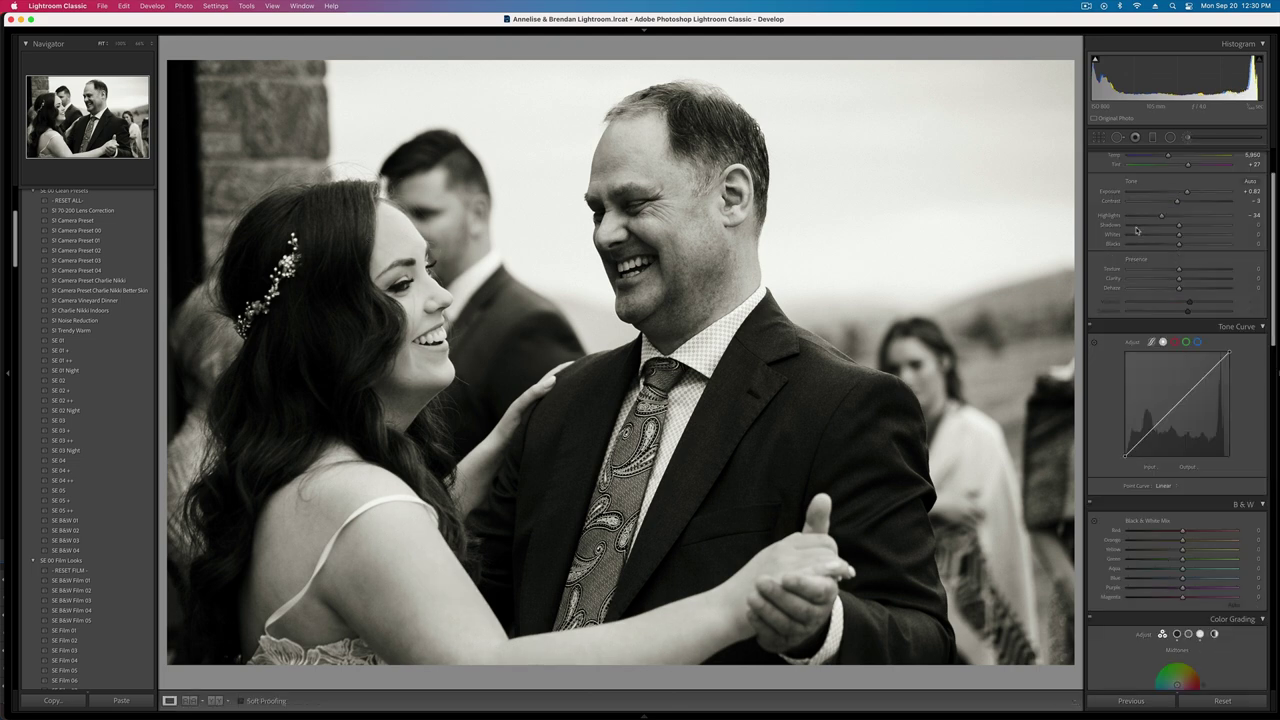
- On the next photo, the bride dancing with the man in the blue suit, set highlights to -6 and exposure to +0.06
key(Right)
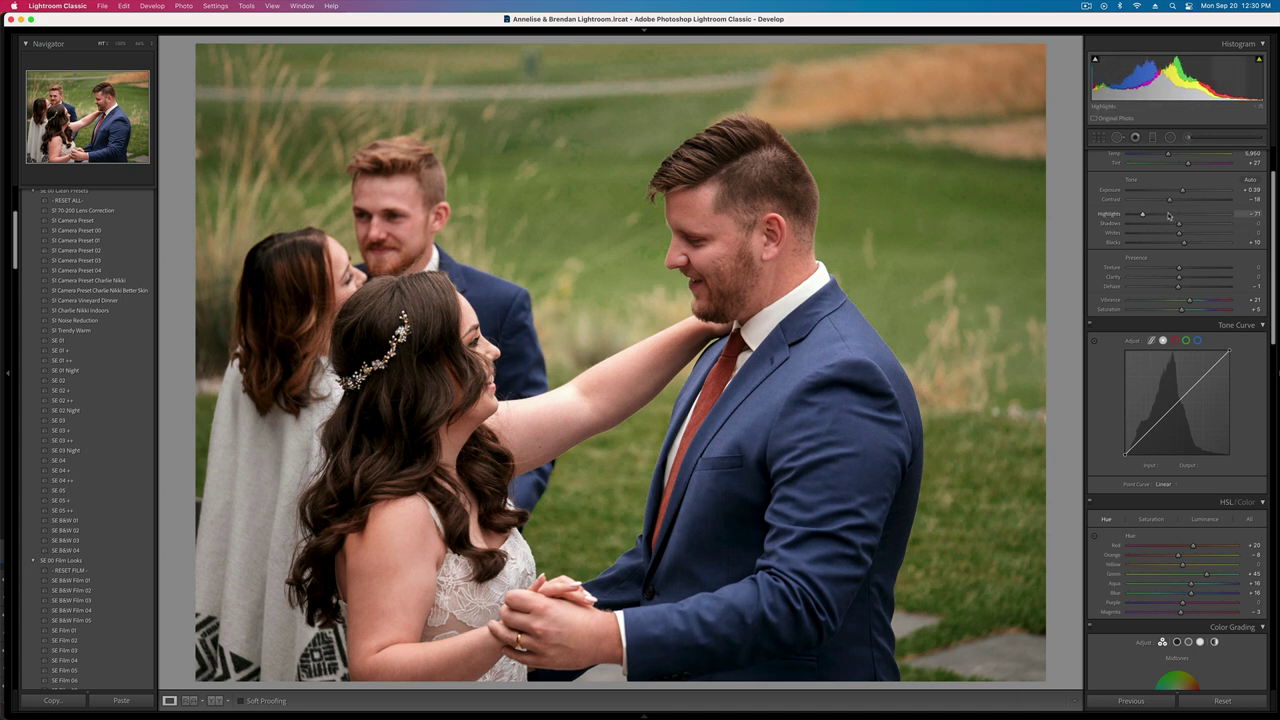
click(1161, 216)
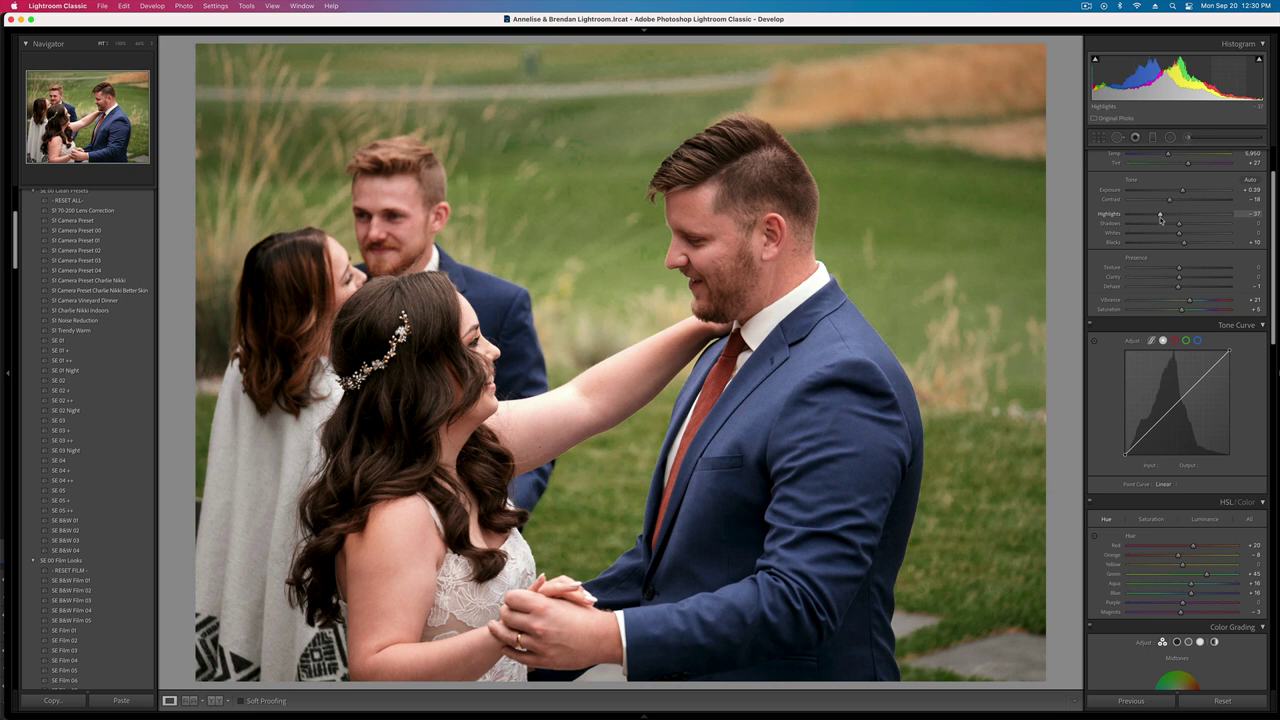
drag(1160, 217, 1176, 216)
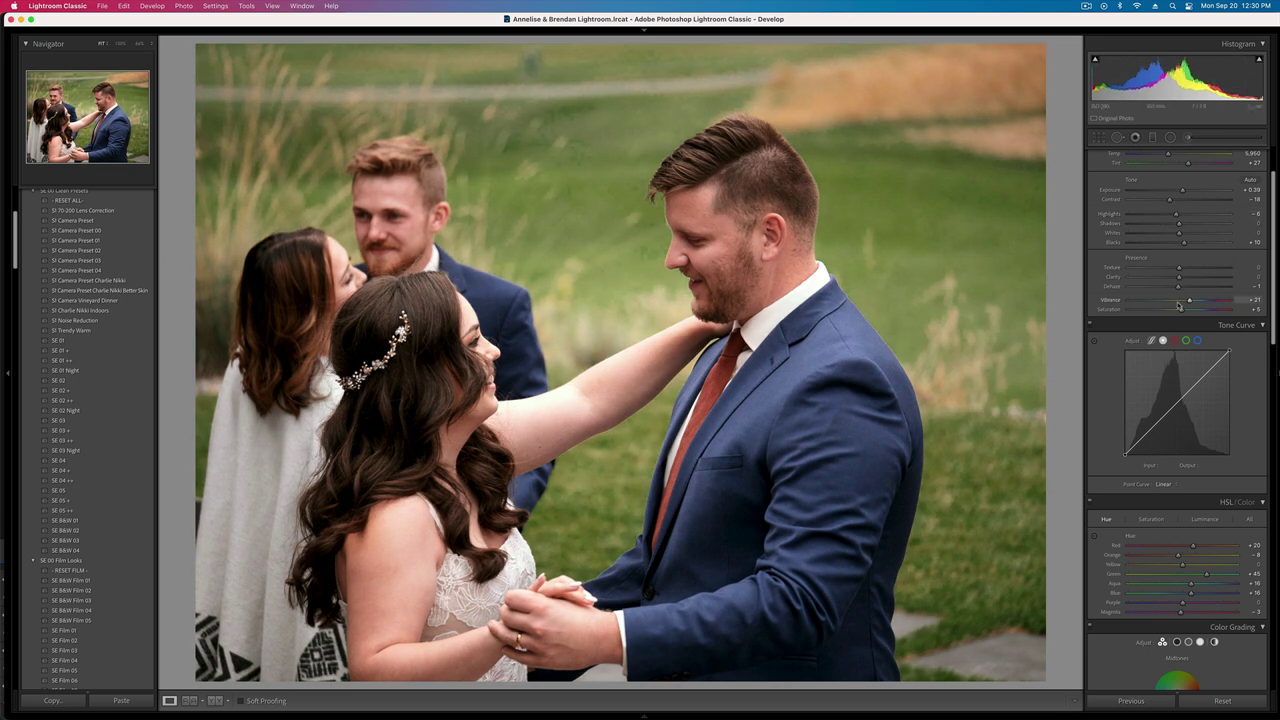
key(minus)
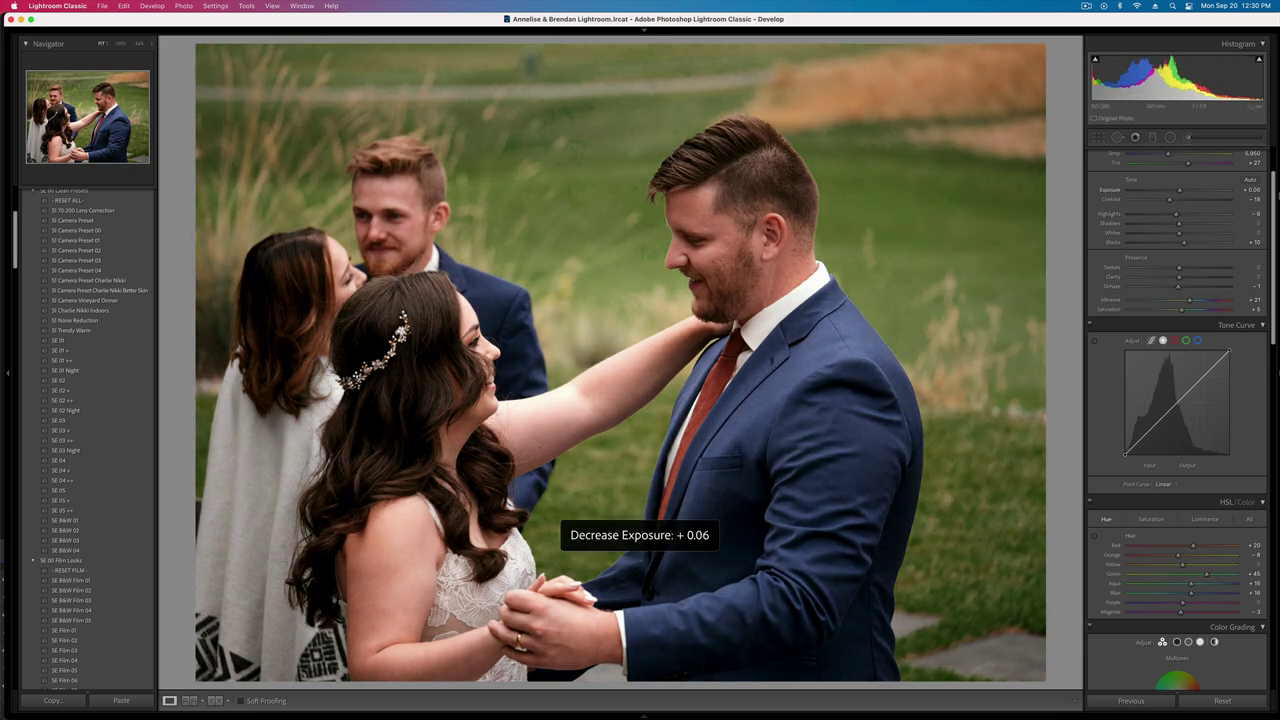
- Set the dance photo's contrast to -3 and saturation to 0, comparing the result by undoing and redoing both changes
drag(1169, 199, 1177, 201)
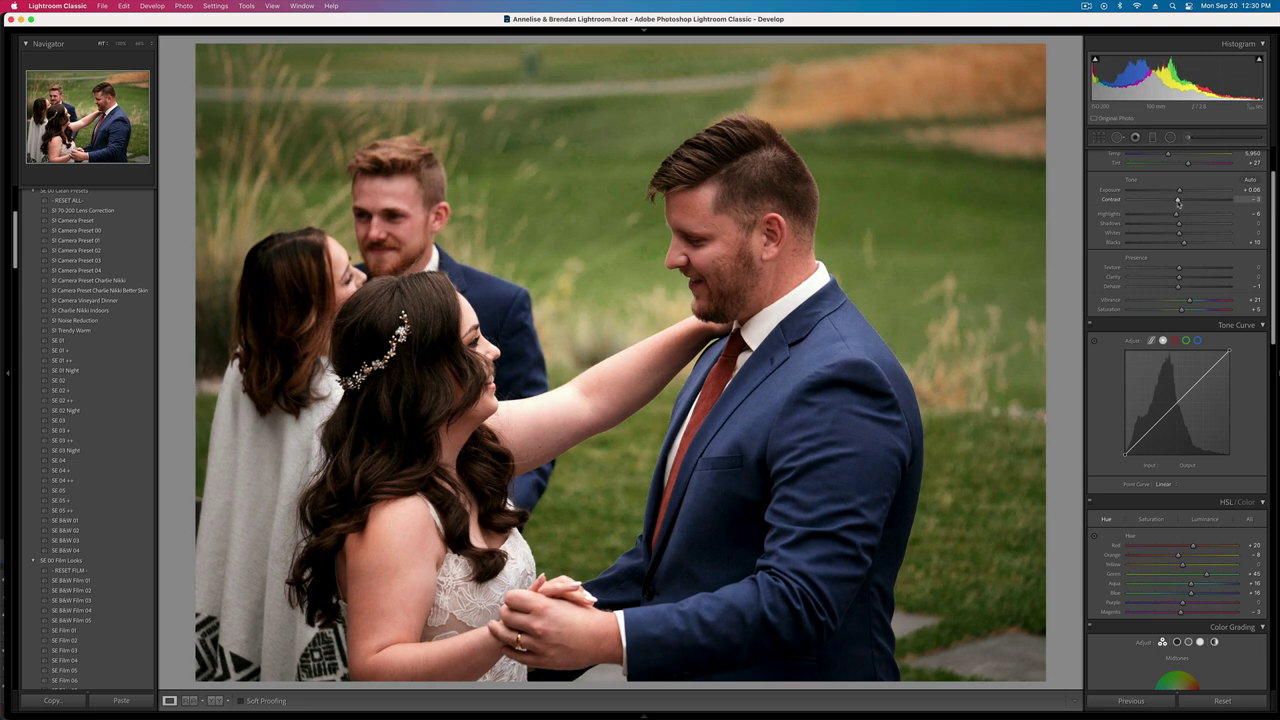
double_click(1180, 311)
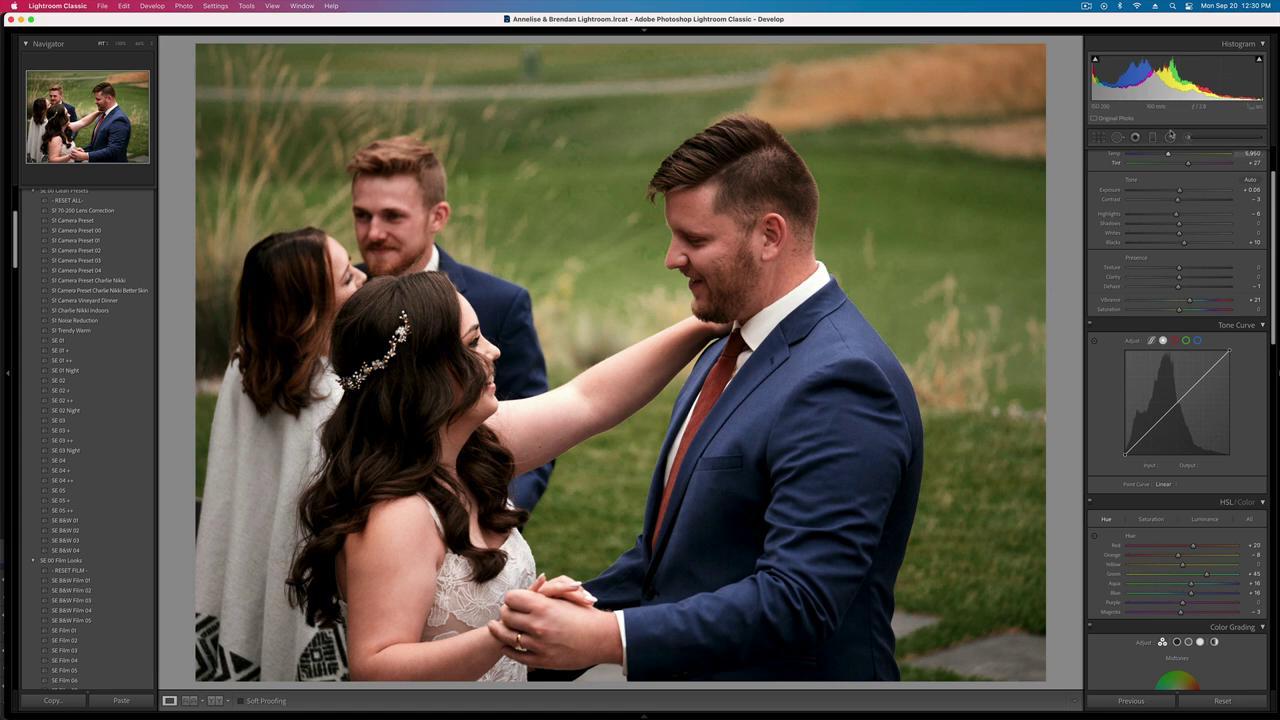
key(super+z)
key(super+z)
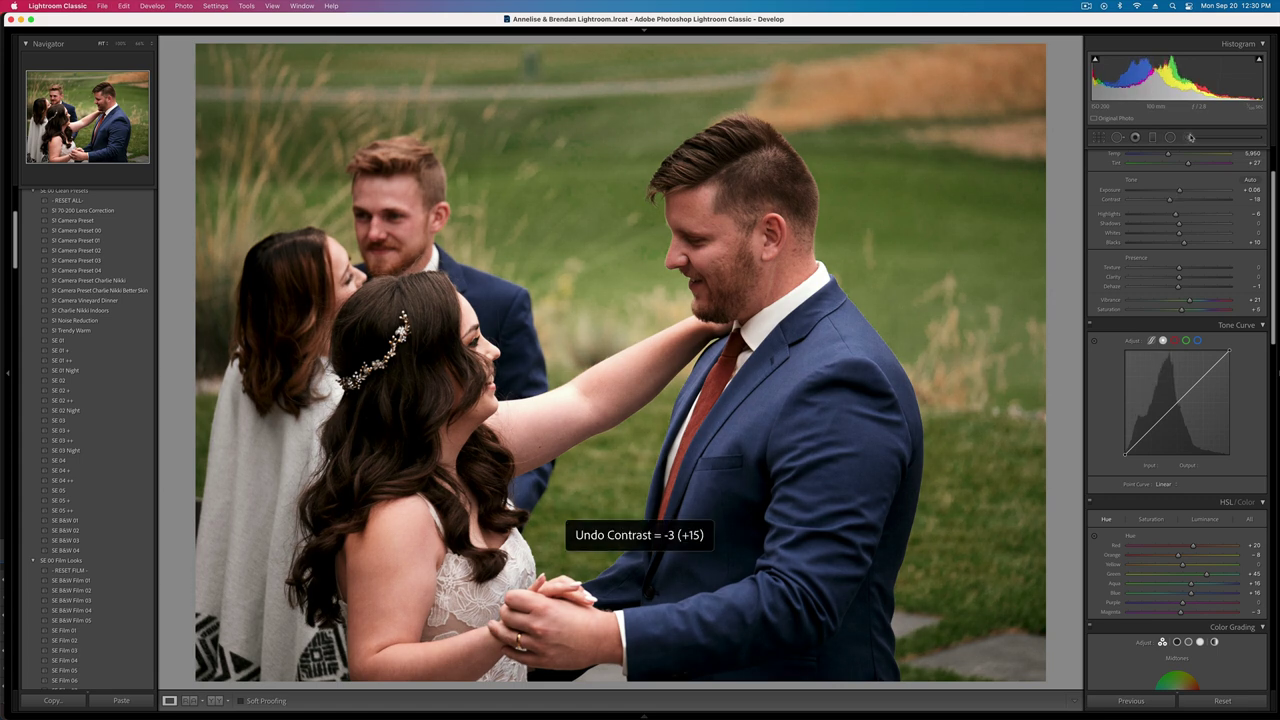
key(super+shift+z)
key(super+shift+z)
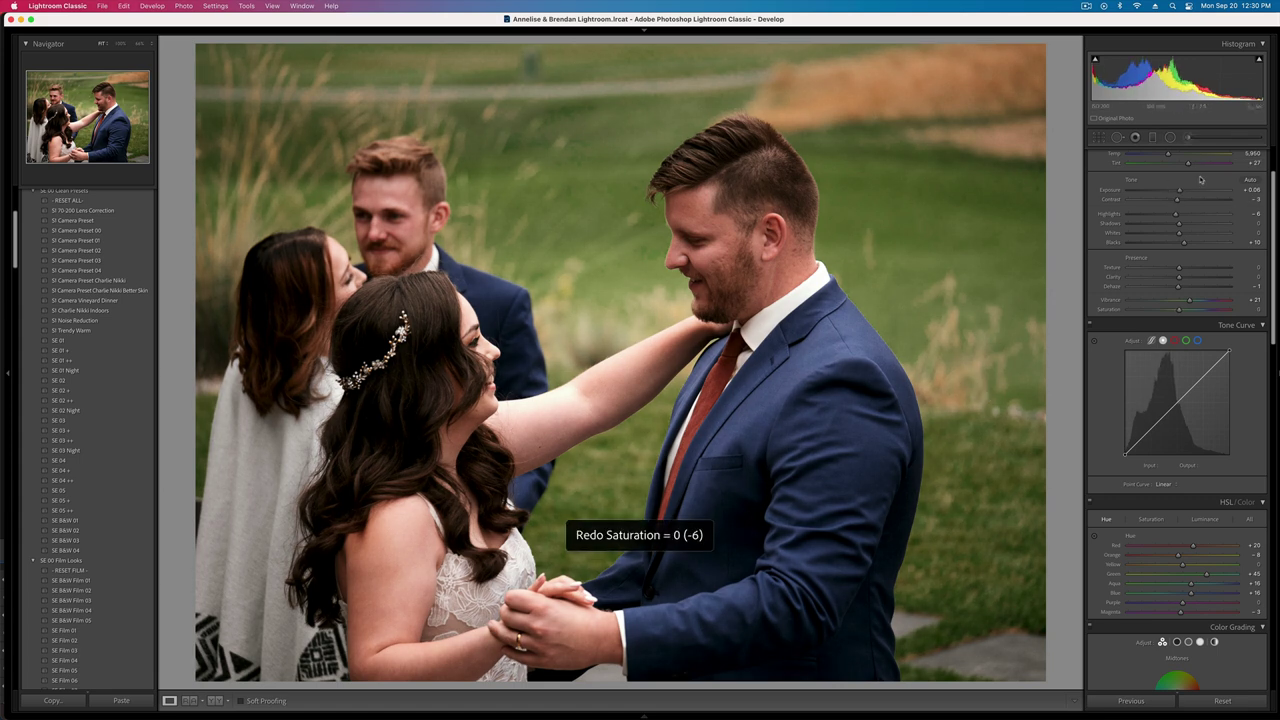
- Check the HSL saturation values and raise the green luminance to +3
click(1150, 519)
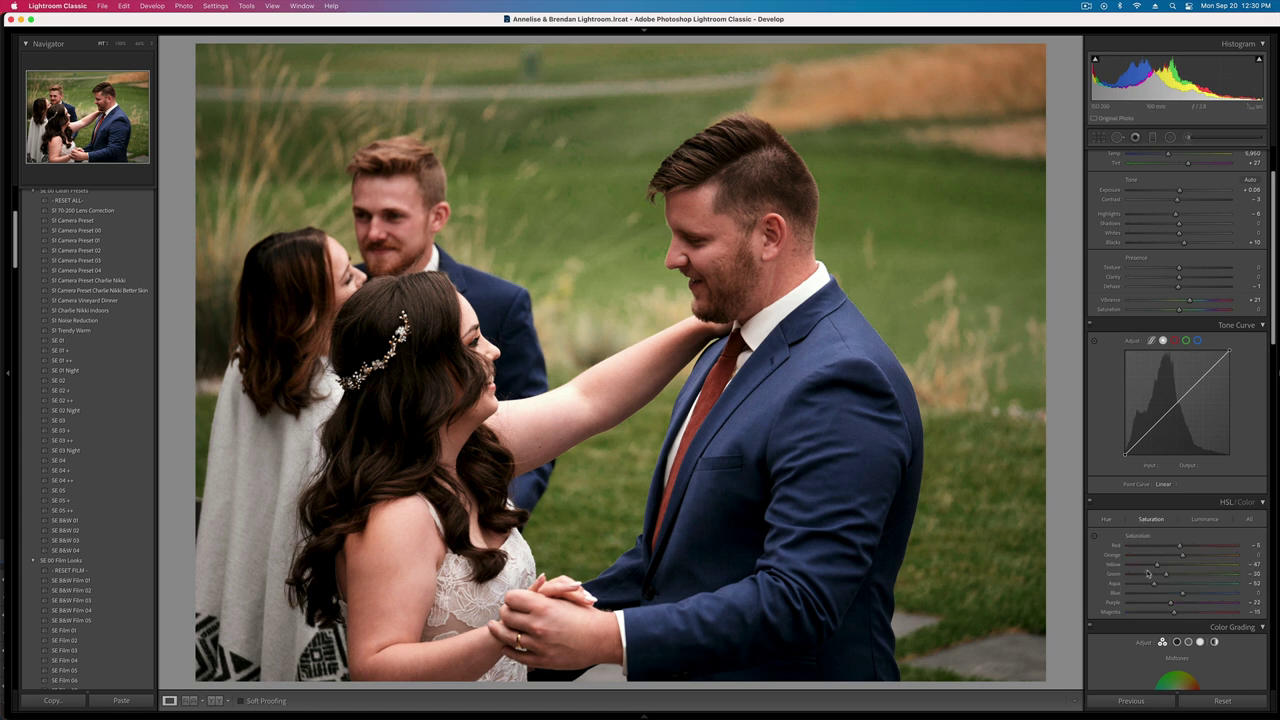
click(1204, 519)
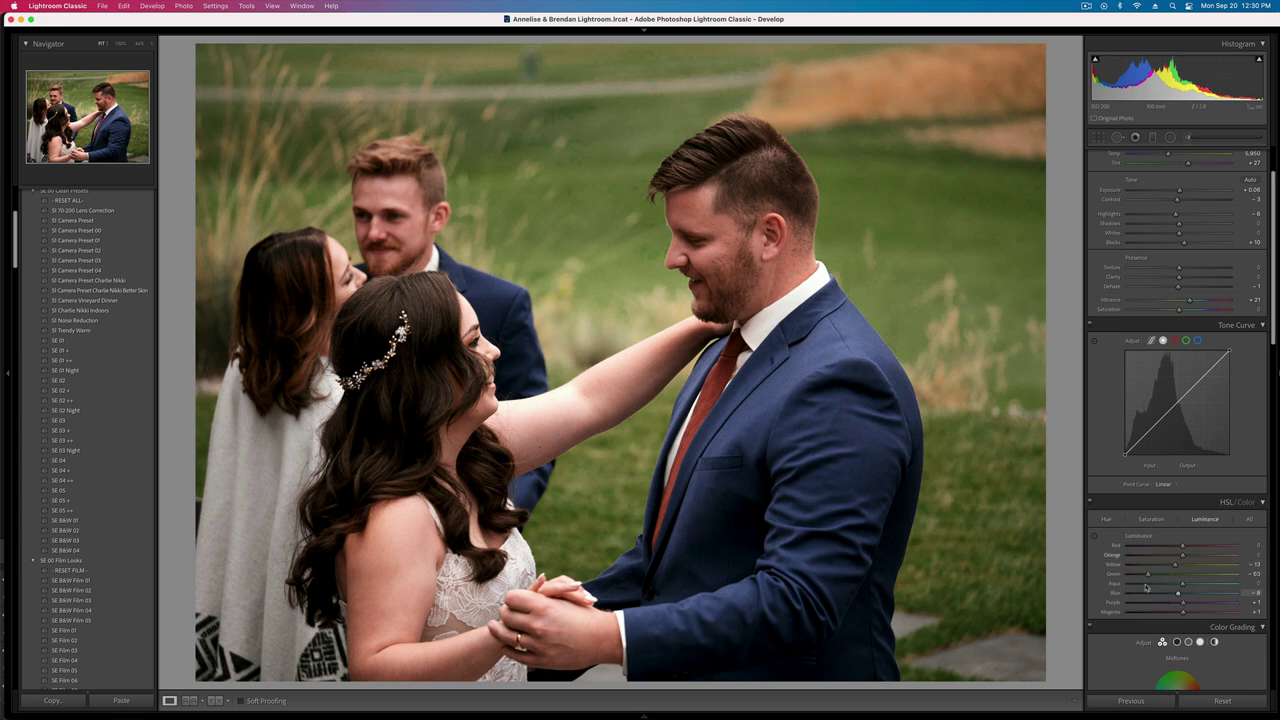
drag(1165, 578, 1185, 578)
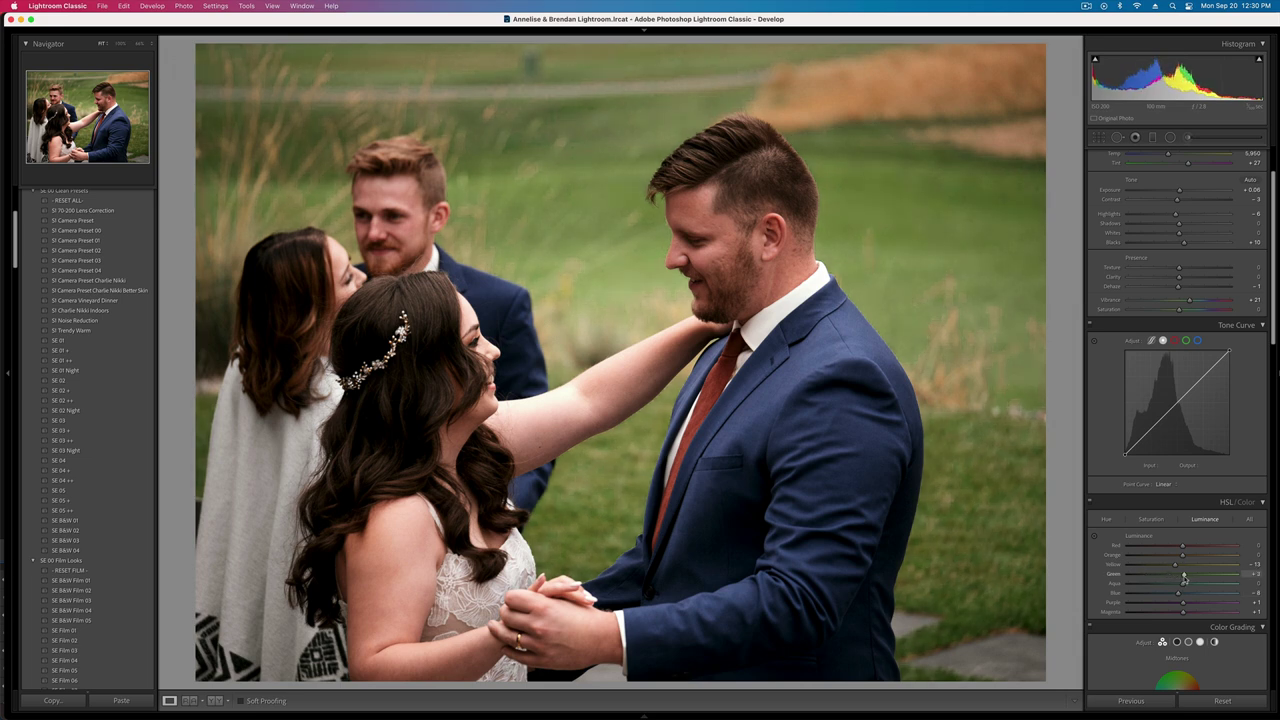
- Set exposure to +0.39, lower the contrast, and set blacks to -14 on the dance photo
key(shift+equal)
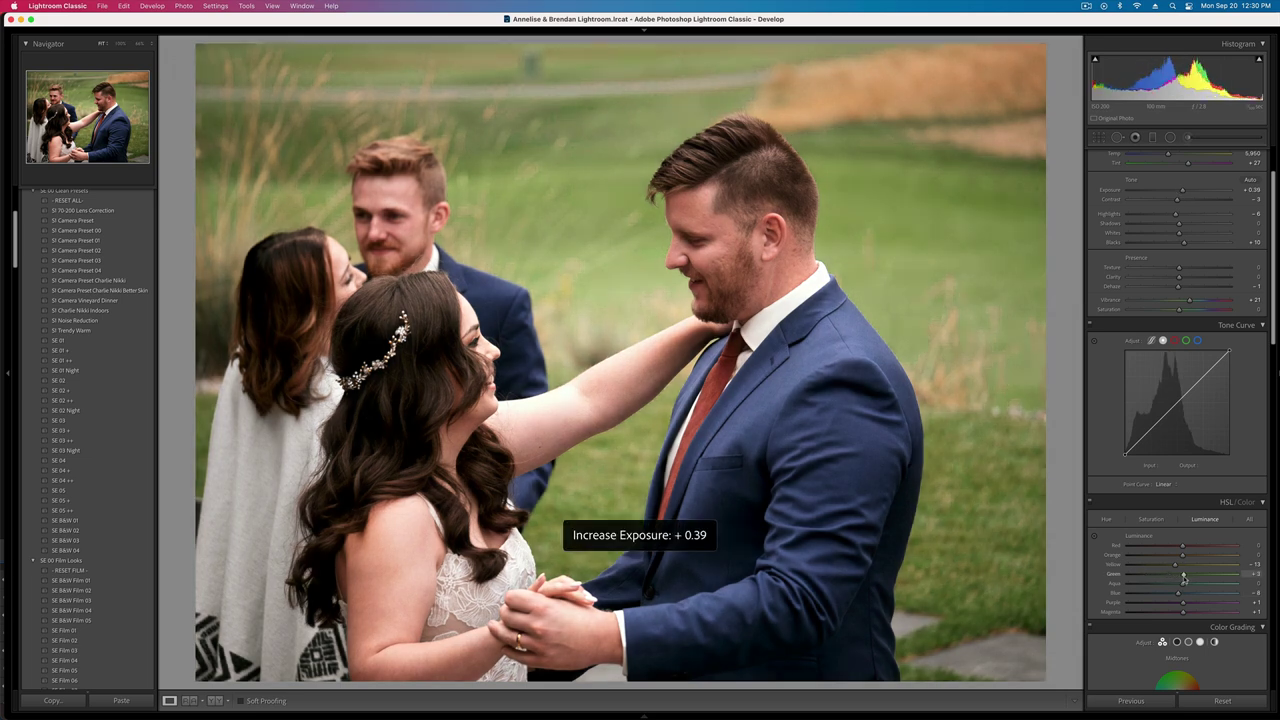
drag(1157, 200, 1169, 200)
drag(1163, 245, 1172, 245)
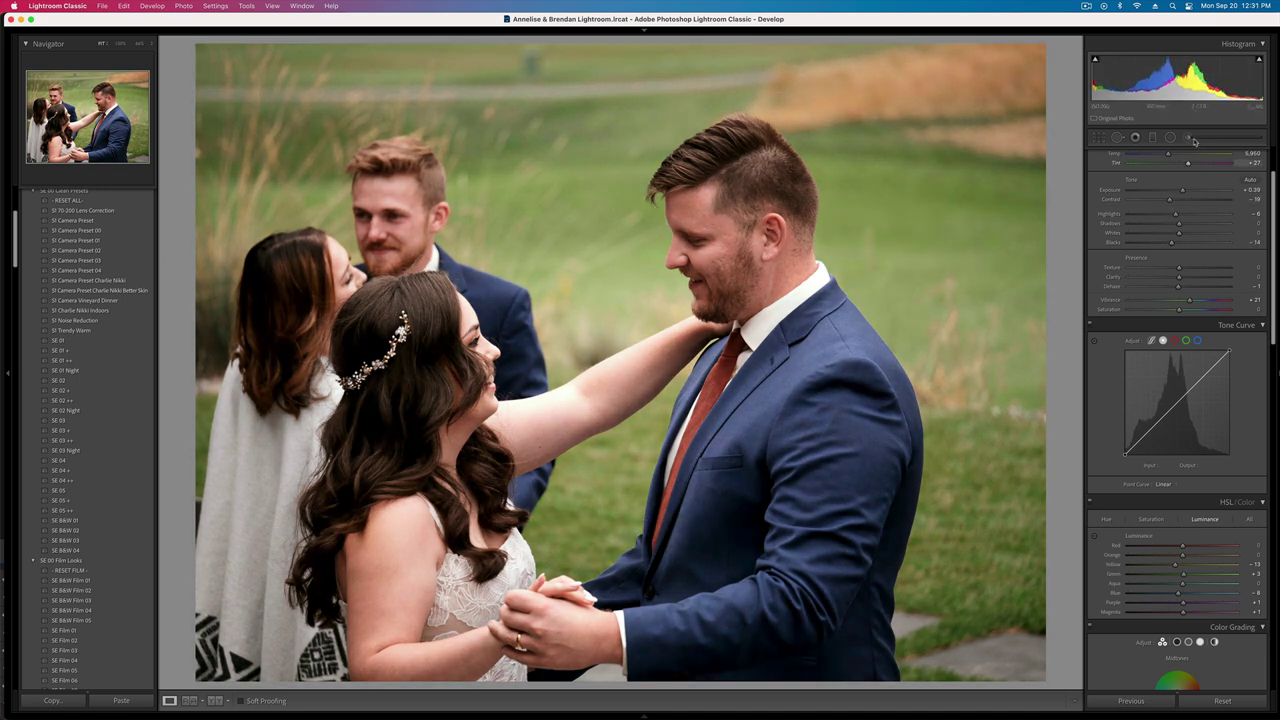
- Brush a mask over the bride's face, strongly lower its highlights, and ease its negative contrast to about half strength
key(k)
mouse_move(461, 324)
mouse_down()
mouse_move(531, 372)
mouse_move(653, 330)
mouse_move(686, 342)
mouse_move(712, 324)
mouse_up()
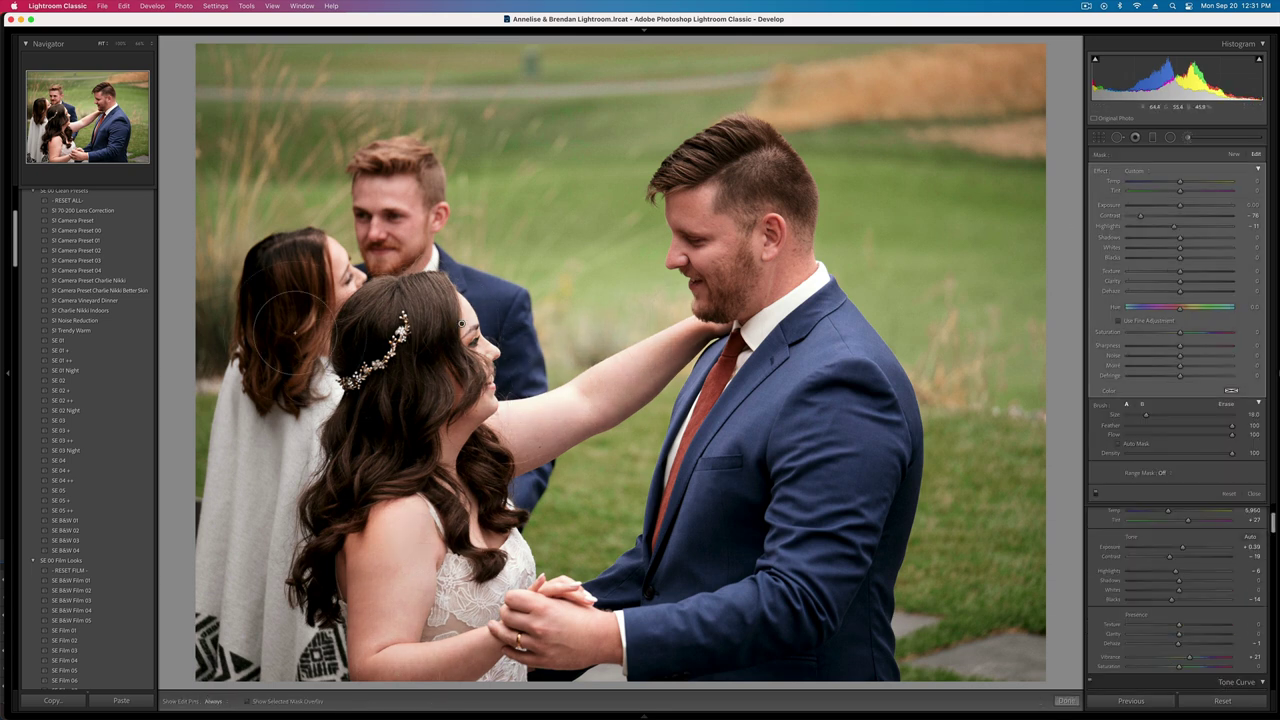
drag(1174, 226, 1135, 228)
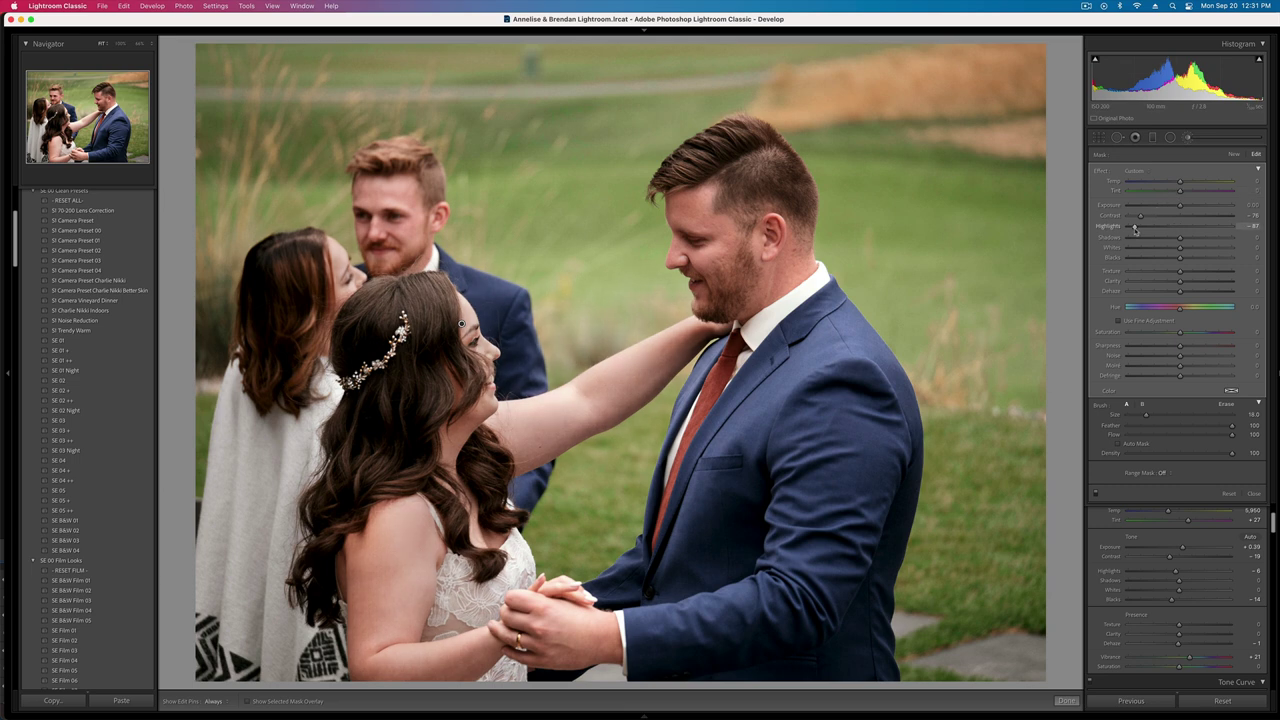
click(1148, 228)
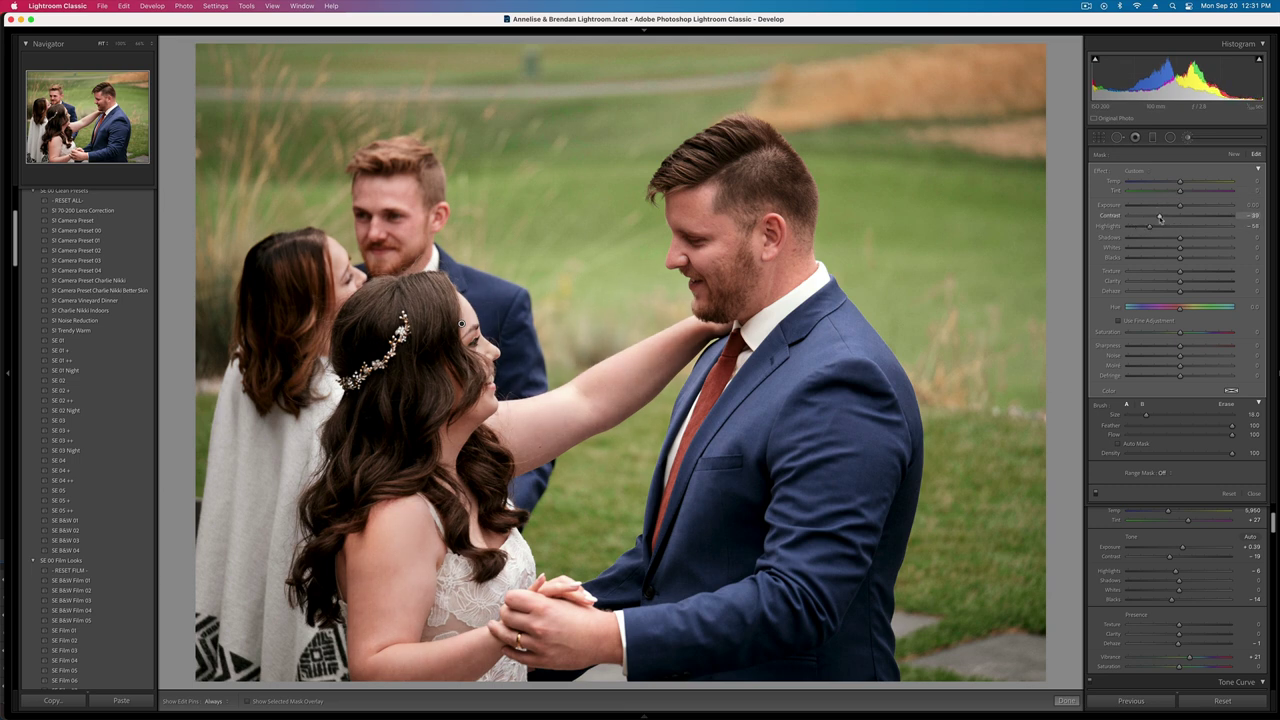
key(k)
- Darken the whole dance photo to an exposure of -0.04
key(shift+minus)
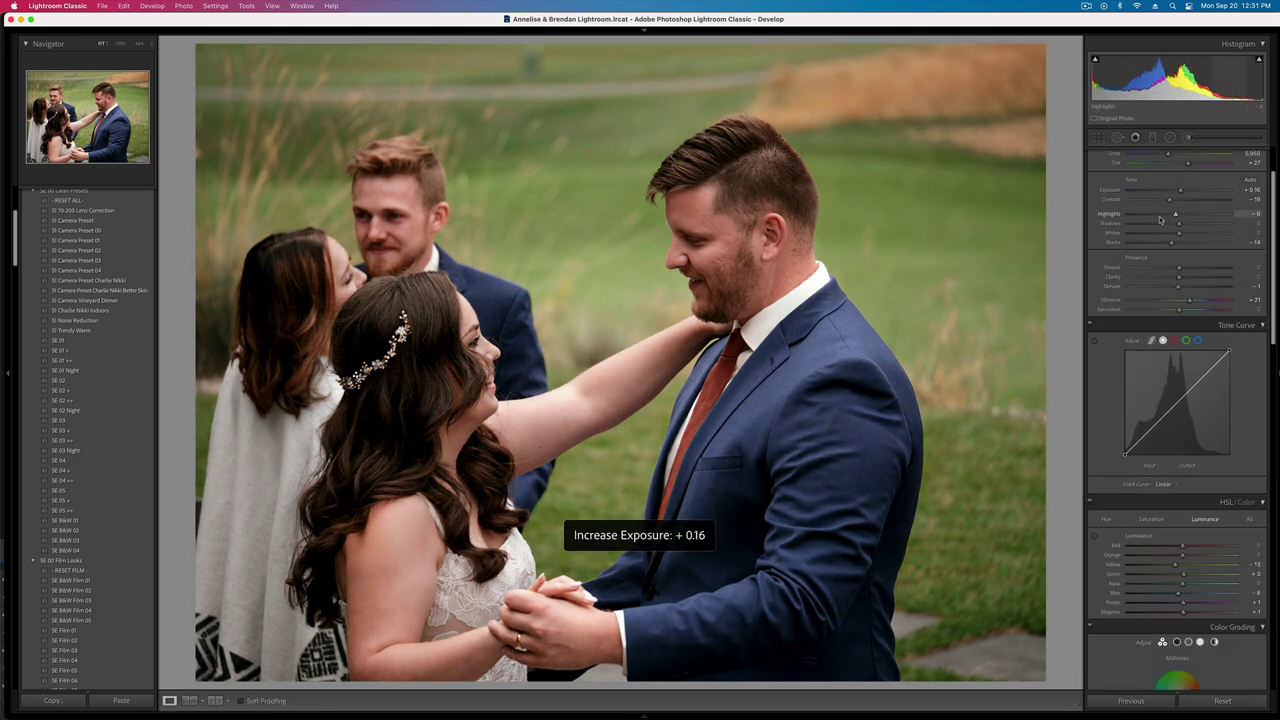
key(minus)
key(equal)
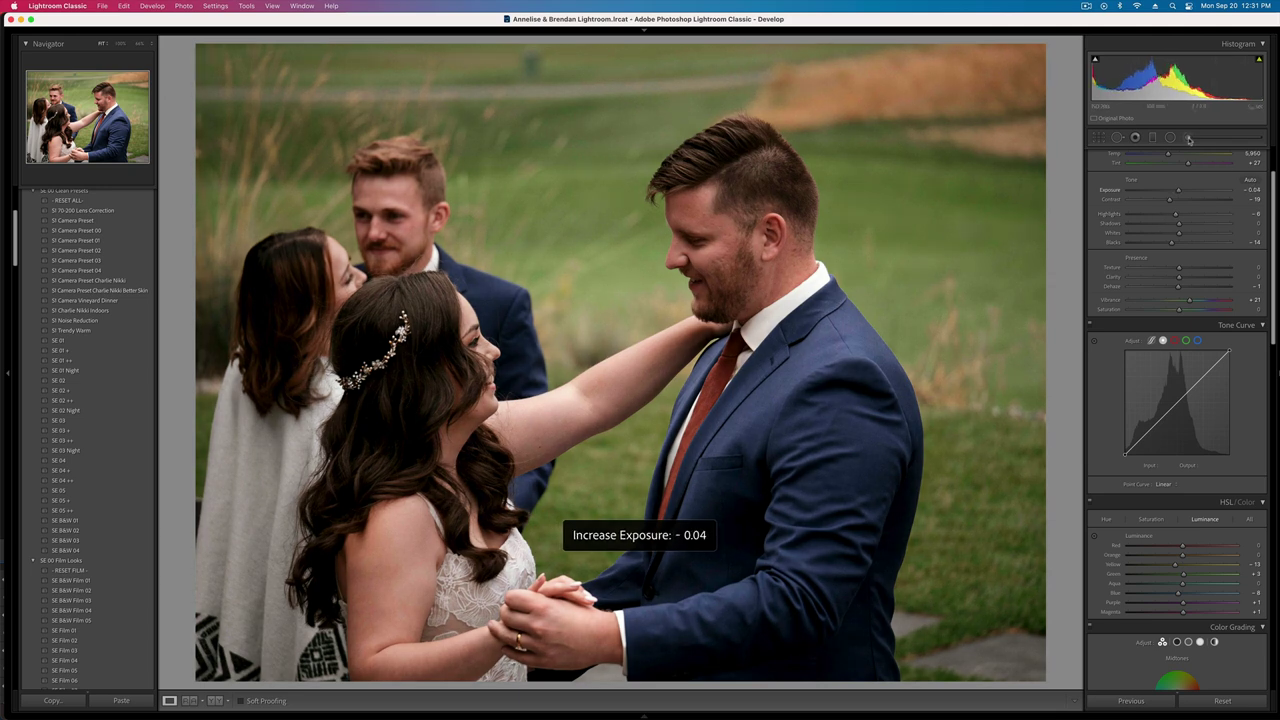
- Brush a separate mask over the face of the man in the blue suit and raise its highlights and whites
key(k)
mouse_move(715, 200)
mouse_down()
mouse_move(725, 280)
mouse_move(727, 185)
mouse_move(737, 268)
mouse_move(779, 200)
mouse_up()
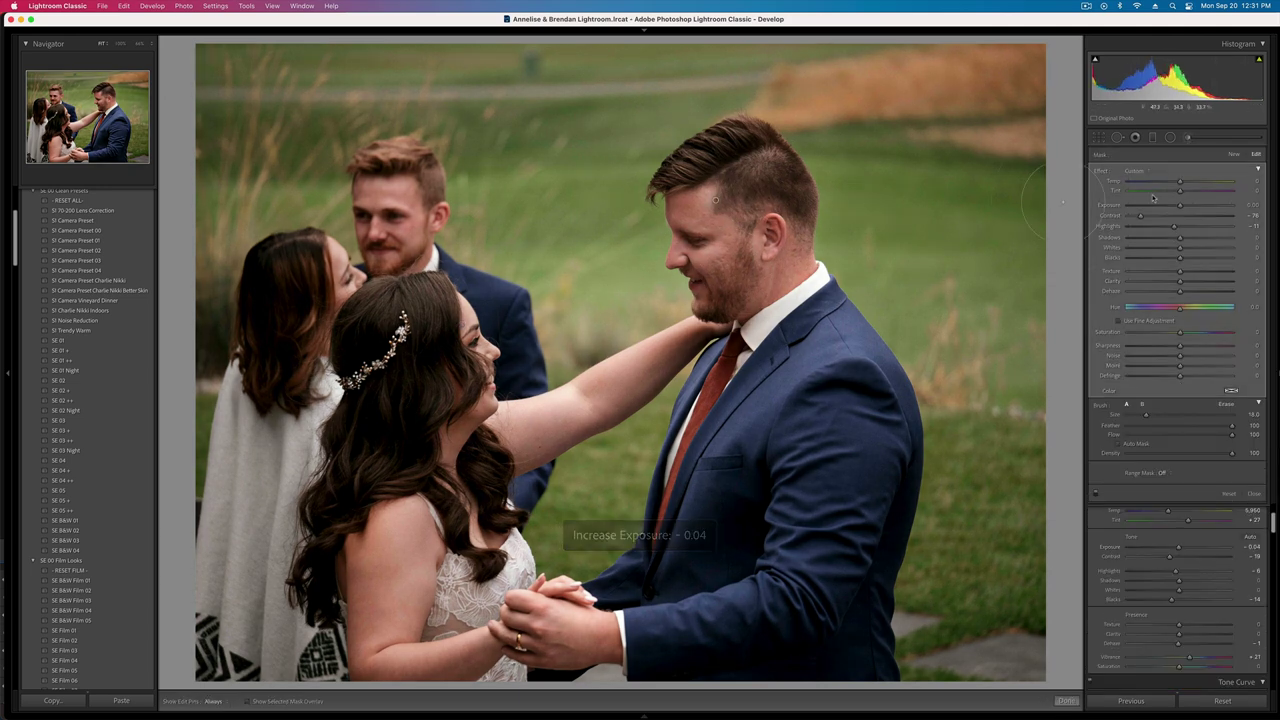
mouse_move(1188, 206)
mouse_down()
mouse_move(1205, 227)
mouse_move(1187, 250)
mouse_up()
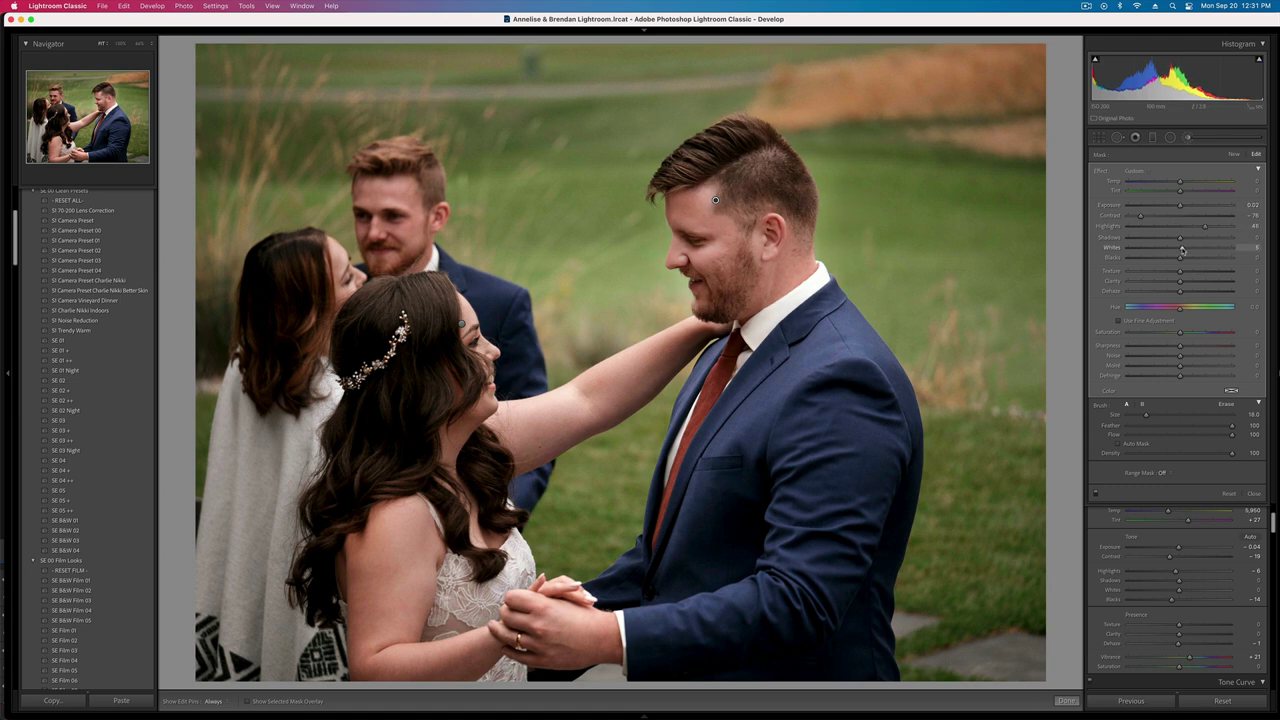
key(k)
- Set the photo's overall exposure to -0.14 and compare the edit with the before view
key(minus)
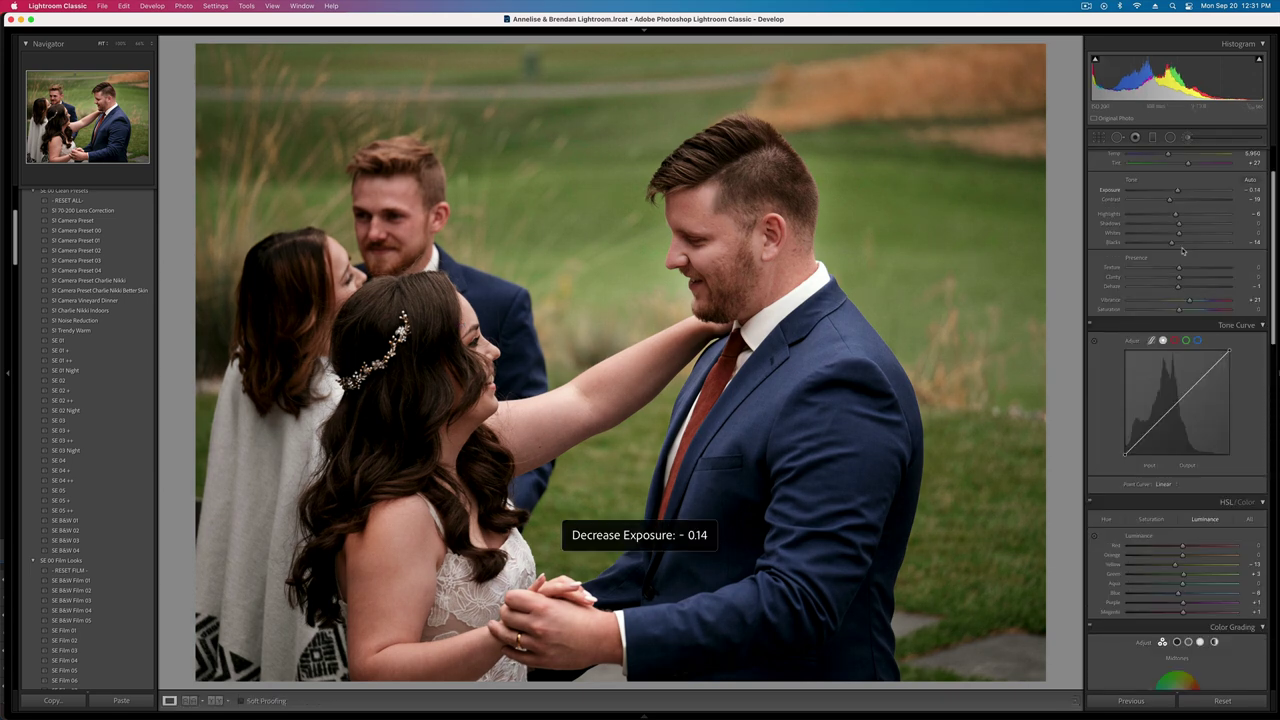
key(backslash)
key(backslash)
key(backslash)
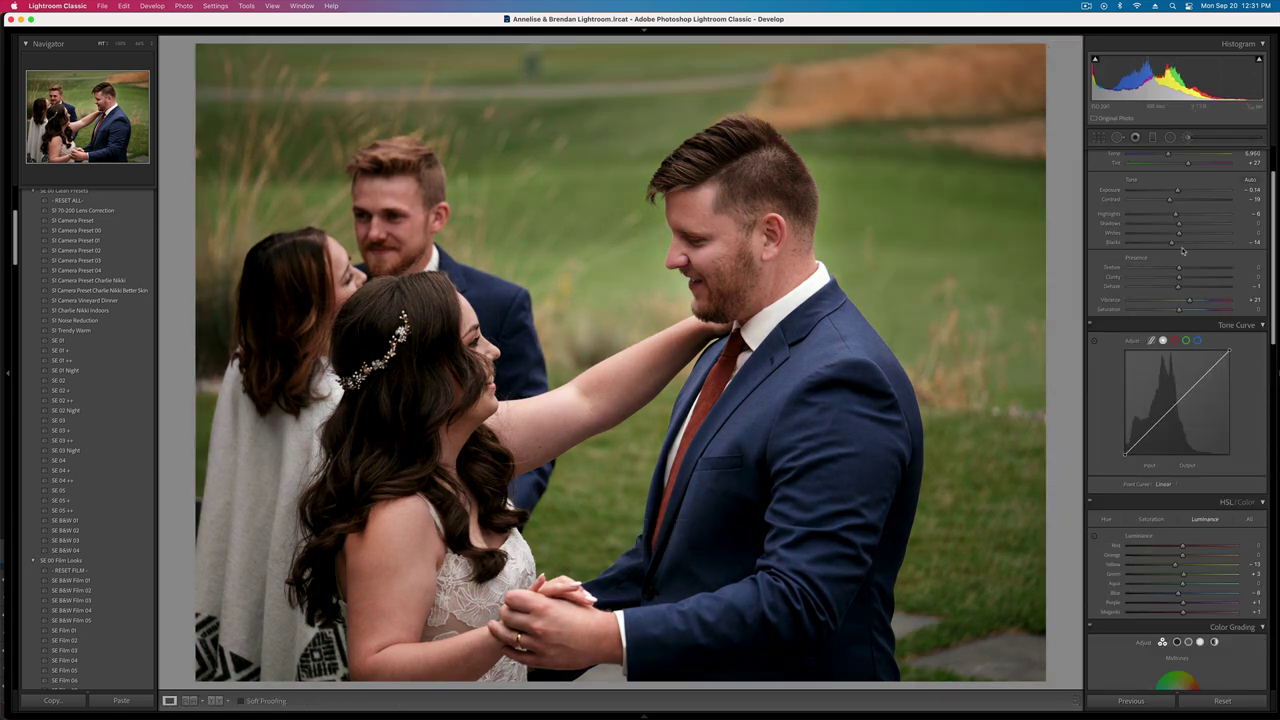
key(backslash)
- Set the contrast of the mask on the man's face to about -28 and finish masking
click(1188, 137)
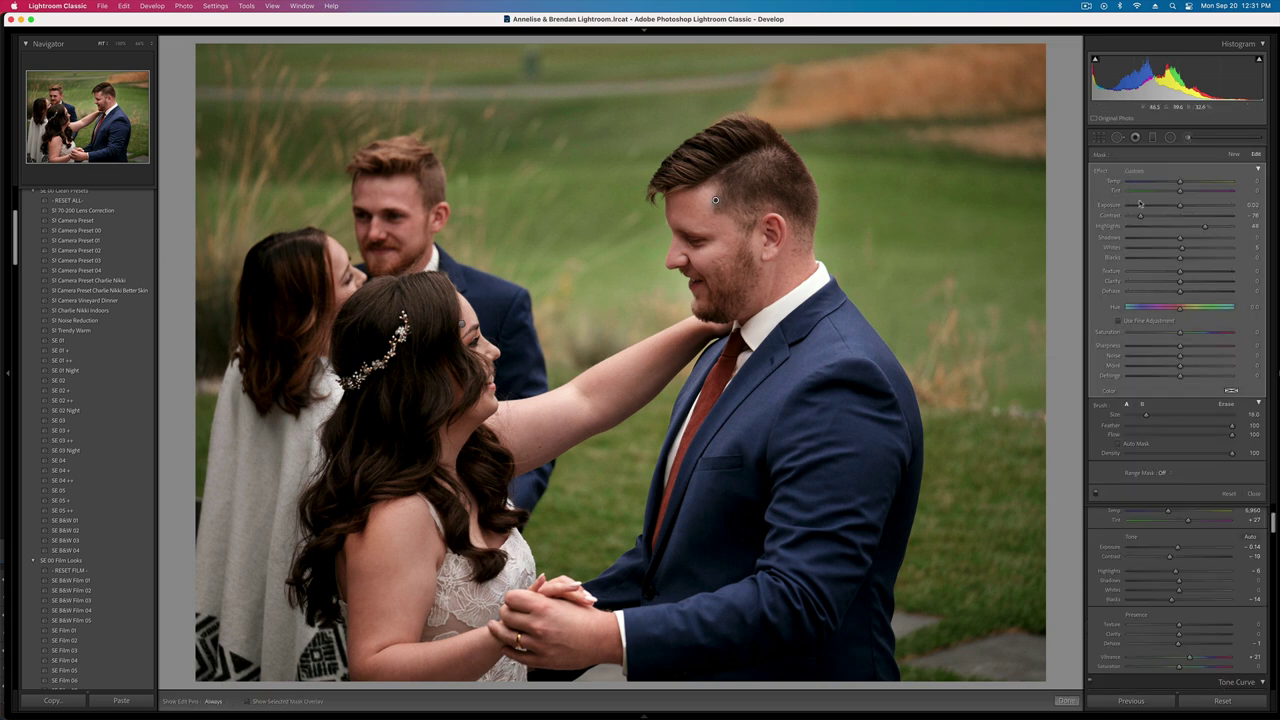
click(1165, 217)
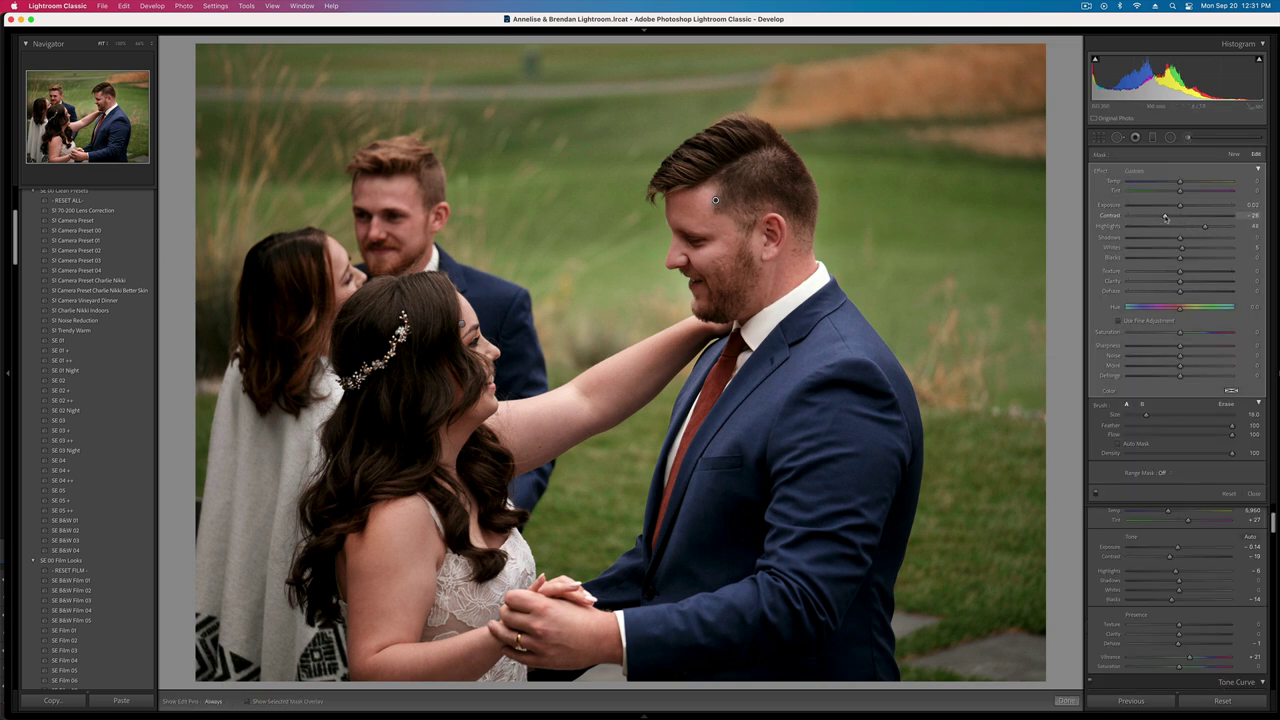
key(k)
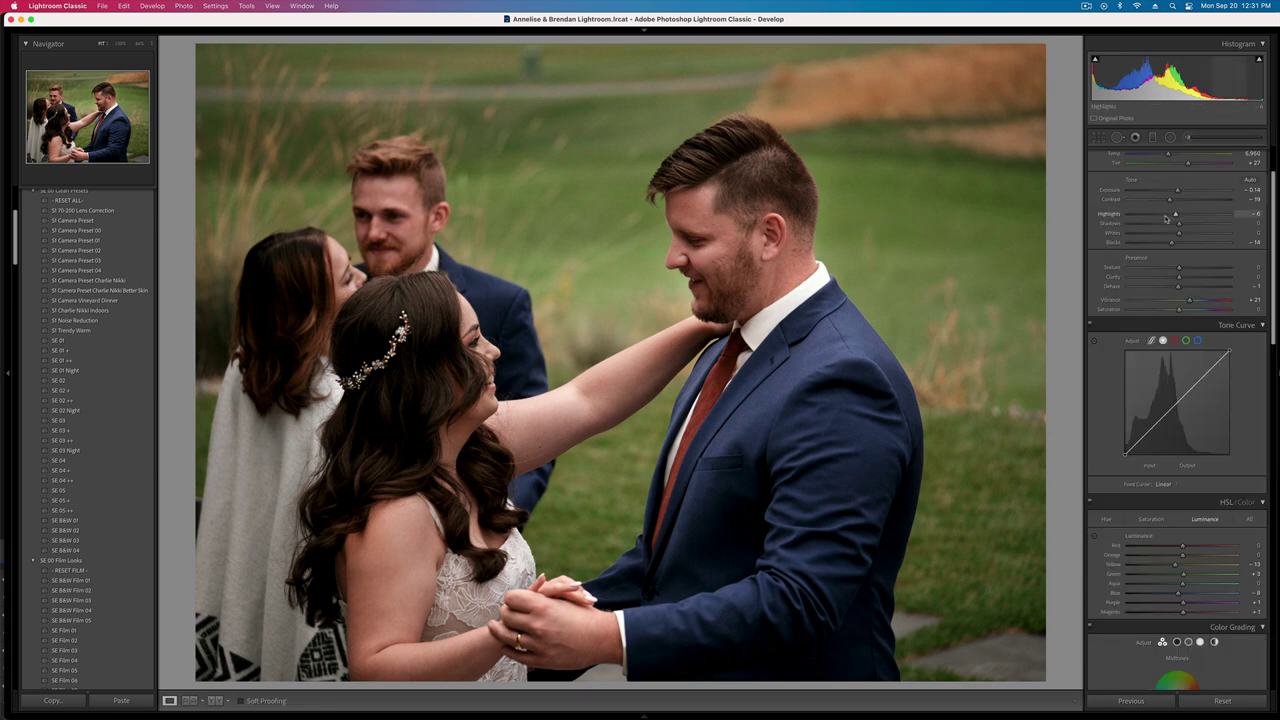
- Raise the exposure of the close-up dance photo to +0.06 and go to the next photo
key(equal)
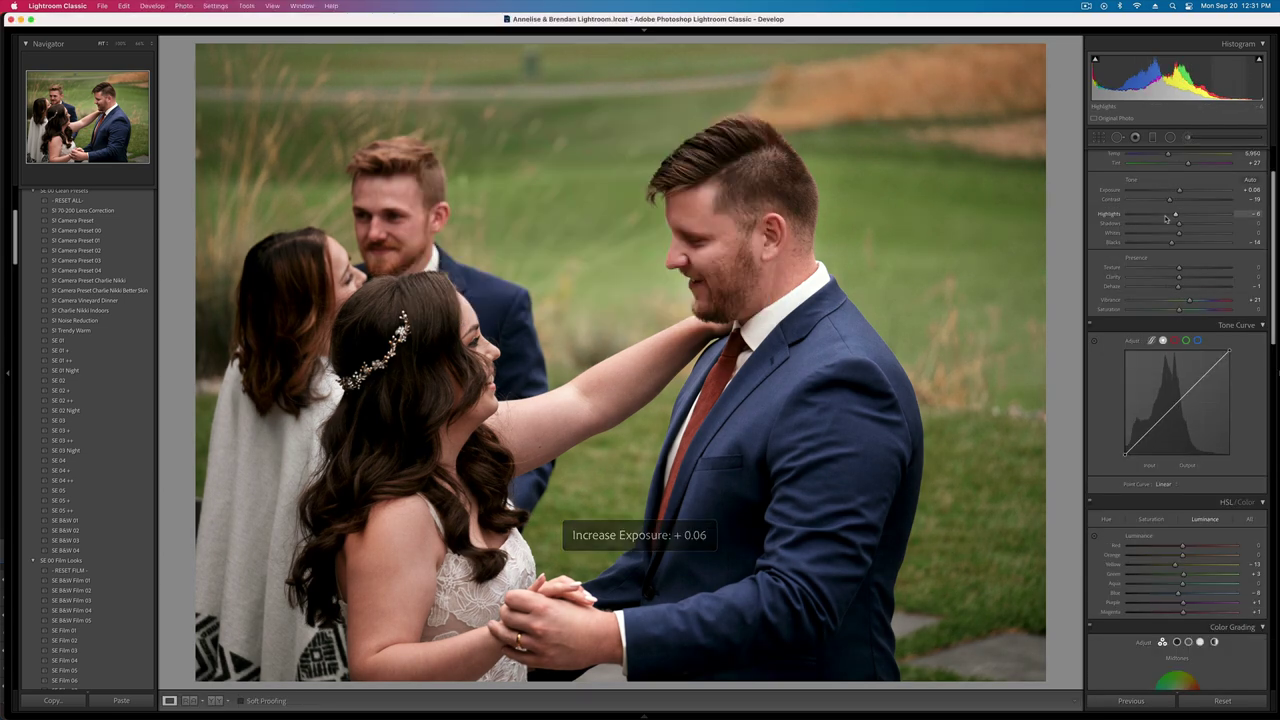
key(Right)
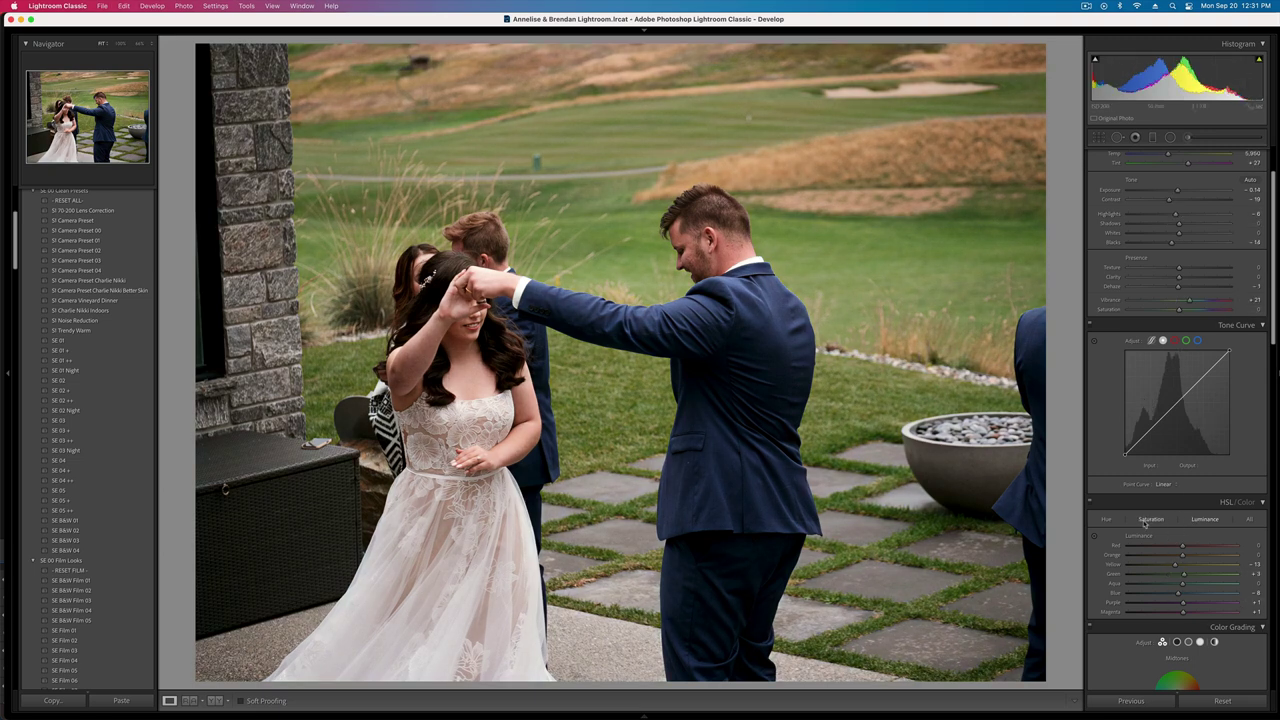
- Set the Green hue to +20 and the exposure to −0.04 on the twirling couple photo
click(1106, 519)
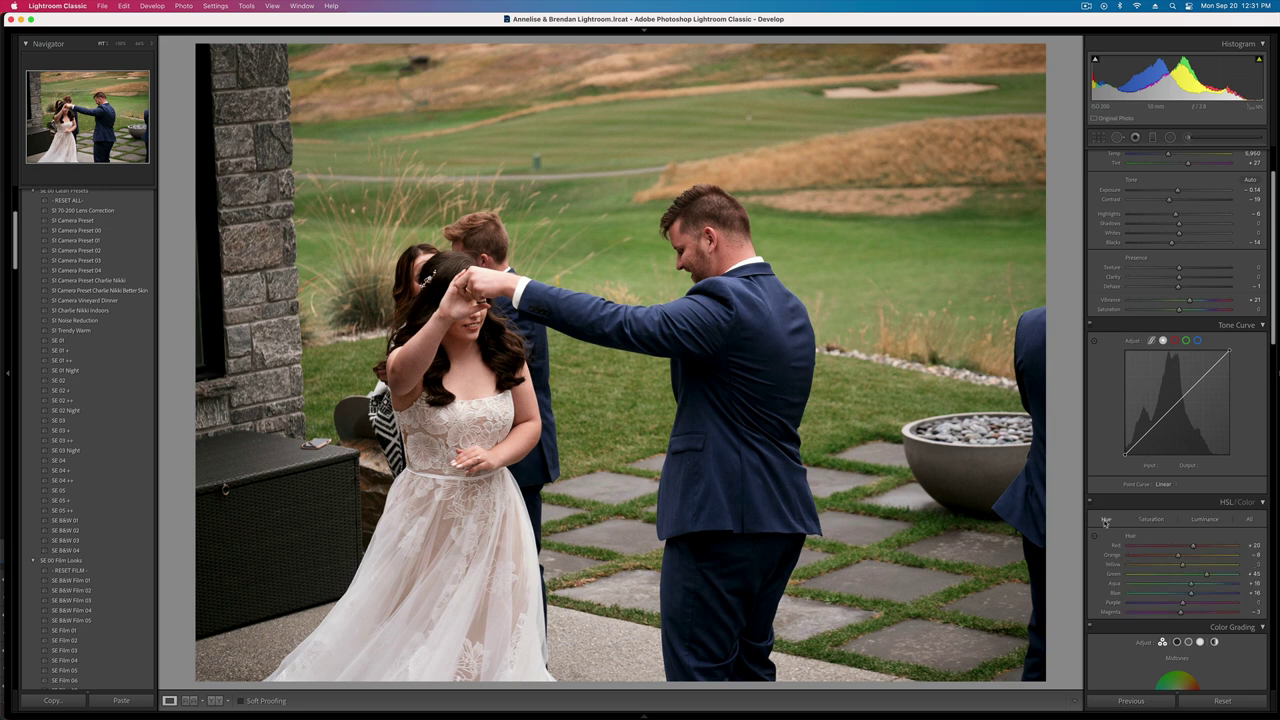
drag(1180, 577, 1185, 577)
key(equal)
key(equal)
key(minus)
- Copy these develop settings onto the next photo and raise its exposure to +0.19
key(super+c)
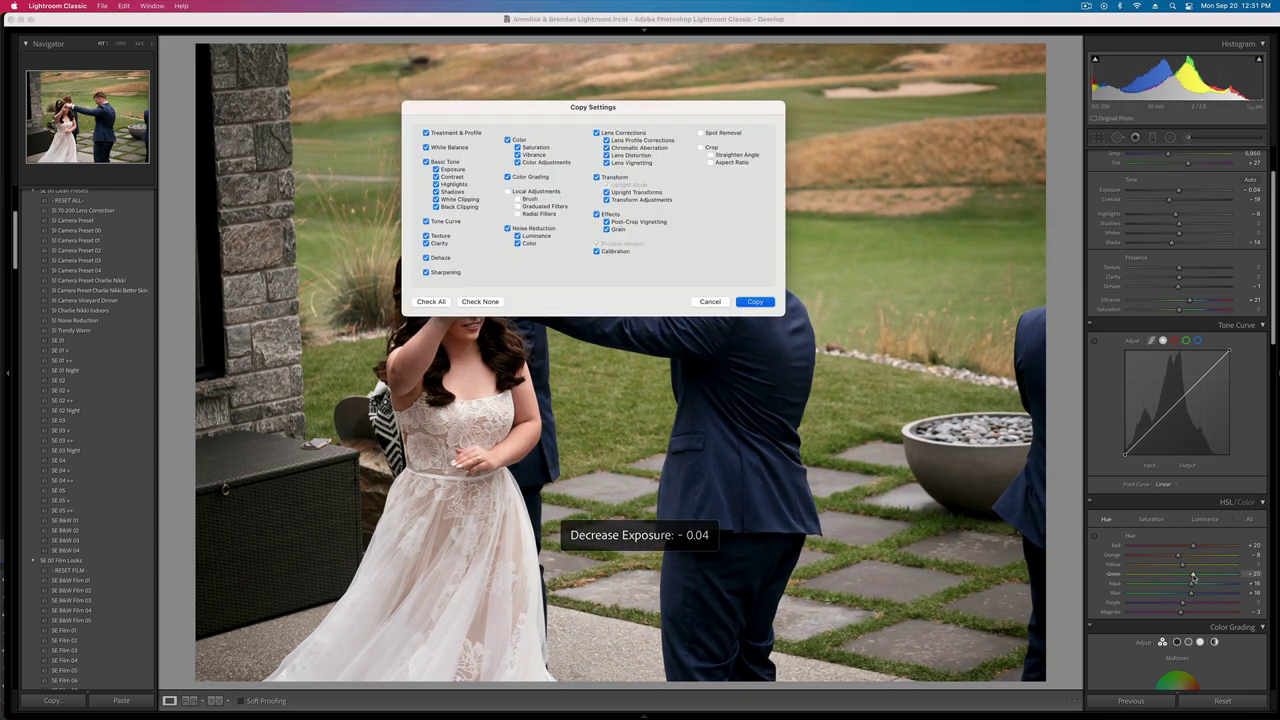
key(Return)
key(Right)
key(super+v)
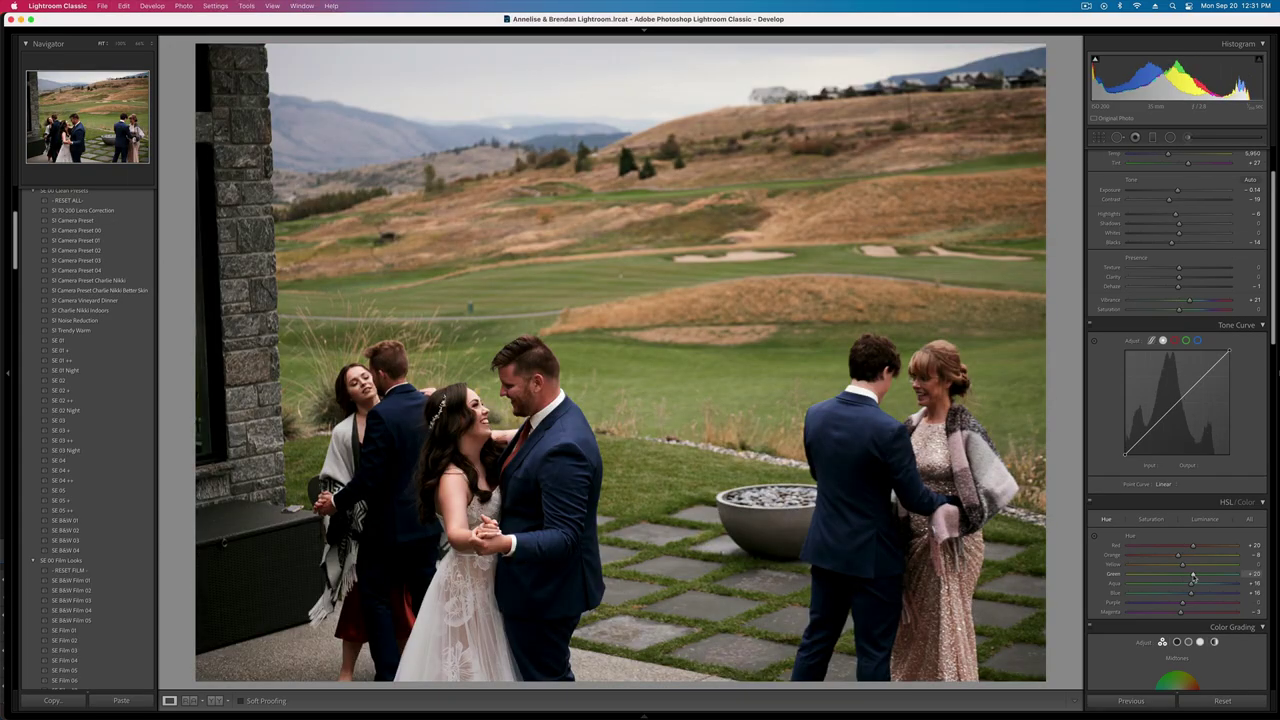
key(equal)
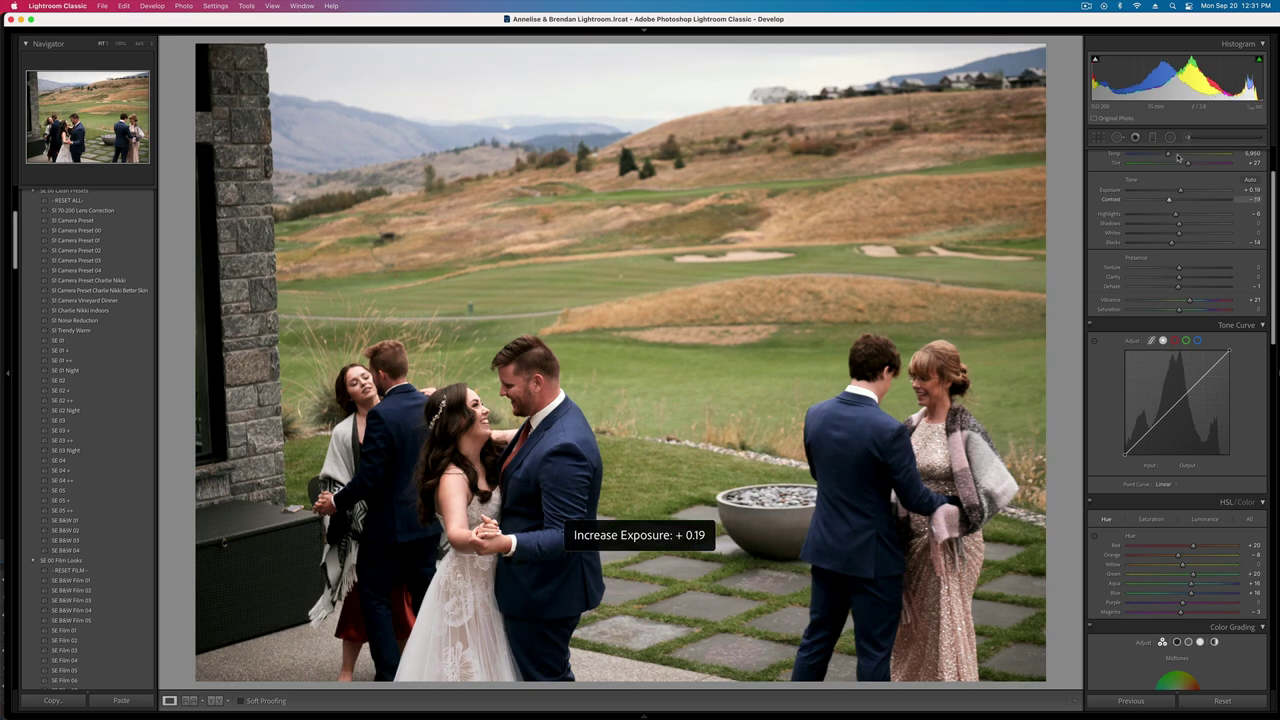
- Brush a local adjustment down over the bride's face and body with Highlights at −57
key(k)
drag(472, 410, 471, 508)
click(1152, 227)
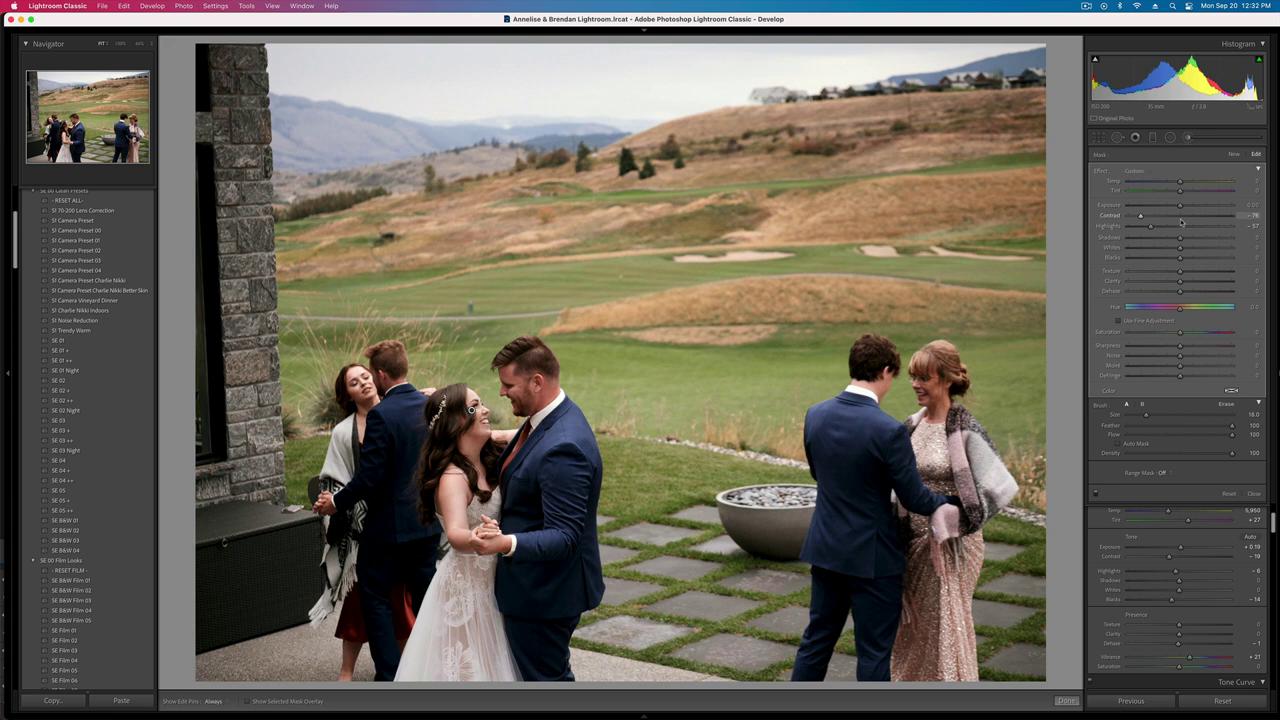
- Lower the wide dance photo's exposure to −0.14 and apply the SE B&W 01 preset
key(k)
key(minus)
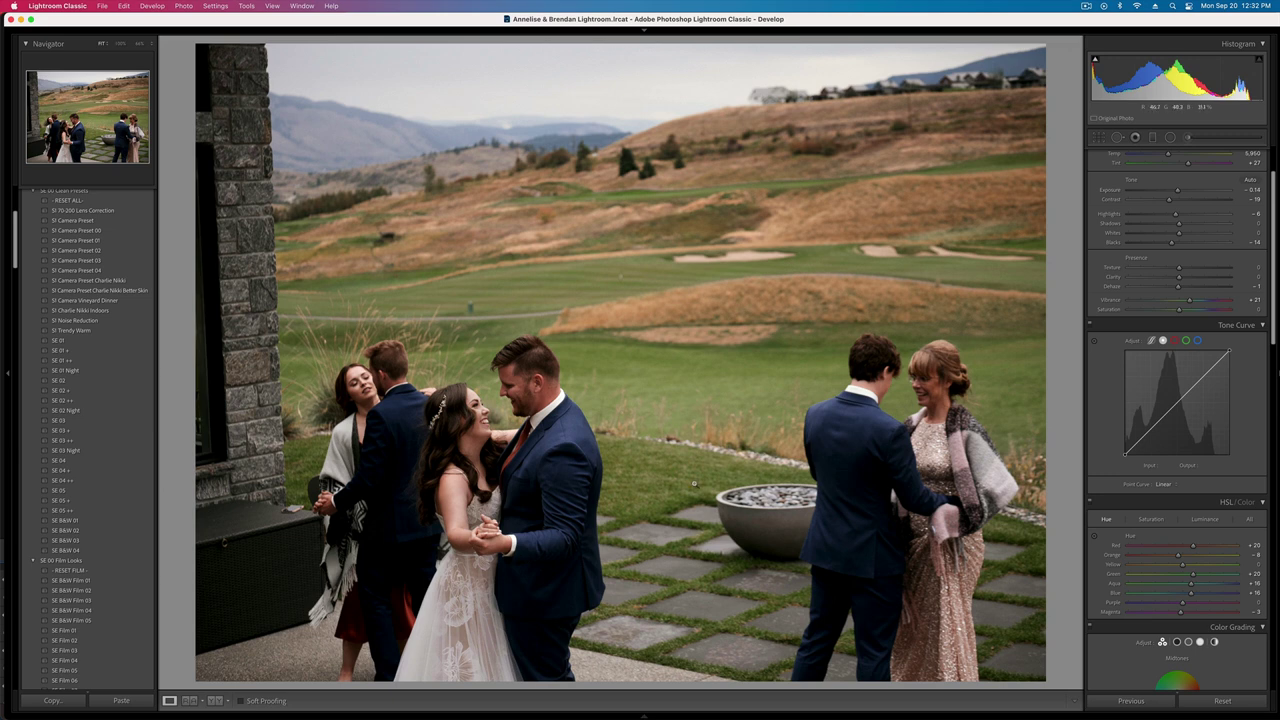
click(87, 522)
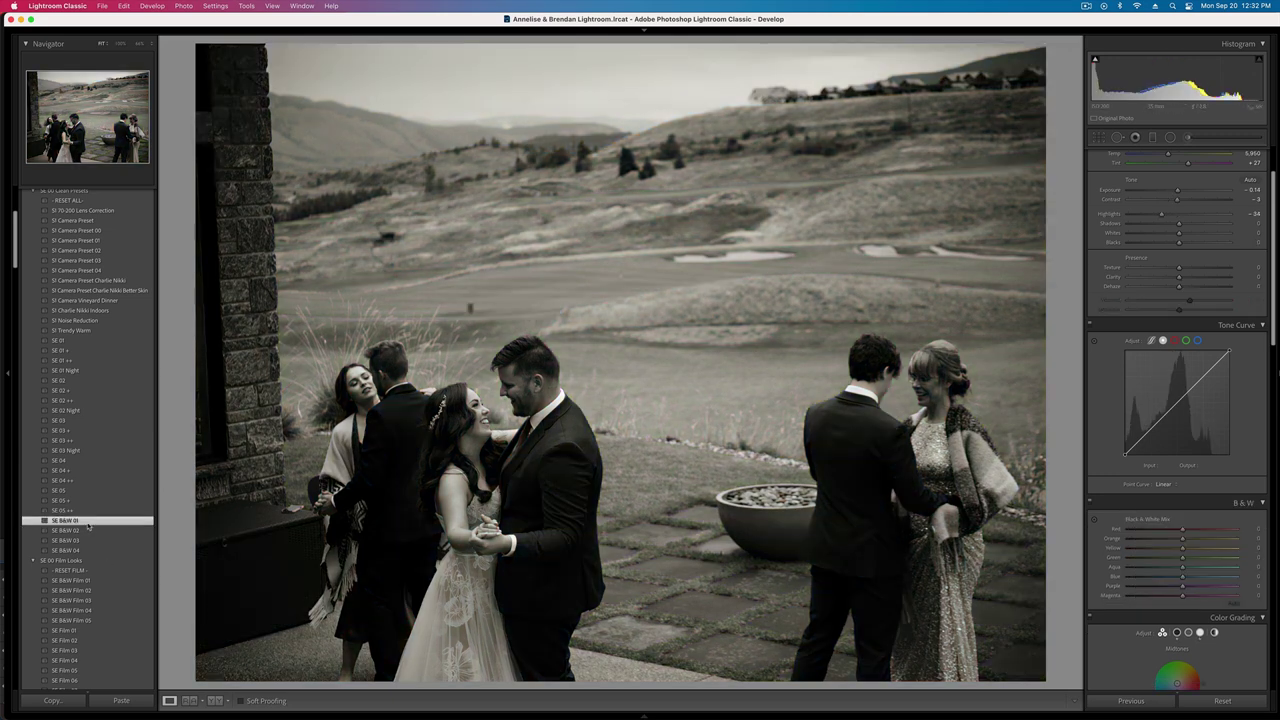
- Add radial filters around the background pair and around the bride and groom, raising Shadows to about 49 on the latter
click(1170, 137)
drag(896, 466, 1020, 700)
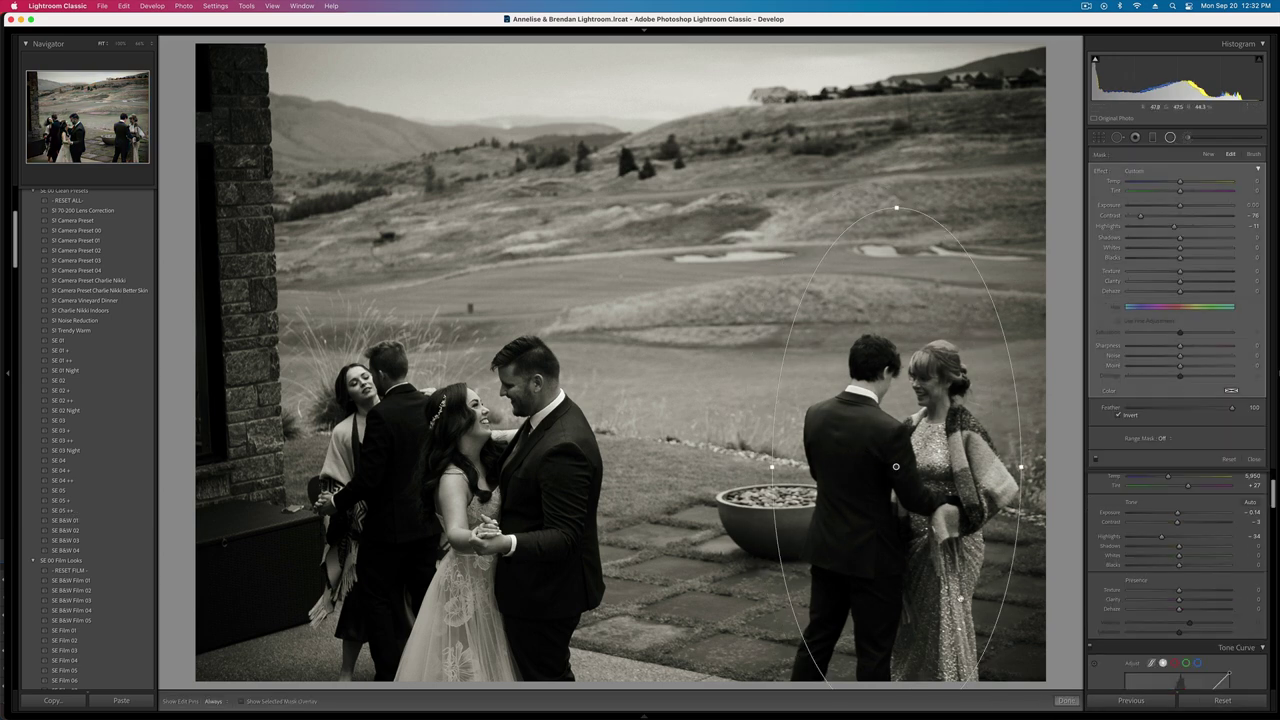
mouse_move(396, 484)
mouse_down()
mouse_move(574, 698)
mouse_move(458, 479)
mouse_move(471, 478)
mouse_up()
mouse_move(1180, 238)
mouse_down()
mouse_move(1238, 252)
mouse_move(1184, 260)
mouse_up()
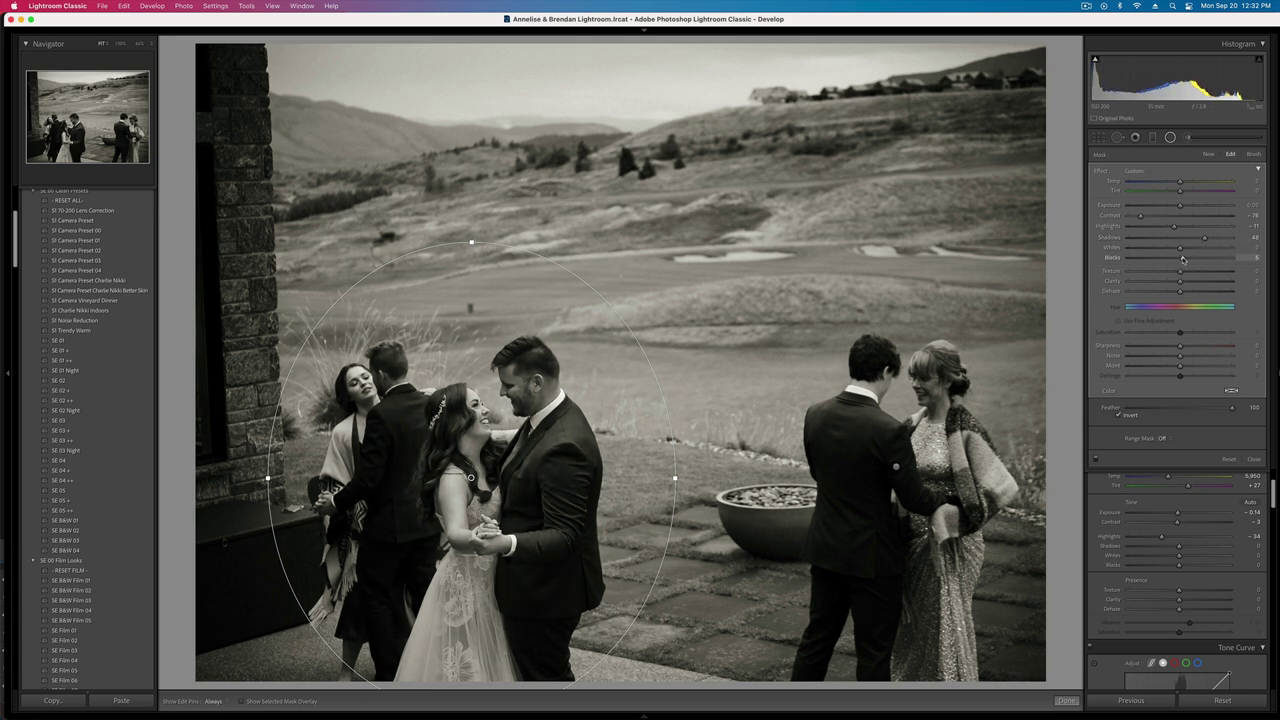
key(shift+m)
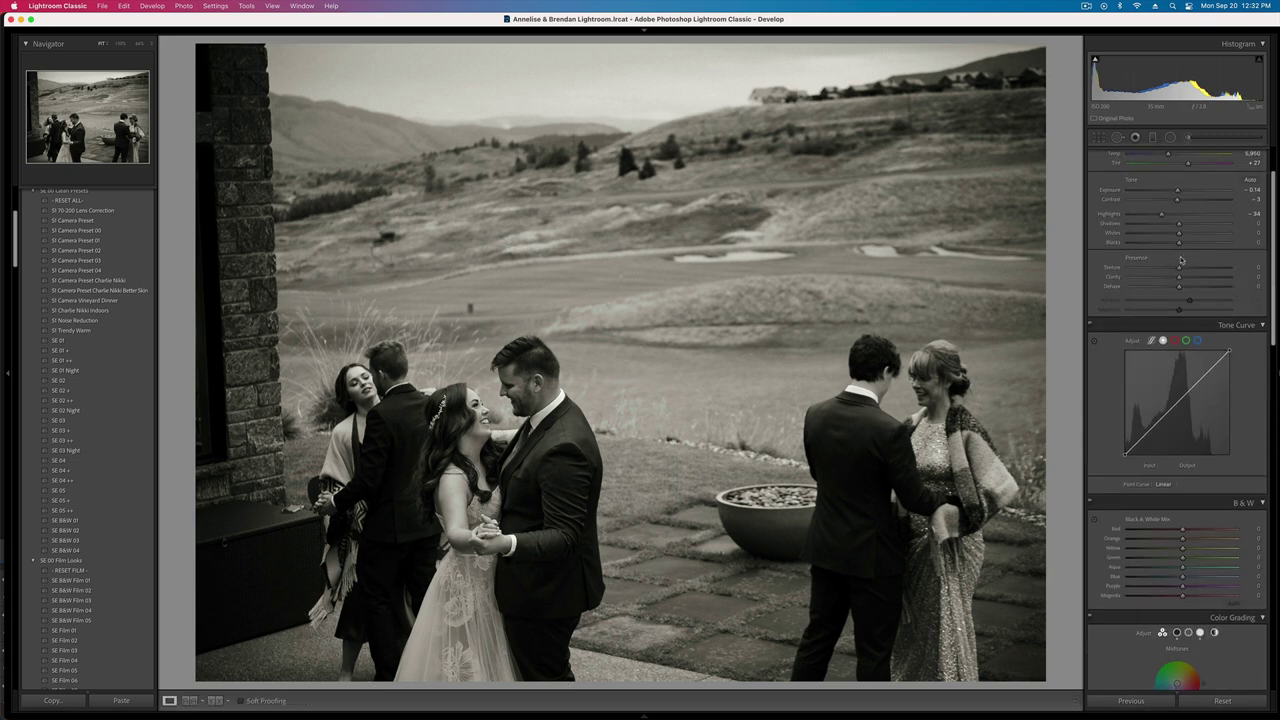
- Set the black-and-white photo's exposure to −0.27 and Highlights to −2
key(shift+minus)
key(equal)
key(equal)
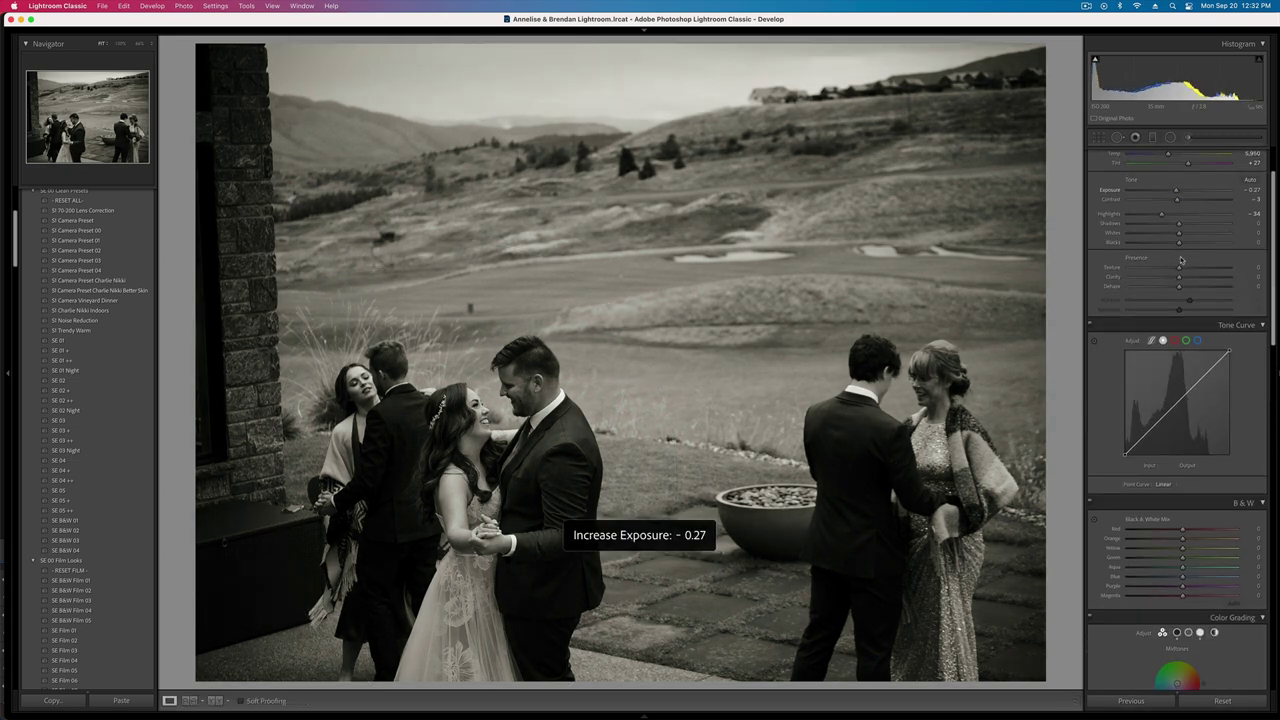
double_click(1176, 215)
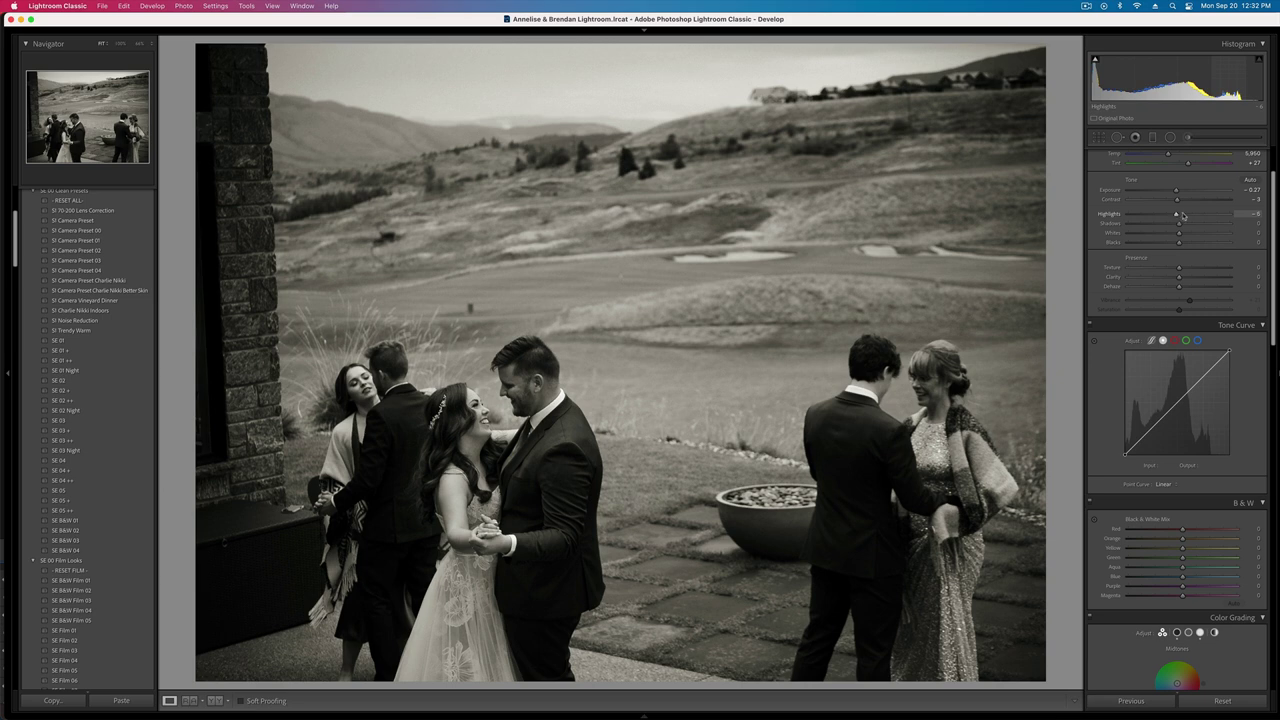
drag(1182, 215, 1178, 213)
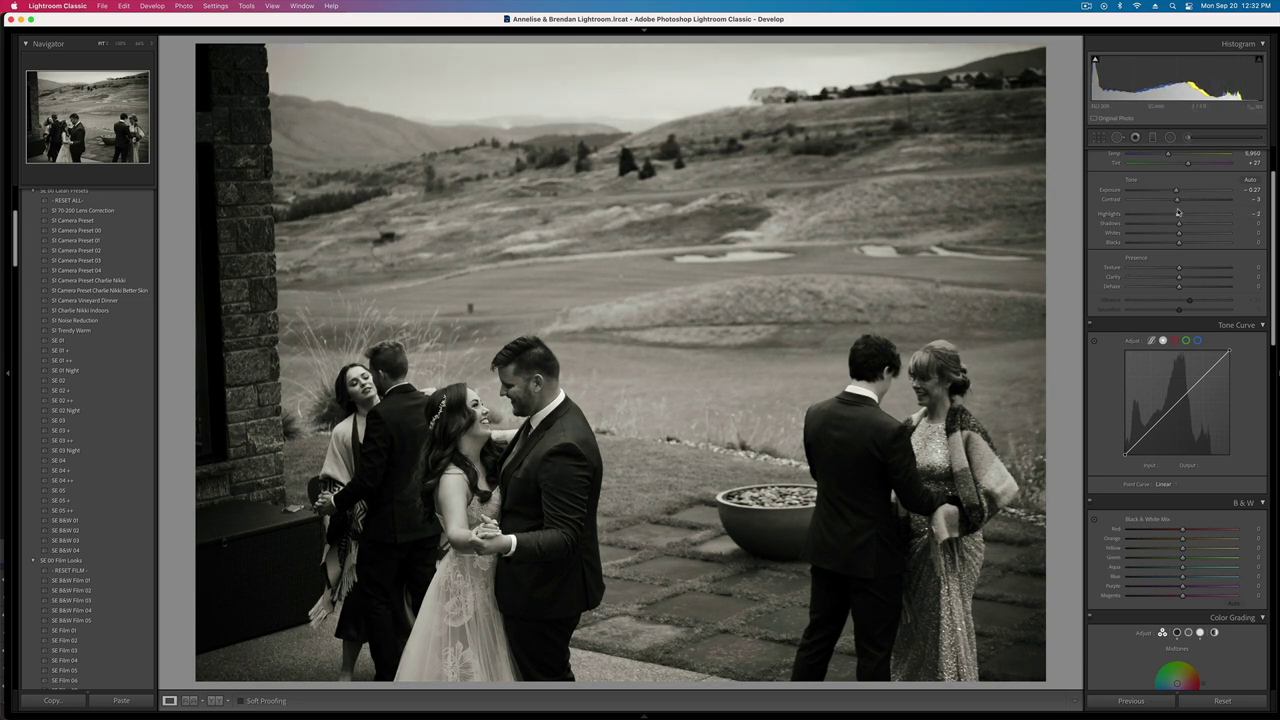
- Move on to the photo of the couple beside the stone wall and raise its exposure to +0.33
key(Right)
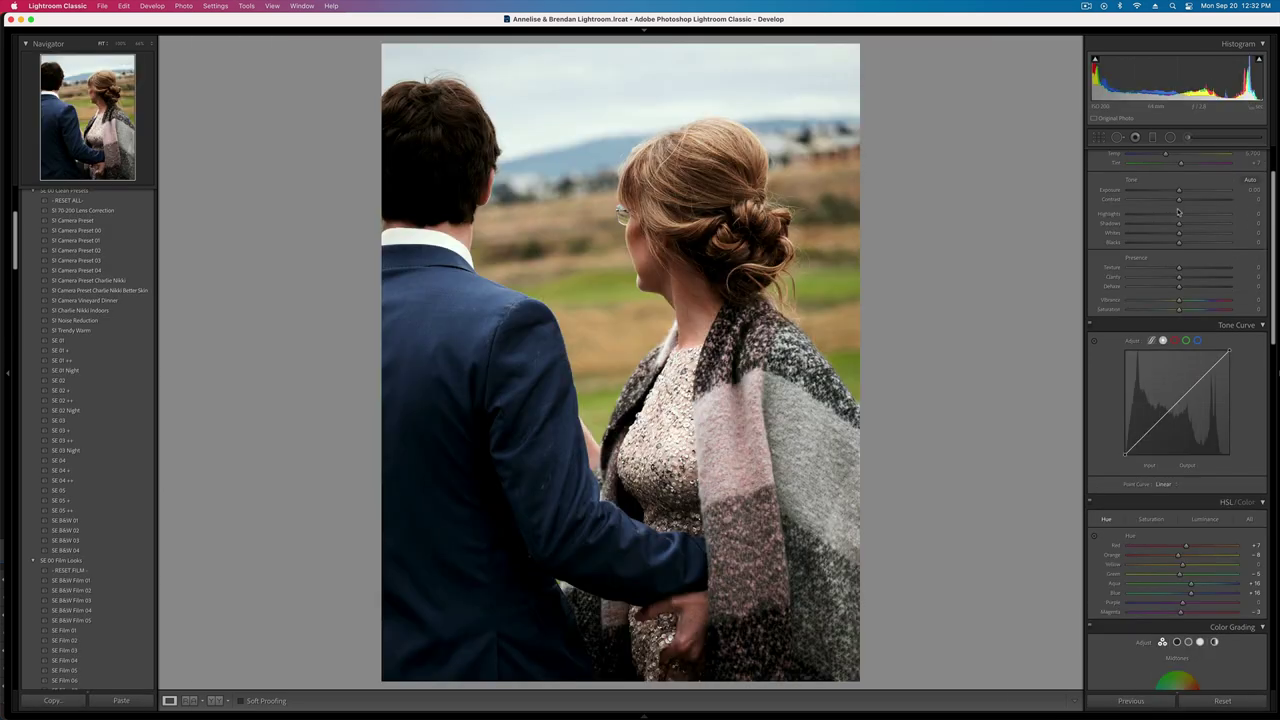
key(Right)
key(equal)
key(equal)
key(equal)
key(equal)
key(equal)
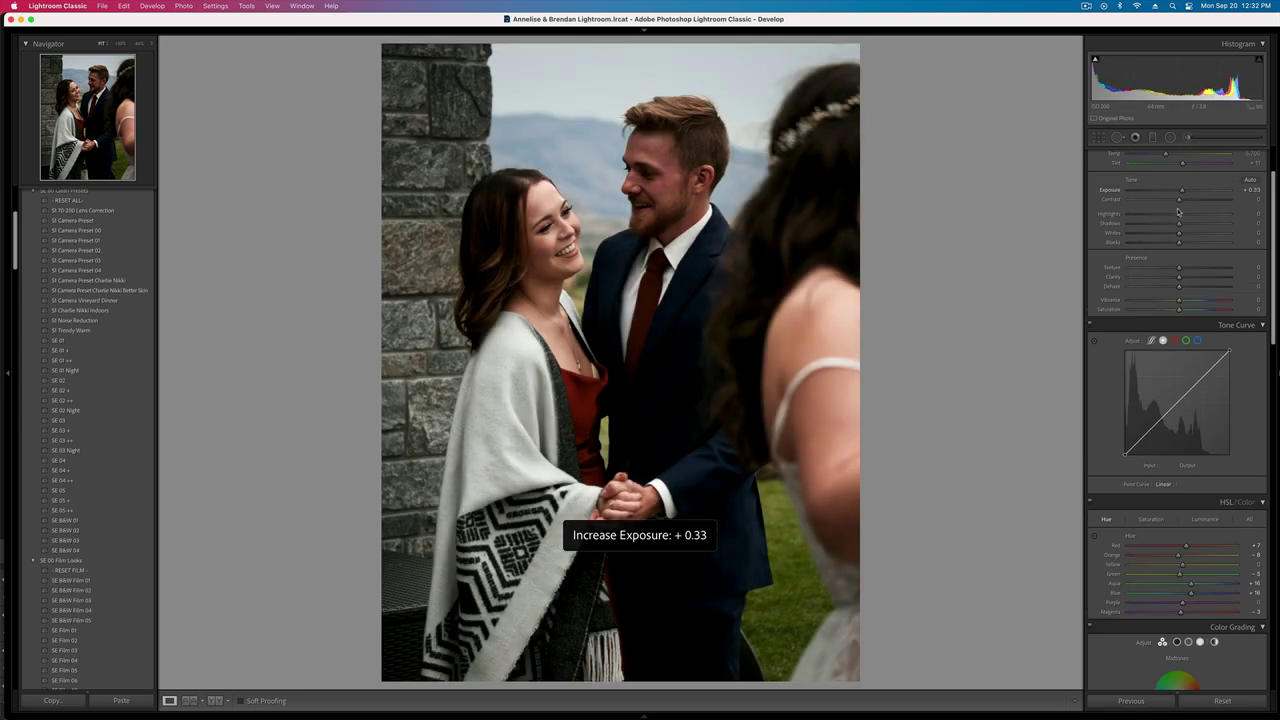
- Lower the exposure of the photo with the laughing woman in the plaid shawl and go to the next photo
key(Right)
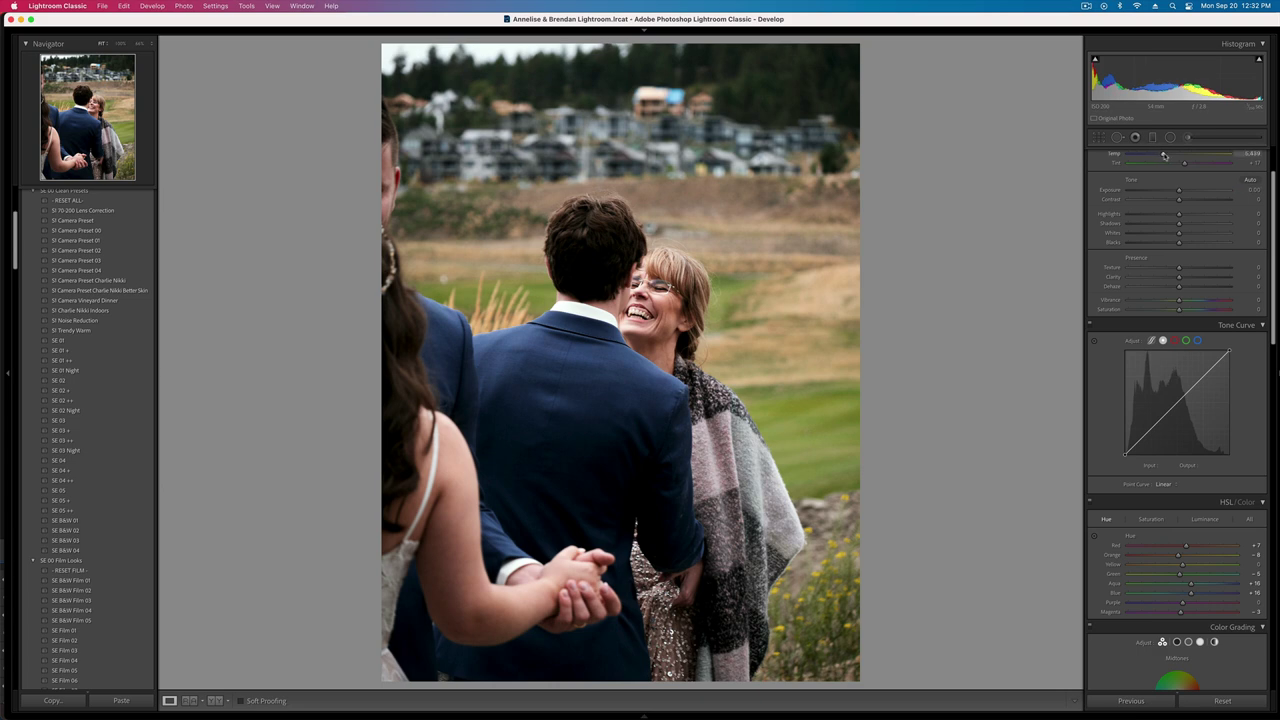
key(minus)
key(Right)
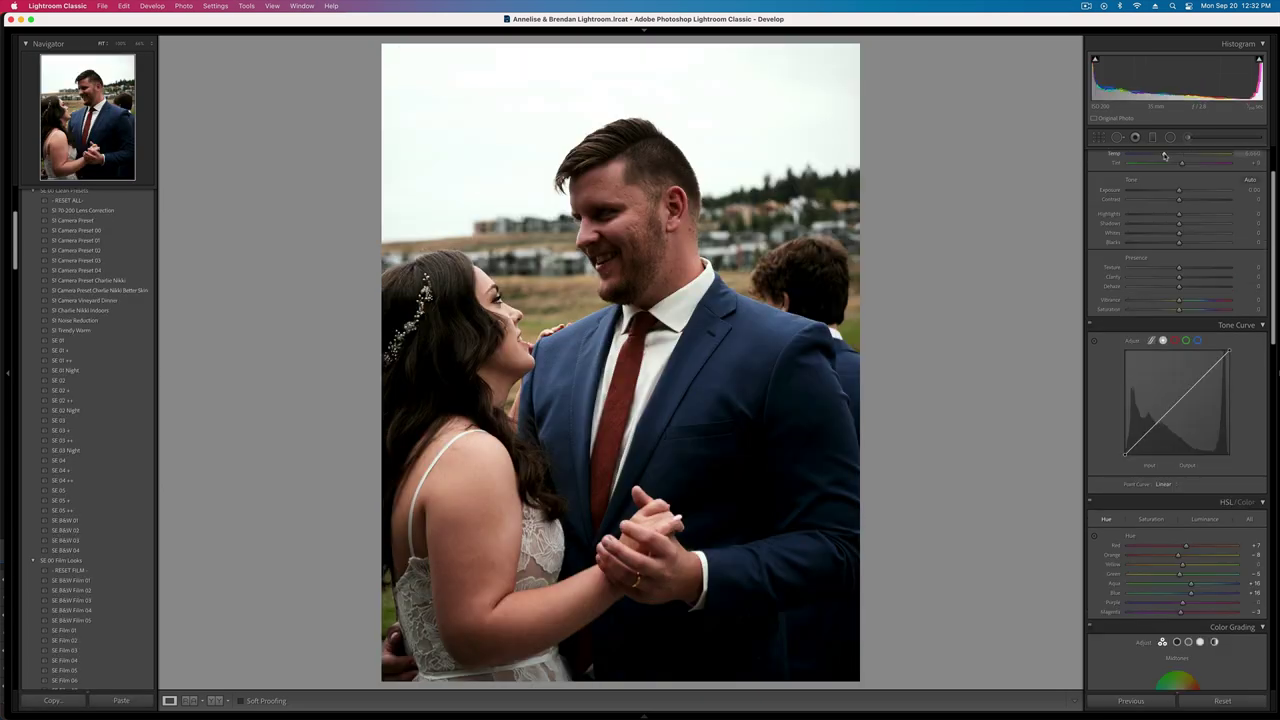
- Set the temperature to 6,350, exposure to +0.53 and contrast to −22 on the portrait of the bride and smiling groom
key(equal)
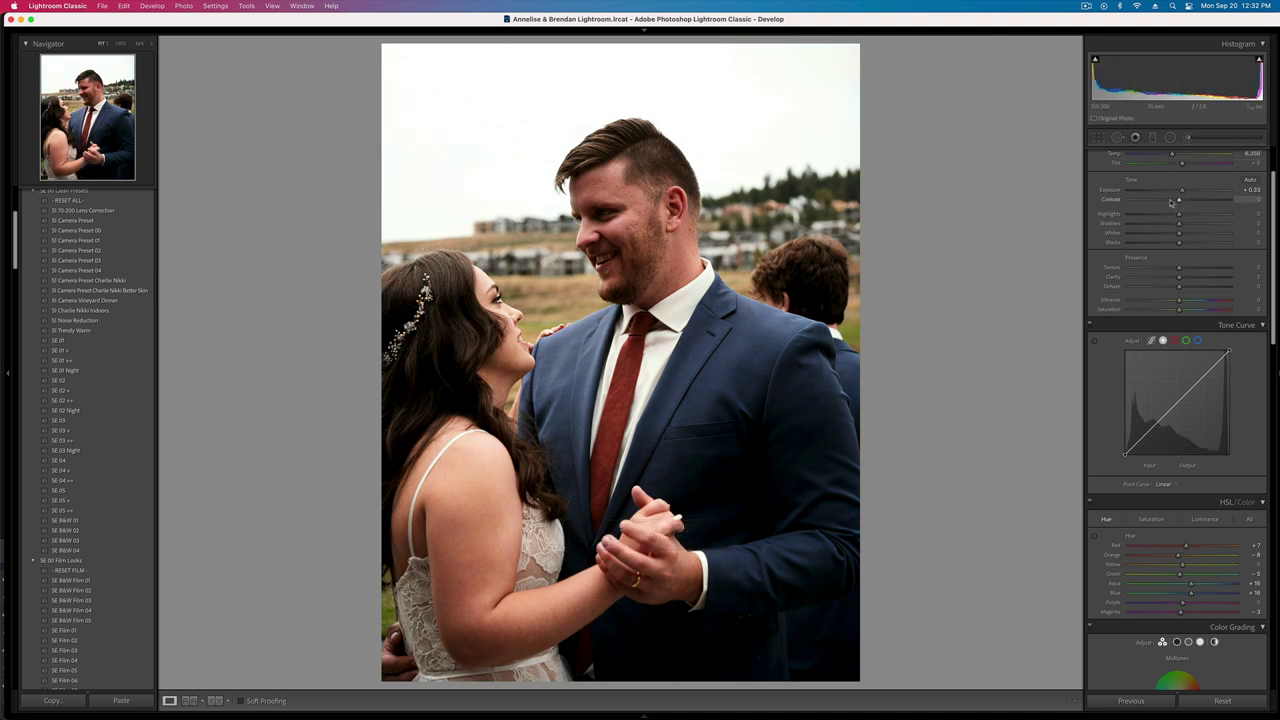
drag(1170, 203, 1168, 201)
key(equal)
key(equal)
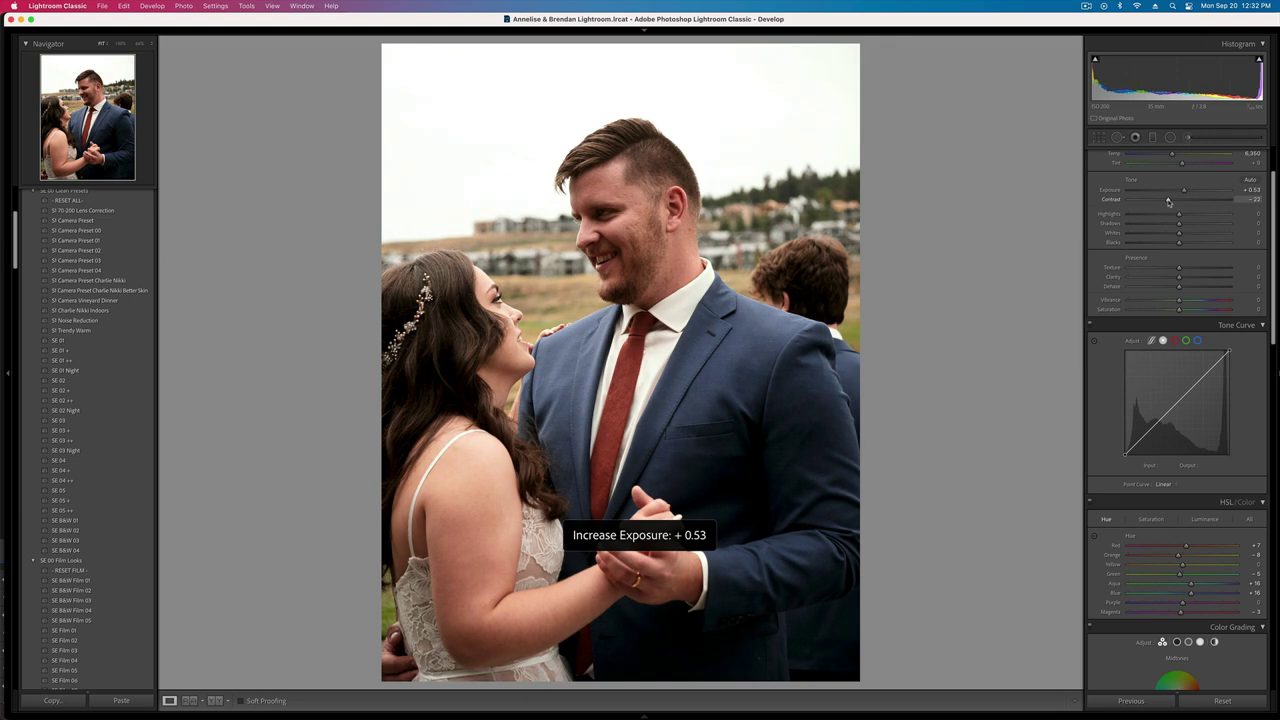
- Whiten the groom's teeth with a small brush using cooler temperature, raised highlights and whites, and reduced saturation, and go to the next photo
click(636, 243)
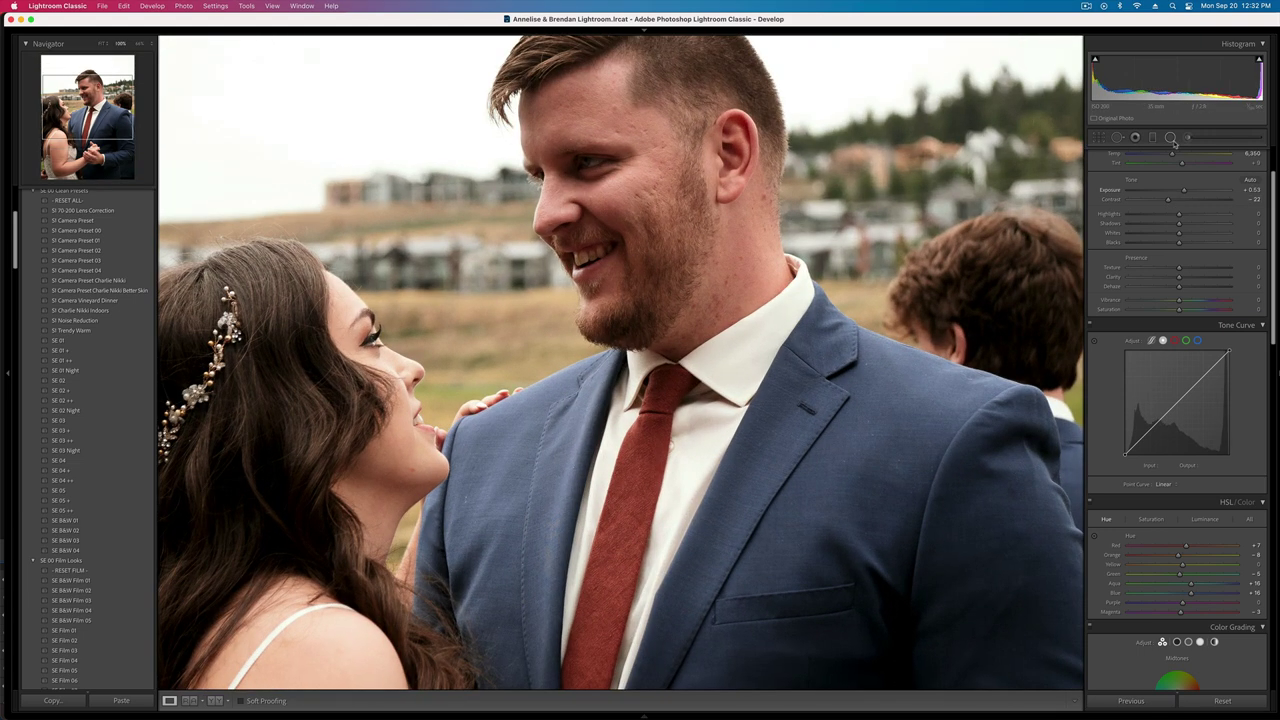
key(k)
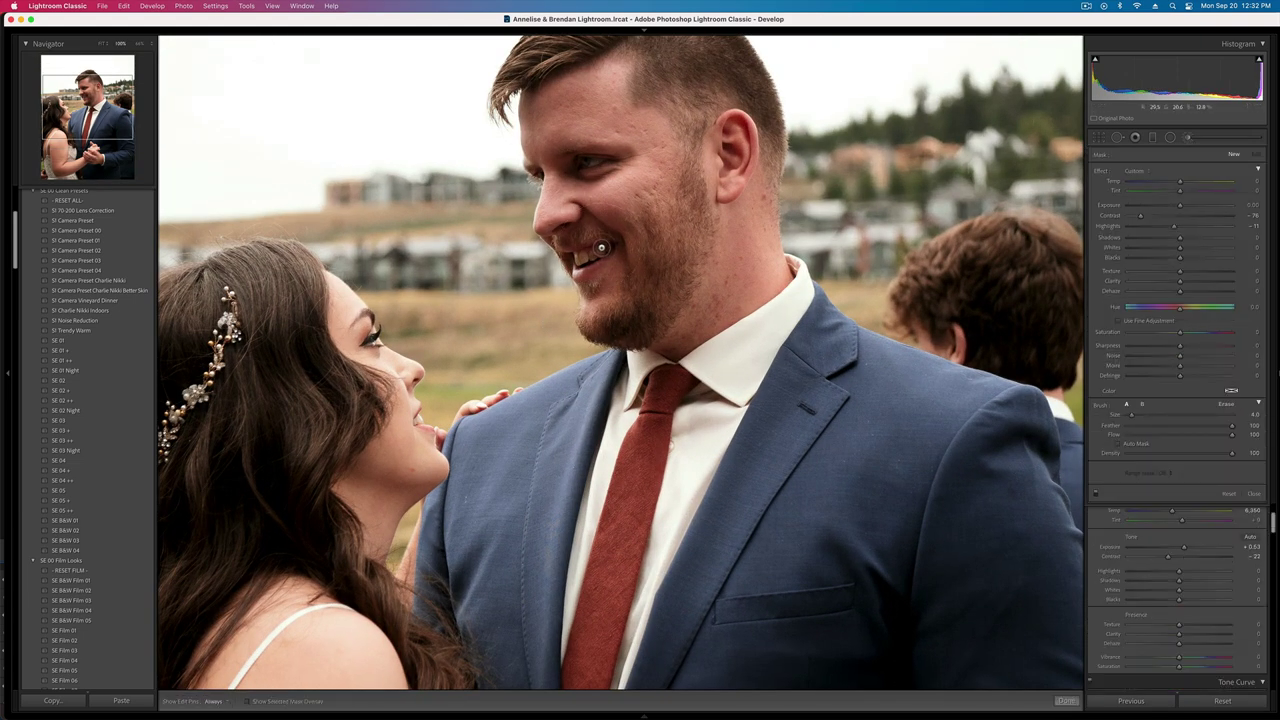
drag(606, 251, 575, 259)
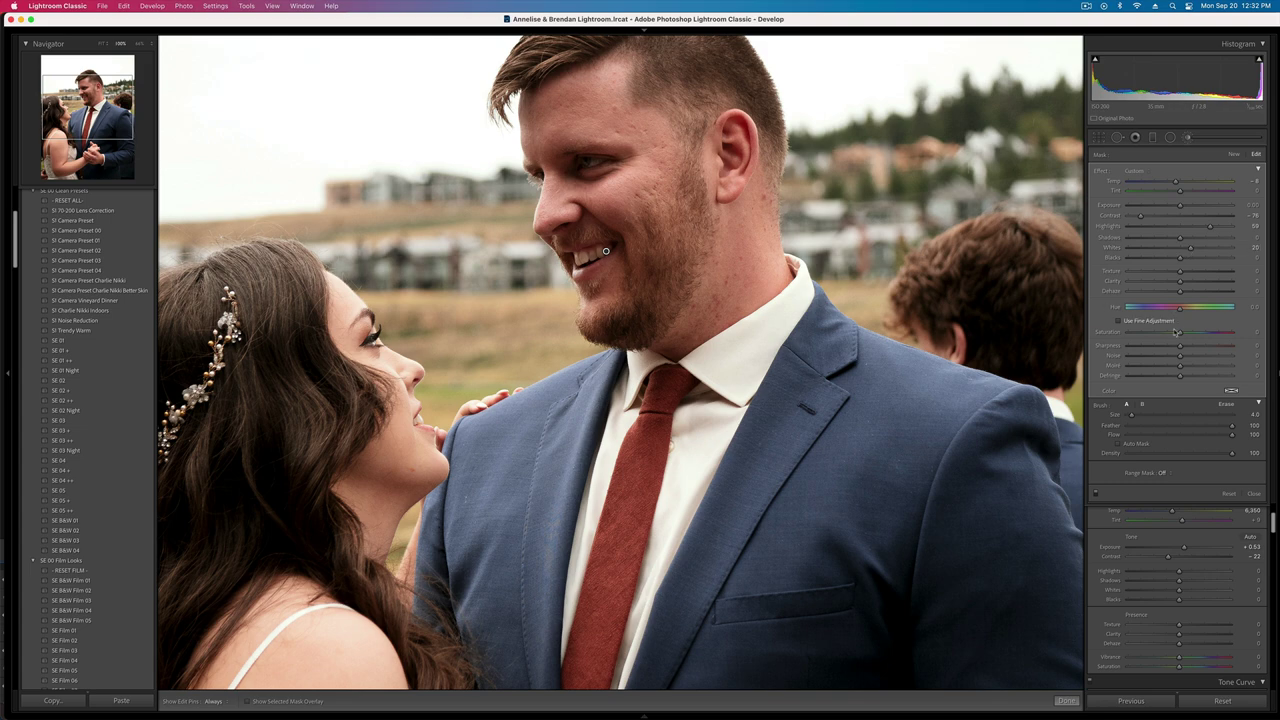
drag(1180, 332, 1176, 333)
key(k)
click(771, 351)
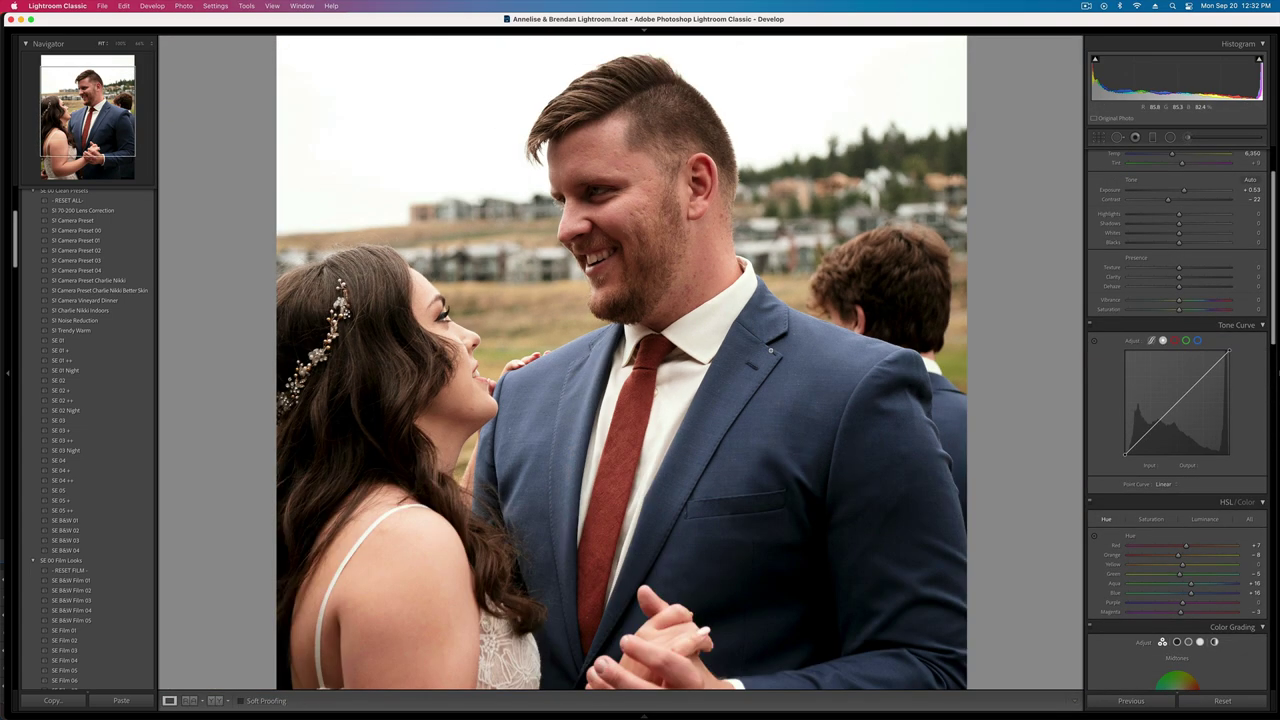
key(Right)
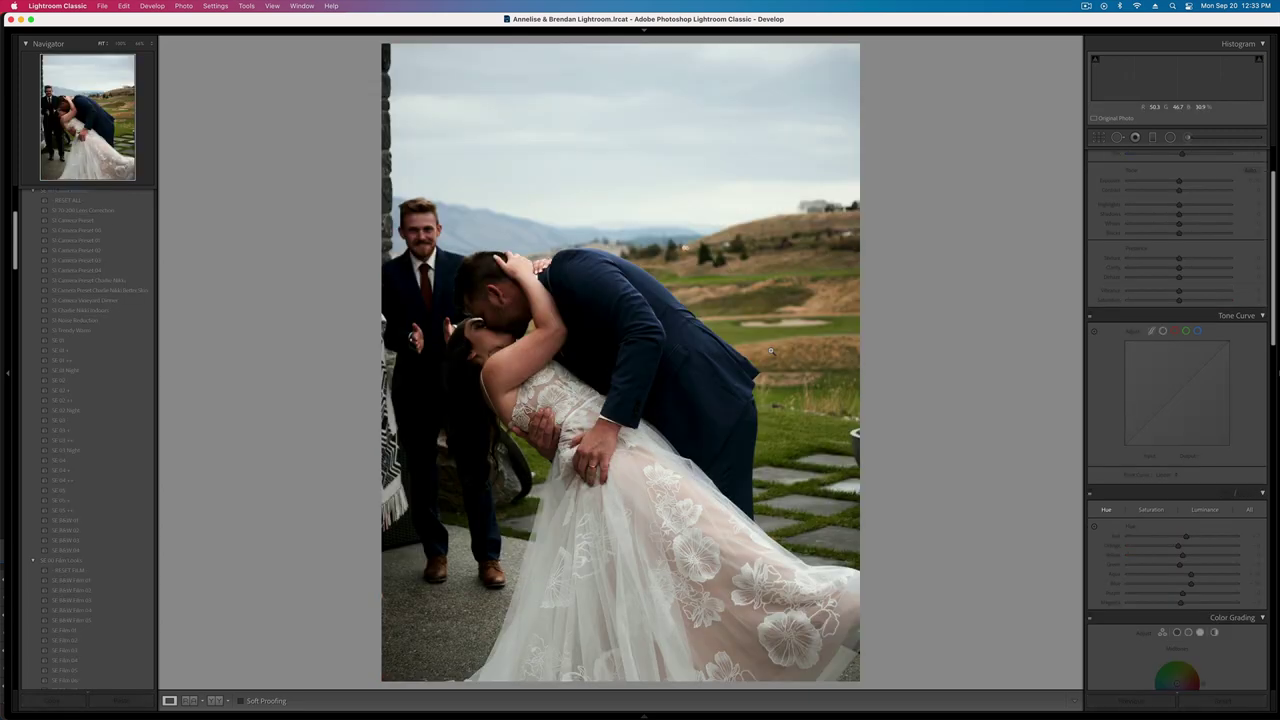
key(shift+equal)
key(shift+equal)
key(shift+equal)
key(shift+equal)
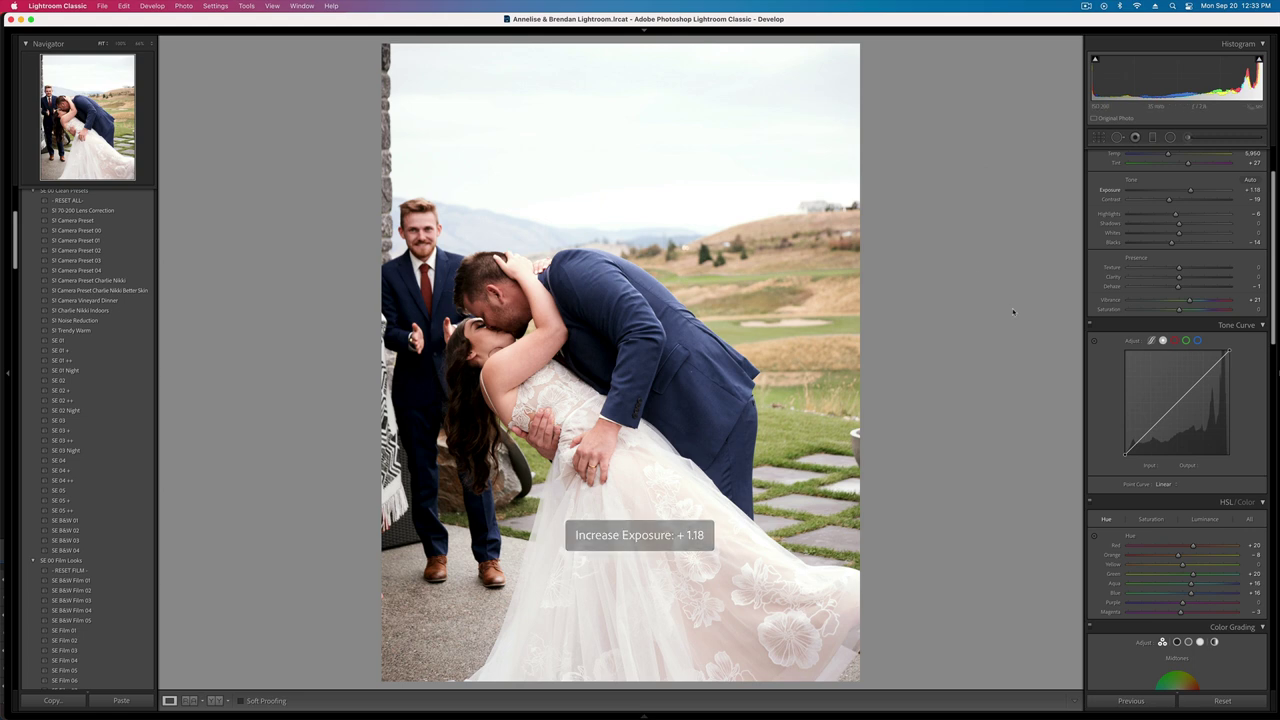
key(super+z)
key(super+z)
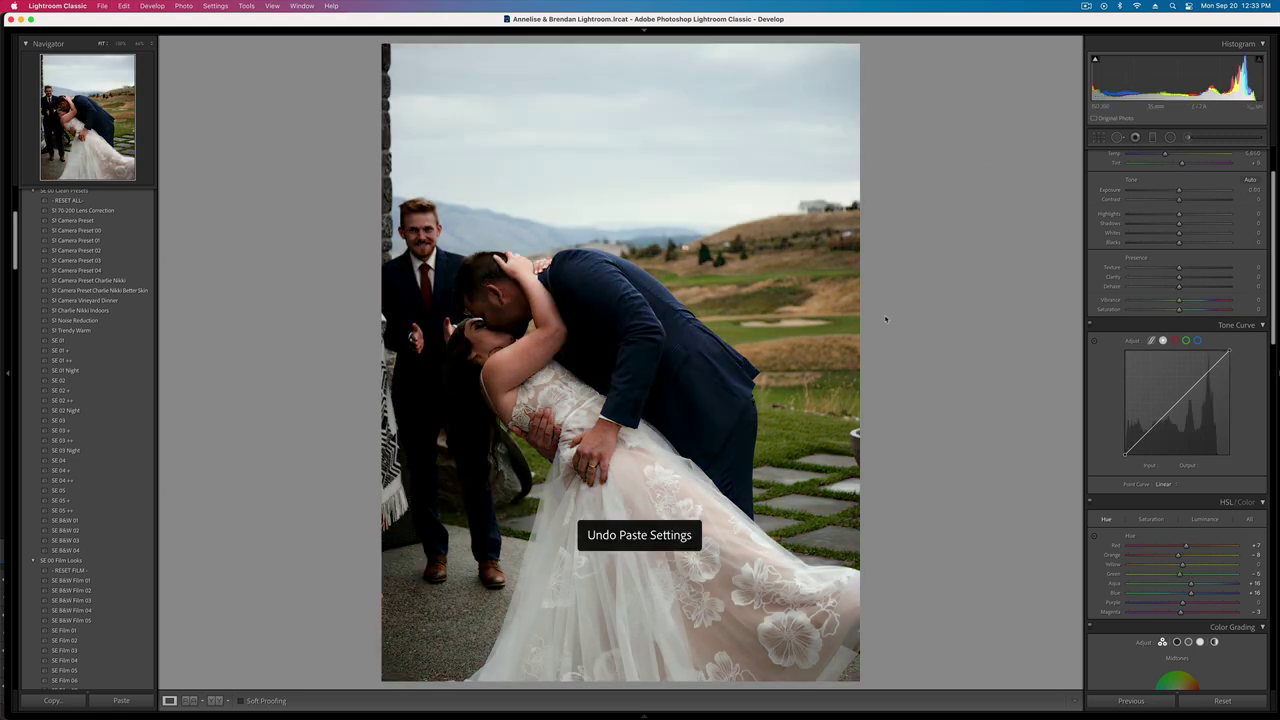
- Raise the exposure of the dip-kiss photo to +1.32
key(equal)
key(equal)
key(equal)
key(equal)
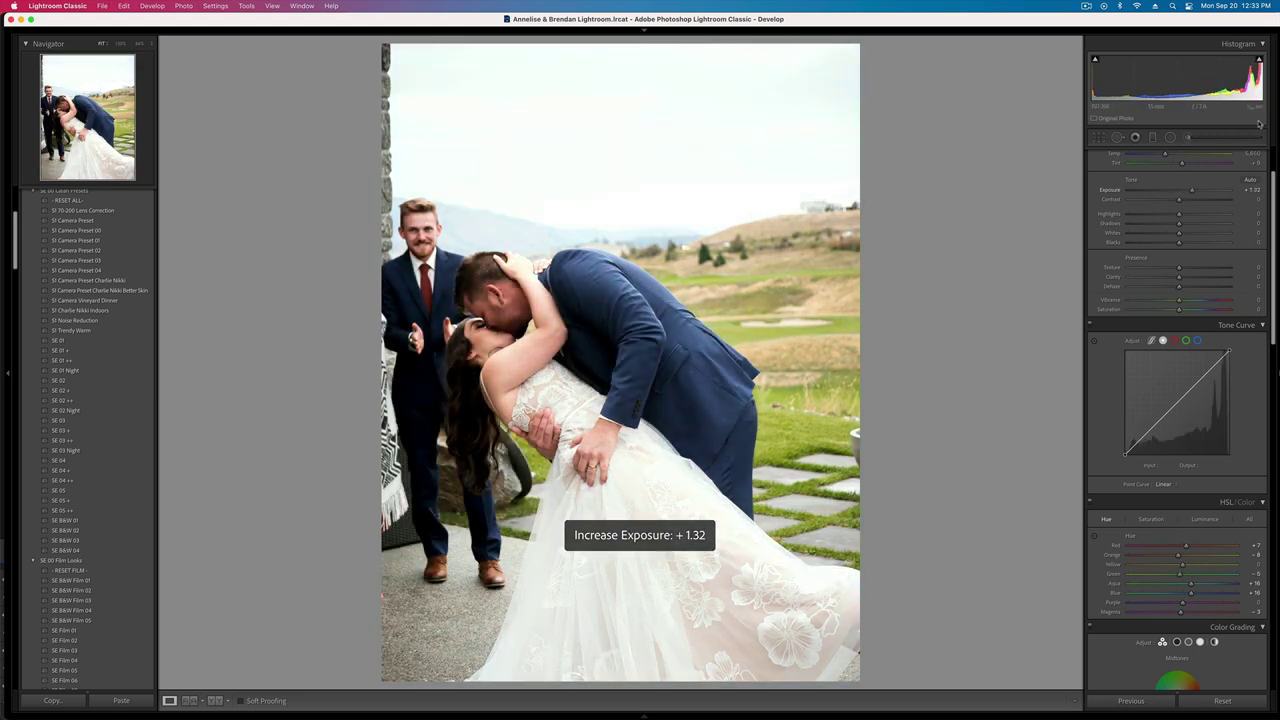
- Paint a local adjustment over the bride's dress with an enlarged adjustment brush
key(k)
key(h)
key(bracketright)
key(bracketright)
key(bracketright)
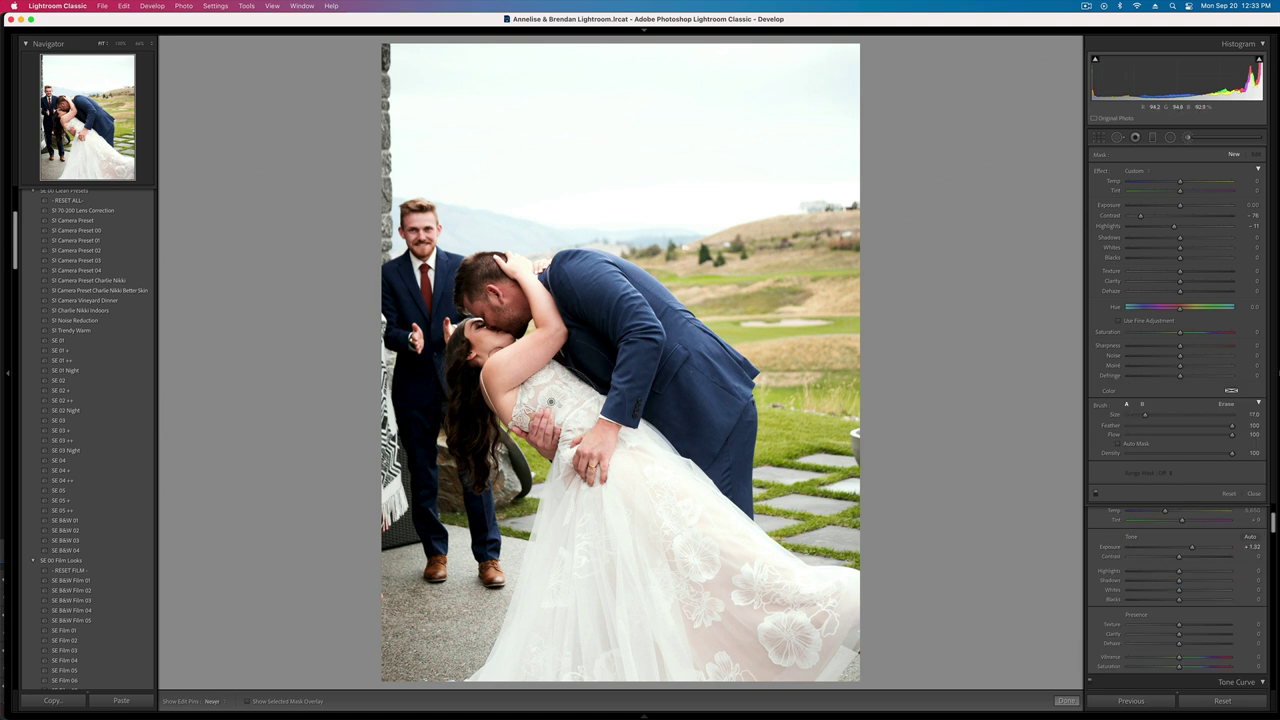
mouse_move(585, 412)
mouse_down()
mouse_move(633, 644)
mouse_move(531, 658)
mouse_move(730, 680)
mouse_move(815, 620)
mouse_up()
- Set the dress adjustment's Highlights to −82 and Exposure to about −1.19
click(1138, 228)
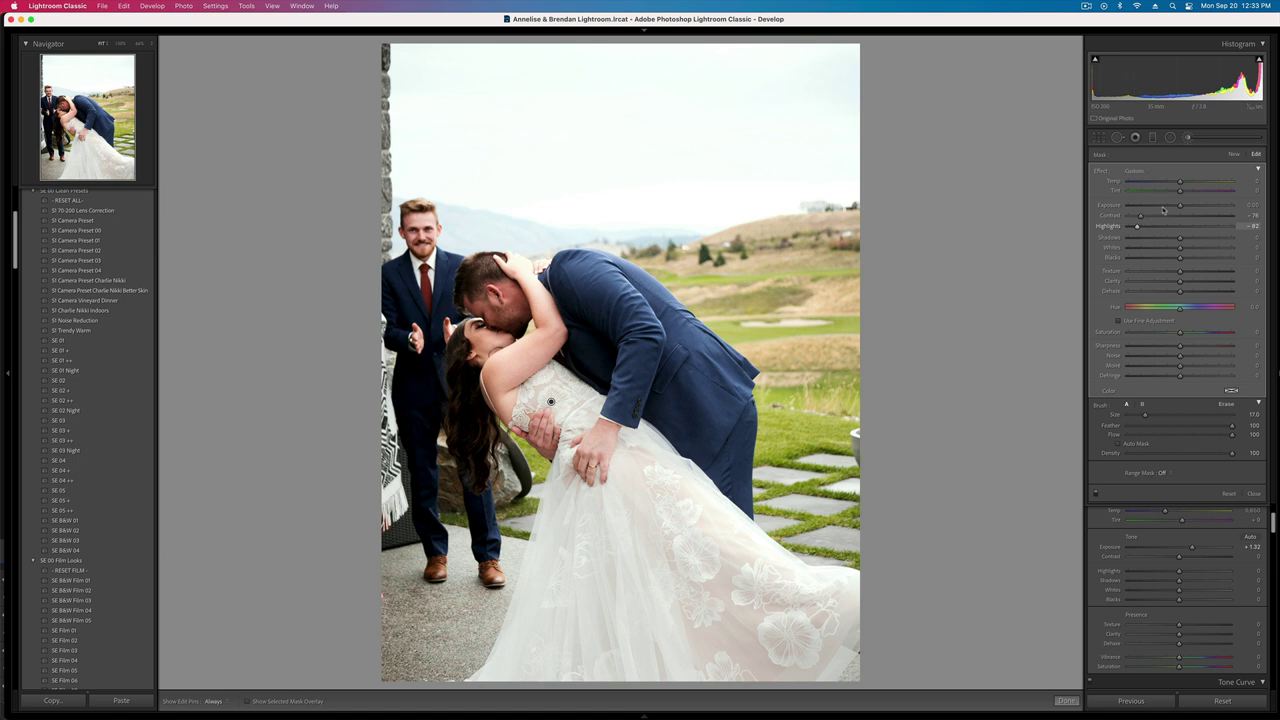
drag(1180, 205, 1165, 207)
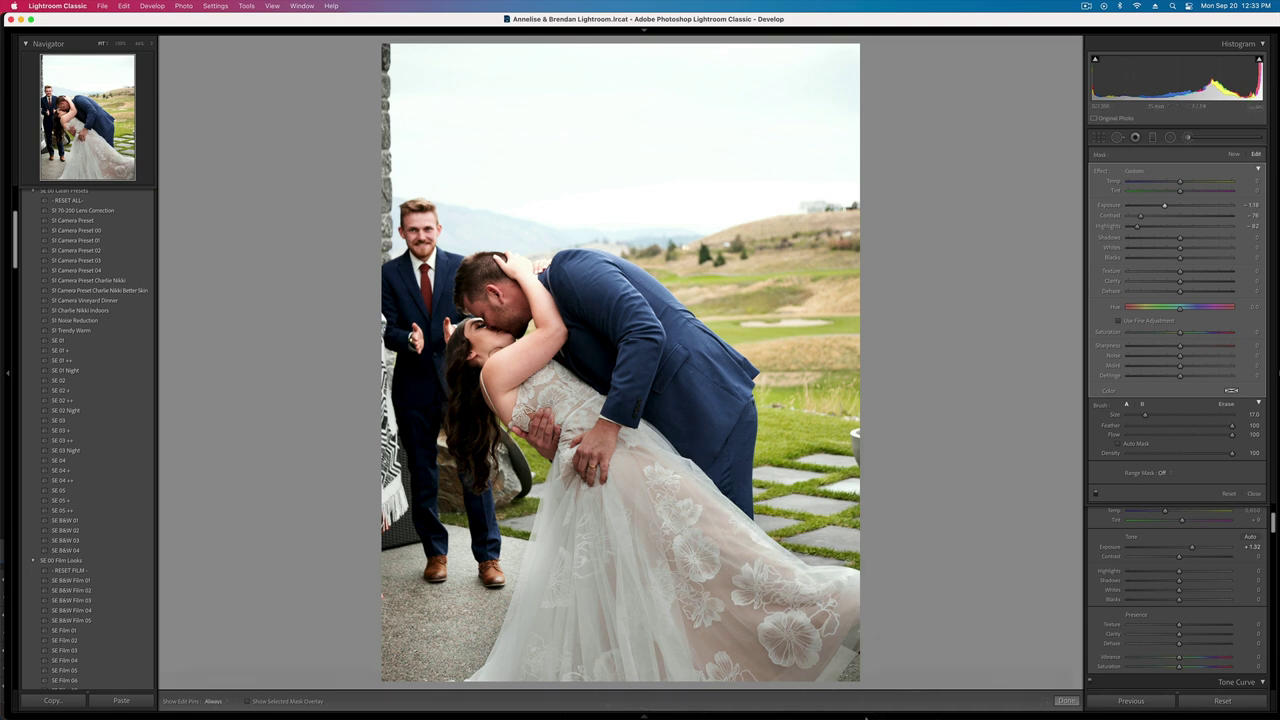
key(k)
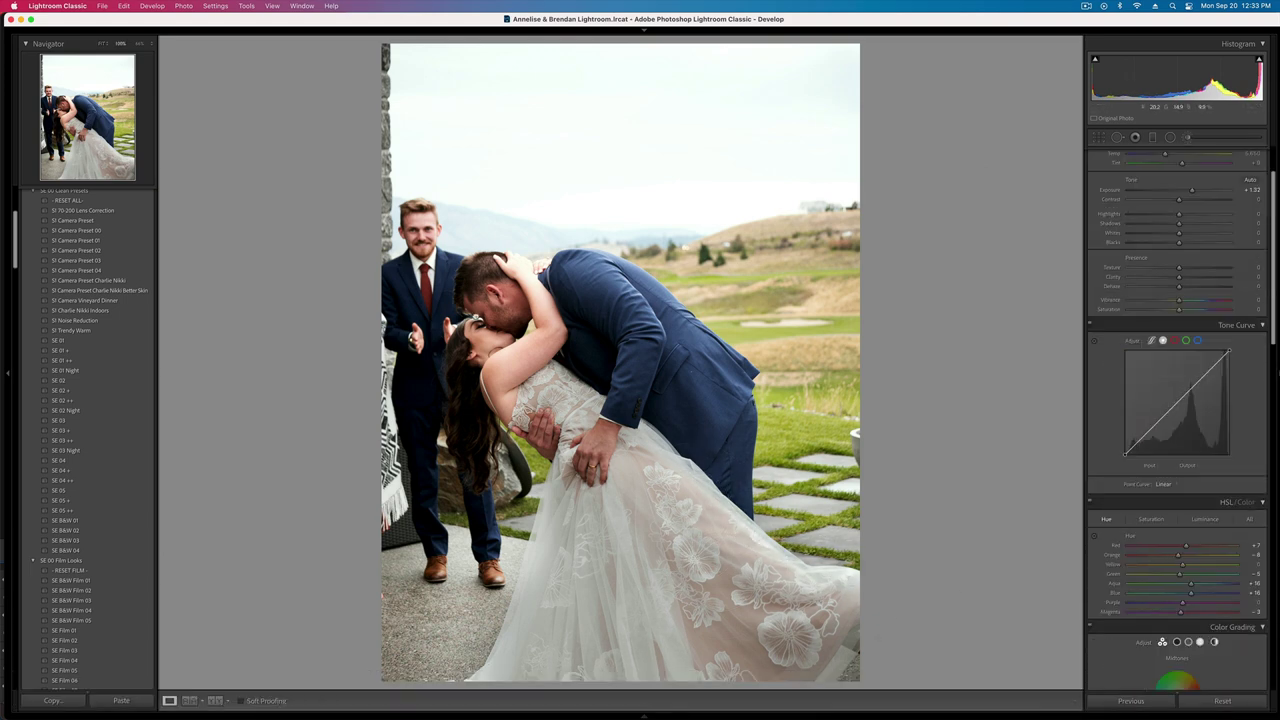
- Brush a local adjustment over the bride's raised hand and arm, set its Highlights to −100, and slightly lower its Exposure
click(478, 318)
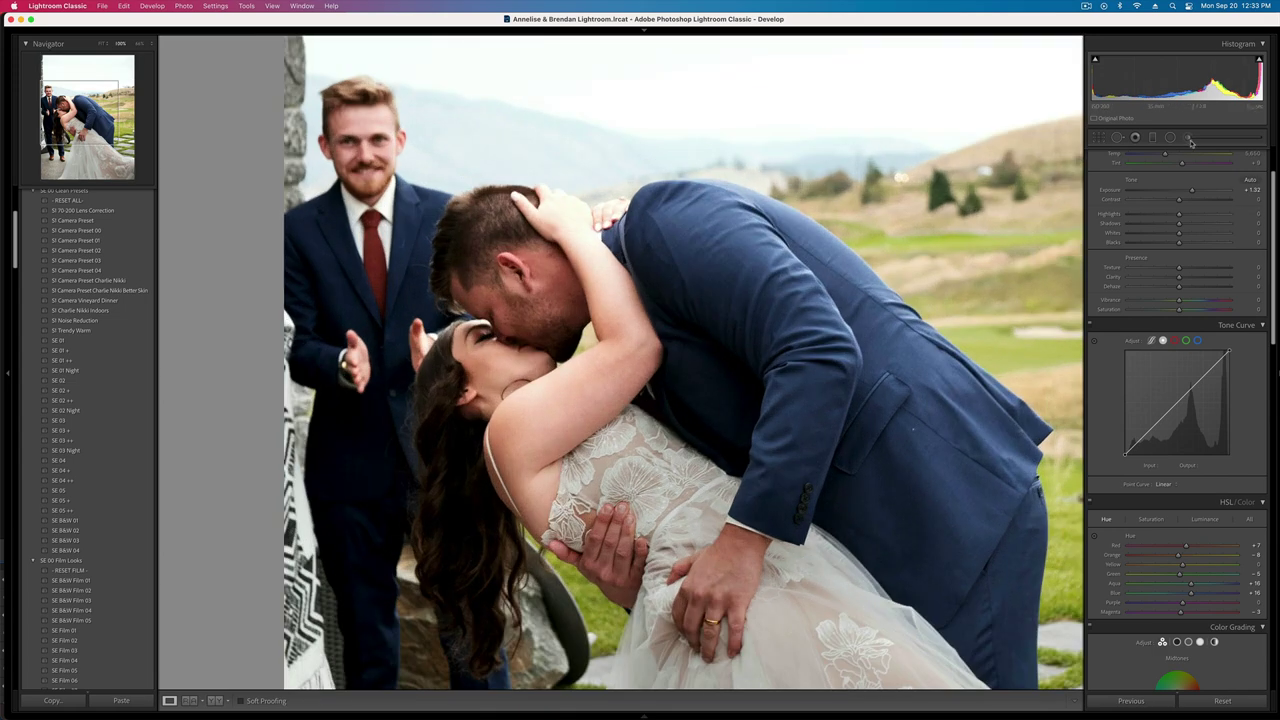
key(k)
mouse_move(542, 203)
mouse_down()
mouse_move(597, 218)
mouse_move(612, 284)
mouse_up()
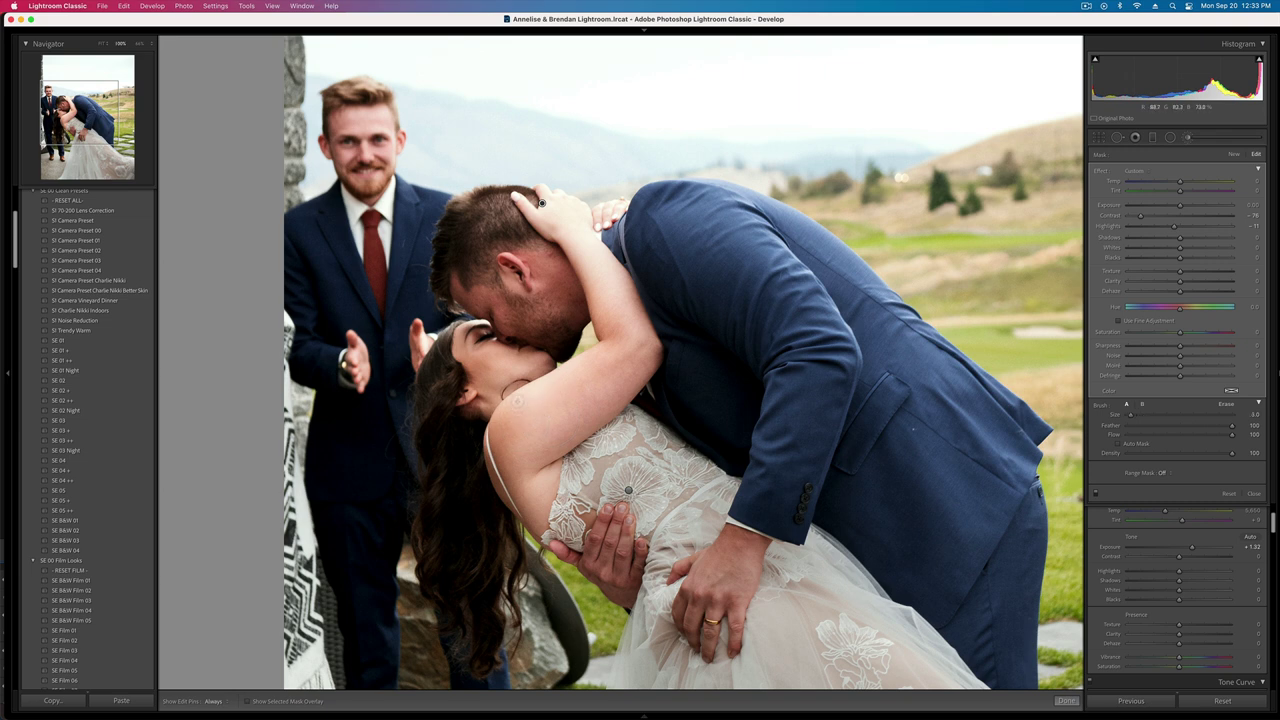
key(h)
key(h)
drag(1174, 226, 1145, 228)
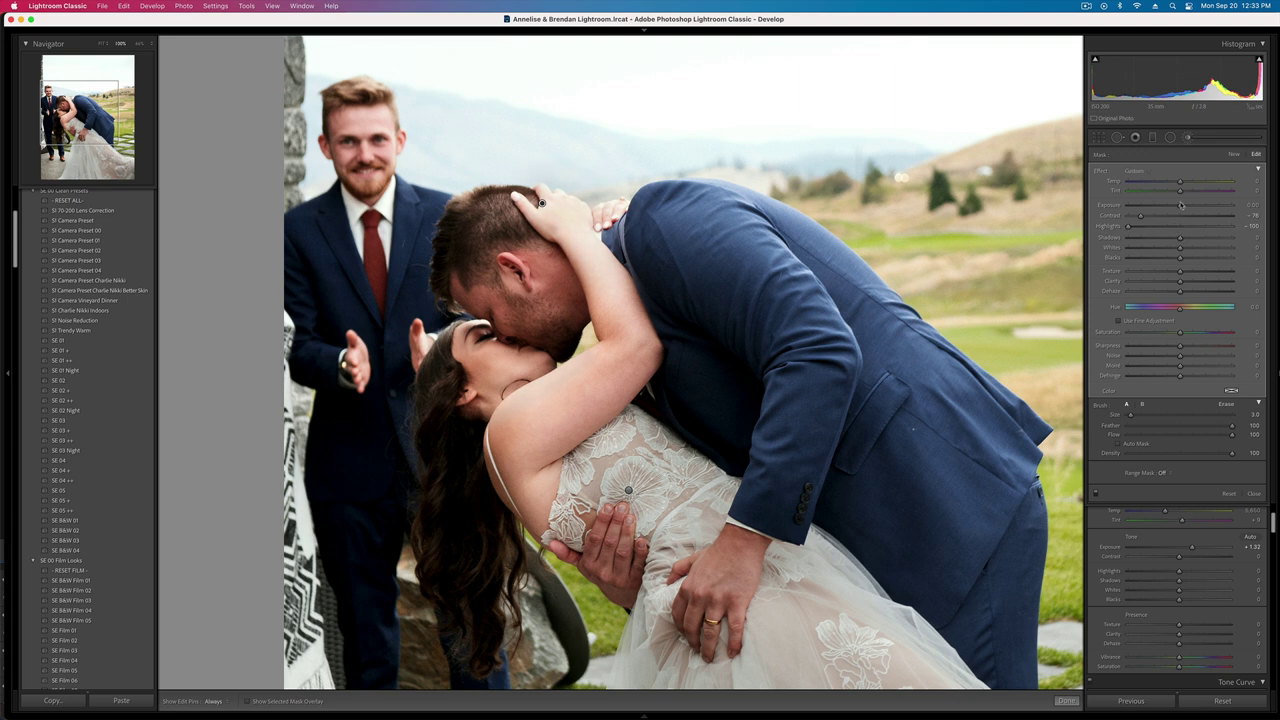
drag(1180, 205, 1173, 206)
drag(1180, 220, 1086, 217)
key(k)
- Lower the whole dip-kiss photo's exposure to +0.66
click(878, 324)
key(shift+minus)
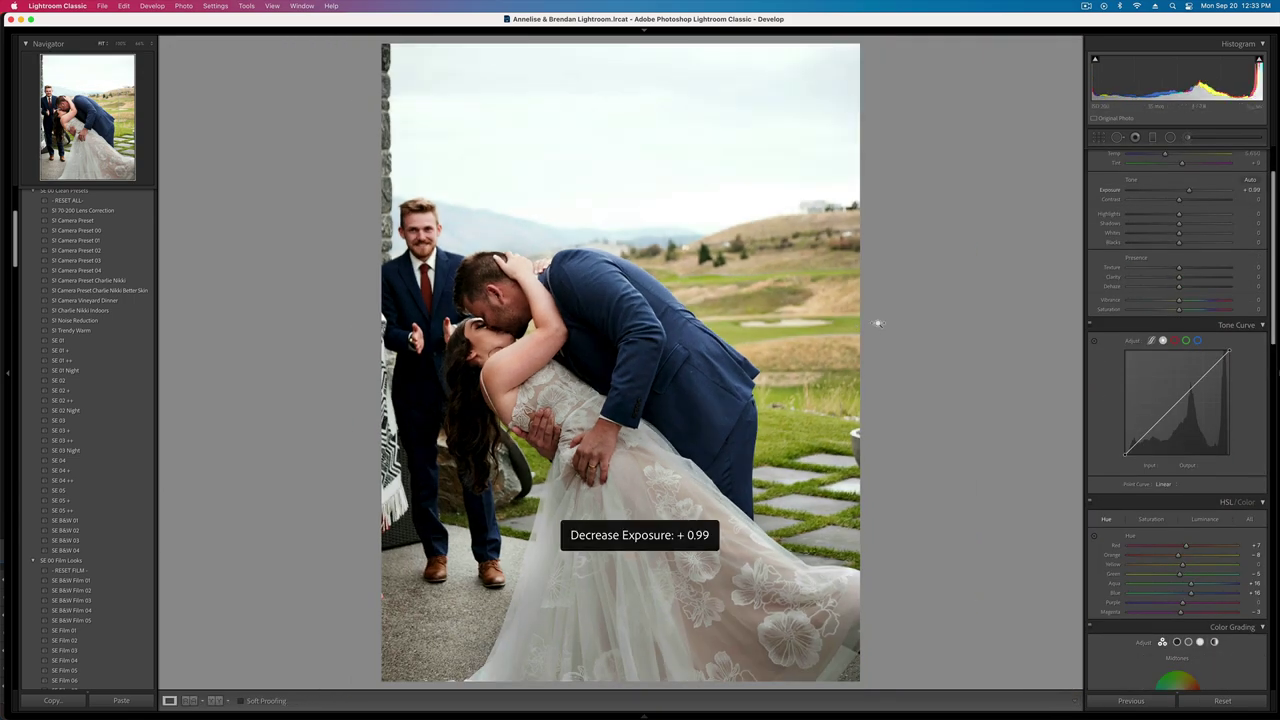
key(minus)
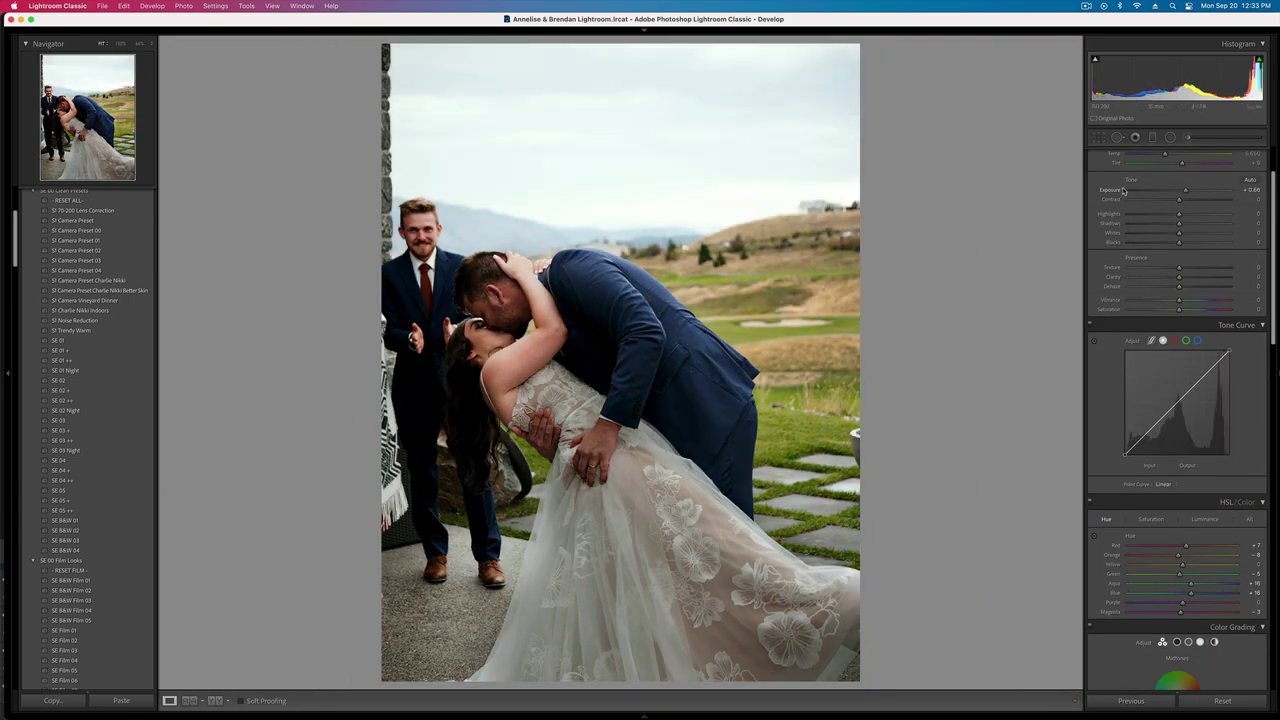
- Paint a new brush adjustment over the bride's upper body and skirt with its Shadows raised to 12
key(k)
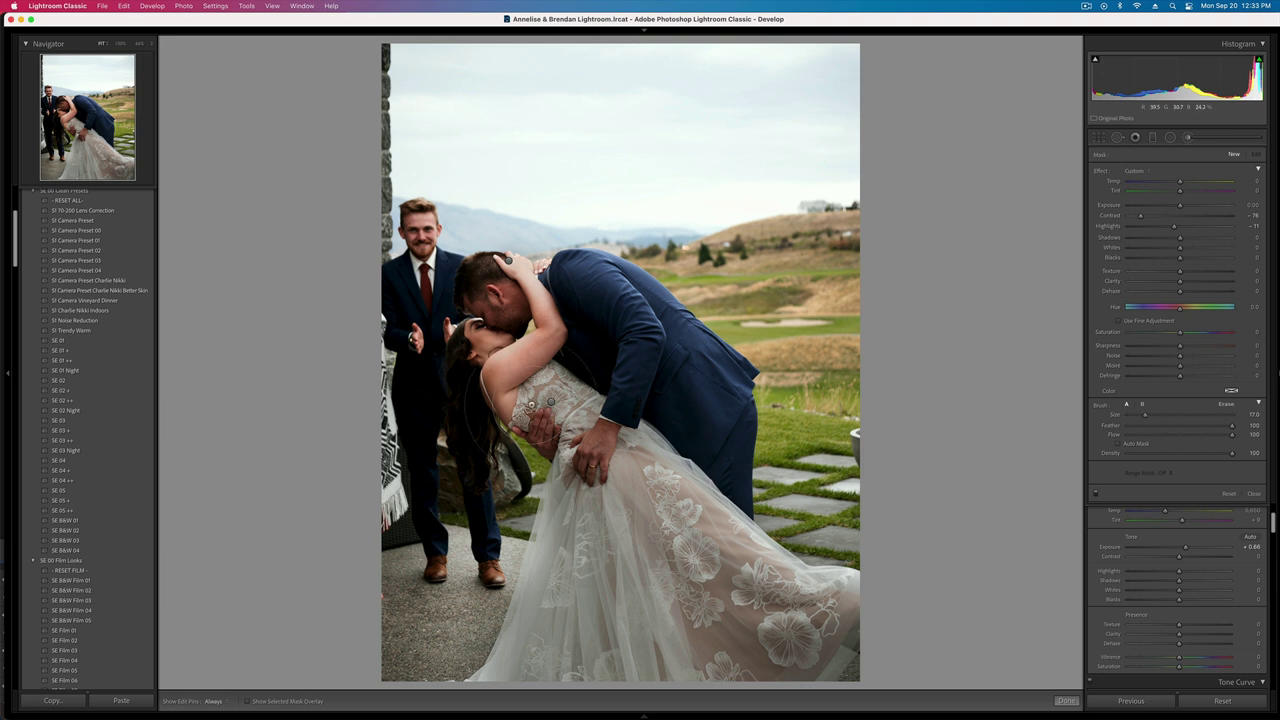
mouse_move(531, 404)
mouse_down()
mouse_move(625, 395)
mouse_move(481, 355)
mouse_move(490, 320)
mouse_move(540, 328)
mouse_up()
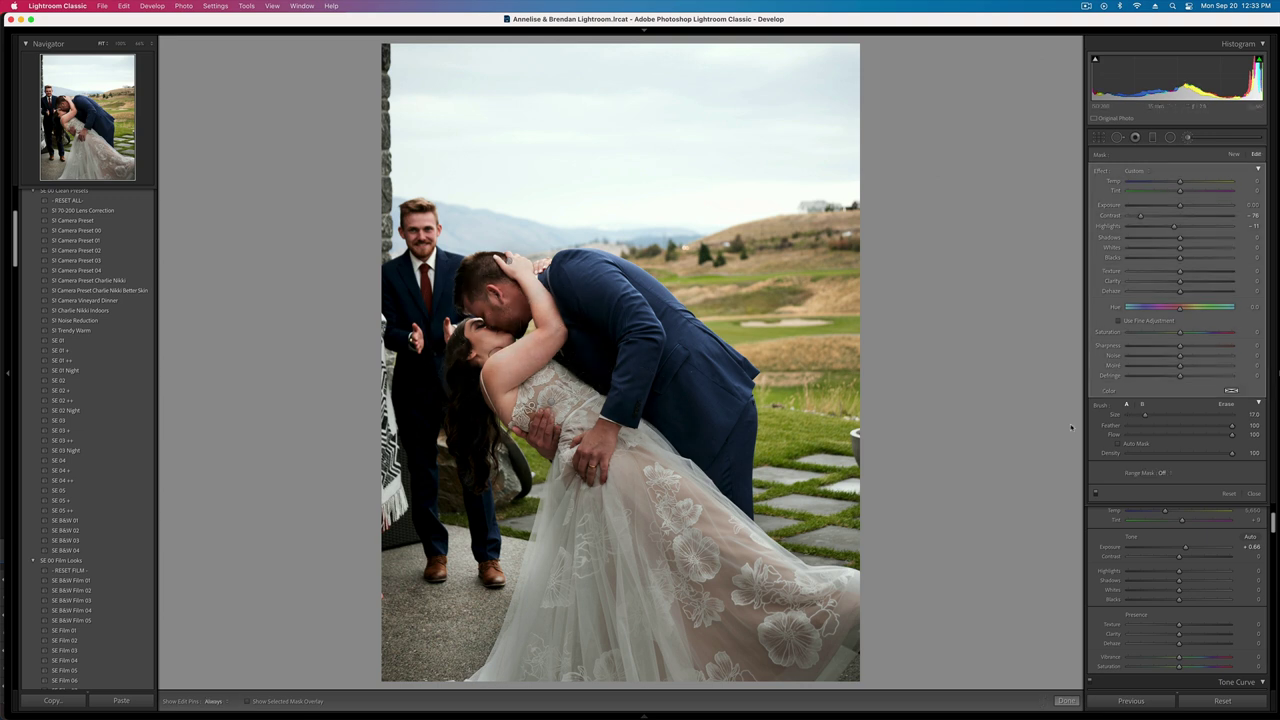
drag(1180, 238, 1188, 239)
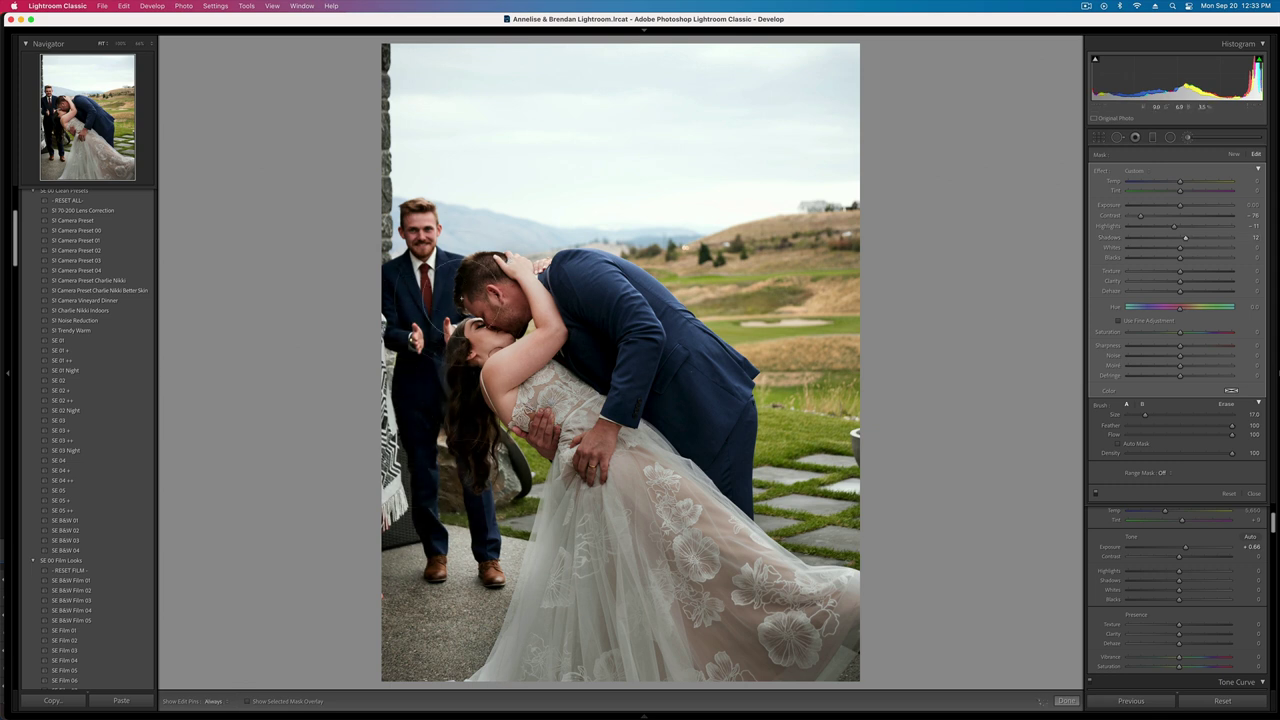
mouse_move(652, 500)
mouse_down()
mouse_move(800, 680)
mouse_move(873, 625)
mouse_up()
key(h)
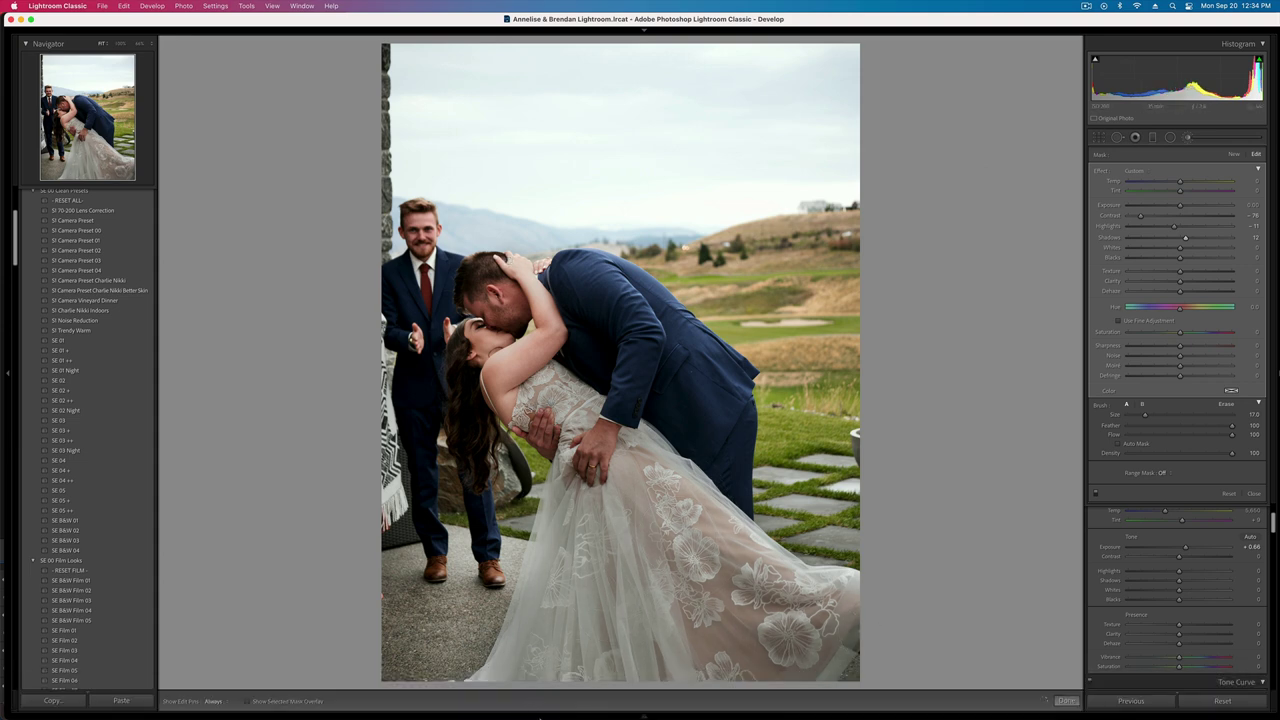
key(k)
- Compare the dip-kiss photo with its unedited version and fine-tune its overall exposure to +0.53
key(equal)
key(equal)
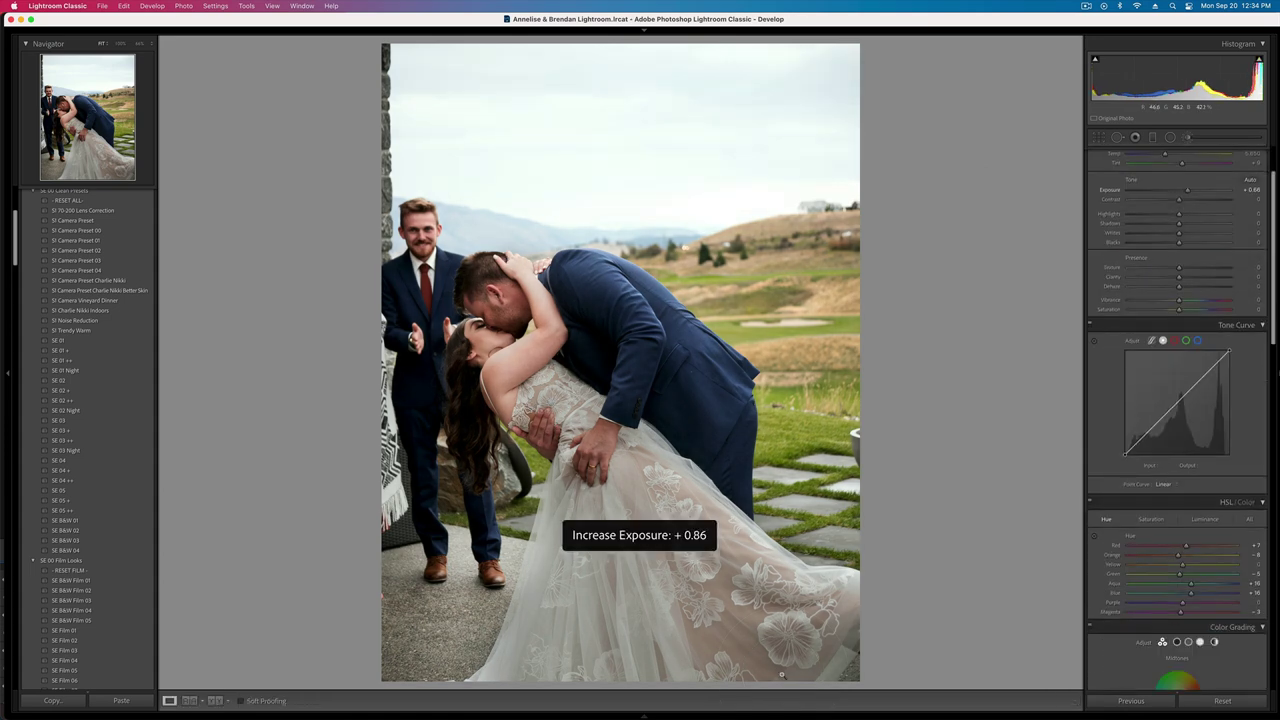
key(minus)
key(backslash)
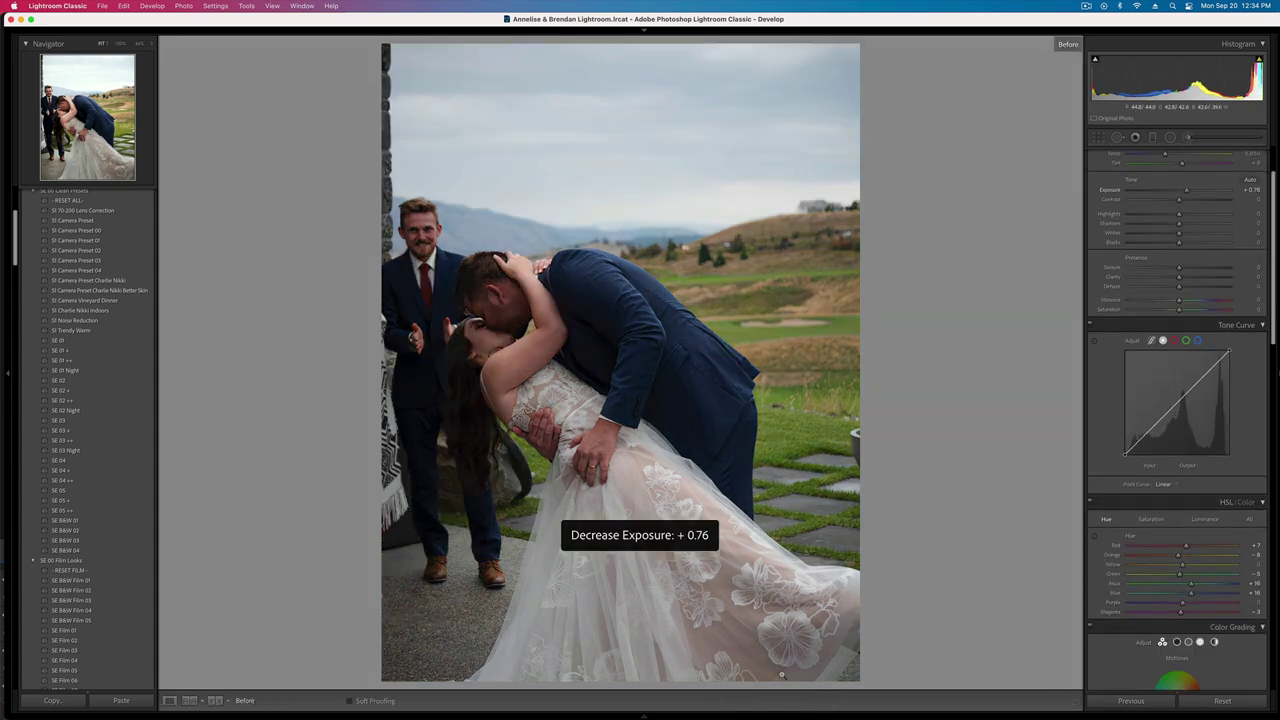
key(backslash)
key(minus)
key(minus)
key(minus)
key(equal)
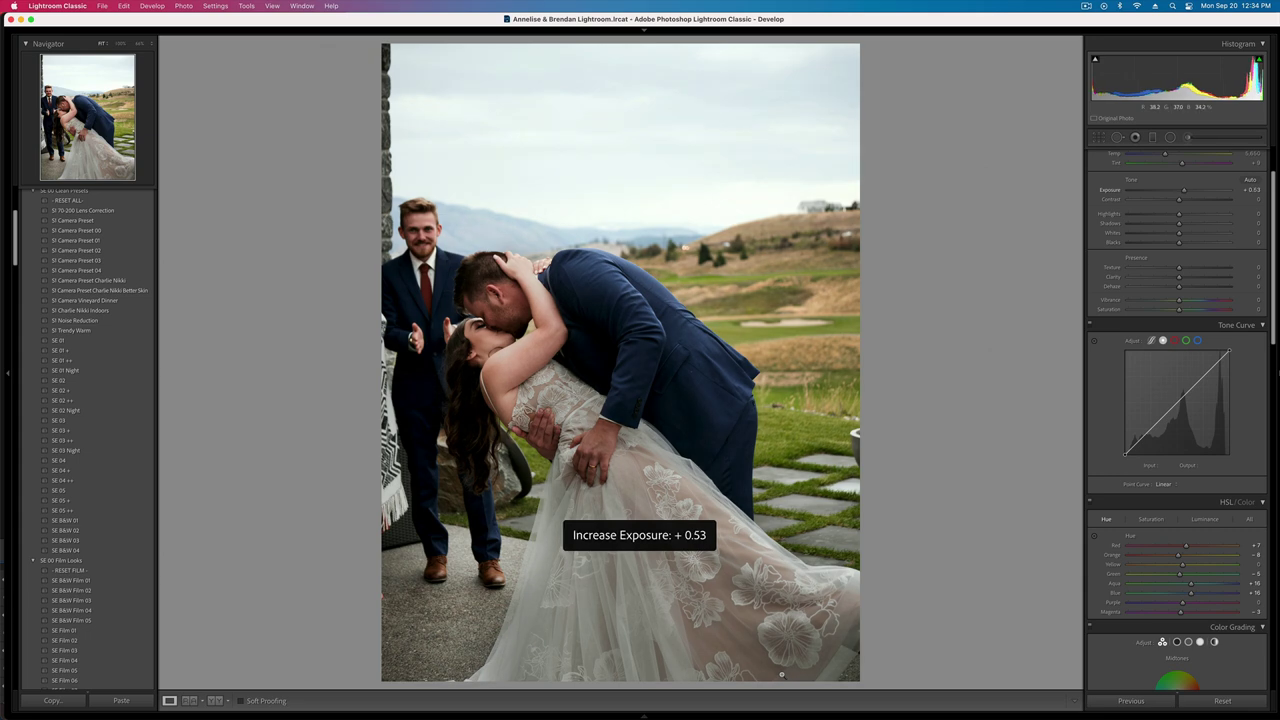
- On the next photo, the close-up hug, set Saturation to +20, Contrast to about −29, and Exposure to +0.76
key(Right)
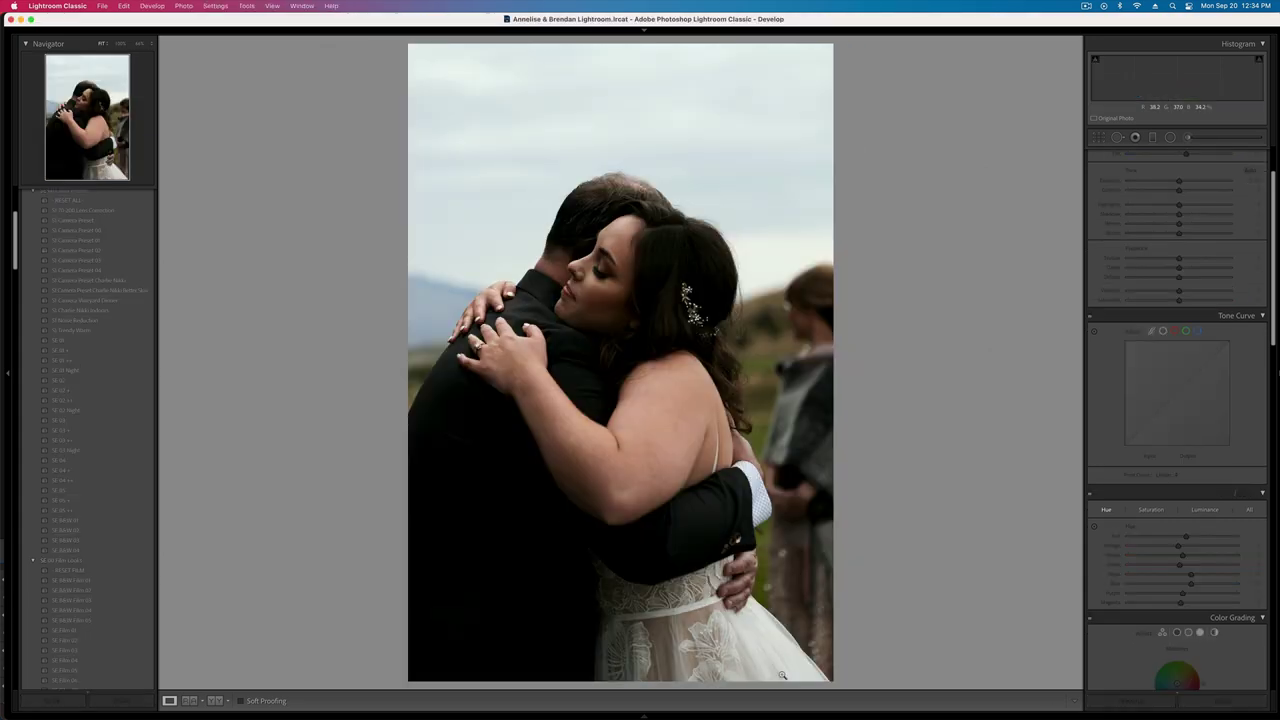
key(super+z)
key(equal)
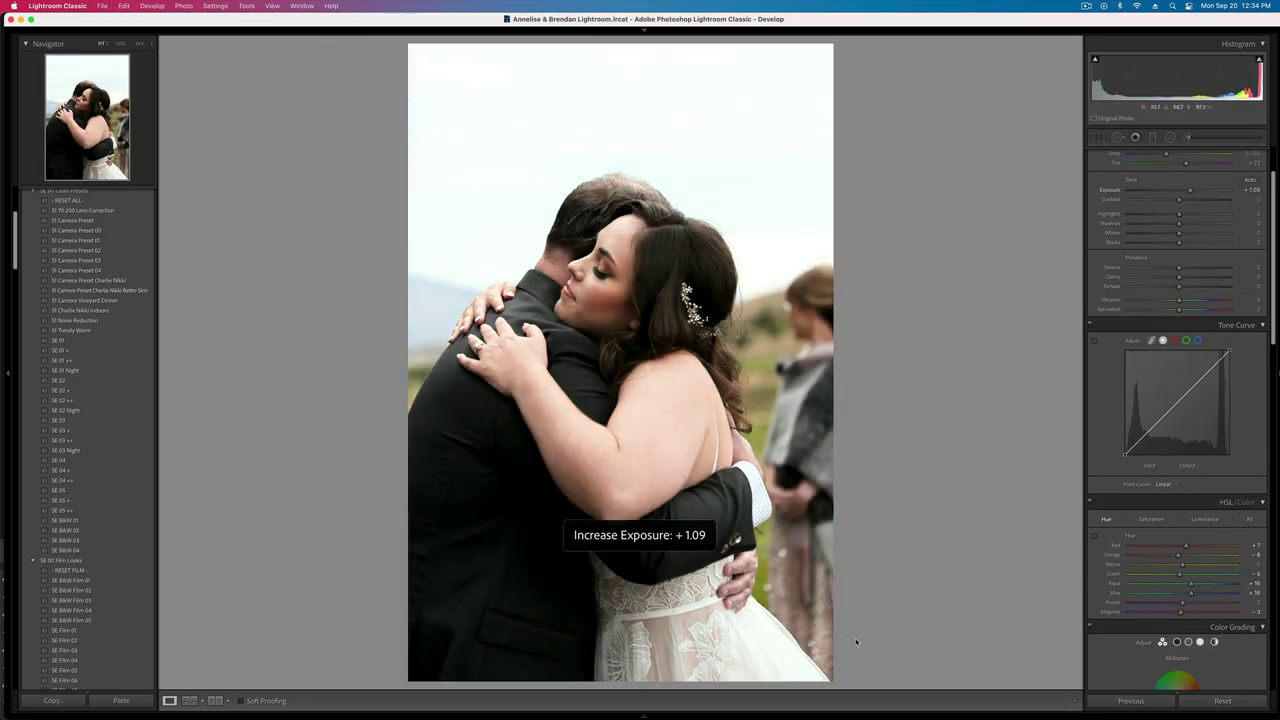
drag(1178, 310, 1189, 313)
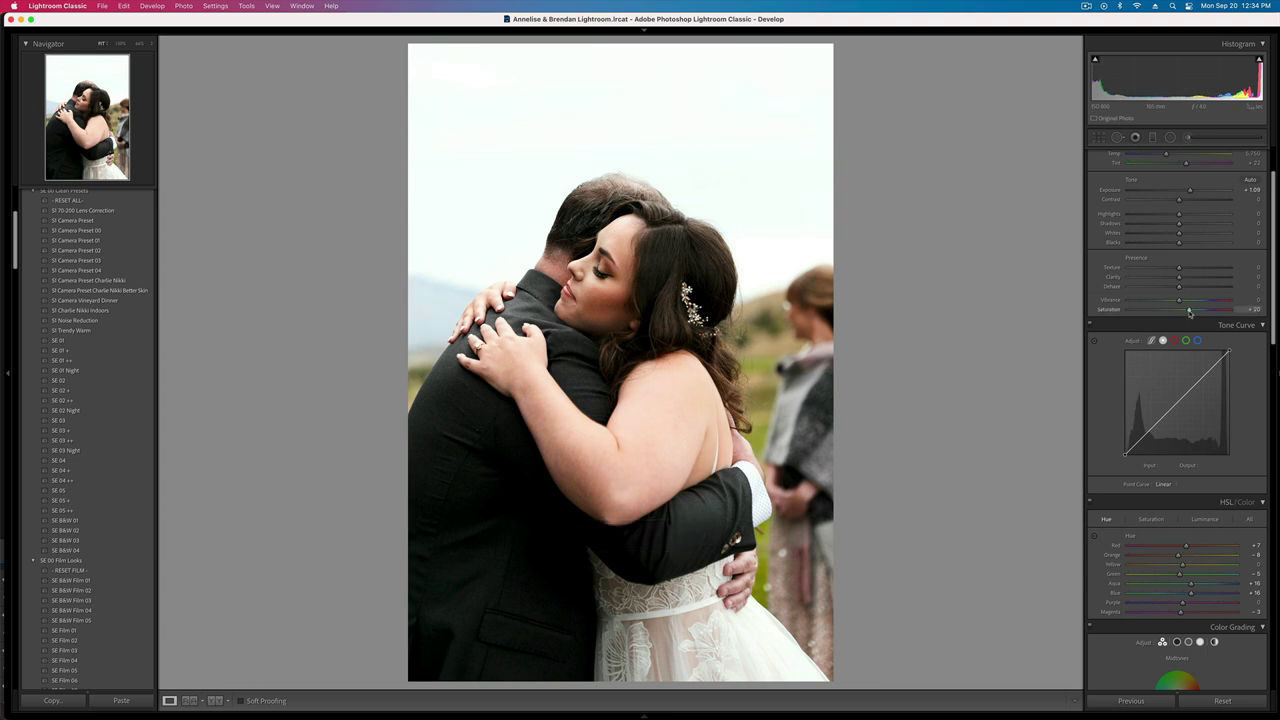
scroll(1189, 313, up, 3)
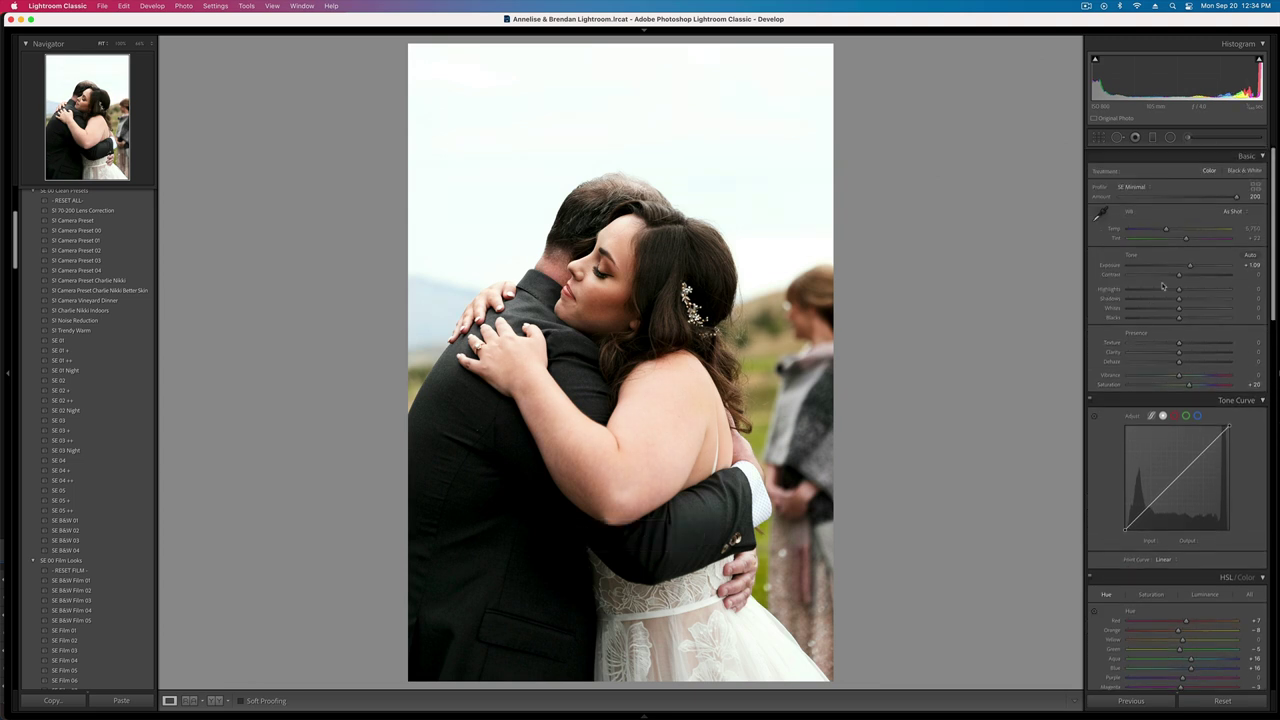
drag(1178, 273, 1164, 275)
key(minus)
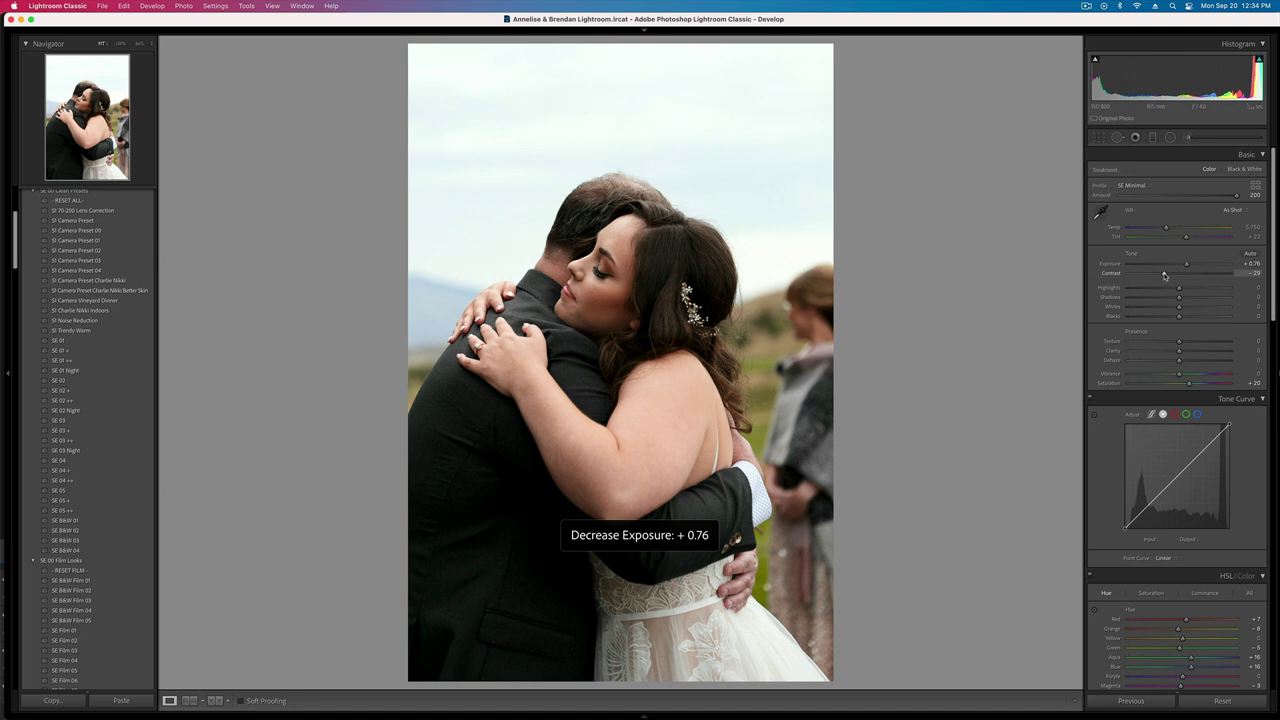
- On the next photo, the wider hug shot, set Temp to 6,033, Vibrance to +19, and Exposure to +0.43
key(Right)
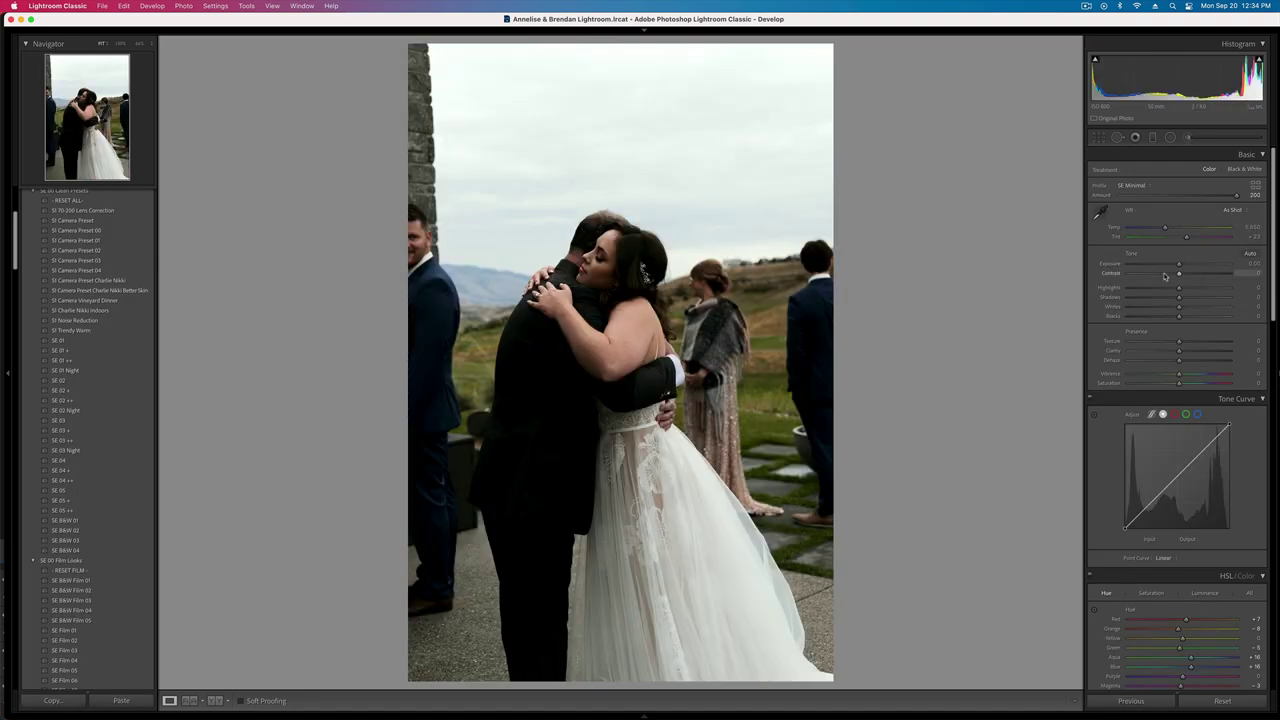
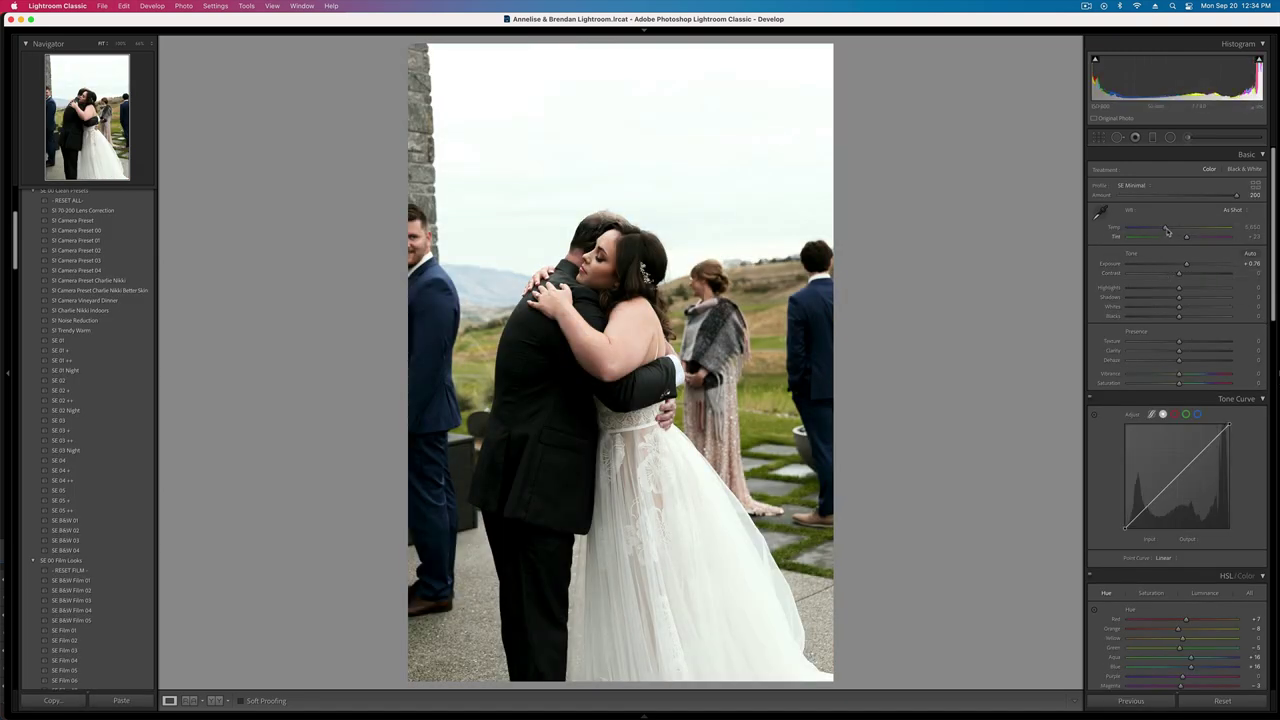
drag(1171, 232, 1174, 232)
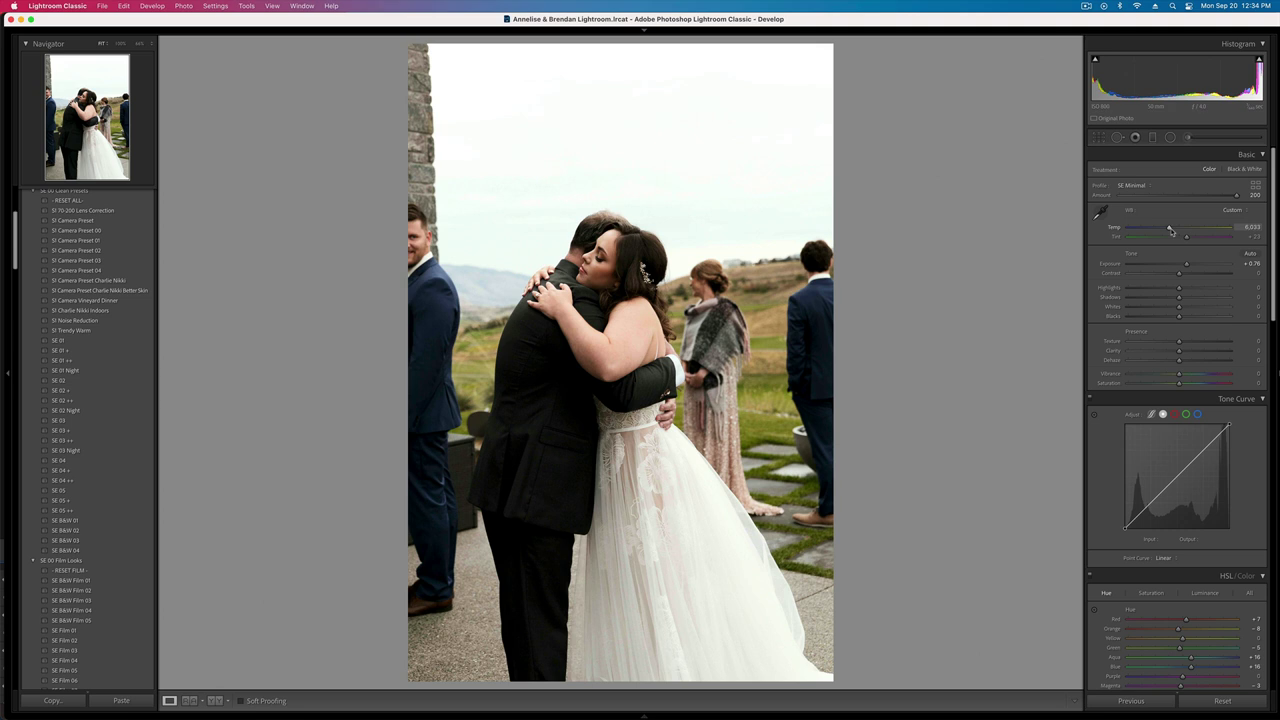
click(1195, 373)
key(minus)
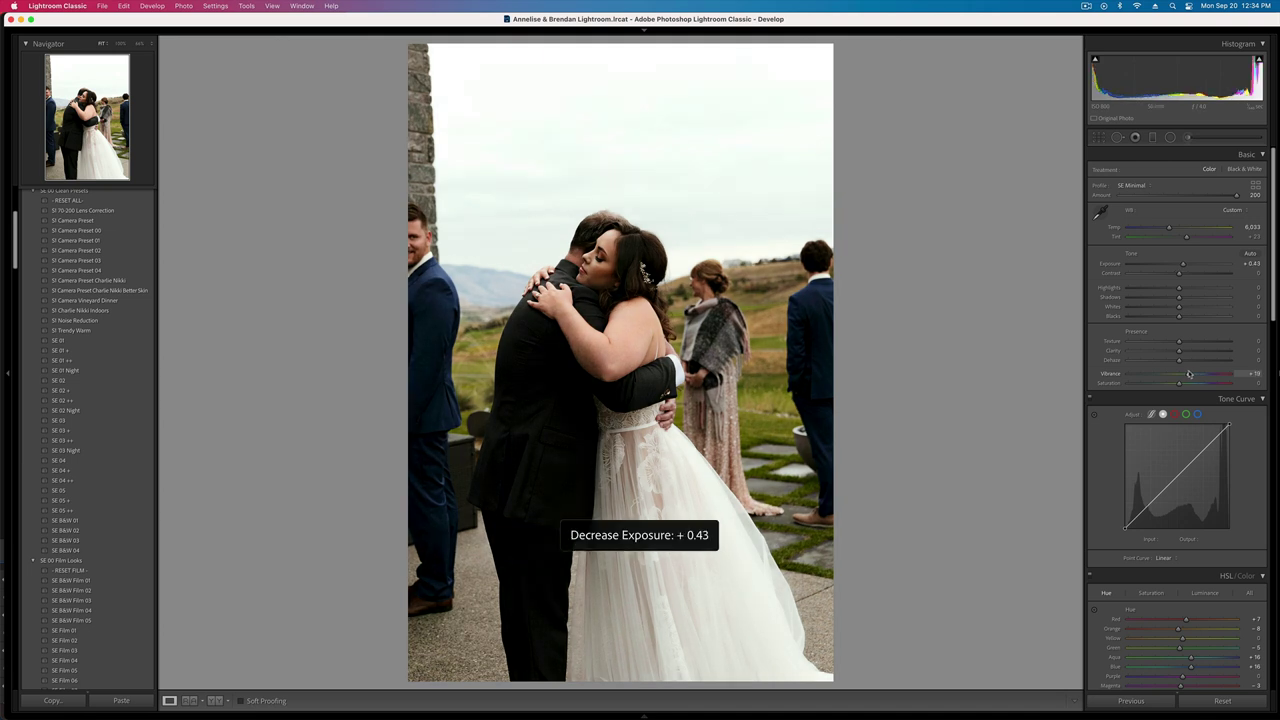
- Raise the wider hug photo's Blacks to +45 and reduce its Exposure to +0.20
click(1202, 317)
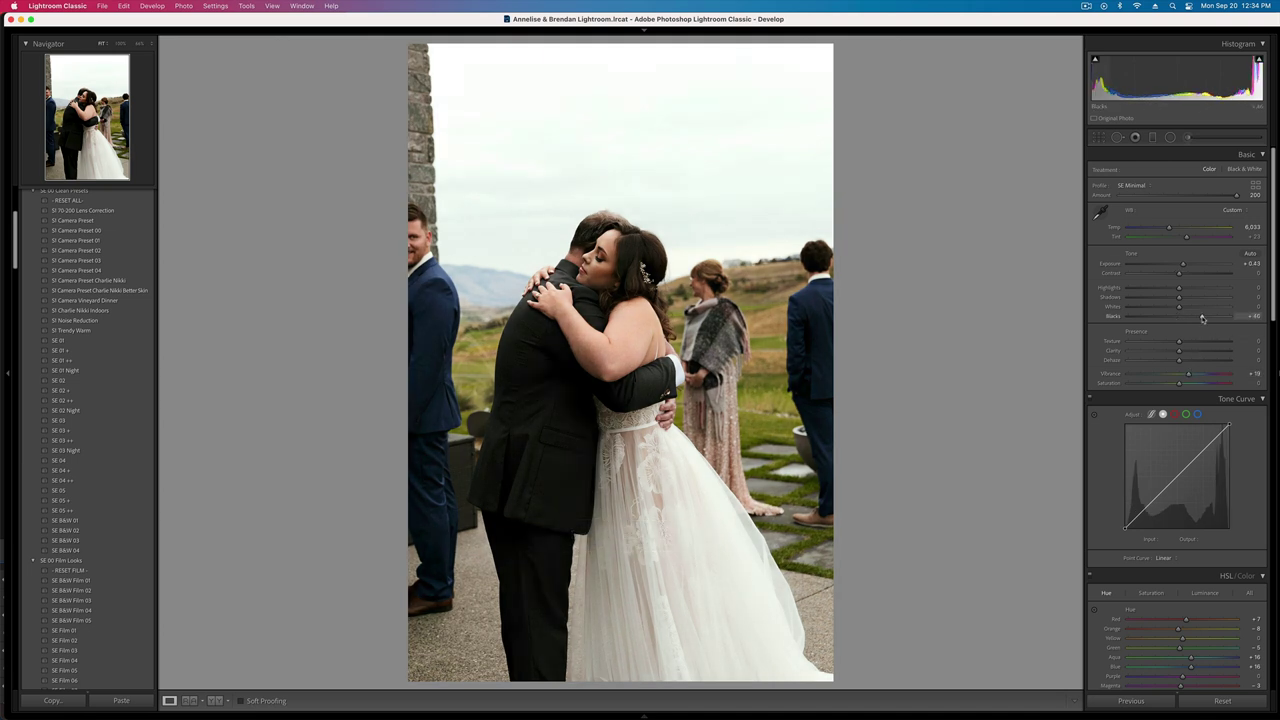
key(minus)
key(equal)
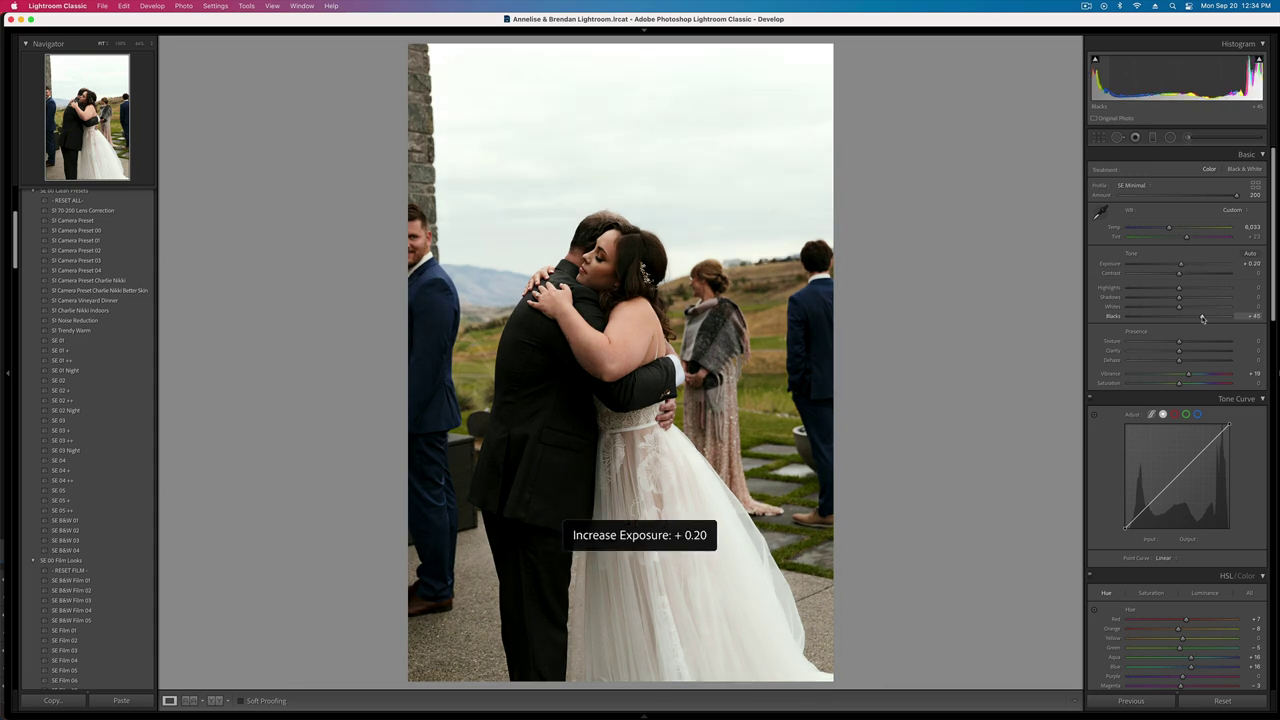
- On the next photo, with the blonde woman and smiling man, set Exposure to +0.33 and Temp to 6,158
key(Right)
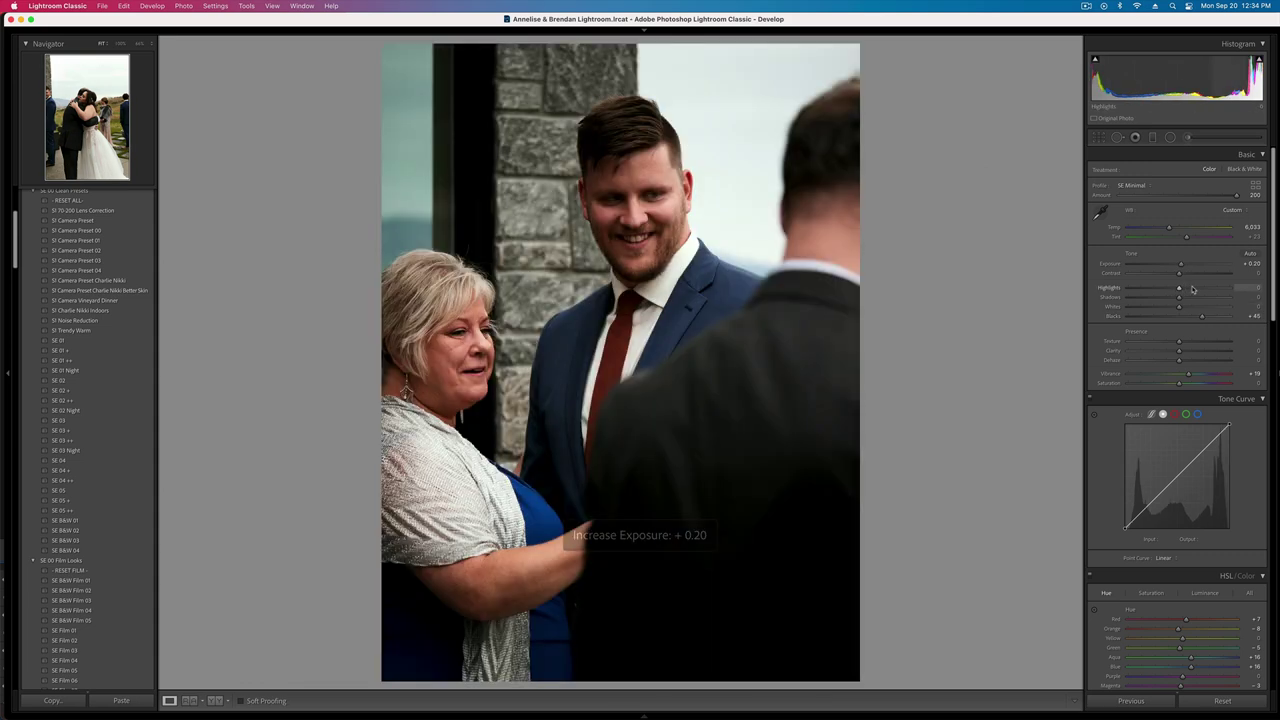
key(equal)
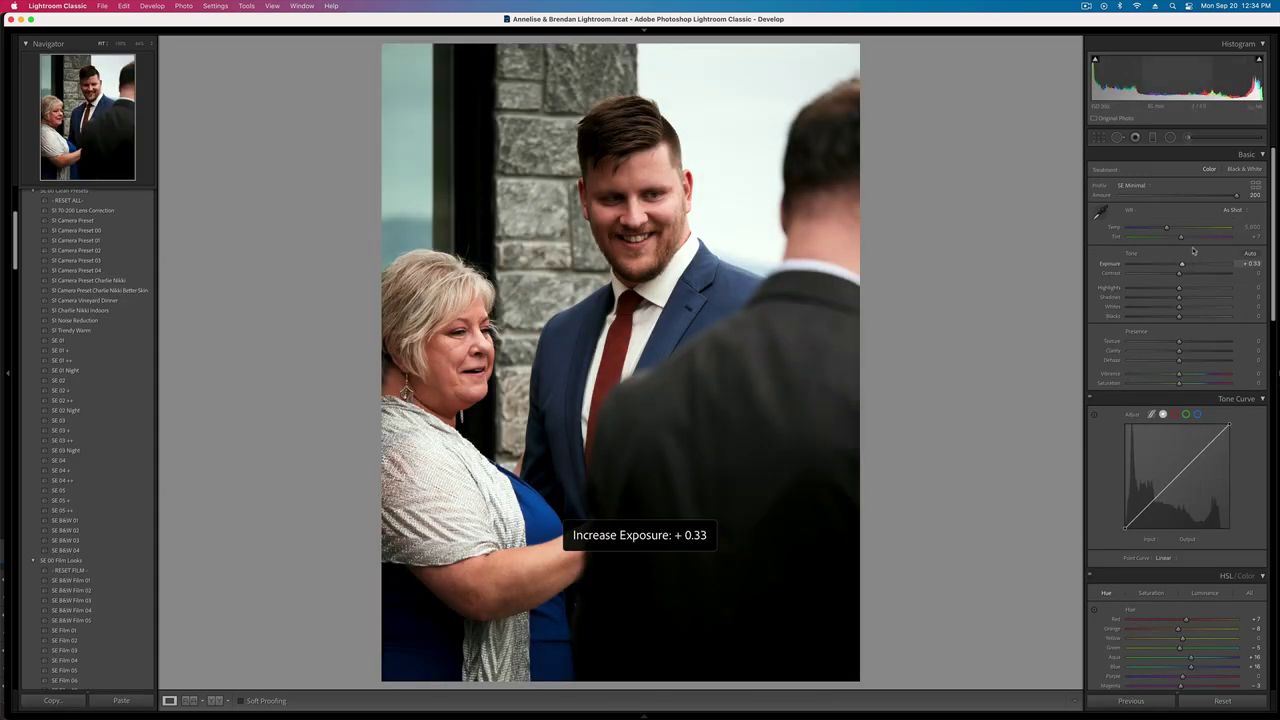
drag(1169, 228, 1174, 230)
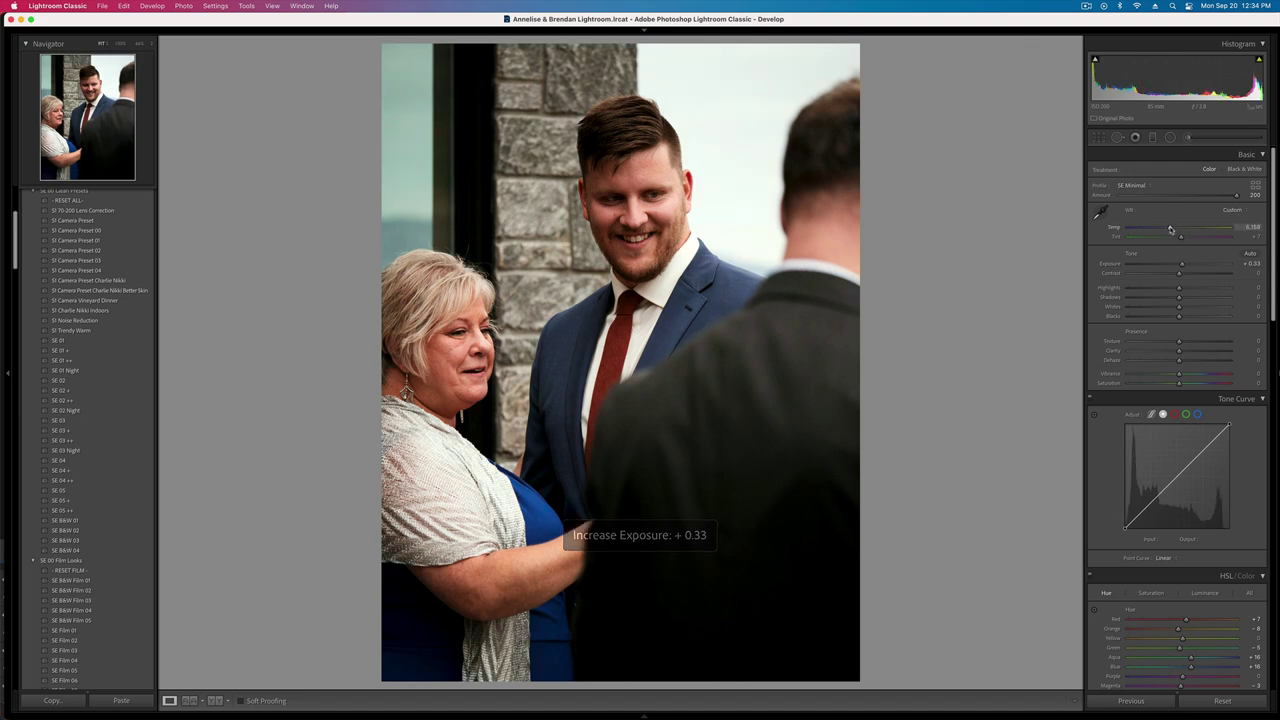
key(Right)
key(Left)
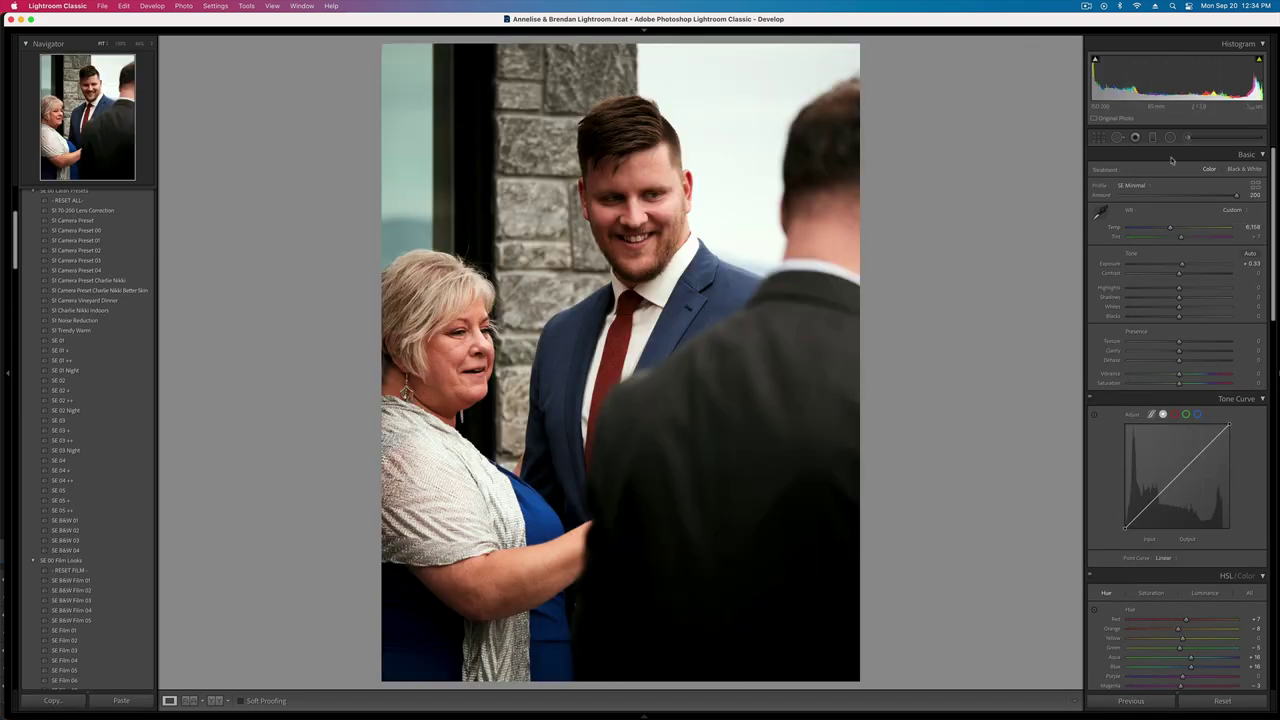
- Brush the blonde woman's and smiling man's faces with Highlights at −37, and lower the photo's overall exposure to 0
click(1188, 137)
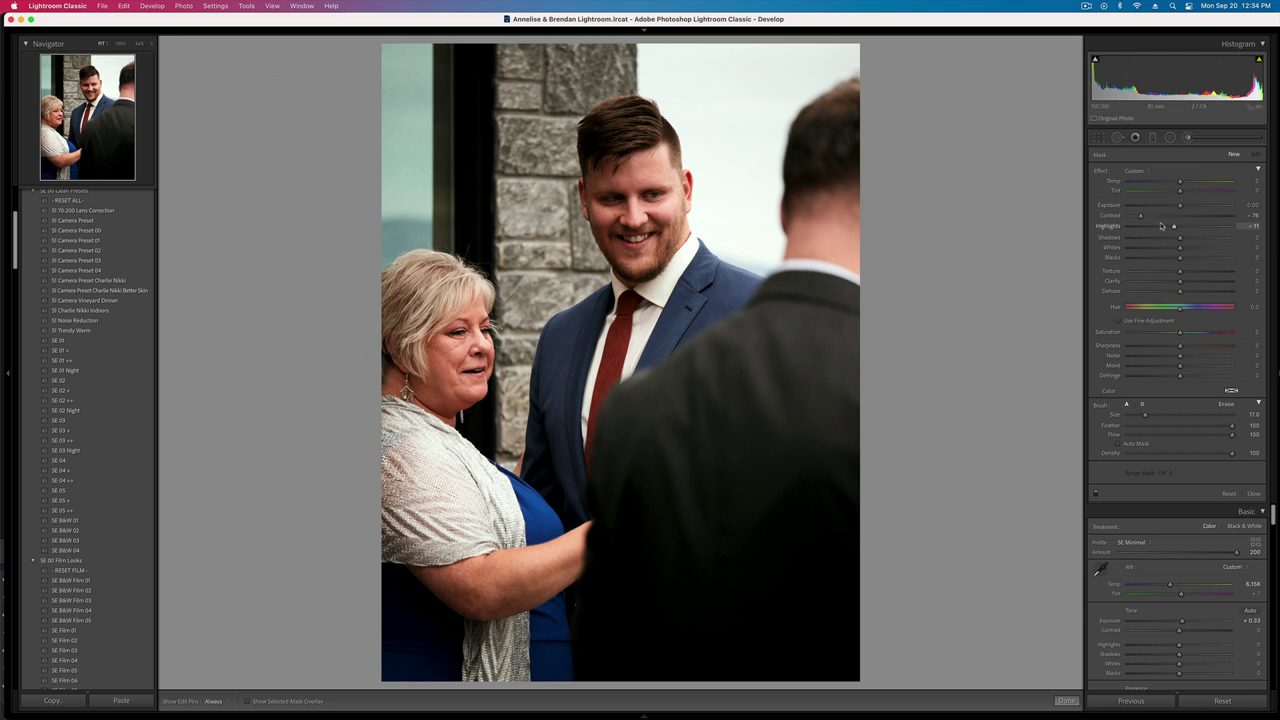
drag(454, 333, 458, 370)
mouse_move(634, 186)
mouse_down()
mouse_move(628, 220)
mouse_move(630, 190)
mouse_up()
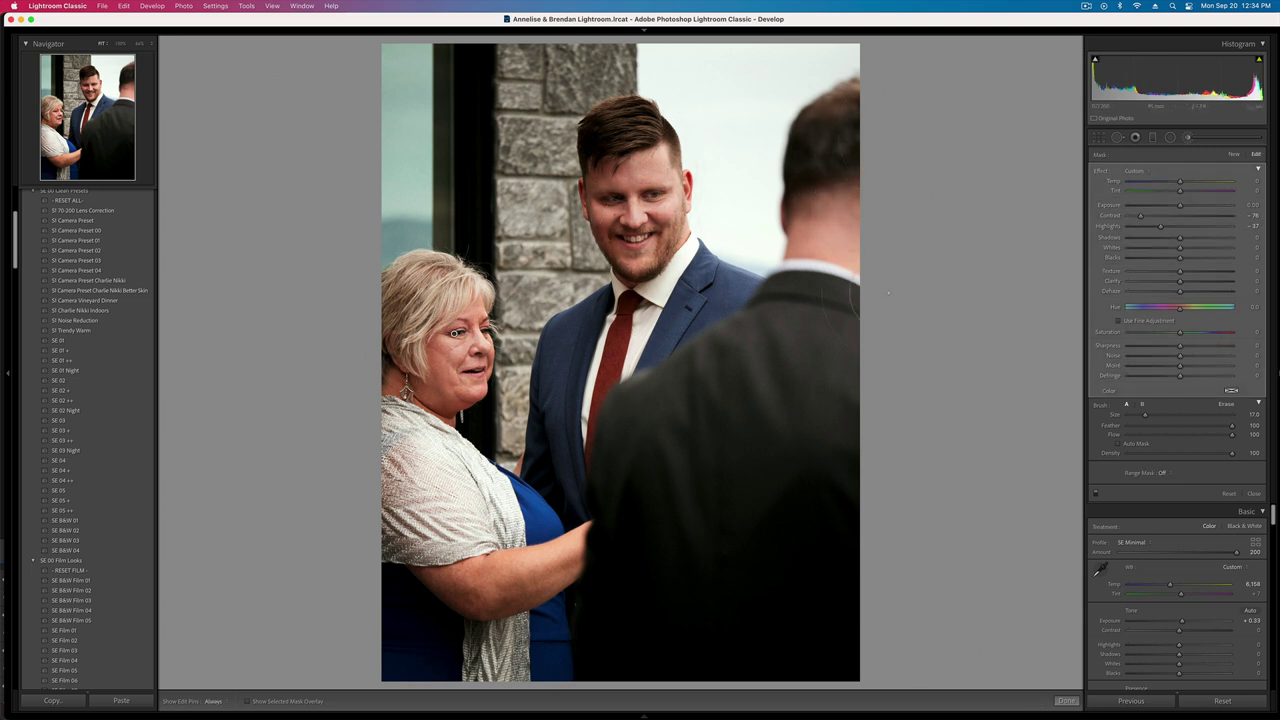
key(k)
key(shift+minus)
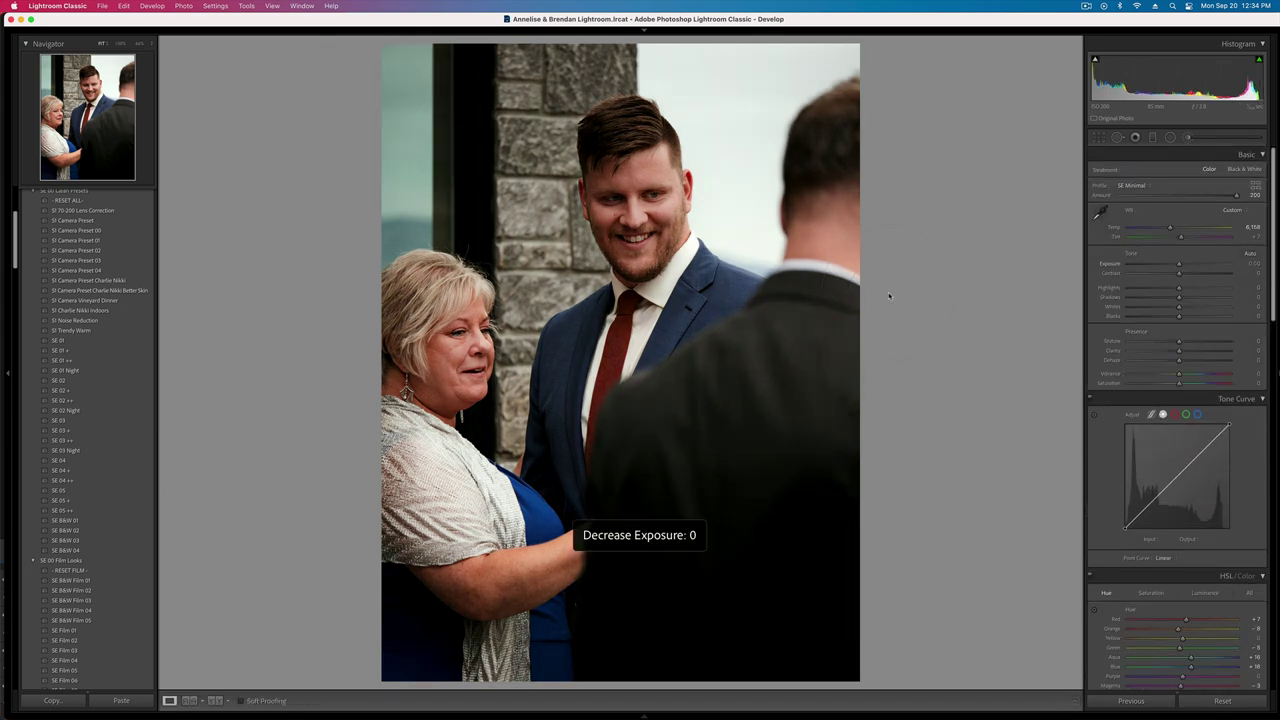
- On the next photo, the two laughing women, raise Exposure to +0.99 and warm Temp to about 5,650
key(Right)
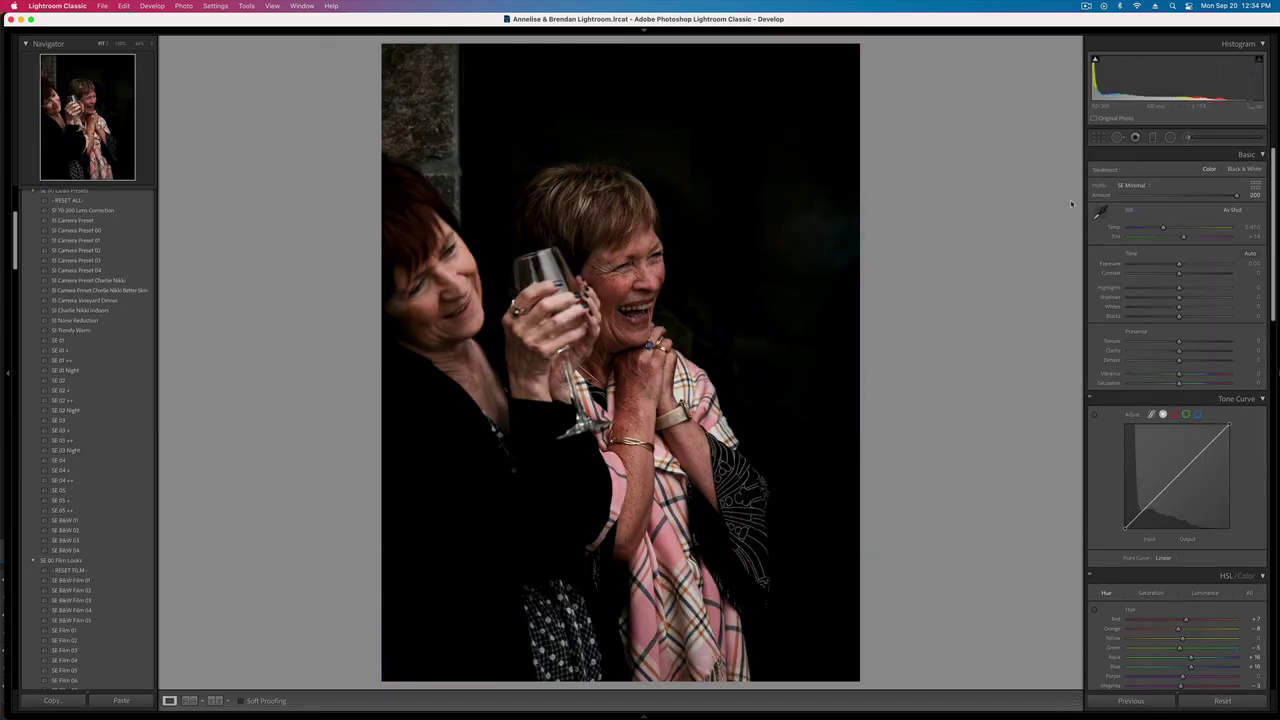
key(equal)
key(equal)
key(equal)
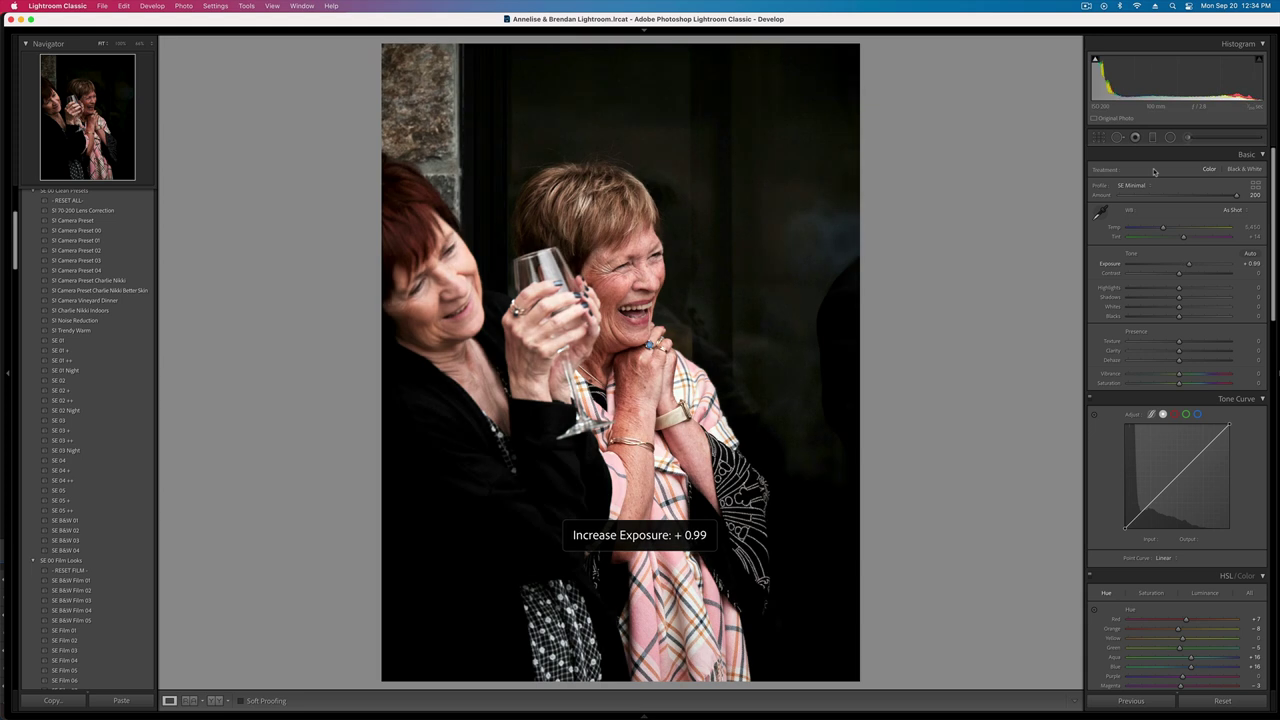
drag(1163, 228, 1166, 229)
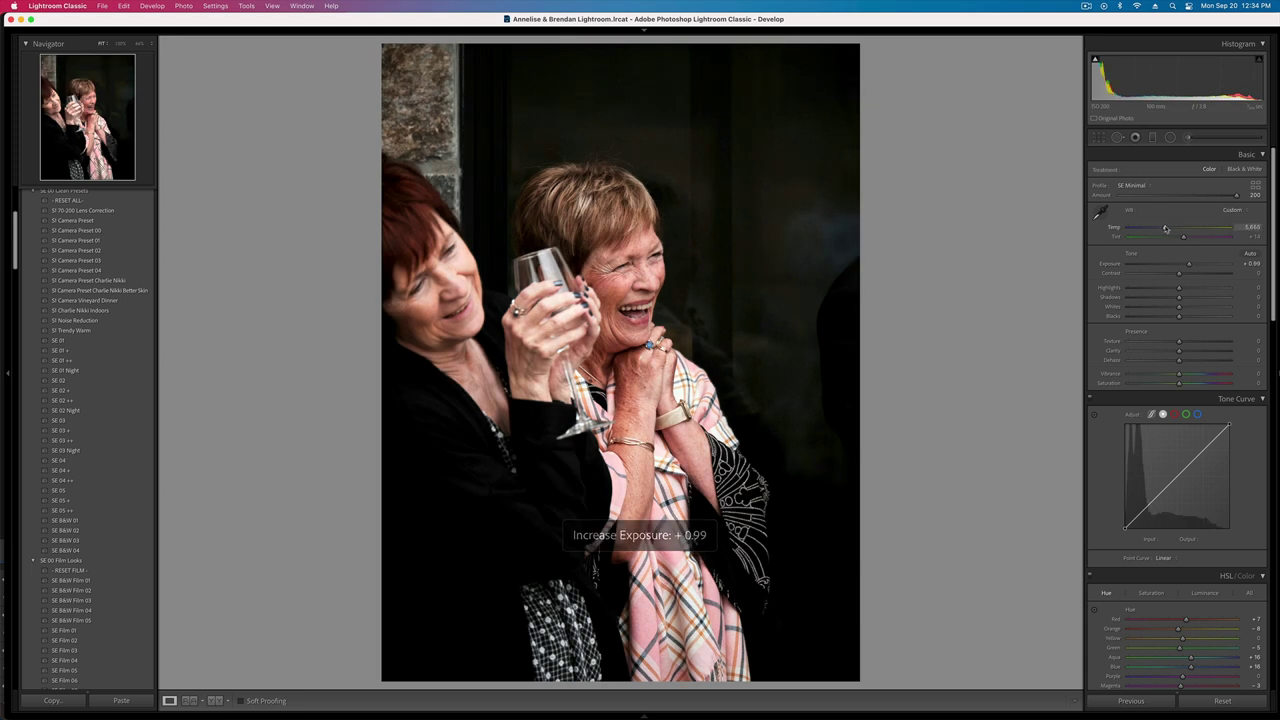
- Brush the two laughing women's faces with Exposure 0.20, Contrast −76 and Highlights −37, and raise the photo's overall Exposure to +1.19
click(1188, 137)
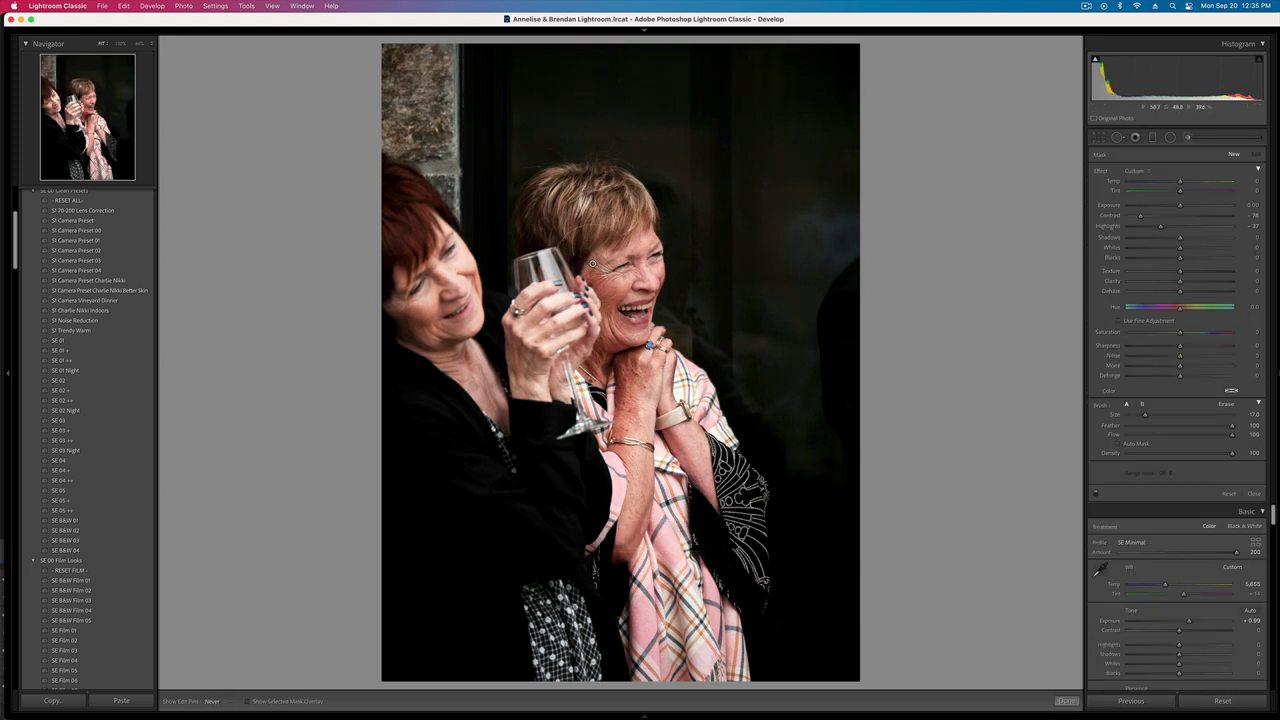
mouse_move(592, 264)
mouse_down()
mouse_move(617, 425)
mouse_move(633, 282)
mouse_move(616, 257)
mouse_up()
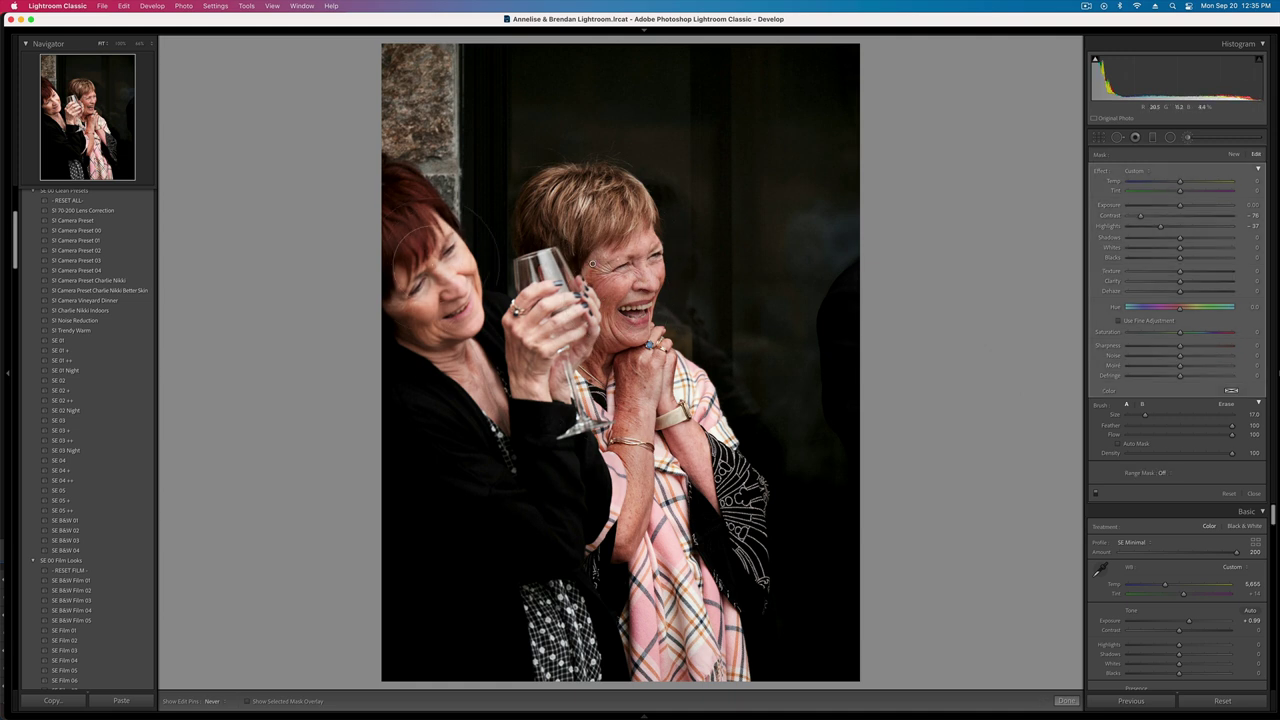
drag(1180, 205, 1183, 206)
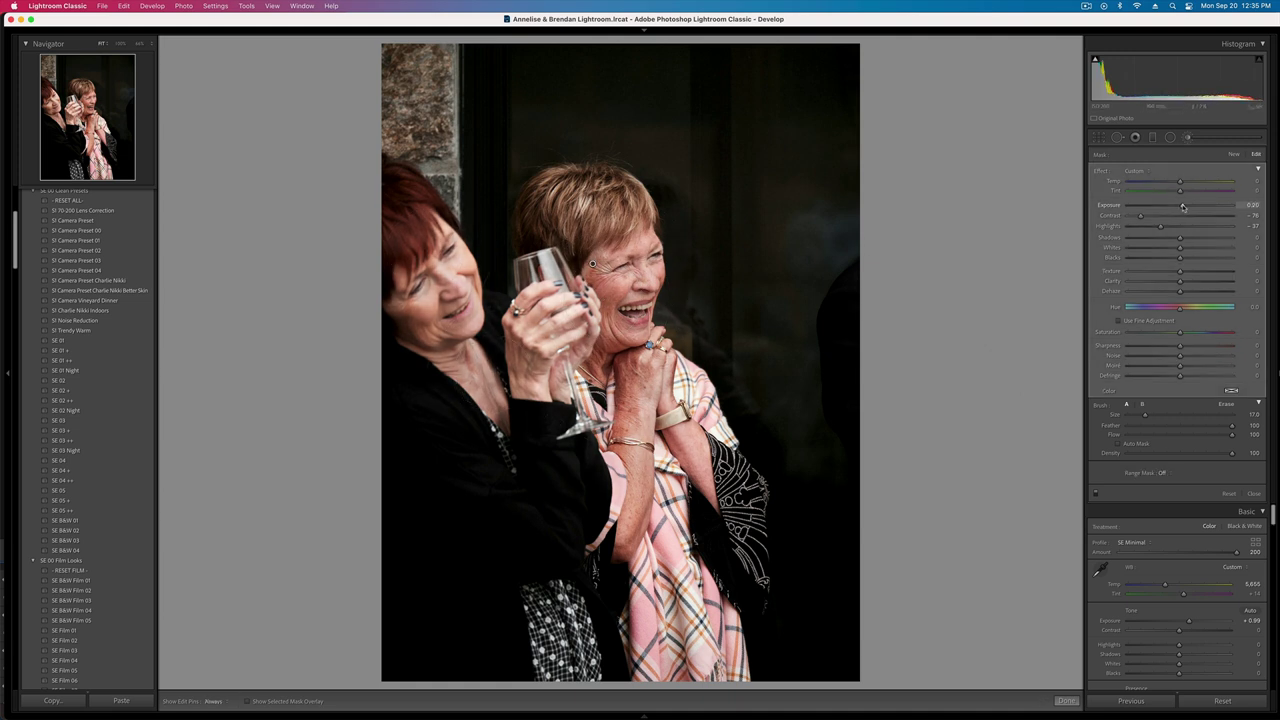
key(k)
key(equal)
key(equal)
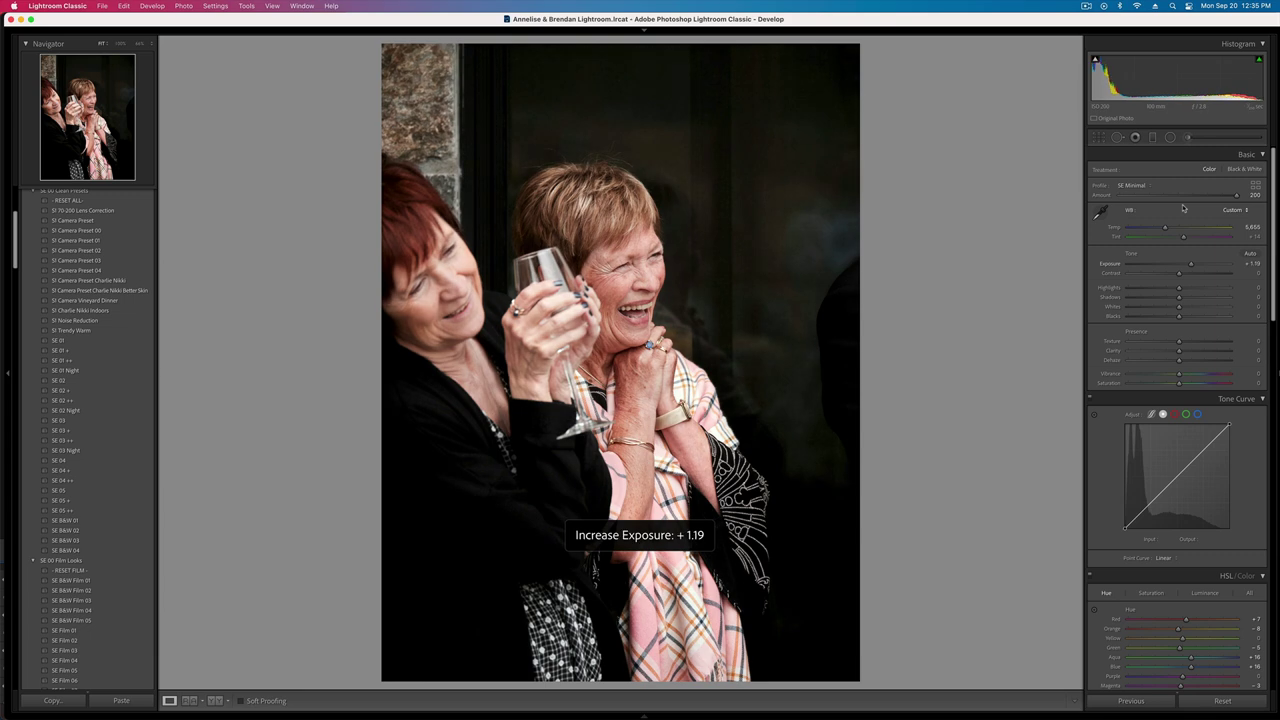
- On the next photo, the bride and groom beside the woman in burgundy, try a warmer Temp and shifted Tint, and undo both changes
key(Right)
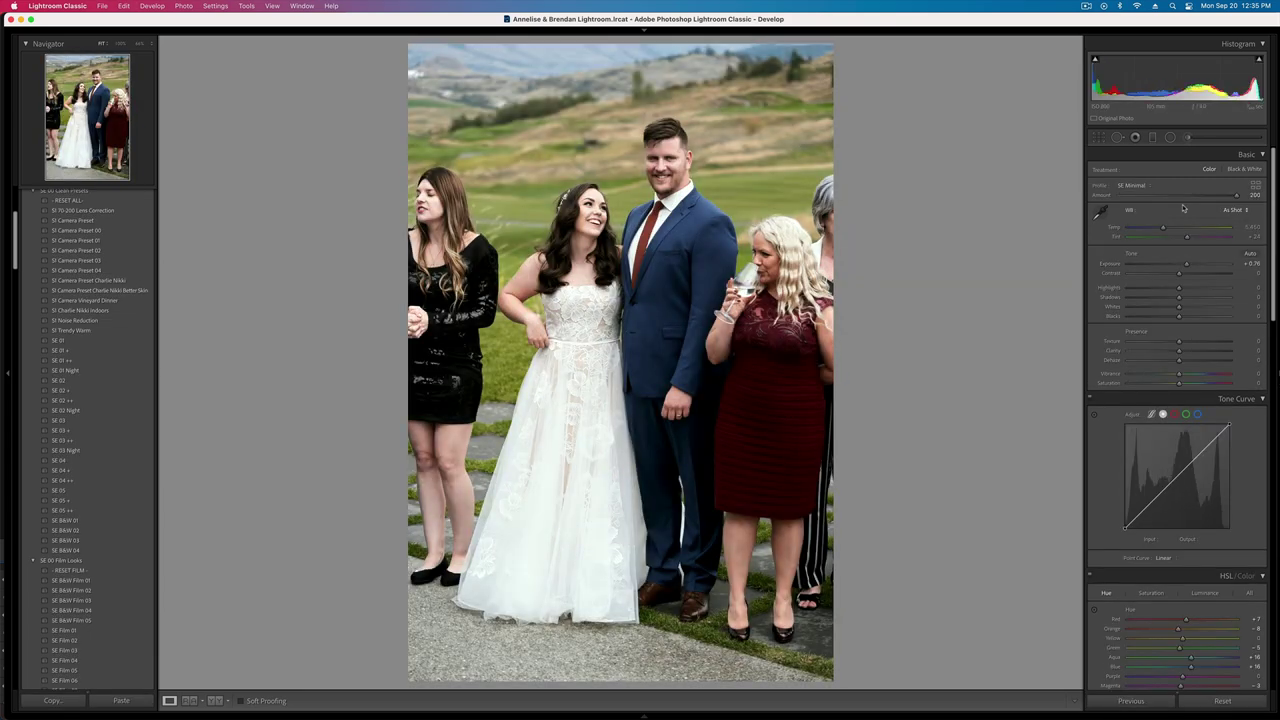
click(1171, 229)
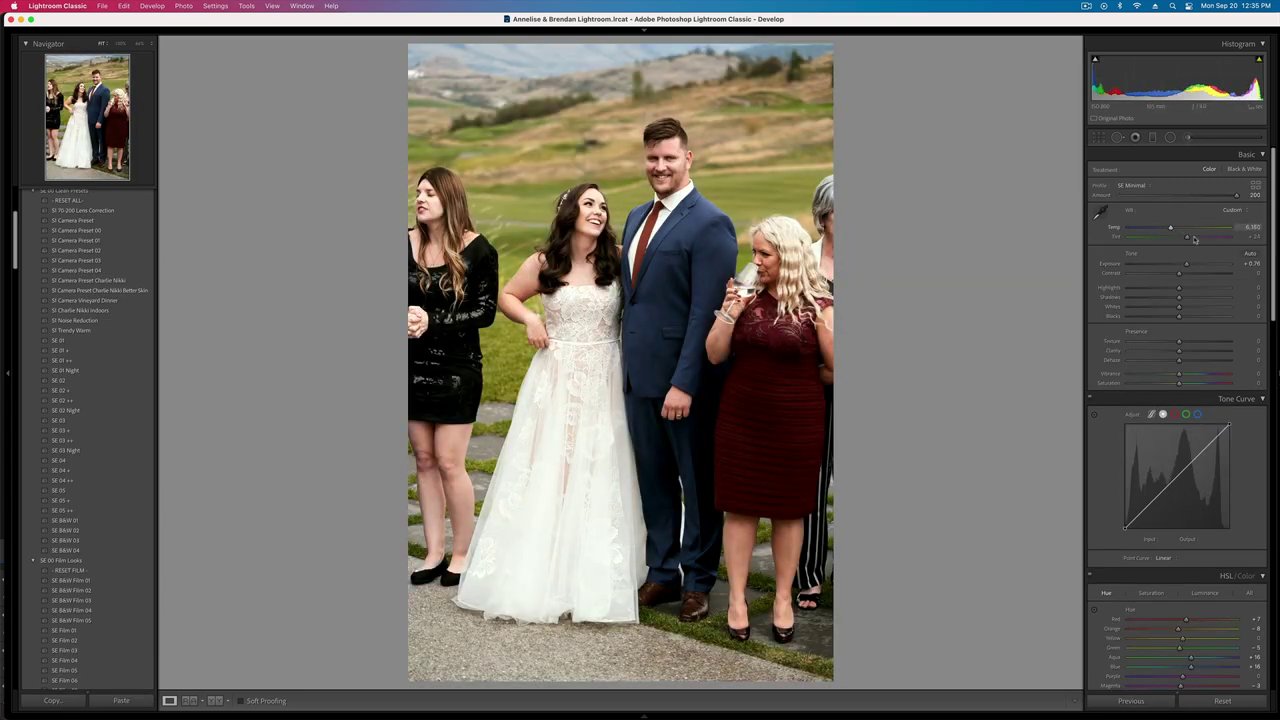
click(1192, 238)
key(super+z)
key(super+z)
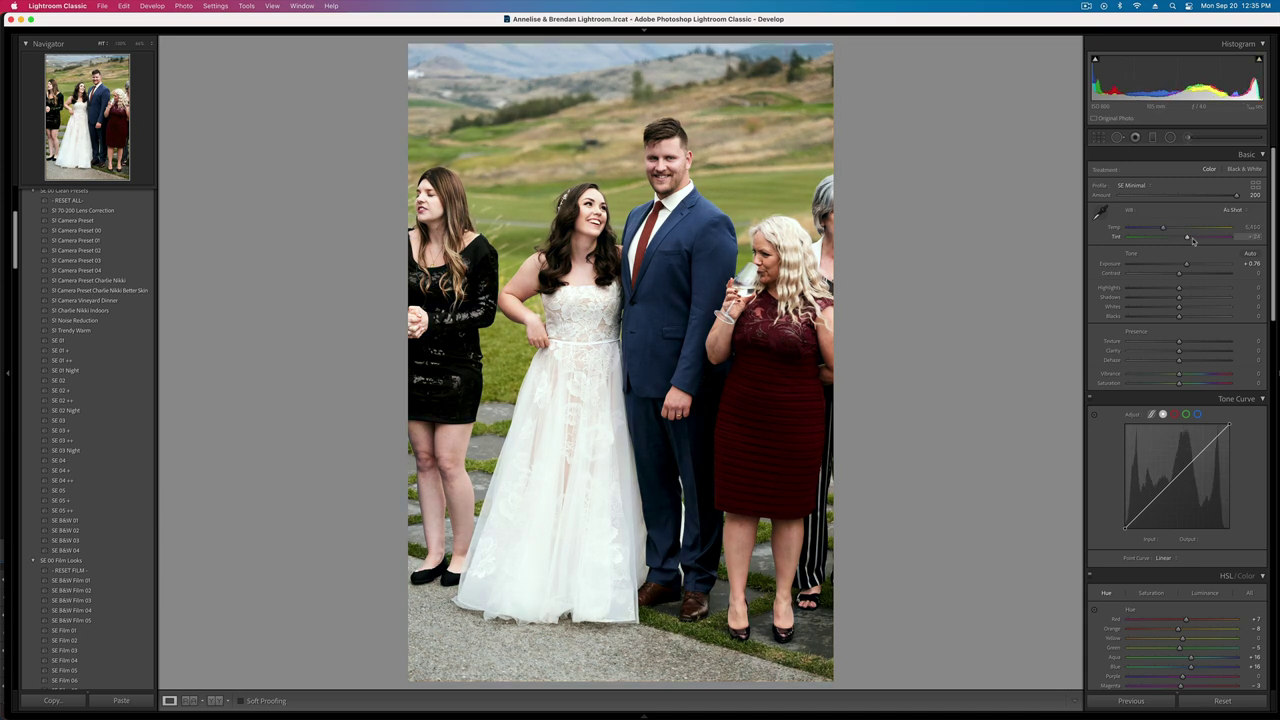
- Copy the develop settings from the landscape photo of the bride dancing with the older man beside the stone building
key(g)
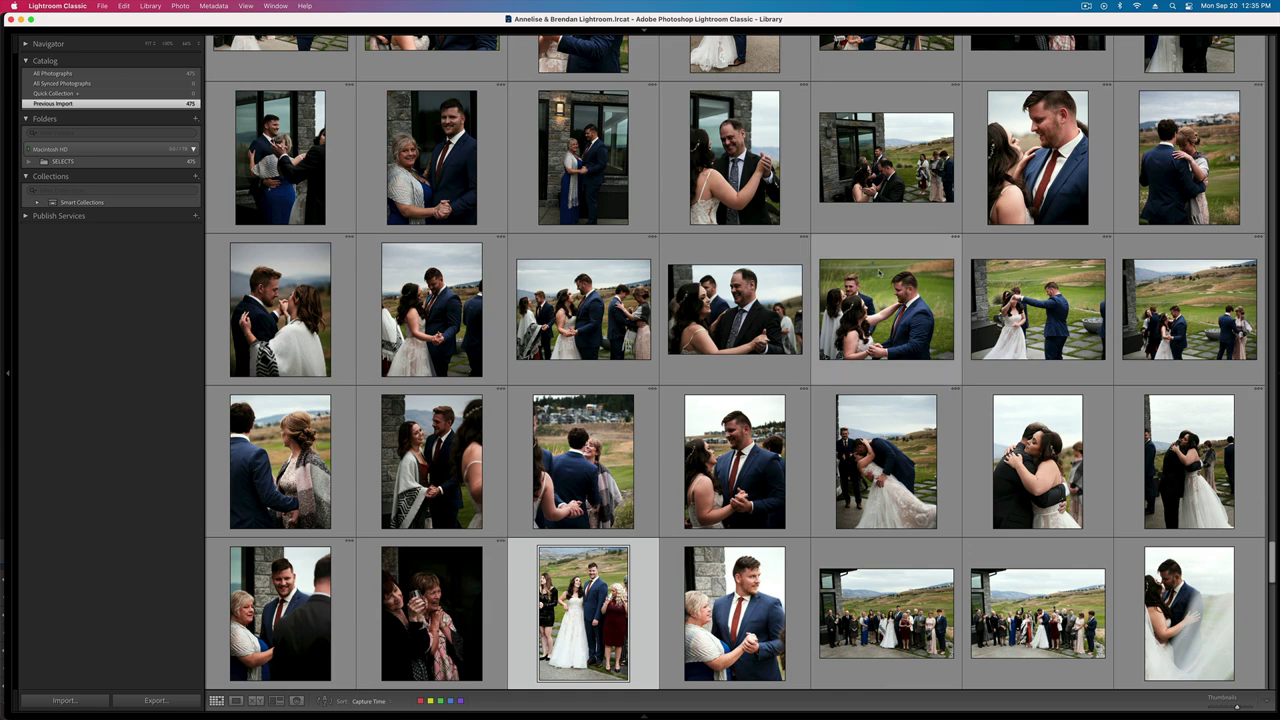
click(898, 191)
key(d)
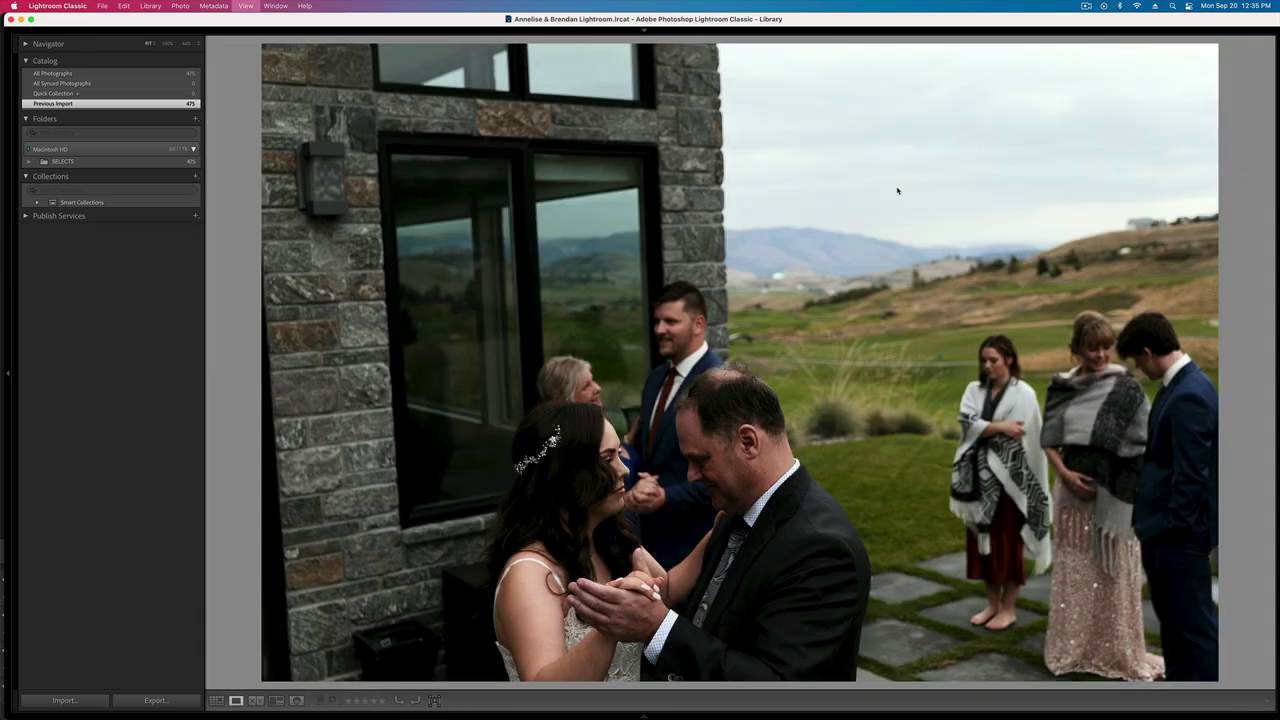
key(super+shift+c)
key(Return)
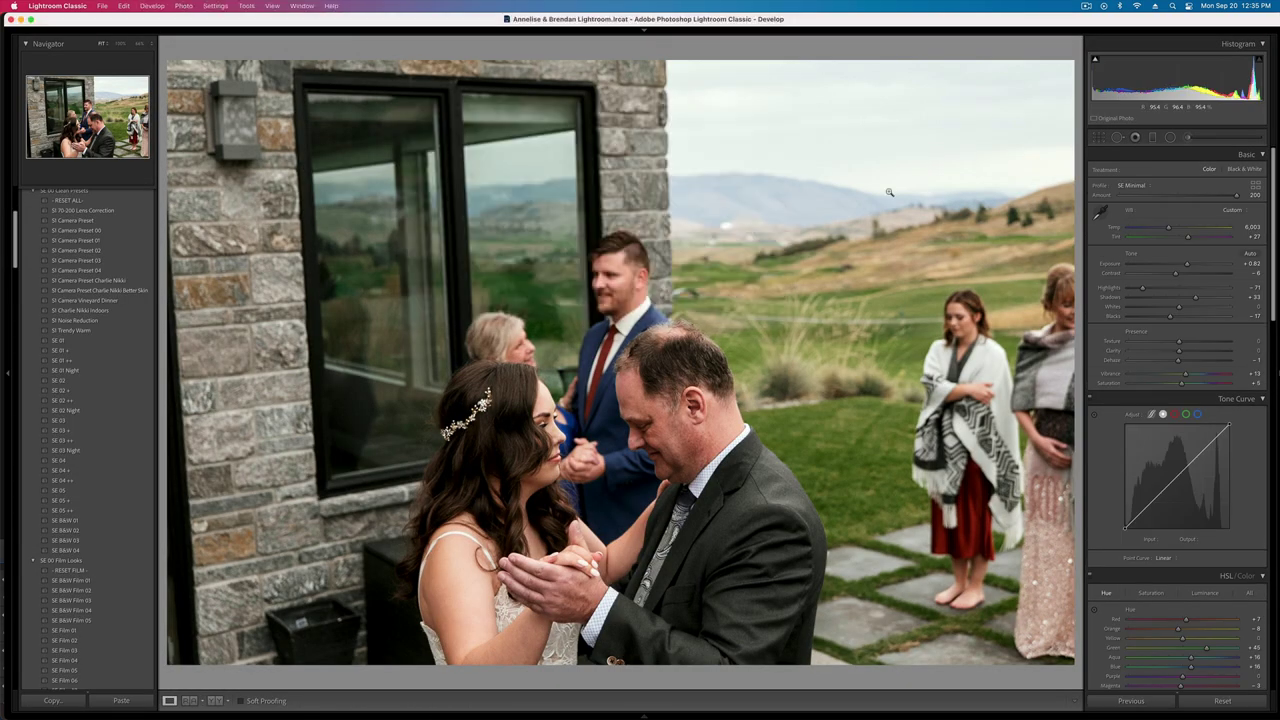
- Apply the copied settings to the photo of the bride and groom beside the woman in burgundy, and lower its Exposure to +0.26
key(g)
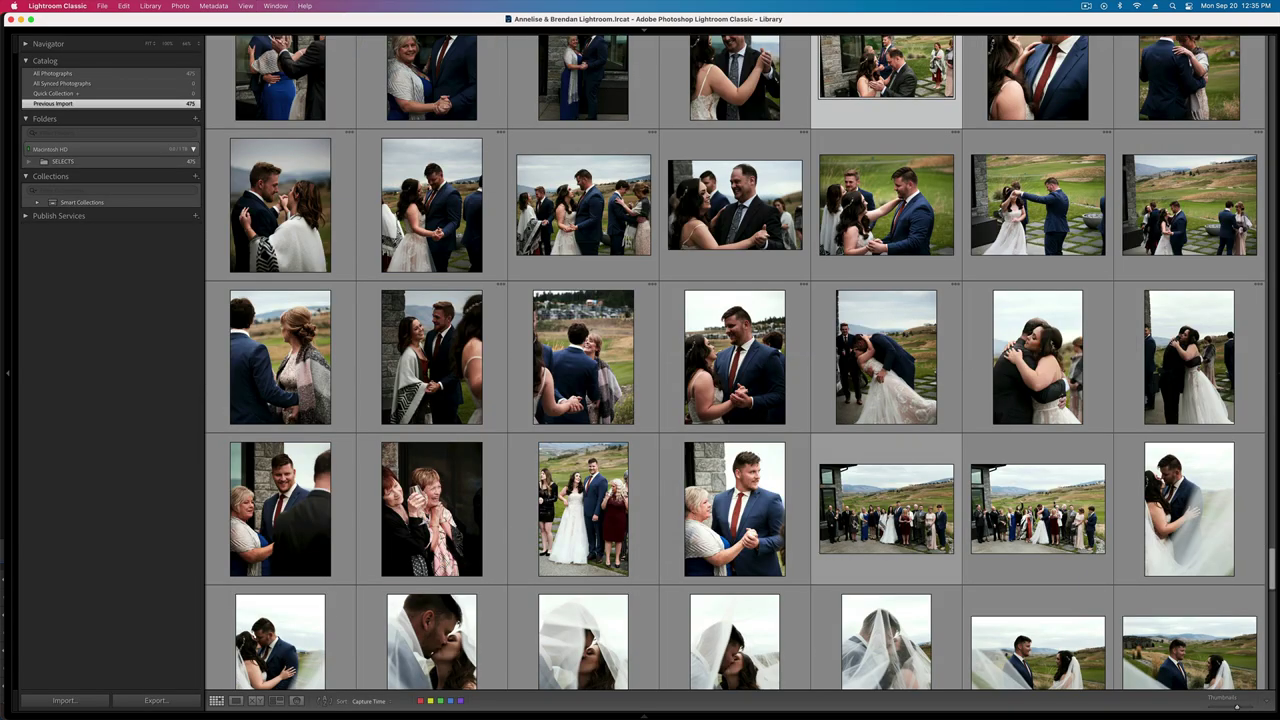
double_click(624, 505)
key(d)
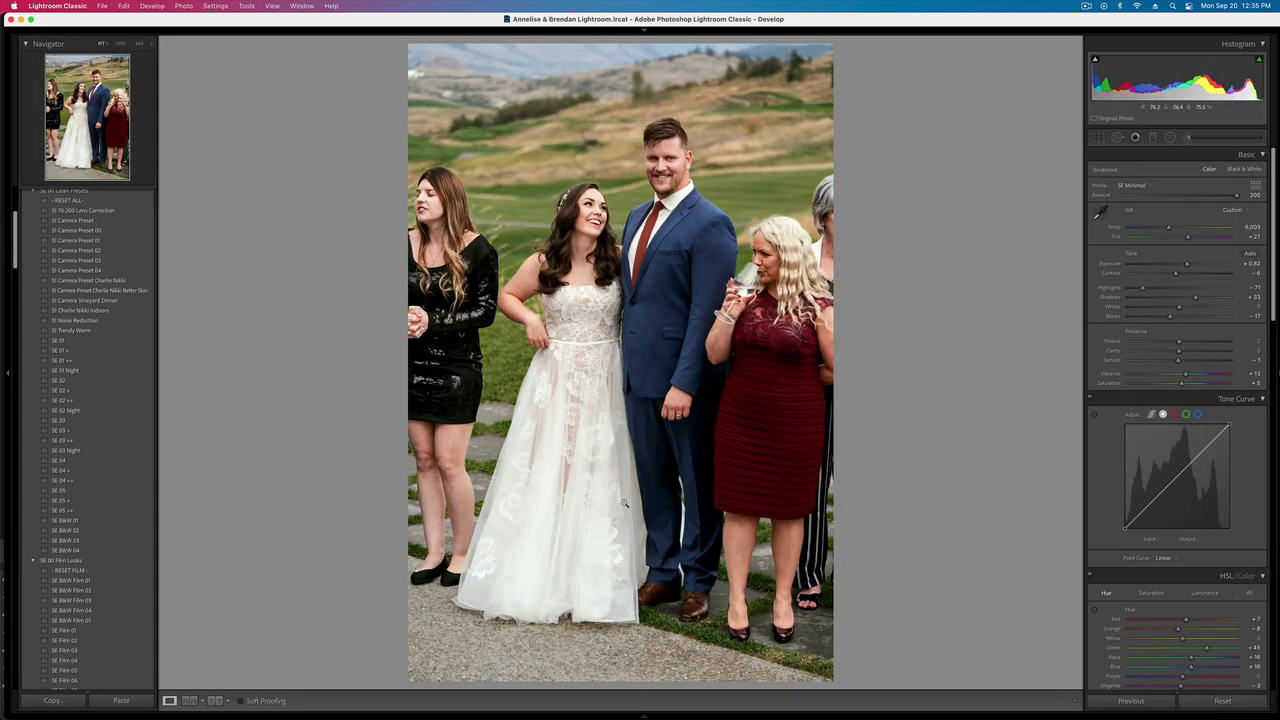
key(shift+minus)
key(shift+minus)
key(equal)
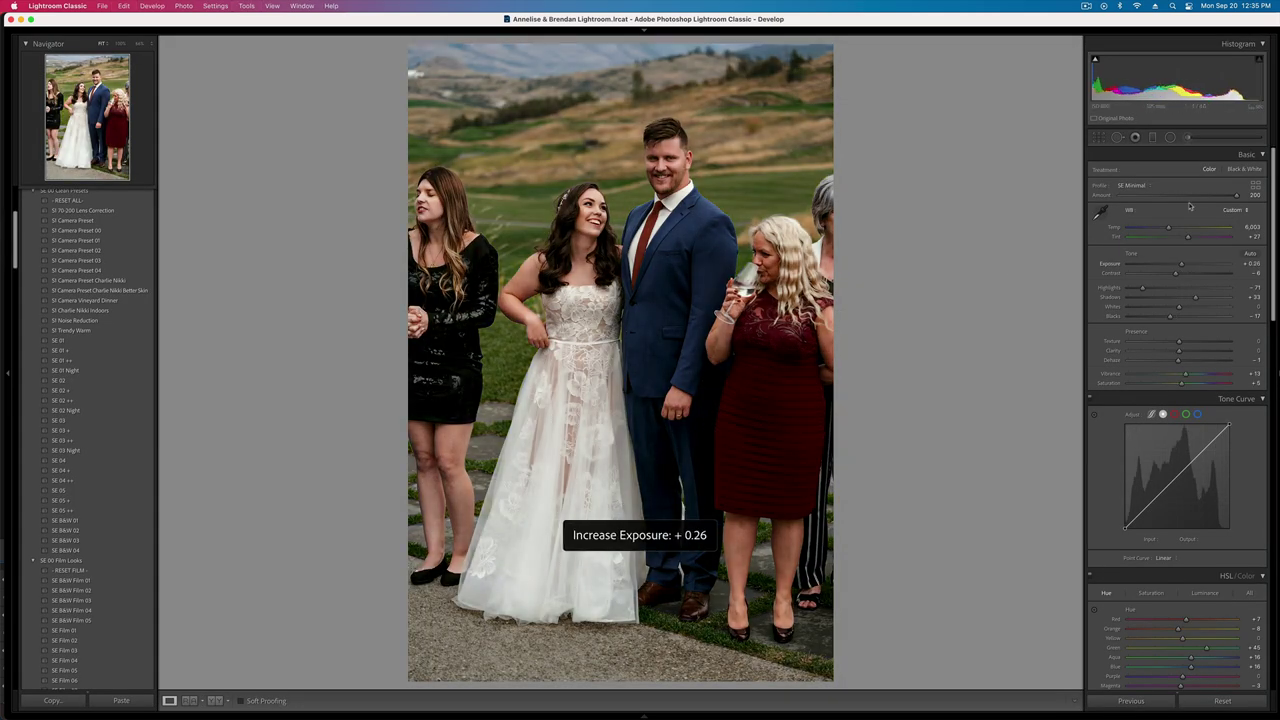
- Brush the faces in the bride and groom photo with Contrast −76 and Highlights −37, and raise the overall Exposure to +0.49
key(k)
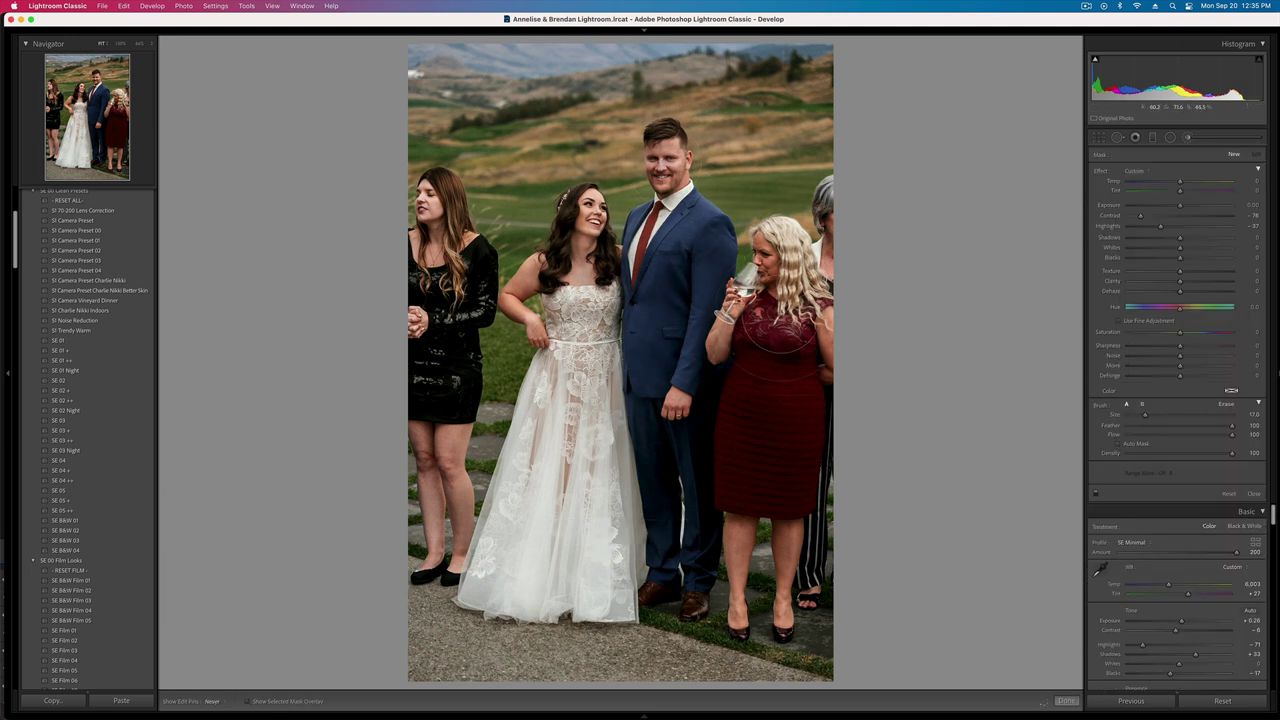
drag(780, 318, 768, 460)
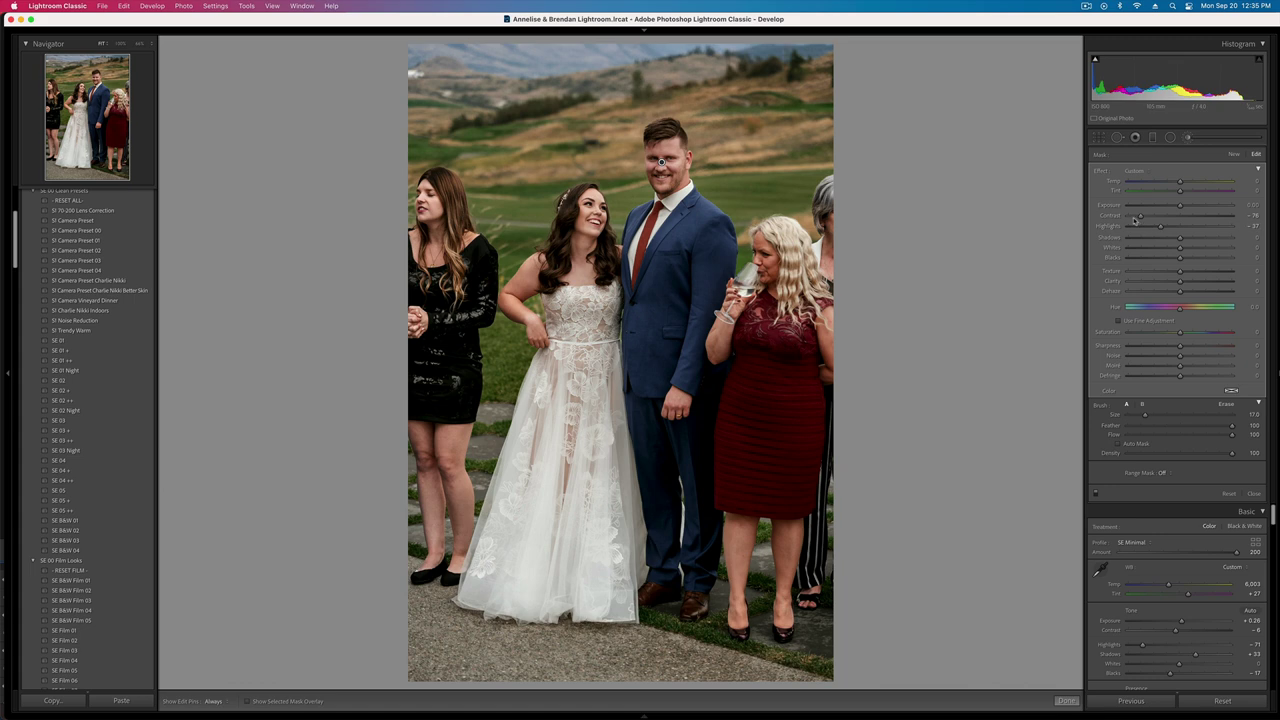
drag(1135, 221, 1134, 221)
key(k)
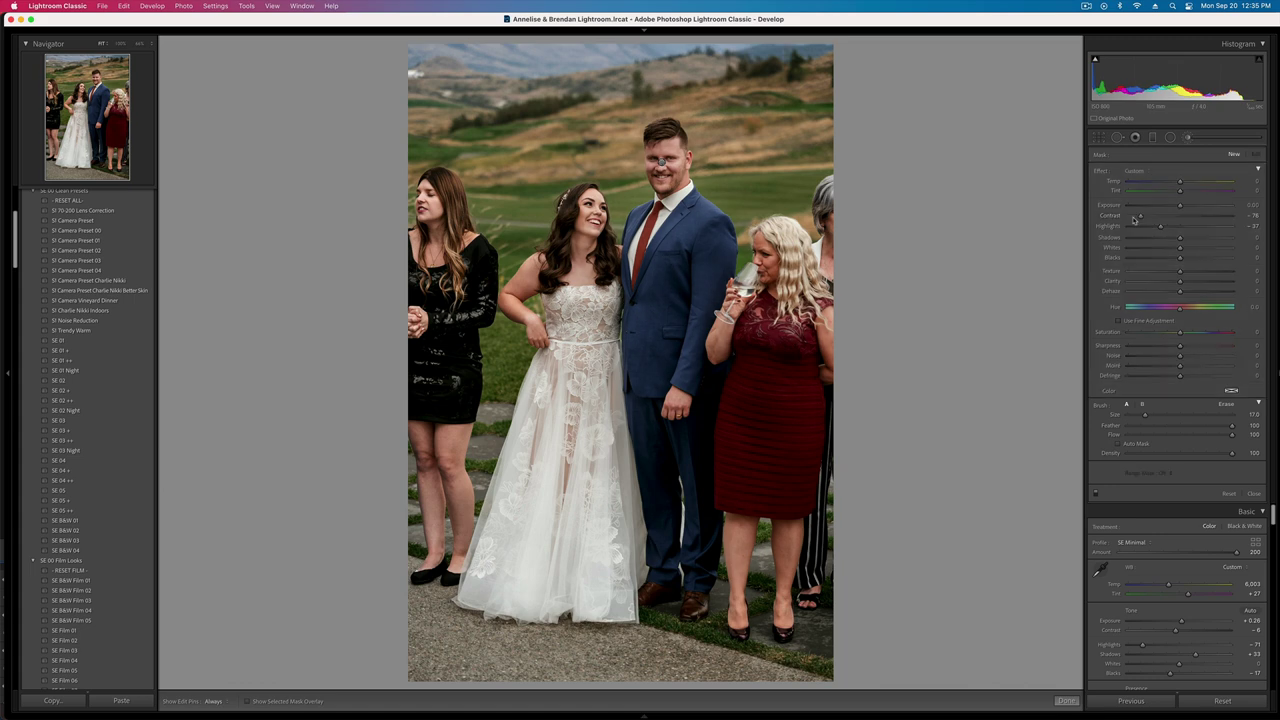
key(shift+equal)
key(minus)
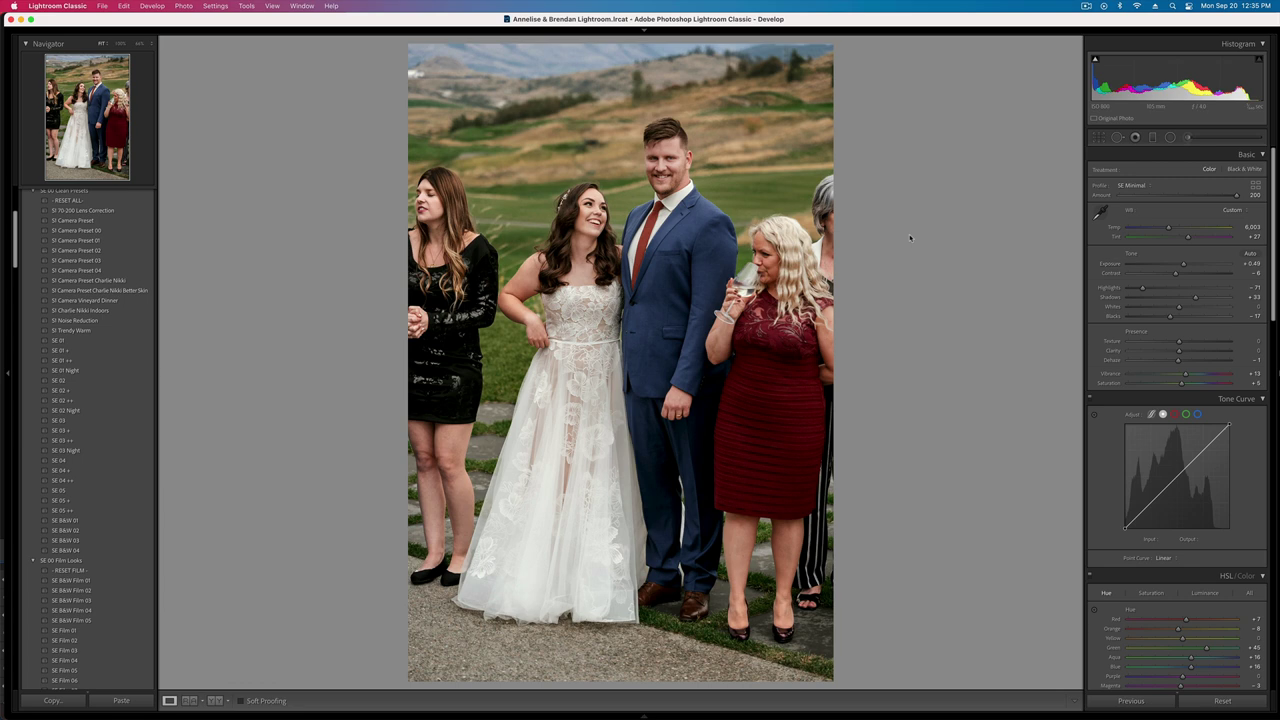
- On the groom and blonde woman's dance photo, undo the pasted settings, set Exposure near −0.33 and raise Contrast to +14
key(Right)
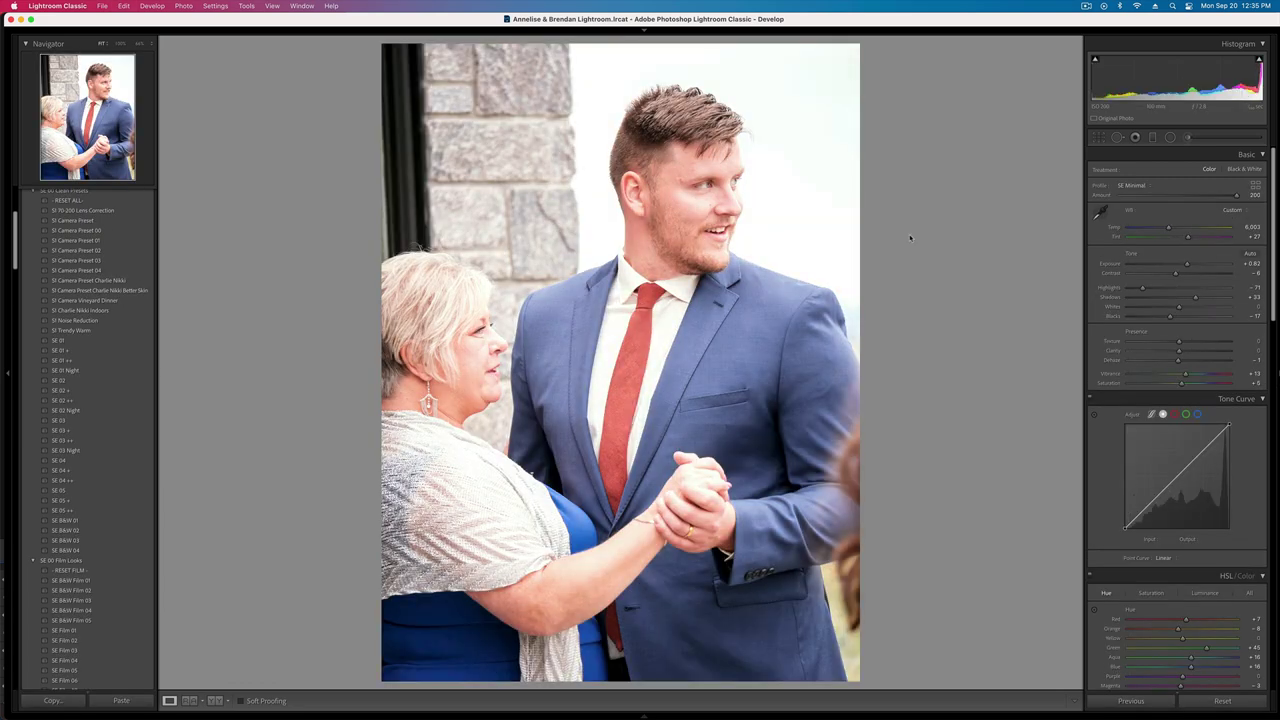
key(super+z)
key(minus)
key(equal)
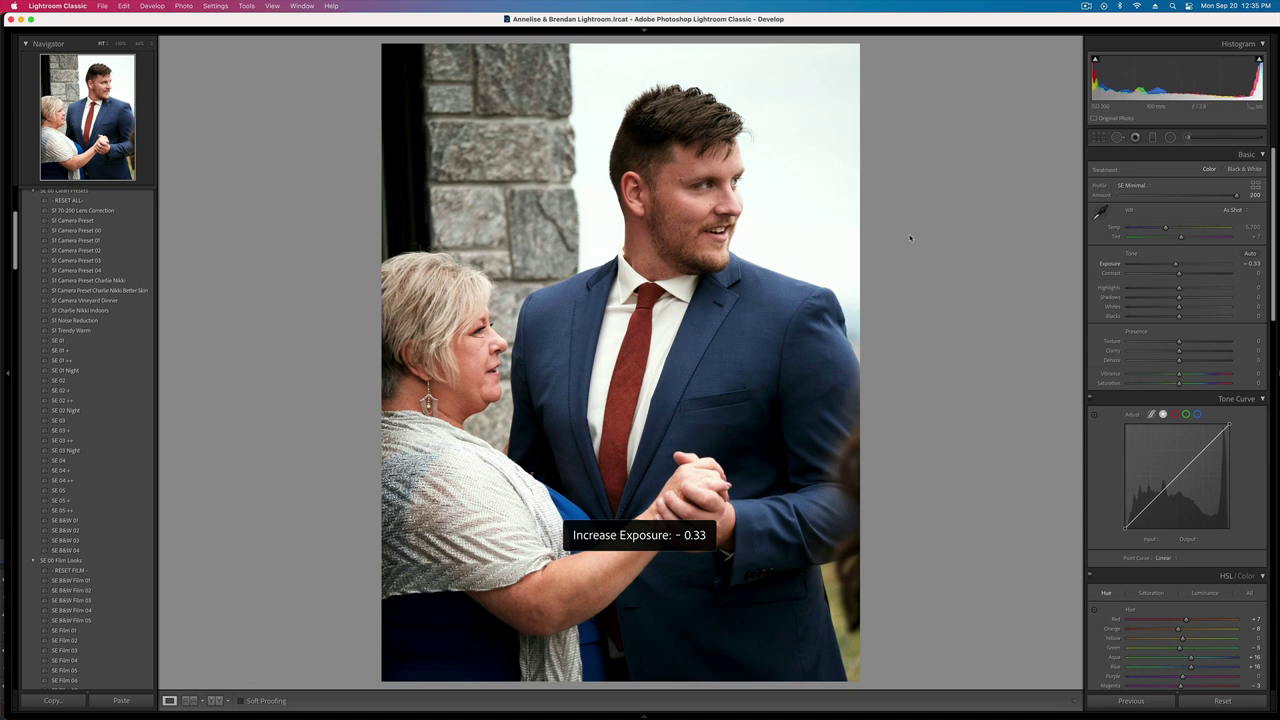
click(1187, 274)
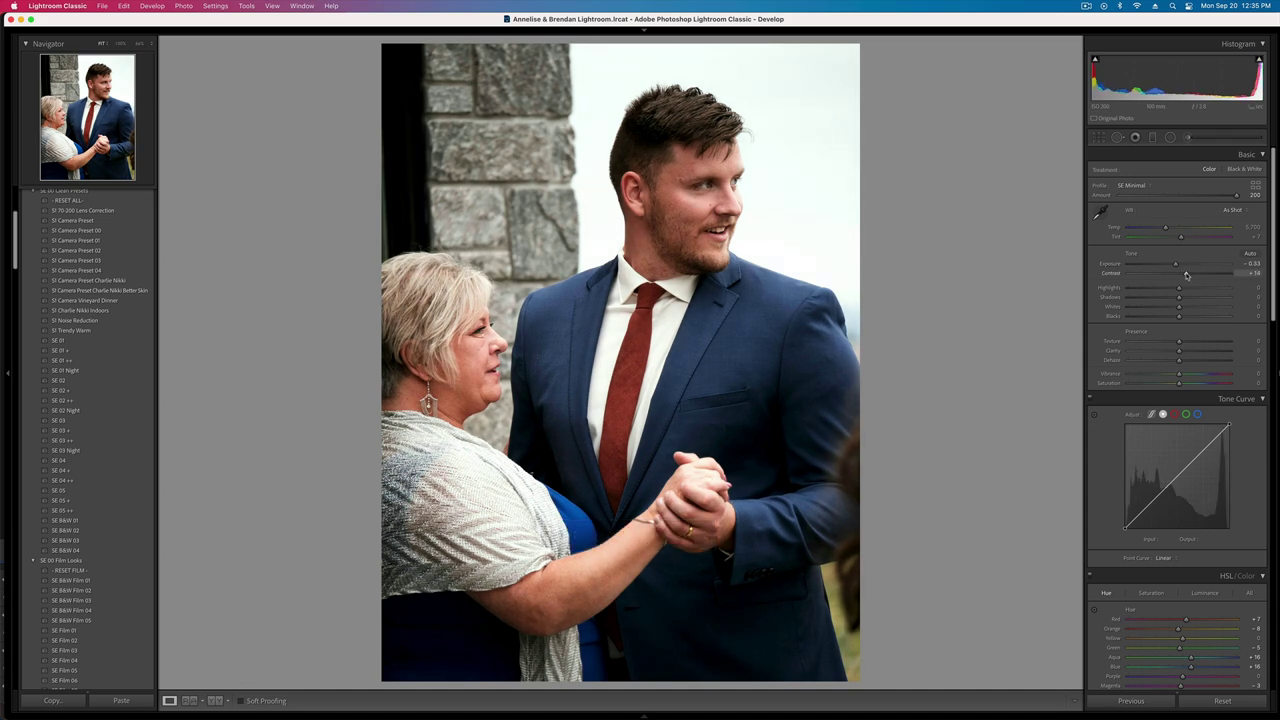
key(equal)
- Apply the copied settings to the large family group photo, and lower its Exposure to +0.16 and Contrast to −35
key(Left)
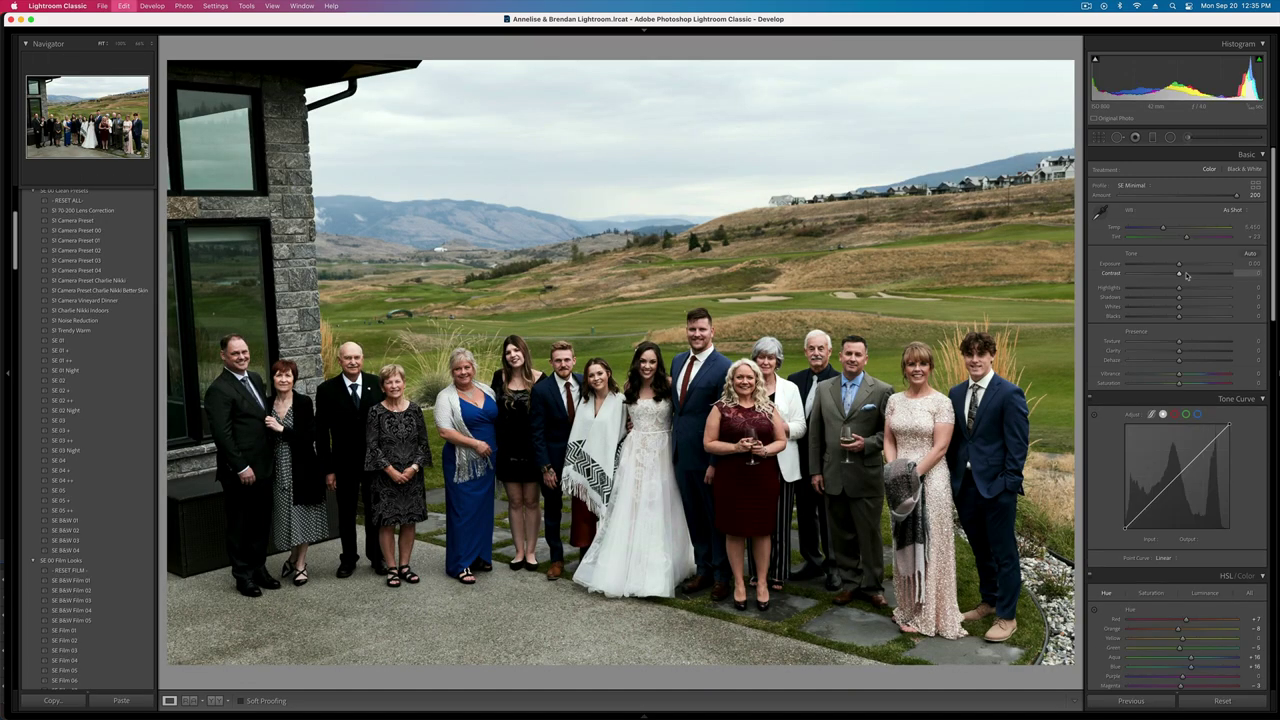
key(minus)
key(minus)
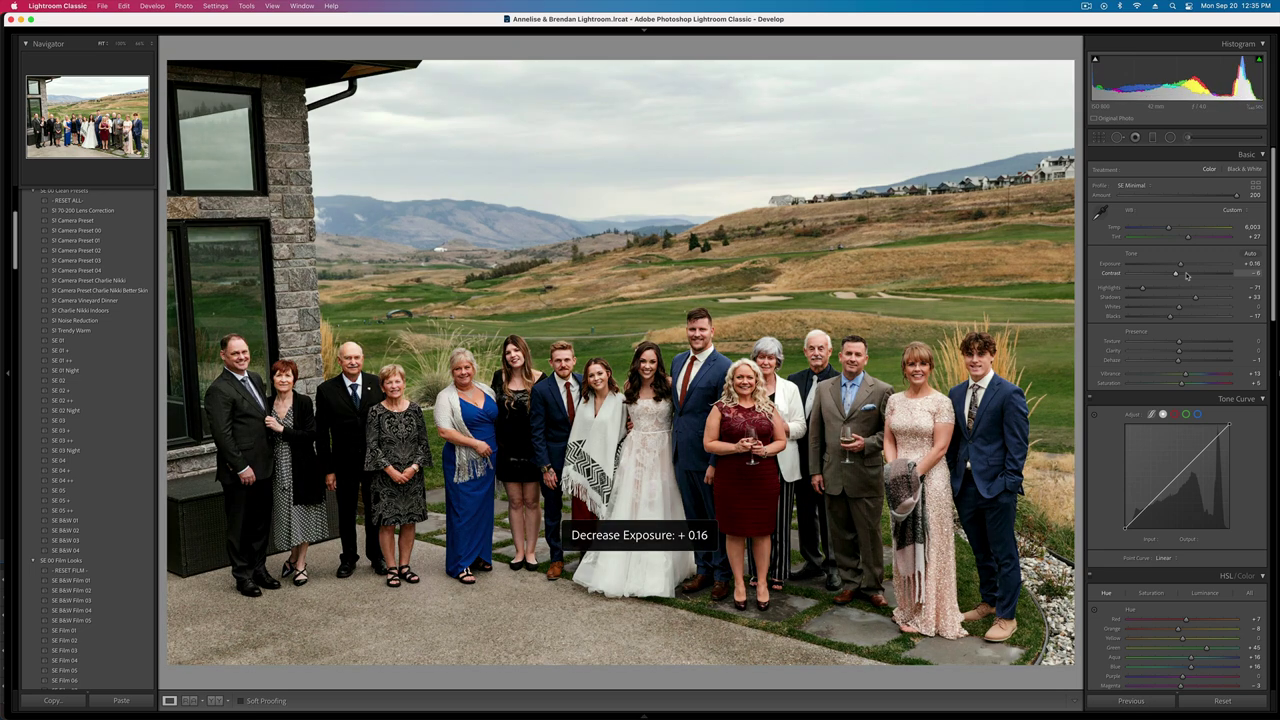
drag(1168, 275, 1160, 274)
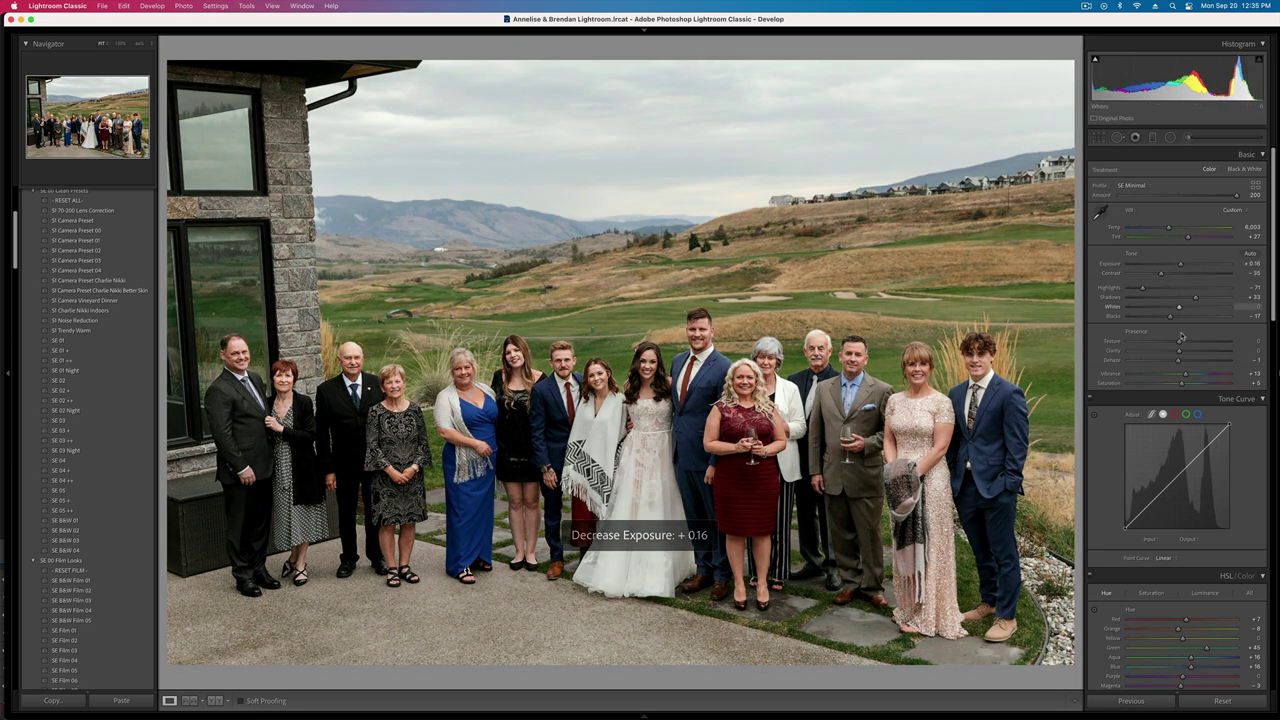
- Set the family group photo's Blacks to −39 and Shadows to +21, and raise its Exposure to +0.56
drag(1162, 318, 1208, 300)
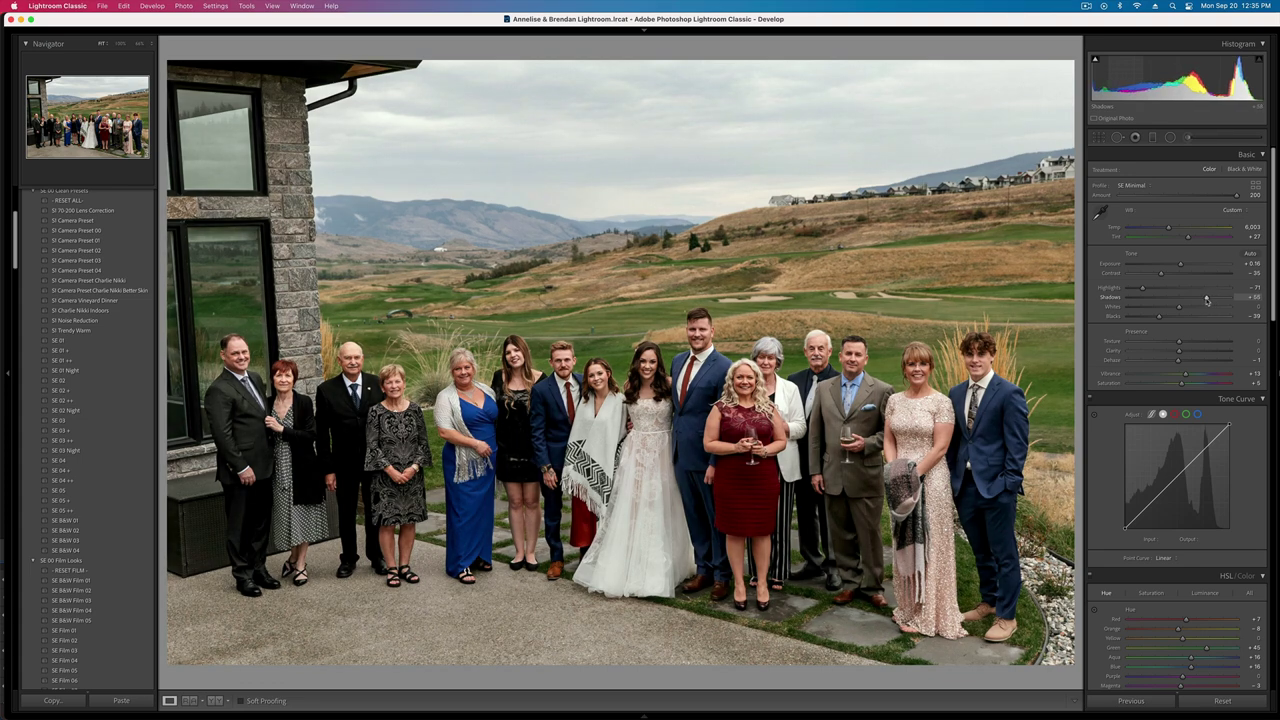
key(equal)
key(equal)
key(equal)
key(equal)
key(minus)
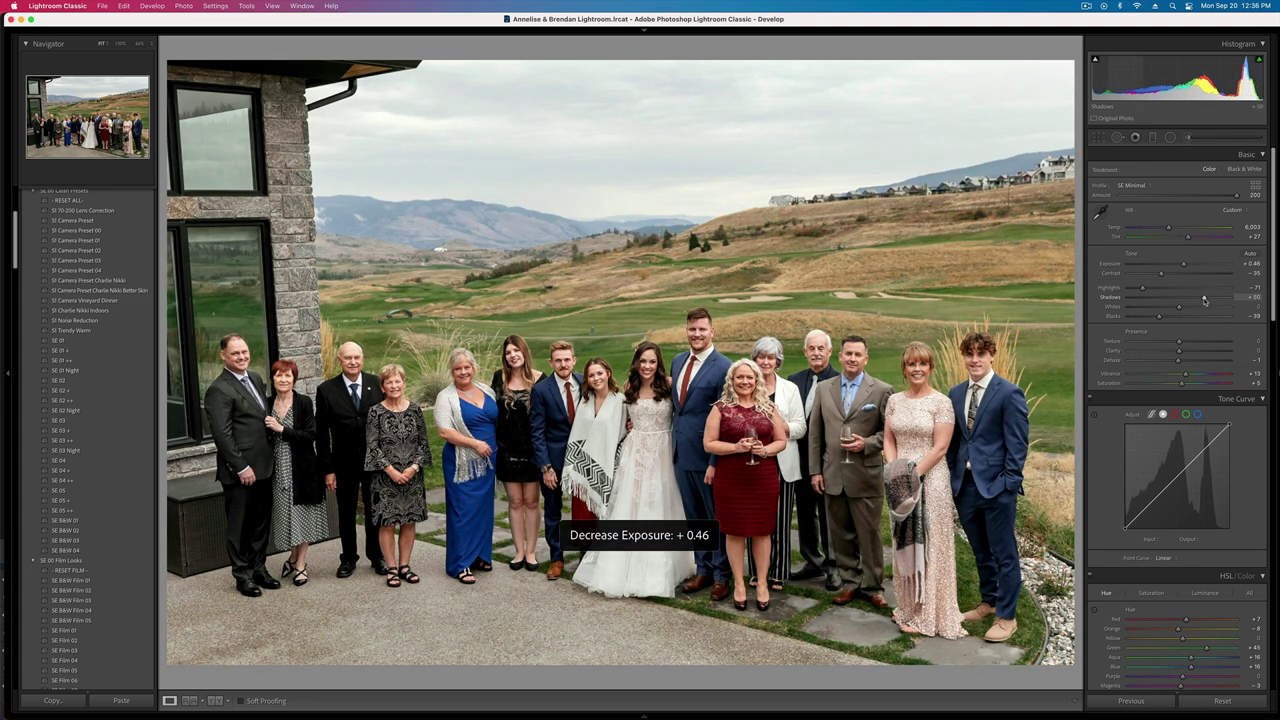
drag(1204, 298, 1189, 299)
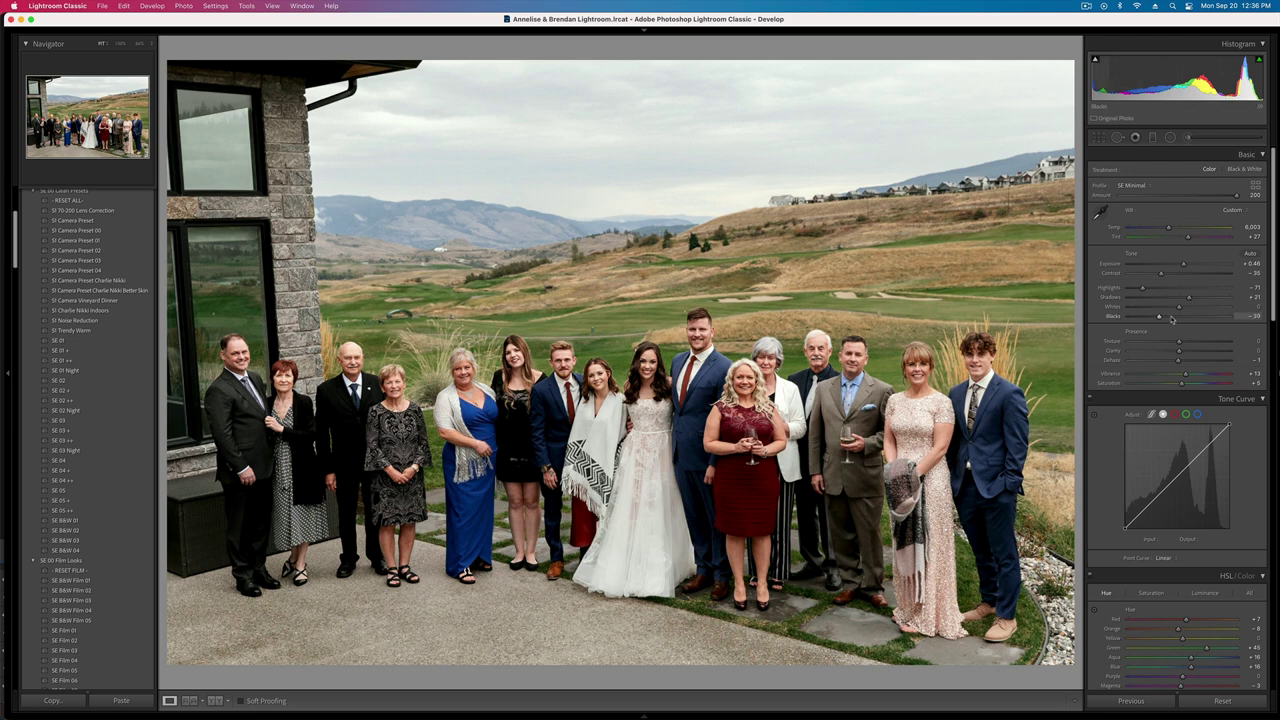
key(equal)
key(equal)
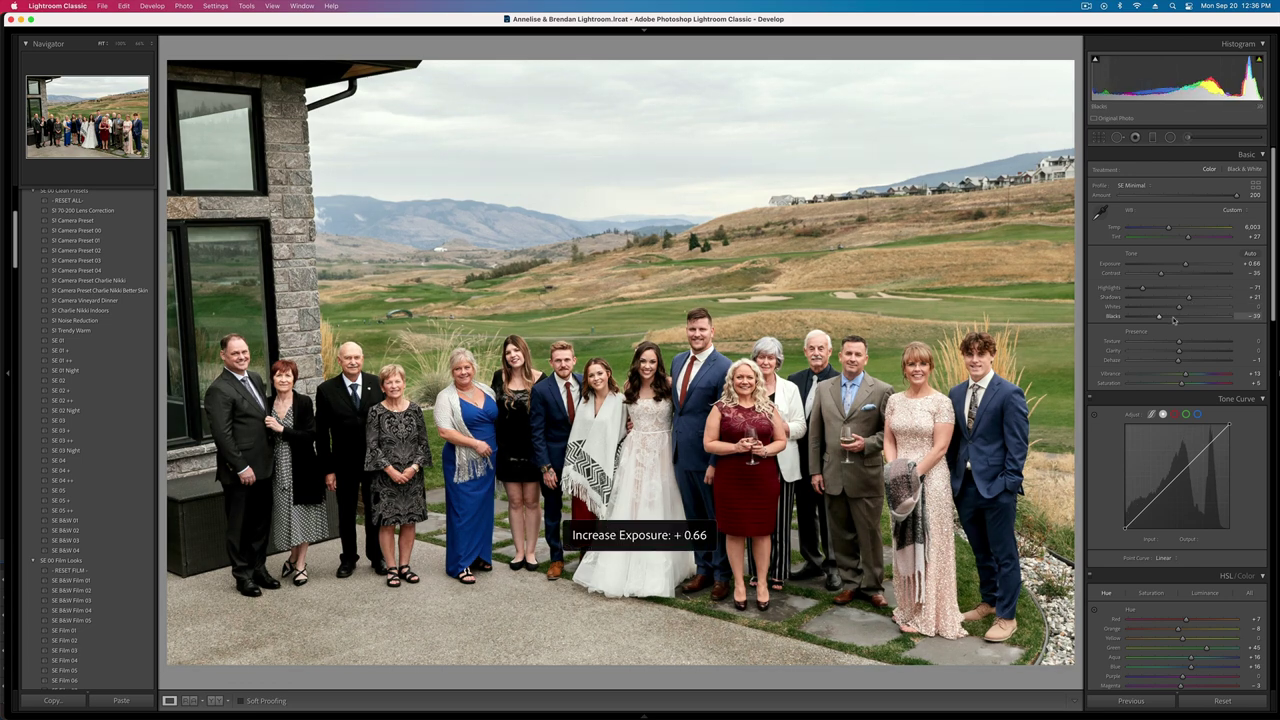
key(minus)
- Try softening the people in the family group photo with a Highlights −37 brush and weaker negative Contrast, and delete that brush adjustment
click(1189, 138)
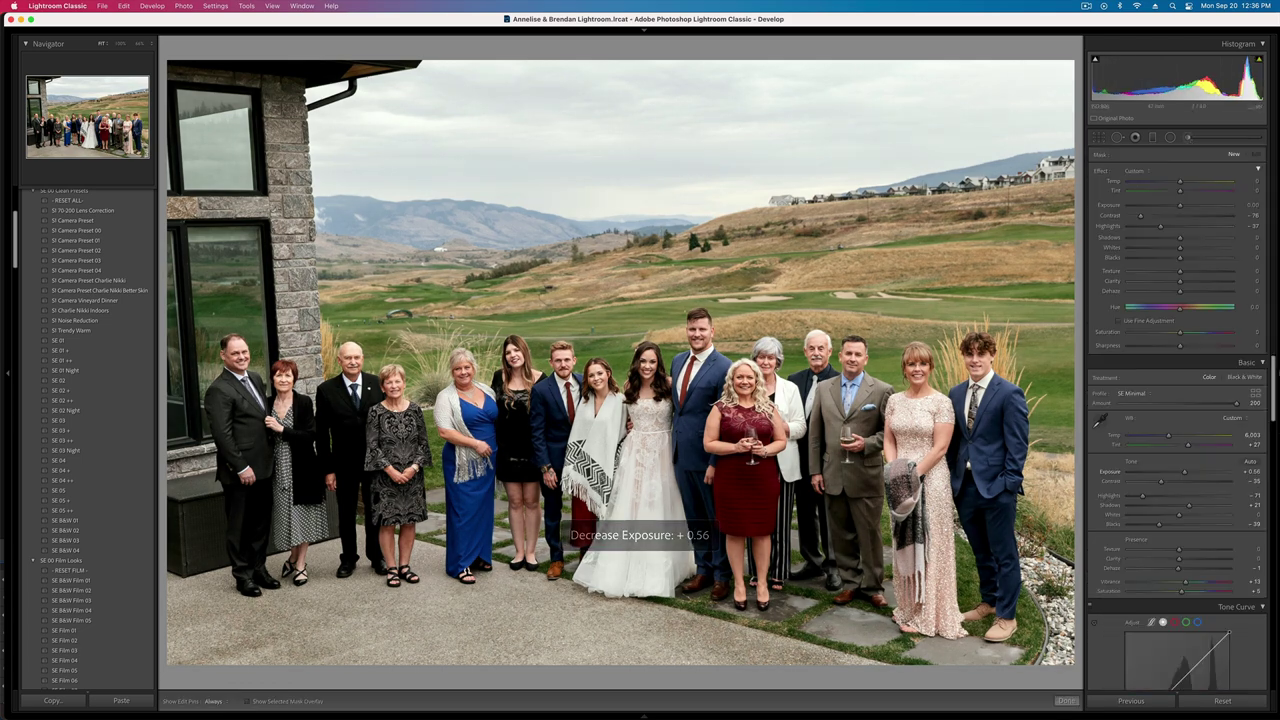
key(h)
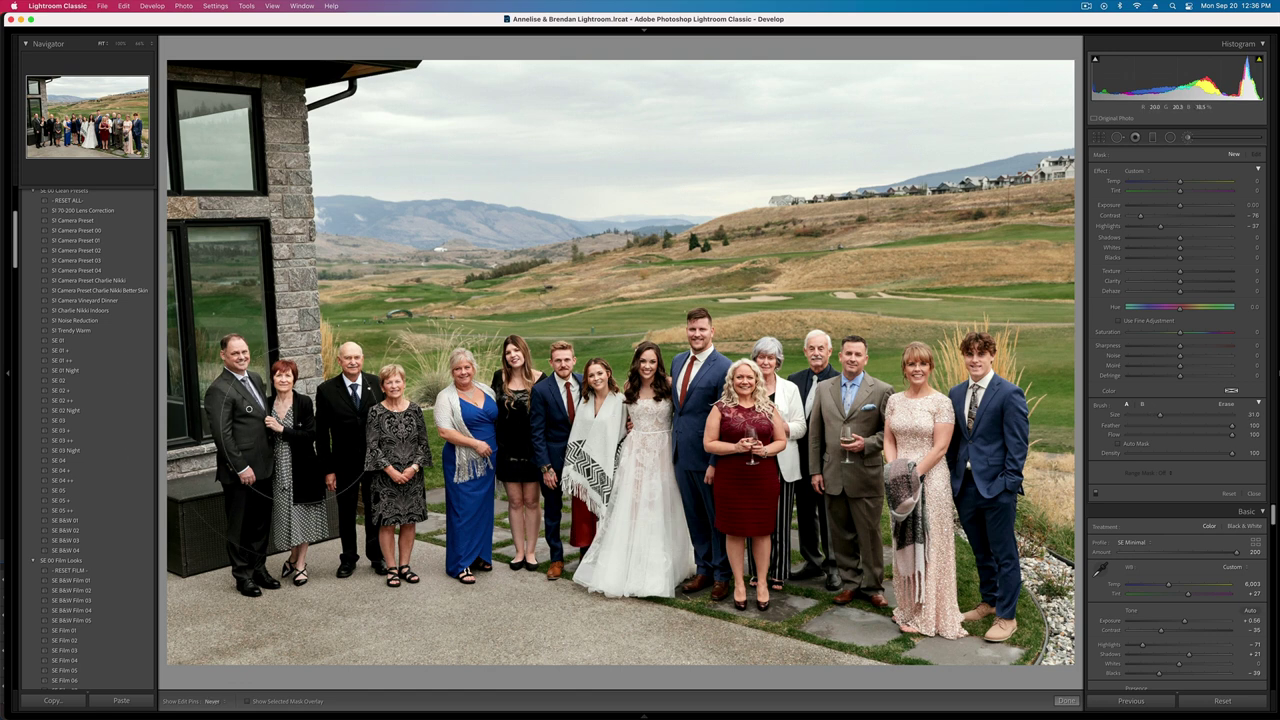
mouse_move(738, 455)
mouse_down()
mouse_move(880, 430)
mouse_move(965, 435)
mouse_up()
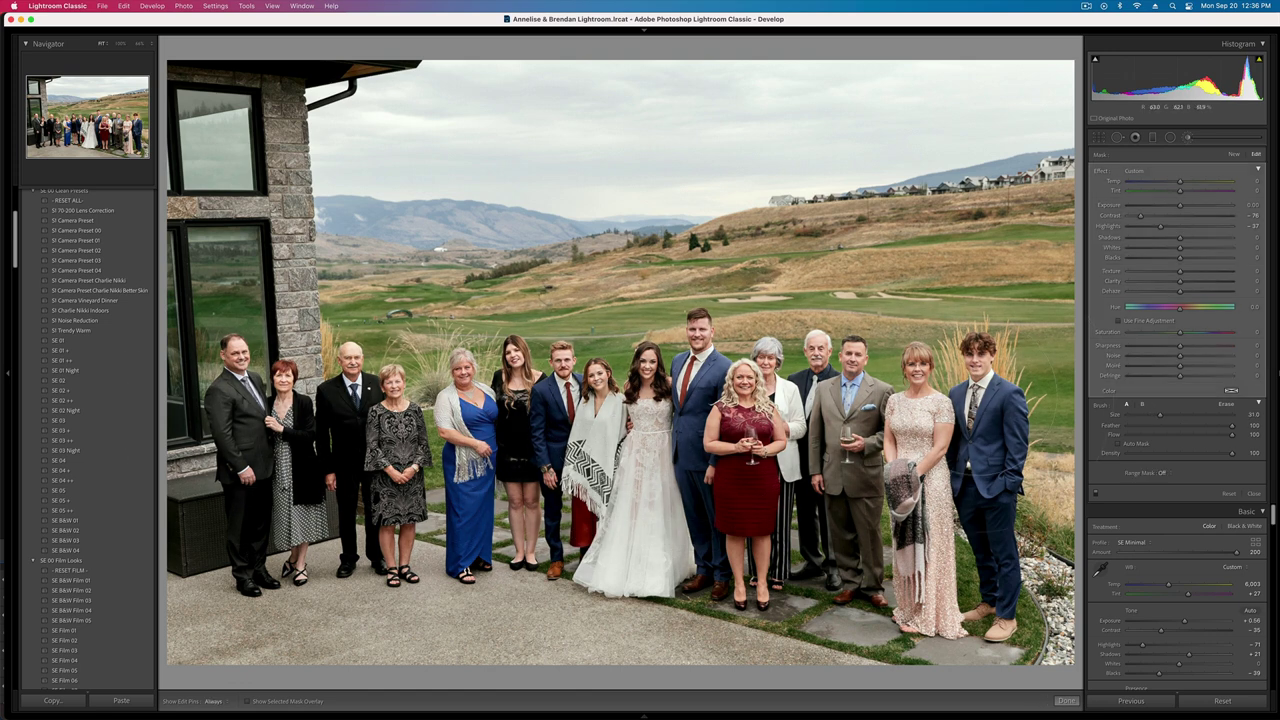
drag(1141, 216, 1165, 218)
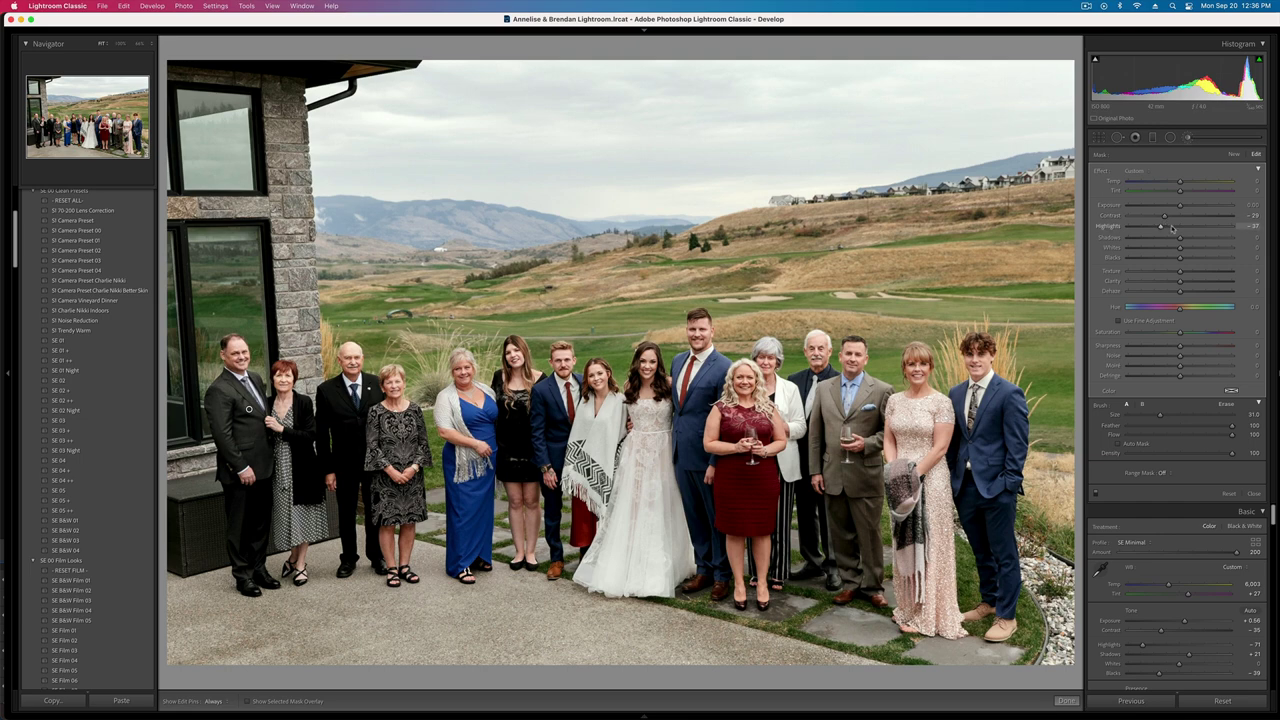
key(Delete)
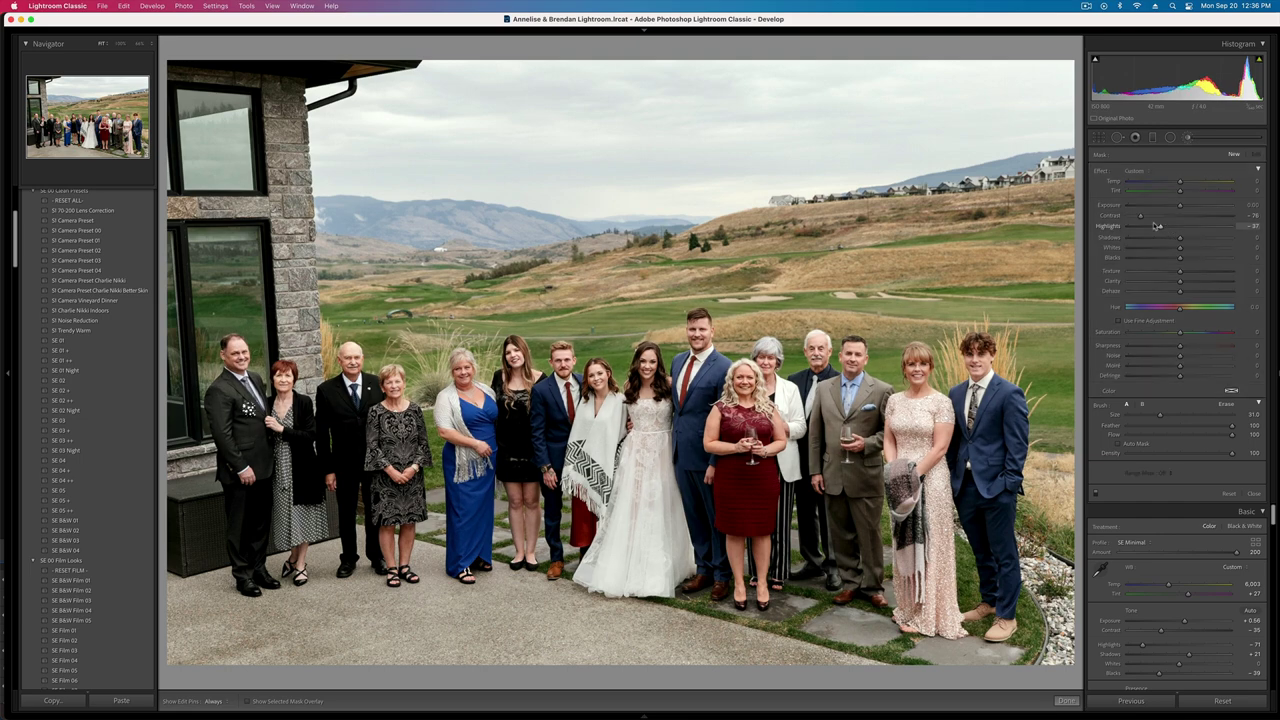
key(super+z)
key(Delete)
key(k)
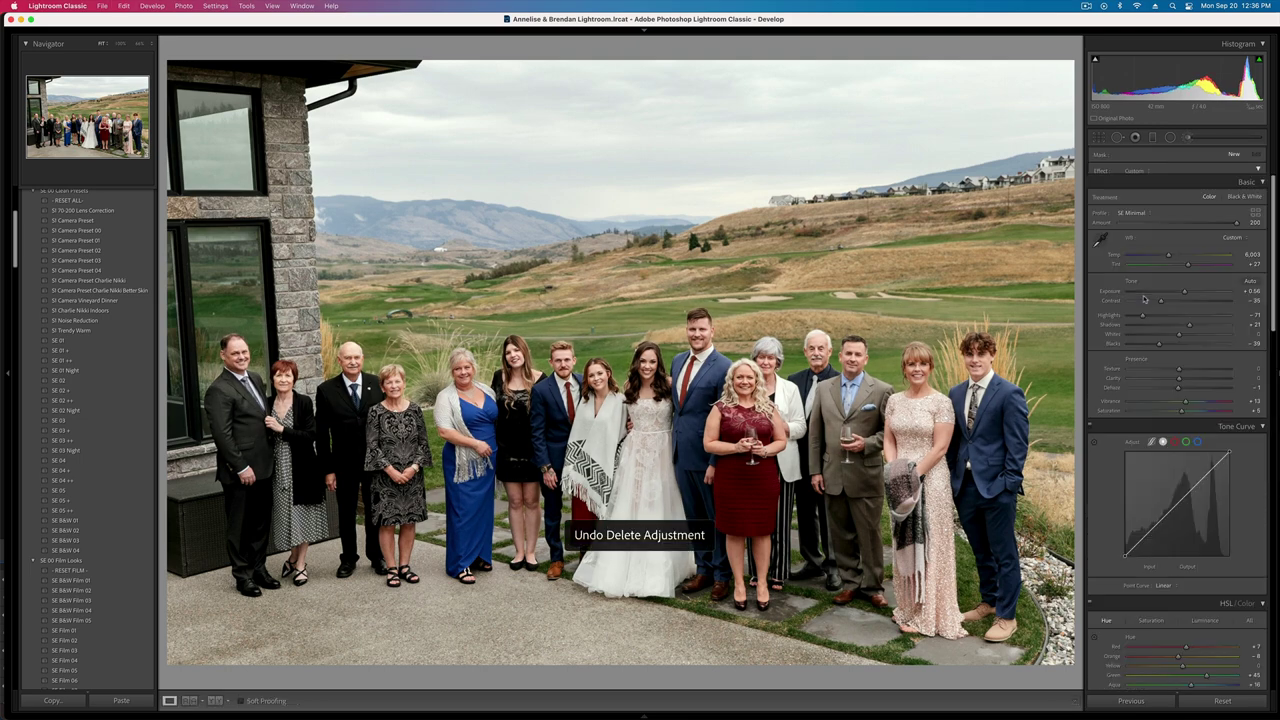
- Set the family group photo's overall Contrast to −22 and lower its Highlights to −80
drag(1162, 274, 1170, 277)
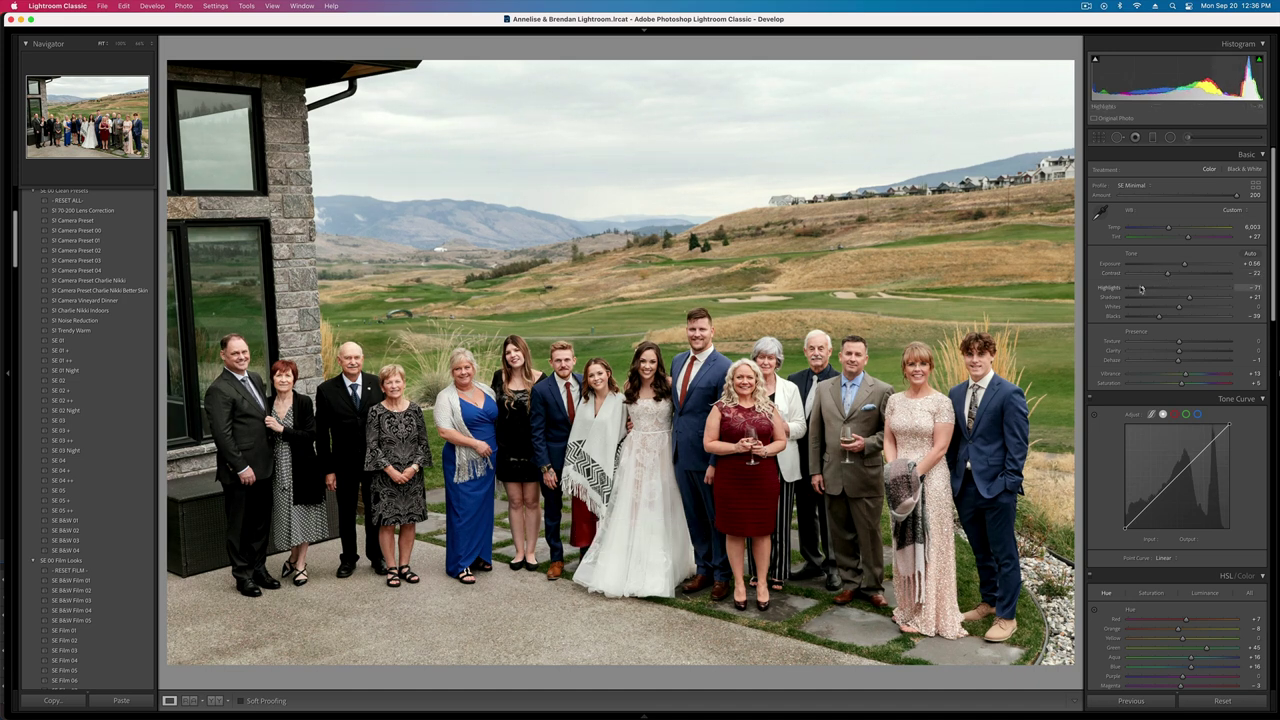
drag(1134, 291, 1139, 292)
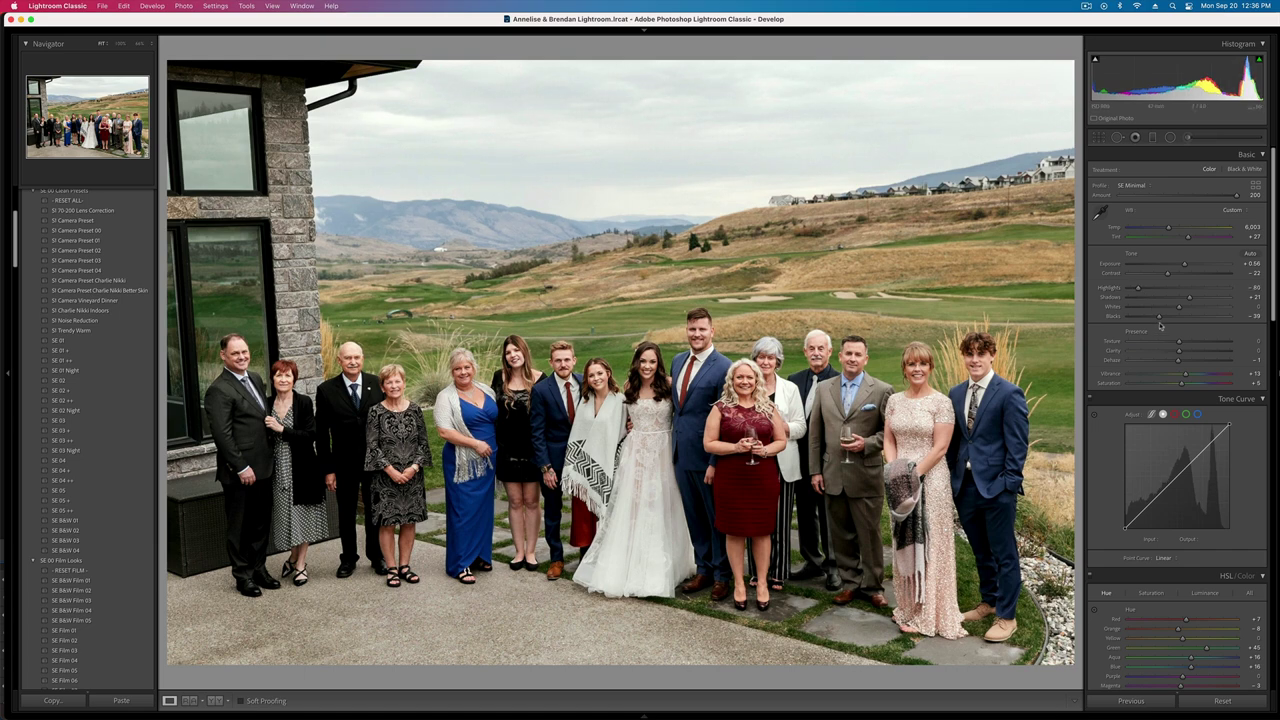
- Lower the family group photo's Exposure to +0.26, raise its Blacks to +13, and compare it with the unedited version
key(minus)
key(minus)
key(minus)
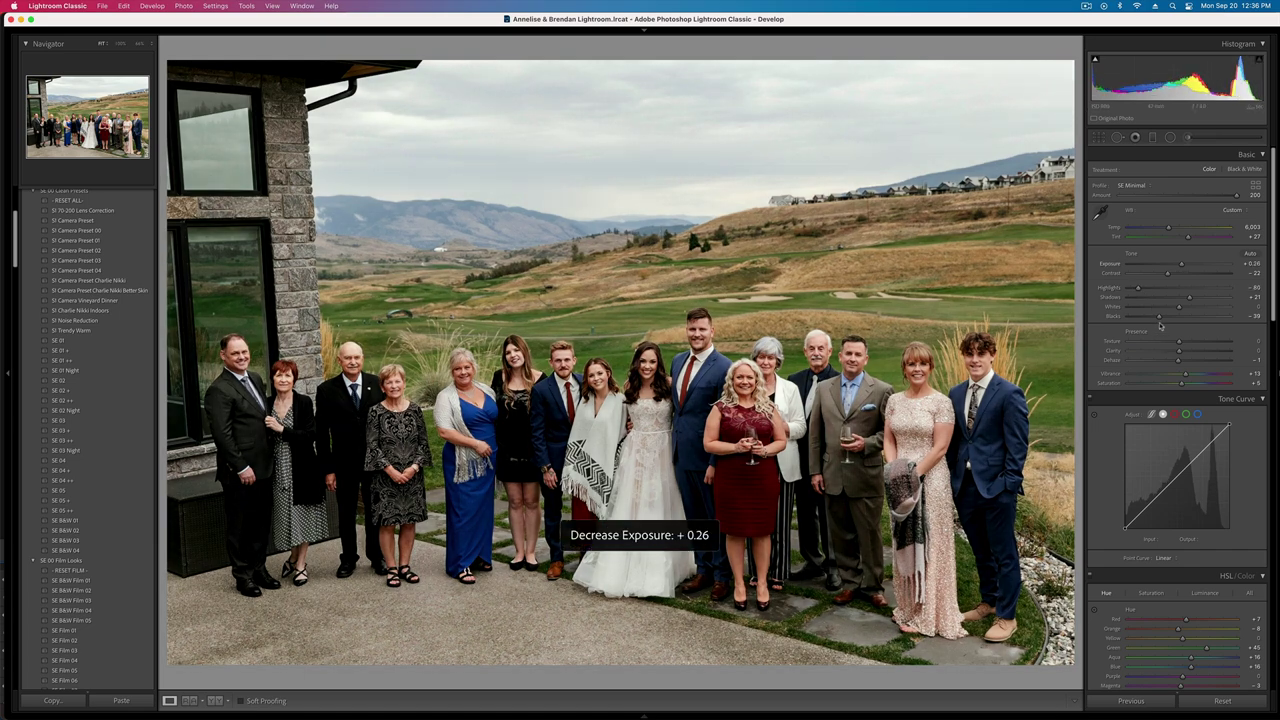
key(equal)
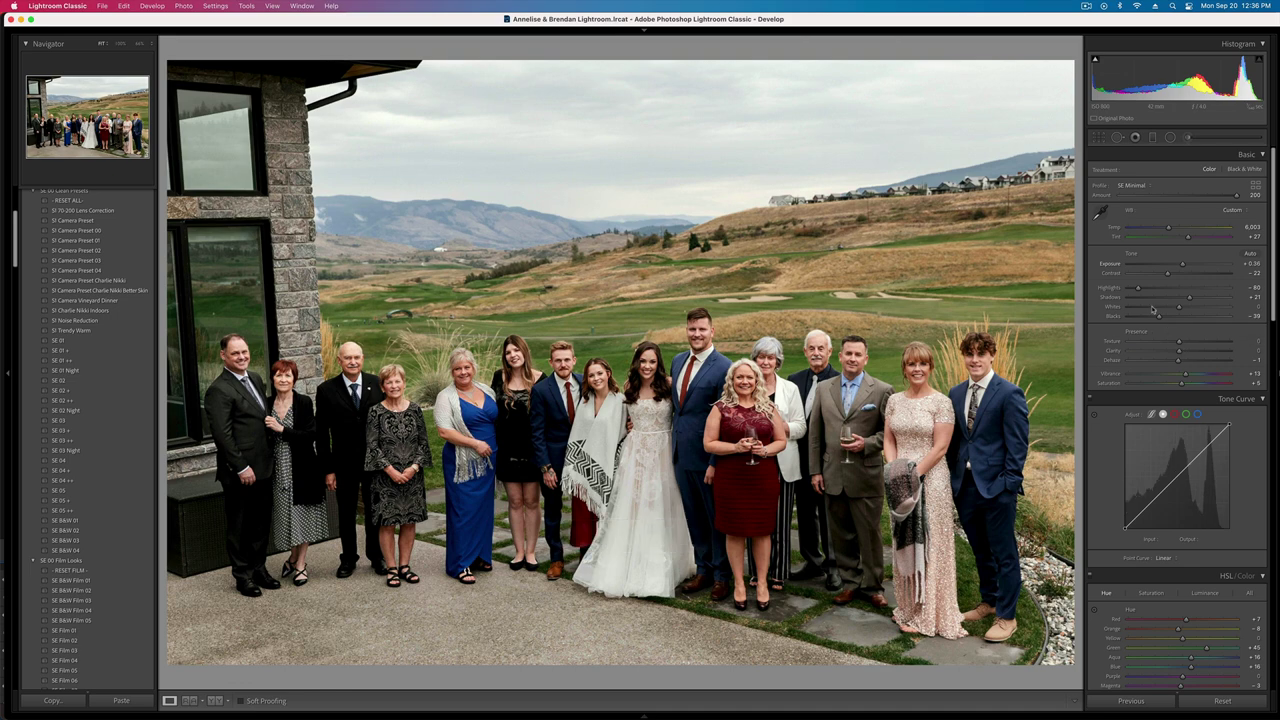
drag(1159, 316, 1186, 318)
key(minus)
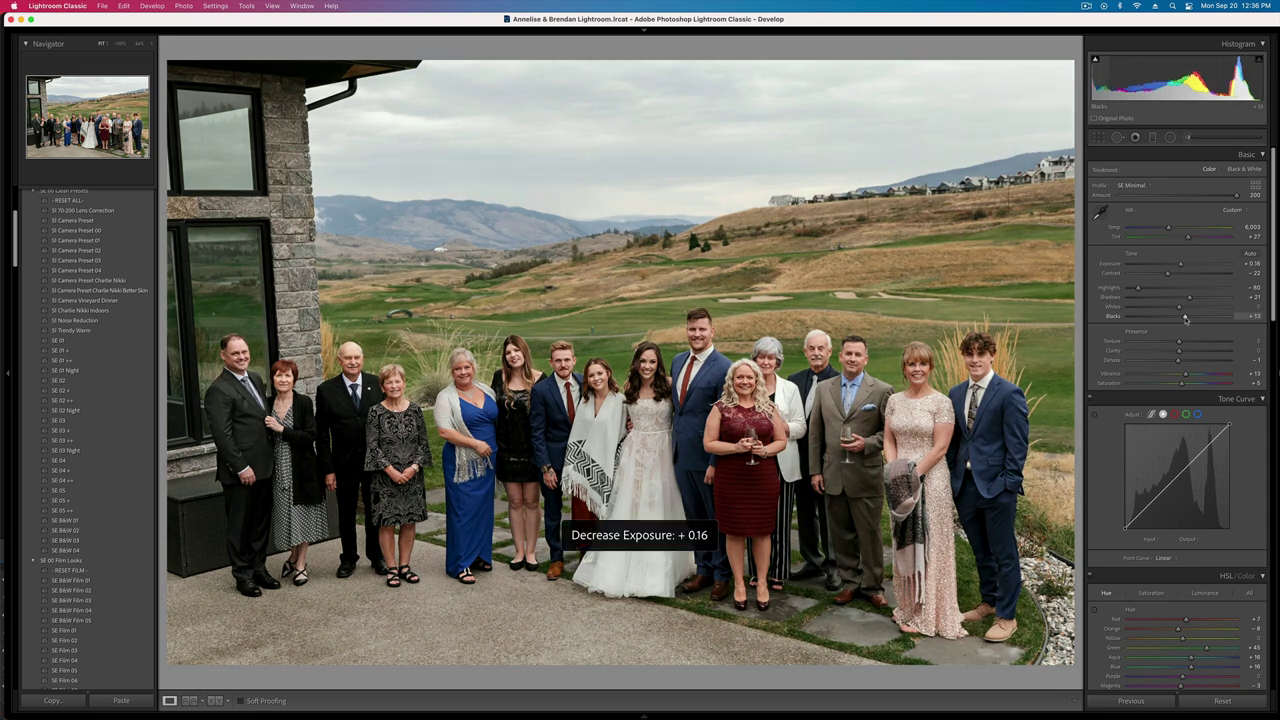
key(equal)
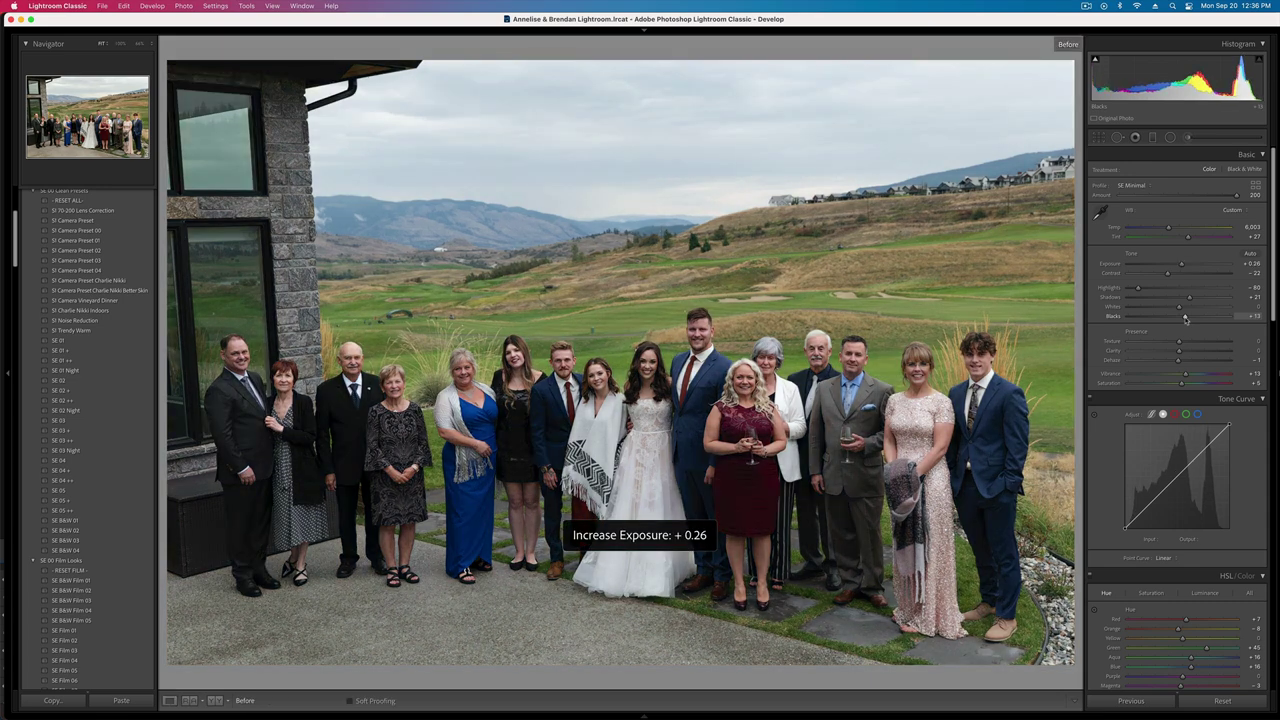
key(backslash)
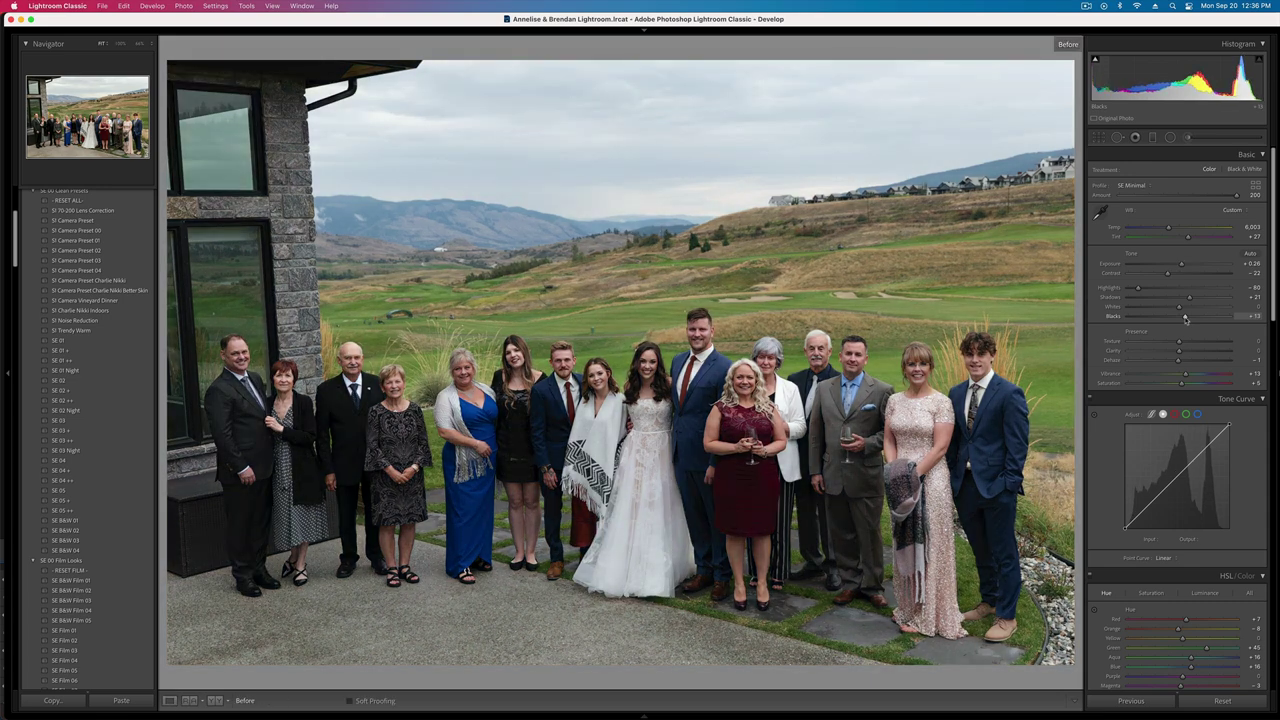
key(backslash)
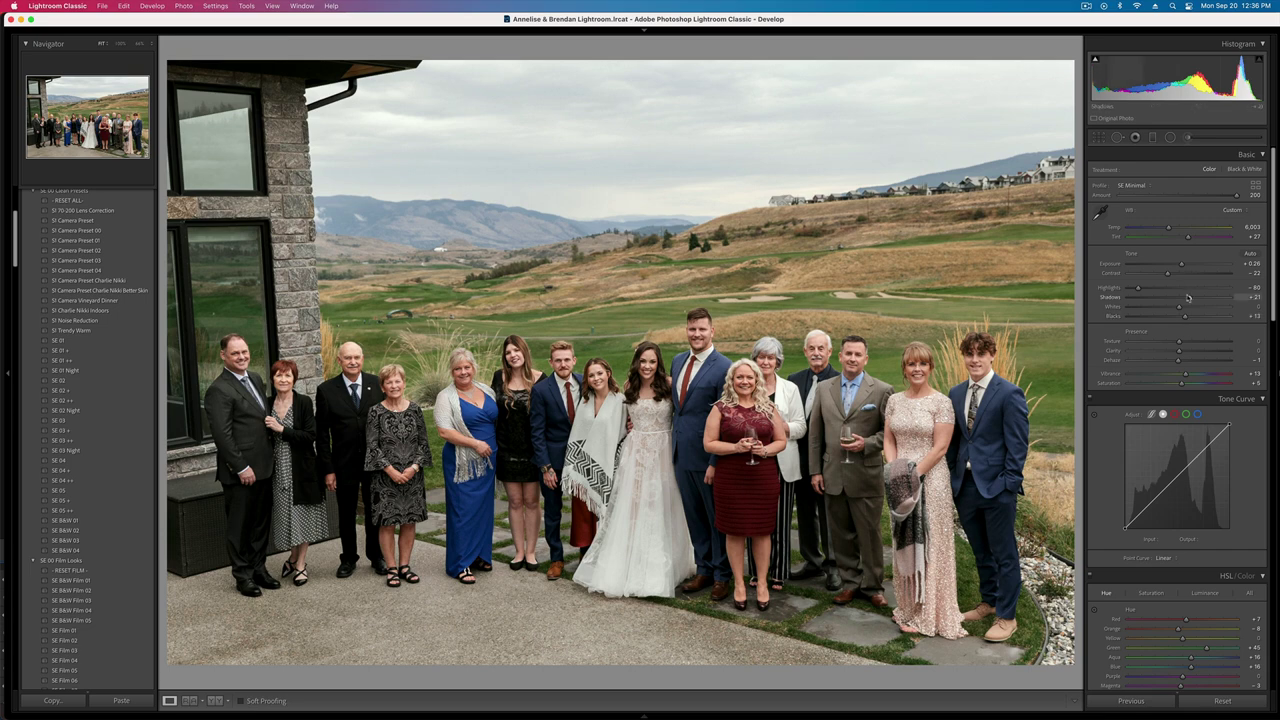
- Set the family group photo's Shadows to +8 and Highlights to −51, and copy its develop settings
drag(1187, 298, 1182, 298)
click(1153, 288)
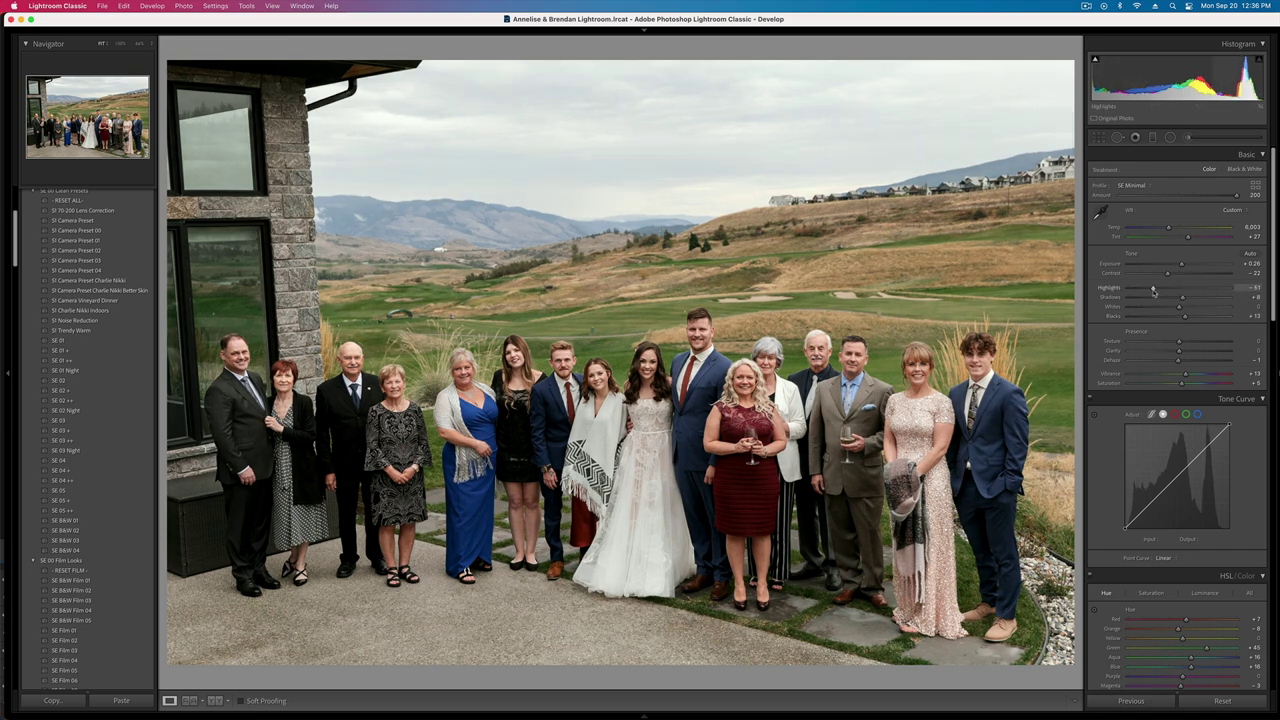
key(shift+super+c)
key(Return)
- Apply the copied settings to the next group photo with the kissing couple, lower its Exposure to −0.30, and copy the result
key(Right)
key(super+shift+v)
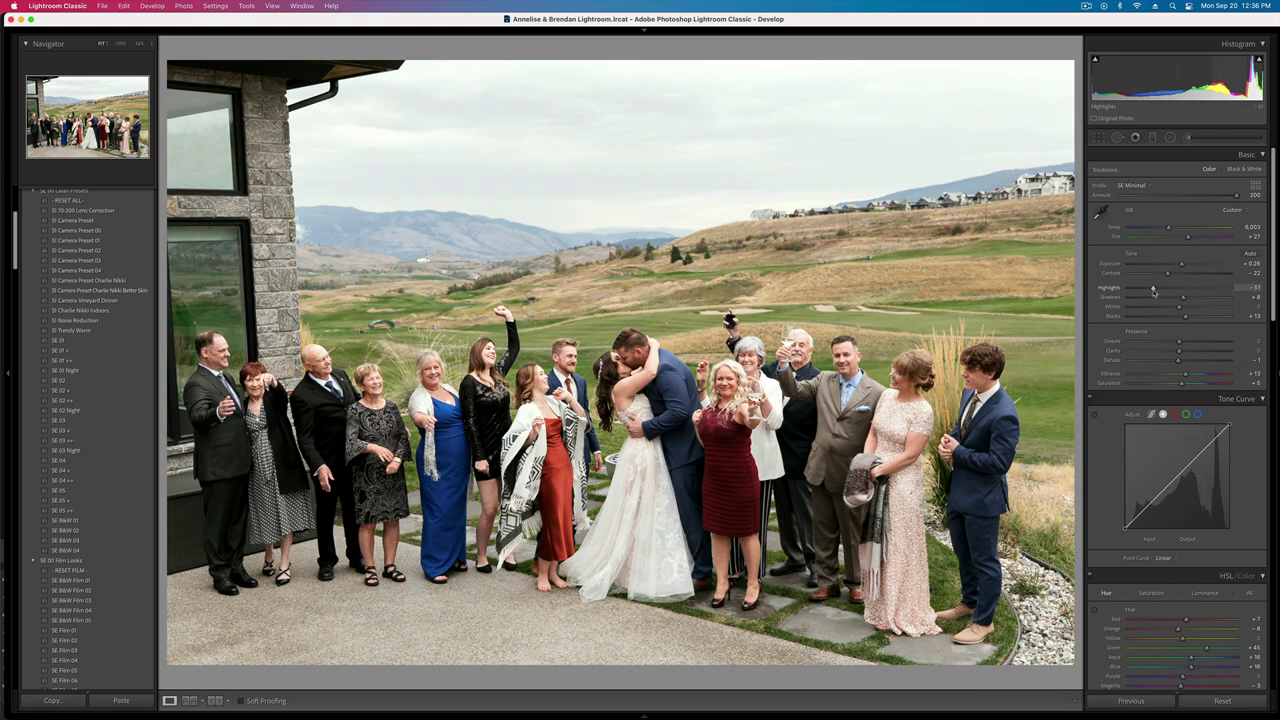
key(shift+minus)
key(shift+minus)
key(equal)
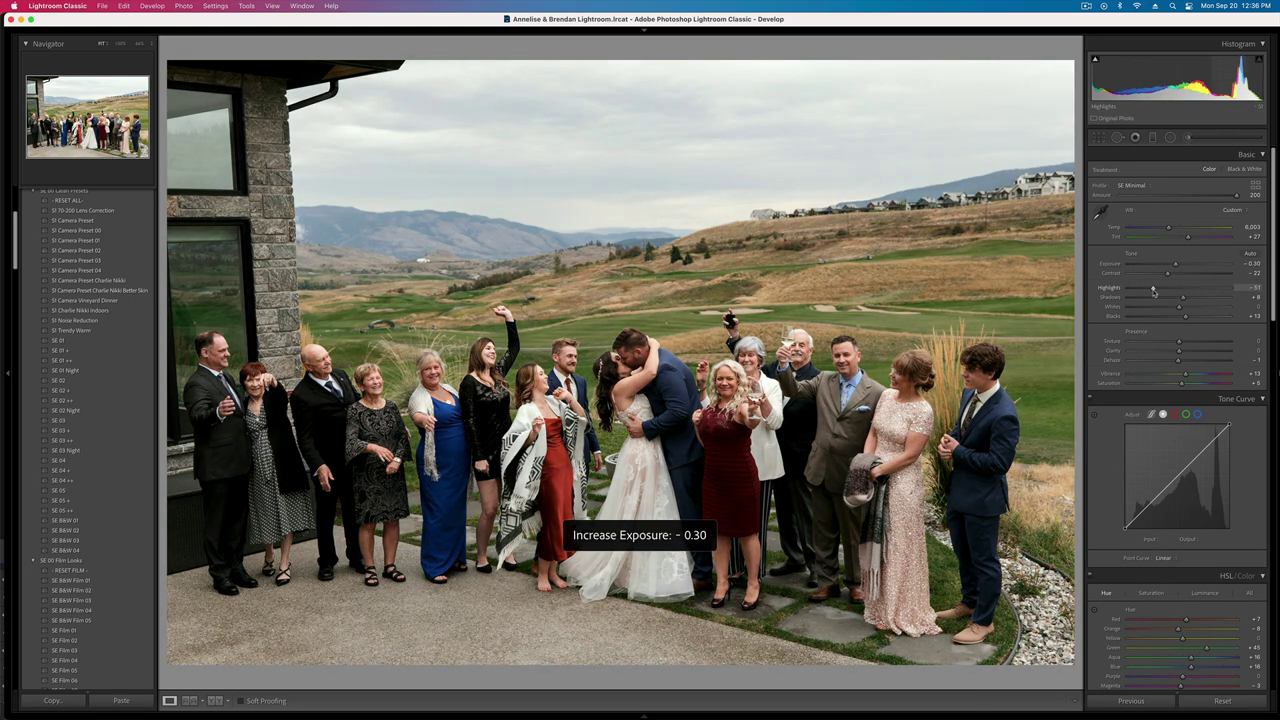
key(super+shift+c)
key(Return)
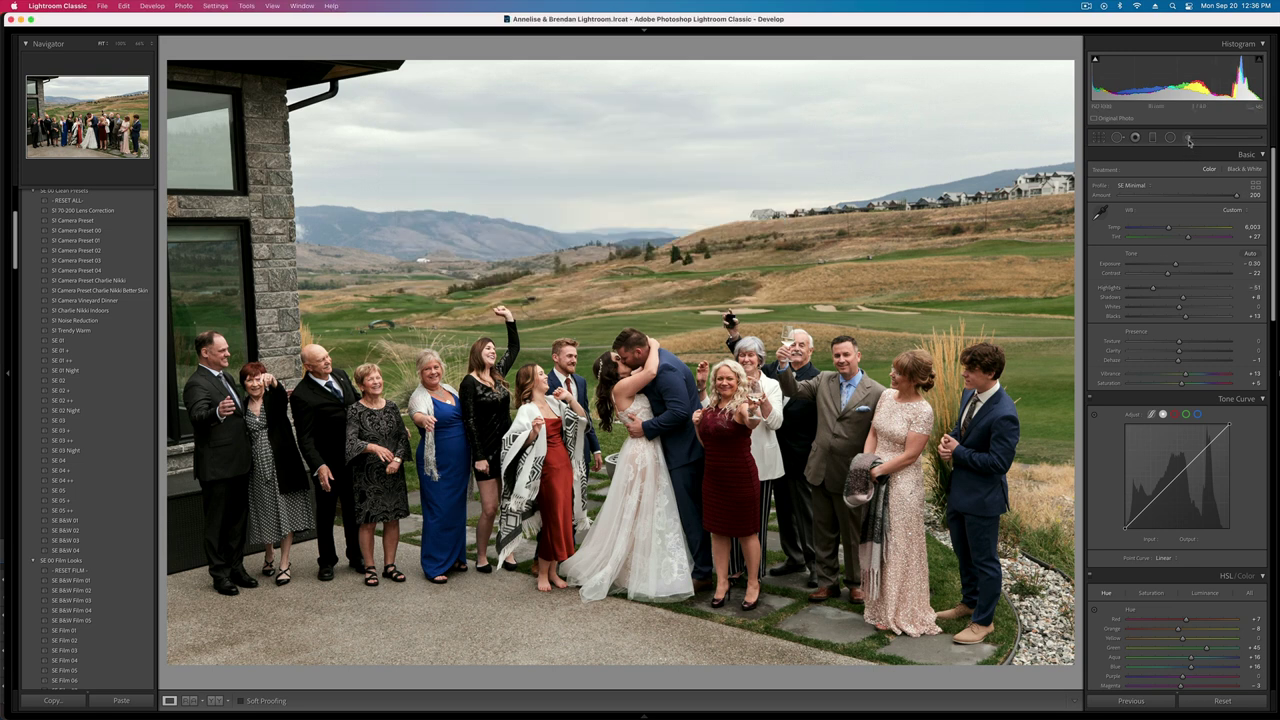
- Brush a local adjustment over the face of the woman in the black dress, with Contrast −2 and Highlights −37
click(1188, 138)
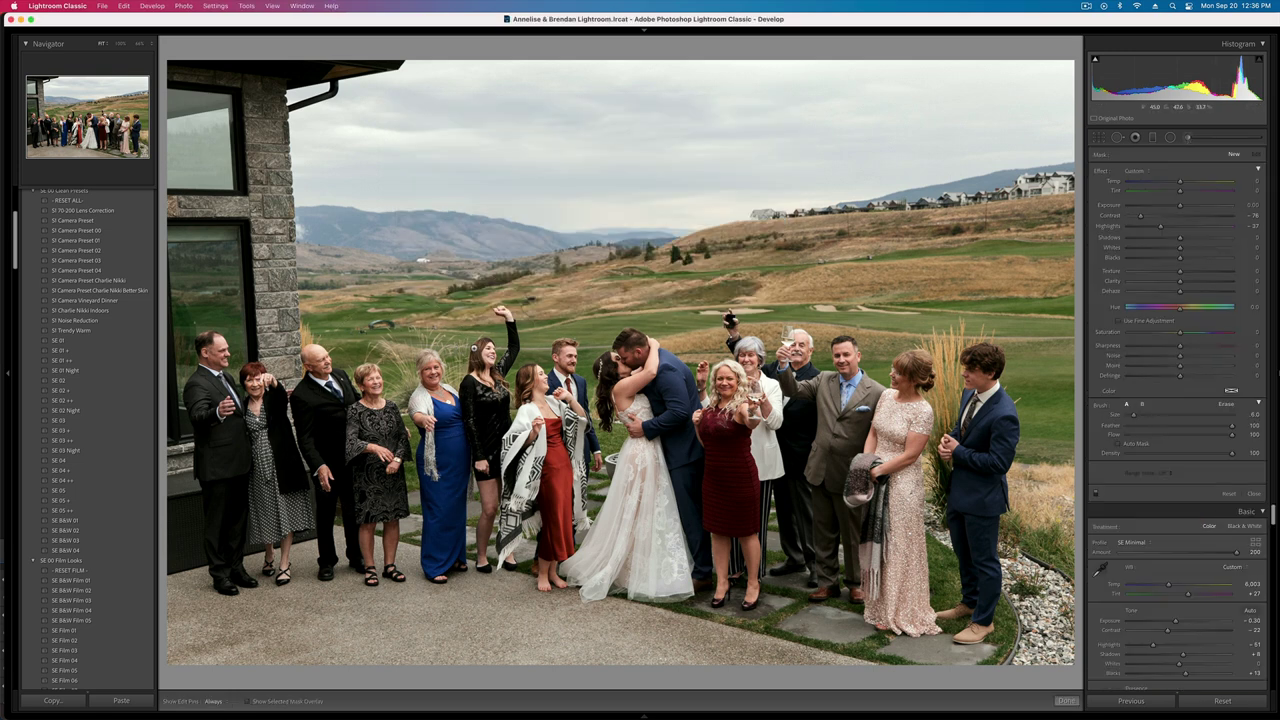
click(488, 350)
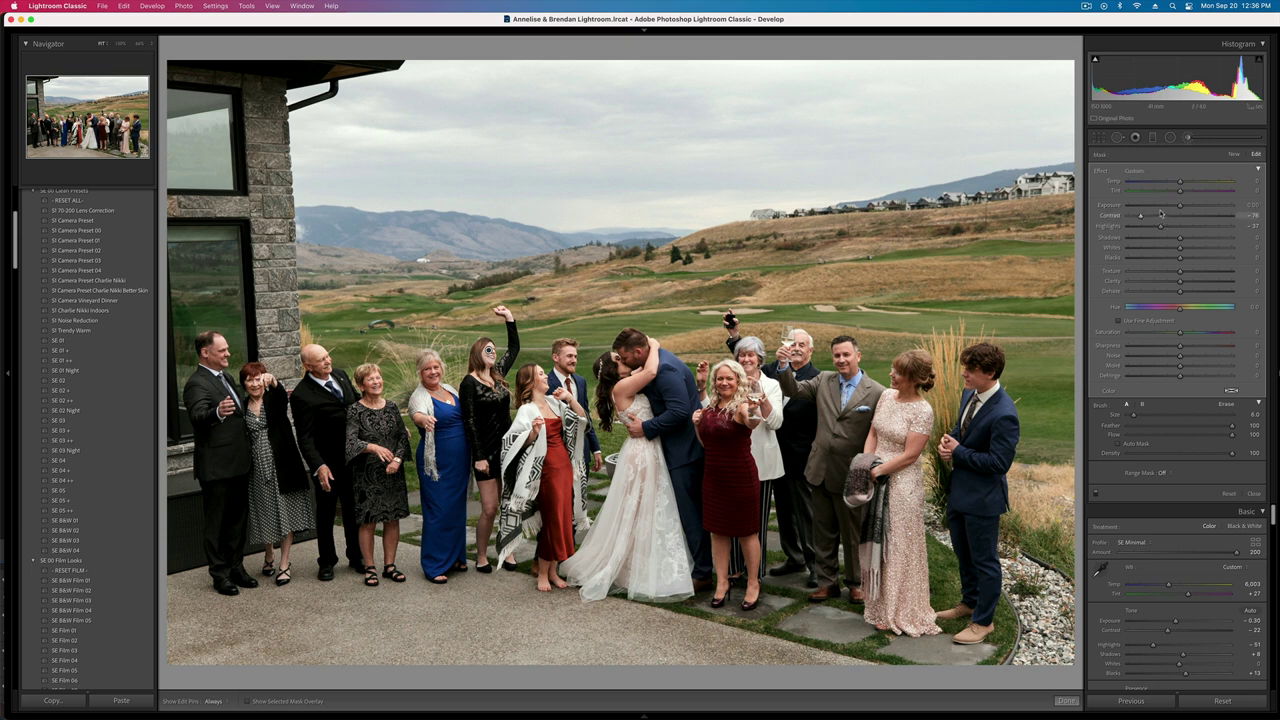
drag(1160, 215, 1179, 216)
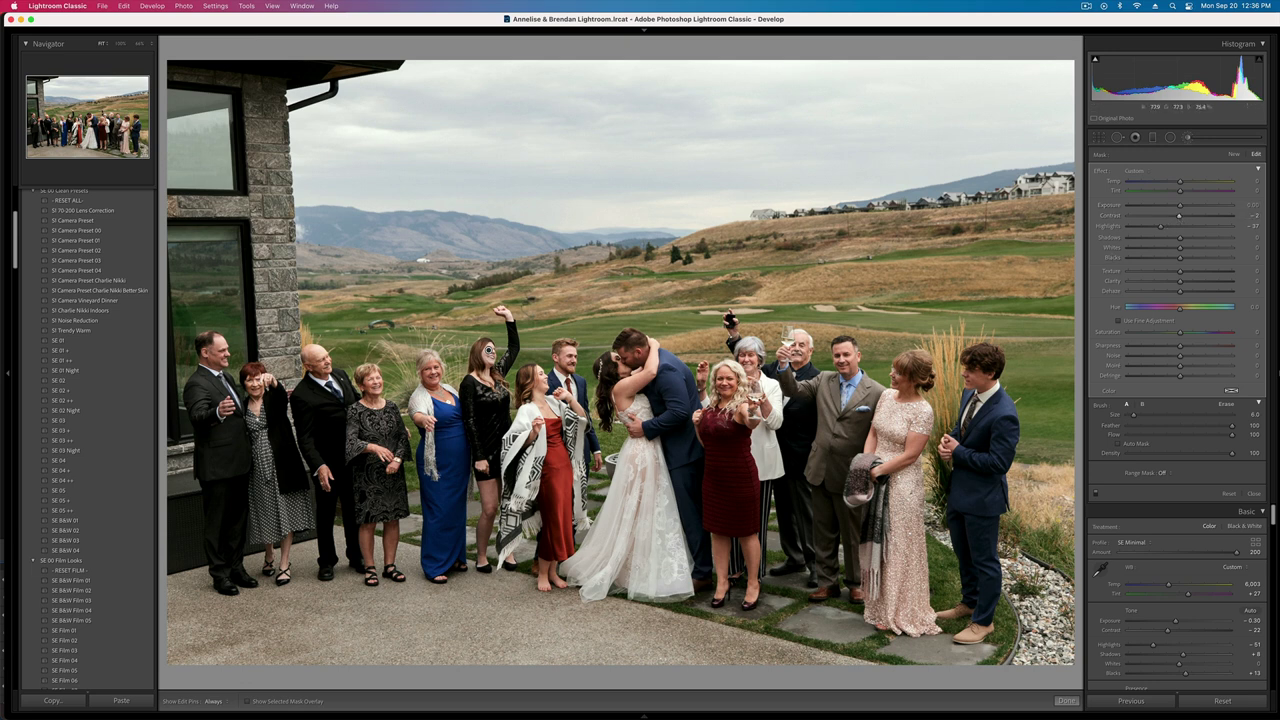
- Brush a new adjustment with Whites 31 over the kissing couple's faces, and lower the photo's overall Exposure to −0.40
click(1234, 154)
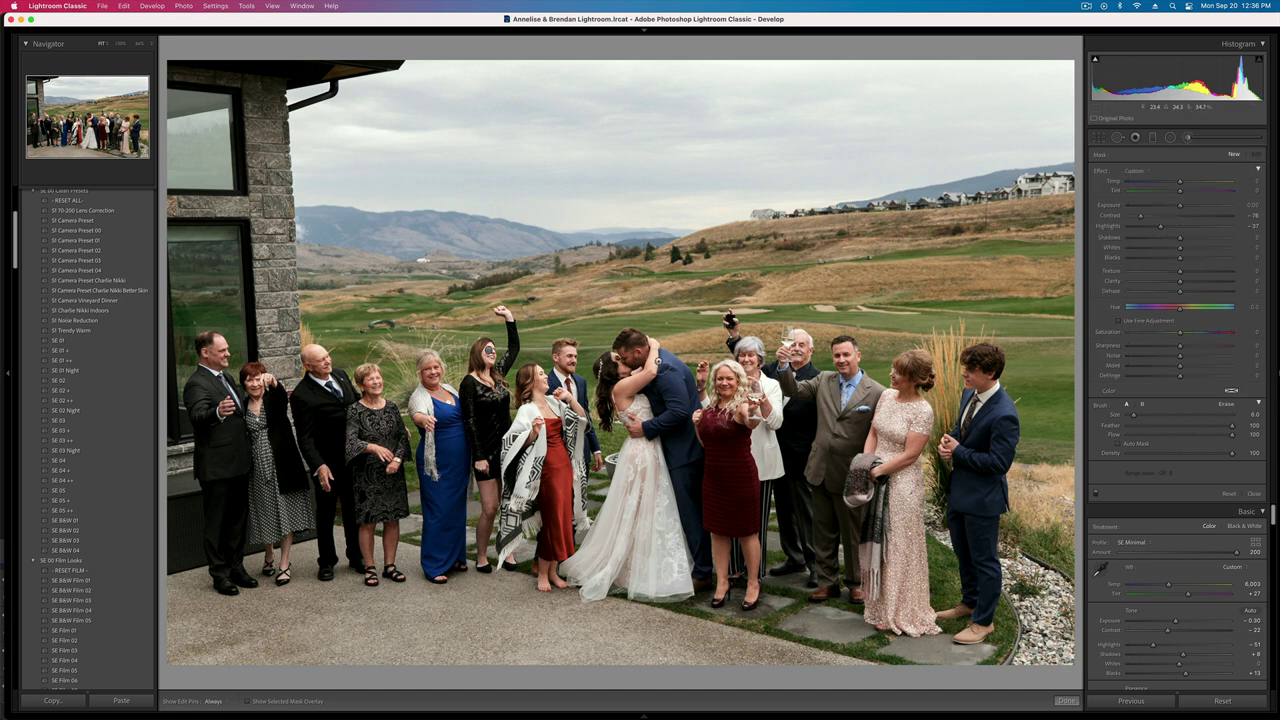
mouse_move(657, 361)
mouse_down()
mouse_move(609, 372)
mouse_move(632, 357)
mouse_up()
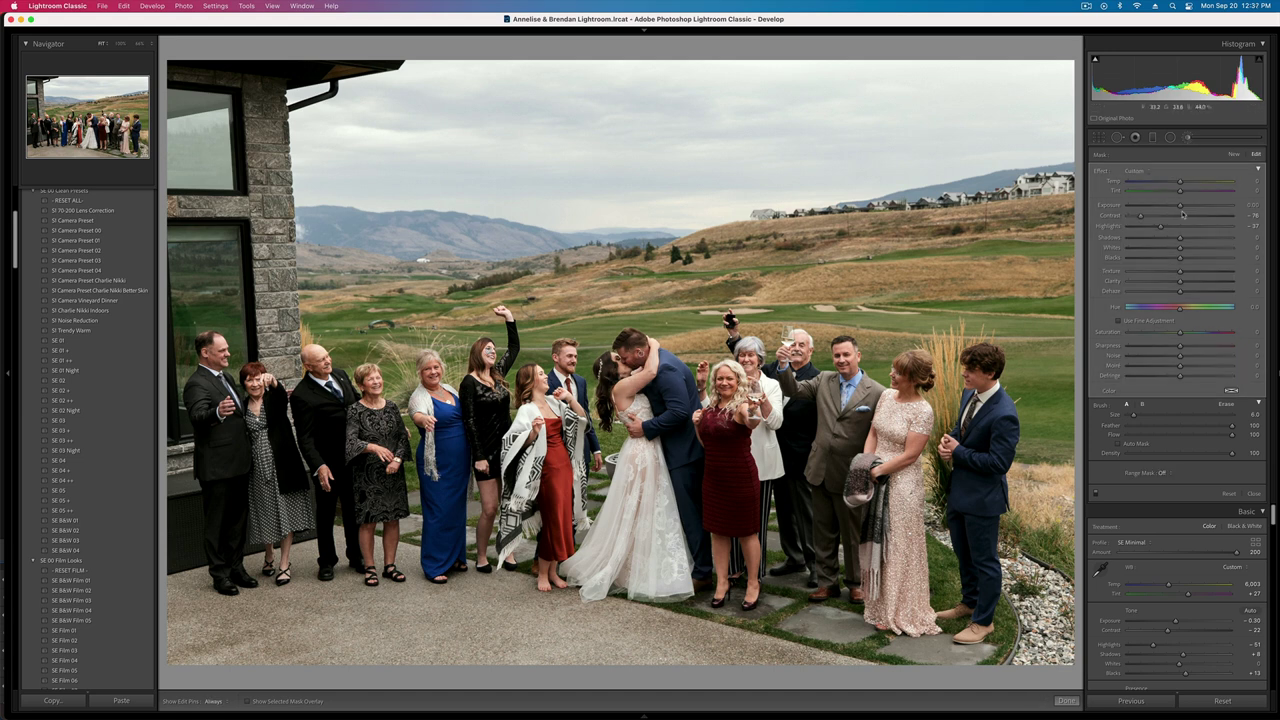
click(1196, 249)
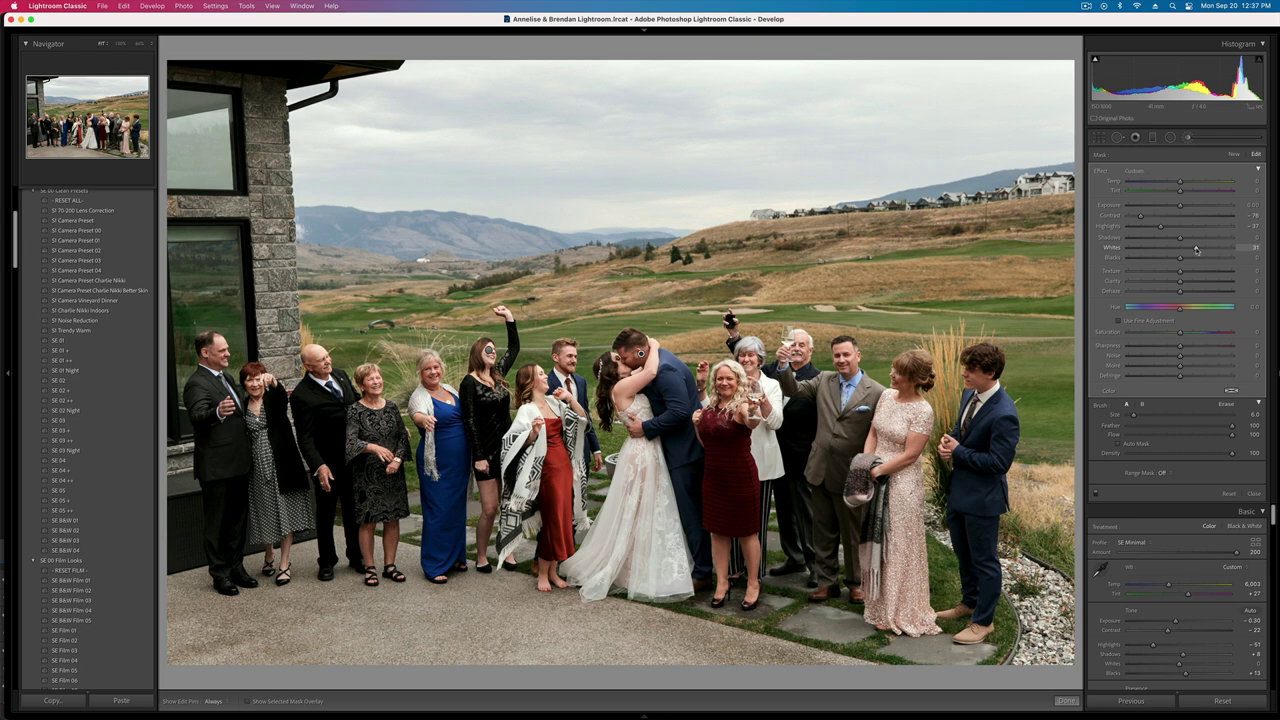
key(k)
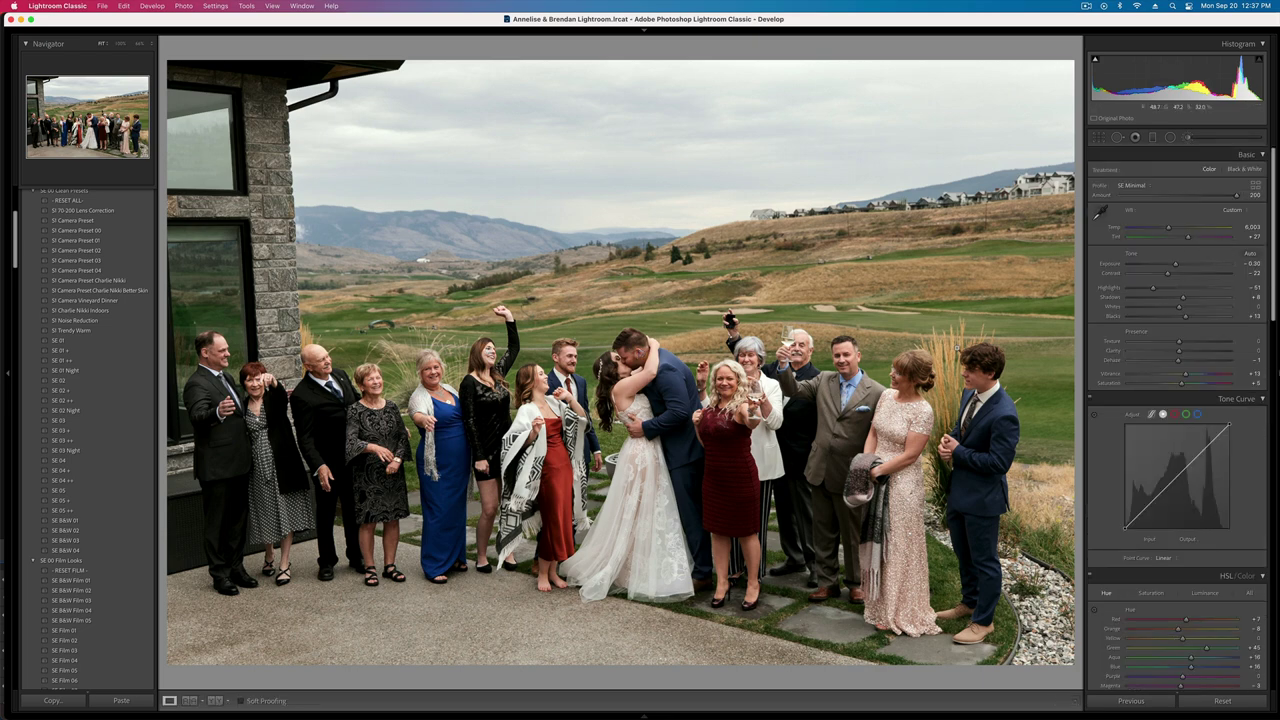
key(minus)
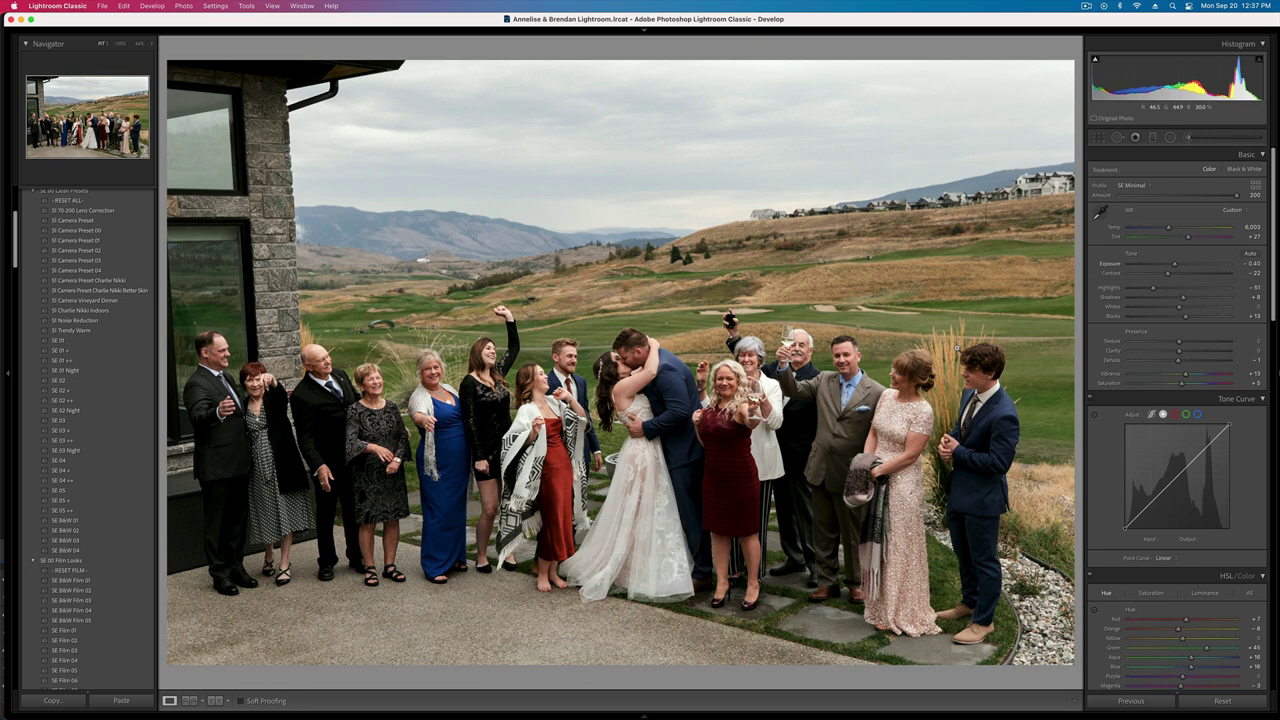
- Apply the copied settings to the couple's portrait behind the veil and raise its Exposure to +0.69
key(Right)
key(super+shift+v)
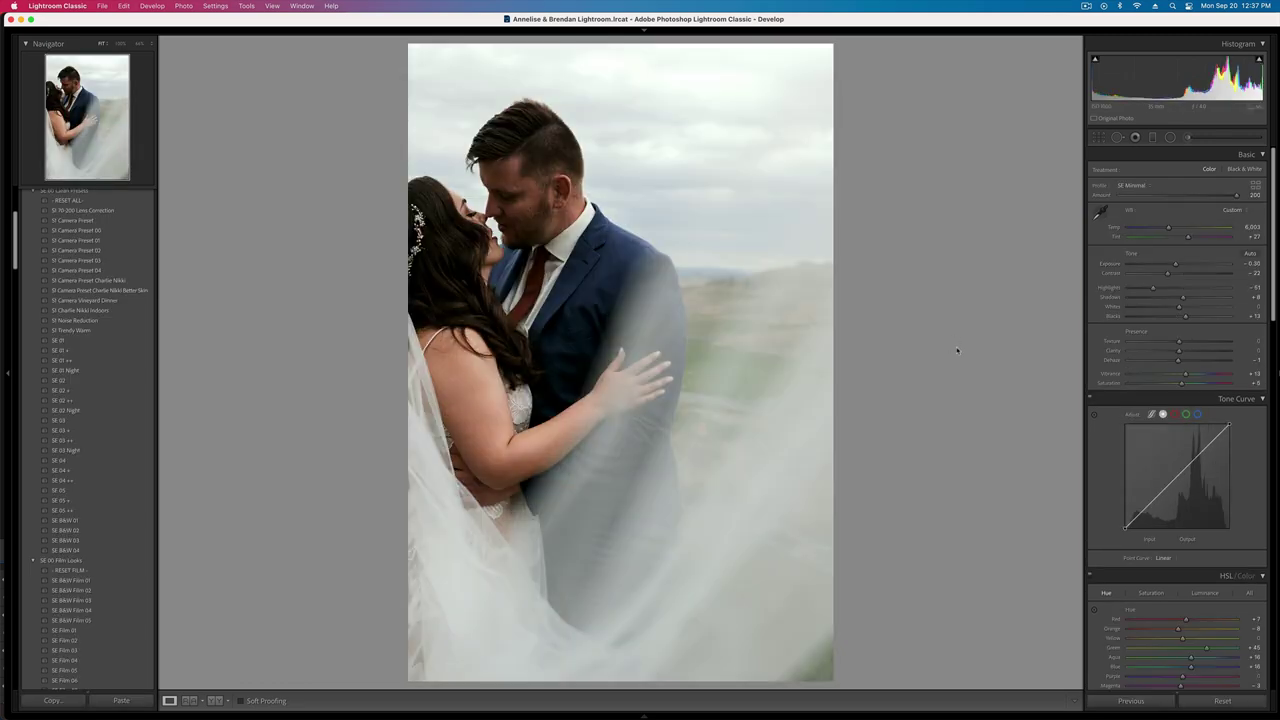
key(equal)
key(equal)
key(equal)
key(equal)
key(equal)
key(equal)
key(equal)
key(equal)
key(equal)
key(equal)
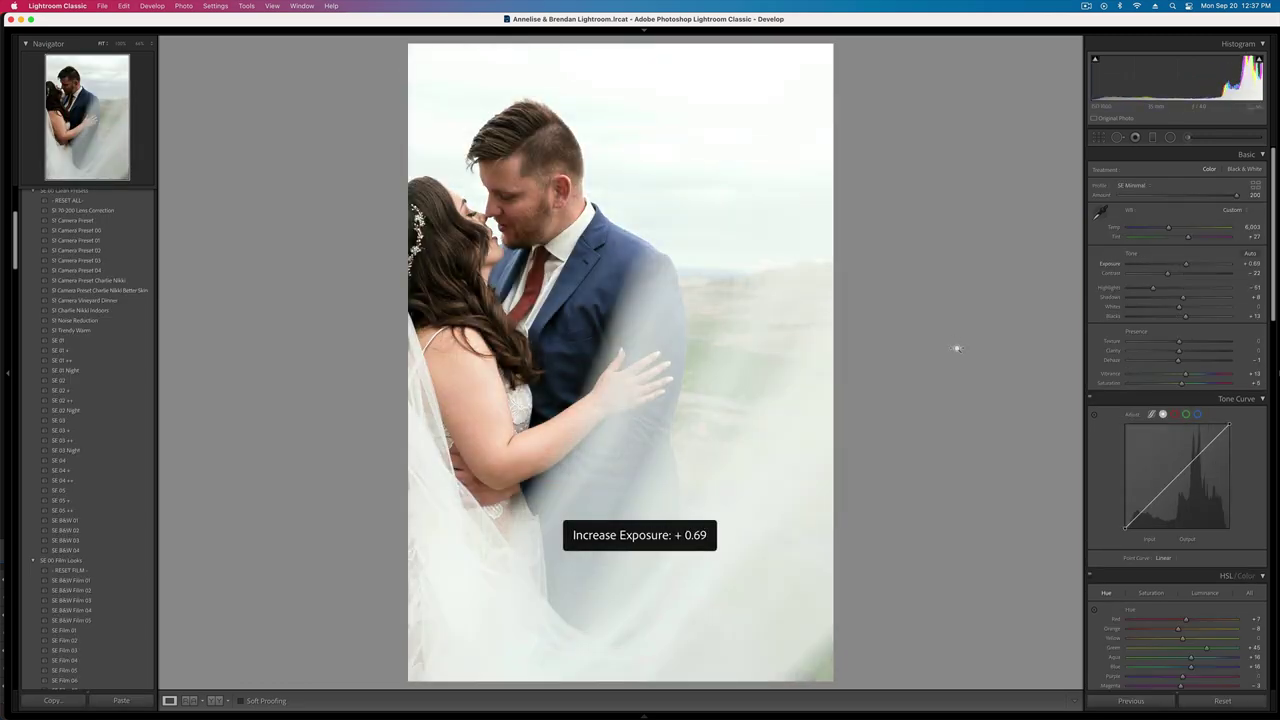
- Set the veil portrait's Contrast to +13 and lower its Exposure to +0.23
drag(1168, 274, 1187, 275)
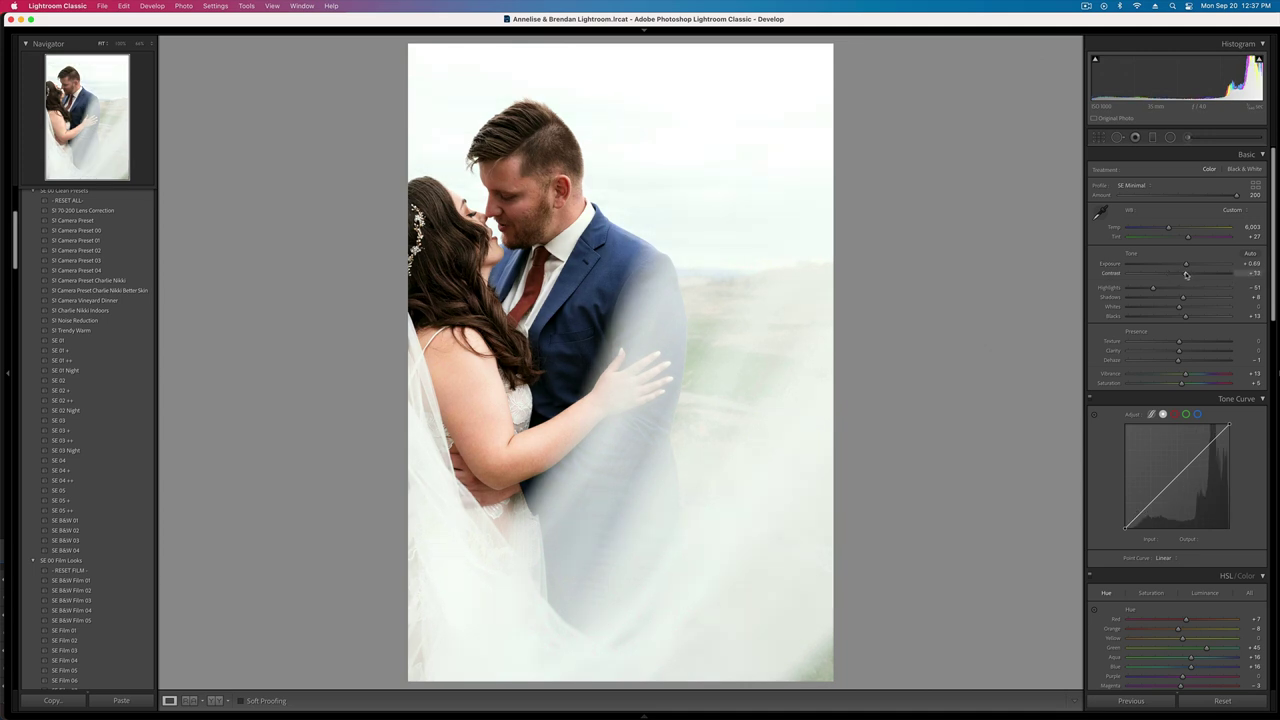
key(minus)
key(minus)
key(equal)
key(equal)
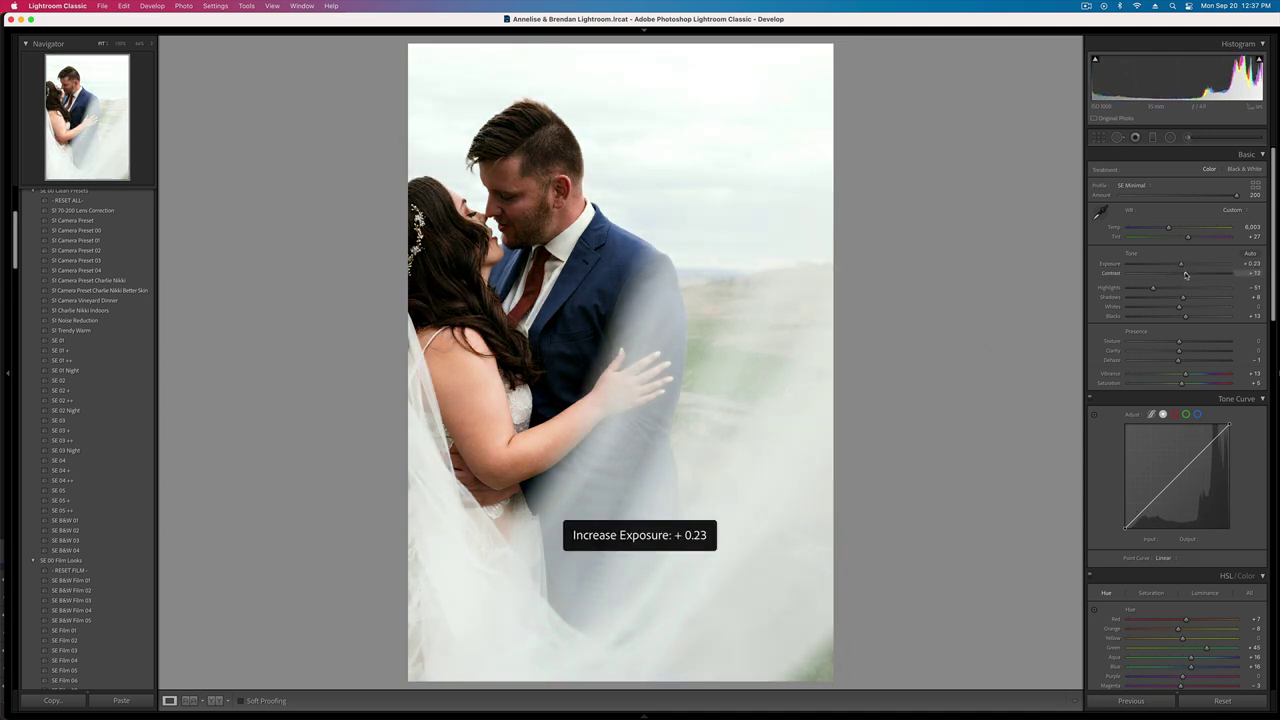
- Brush the groom's face with Contrast −76 and Highlights −37, and raise the brush's Whites
click(1196, 139)
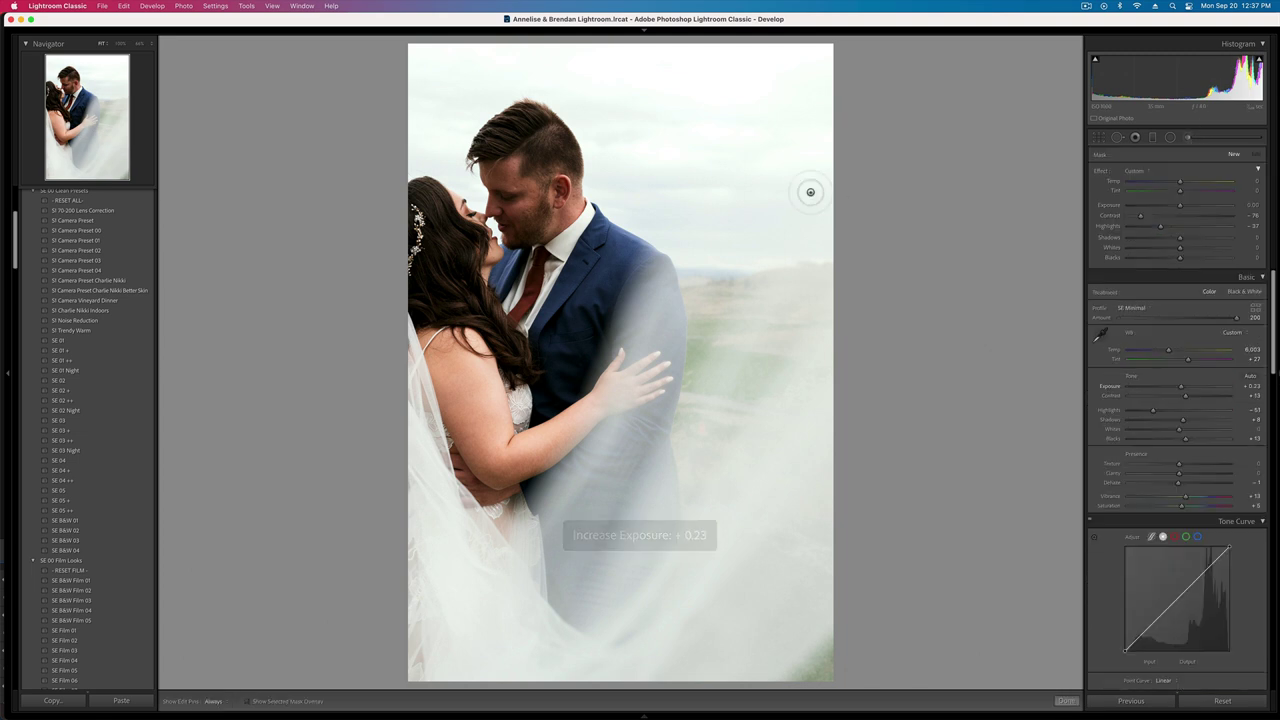
mouse_move(526, 235)
mouse_down()
mouse_move(524, 205)
mouse_move(519, 224)
mouse_move(546, 205)
mouse_up()
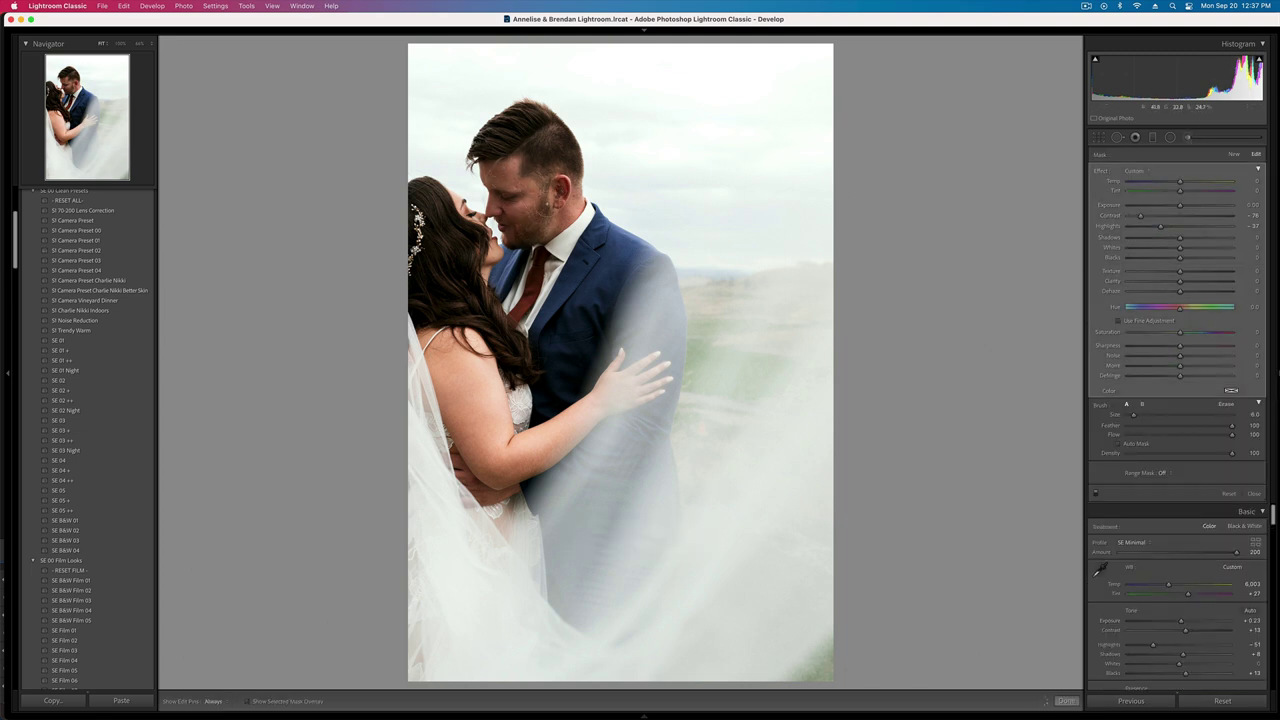
click(1197, 249)
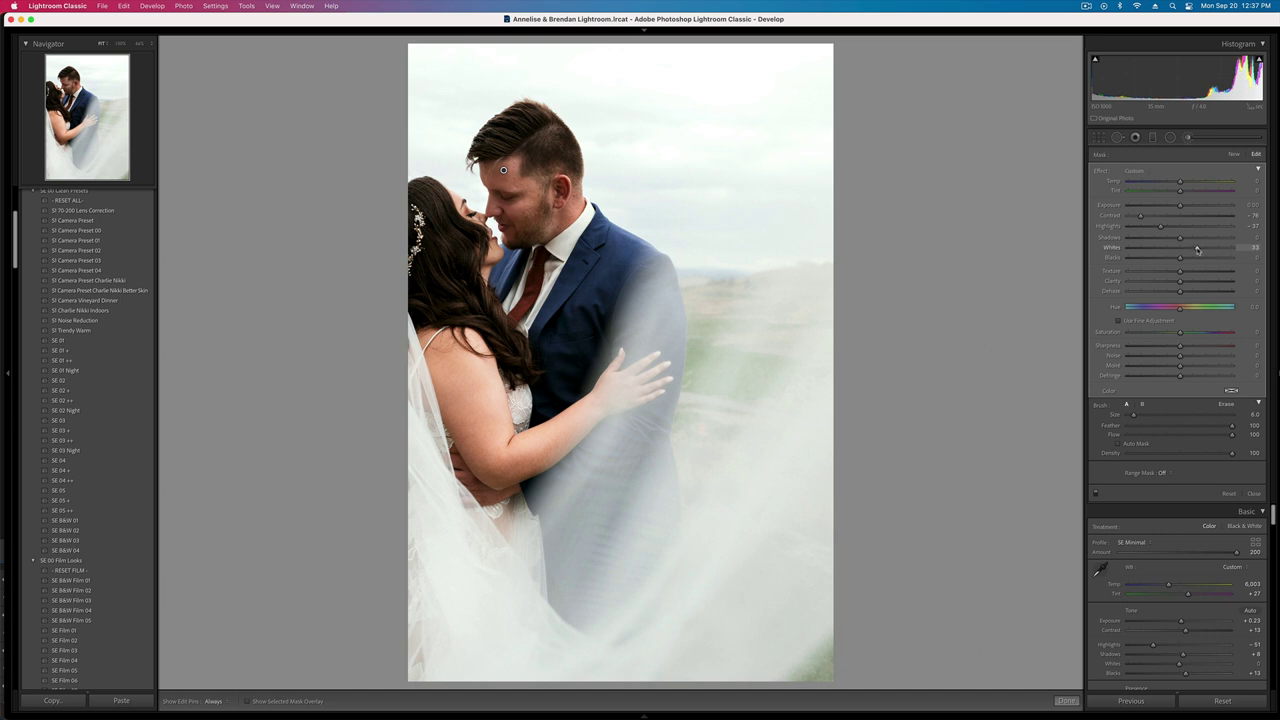
mouse_move(1224, 250)
mouse_down()
mouse_move(1182, 250)
mouse_move(1202, 249)
mouse_up()
- Erase the brush adjustment around the groom's jaw and collar, and compare the portrait with its unedited version
key(alt)
drag(547, 227, 531, 267)
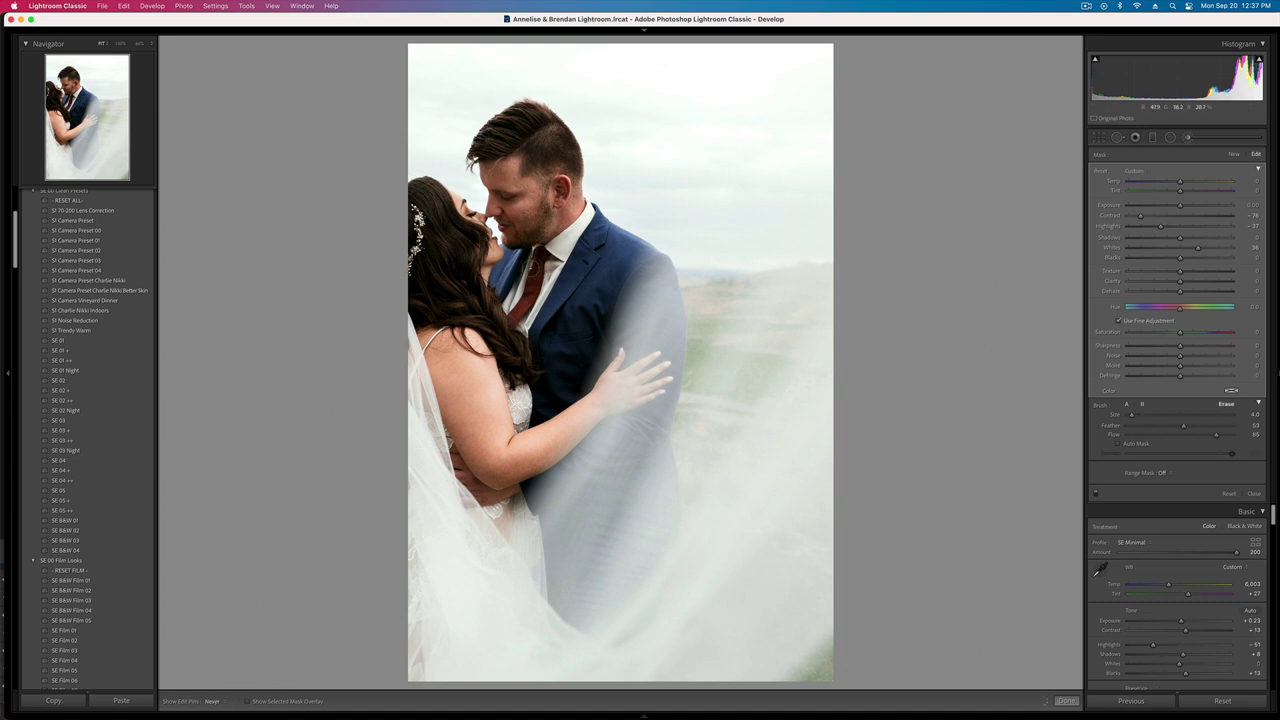
key(k)
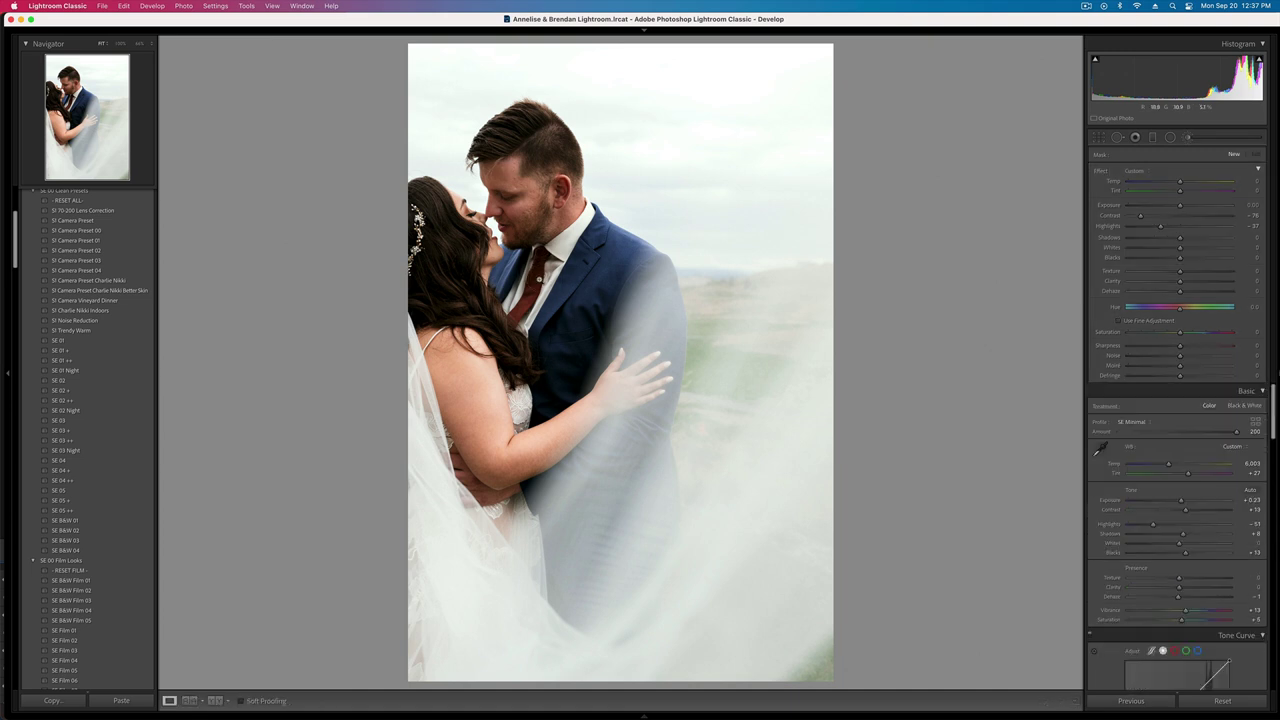
key(backslash)
key(backslash)
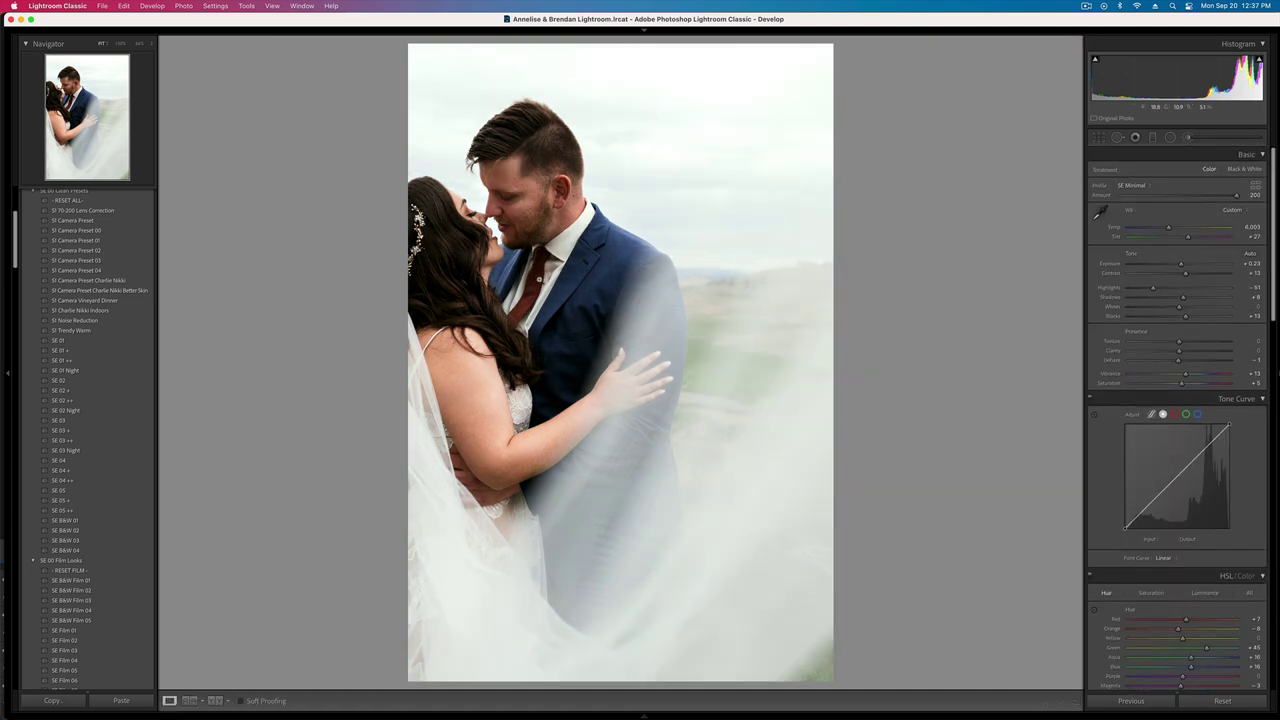
- Copy the veil portrait's settings without local adjustments, apply them to the kissing portrait, and raise its Exposure to +0.56
key(super+shift+c)
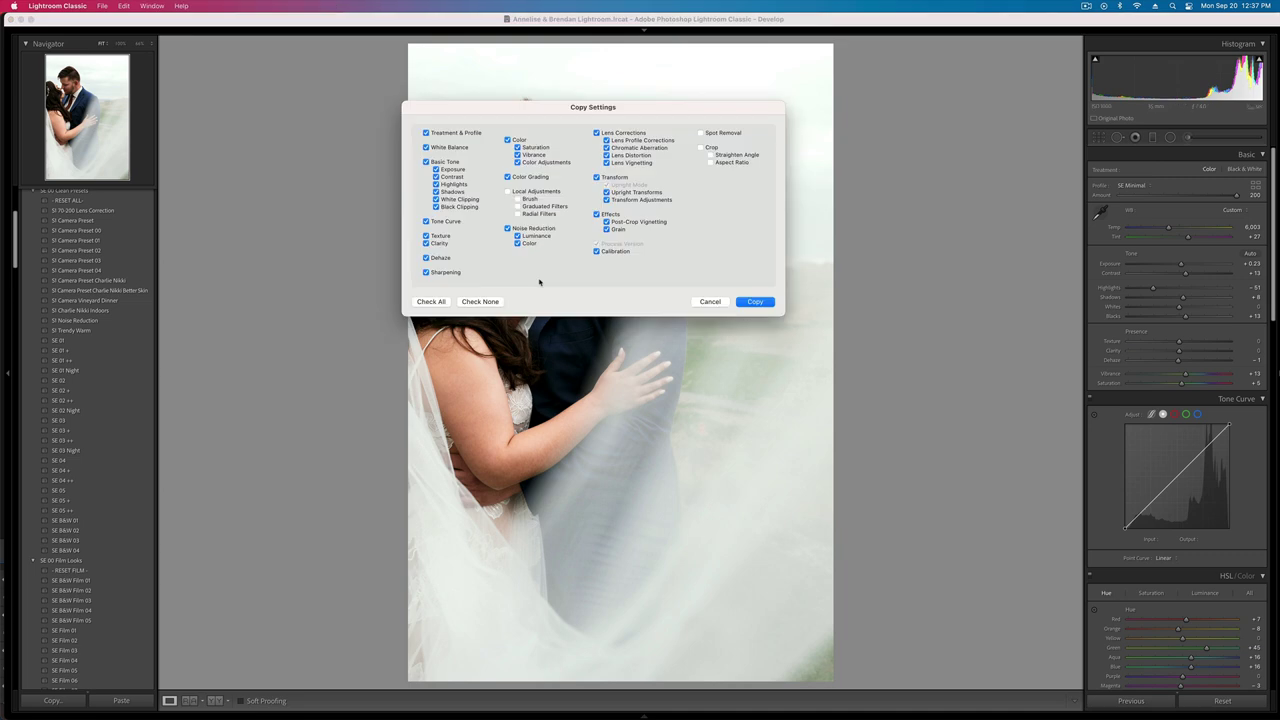
key(Return)
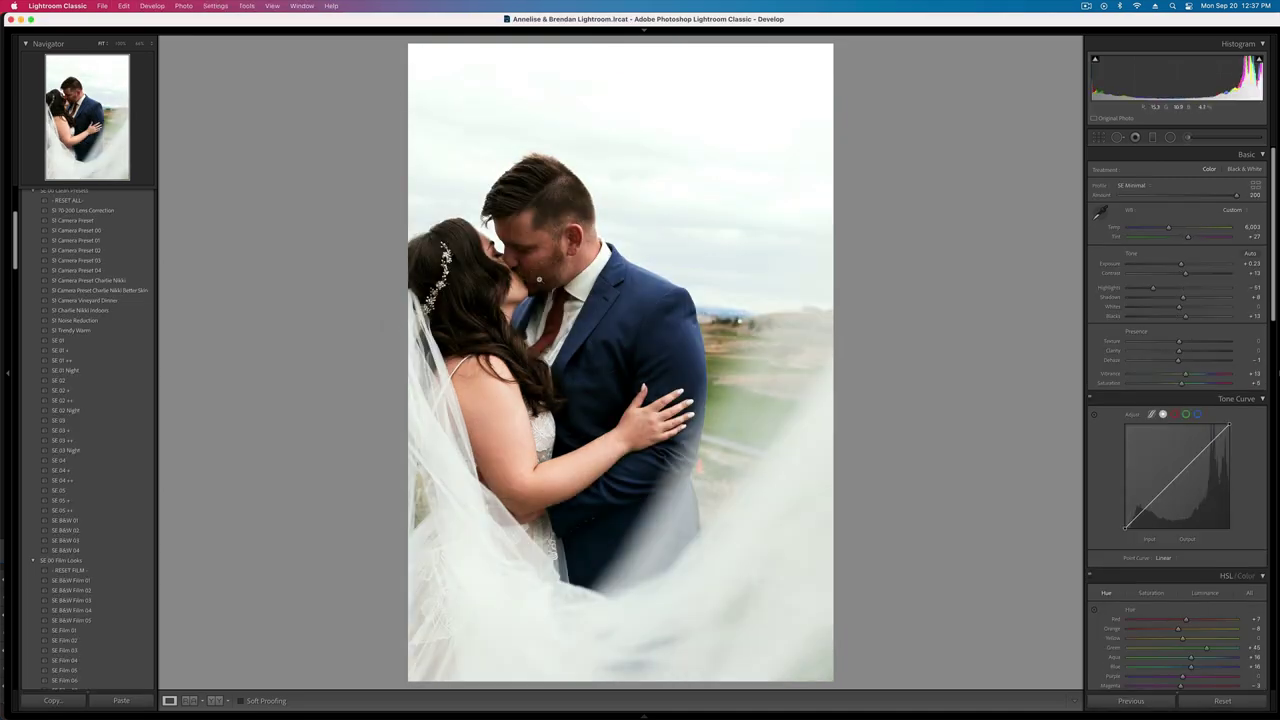
key(equal)
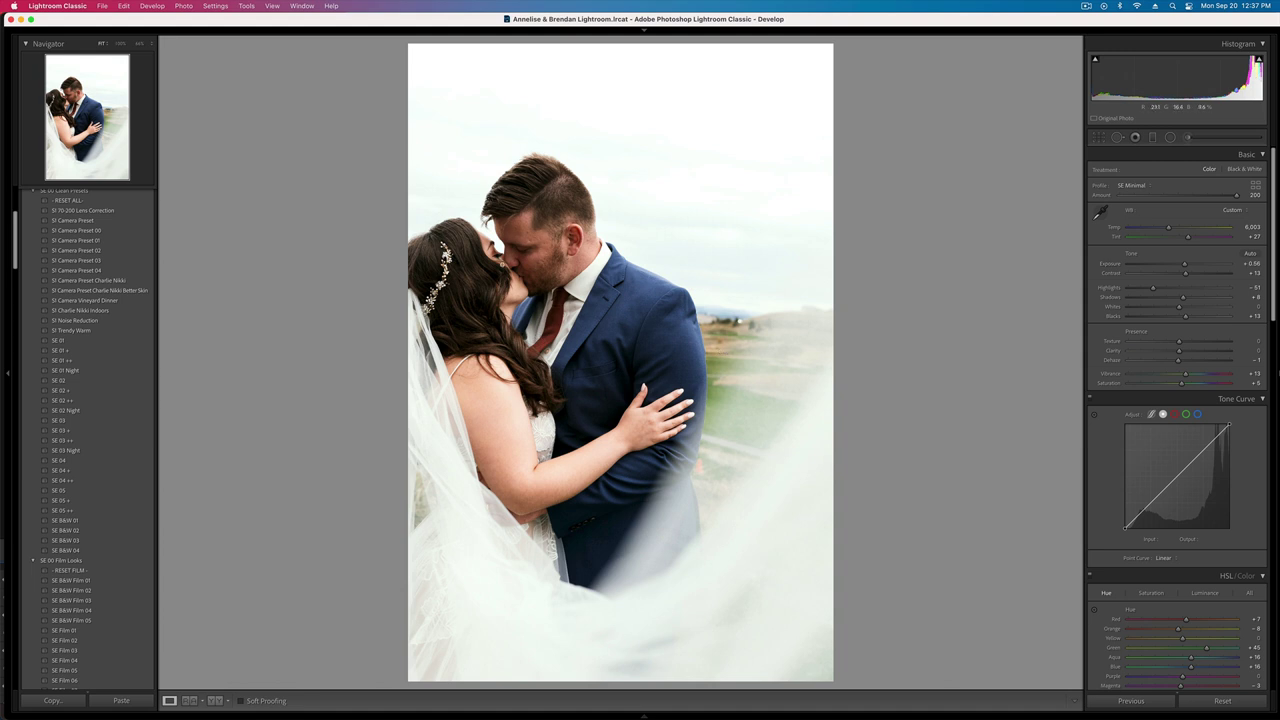
- Compare the kissing portrait with the neighbouring one, convert it with the SE B&W 01 preset, and go to the next photo
key(Right)
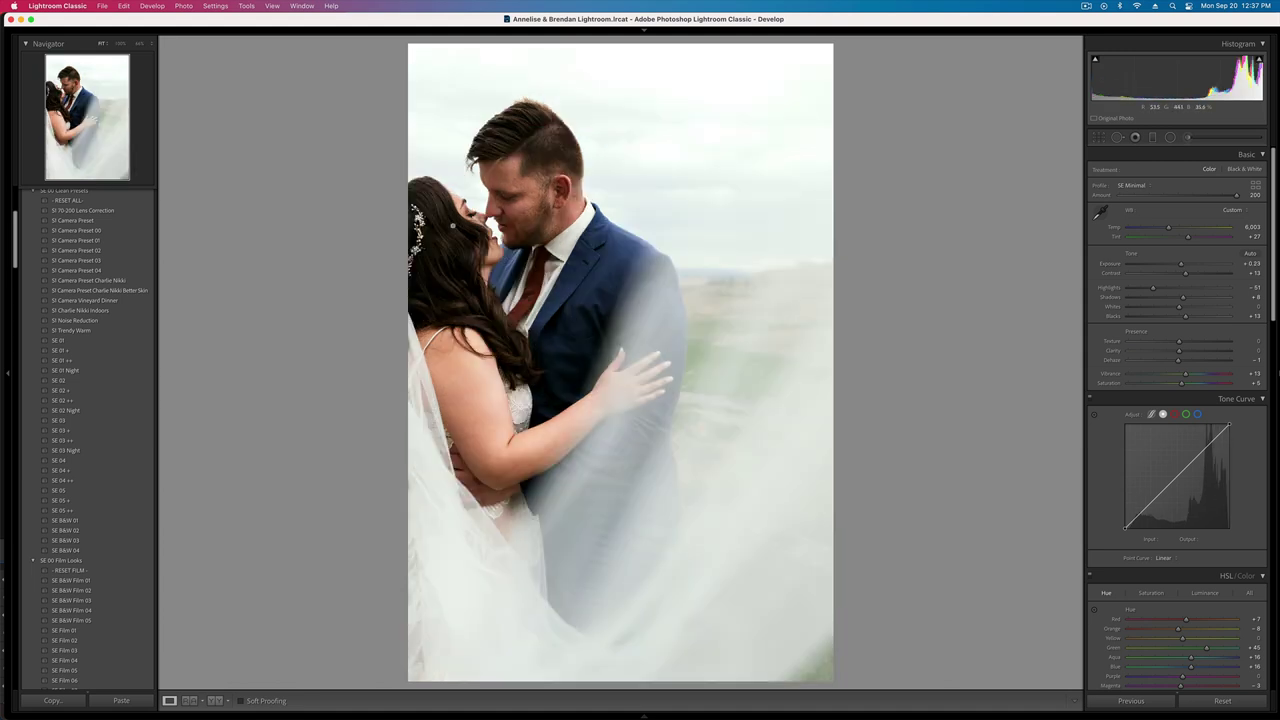
key(Left)
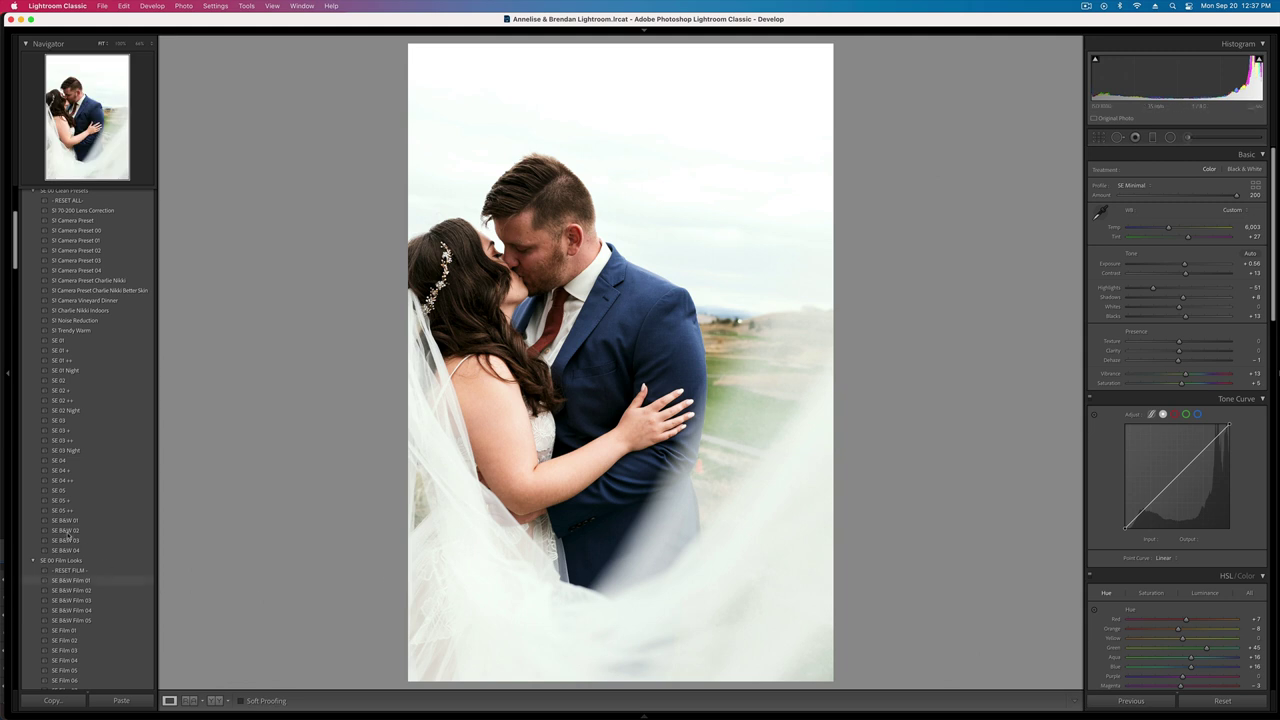
click(74, 521)
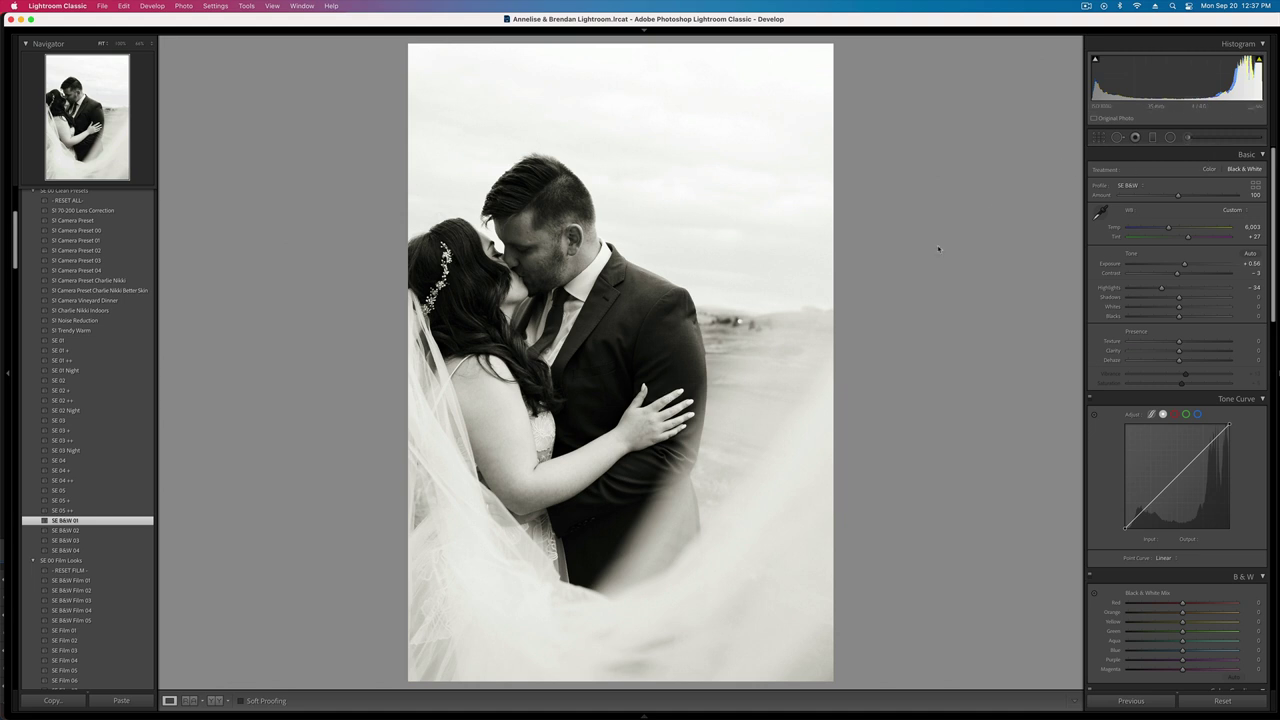
key(Right)
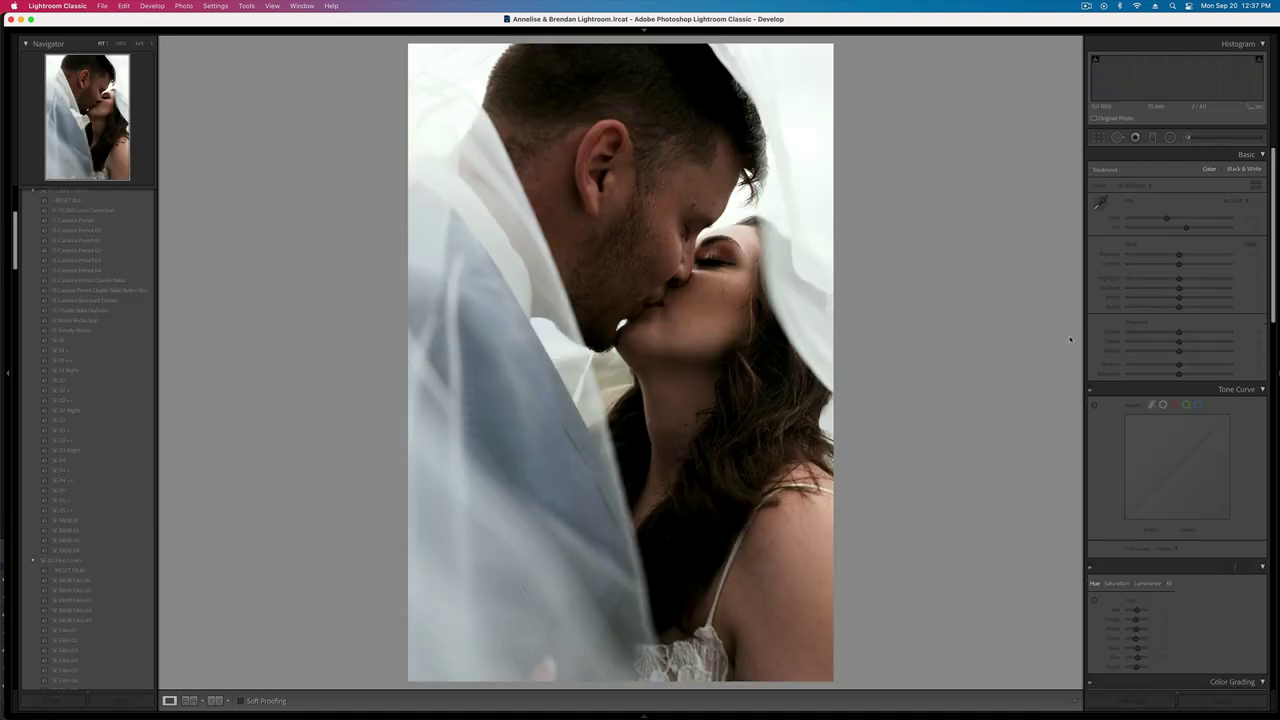
- Return to the black-and-white kissing portrait and brush the groom's face with Contrast −76 and Highlights −37, raising the brush's Whites
key(Left)
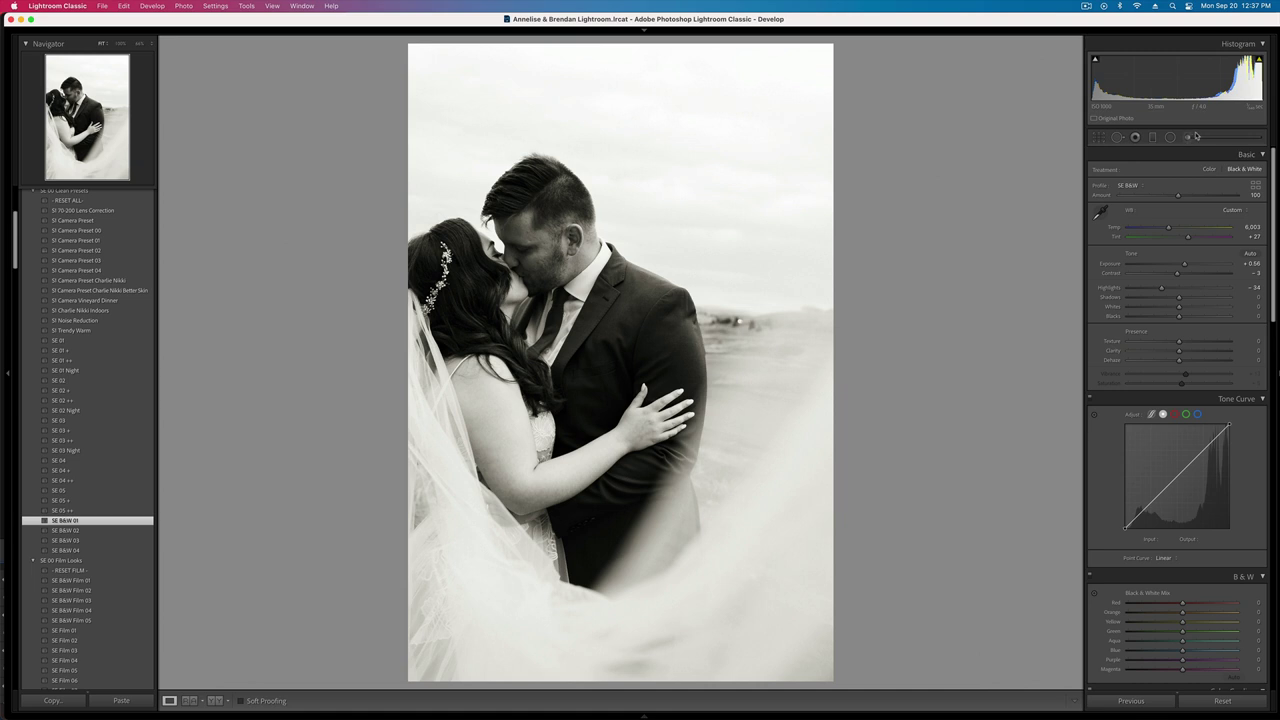
key(k)
mouse_move(534, 270)
mouse_down()
mouse_move(547, 233)
mouse_move(527, 280)
mouse_up()
drag(1201, 246, 1193, 249)
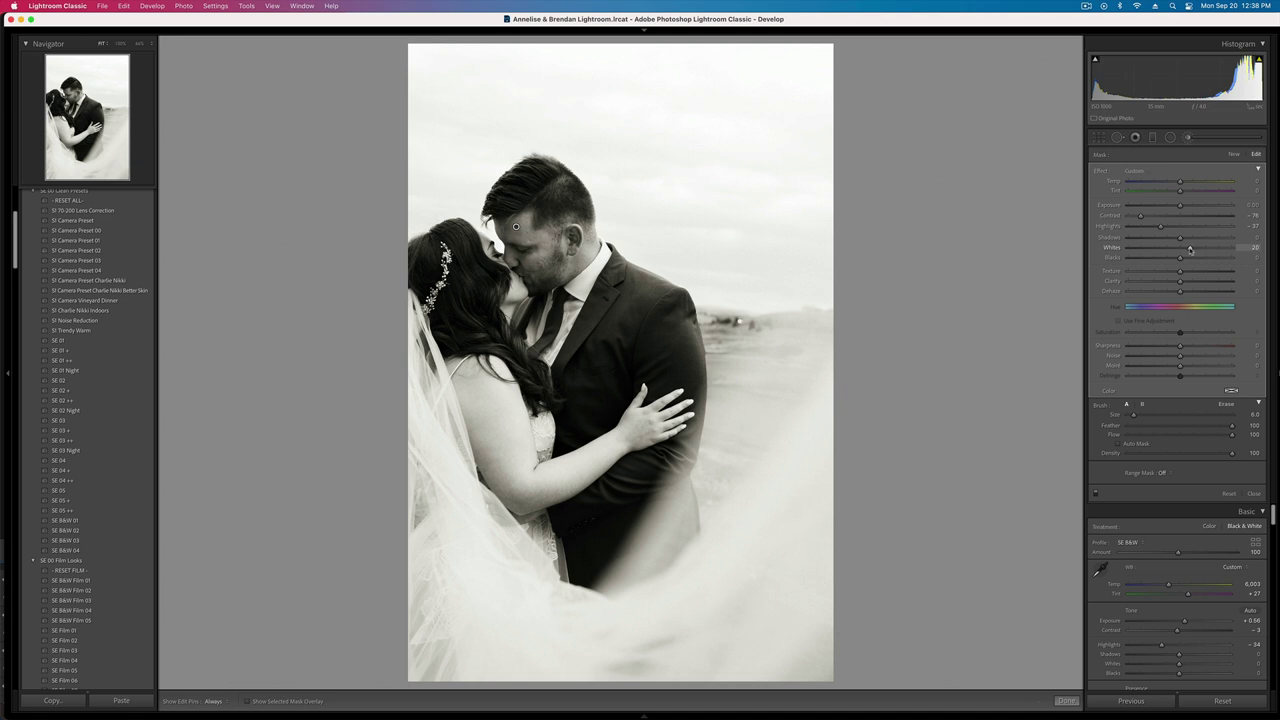
key(k)
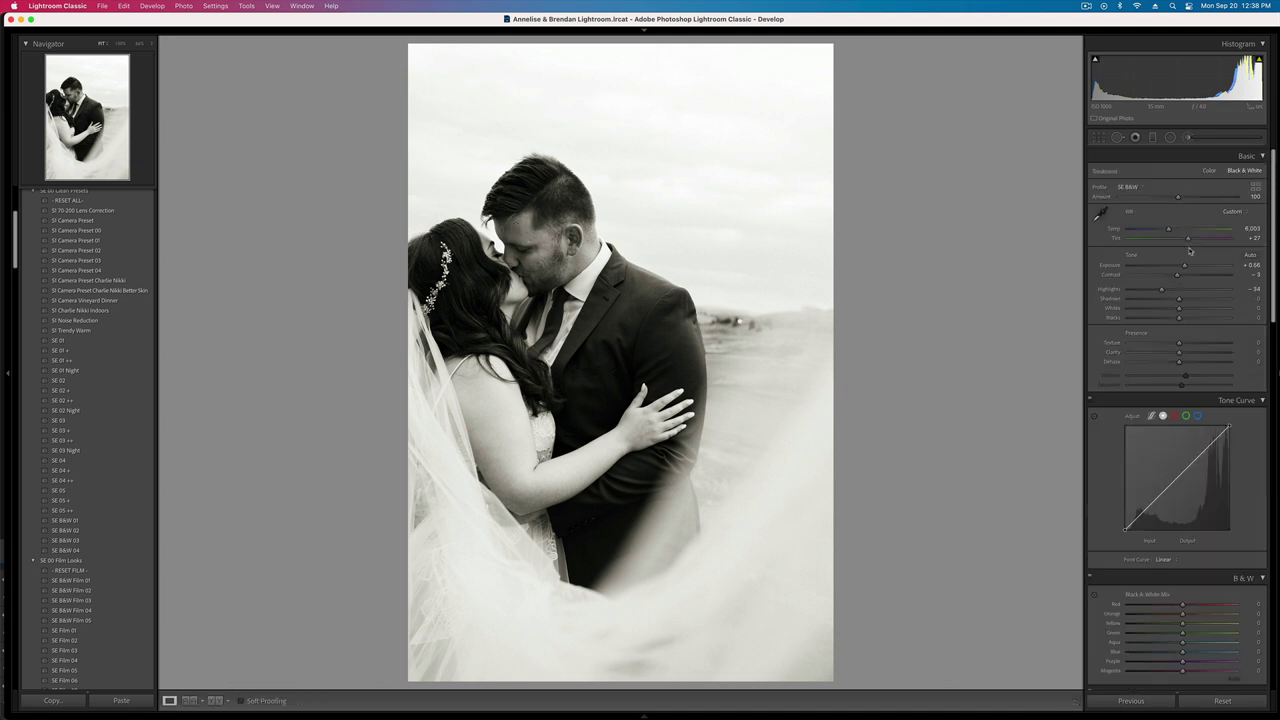
- Apply the copied settings to the close-up of the kiss under the veil and raise its Exposure to +0.46
key(Right)
key(k)
key(k)
key(super+z)
key(super+shift+v)
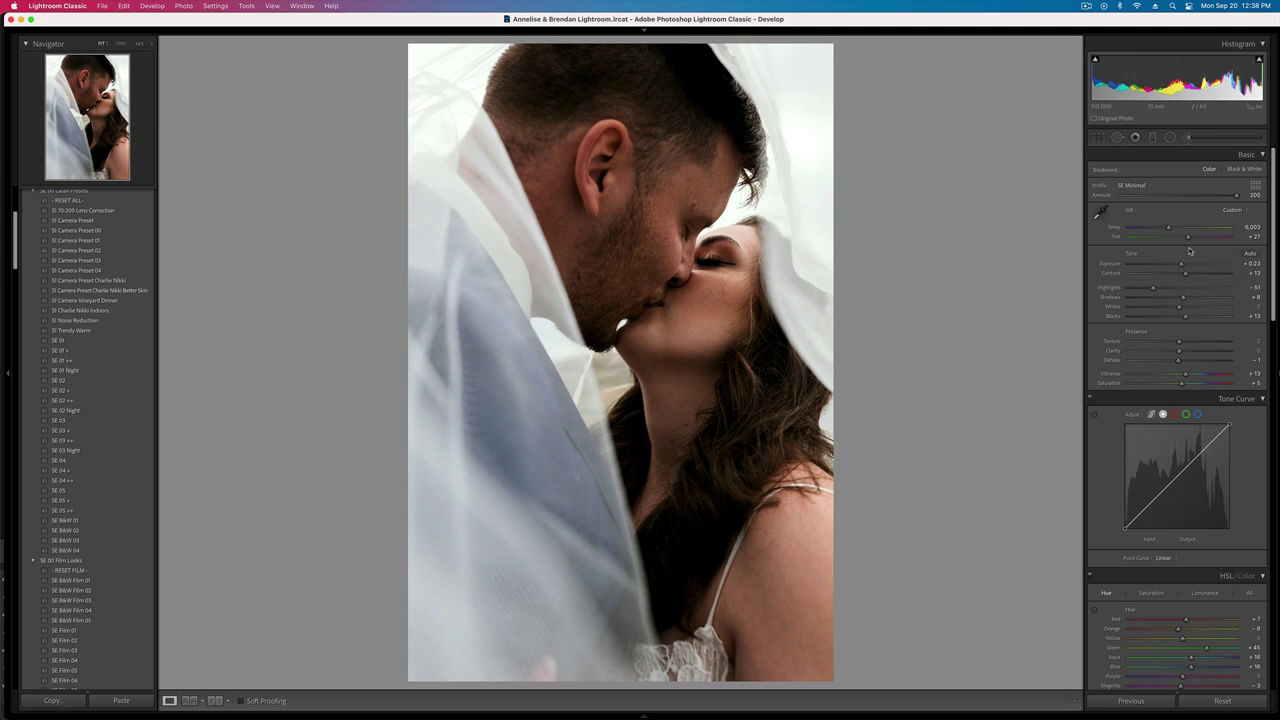
key(shift+equal)
key(minus)
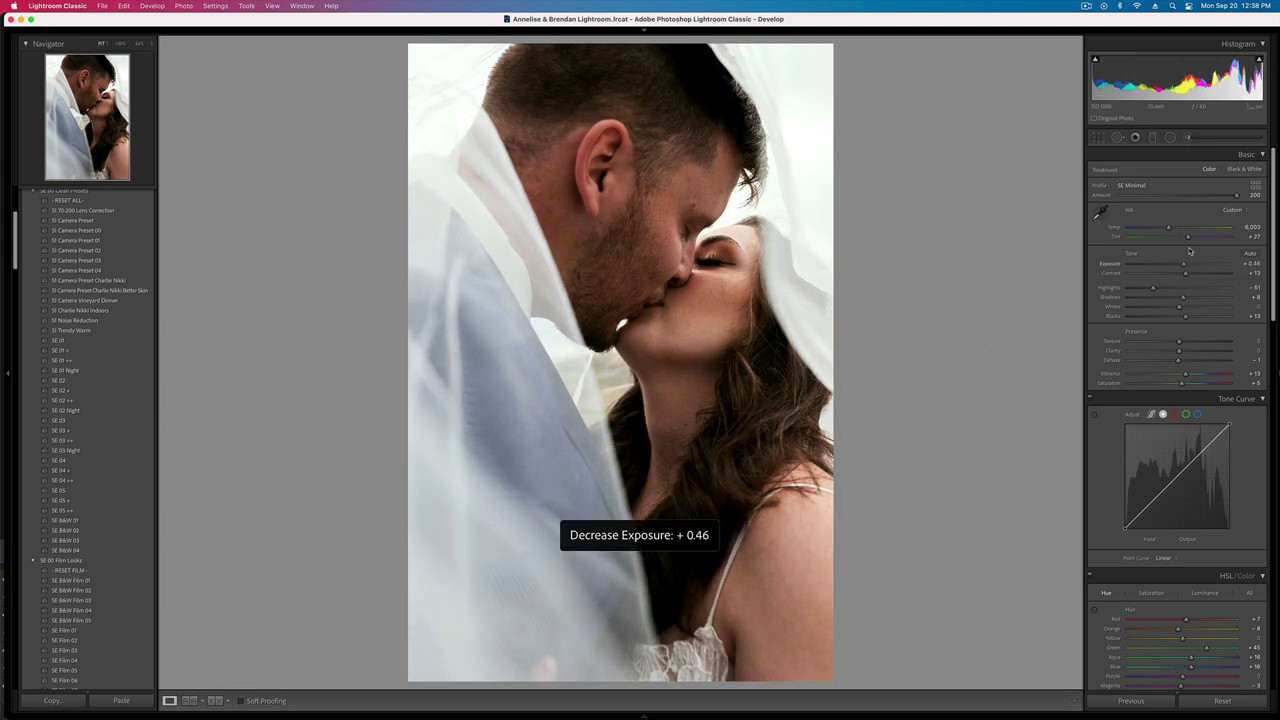
- Heal the small marks beside the groom's eye and on his temple, and lower the close-up's Exposure
click(1117, 137)
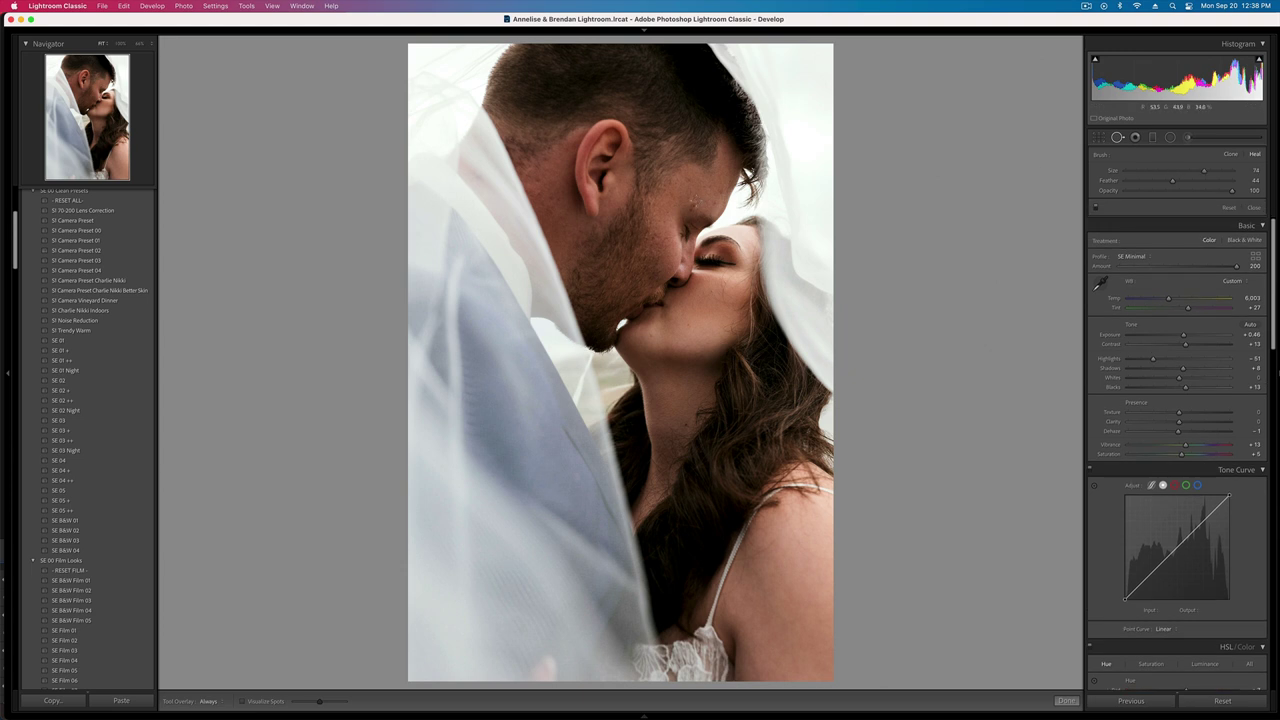
click(693, 206)
drag(693, 221, 690, 184)
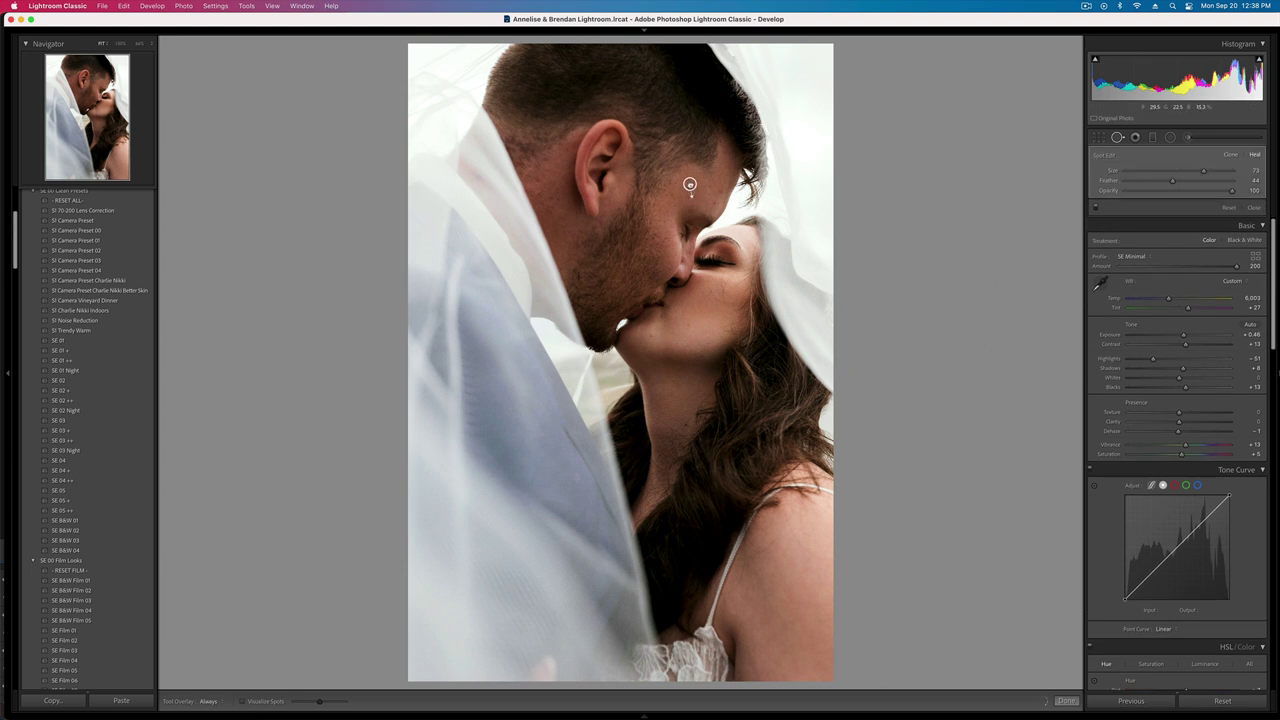
key(q)
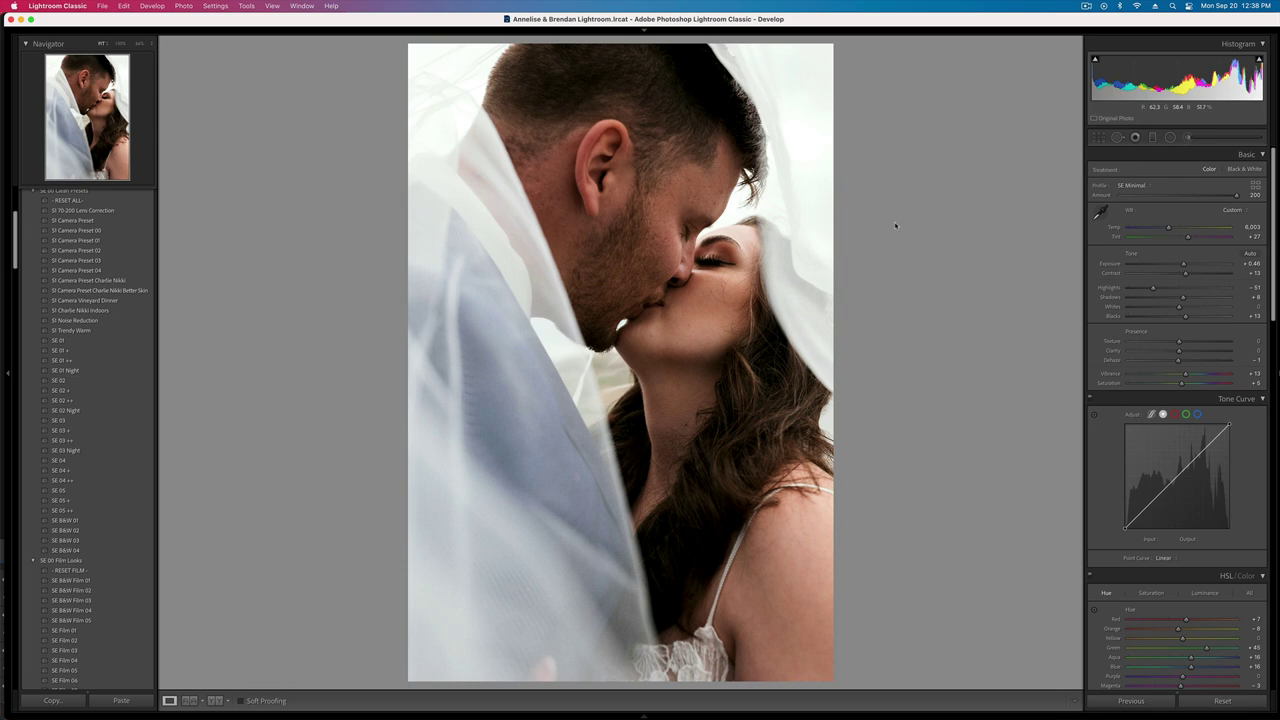
key(minus)
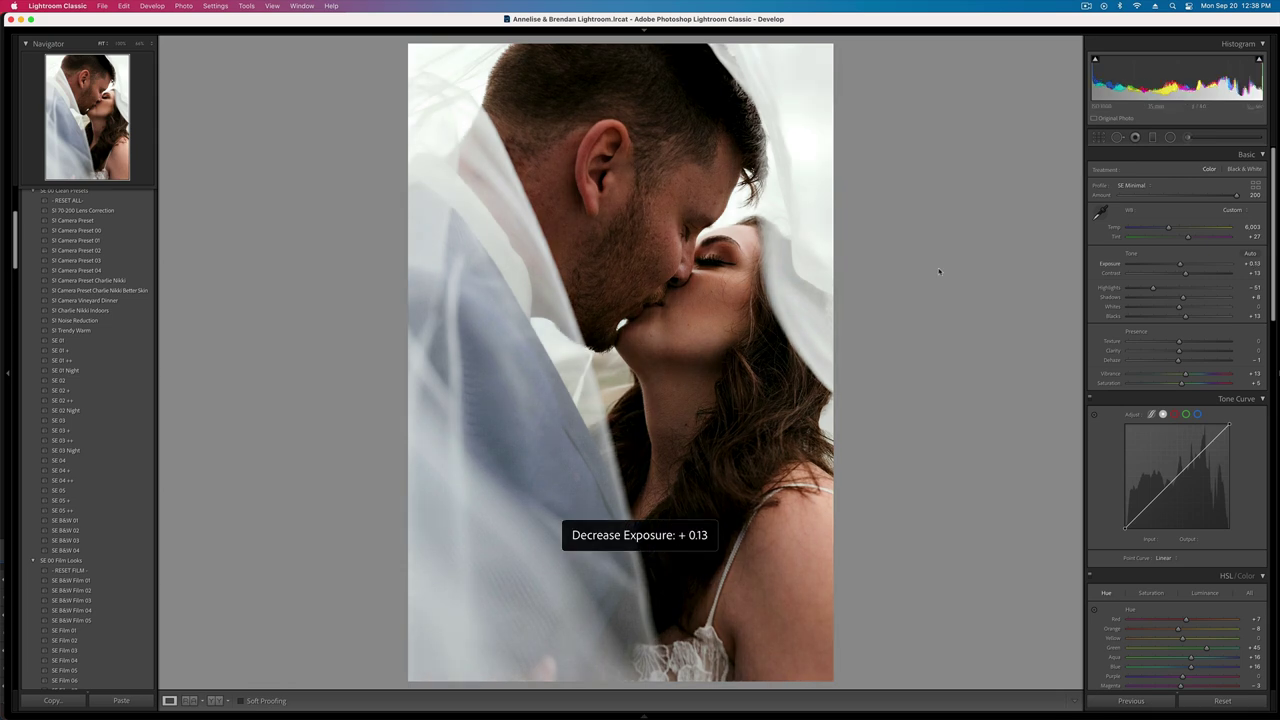
key(equal)
- Move two photos ahead to the kissing portrait with the veil over the groom and convert it with the SE B&W 01 preset
key(Right)
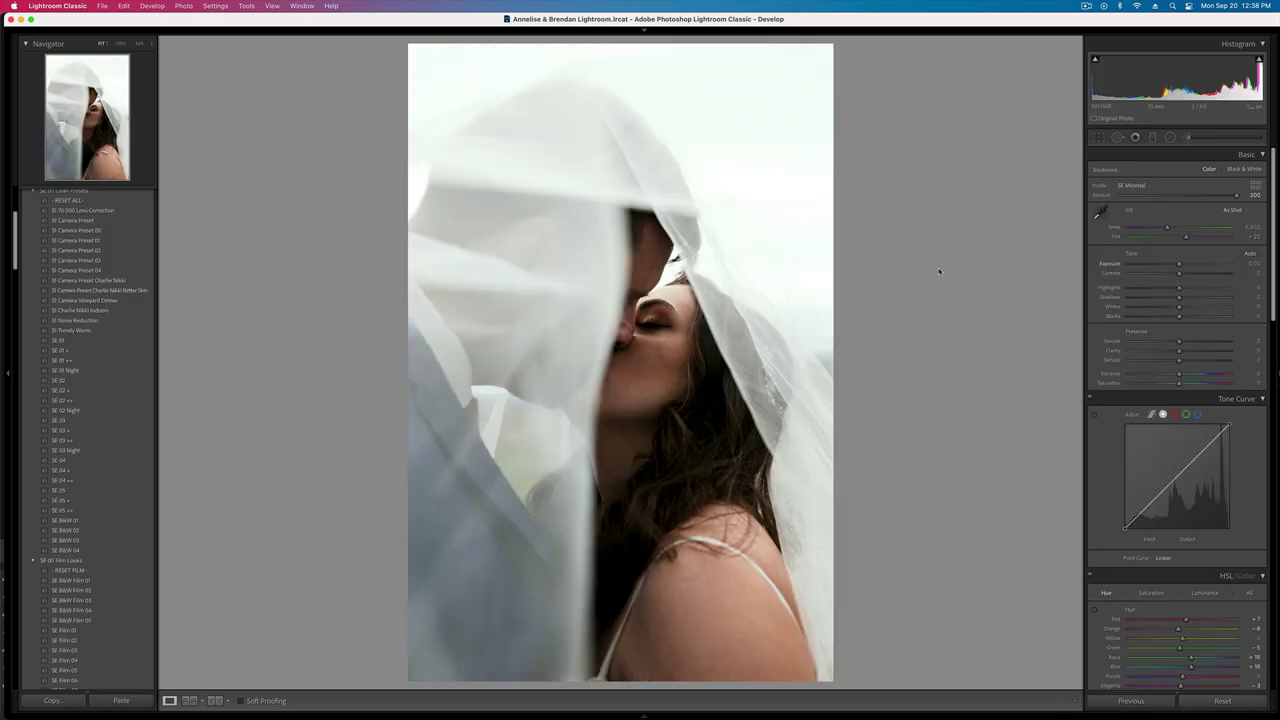
key(Right)
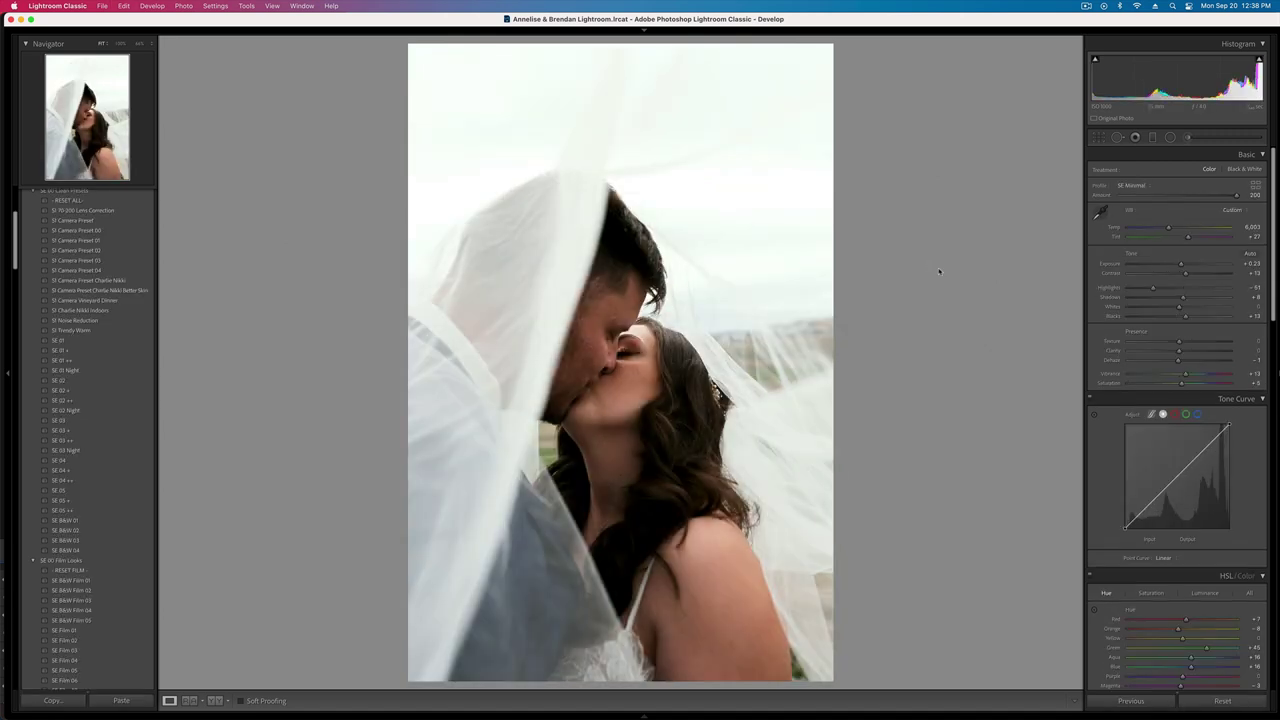
click(66, 521)
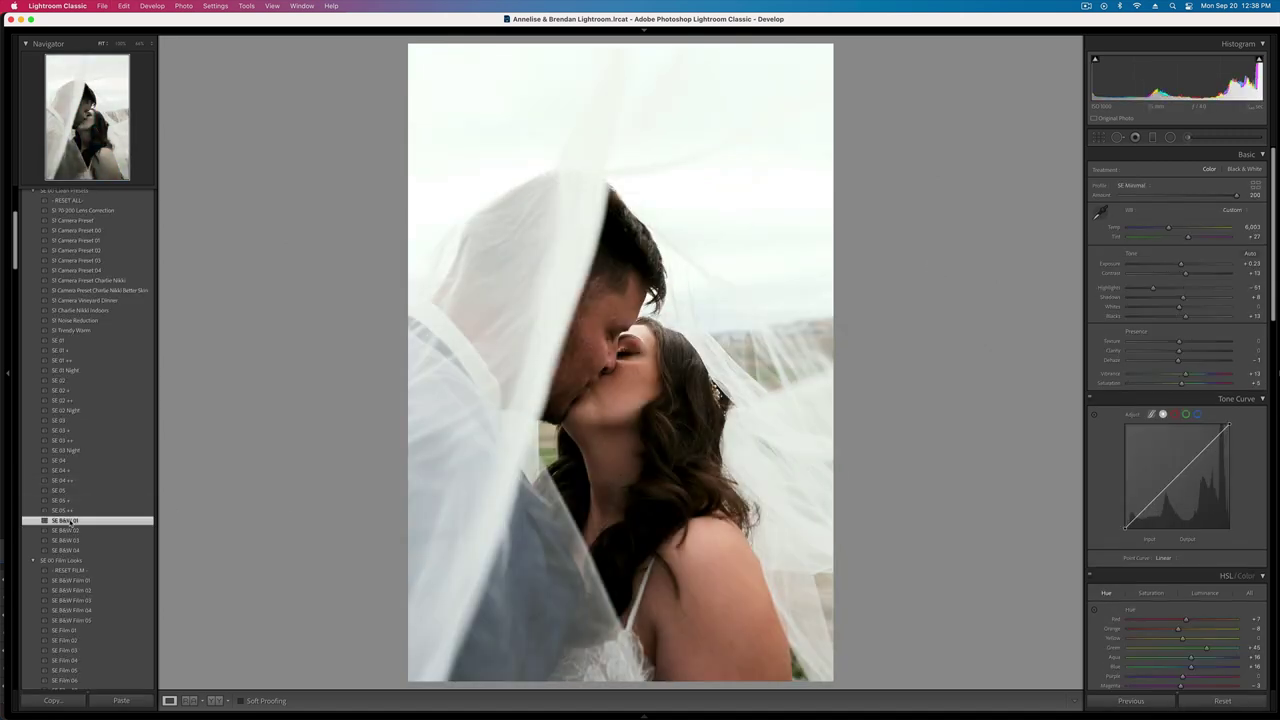
- Lower the fully veiled couple portrait's Exposure to −1.09 and convert it with the SE B&W 01 preset
key(Right)
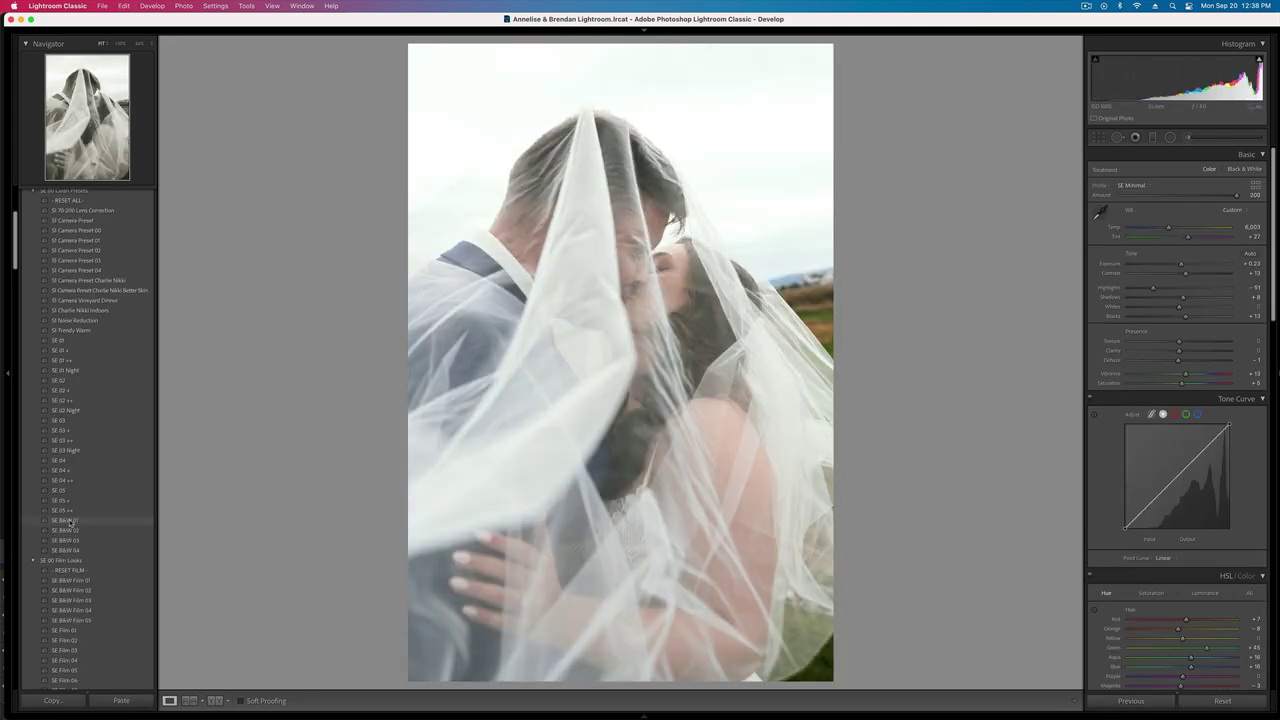
key(minus)
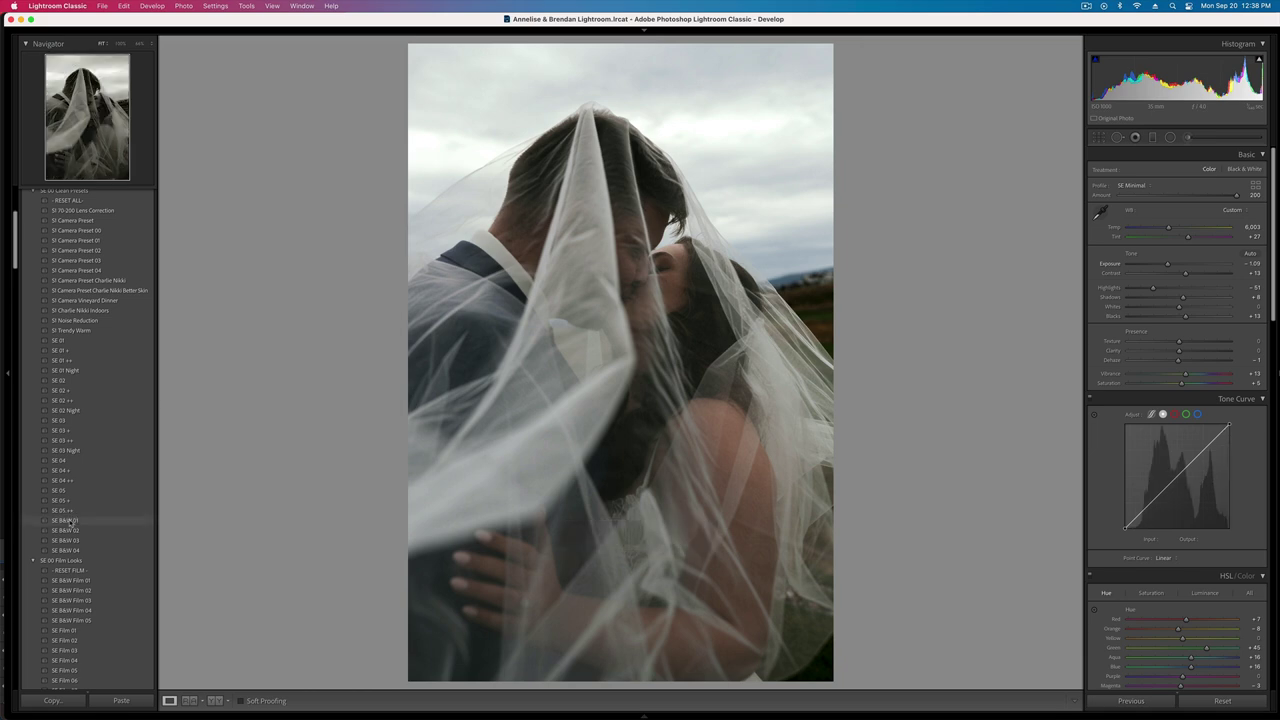
click(66, 521)
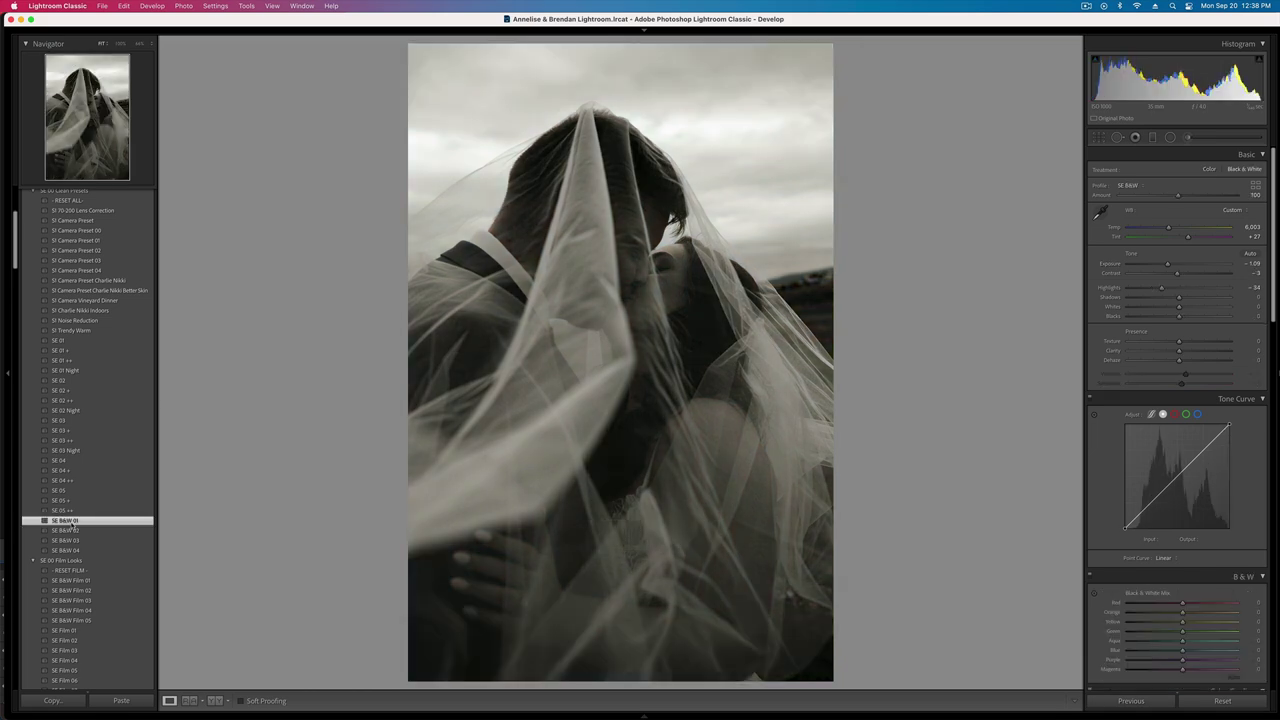
- Set the facing-couple landscape photo's Temp to 6,370, Exposure to 0.00, Contrast to −10, Highlights to −14 and Shadows to +35
key(Right)
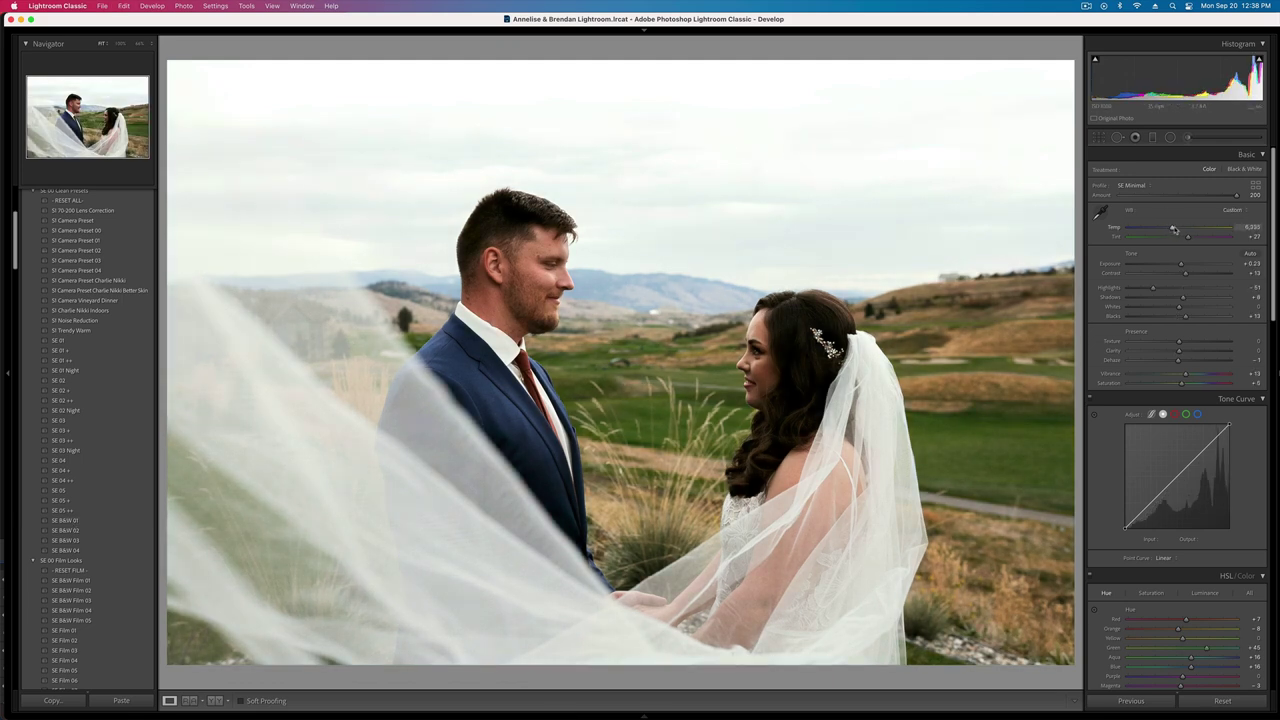
drag(1175, 229, 1177, 229)
mouse_move(1183, 297)
mouse_down()
mouse_move(1218, 302)
mouse_move(1195, 303)
mouse_move(1164, 276)
mouse_move(1174, 280)
mouse_up()
key(shift+minus)
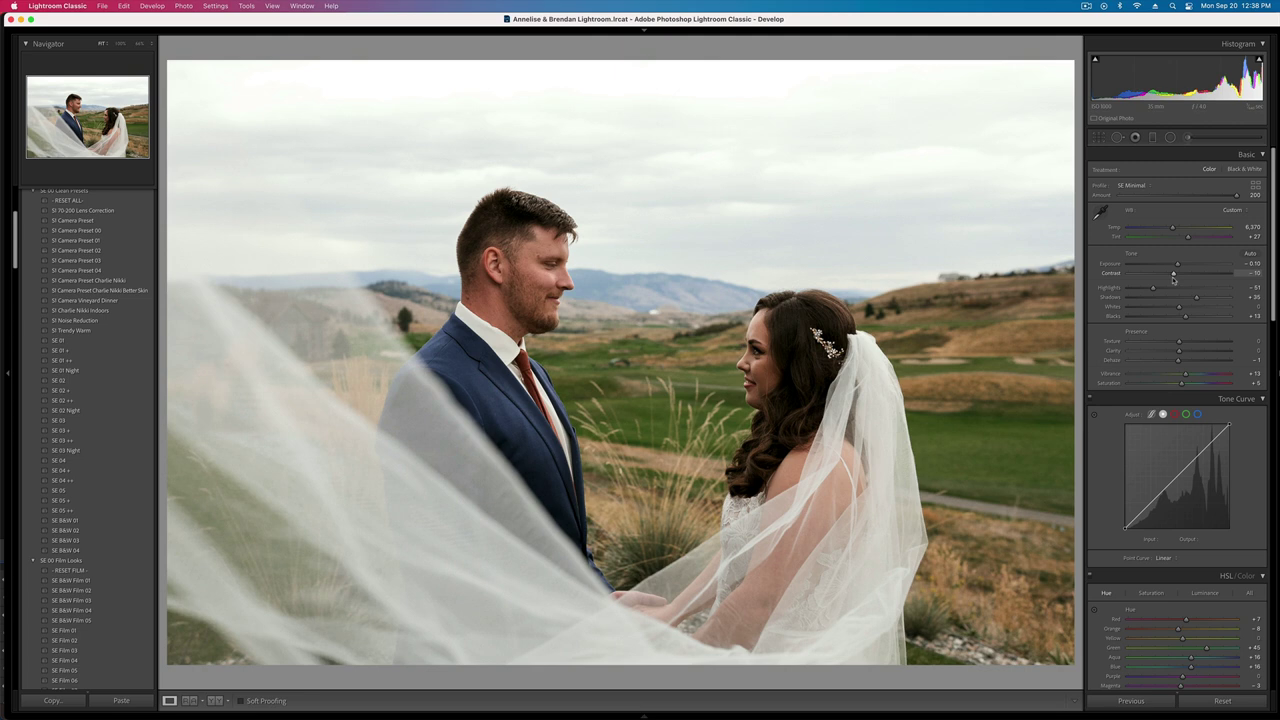
key(equal)
drag(1152, 288, 1171, 289)
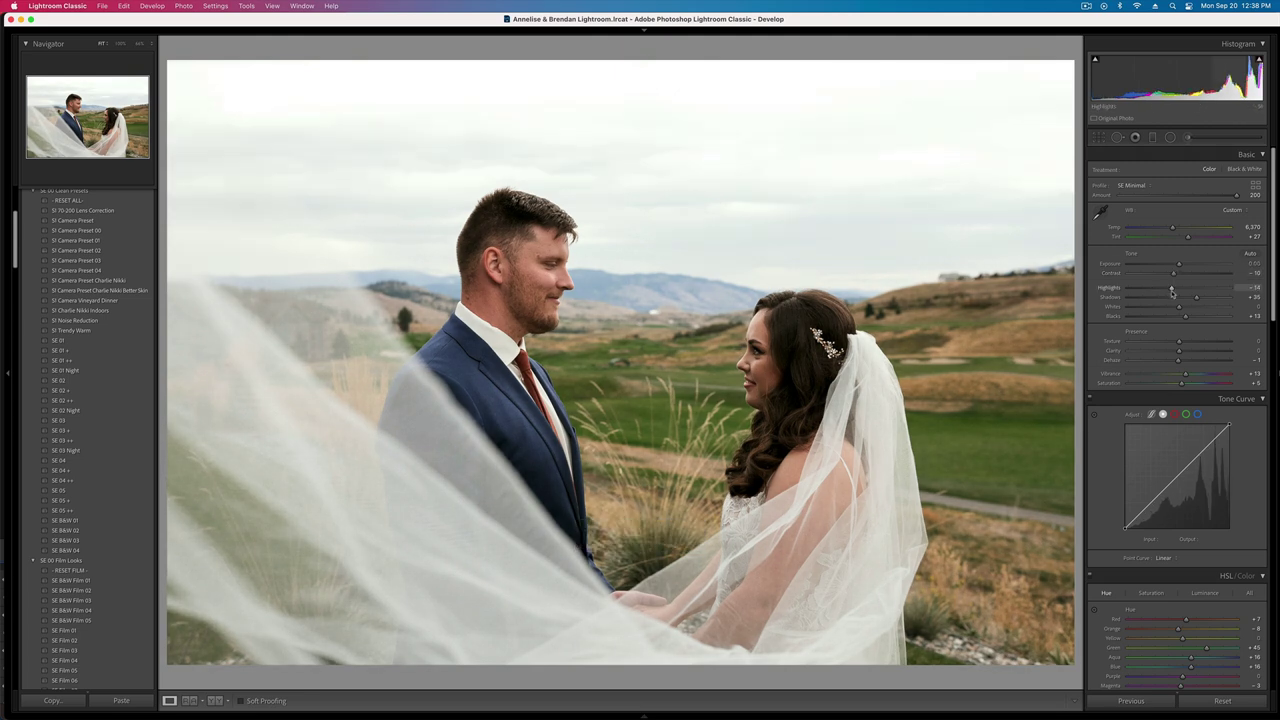
- Copy the landscape photo's settings, apply them to the next hand-holding photo, and raise its Exposure to +0.33
key(super+shift+c)
key(Return)
key(Right)
key(super+shift+v)
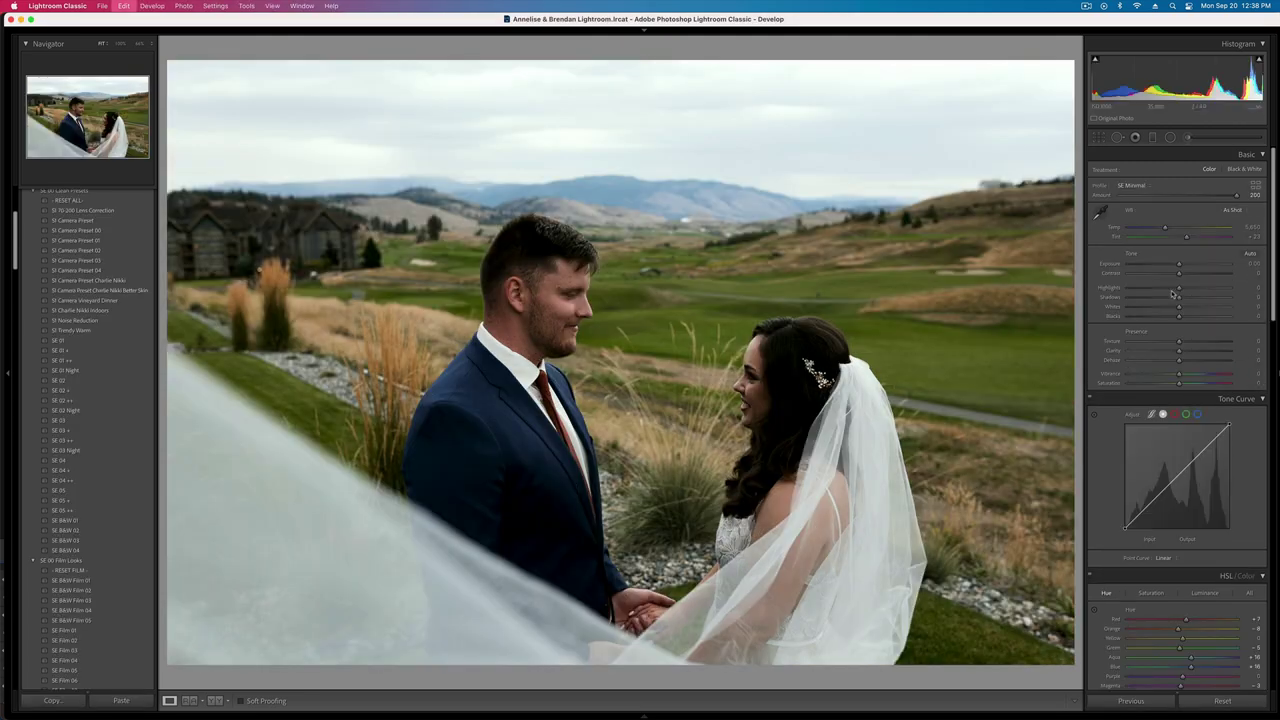
key(equal)
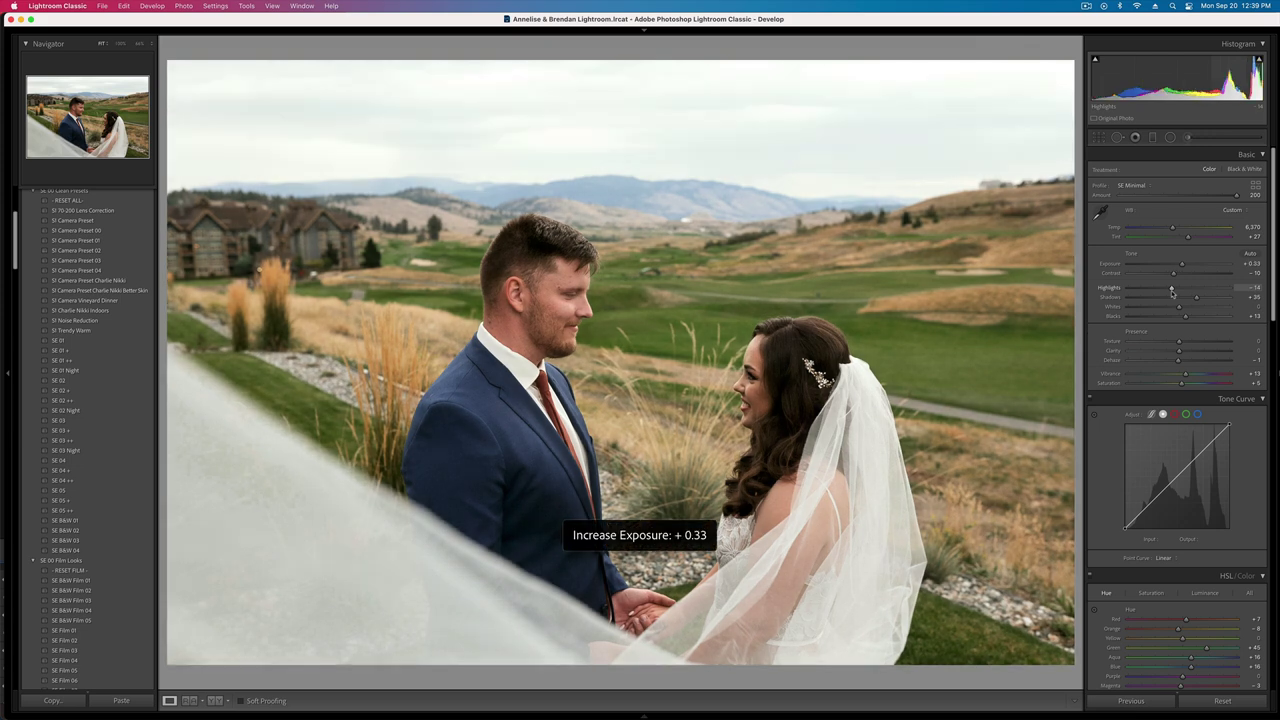
- Apply the copied settings to the next landscape kissing photo and convert it with the SE B&W 01 preset
key(Right)
key(super+v)
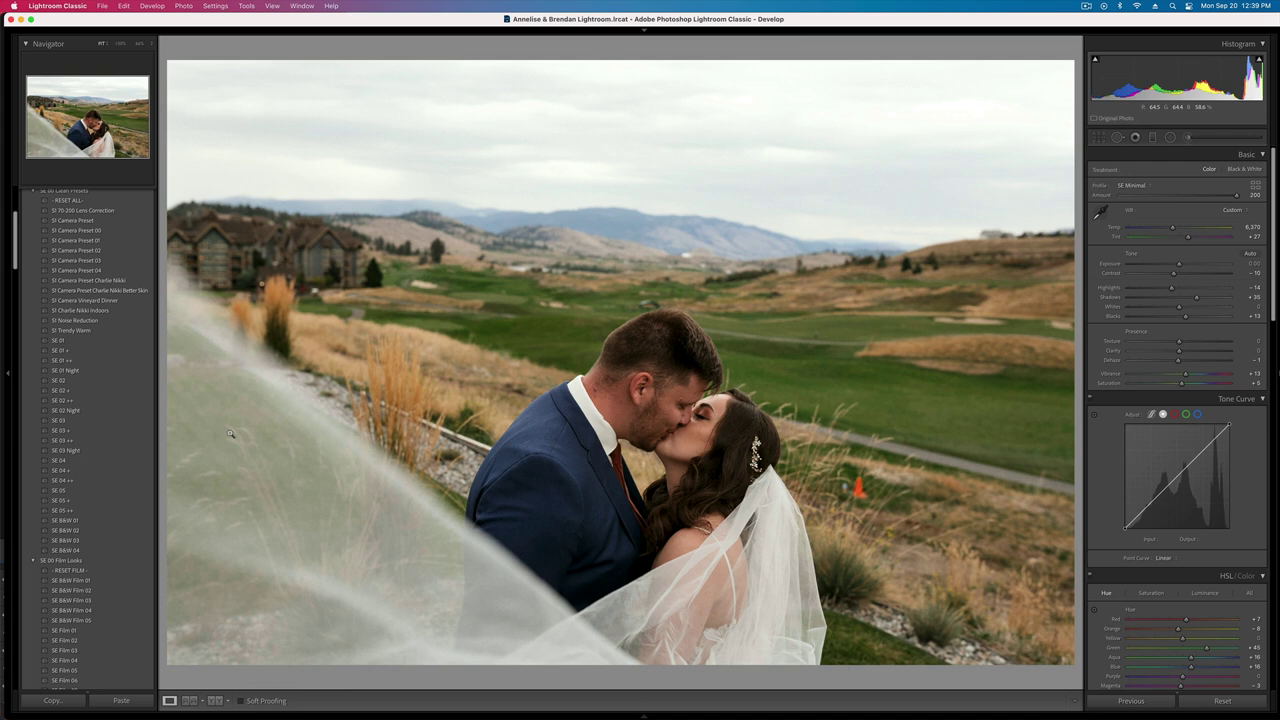
click(65, 520)
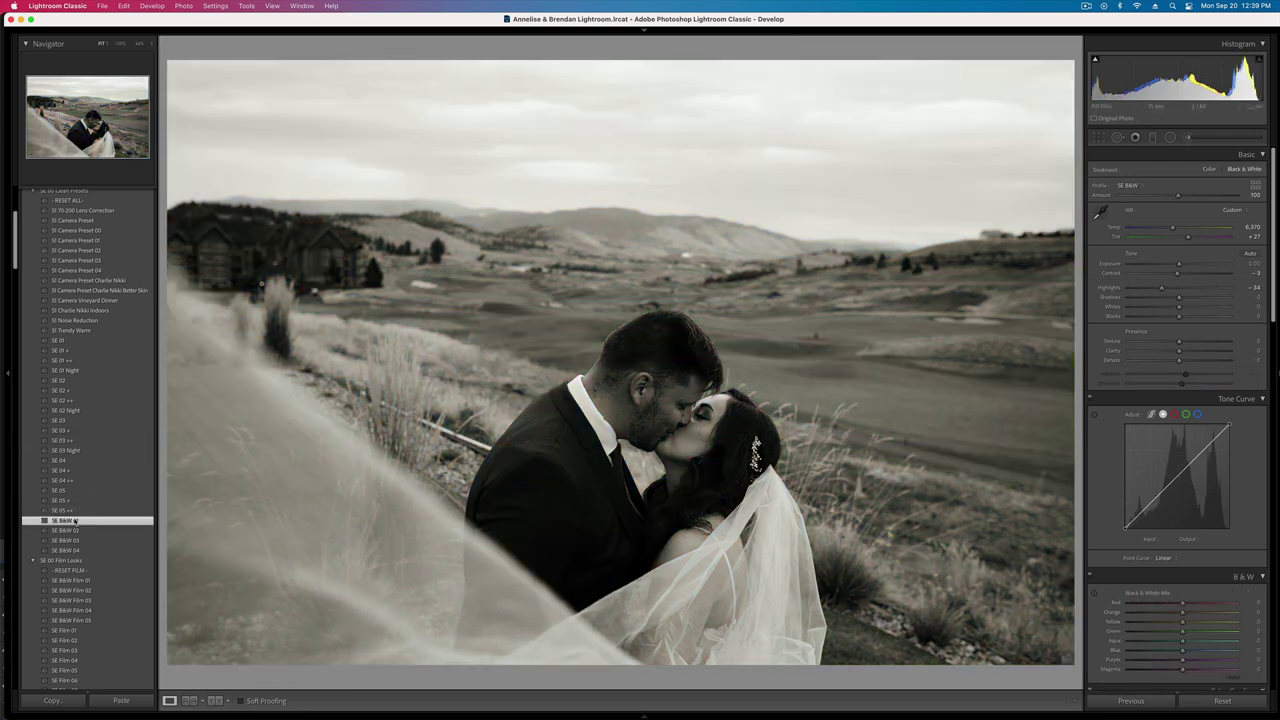
- Lower the Exposure slightly on the wide kissing photo with the long trailing veil, and set its Contrast to +9
key(Right)
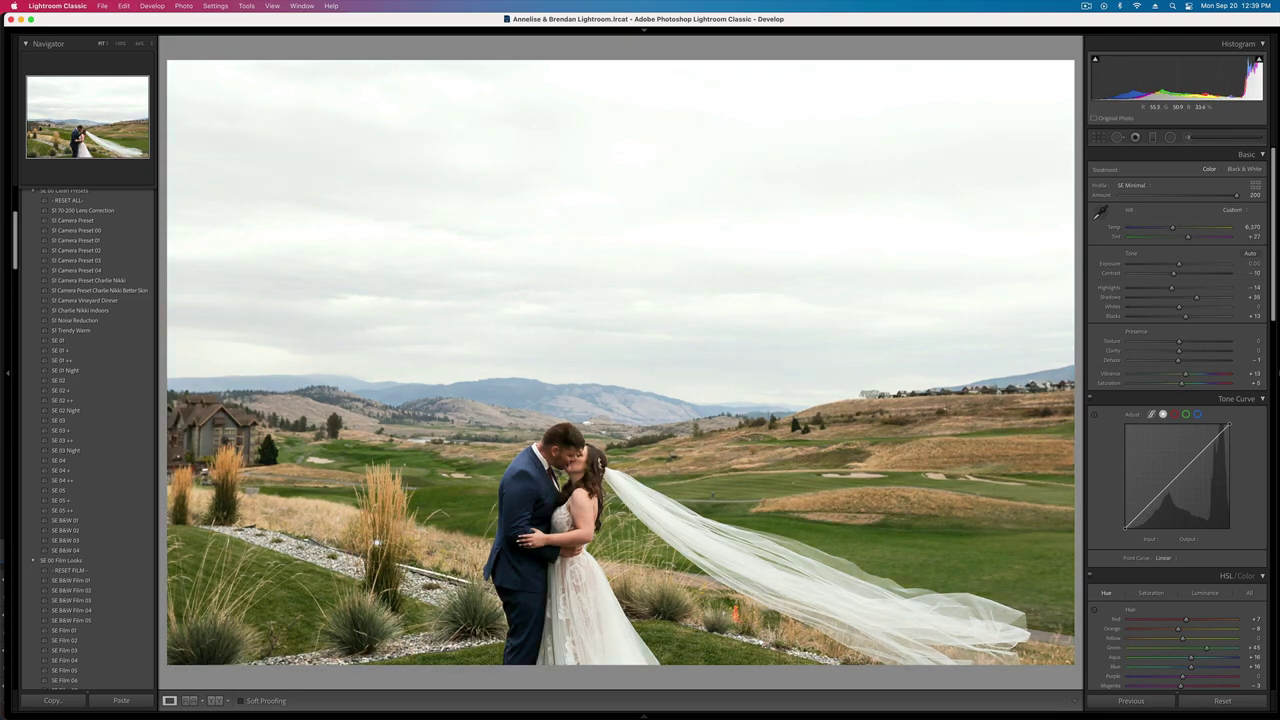
key(minus)
key(minus)
key(equal)
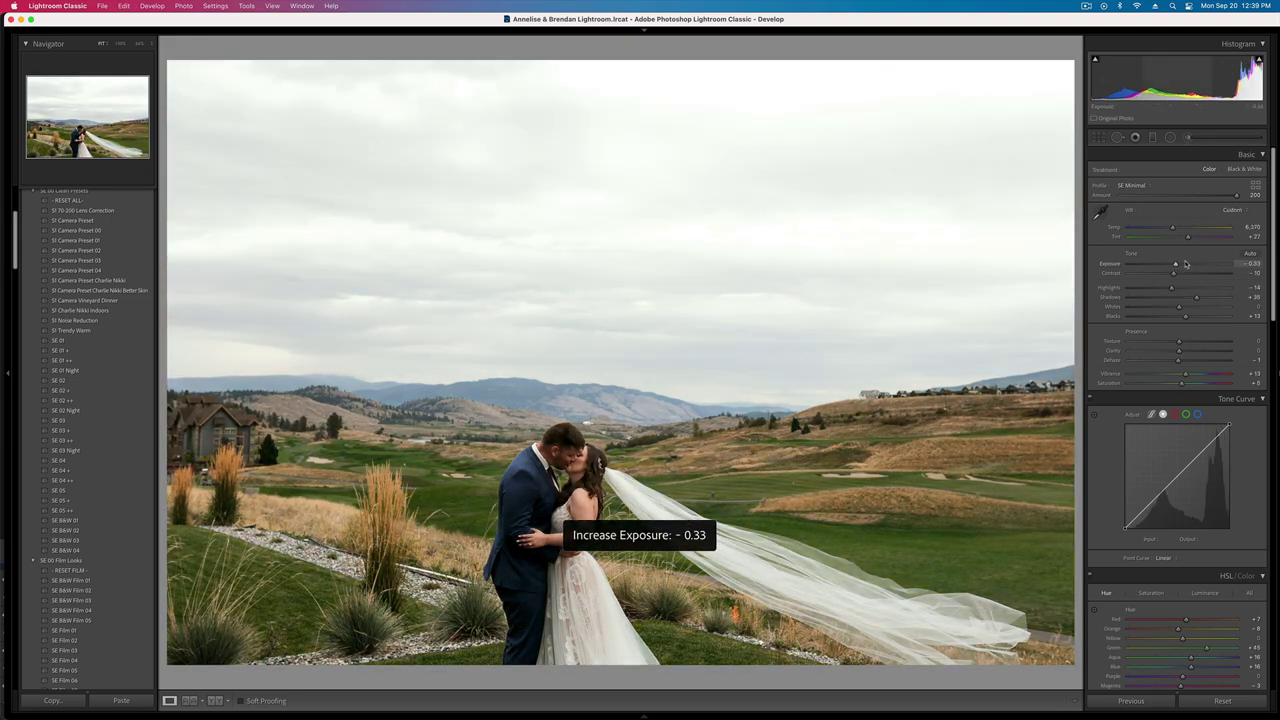
drag(1174, 274, 1182, 275)
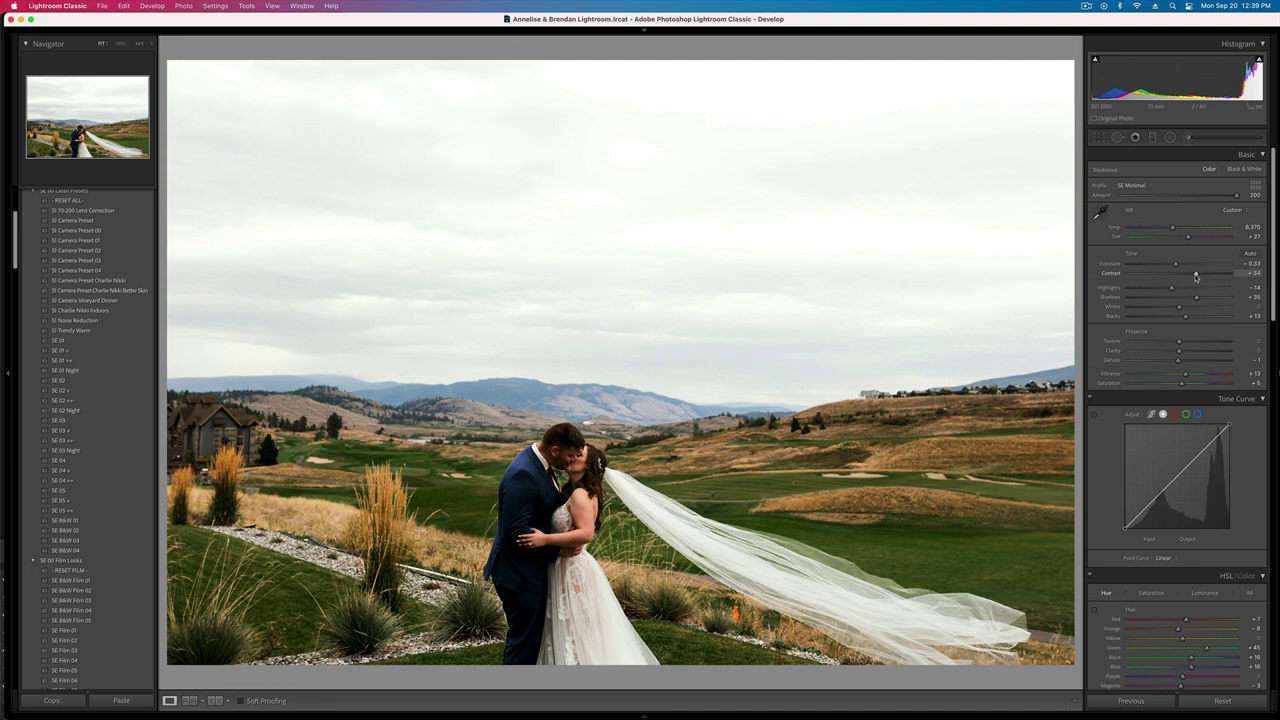
key(equal)
key(equal)
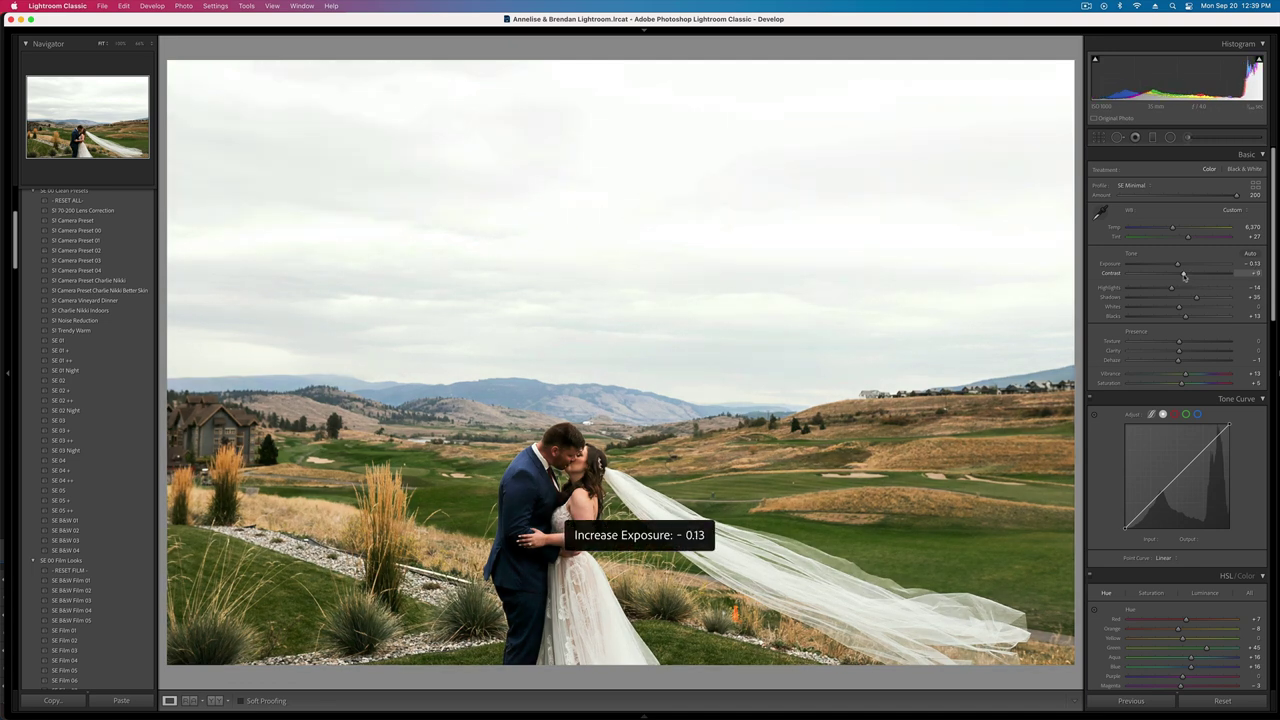
key(minus)
- Set Contrast to +14 on the vertical wide kissing photo and convert it with the SE B&W 01 preset
key(Right)
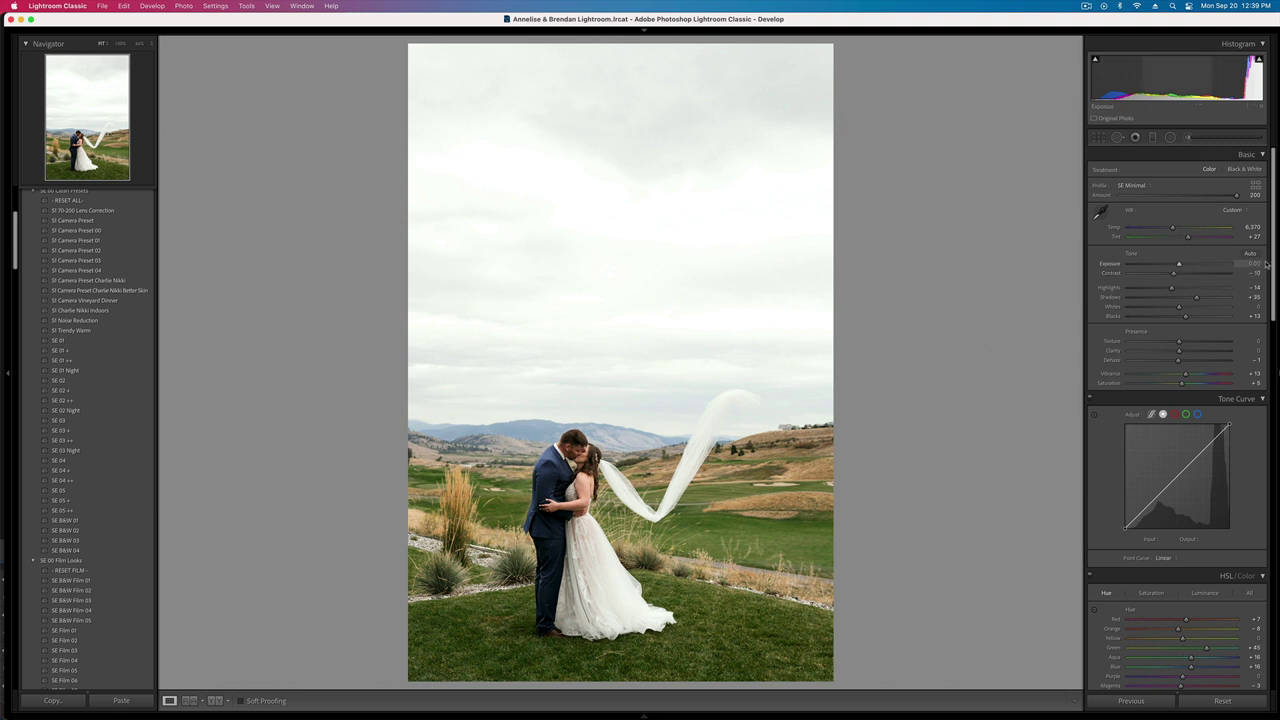
click(1187, 274)
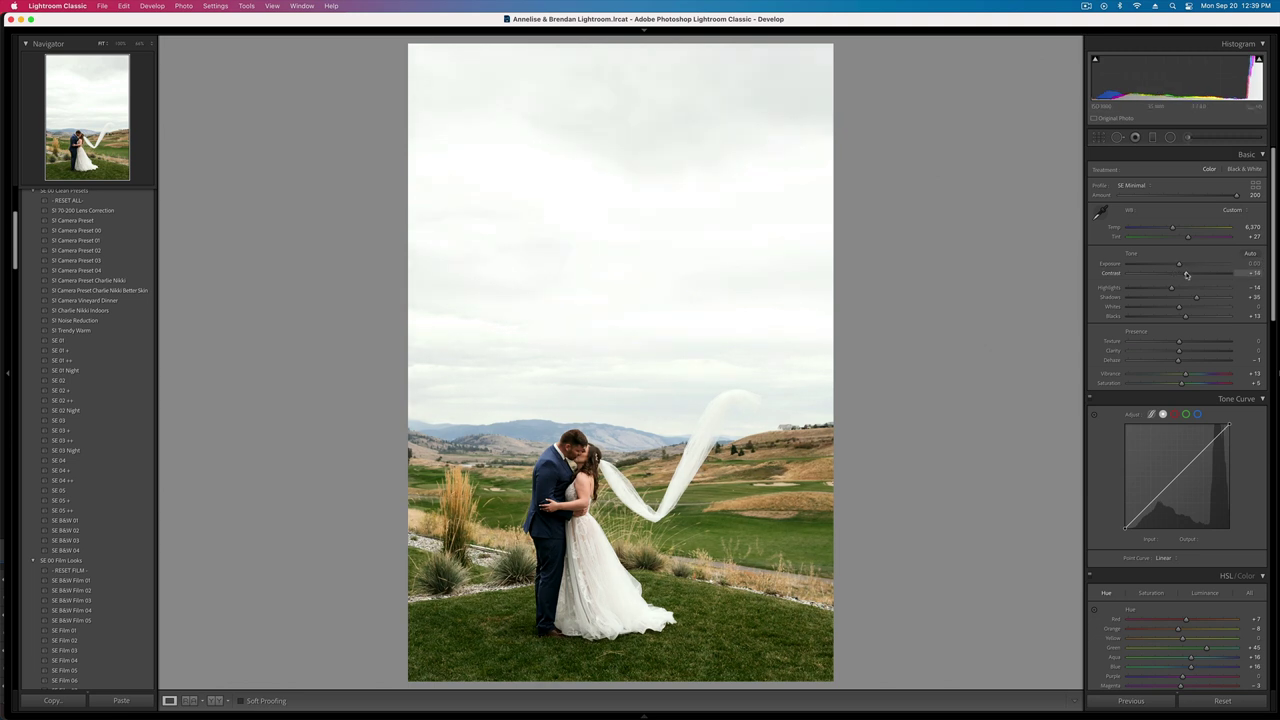
click(93, 521)
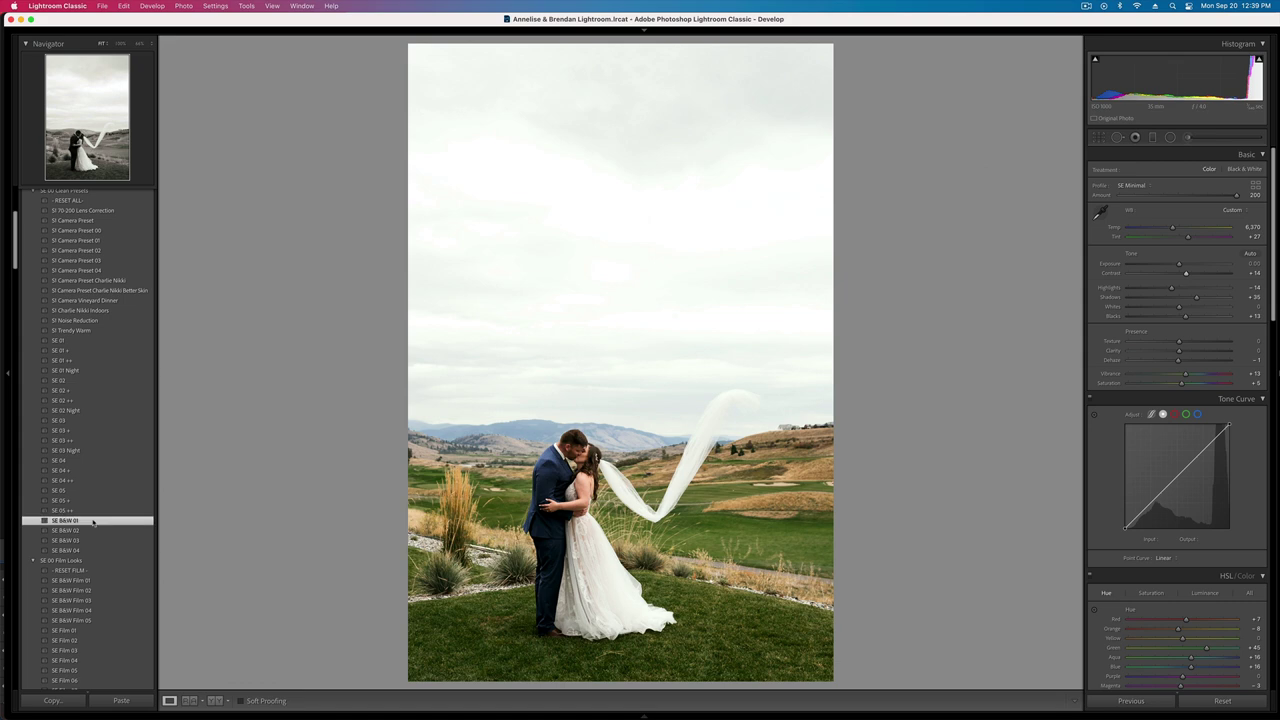
key(Right)
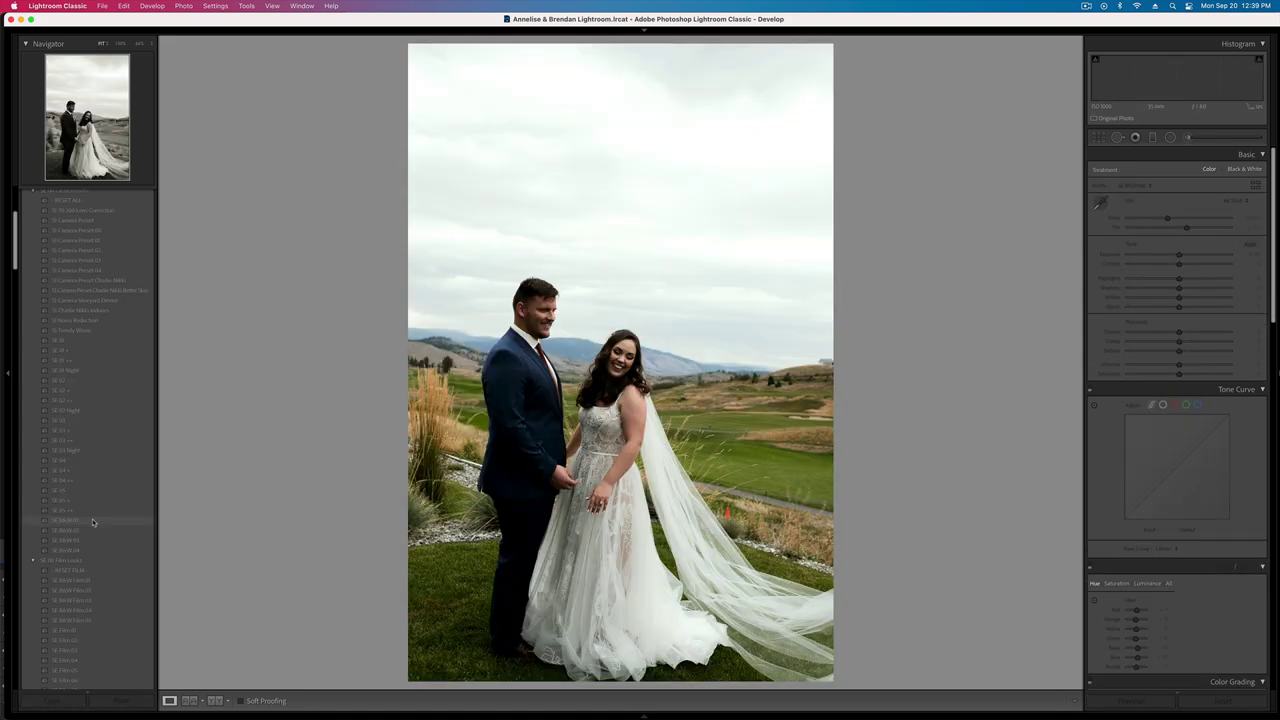
- Return to the black-and-white vertical photo and brush over the groom's head with Contrast −76 and Highlights −37
key(Left)
click(1187, 137)
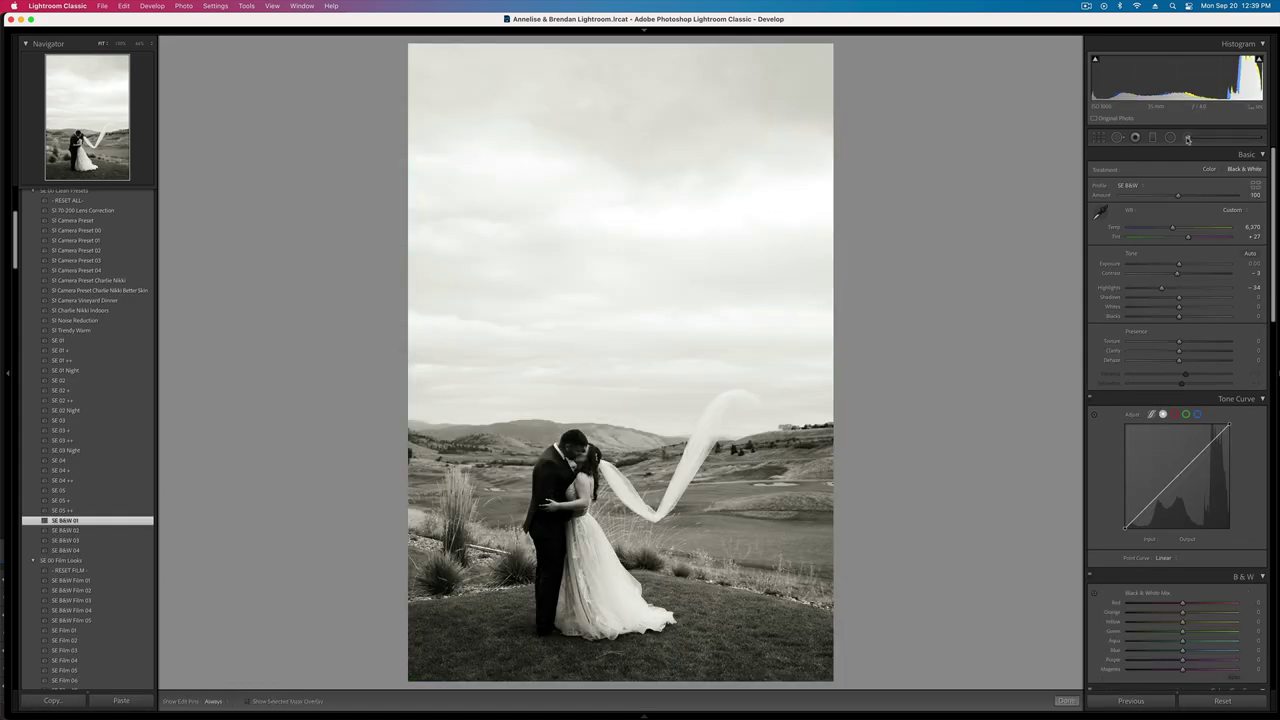
key(])
mouse_move(573, 441)
mouse_down()
mouse_move(543, 544)
mouse_move(549, 476)
mouse_move(554, 601)
mouse_move(563, 478)
mouse_up()
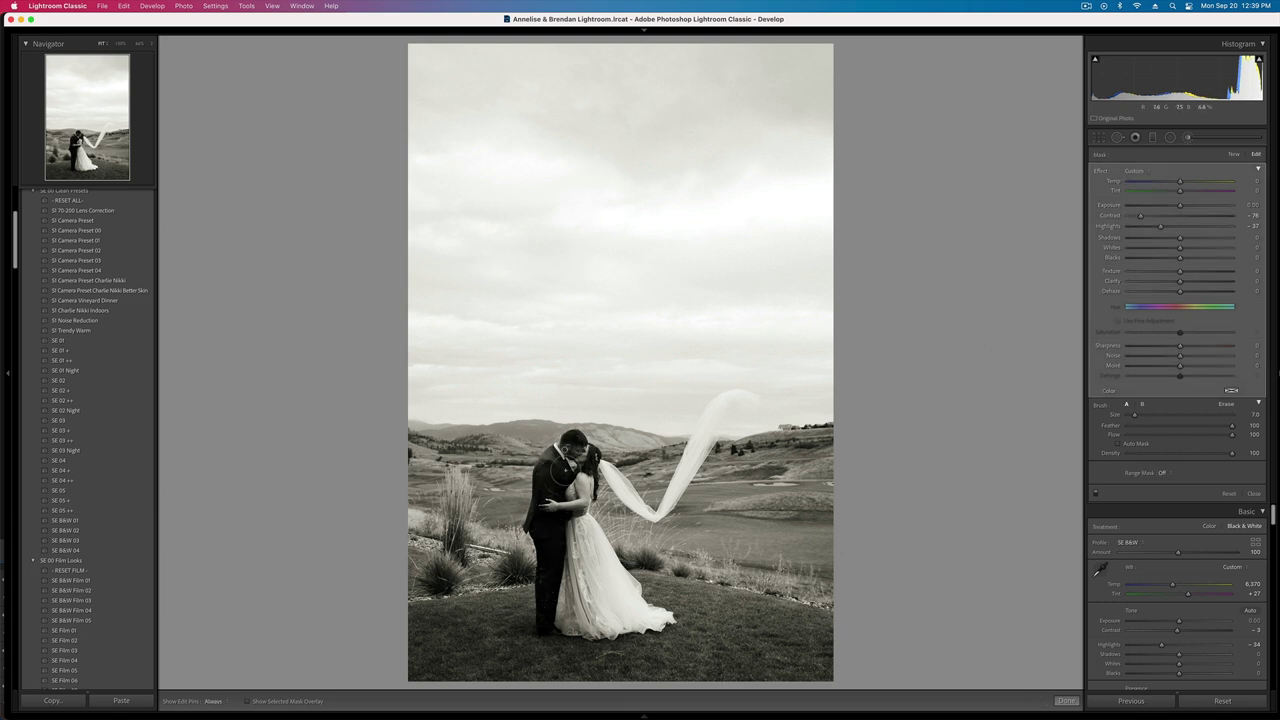
drag(1140, 216, 1191, 240)
key(k)
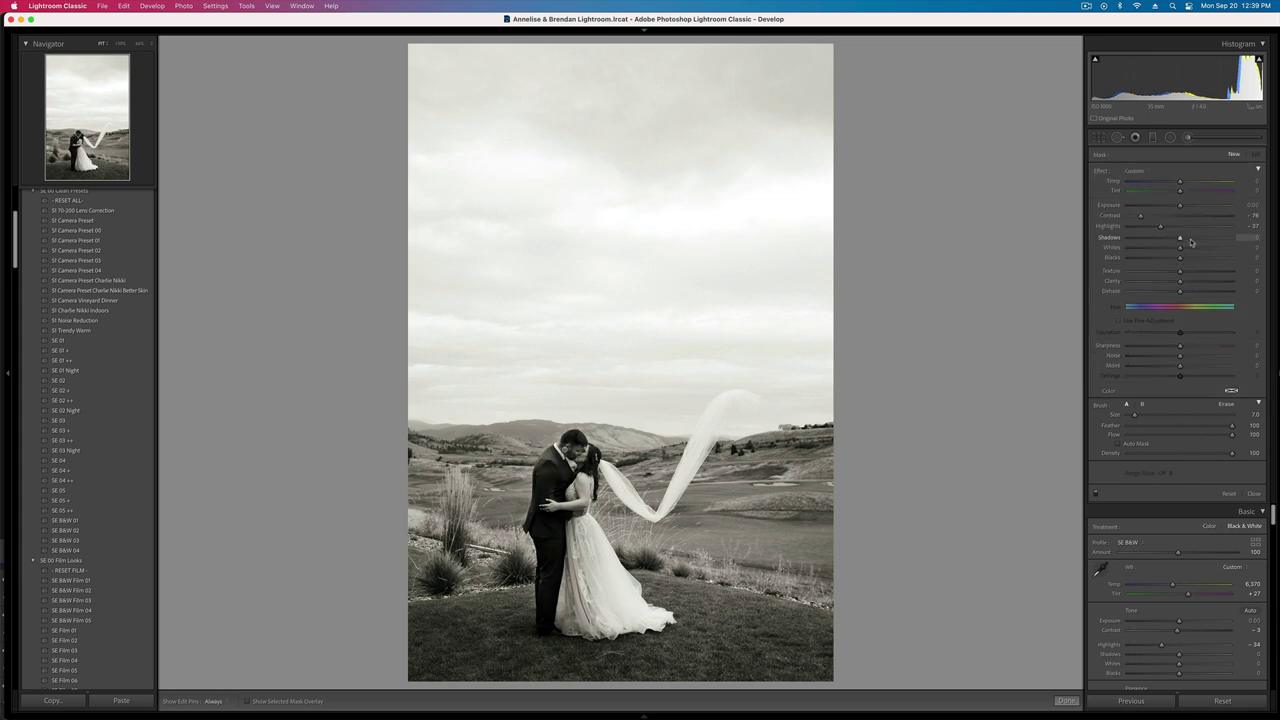
- Apply the copied settings to the next vertical couple photo, reduce its Shadows, and set Temp to 6,723, Tint to +30 and Exposure to +0.13
key(Right)
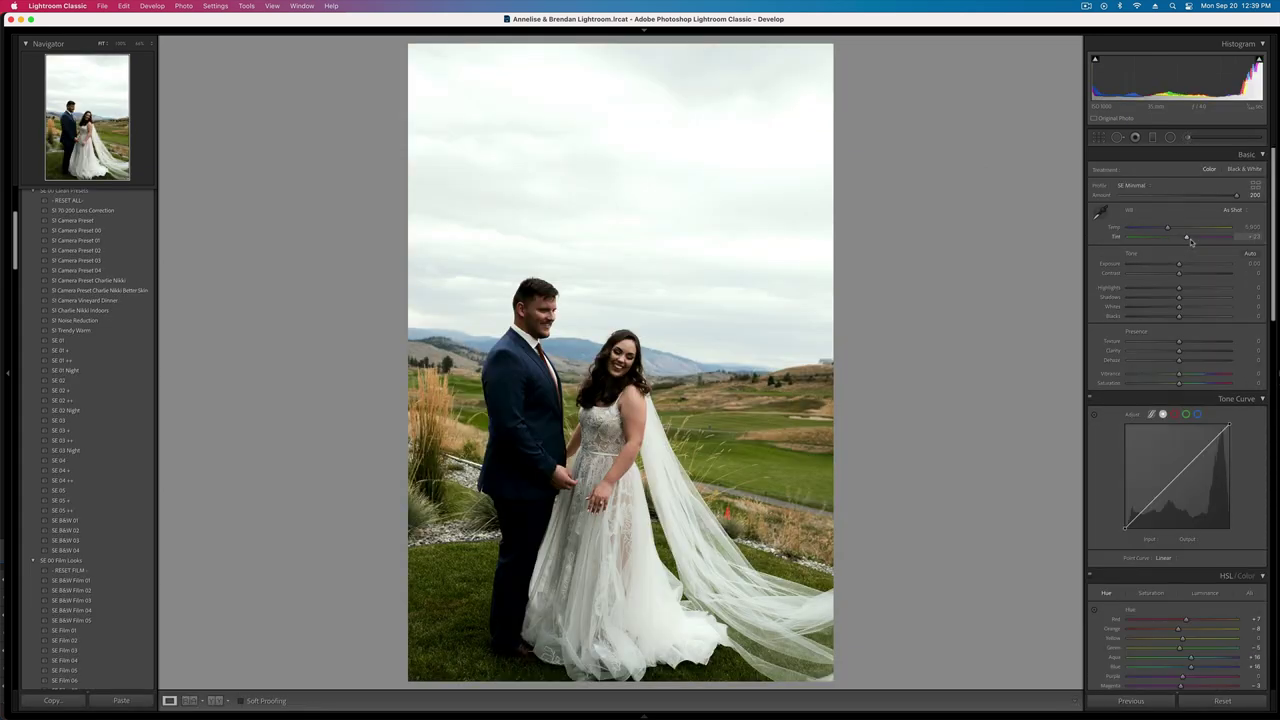
key(minus)
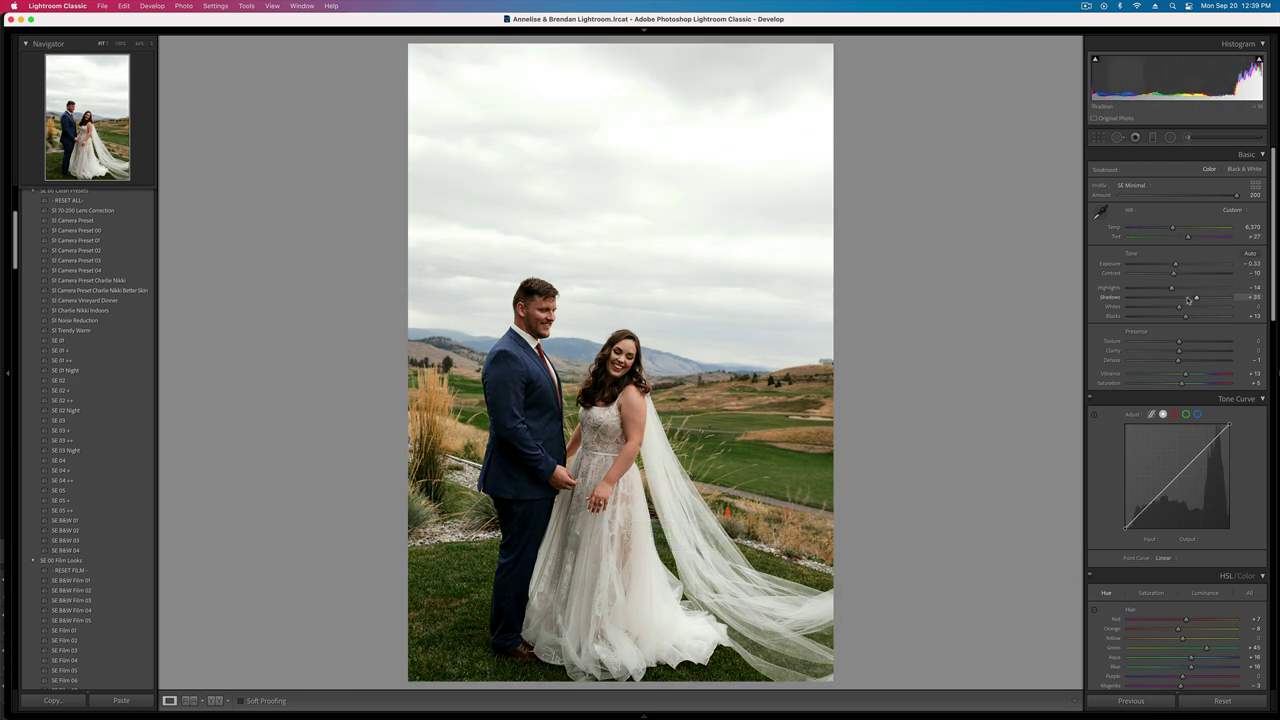
drag(1195, 298, 1187, 299)
key(equal)
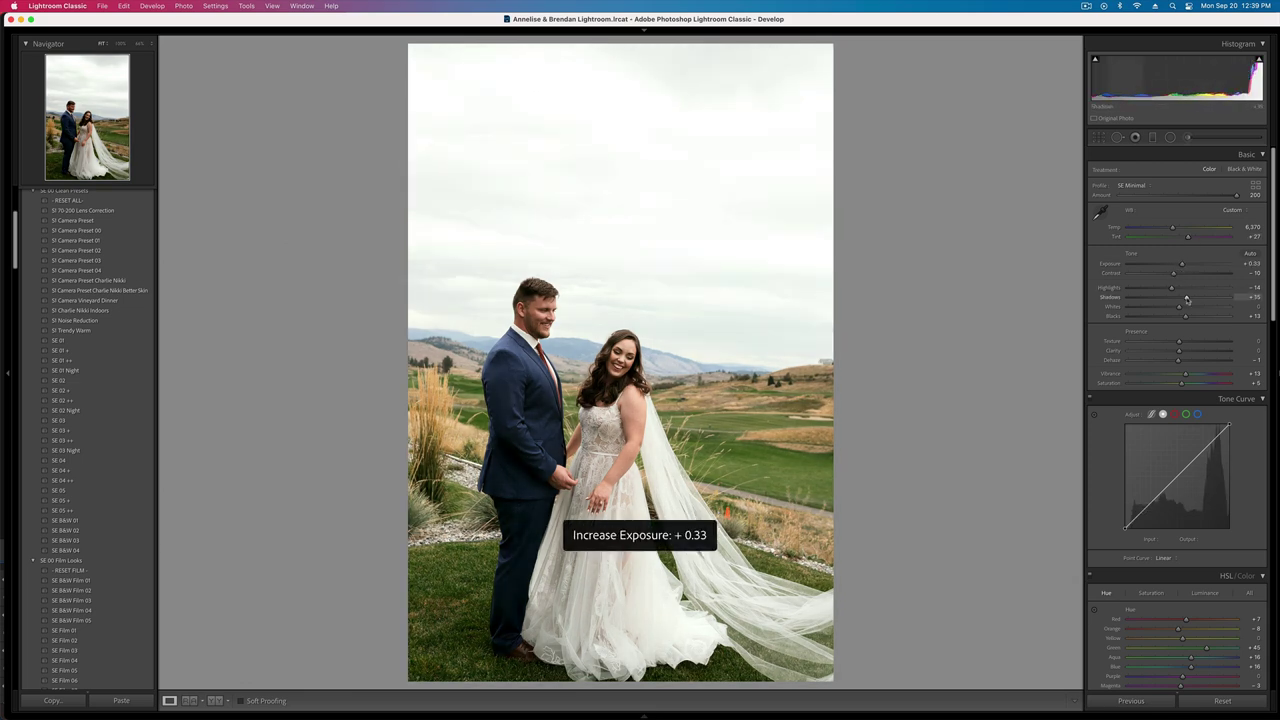
key(minus)
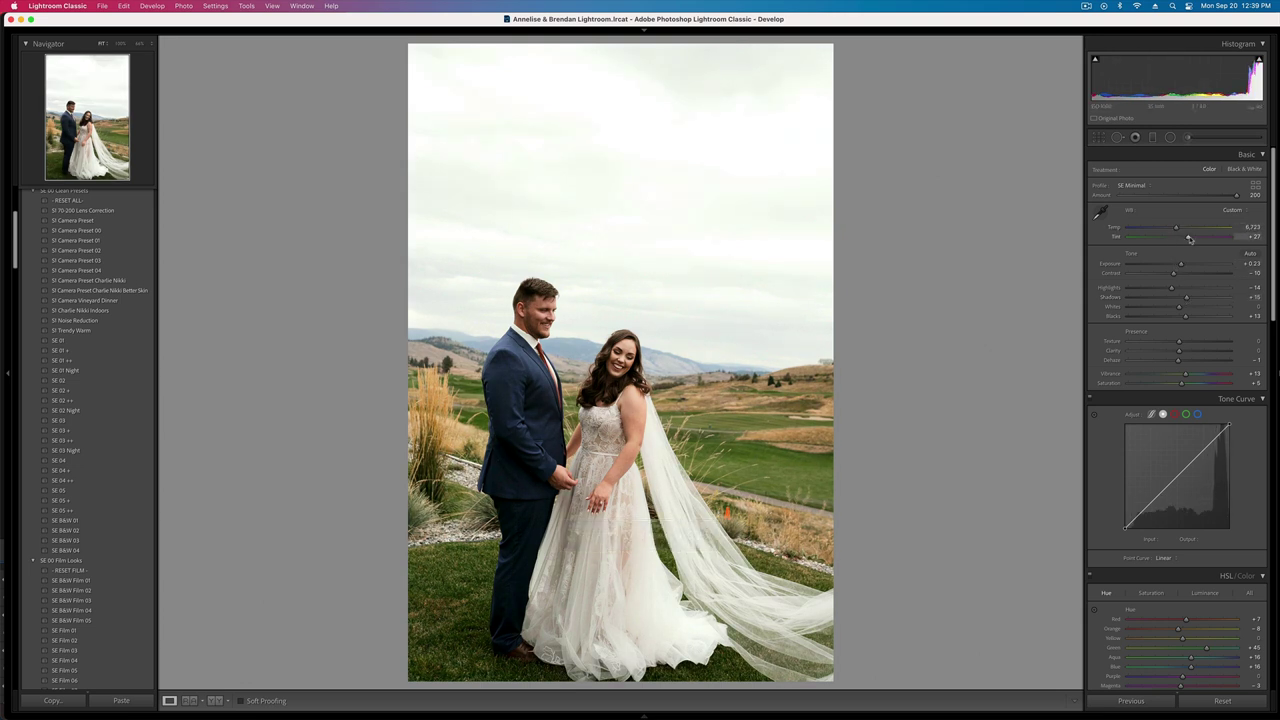
drag(1188, 238, 1191, 239)
key(minus)
- Convert the vertical standing couple photo with the SE B&W 01 preset, and set Highlights to +100 and Shadows to +32
drag(1171, 288, 1117, 297)
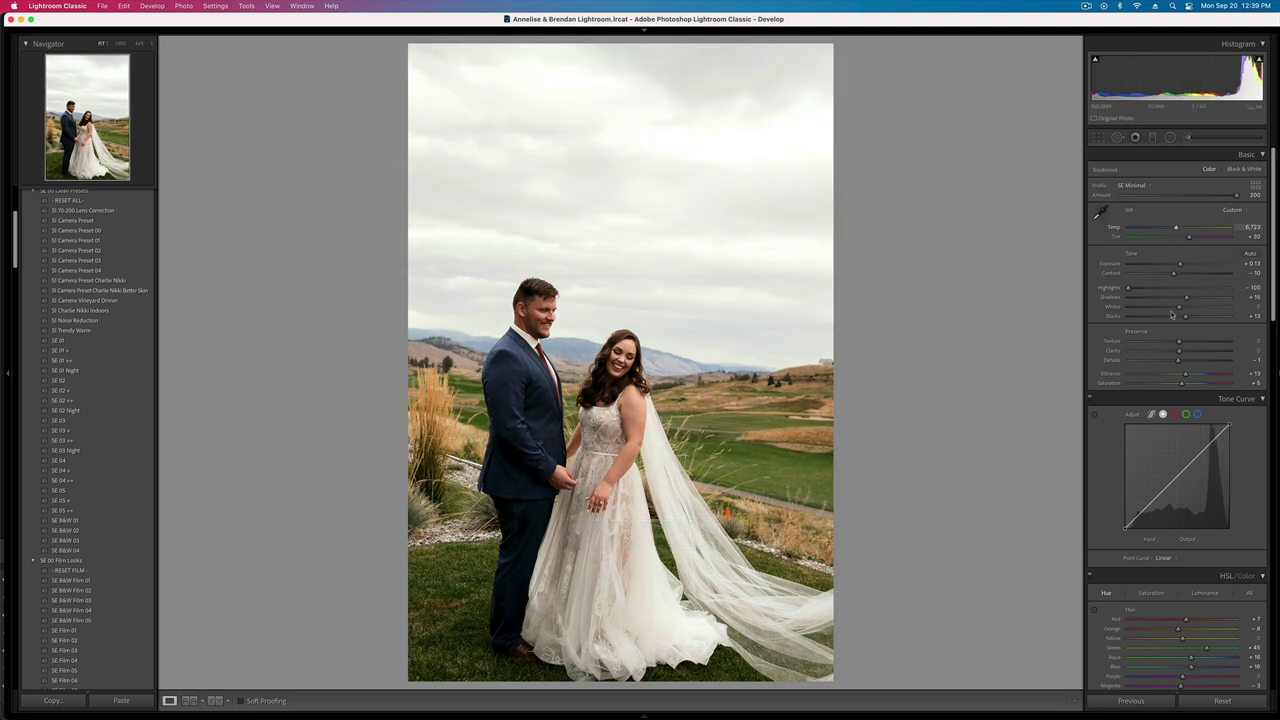
drag(1128, 288, 1273, 292)
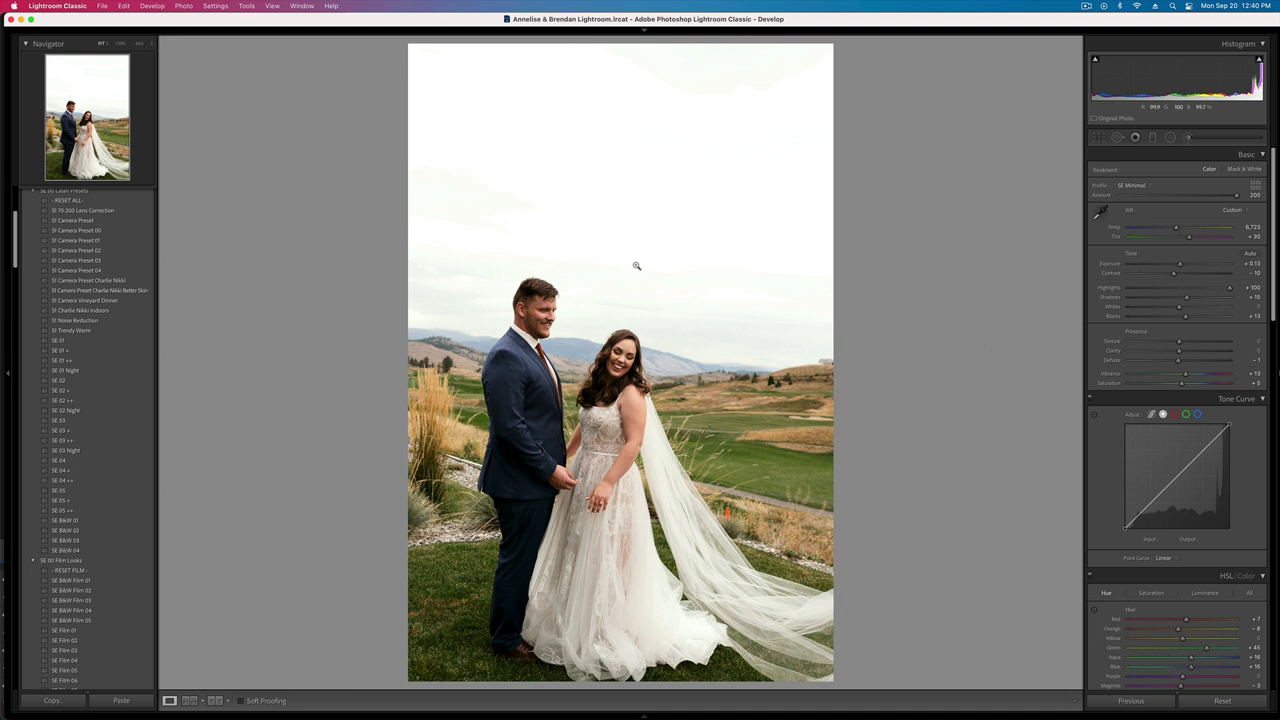
click(66, 520)
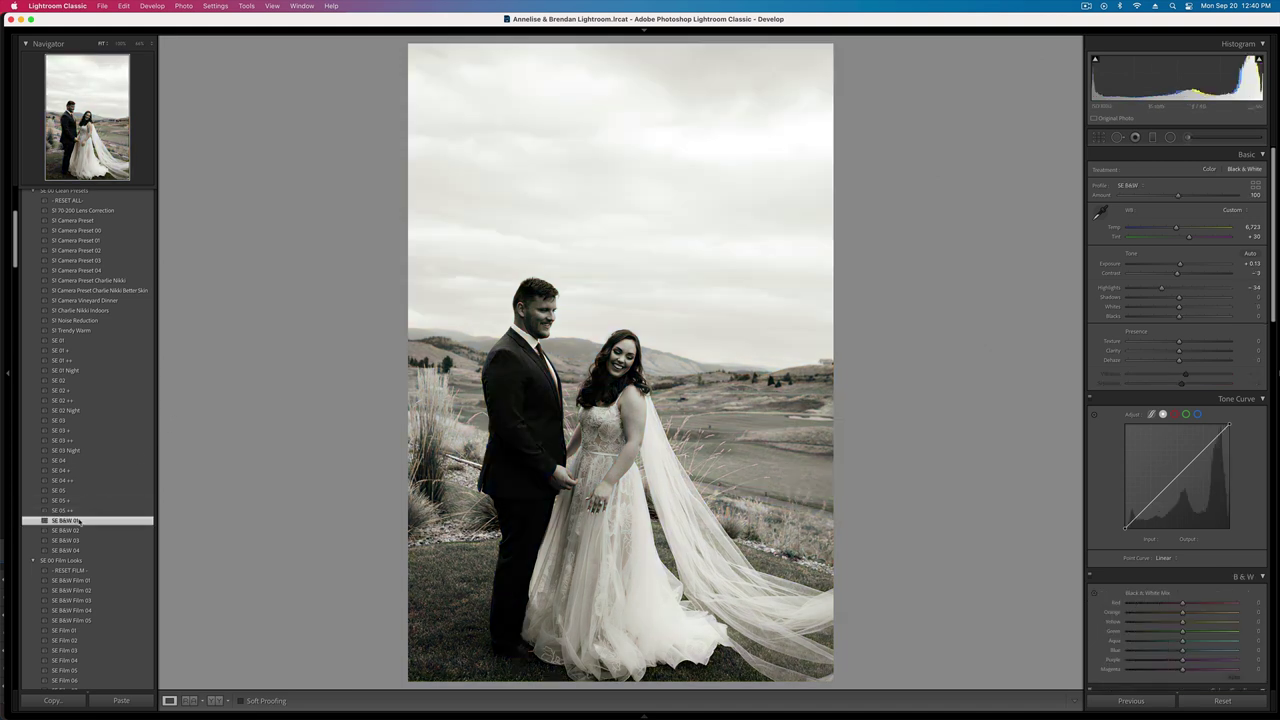
drag(1137, 304, 1234, 289)
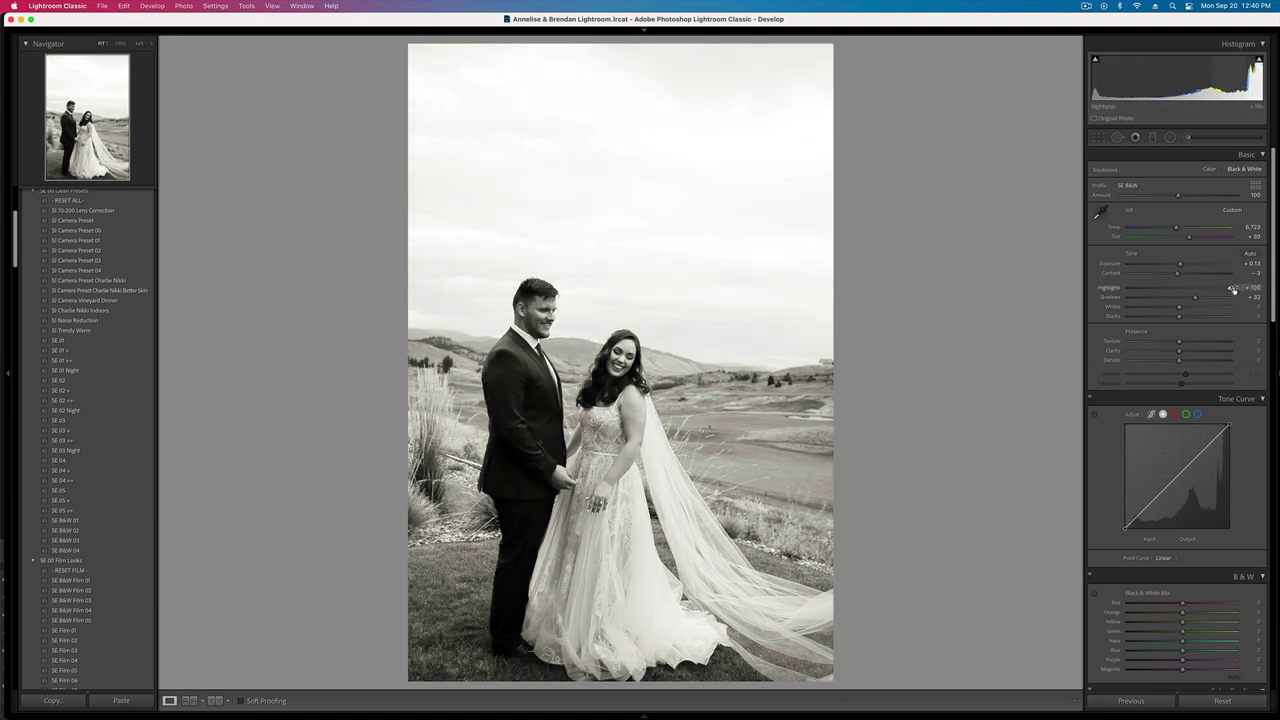
- Refine the black-and-white couple photo by lowering Contrast, raising Blacks, and setting Shadows to +11 and Exposure to −0.13
key(shift+minus)
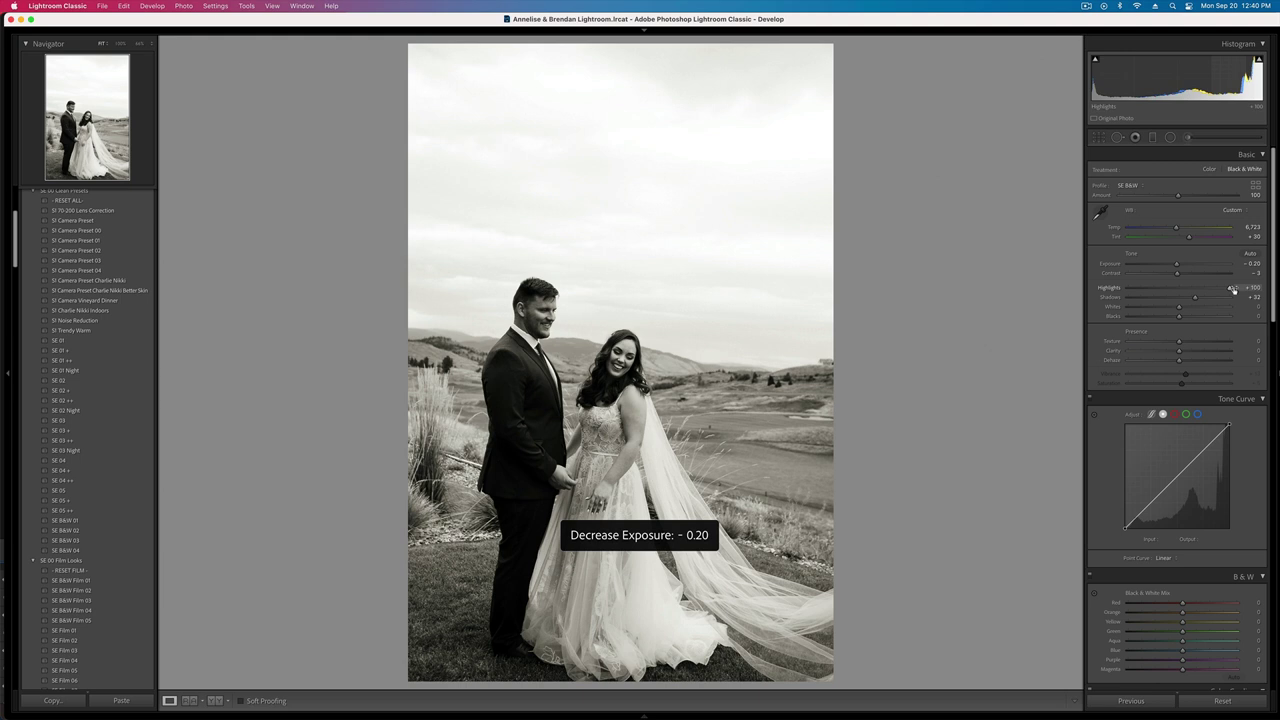
key(equal)
drag(1176, 273, 1212, 321)
key(super+bracketleft)
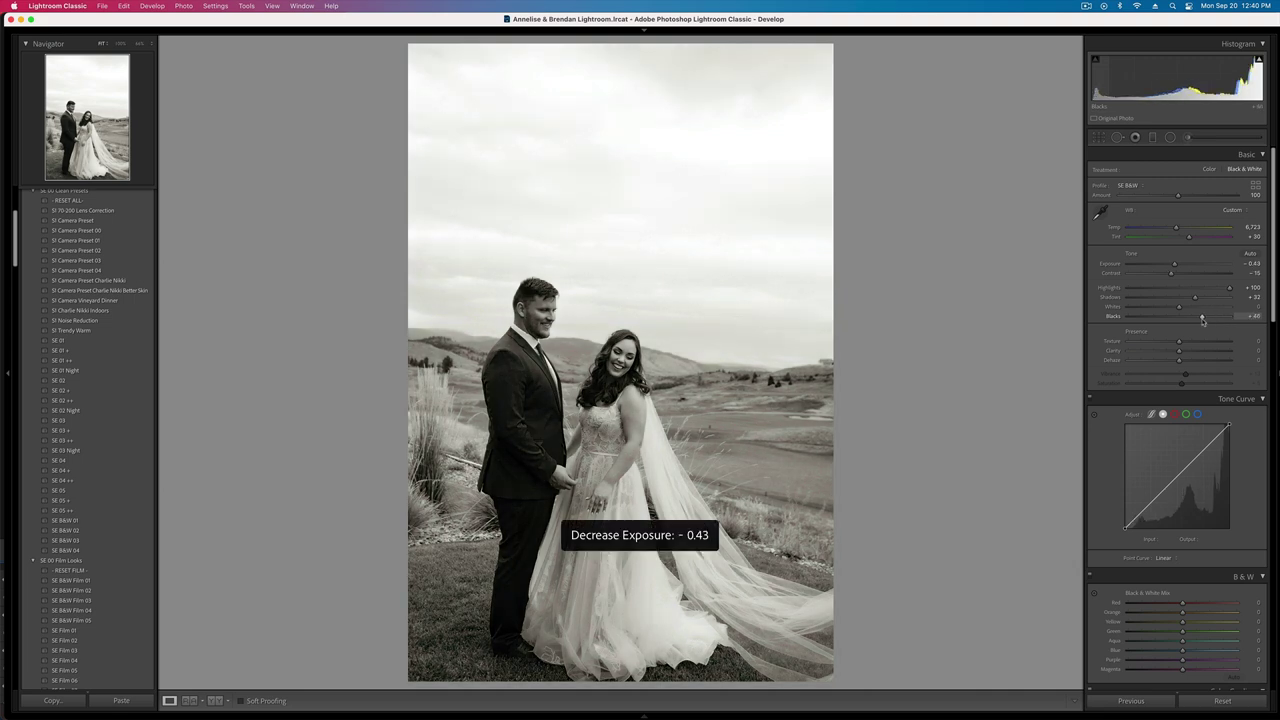
key(equal)
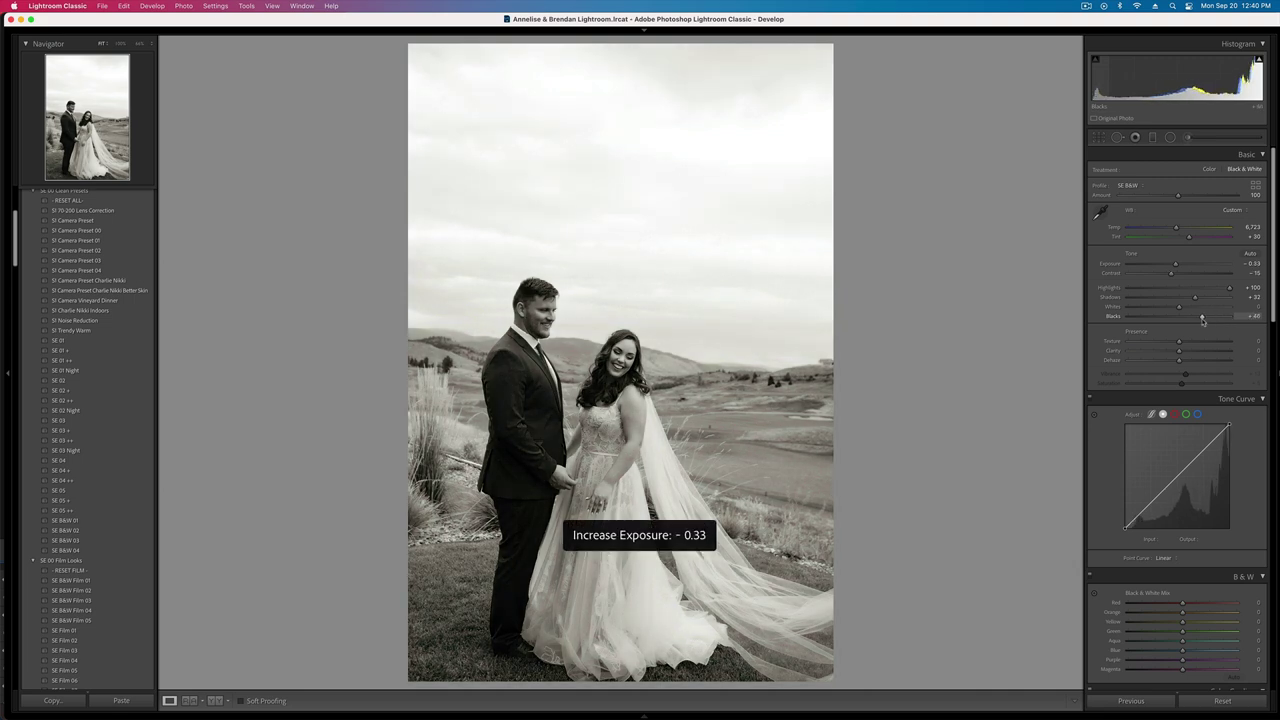
key(Right)
key(Left)
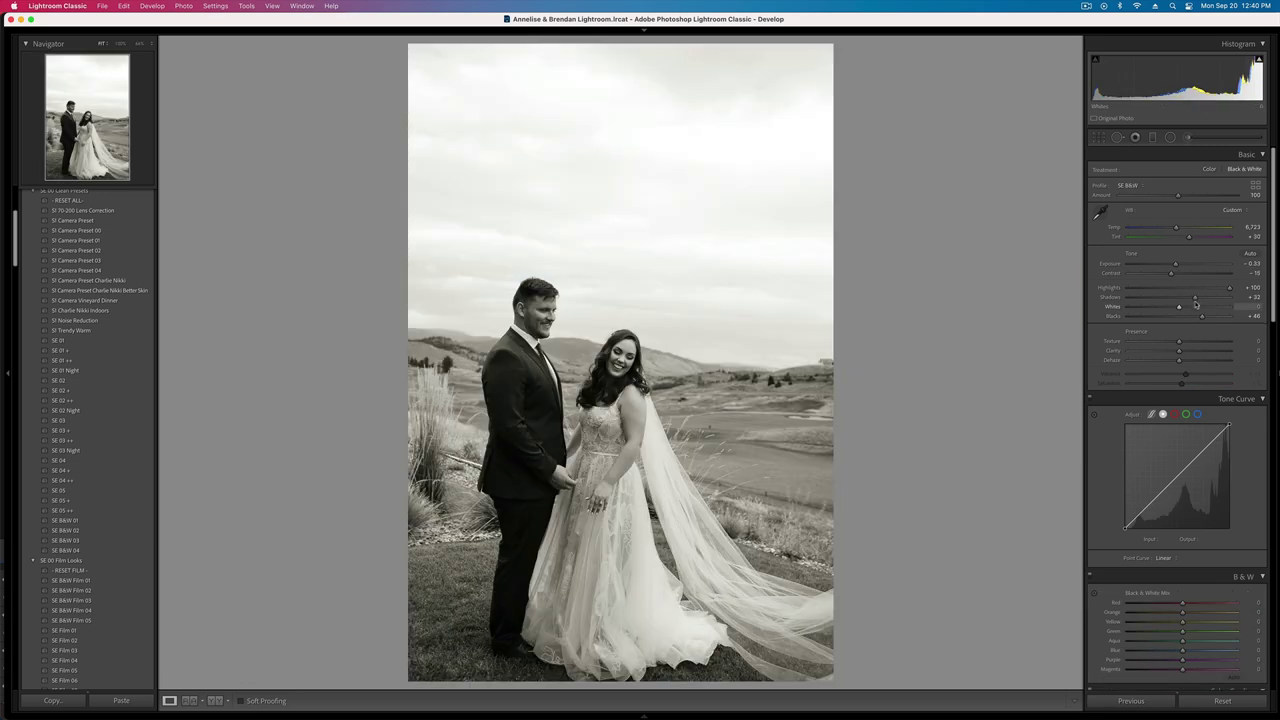
key(equal)
key(equal)
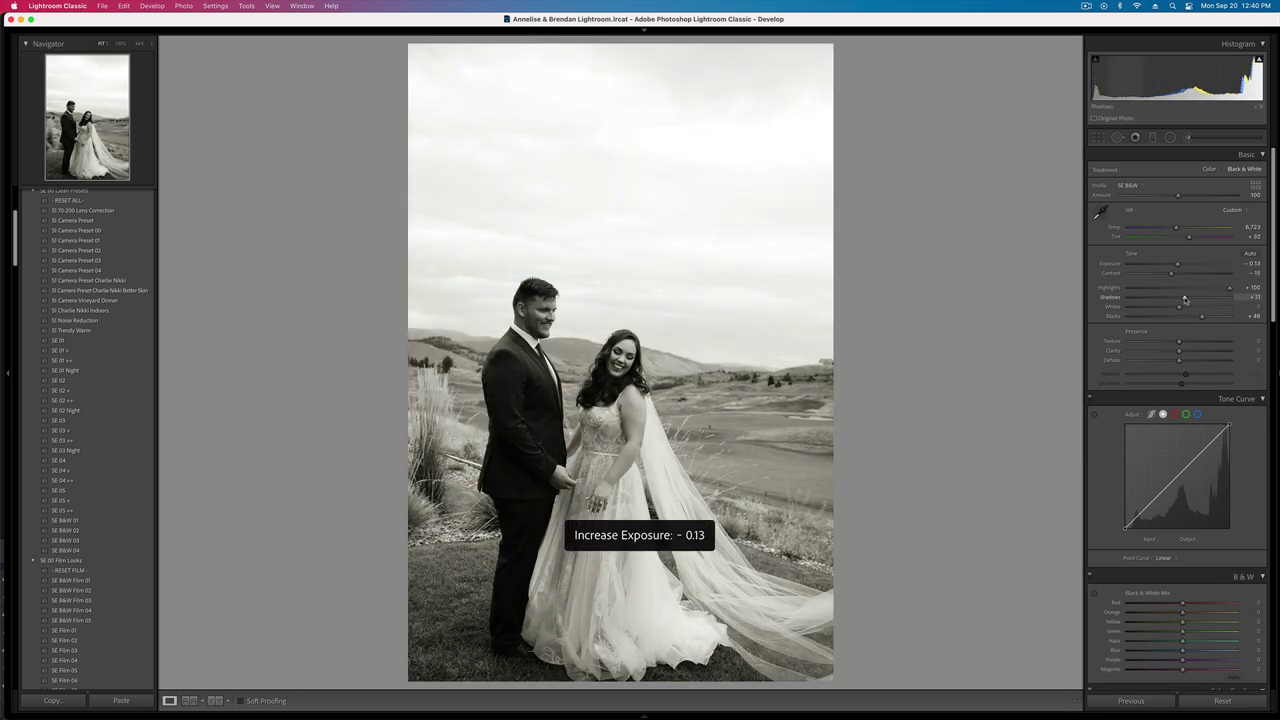
- Apply the copied settings to the landscape photo of the smiling bride, and set Exposure to +0.20 and Contrast to +7
key(Right)
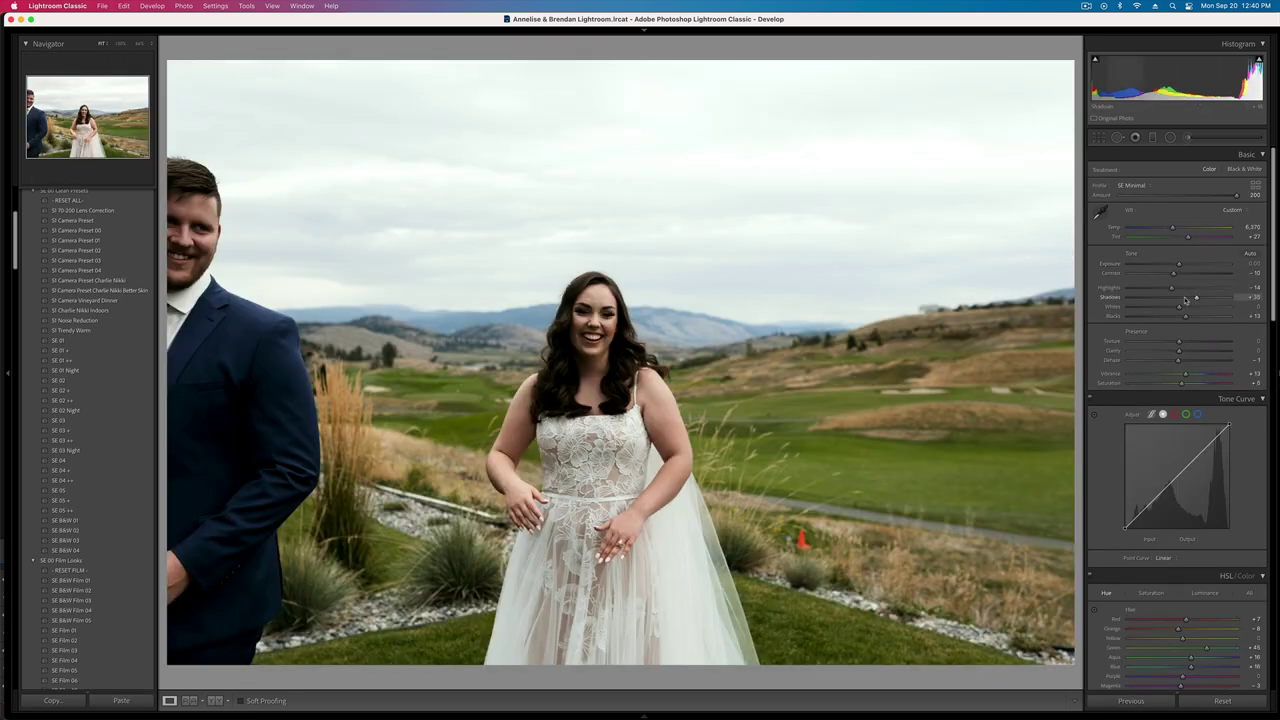
key(equal)
key(equal)
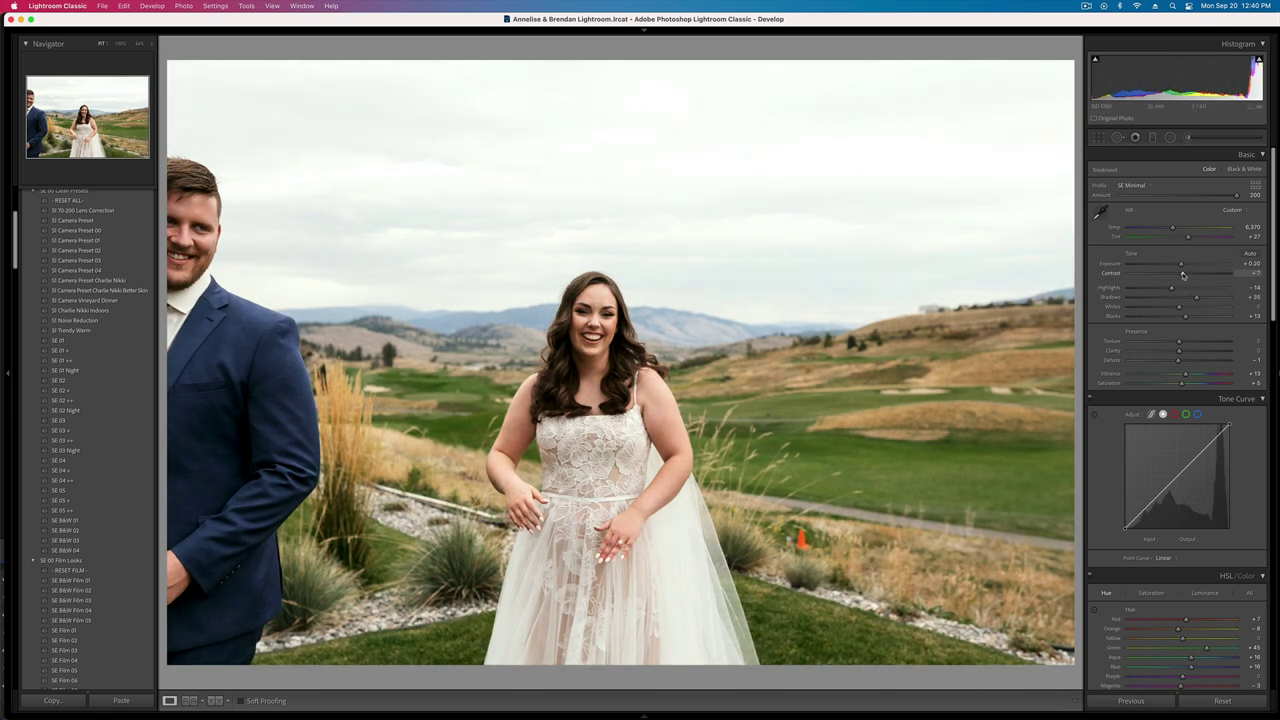
- Brush over the bride's face in the road photo of the two walking couples with Contrast −76 and Highlights −100
key(Right)
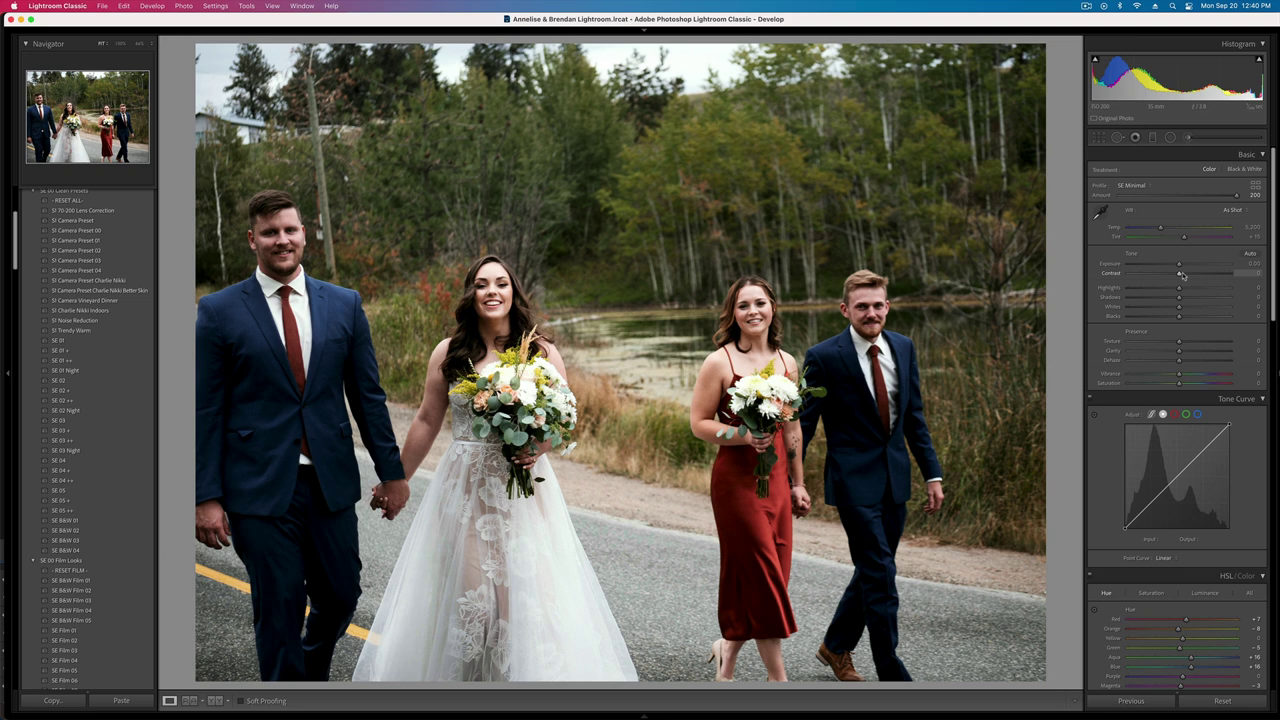
key(k)
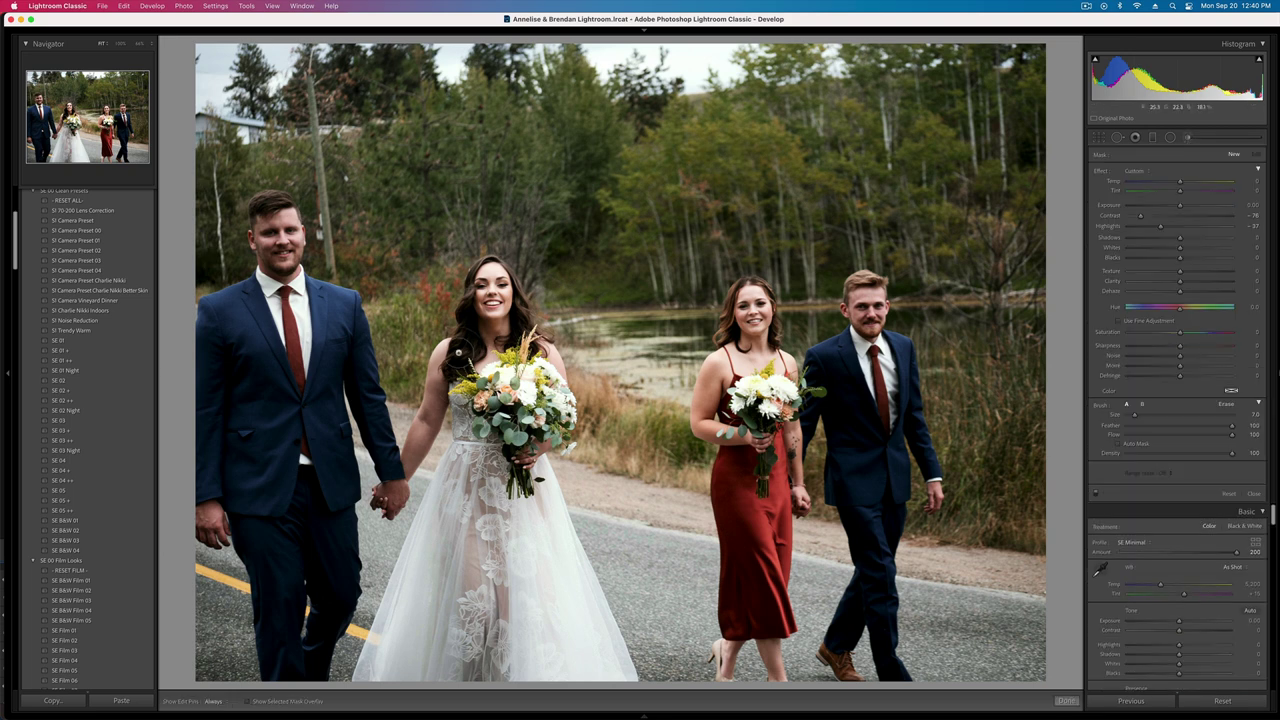
drag(491, 276, 485, 350)
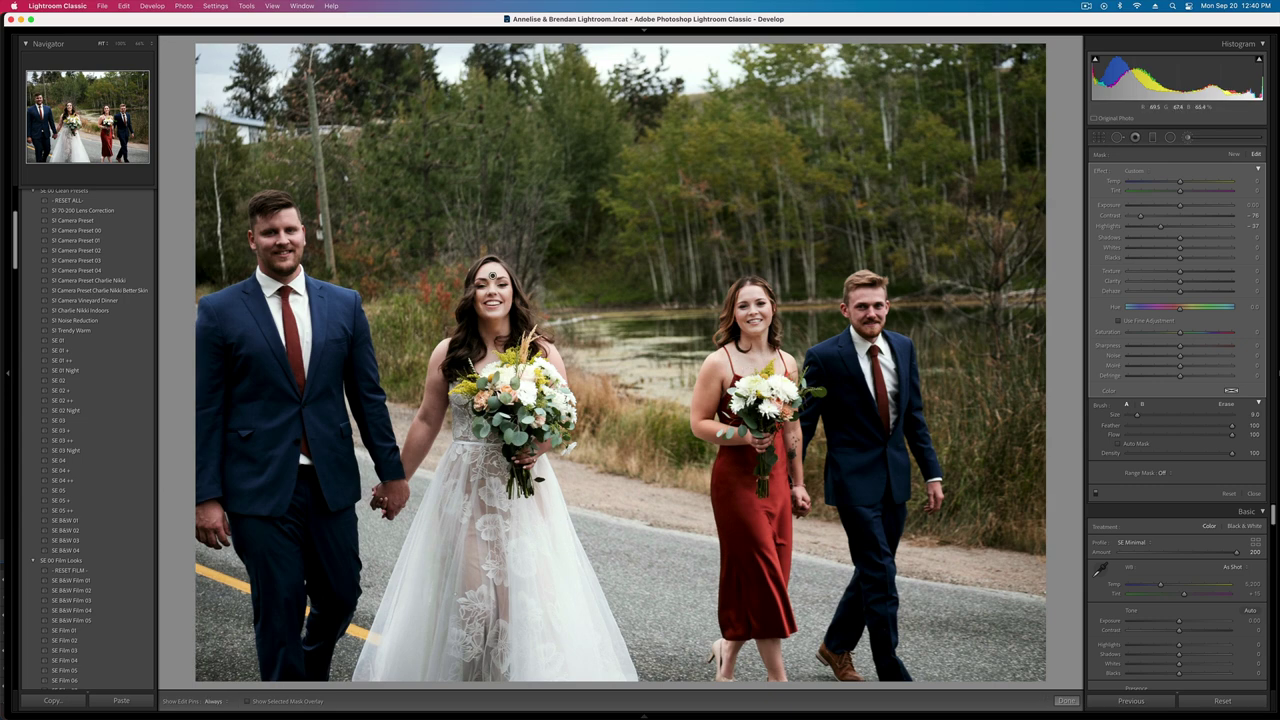
drag(1153, 232, 1139, 228)
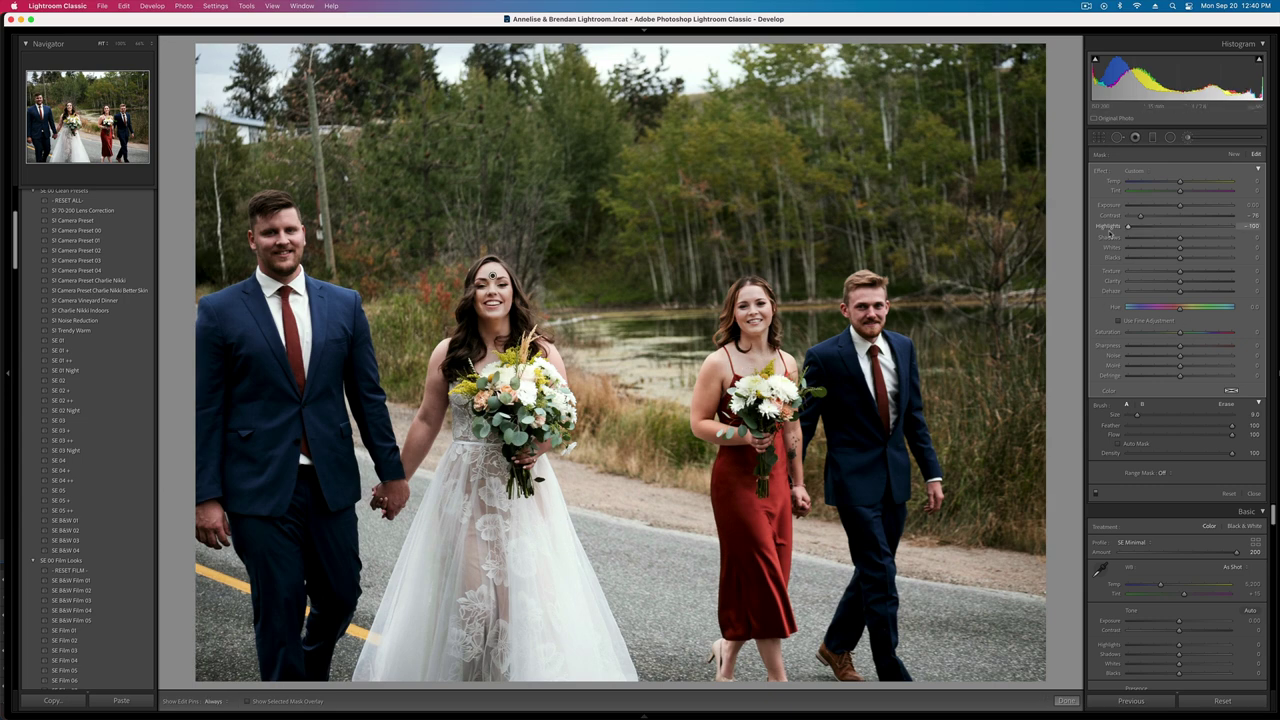
- Compare the neighbouring walking photos, and set Exposure to +0.23 on the road photo of the two couples
key(Right)
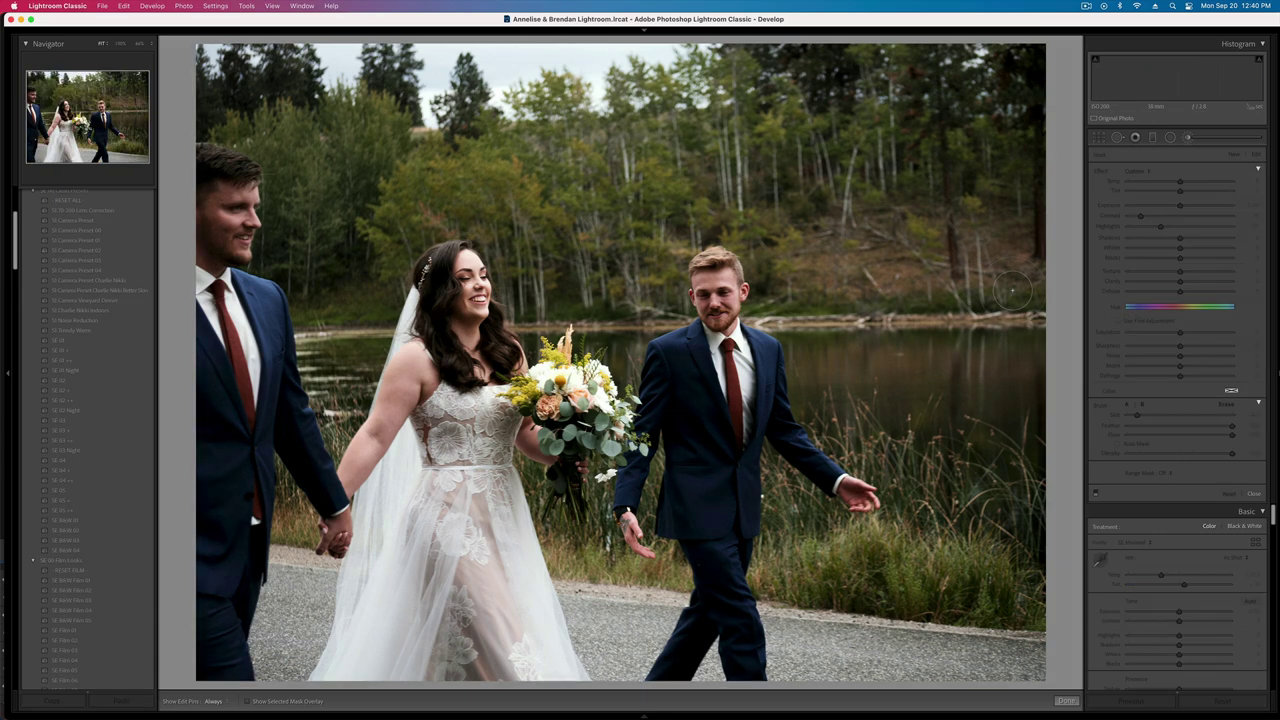
key(Right)
key(shift+equal)
key(Left)
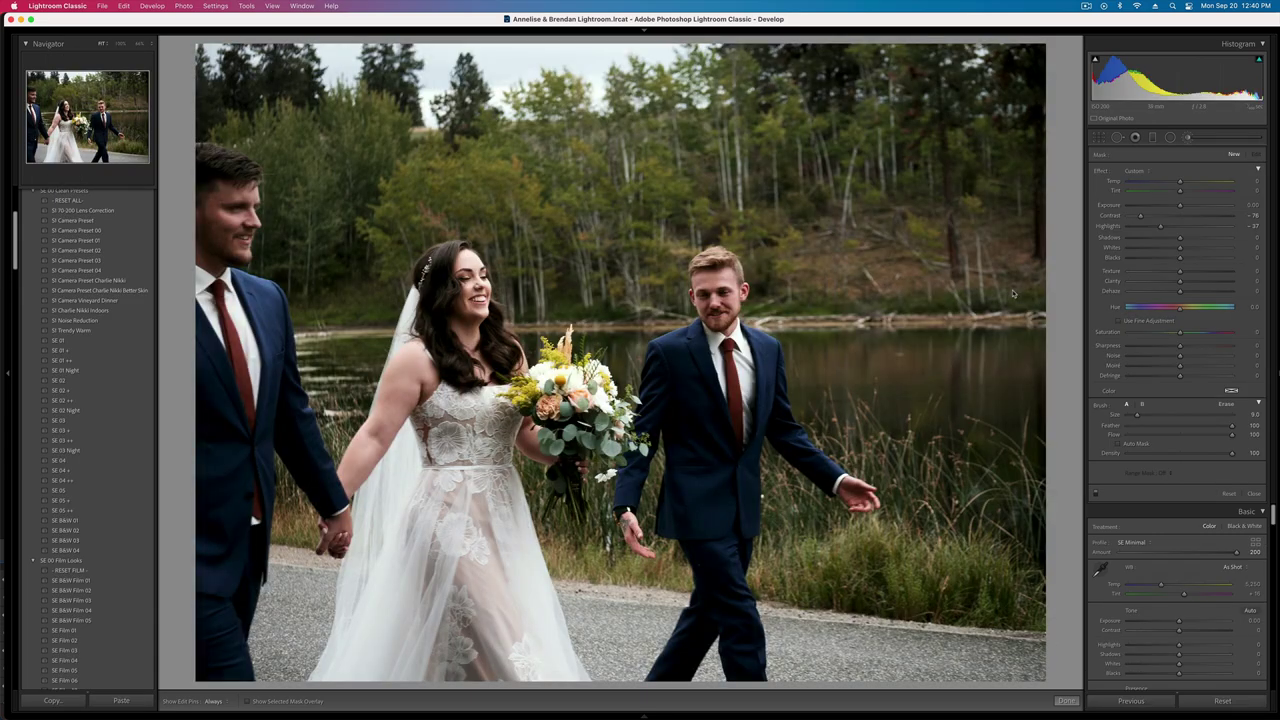
key(Right)
key(equal)
key(minus)
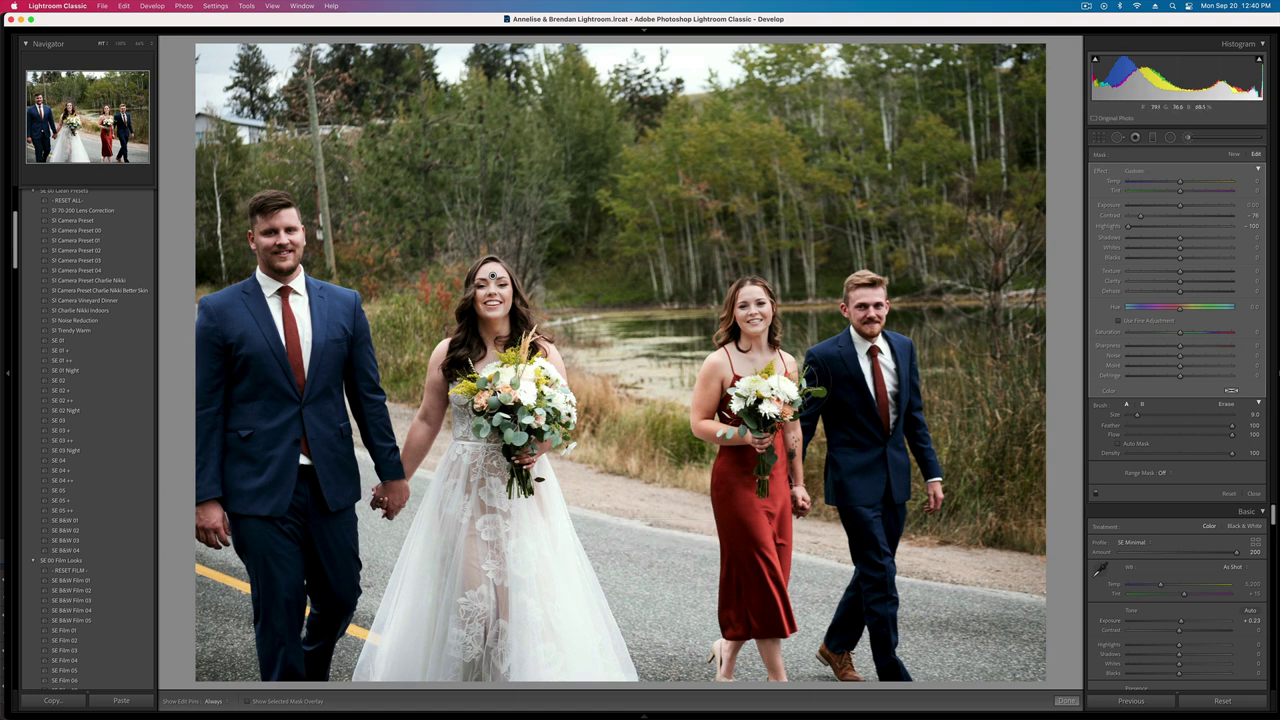
- Finish the brush adjustment and remove the road photo of the two walking couples from the catalog
key(k)
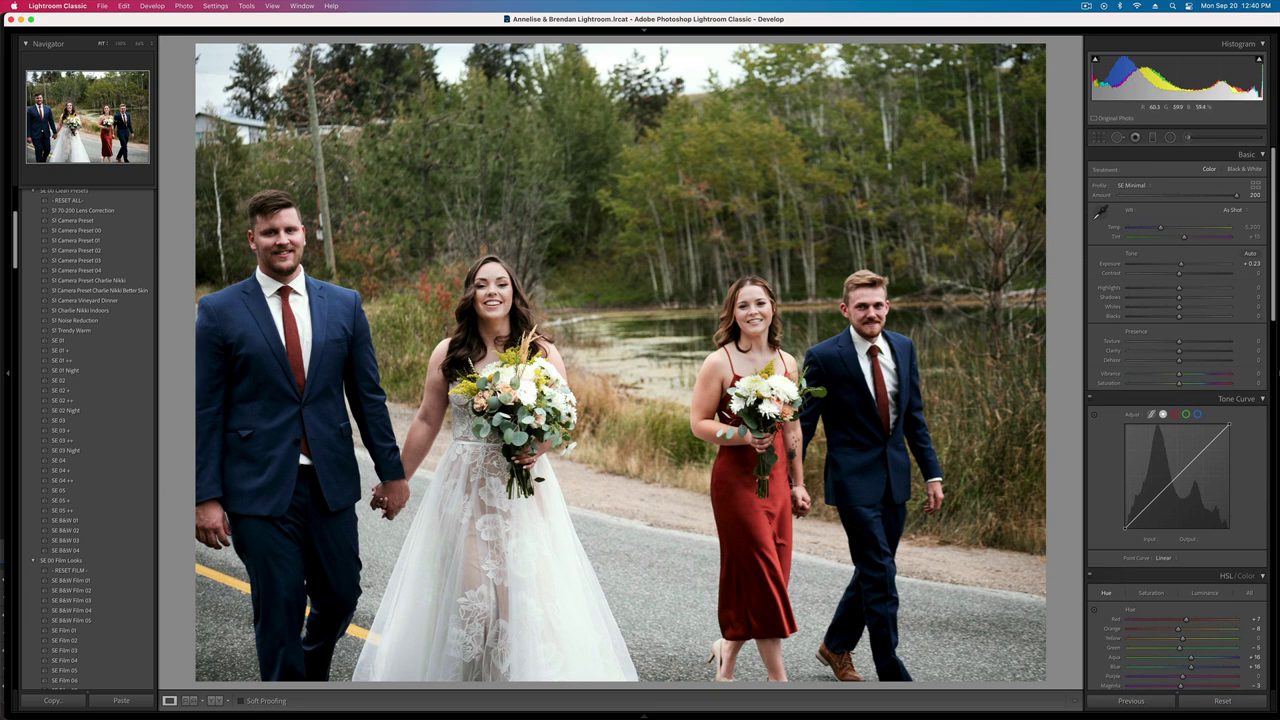
key(Delete)
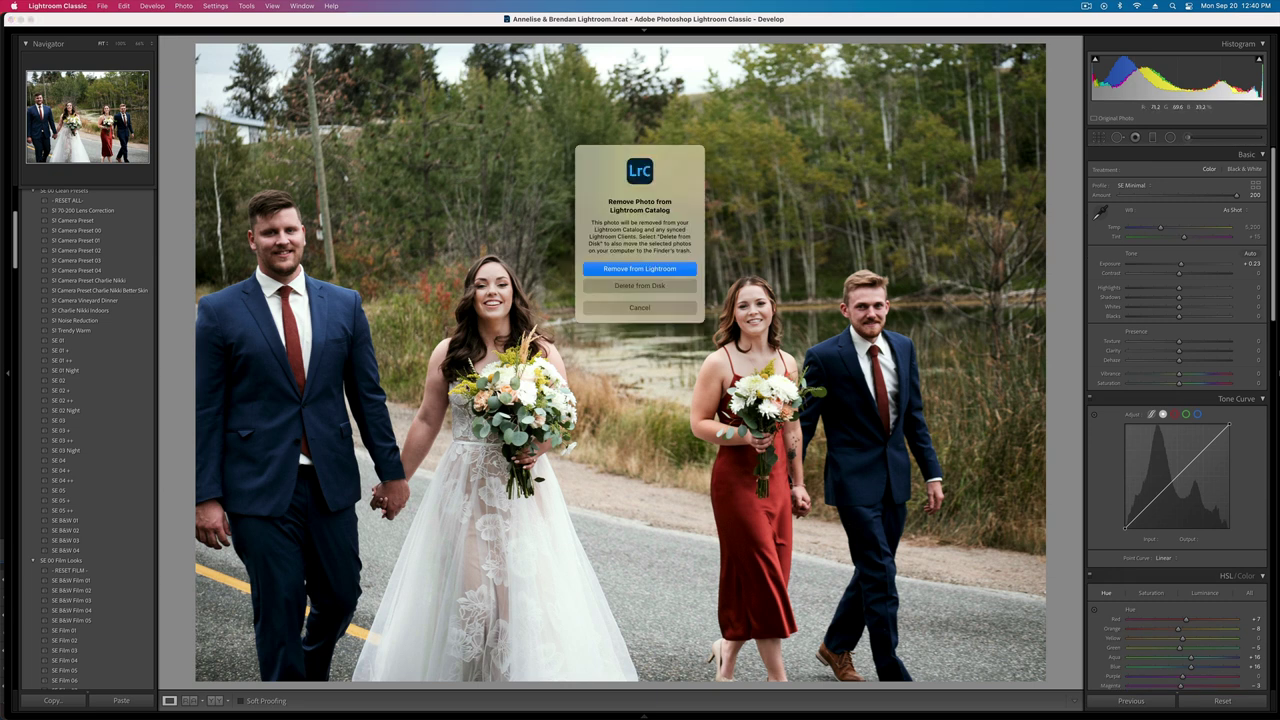
key(Return)
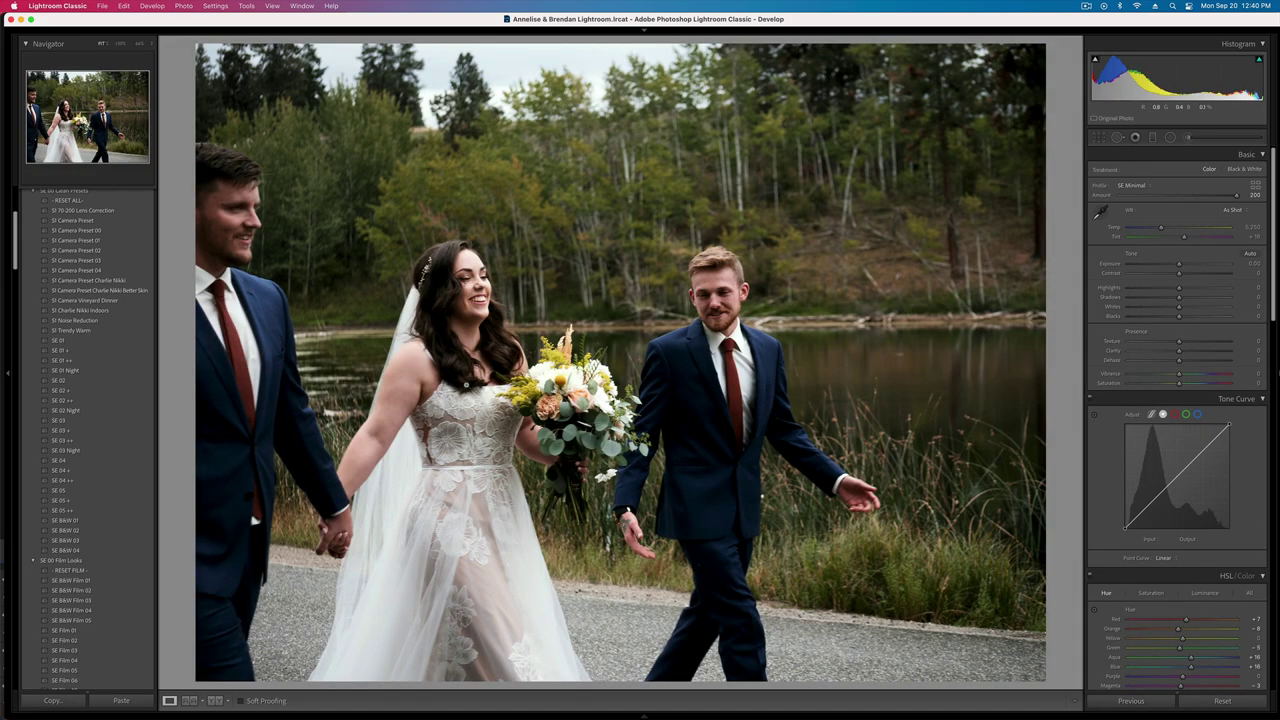
- Set Exposure to −0.33 on the lakeside walking photo and add a radial filter over the groomsman with reduced Contrast and raised Shadows
key(minus)
key(minus)
key(equal)
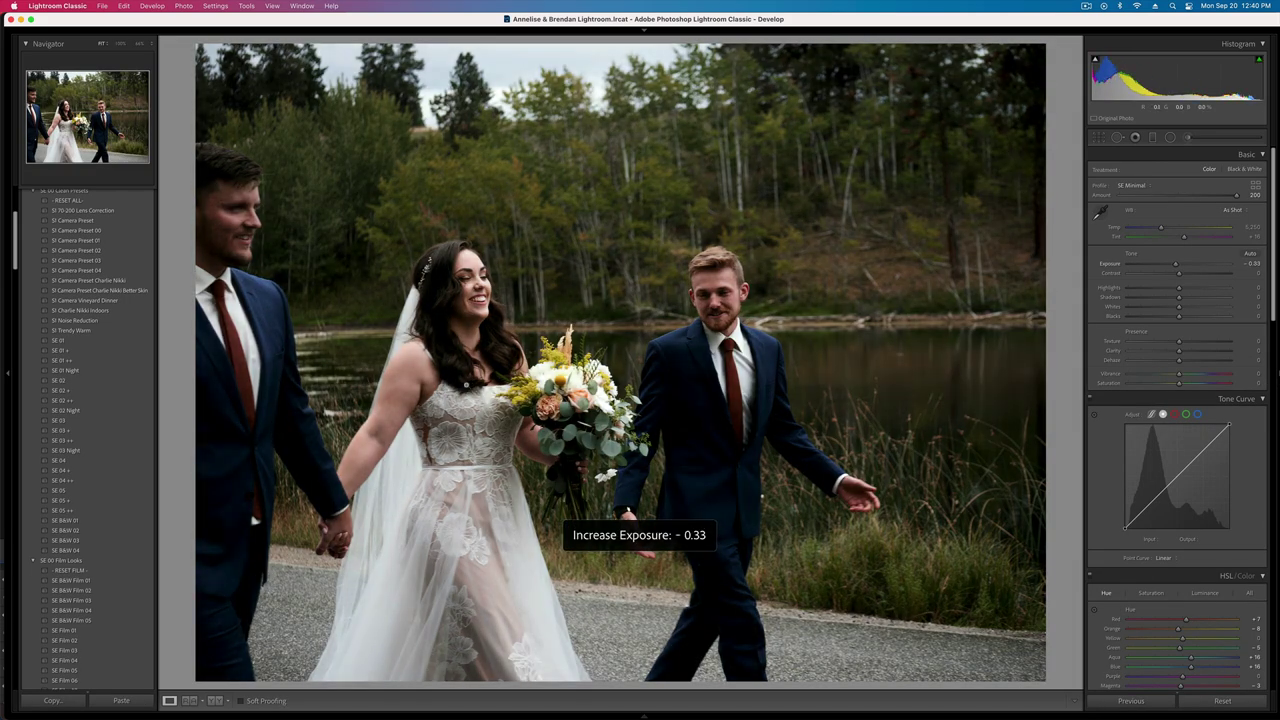
key(shift+m)
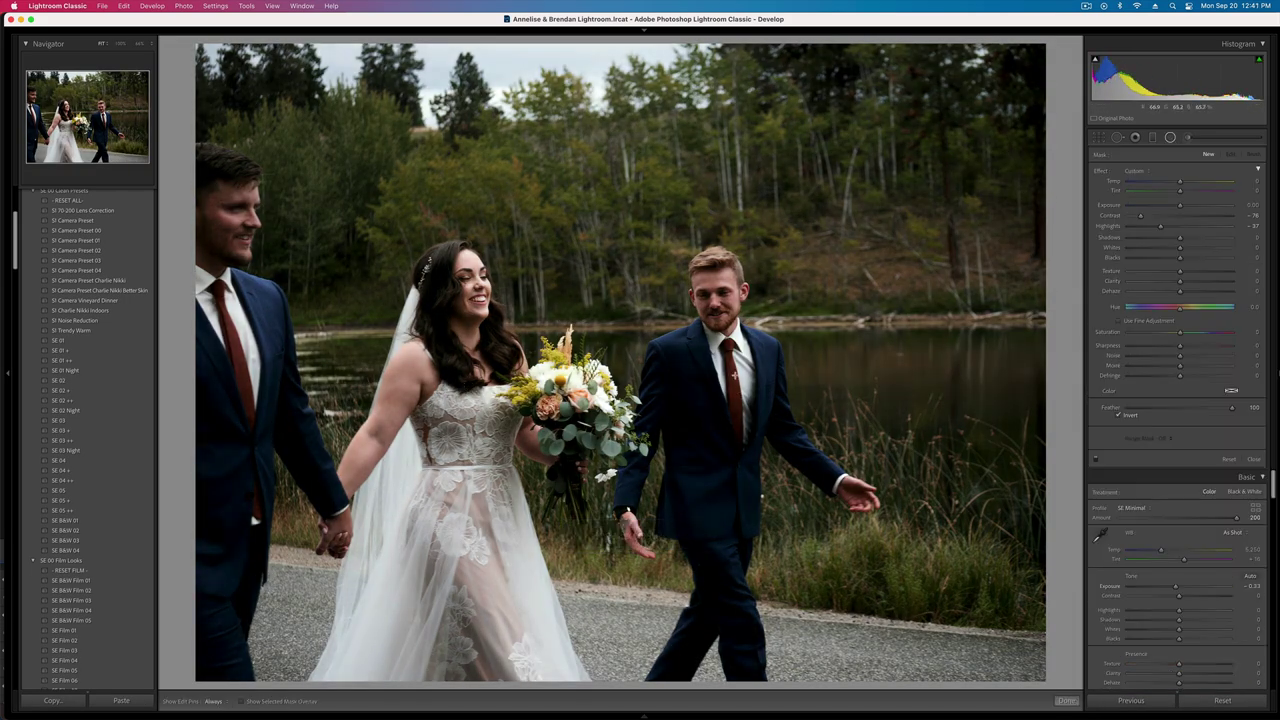
drag(733, 362, 931, 705)
click(1129, 217)
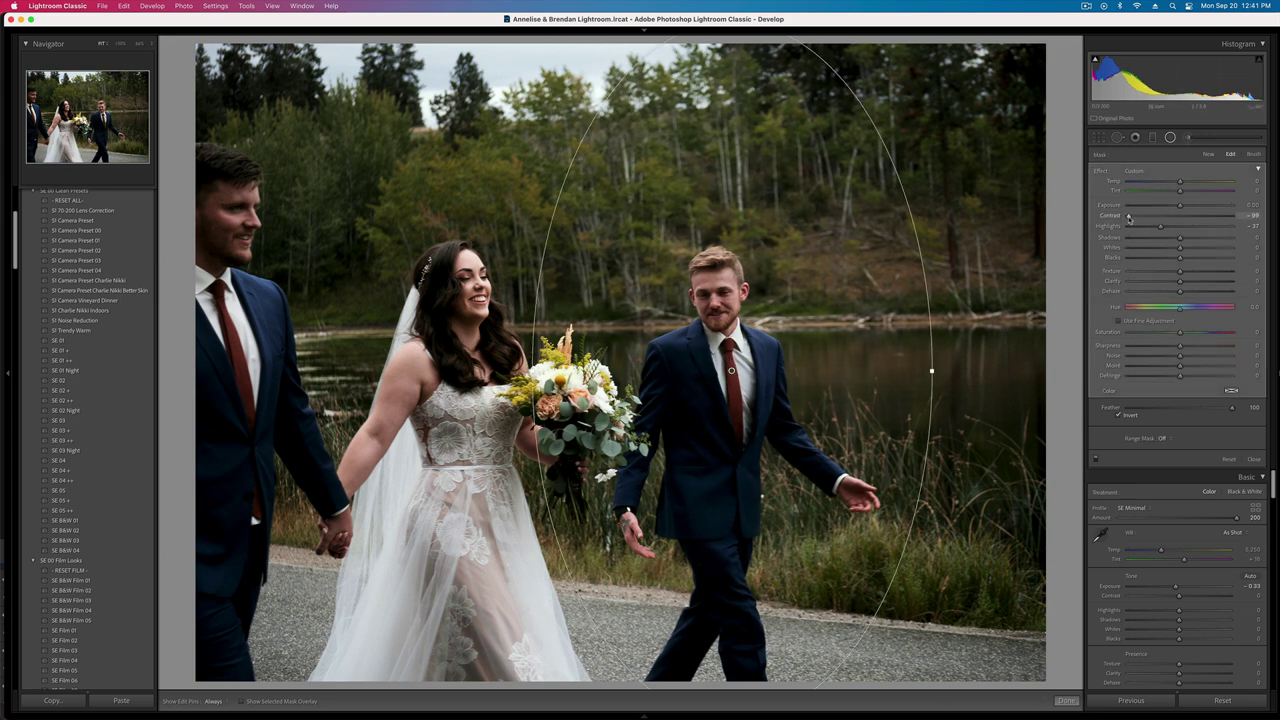
drag(1180, 238, 1198, 240)
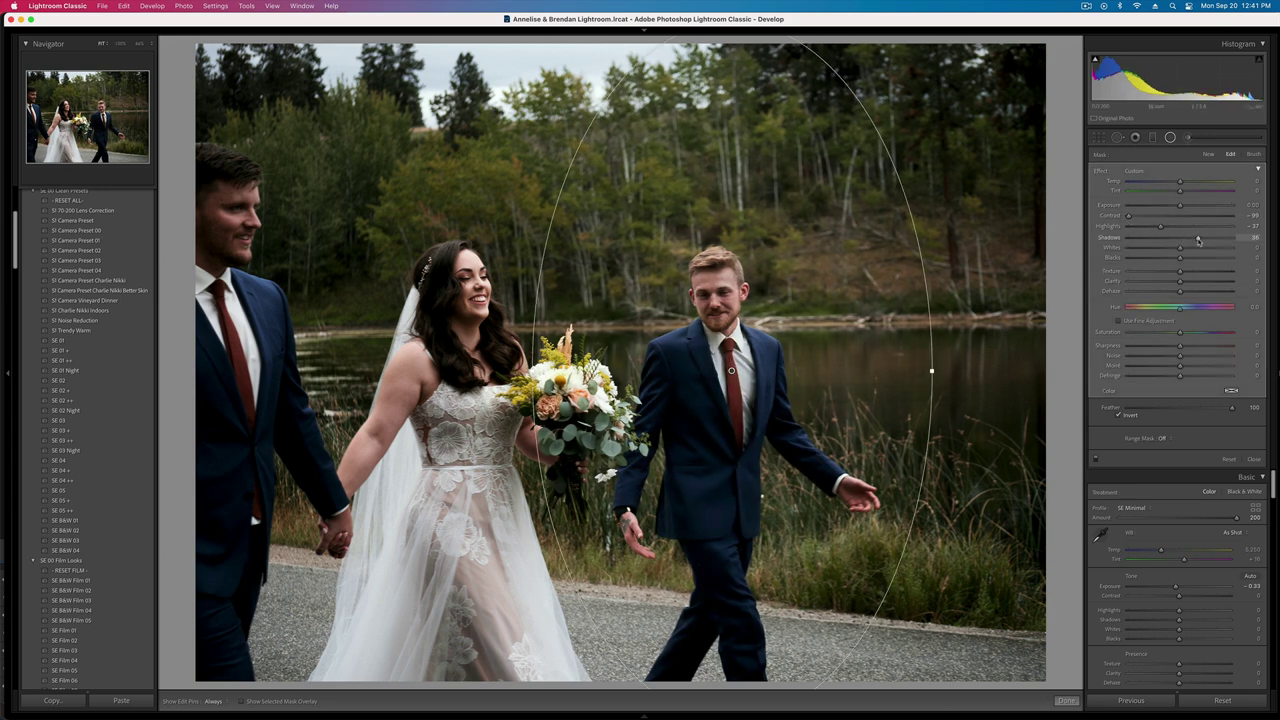
- Add a second radial filter over the groom with Shadows 34 and Whites 42, and set the photo's overall Exposure to −0.53
mouse_move(211, 282)
mouse_down()
mouse_move(443, 717)
mouse_move(420, 717)
mouse_up()
click(1197, 239)
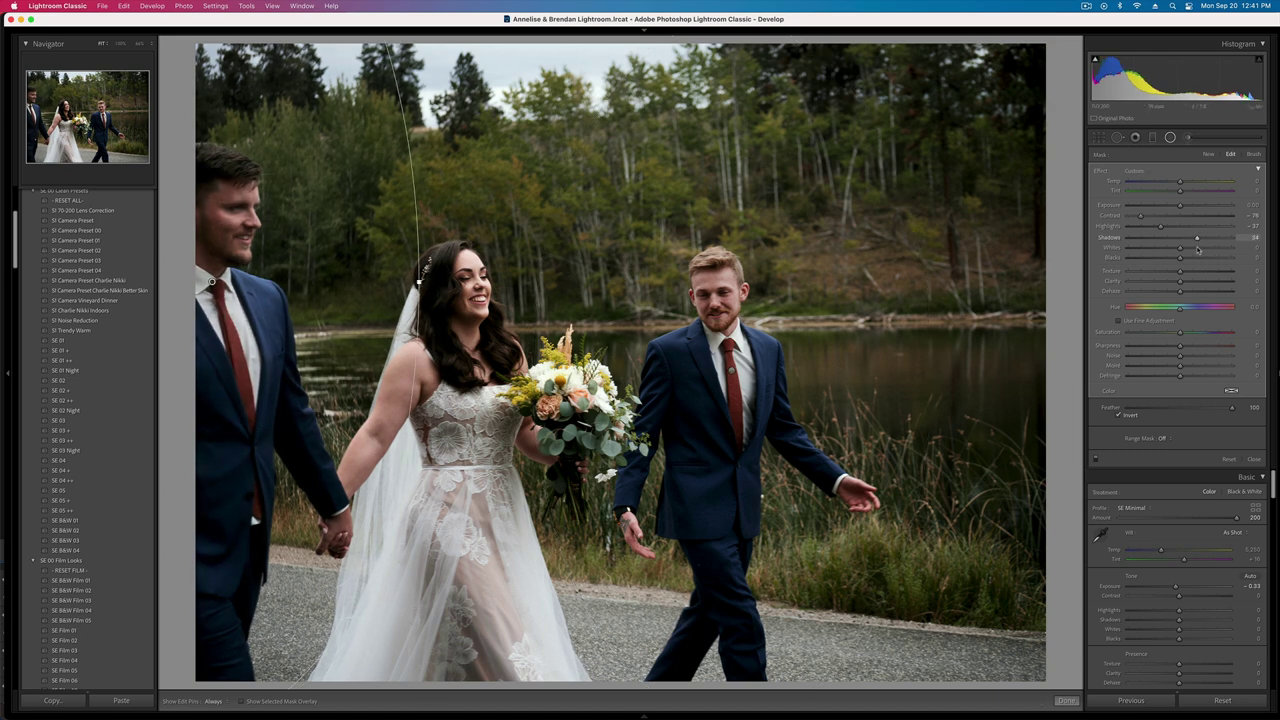
click(1210, 249)
drag(1206, 252, 1202, 252)
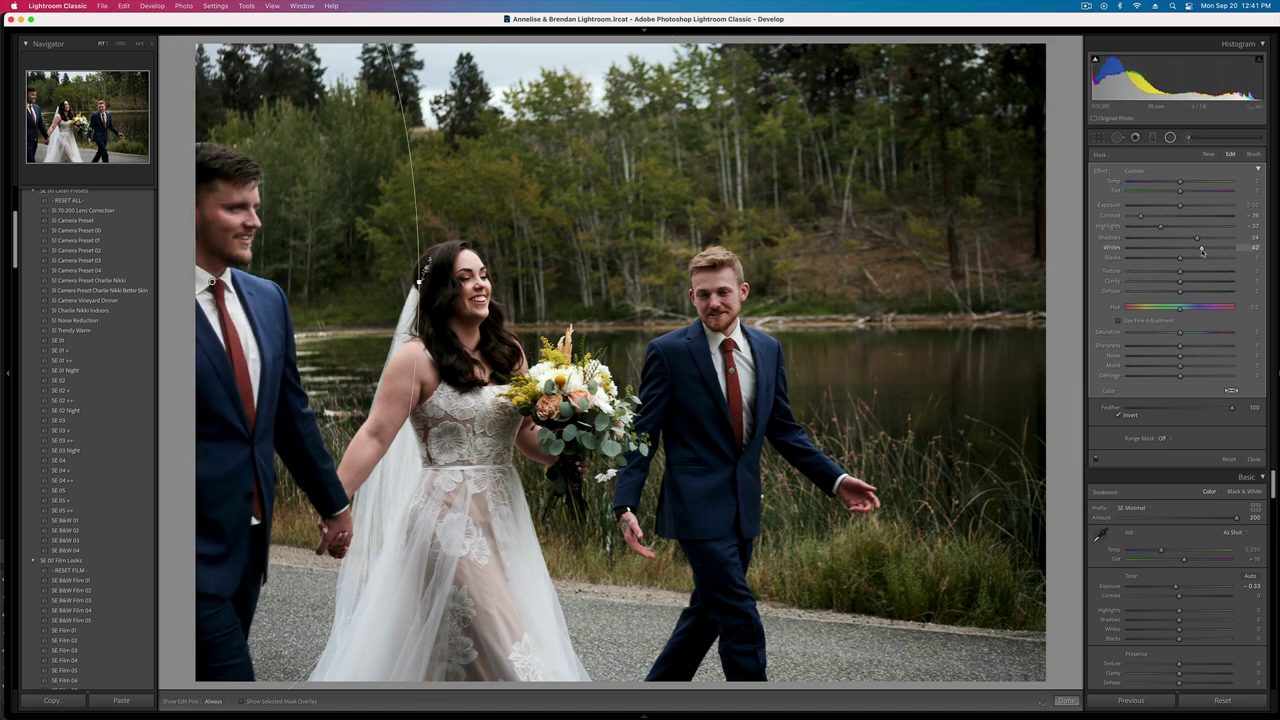
key(shift+m)
key(minus)
key(minus)
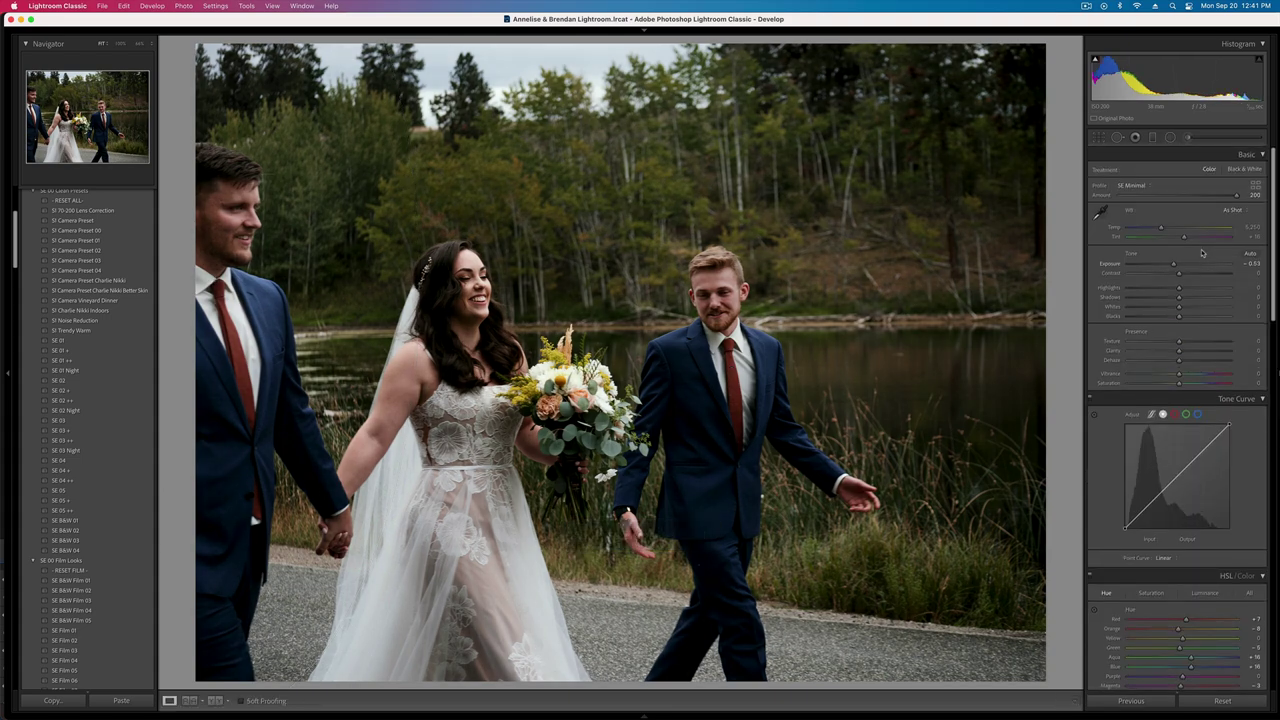
- Brush over the bride's face in the lakeside walking photo with Contrast −76 and Highlights −87
click(1187, 137)
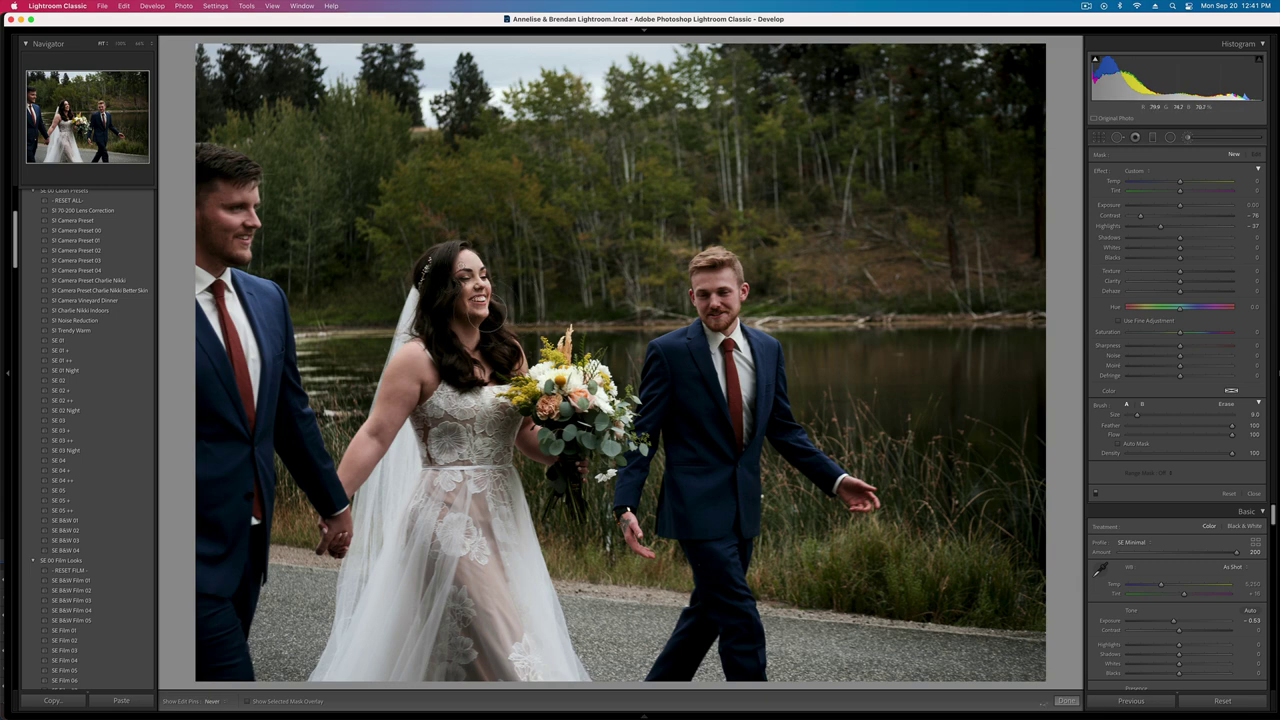
click(461, 267)
drag(1138, 230, 1135, 228)
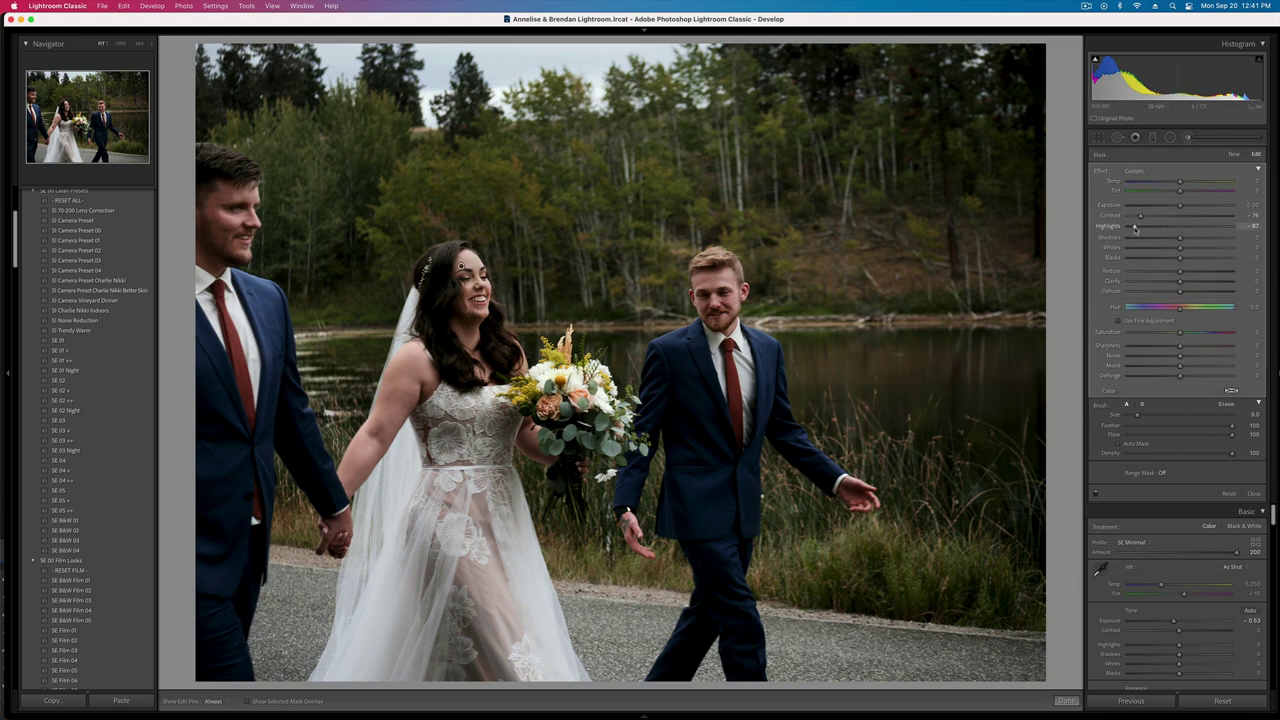
key(k)
- Move on to the vertical photo of the bridesmaid in red beside the groom and set its Exposure to +0.33
key(shift+equal)
key(super+z)
key(super+z)
key(super+z)
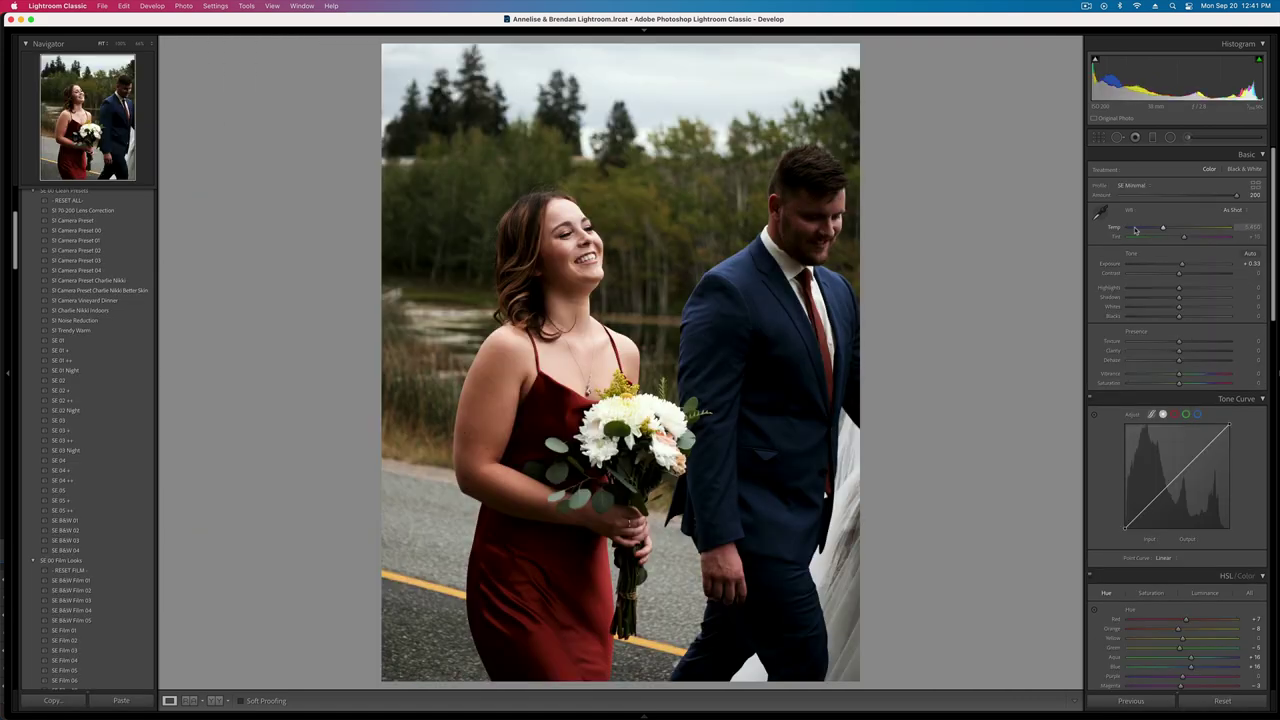
- Brush over the bridesmaid and the groom's face in the vertical photo with lowered Contrast, Highlights −37 and raised Shadows
click(1188, 138)
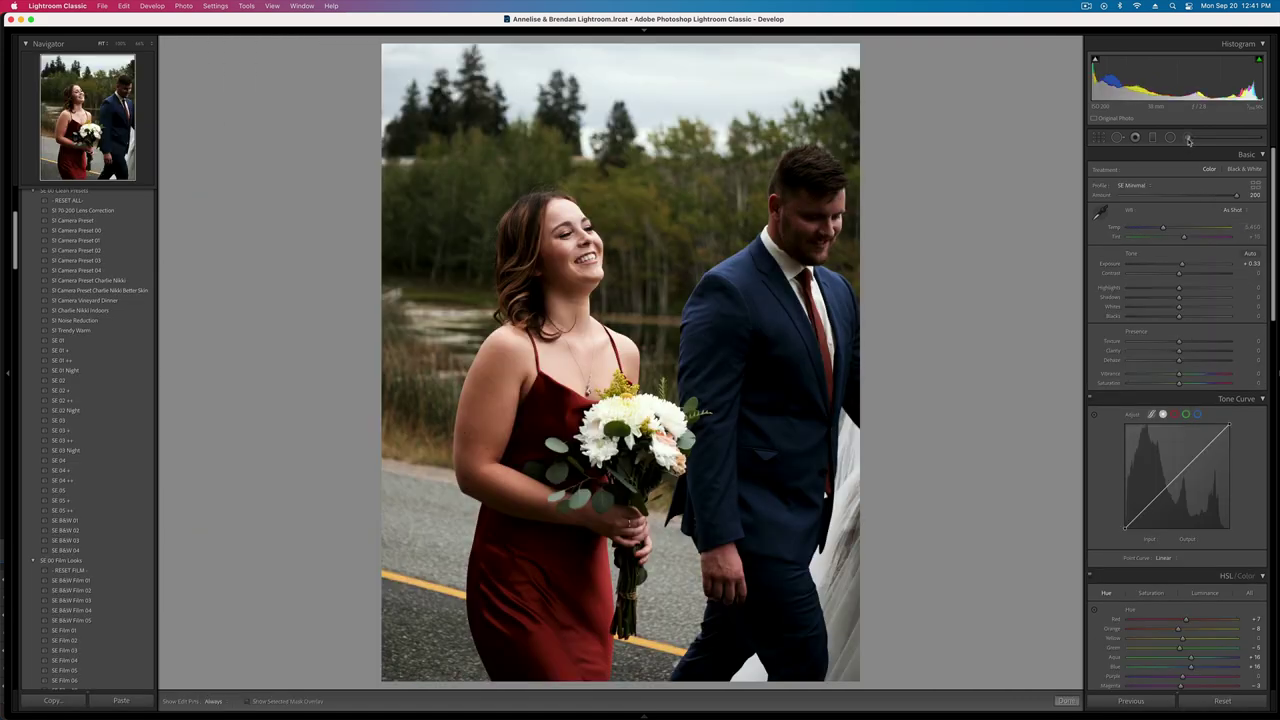
drag(1160, 227, 1138, 227)
click(1230, 157)
drag(814, 196, 800, 303)
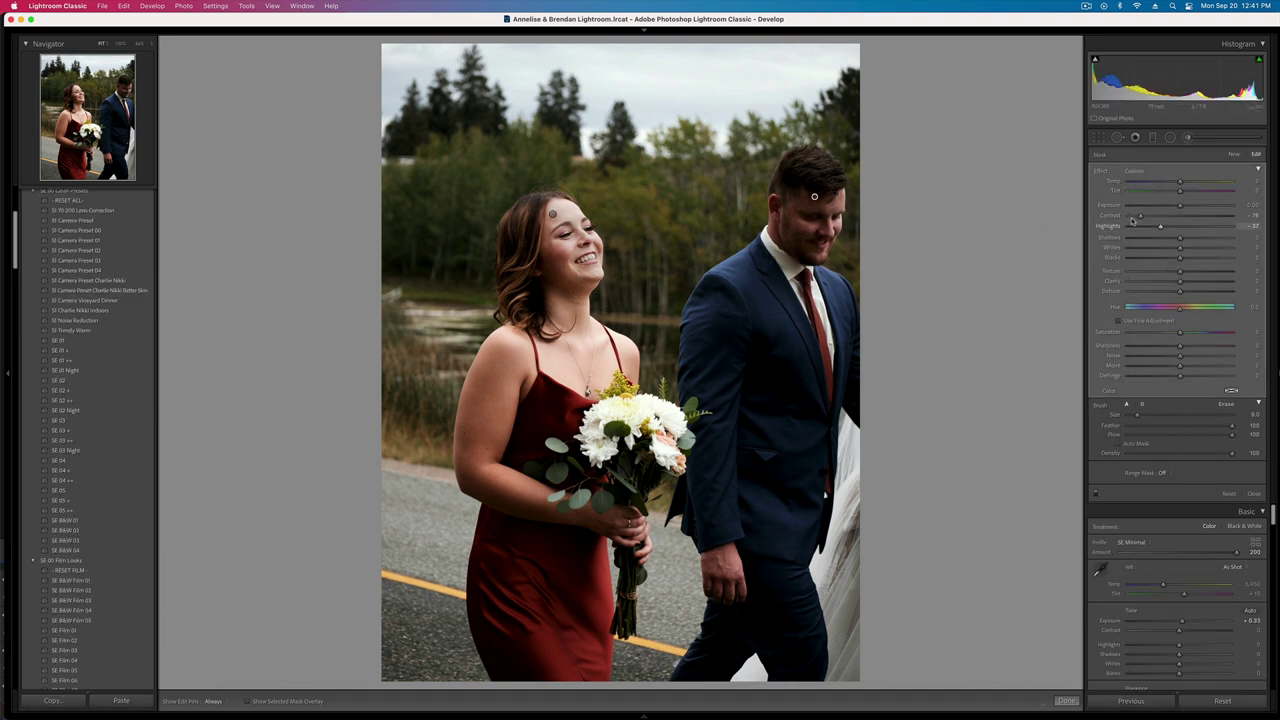
drag(1140, 215, 1131, 215)
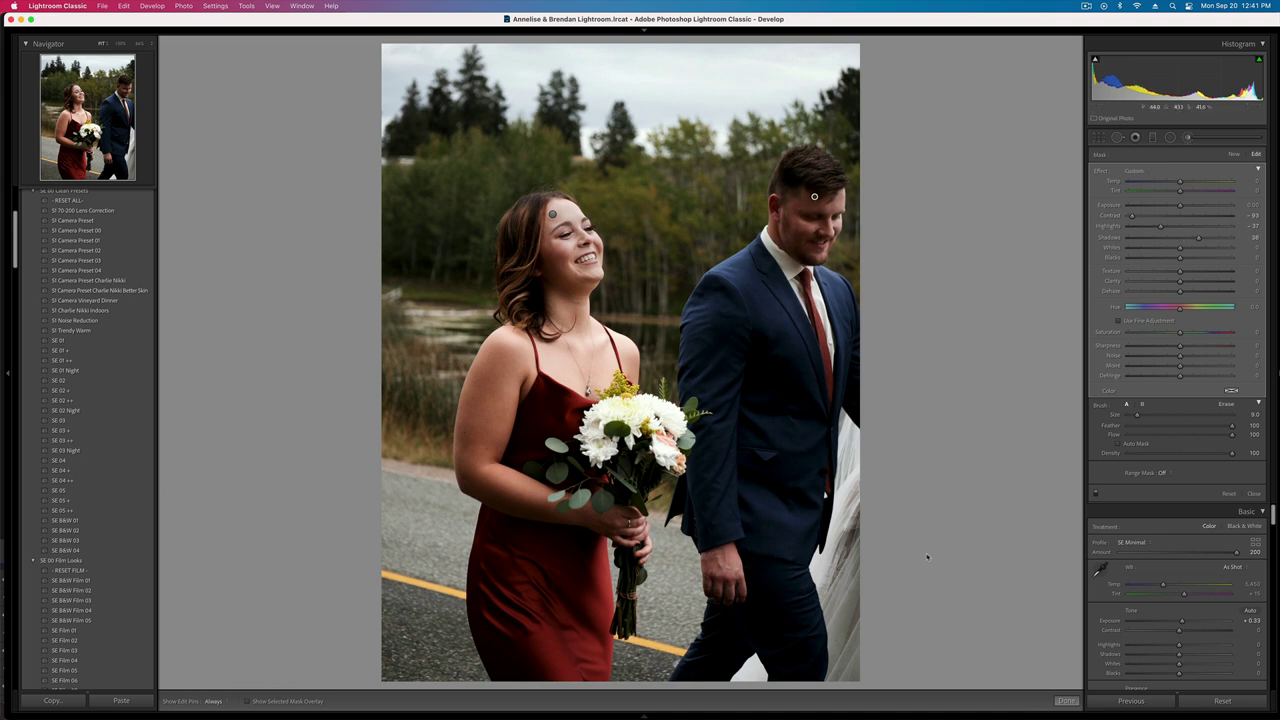
- Set the vertical photo's Exposure to +0.53 and crop it tighter, trimming the sky and the empty side beside the bridesmaid
key(k)
key(=)
key(=)
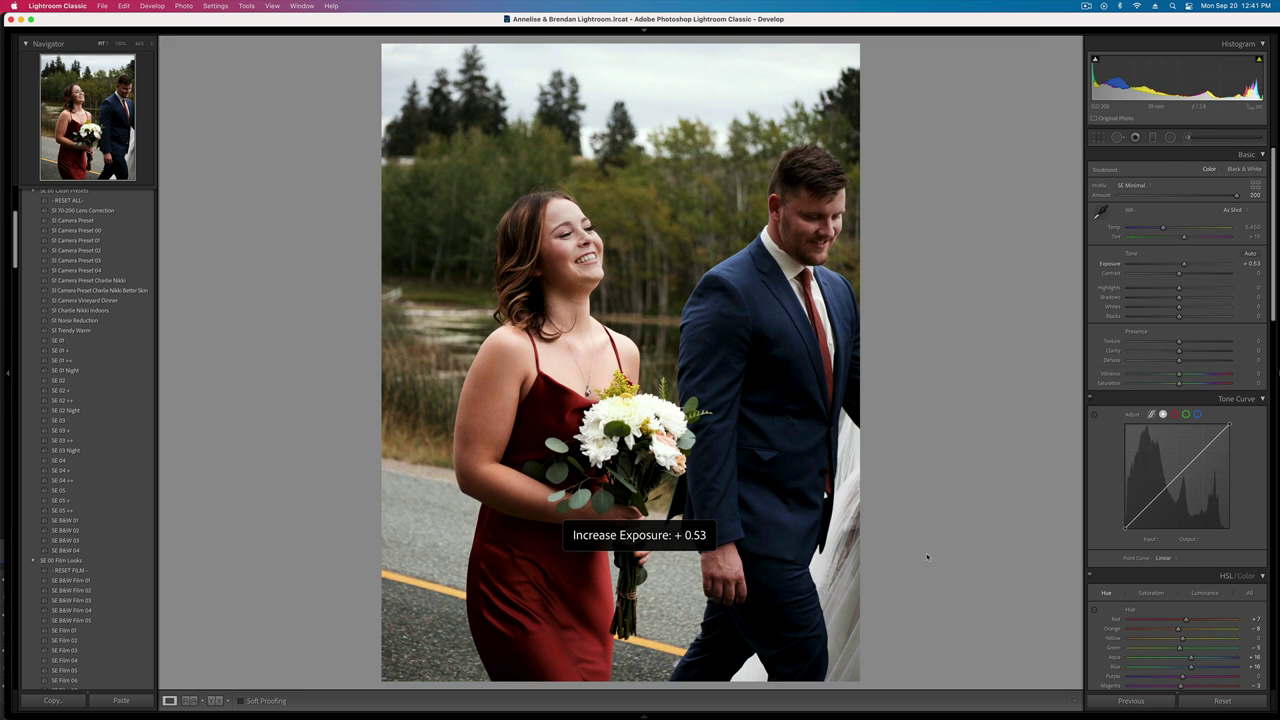
key(r)
drag(382, 44, 409, 62)
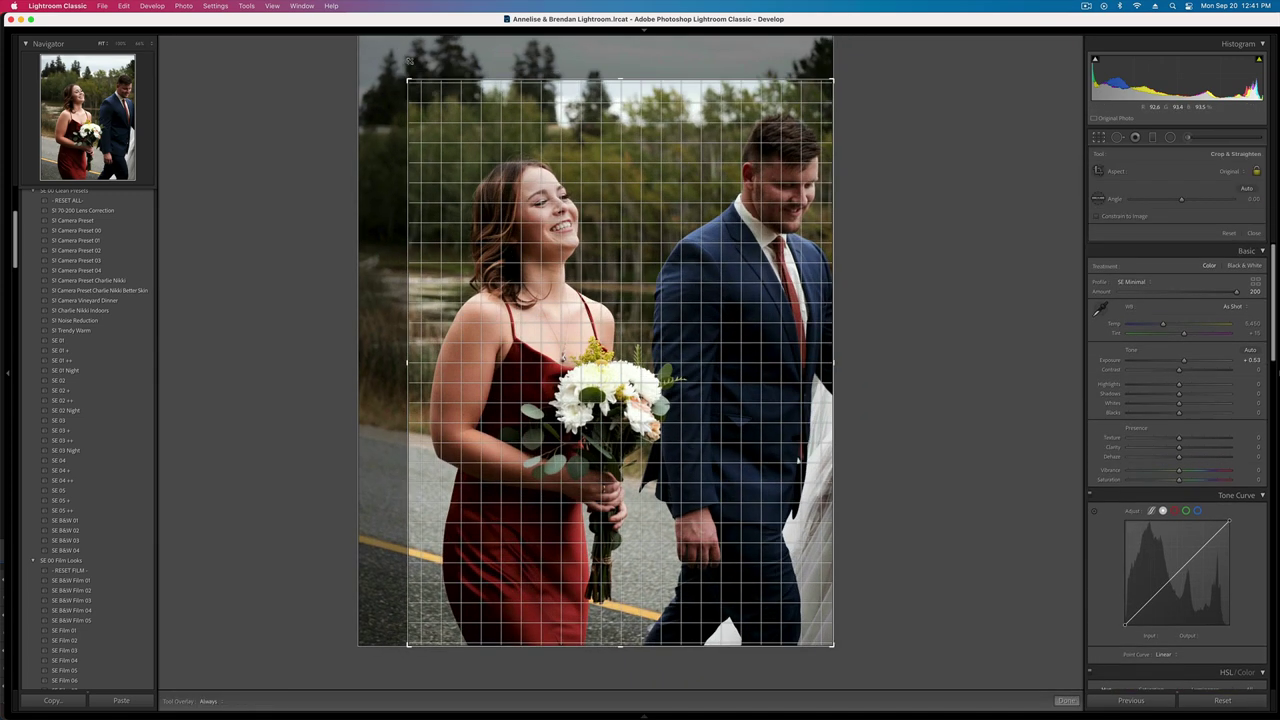
key(r)
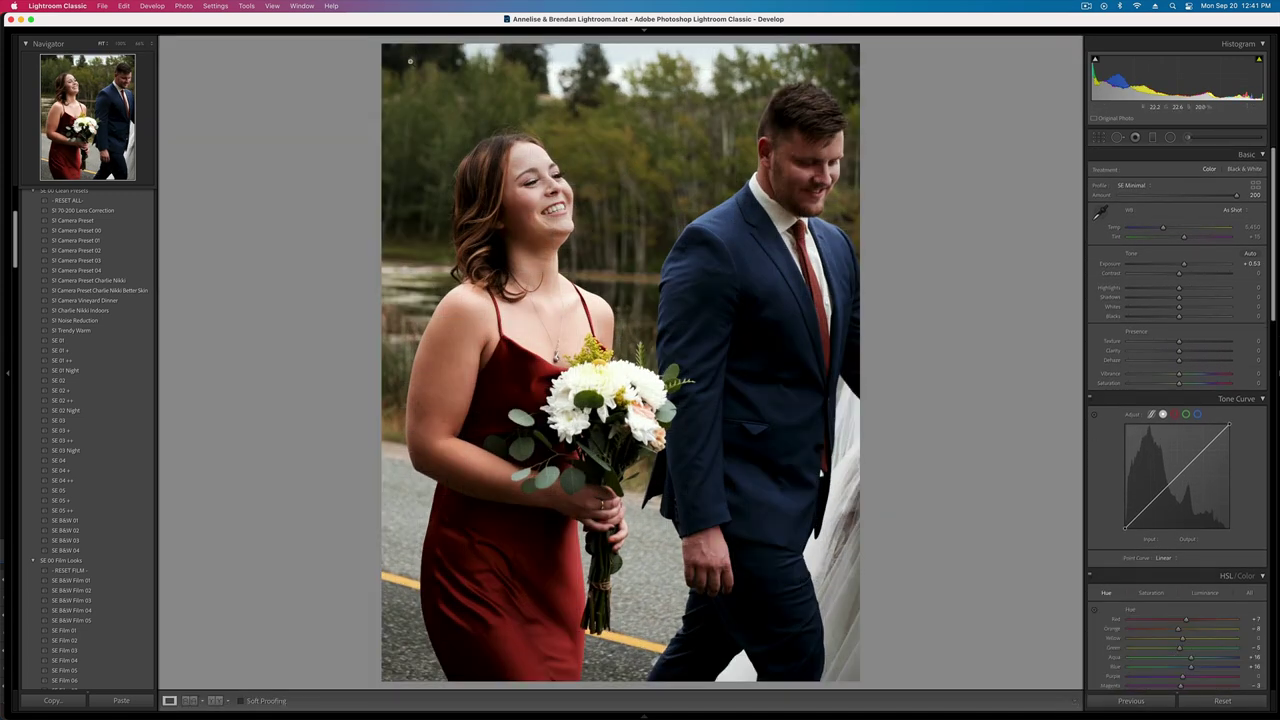
- Move on to the four-person photo on the lakeside road and heal a small spot on the hillside
key(Right)
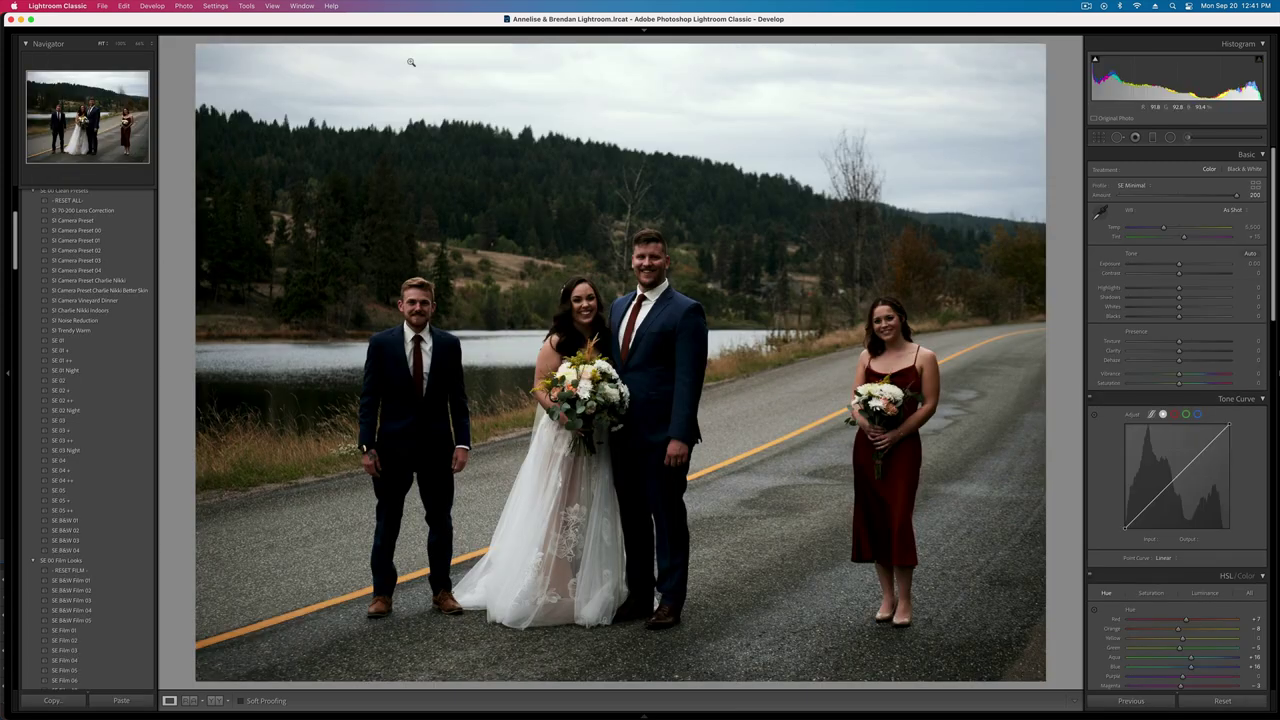
click(500, 203)
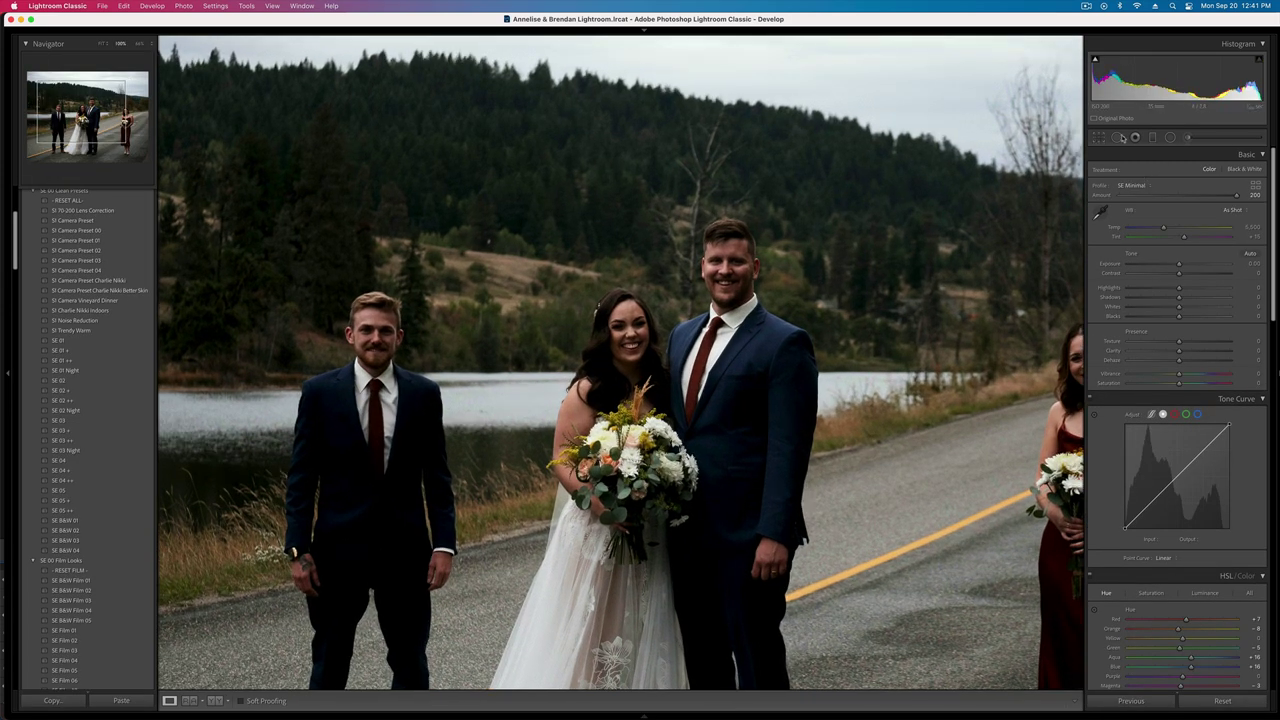
click(1119, 137)
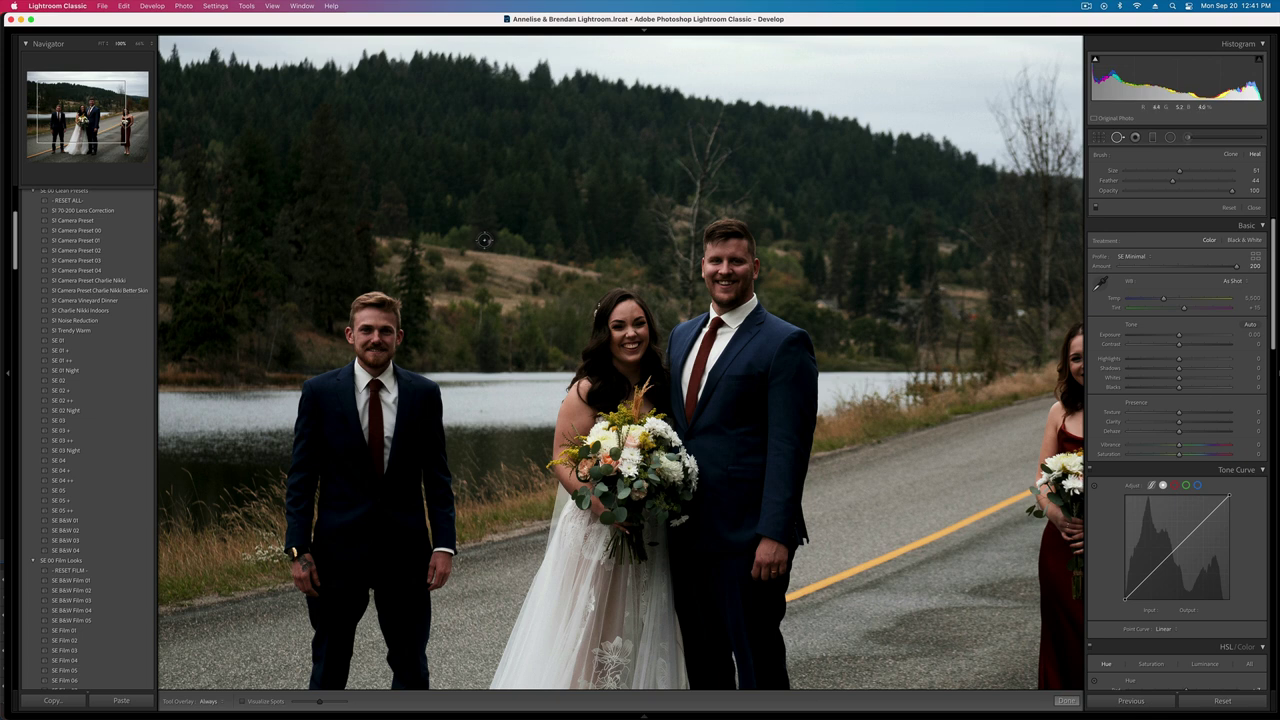
click(485, 241)
click(1254, 208)
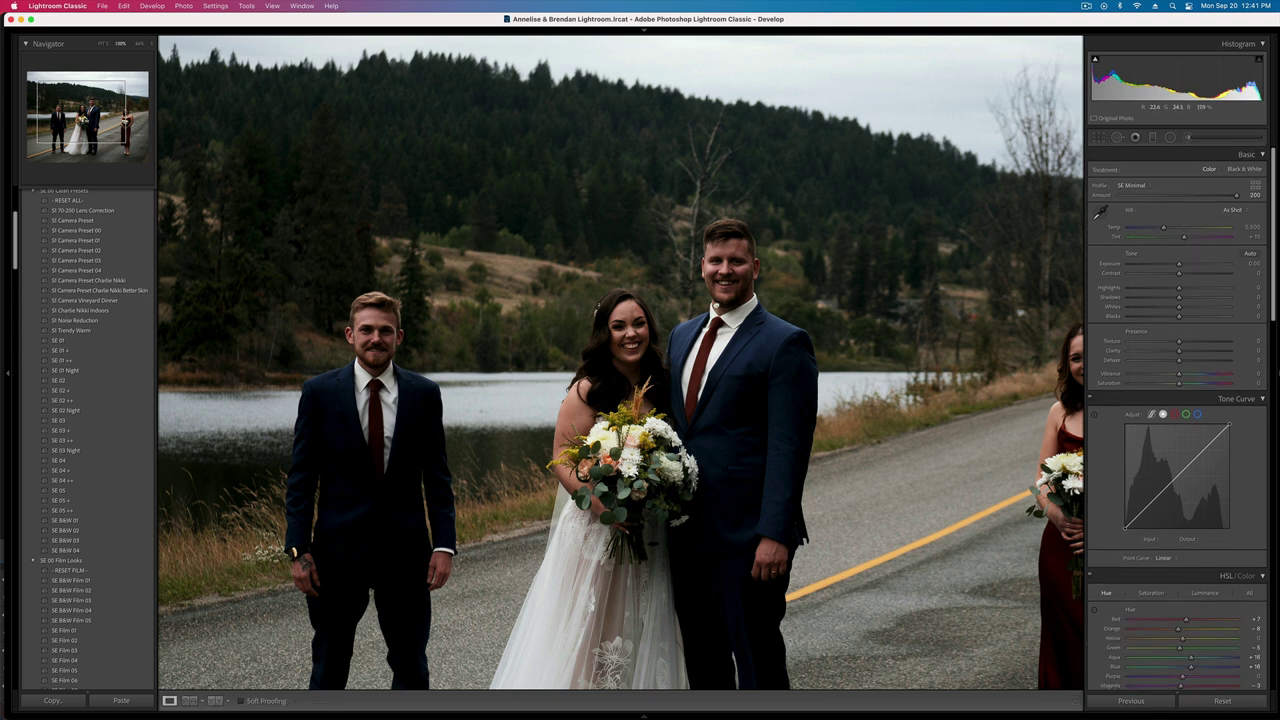
key(z)
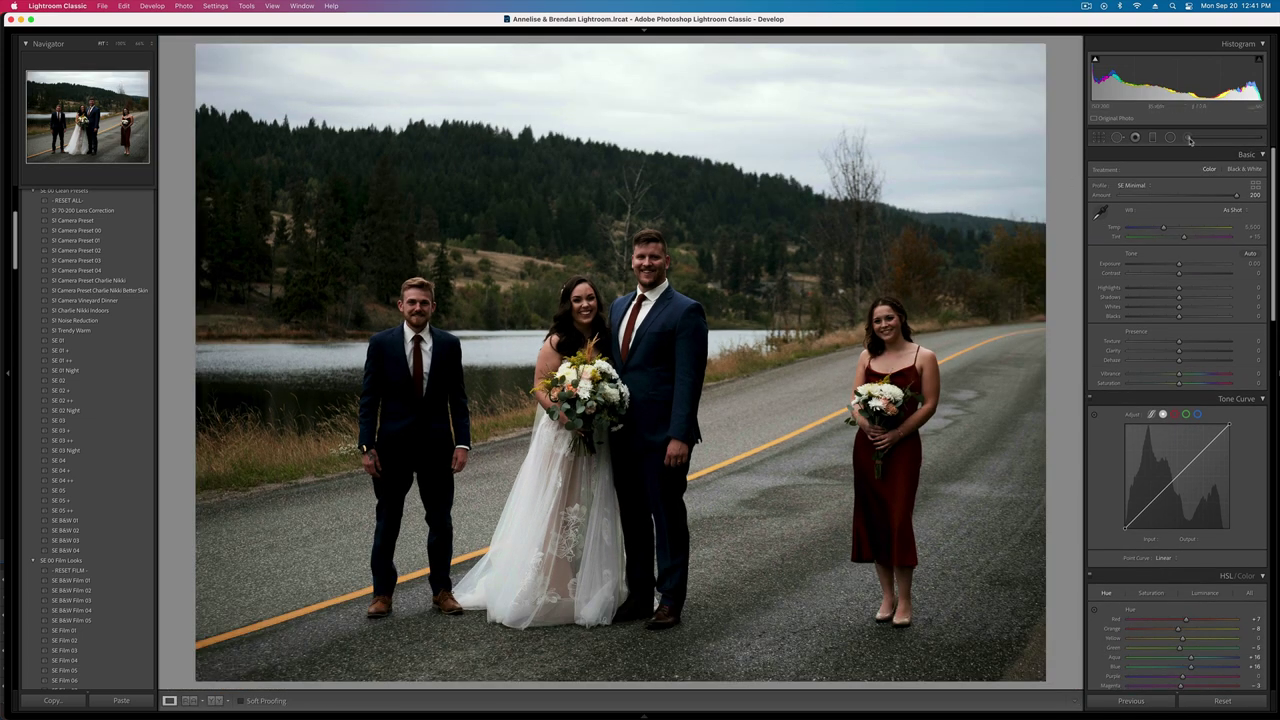
- Brighten the four-person road photo by setting its overall Exposure to +0.30
key(shift+equal)
key(shift+equal)
key(shift+equal)
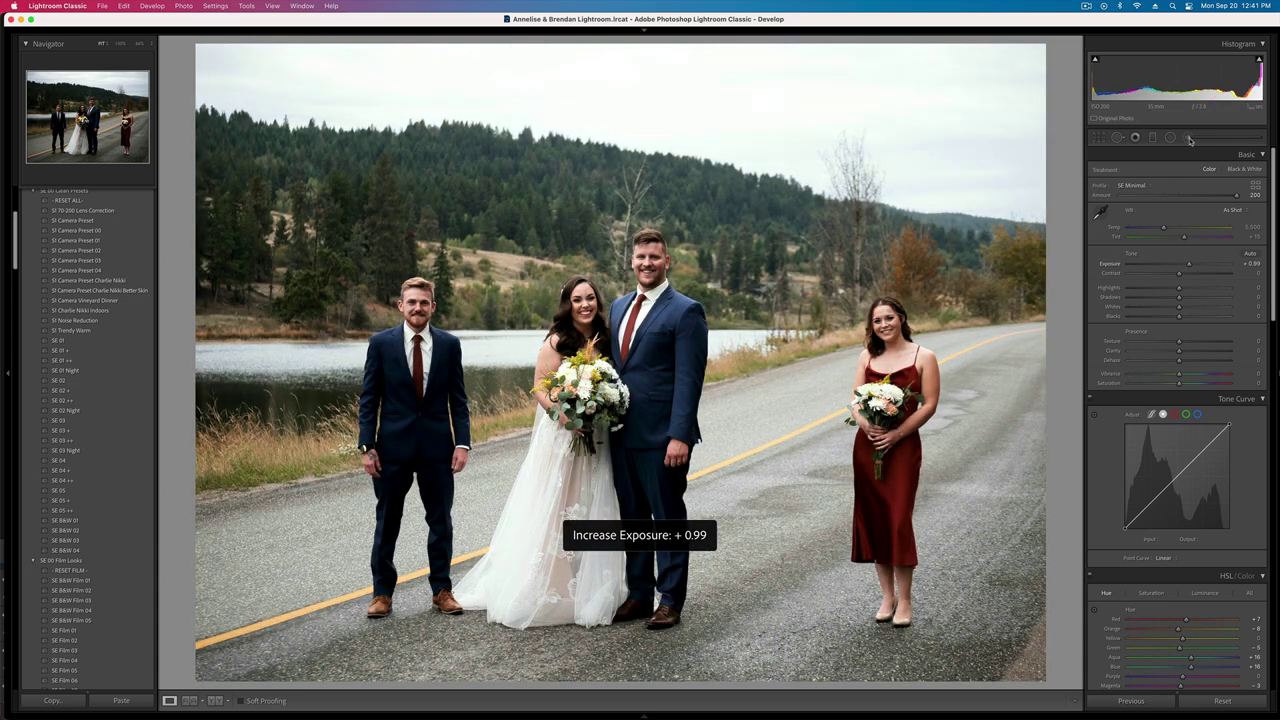
key(minus)
key(minus)
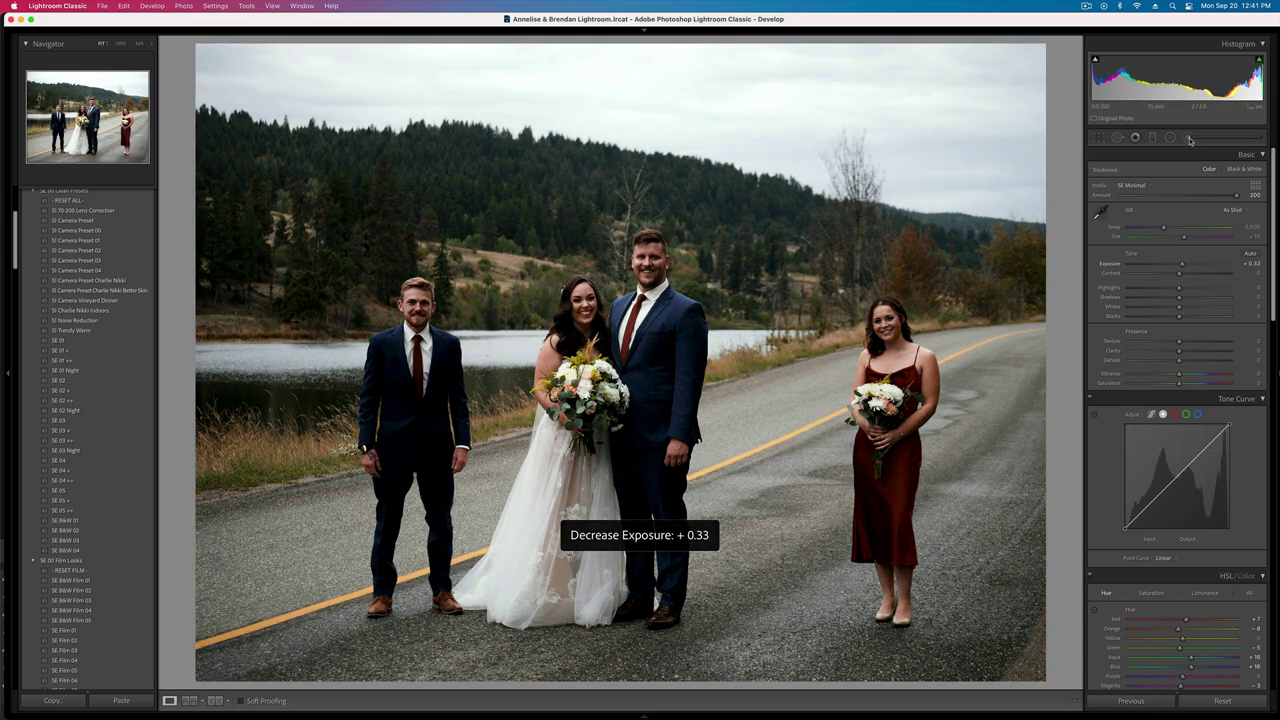
key(minus)
key(equal)
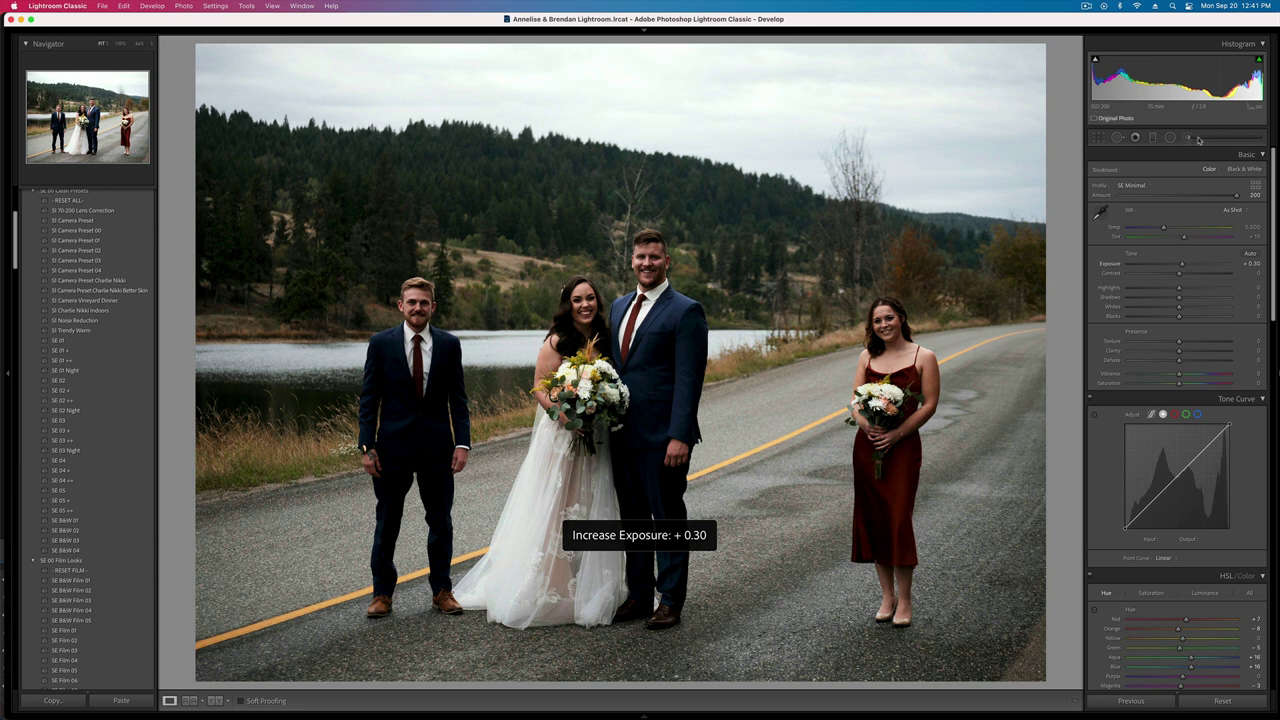
- Brush over the groomsman's and groom's dark suits with Contrast −89, Highlights −76 and Shadows 7
click(1186, 138)
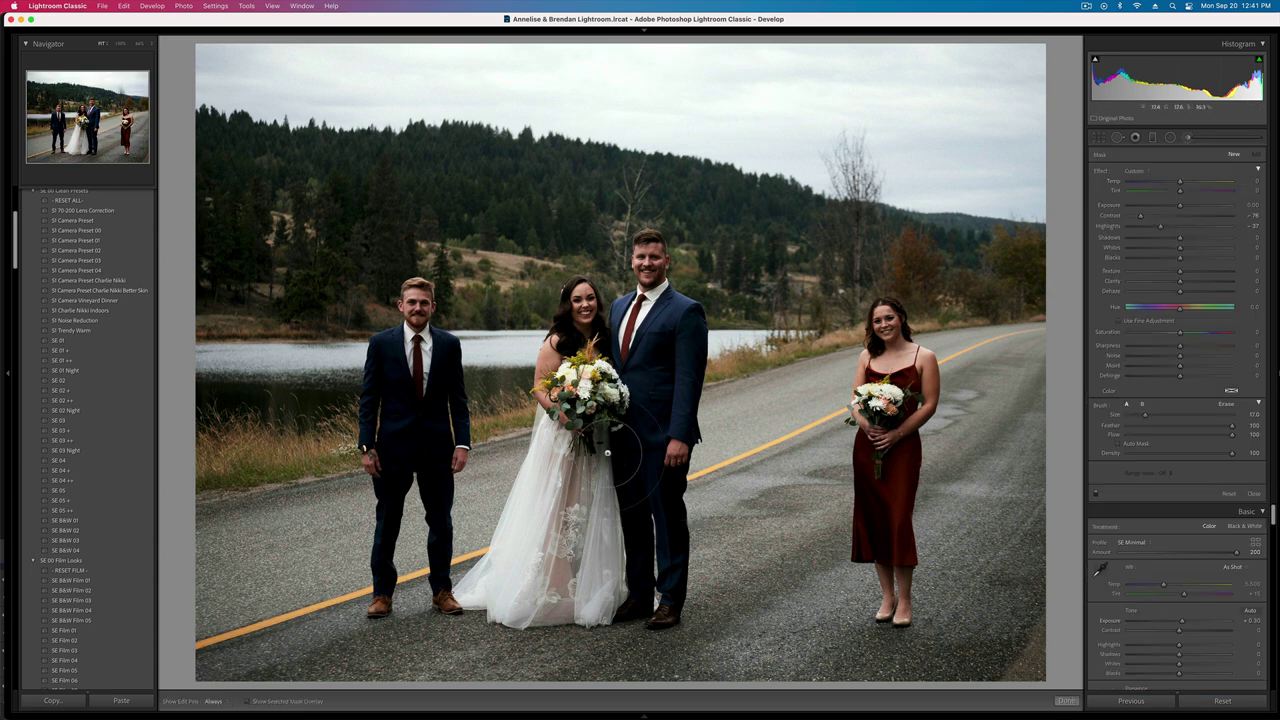
drag(415, 543, 418, 540)
mouse_move(640, 325)
mouse_down()
mouse_move(622, 490)
mouse_move(655, 370)
mouse_up()
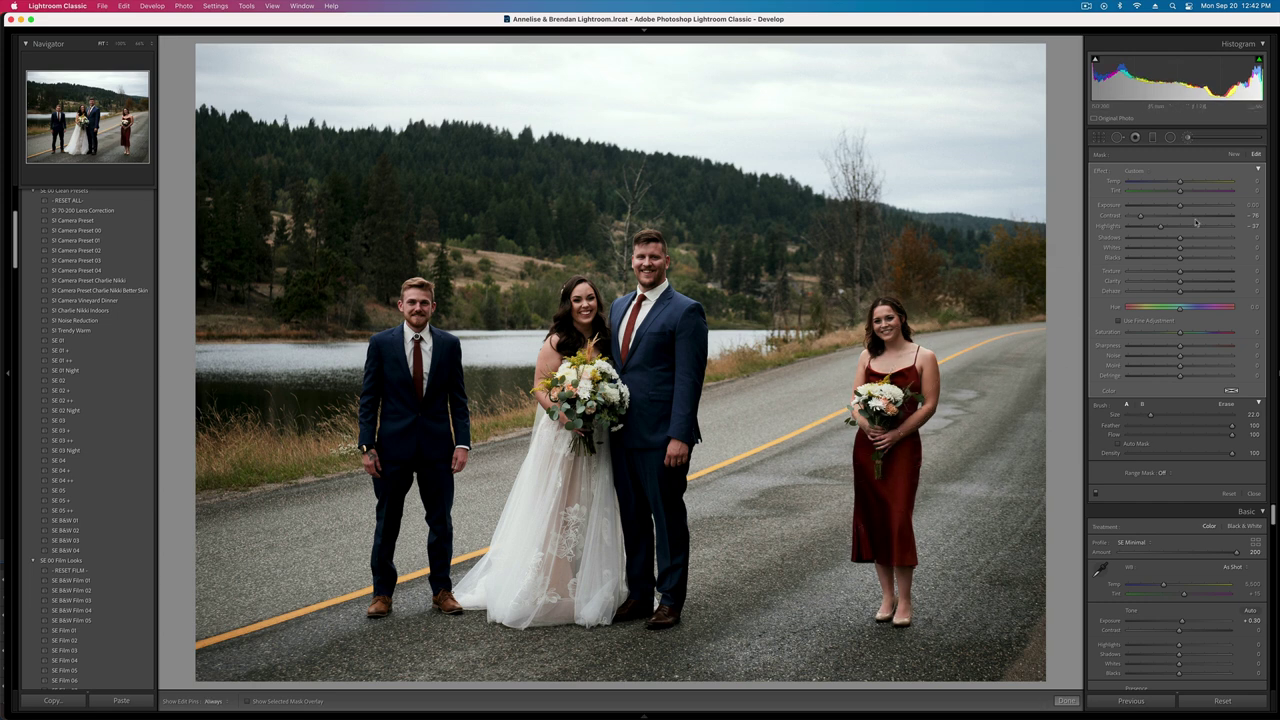
drag(1140, 216, 1133, 216)
click(1142, 227)
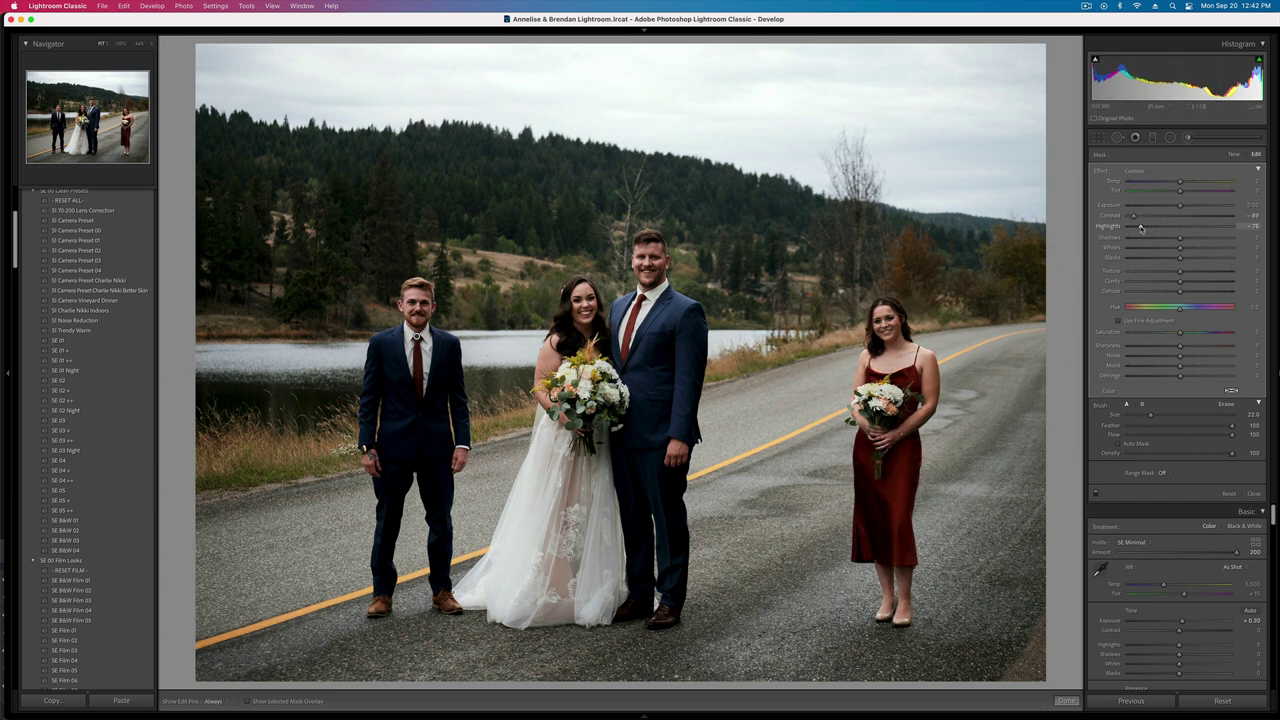
drag(1180, 240, 1184, 241)
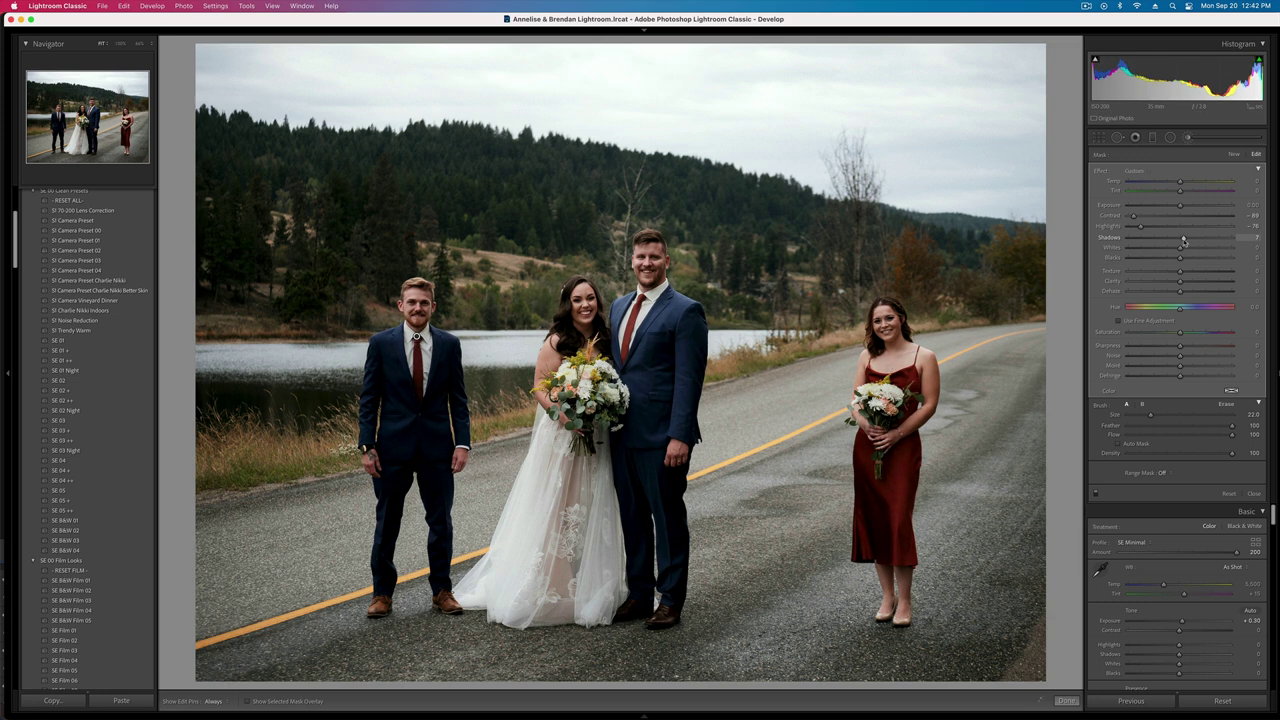
- Add large radial filters over the groomsman, the couple and the bridesmaid with Contrast −76 and Highlights −37
click(1168, 138)
mouse_move(396, 381)
mouse_down()
mouse_move(440, 540)
mouse_move(512, 690)
mouse_up()
mouse_move(559, 352)
mouse_down()
mouse_move(698, 672)
mouse_move(931, 668)
mouse_move(945, 684)
mouse_move(997, 686)
mouse_up()
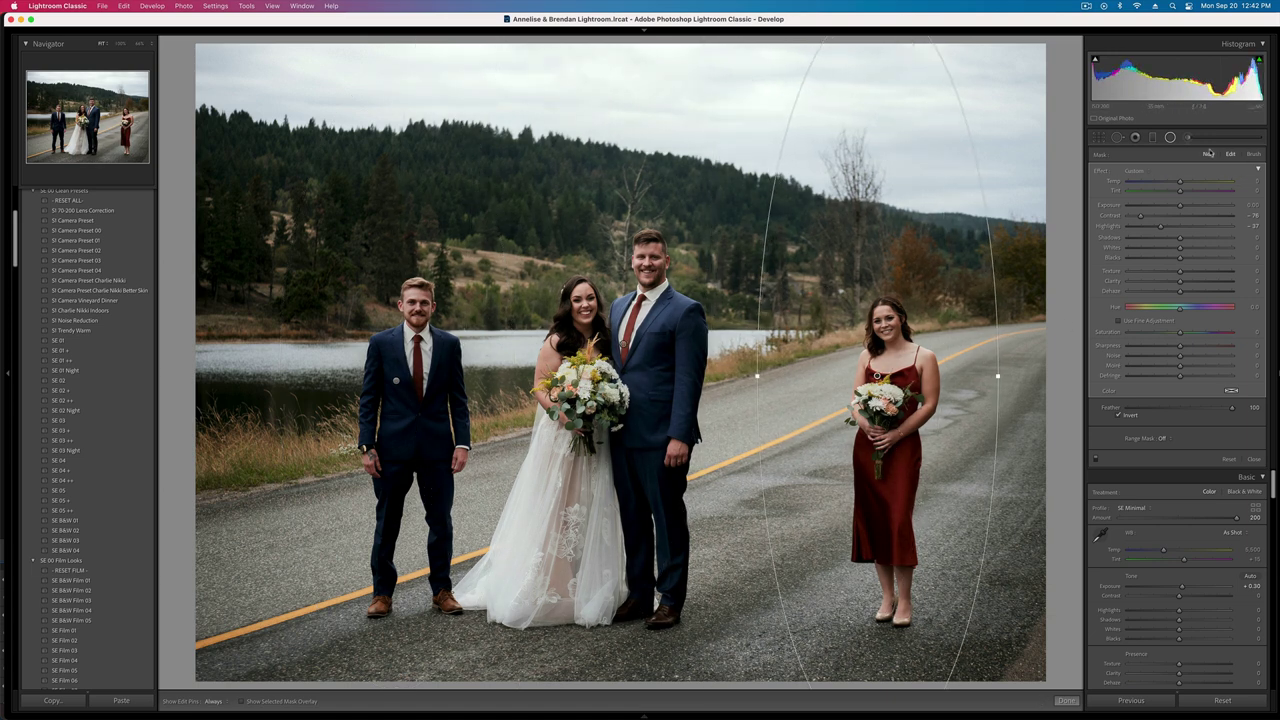
- Add small radial filters over the faces of the bridesmaid, groom, bride and groomsman, with reduced Contrast and Highlights
click(1208, 154)
drag(886, 318, 930, 346)
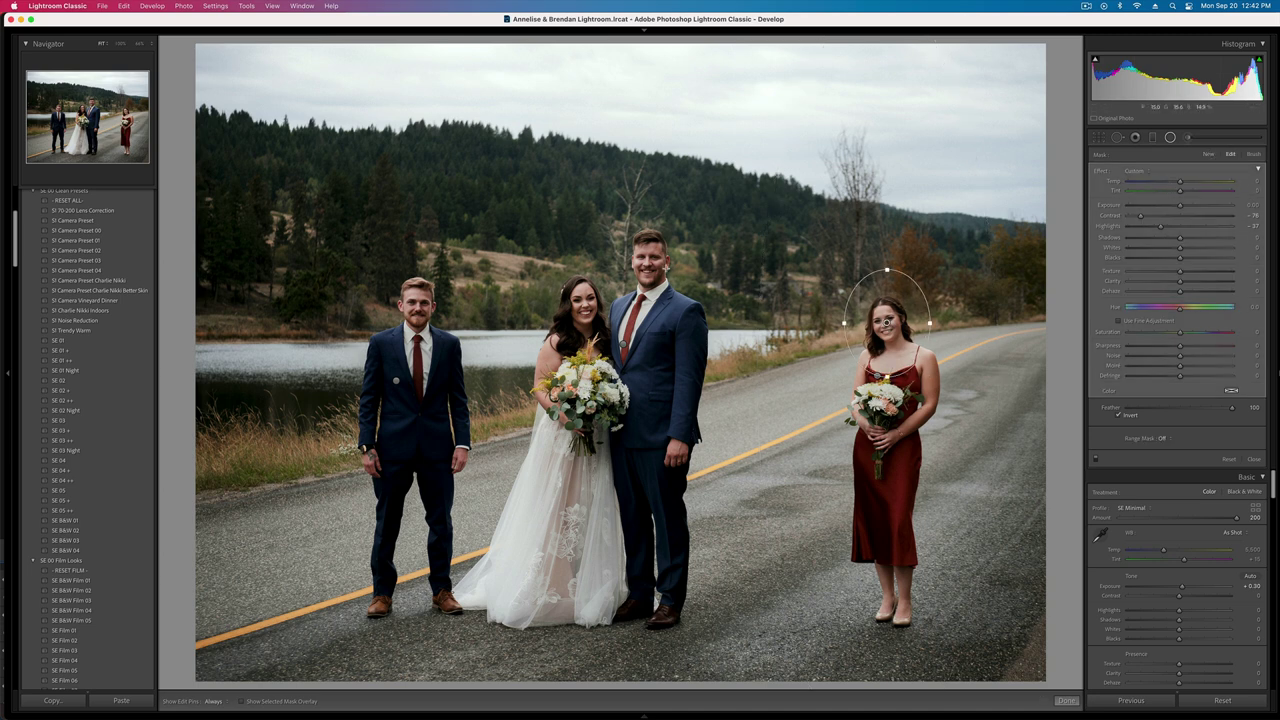
drag(643, 266, 661, 322)
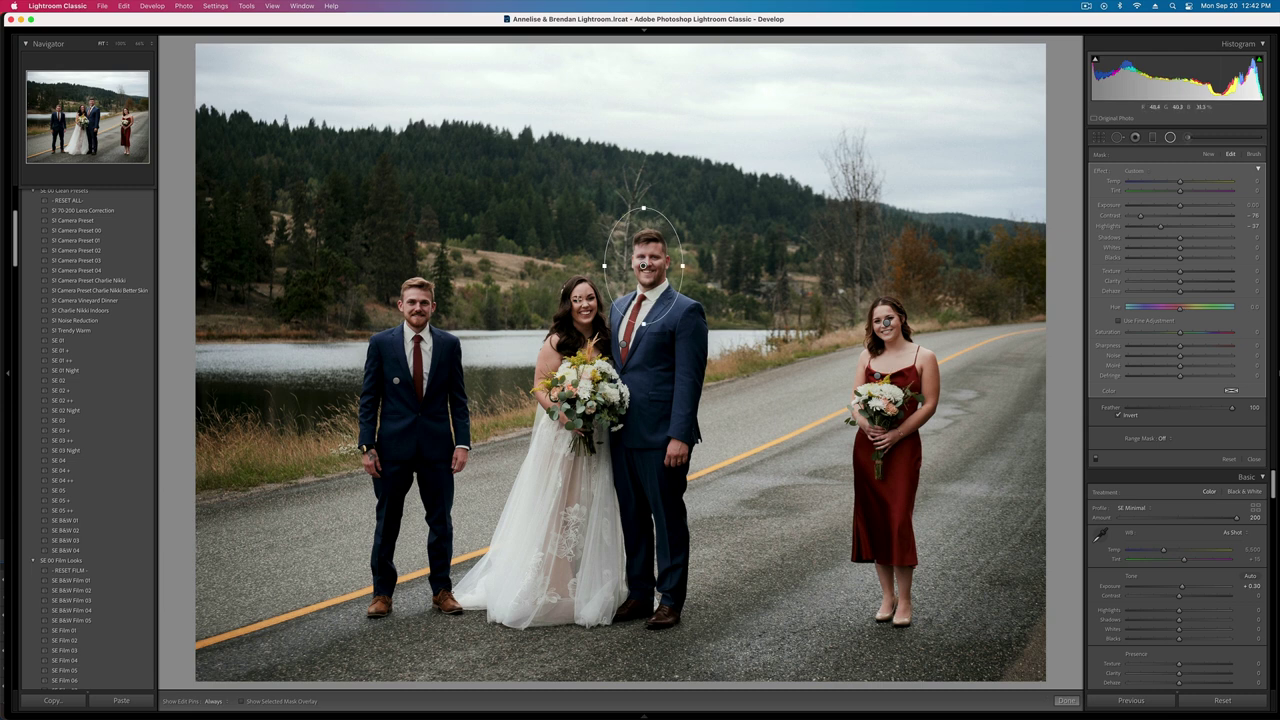
drag(577, 298, 606, 344)
mouse_move(410, 309)
mouse_down()
mouse_move(444, 352)
mouse_move(418, 314)
mouse_up()
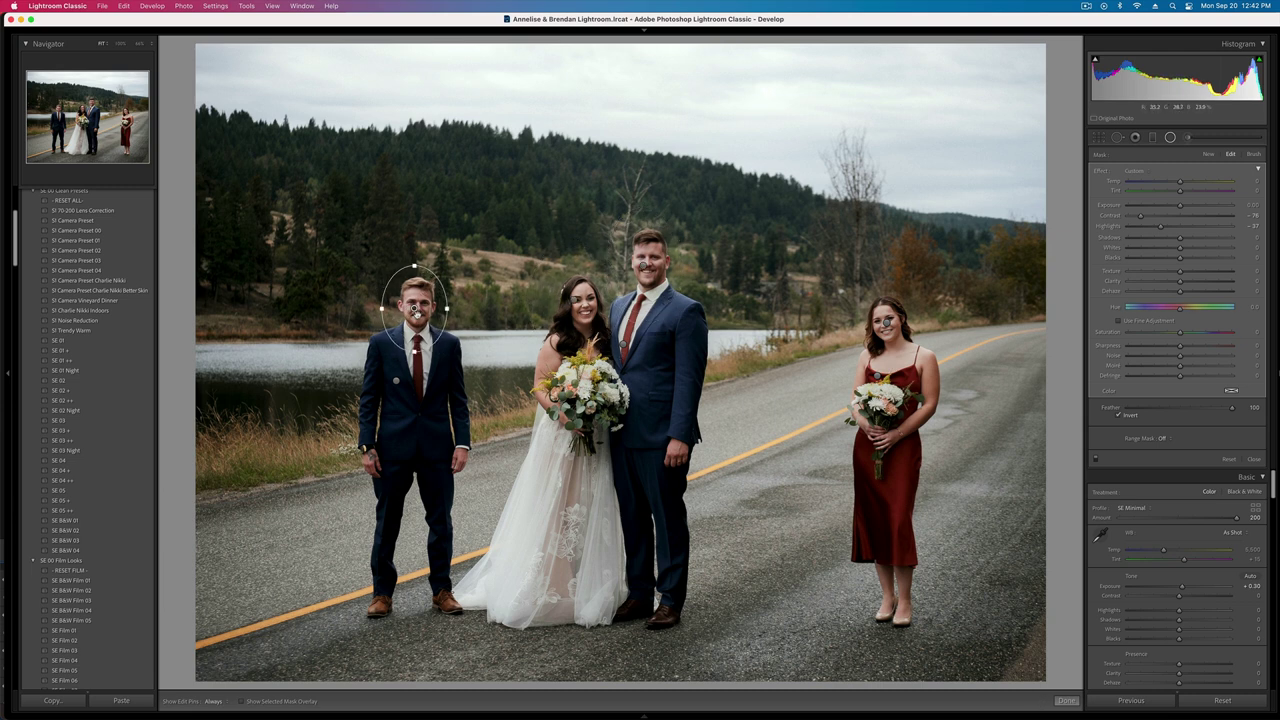
click(643, 266)
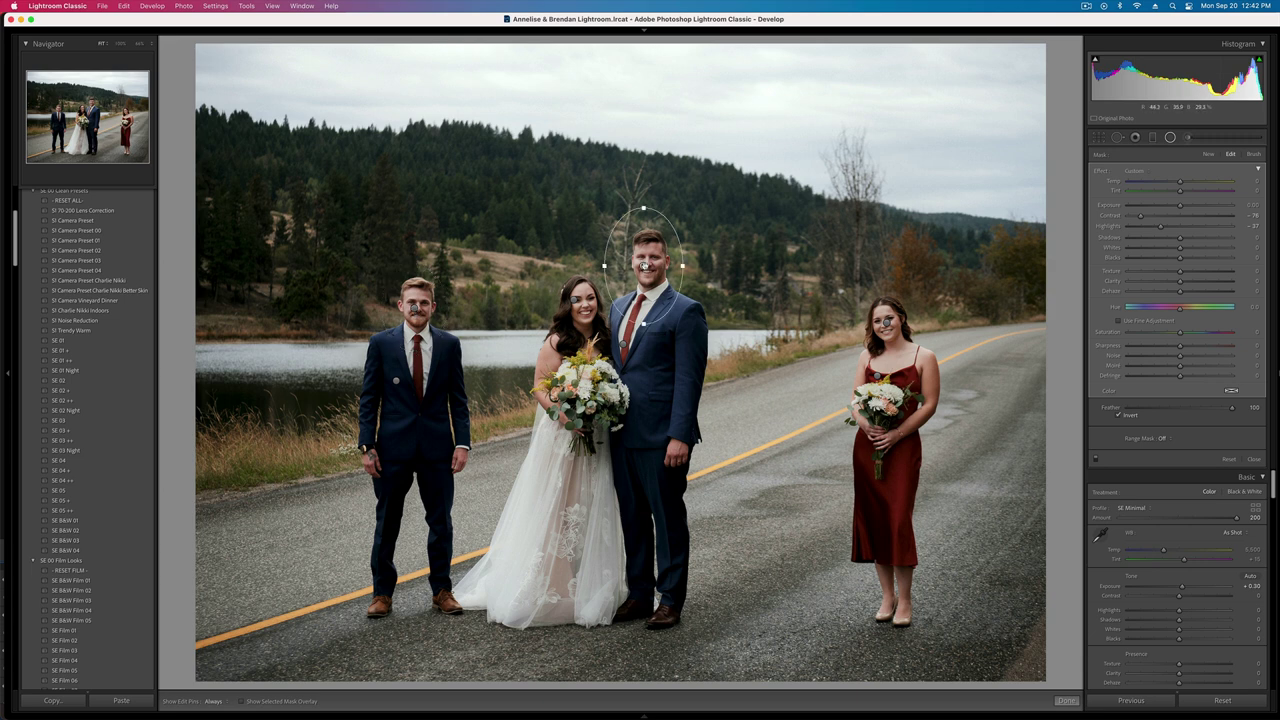
click(1164, 217)
key(shift+m)
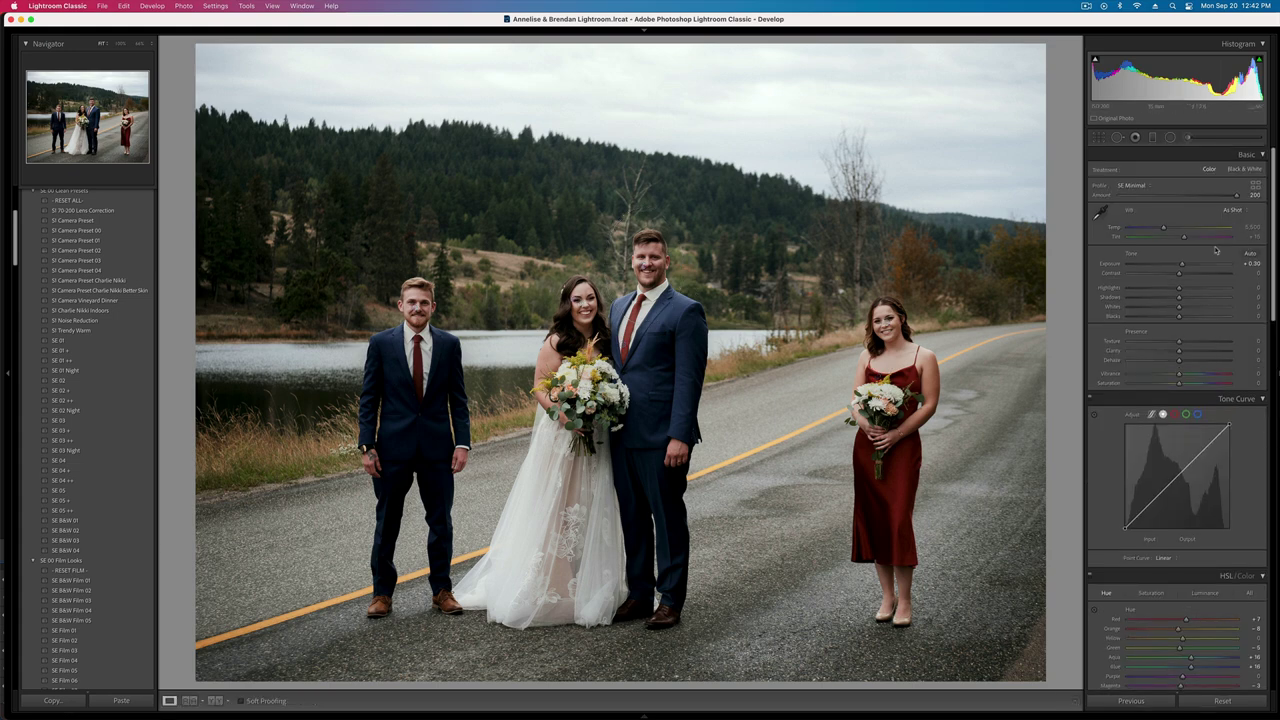
- Set the road photo's Highlights to −34, Shadows to +9, Blacks to +25 and Exposure to +0.33, and raise Contrast
key(equal)
key(minus)
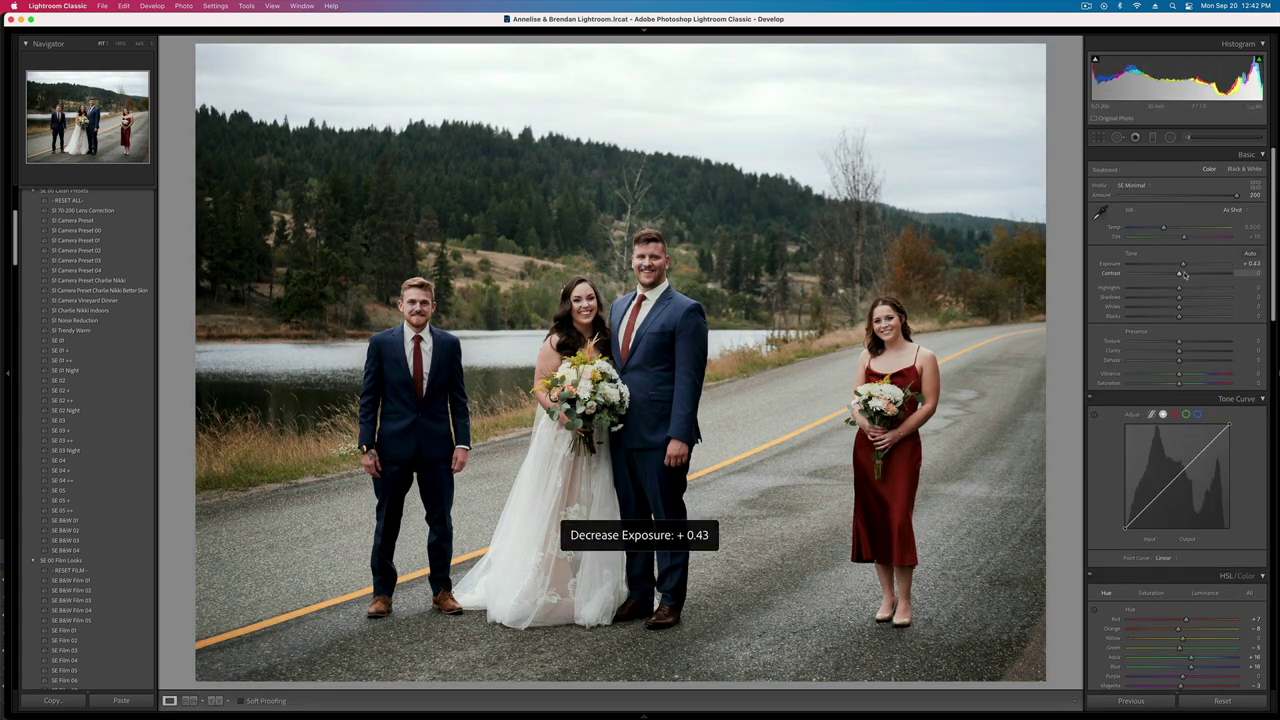
drag(1181, 316, 1194, 276)
key(minus)
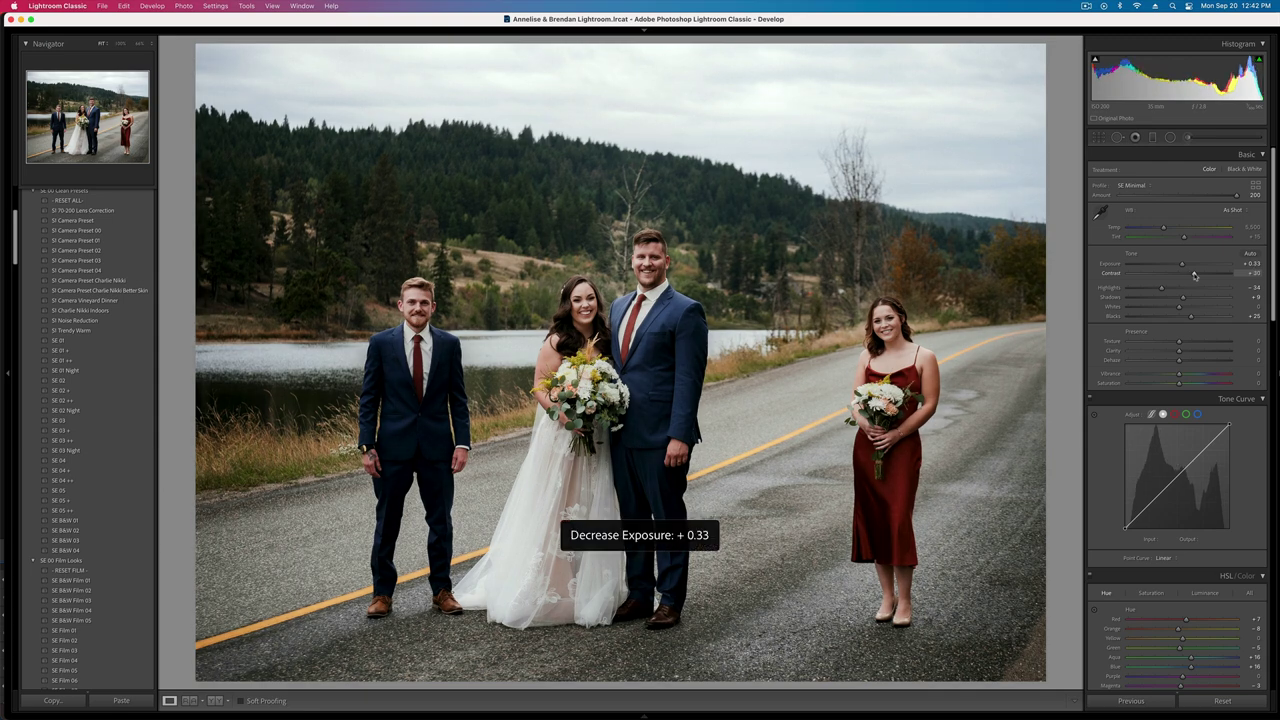
- Lower the road photo's Contrast slightly at Exposure +0.33 and compare the edit with the original
key(minus)
key(equal)
key(equal)
key(minus)
drag(1194, 275, 1188, 276)
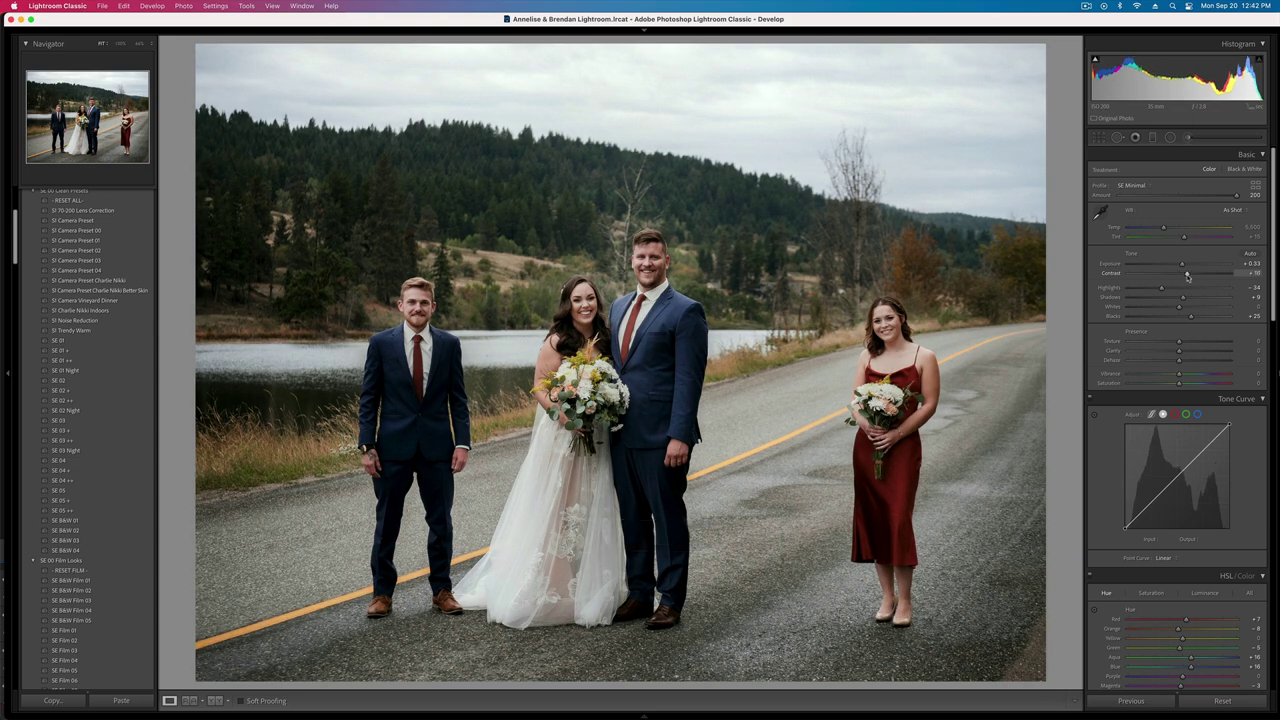
key(equal)
key(minus)
key(backslash)
key(backslash)
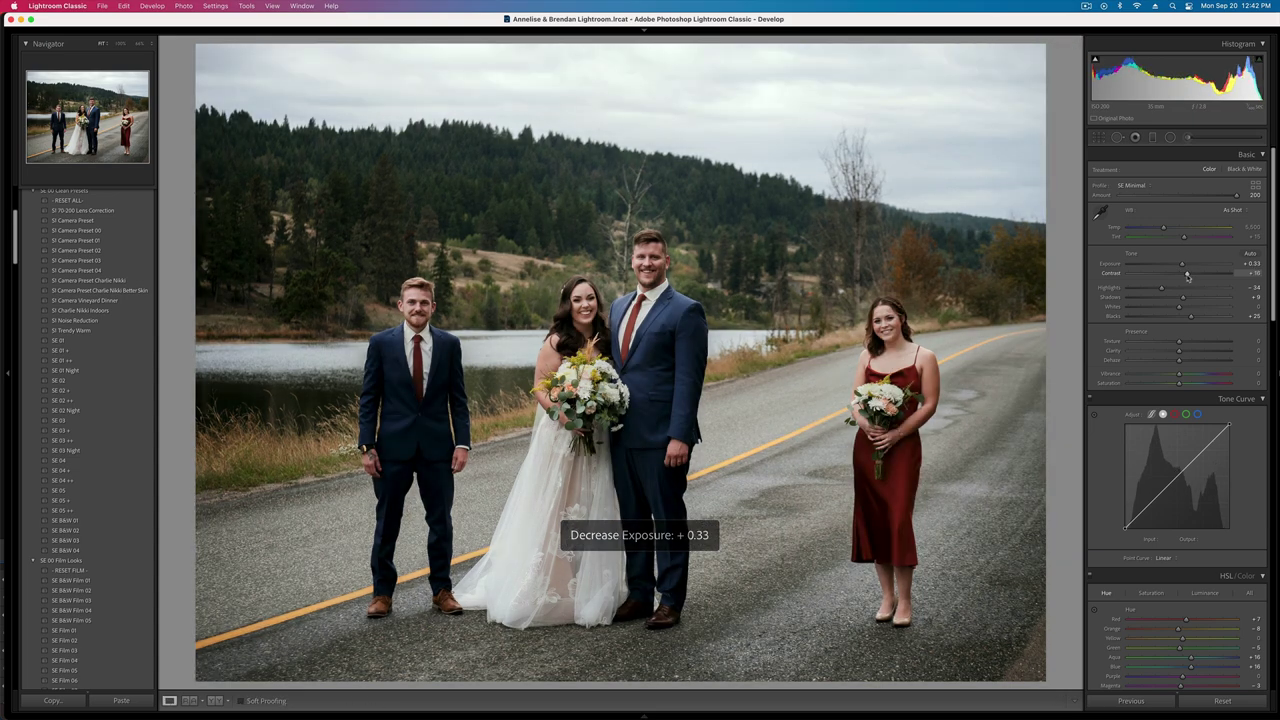
key(backslash)
key(backslash)
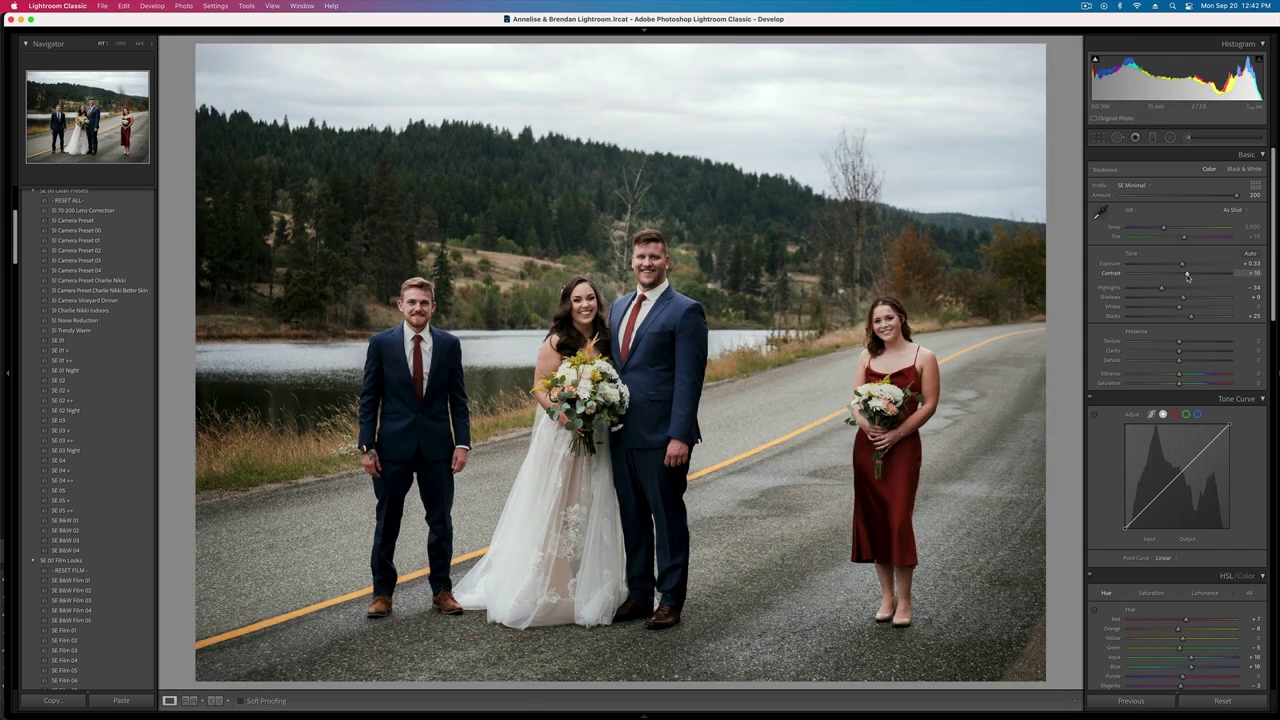
key(backslash)
key(backslash)
- Reduce the SE Minimal profile Amount to 155 and set the photo's Exposure to +0.20 and Contrast to −14
key(minus)
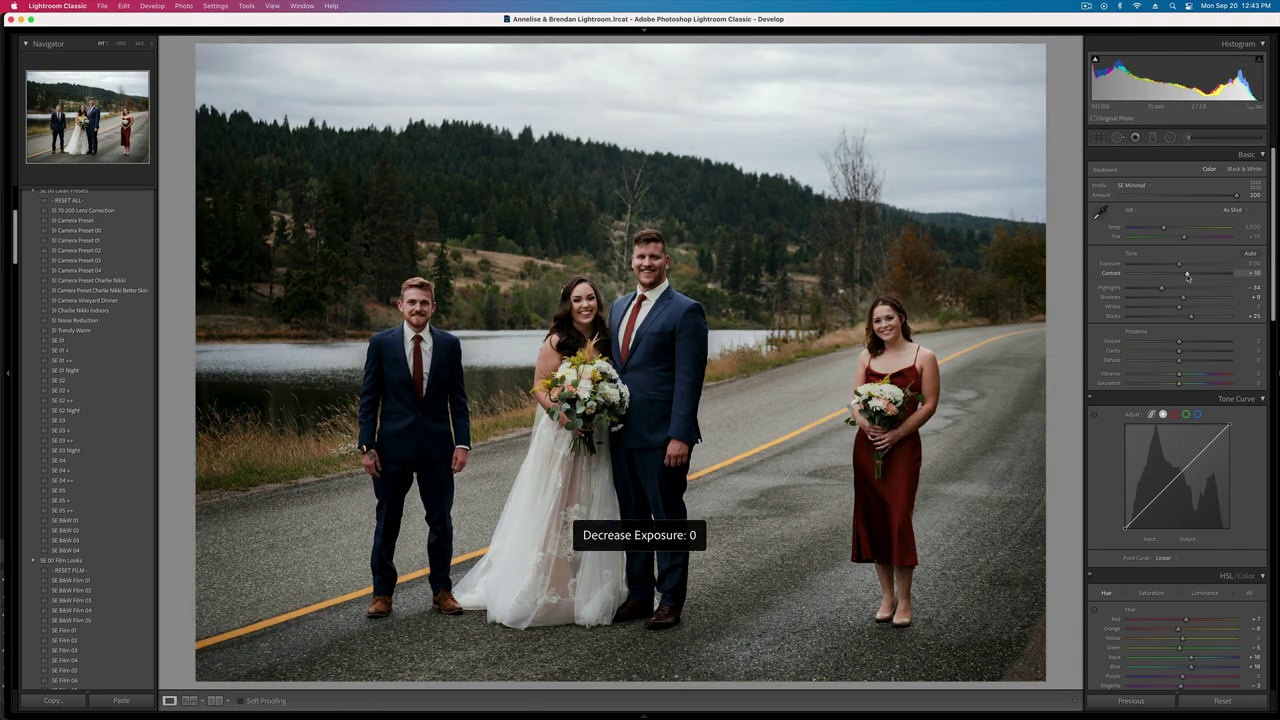
click(1175, 196)
drag(1175, 196, 1212, 213)
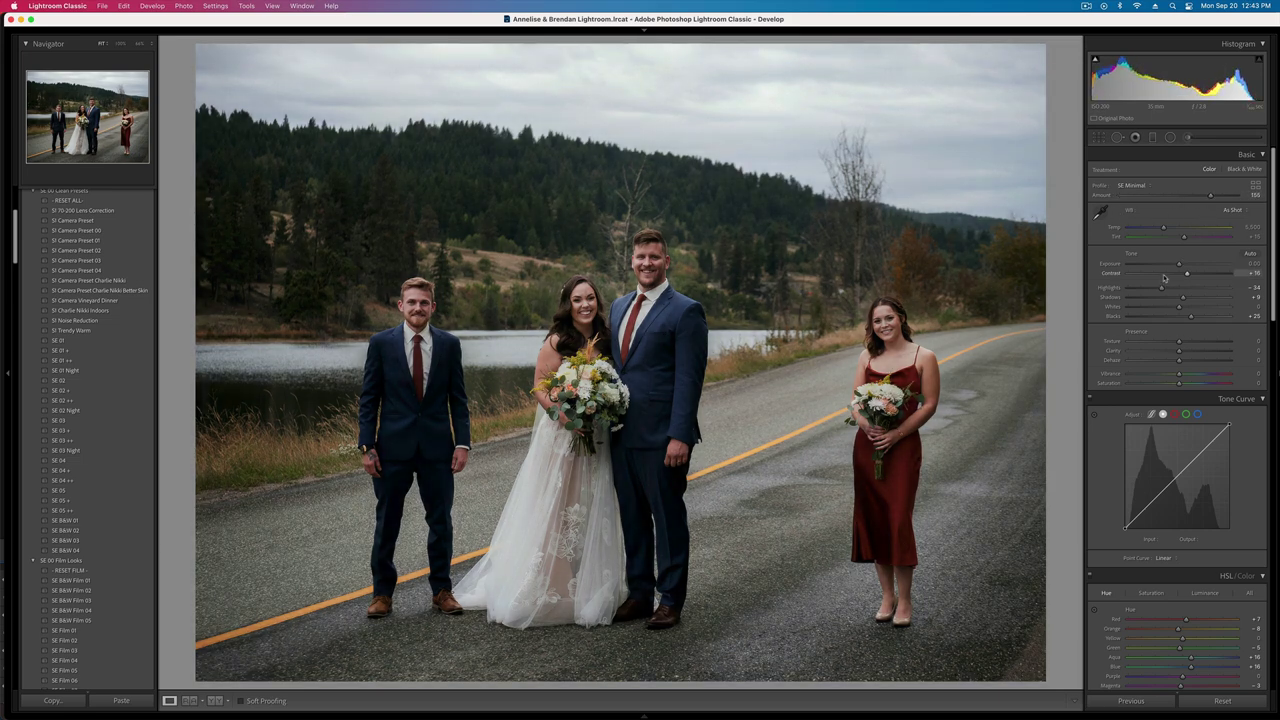
key(equal)
key(equal)
click(1164, 275)
drag(1165, 277, 1172, 276)
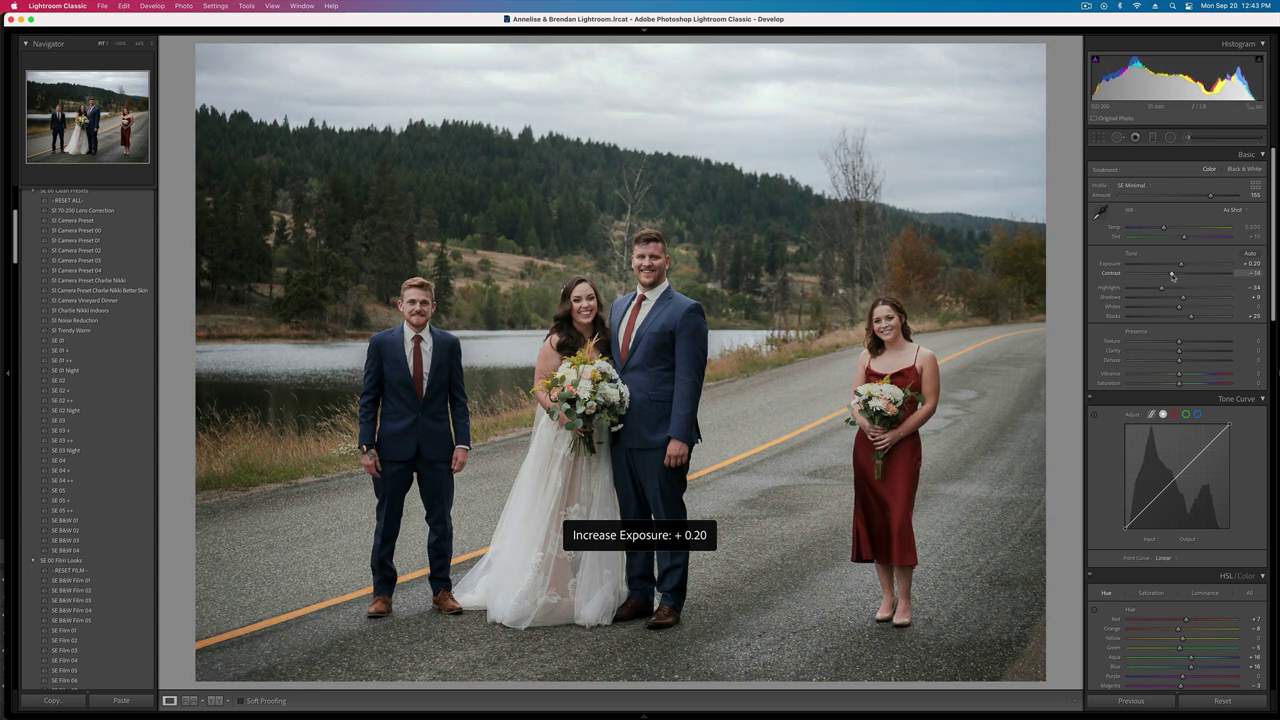
- Set the road photo's Blacks to −5 and Exposure to +0.30, and raise Contrast to just above zero
drag(1191, 318, 1177, 320)
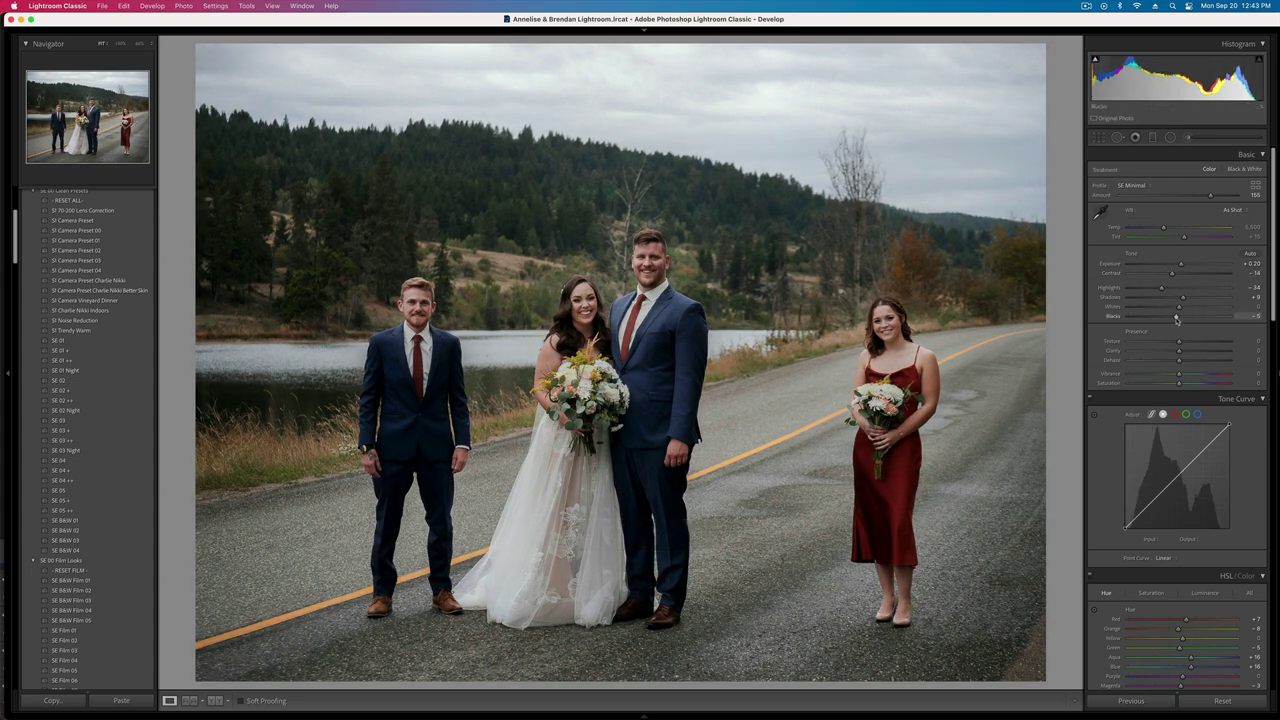
drag(1173, 274, 1181, 275)
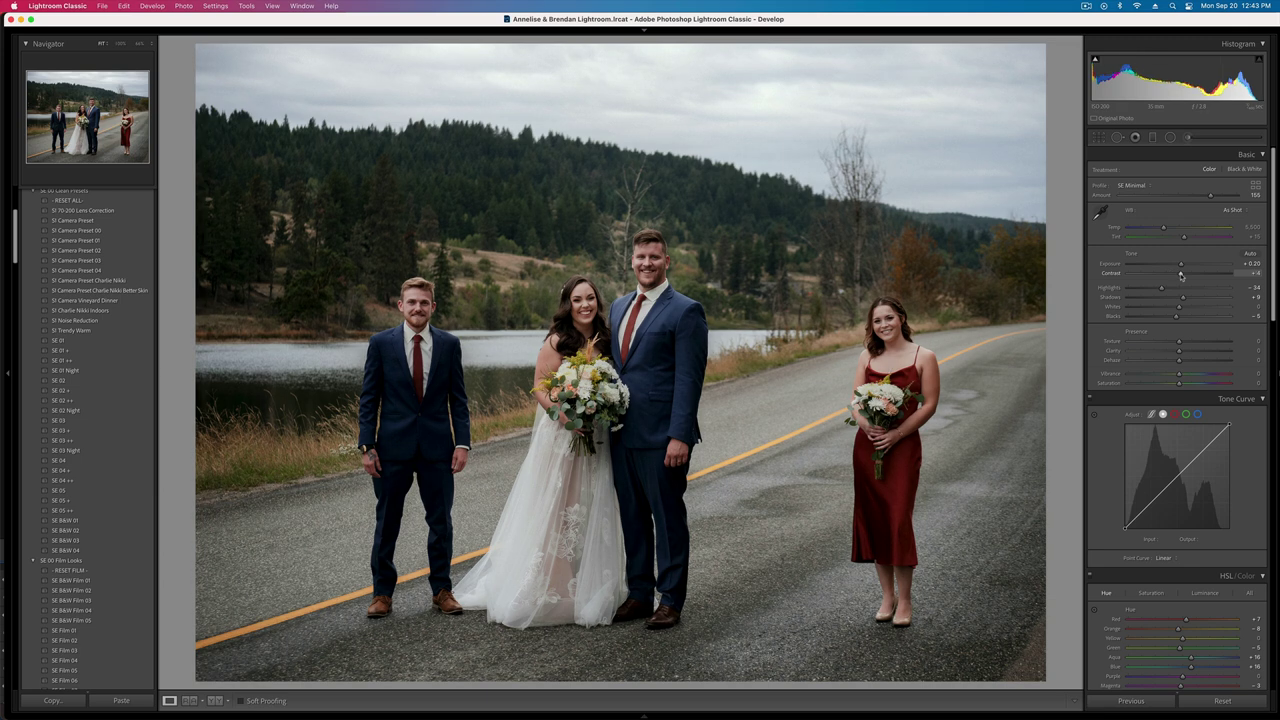
key(equal)
- Compare the road photo's edit with the original and set its Exposure to +0.30
key(BackSpace)
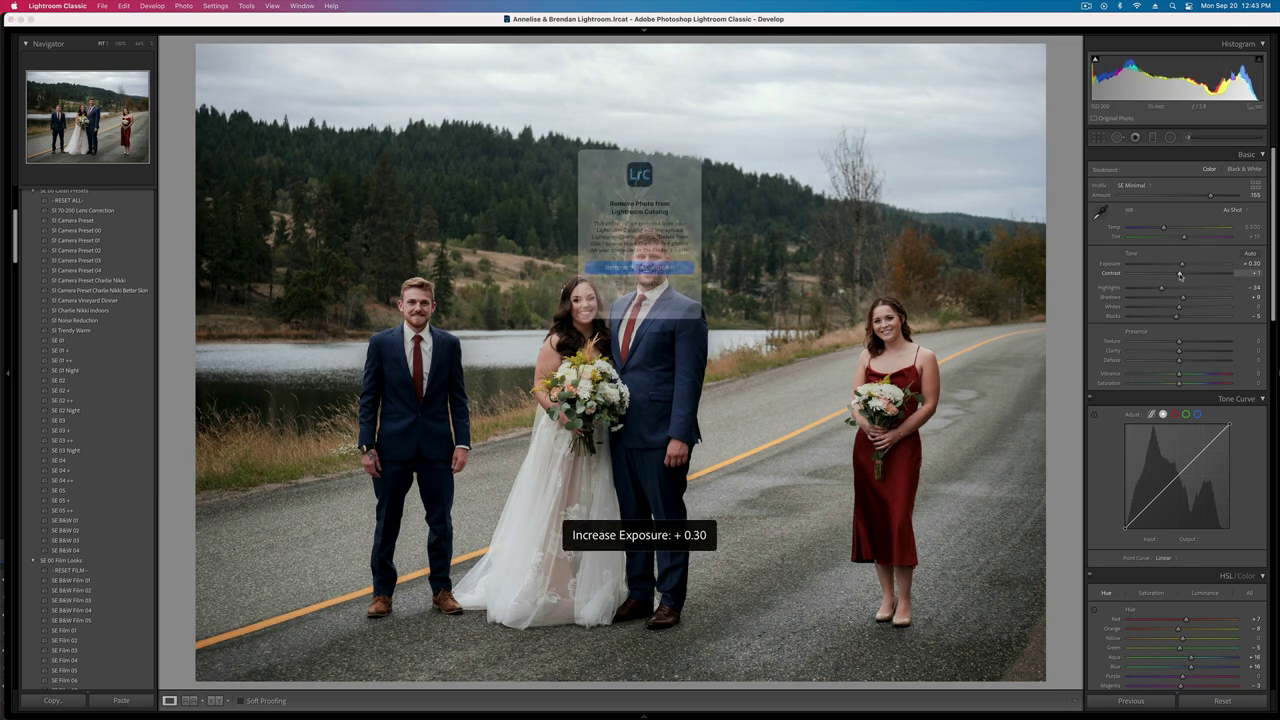
key(Escape)
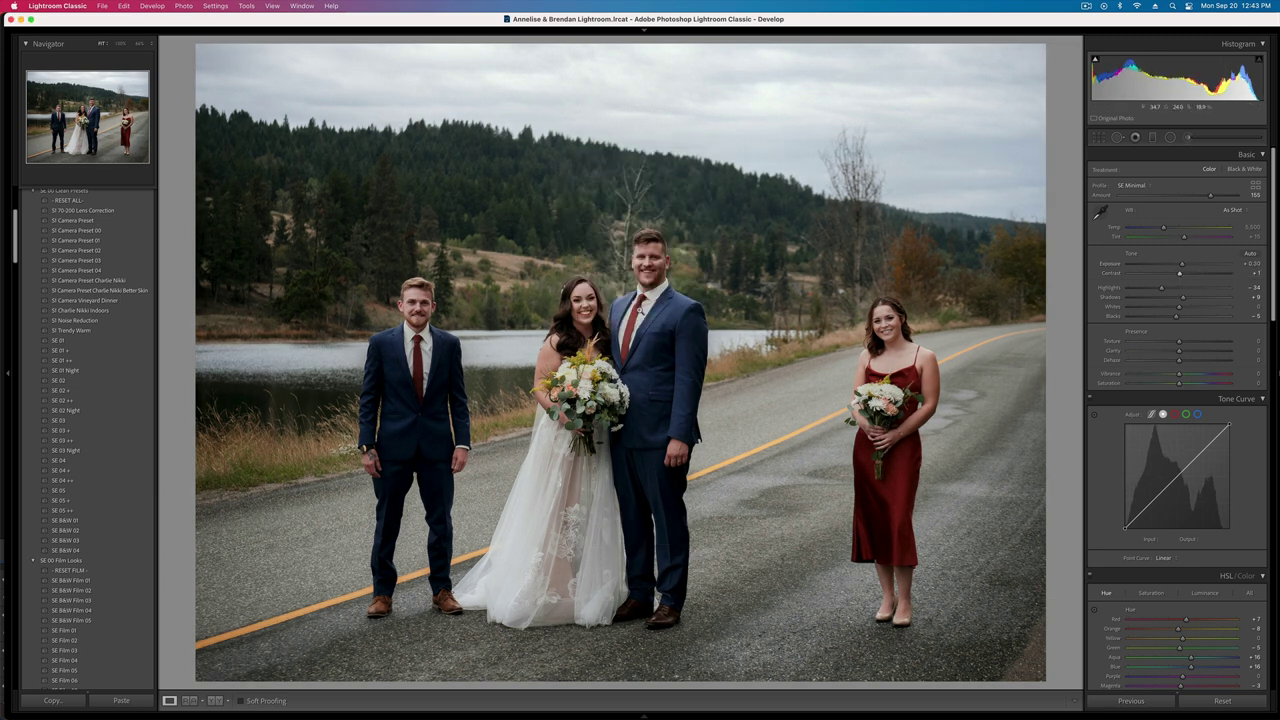
key(backslash)
key(backslash)
key(minus)
key(equal)
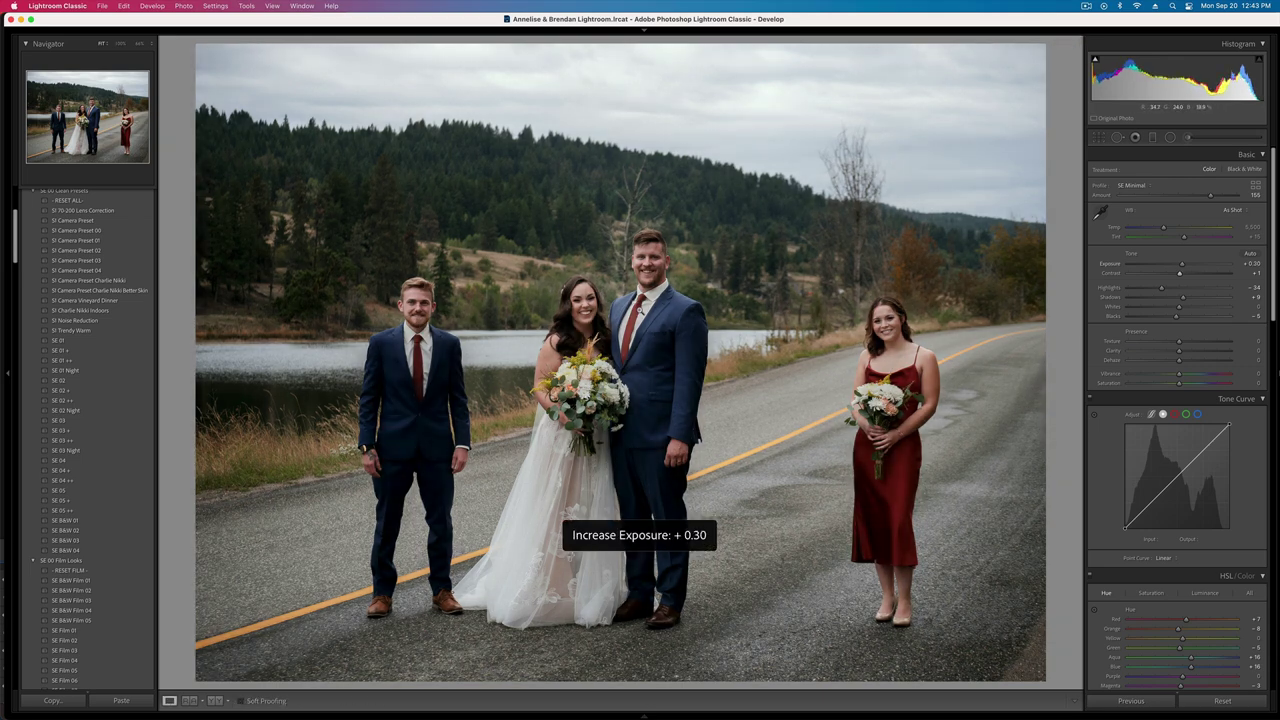
- Brush across the forested hillside, reset the brush's Contrast and Highlights to zero, and set its Dehaze to 10
key(k)
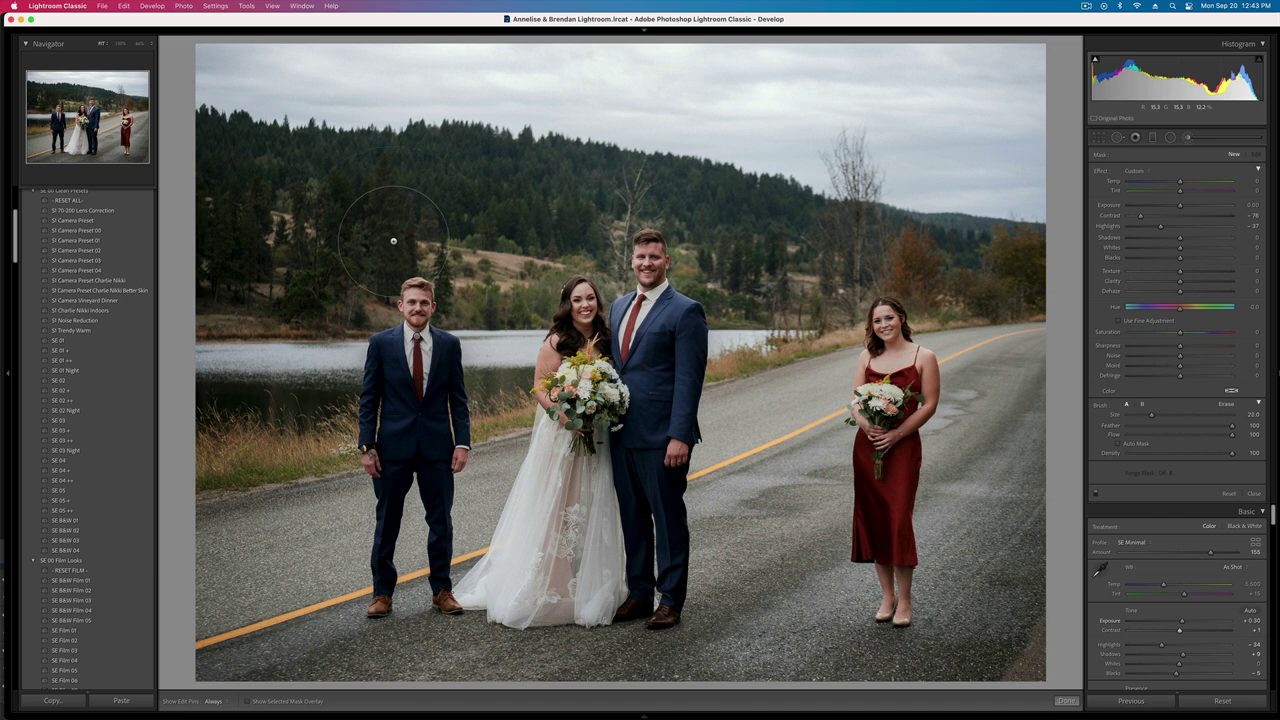
mouse_move(264, 179)
mouse_down()
mouse_move(539, 180)
mouse_move(718, 154)
mouse_move(982, 204)
mouse_move(970, 247)
mouse_up()
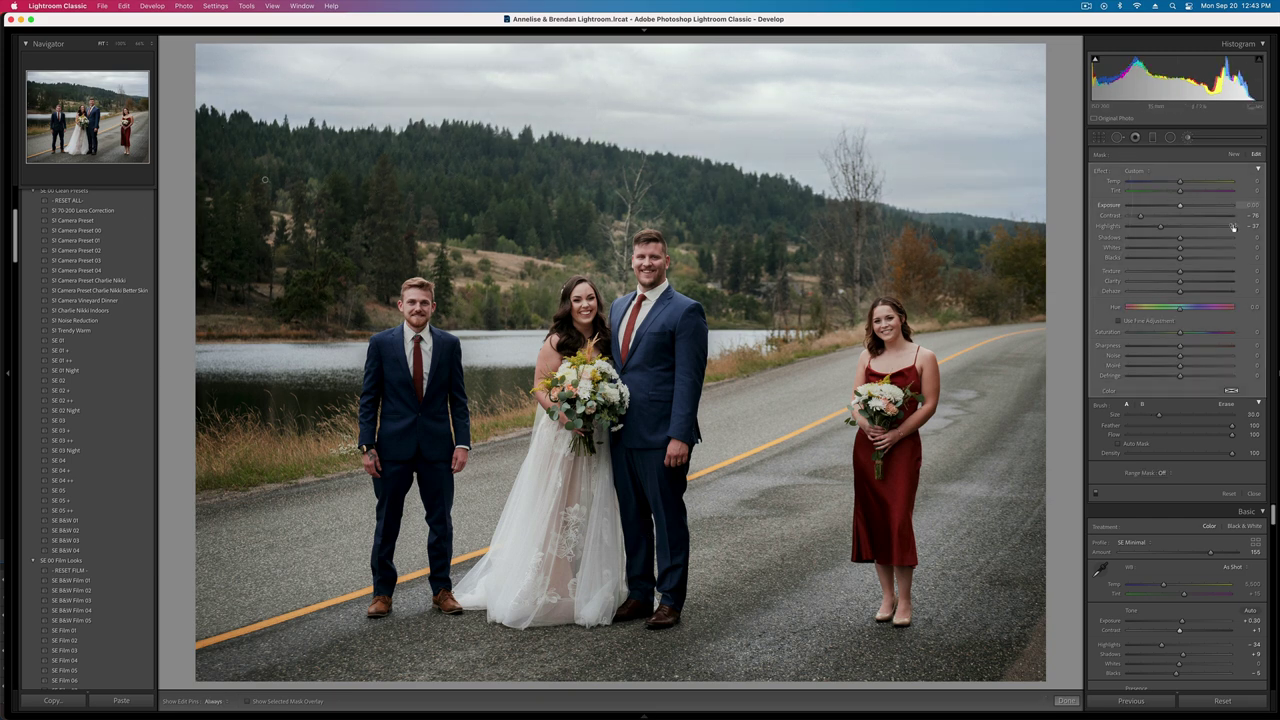
double_click(1142, 217)
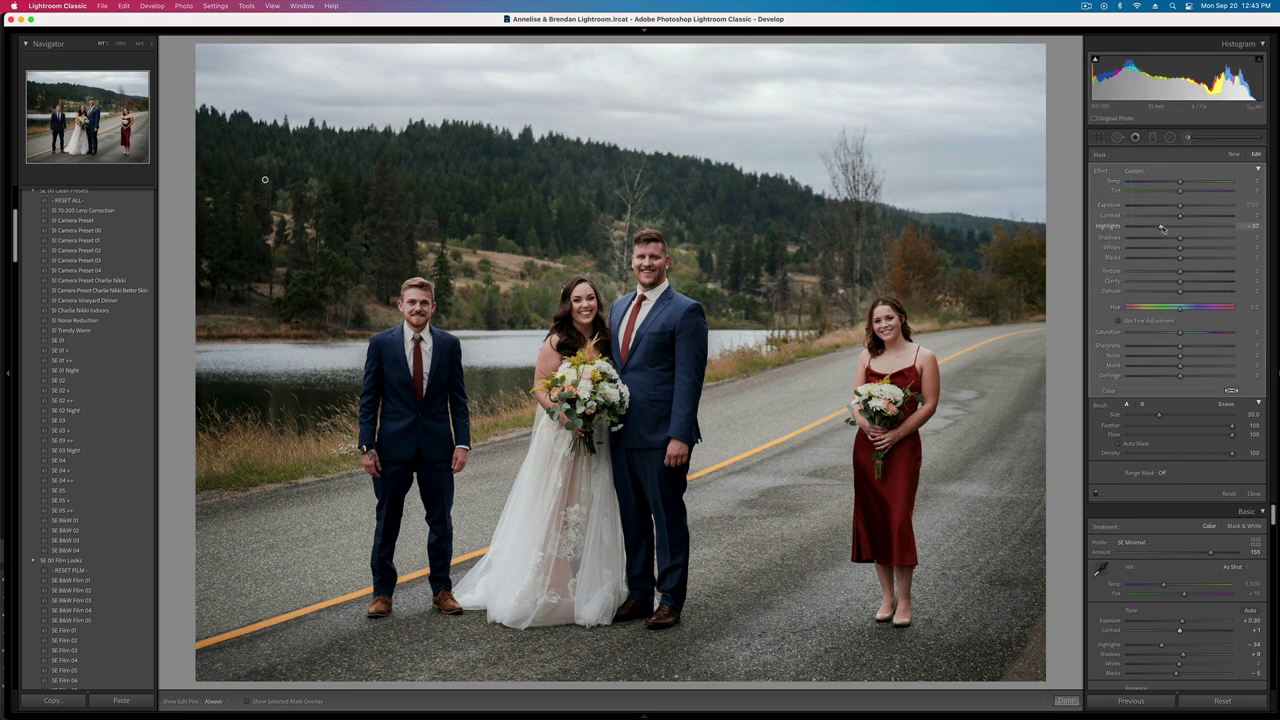
double_click(1162, 228)
mouse_move(1181, 292)
mouse_down()
mouse_move(1200, 295)
mouse_move(1186, 294)
mouse_up()
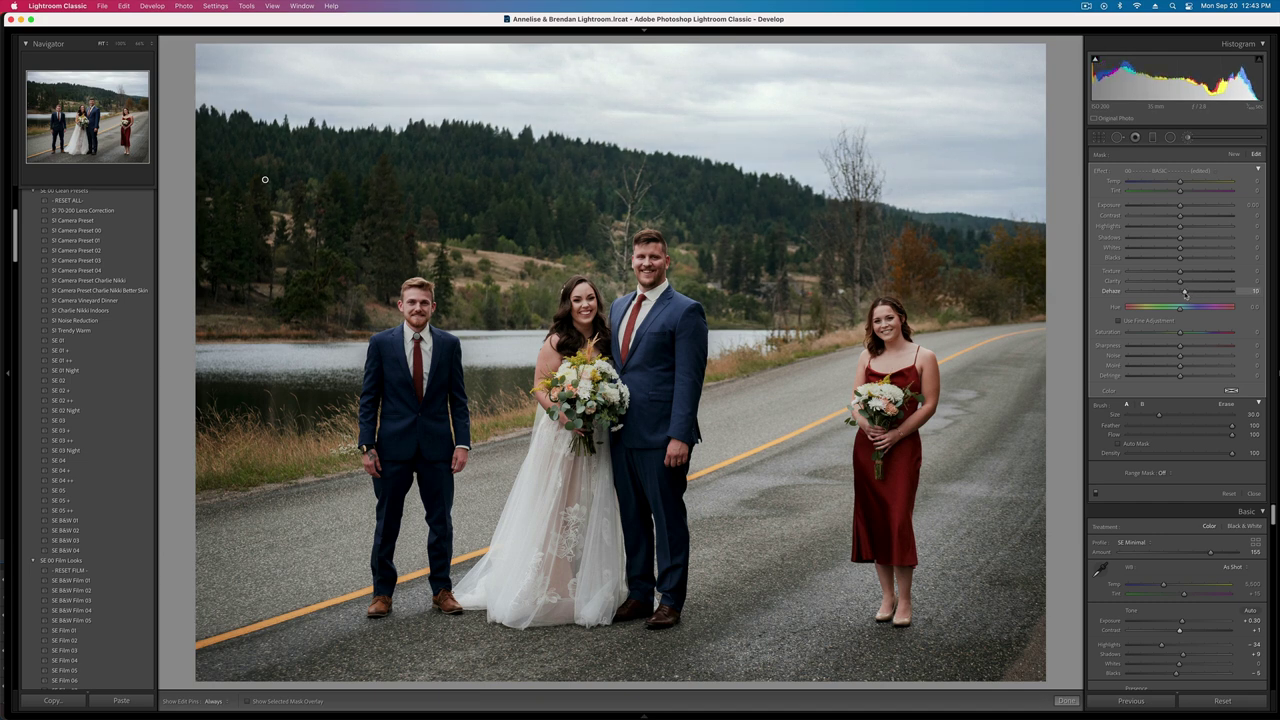
key(k)
- Set the road photo's Exposure to +0.20 and copy its settings onto the next photo, the wide lakeside shot
key(minus)
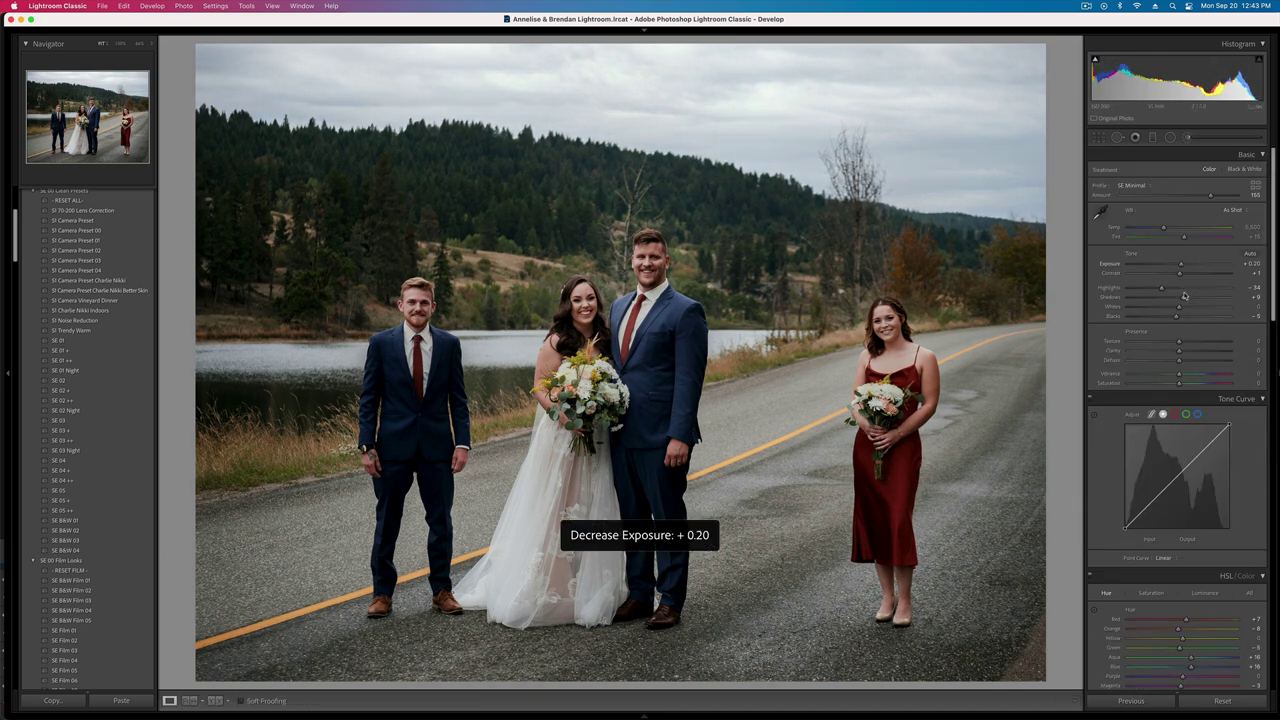
key(super+shift+c)
key(Return)
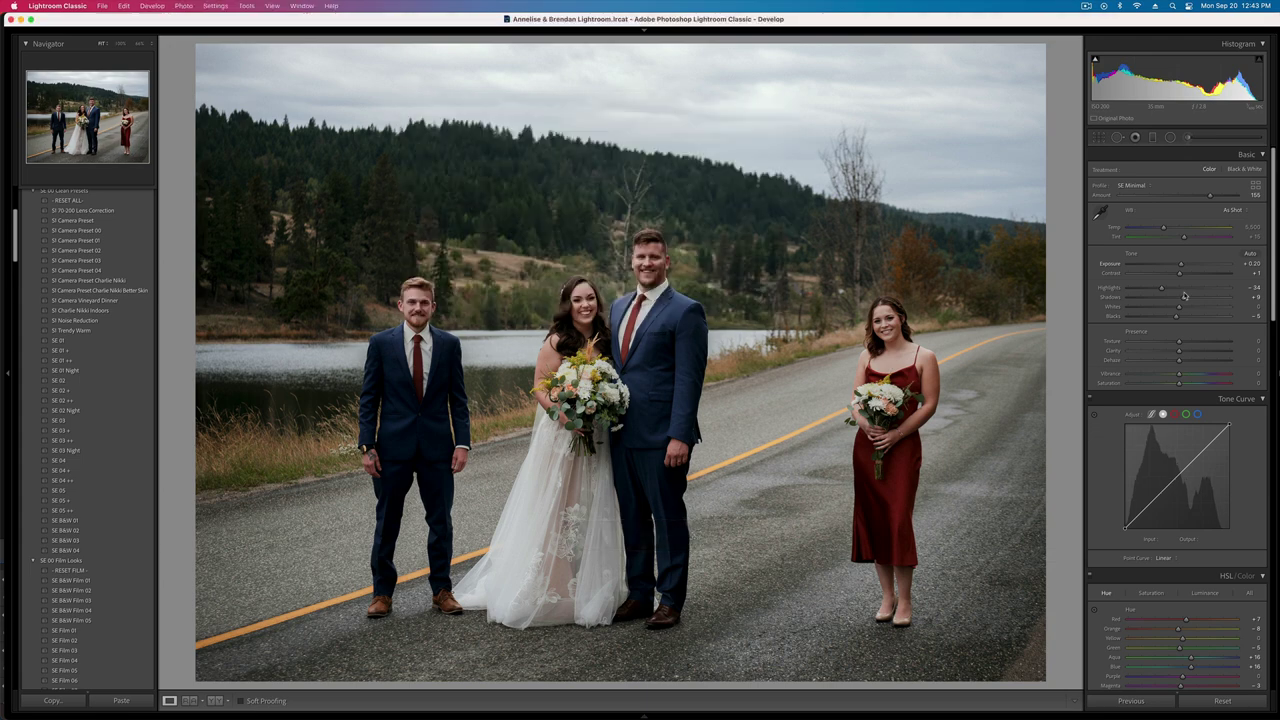
key(Right)
key(super+v)
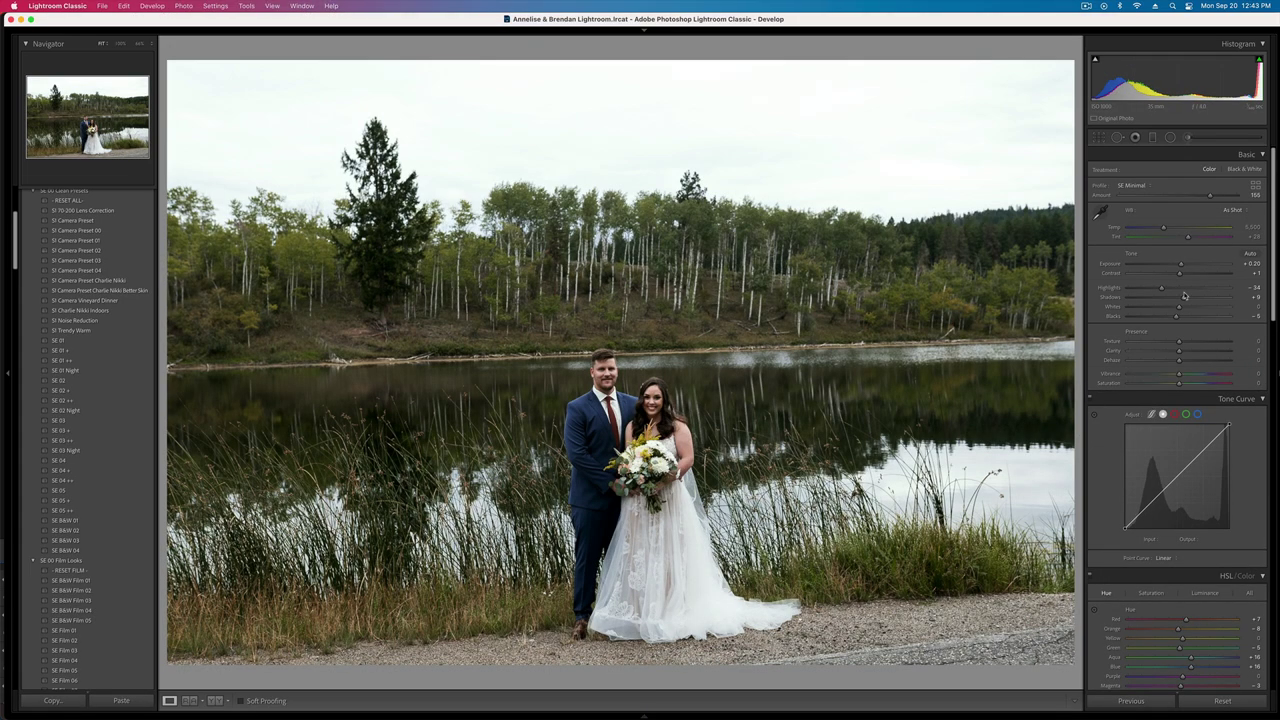
- Warm the wide lakeside photo's white balance, then remove the photo from the Lightroom catalog
drag(1163, 227, 1190, 239)
key(BackSpace)
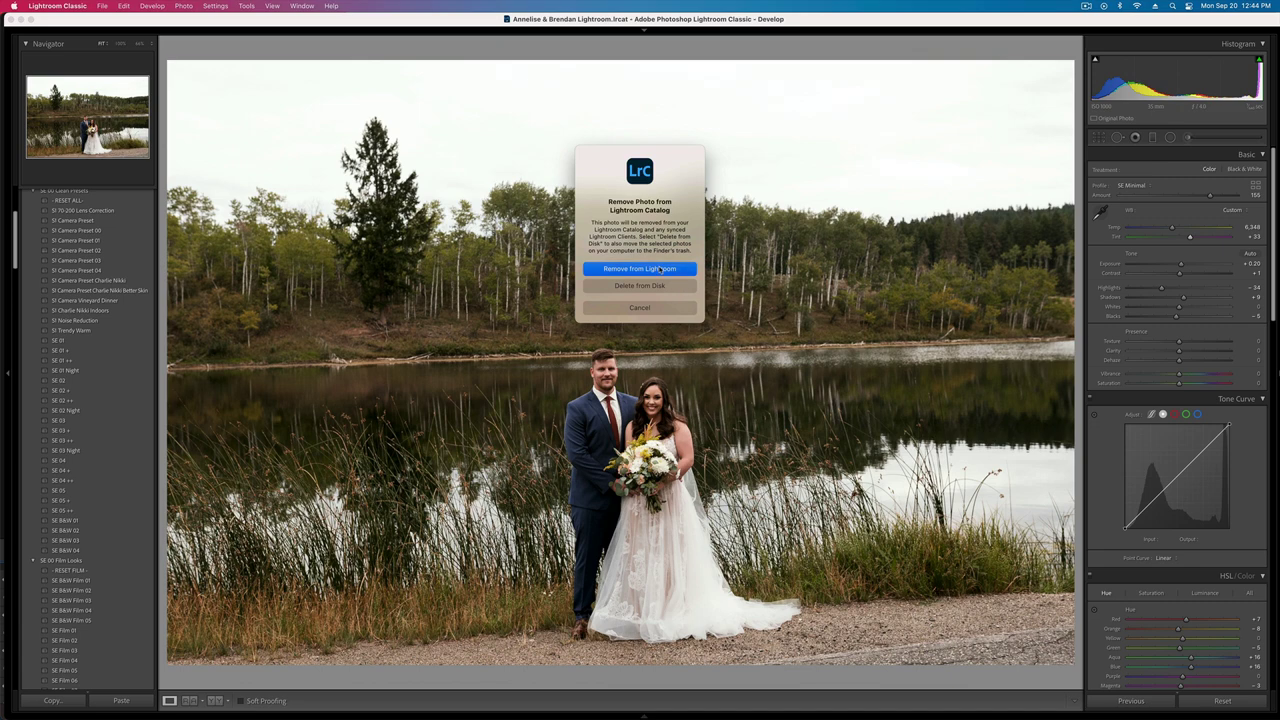
click(660, 269)
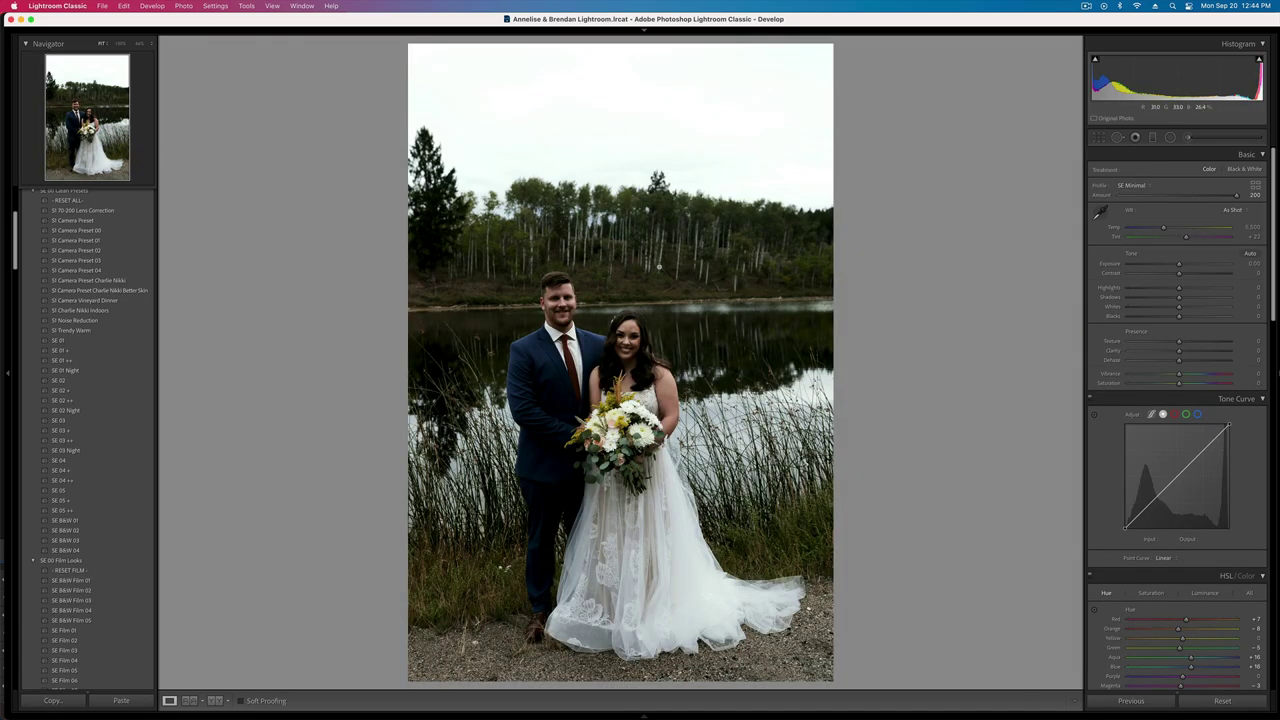
- Paste the copied settings onto the vertical lakeside portrait and set Temp to 6,377, Tint to +36 and Exposure to +0.53
key(super+v)
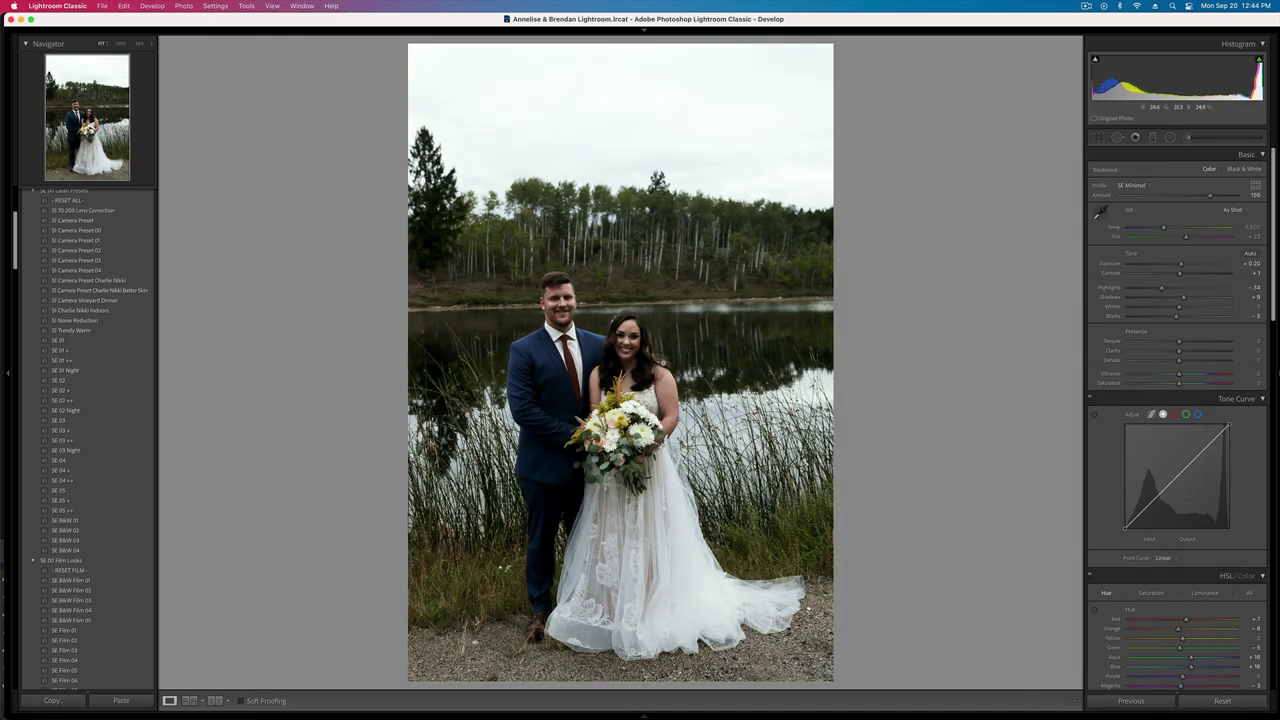
key(equal)
key(equal)
drag(1163, 228, 1191, 238)
key(minus)
key(minus)
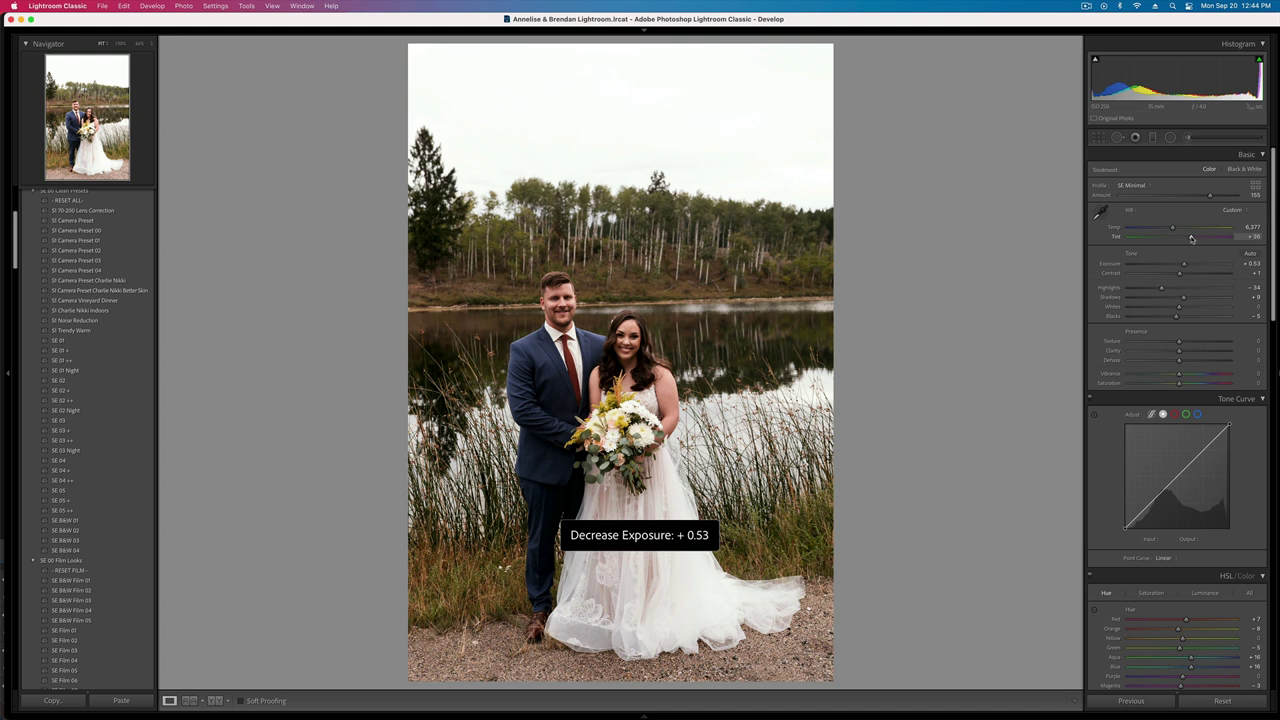
- Set the lakeside portrait's Contrast to −31, Blacks to −33 and Exposure to +0.63
drag(1180, 273, 1163, 319)
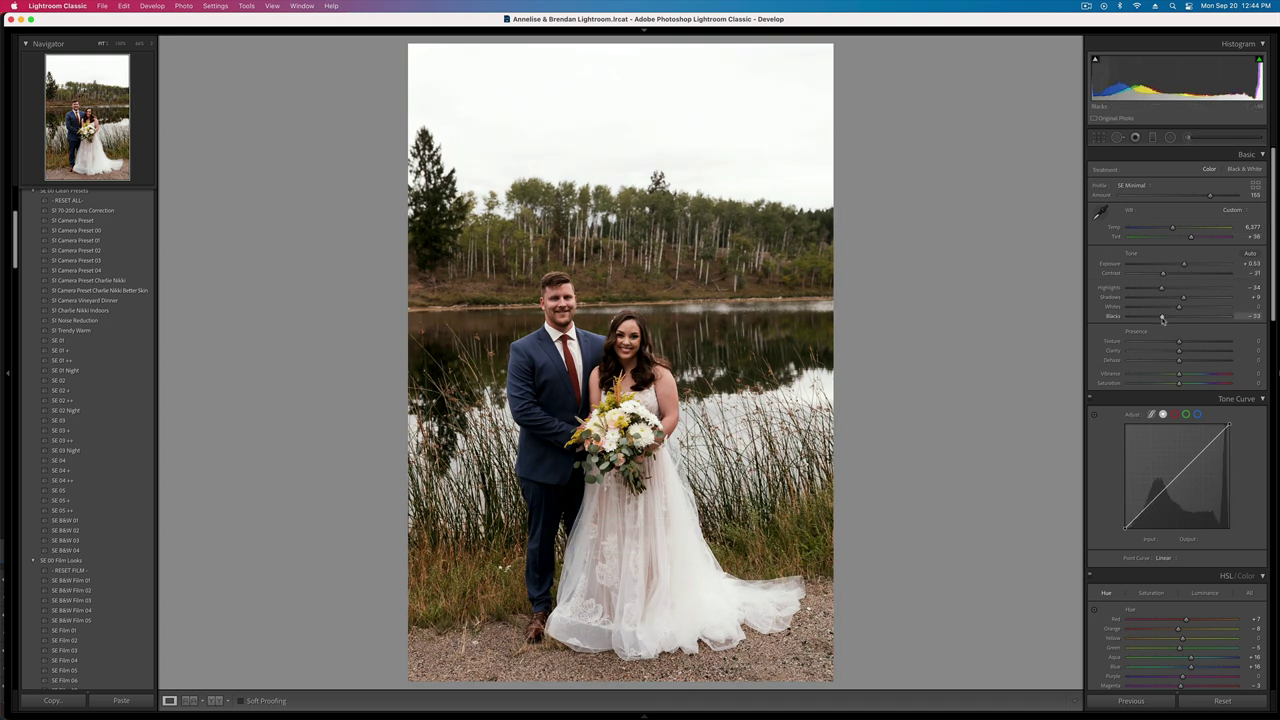
key(equal)
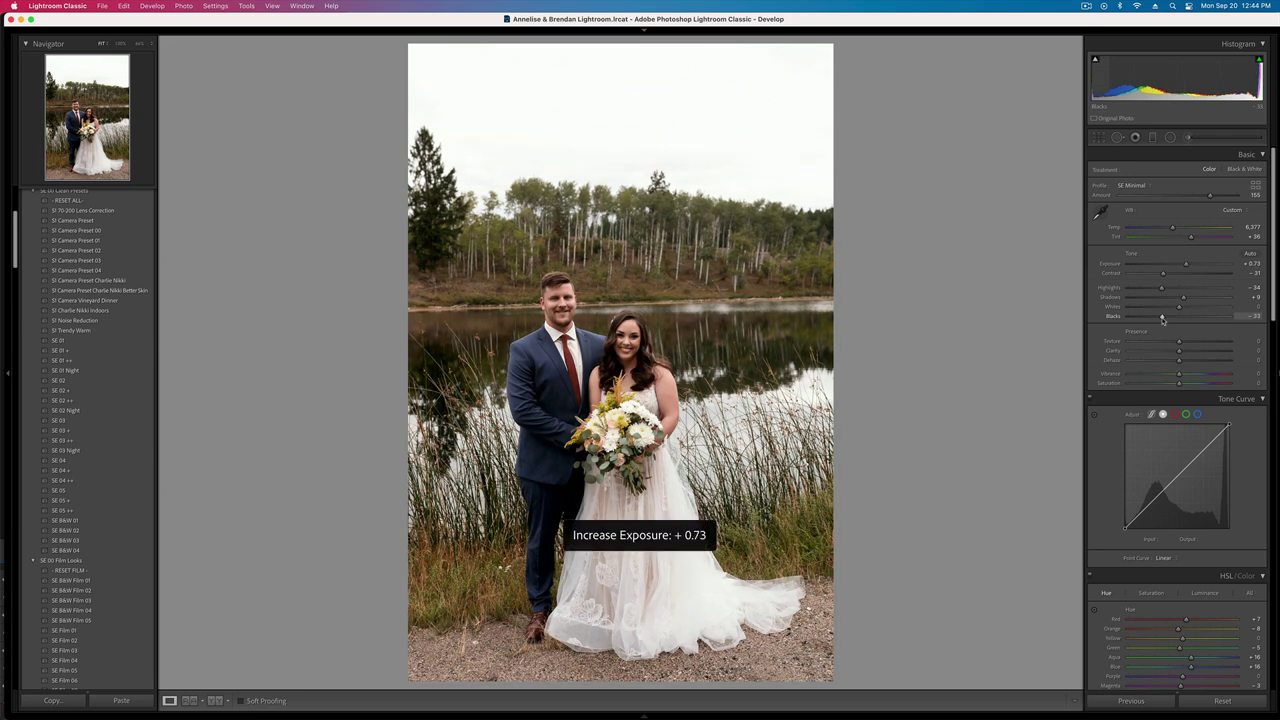
key(minus)
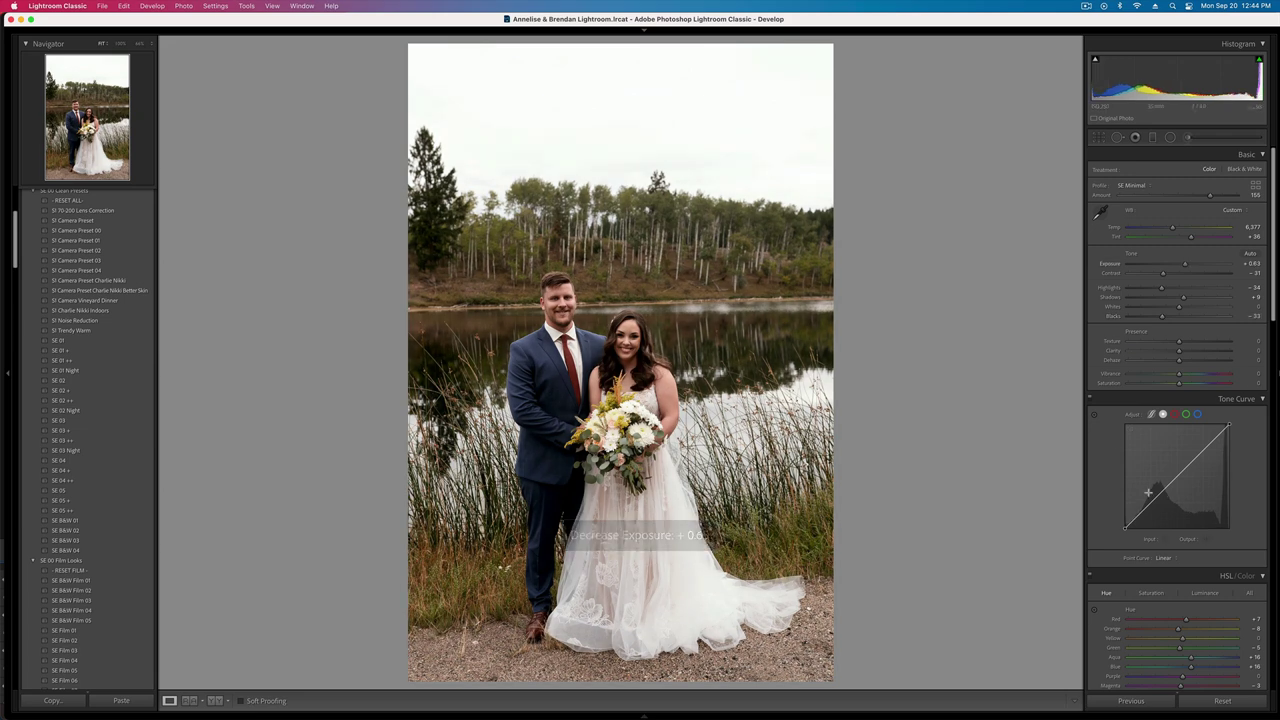
- Apply the Auto Upright correction to the lakeside portrait
scroll(1149, 496, down, 10)
scroll(1149, 496, down, 3)
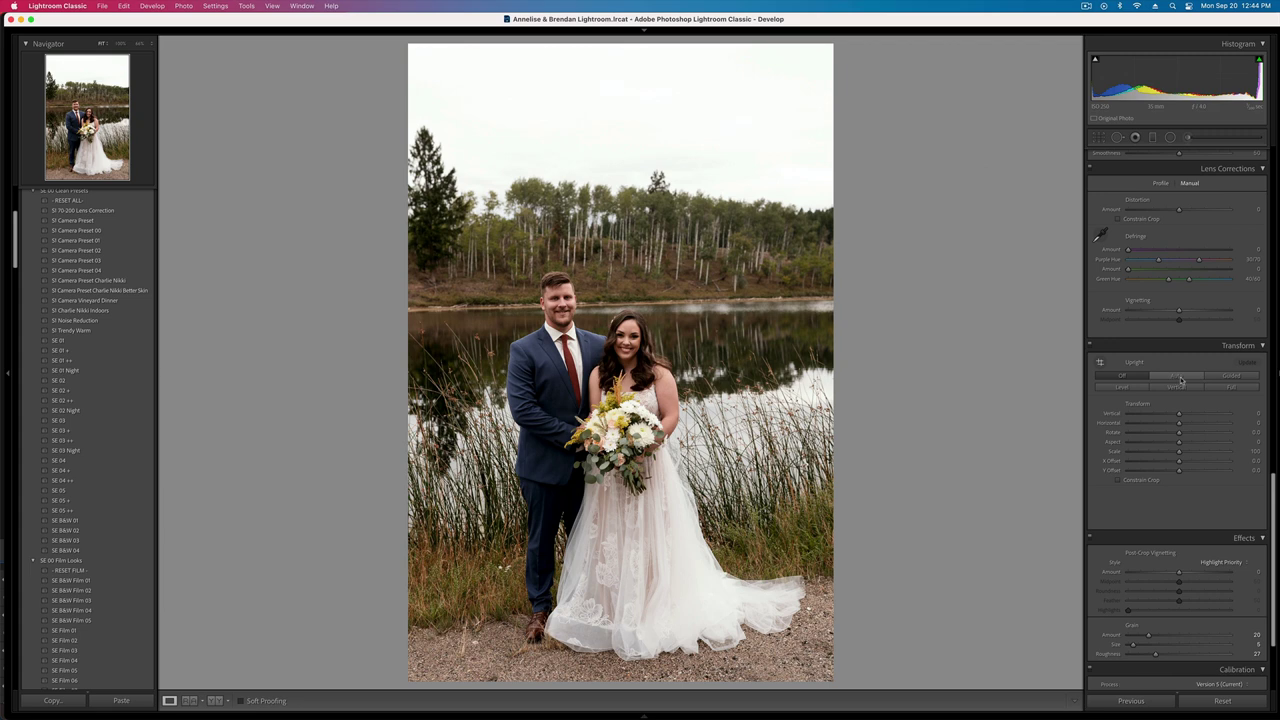
click(1181, 377)
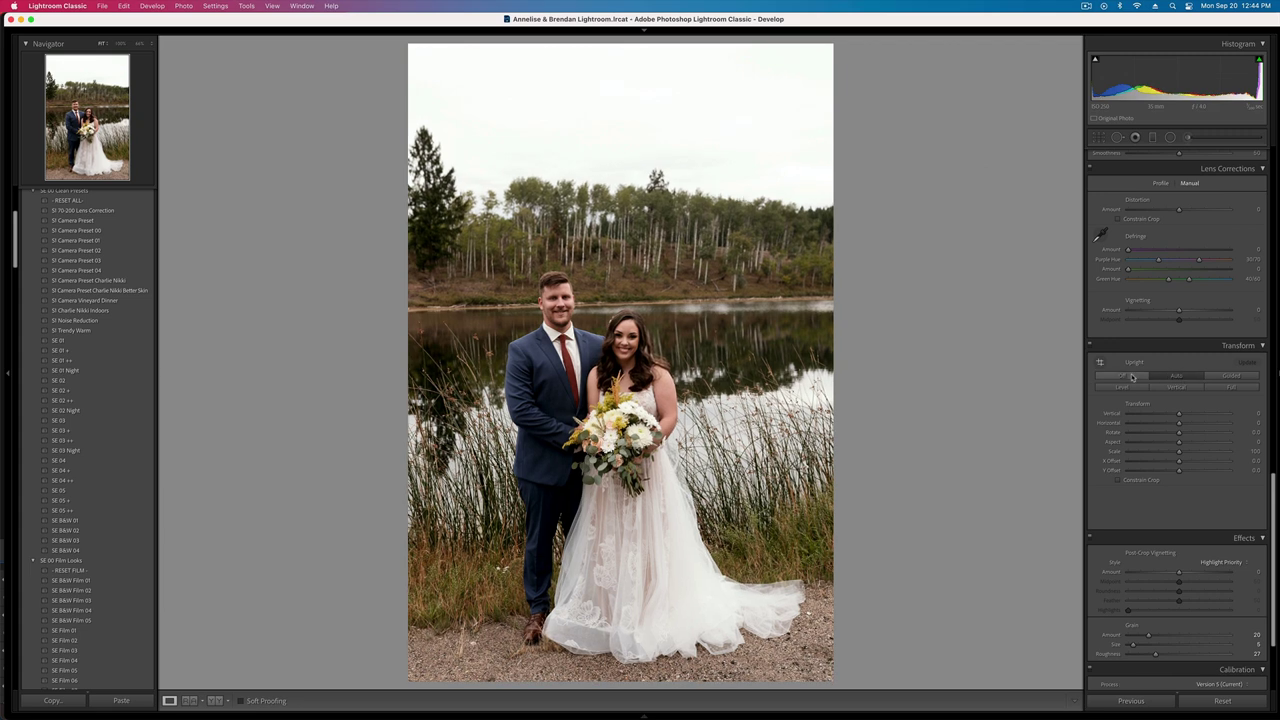
- Set the portrait's manual lens Distortion to +25 and compare the photo with and without the lens corrections
scroll(1170, 460, down, 3)
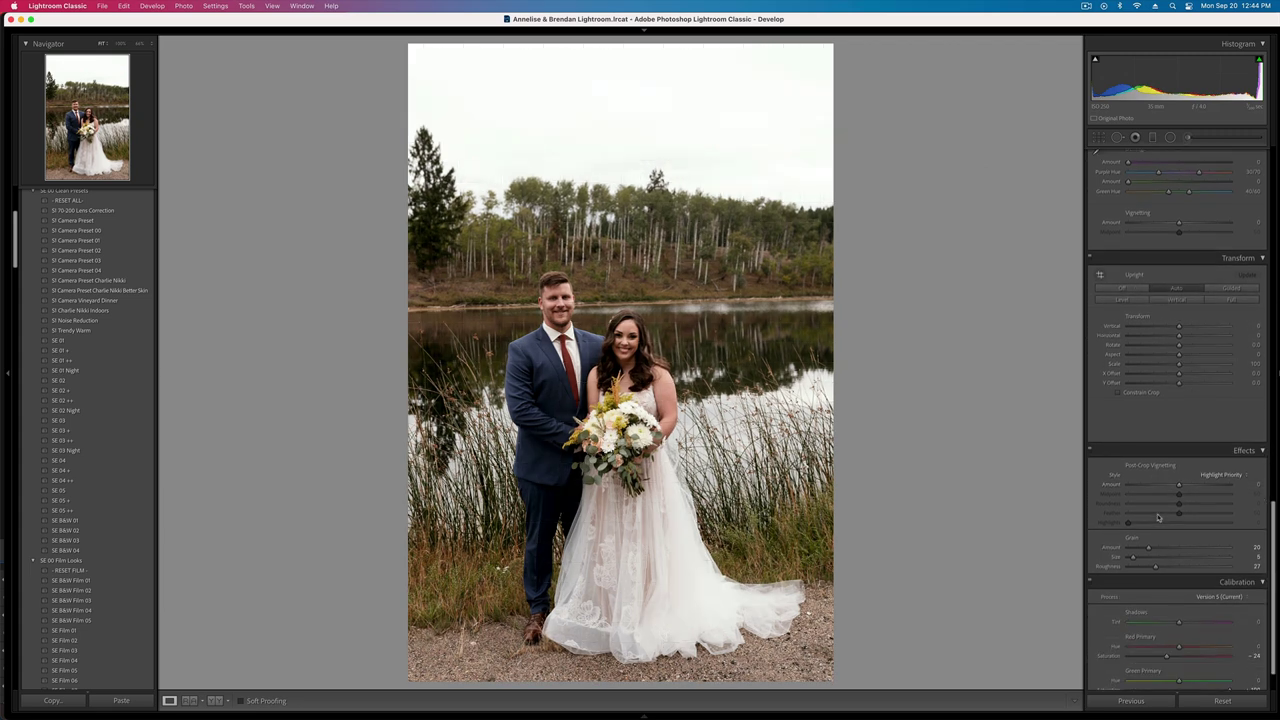
scroll(1177, 489, down, 2)
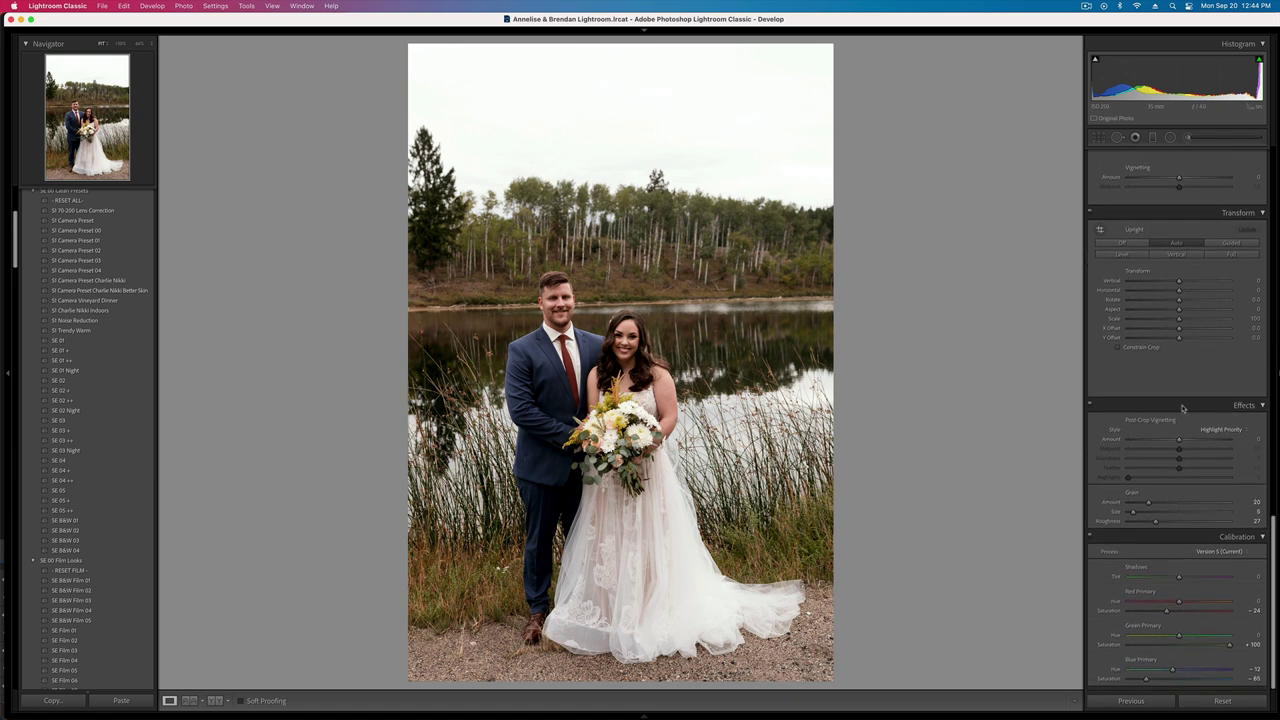
scroll(1184, 405, up, 2)
scroll(1181, 387, up, 7)
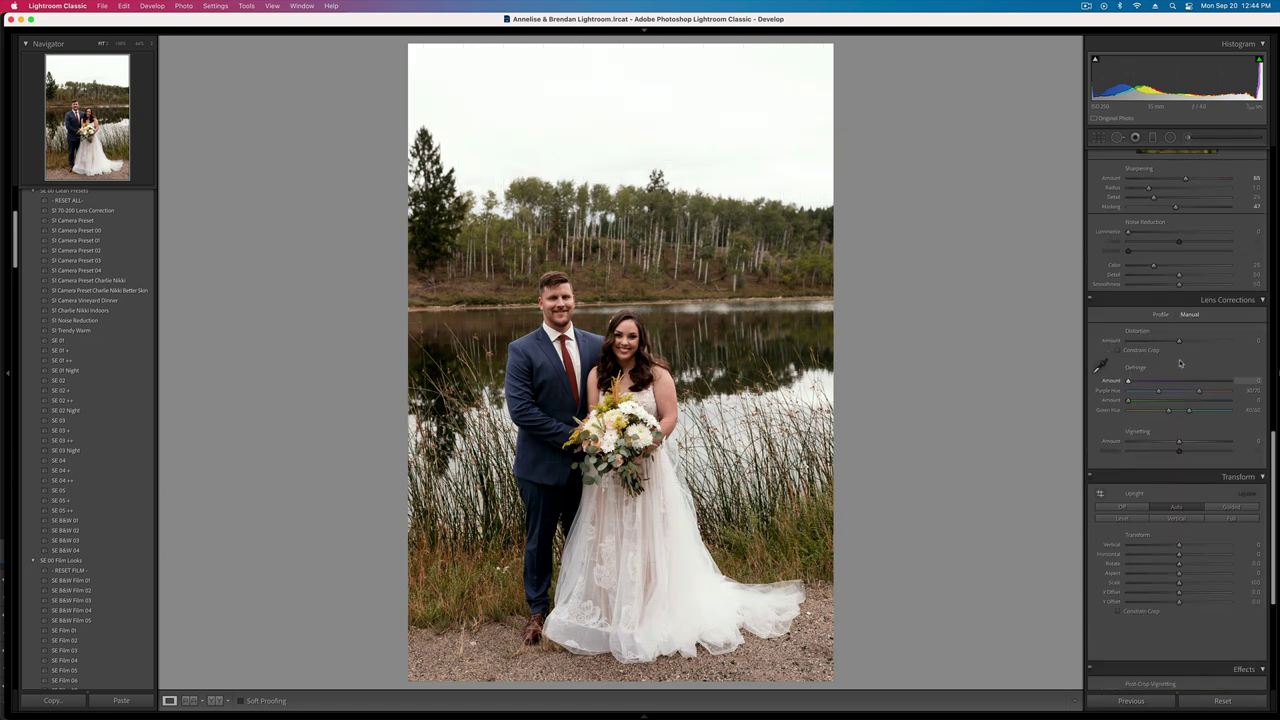
drag(1179, 342, 1191, 342)
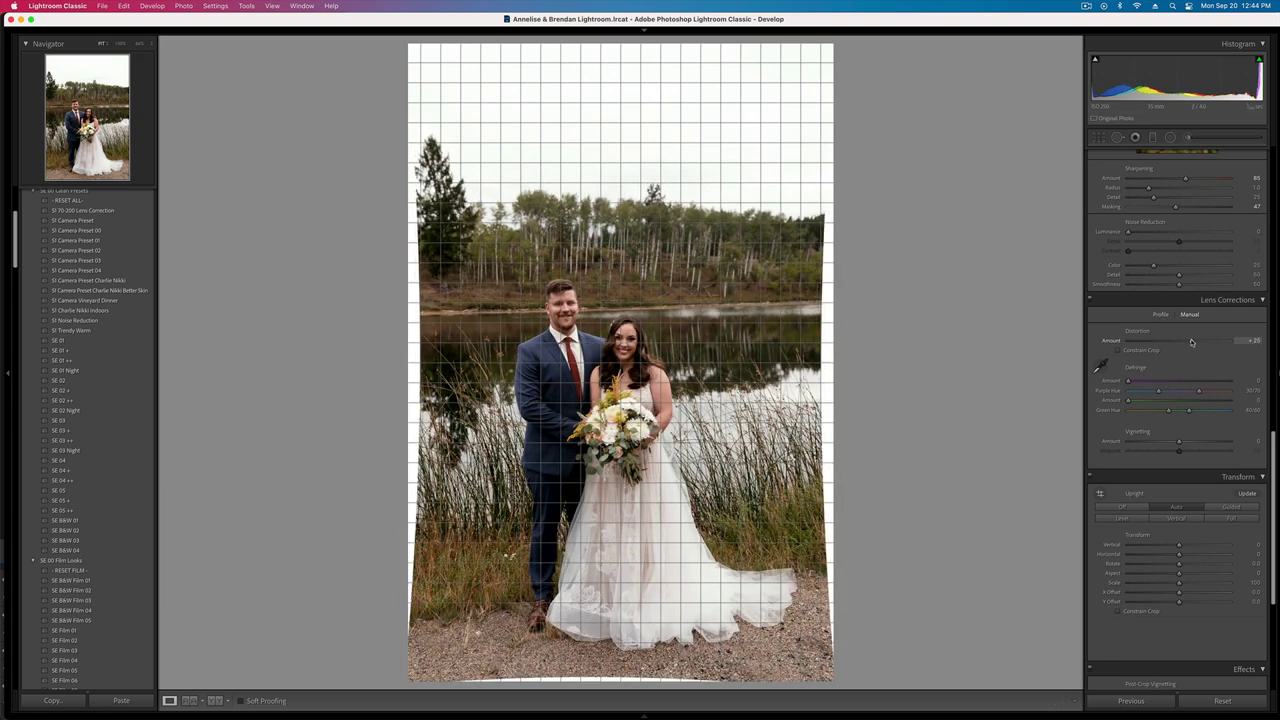
click(1092, 302)
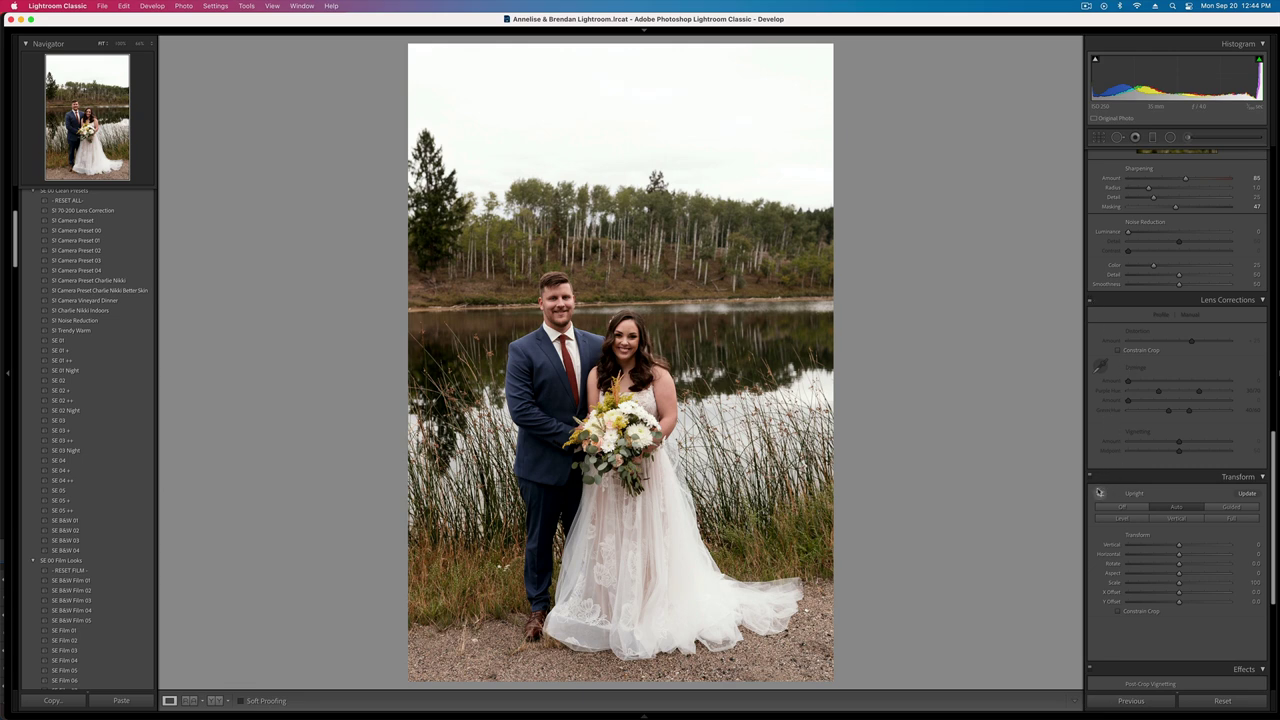
click(1091, 302)
click(1091, 302)
click(1091, 302)
click(1091, 302)
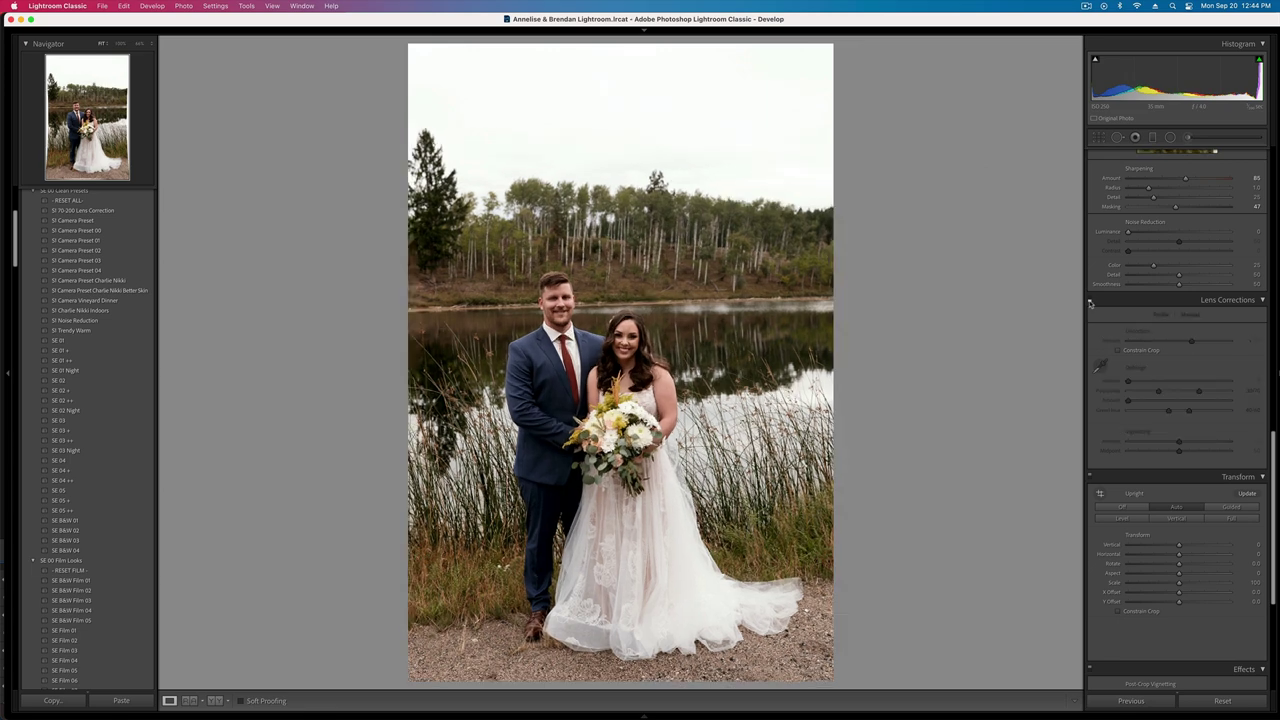
click(1091, 302)
click(1091, 302)
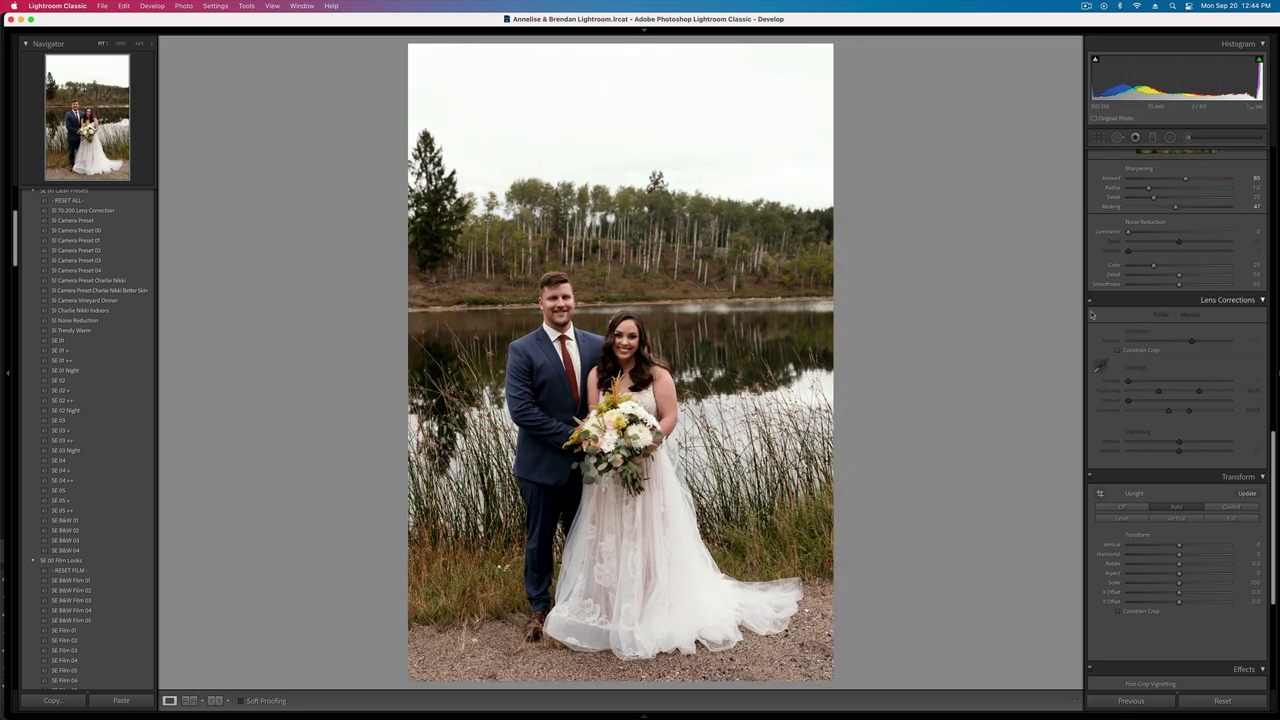
click(1091, 302)
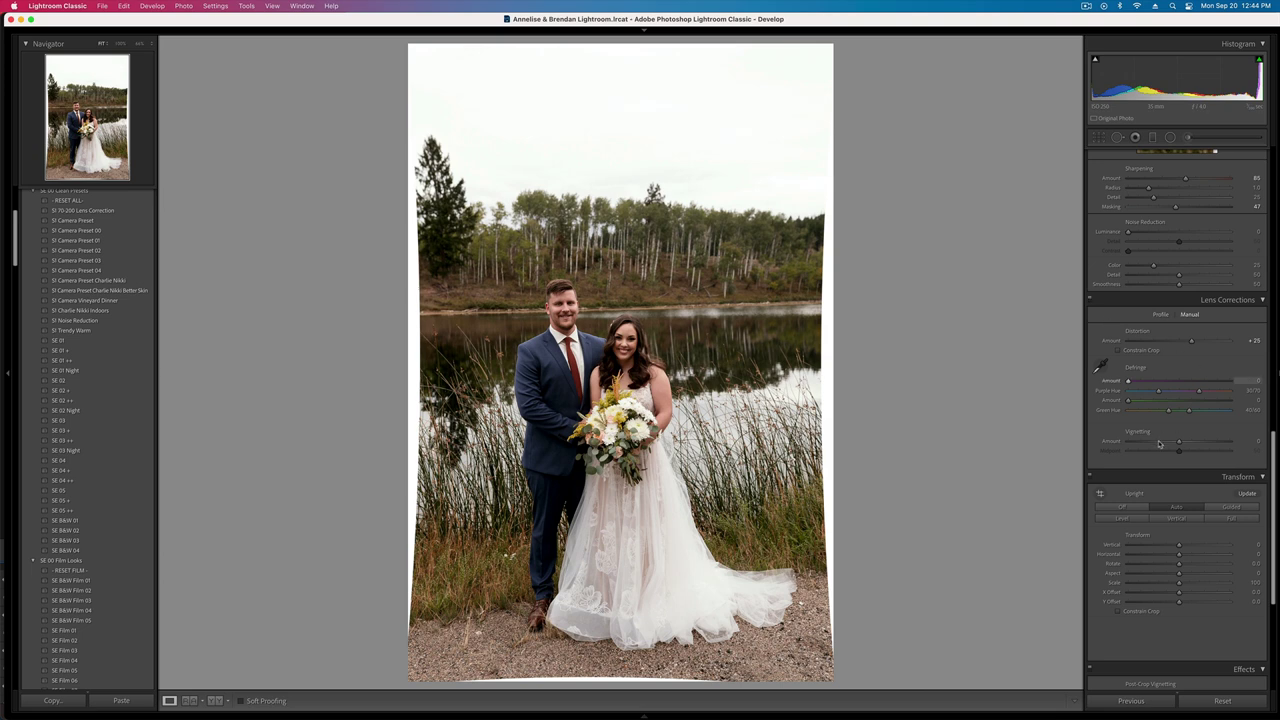
- Constrain the crop to remove the blank edges left by the distortion correction, and compare the lens corrections on and off
click(1120, 351)
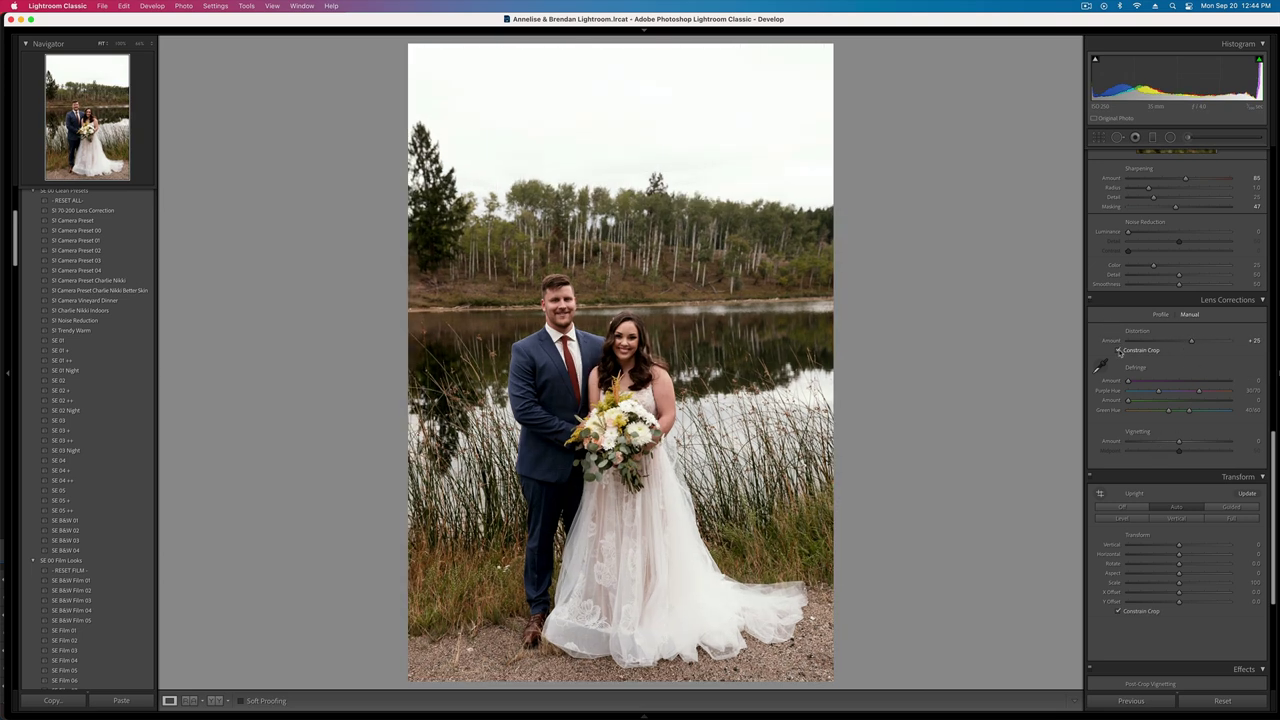
click(1091, 302)
click(1091, 302)
click(1091, 302)
click(1091, 302)
click(1091, 302)
click(1091, 302)
- Copy the lakeside portrait's settings onto the next photo, with the couple looking at each other, and lower its Exposure
key(super+shift+c)
key(Return)
key(Right)
key(super+shift+v)
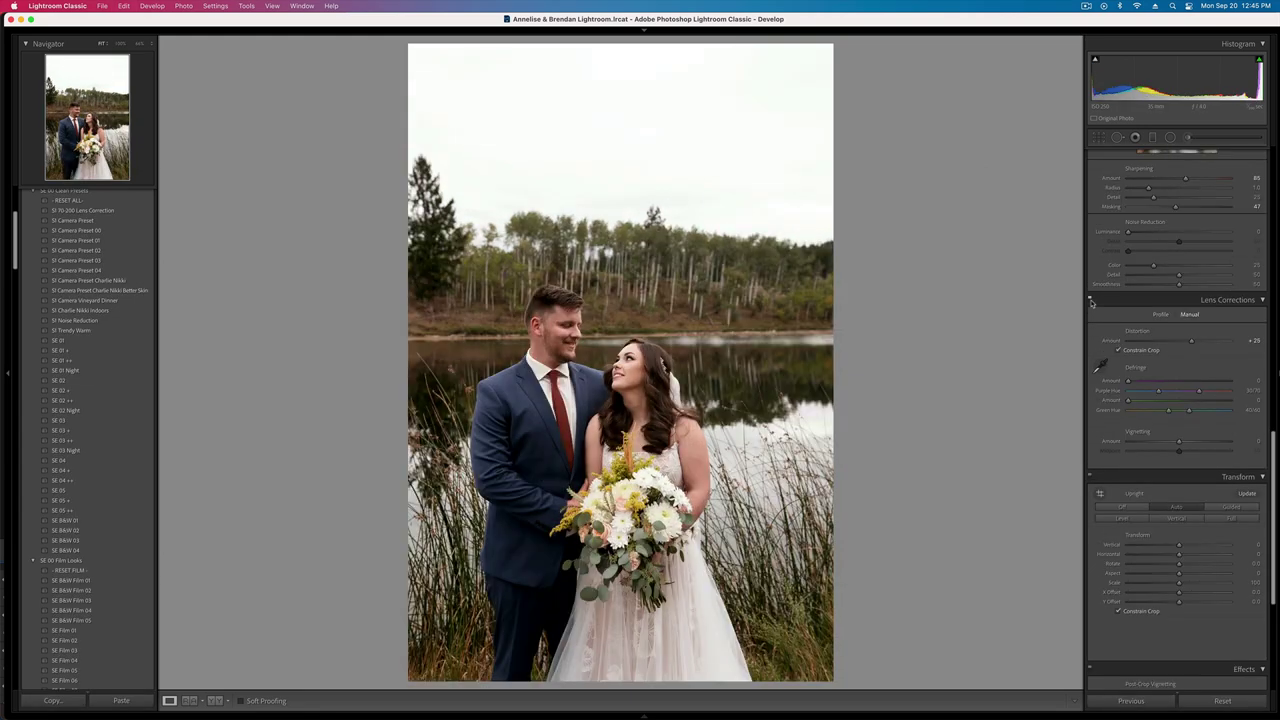
key(shift+minus)
key(shift+minus)
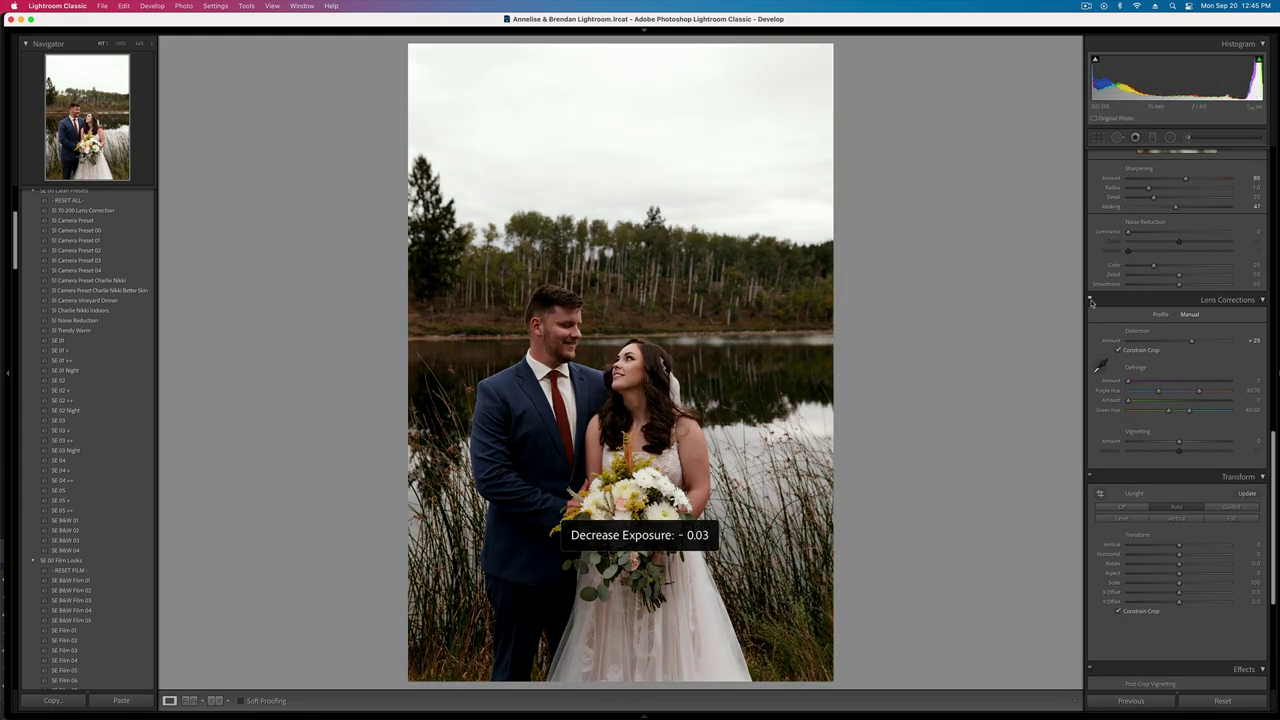
key(equal)
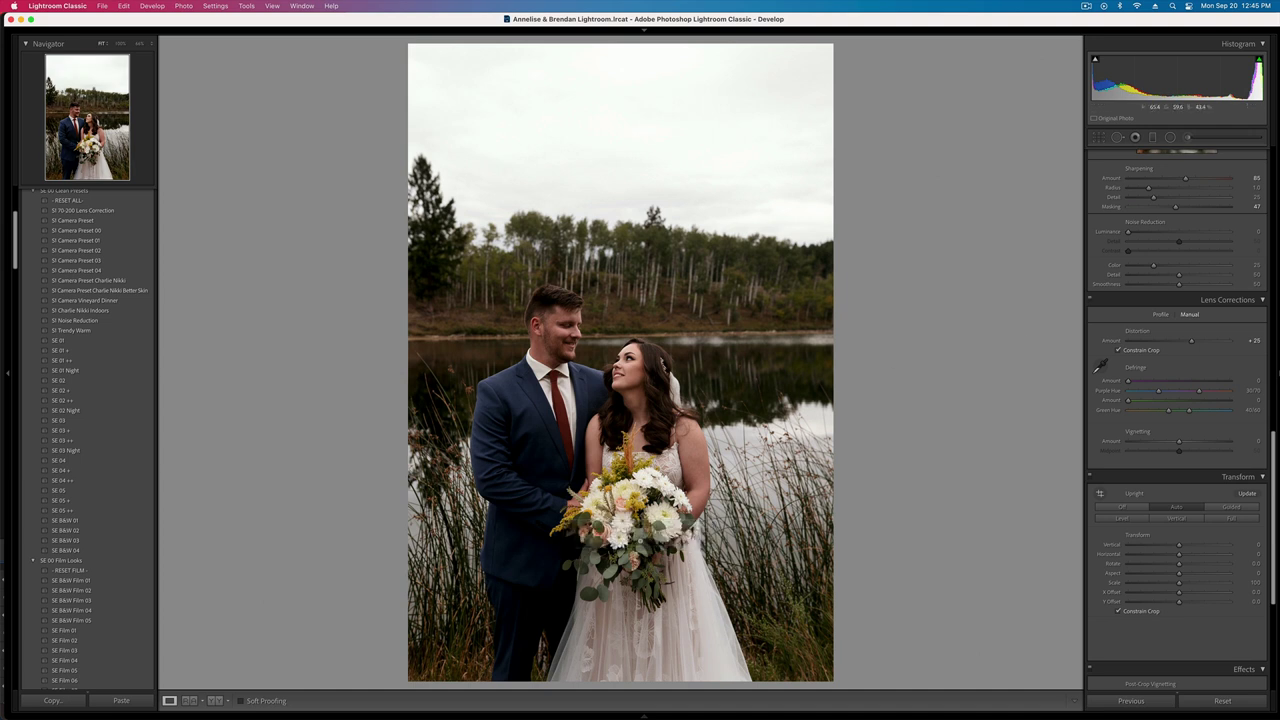
- Brush over the couple's faces at brush size 12 with Contrast −76 and Highlights −37
click(1188, 137)
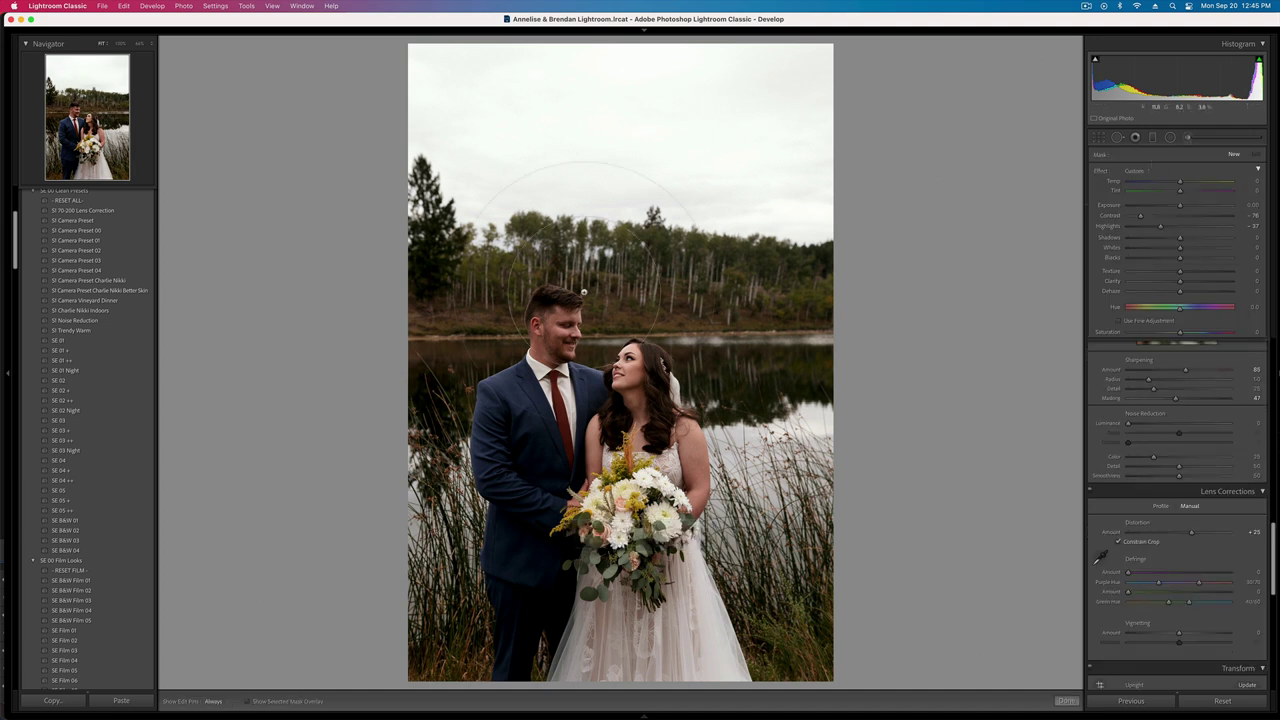
scroll(567, 323, down, 8)
mouse_move(553, 316)
mouse_down()
mouse_move(555, 363)
mouse_move(647, 415)
mouse_up()
key(h)
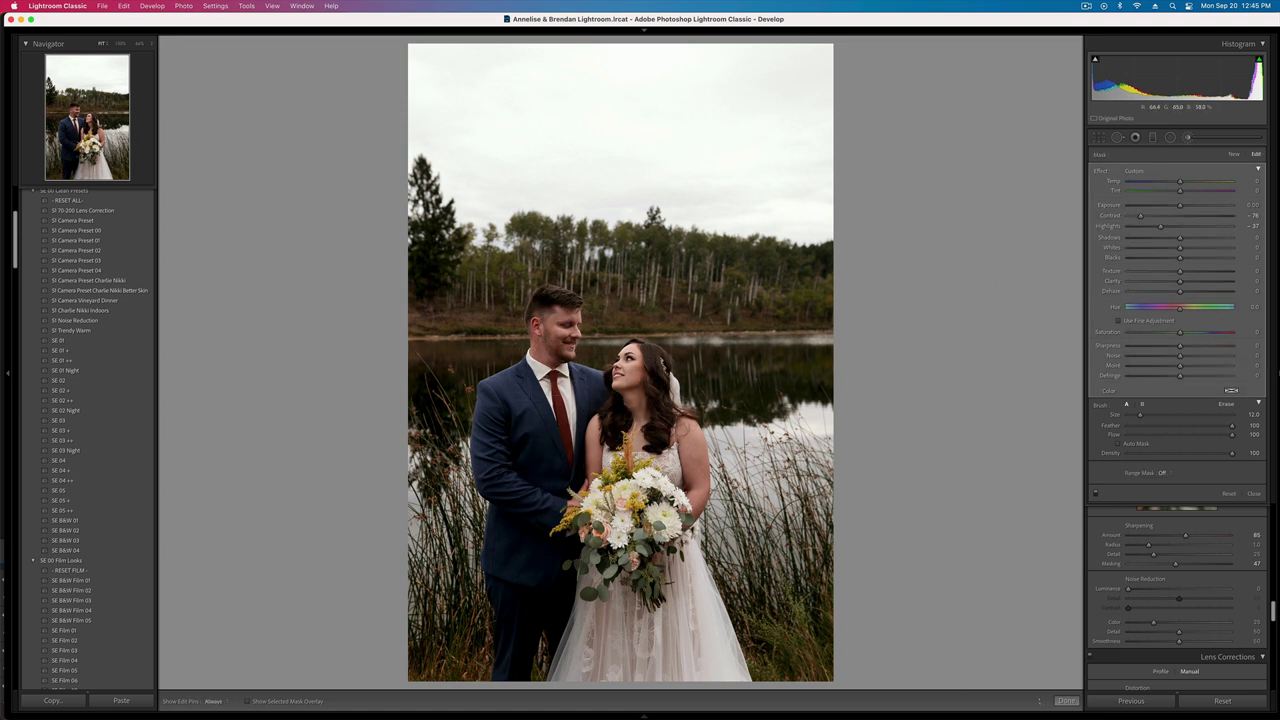
key(k)
- Set the lakeside portrait's Exposure to +0.17 and its Contrast to −34
key(equal)
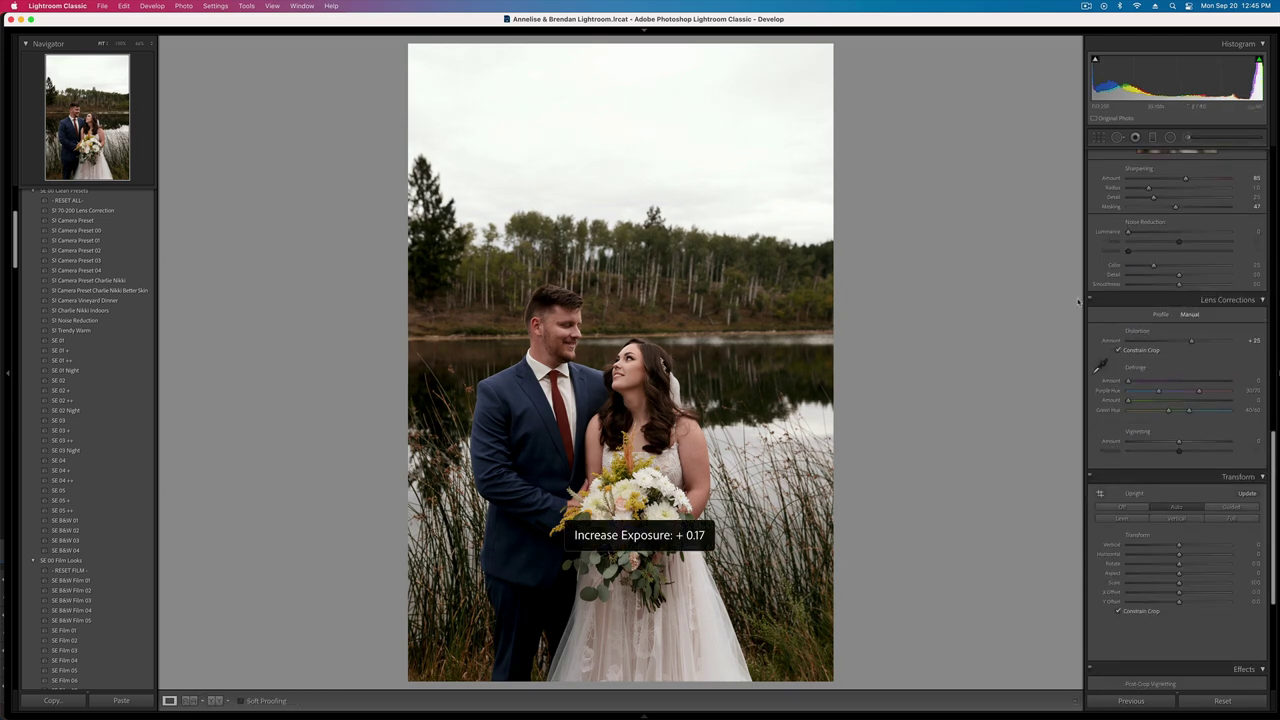
scroll(1143, 279, up, 10)
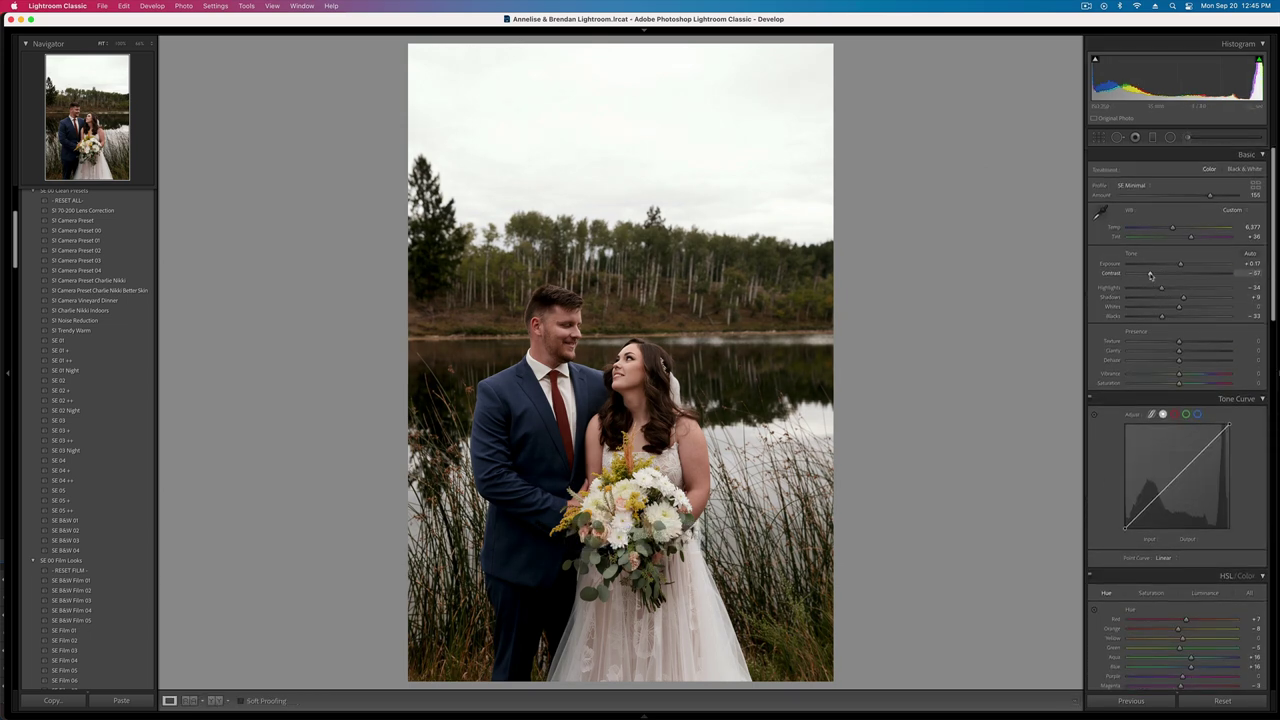
drag(1150, 275, 1161, 279)
key(equal)
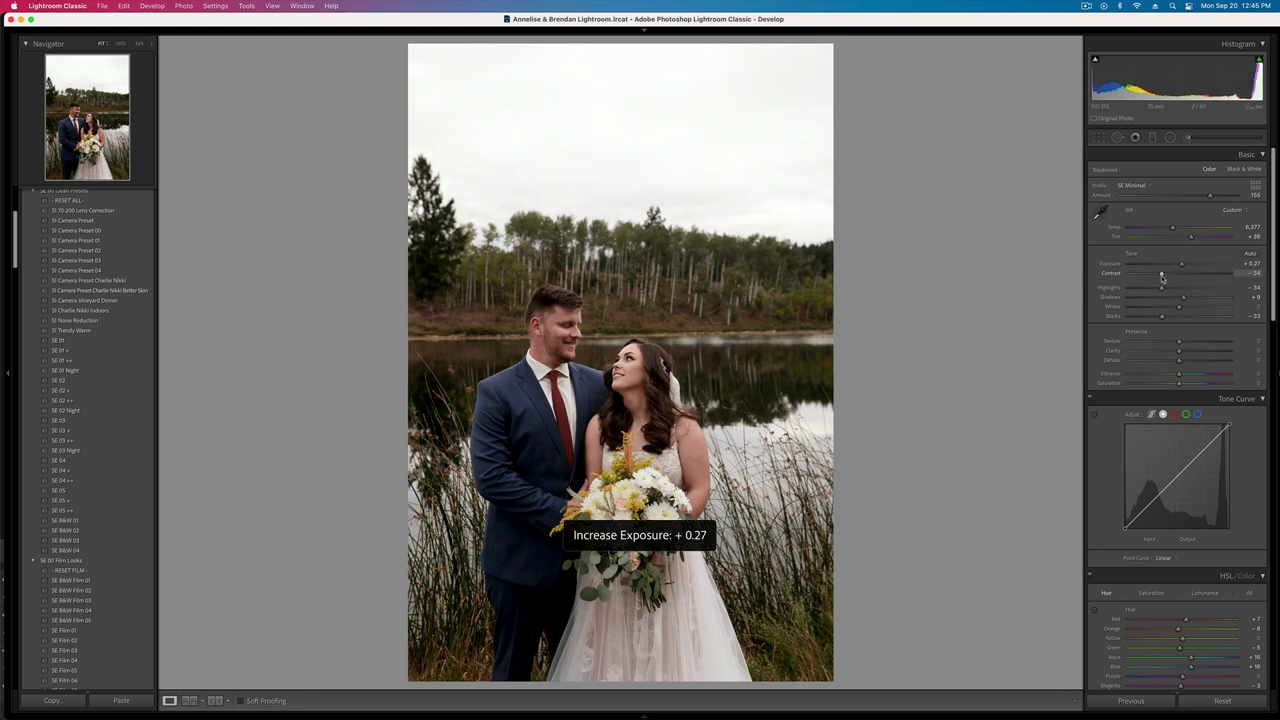
key(minus)
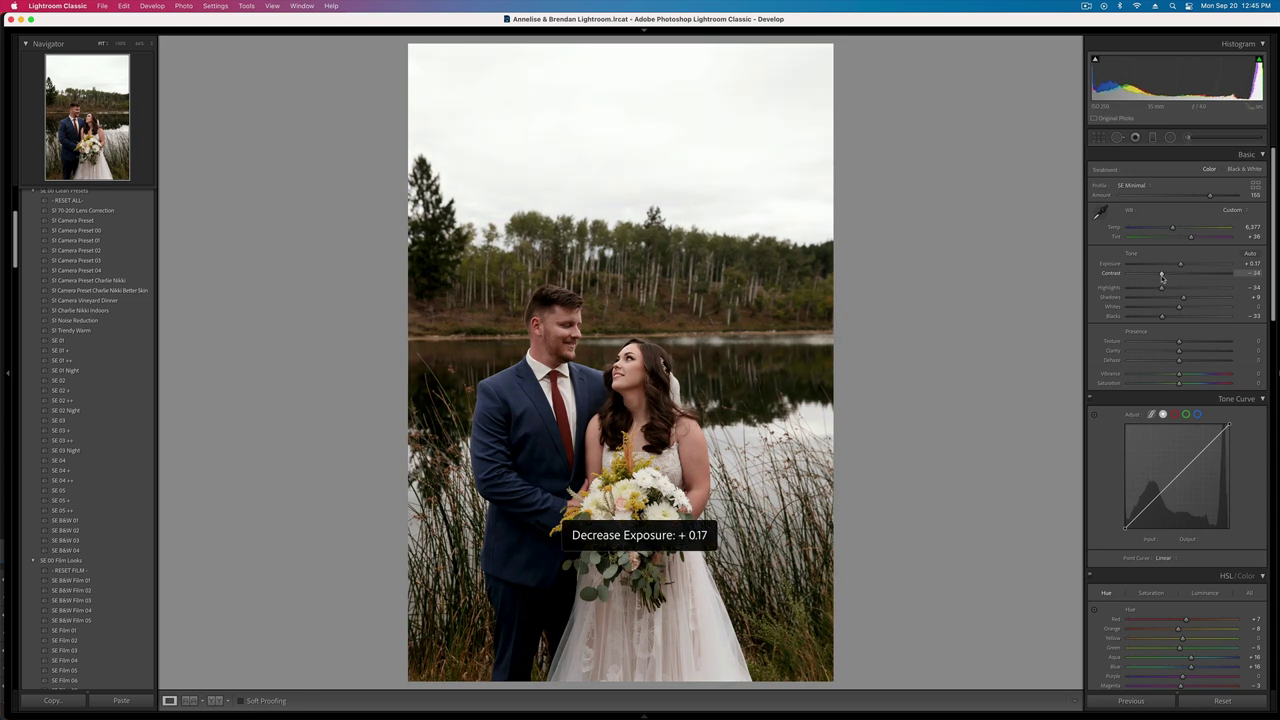
key(super+shift+c)
key(Return)
key(Right)
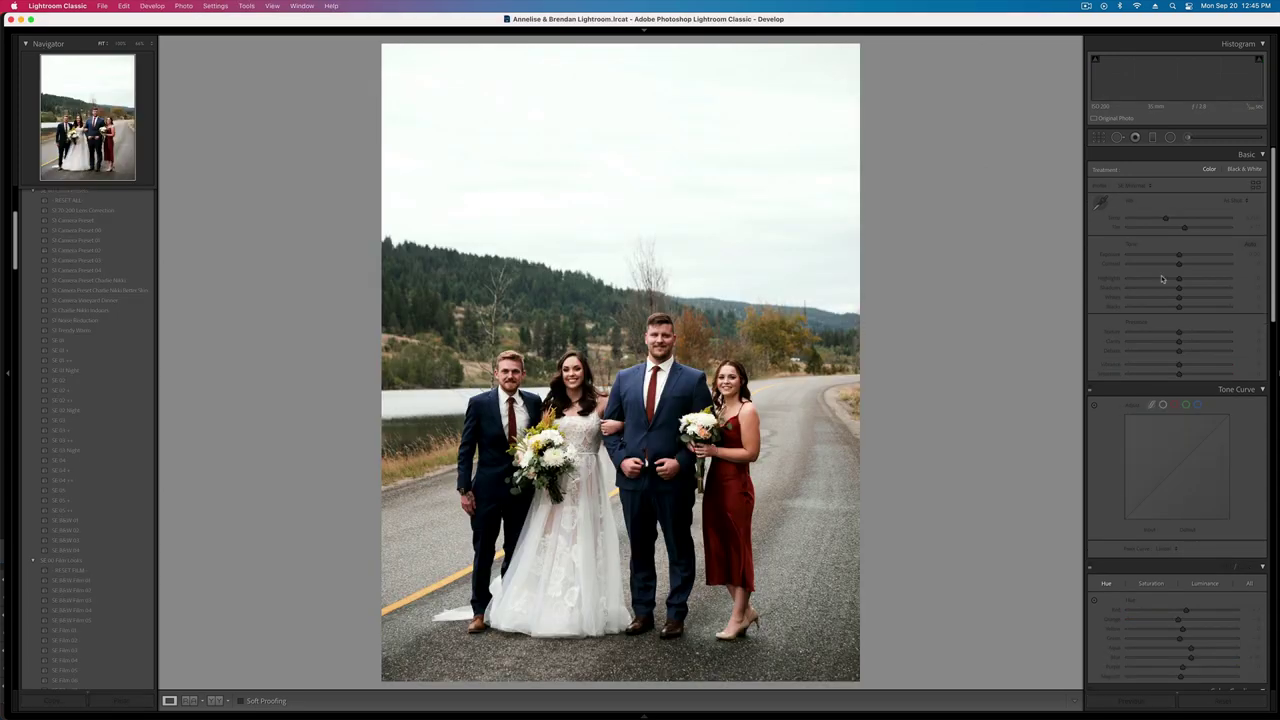
key(super+v)
key(super+z)
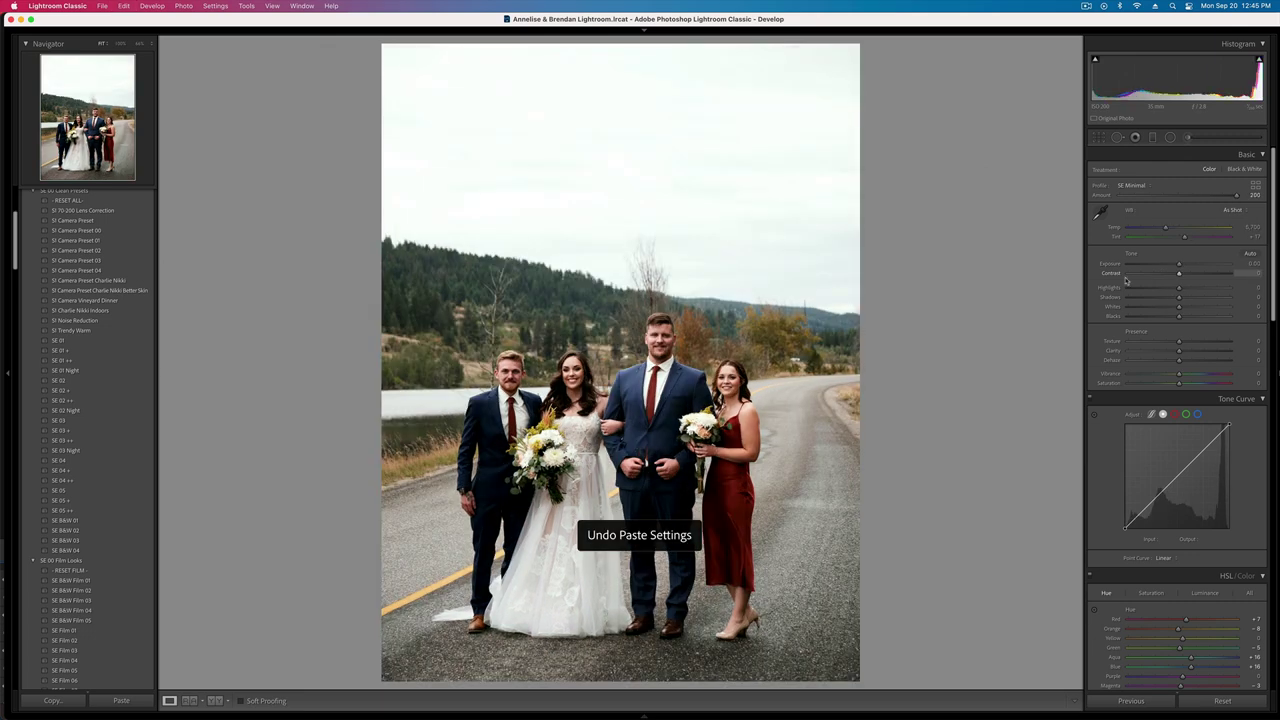
- Copy the lakeside portrait's settings onto the photo of the four people on the road and switch off its Lens Corrections
key(Left)
key(super+c)
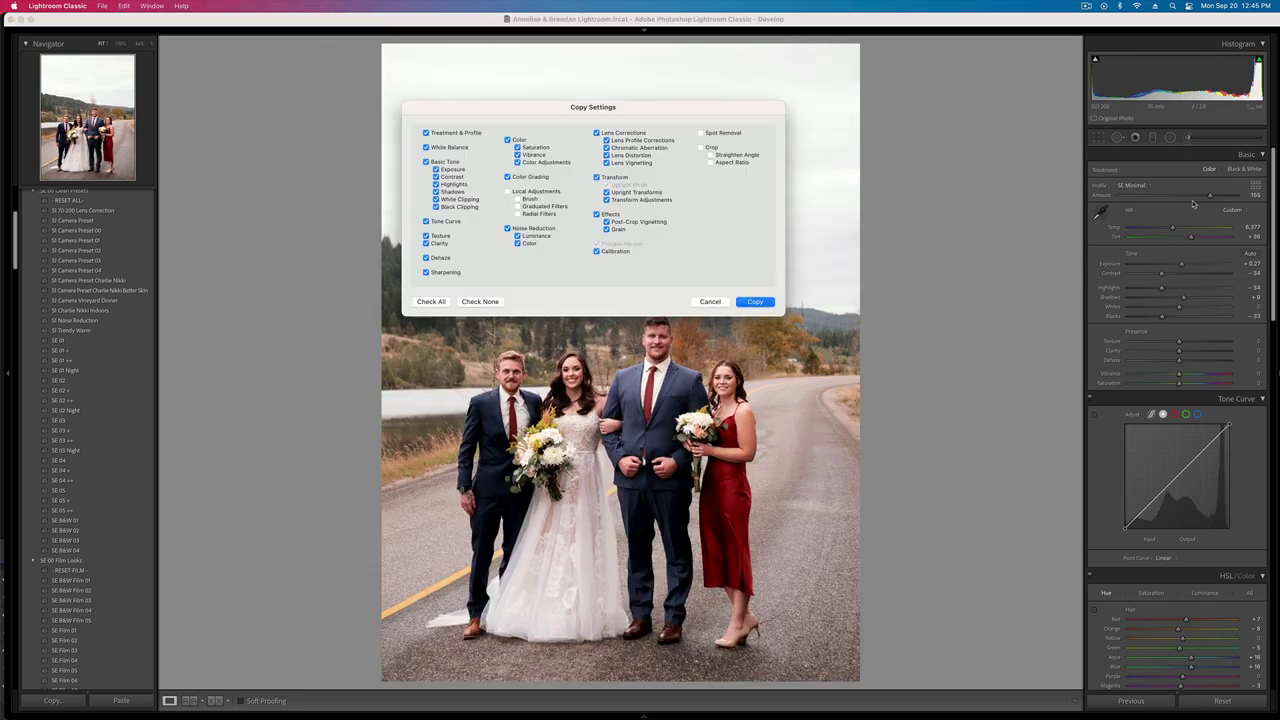
click(755, 301)
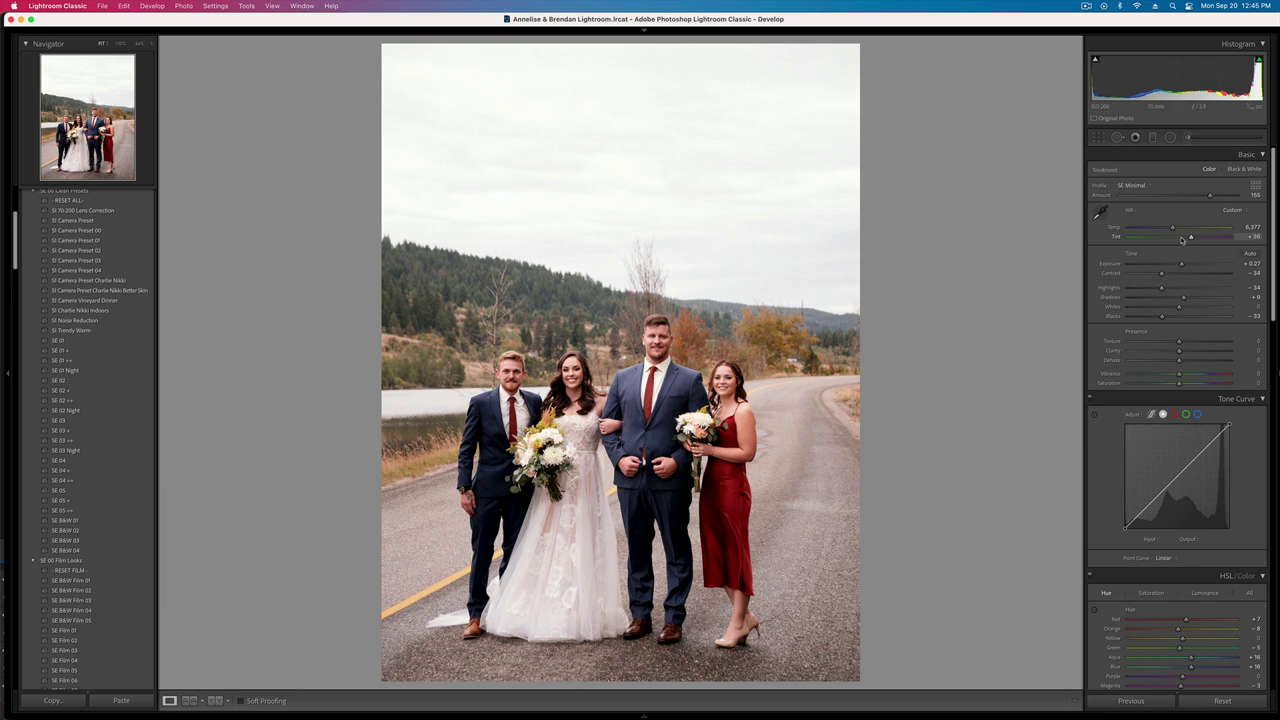
scroll(1176, 500, down, 15)
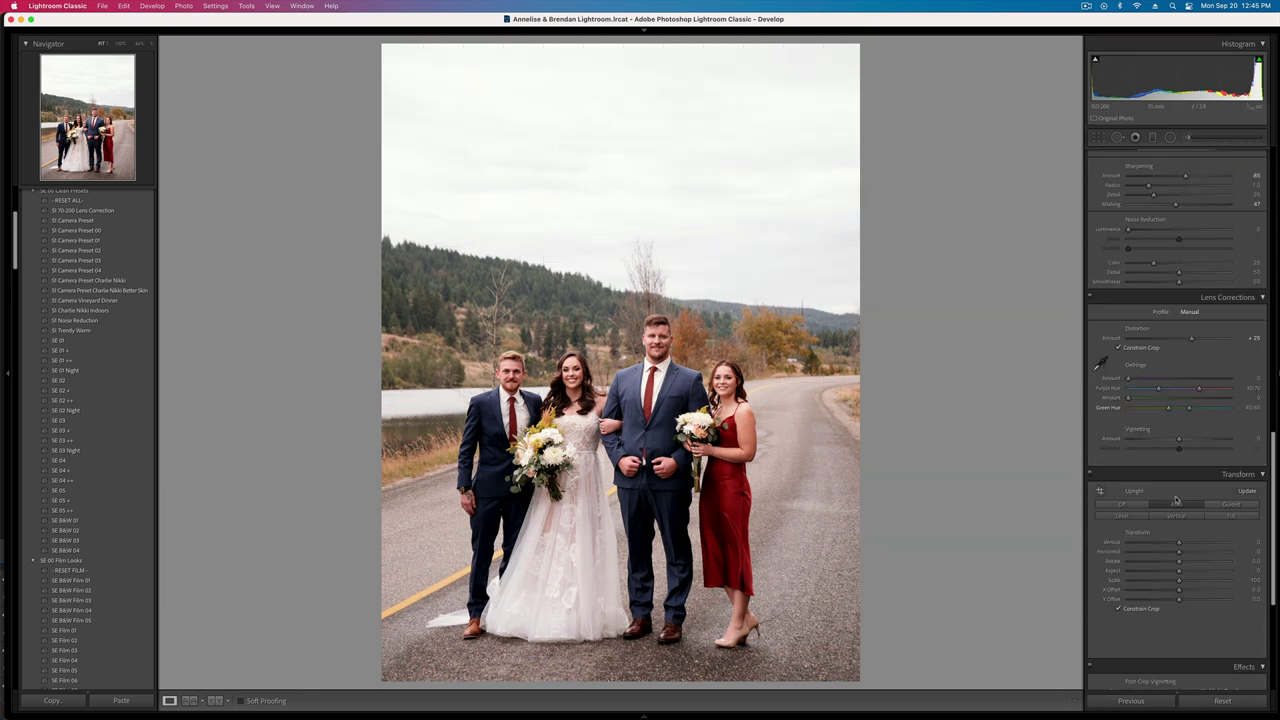
click(1091, 299)
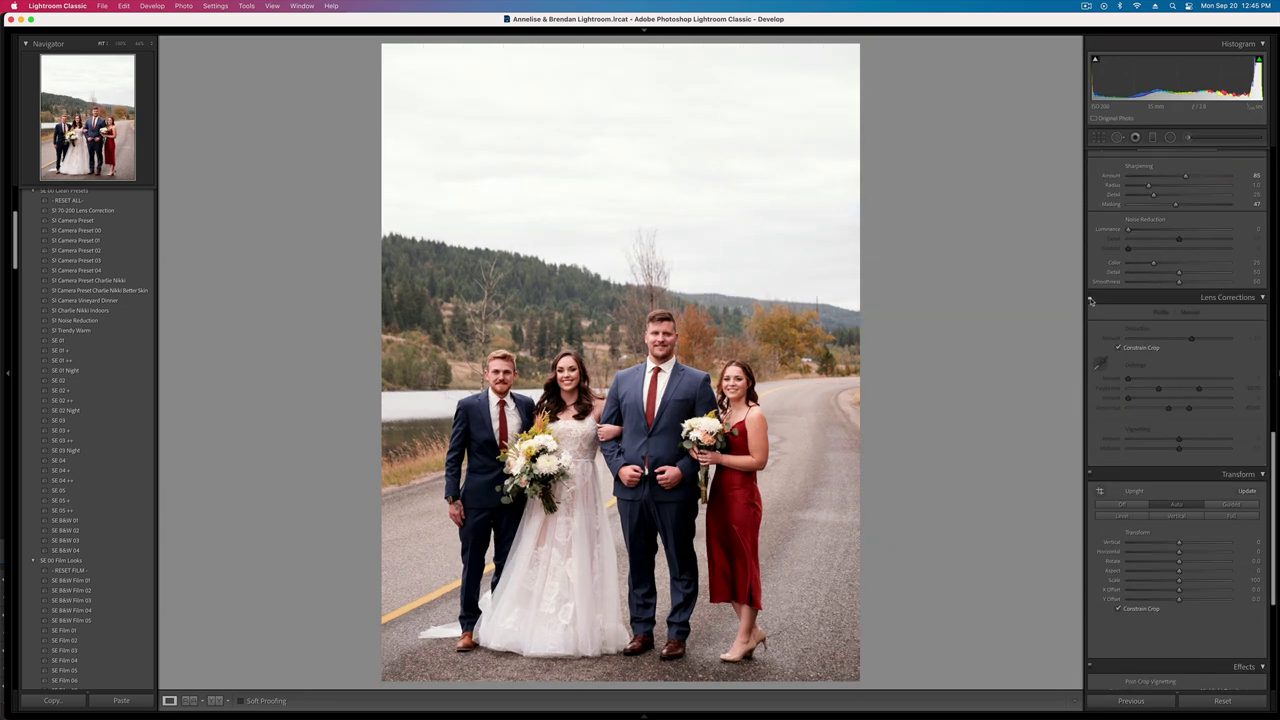
- Set the group photo's Tint to +9, Contrast to −57 and Exposure to −0.39
scroll(1170, 255, up, 15)
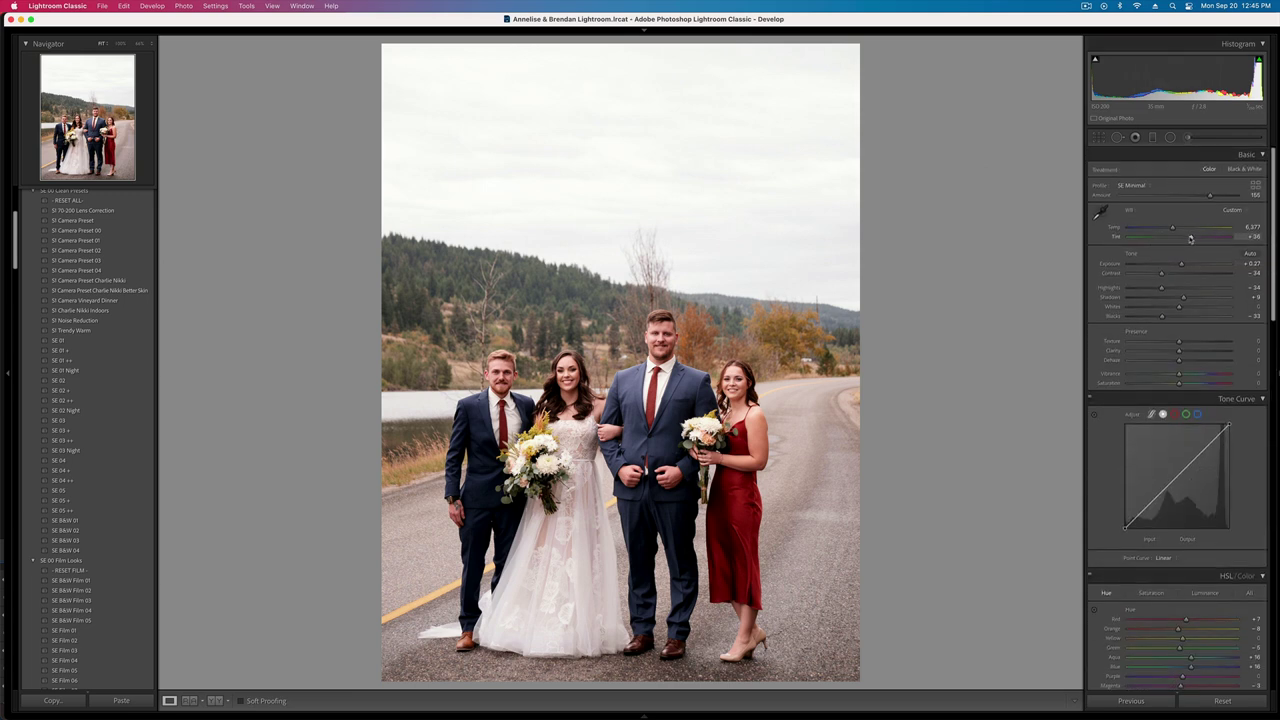
double_click(1181, 237)
drag(1161, 273, 1150, 275)
key(shift+minus)
key(shift+minus)
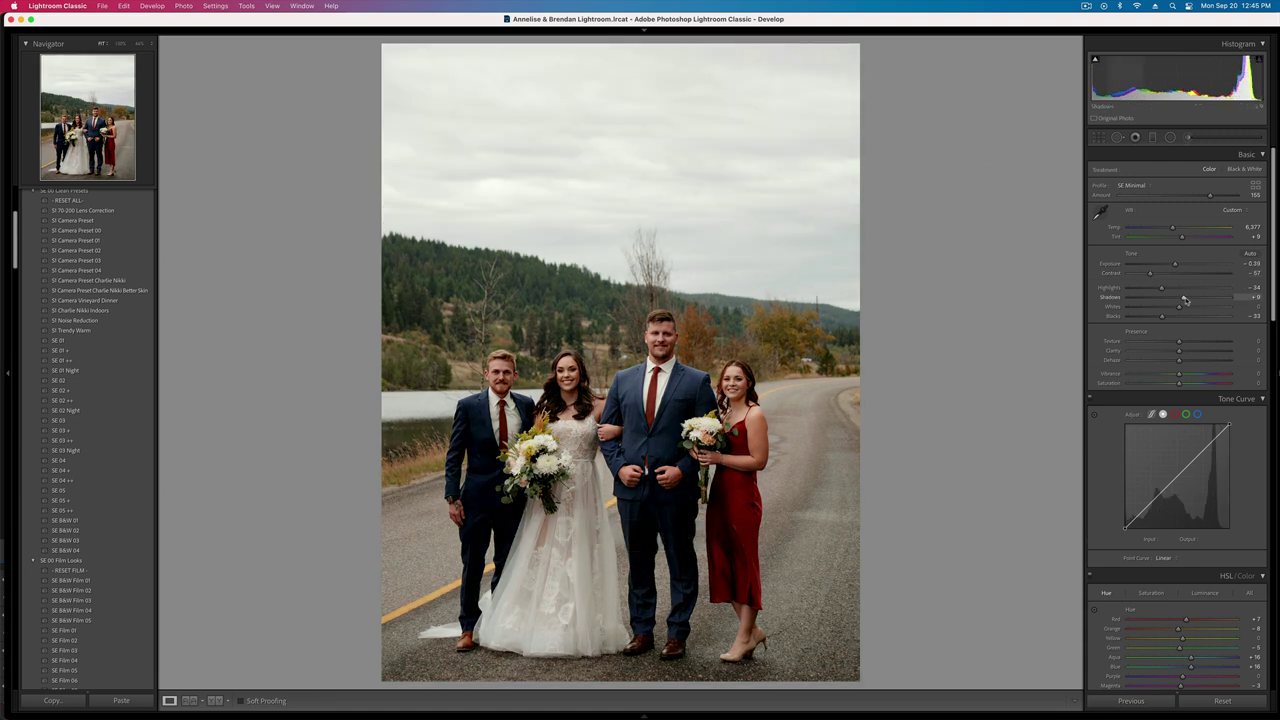
- Raise the group photo's Shadows, and set its Contrast to −35 and Blacks to +23
mouse_move(1187, 299)
mouse_down()
mouse_move(1230, 301)
mouse_move(1197, 300)
mouse_up()
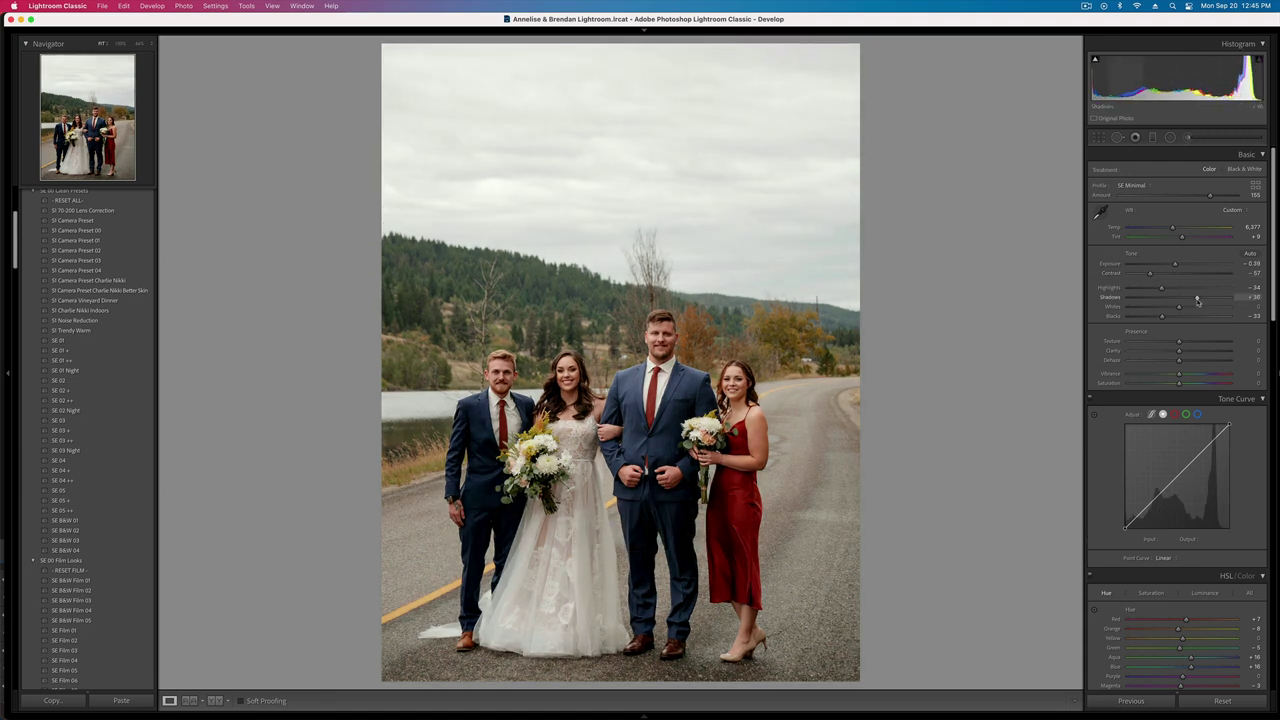
double_click(1192, 318)
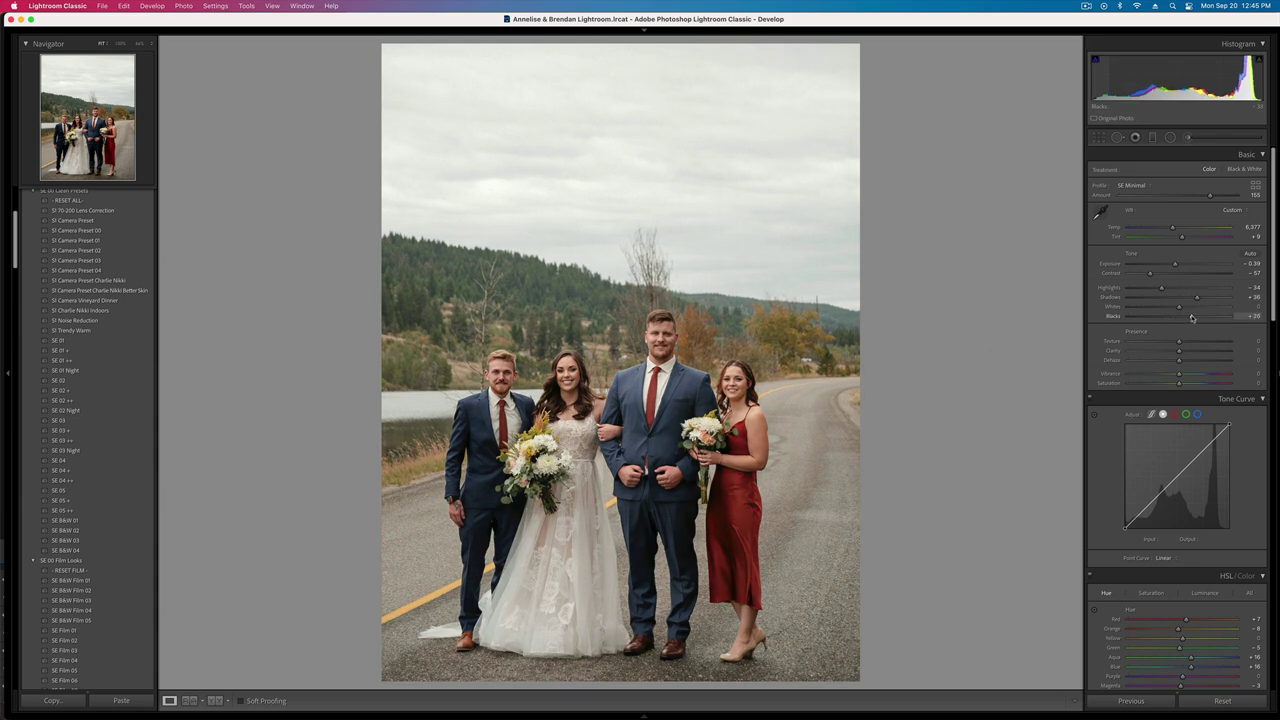
click(1161, 275)
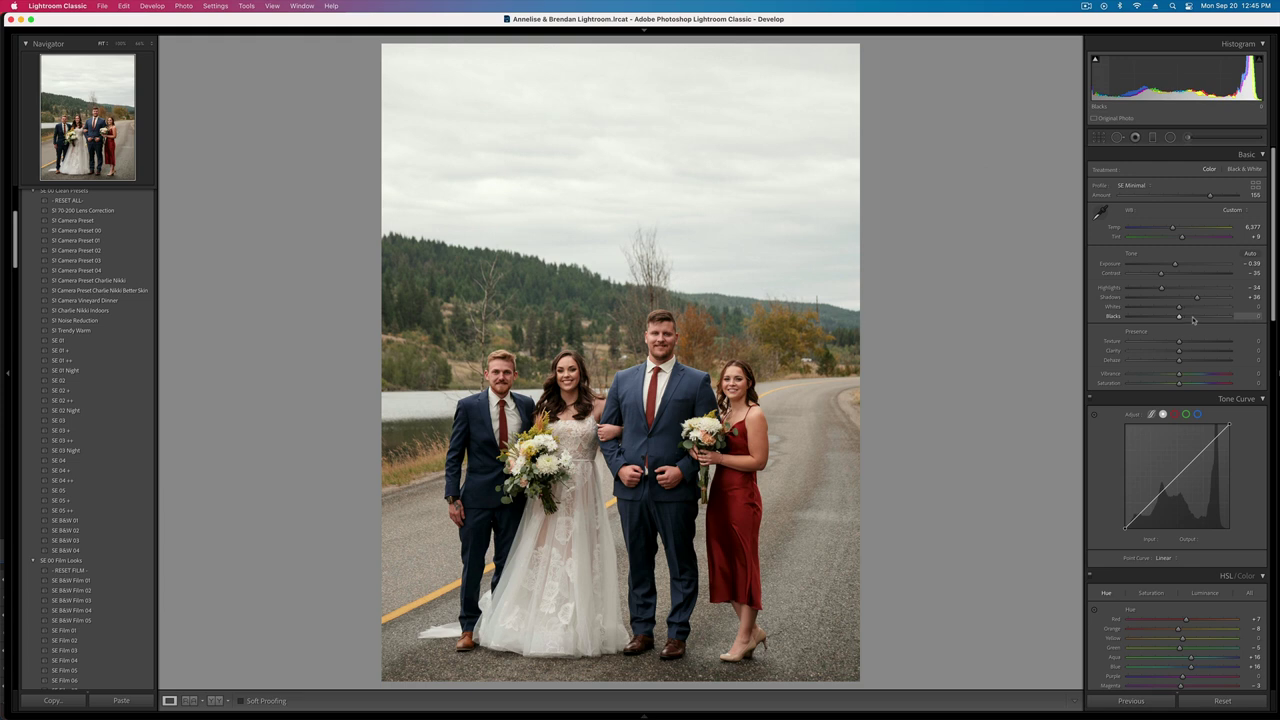
mouse_move(1193, 319)
mouse_down()
mouse_move(1212, 317)
mouse_move(1190, 317)
mouse_up()
- Add a midpoint to the group photo's tone curve and raise a second, upper point to Input 177, Output 191
click(1173, 479)
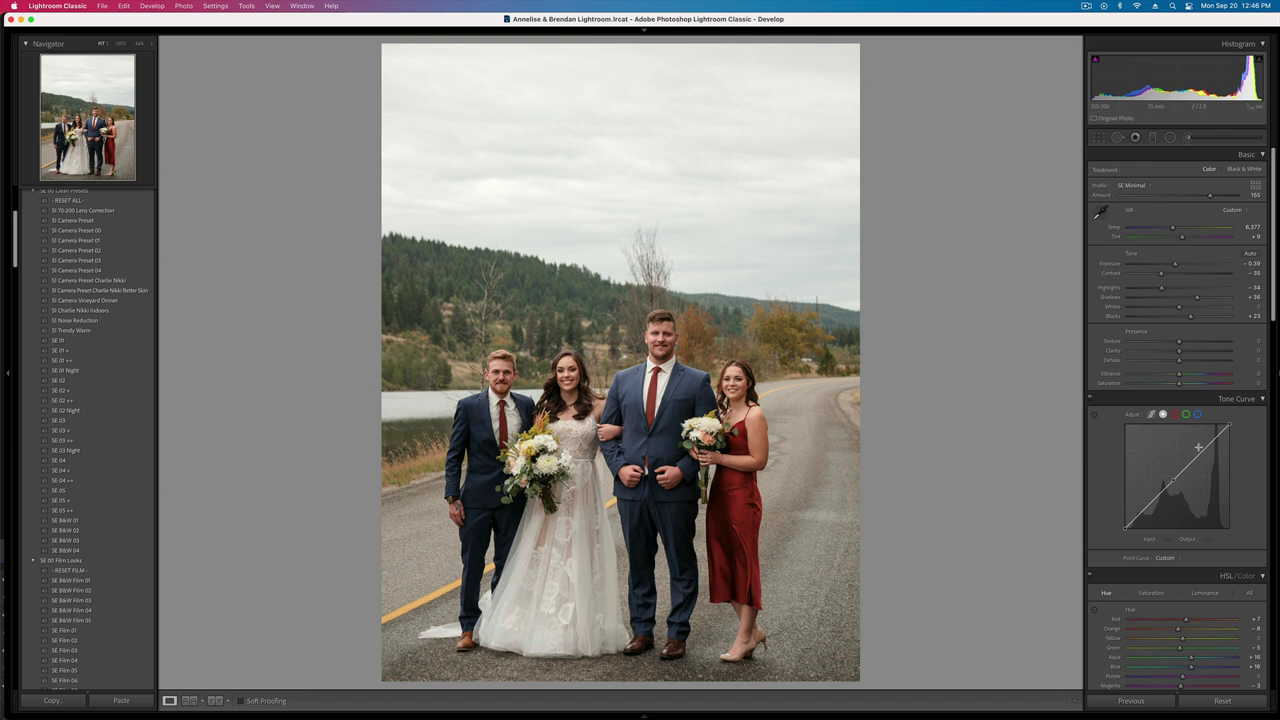
drag(1200, 454, 1198, 452)
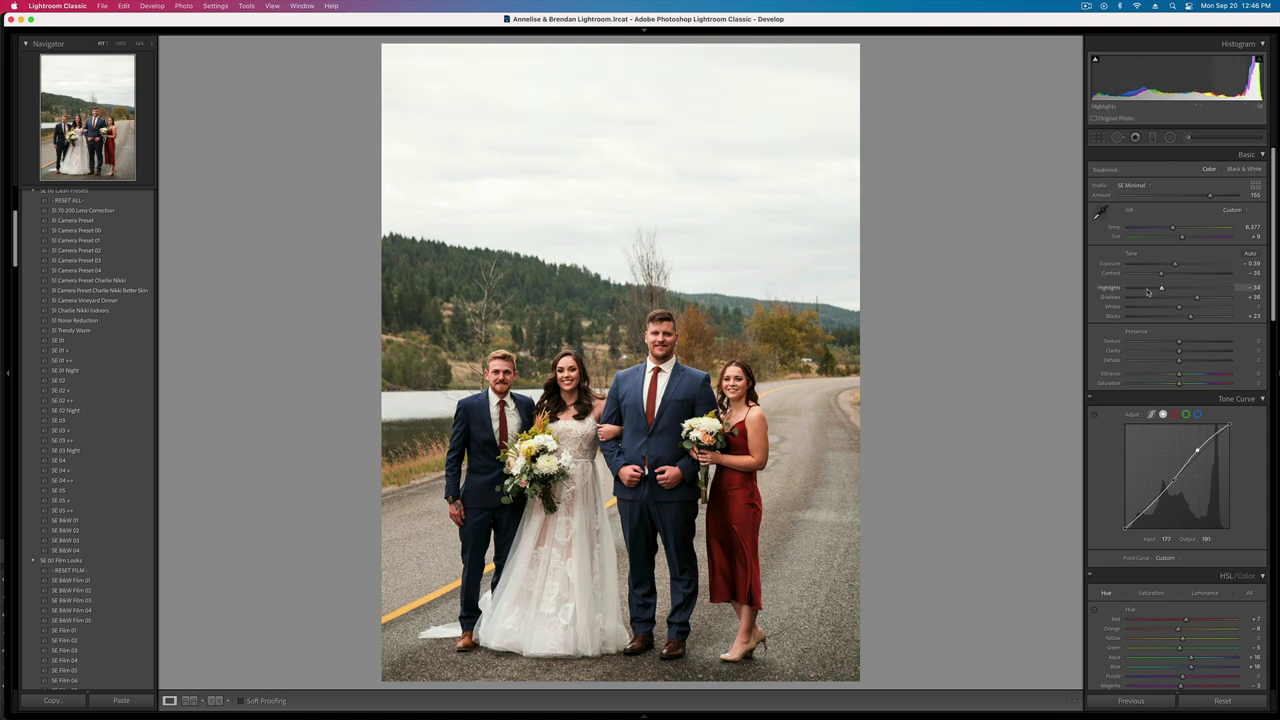
- Set the group photo's Highlights to −58 and Blacks to +31, and compare the result with the original
drag(1161, 289, 1195, 318)
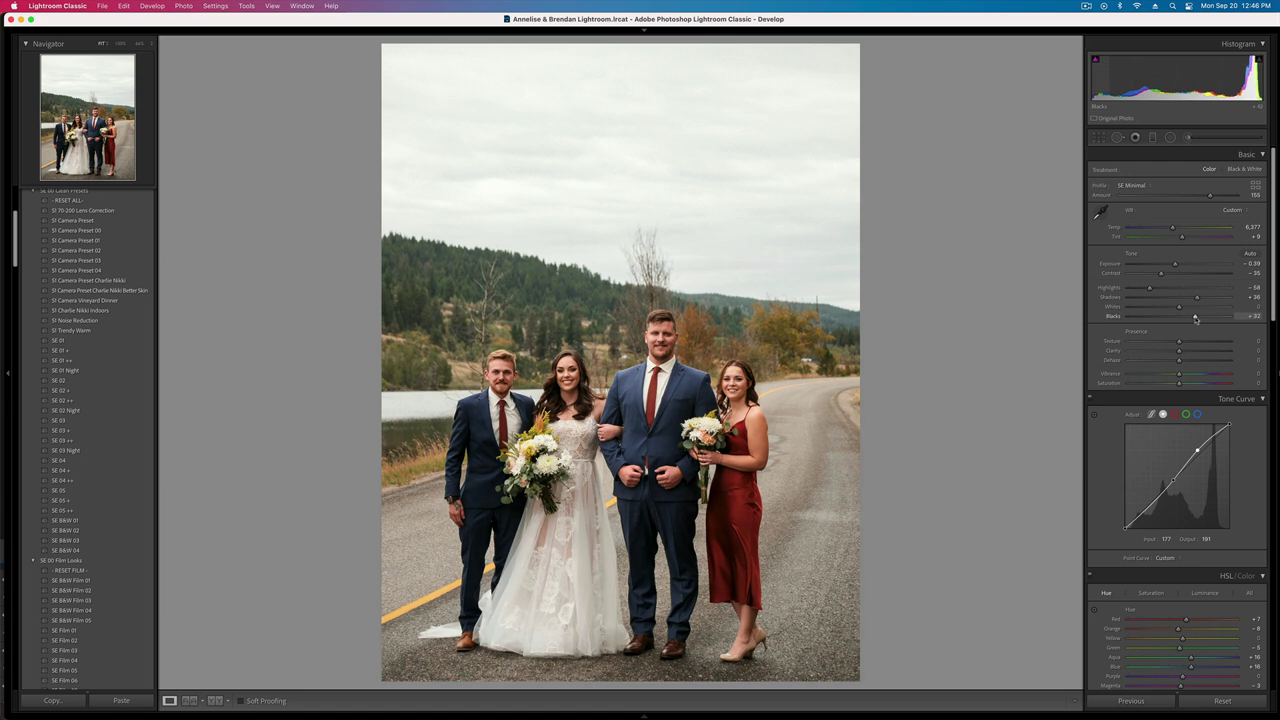
key(backslash)
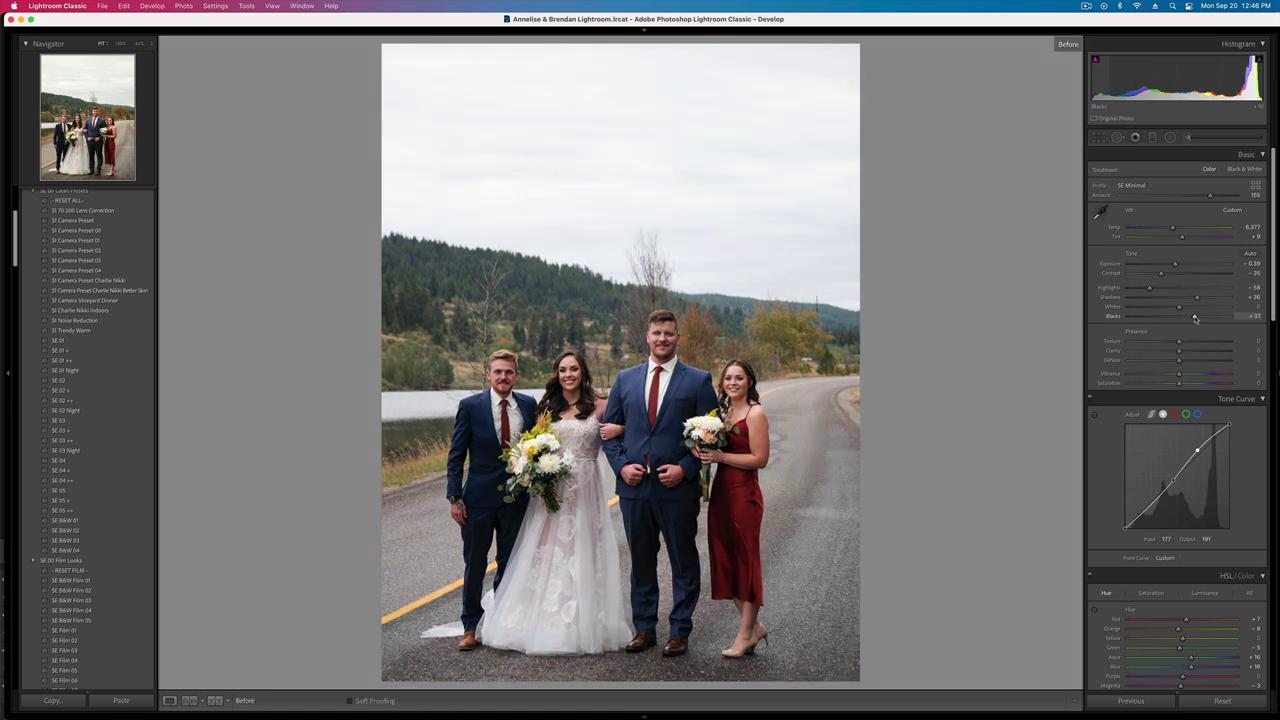
key(backslash)
- Copy the group photo's settings onto the next, closer group shot and switch off its Transform adjustments
key(shift+super+c)
key(Return)
key(Right)
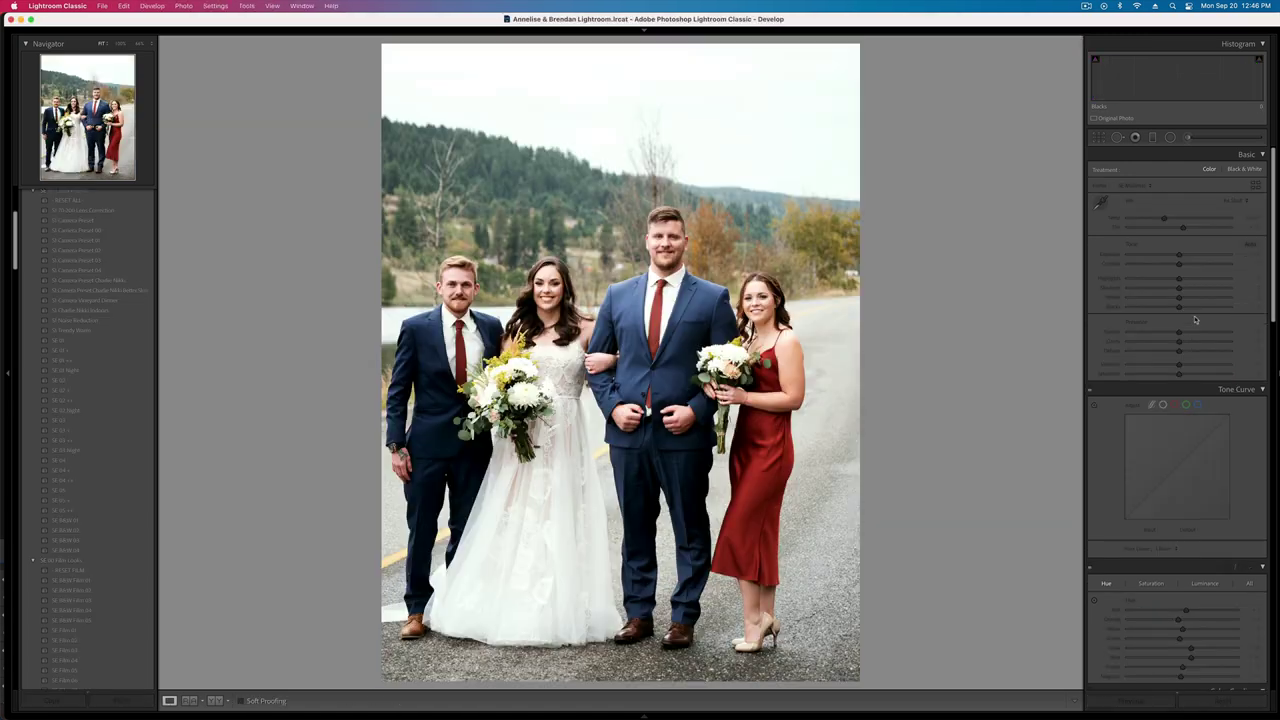
key(super+shift+v)
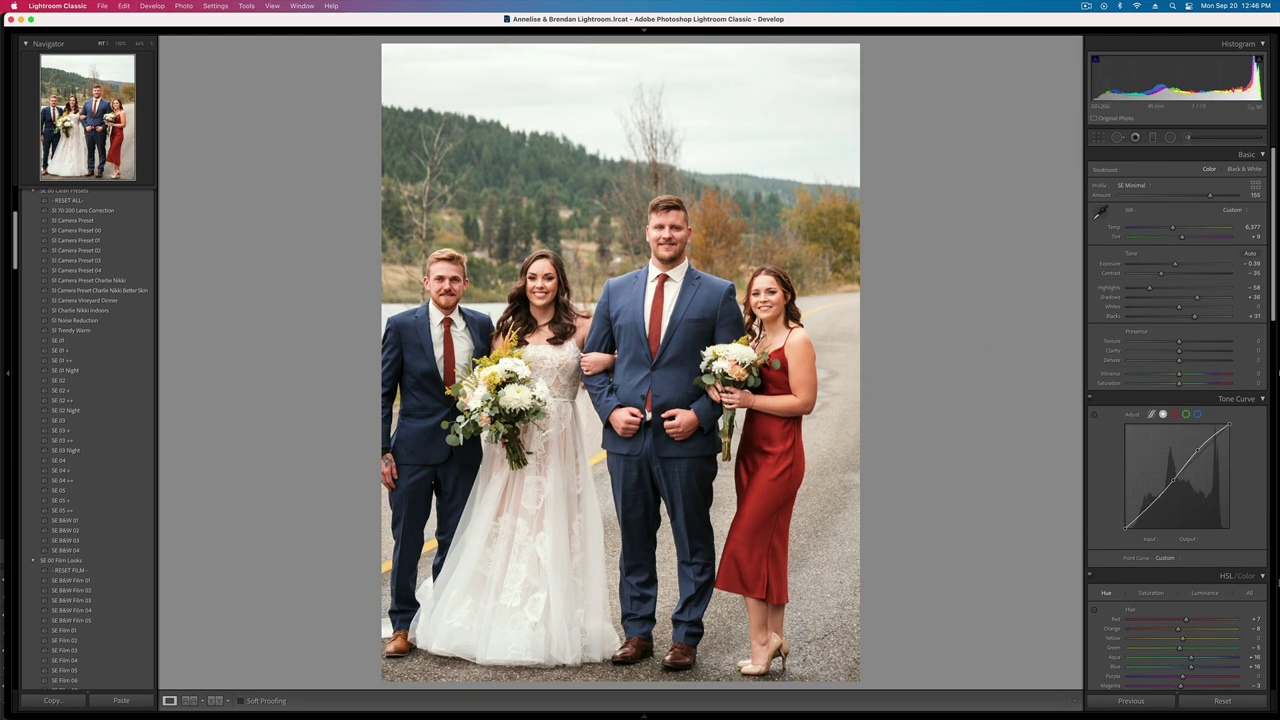
scroll(1213, 549, down, 15)
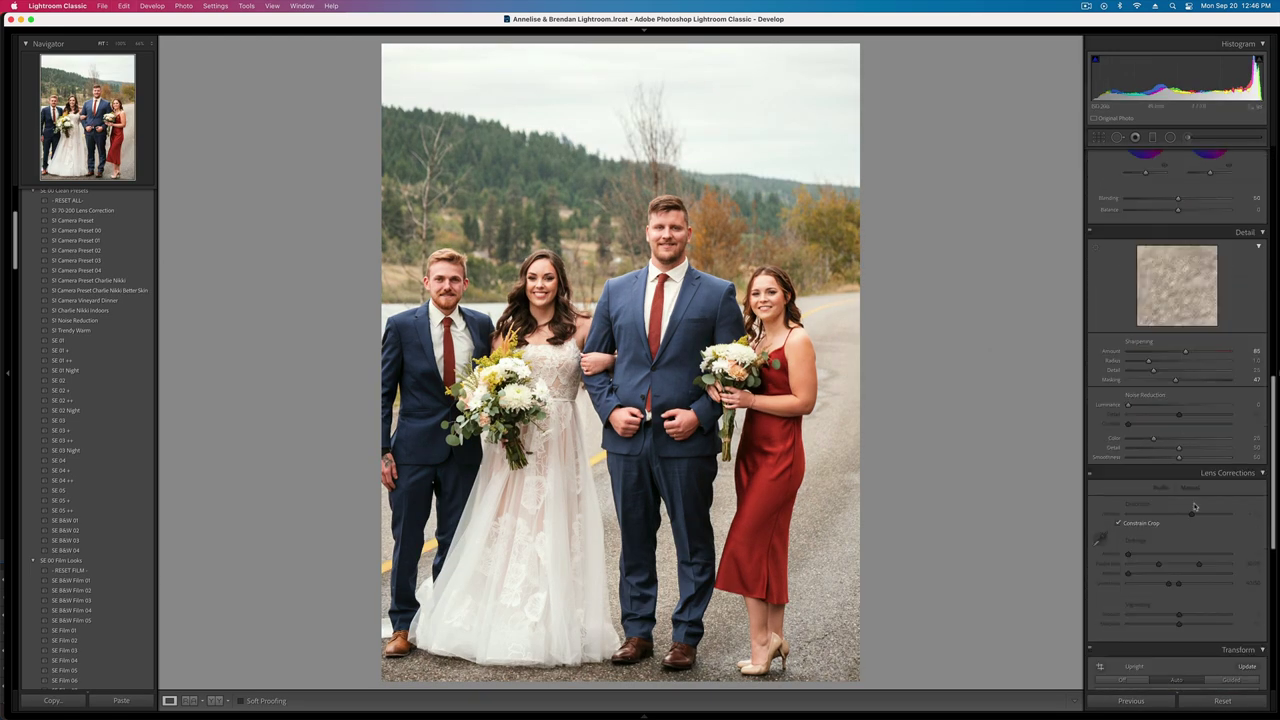
click(1089, 241)
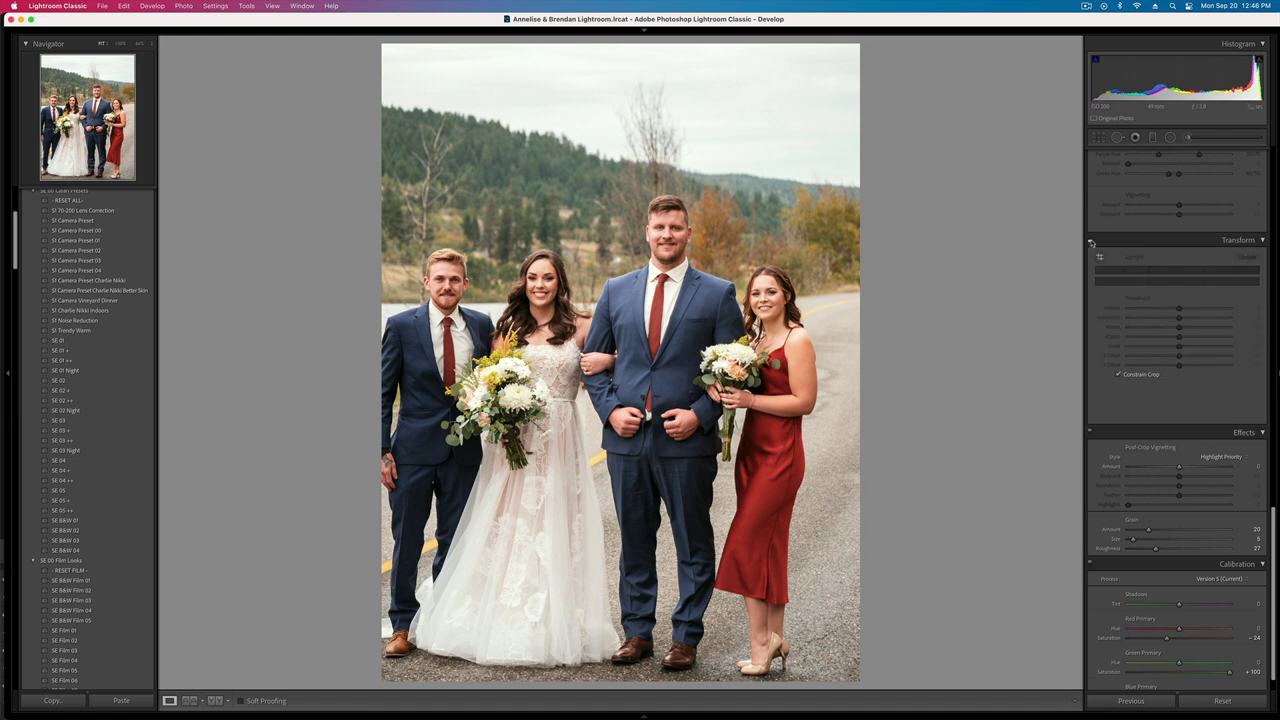
- Rotate the closer group shot to an angle of −1.75 and crop it slightly tighter around the four people
key(r)
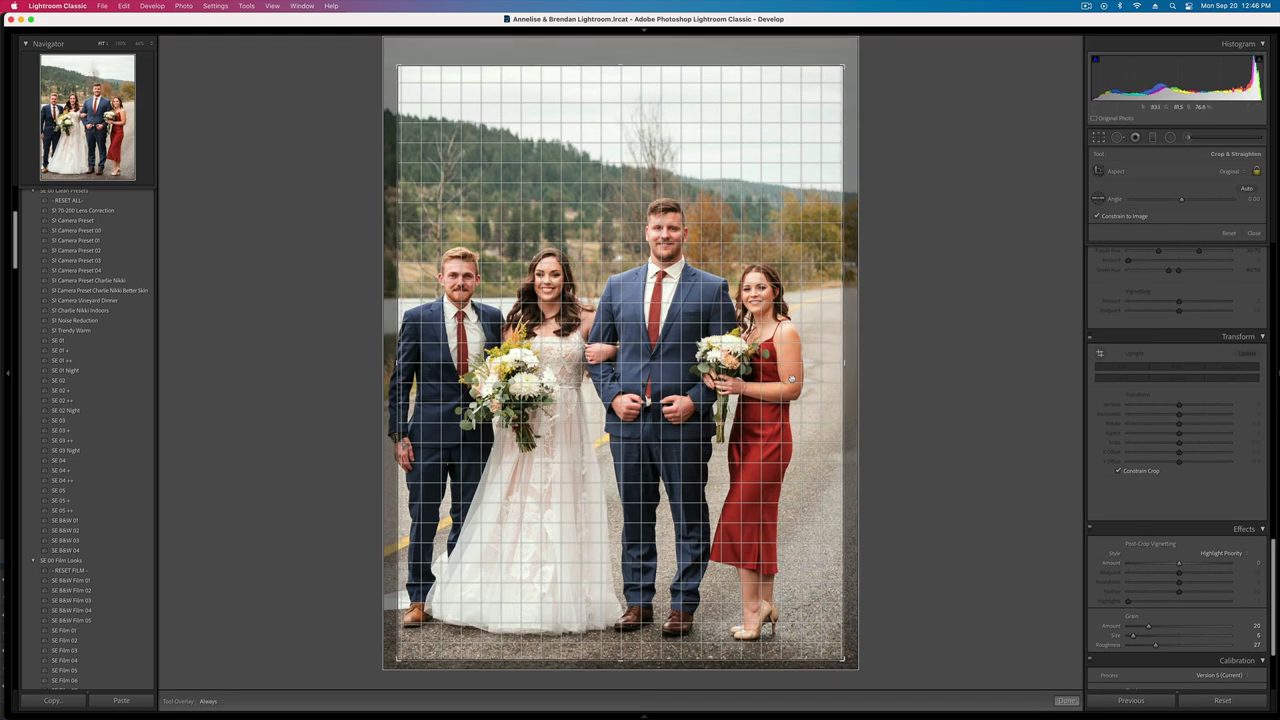
key(r)
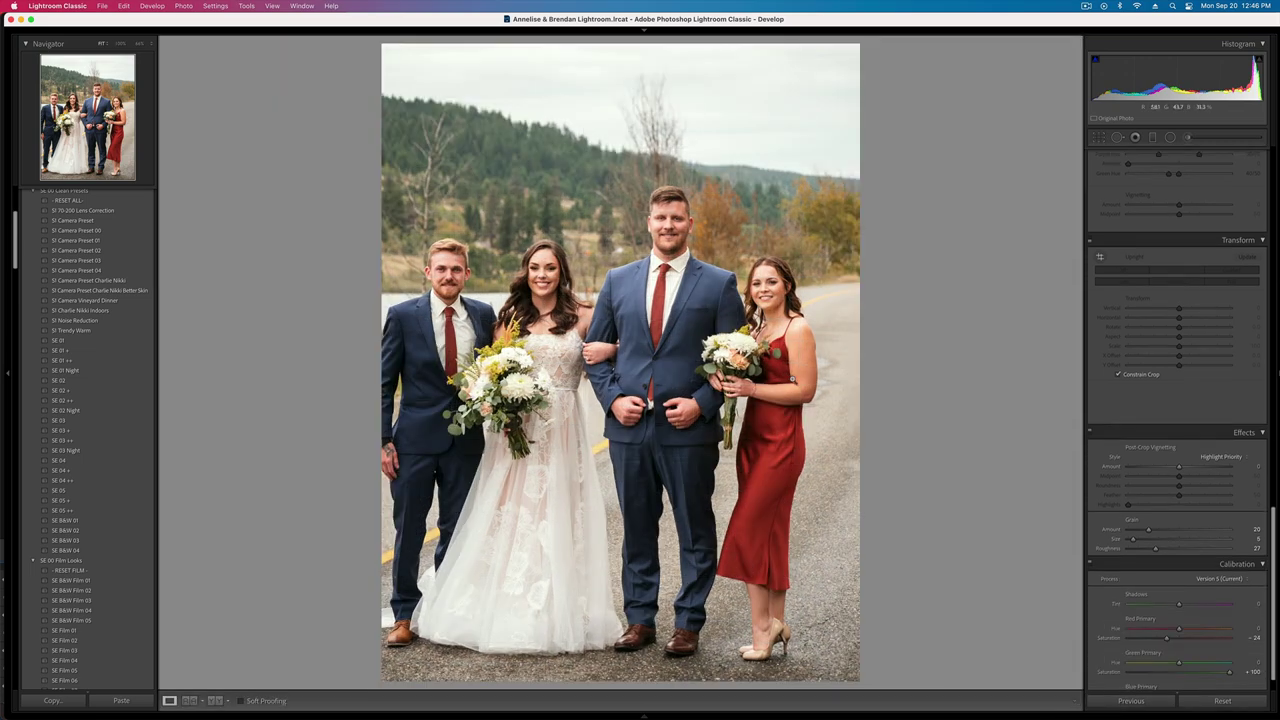
key(r)
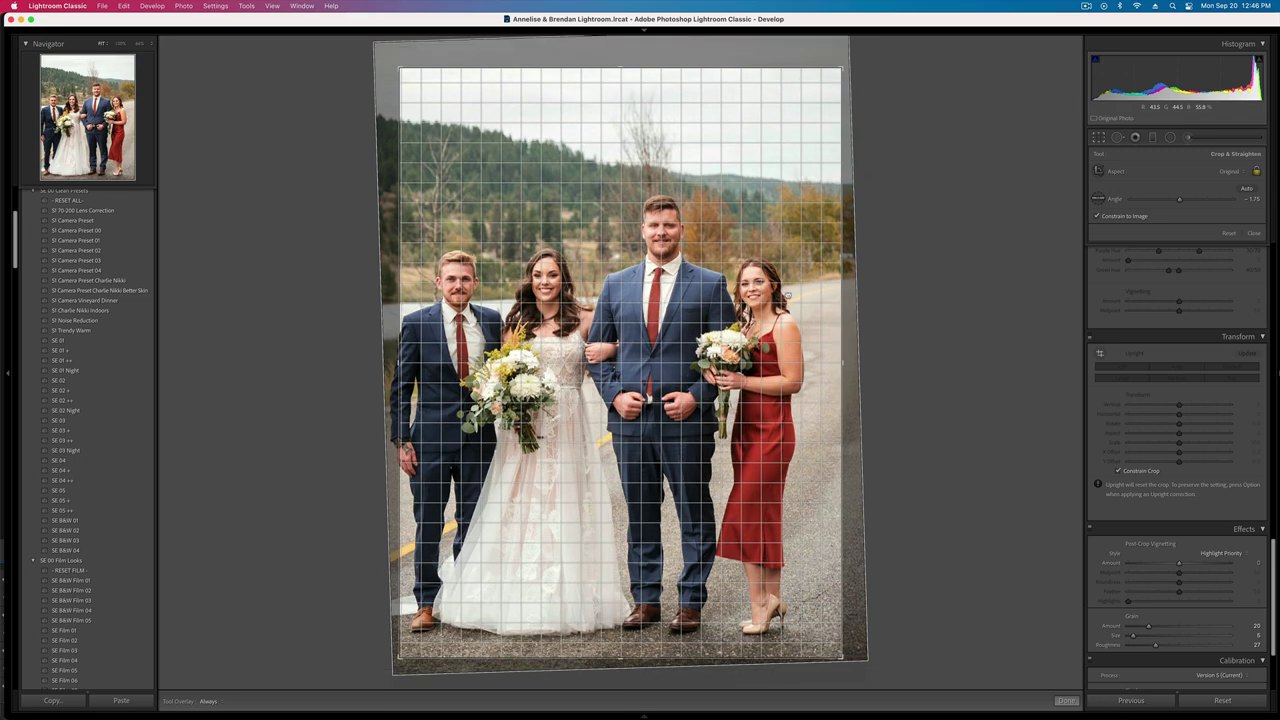
drag(841, 69, 835, 78)
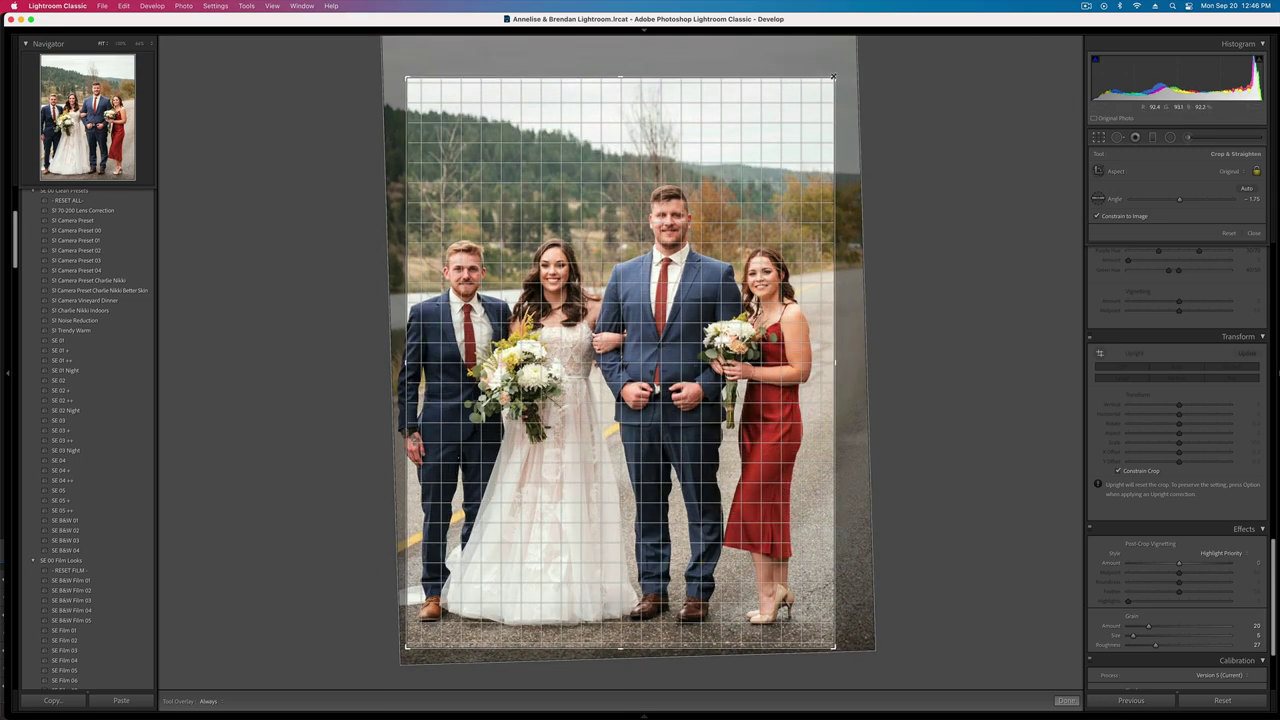
drag(750, 251, 751, 258)
key(Return)
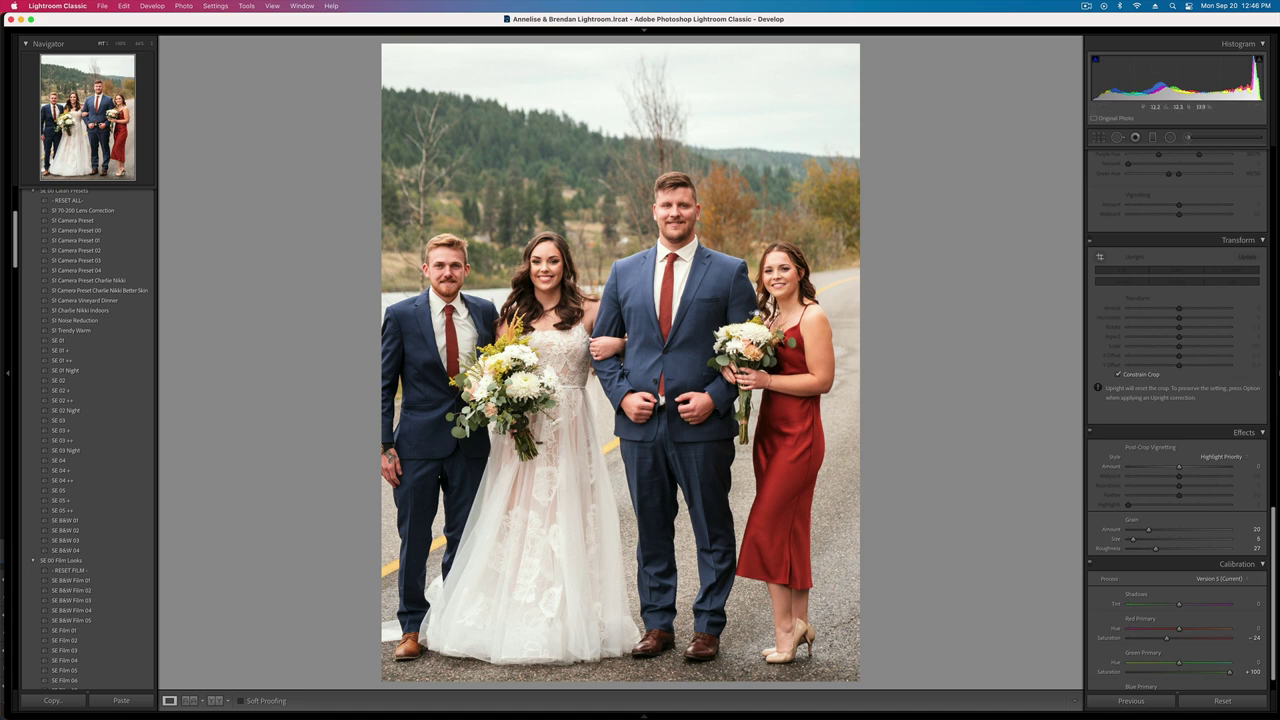
- Lower the closer group shot's Exposure to −1.05 and set its Highlights to −14
key(minus)
key(equal)
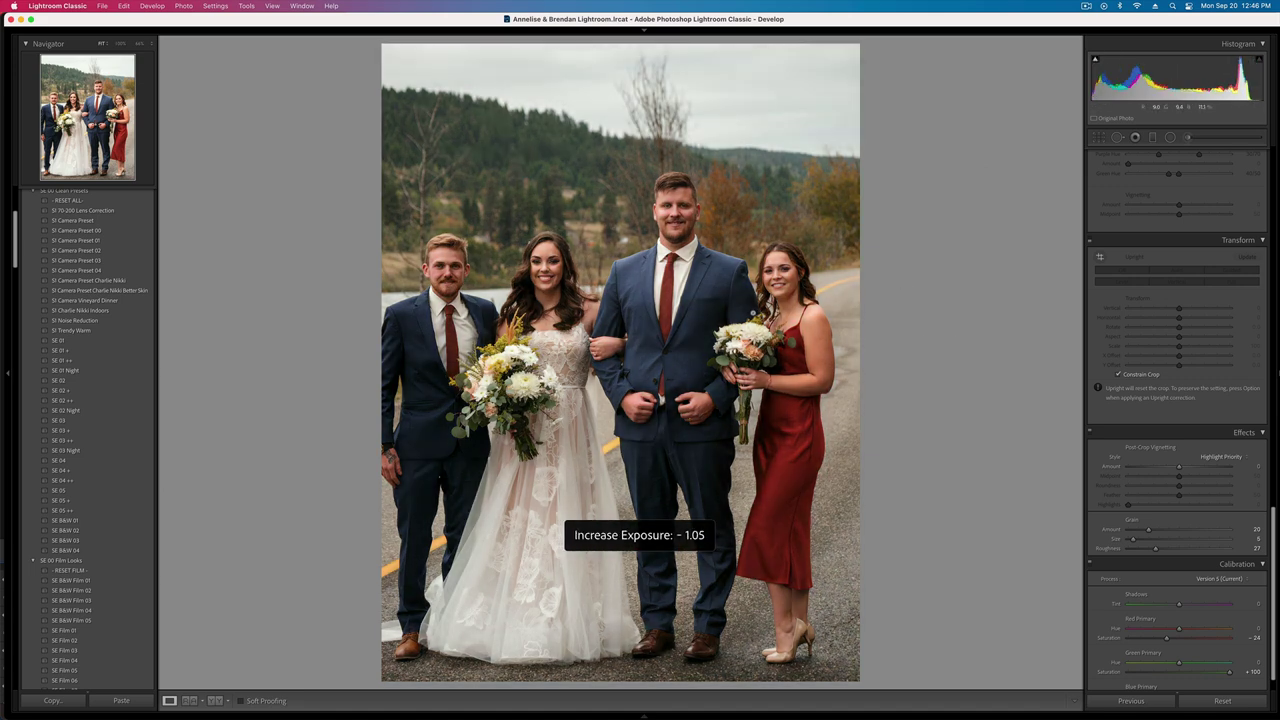
scroll(1150, 280, up, 15)
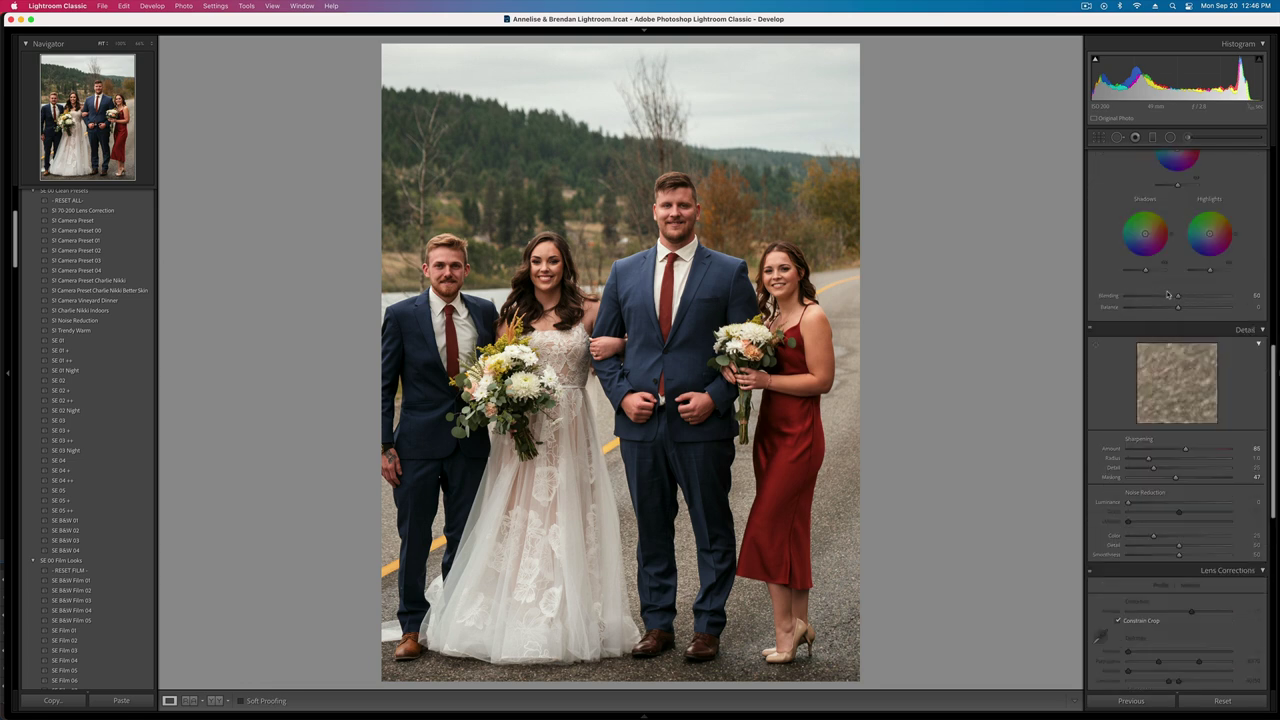
click(1172, 289)
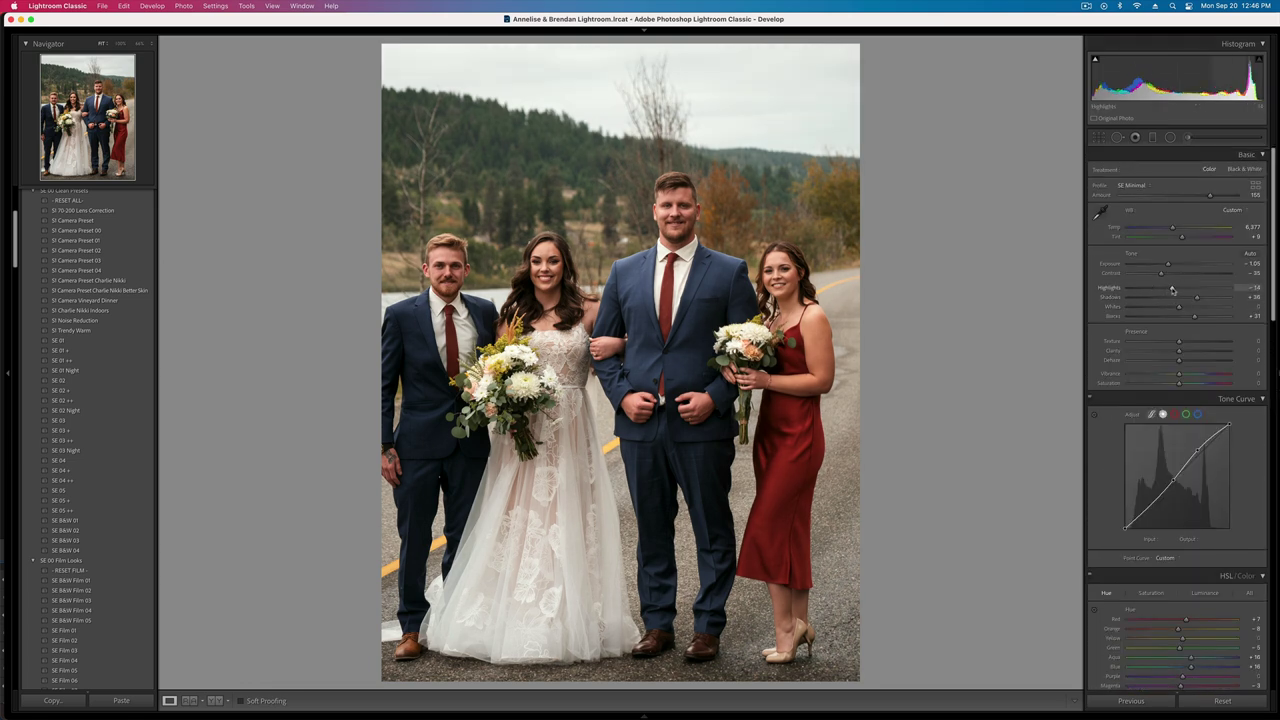
- Copy the closer group shot's settings, excluding Transform and Lens Corrections, onto the next landscape-format group photo
key(super+shift+c)
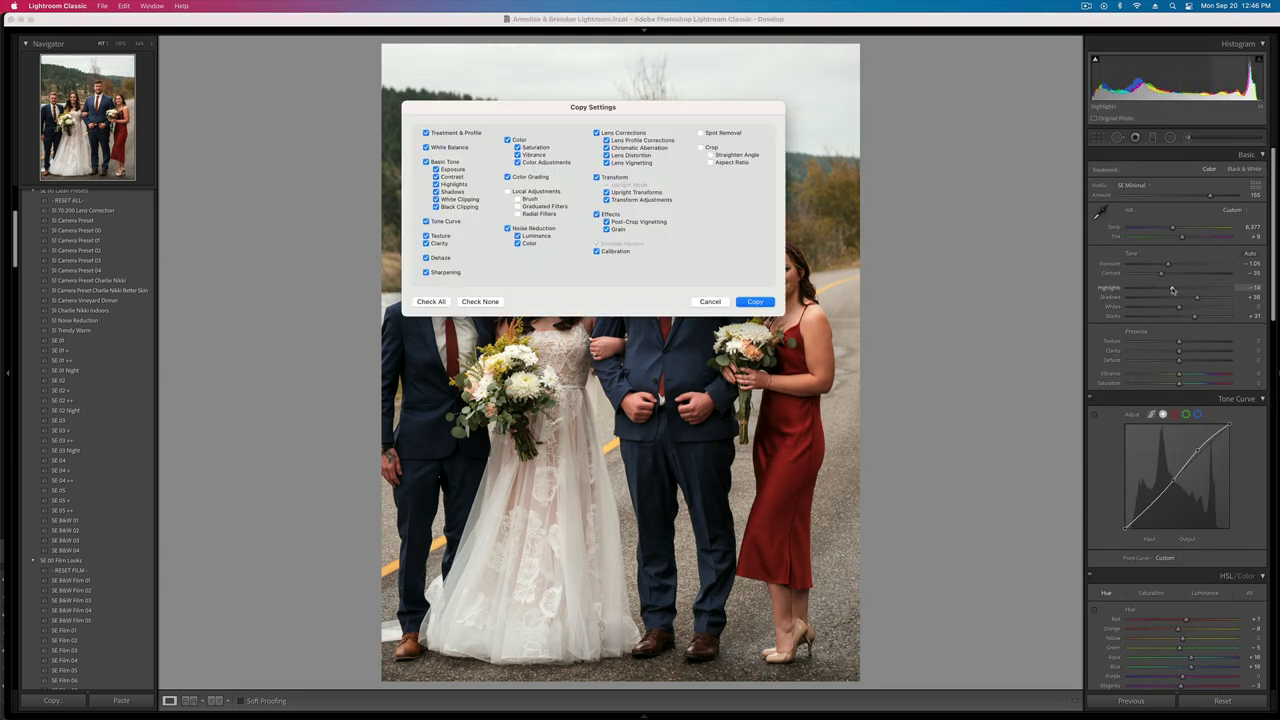
click(597, 177)
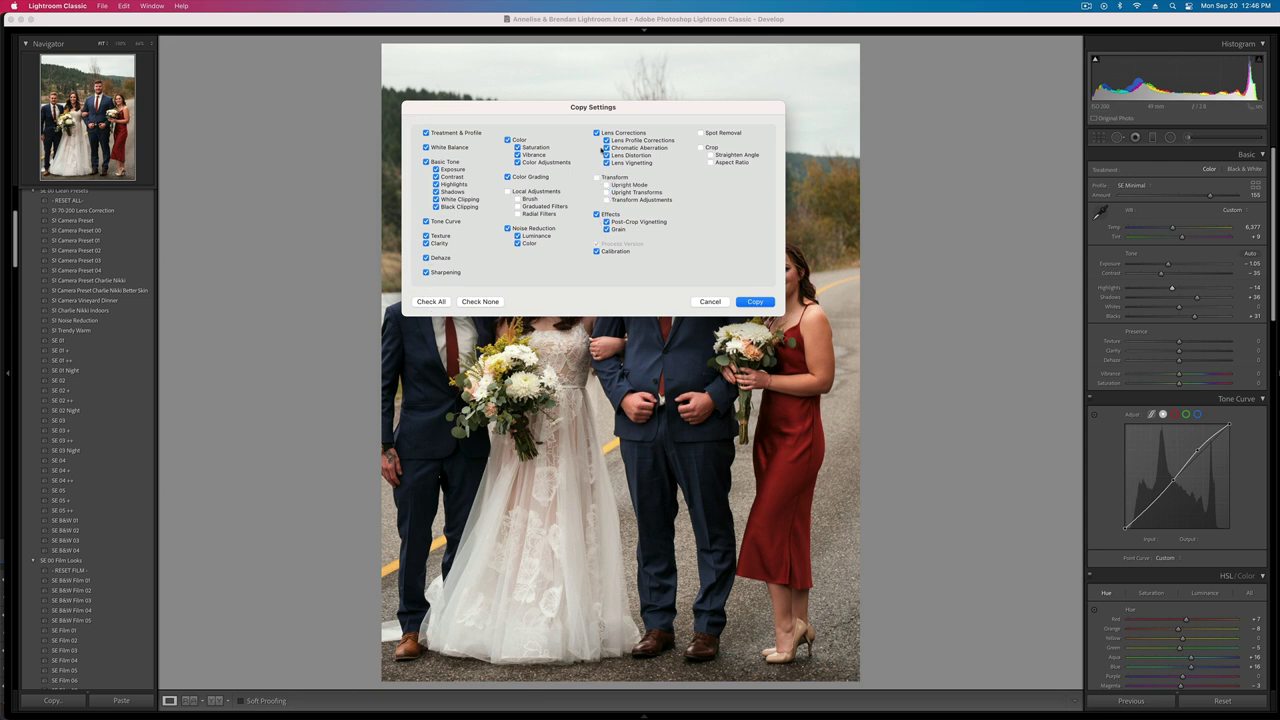
click(597, 132)
key(Return)
key(Right)
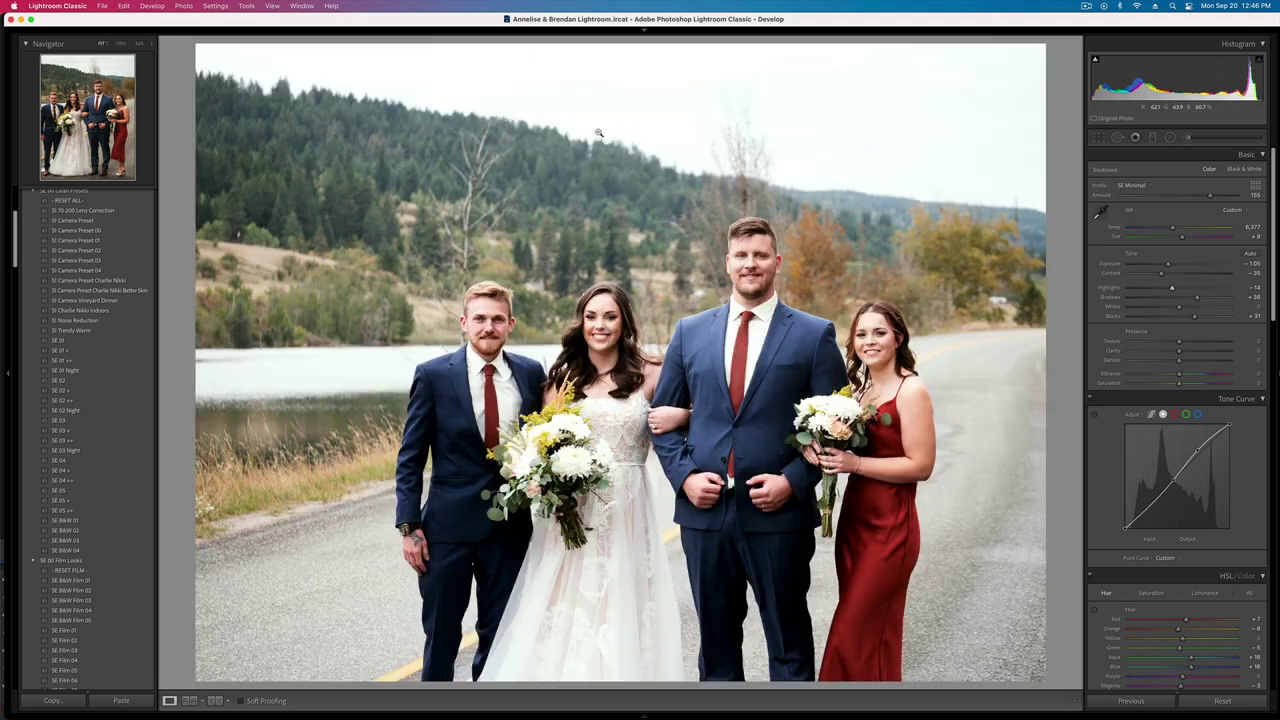
key(super+v)
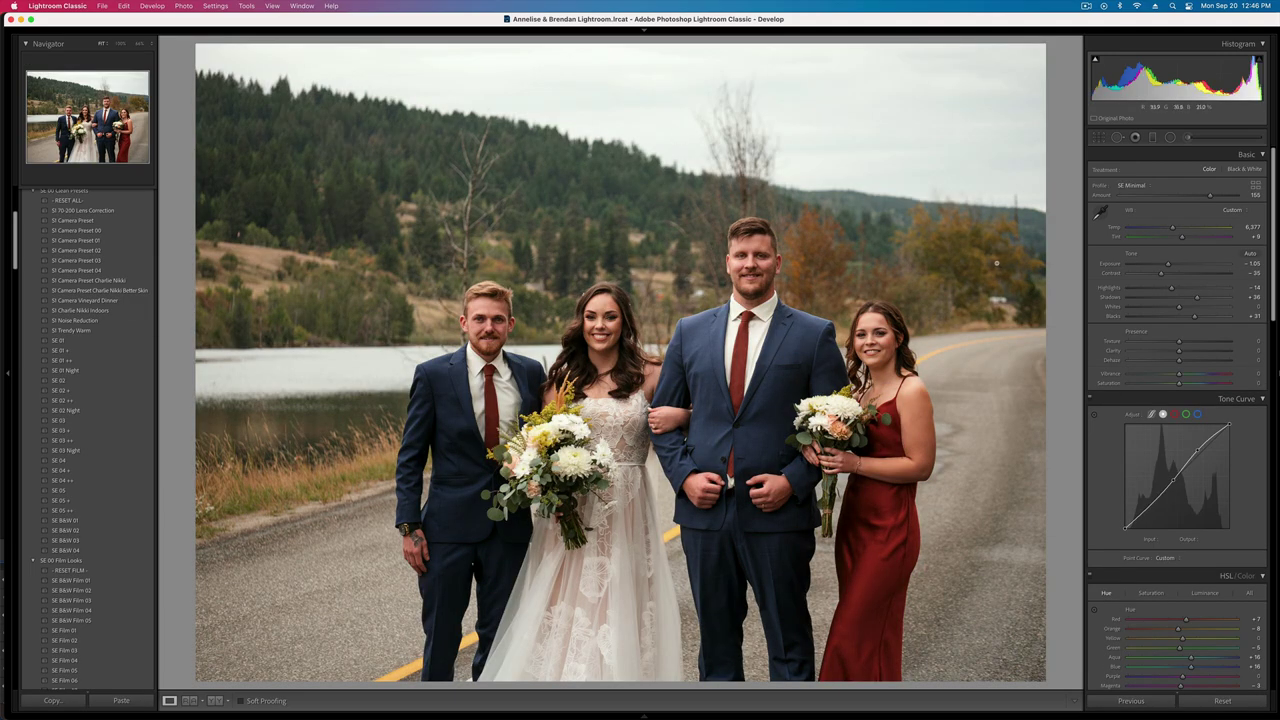
- Raise the landscape group photo's SE Minimal profile Amount to 194 and crop it tighter around the four people, keeping headroom above them
drag(1210, 195, 1235, 197)
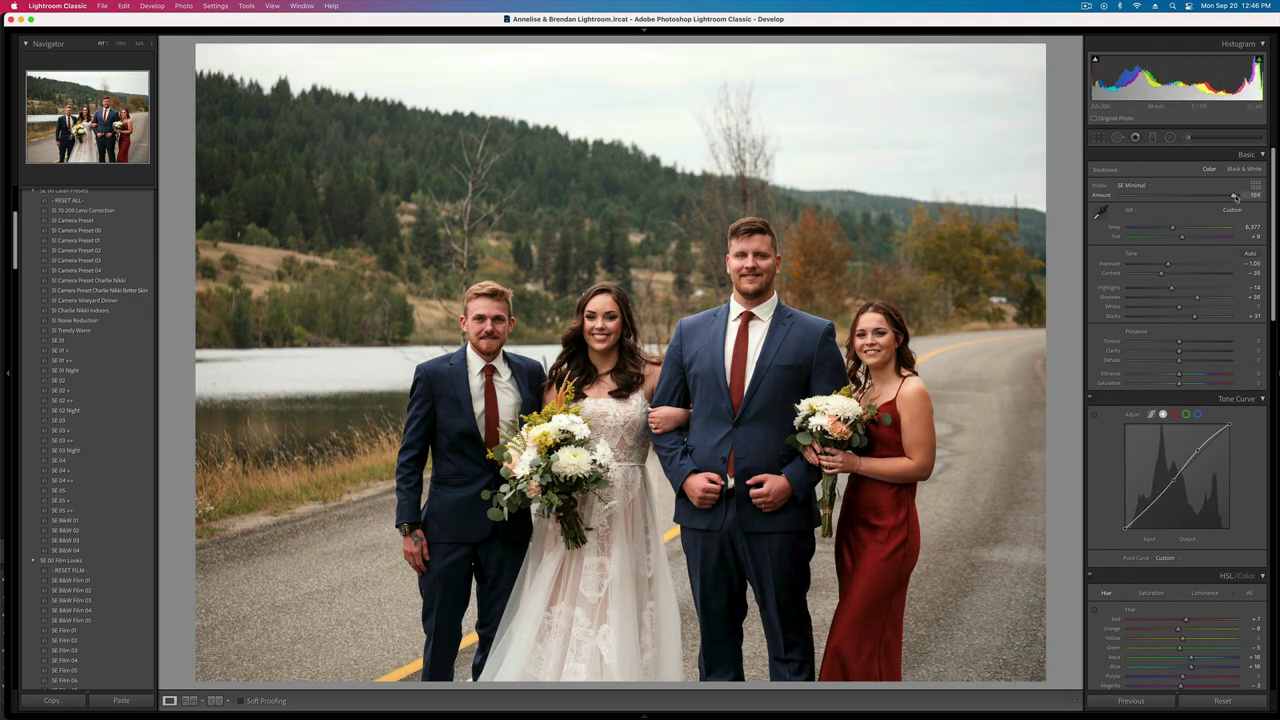
key(r)
key(r)
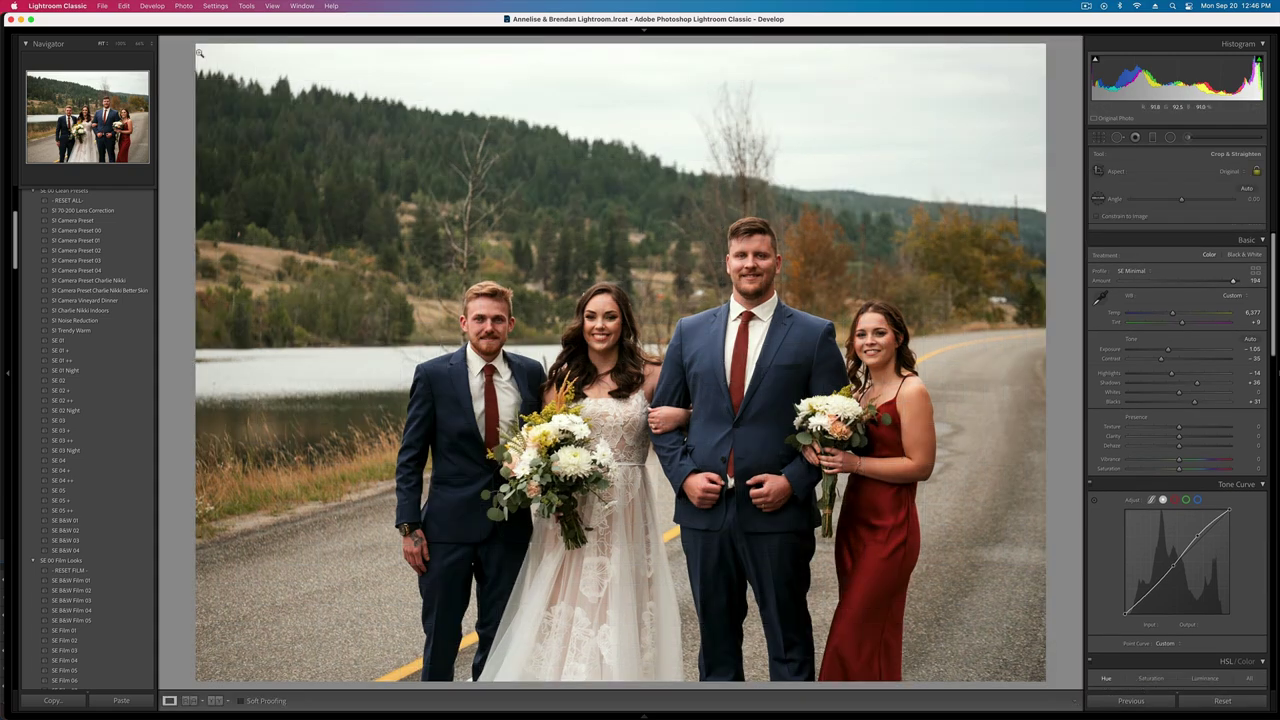
key(r)
drag(199, 45, 257, 86)
key(Return)
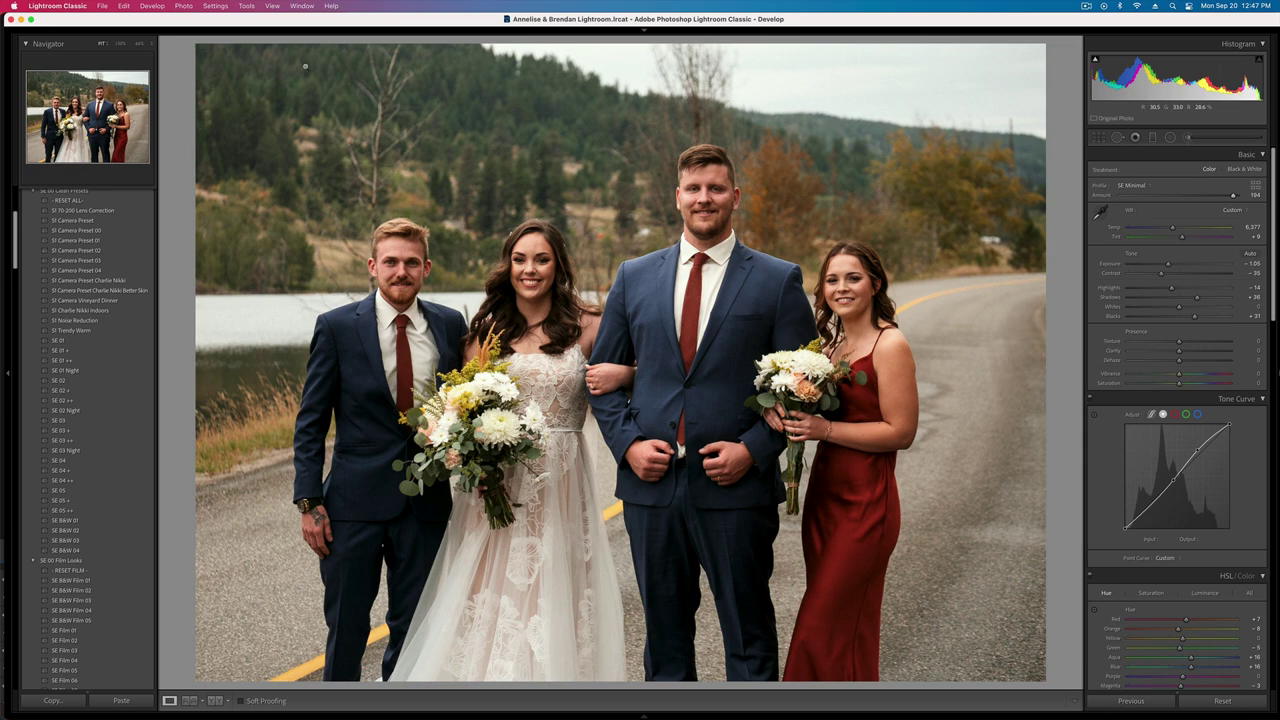
key(r)
drag(1020, 197, 1015, 172)
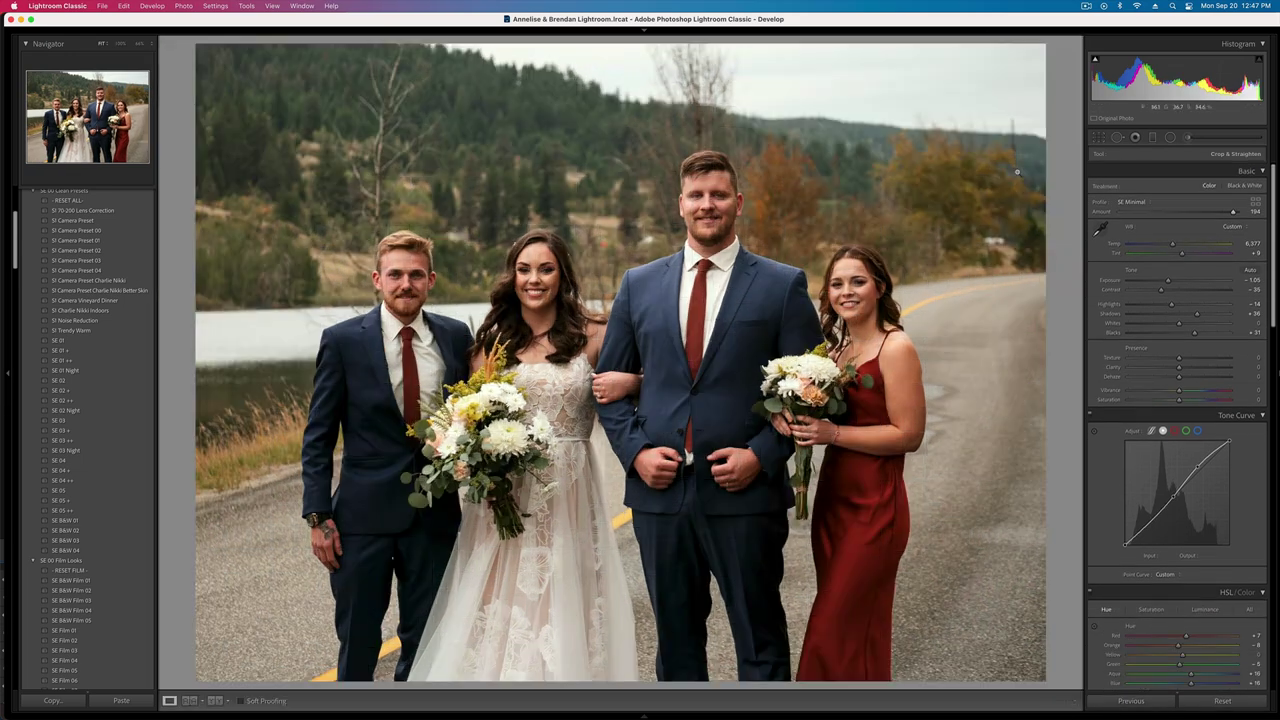
key(Return)
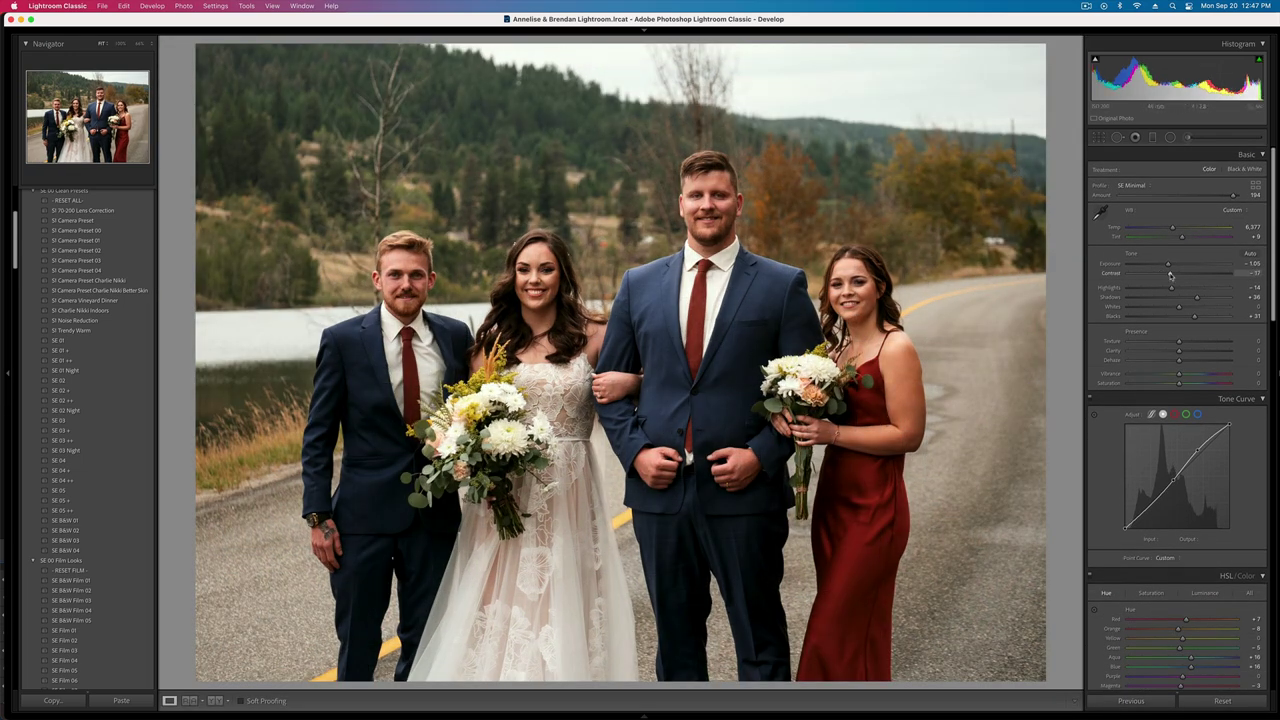
- Set the group photo's Contrast to −31 and Exposure to −0.95, and copy its settings onto the next portrait of the bride
click(1163, 274)
key(equal)
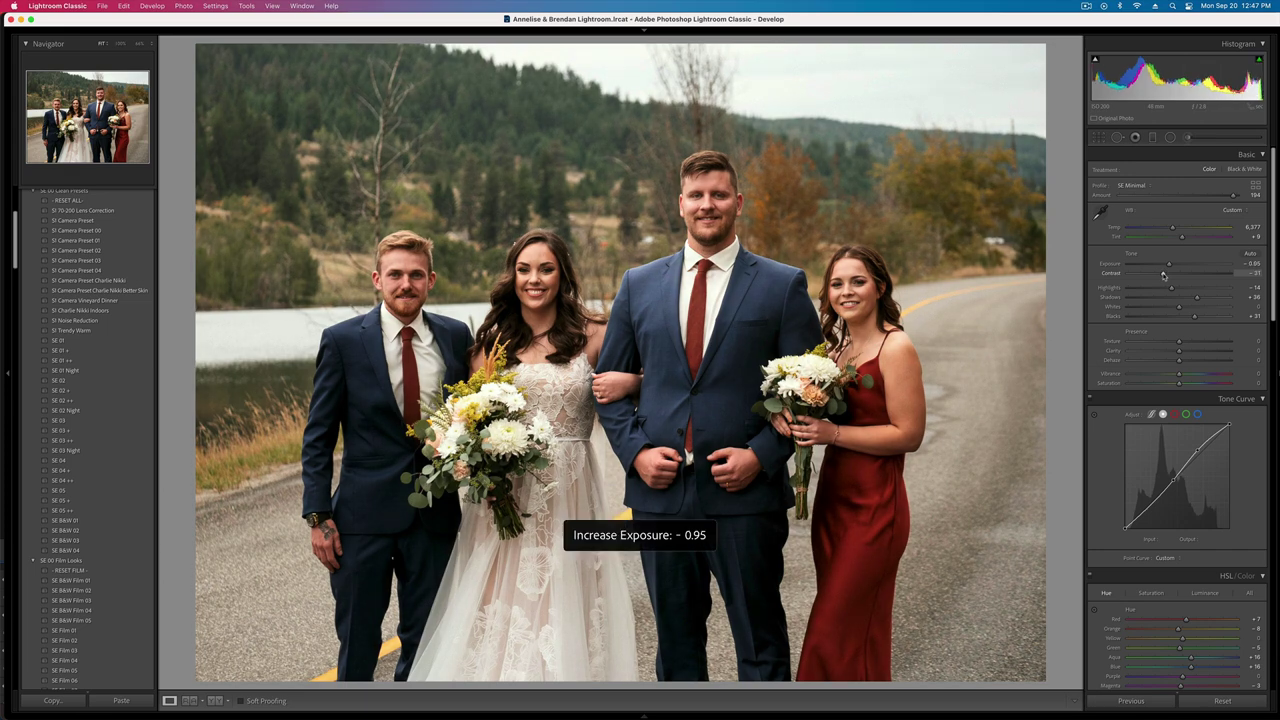
key(shift+super+c)
key(Return)
key(Right)
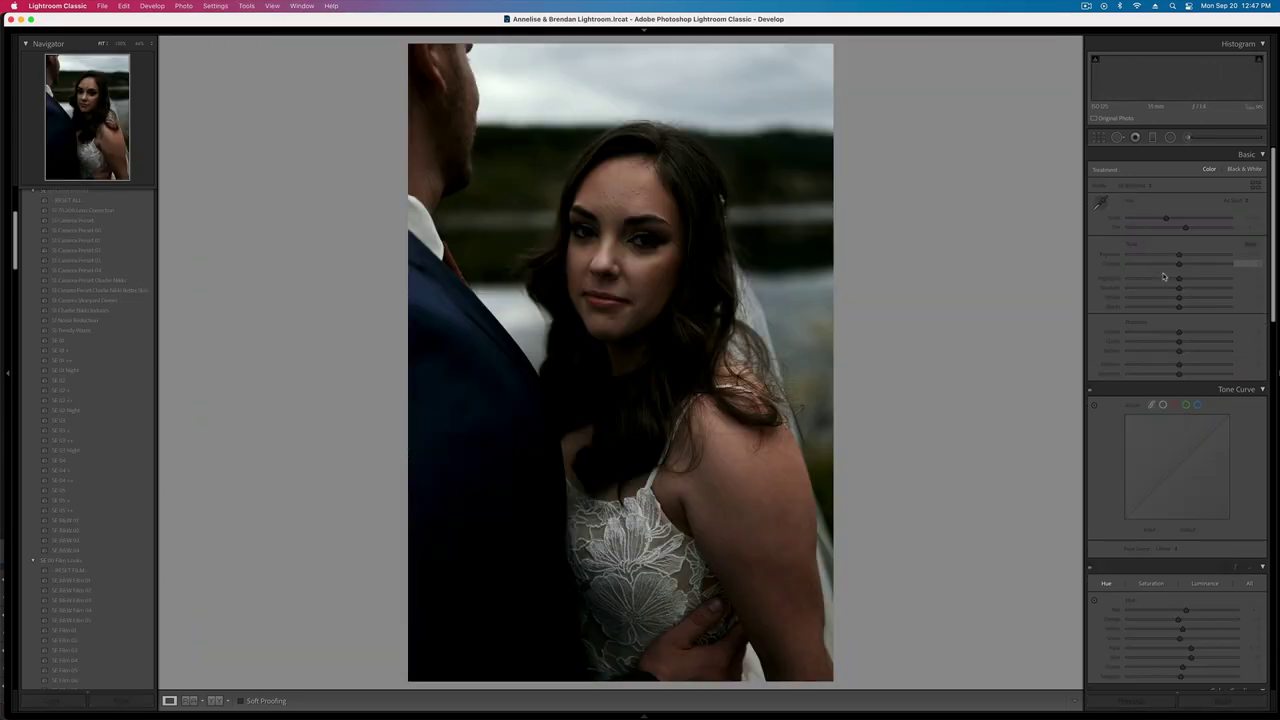
key(super+shift+v)
- Brighten the portrait of the bride looking at the camera to an Exposure of +0.93
key(equal)
key(equal)
key(equal)
key(equal)
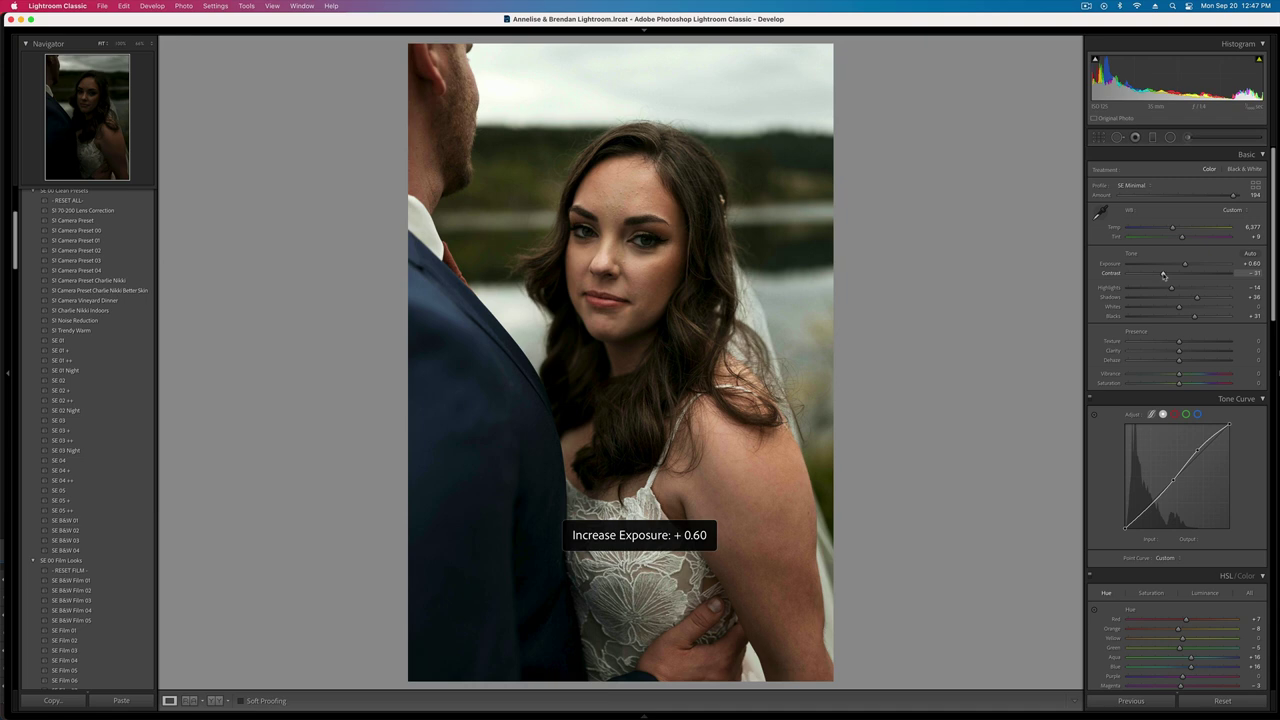
key(equal)
key(equal)
key(minus)
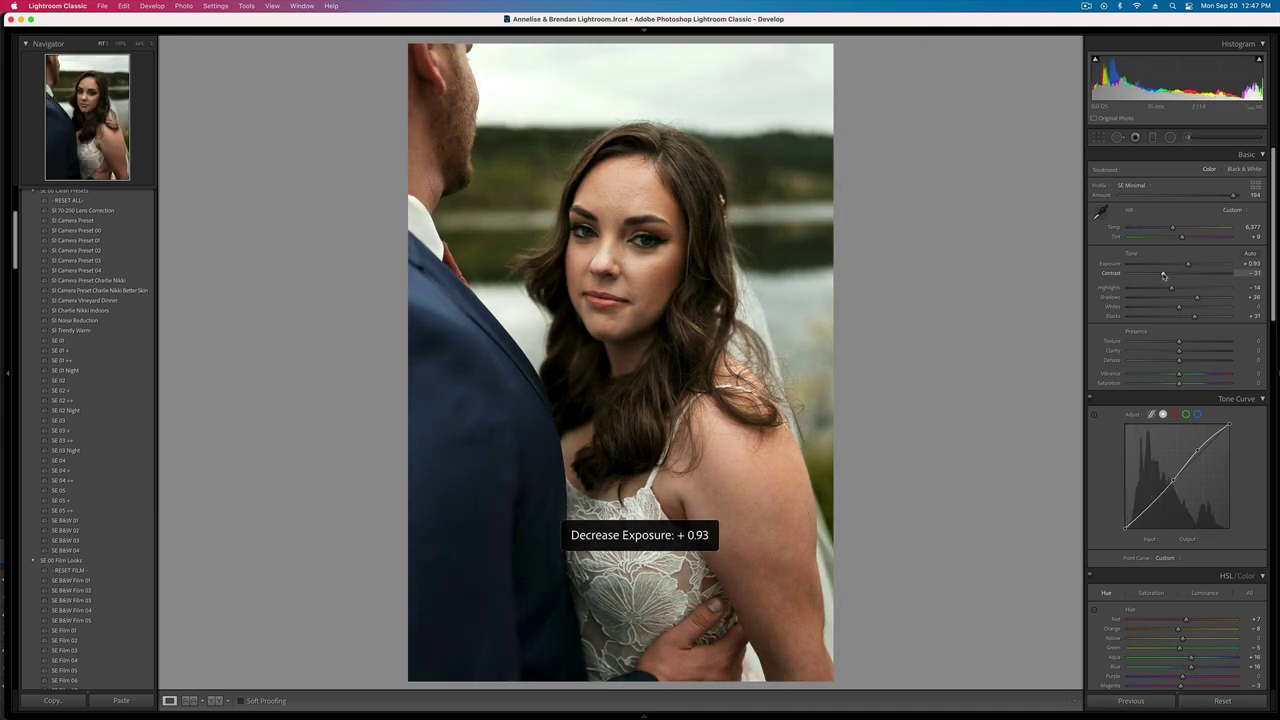
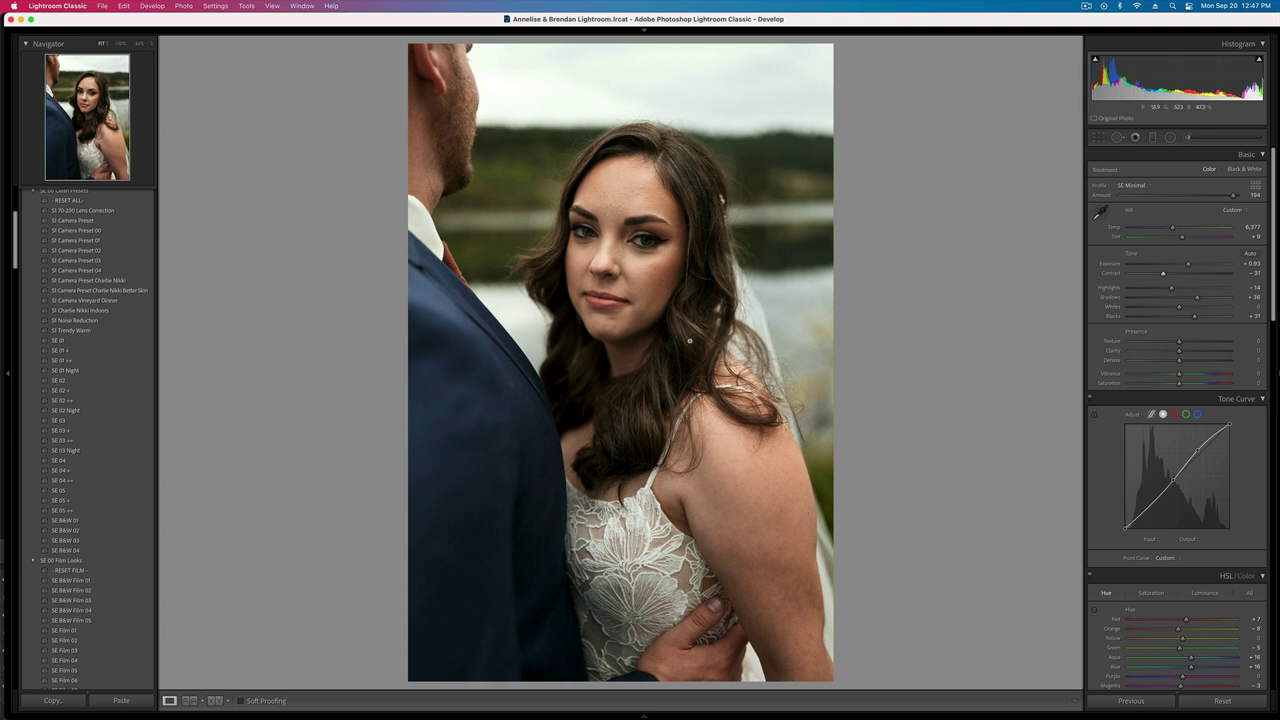
key(Delete)
key(Escape)
- Apply the copied settings to the next portrait, with the bride laughing, and raise its Exposure to +0.27
key(Right)
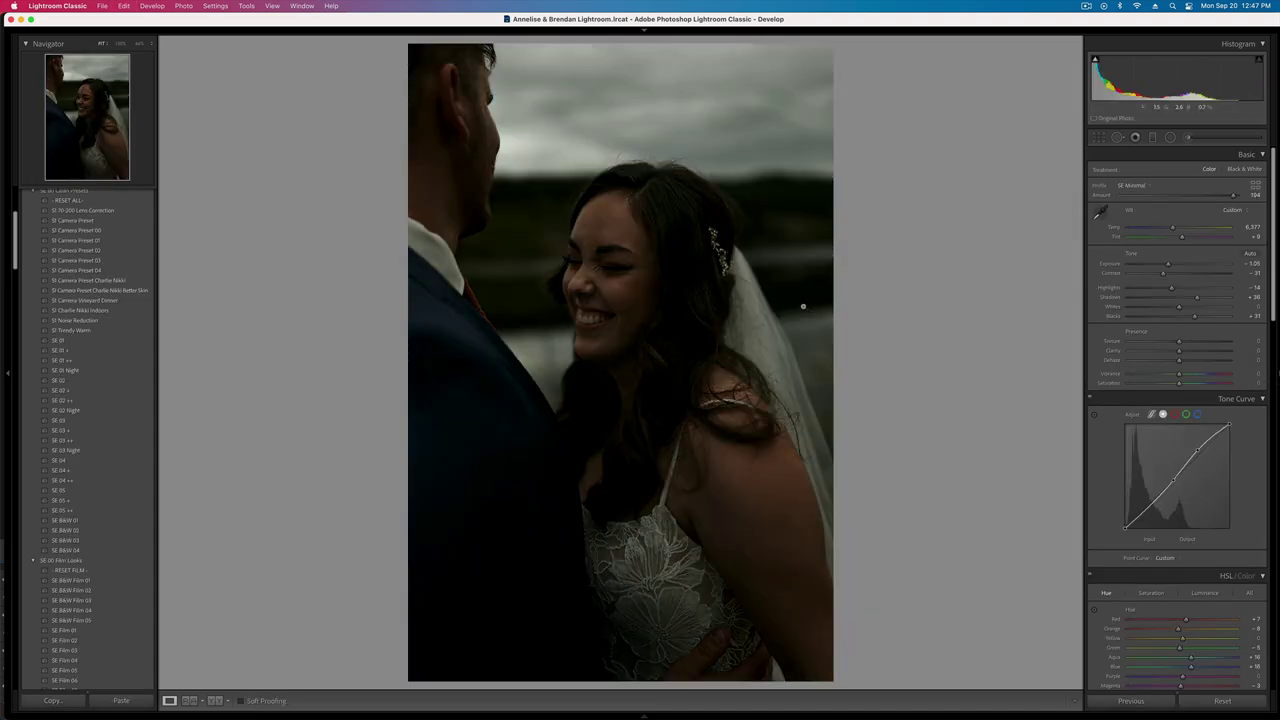
key(shift+equal)
key(shift+equal)
key(shift+equal)
key(shift+equal)
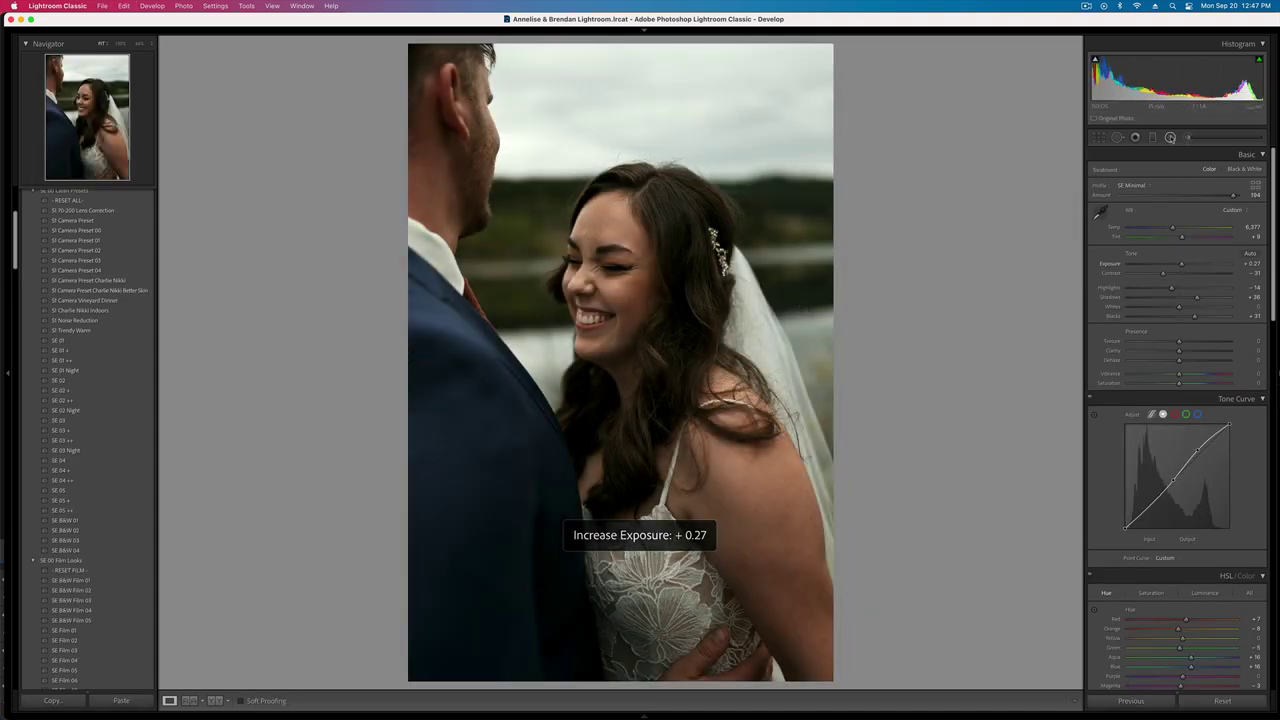
- Add an inverted radial filter around the laughing bride with Exposure 0.24, Contrast −89 and Highlights −37
click(1170, 137)
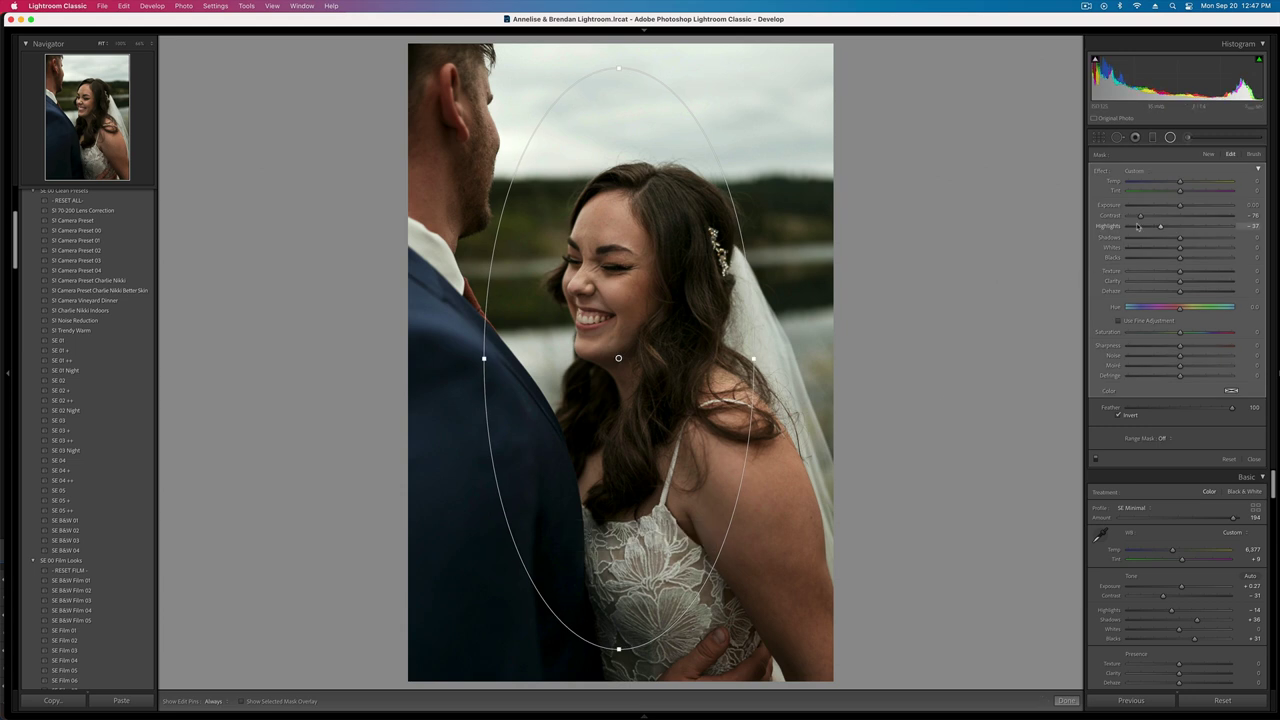
drag(1140, 217, 1183, 206)
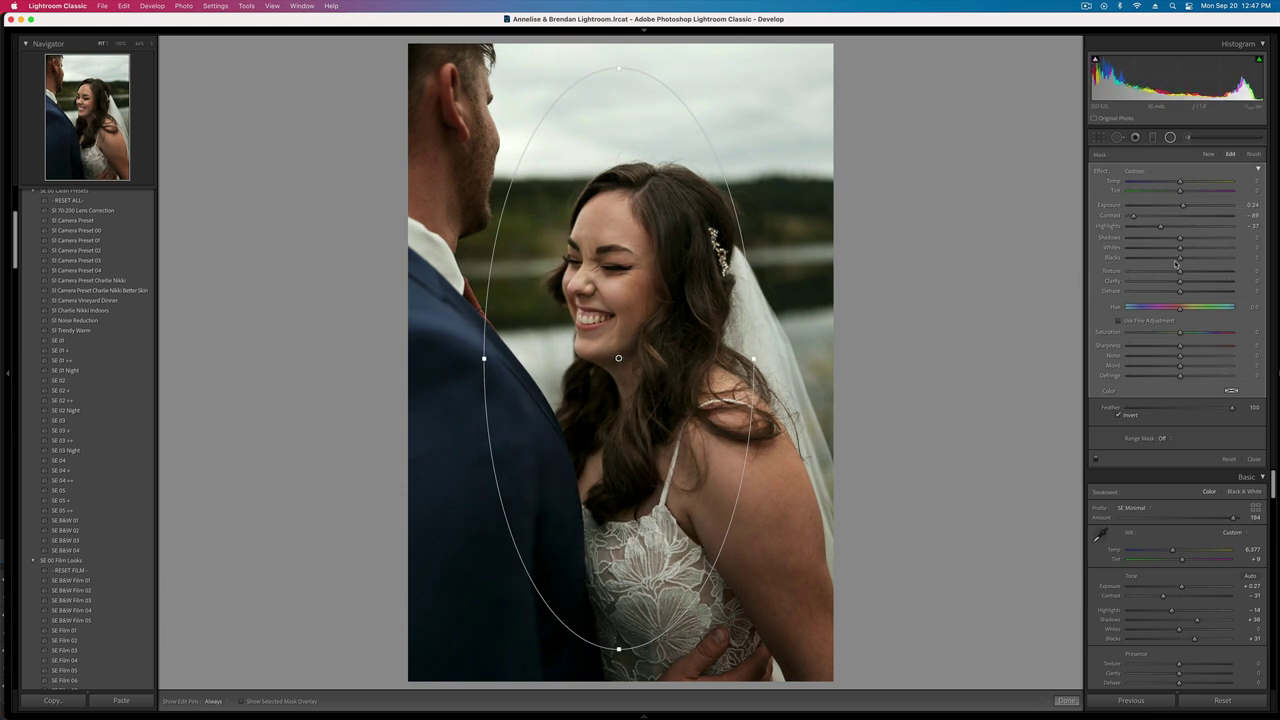
drag(1170, 260, 1169, 260)
key(shift+m)
- Set the laughing bride portrait's overall Exposure to +0.60 and Contrast to −5
key(shift+=)
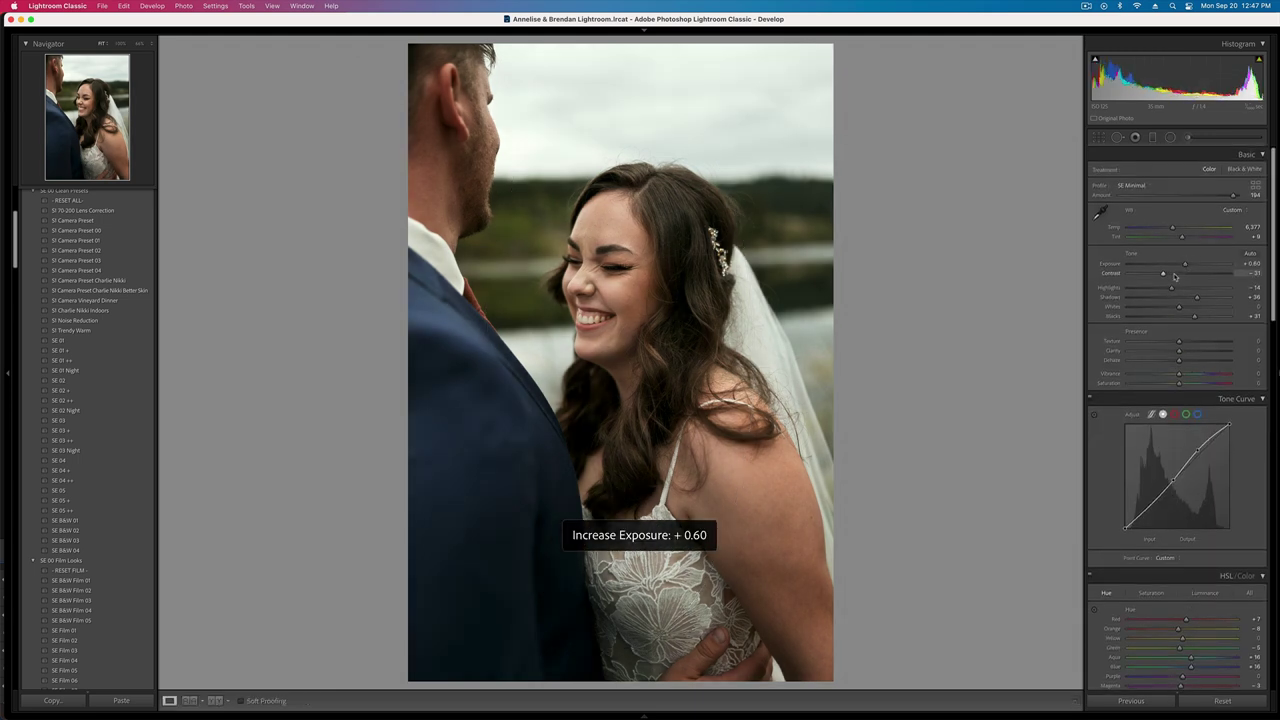
double_click(1177, 274)
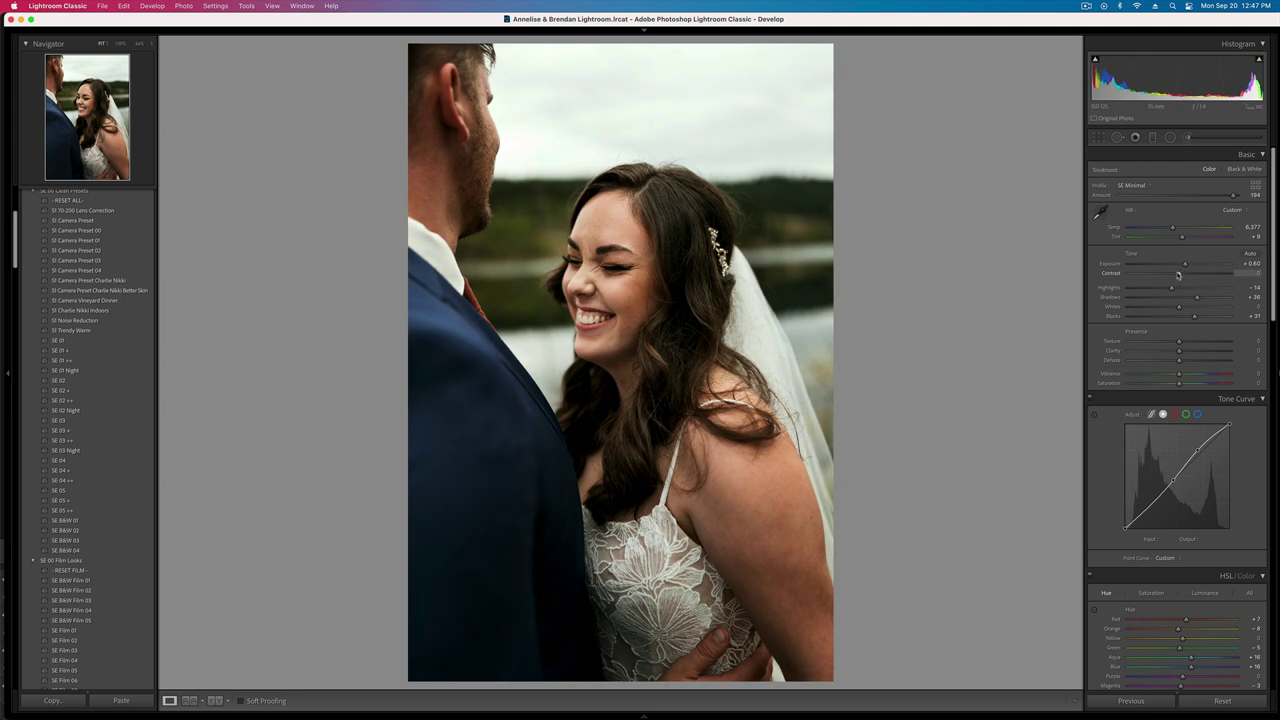
drag(1177, 274, 1175, 274)
- Brush softening adjustments onto the bride's shoulder and face, lowering Texture on the face, and set the photo's overall Contrast to +4
key(k)
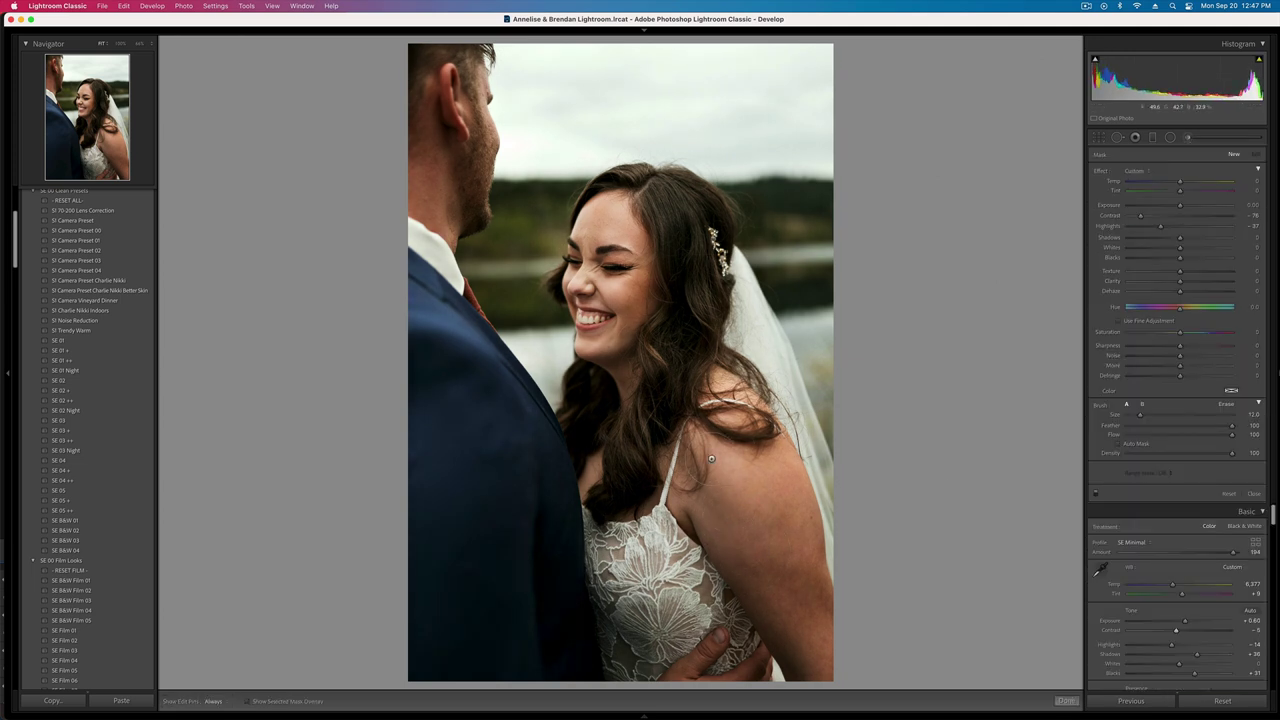
mouse_move(711, 450)
mouse_down()
mouse_move(790, 596)
mouse_move(755, 440)
mouse_up()
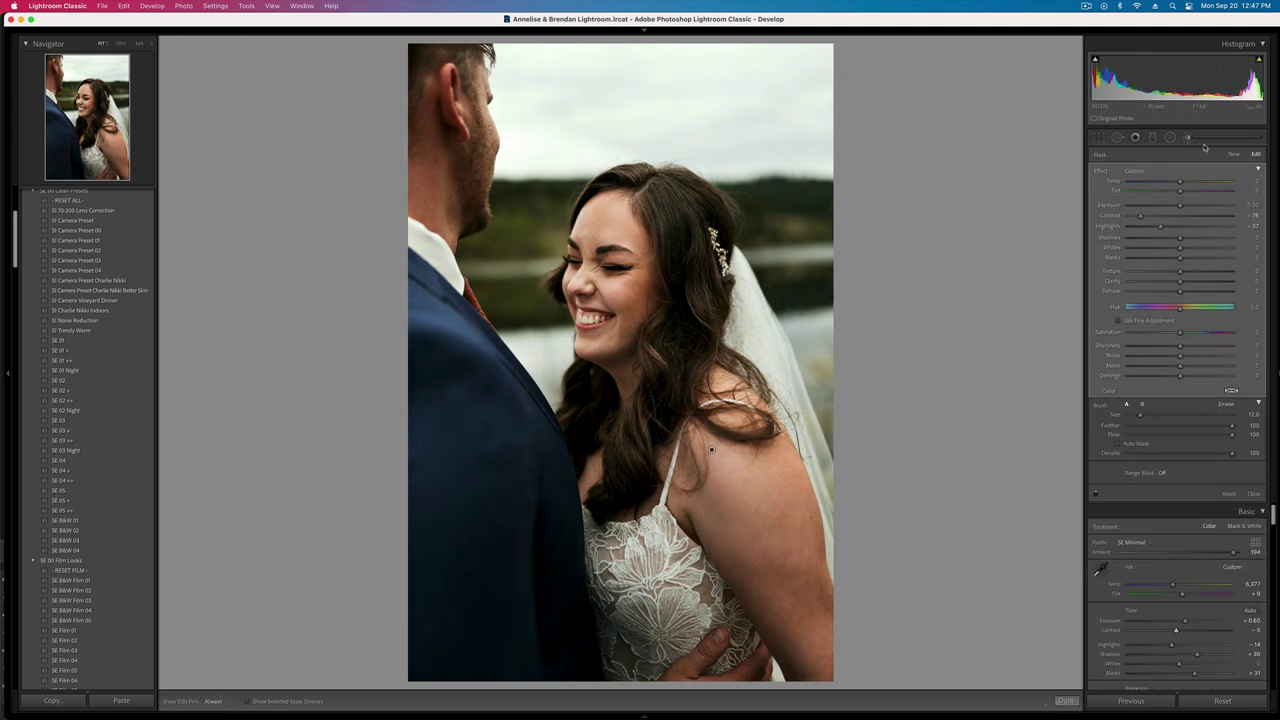
click(1233, 156)
click(591, 231)
alt+click(1099, 173)
drag(1180, 271, 1158, 271)
key(k)
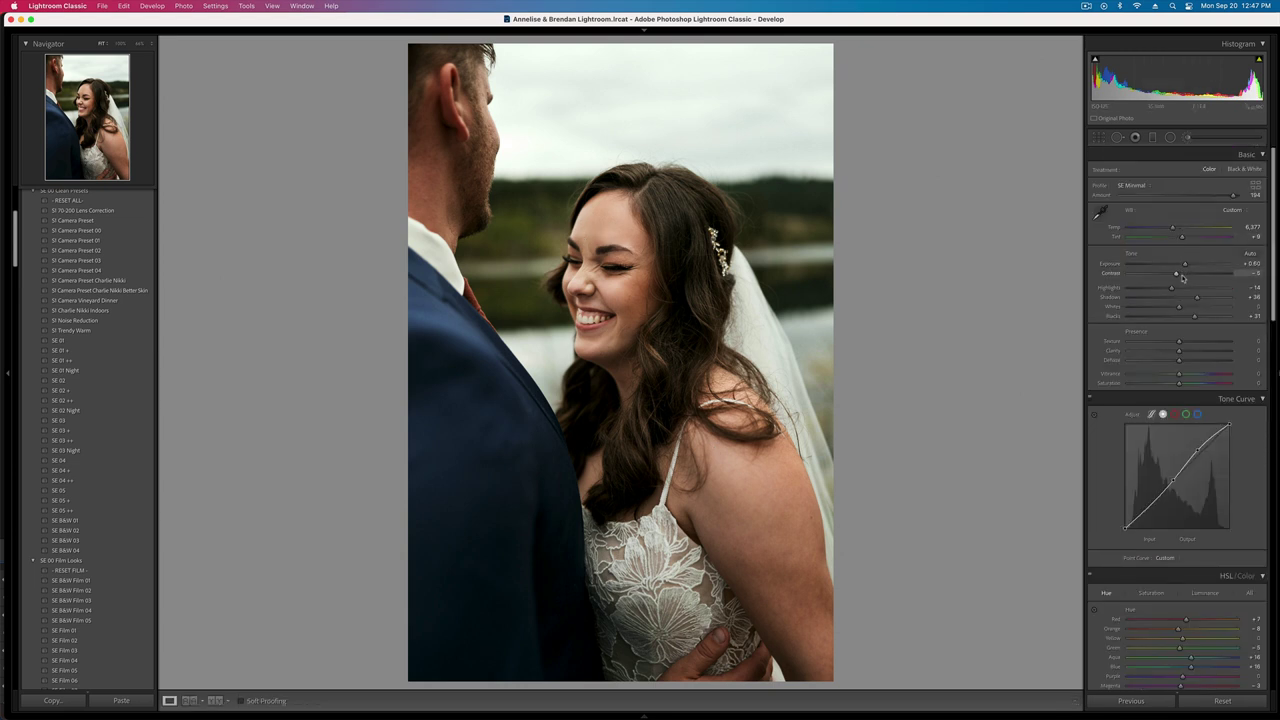
drag(1183, 276, 1184, 273)
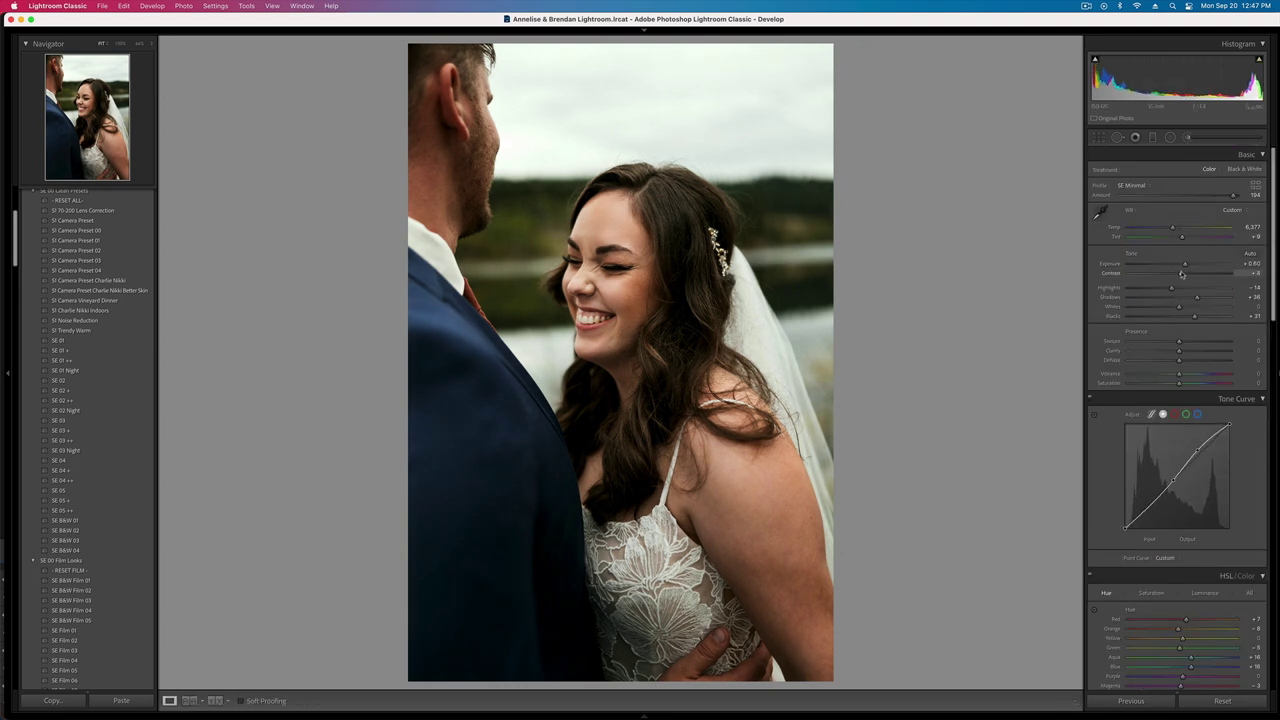
- Convert the next portrait, taken from behind the groom, with the SE B&W 01 preset at Exposure +0.73 and raise its Blacks
key(Right)
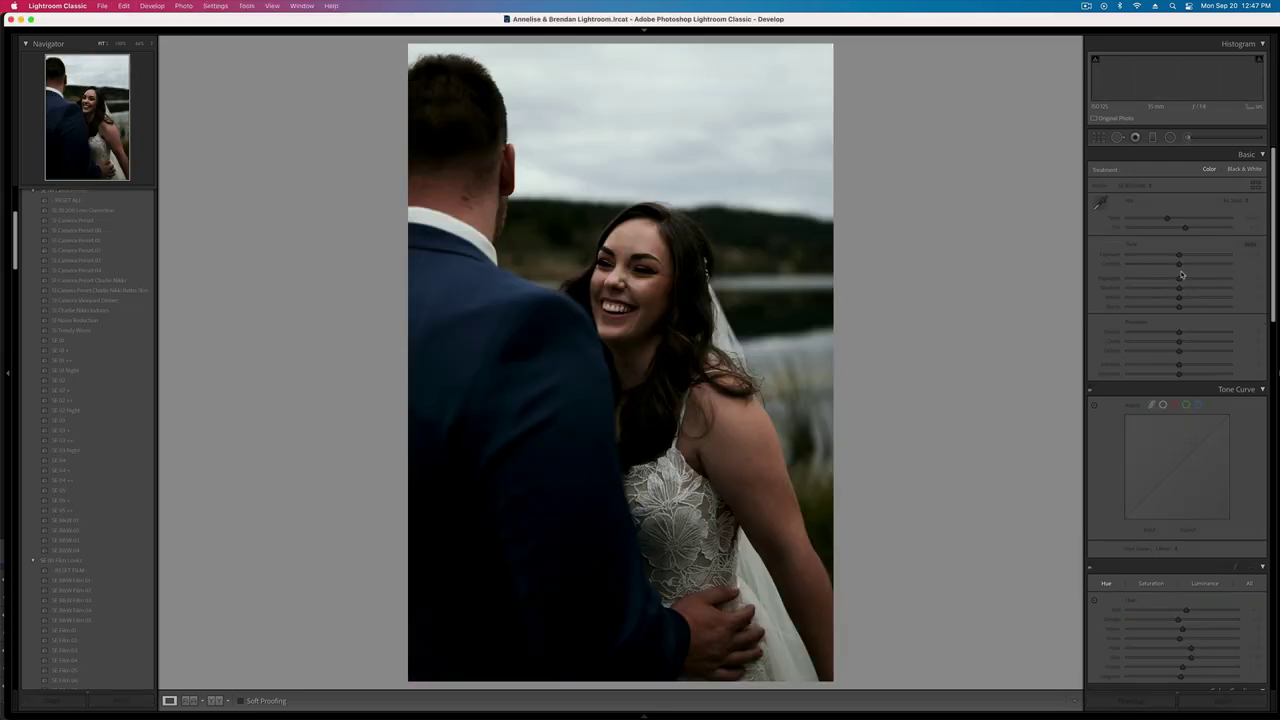
key(equal)
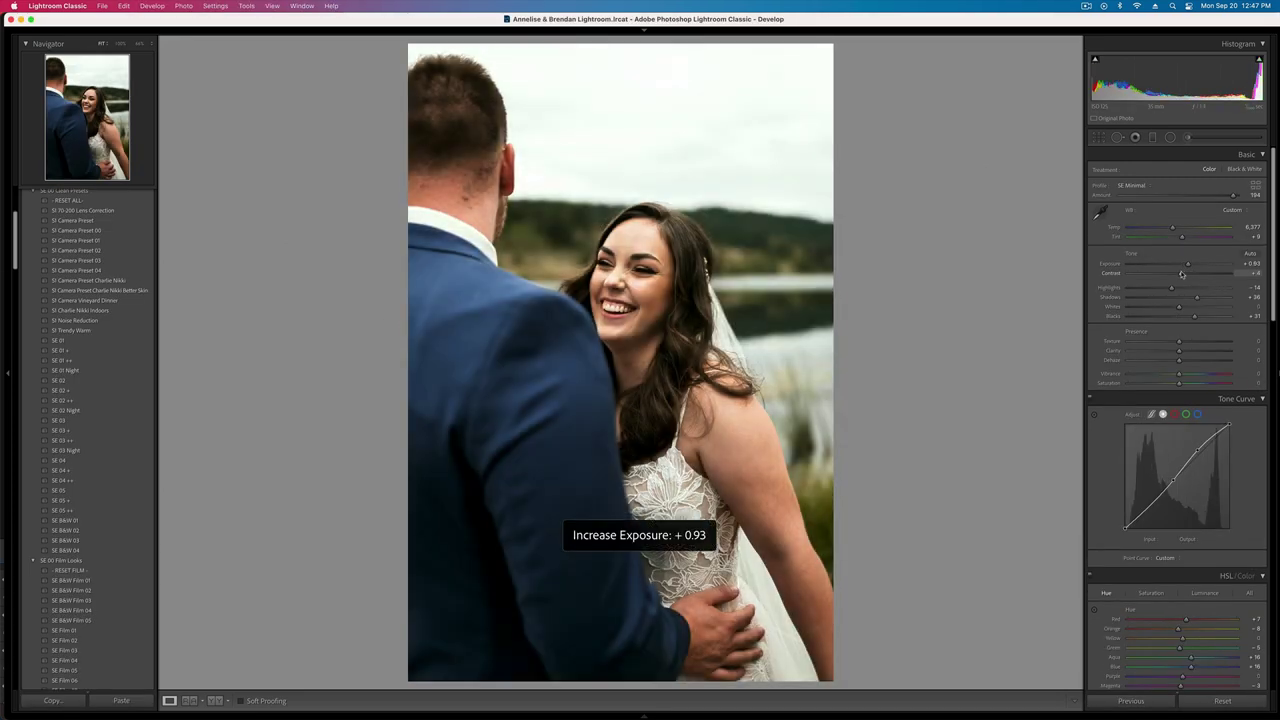
key(minus)
click(88, 520)
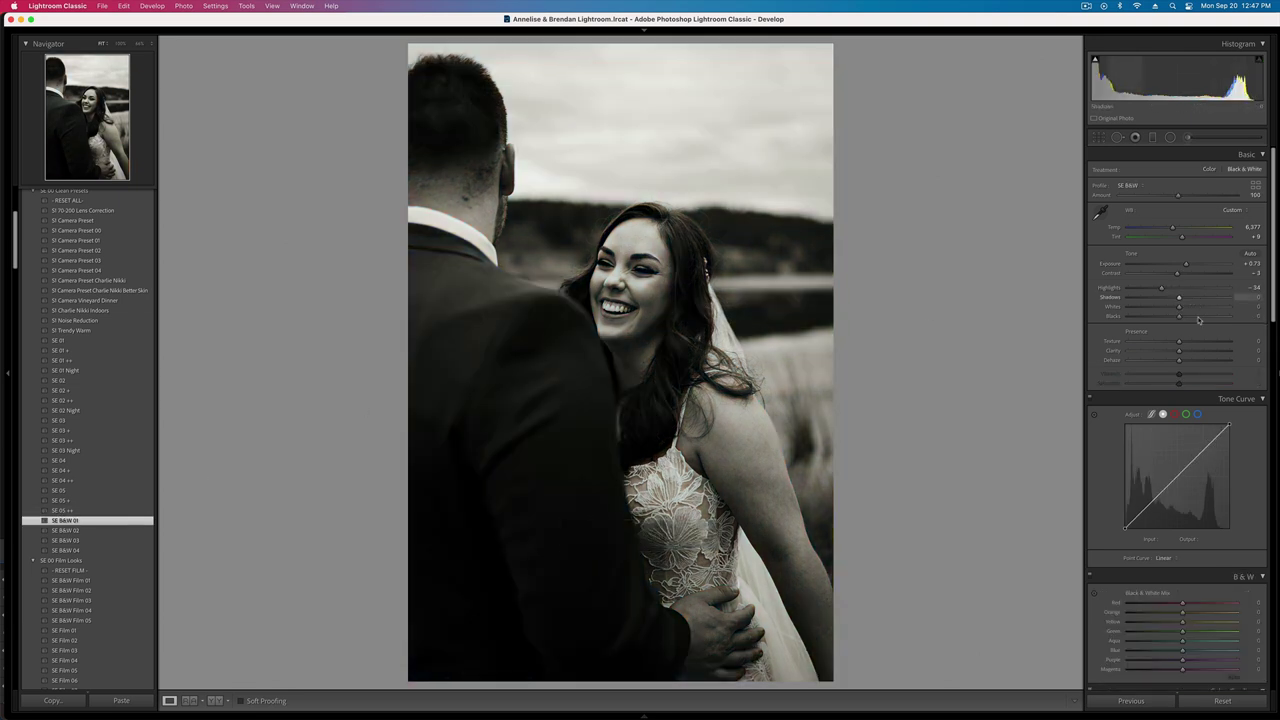
mouse_move(1197, 318)
mouse_down()
mouse_move(1213, 320)
mouse_move(1202, 318)
mouse_up()
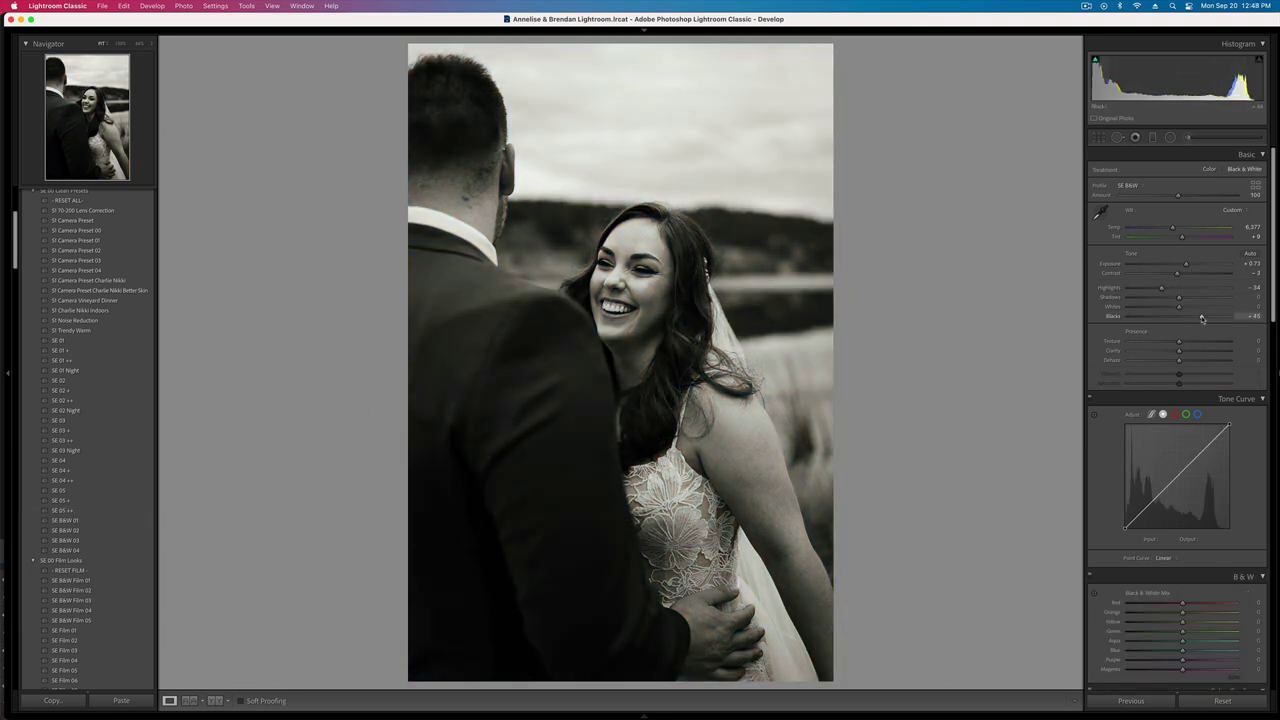
- Apply the copied color settings to the photo of the couple walking down the road and lower its Exposure to −0.06
key(Right)
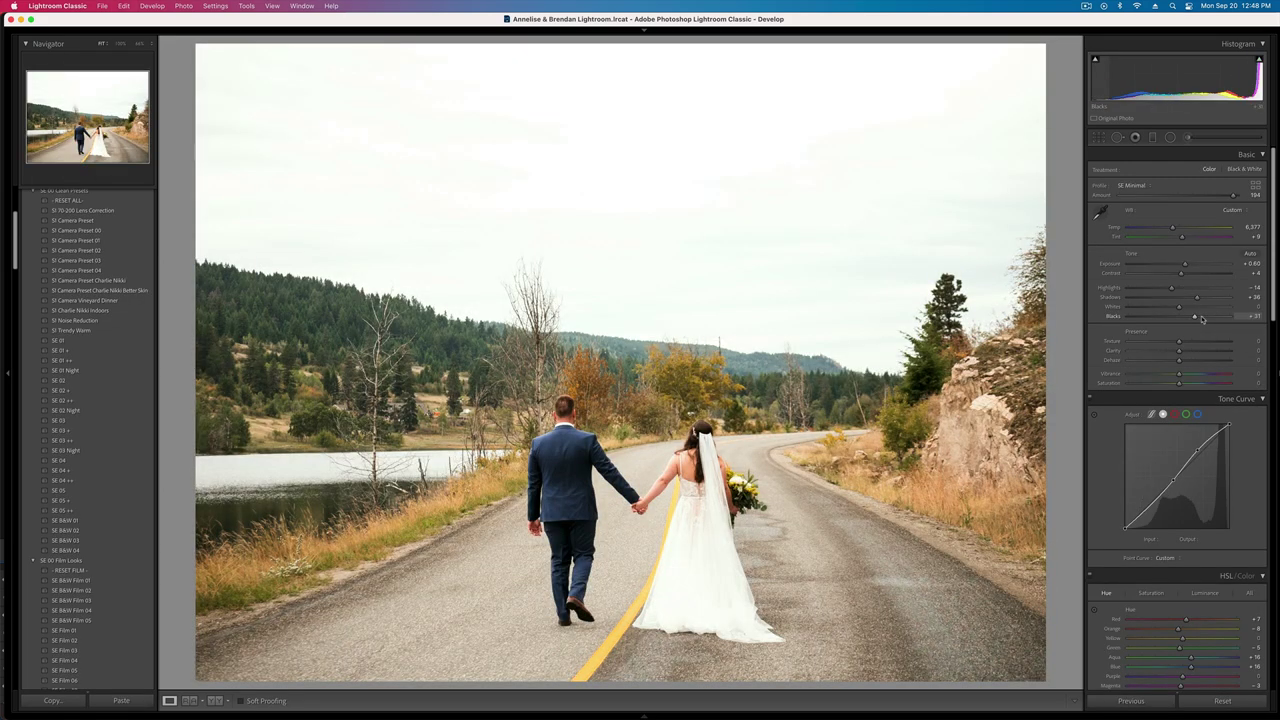
key(shift+minus)
key(shift+minus)
key(shift+minus)
key(shift+equal)
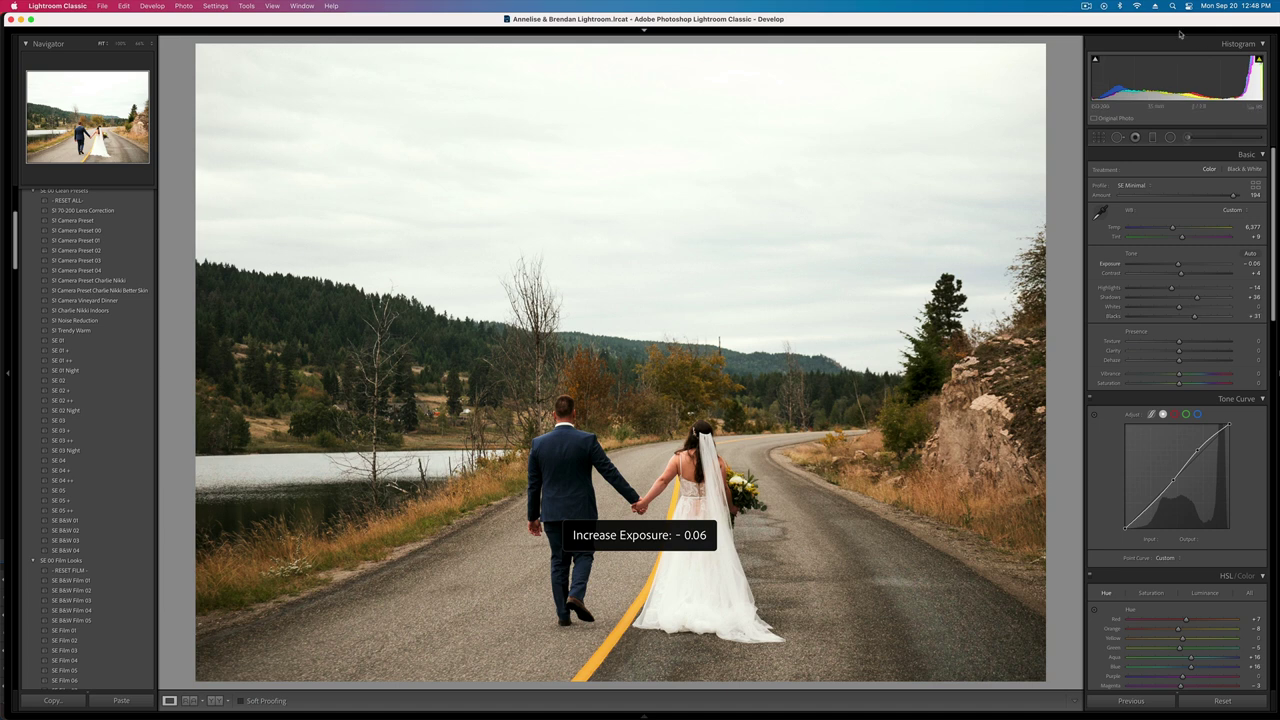
- Brush over the bride's white dress in the road photo with lowered Highlights and Whites
key(k)
mouse_move(699, 522)
mouse_down()
mouse_move(692, 598)
mouse_move(720, 603)
mouse_move(702, 512)
mouse_move(730, 616)
mouse_up()
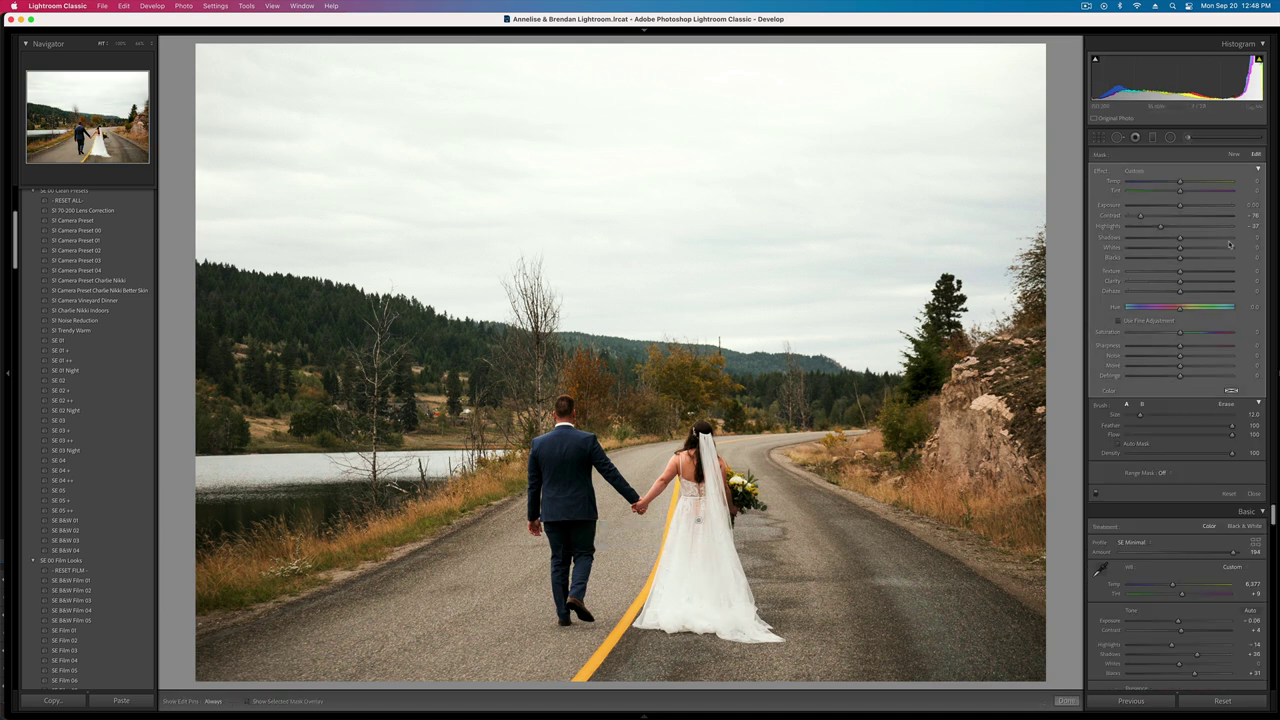
drag(1181, 249, 1146, 228)
key(k)
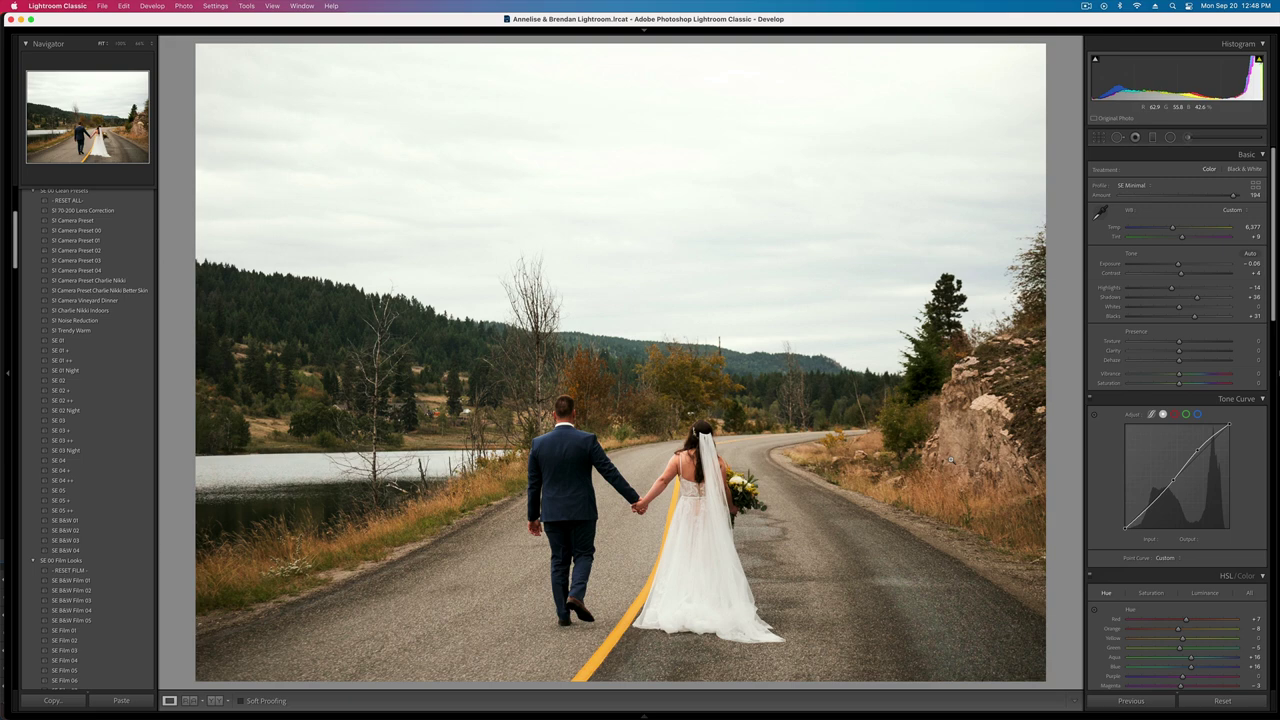
- Set the road photo's profile Amount to 200, Contrast to −51 and Exposure to −0.06
key(minus)
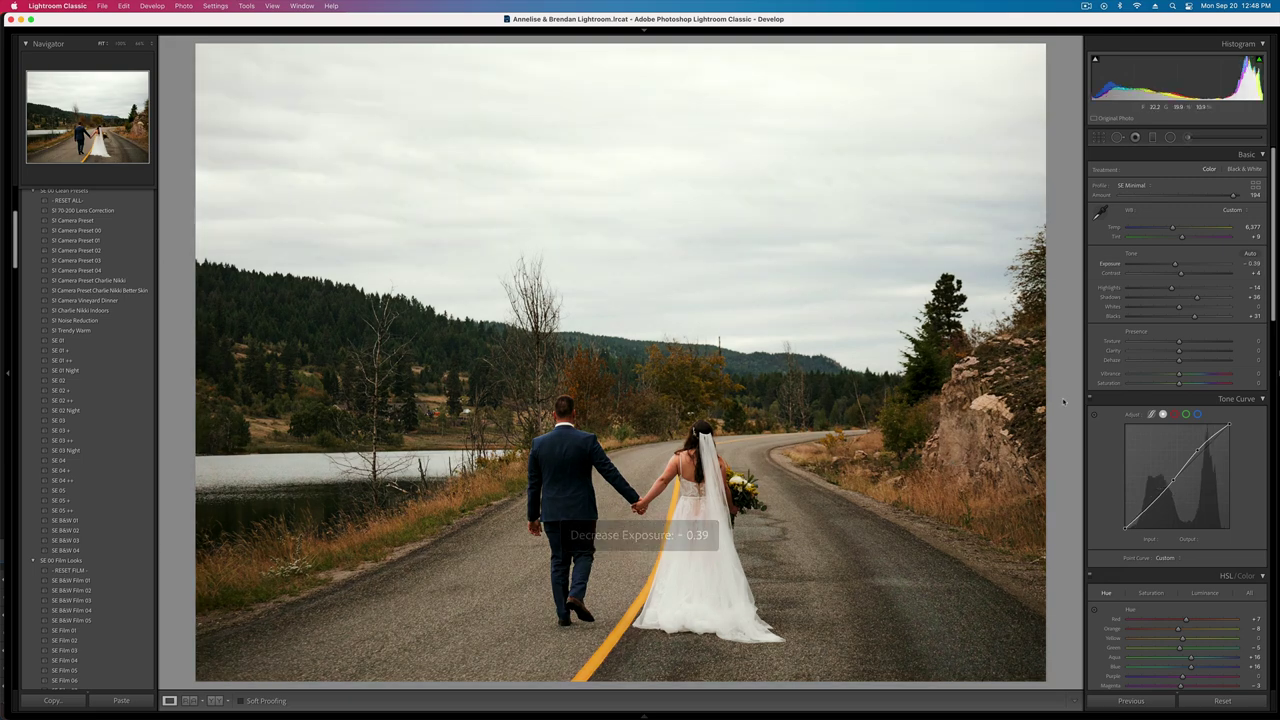
mouse_move(1233, 195)
mouse_down()
mouse_move(1183, 197)
mouse_move(1238, 197)
mouse_up()
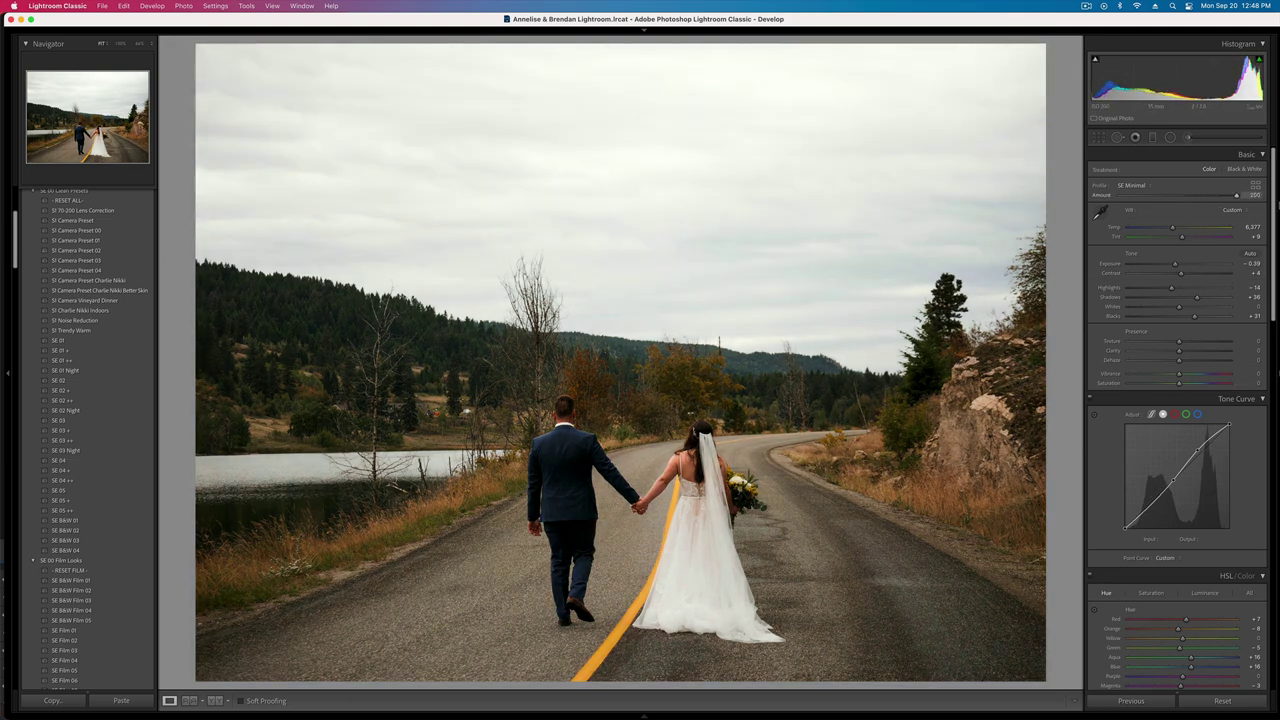
drag(1181, 275, 1153, 277)
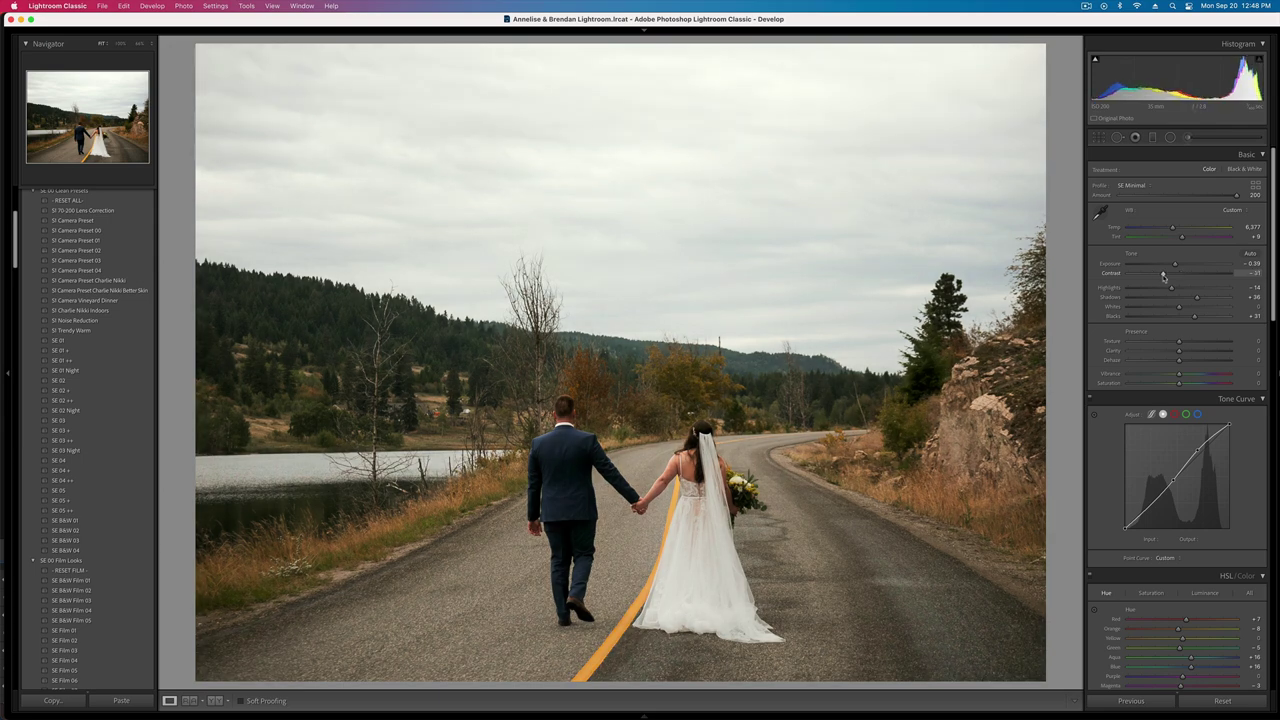
key(equal)
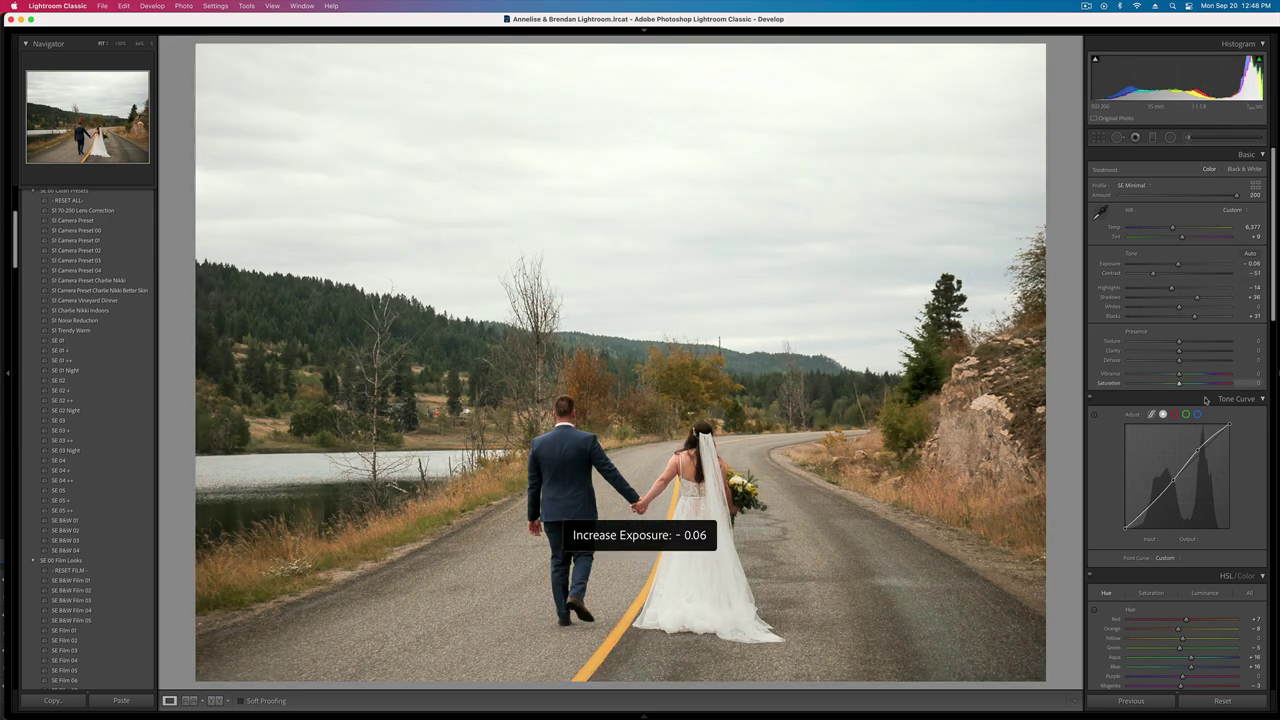
- Reshape the road photo's point curve, adjusting its upper midtones and slightly lowering the darker tones
mouse_move(1198, 451)
mouse_down()
mouse_move(1190, 444)
mouse_move(1193, 460)
mouse_up()
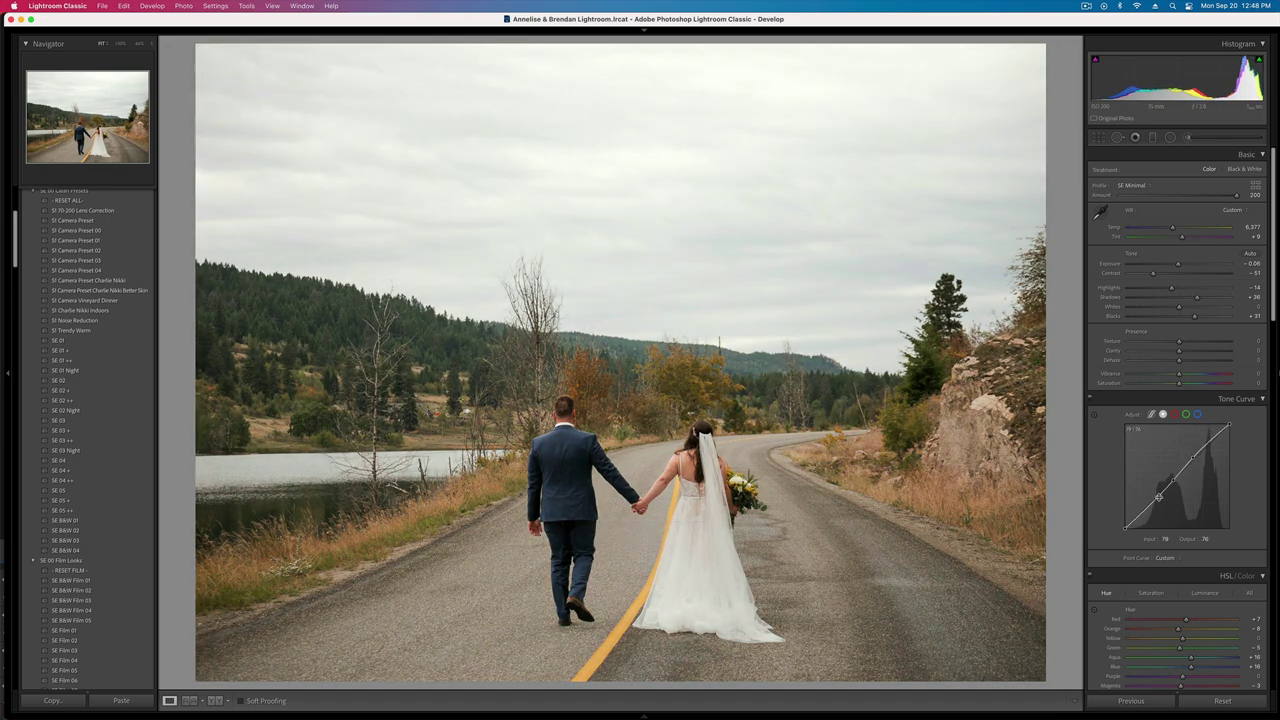
drag(1158, 497, 1158, 494)
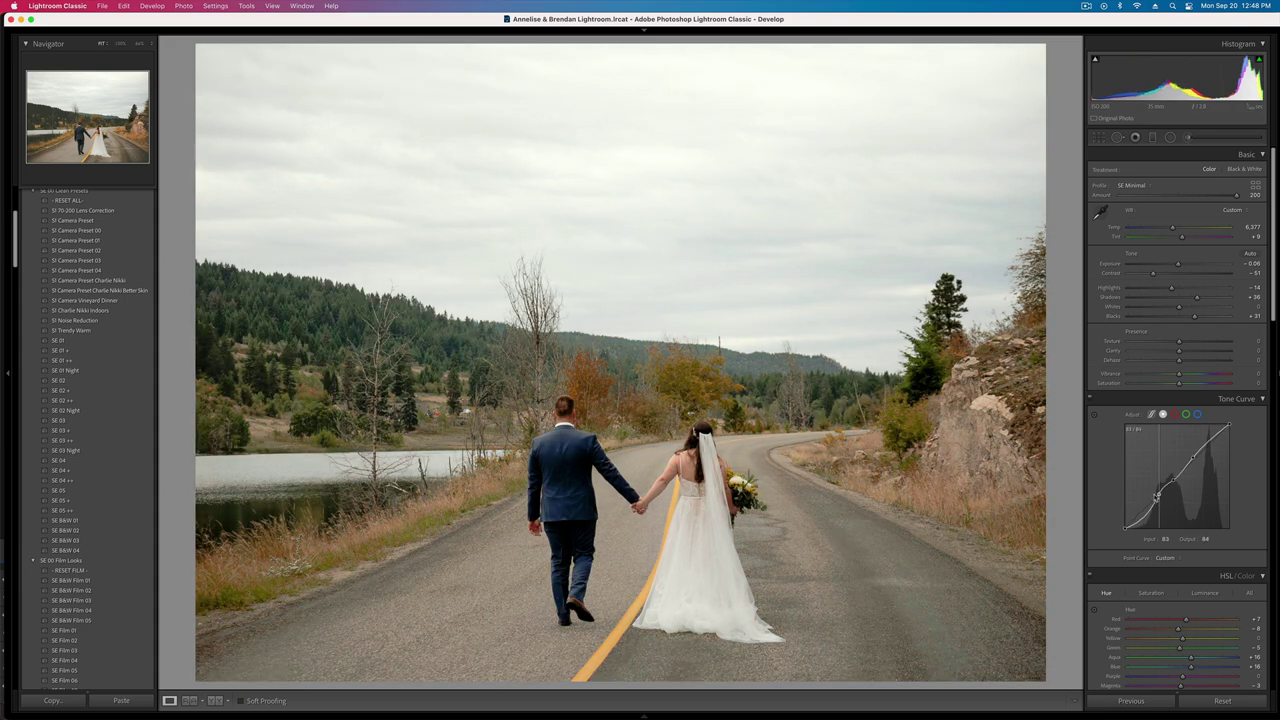
key(super+z)
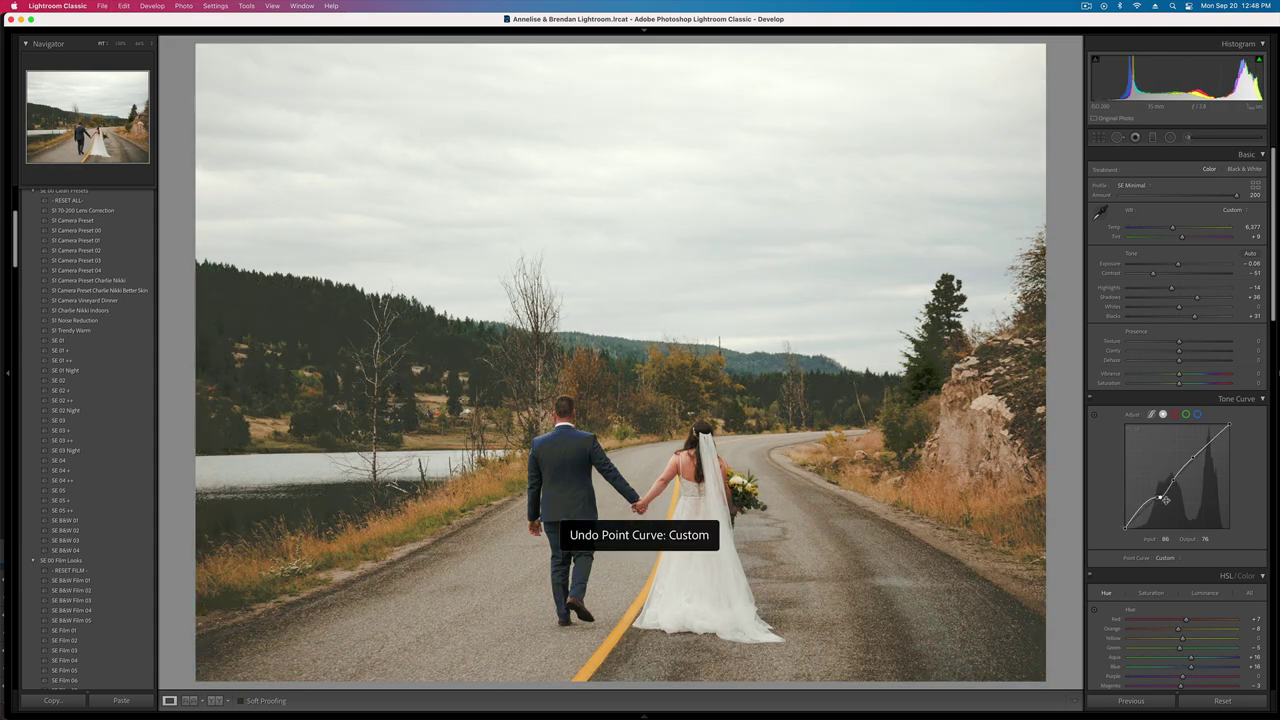
right_click(1159, 496)
click(1168, 502)
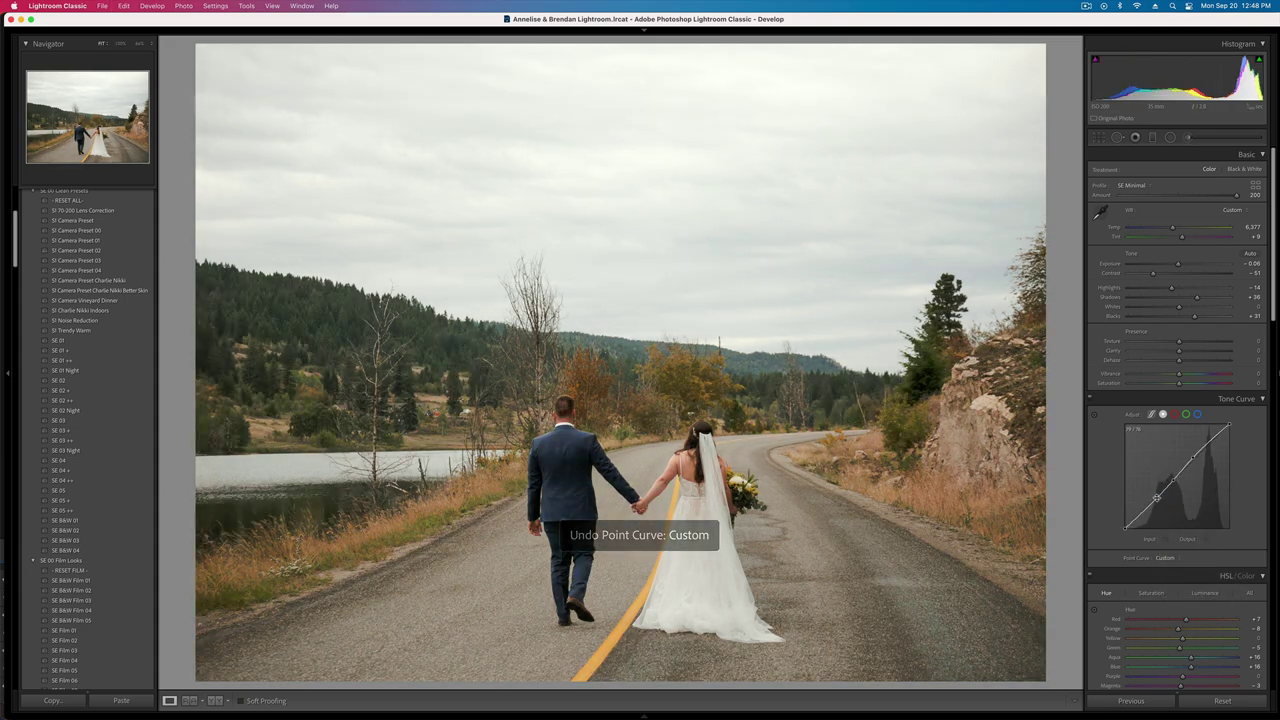
drag(1157, 499, 1158, 499)
- Set the road photo's Exposure to −0.16 and Contrast to −33, and copy its develop settings
key(minus)
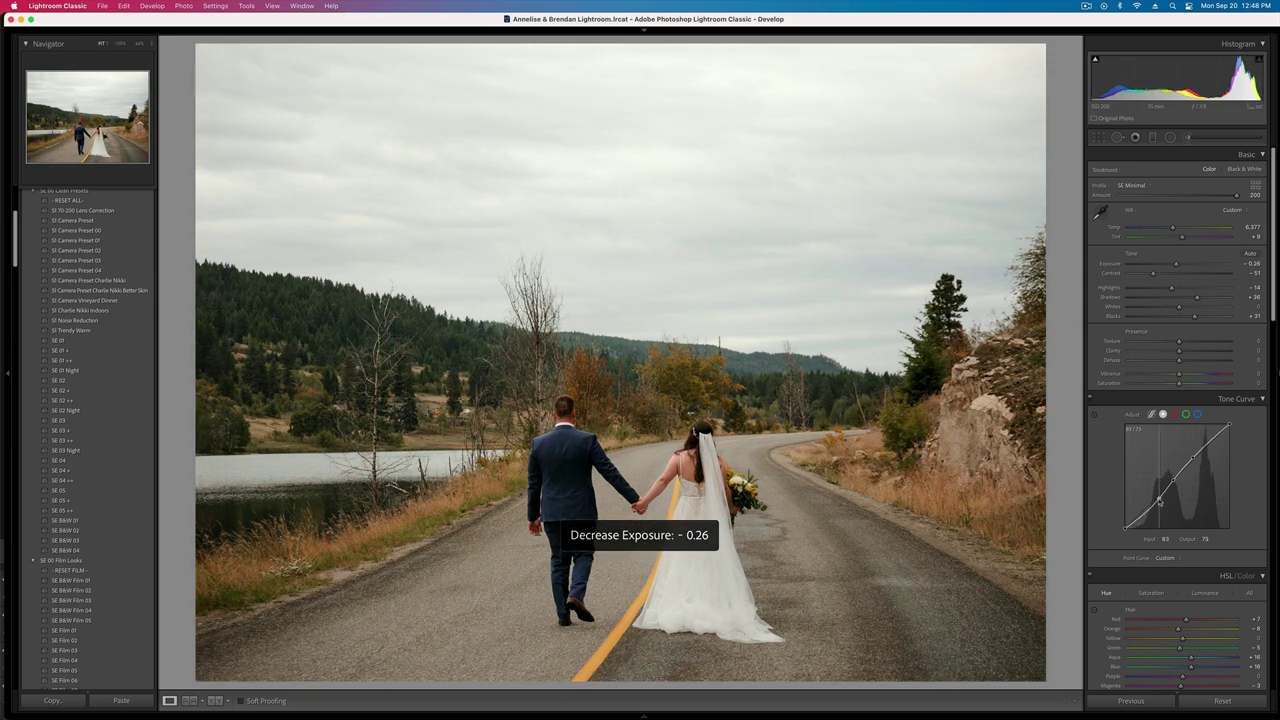
key(super+shift+c)
key(Return)
key(equal)
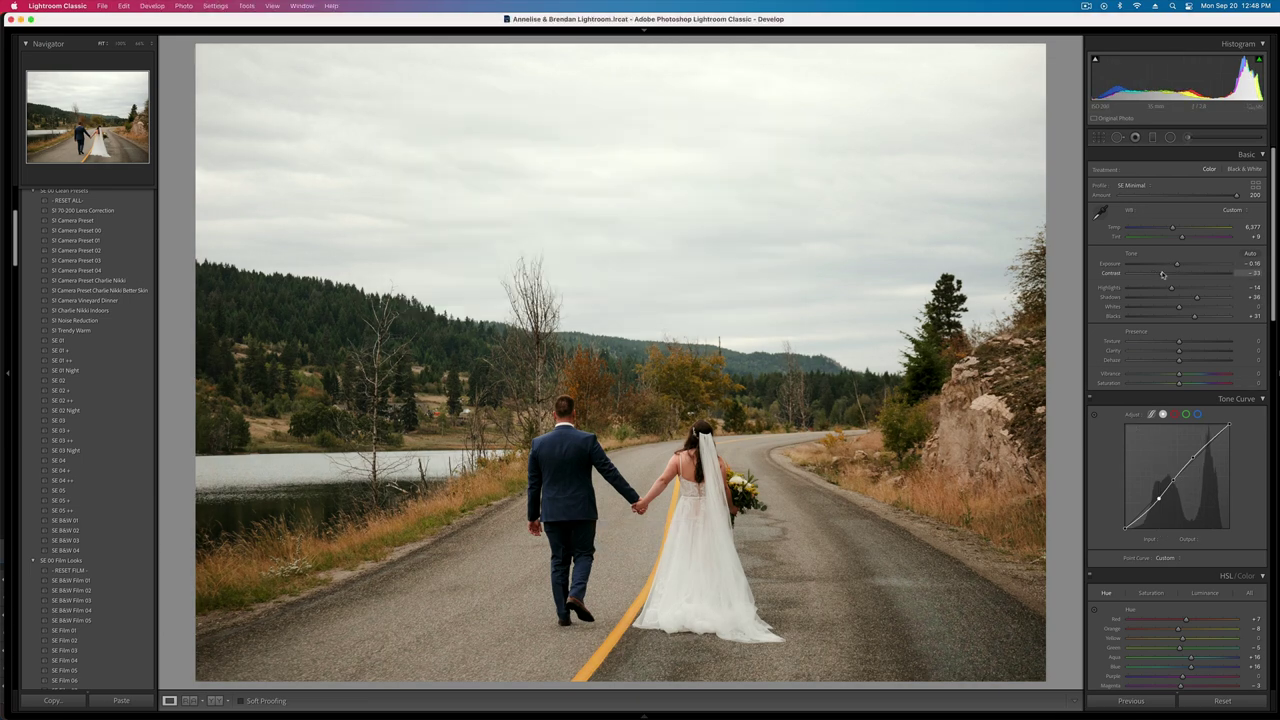
- Apply the copied settings to the next photo of the couple walking, and straighten its crop to an angle of −2.70
key(Right)
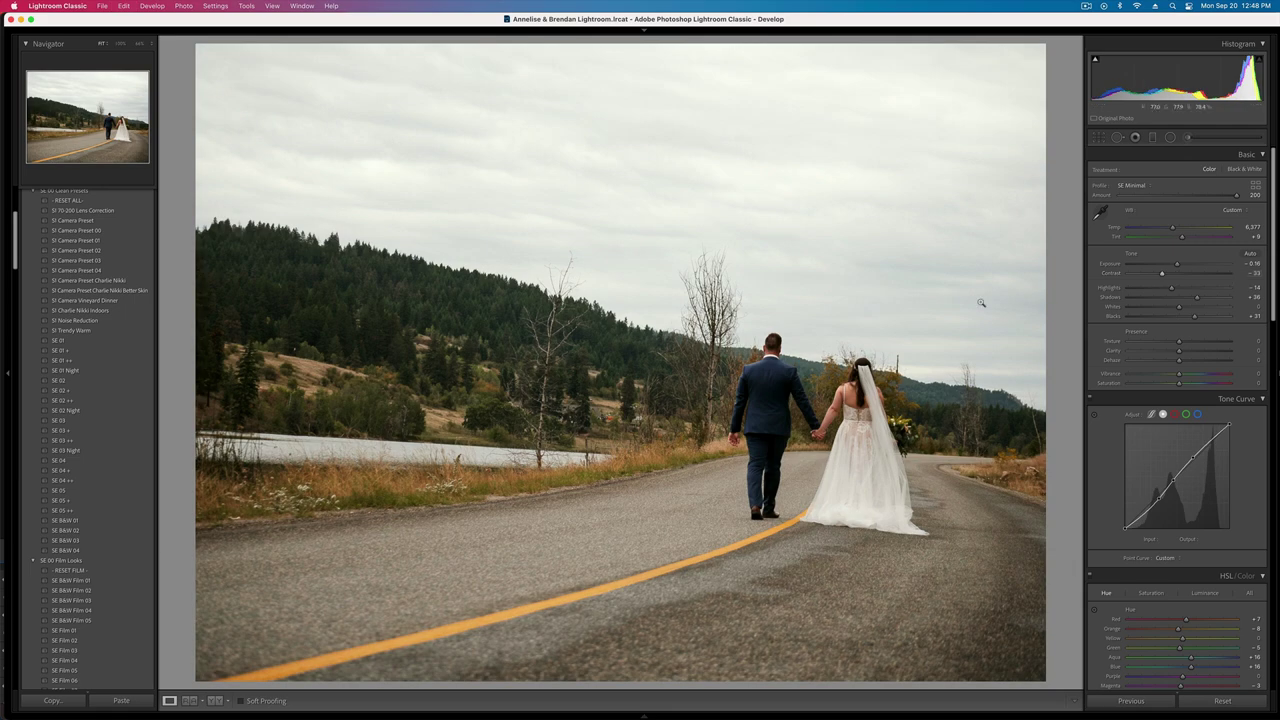
key(r)
drag(1061, 291, 1056, 272)
key(Return)
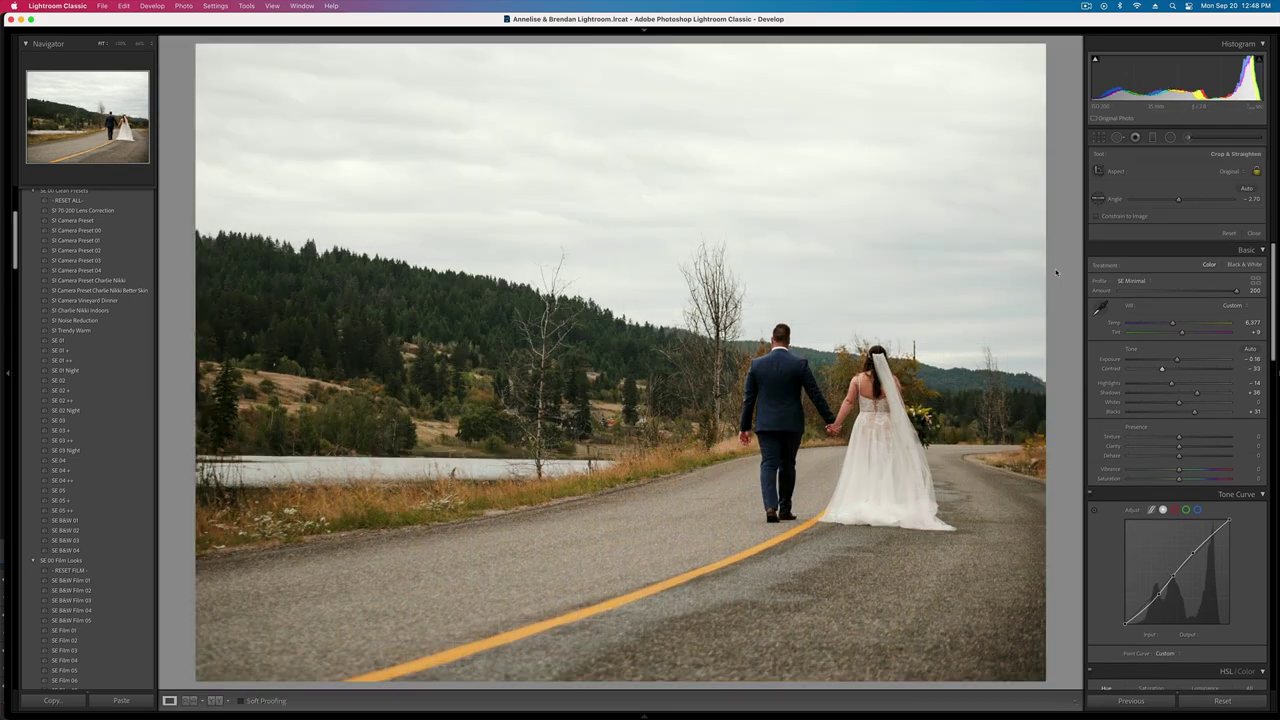
key(Return)
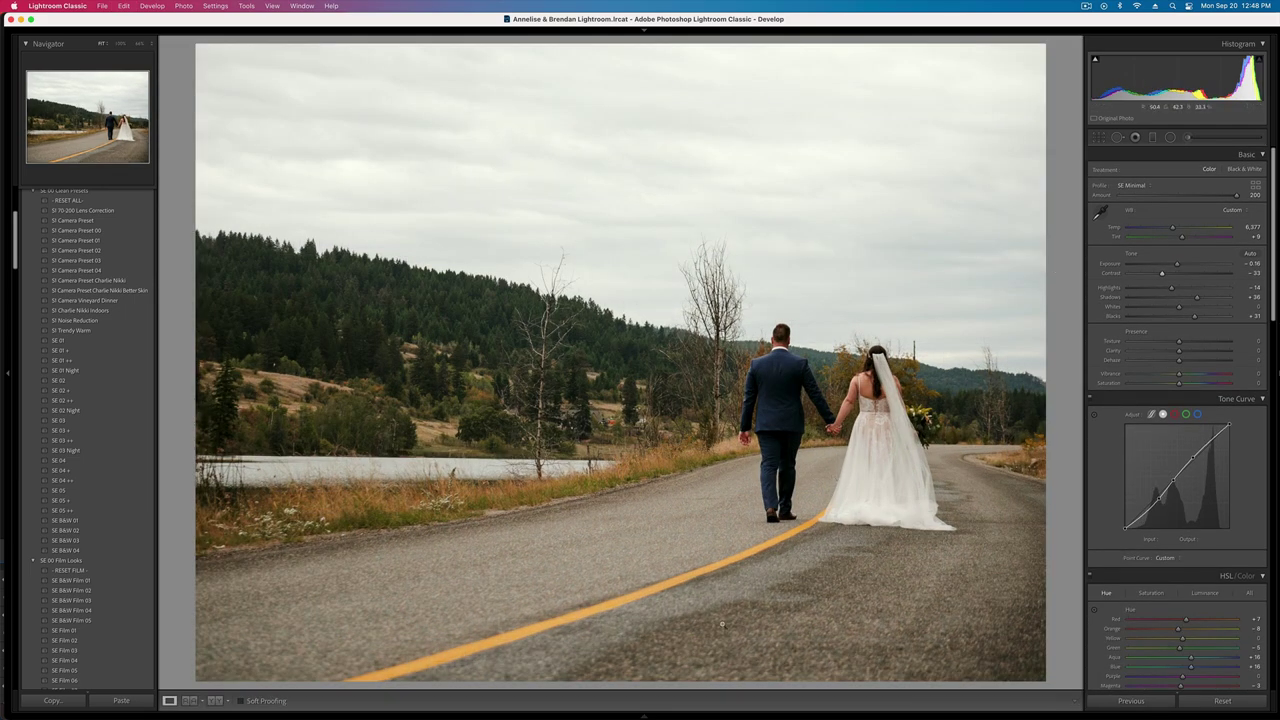
- Remove the unwanted walking shot and paste the copied settings onto the wide photo of the couple kissing on the road
key(Delete)
key(Return)
key(super+shift+v)
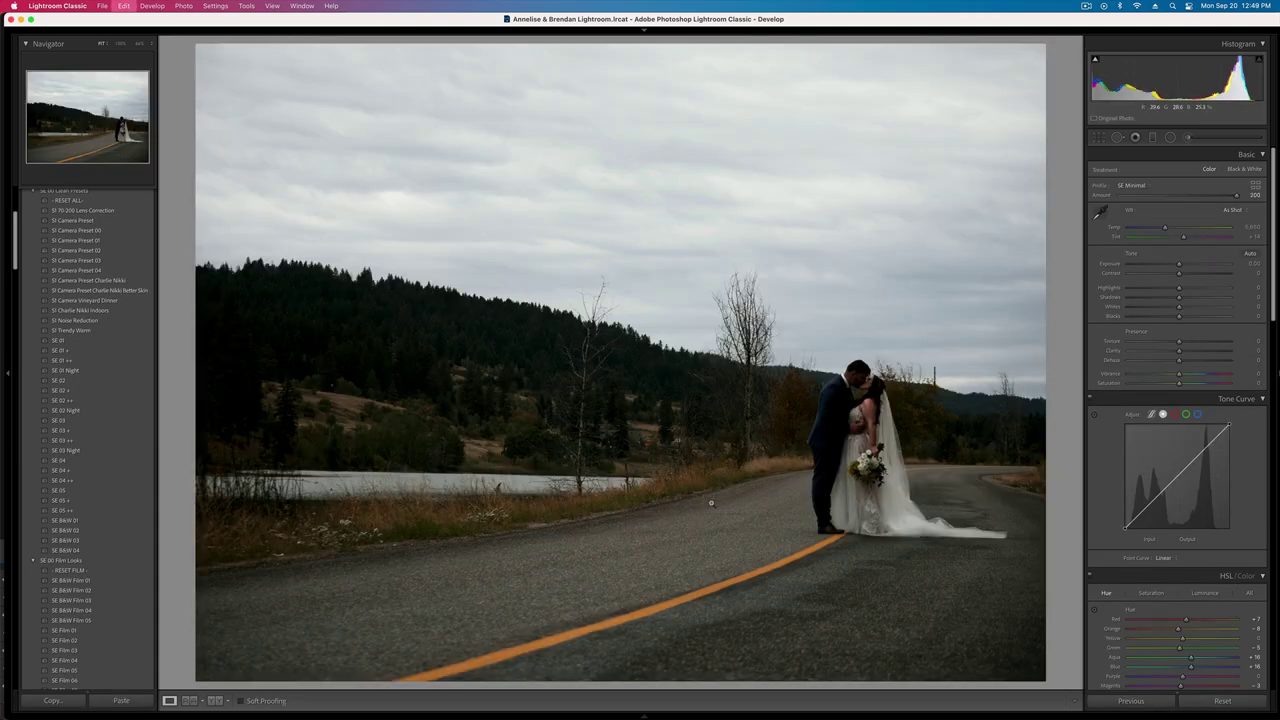
- Check the kissing couple up close and convert the wide photo to black and white with the SE B&W 01 preset
click(895, 440)
drag(892, 480, 768, 405)
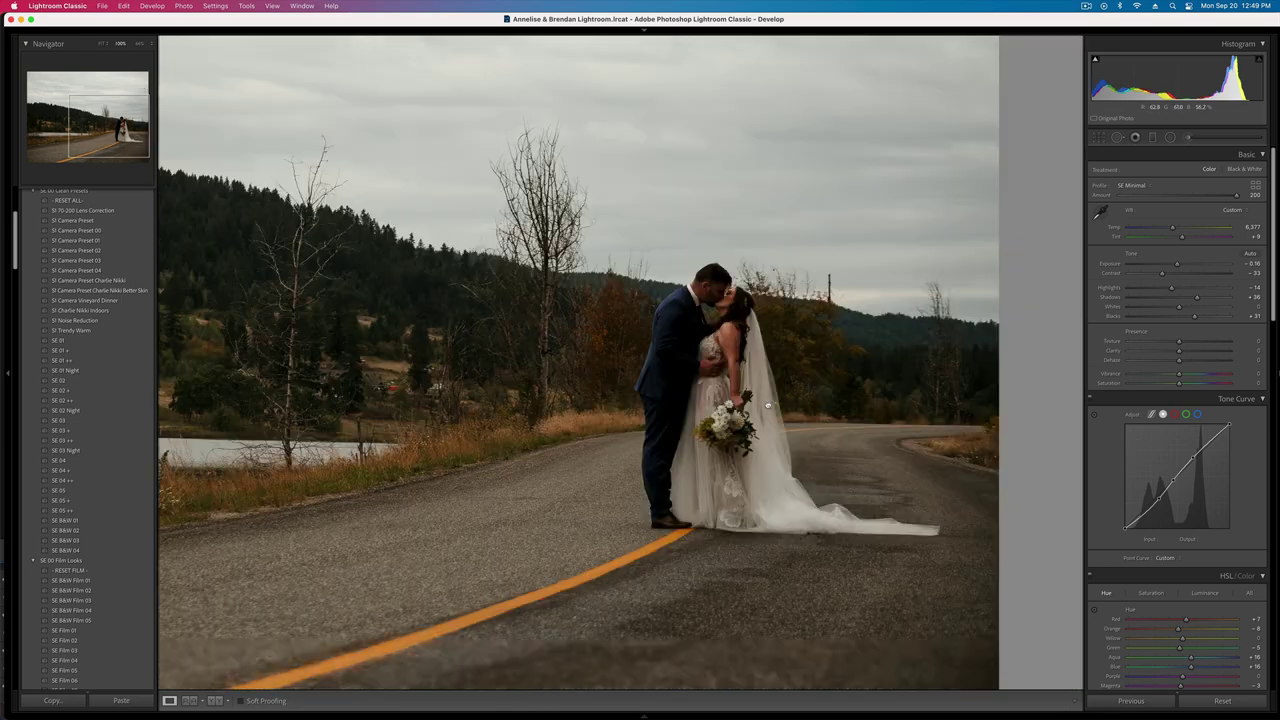
click(818, 367)
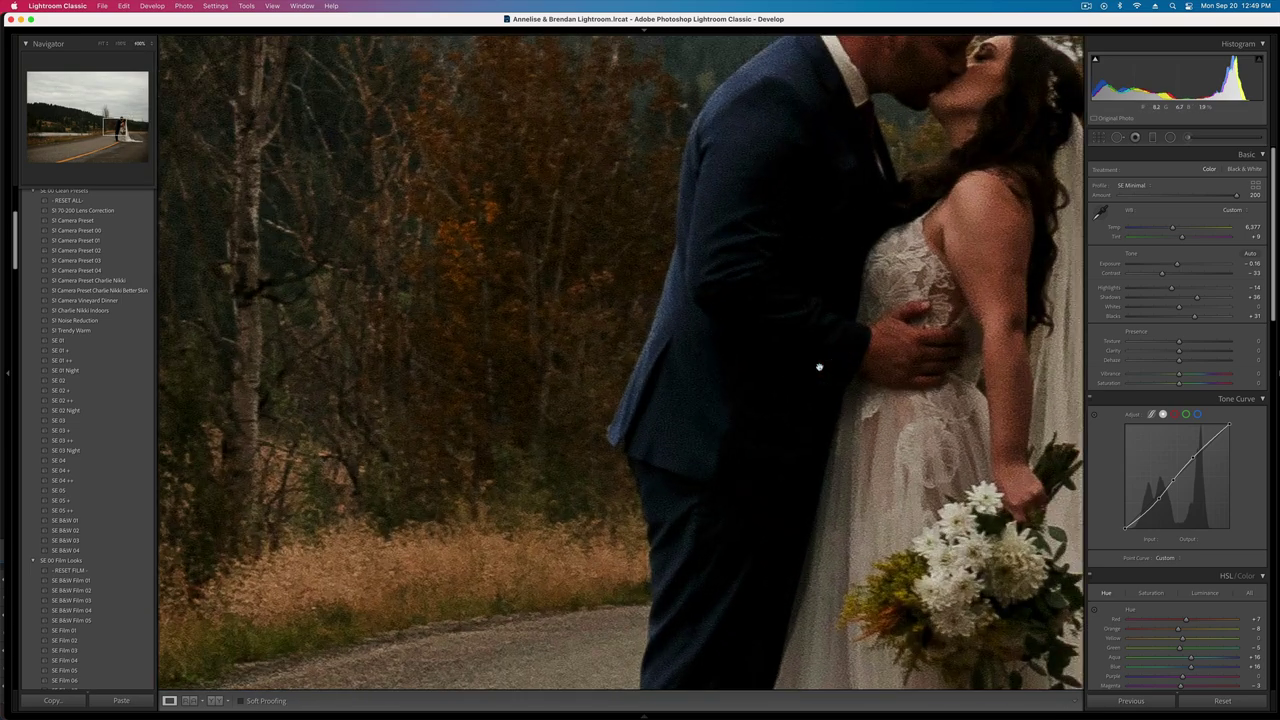
click(773, 247)
key(super+minus)
key(super+minus)
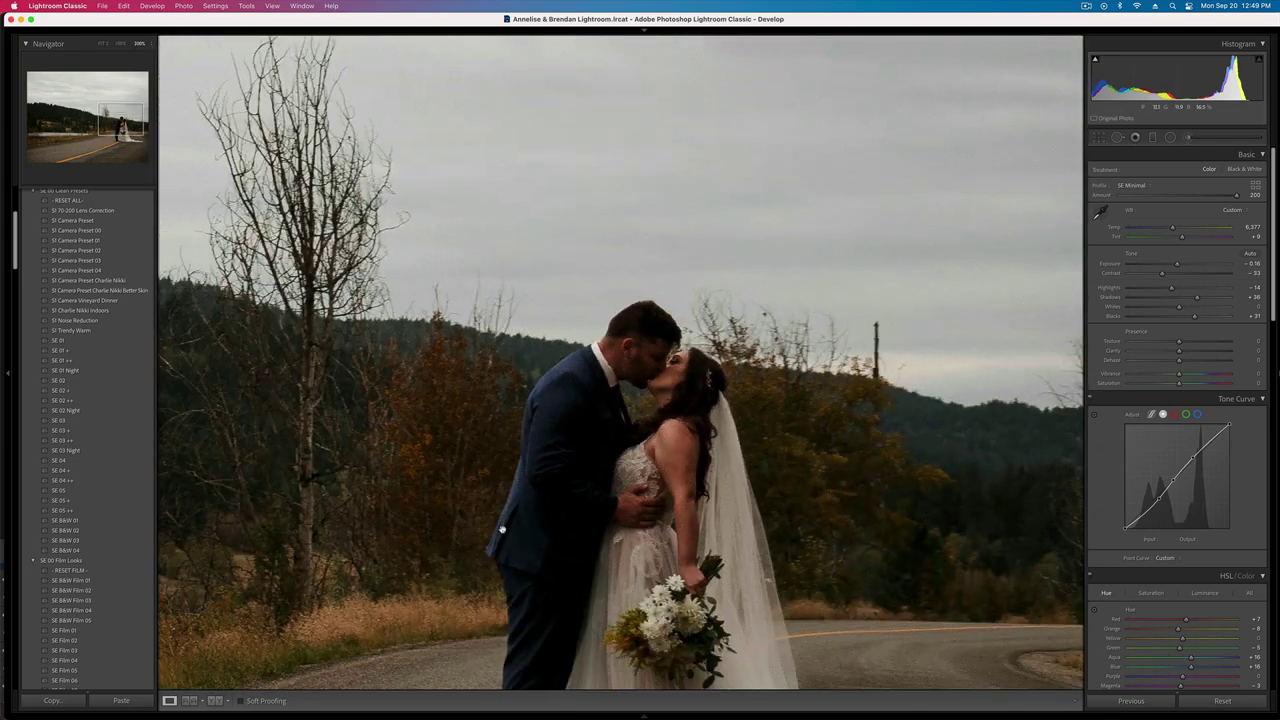
click(502, 529)
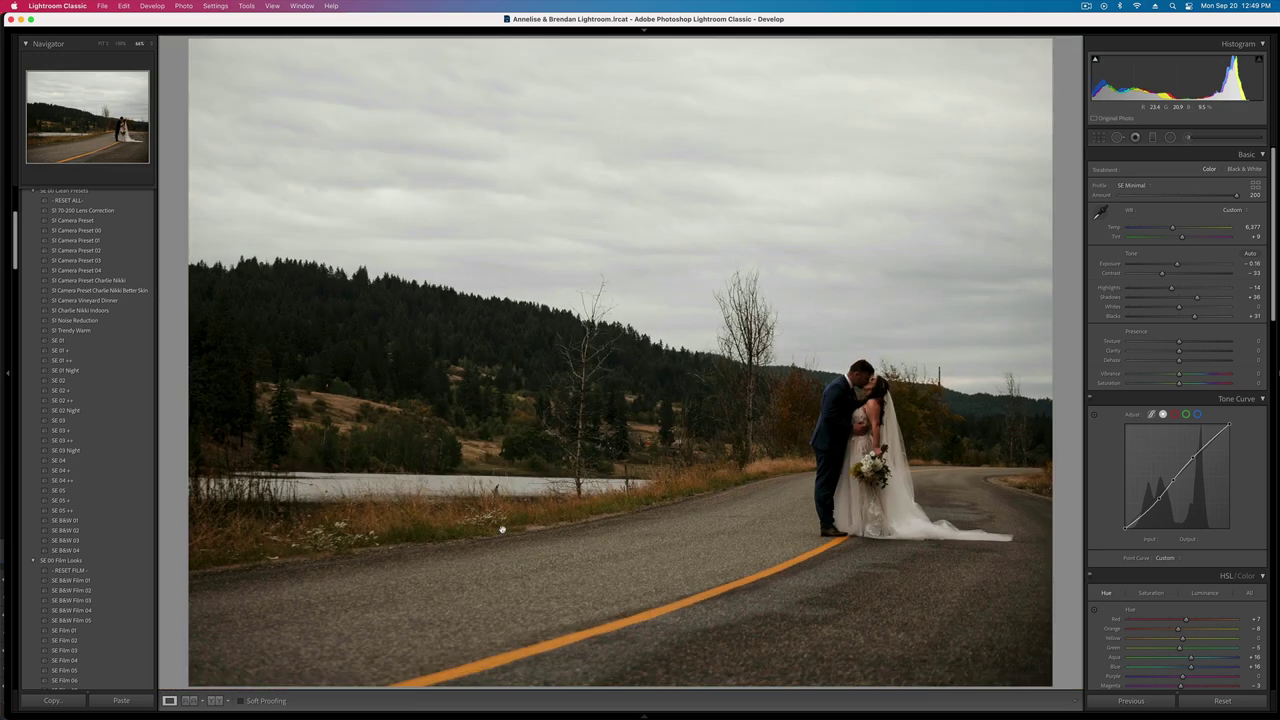
click(77, 521)
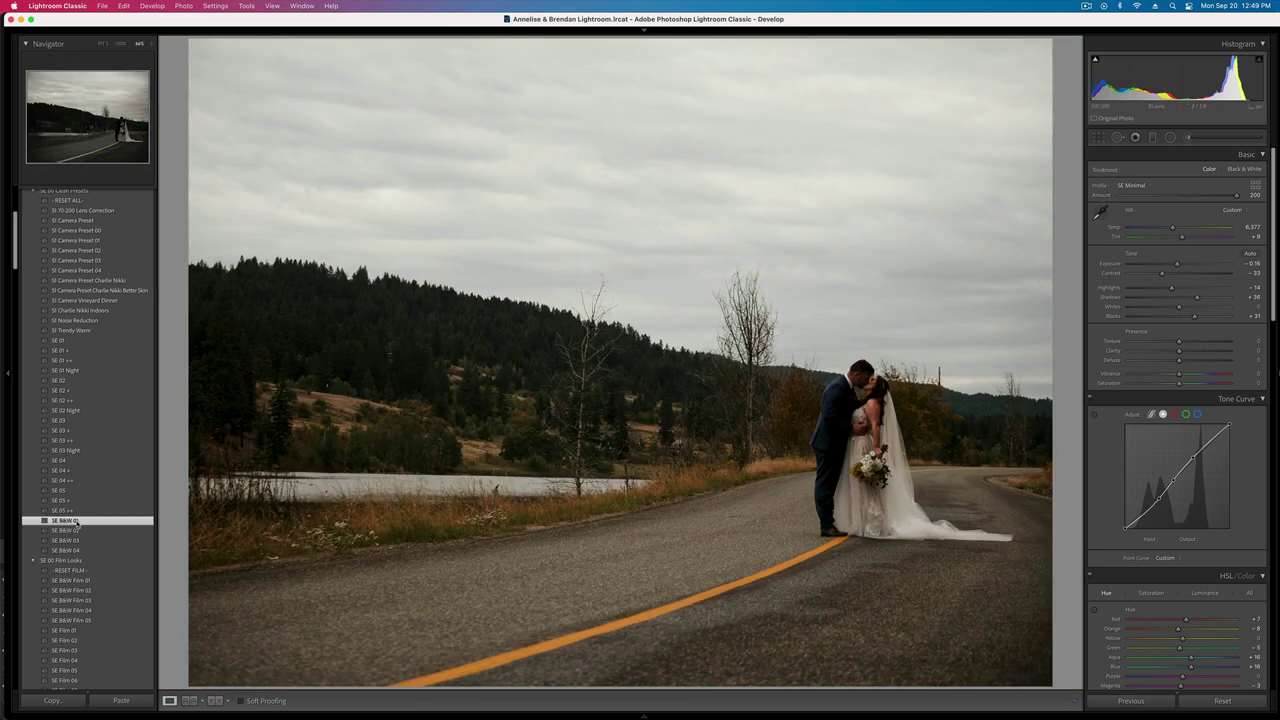
- Add a large radial filter centred on the kissing couple with slightly raised Exposure
click(1170, 137)
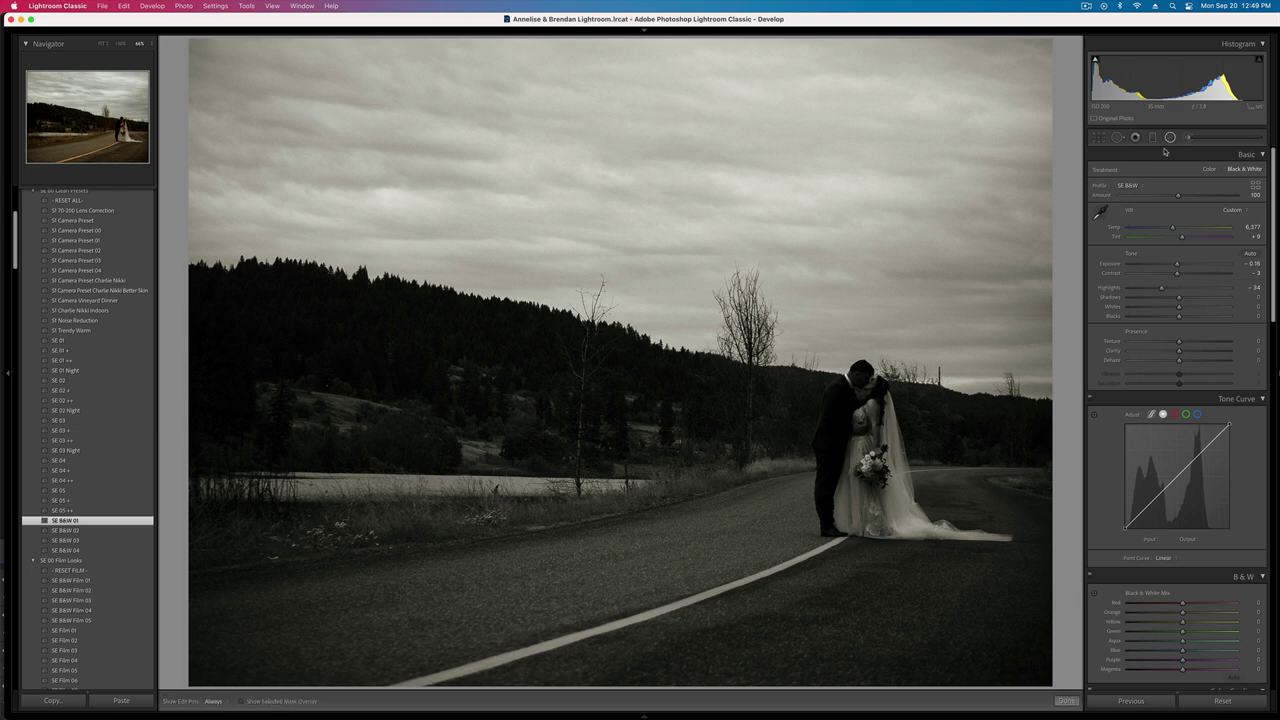
drag(859, 470, 1080, 705)
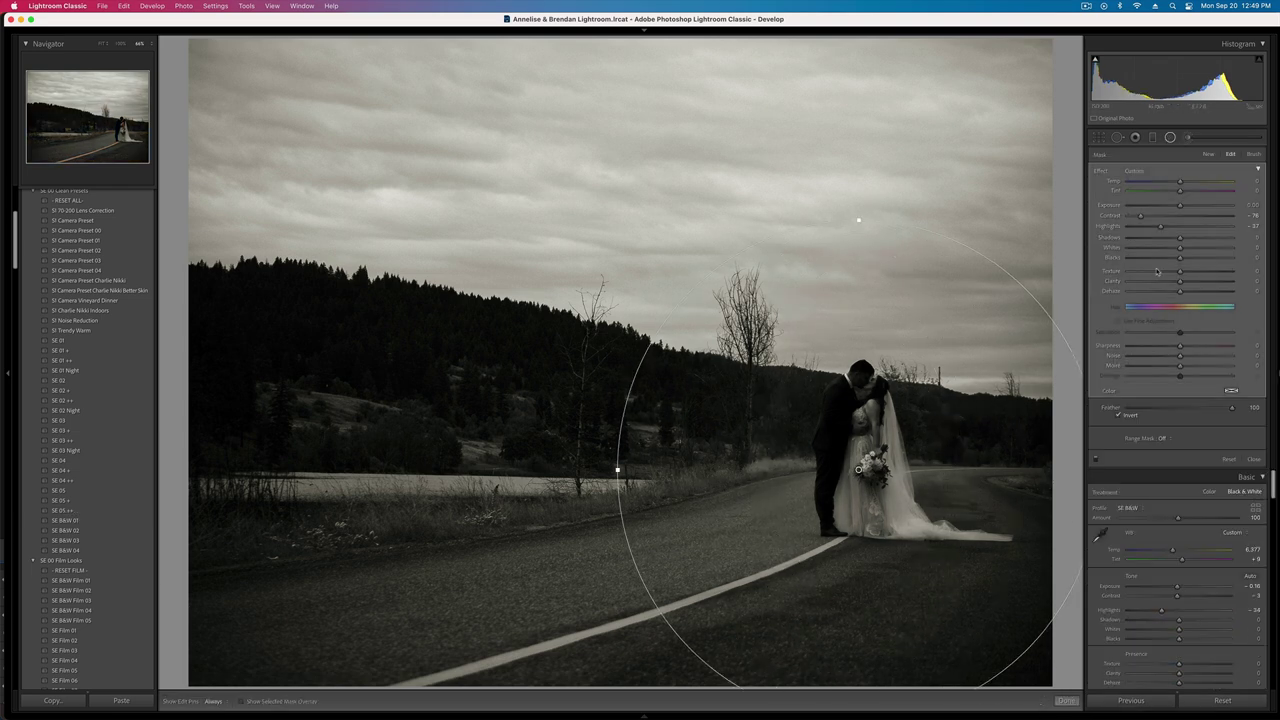
drag(1188, 207, 1184, 207)
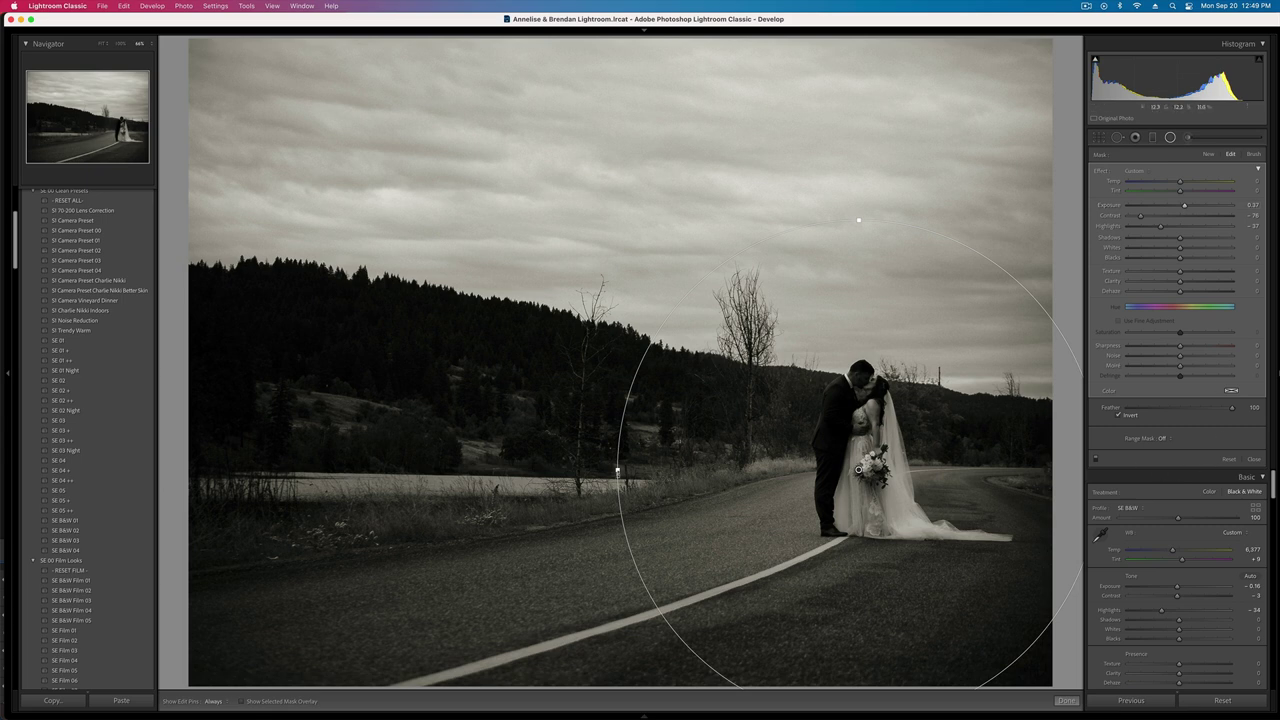
drag(522, 467, 414, 469)
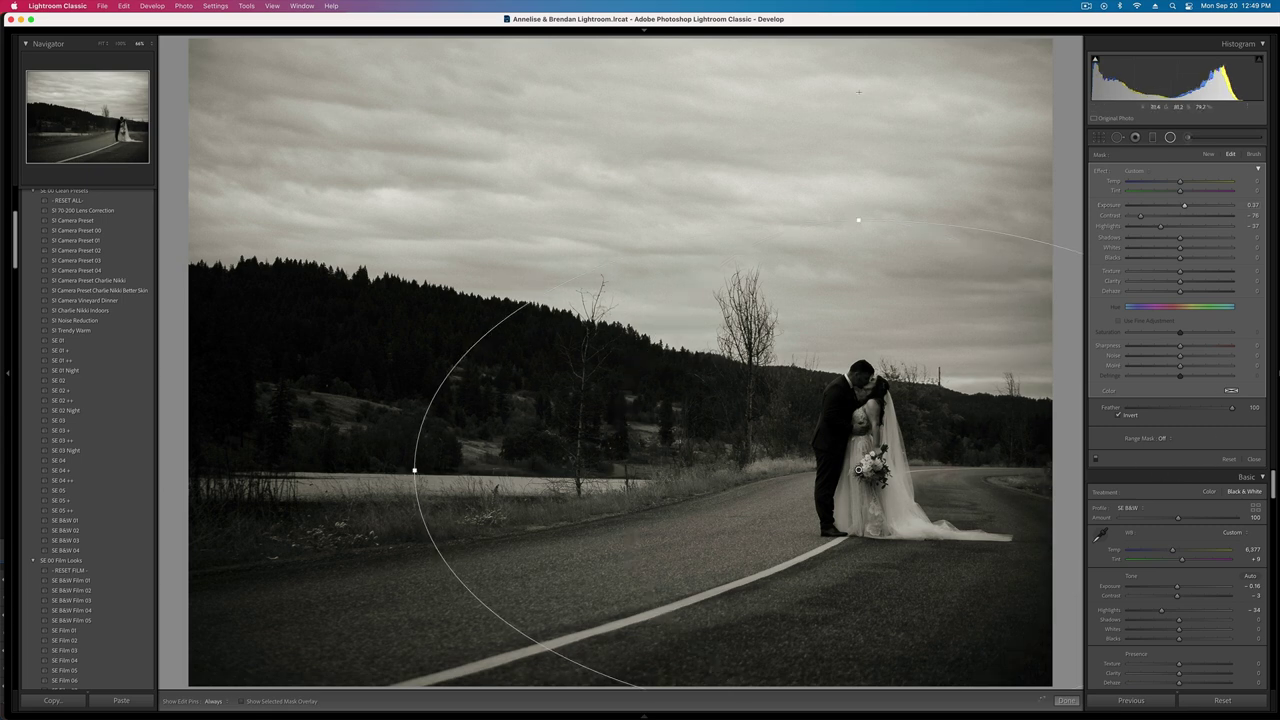
drag(858, 168, 845, 204)
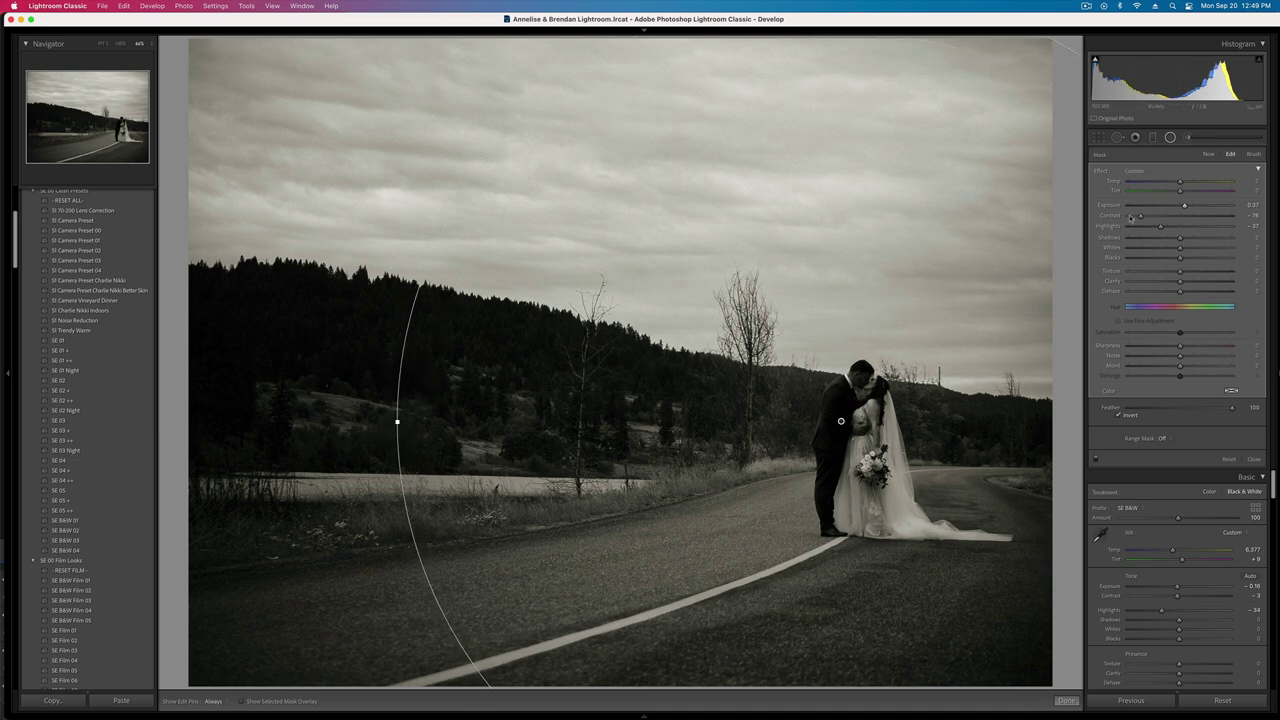
drag(1186, 207, 1183, 207)
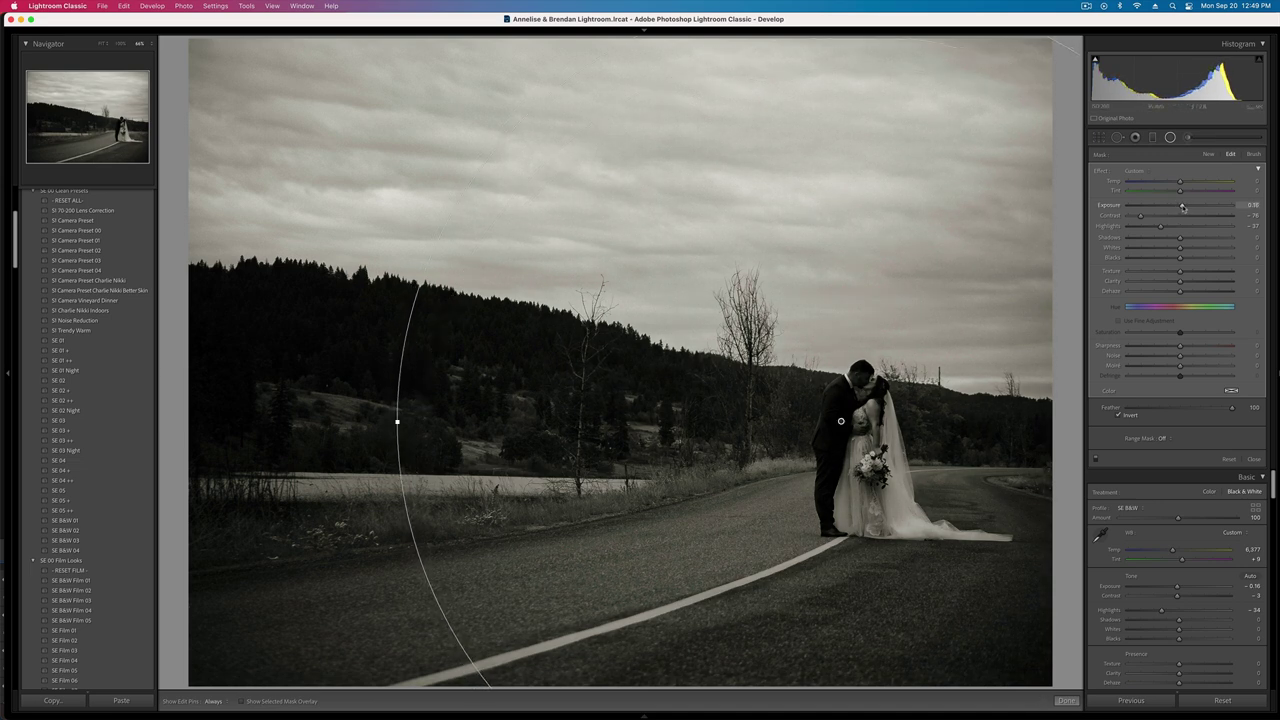
- Duplicate the radial filter and shrink the copy to a small circle closely surrounding the couple
right_click(843, 421)
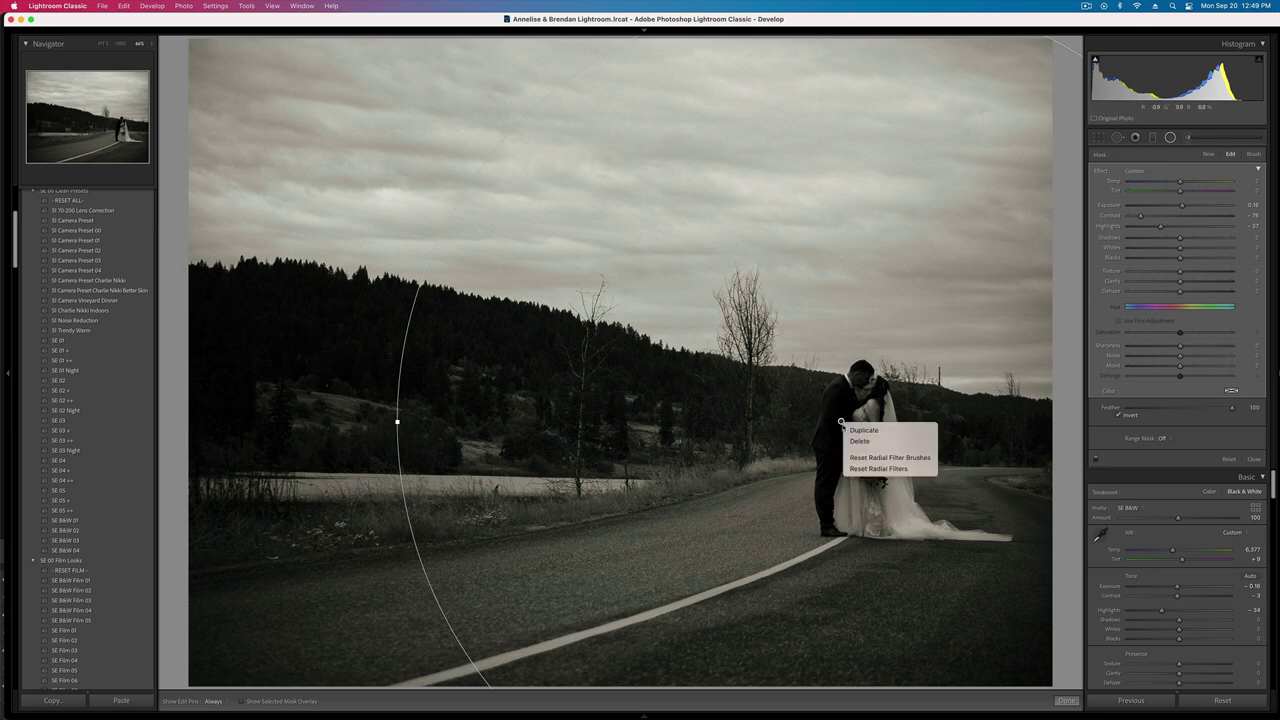
click(862, 430)
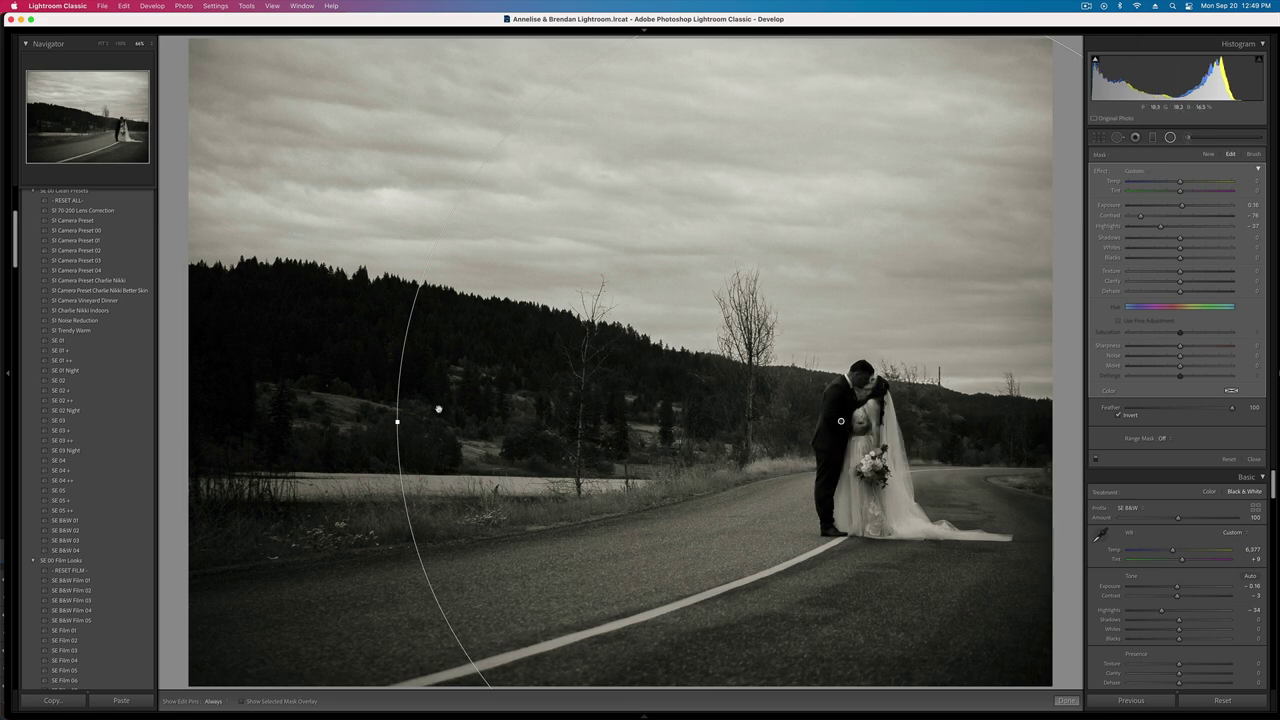
drag(397, 425, 580, 425)
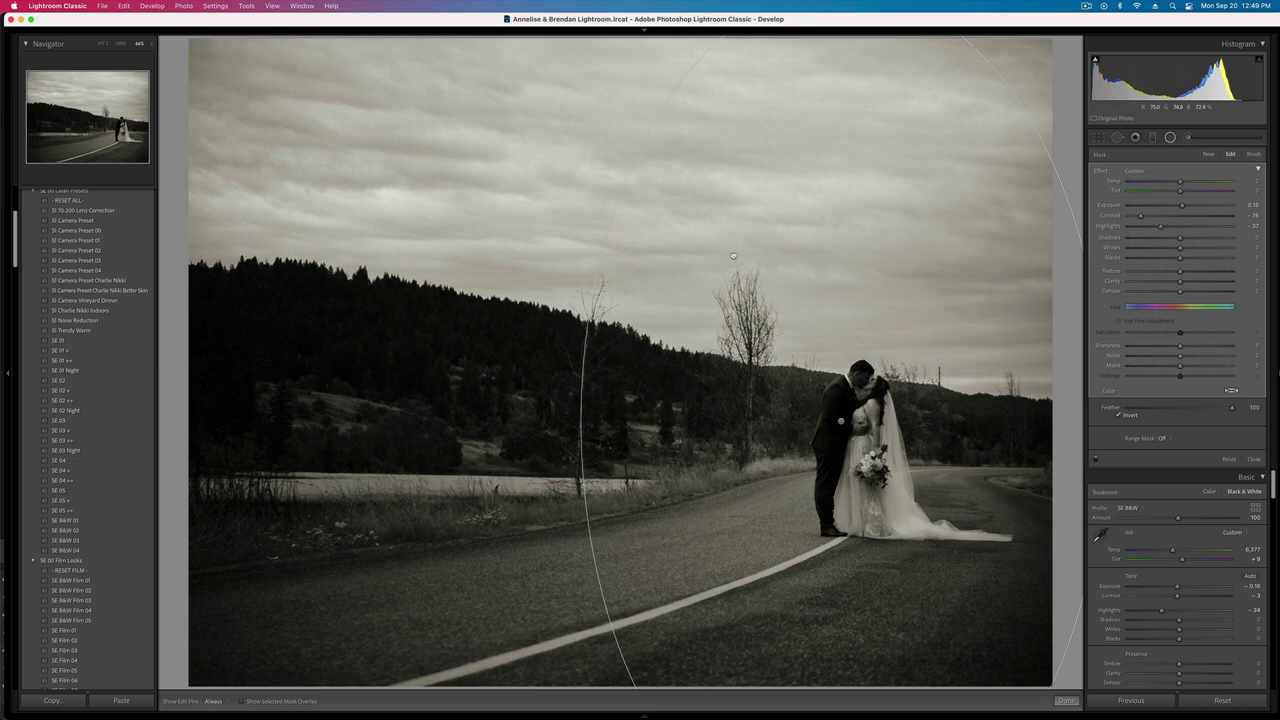
drag(738, 262, 738, 420)
drag(841, 148, 841, 478)
drag(861, 575, 844, 423)
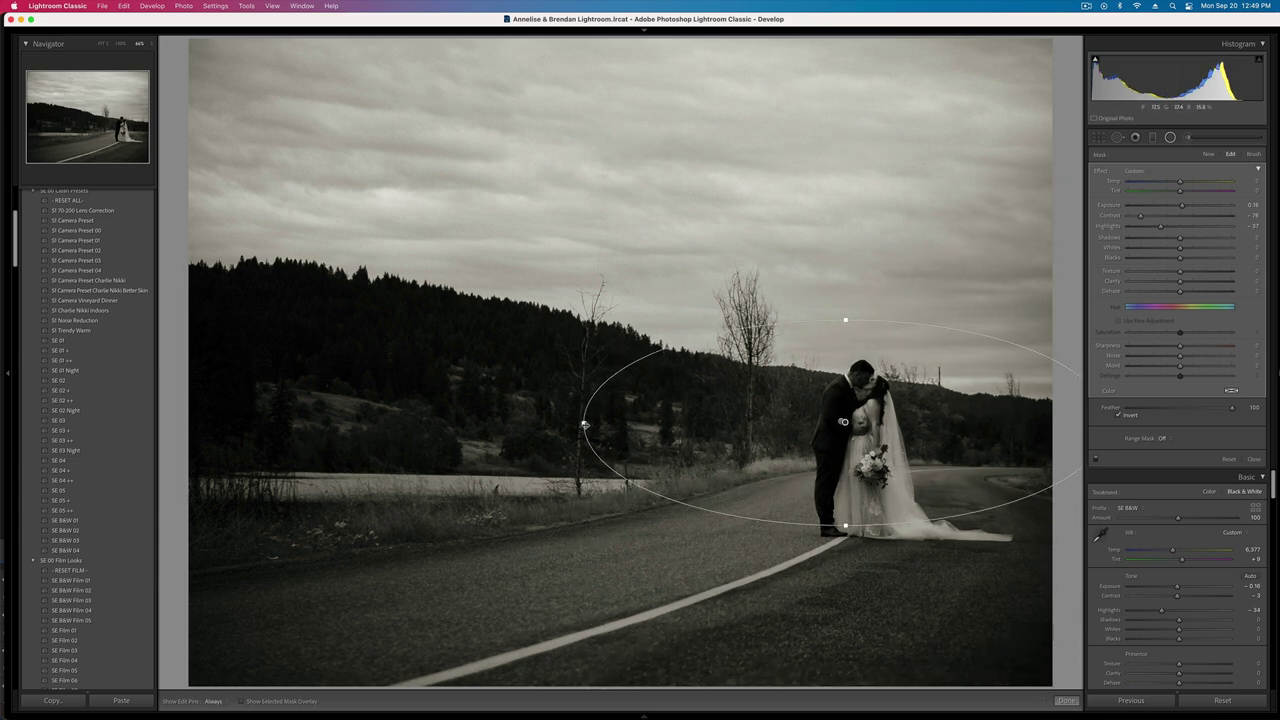
drag(585, 425, 748, 425)
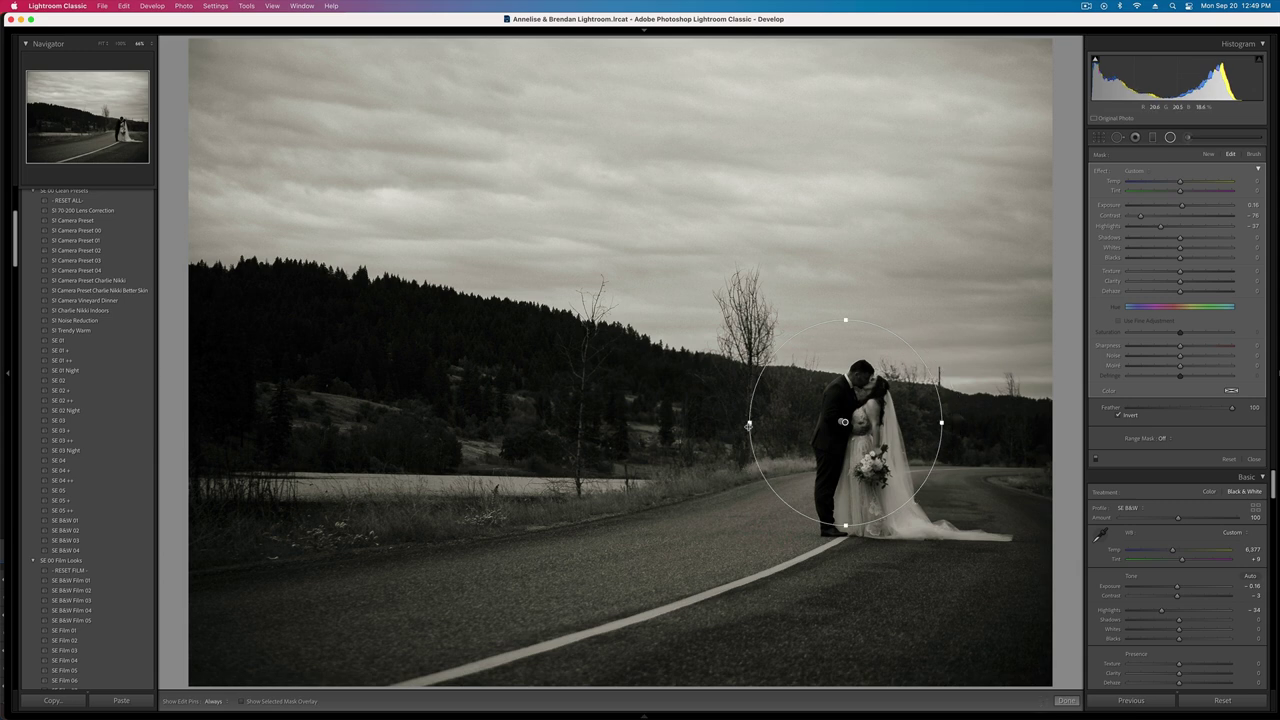
key(shift+m)
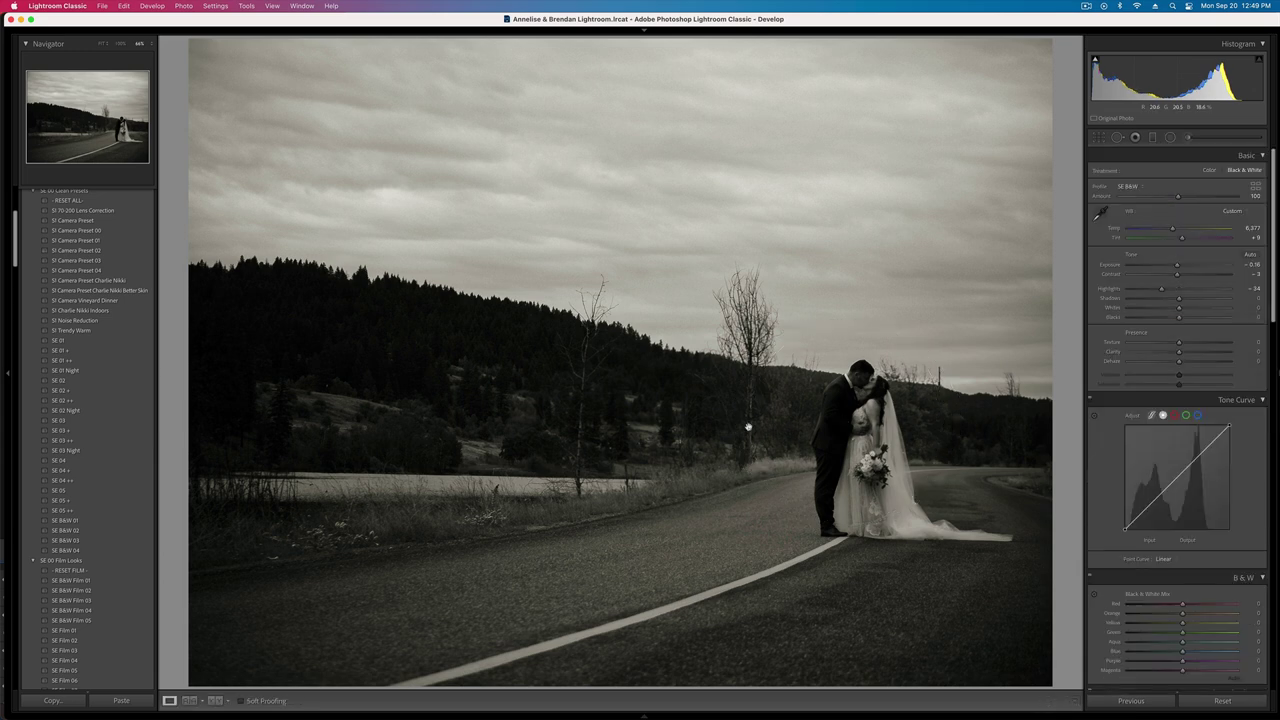
- Brush over the dark forested hillside behind the road and raise the brush's Shadows
click(1189, 138)
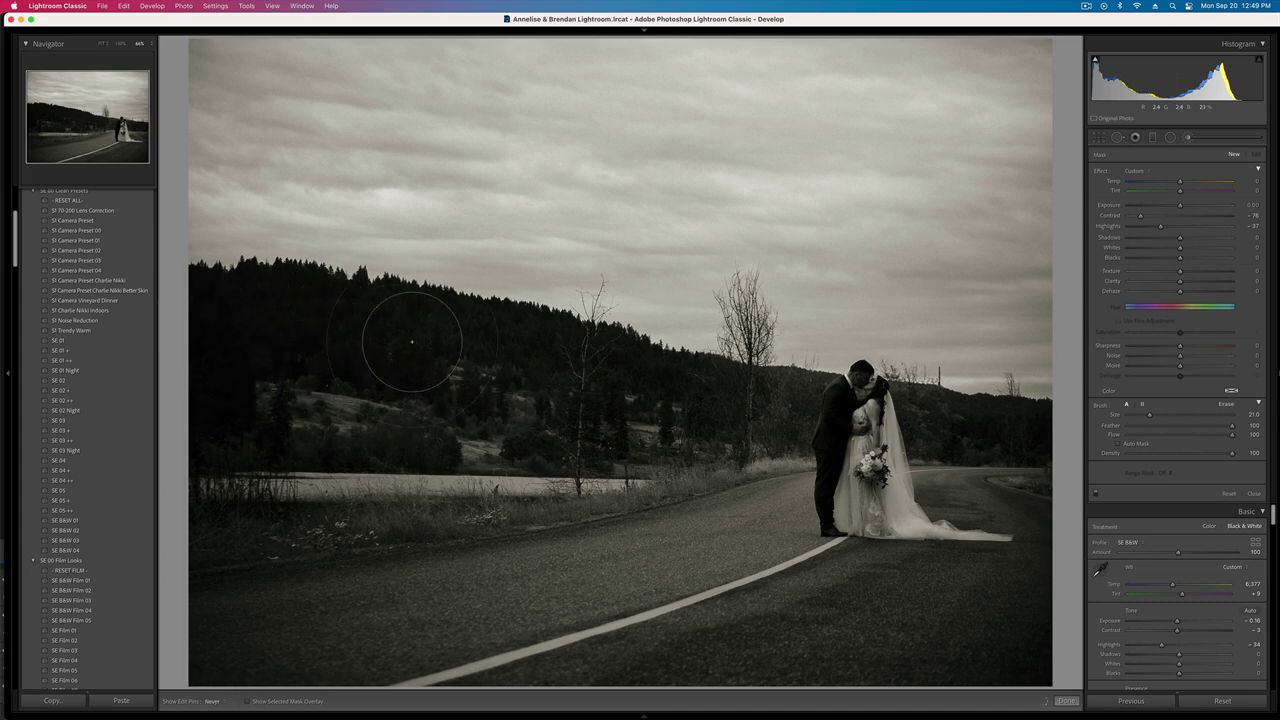
drag(551, 391, 610, 362)
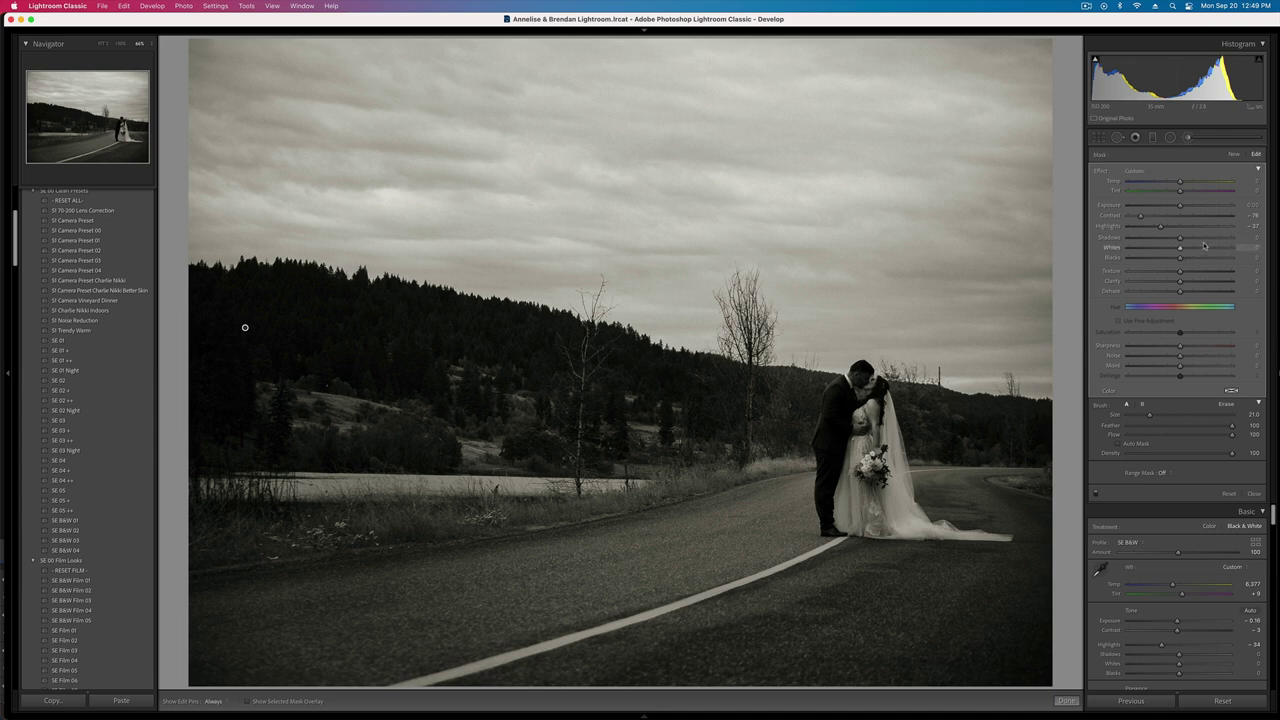
drag(1210, 240, 1198, 239)
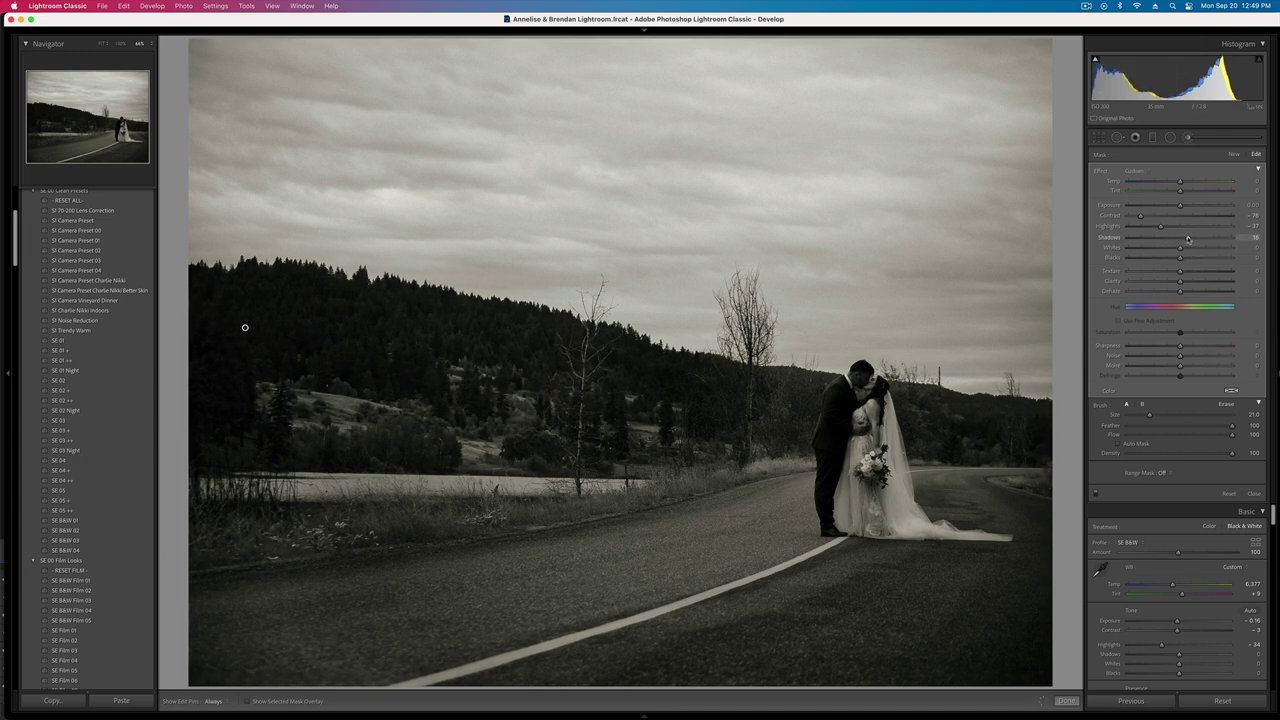
key(k)
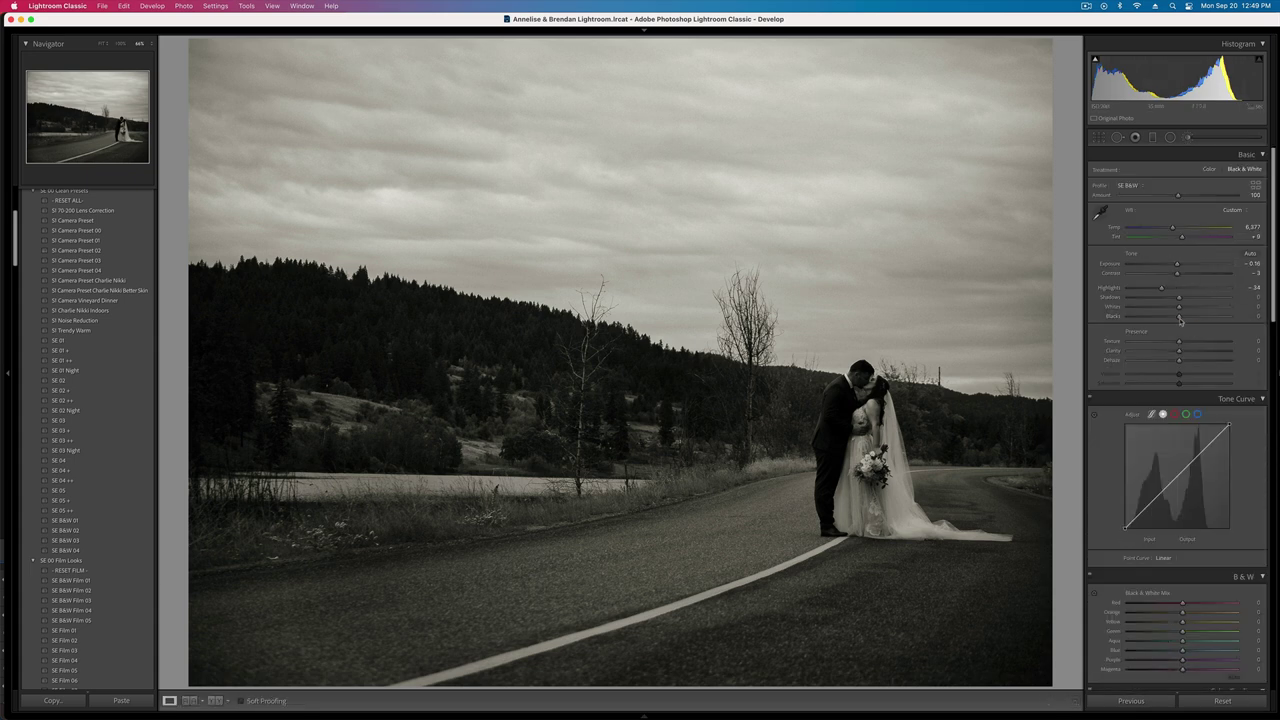
- Set the black-and-white photo's Shadows to +12, Blacks to +34, Texture to +17 and Contrast to +11
click(1194, 316)
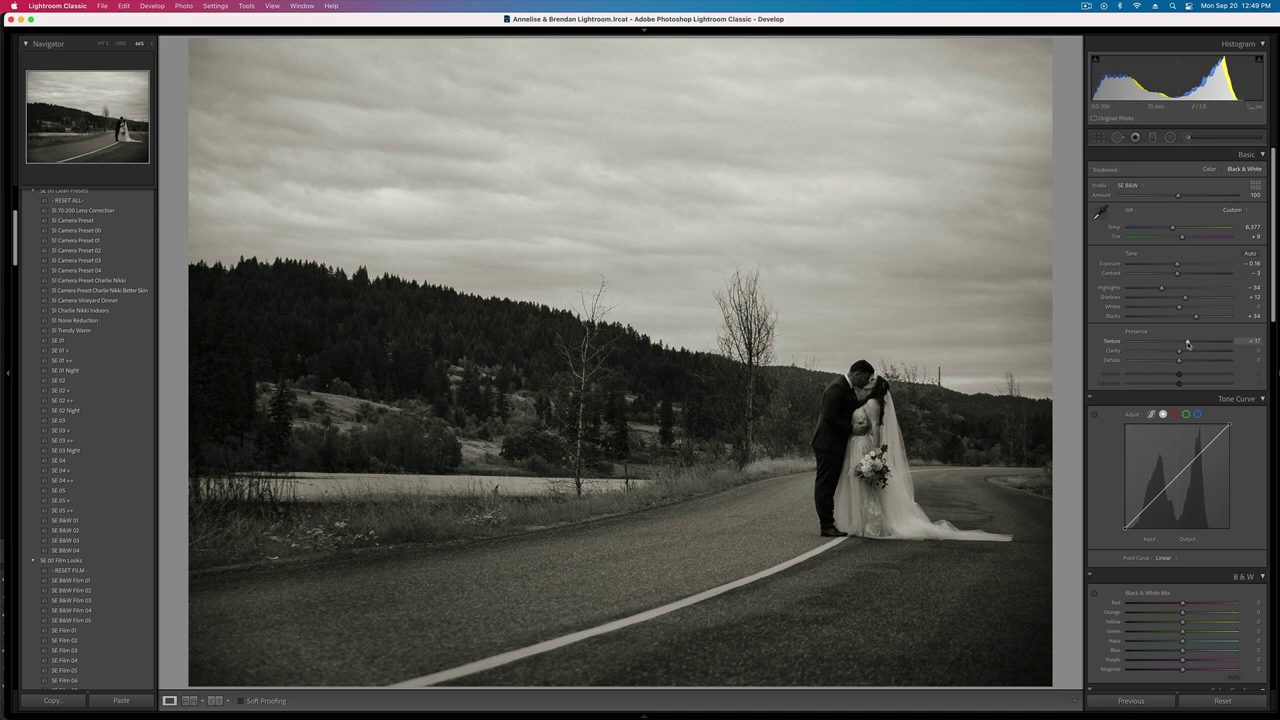
click(1185, 274)
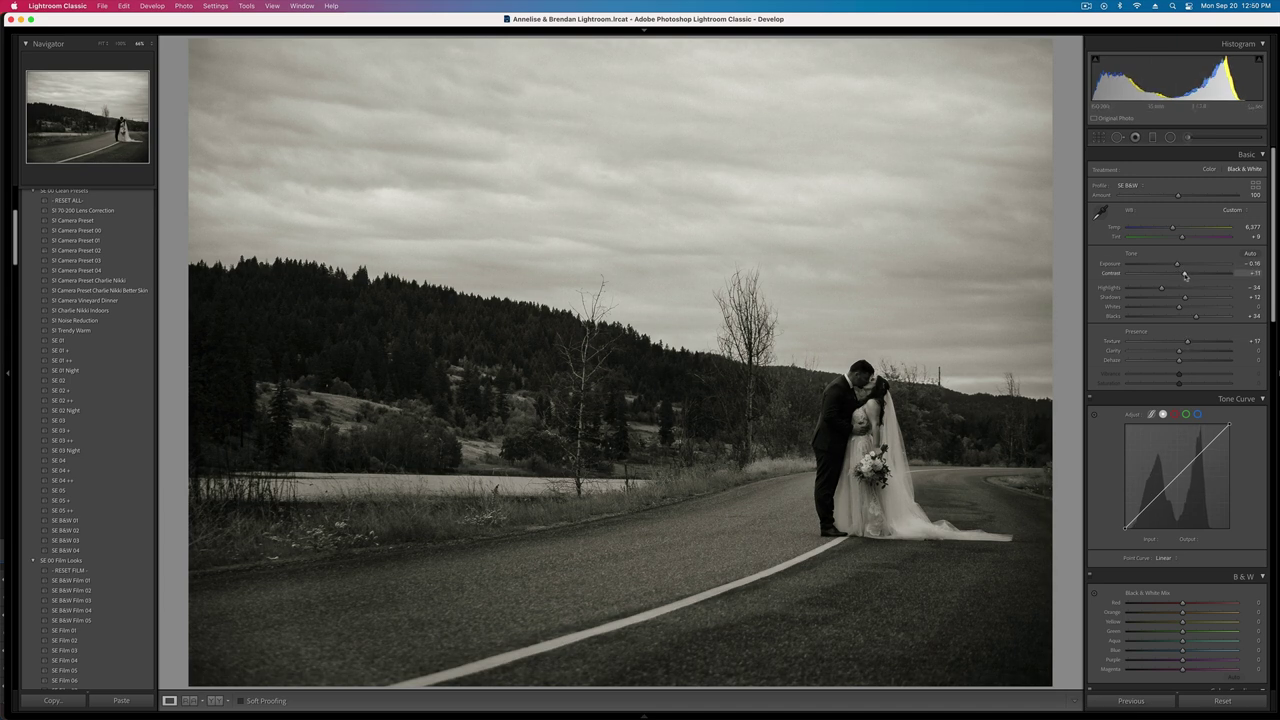
- Undo the settings pasted onto the closer kissing photo, raise its Exposure to +0.66 and warm its color temperature
key(Right)
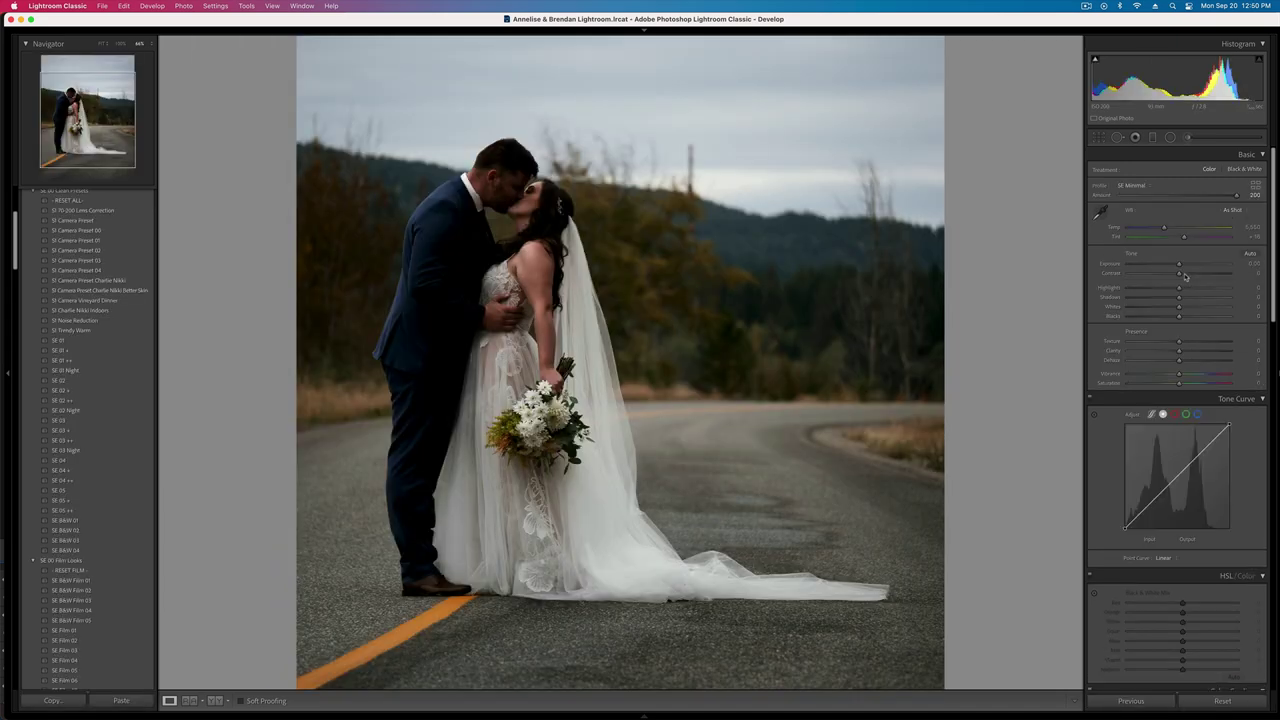
key(super+z)
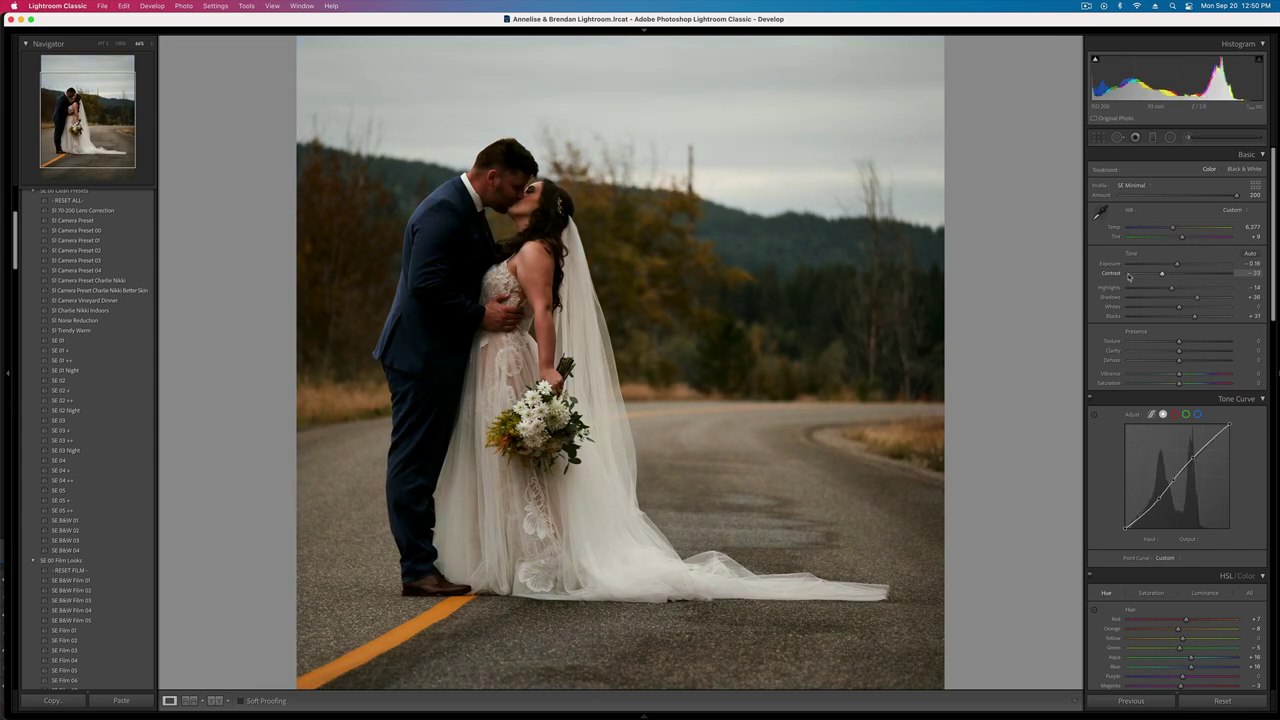
key(super+z)
key(shift+equal)
key(shift+equal)
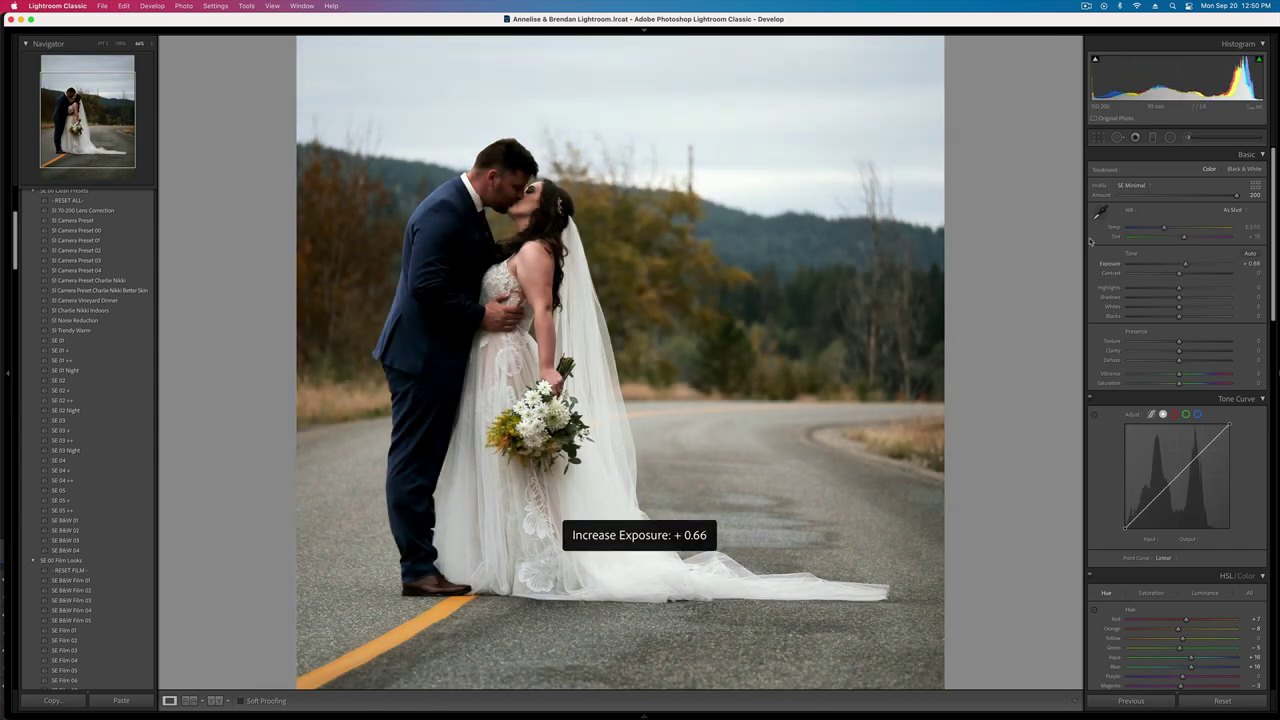
drag(1163, 227, 1173, 229)
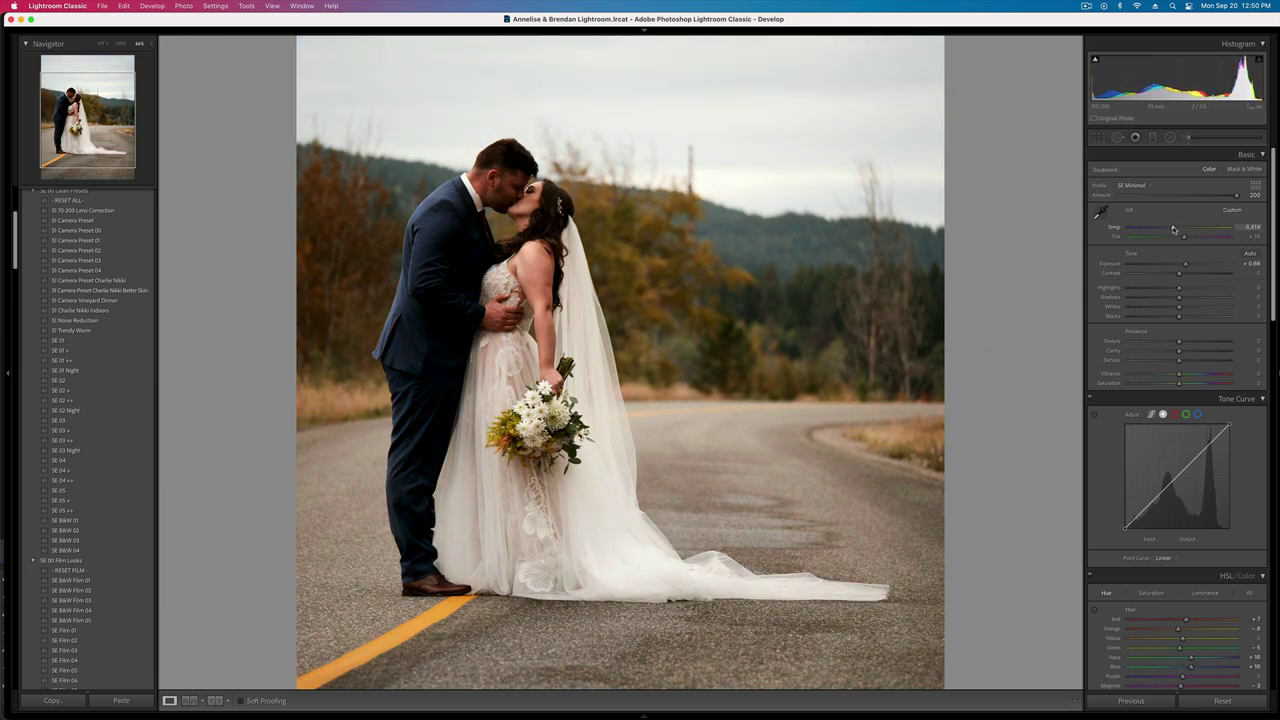
- Set Texture to +21 for the portrait-format kiss photo and check the couple up close and at full view
click(510, 198)
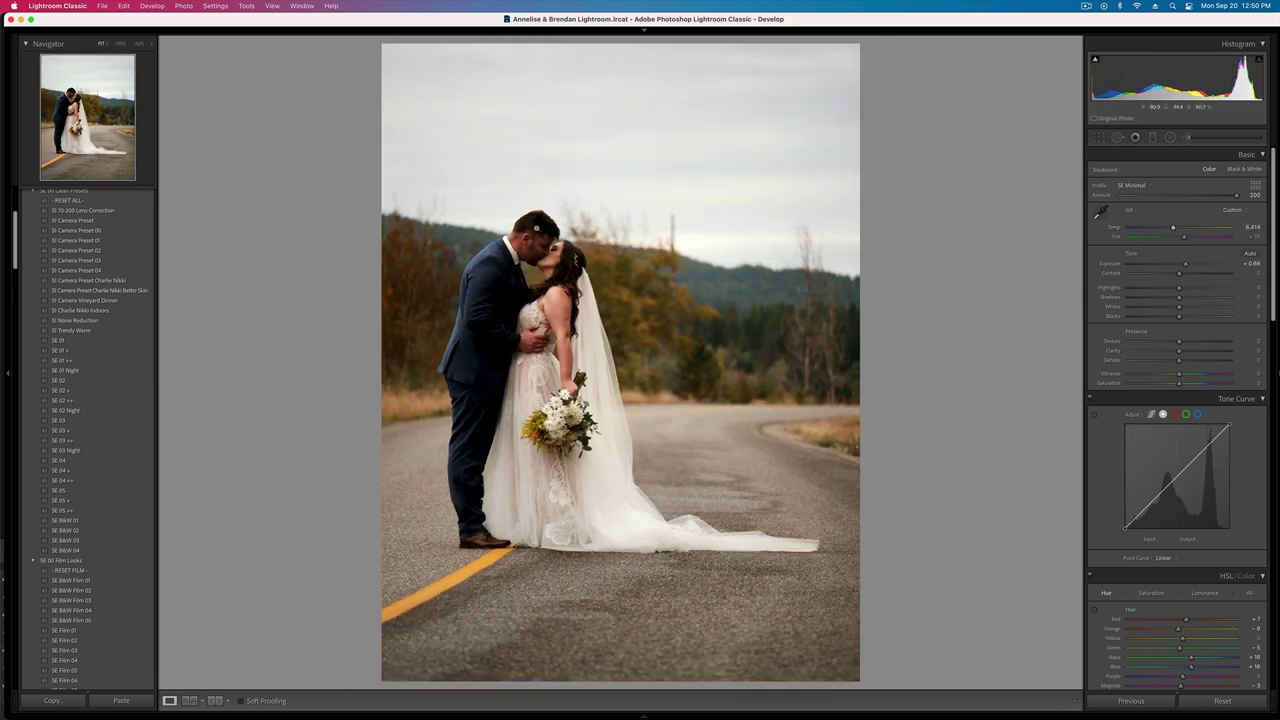
click(537, 228)
click(520, 429)
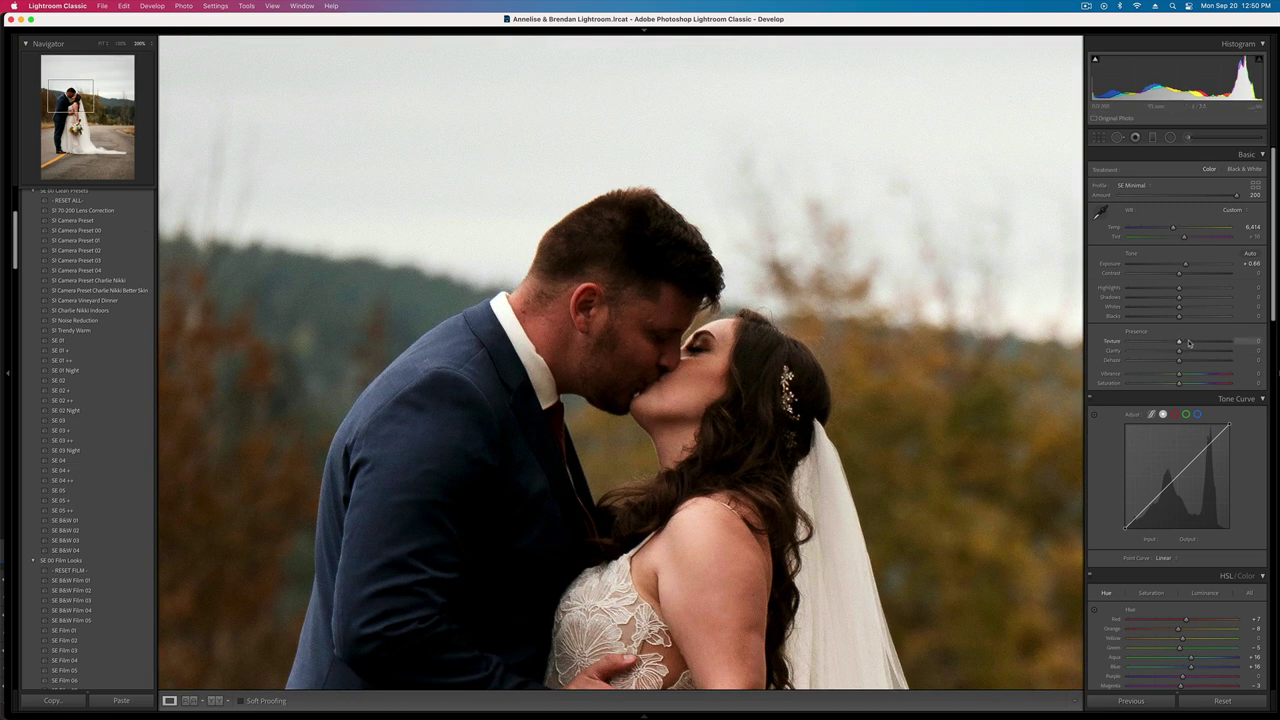
click(778, 403)
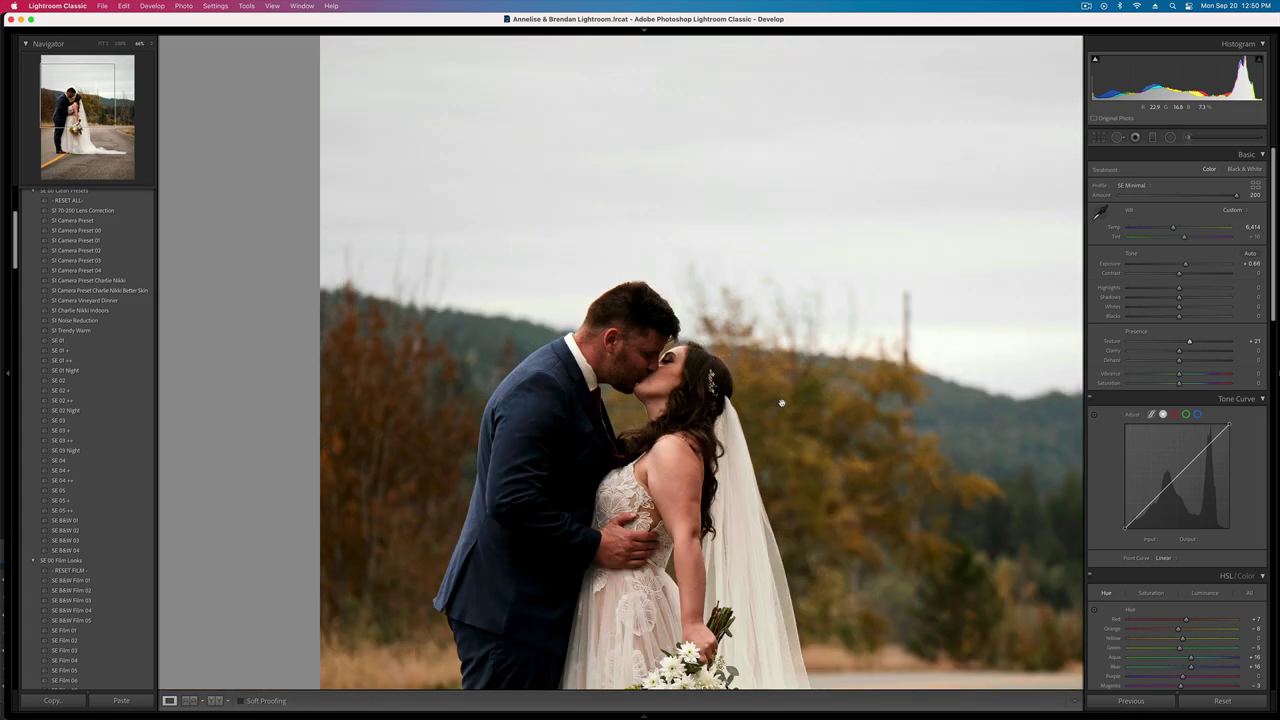
key(super+minus)
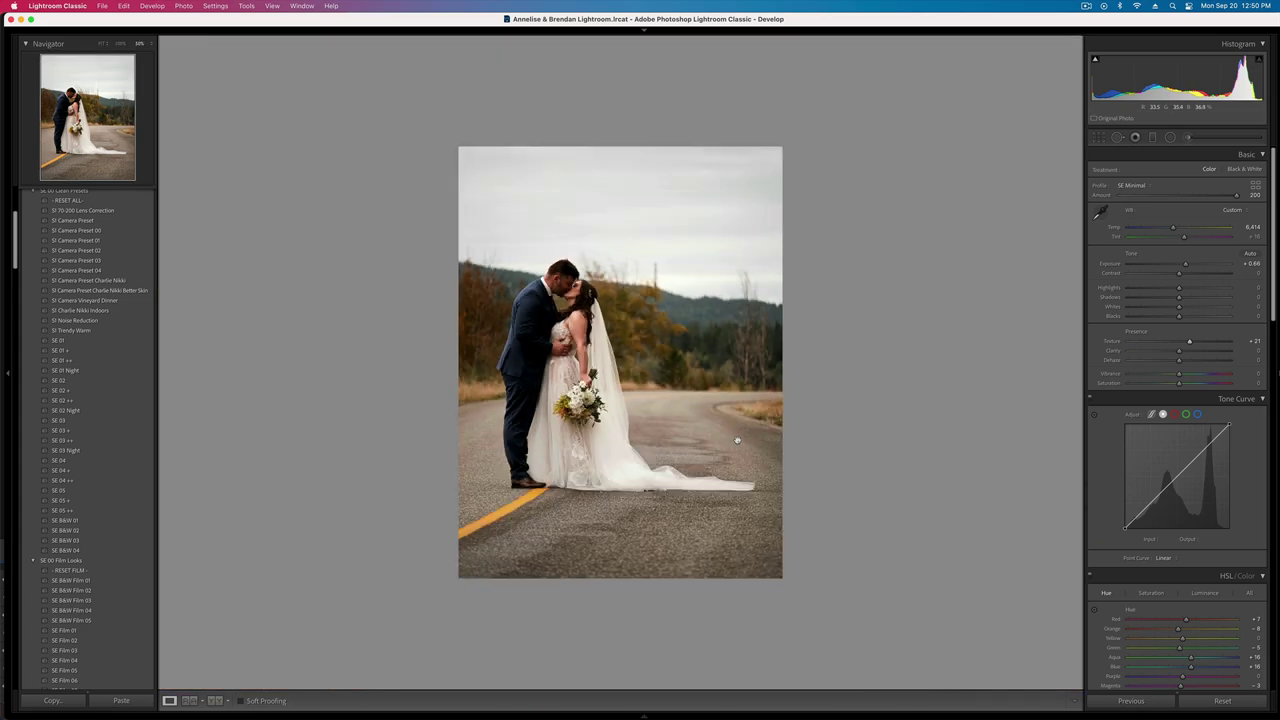
key(super+equal)
key(super+equal)
key(super+minus)
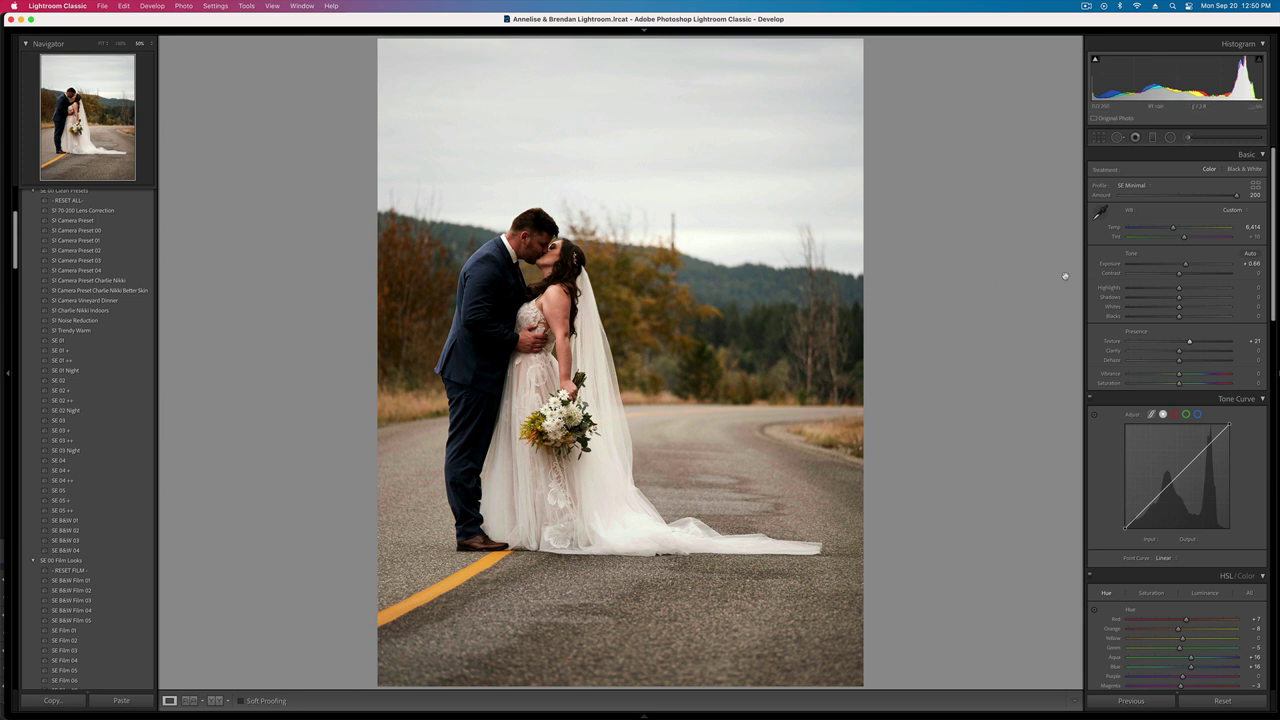
- Try an adjustment brush on the groom's face with lowered Contrast and Whites at 24, and delete it
click(1173, 138)
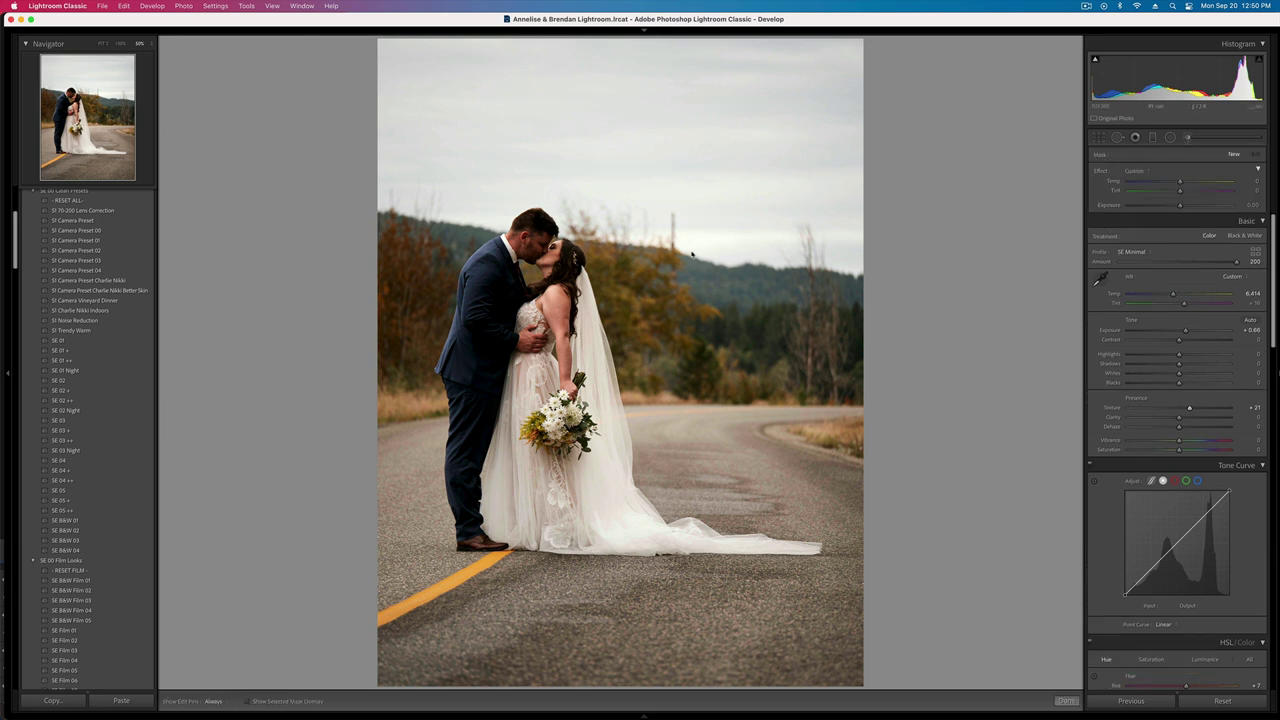
click(533, 240)
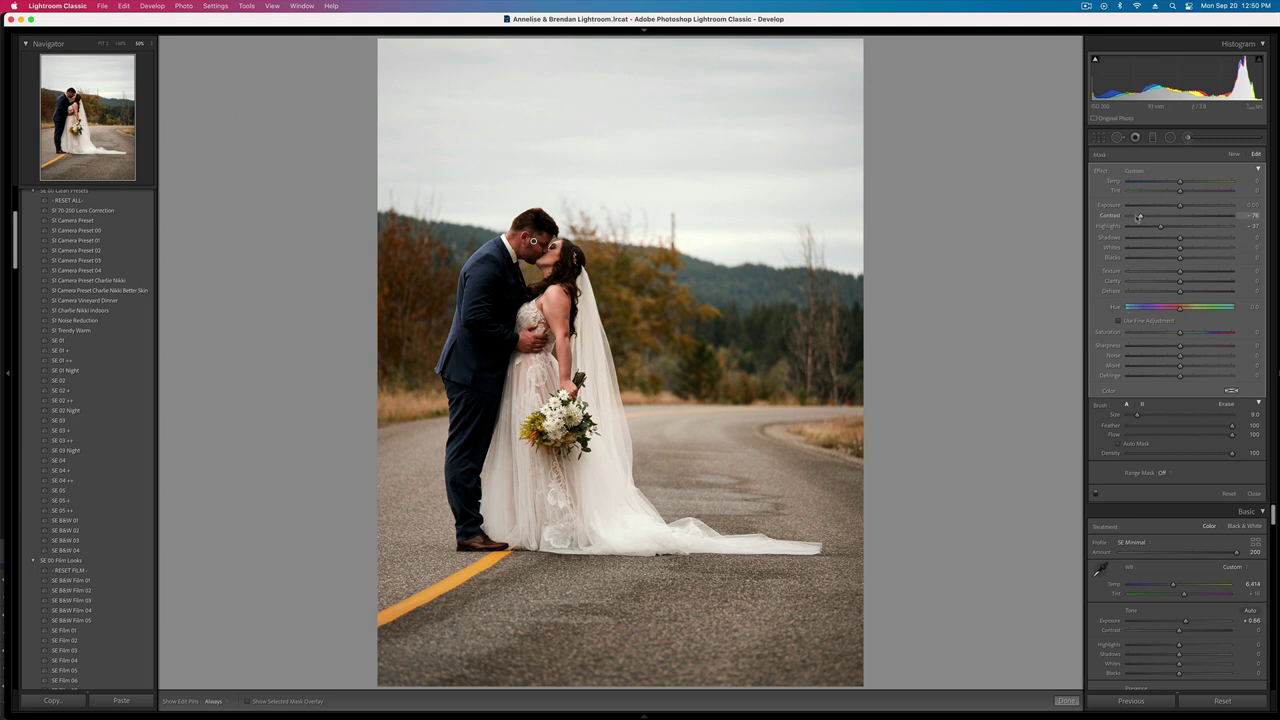
drag(1180, 247, 1192, 250)
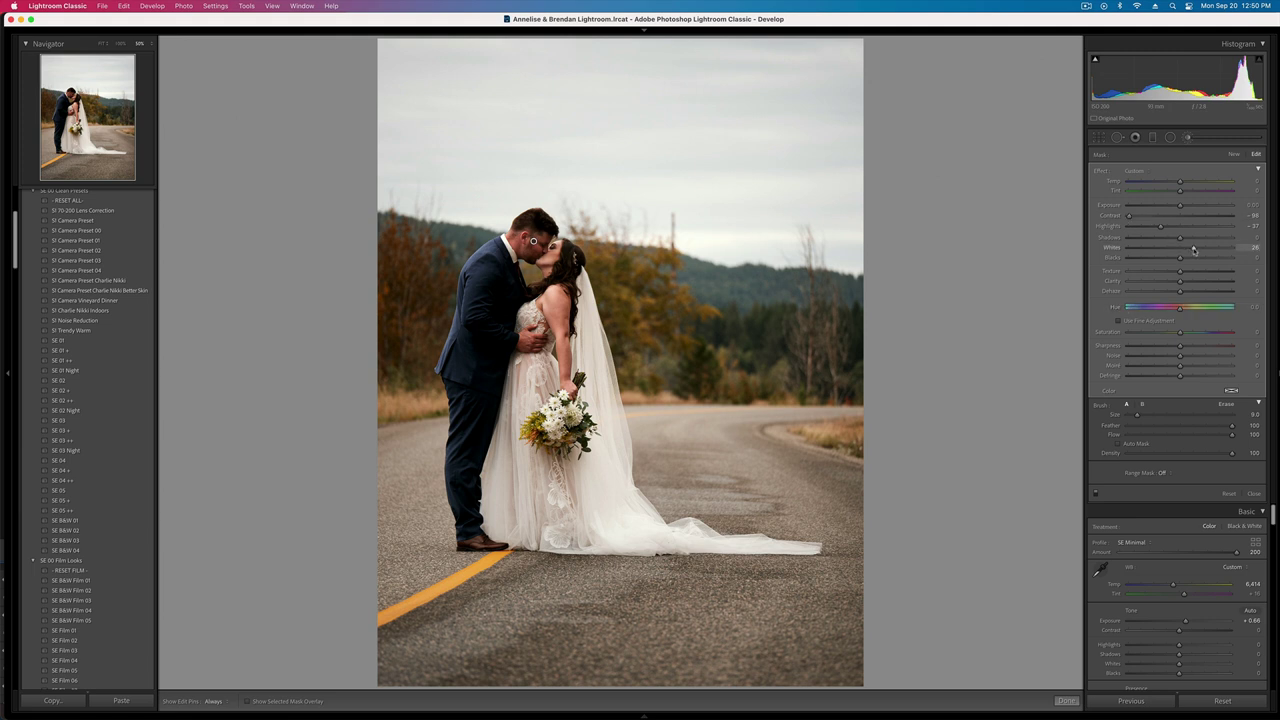
key(Delete)
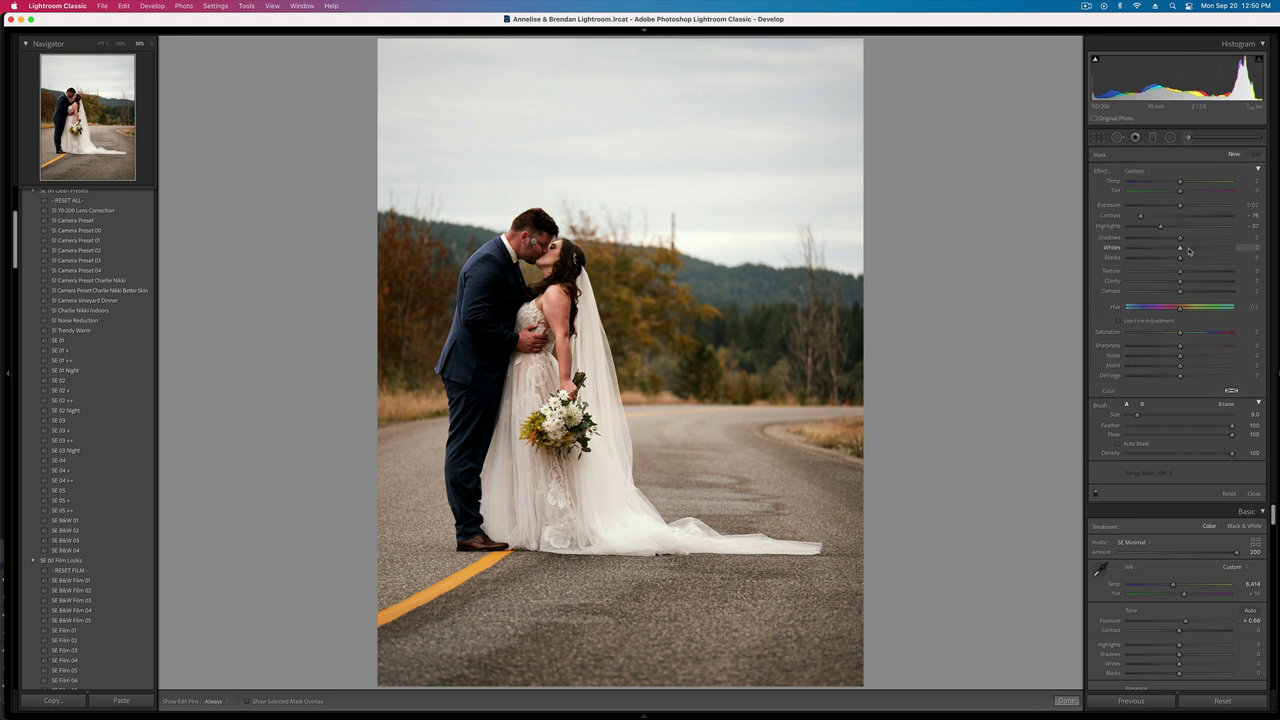
key(k)
- Copy the develop settings onto the next photo, the landscape-format kiss, and lower its Exposure to 0.00
key(super+shift+c)
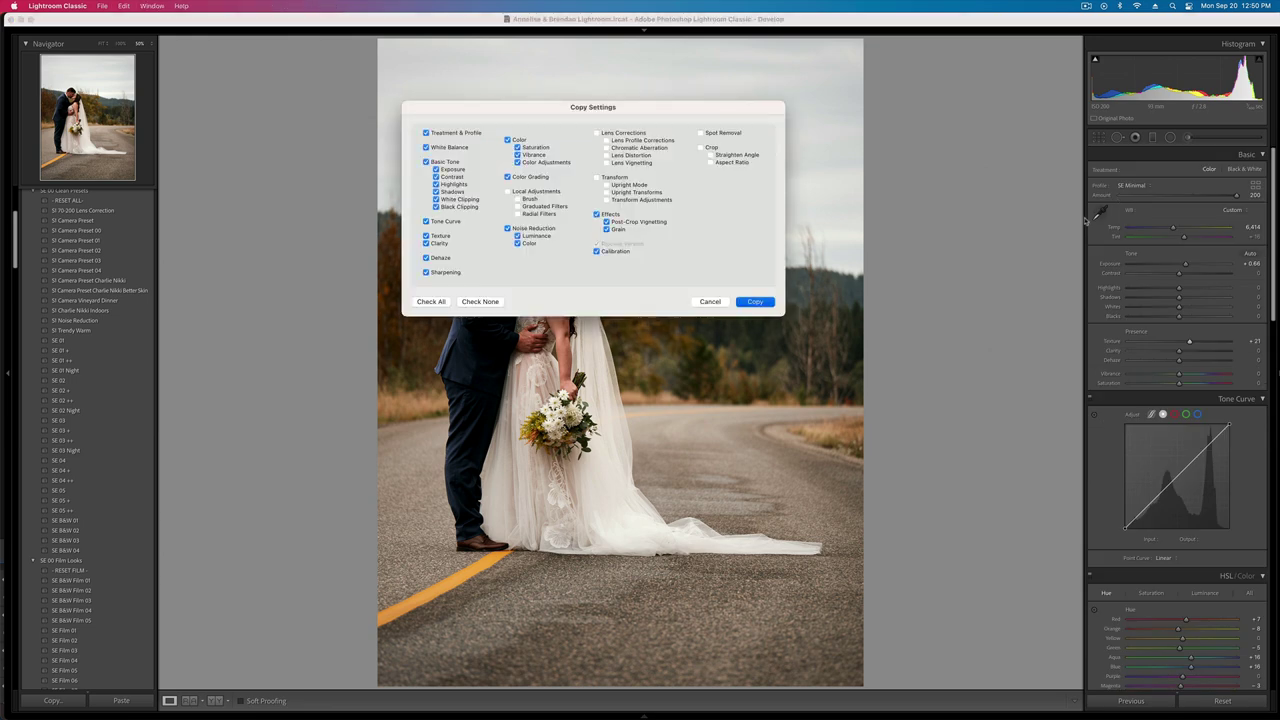
key(Return)
key(Right)
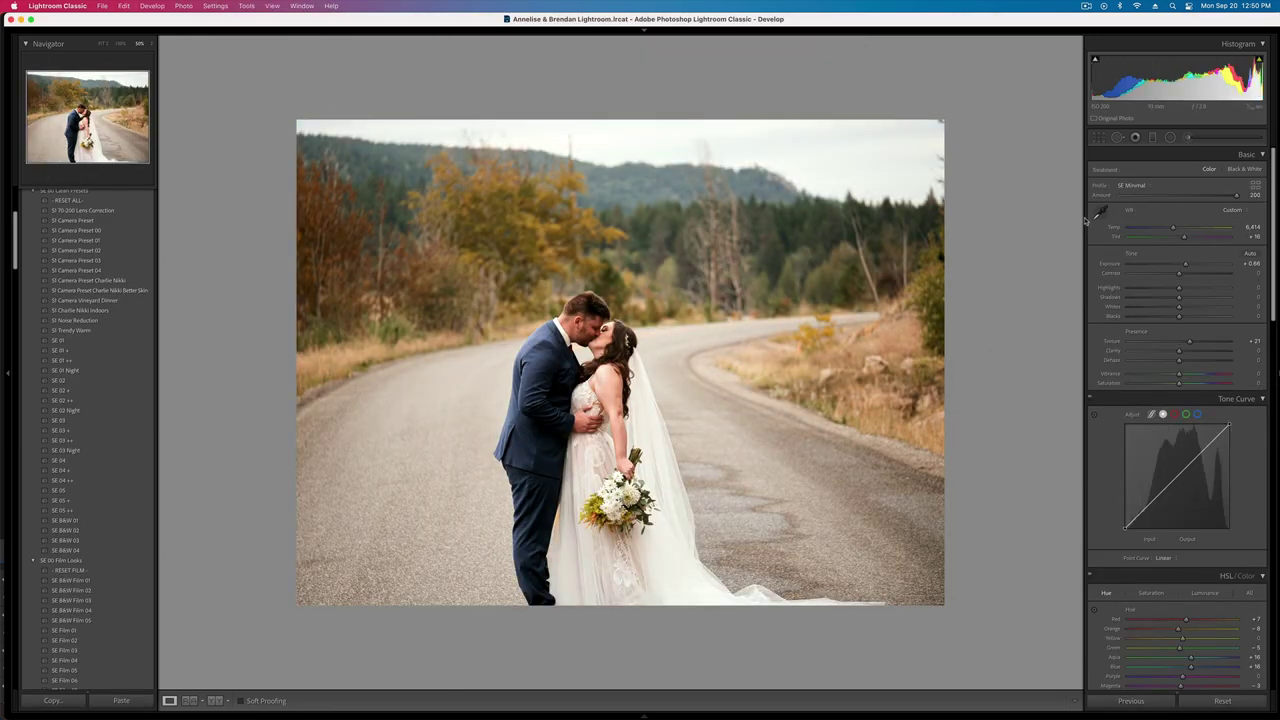
key(minus)
key(minus)
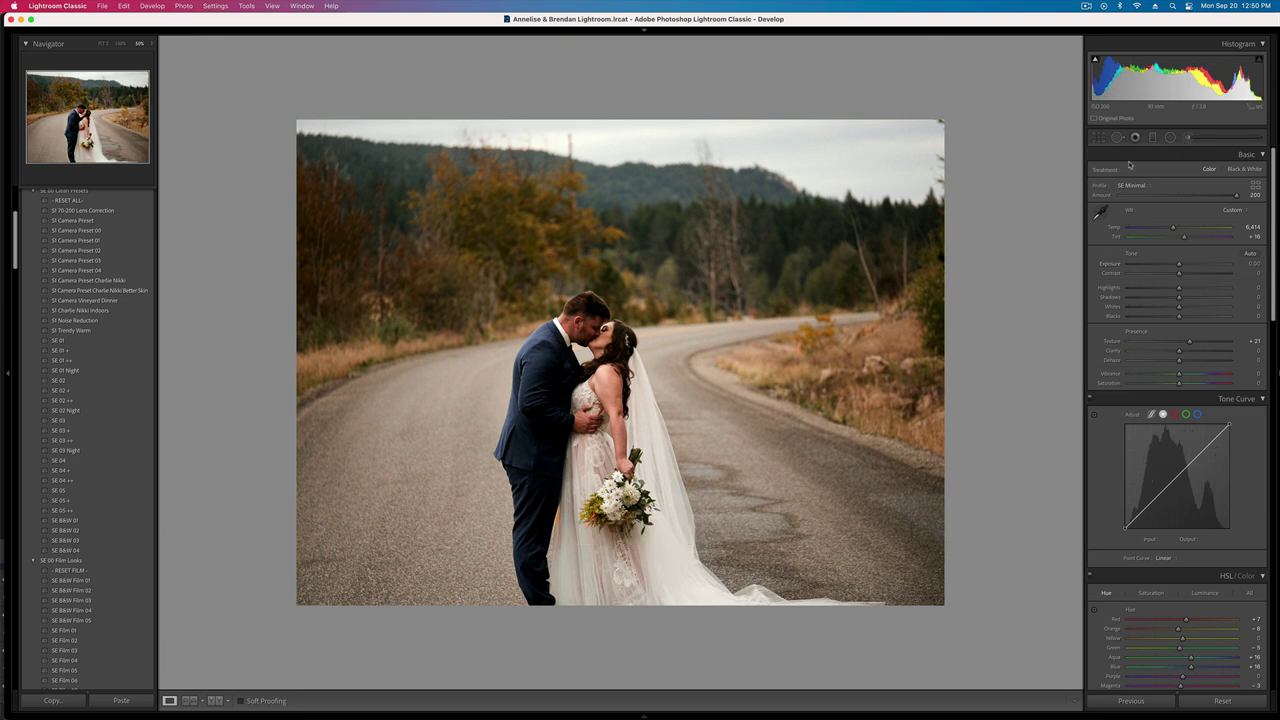
- Add an inverted radial filter around the couple and a much larger one with the 15 Brooding Dehaze Darken effect
click(1169, 138)
mouse_move(542, 455)
mouse_down()
mouse_move(735, 716)
mouse_move(562, 439)
mouse_move(581, 423)
mouse_up()
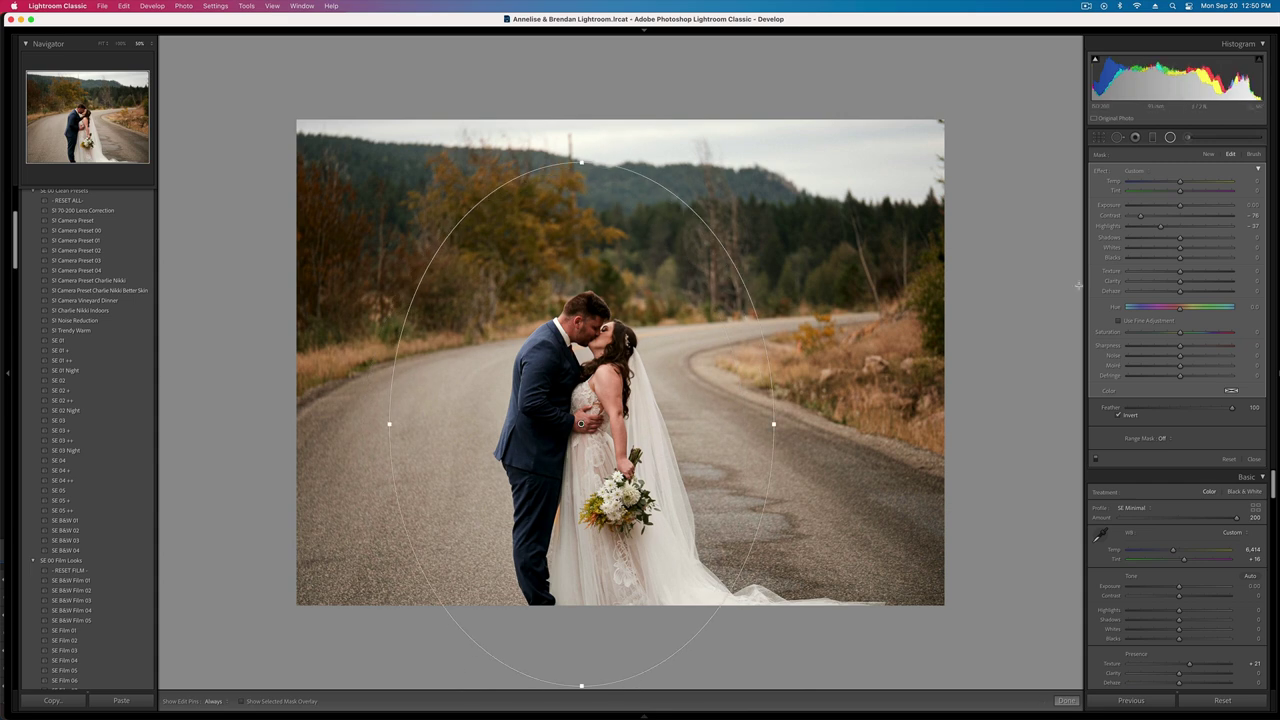
click(1210, 155)
mouse_move(443, 371)
mouse_down()
mouse_move(762, 694)
mouse_move(802, 716)
mouse_up()
drag(584, 483, 720, 585)
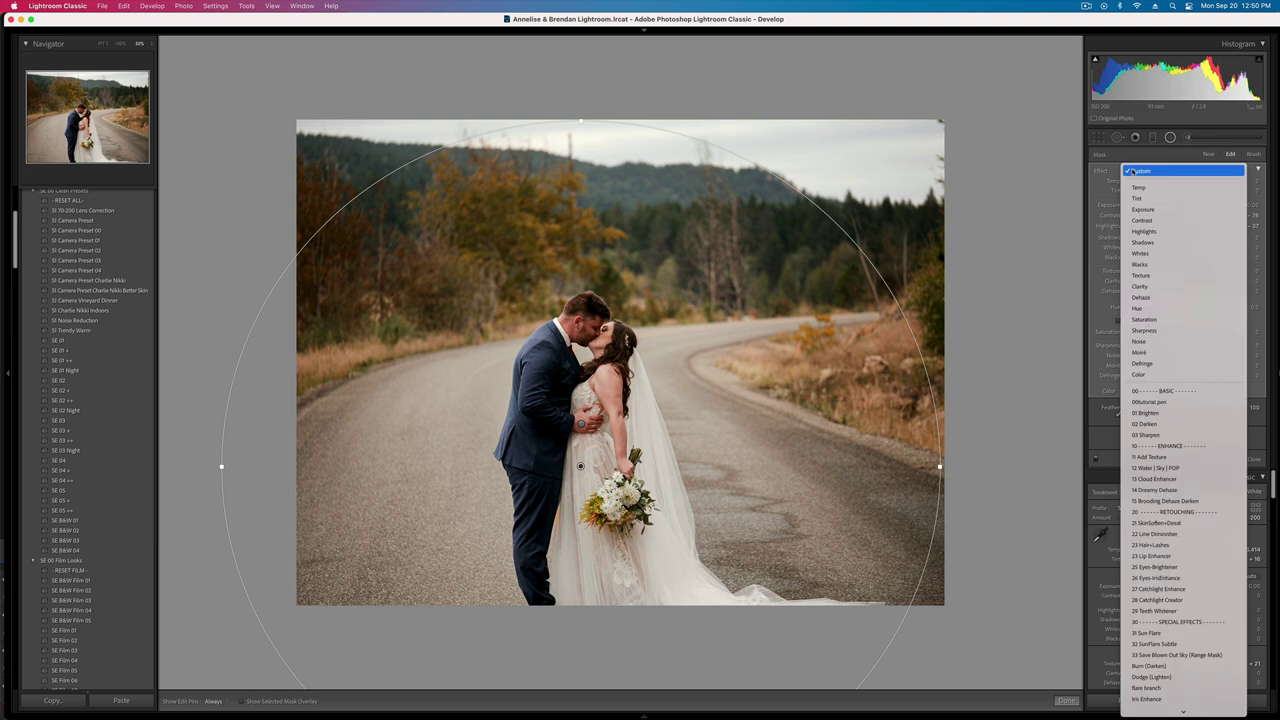
click(1134, 171)
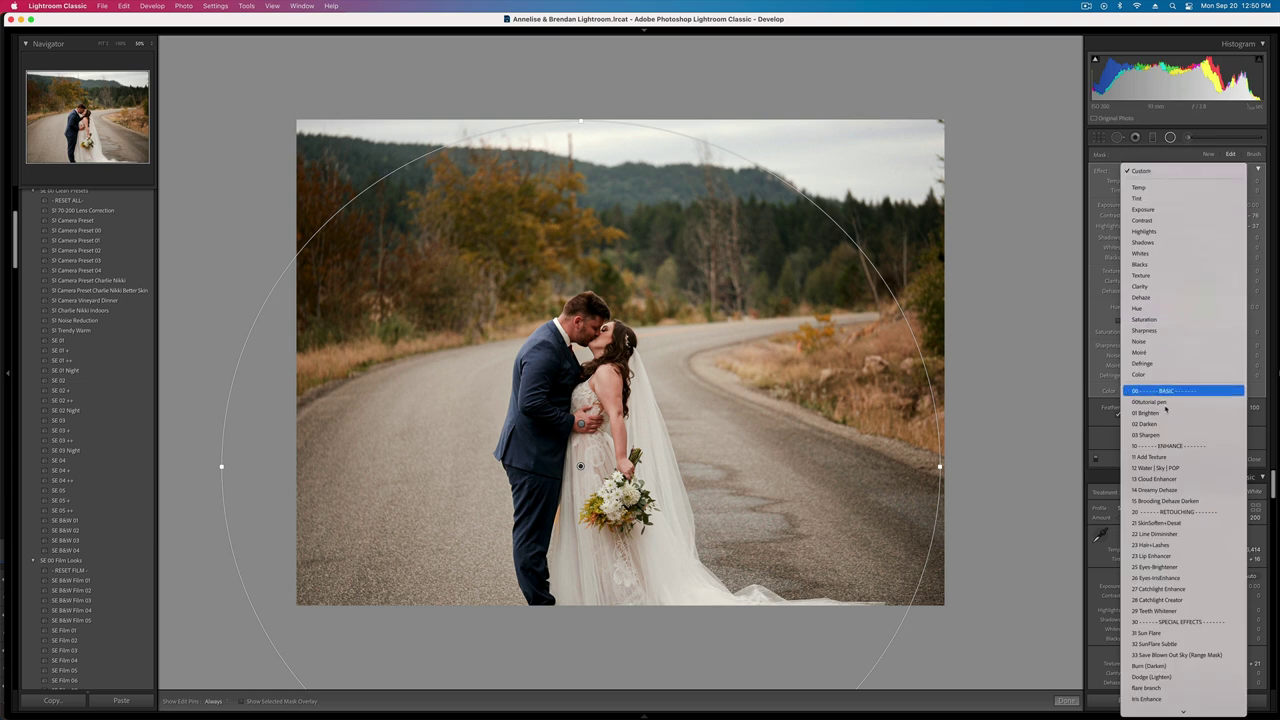
click(1160, 500)
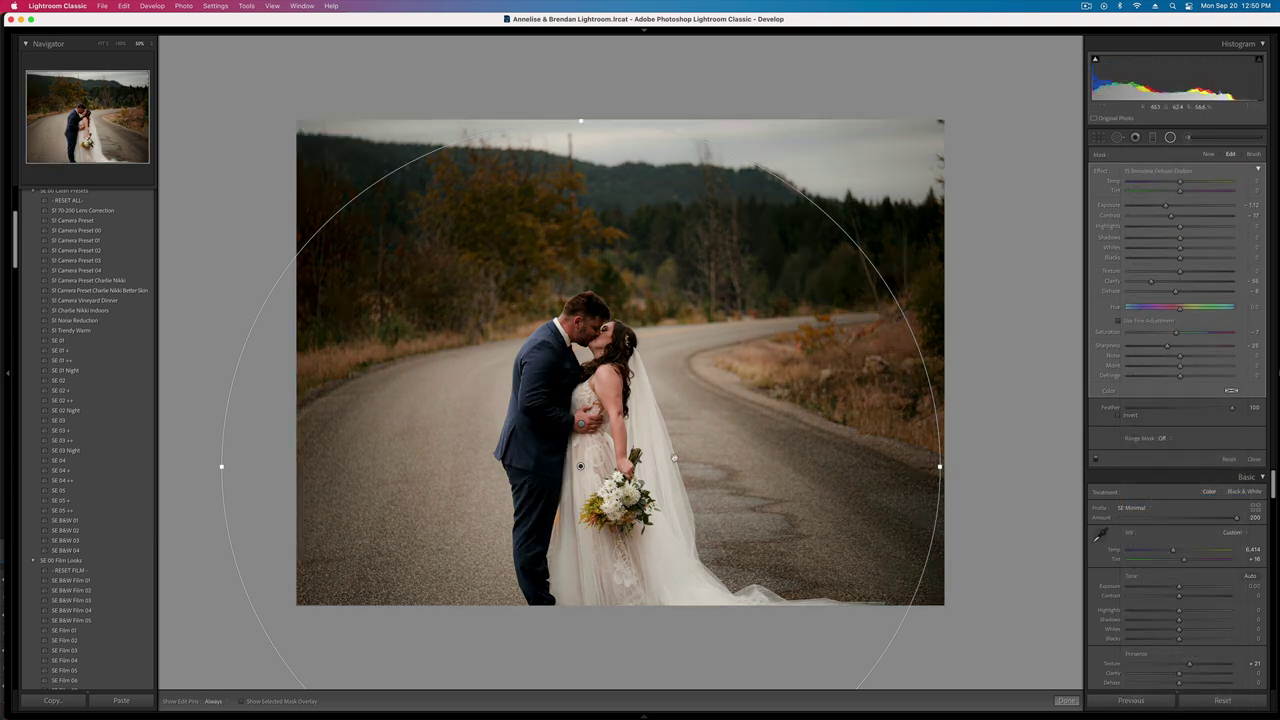
- Move the larger radial filter up around the couple and weaken its Exposure and Clarity reductions, keeping the filter
drag(672, 461, 679, 394)
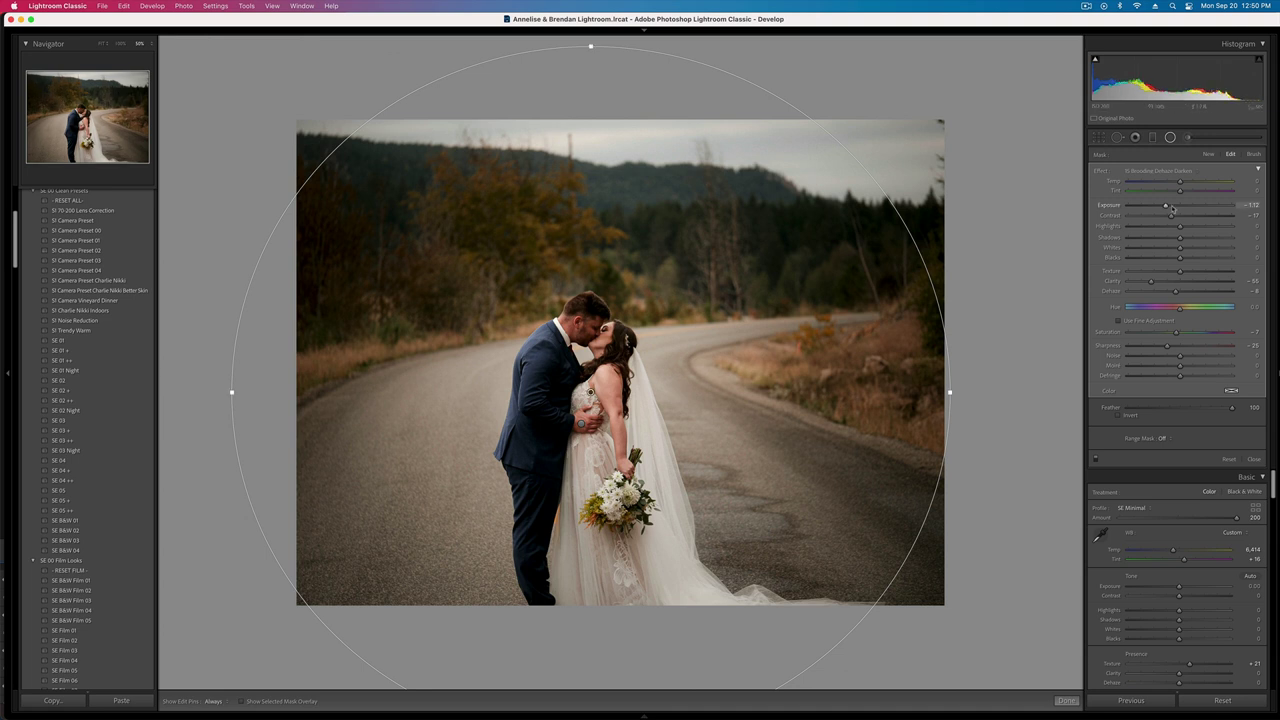
drag(1165, 204, 1176, 204)
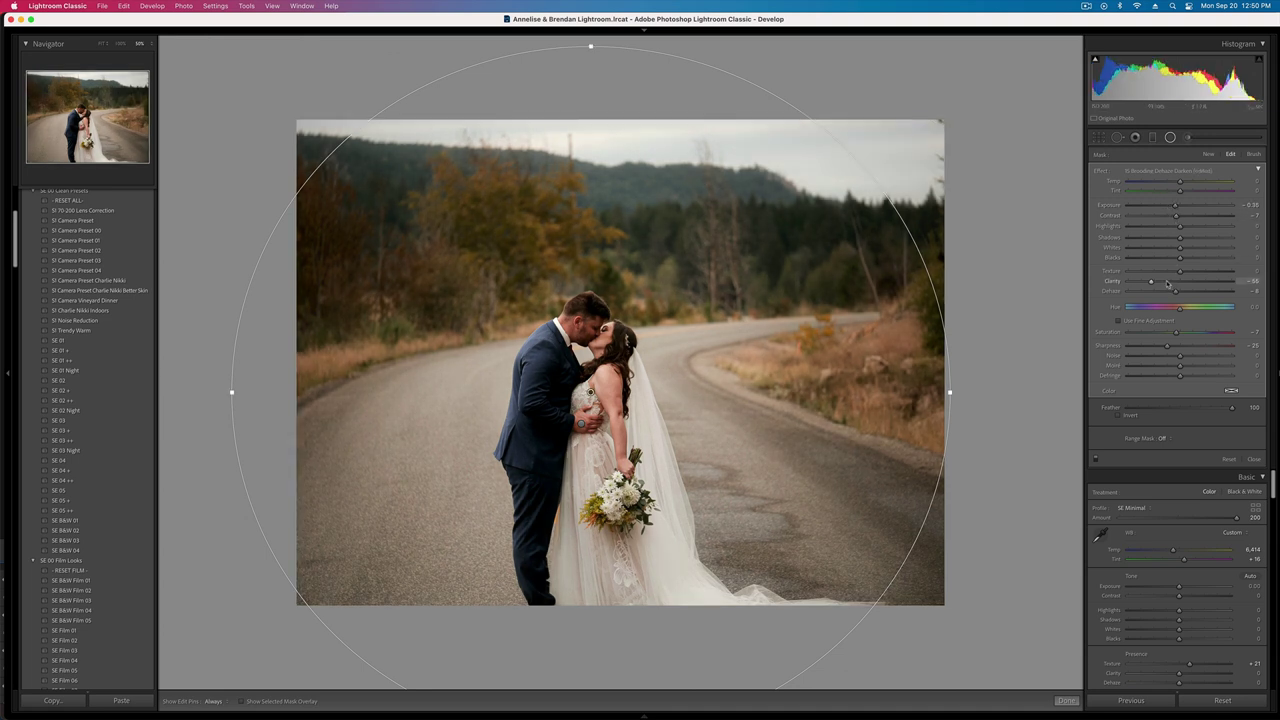
drag(1150, 282, 1167, 283)
key(Delete)
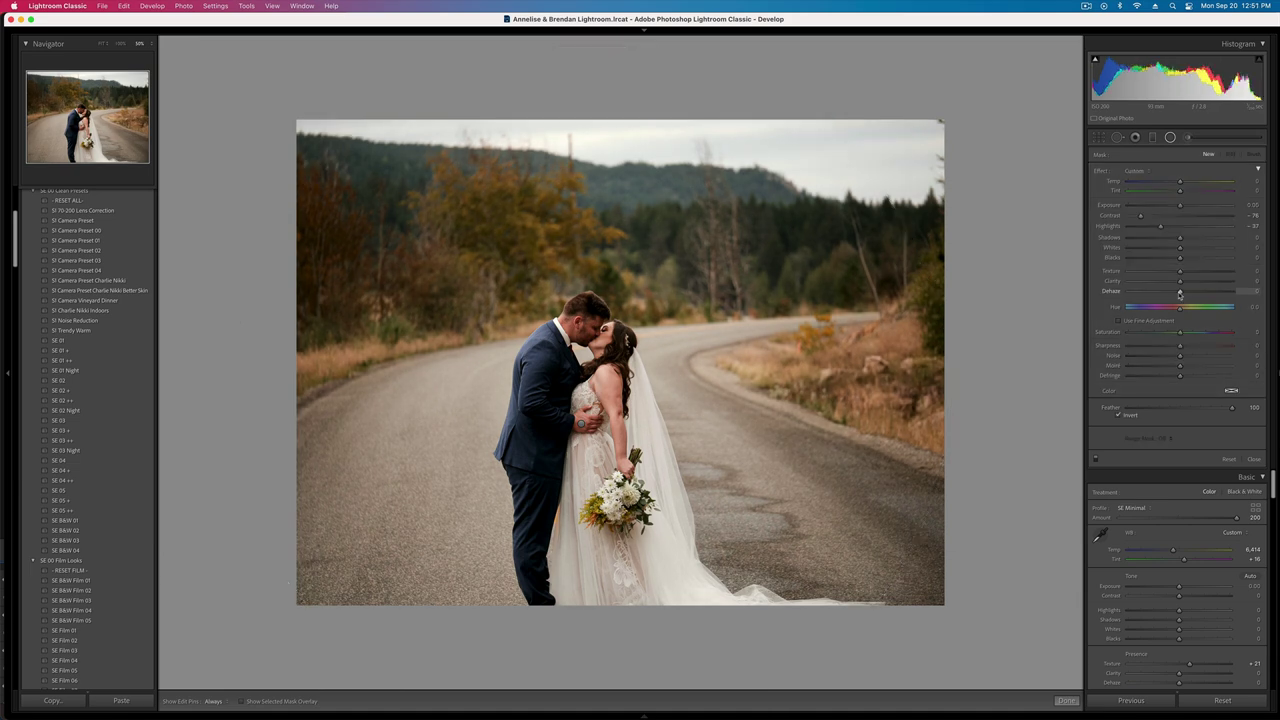
key(super+z)
key(shift+m)
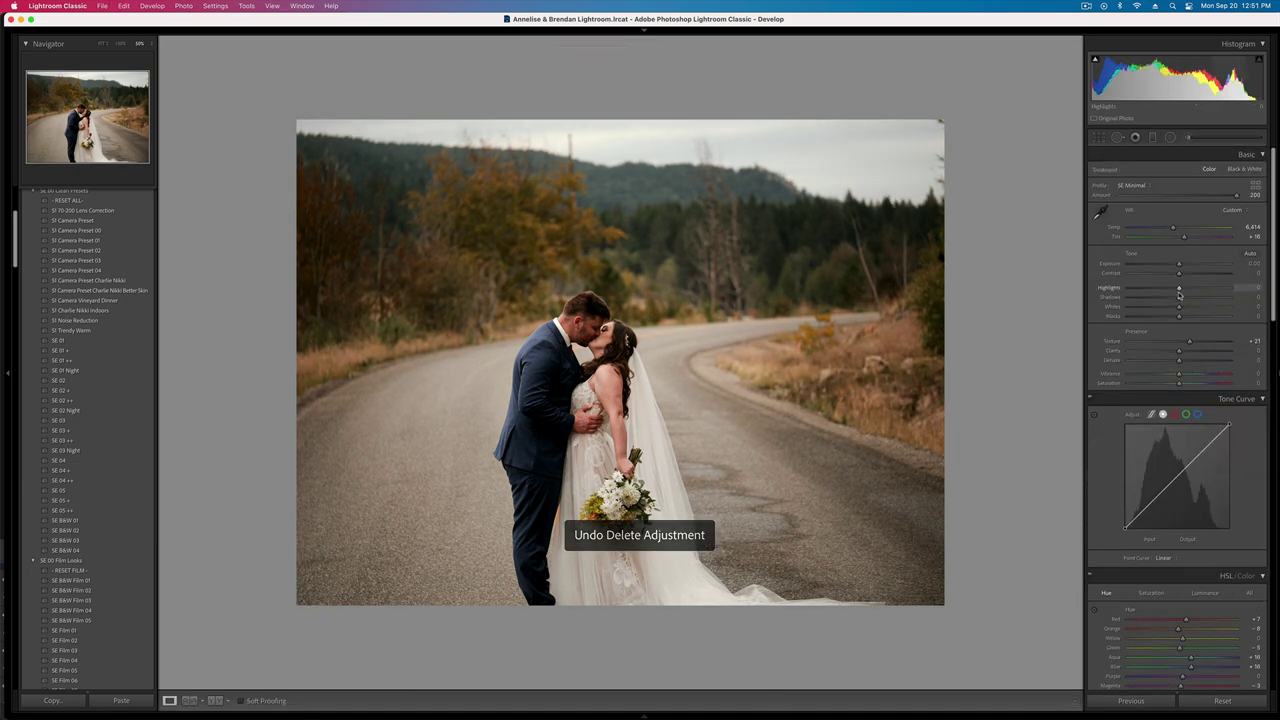
- Set the photo's Exposure to -0.23 and the Contrast of the couple's inner radial filter to -32
key(shift+minus)
key(equal)
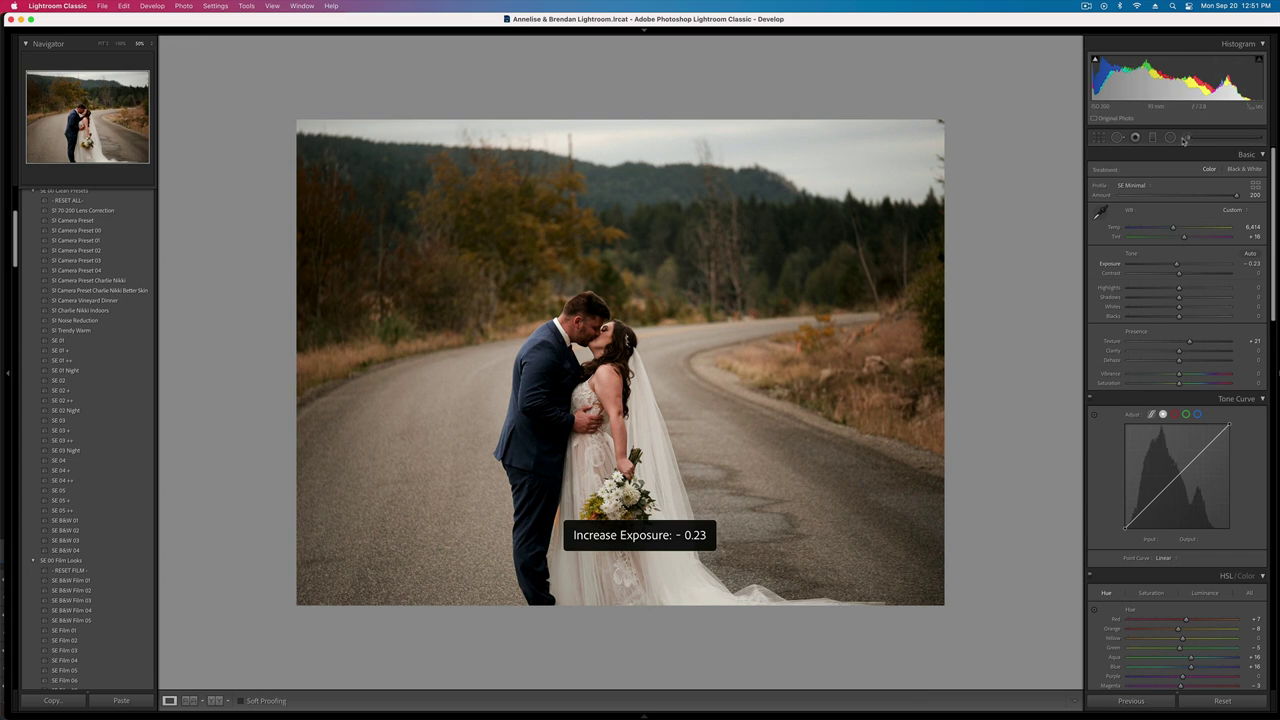
click(1170, 137)
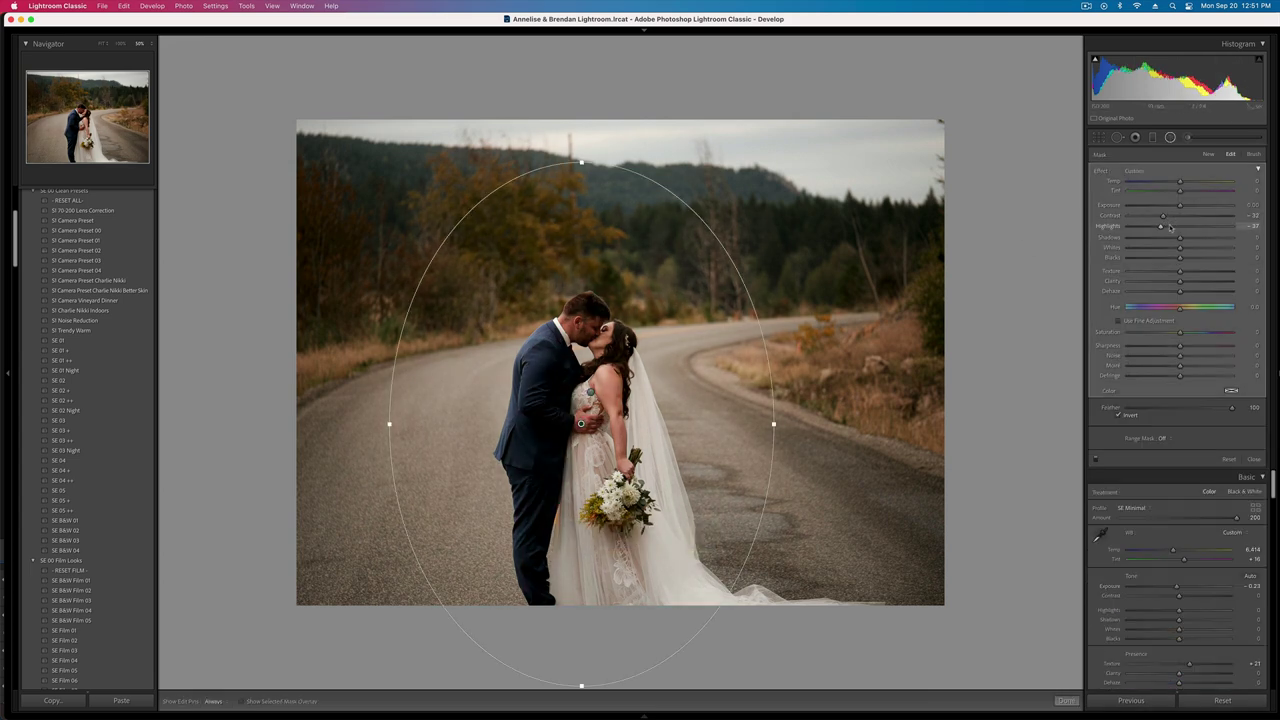
- Brush over the groom's face with the adjustment brush and set the brush's Whites to 33
key(k)
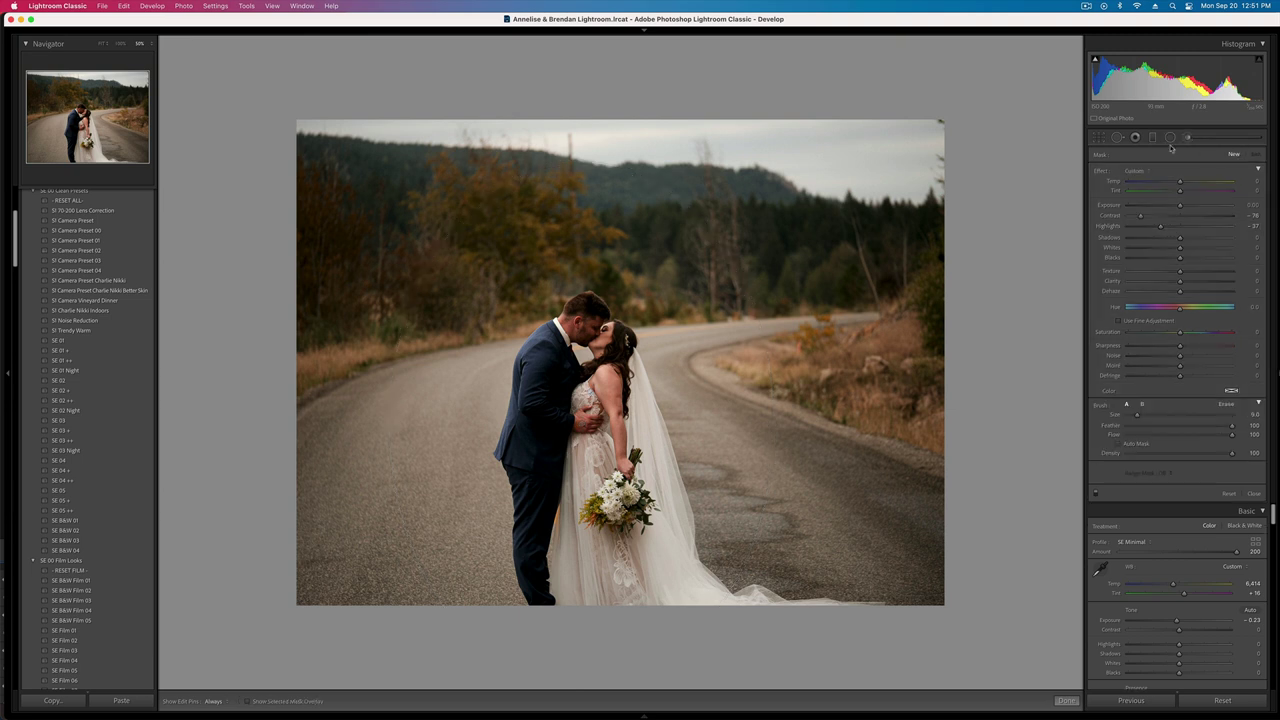
drag(575, 322, 588, 313)
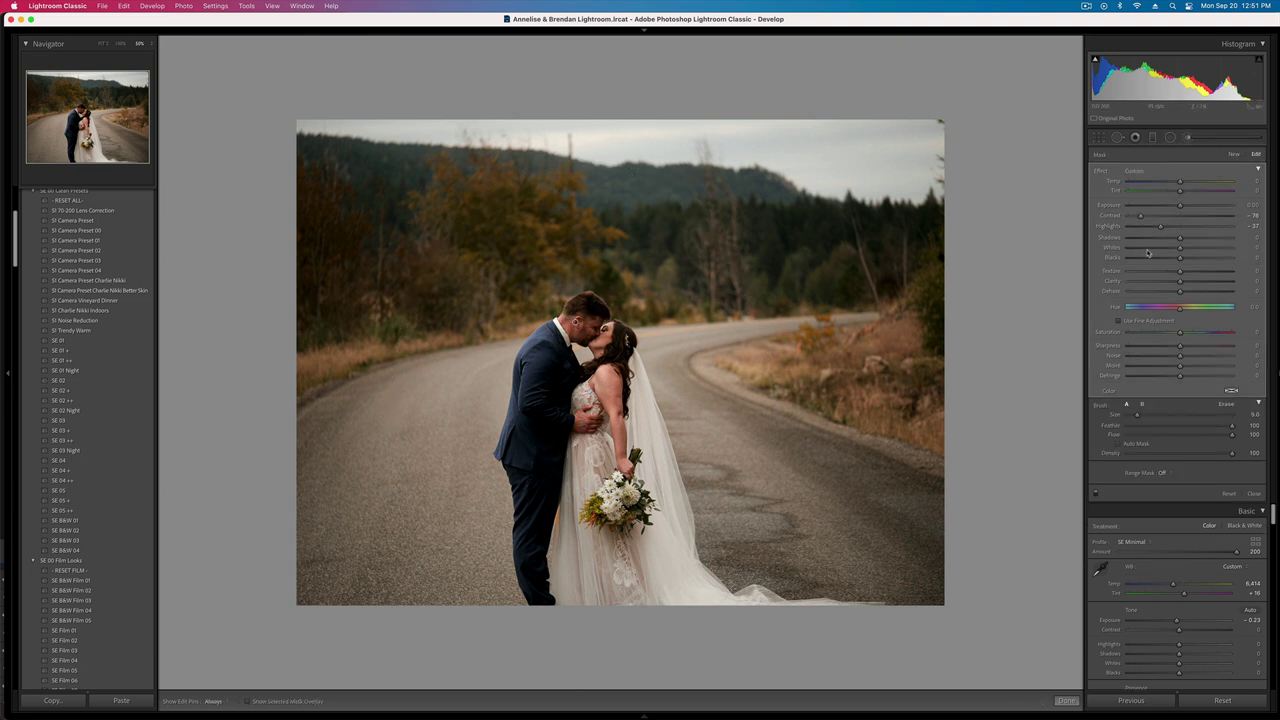
click(1197, 248)
key(h)
key(h)
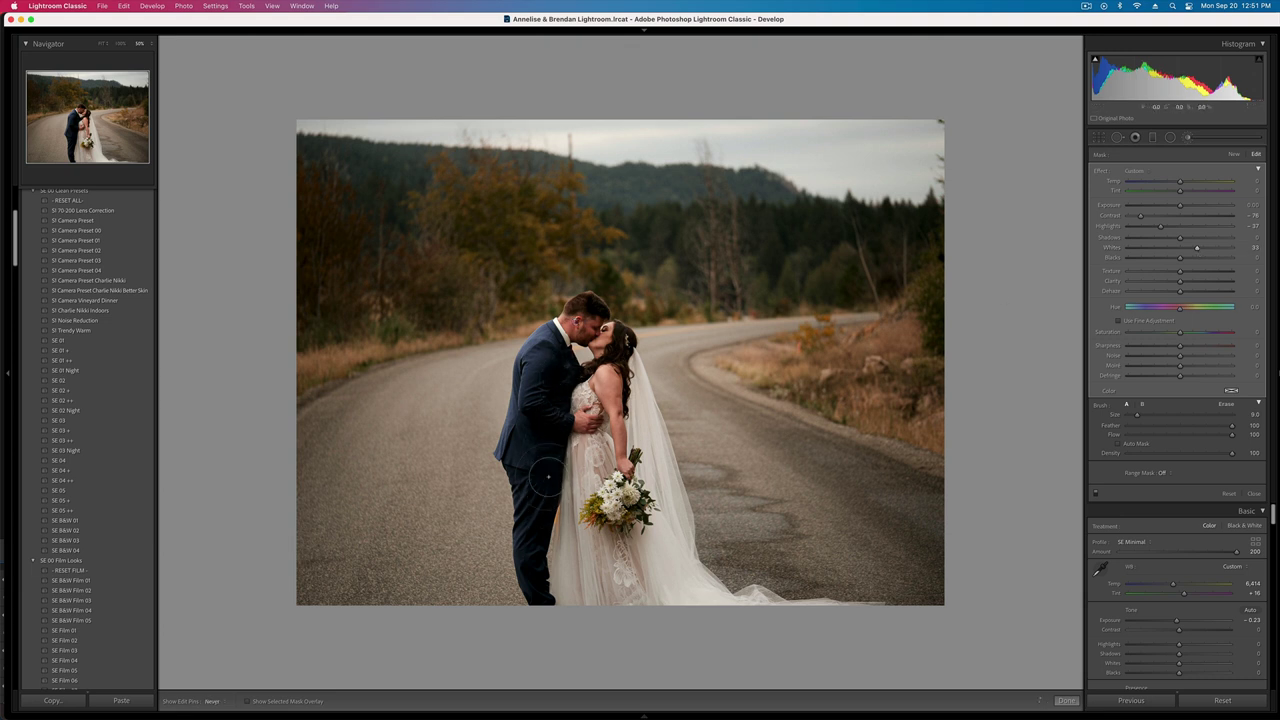
key(k)
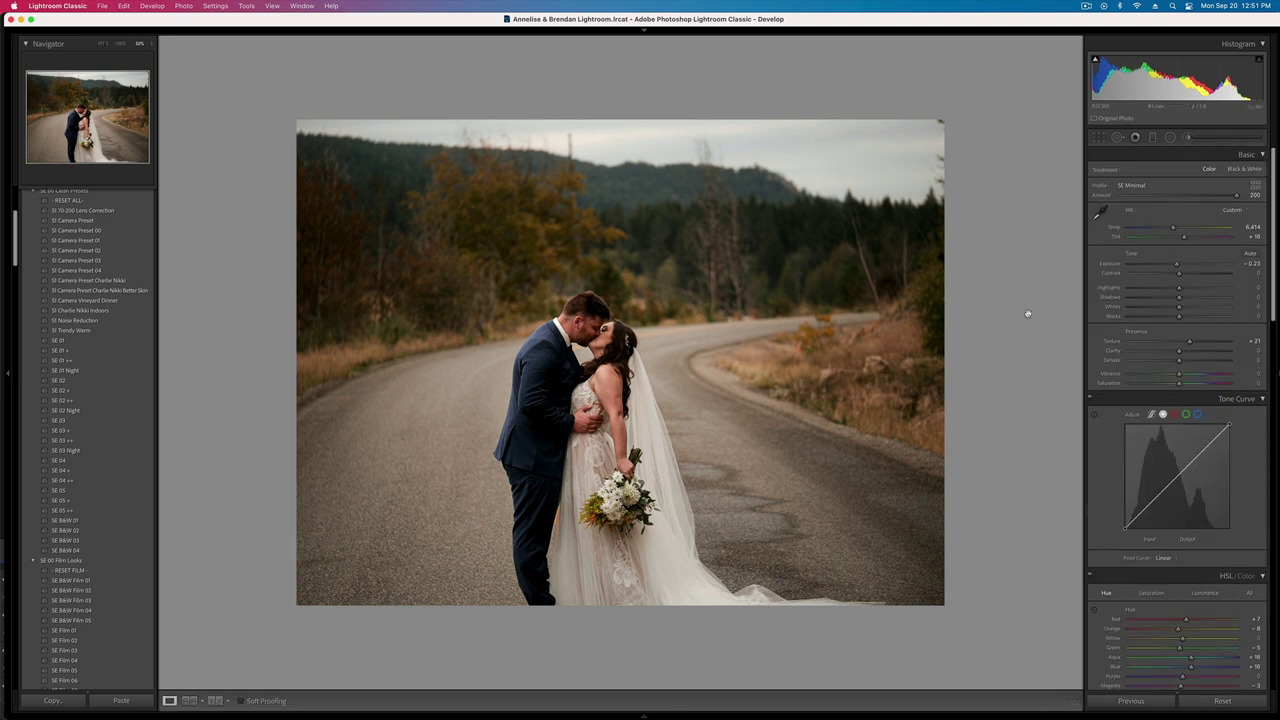
- Set the photo's Exposure to -0.13 and compare the edit with its before version
key(equal)
key(minus)
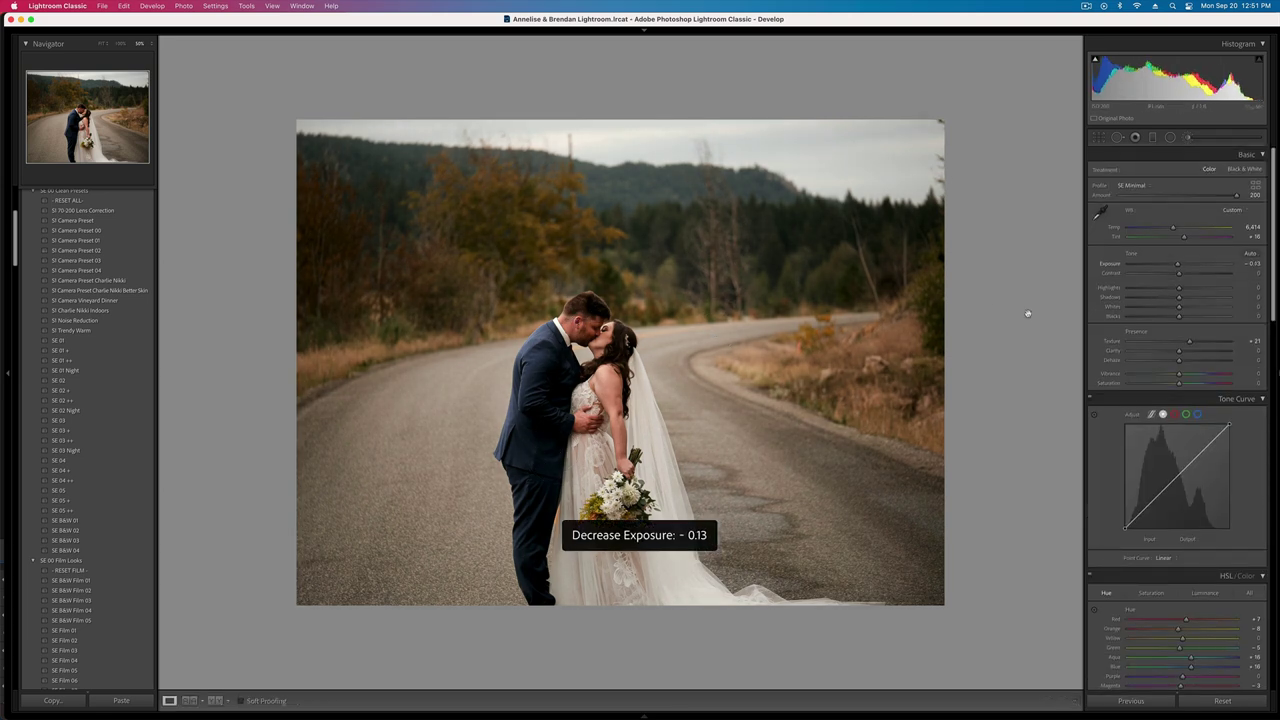
key(backslash)
key(backslash)
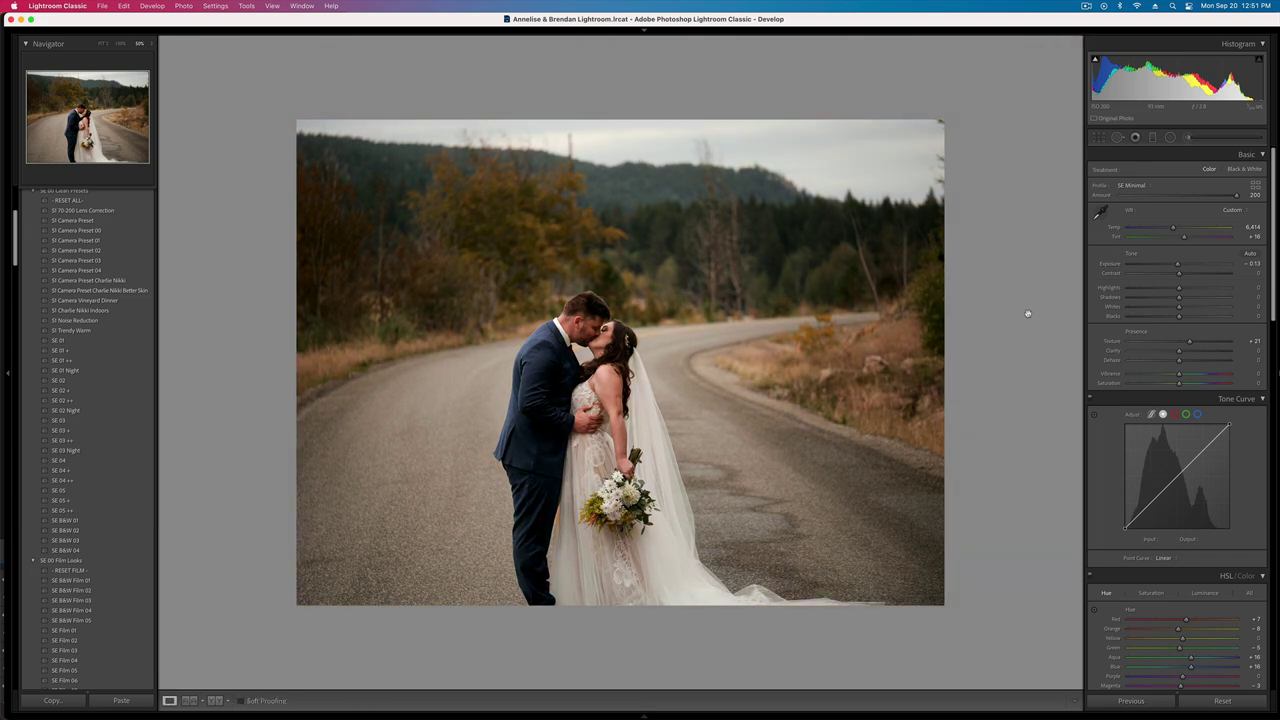
key(backslash)
key(backslash)
- Crop the photo to a 5 x 7 aspect ratio, shifting the frame to trim the bottom edge
key(r)
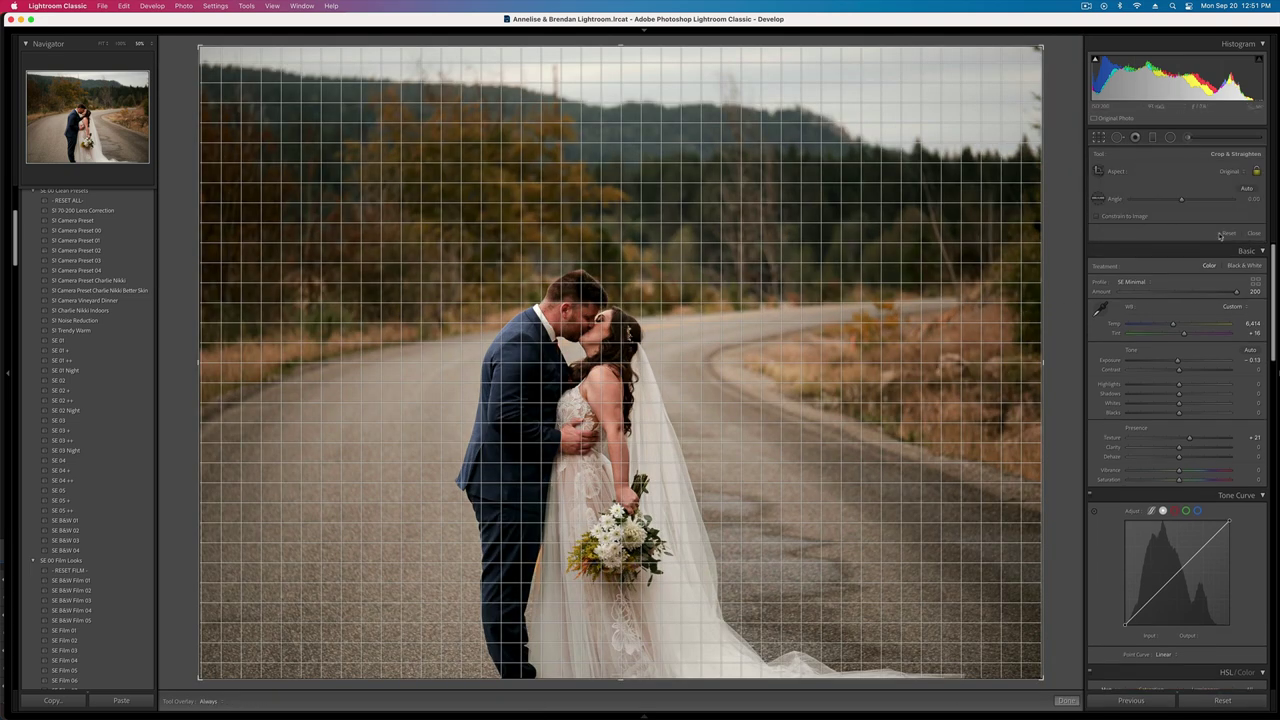
click(1225, 173)
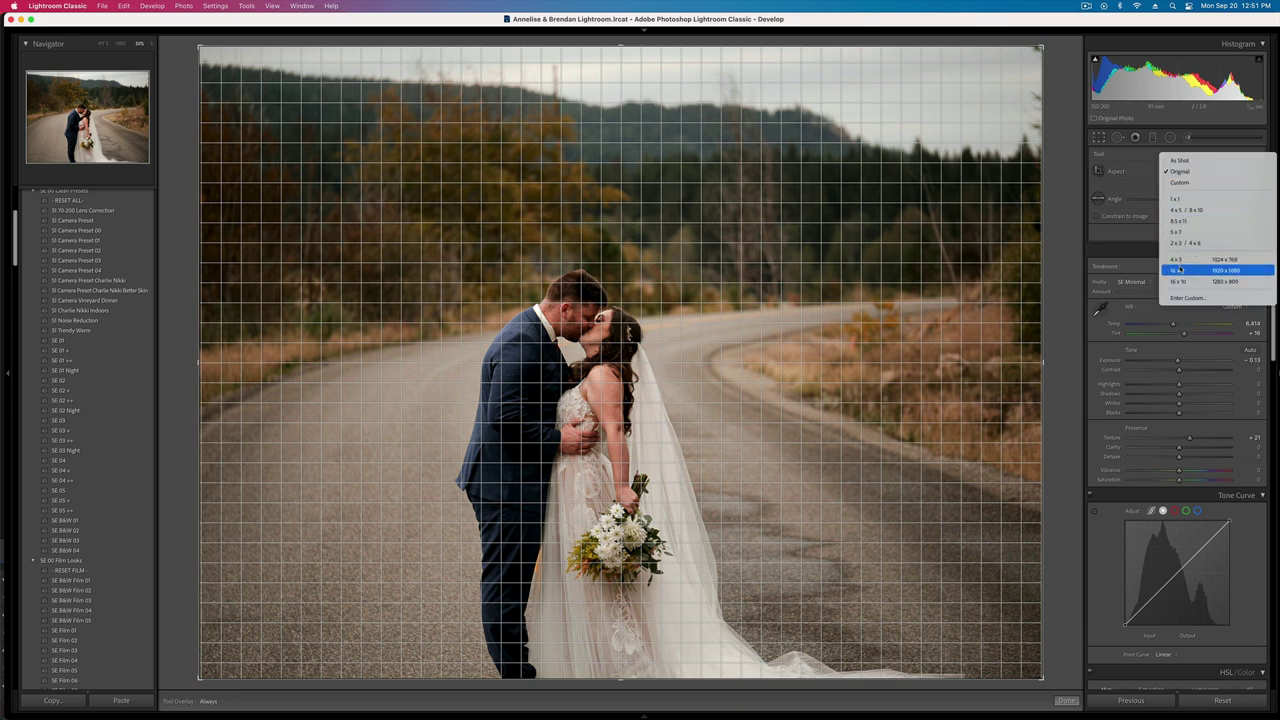
click(1190, 231)
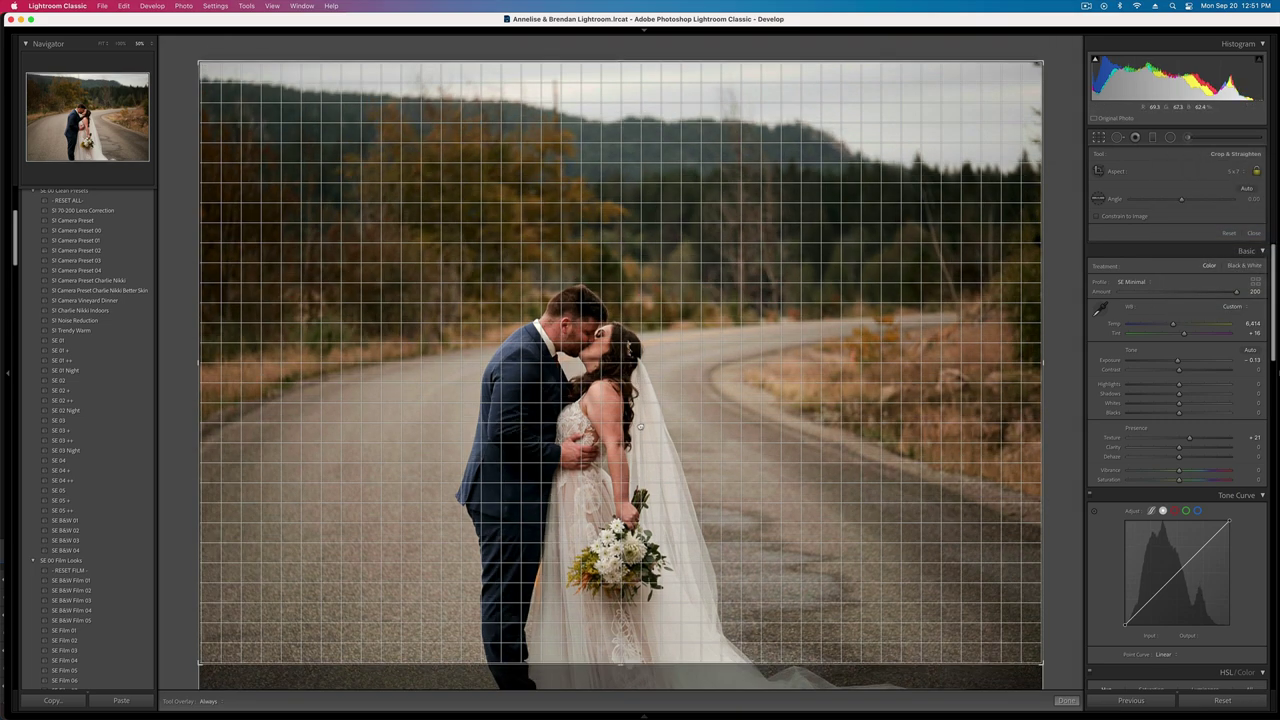
key(Return)
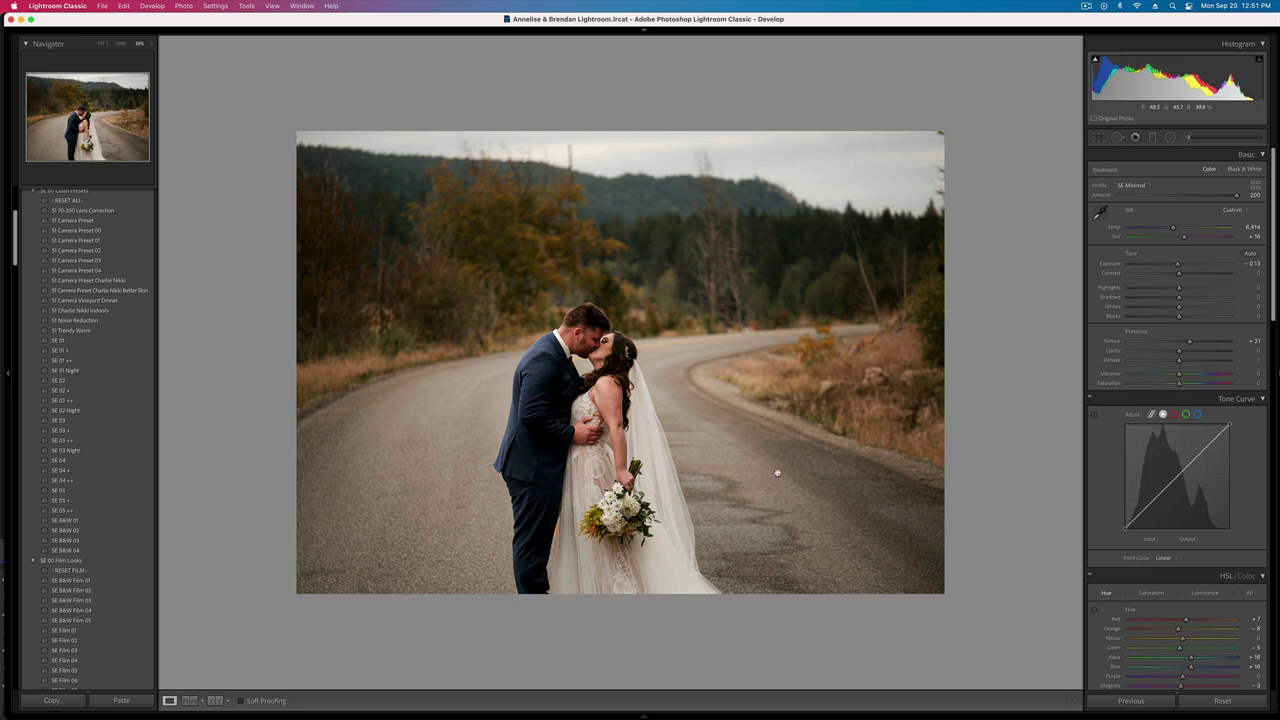
- Compare the crop with and without its last repositioning, keep the repositioned version, and go to the next photo
key(super+z)
key(super+shift+z)
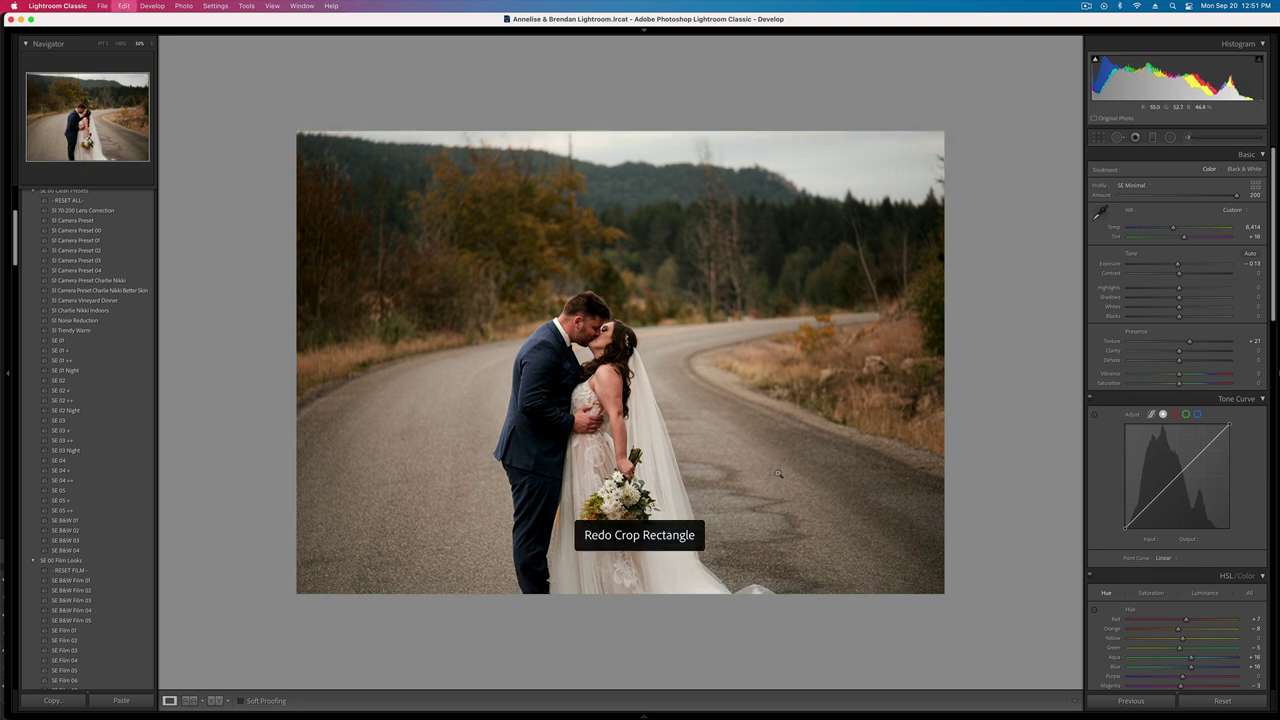
key(super+z)
key(super+shift+z)
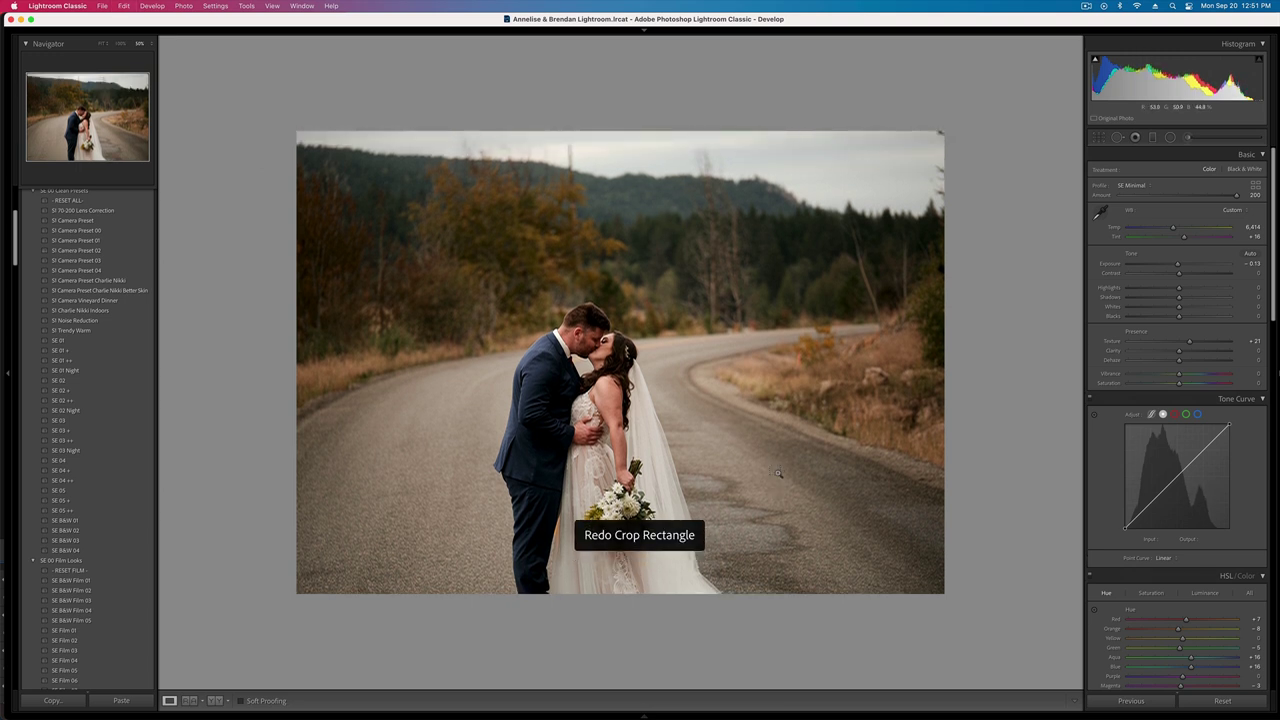
key(super+z)
key(super+shift+z)
key(Right)
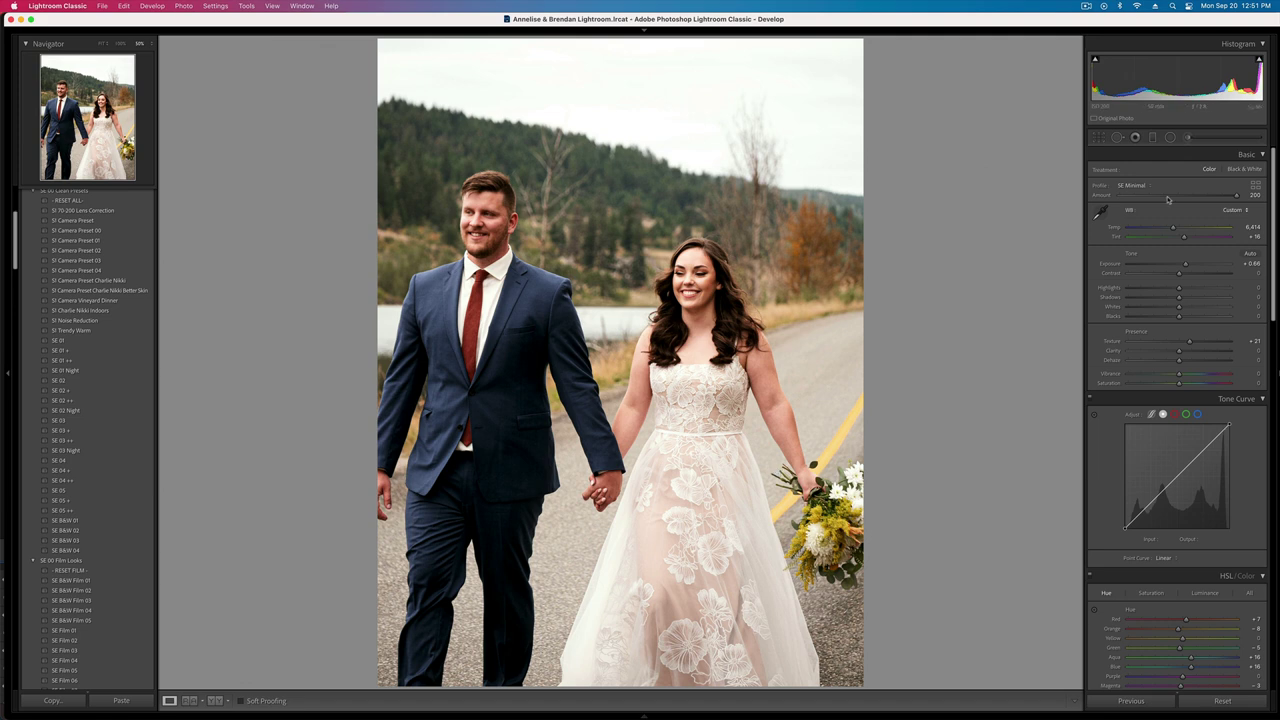
- Warm the photo's Temp to 7,013 and lower its Exposure to 0.00
click(1182, 228)
key(shift+minus)
key(shift+minus)
key(shift+minus)
key(shift+equal)
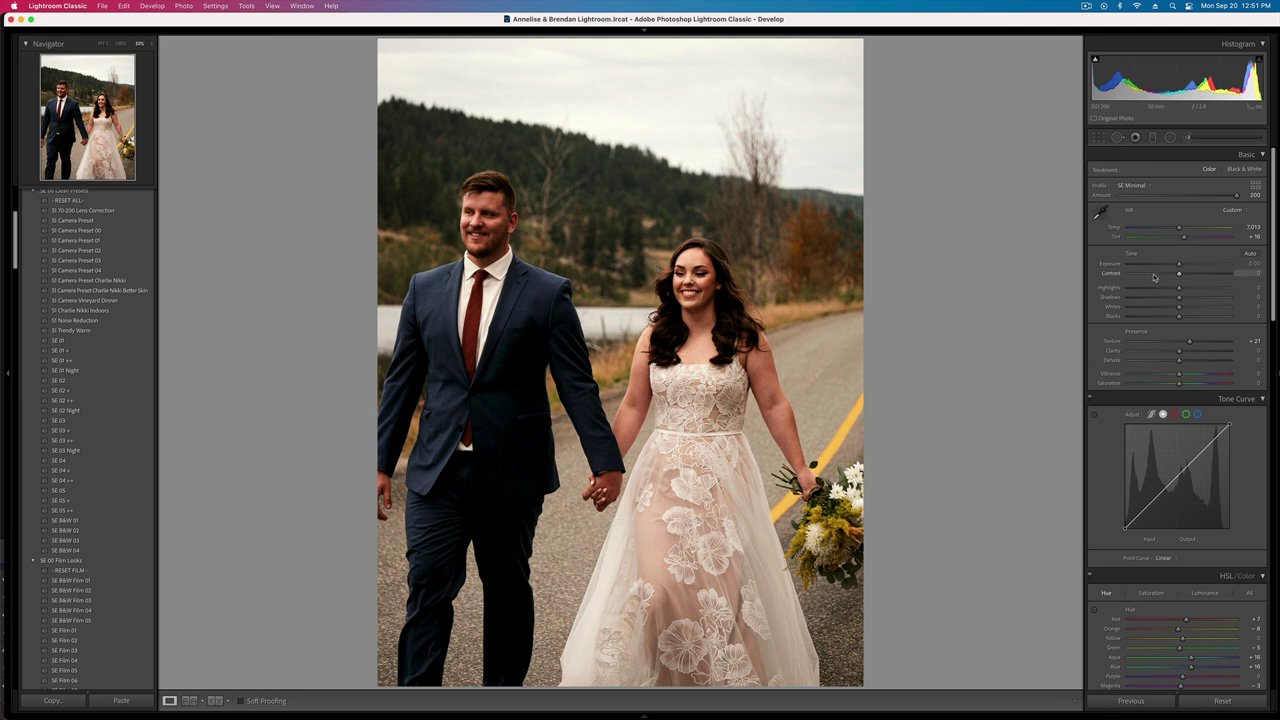
- Refine the photo's tone with Contrast at -42, Exposure at +0.10 and Shadows at +17
click(1154, 275)
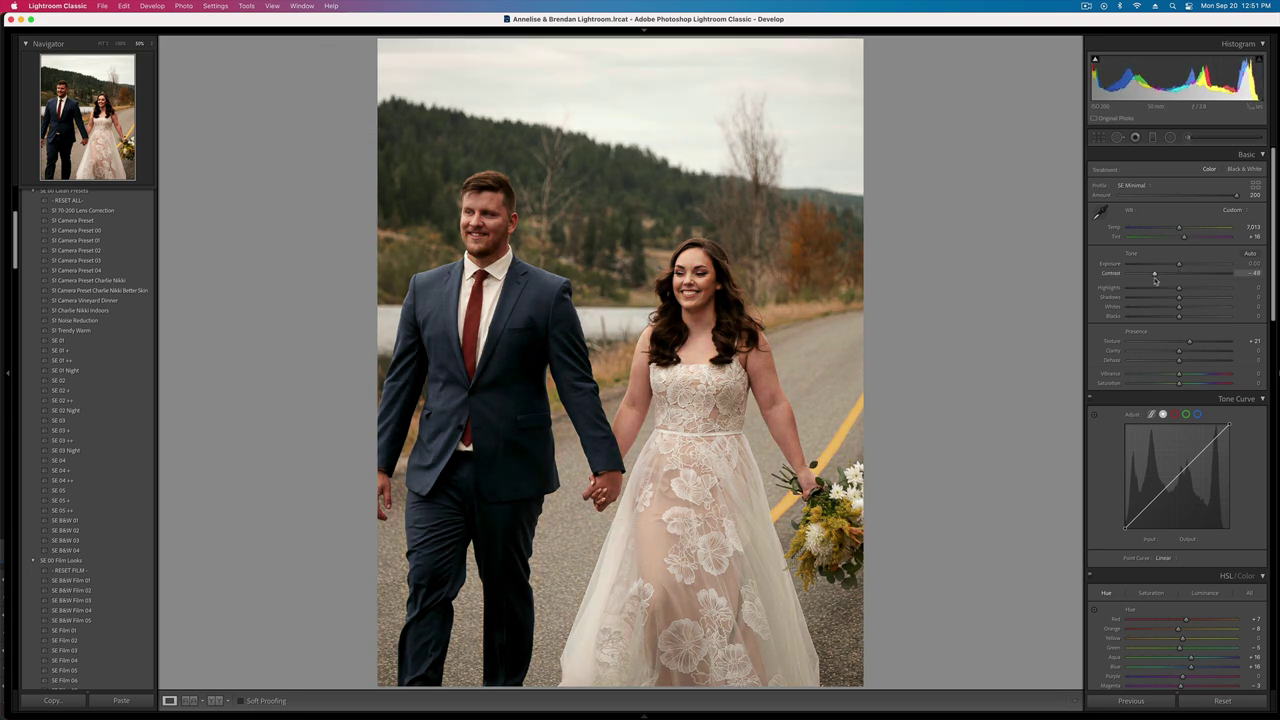
drag(1155, 281, 1161, 281)
key(equal)
key(equal)
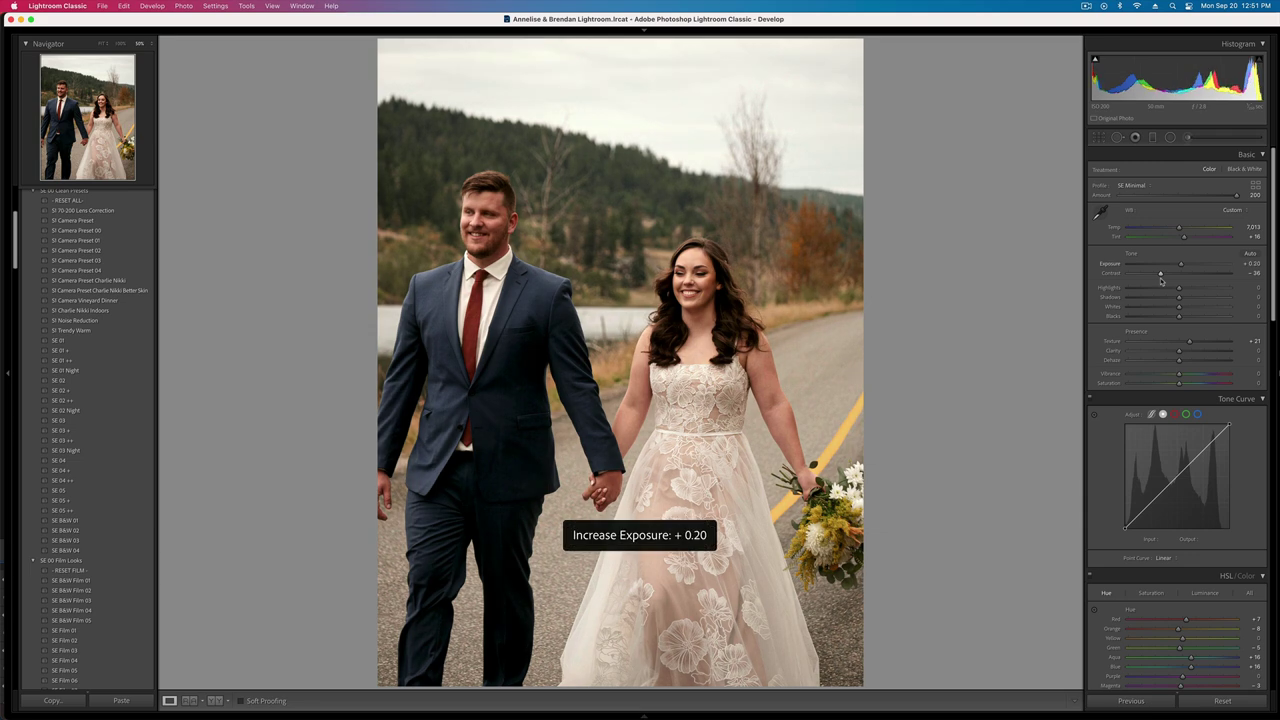
key(minus)
click(1188, 299)
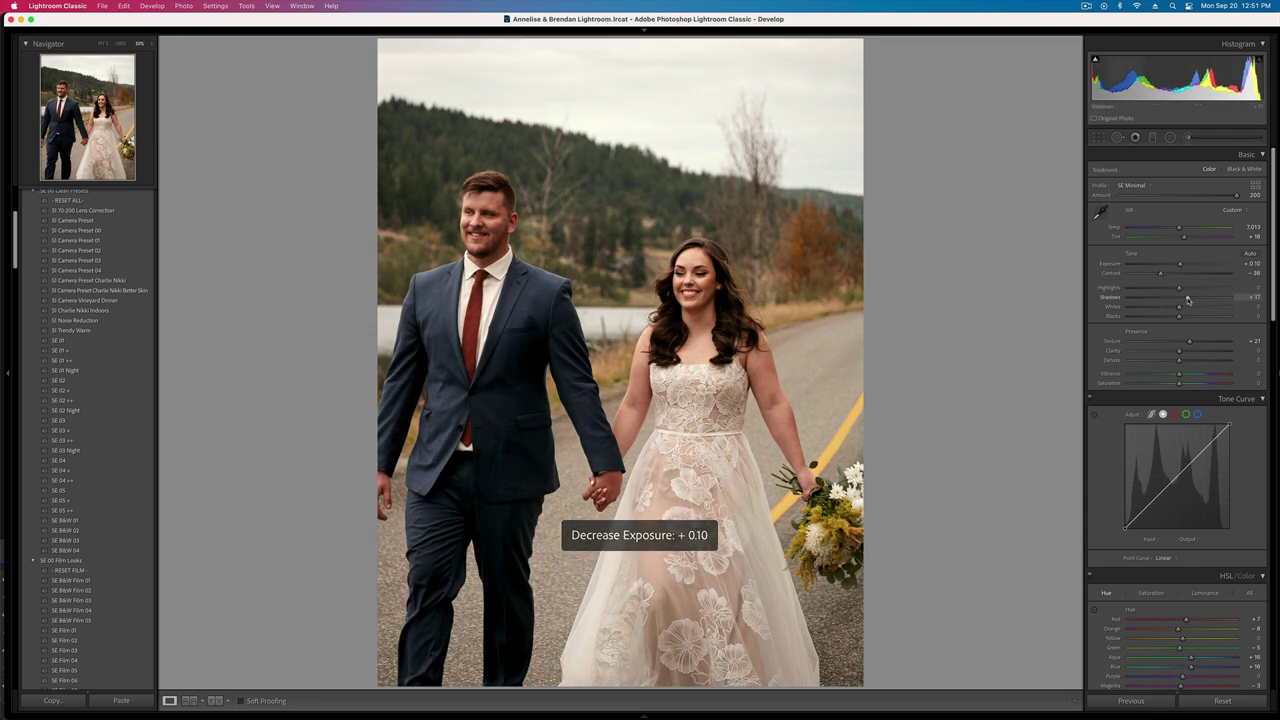
key(equal)
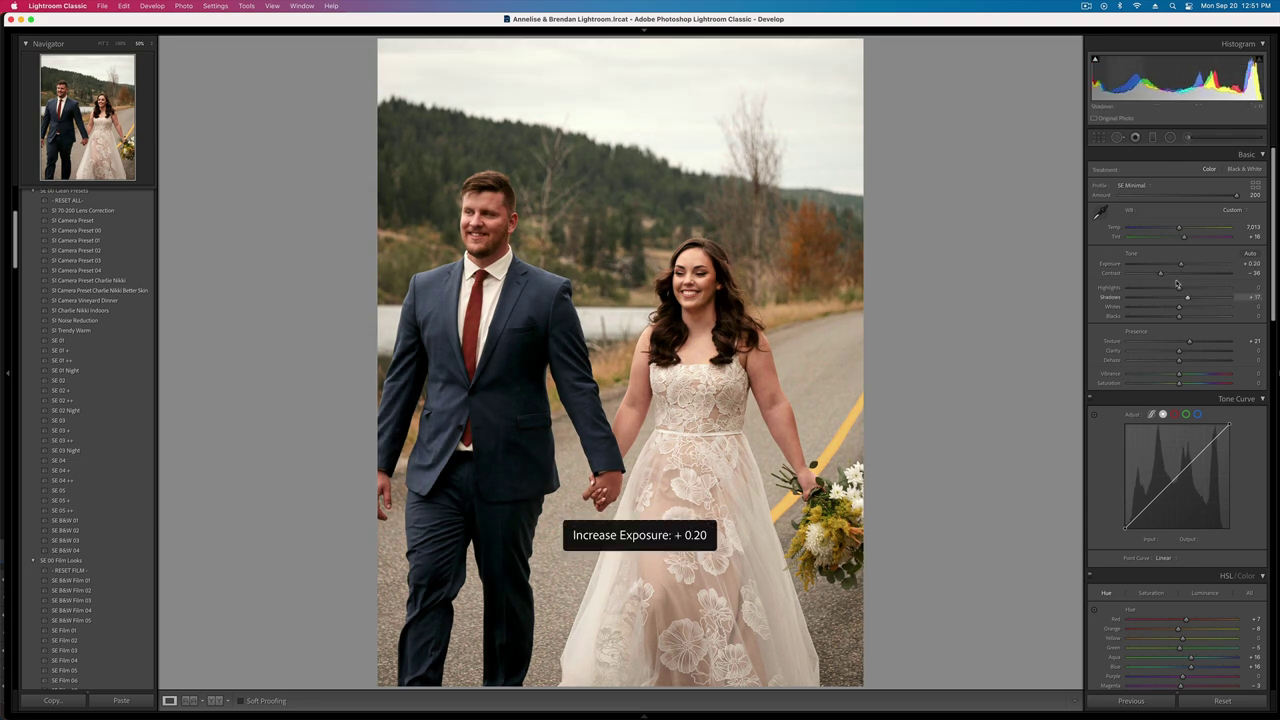
drag(1160, 273, 1158, 278)
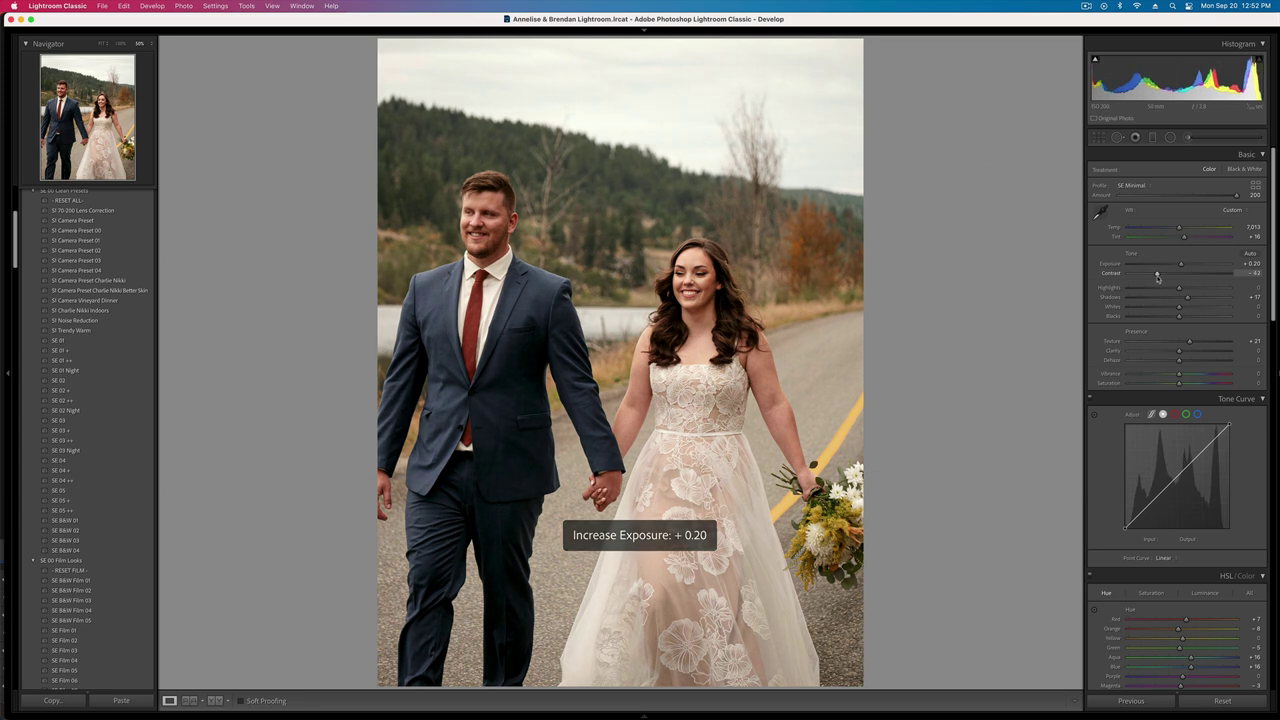
key(minus)
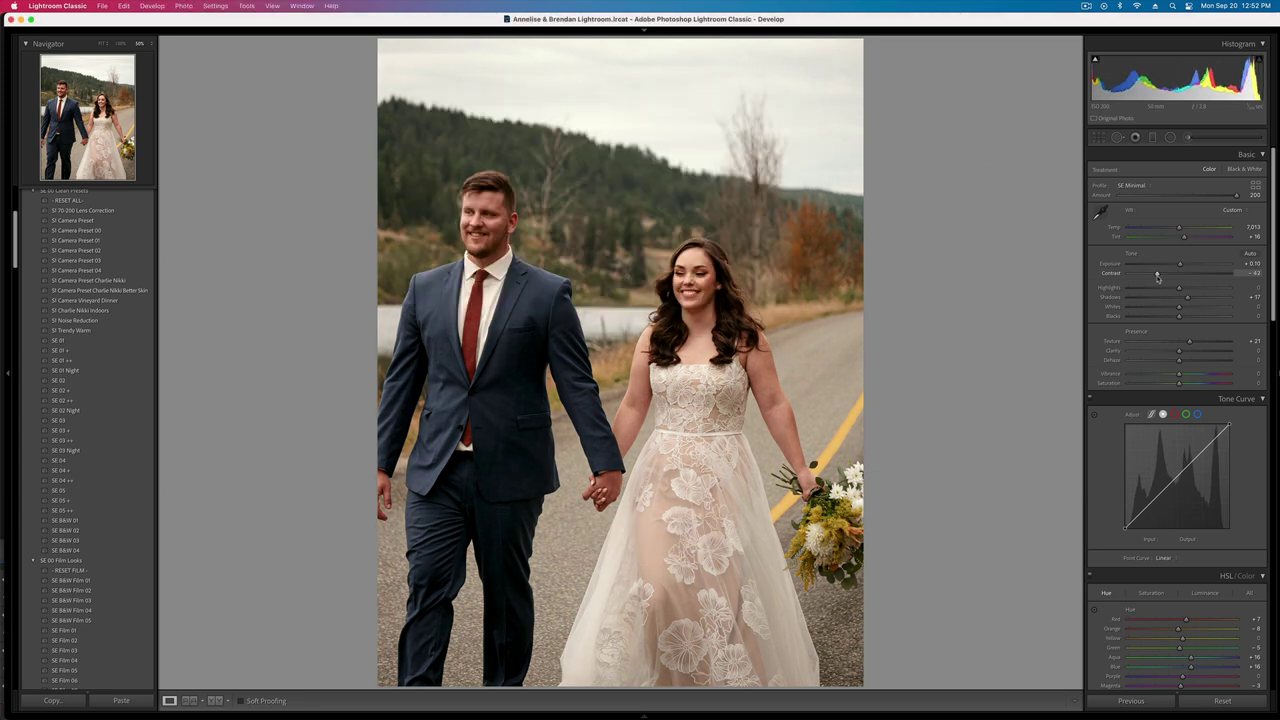
- Carry the same settings over to the next photo and set its Exposure to -0.13
key(Right)
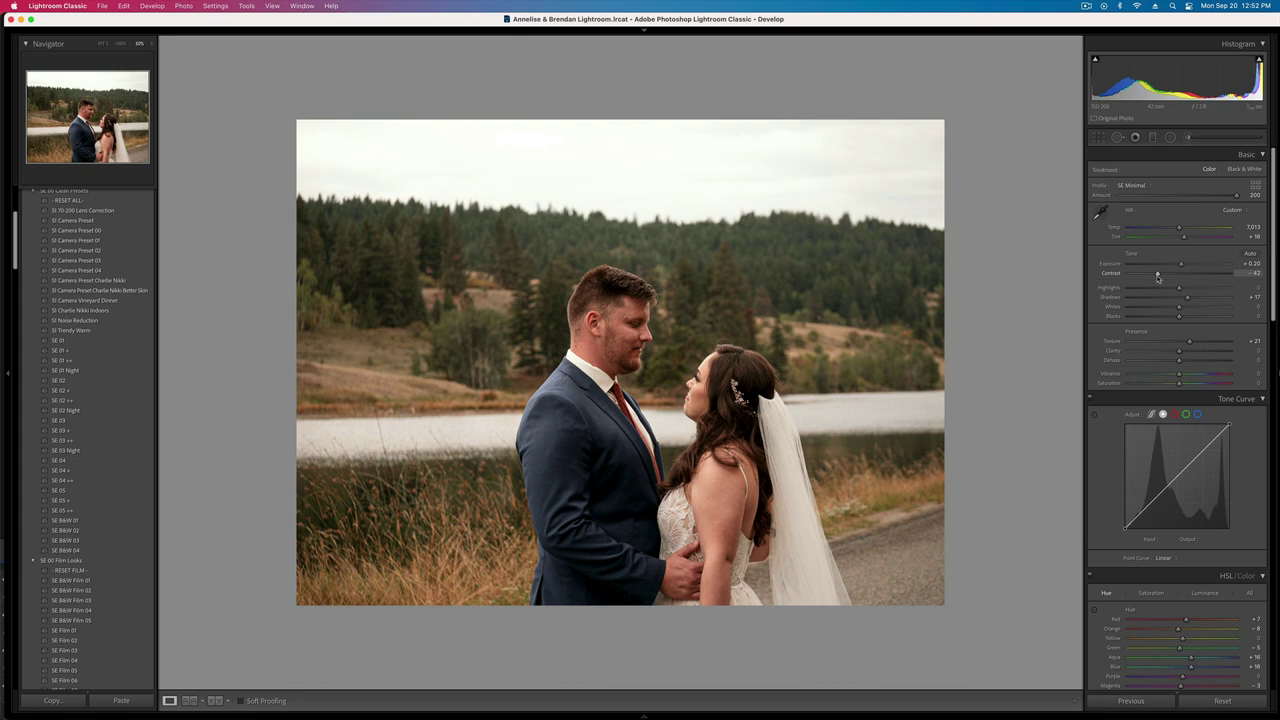
key(minus)
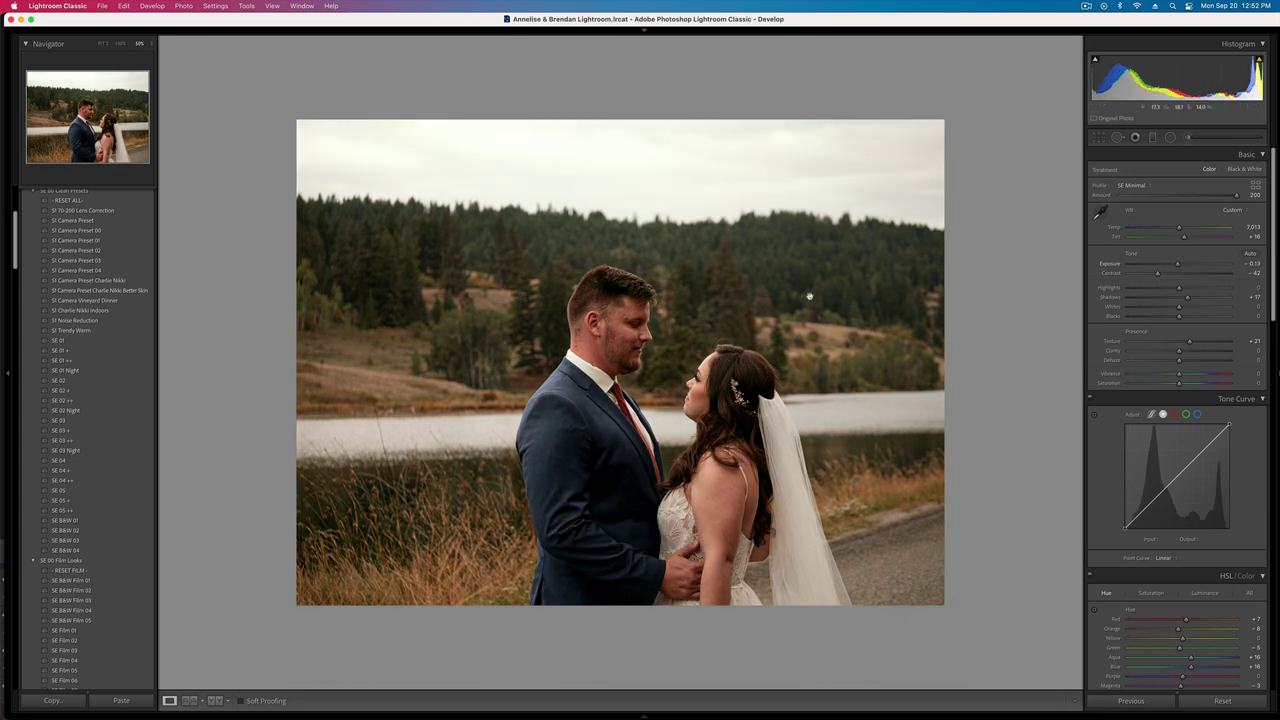
- Crop the photo tighter around the couple in two passes, trimming the sky and the grassy side while keeping the original aspect ratio
key(r)
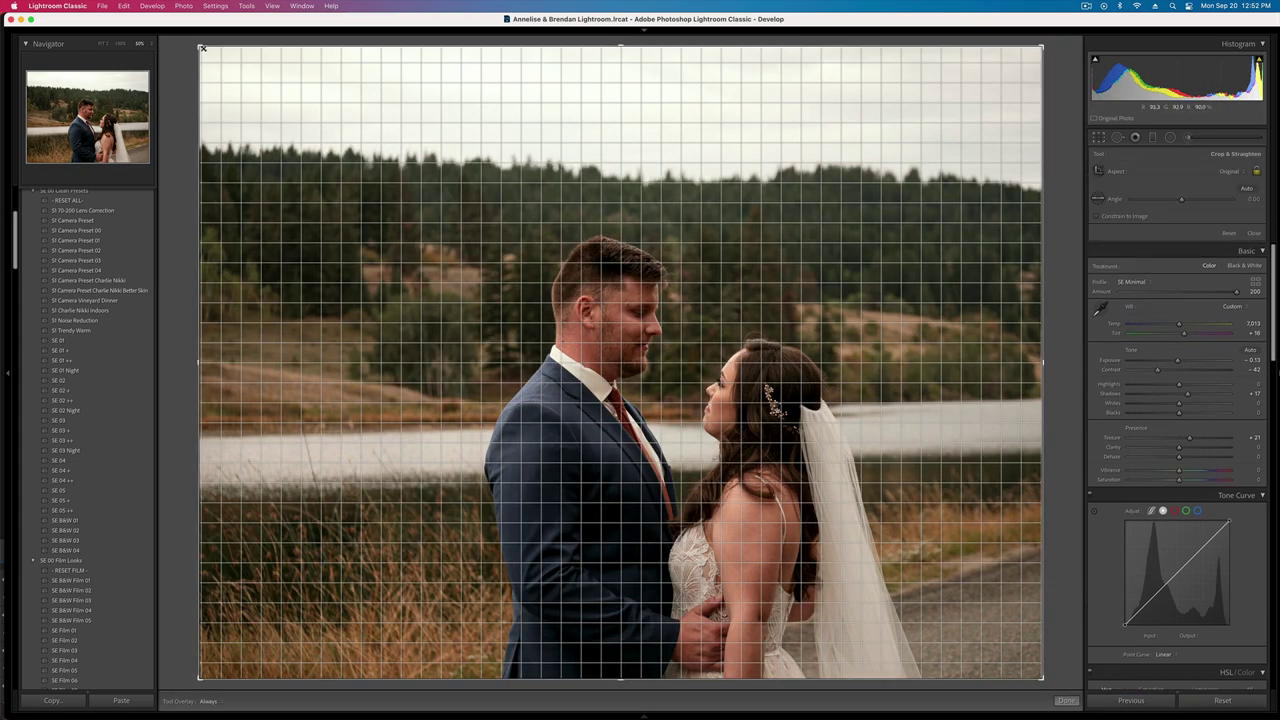
drag(205, 48, 236, 64)
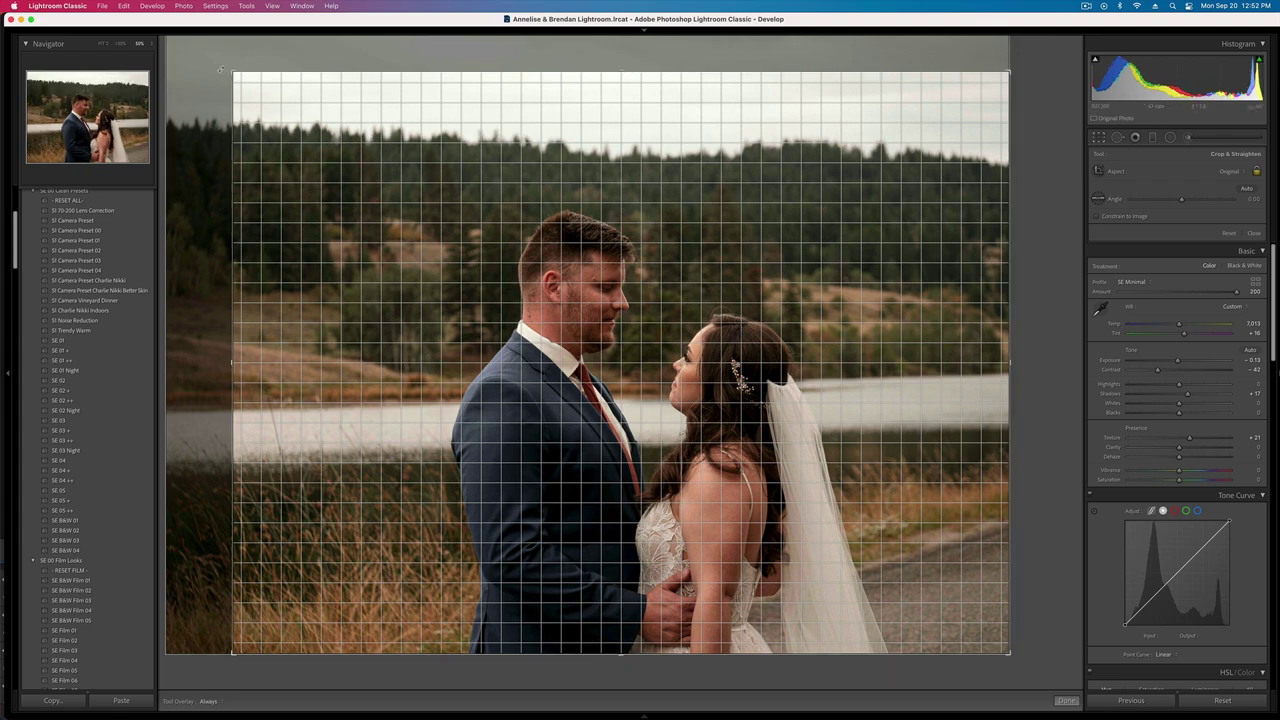
key(Return)
key(r)
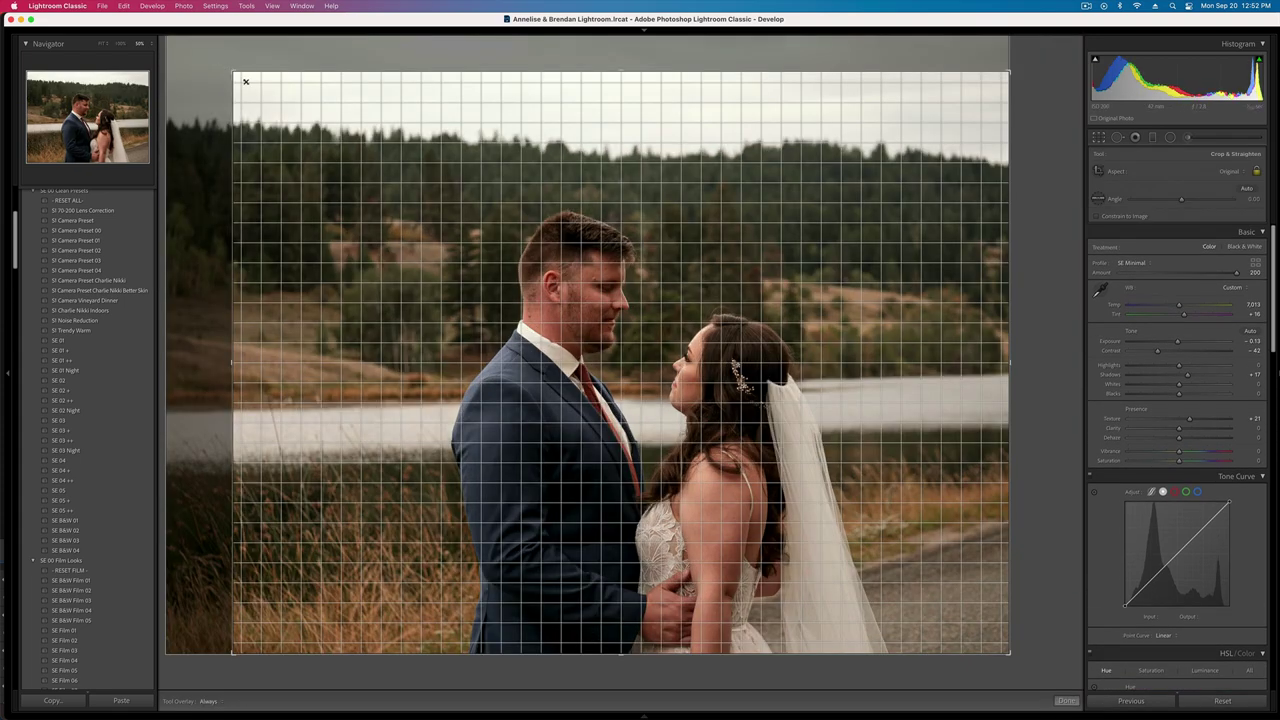
drag(236, 74, 251, 84)
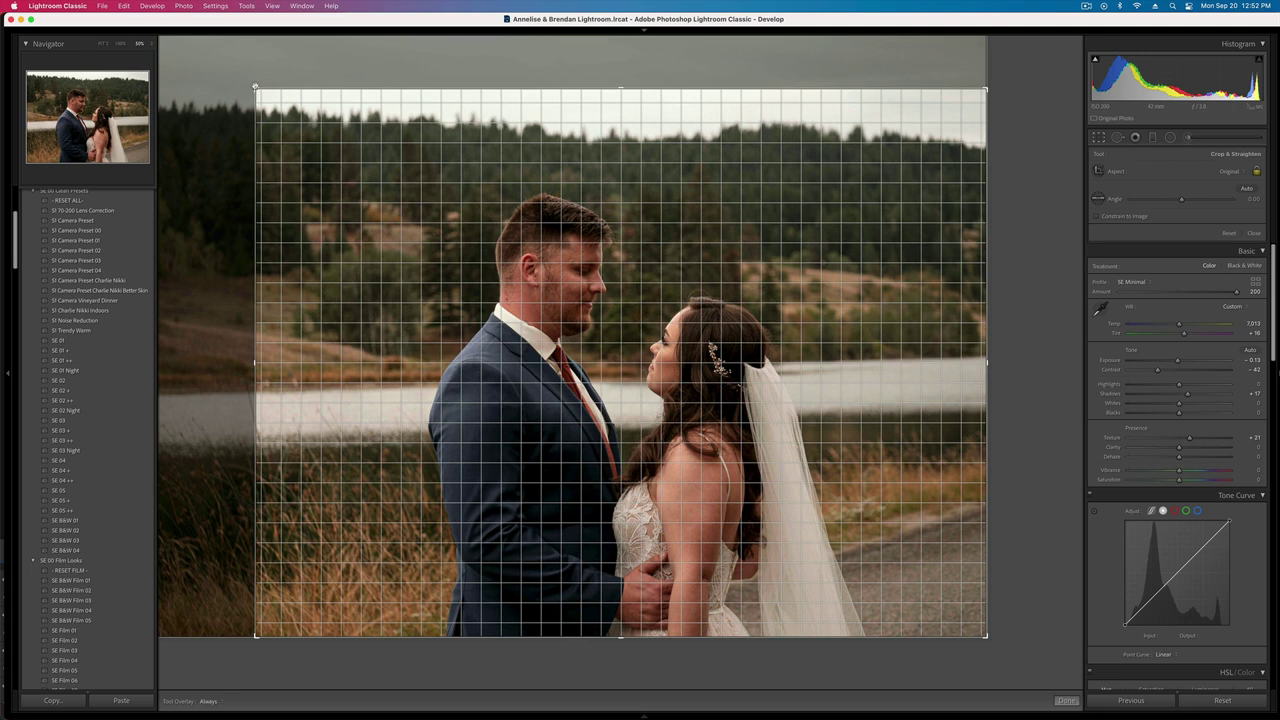
key(Return)
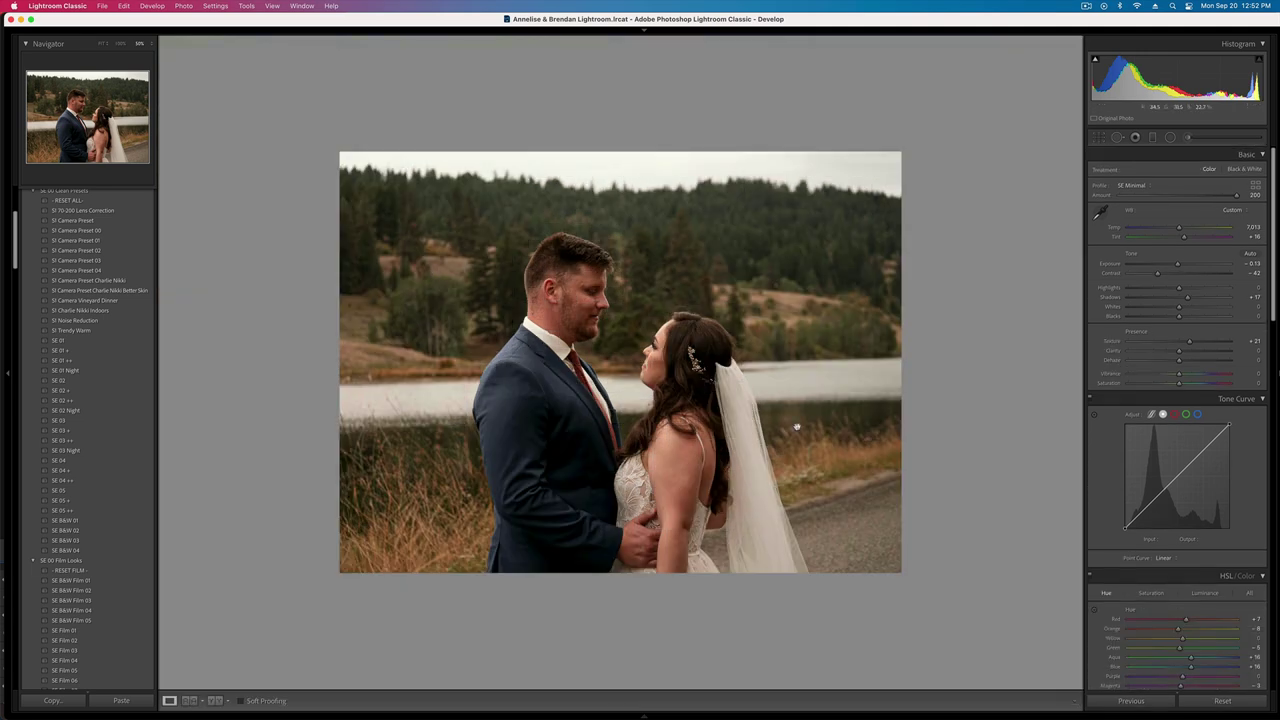
- Brush over the landscape around the couple with the adjustment brush, reset the brush effect, and set its Contrast to 54
click(1188, 139)
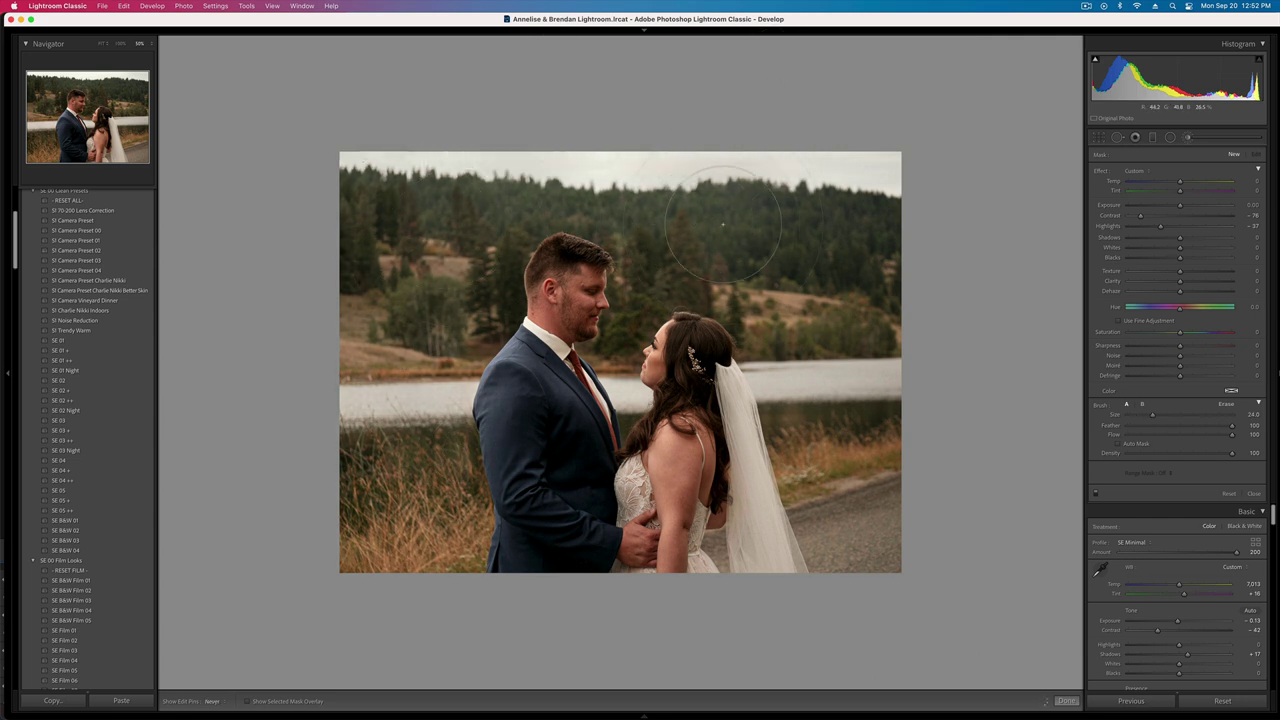
drag(847, 227, 868, 525)
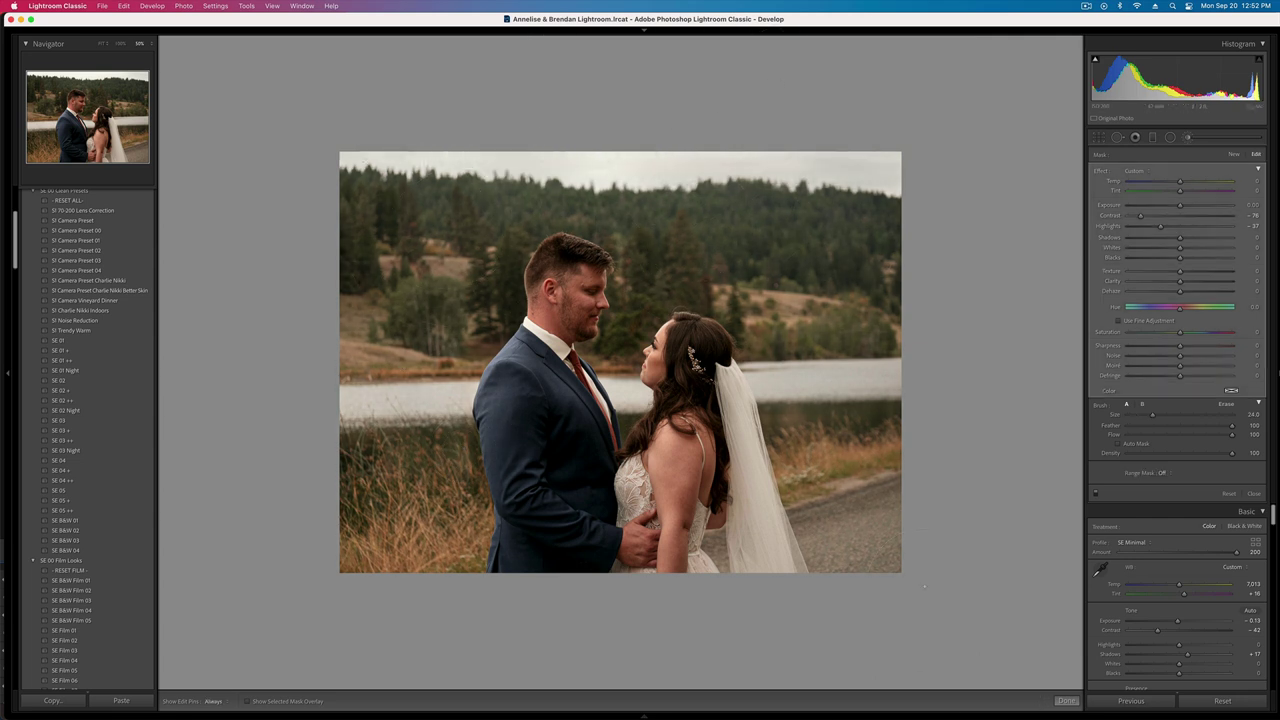
double_click(1101, 172)
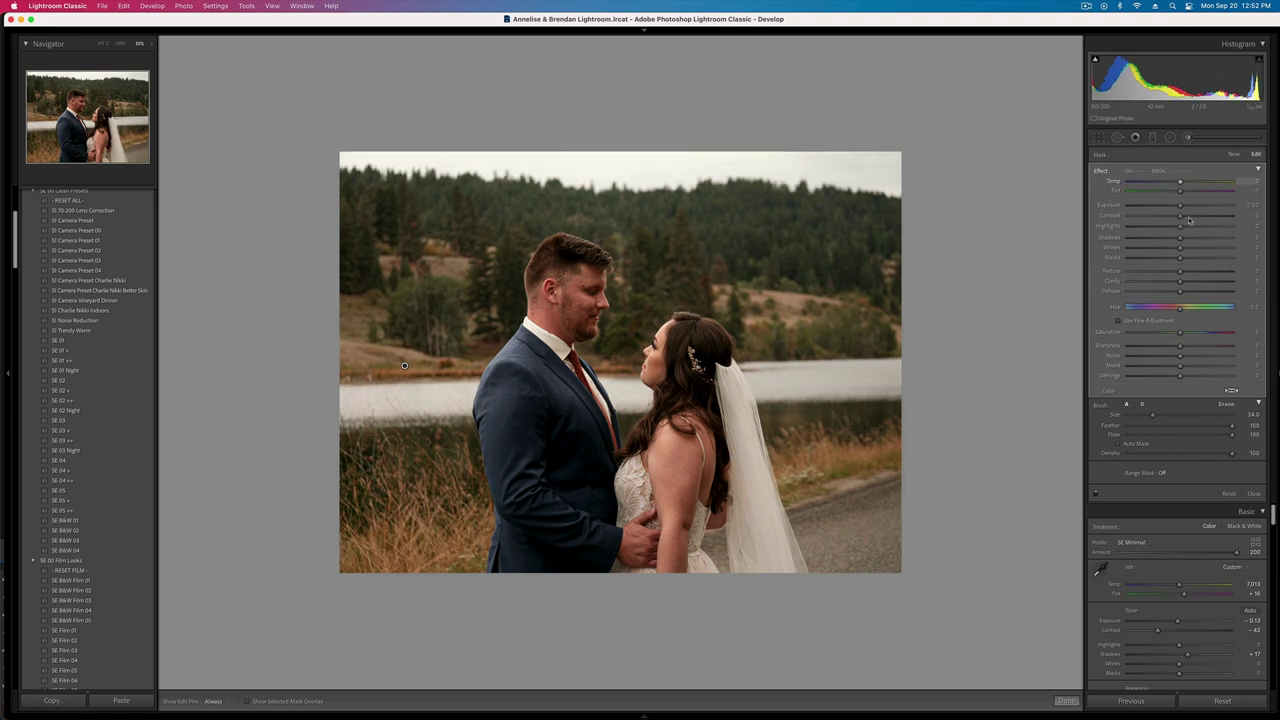
drag(1180, 215, 1208, 218)
key(h)
- Reduce the brush size to 8 and, checking the mask overlay, paint in the gap between the faces and the road beside the veil
scroll(566, 215, down, 10)
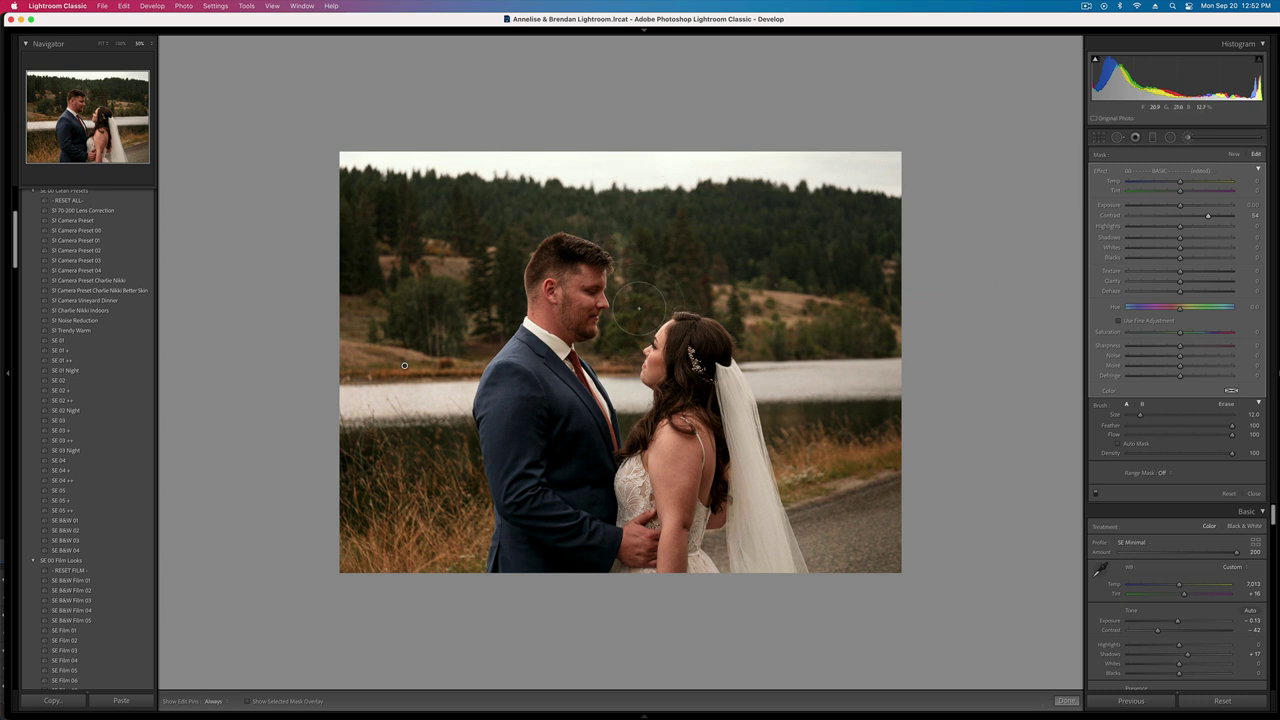
key(h)
key(o)
scroll(630, 265, down, 3)
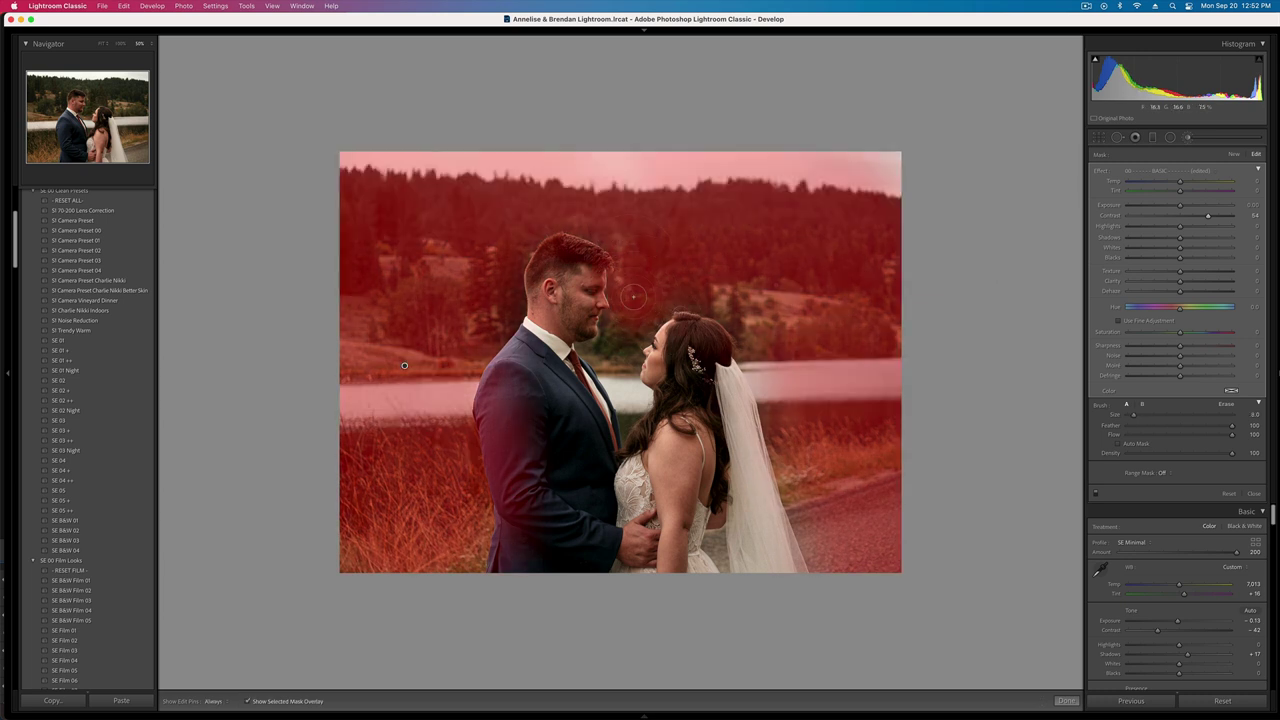
drag(631, 307, 611, 366)
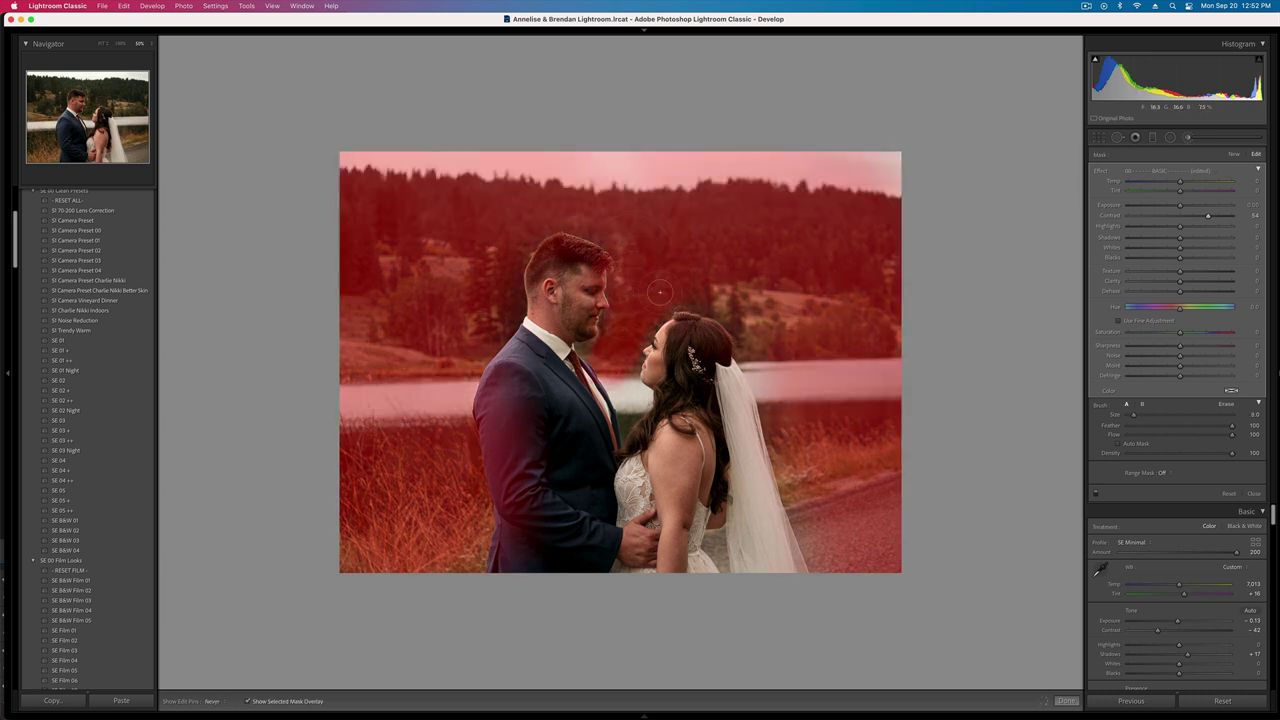
key(o)
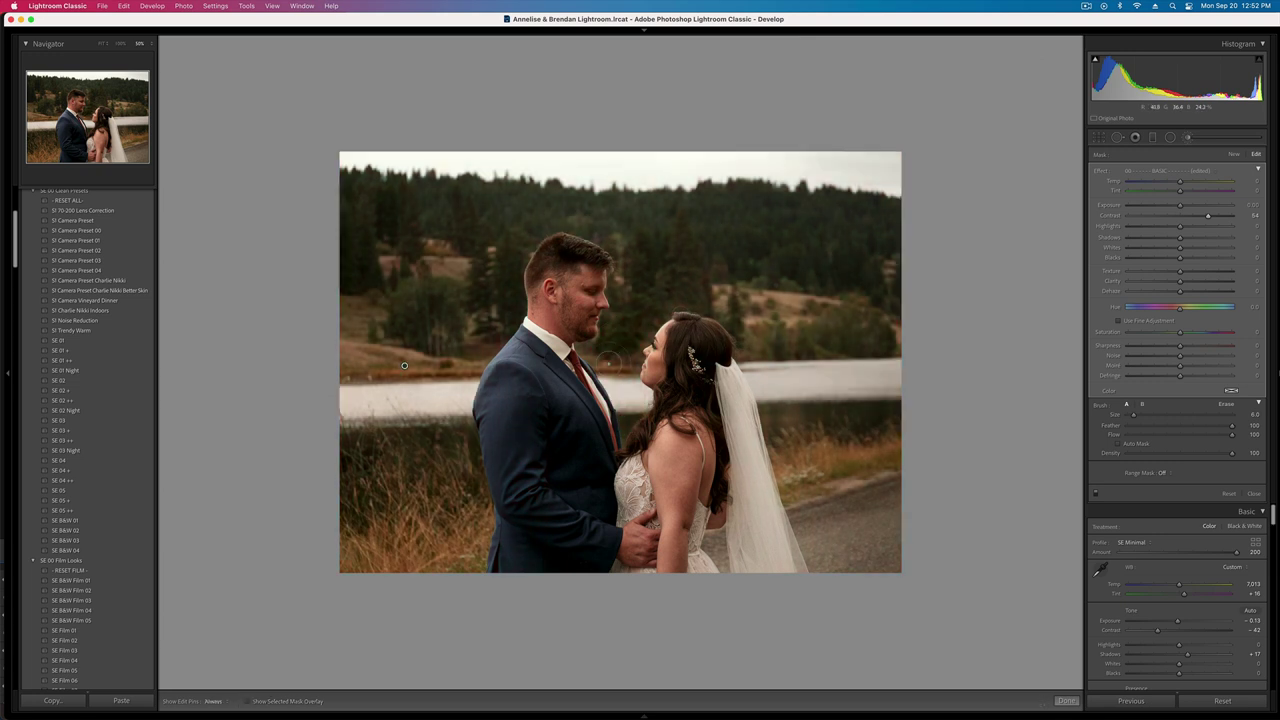
key(h)
key(h)
drag(772, 428, 811, 548)
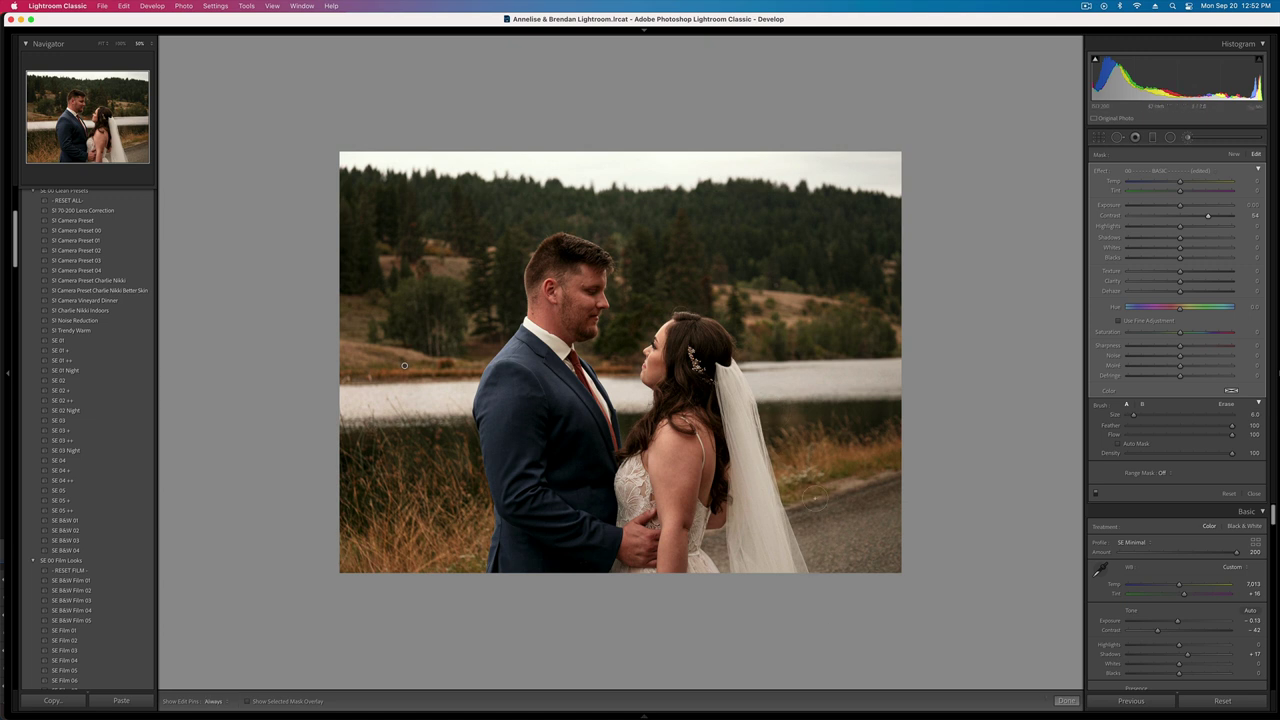
- Delete the landscape brush adjustment and undo the deletion to compare the photo with and without it
scroll(805, 445, up, 5)
key(h)
key(Delete)
key(super+z)
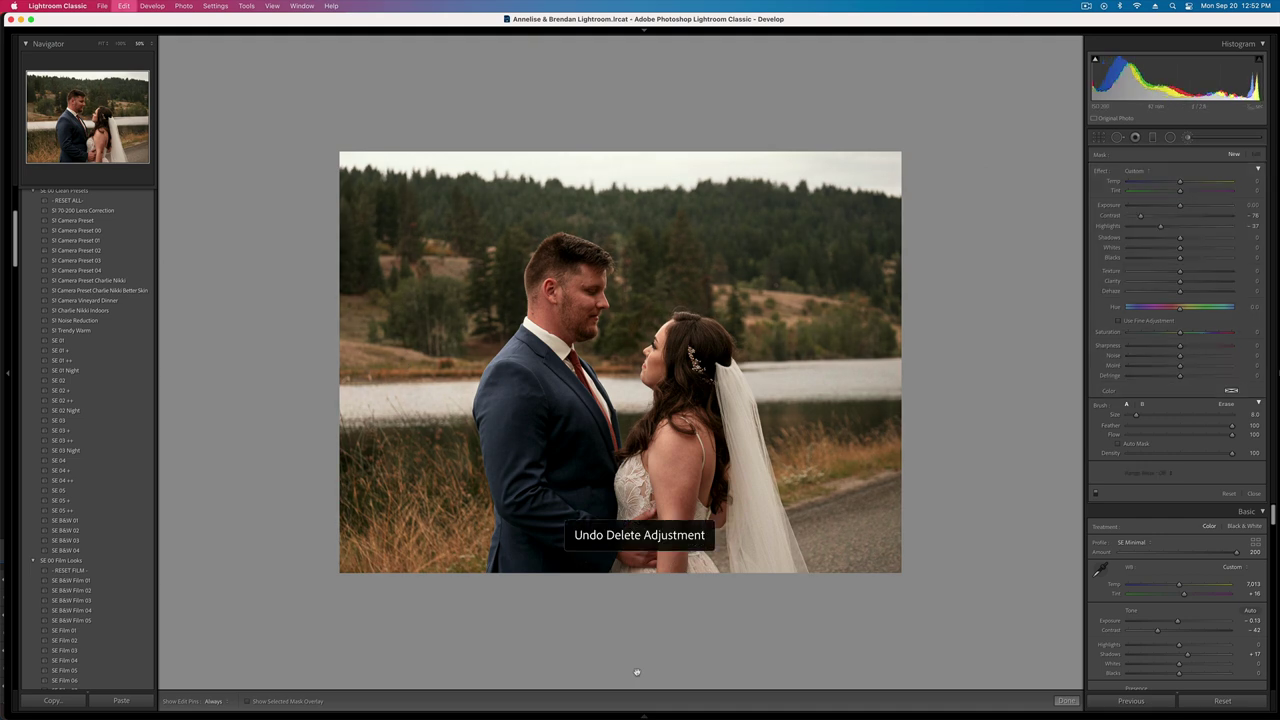
- Leave the adjustment brush, set the photo's Exposure to -0.03, and go to the next photo
key(k)
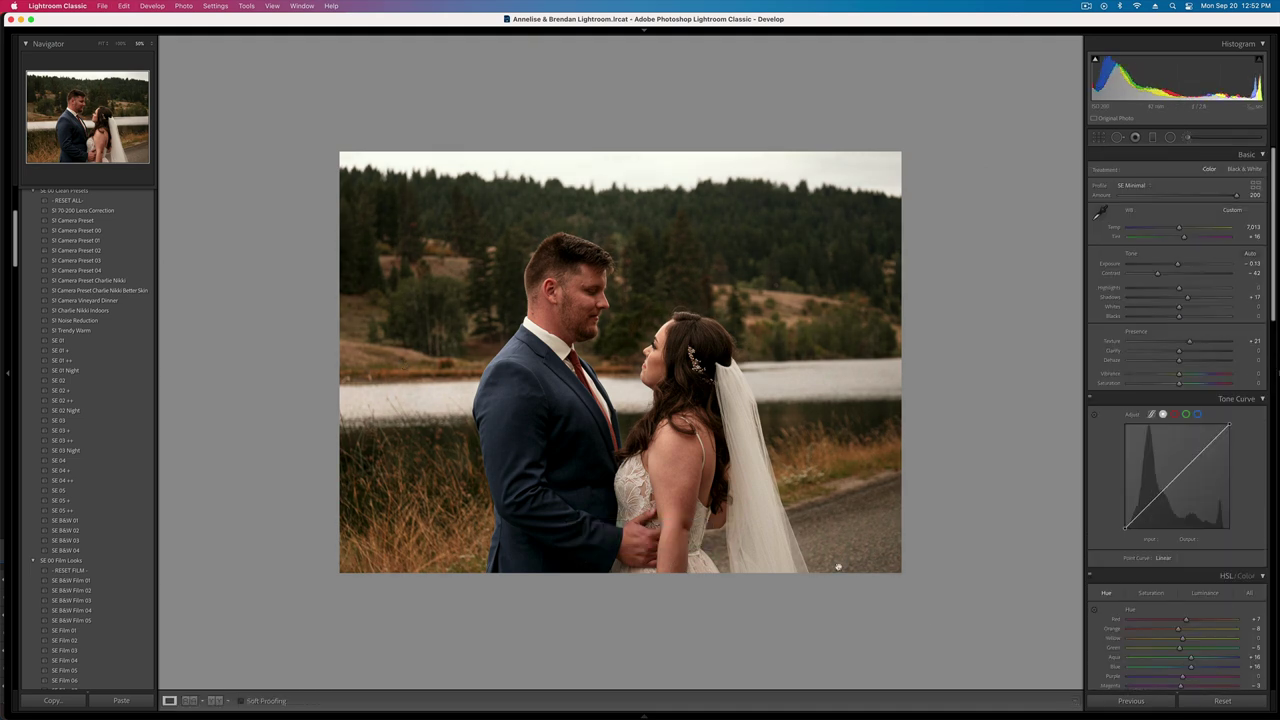
key(equal)
key(Right)
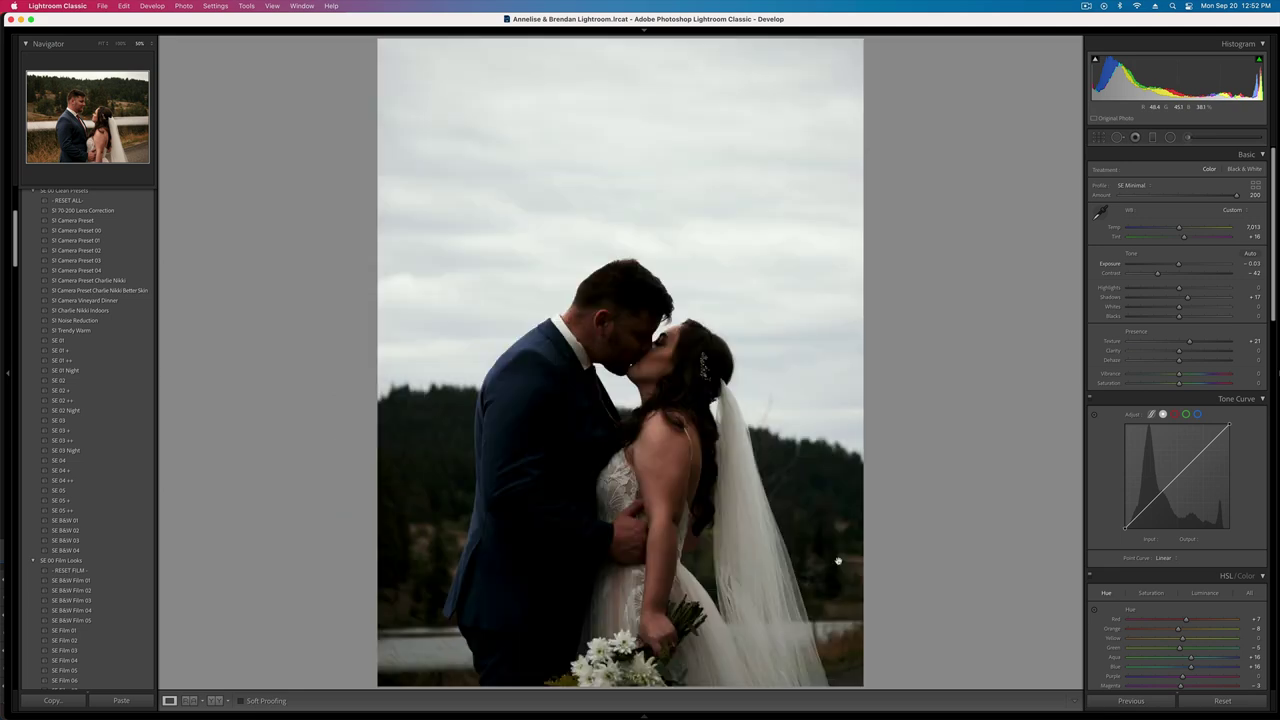
- Paste the copied settings onto the photo of the kissing couple and set its Exposure to +0.53
key(super+v)
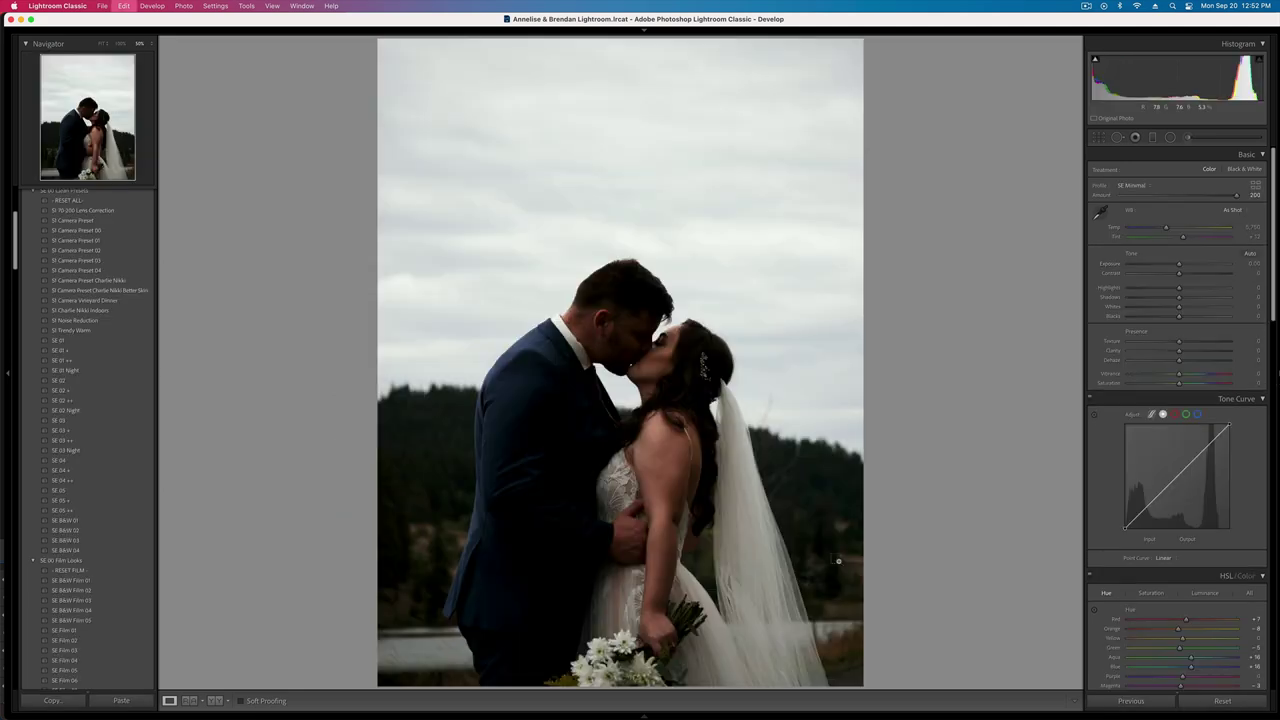
key(equal)
key(equal)
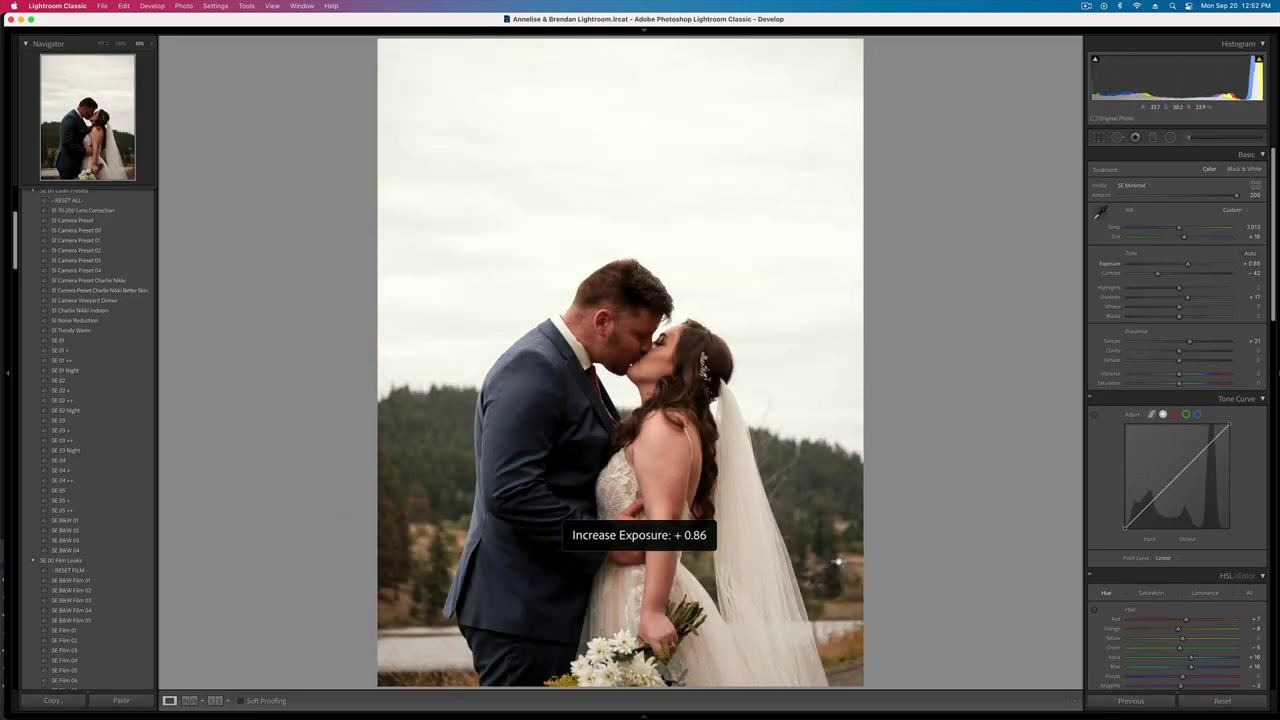
key(minus)
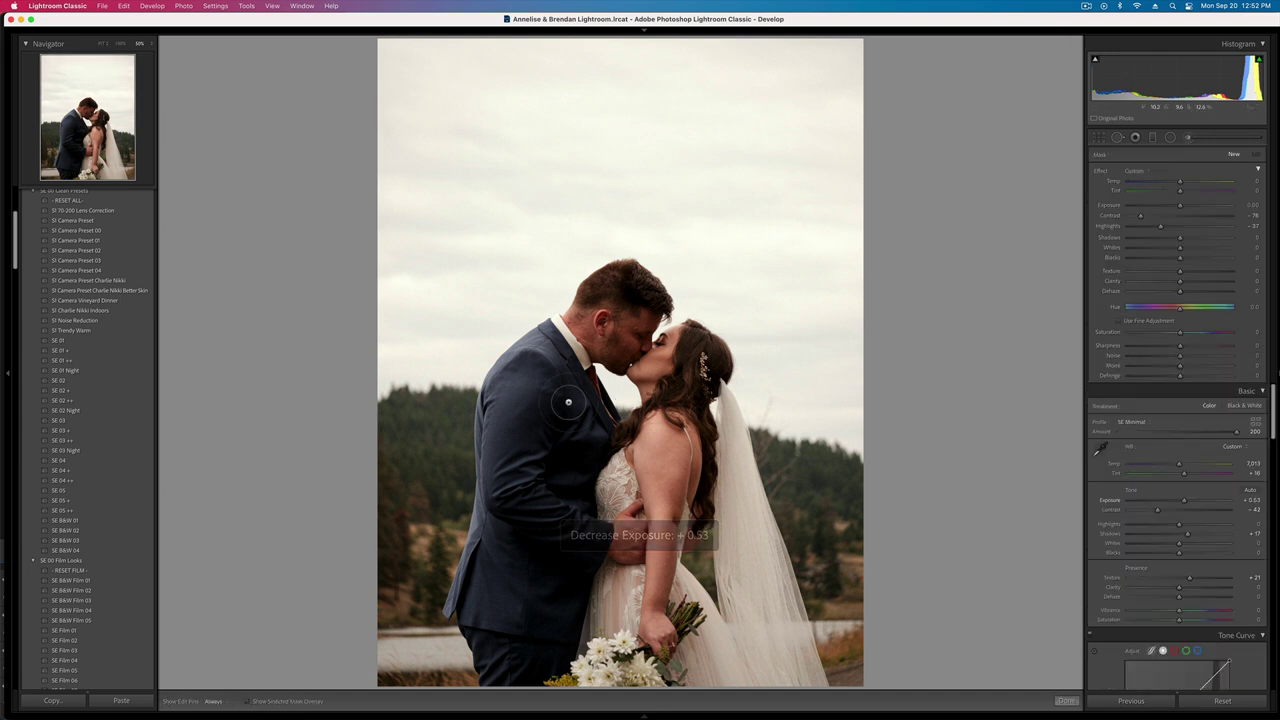
- Brush the hills behind the couple with Contrast 47 and Highlights 100, and set the photo's Exposure to +0.63
key(k)
mouse_move(403, 437)
mouse_down()
mouse_move(424, 468)
mouse_move(422, 655)
mouse_up()
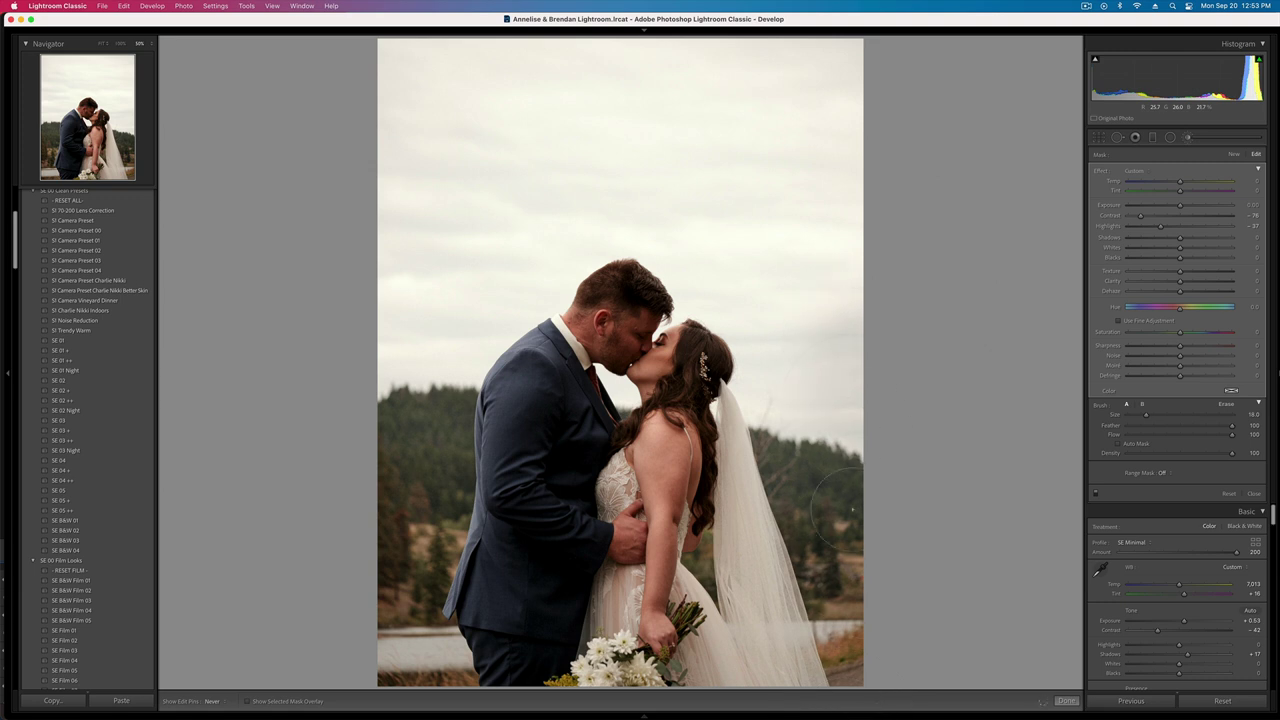
drag(1140, 215, 1213, 227)
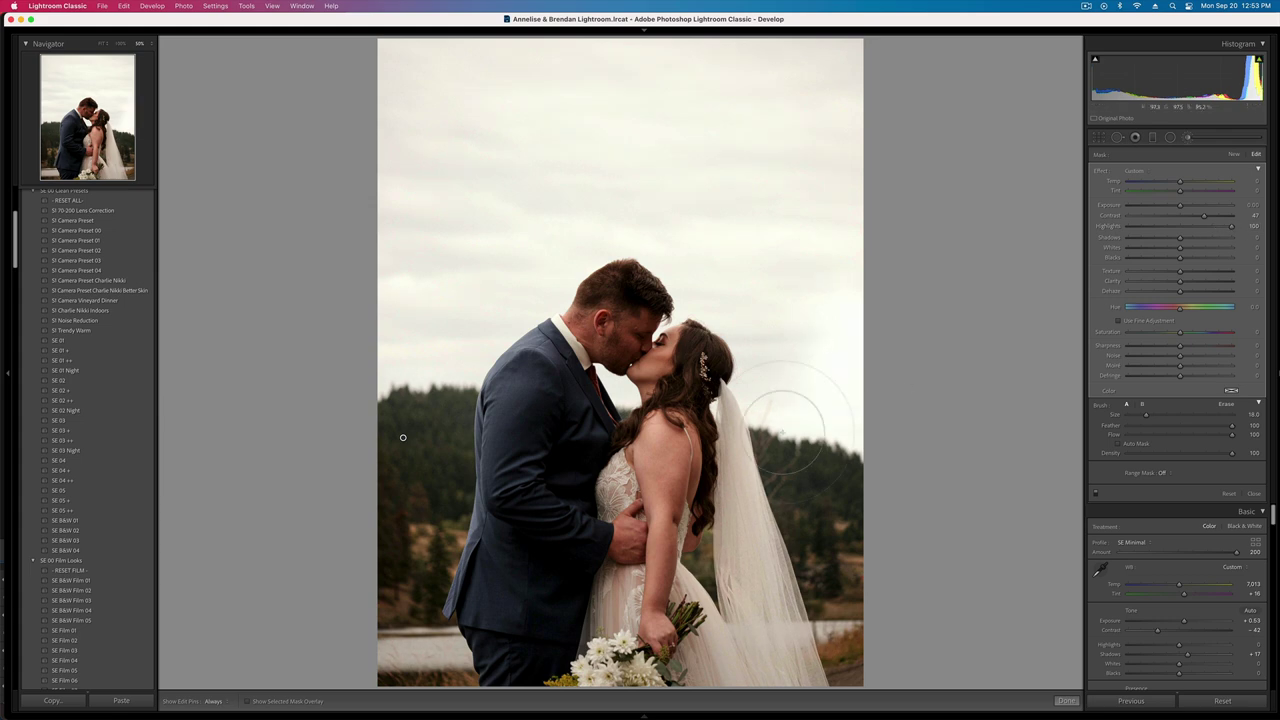
key(k)
key(equal)
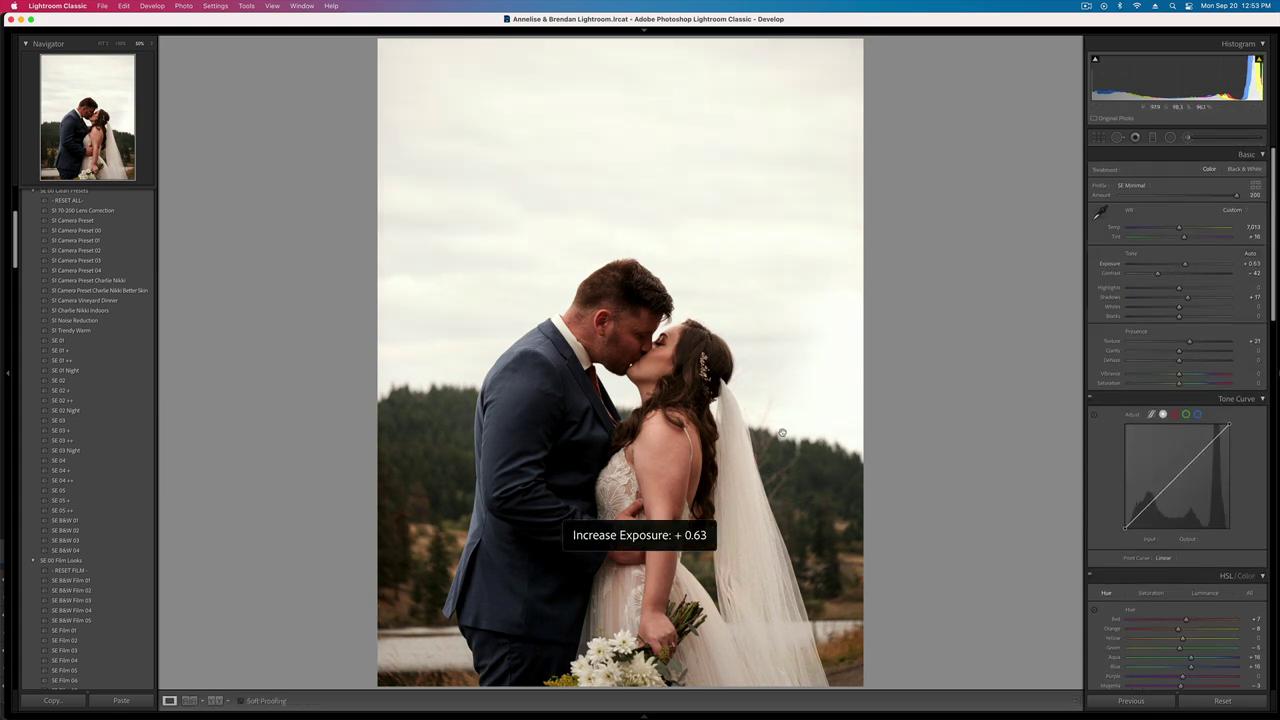
- Paste the copied settings onto the next photo of the couple by the lake, fit it in view, and return to the kissing photo
key(Right)
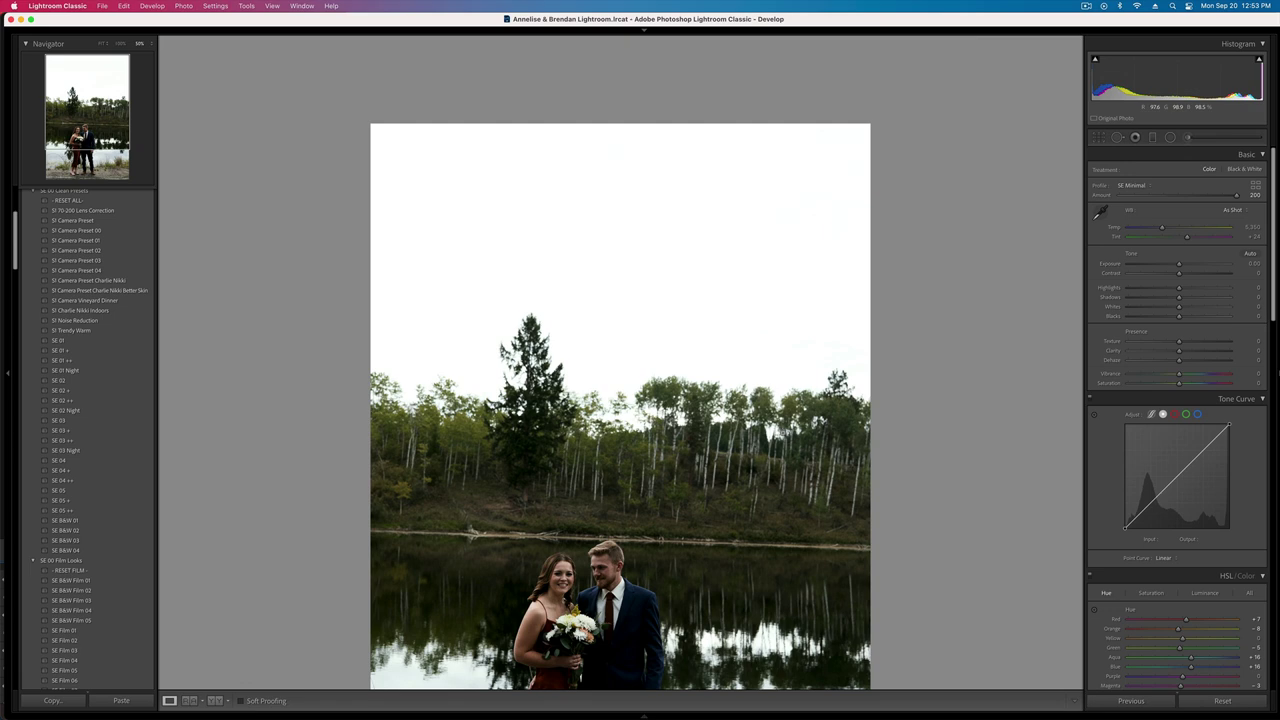
key(super+v)
click(104, 45)
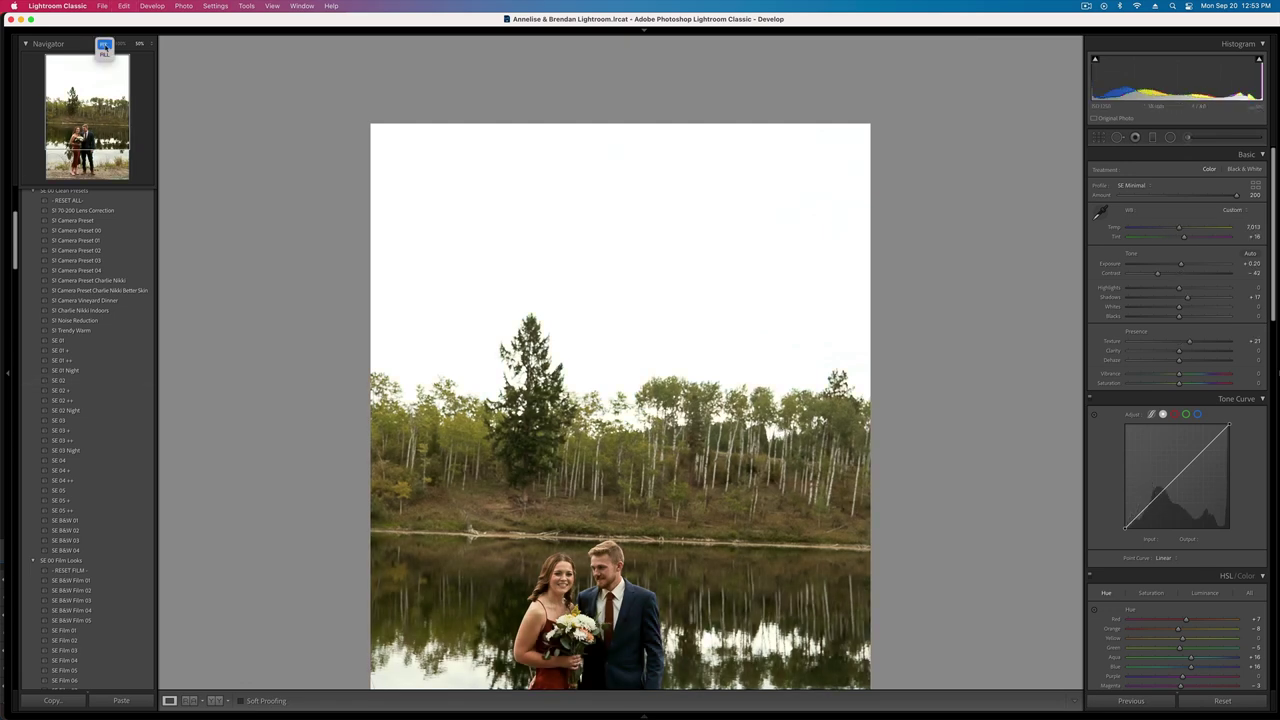
click(104, 45)
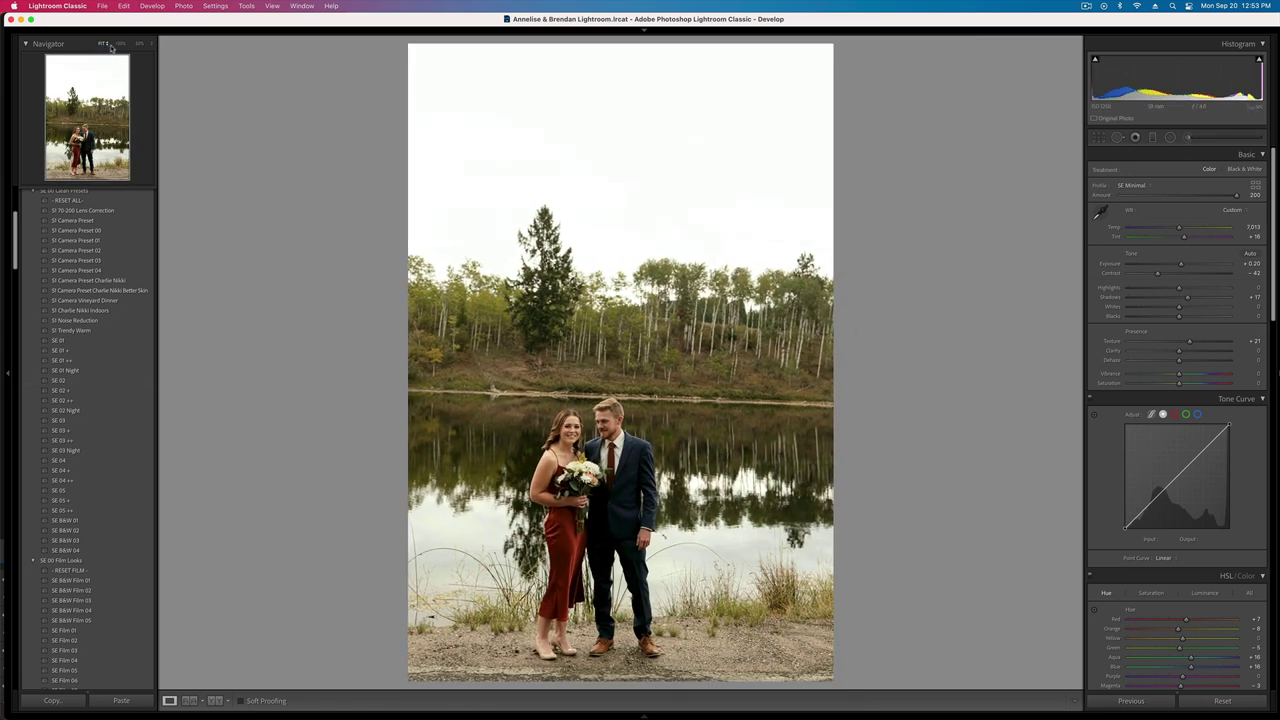
key(Right)
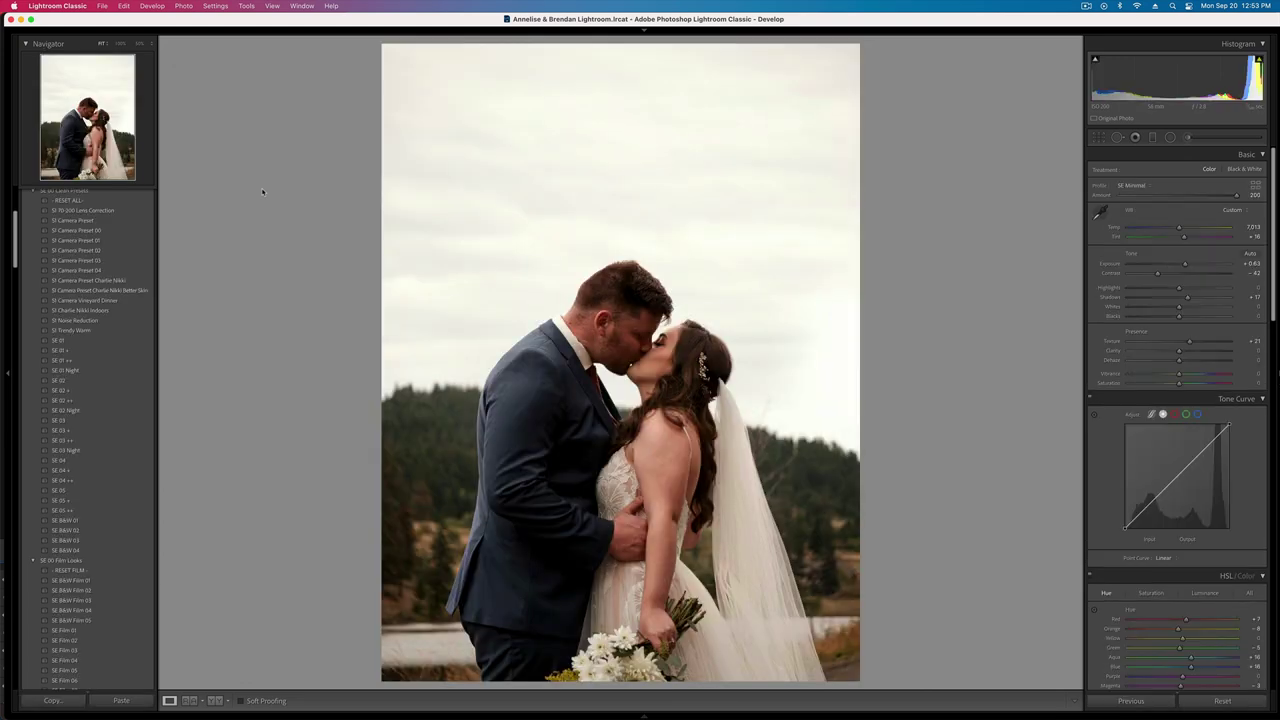
- On the next photo of the couple by the lake, set Tint to +50, Exposure to -0.13 and Contrast to -25, and reset Shadows
key(Right)
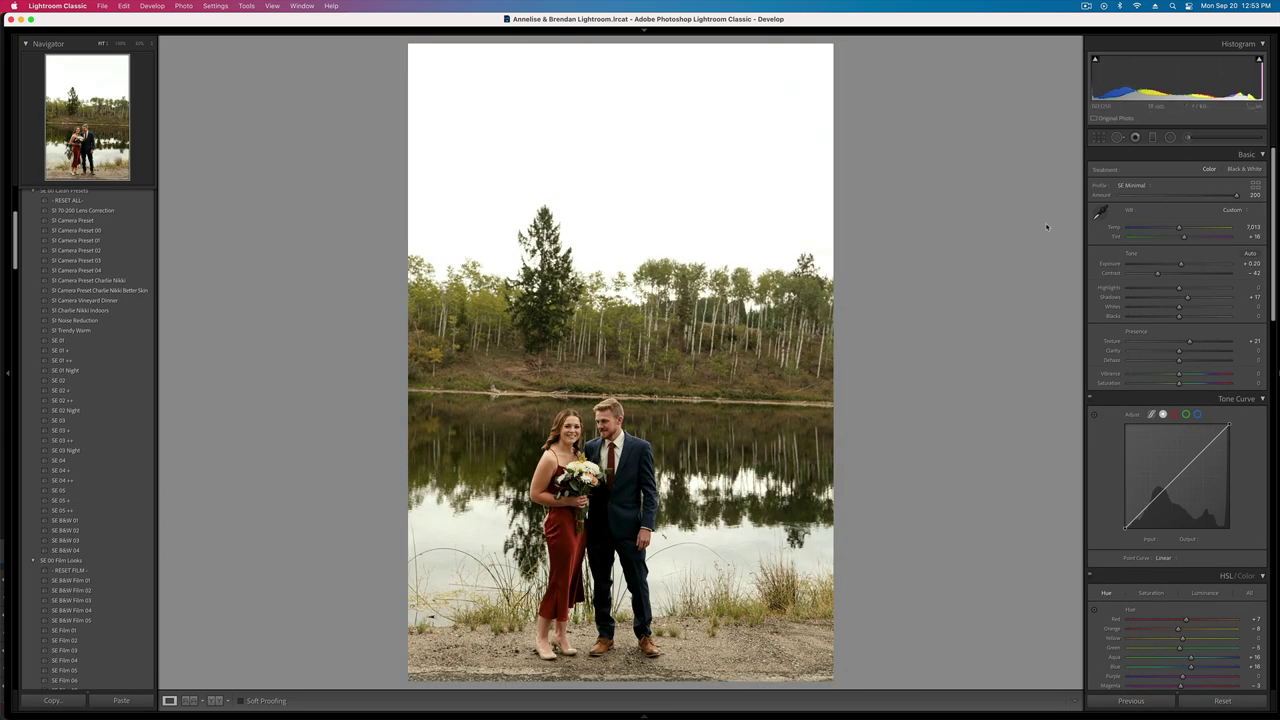
drag(1192, 236, 1196, 240)
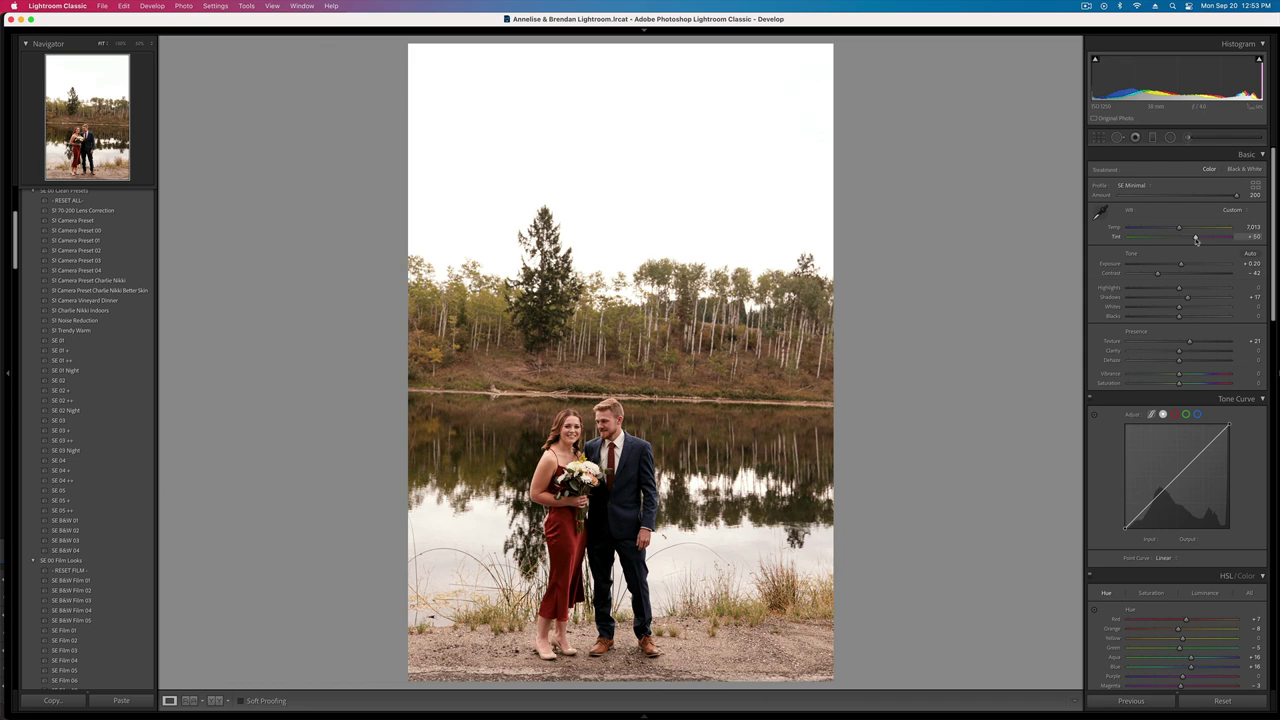
key(shift+minus)
key(shift+minus)
key(shift+equal)
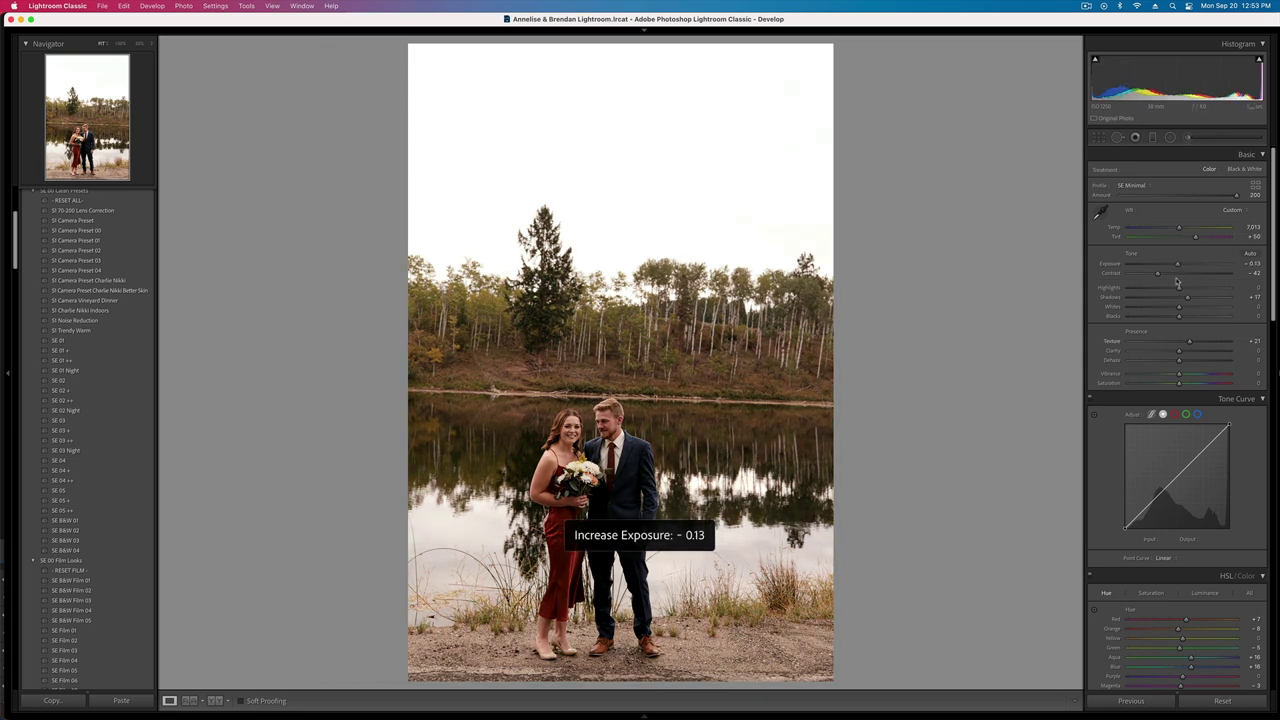
drag(1157, 273, 1167, 274)
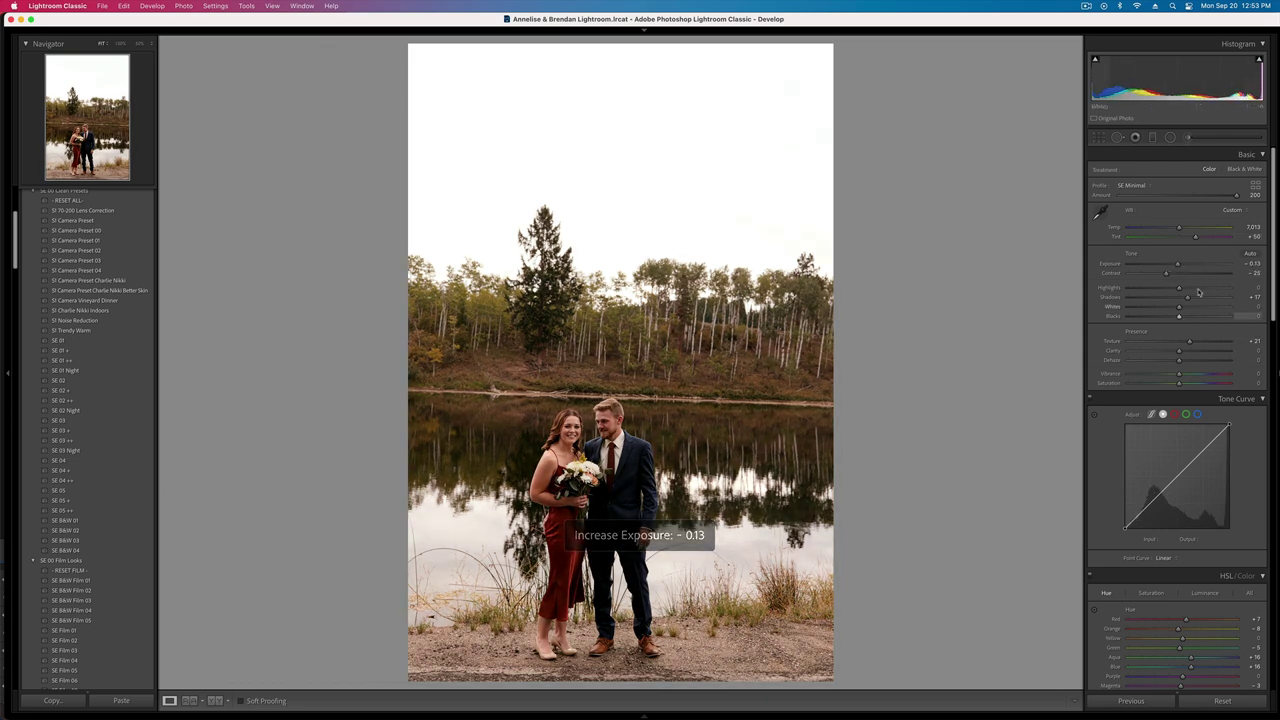
double_click(1187, 297)
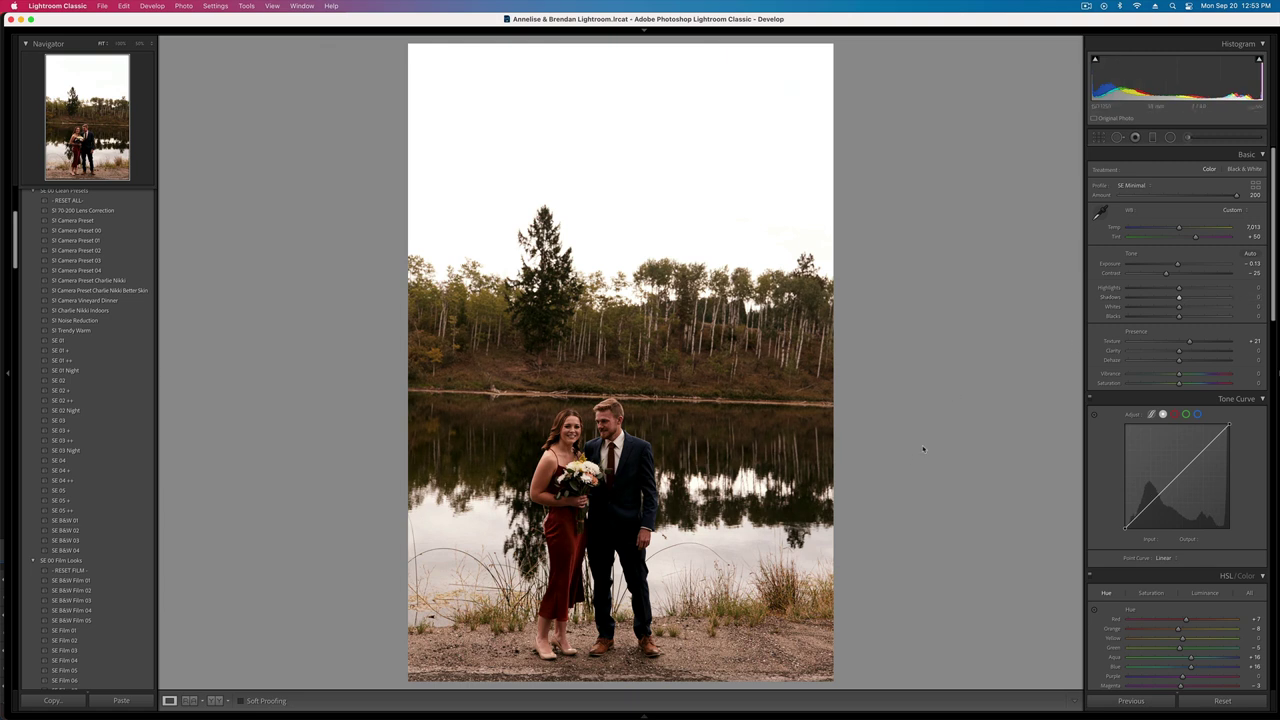
- Straighten the lakeside couple photo to an angle of -2.12, and set its Texture to +4 and Exposure to +0.07
key(r)
drag(923, 441, 922, 429)
drag(671, 393, 671, 379)
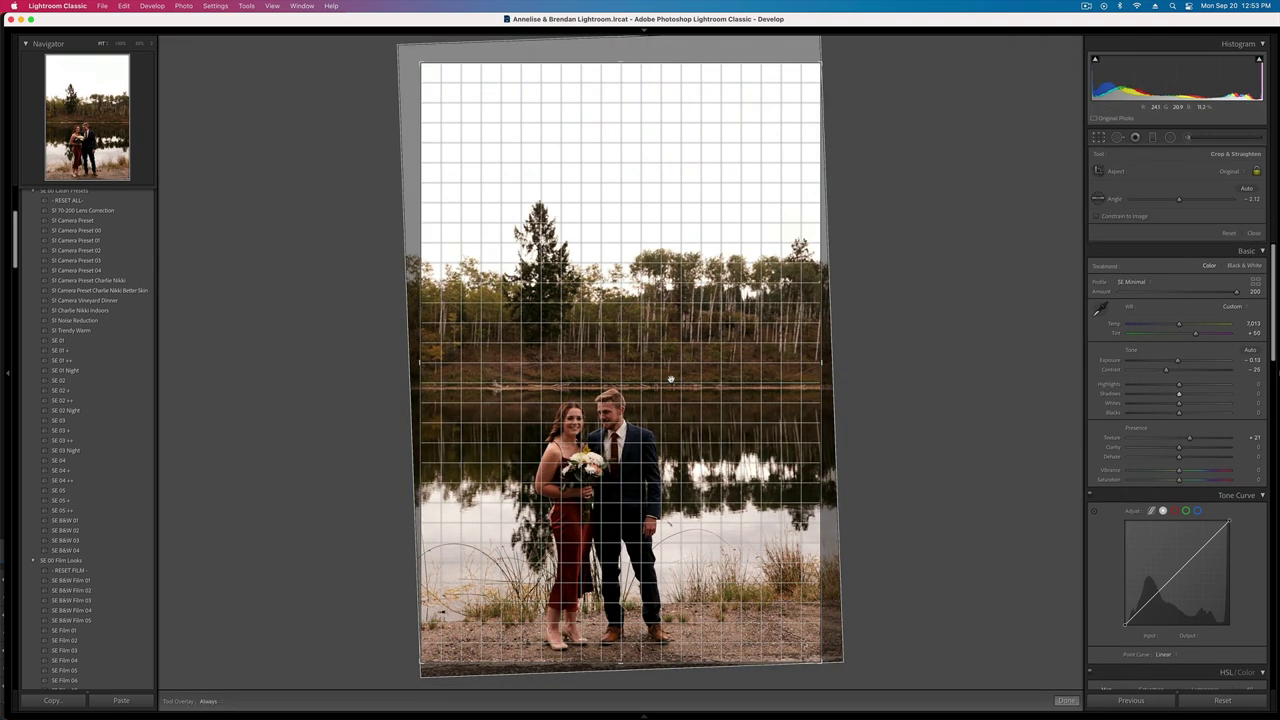
key(r)
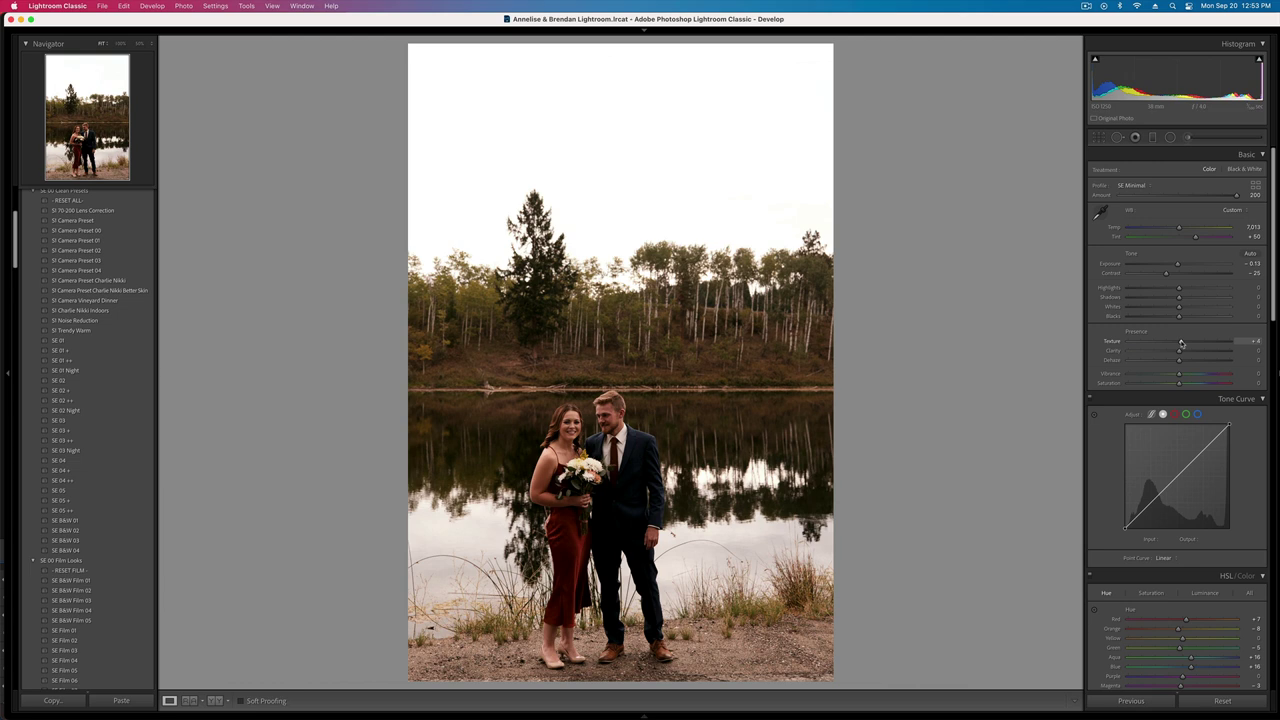
key(equal)
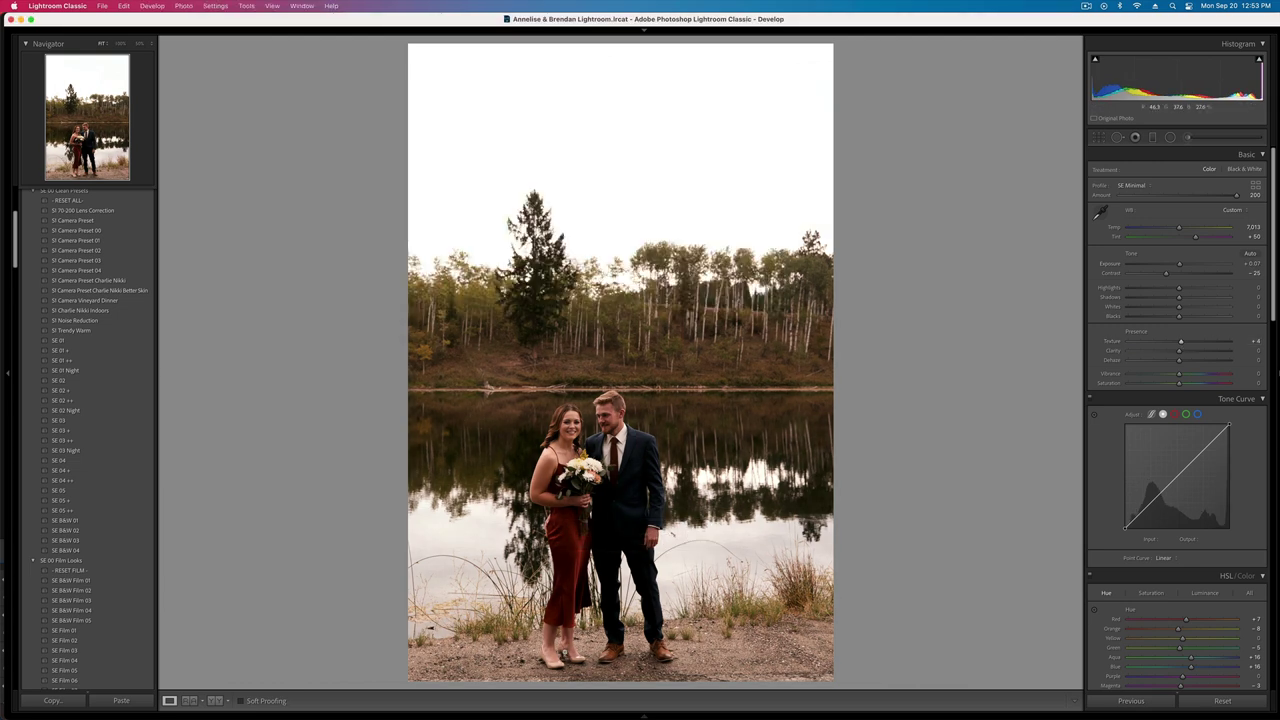
- On the next photo of the four people, set Tint to +24, Exposure to -0.39, Contrast to -24 and Highlights to -47
key(Right)
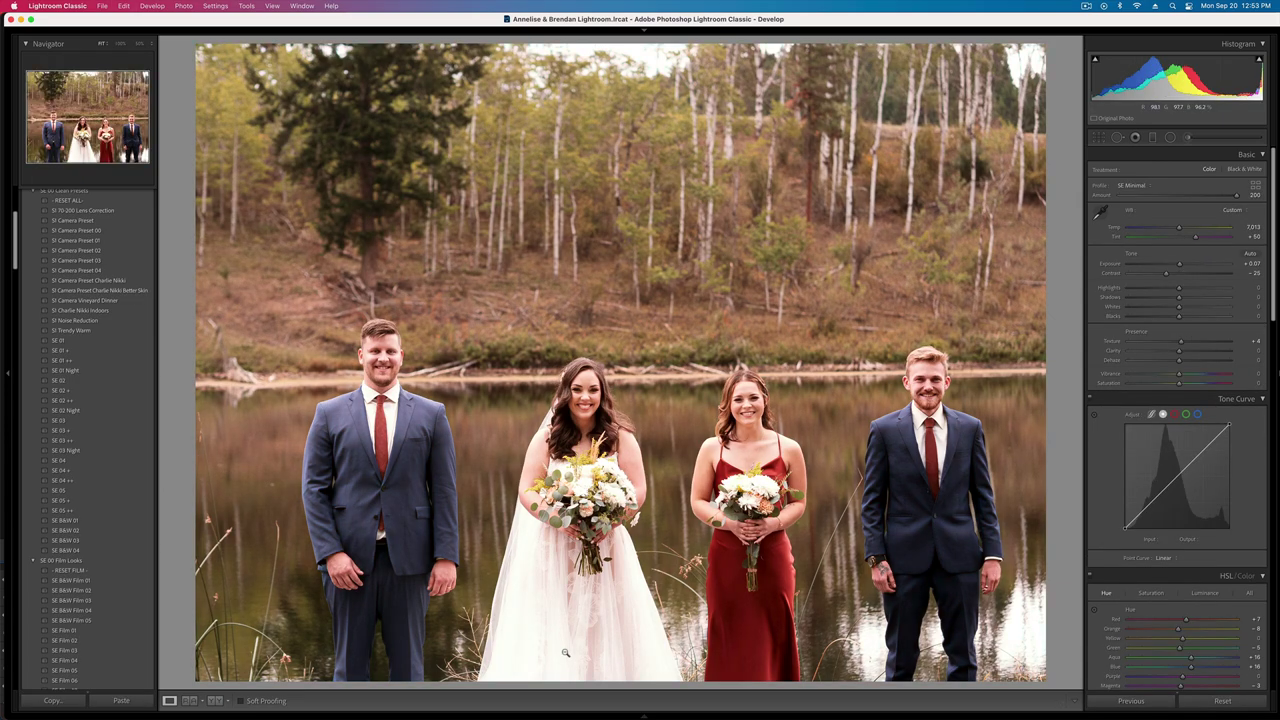
key(shift+minus)
key(shift+minus)
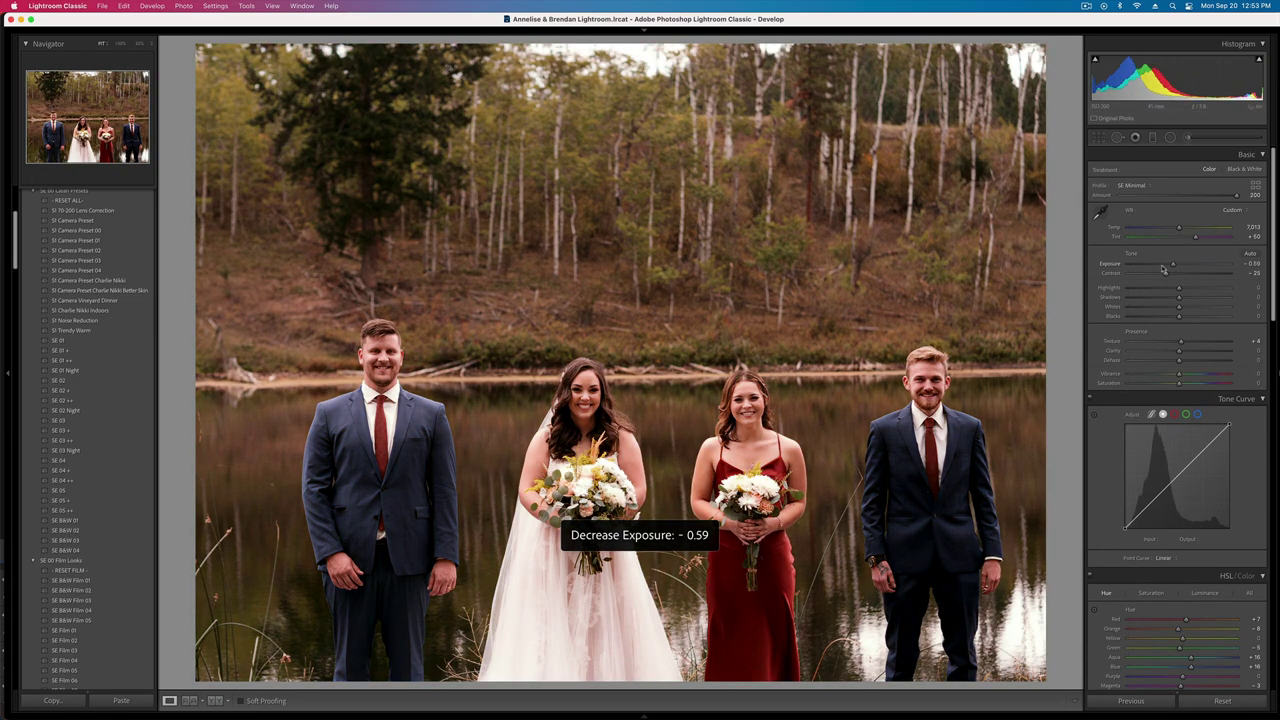
drag(1195, 236, 1187, 238)
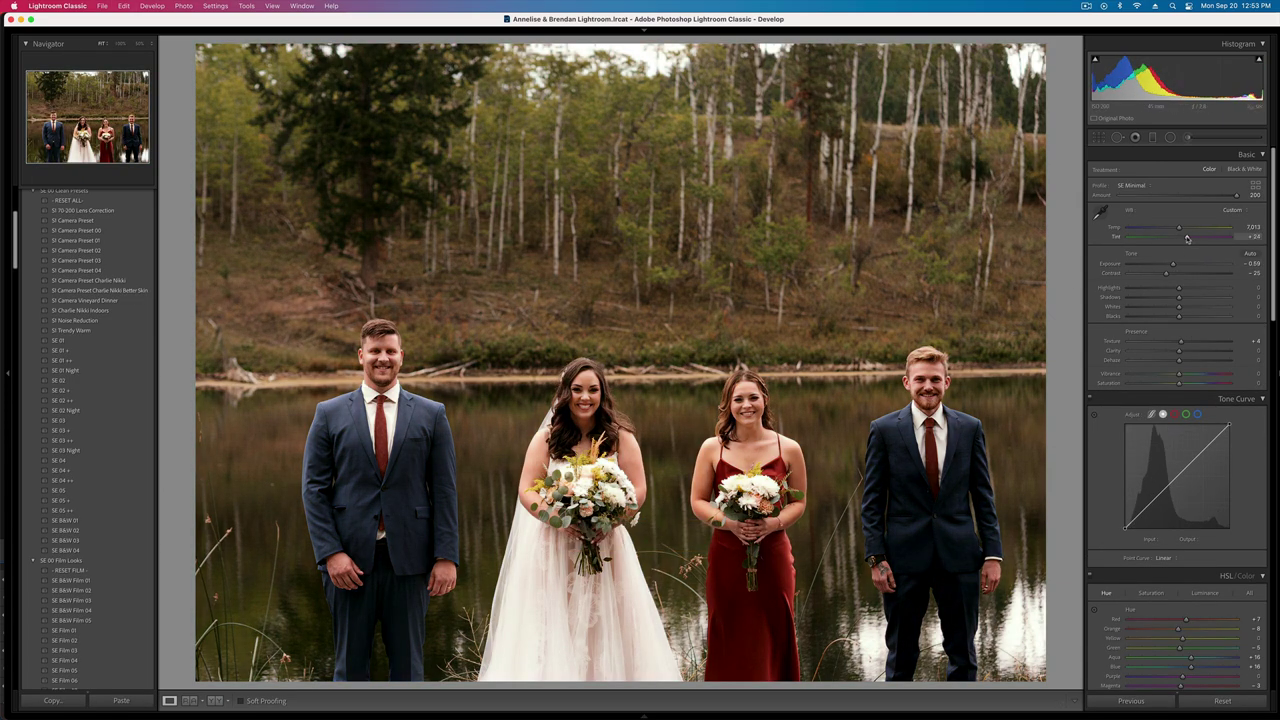
click(1158, 270)
click(1156, 291)
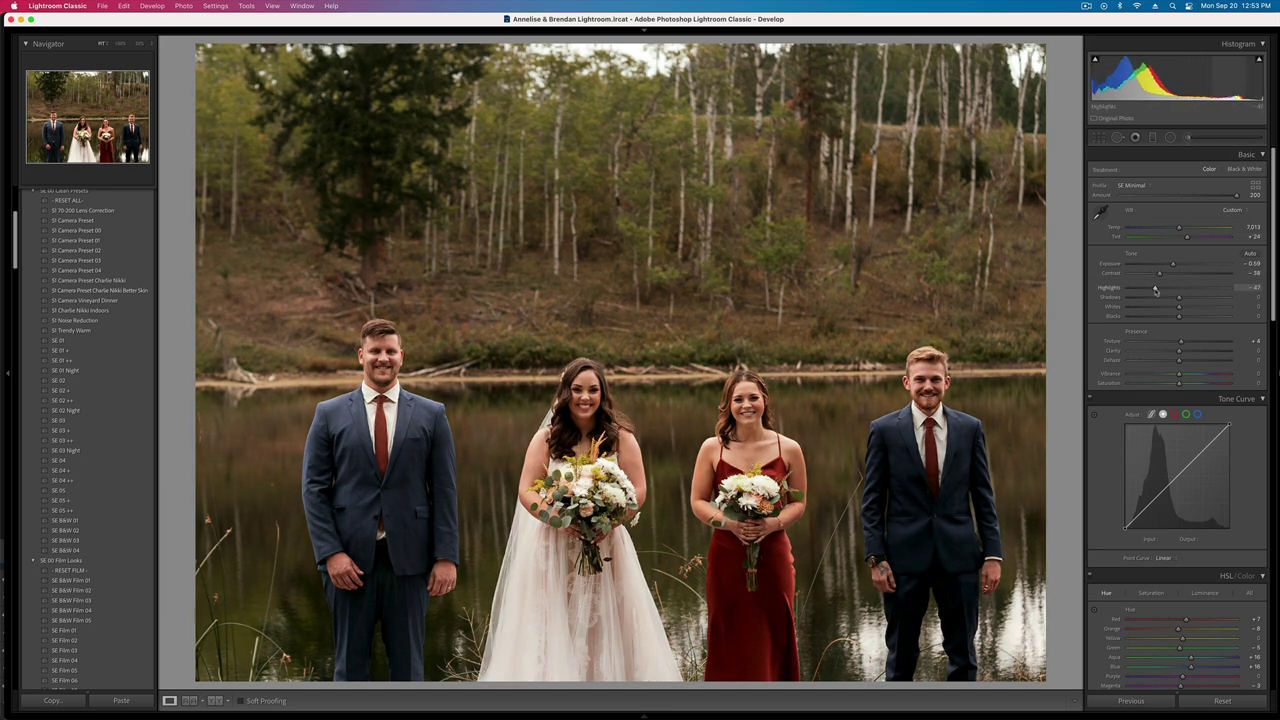
key(equal)
key(equal)
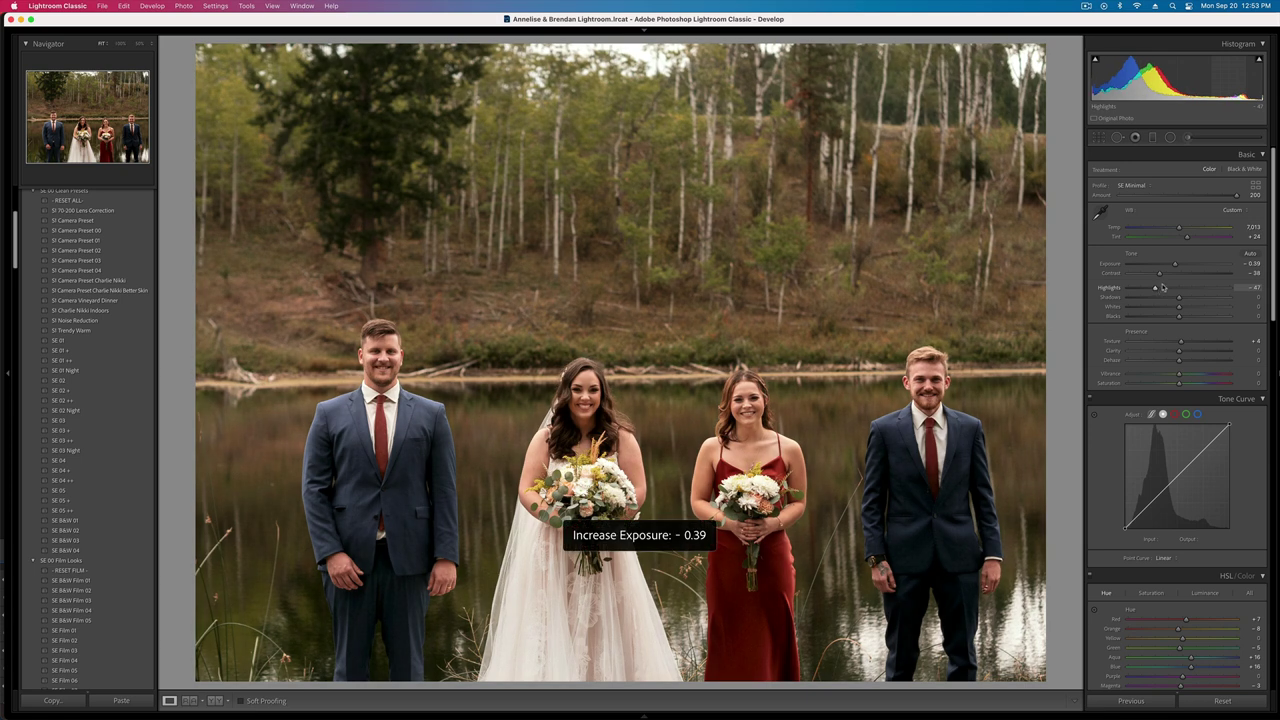
click(1167, 275)
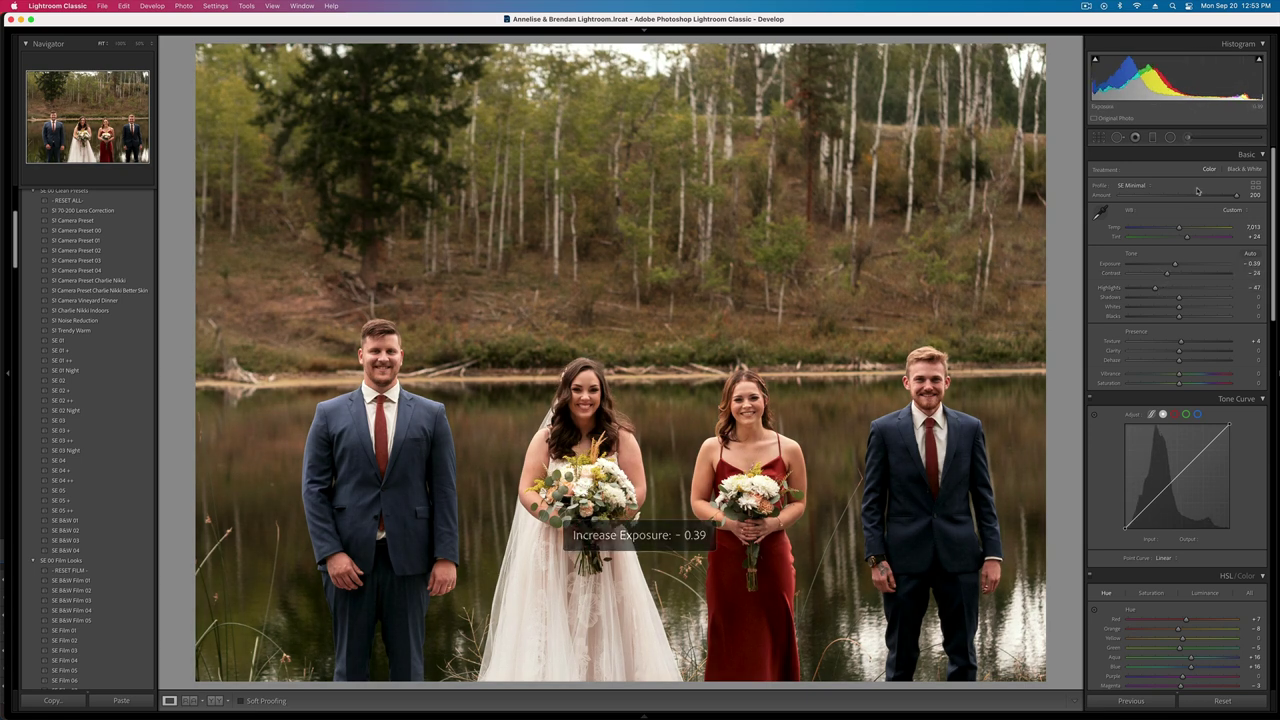
- Brush the people in the group photo with the adjustment brush, lowering the brushed area's Contrast to -100, and leave the brush
click(1187, 137)
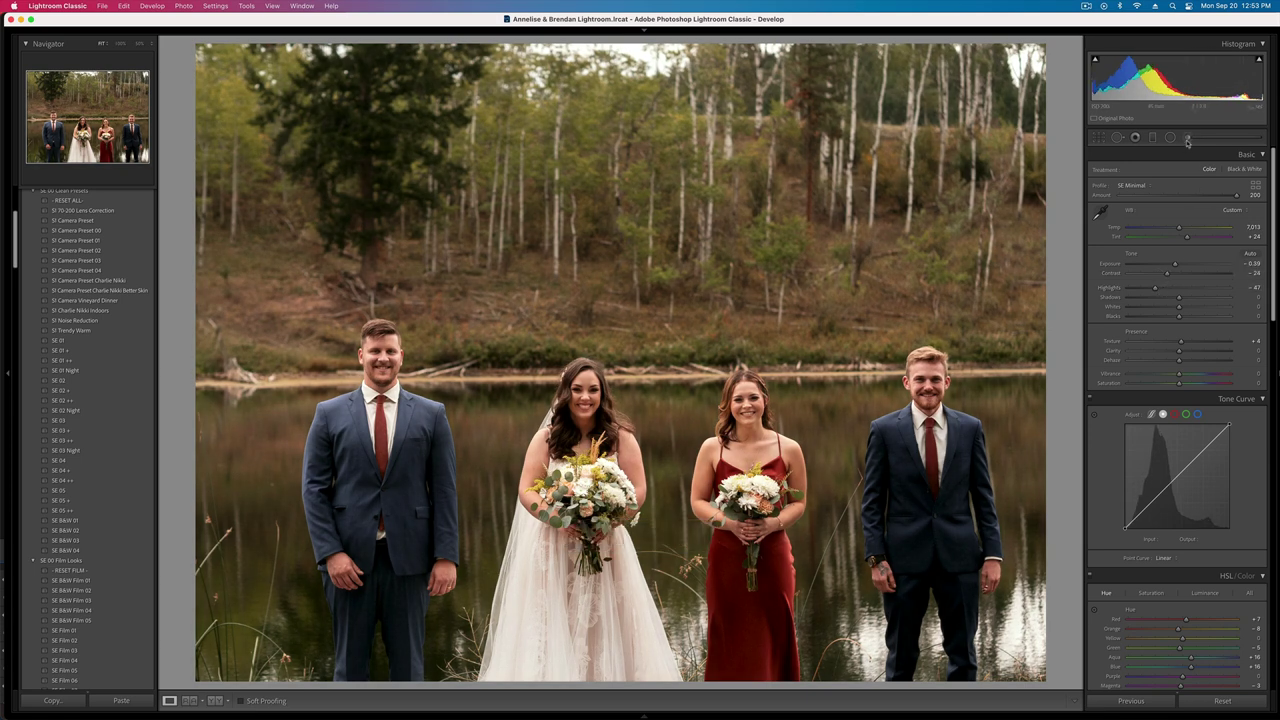
click(378, 355)
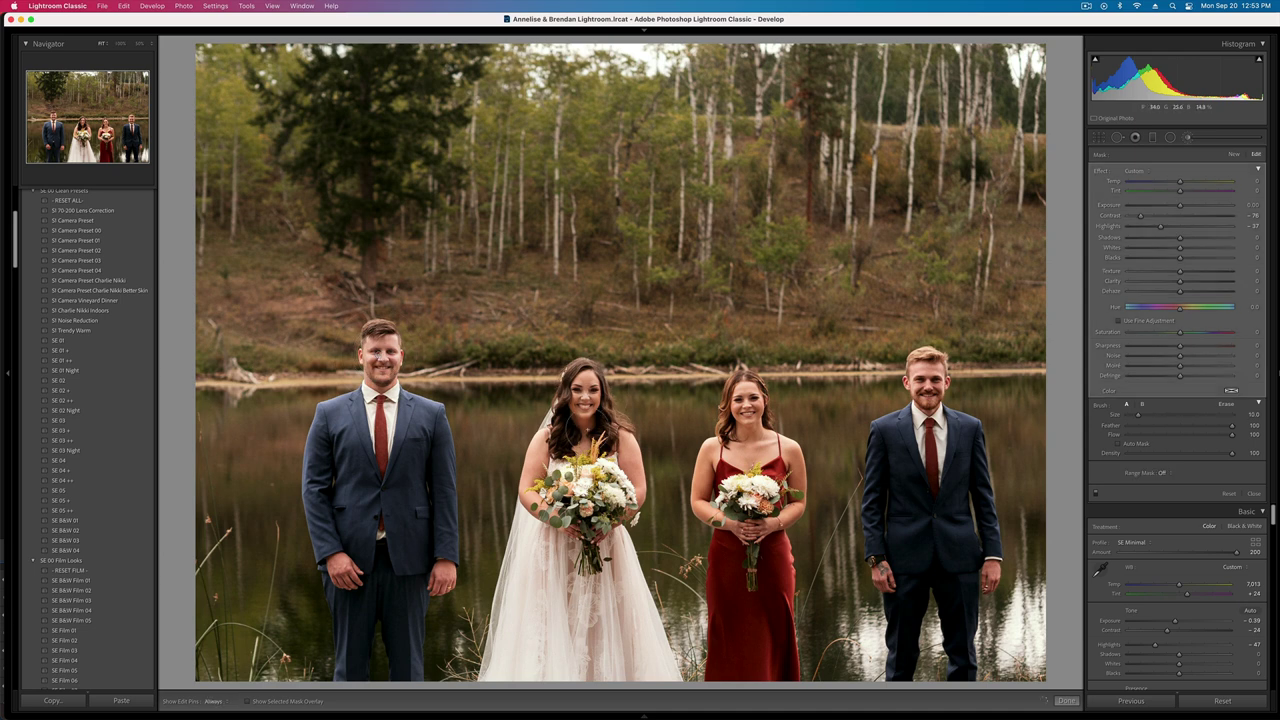
key(h)
drag(1140, 215, 1112, 218)
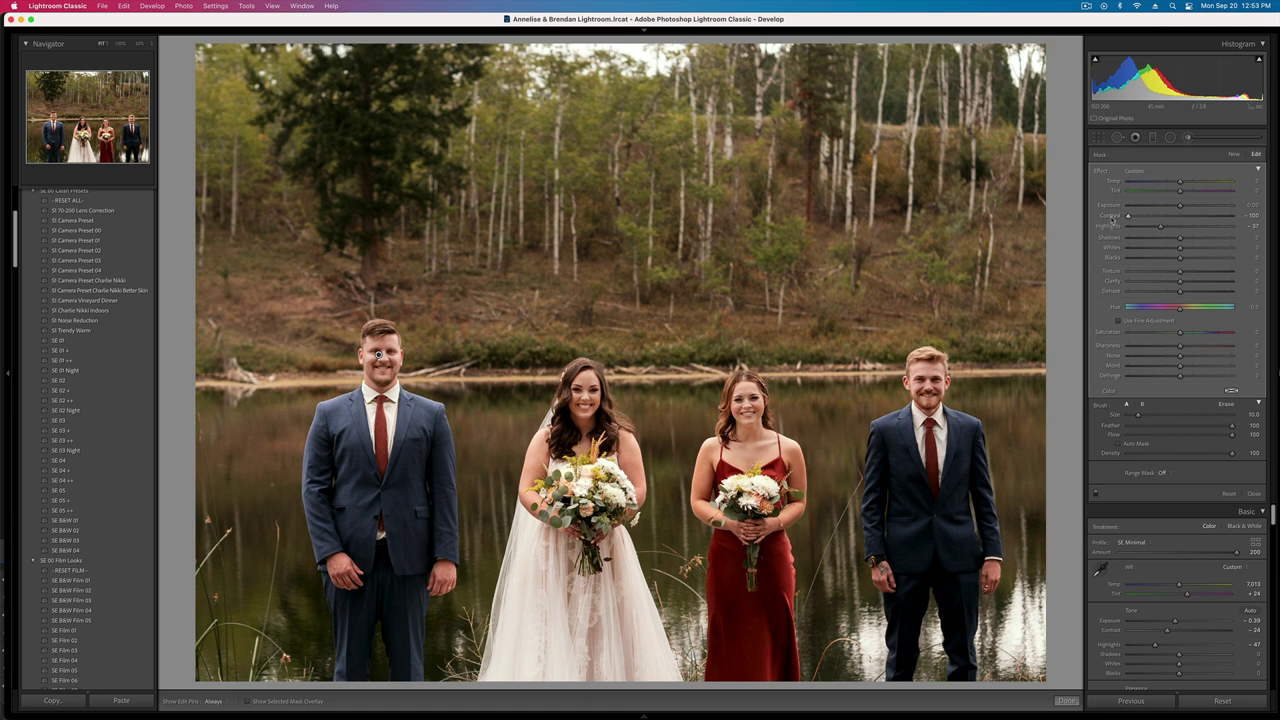
click(1189, 239)
drag(1160, 227, 1092, 228)
key(k)
- Set the group photo's Exposure to -0.72 and tighten its crop slightly
key(shift+minus)
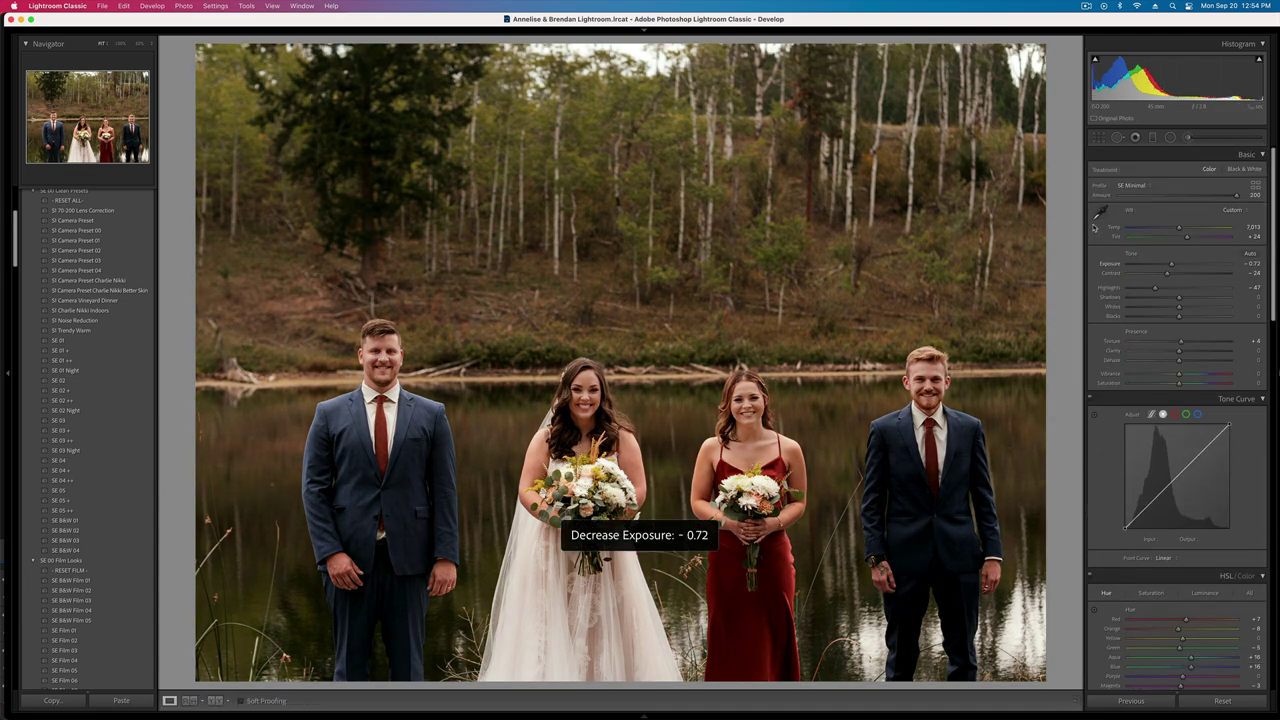
key(minus)
key(equal)
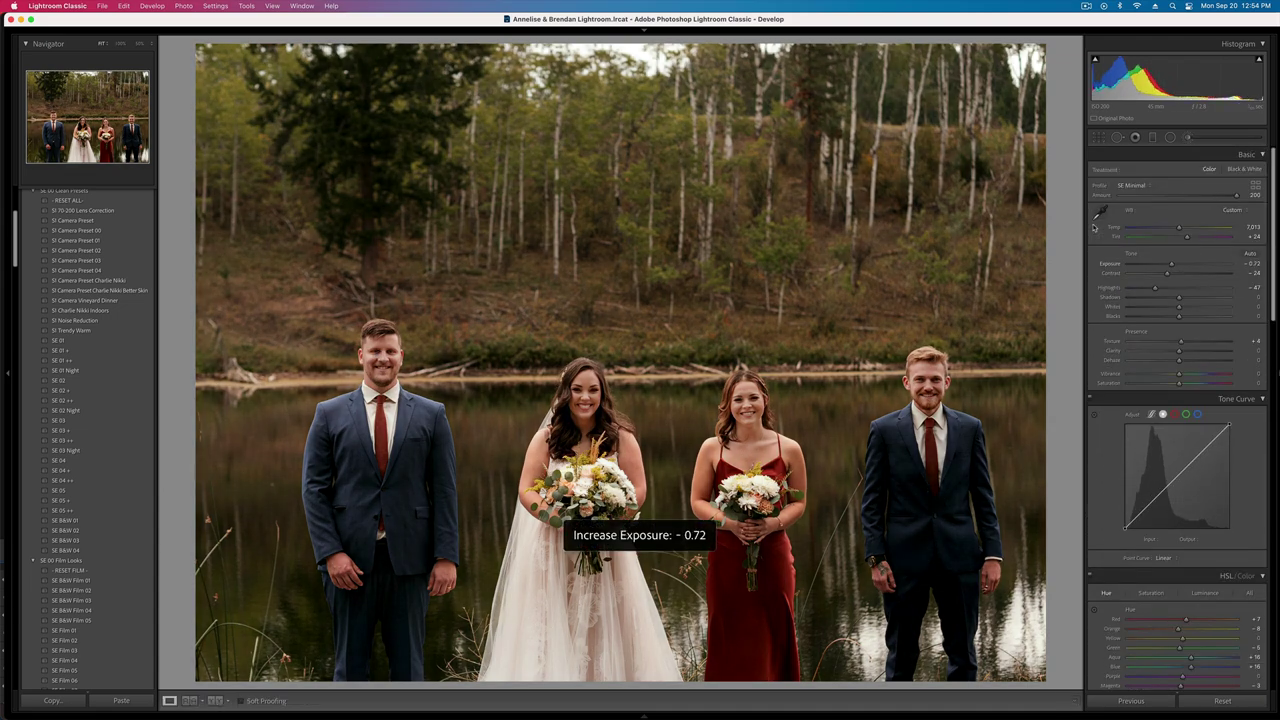
key(r)
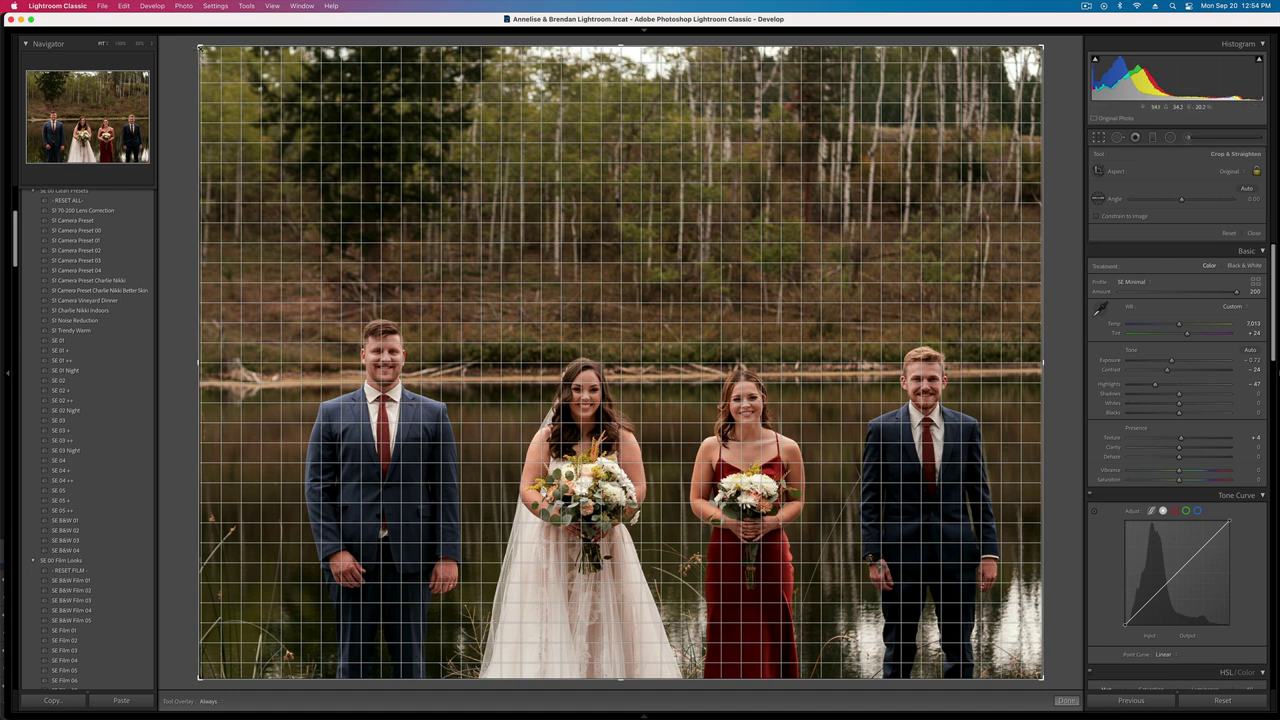
drag(197, 48, 209, 56)
key(Return)
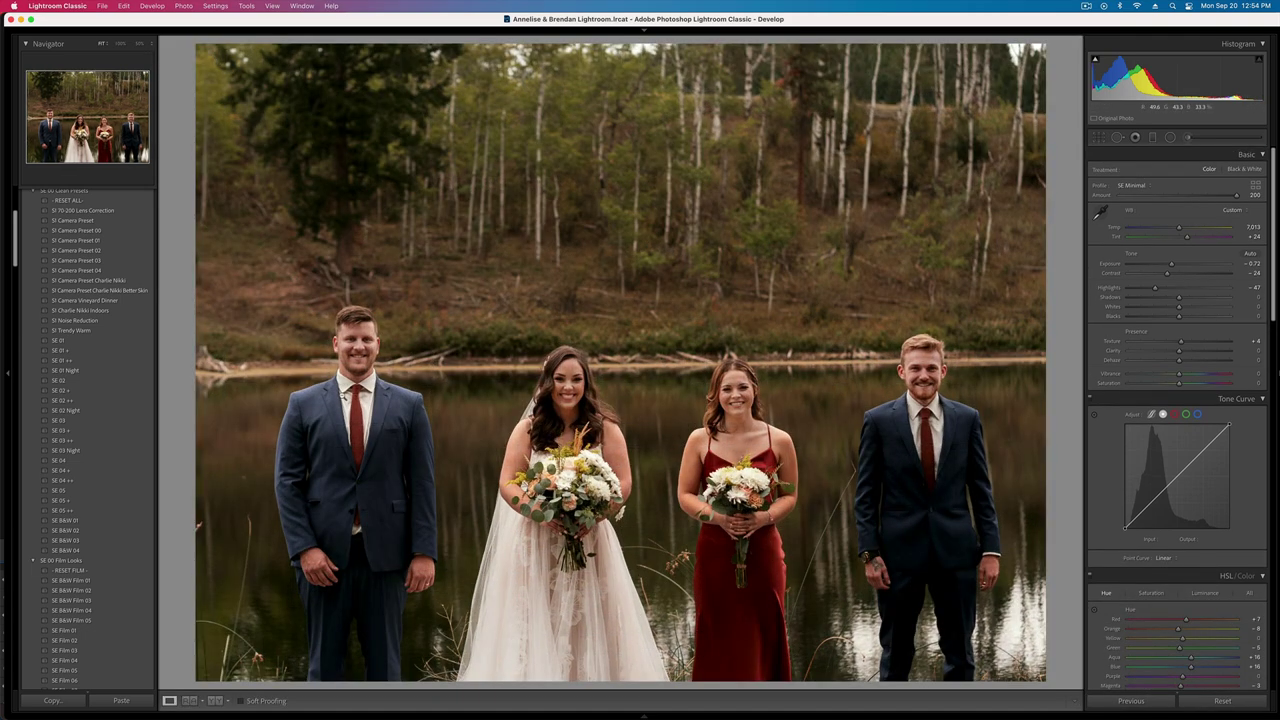
- Copy the group photo's settings, paste them onto the next photo of the four looking at each other, and set its Exposure to -0.29
key(super+shift+c)
key(Return)
key(Right)
key(super+shift+v)
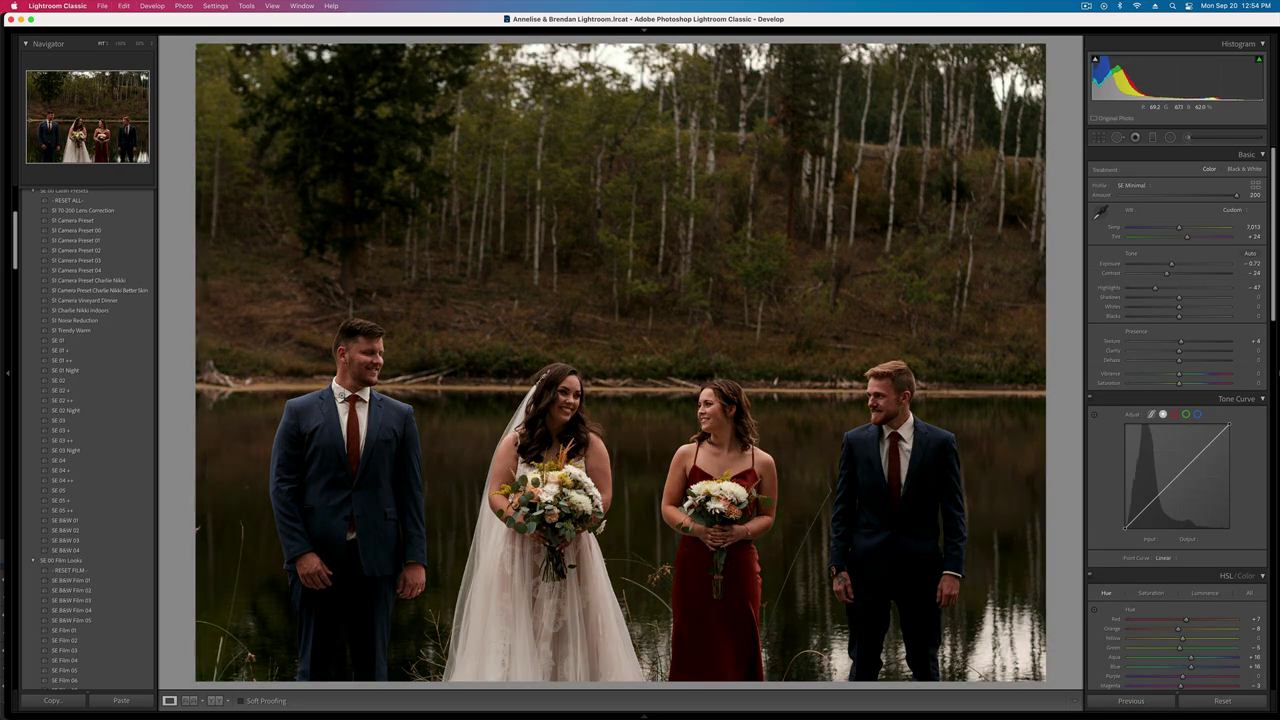
key(equal)
key(equal)
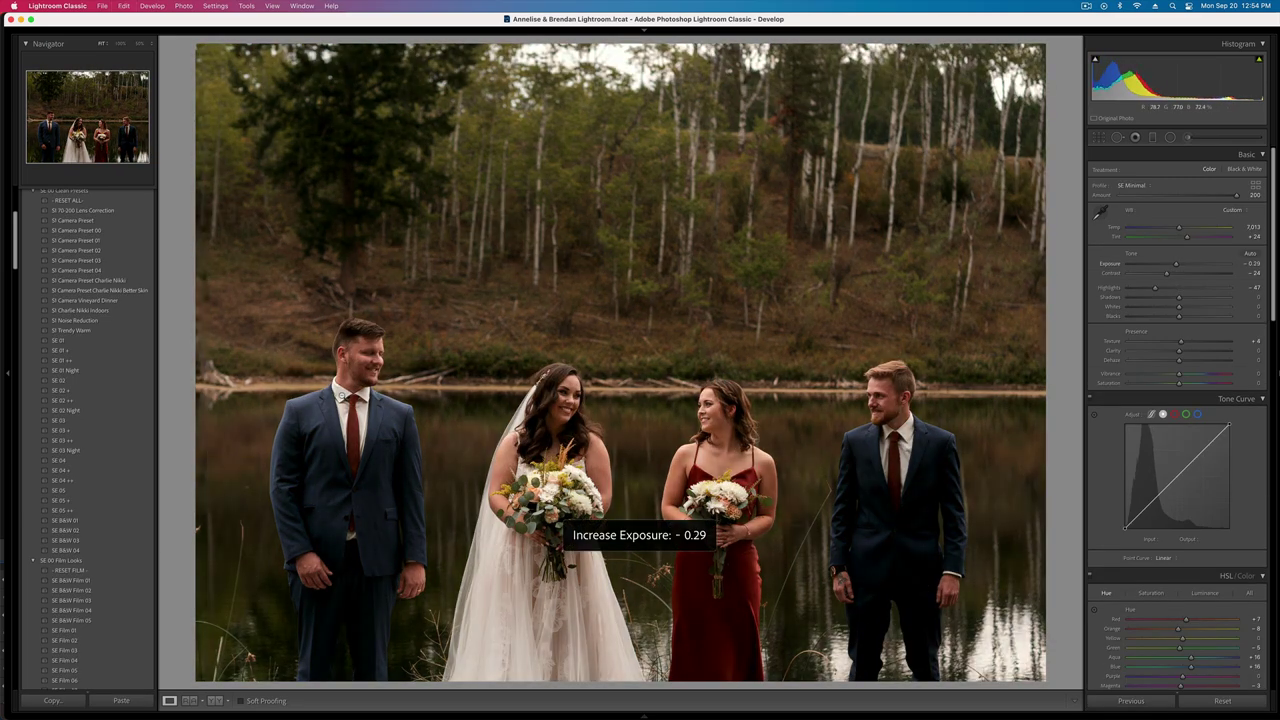
- Straighten the photo of the four looking at each other to an angle of -1.09 and set its Exposure to -0.19
key(r)
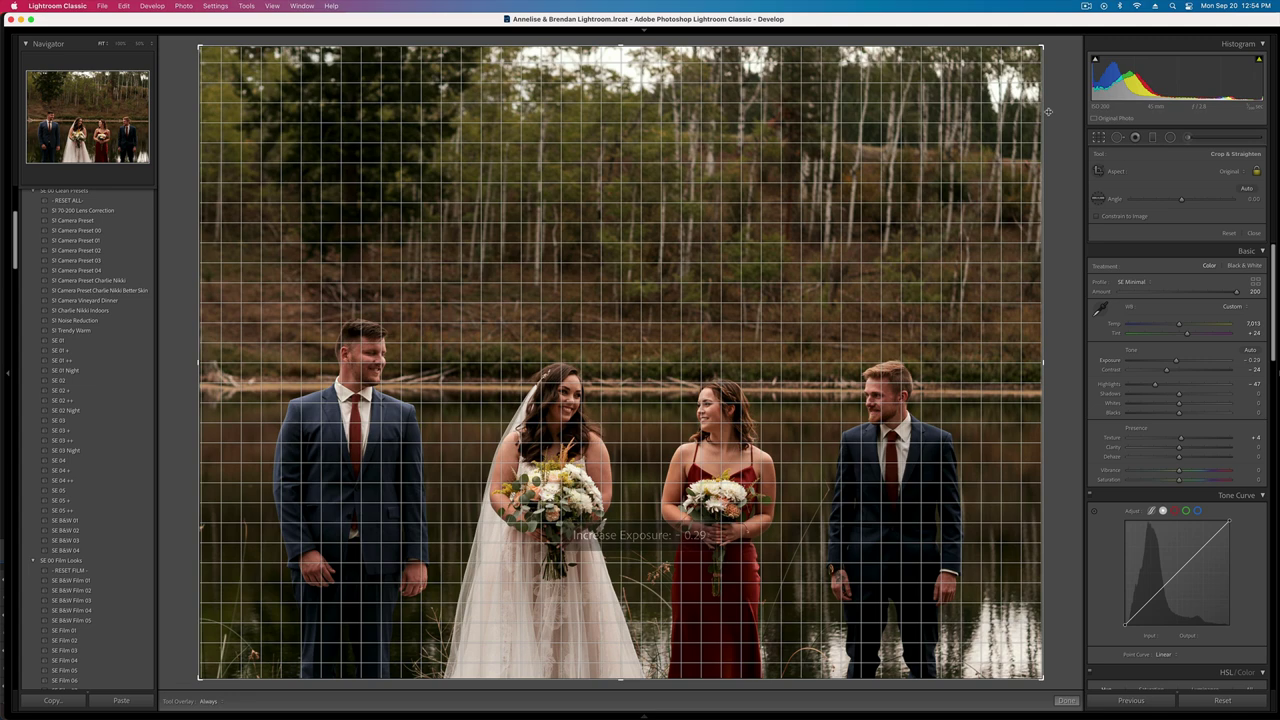
drag(1049, 118, 1035, 44)
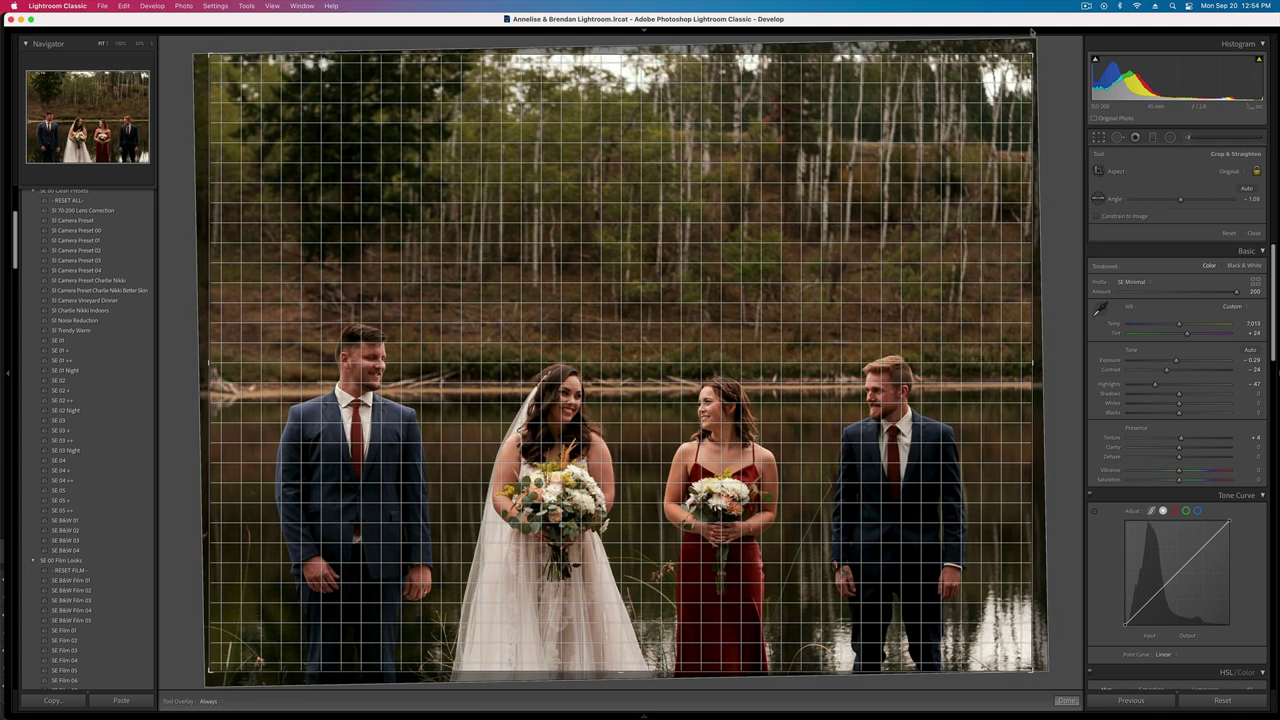
key(r)
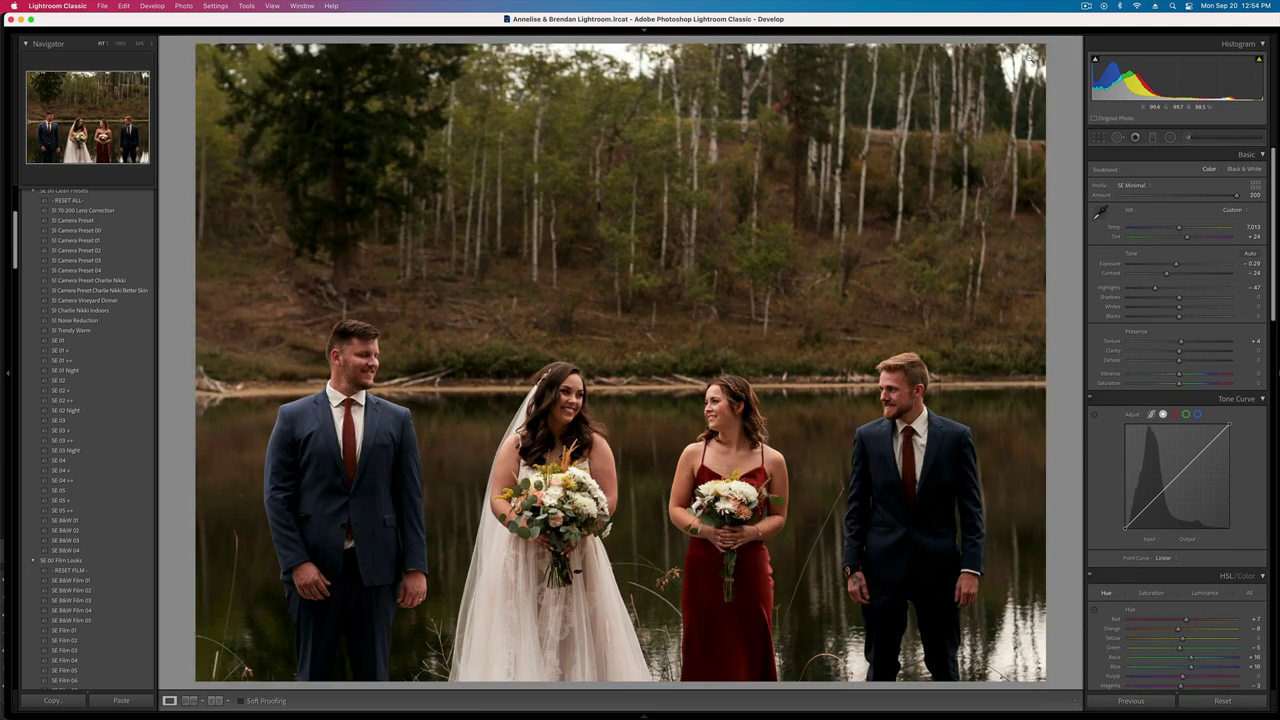
key(equal)
key(equal)
key(minus)
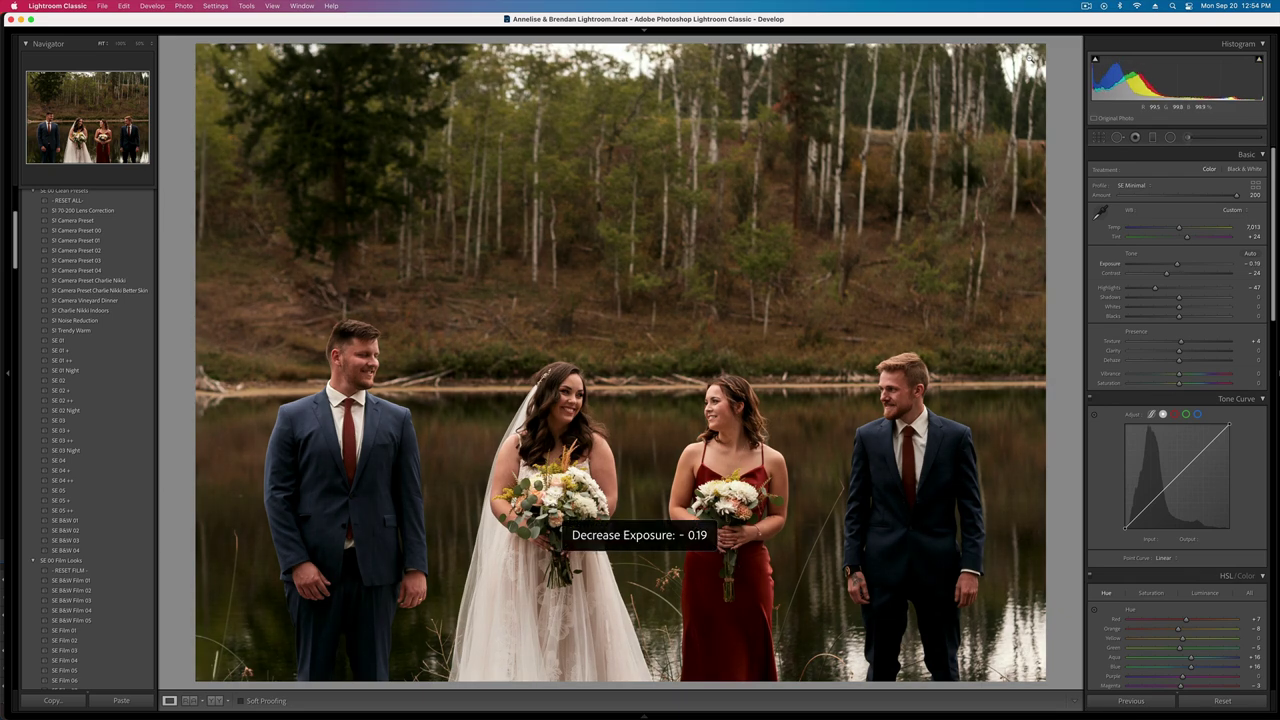
- Copy the current settings, paste them onto the next photo of the two women with bouquets, and set its Exposure to +0.04
key(super+c)
key(Return)
key(Right)
key(super+v)
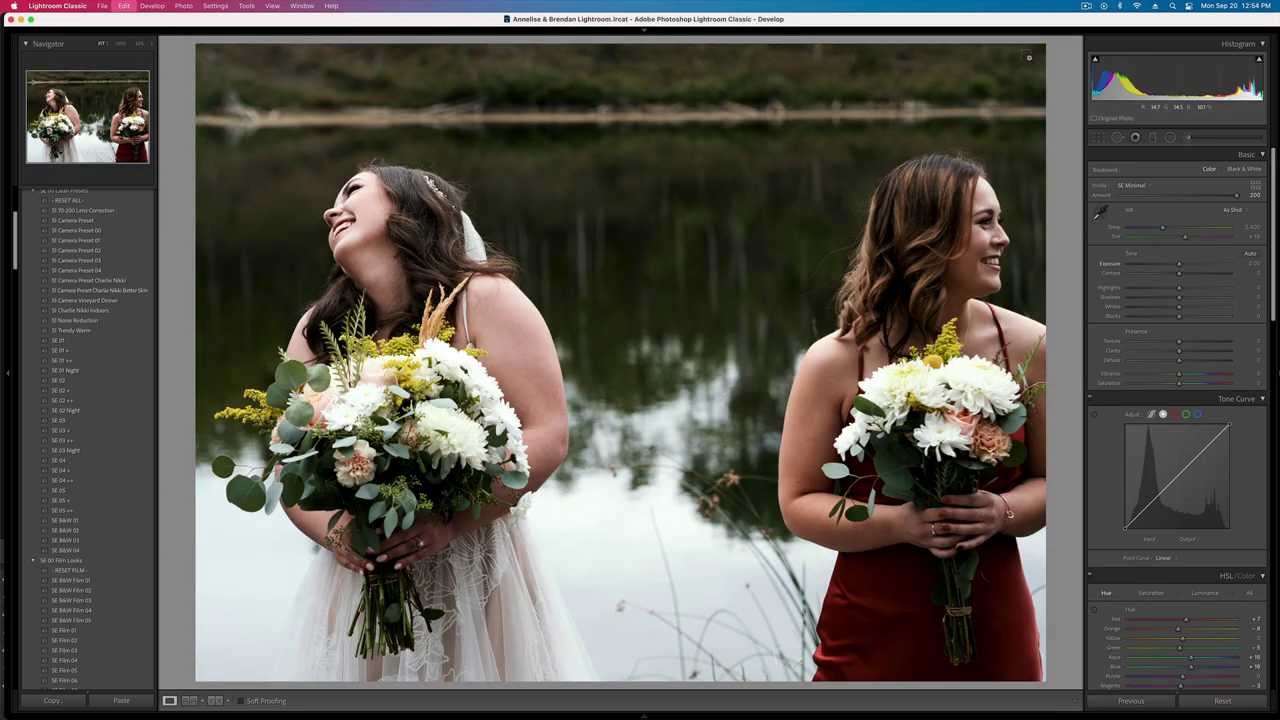
key(equal)
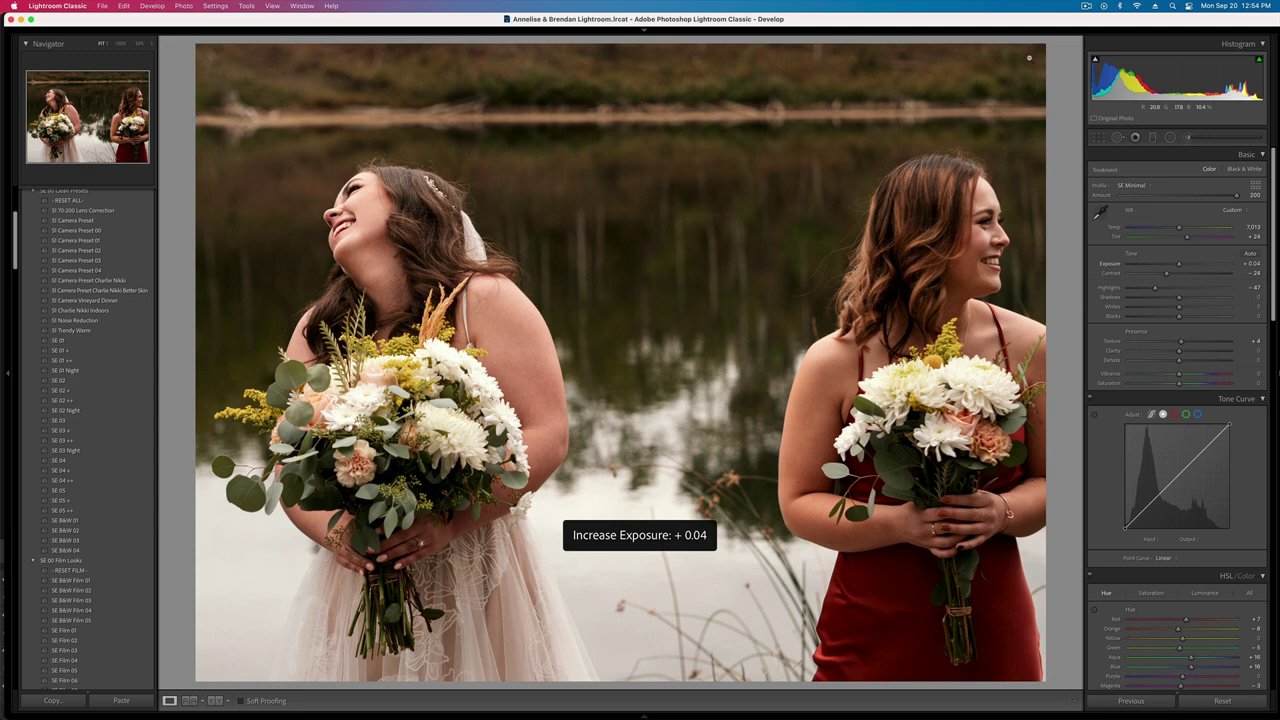
- Paste the copied settings onto the next, vertical photo of the two couples and set its Exposure to +0.04
key(Right)
key(super+shift+v)
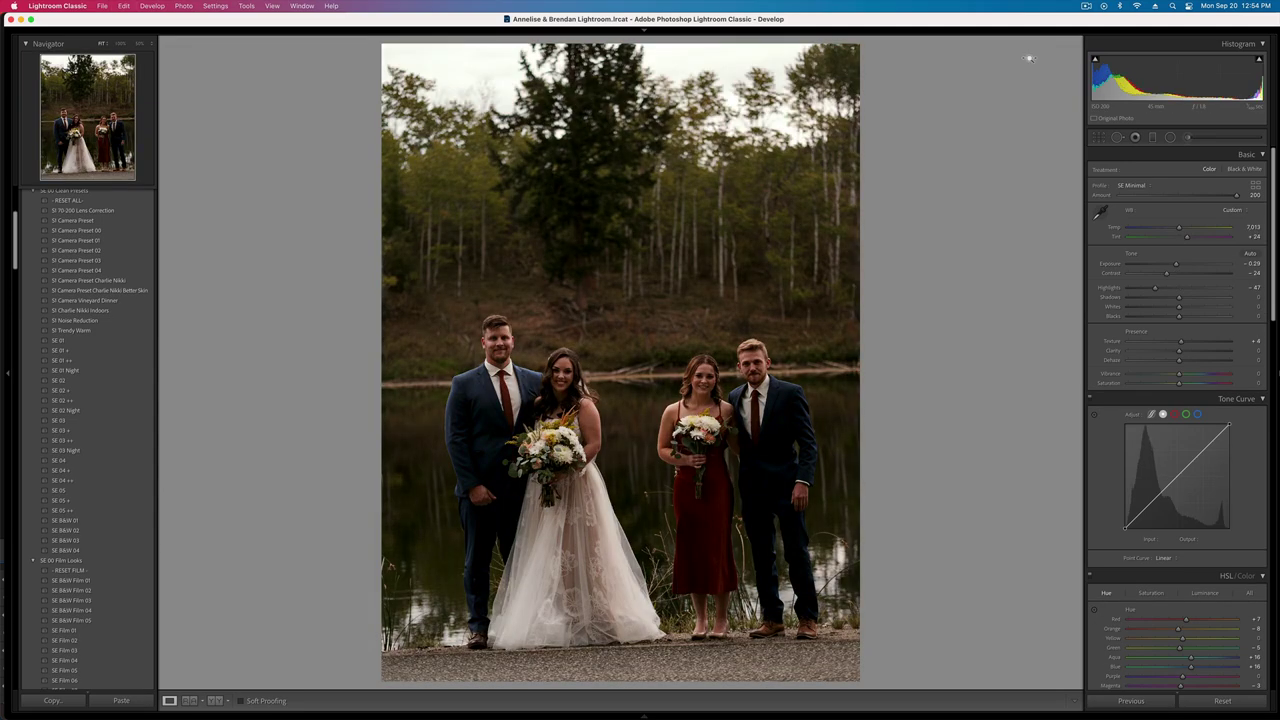
key(equal)
- Brush over the two couples with Exposure 0.11, Contrast -85, Highlights -37 and Shadows 14, and check the brushed area with the mask overlay
key(k)
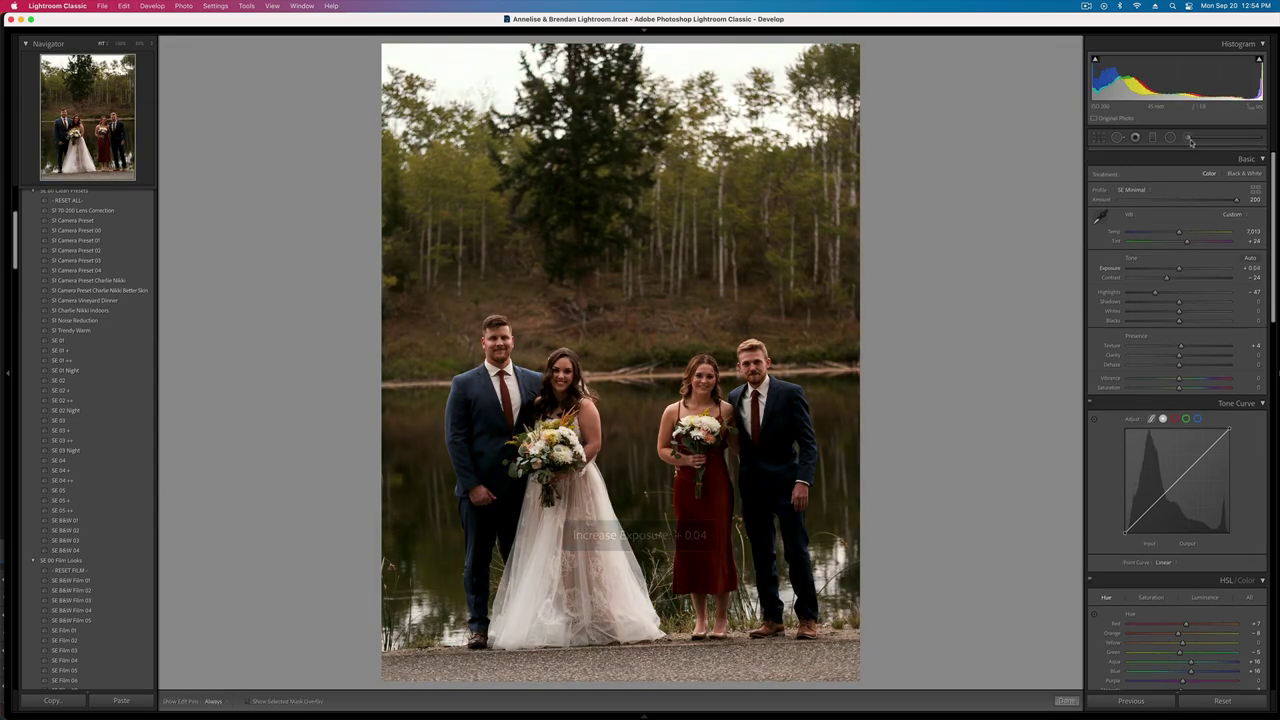
mouse_move(501, 343)
mouse_down()
mouse_move(497, 500)
mouse_move(689, 443)
mouse_move(777, 447)
mouse_move(773, 497)
mouse_up()
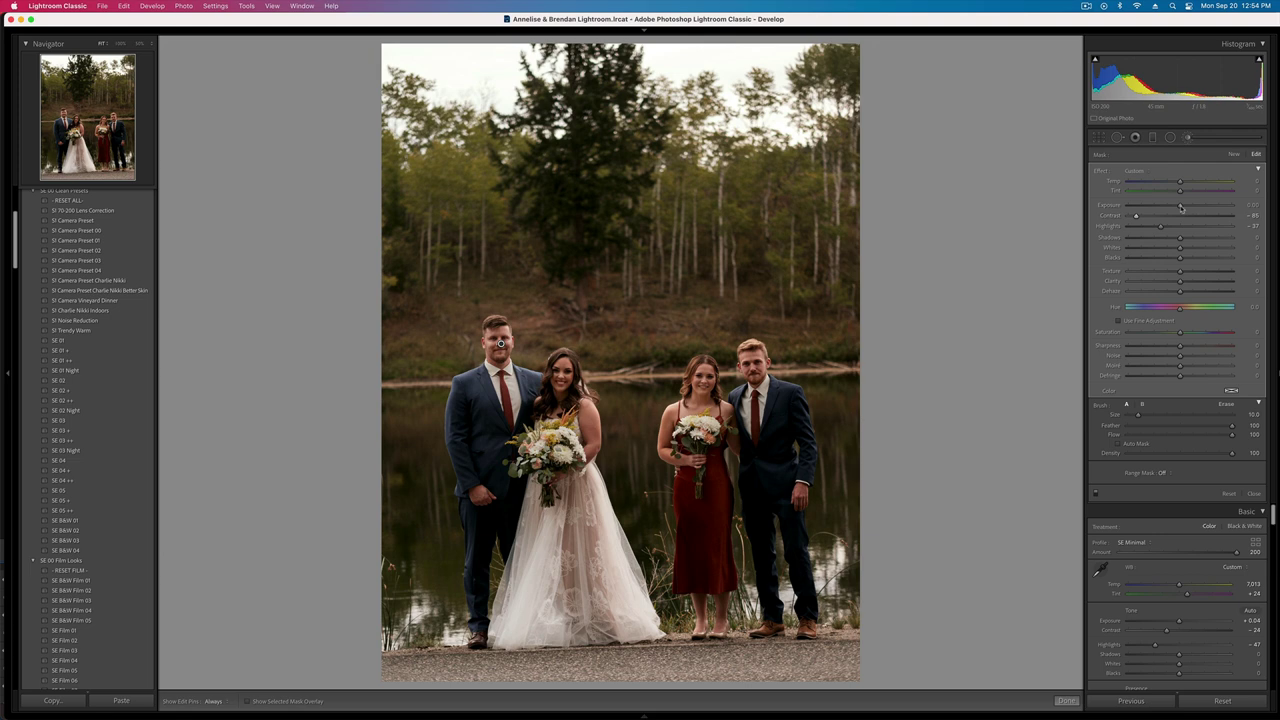
drag(1181, 205, 1190, 240)
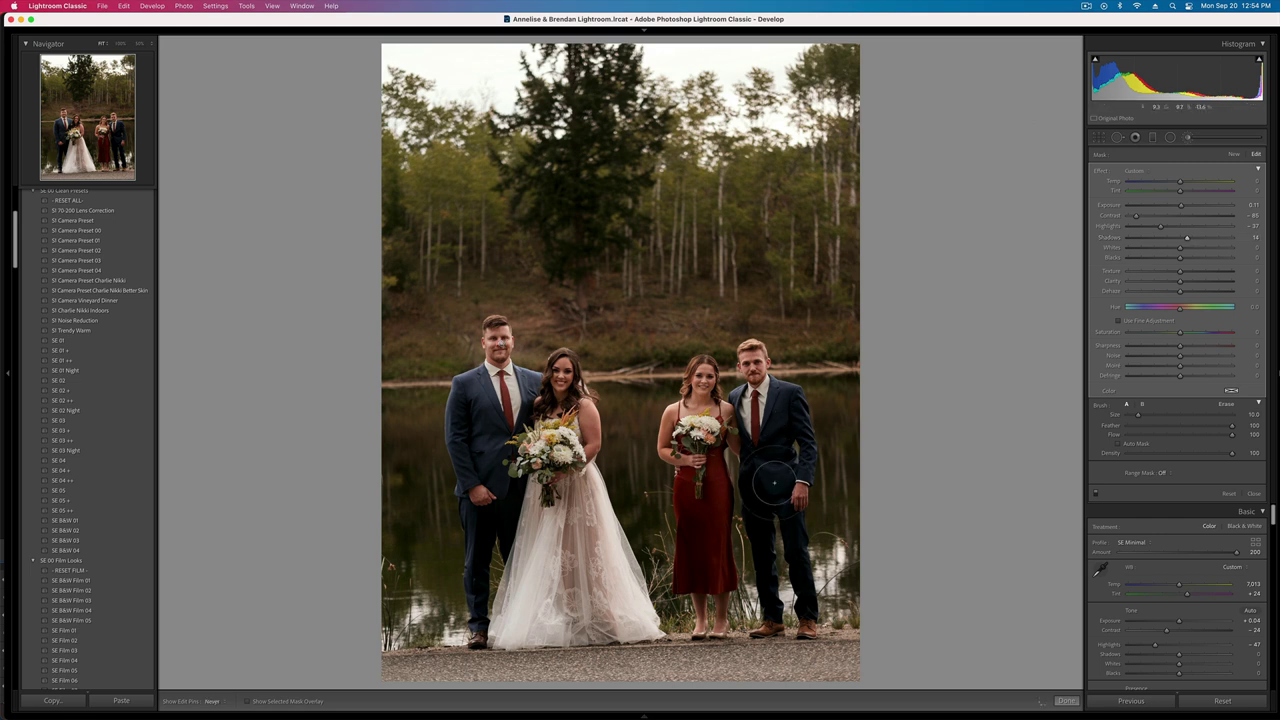
key(o)
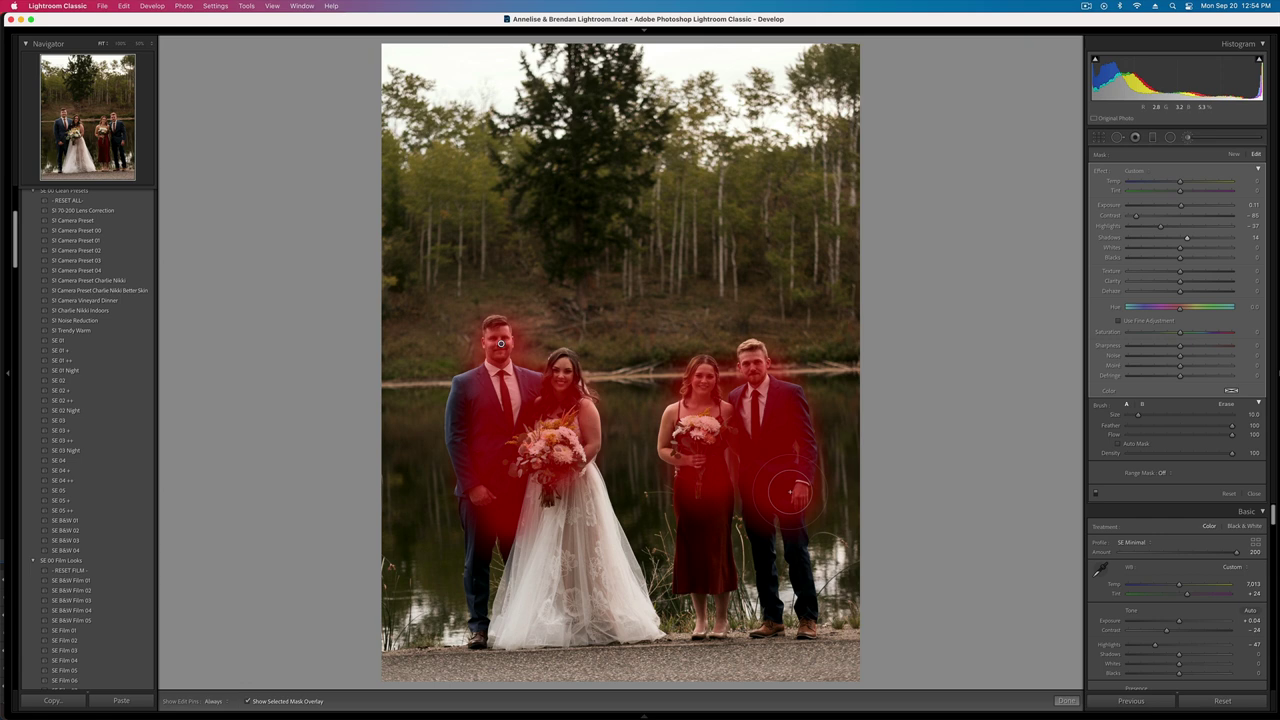
key(o)
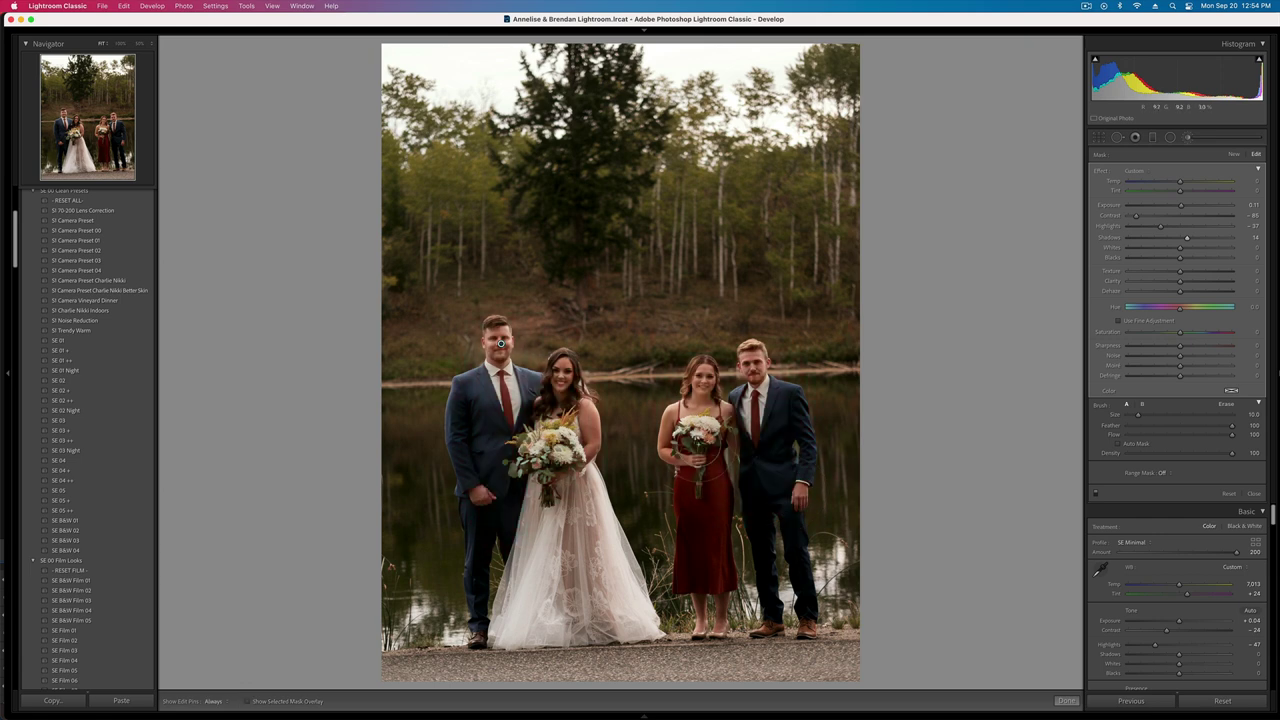
- Finish the brush adjustment and try an Exposure of +0.14 on the photo of the two couples
key(k)
key(minus)
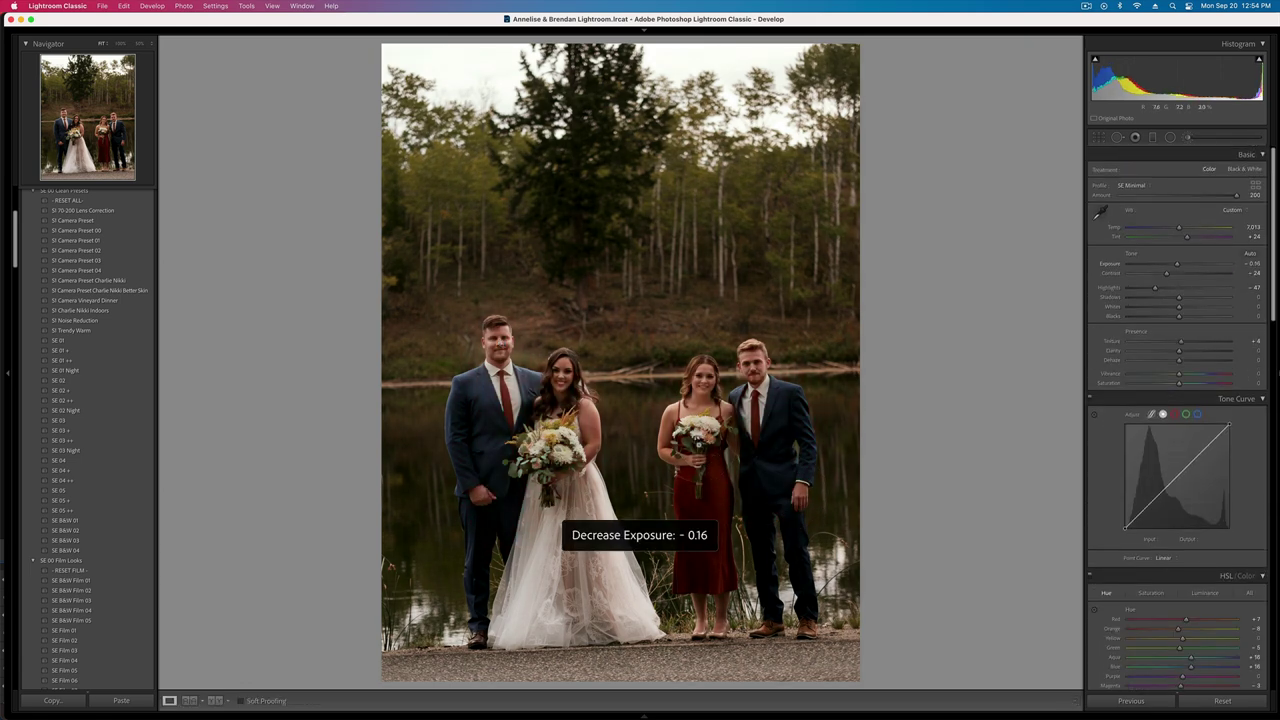
key(equal)
key(equal)
key(minus)
key(equal)
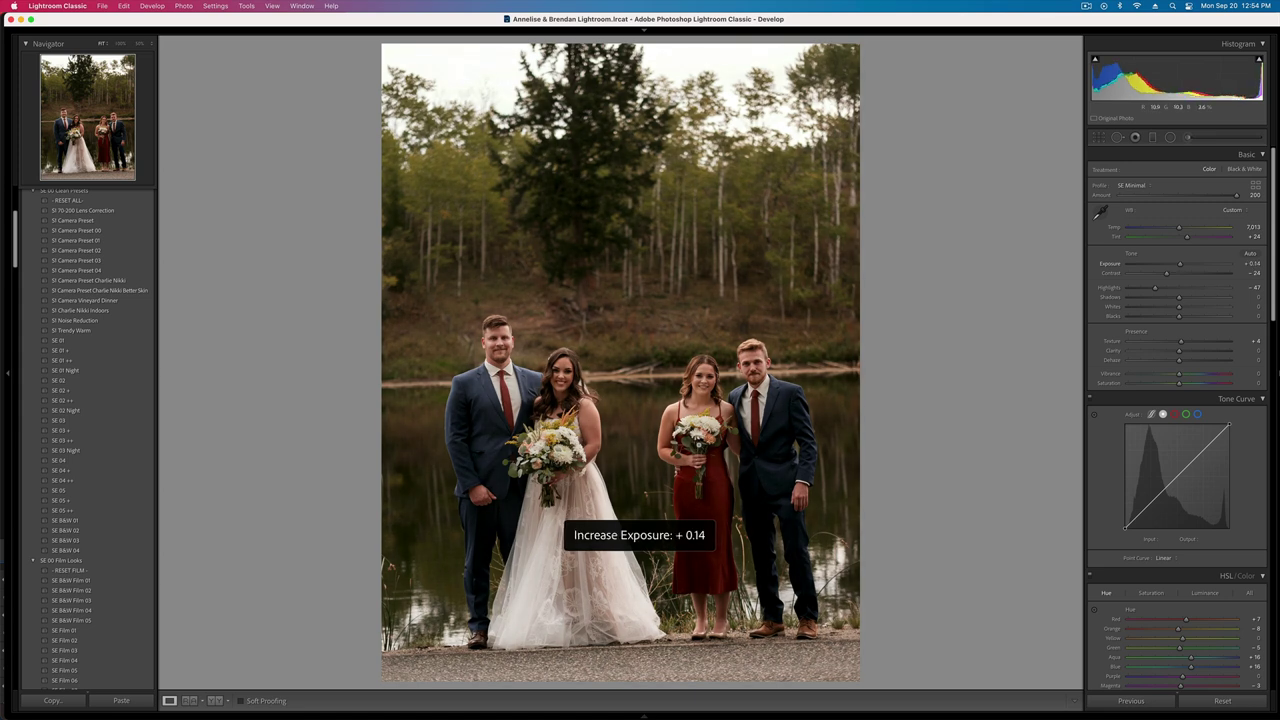
- Examine the existing brush mask over the two couples with the mask overlay, checking its coverage around their heads and shoulders
key(k)
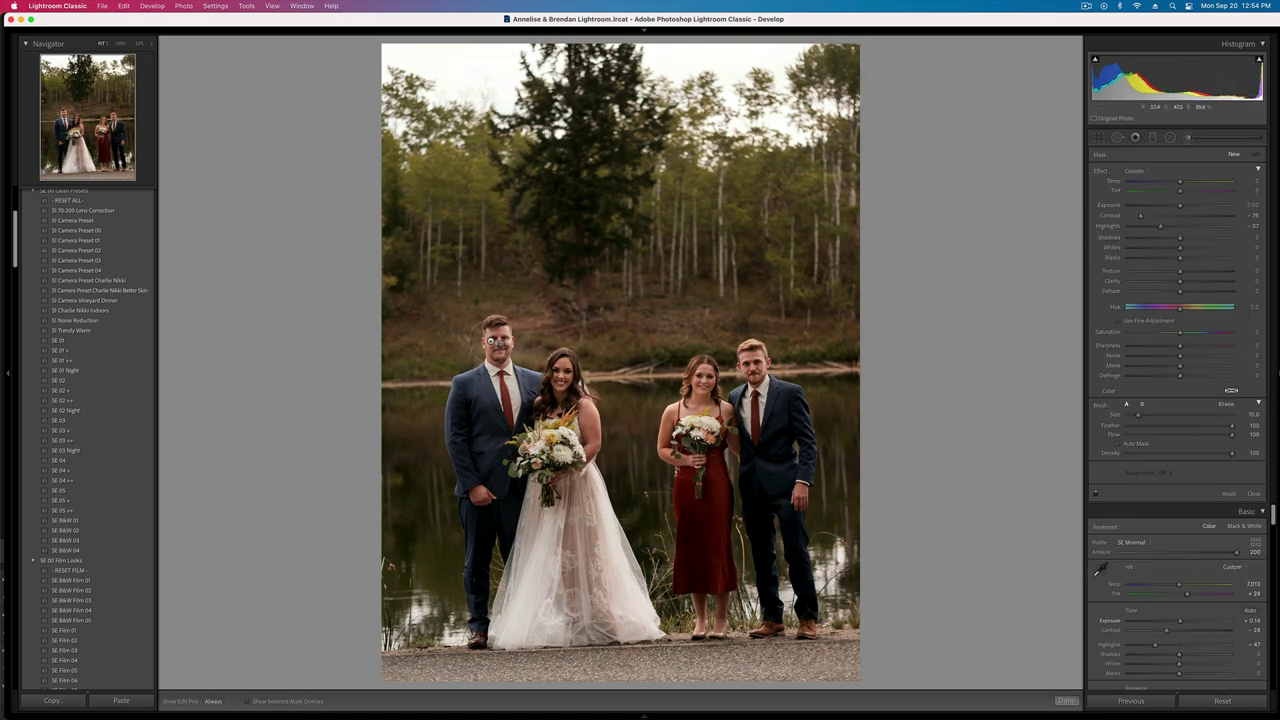
click(500, 344)
key(o)
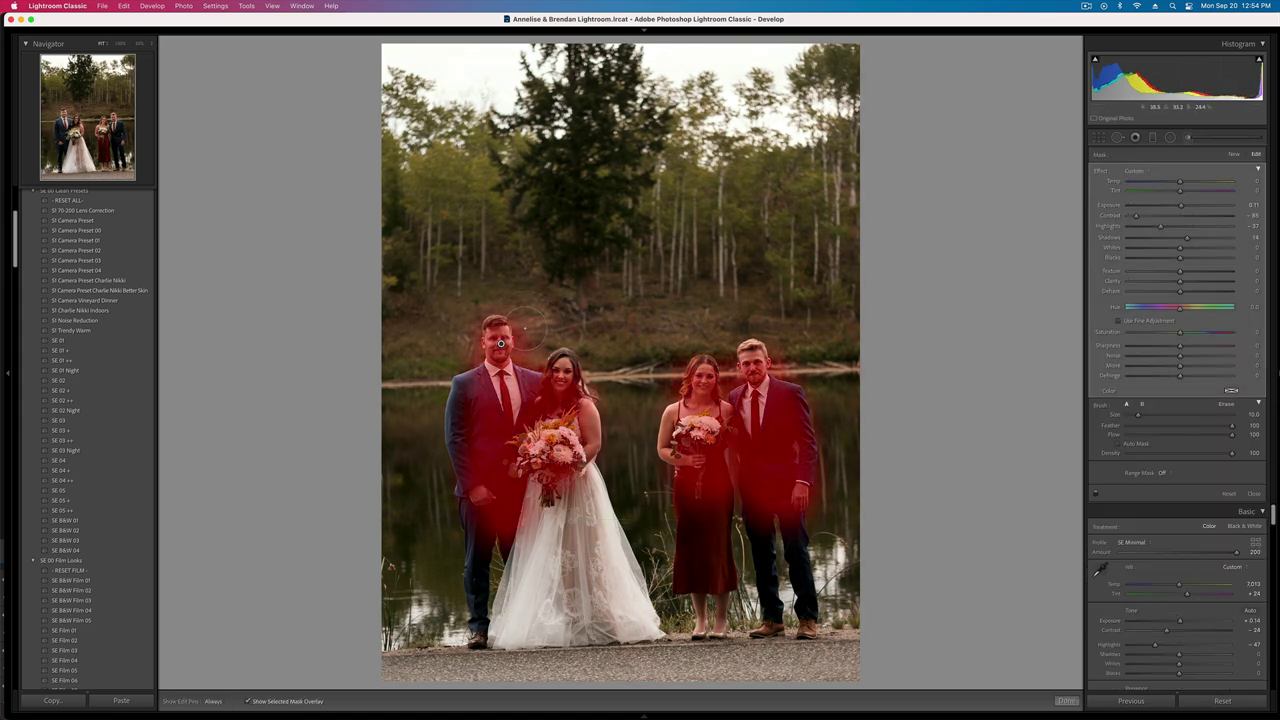
key(alt)
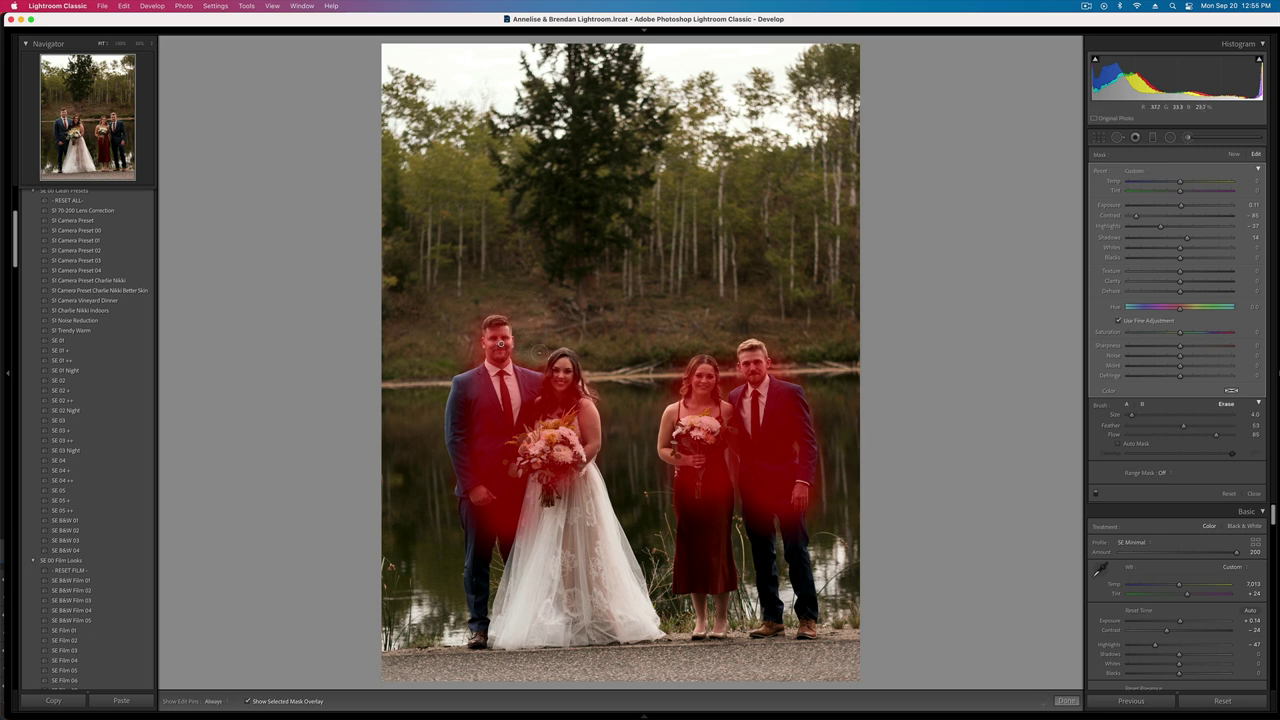
key(bracketright)
key(h)
key(o)
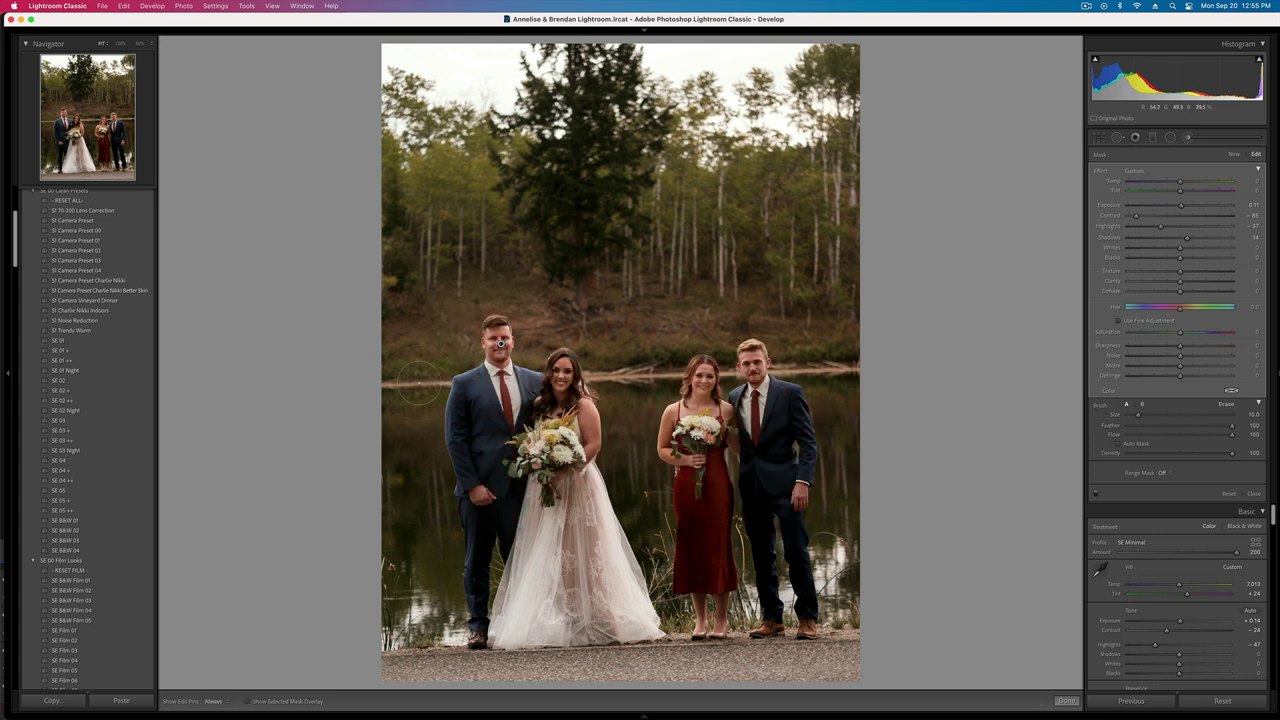
- Leave the brush adjustment and set the photo's overall Exposure to +0.04
key(k)
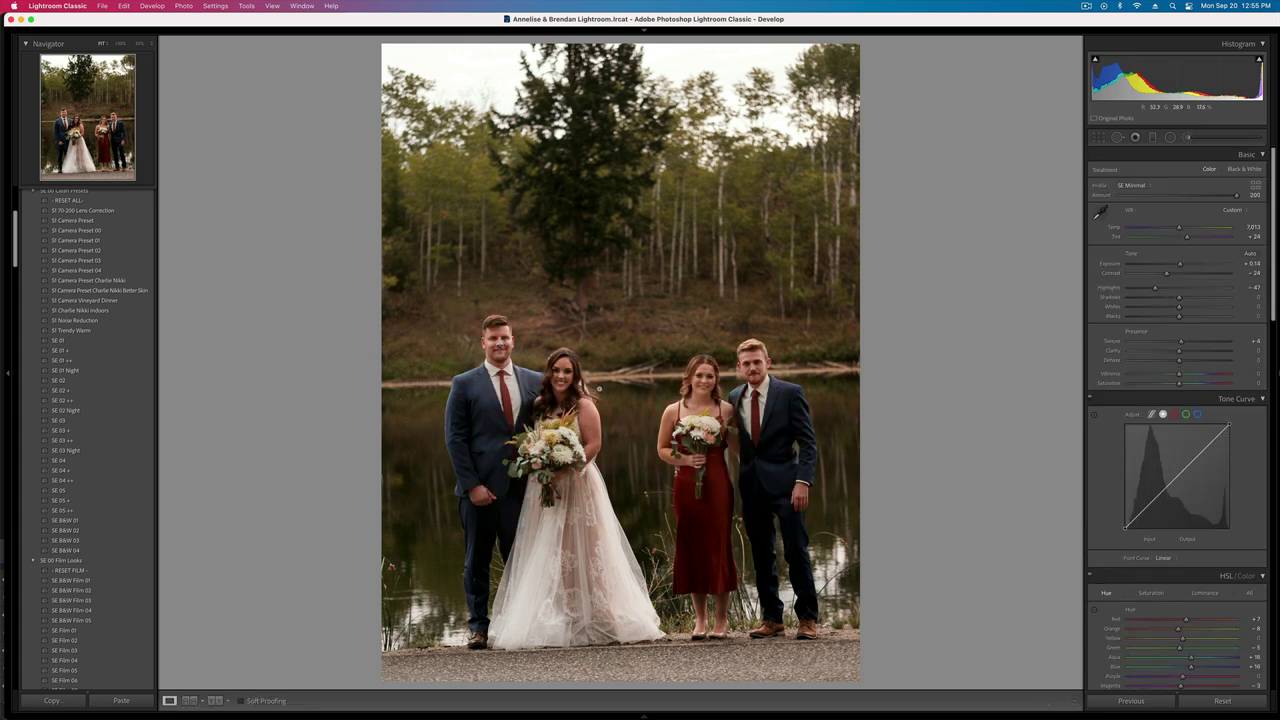
key(minus)
key(minus)
key(equal)
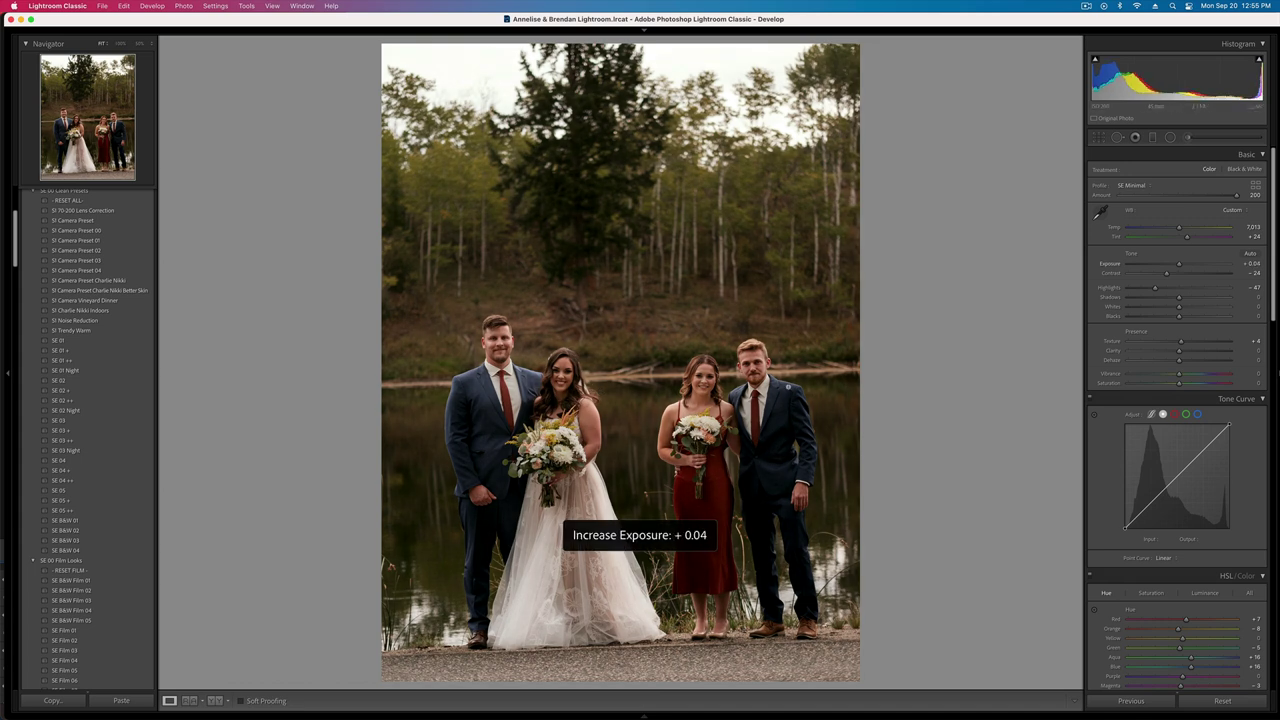
click(1171, 138)
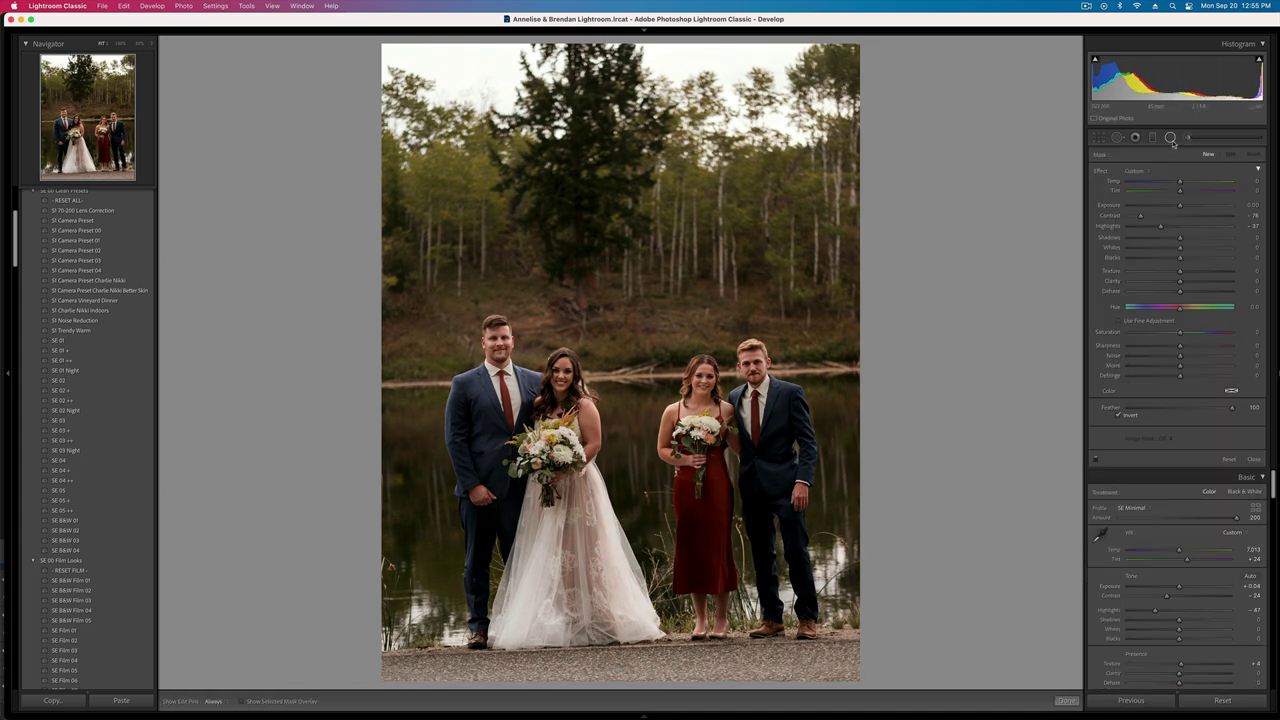
click(1171, 138)
- Copy the settings including Brush, paste them onto the next photo of the couples looking at each other, and straighten it to -0.17
key(Right)
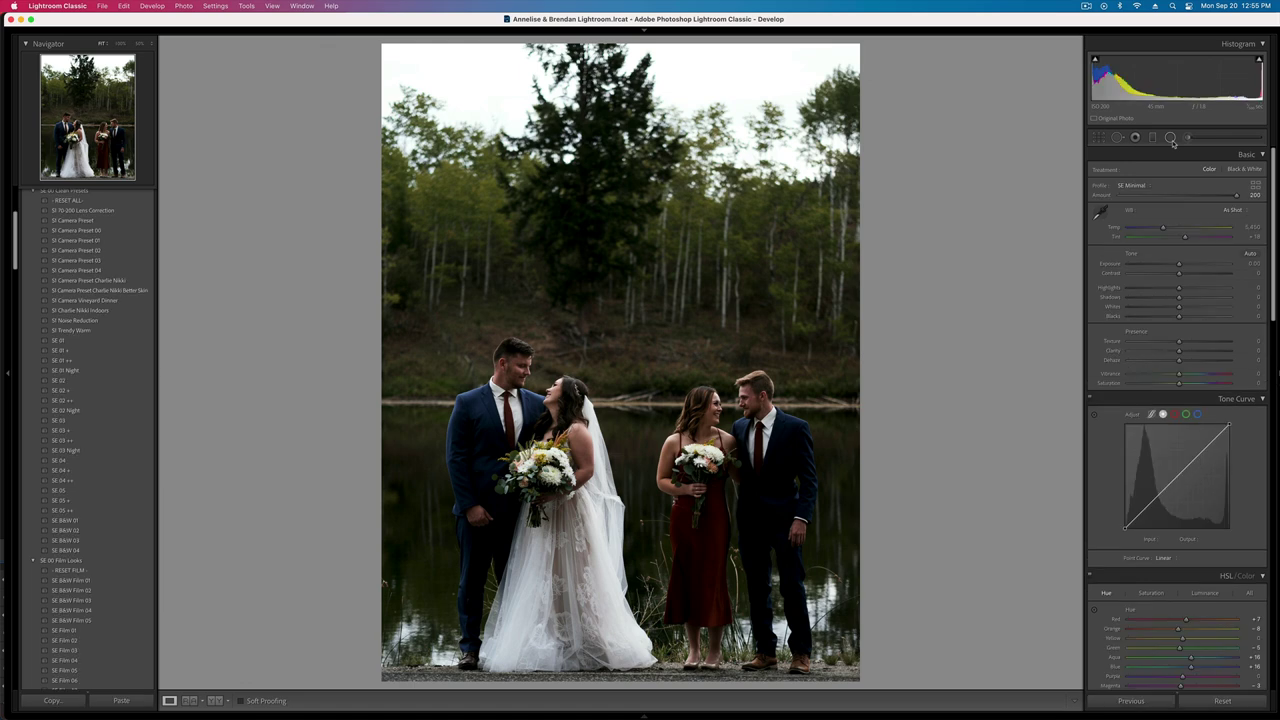
key(Right)
key(super+shift+c)
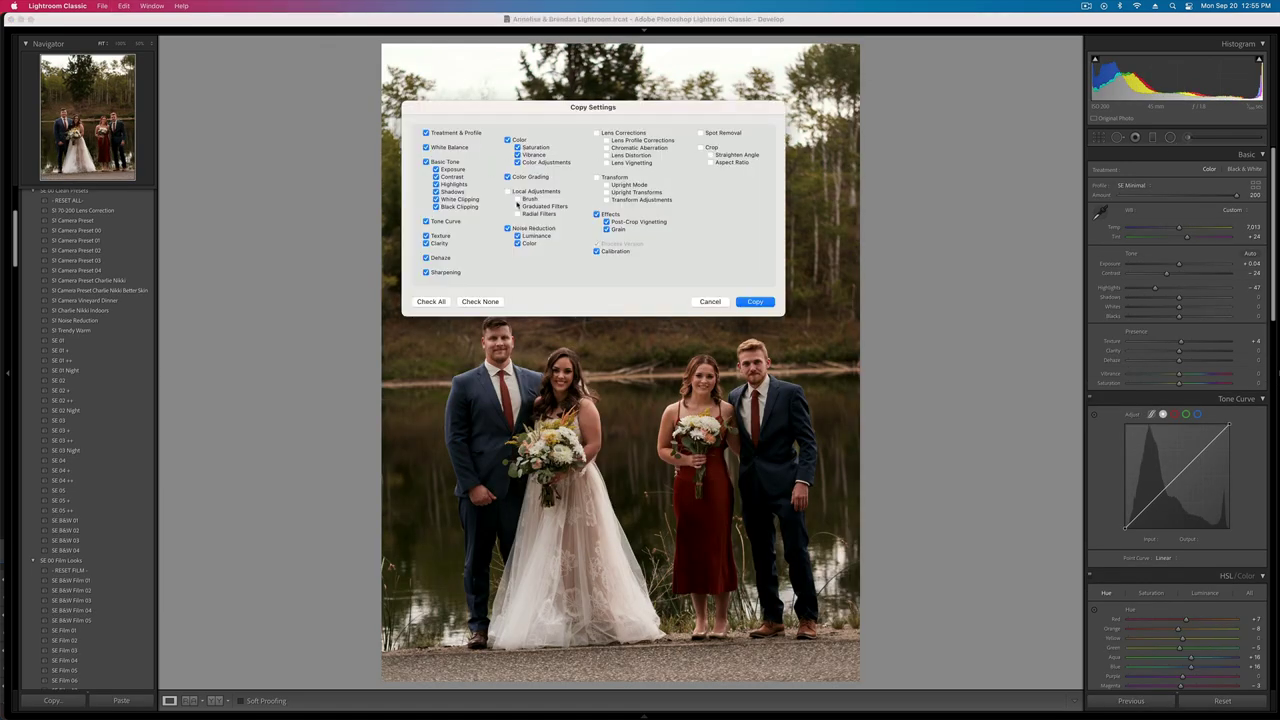
key(Return)
key(Right)
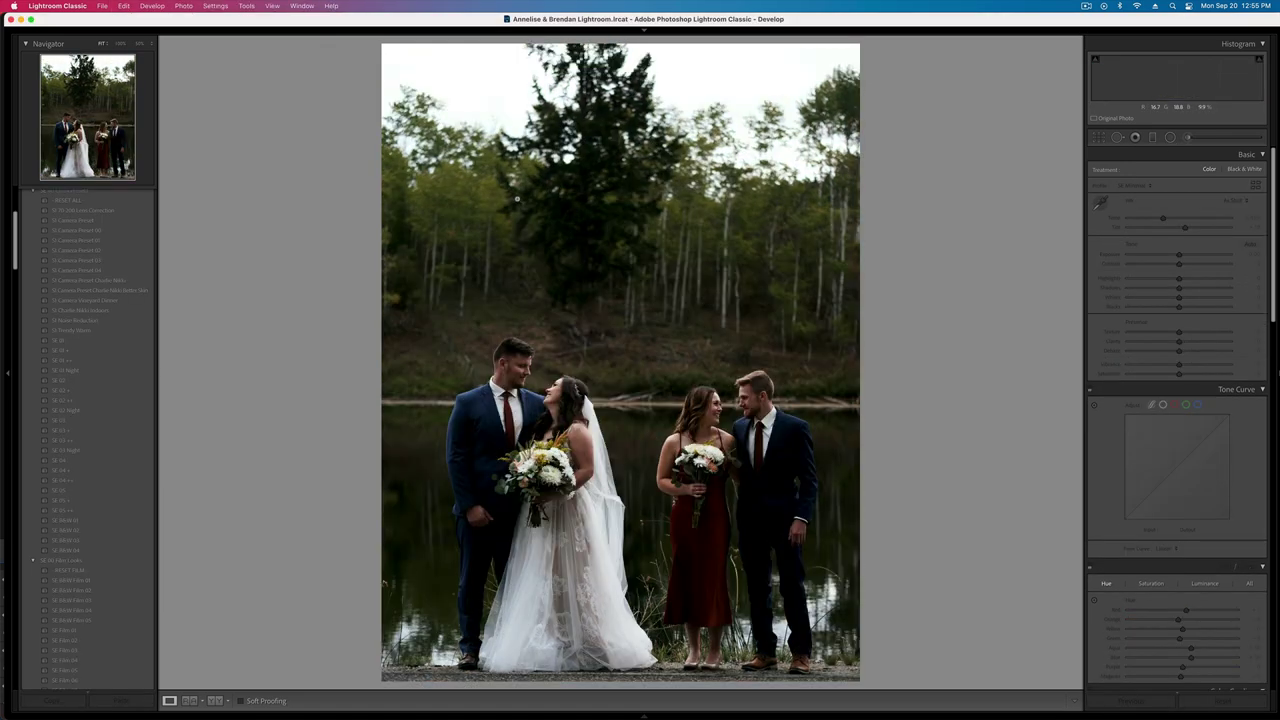
key(super+shift+v)
key(r)
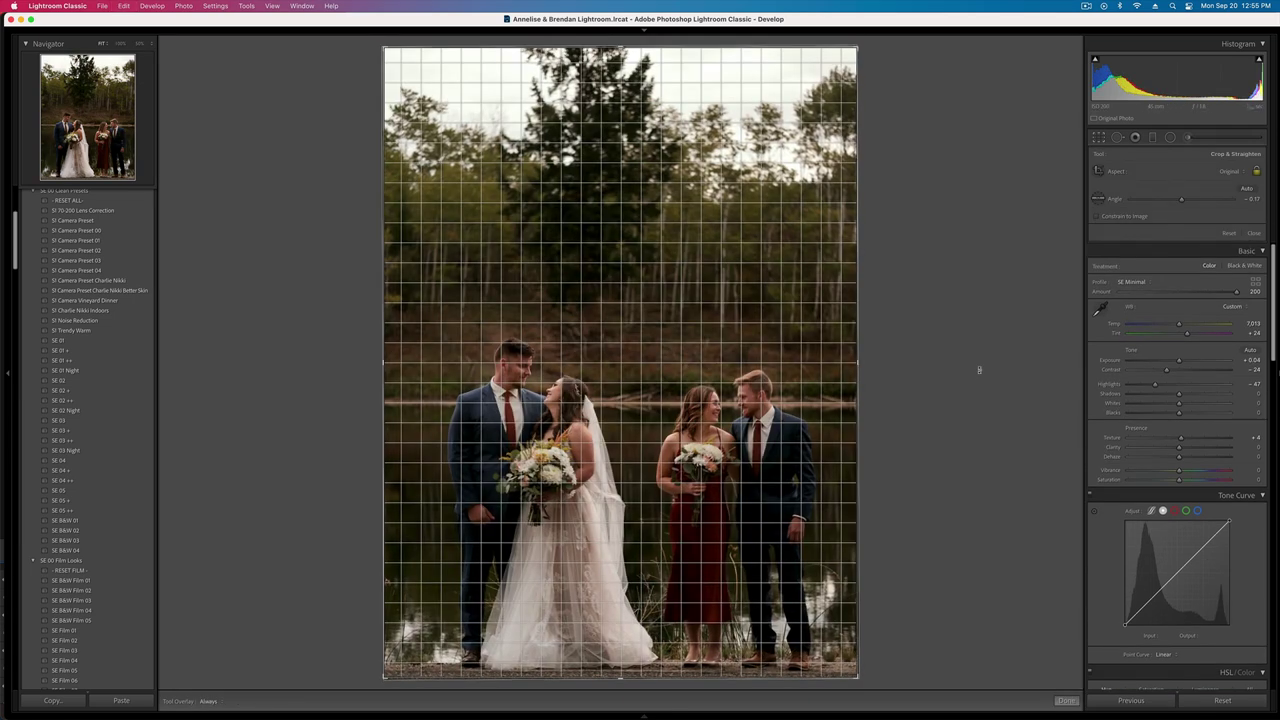
key(r)
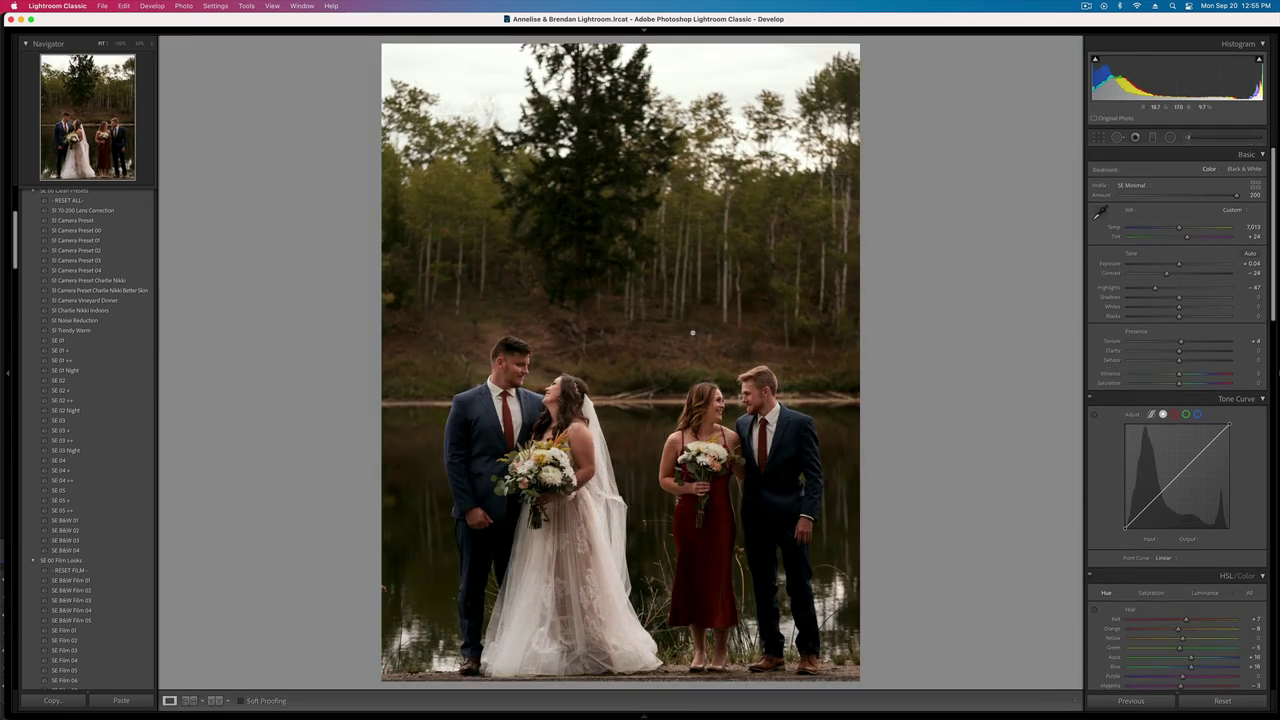
- Shift the pasted brush mask to fit the groom's head and erase the overspill beside the other man in the suit
click(1190, 137)
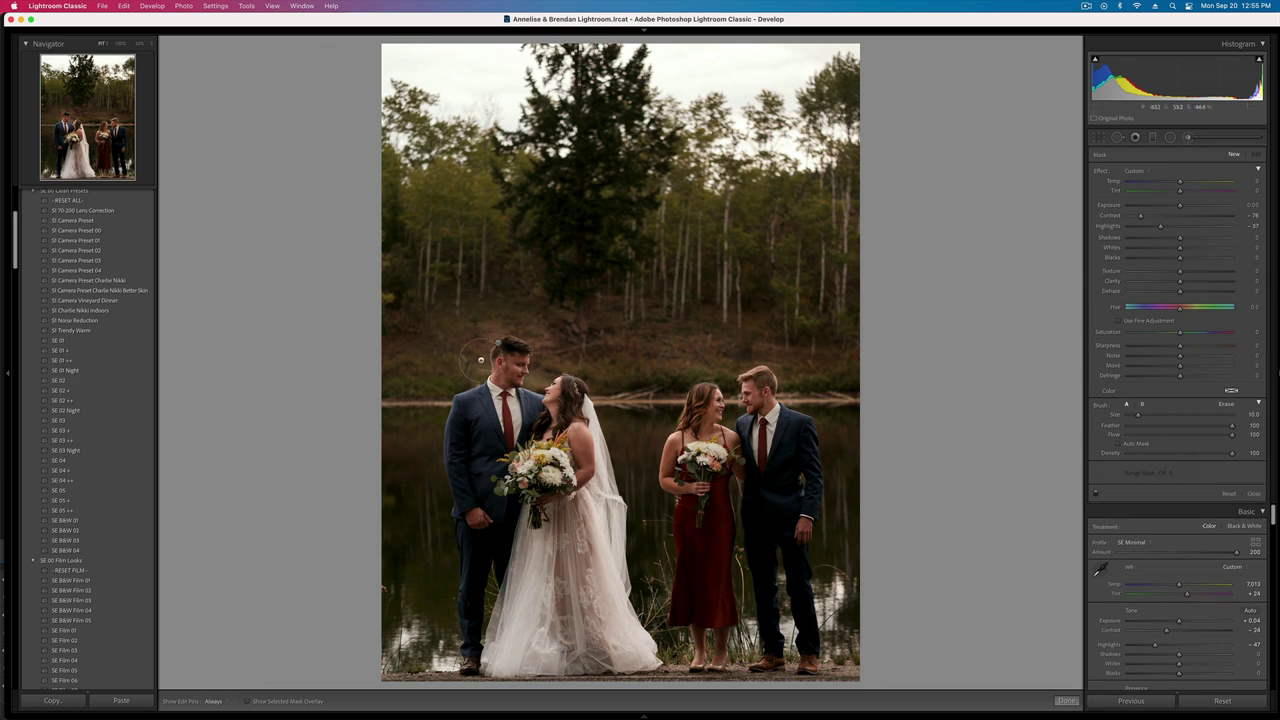
key(o)
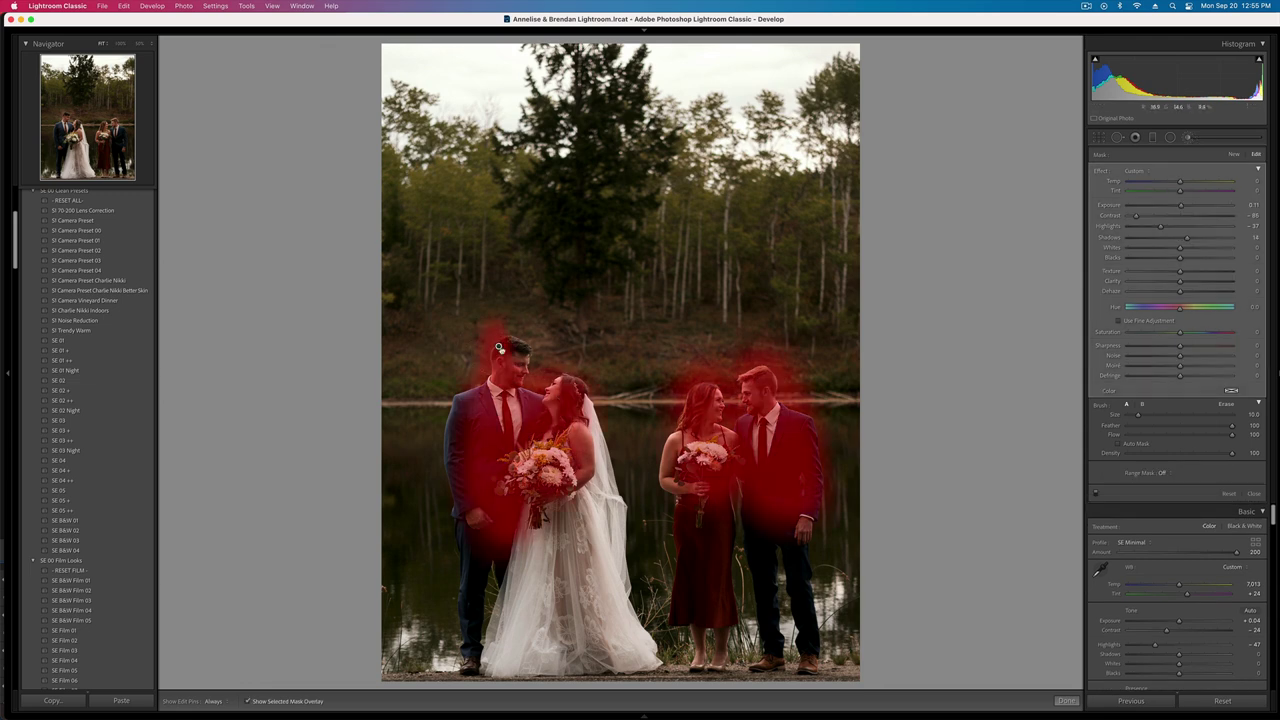
drag(500, 348, 514, 366)
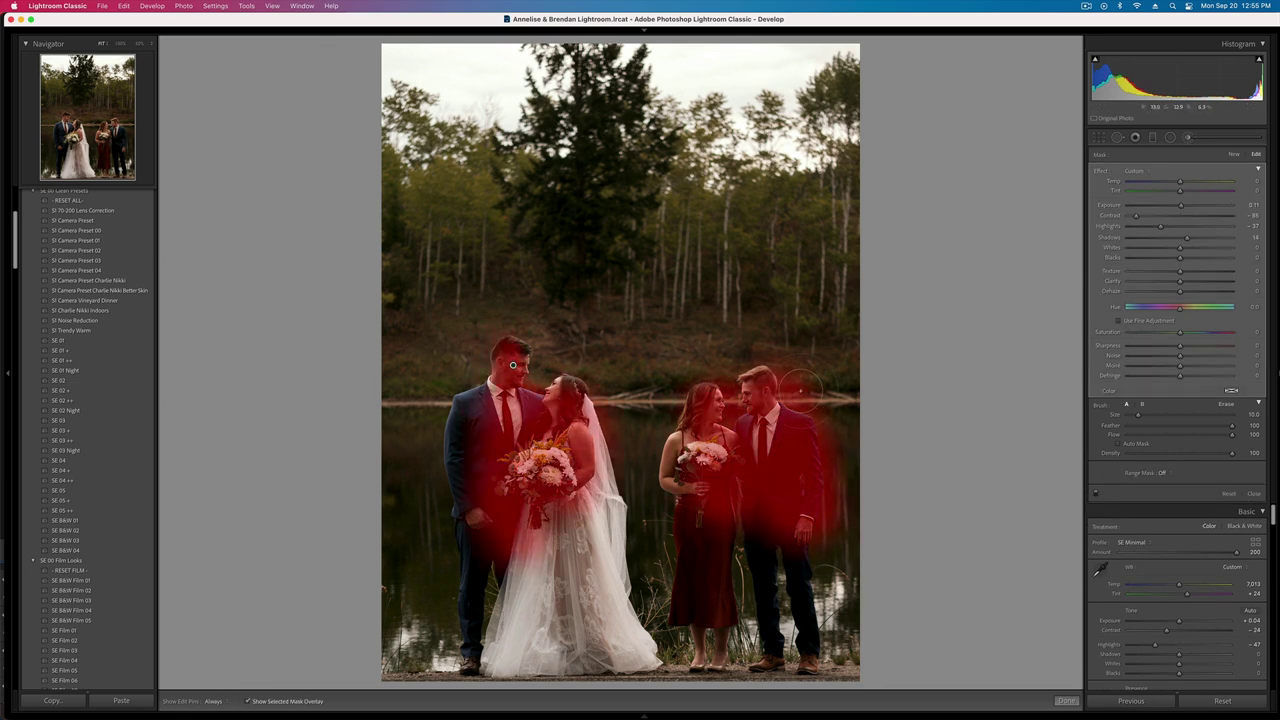
alt+drag(804, 379, 834, 512)
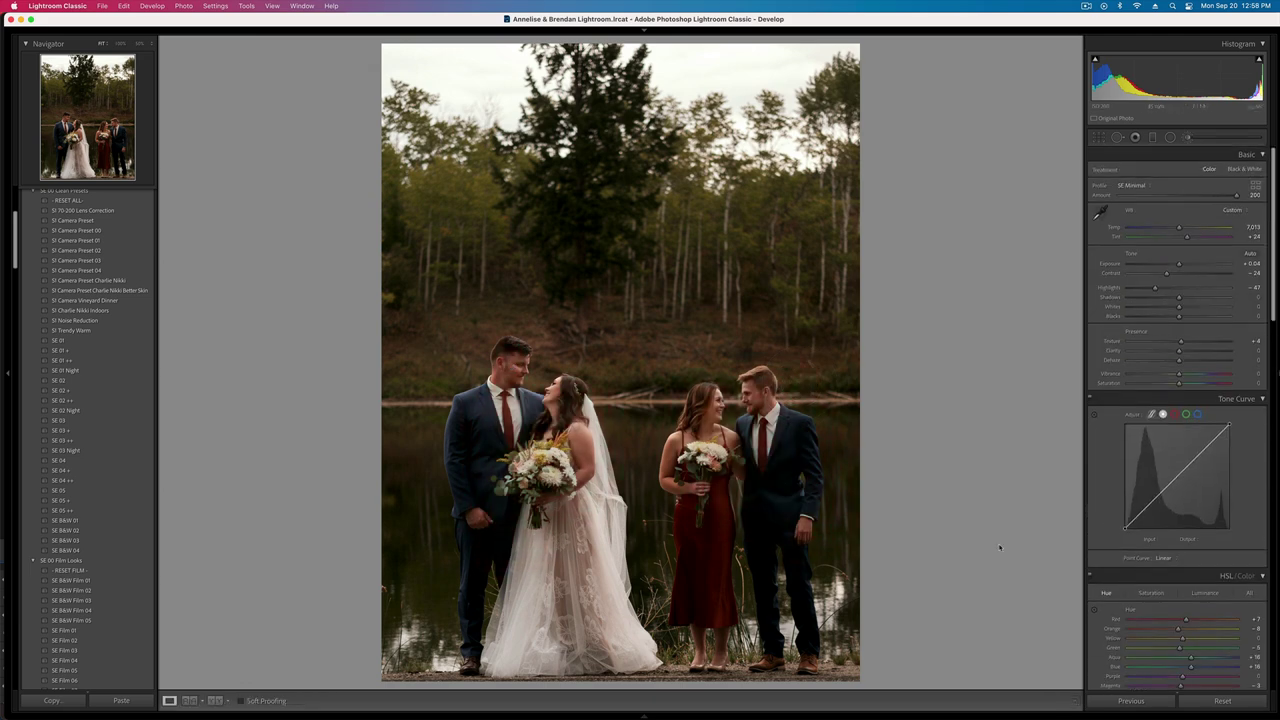
- Set this photo's Exposure to +0.34 and Contrast to -10
key(shift+equal)
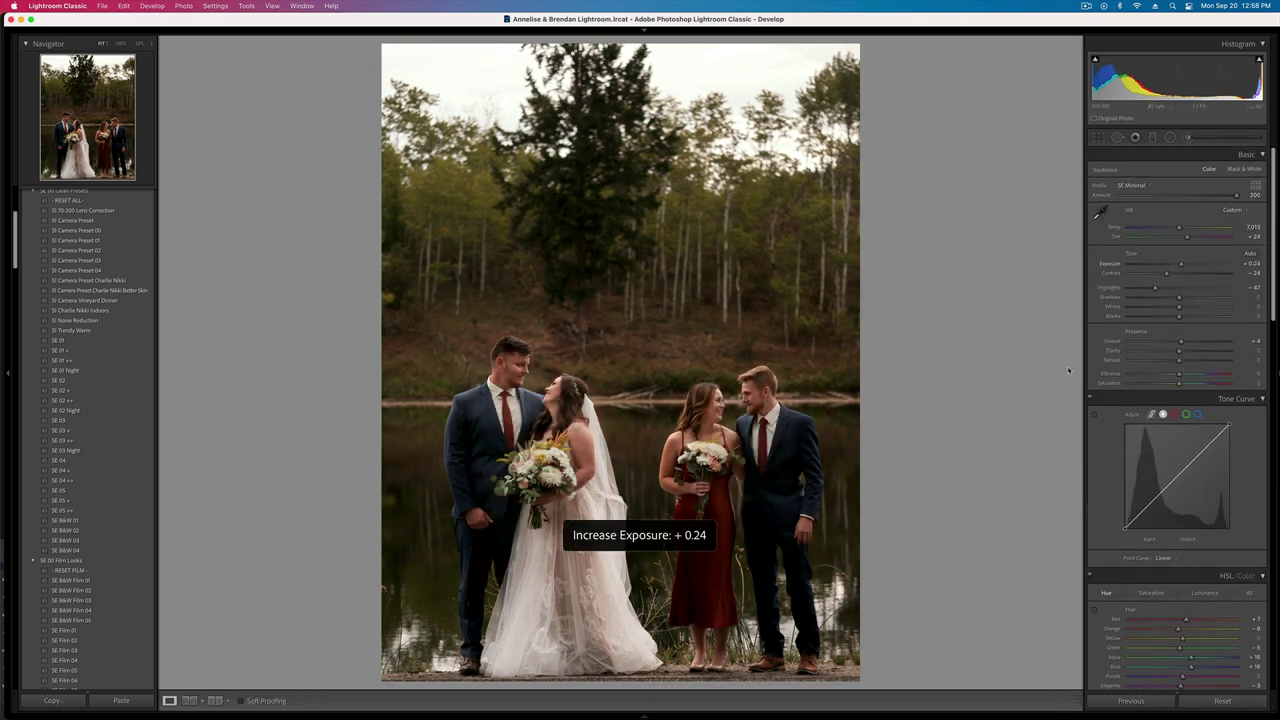
drag(1167, 274, 1174, 276)
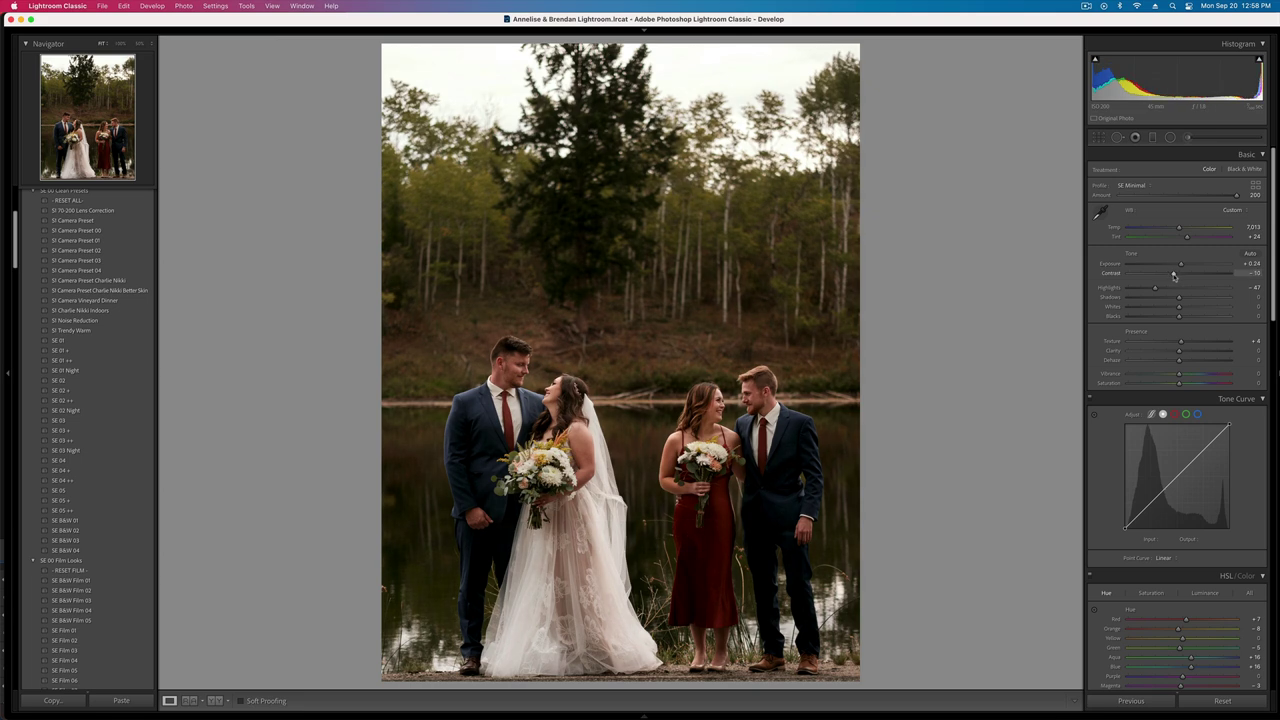
key(equal)
- Paste this photo's settings onto the next one with Exposure +0.24, and crop in from its right side and gravel foreground
key(super+shift+c)
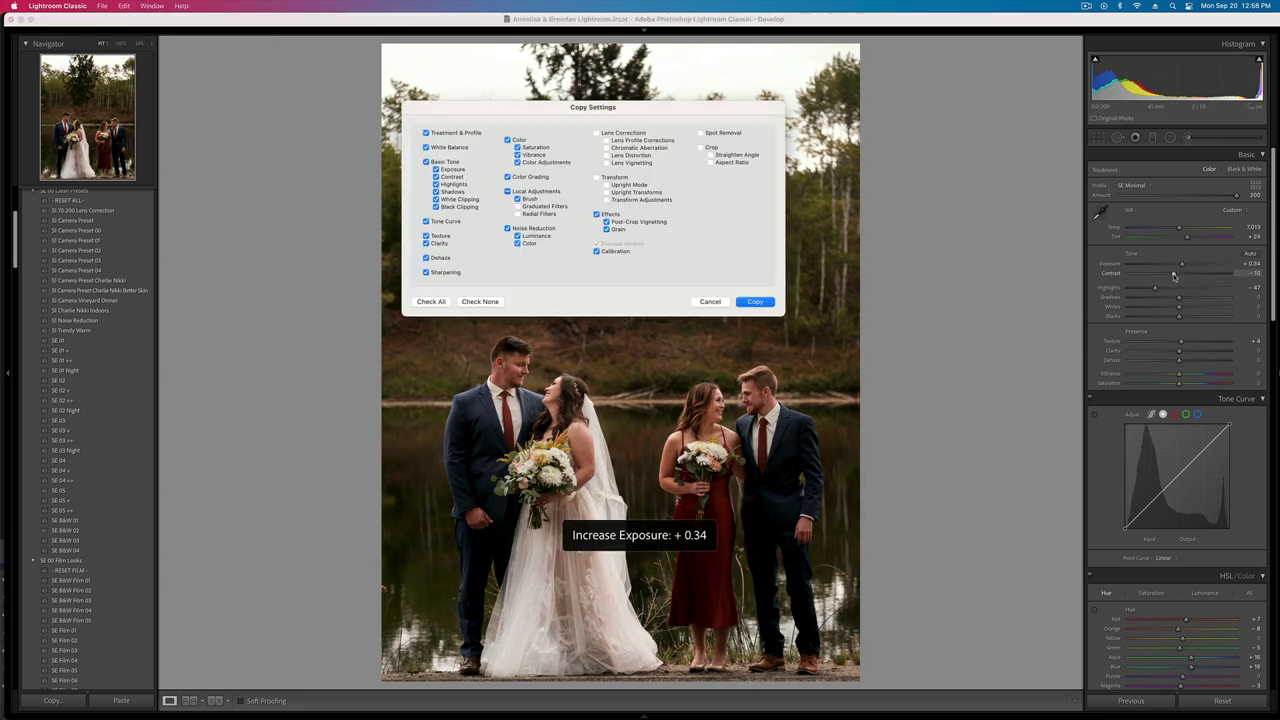
key(Return)
key(Right)
key(super+shift+v)
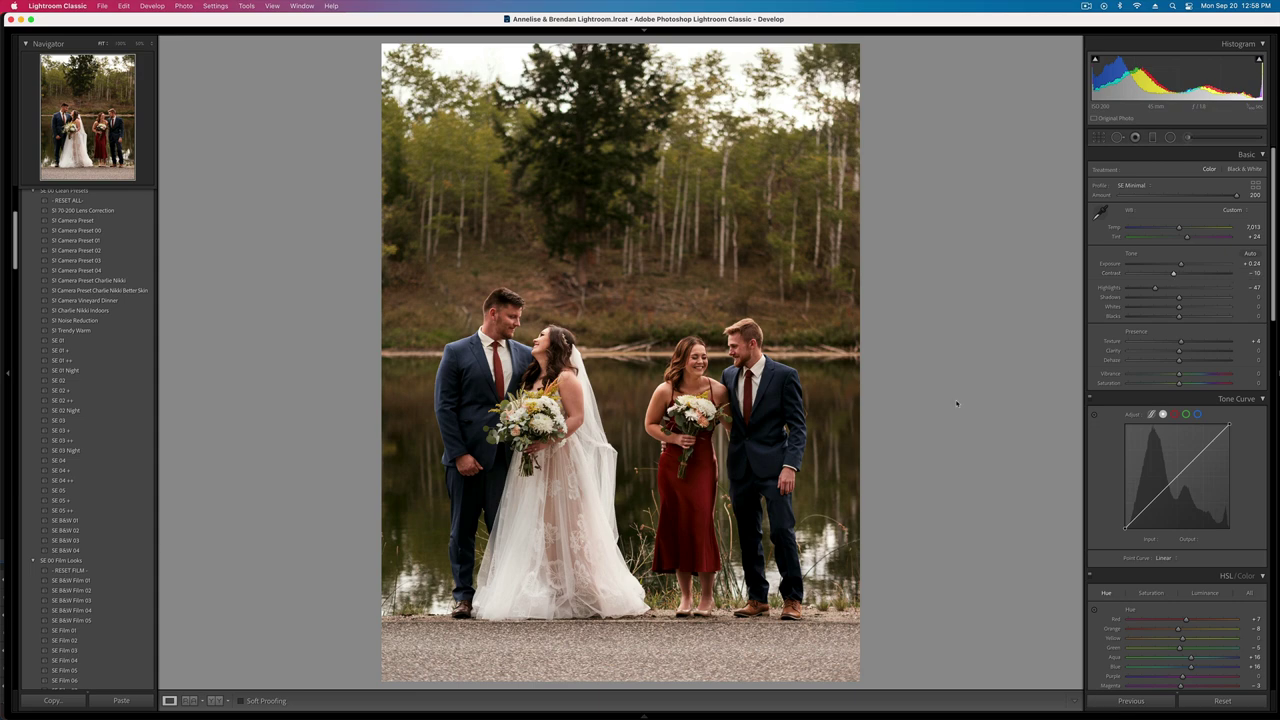
key(r)
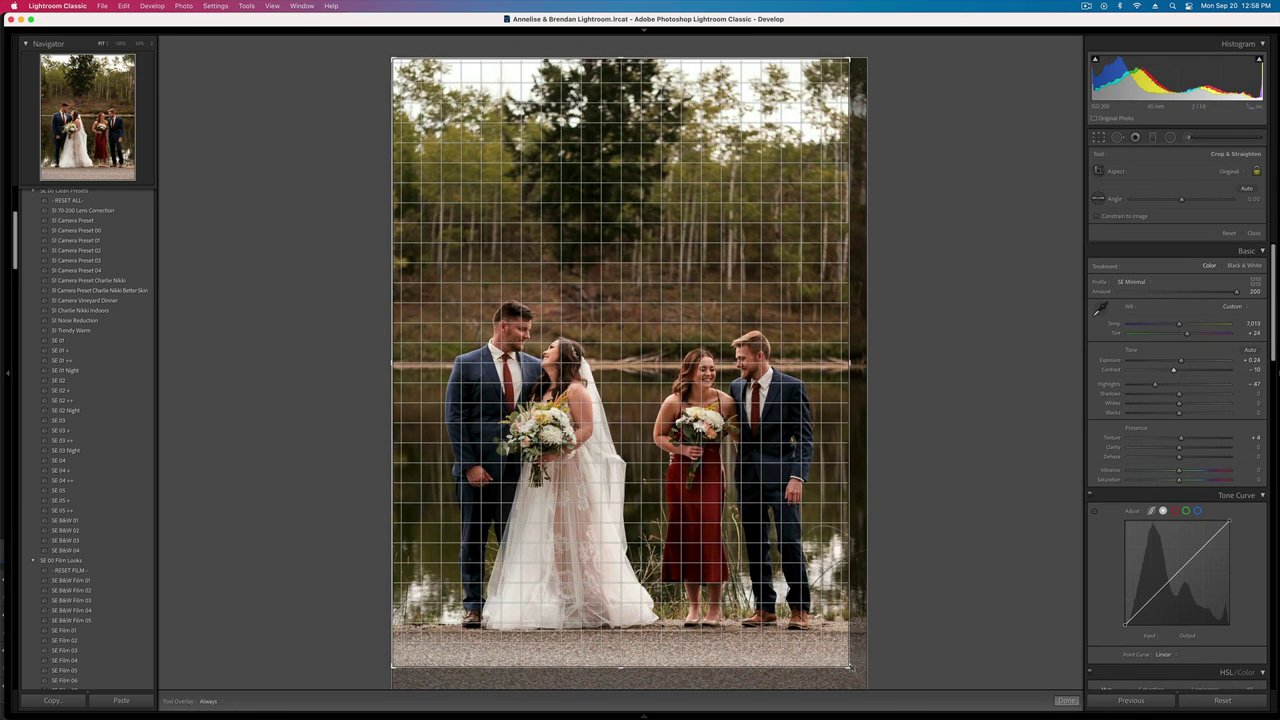
key(r)
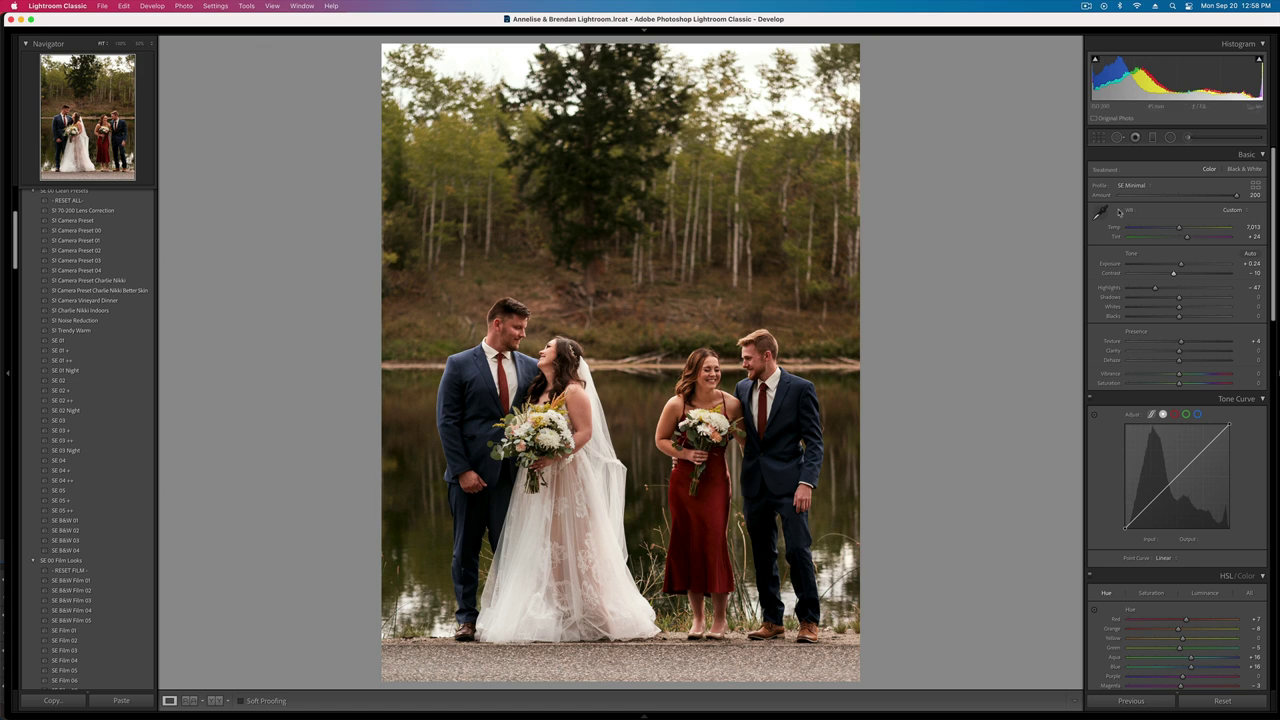
- Brush over the gravel road with the effect sliders reset and Exposure lowered to darken it, and compare the photo with its original
click(1188, 138)
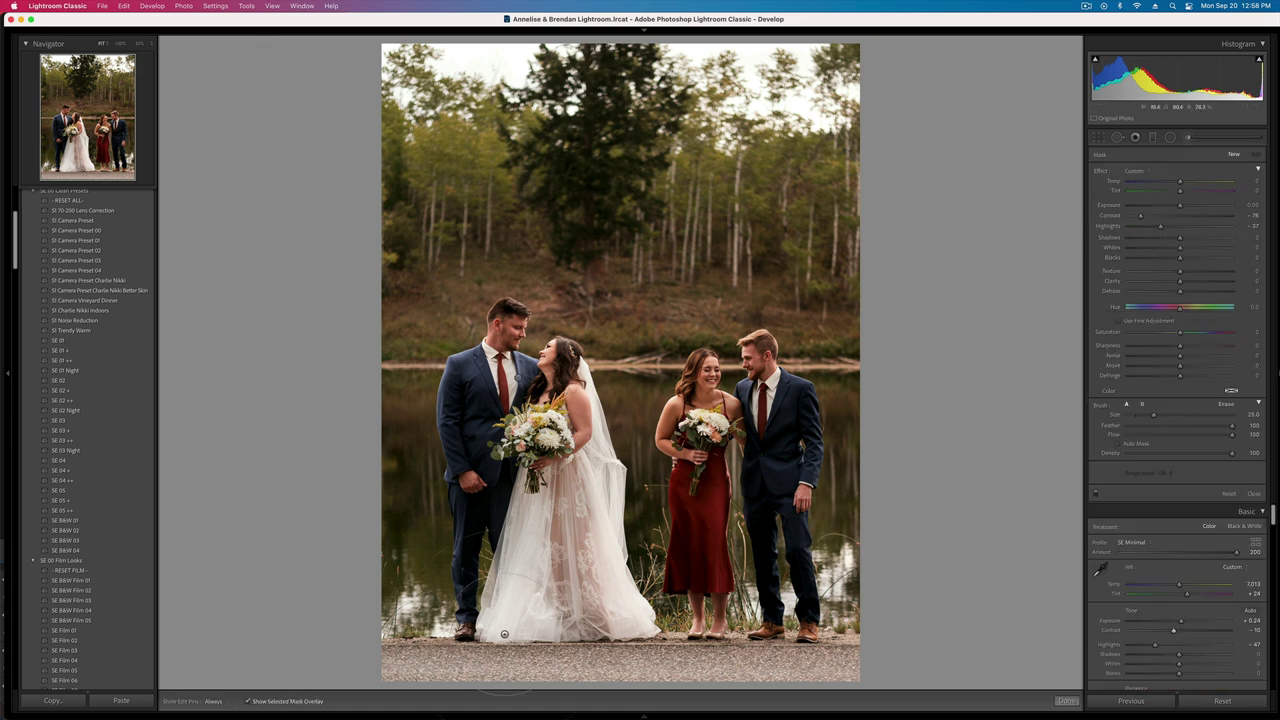
drag(386, 677, 828, 677)
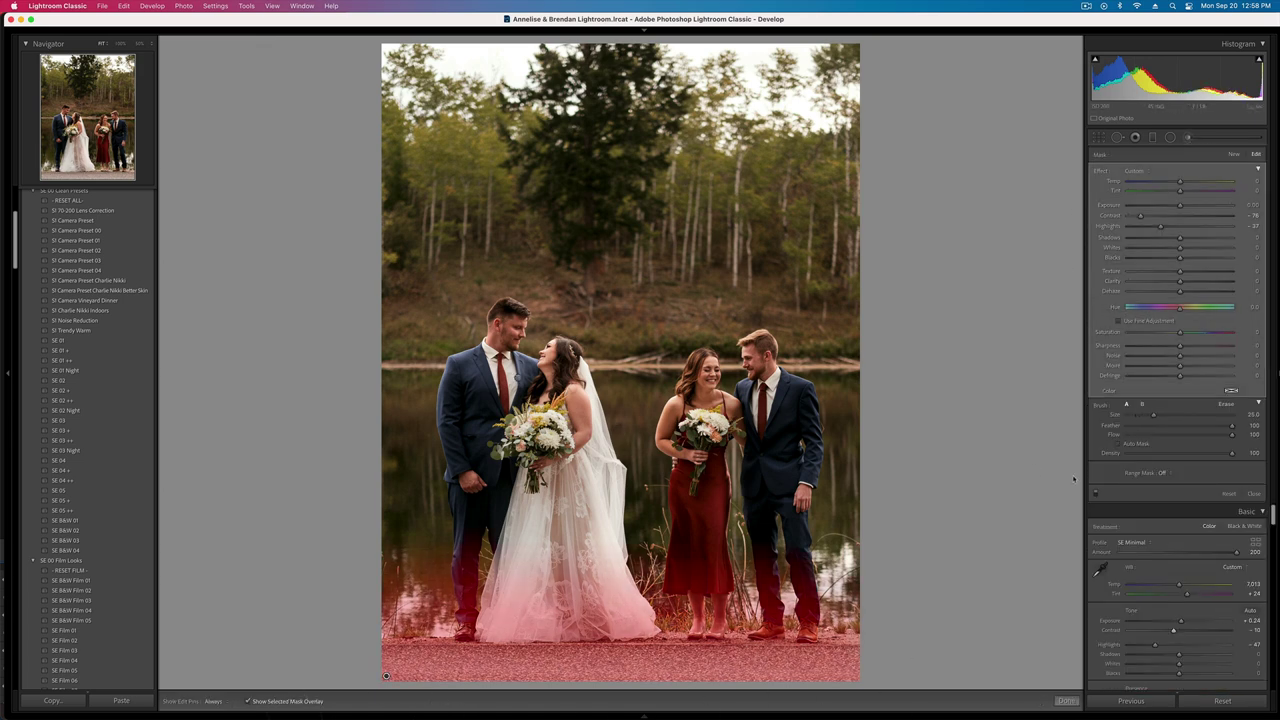
double_click(1101, 171)
key(o)
drag(1171, 207, 1168, 207)
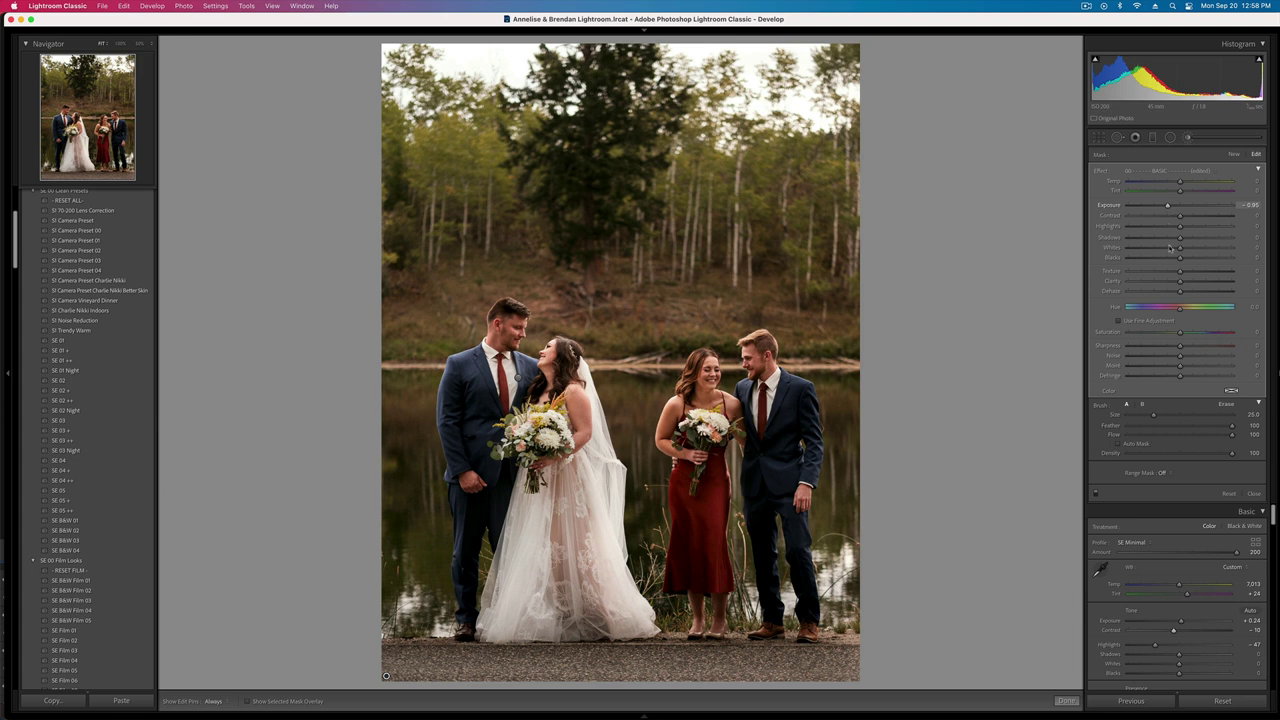
drag(1169, 281, 1172, 283)
key(k)
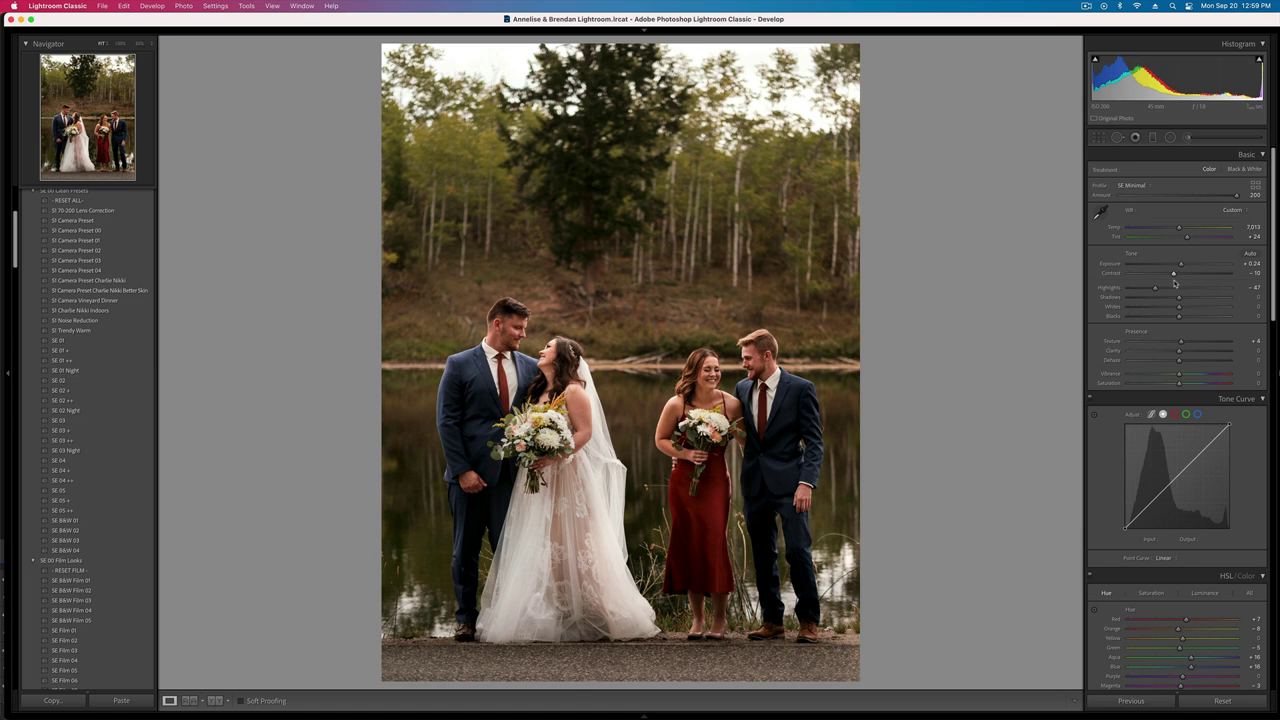
key(backslash)
key(backslash)
- Paste the copied settings onto the next photo, the close portrait with the red dress and navy suit, and remove its pasted brush adjustments
key(Right)
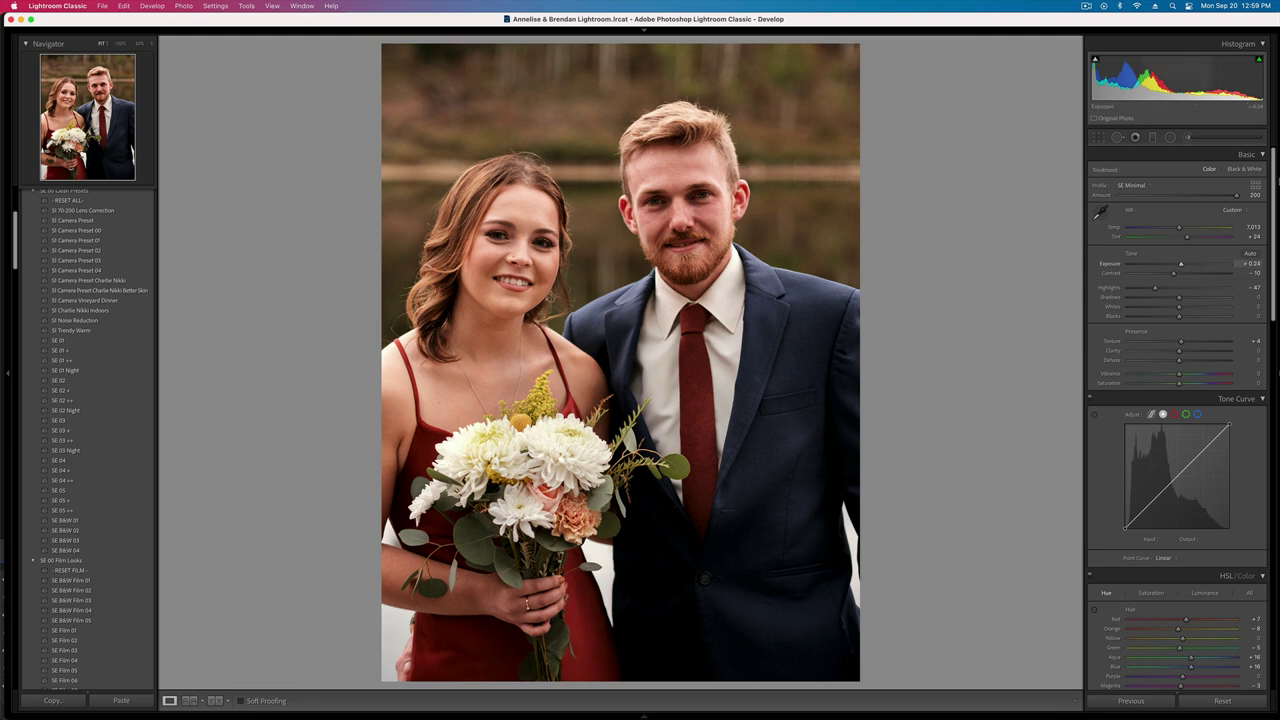
click(1188, 137)
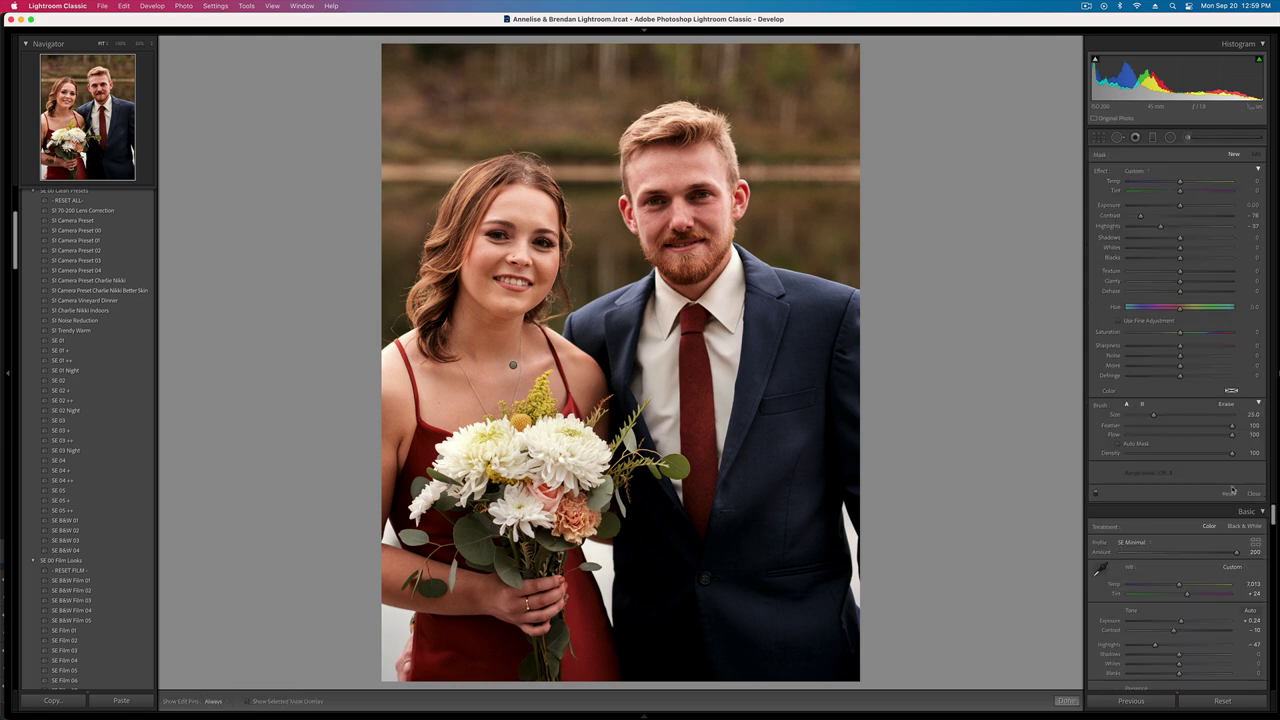
click(1229, 495)
key(Escape)
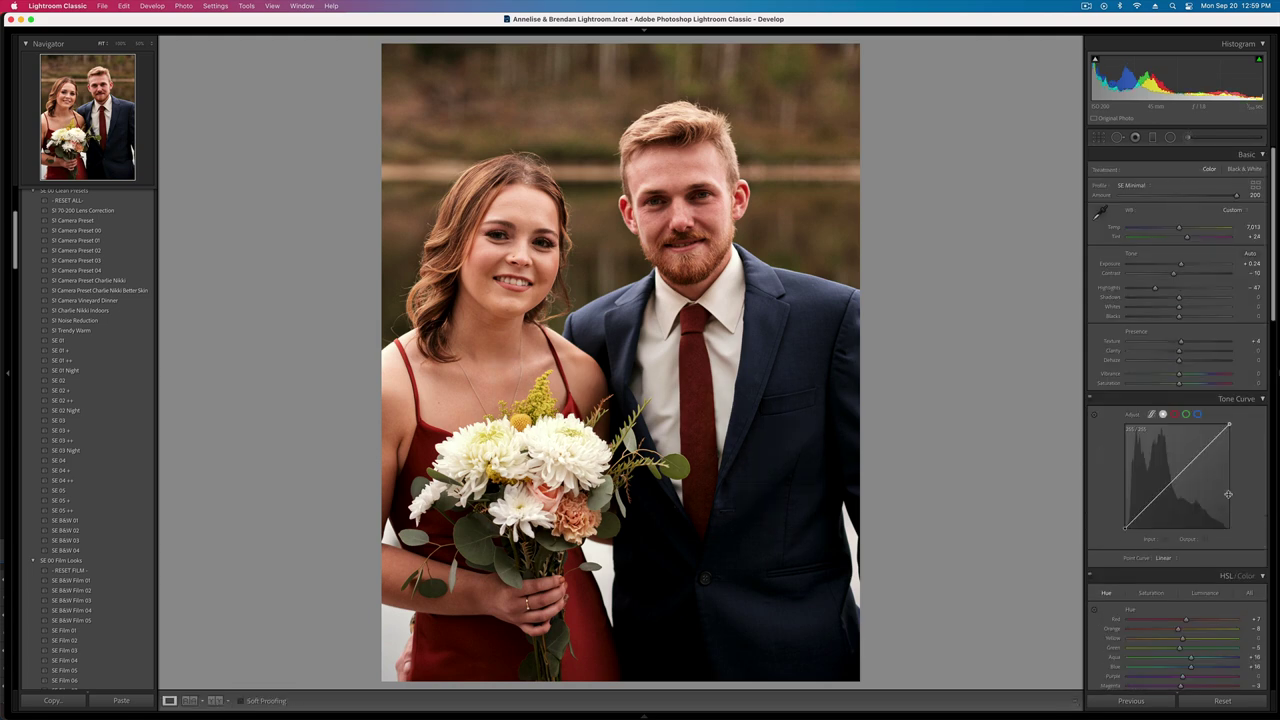
- Set the close portrait's Exposure to -0.09
key(minus)
key(minus)
key(minus)
key(equal)
key(equal)
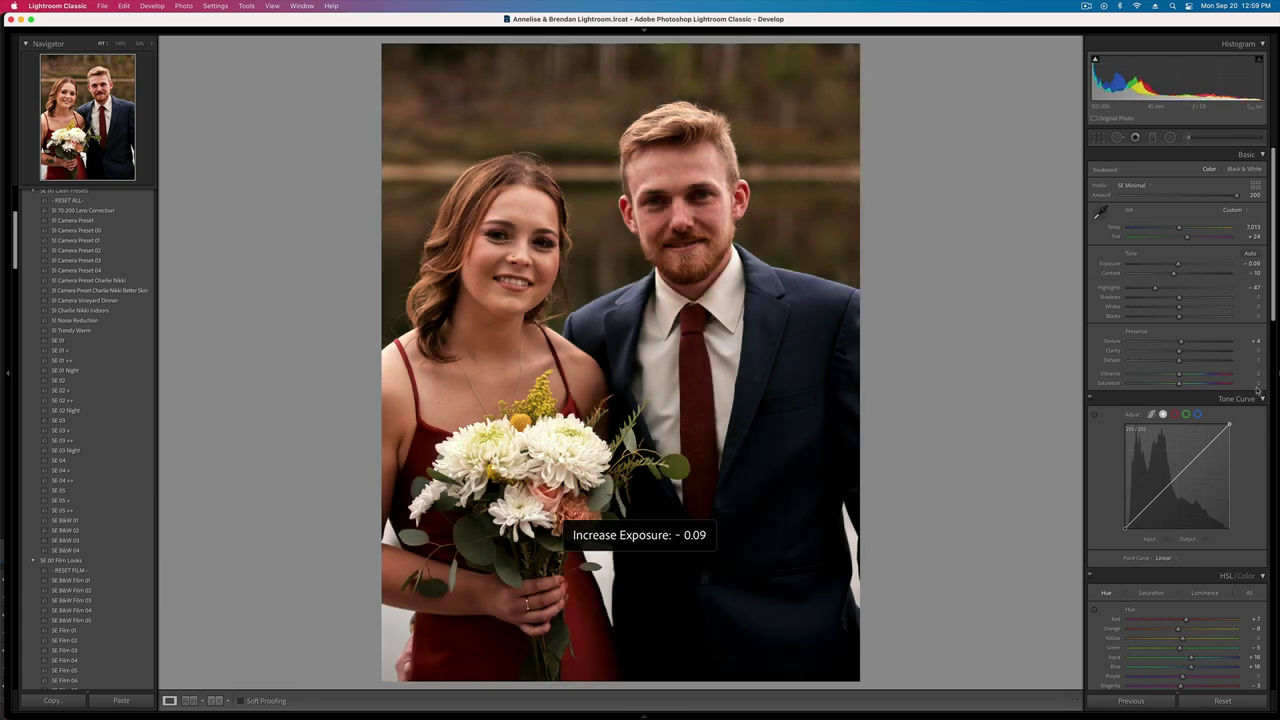
- Brush over the man's face with Highlights -37 and a further reduced Contrast
key(k)
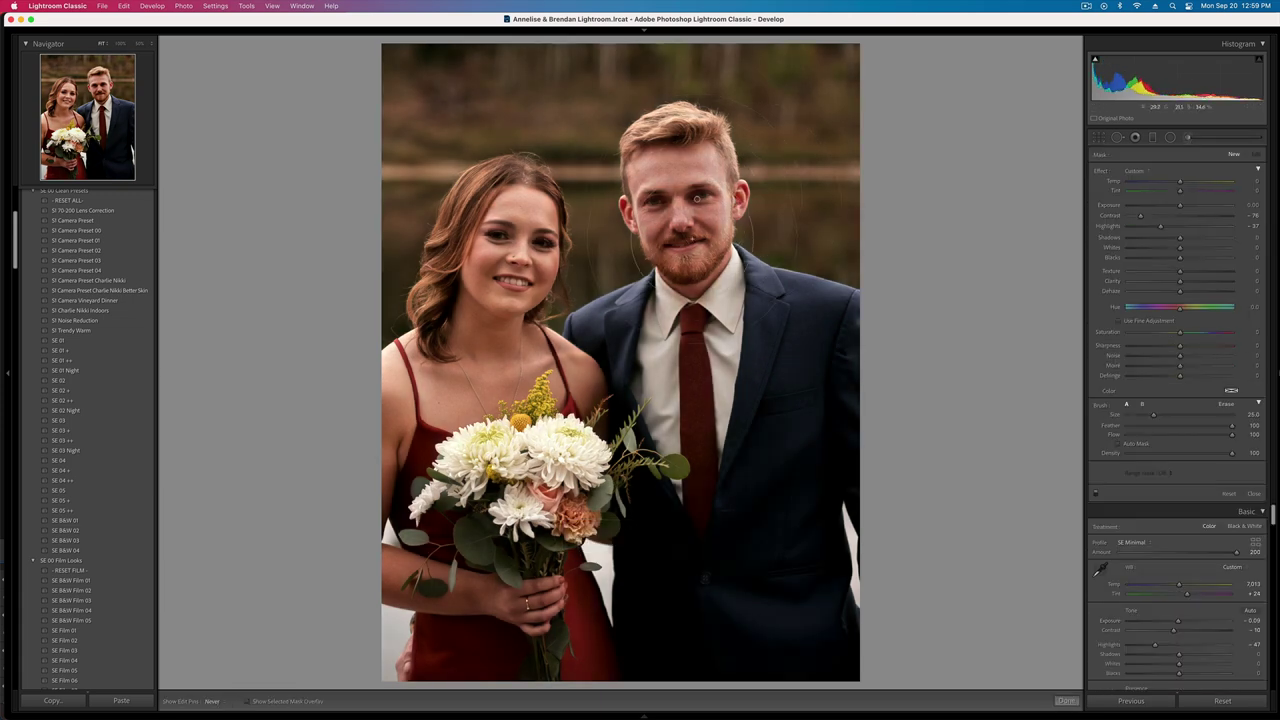
click(697, 198)
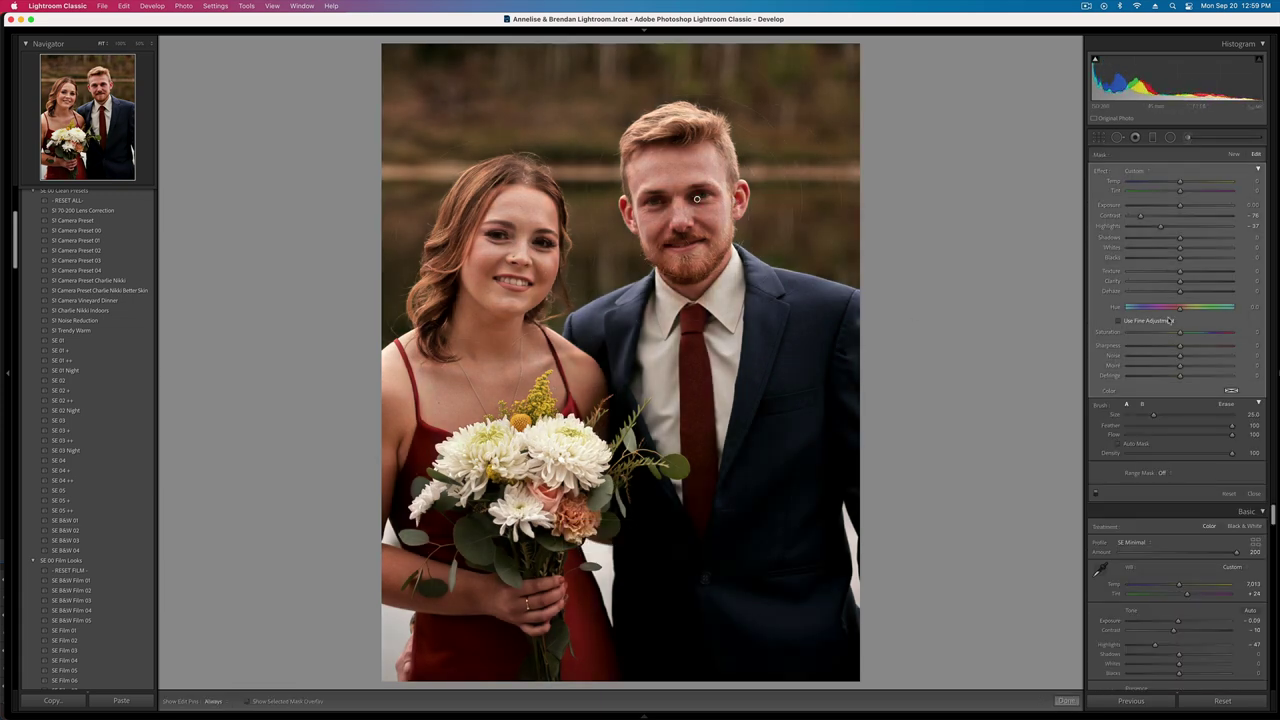
drag(1140, 215, 1133, 218)
key(k)
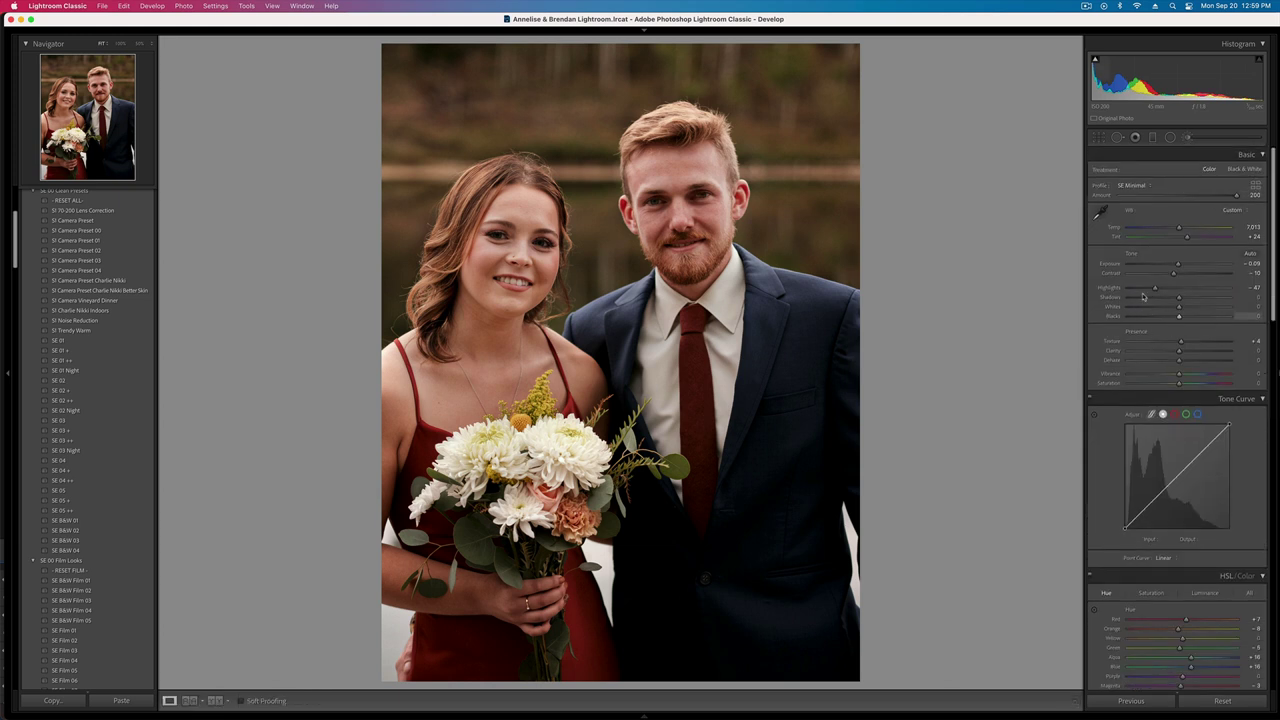
- Set the close portrait's Contrast to -3 and copy its develop settings
drag(1174, 273, 1181, 276)
key(super+shift+c)
key(Return)
- Paste the copied settings onto the next photo, the full-length lakeside portrait, with Temp at 6,592 and Exposure at -0.75
drag(1178, 230, 1172, 231)
key(Right)
key(super+shift+v)
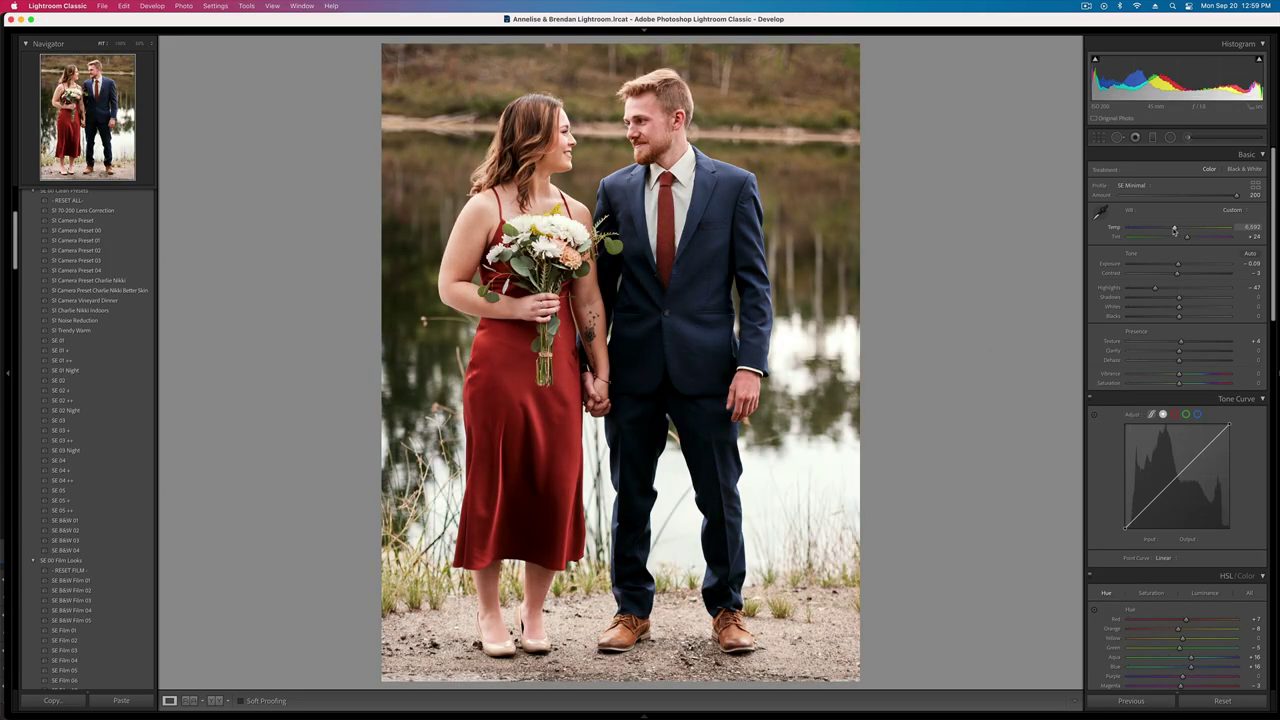
key(minus)
key(minus)
- Crop the full-length lakeside portrait slightly tighter around the couple, keeping the original aspect ratio
key(r)
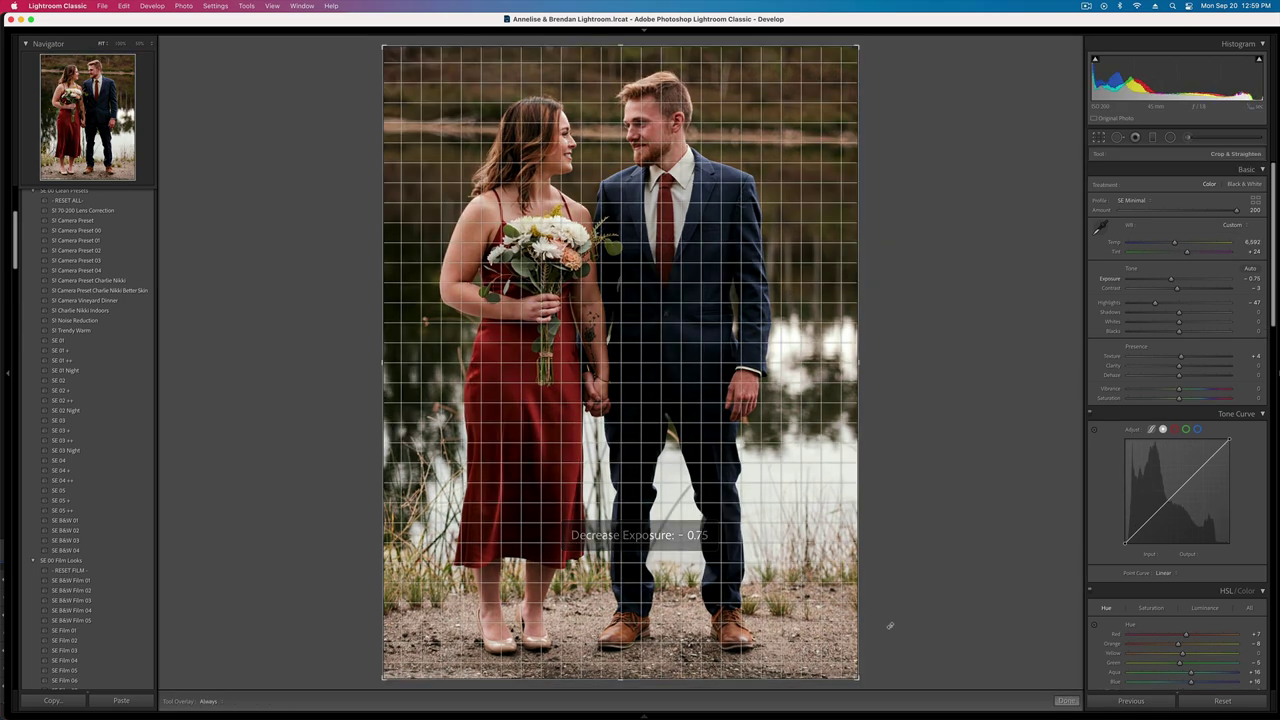
drag(856, 678, 849, 669)
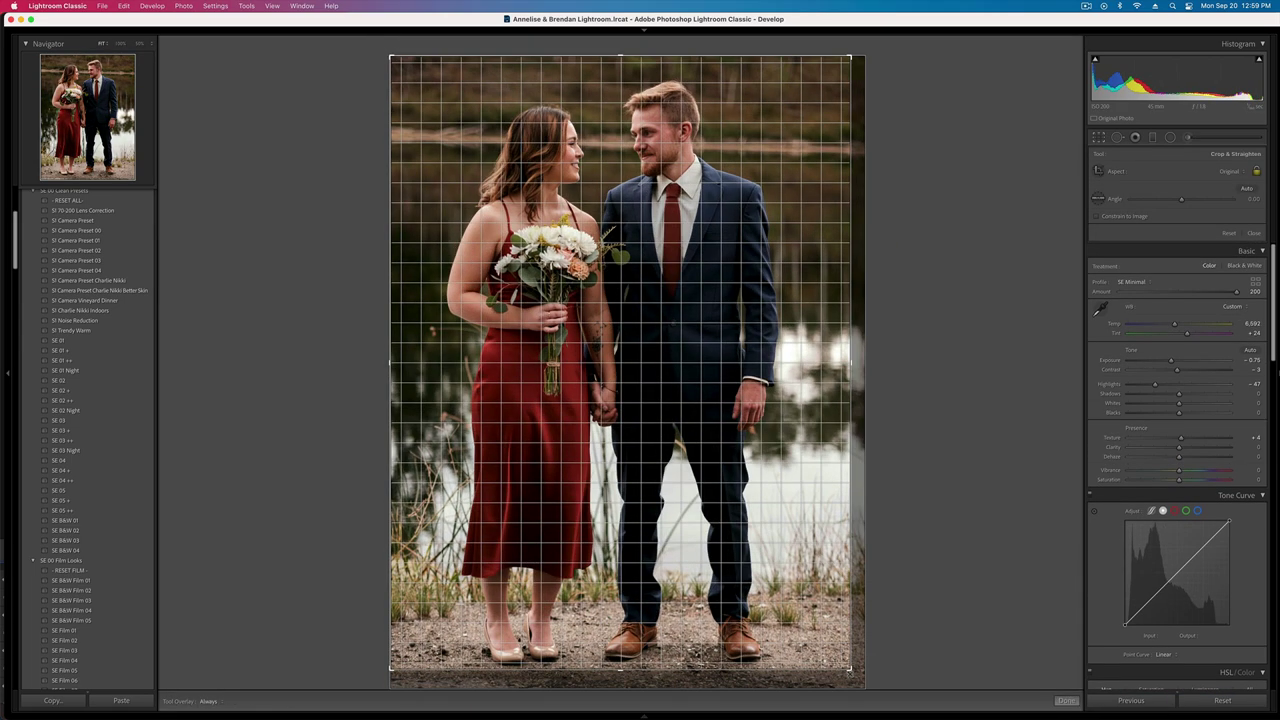
key(r)
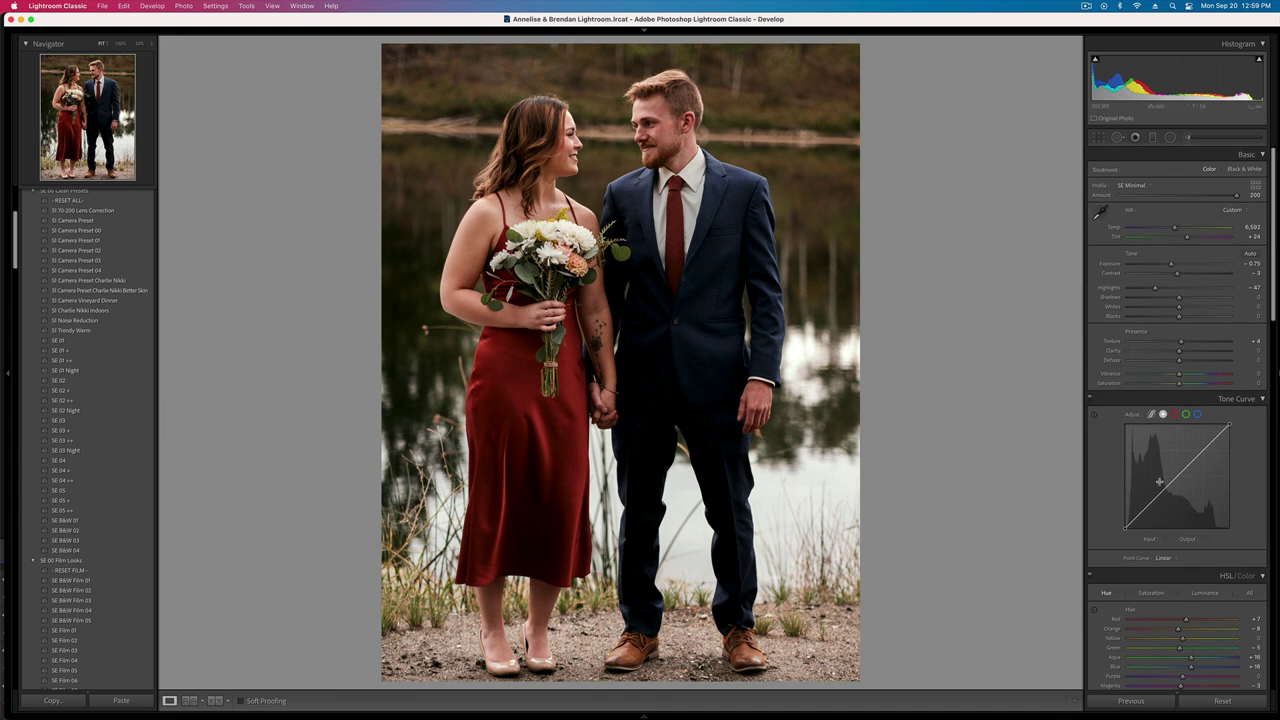
- Set the Transform Vertical correction to -4 with Constrain Crop enabled, and compare the photo with and without it
scroll(1159, 482, down, 15)
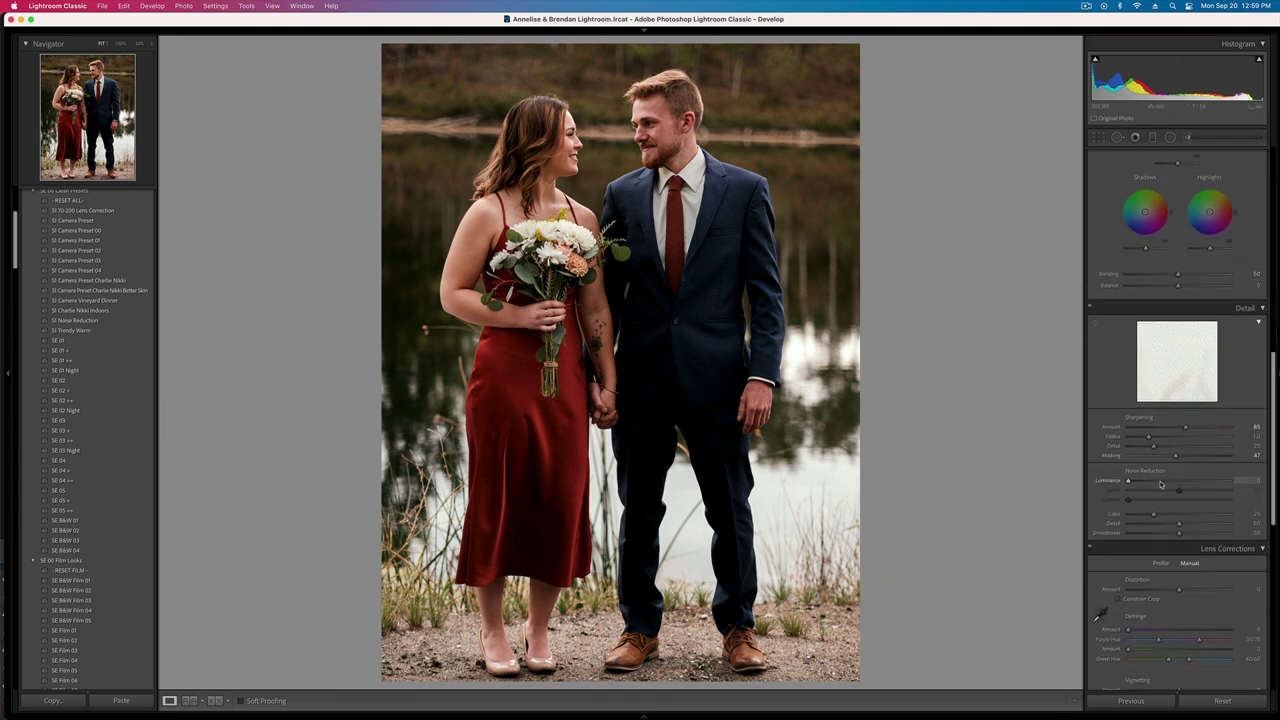
scroll(1160, 484, down, 2)
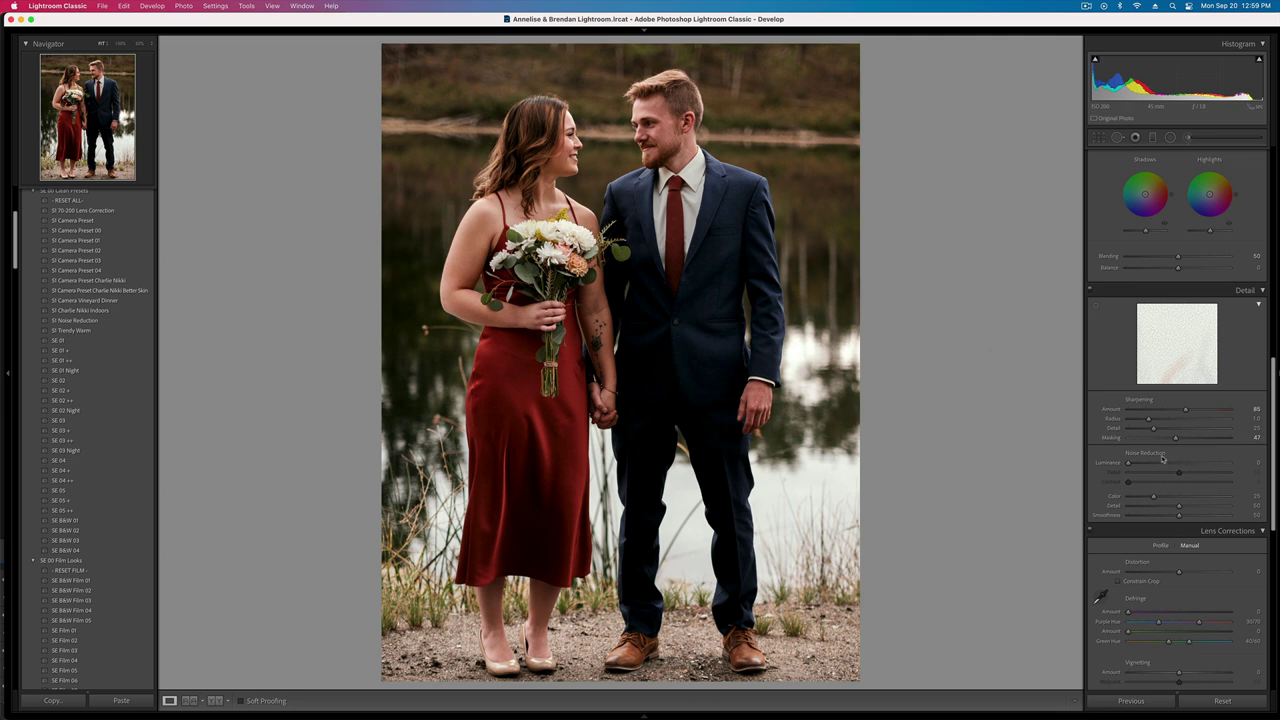
scroll(1160, 490, down, 10)
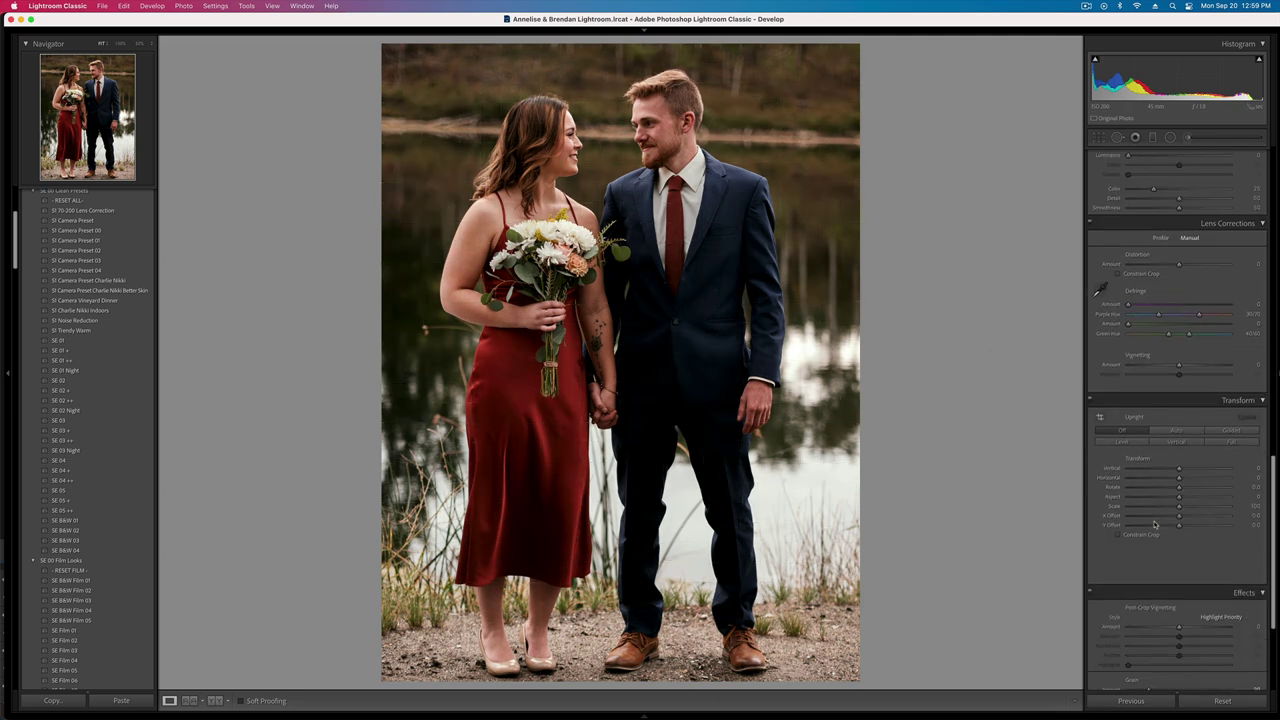
drag(1179, 470, 1176, 472)
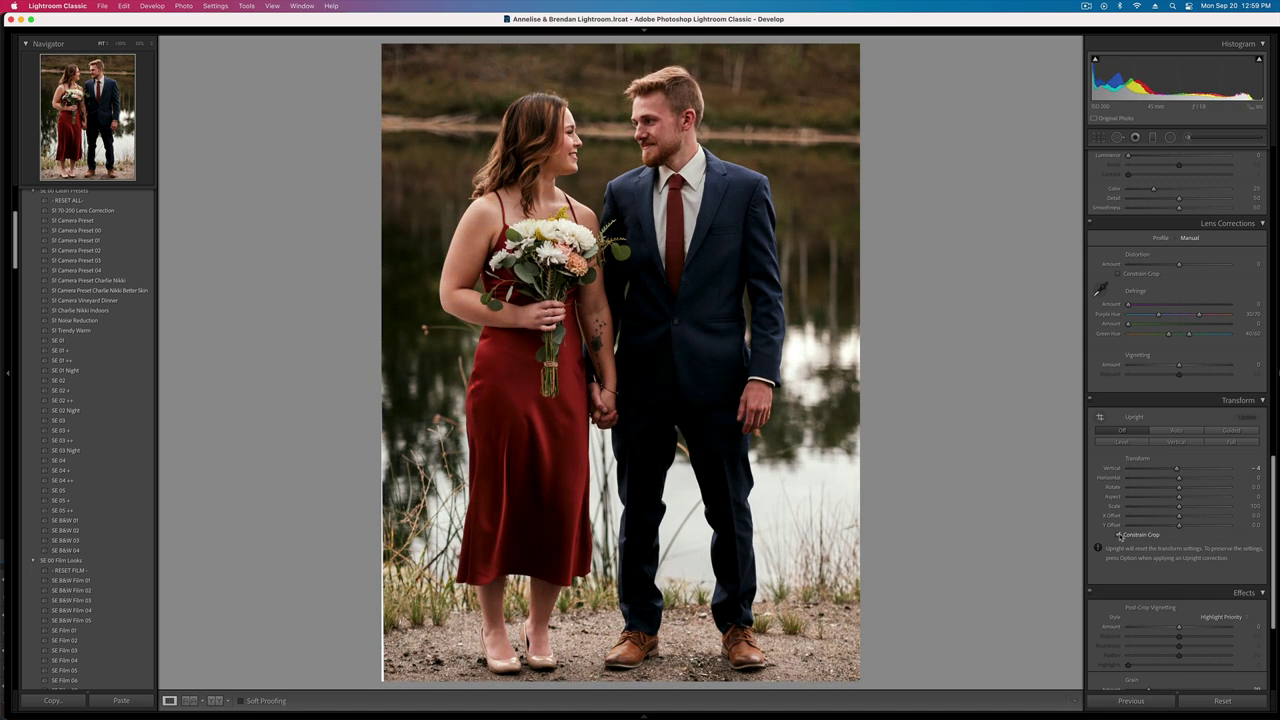
click(1119, 536)
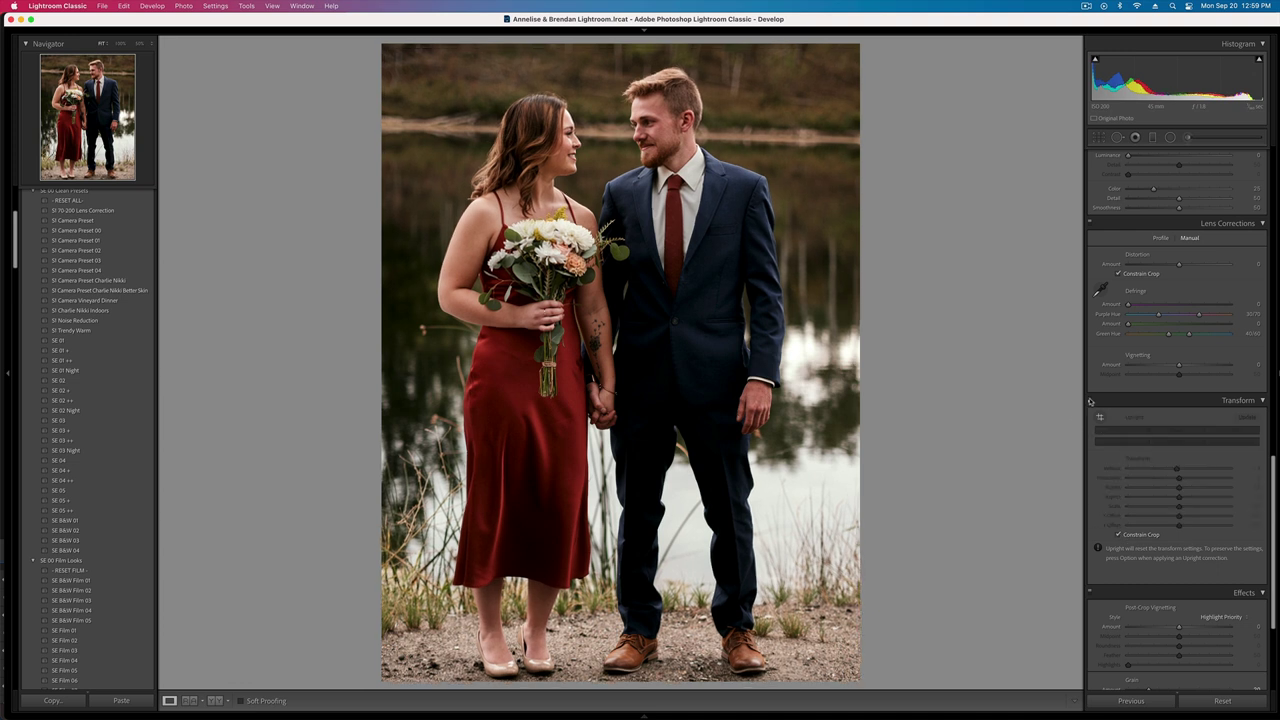
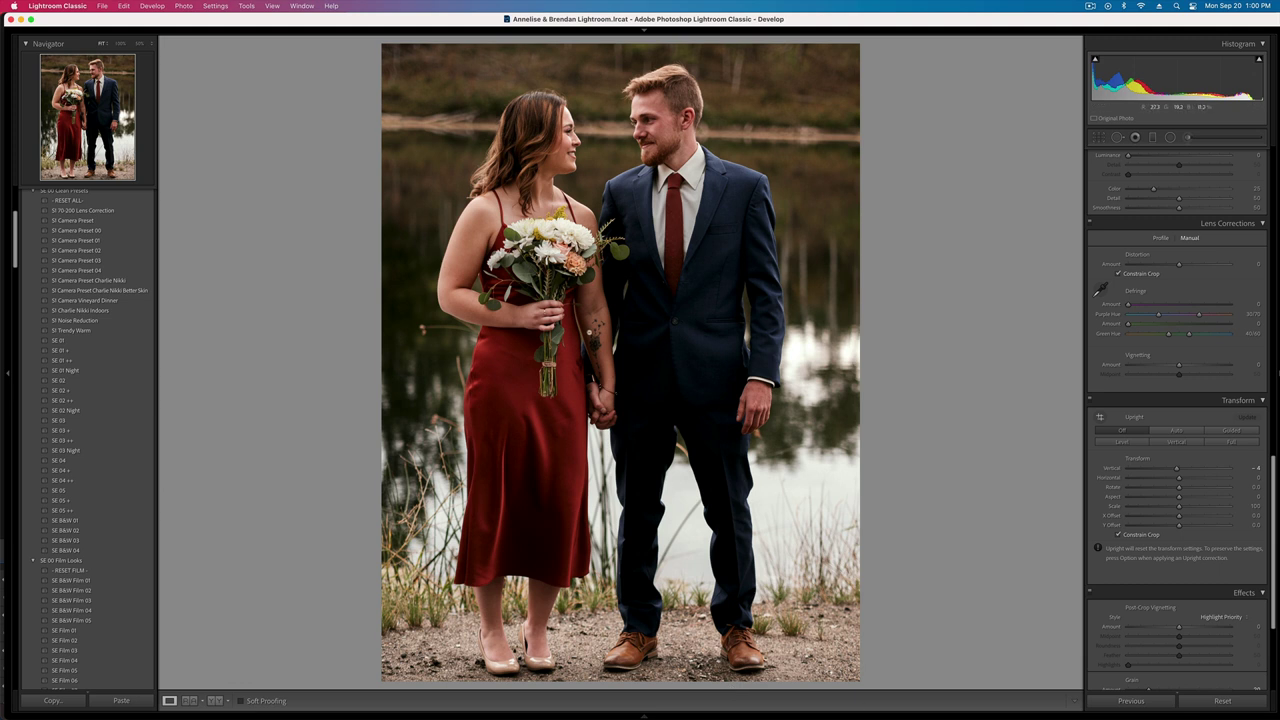
click(1093, 402)
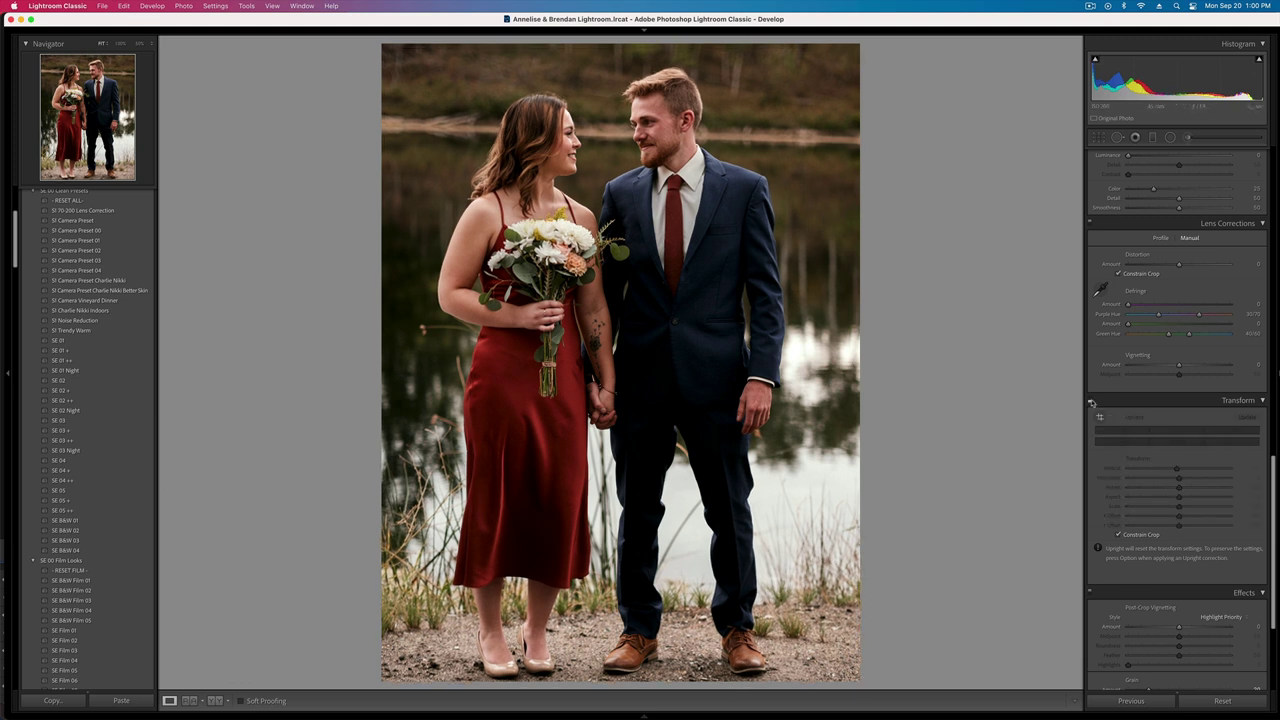
click(1093, 402)
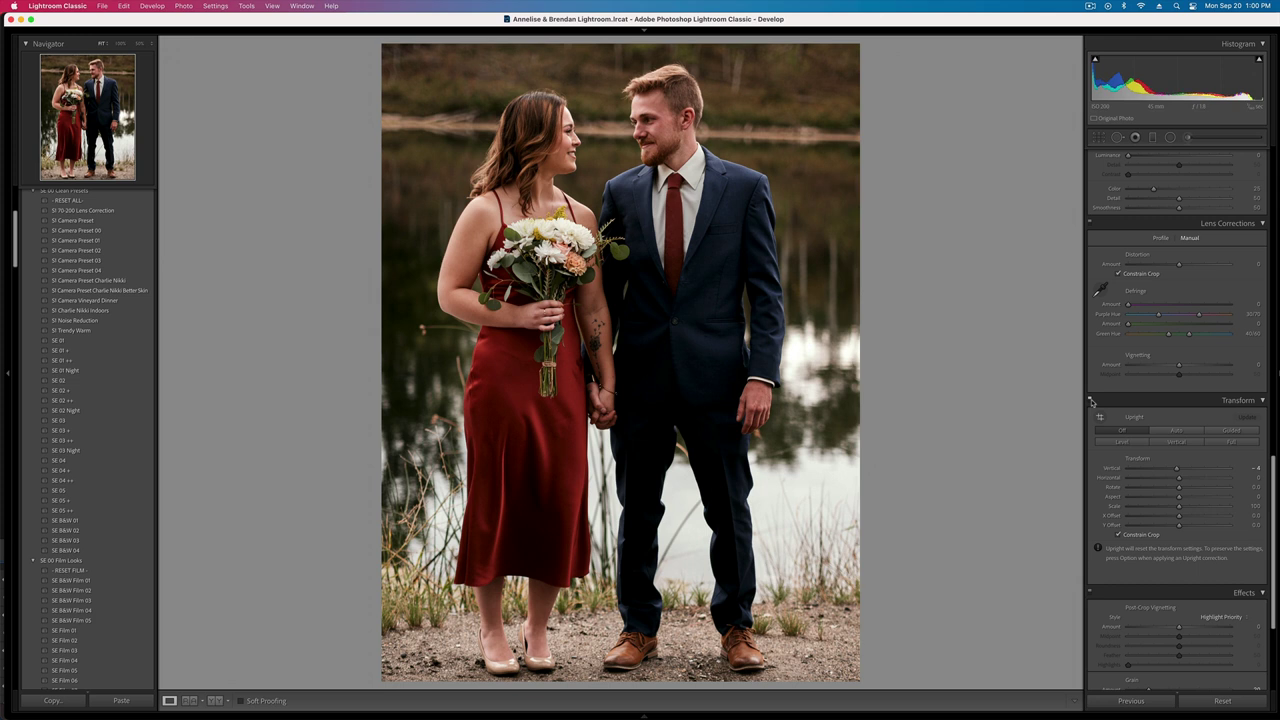
- Copy this portrait's settings onto the next photo, the man holding the bouquet at the roadside, and set its Exposure to -0.09
key(super+shift+c)
key(Return)
key(Right)
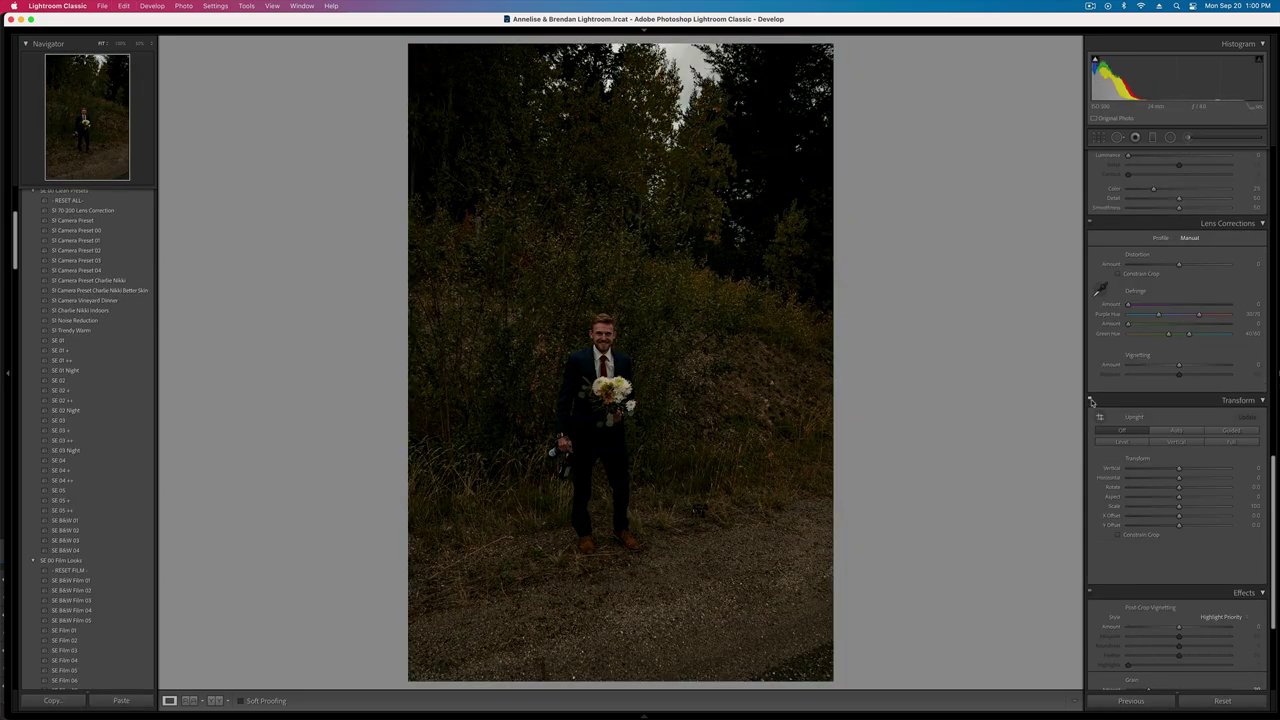
key(shift+equal)
key(shift+equal)
key(shift+equal)
key(shift+equal)
key(shift+minus)
key(shift+minus)
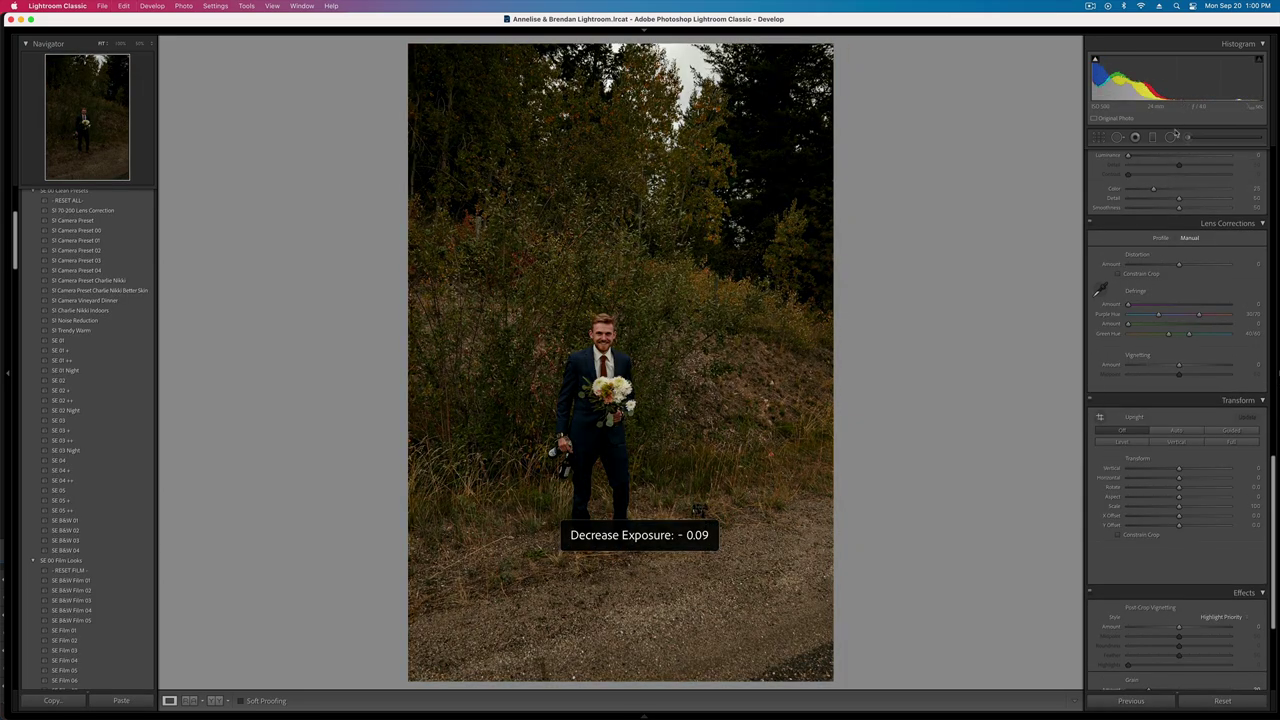
- Add a large inverted radial filter centred on the man with its Exposure at 0.70
click(1170, 137)
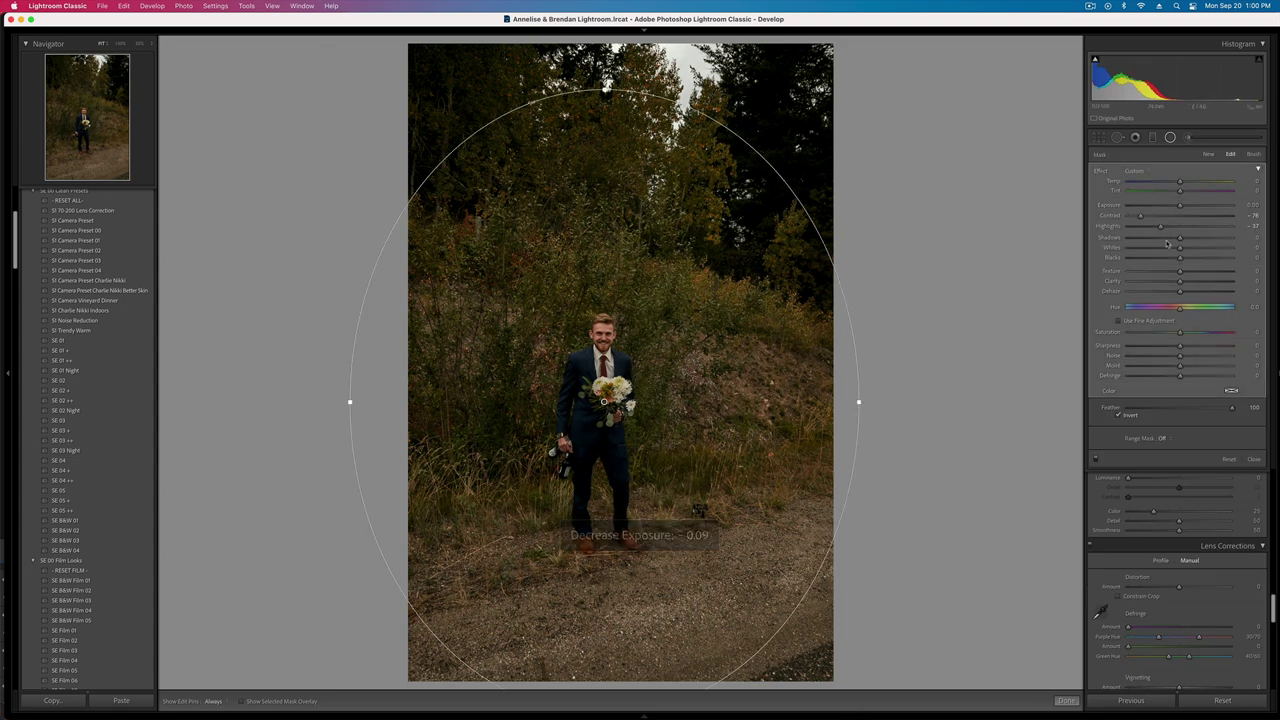
drag(1180, 205, 1189, 207)
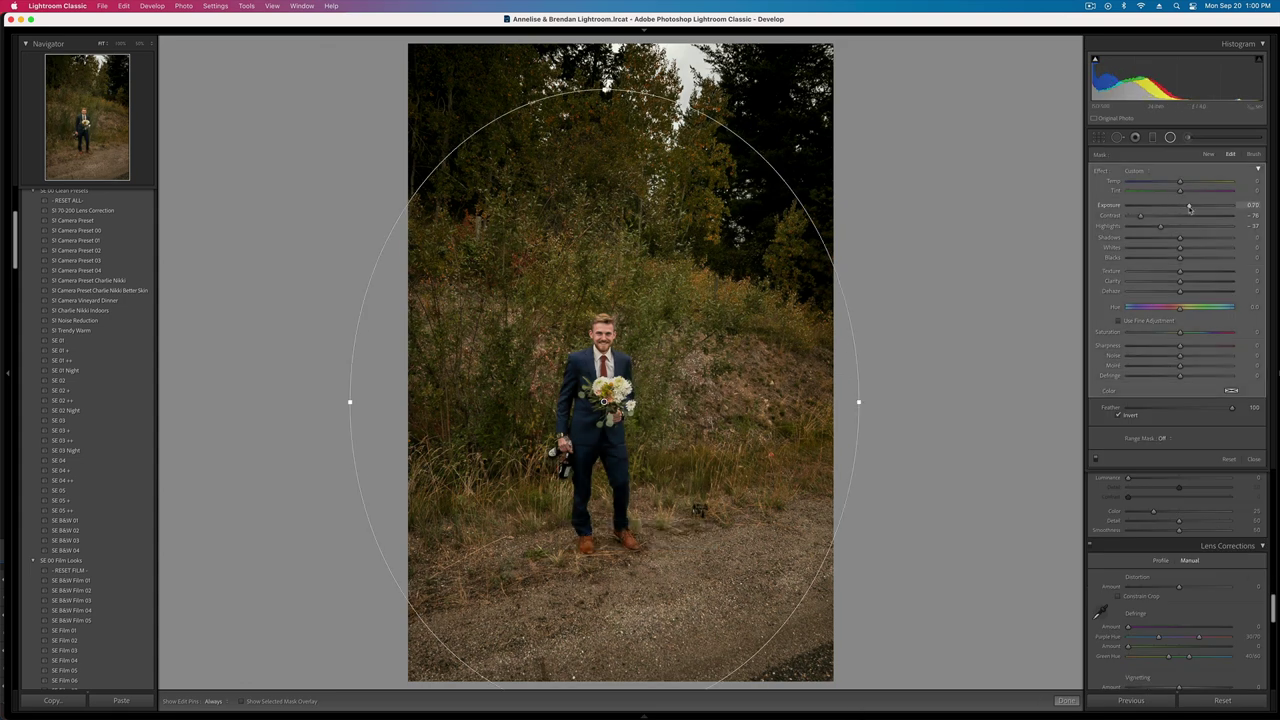
key(shift+m)
- Set the roadside photo's overall Exposure to -0.42, Contrast to +11 and Highlights to +25
key(equal)
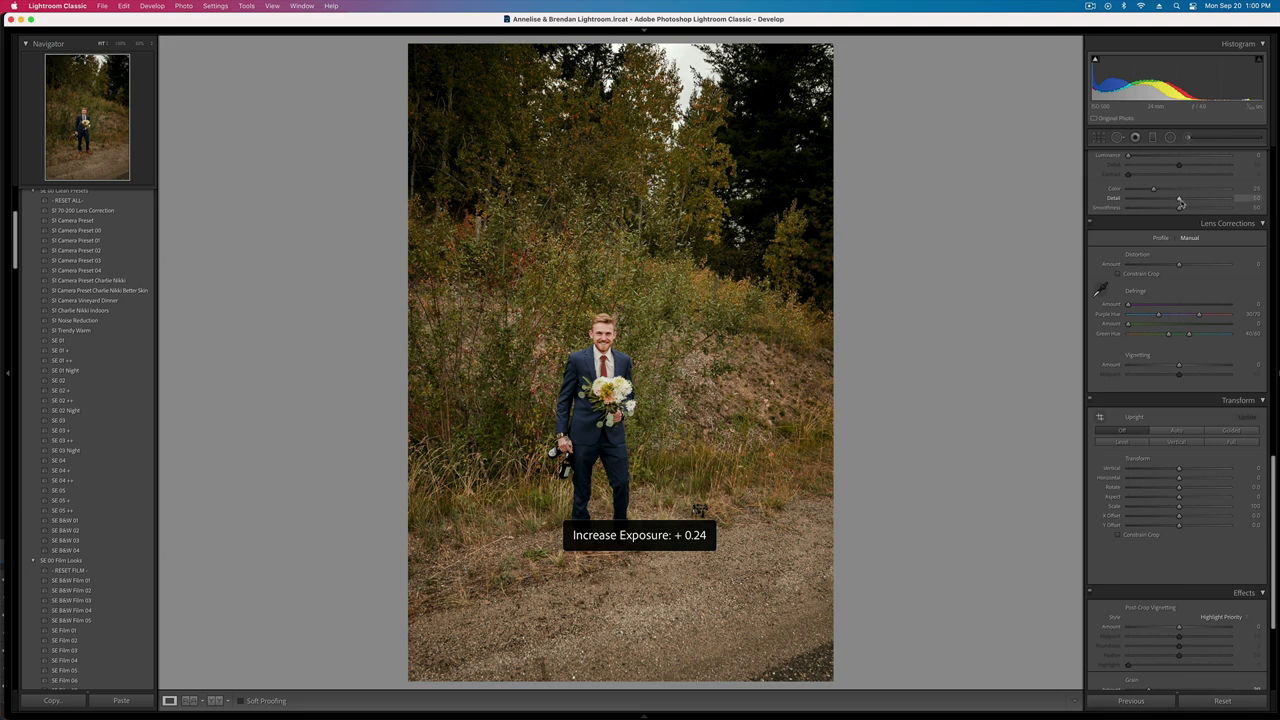
key(minus)
key(minus)
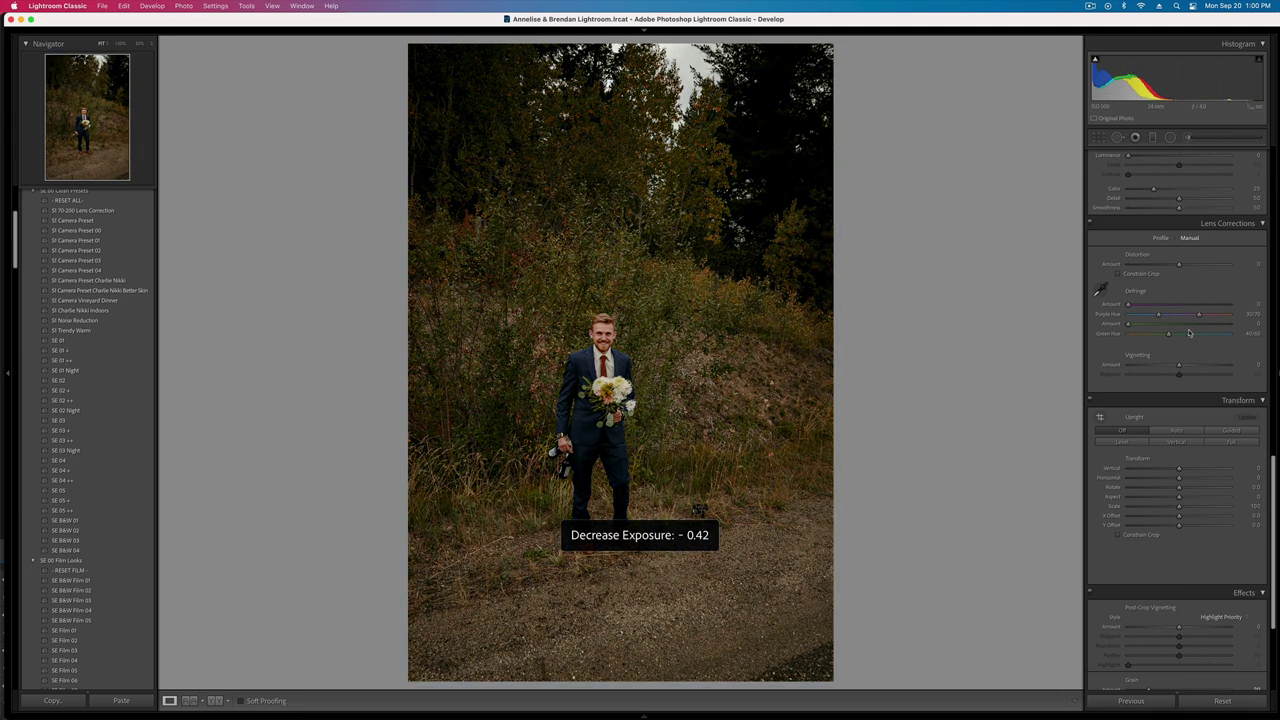
scroll(1180, 205, up, 10)
mouse_move(1175, 291)
mouse_down()
mouse_move(1250, 291)
mouse_move(1185, 275)
mouse_up()
- Set the radial filter's Exposure to 0.19 and the roadside photo's overall Exposure to -0.09
click(1170, 137)
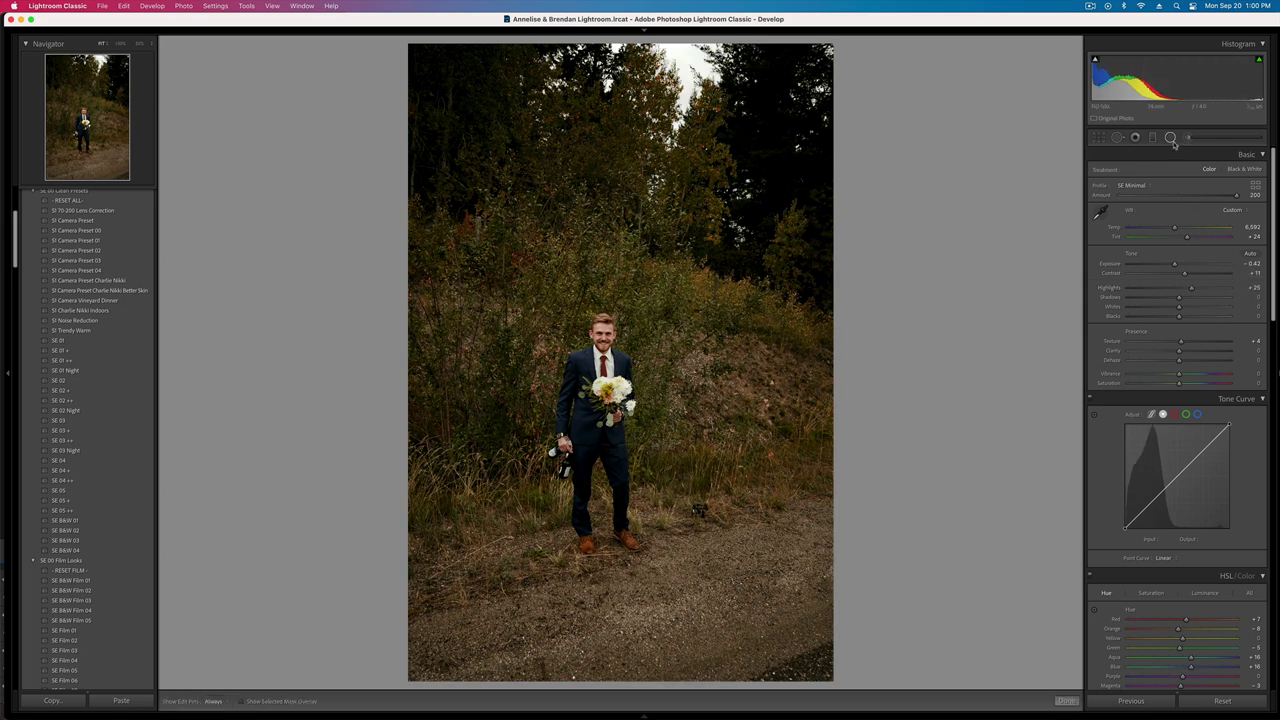
click(604, 402)
drag(1180, 206, 1191, 208)
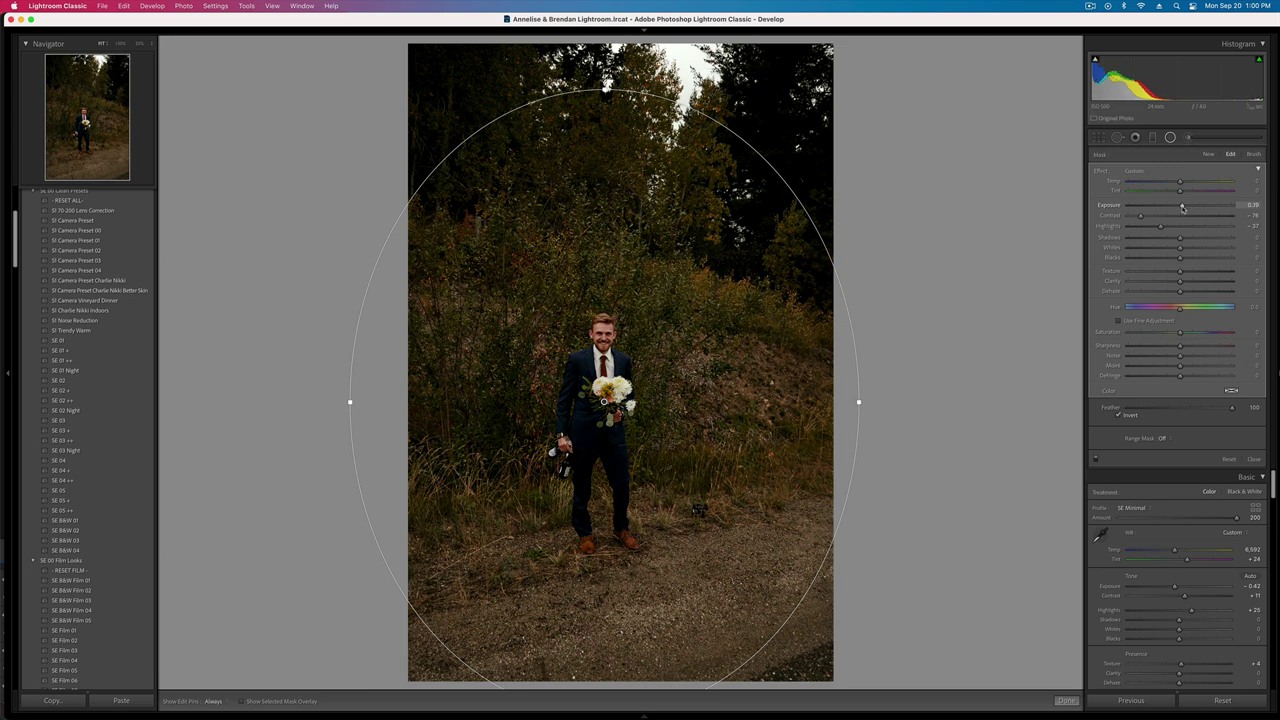
key(shift+equal)
key(shift+equal)
key(shift+minus)
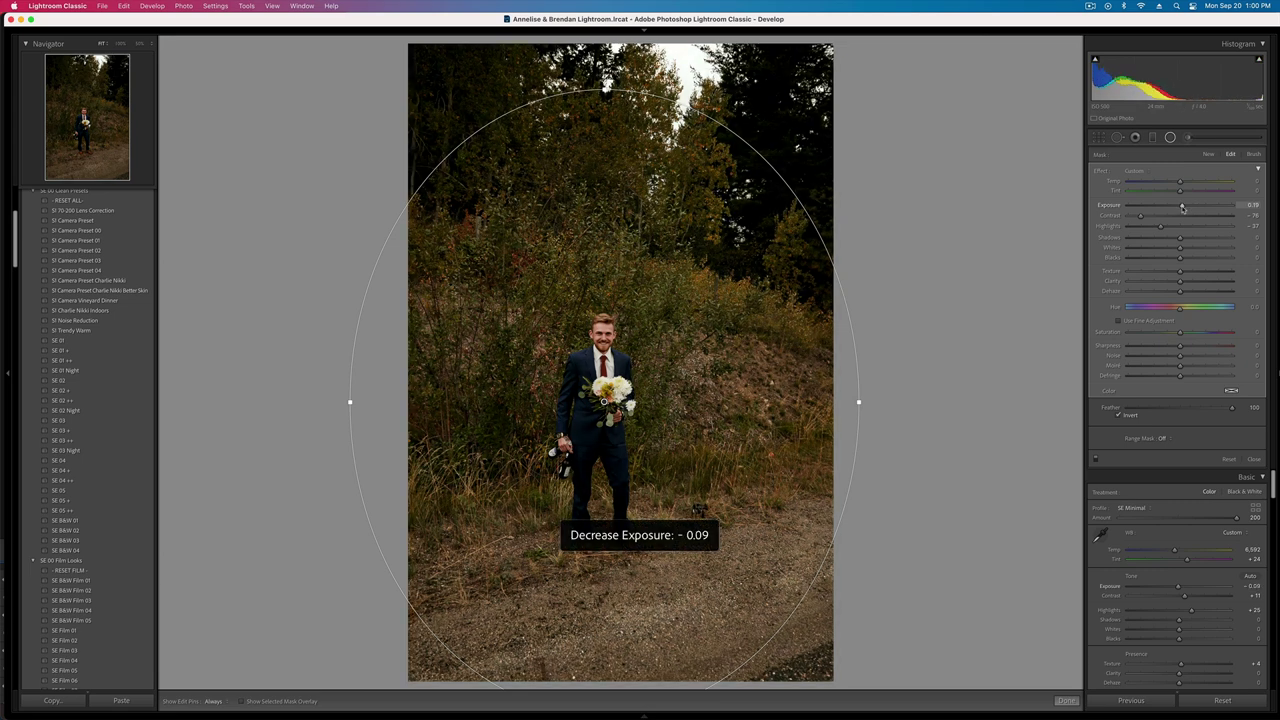
key(shift+m)
- Set the roadside photo's Contrast to +17 and its Exposure to +0.01
drag(1185, 275, 1192, 277)
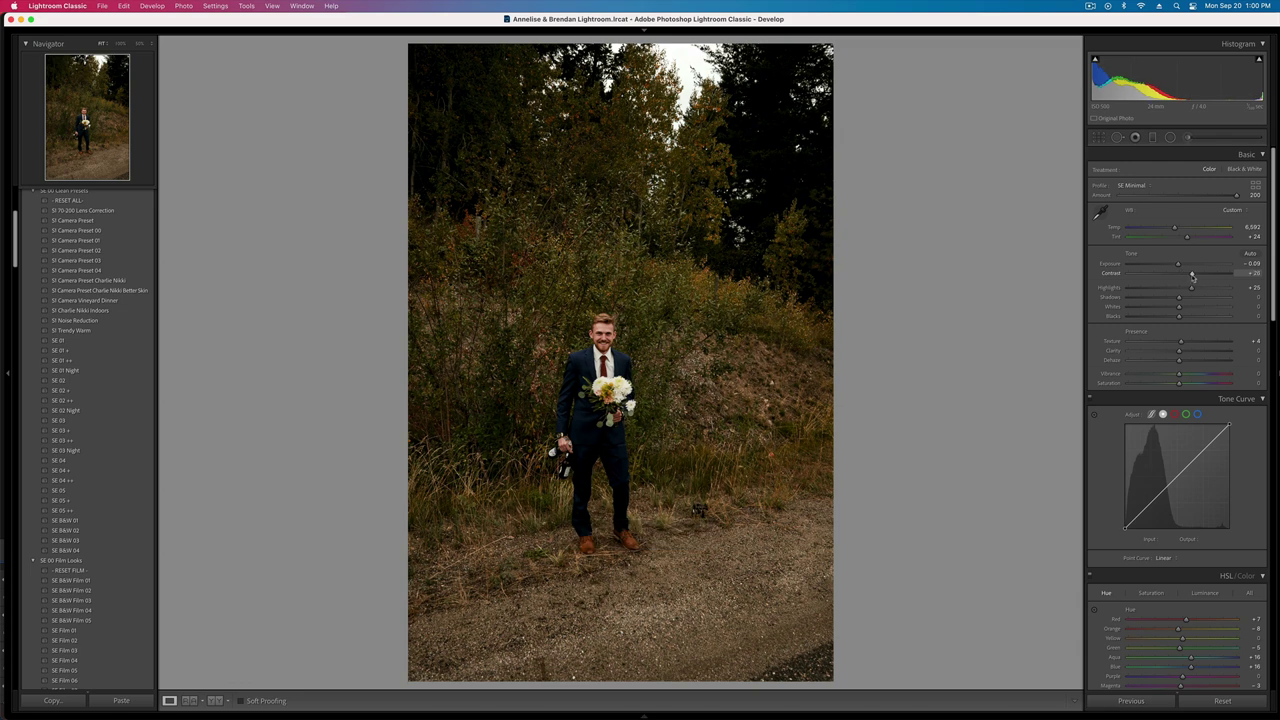
key(equal)
key(equal)
key(minus)
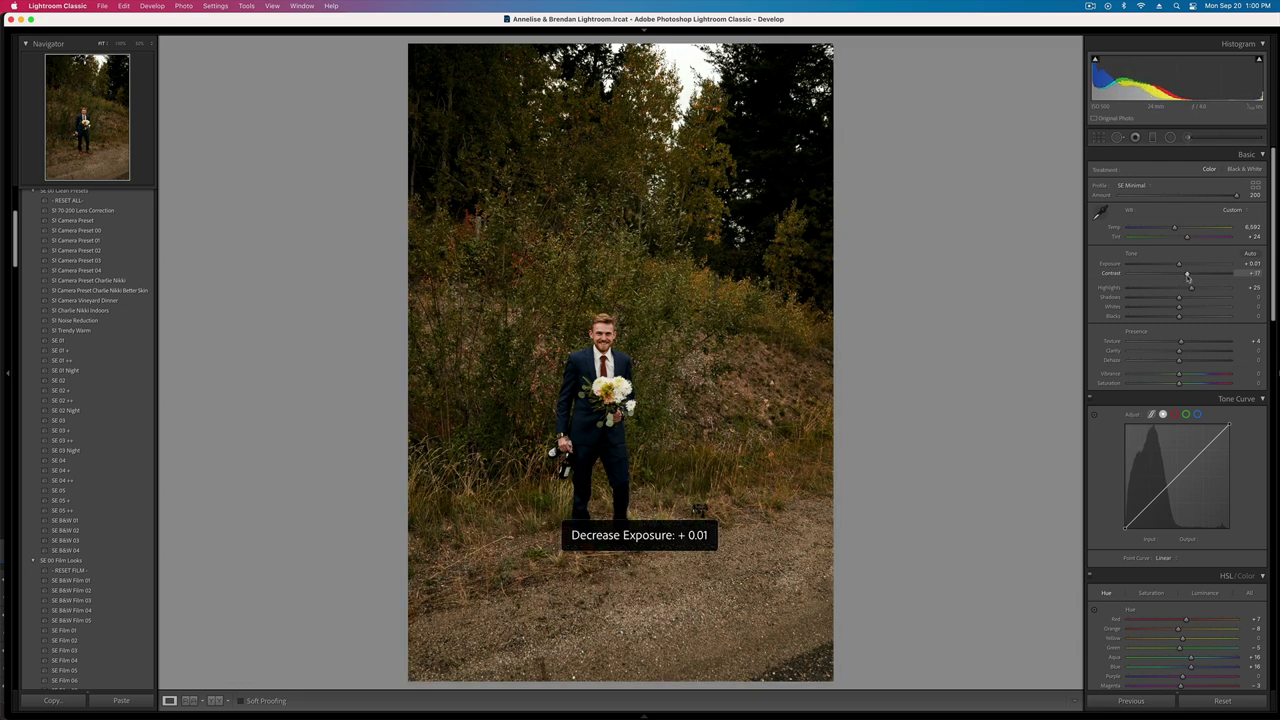
- Paste the copied settings onto the next photo, the wide lake shot with the veil, and set Exposure to +0.57 and Temp to 7,070
key(Right)
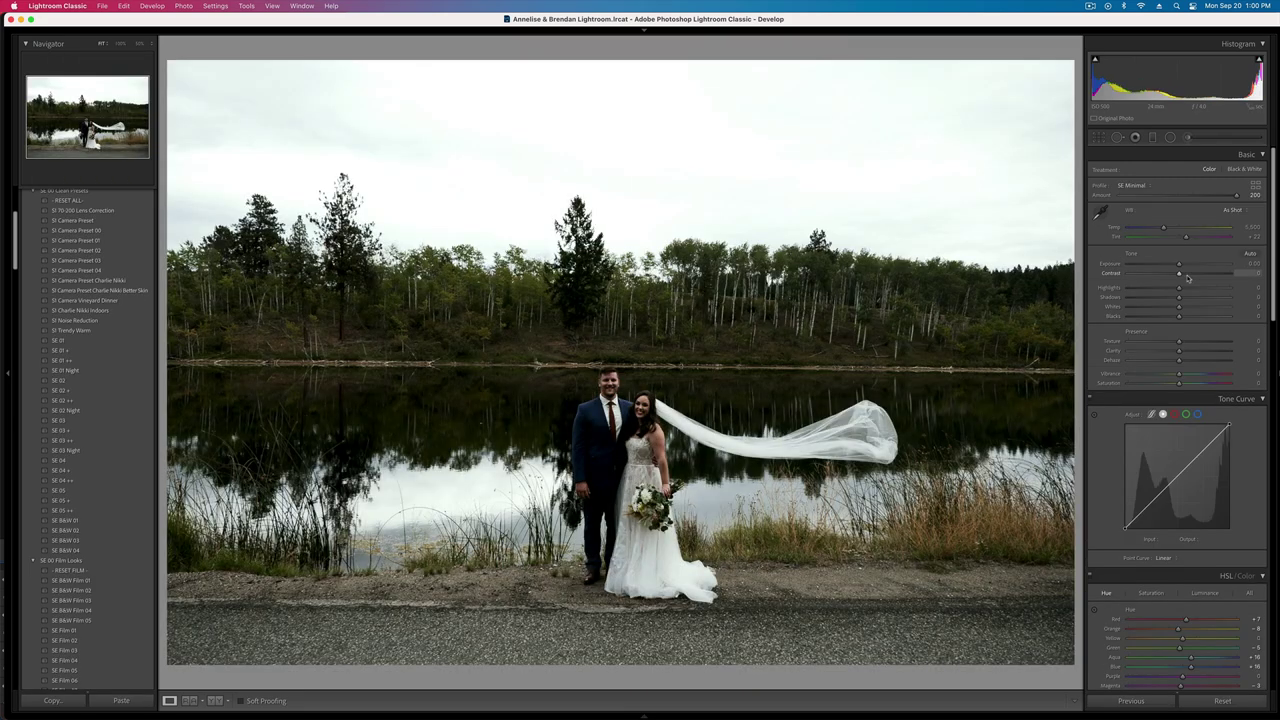
key(shift+equal)
key(shift+equal)
key(shift+equal)
key(shift+equal)
key(shift+equal)
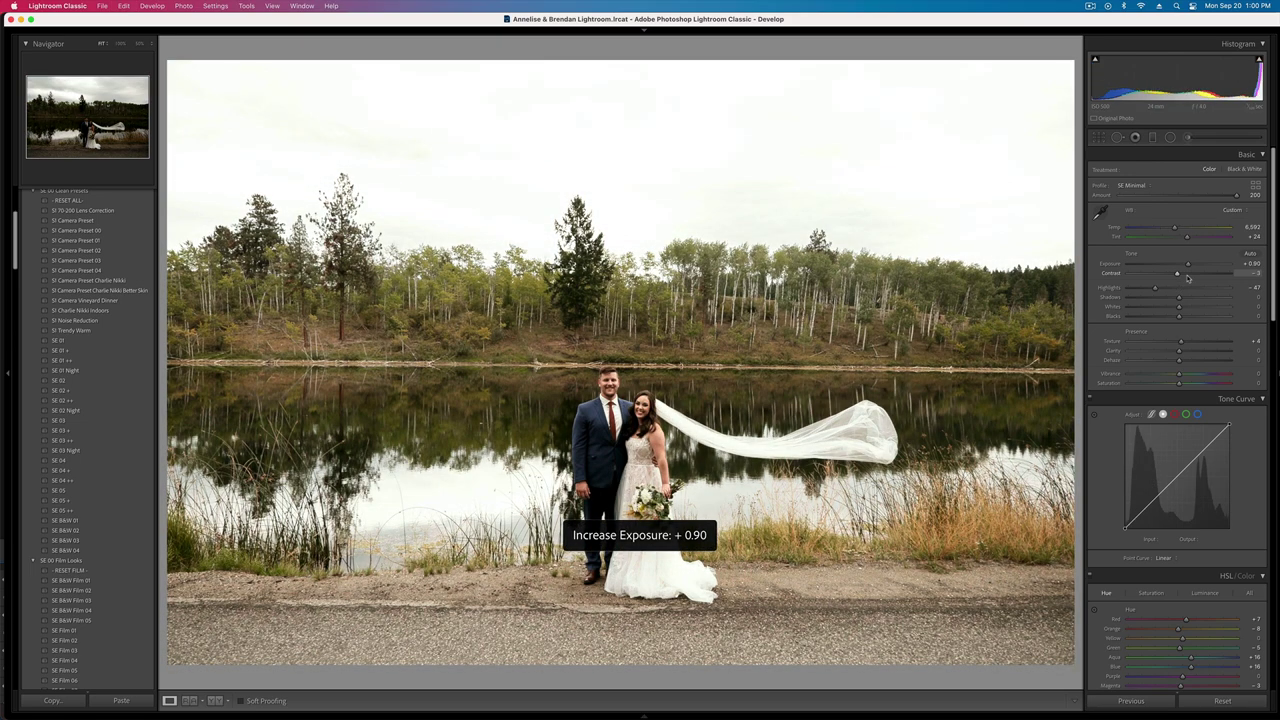
key(shift+minus)
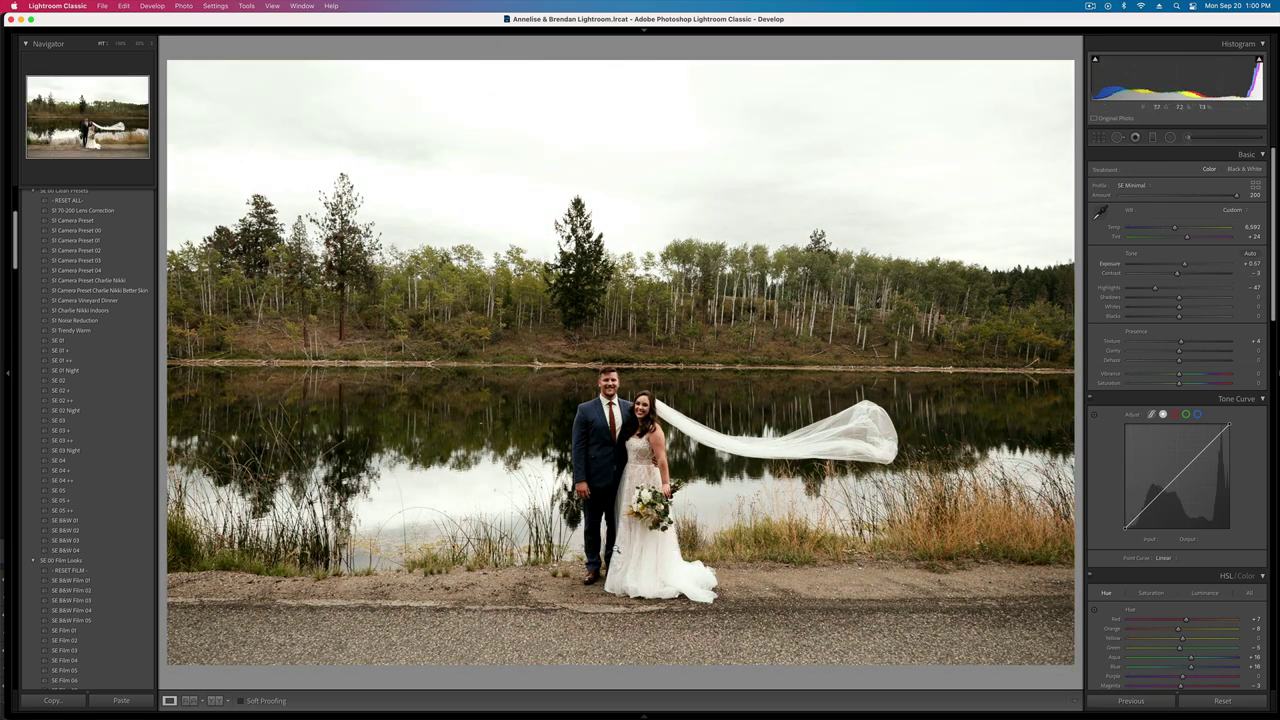
click(1182, 229)
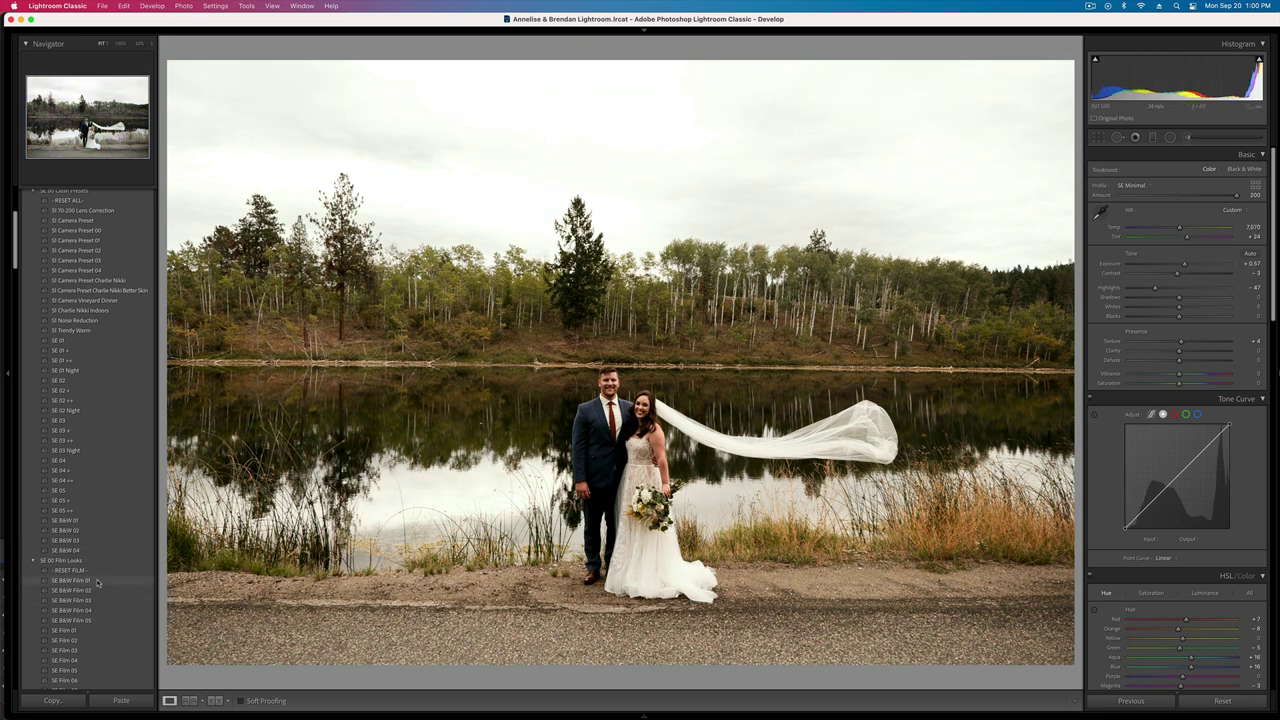
- Remove the pasted brush adjustment from the sky of the wide lake photo
key(k)
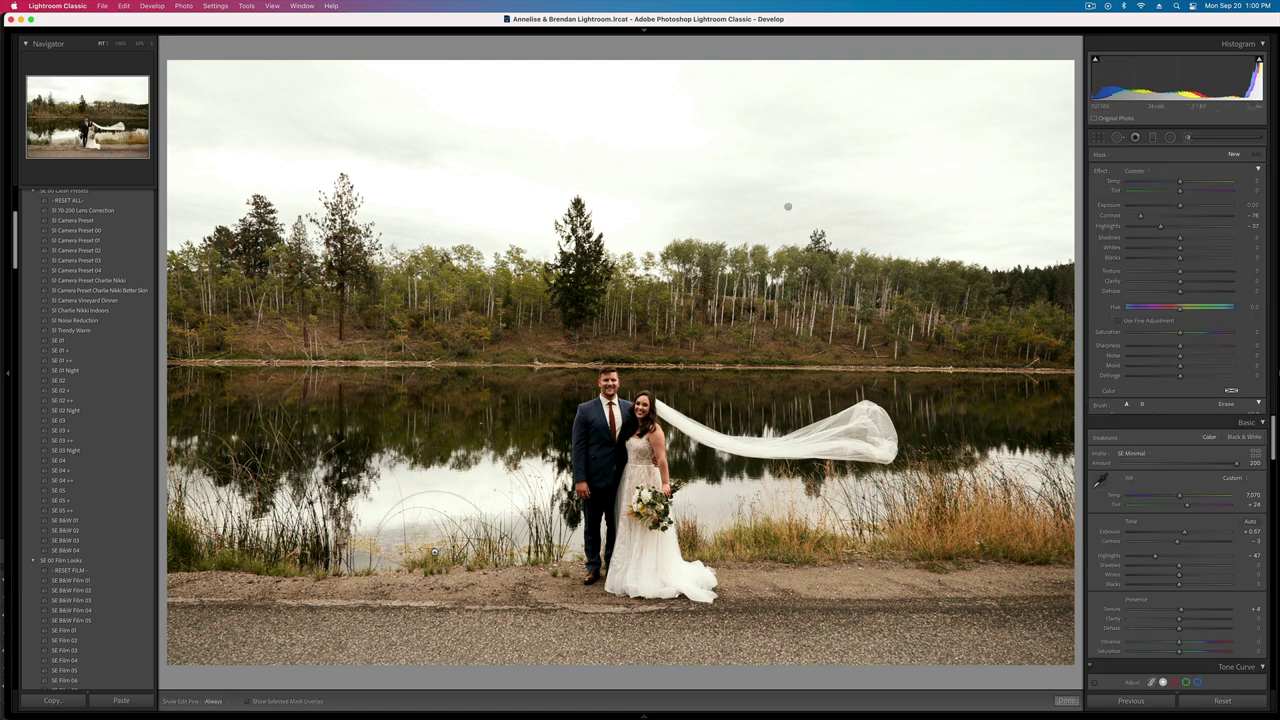
click(787, 207)
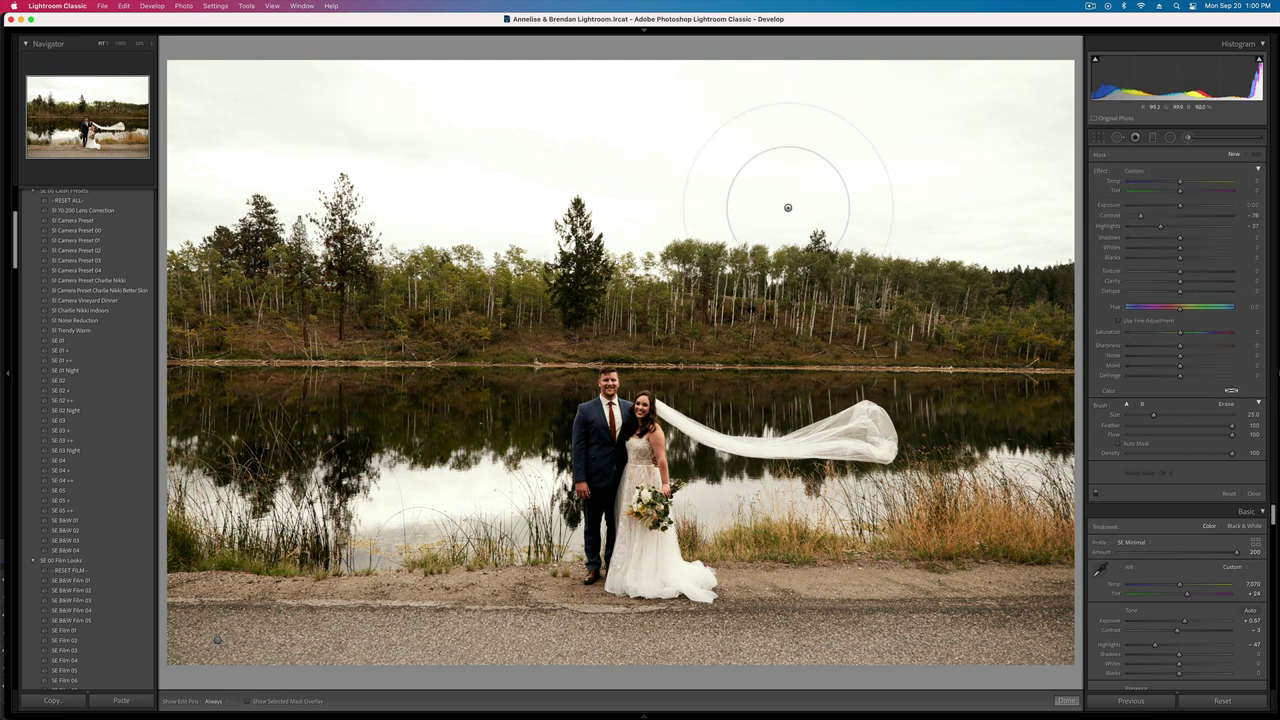
key(Delete)
- Lower the Exposure of the brush adjustment on the road and check the photo without that adjustment
click(217, 641)
drag(1177, 207, 1168, 212)
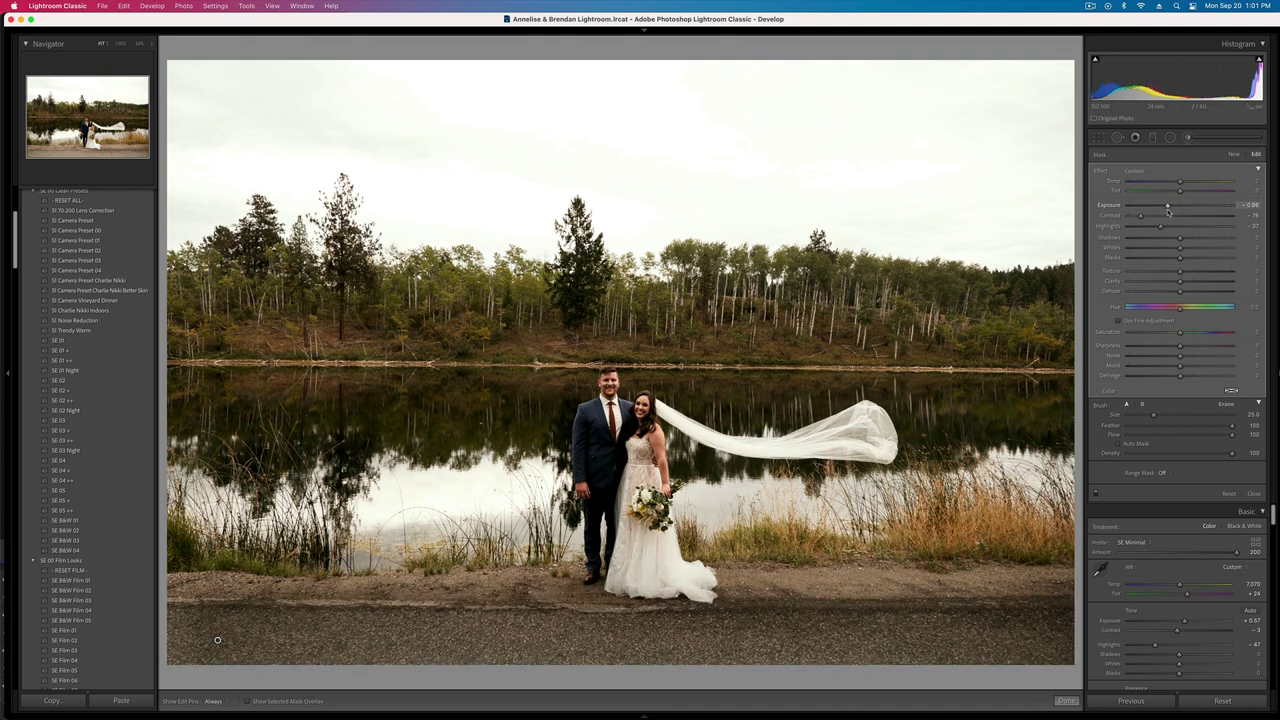
key(Delete)
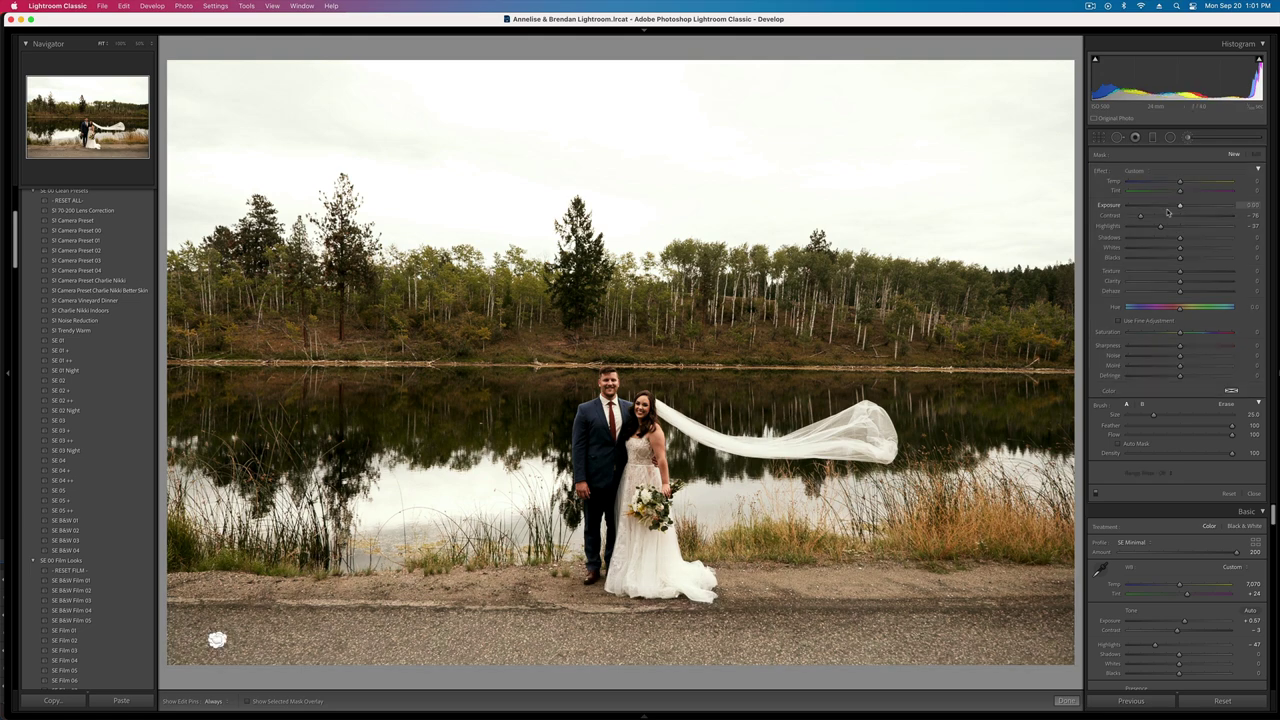
key(super+z)
key(k)
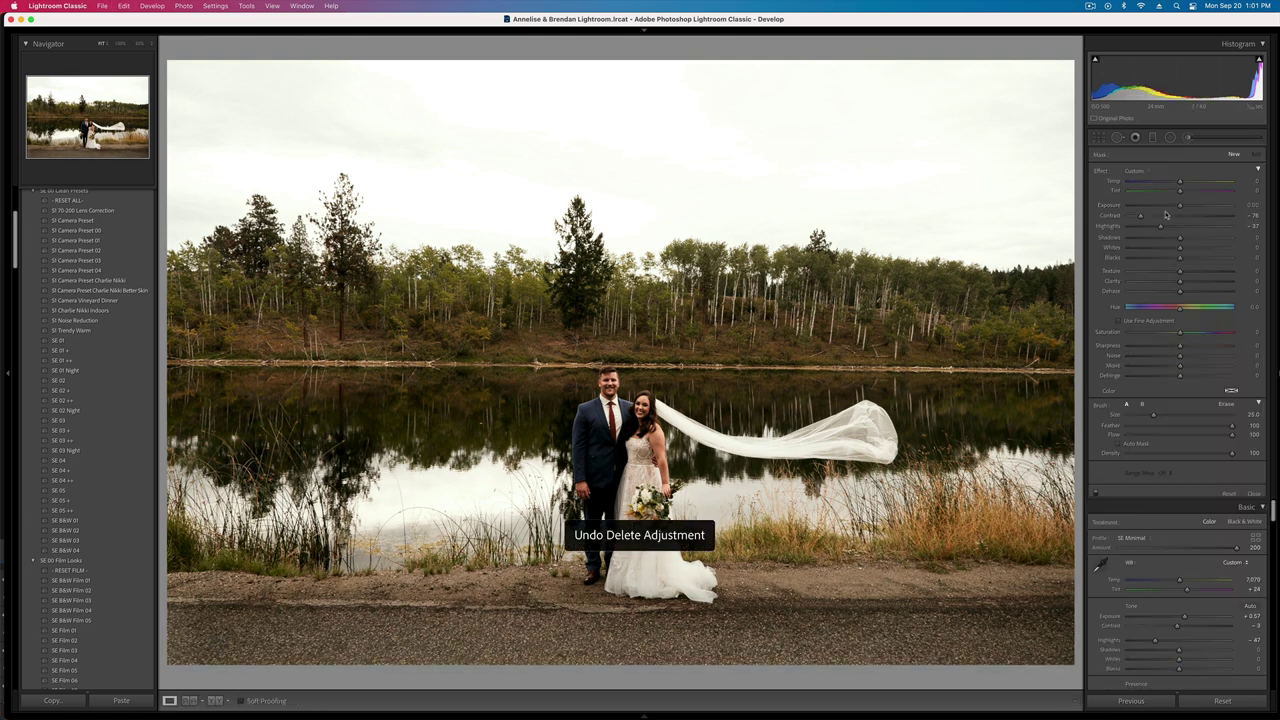
- Crop the wide lake photo tighter and straighten it with an angle of -0.53
key(r)
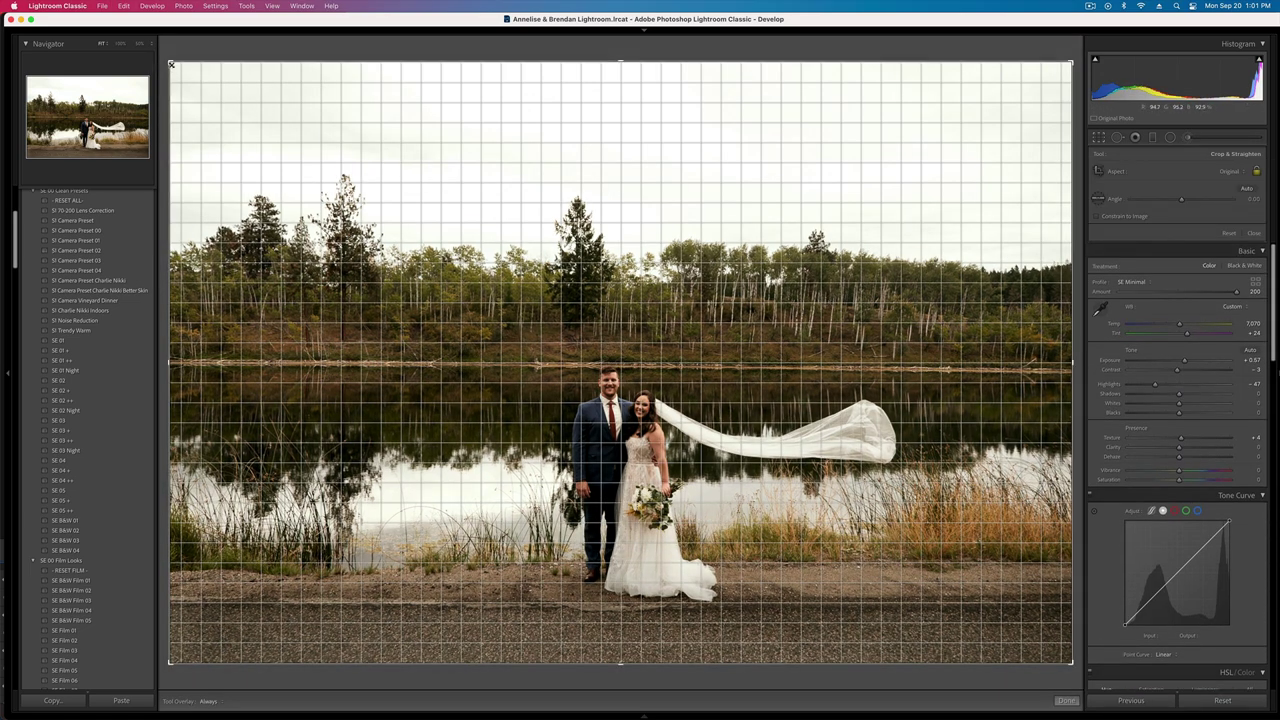
mouse_move(183, 77)
mouse_down()
mouse_move(168, 92)
mouse_move(202, 75)
mouse_up()
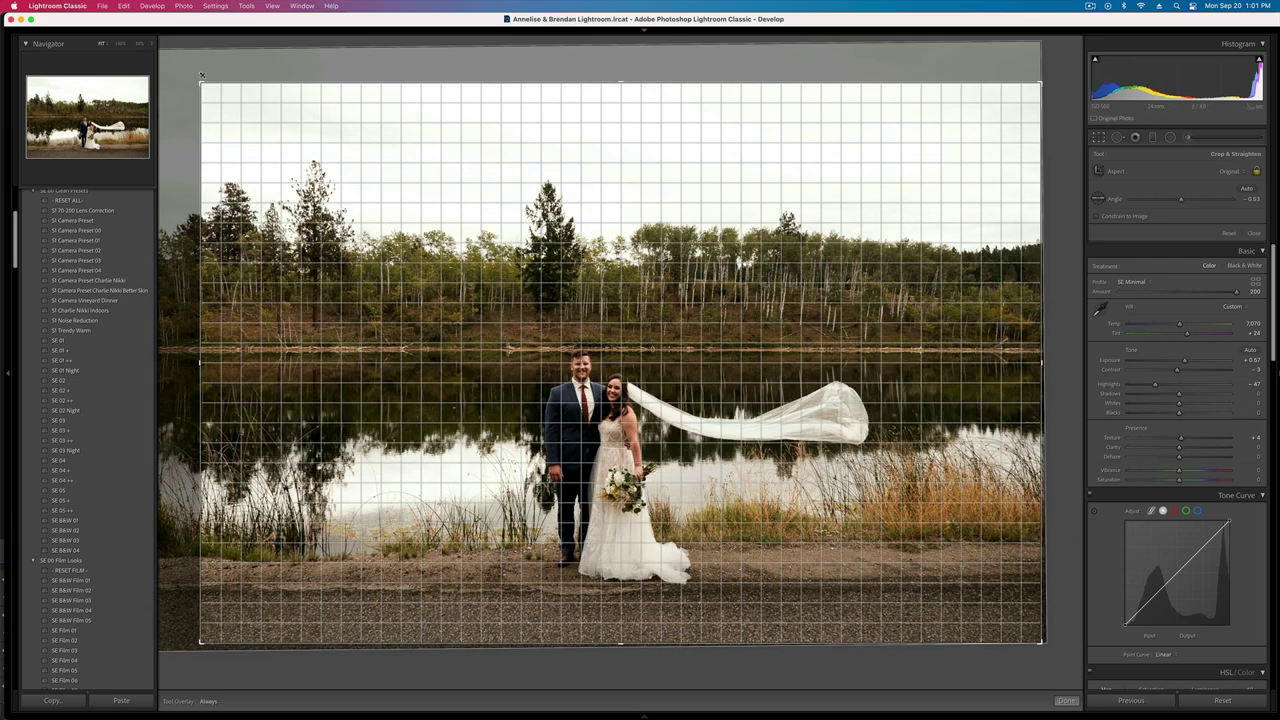
key(Return)
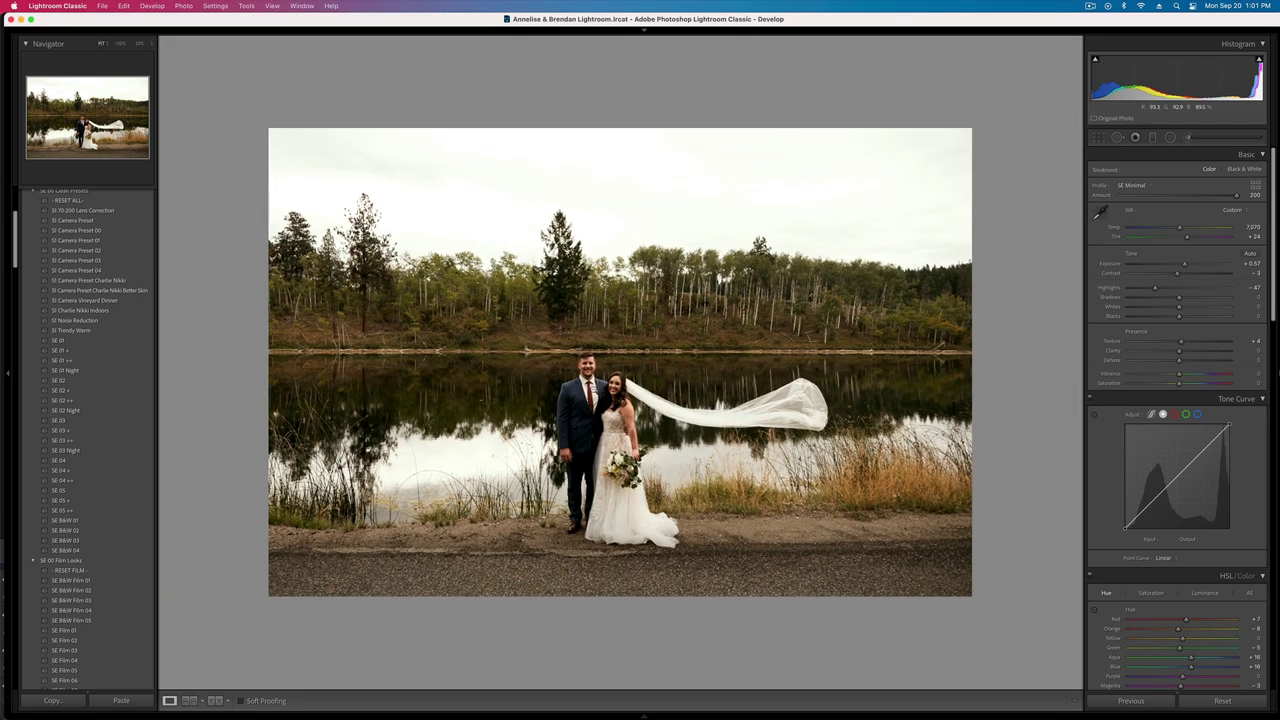
- Examine the couple up close in the cropped wide lake photo and return to the full view
click(592, 390)
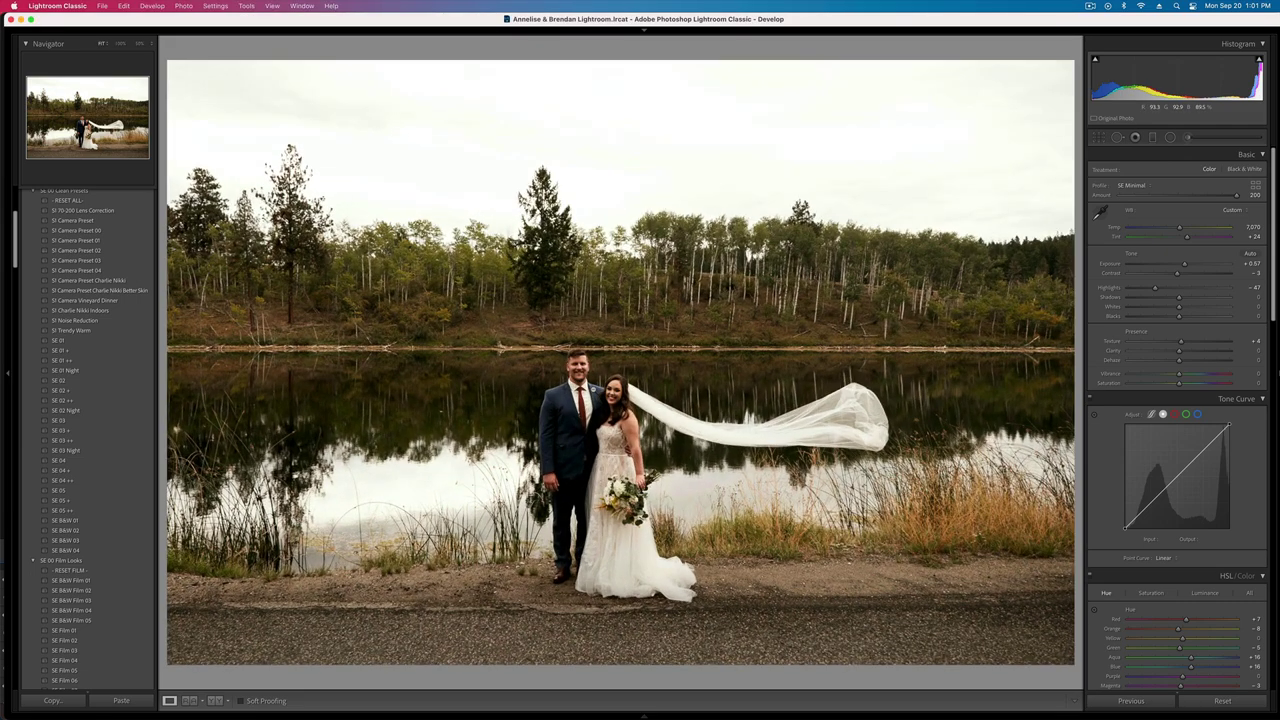
key(super+equal)
drag(592, 390, 582, 484)
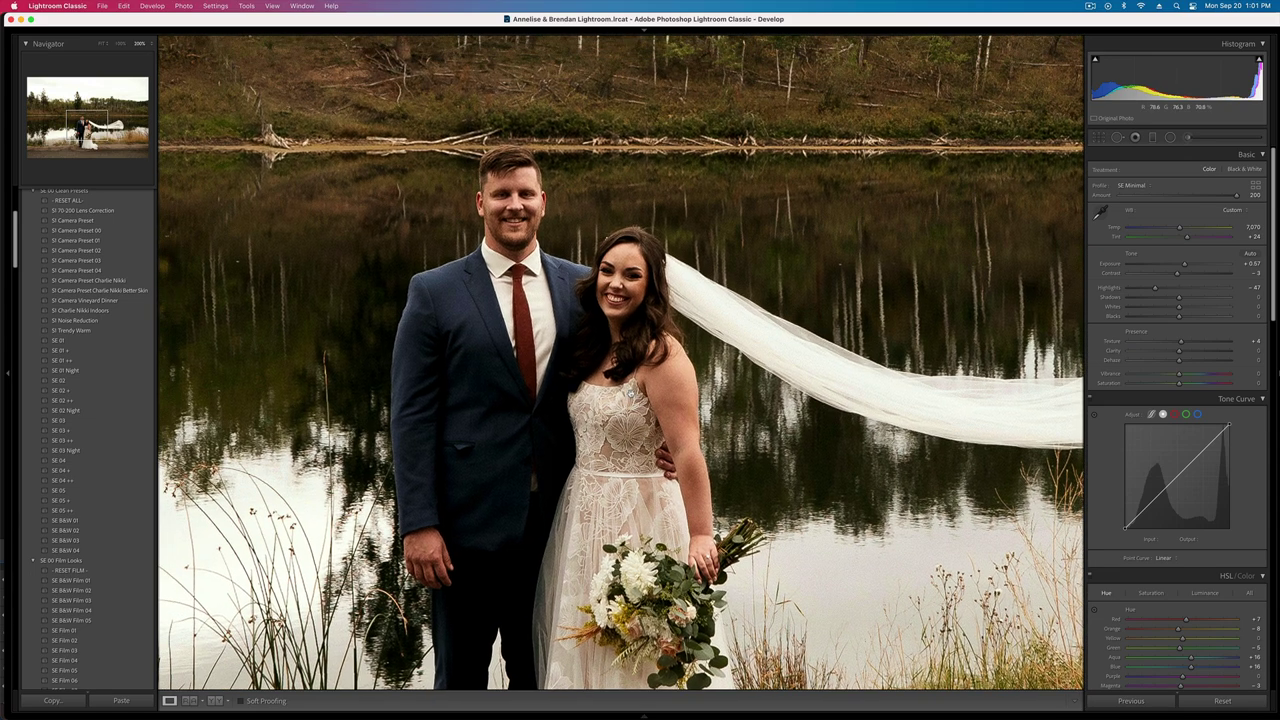
key(super+minus)
key(super+minus)
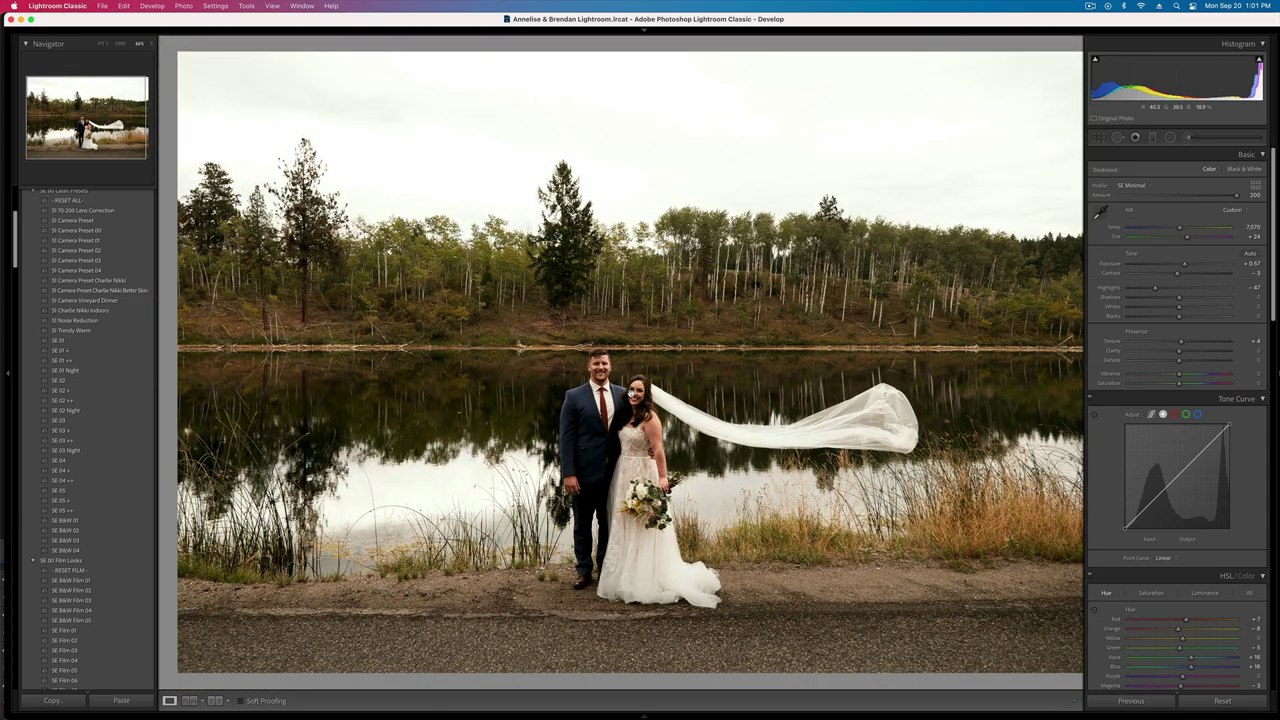
- Straighten the next photo, the kiss with the veil blowing across the lake, with a crop angle of 0.73
key(Right)
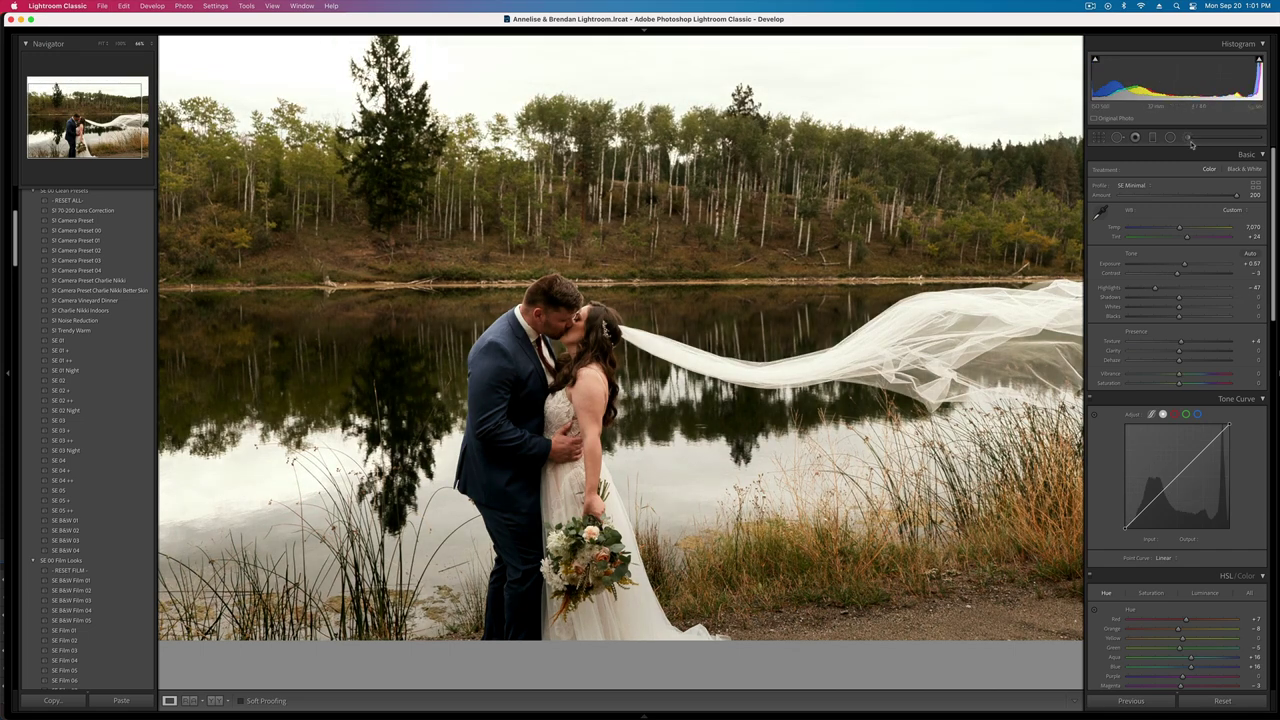
key(k)
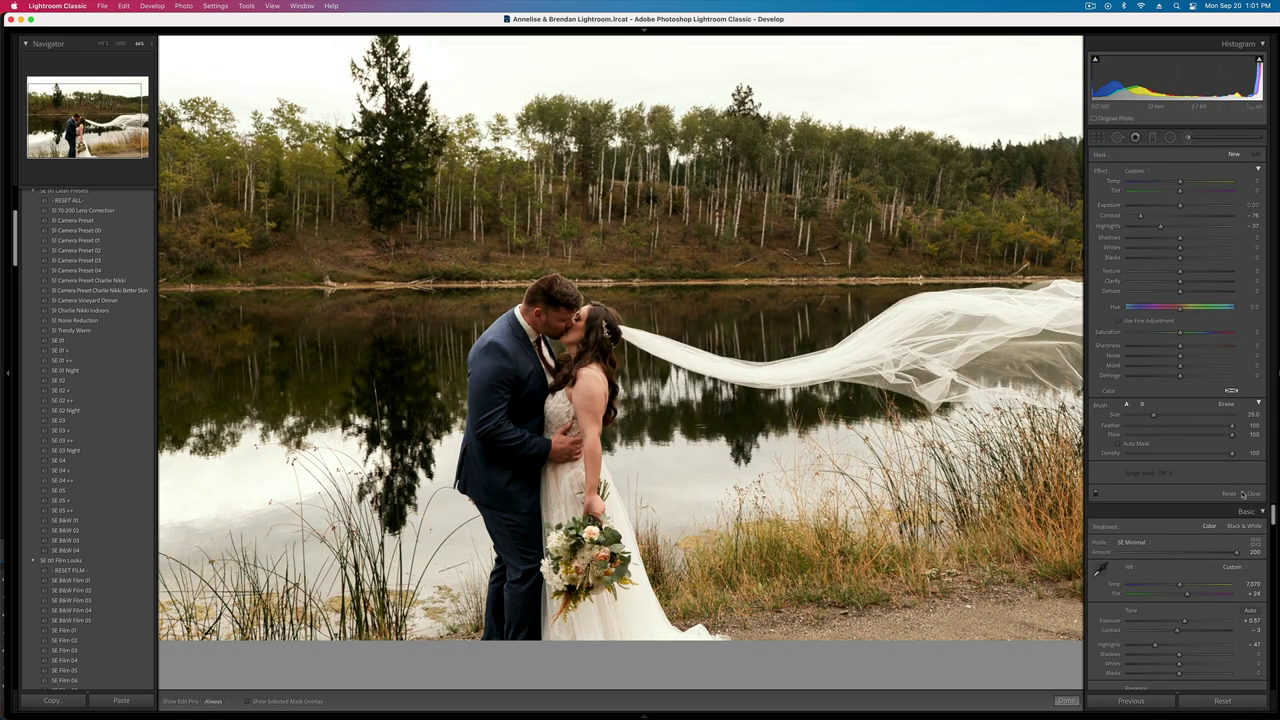
click(1254, 494)
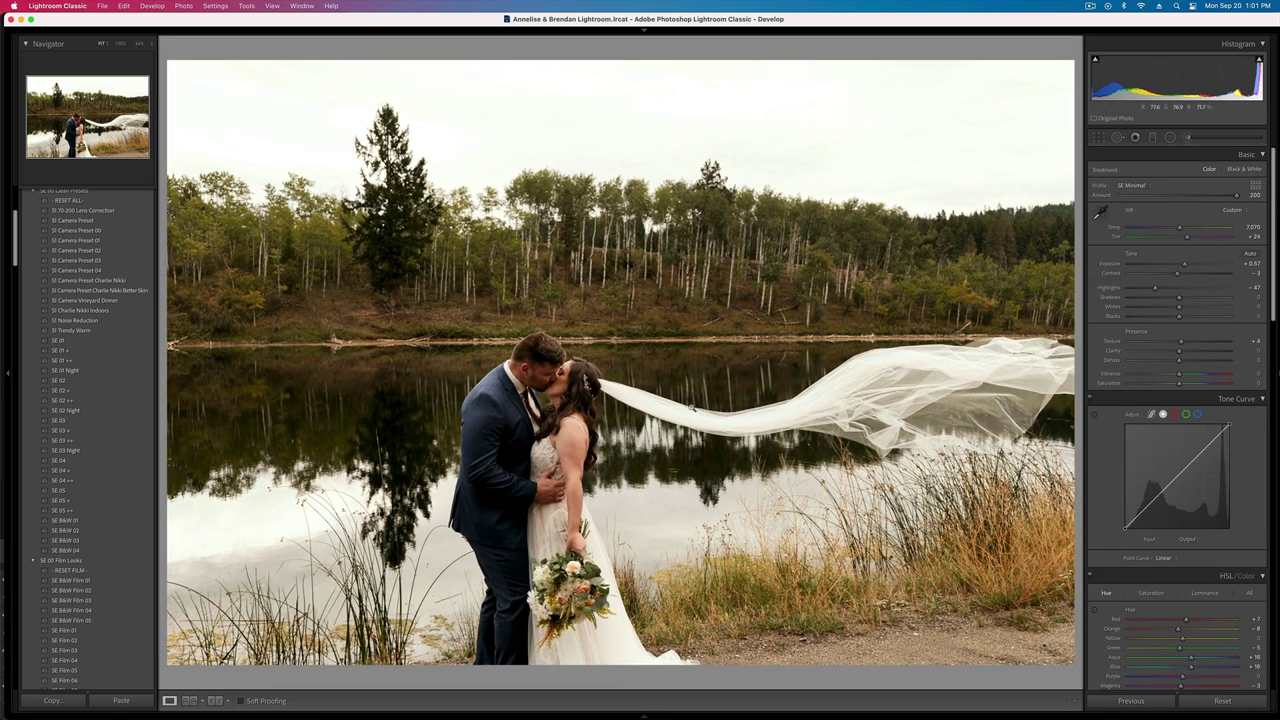
key(r)
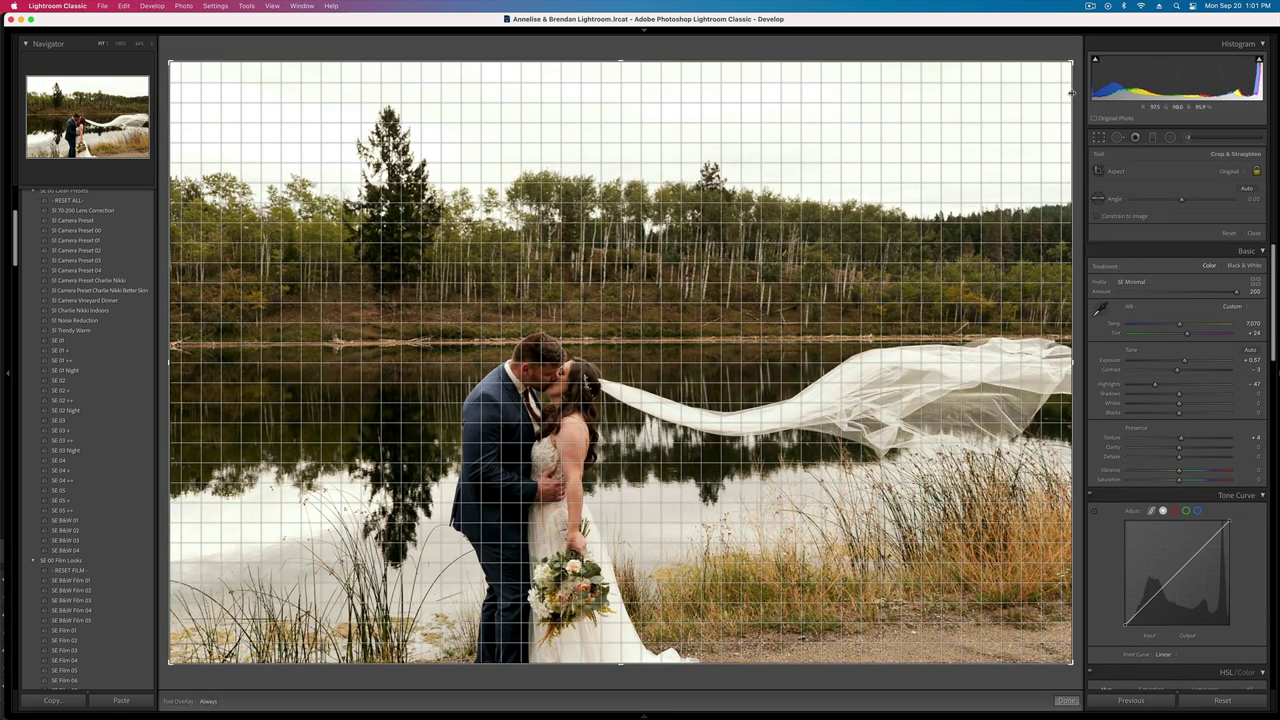
drag(1070, 54, 1072, 57)
key(Return)
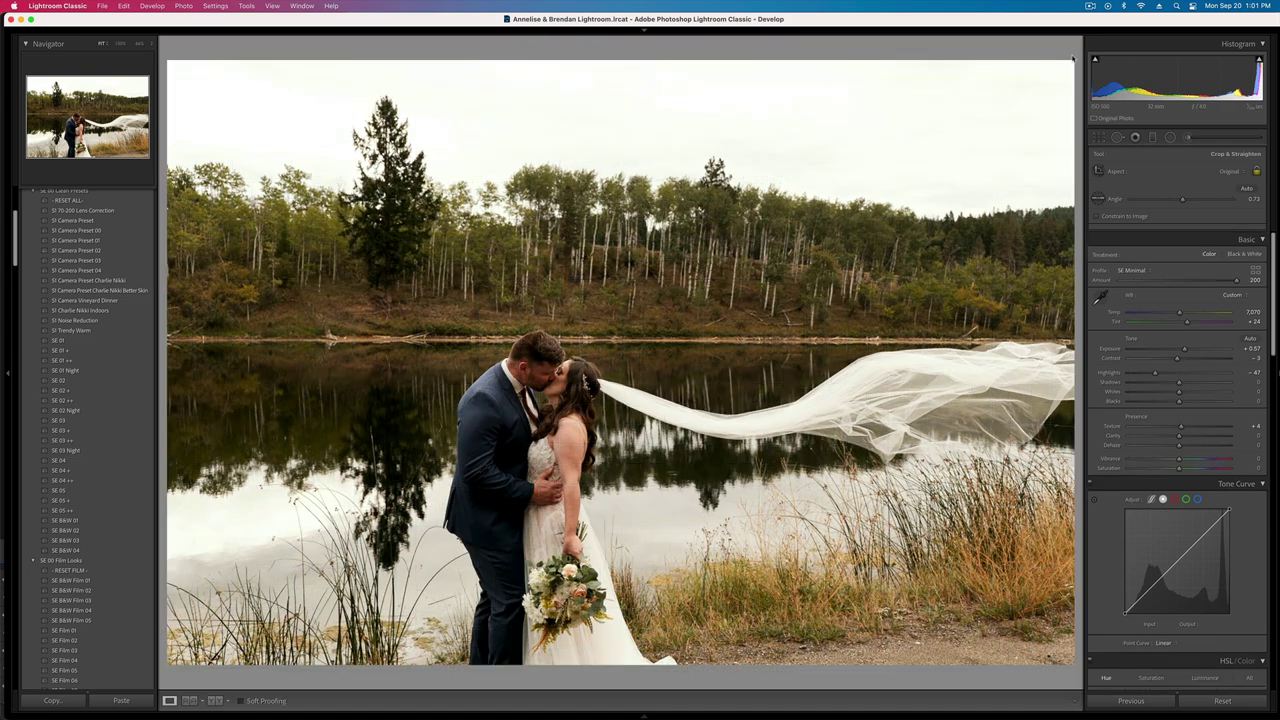
- Lower the overall Exposure of the kissing photo to -0.09
key(minus)
key(minus)
key(minus)
key(minus)
key(minus)
key(minus)
key(minus)
key(minus)
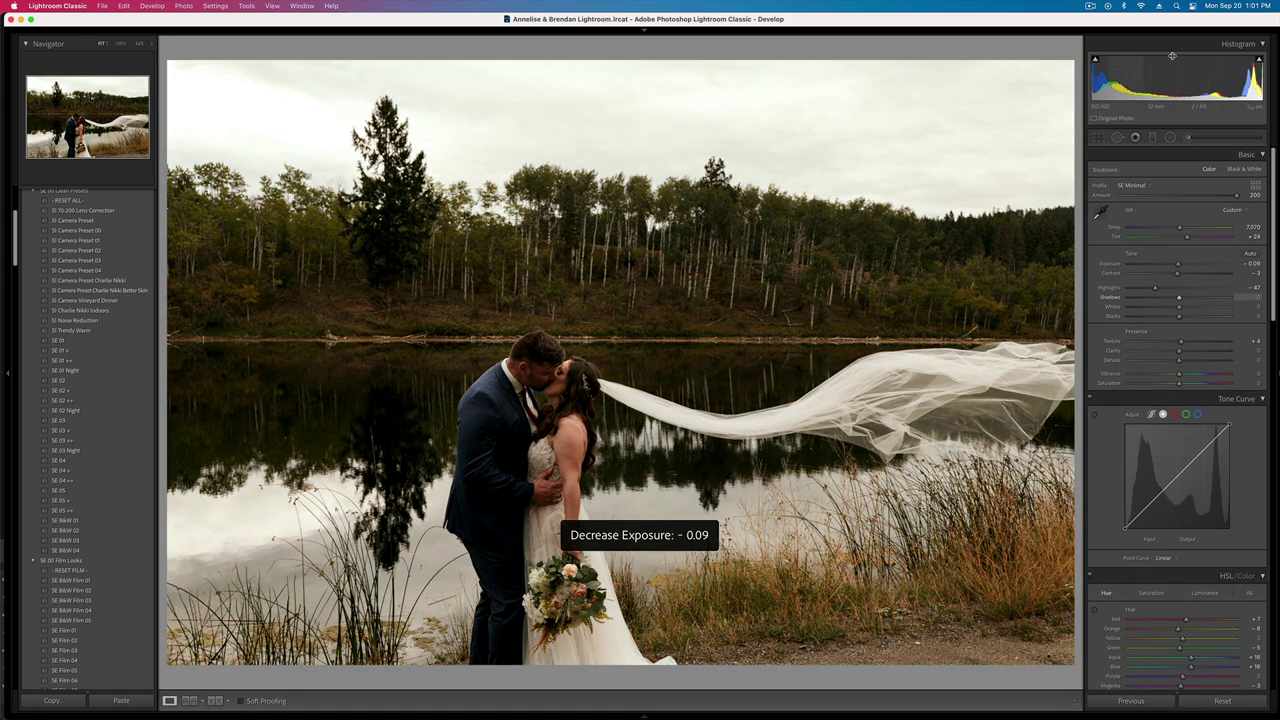
- Brush an adjustment over the kissing couple and raise its Exposure to 0.45
key(k)
scroll(539, 386, down, 10)
key(h)
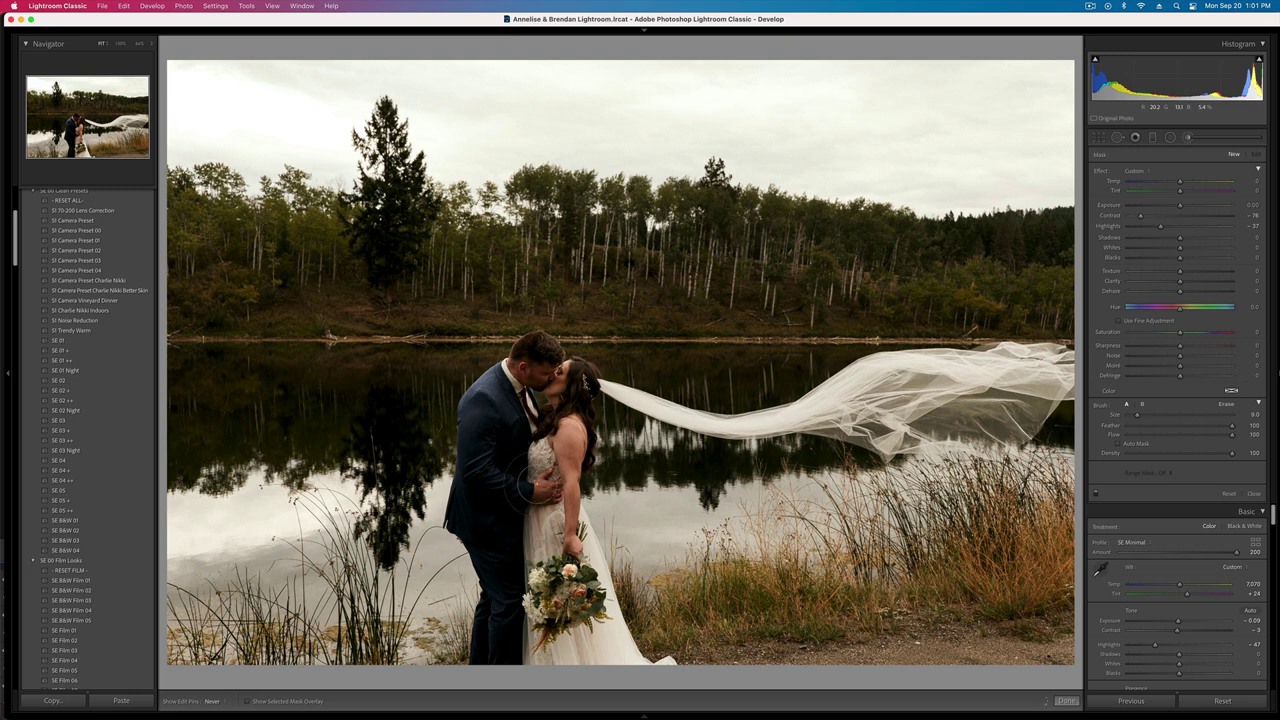
drag(569, 530, 573, 549)
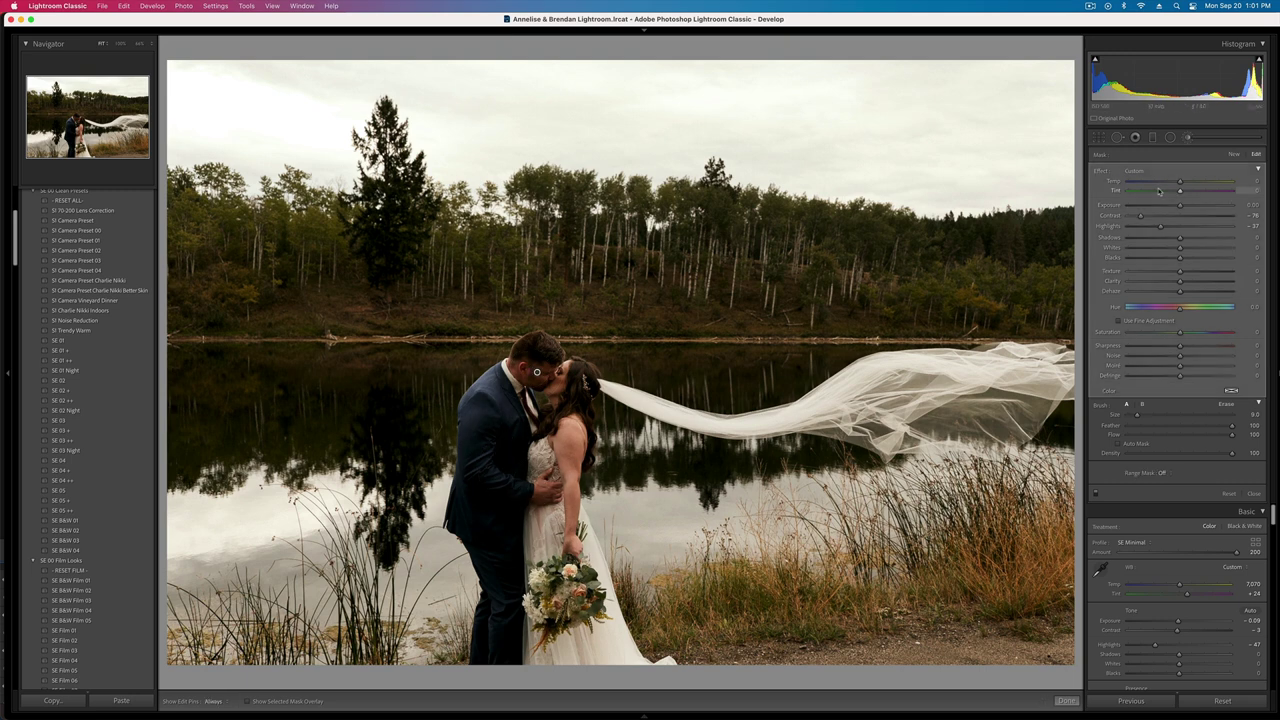
drag(1180, 205, 1187, 207)
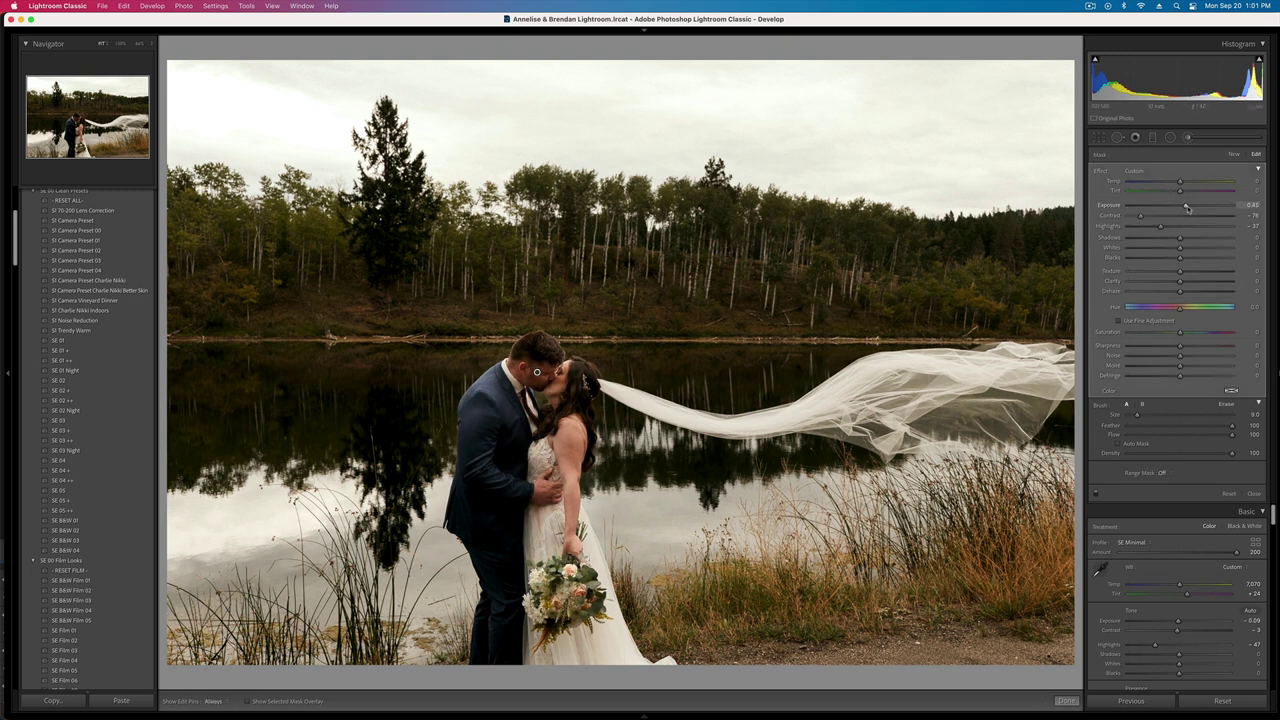
key(k)
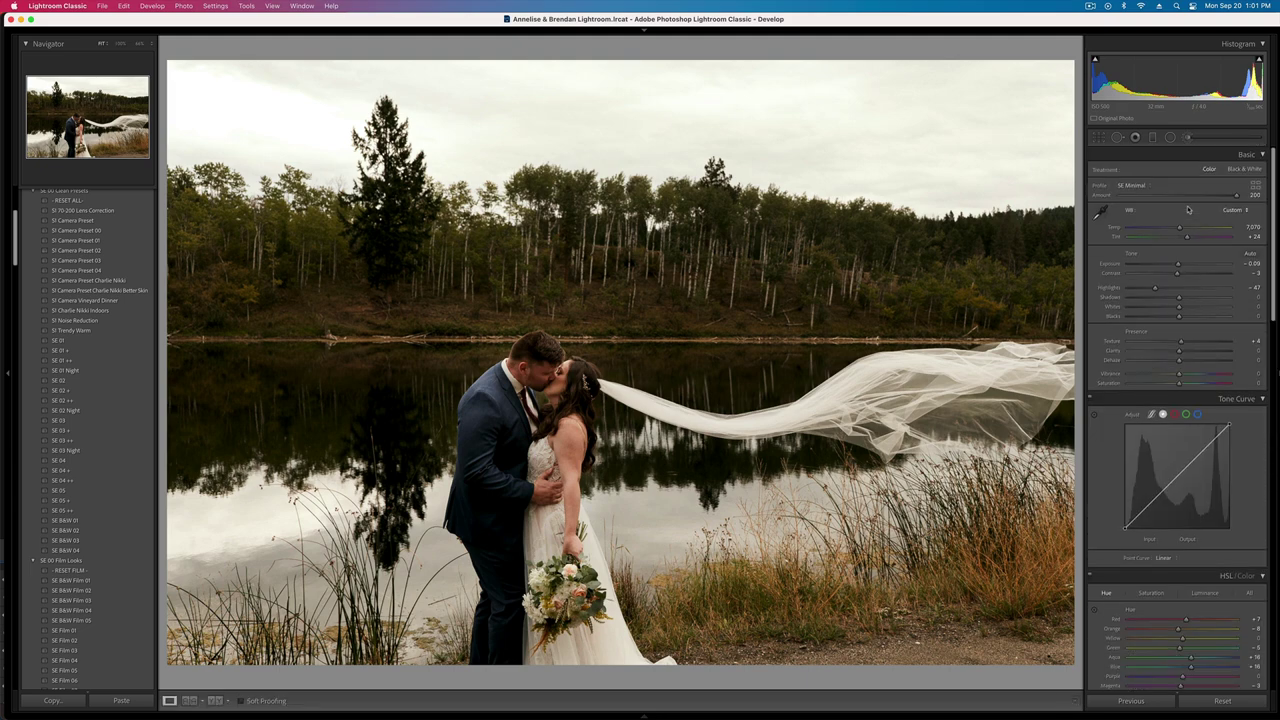
- Copy this photo's settings onto the next kissing photo with the veil trailing low, and straighten it with an angle of 1.14
key(super+shift+c)
key(Return)
key(Right)
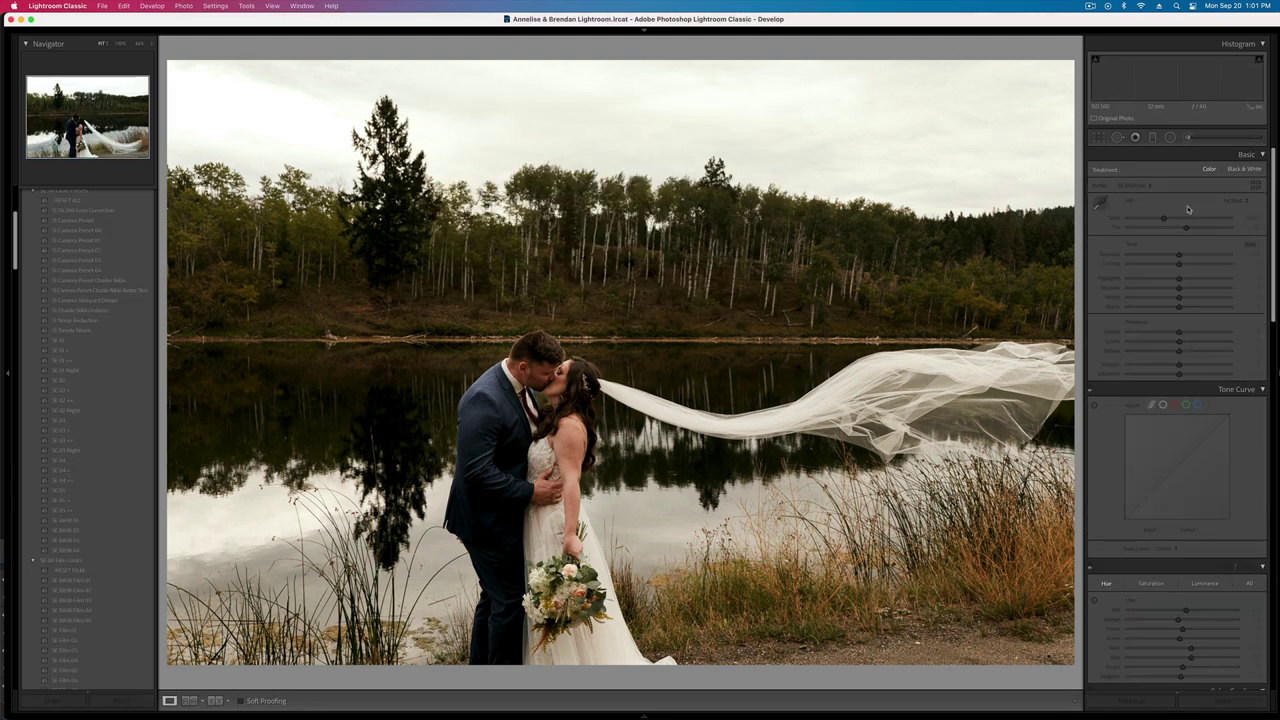
key(r)
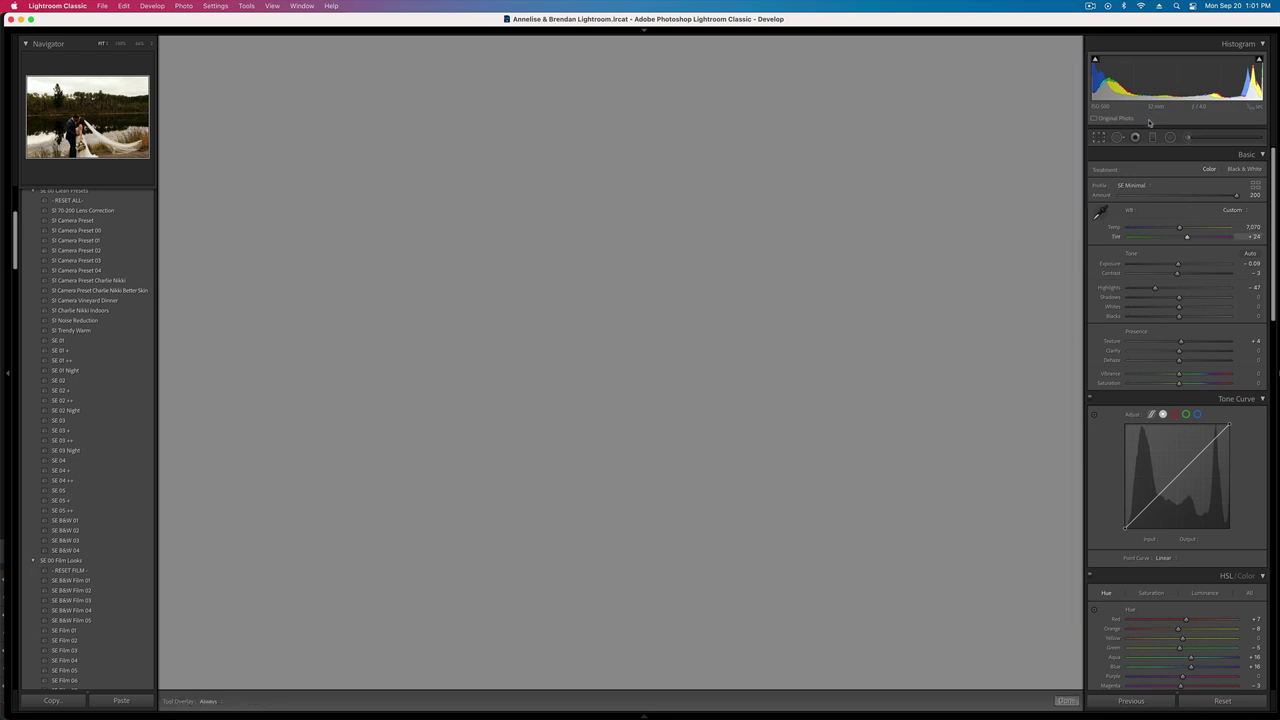
key(r)
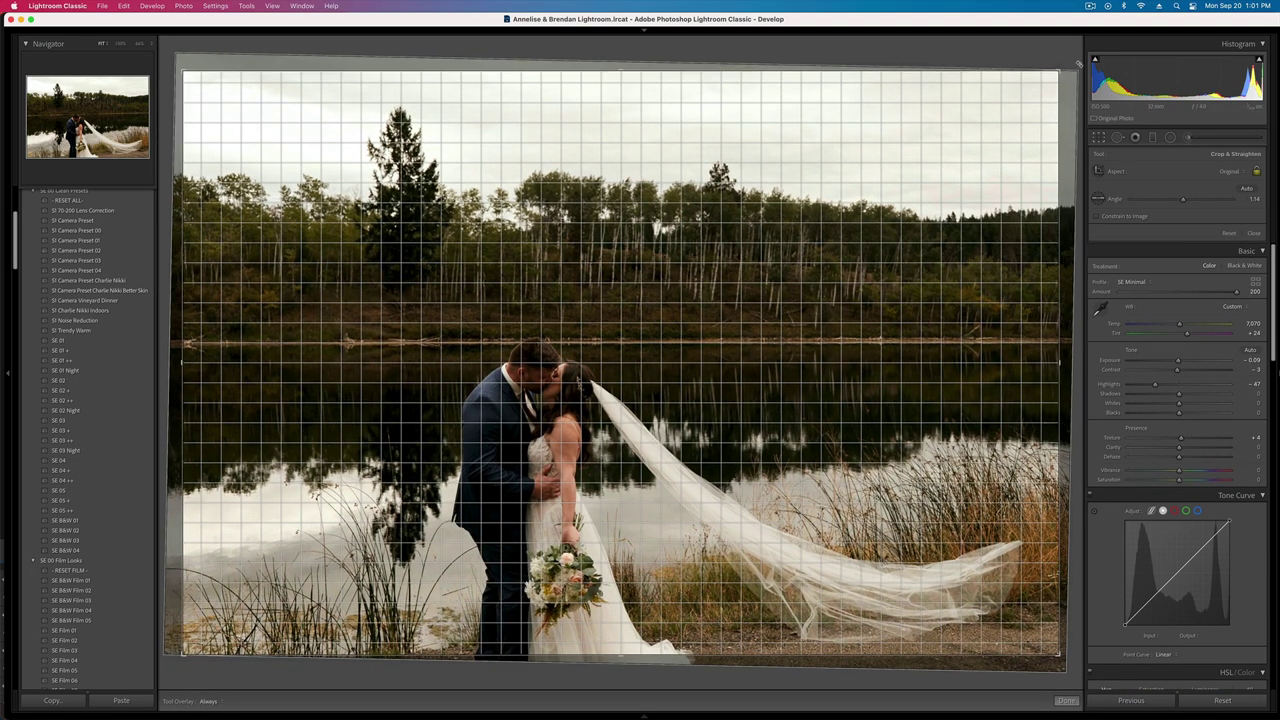
- Add a new brush adjustment on the couple, starting at the groom's collar, and raise its Exposure
key(k)
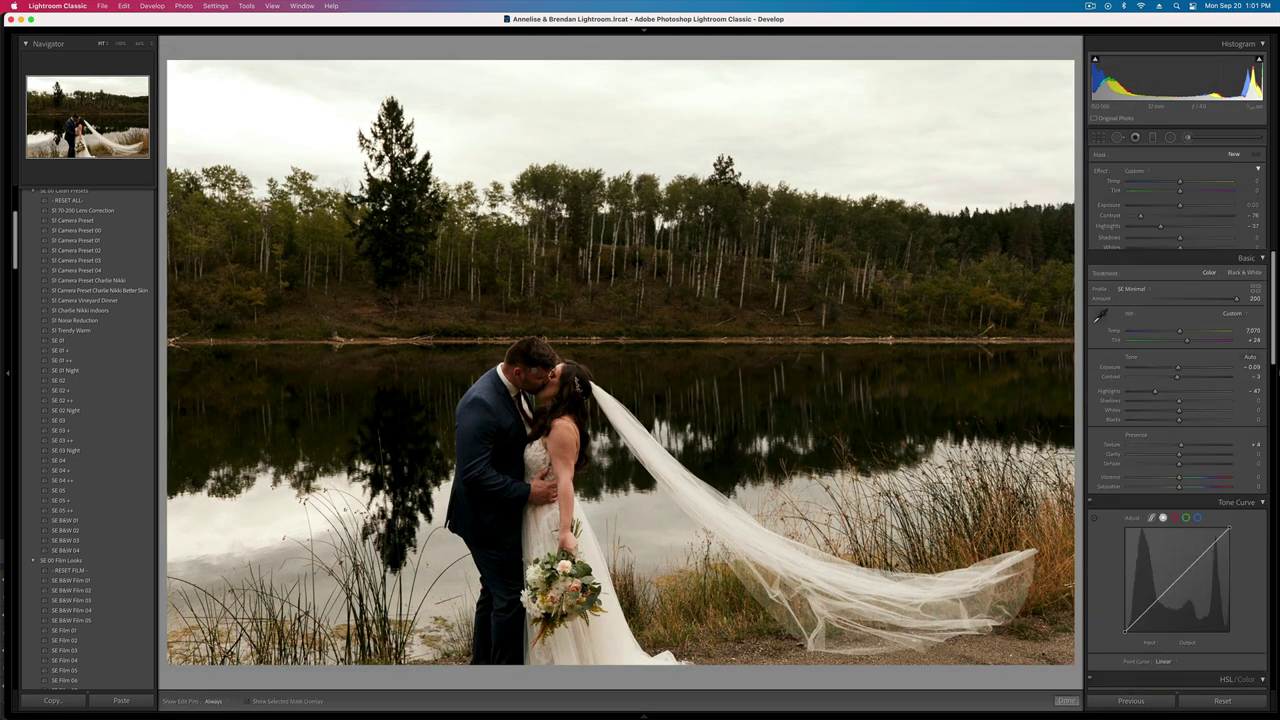
click(509, 374)
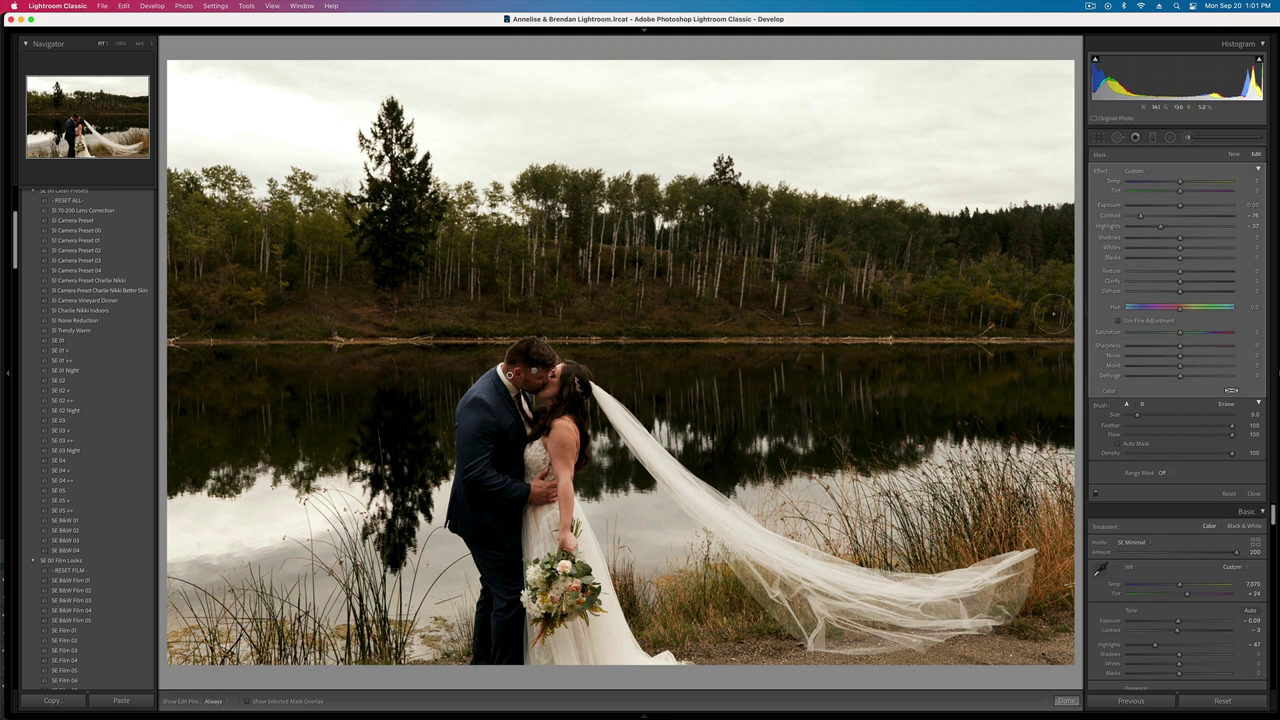
drag(1186, 207, 1188, 207)
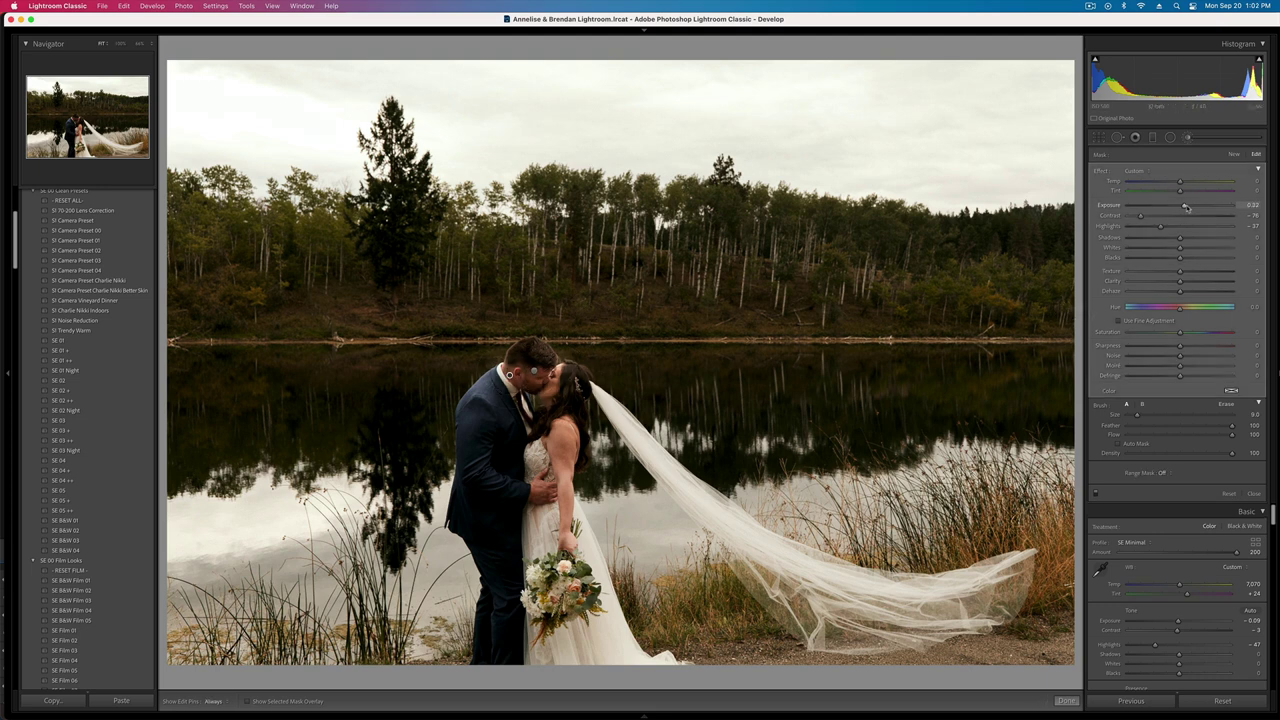
key(k)
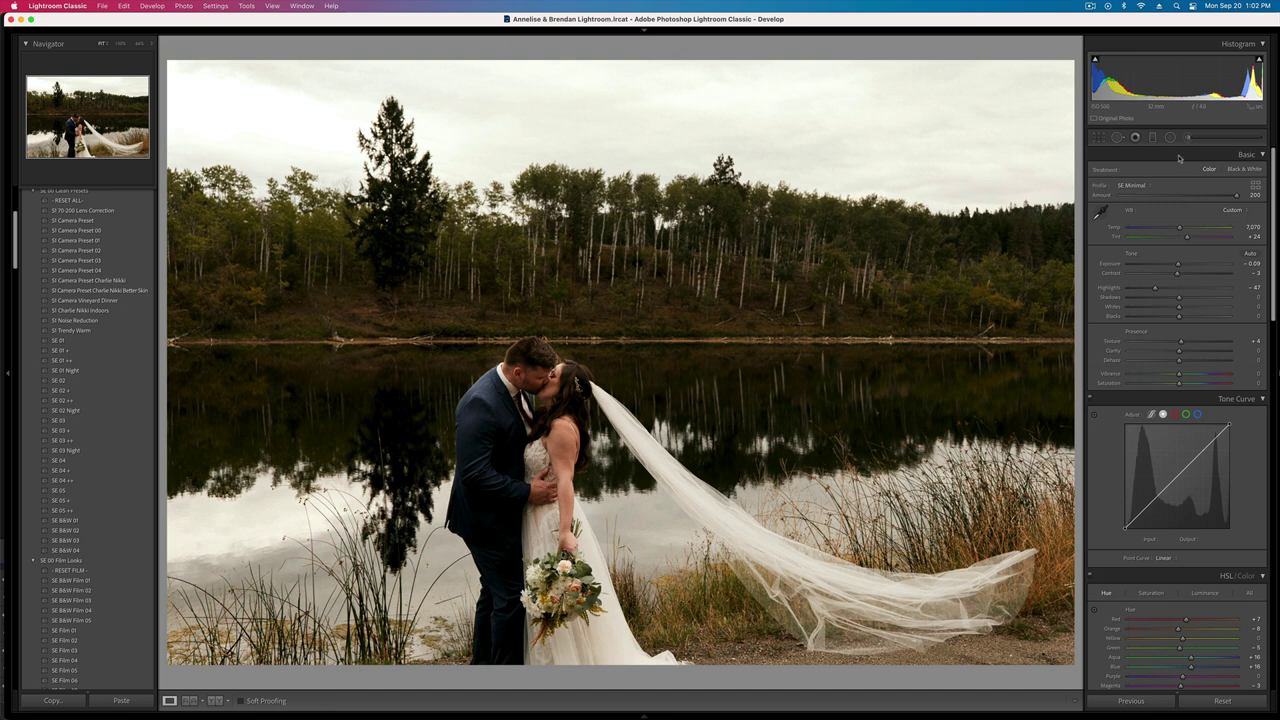
- Set the groom's face brush adjustment to Highlights 32 and refine its Exposure, and set the photo's overall Exposure to +0.14
click(1188, 138)
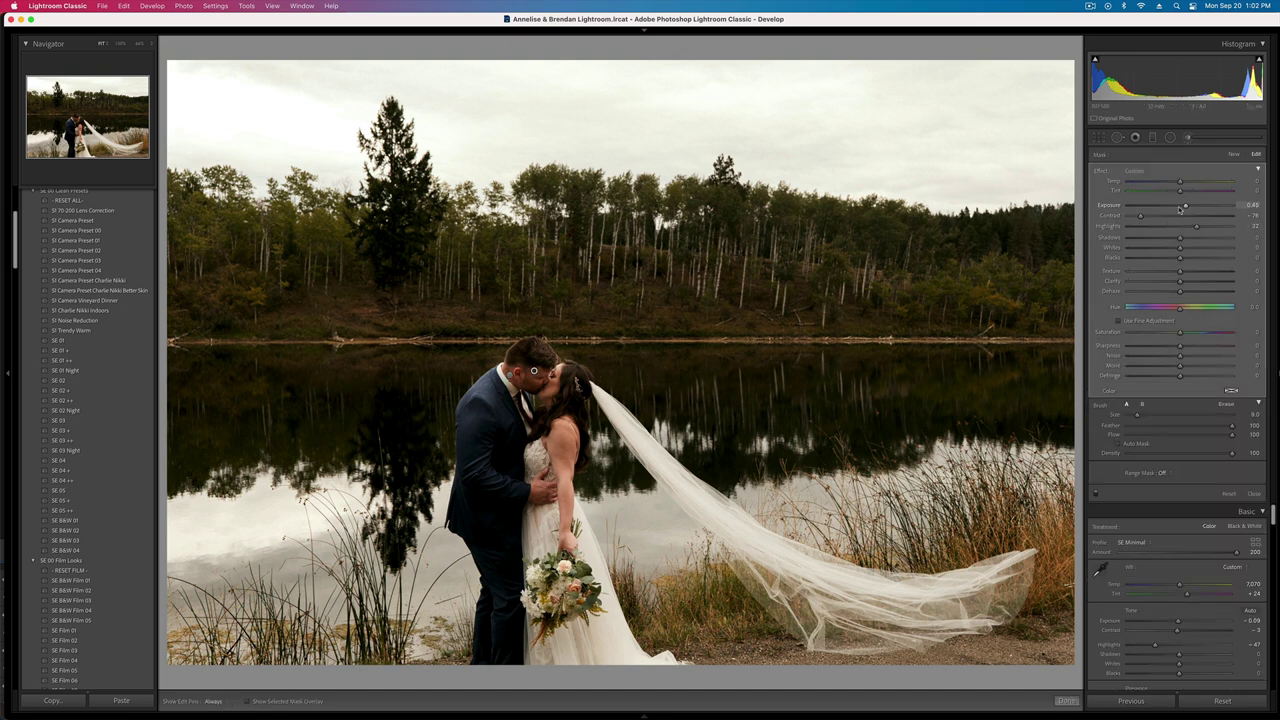
drag(1183, 207, 1185, 207)
key(k)
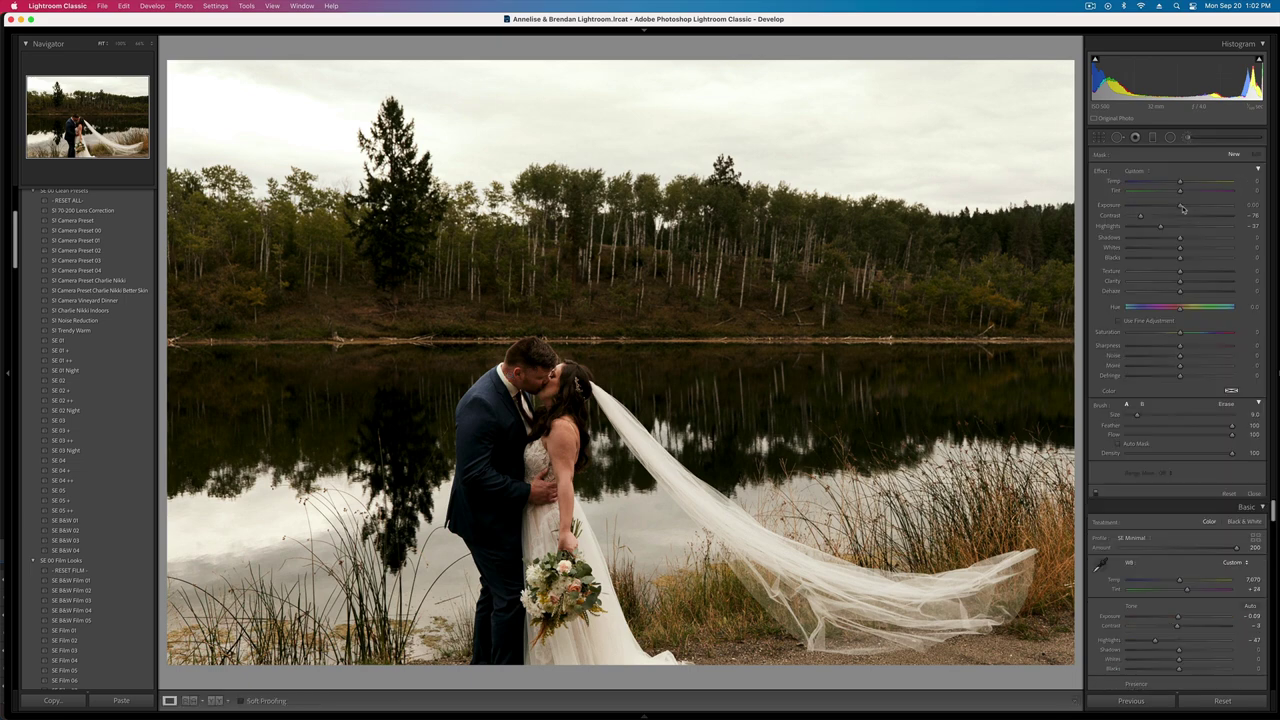
key(shift+=)
key(minus)
- Paste the develop settings onto the next photo, the vertical lakeside portrait, and remove the pasted brush adjustments
key(super+shift+c)
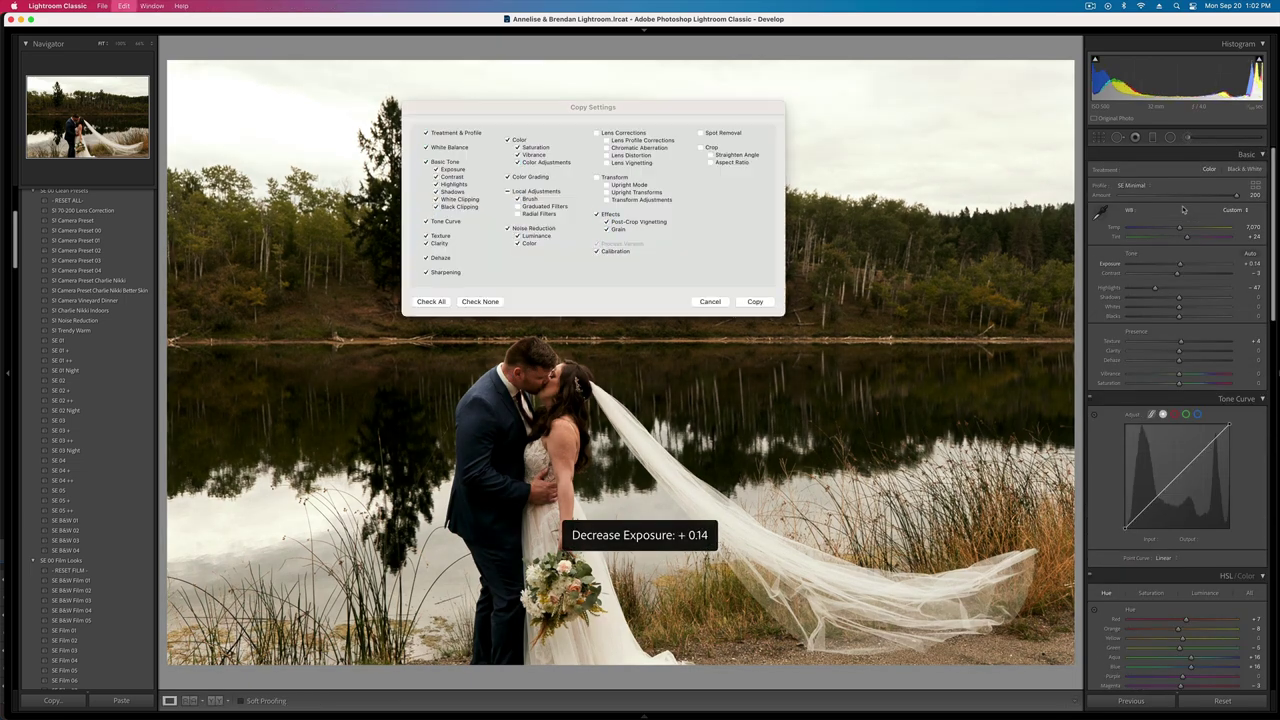
key(Return)
key(Right)
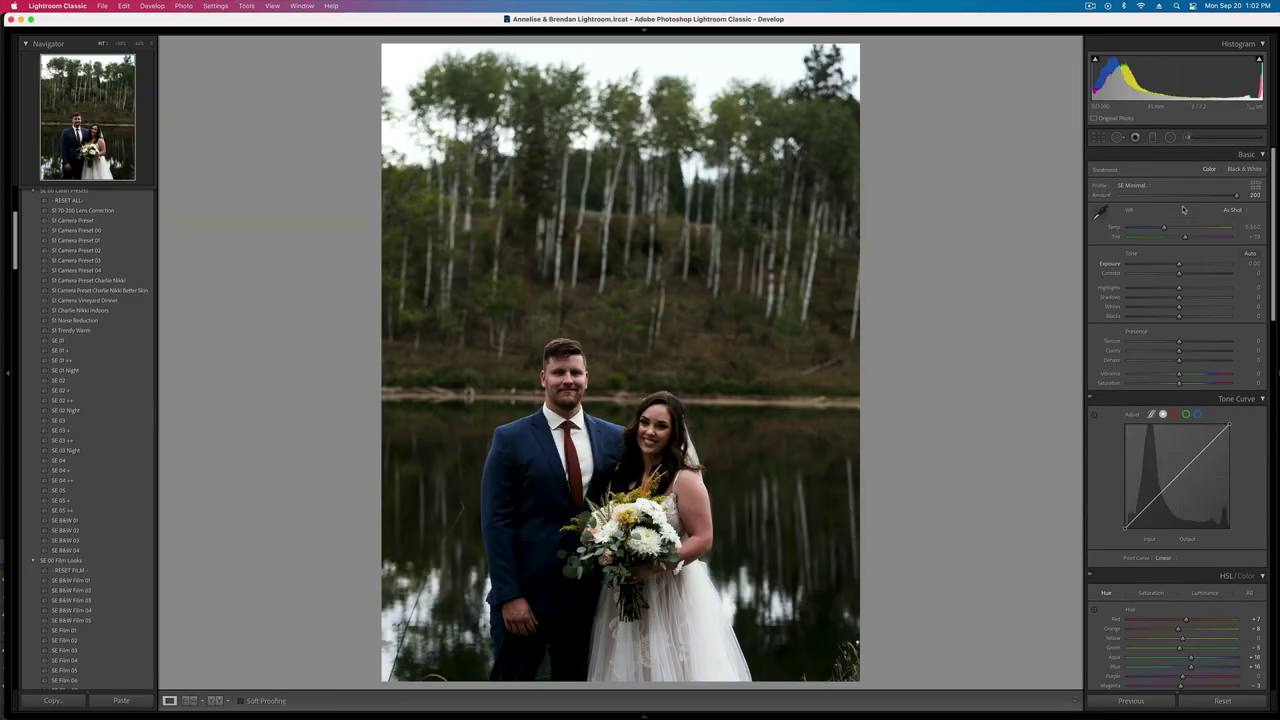
click(1189, 139)
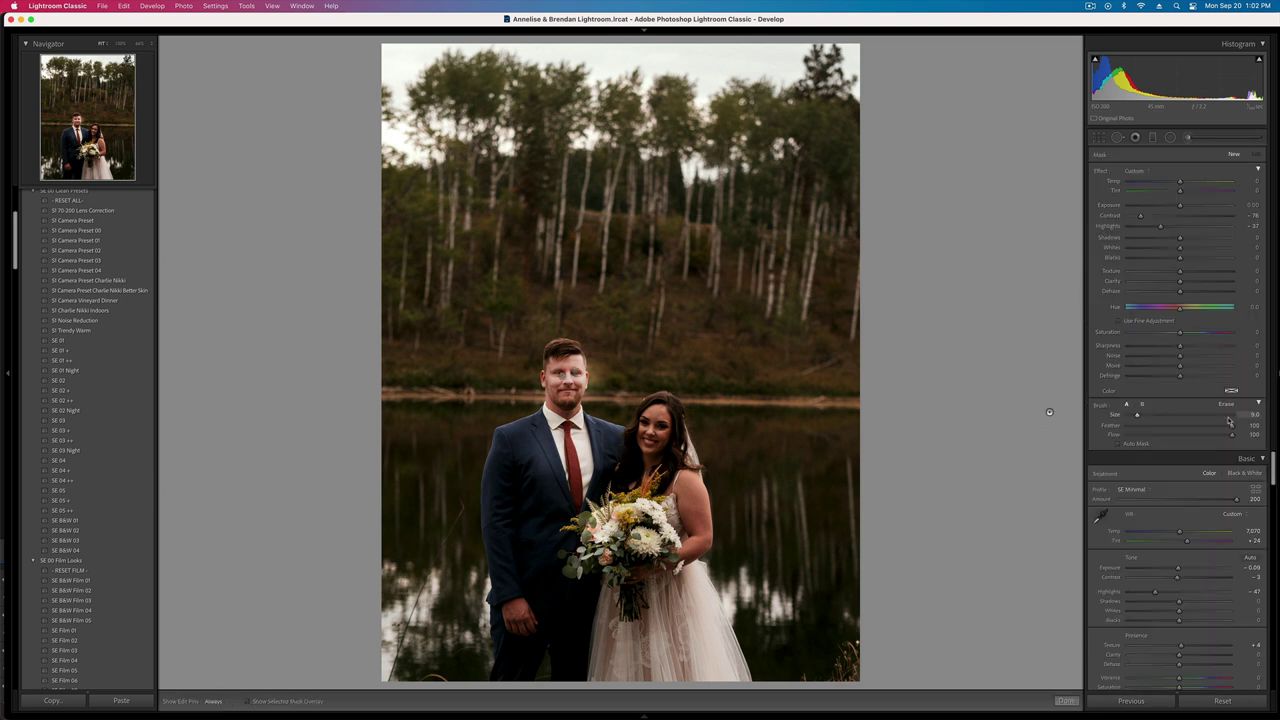
click(1230, 494)
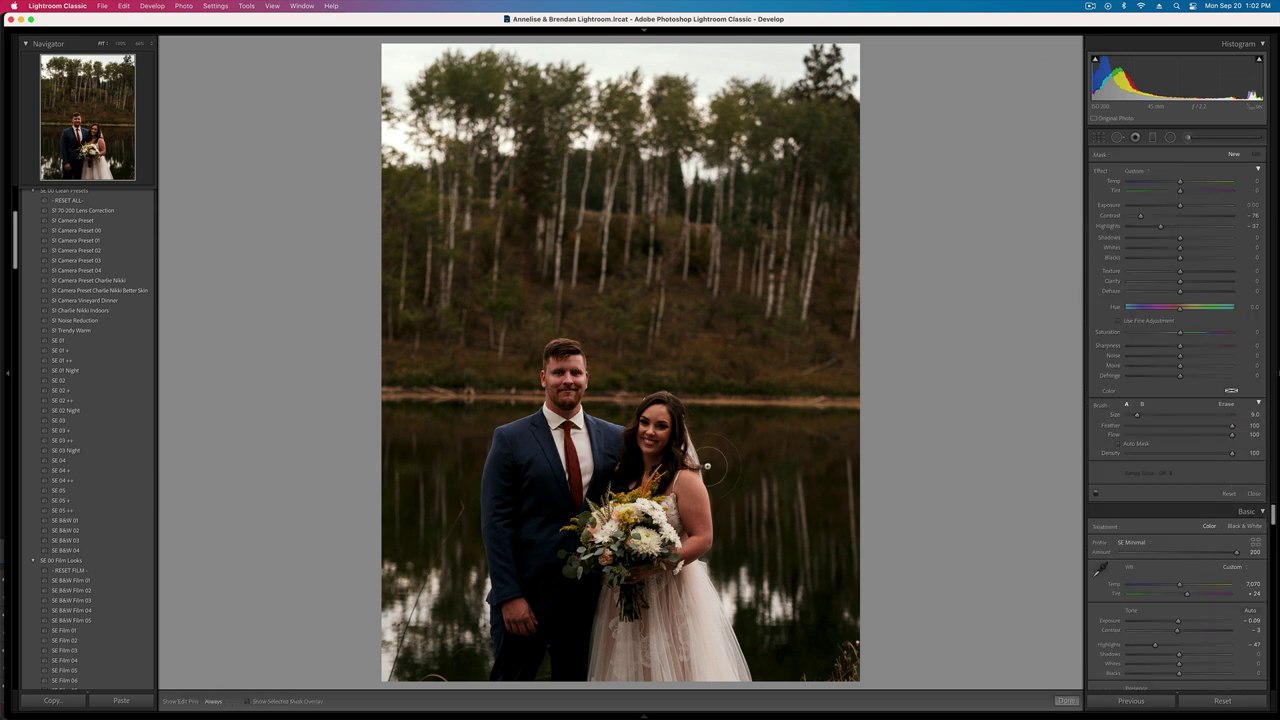
- Brush a new adjustment over the couple in the vertical portrait and set its Shadows to 31
key(h)
drag(682, 507, 684, 509)
key(h)
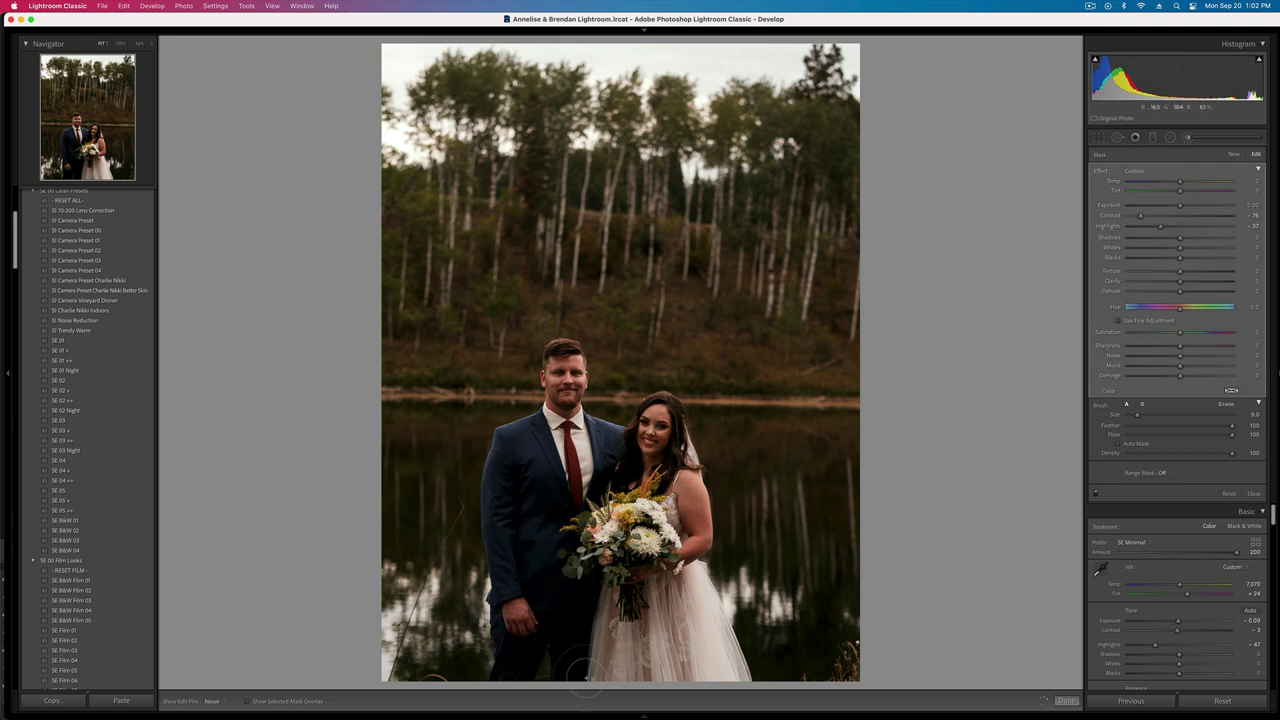
key(h)
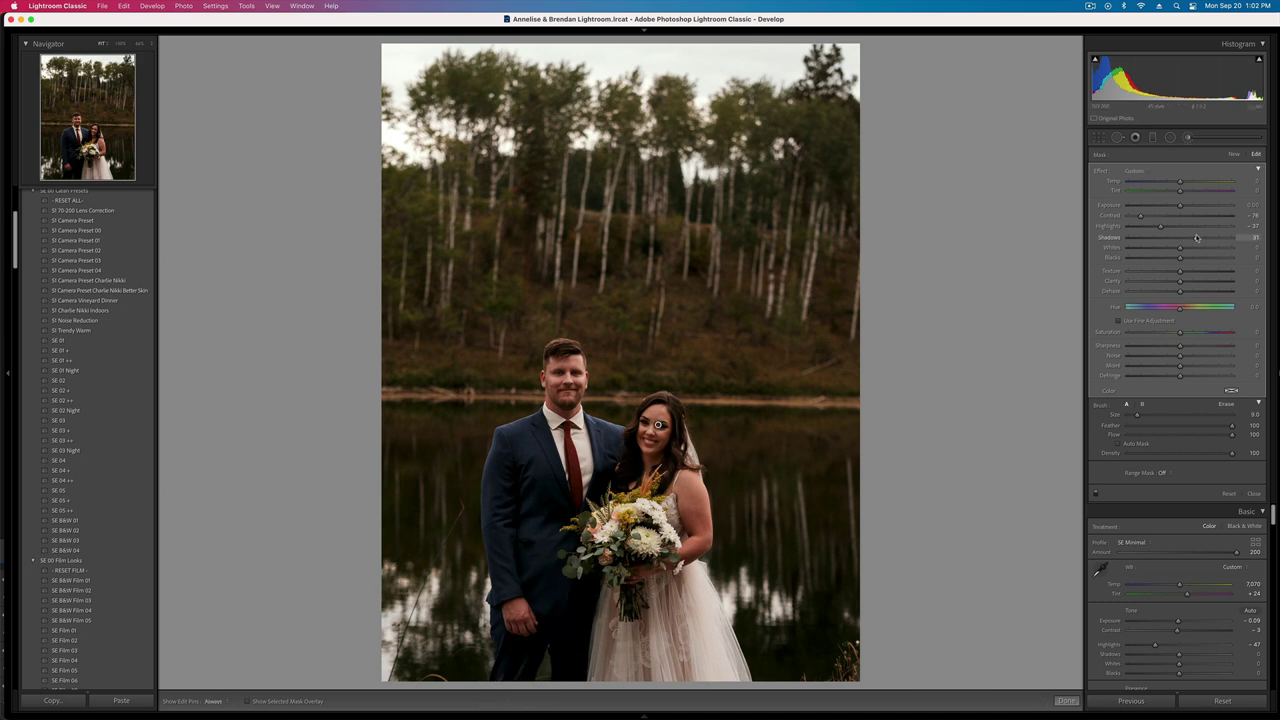
key(k)
- Set the vertical portrait's Exposure to +0.24 and Contrast to -17, and straighten it with an angle of -0.70
key(shift+equal)
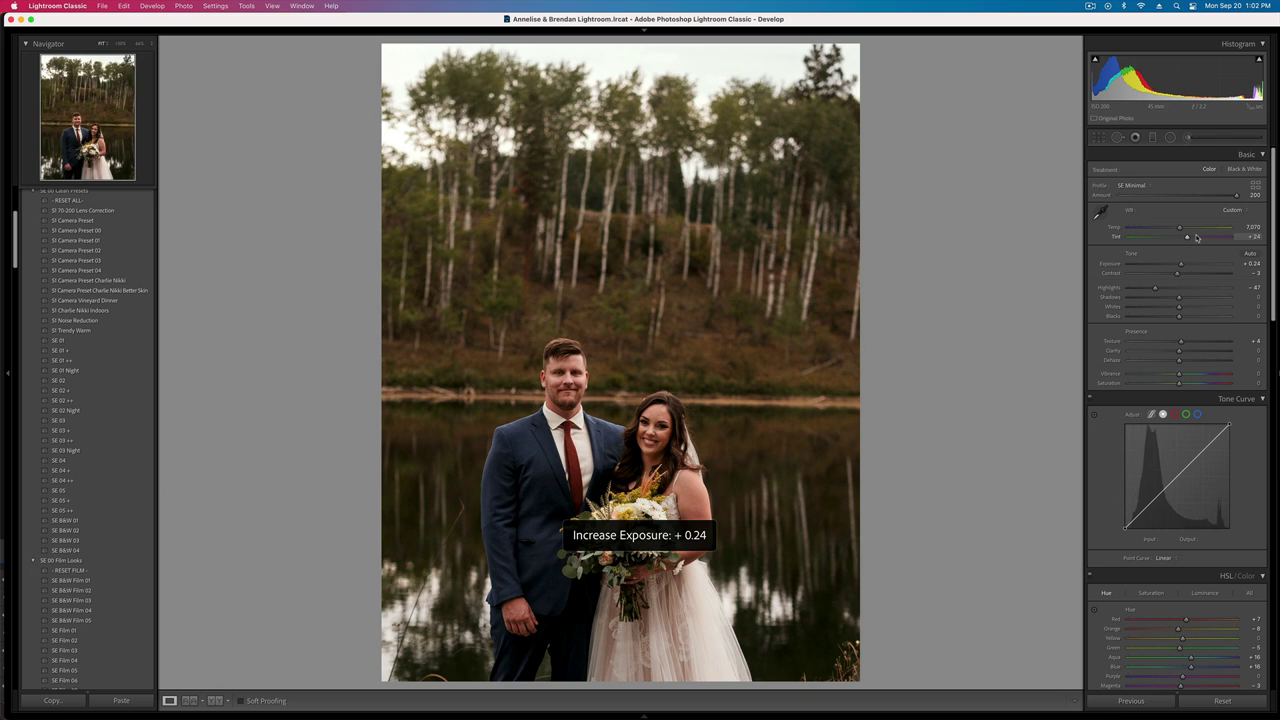
key(minus)
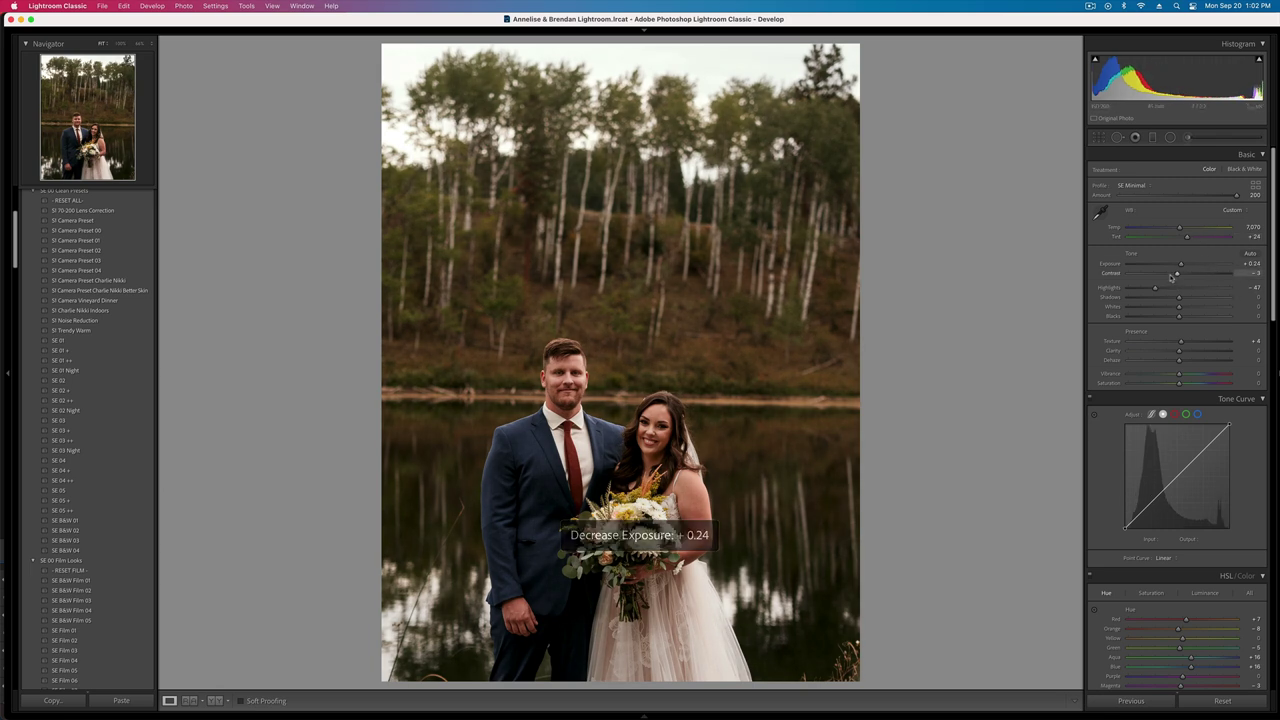
key(r)
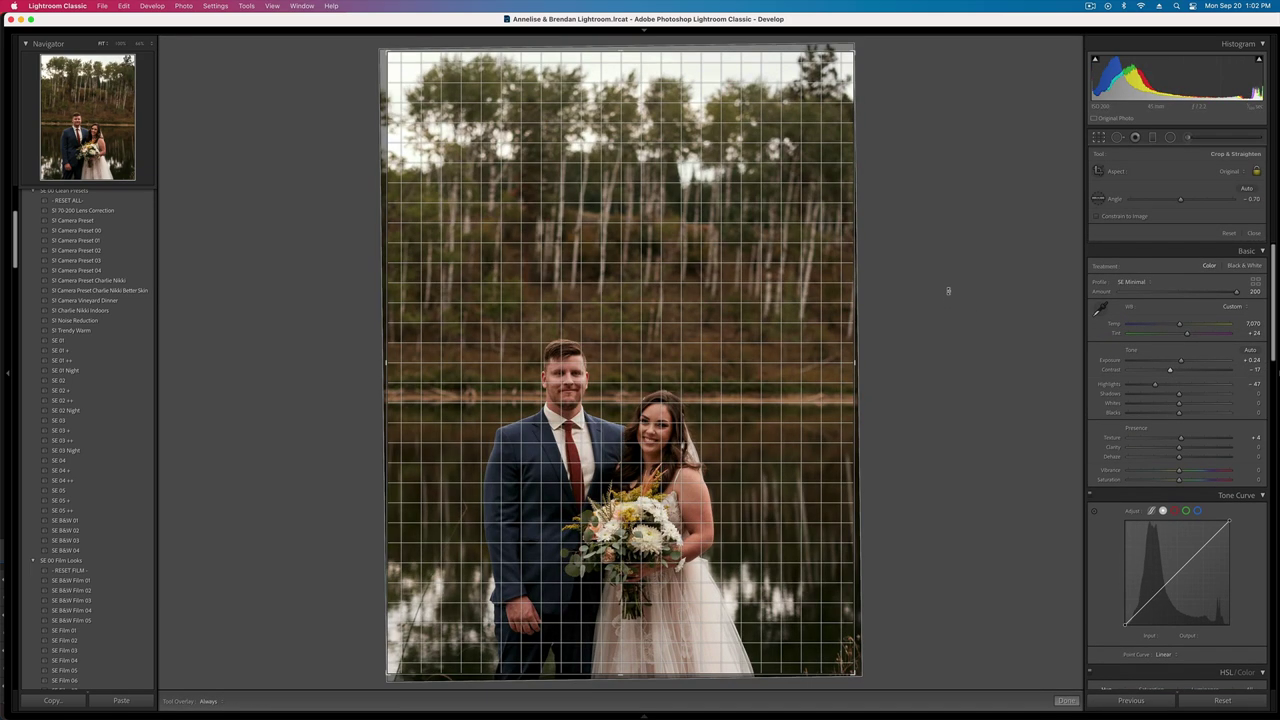
key(r)
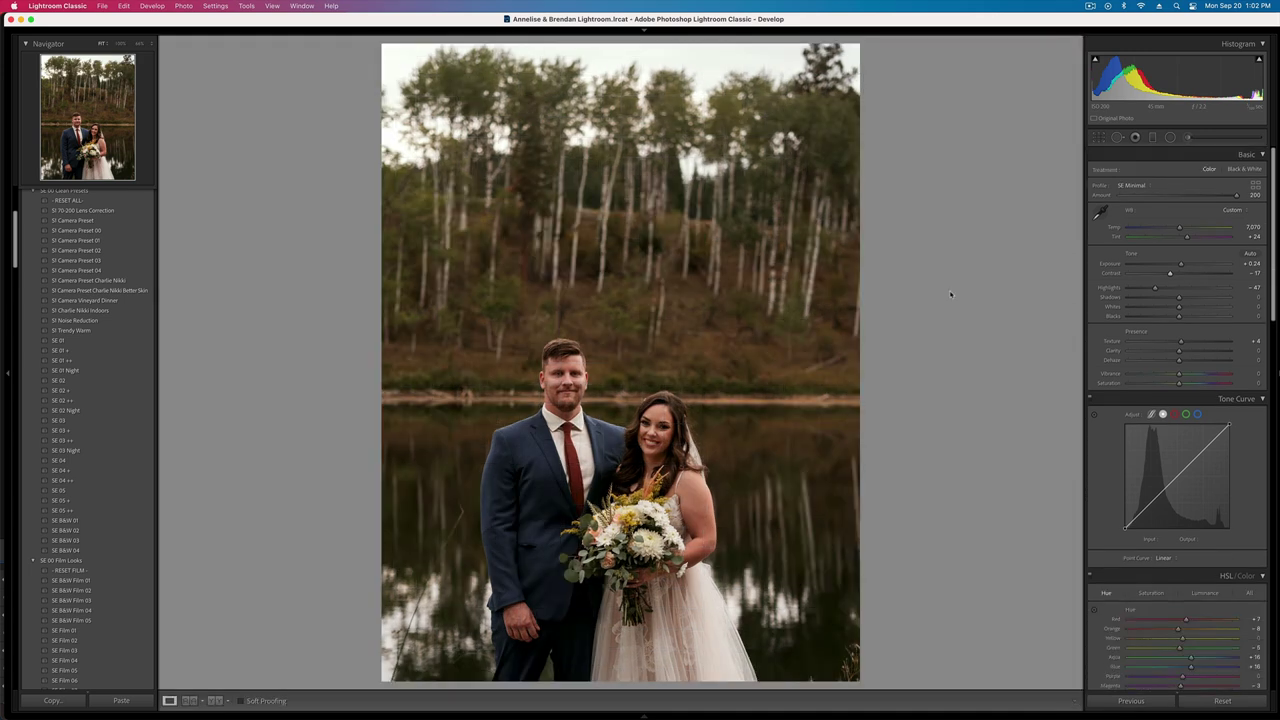
- Copy the vertical portrait's develop settings, including the brush, and go to the next photo of the couple facing each other
key(Right)
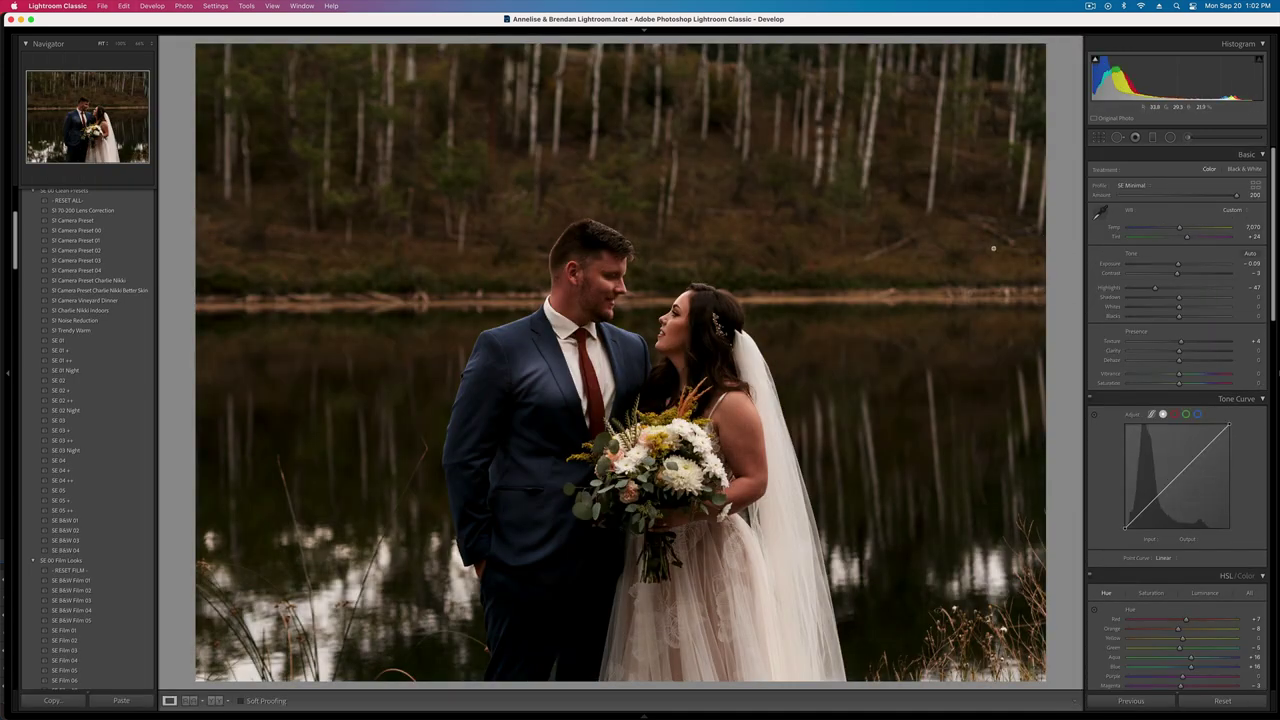
key(Left)
key(super+shift+c)
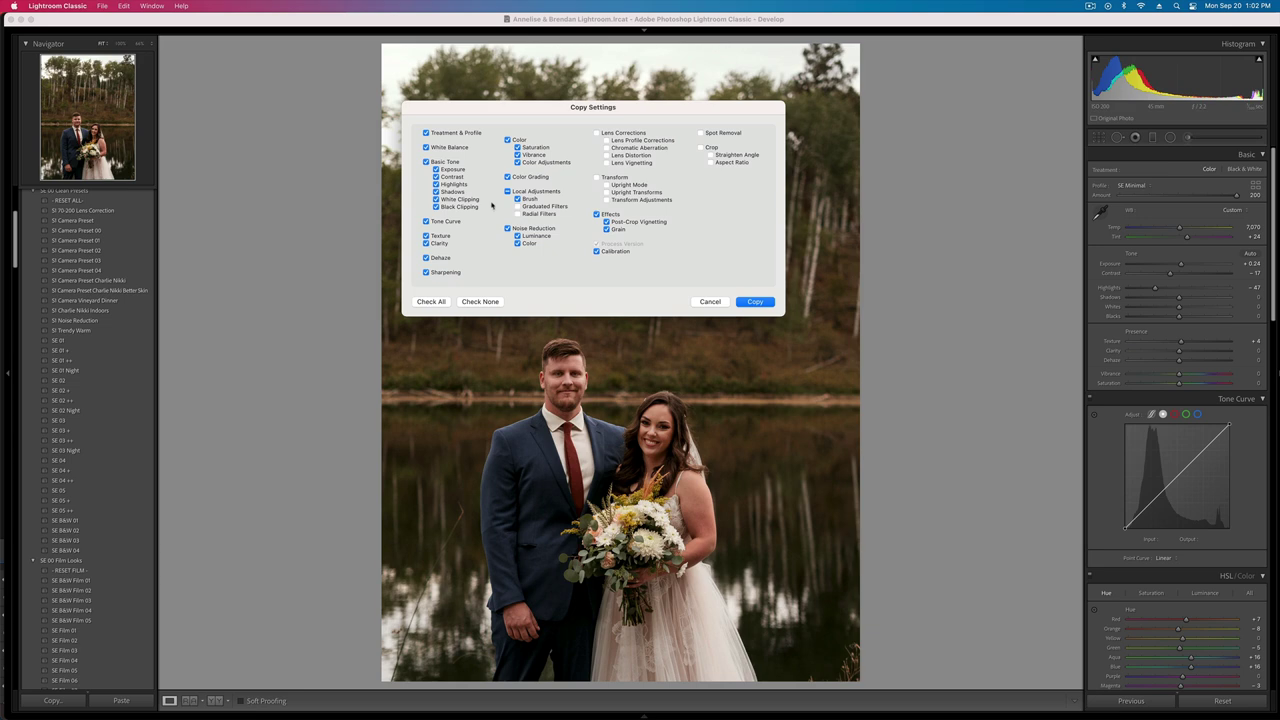
key(Return)
key(Right)
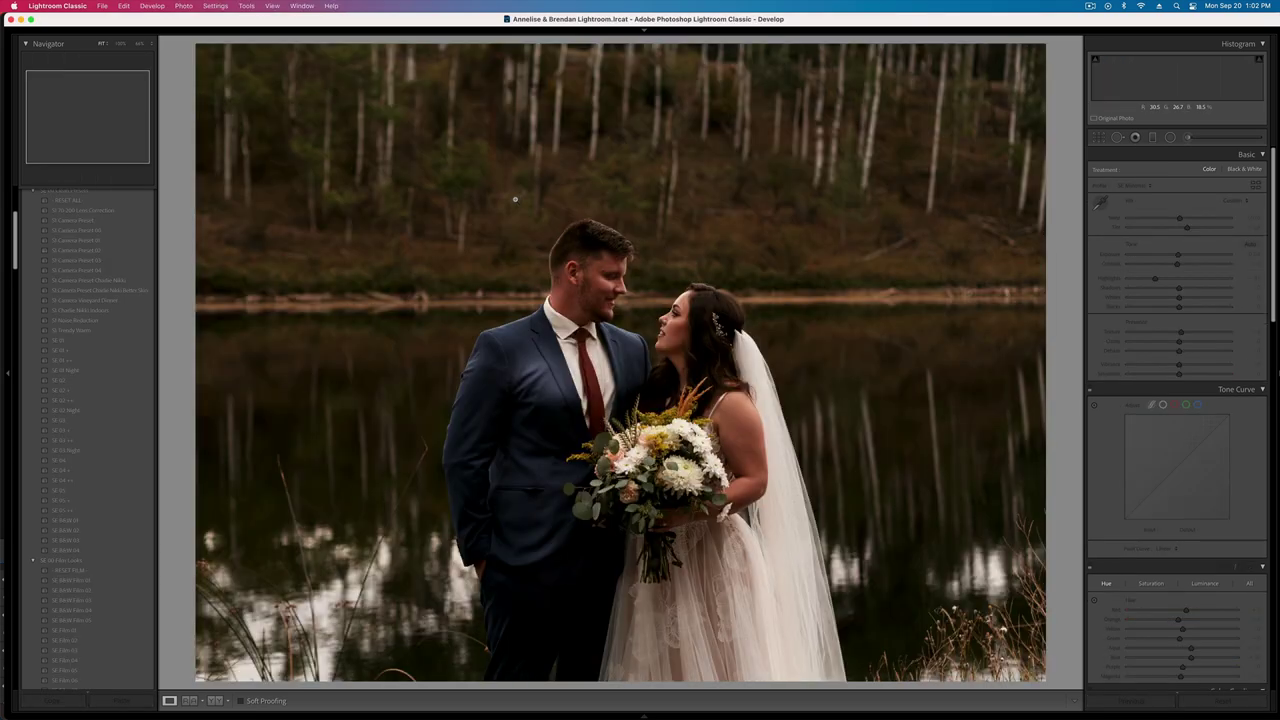
- Set the vertical lakeside portrait's Exposure to +0.14 and Contrast to -10, and carry these settings to the photo of the couple facing each other
key(Right)
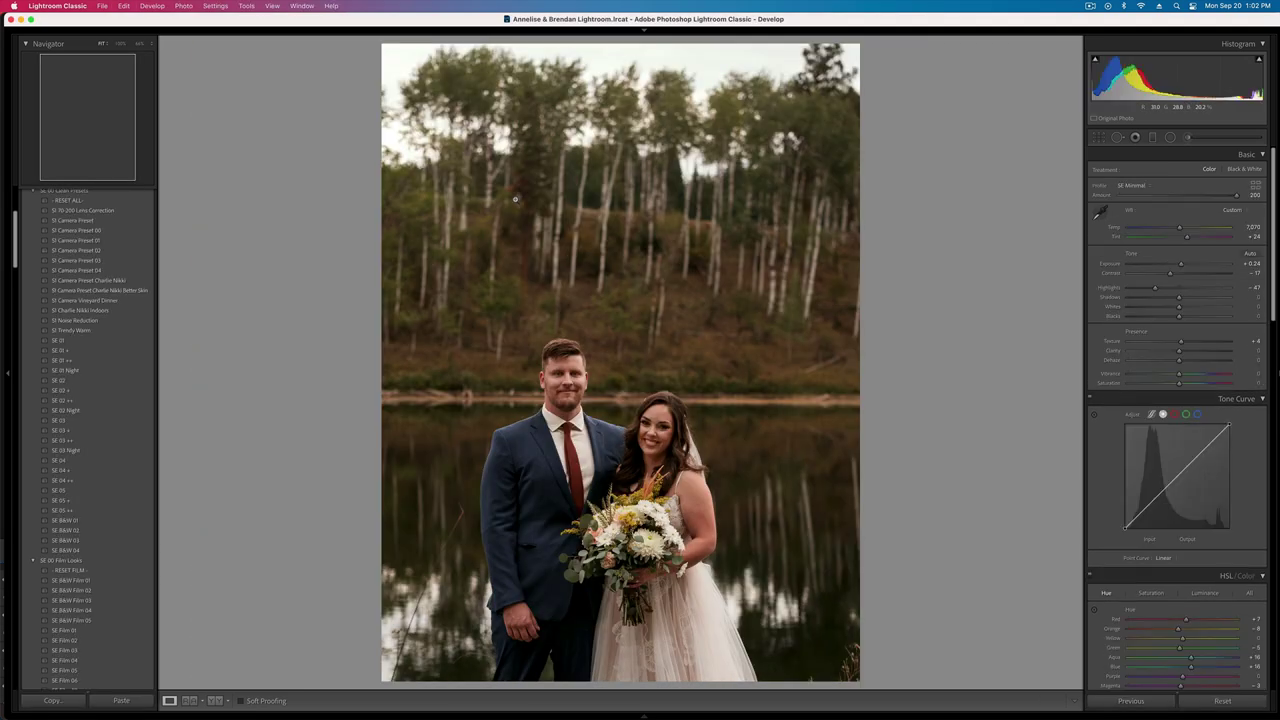
key(minus)
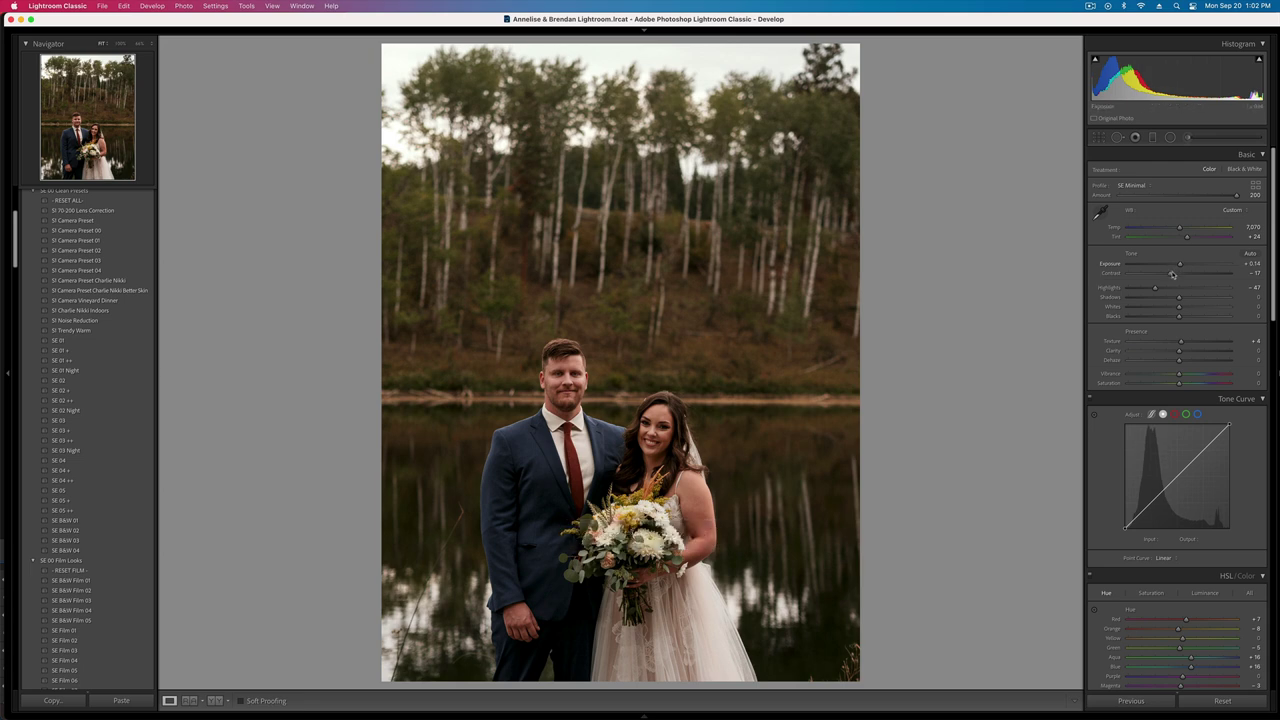
drag(1171, 275, 1175, 276)
key(super+z)
key(Right)
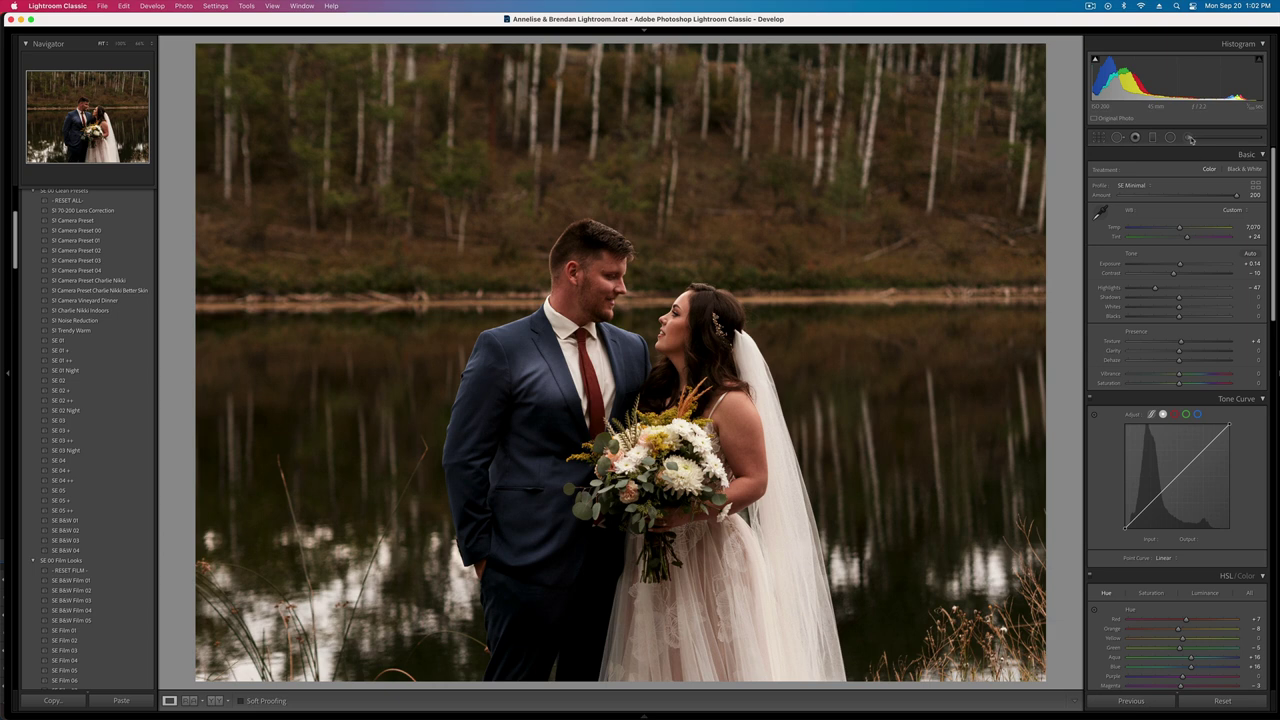
- Brush a new adjustment over the couple in the landscape photo where they face each other, and raise its Shadows
key(k)
click(1230, 495)
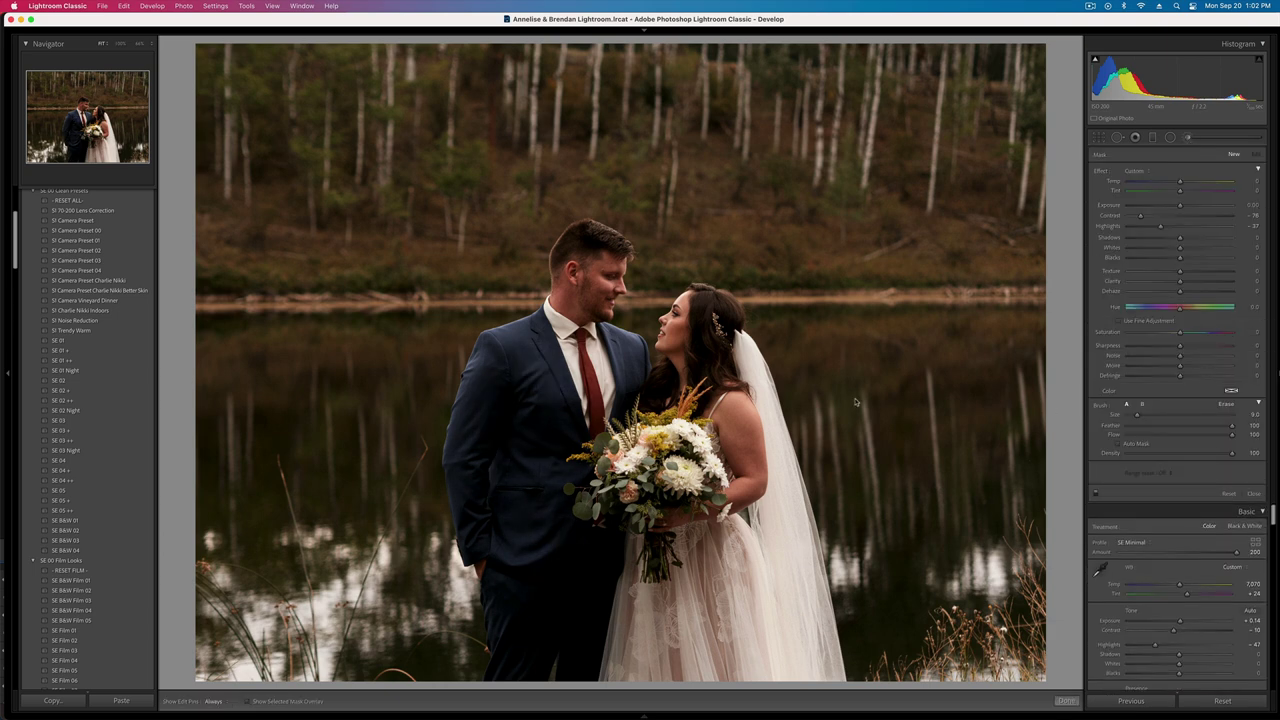
drag(601, 272, 603, 264)
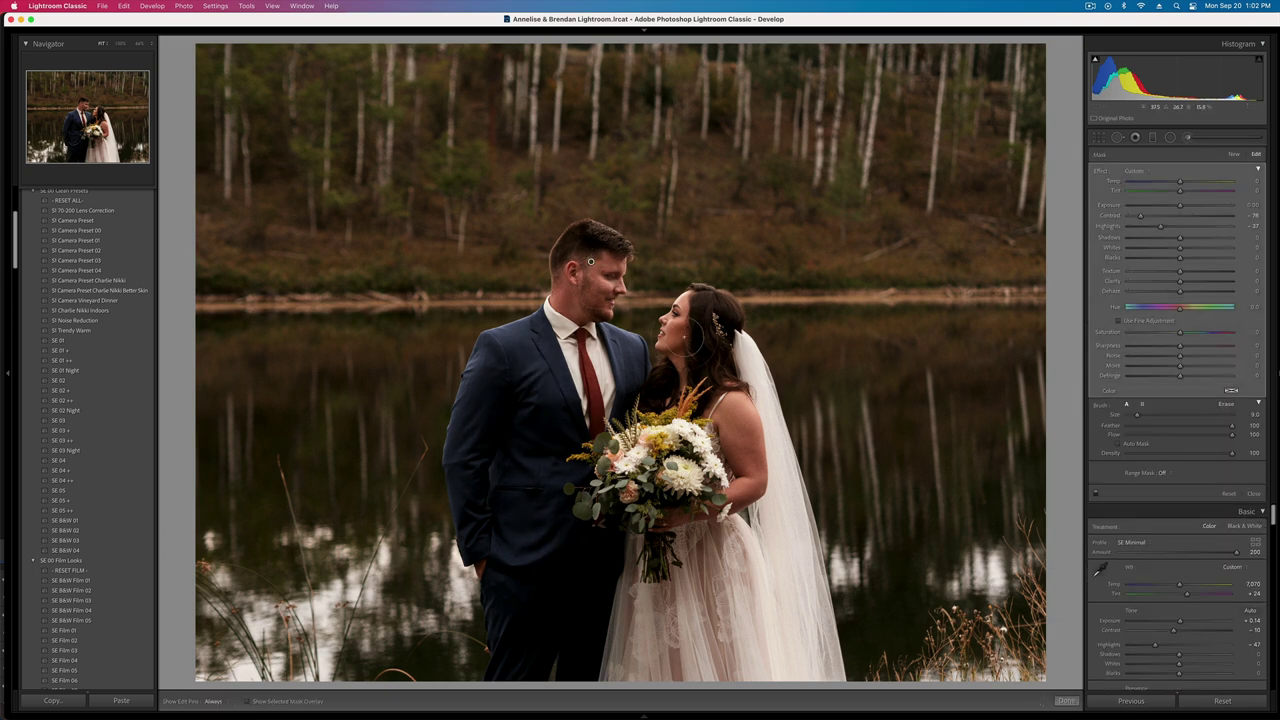
key(h)
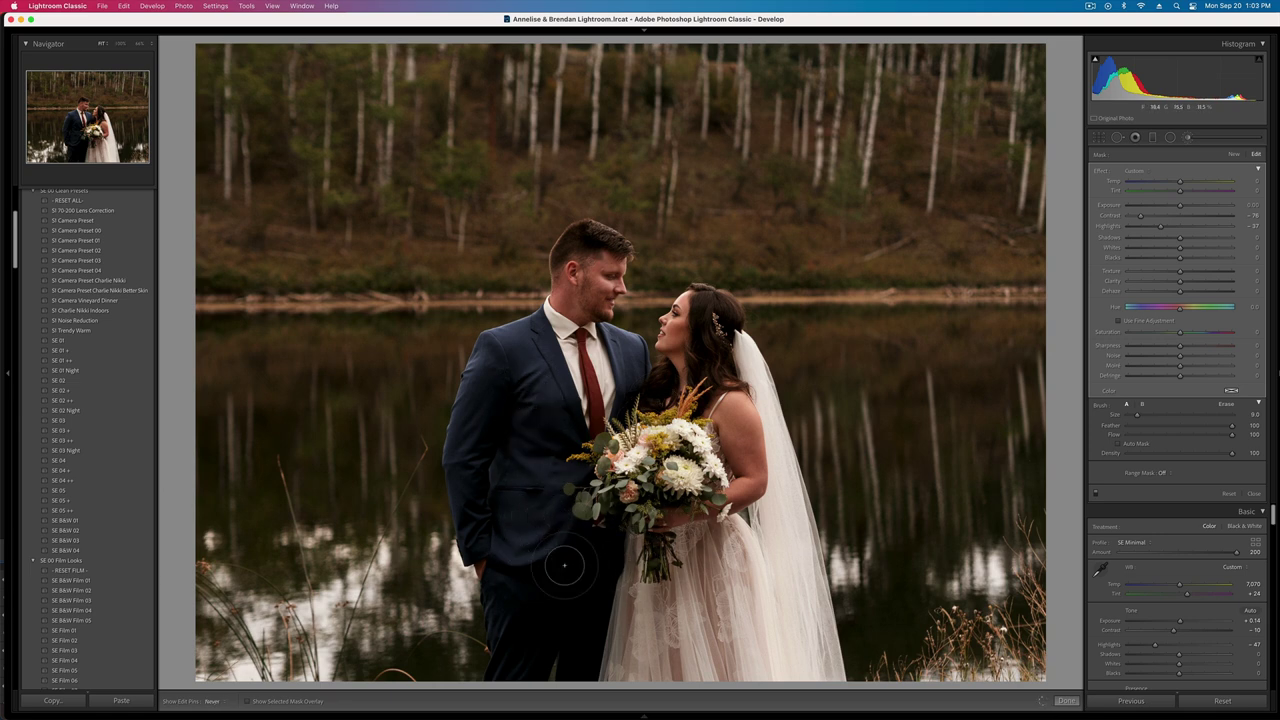
key(h)
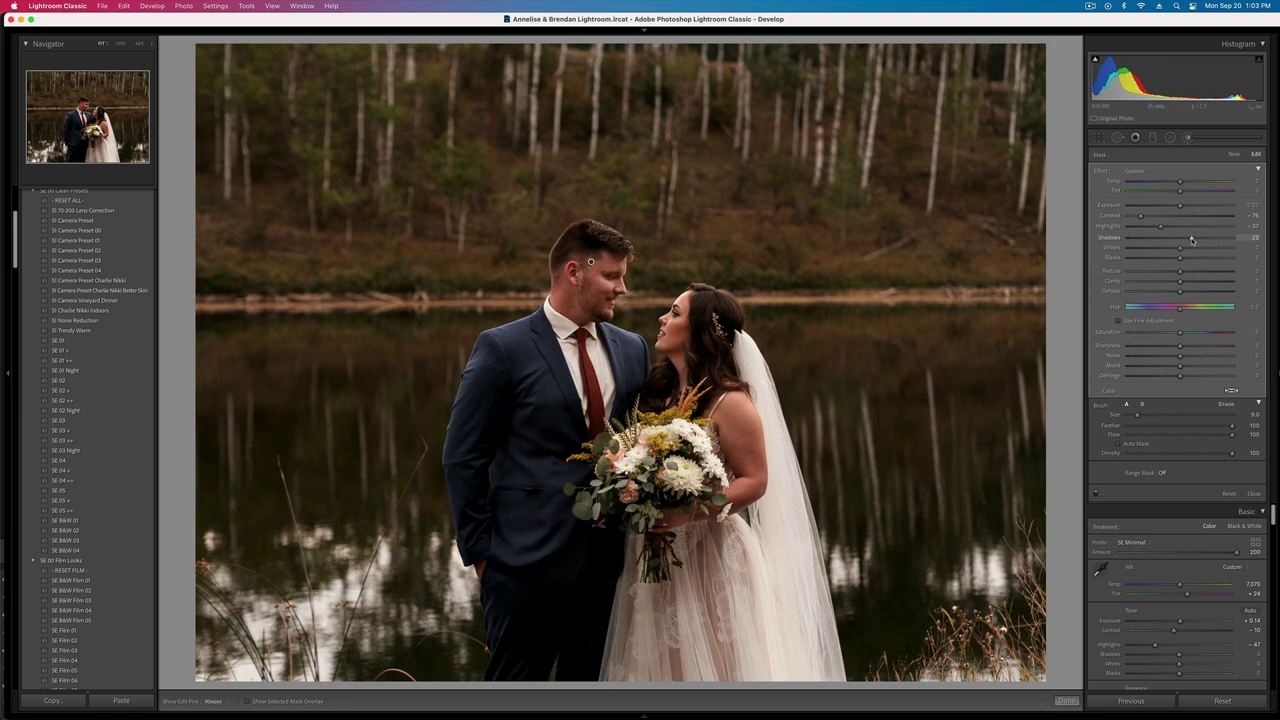
drag(1192, 240, 1218, 242)
key(k)
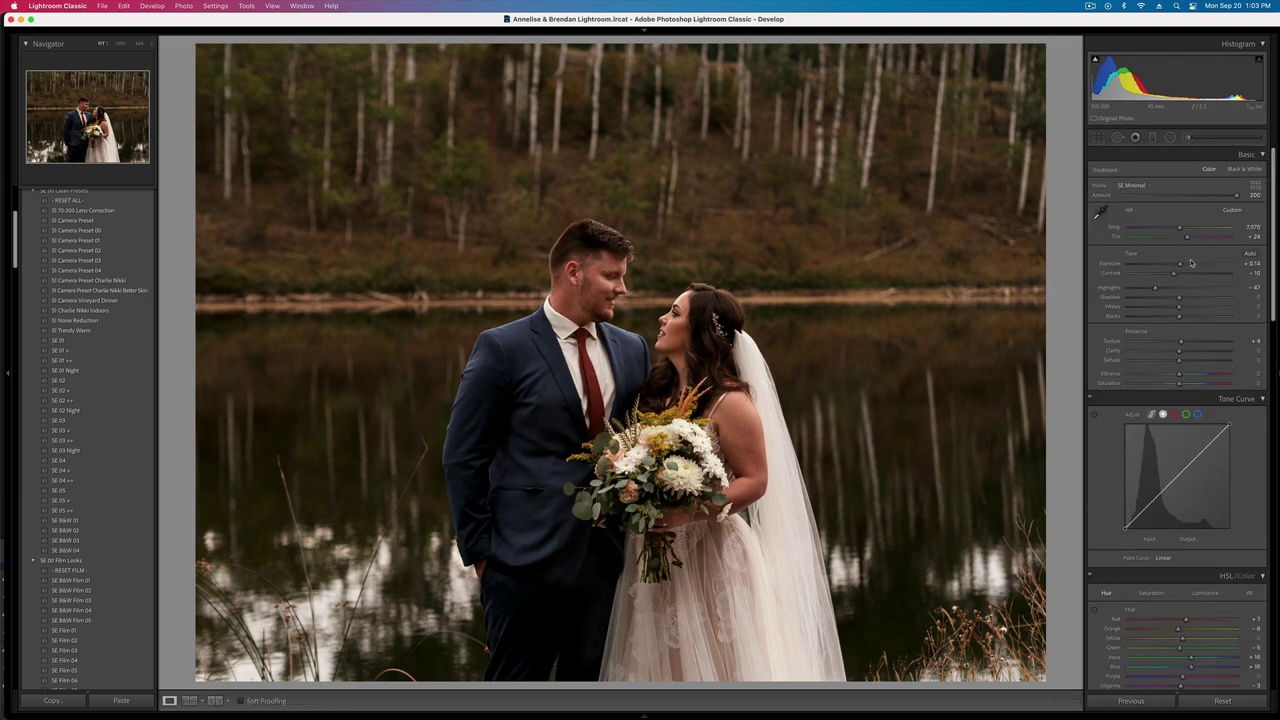
- Set the vertical embrace close-up's Exposure to +0.47 and brush a new adjustment over the groom's face
key(Right)
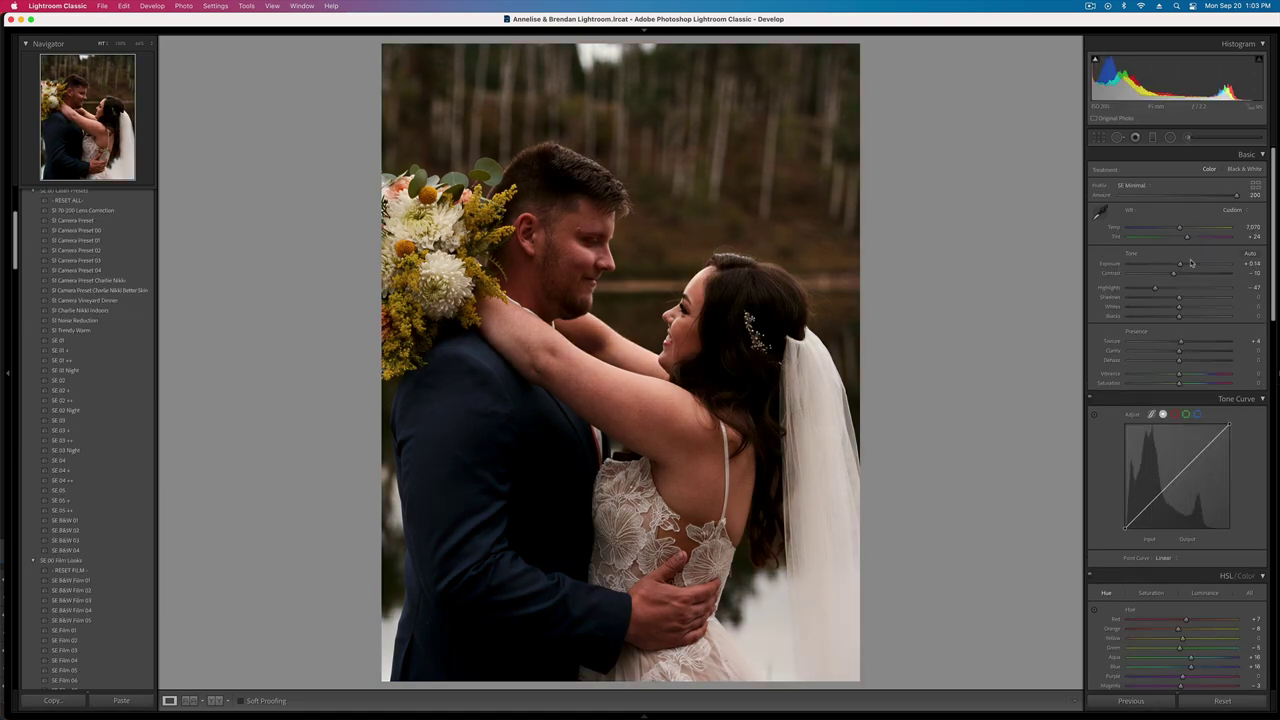
key(shift+=)
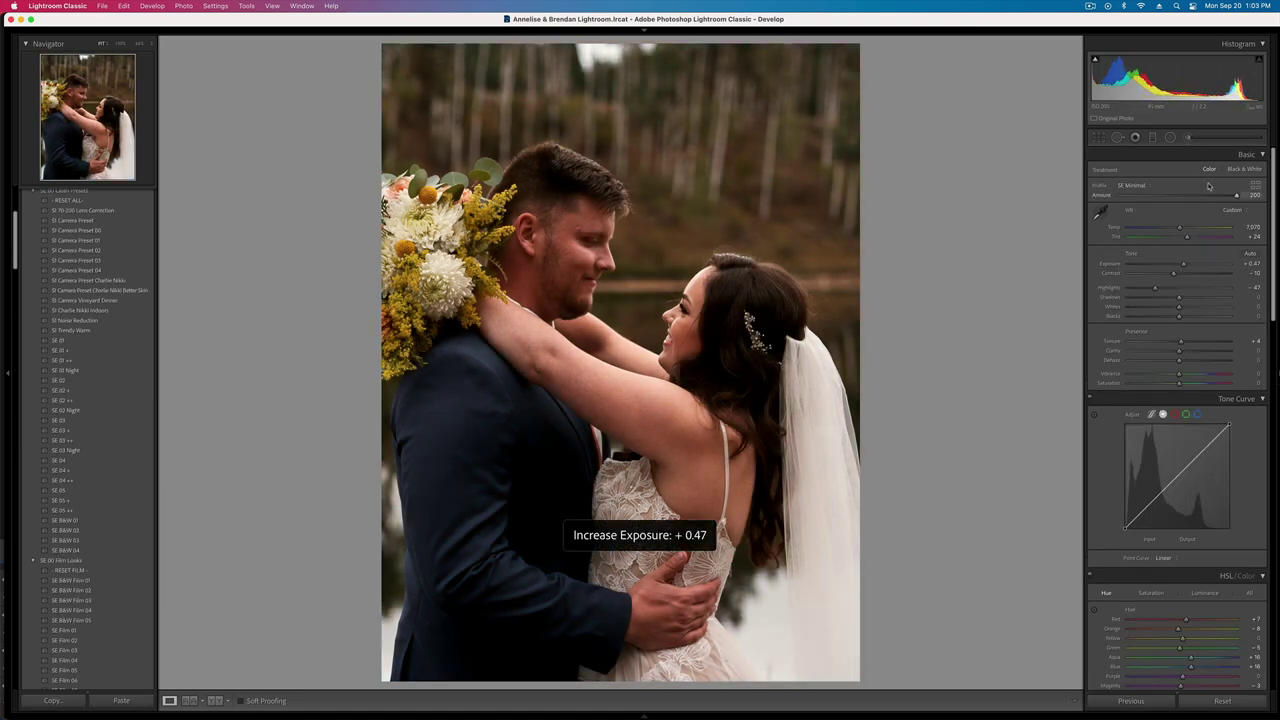
key(k)
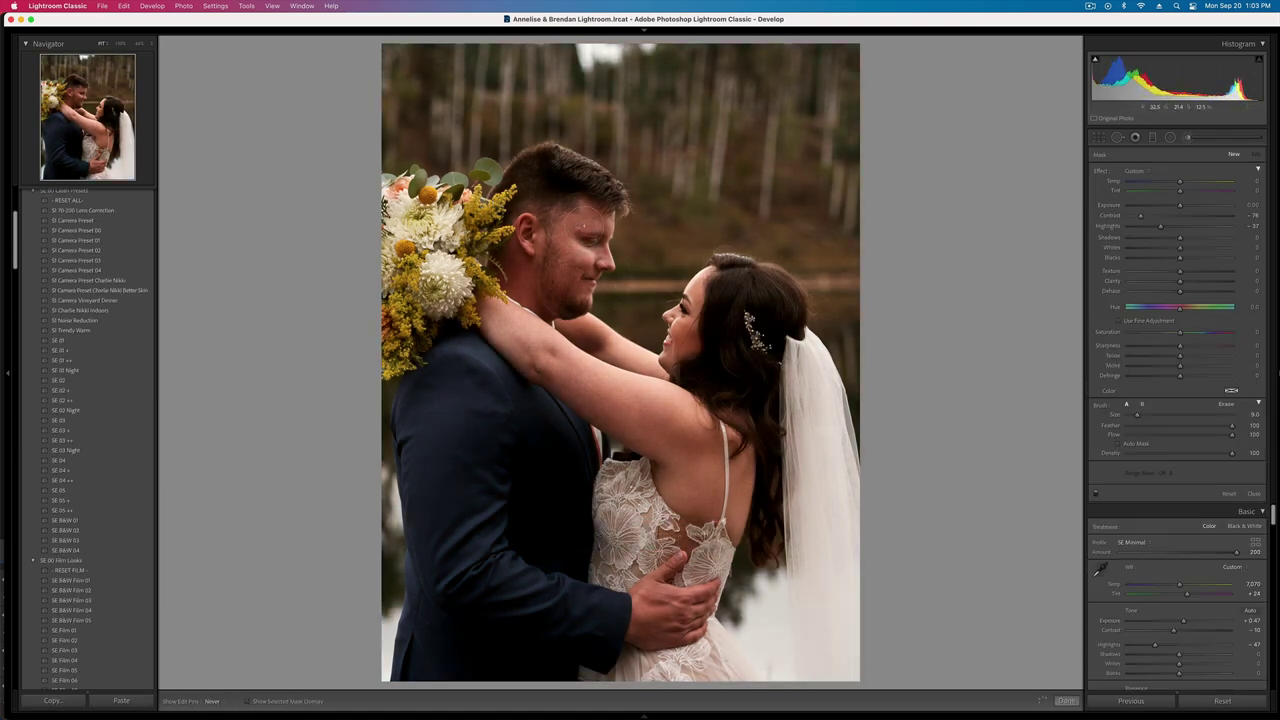
drag(580, 227, 584, 268)
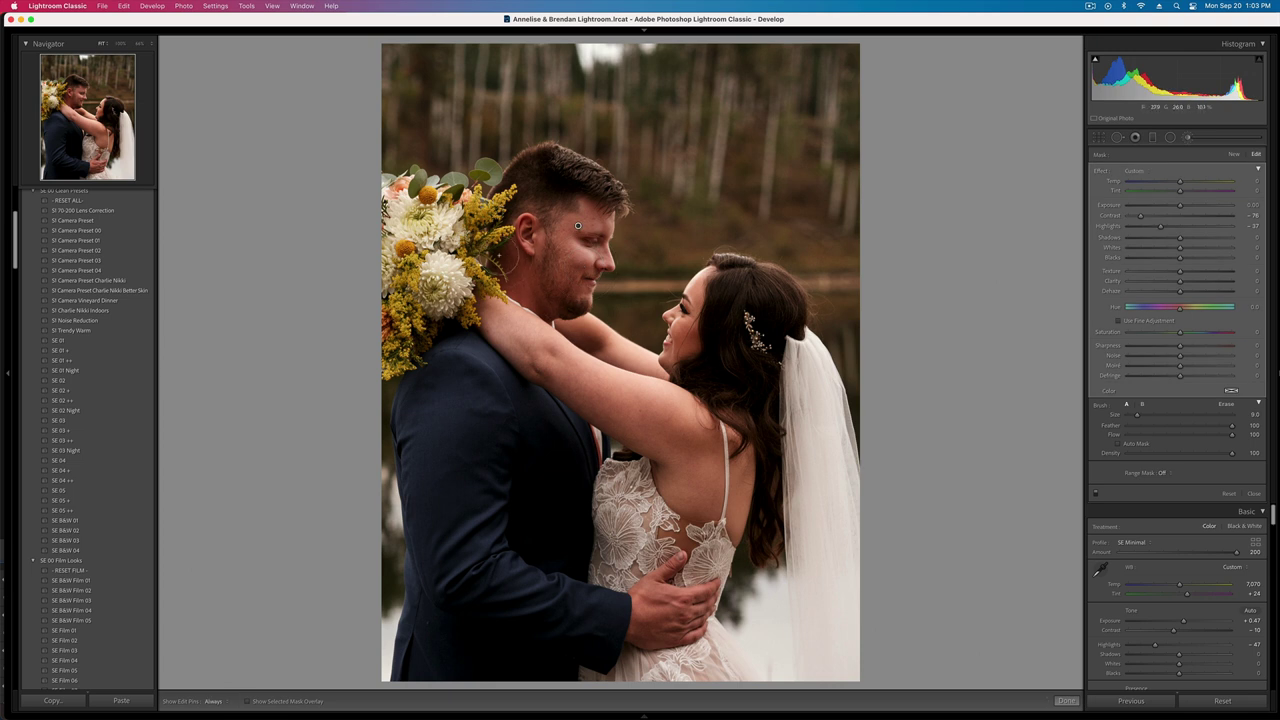
key(h)
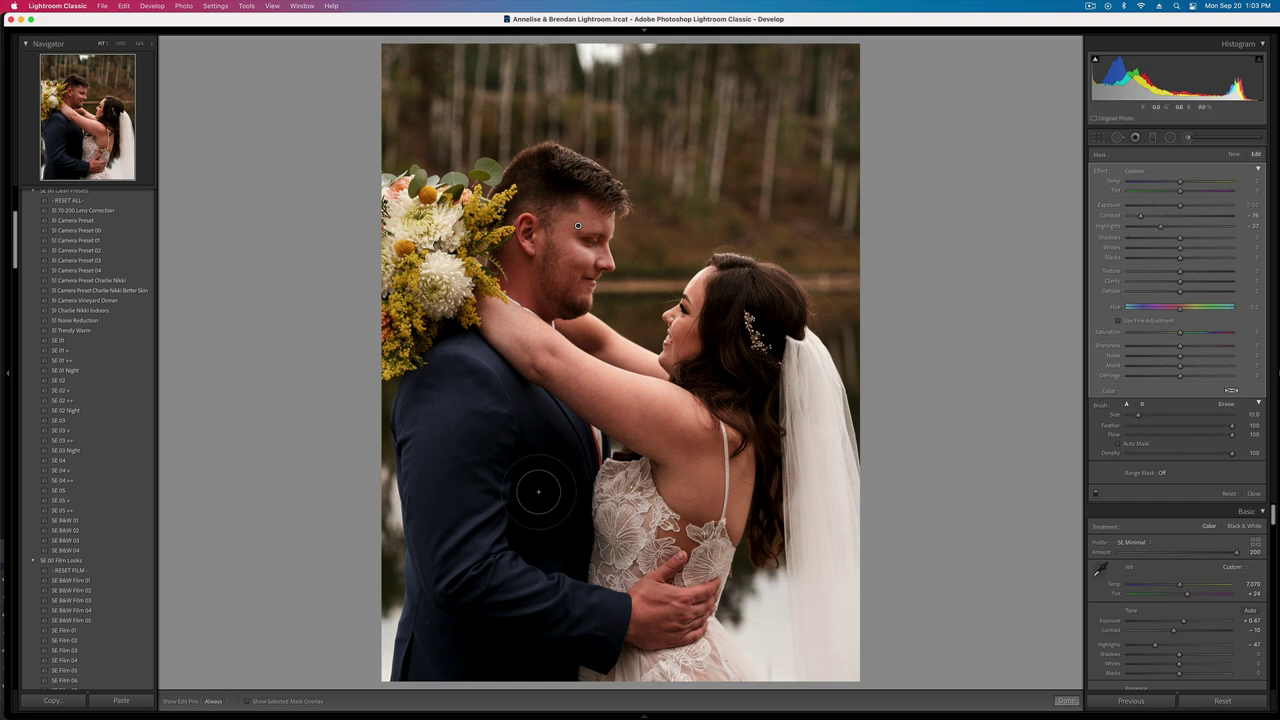
- Enlarge the brush to size 12 and extend the adjustment down over the groom's dark suit
key(bracketright)
key(bracketright)
key(bracketright)
drag(528, 381, 571, 576)
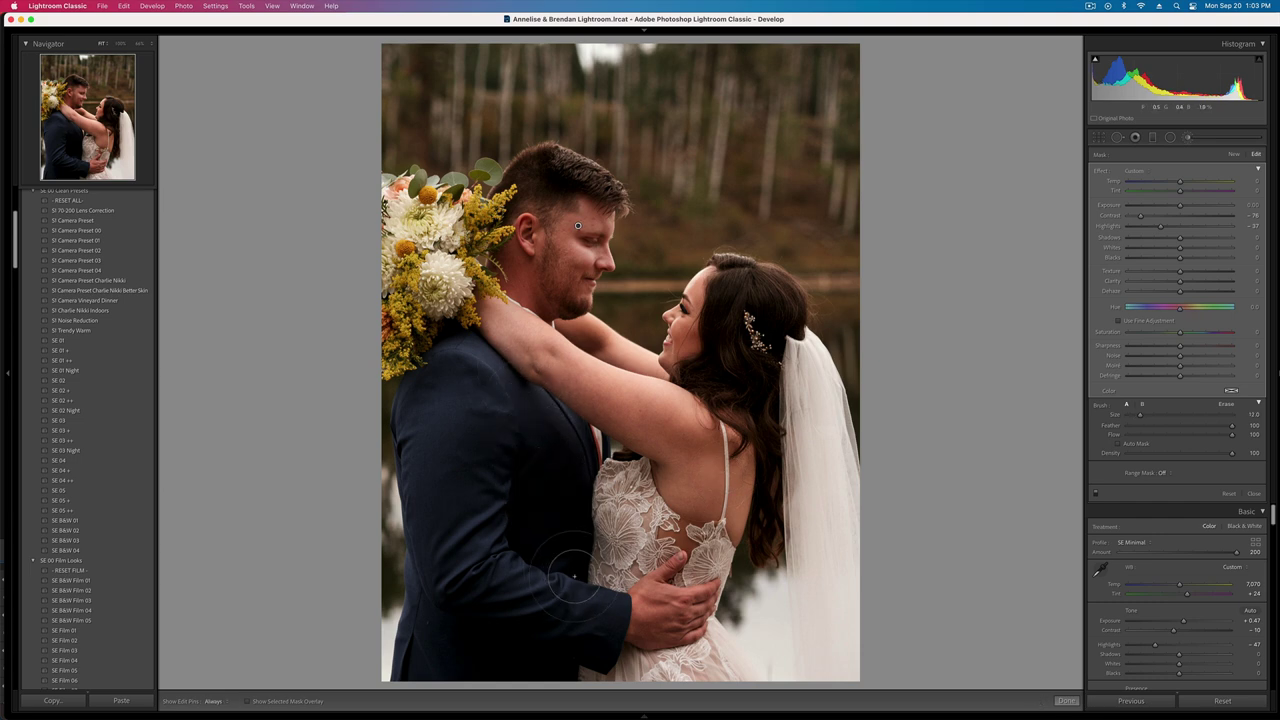
key(k)
- Brush a new adjustment over the groom's head in the landscape kissing photo and raise its Shadows
key(Right)
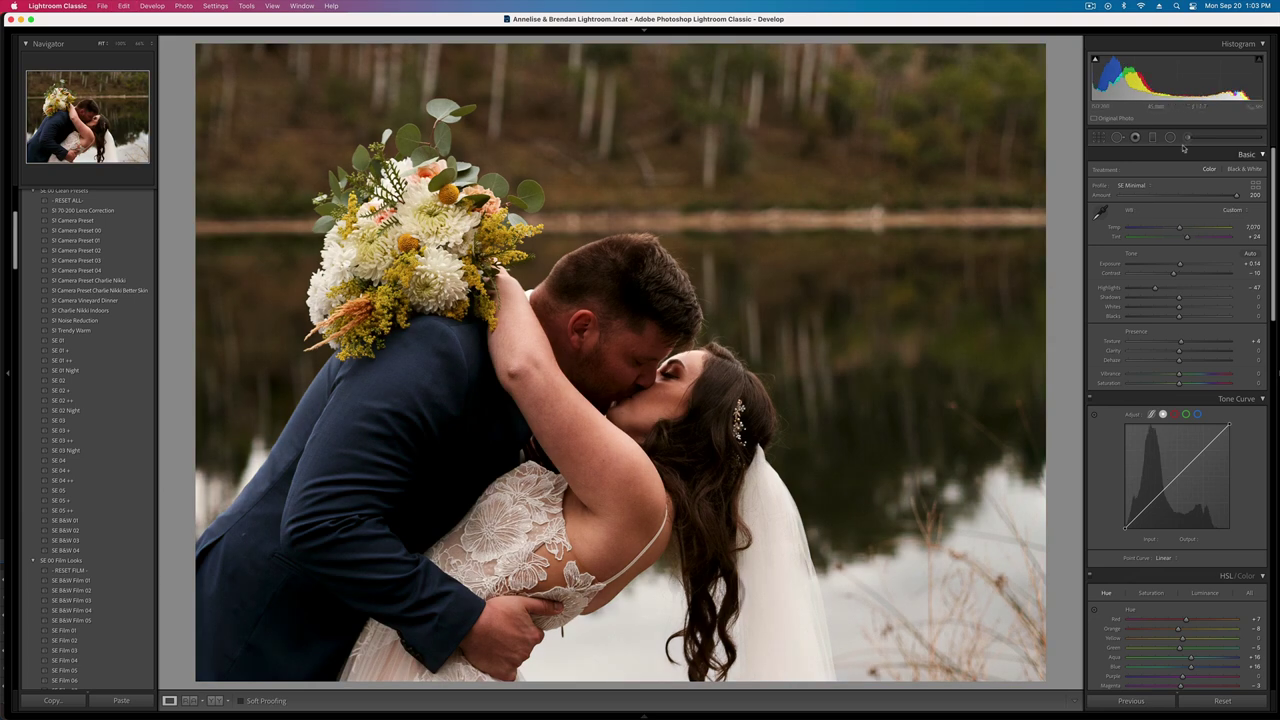
key(k)
mouse_move(567, 335)
mouse_down()
mouse_move(620, 371)
mouse_move(659, 343)
mouse_move(603, 358)
mouse_up()
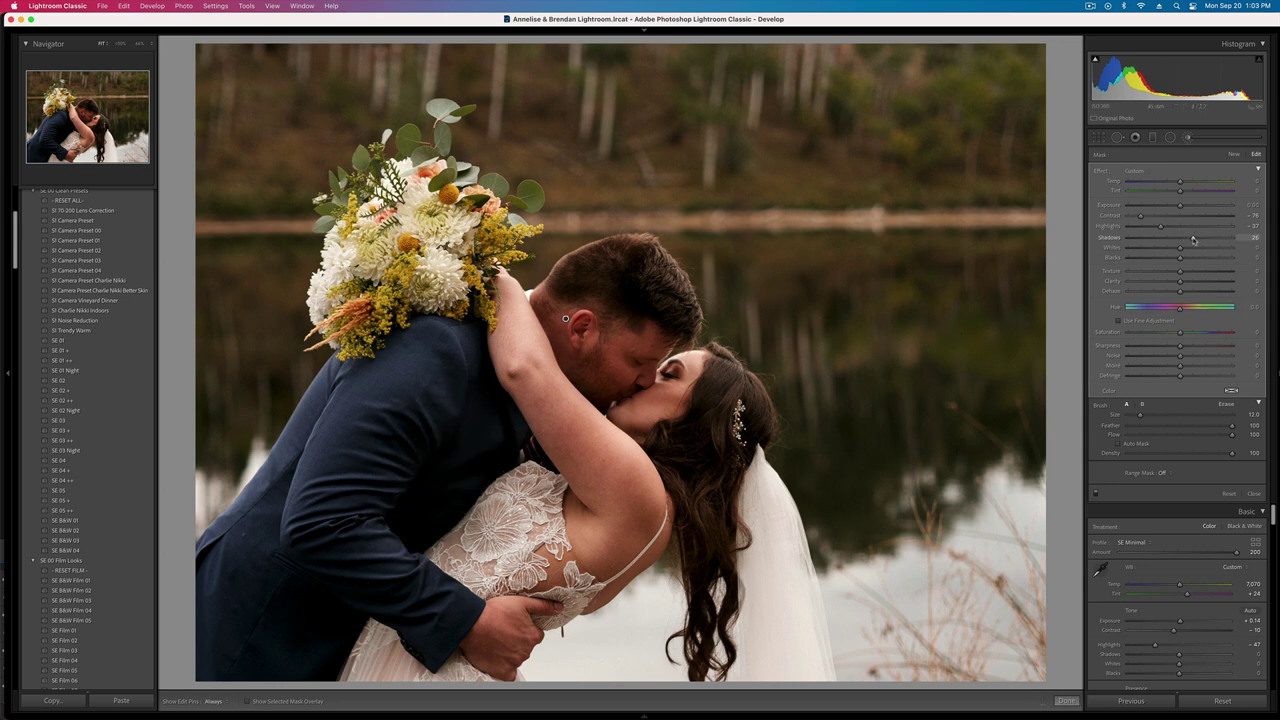
- Brush a separate new adjustment over the bouquet and lower its Exposure to darken the flowers
click(1234, 154)
drag(470, 205, 390, 296)
drag(1179, 207, 1168, 207)
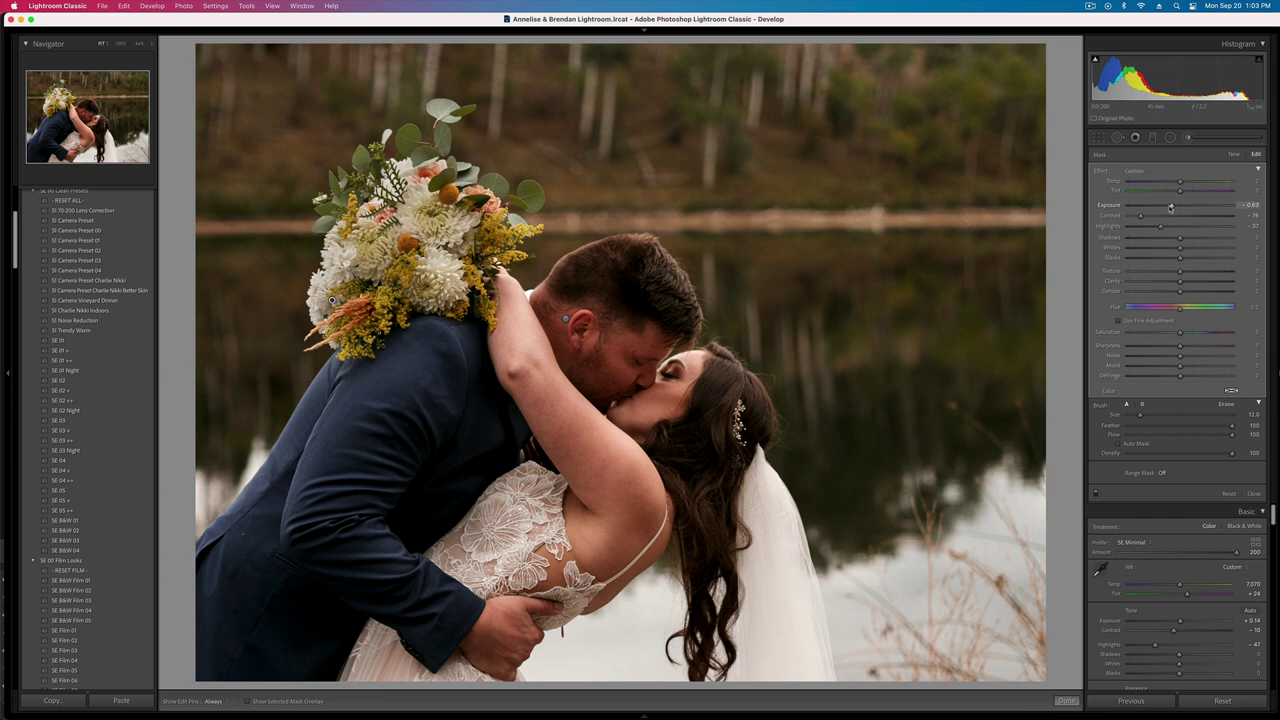
key(k)
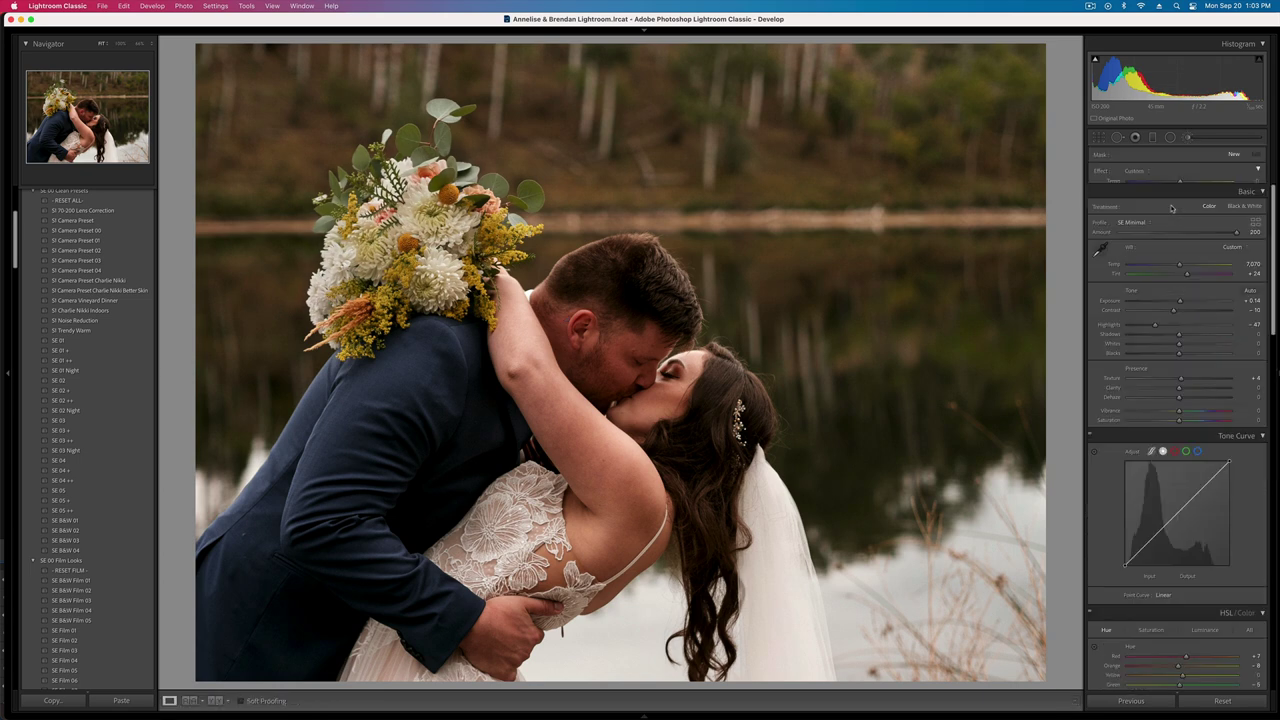
- Draw a large radial filter centred on the kissing couple's faces and raise its Exposure to about 0.39
click(1170, 138)
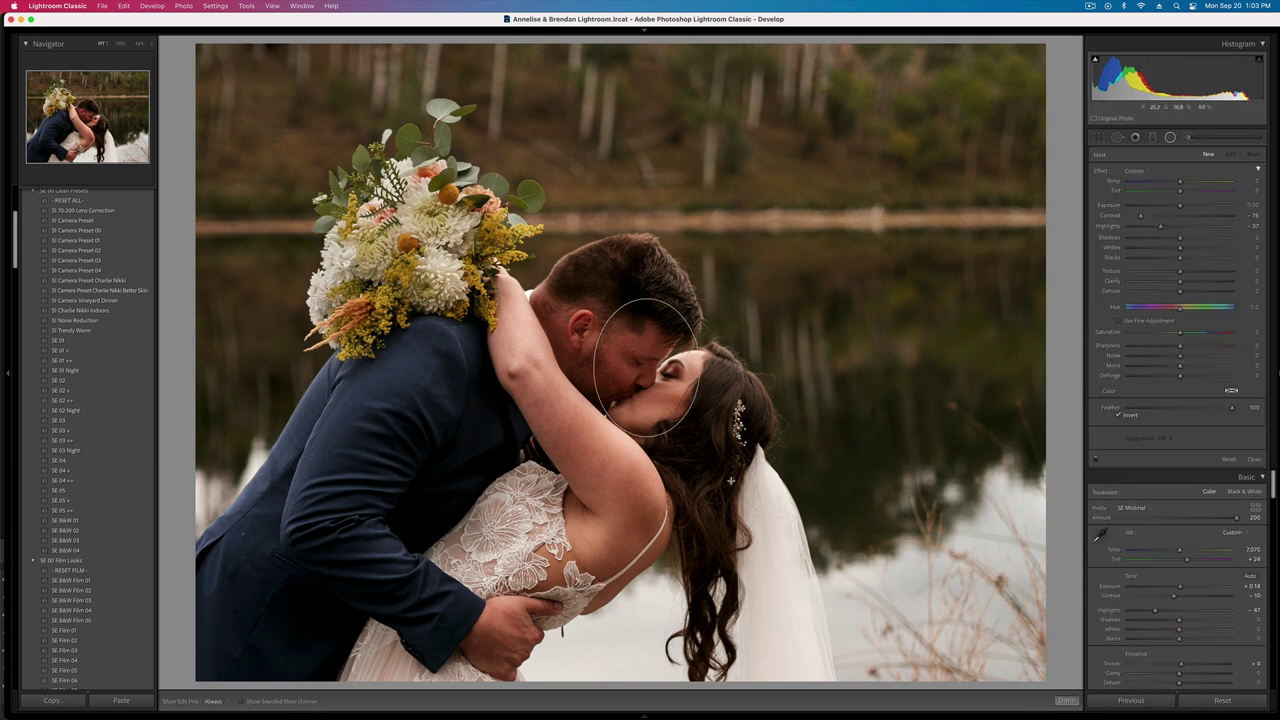
drag(646, 367, 829, 565)
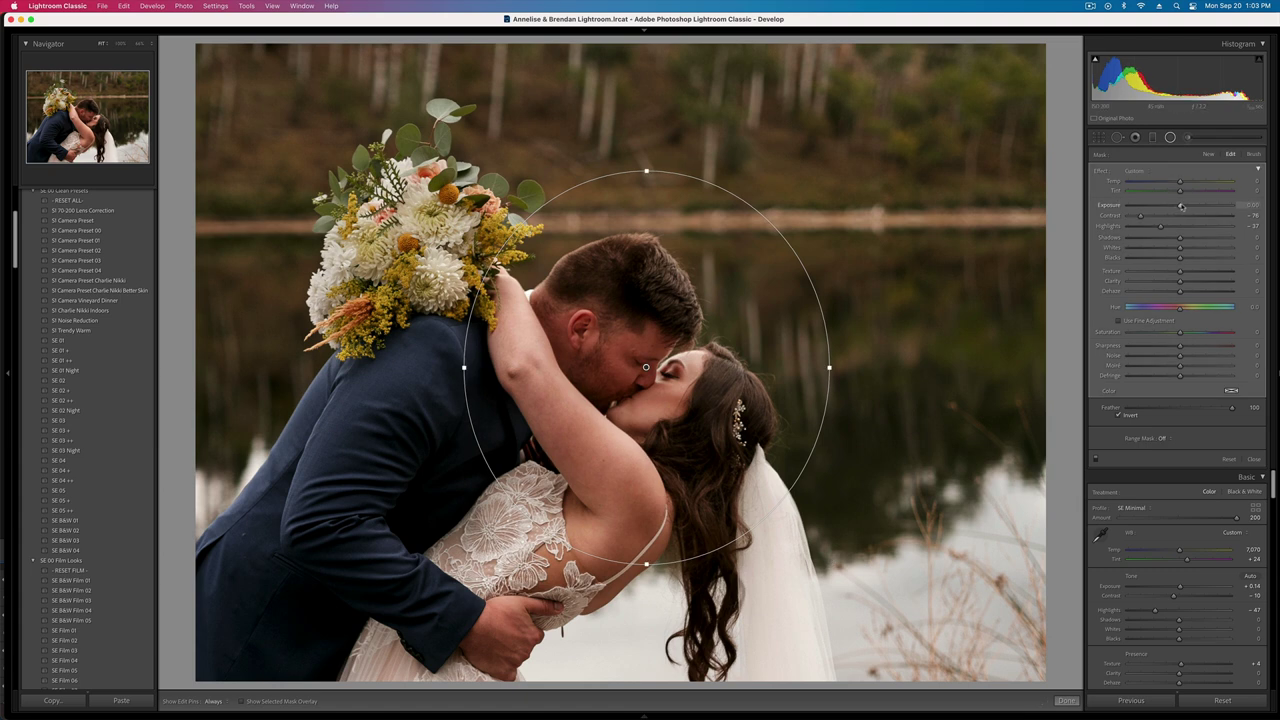
drag(1181, 205, 1187, 206)
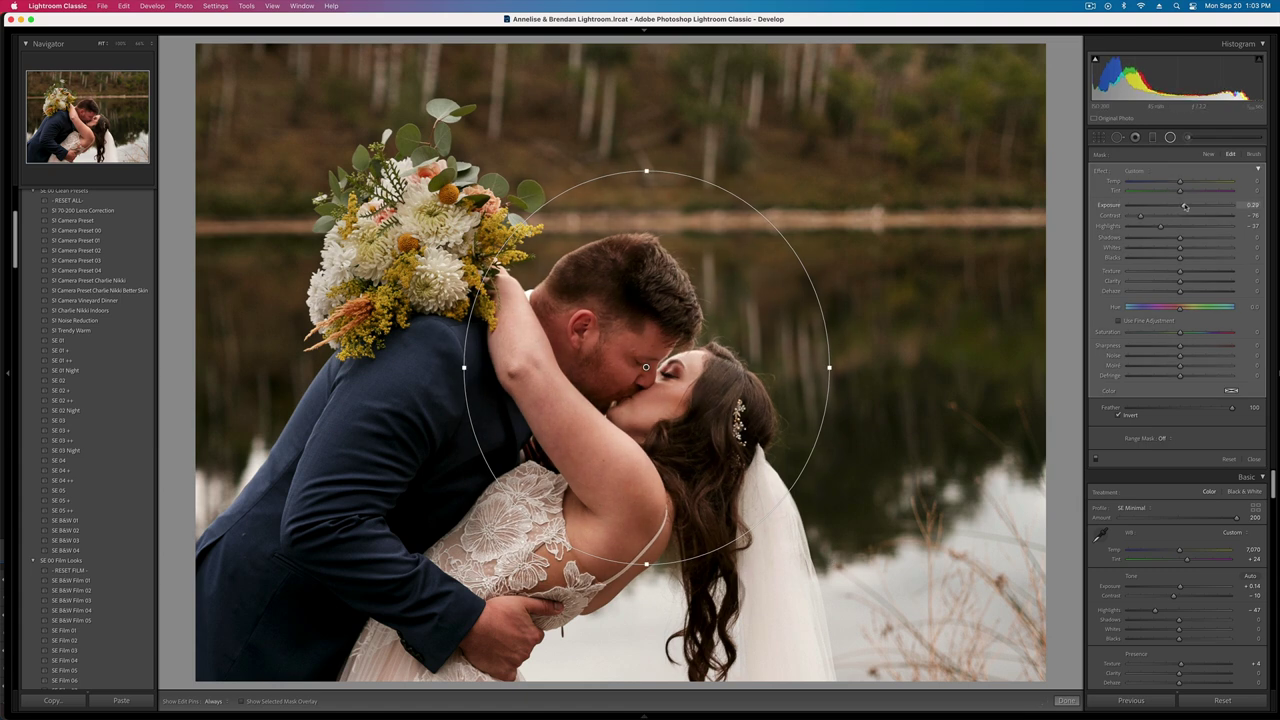
key(shift+m)
- Set the landscape kissing photo's overall Exposure to -0.06 and copy its develop settings without local adjustments
key(minus)
key(minus)
key(super+shift+c)
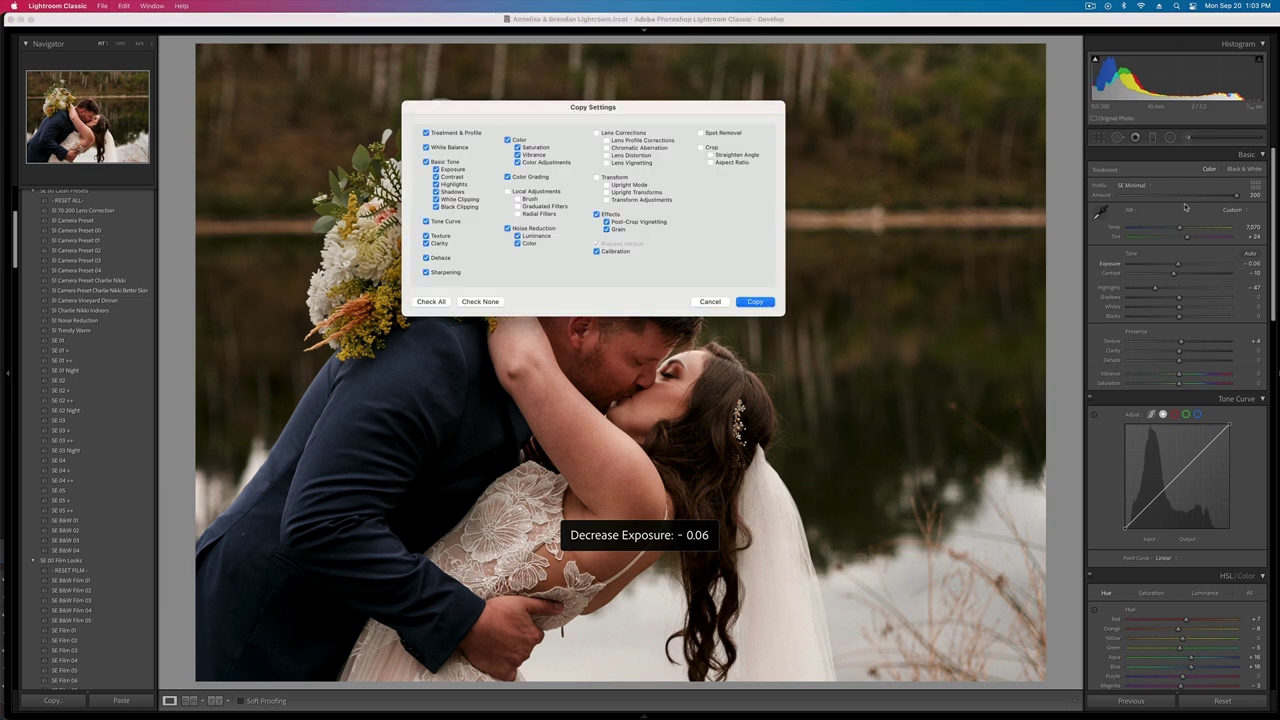
key(Return)
- Rate the landscape kissing photo 5 stars and paste the copied develop settings onto the next, vertical kissing photo
key(Right)
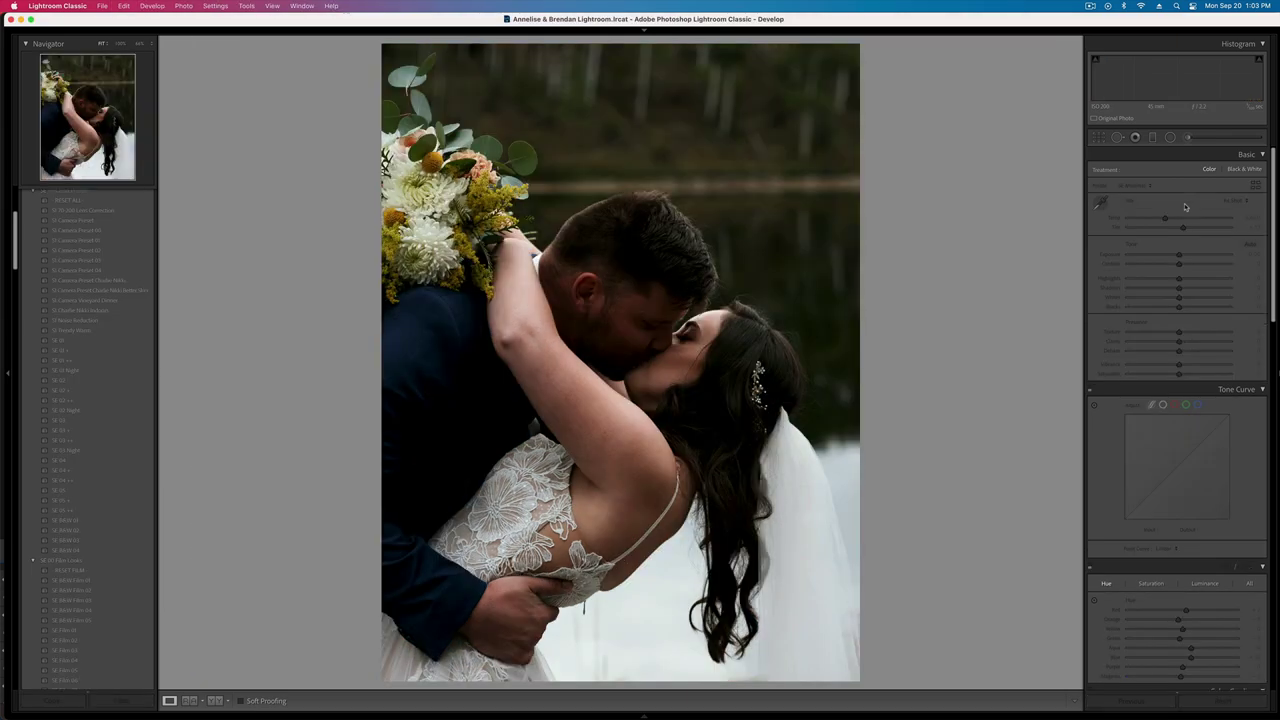
key(Left)
key(5)
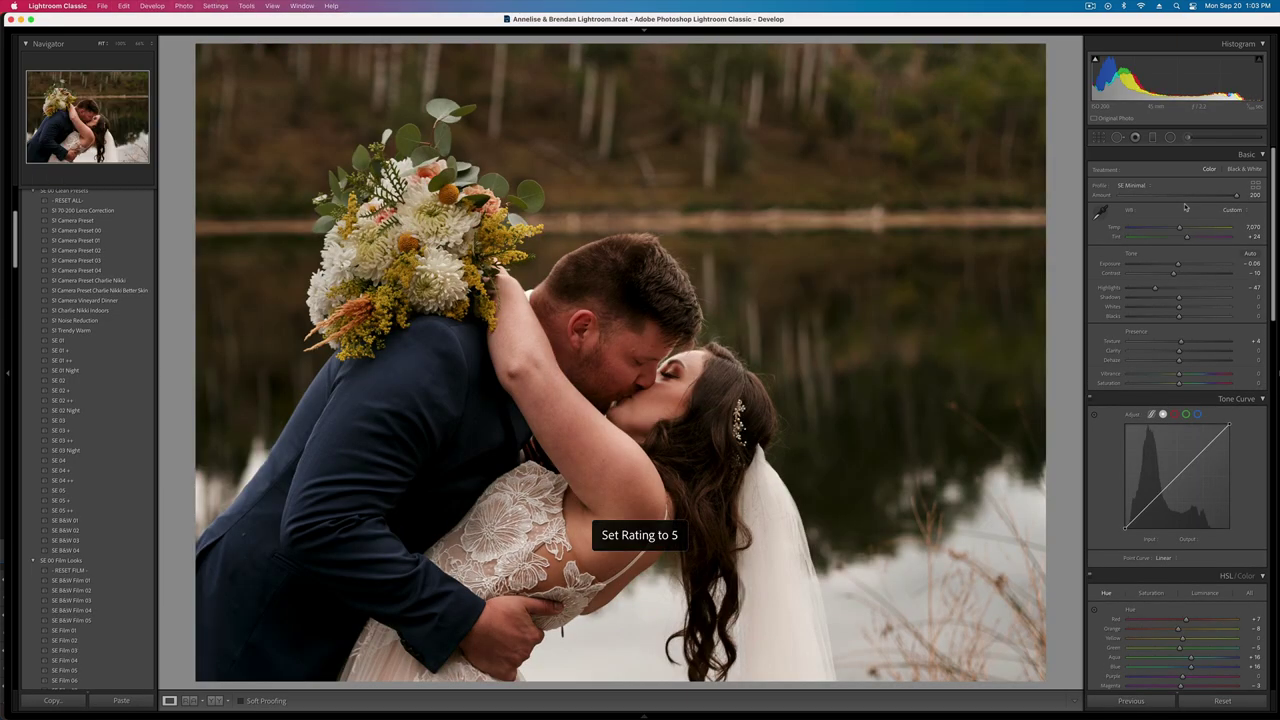
key(Right)
key(super+shift+v)
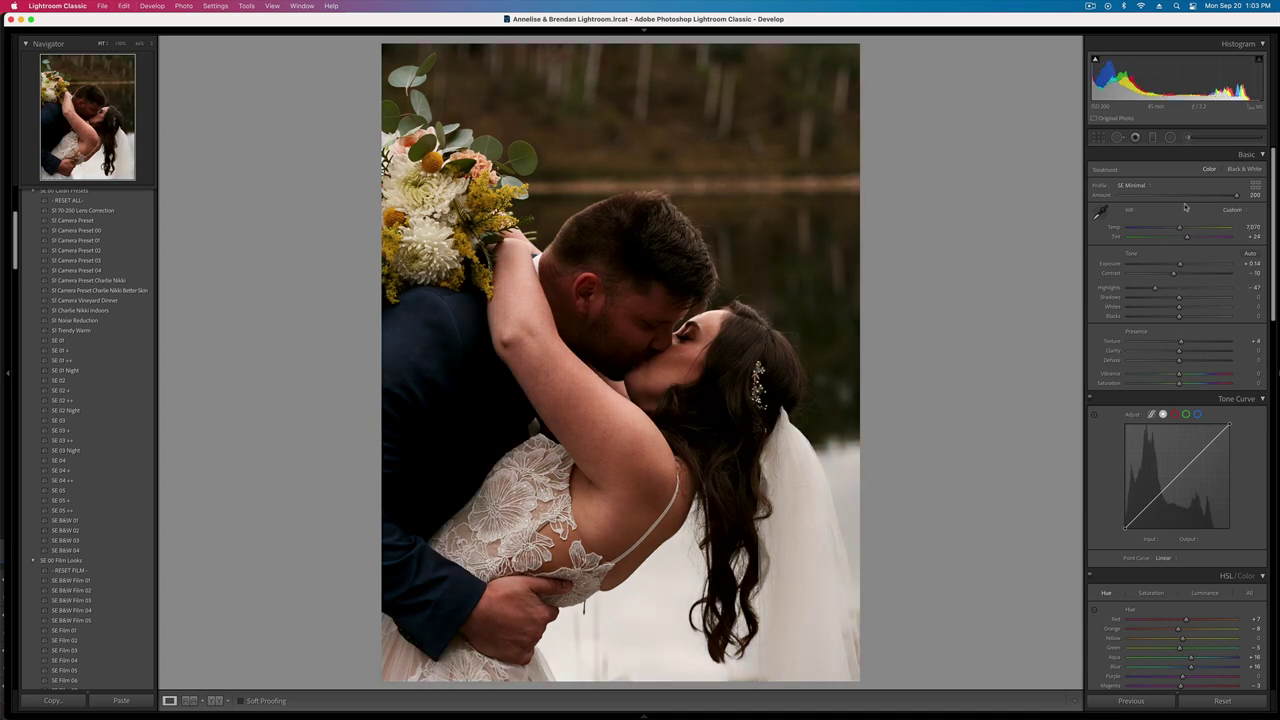
- Add a large radial filter over the couple's faces with raised Exposure, and reset the vertical photo's Contrast to 0
click(1170, 137)
drag(666, 363, 872, 620)
drag(1188, 207, 1191, 207)
click(1170, 137)
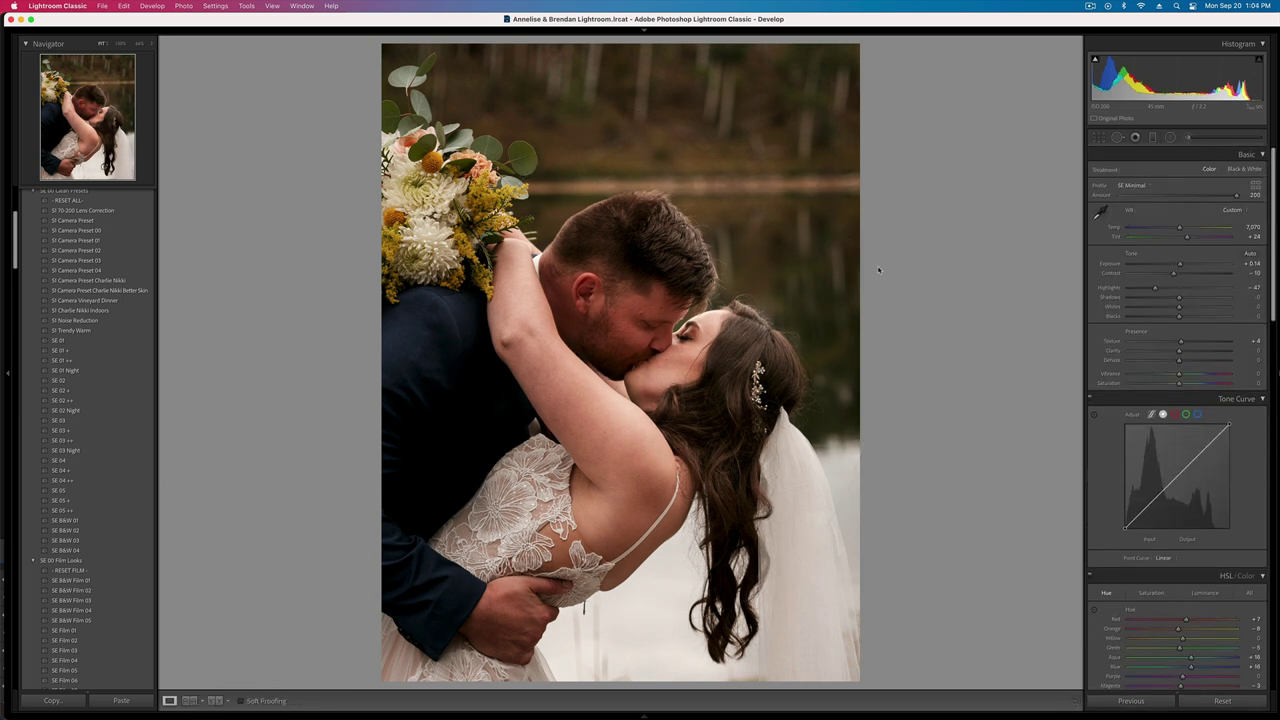
double_click(1175, 274)
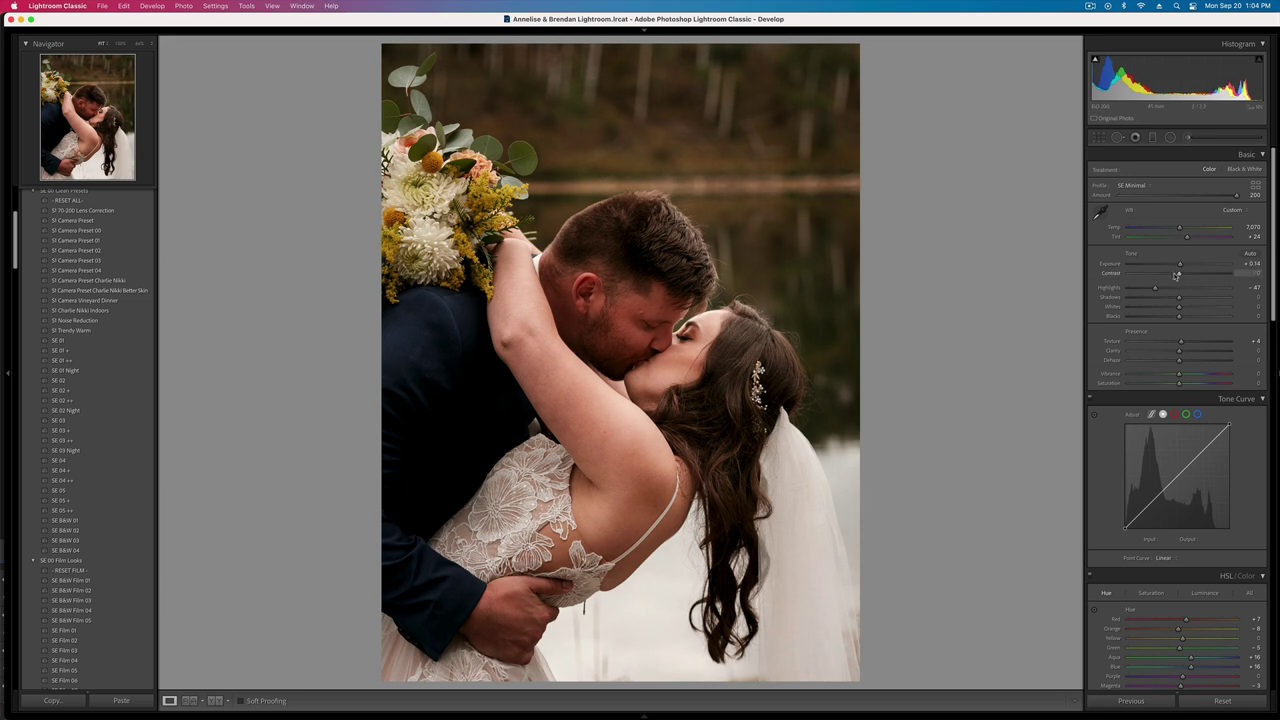
- Paste the develop settings onto the wide lakeside photo and brush an adjustment along the road with Exposure at about -1.2
key(Right)
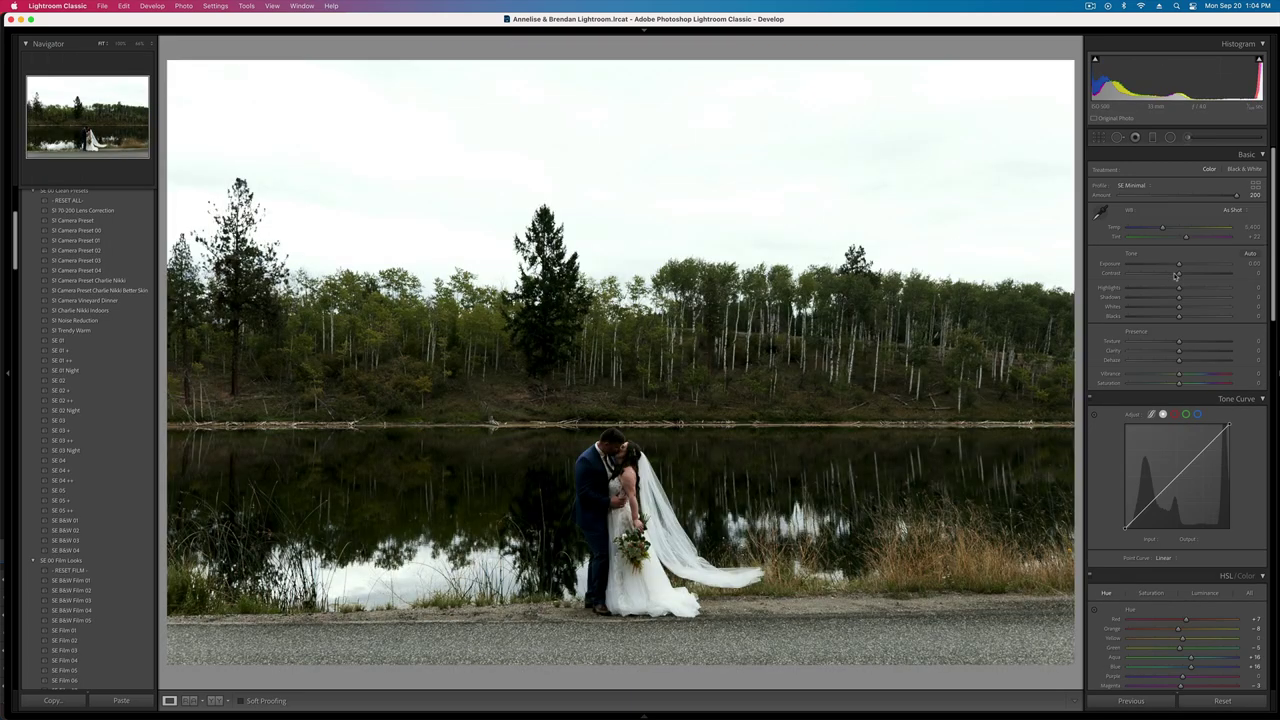
click(1188, 138)
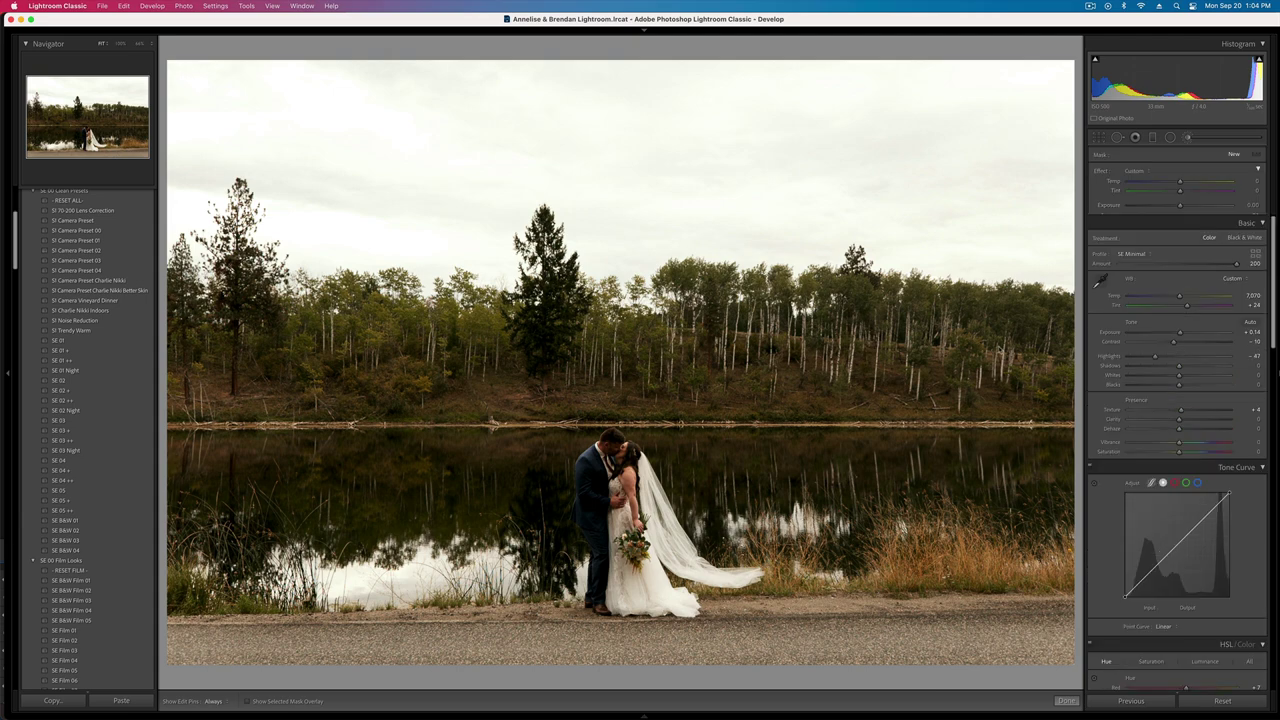
scroll(173, 651, up, 5)
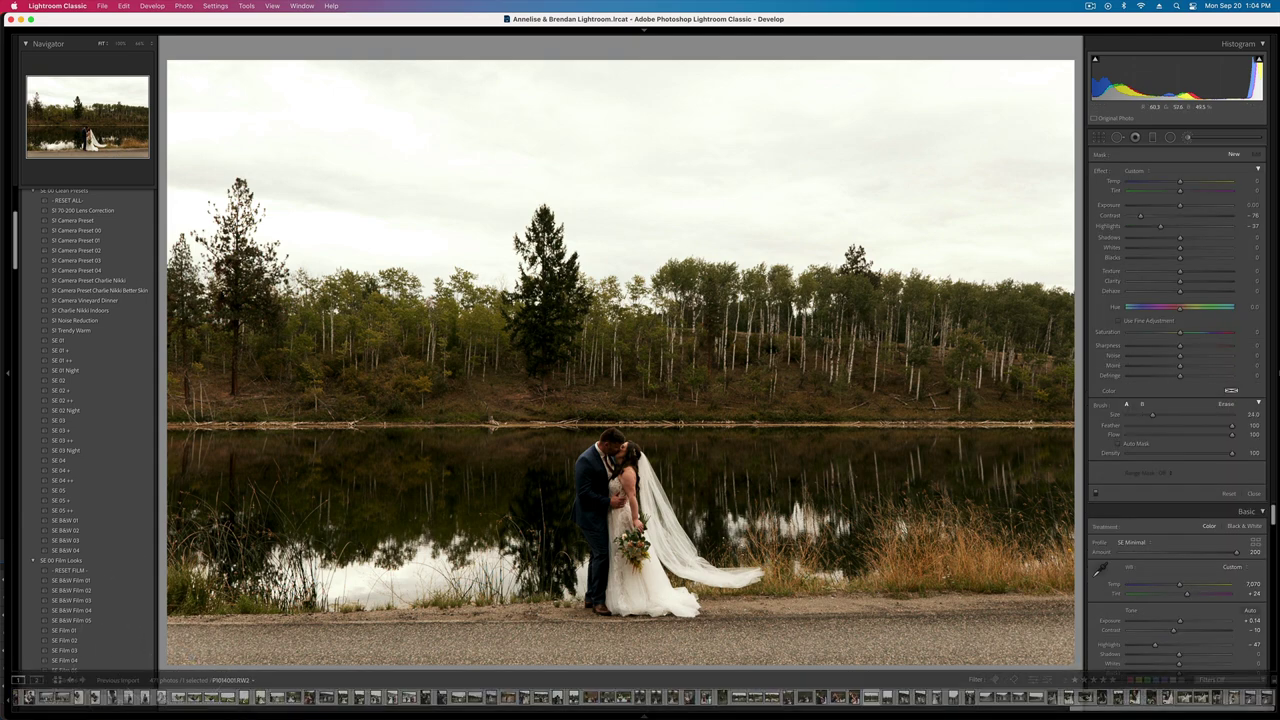
drag(173, 651, 1190, 648)
drag(1182, 206, 1164, 209)
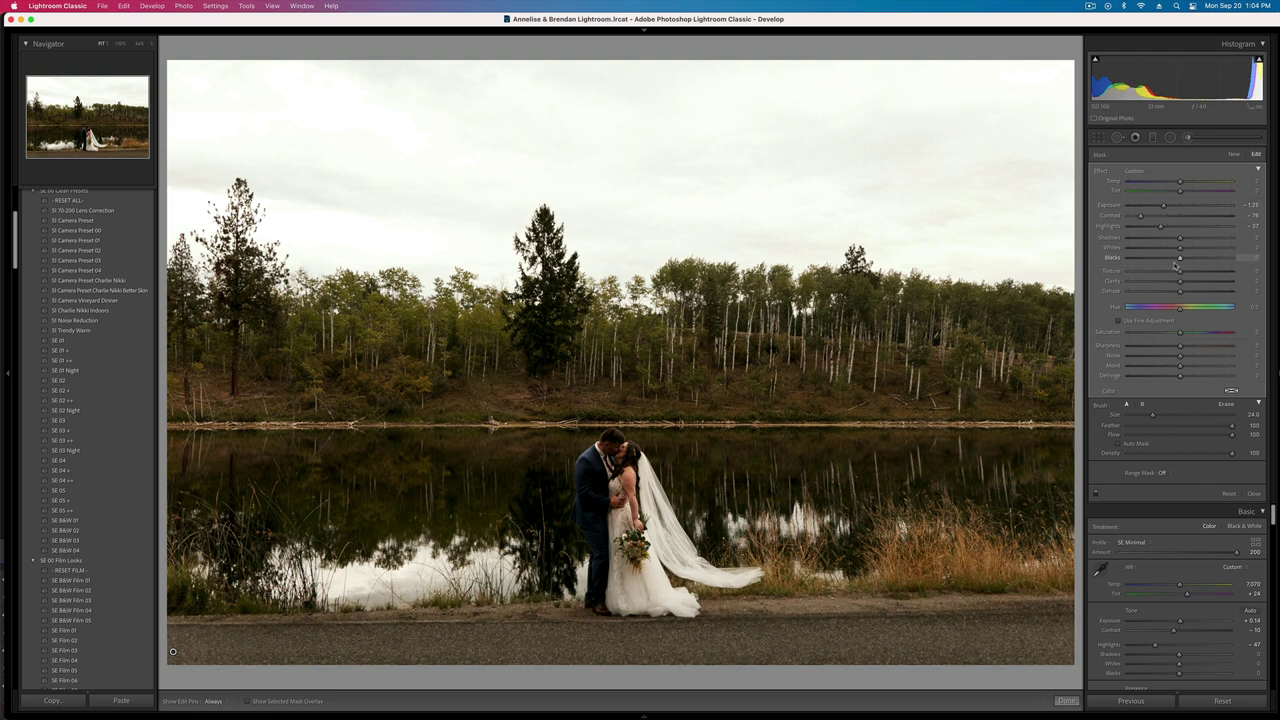
mouse_move(1180, 258)
mouse_down()
mouse_move(1168, 260)
mouse_move(1180, 259)
mouse_up()
- Draw a tall radial filter around the couple in the wide photo, raise its Exposure slightly and widen the ellipse
click(1170, 138)
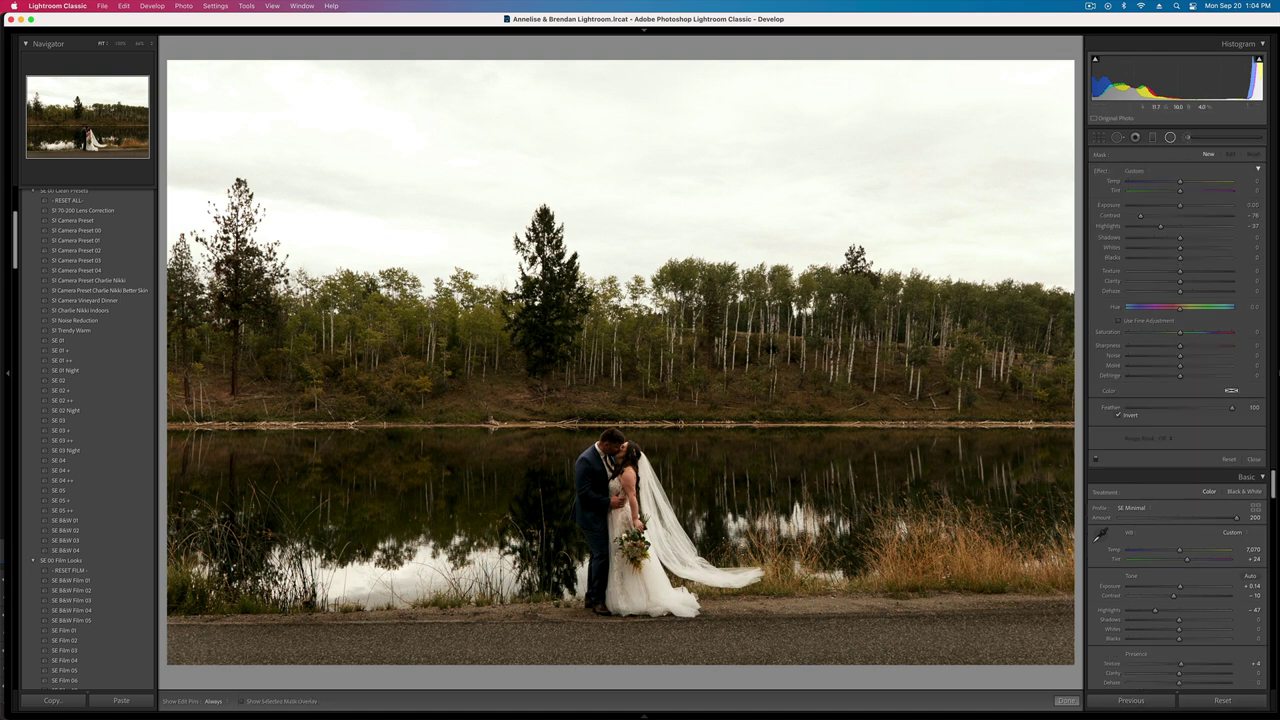
drag(610, 490, 658, 604)
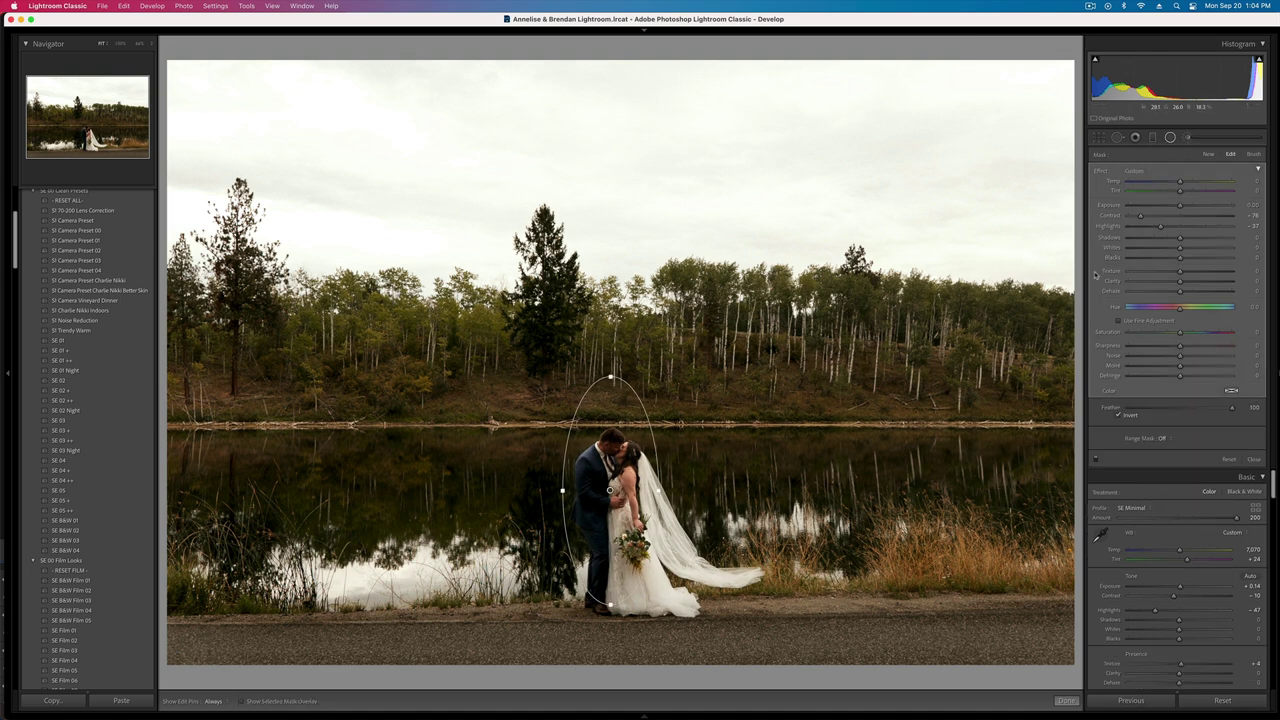
drag(1180, 206, 1183, 209)
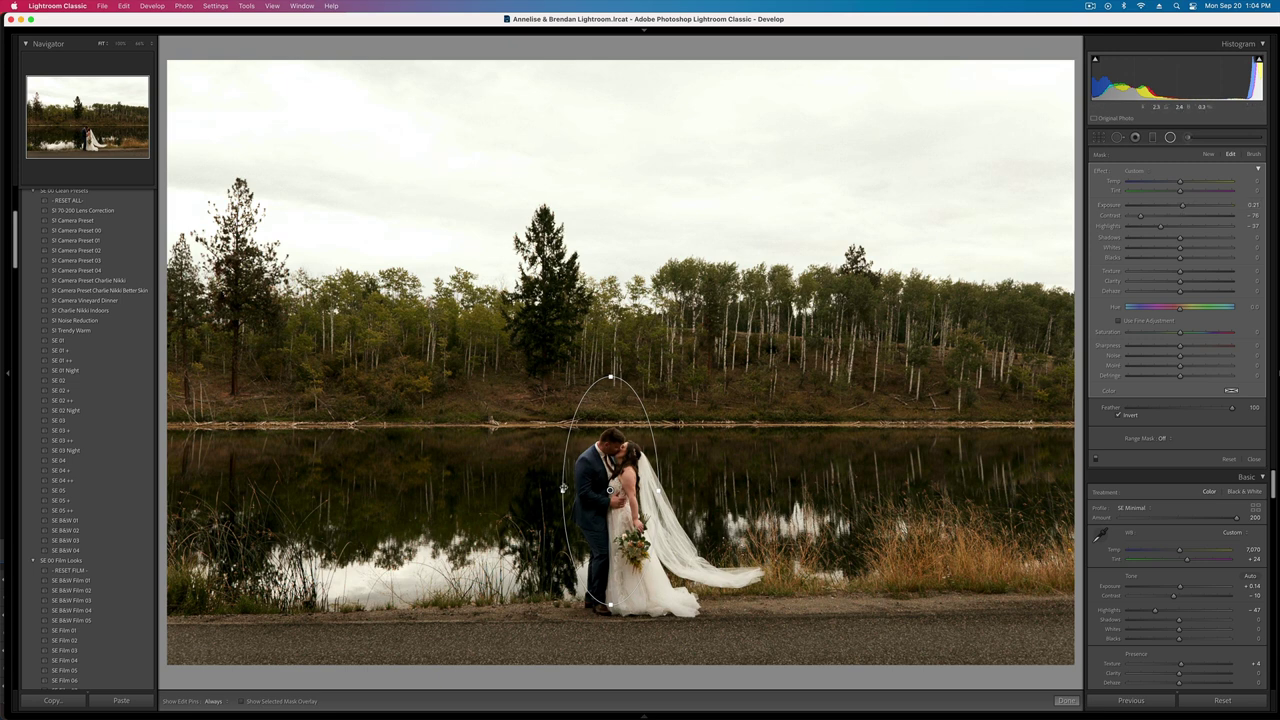
drag(563, 488, 540, 492)
key(shift+m)
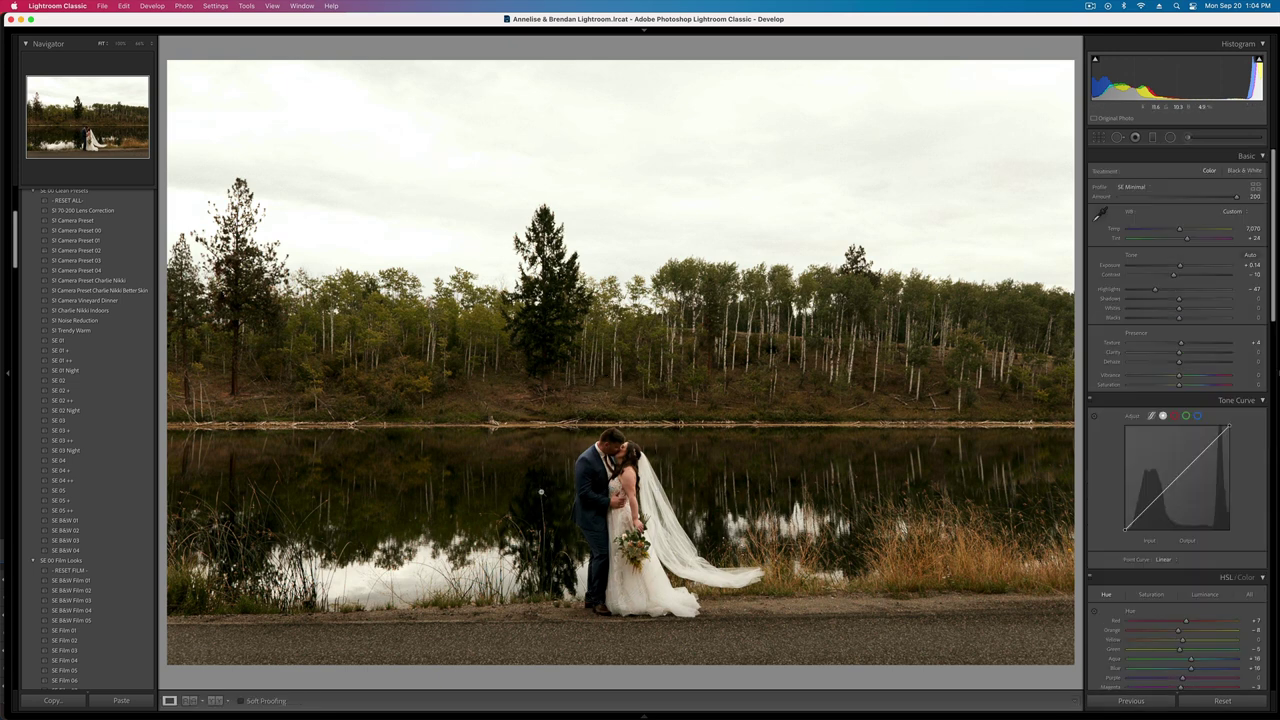
- Set the wide photo's Exposure to +0.37 and brush the bride's dress and veil with Contrast -24, Highlights -73 and slightly lowered Exposure
key(equal)
key(minus)
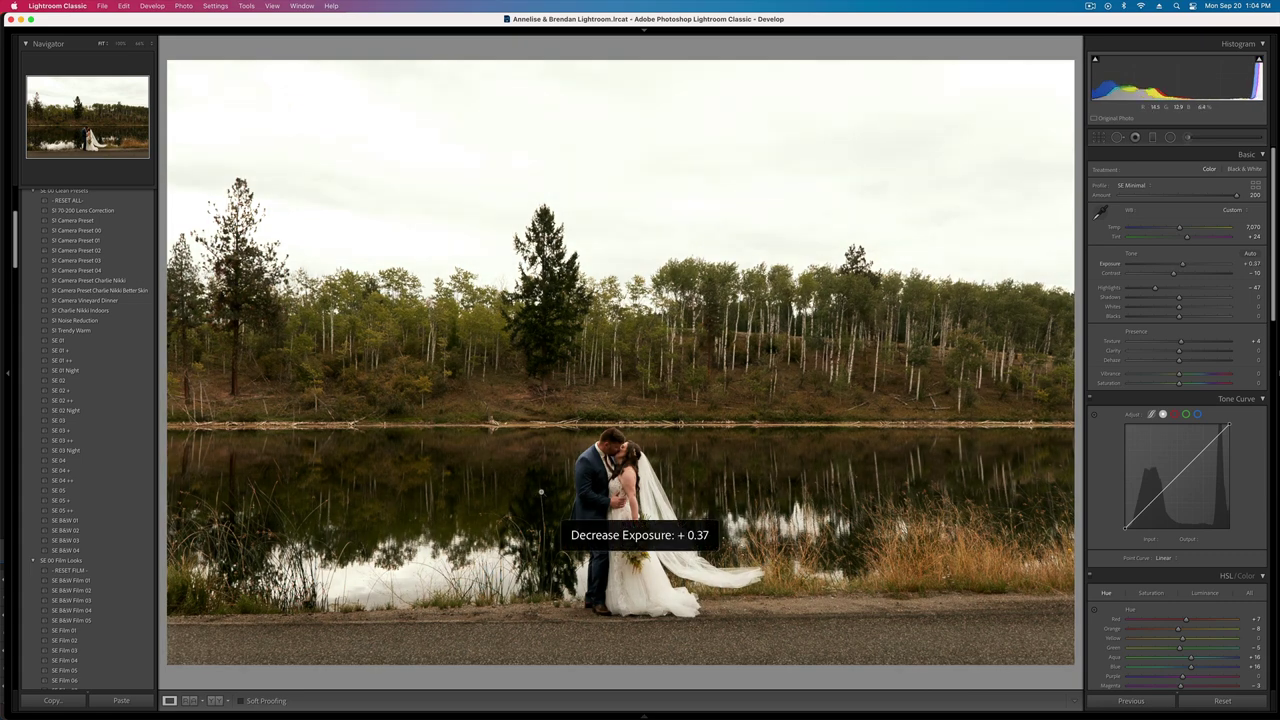
key(k)
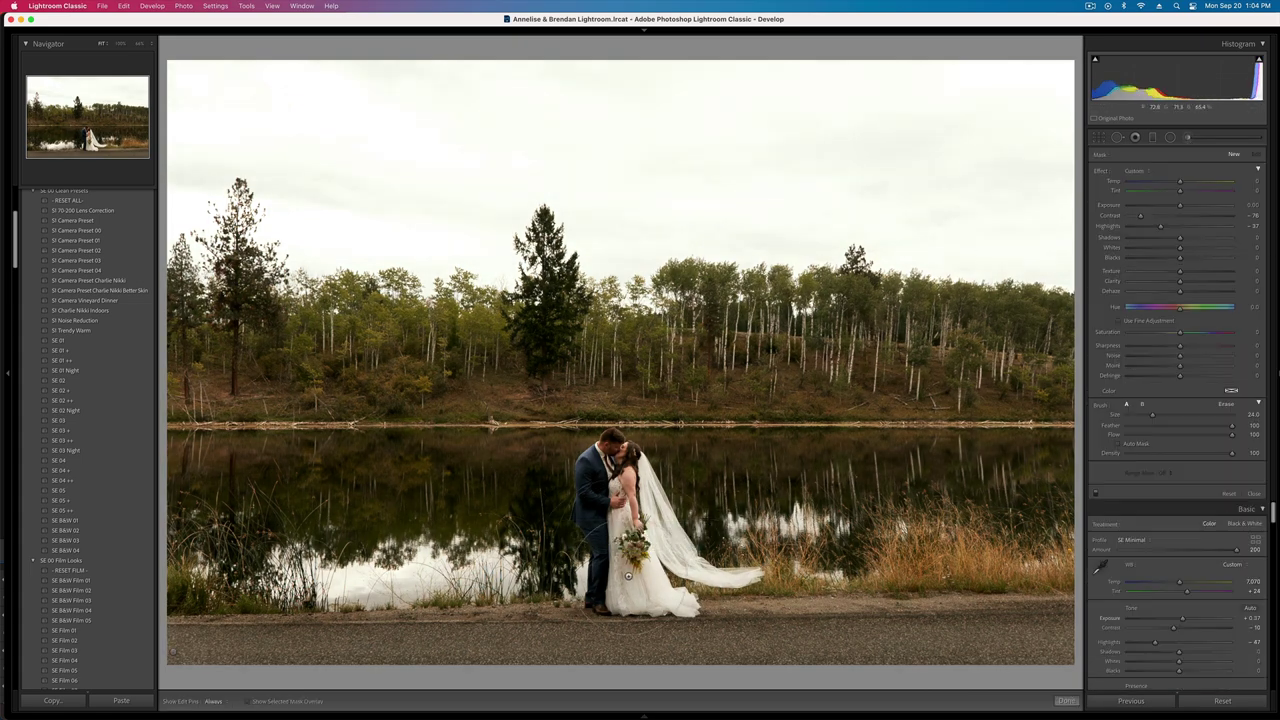
scroll(643, 527, down, 5)
mouse_move(643, 527)
mouse_down()
mouse_move(641, 561)
mouse_move(681, 556)
mouse_move(697, 496)
mouse_up()
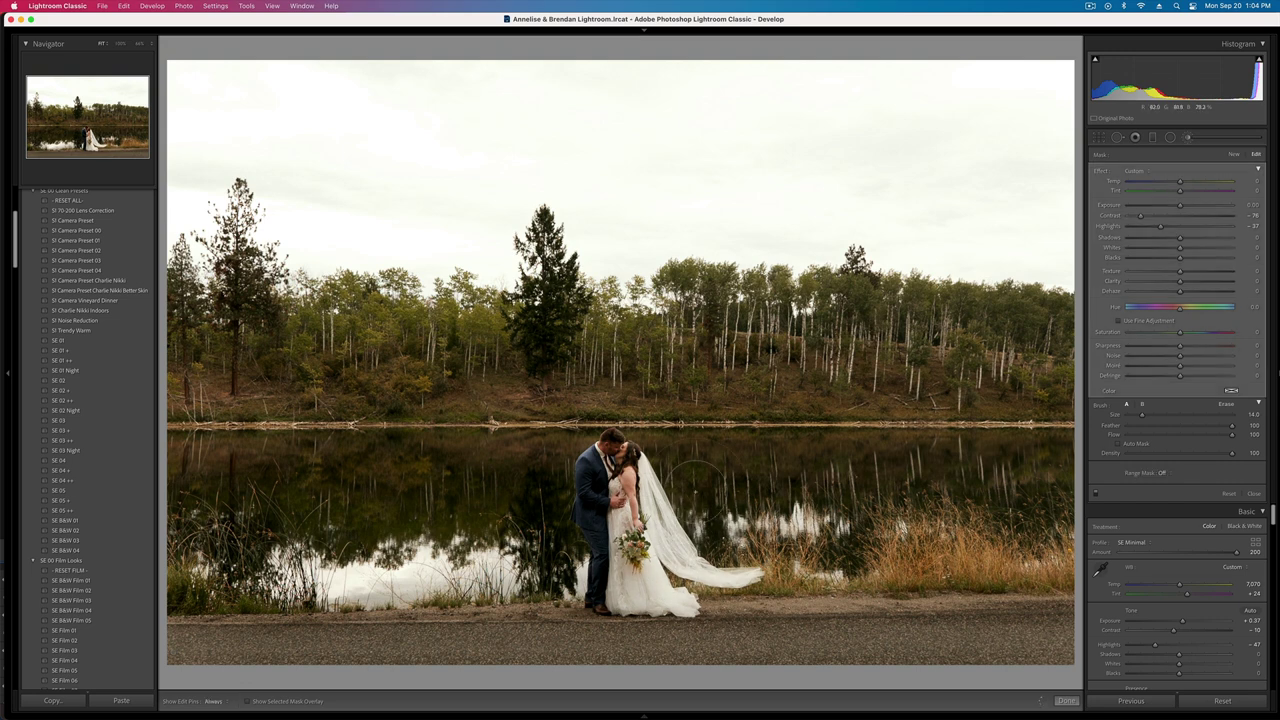
click(1167, 215)
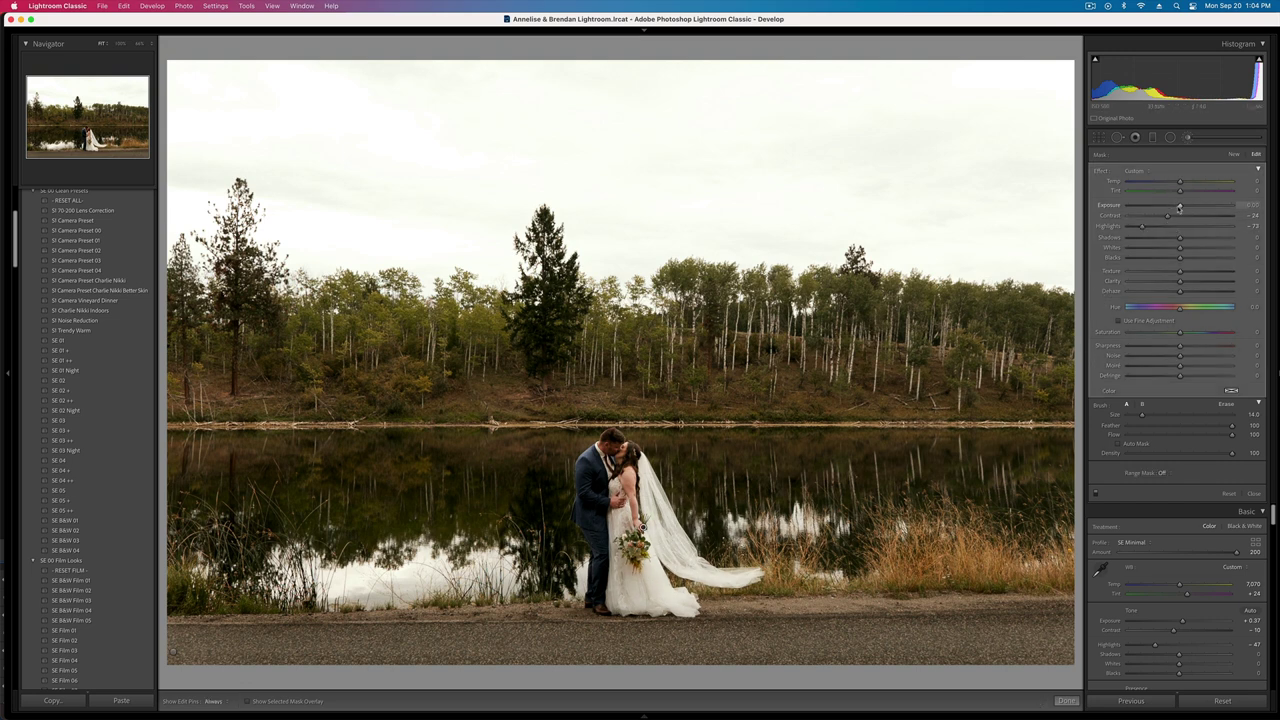
drag(1179, 207, 1172, 207)
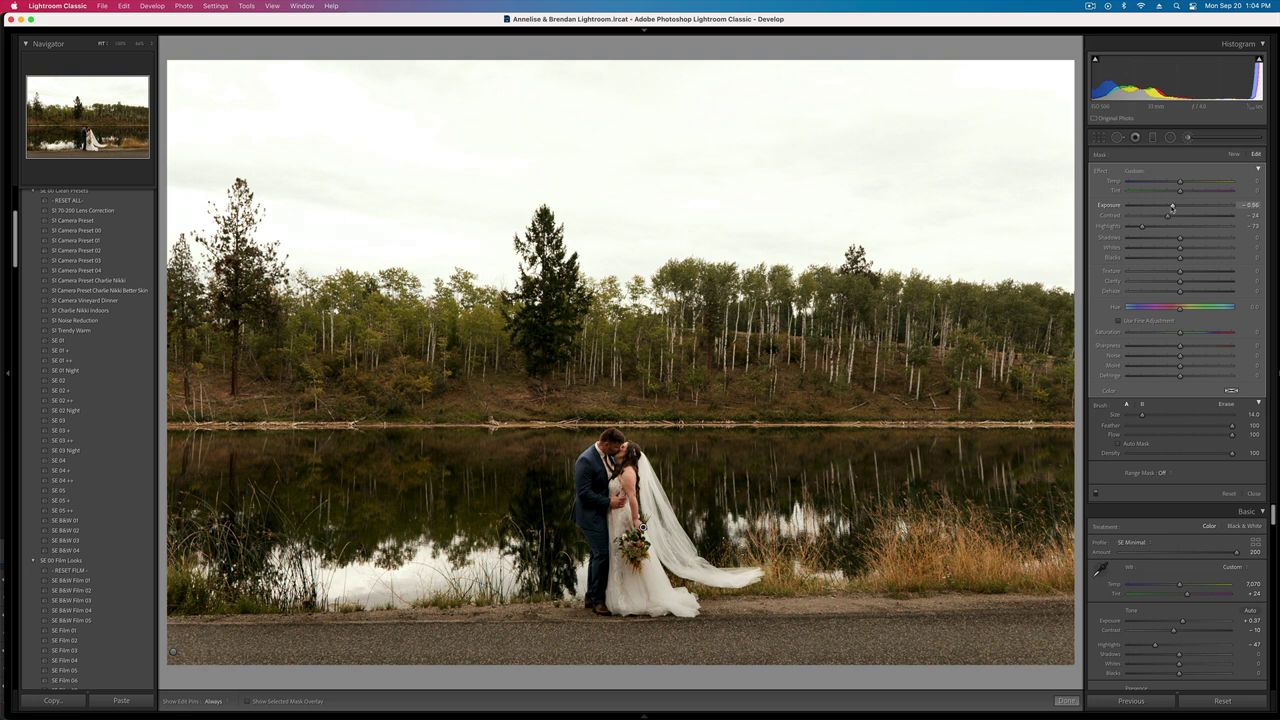
key(k)
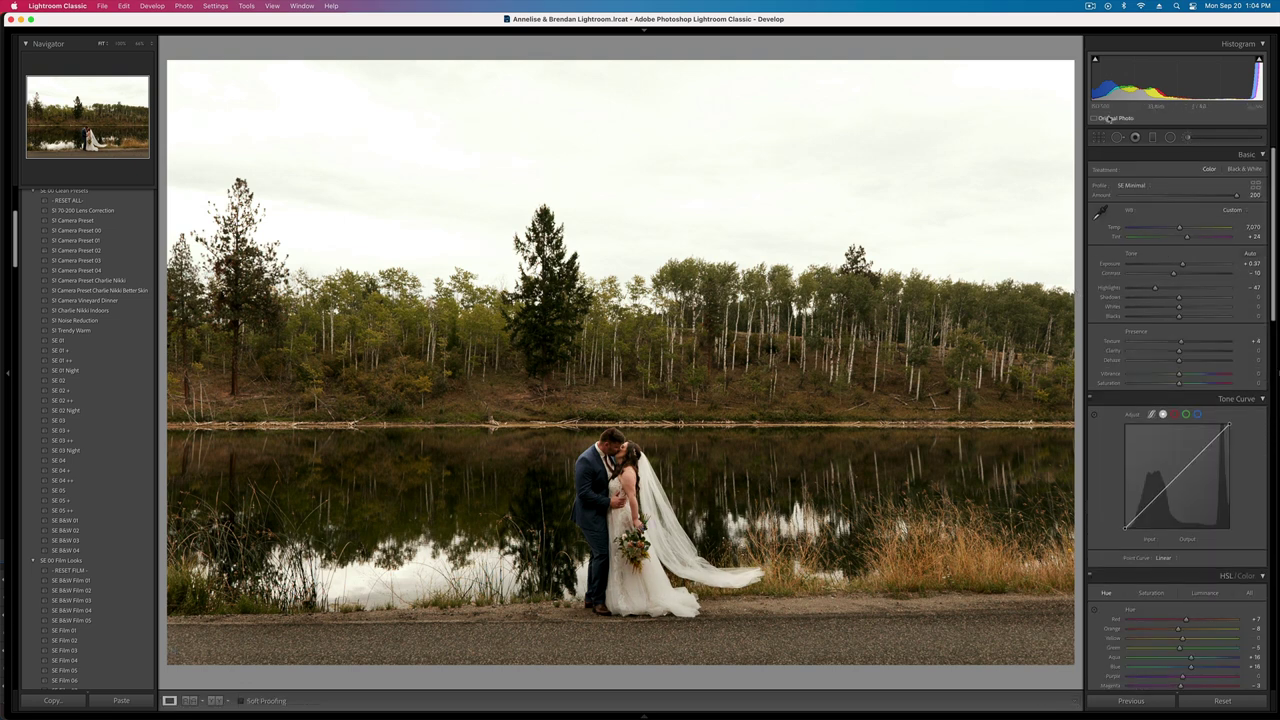
- Add a large radial filter centred on the couple, set the wide photo's Exposure to +0.04 and compare it with the original
click(1170, 137)
drag(548, 522, 886, 688)
drag(737, 497, 812, 463)
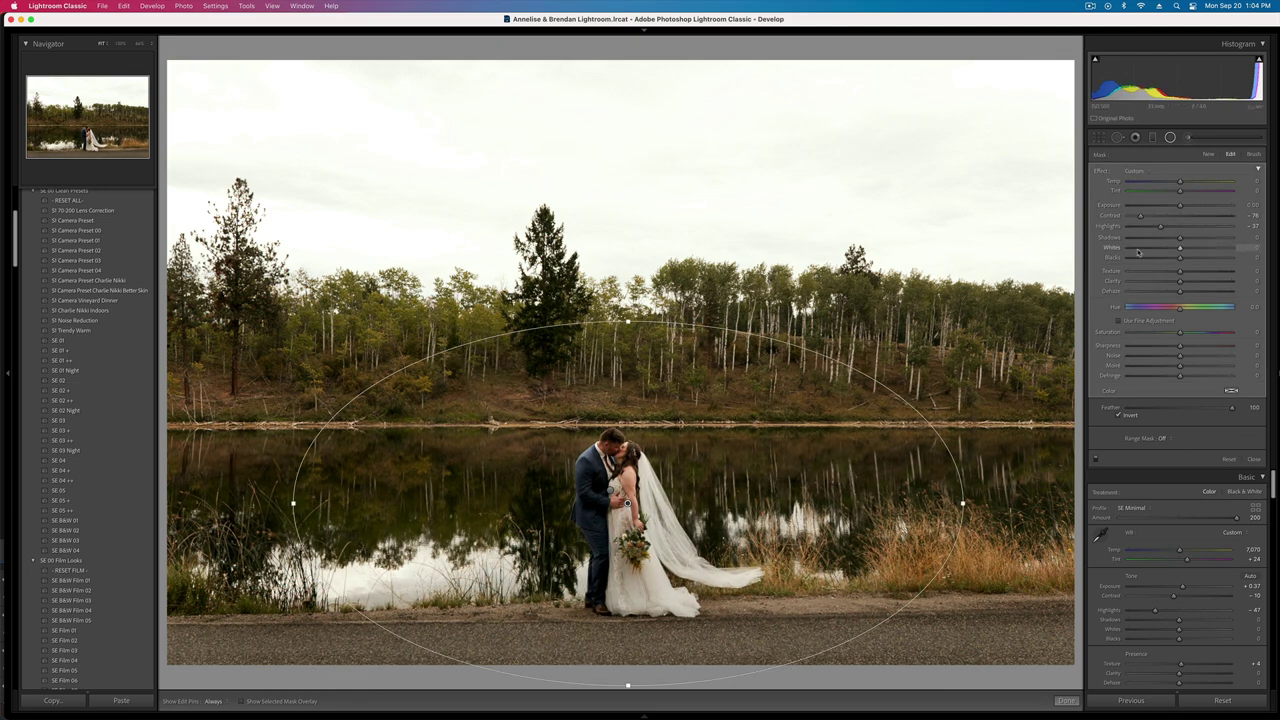
key(shift+m)
key(shift+minus)
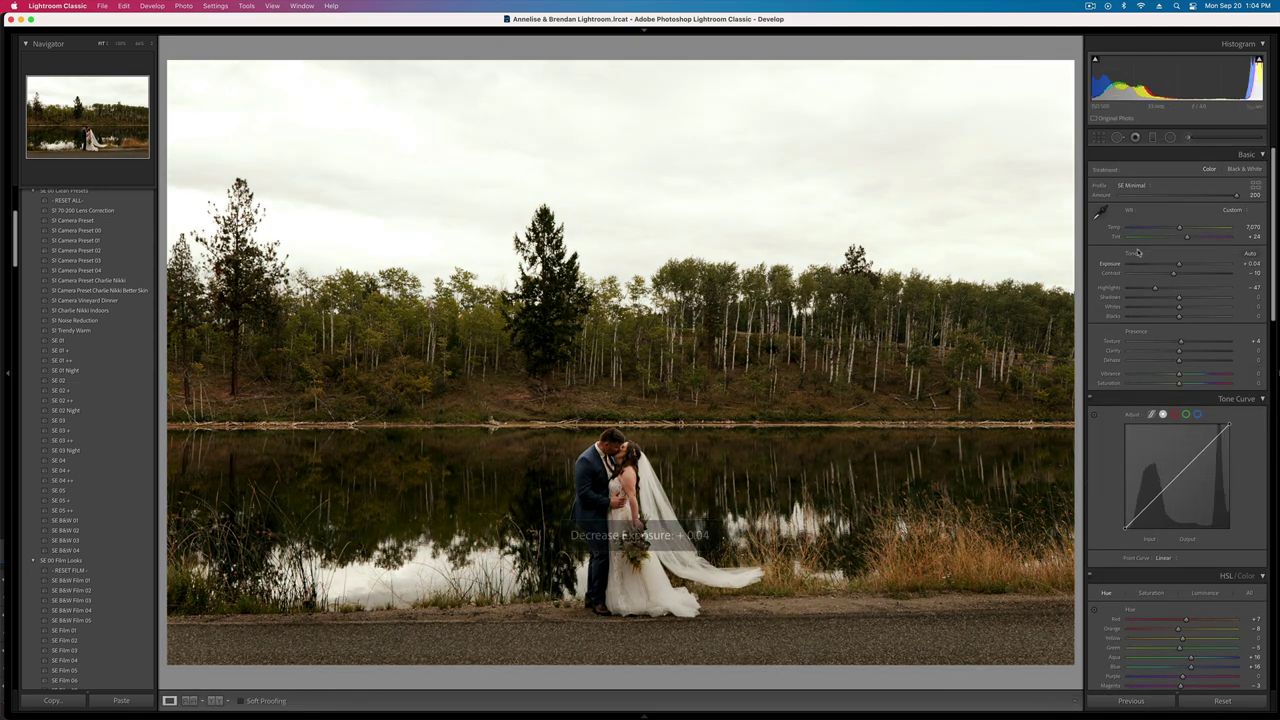
key(backslash)
key(backslash)
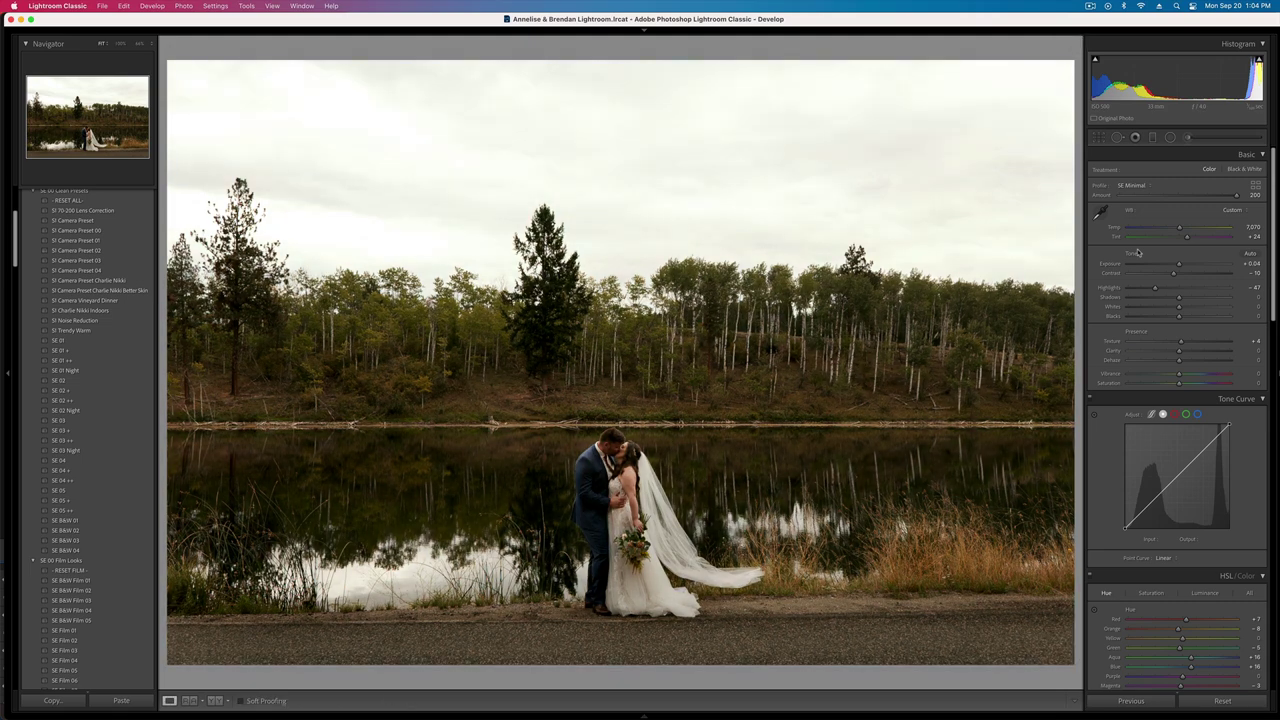
- Correct the wide lakeside photo's perspective with a Horizontal transform of +3
key(Right)
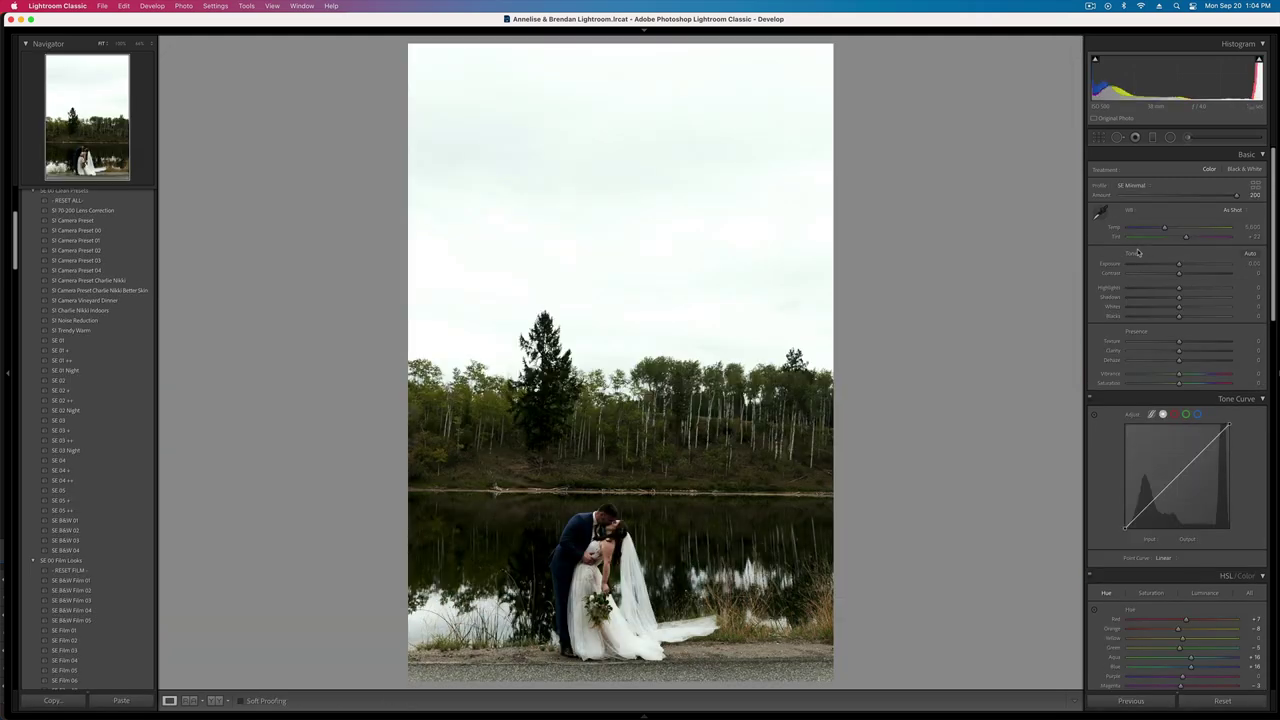
key(Right)
scroll(1189, 533, down, 5)
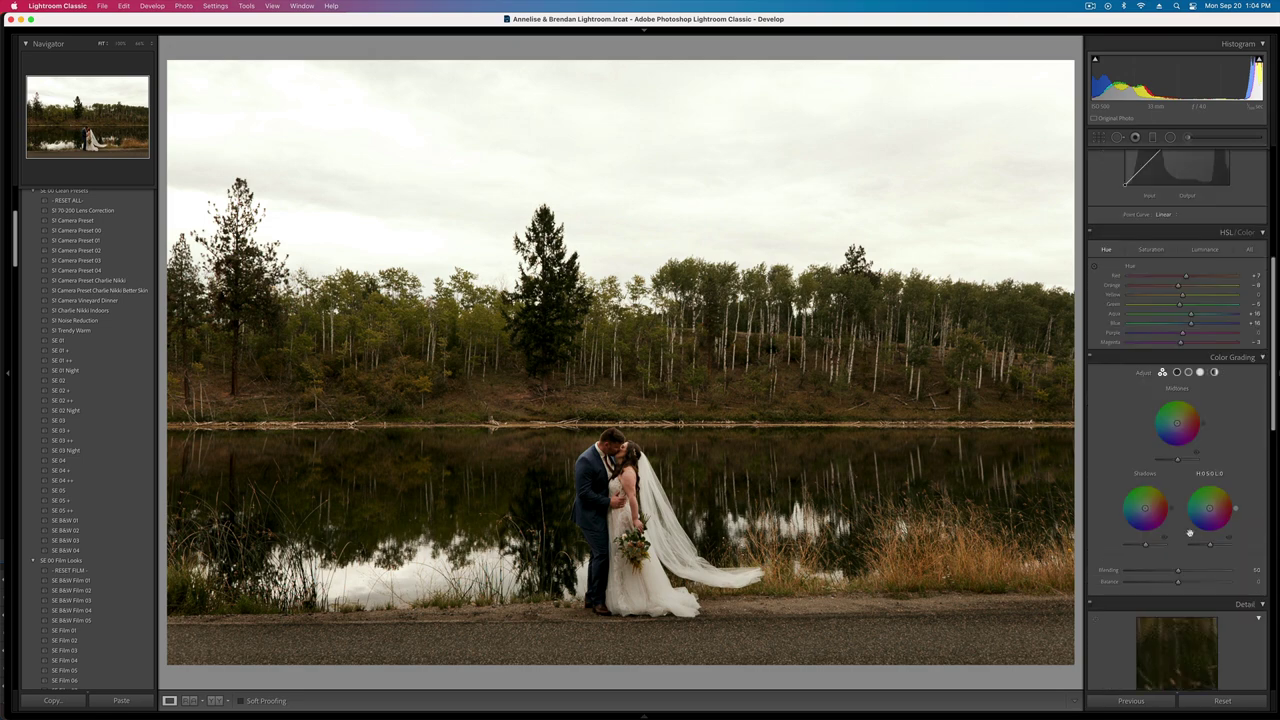
scroll(1189, 533, down, 10)
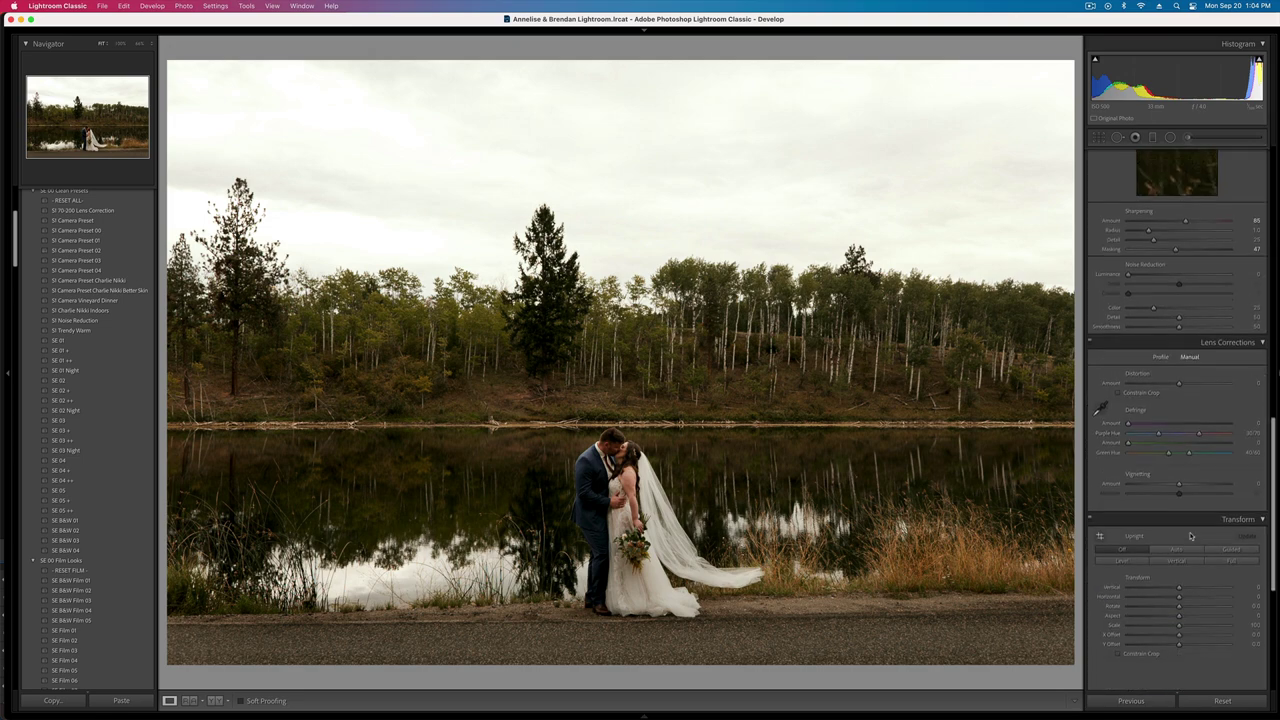
scroll(1190, 536, down, 2)
drag(1179, 548, 1179, 547)
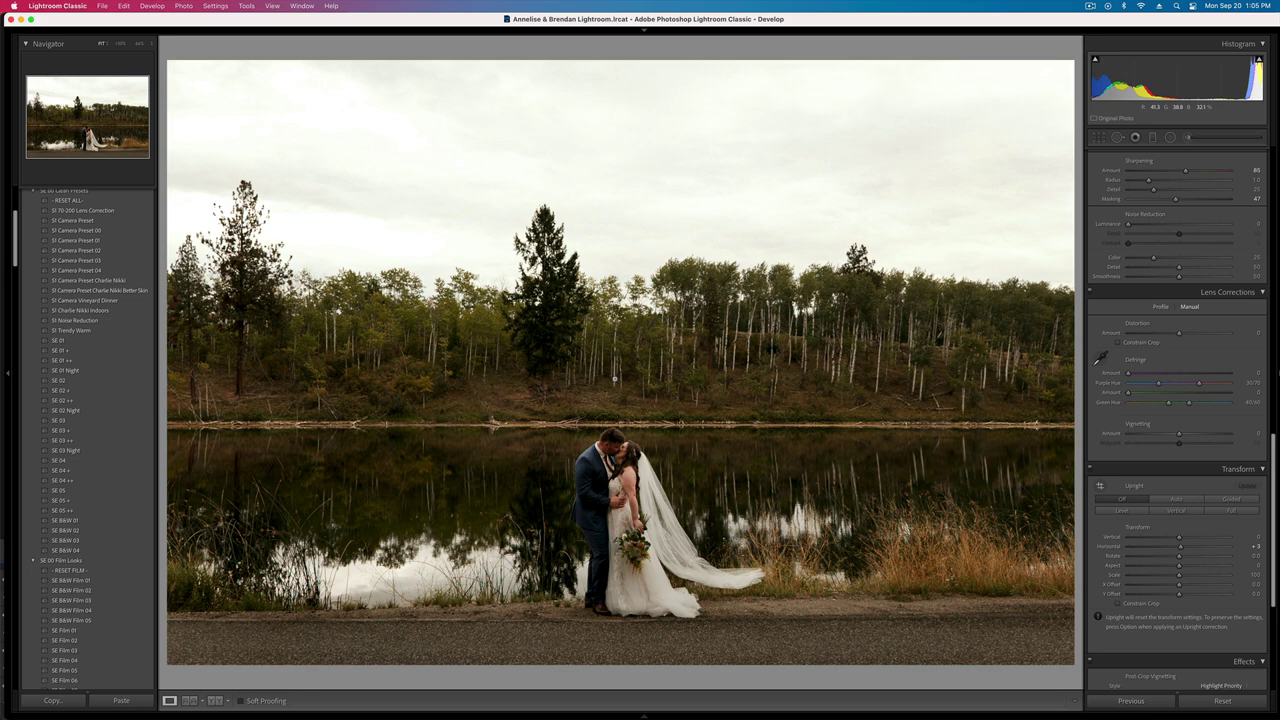
- Paste the develop settings onto the vertical lakeside photo, raise Exposure to +0.47 and draw a radial filter around the couple
key(Right)
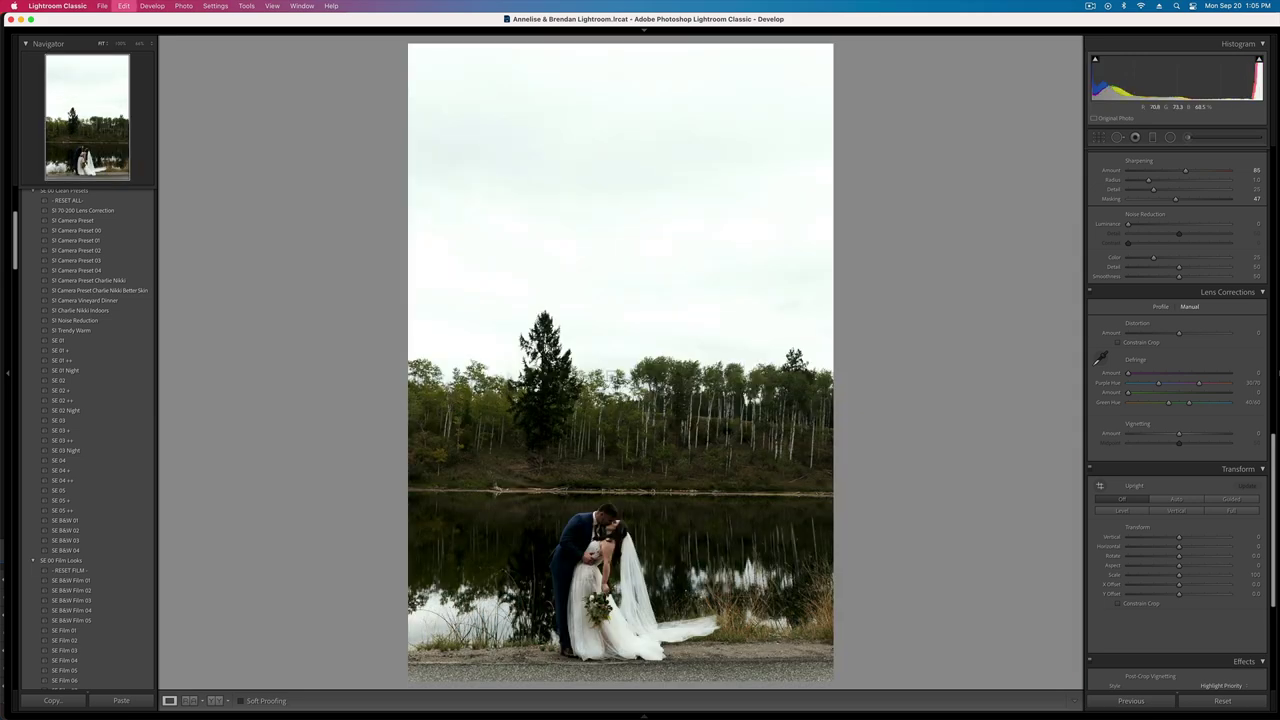
key(shift+equal)
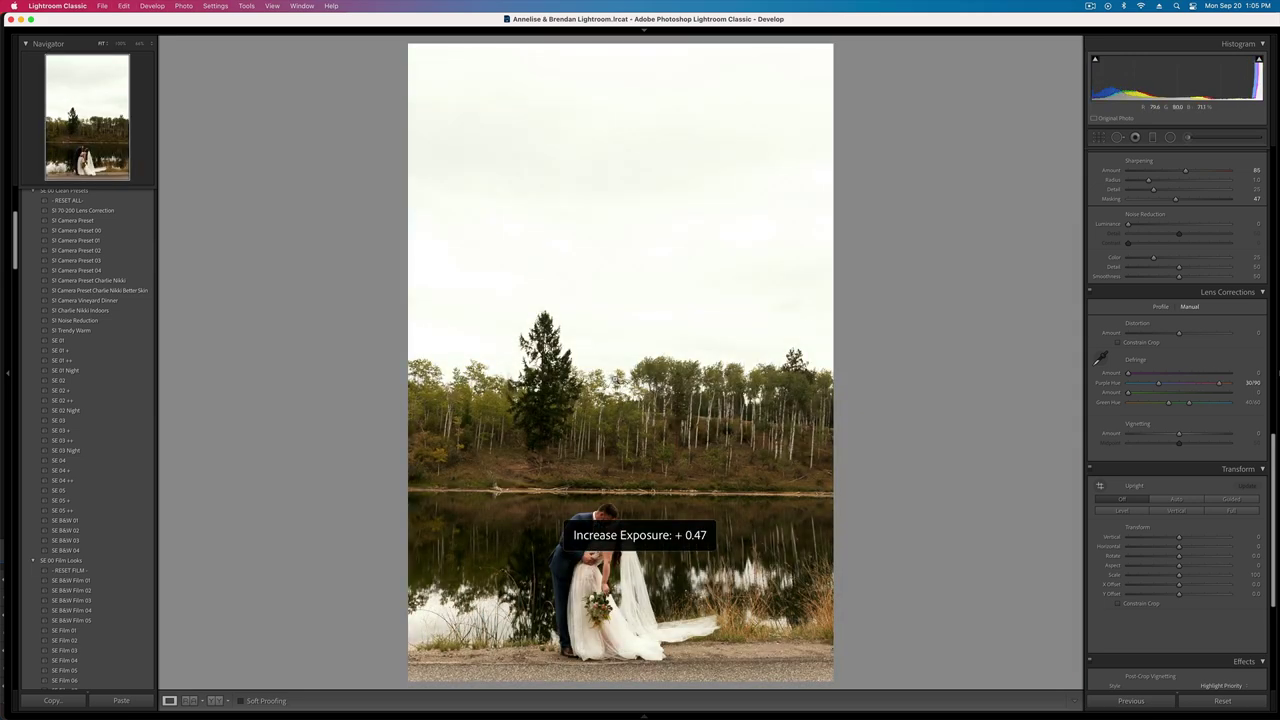
key(shift+m)
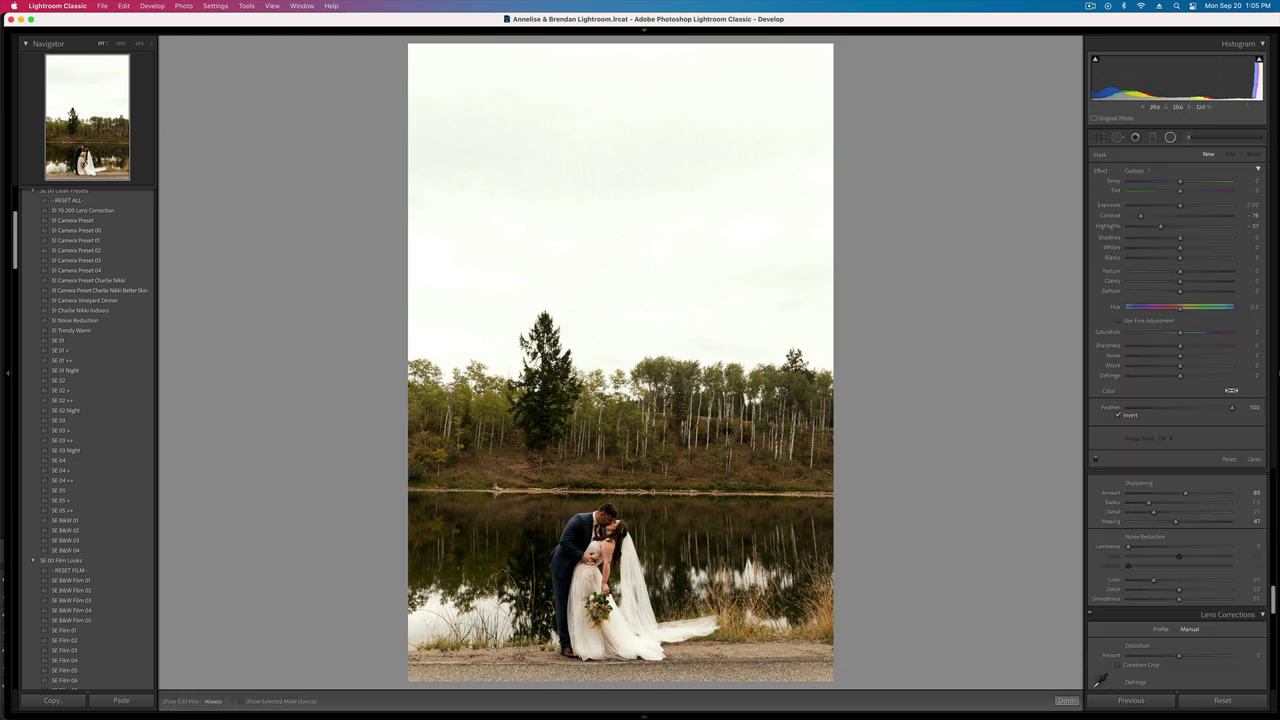
drag(590, 565, 664, 640)
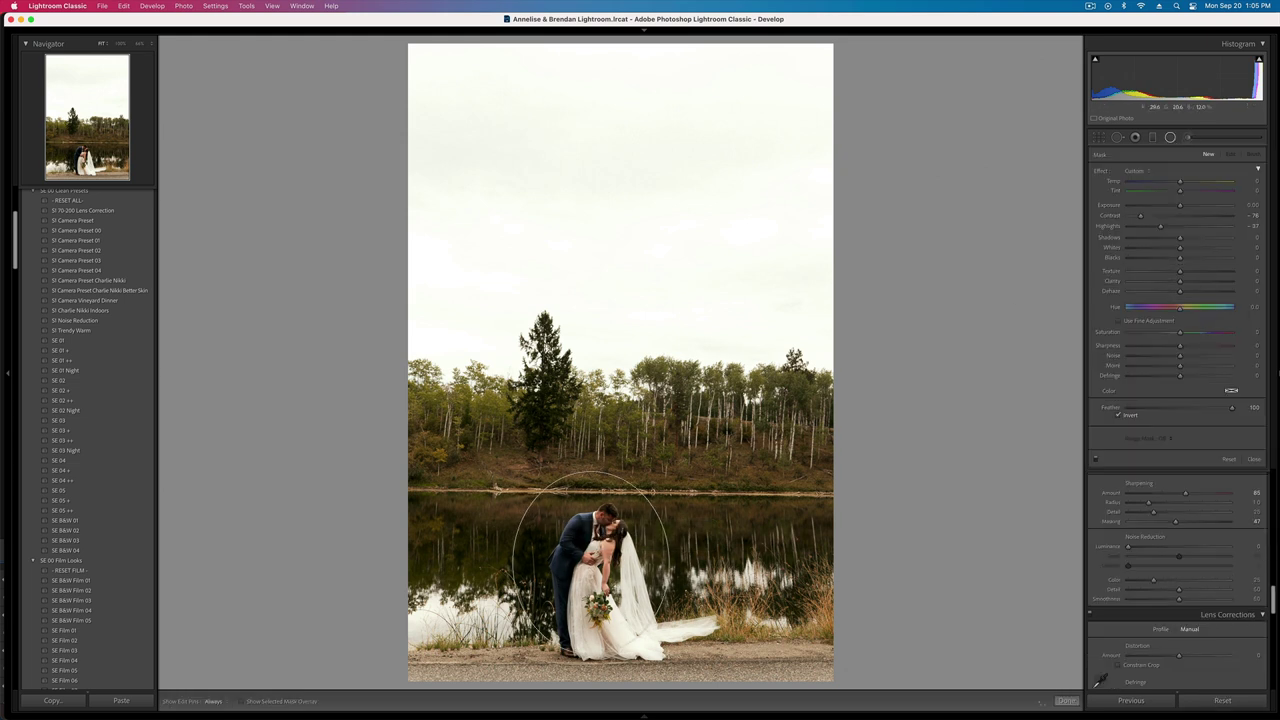
- Brush a soft adjustment over the couple's upper bodies and faces in the vertical photo and lower the photo's overall Exposure
click(1210, 155)
click(1190, 137)
drag(573, 537, 612, 528)
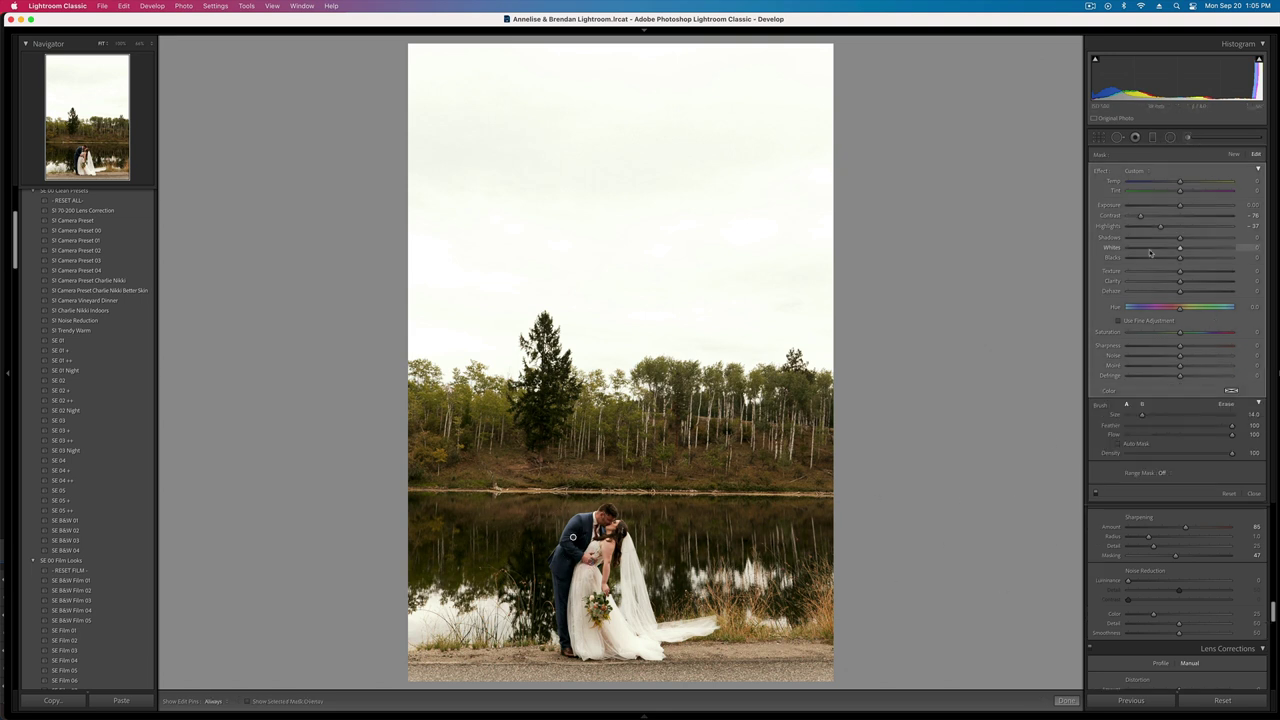
key(minus)
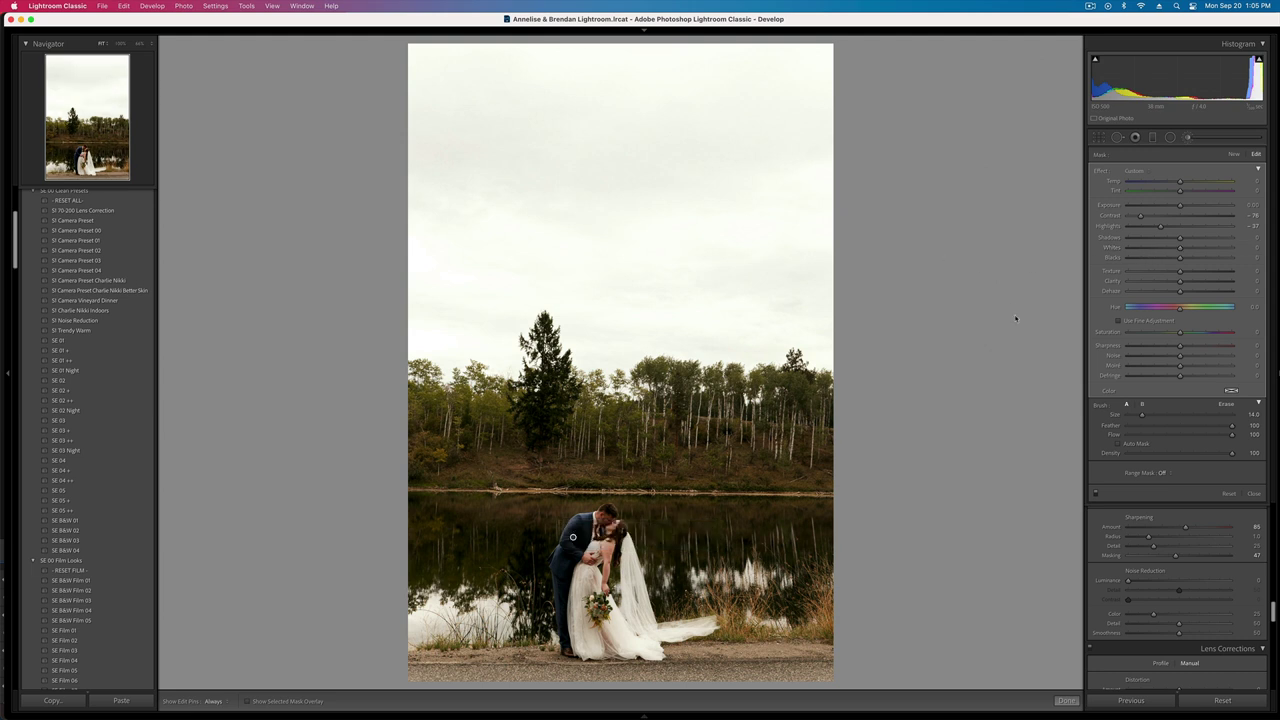
- Brush a new adjustment along the road in the vertical photo with Exposure -0.87, Contrast -62 and Highlights 100
click(1234, 155)
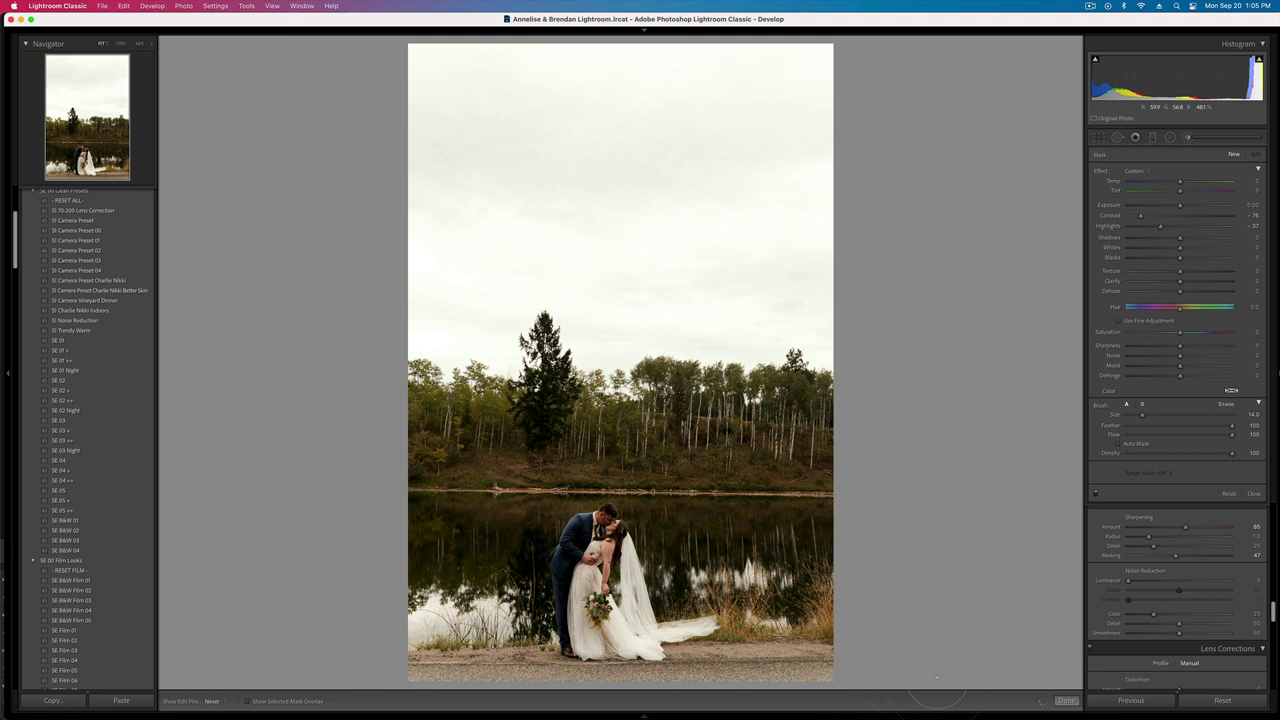
drag(1180, 205, 1167, 205)
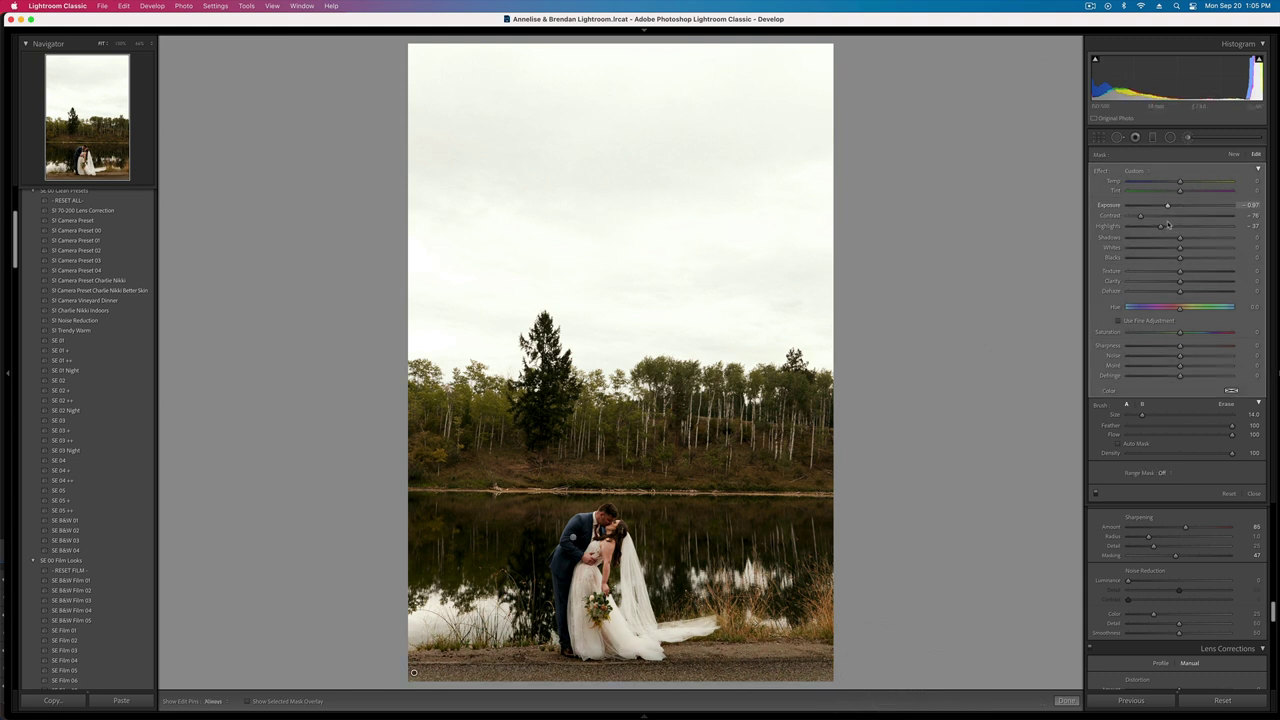
click(1167, 217)
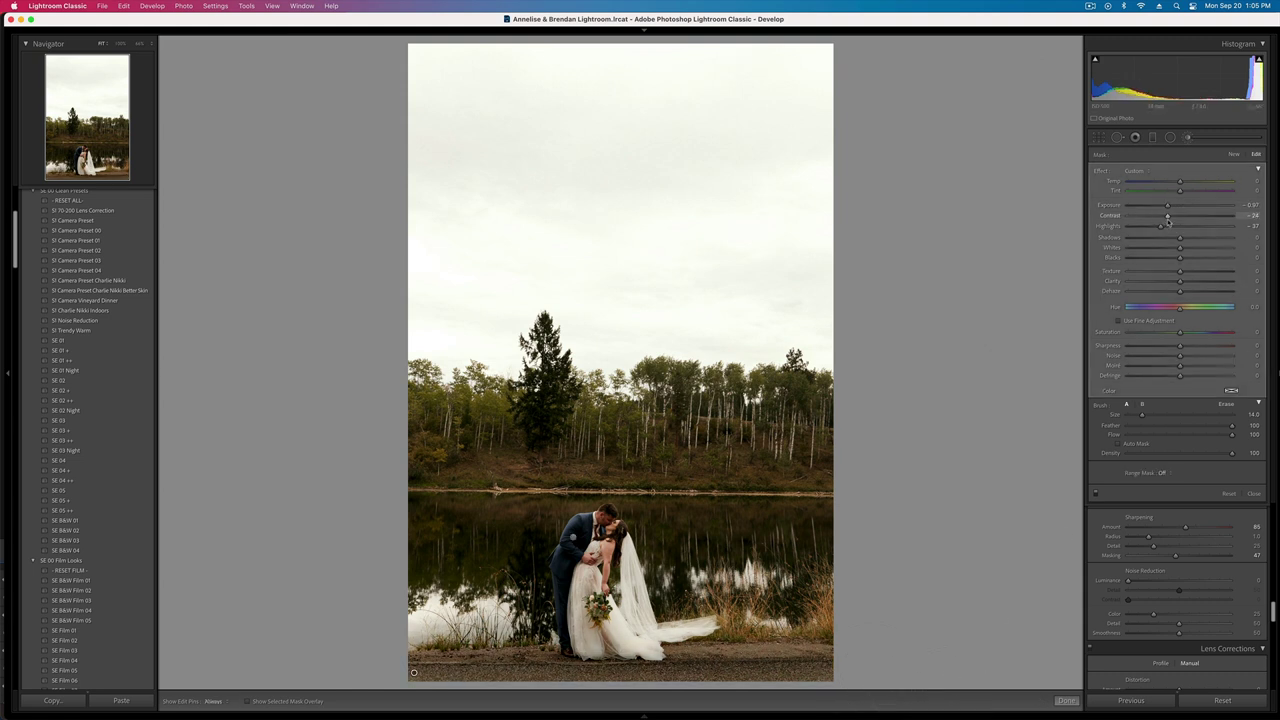
drag(1168, 222, 1148, 218)
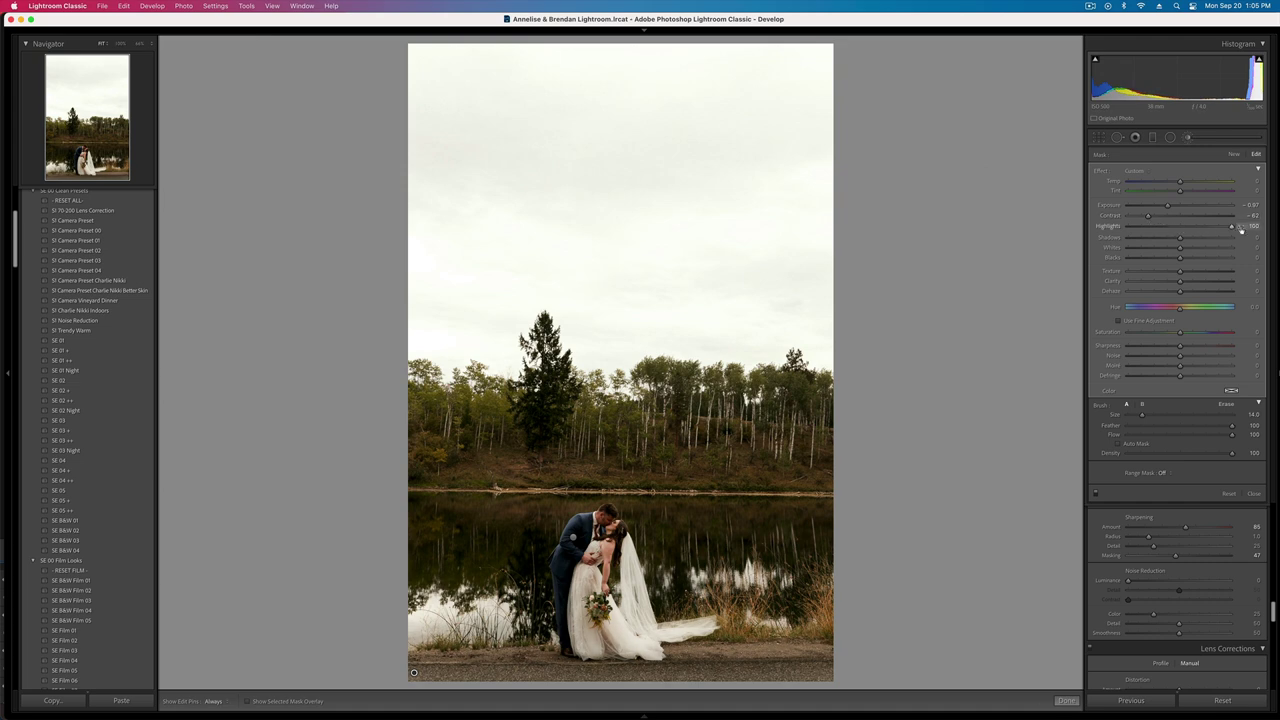
key(k)
- Crop the vertical photo tighter around the couple, reposition the frame and straighten it to an angle of -0.64
key(r)
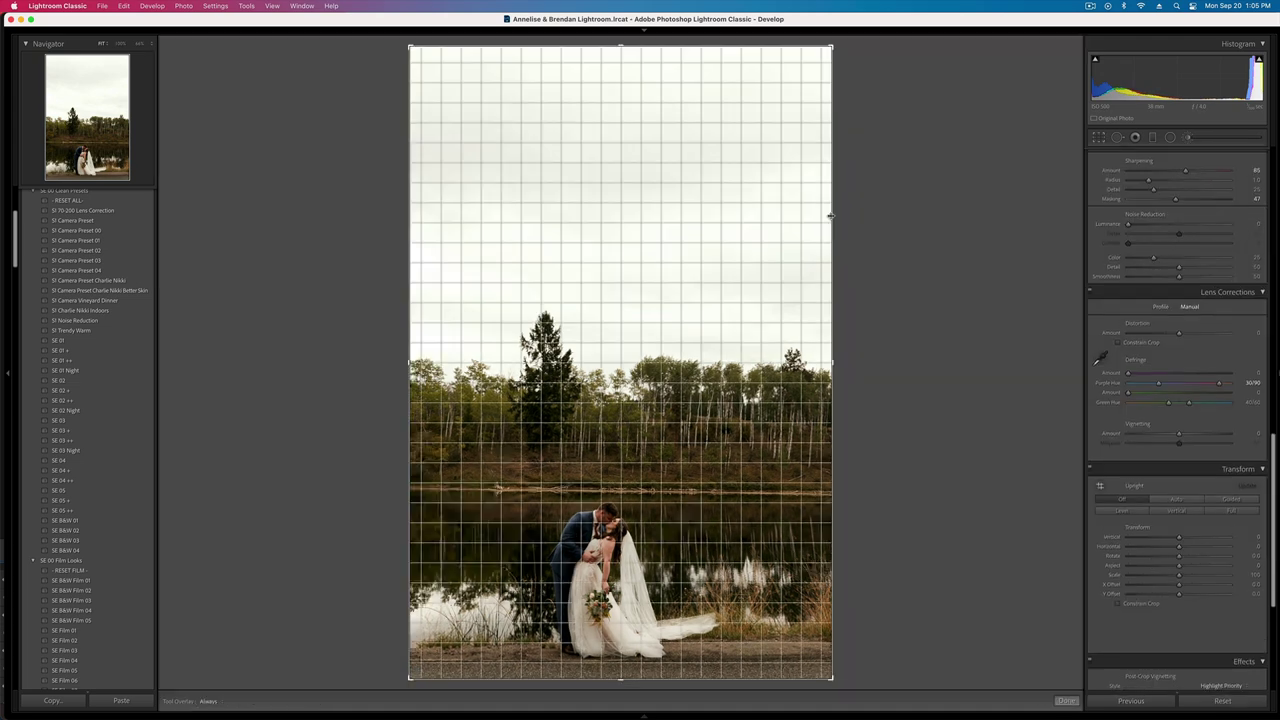
drag(410, 46, 447, 99)
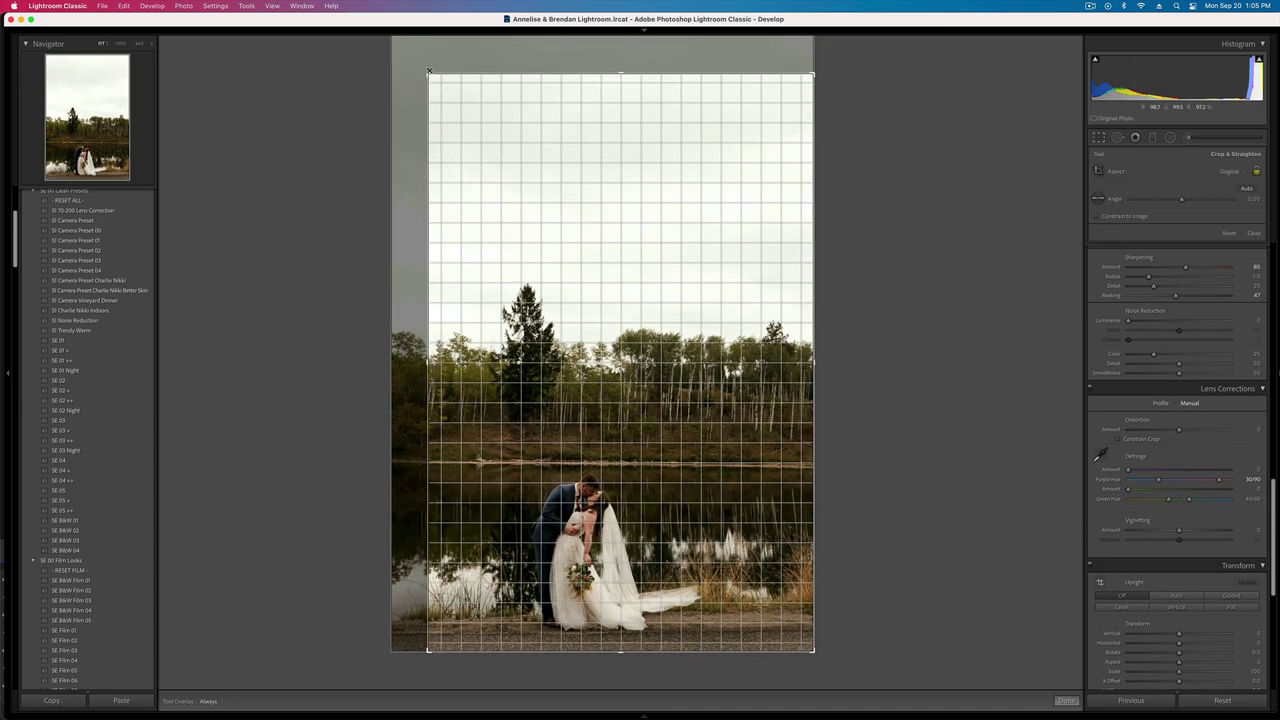
drag(503, 134, 589, 157)
key(r)
key(r)
drag(868, 280, 873, 273)
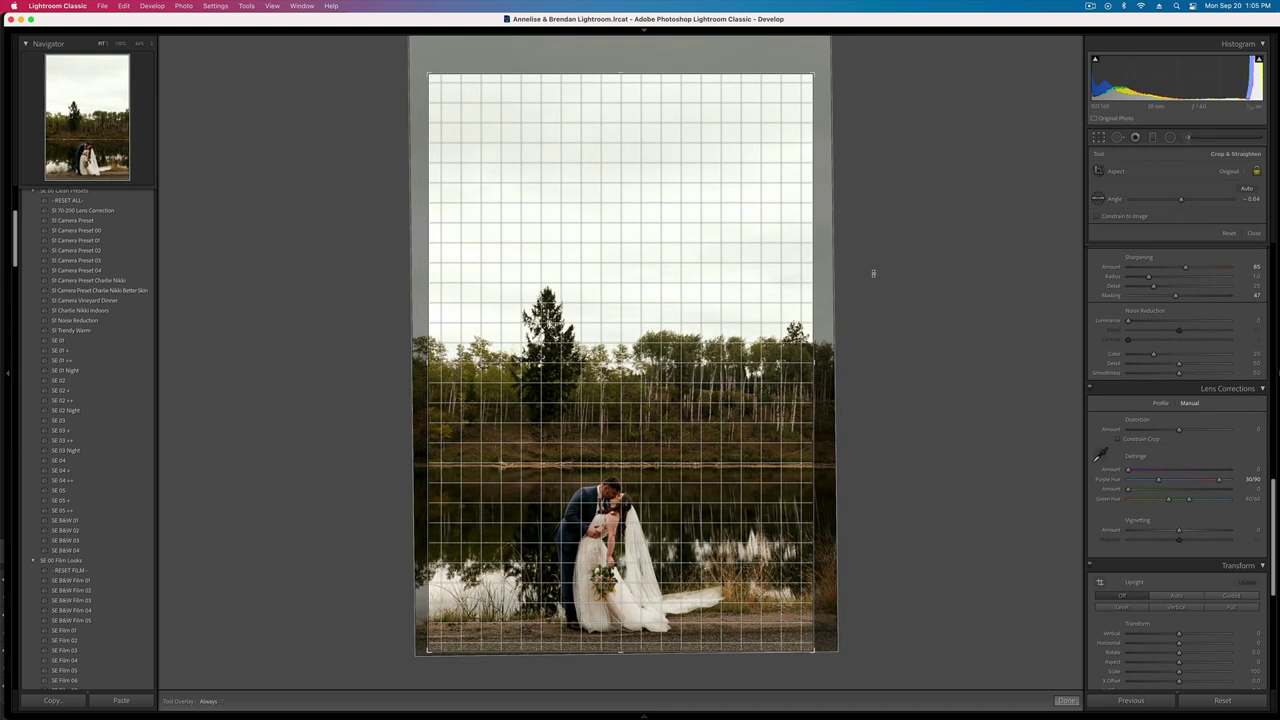
key(r)
key(r)
key(r)
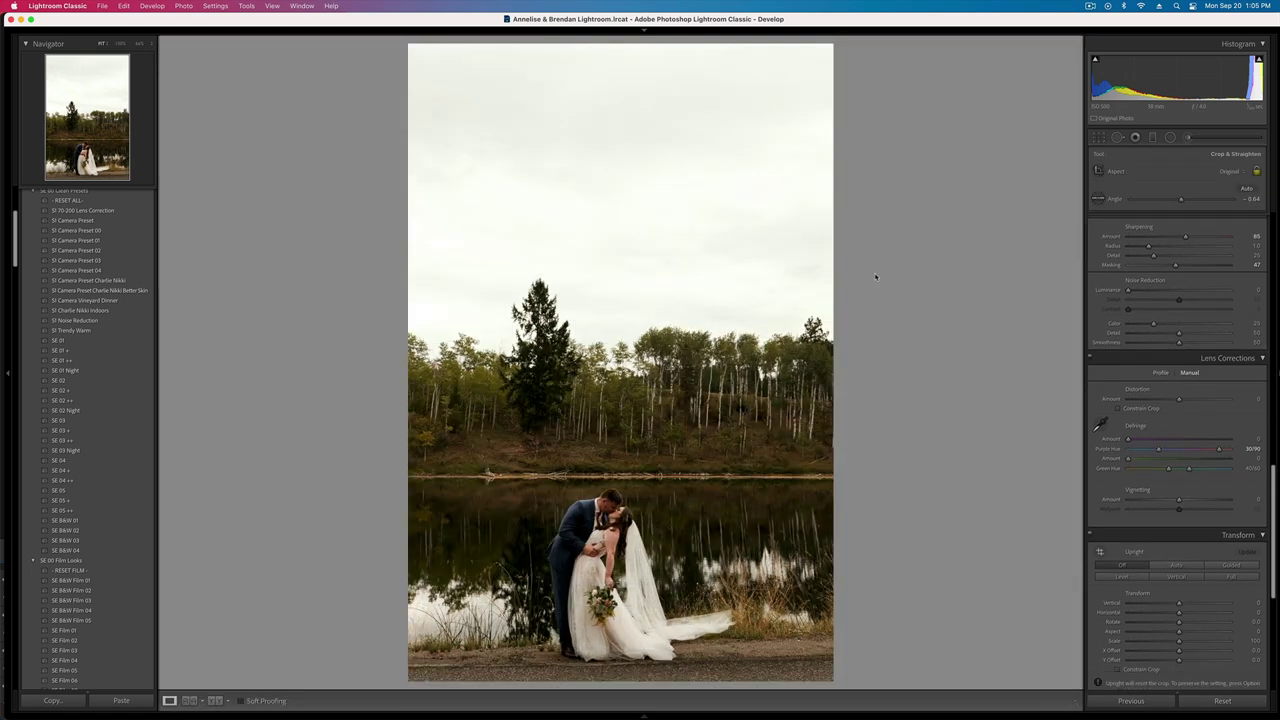
- Paste the develop settings onto the photo of the groom carrying the bride on the road and set its Exposure to +0.47
key(Right)
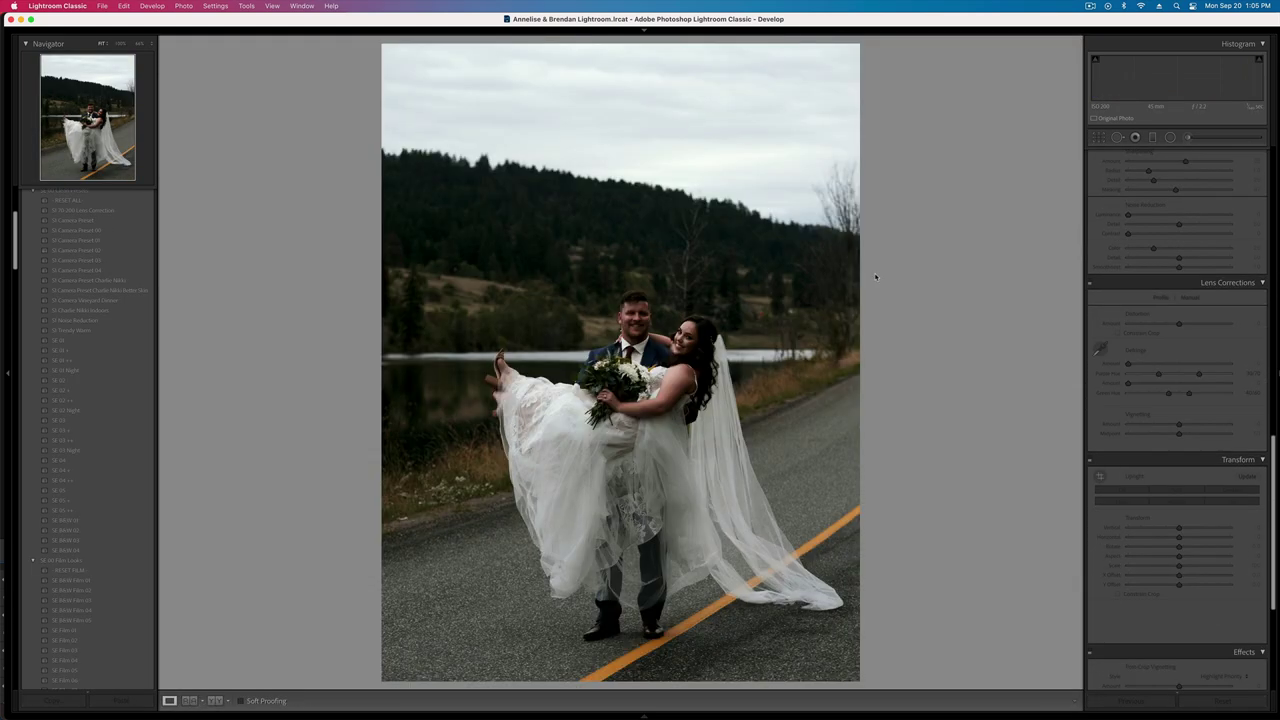
key(equal)
key(equal)
key(minus)
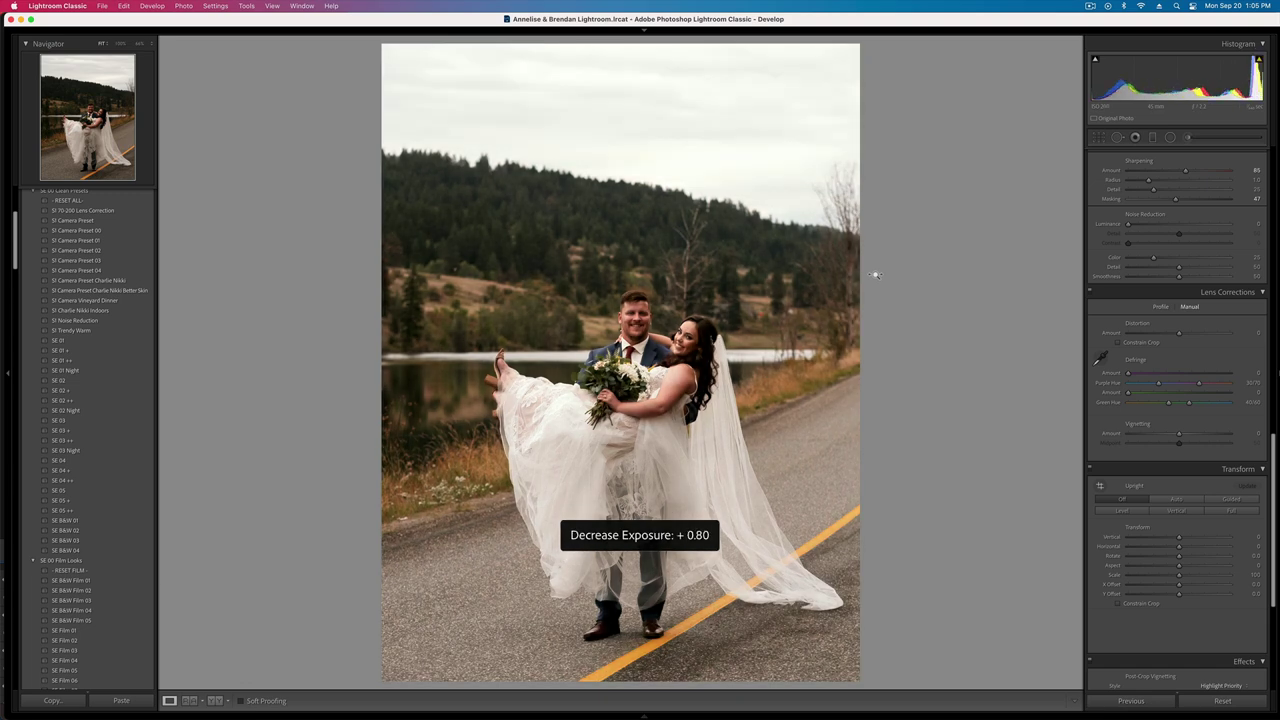
key(minus)
- Brush the groom's face with a small brush, setting Contrast to about -59 and Blacks to about 13
key(k)
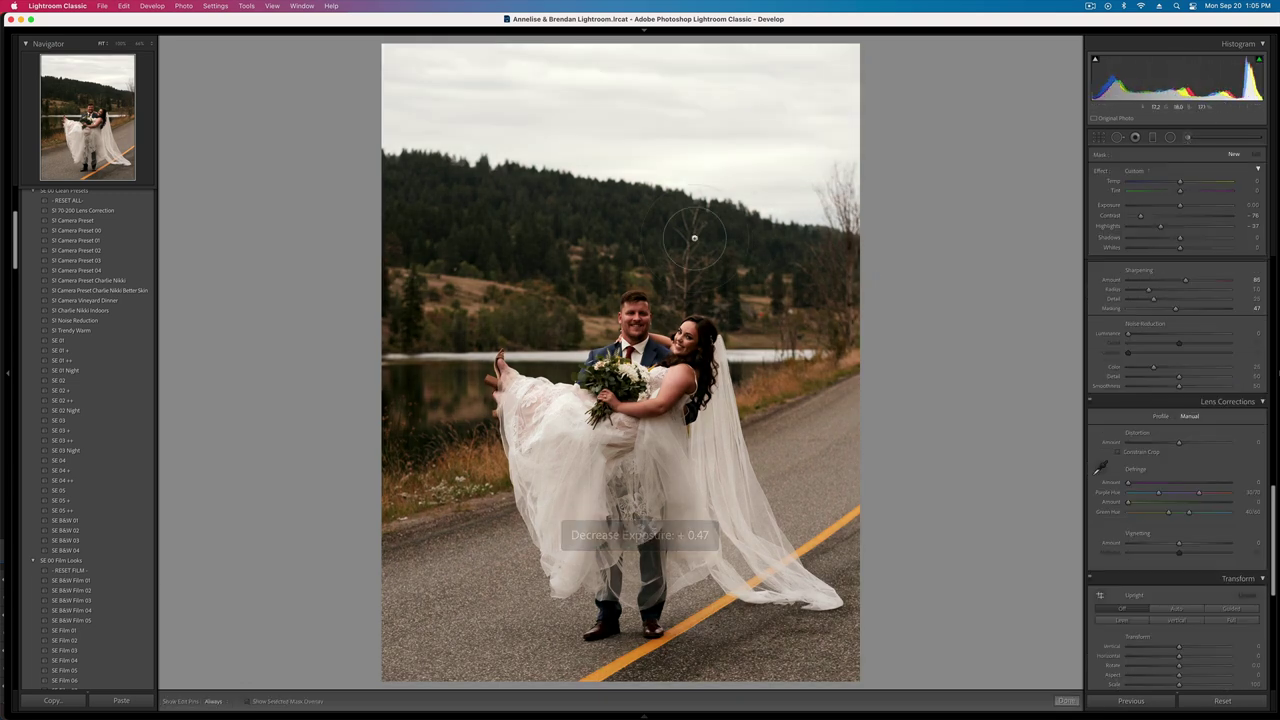
drag(638, 308, 637, 339)
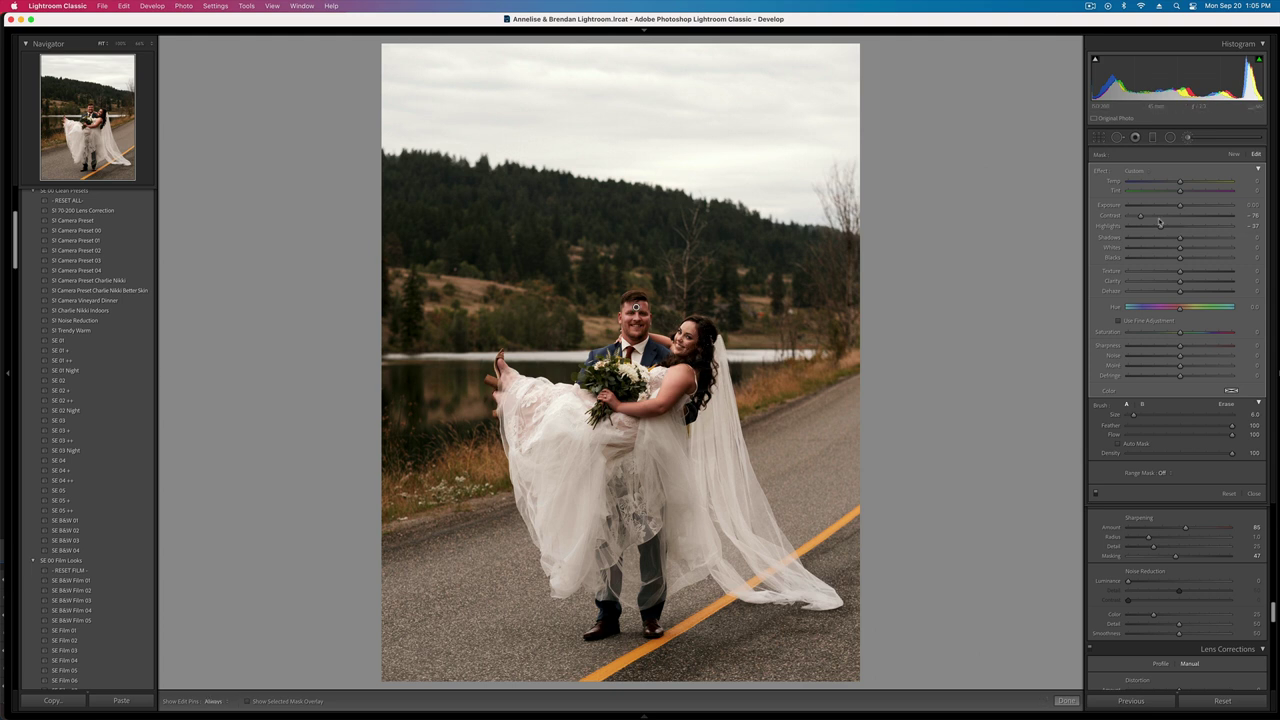
drag(1140, 215, 1133, 217)
drag(1180, 258, 1189, 259)
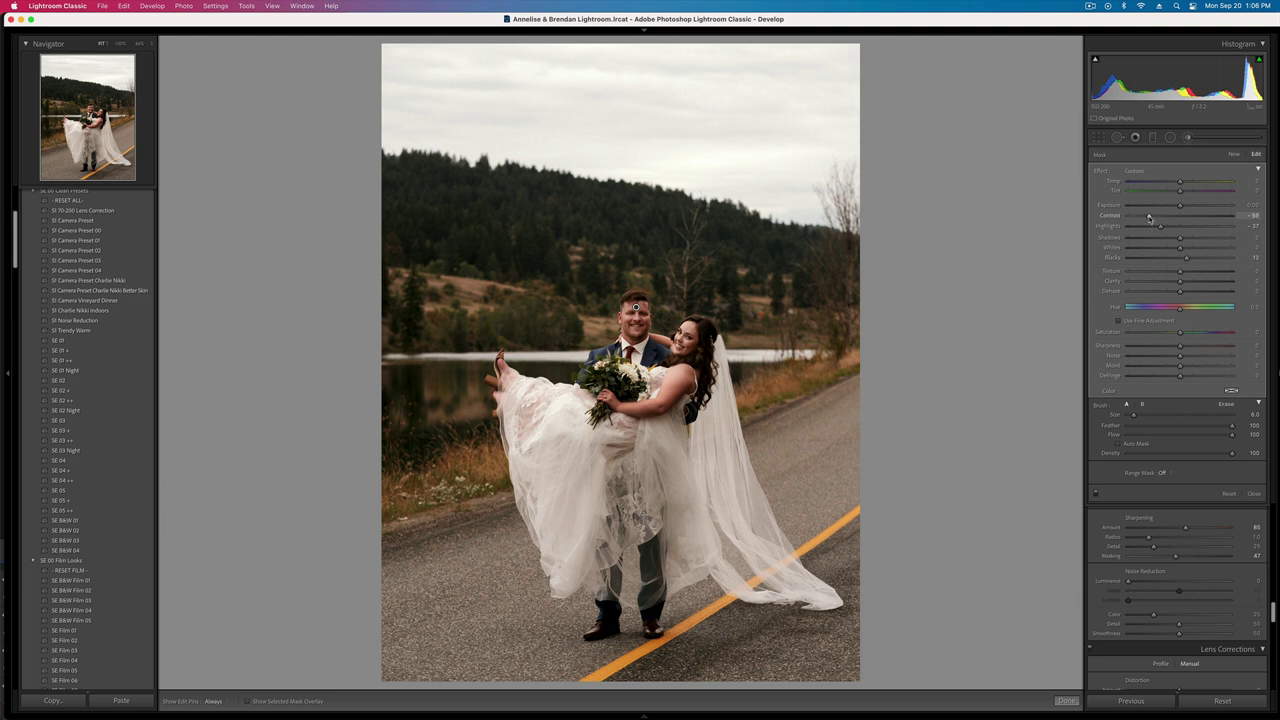
key(k)
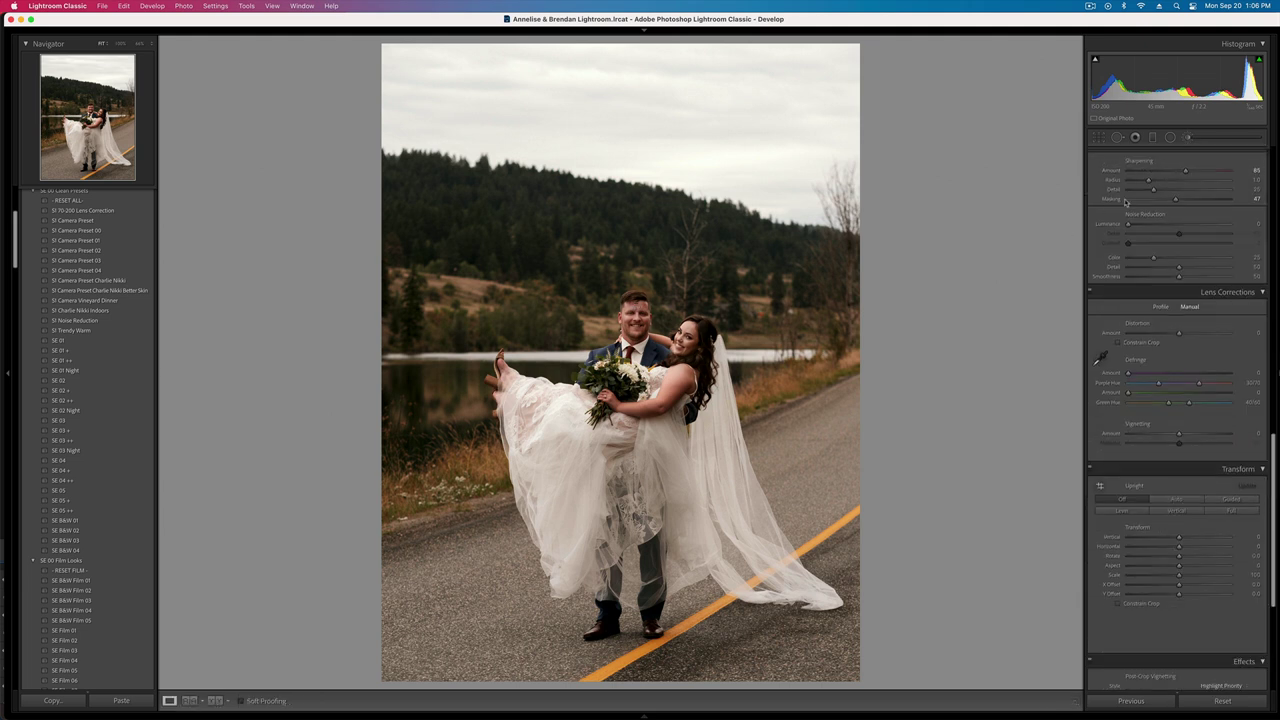
- Raise the overall Contrast of the photo of the groom carrying the bride slightly
scroll(1125, 202, up, 10)
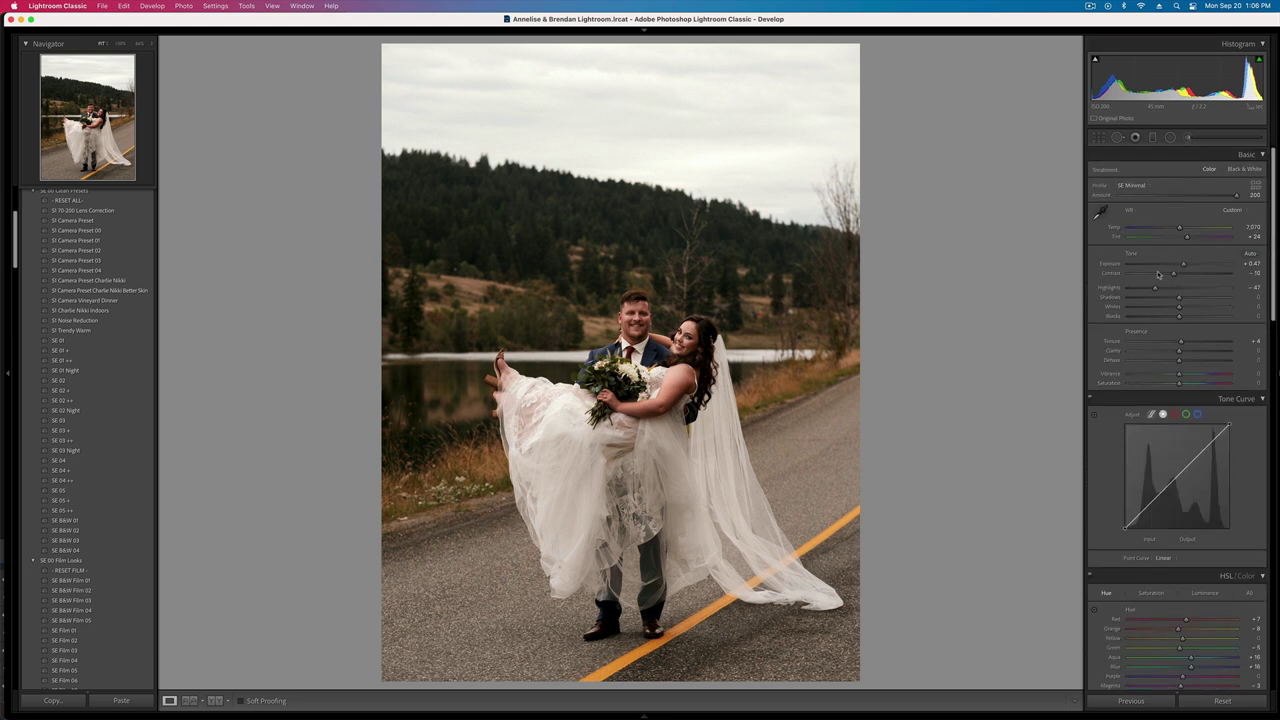
drag(1176, 277, 1178, 277)
key(XF86MonBrightnessUp)
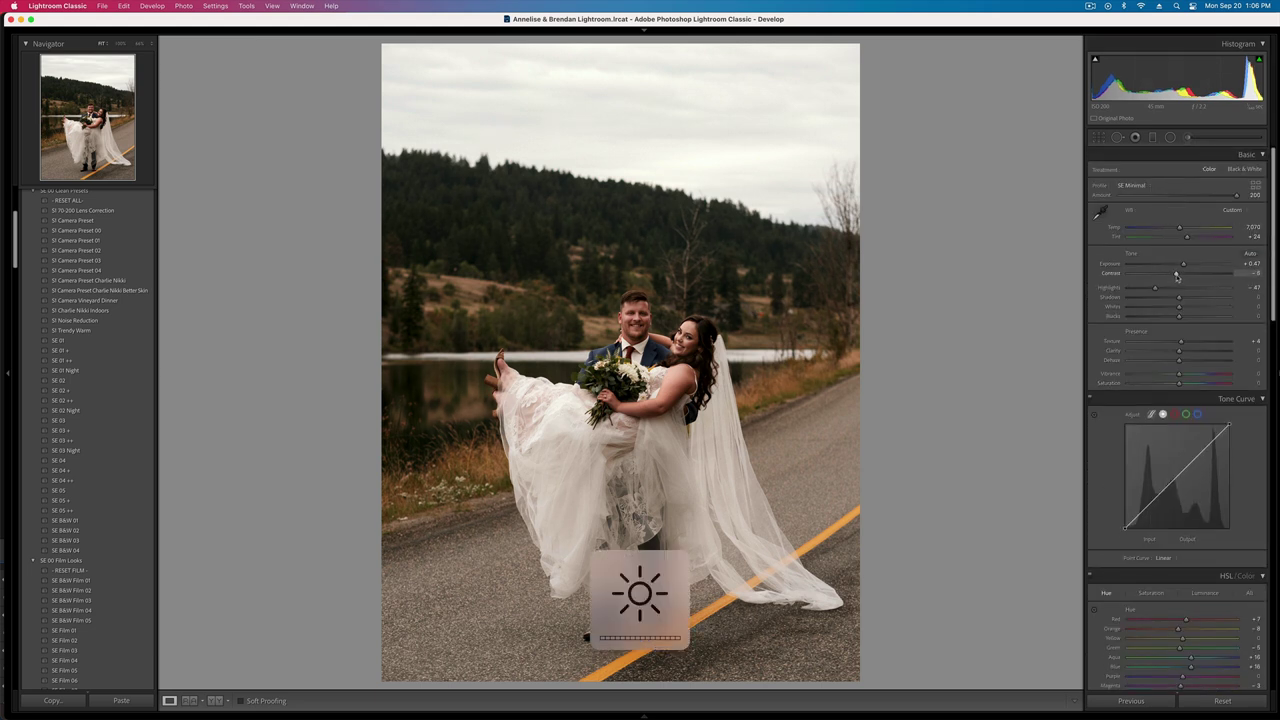
- Heal a small spot on the grassy hillside beside the lake in the photo of the groom carrying the bride
click(1120, 138)
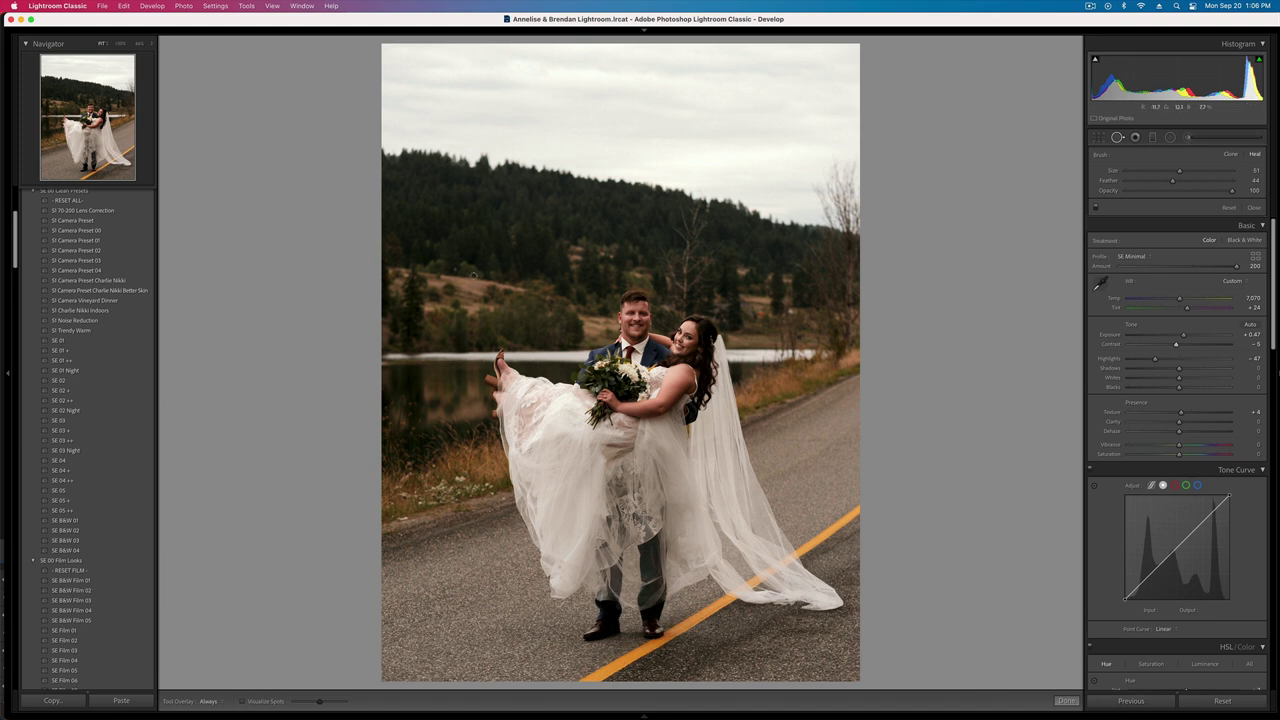
click(455, 269)
key(q)
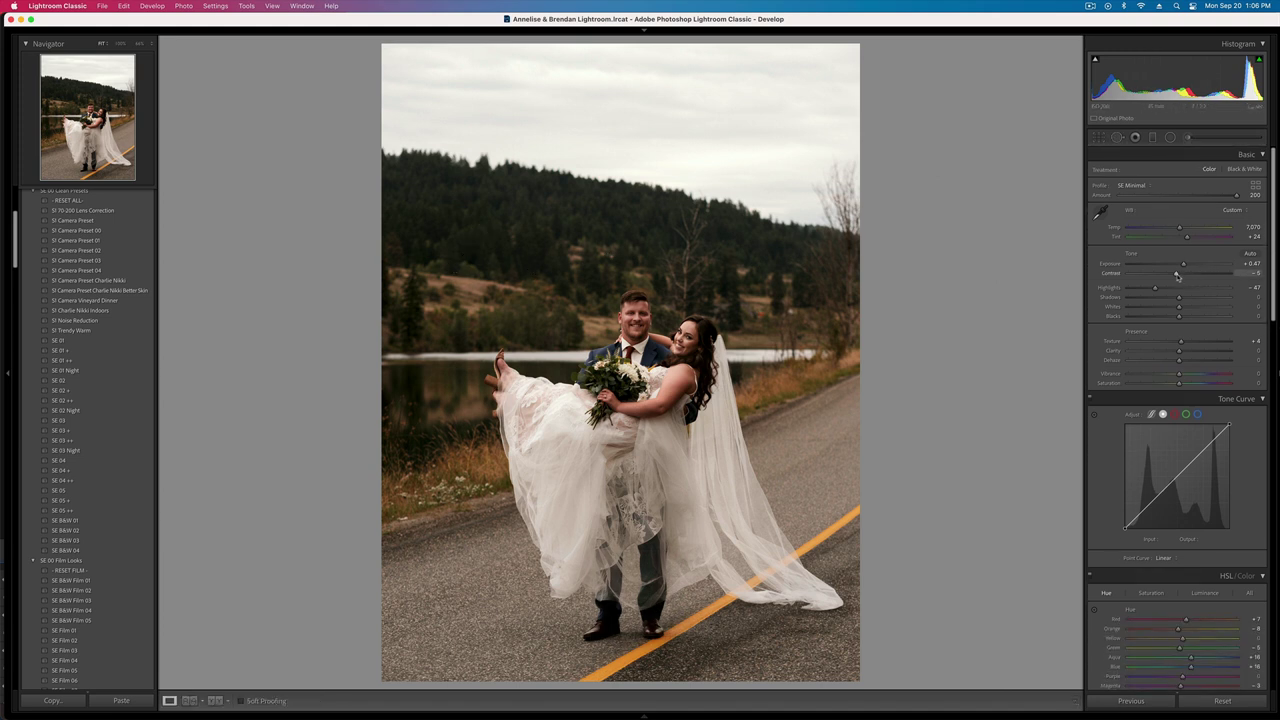
- Set Highlights to about -80, Exposure to +0.67 and Shadows to +14 on the groom-carrying-bride photo
mouse_move(1155, 287)
mouse_down()
mouse_move(1256, 290)
mouse_move(1104, 299)
mouse_move(1137, 301)
mouse_up()
key(equal)
key(equal)
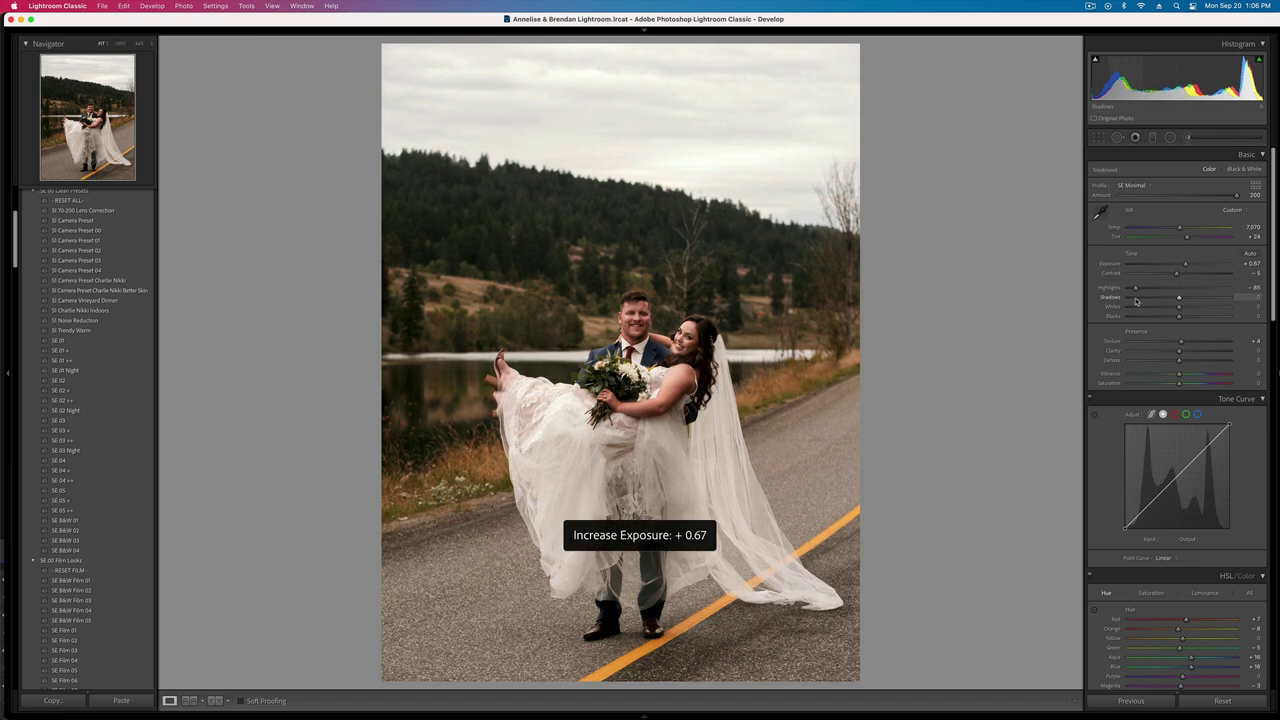
drag(1179, 299, 1186, 299)
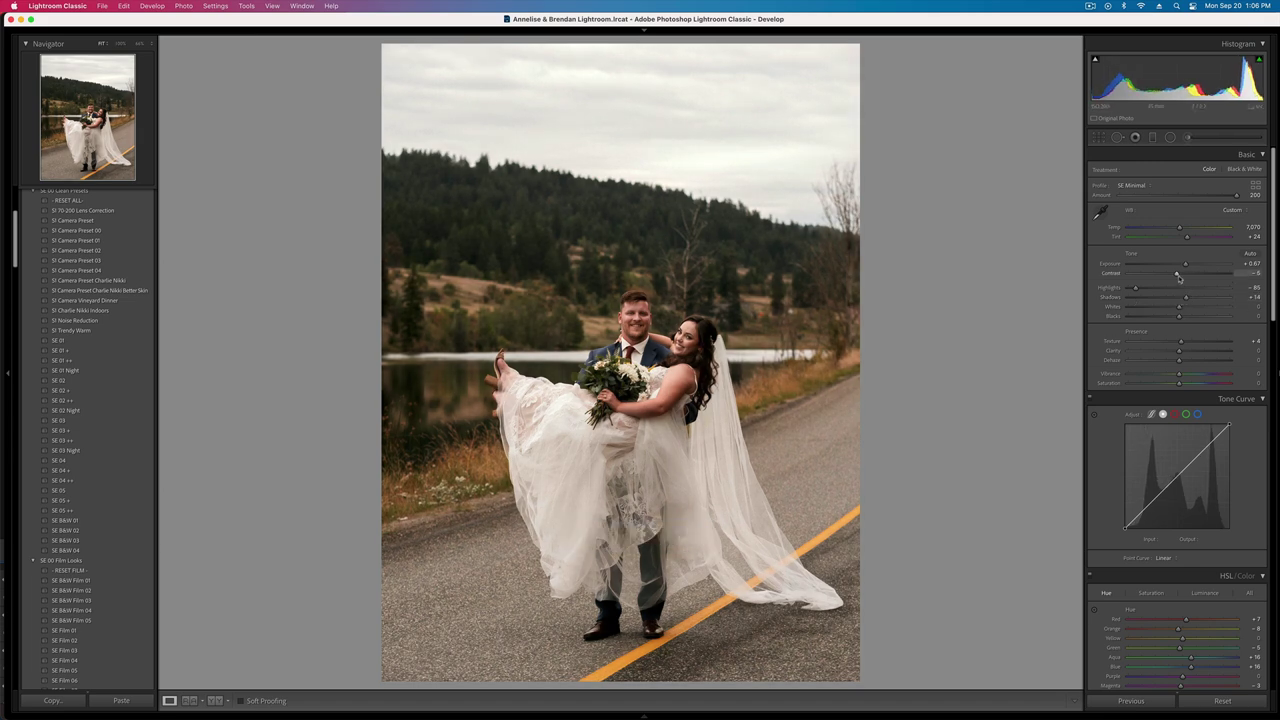
- Copy the develop settings of the smiling groom-carrying-bride photo, with Local Adjustments included
key(Right)
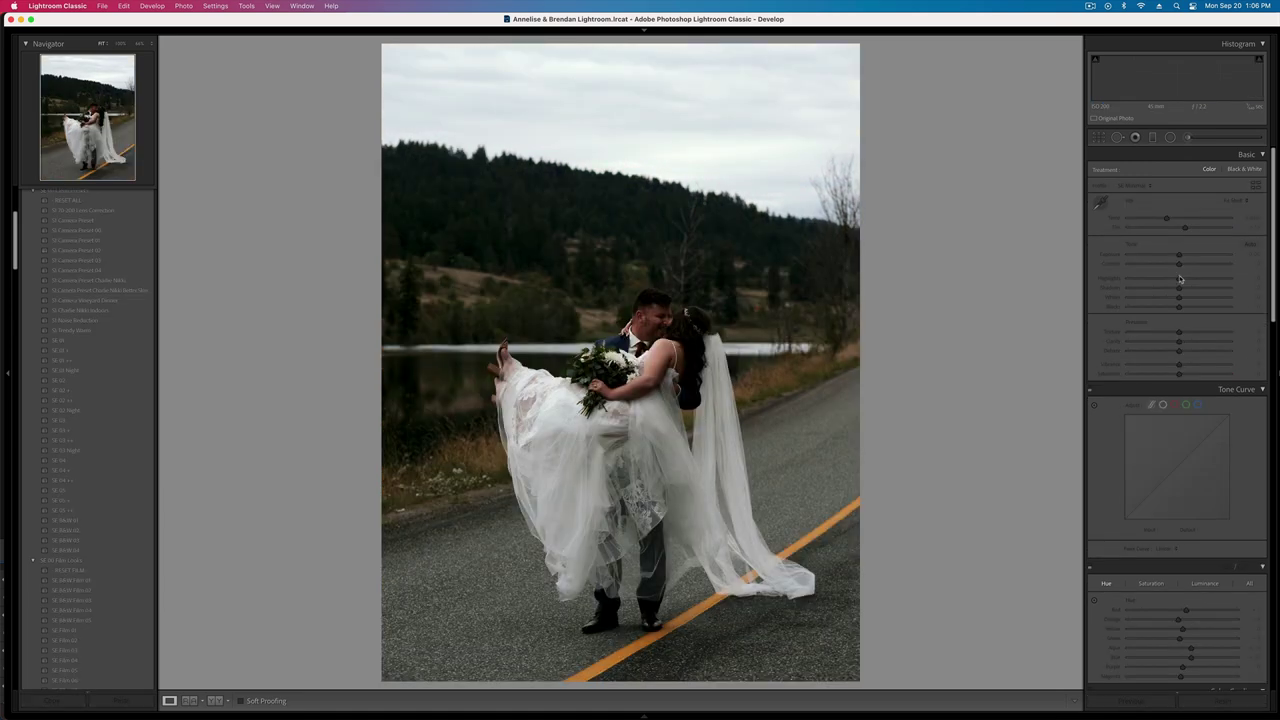
key(Right)
key(super+shift+c)
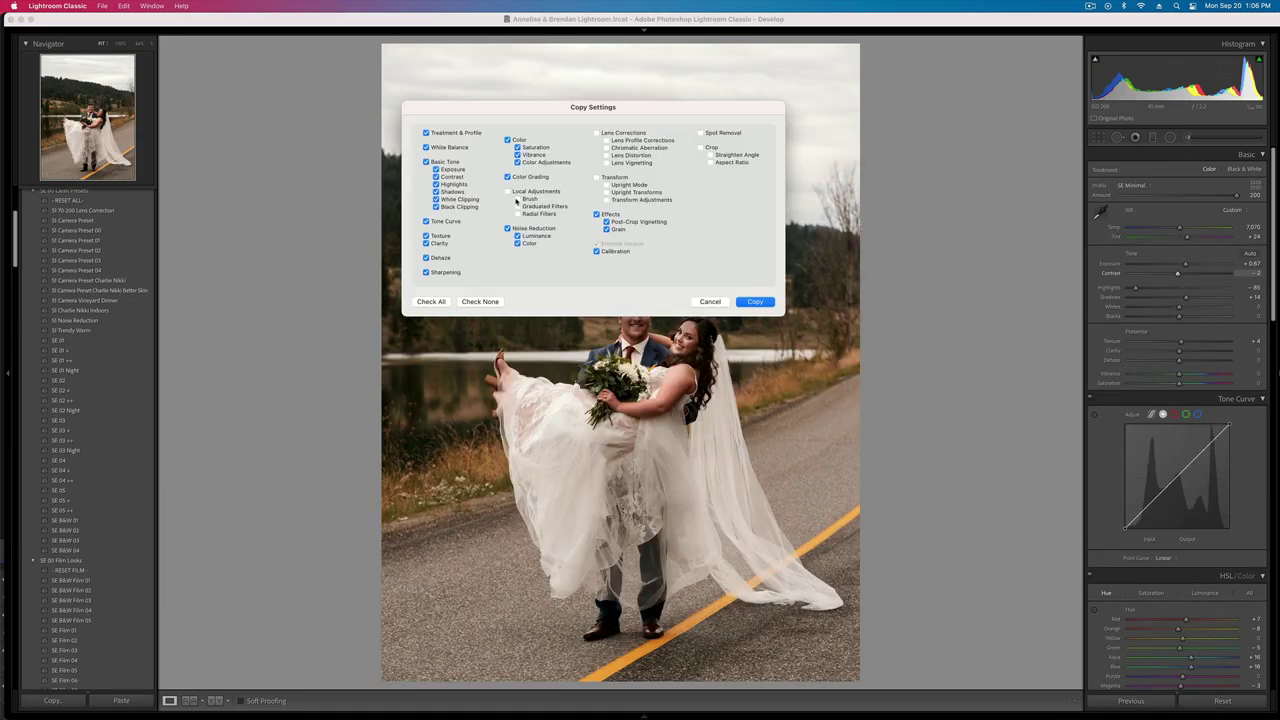
key(Return)
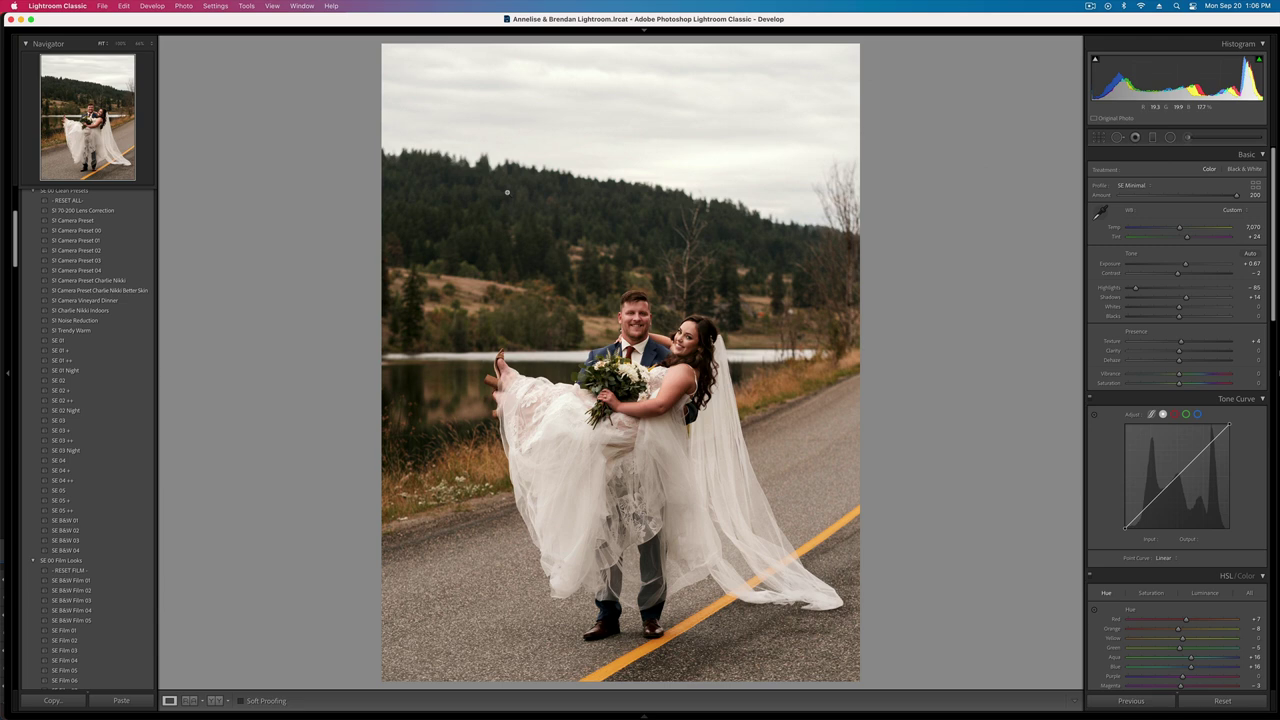
key(minus)
key(minus)
key(super+c)
key(Return)
- Paste the settings onto the photo of the carried bride kissing the groom and heal the spot on the hillside
key(Right)
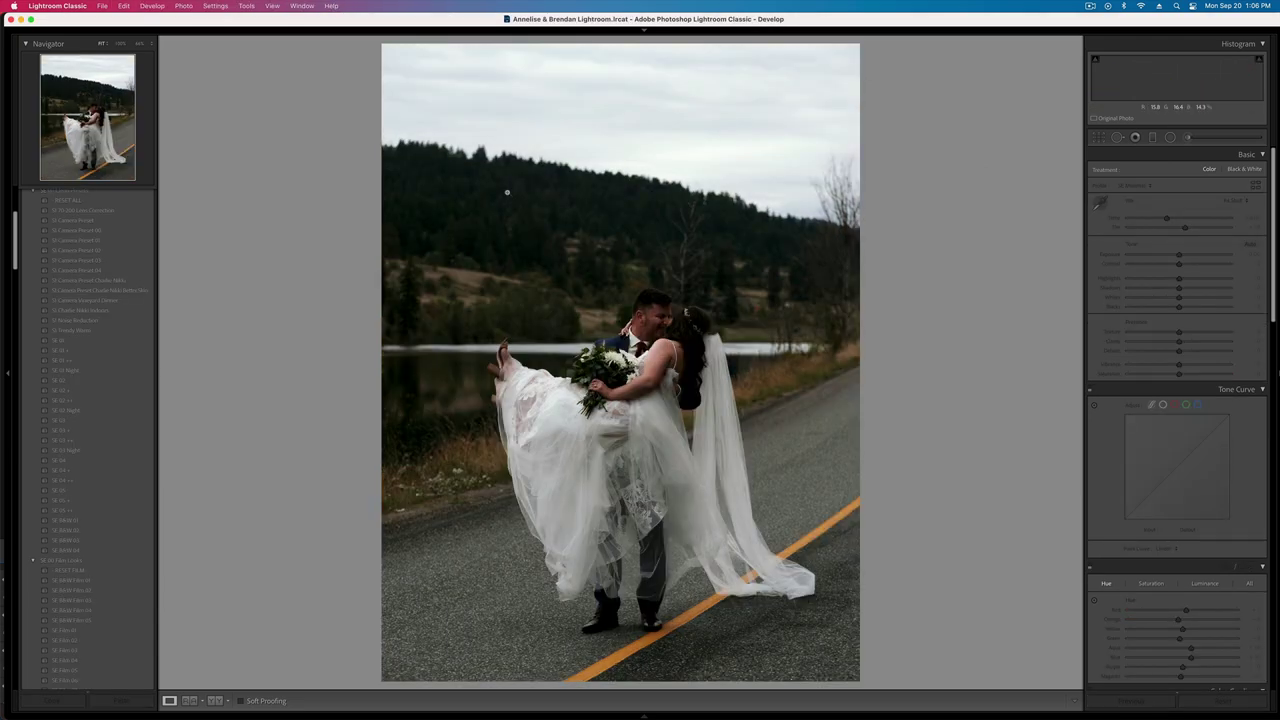
key(Left)
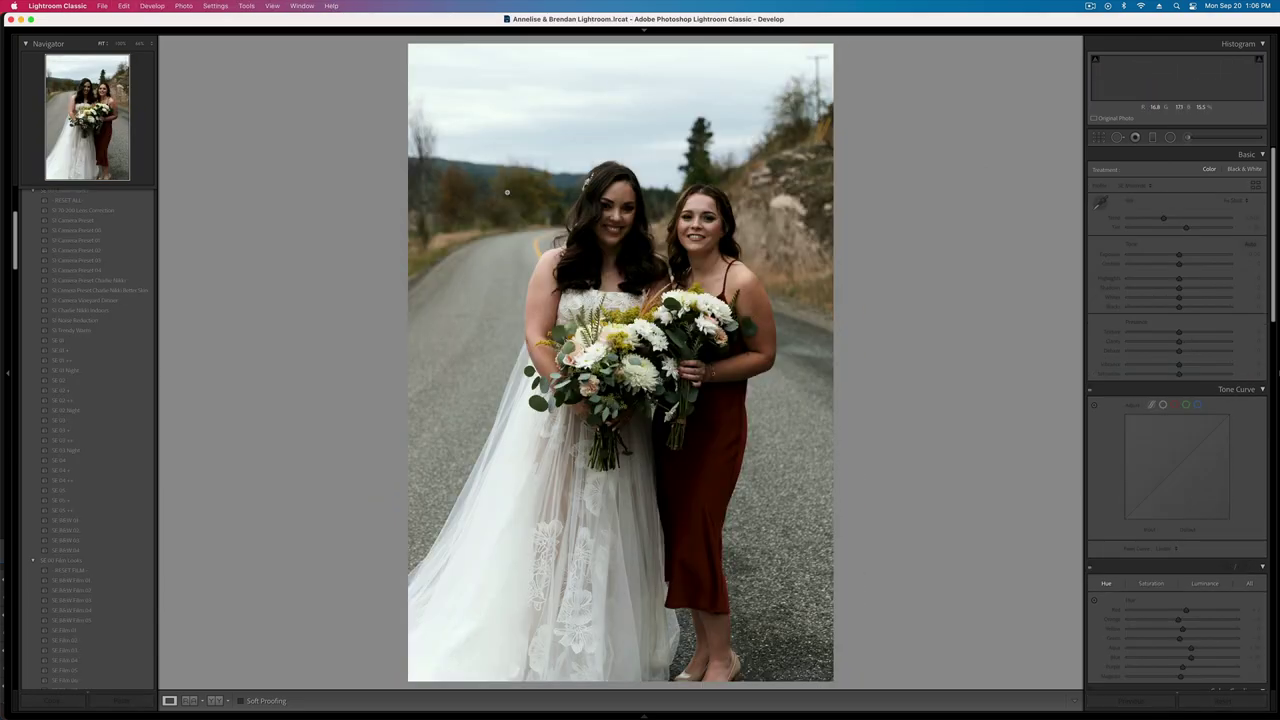
key(Right)
click(1117, 138)
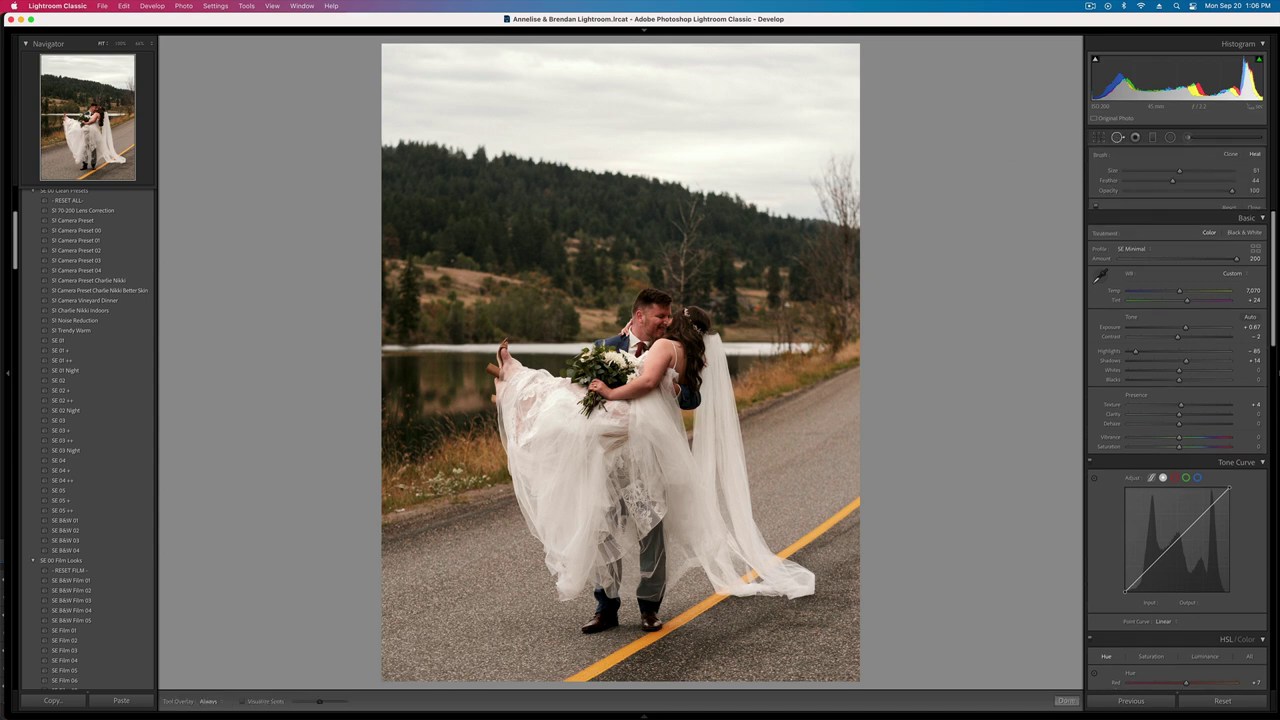
key(q)
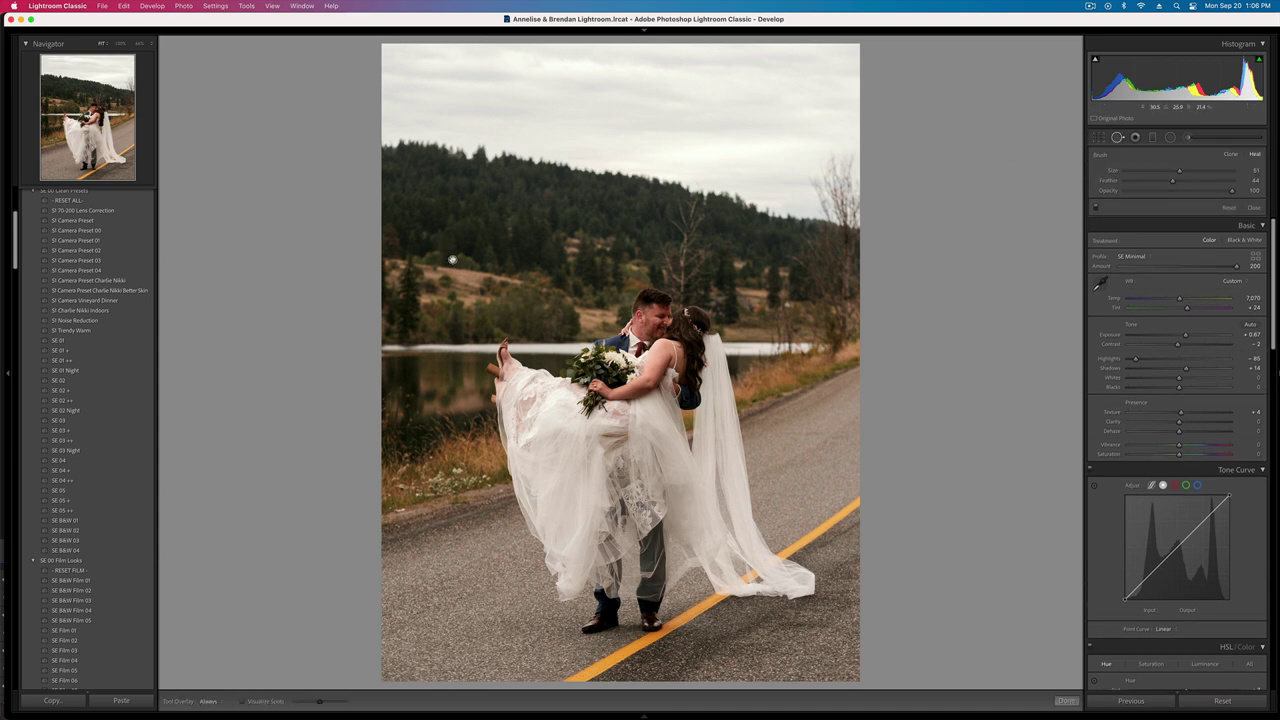
- Paste the settings onto the photo of the bride and bridesmaid and reset its brush adjustments
key(Right)
key(Right)
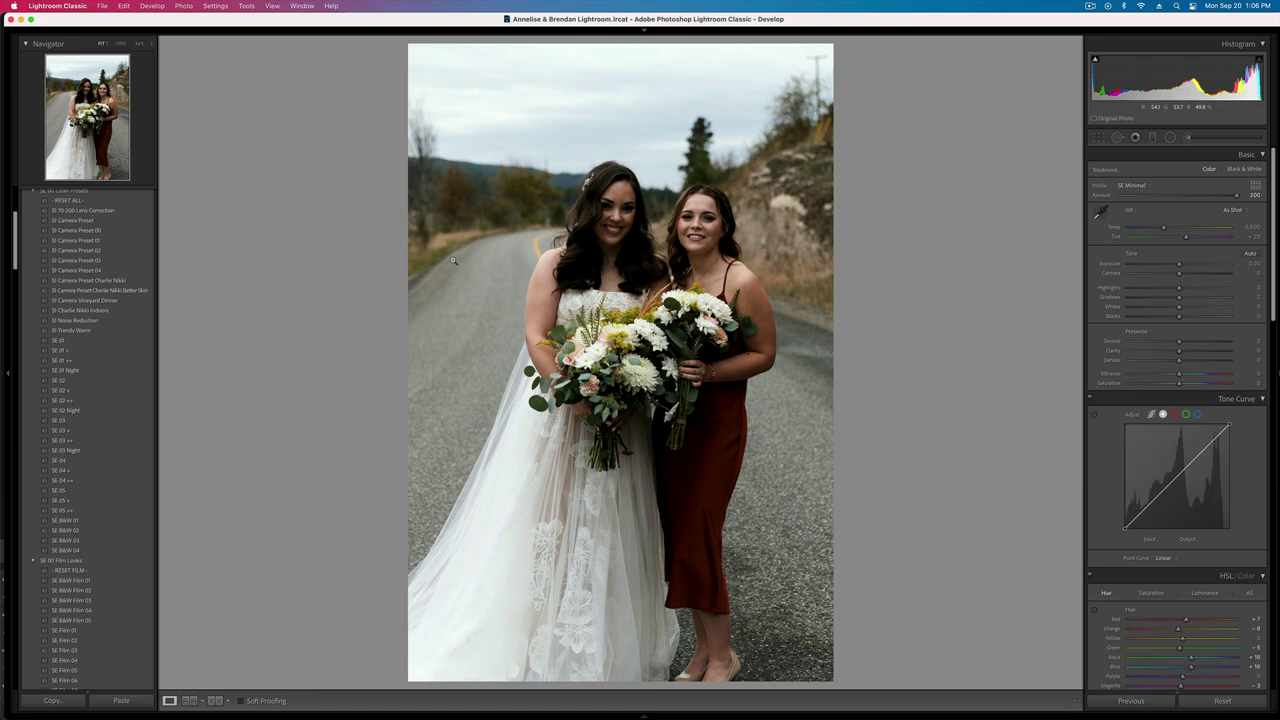
click(1187, 137)
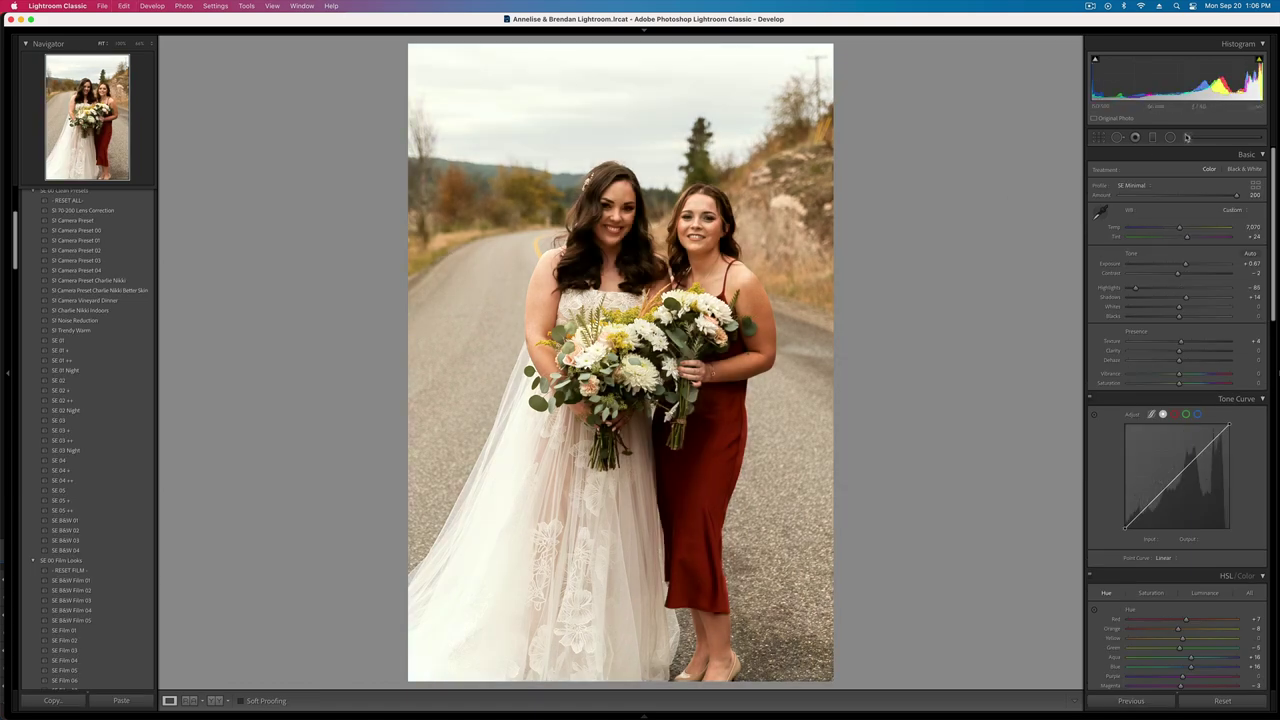
click(1232, 493)
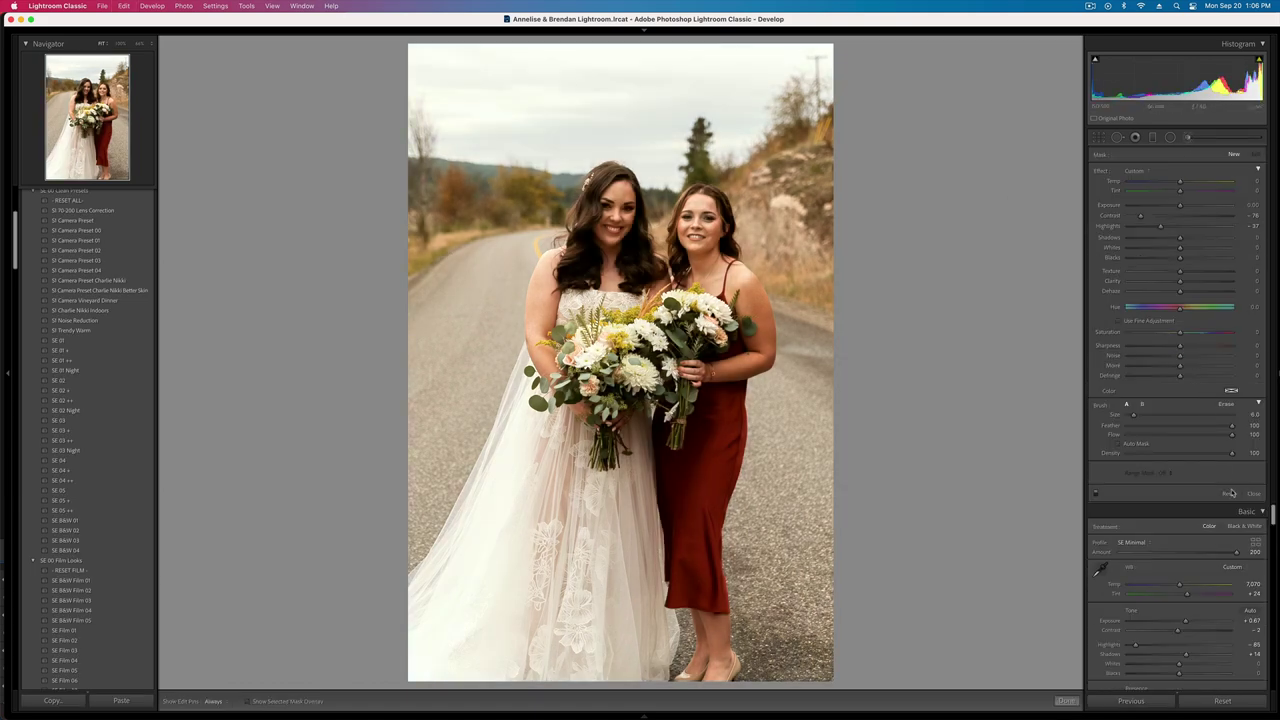
- Brush the bride's and the bridesmaid's faces as separate masks with Contrast about -76 and Highlights about -37
scroll(606, 196, up, 5)
scroll(606, 196, down, 4)
mouse_move(614, 222)
mouse_down()
mouse_move(606, 203)
mouse_move(632, 278)
mouse_up()
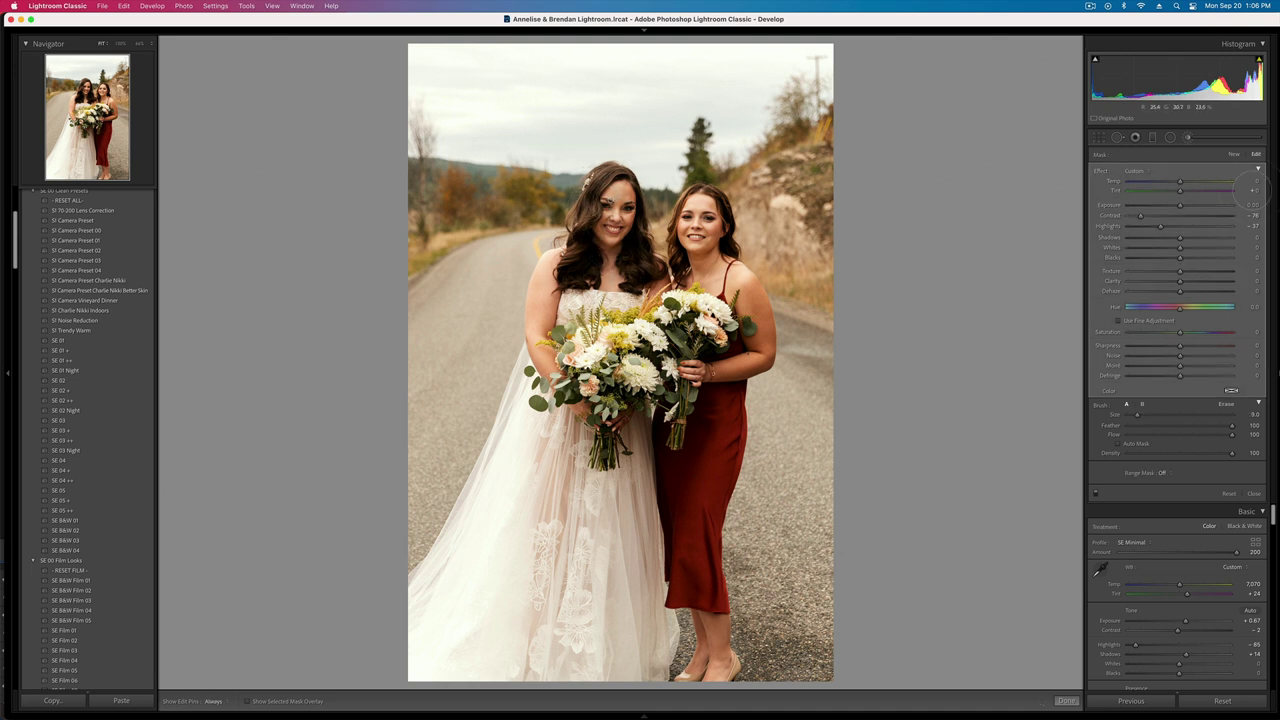
click(1234, 155)
drag(707, 204, 708, 208)
- Set the Contrast of the bridesmaid's face mask to about -17 and lower its Highlights, then close the brush
key(h)
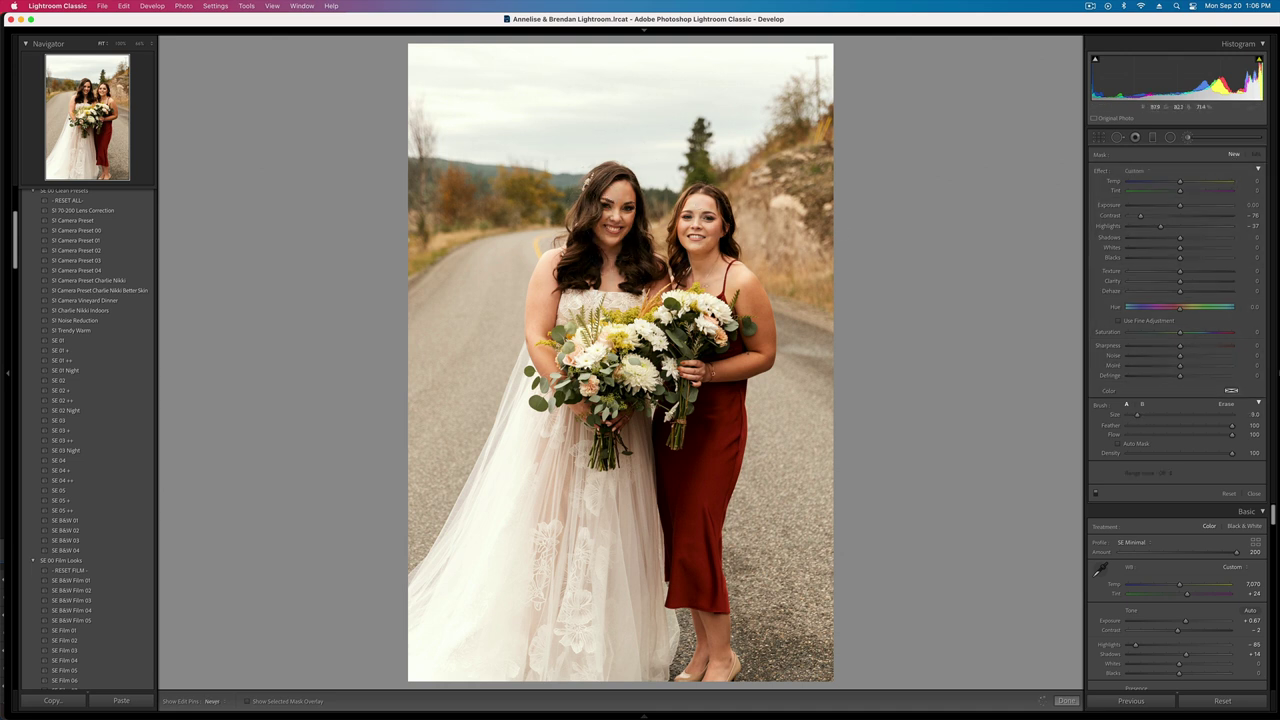
key(h)
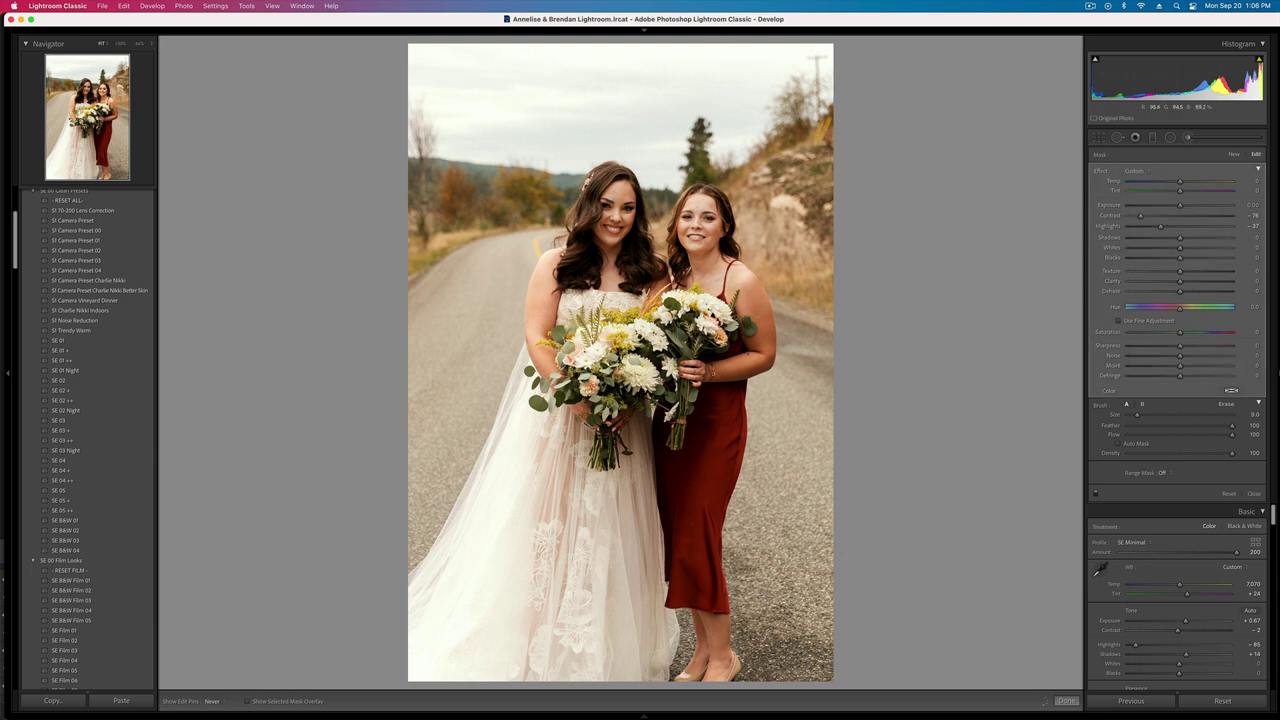
key(h)
scroll(490, 538, up, 10)
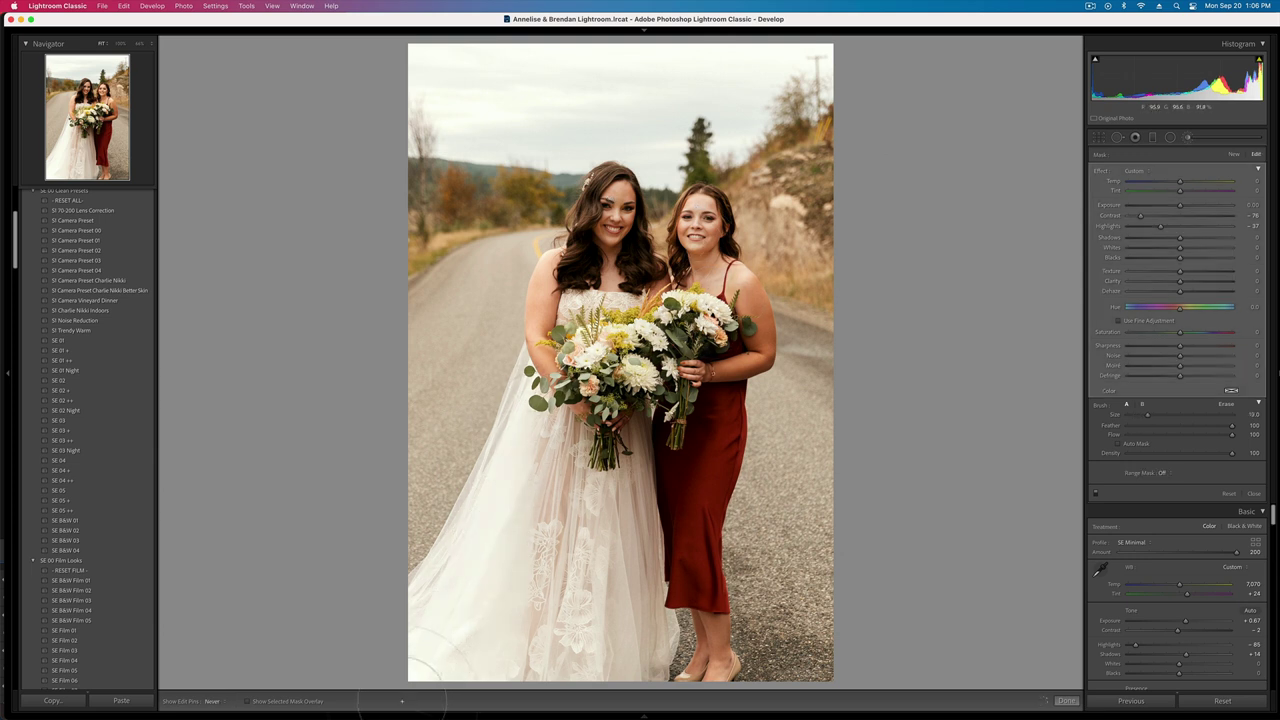
click(1171, 216)
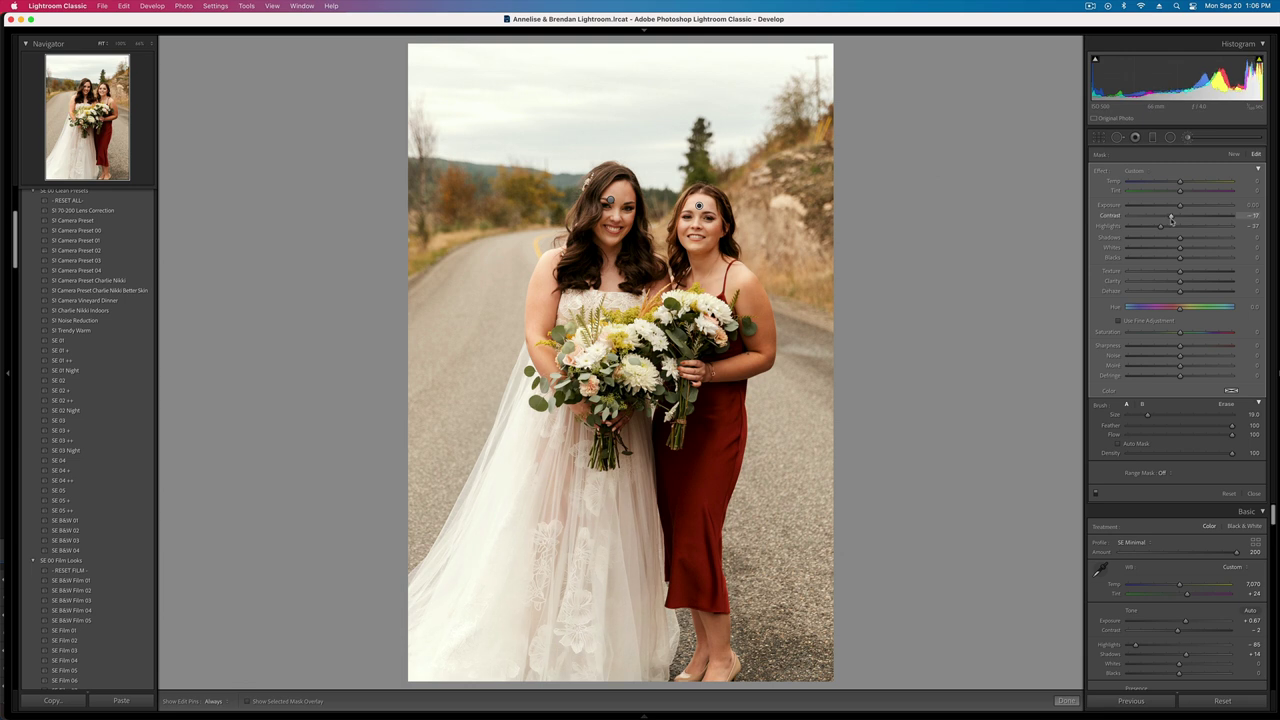
drag(1143, 227, 1127, 227)
key(k)
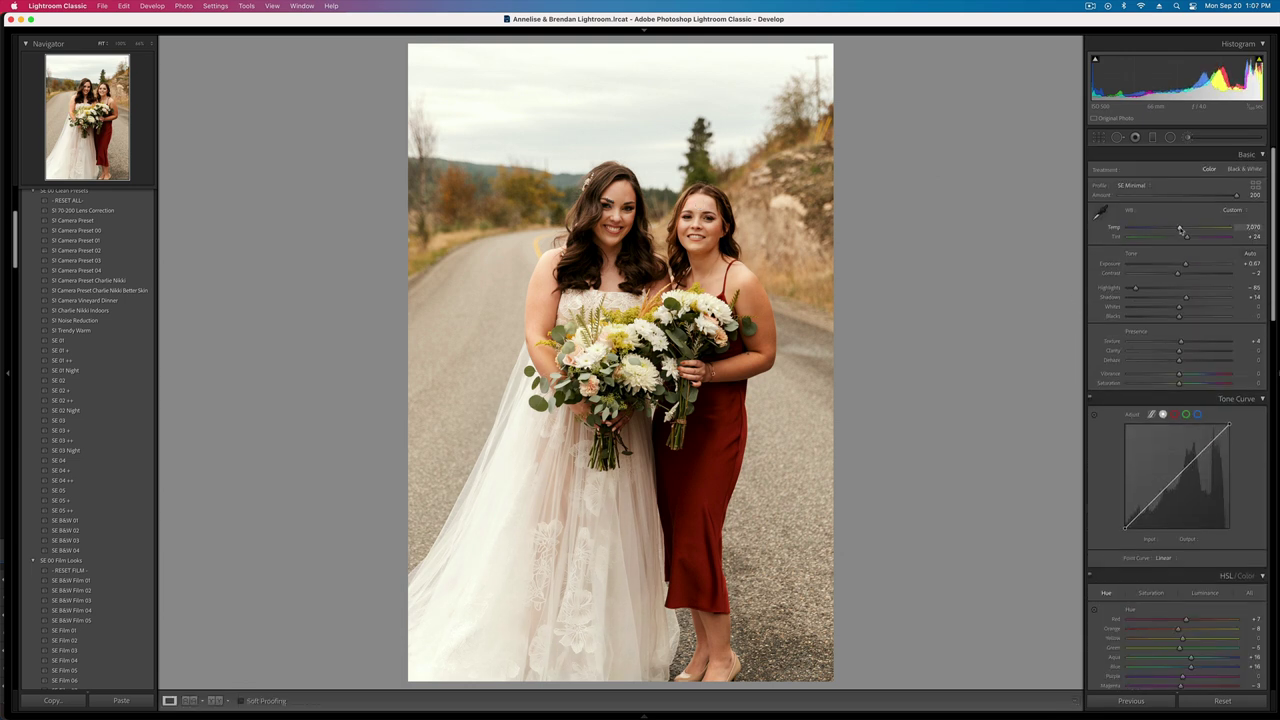
- Set the bride and bridesmaid photo to Temp 6,713, Tint +34, Exposure +0.44, Contrast -23 and Shadows +24
drag(1190, 240, 1176, 231)
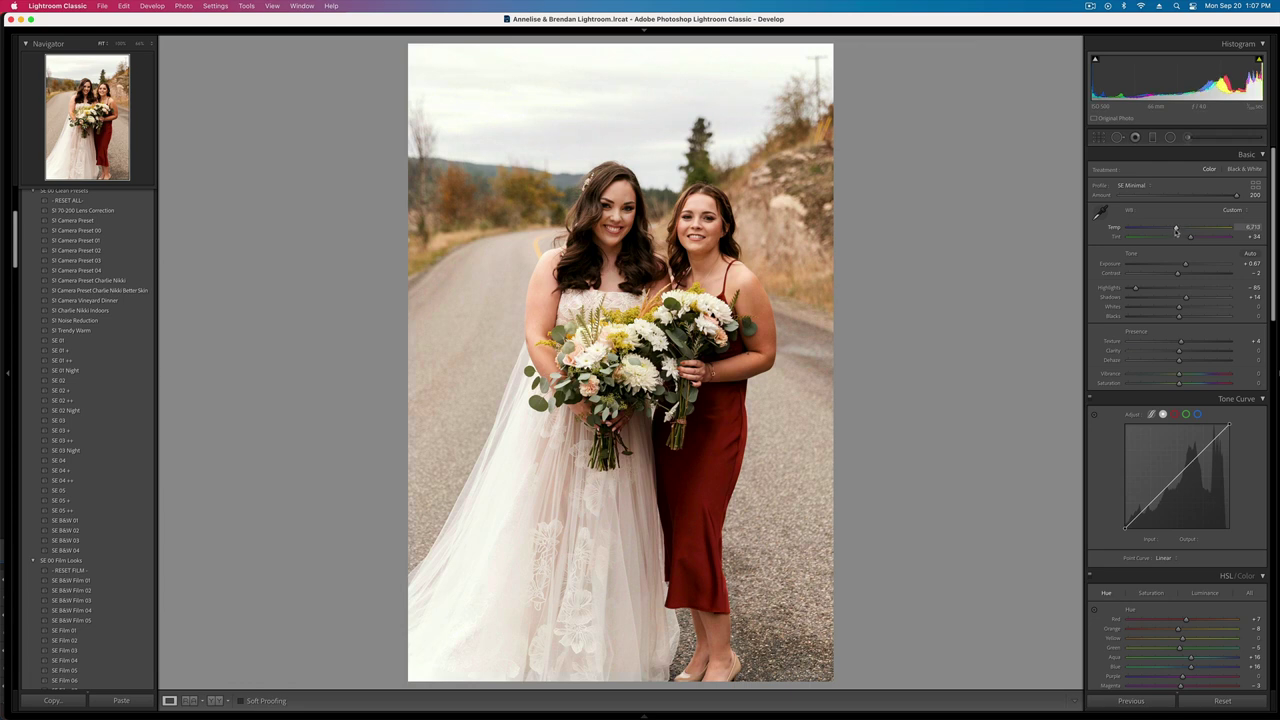
key(super+bracketleft)
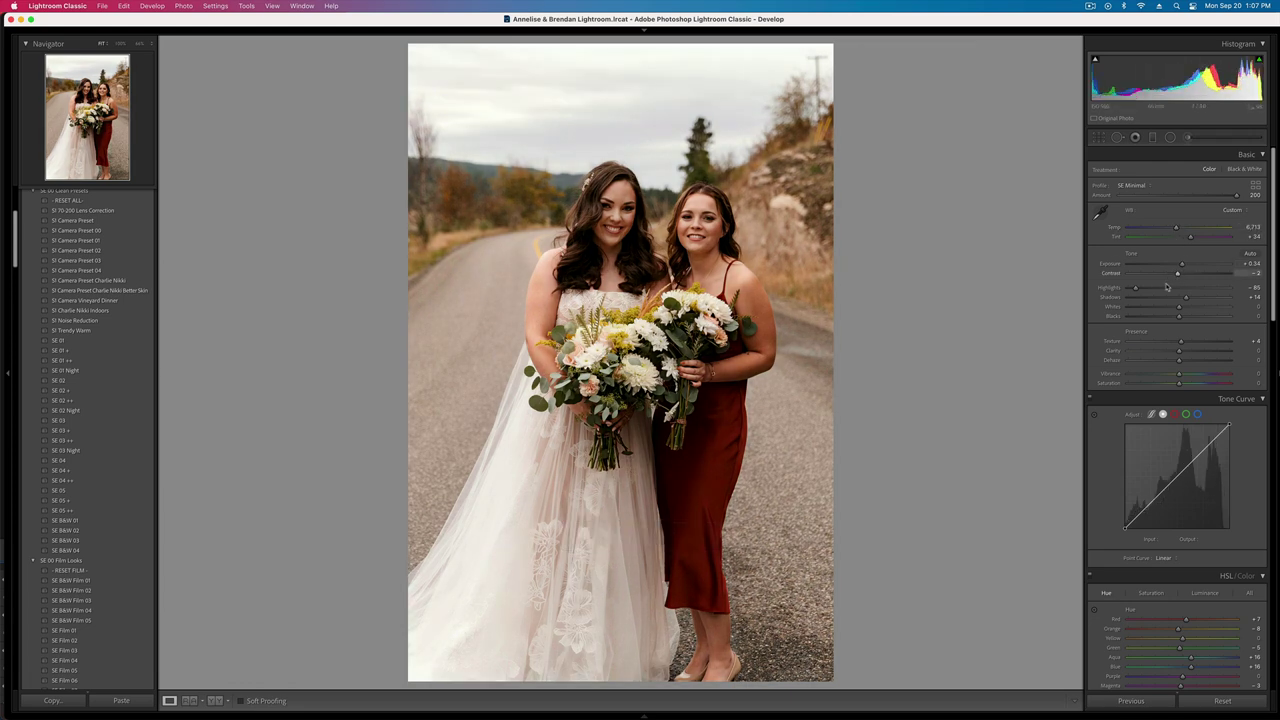
drag(1186, 298, 1191, 299)
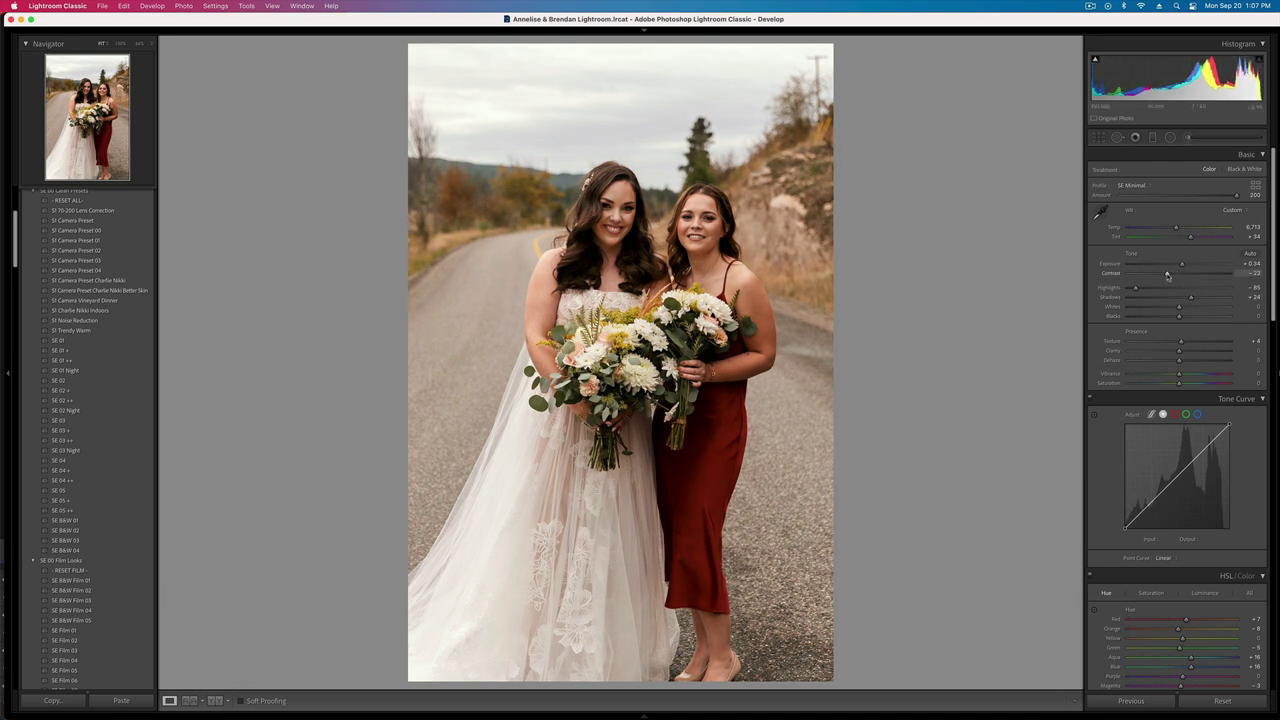
key(super+bracketright)
key(minus)
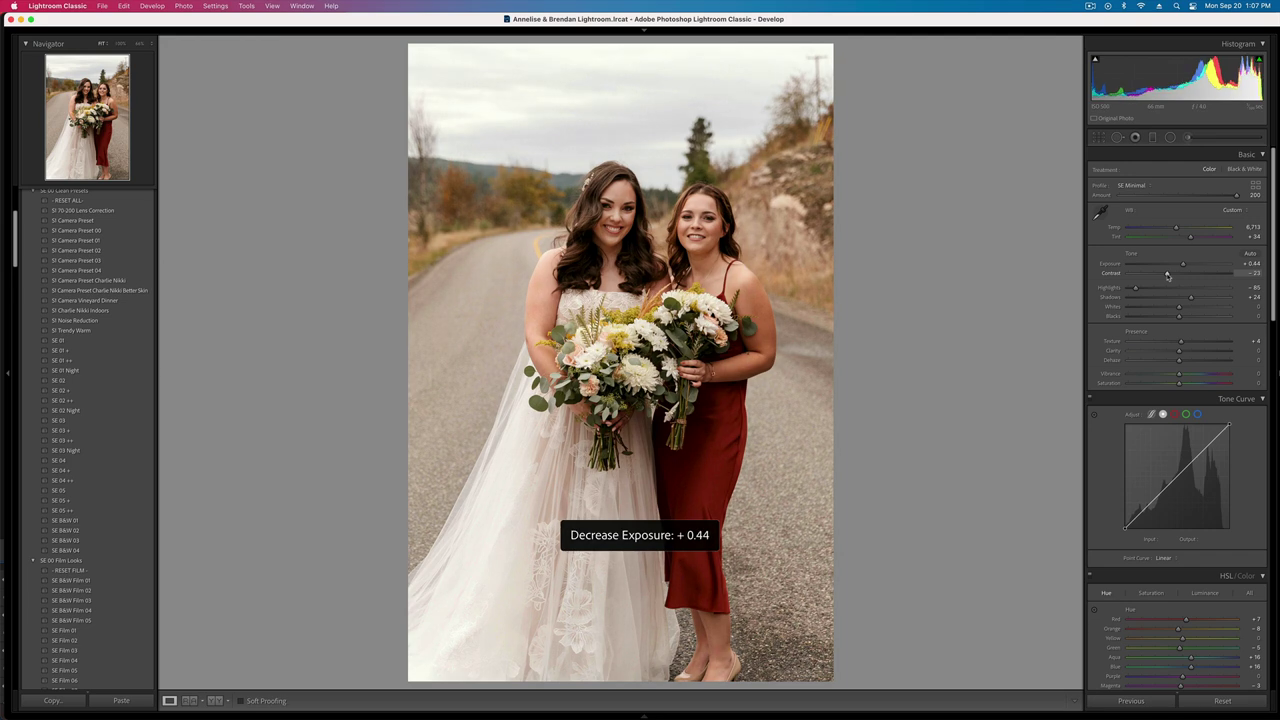
- Set Highlights to about -39 on the bridesmaid photo and copy its develop settings, including Local Adjustments
key(super+c)
key(Return)
click(1166, 289)
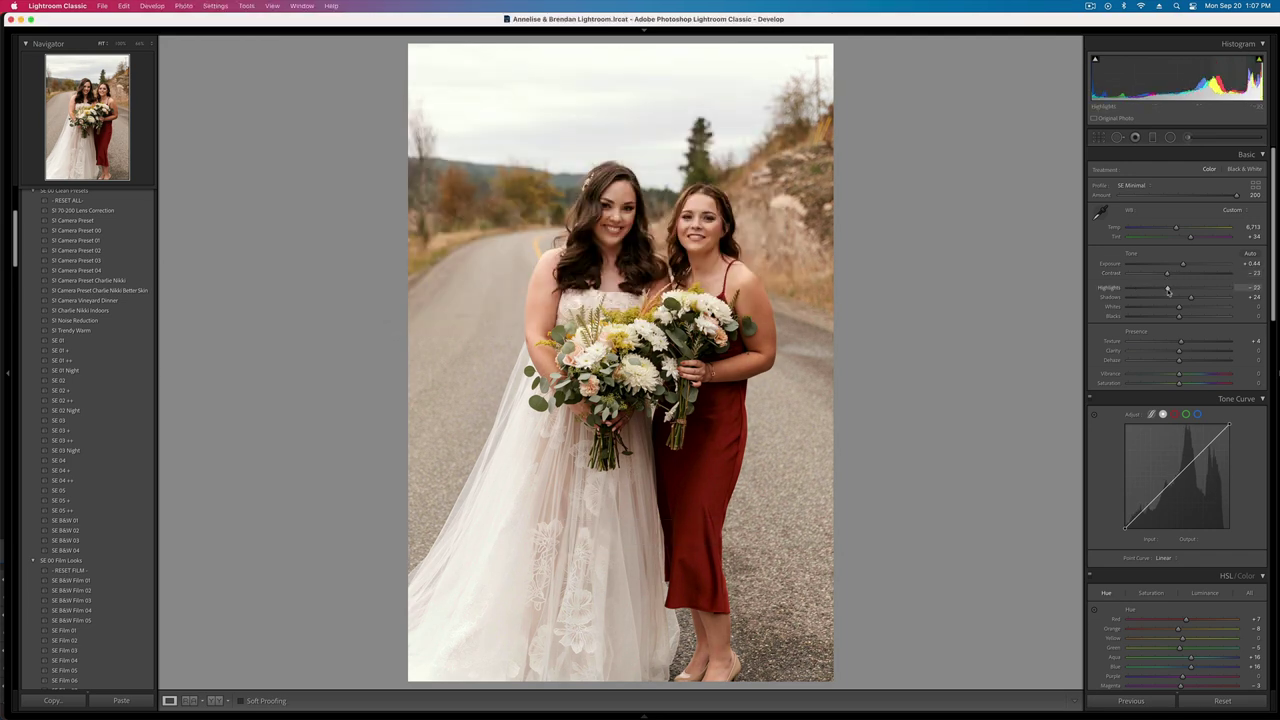
drag(1167, 290, 1160, 291)
key(super+shift+c)
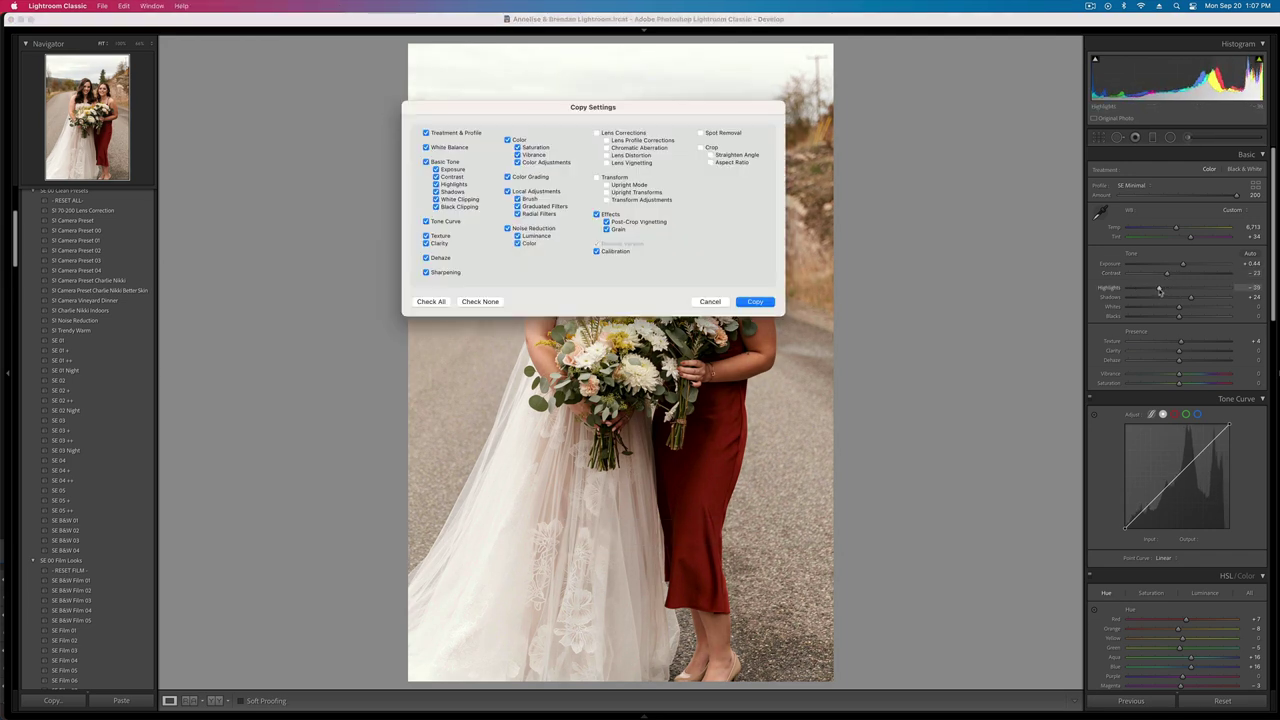
key(Return)
- Paste the settings onto the photo of the two men on the road, set Exposure to +0.11 and reset the brush masks
key(Right)
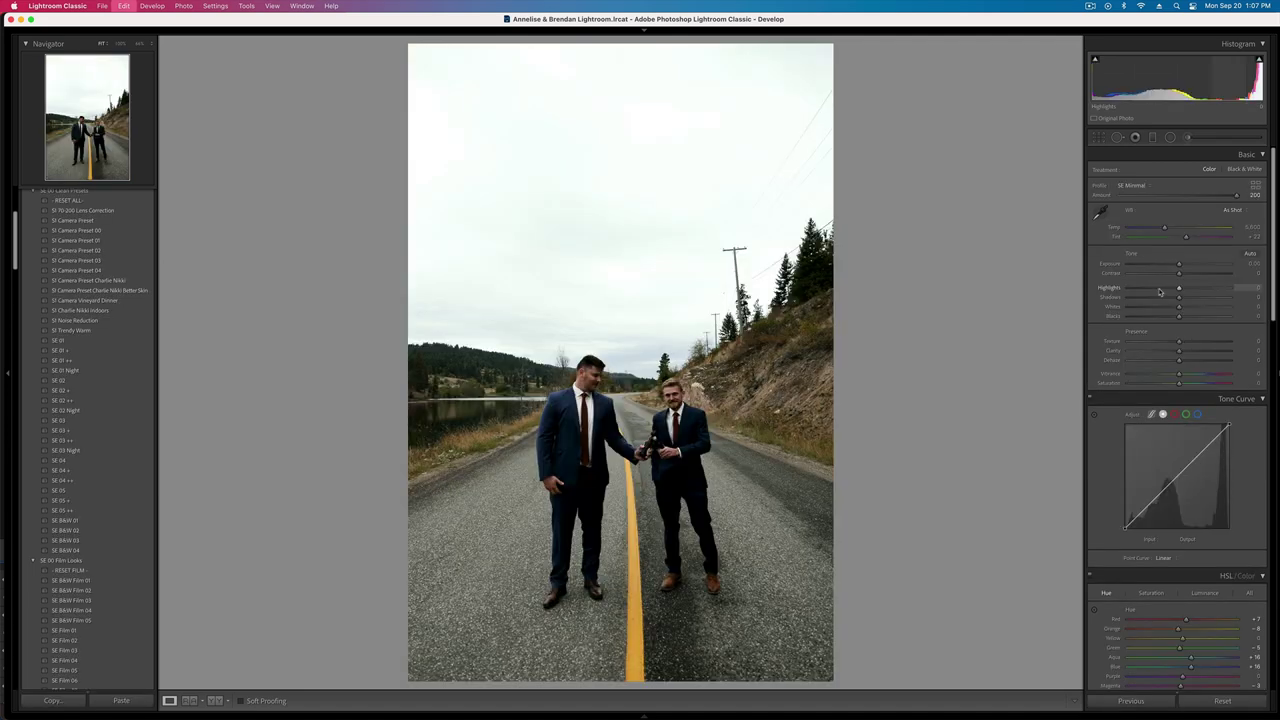
key(super+shift+v)
key(minus)
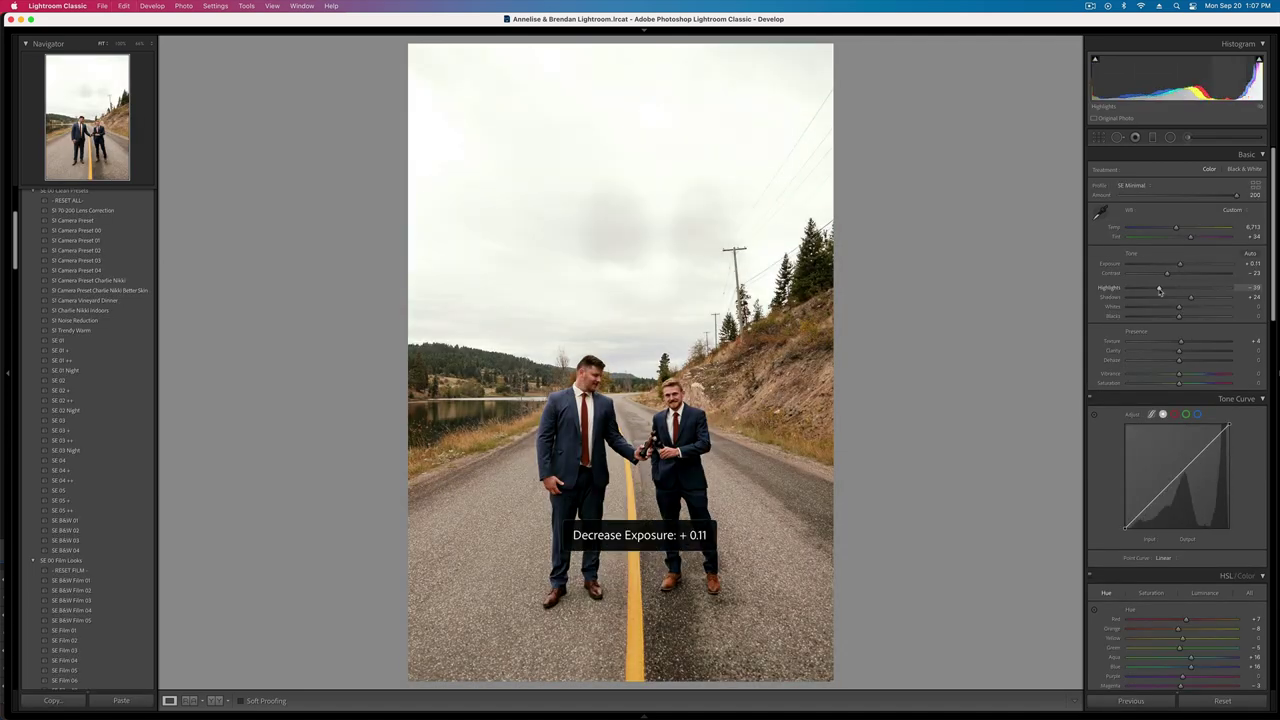
key(k)
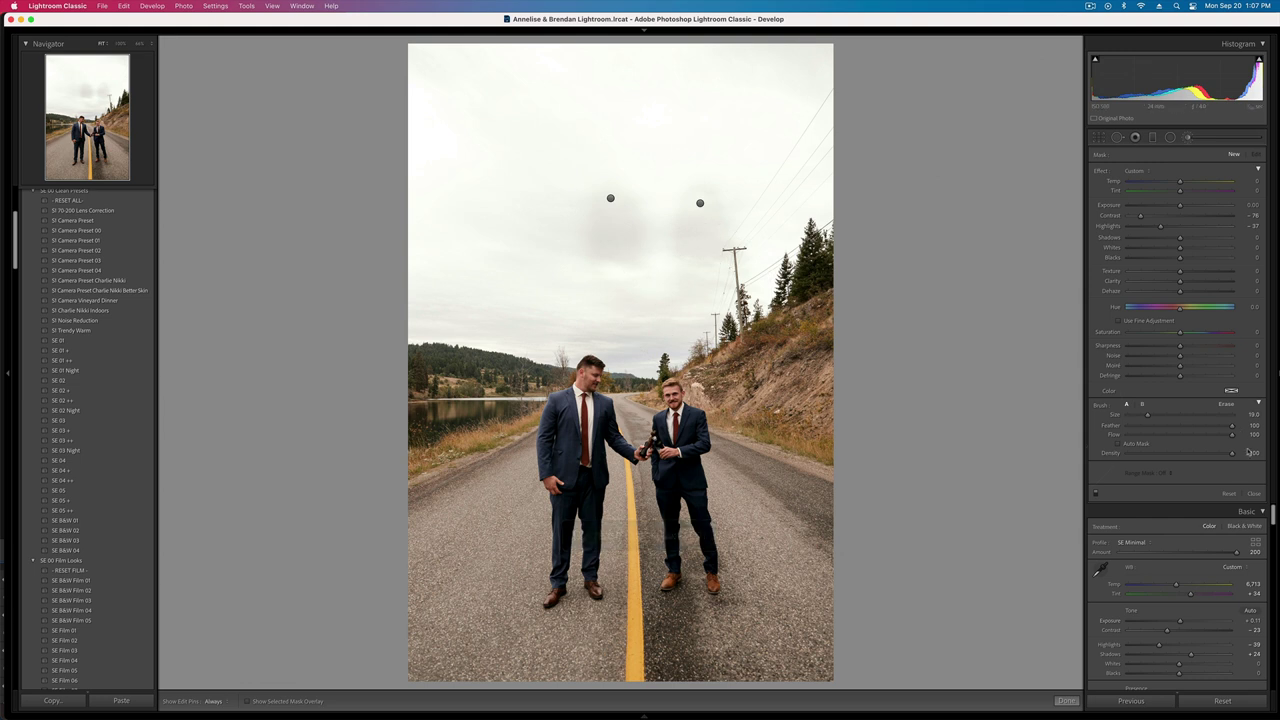
click(1229, 494)
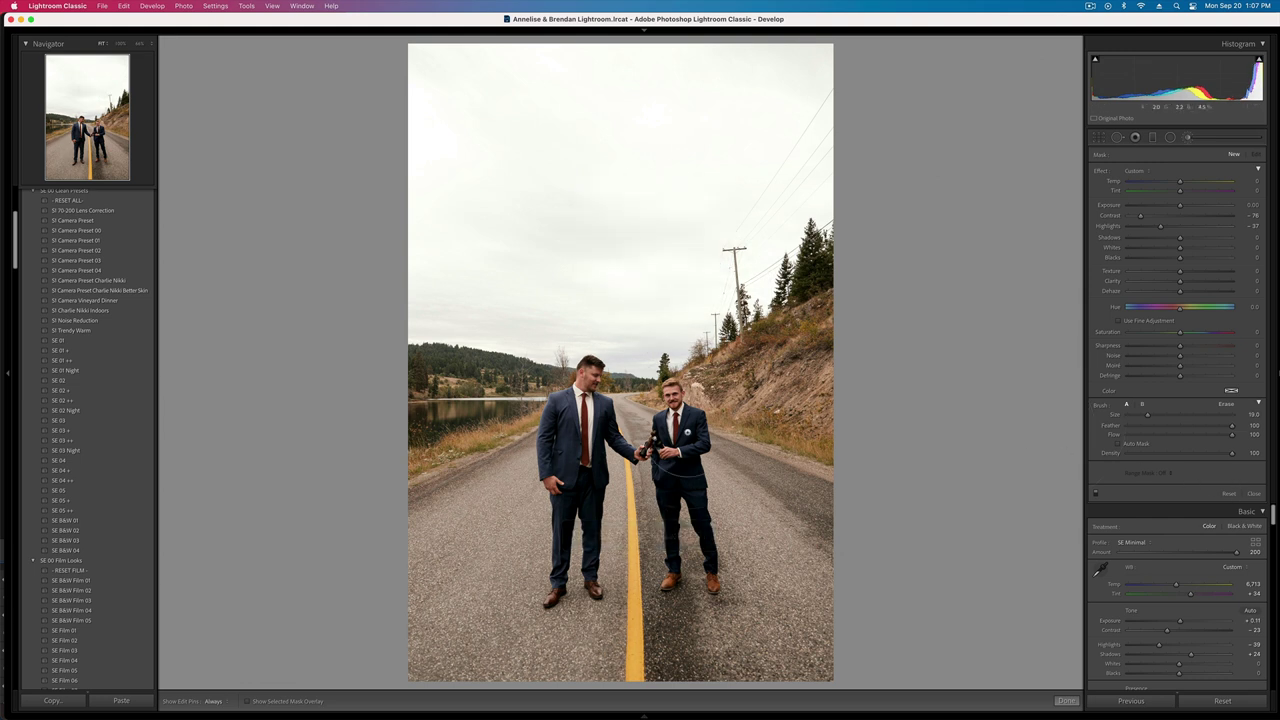
- Brush over the bearded man's suit with a size 13 brush and raise the mask's Exposure slightly
scroll(682, 444, down, 6)
drag(688, 541, 690, 546)
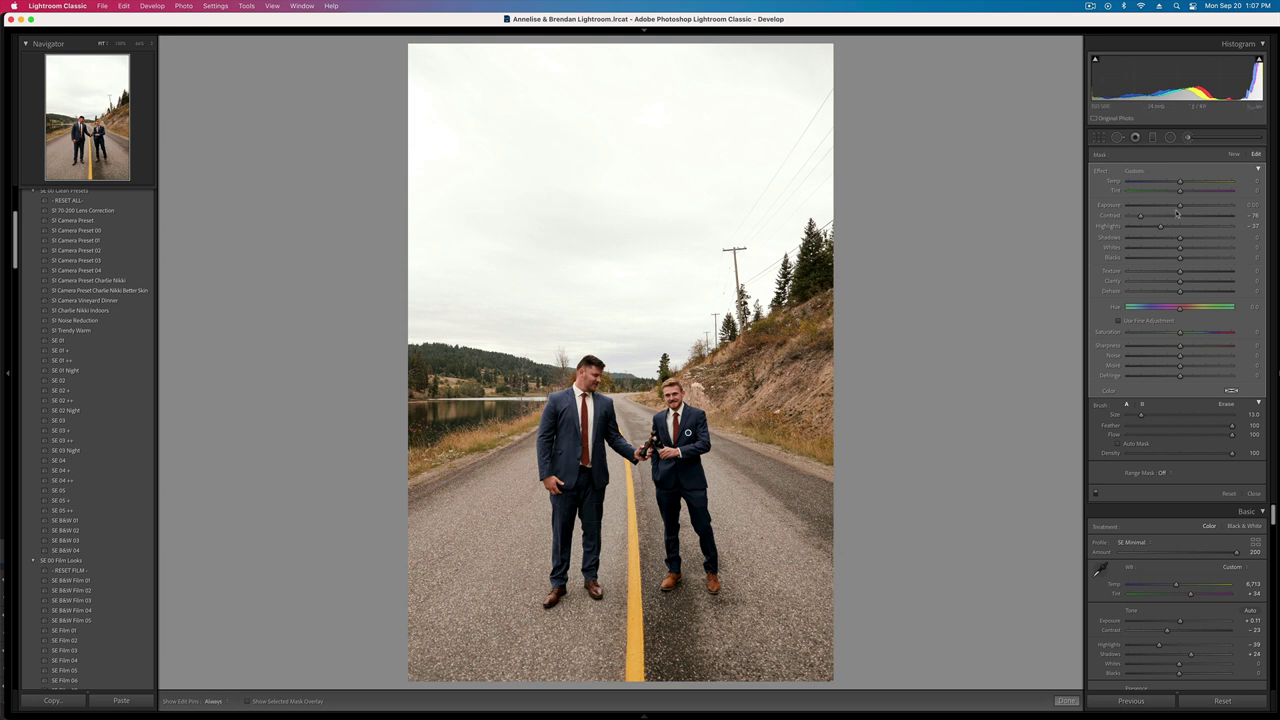
drag(1180, 205, 1181, 208)
- Draw a large inverted radial filter centred on the two men and raise its Exposure to about 0.83
click(1207, 137)
click(1170, 137)
mouse_move(497, 500)
mouse_down()
mouse_move(842, 624)
mouse_move(986, 718)
mouse_move(540, 487)
mouse_move(623, 461)
mouse_up()
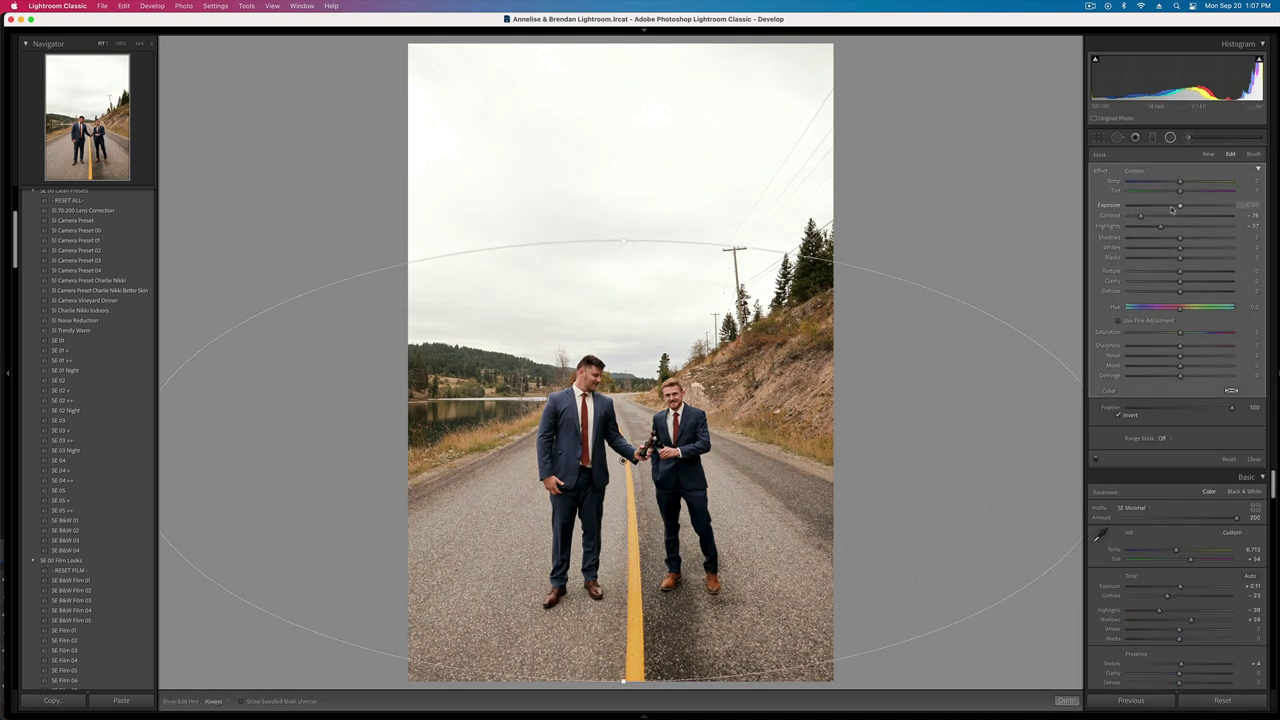
drag(1178, 207, 1192, 207)
- Lower the overall Exposure of the two-men photo to -0.65 and close the radial filter
key(shift+minus)
key(shift+minus)
key(shift+minus)
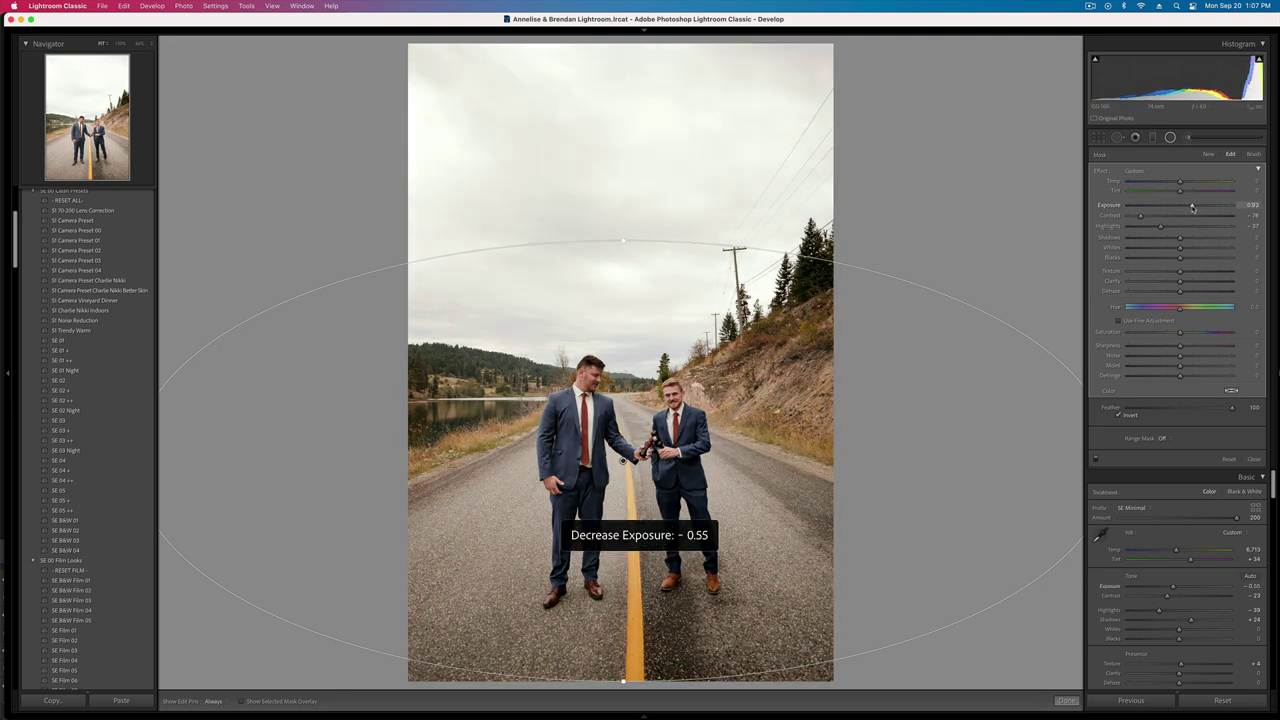
key(equal)
key(minus)
key(minus)
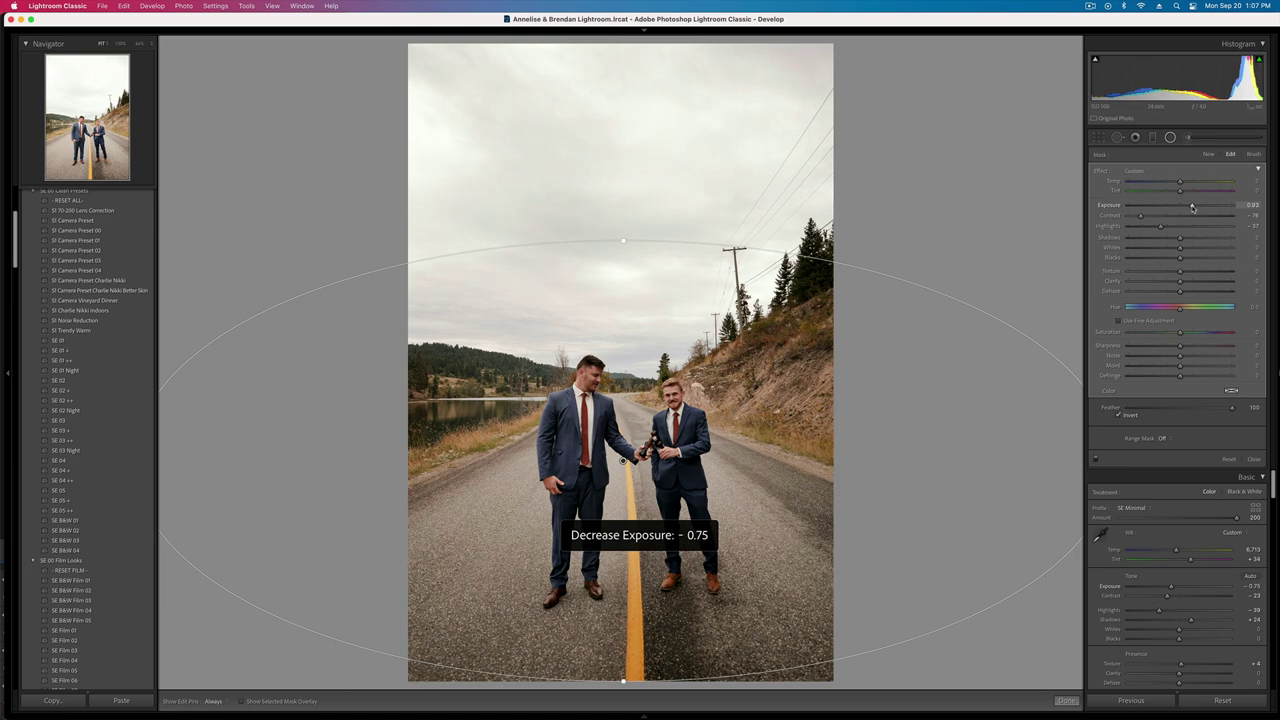
key(equal)
key(shift+m)
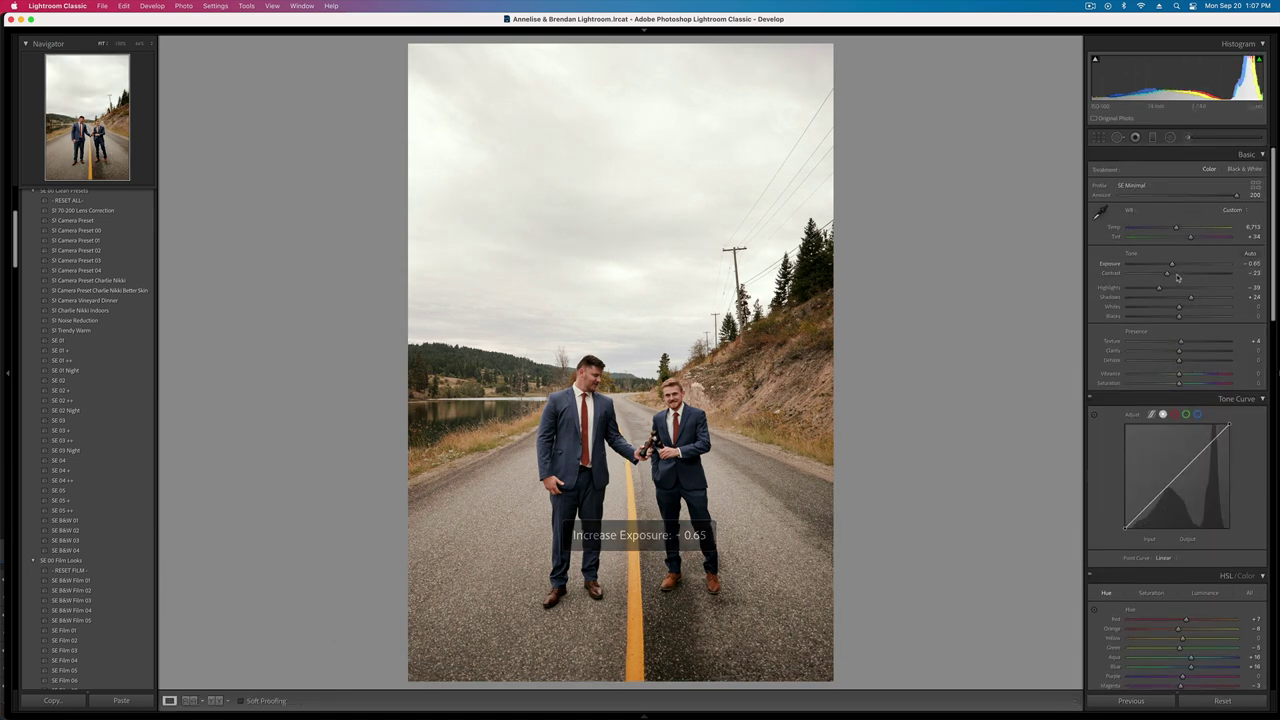
- Raise the Contrast of the distant two-men road photo to -3 and go to the following photo
drag(1167, 274, 1177, 275)
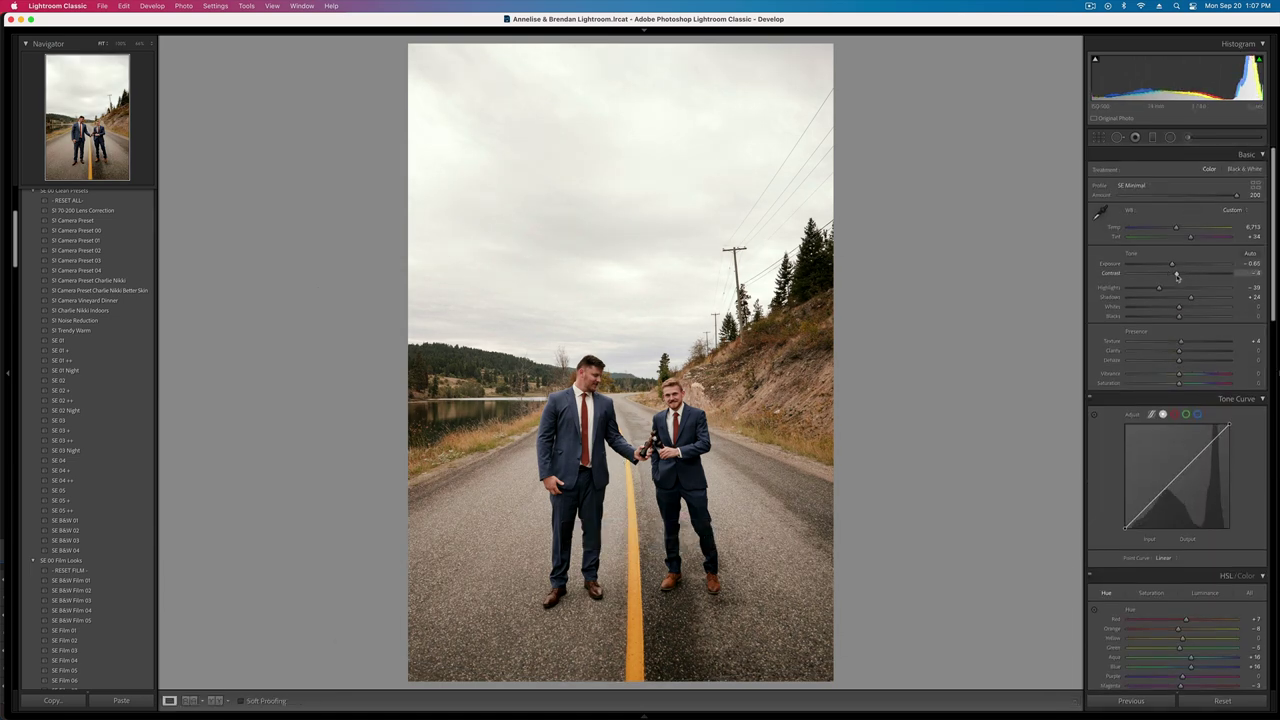
key(Right)
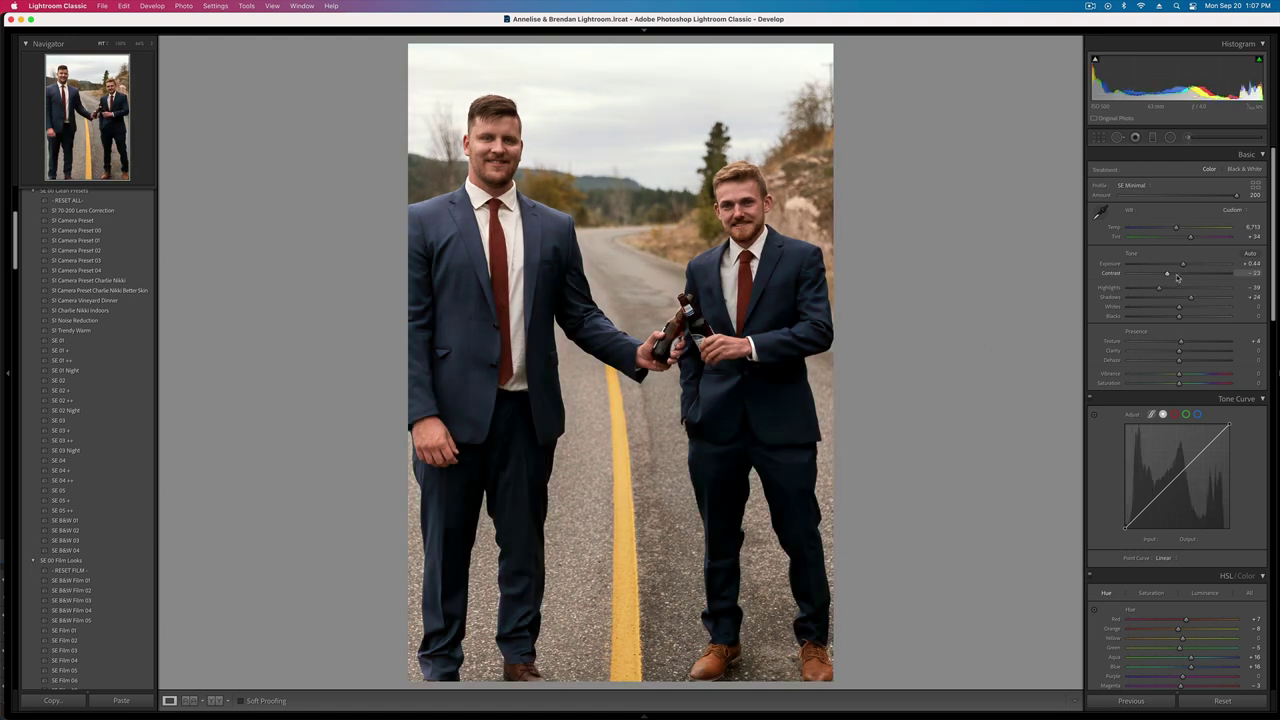
- Reset the pasted brush masks on the closer two-men photo, brush over the men at size 13 and adjust the mask's Exposure
click(1188, 137)
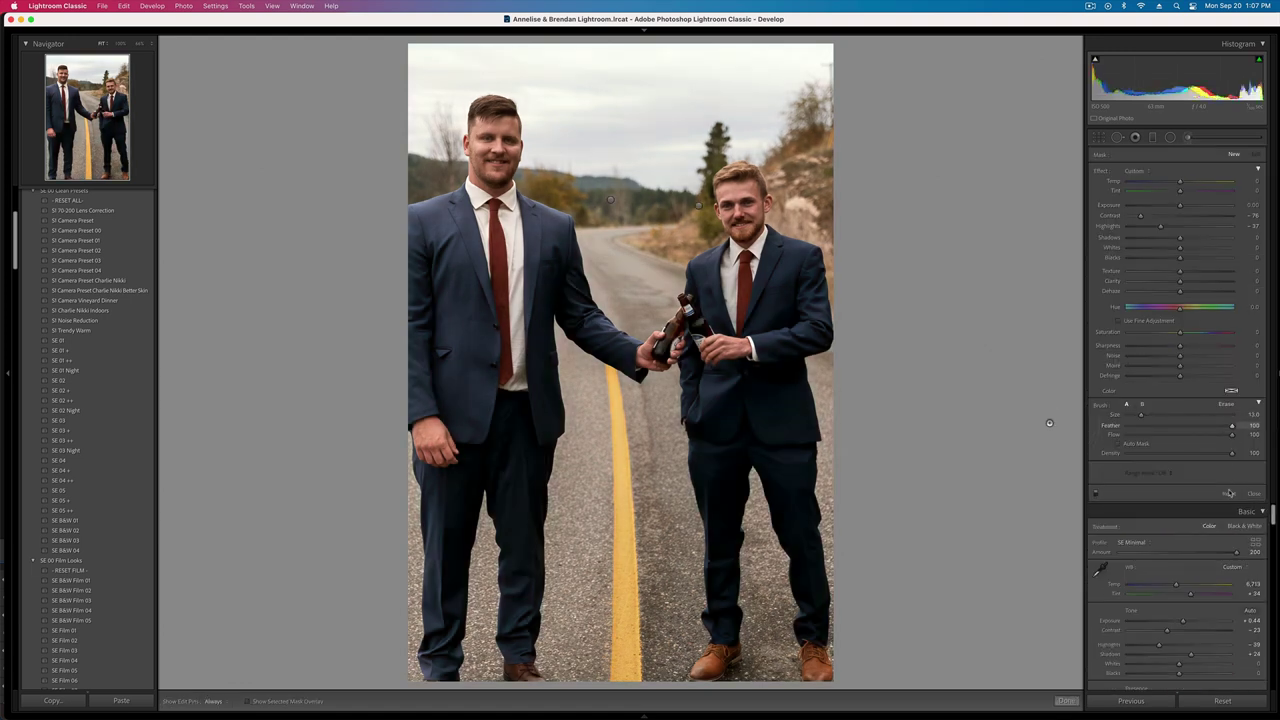
click(495, 149)
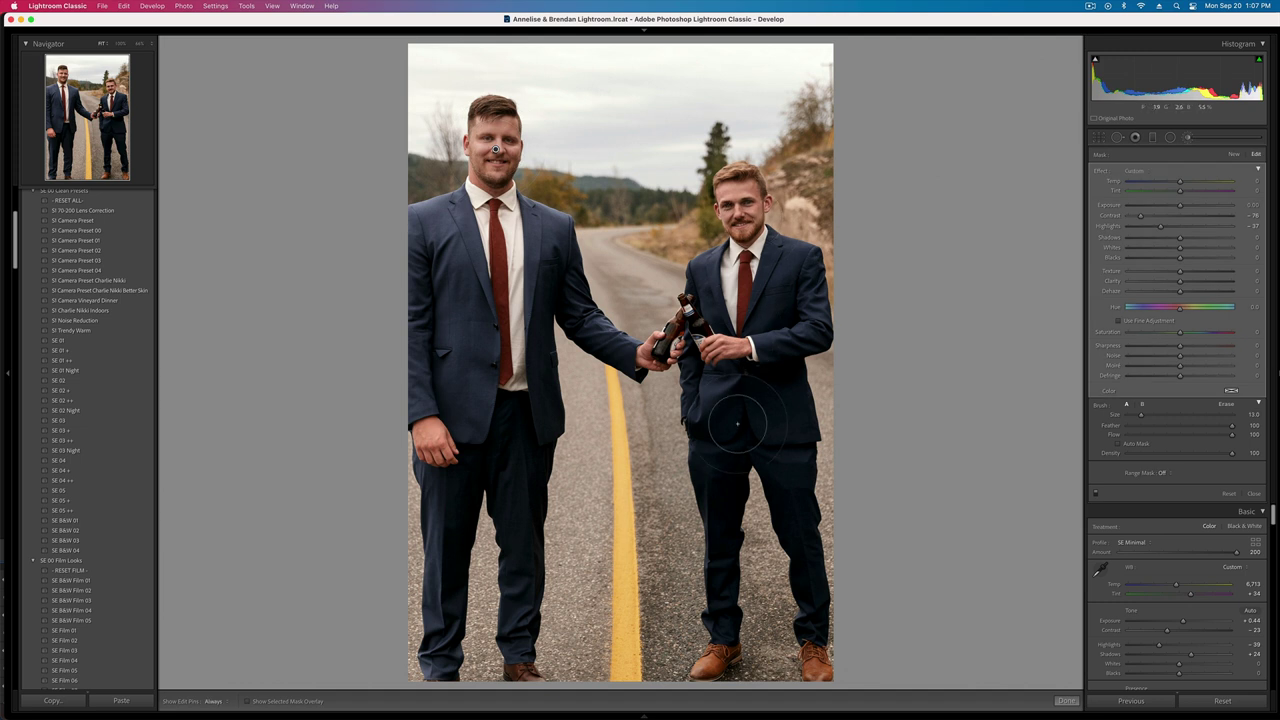
drag(1140, 216, 1185, 205)
key(k)
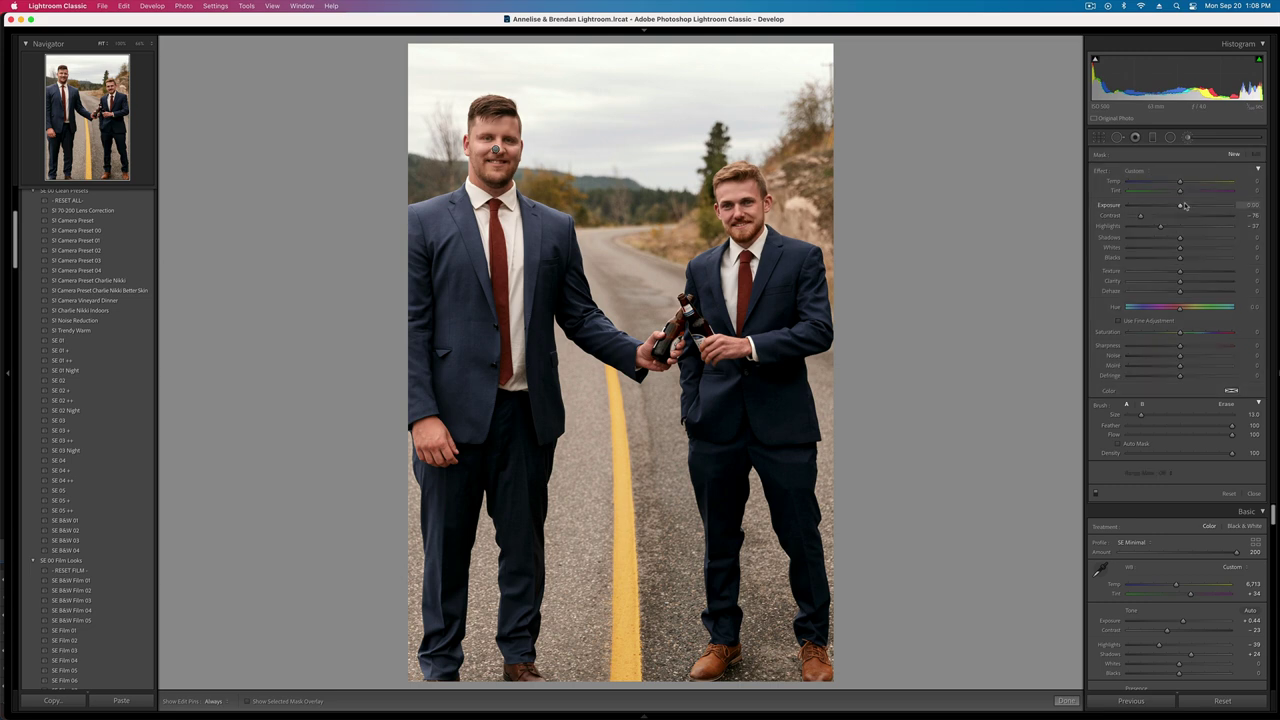
- Set the closer two-men photo's Exposure to +0.67 and Contrast to about -12, and go to the following photo
key(shift+equal)
key(minus)
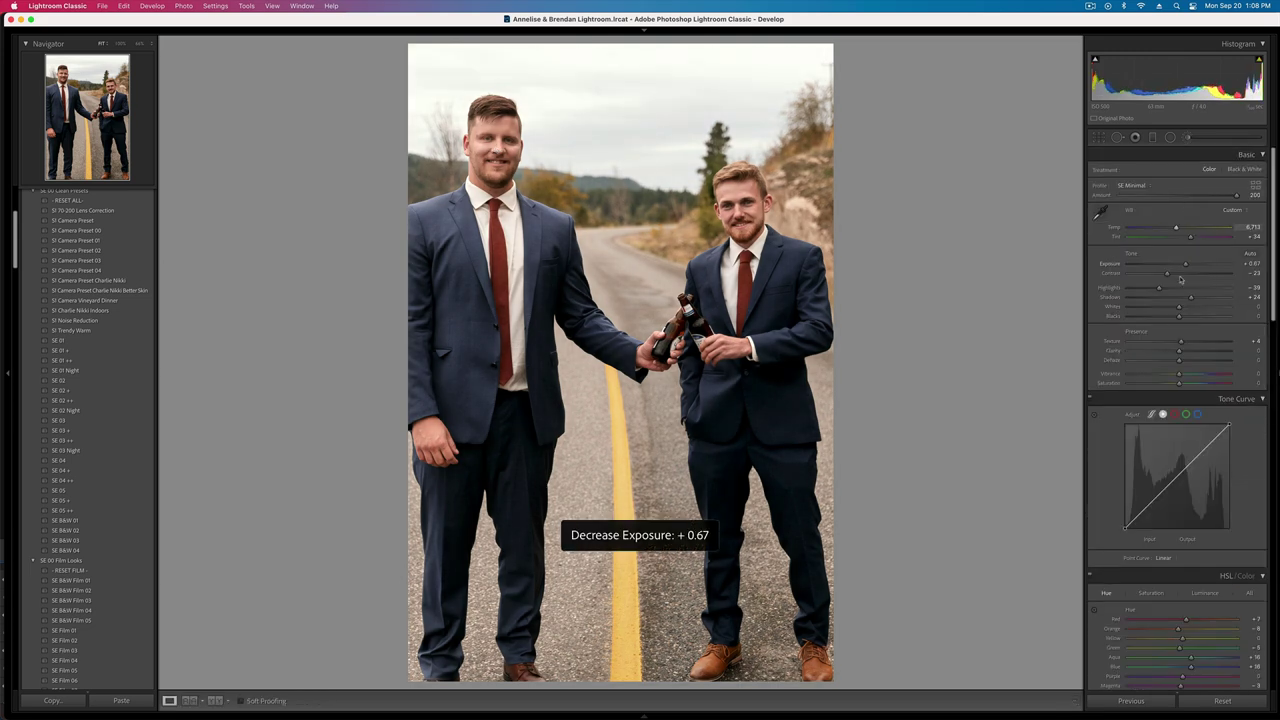
drag(1168, 274, 1175, 275)
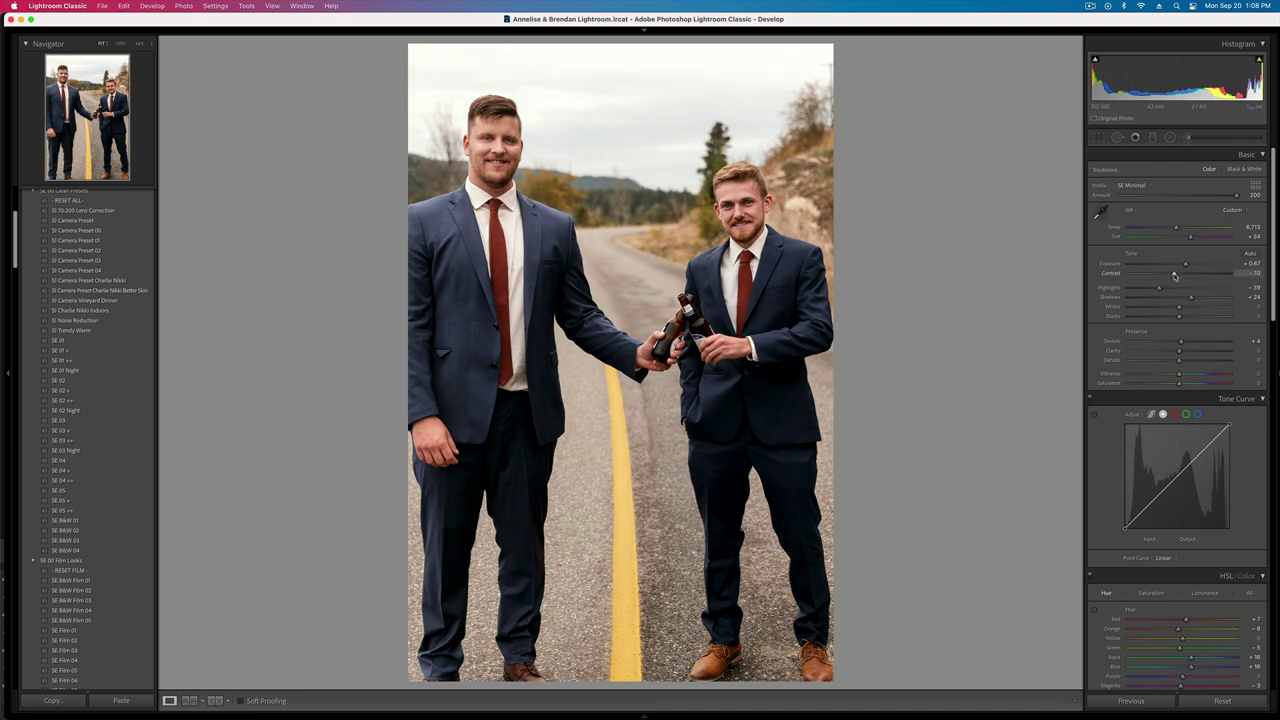
key(Right)
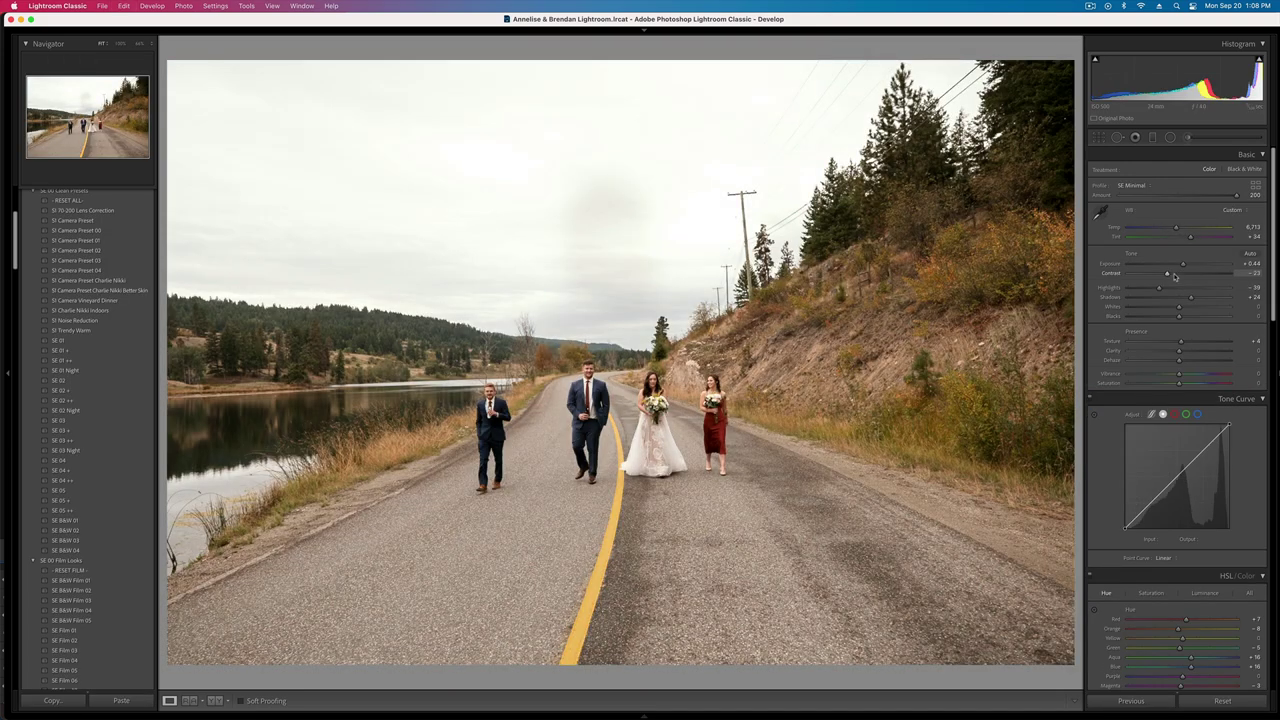
- Reset the brush masks on the distant four-person road photo and place a large inverted radial filter centred on the group
key(k)
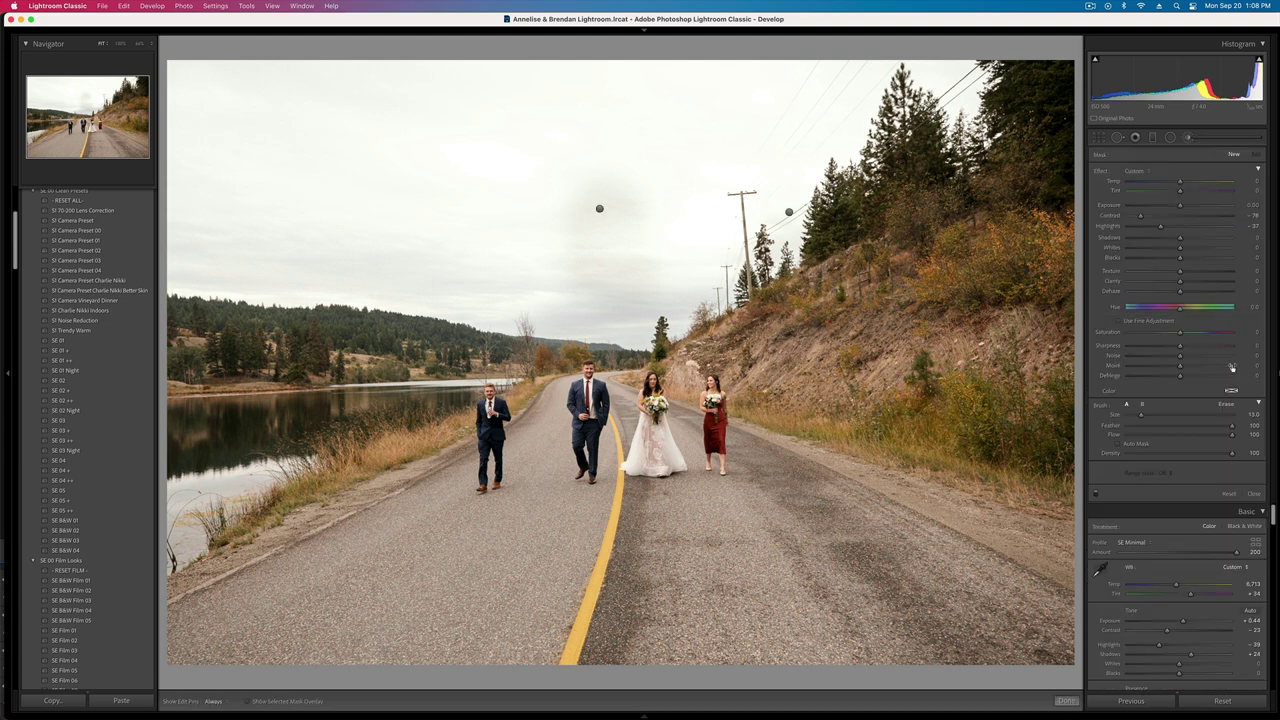
click(1230, 494)
key(shift+m)
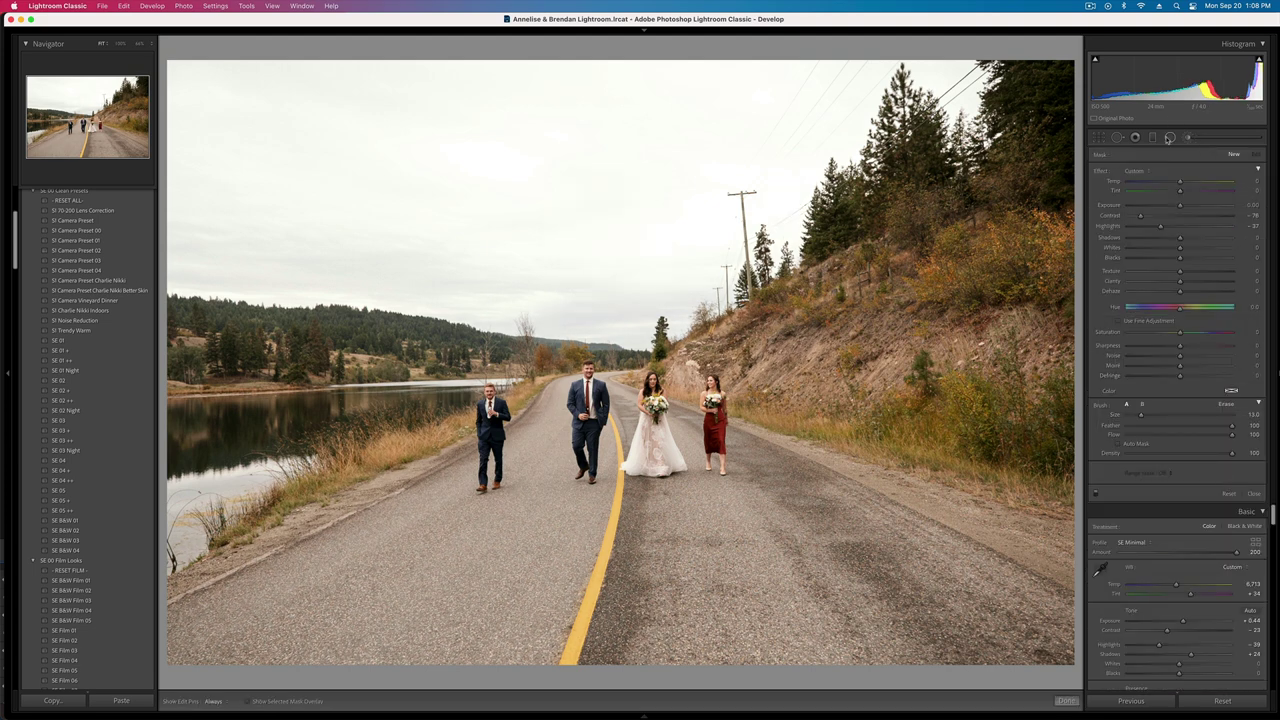
drag(484, 443, 926, 618)
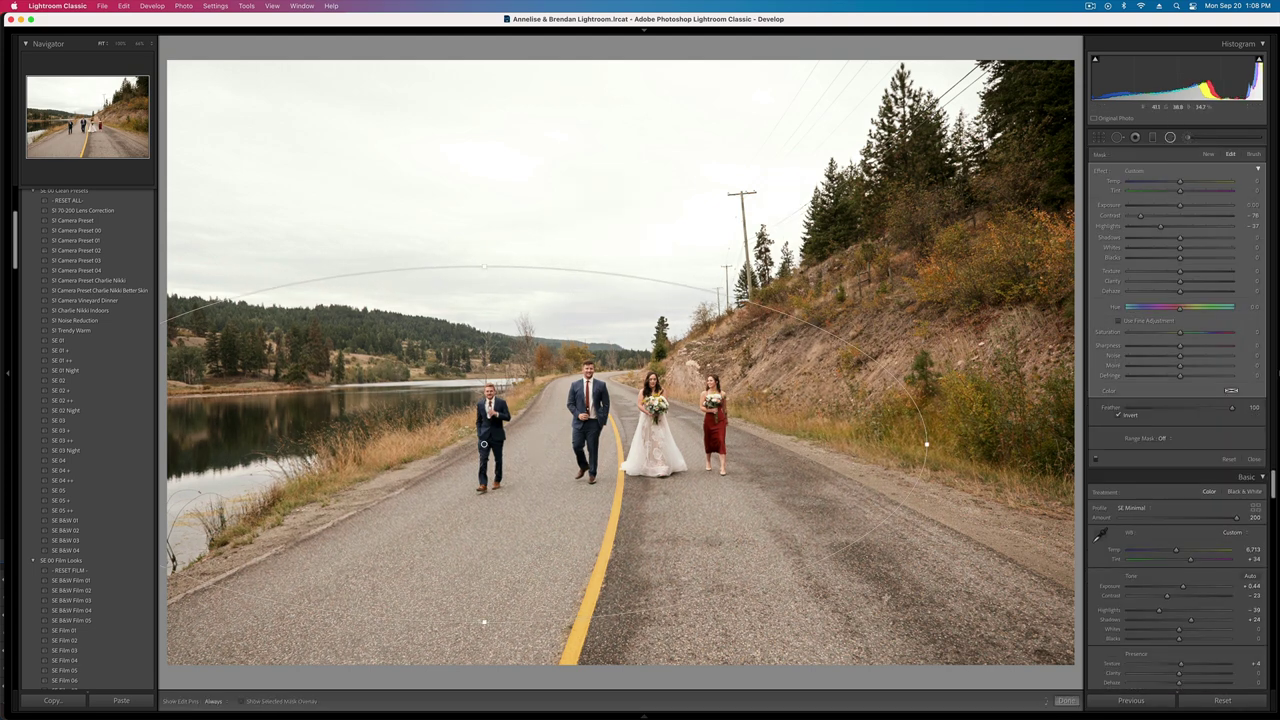
drag(648, 464, 775, 461)
key(shift+m)
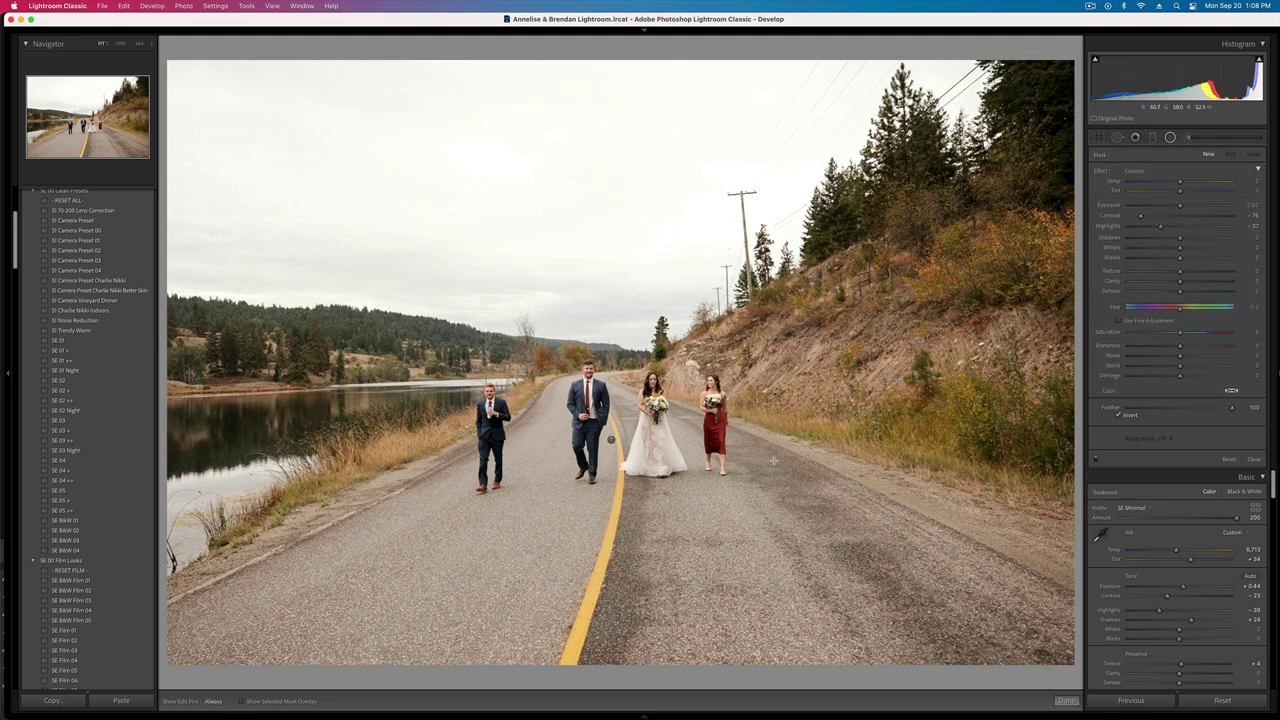
- Set the distant four-person photo's Exposure to +0.11 and Contrast to about +10, and go to the following photo
key(shift+minus)
key(shift+minus)
key(shift+equal)
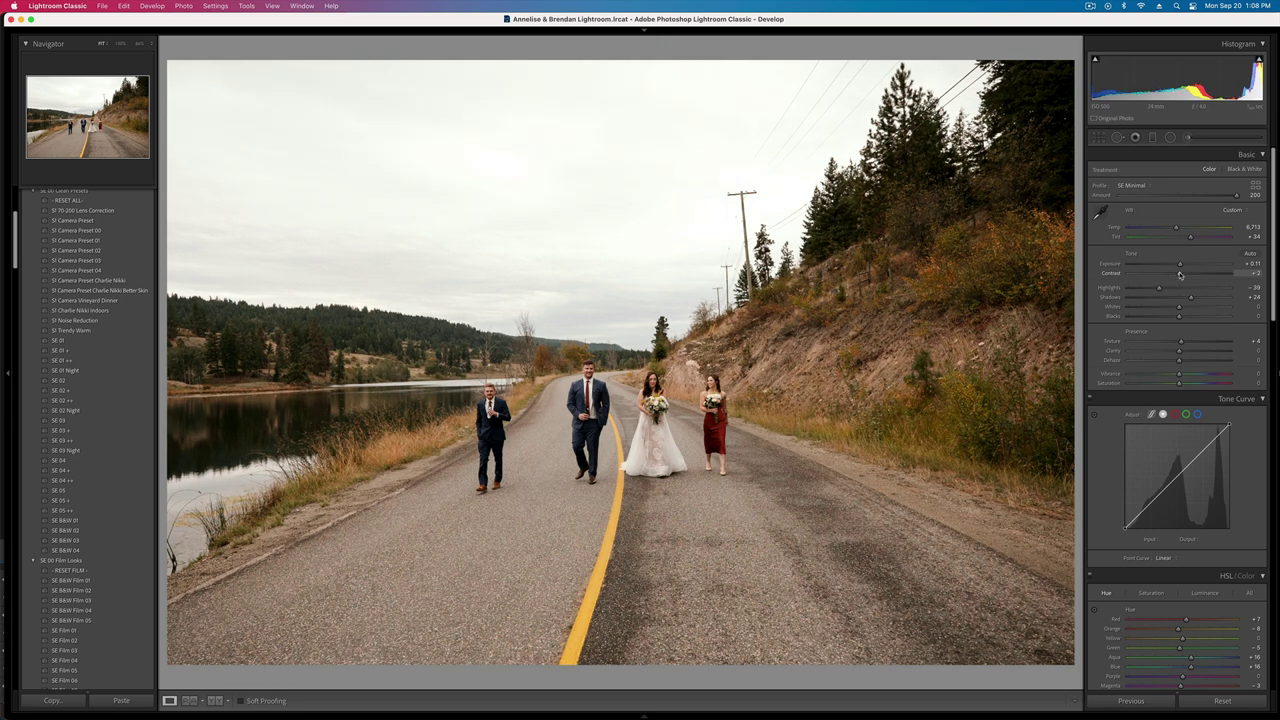
drag(1180, 274, 1188, 275)
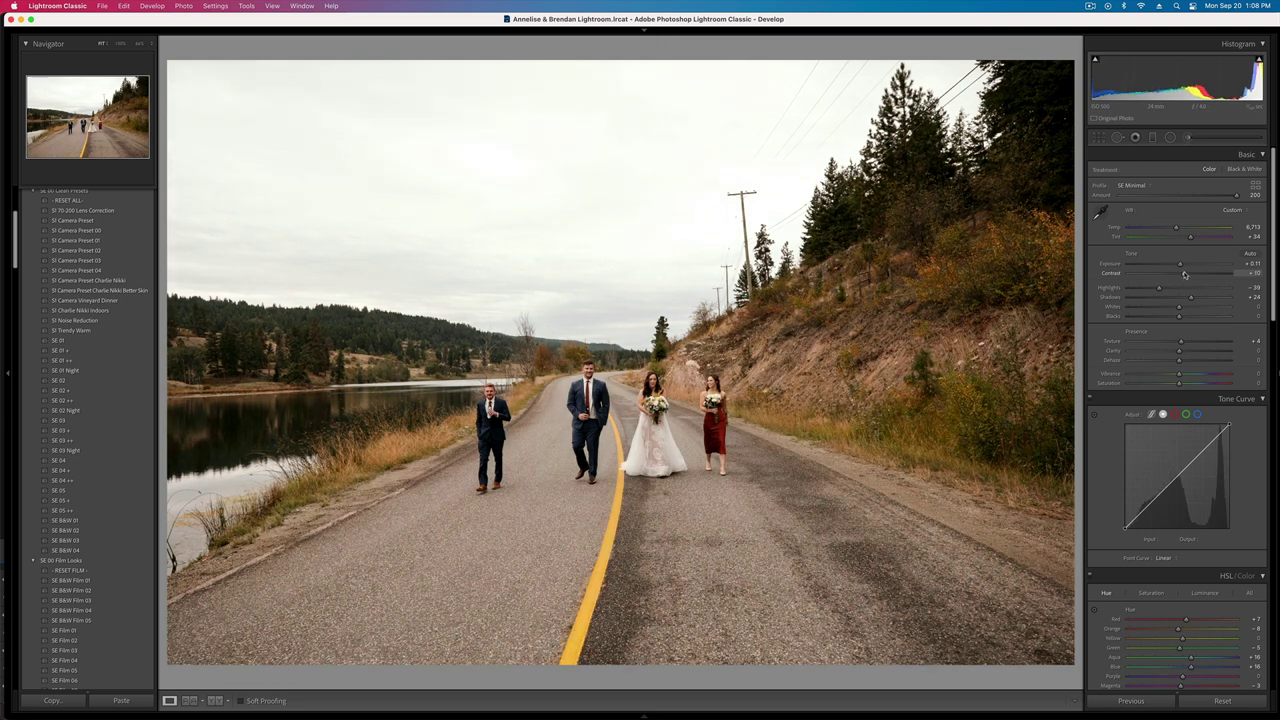
key(Right)
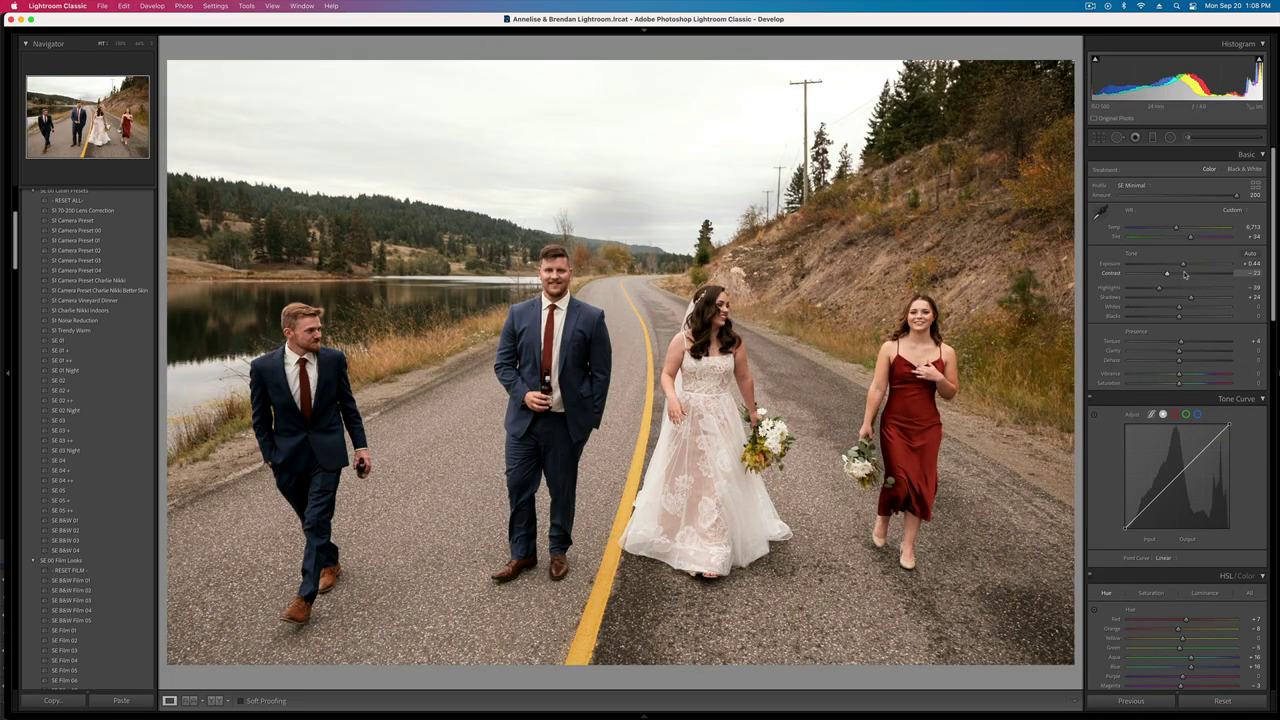
- Reset the brush masks on the closer four-person photo and paint a new size 13 mask over all four people
click(1190, 139)
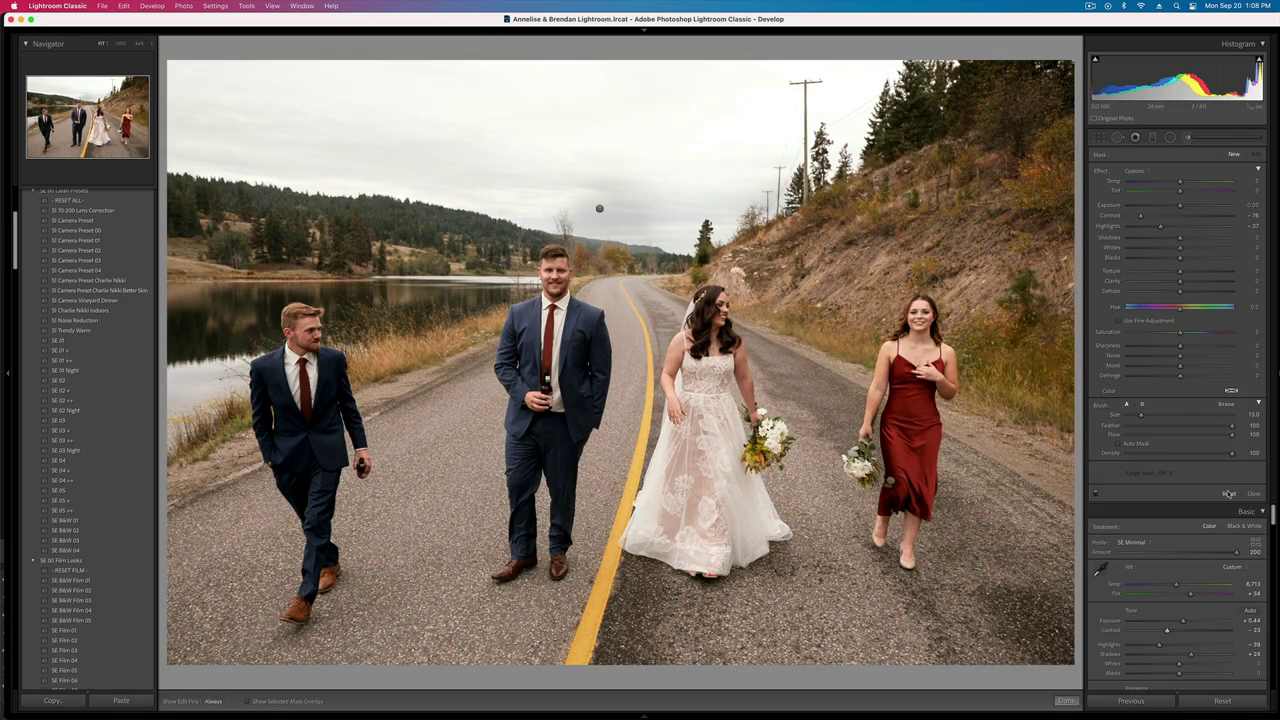
click(1229, 494)
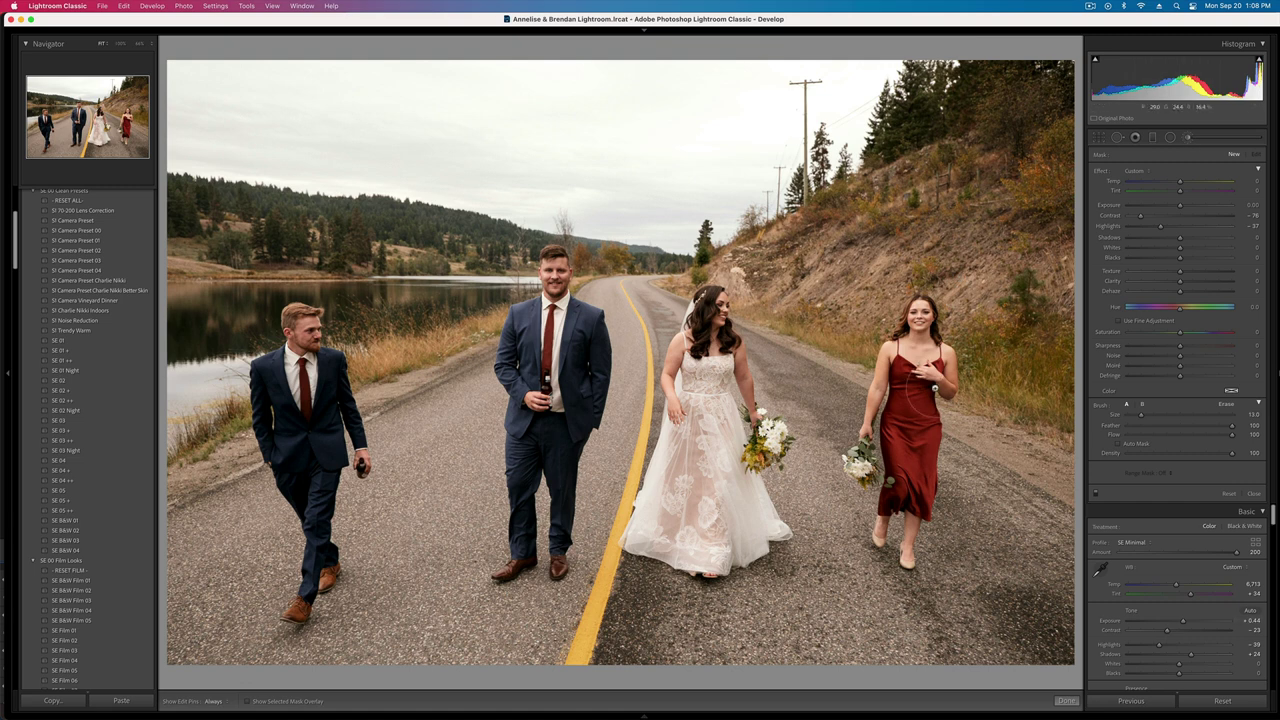
drag(915, 405, 920, 482)
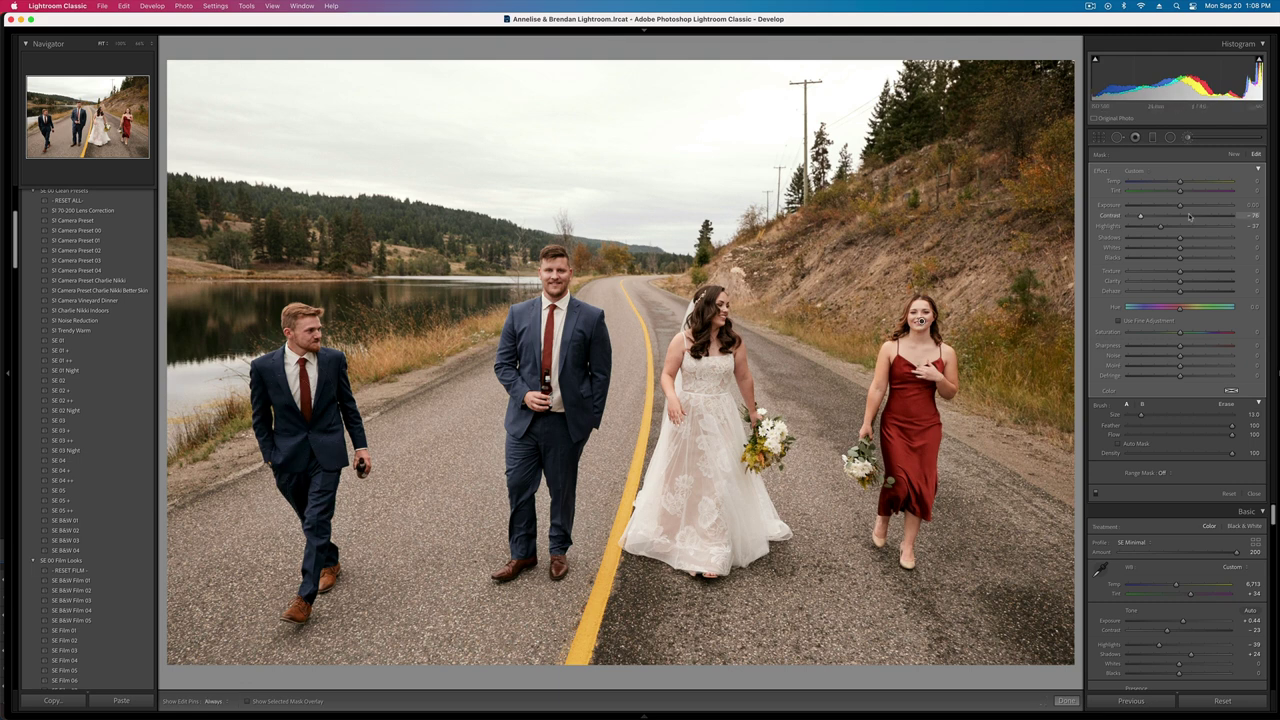
key(k)
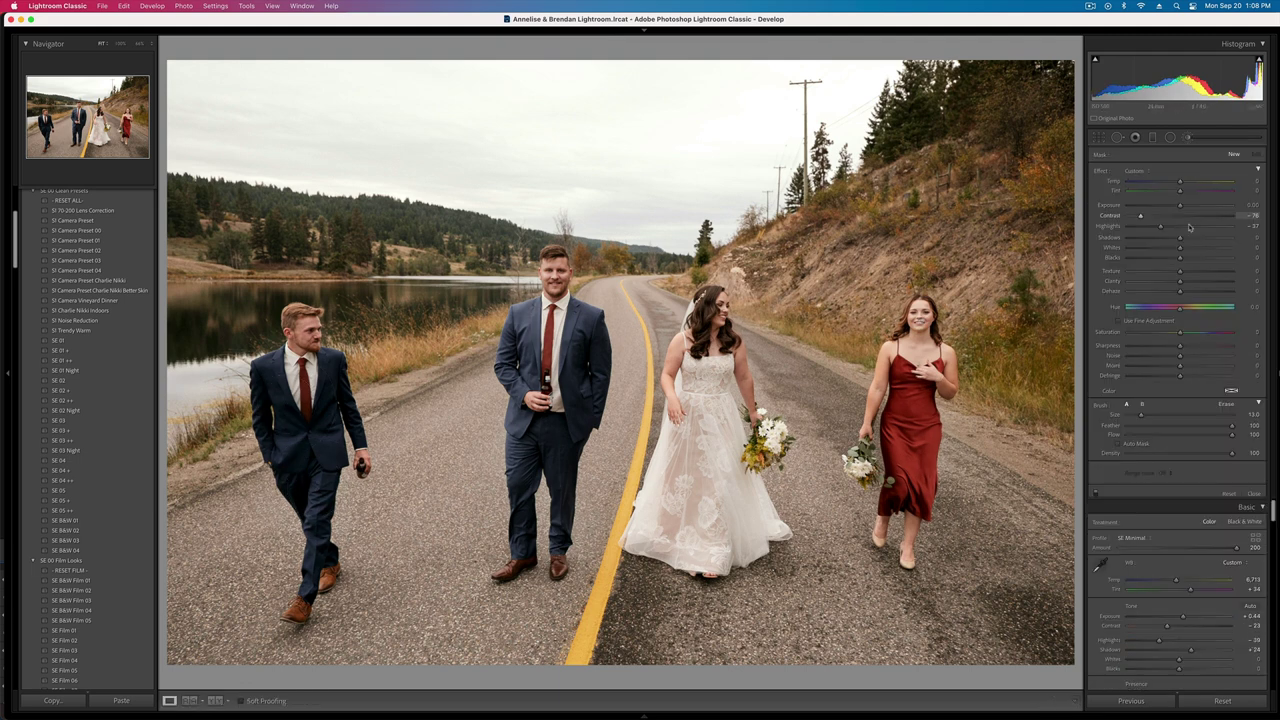
- Set the closer four-person photo's Contrast to +6, Highlights to -69, Shadows to +30 and Exposure to +0.21
drag(1168, 268, 1182, 273)
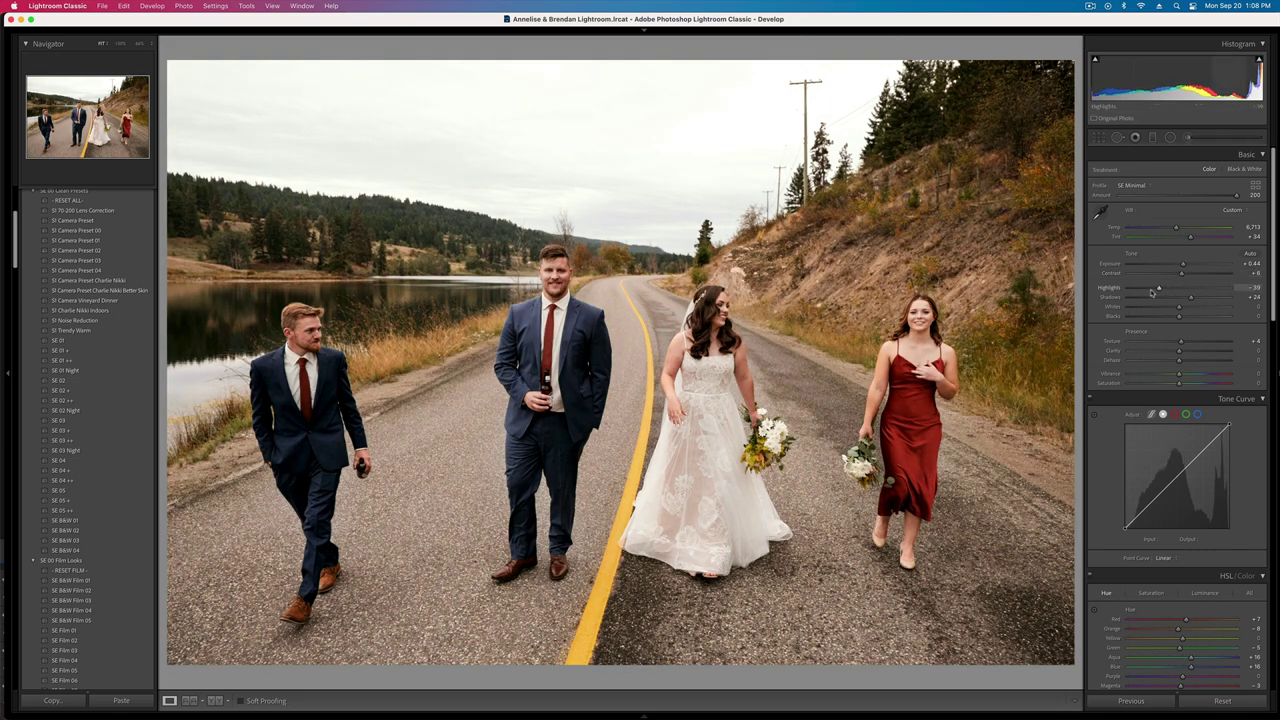
drag(1159, 288, 1194, 300)
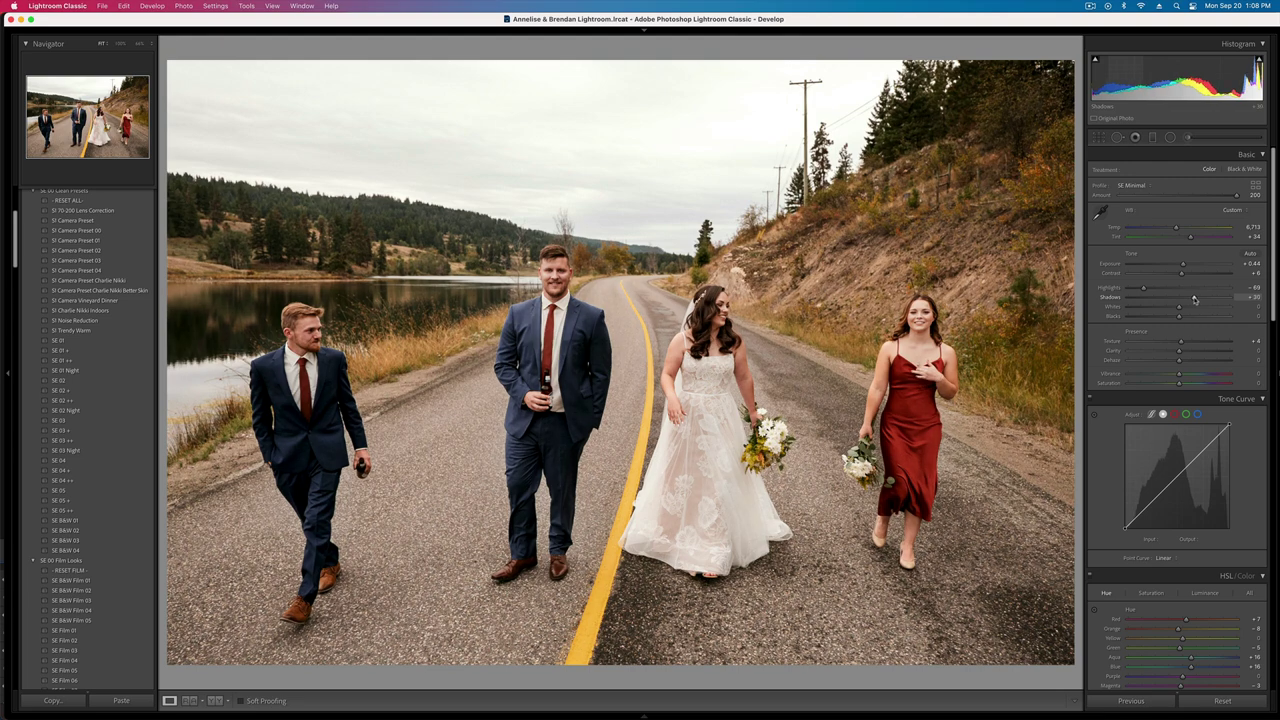
key(shift+minus)
key(equal)
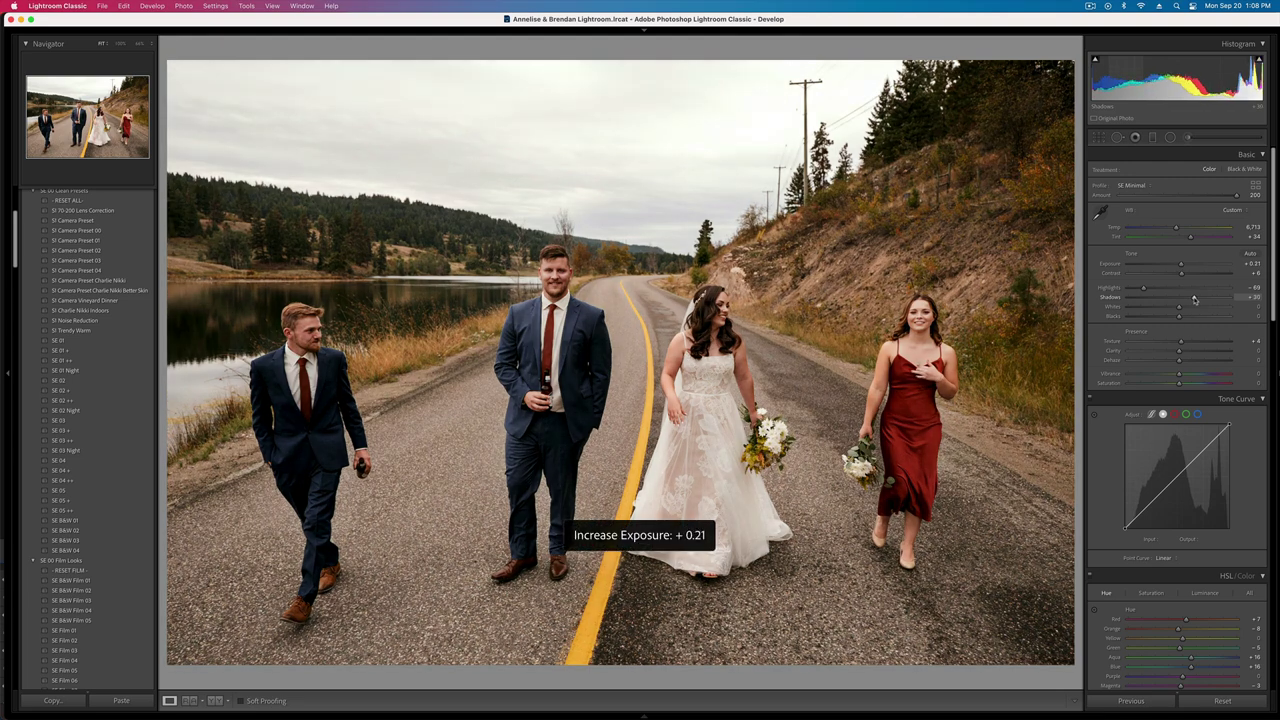
- Compare the closer four-person photo with the following unedited one and copy its develop settings
key(Right)
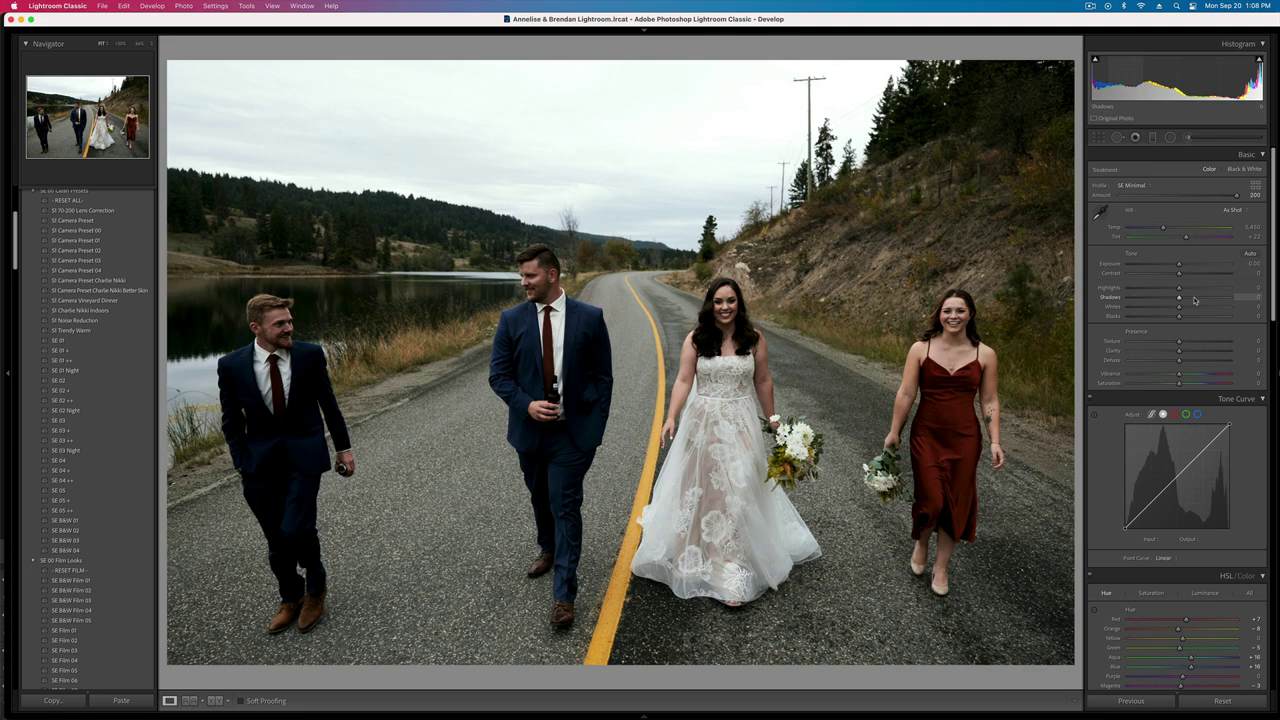
key(Left)
key(super+shift+c)
key(Return)
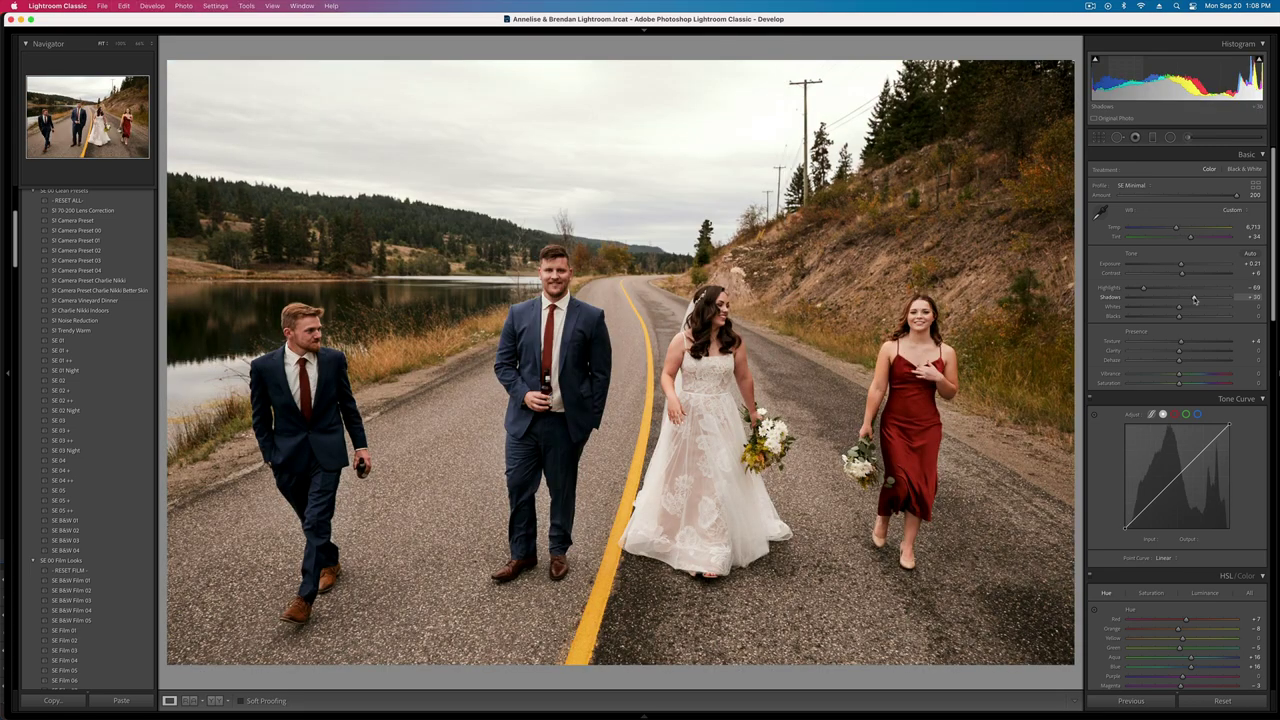
key(Right)
key(Left)
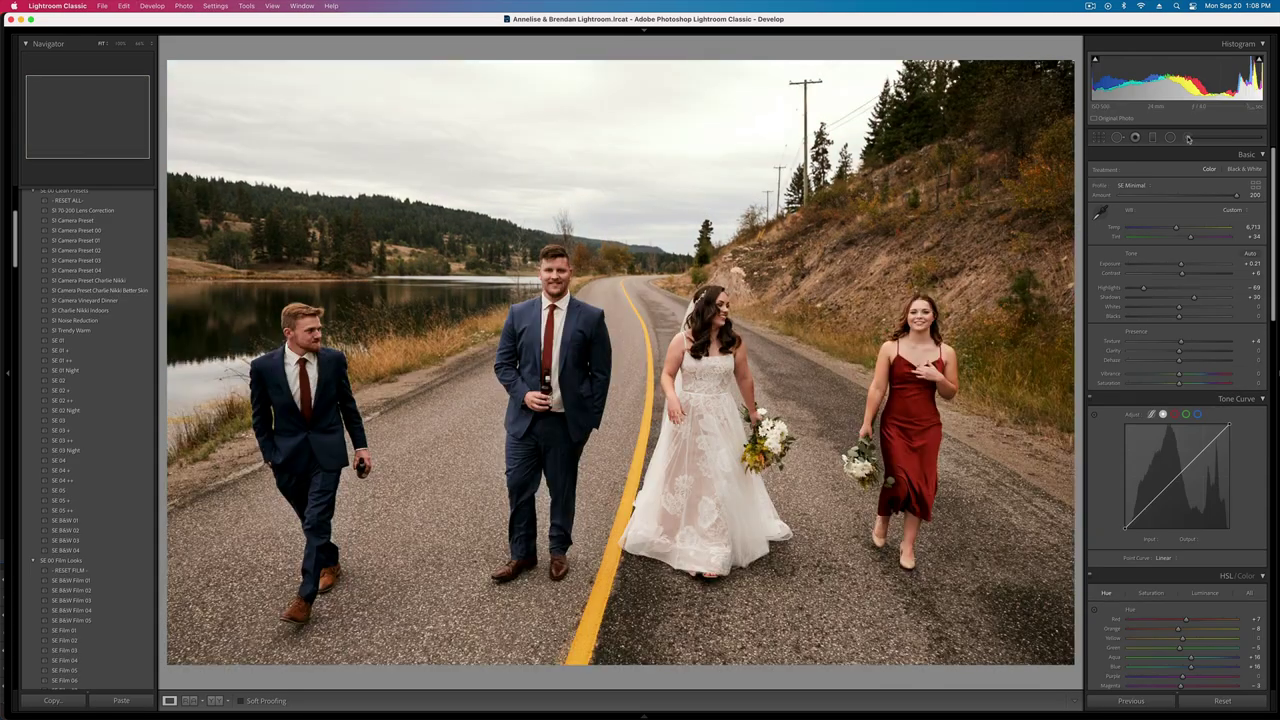
- Select the people's brush mask, show its overlay and erase excess mask around the woman in the red dress
click(1188, 139)
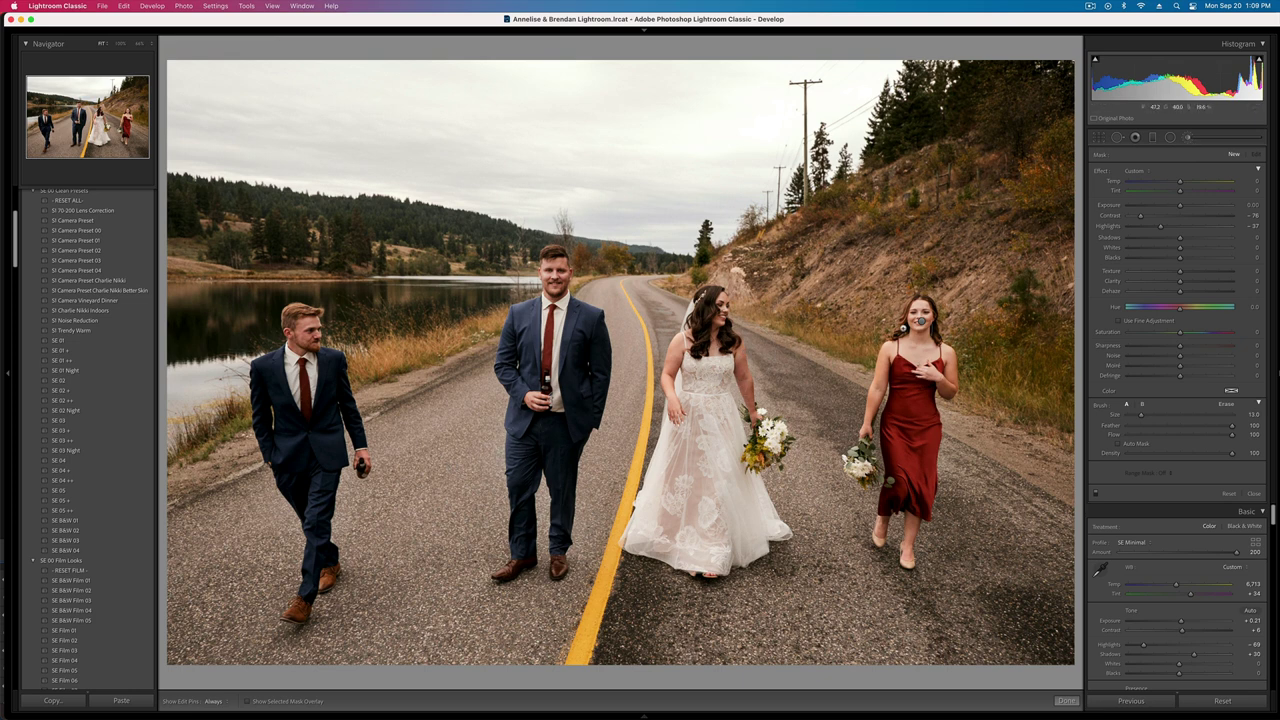
click(921, 322)
key(i)
key(o)
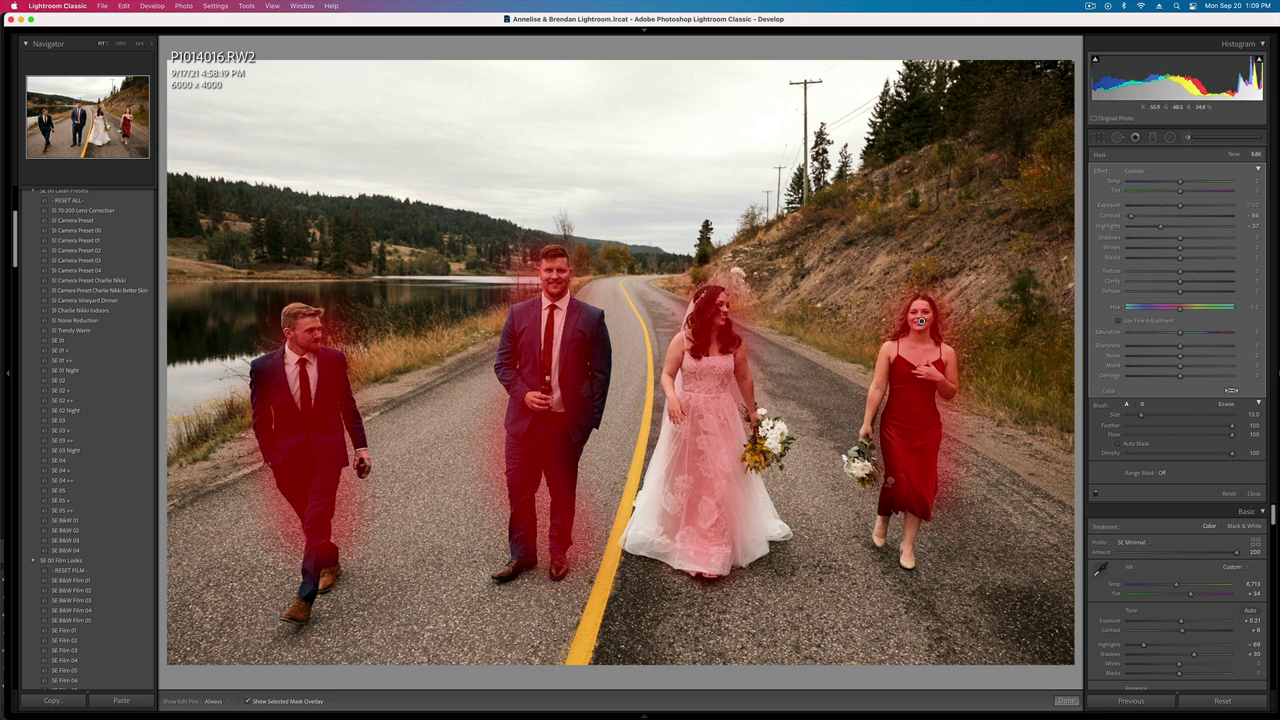
key(alt)
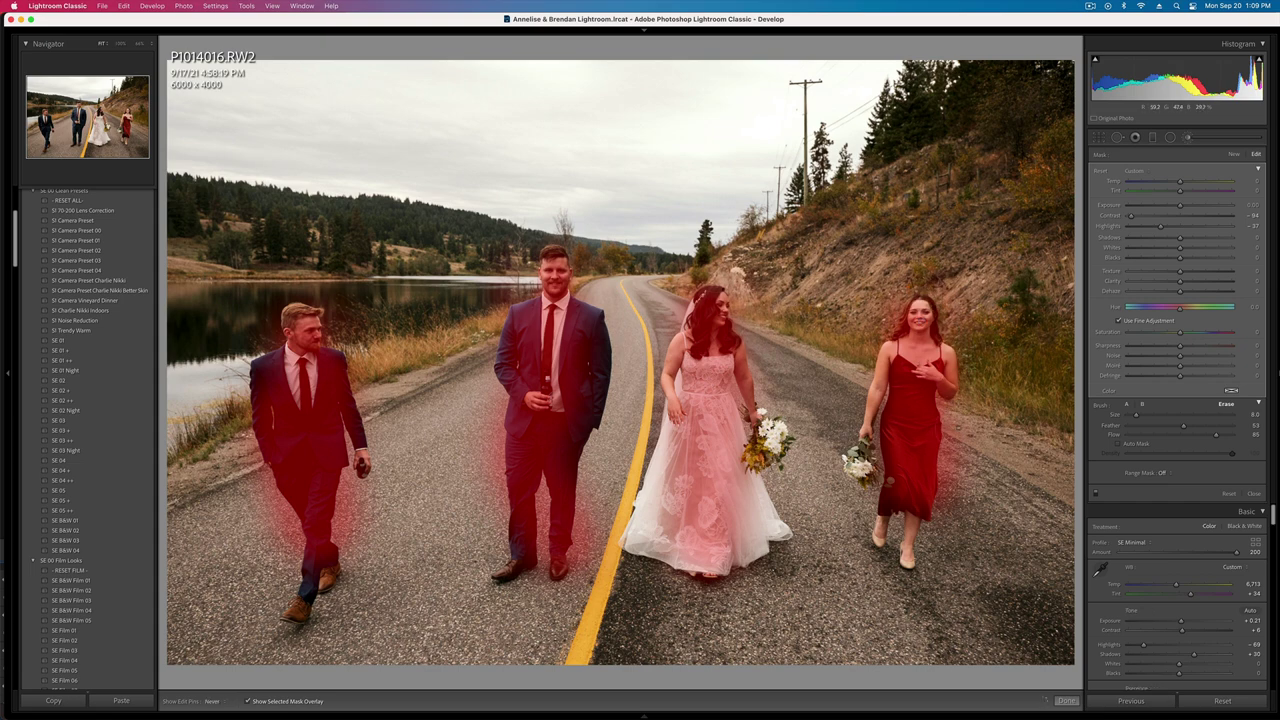
key(k)
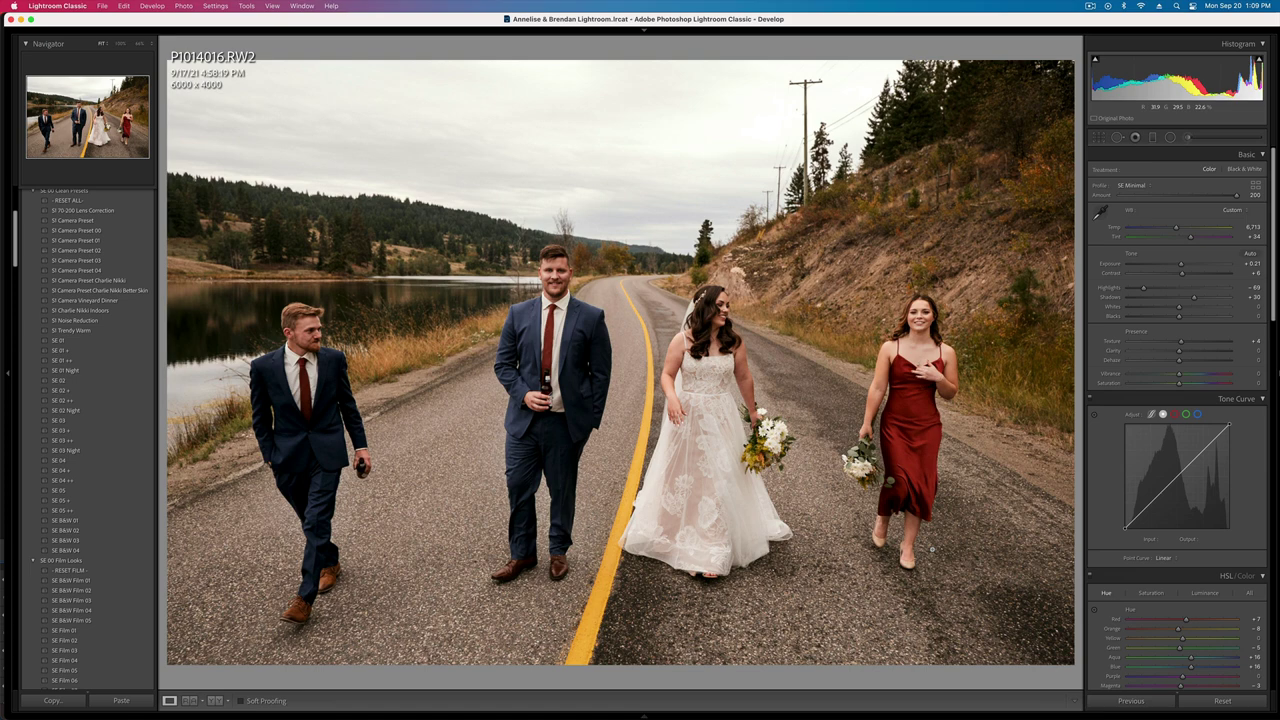
- Copy the settings of photo P1014016.RW2 and paste them onto P1014018.RW2
key(Right)
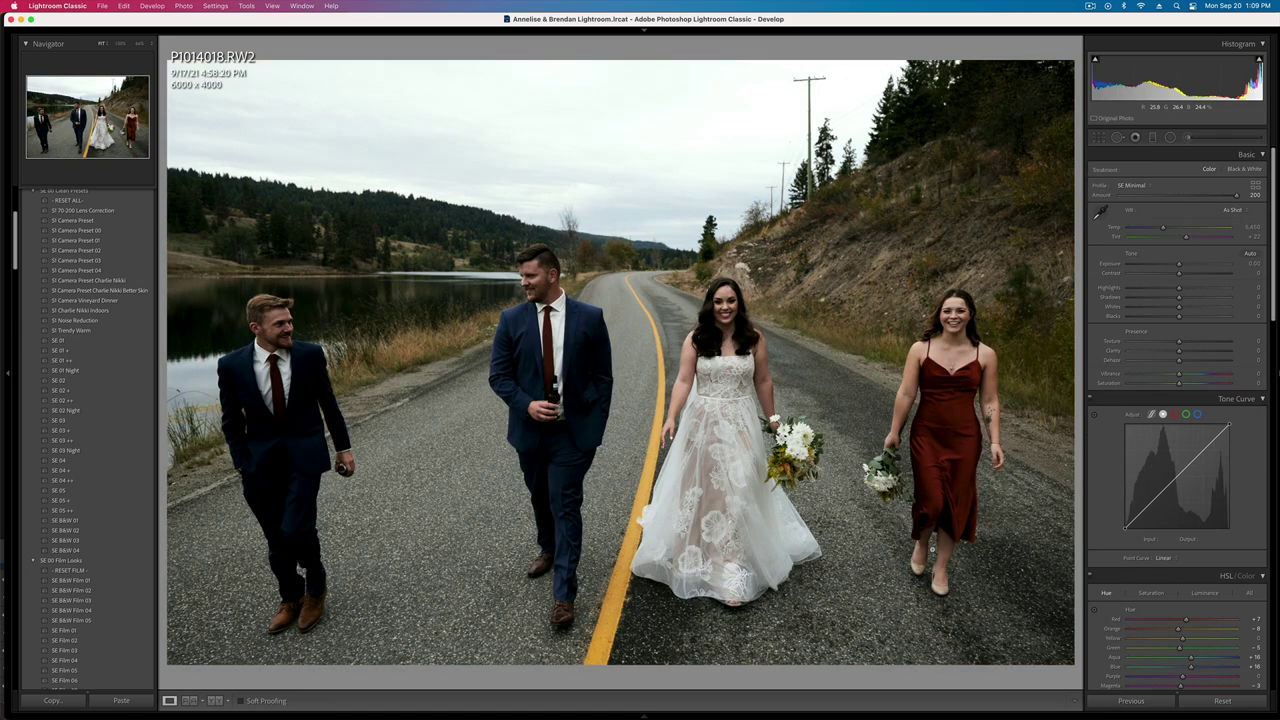
key(Left)
key(super+shift+c)
key(Return)
key(Right)
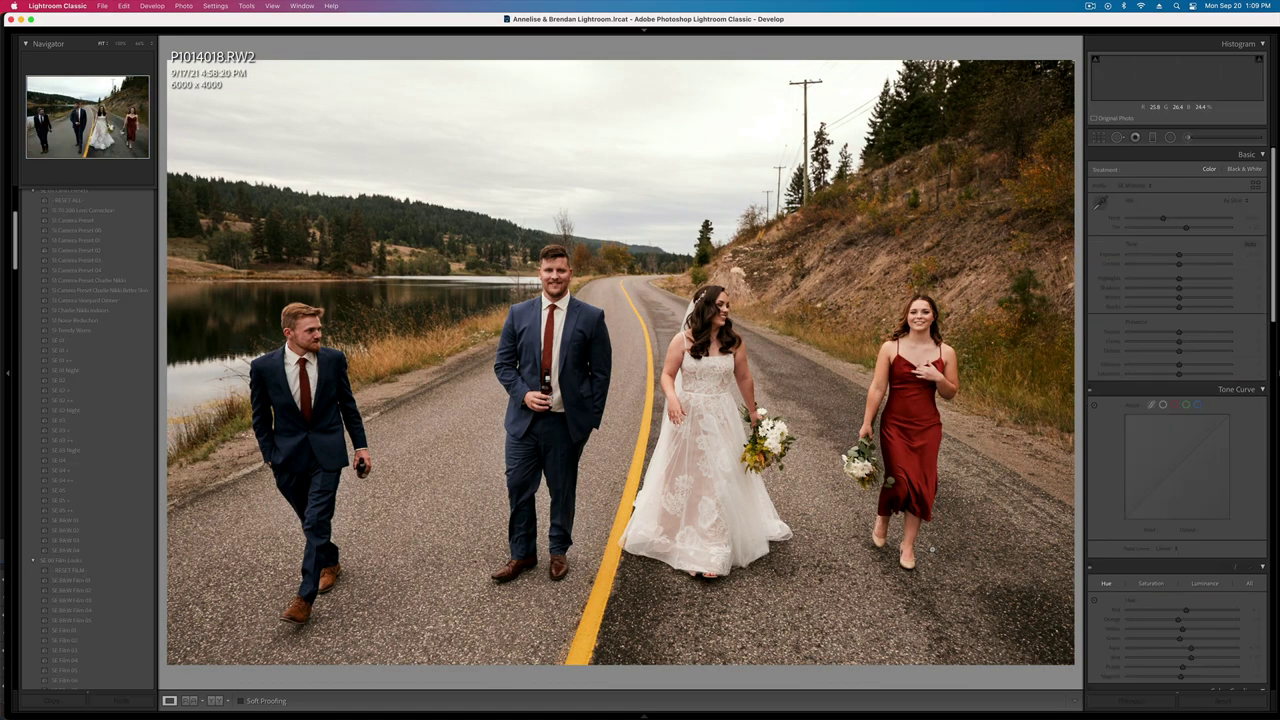
key(super+v)
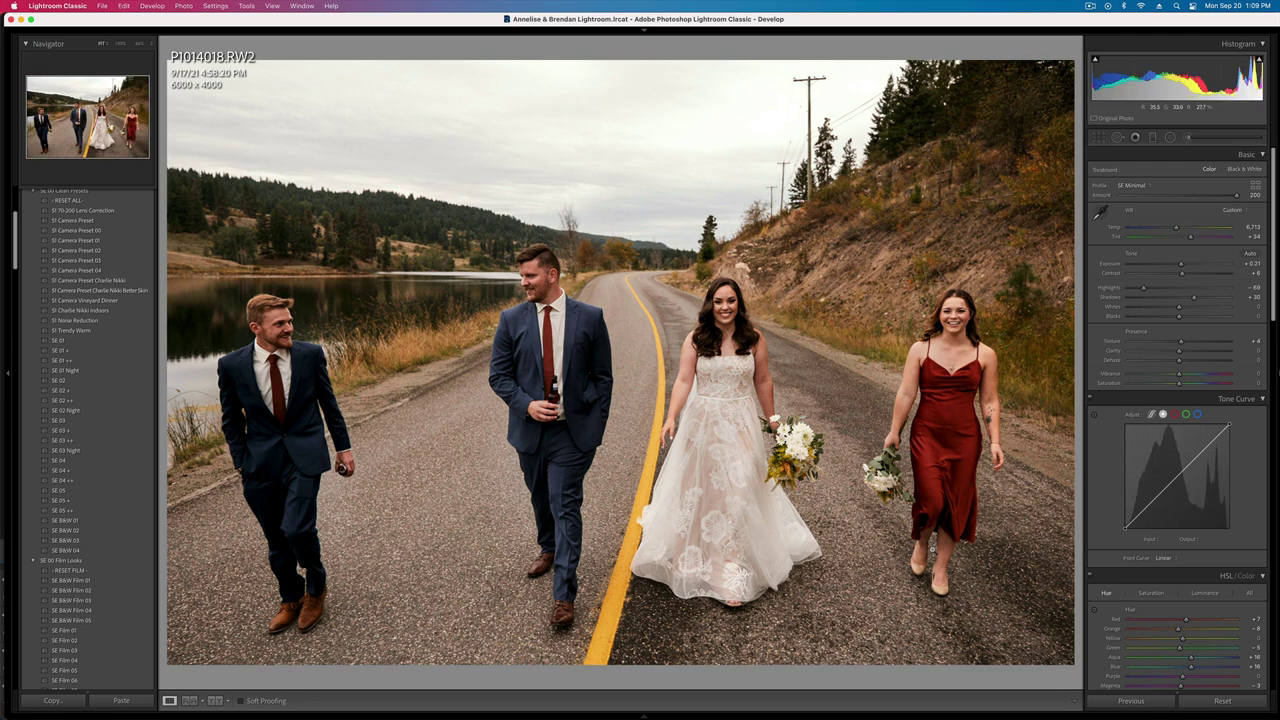
- Set P1014018.RW2's Exposure to -0.12, Blacks to +100 and Contrast to about +29
key(shift+minus)
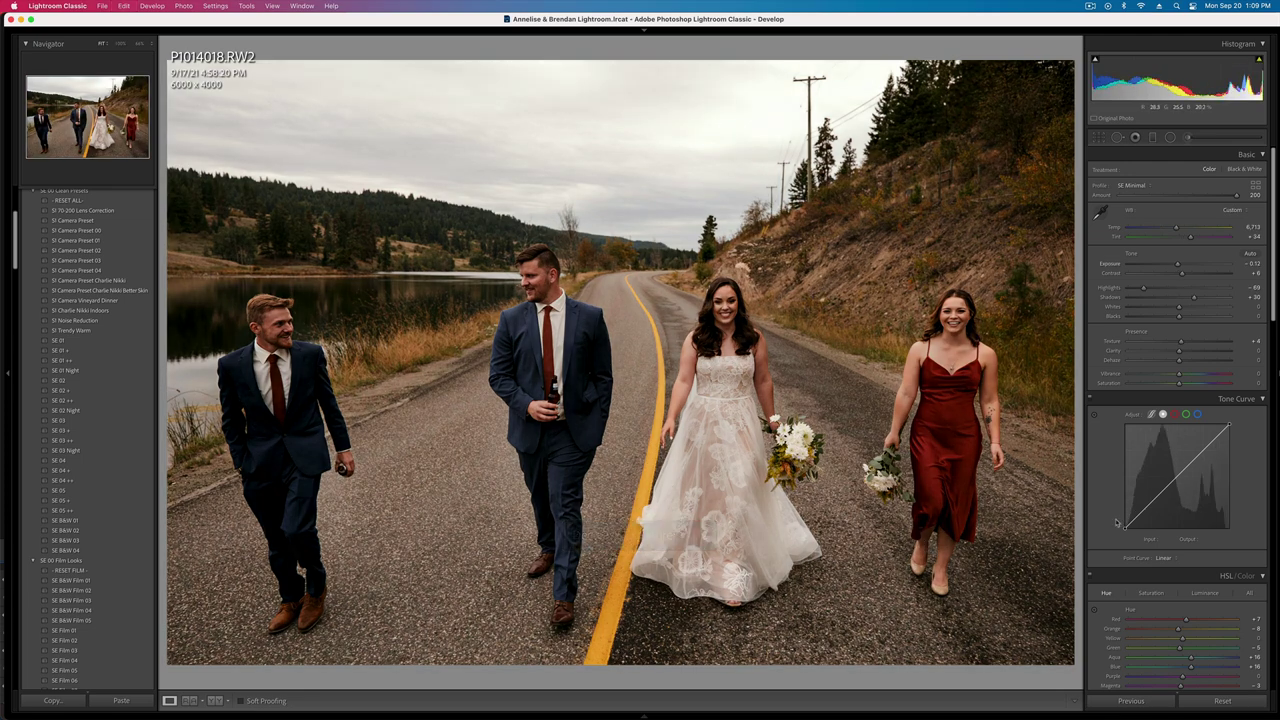
click(1199, 318)
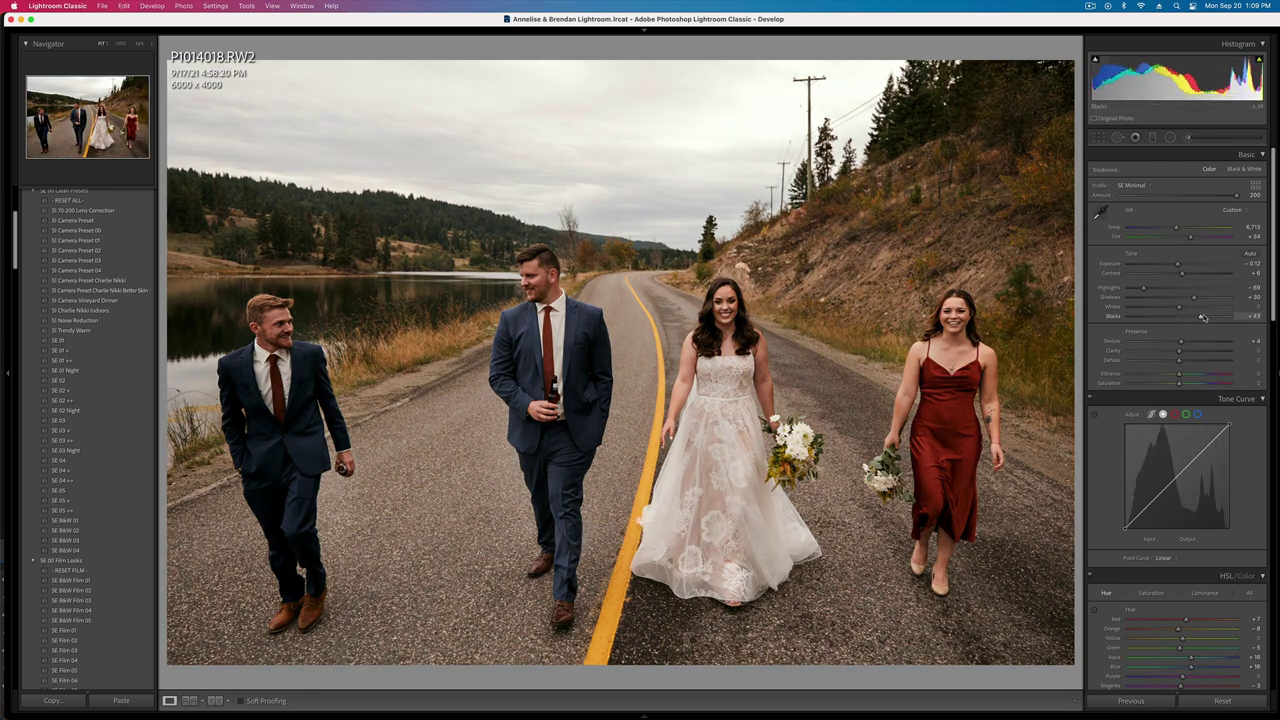
drag(1203, 317, 1237, 317)
click(1191, 273)
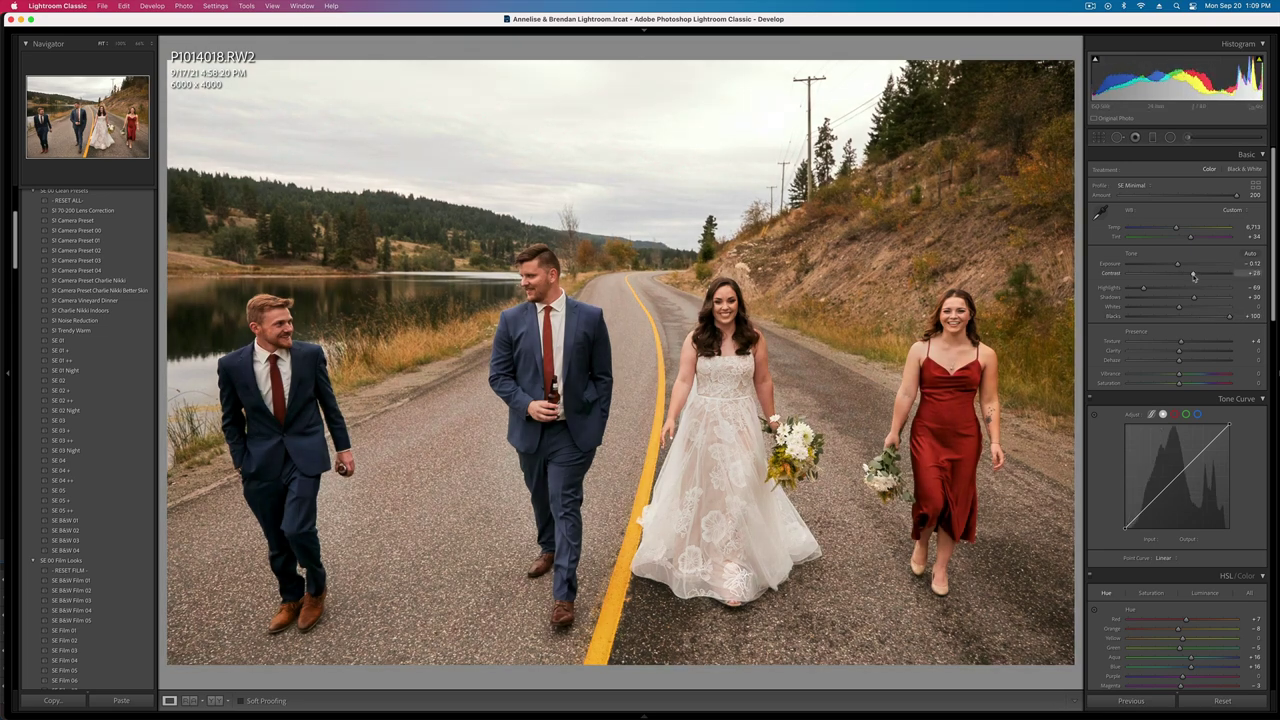
- Set P1014018.RW2's Exposure to -0.22, Contrast to +25, Shadows to +13 and Texture to +11, and copy its settings onto P1014022.RW2
key(minus)
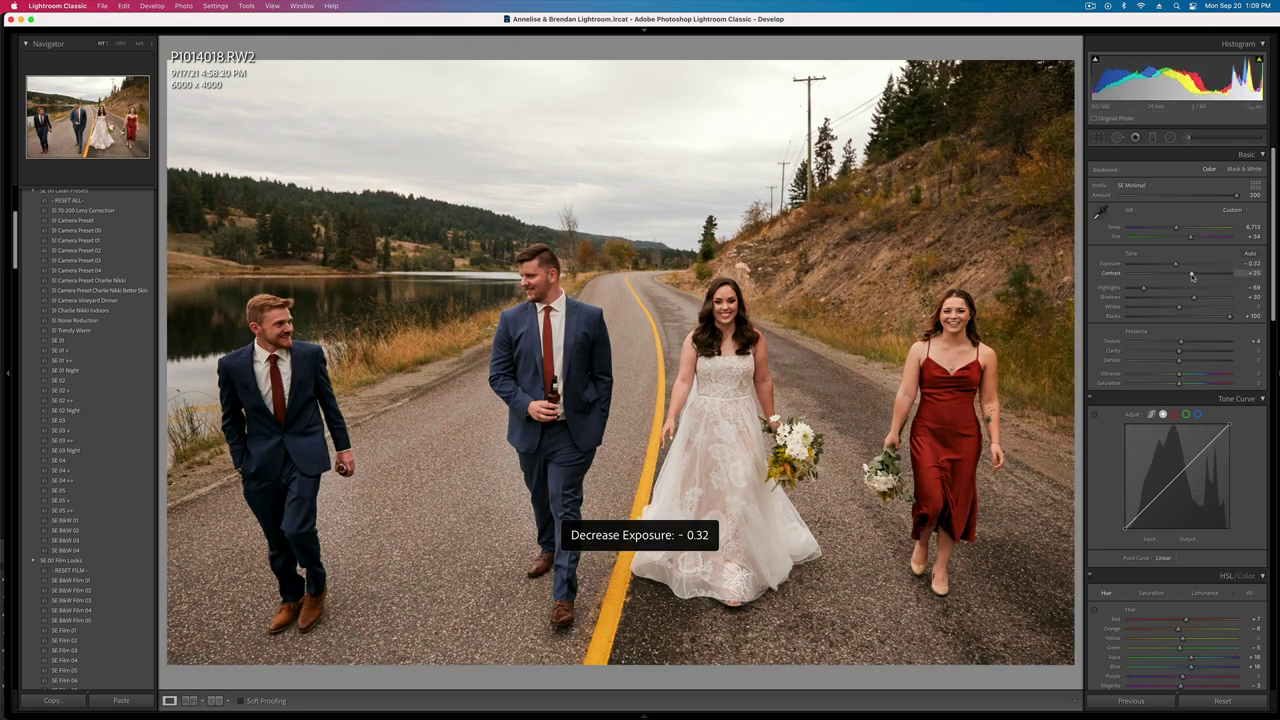
click(1186, 298)
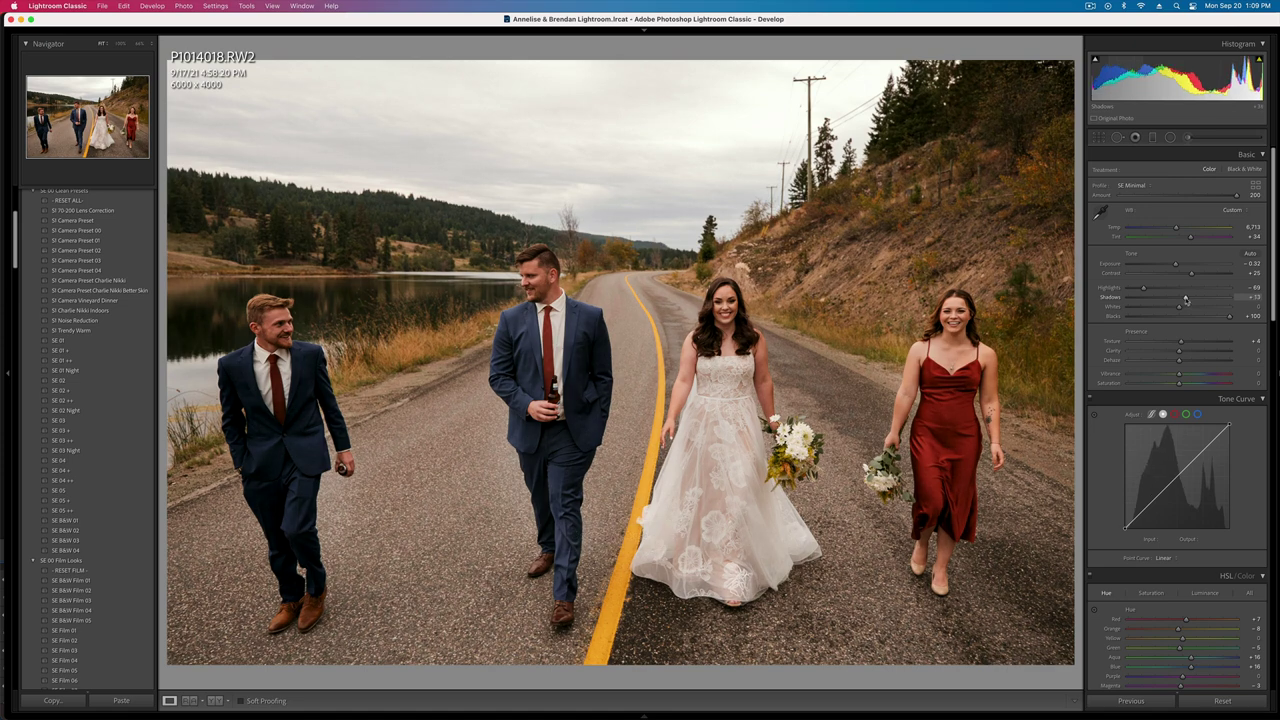
key(super+shift+c)
key(Return)
key(equal)
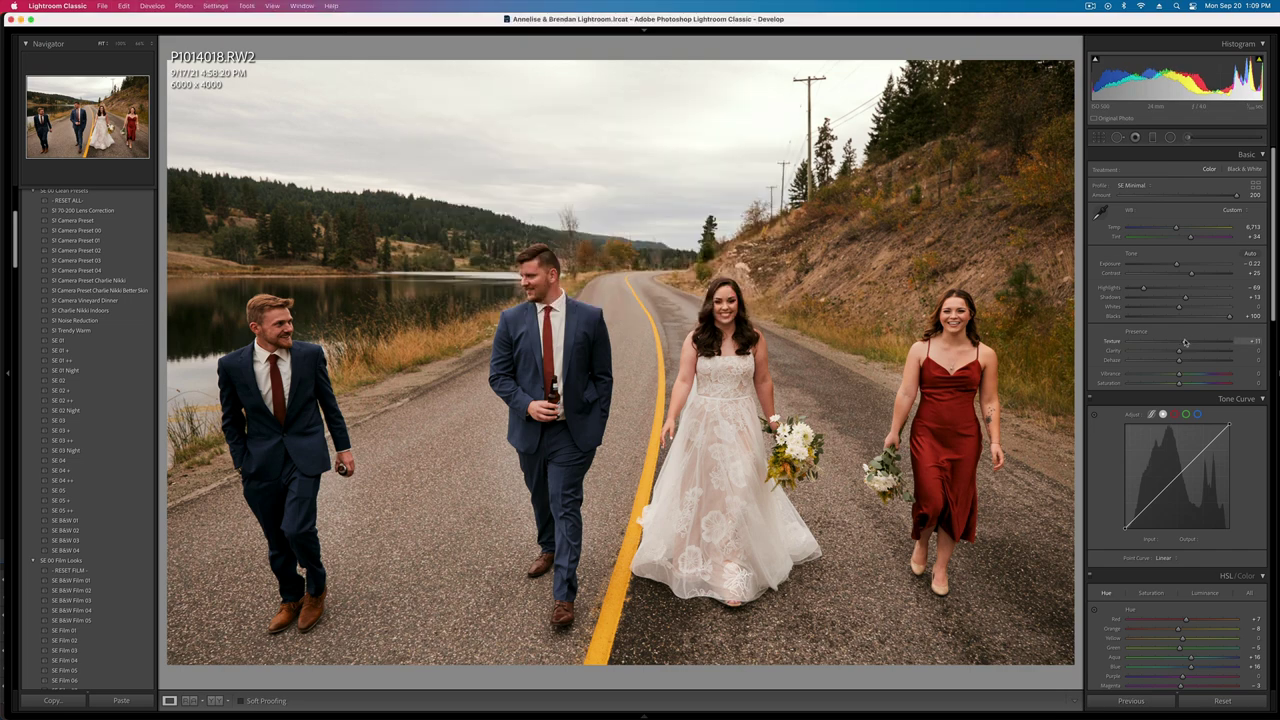
key(Right)
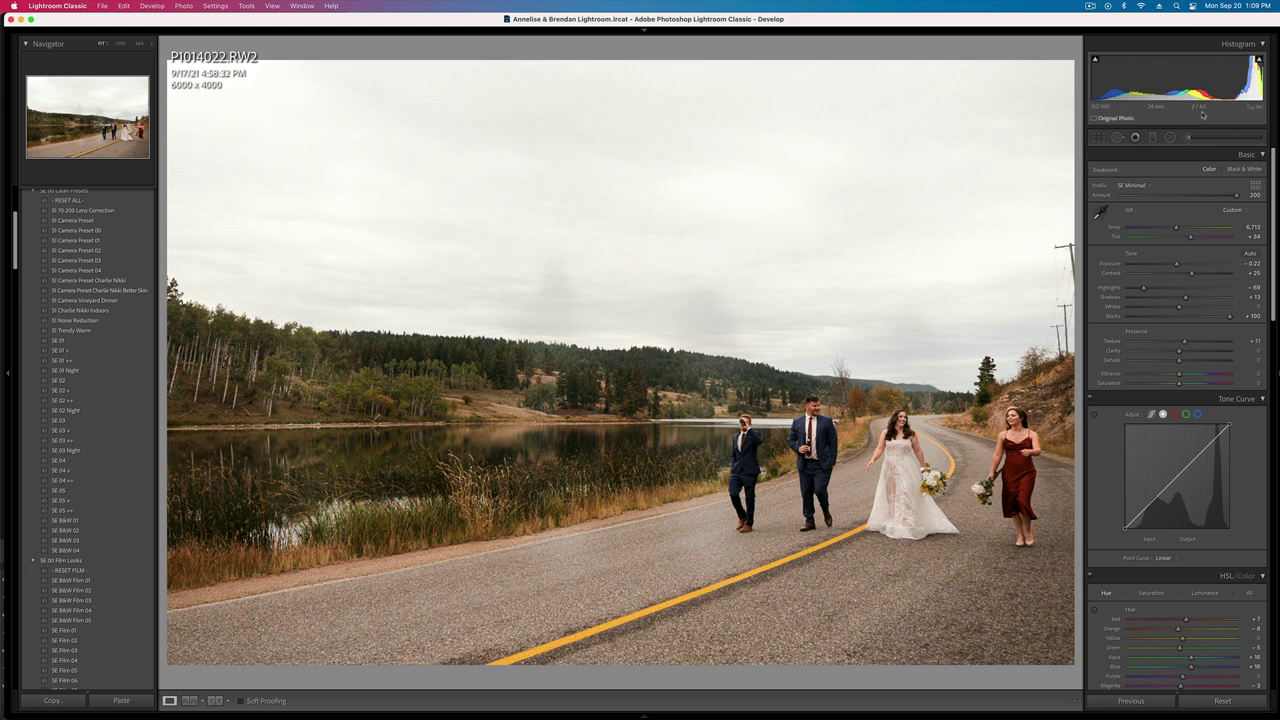
- Clear the pasted brush adjustments from P1014022.RW2 and place a large inverted radial filter around the four people
key(k)
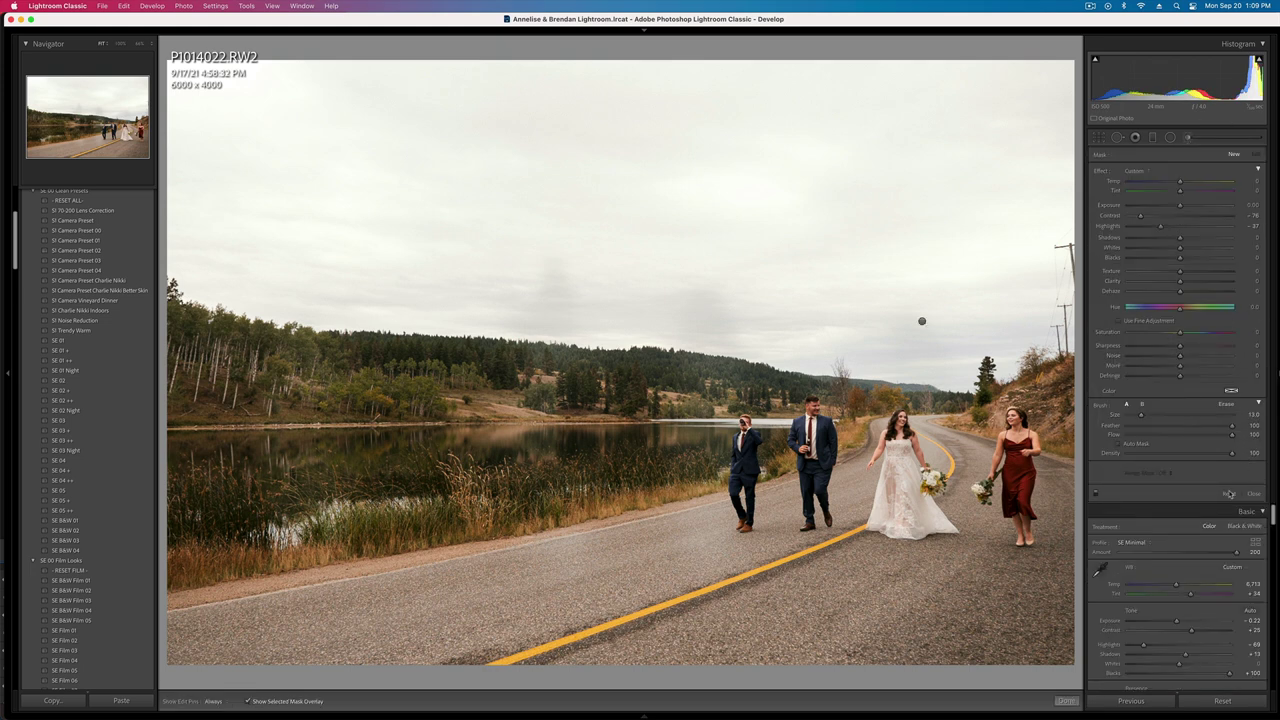
click(1229, 494)
click(1172, 140)
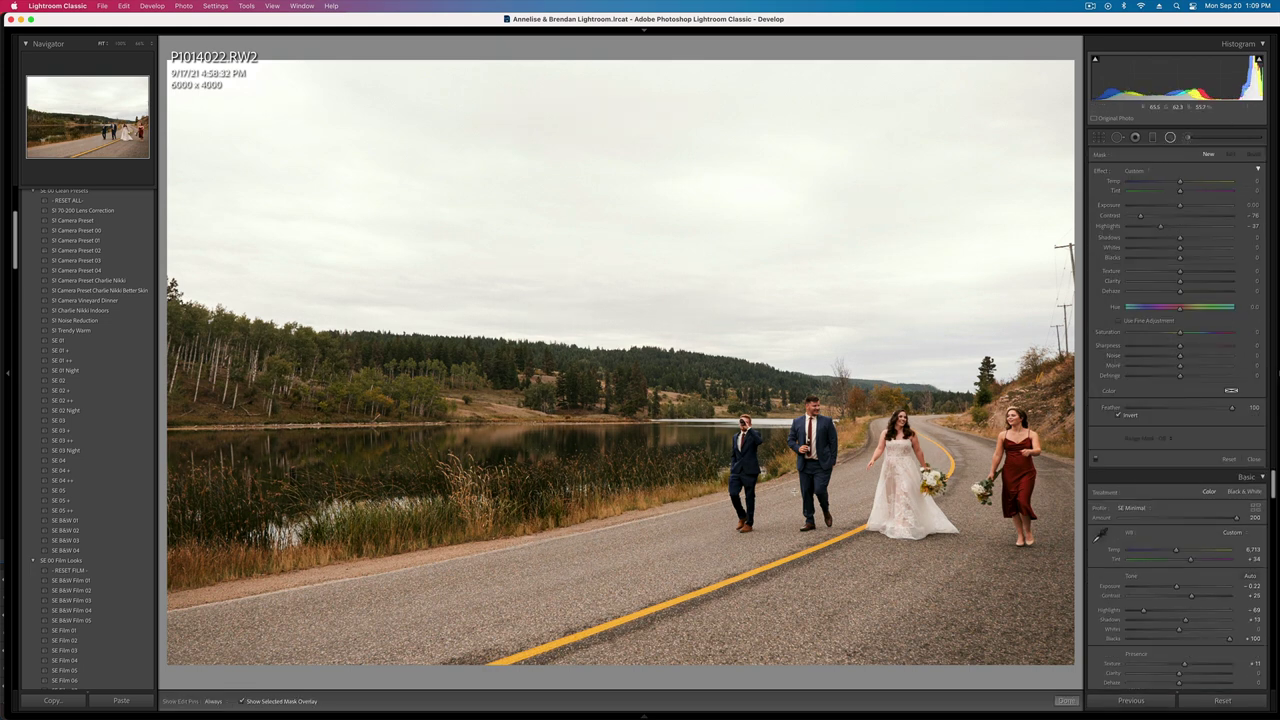
drag(795, 492, 1181, 683)
key(o)
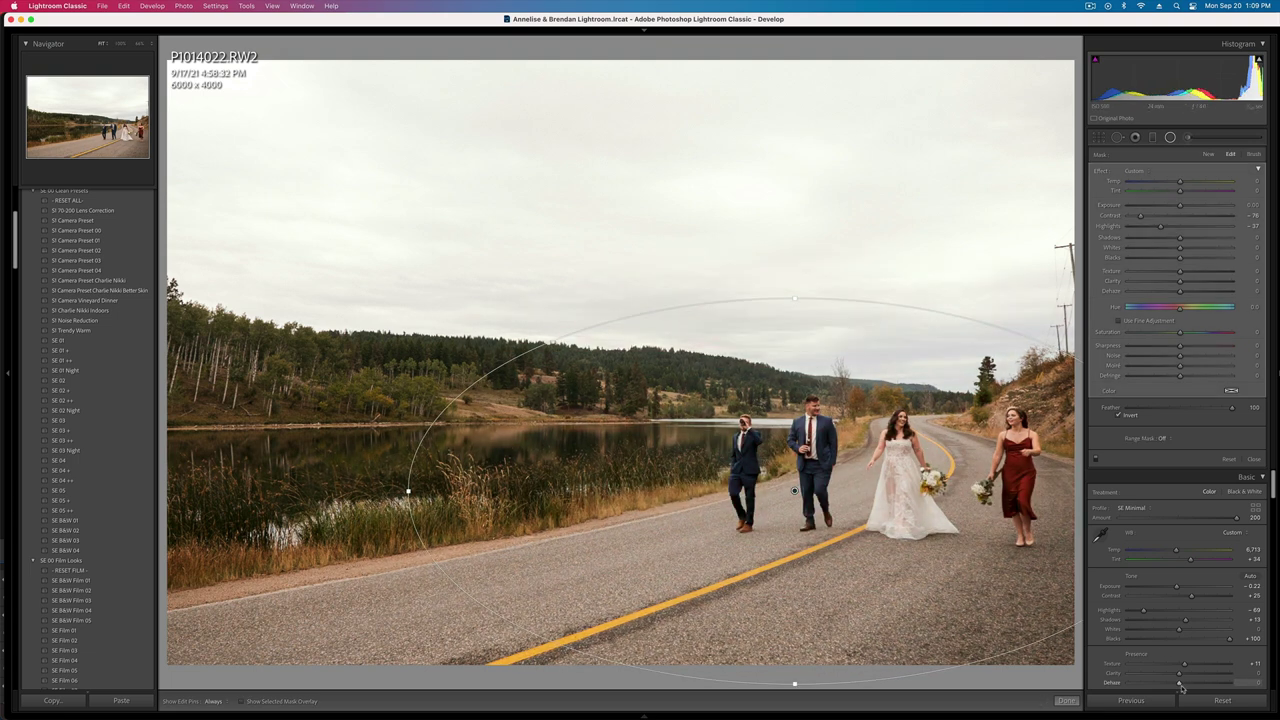
drag(972, 544, 970, 541)
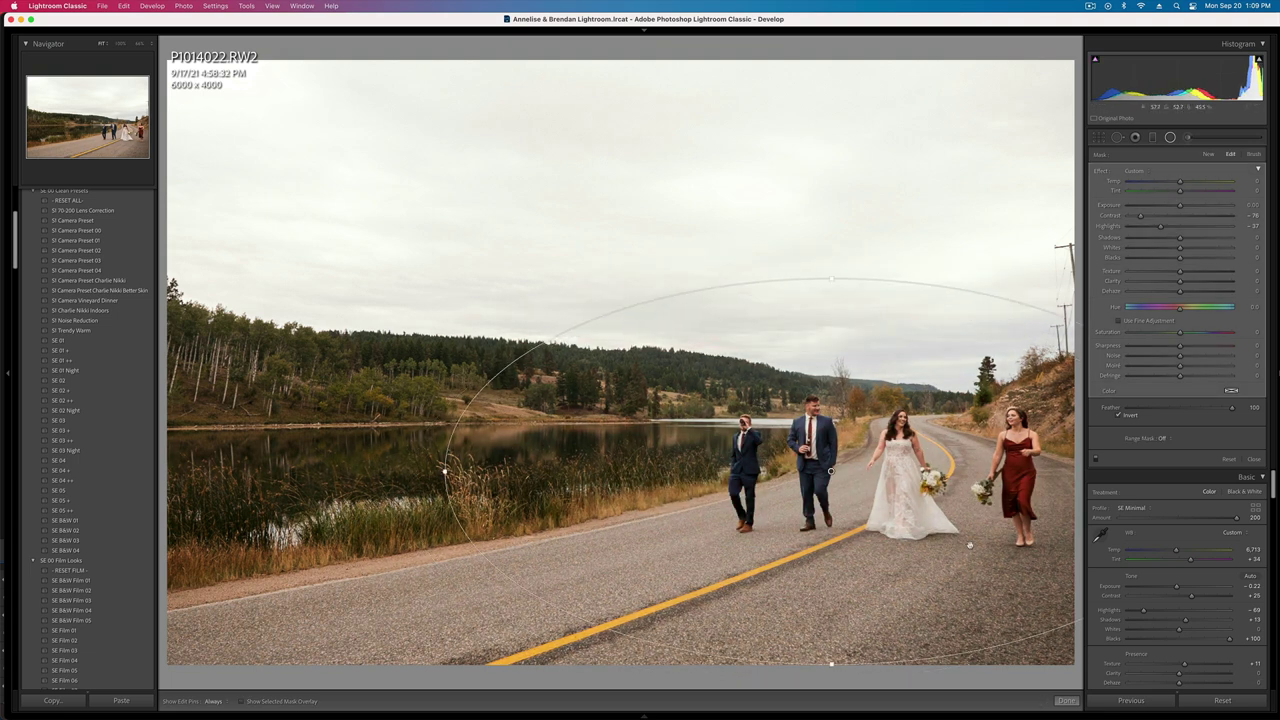
key(Return)
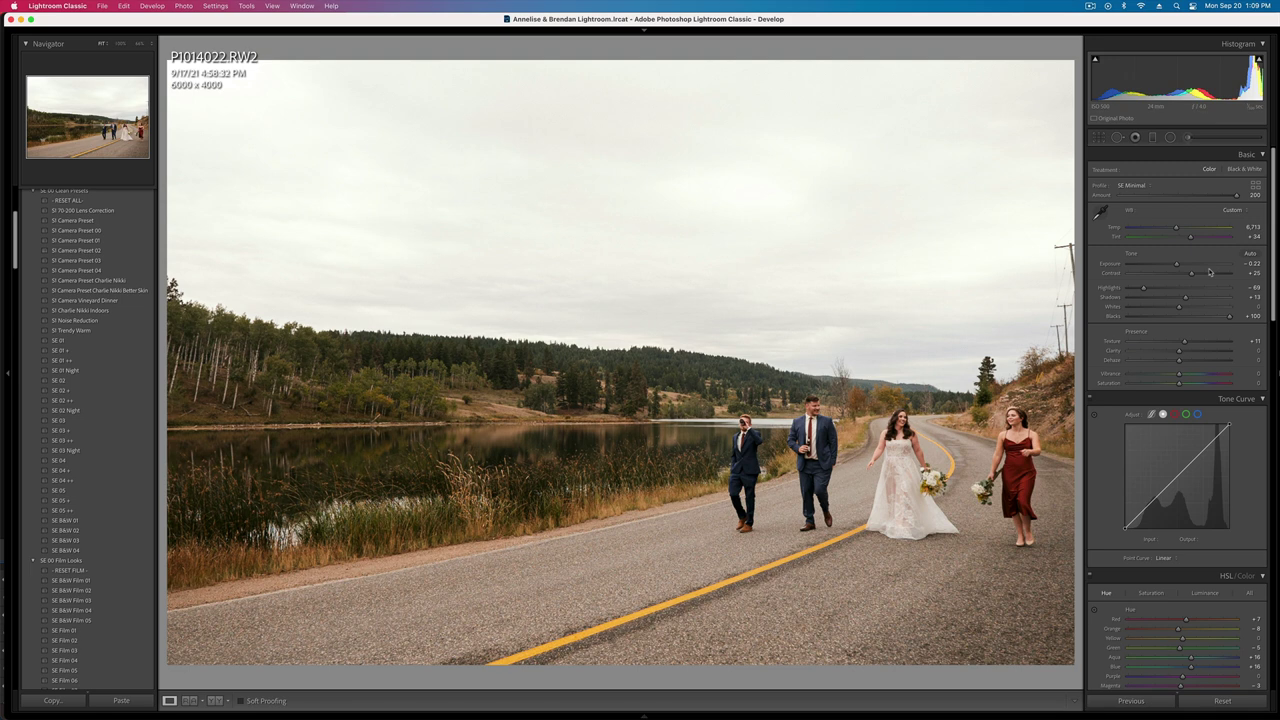
- Set P1014022.RW2's Contrast to about +50 and its Exposure to -0.45
click(1209, 272)
drag(1208, 274, 1207, 274)
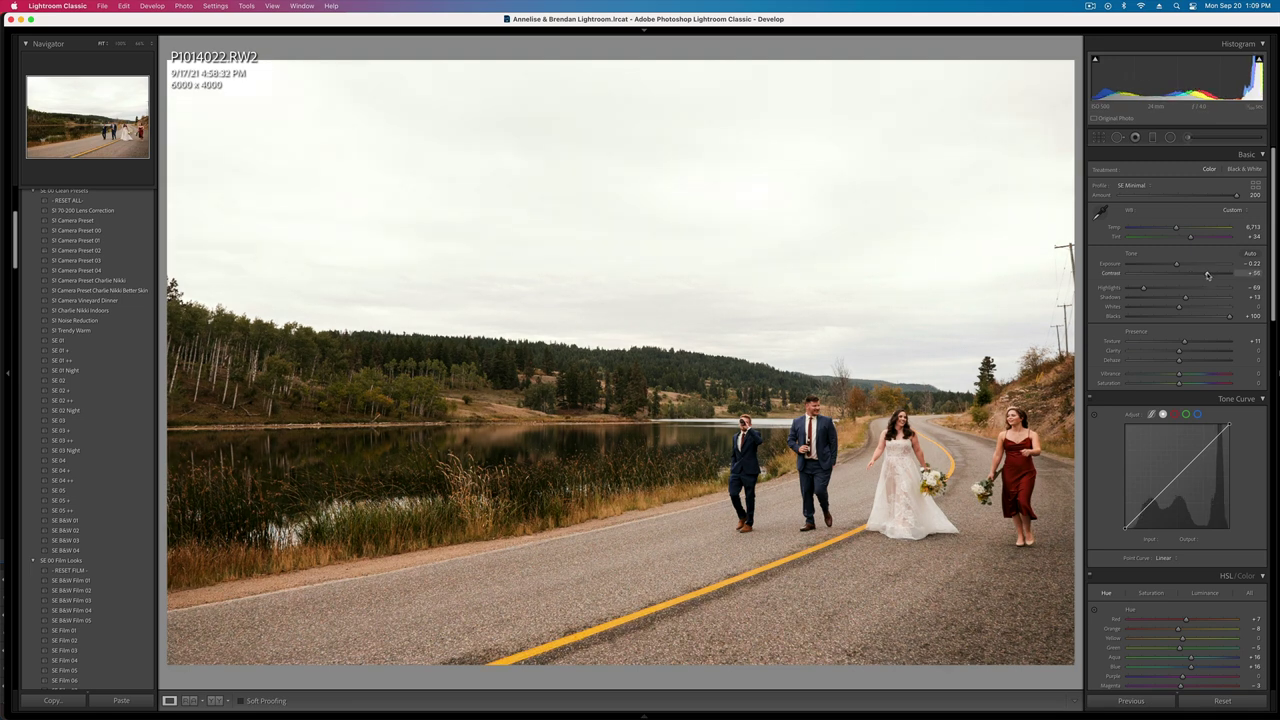
key(shift+minus)
key(equal)
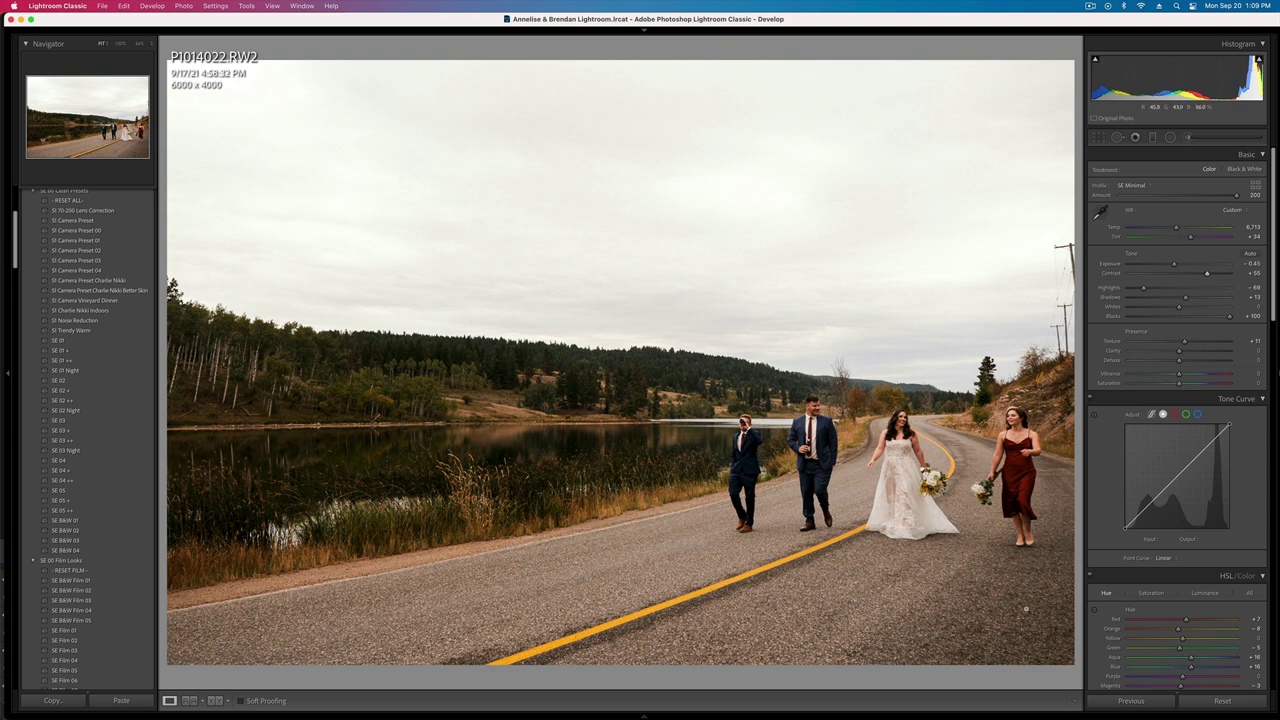
- Remove photo P1014022.RW2 from the Lightroom catalog without deleting it from disk
key(BackSpace)
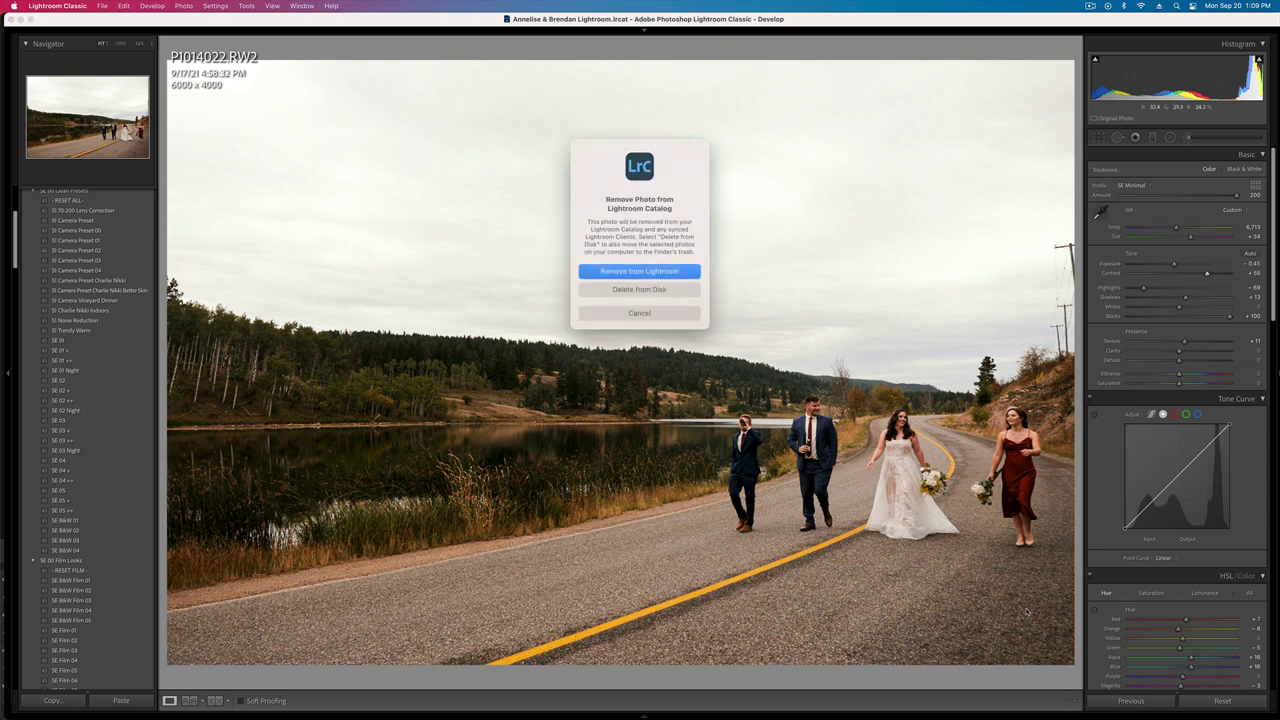
click(641, 270)
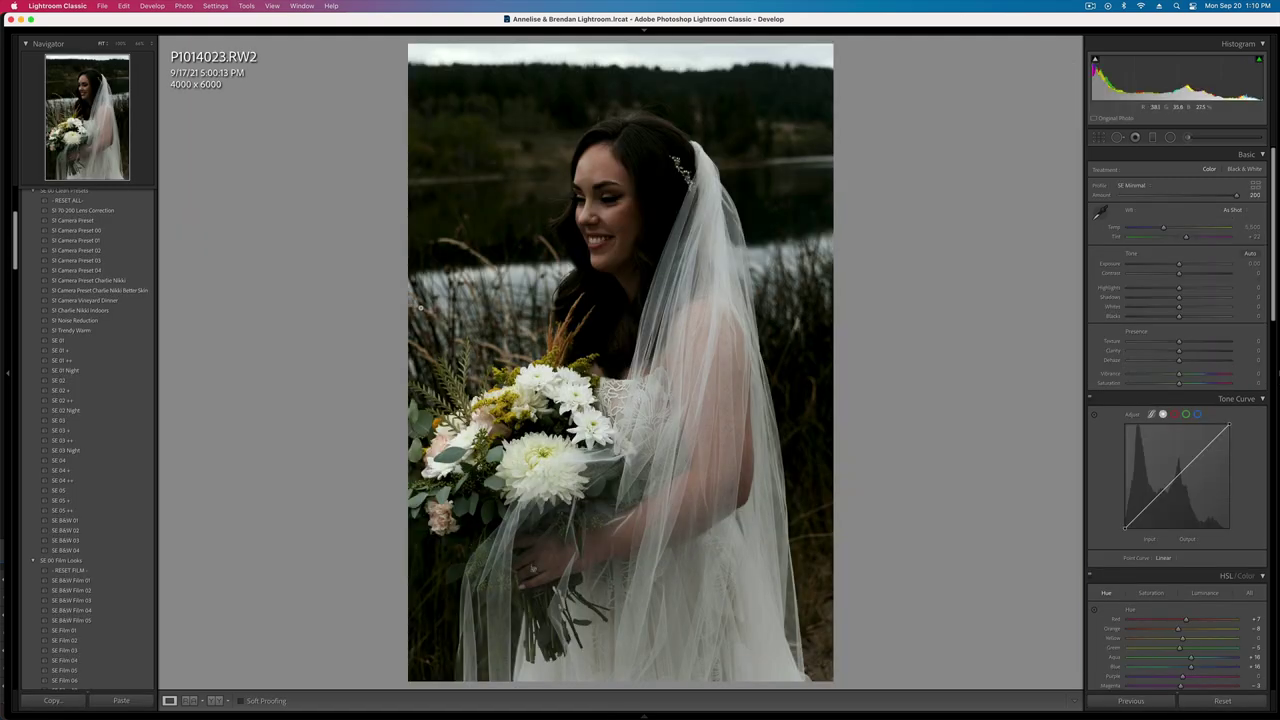
- Brighten and warm the bride portrait P1014023.RW2 with Exposure +1.65, Temp about 7,894 and Contrast +21
key(shift+equal)
key(shift+equal)
key(equal)
key(equal)
key(equal)
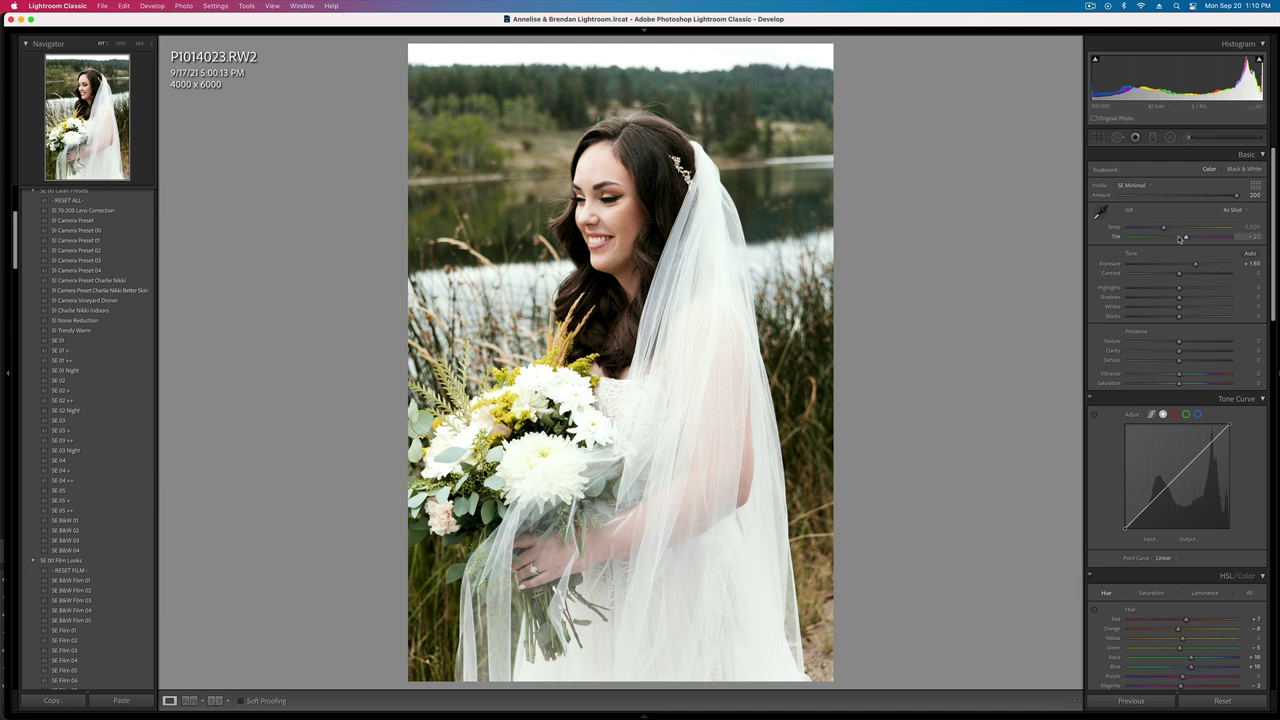
drag(1163, 227, 1188, 229)
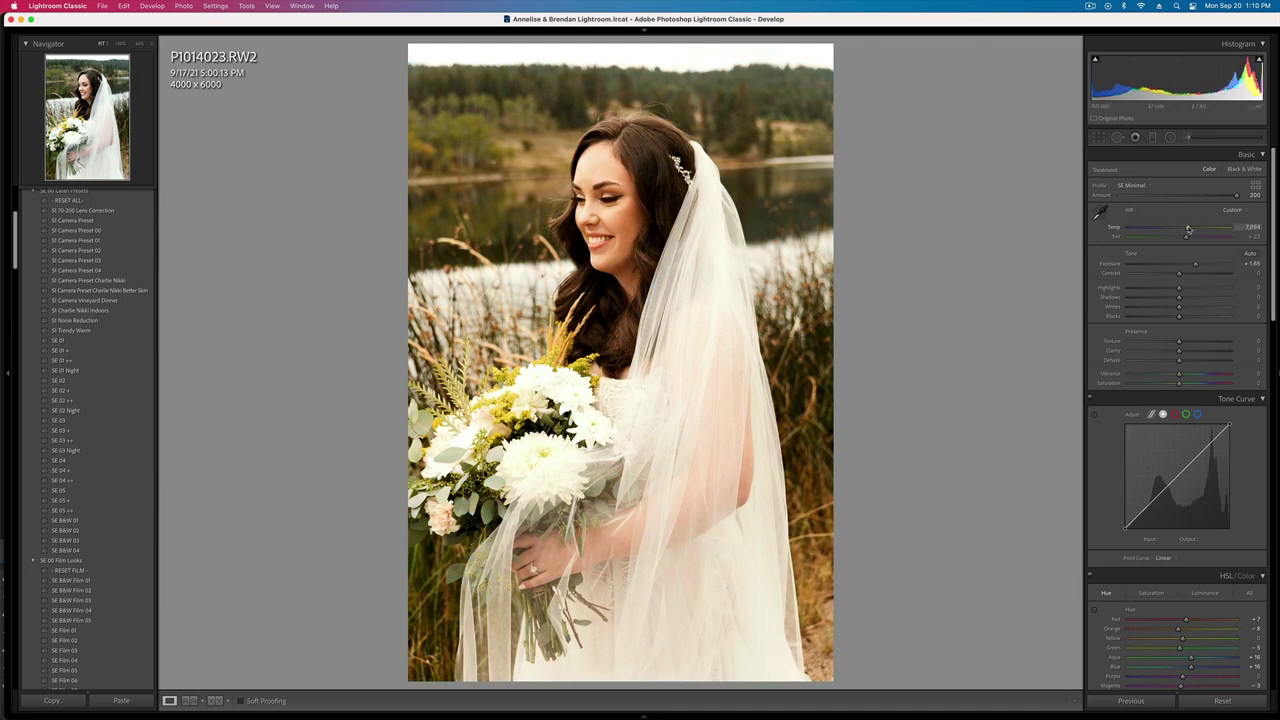
click(1188, 137)
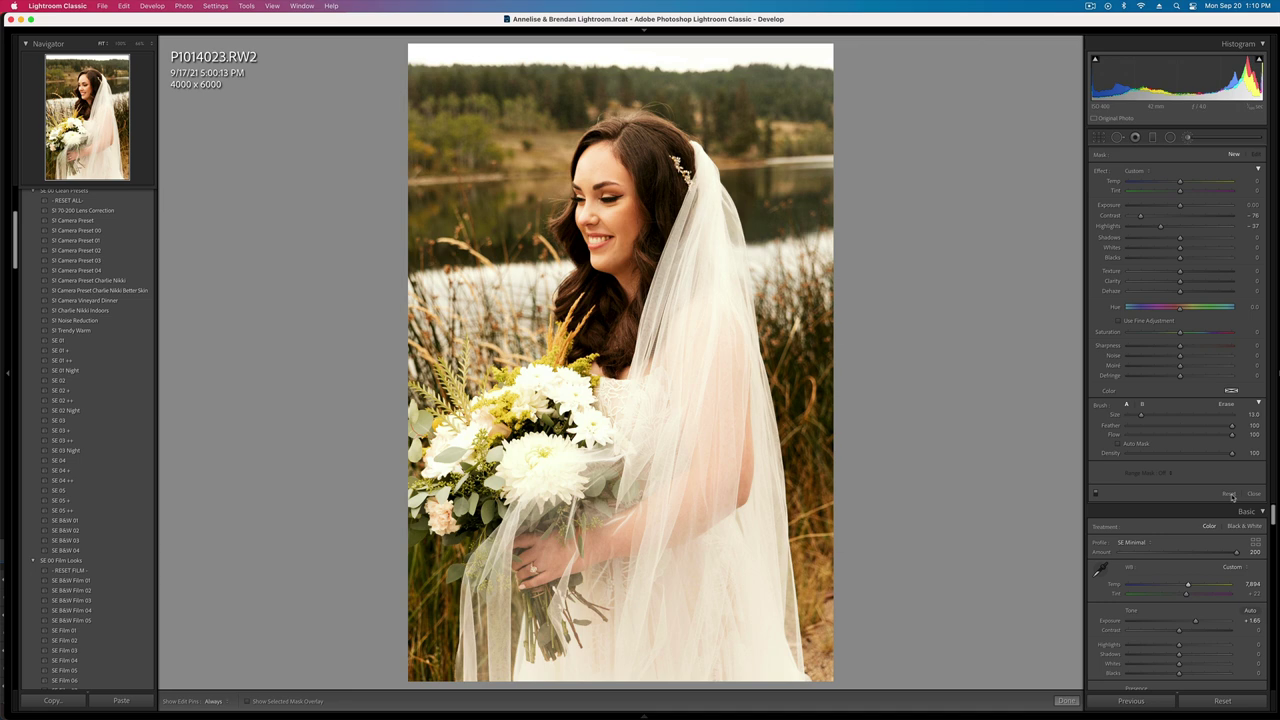
click(1251, 493)
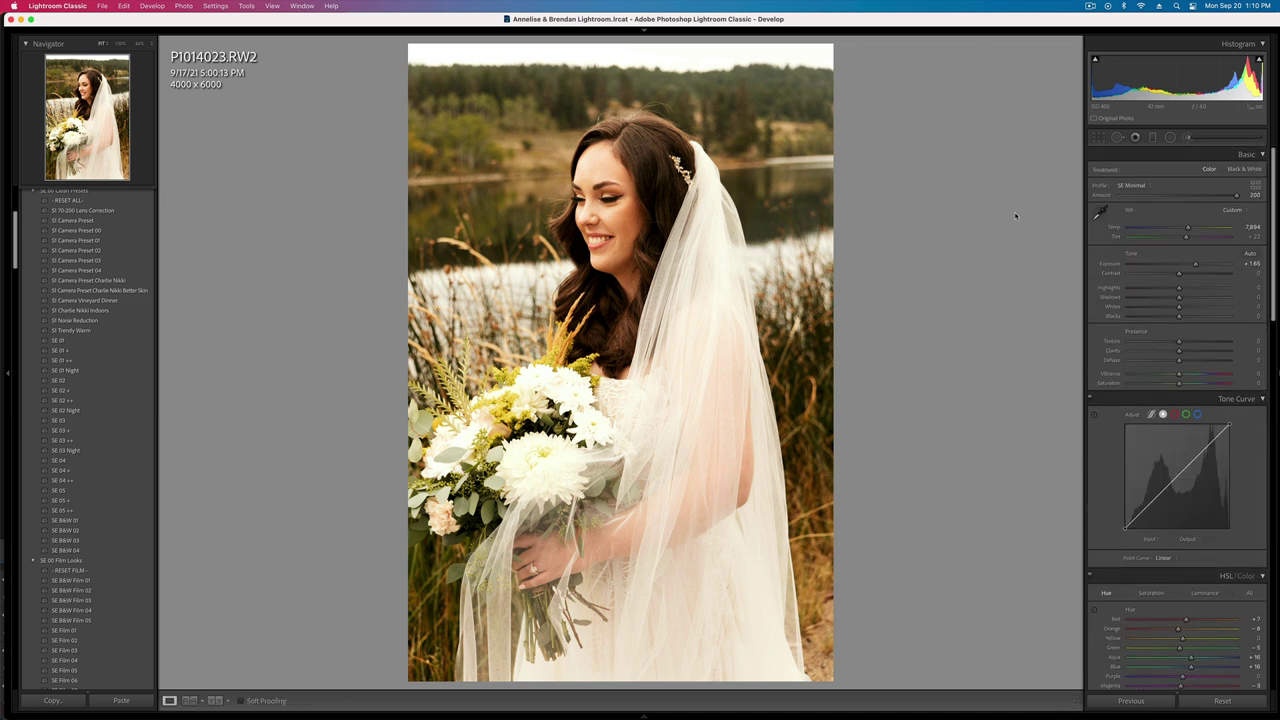
drag(1179, 273, 1190, 275)
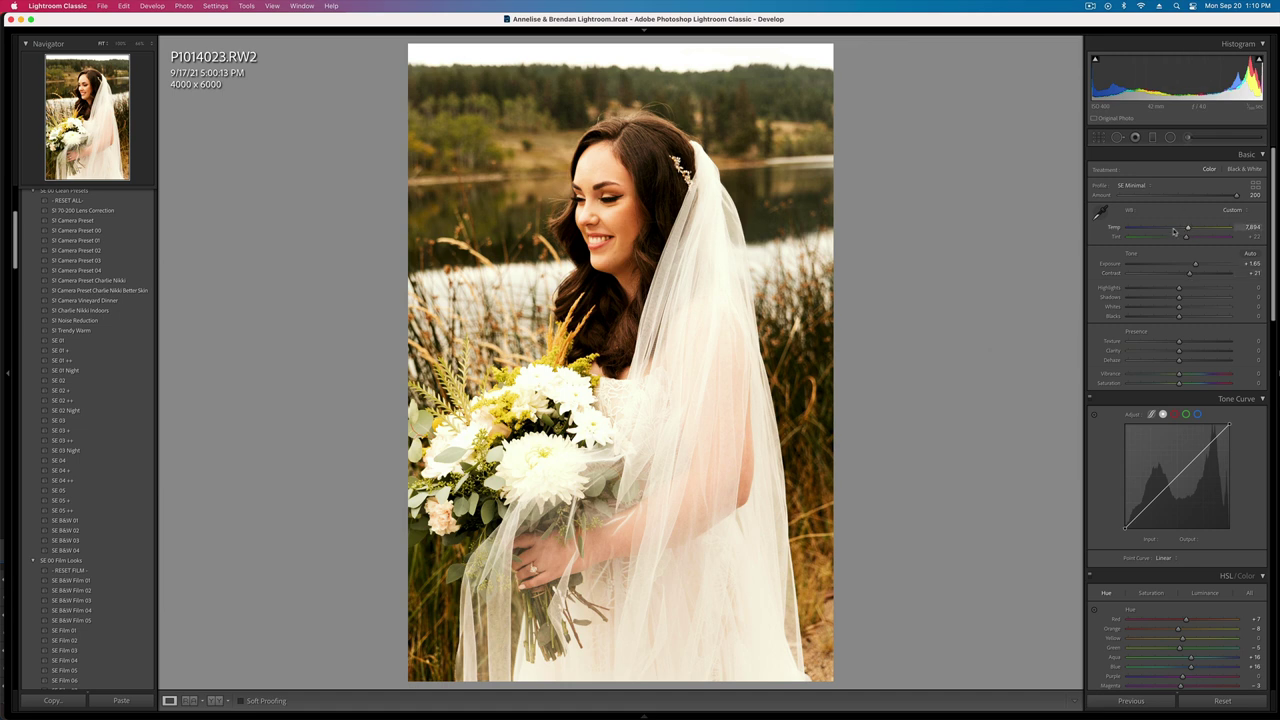
- Apply the SE B&W 01 preset to the bride portrait and set its Exposure to +0.66
click(104, 522)
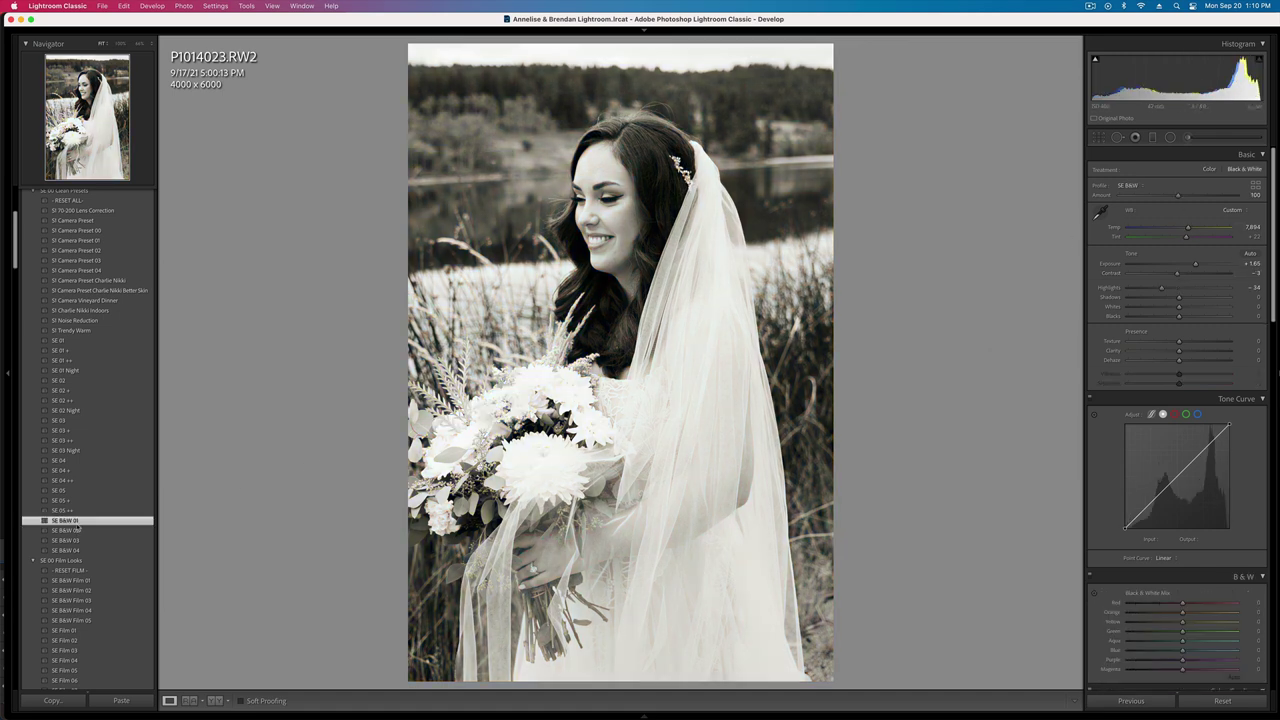
key(minus)
key(minus)
key(minus)
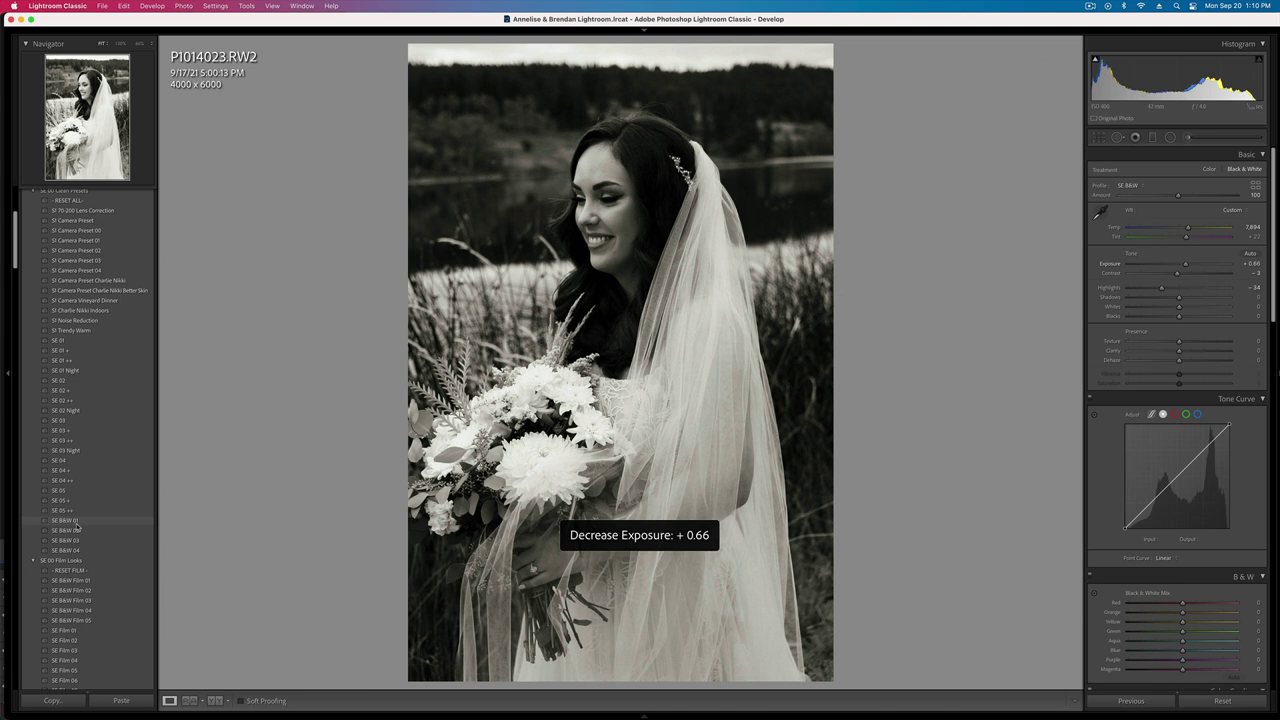
- Paint an adjustment brush over the bouquet and lower veil, setting its Exposure to -0.22, Highlights to about -7 and Whites to about -23
click(1188, 137)
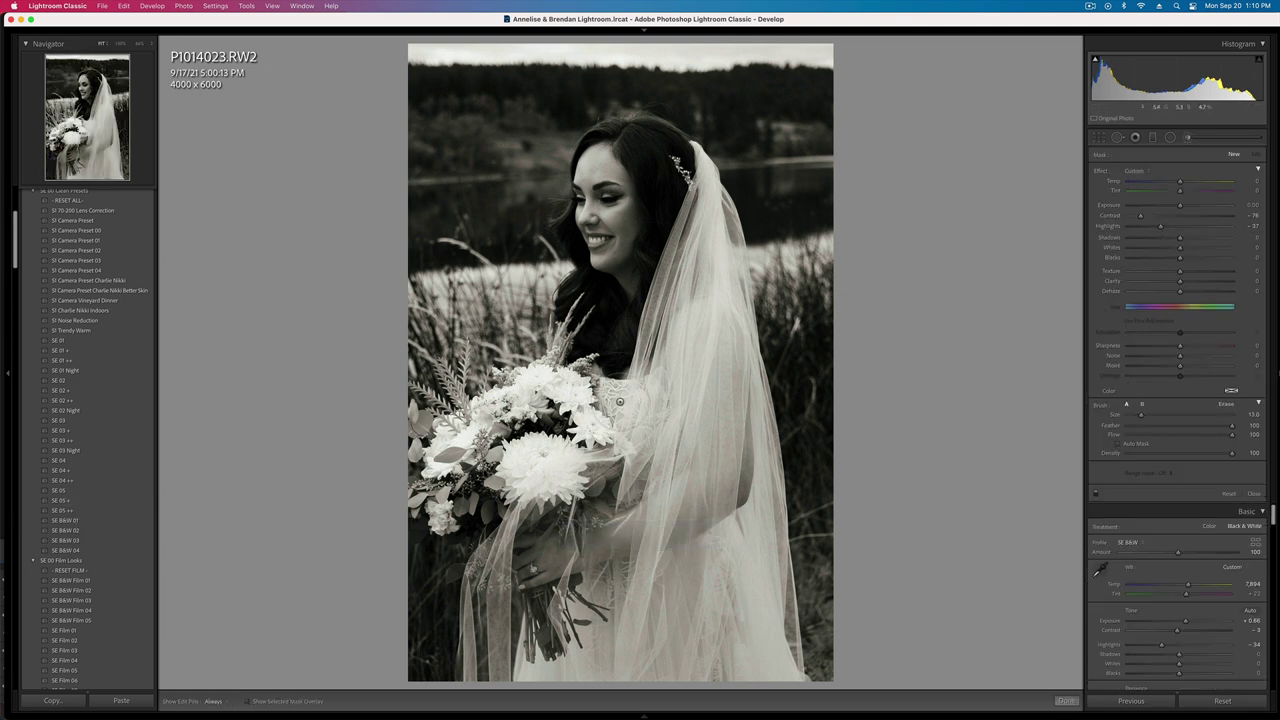
key(h)
scroll(545, 425, up, 5)
mouse_move(545, 430)
mouse_down()
mouse_move(500, 485)
mouse_move(535, 440)
mouse_up()
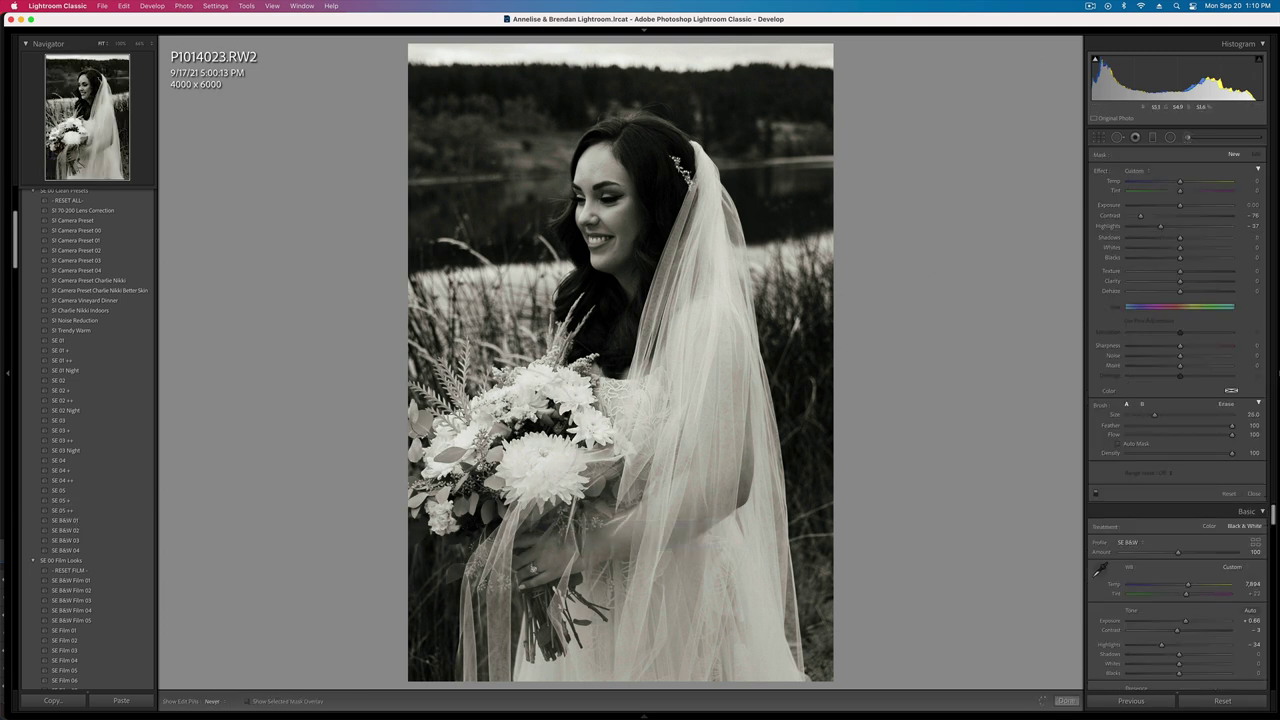
drag(482, 548, 510, 645)
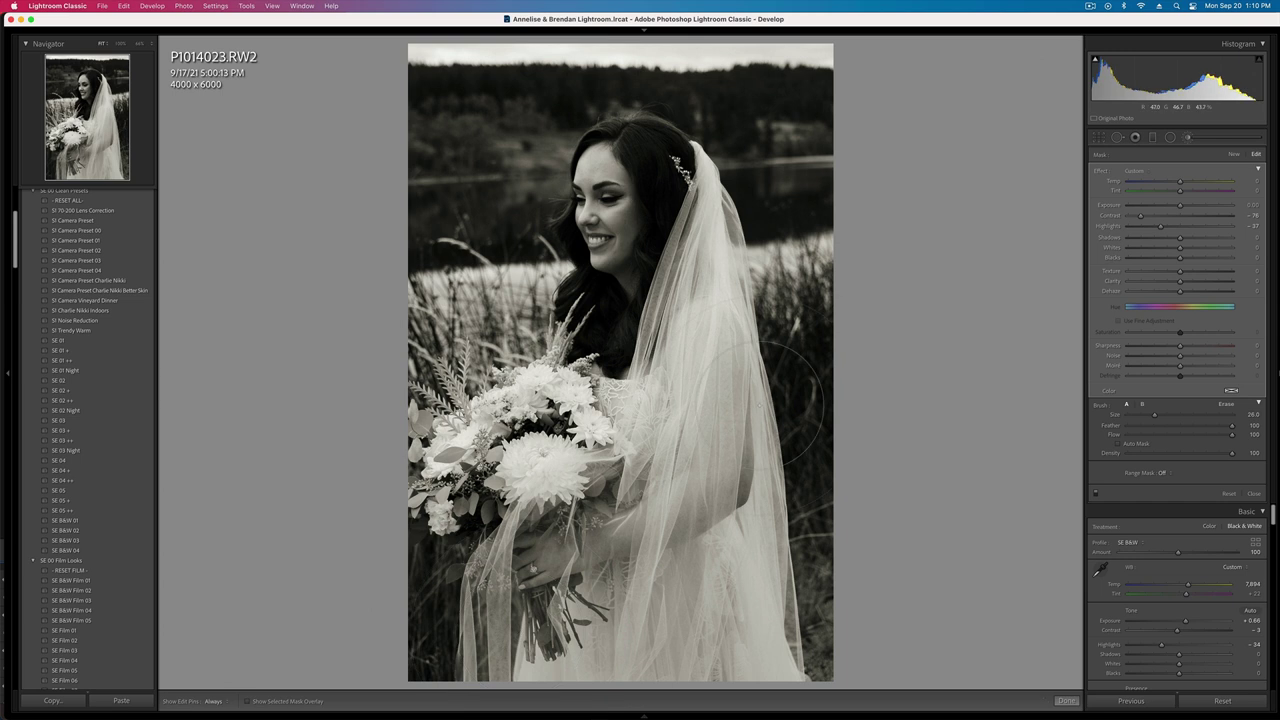
mouse_move(1170, 248)
mouse_down()
mouse_move(1123, 233)
mouse_move(1176, 208)
mouse_up()
double_click(1161, 230)
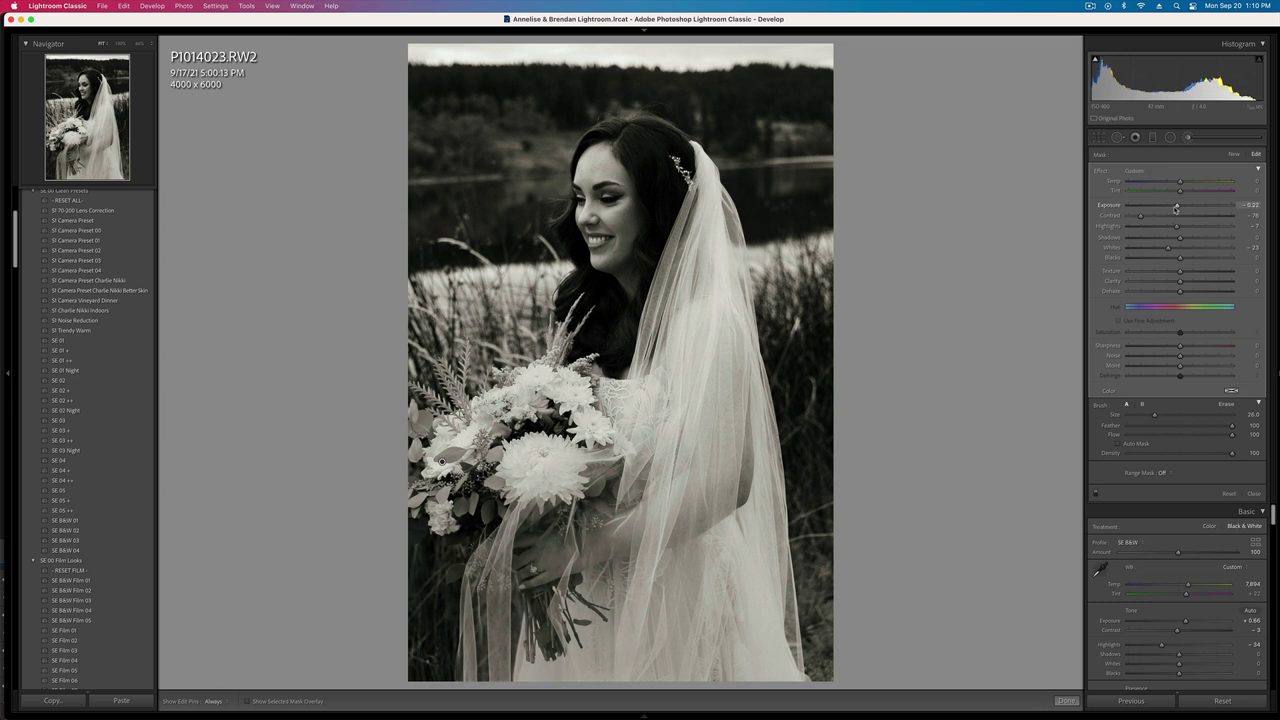
- Brush a new adjustment mask over the bride's veil and dress with Exposure at -0.41
click(1233, 155)
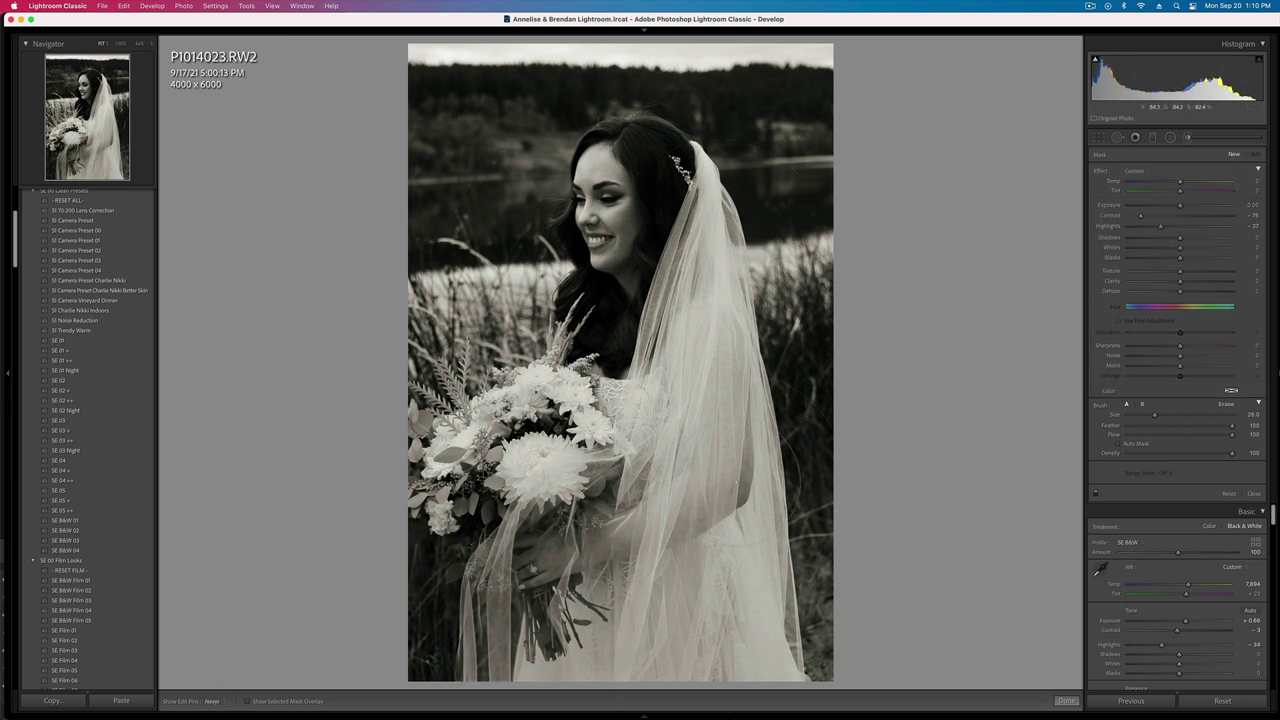
drag(756, 470, 764, 622)
drag(1180, 207, 1175, 210)
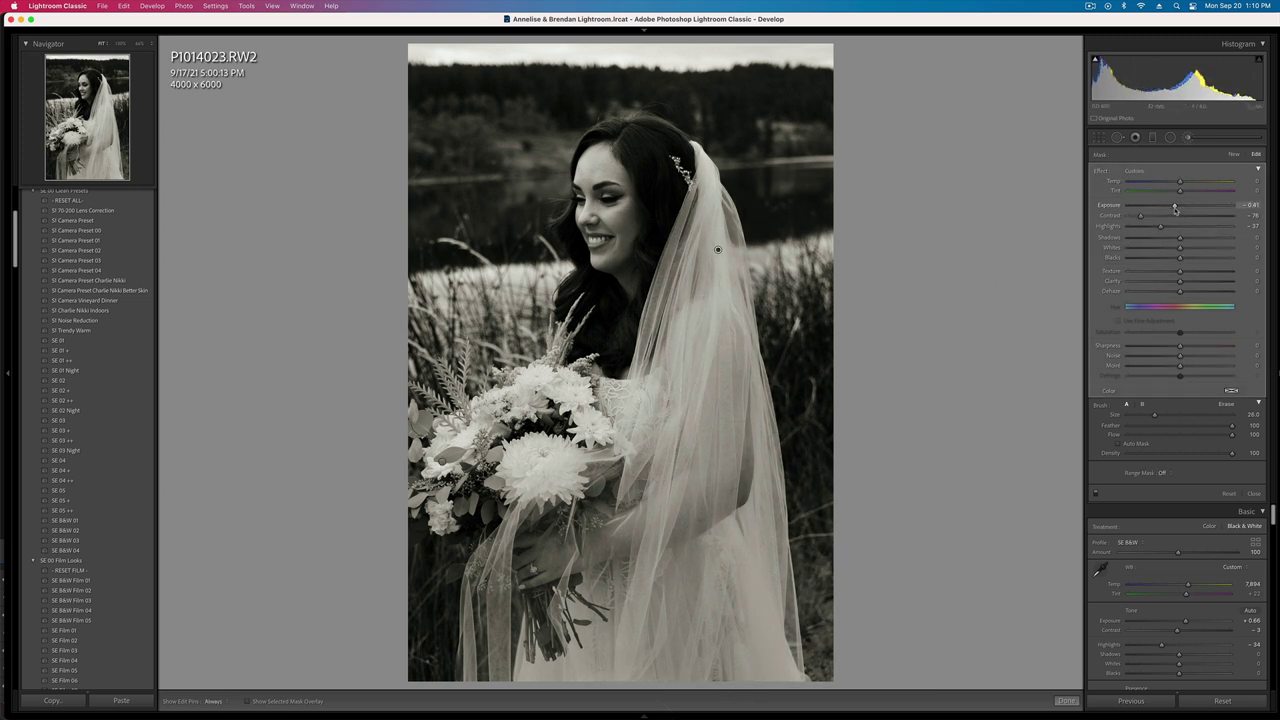
key(k)
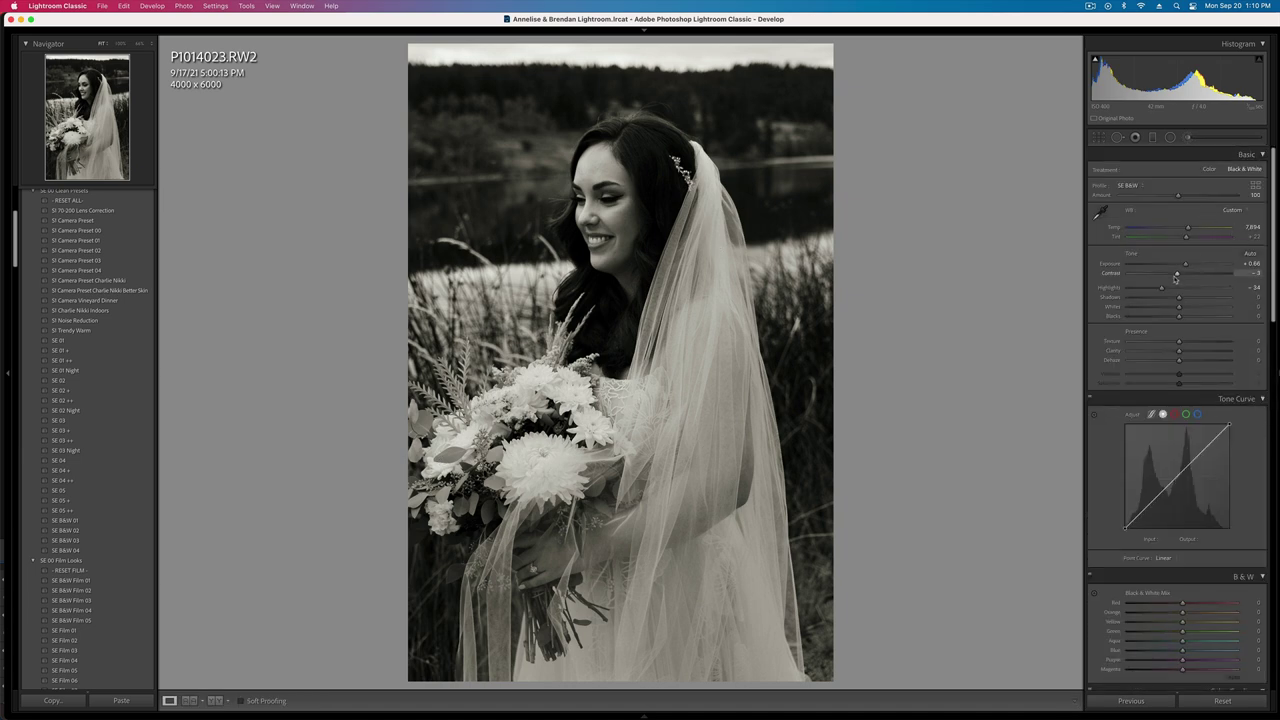
- Set the black-and-white photo's Contrast to -25 and lower its overall Exposure to 0.00
drag(1176, 274, 1166, 275)
key(equal)
key(equal)
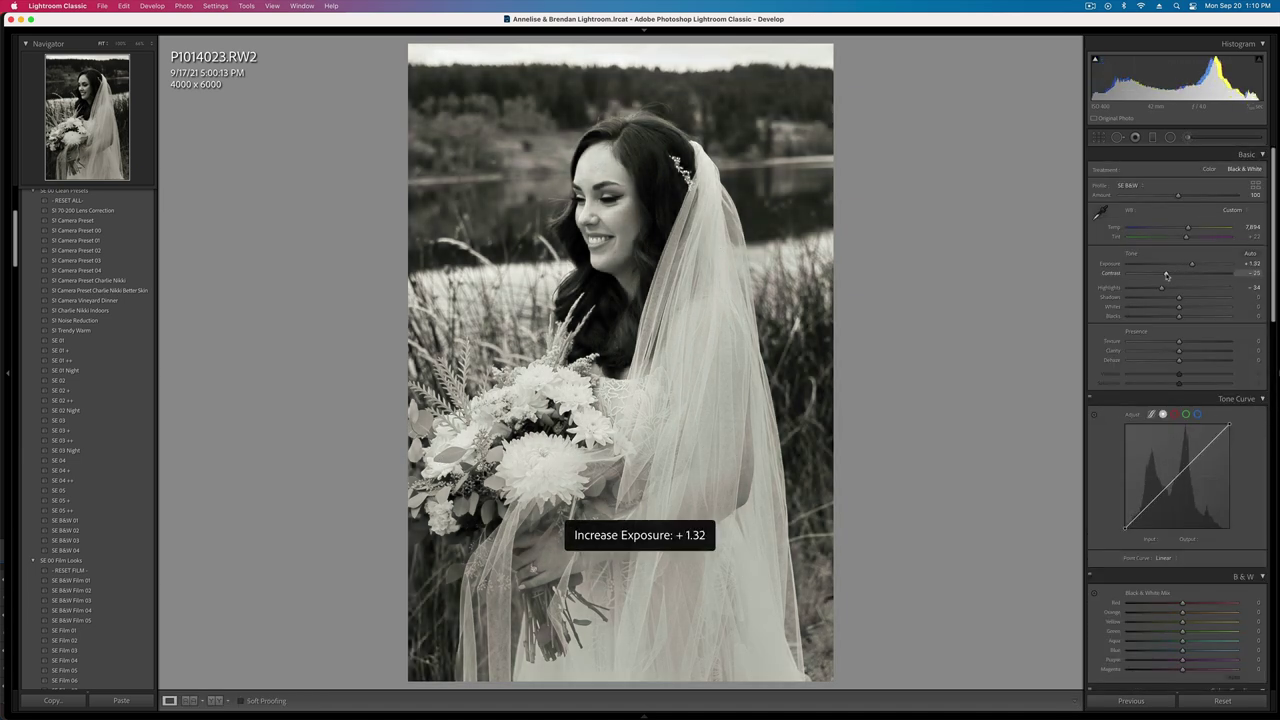
key(minus)
key(minus)
key(minus)
key(minus)
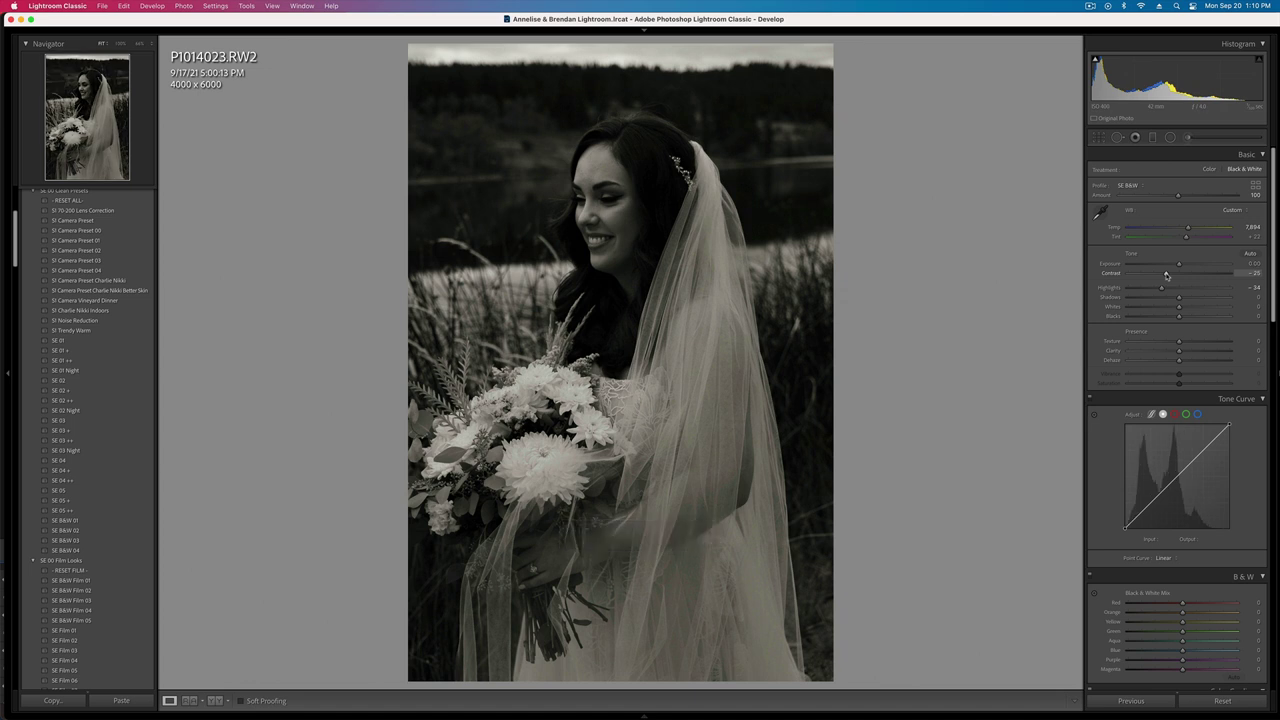
- Brush a new adjustment mask over the bride's face with Contrast at -97 and Shadows at 29
click(1191, 138)
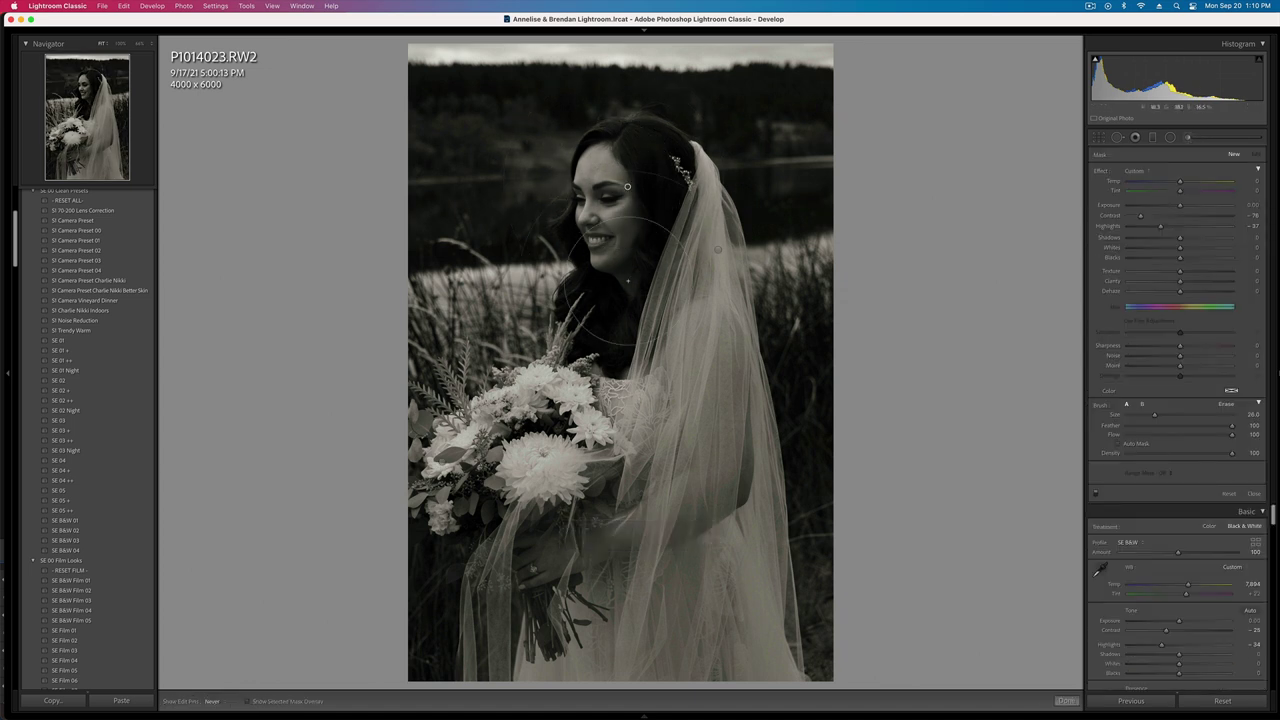
drag(1133, 224, 1196, 247)
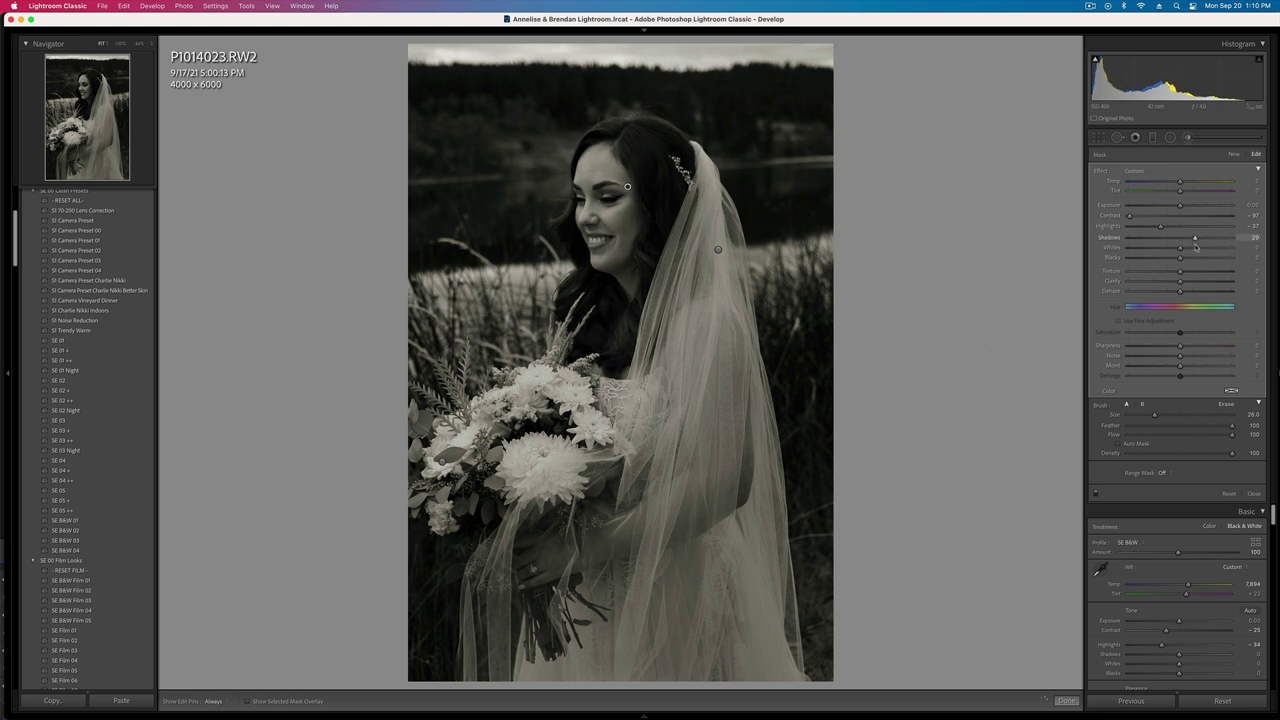
key(k)
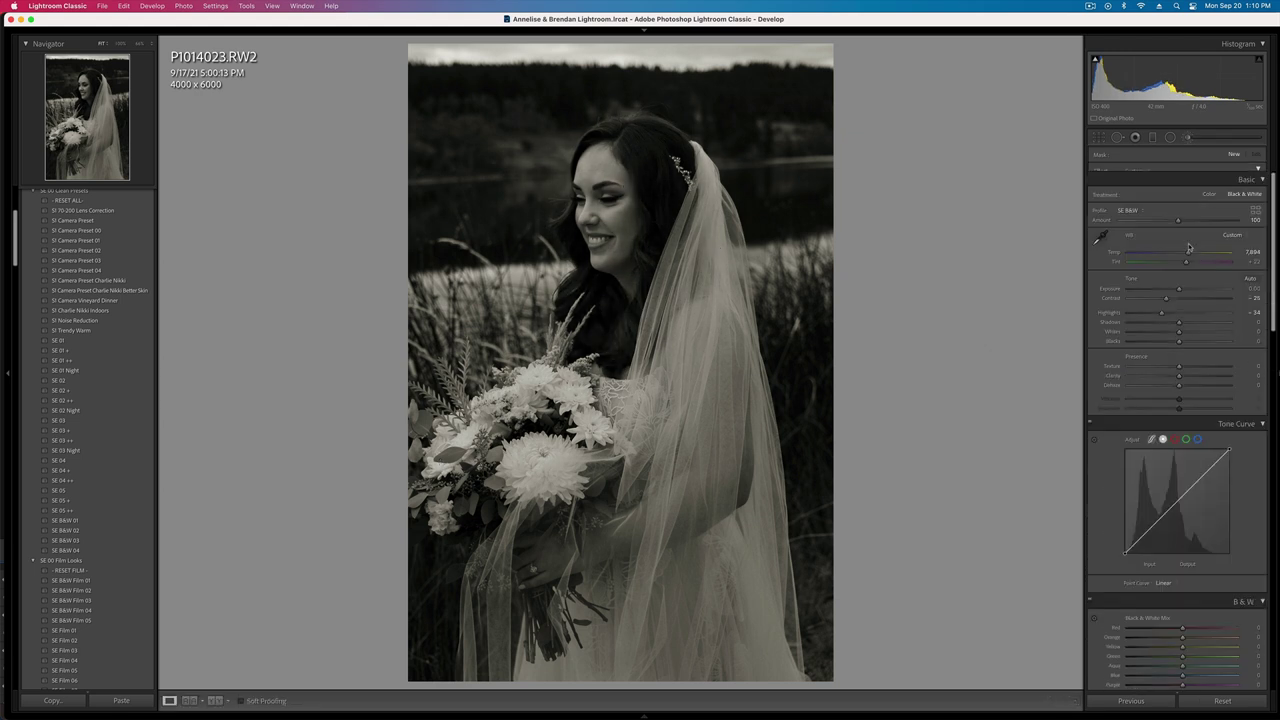
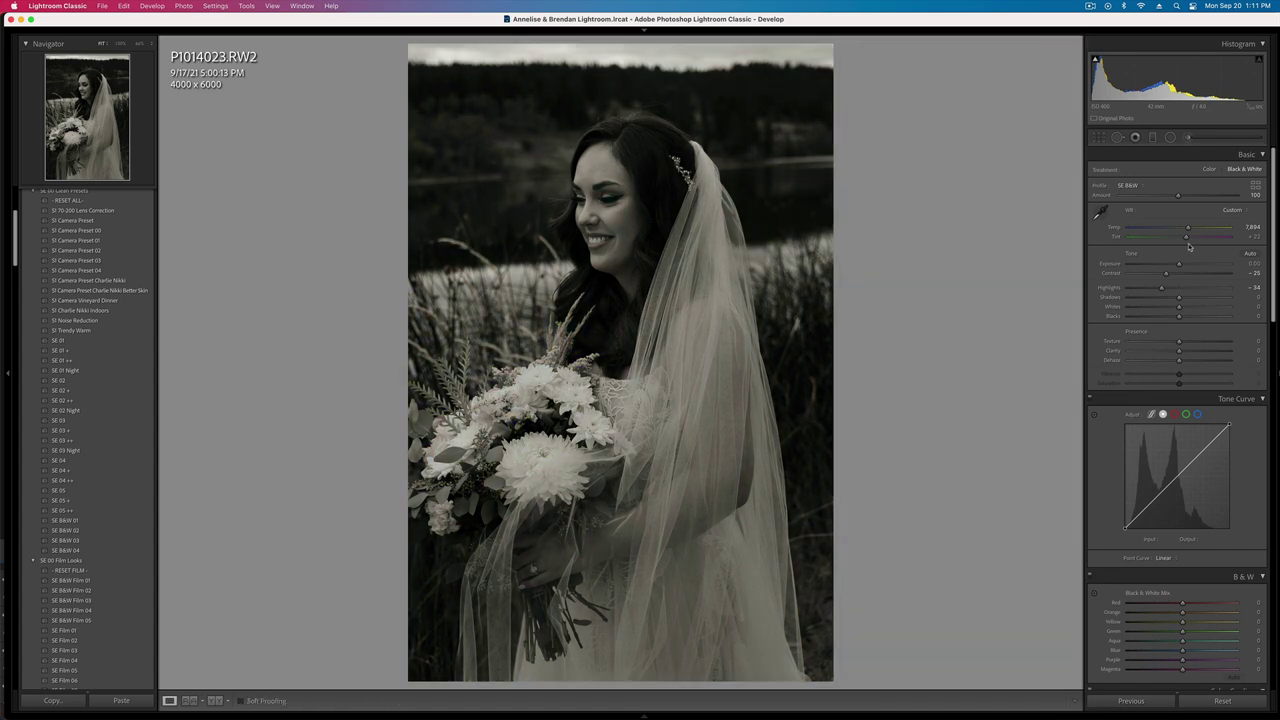
- Go to photo P1014024.RW2, raise its Exposure to +0.99 and warm its Temp to 6,481
key(Right)
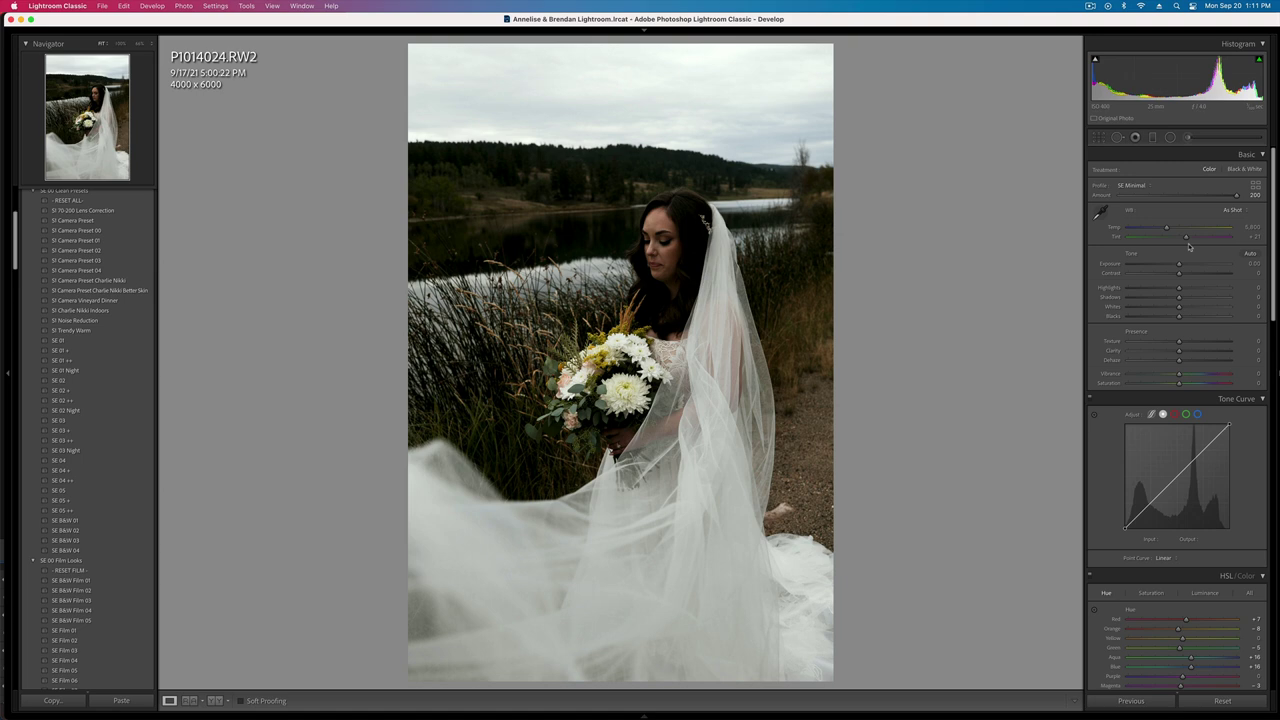
key(shift+equal)
key(shift+equal)
key(shift+equal)
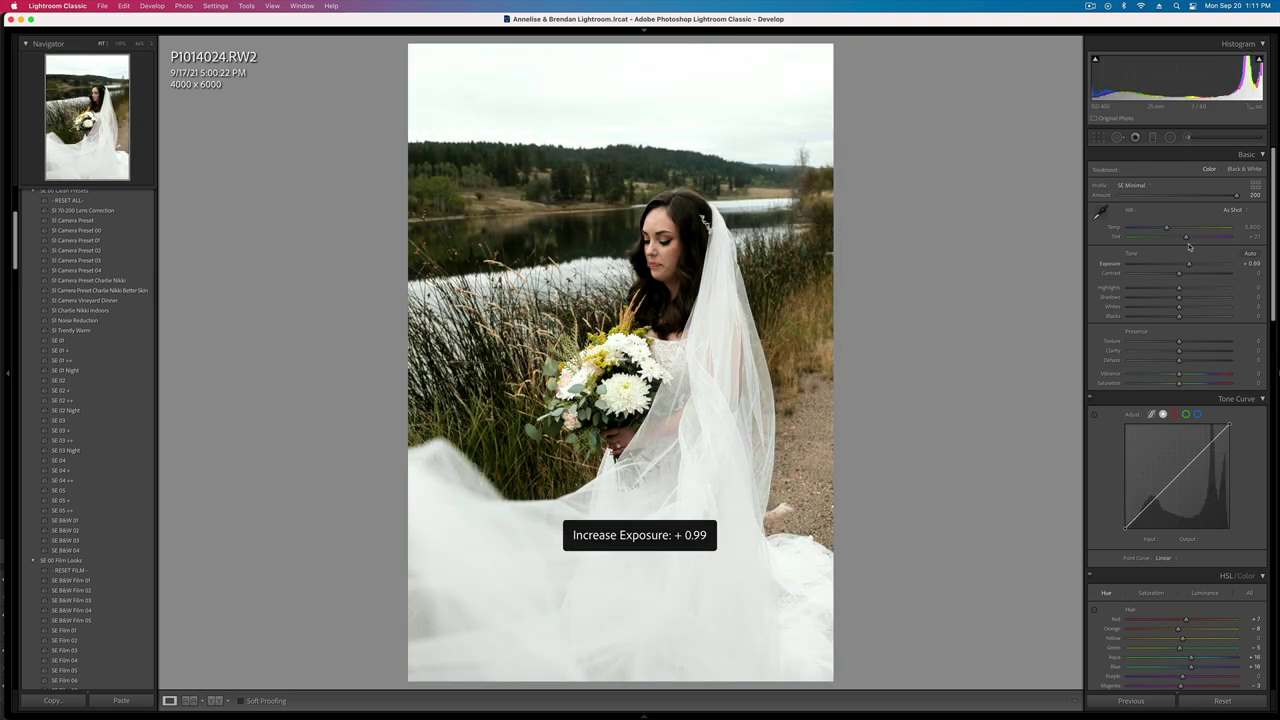
drag(1166, 228, 1177, 230)
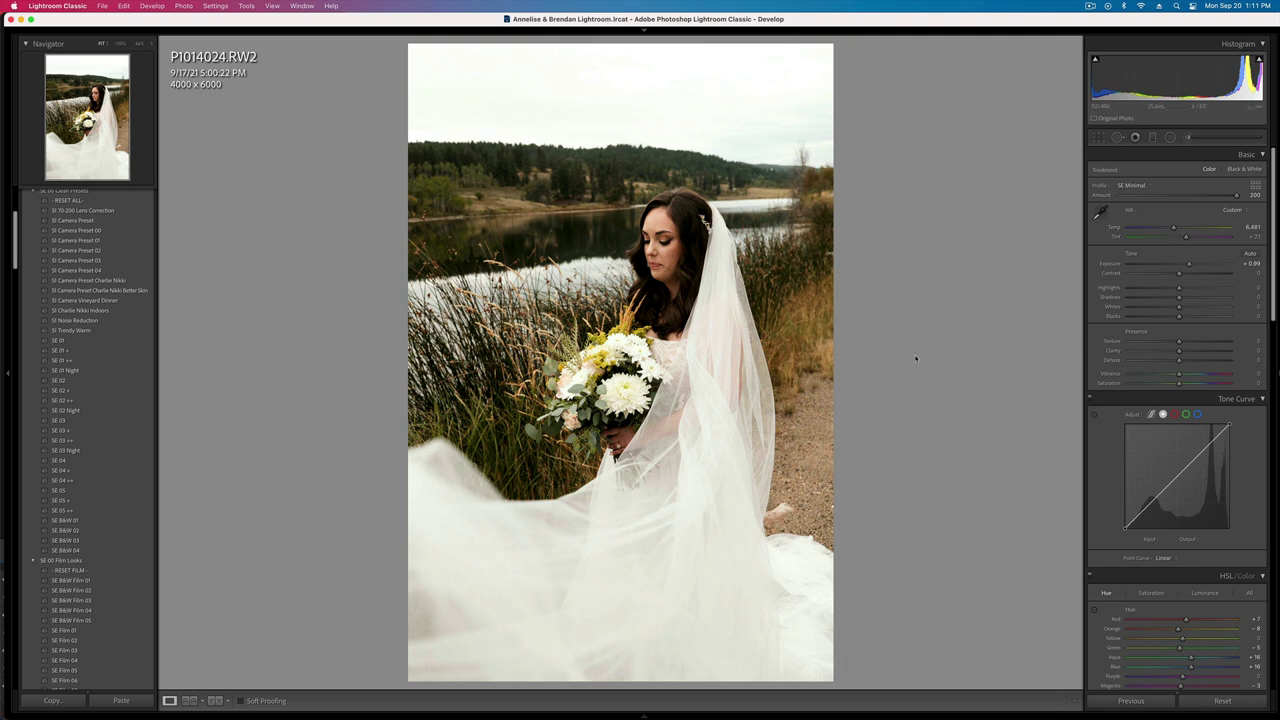
- Rotate the crop slightly to straighten the photo, and compare the edit with its before state
key(r)
drag(923, 309, 926, 320)
key(Return)
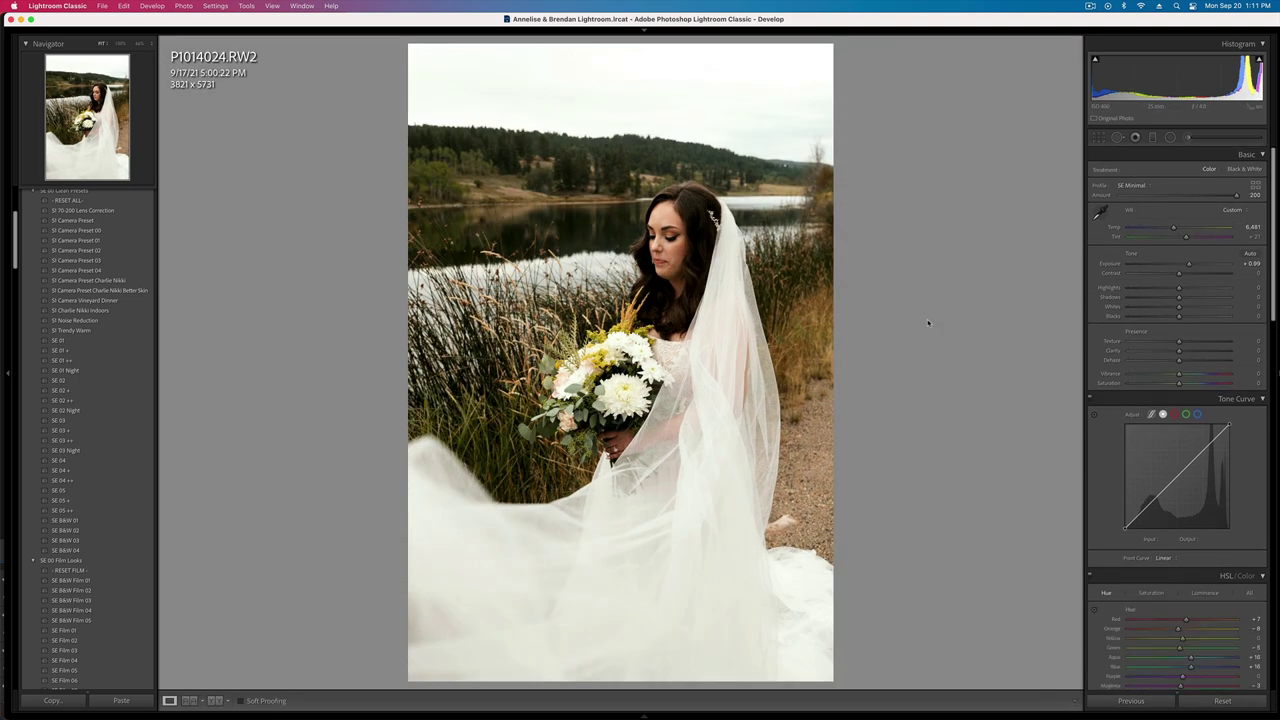
key(backslash)
key(backslash)
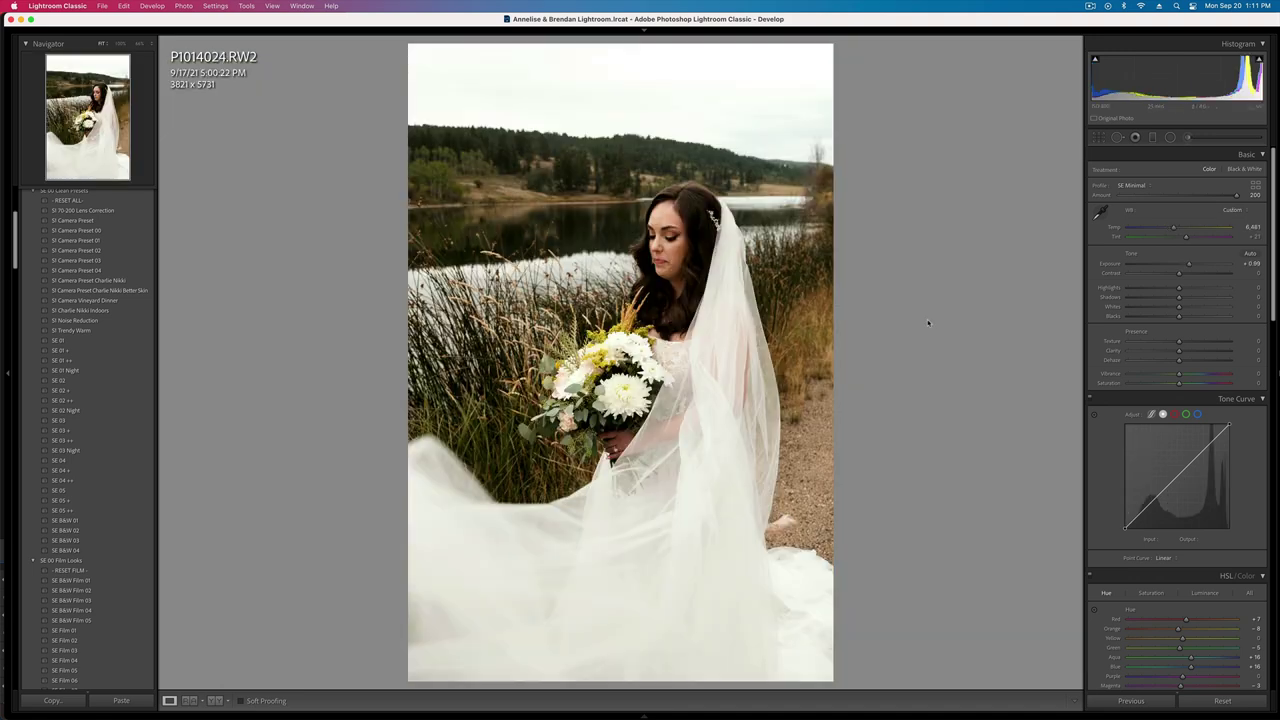
- Move on to photo P1014025.RW2 and set Exposure to +0.82, Contrast to -51, Blacks to -32 and Temp to 6,901
key(Delete)
key(Return)
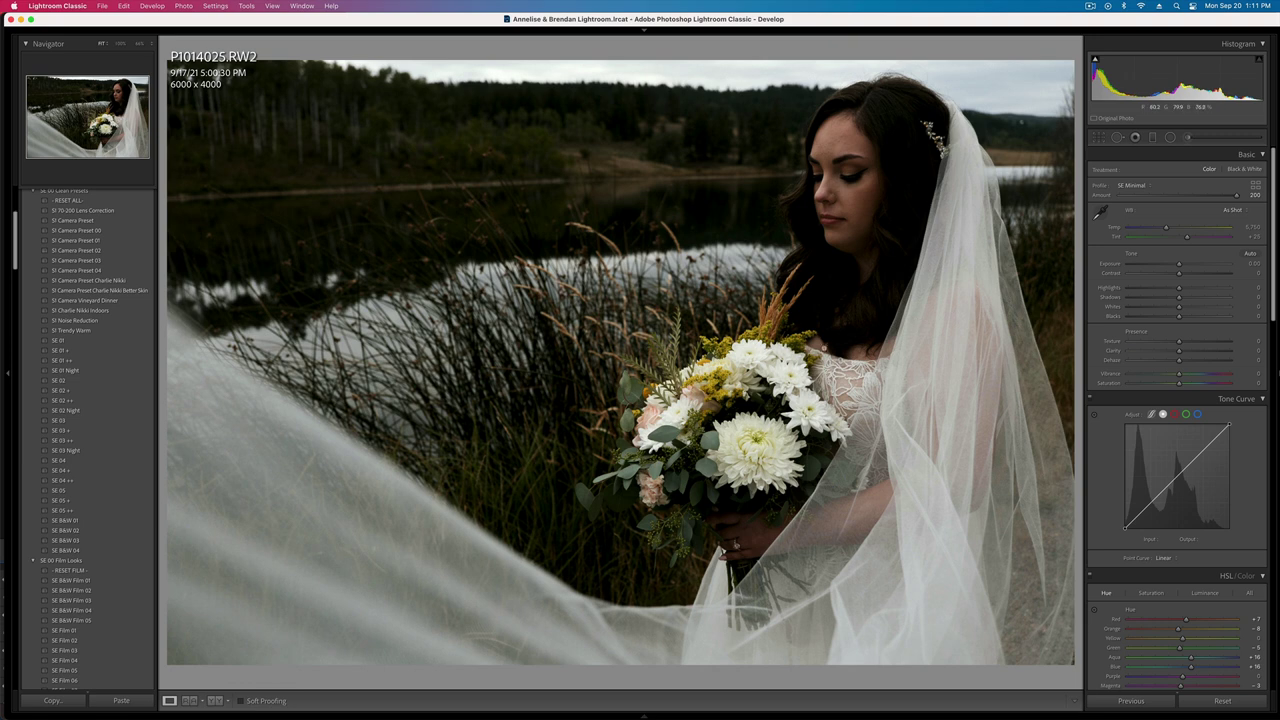
drag(1179, 264, 1163, 318)
key(shift+minus)
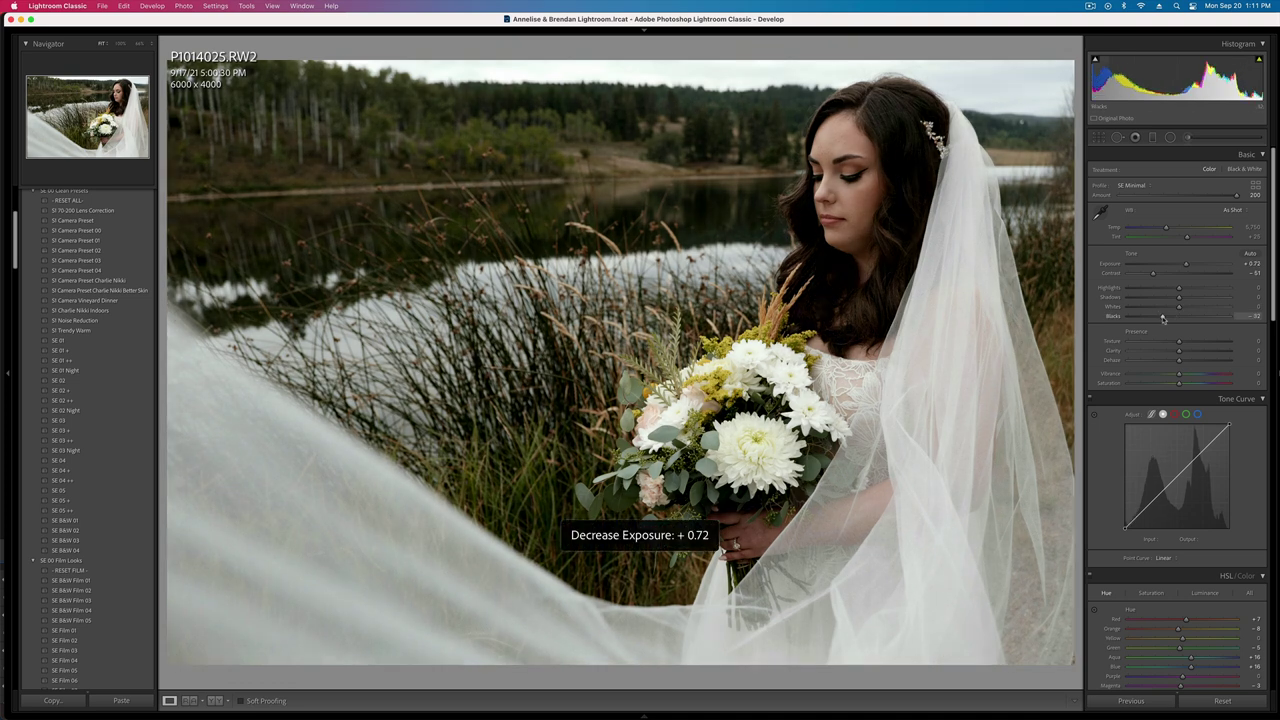
key(equal)
drag(1166, 228, 1178, 230)
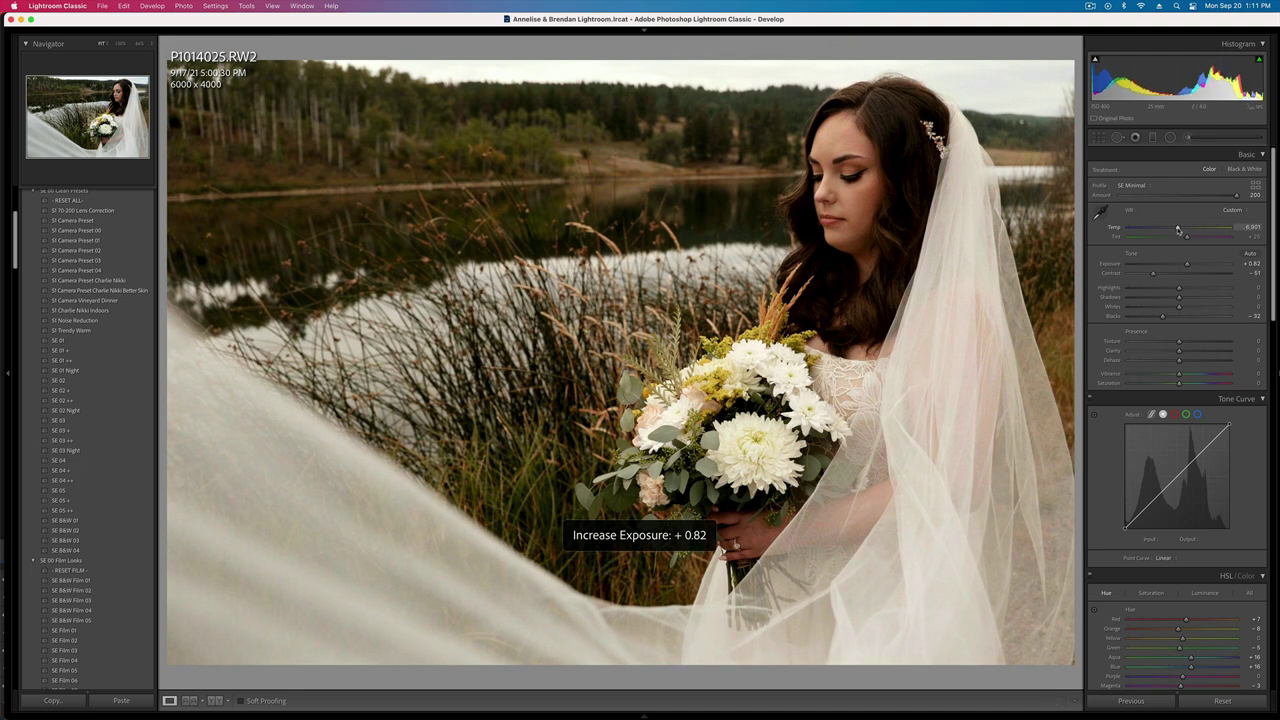
- Brush the bouquet and dress with a mask at Highlights -75, and set the photo's overall Highlights to +27
click(1188, 138)
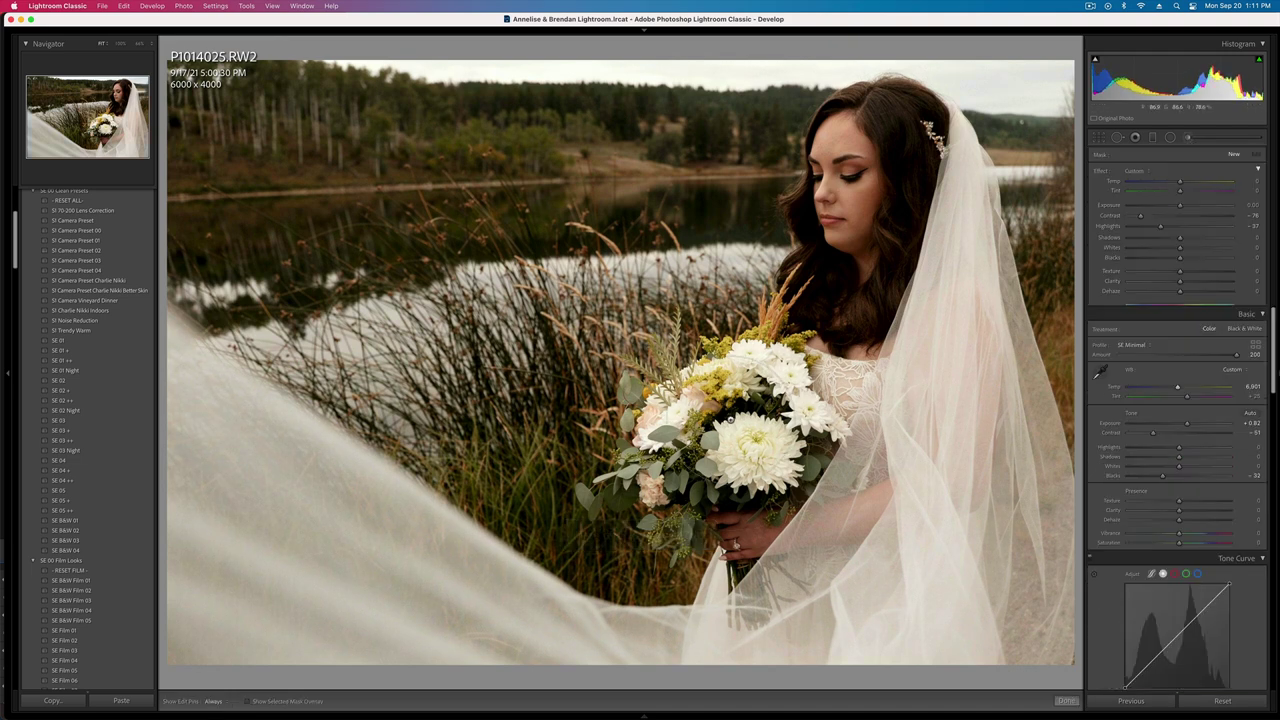
drag(738, 518, 872, 673)
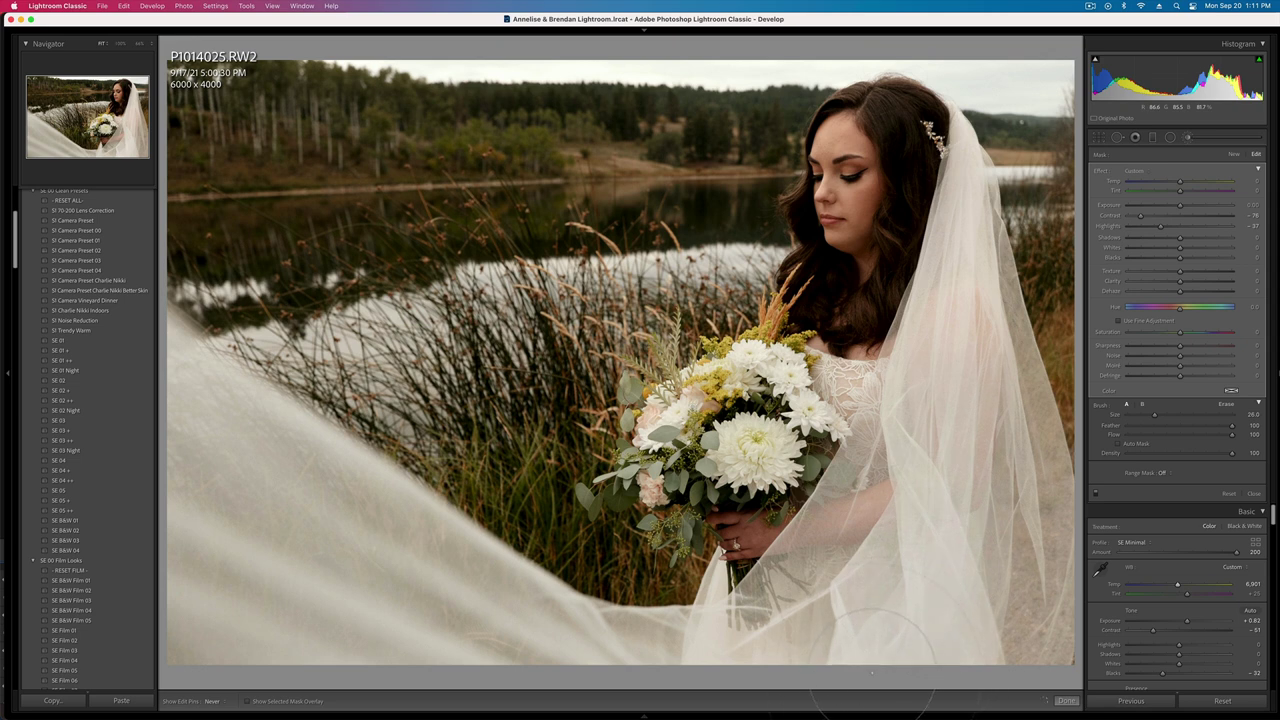
drag(1160, 226, 1141, 228)
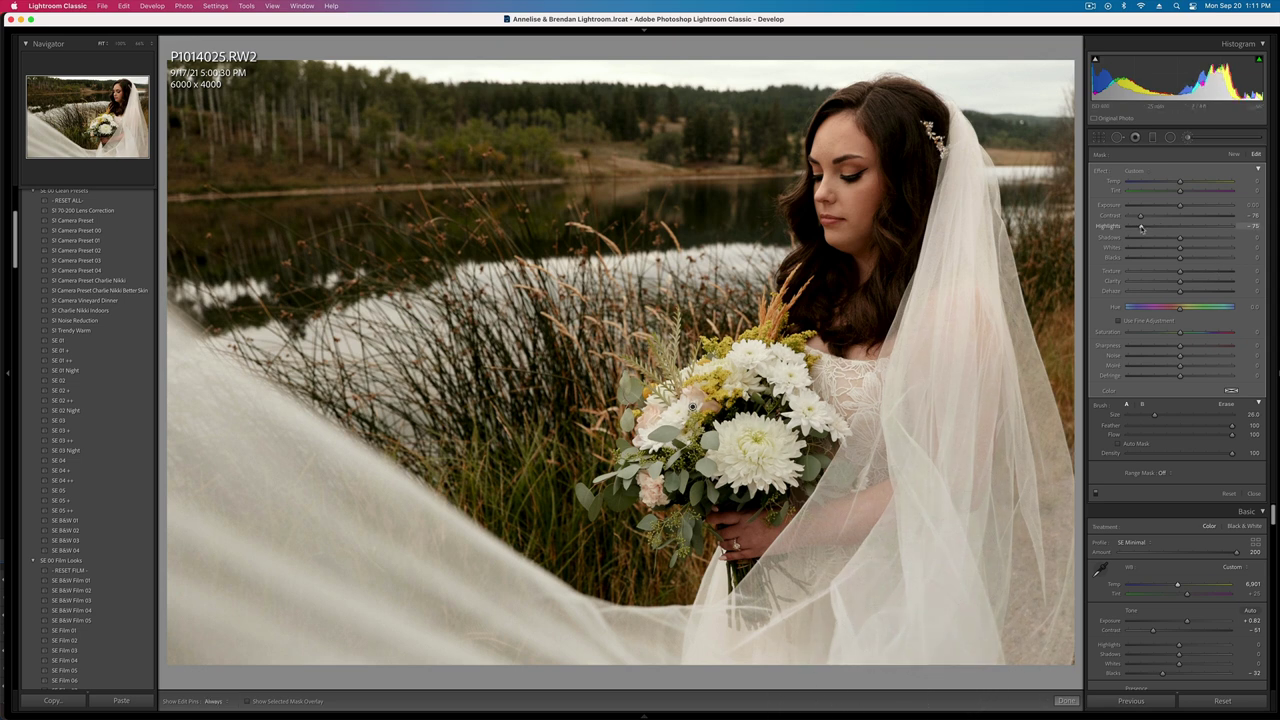
key(k)
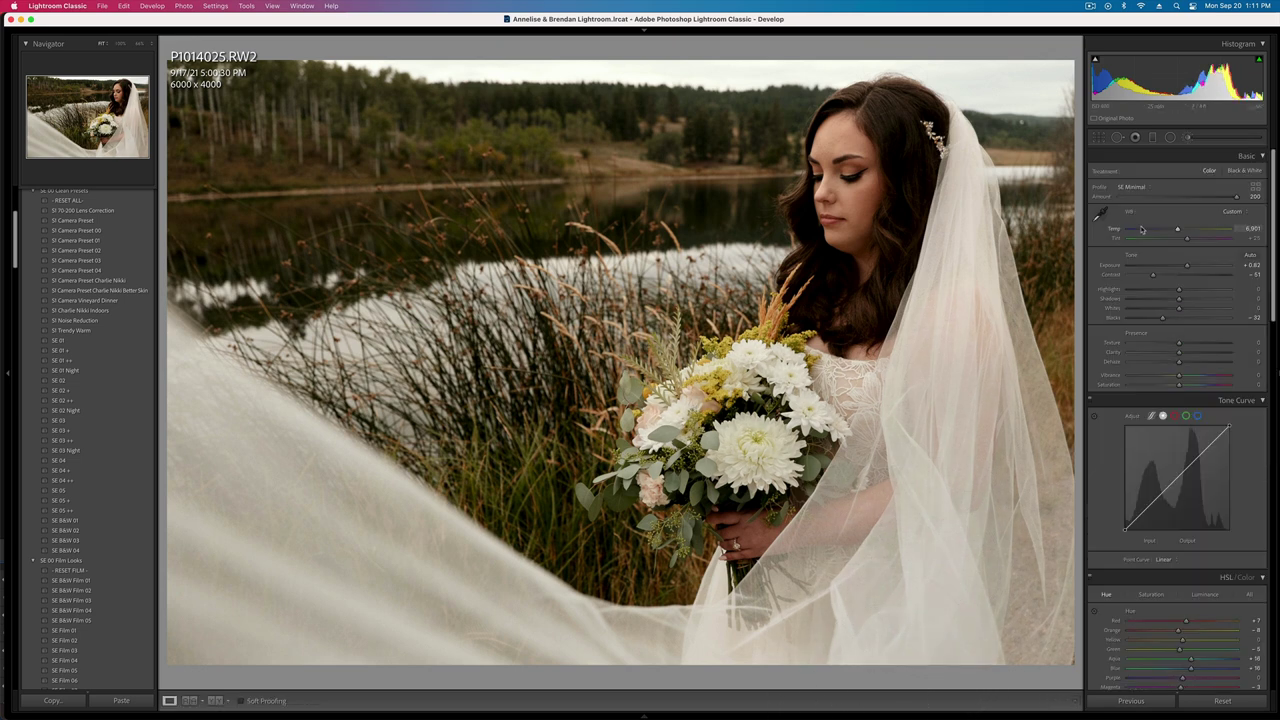
click(1205, 288)
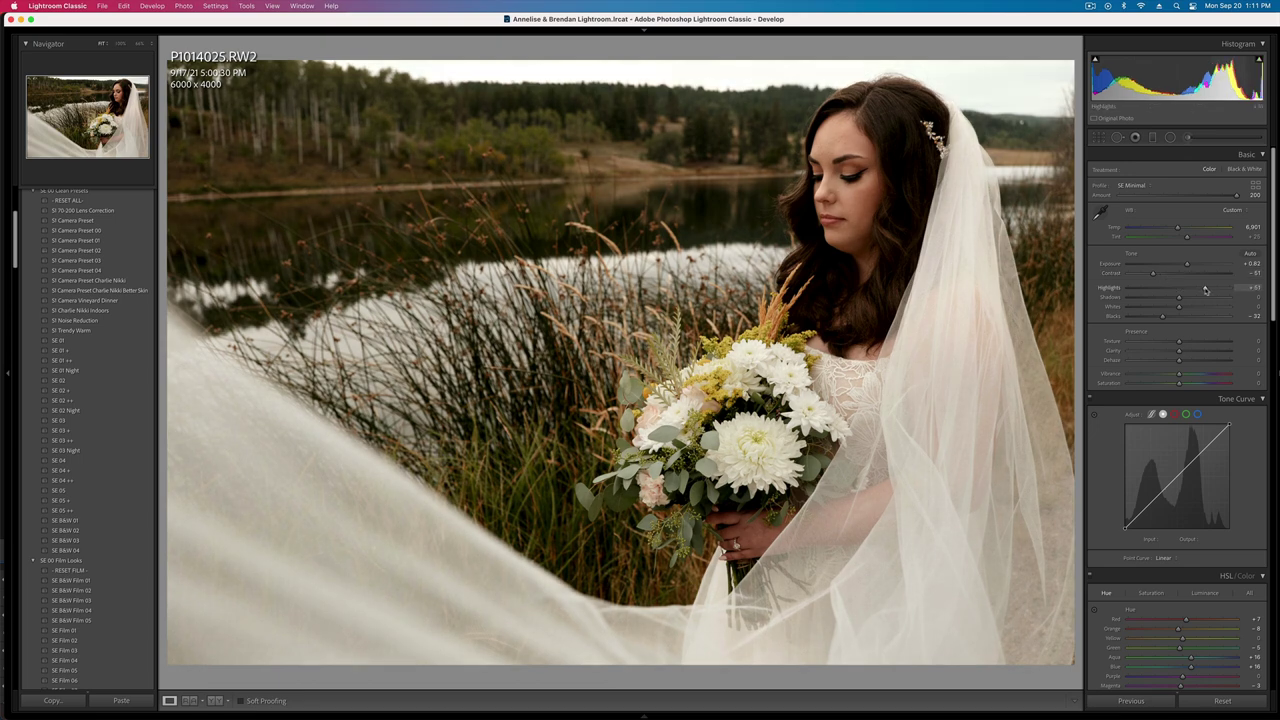
drag(1205, 288, 1192, 289)
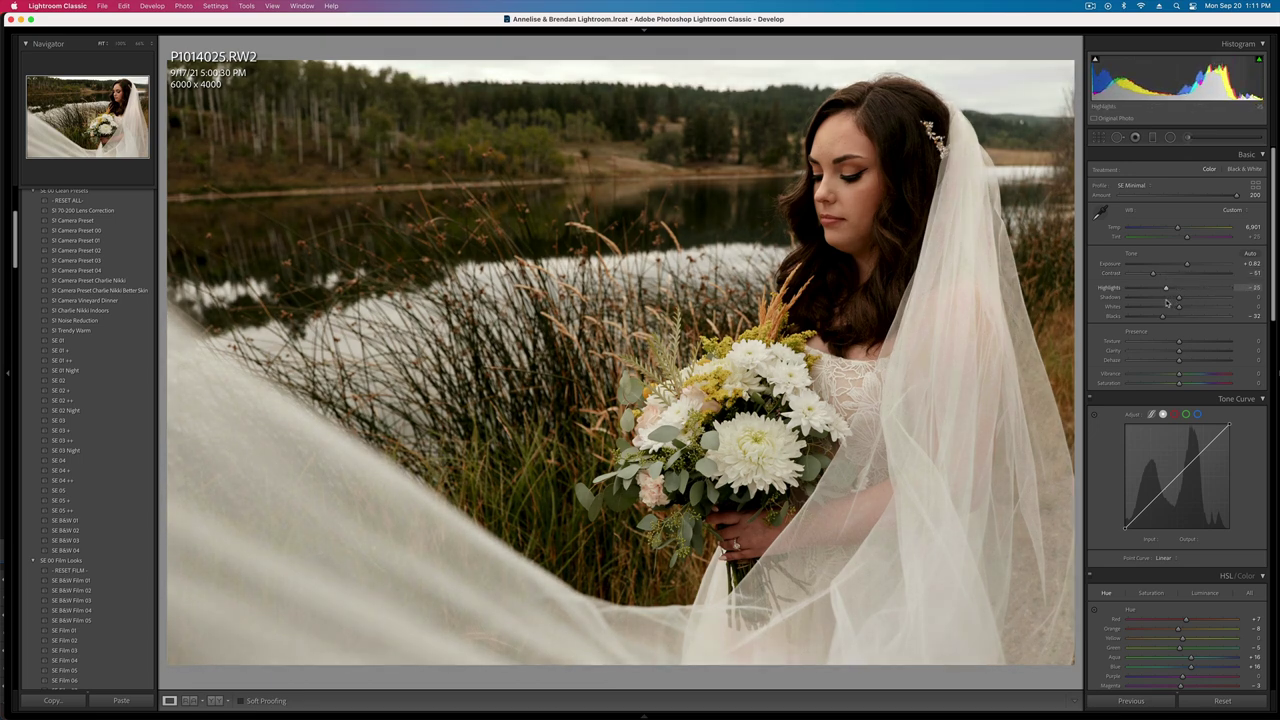
- Brush a new mask over the bride's face and neck with Exposure 0.04, Contrast 9, Highlights 100 and Whites 38
click(1196, 140)
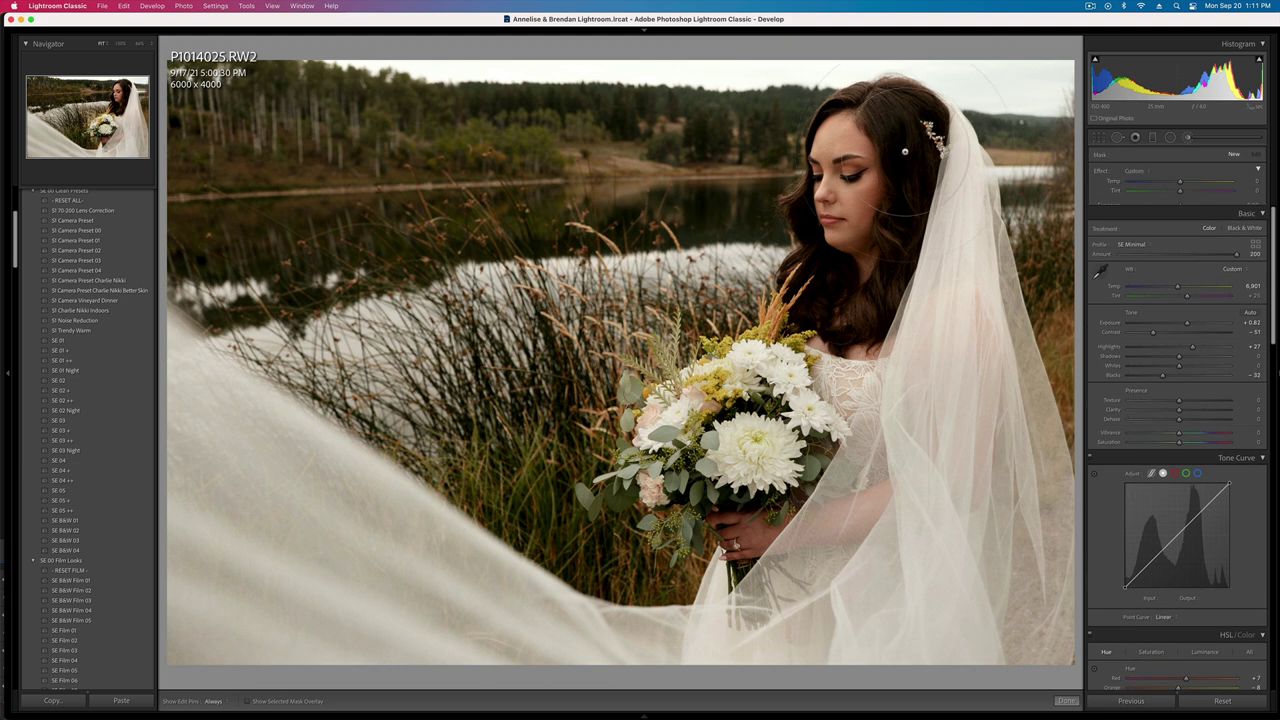
drag(857, 221, 860, 286)
click(1203, 226)
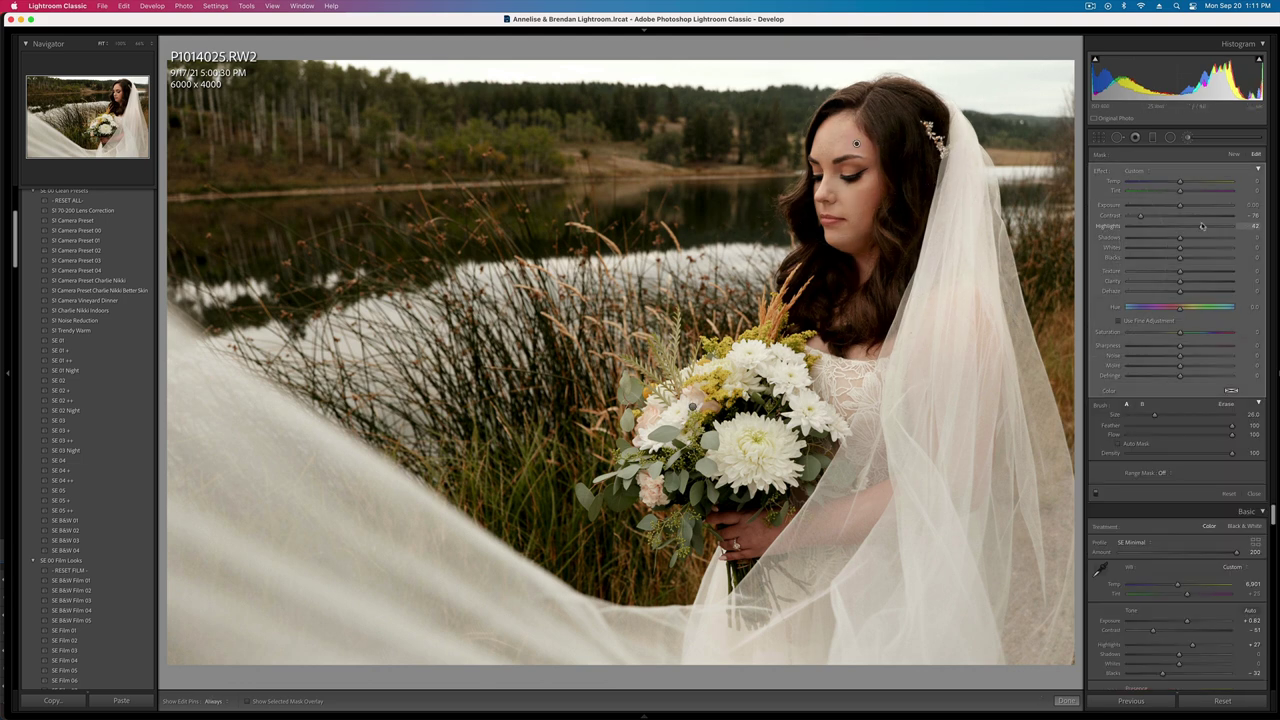
drag(1185, 228, 1201, 251)
click(1185, 217)
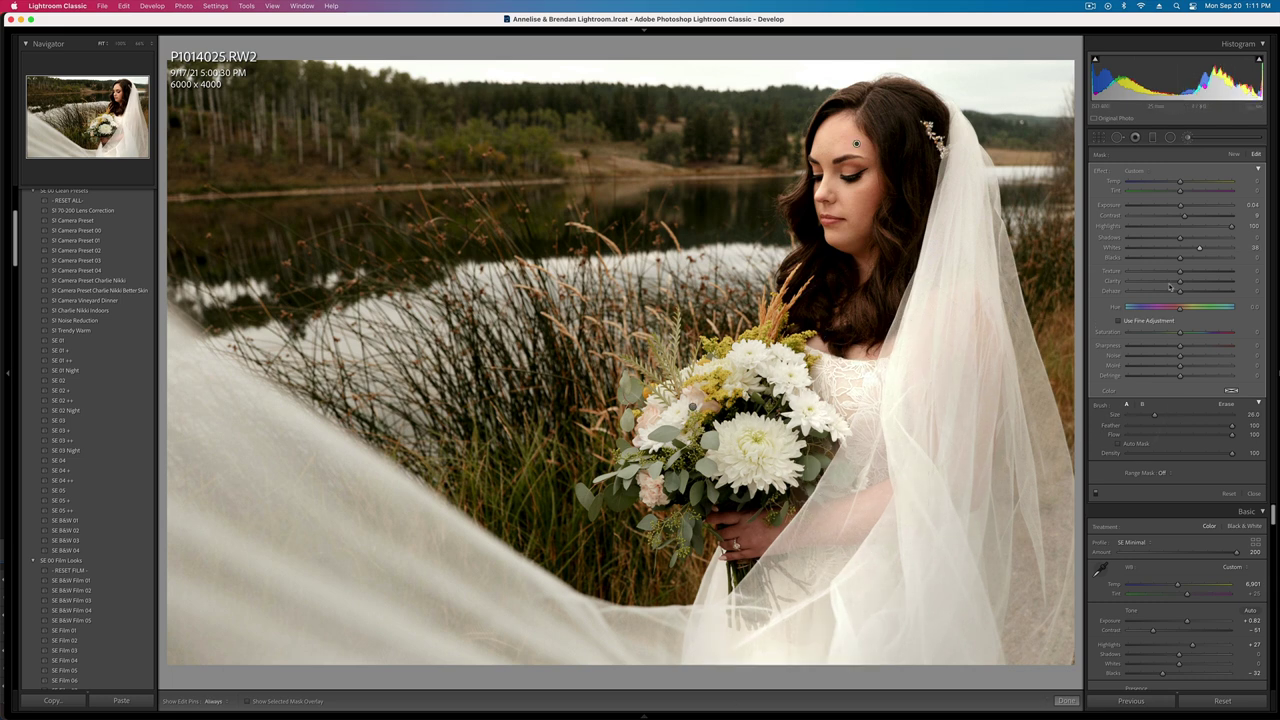
- Set the erase brush's Flow to 25 for the face mask and finish the brush adjustment
key(alt)
click(1153, 436)
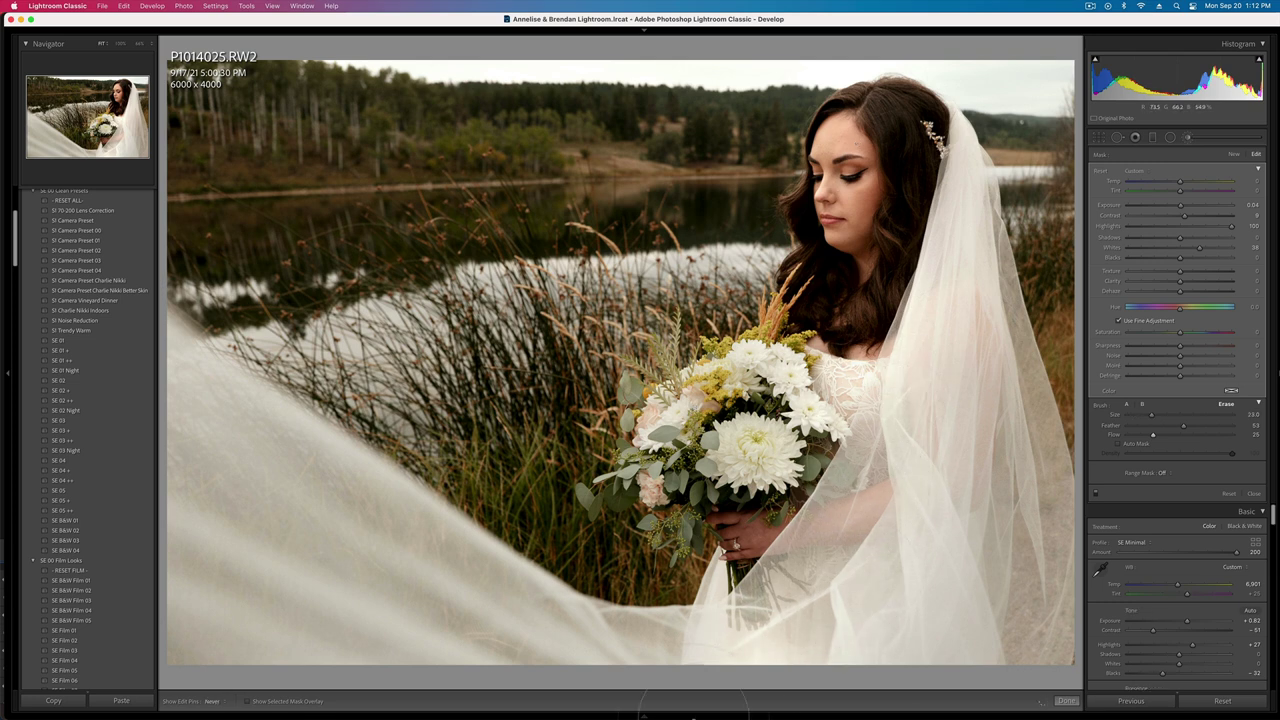
click(1066, 700)
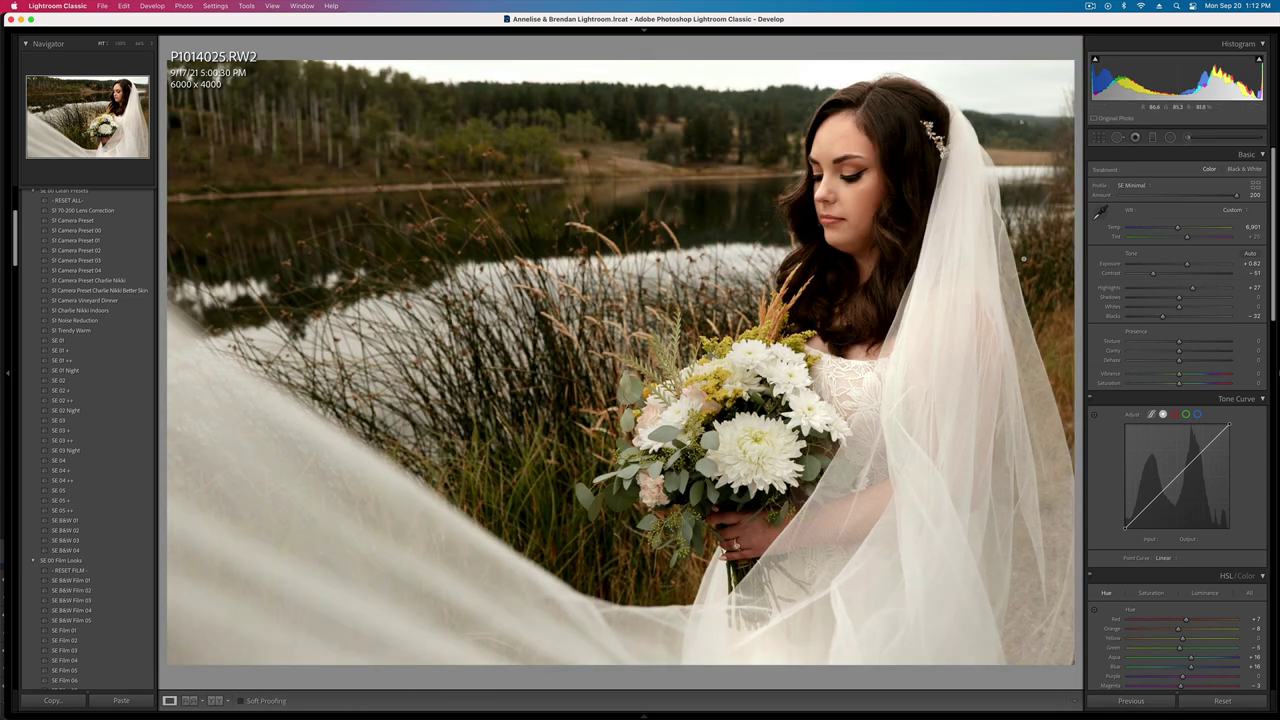
- Set the photo's Contrast to -71, and brush the cheek under the eye with basic sliders reset and Texture at -24
drag(1153, 274, 1143, 277)
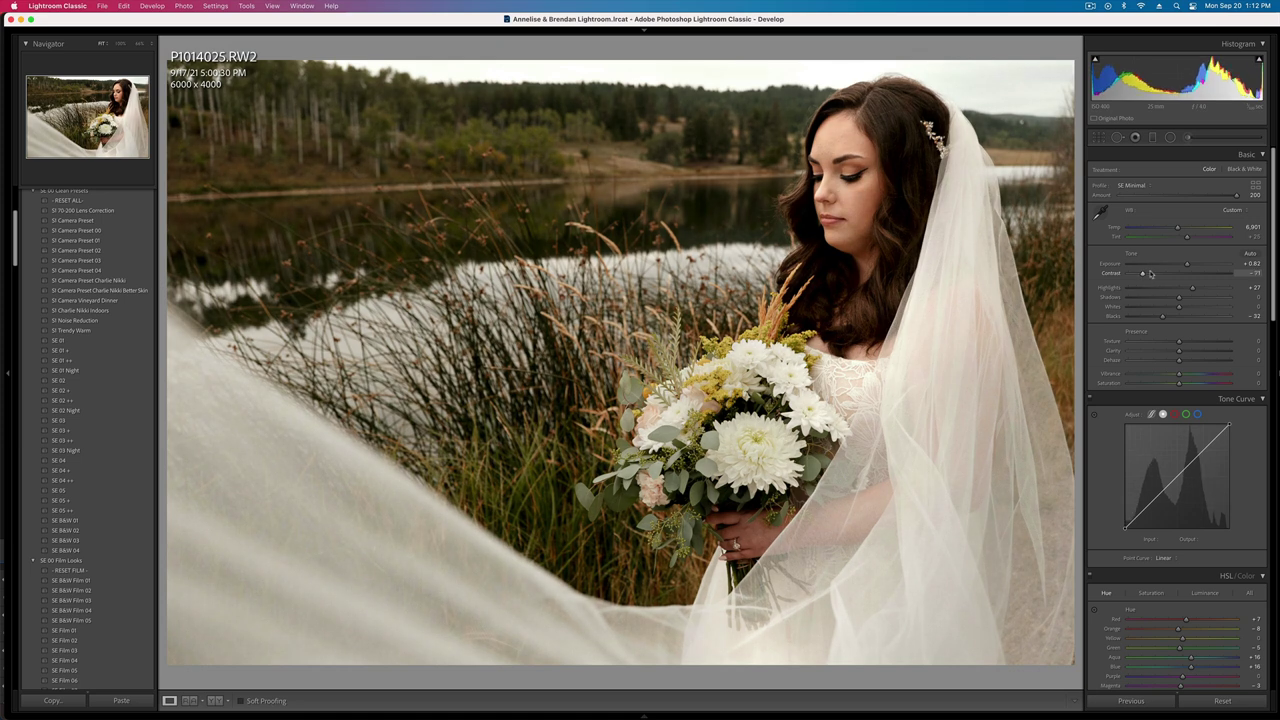
key(k)
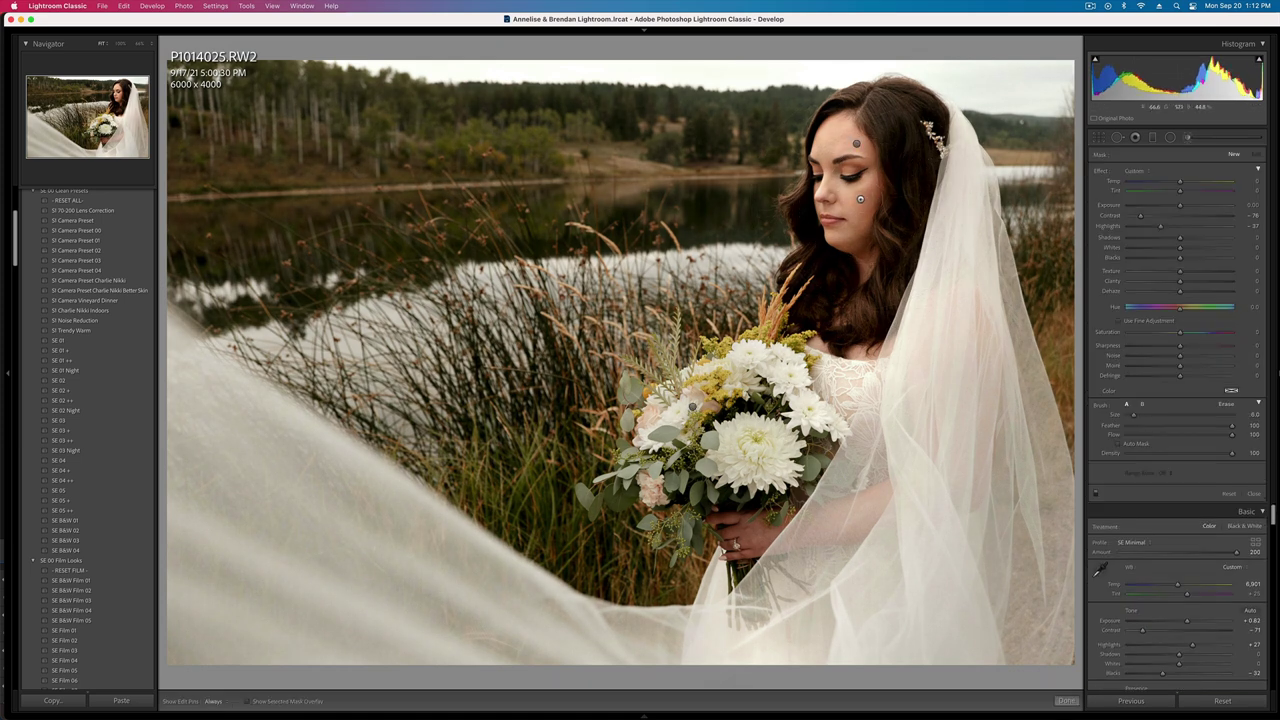
click(840, 188)
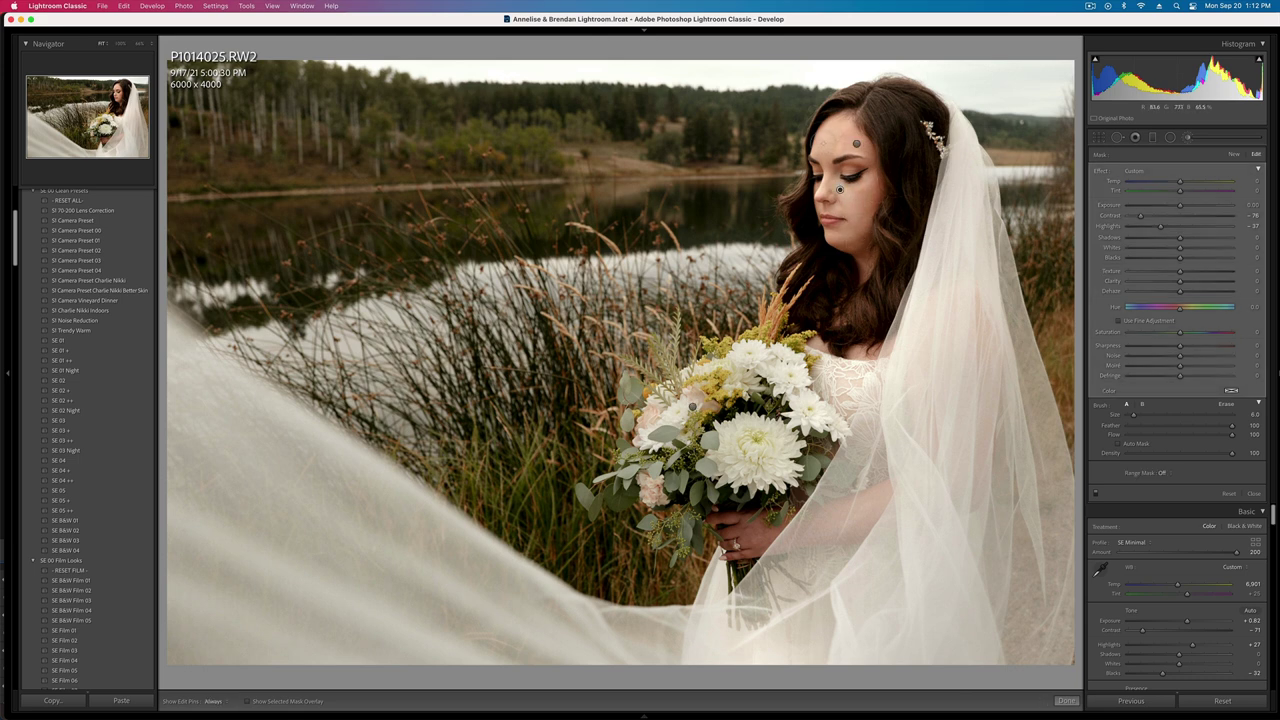
key(alt)
alt+click(1101, 172)
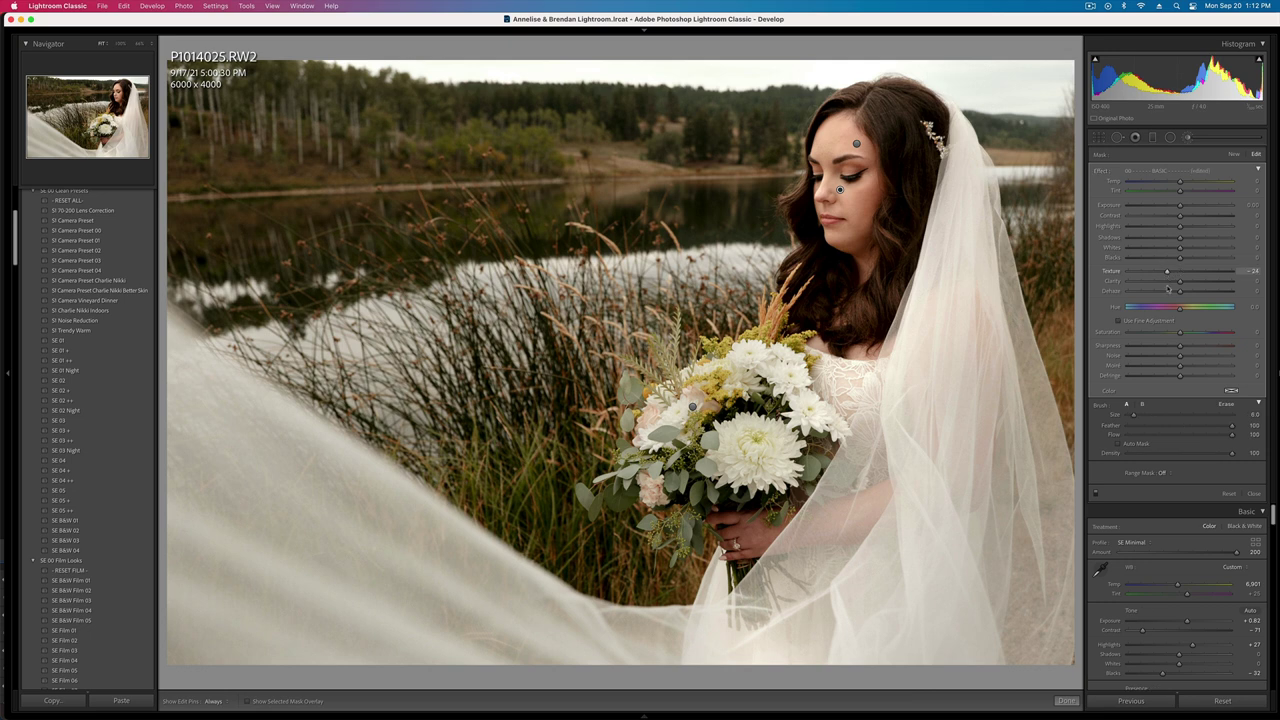
drag(1173, 285, 1169, 282)
key(k)
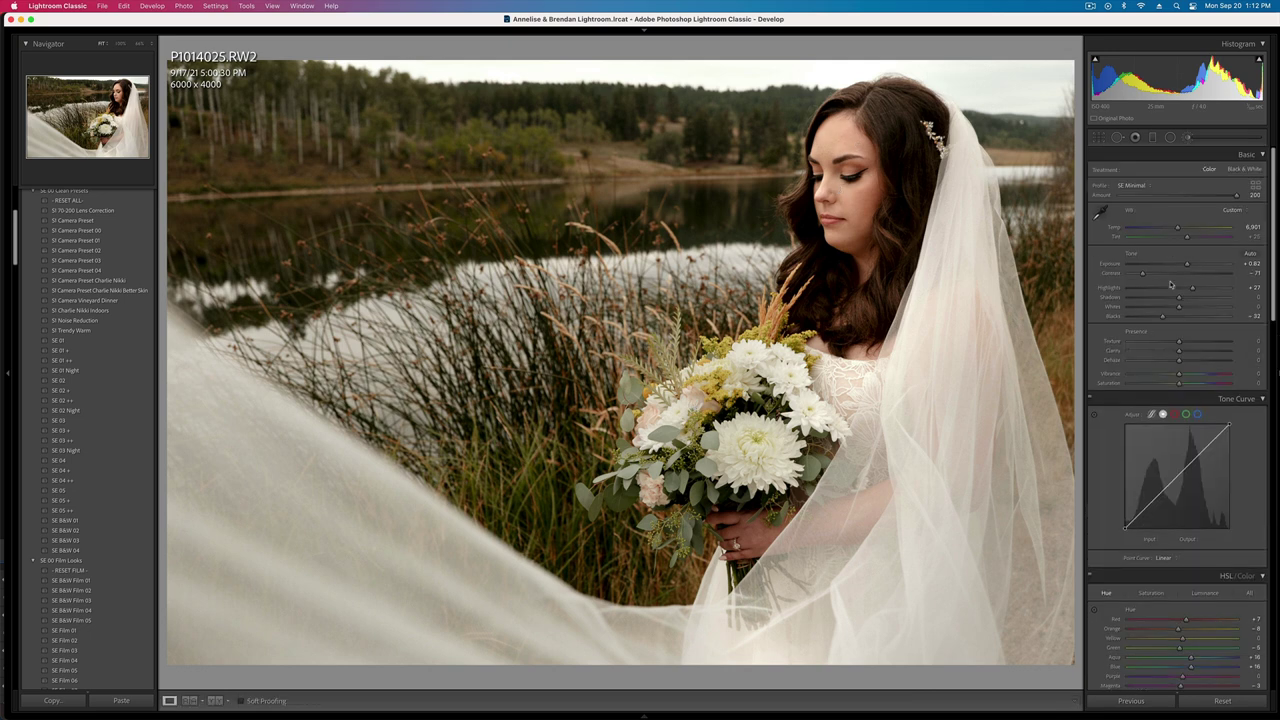
- Lower the photo's overall Exposure to +0.49 and set its Blacks to -7
key(minus)
key(minus)
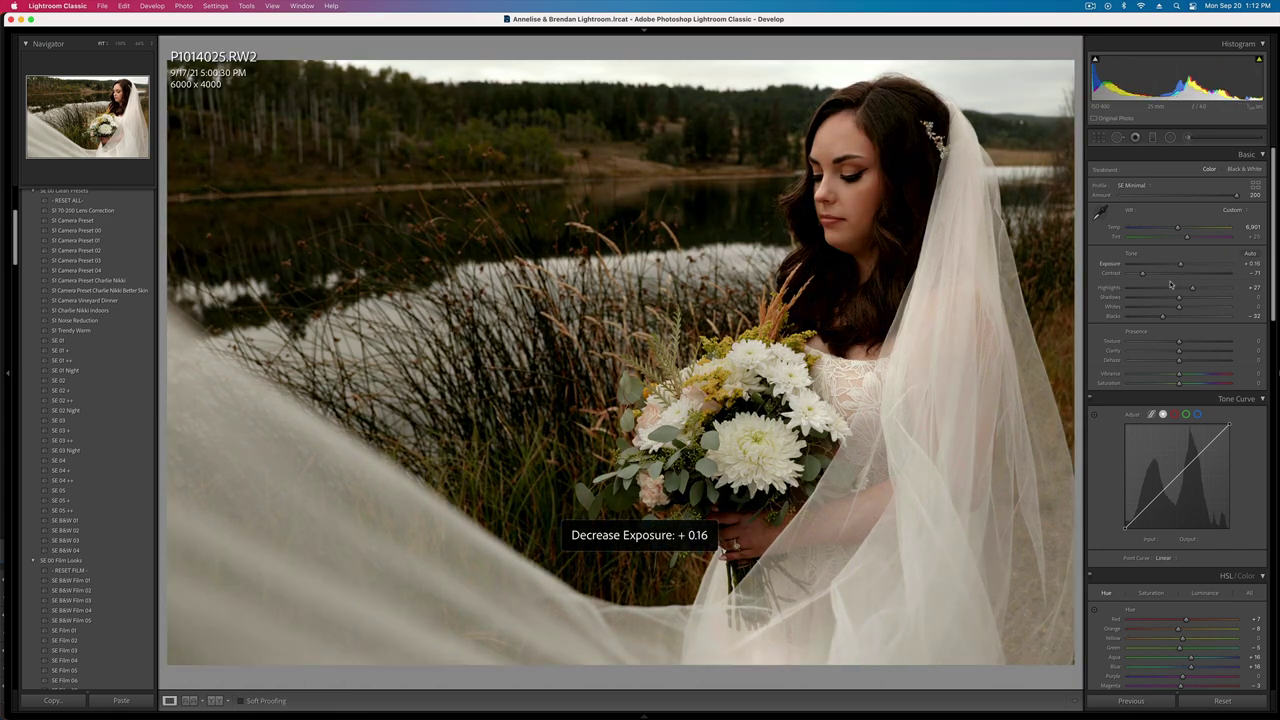
key(equal)
click(1175, 317)
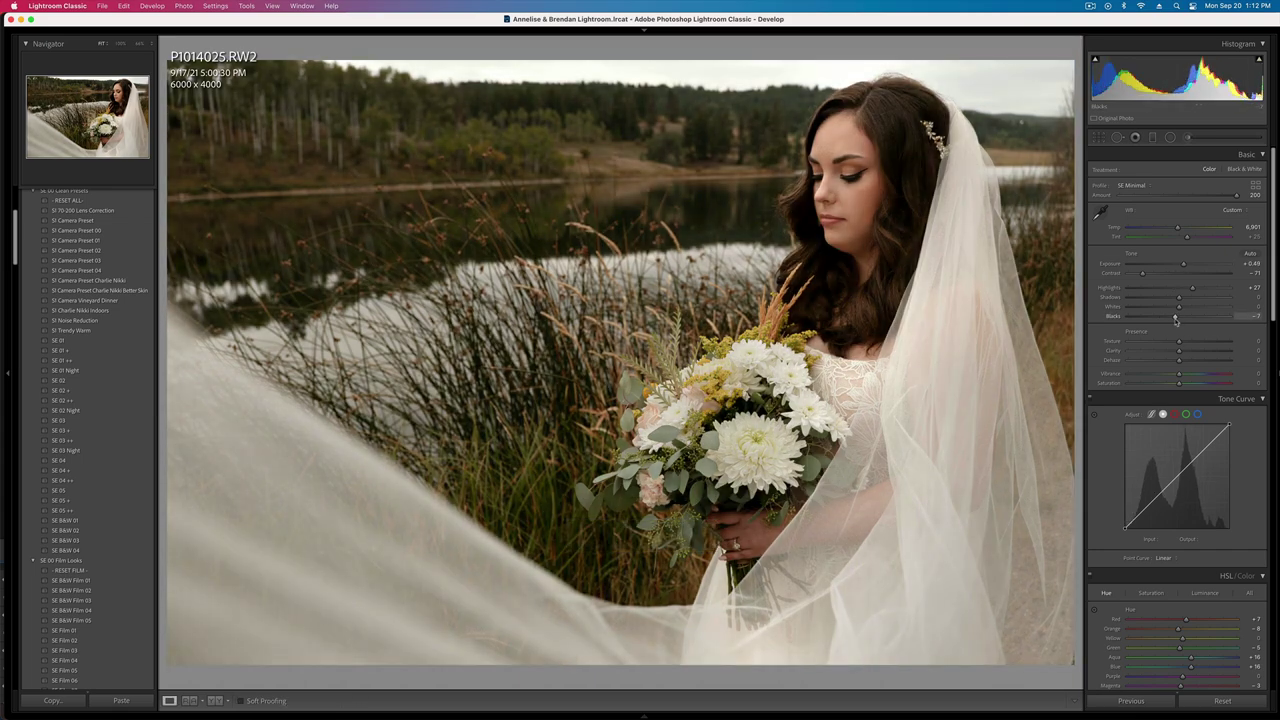
- Set the photo's Contrast to -55 and its Exposure to +0.69
drag(1143, 279, 1150, 279)
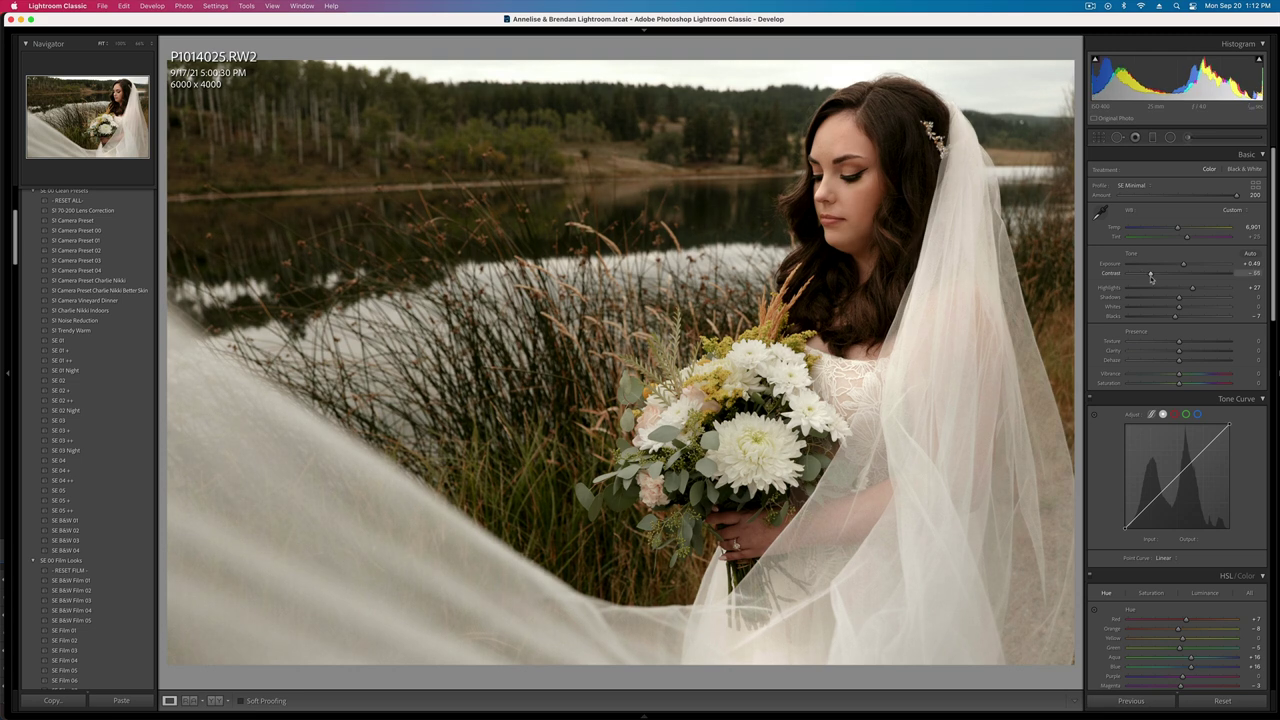
key(equal)
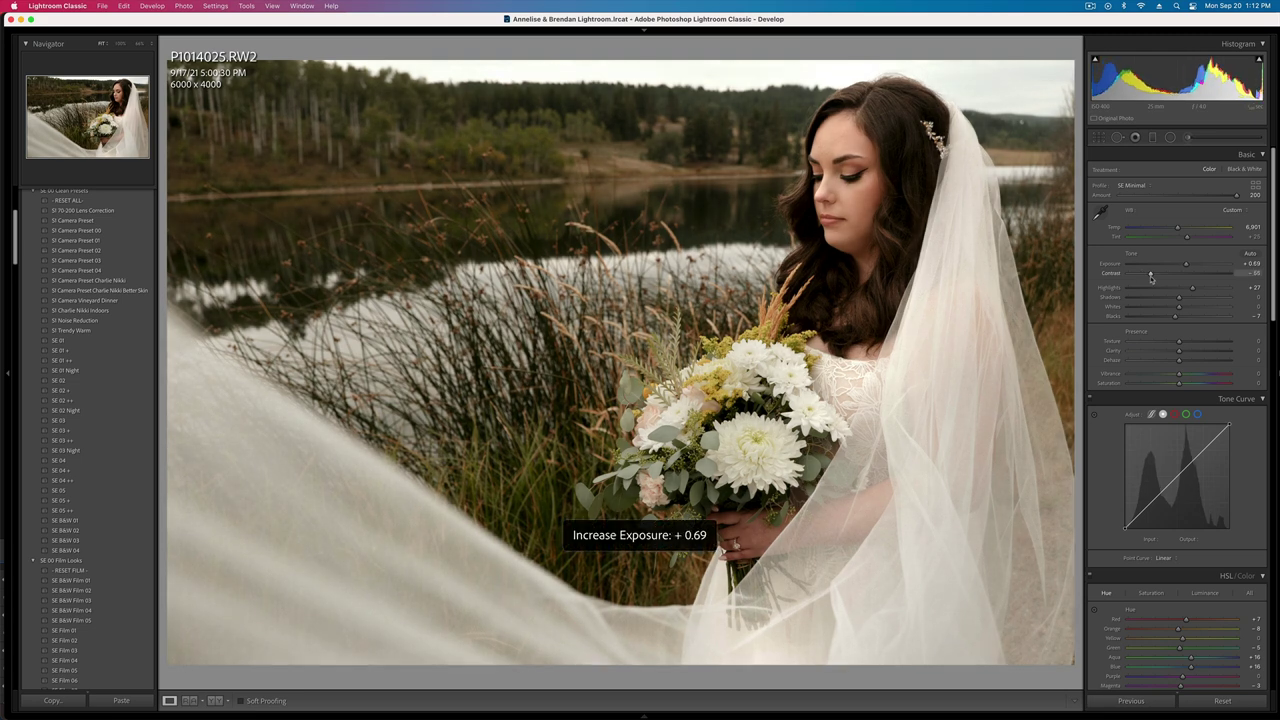
- Copy this photo's develop settings onto the next portrait, P1014034, and raise that portrait's Exposure to +1.35
key(super+shift+c)
key(Return)
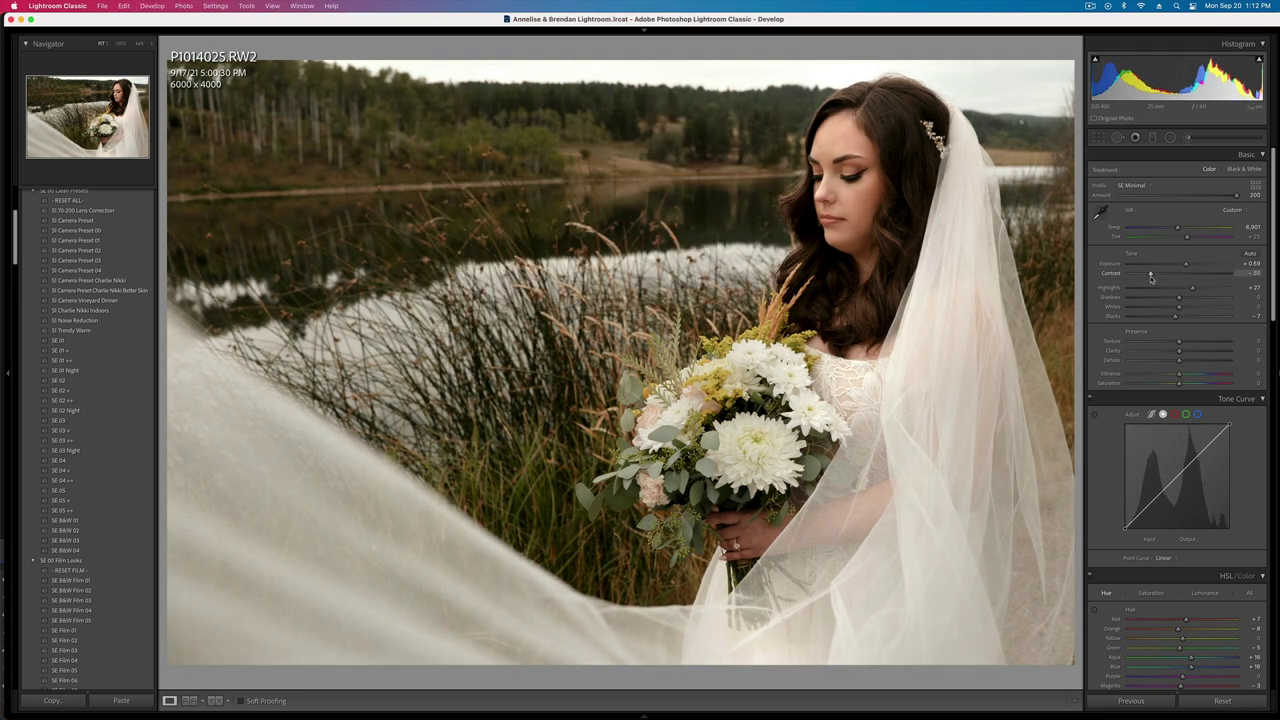
key(Right)
key(Left)
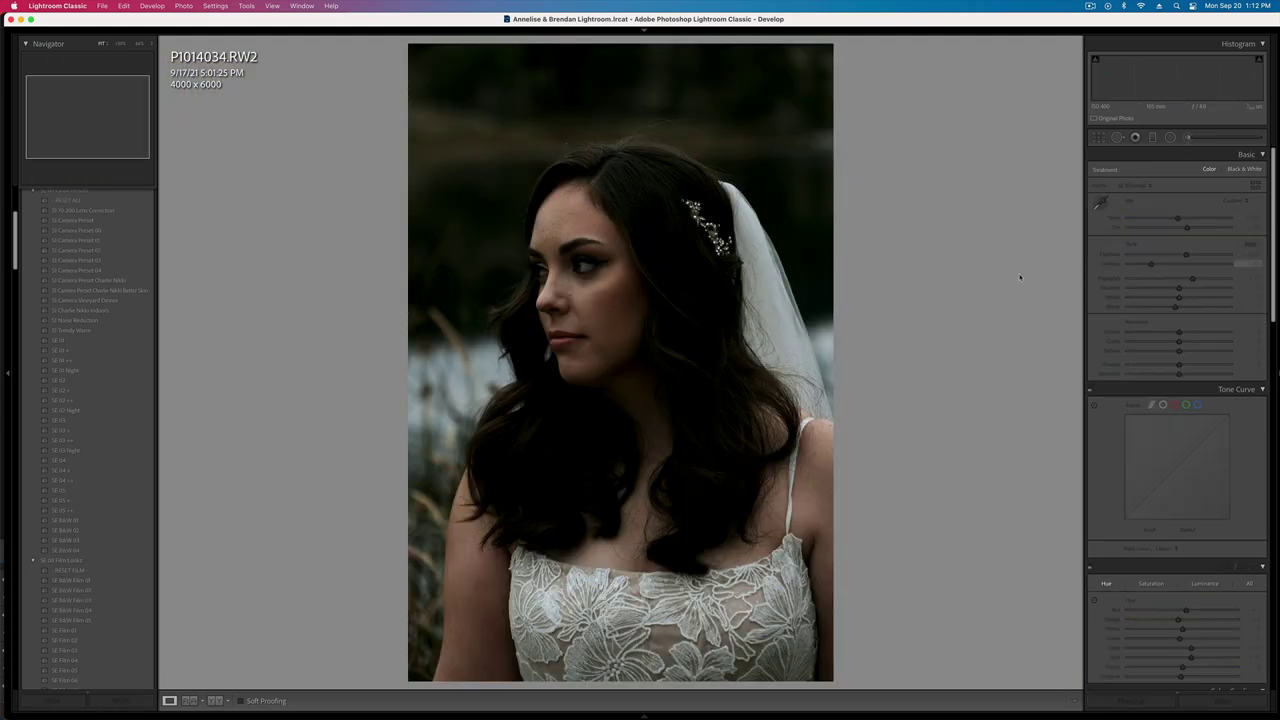
key(super+shift+c)
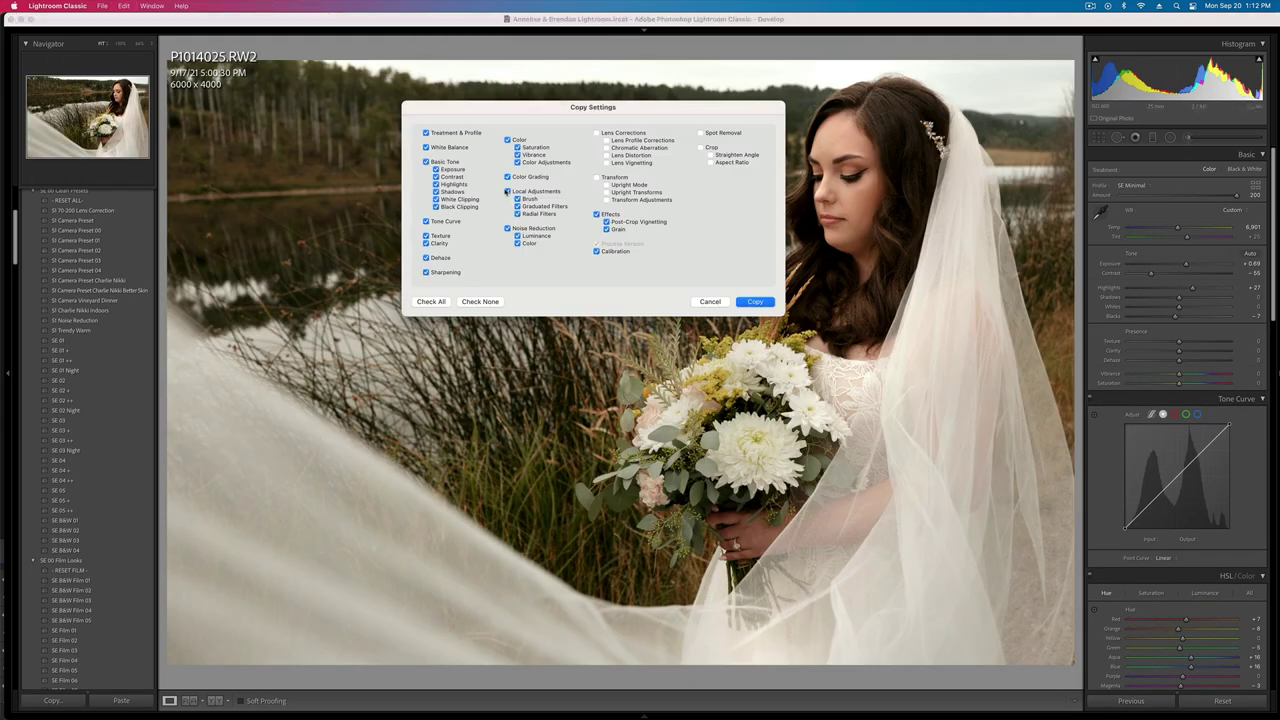
key(Return)
key(Right)
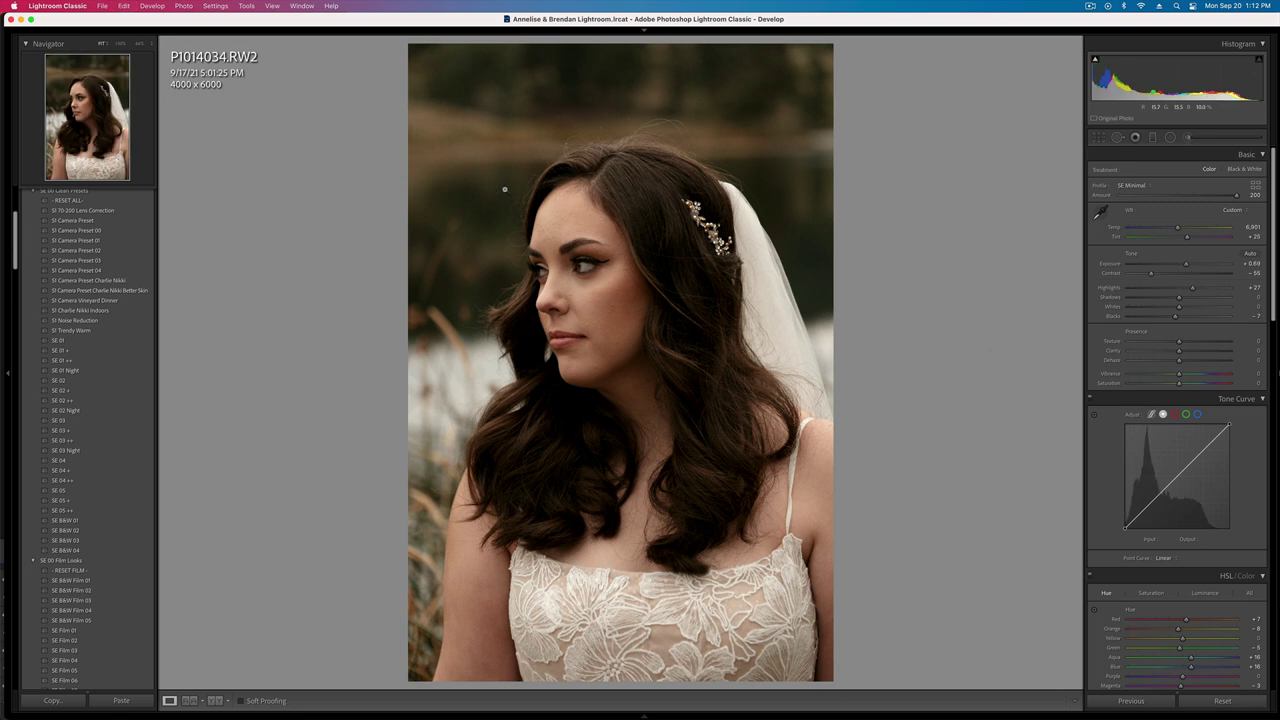
key(shift+equal)
key(shift+equal)
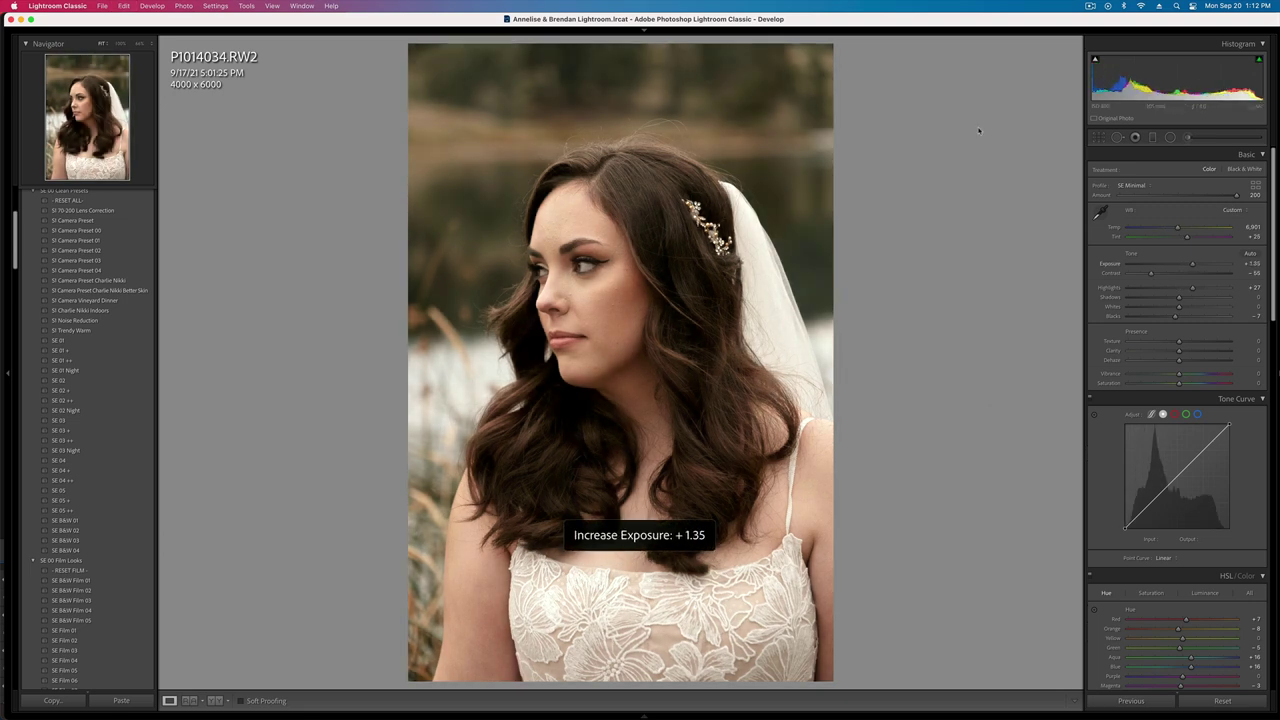
- Brush a mask over the bride's eye with sliders reset, Contrast 33, Whites 32, Dehaze 11 and raised Highlights
key(k)
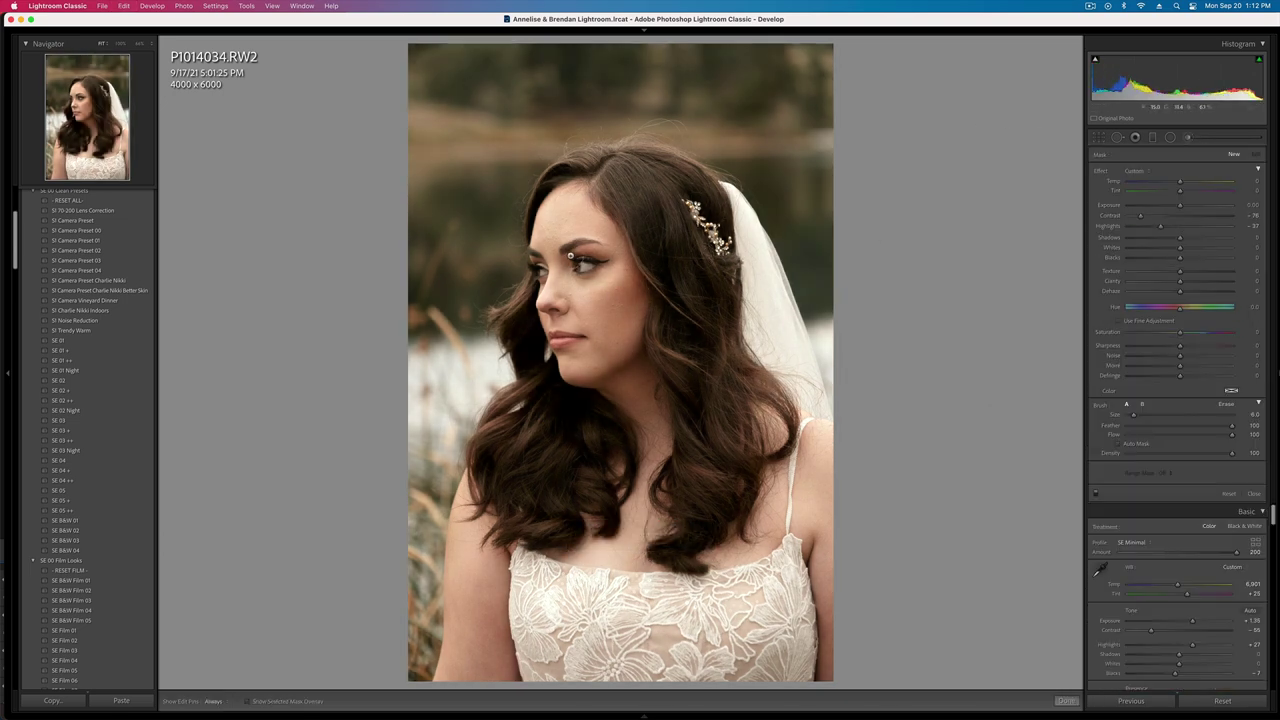
mouse_move(570, 256)
mouse_down()
mouse_move(600, 258)
mouse_move(593, 268)
mouse_up()
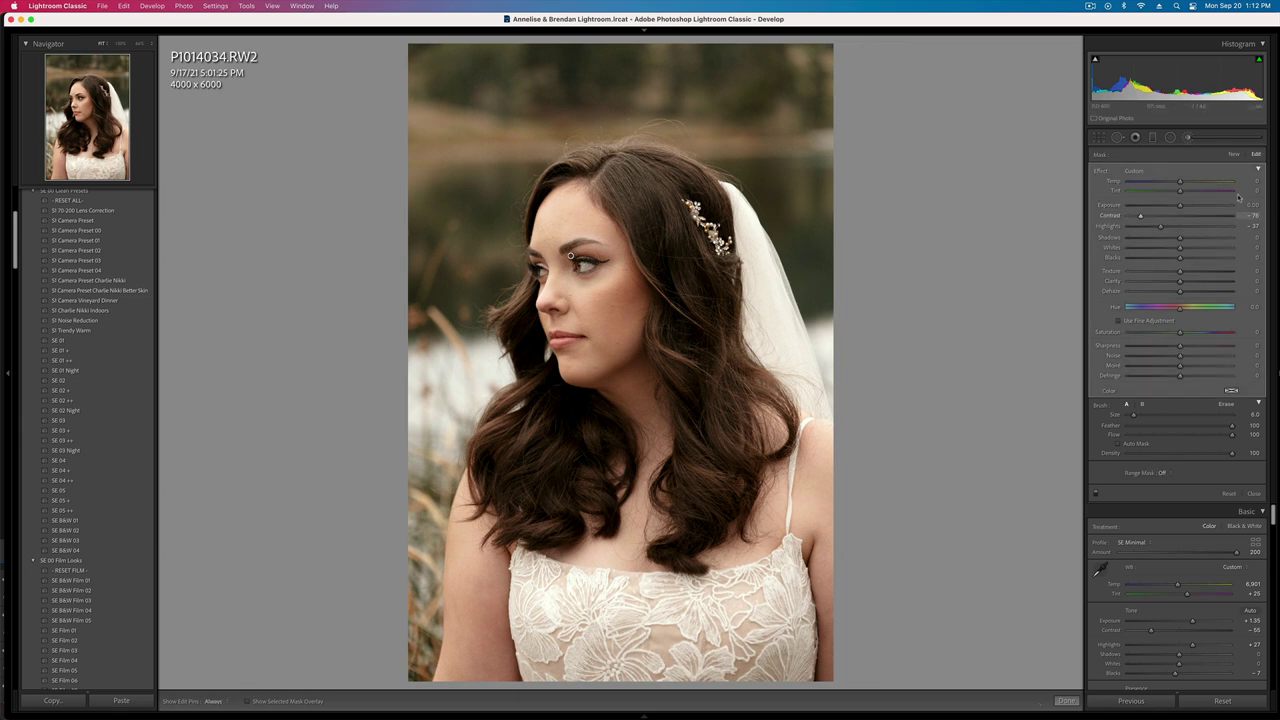
alt+click(1100, 172)
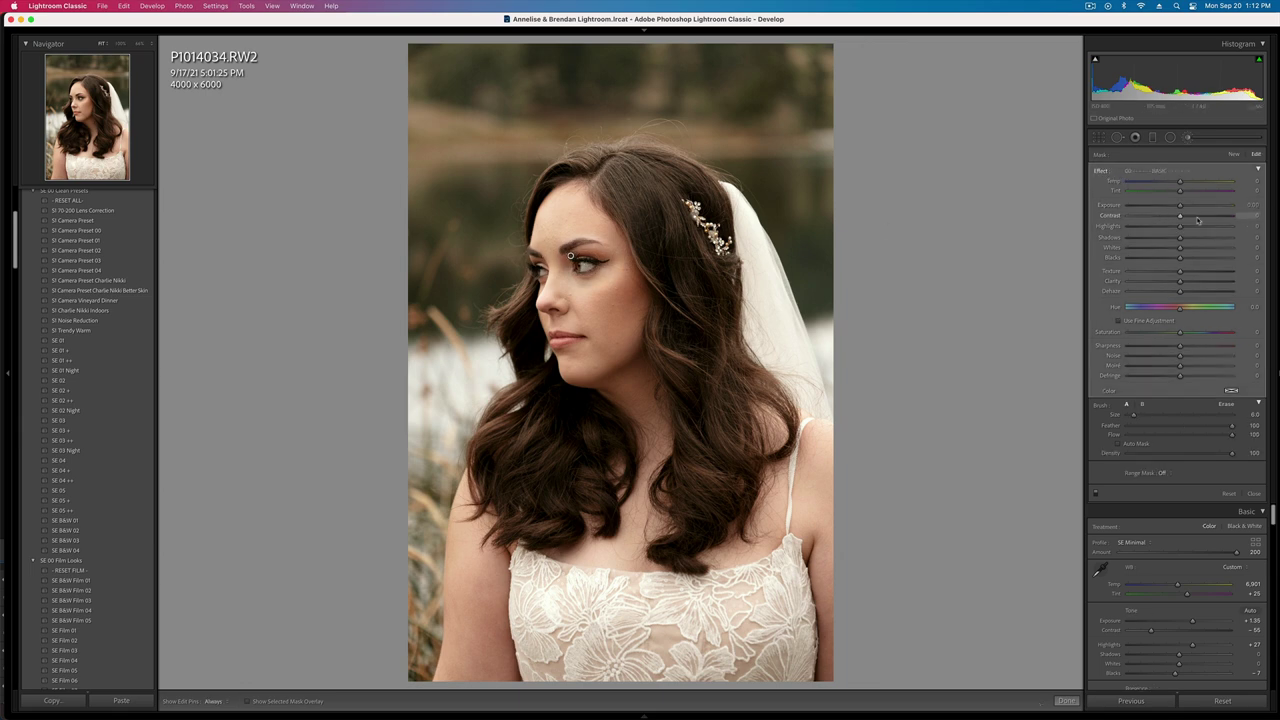
drag(1180, 215, 1197, 215)
drag(1180, 291, 1196, 292)
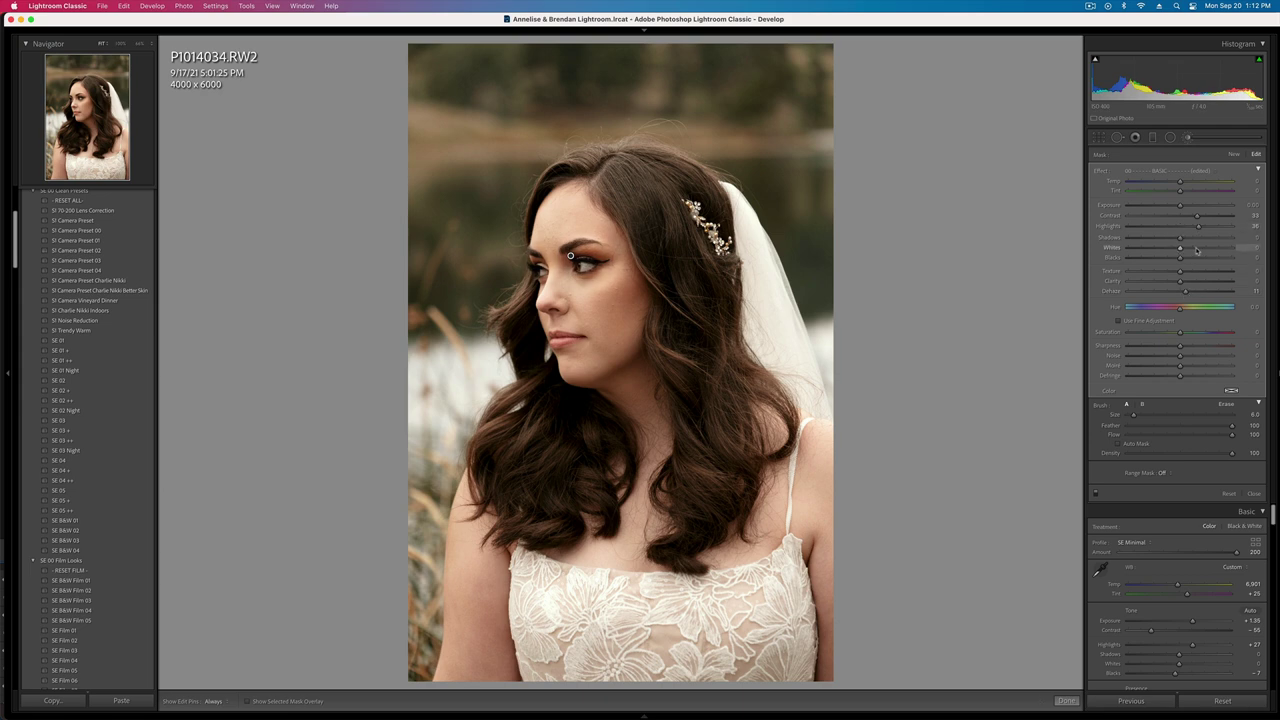
drag(1180, 248, 1194, 249)
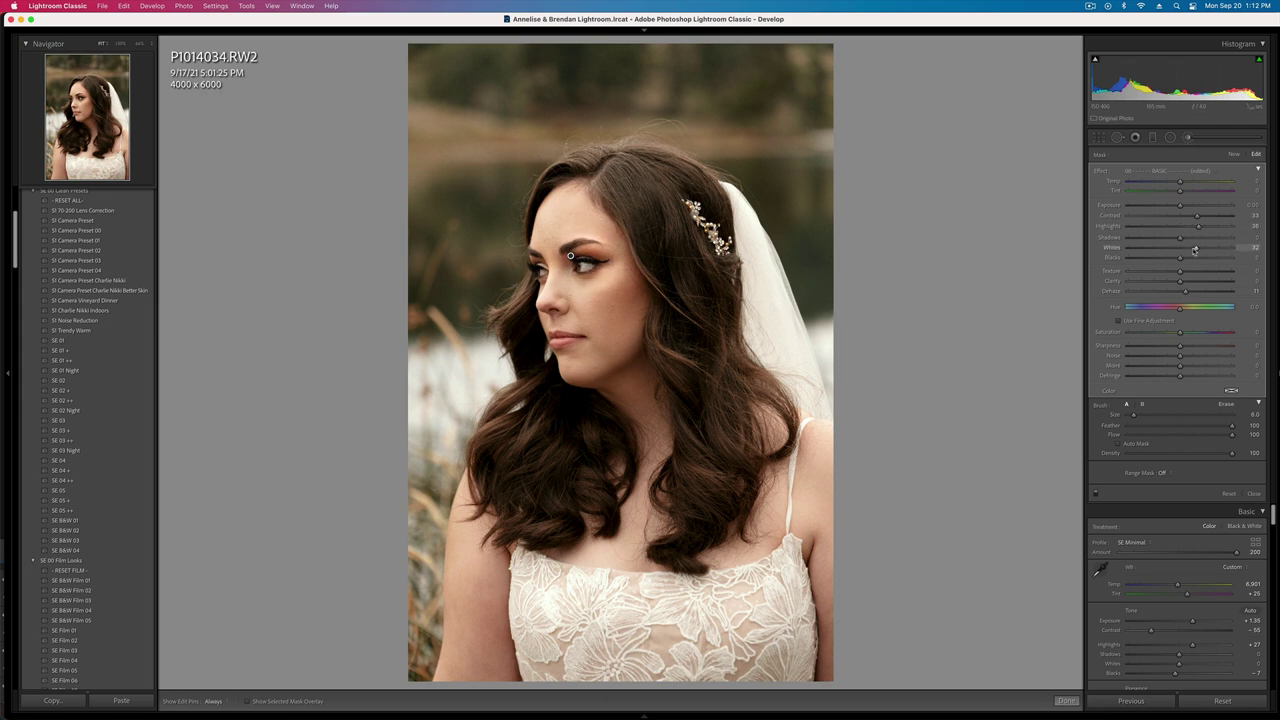
- Brush a new skin-softening mask over the bride's face and neck with sliders reset, Texture -25, Clarity -25 and Dehaze -14
click(1234, 154)
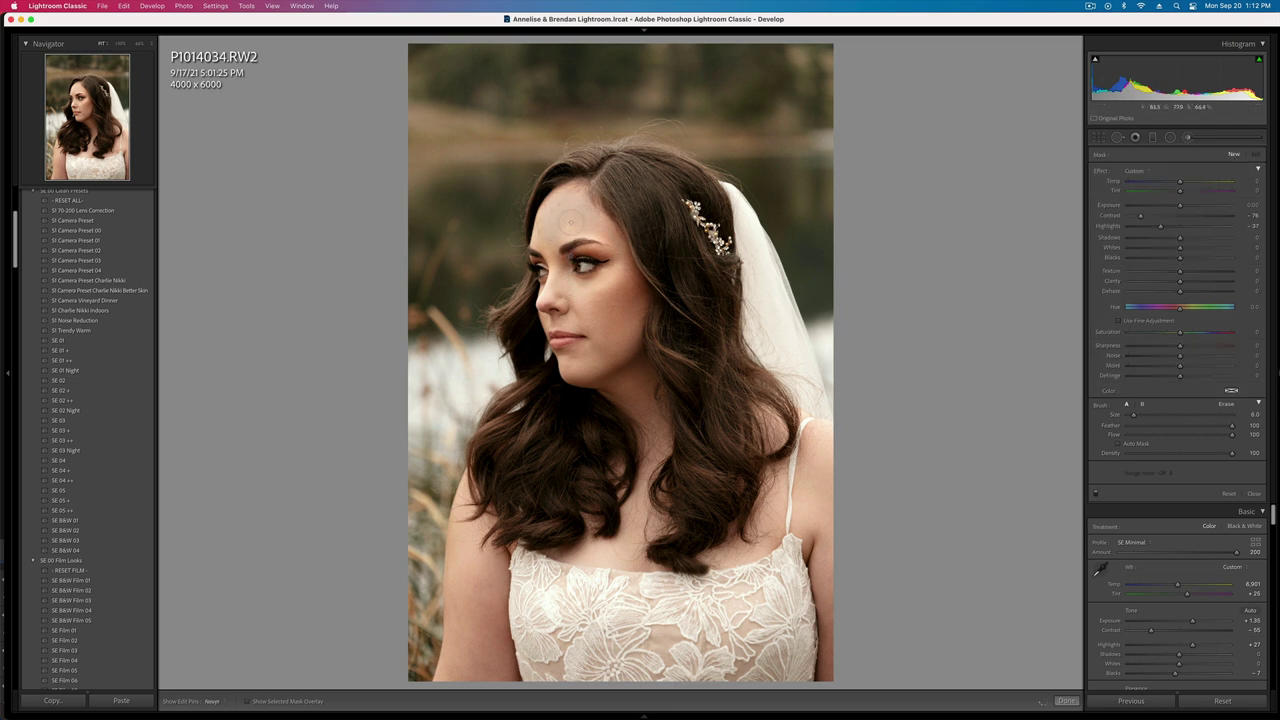
drag(627, 262, 625, 285)
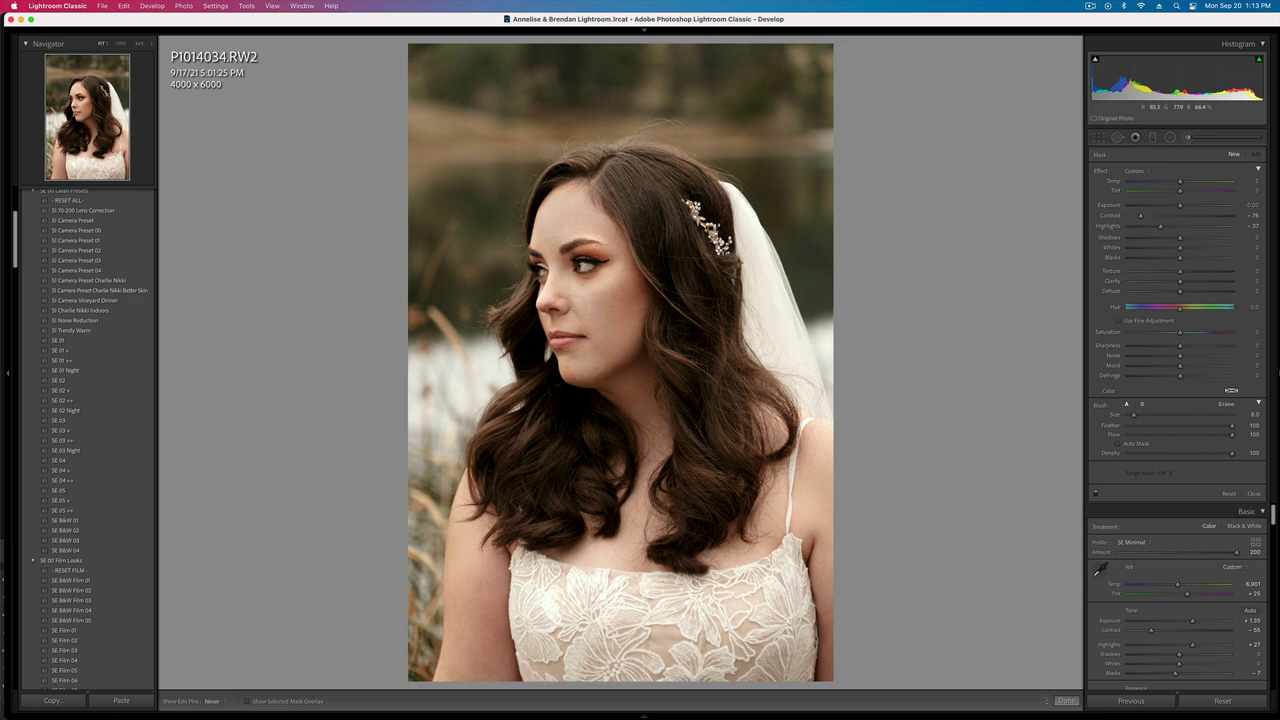
drag(556, 282, 555, 298)
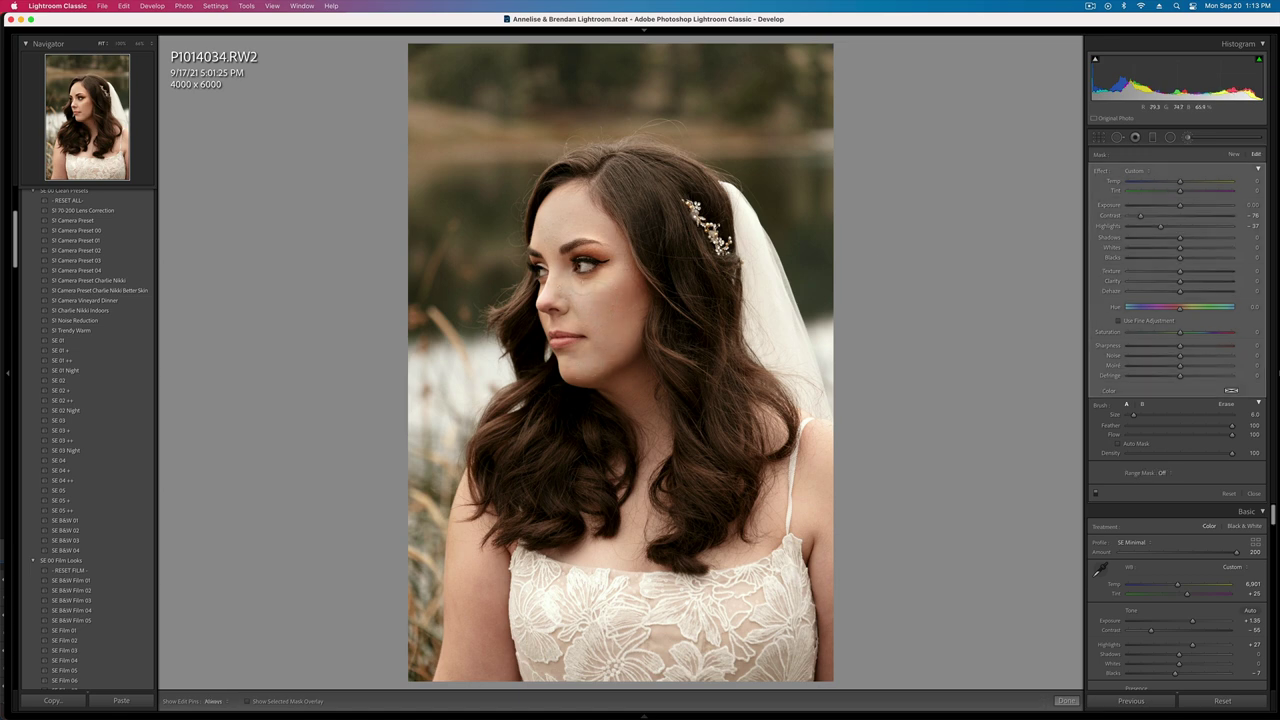
alt+click(1101, 173)
click(1168, 272)
click(1169, 282)
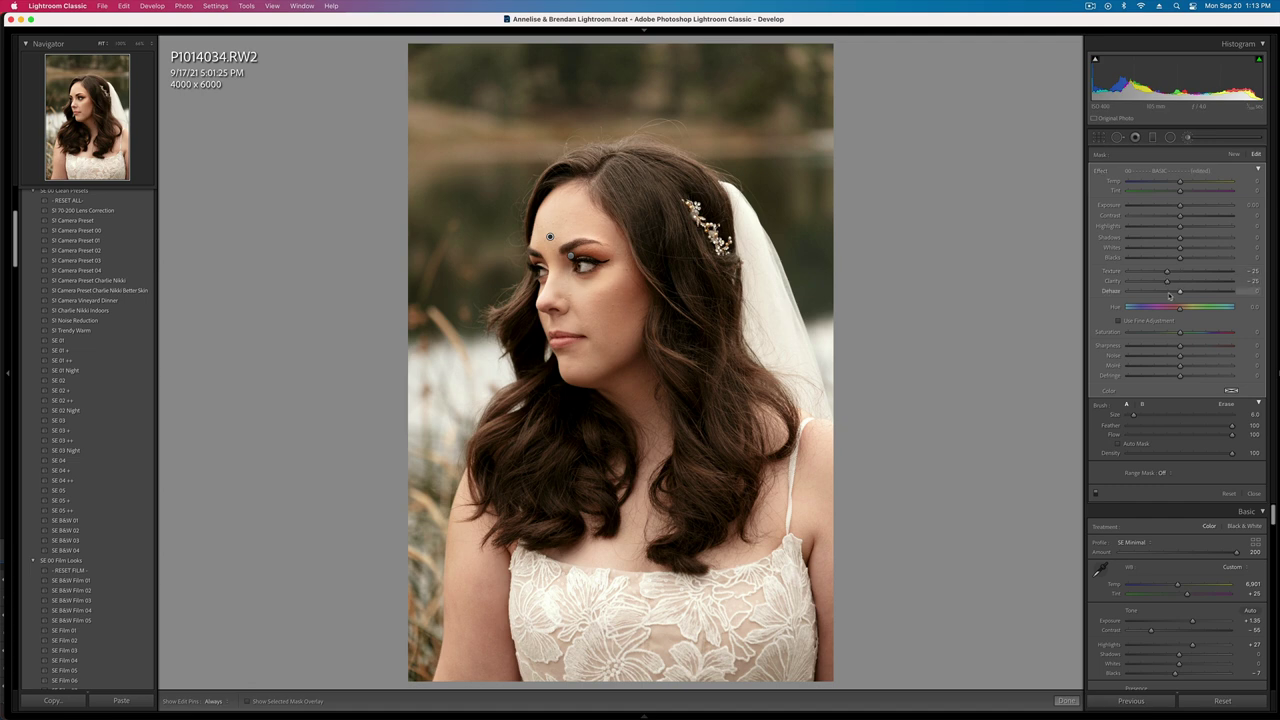
drag(1169, 295, 1174, 293)
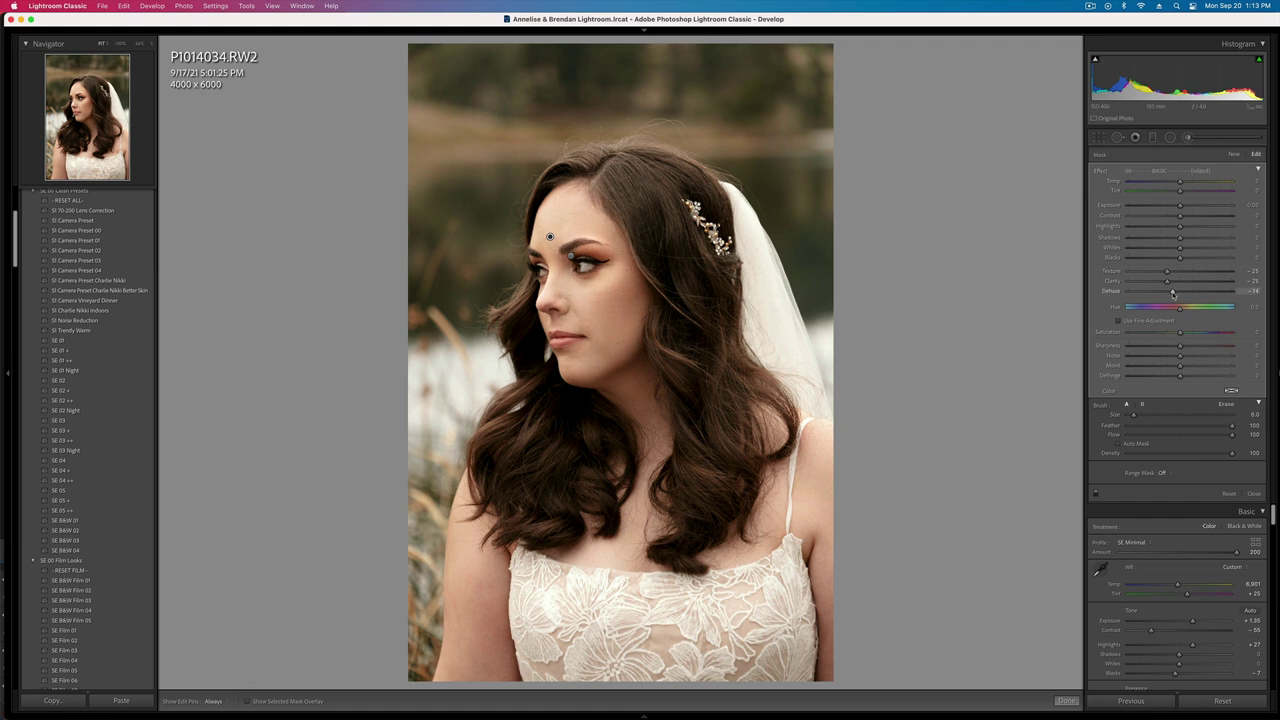
drag(632, 399, 643, 384)
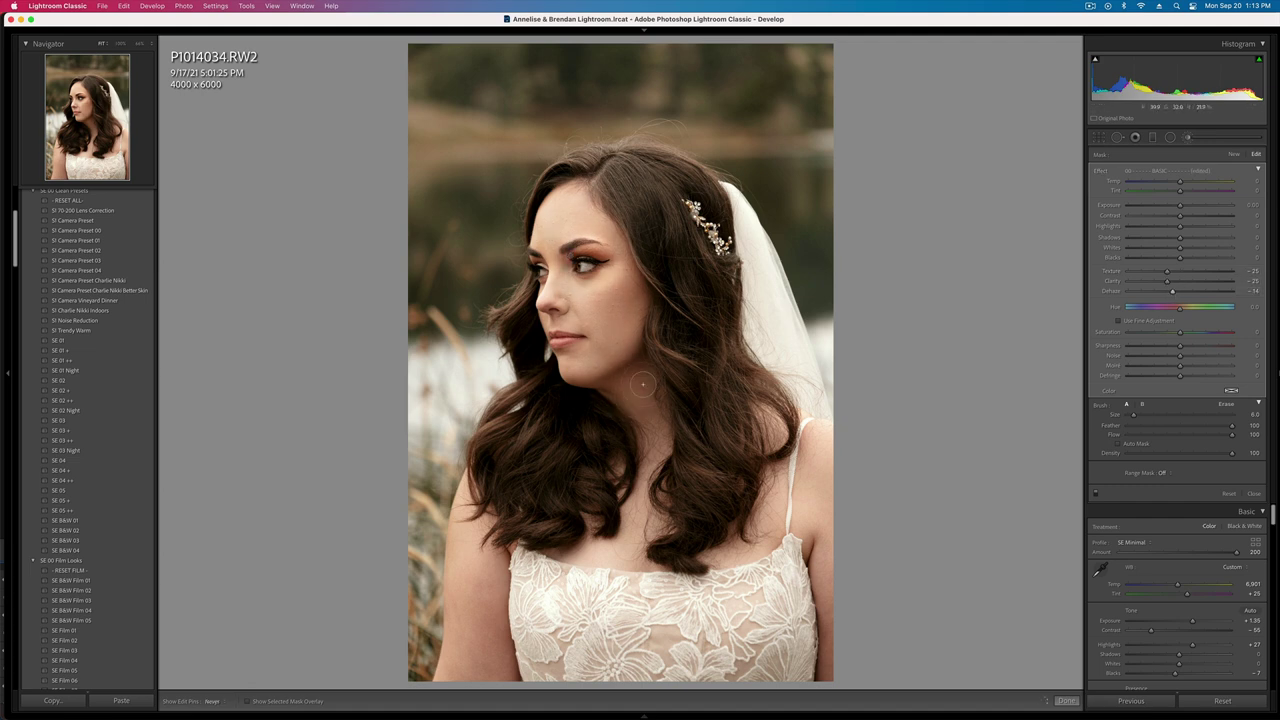
key(h)
- Brush a new mask over the bride's hair at size 14 with Contrast 20, Whites 31, Texture 21 and Saturation 21
click(1234, 154)
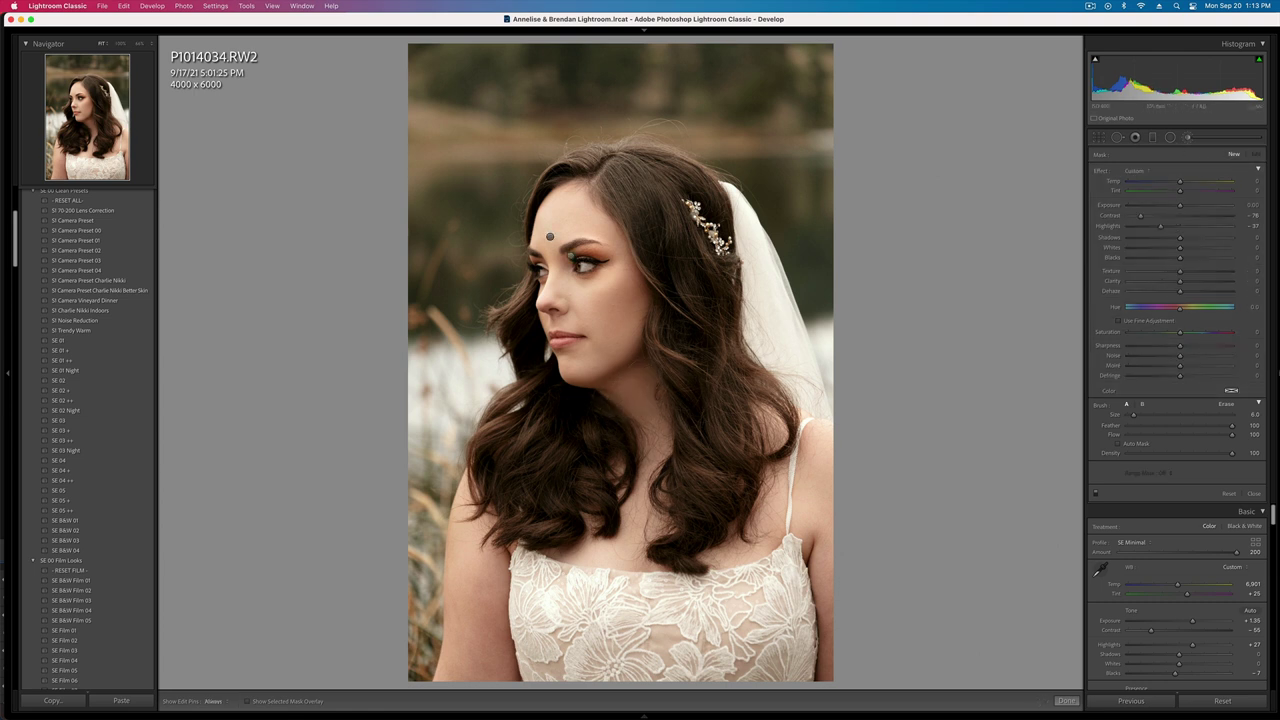
scroll(576, 430, up, 2)
scroll(576, 432, up, 2)
mouse_move(537, 423)
mouse_down()
mouse_move(518, 483)
mouse_move(579, 493)
mouse_up()
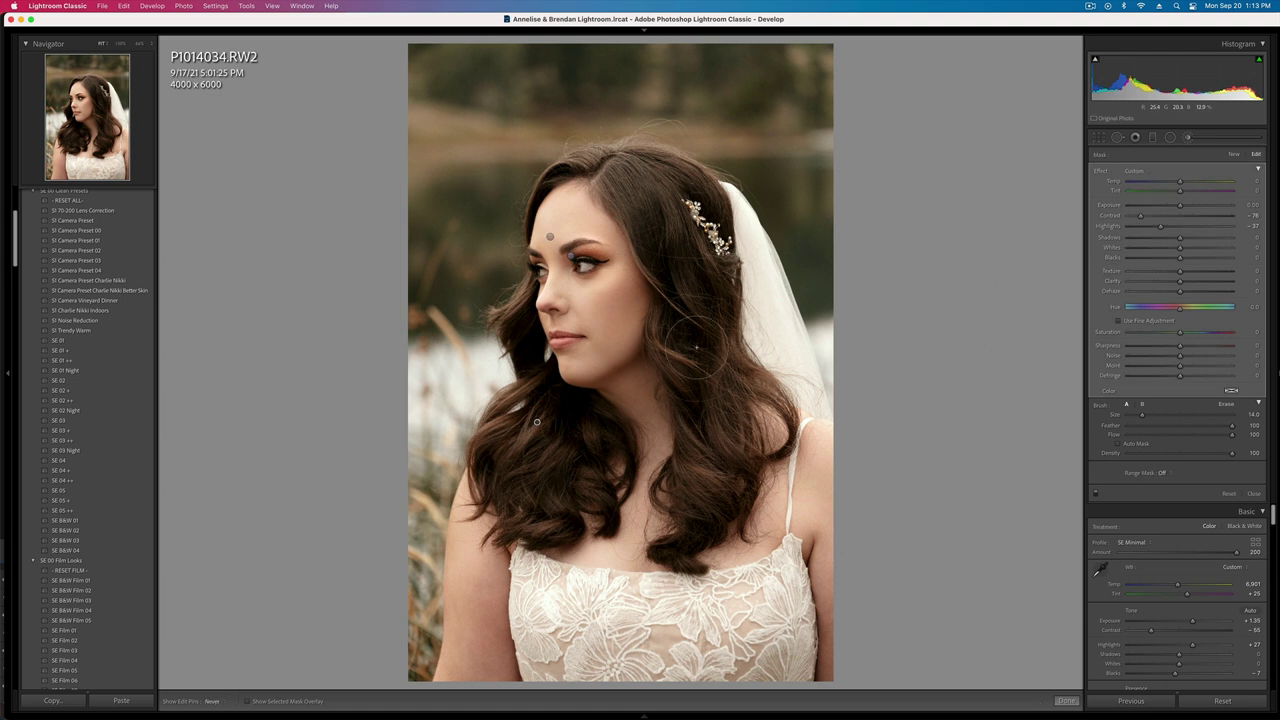
mouse_move(697, 347)
mouse_down()
mouse_move(695, 388)
mouse_move(724, 380)
mouse_up()
key(h)
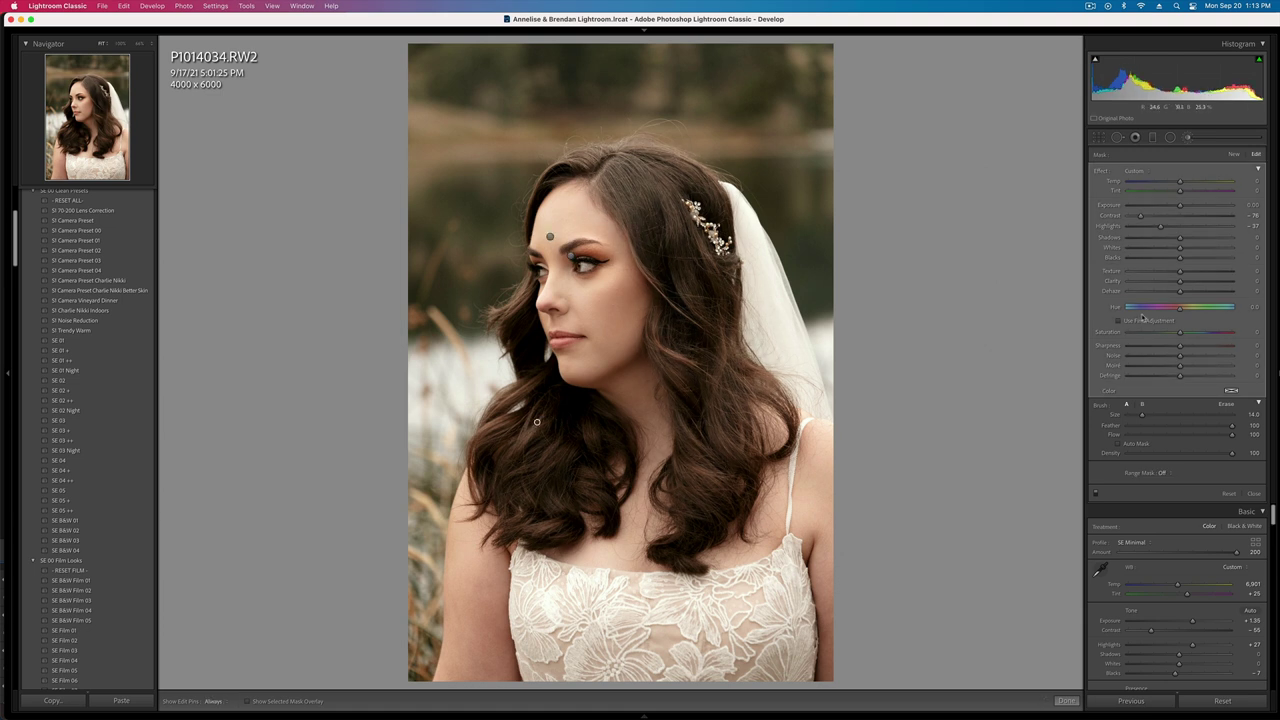
drag(1180, 272, 1191, 273)
drag(1185, 218, 1190, 216)
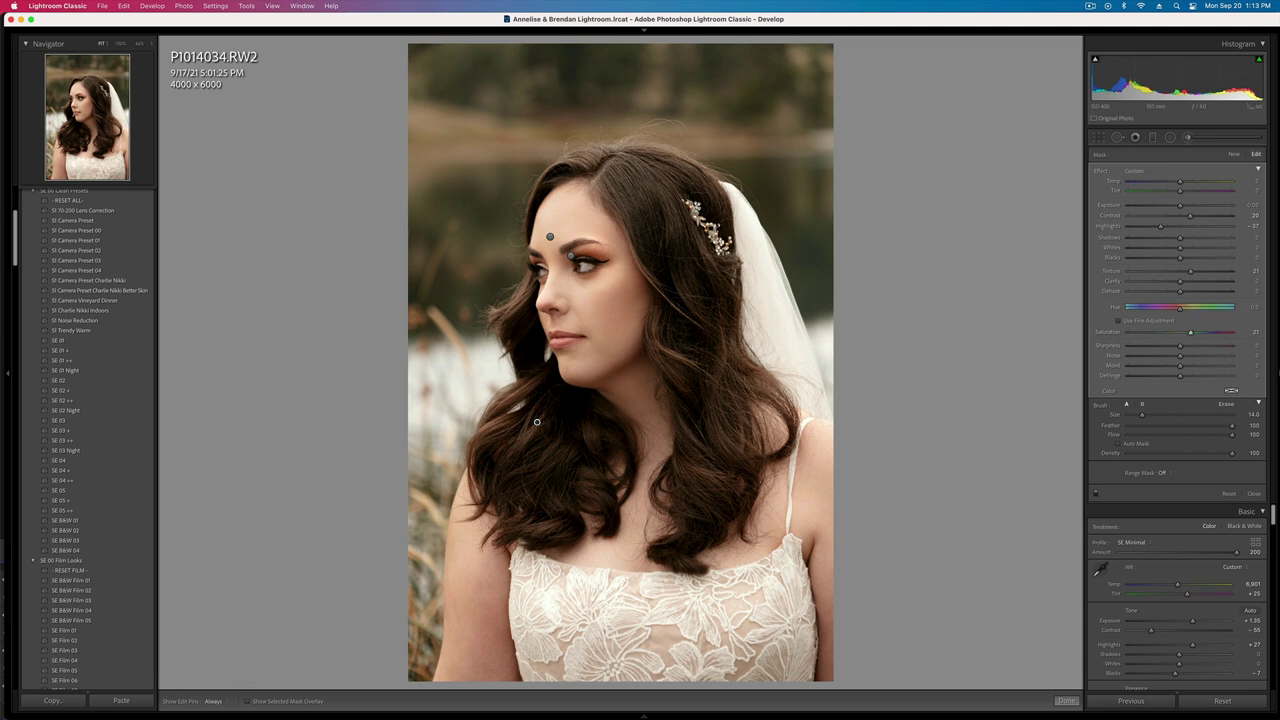
drag(1180, 247, 1196, 250)
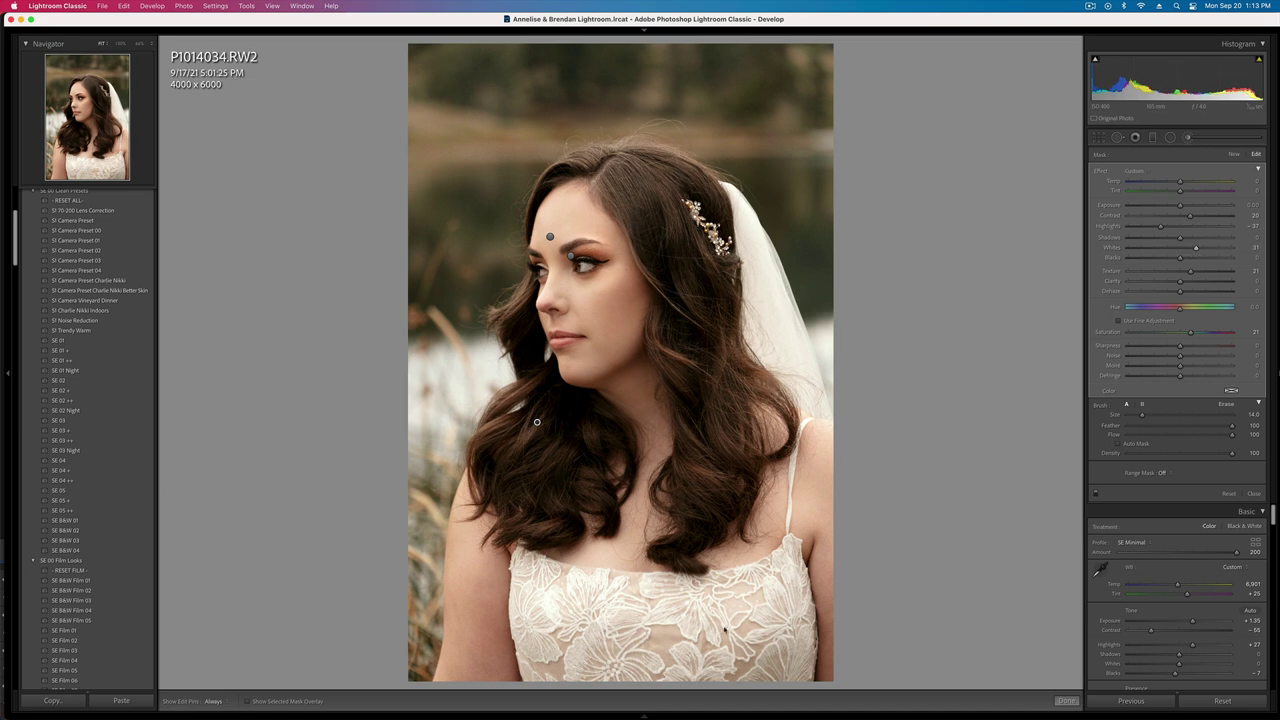
- Finish the hair brush adjustment and lower the photo's overall Exposure to +0.79
scroll(630, 640, up, 7)
key(h)
key(h)
key(k)
key(shift+minus)
key(shift+minus)
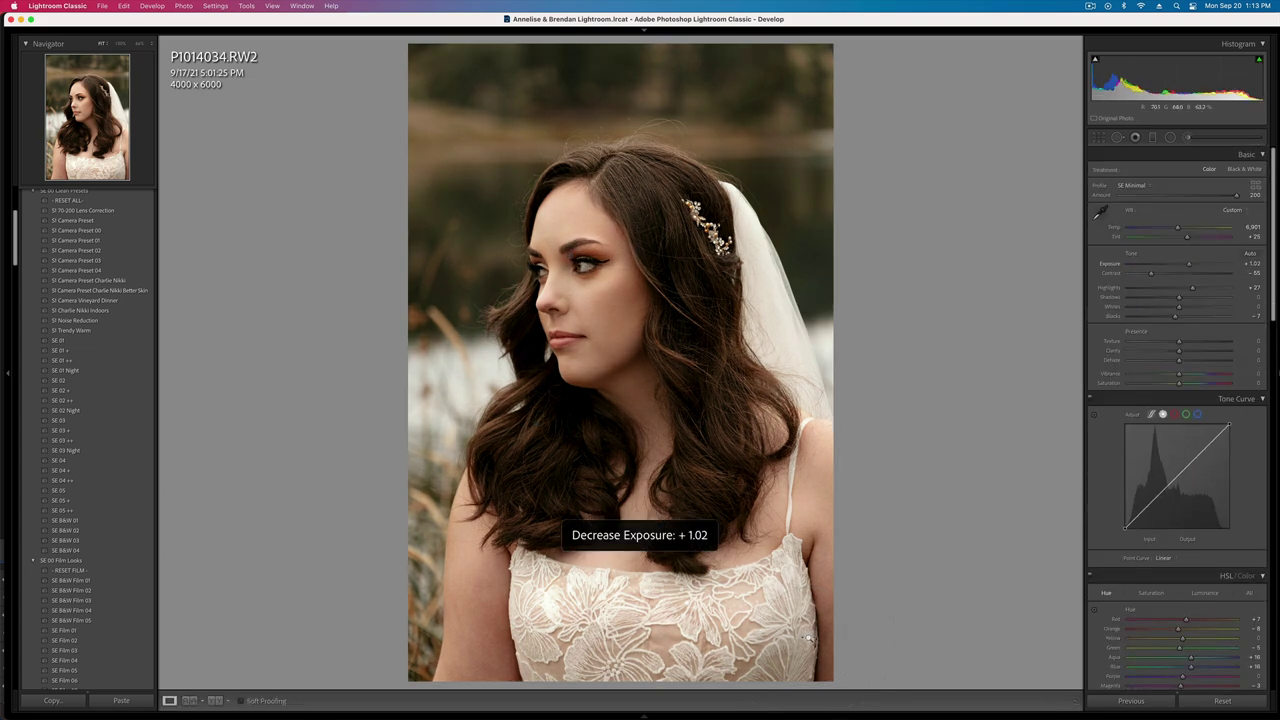
key(equal)
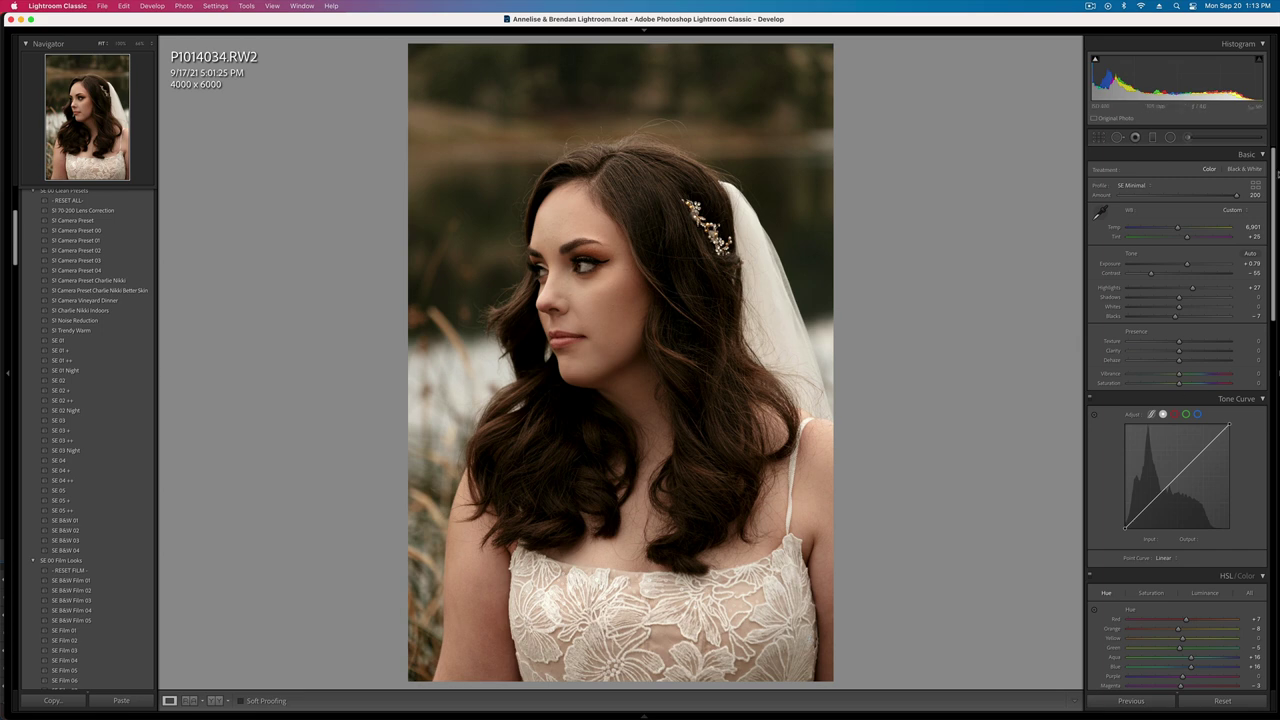
- Brush a new mask over the bride's jeweled hairpiece and finish the brush adjustment
key(k)
scroll(703, 212, down, 10)
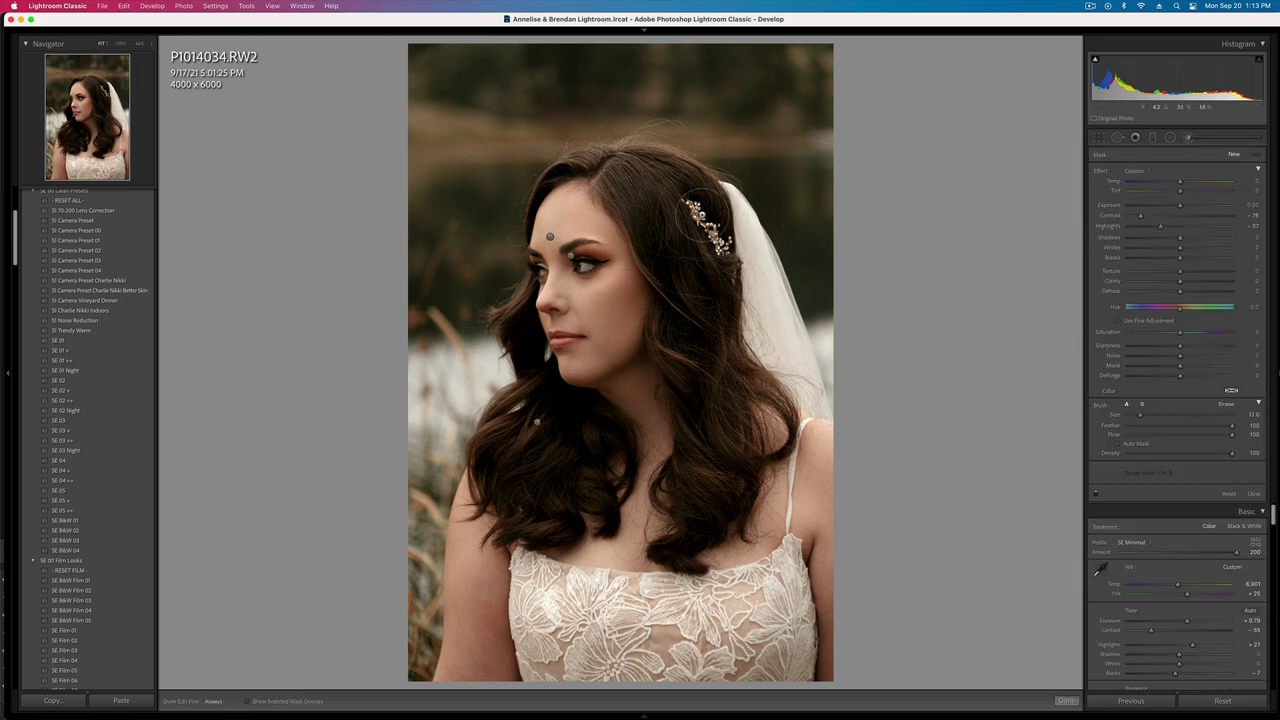
drag(688, 205, 728, 256)
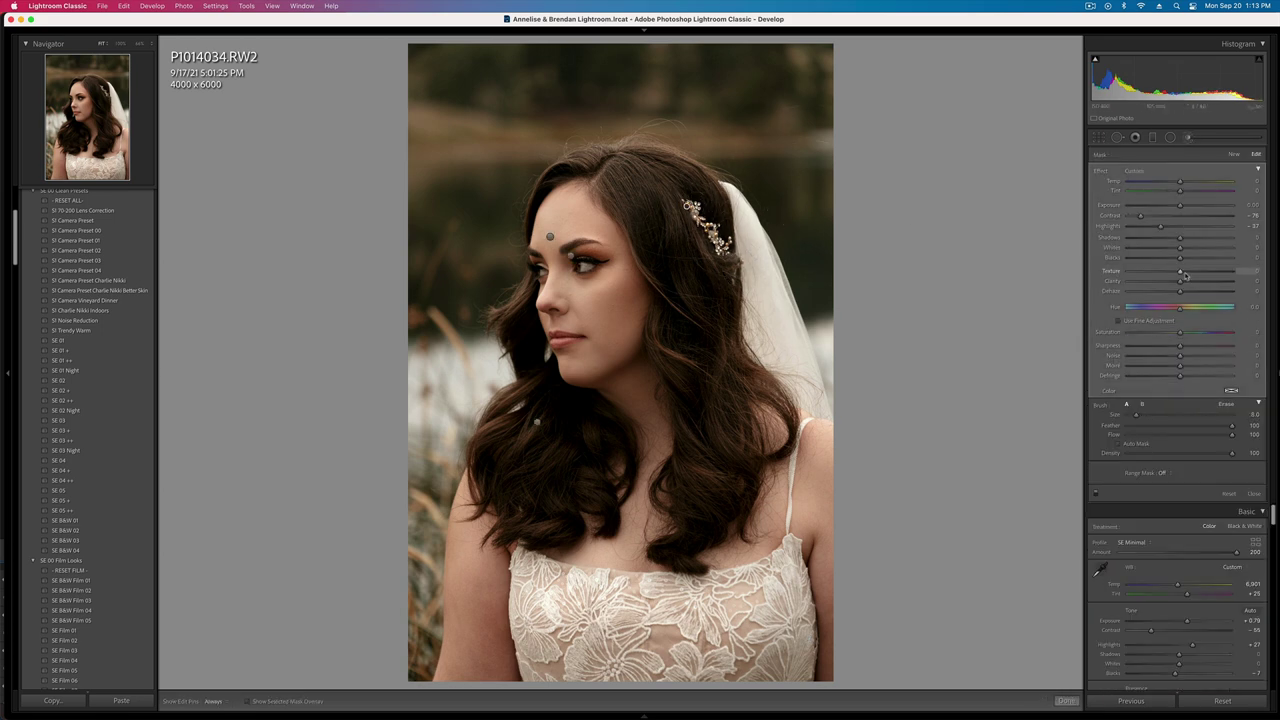
key(k)
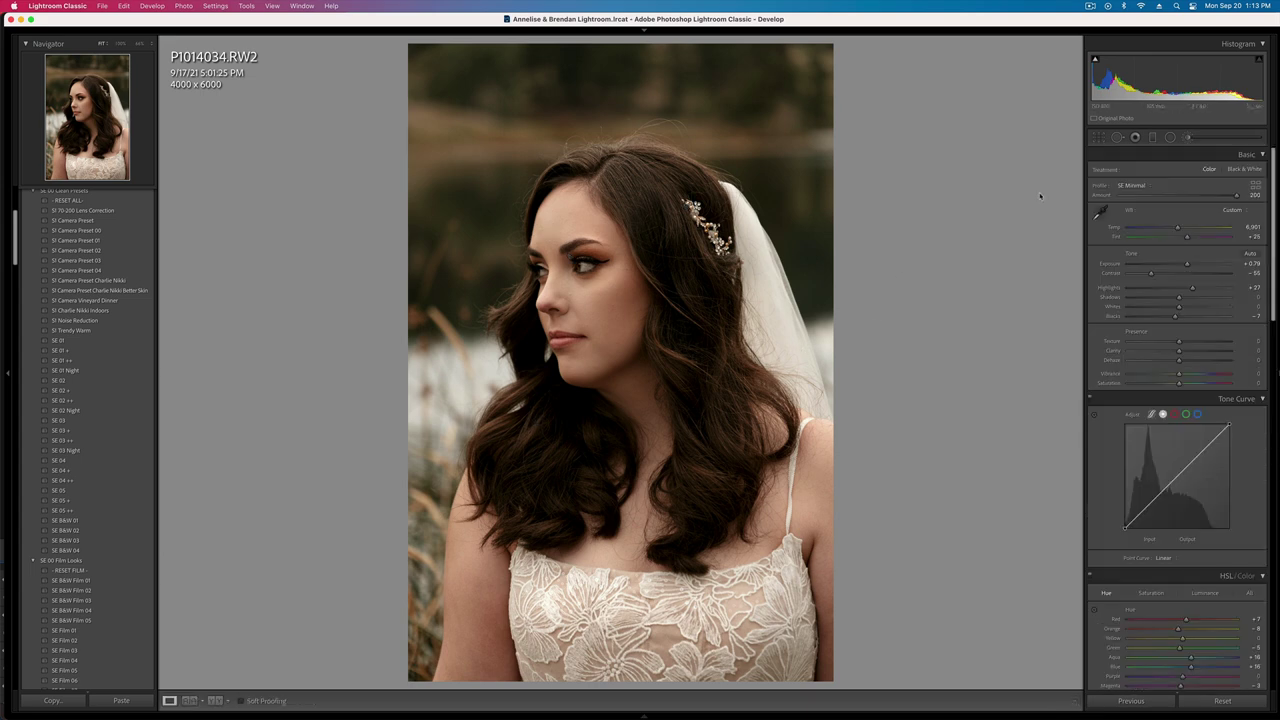
- Dab a new size 3 mask on the bride's eye, reset its sliders and raise only its Whites
key(k)
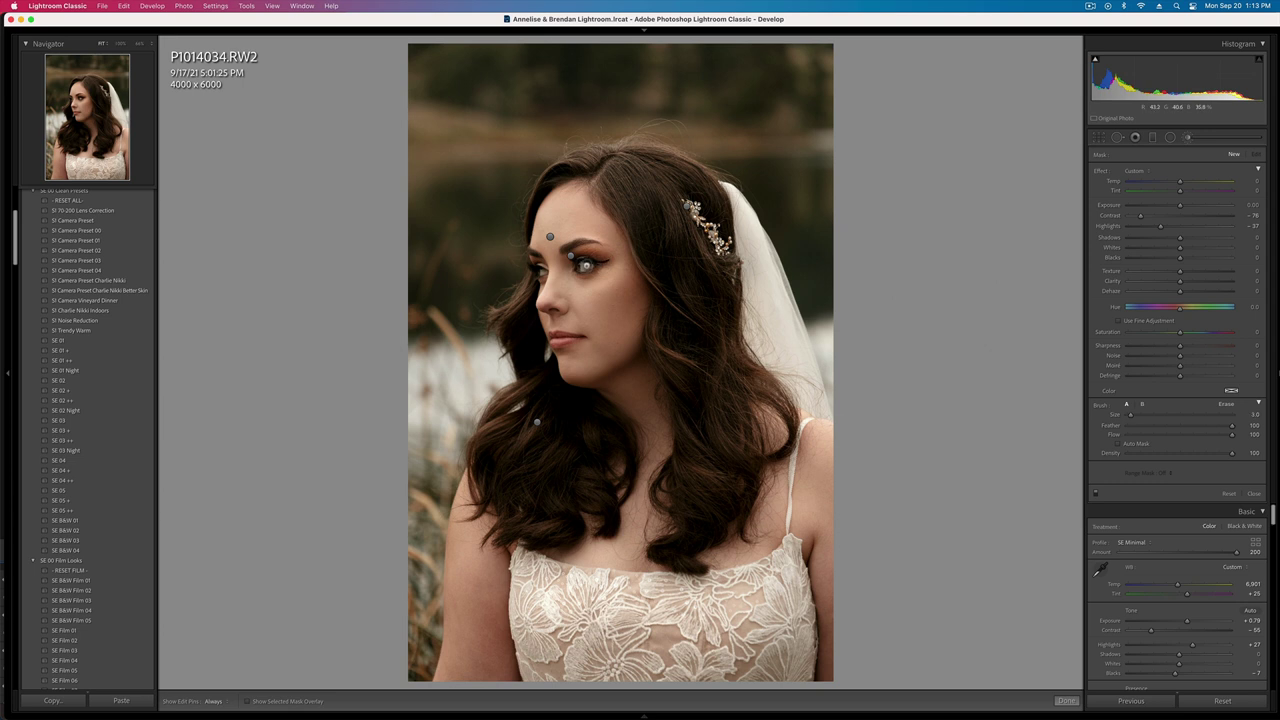
click(583, 267)
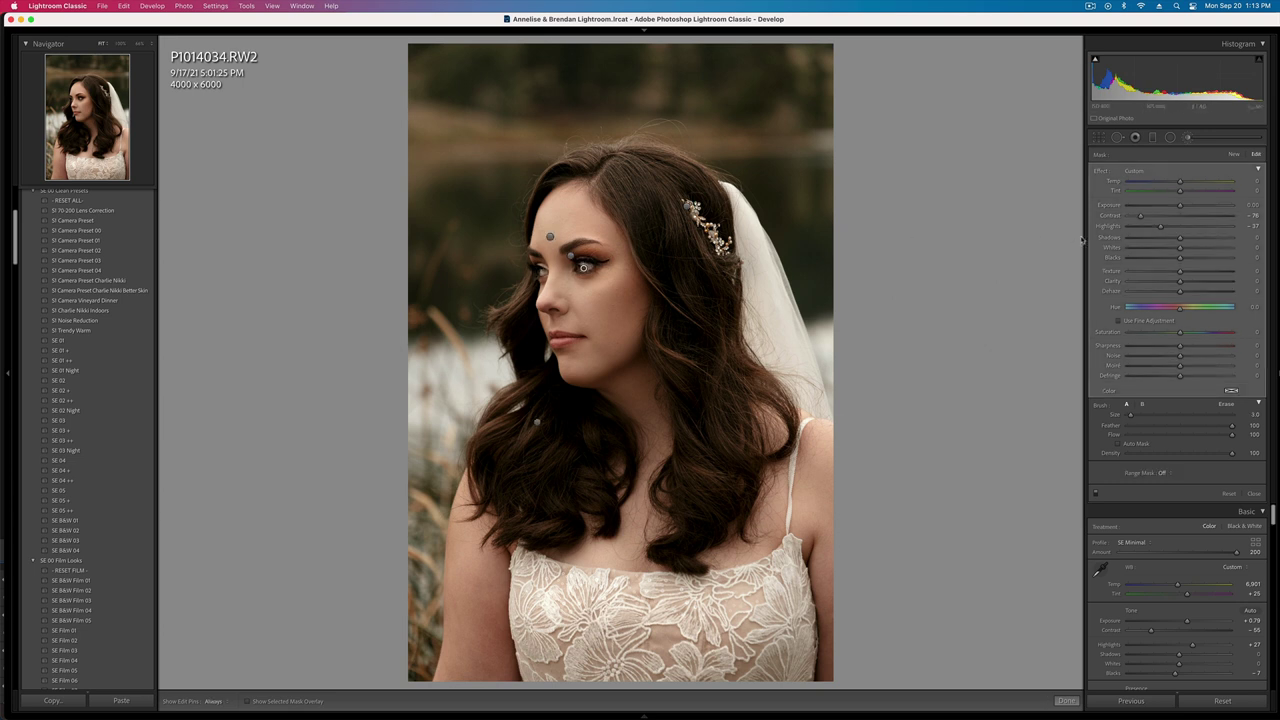
double_click(1100, 171)
key(k)
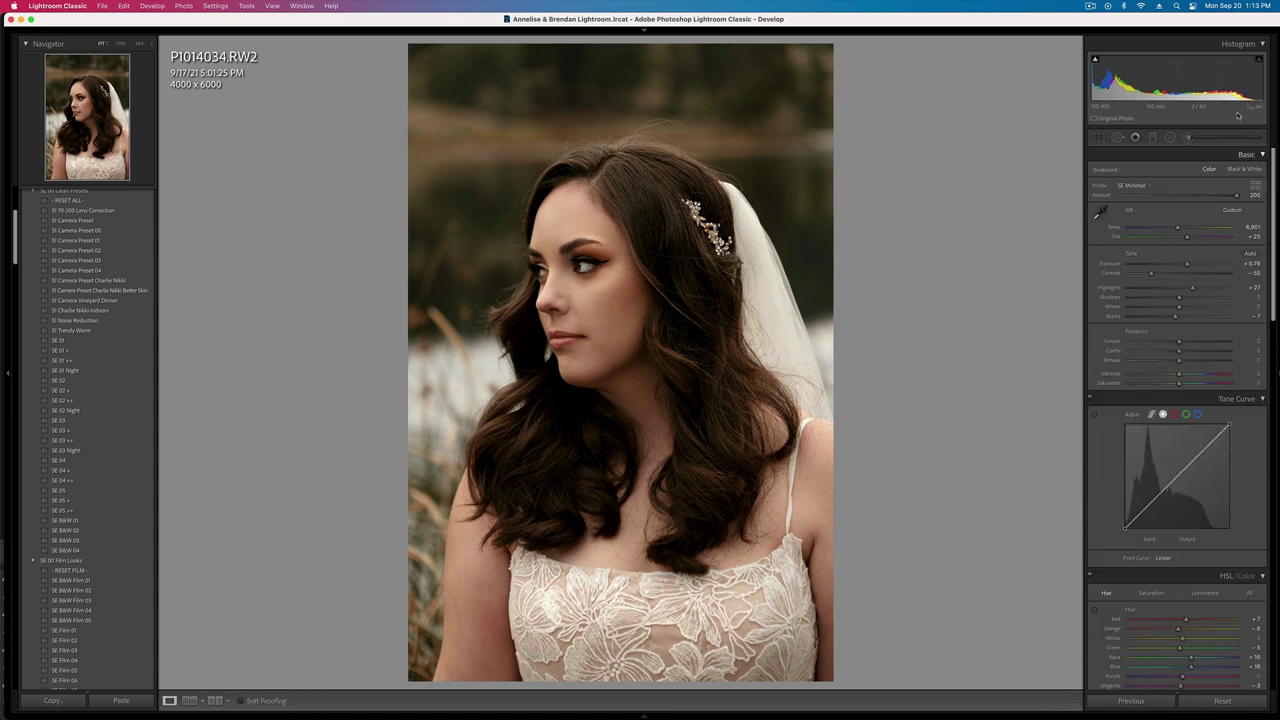
- Reopen the eye mask, reduce its Whites to a slight boost and finish the brush adjustment
click(1189, 138)
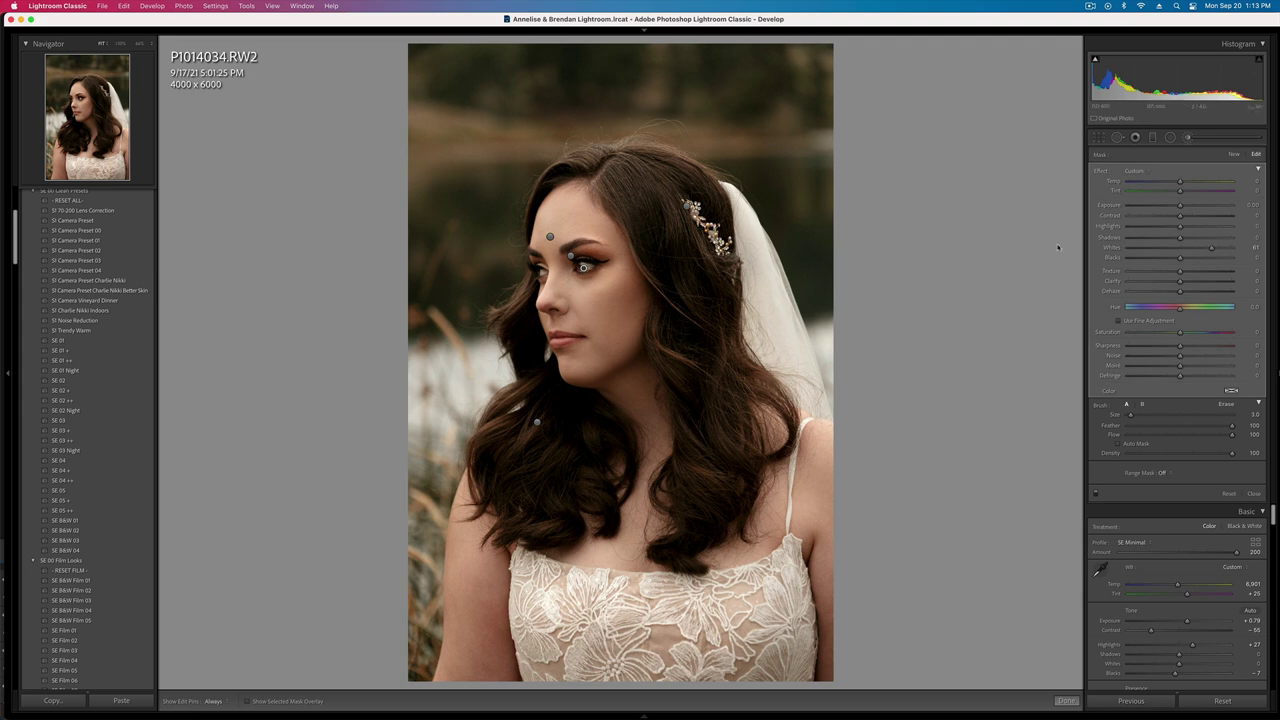
click(1185, 249)
key(k)
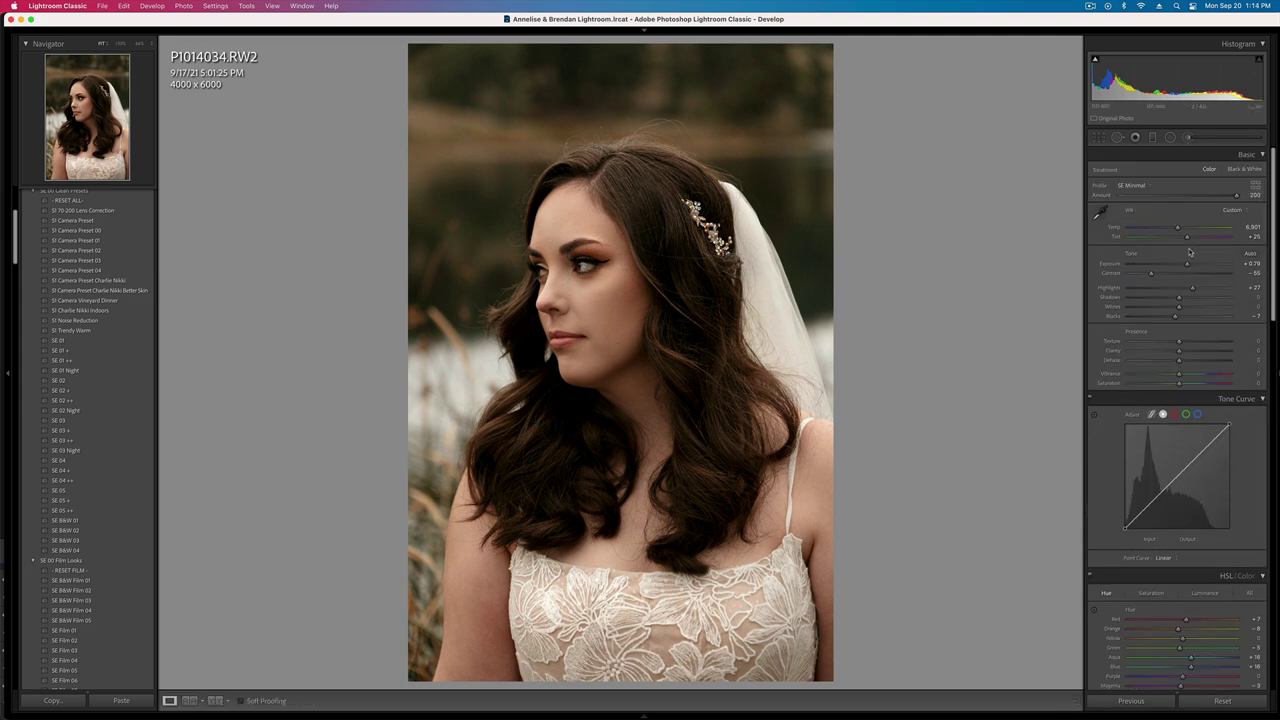
- Examine the overall look of the edited portrait P1014034 at reduced size
key(super+minus)
key(super+minus)
key(super+minus)
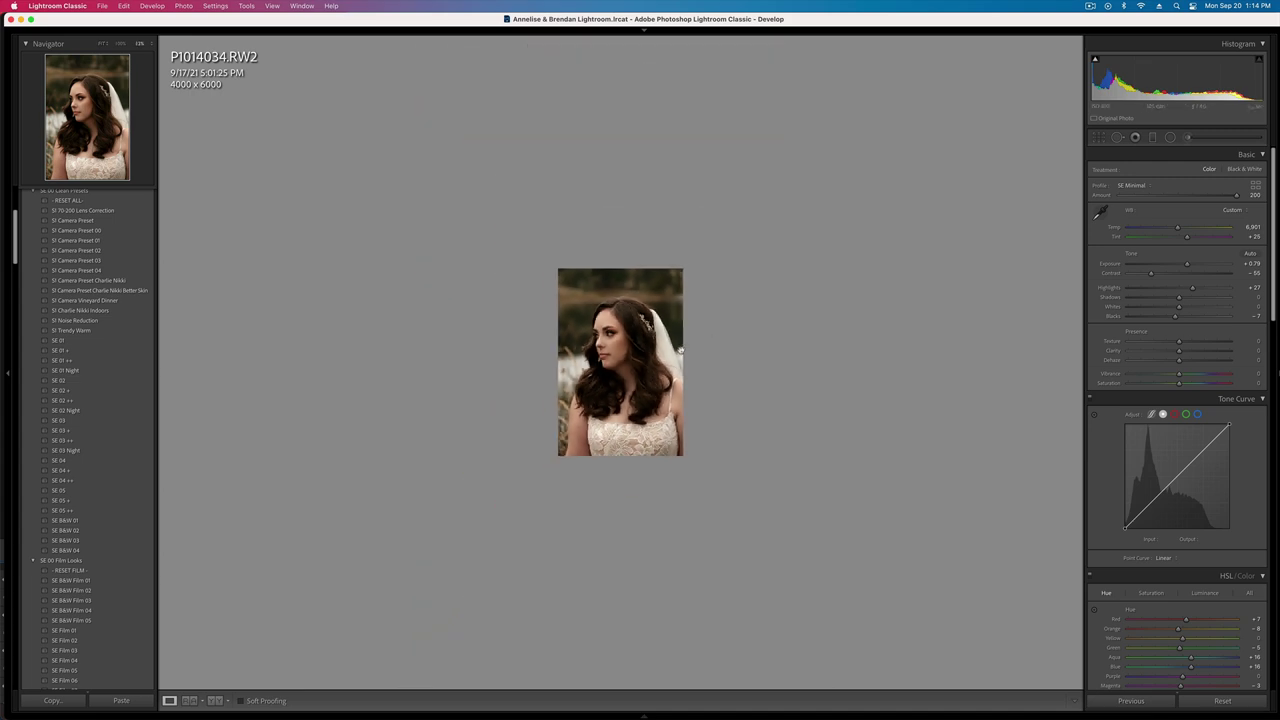
key(super+equal)
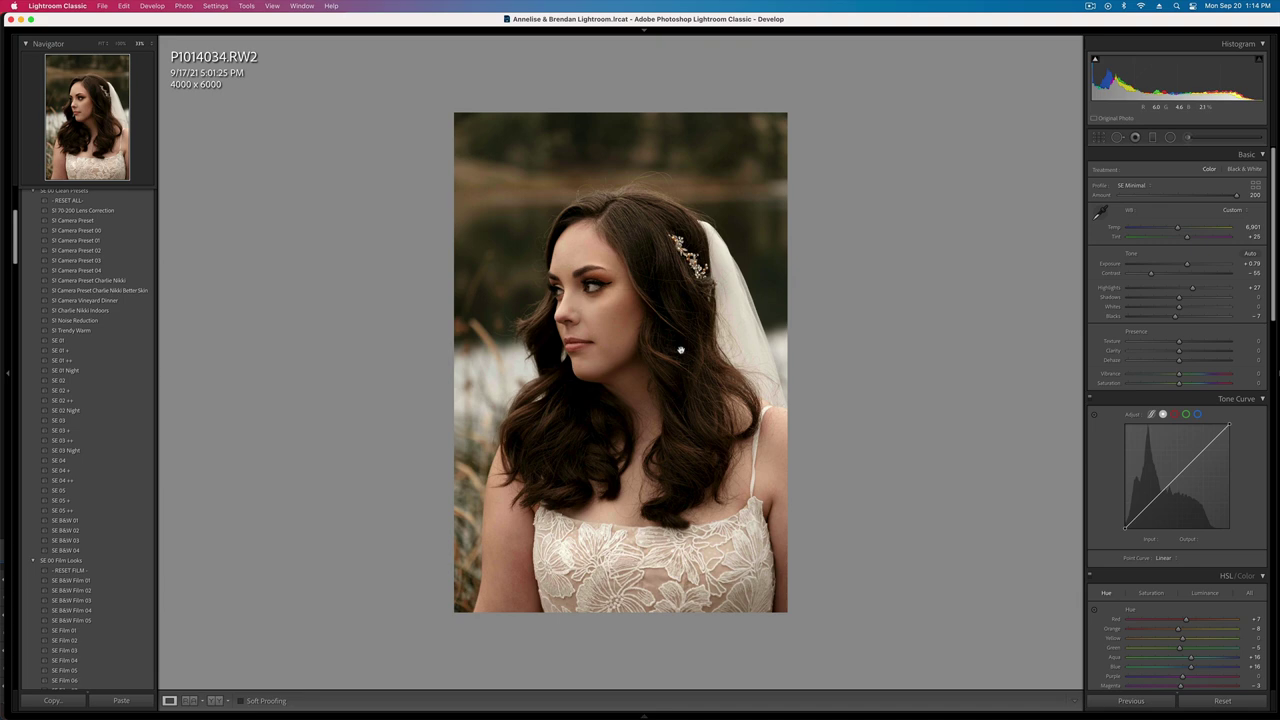
- Paste the copied settings onto the next photo, P1014035, and adjust its Exposure to +1.02 and Contrast to -31
key(Right)
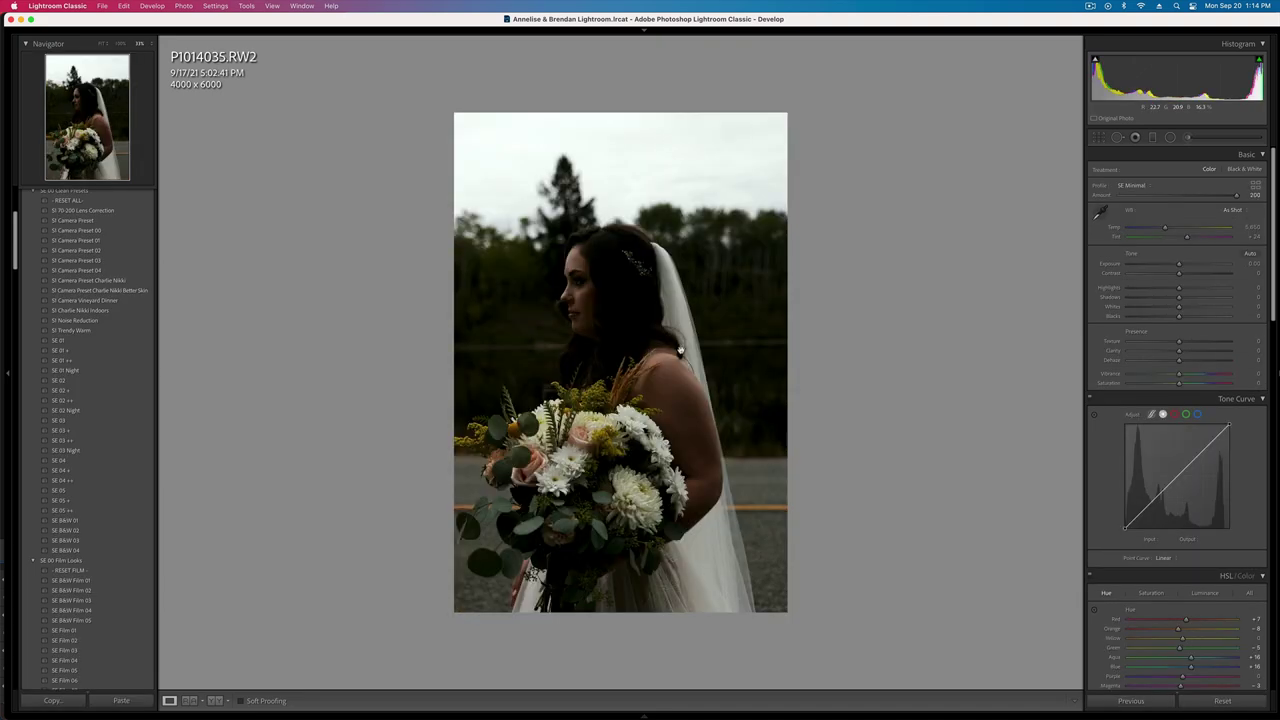
key(super+shift+v)
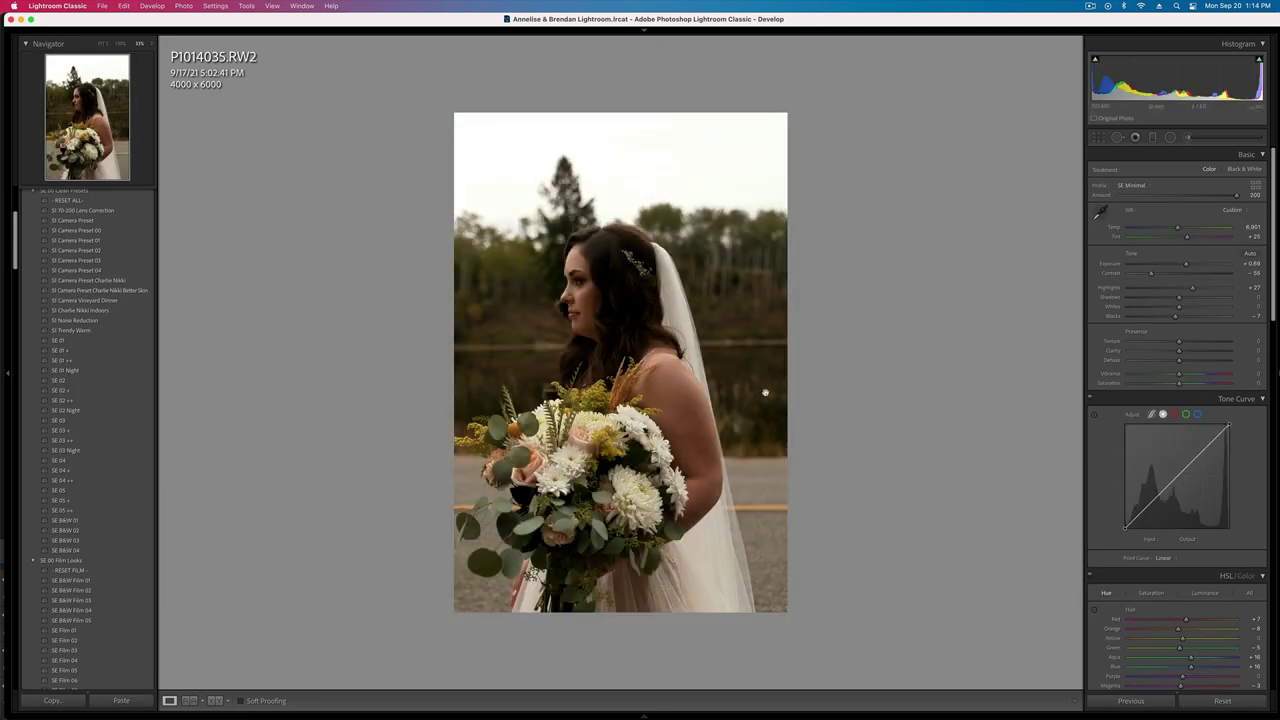
key(equal)
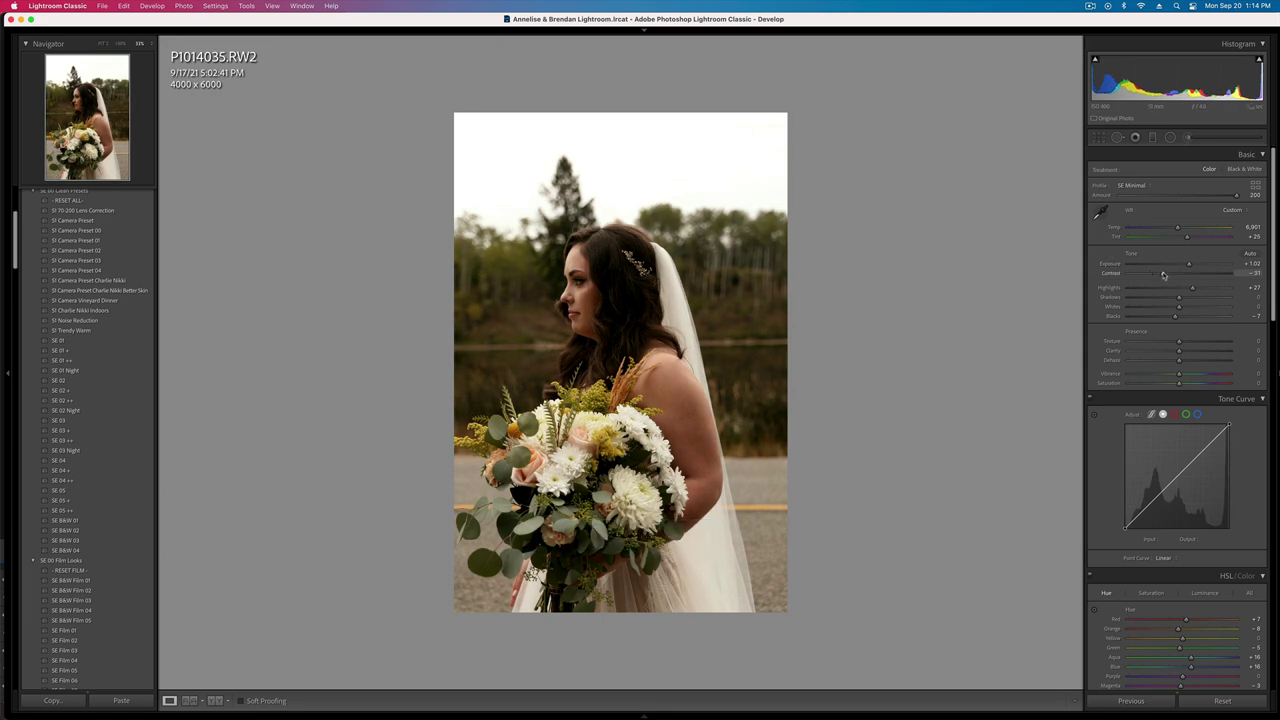
- Dab a small new brush mask just below the bride's jaw, reset its sliders, set Shadows to -44 and finish the adjustment
key(super+equal)
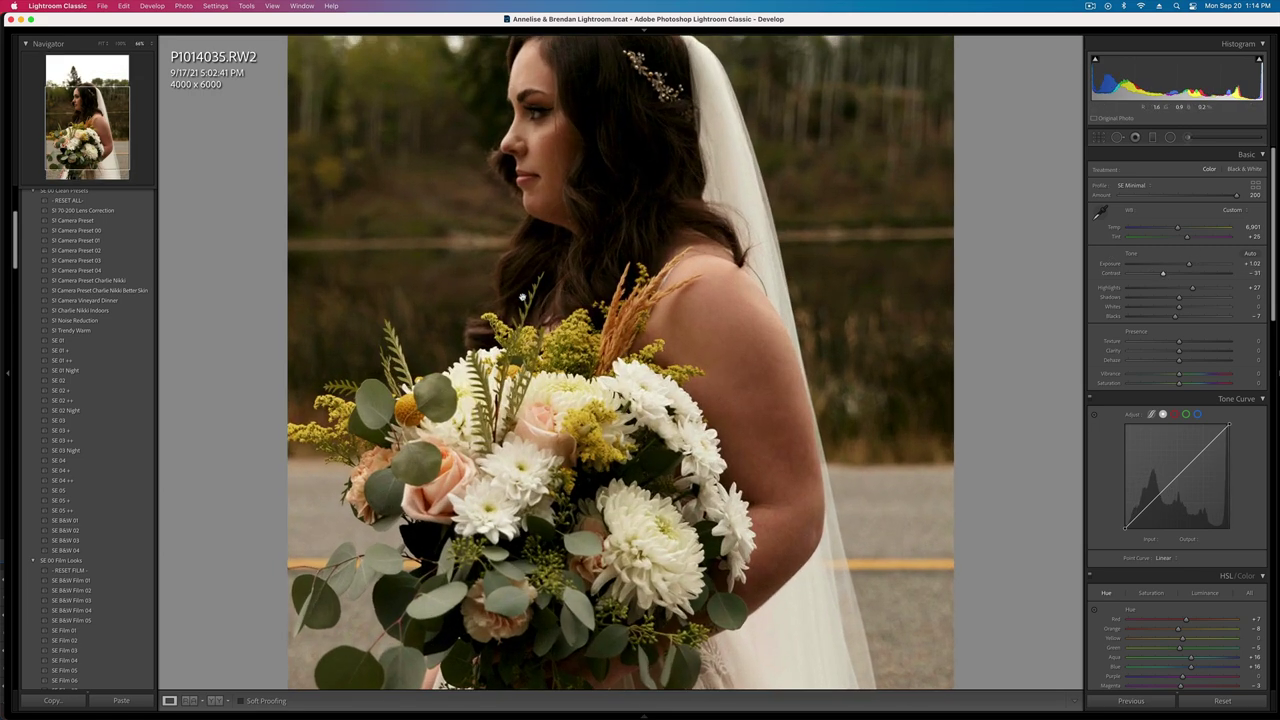
drag(594, 217, 609, 367)
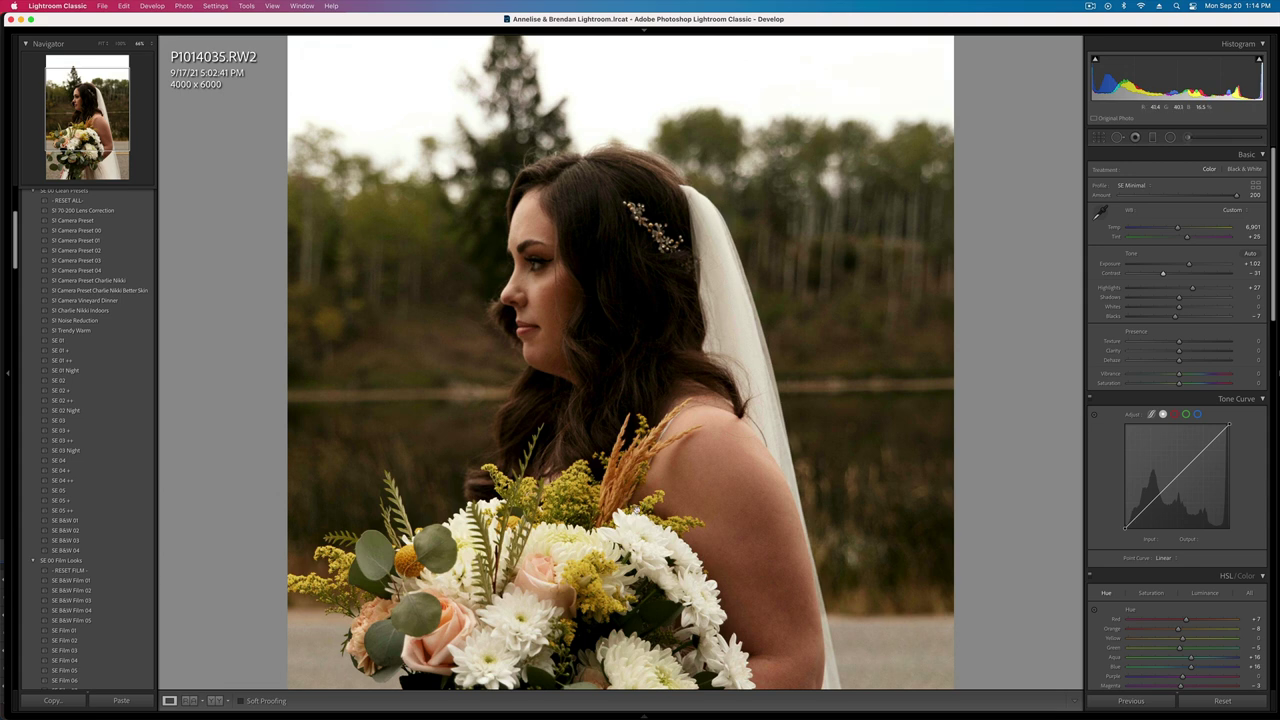
drag(598, 510, 598, 362)
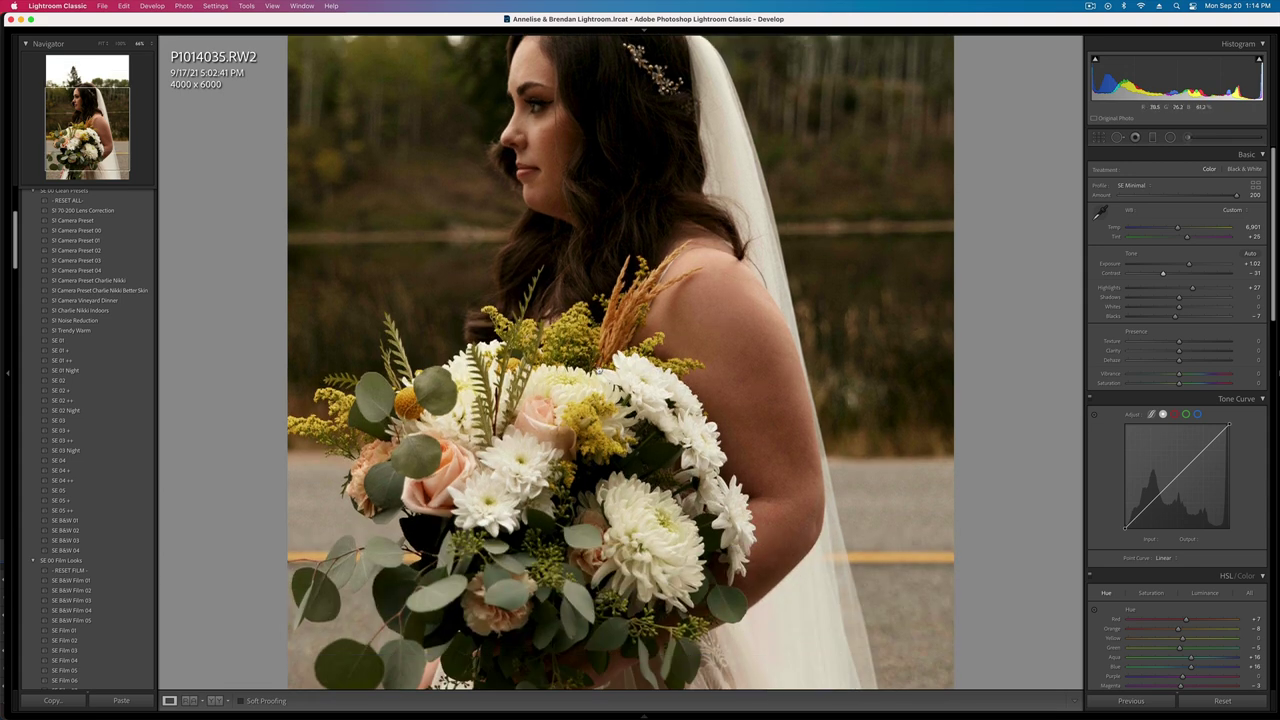
key(super+minus)
key(super+minus)
key(super+equal)
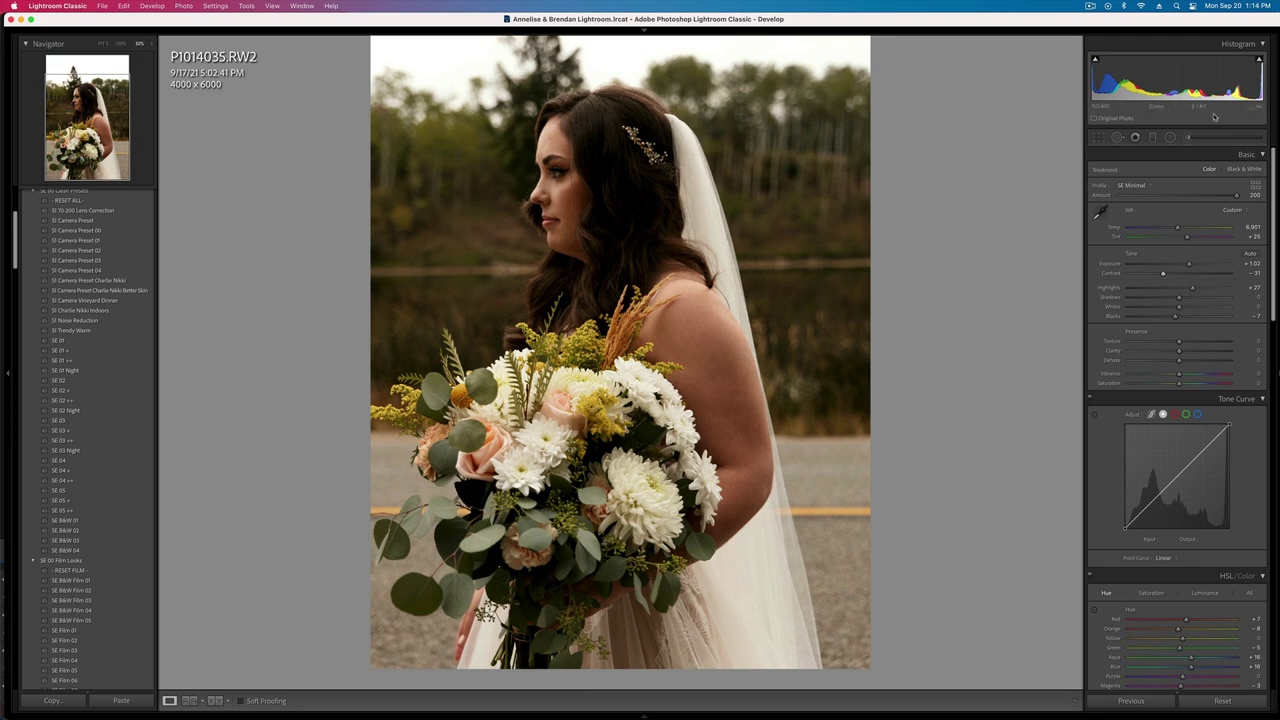
click(1189, 138)
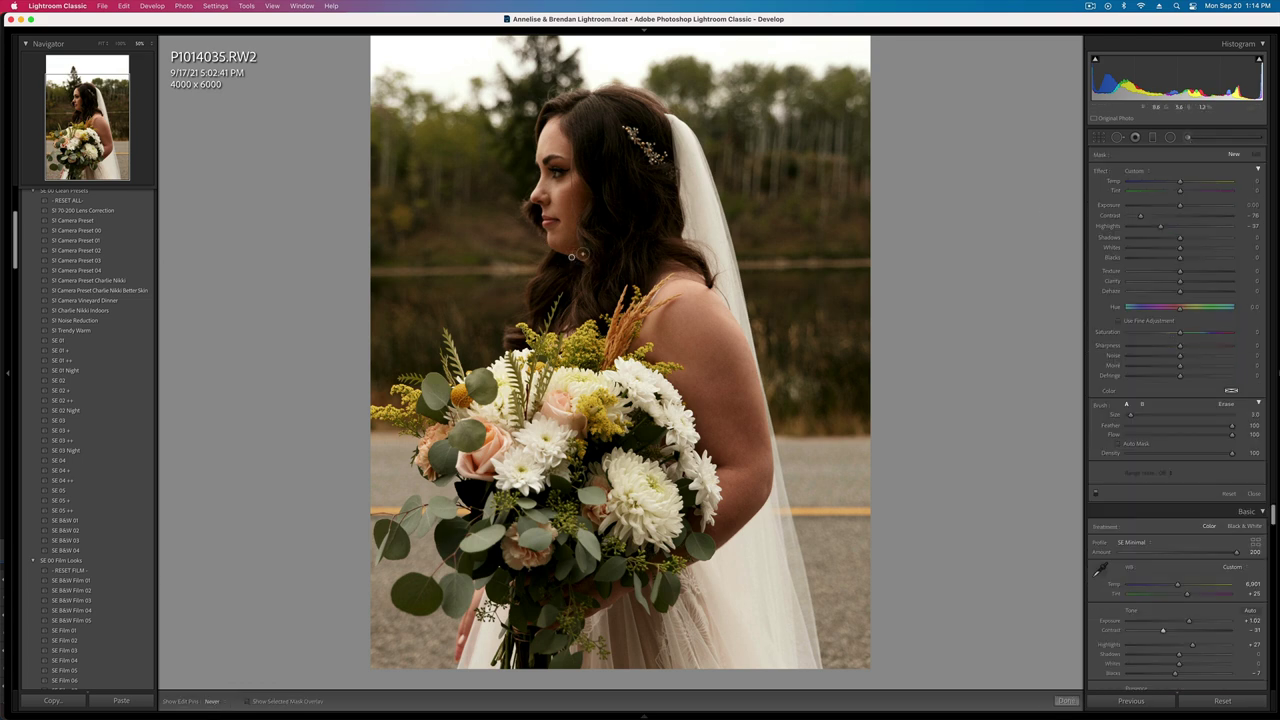
click(572, 258)
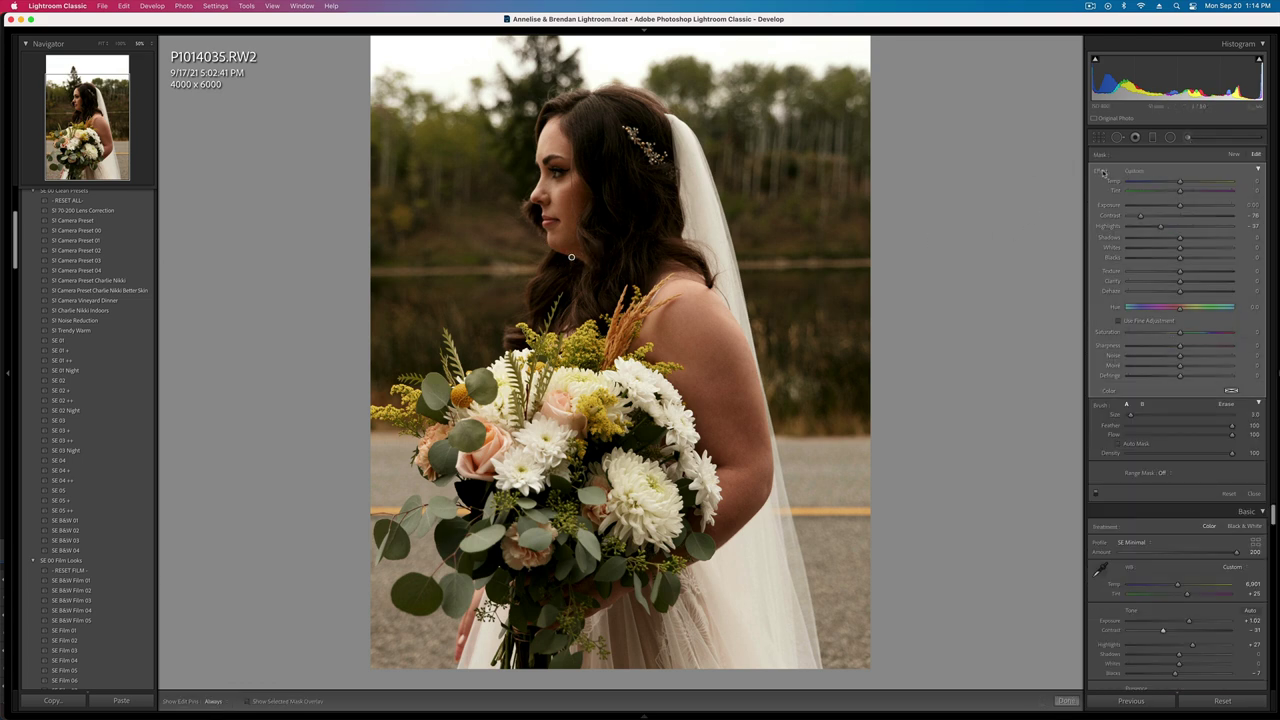
key(alt)
drag(1180, 238, 1158, 239)
key(k)
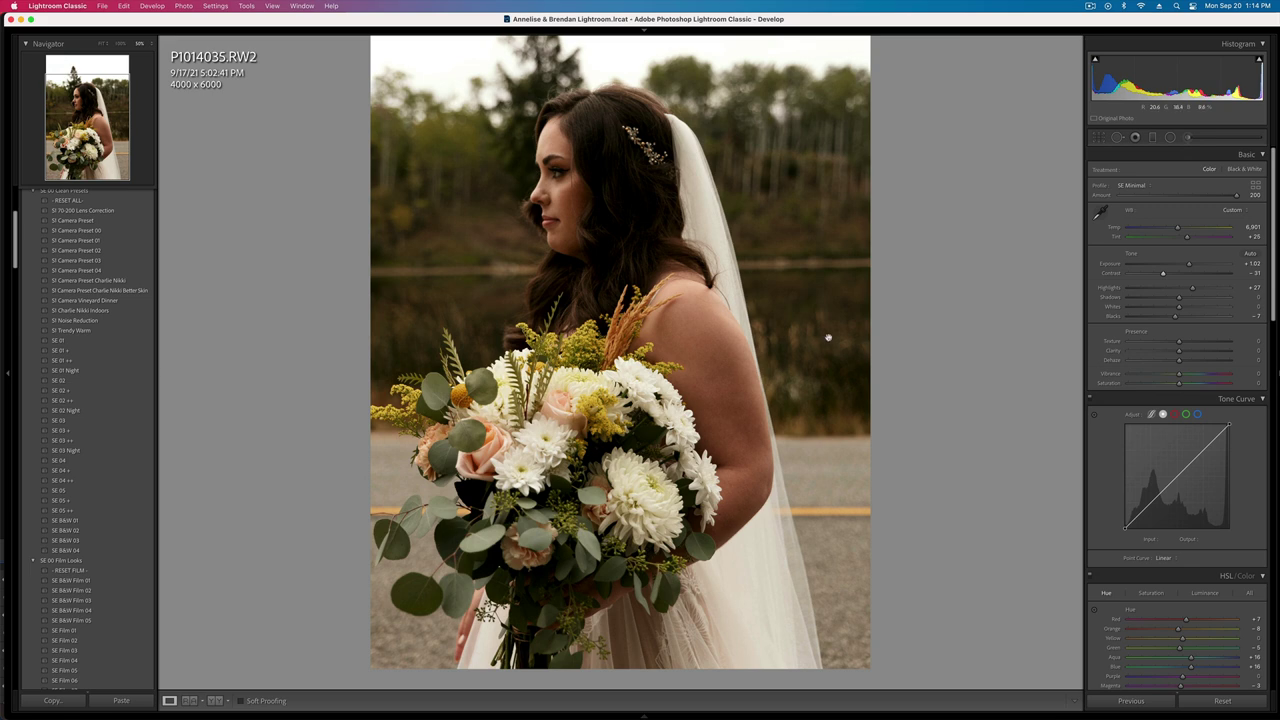
- Compare the edited portrait with its original version and check the brush mask below the bride's jaw
key(backslash)
key(backslash)
key(backslash)
key(backslash)
click(1189, 137)
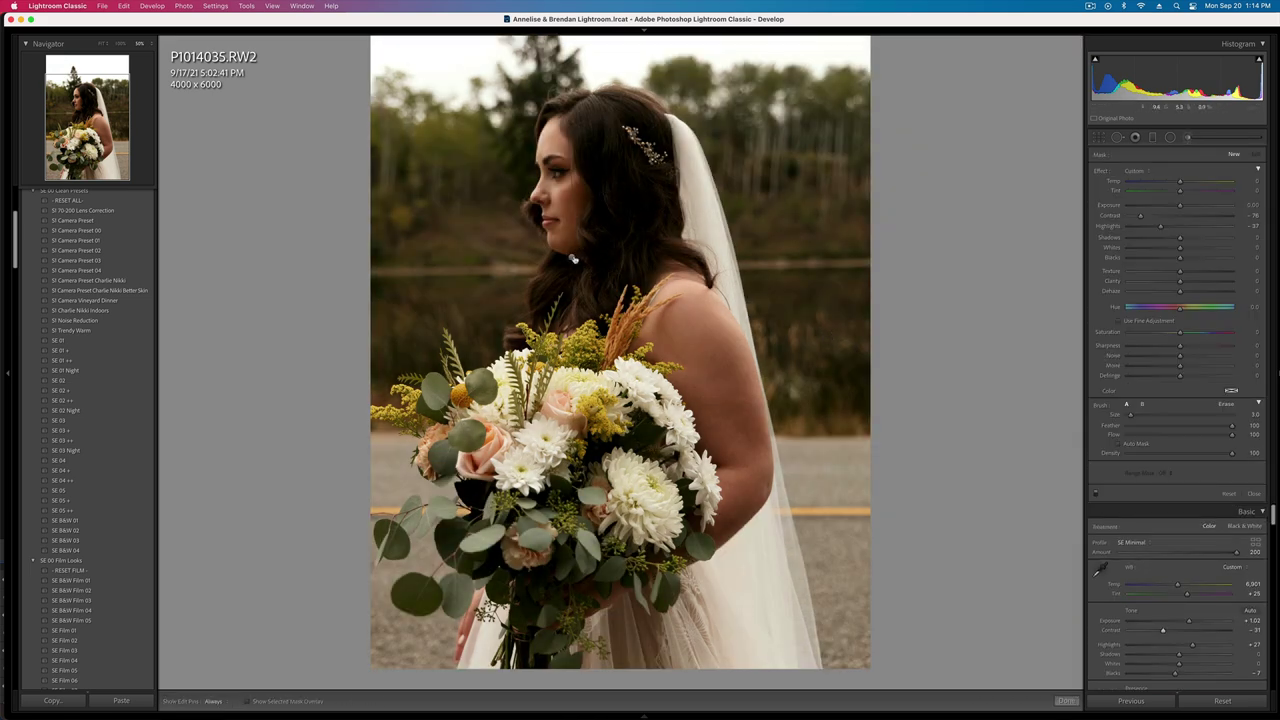
click(572, 258)
key(h)
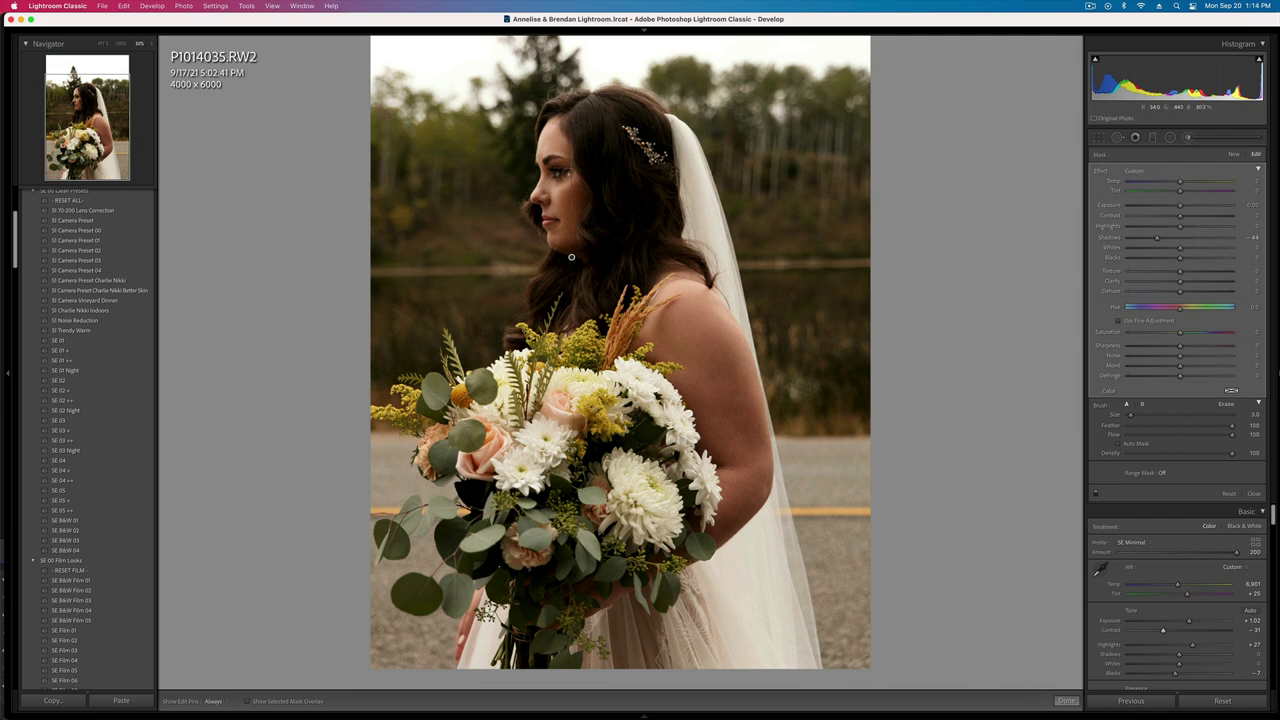
- Draw a large radial filter centred on the bouquet and apply the 15 Brooding Dehaze Darken preset outside the ellipse
click(1234, 155)
click(1173, 138)
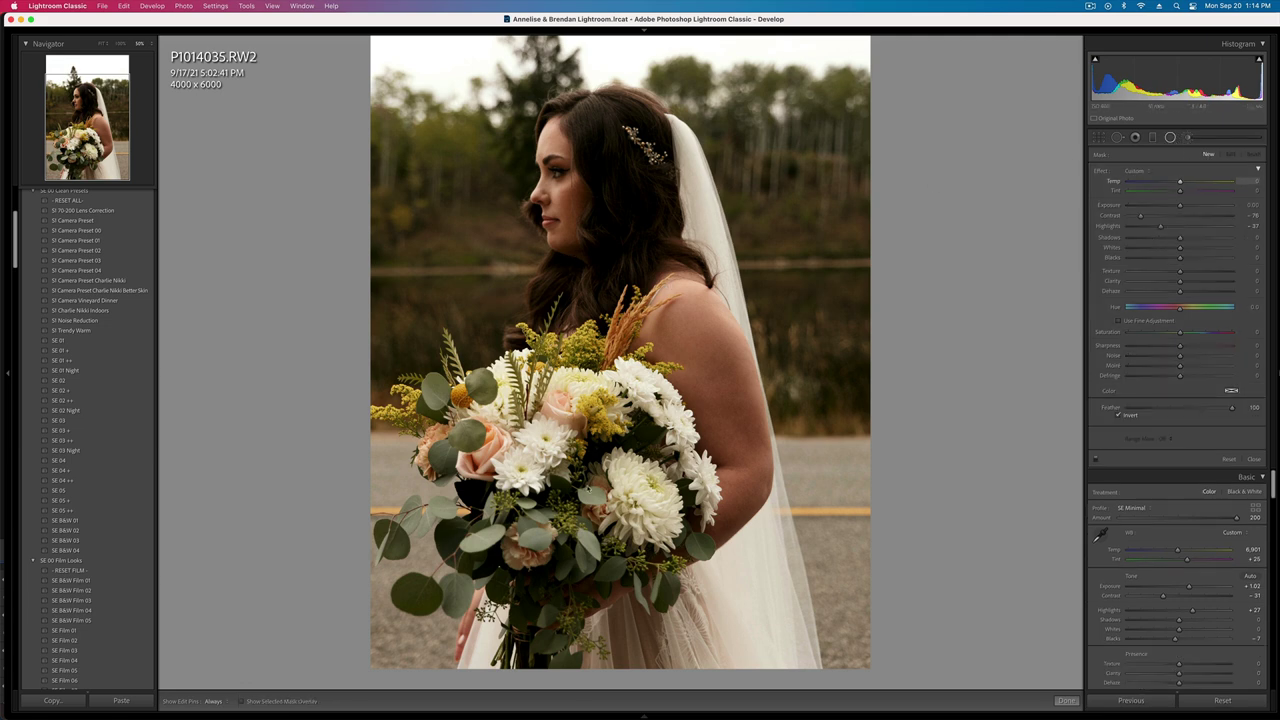
drag(512, 472, 727, 717)
drag(512, 472, 548, 495)
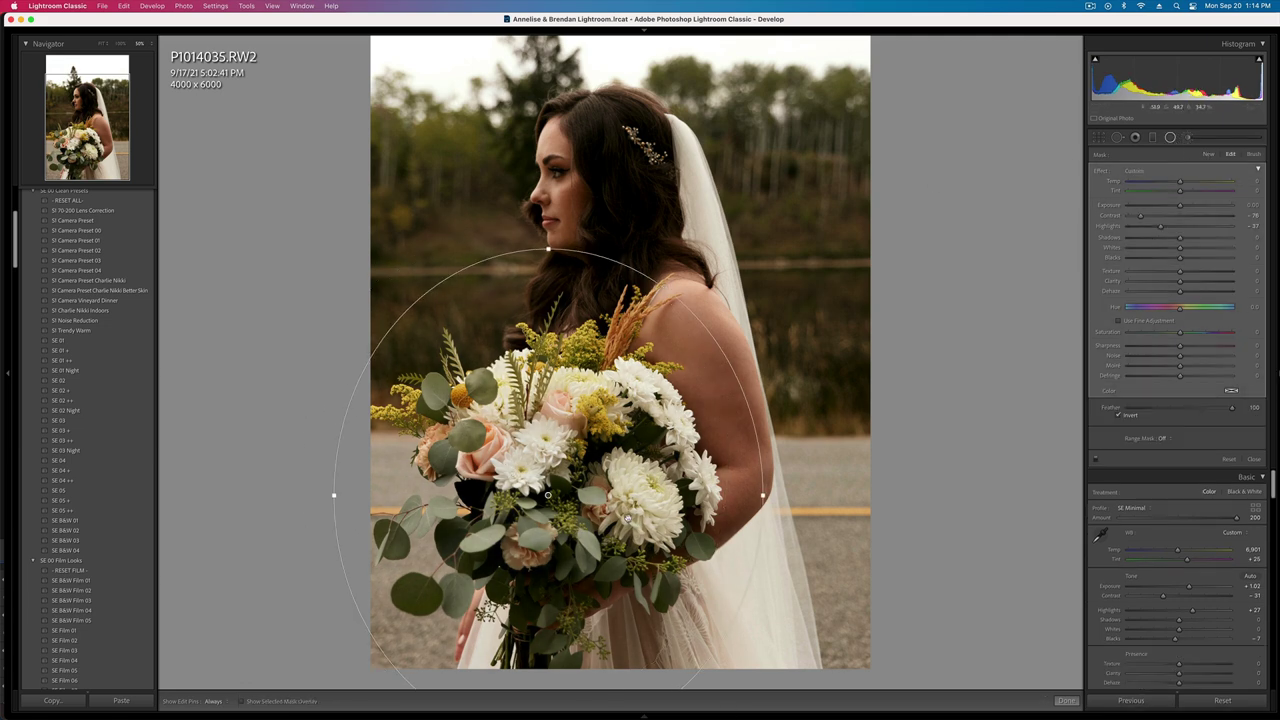
click(1138, 172)
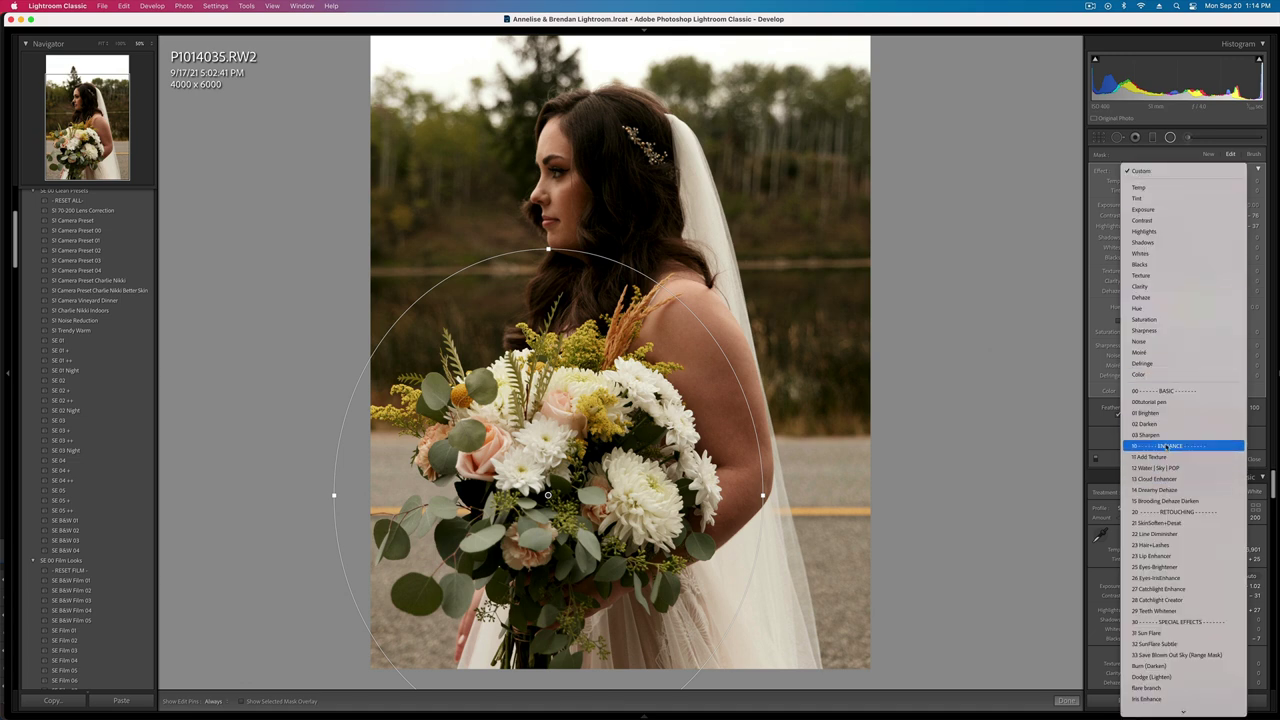
click(1163, 502)
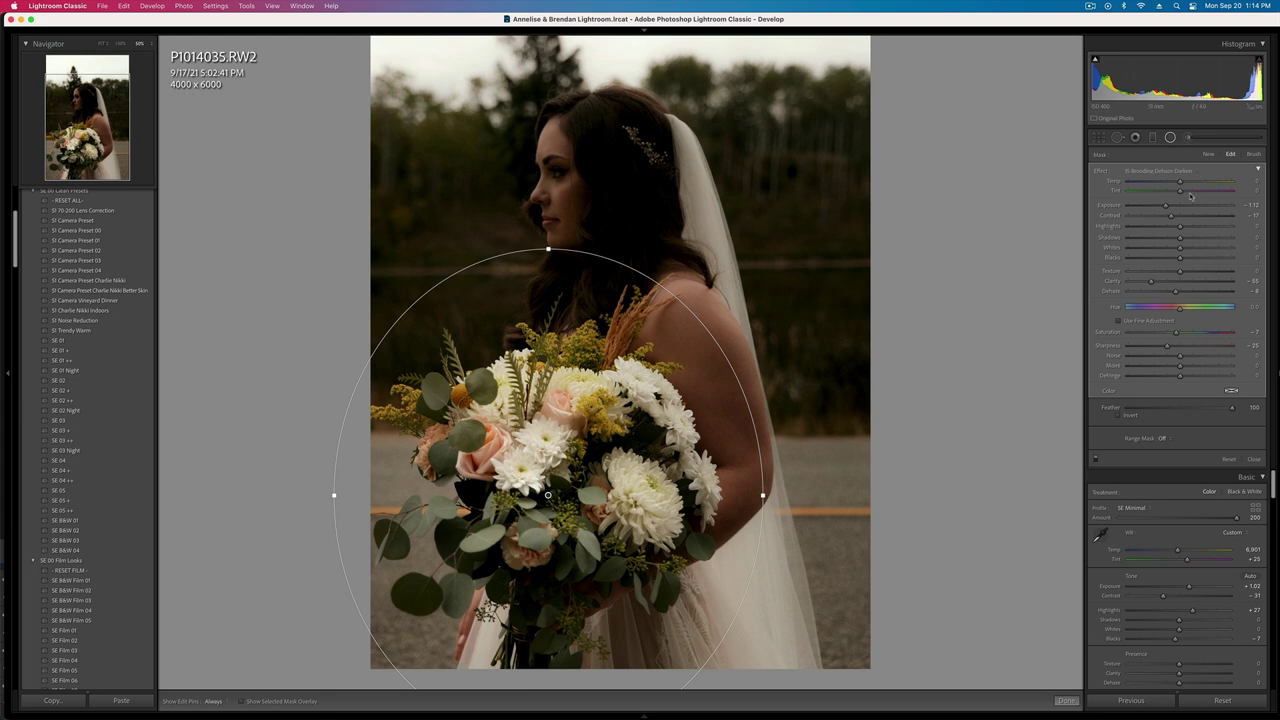
- Soften the radial filter with a milder negative Exposure, Dehaze -23 and Saturation 32, and finish the adjustment
drag(1166, 205, 1173, 205)
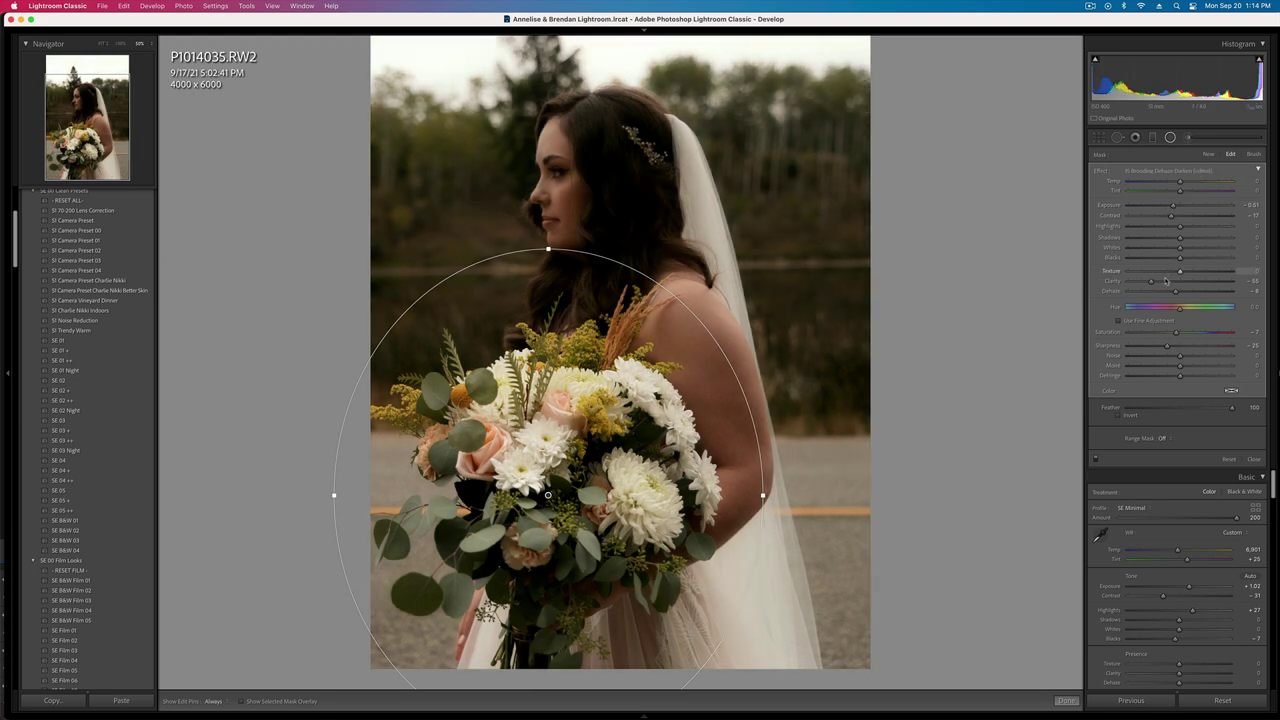
click(1165, 291)
drag(1165, 291, 1169, 291)
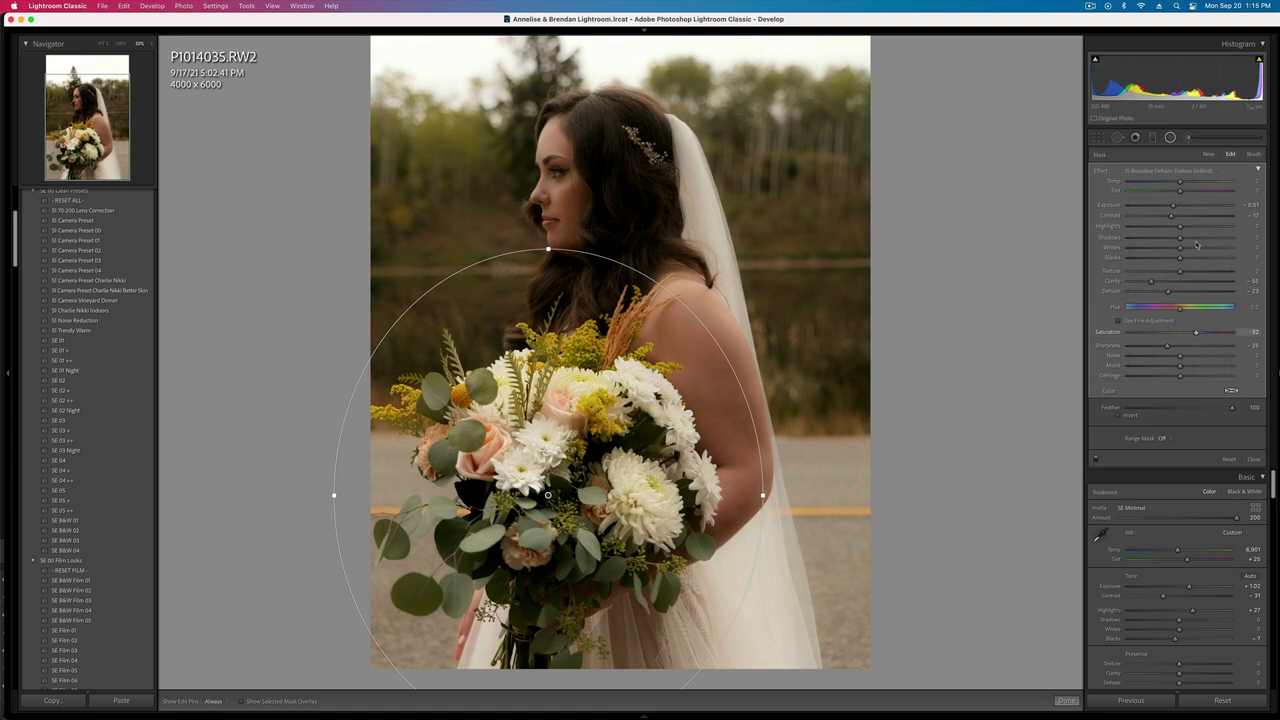
drag(1173, 205, 1171, 208)
key(shift+m)
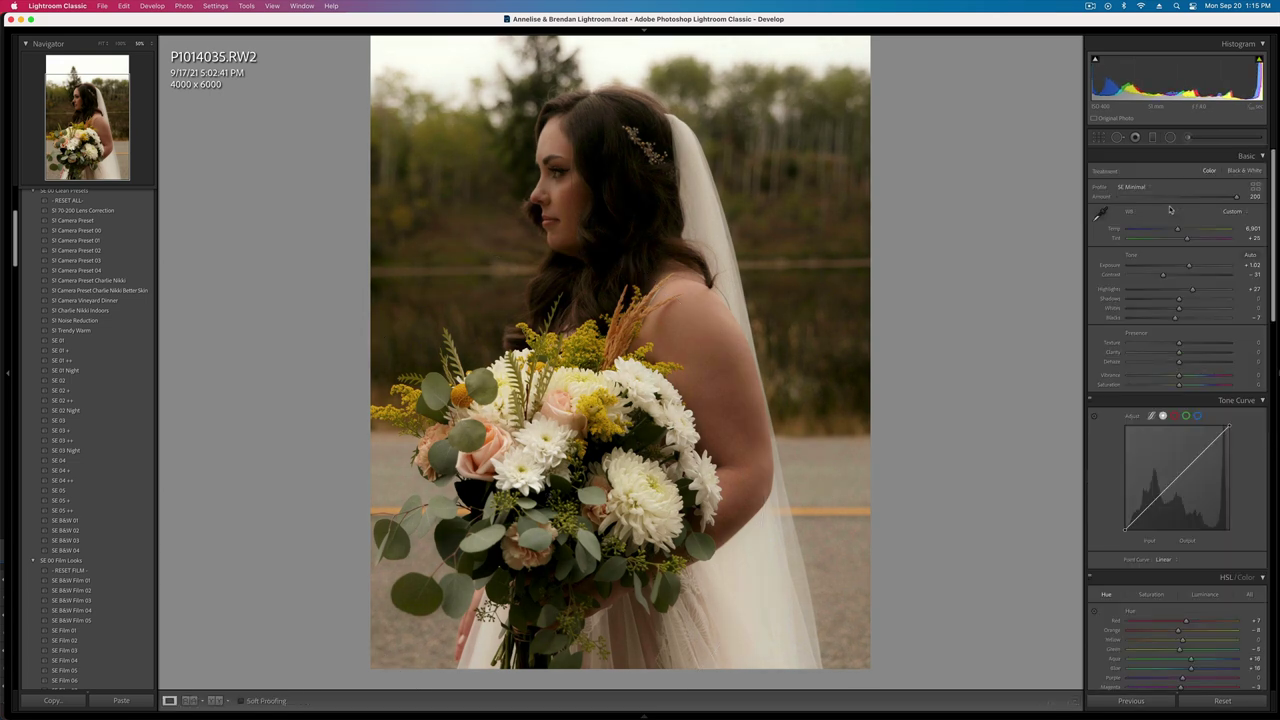
- Review the whole portrait at reduced size and delete the radial filter around the bouquet
key(super+minus)
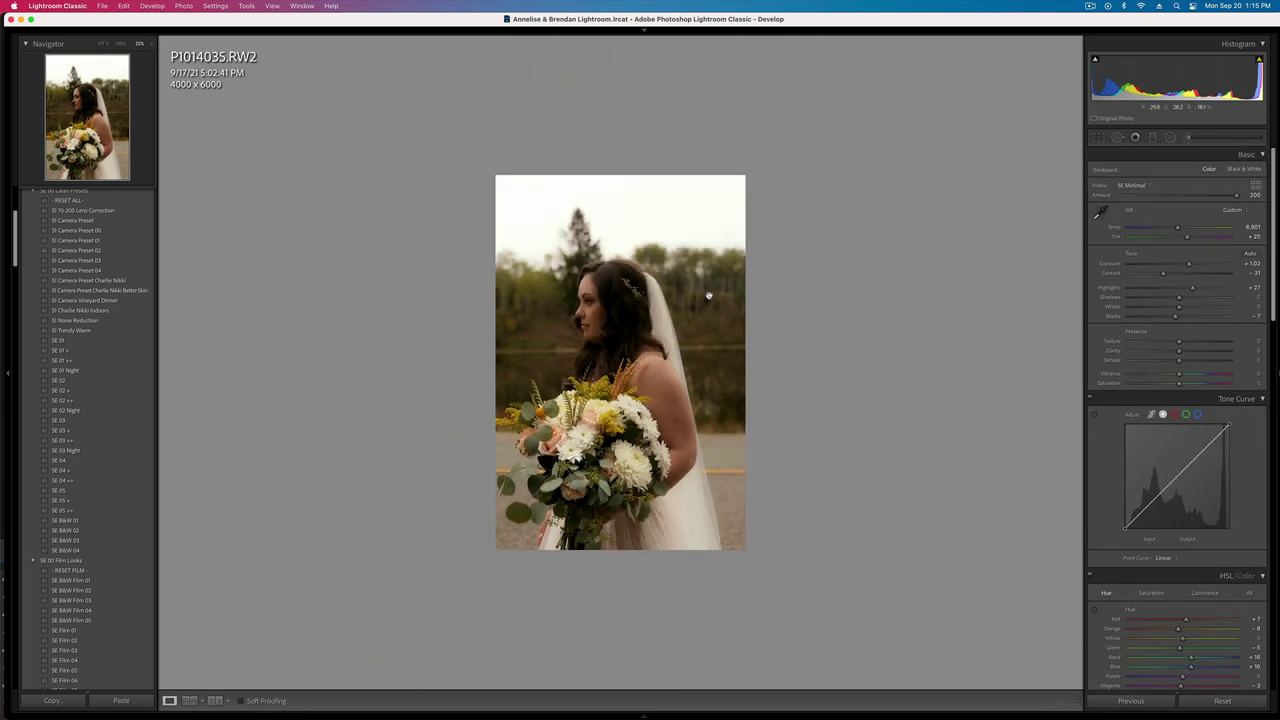
key(shift+m)
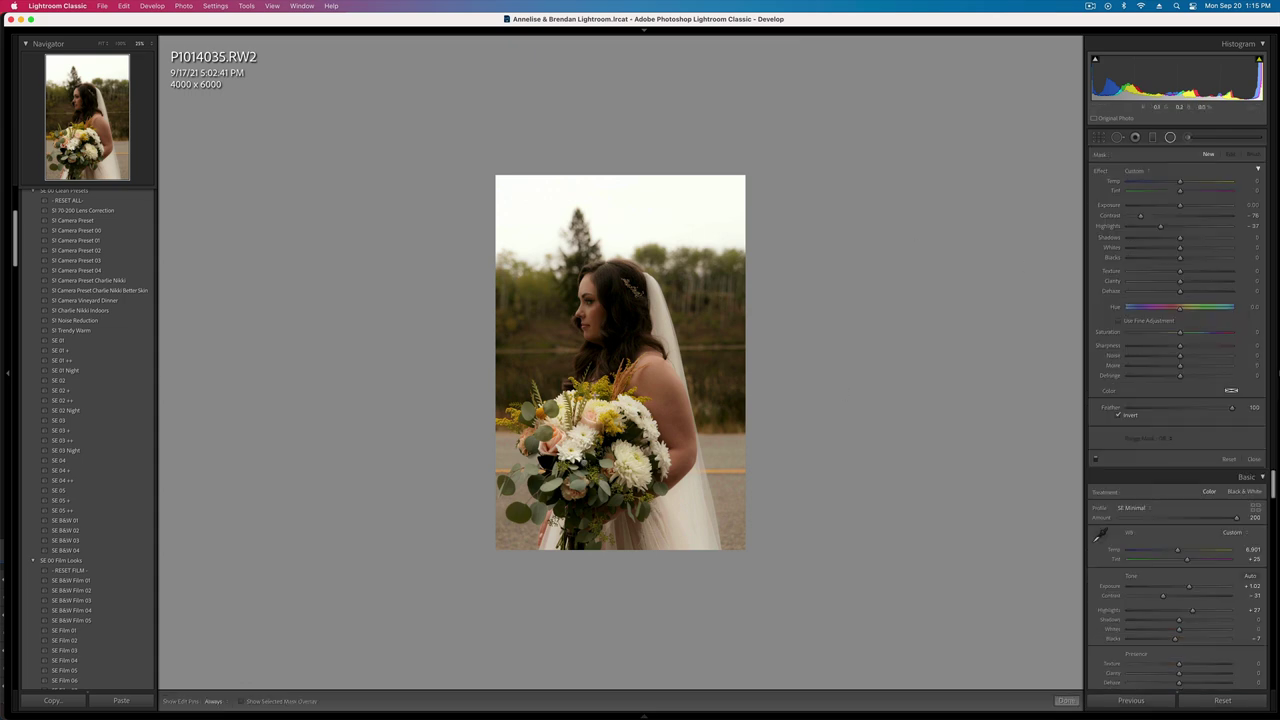
click(582, 461)
key(Delete)
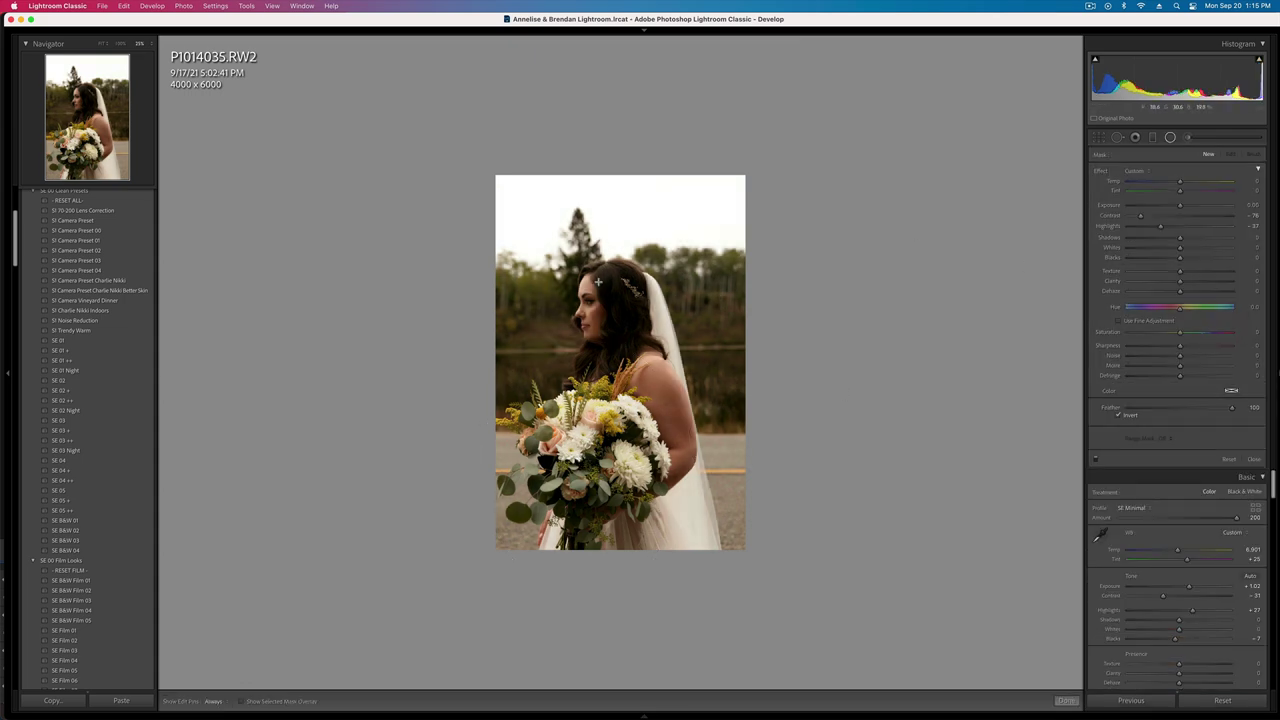
- Brush a new mask over the bride's hair, reset its sliders, set Texture to 15, slightly raise Sharpness and finish the adjustment
key(super+equal)
key(super+equal)
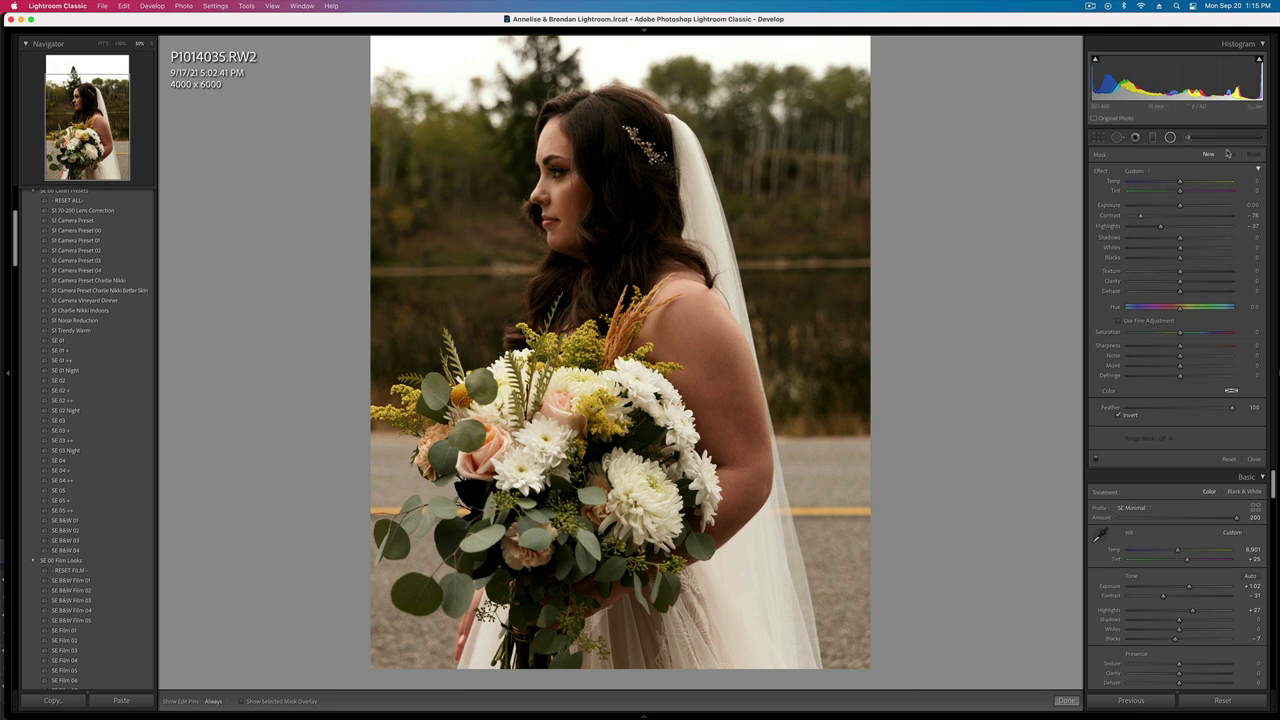
click(1188, 138)
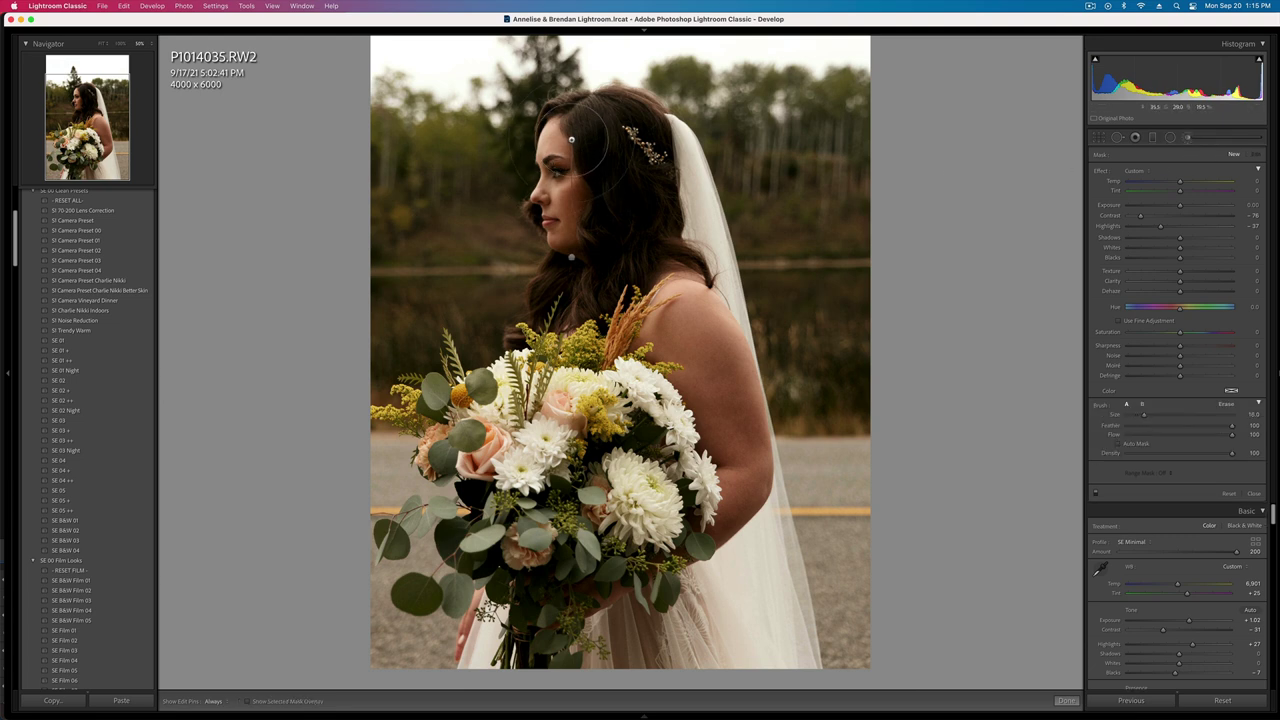
drag(573, 165, 641, 217)
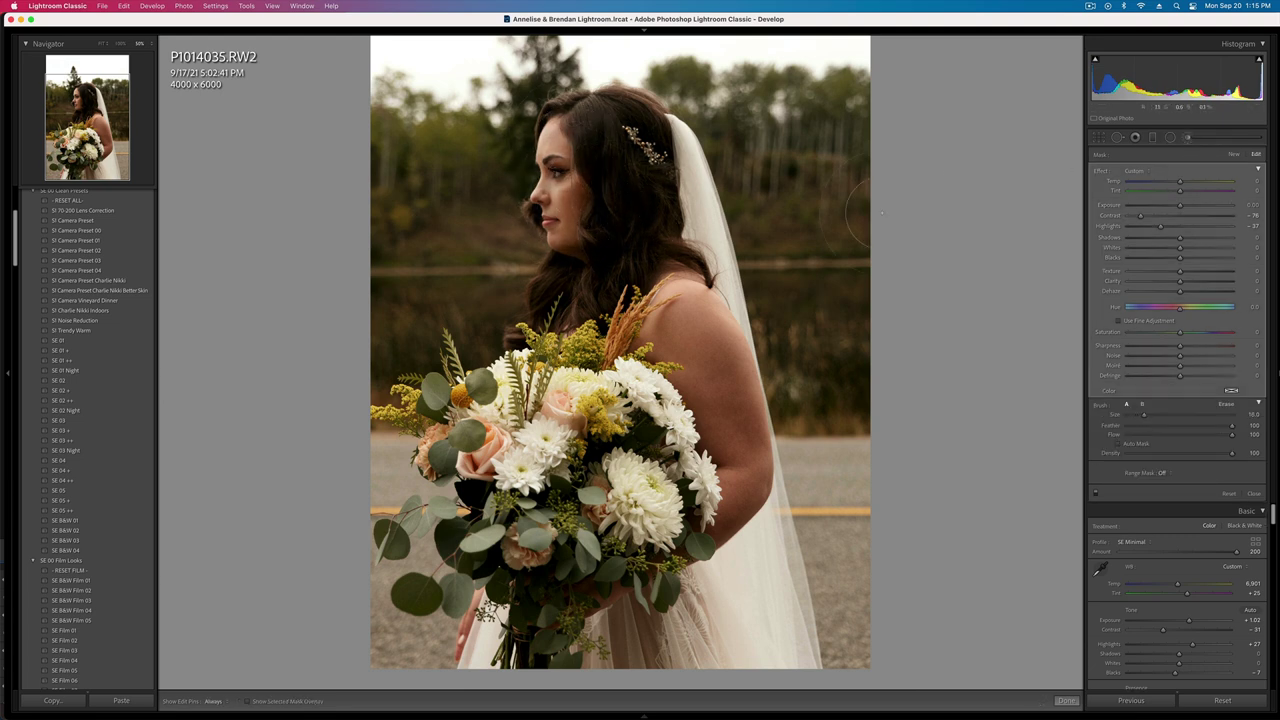
alt+click(1100, 172)
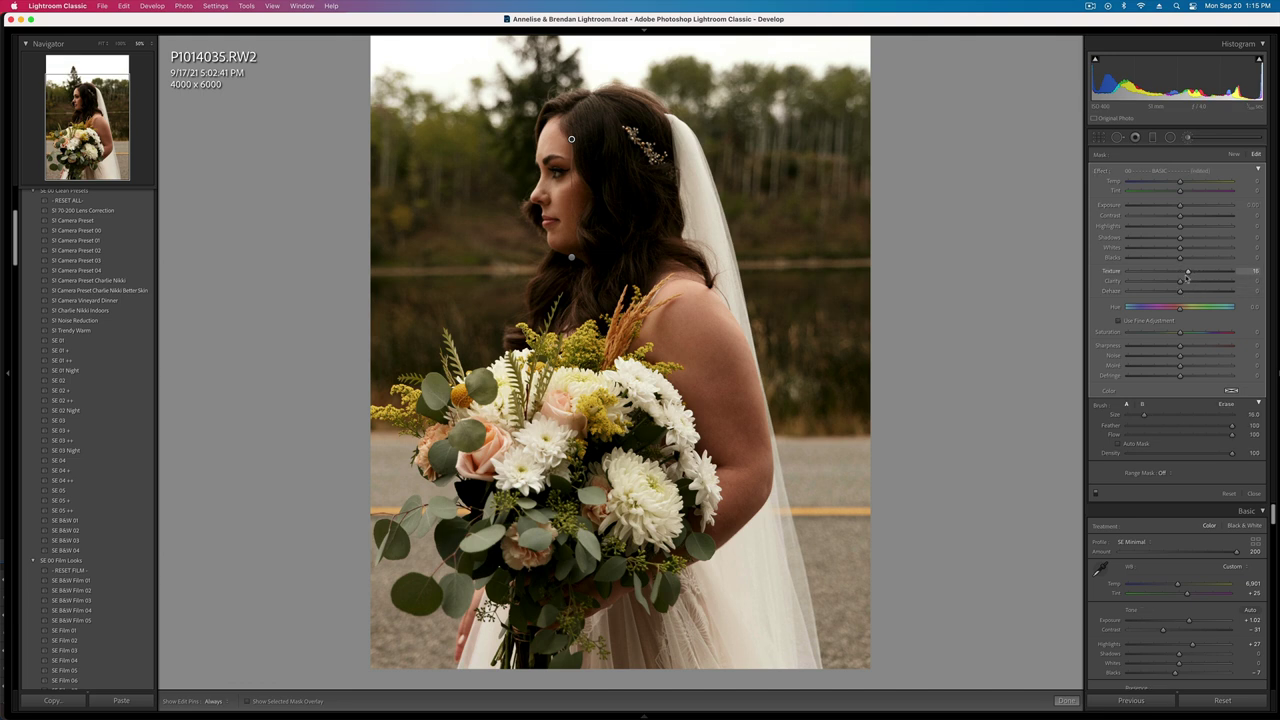
click(1187, 345)
key(k)
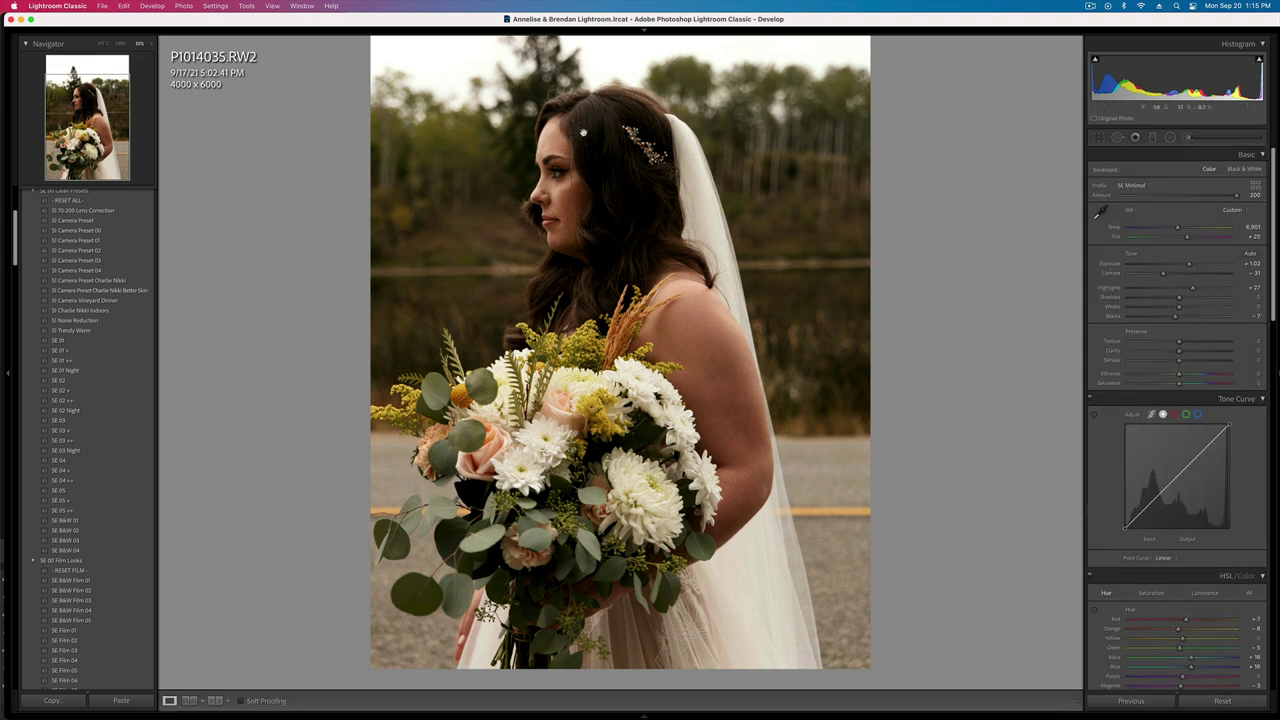
- Brush a new mask over the bouquet, reset its sliders and set Texture to -13 and Exposure to -1.12
click(585, 133)
click(601, 211)
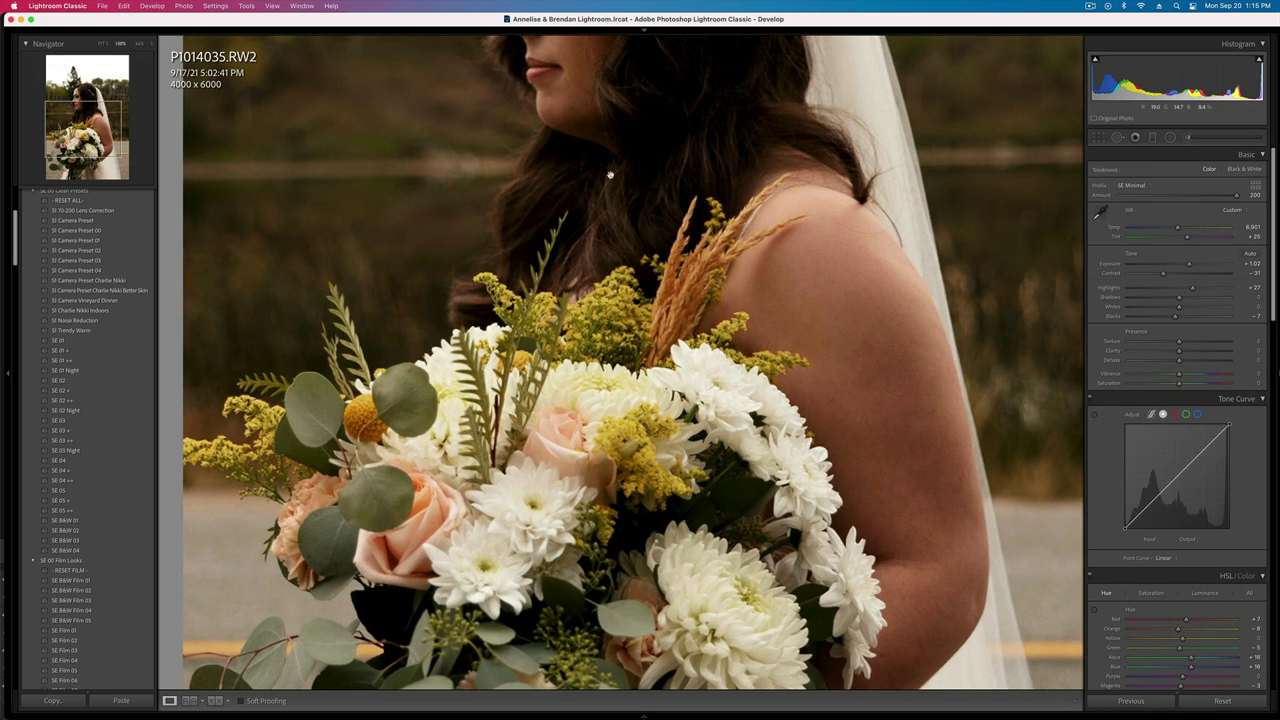
drag(610, 176, 612, 410)
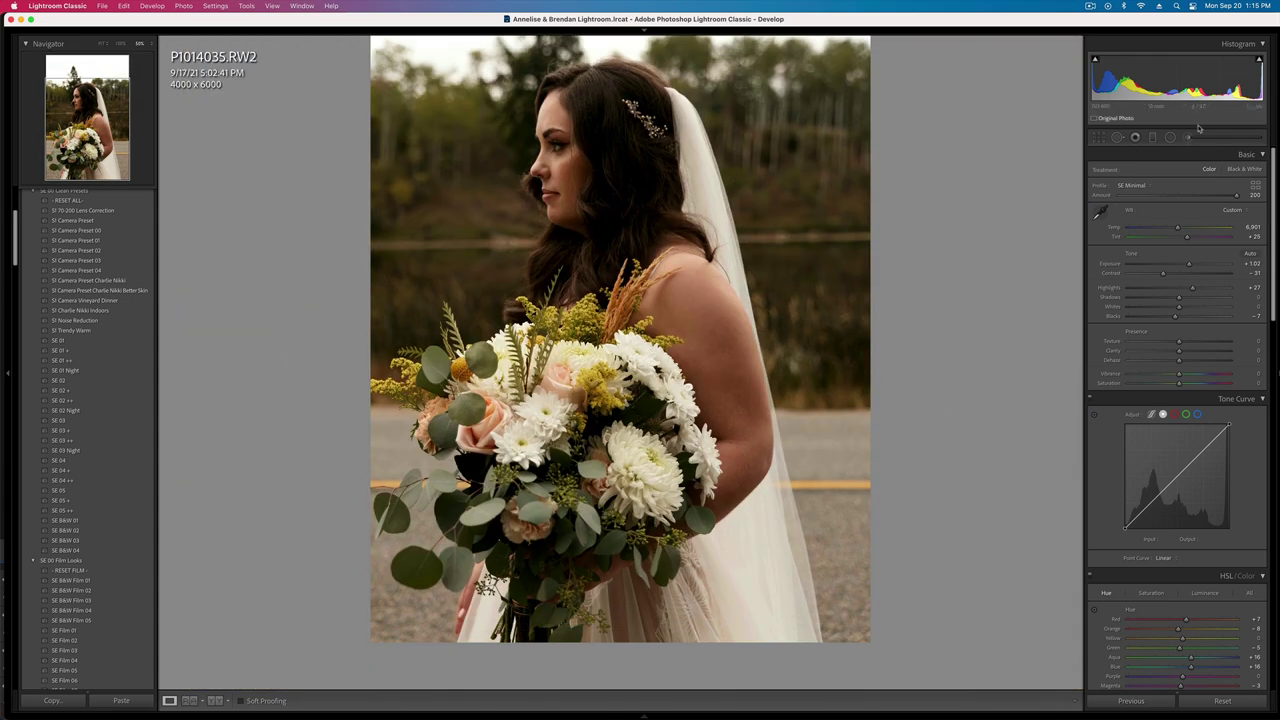
click(1188, 138)
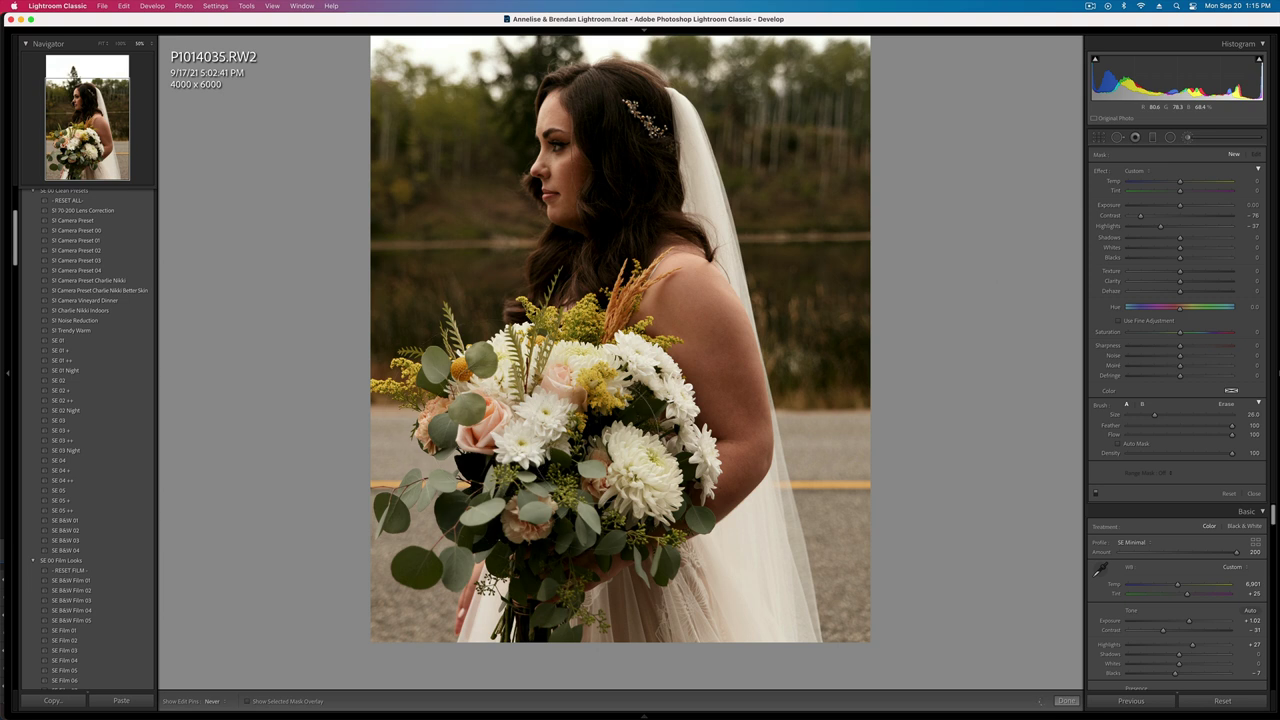
drag(562, 553, 566, 560)
double_click(1104, 171)
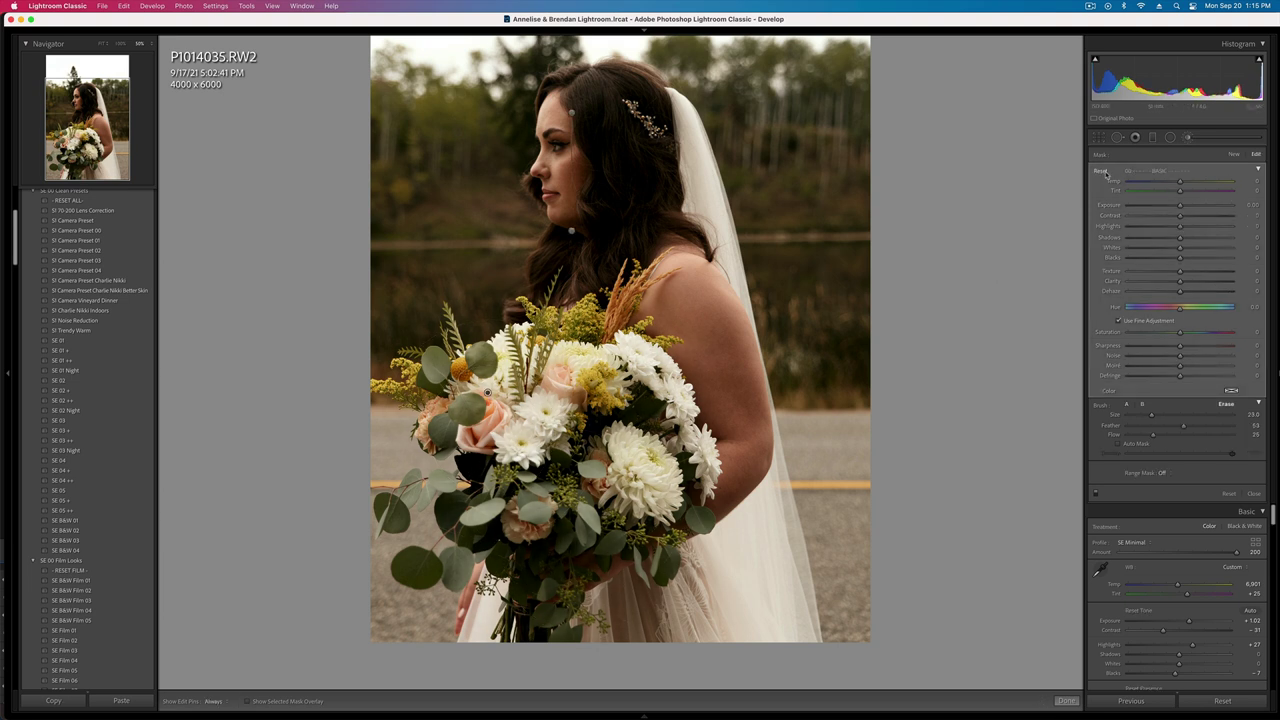
drag(1179, 271, 1164, 273)
drag(1180, 205, 1164, 206)
- Extend the bouquet mask over the lower flowers and the dress, and ease its Exposure to about -0.49
drag(657, 455, 653, 548)
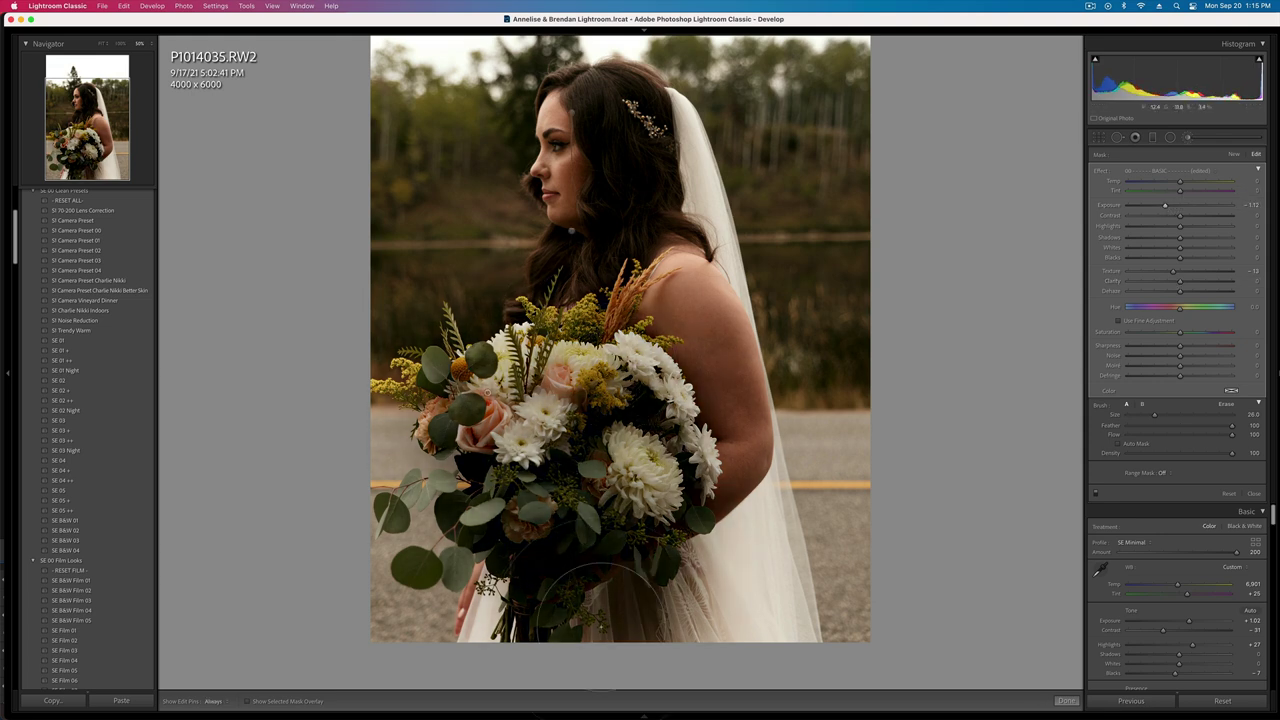
drag(737, 545, 762, 612)
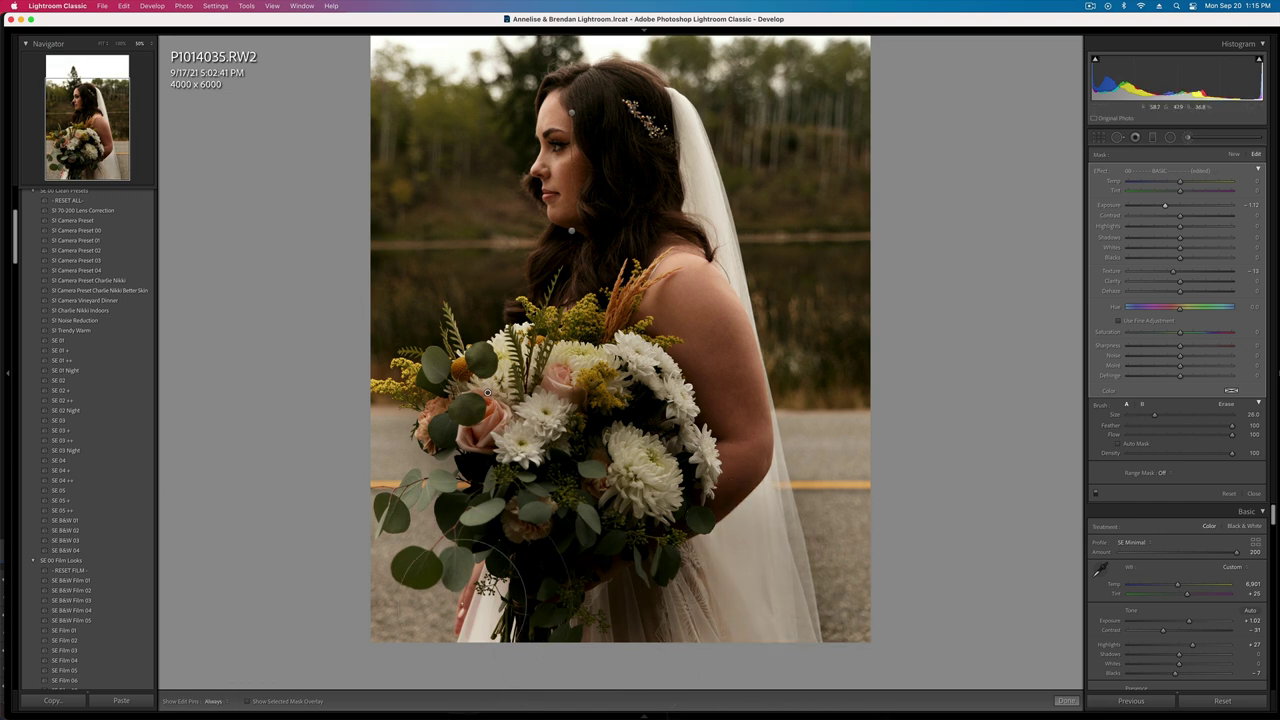
drag(468, 611, 502, 628)
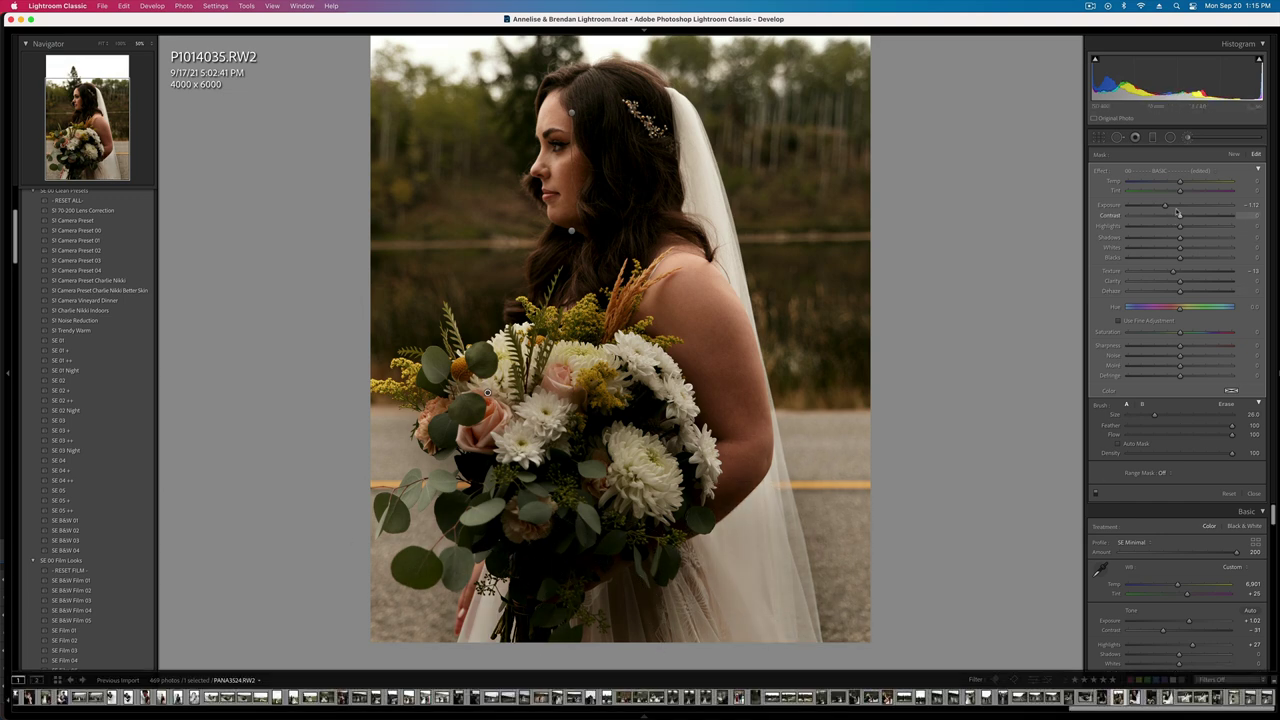
drag(1164, 205, 1175, 207)
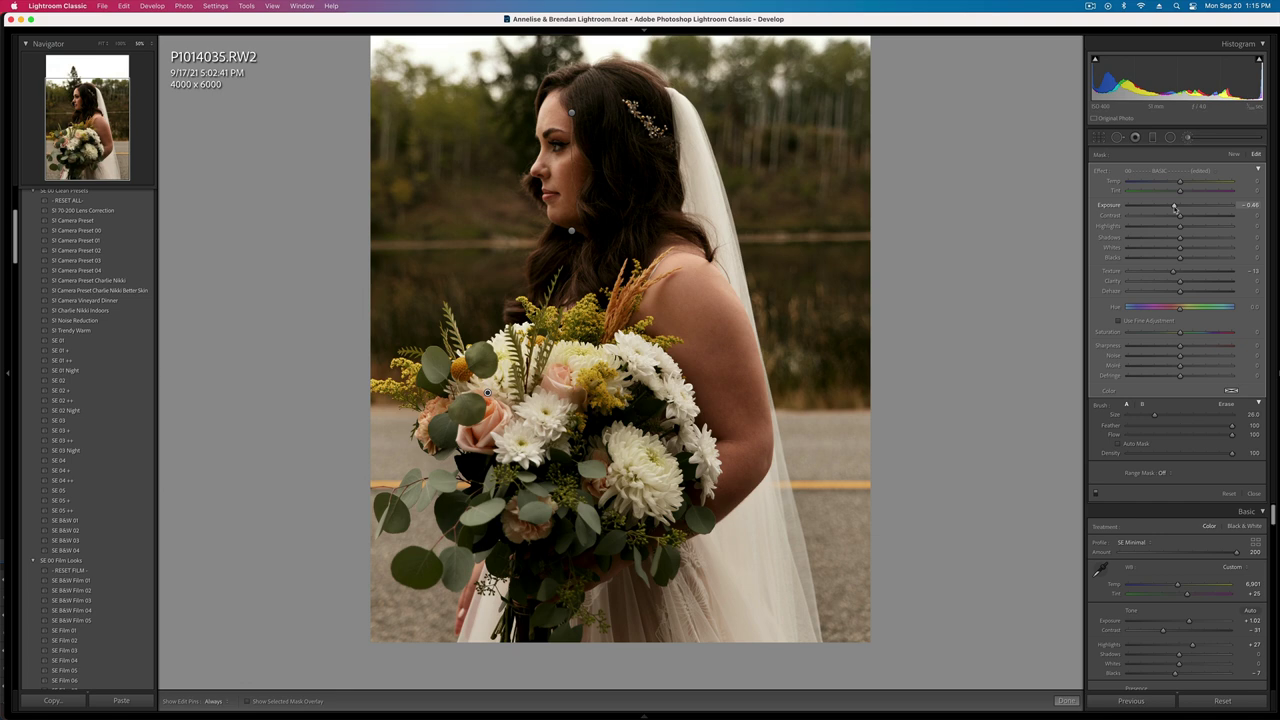
- Finish the bouquet brush adjustment and apply the SE B&W 01 preset to P1014035.RW2
key(k)
key(super+minus)
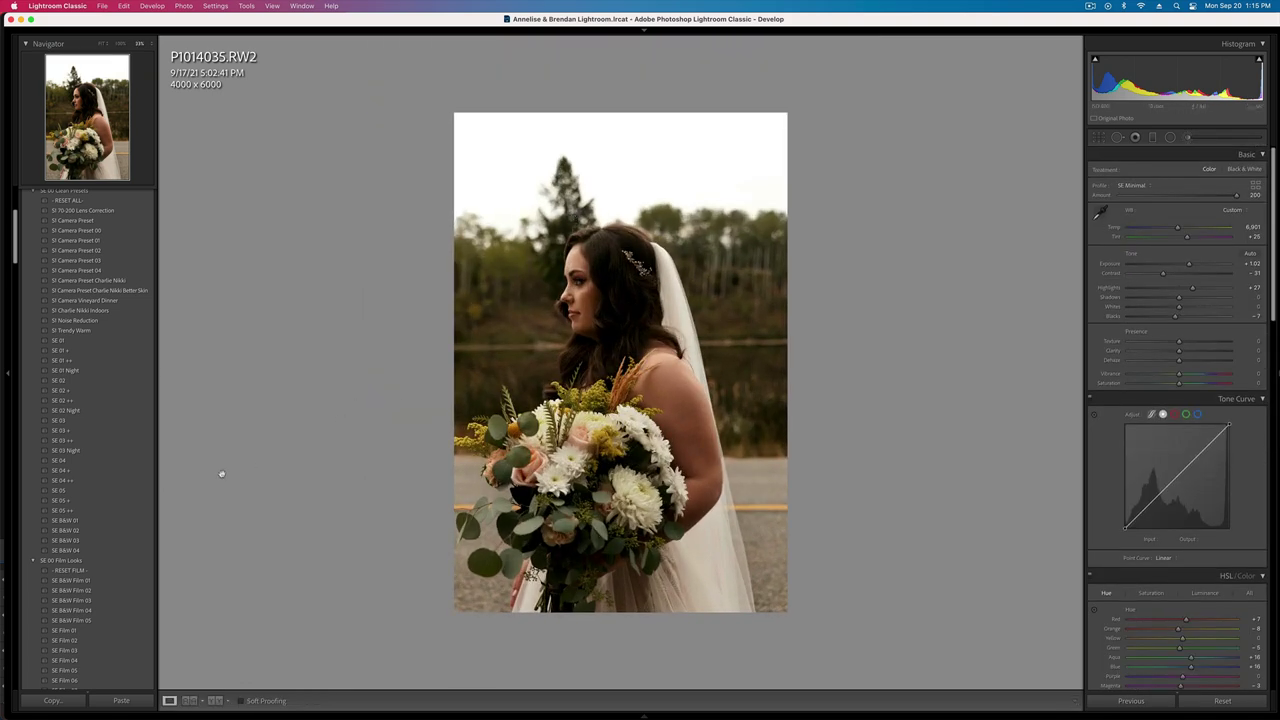
click(83, 522)
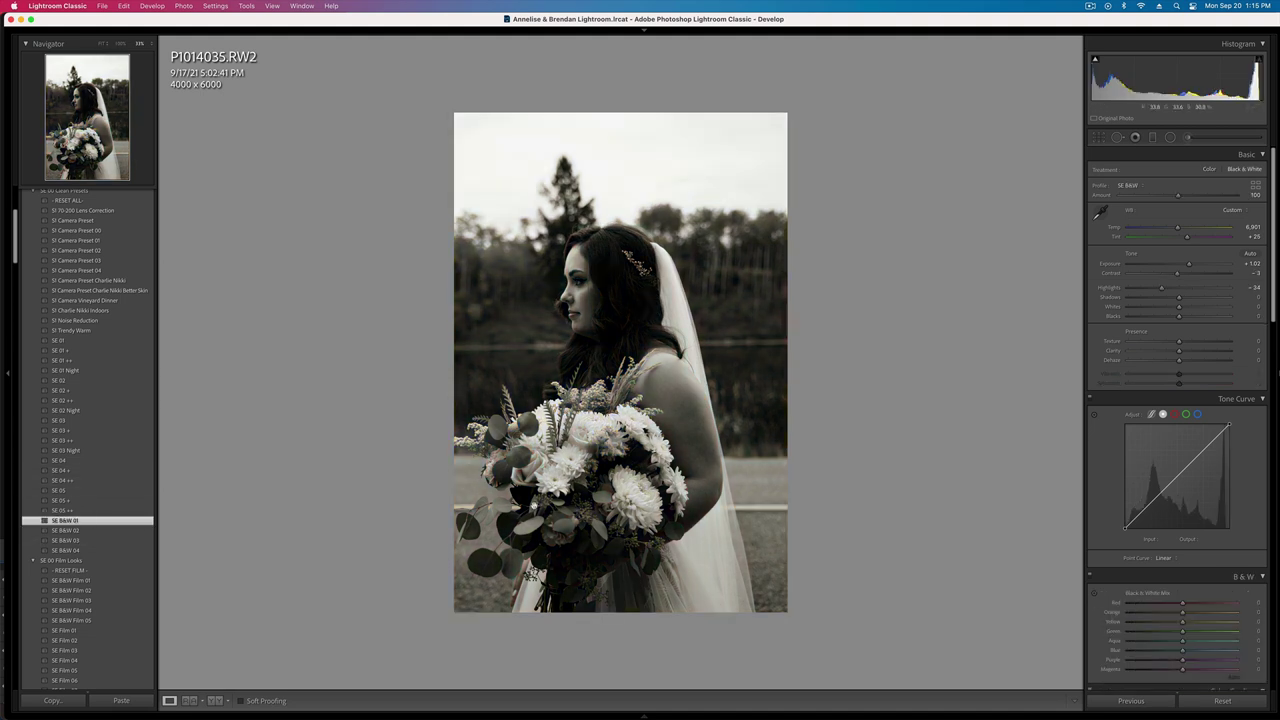
- Paste the copied settings onto the veil close-up PANA3577.RW2 and lower its Exposure to -0.30
key(Right)
key(Right)
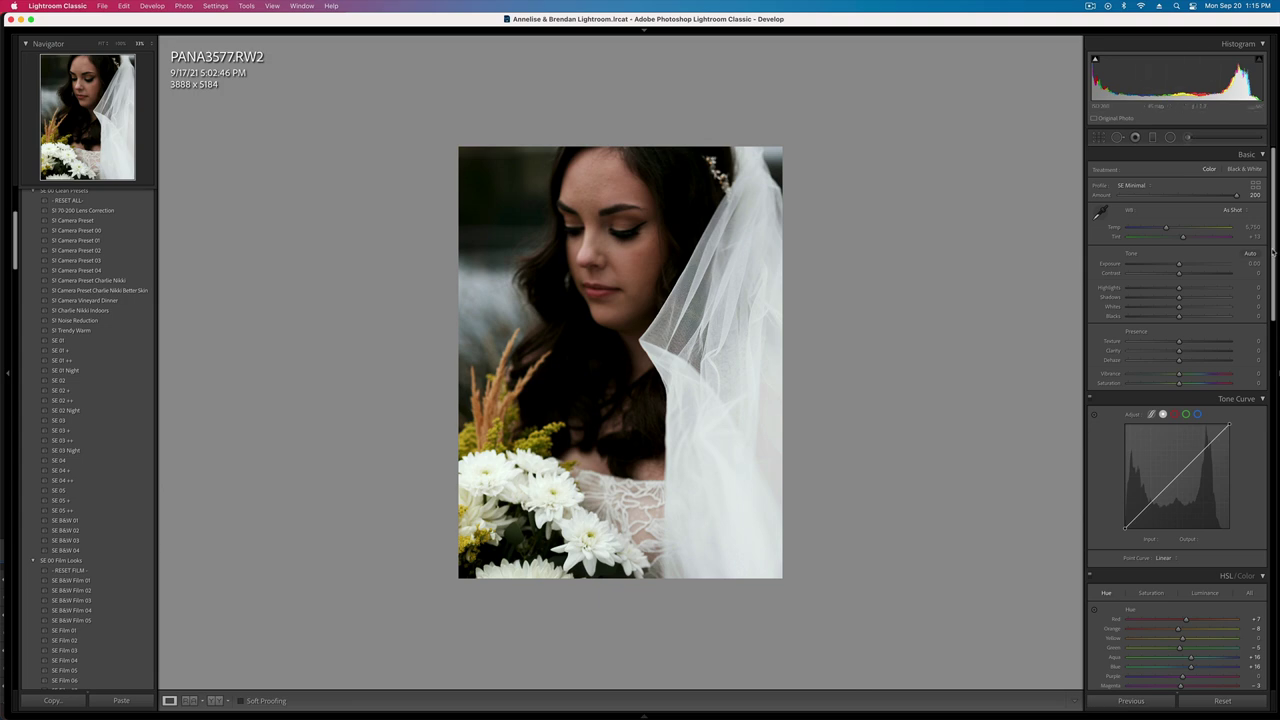
key(super+v)
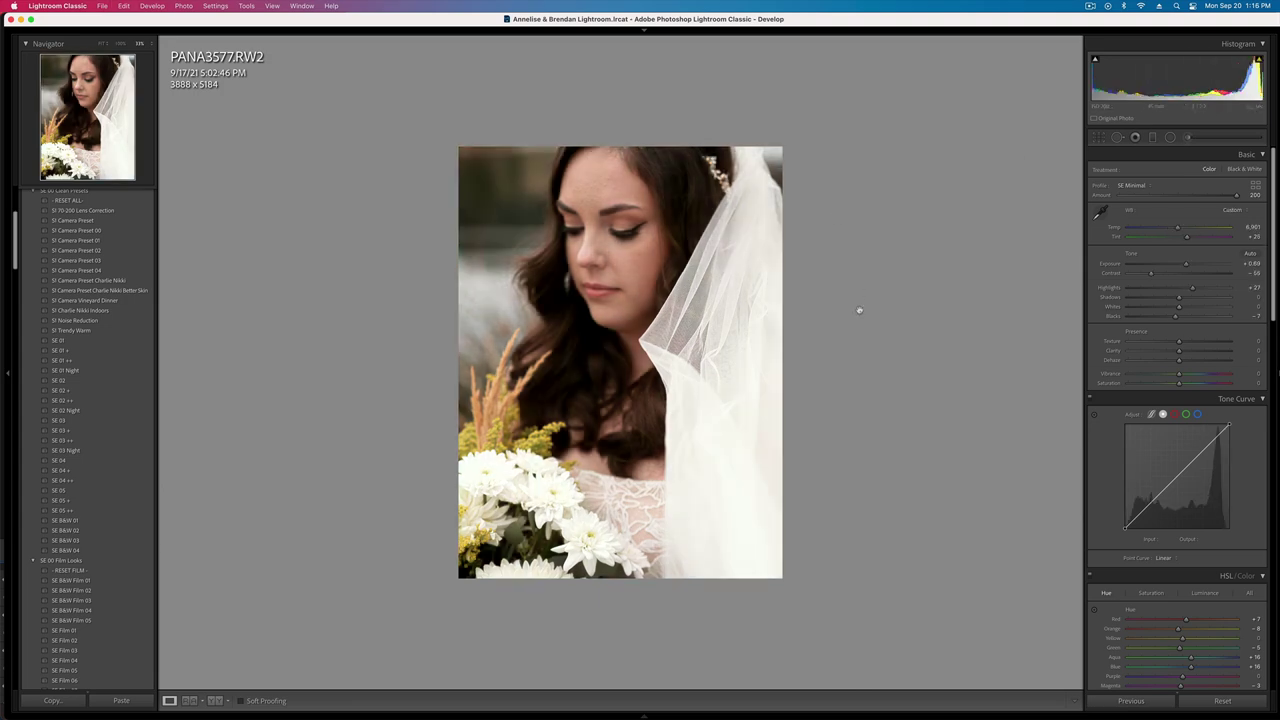
key(shift+minus)
key(shift+minus)
key(shift+minus)
key(shift+minus)
key(shift+minus)
key(shift+equal)
key(shift+equal)
key(shift+equal)
key(shift+minus)
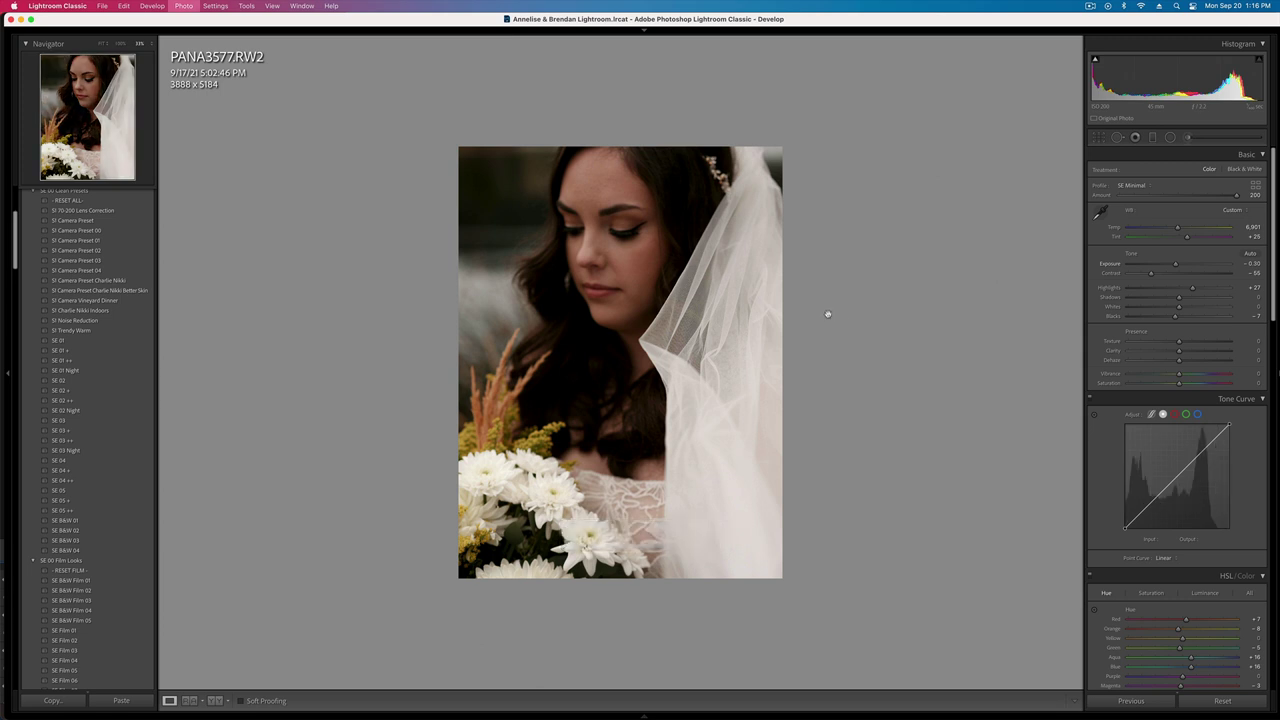
- Paste the copied settings onto the next portrait, P1014036.RW2, and raise its Exposure to +1.35
key(Right)
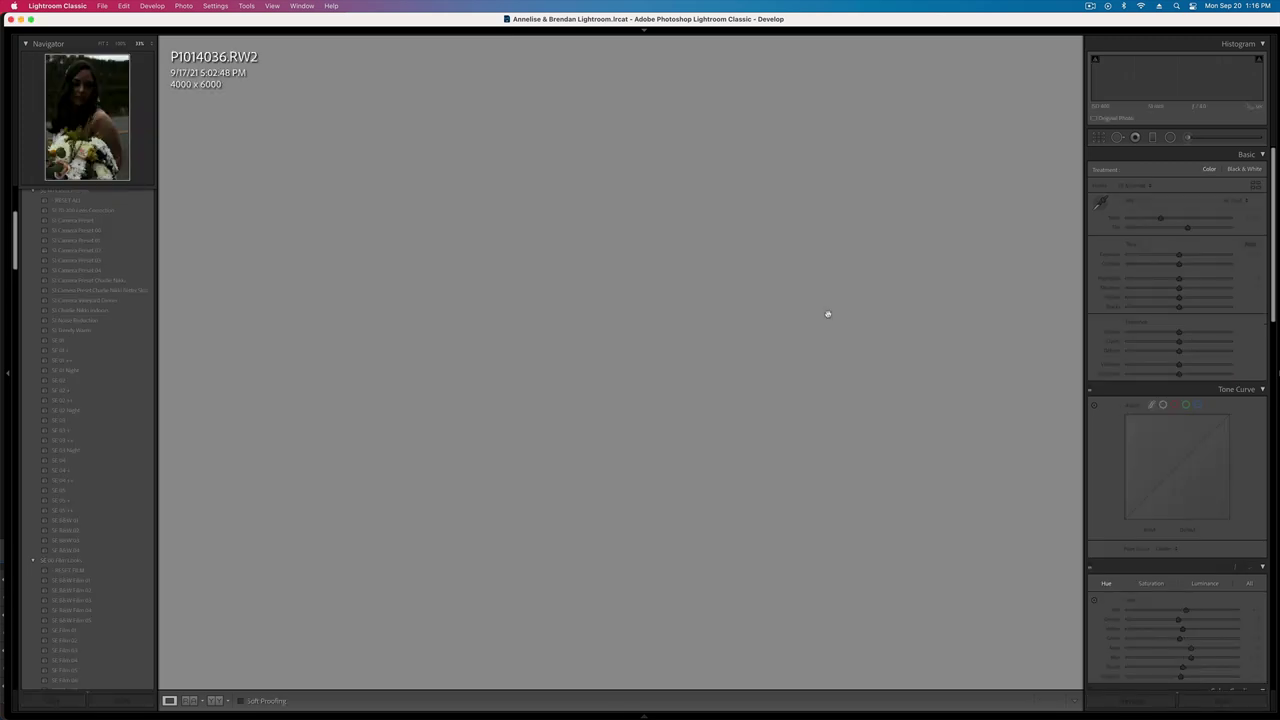
key(super+v)
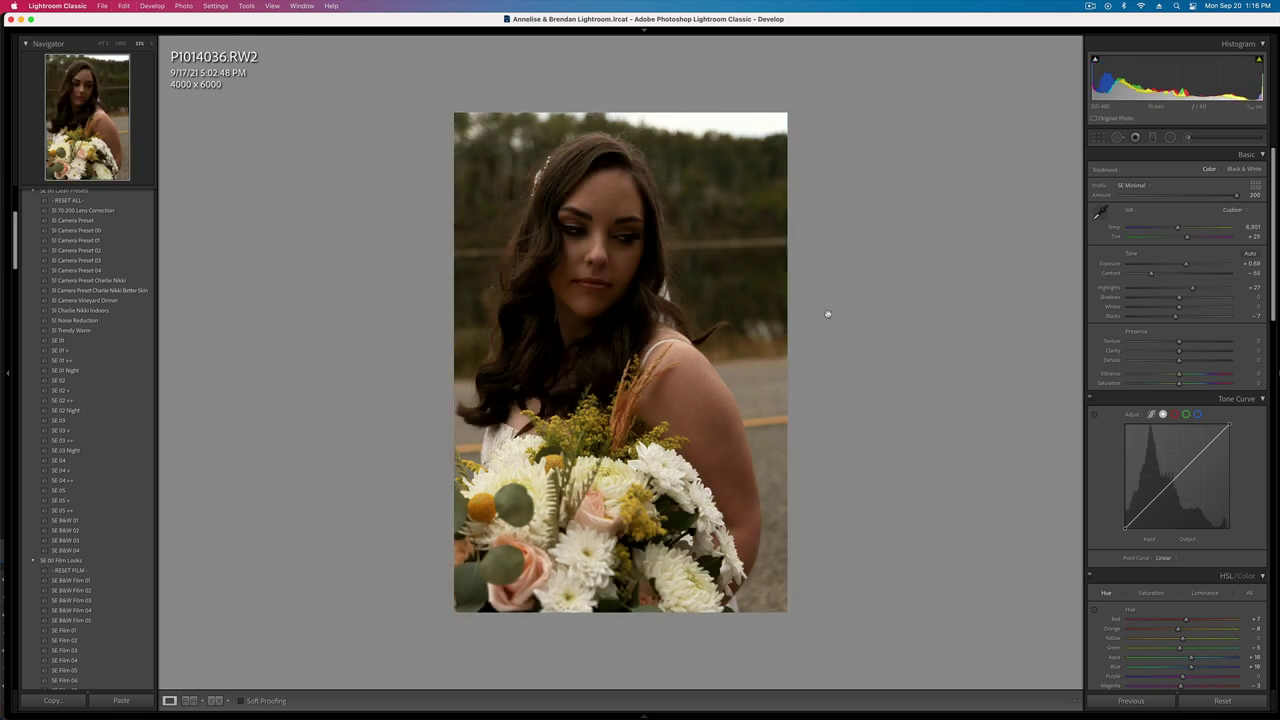
key(shift+equal)
key(shift+equal)
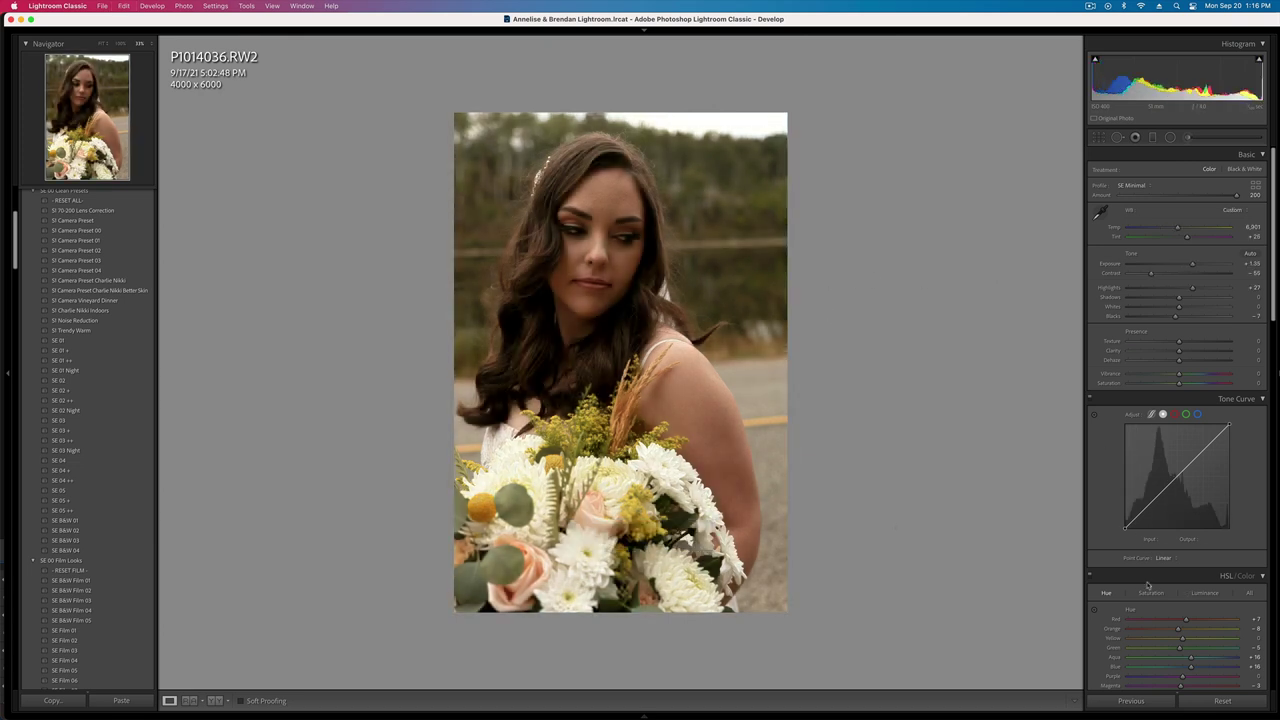
- Crop P1014036.RW2 to 3256 x 4884 around the bride's head, shoulder and upper bouquet, trimming the right and lower areas
key(r)
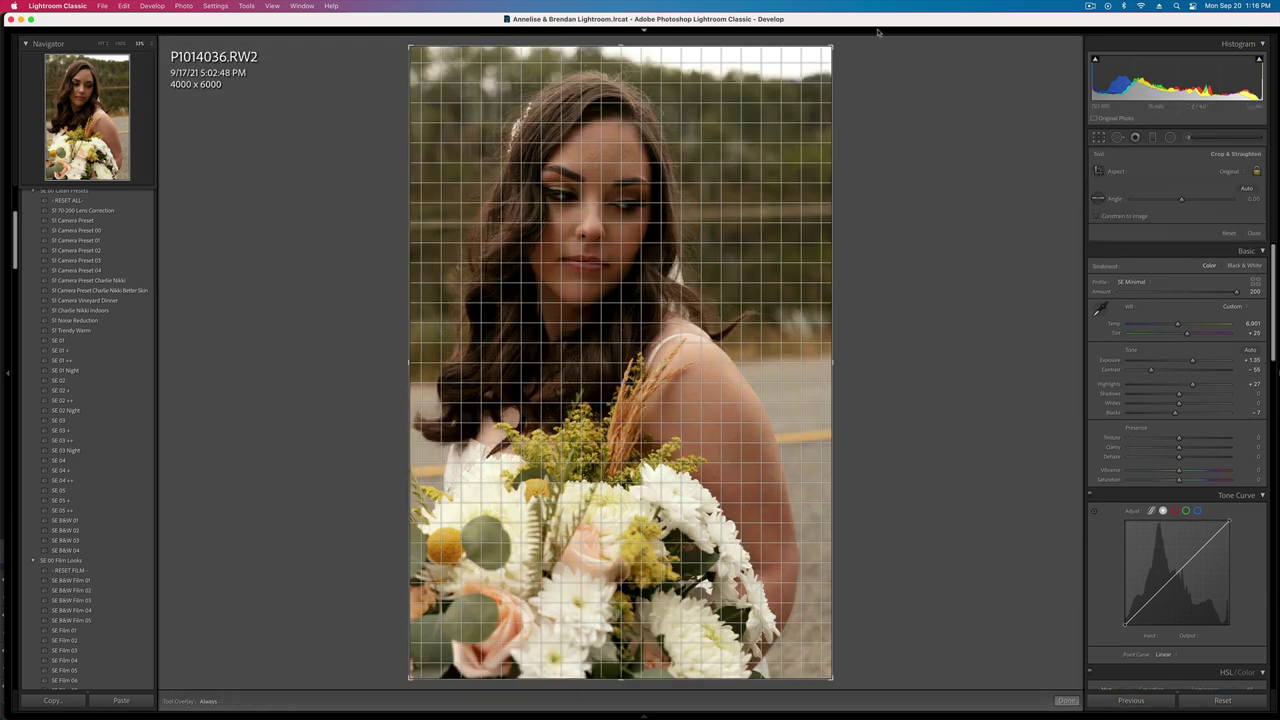
drag(830, 44, 797, 90)
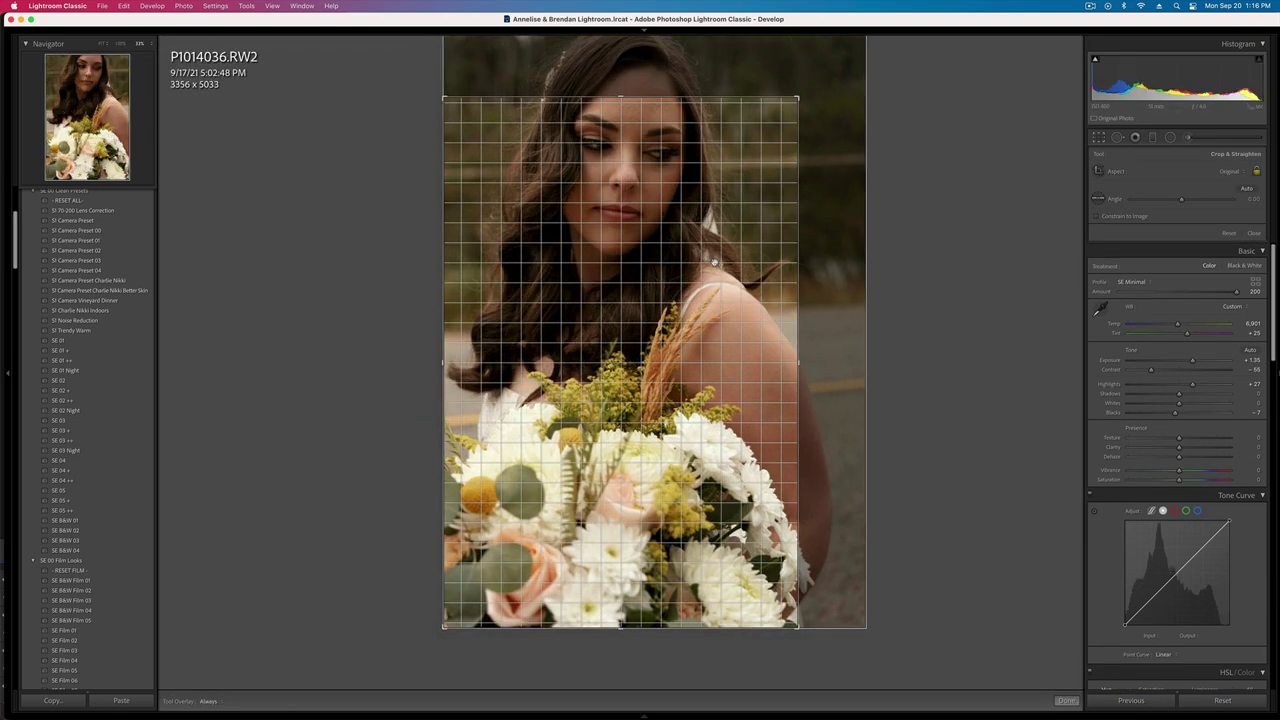
drag(695, 295, 695, 400)
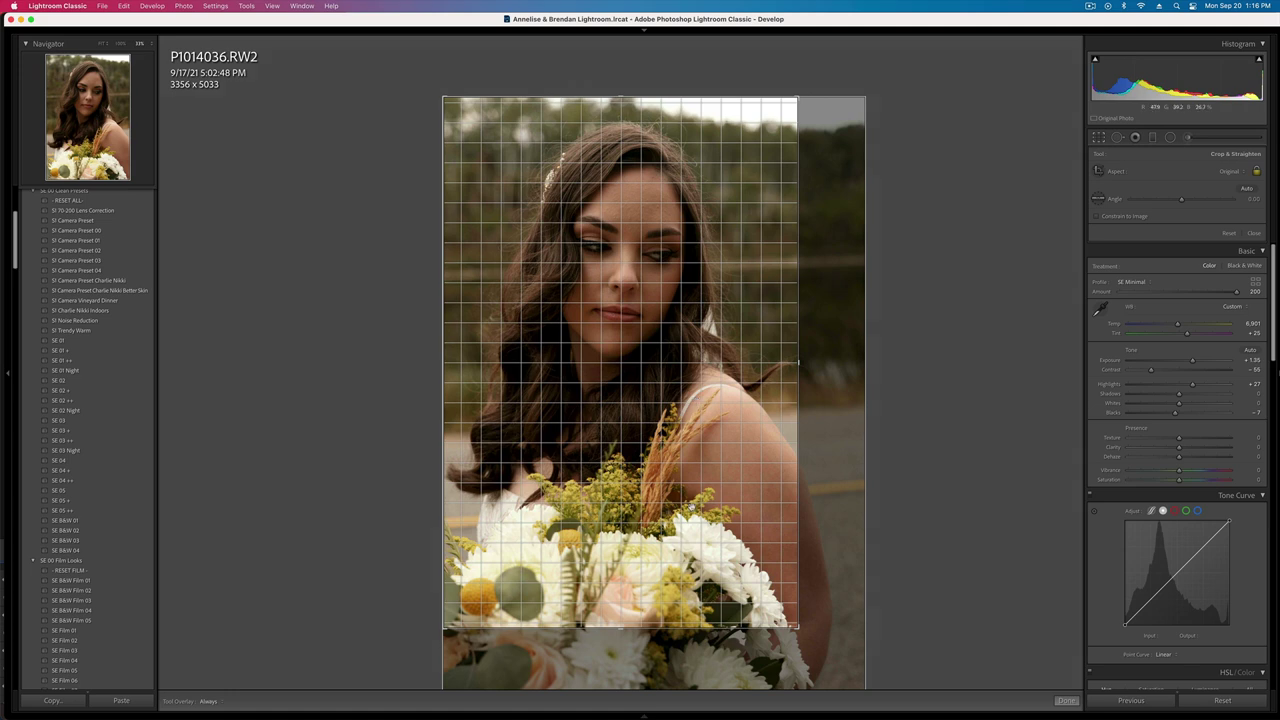
key(Return)
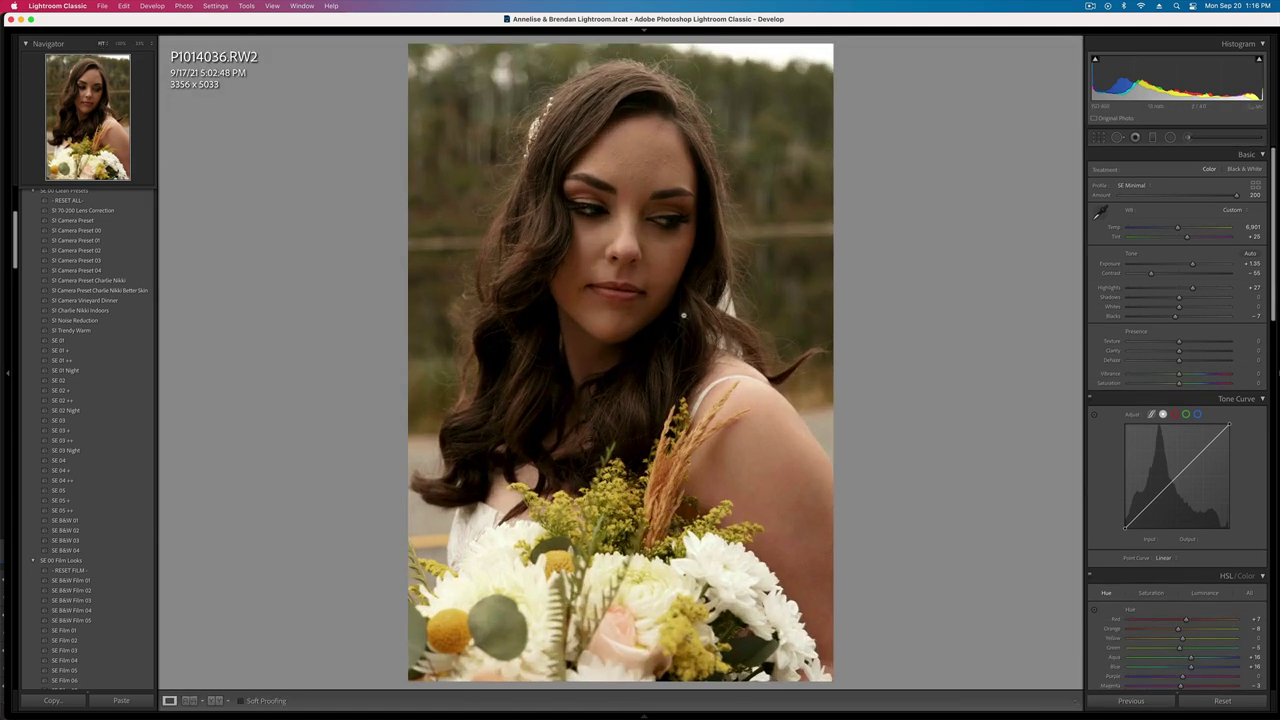
key(r)
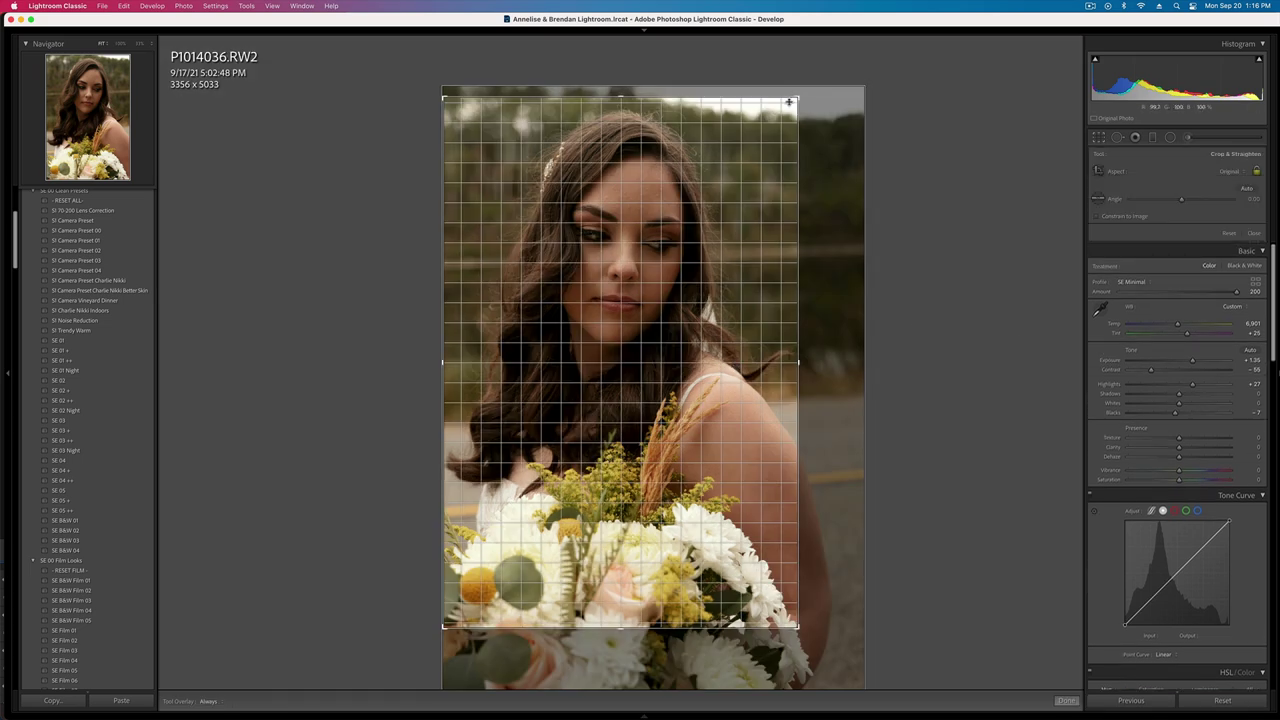
drag(790, 101, 786, 126)
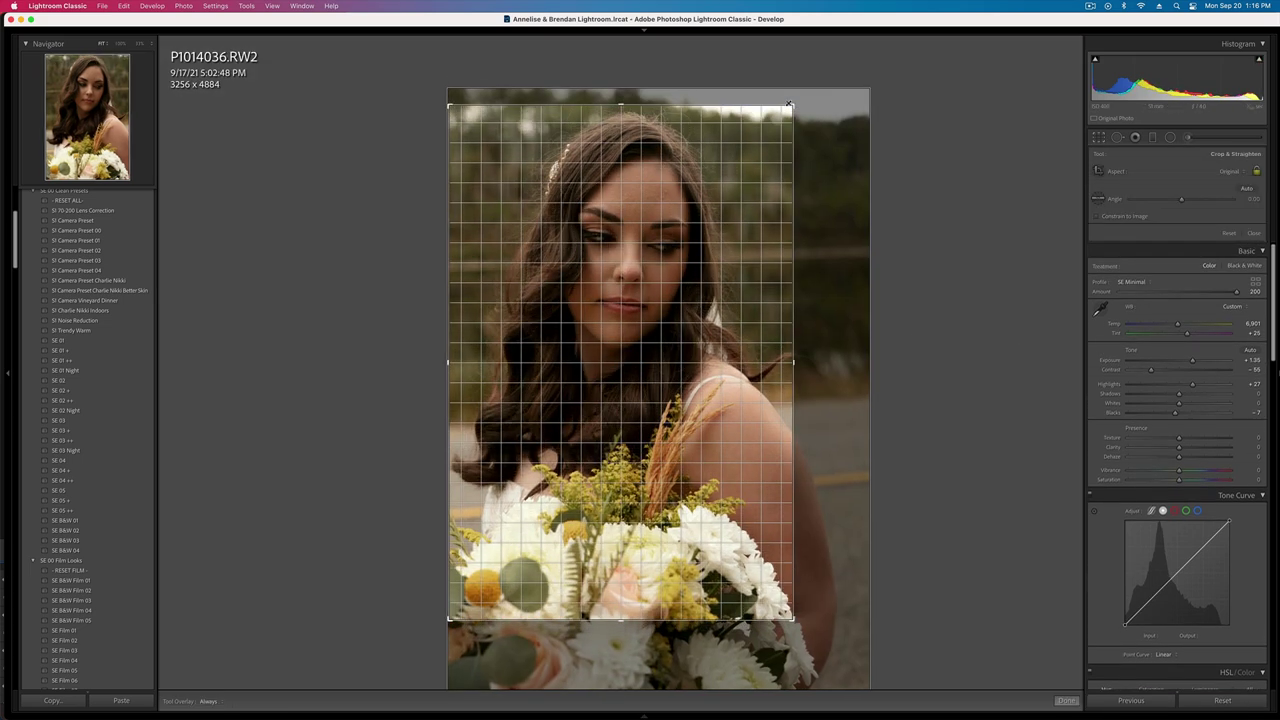
key(Return)
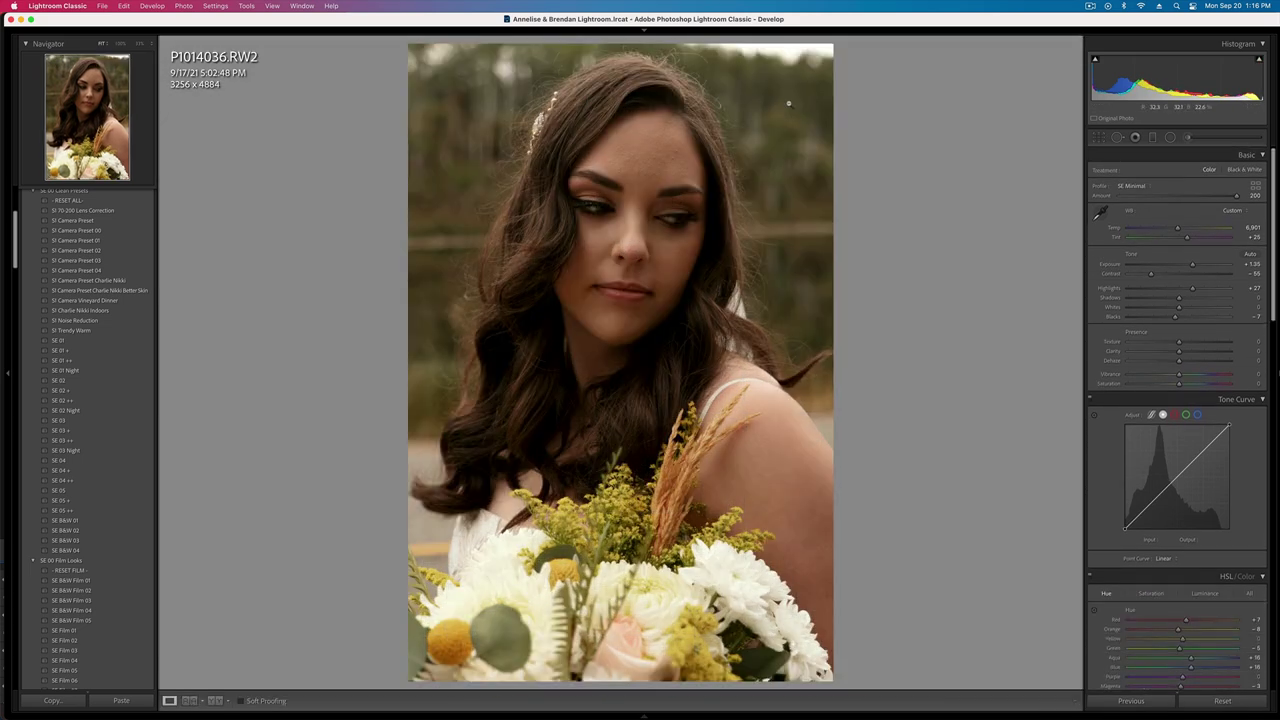
- Brush a mask over the bride's face and set Exposure to about 0.48, Contrast to -12, raised Highlights and Whites to 64
click(1190, 139)
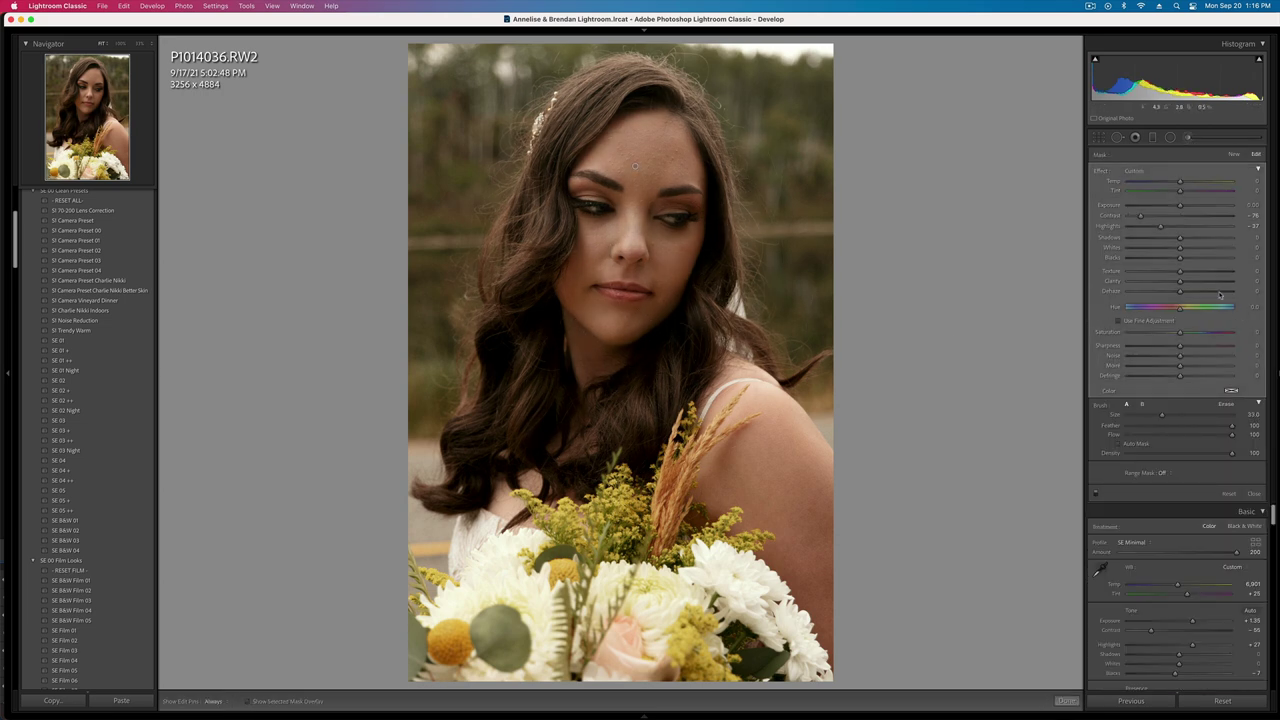
drag(1180, 205, 1186, 208)
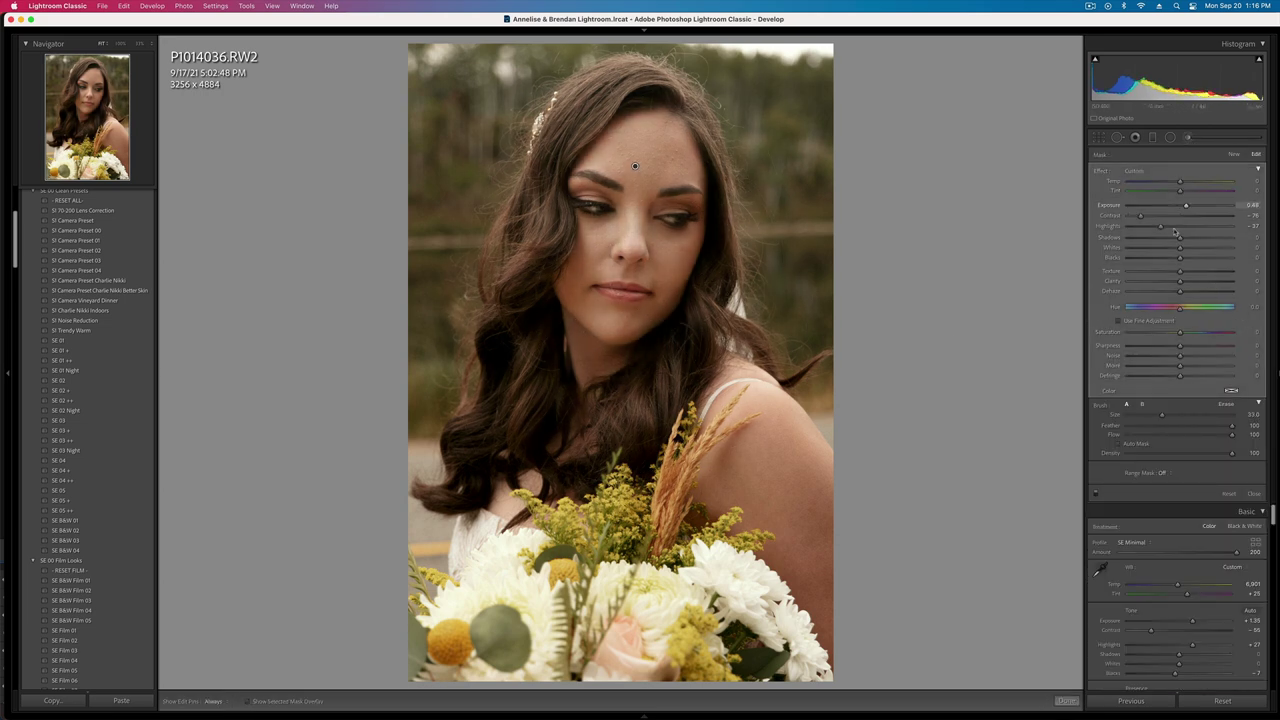
click(1173, 216)
click(1213, 226)
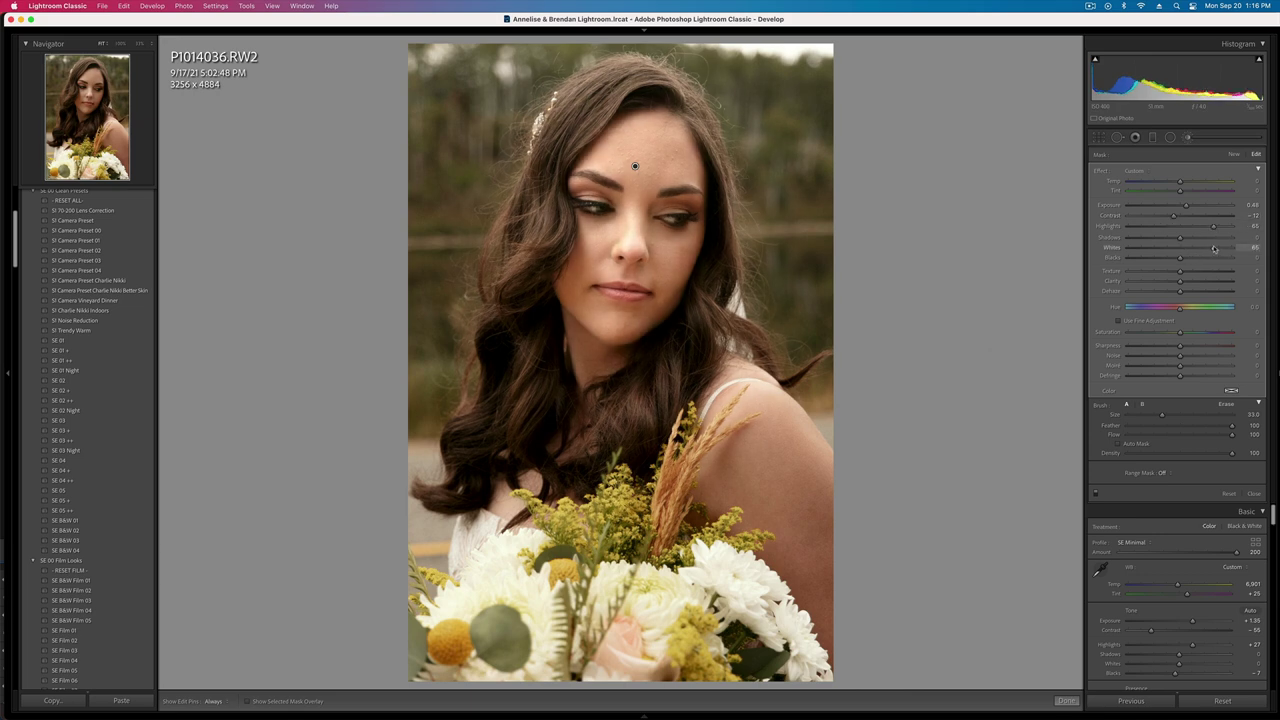
click(1214, 248)
- Refine the face and skin mask around the shoulder and bouquet with the brush and eraser, and finish the adjustment
mouse_move(657, 434)
mouse_down()
mouse_move(752, 570)
mouse_move(745, 610)
mouse_up()
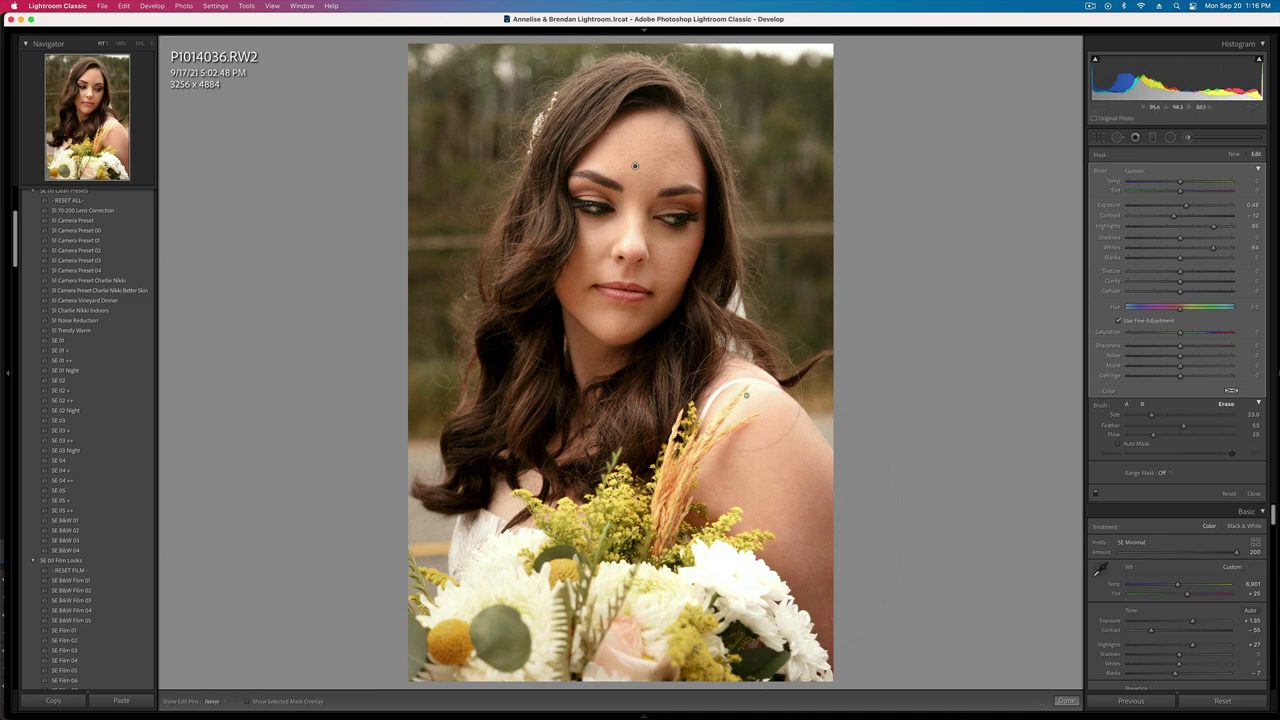
mouse_move(745, 398)
mouse_down()
mouse_move(724, 424)
mouse_move(797, 342)
mouse_move(701, 444)
mouse_move(798, 339)
mouse_move(806, 348)
mouse_move(734, 411)
mouse_move(1100, 196)
mouse_up()
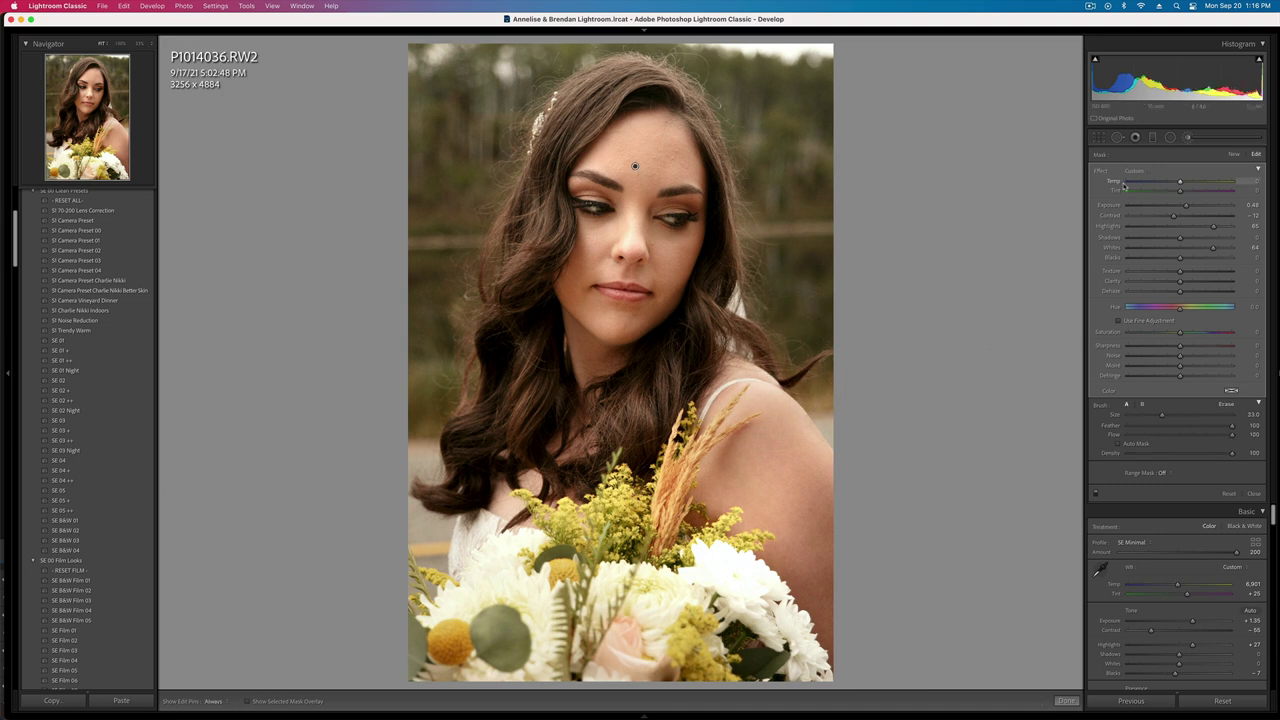
key(k)
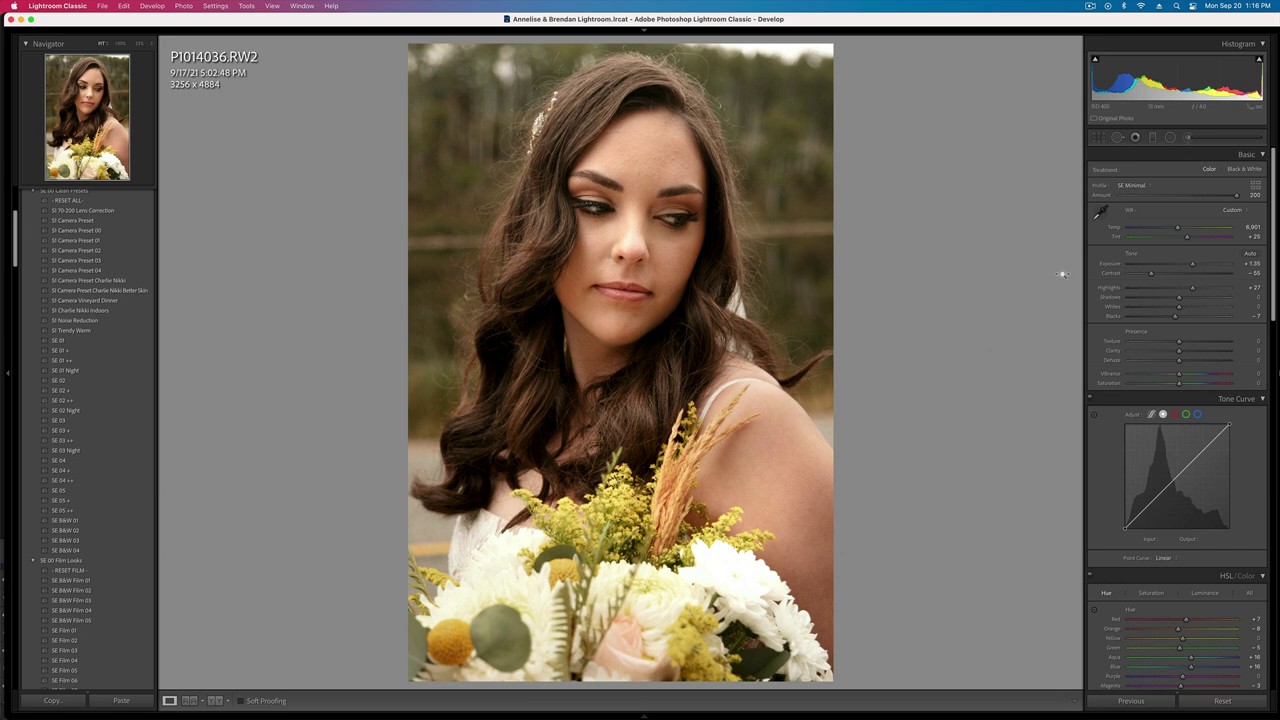
- Reduce the whole photo's Exposure to +0.56 and compare the edit with the original
key(minus)
key(minus)
key(minus)
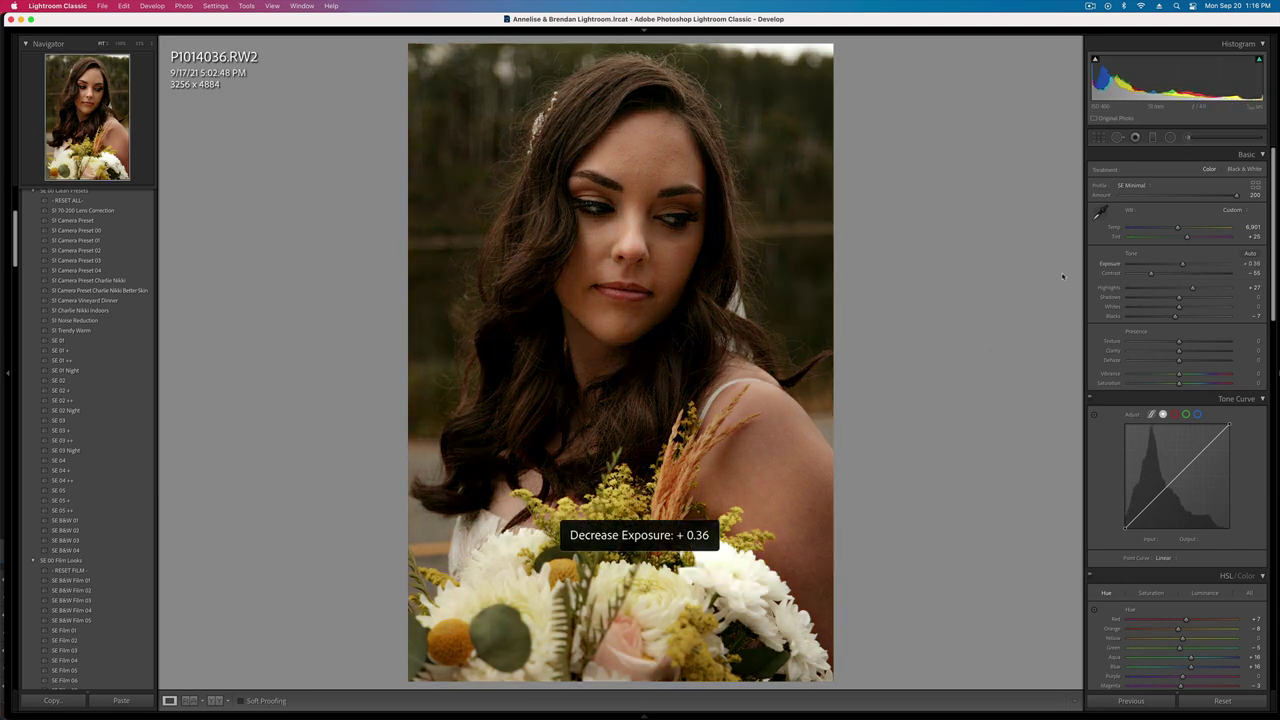
key(equal)
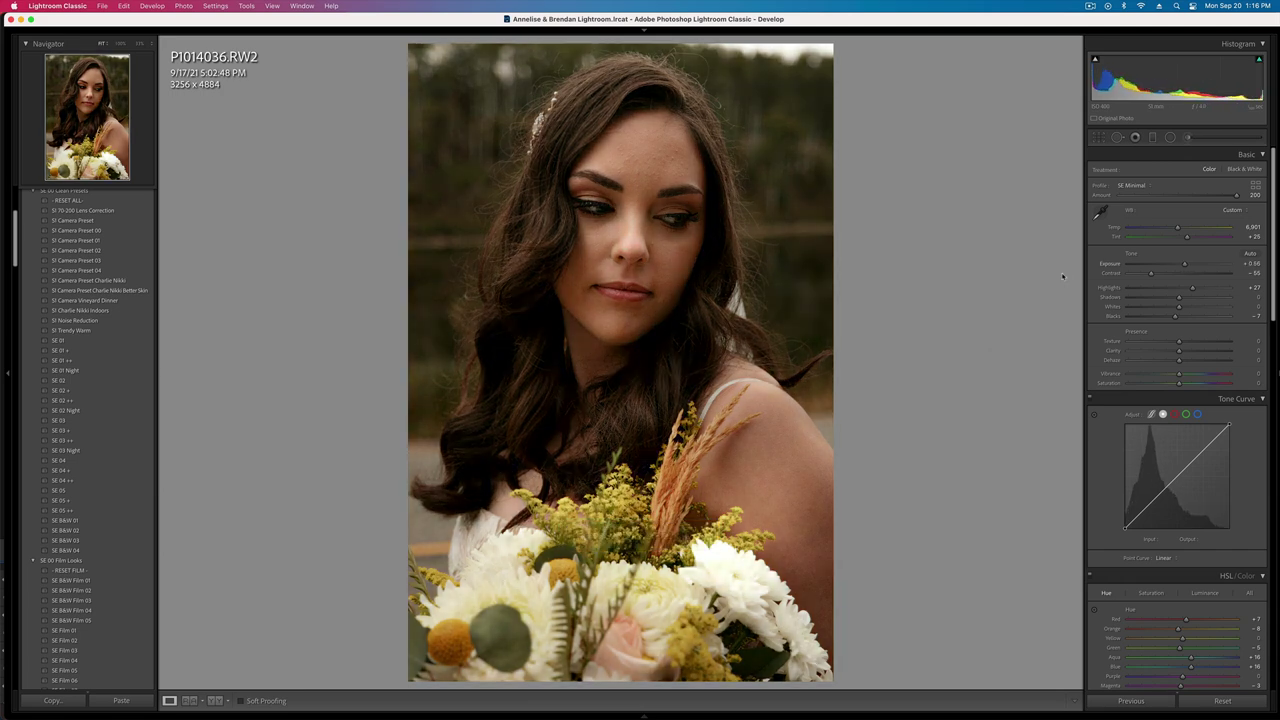
key(backslash)
key(backslash)
- Draw a wide radial filter over the bouquet and centre it on the flowers
click(1172, 138)
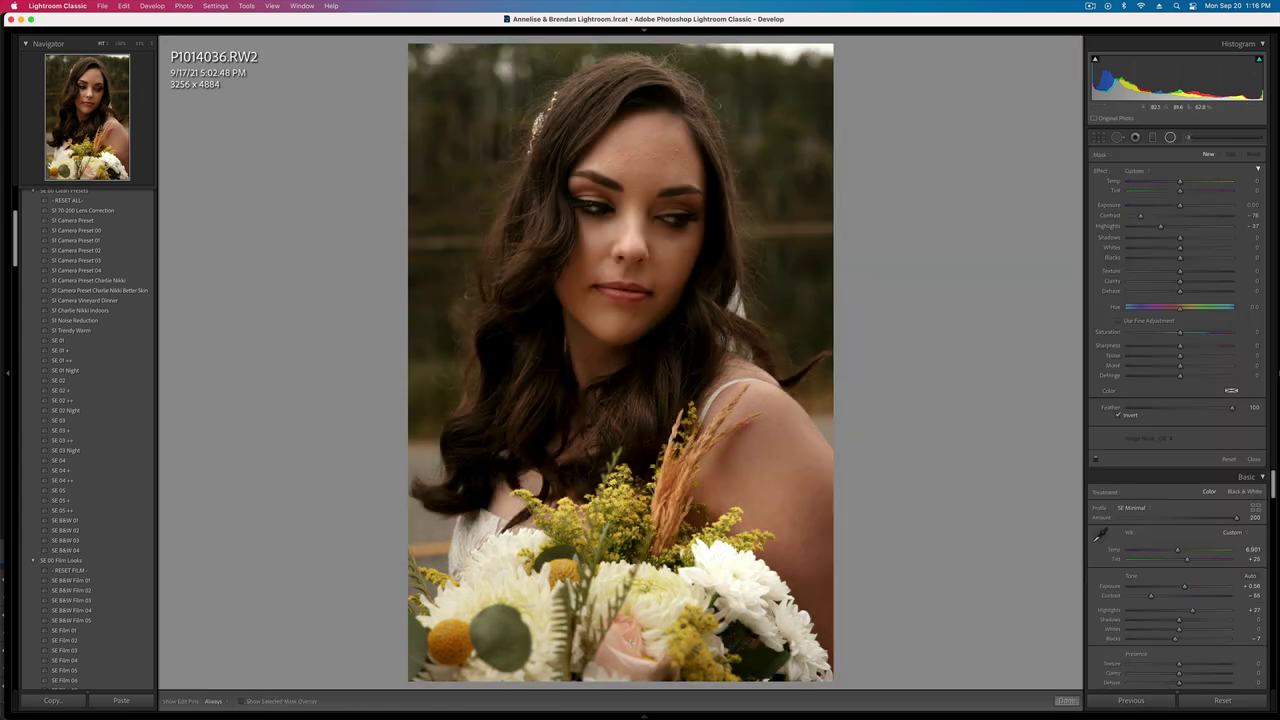
drag(522, 605, 940, 717)
drag(693, 637, 603, 605)
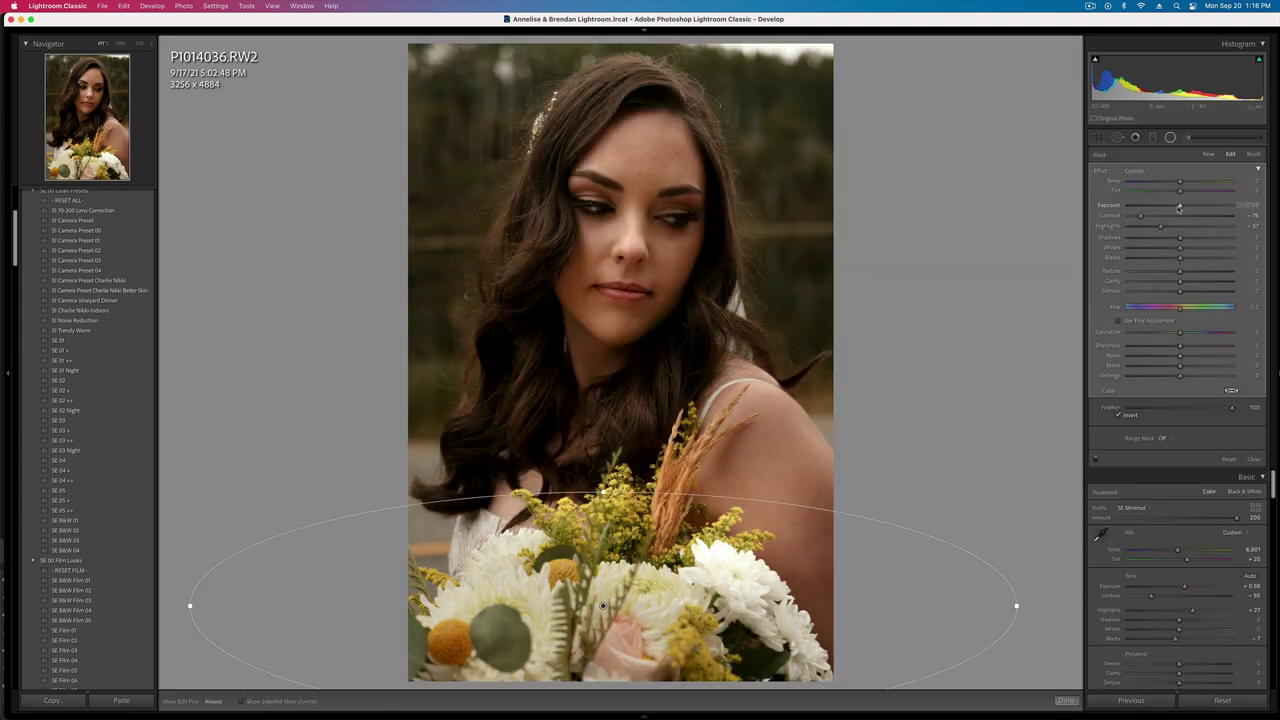
- Set the bouquet radial filter's Exposure to about -0.66, Contrast to -16 and Highlights to -4, extend it upward and finish it
drag(1180, 205, 1174, 205)
click(1171, 217)
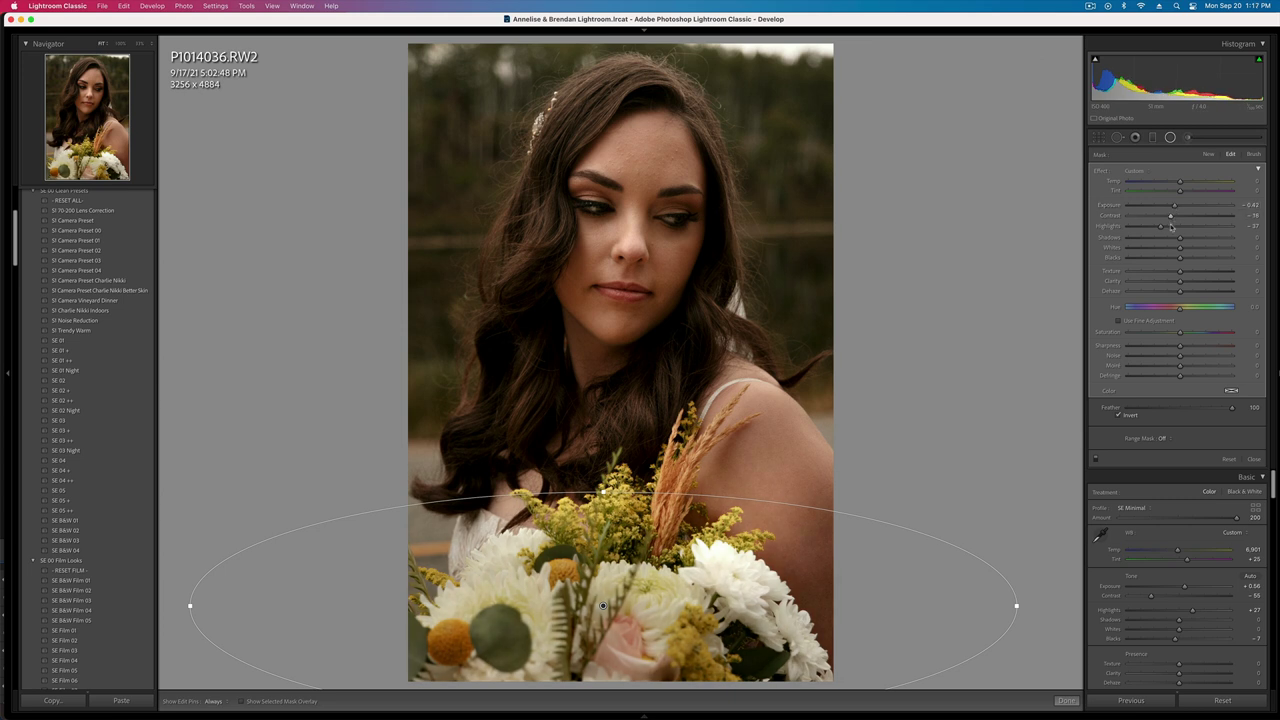
click(1196, 227)
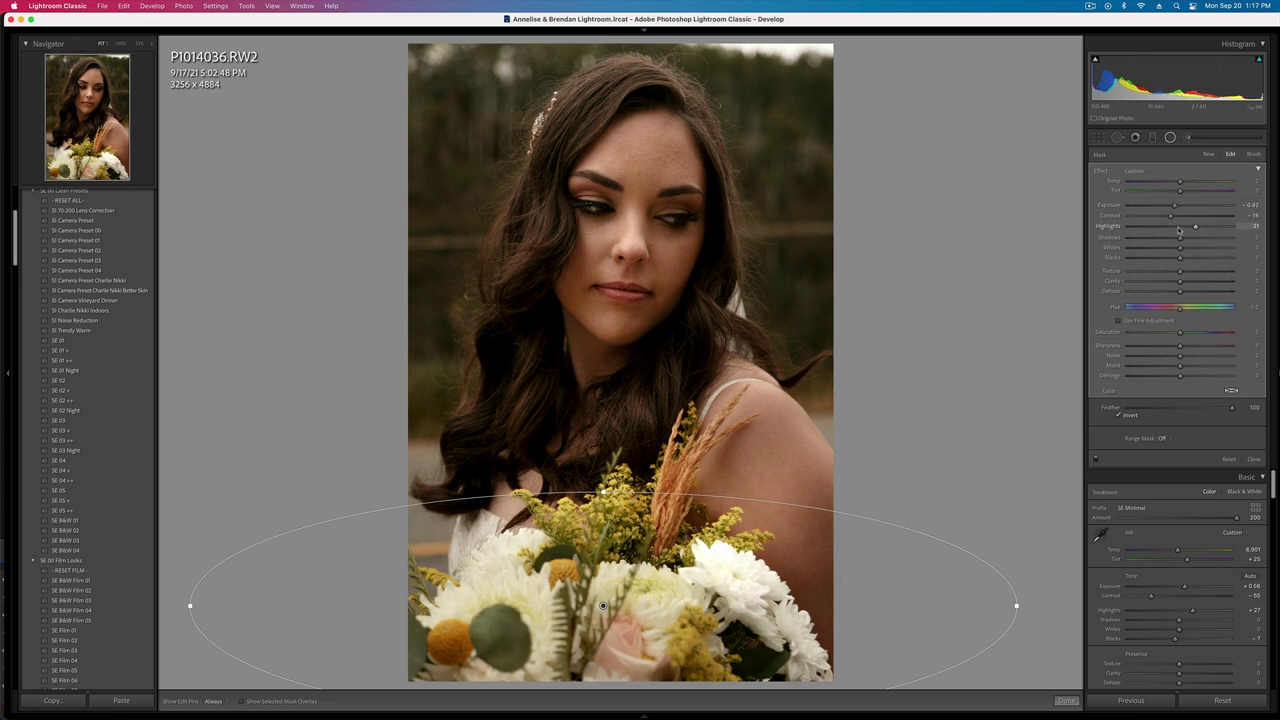
drag(1196, 227, 1171, 207)
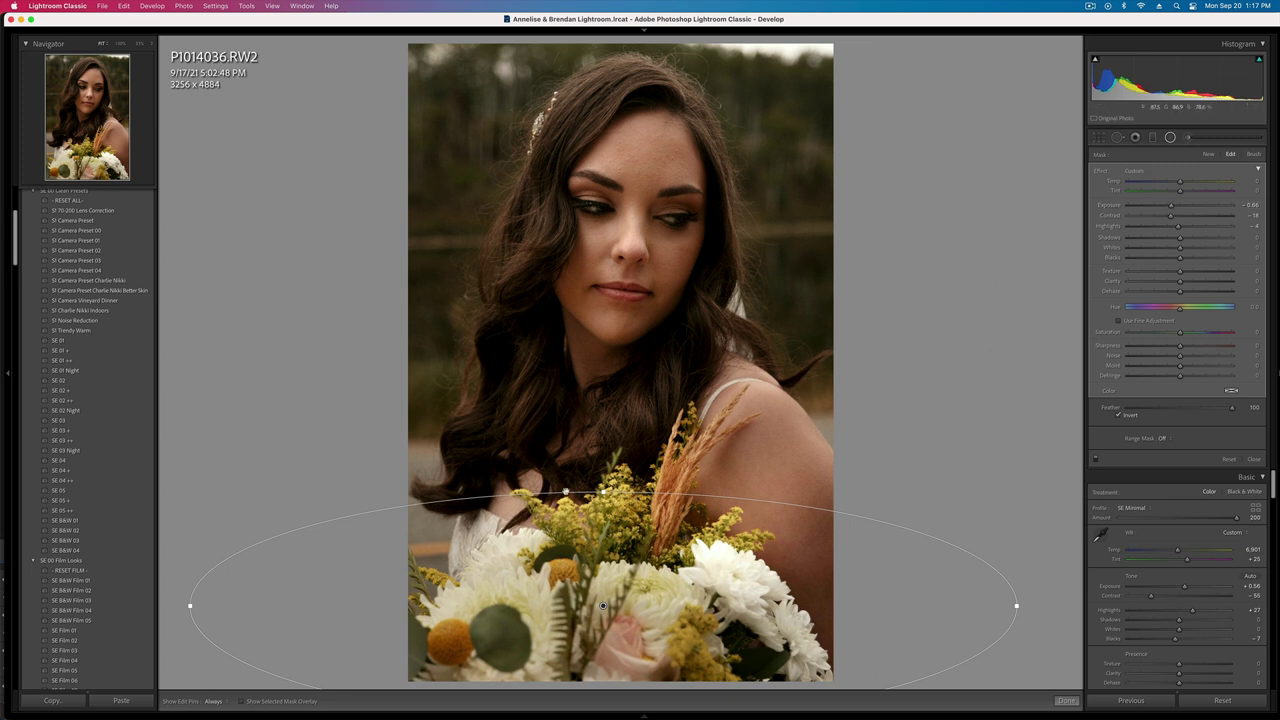
drag(604, 492, 610, 432)
key(shift+m)
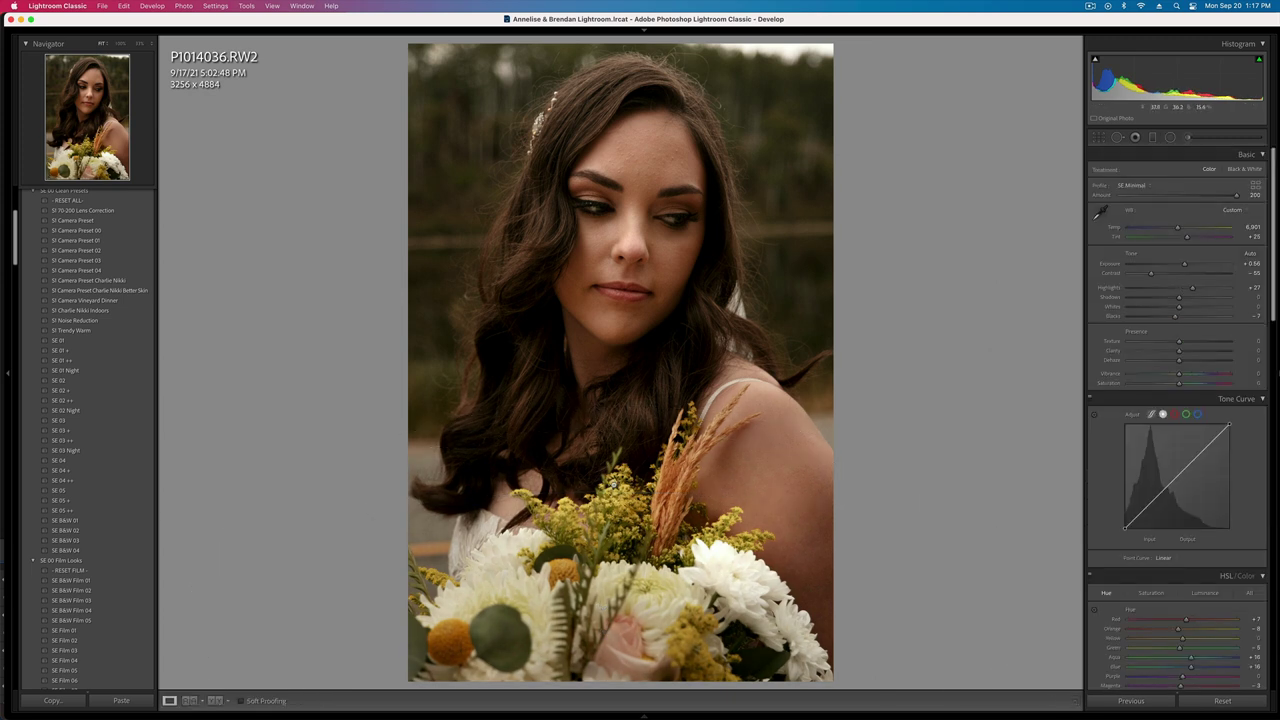
- Brush a new mask over the bride's forehead, nose and cheeks with a size 14 brush
key(k)
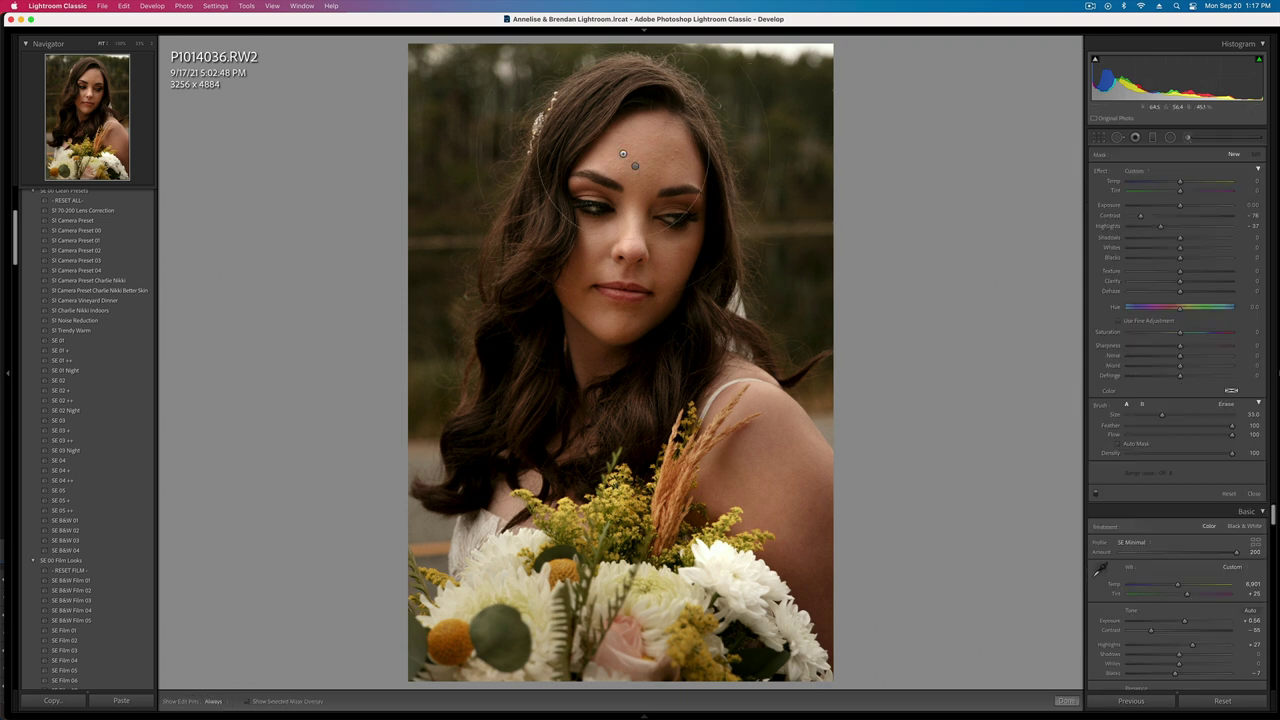
scroll(618, 145, down, 7)
key(h)
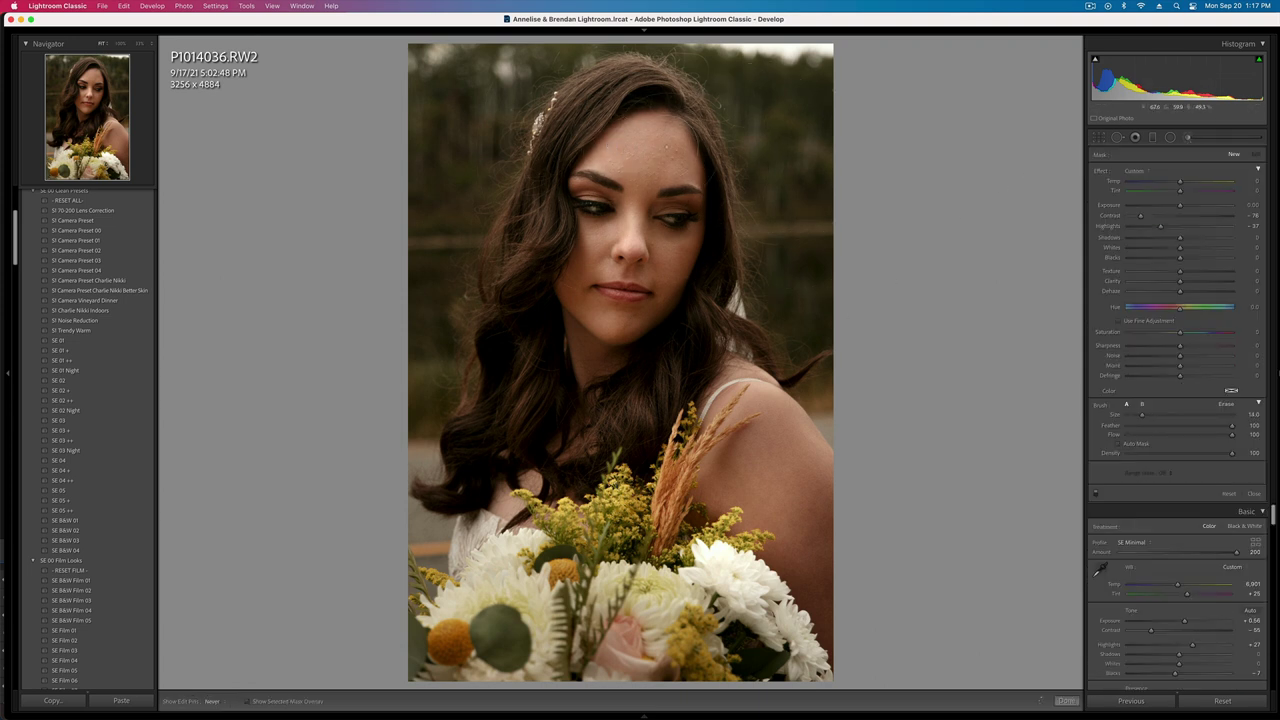
drag(646, 183, 650, 188)
drag(606, 253, 659, 254)
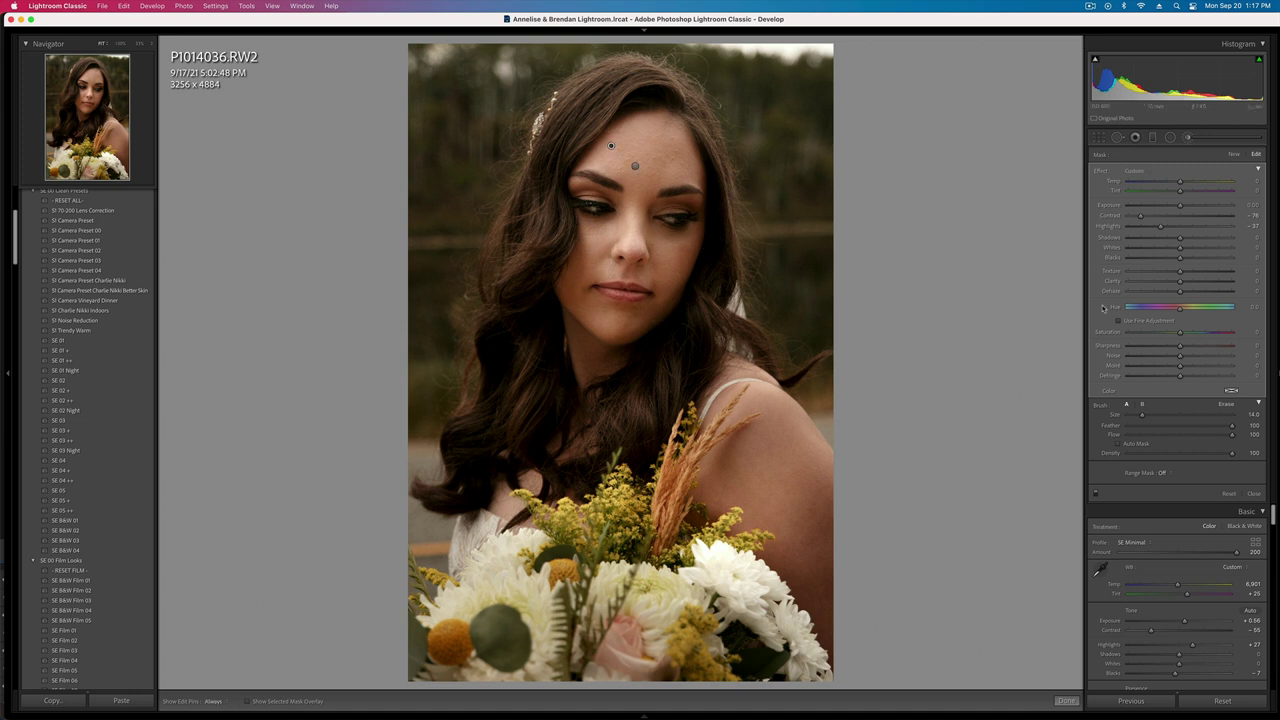
- Soften the facial skin mask with Texture and Clarity at about -26, Contrast at about -23 and Highlights at -6, and finish it
click(1166, 272)
click(1166, 282)
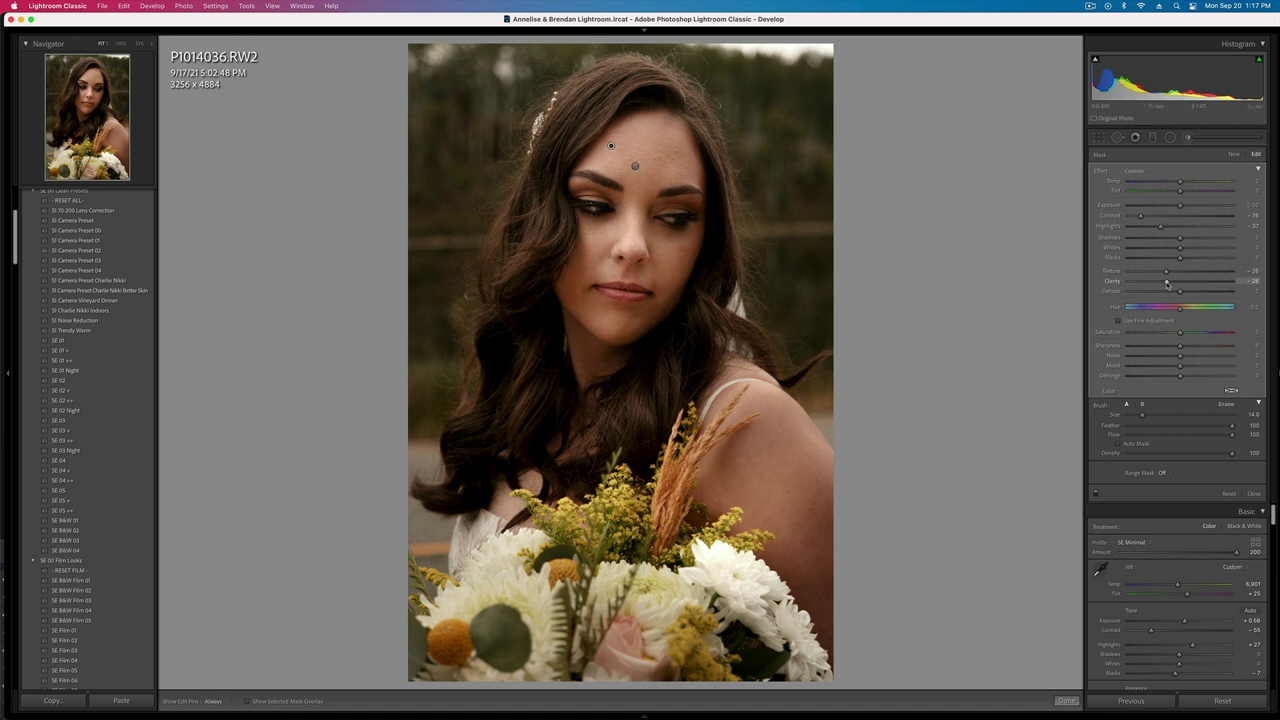
click(1168, 216)
drag(1161, 226, 1177, 229)
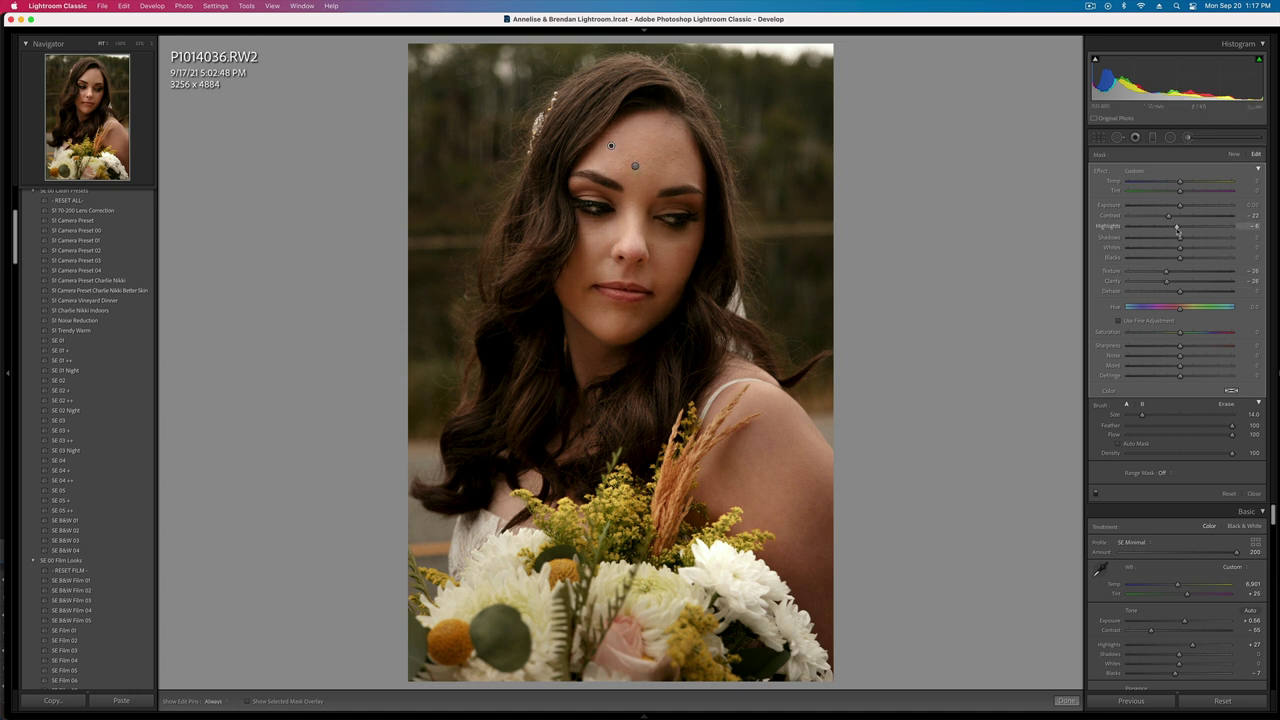
click(1187, 137)
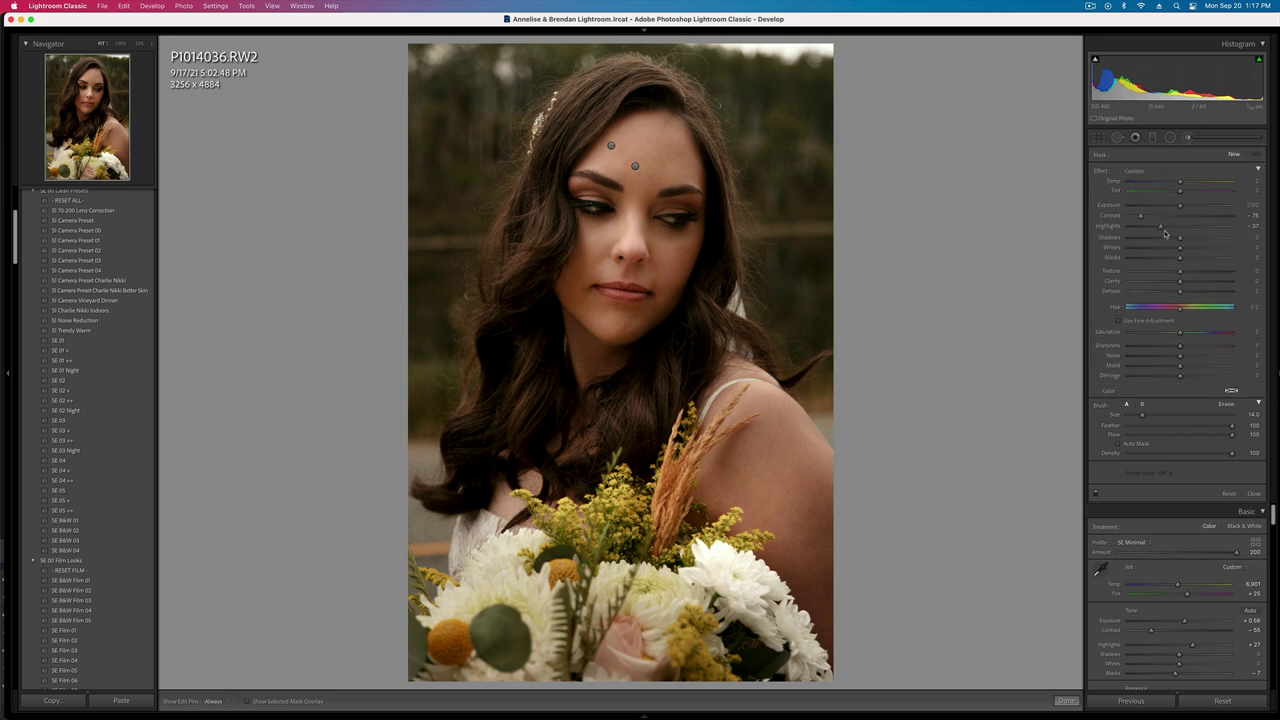
- Brush a new mask over both of the bride's eyes, reset its sliders, set Texture to 32 and Sharpness to 21, and finish it
click(1188, 137)
click(605, 208)
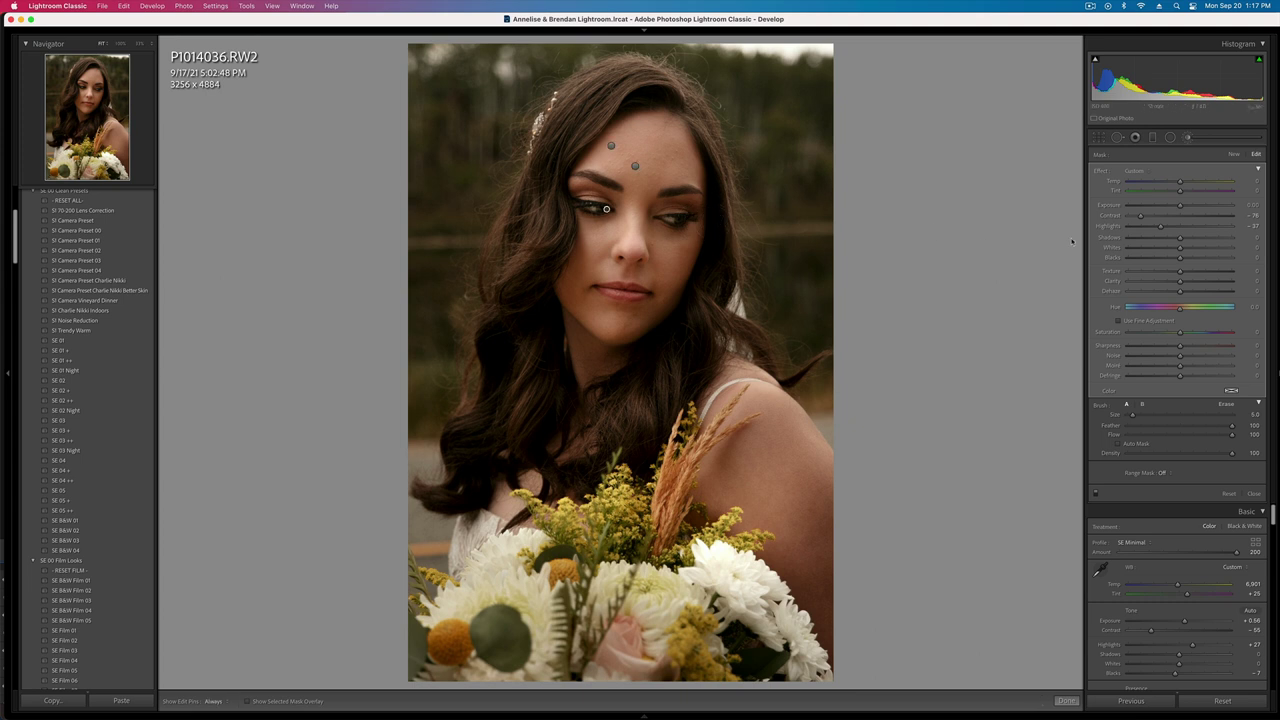
double_click(1101, 172)
key(k)
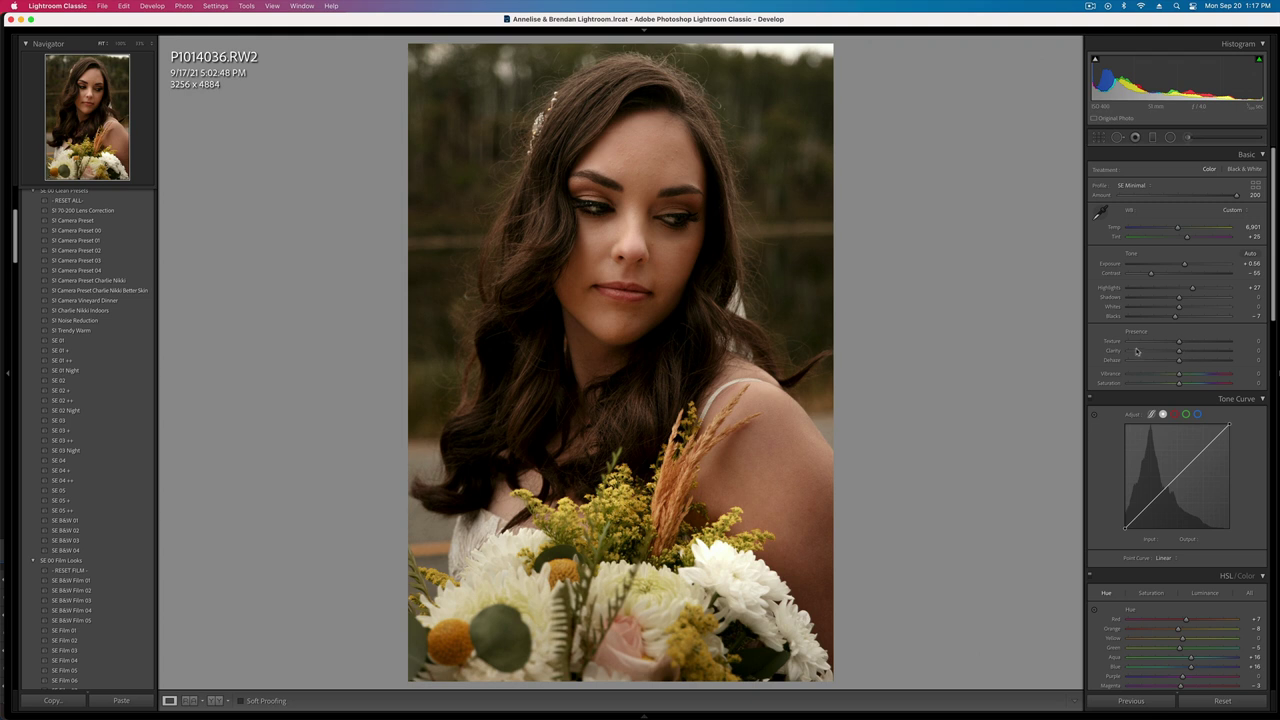
- Reselect the eye mask, check its coverage with the mask overlay, extend it over the bride's lips and finish it
click(1188, 137)
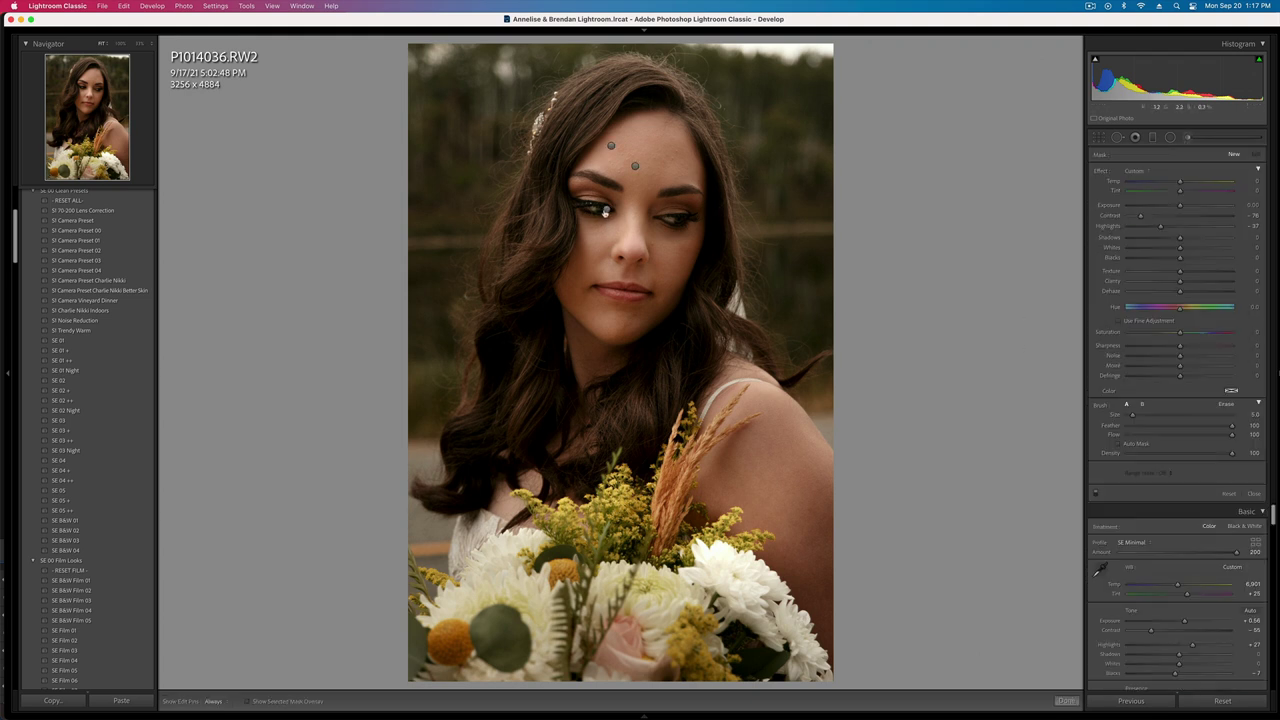
key(o)
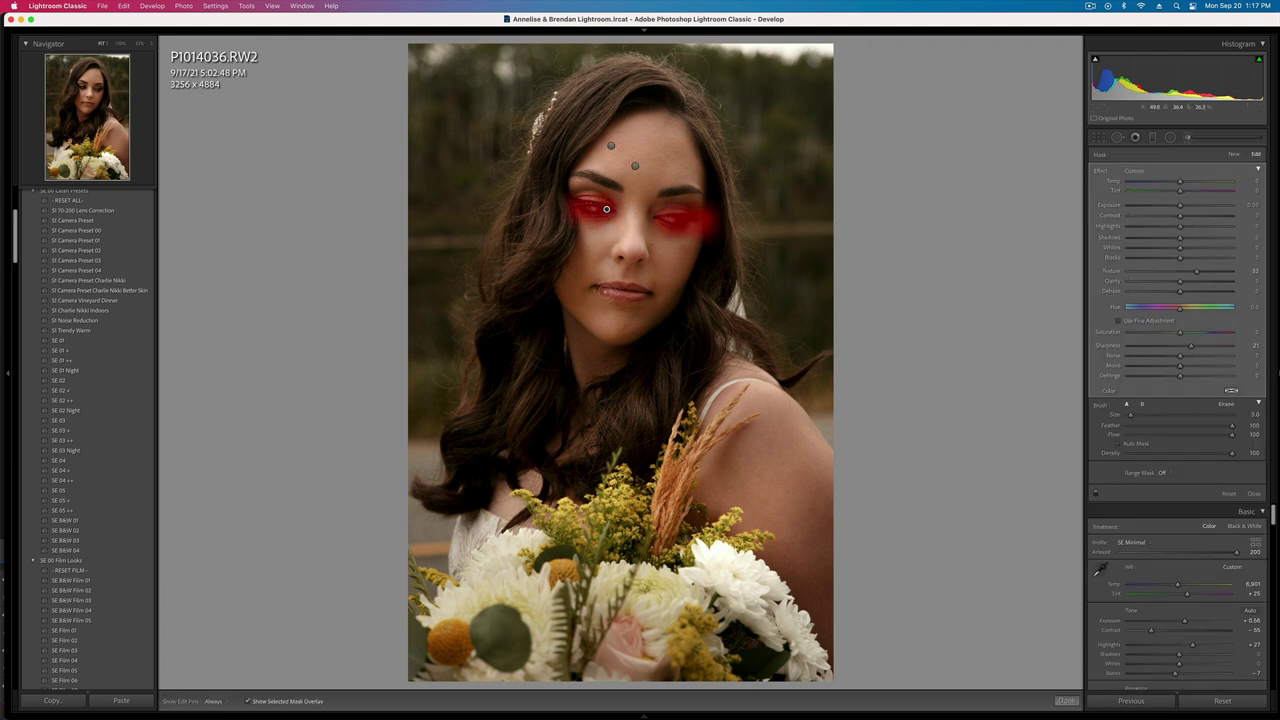
key(h)
drag(598, 290, 645, 292)
key(o)
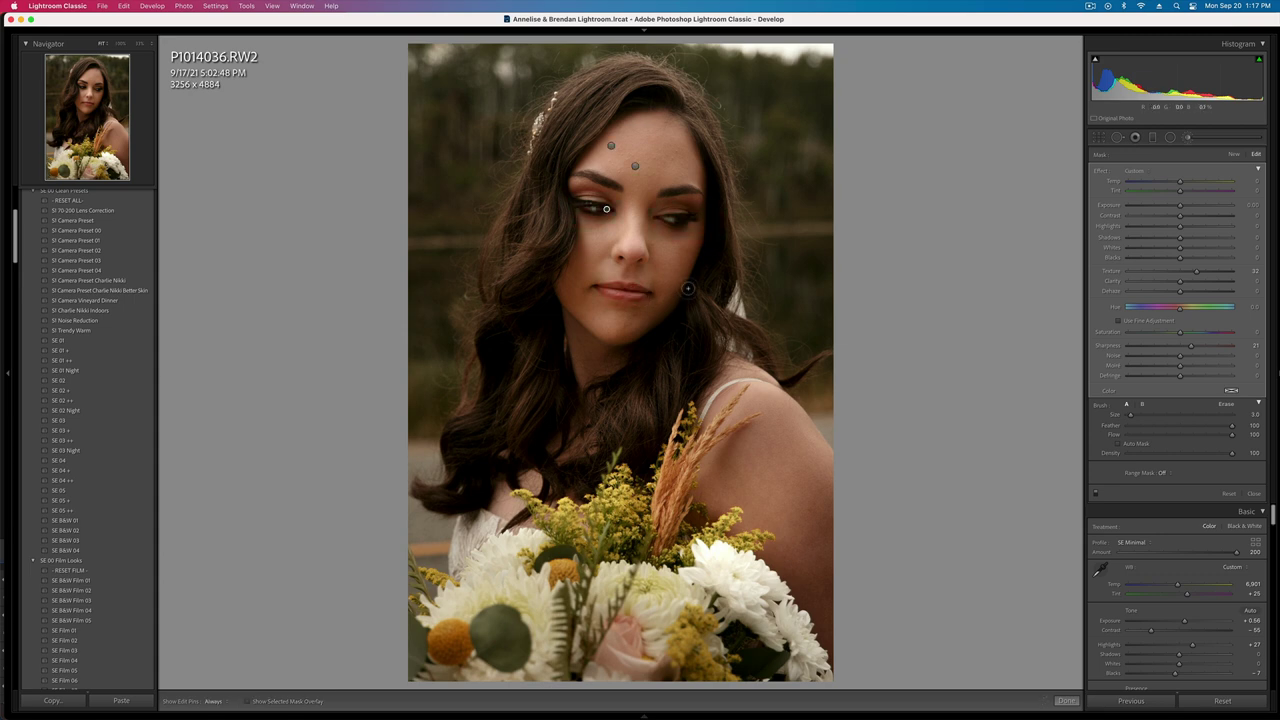
key(k)
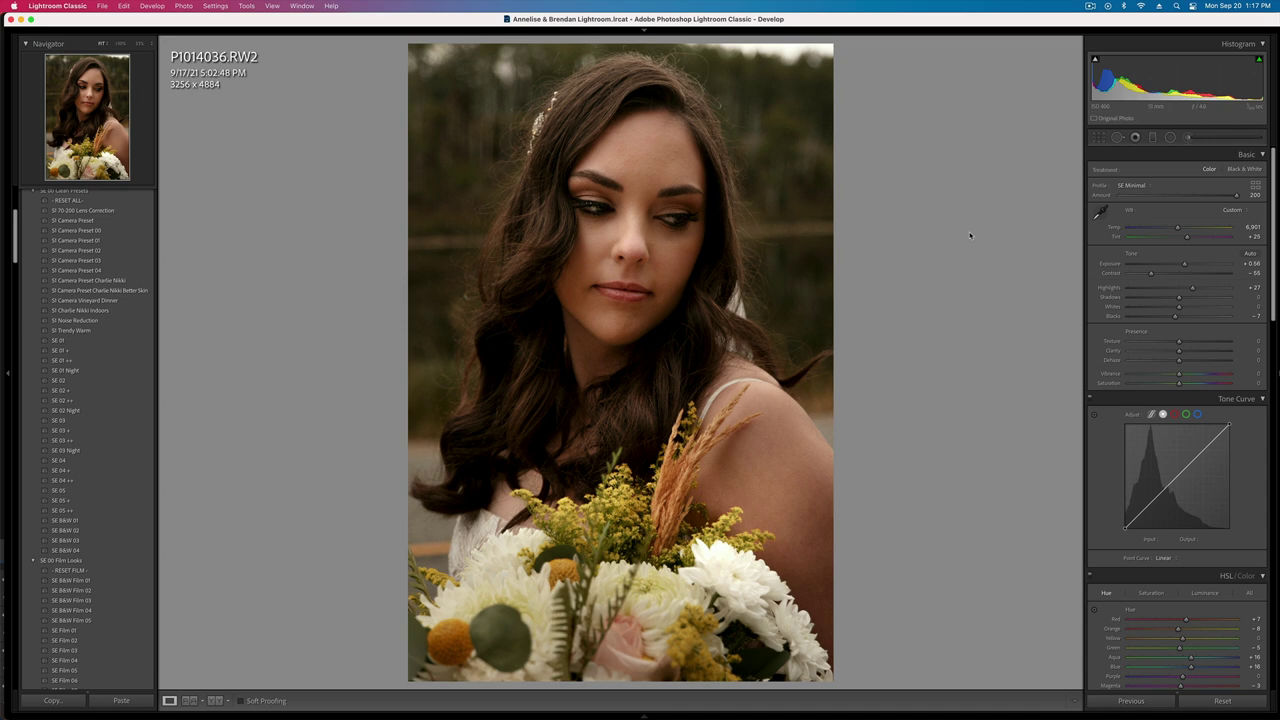
- Paste the copied settings onto the next photo, PANA3581.RW2, and lower its Exposure to -0.63
key(Right)
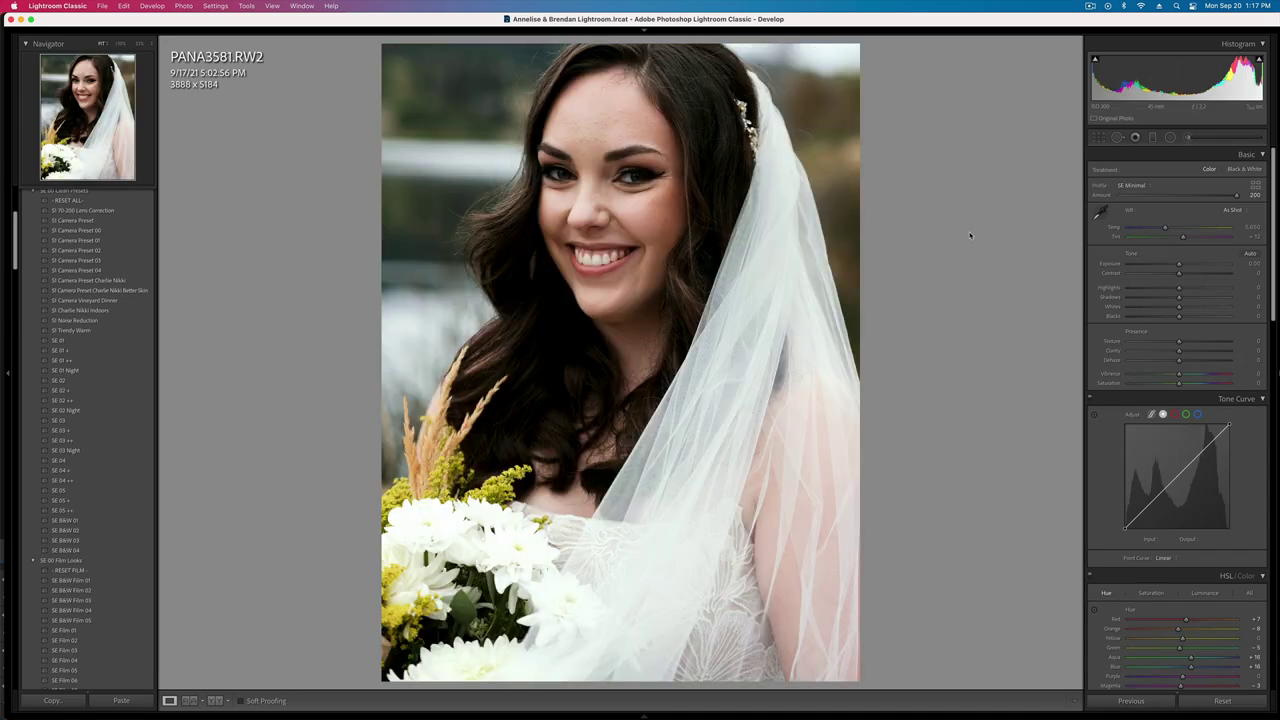
key(super+v)
key(shift+minus)
key(shift+minus)
key(shift+minus)
key(shift+minus)
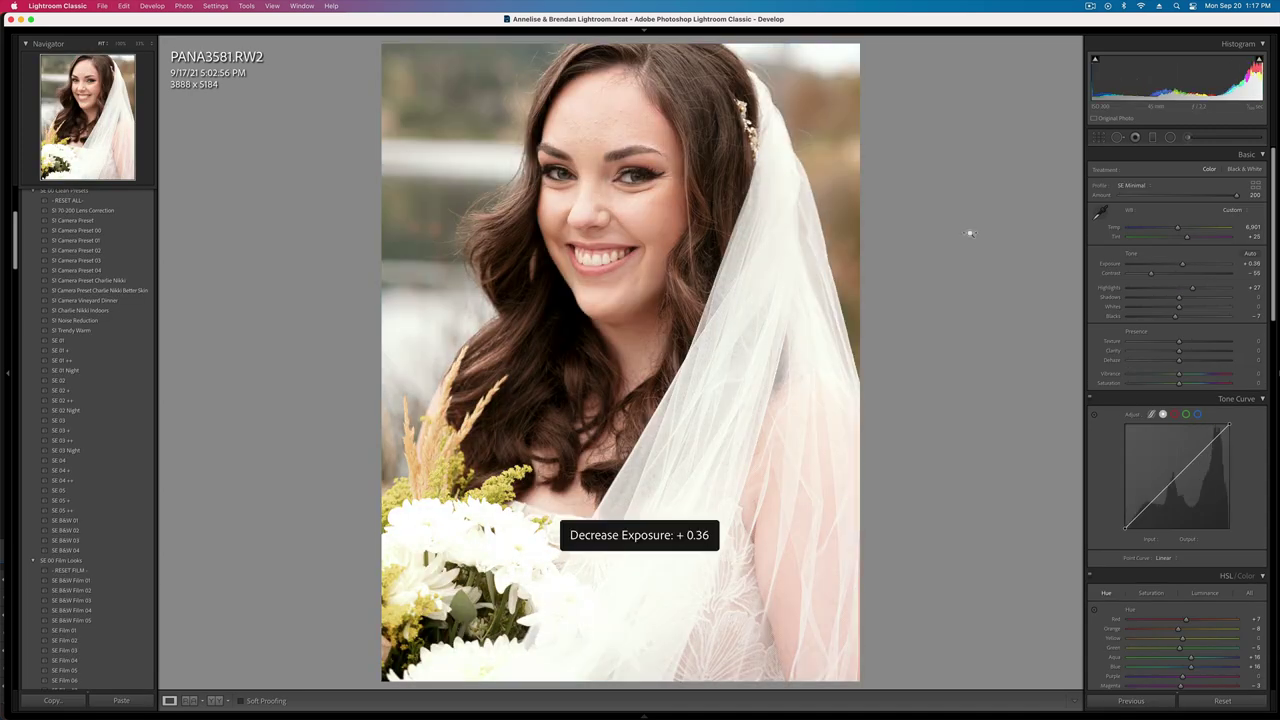
key(shift+minus)
key(shift+equal)
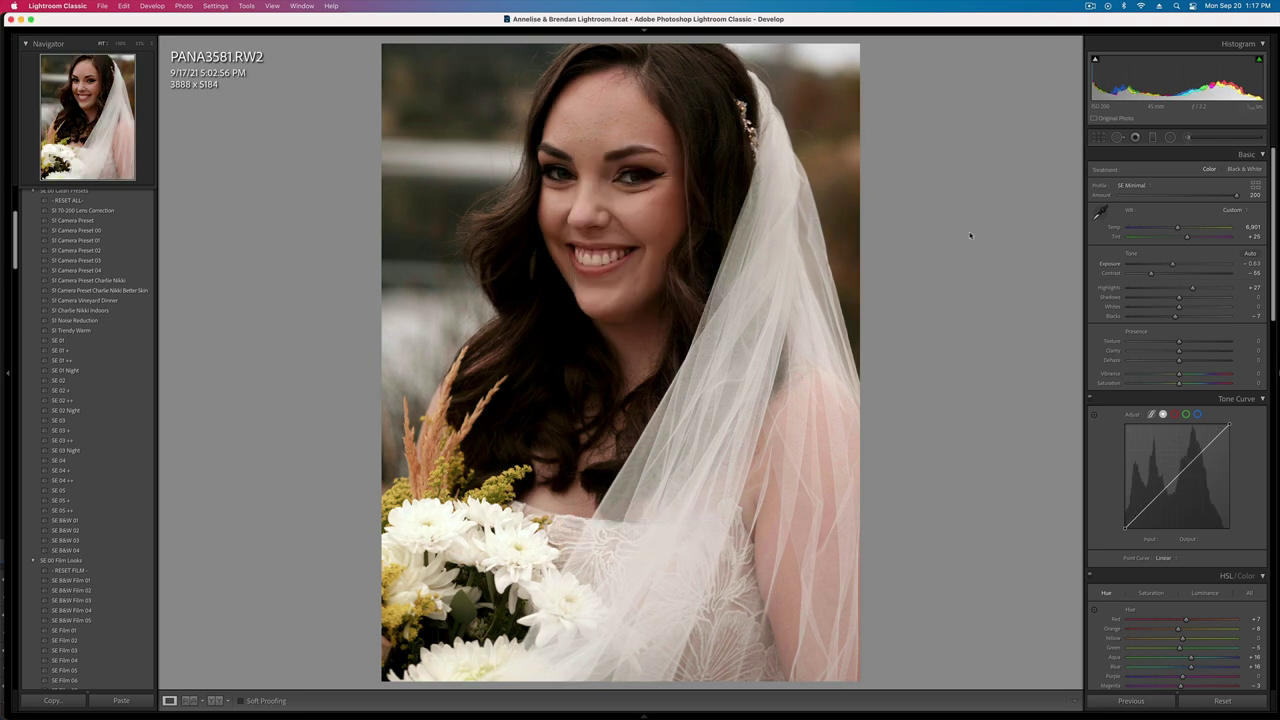
- Paste the copied settings onto the lakeside profile portrait PANA3583.RW2 and lower its Exposure to -0.63
key(Right)
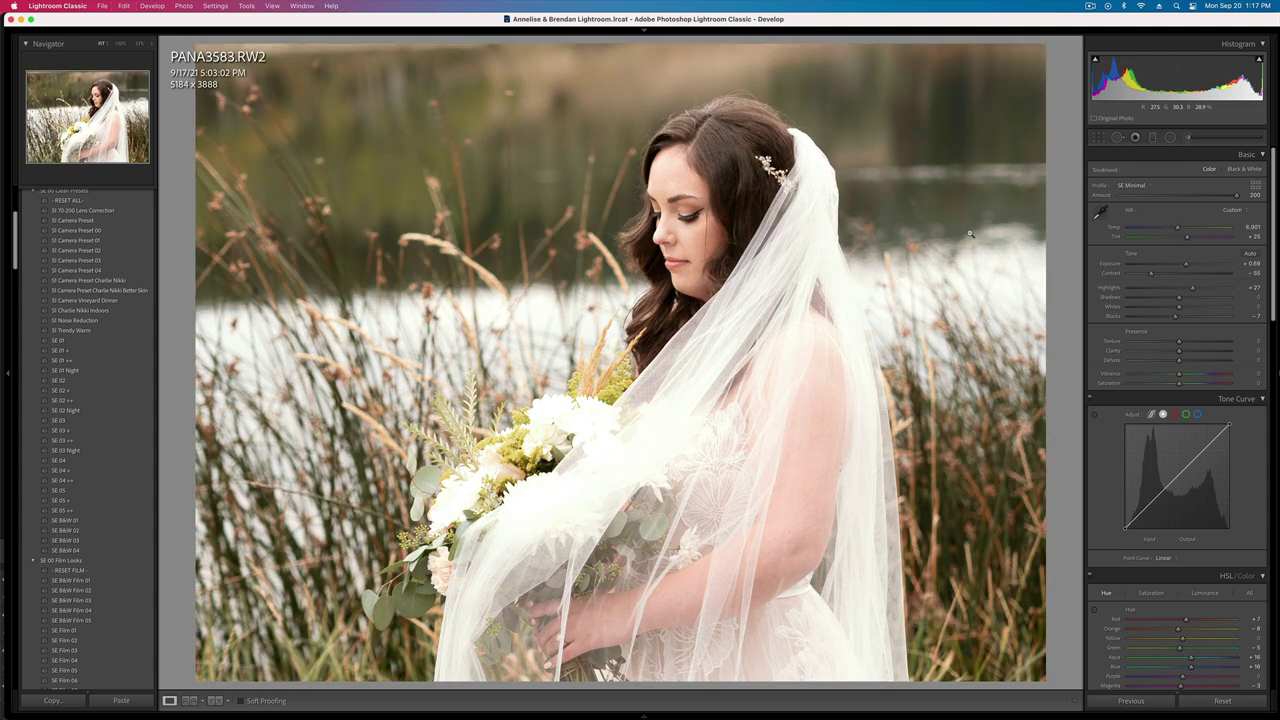
key(shift+minus)
key(shift+minus)
key(shift+minus)
key(shift+minus)
key(shift+minus)
key(shift+equal)
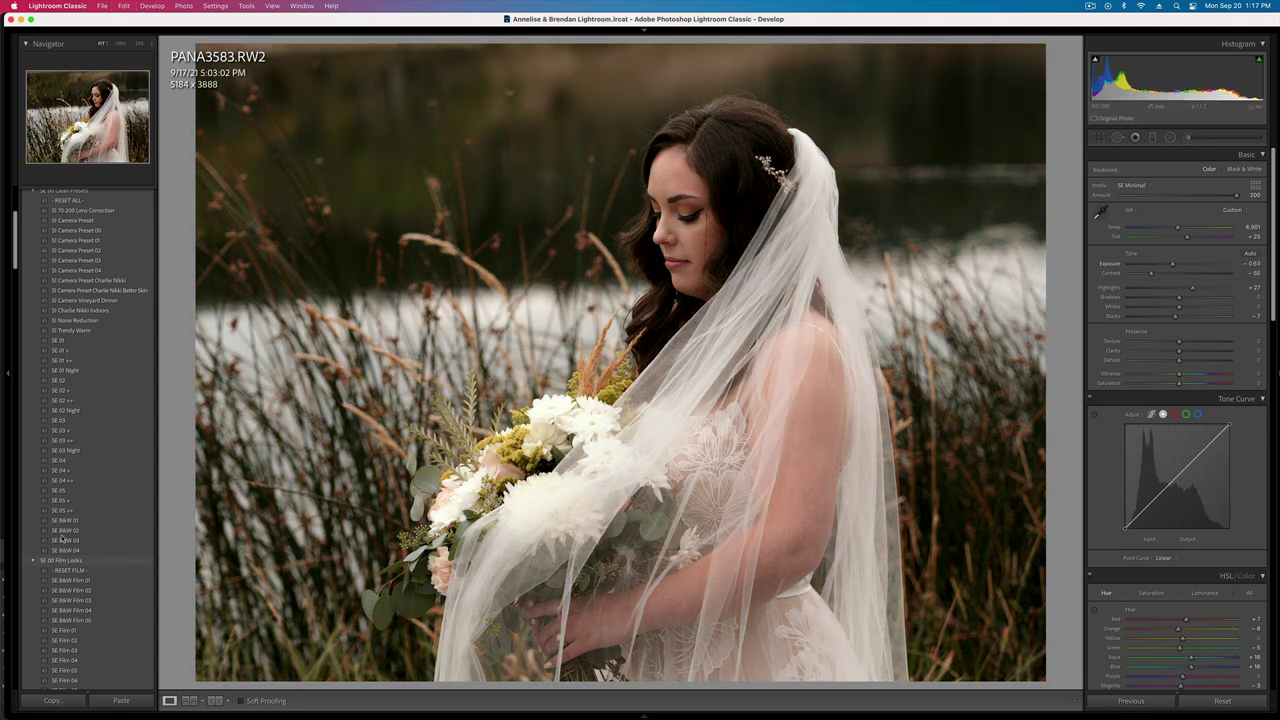
- Apply the SE B&W 01 preset to the profile portrait and hide the photo info overlay
click(75, 521)
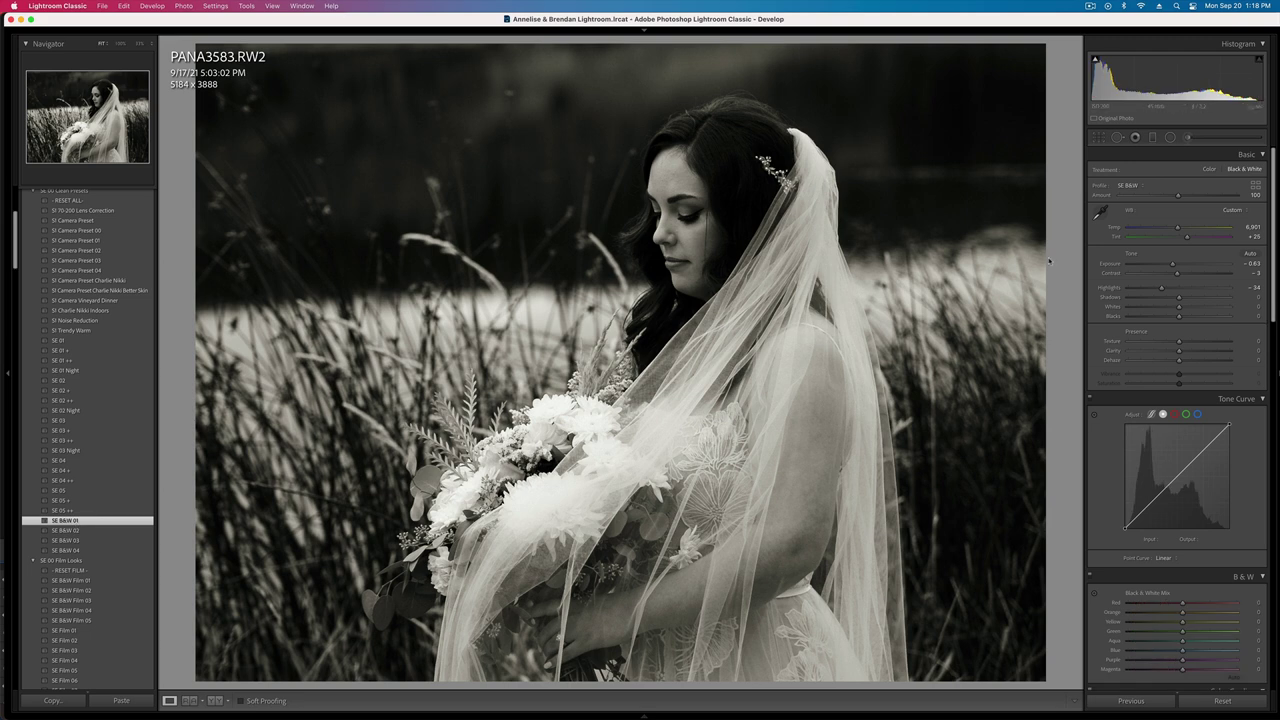
key(i)
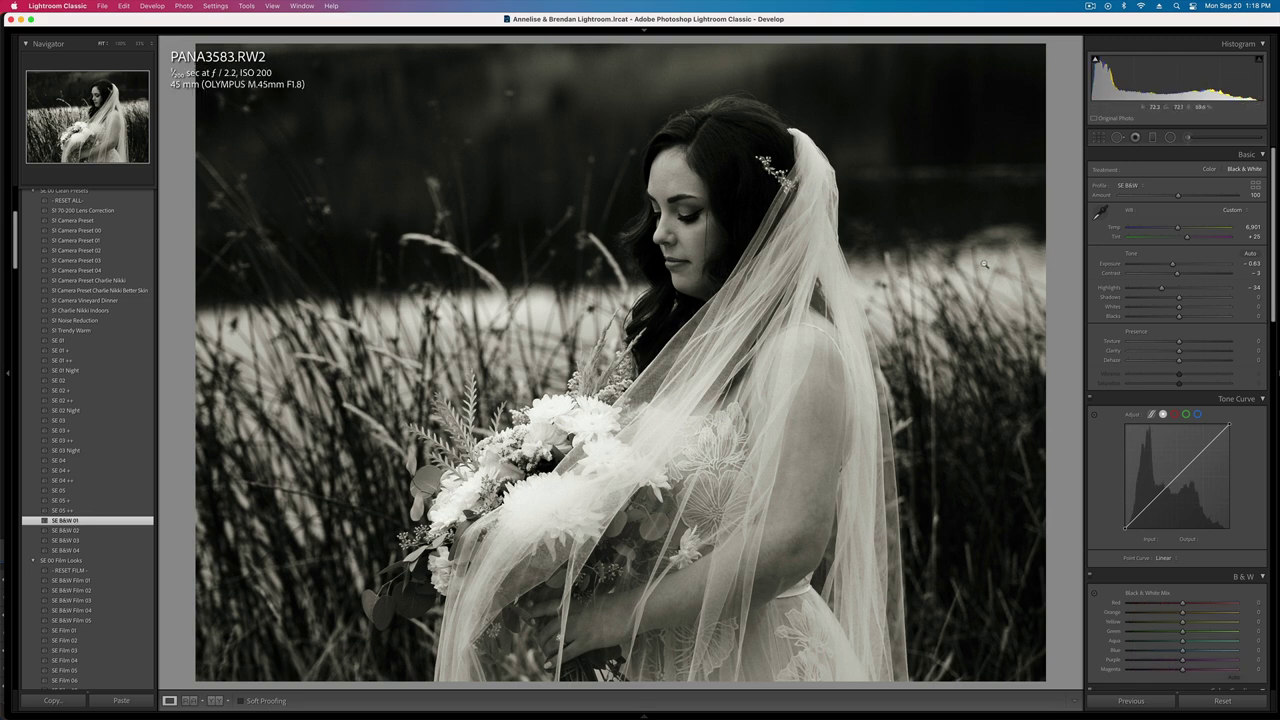
key(i)
- Draw a radial filter around the bride's head, set its Exposure to about 0.41 and widen it
click(1170, 138)
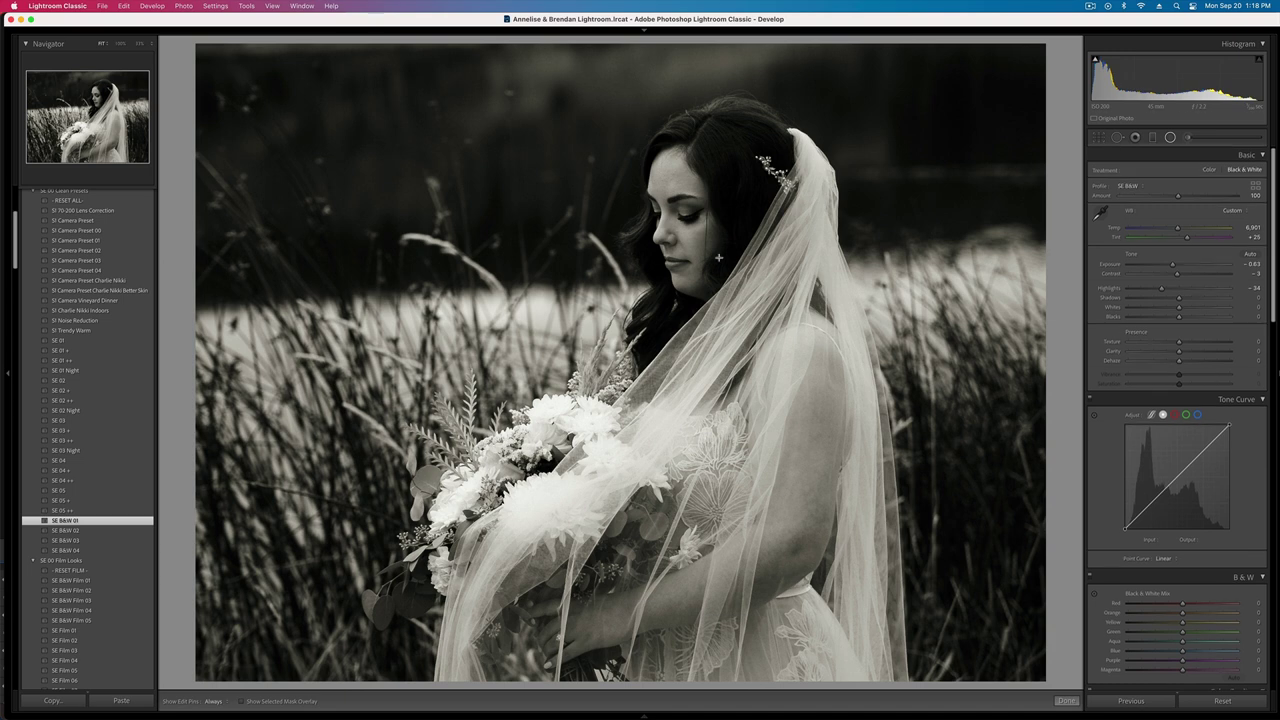
mouse_move(685, 239)
mouse_down()
mouse_move(790, 379)
mouse_move(811, 437)
mouse_move(710, 192)
mouse_up()
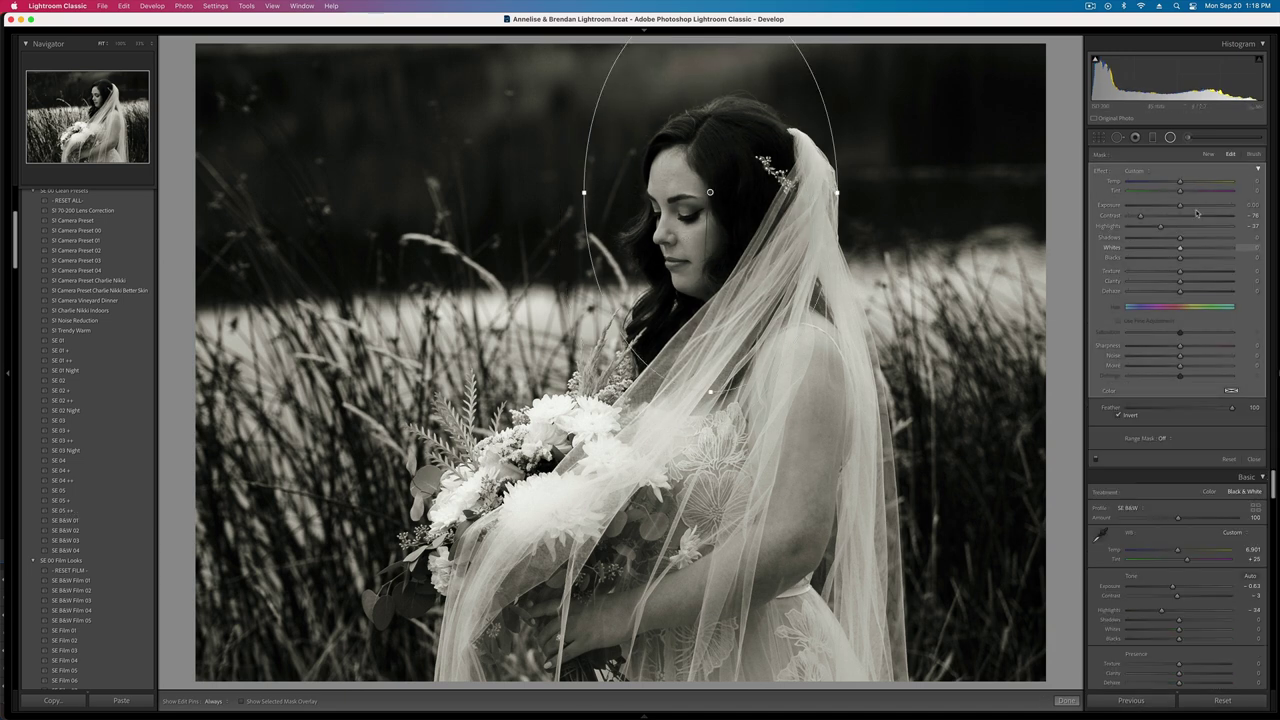
drag(1180, 206, 1185, 206)
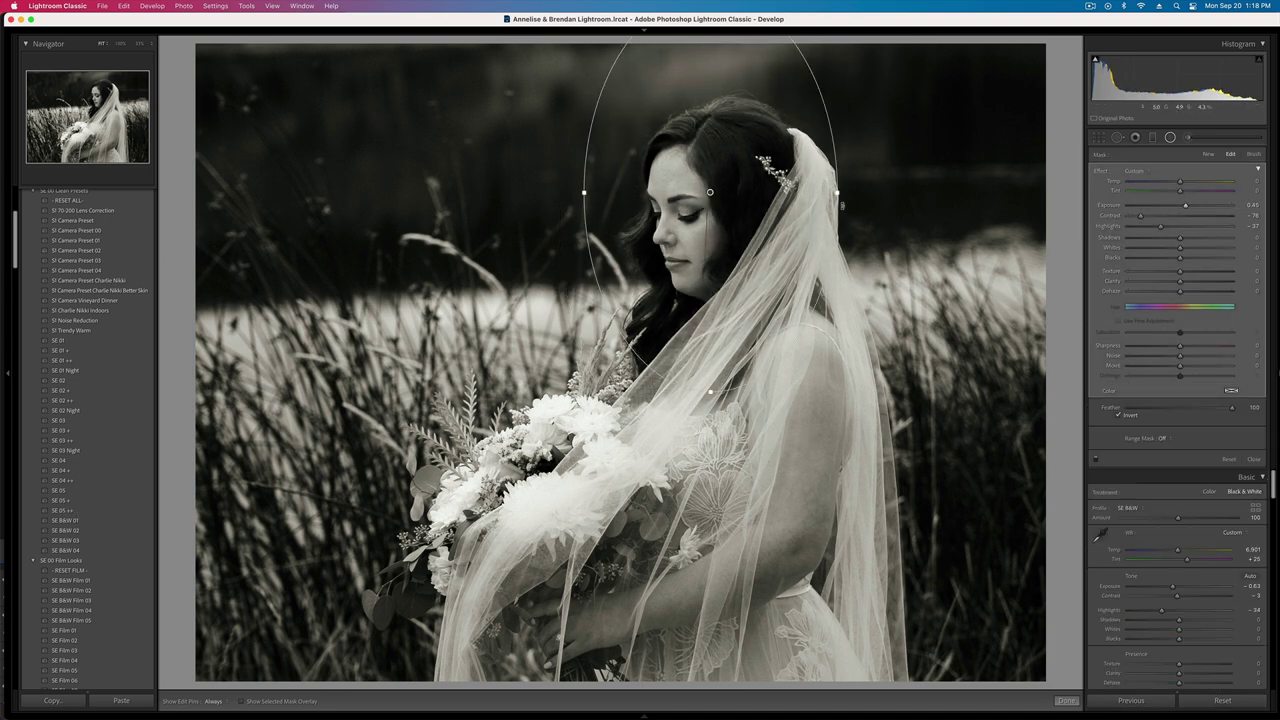
drag(853, 191, 880, 192)
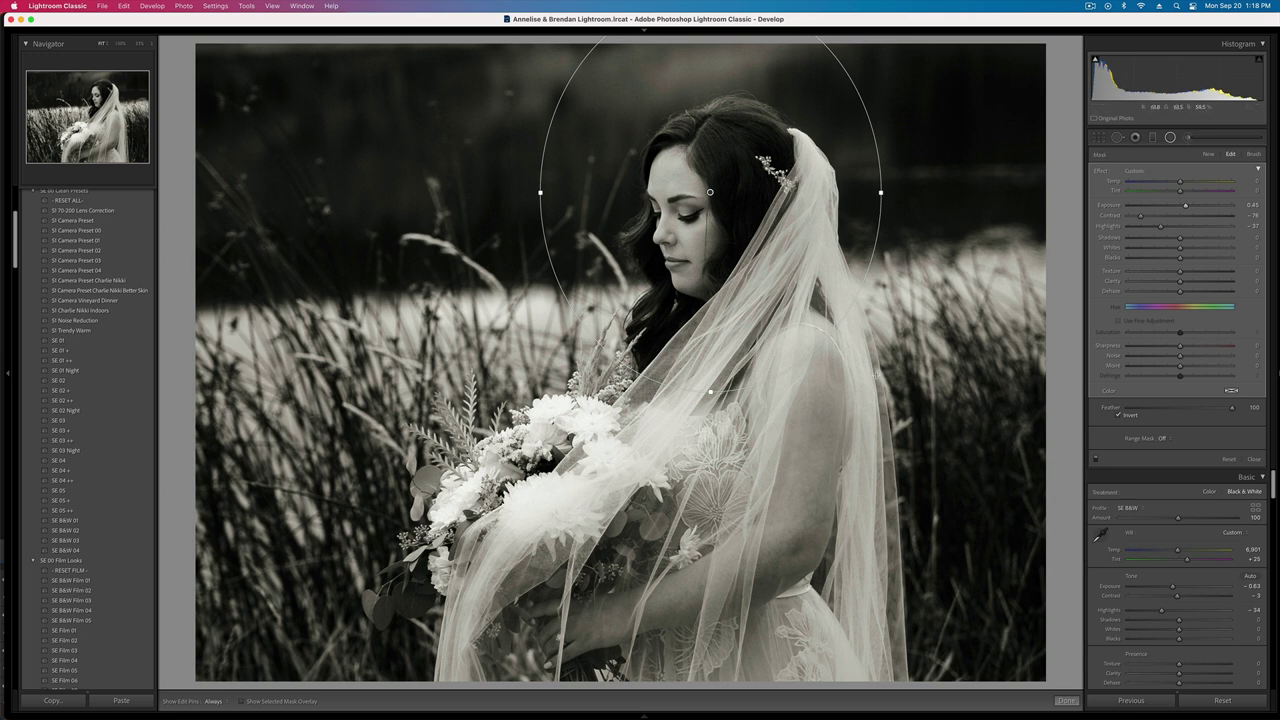
- Add a radial filter over the bride's hands with Exposure about 0.6, and another around the bouquet with slightly reduced Exposure
mouse_move(630, 614)
mouse_down()
mouse_move(984, 497)
mouse_move(907, 507)
mouse_up()
click(1189, 207)
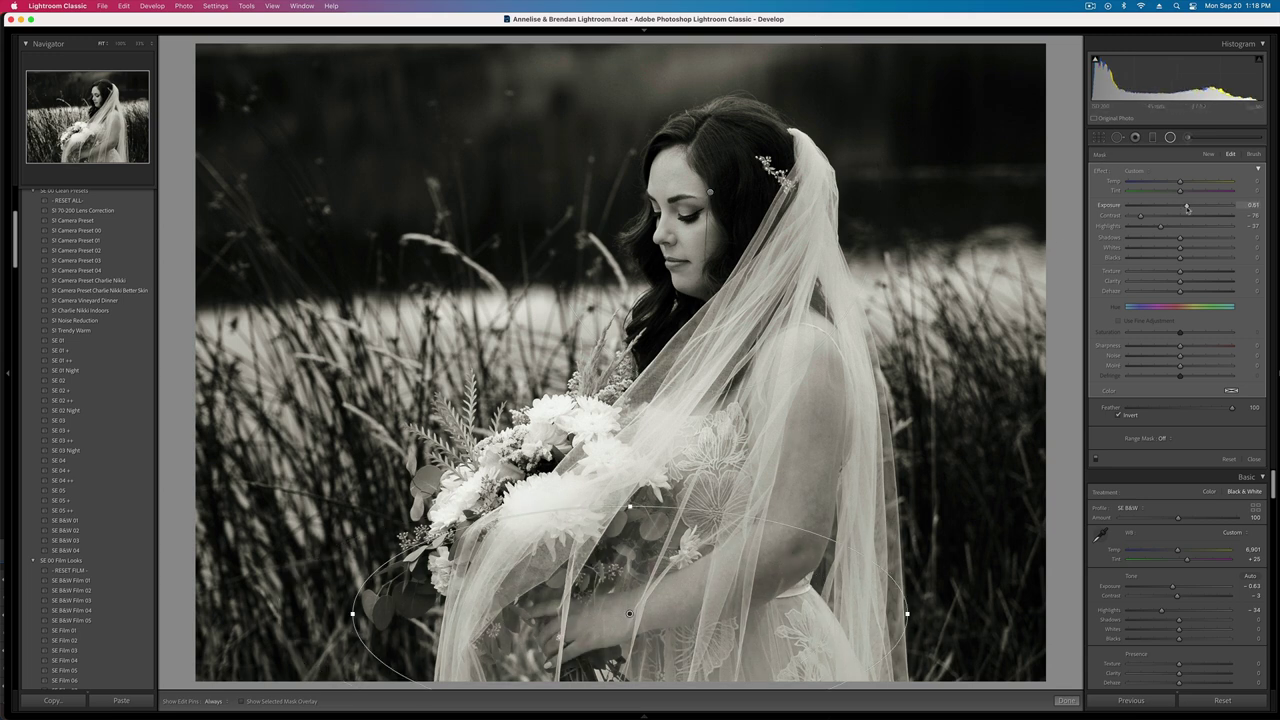
click(1208, 155)
mouse_move(531, 438)
mouse_down()
mouse_move(714, 597)
mouse_move(728, 635)
mouse_up()
drag(619, 476, 603, 529)
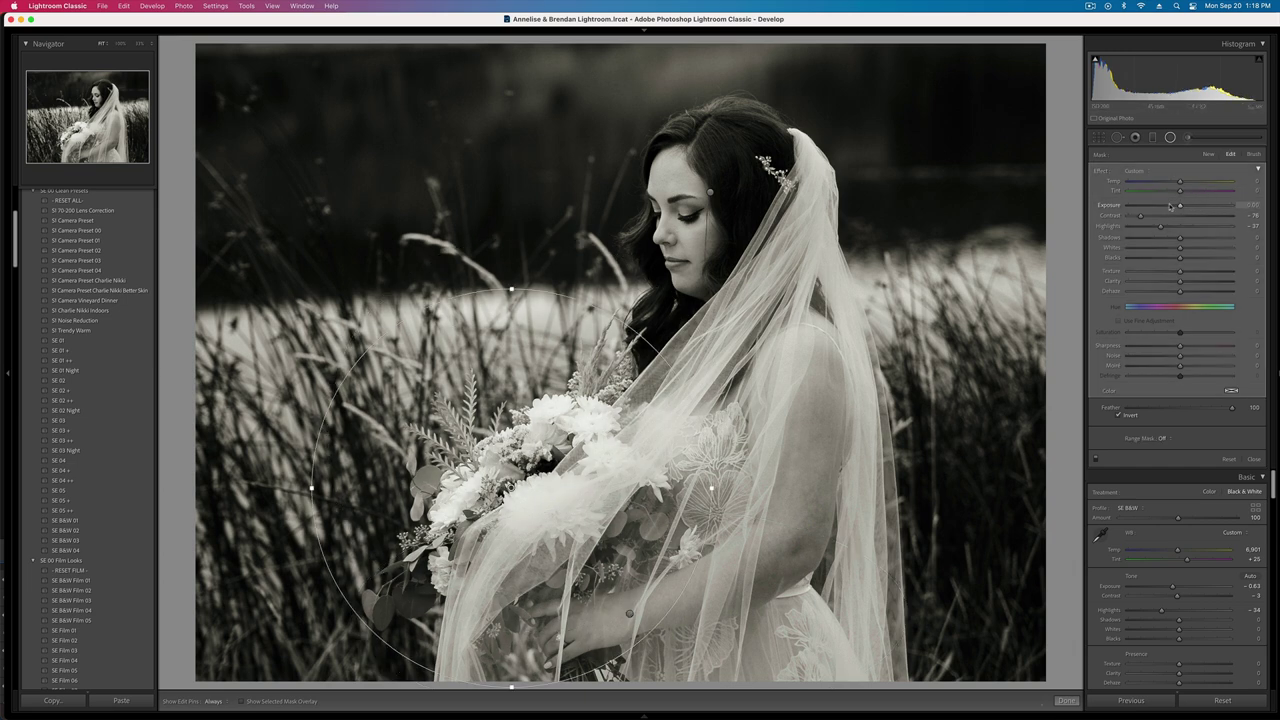
drag(1171, 206, 1174, 206)
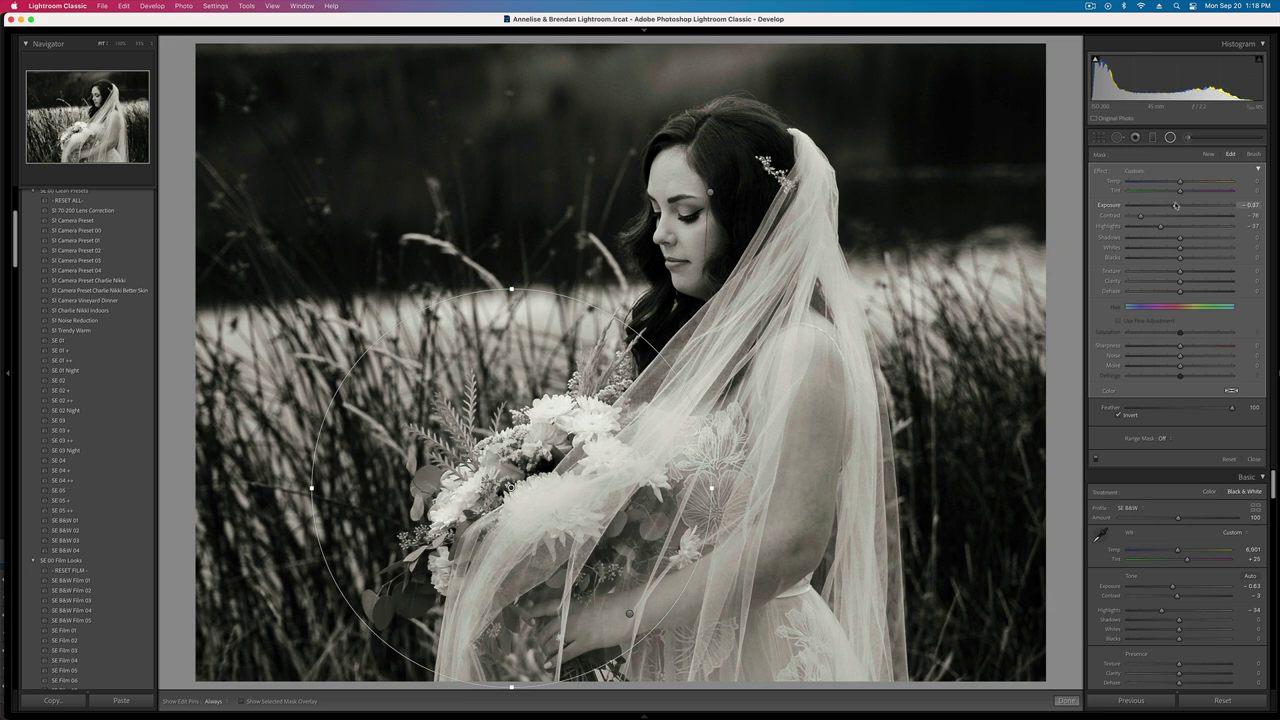
- Slightly lower the head radial filter's Exposure and set the photo's overall Exposure to -1.29
drag(509, 487, 709, 191)
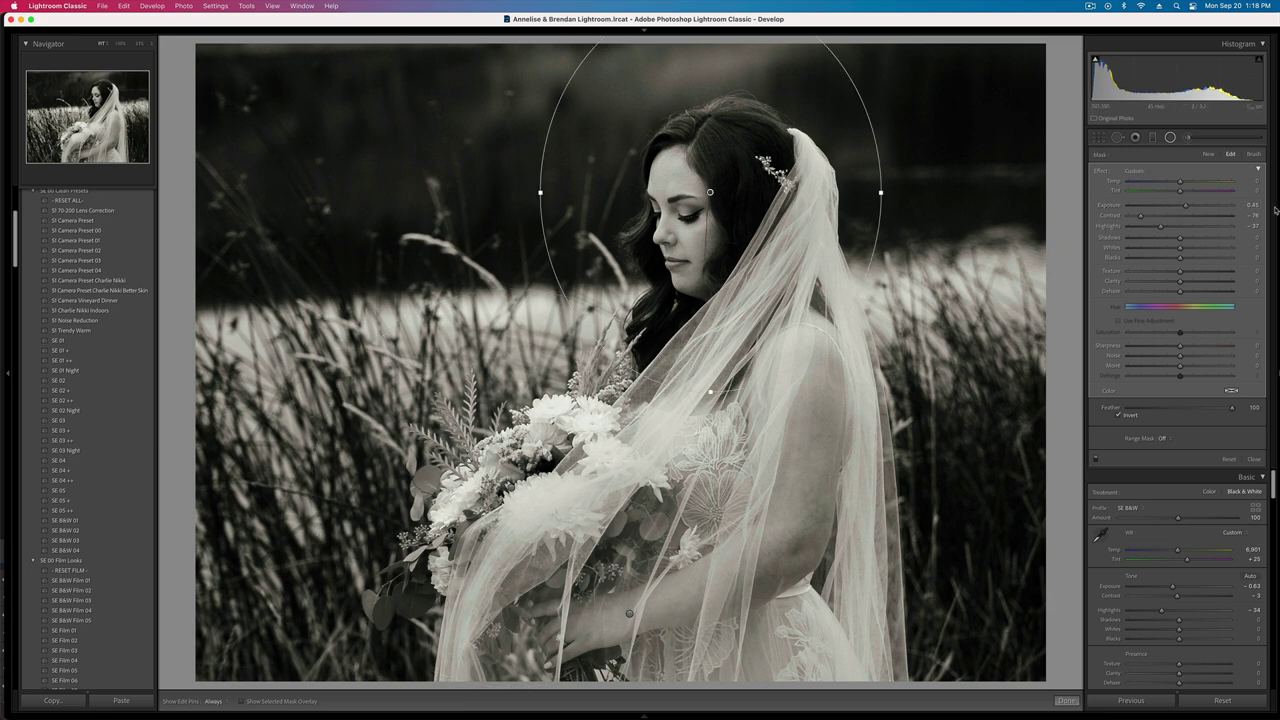
drag(1175, 205, 1182, 207)
key(shift+minus)
key(shift+minus)
key(shift+minus)
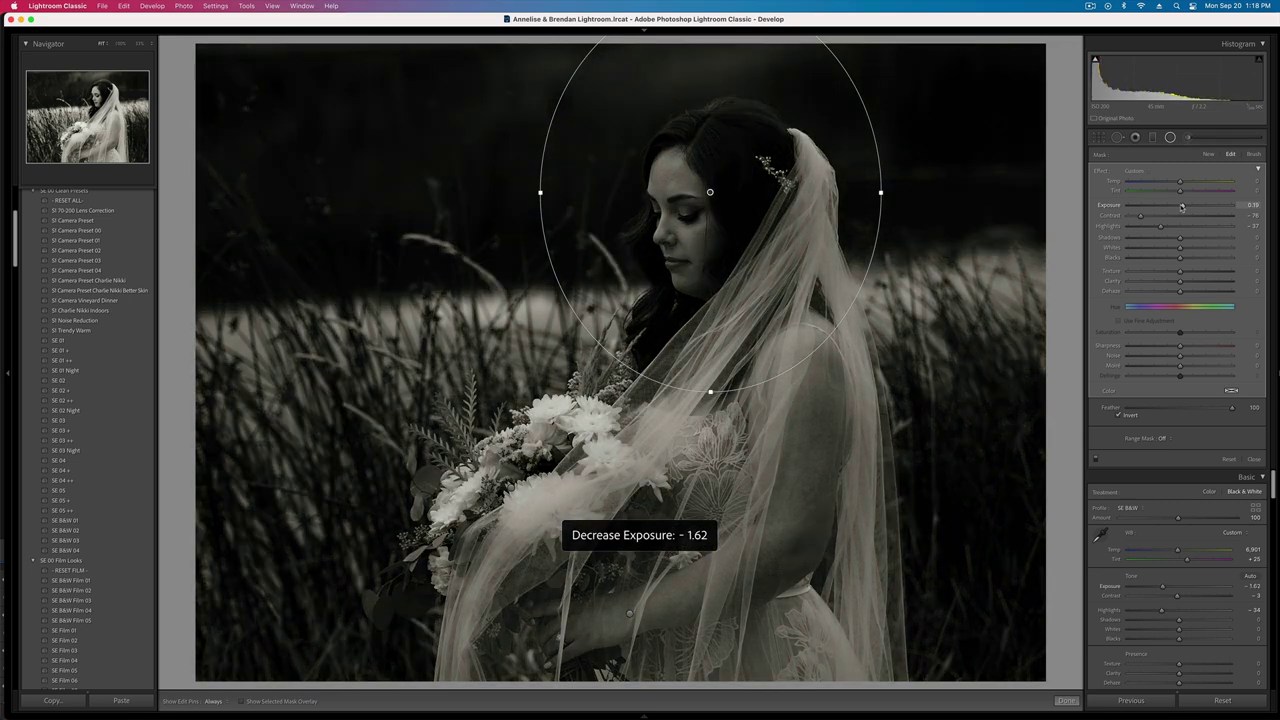
key(equal)
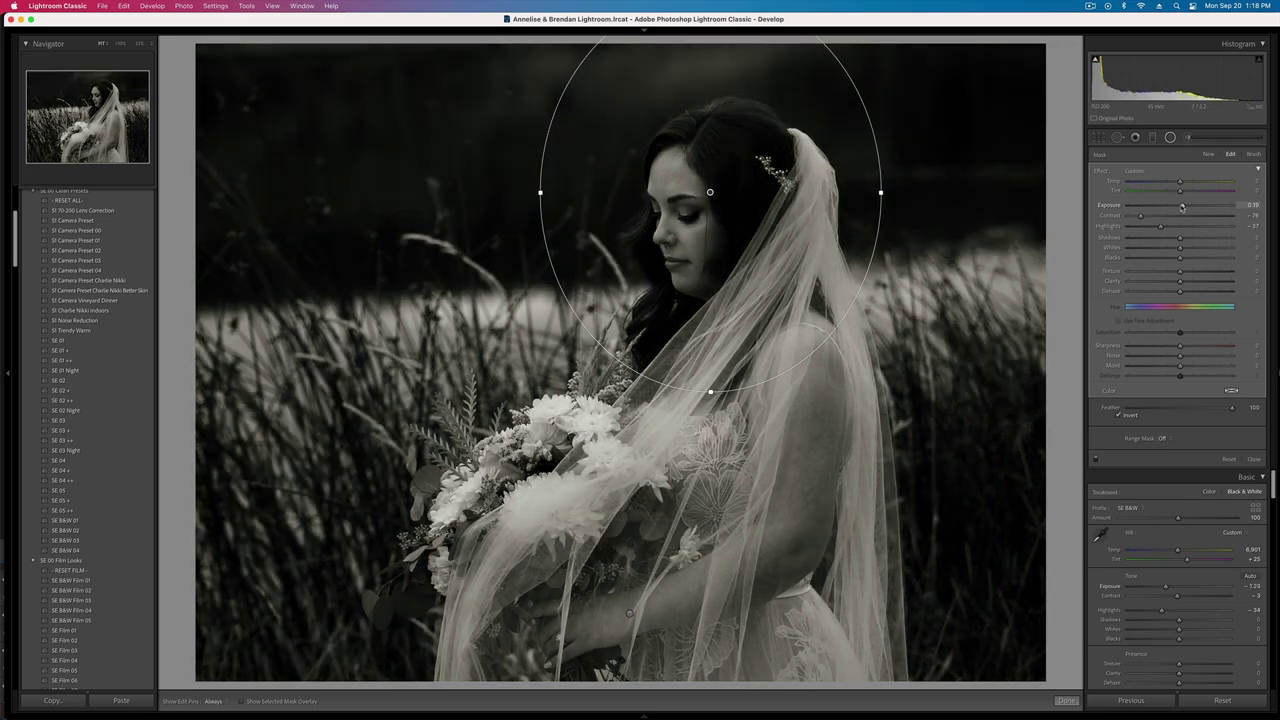
- Raise the head radial filter's Exposure slightly, set its Shadows to 77, bring Highlights up to around zero and finish it
drag(1185, 207, 1242, 245)
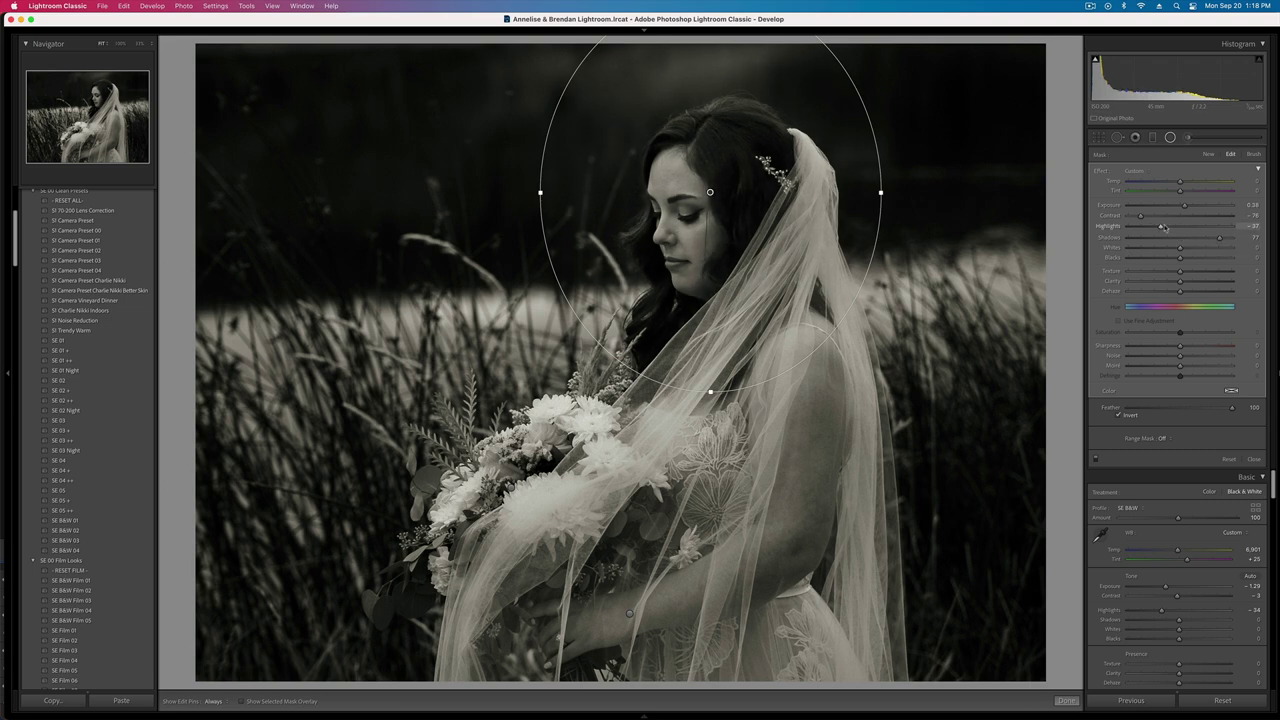
drag(1161, 226, 1183, 228)
key(shift+m)
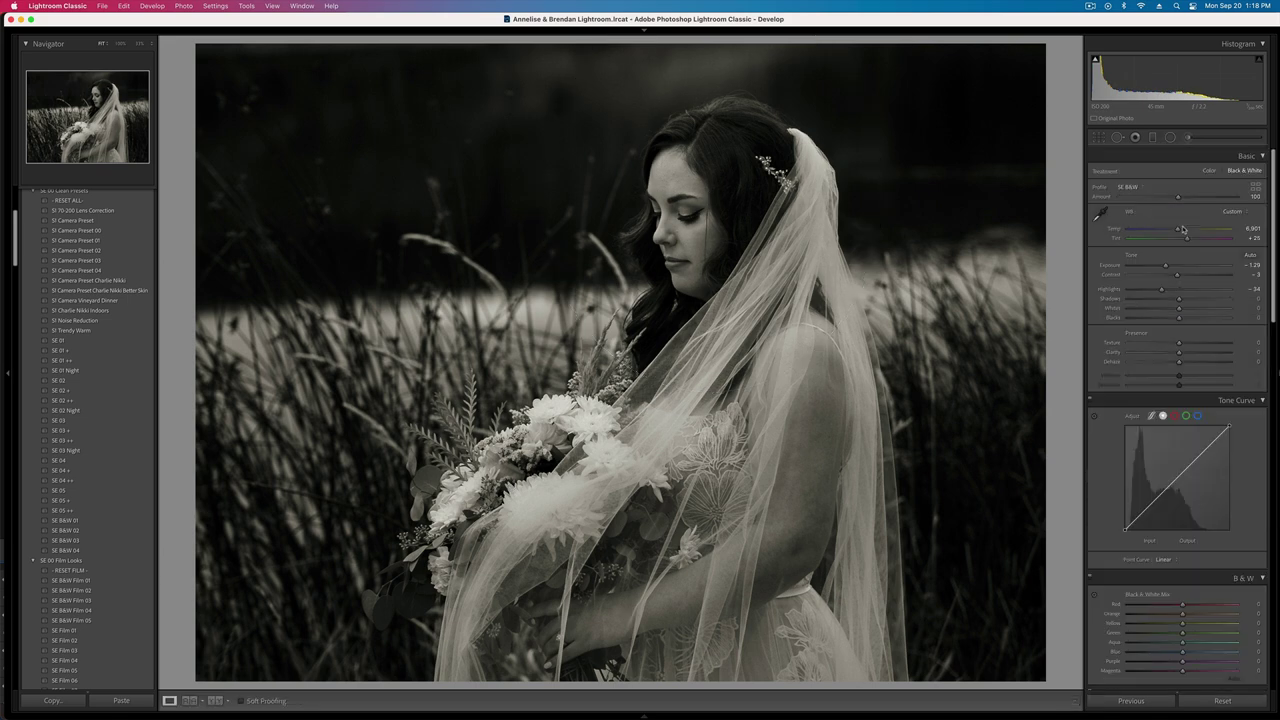
- On the next photo of the smiling bride, set Temp to 6,800 and Contrast to -33, keeping Exposure at 0
key(Right)
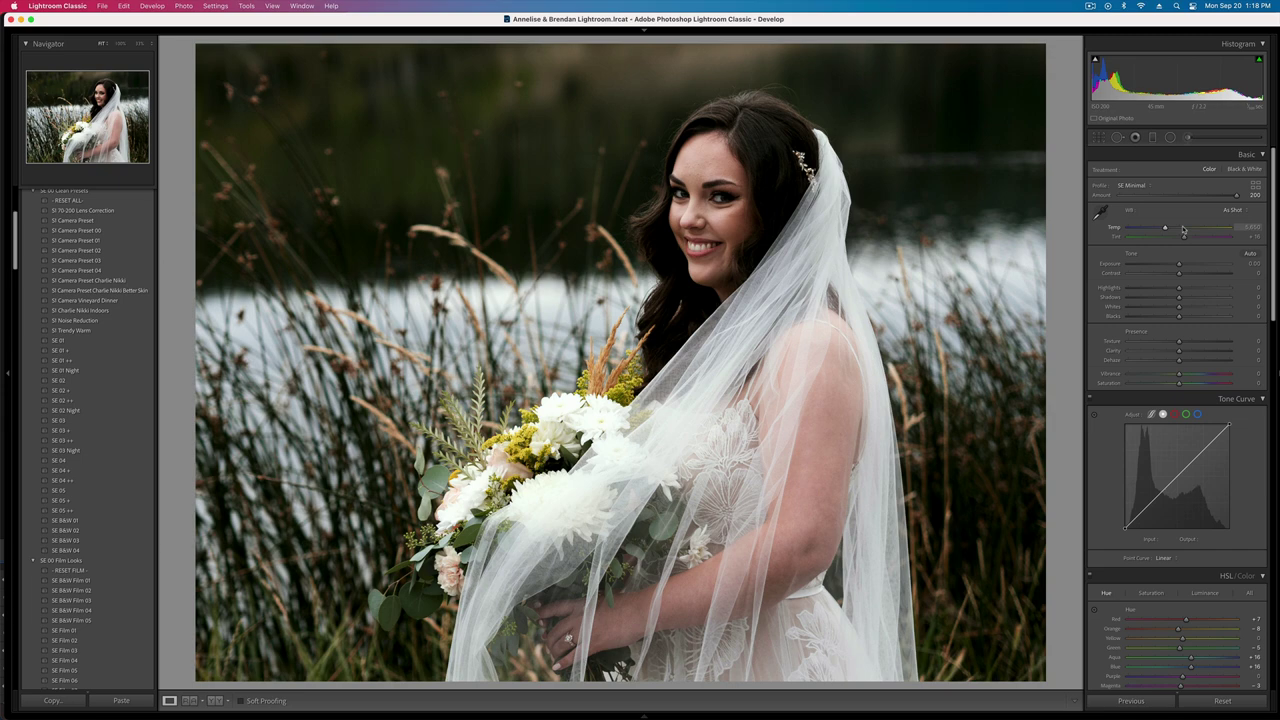
key(shift+equal)
click(1183, 229)
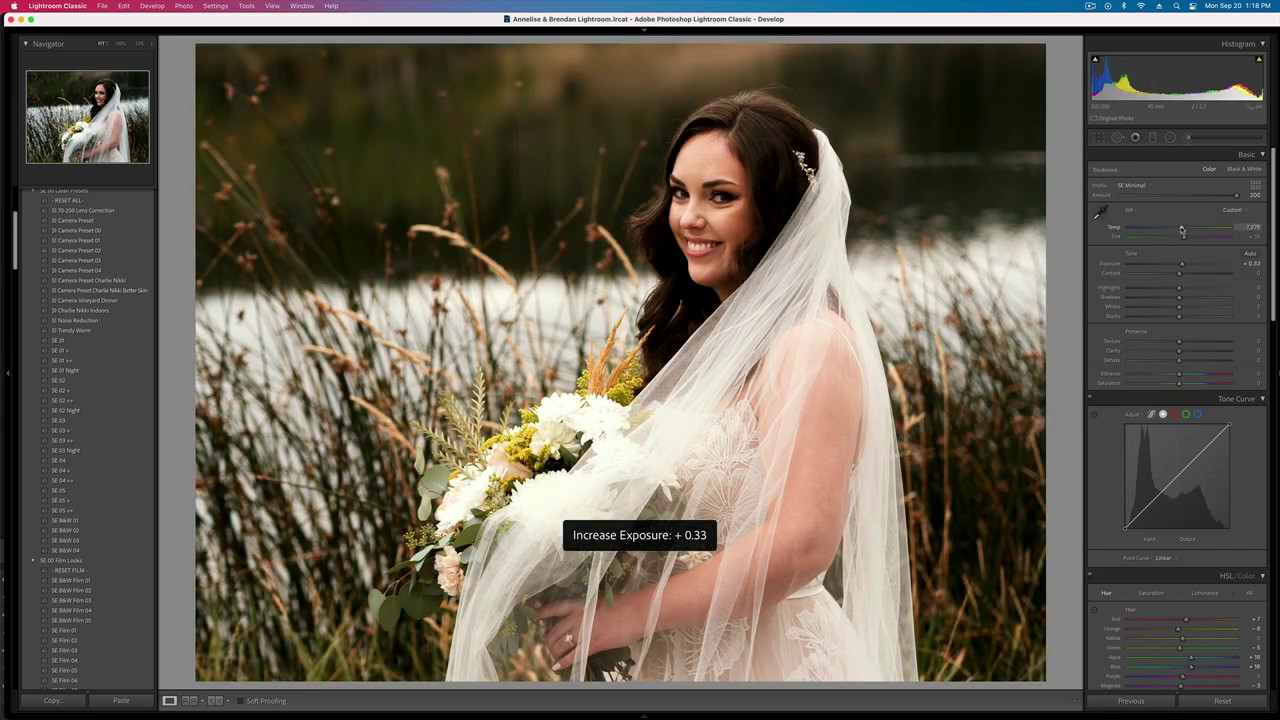
drag(1182, 229, 1177, 229)
drag(1179, 275, 1162, 277)
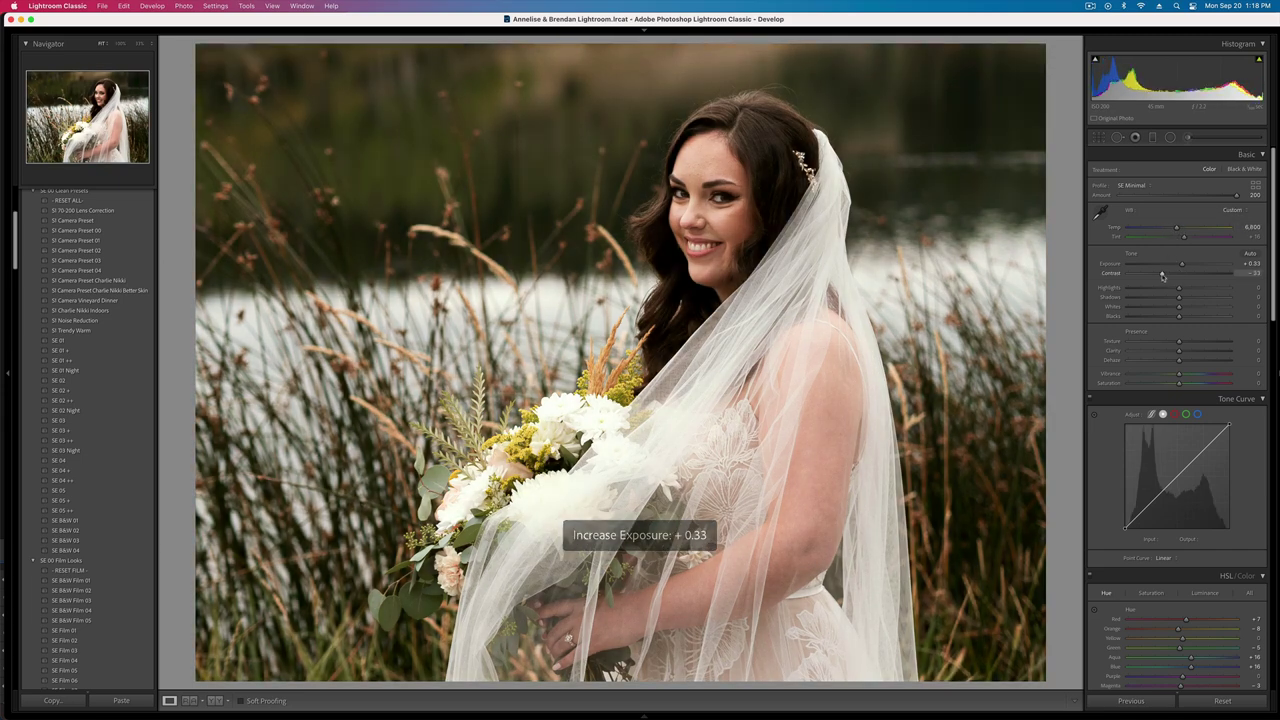
key(minus)
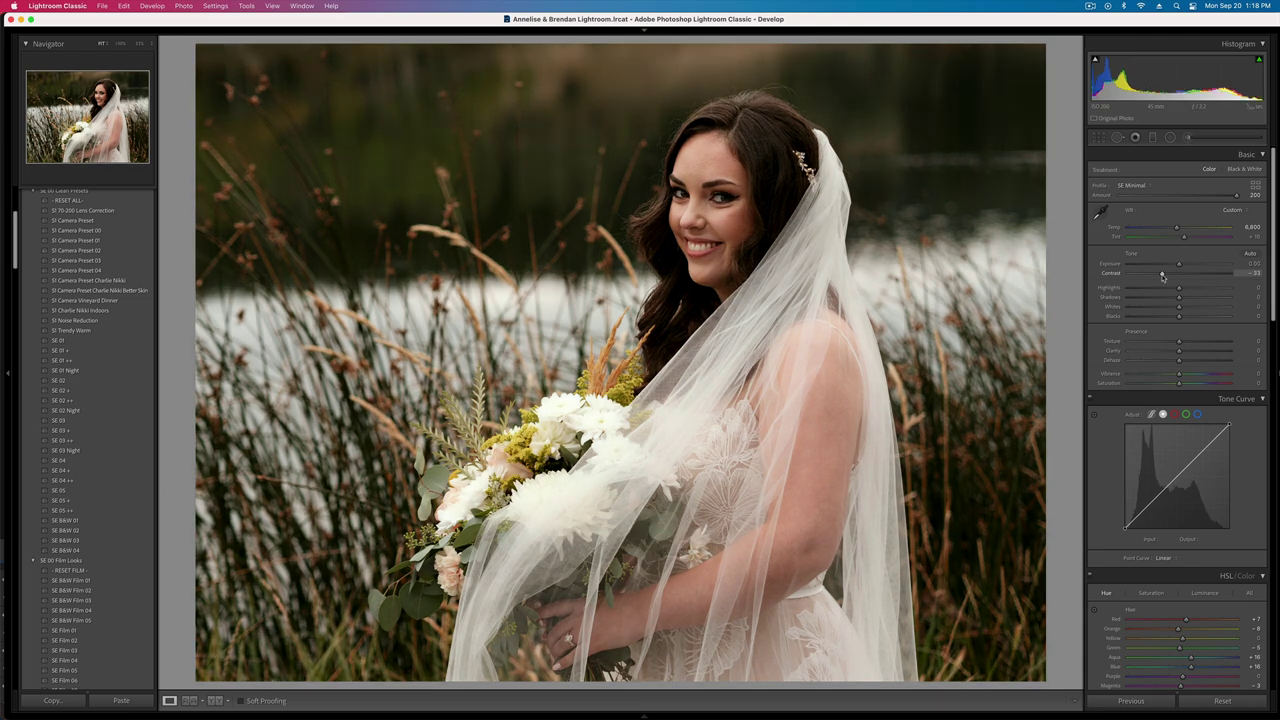
- Brush a size 8 mask over the bouquet's white flowers, set Shadows to -100 and Blacks to about -45, and finish it
key(Right)
key(Left)
click(1187, 138)
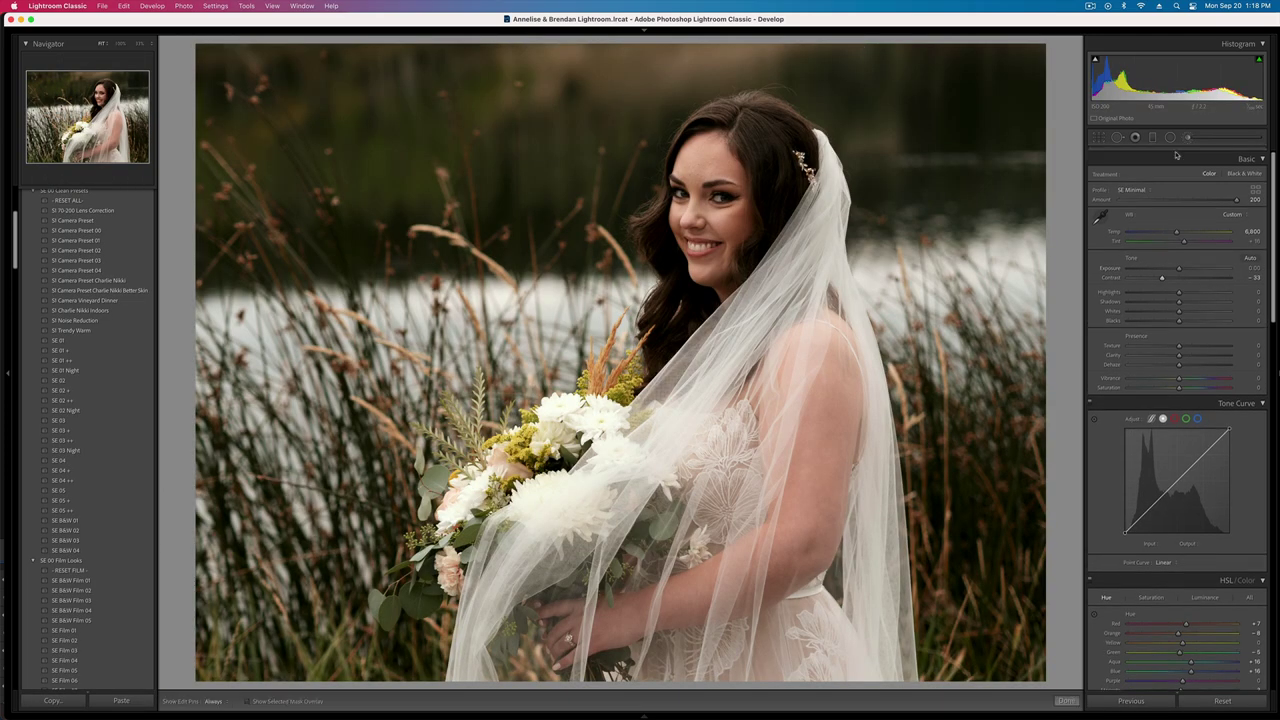
key(h)
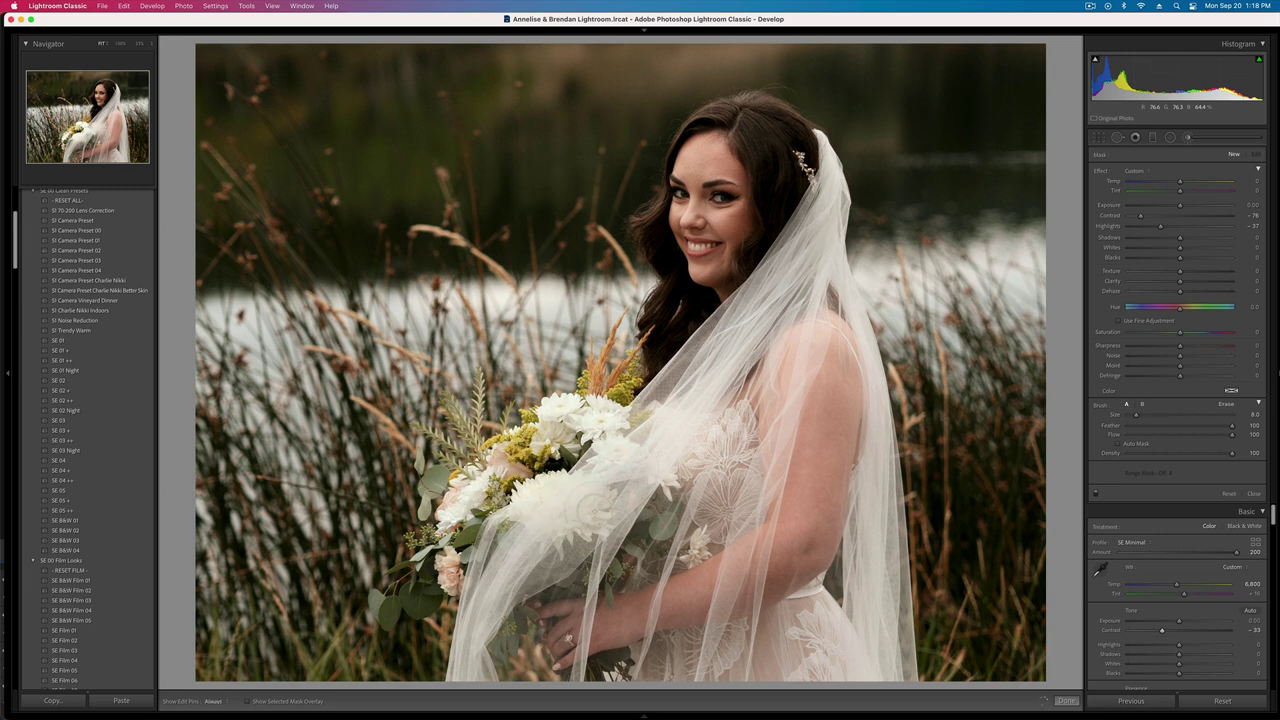
key(h)
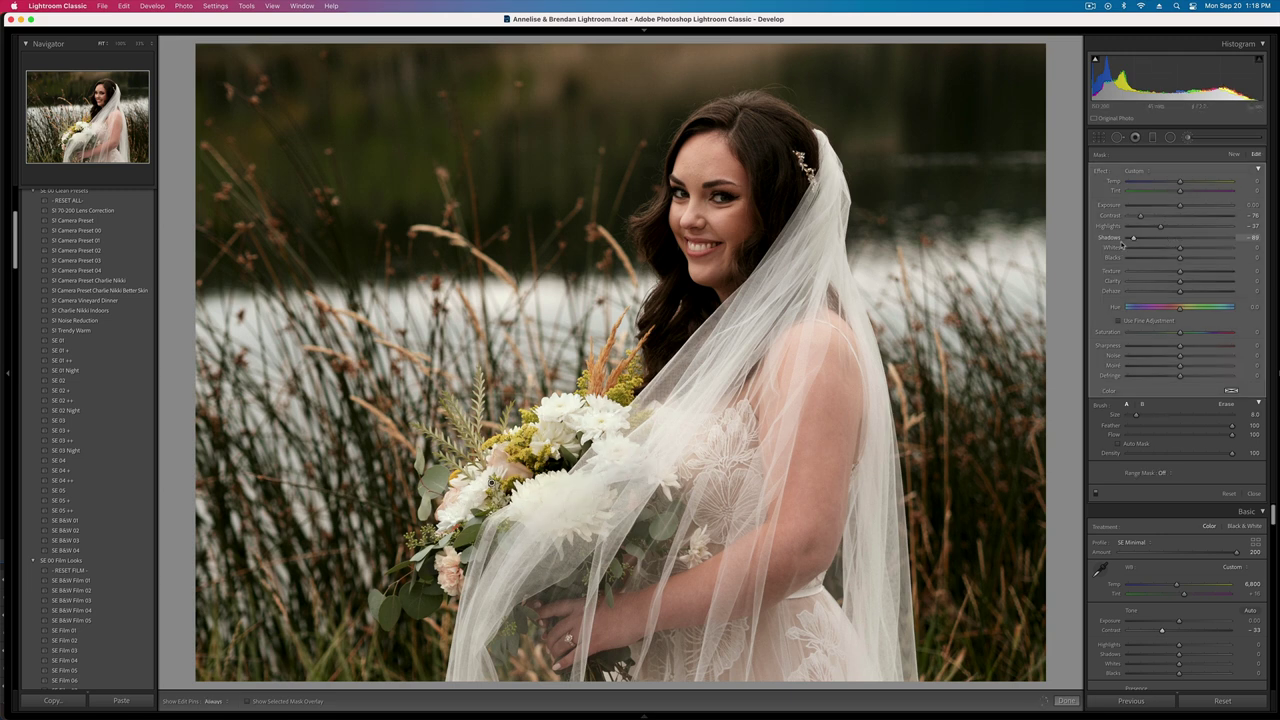
drag(1122, 243, 1157, 261)
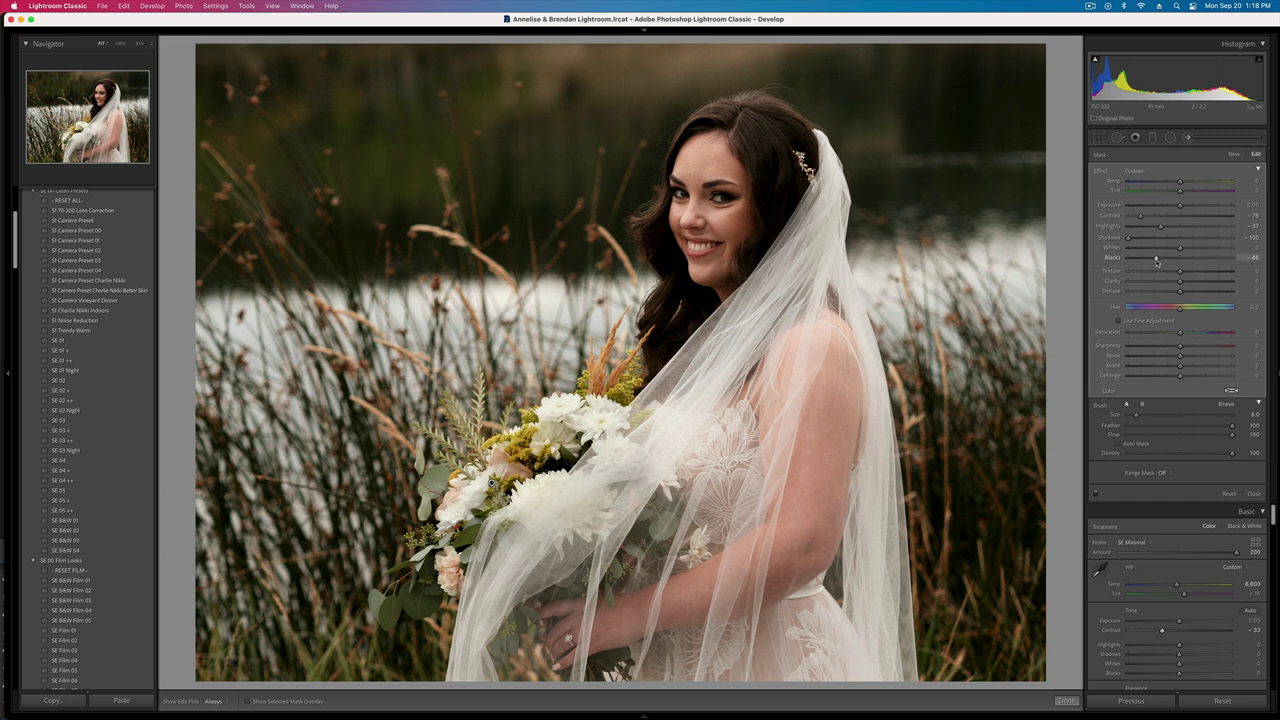
key(k)
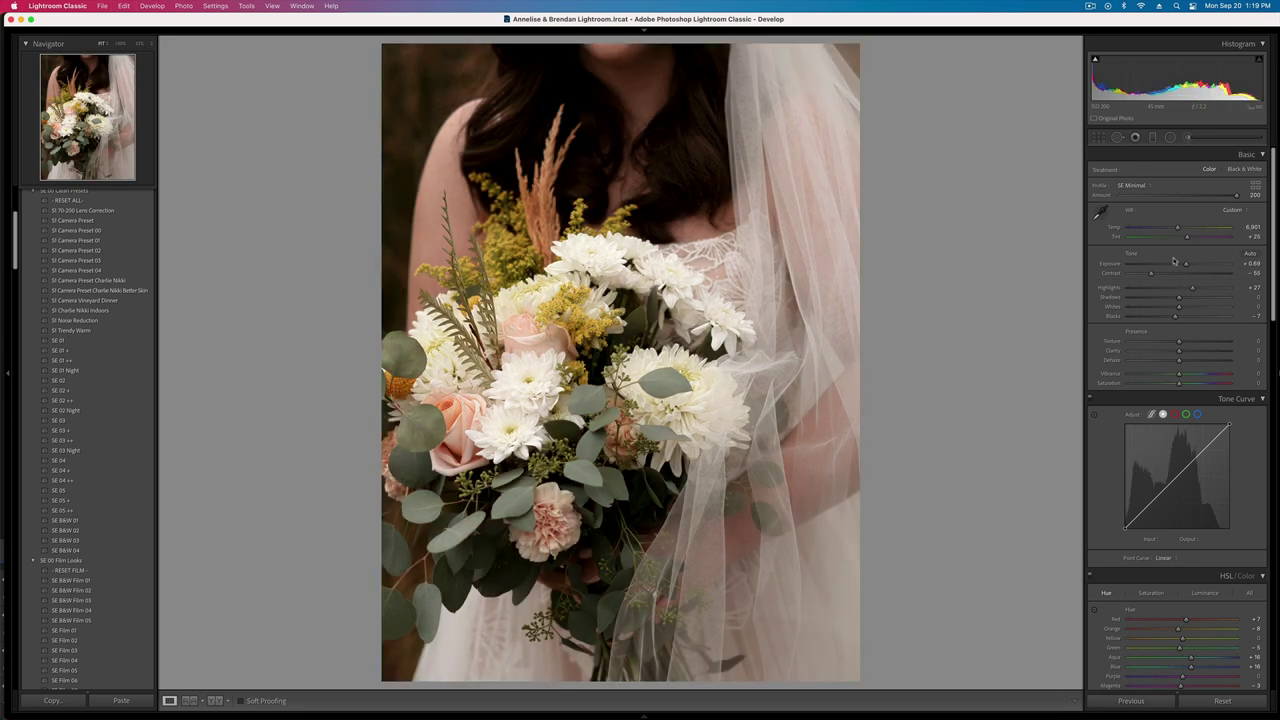
- On the bouquet close-up, set Contrast to -21 and lower Exposure to 0.03
drag(1150, 273, 1169, 276)
key(shift+minus)
key(shift+minus)
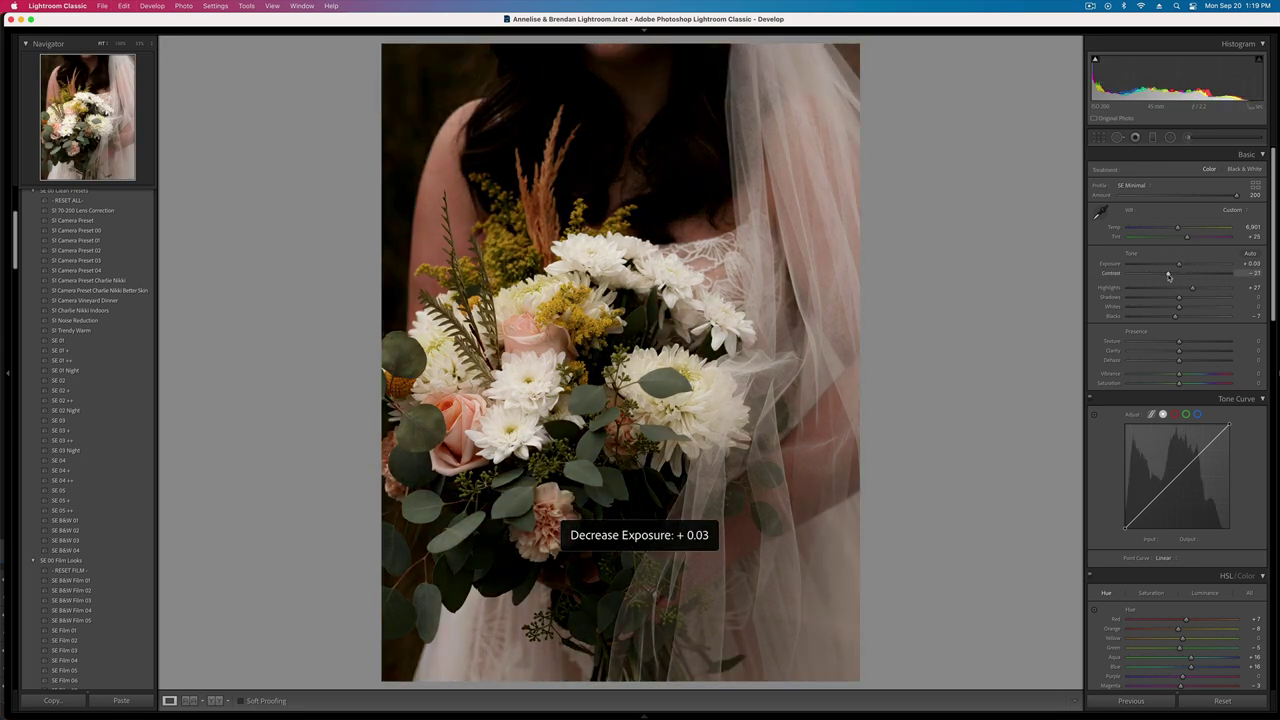
- On the next photo of the bride on the road, paste the copied settings, set Exposure to 0.03 and warm Temp to about 7,256
key(Right)
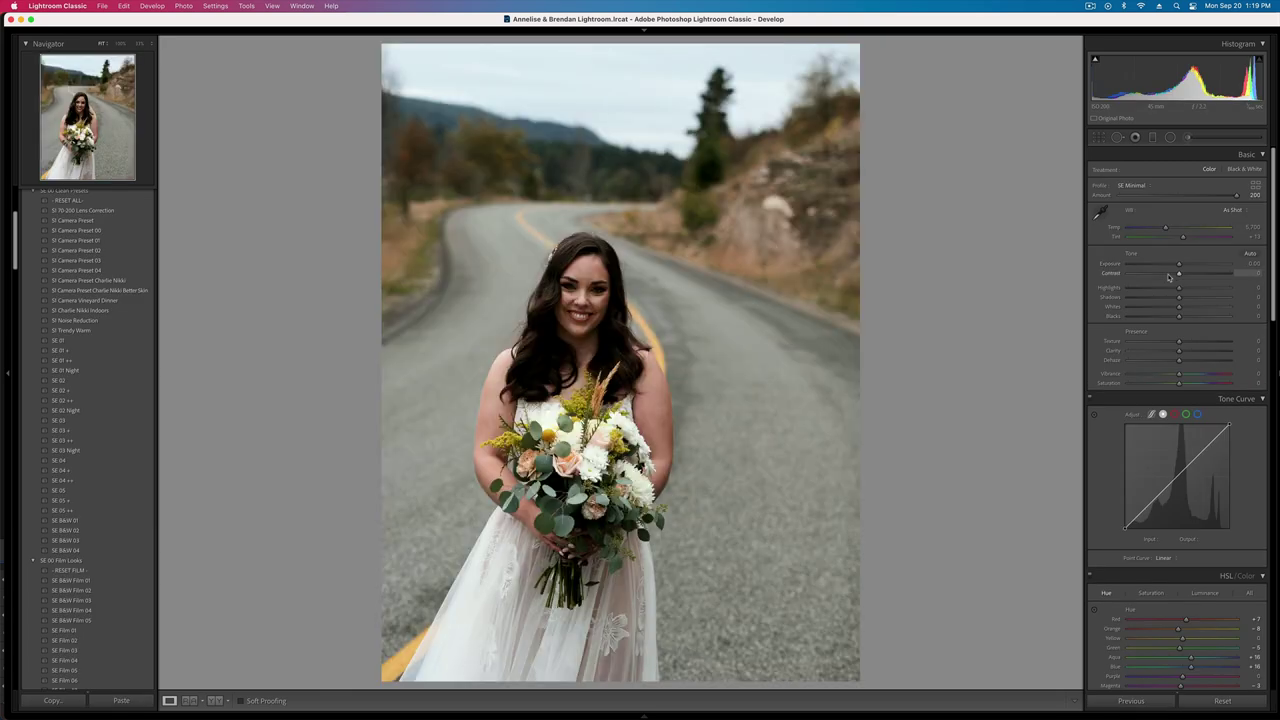
key(super+v)
key(shift+minus)
key(shift+minus)
key(shift+minus)
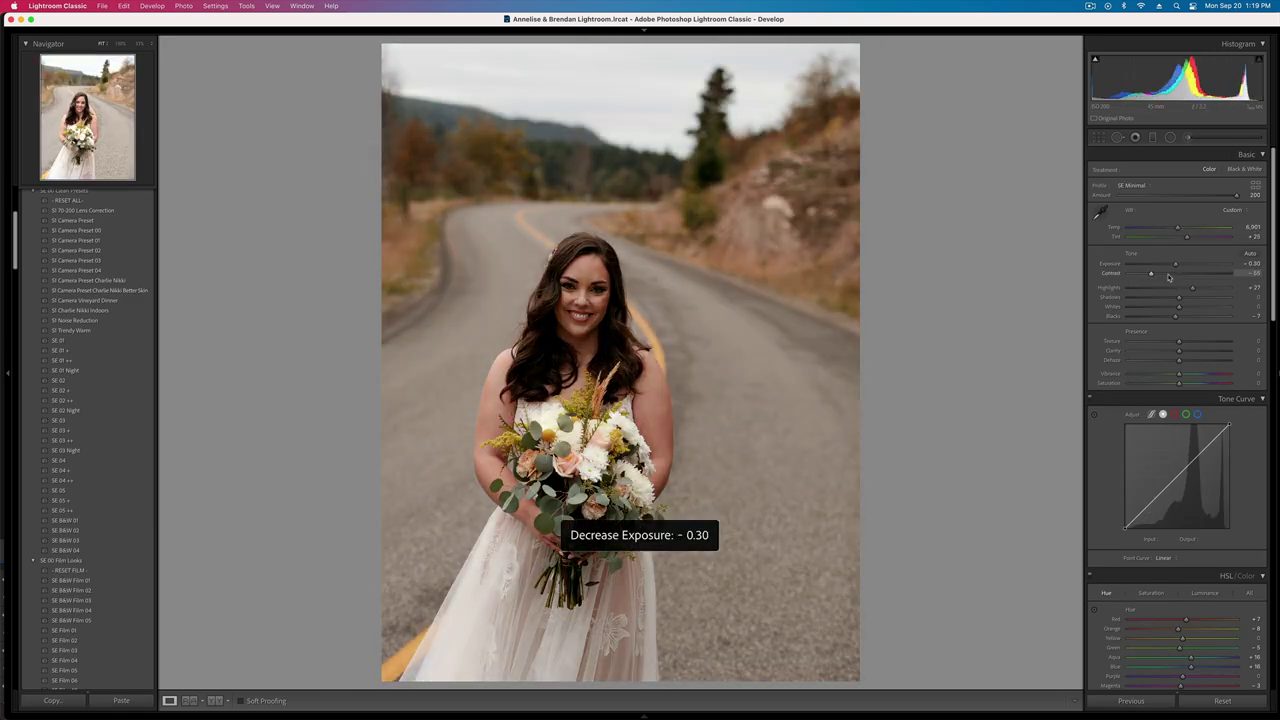
key(shift+equal)
drag(1177, 228, 1184, 229)
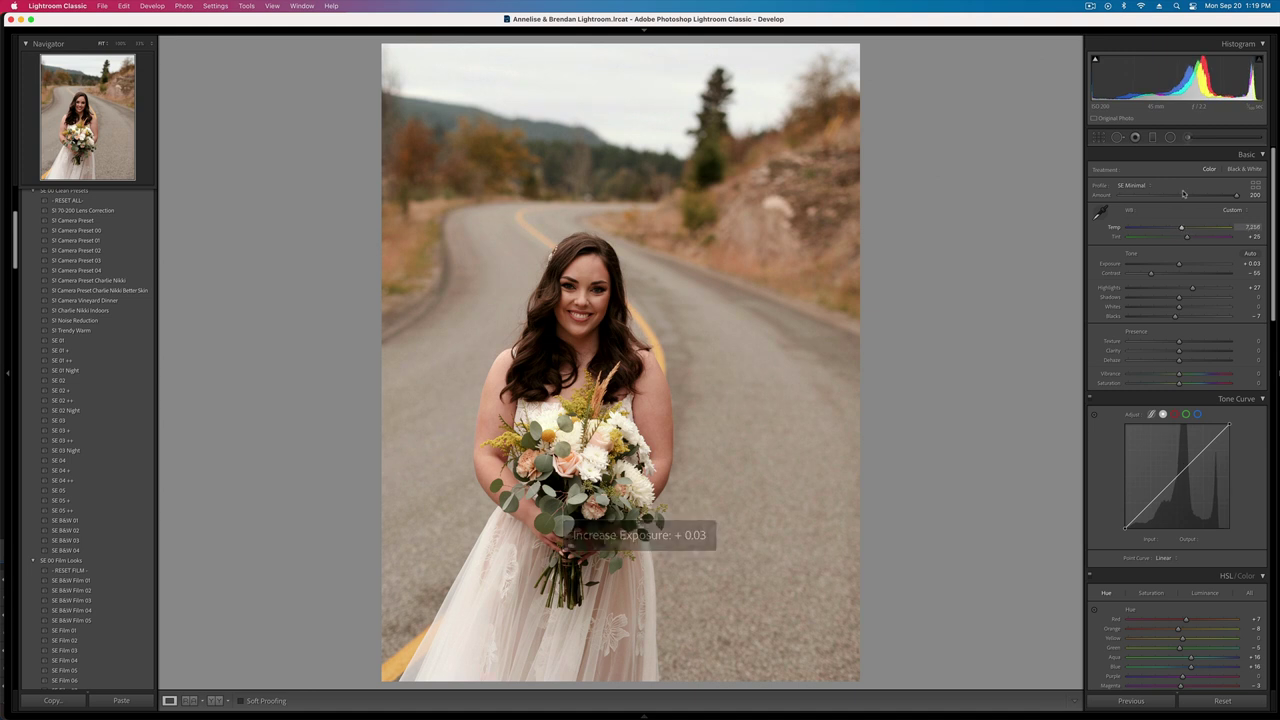
- Draw an inverted radial filter around the bride, from above her head down to the base of the bouquet
click(1170, 139)
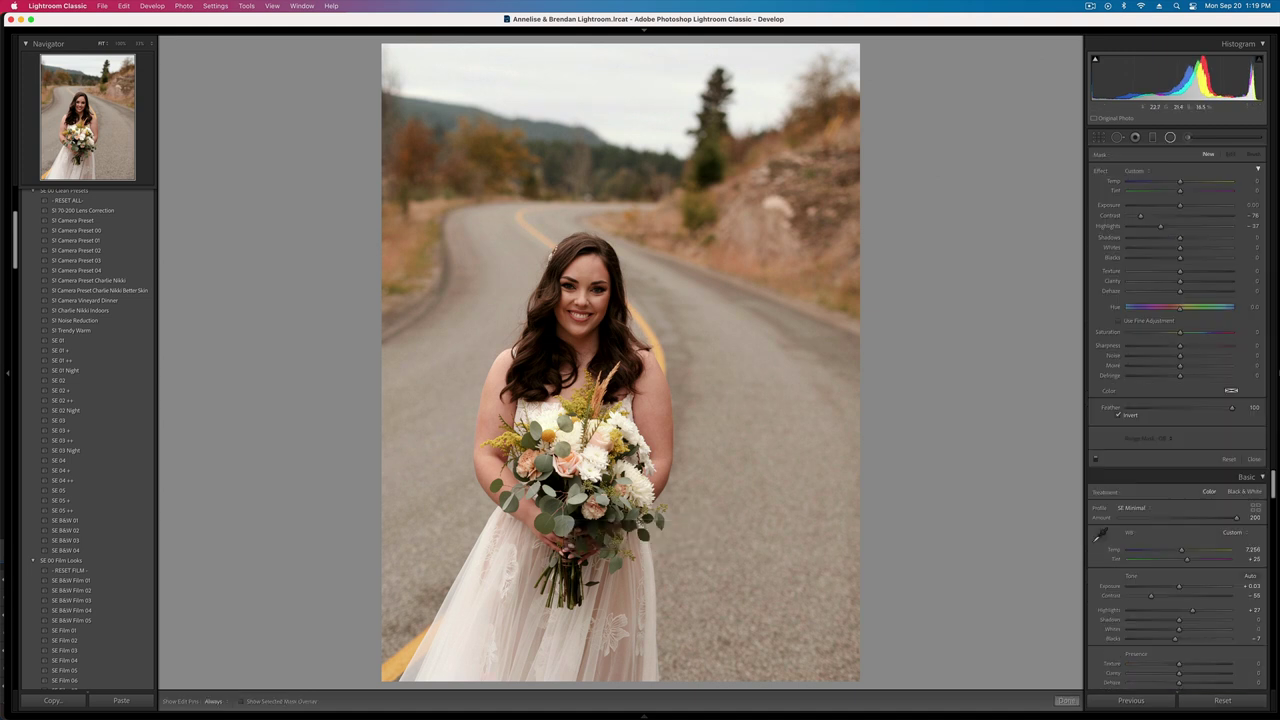
click(570, 470)
drag(626, 612, 632, 570)
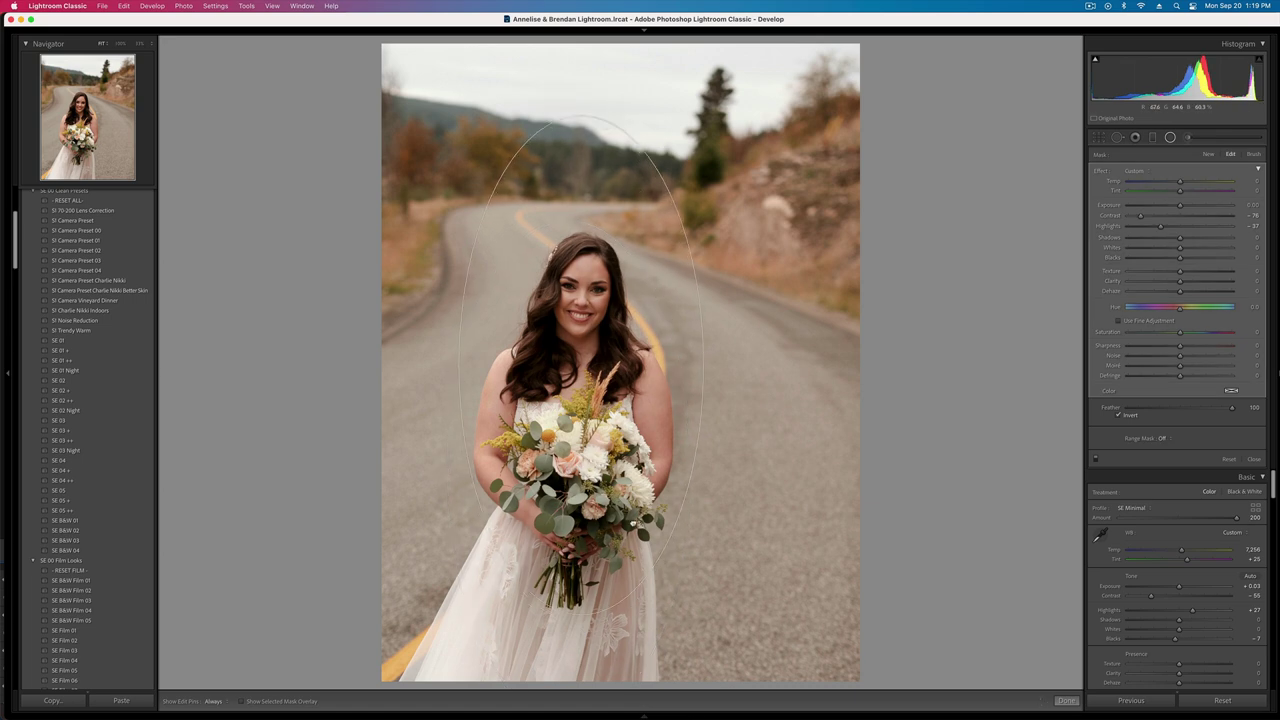
- Set the radial filter's Temp to 4, Tint to -18, Exposure to 0.43, Contrast to -88 and Highlights near 0, with overall Exposure at -0.20
drag(1180, 205, 1186, 207)
key(shift+minus)
key(shift+minus)
key(equal)
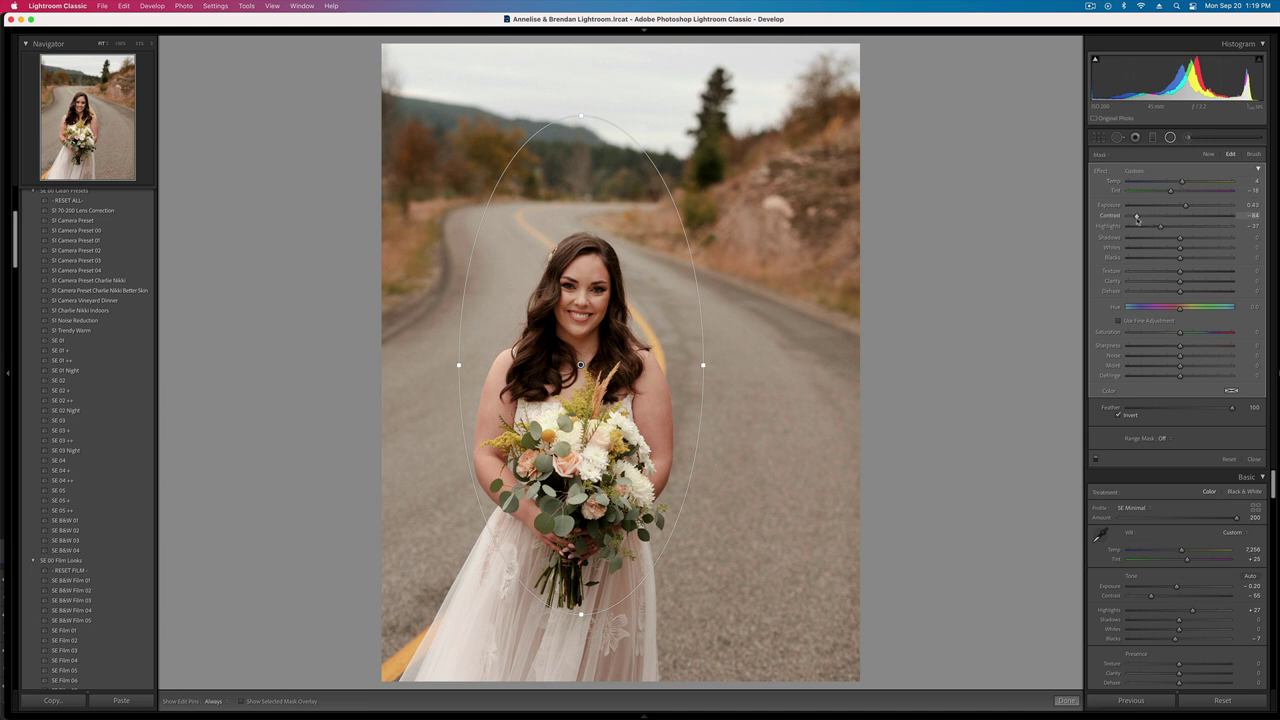
drag(1161, 228, 1180, 229)
key(shift+m)
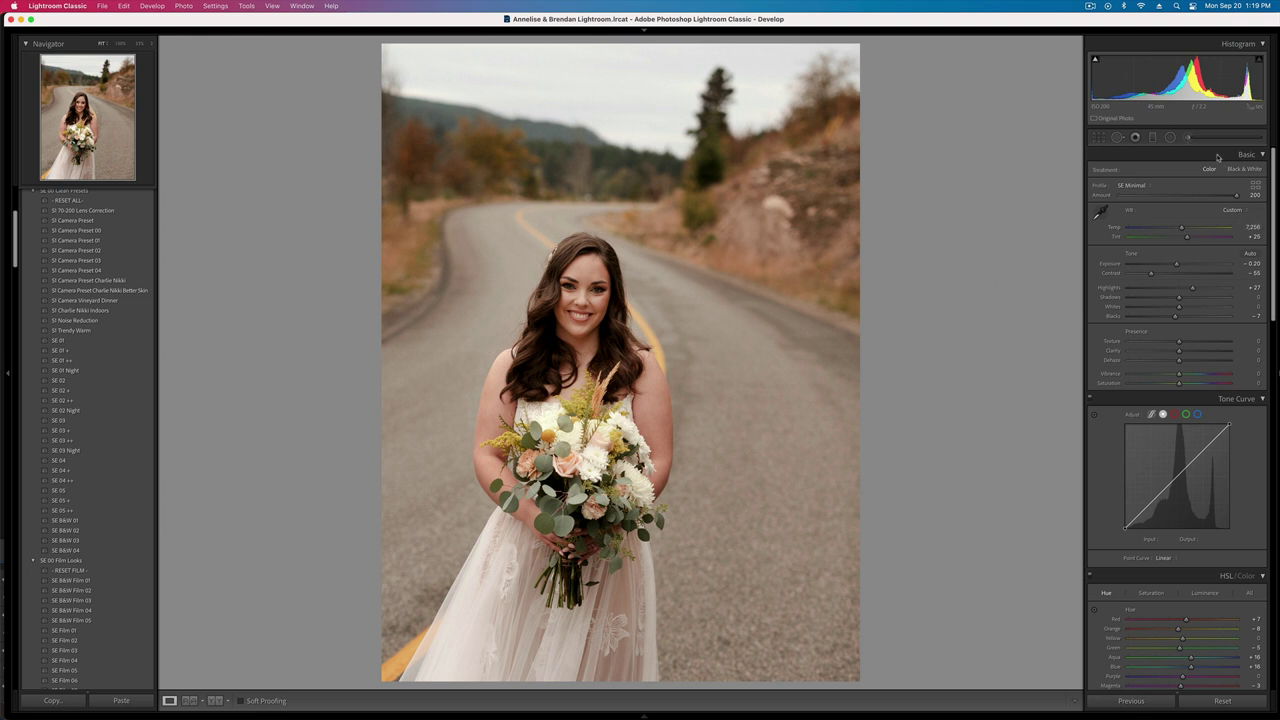
- Brush a size 8 mask over the bouquet's flowers, lower its Blacks to about -27 and finish it
click(1187, 137)
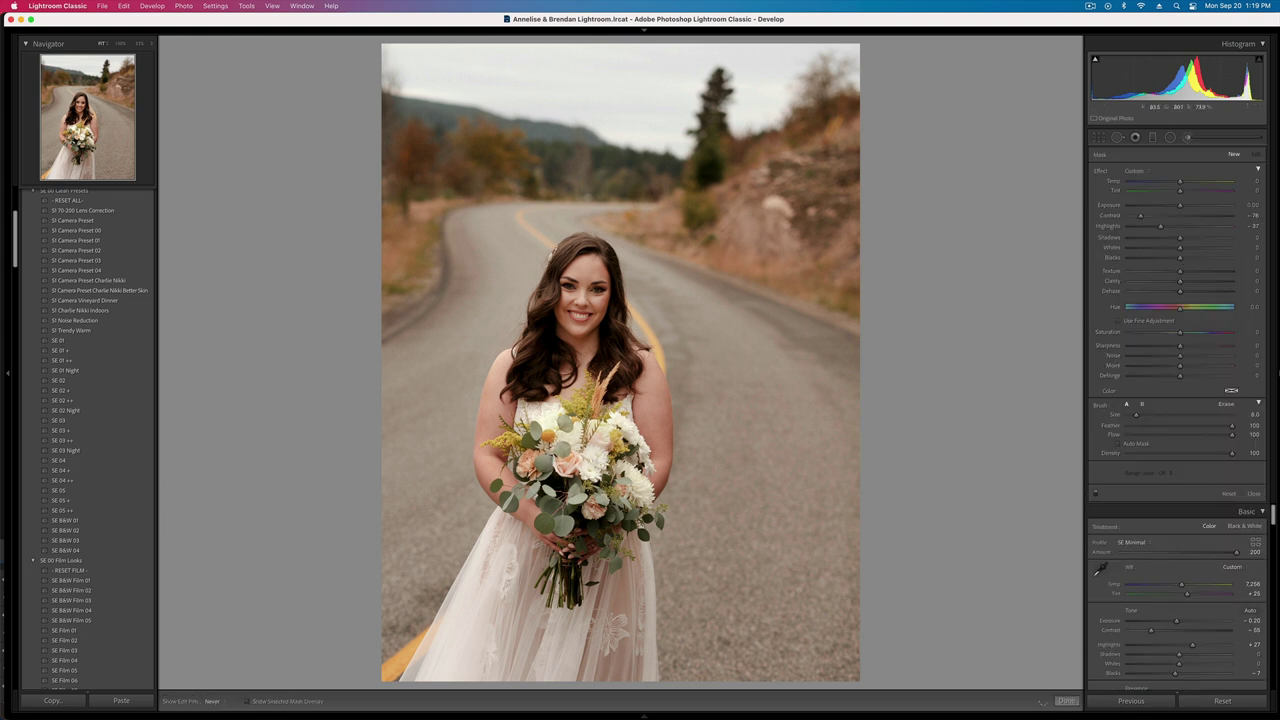
drag(612, 432, 638, 480)
mouse_move(1180, 259)
mouse_down()
mouse_move(1140, 261)
mouse_move(1157, 261)
mouse_up()
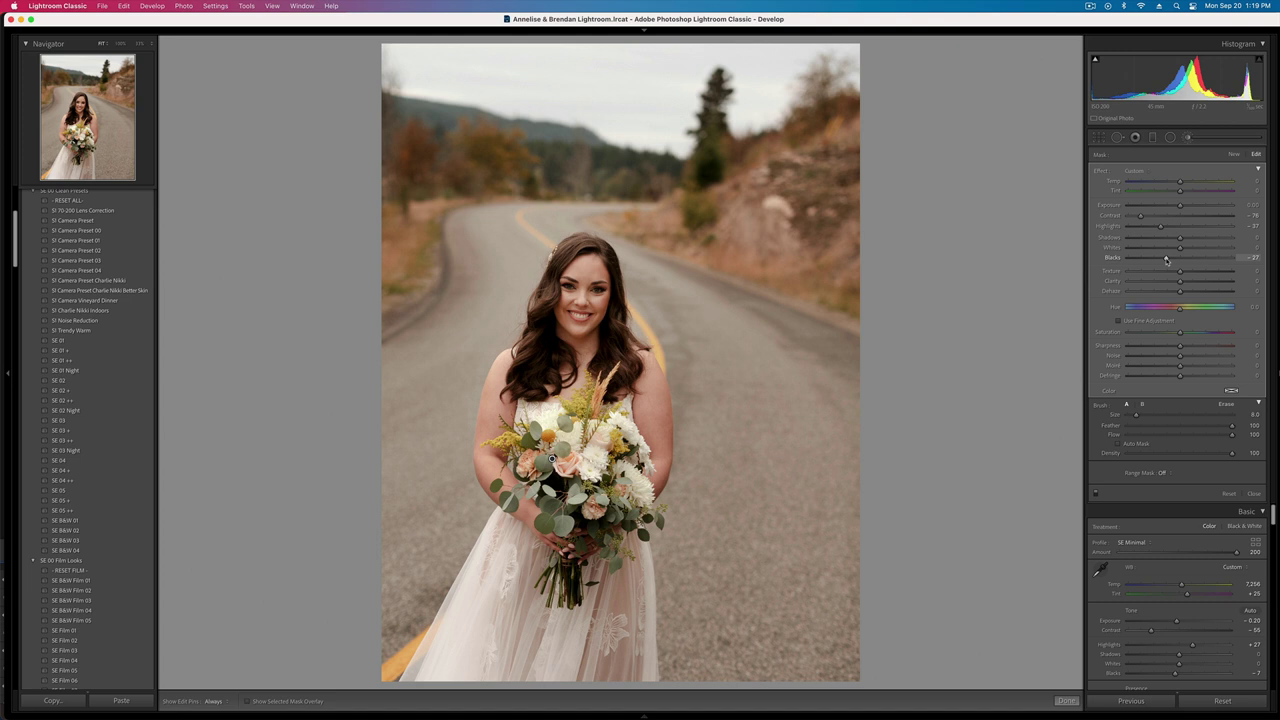
key(k)
- Set the photo's overall Contrast to -31 and its Exposure to -0.33
click(1168, 275)
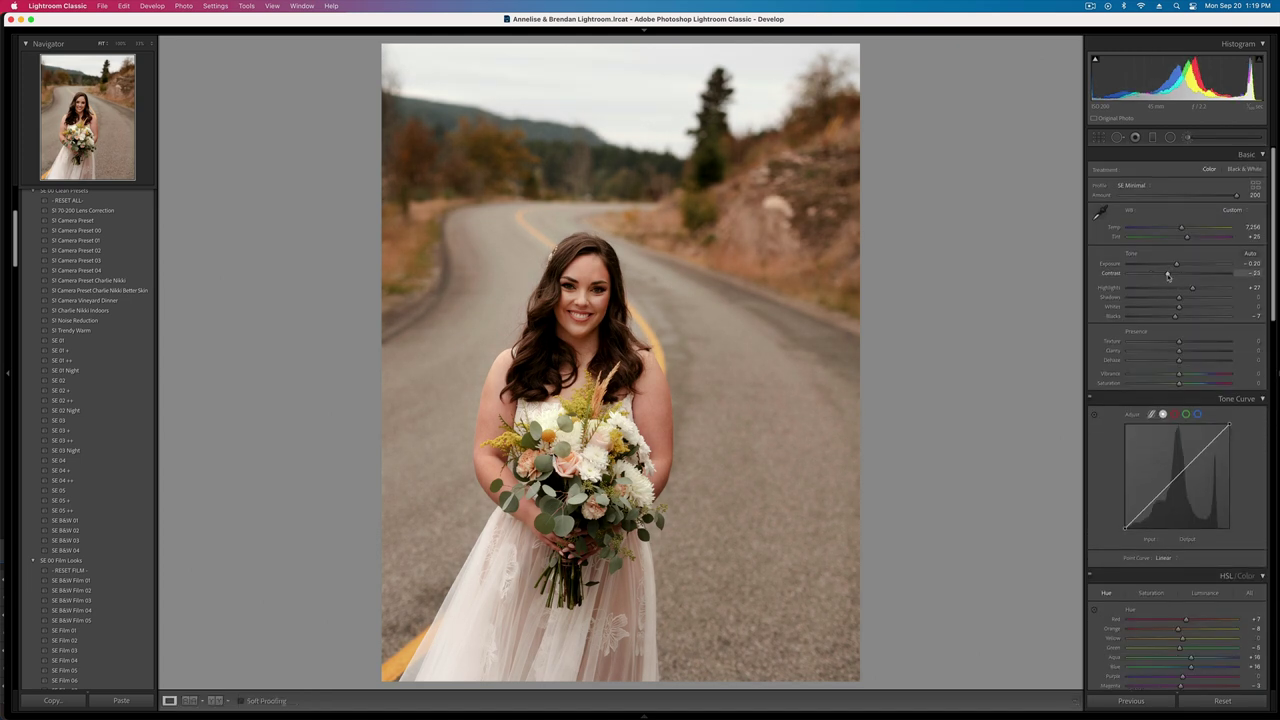
drag(1167, 275, 1163, 277)
key(minus)
key(equal)
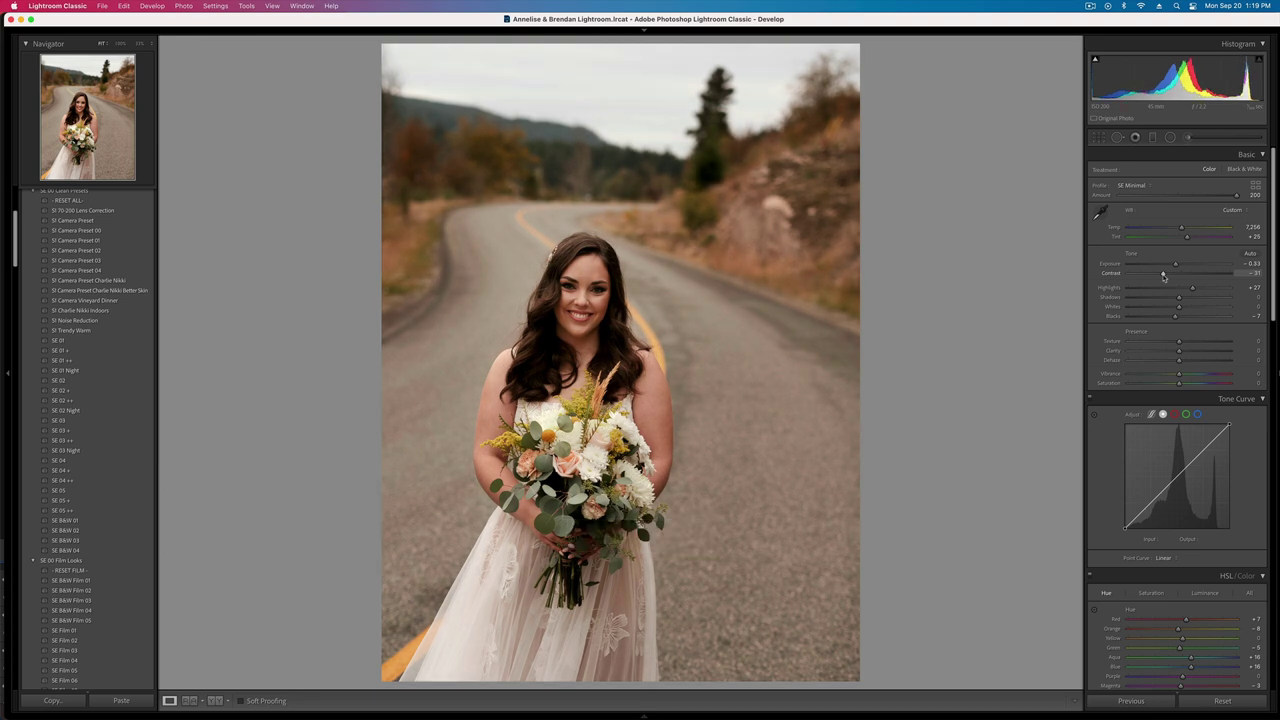
- On the next photo of the bride looking aside on the curved road, set Exposure to 0.03 and Temp to 7,426
key(Right)
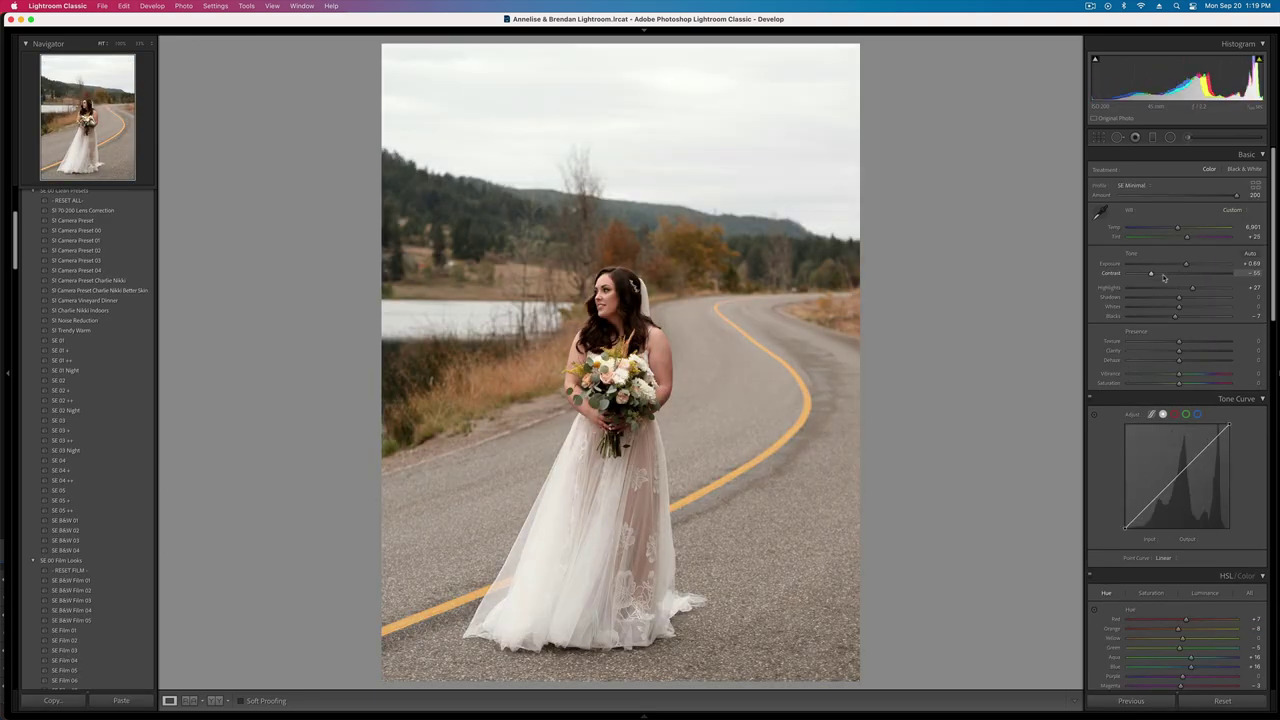
key(minus)
key(minus)
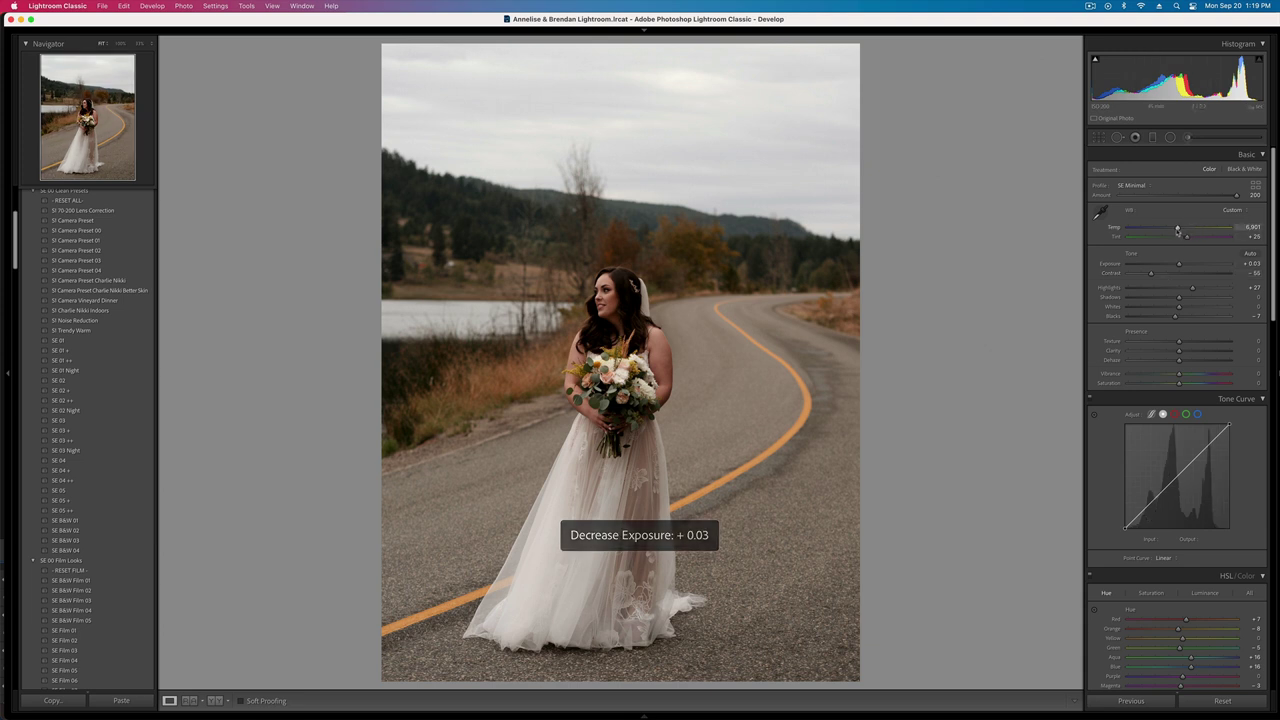
drag(1178, 229, 1183, 231)
drag(1188, 231, 1183, 231)
- Brush a size 8 mask over the bride's hair and bouquet, set its Contrast to -100 and show the mask overlay
click(1187, 137)
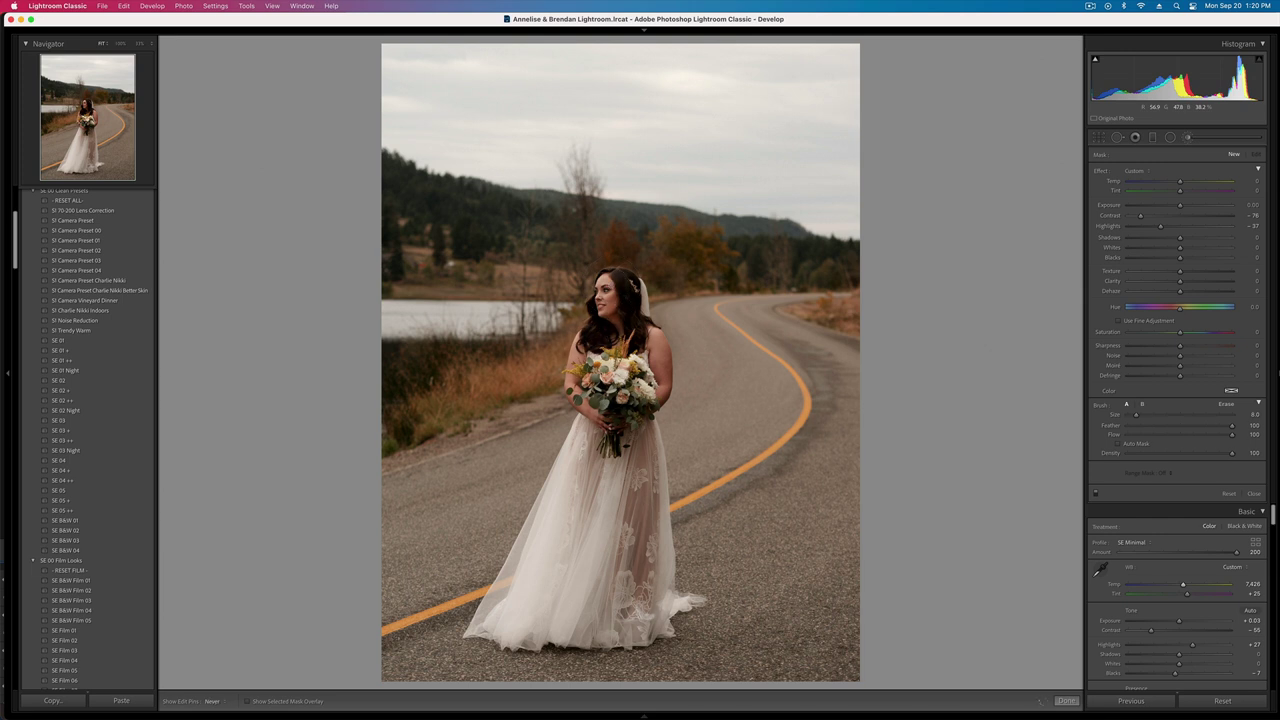
mouse_move(636, 342)
mouse_down()
mouse_move(628, 294)
mouse_move(652, 351)
mouse_up()
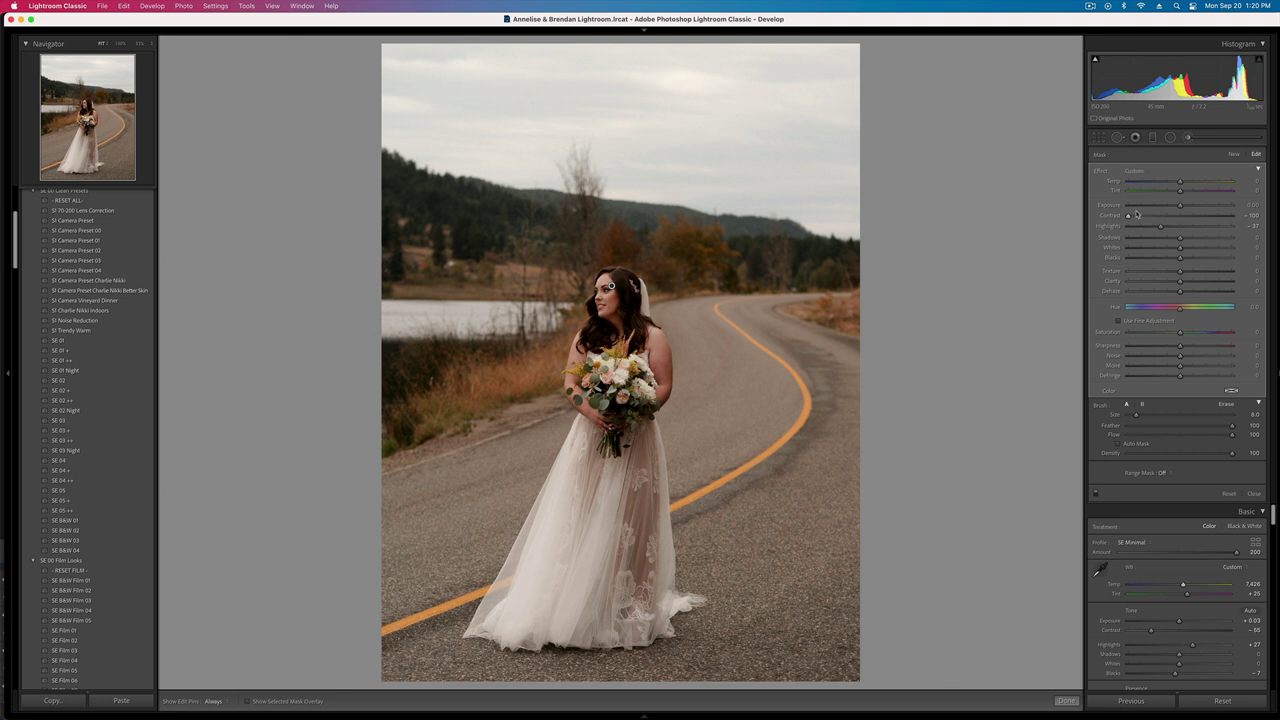
key(o)
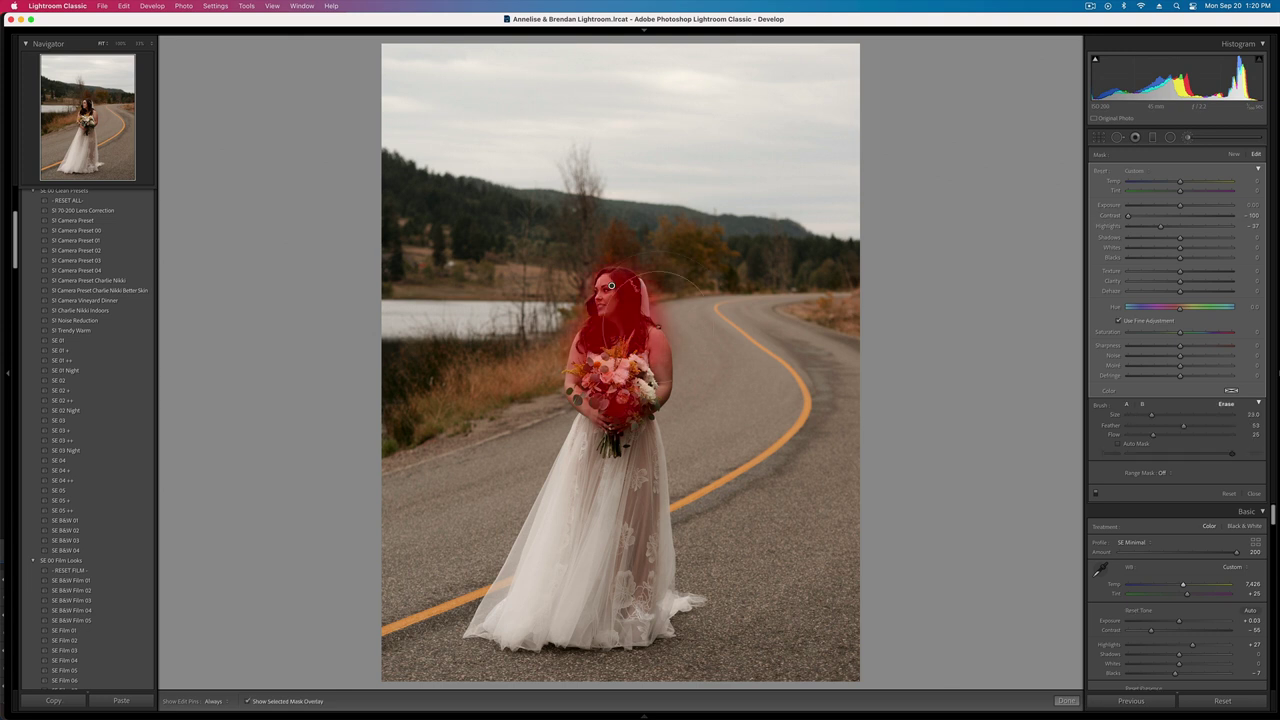
- Erase the mask's spill beside the bride's head and veil with the eraser's Flow at 100, and finish the brush adjustment
key(alt)
mouse_move(645, 258)
mouse_down()
mouse_move(630, 253)
mouse_move(668, 309)
mouse_up()
drag(1153, 435, 1236, 436)
key(h)
drag(650, 314, 655, 277)
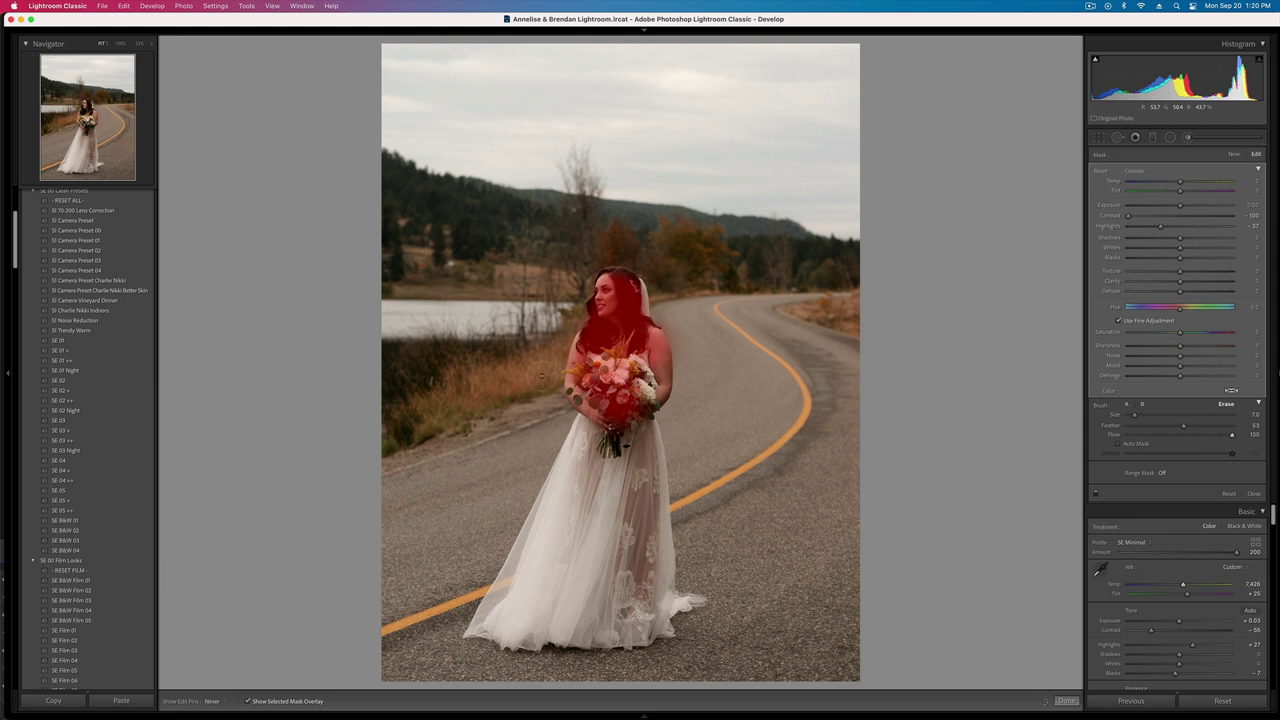
key(h)
key(k)
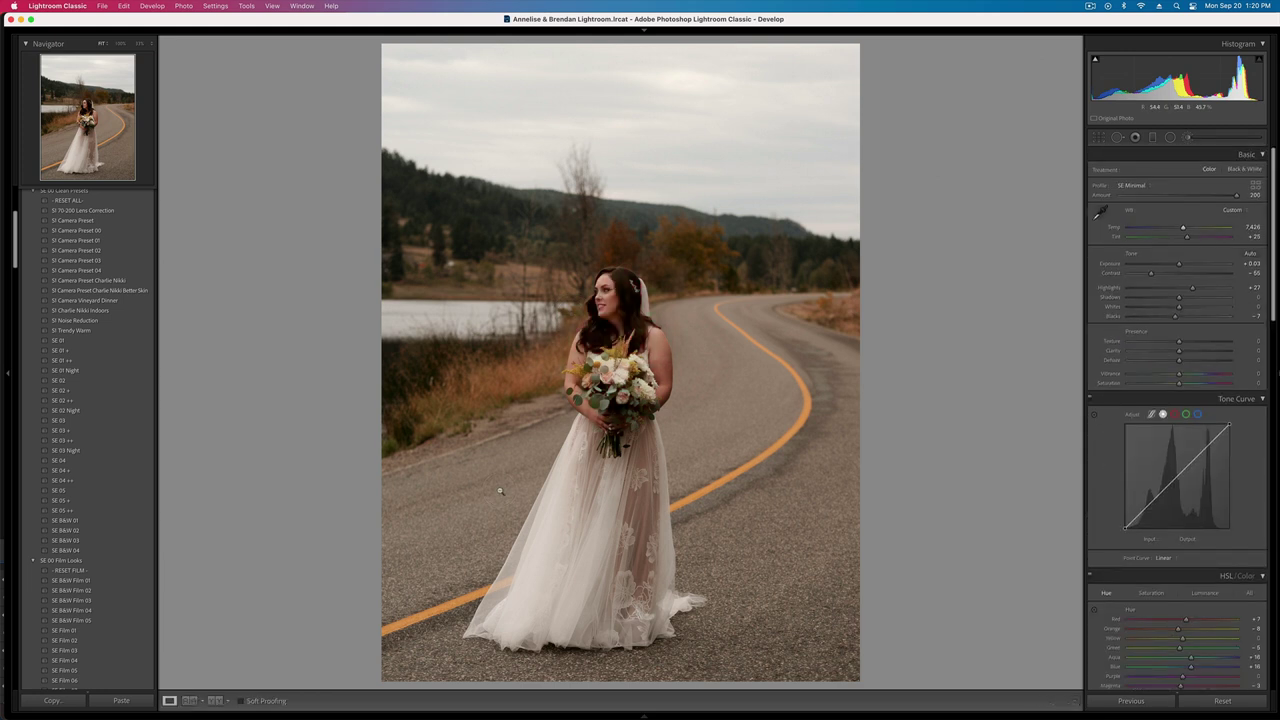
- Raise Exposure to 0.23, copy the photo's settings and paste them onto the next photo of the bride facing the camera
key(shift+equal)
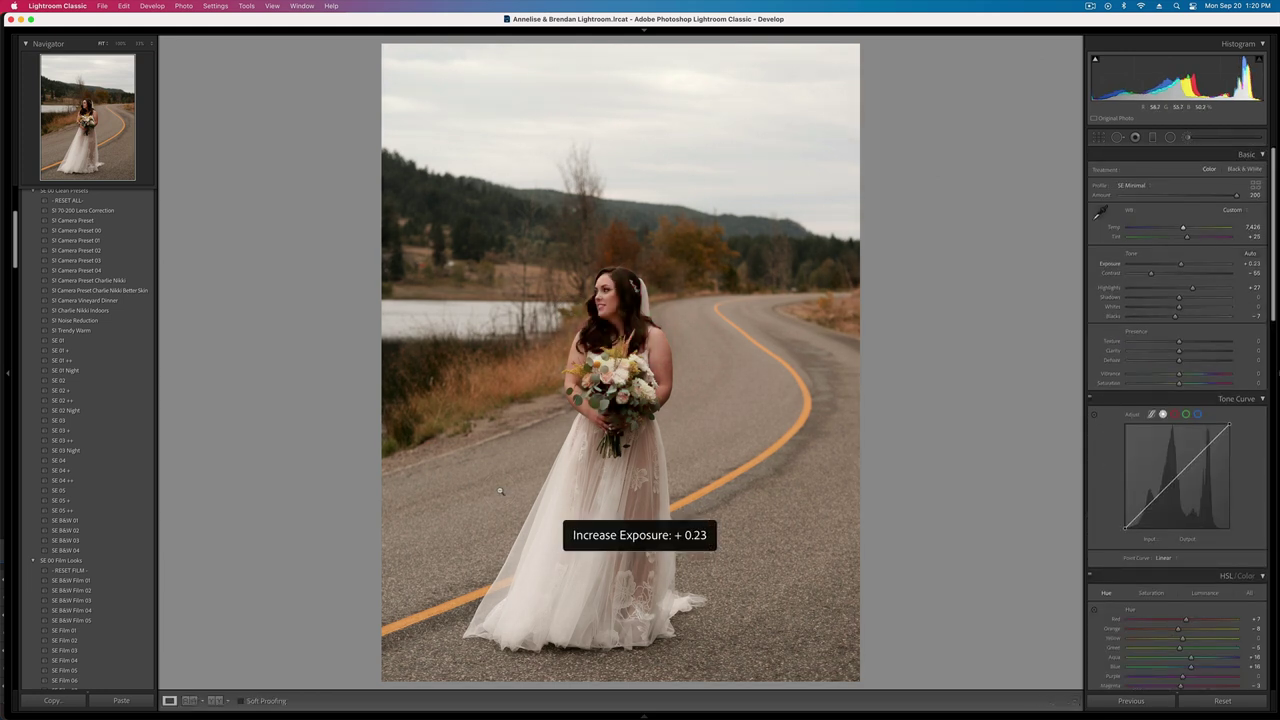
key(super+shift+c)
key(Return)
key(Right)
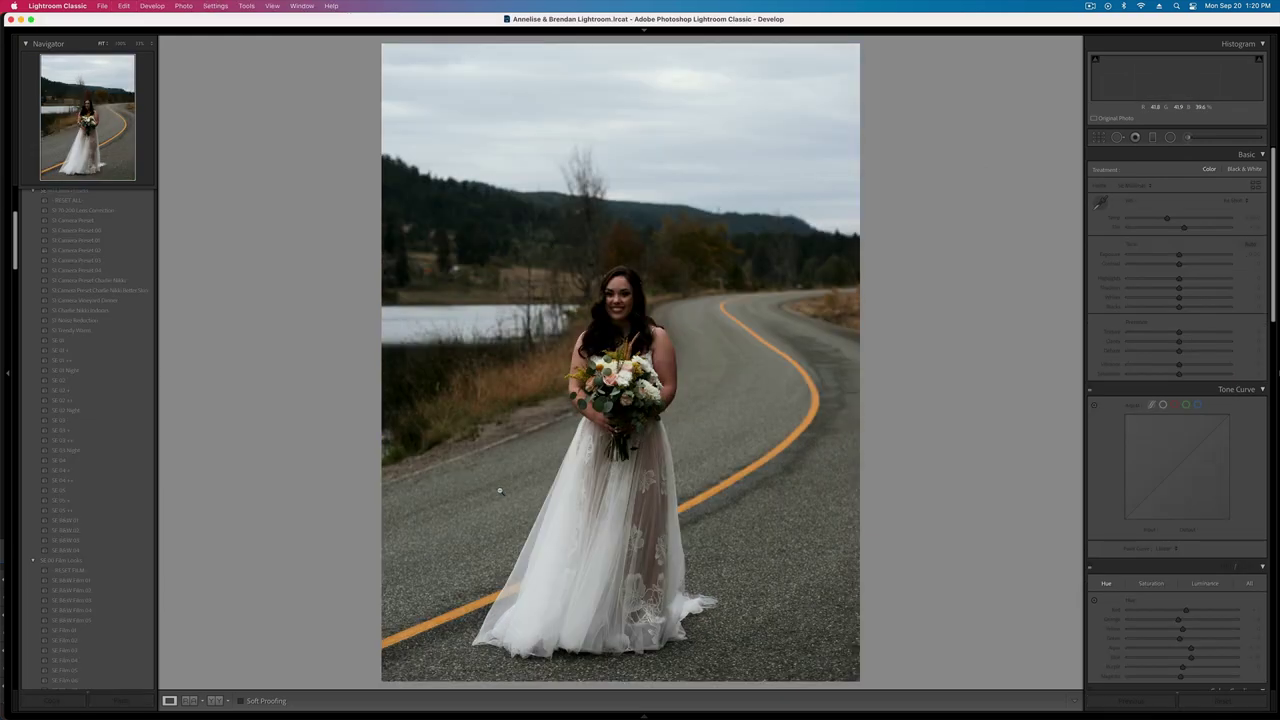
key(super+shift+v)
- Recopy the settings from the photo of the bride looking aside, and raise Exposure to 0.43 on the camera-facing one
key(Right)
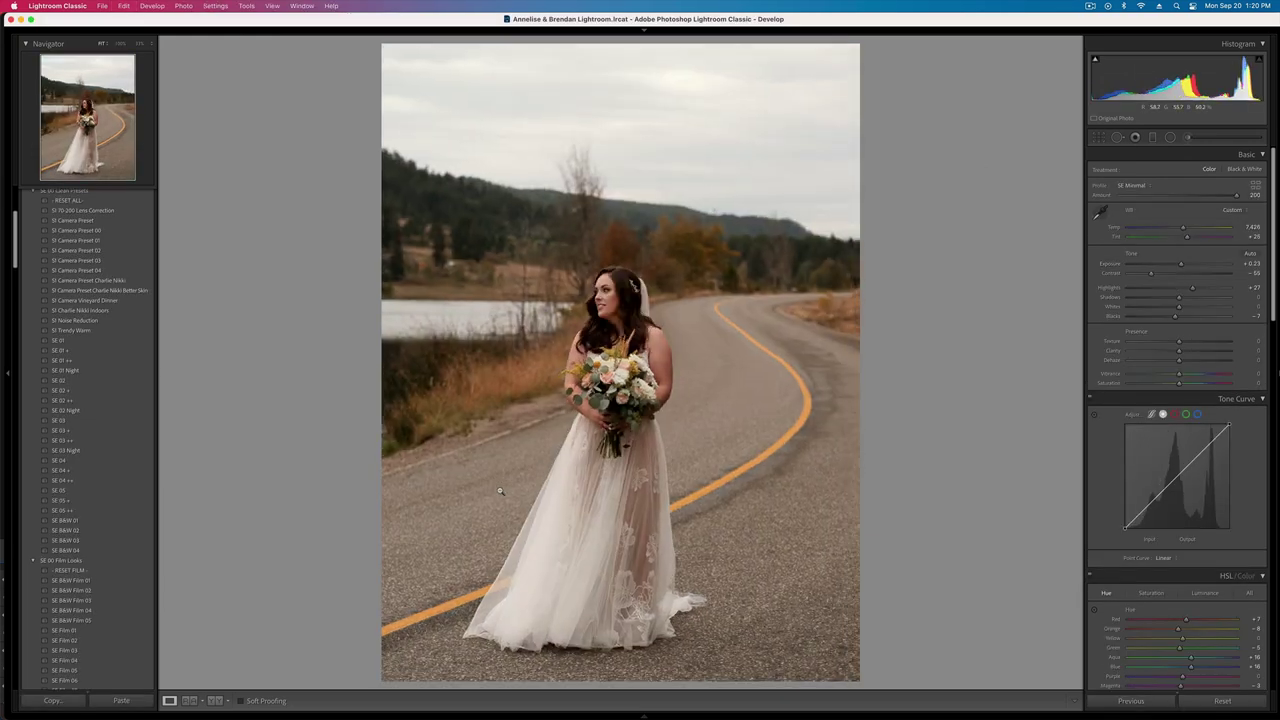
key(super+shift+c)
key(Return)
key(minus)
key(Right)
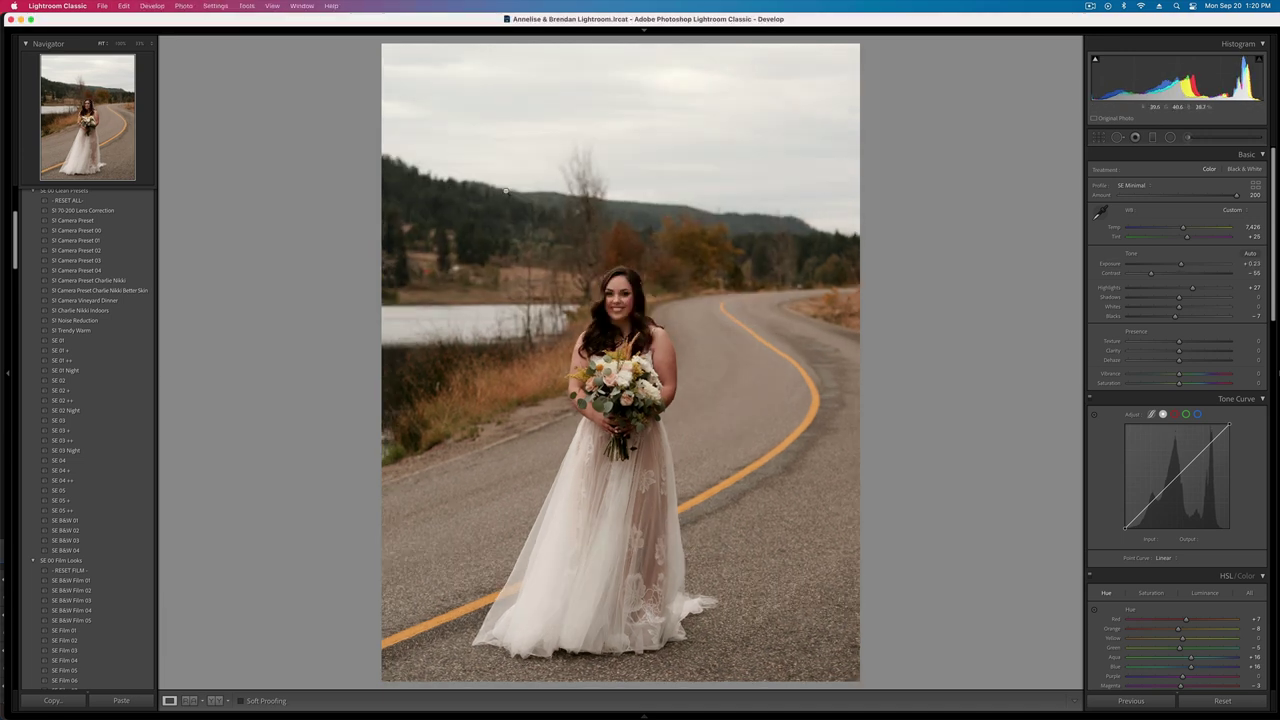
key(equal)
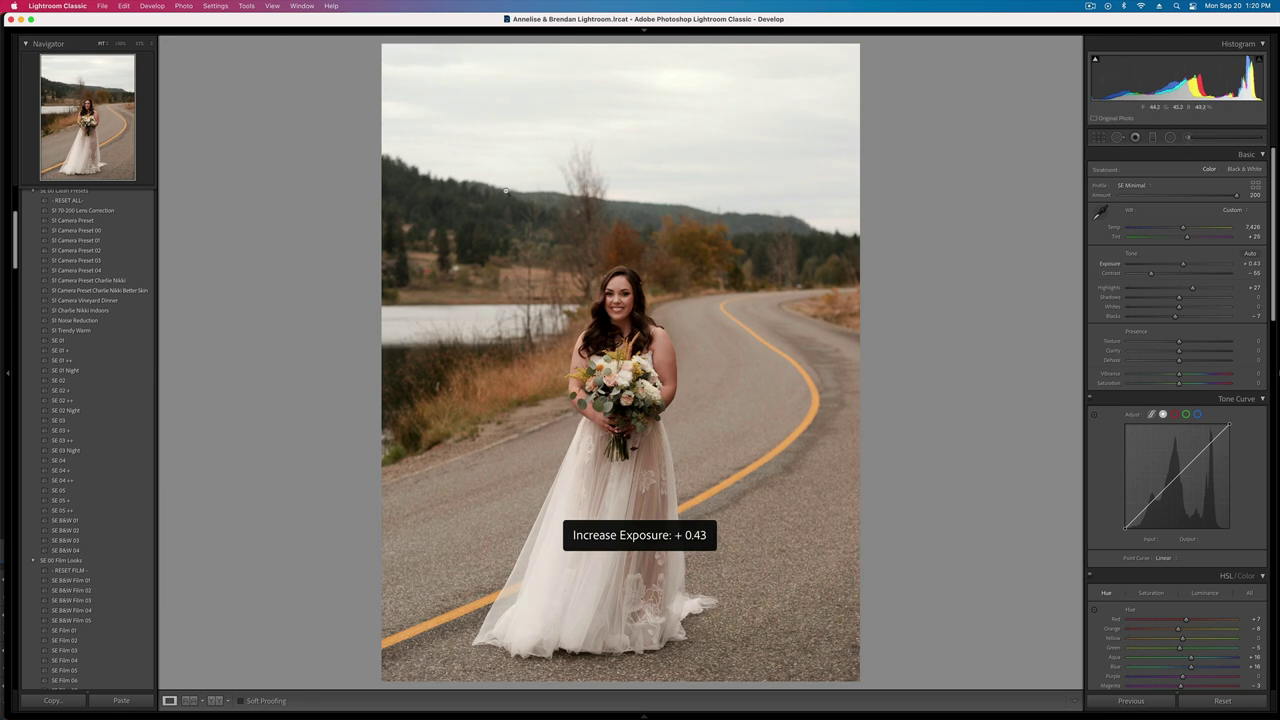
- Return to the thumbnail grid, go to the start of the set and open the first photo, the red tie, enlarged
key(g)
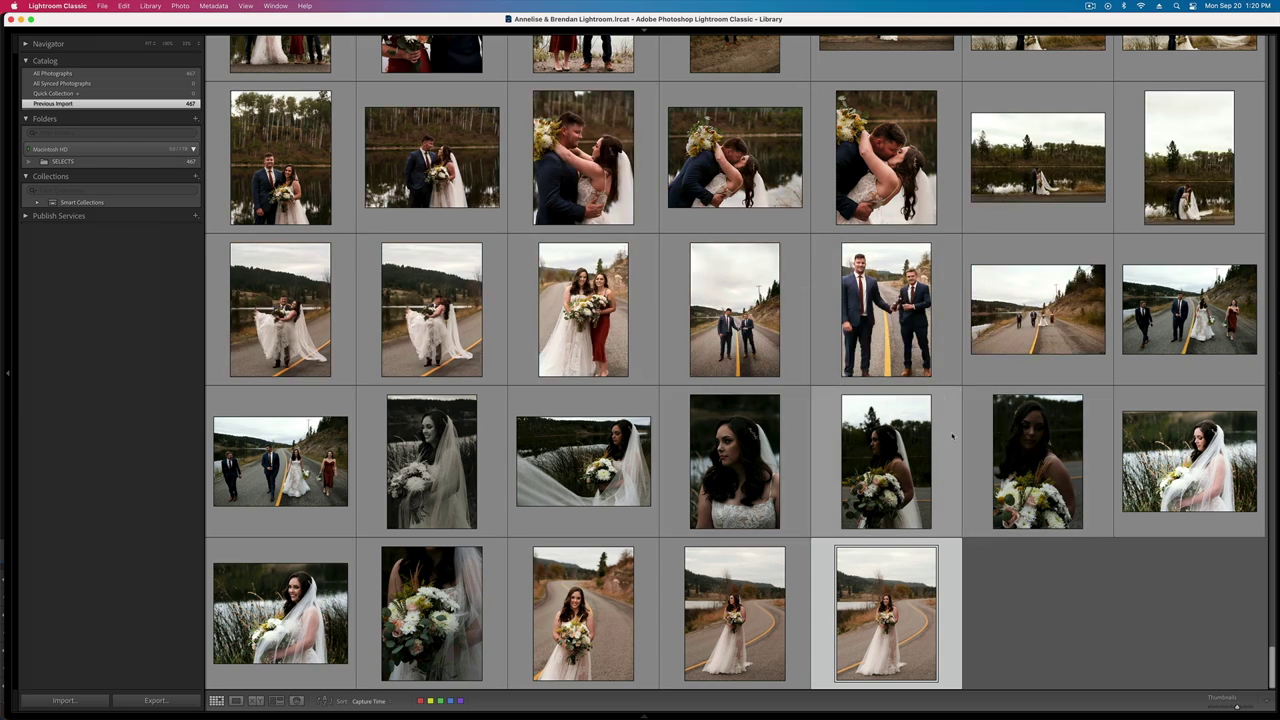
scroll(708, 446, up, 20)
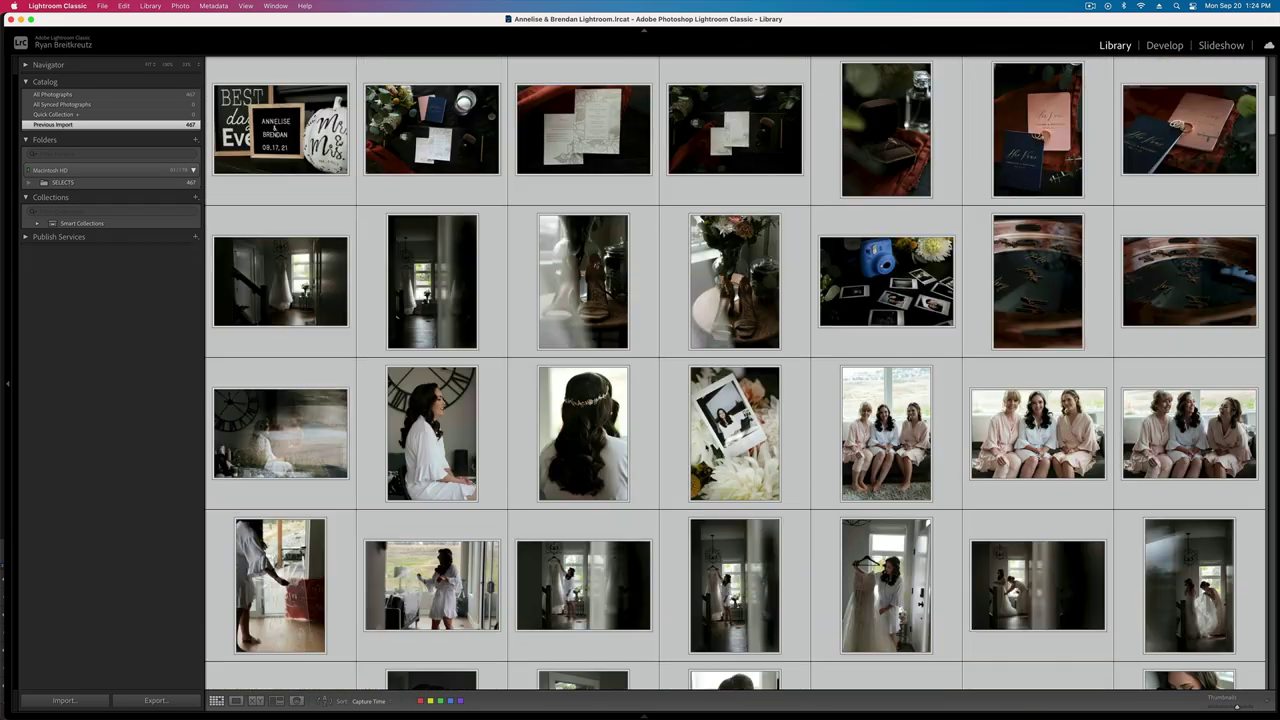
scroll(595, 404, up, 6)
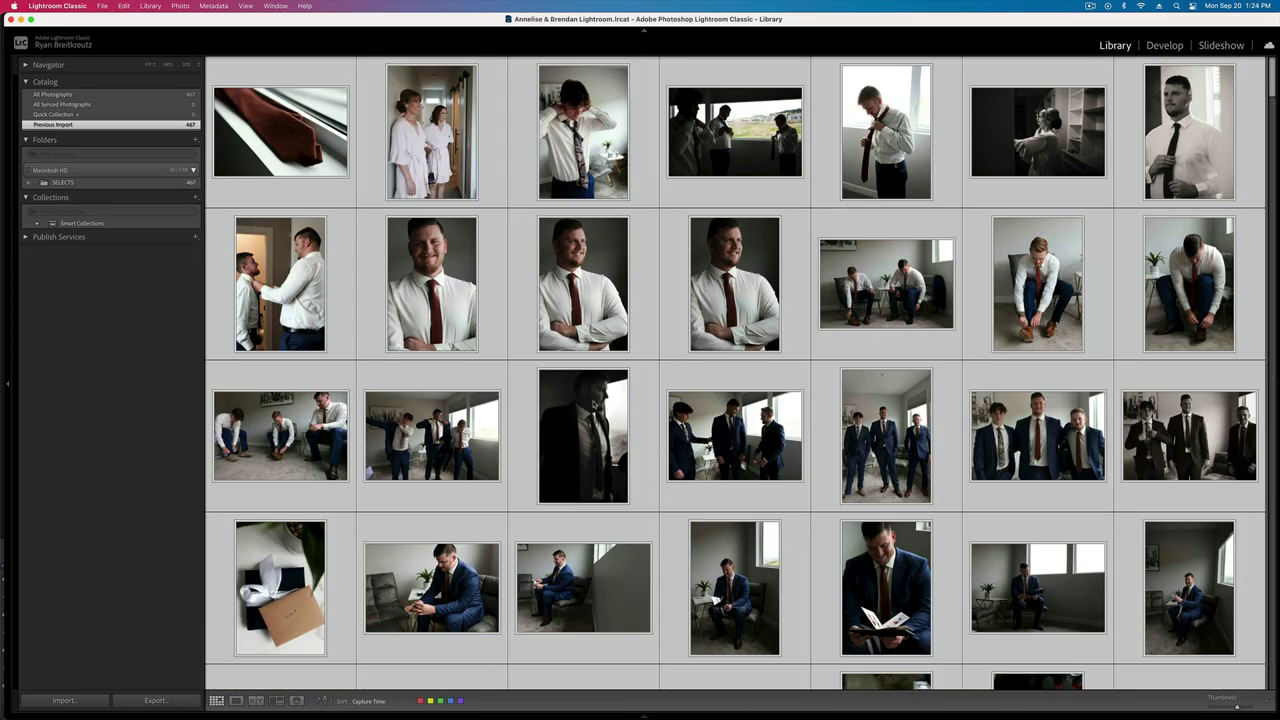
click(345, 83)
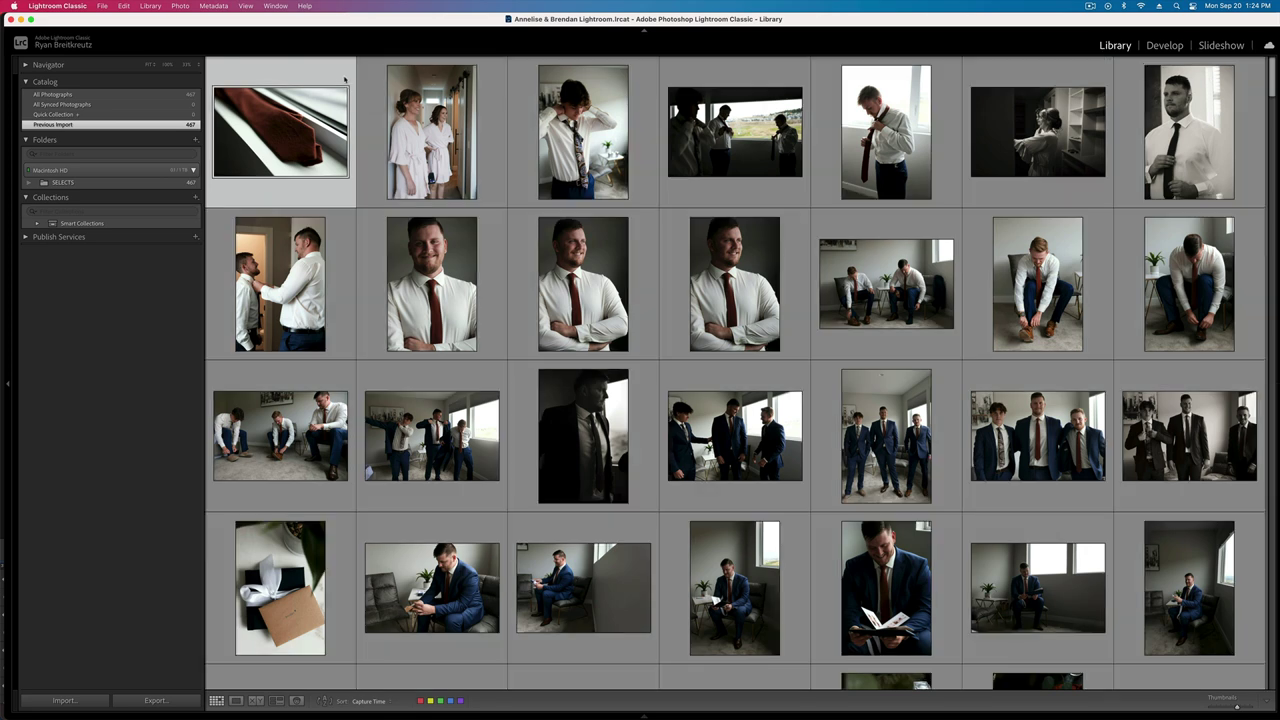
double_click(344, 77)
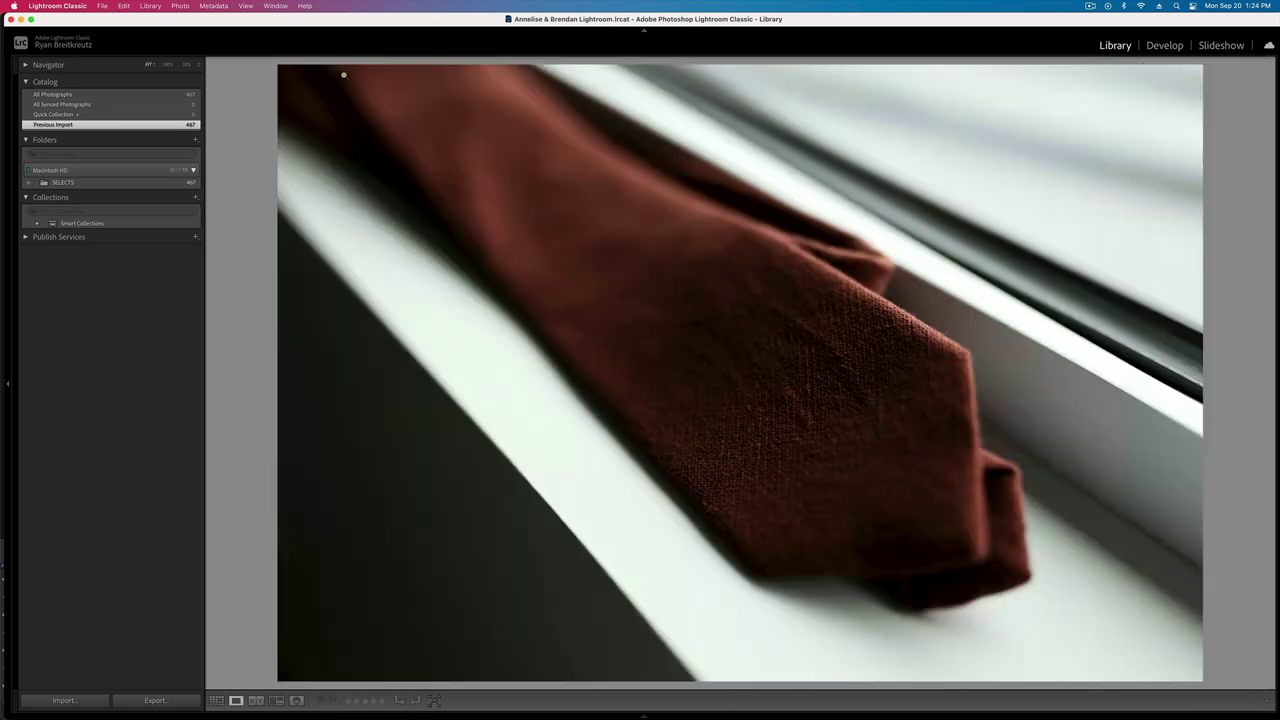
- Review the enlarged getting-ready photos from the red tie through the groom's portraits to the groomsmen in their suits
key(Right)
key(Right)
key(Right)
key(Right)
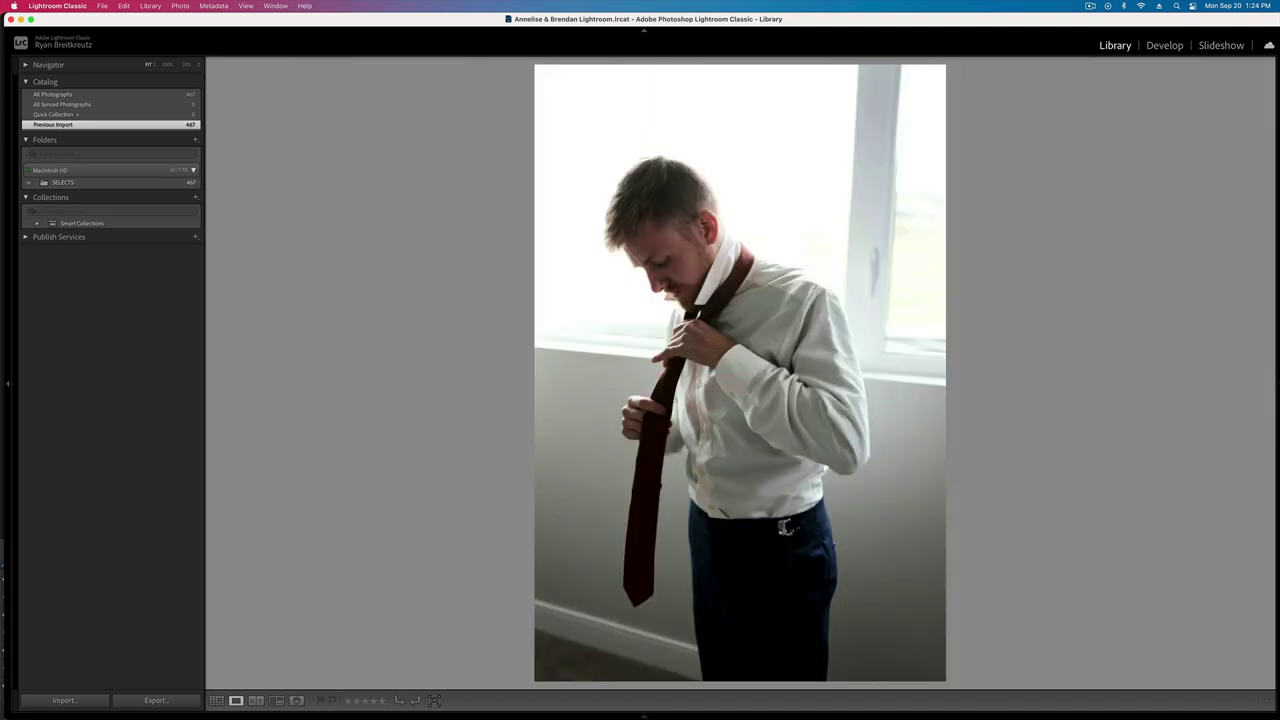
key(Right)
key(Right)
key(Right)
key(Right)
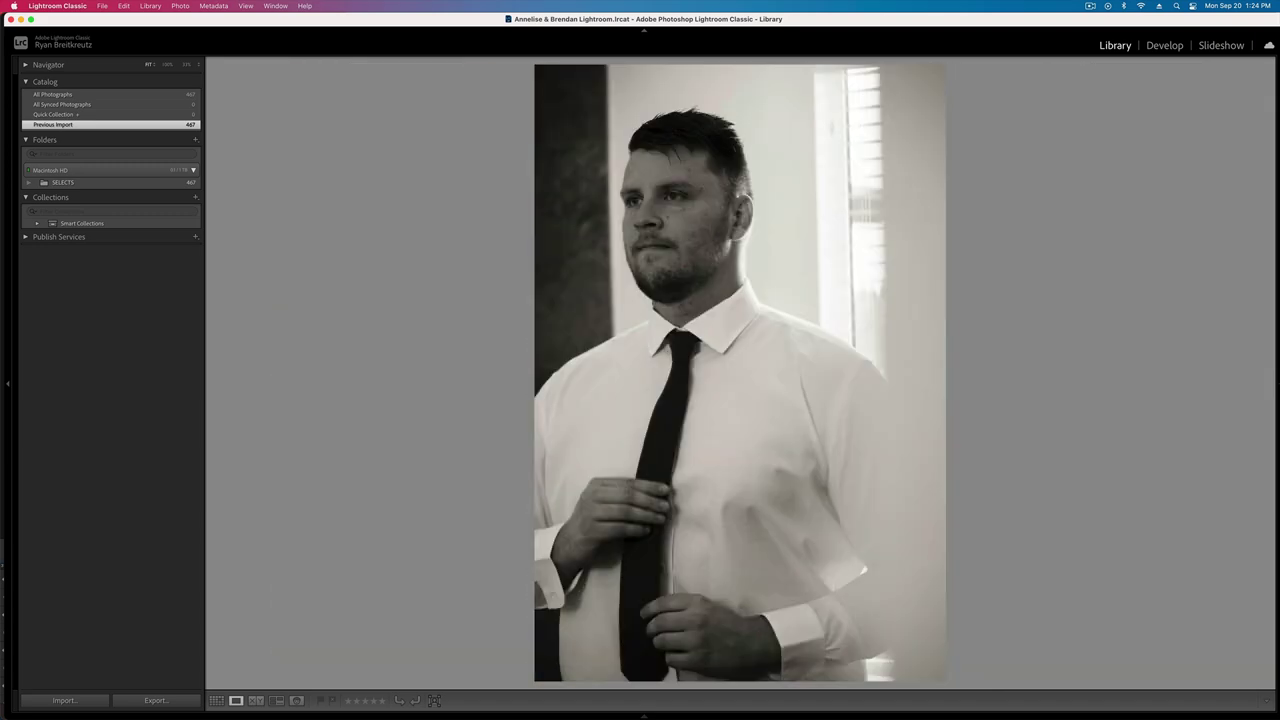
key(Right)
key(Right)
key(Right)
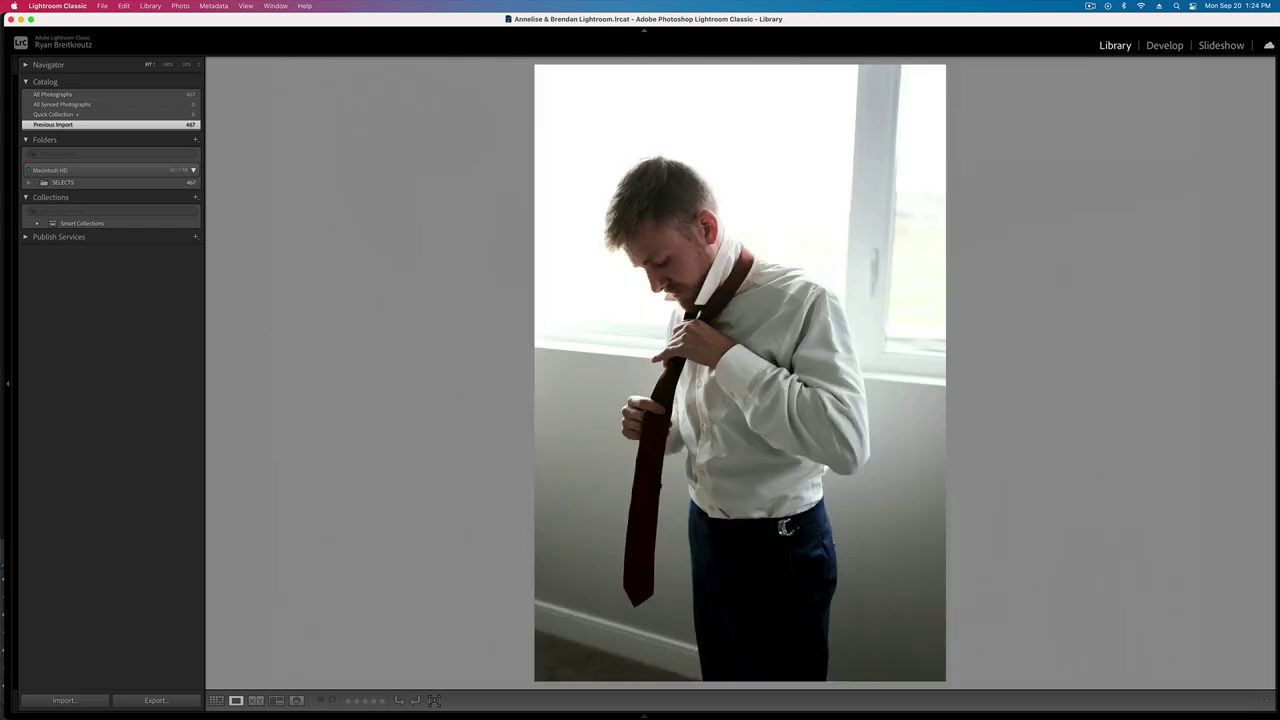
key(Left)
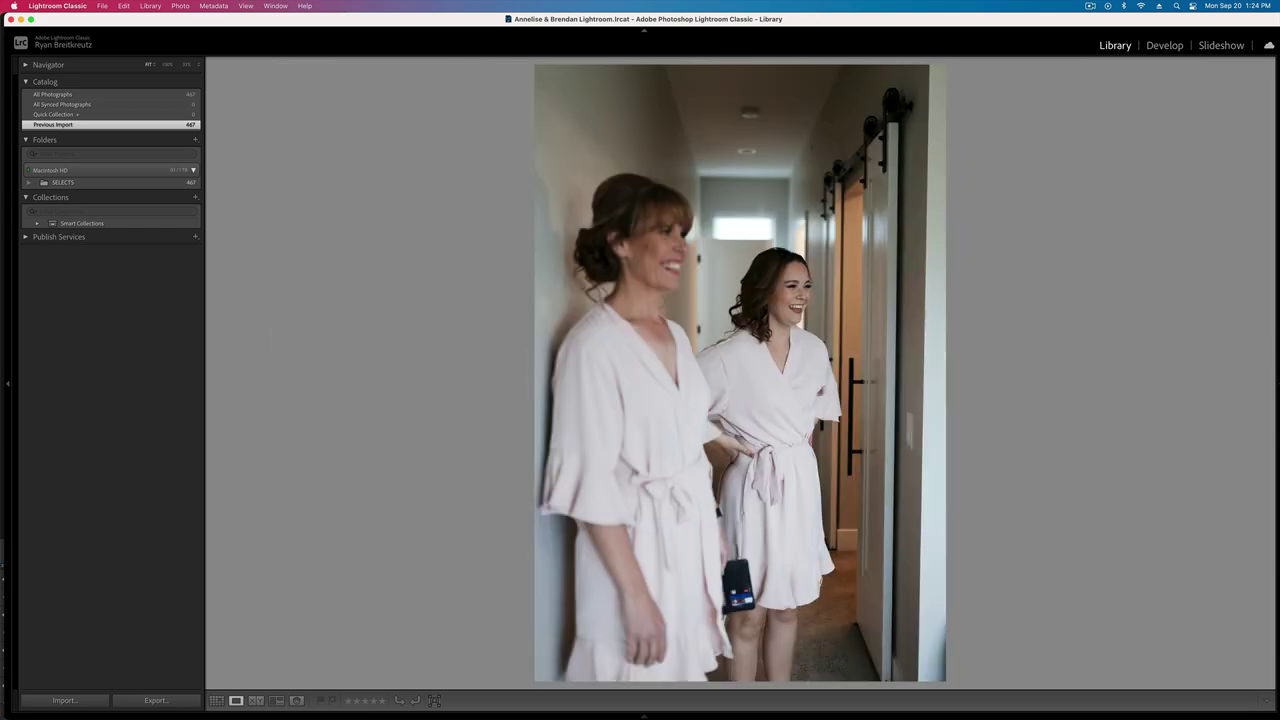
key(Left)
key(Right)
key(Right)
key(Right)
key(Right)
key(Right)
key(Right)
key(Right)
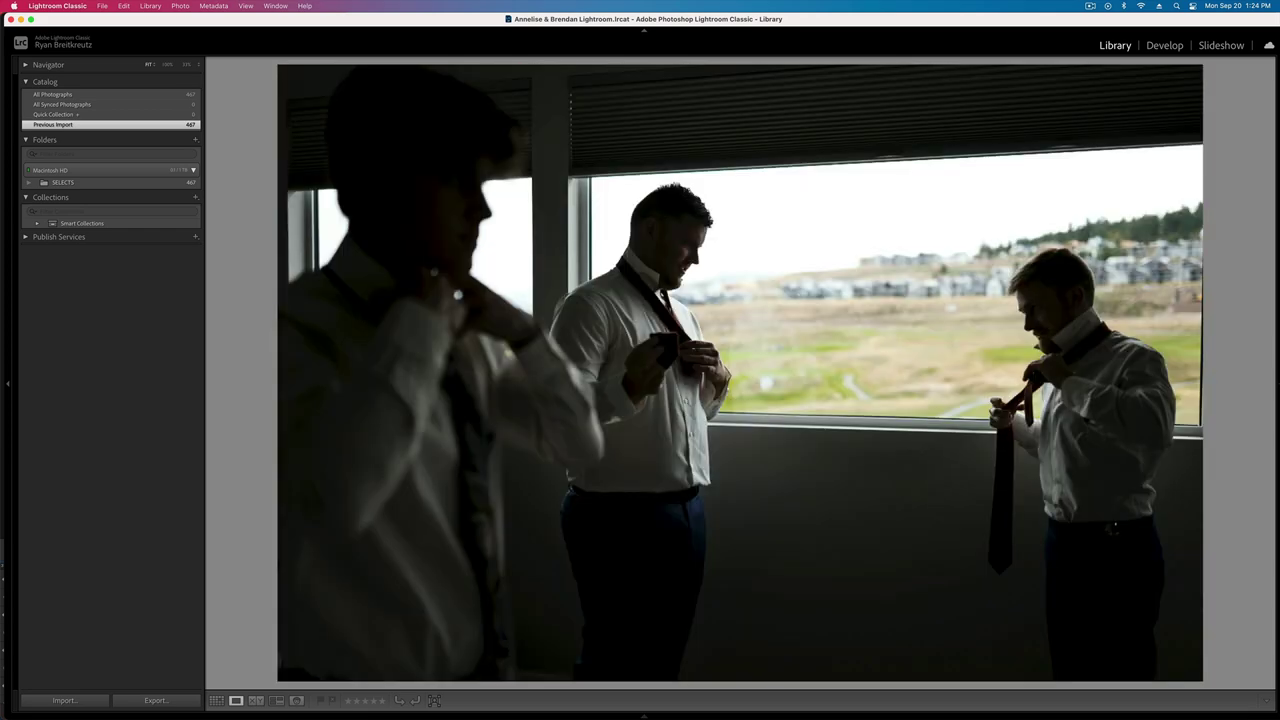
key(Right)
key(Right)
key(Right)
key(Right)
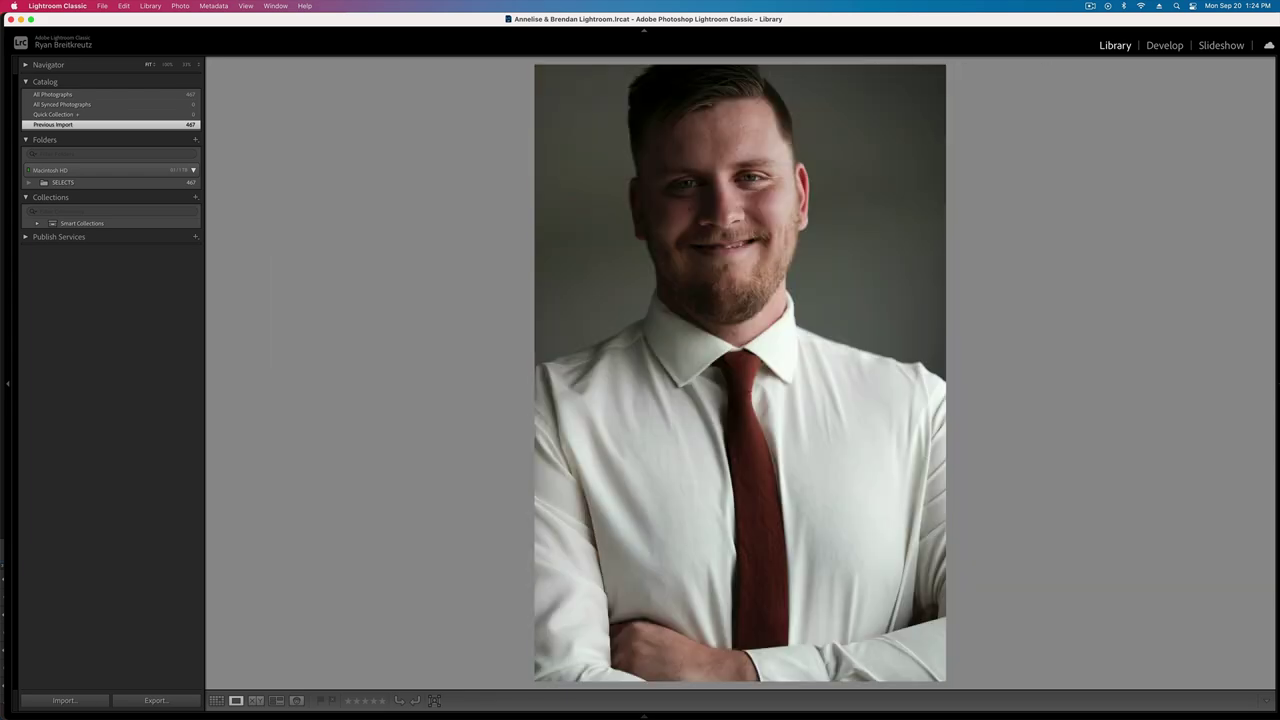
key(Right)
key(Right)
key(Right)
key(Right)
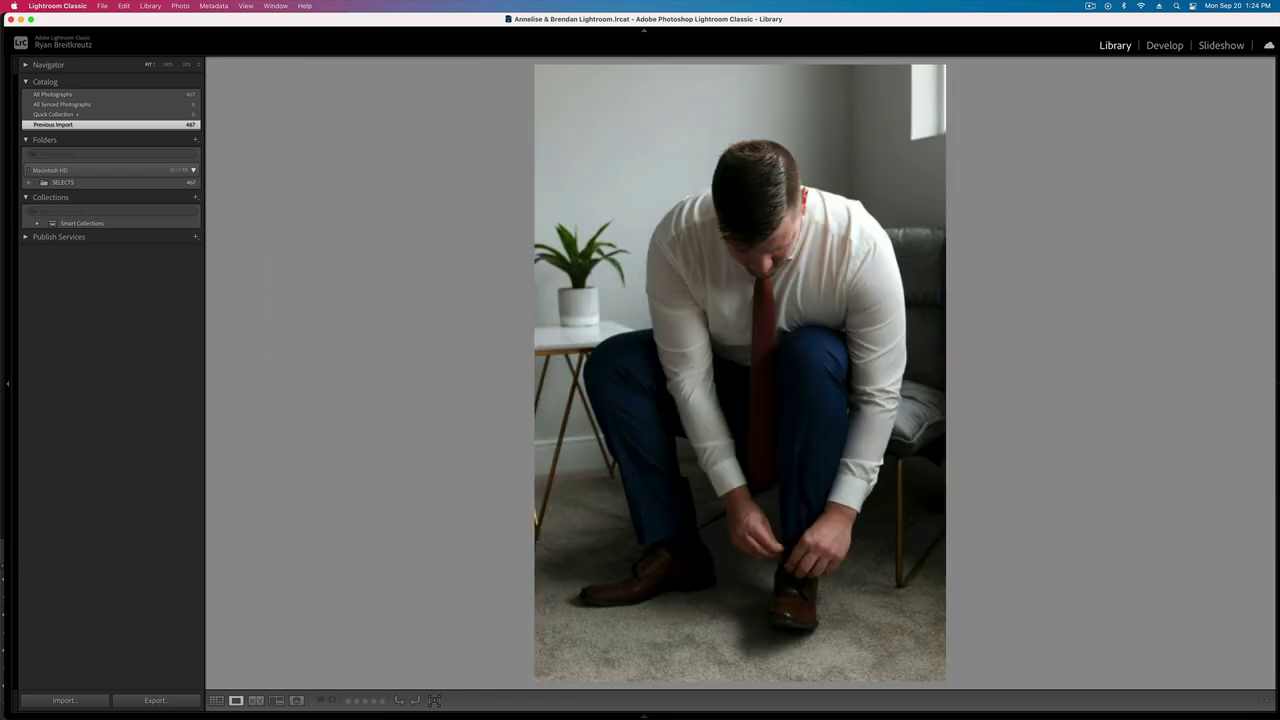
key(Left)
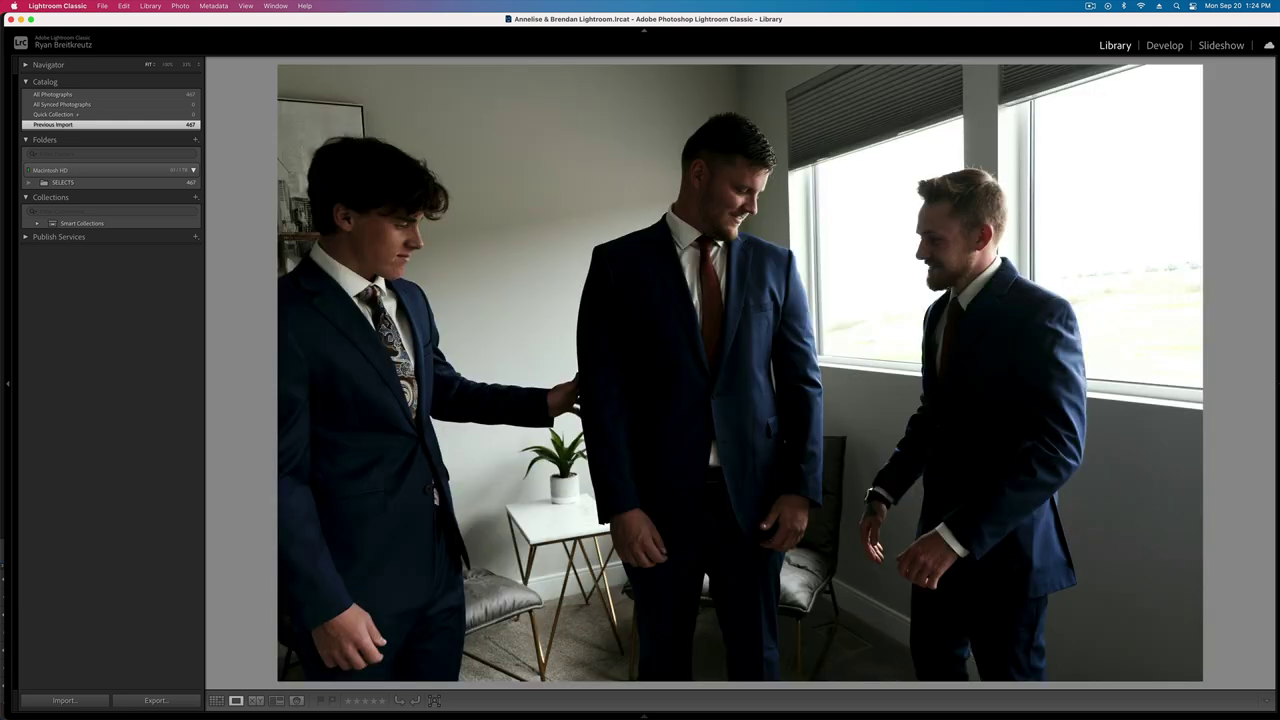
- Develop the black-and-white portrait of the groom by the window, brushing a local adjustment from his face down his shirt with Whites at 100
key(Right)
key(d)
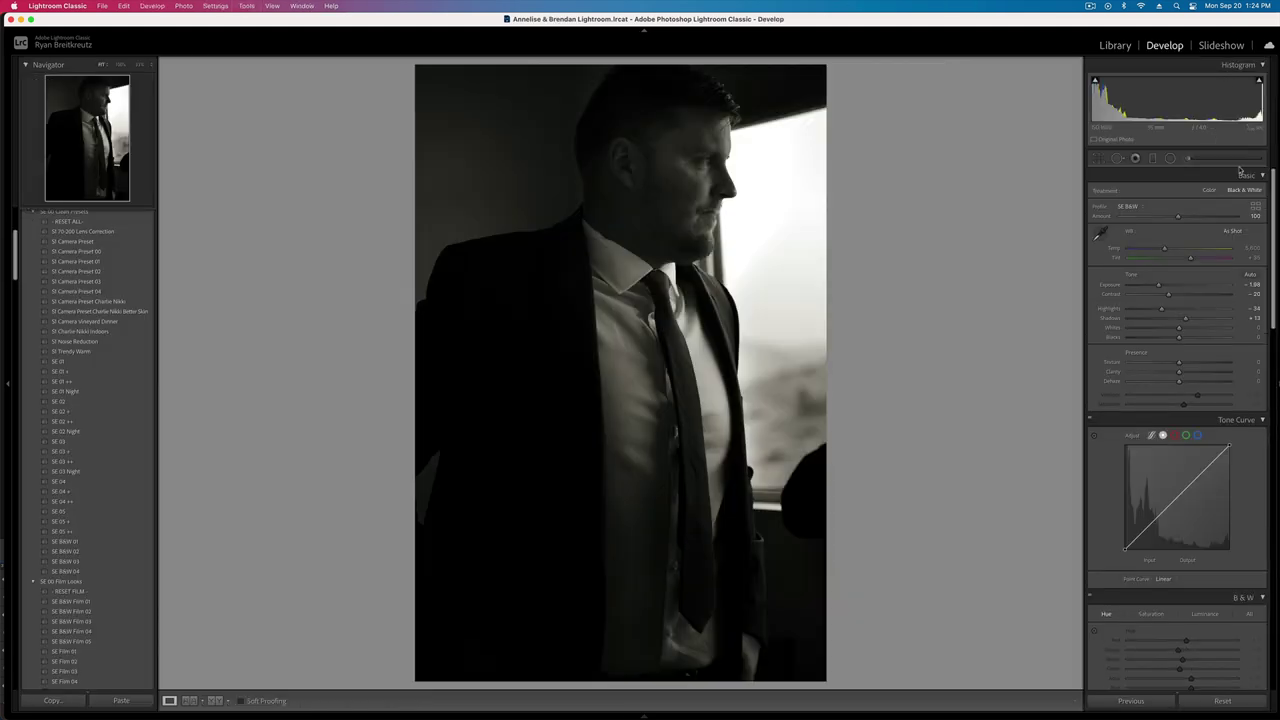
key(k)
mouse_move(689, 138)
mouse_down()
mouse_move(654, 204)
mouse_move(631, 305)
mouse_move(651, 614)
mouse_up()
key(o)
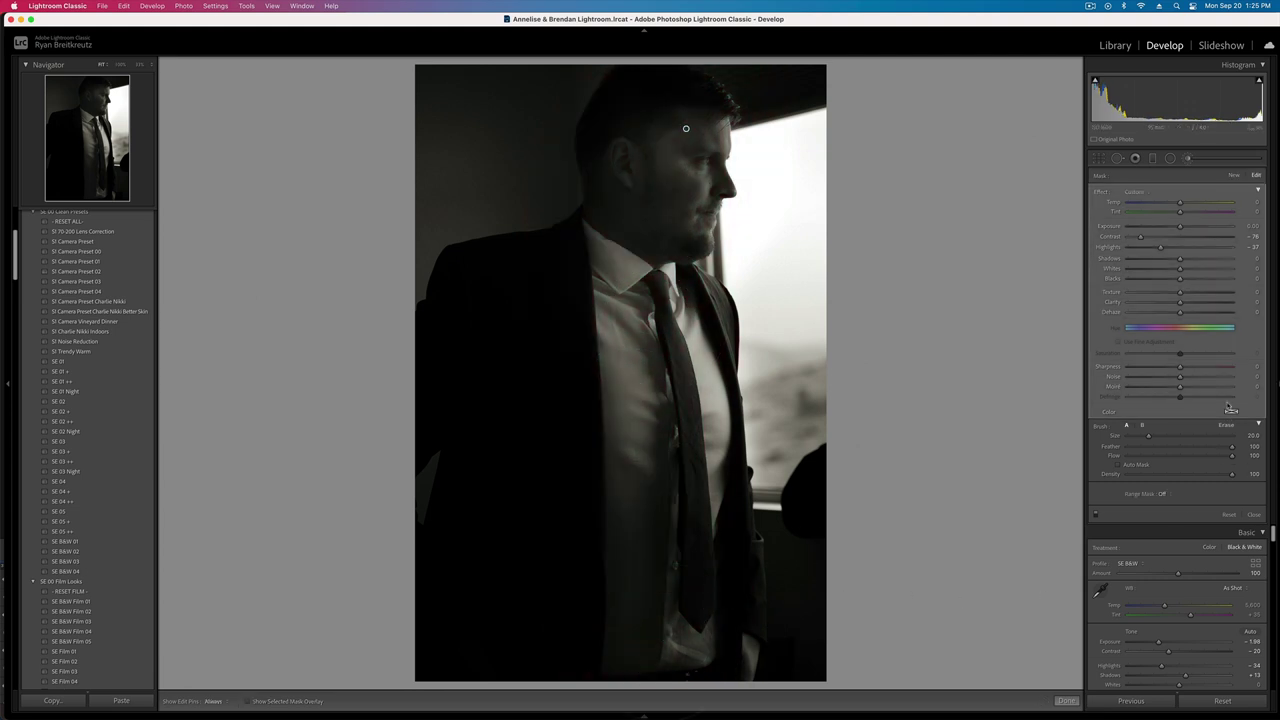
drag(1198, 273, 1241, 272)
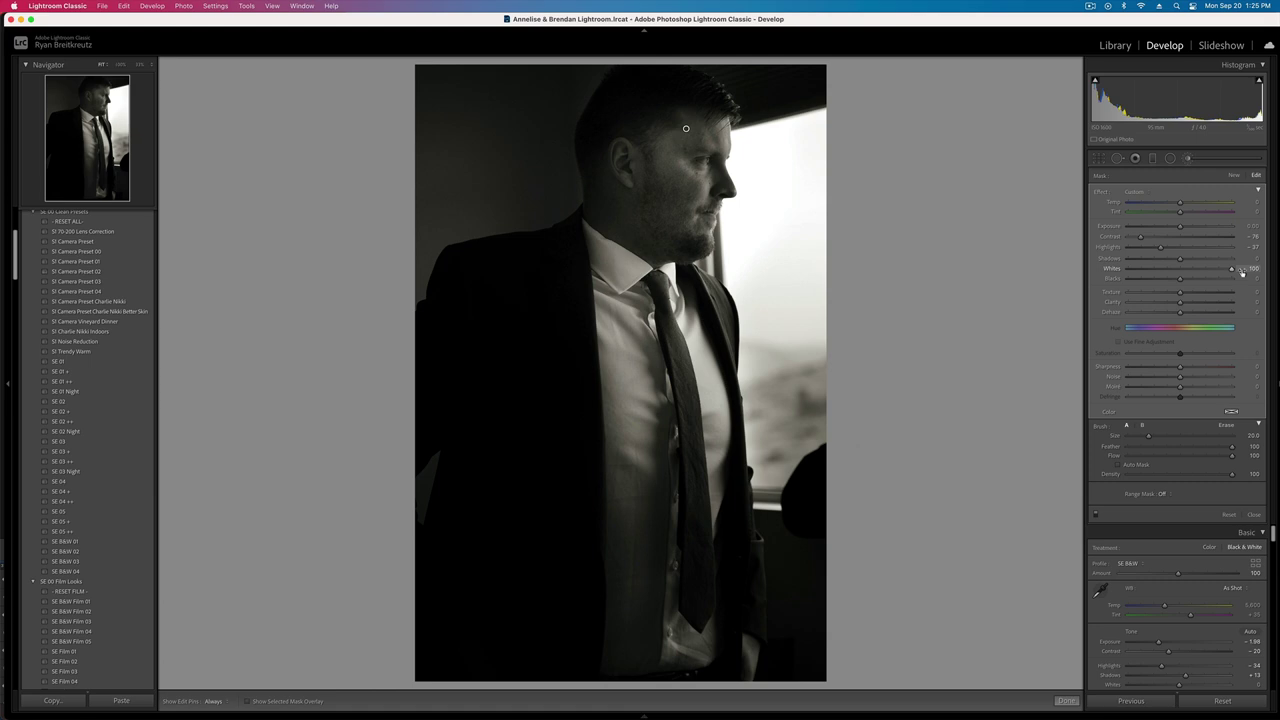
key(k)
- Check the brushed groom portrait with the surrounding interface dimmed, restore the lights and return to the thumbnail grid
key(l)
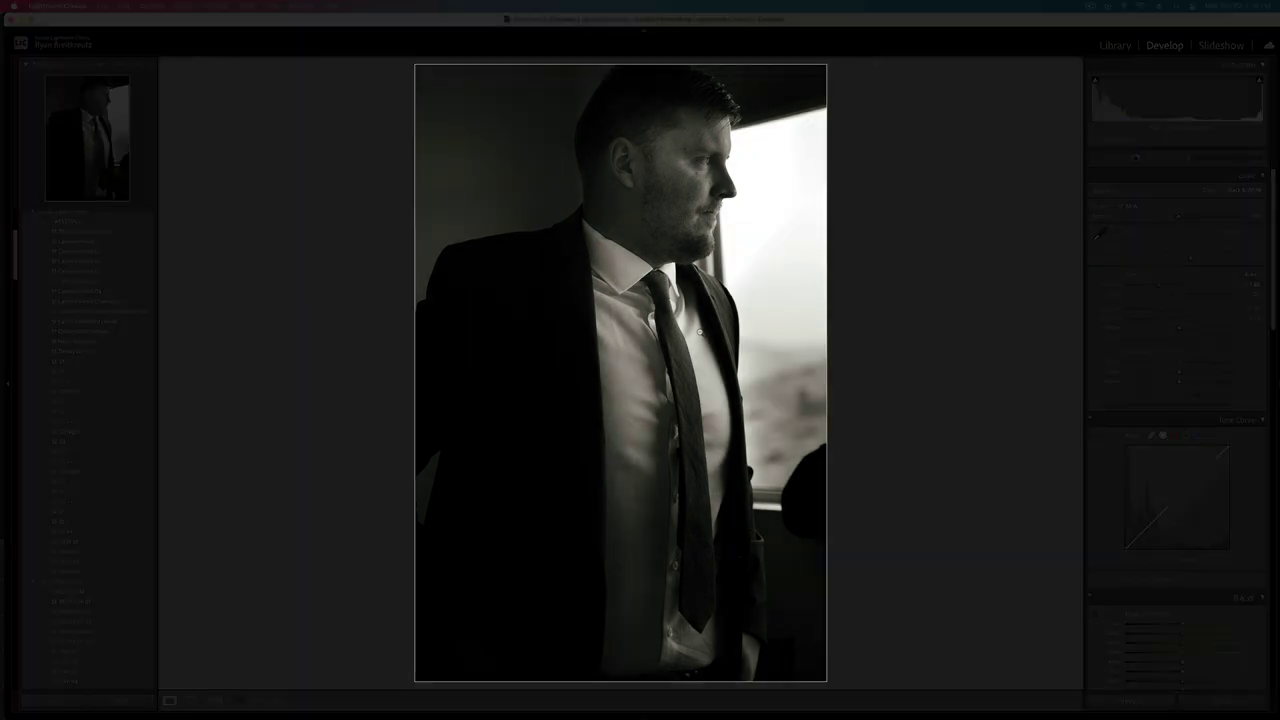
key(l)
key(l)
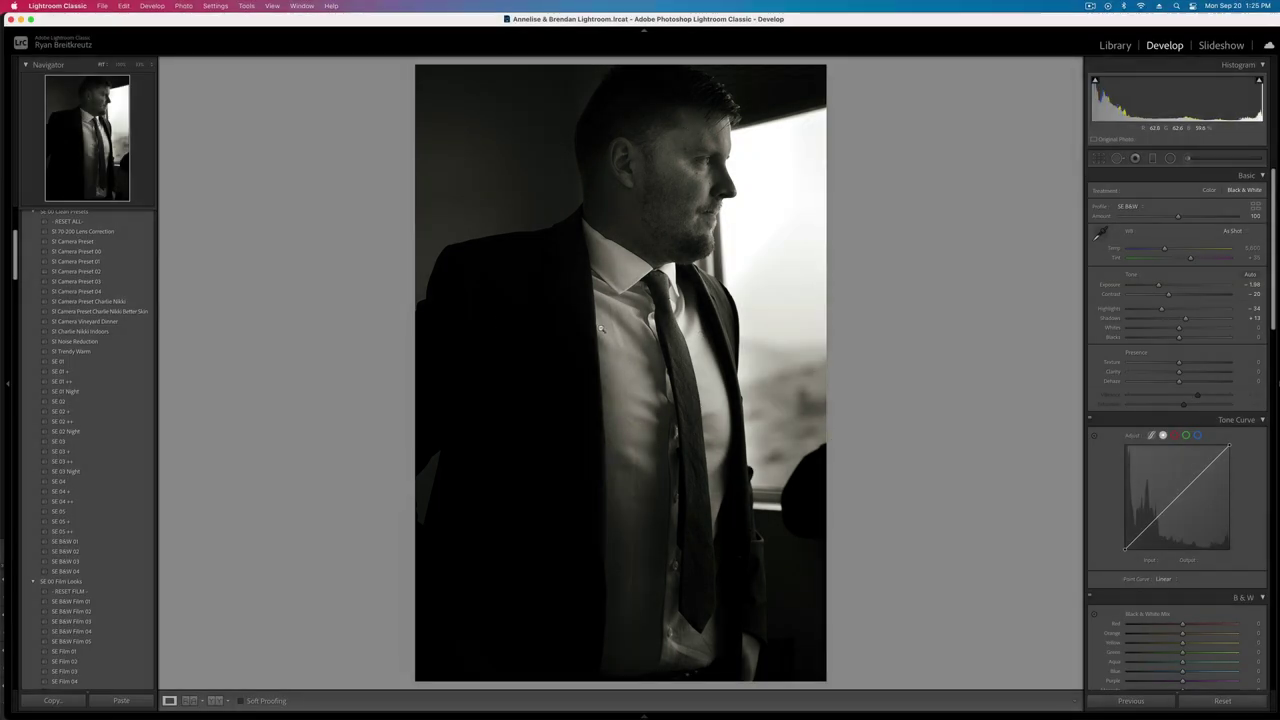
key(g)
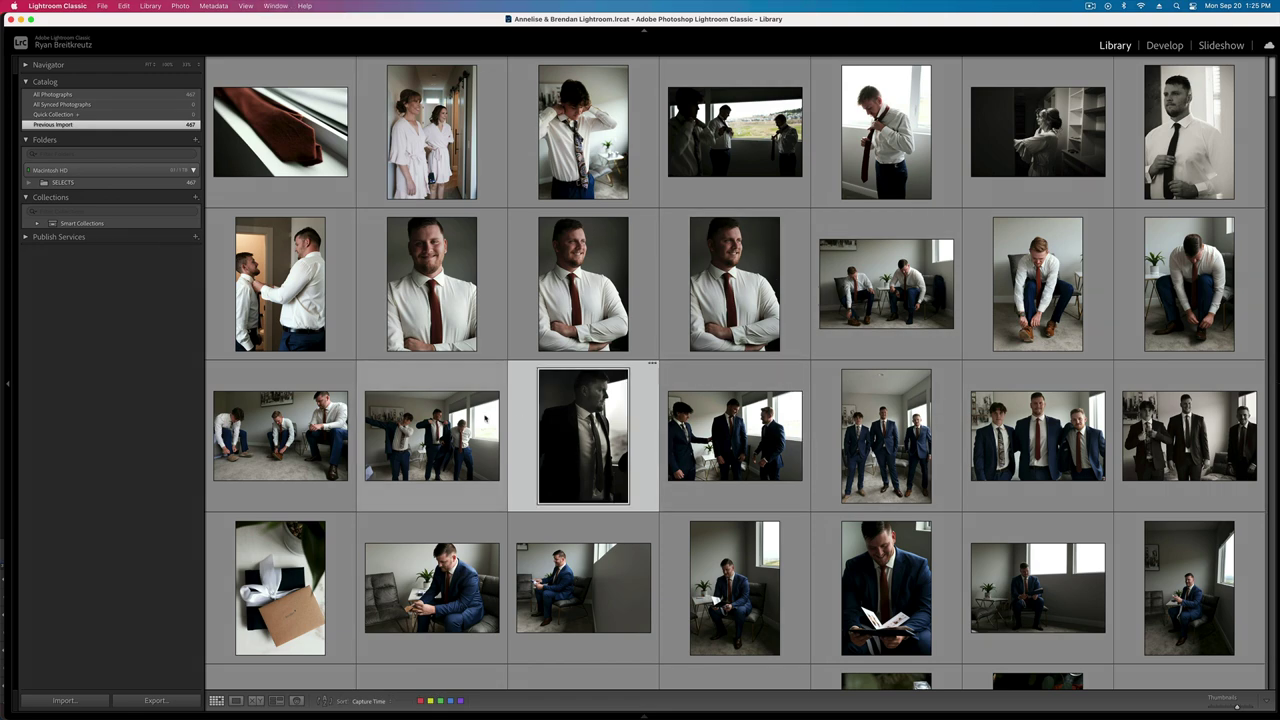
- Review the enlarged photos onward from the groom's window portrait, through the stationery and the bride's preparations, to the heart necklace on the flowers
key(e)
key(Right)
key(Right)
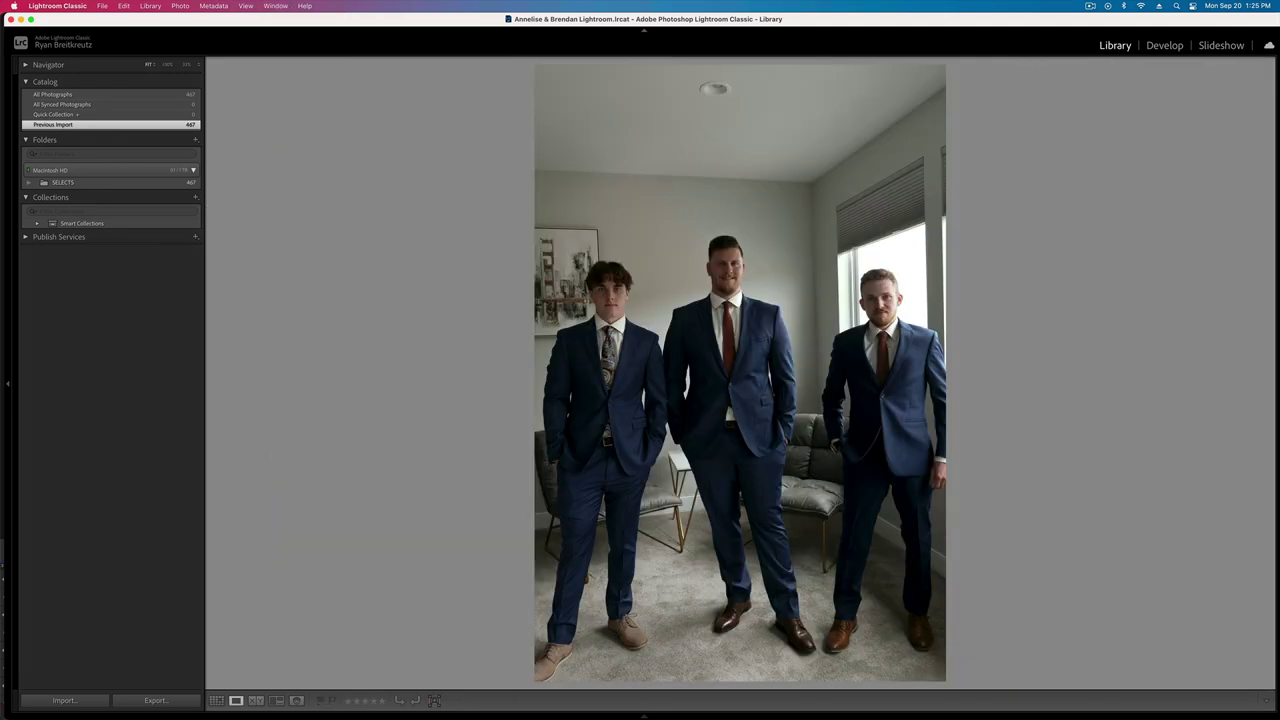
key(Right)
key(Right)
key(Right)
key(Right)
key(Right)
key(Right)
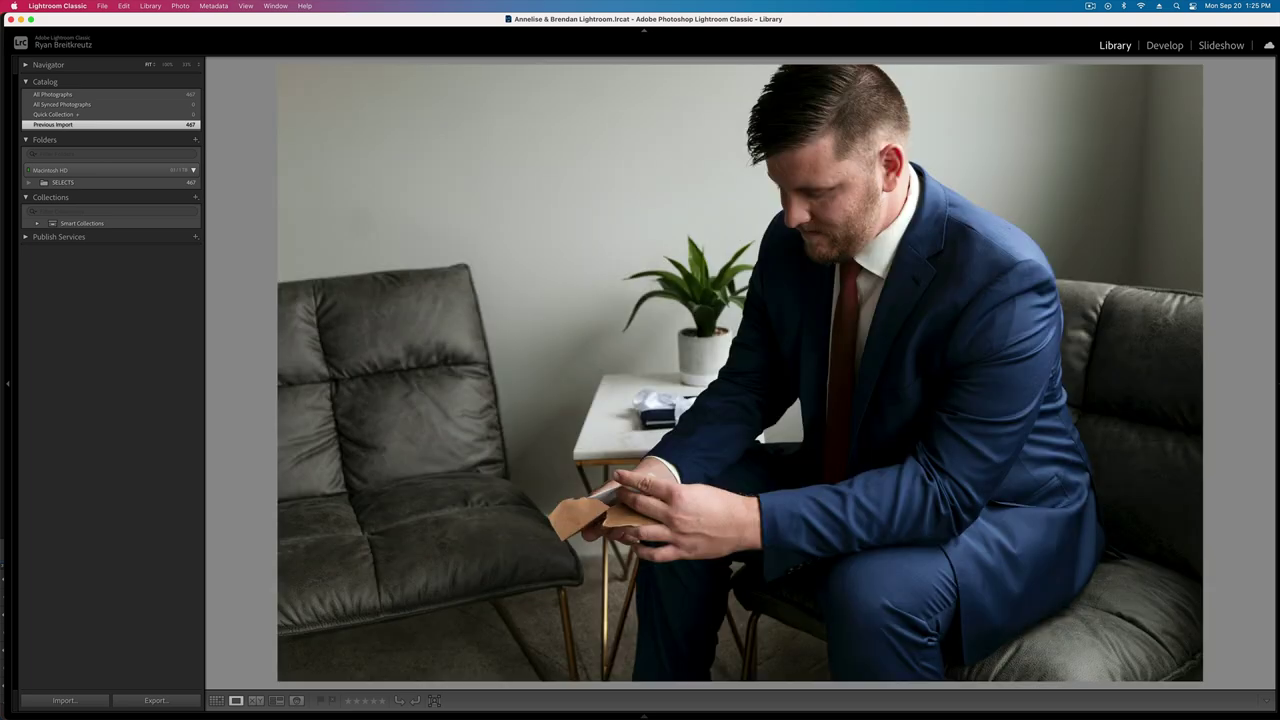
key(Right)
key(Right)
key(Right)
key(Right)
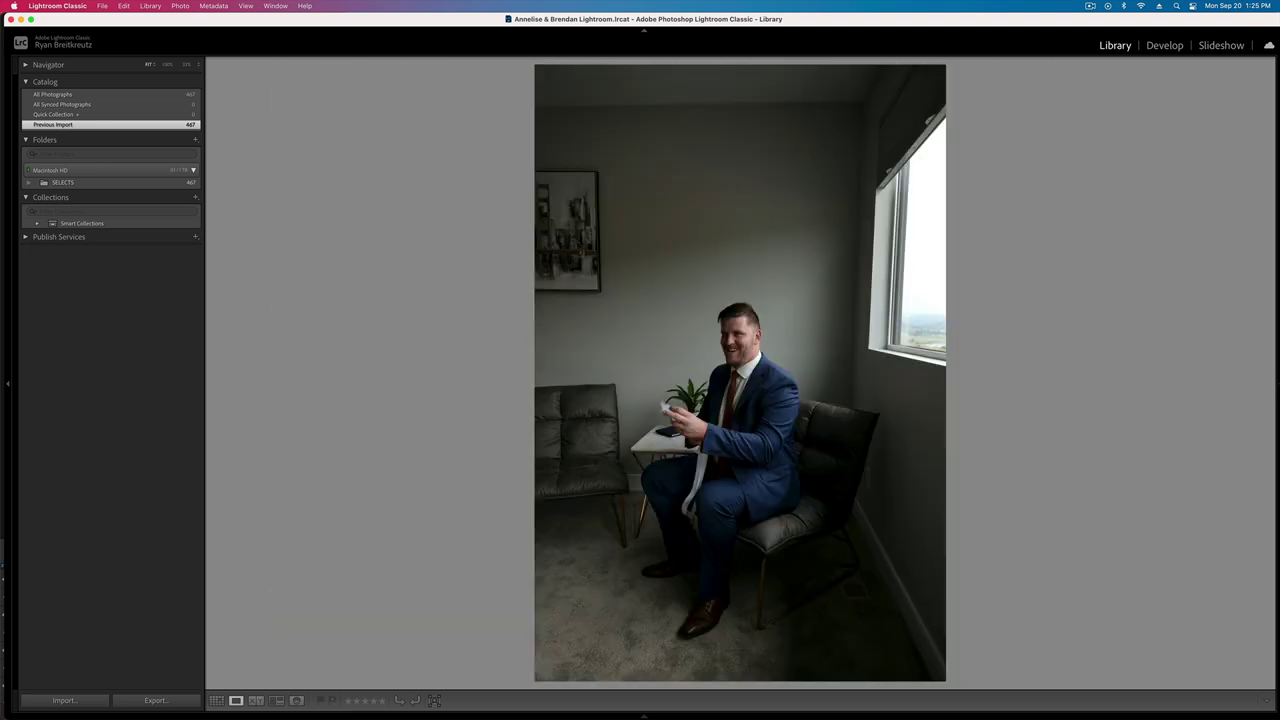
key(Right)
key(Right)
key(Right)
key(Right)
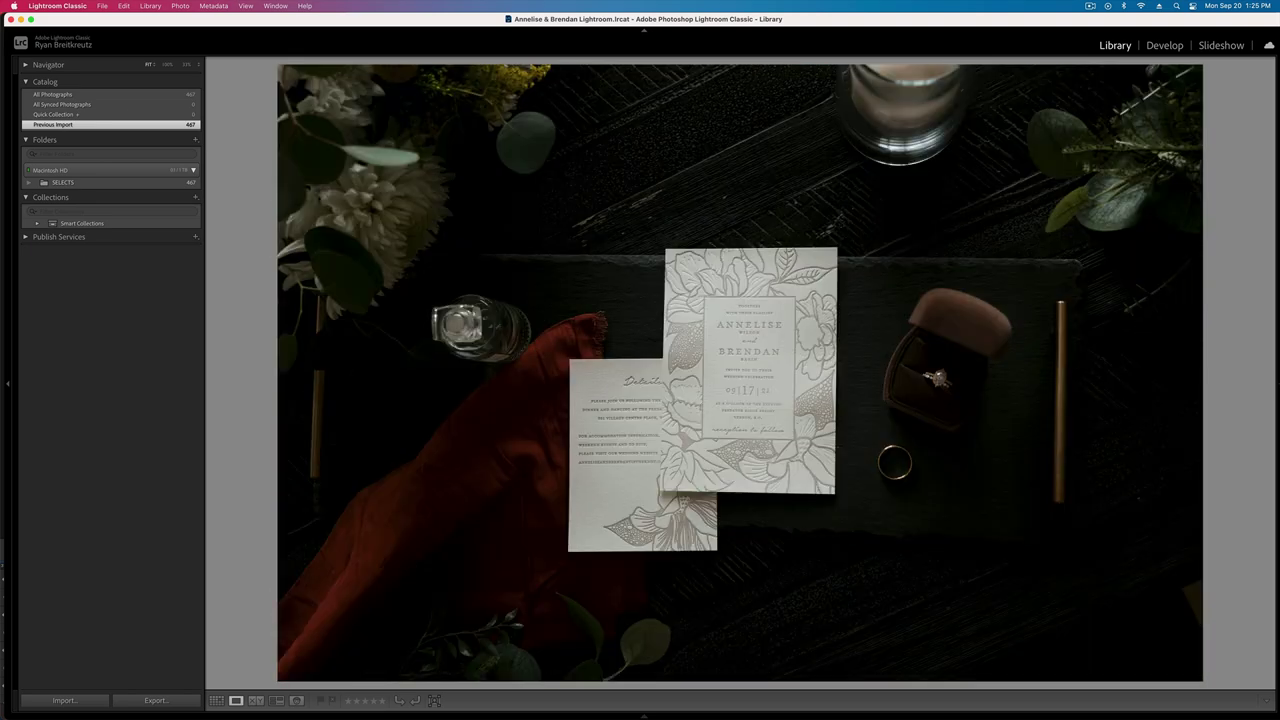
key(Right)
key(Right)
key(Right)
key(Right)
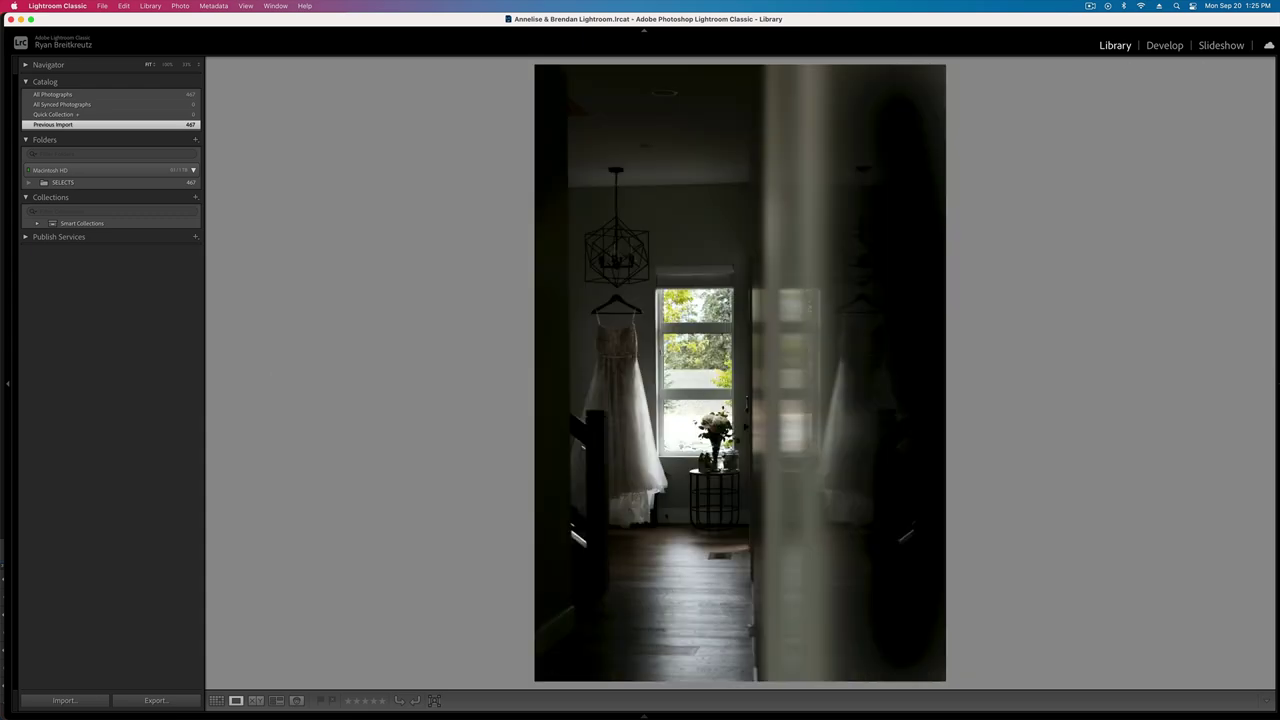
key(Right)
key(Right)
key(Right)
key(Right)
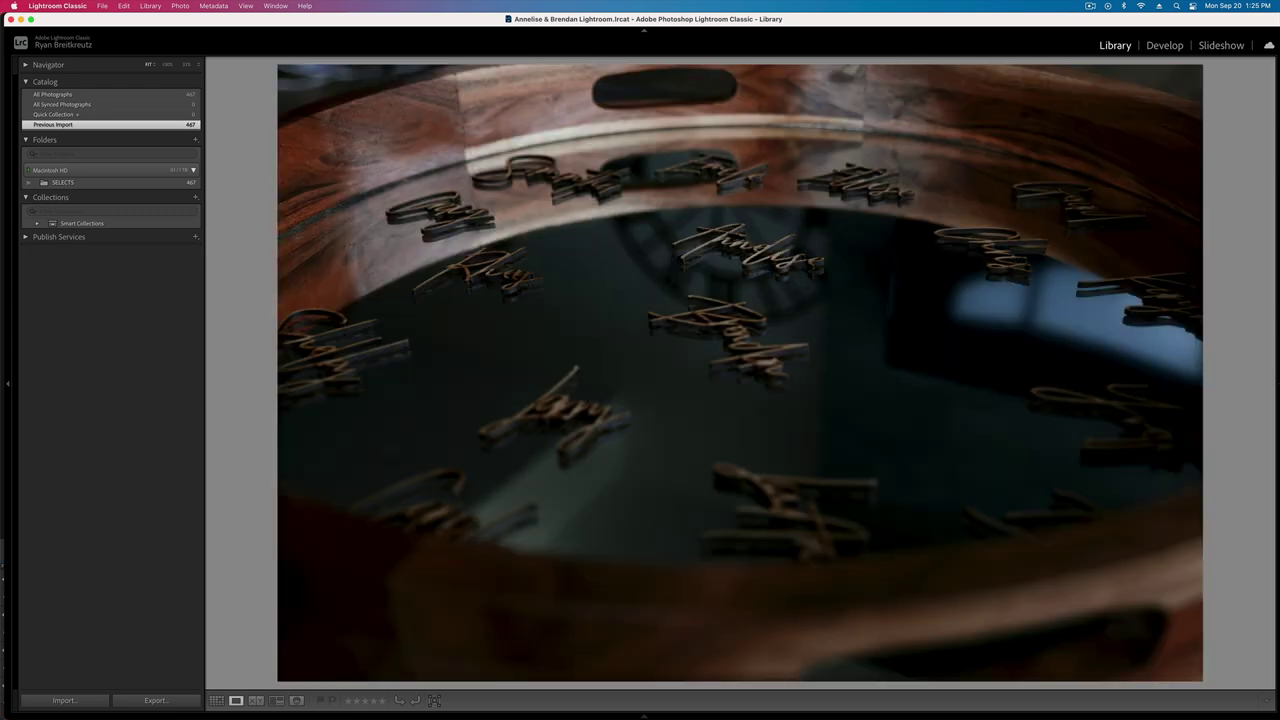
key(Right)
key(Right)
key(Right)
key(Right)
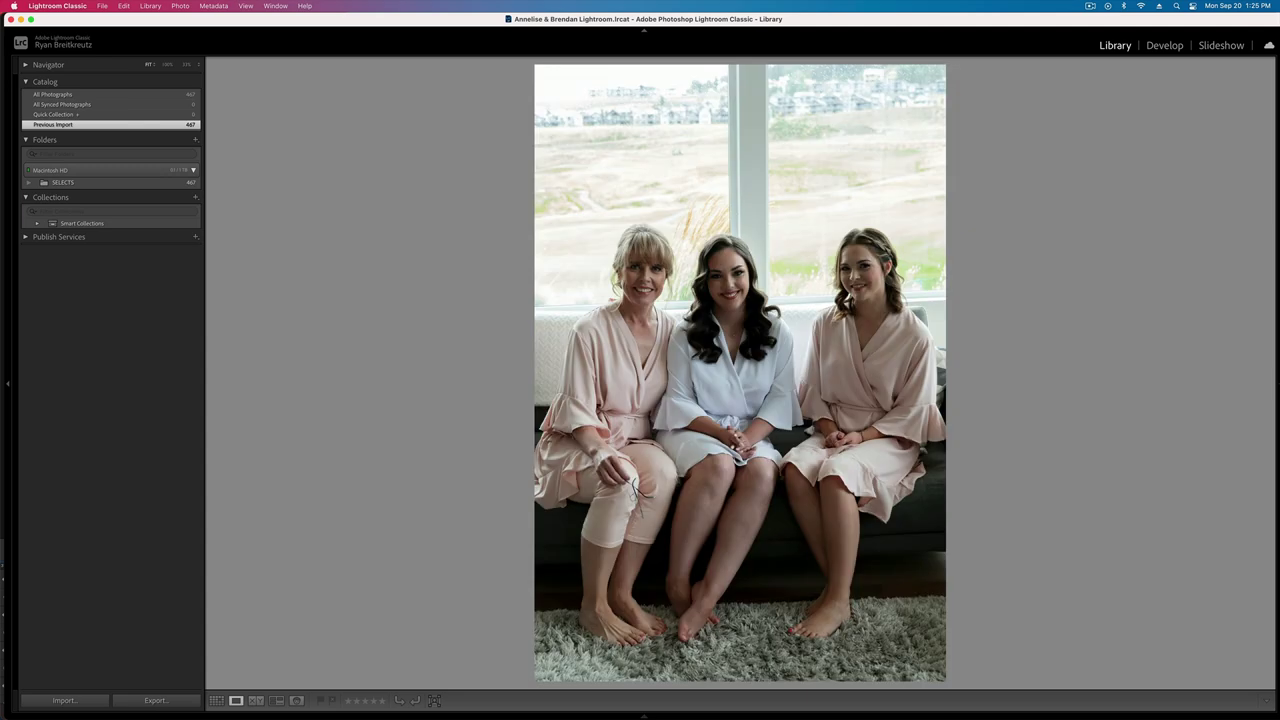
key(Right)
key(Right)
key(Right)
key(Right)
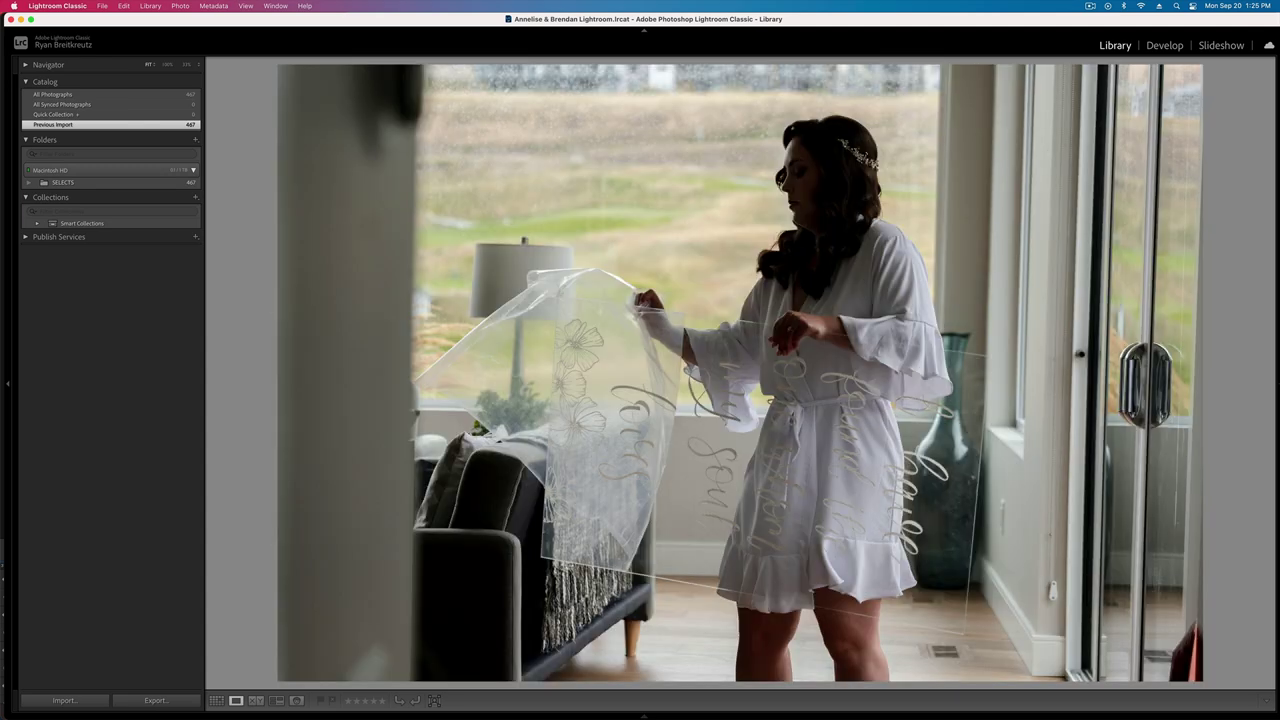
key(Right)
key(Right)
key(Right)
key(Right)
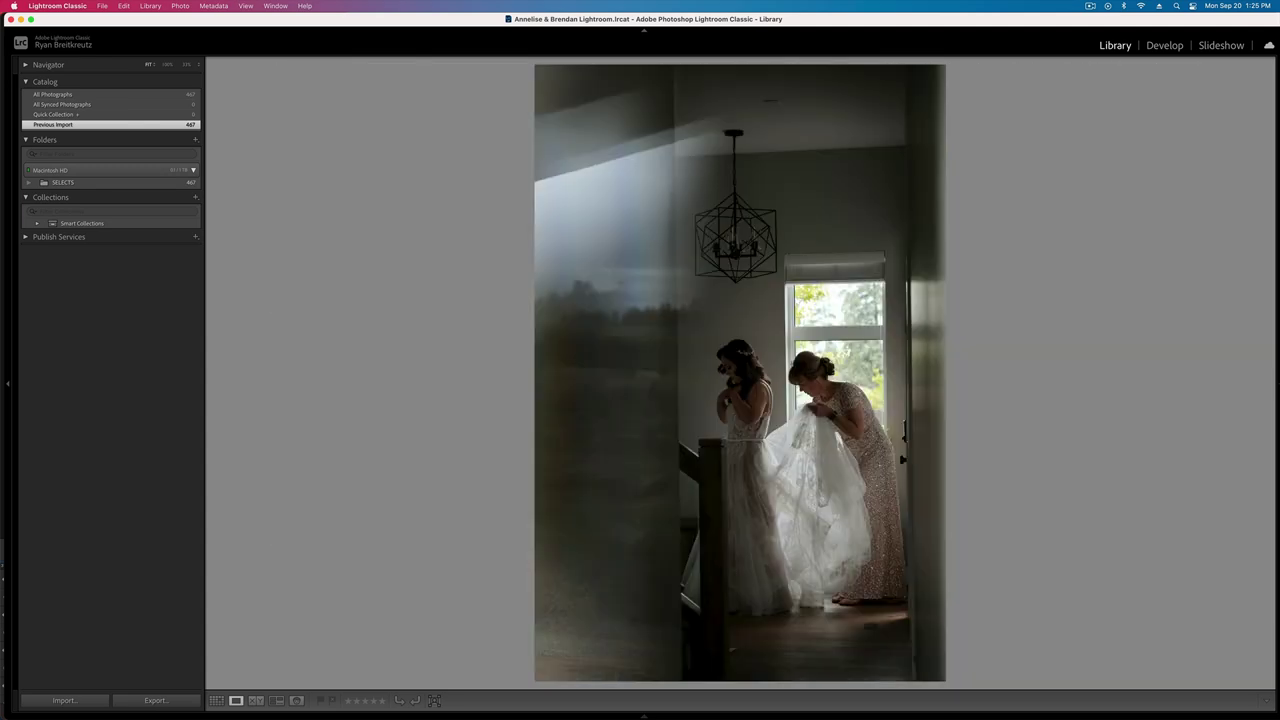
key(Right)
key(Right)
key(Right)
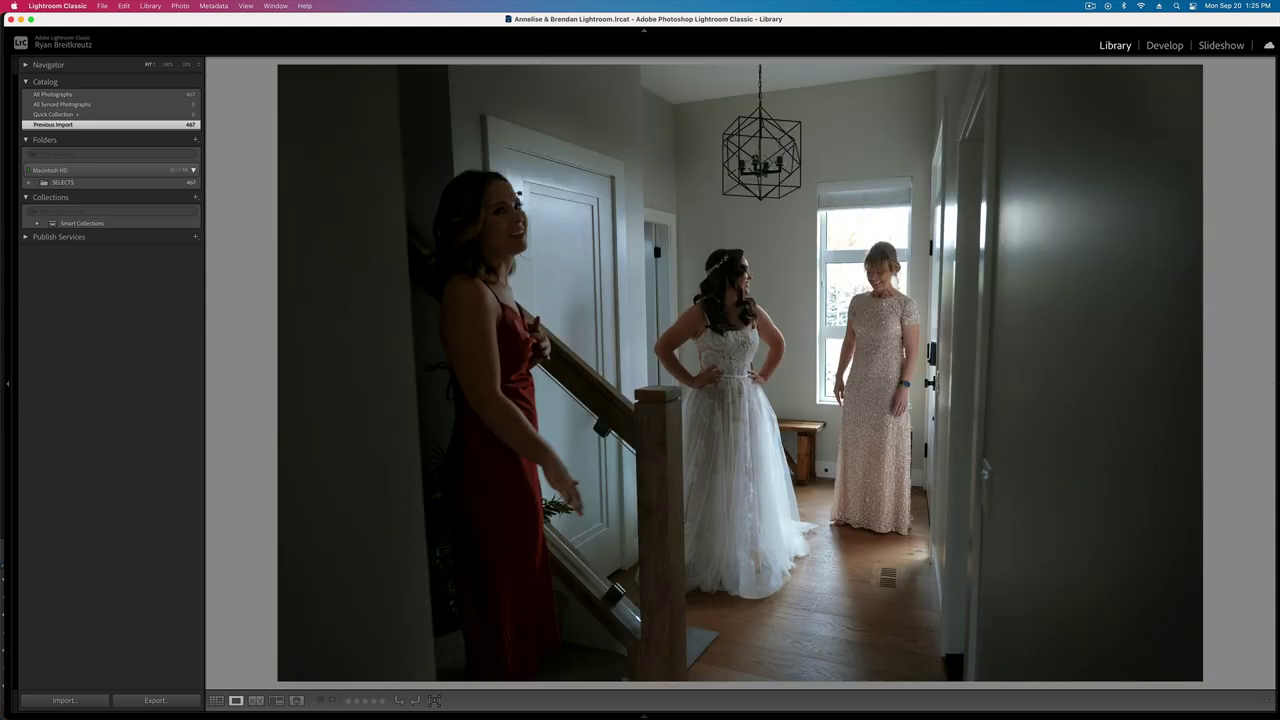
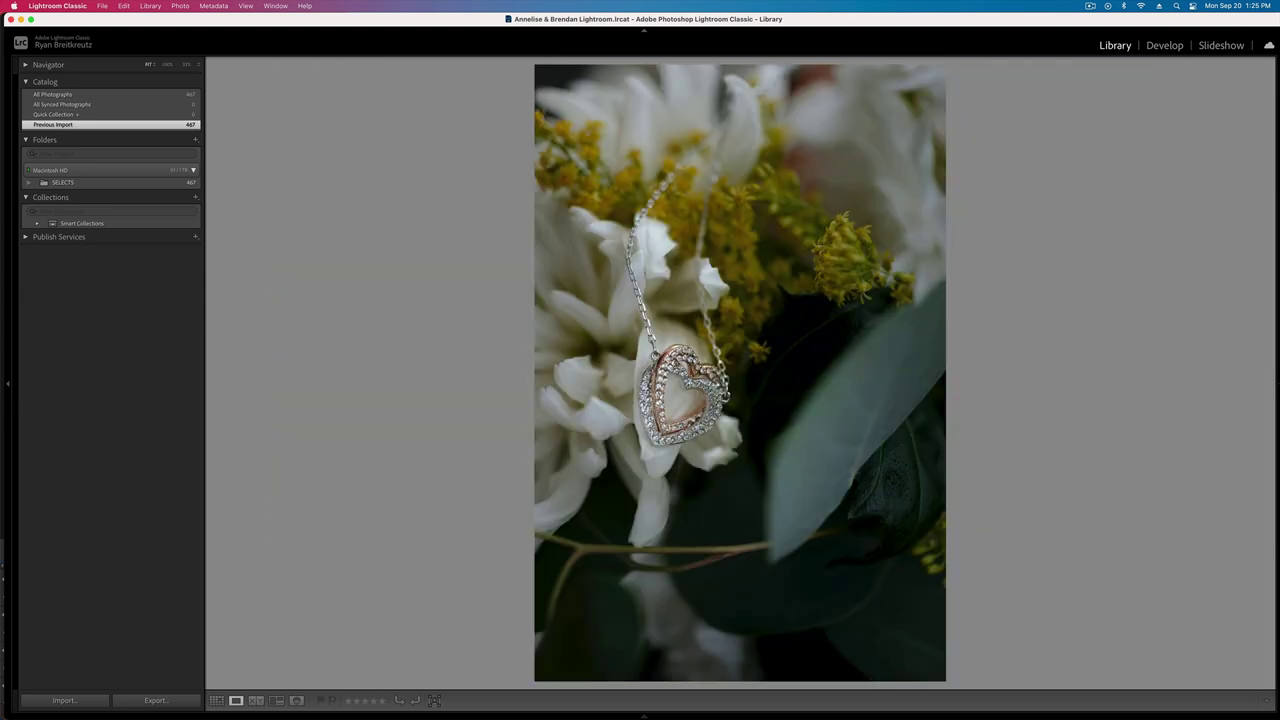
- Develop the heart necklace photo, adding a large inverted radial filter centred on the pendant with Whites at 82
key(d)
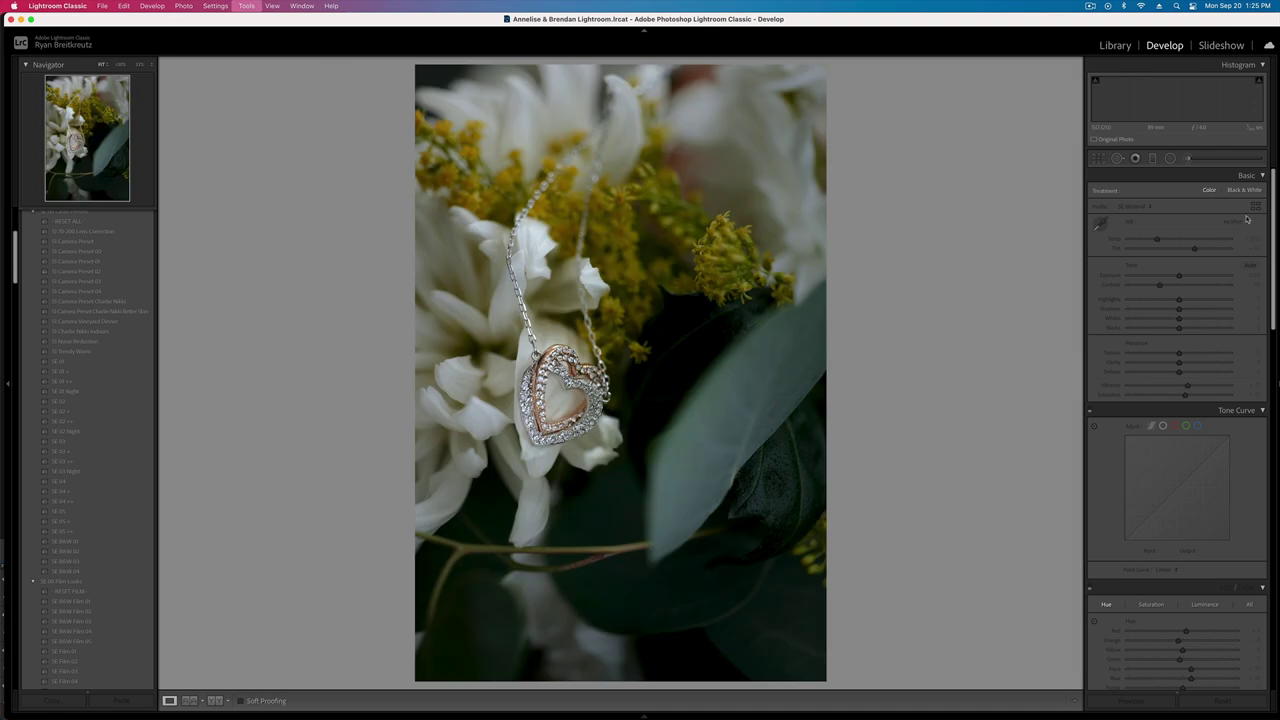
key(shift+m)
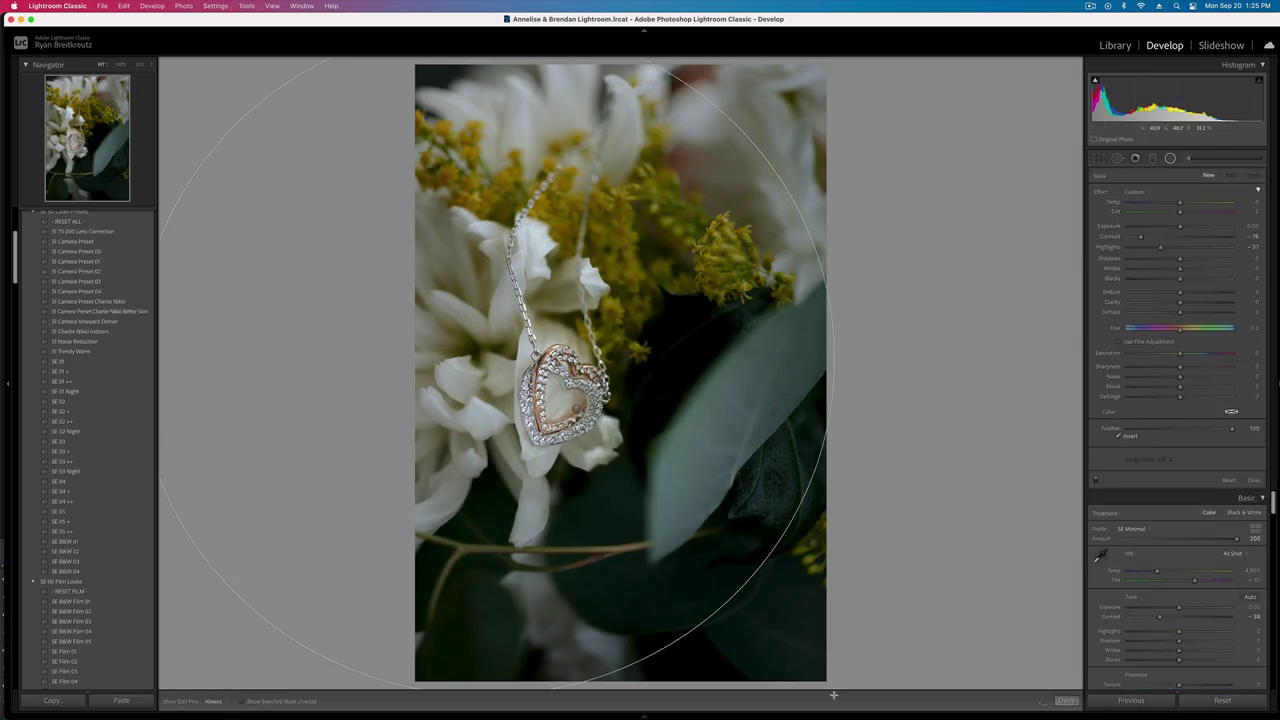
drag(1180, 268, 1222, 270)
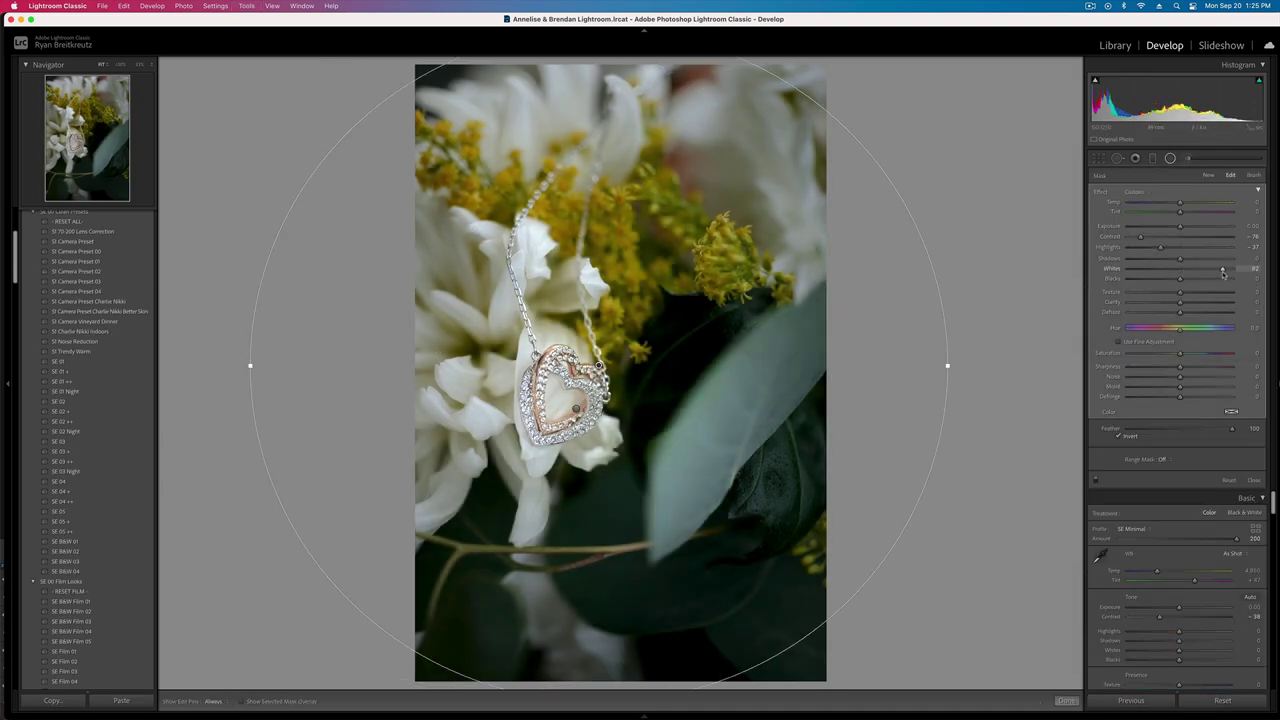
key(shift+m)
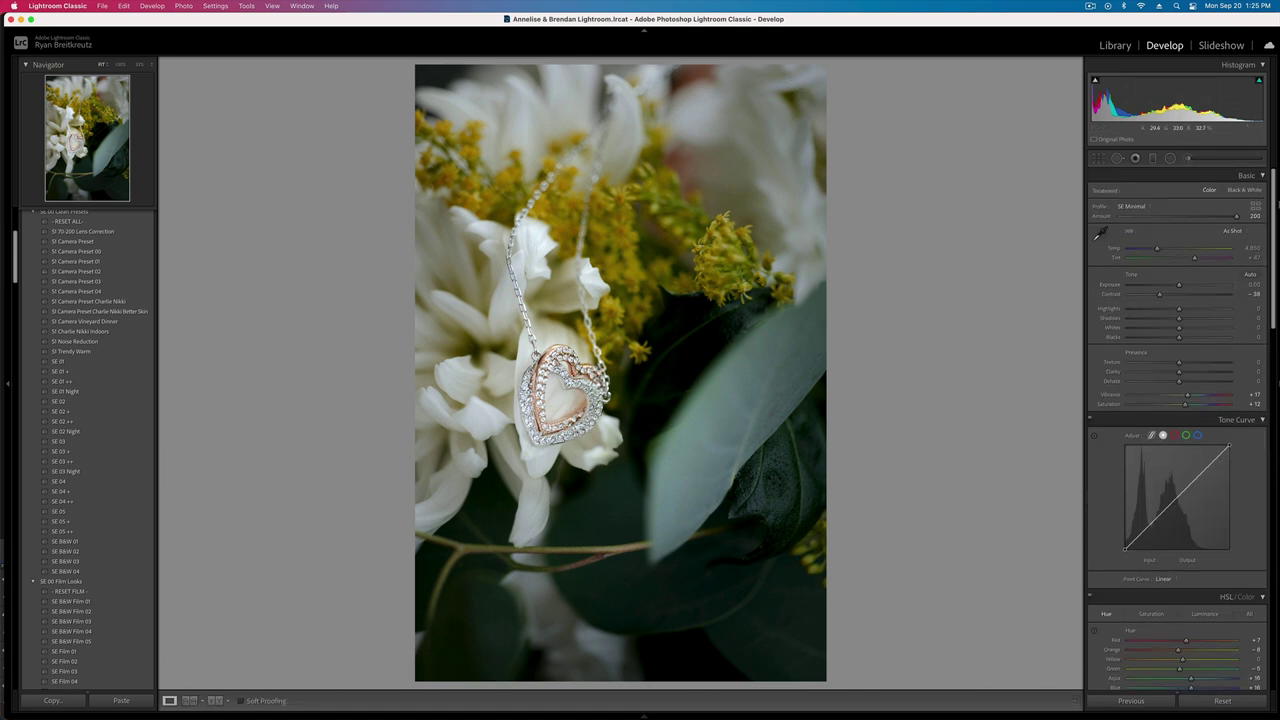
- Reopen the larger radial filter on the necklace, readjust its Whites and return to the thumbnail grid
click(1171, 158)
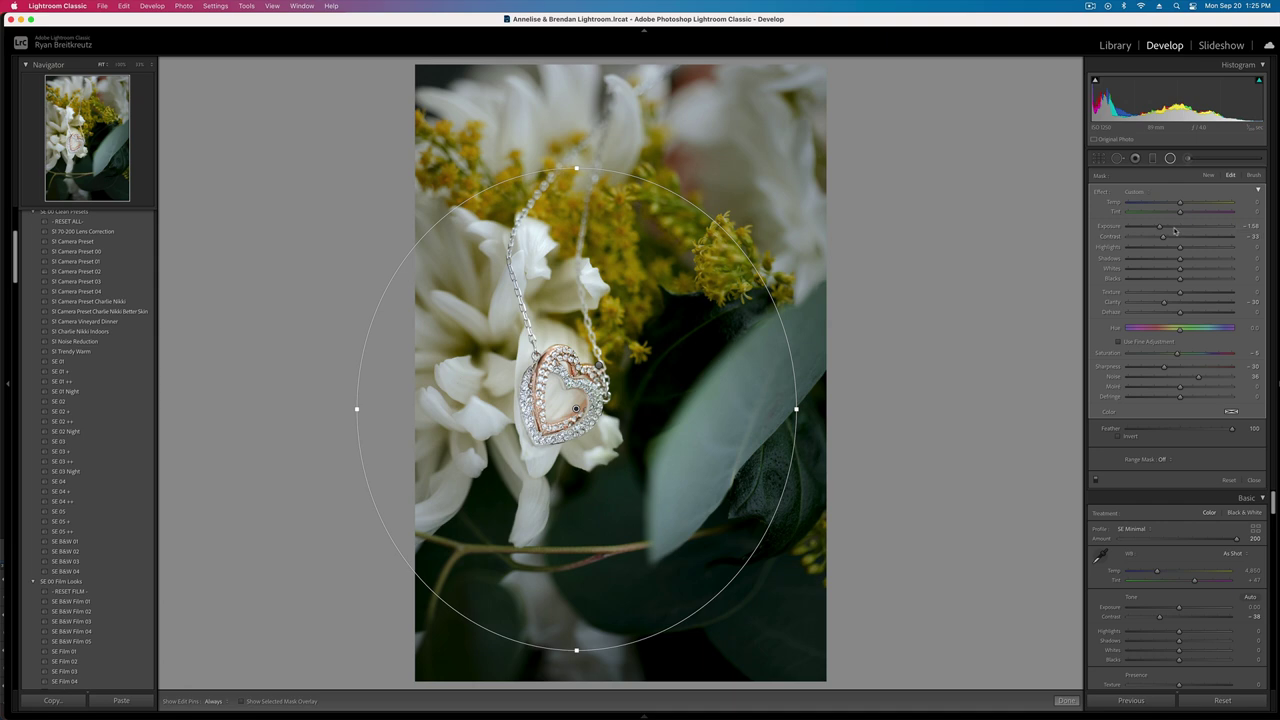
click(598, 365)
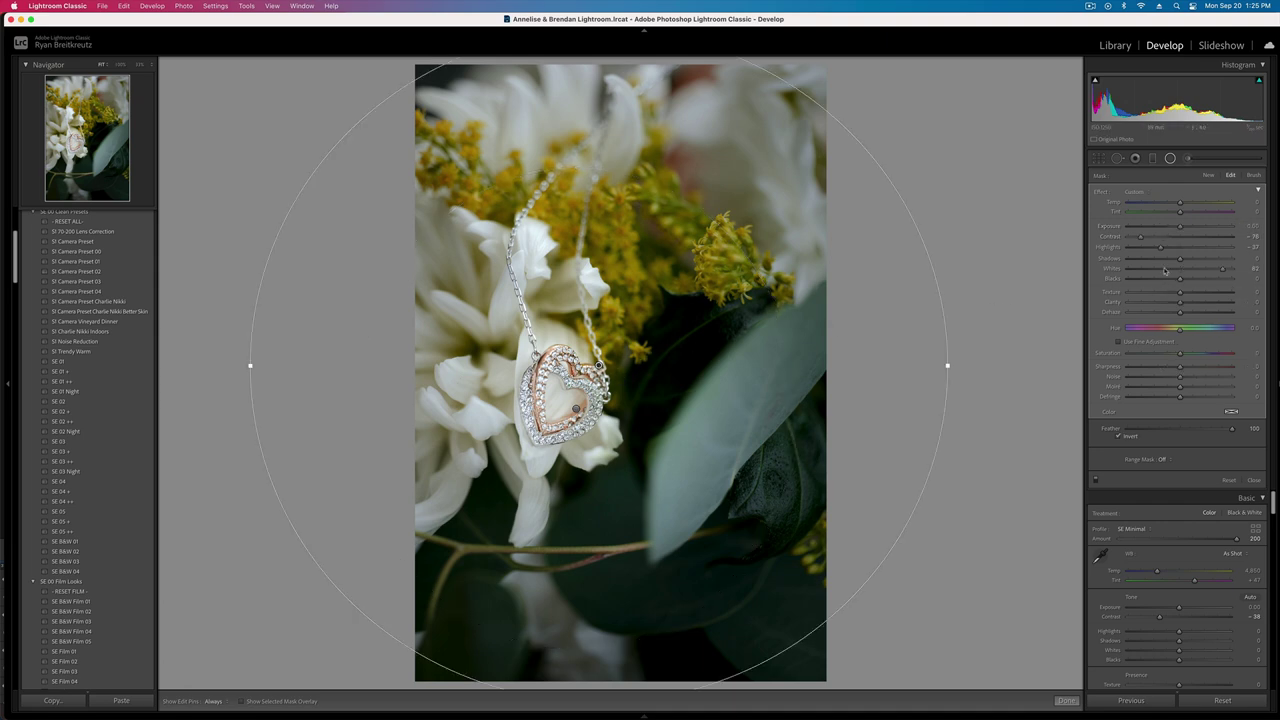
drag(1195, 270, 1199, 271)
key(g)
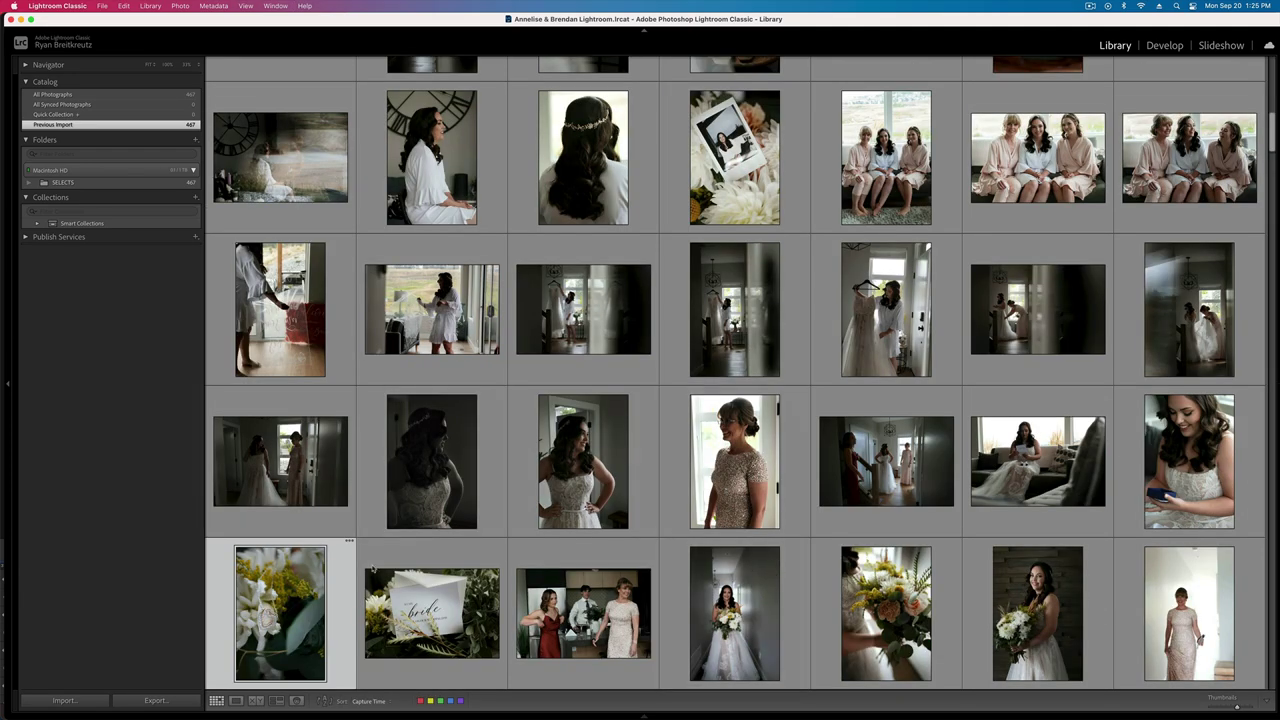
- Open the necklace photo enlarged and review the following photos up to the pair walking arm in arm on the tree-lined path
double_click(286, 607)
key(Right)
key(Right)
key(Right)
key(Right)
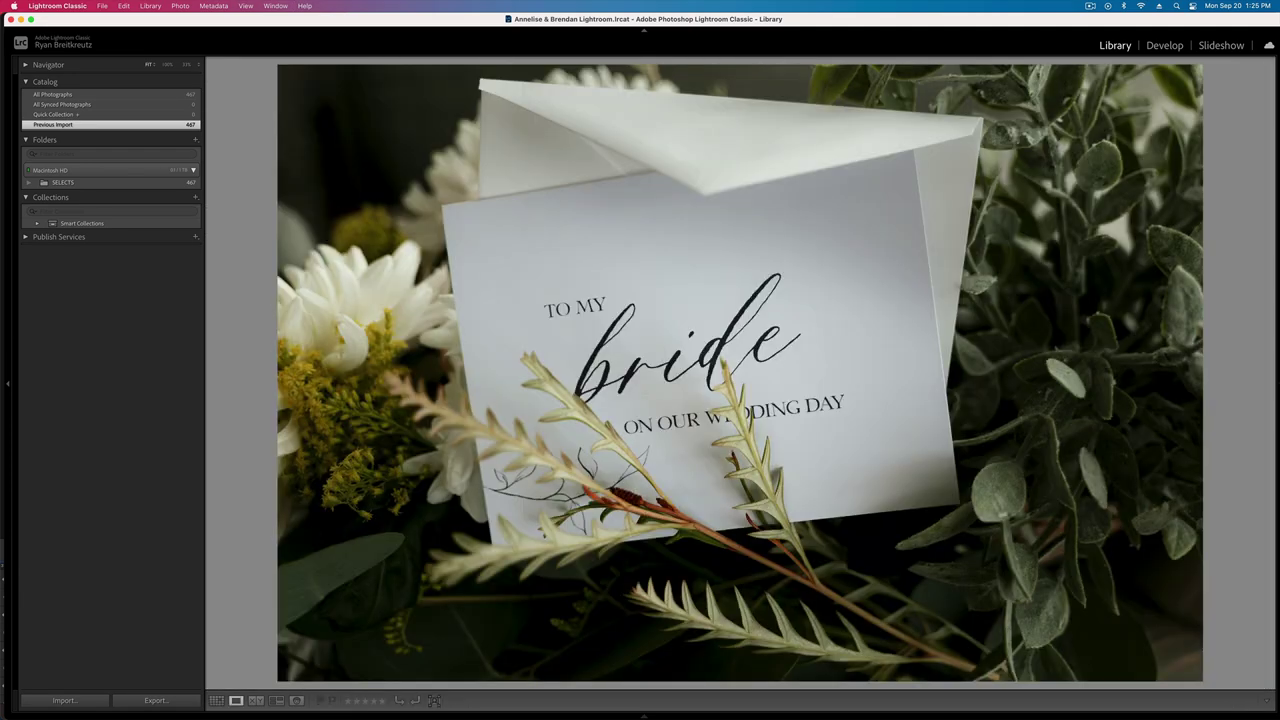
key(Right)
key(Right)
key(Right)
key(Right)
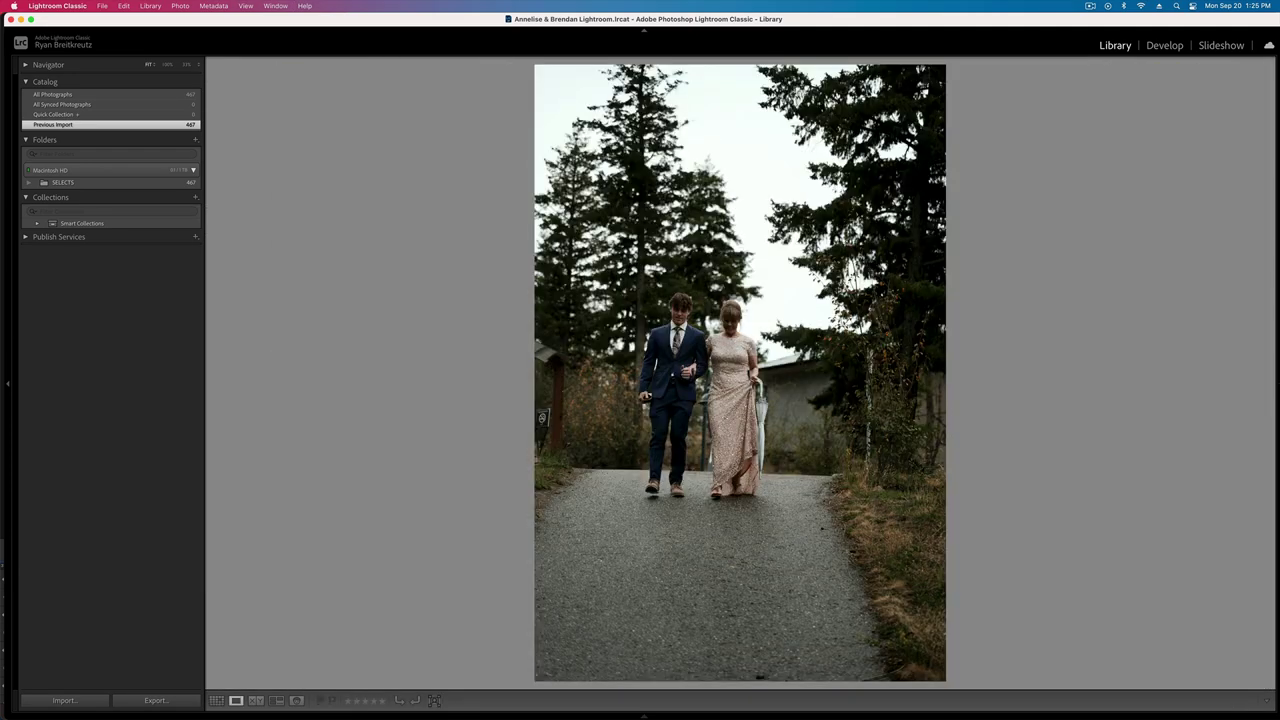
- Crop the photo of the pair on the tree-lined path tighter, trimming its upper and right edges, and return to the thumbnail grid
key(Right)
key(r)
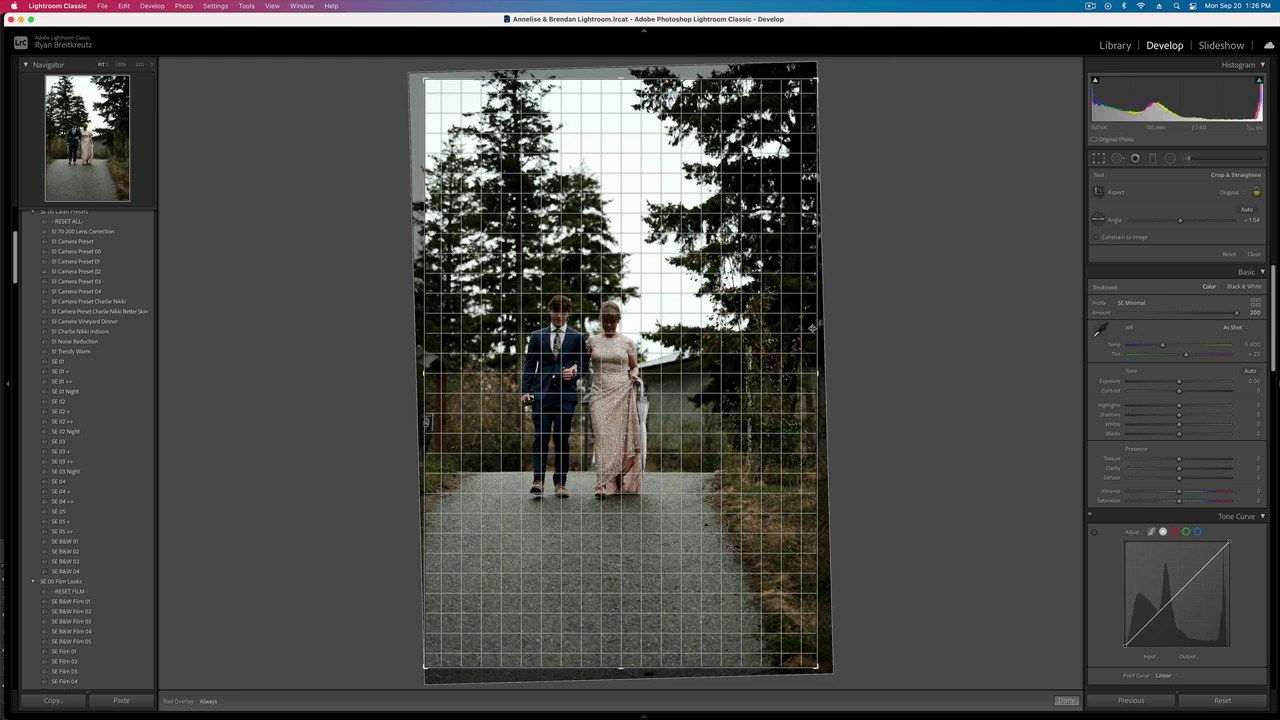
key(r)
key(r)
drag(817, 79, 803, 101)
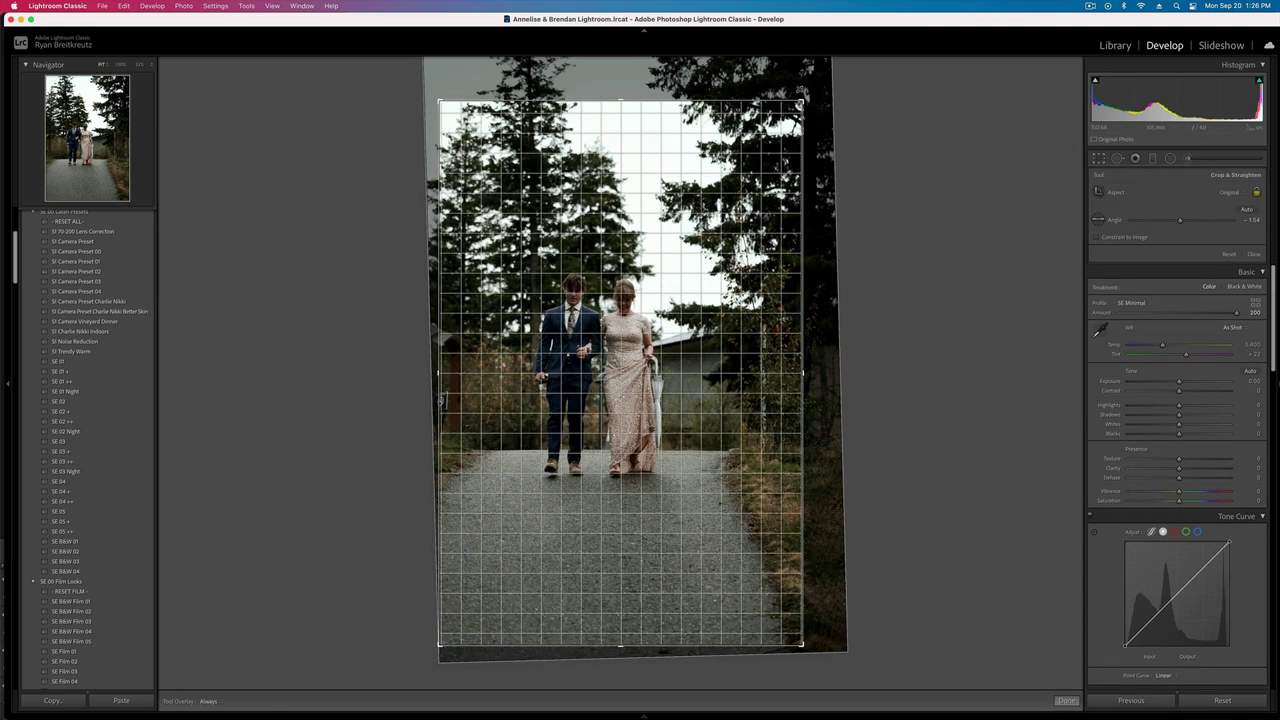
key(r)
key(g)
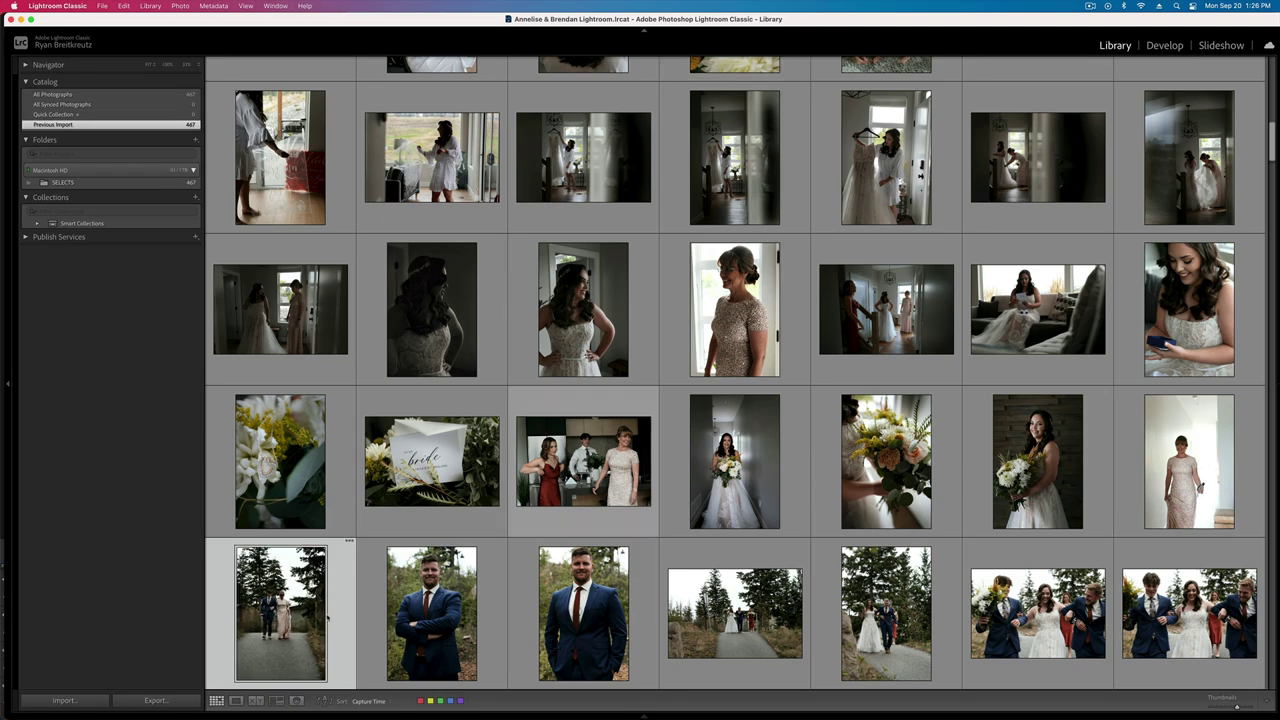
- Review the enlarged photos from the pair on the path to the groom's portrait with the bride blurred behind him
double_click(297, 611)
key(Right)
key(Right)
key(Right)
key(Right)
key(Right)
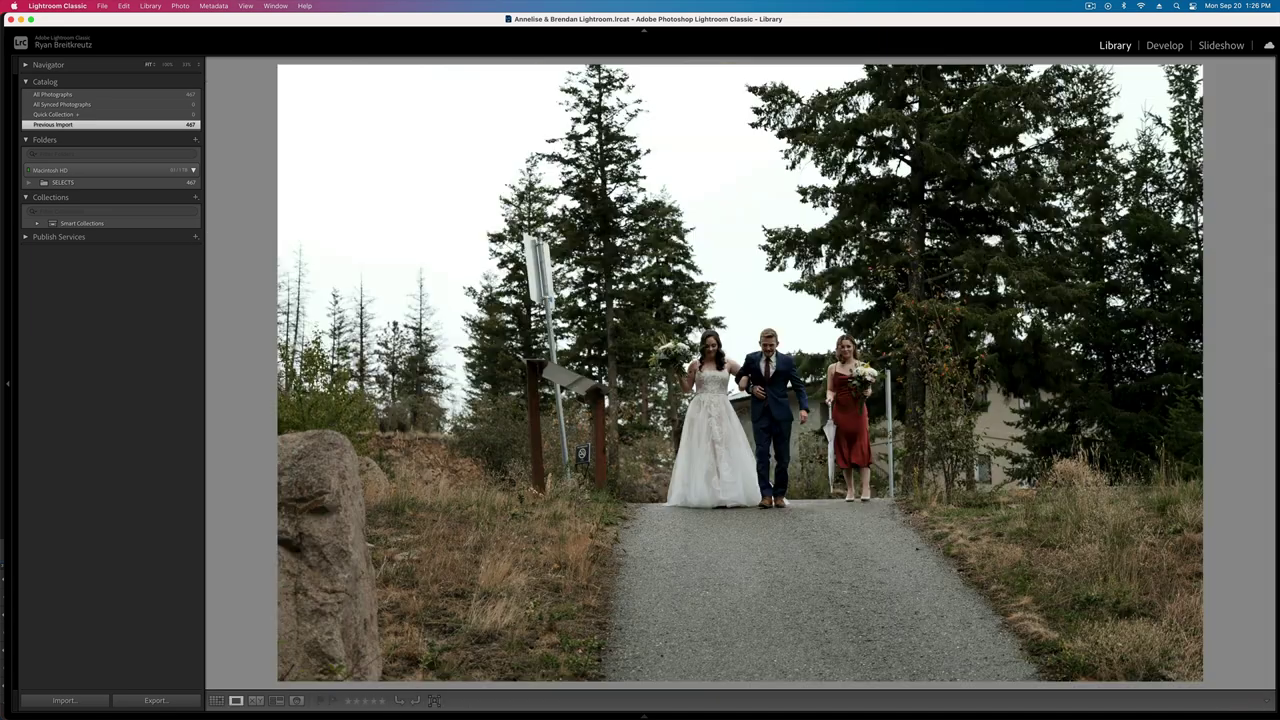
key(Right)
key(Right)
key(Right)
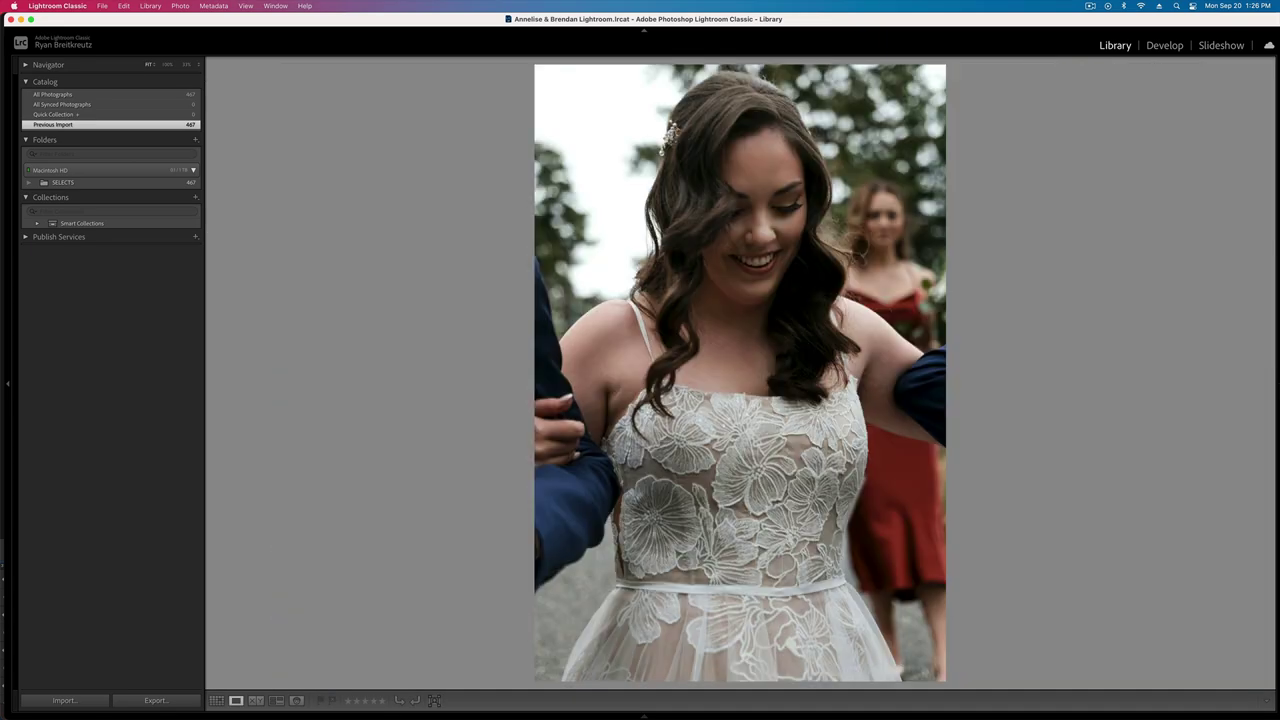
key(Left)
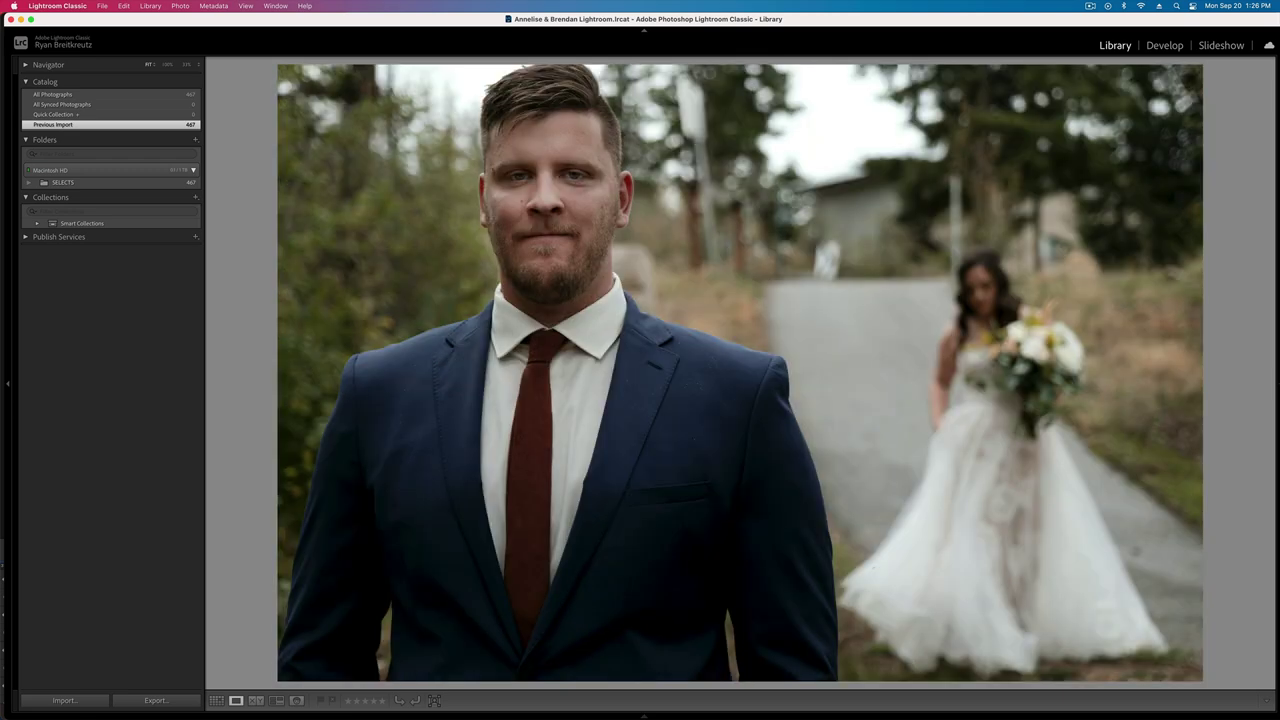
- Develop the groom's portrait with Exposure at −0.36 and Contrast at +2, raise Vibrance and Saturation, and return to the grid
key(d)
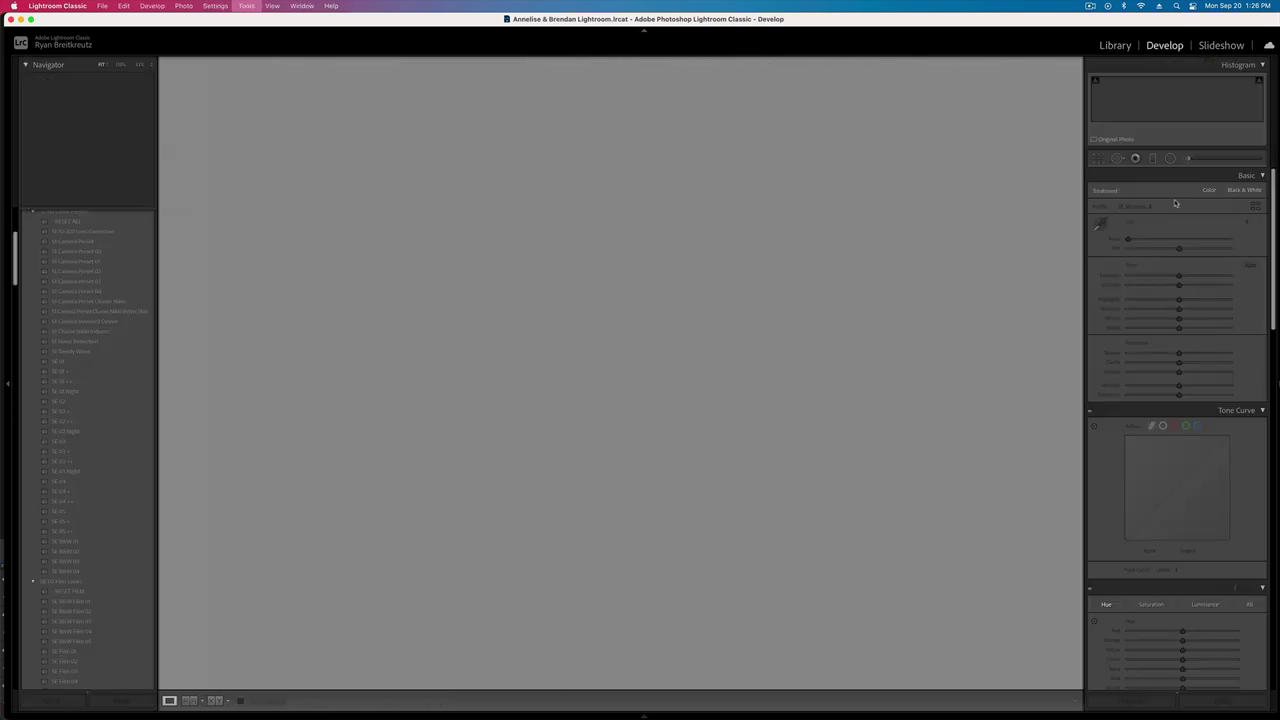
click(1178, 295)
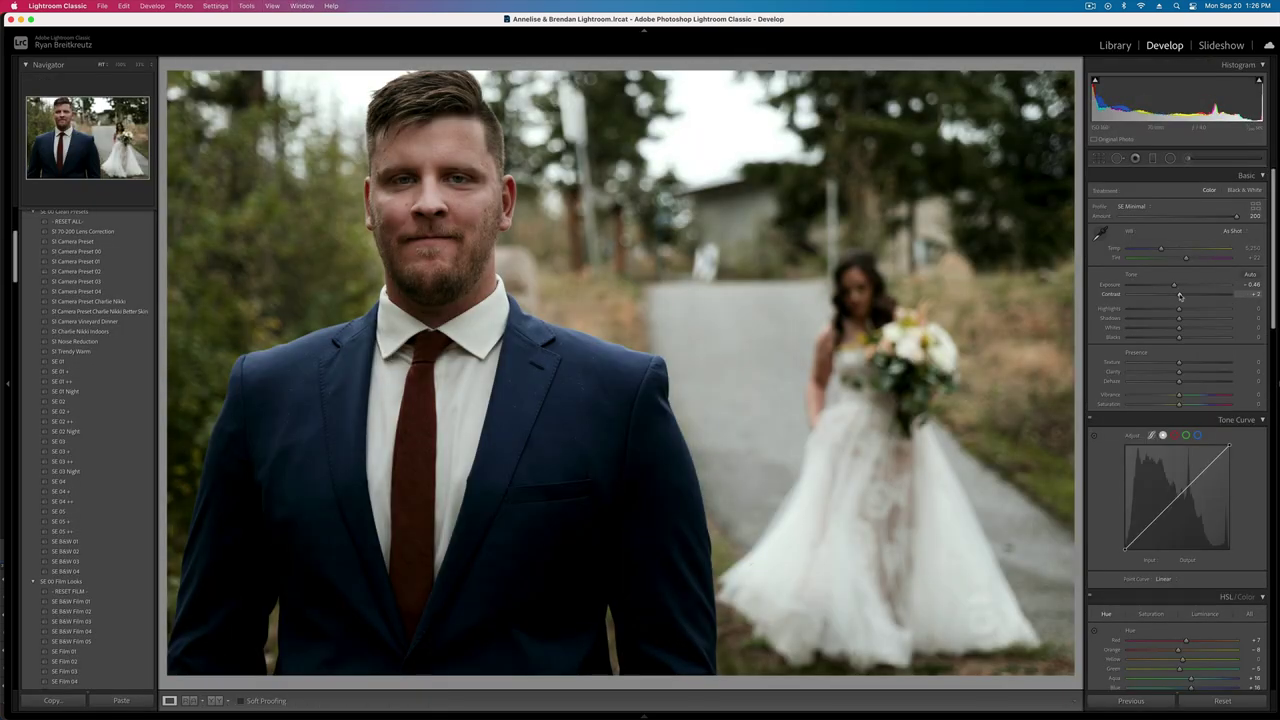
click(1186, 398)
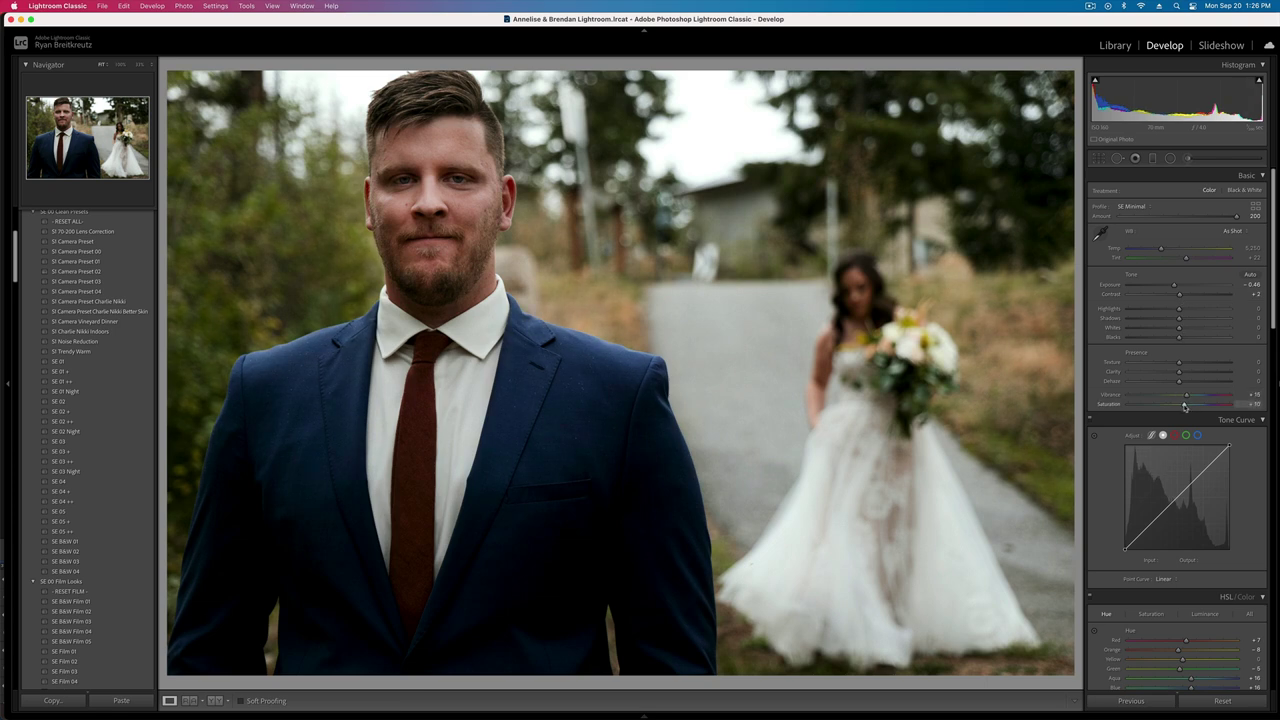
key(equal)
key(equal)
key(minus)
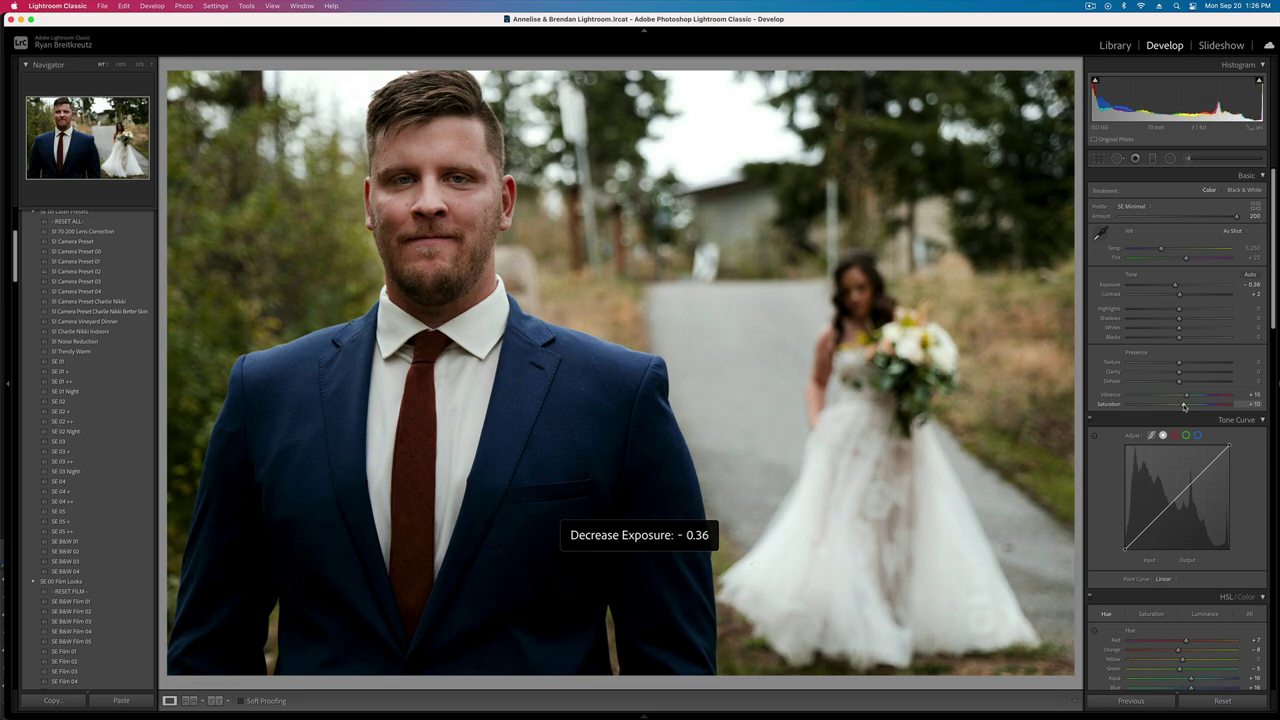
key(g)
- Develop the following photo, with the blurred groom in front of the bride holding her bouquet, and set its Contrast to +4
double_click(579, 614)
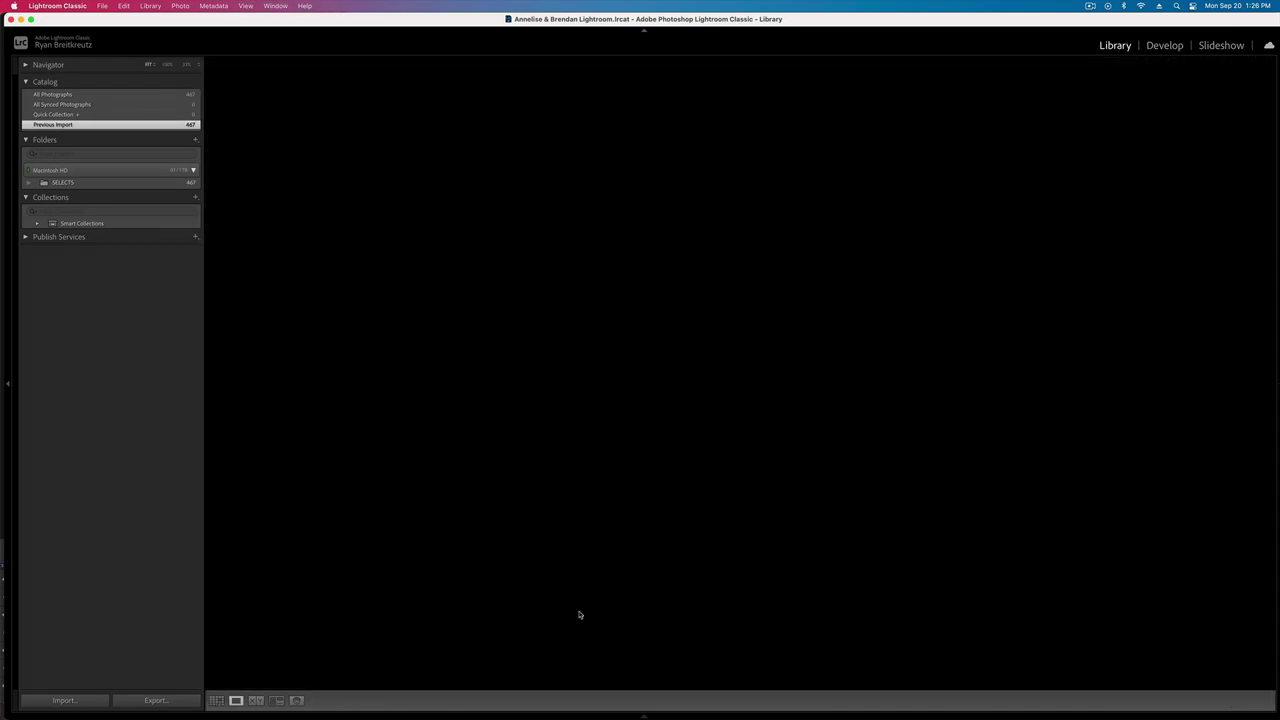
key(Right)
key(Left)
key(Right)
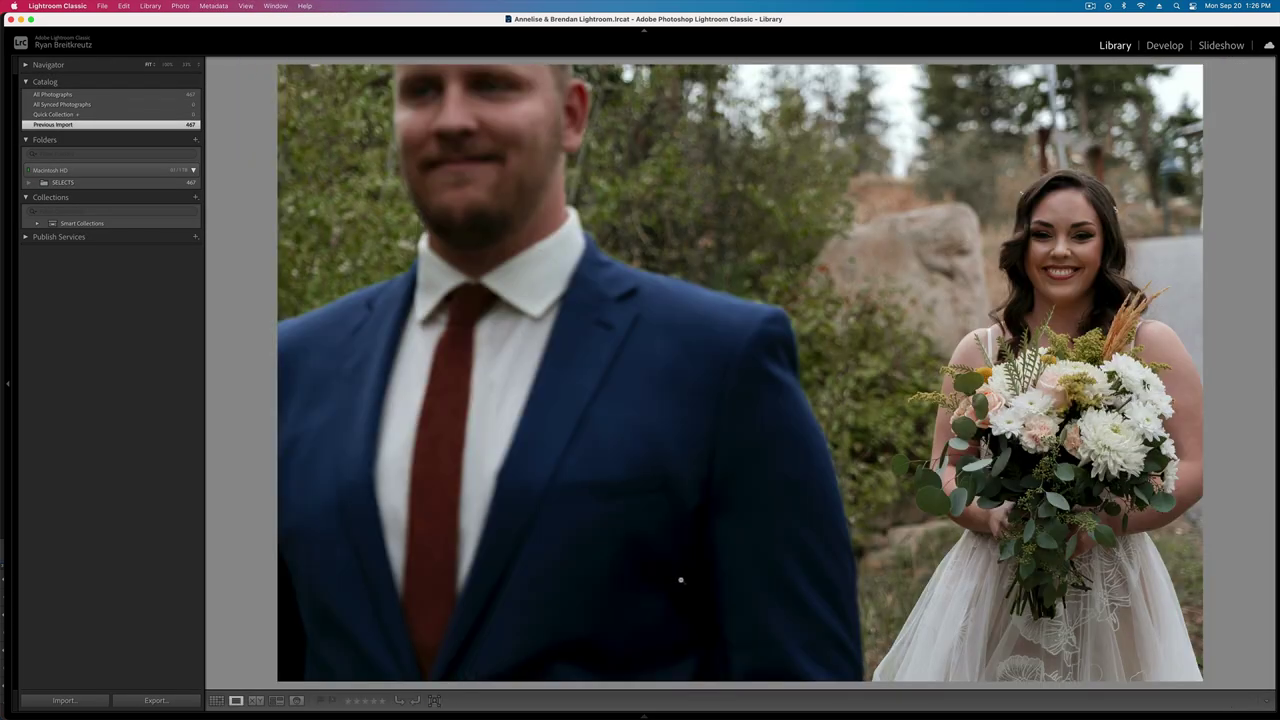
key(d)
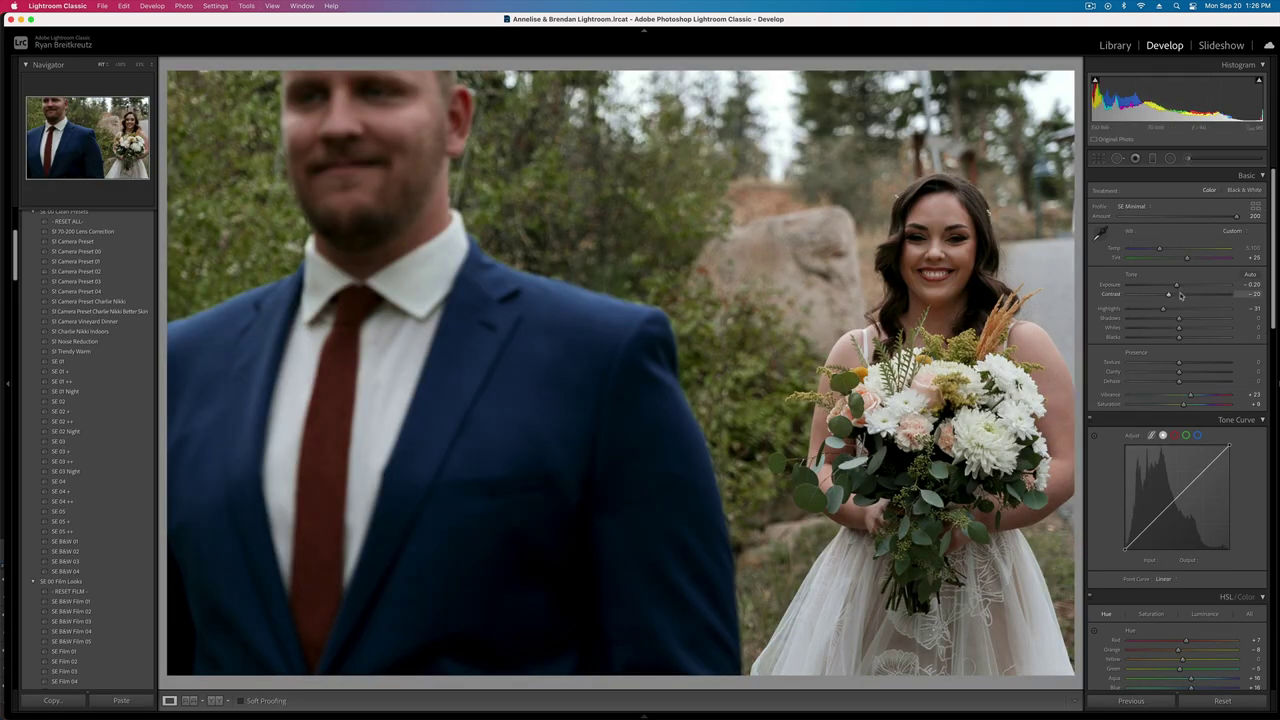
click(1180, 295)
- Add an inverted radial filter around the bride's face with Contrast −76 and Highlights −37, and return to the grid
click(1170, 159)
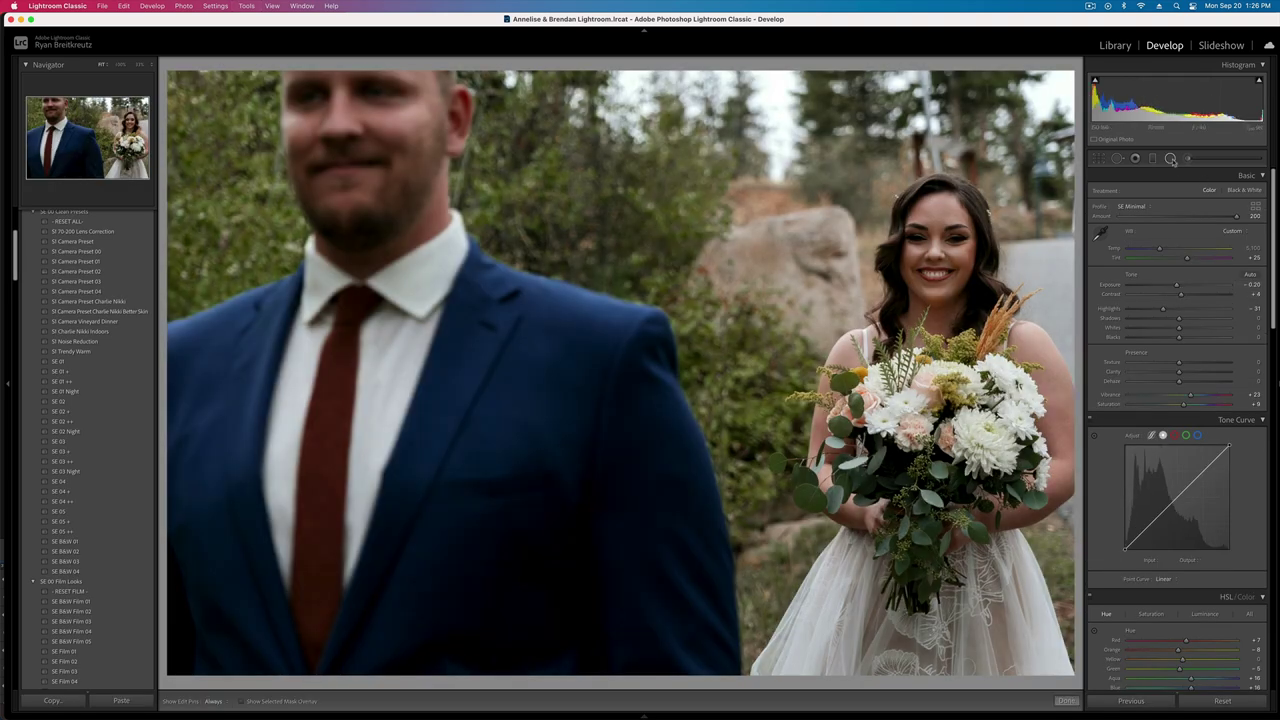
drag(932, 259, 1008, 376)
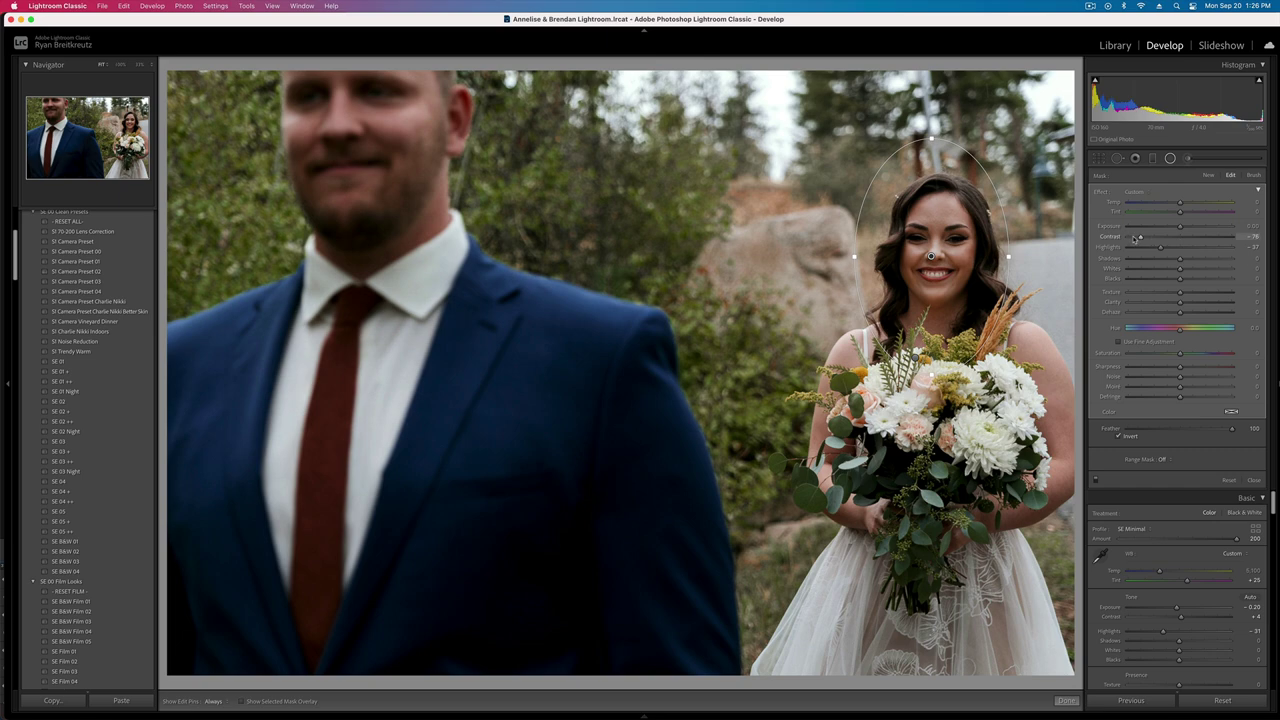
key(g)
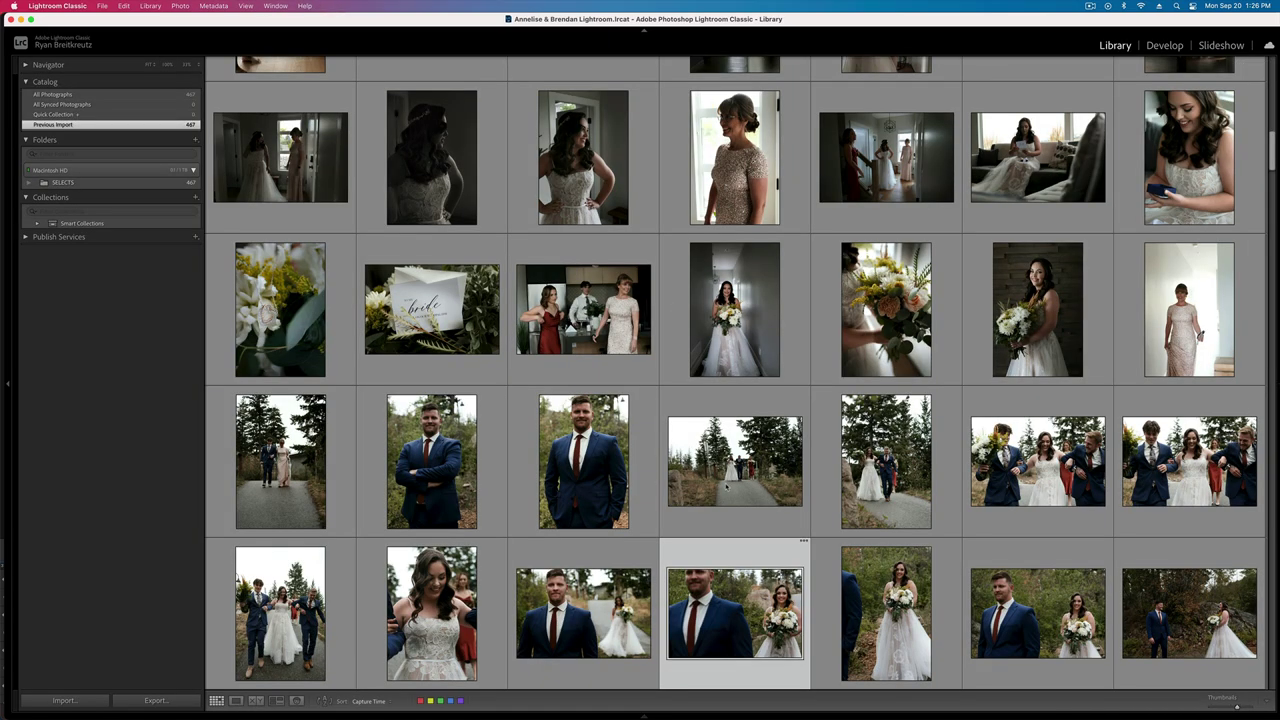
- Review the enlarged couple portraits from the blurred groom photo up to the high view of the couple walking the forest trail
double_click(740, 628)
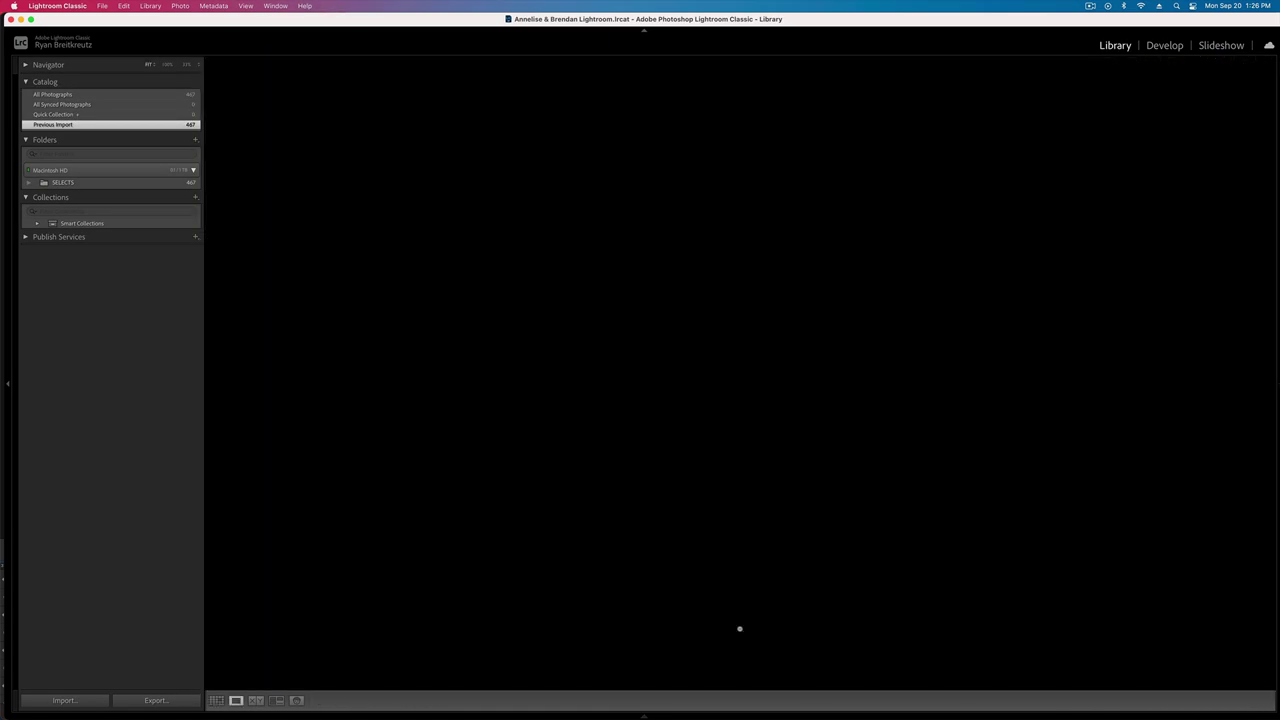
key(Right)
key(Right)
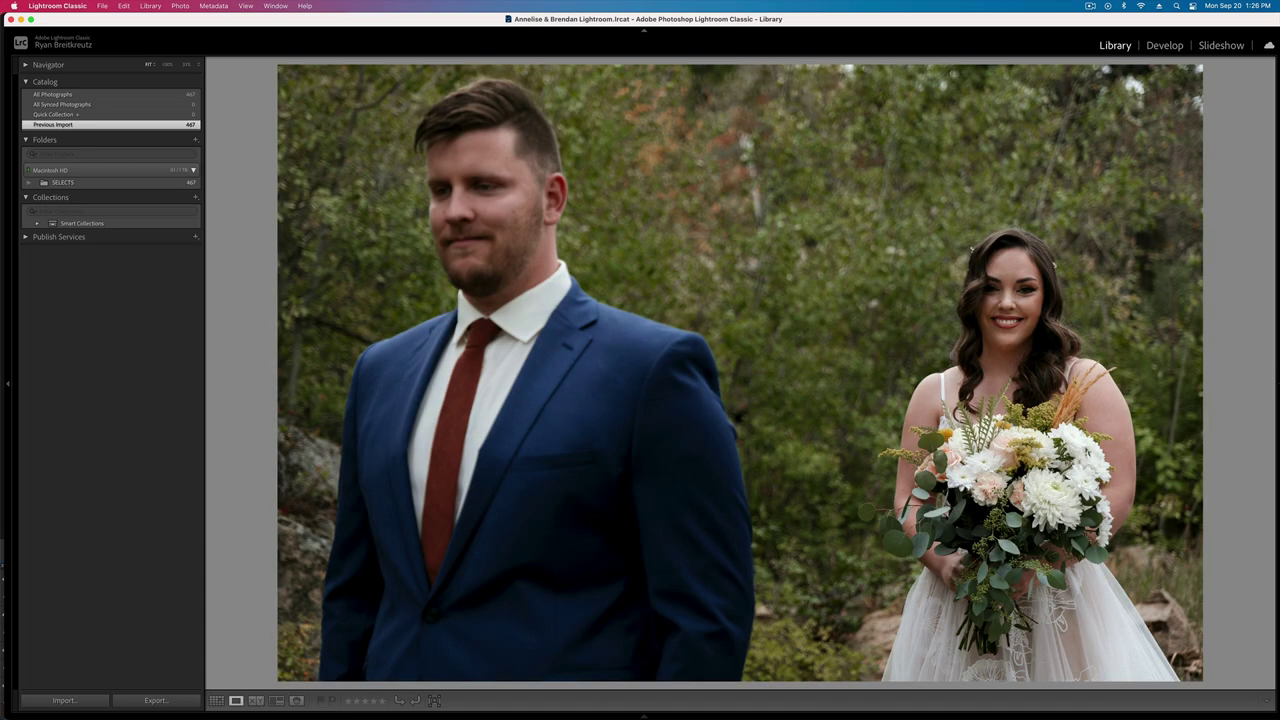
key(Right)
key(Right)
key(Right)
key(Right)
key(Right)
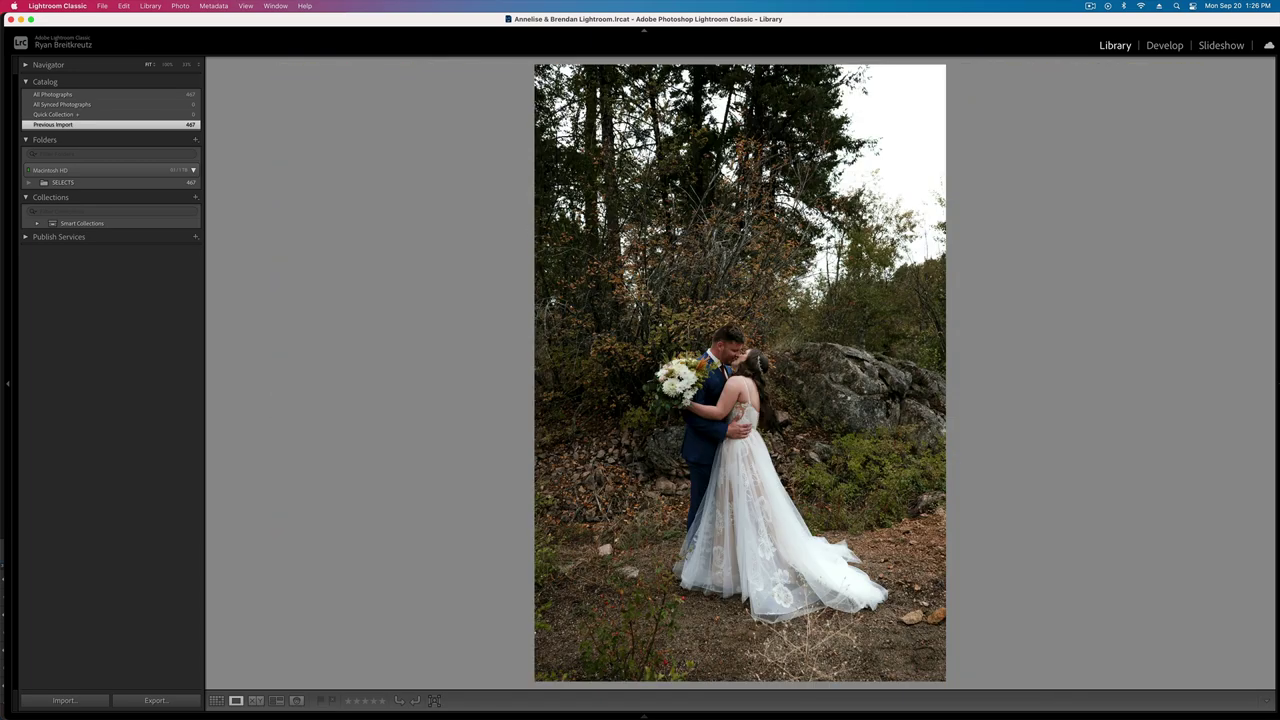
key(Right)
key(Right)
key(Right)
key(Right)
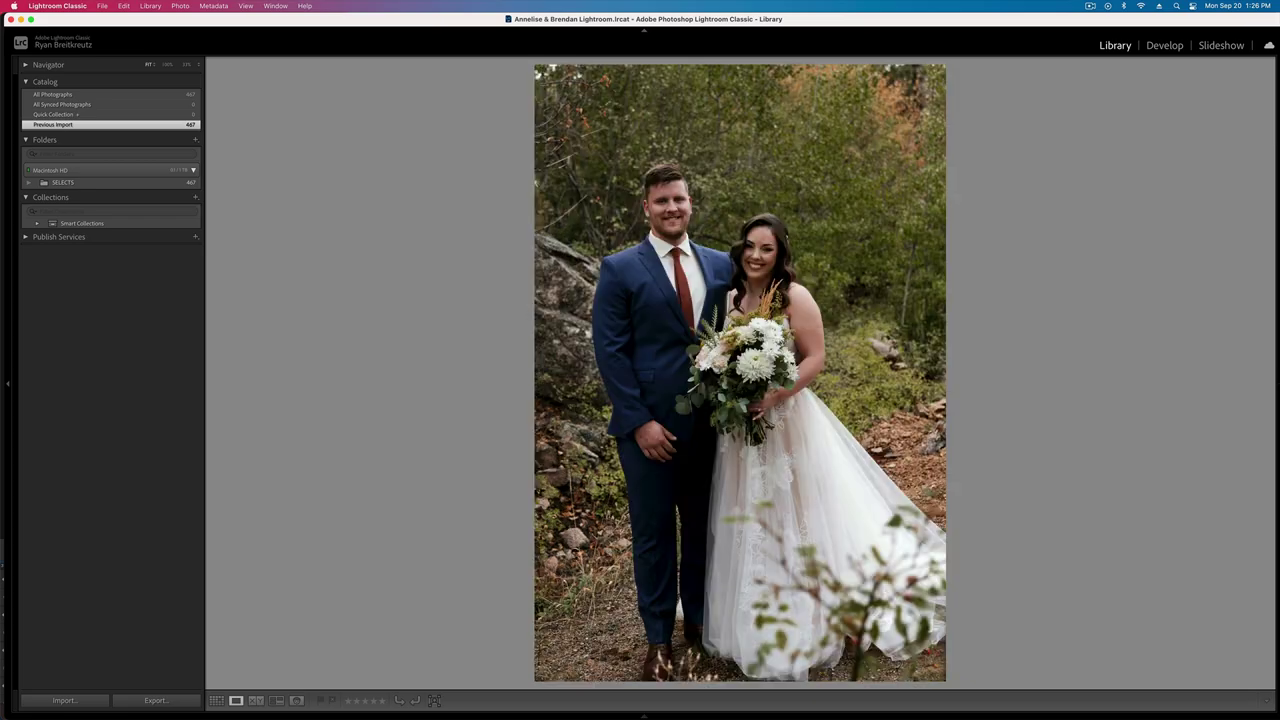
key(Right)
key(Right)
key(Right)
key(Right)
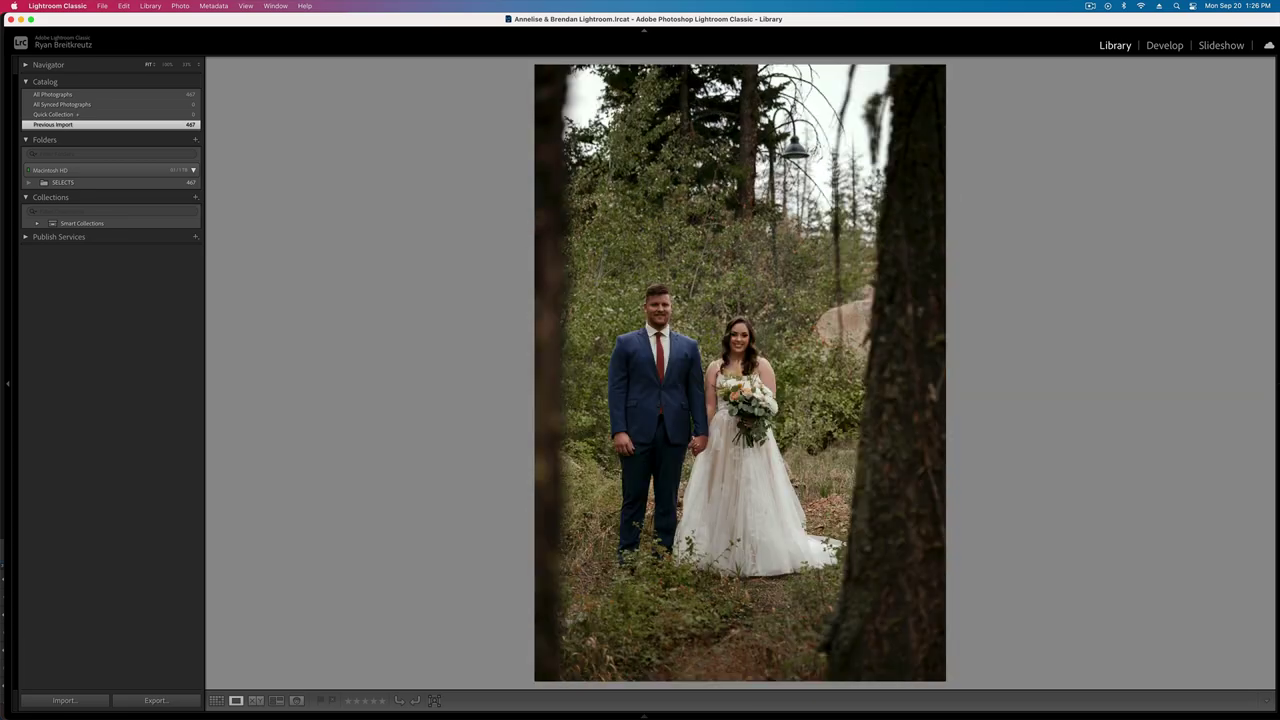
key(Right)
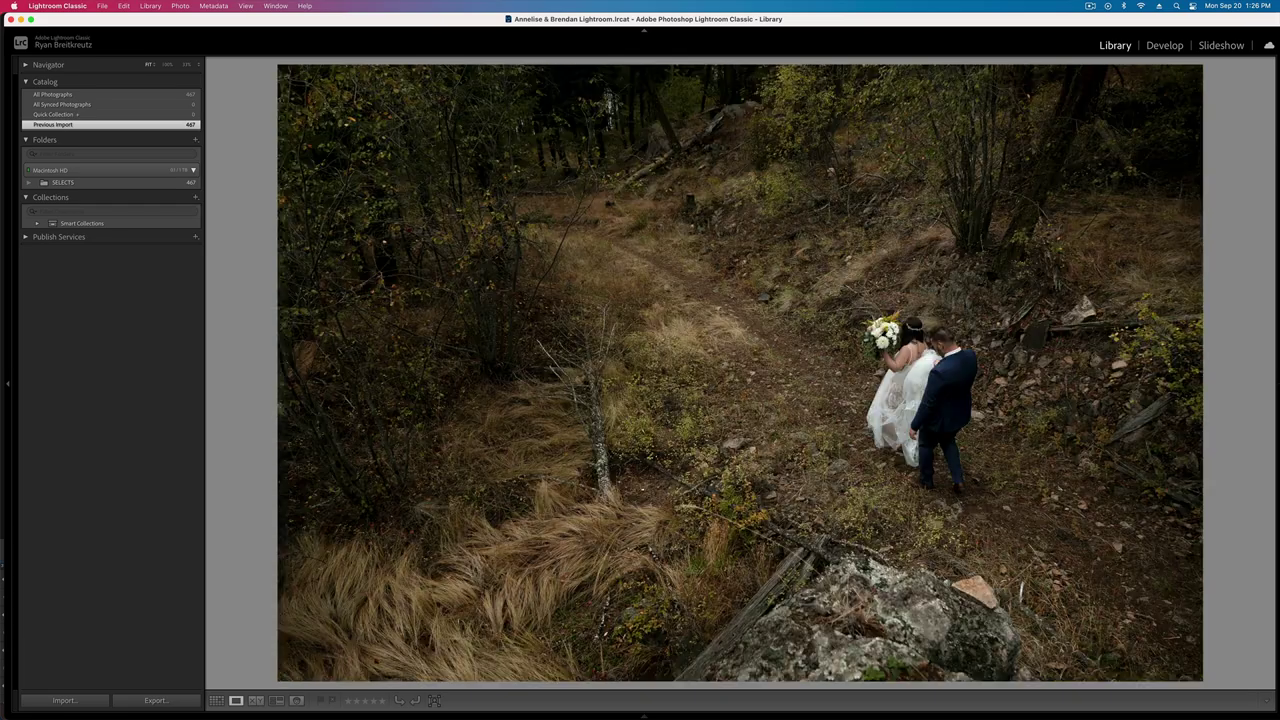
- Develop the photo of the groom carrying the bride's train through the forest, setting Exposure to +0.73 and increasing Contrast
key(Right)
key(d)
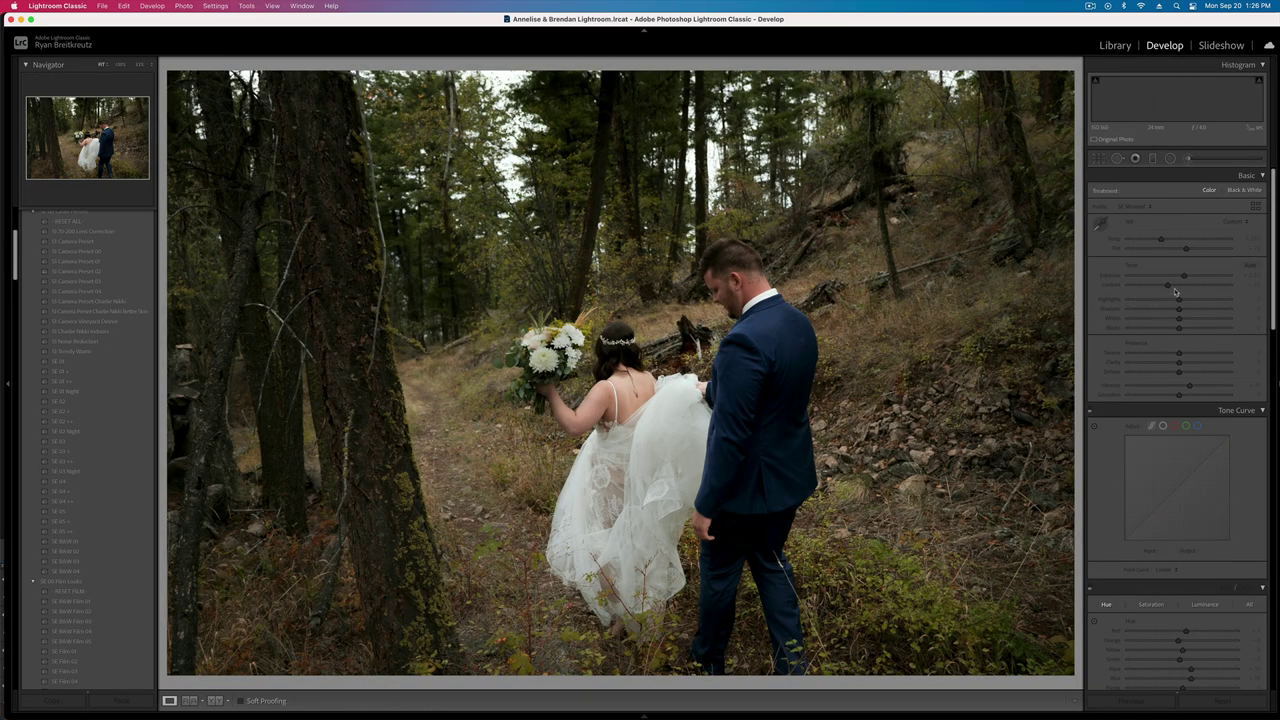
click(1178, 294)
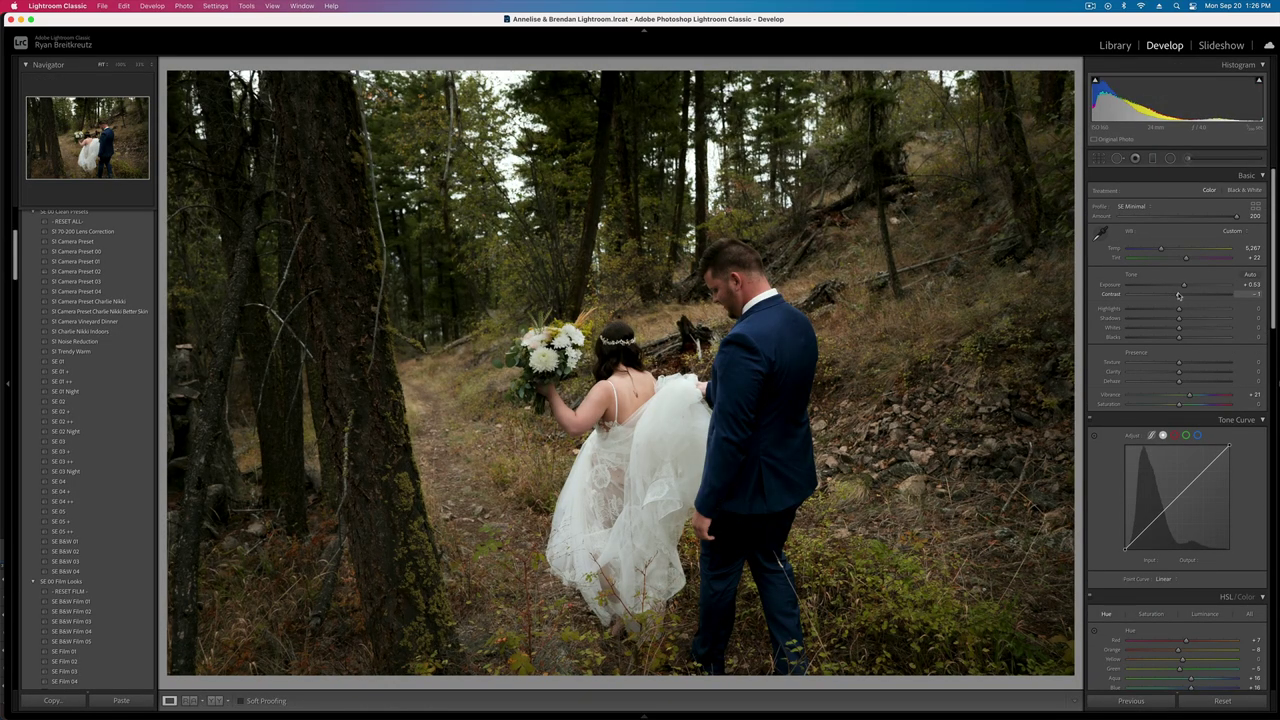
key(equal)
key(equal)
drag(1182, 296, 1186, 296)
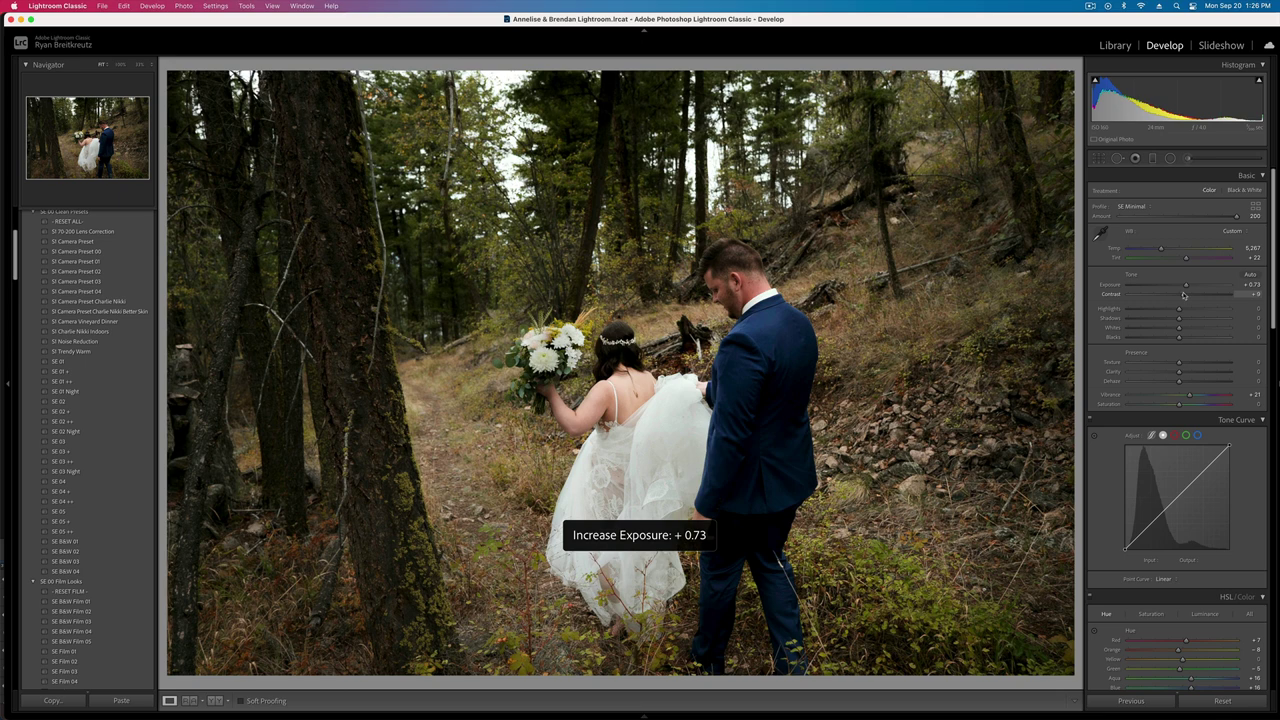
- Brush a local adjustment with negative Contrast and Highlights over the bride's white dress, and return to the thumbnail grid
click(1190, 158)
drag(680, 411, 660, 490)
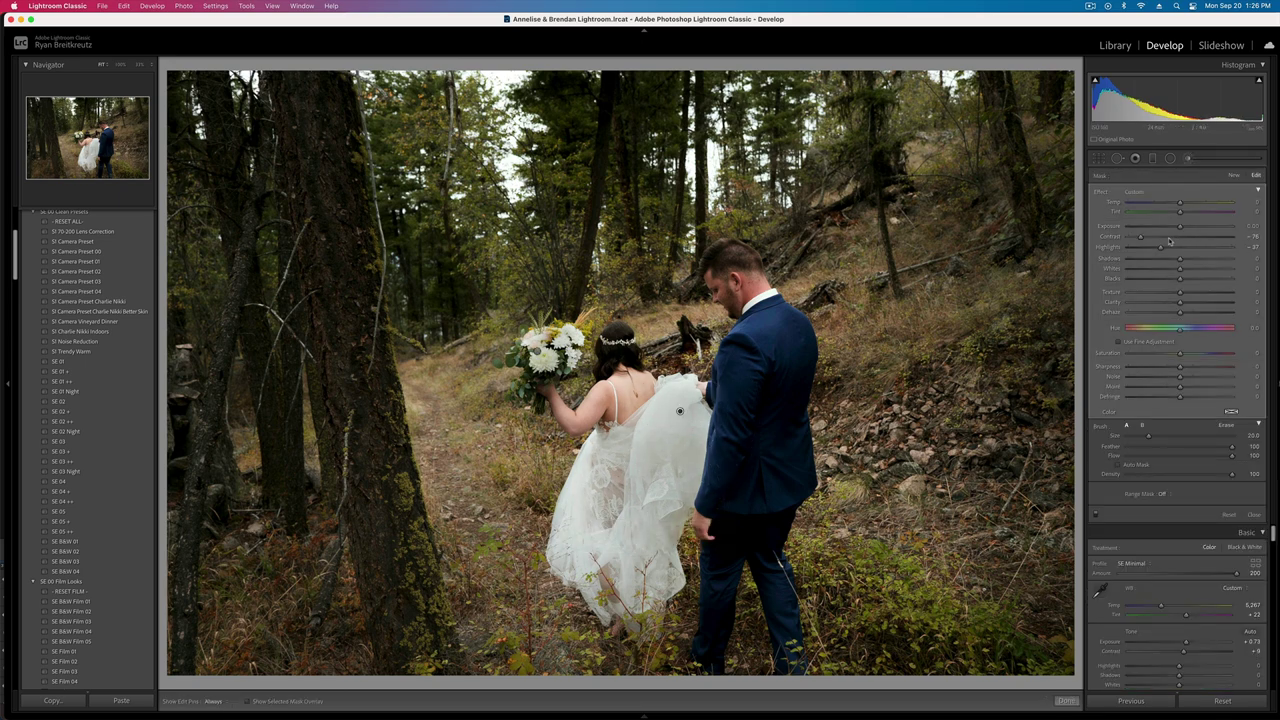
key(k)
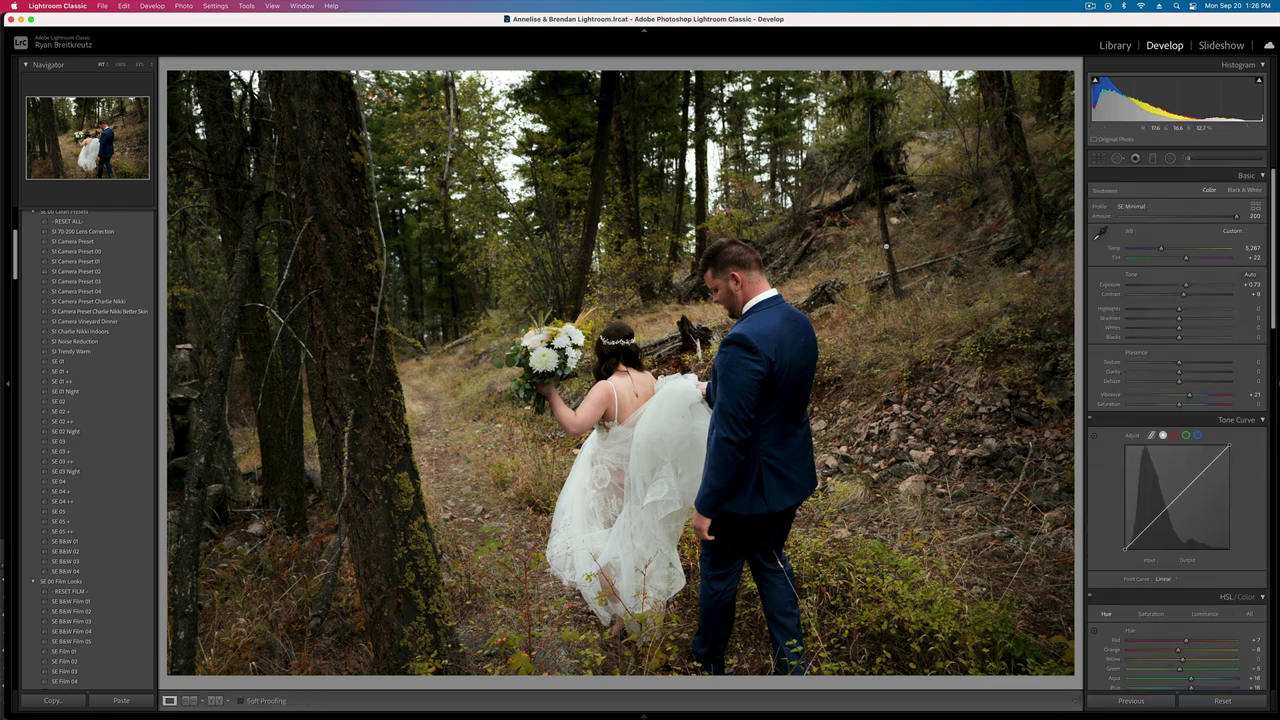
key(g)
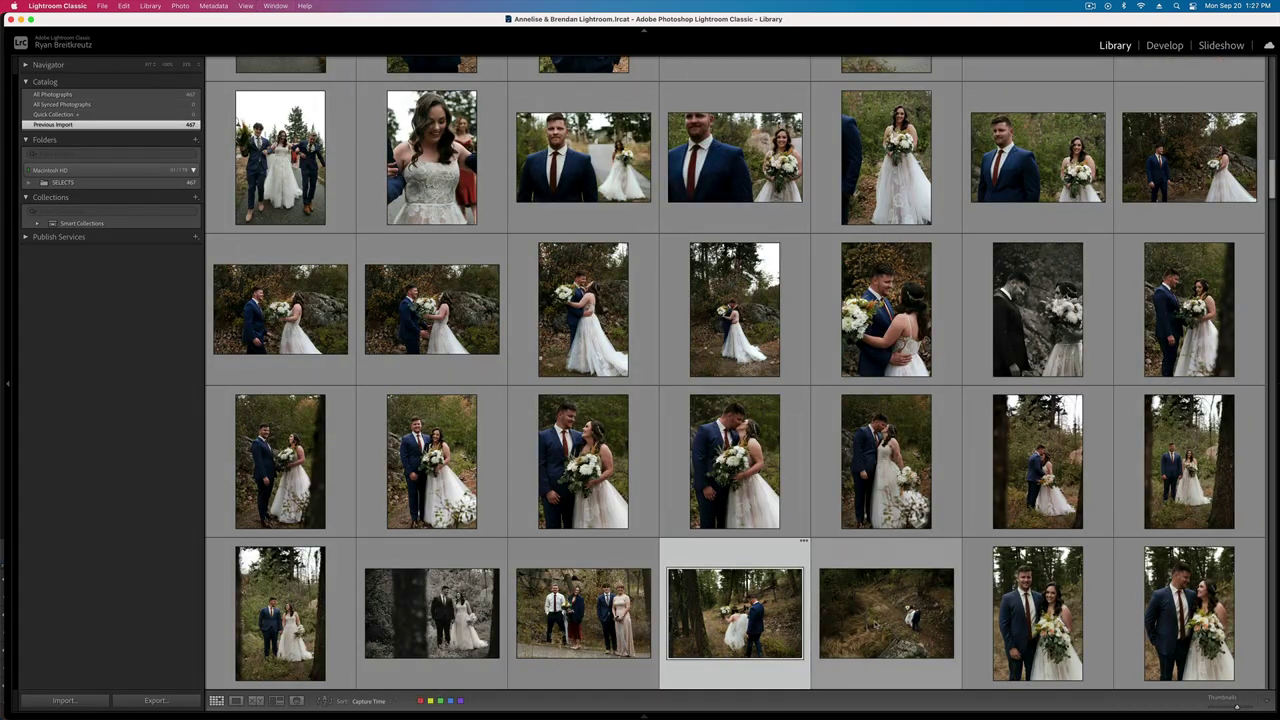
- Develop the high view of the couple on the forest trail with Exposure at +0.14 and Contrast at −9
key(Right)
key(e)
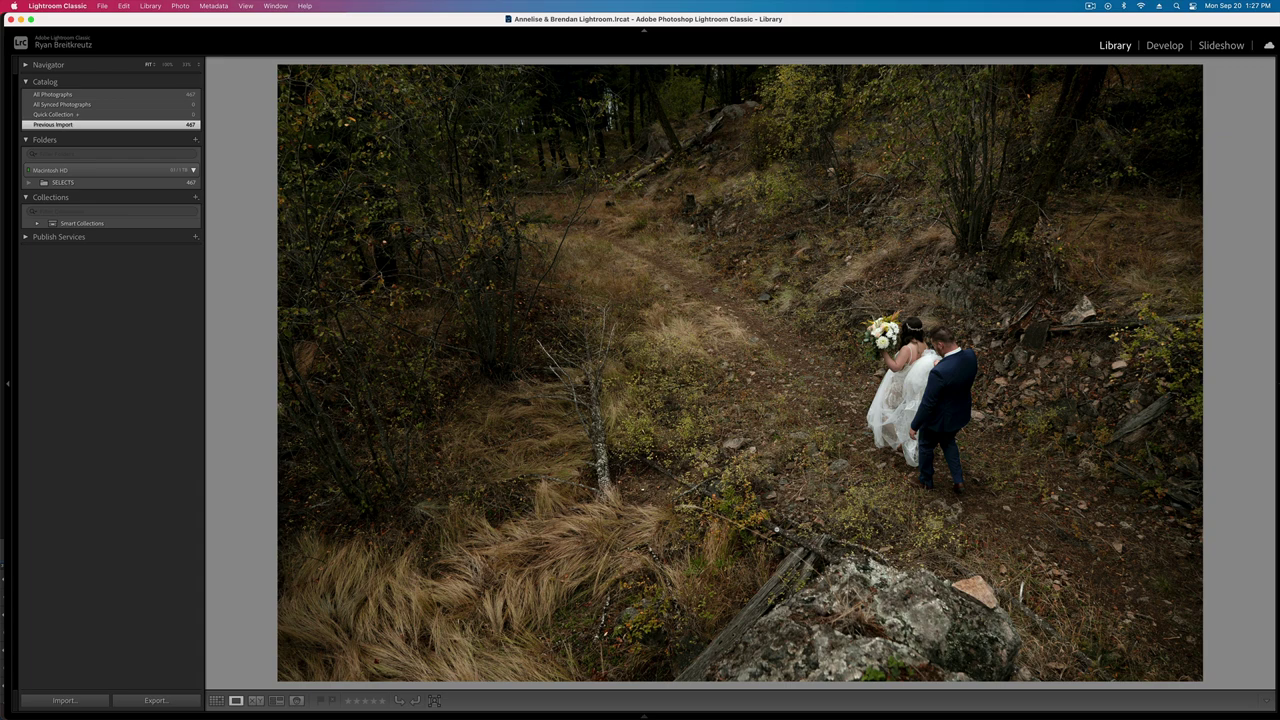
key(d)
key(=)
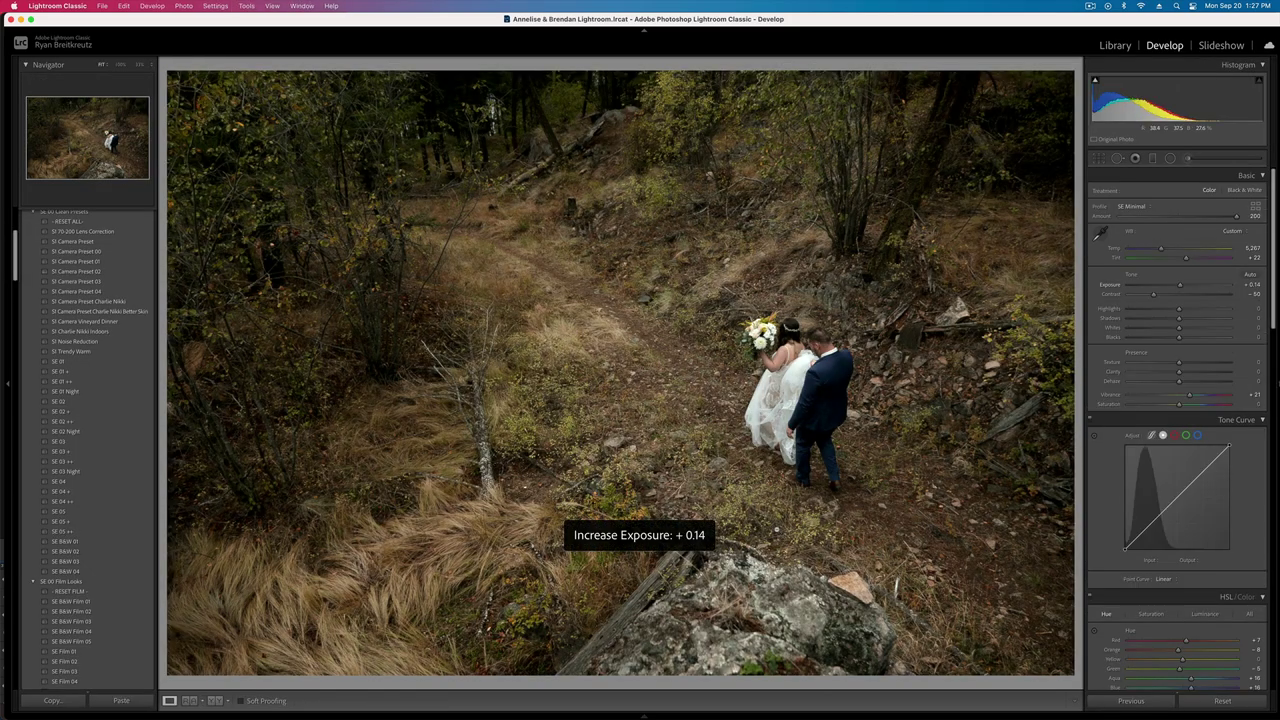
drag(1153, 295, 1175, 295)
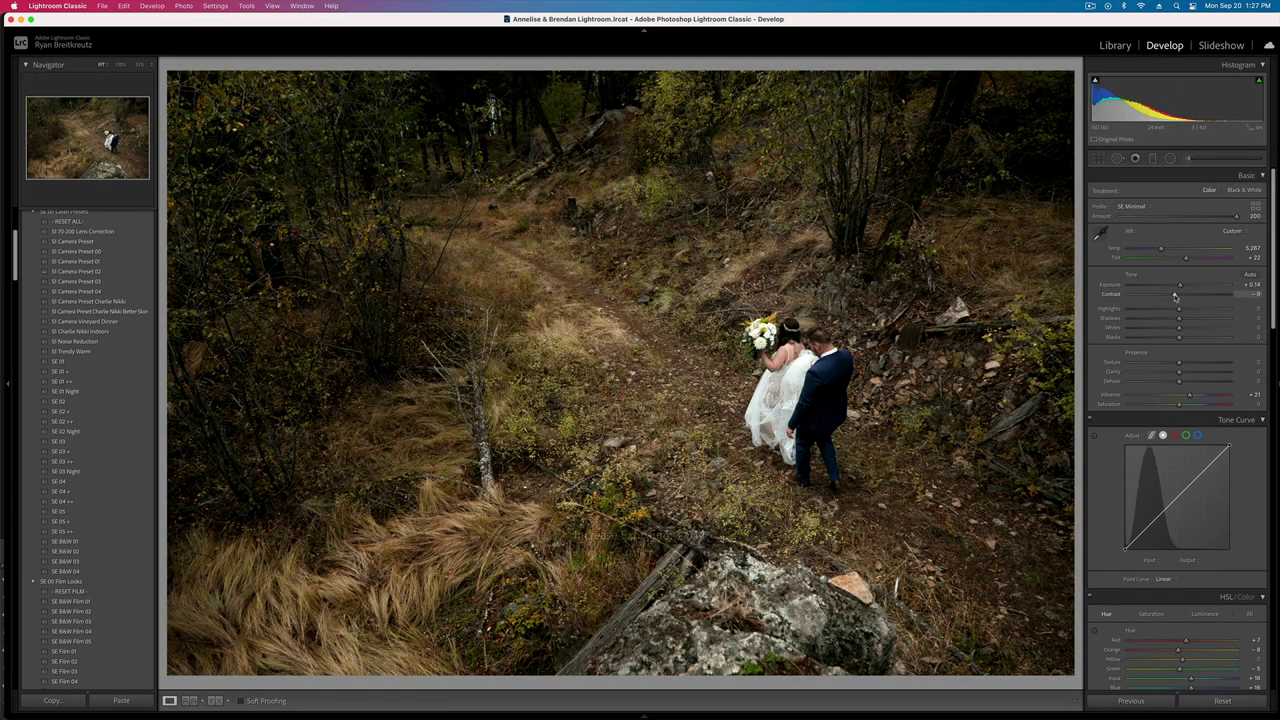
- Brush the bride's dress with Contrast −20 and Highlights −37, and brush the dark upper forest separately with raised Shadows and Whites at 100
click(1189, 160)
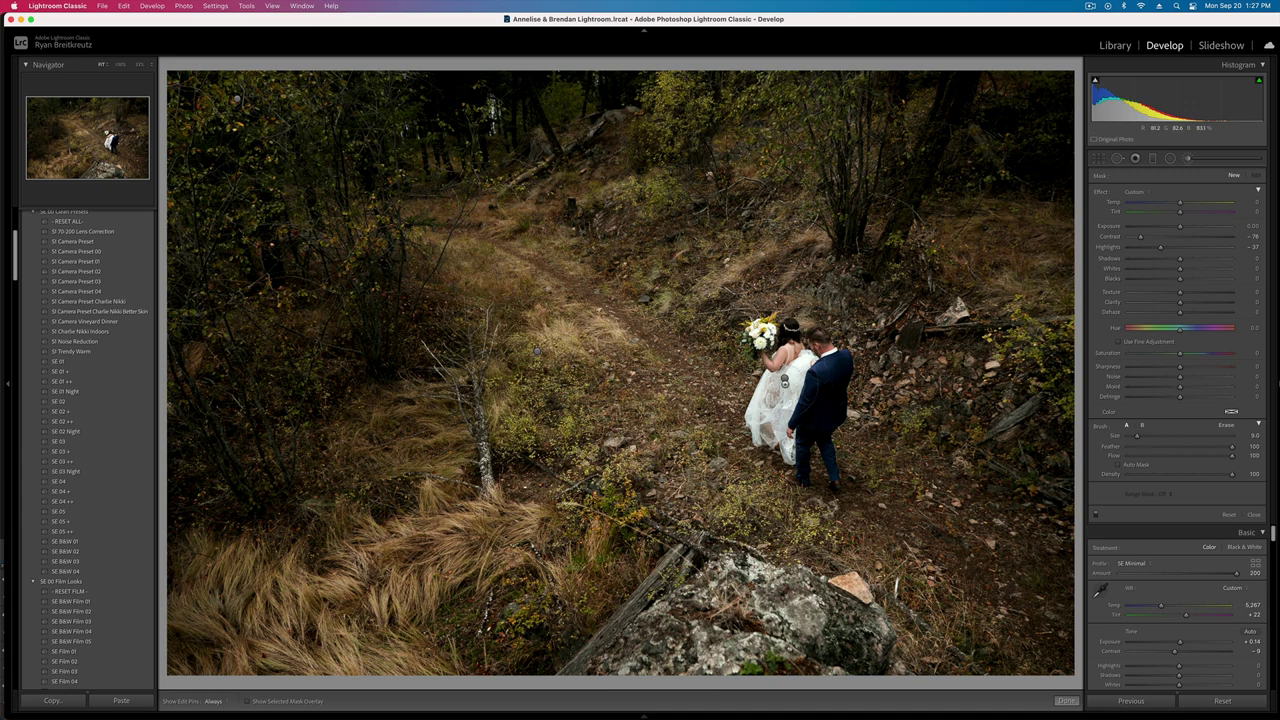
click(785, 378)
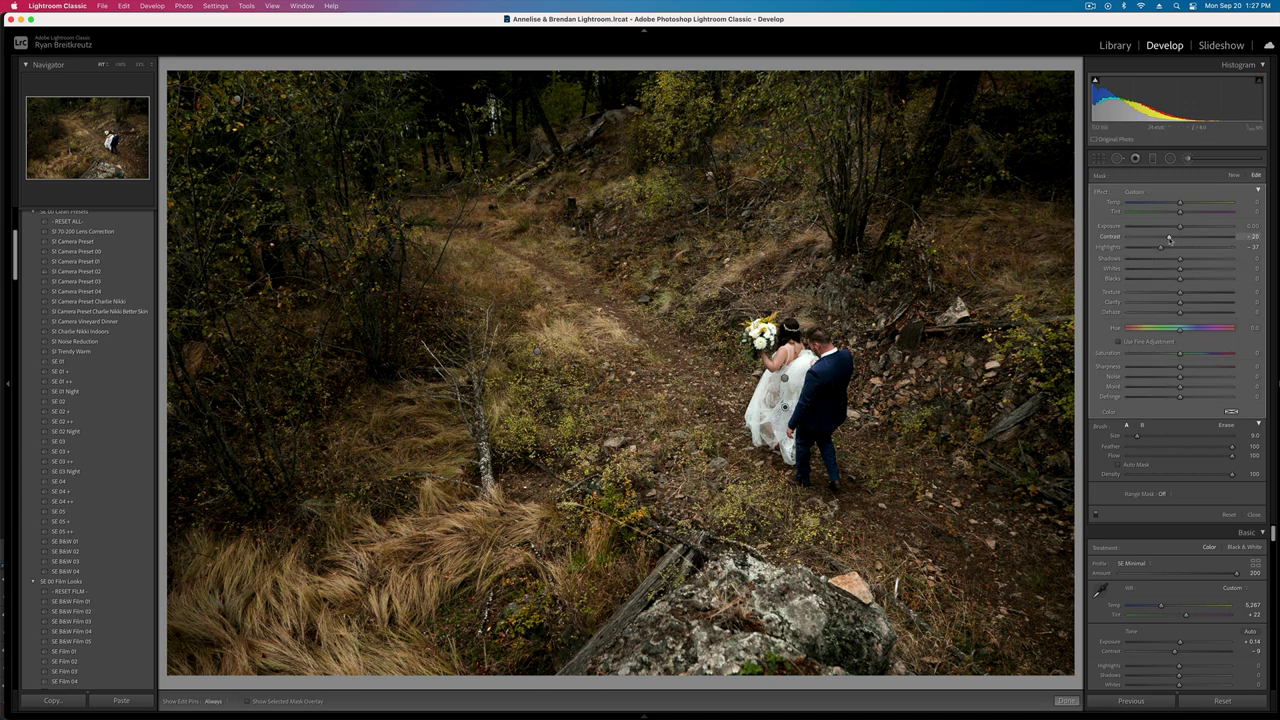
click(1229, 176)
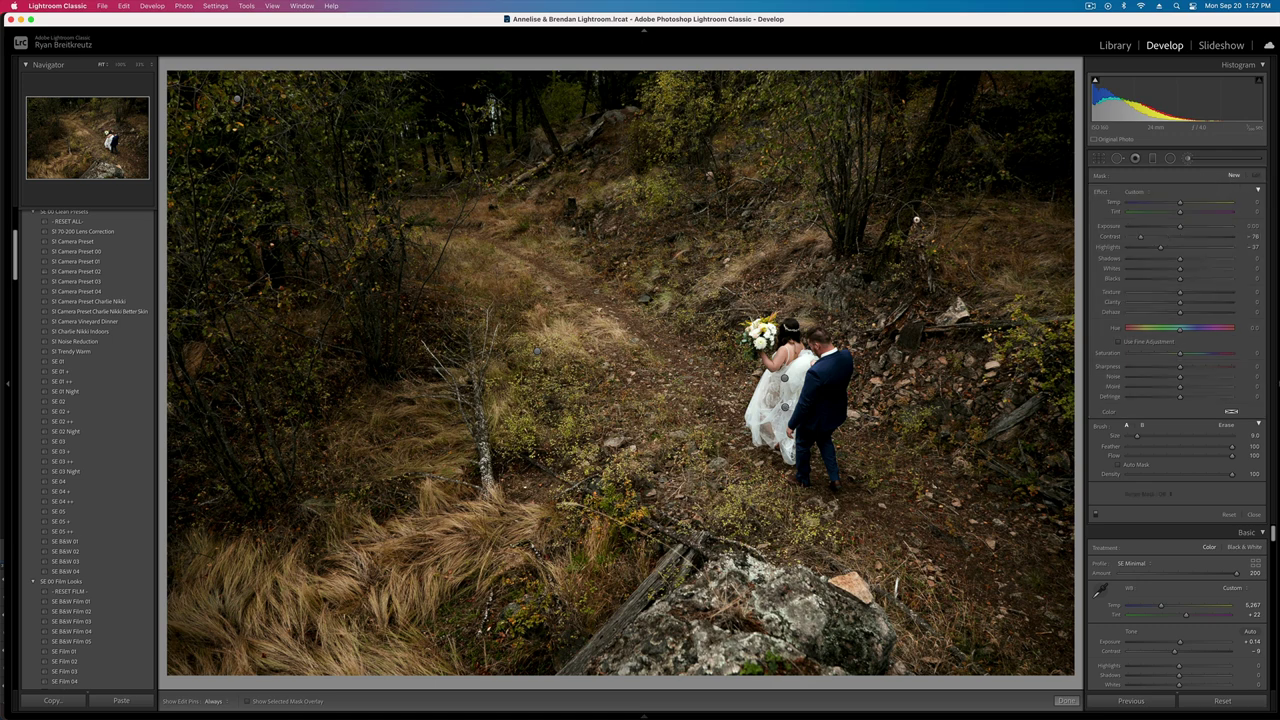
mouse_move(294, 244)
mouse_down()
mouse_move(92, 288)
mouse_move(110, 284)
mouse_up()
mouse_move(762, 108)
mouse_down()
mouse_move(912, 145)
mouse_move(952, 180)
mouse_move(1007, 135)
mouse_move(1047, 330)
mouse_move(1078, 315)
mouse_up()
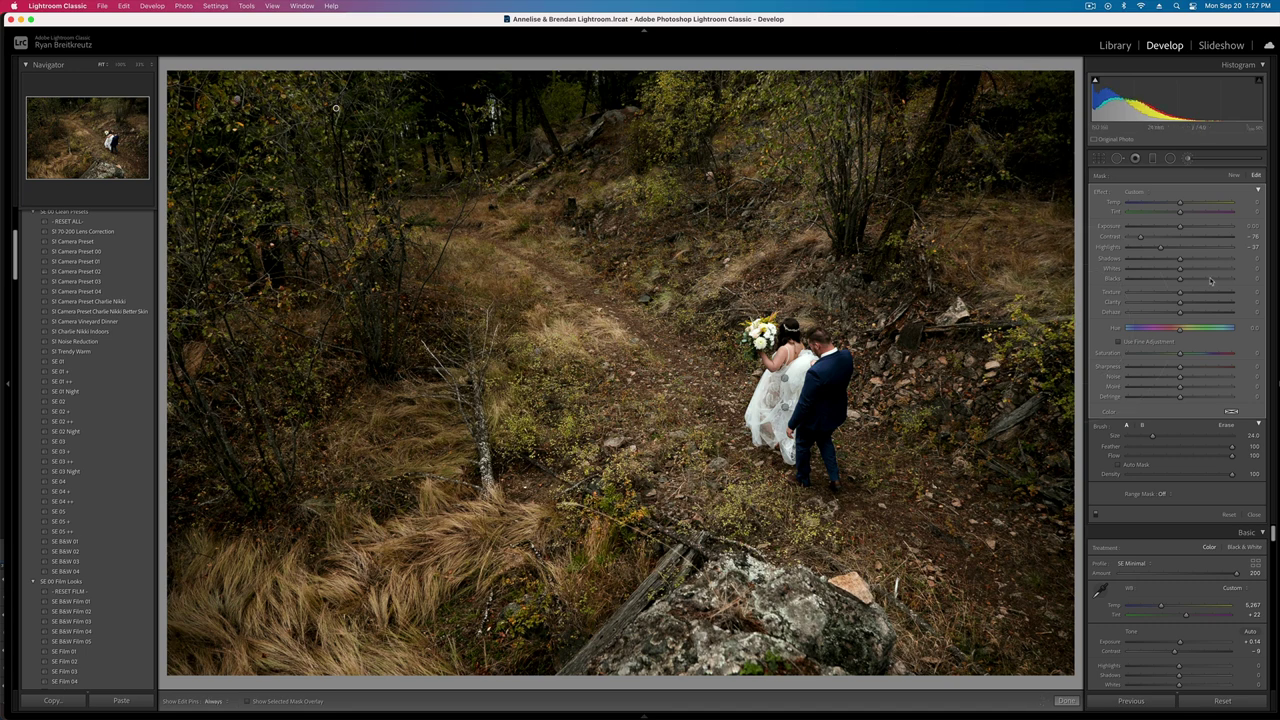
drag(1198, 268, 1254, 272)
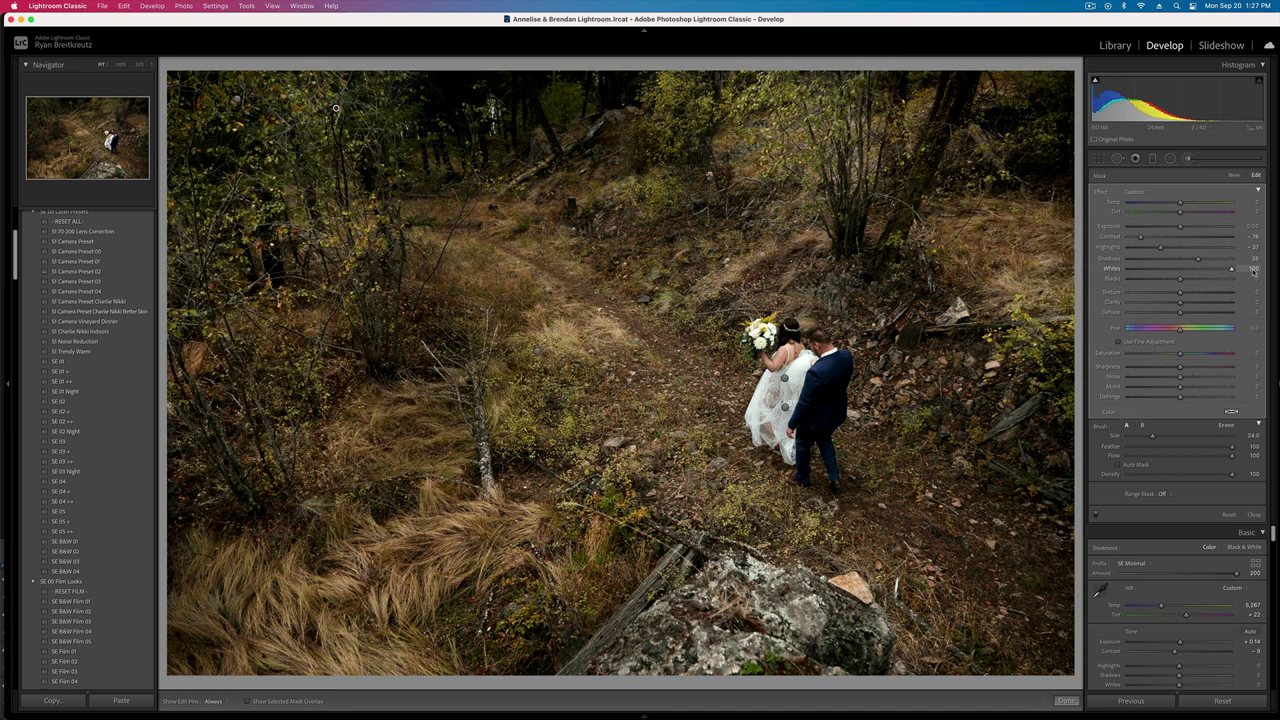
key(k)
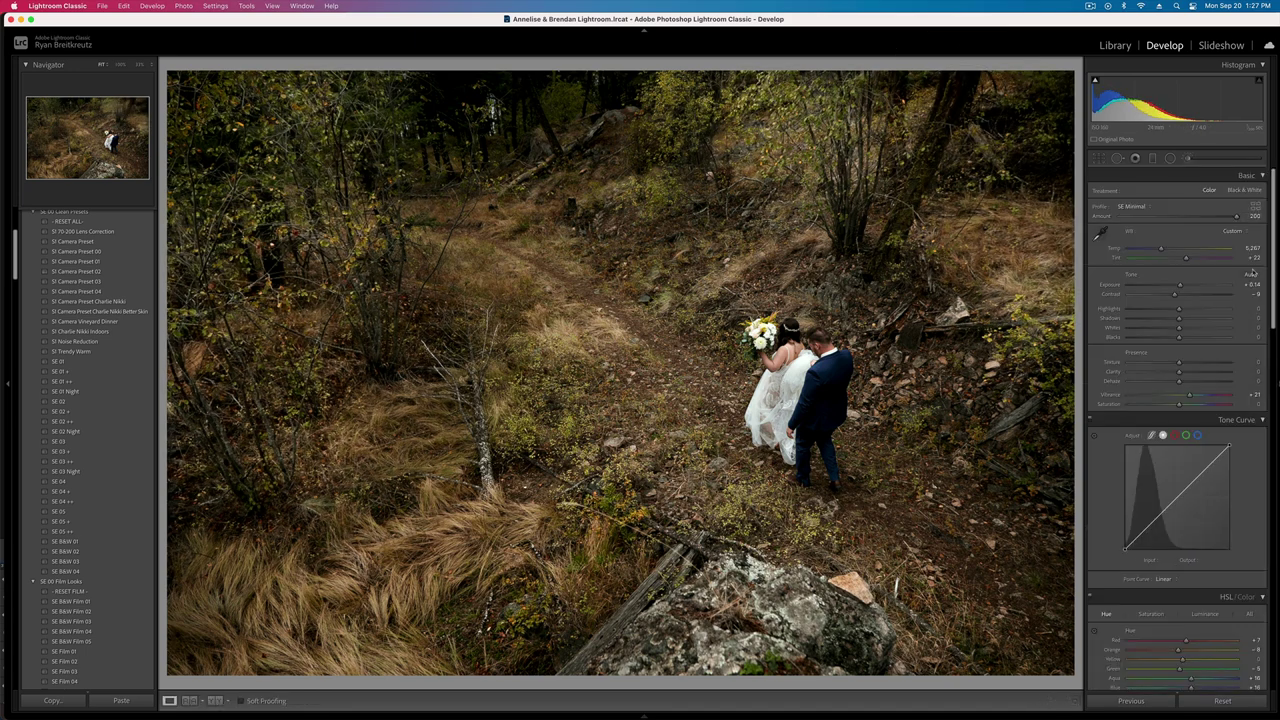
- Develop the following portrait of the couple smiling at the camera with Exposure at +0.33 and Contrast at −23
key(g)
double_click(893, 605)
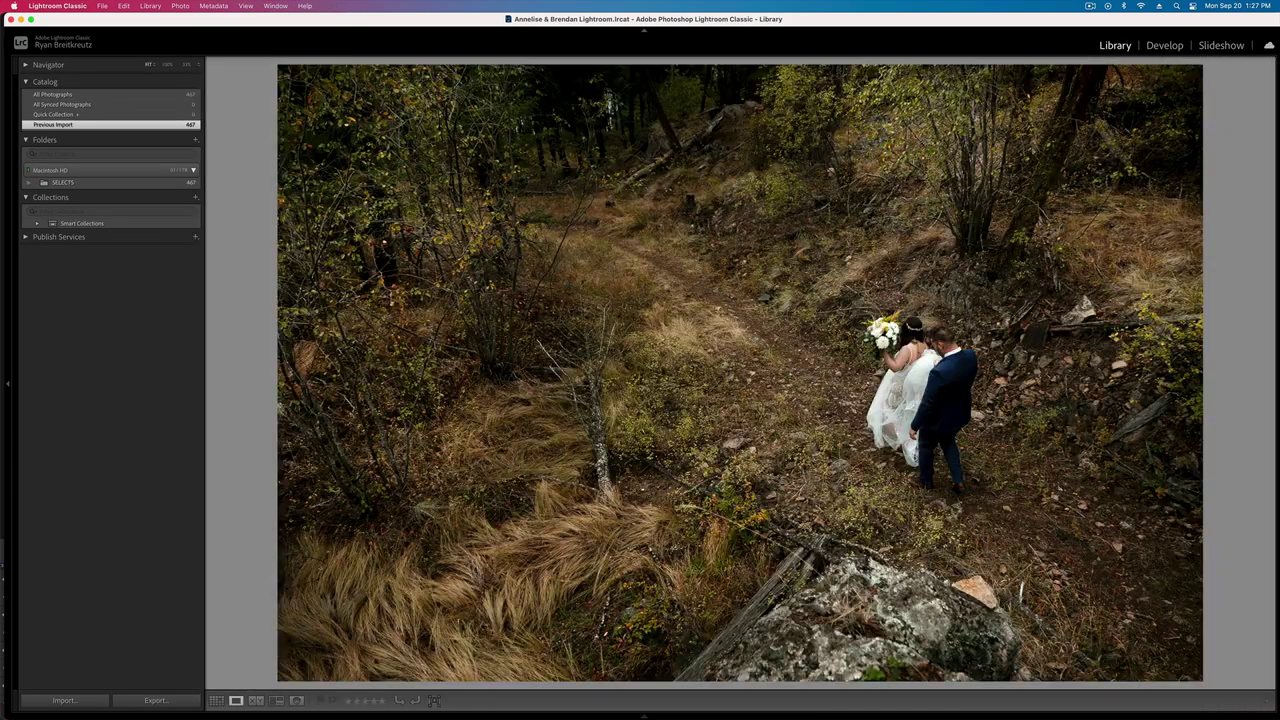
key(Right)
key(d)
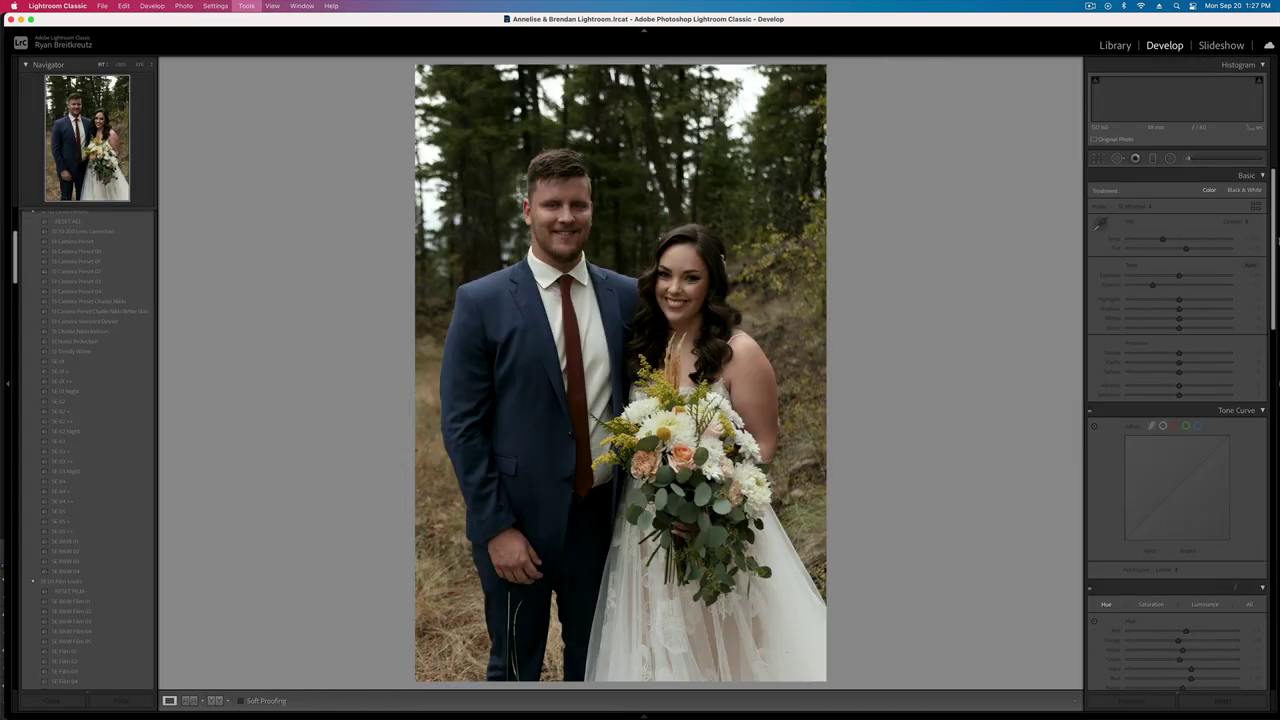
drag(1166, 294, 1167, 297)
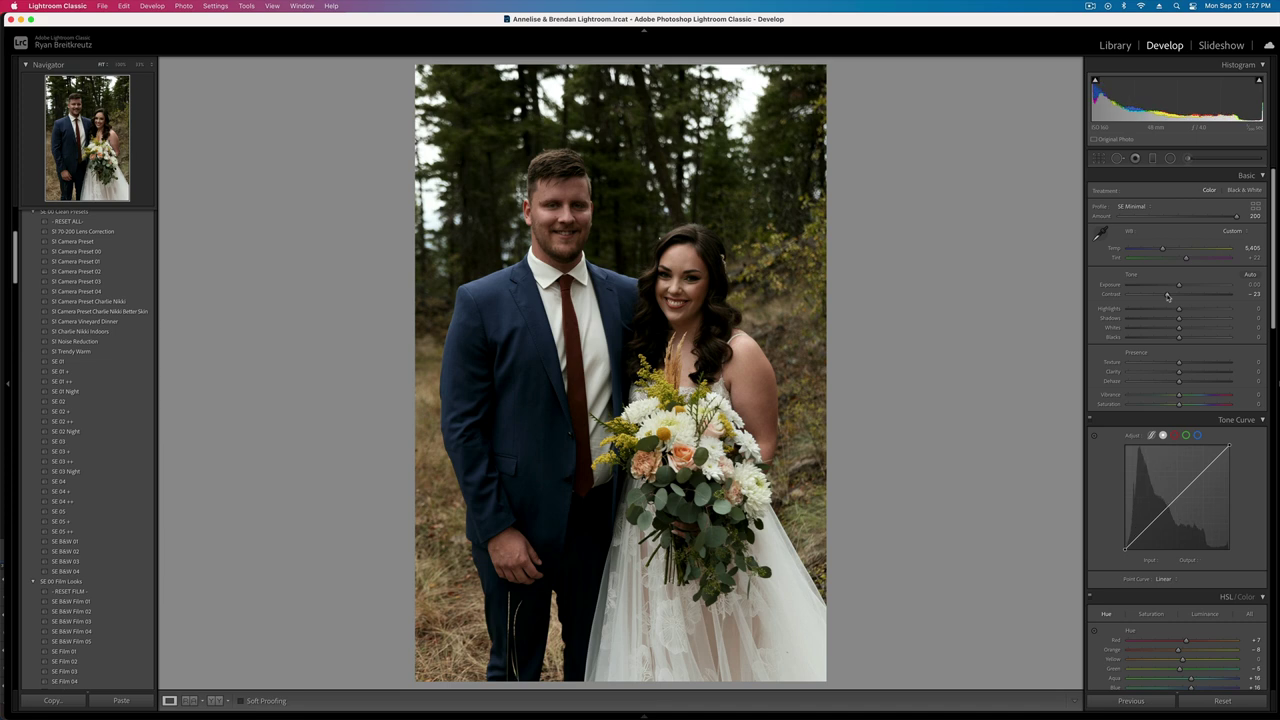
key(shift+equal)
- Copy the smiling portrait's develop settings and paste them onto the next portrait, where the couple look at each other
key(shift+super+c)
key(Return)
key(Right)
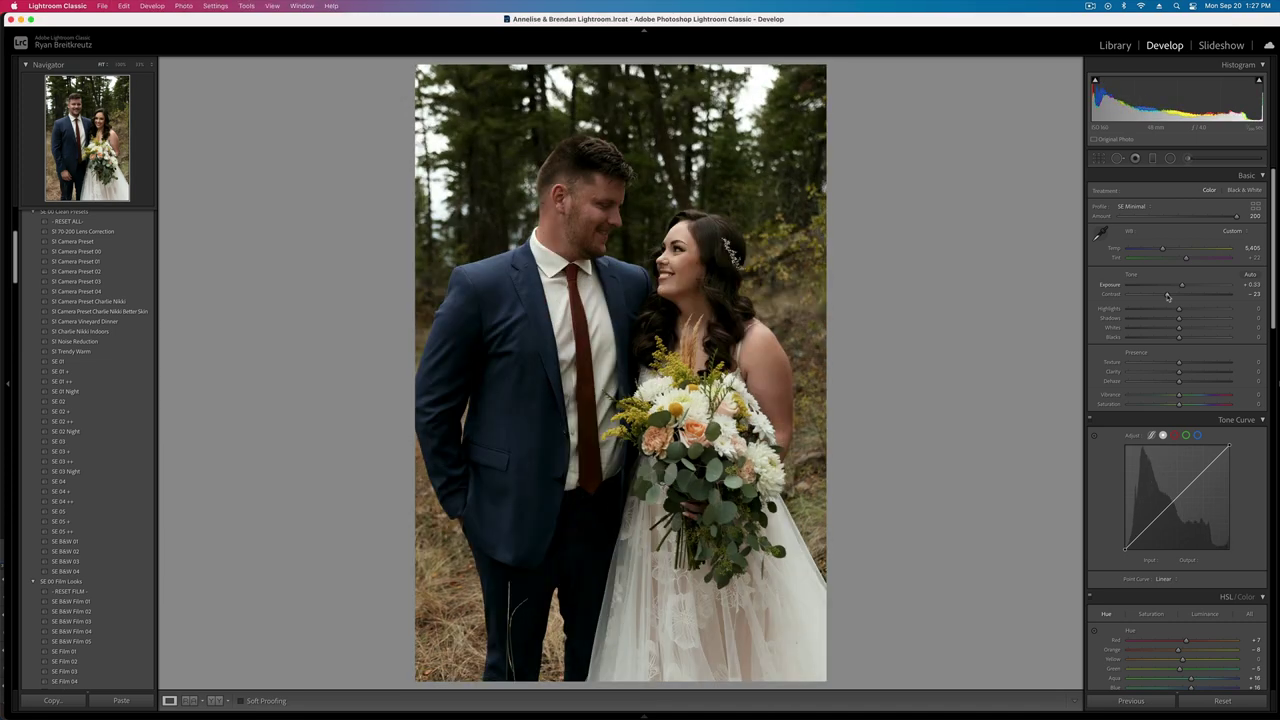
key(Right)
key(super+shift+c)
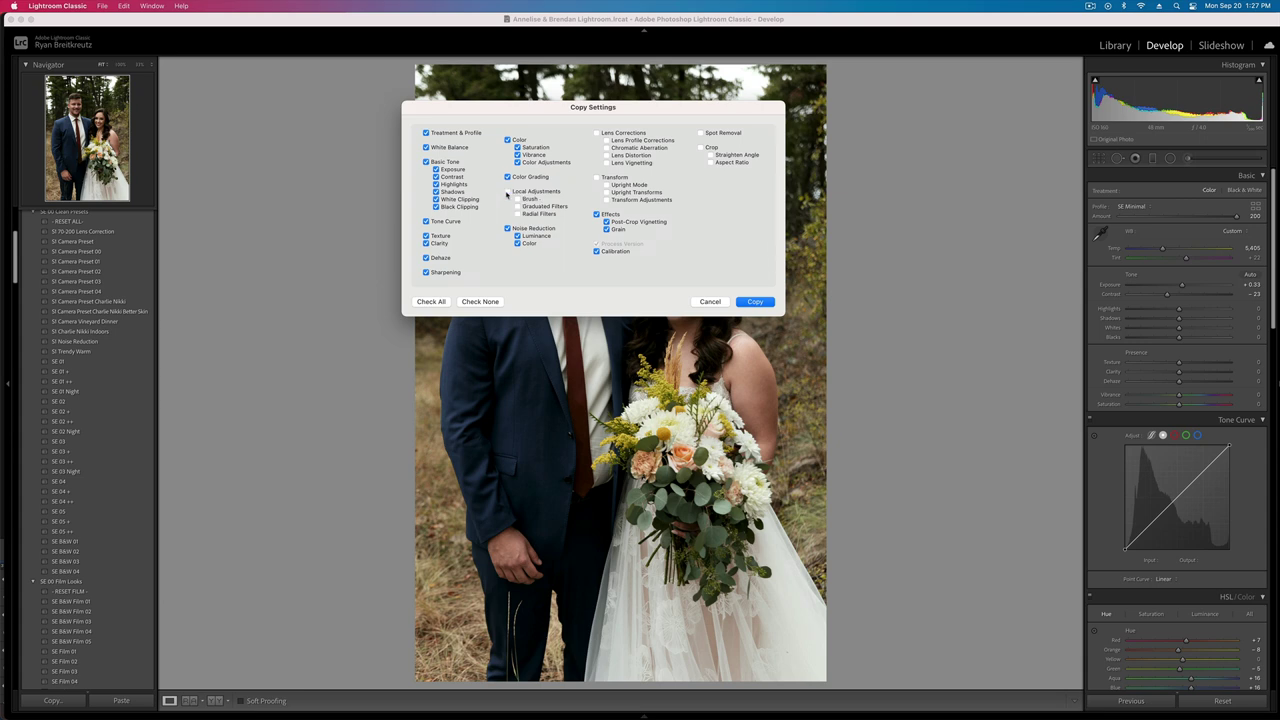
key(Return)
key(Right)
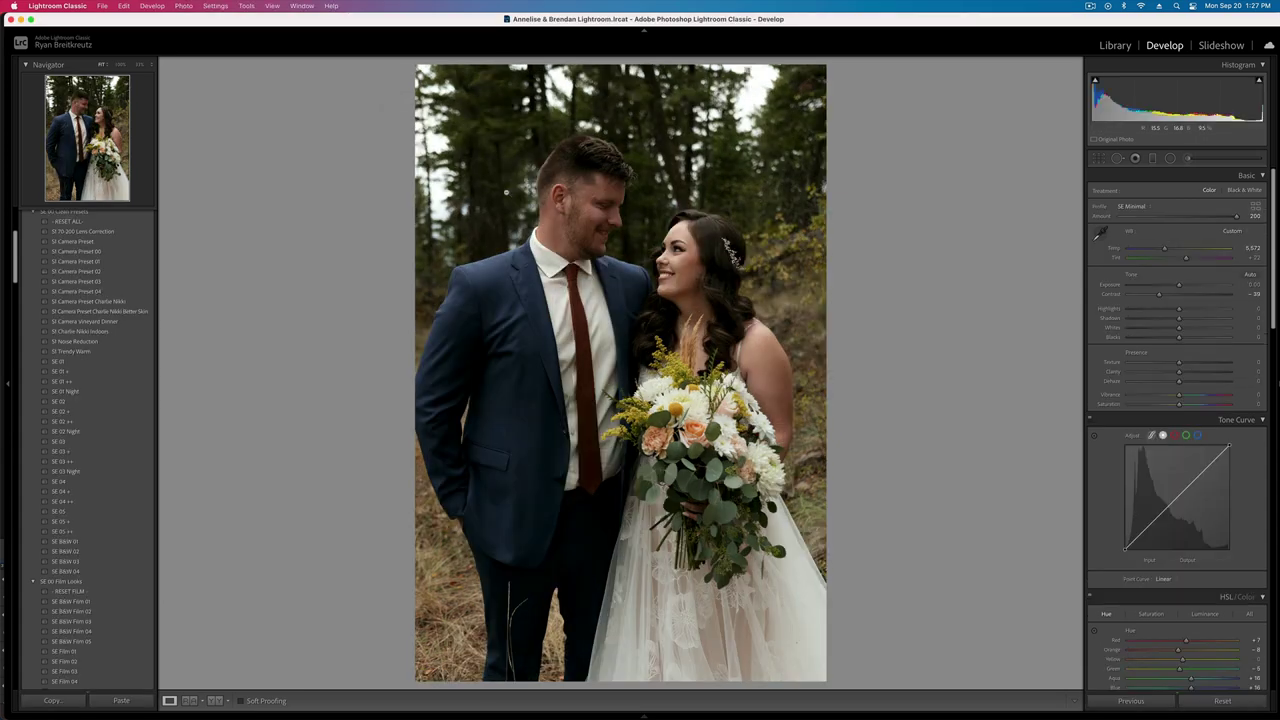
key(super+shift+v)
- Develop the close-up of the bride with closed eyes at Exposure −0.65 and Contrast −31, and return to the thumbnail grid
key(Right)
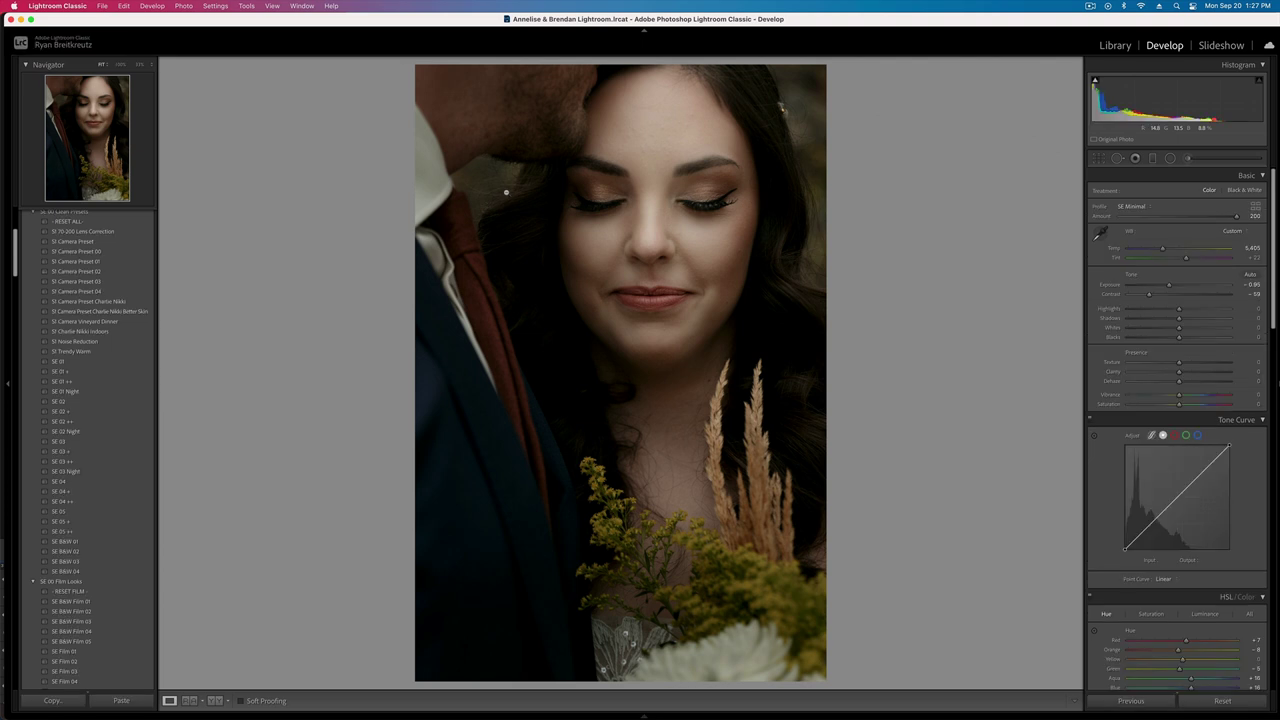
key(super+shift+v)
key(super+z)
key(equal)
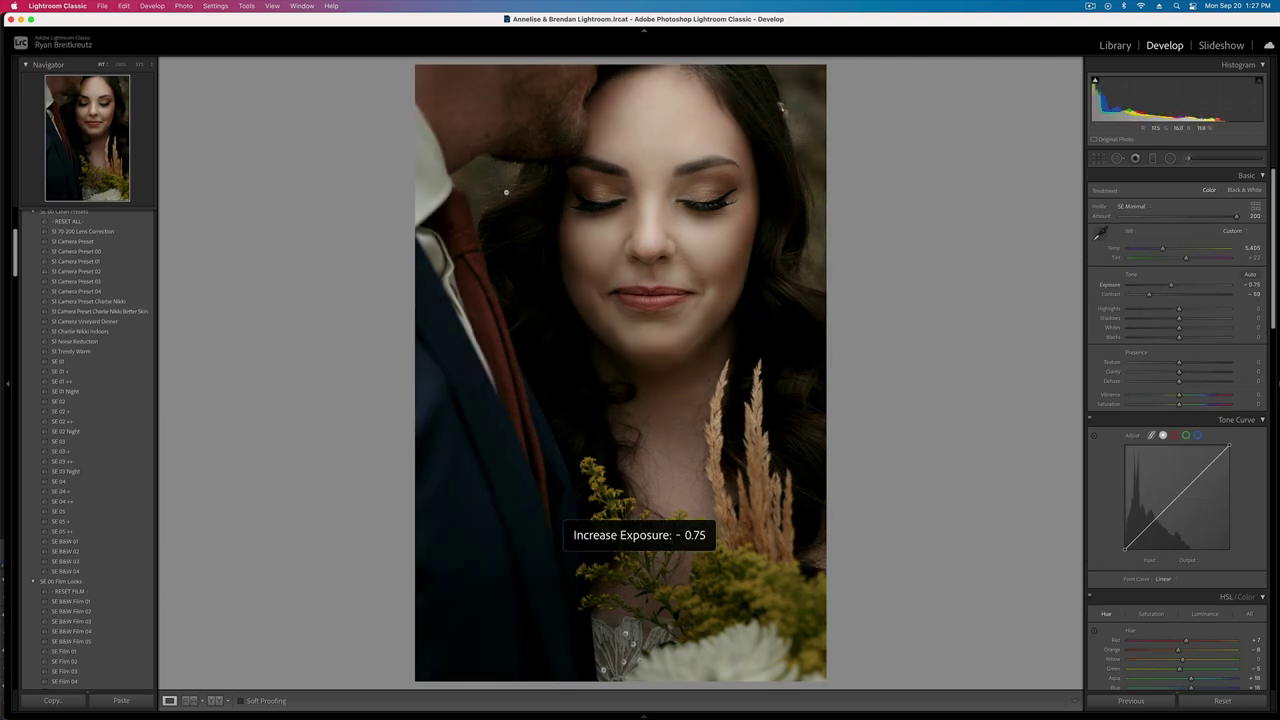
key(equal)
drag(1148, 294, 1163, 296)
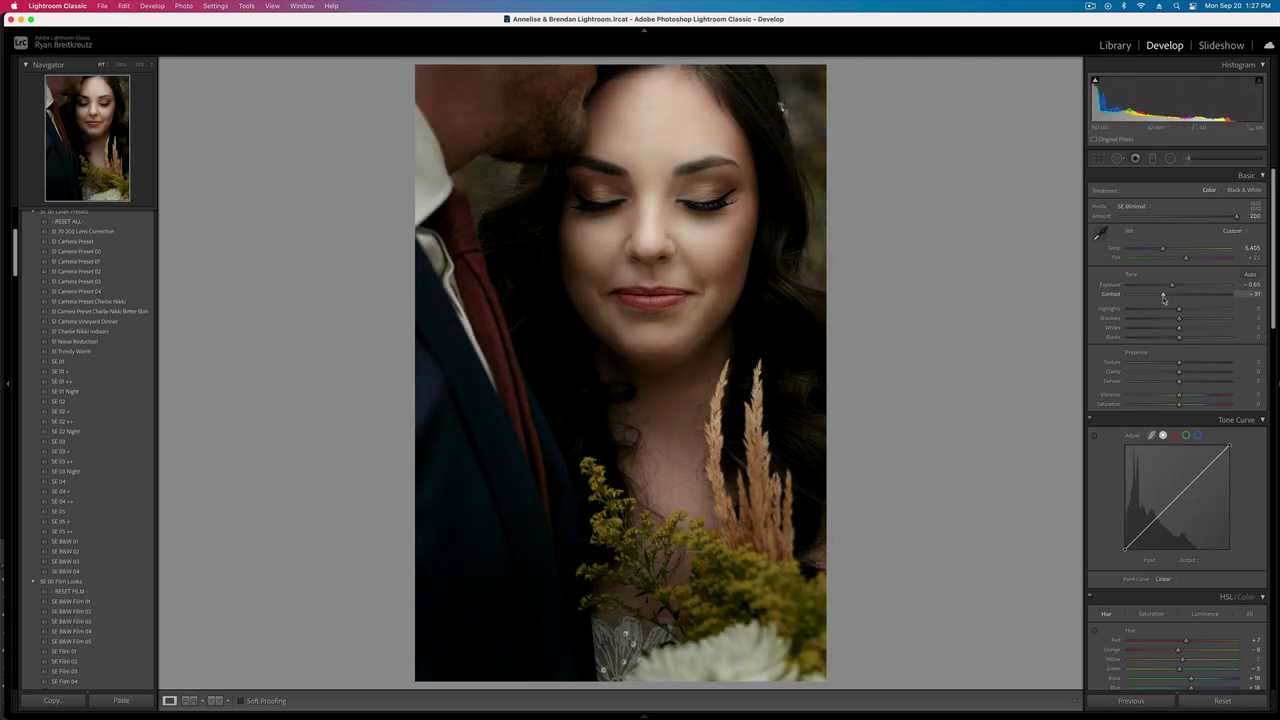
key(g)
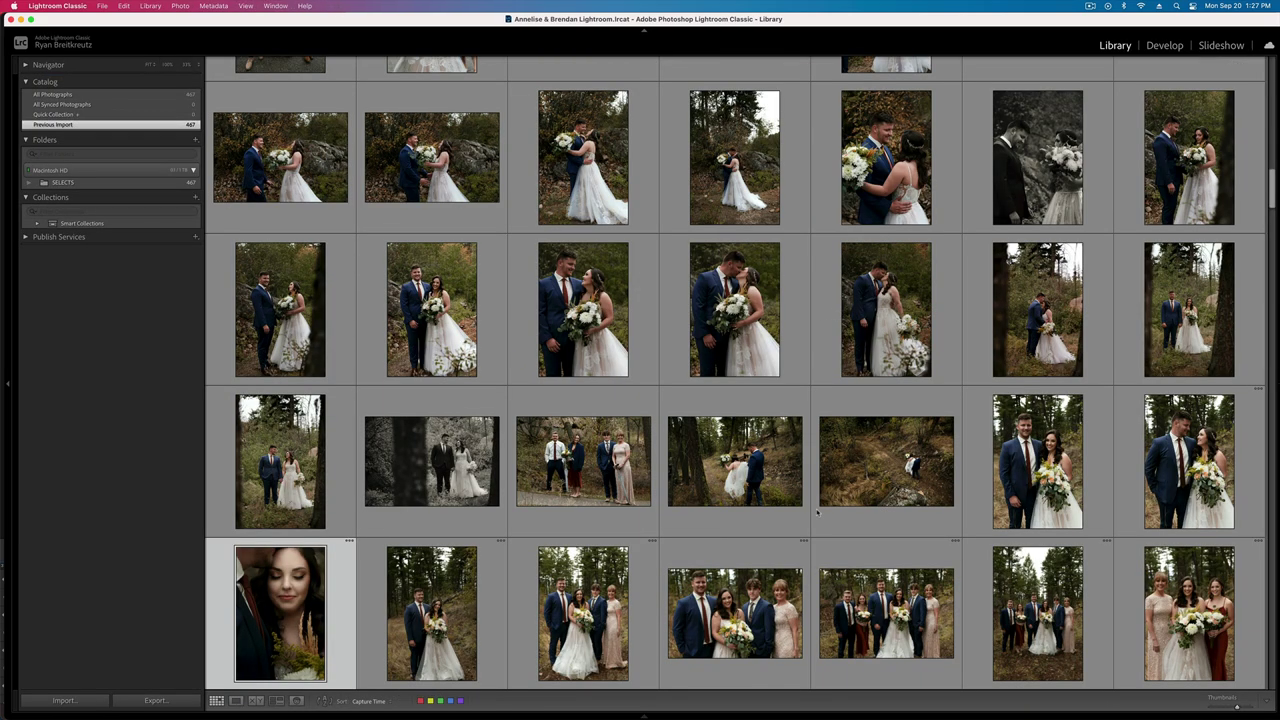
- Raise the Exposure to 0 on the full-length portrait of the couple standing by the forest slope, and return to the enlarged Library view
scroll(816, 511, down, 5)
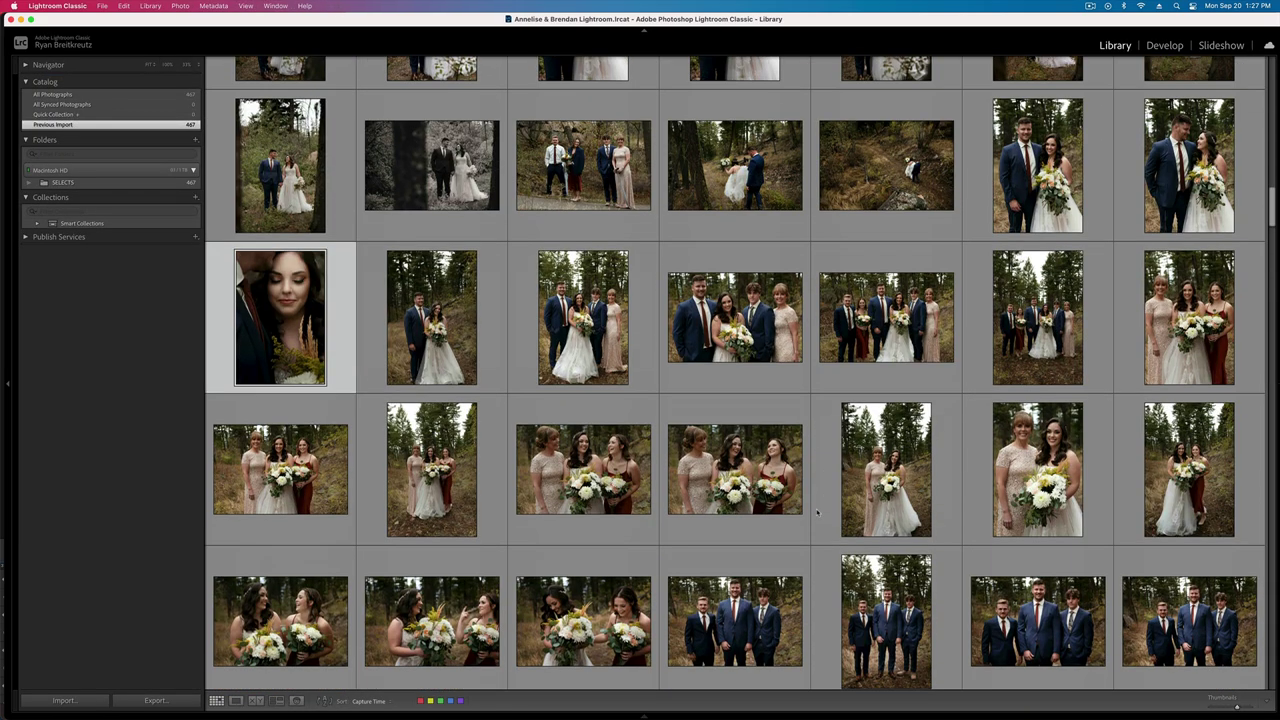
double_click(295, 334)
key(Right)
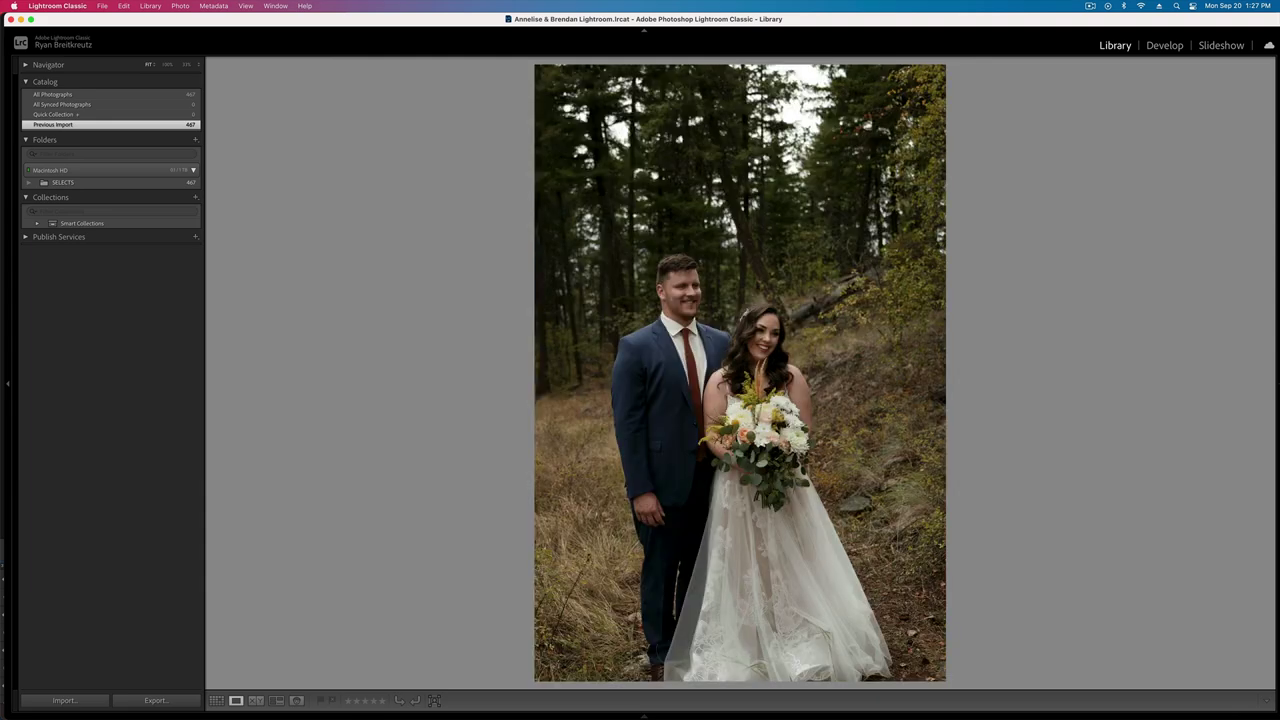
key(d)
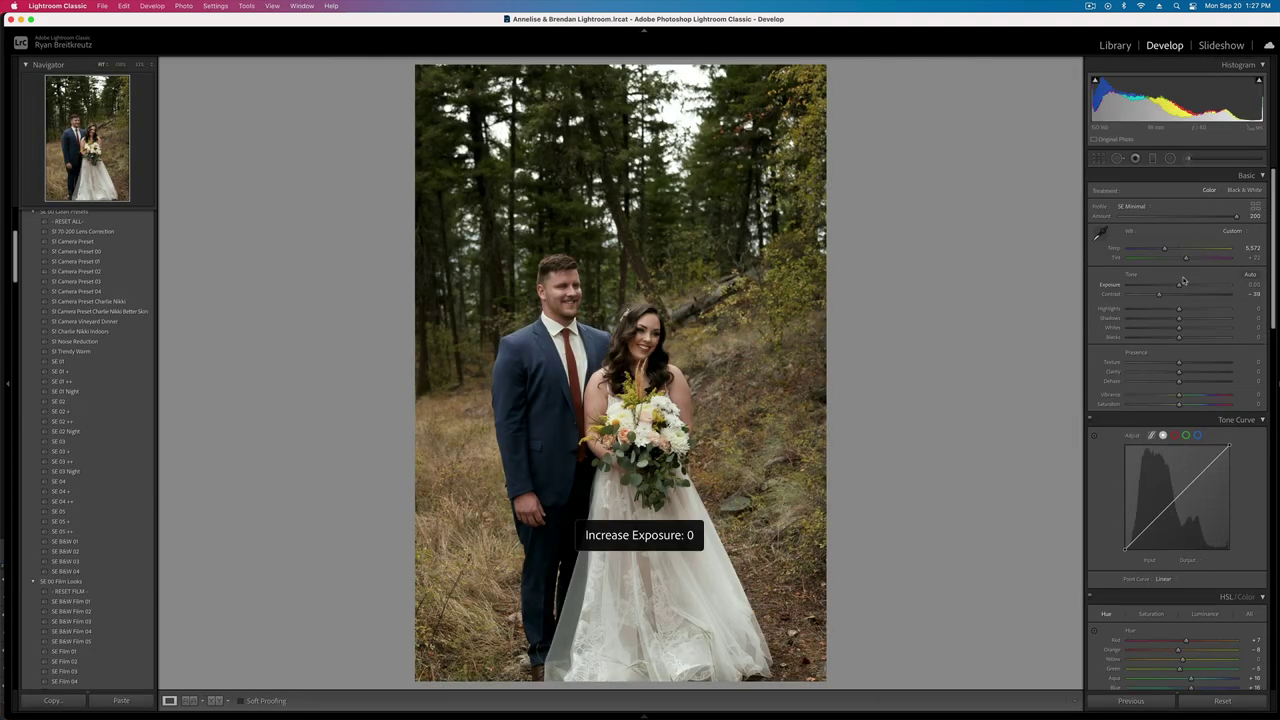
key(g)
key(e)
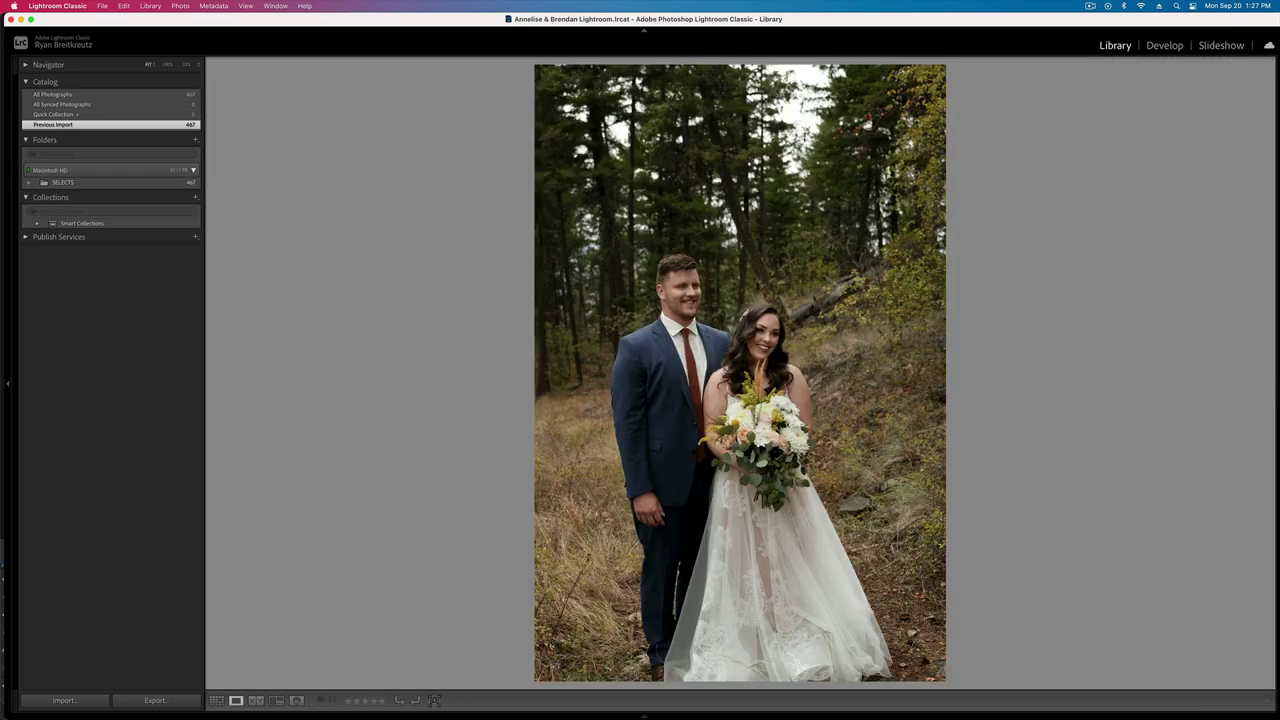
- Review the enlarged family group photos up to the full-length picture of the bride with two women
key(Right)
key(Right)
key(Right)
key(Right)
key(Right)
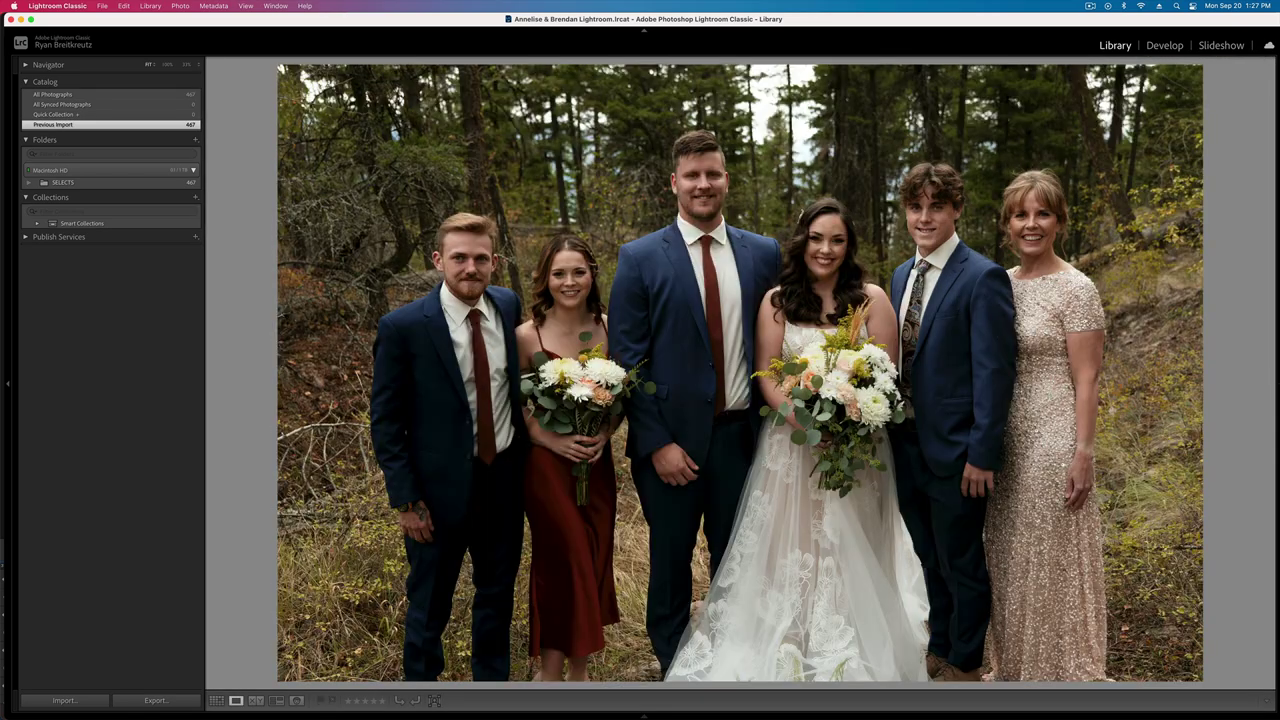
key(Right)
key(Right)
key(Right)
key(Right)
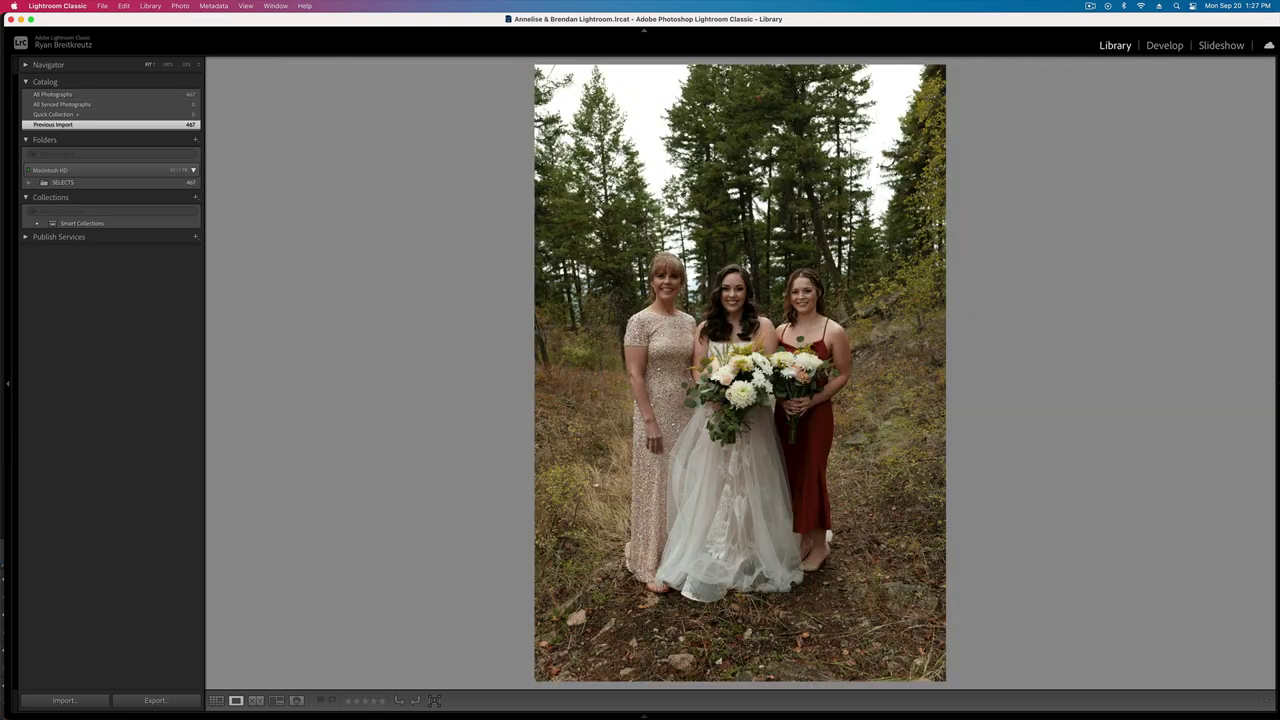
- Raise the Exposure to 0 on the full-length photo of the bride with two women and on their laughing close-up
key(Right)
key(d)
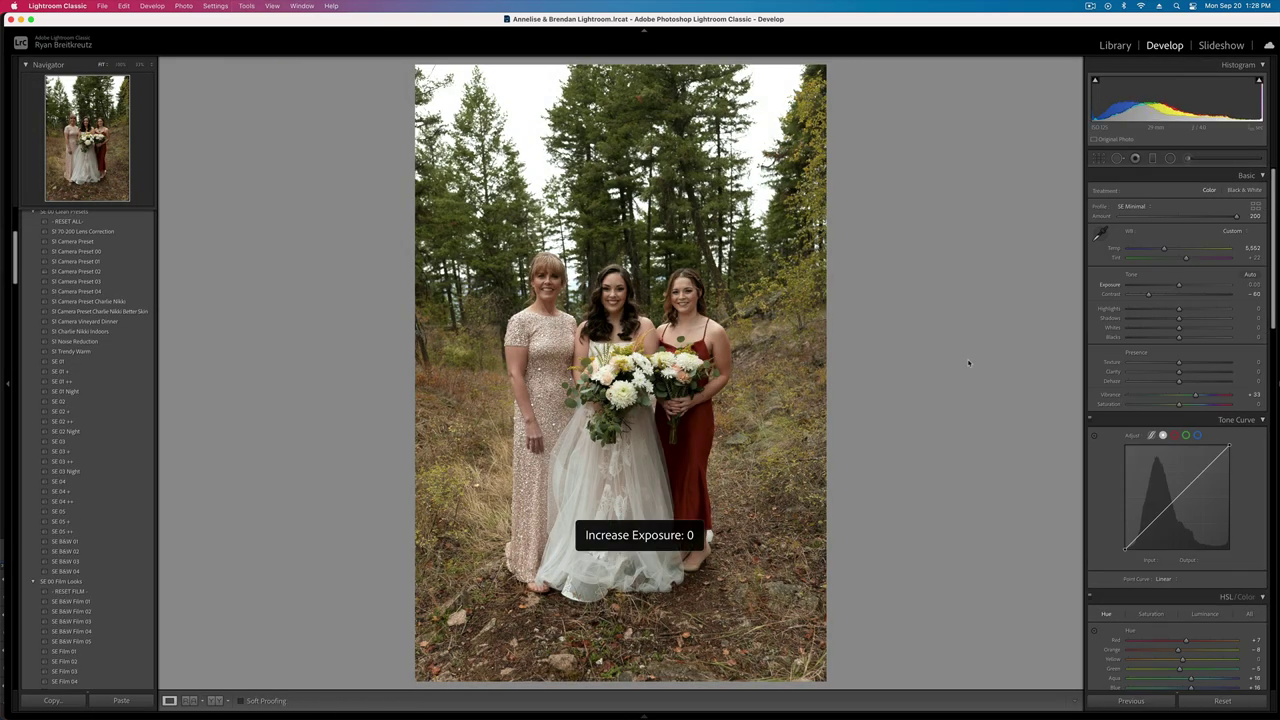
key(Left)
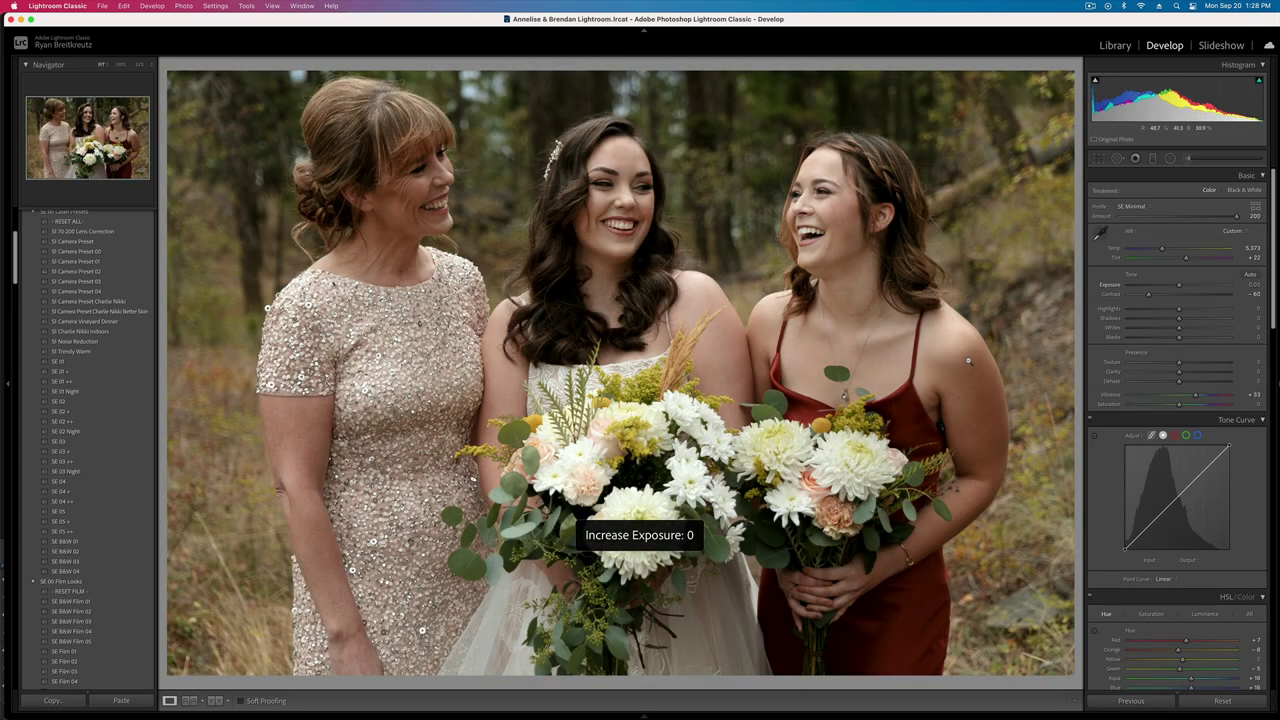
- Develop the bride's full-length portrait with the woman in the sequined dress at Exposure −0.36 and Contrast −31, and move on to their closer portrait
key(Left)
key(Left)
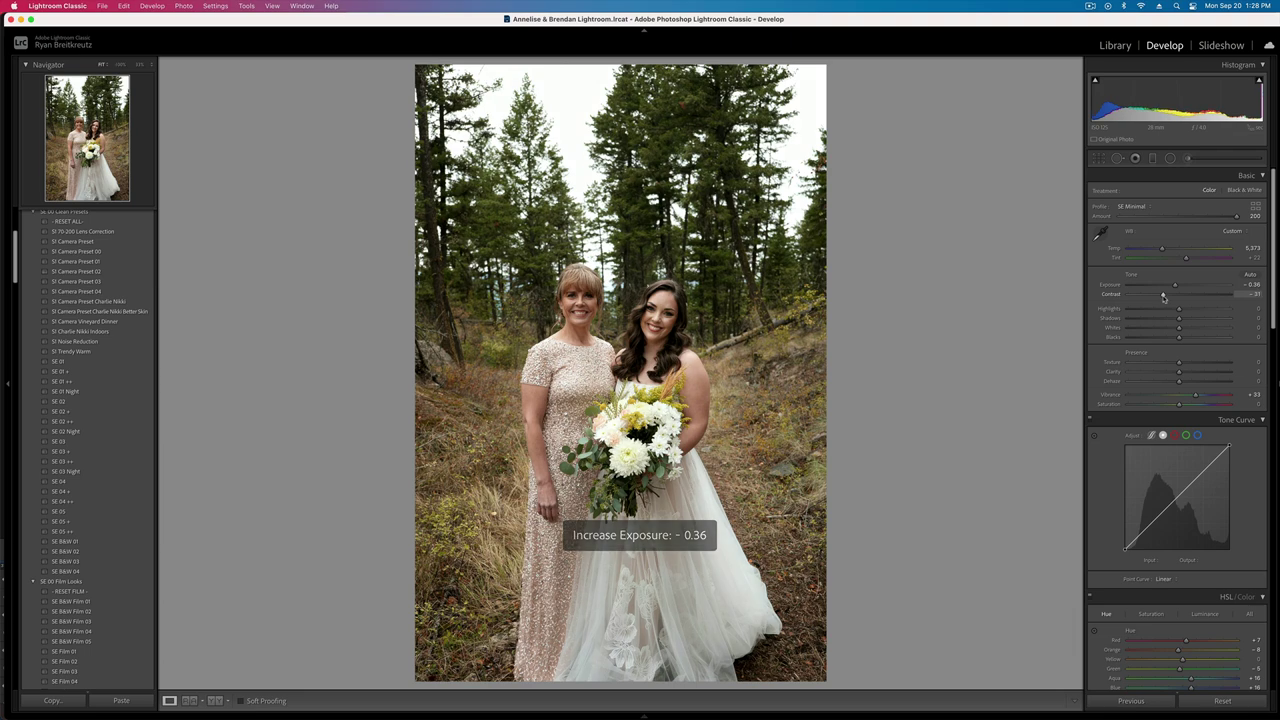
key(Left)
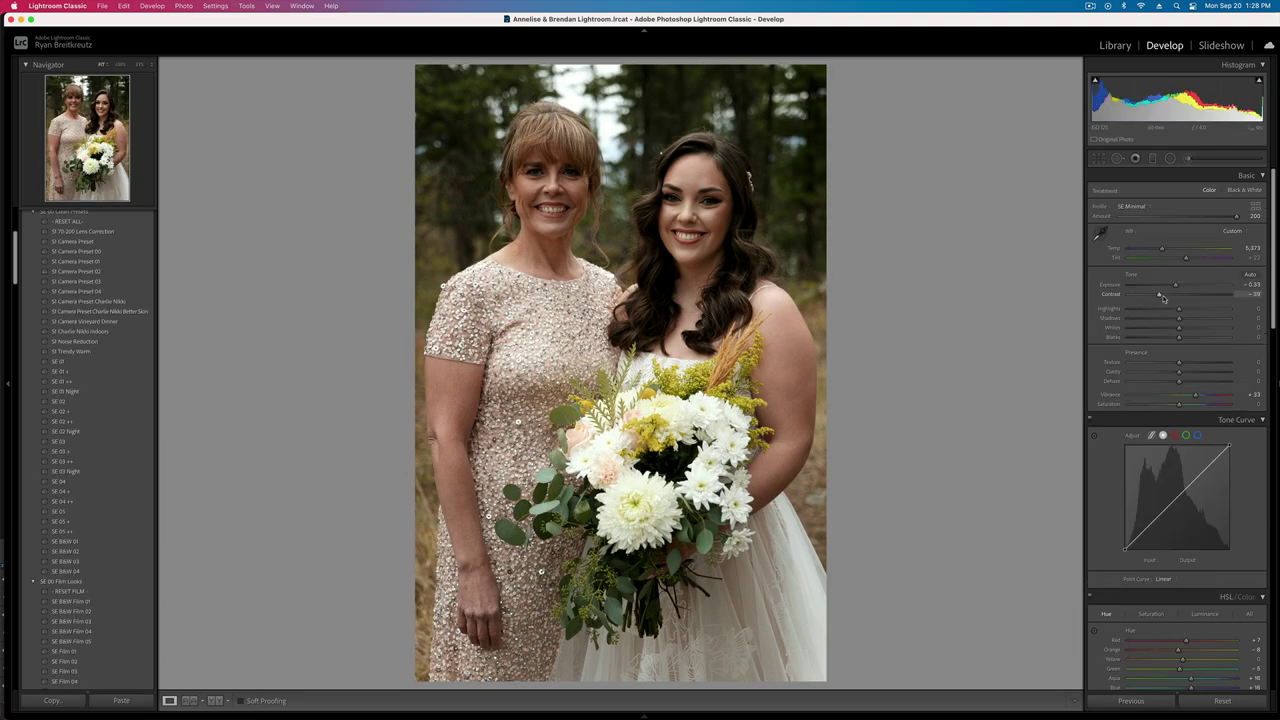
- Develop the bride and bridesmaid photos, with Exposure −0.46 on the laughing one and Exposure −0.33 and Contrast −3 on the pointing one
key(Left)
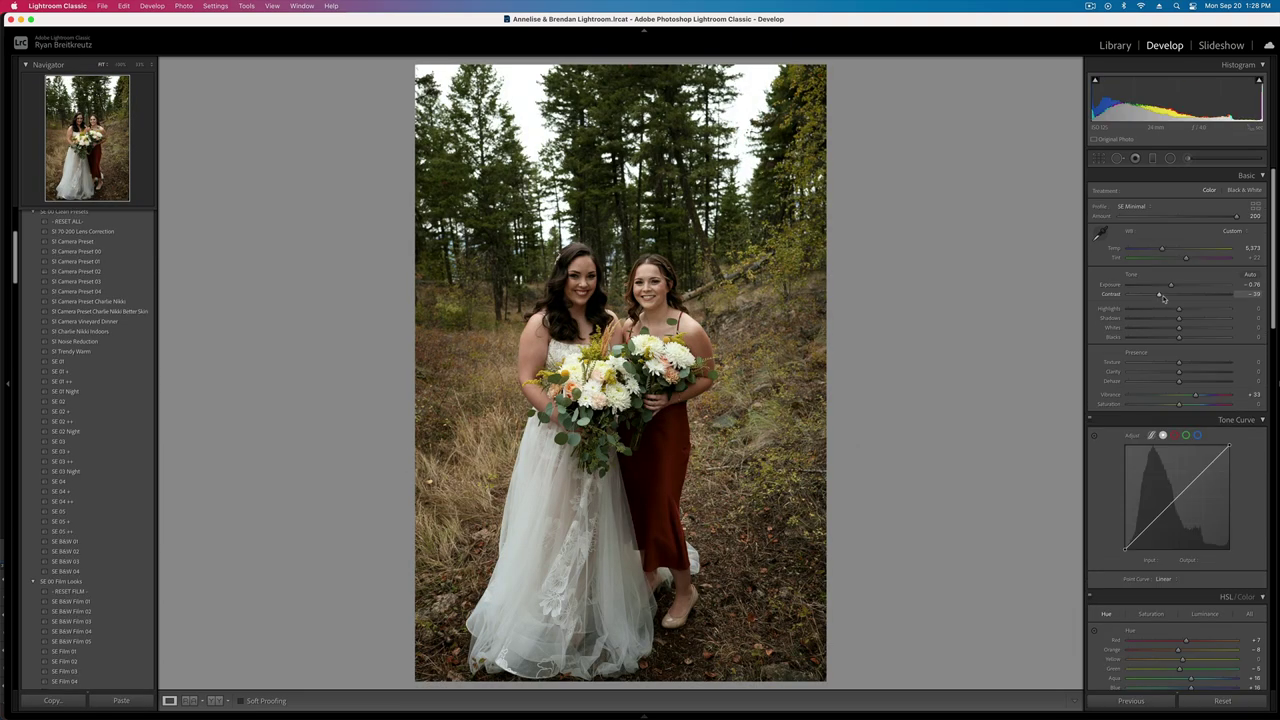
key(Left)
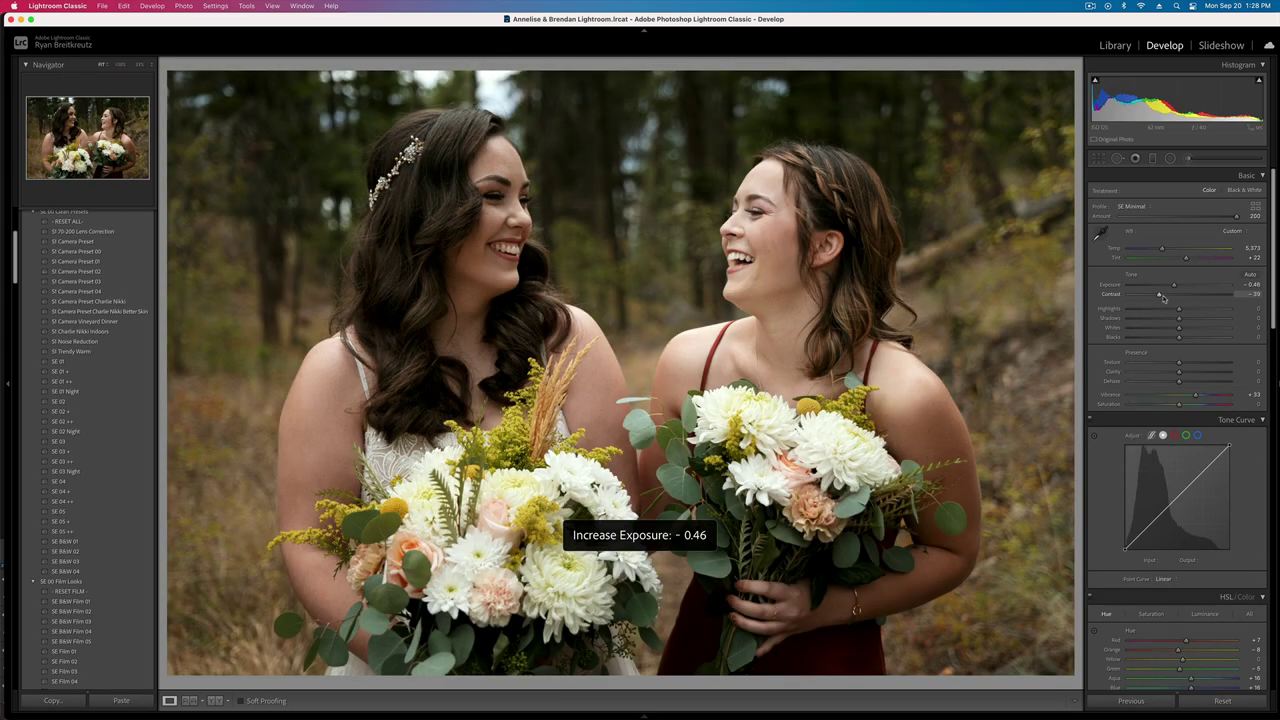
key(Left)
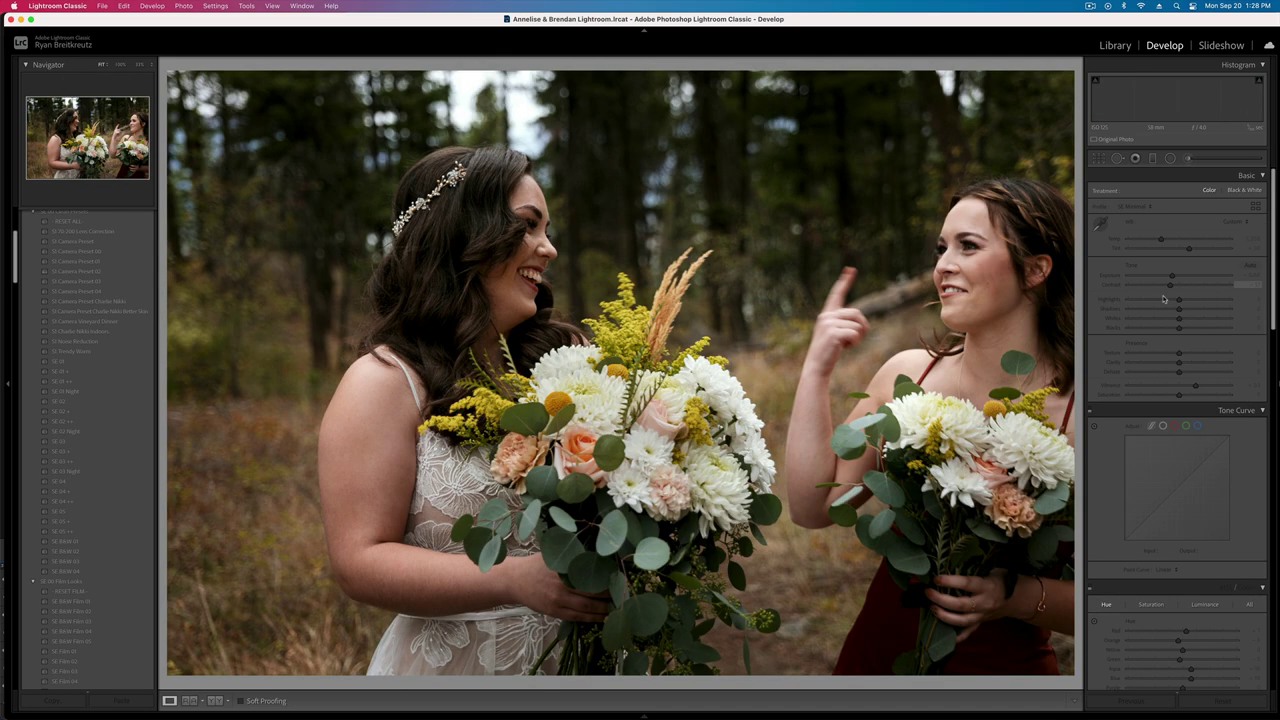
key(=)
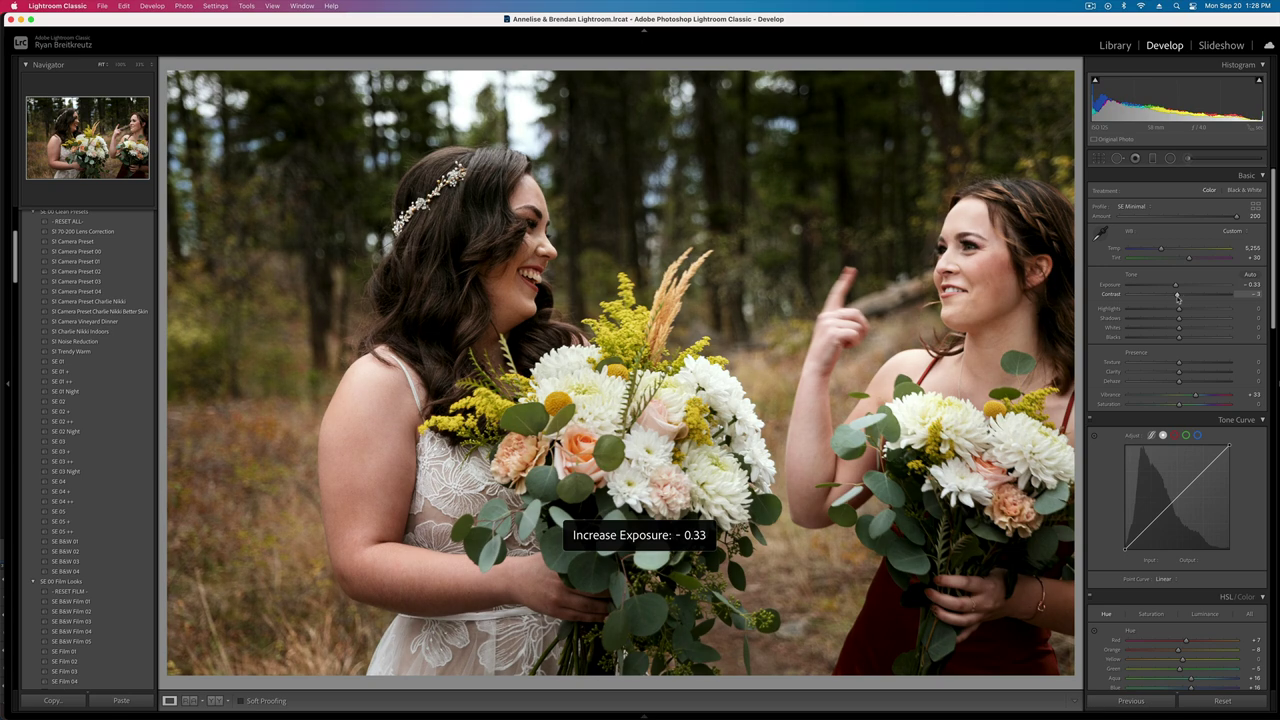
- Review the photo of the bride and bridesmaid looking down and the enlarged group portraits of the groom with two men
key(Left)
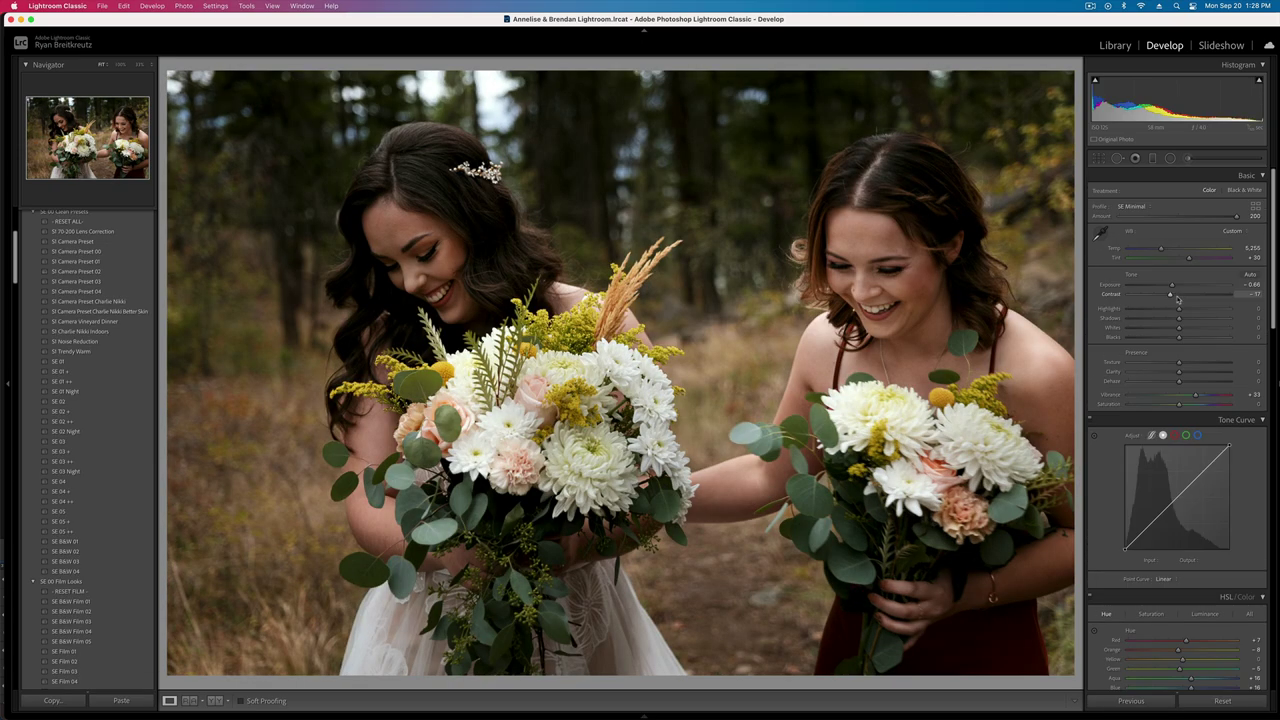
key(Left)
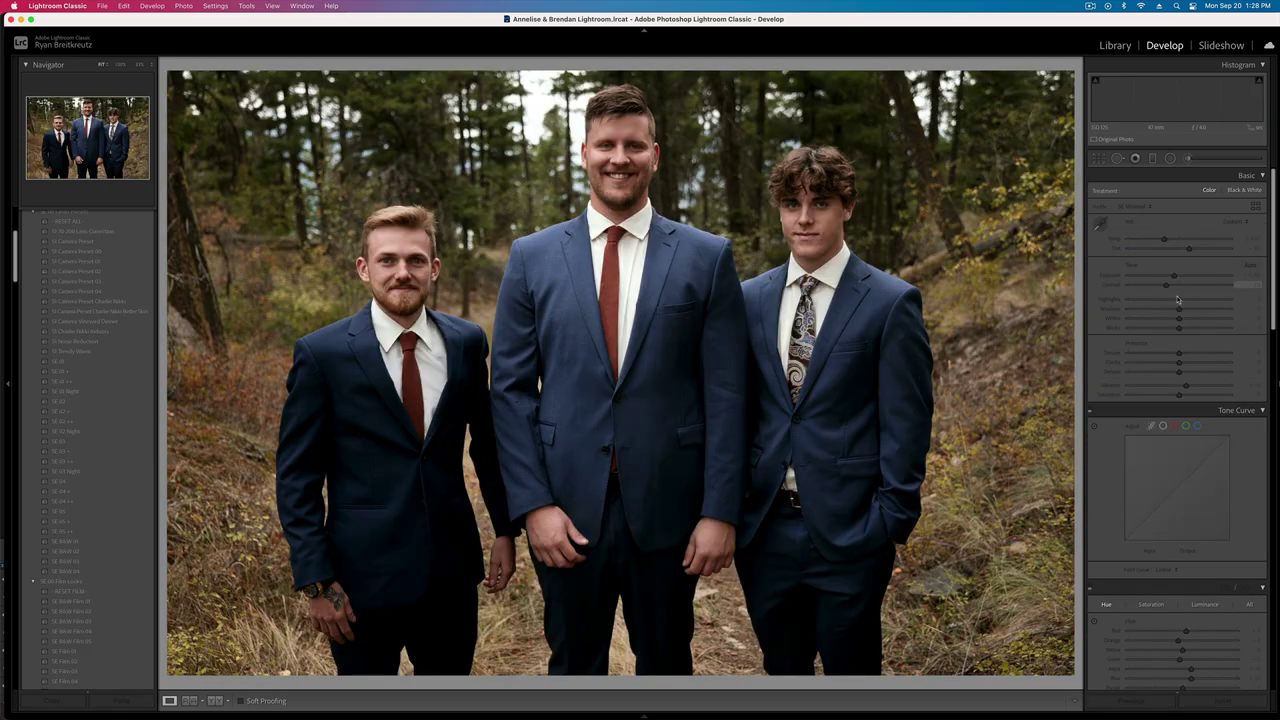
key(g)
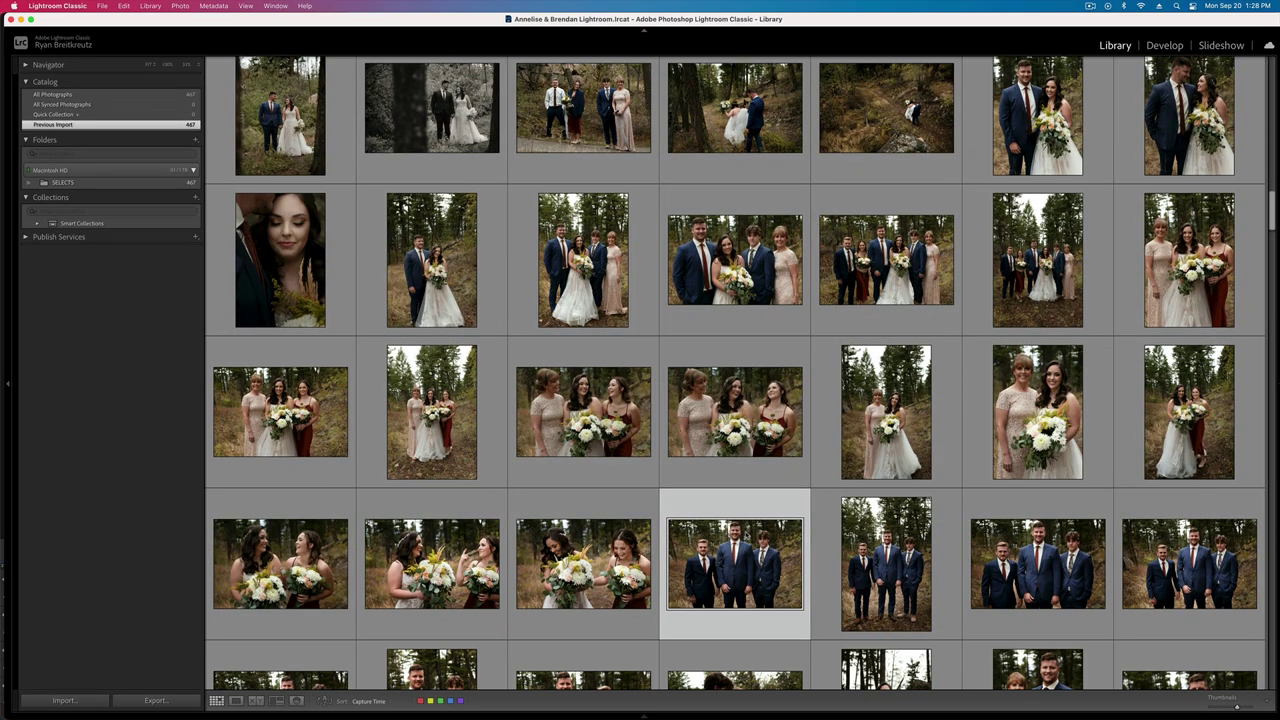
double_click(770, 512)
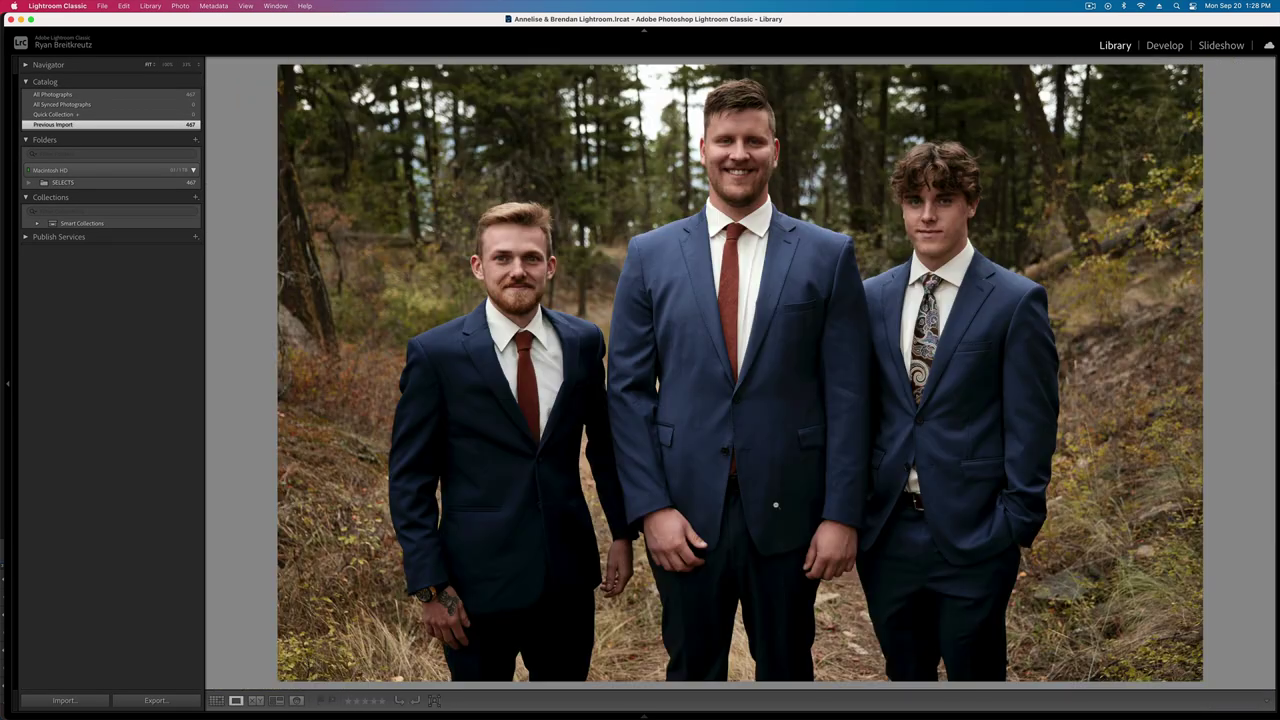
key(Right)
key(Right)
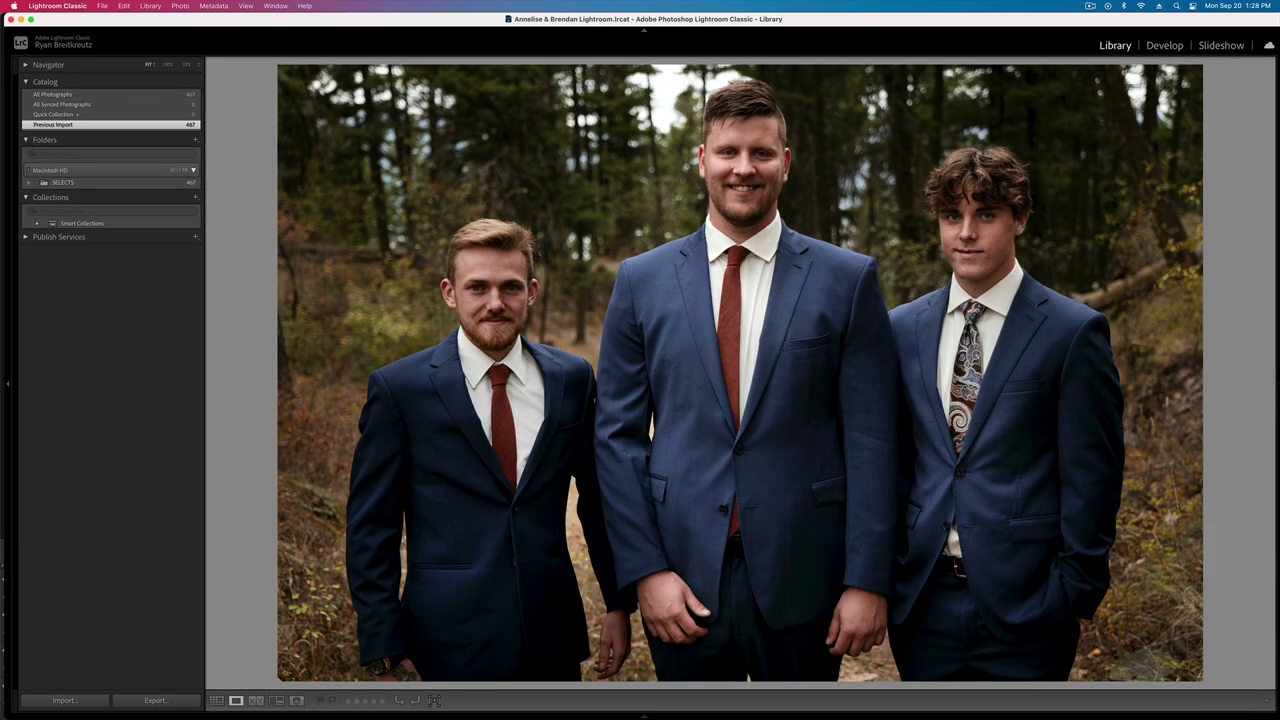
- Review the enlarged family portraits from the groom with two men through the bride with the curly-haired young man
key(Right)
key(Right)
key(Right)
key(Right)
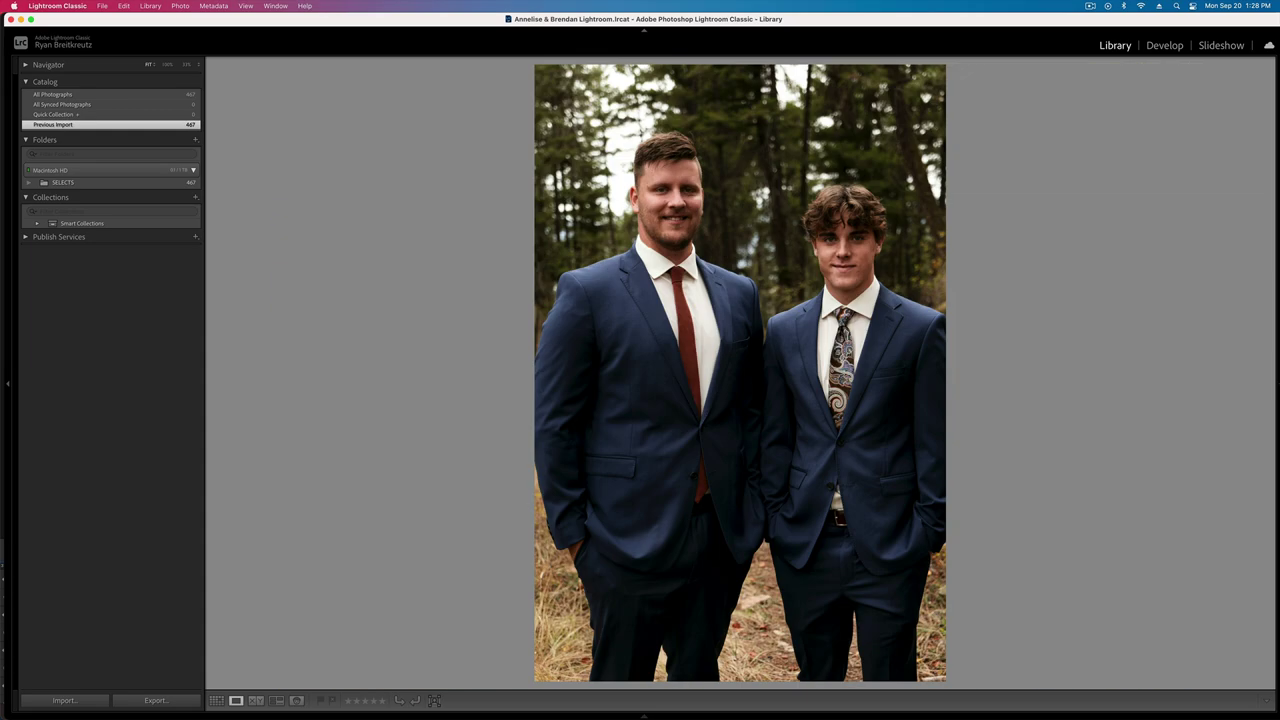
key(Right)
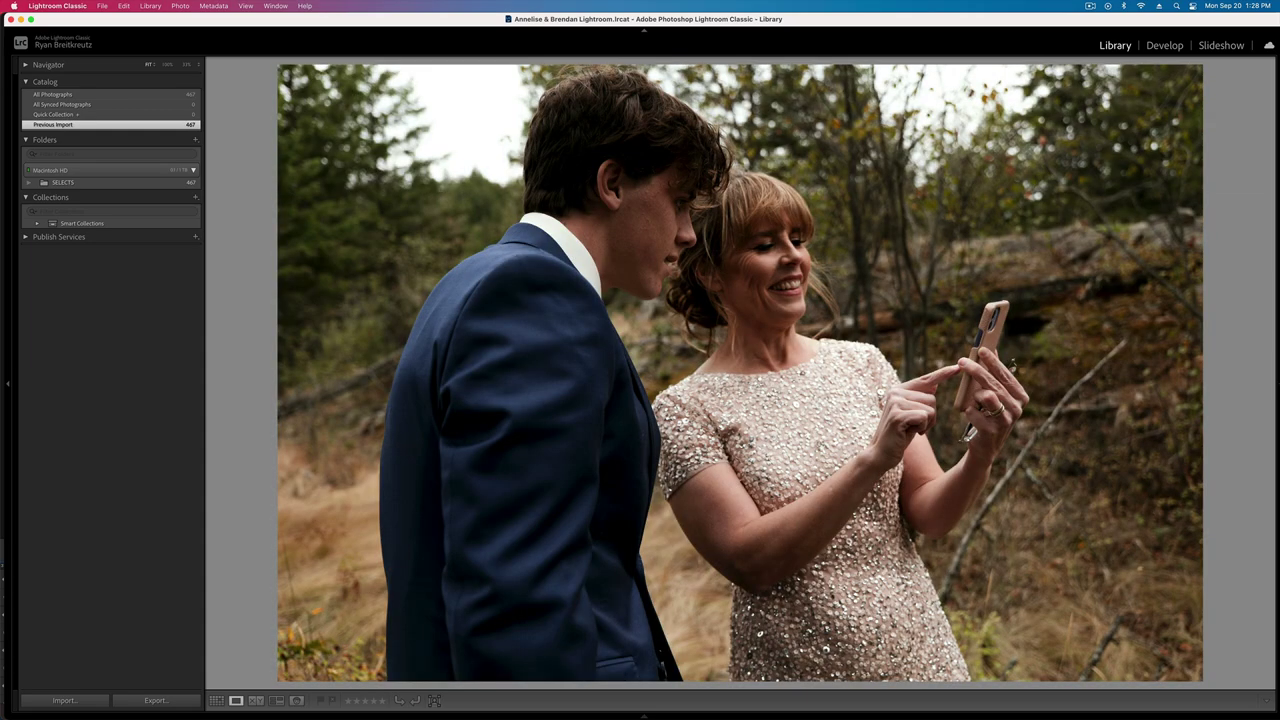
key(Right)
key(Right)
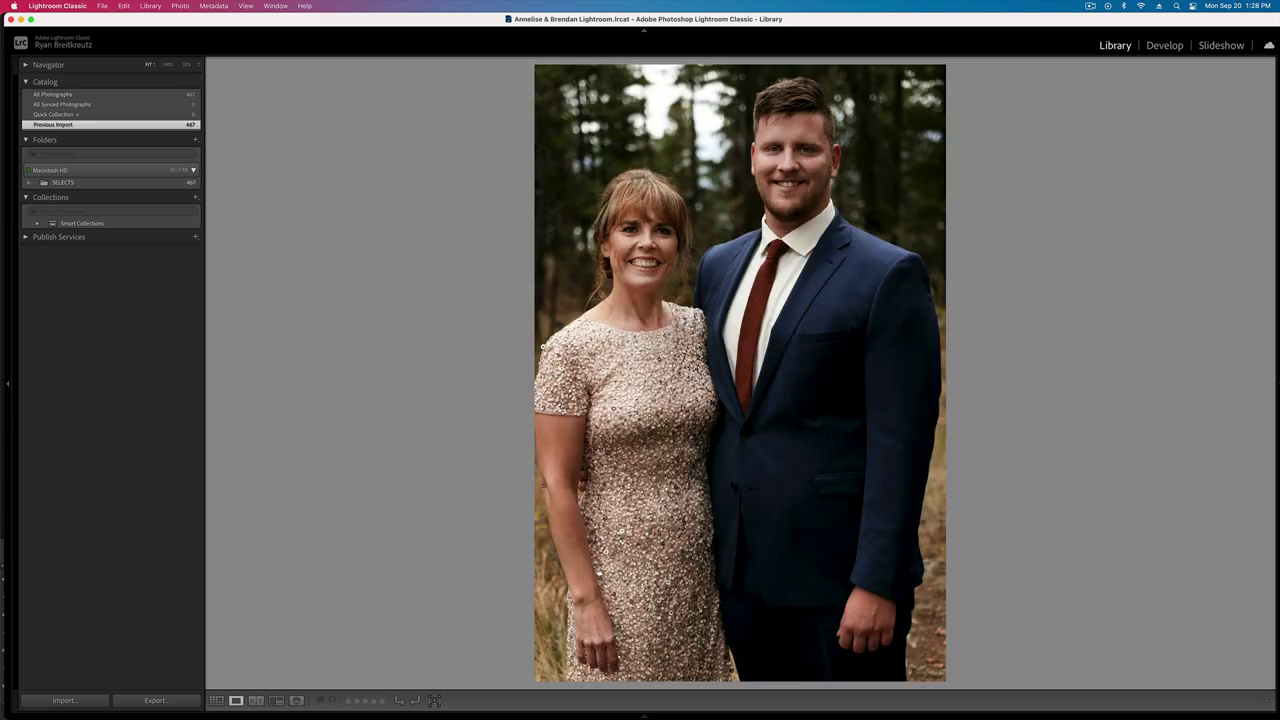
key(Right)
key(Right)
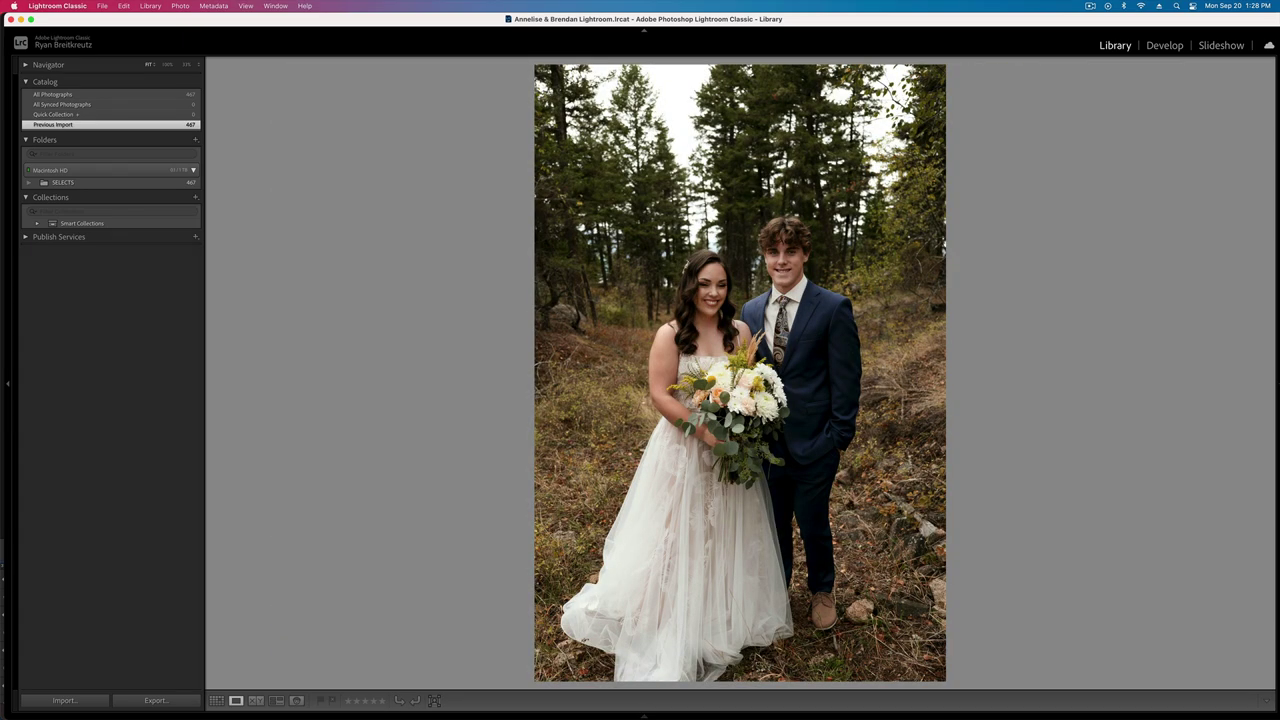
- Set the Exposure to −0.26 on the distant portrait of the couple holding hands on the forest path
key(Right)
key(Right)
key(d)
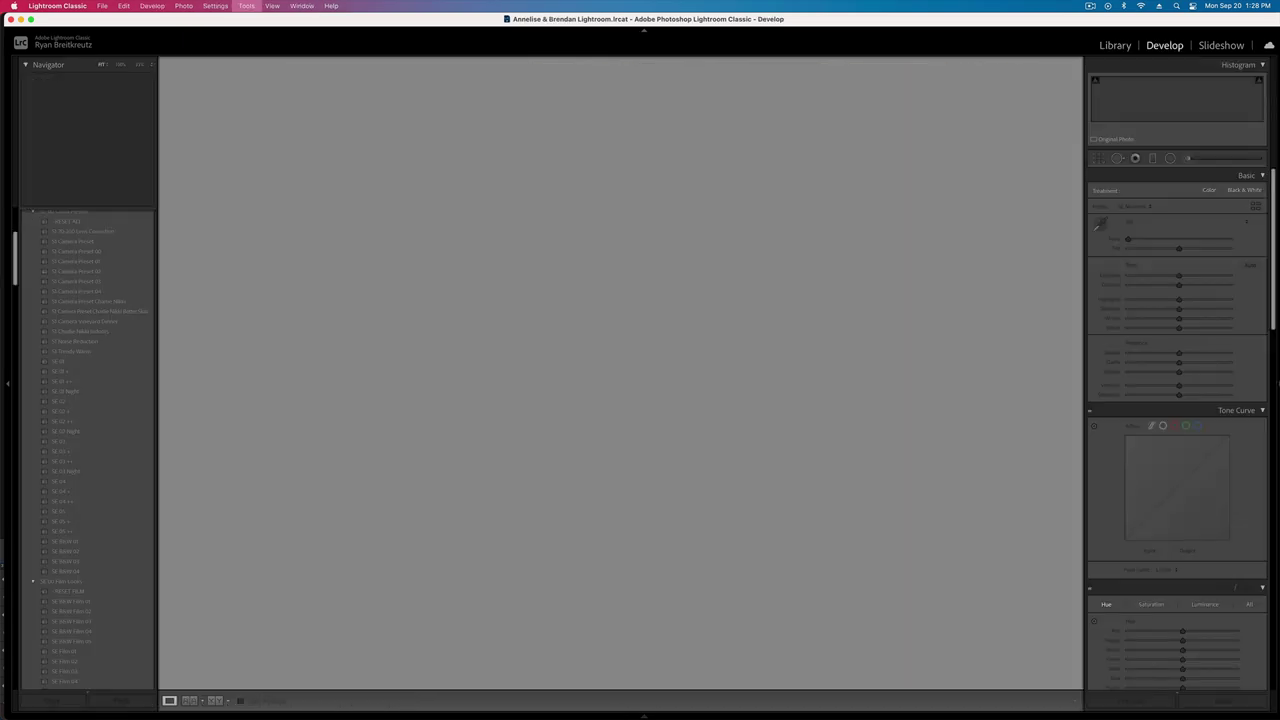
key(equal)
key(equal)
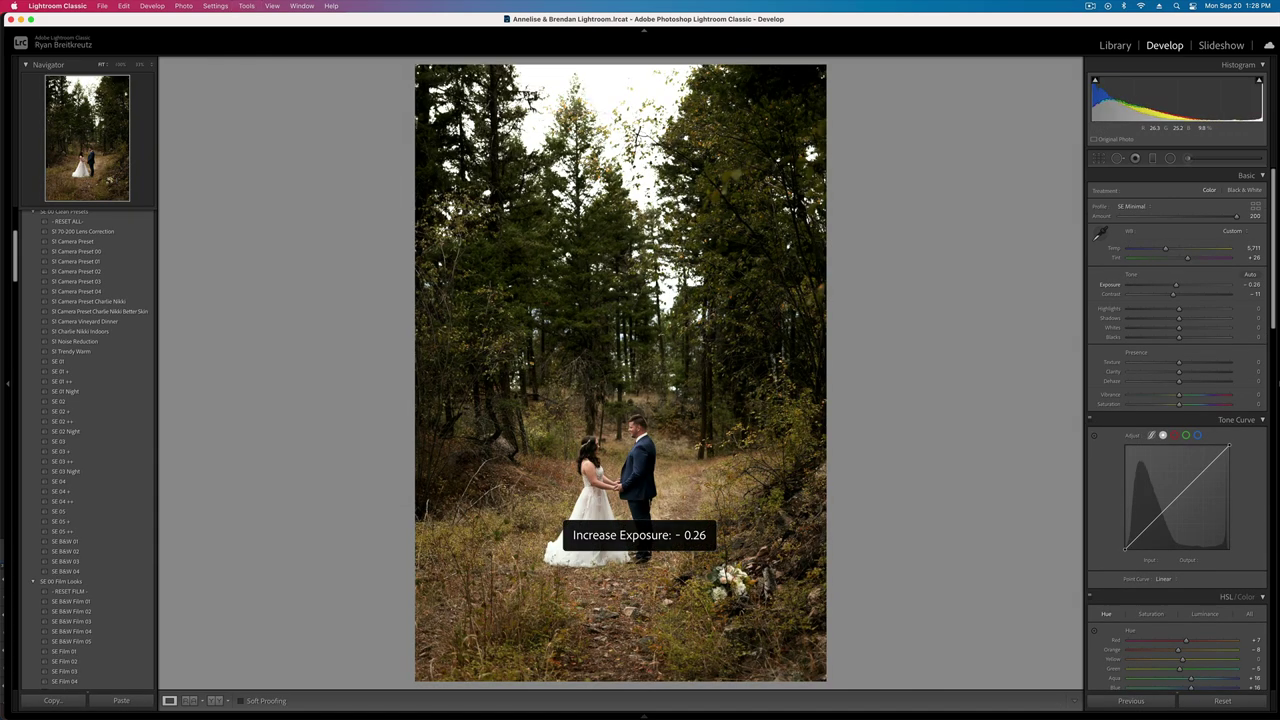
key(g)
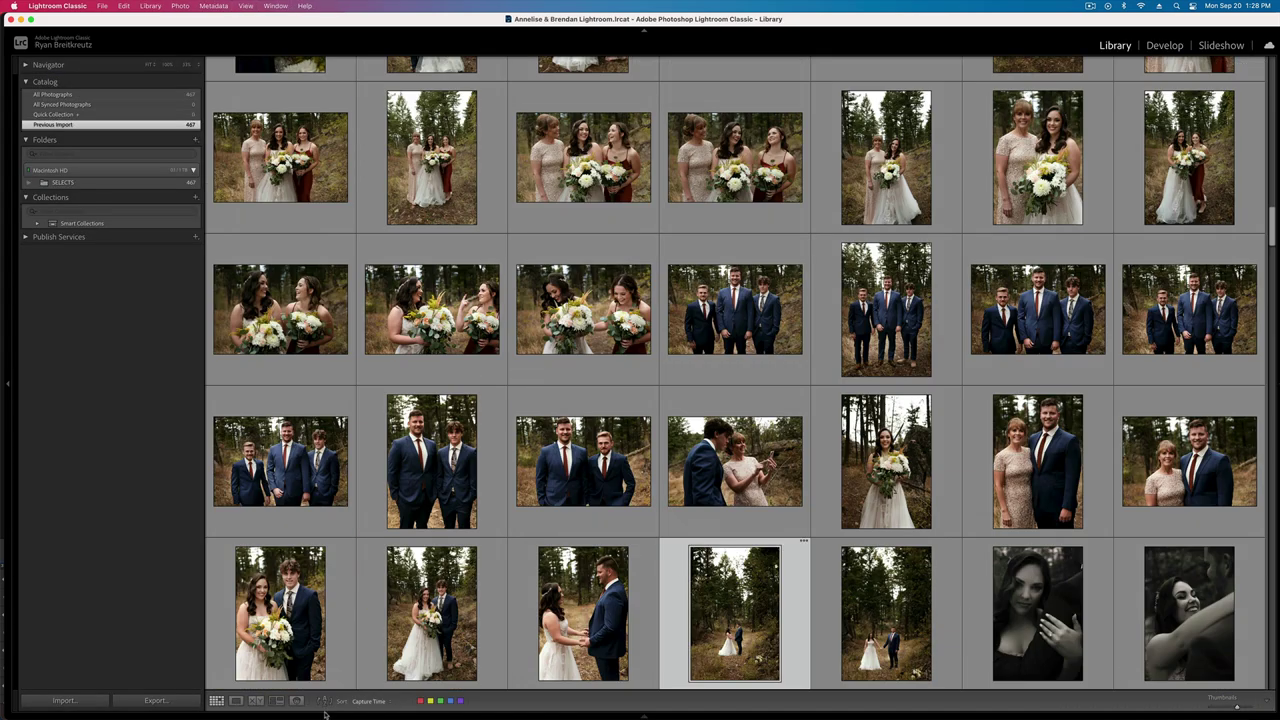
- Brush over the bride's eyes in the black-and-white ring portrait with the adjustment's Texture at 24
key(e)
key(Right)
key(Right)
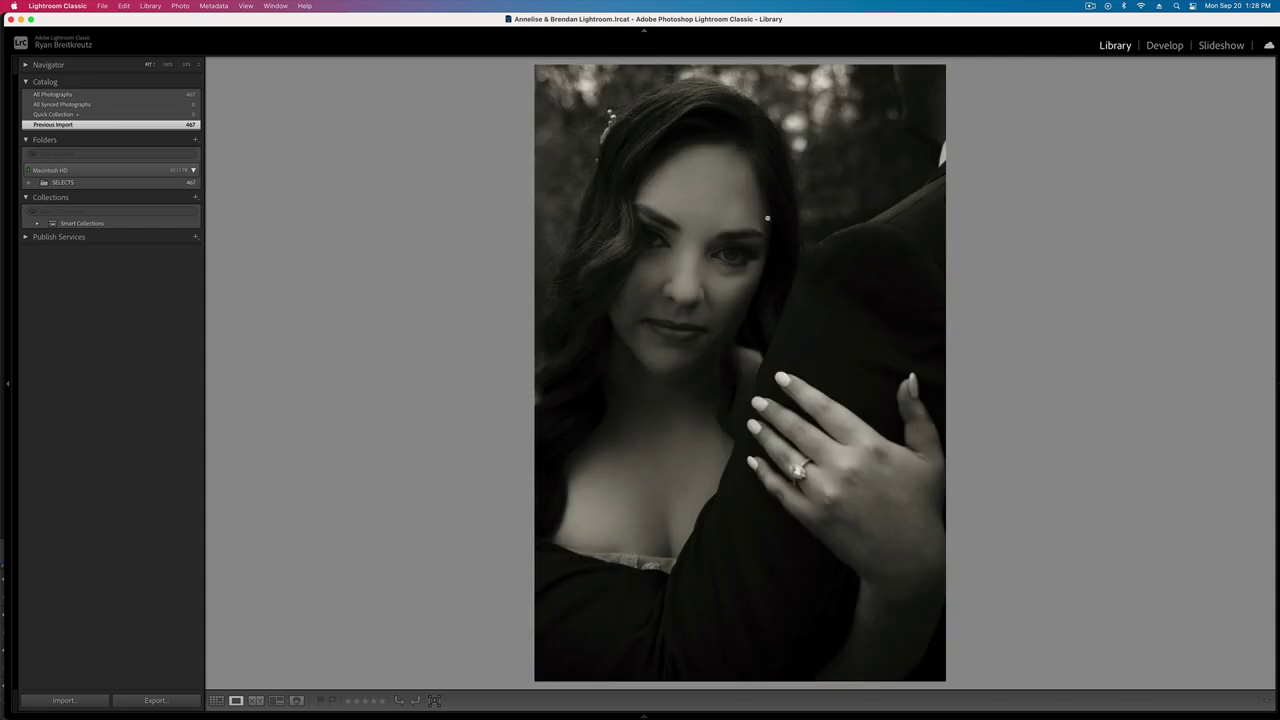
key(d)
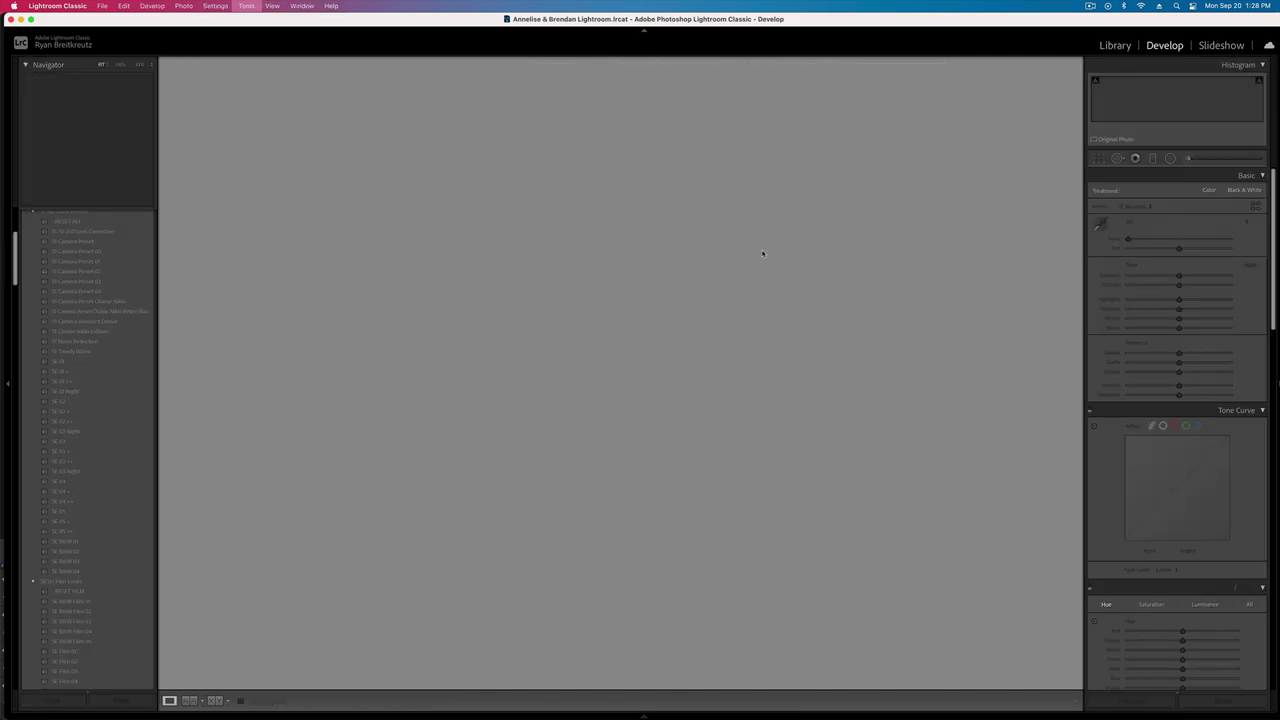
key(k)
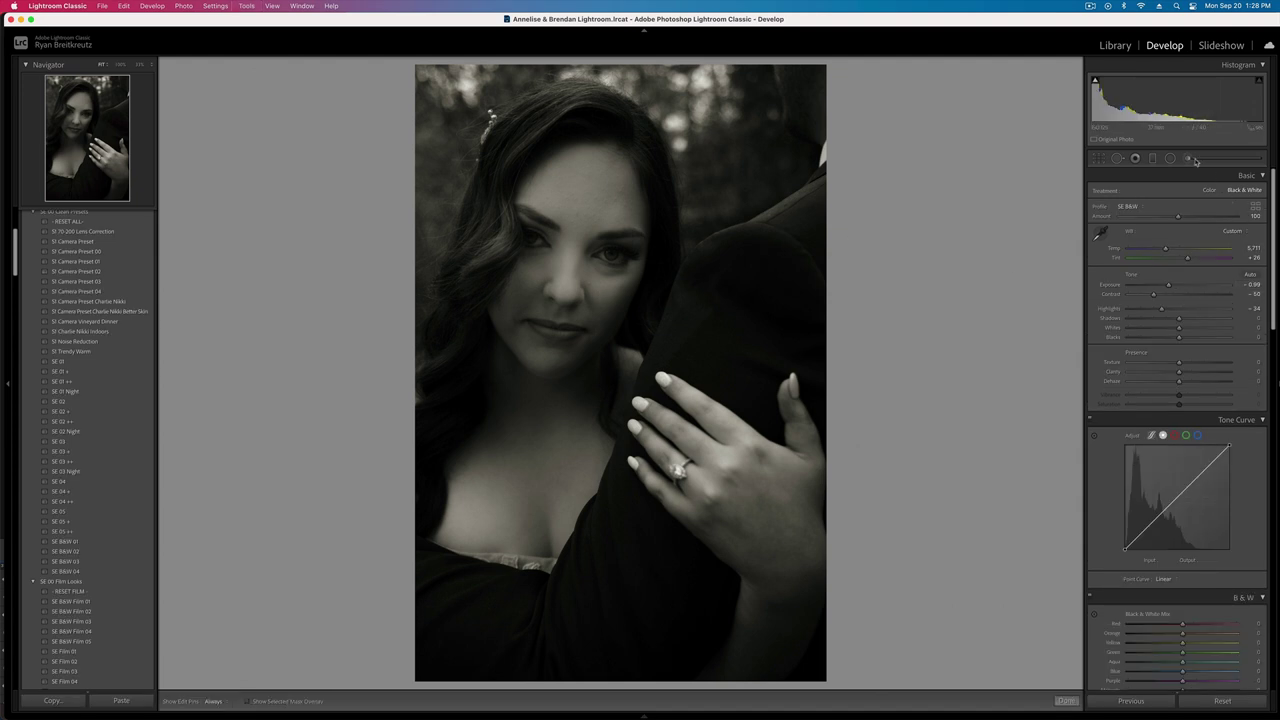
scroll(538, 236, down, 10)
drag(537, 235, 641, 250)
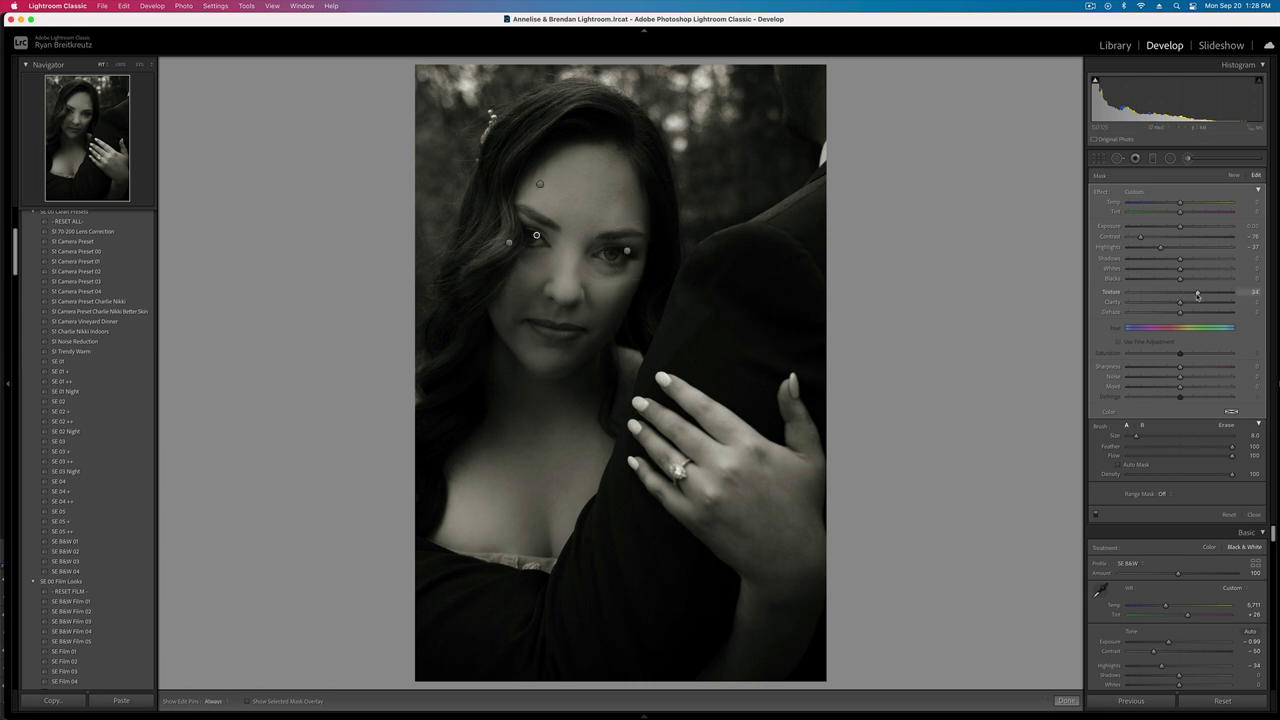
- Raise the Contrast and Highlights of the eye brush adjustment and return to the photo grid
click(1160, 238)
click(1176, 248)
drag(1173, 247, 1176, 249)
key(h)
key(k)
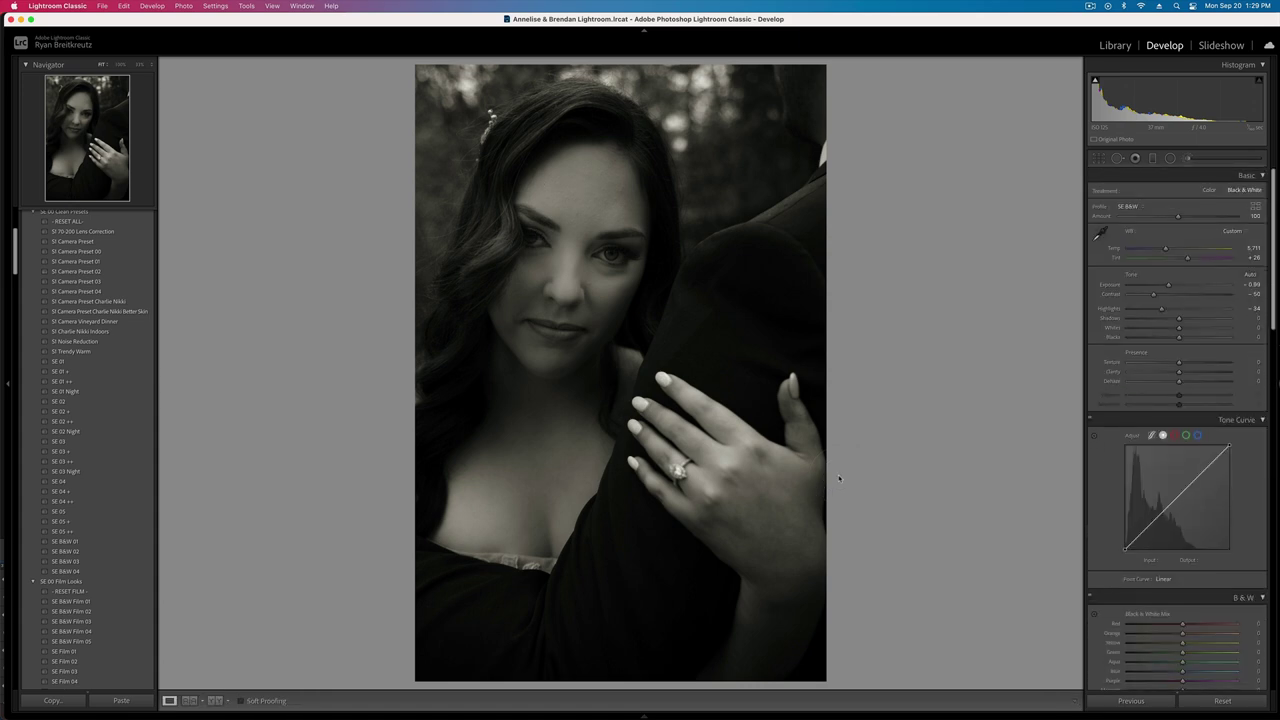
key(g)
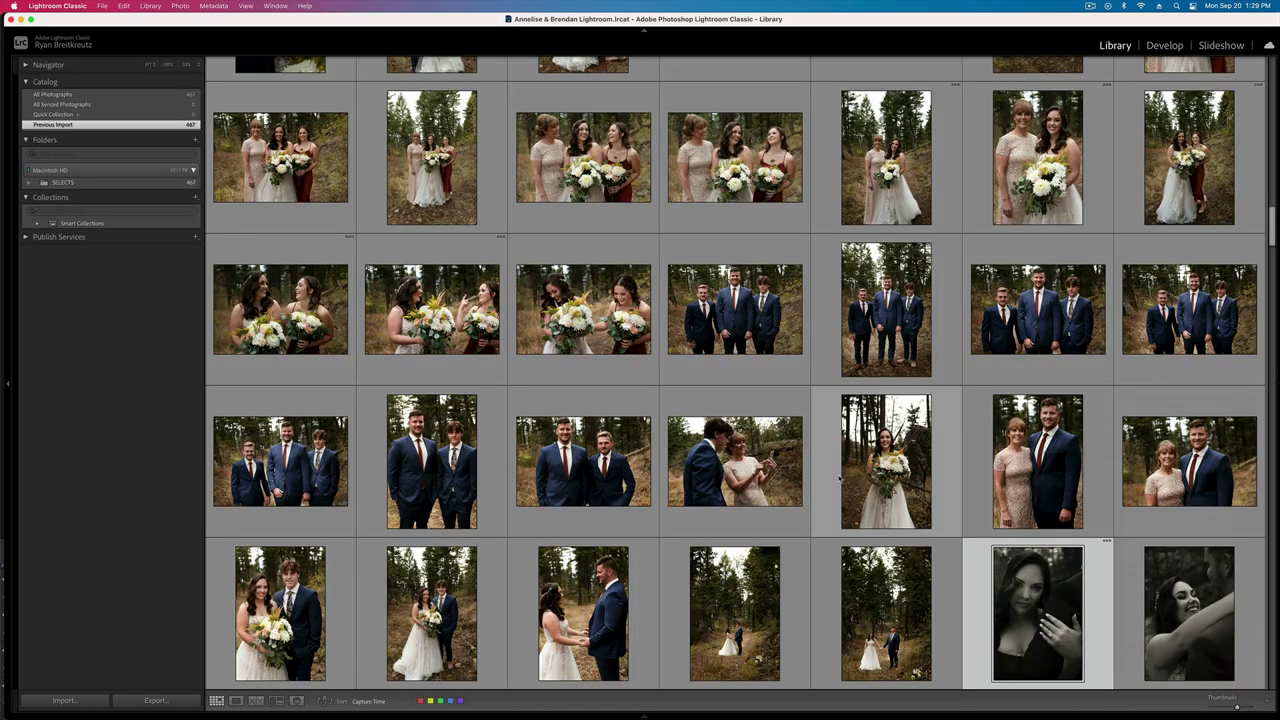
- Set the forehead brush adjustment on the laughing black-and-white bride photo to Texture −30 and Clarity −30, with slightly lower Exposure
scroll(860, 481, down, 3)
double_click(1047, 476)
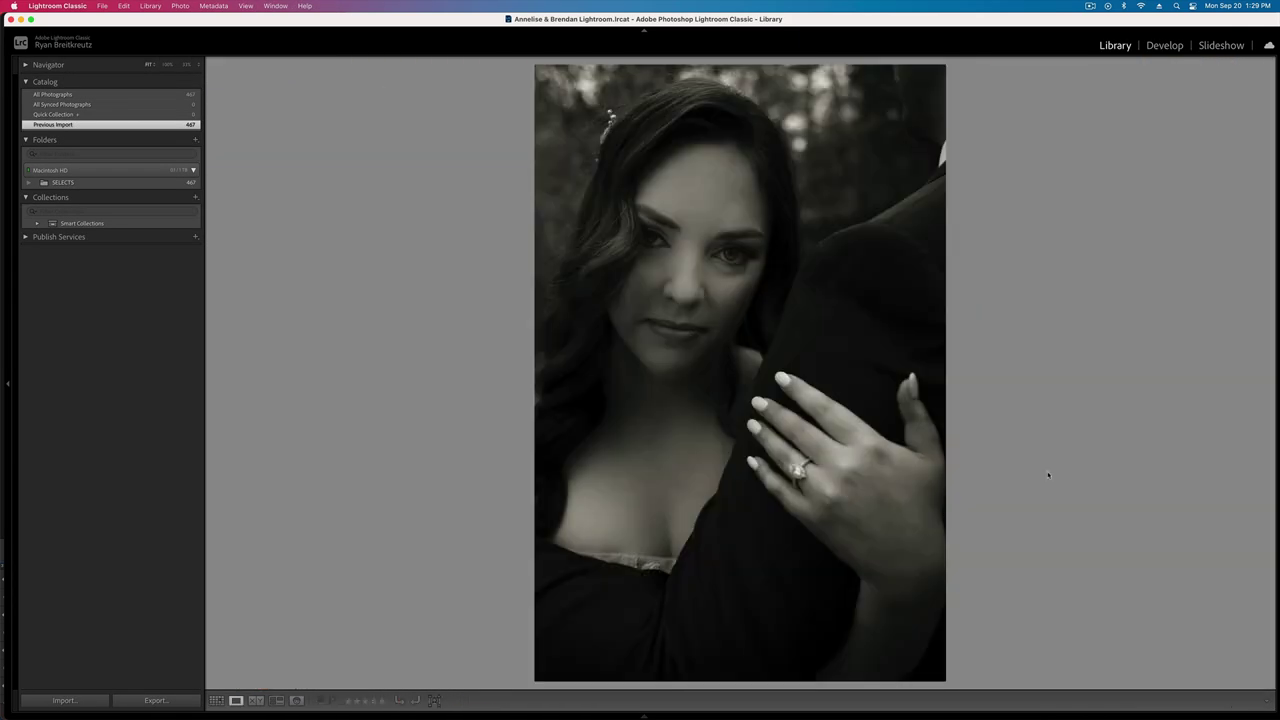
key(Right)
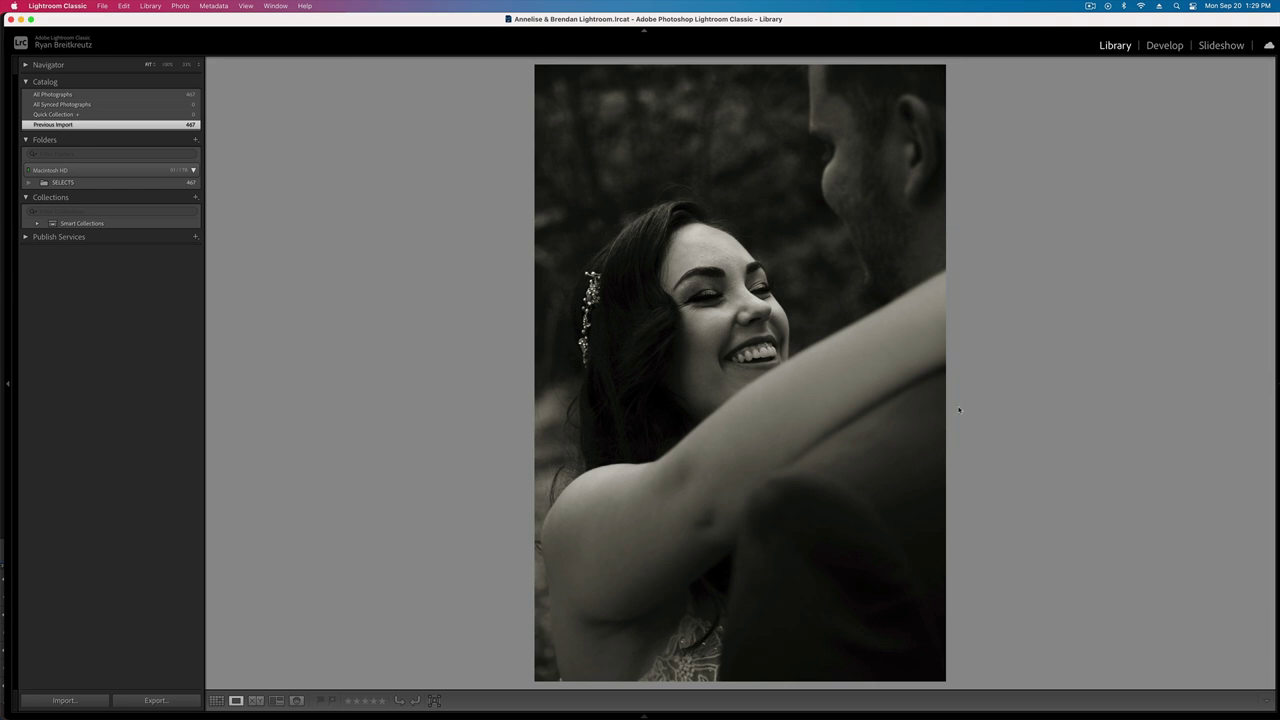
key(d)
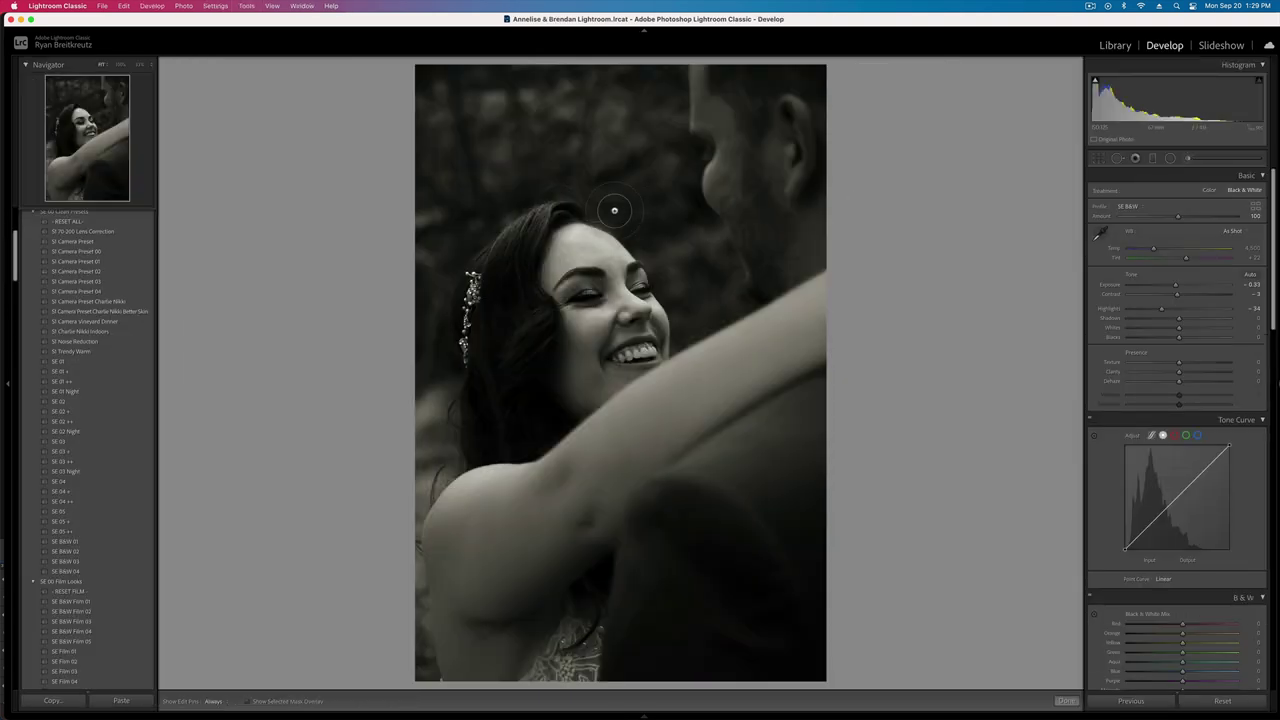
key(k)
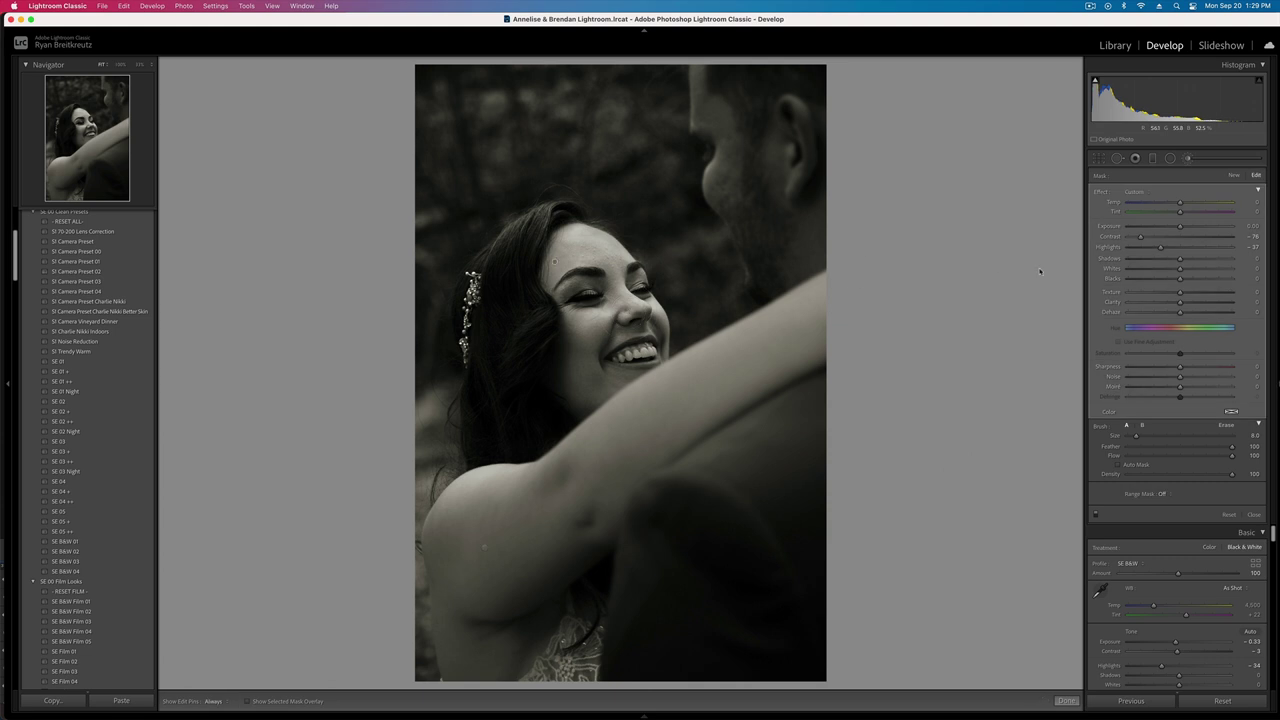
click(1164, 291)
click(1164, 301)
drag(1181, 228, 1176, 229)
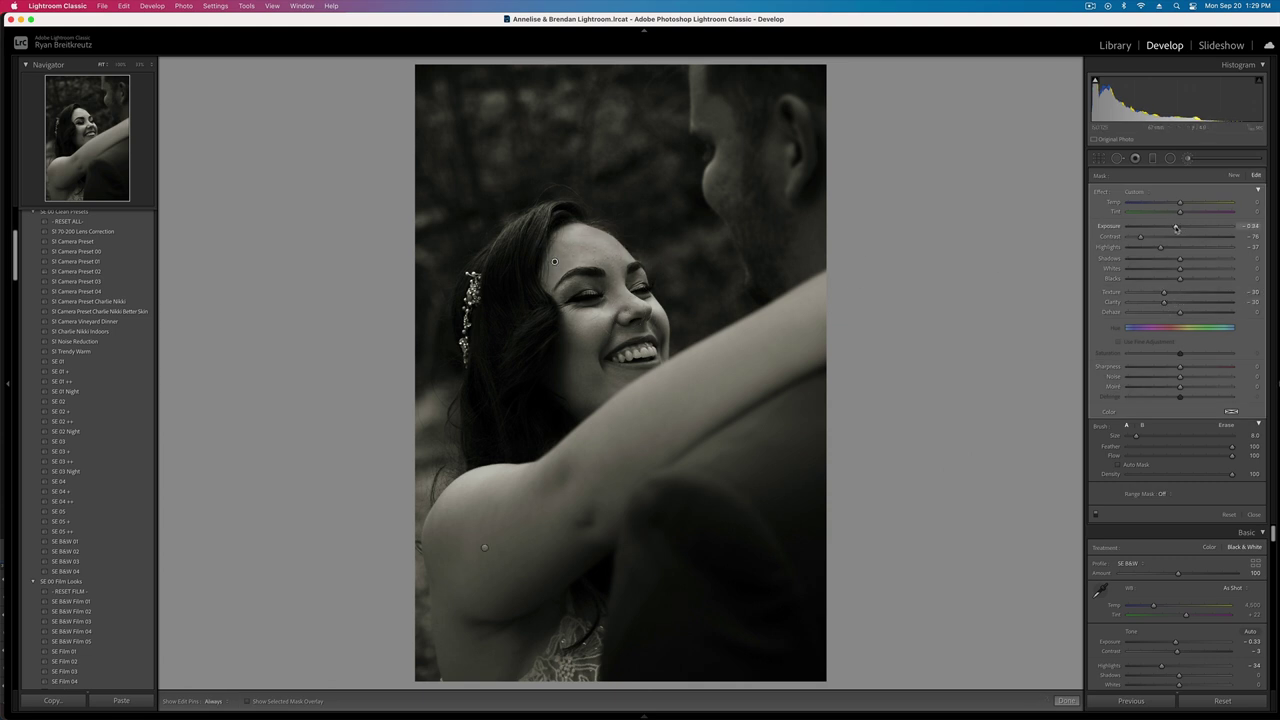
key(k)
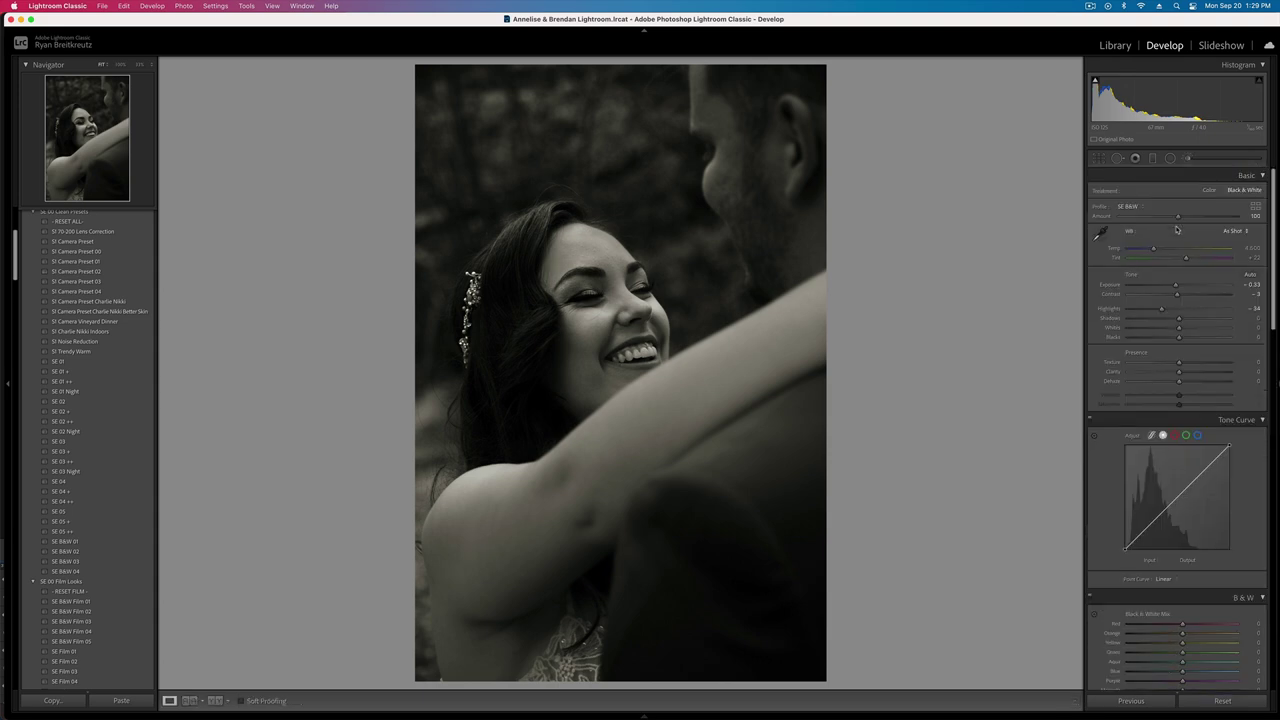
key(g)
- Review the enlarged color photos of the embracing couple, from the bride's close-up to the wide forest shot
scroll(501, 578, down, 1)
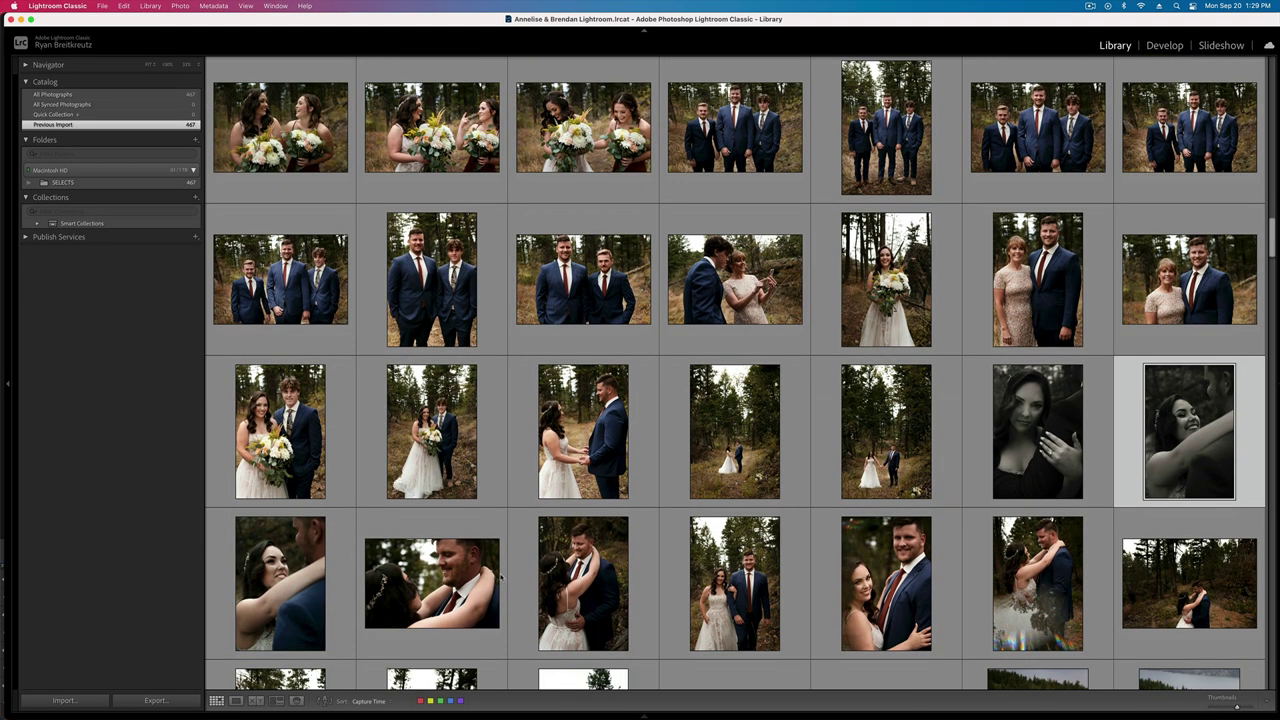
click(320, 603)
double_click(320, 603)
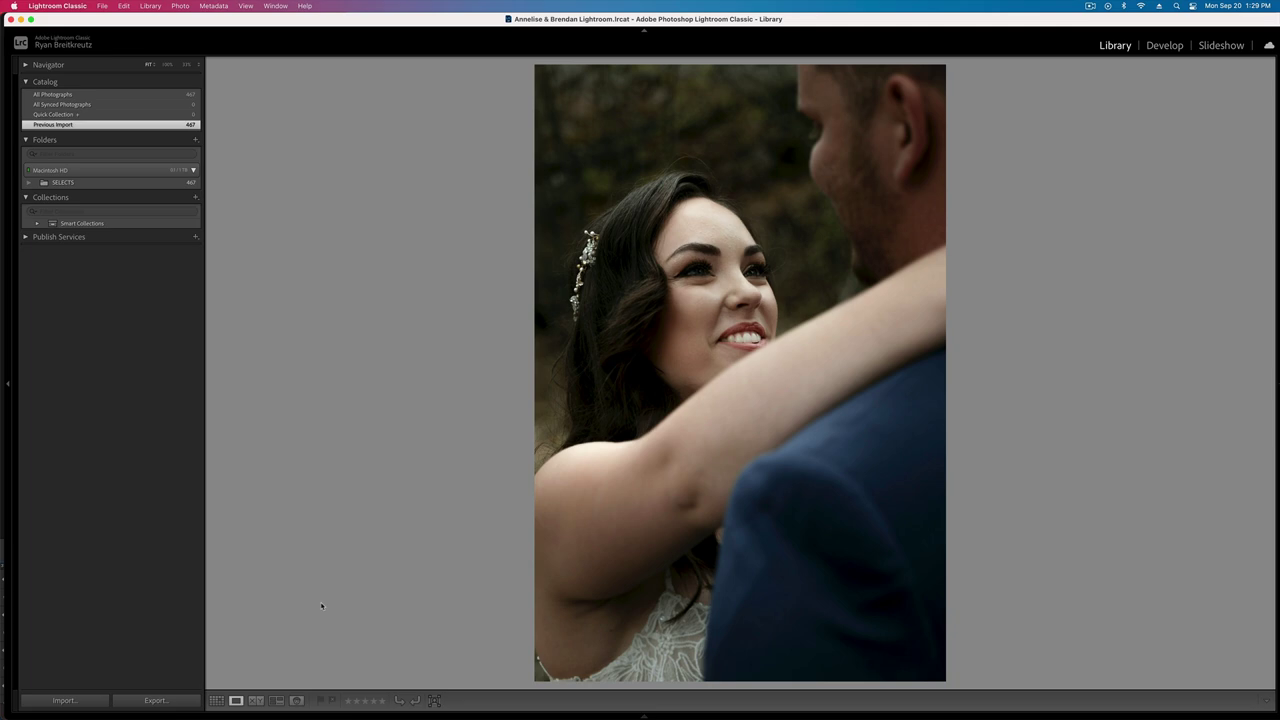
key(Right)
key(Right)
key(Right)
key(Right)
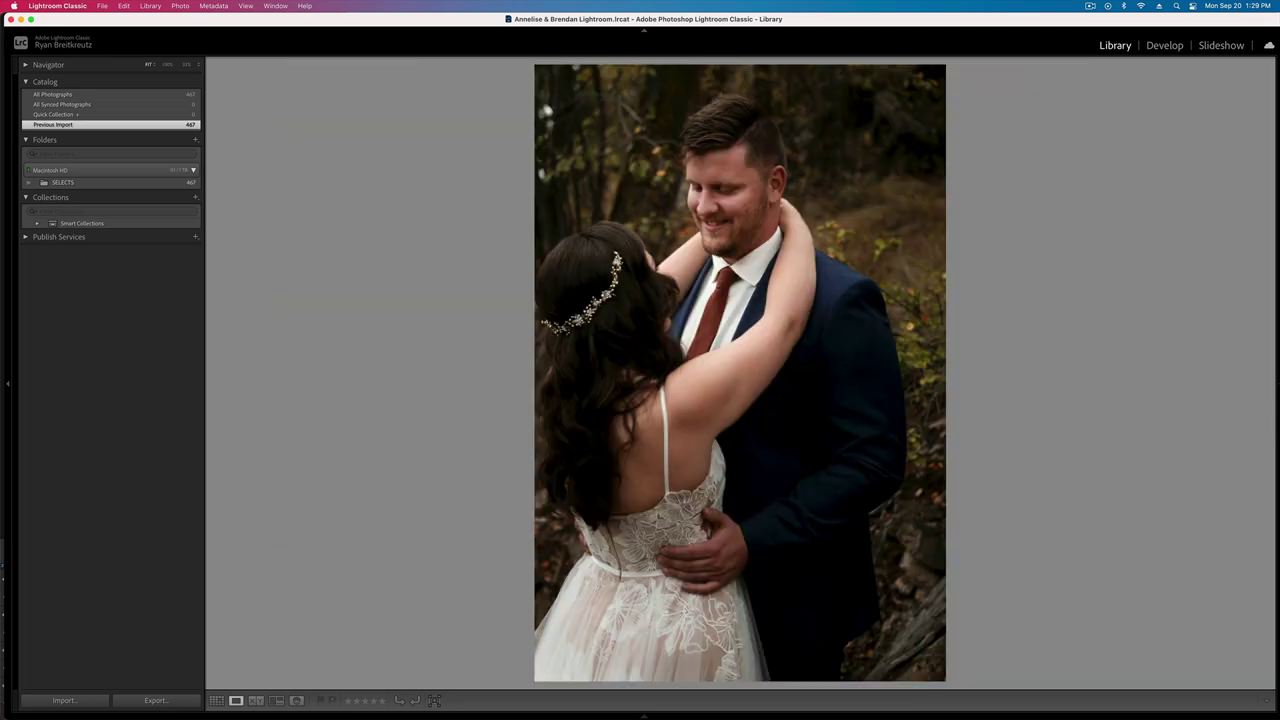
key(Right)
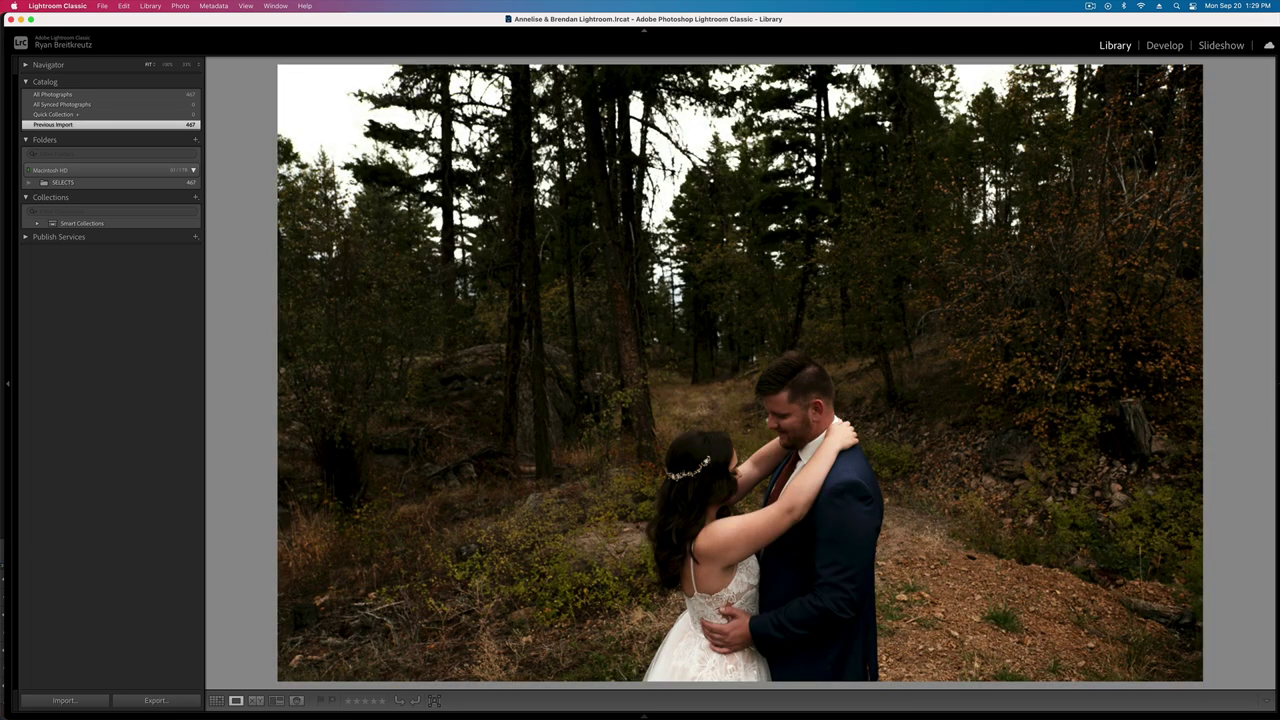
- Brush over the couple in the wide forest embrace with a size 12 brush at Contrast −76 and Highlights −37
key(d)
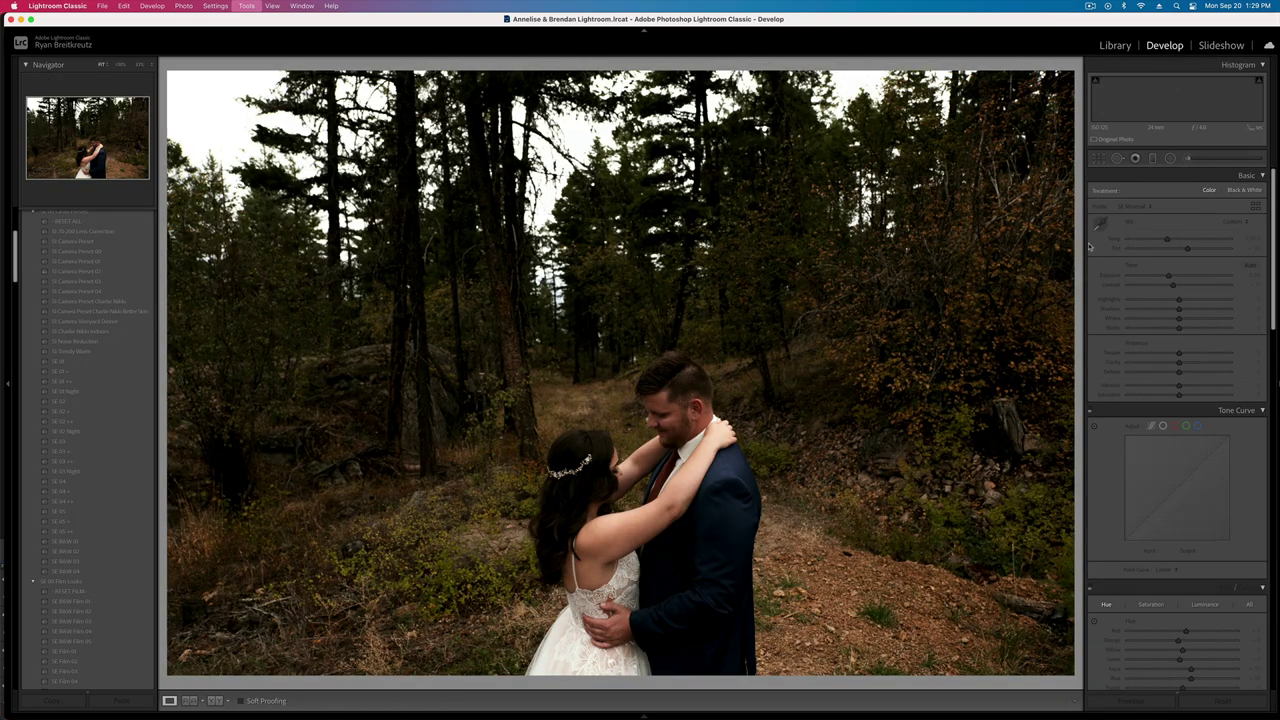
key(k)
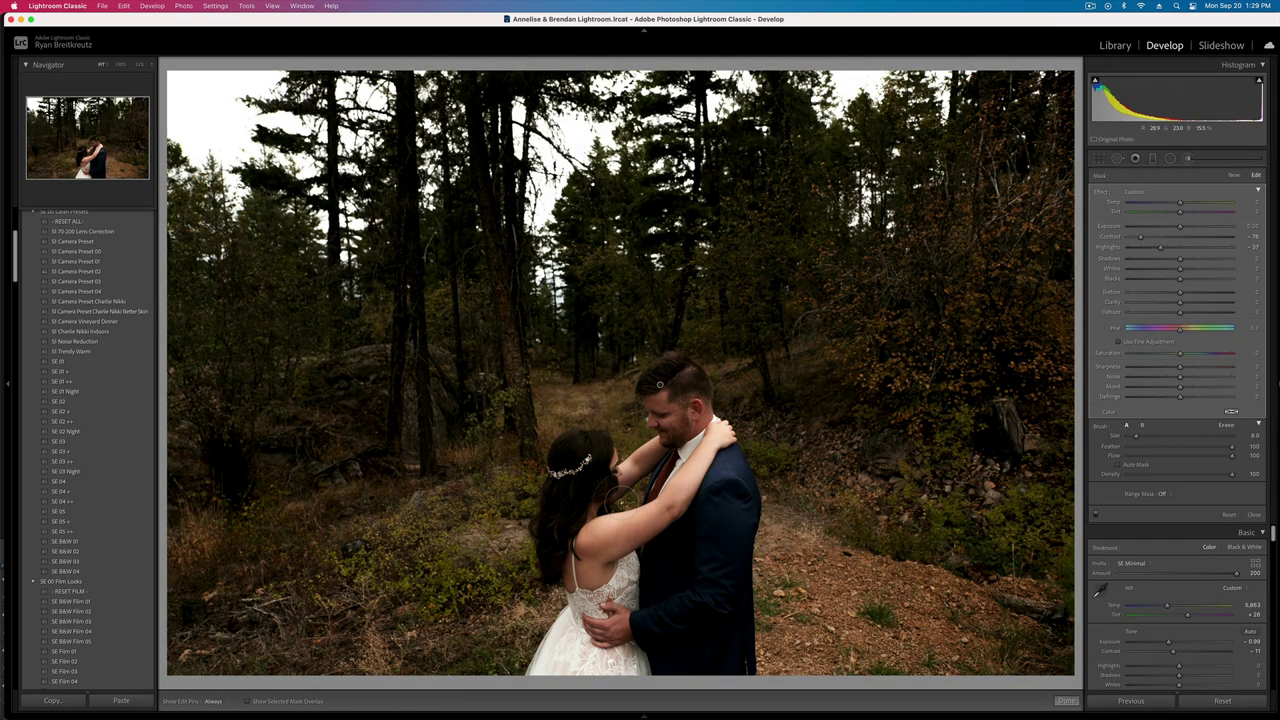
key(bracketright)
key(bracketright)
key(h)
mouse_move(590, 478)
mouse_down()
mouse_move(640, 498)
mouse_move(697, 641)
mouse_move(717, 585)
mouse_up()
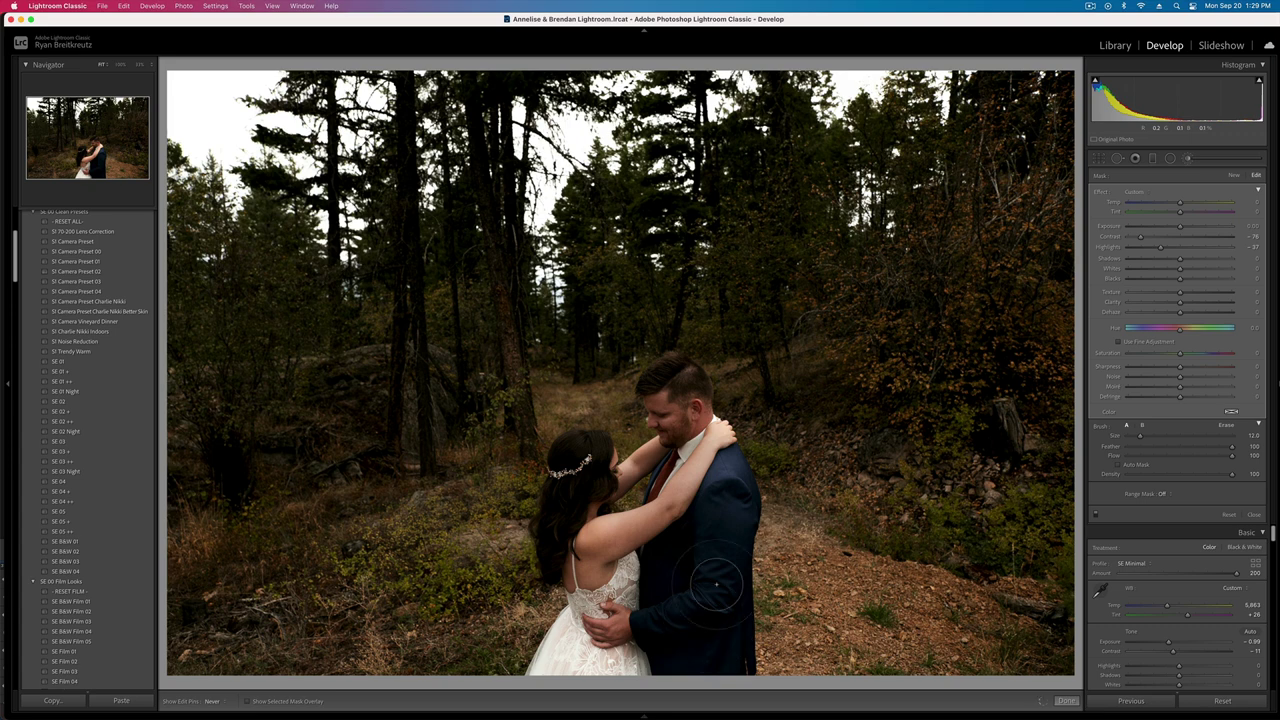
key(h)
- Raise the Shadows of the couple's brush adjustment and set the whole photo's Exposure to −0.76
mouse_move(1180, 259)
mouse_down()
mouse_move(1206, 261)
mouse_move(1192, 261)
mouse_up()
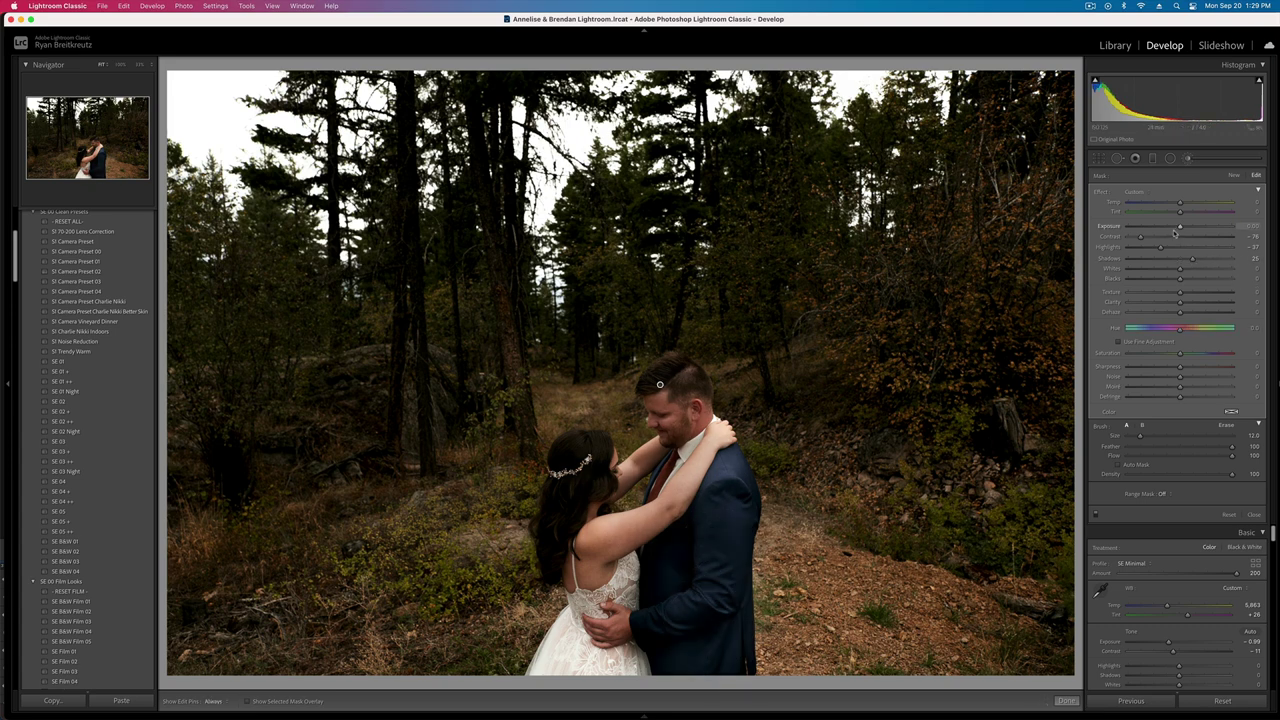
key(shift+equal)
key(minus)
key(k)
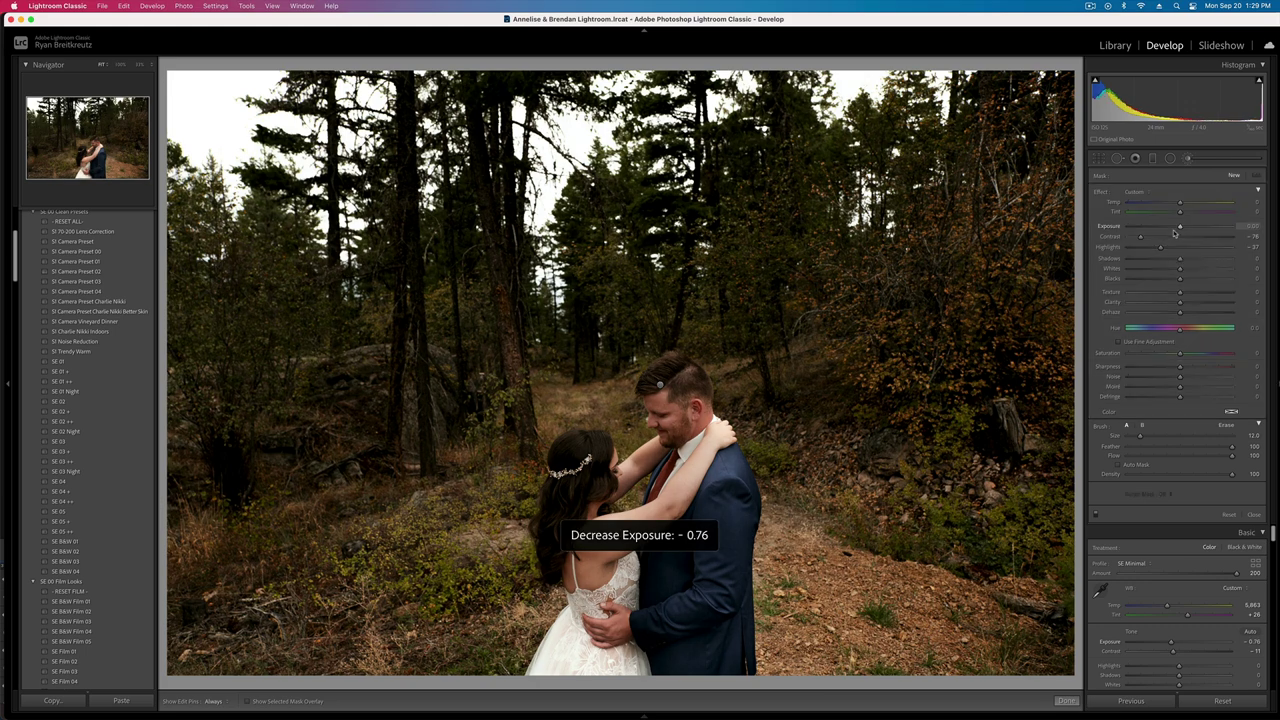
key(g)
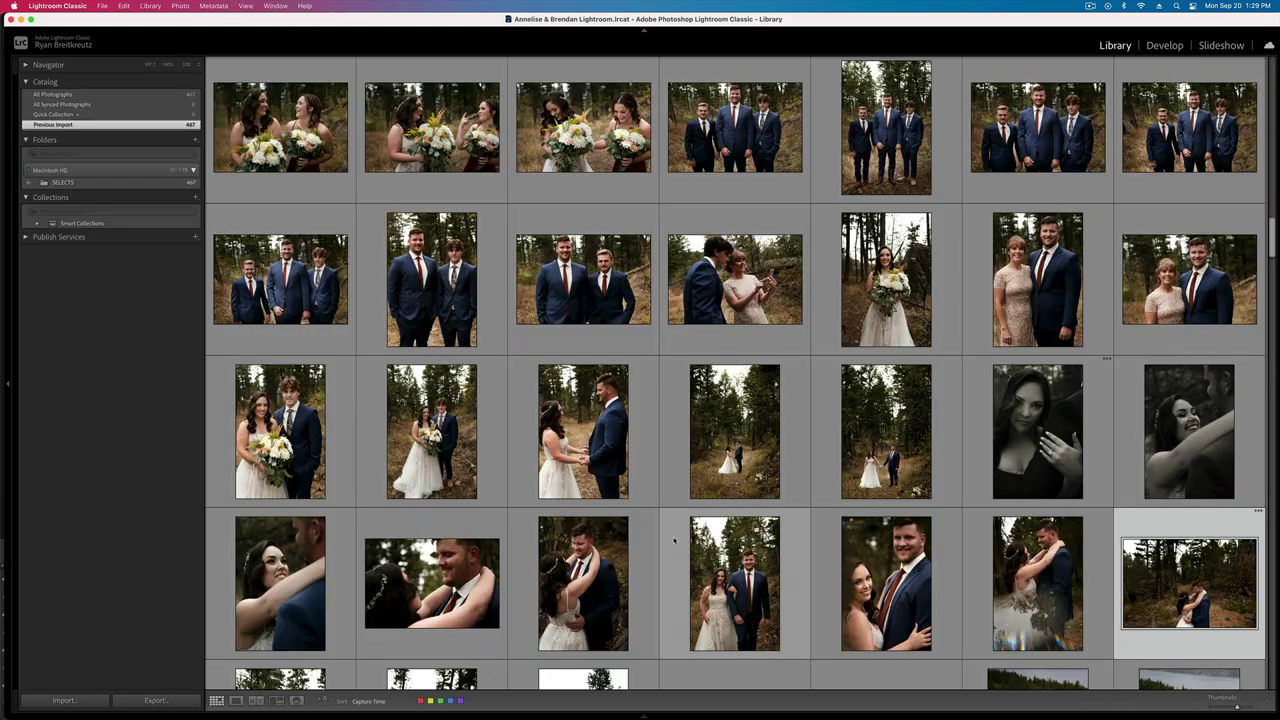
- Review the enlarged photos from the couple's forest kiss to their lakeside walk
scroll(704, 551, down, 3)
scroll(674, 540, down, 3)
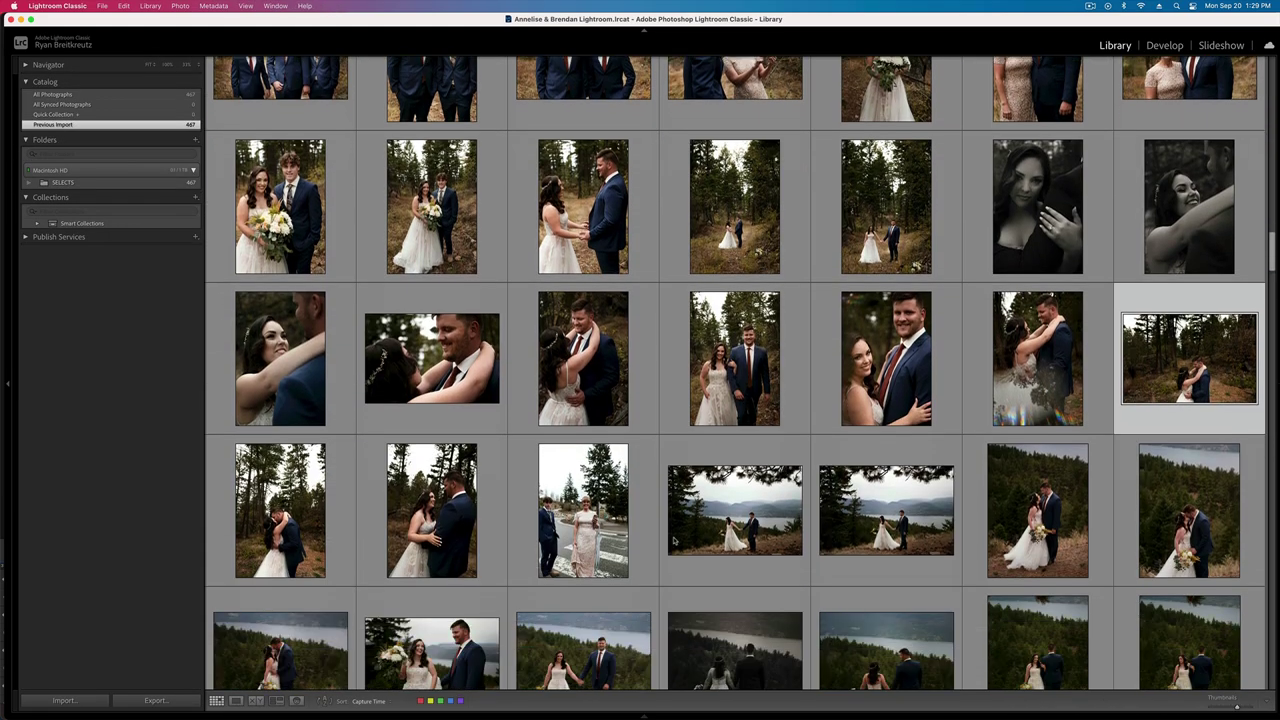
click(288, 535)
double_click(288, 535)
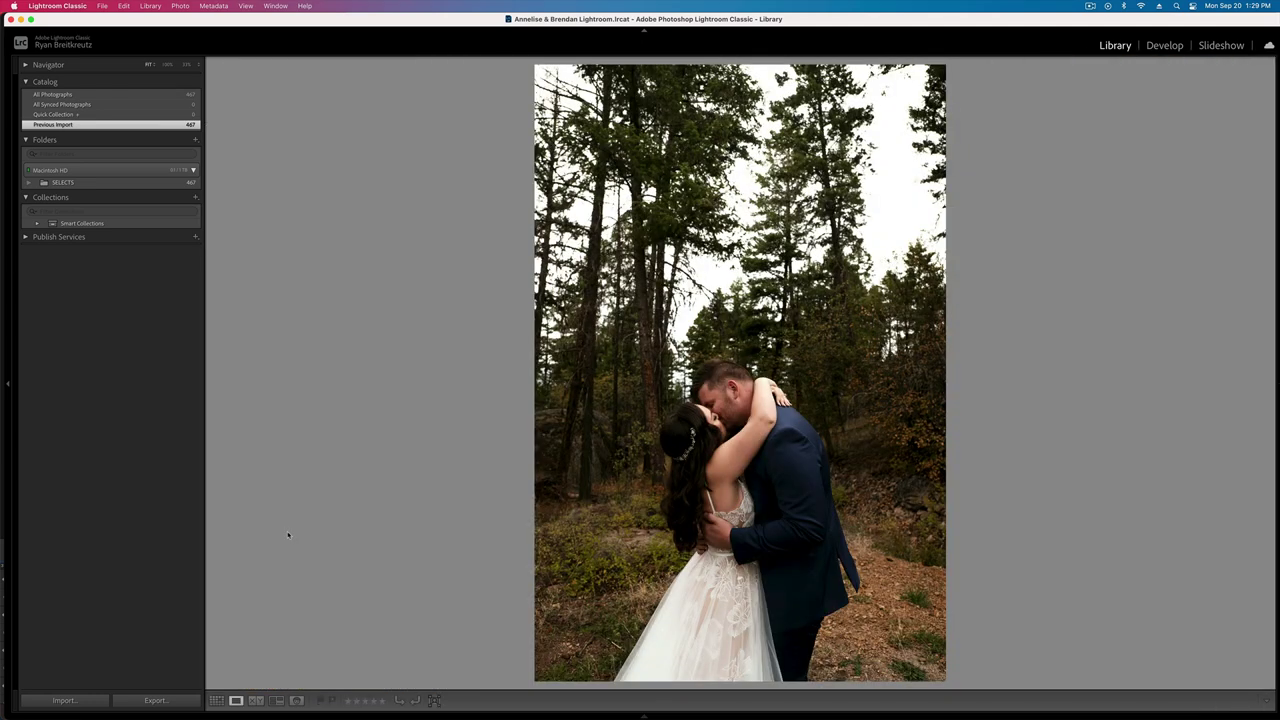
key(Right)
key(Right)
key(Right)
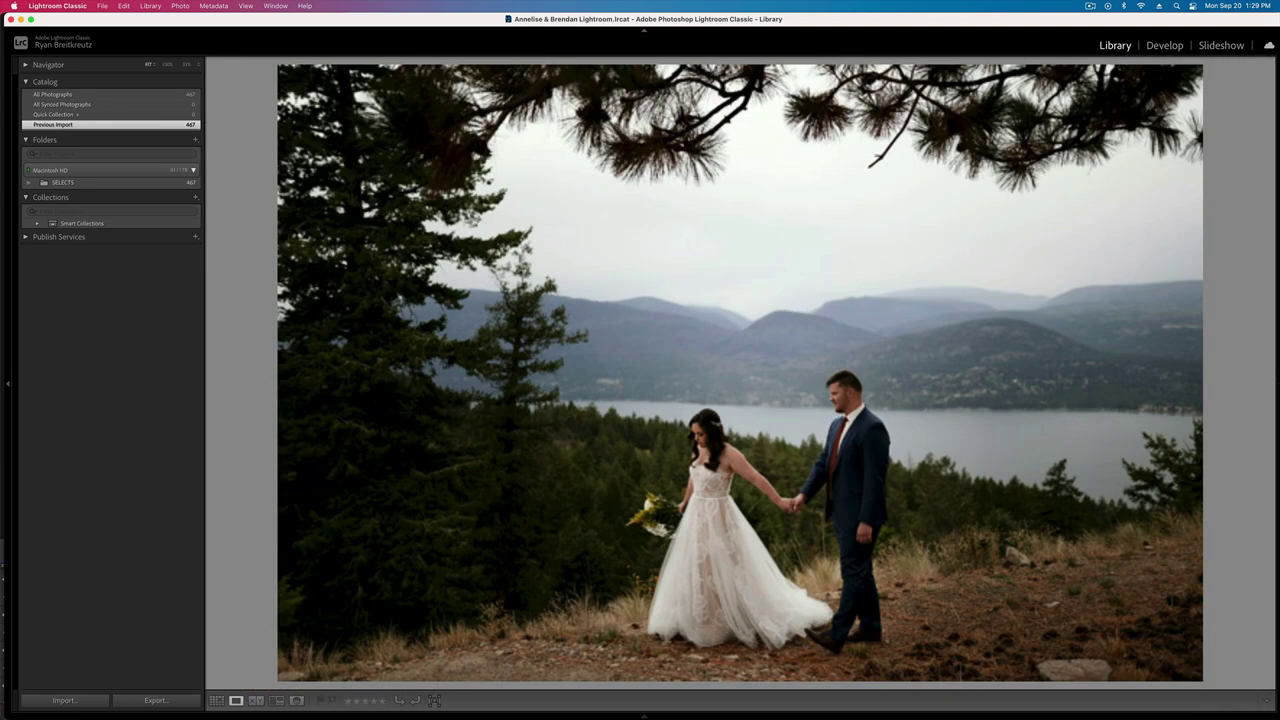
- Develop the next lakeside photo of the couple holding hands with Temp at about 6,600 and Exposure at −0.46
key(Right)
key(d)
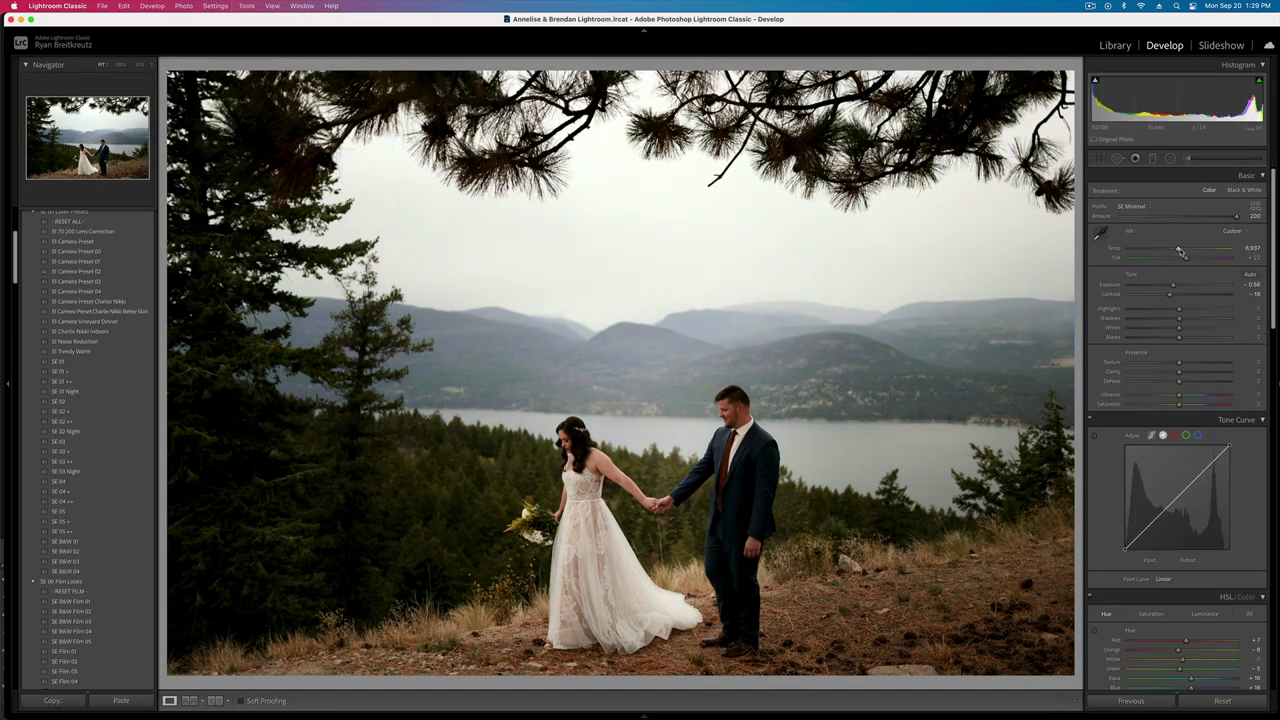
drag(1182, 253, 1176, 251)
key(equal)
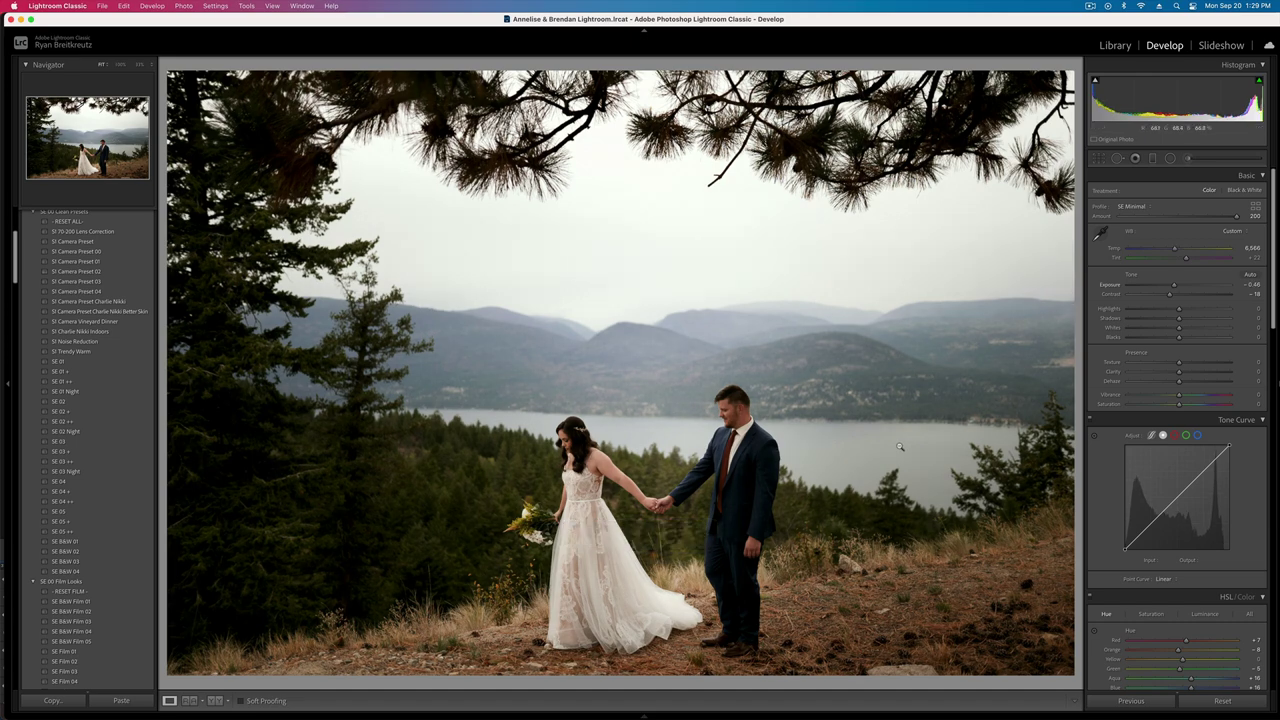
key(g)
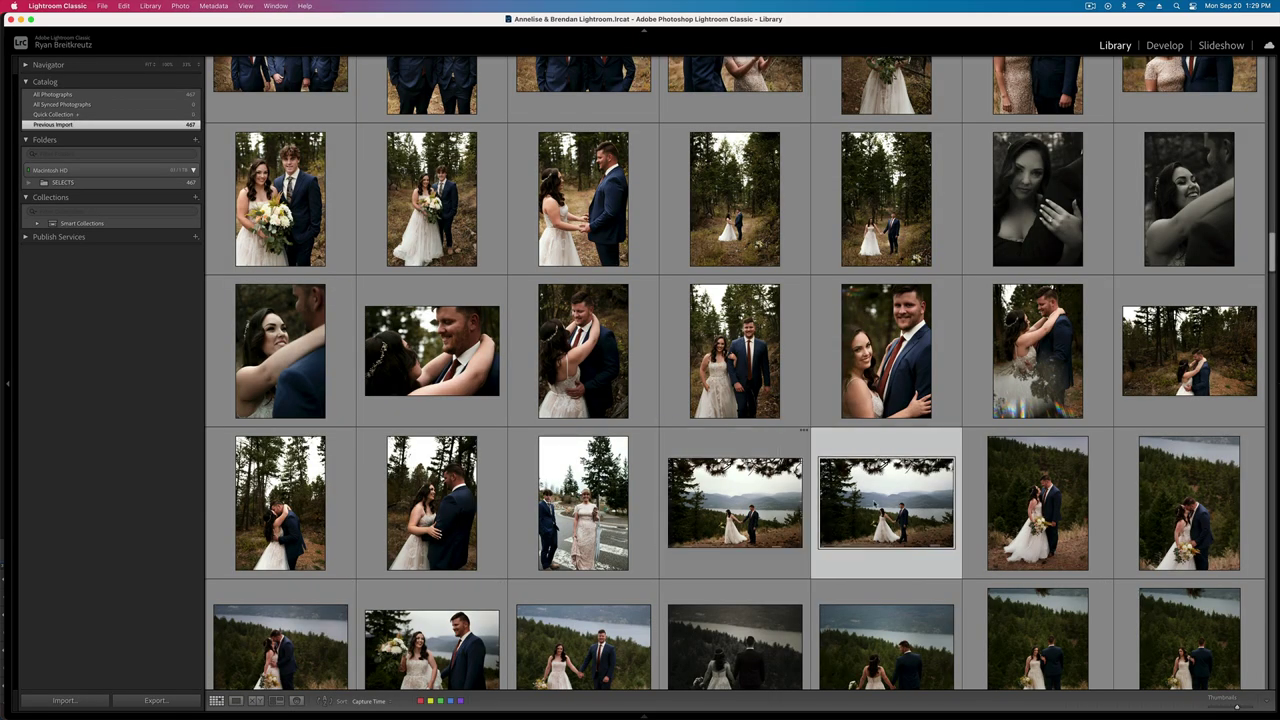
- Develop the second wide lakeside photo of the couple holding hands with Temp at about 6,420 and Exposure at −0.46
double_click(875, 503)
key(d)
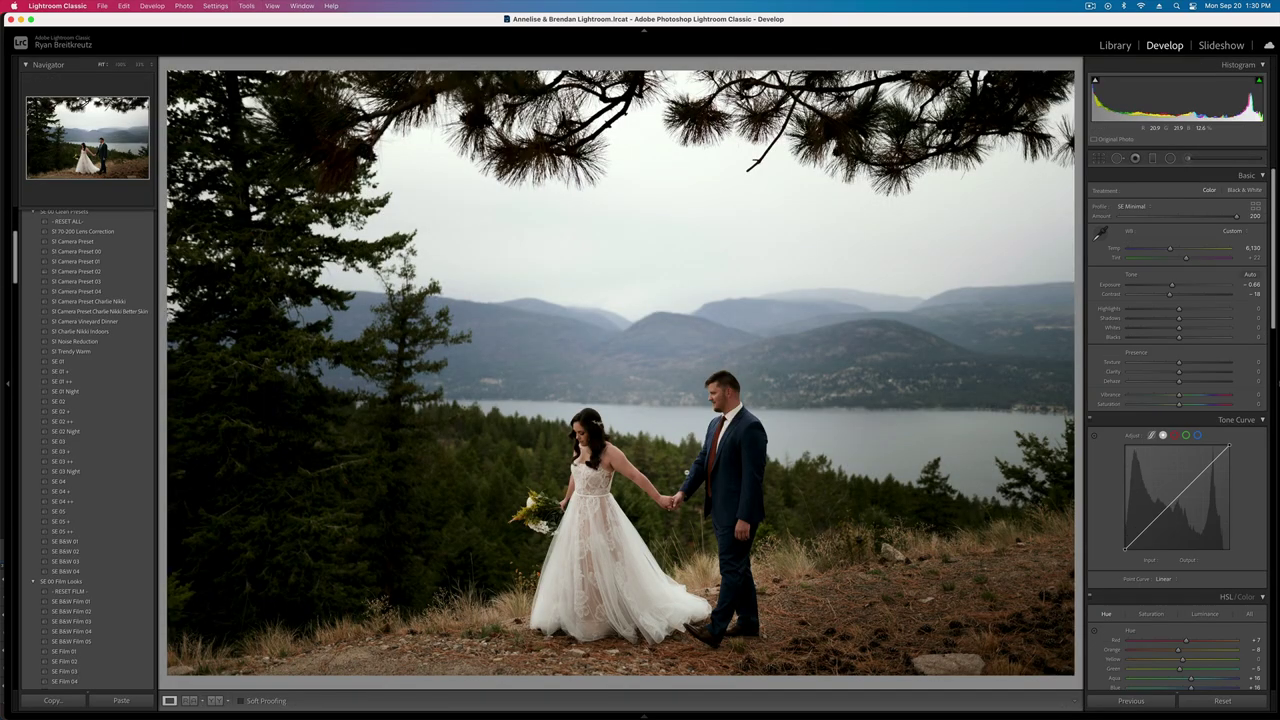
drag(1171, 252, 1174, 251)
key(equal)
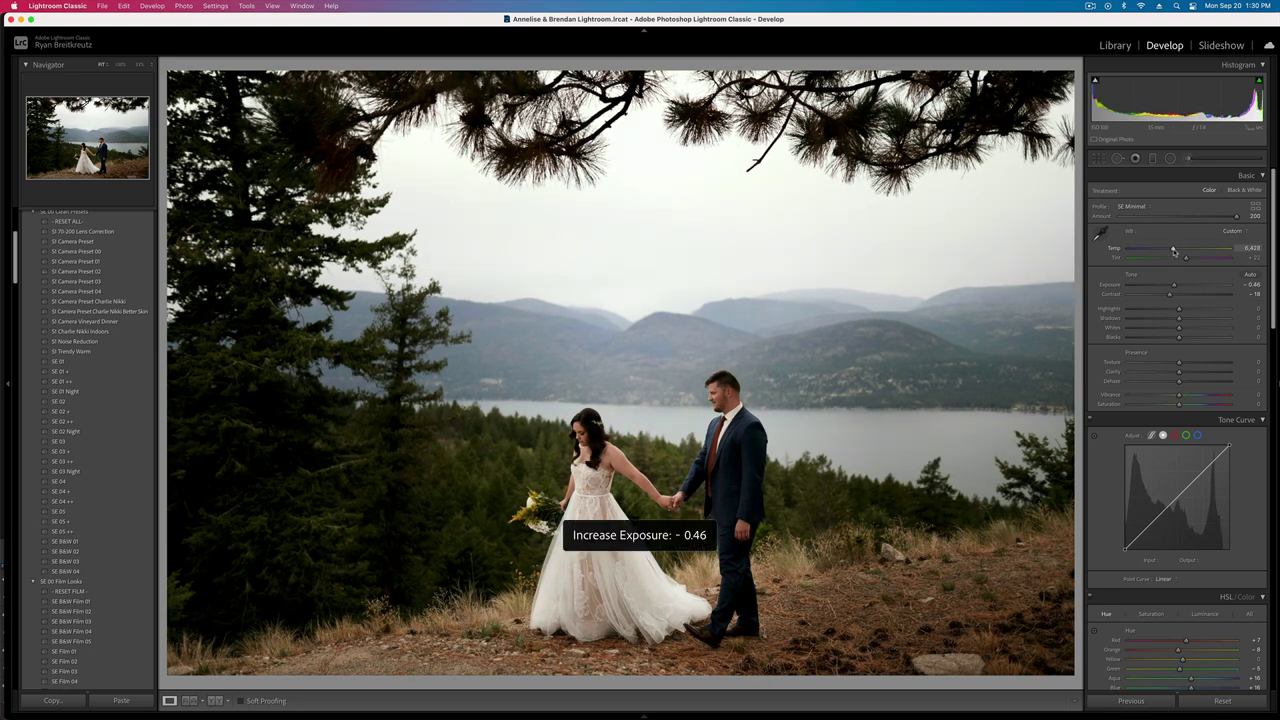
key(Right)
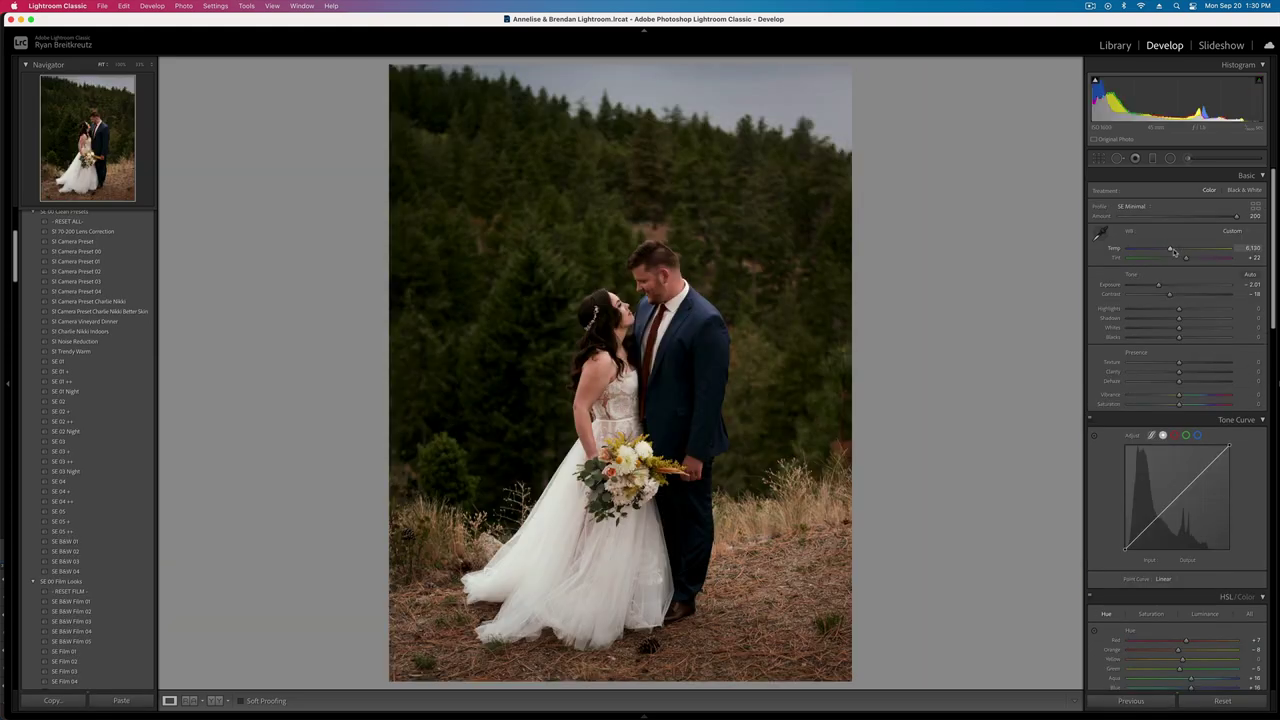
key(g)
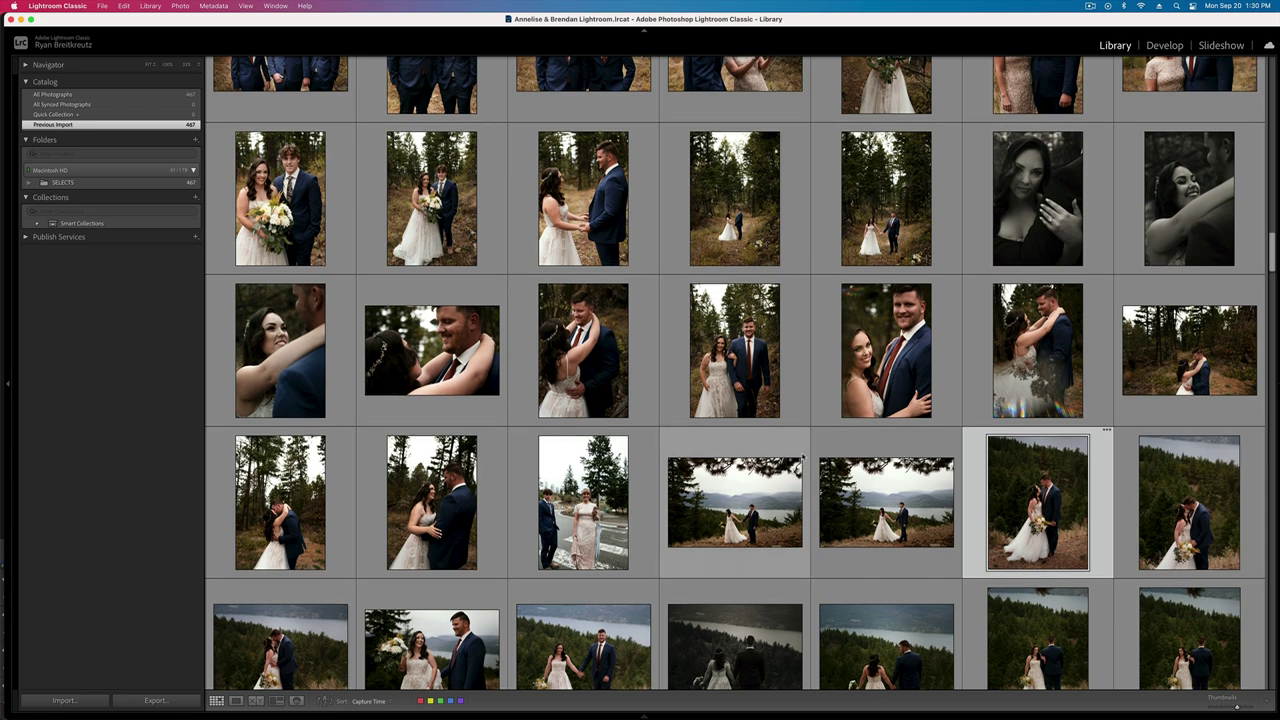
- Develop the lakeside photo of the couple facing the camera hand in hand with Temp at 6,071 and Contrast at −10
scroll(803, 457, down, 2)
click(1152, 405)
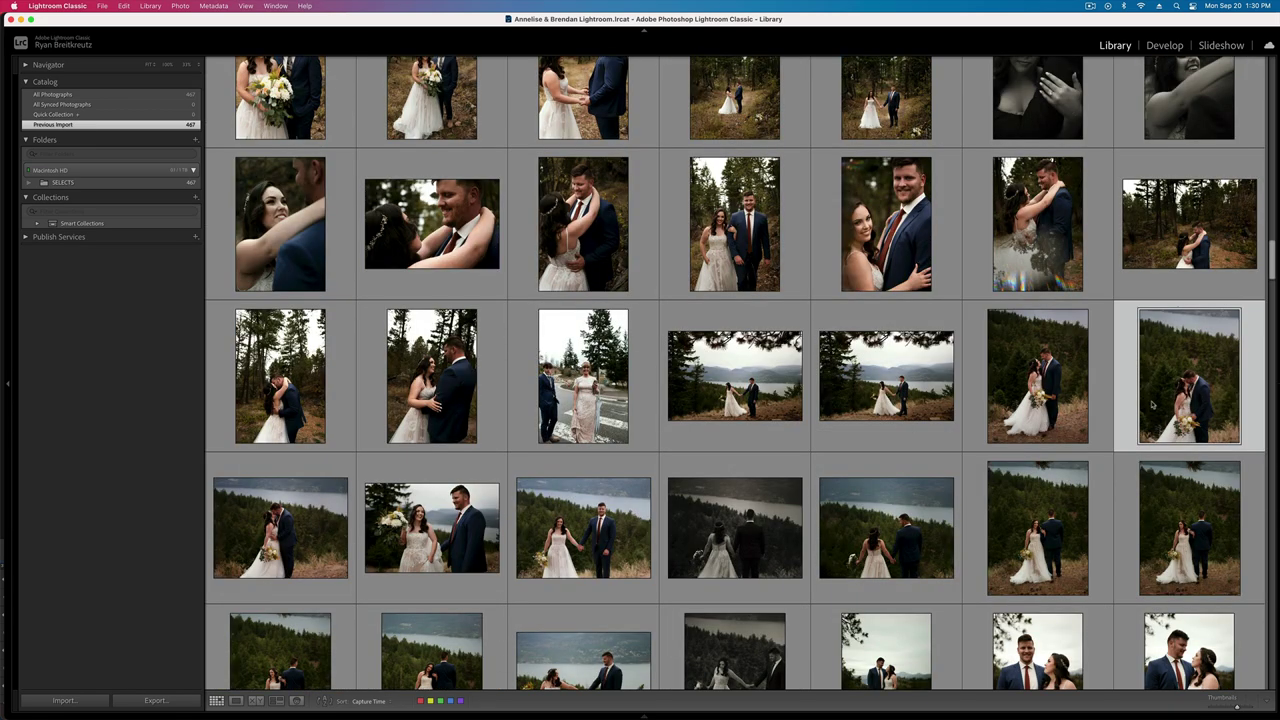
double_click(1152, 405)
key(Right)
key(Right)
key(Right)
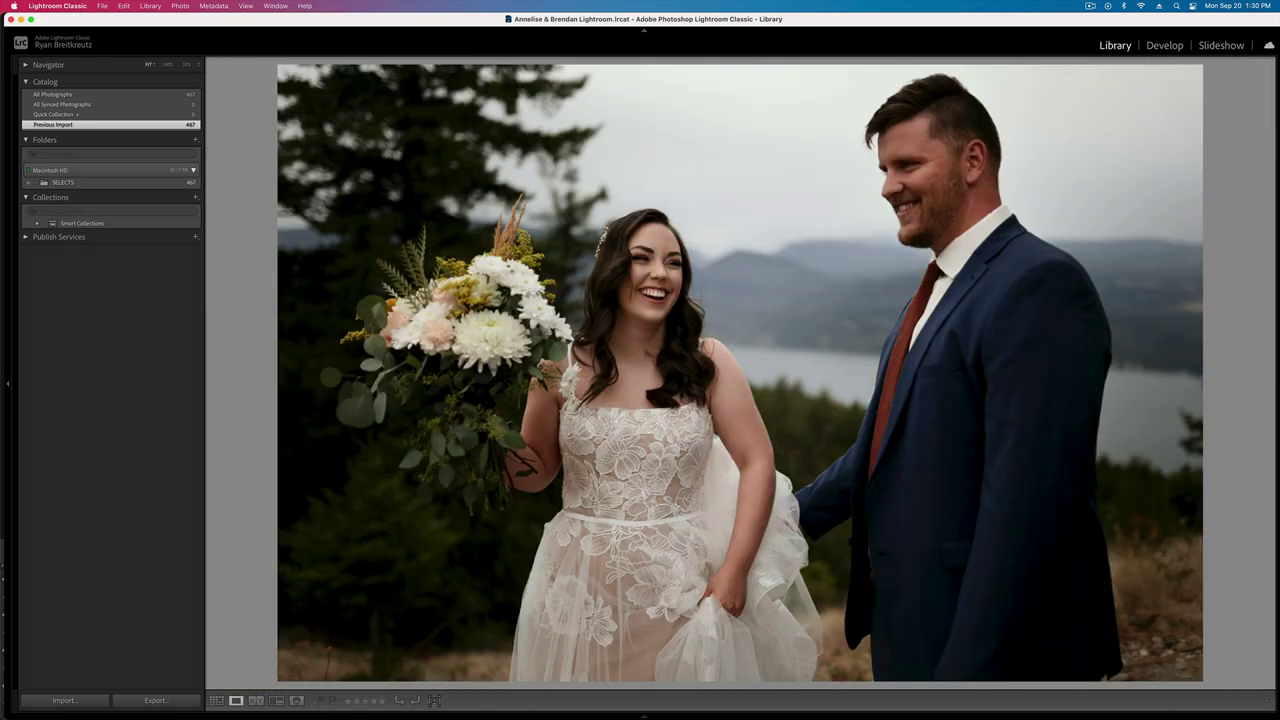
key(Right)
key(Left)
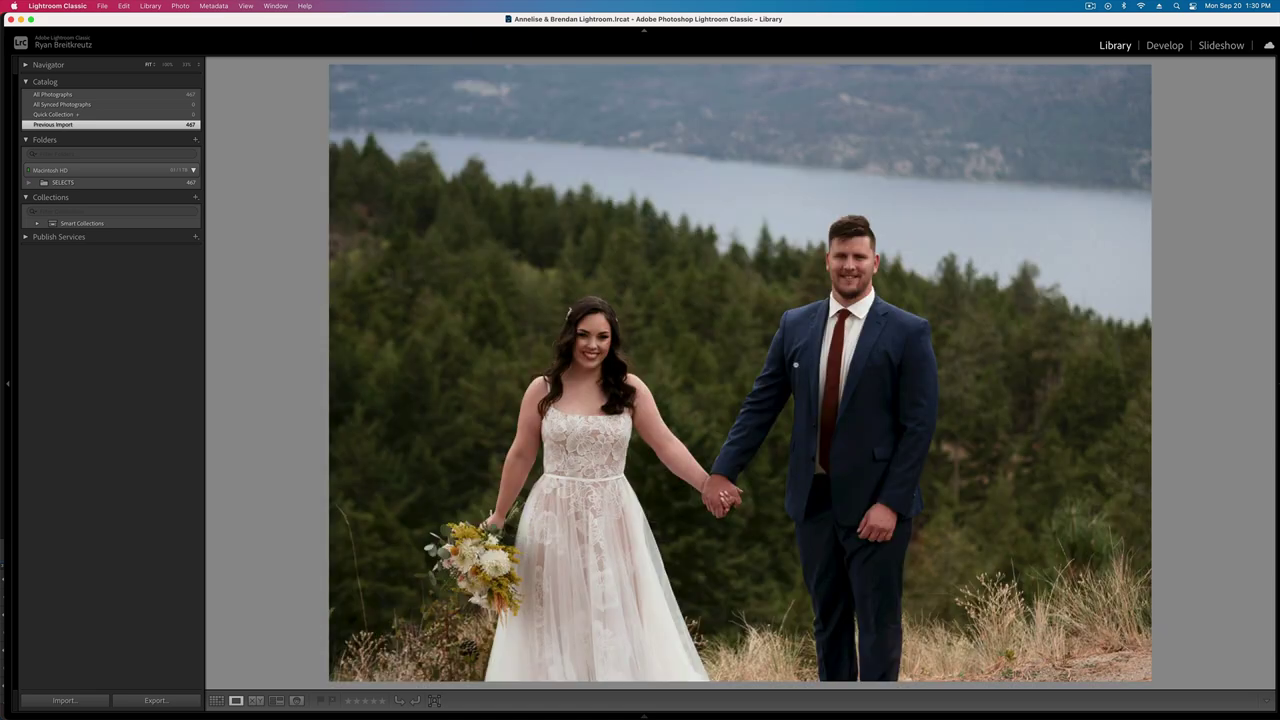
key(d)
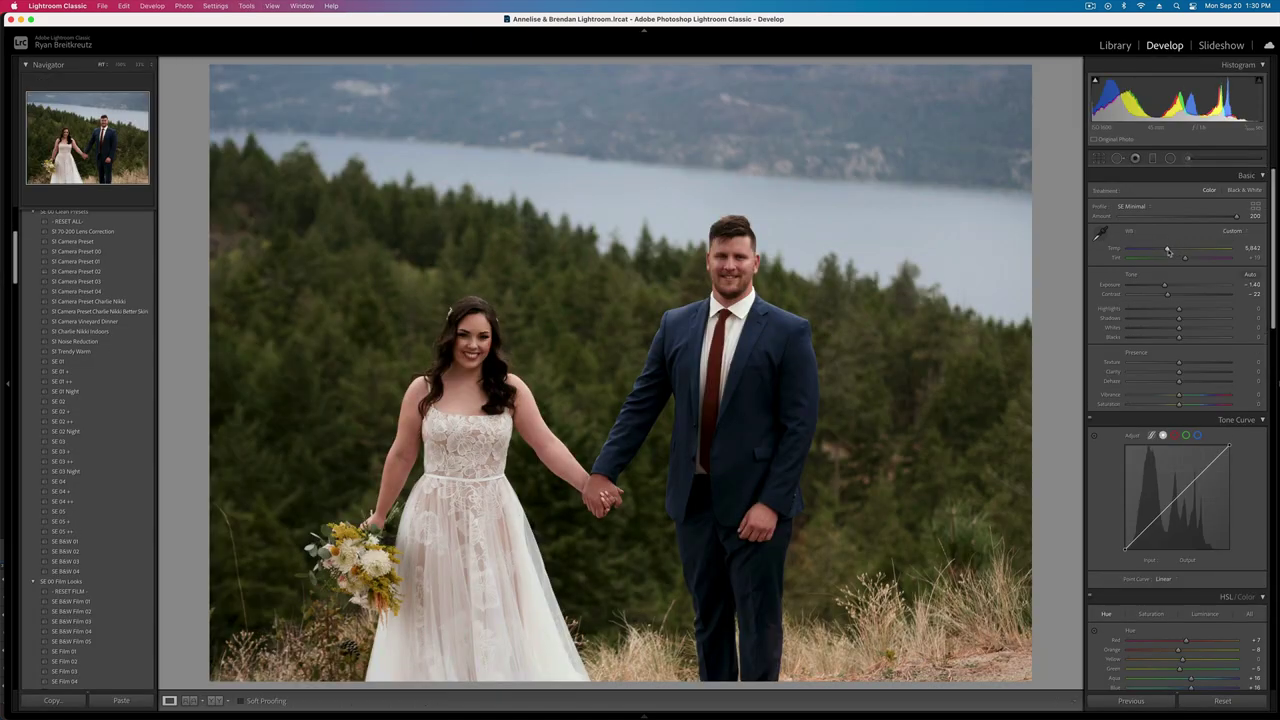
drag(1168, 250, 1171, 251)
drag(1171, 297, 1174, 297)
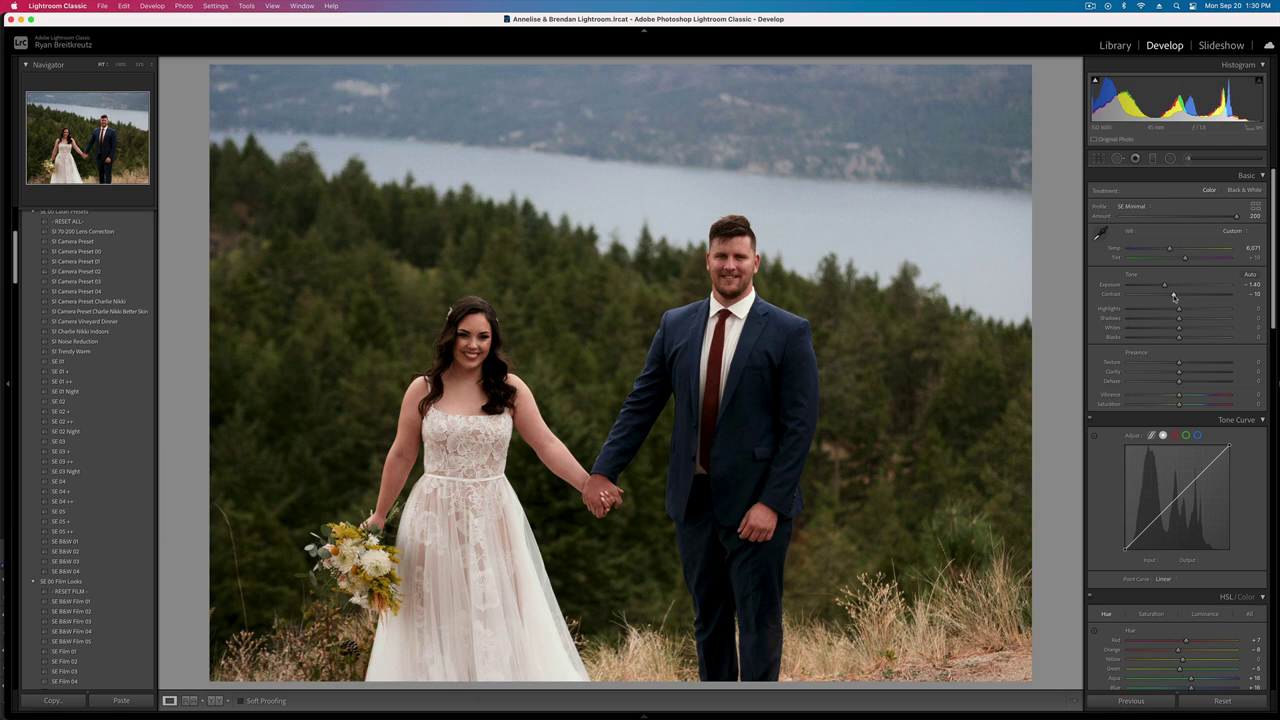
key(g)
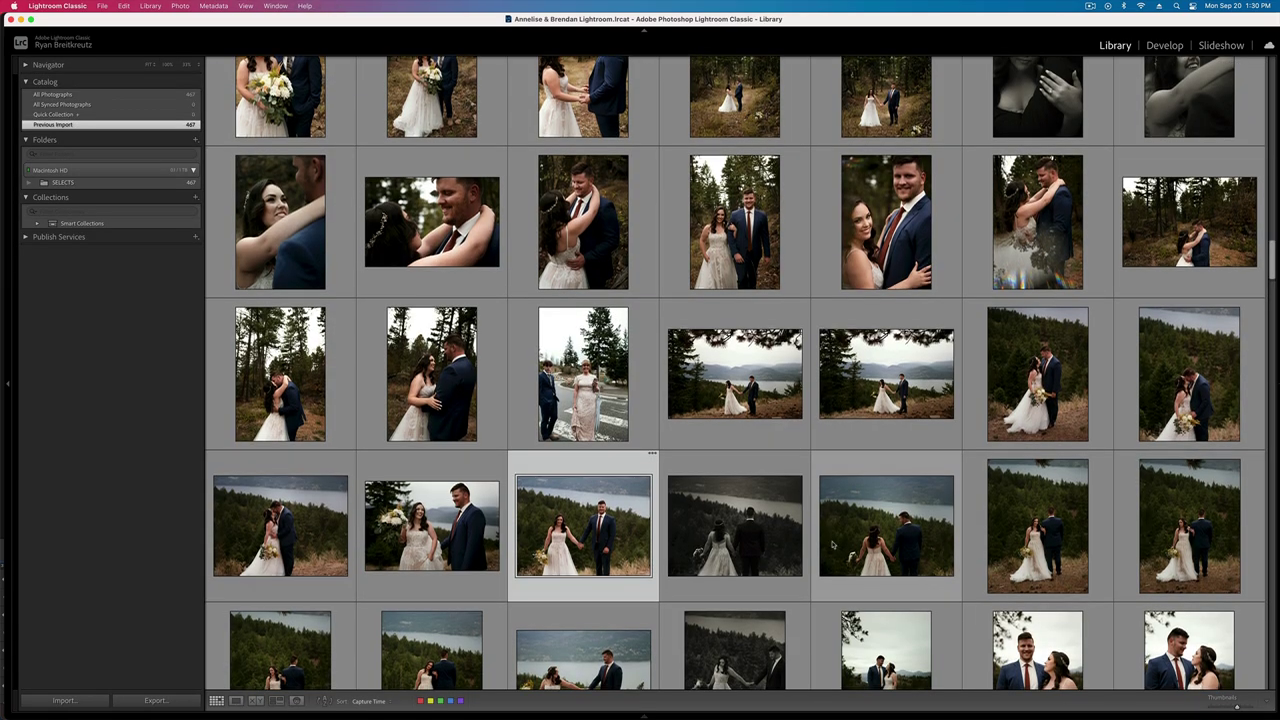
- Review the enlarged photos following the hand-in-hand lakeside portrait, up to the wide shots of the couple standing on the rock
scroll(832, 545, down, 4)
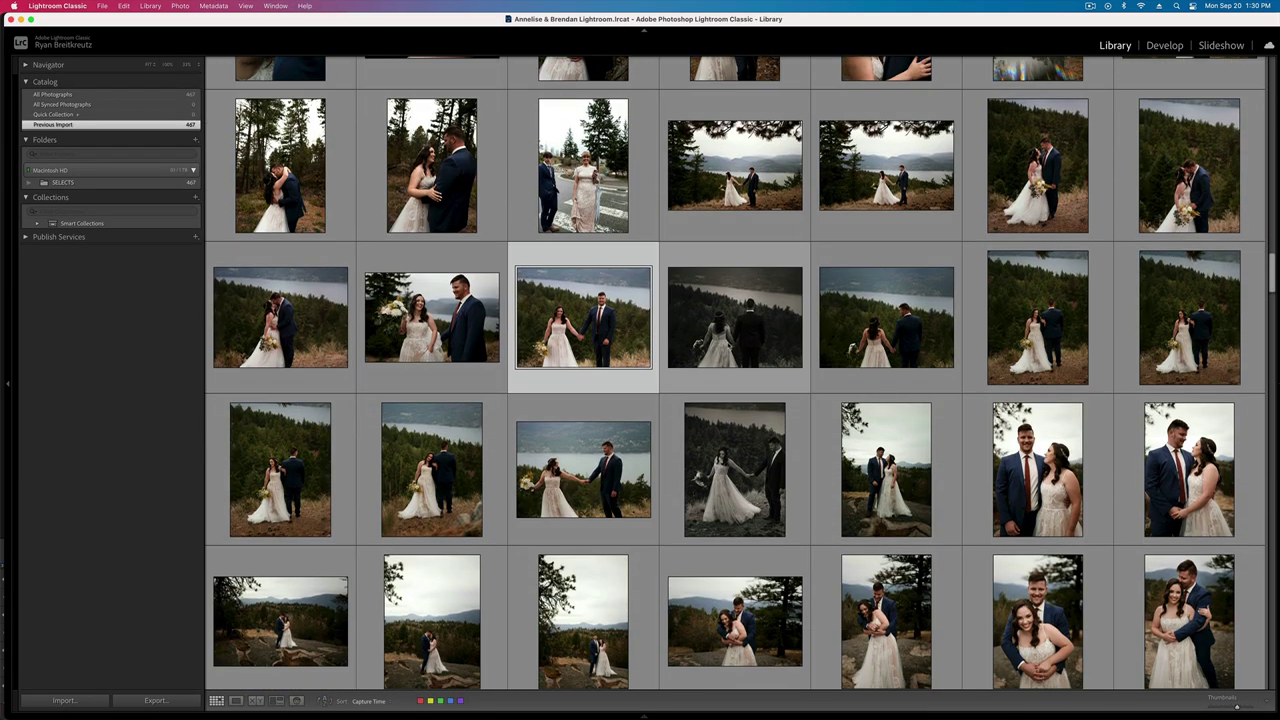
key(Right)
key(e)
key(Right)
key(Right)
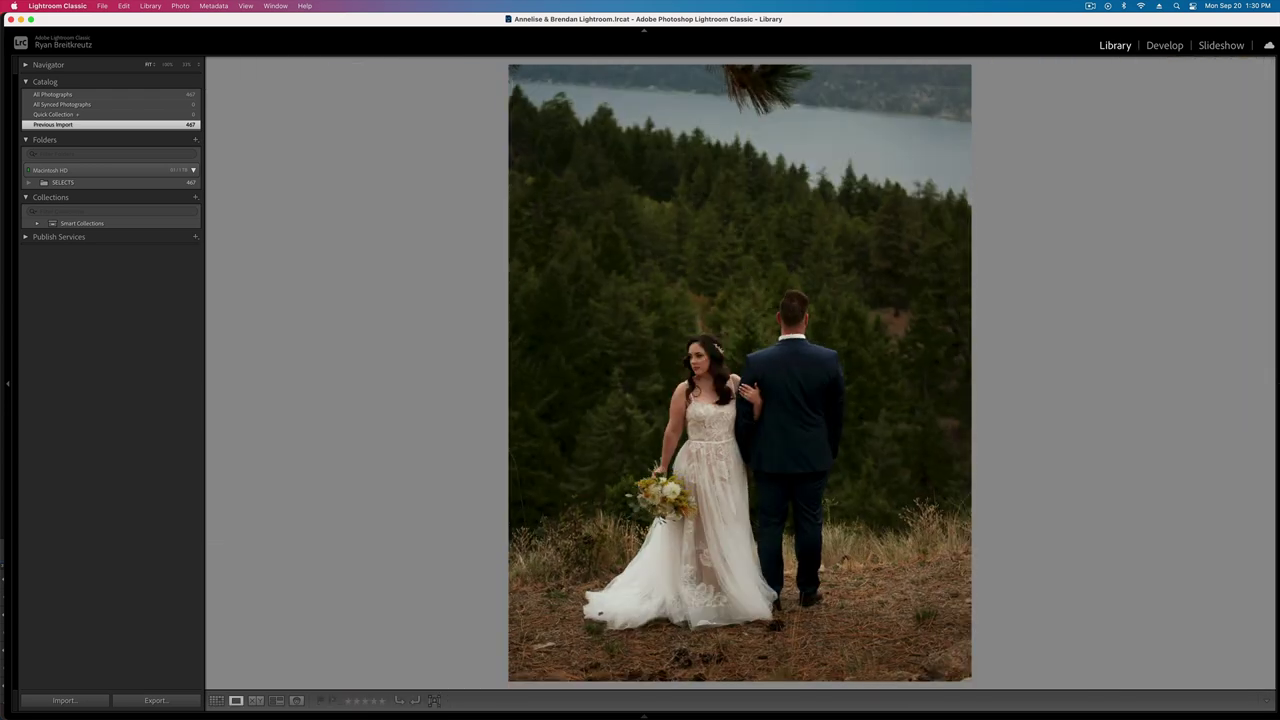
key(Right)
key(Right)
key(Right)
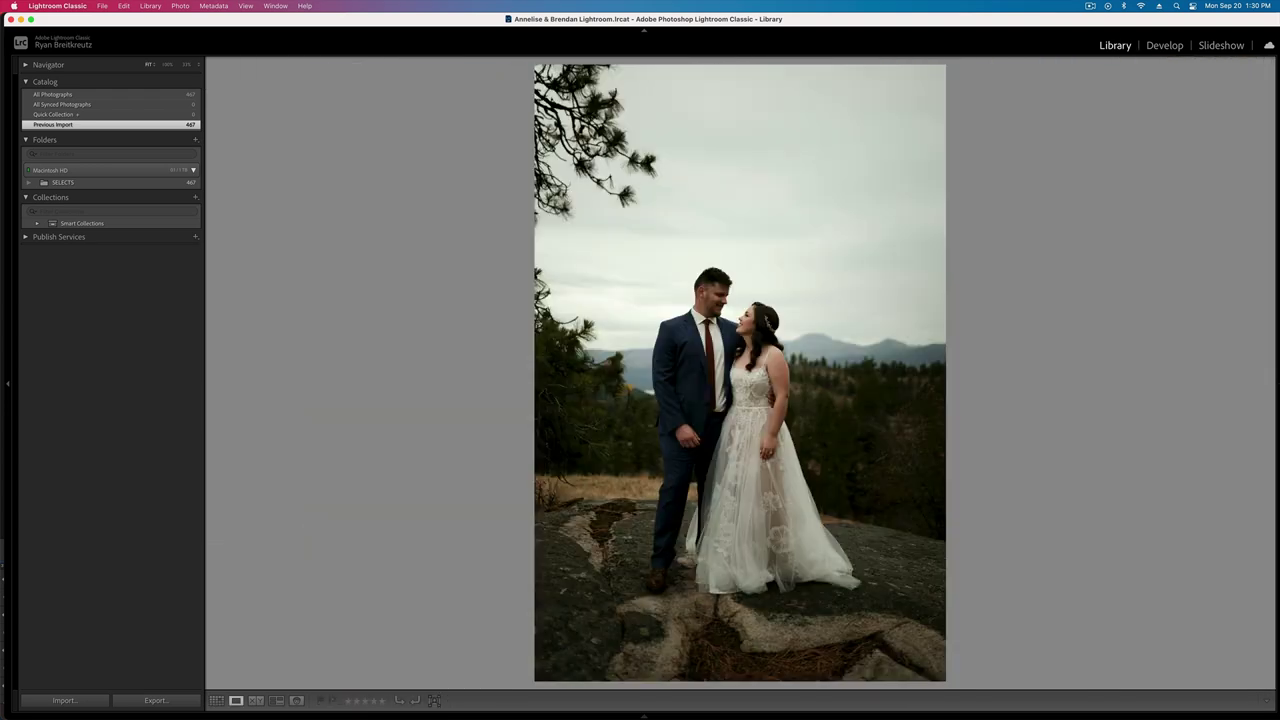
key(Right)
key(Right)
key(Right)
key(Right)
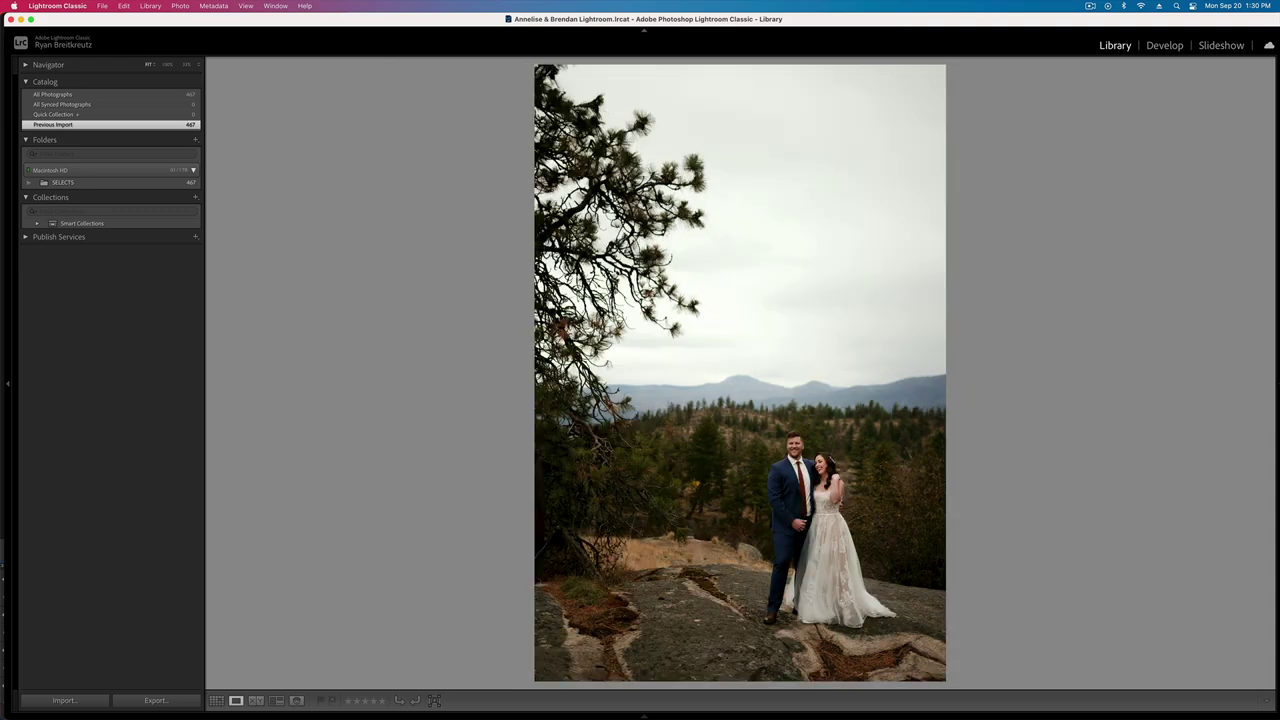
key(Right)
key(Left)
- Crop the vertical photo of the couple standing on the rock to a 5 x 7 aspect, widening the frame to the photo's full width
key(r)
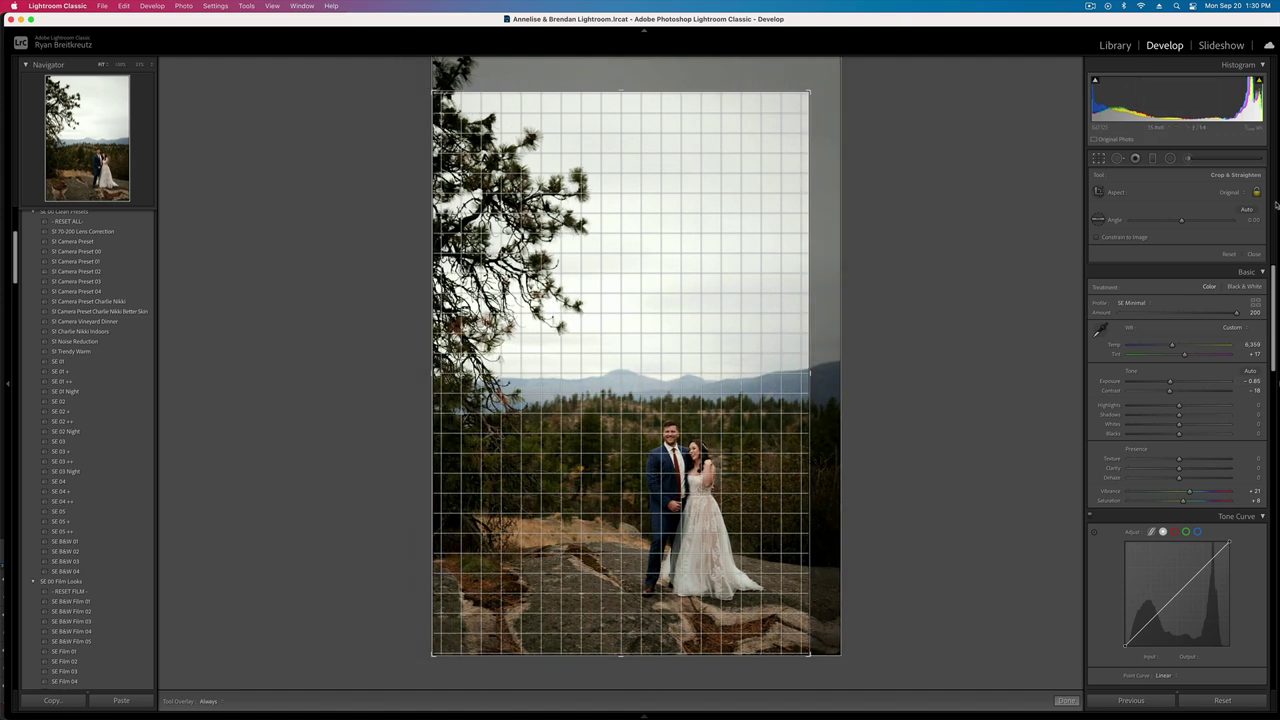
click(1226, 200)
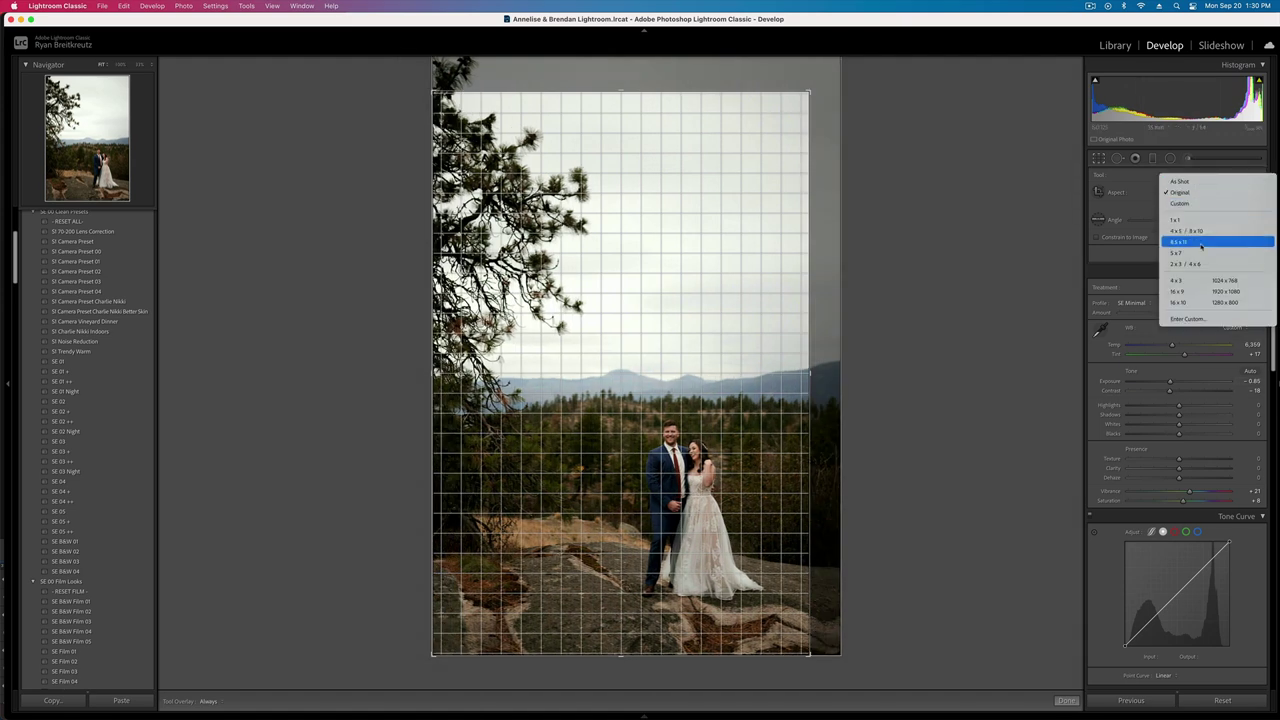
click(1192, 256)
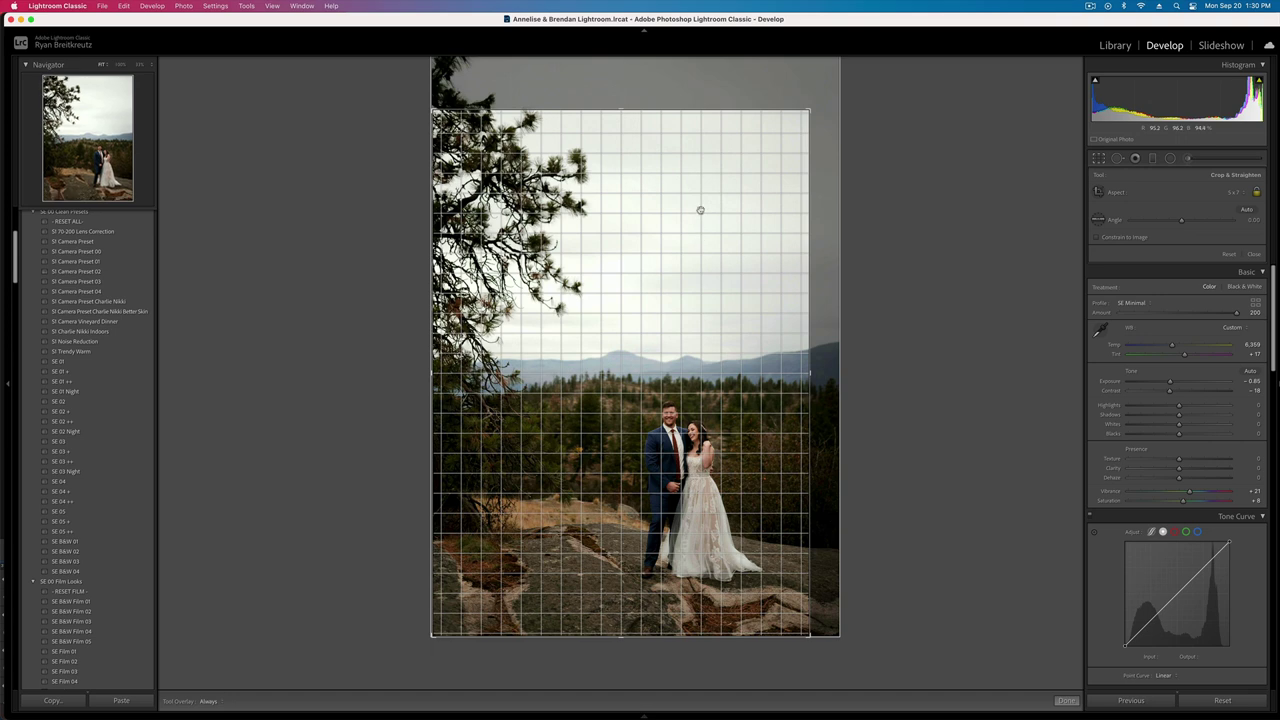
drag(818, 101, 868, 57)
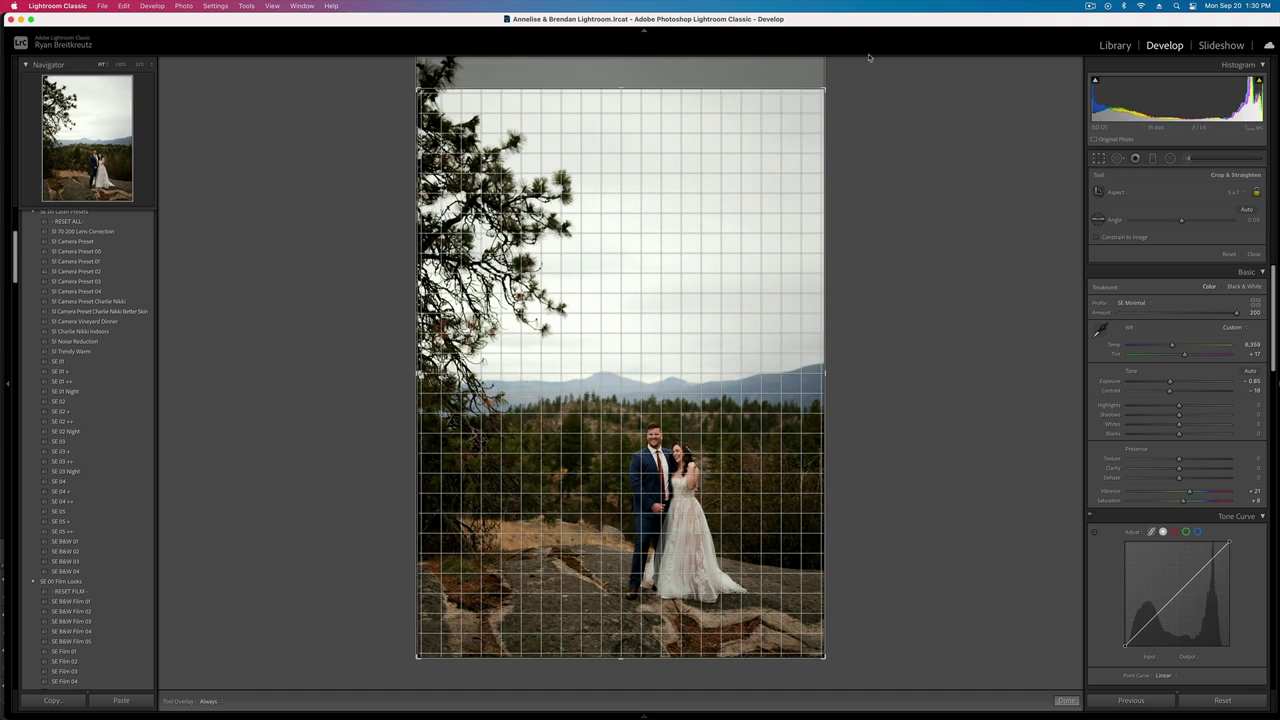
key(Return)
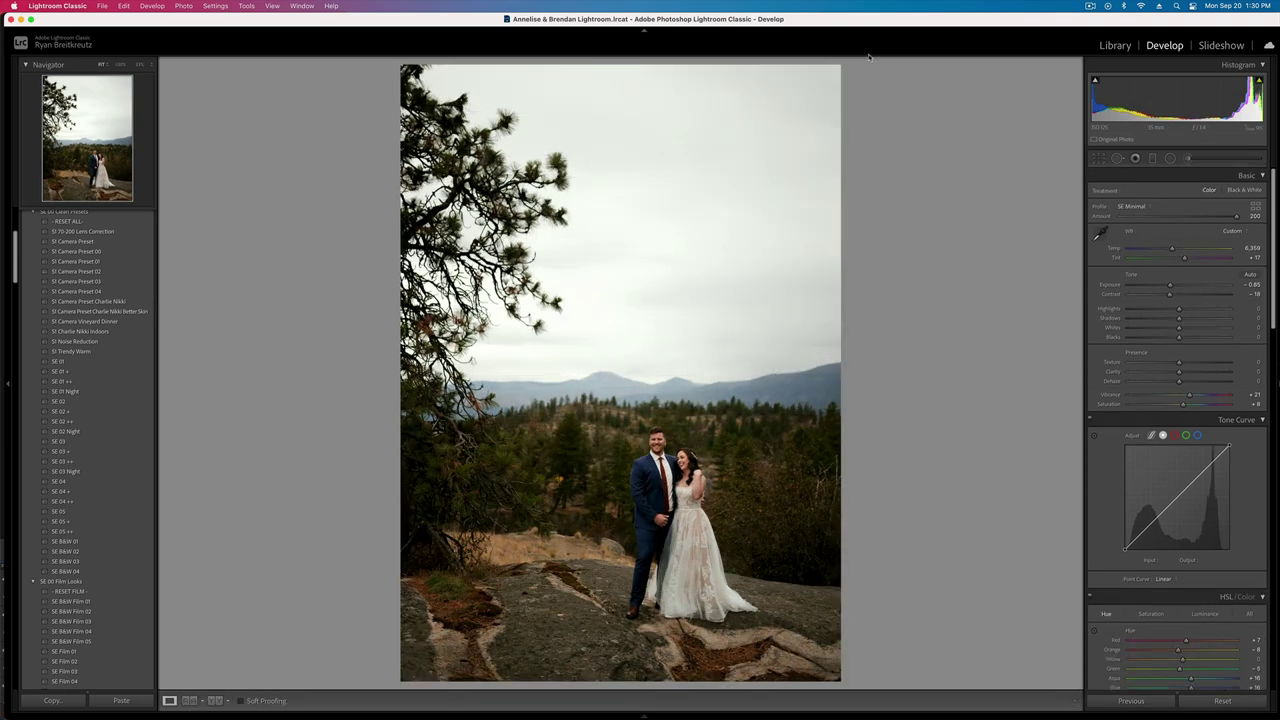
key(g)
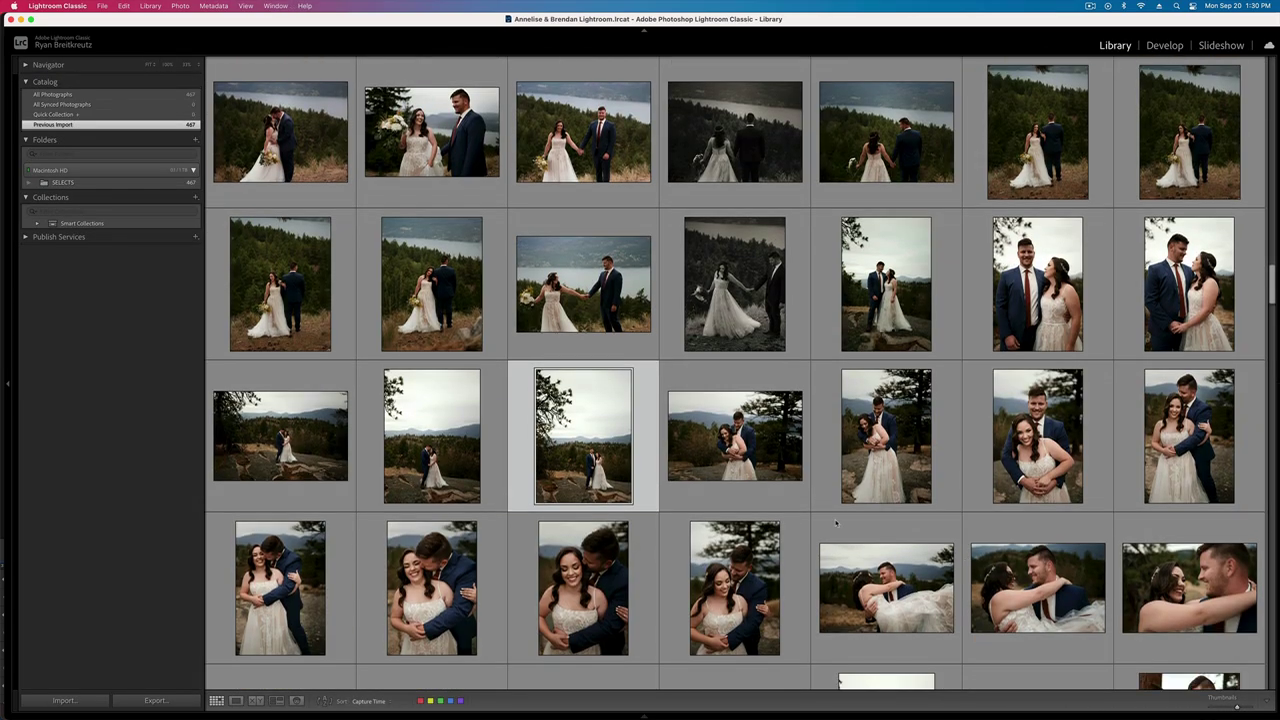
- Review the enlarged photos from the couple's embrace on the rock through the forest portraits to the portraits in the reeds
double_click(721, 468)
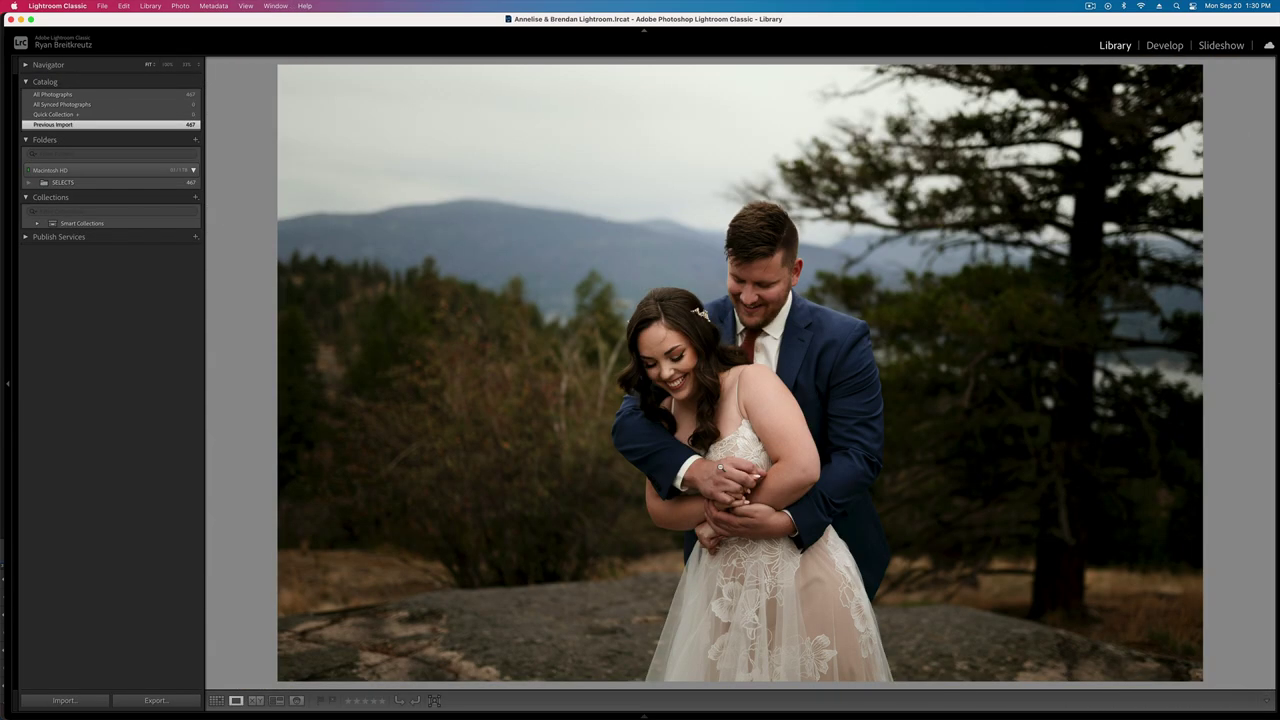
key(Right)
key(Right)
key(Right)
key(Right)
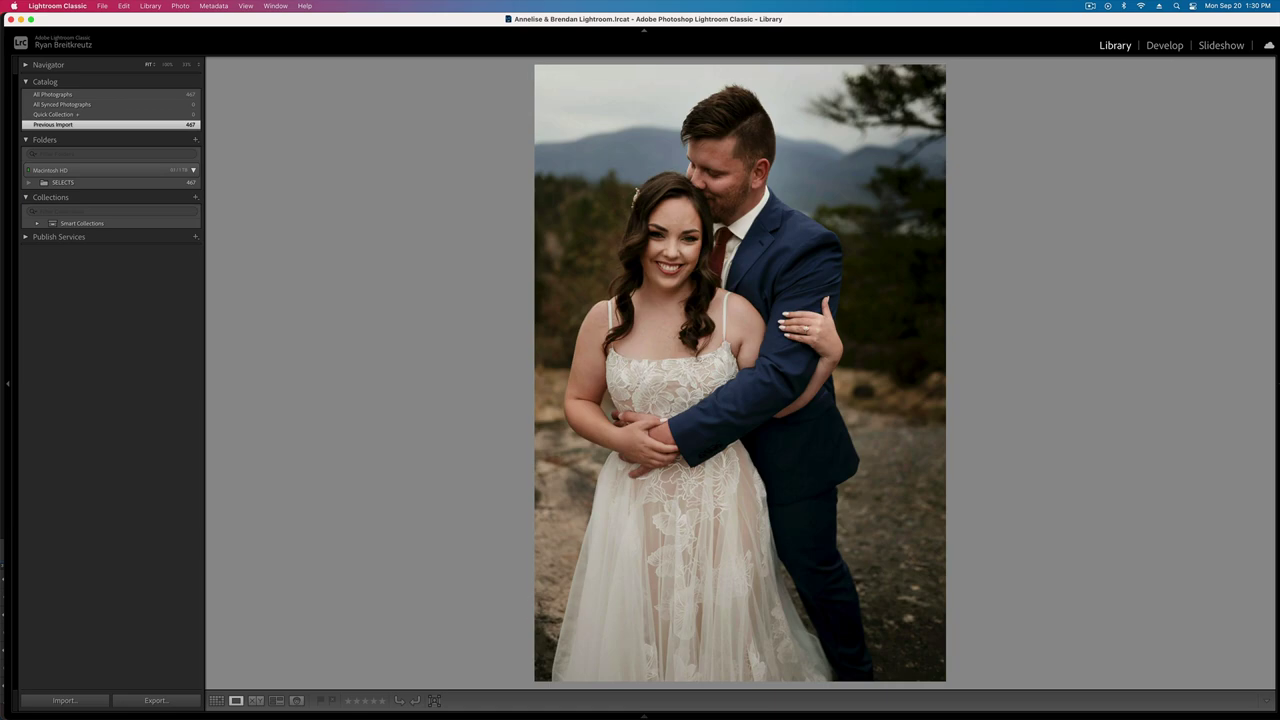
key(Right)
key(Right)
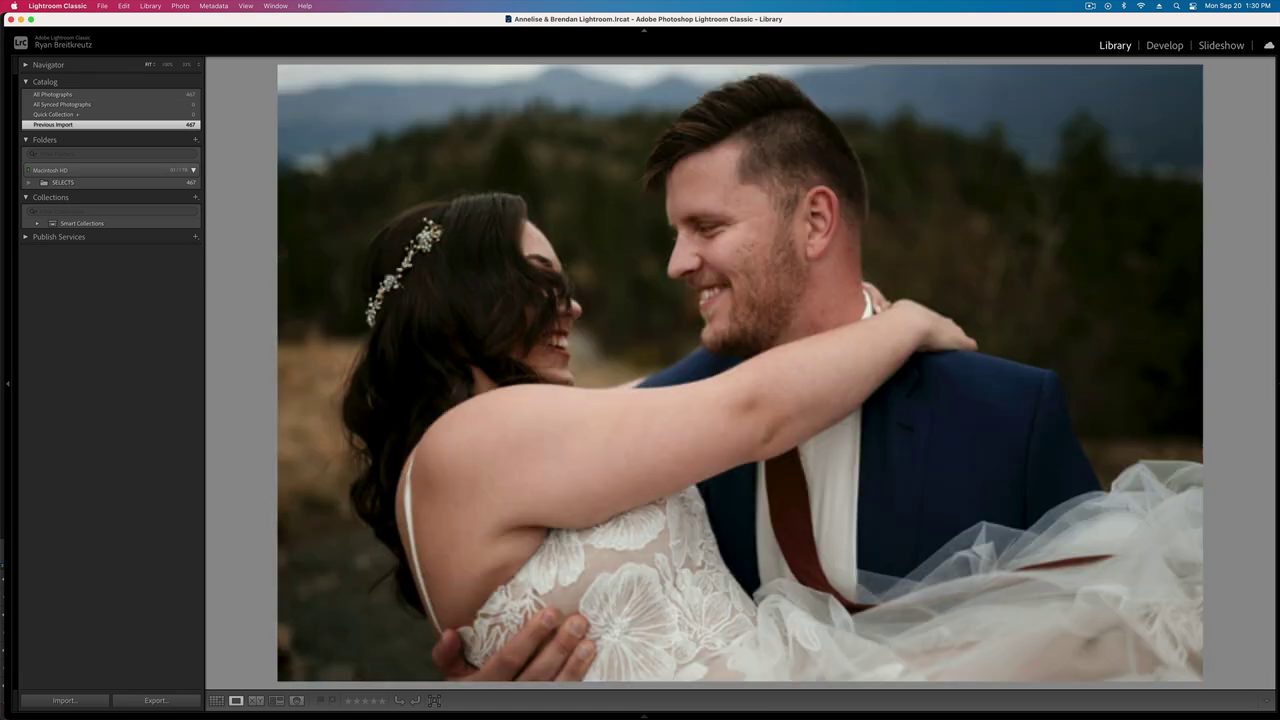
key(Right)
key(Right)
key(Right)
key(Right)
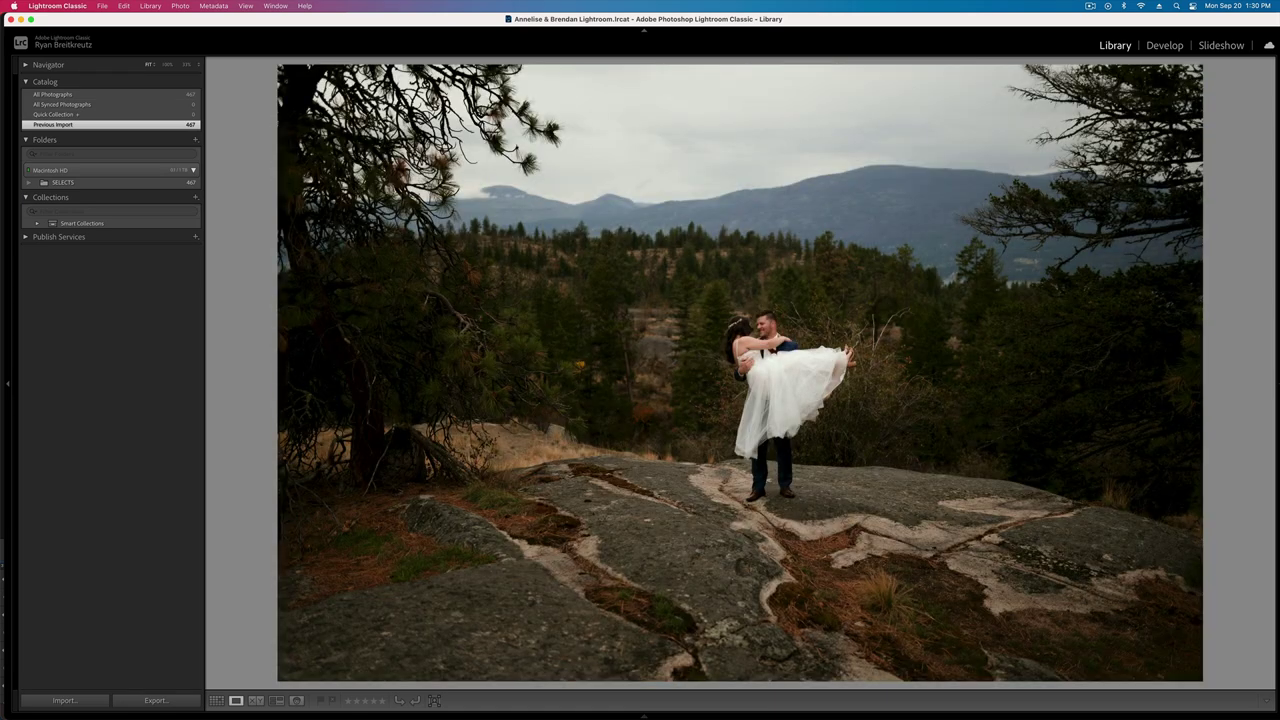
key(Right)
key(Right)
key(Right)
key(Right)
key(Right)
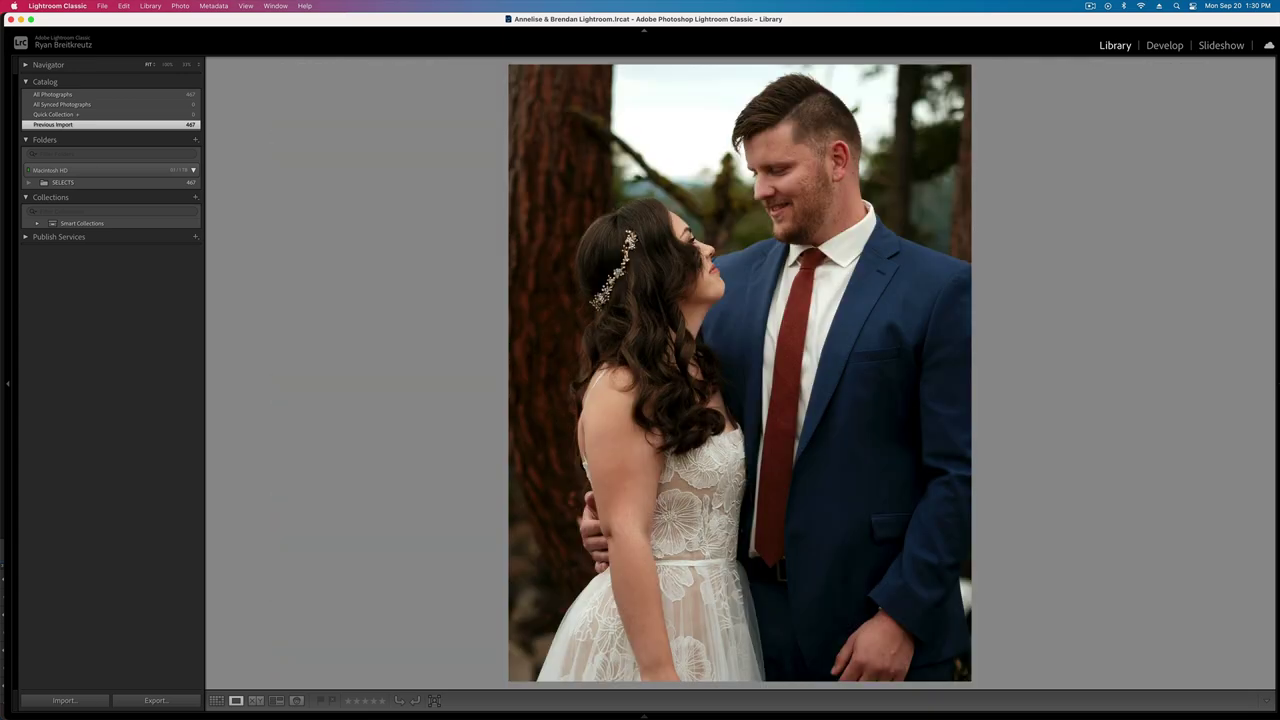
key(Right)
key(Right)
key(Right)
key(Right)
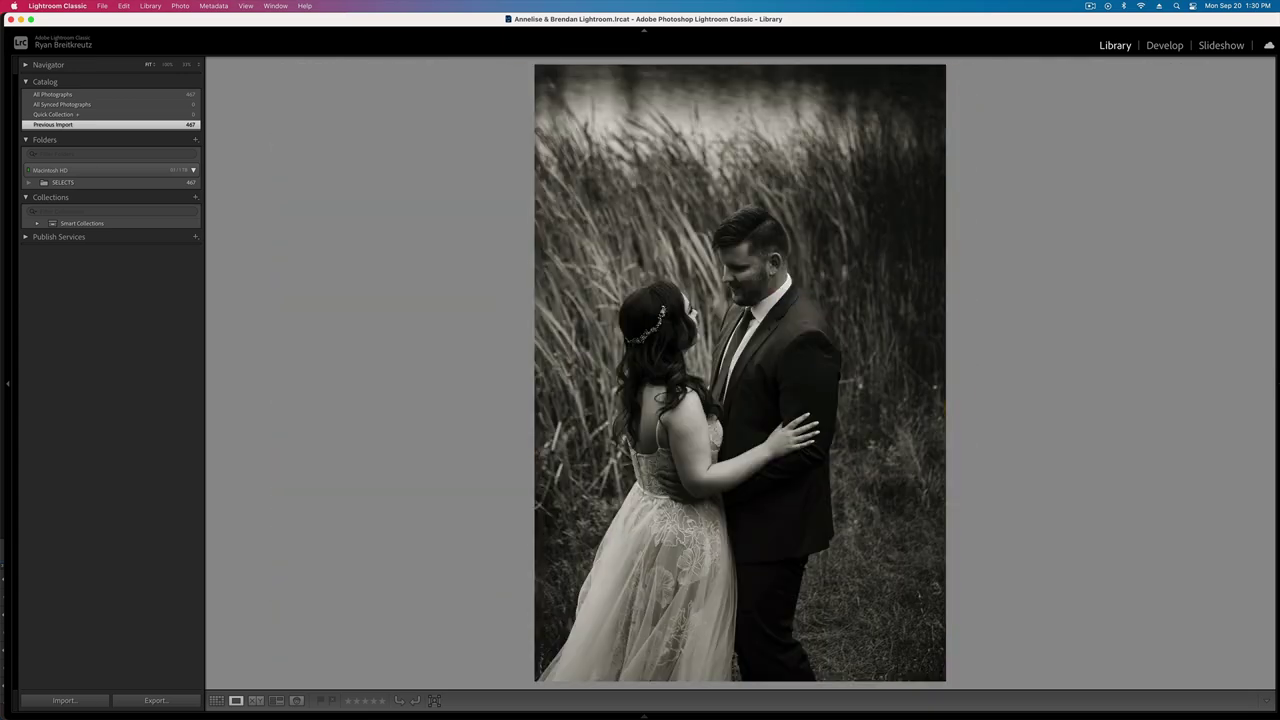
key(Right)
key(Right)
key(Right)
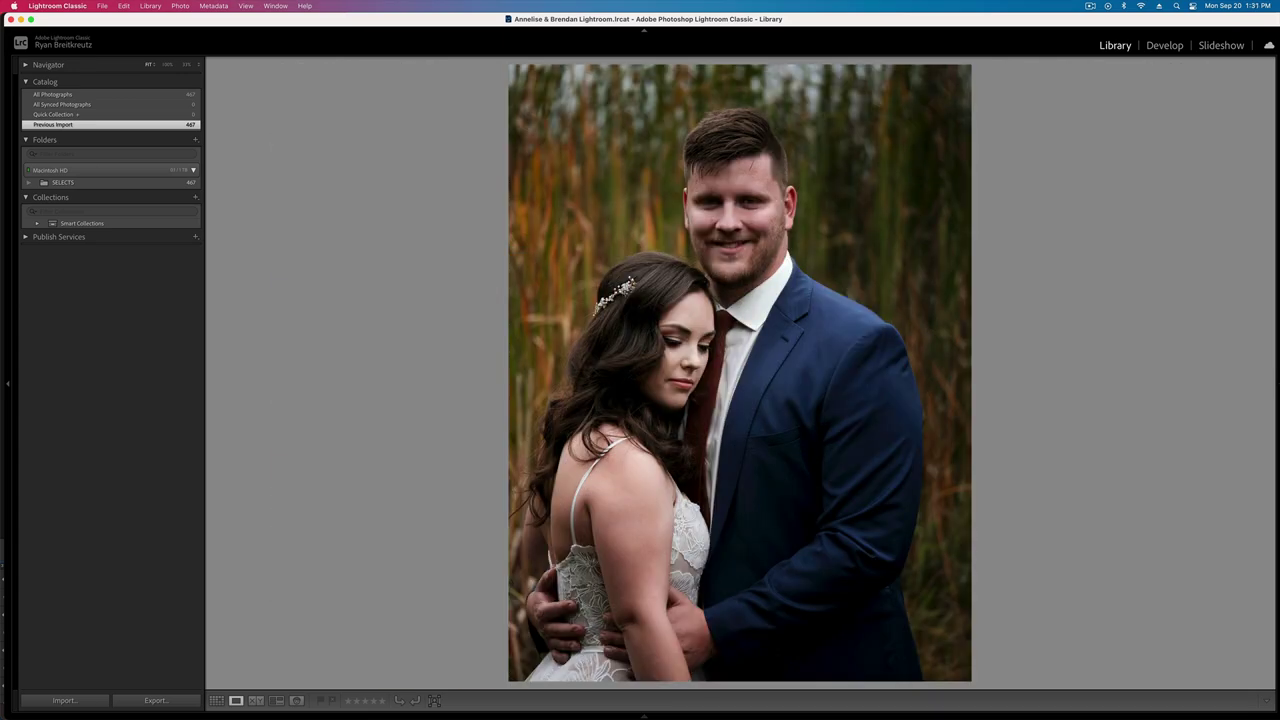
- Warm the wider color portrait of the couple in front of the reeds and lake to Temp 5,700
key(d)
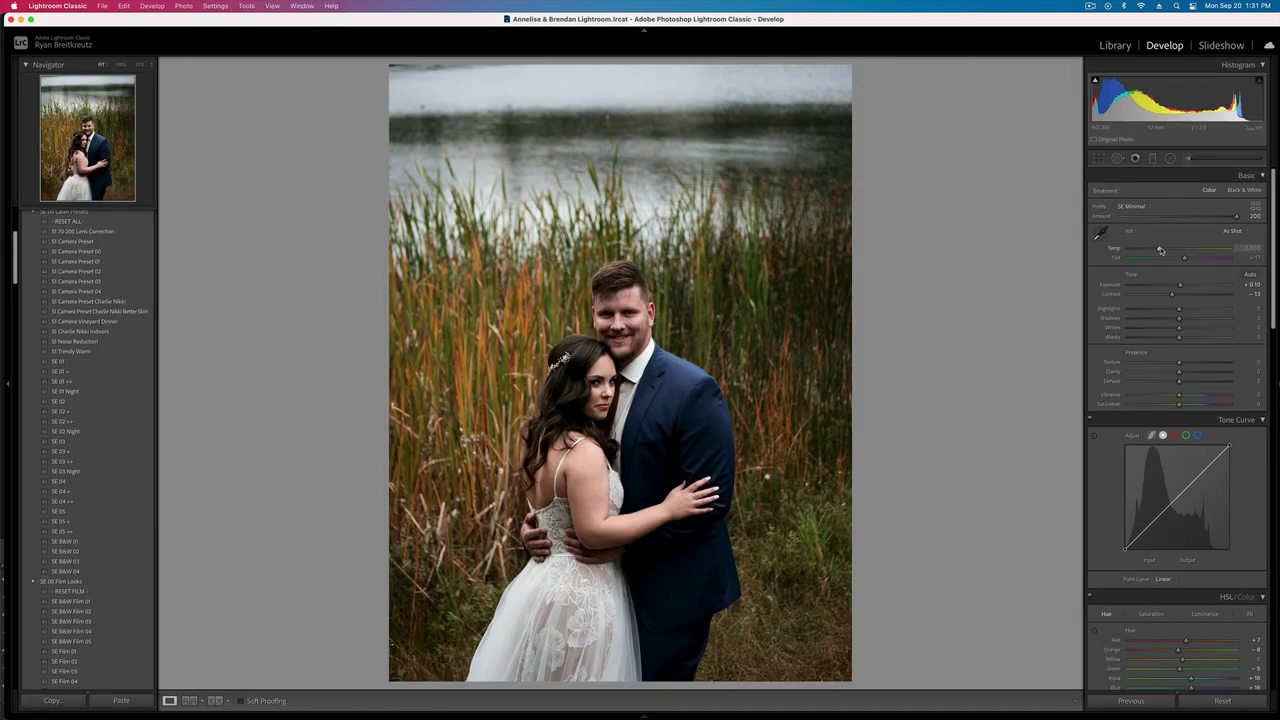
drag(1160, 250, 1166, 251)
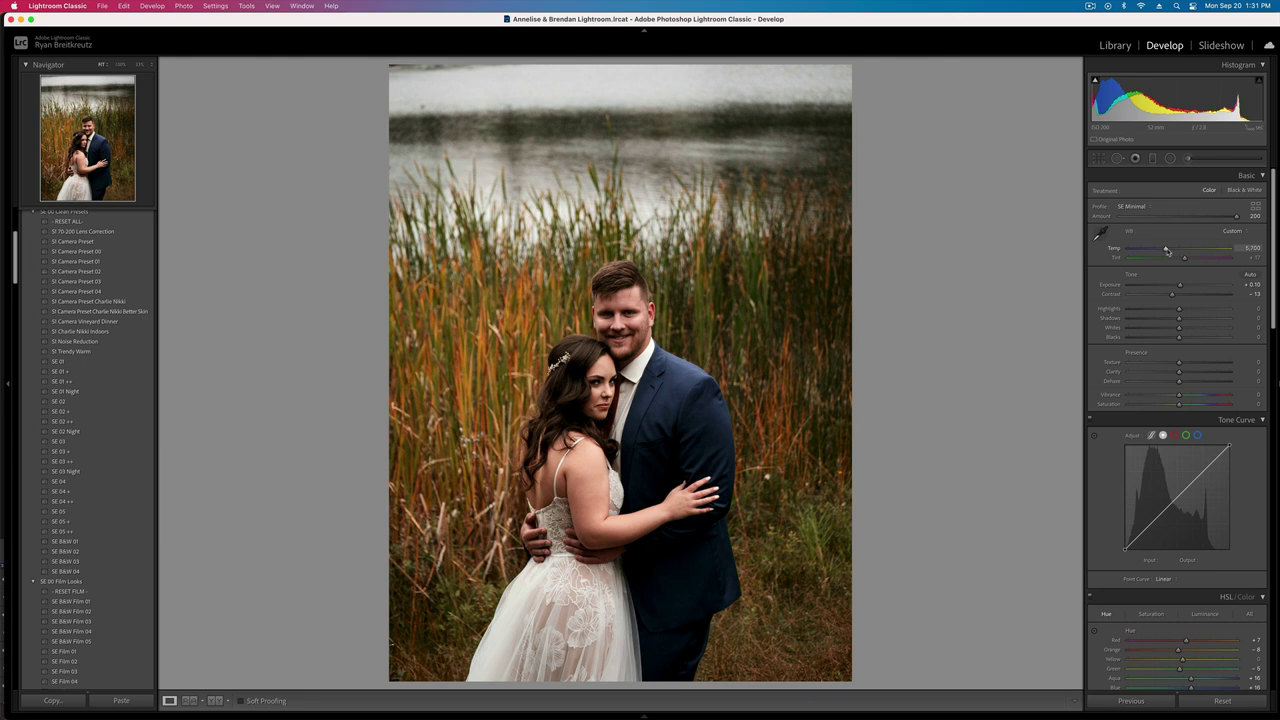
- Develop the next close reeds portrait, with the bride looking down, using Temp 5,578, Contrast about −30 and Exposure −0.40
key(Right)
drag(1159, 249, 1171, 250)
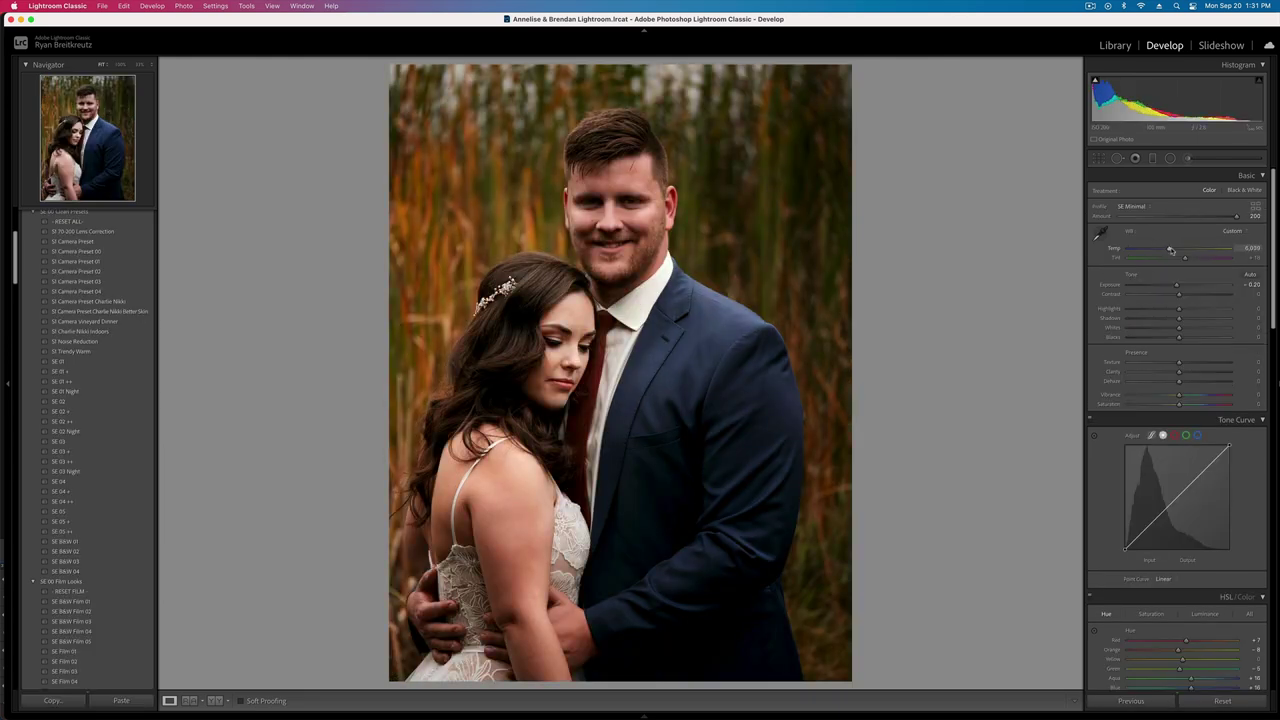
drag(1165, 294, 1161, 296)
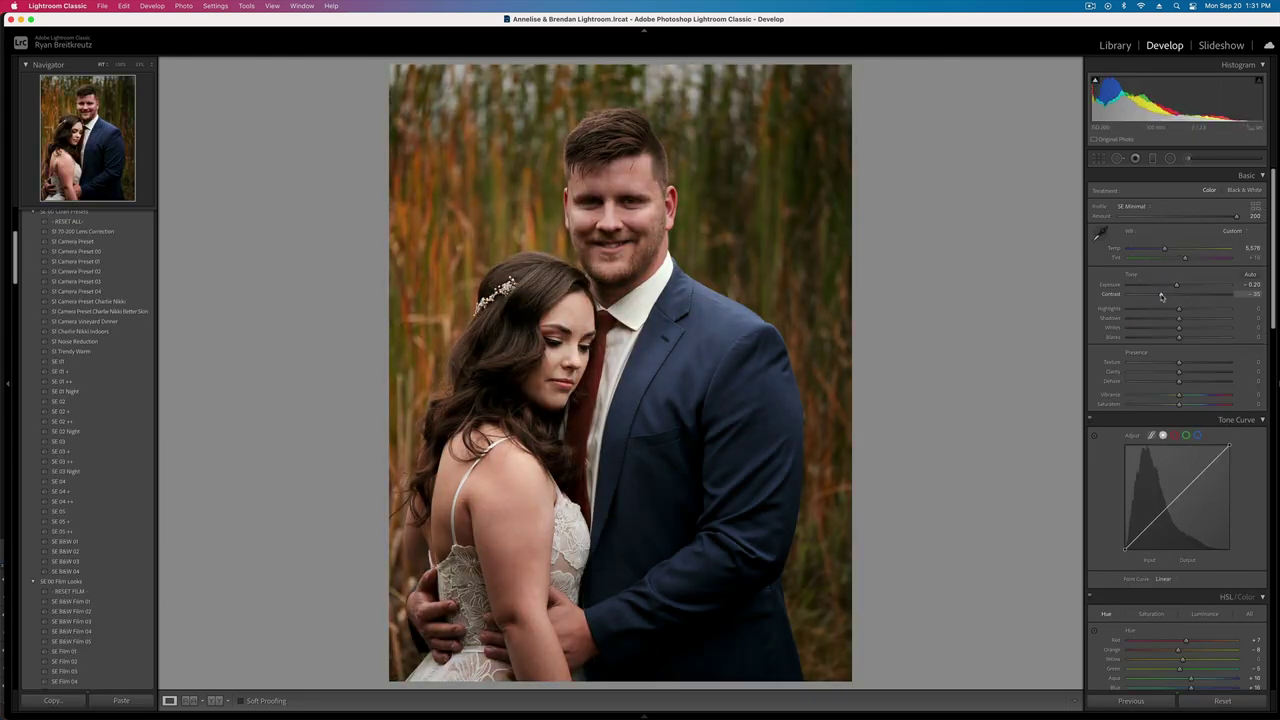
key(minus)
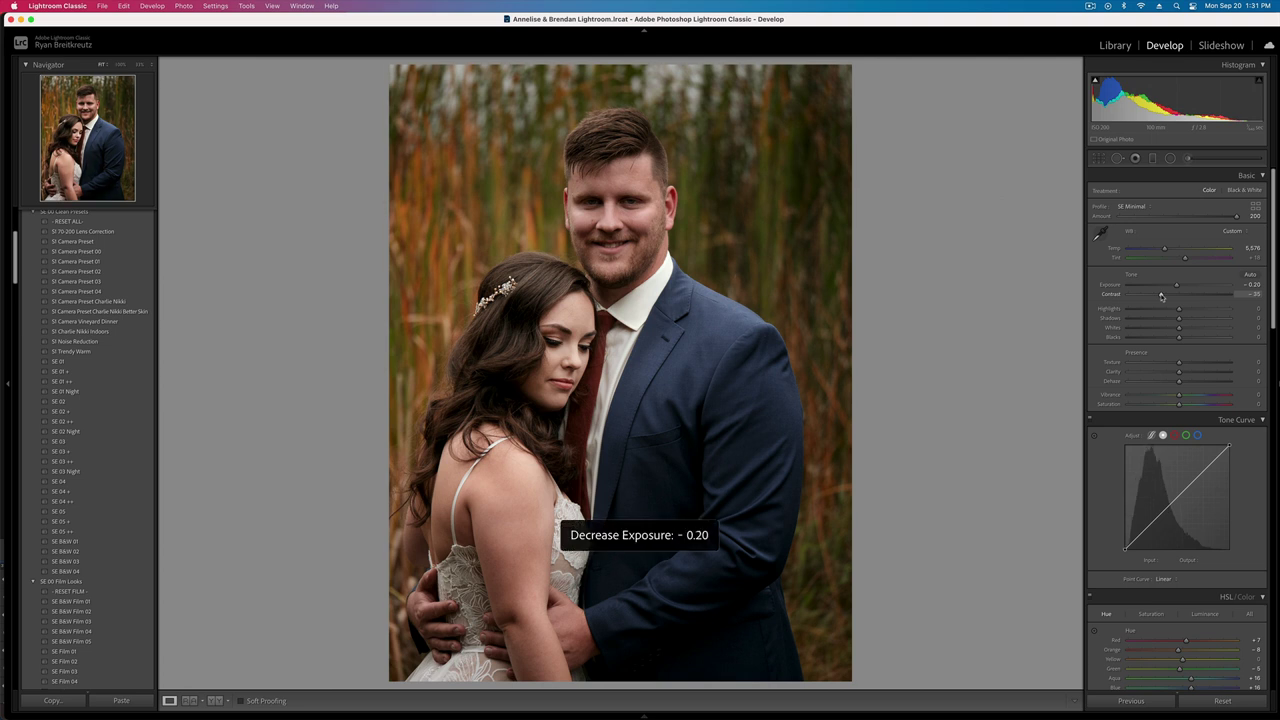
key(minus)
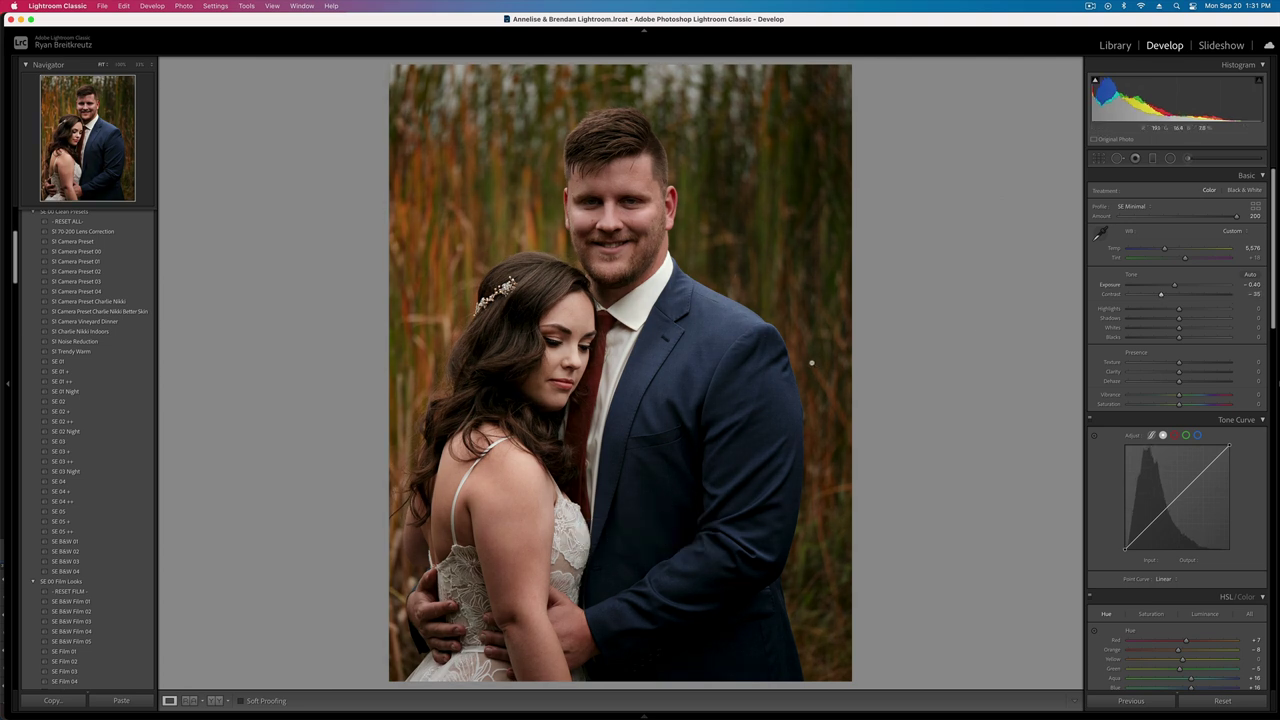
- Set Temp to 5,504 and Contrast to −37 on the next reeds portrait, where the groom looks down at the bride
key(Right)
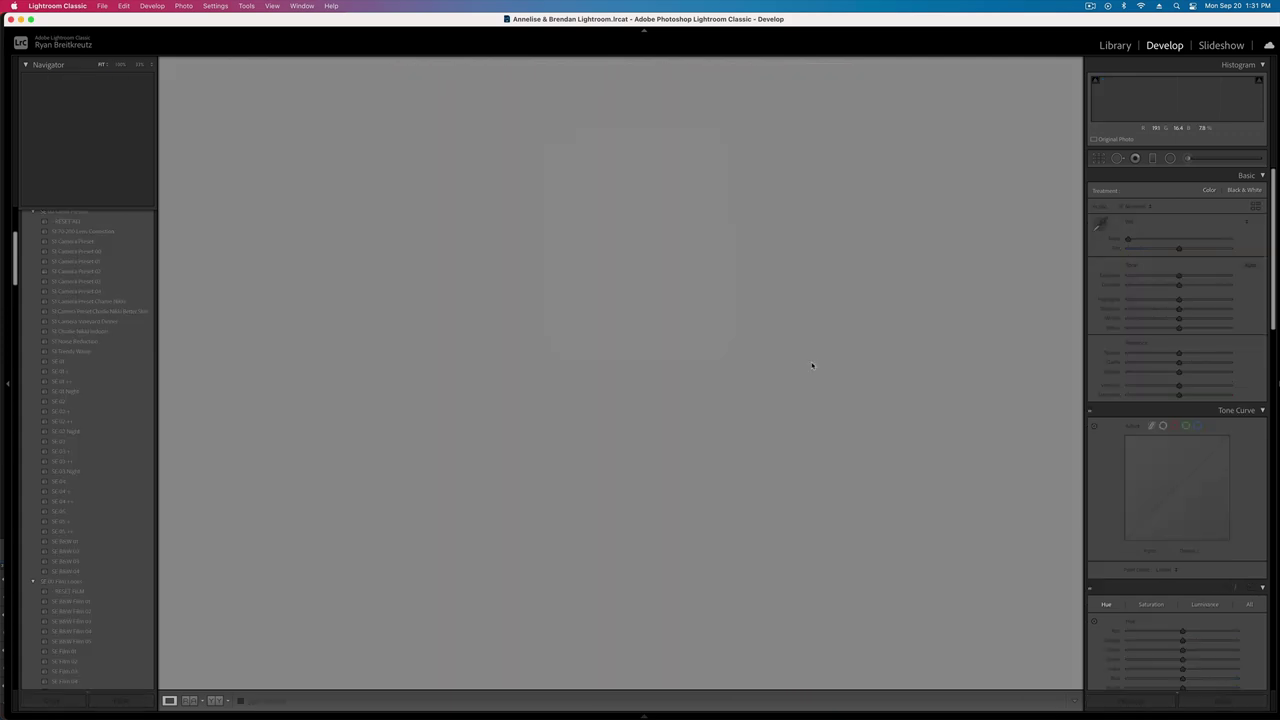
drag(1157, 249, 1160, 297)
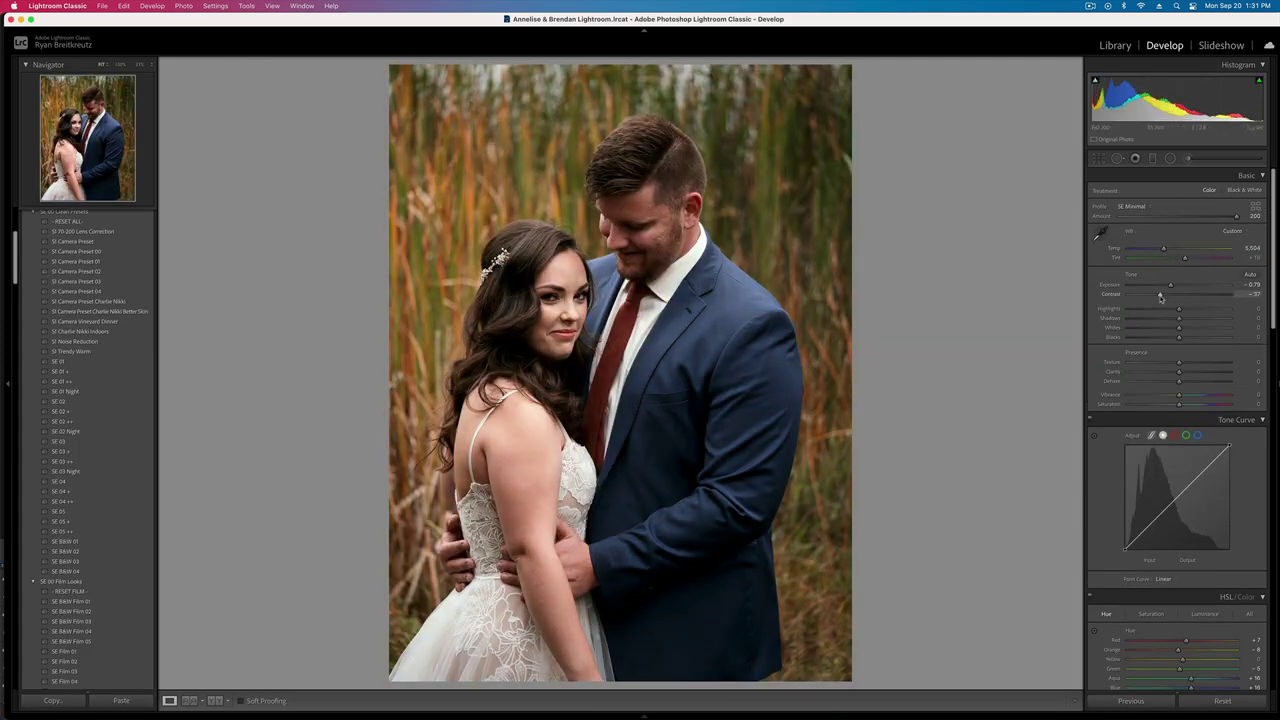
- Brush over the bride's face with a size 12 brush at Contrast −76 and Highlights −37
click(1187, 158)
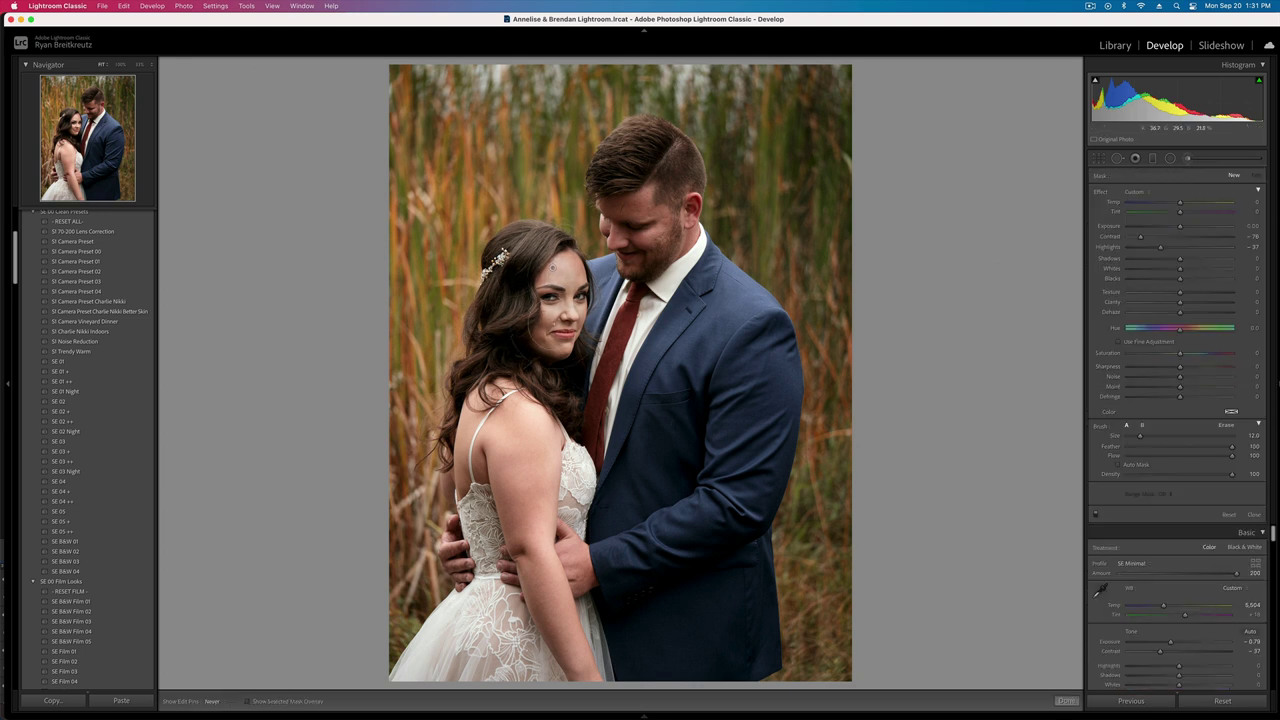
click(553, 268)
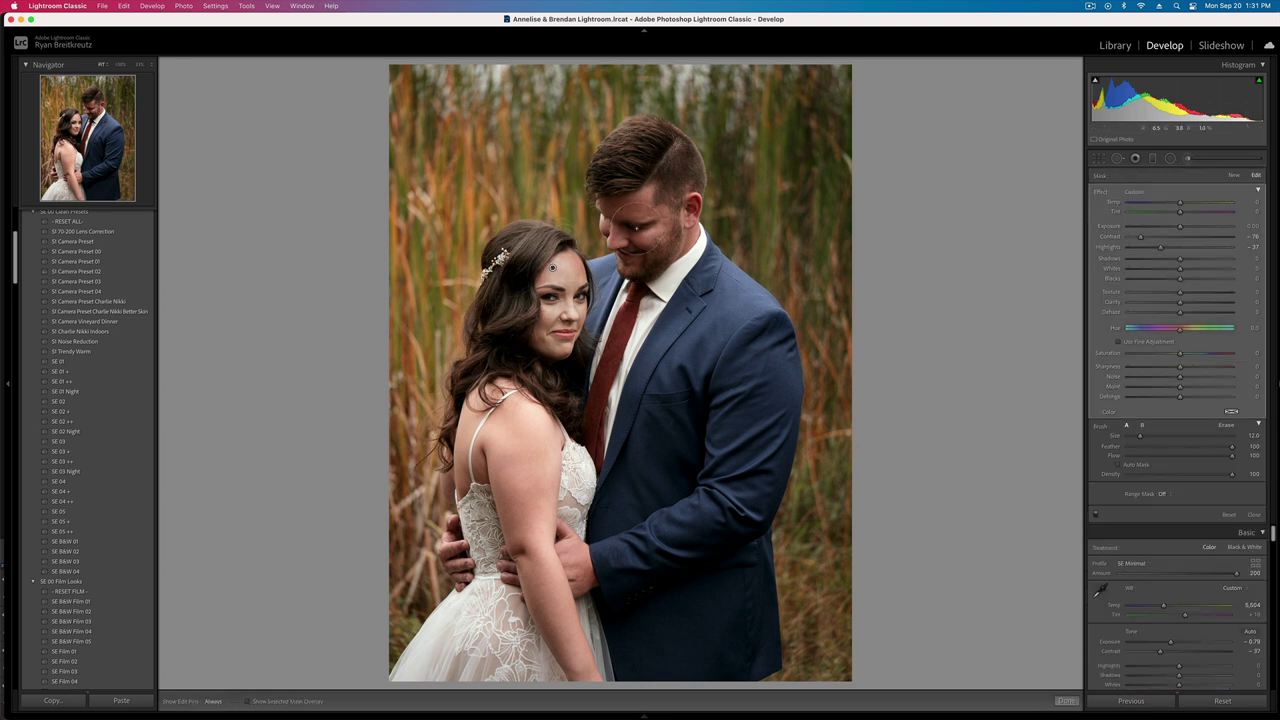
- Paint a new adjustment brush mask over the groom's face and raise the photo's overall exposure to -0.46
click(1233, 176)
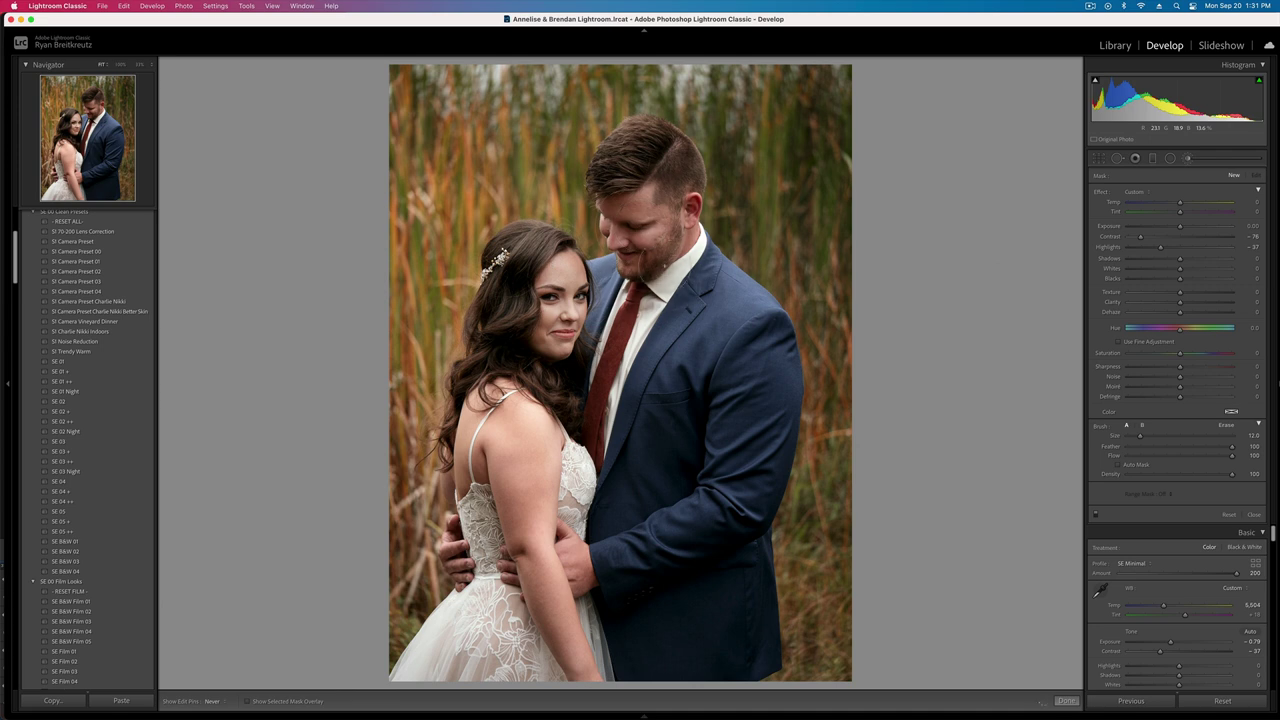
drag(665, 267, 675, 288)
key(shift+equal)
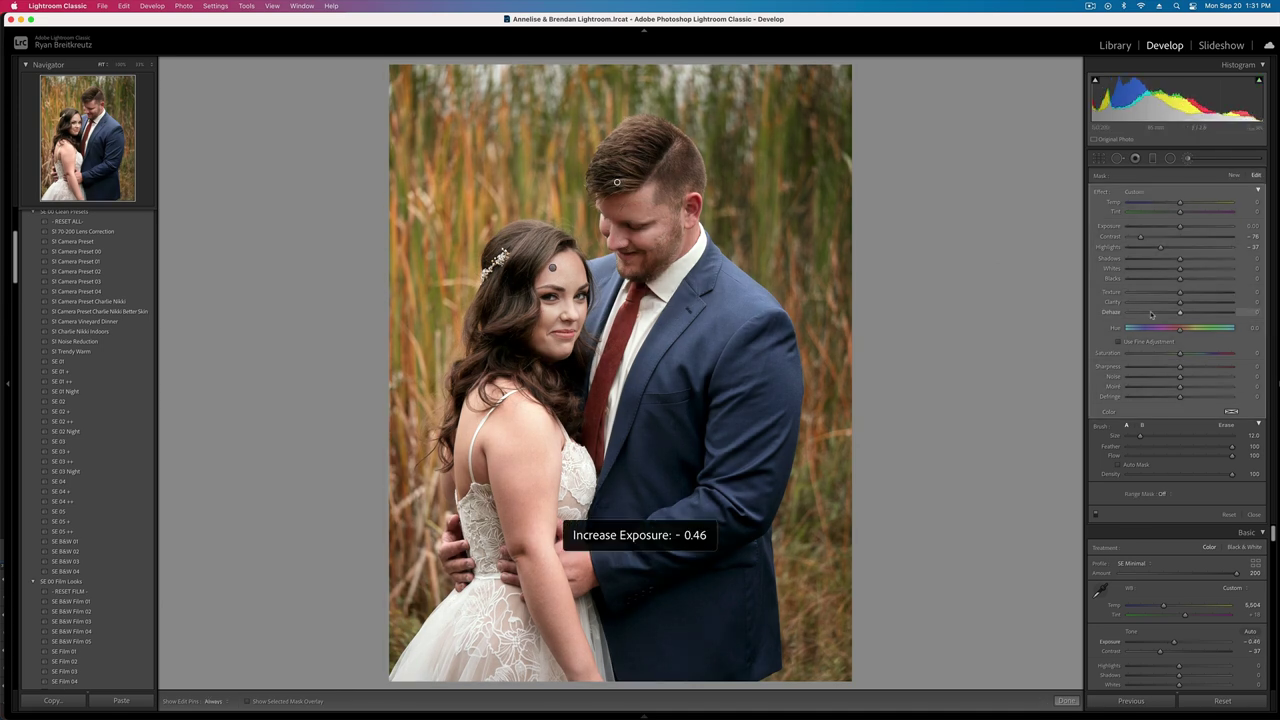
key(k)
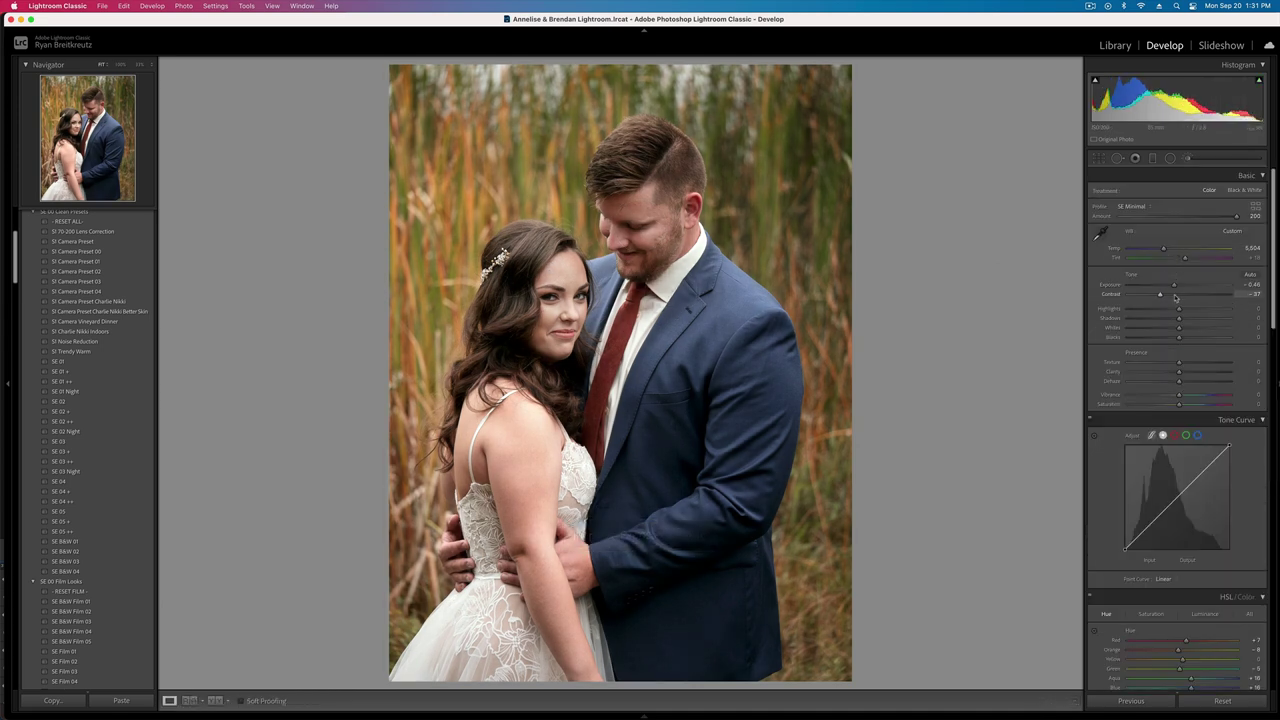
- Darken the portrait, apply the SE B&W 01 preset and set the exposure to -1.02
key(minus)
key(minus)
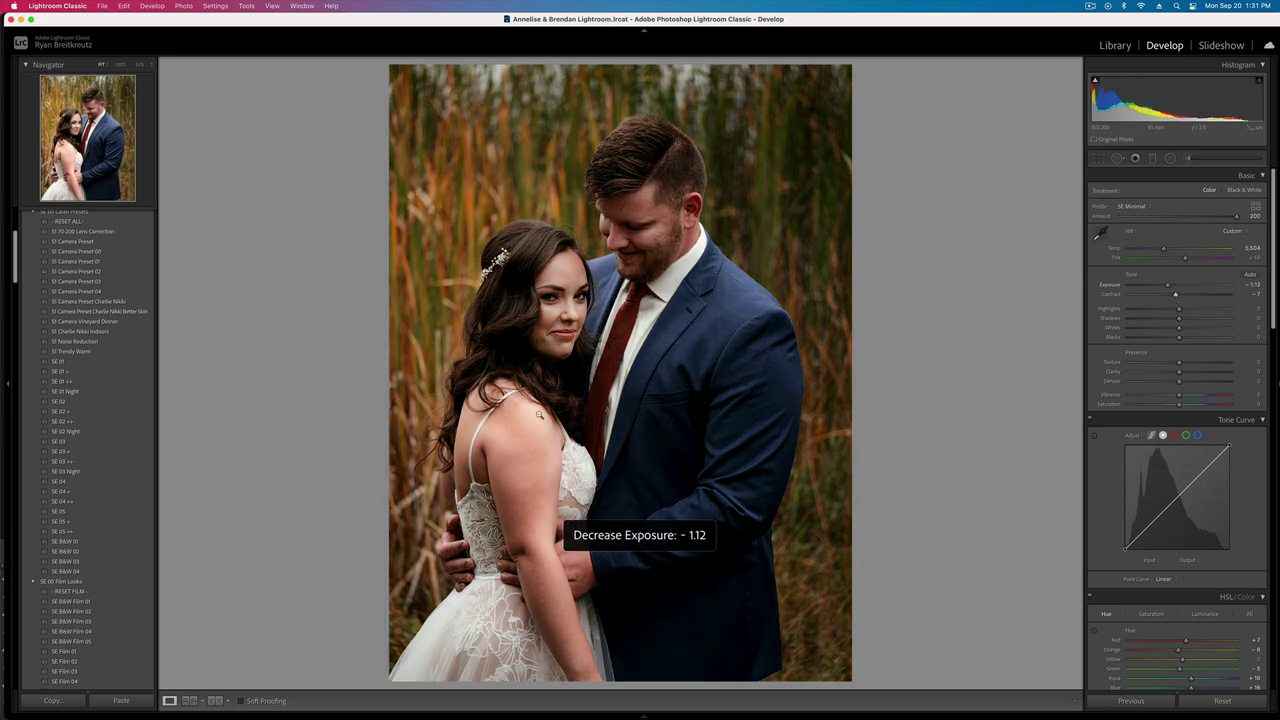
click(66, 543)
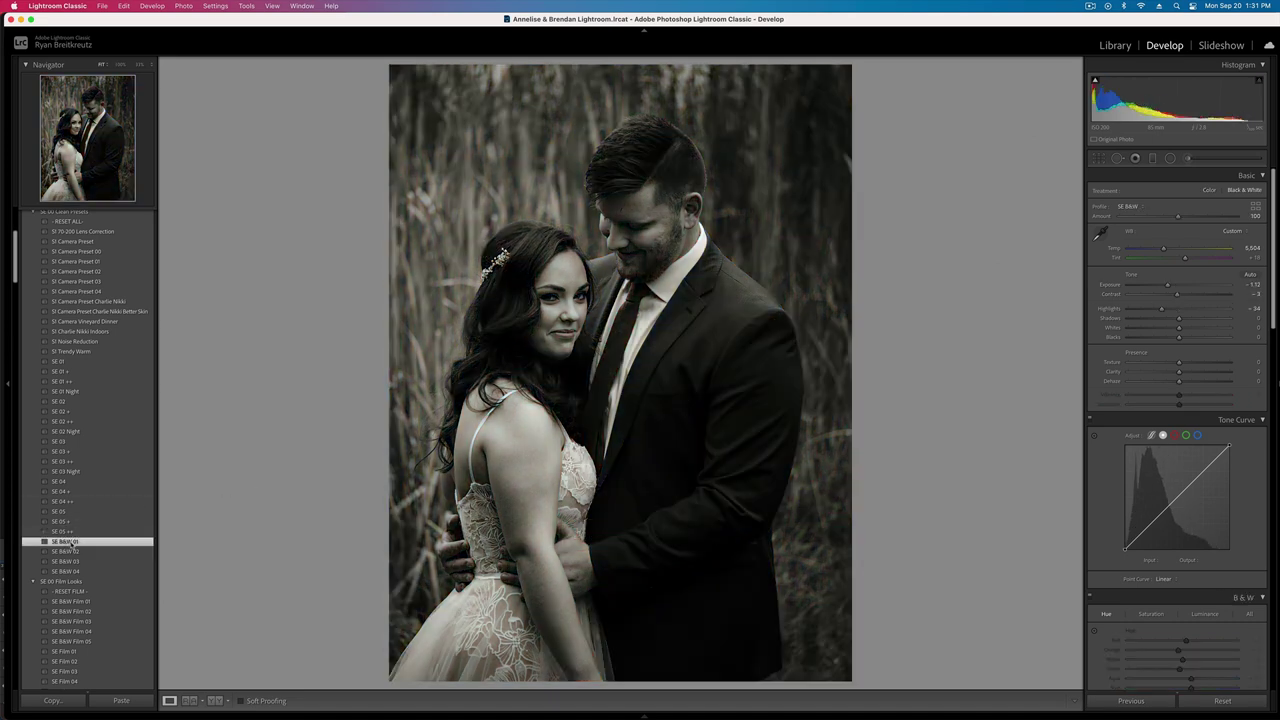
key(equal)
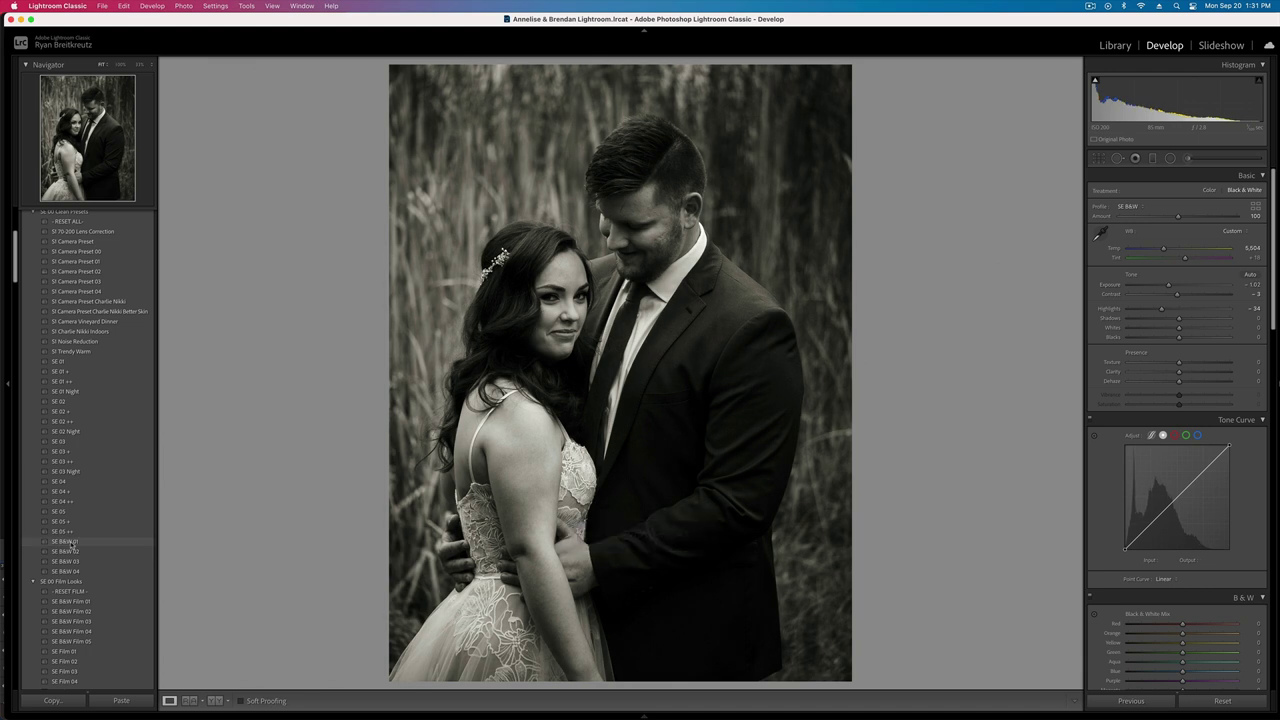
- Add a brush mask with shadows at 45 on the groom's face and lower the overall exposure to -1.25
click(1190, 159)
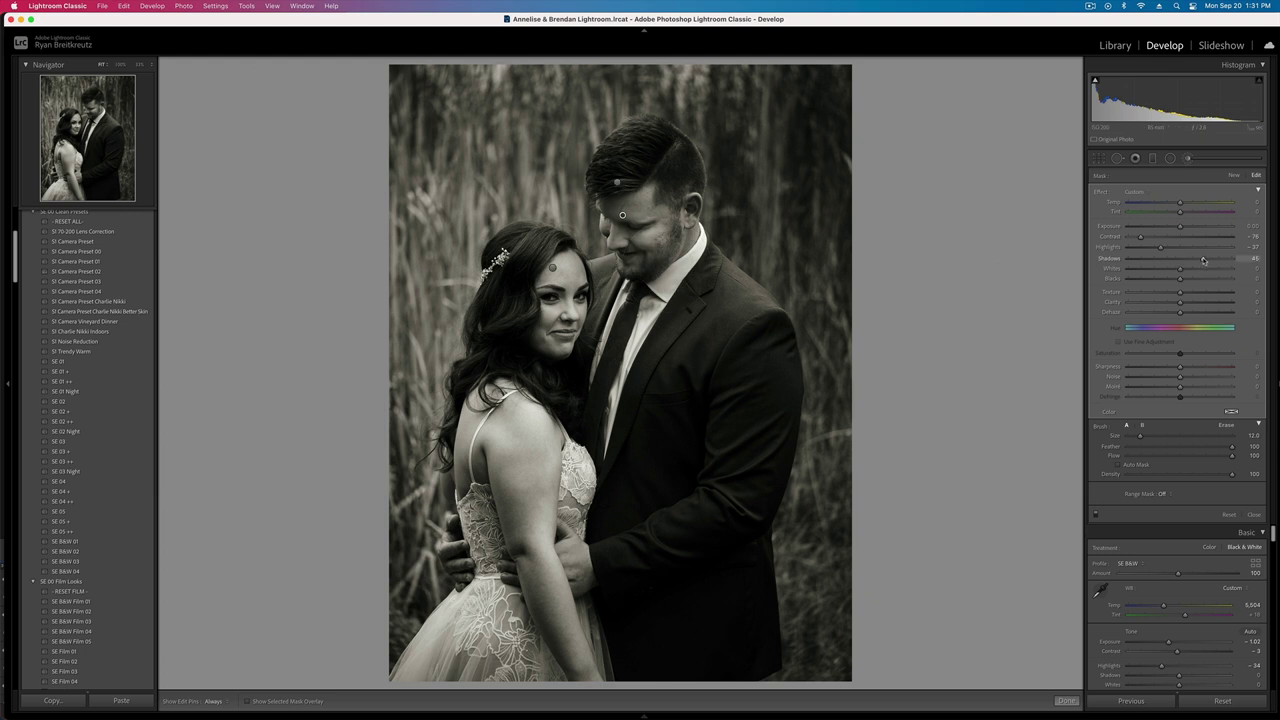
key(k)
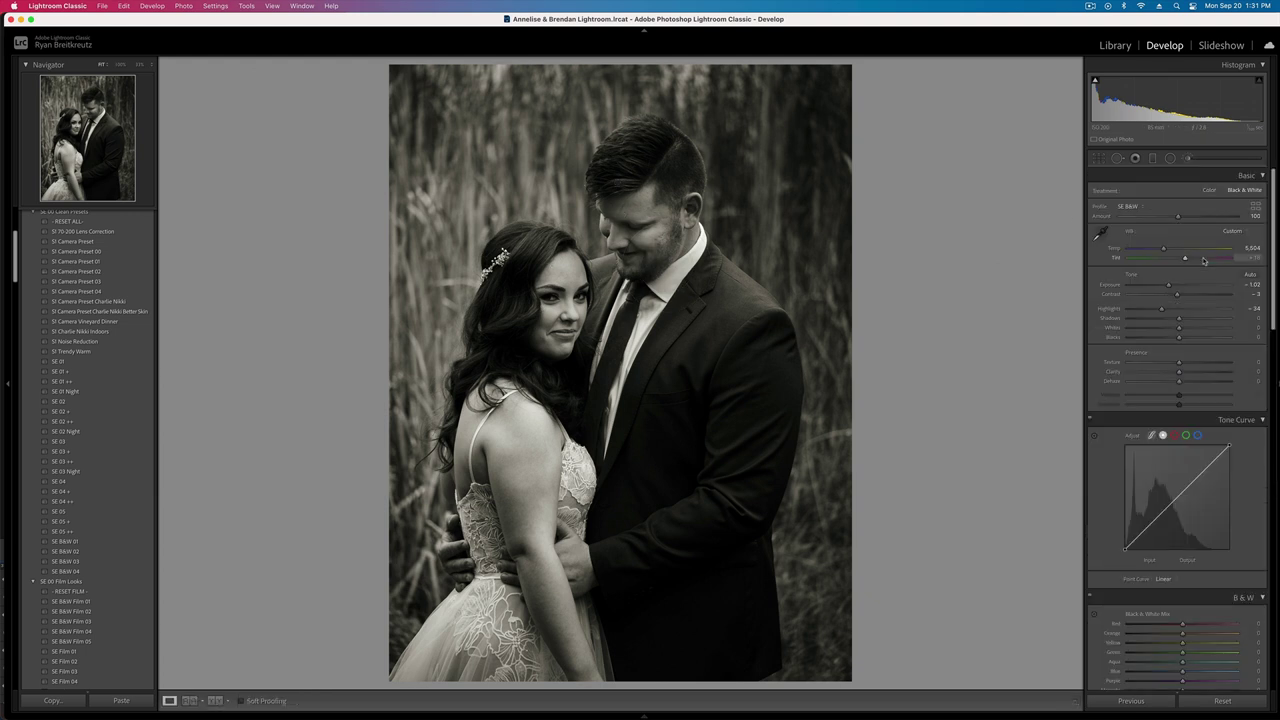
key(shift+minus)
key(equal)
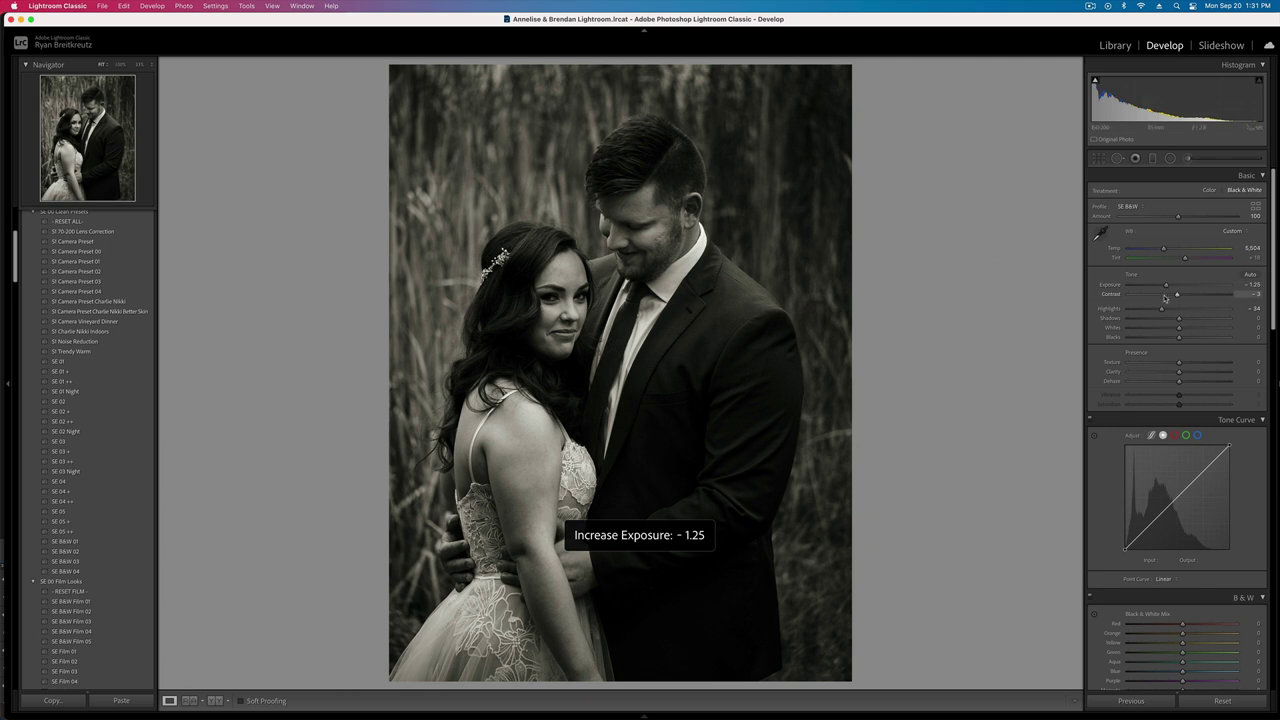
- Set the portrait's contrast to -38 and shadows to +37, and pull the blacks slightly below zero
drag(1166, 295, 1160, 295)
click(1197, 338)
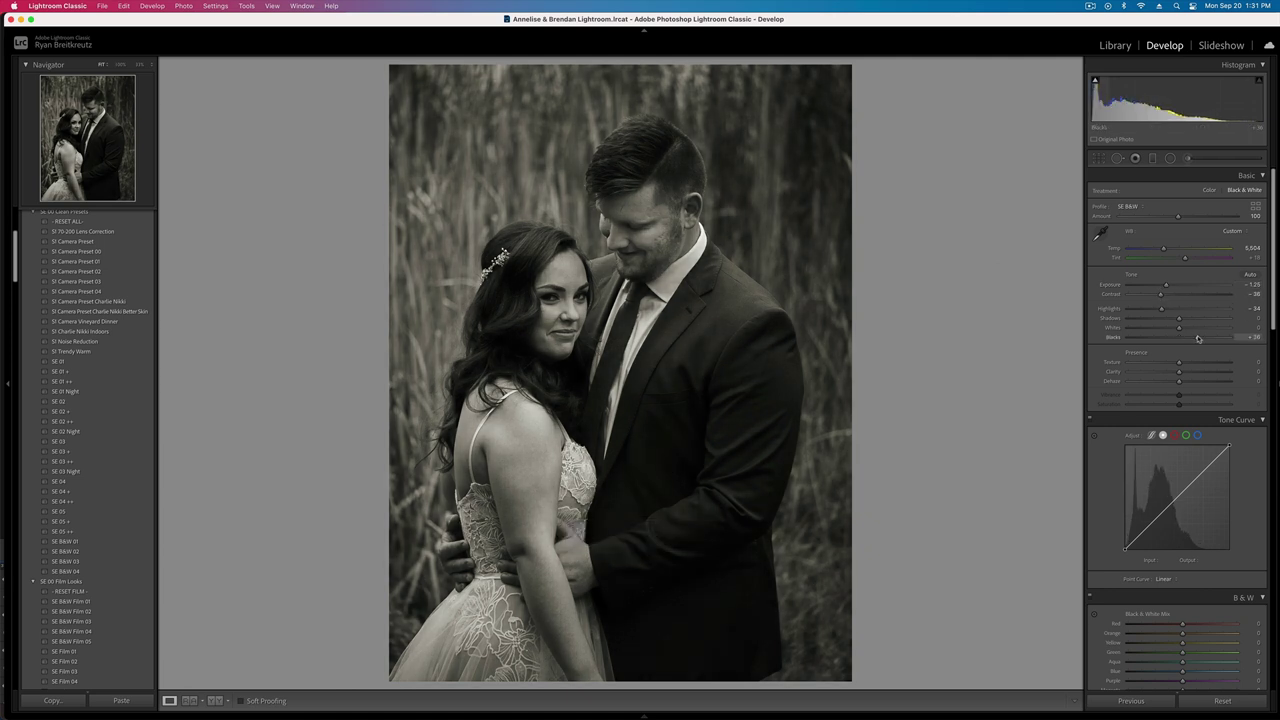
drag(1195, 339, 1190, 338)
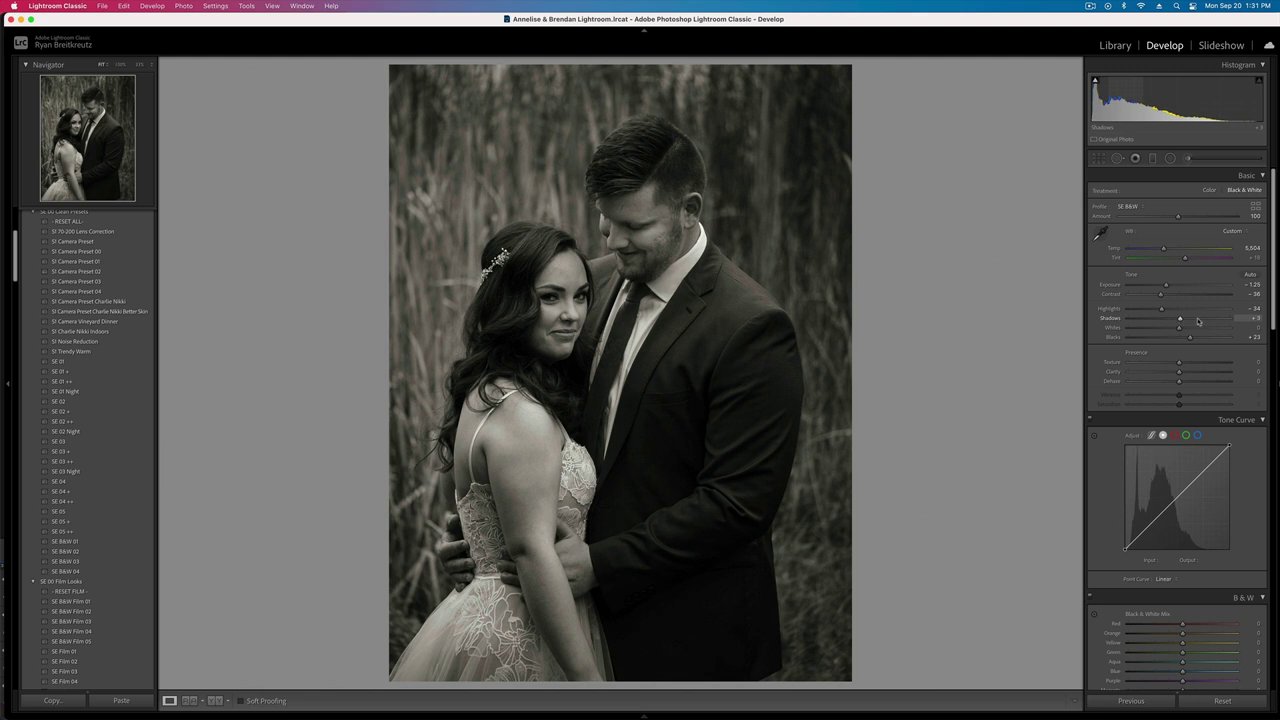
click(1198, 320)
click(1164, 339)
drag(1166, 340, 1172, 340)
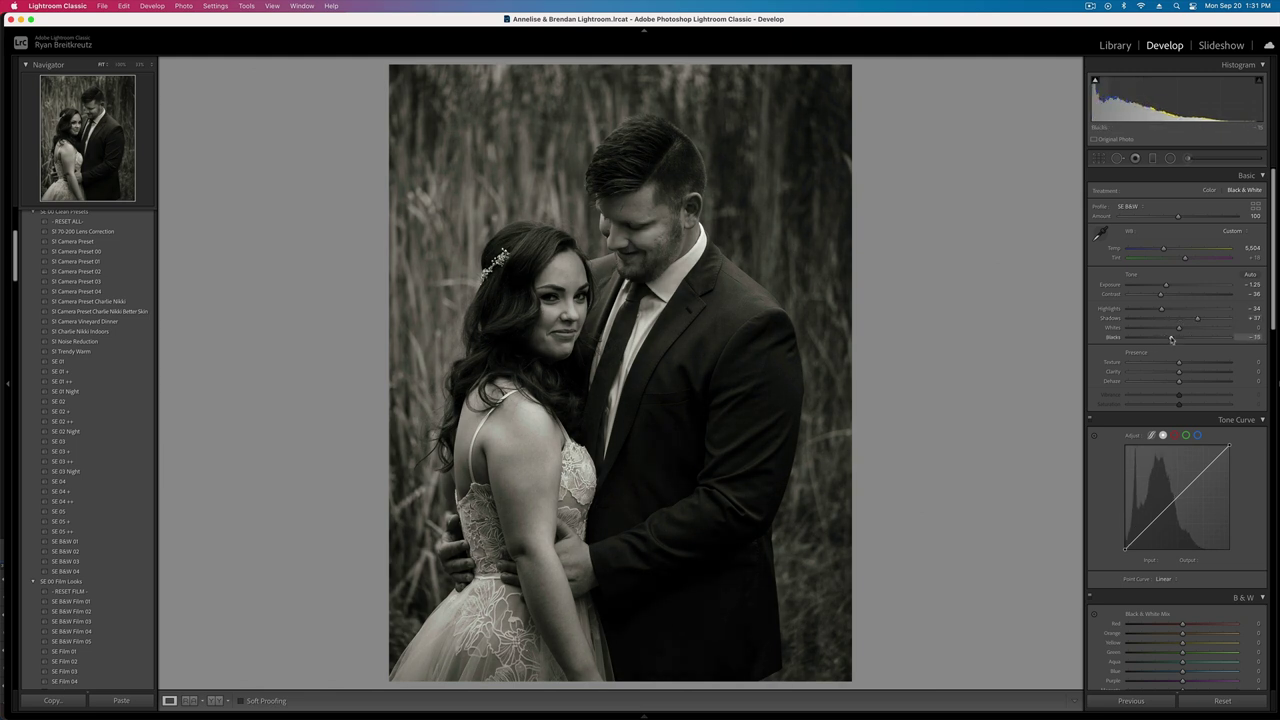
key(equal)
key(g)
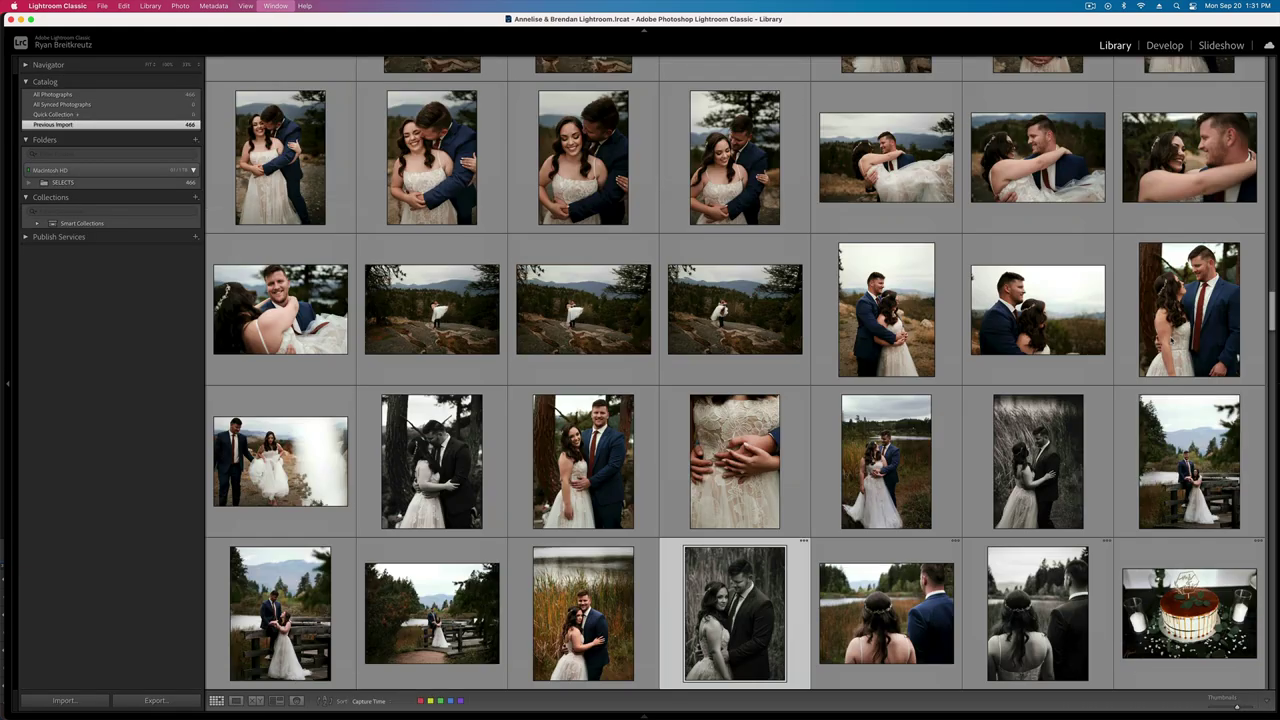
- Review the following photos one by one, from the couple seen from behind through the cake and detail shots
scroll(993, 427, down, 2)
double_click(904, 448)
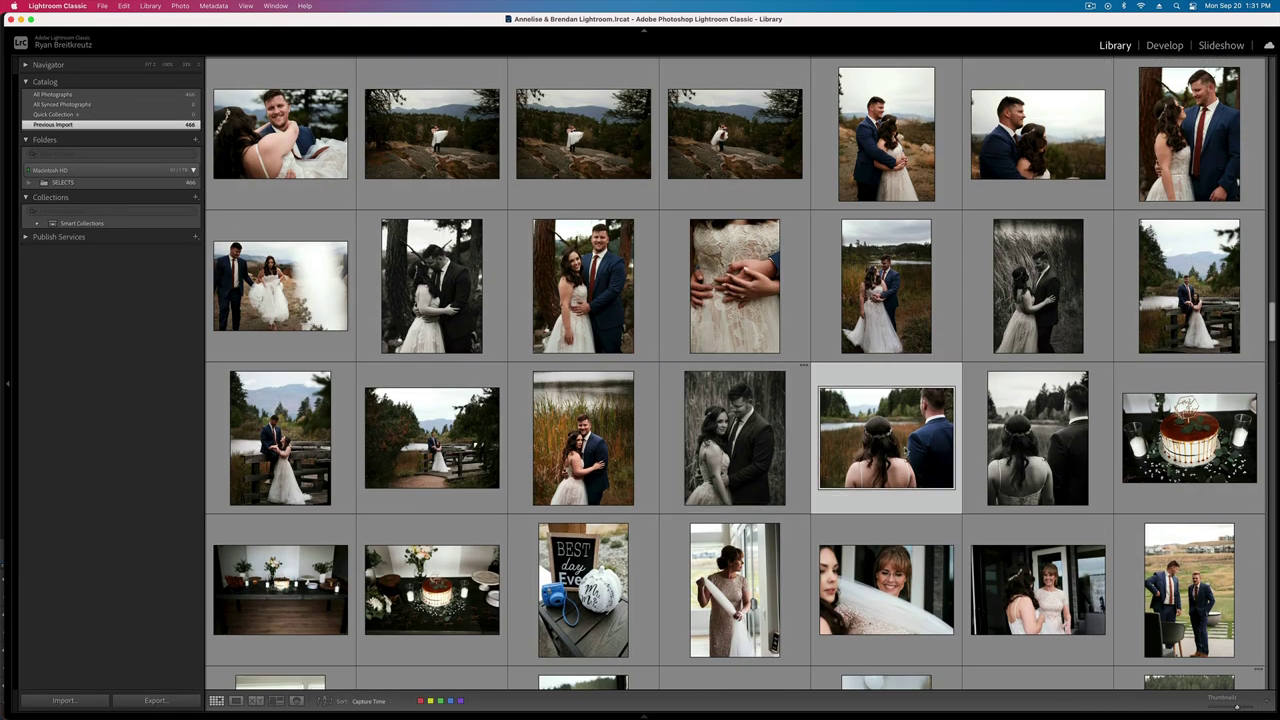
key(Right)
key(Right)
key(Right)
key(Right)
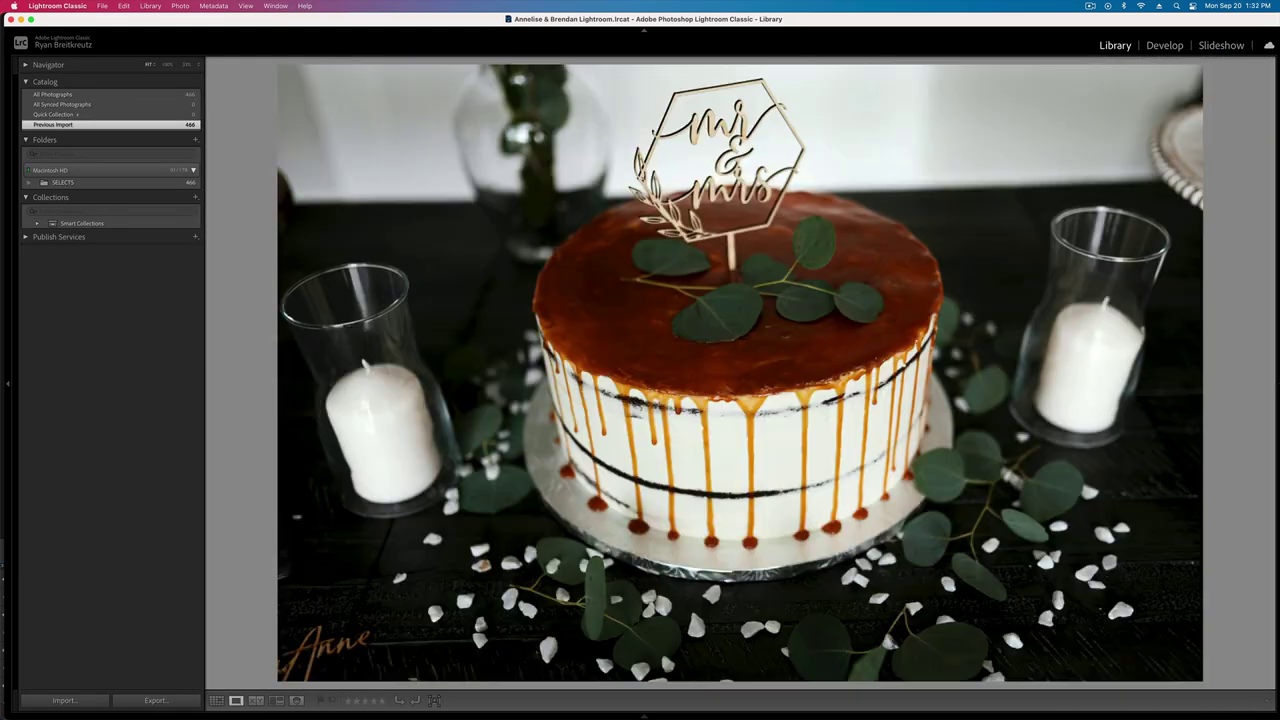
key(Right)
key(Right)
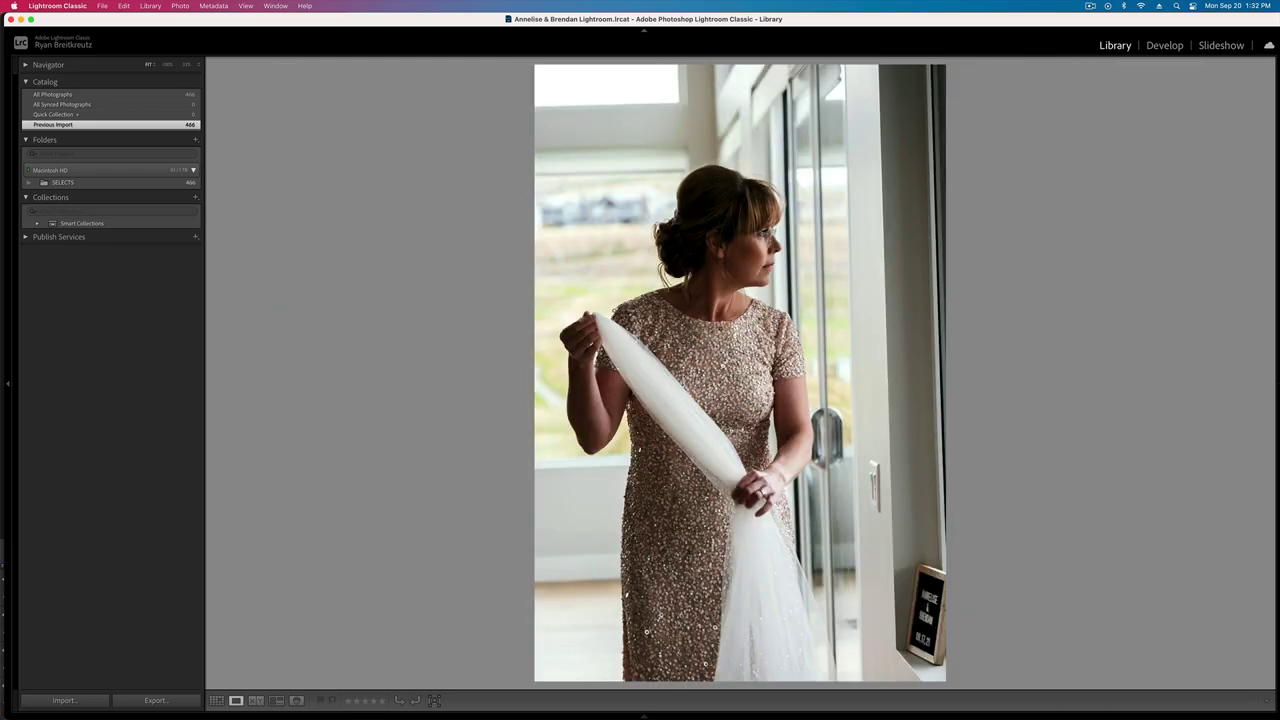
- Crop the wide cake table photo tighter, keeping its original aspect ratio
key(Left)
key(Left)
key(r)
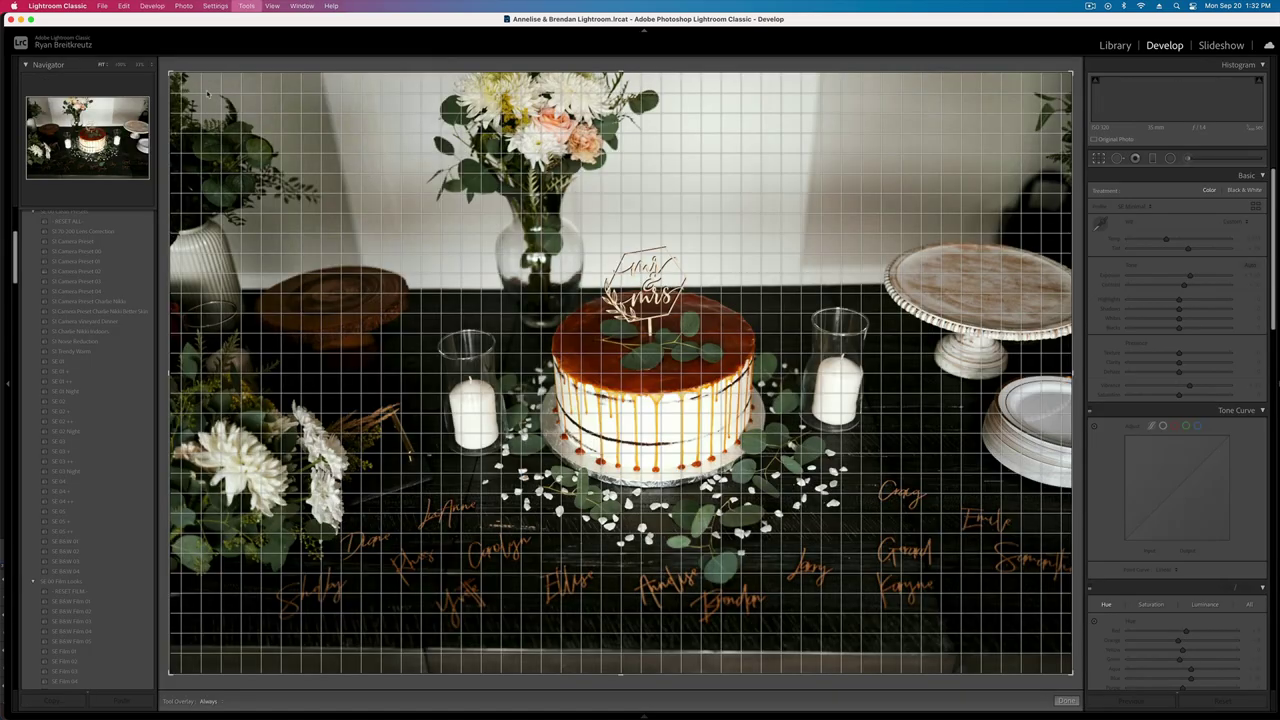
drag(172, 76, 200, 88)
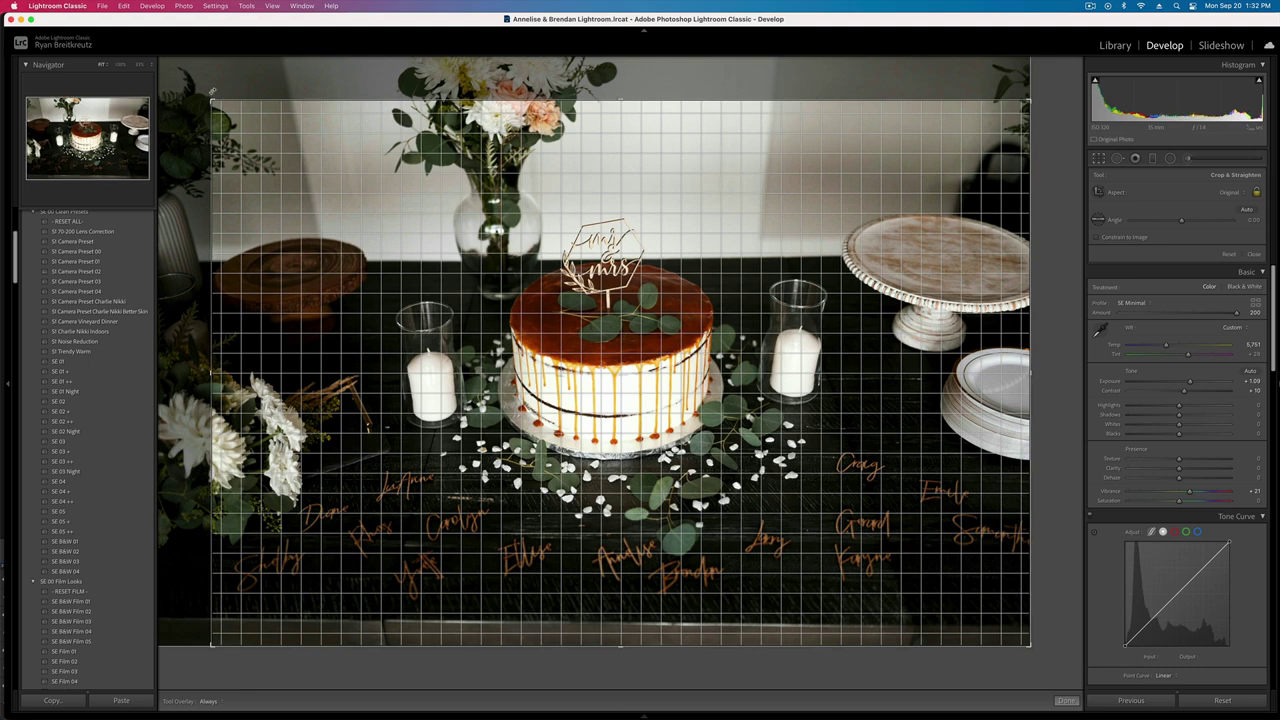
key(Return)
key(g)
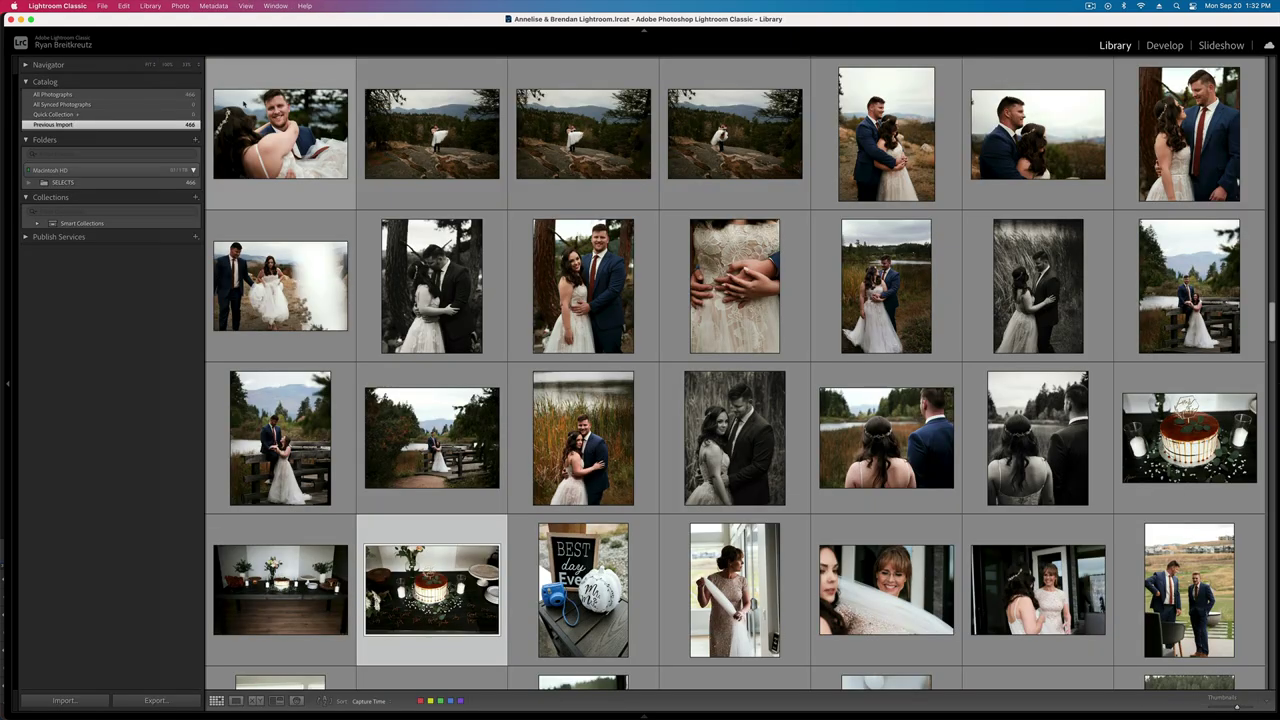
- Review the photos from the cake table through the guests up to the ceremony shot with the blurred foreground rock
double_click(458, 597)
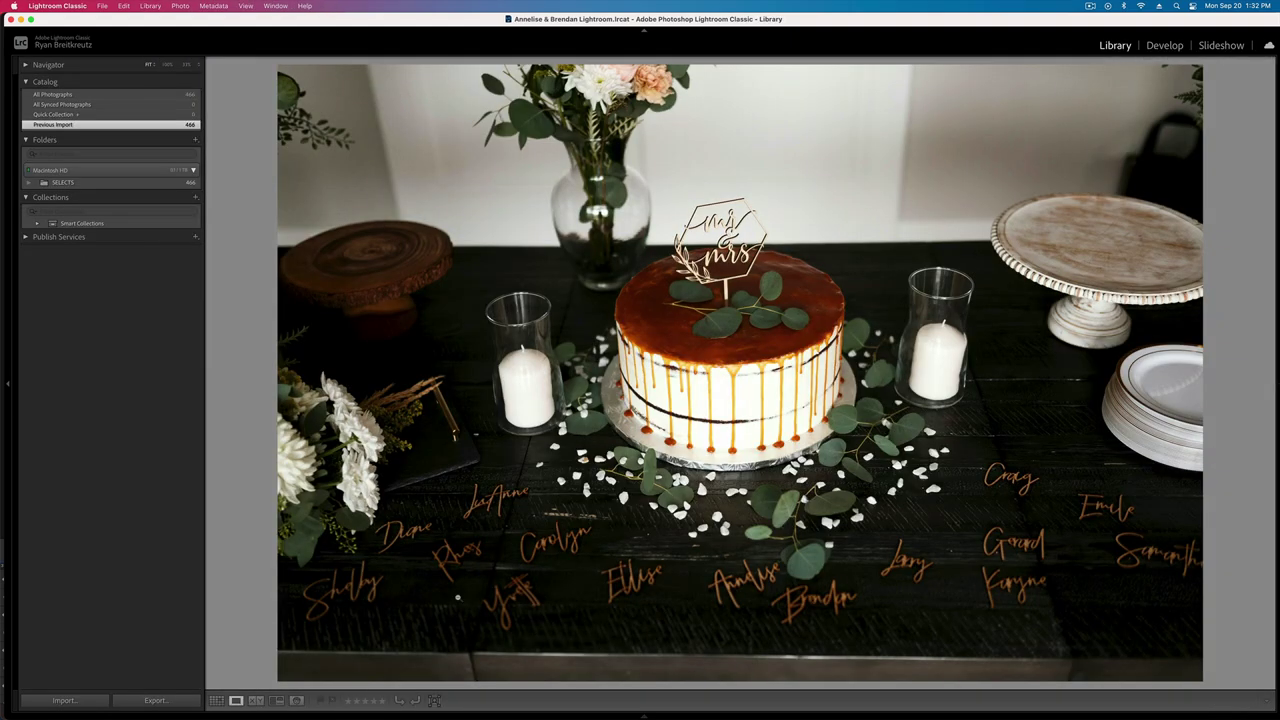
key(Right)
key(Right)
key(Right)
key(Right)
key(Right)
key(Right)
key(Right)
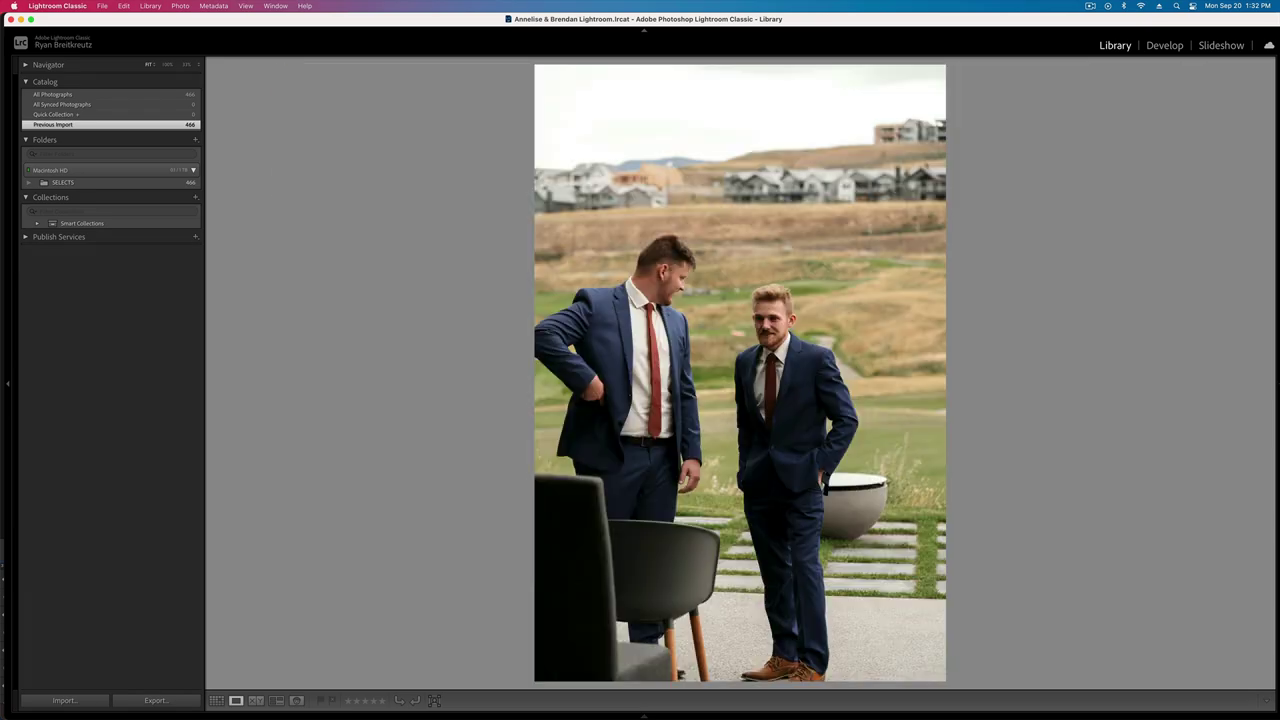
key(Right)
key(Right)
key(Right)
key(Right)
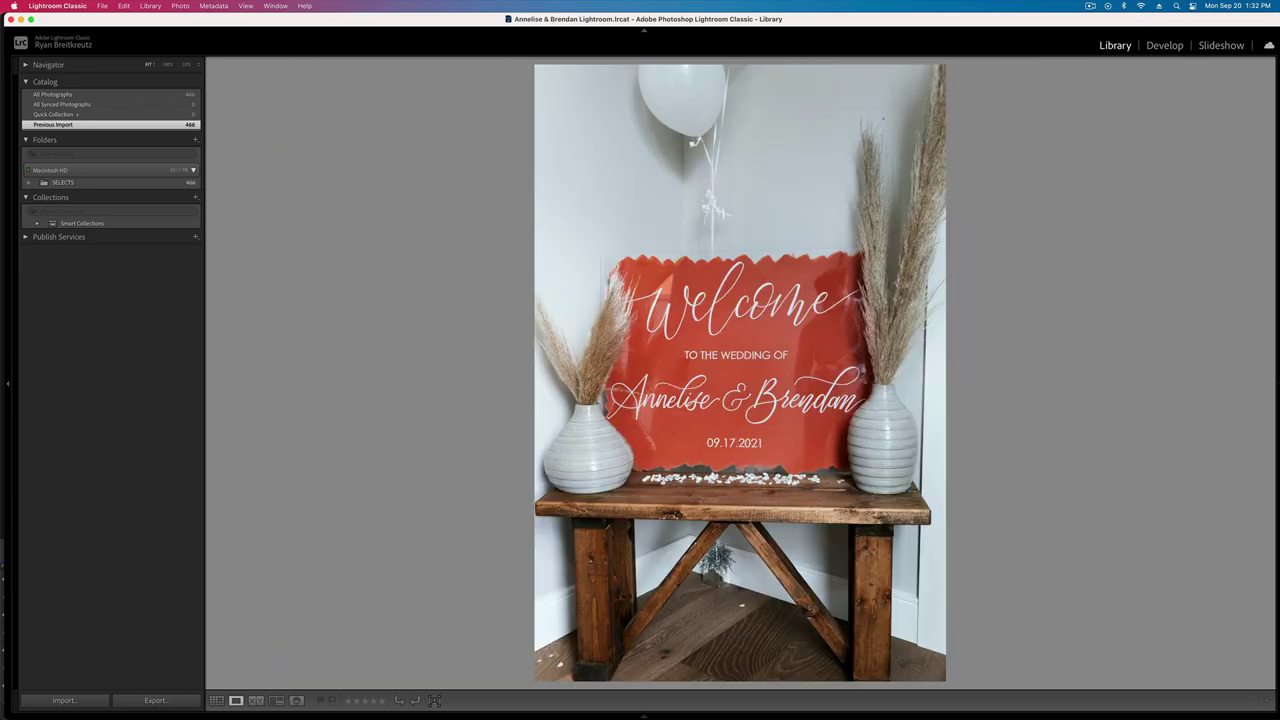
key(Right)
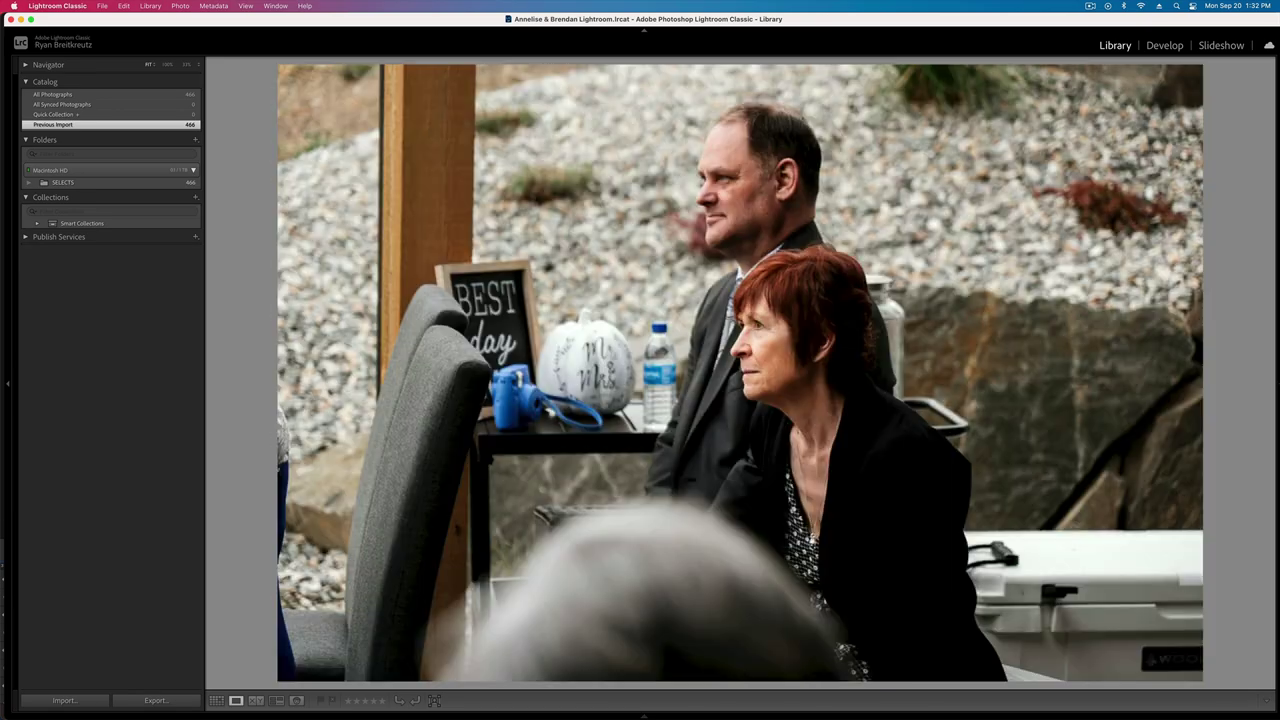
key(Right)
key(Right)
key(Right)
key(Right)
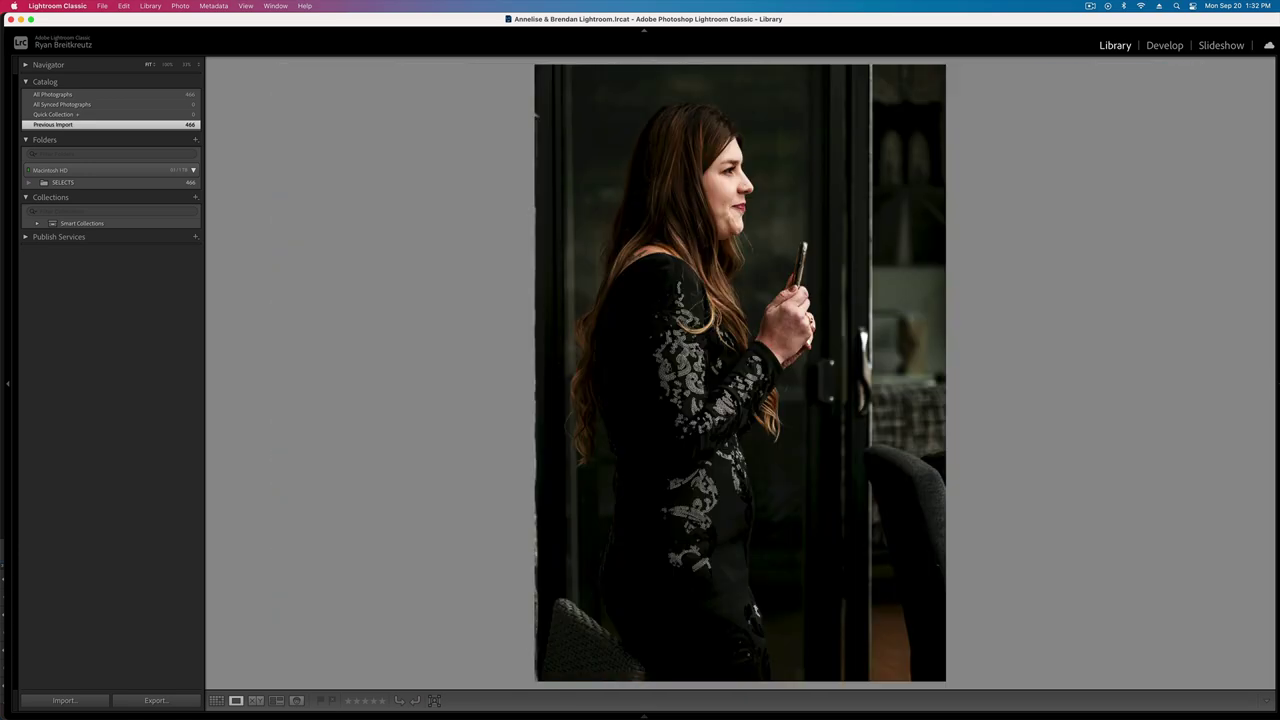
key(Right)
key(Right)
key(Right)
key(Right)
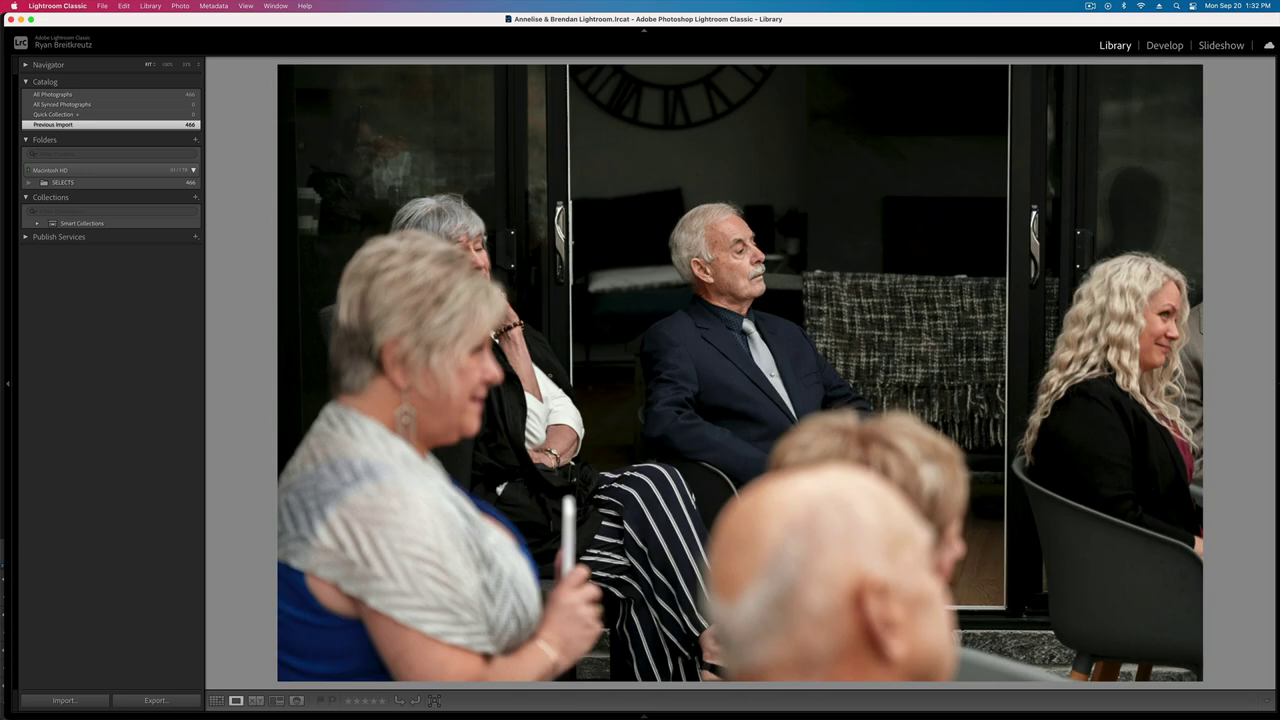
key(Right)
key(Left)
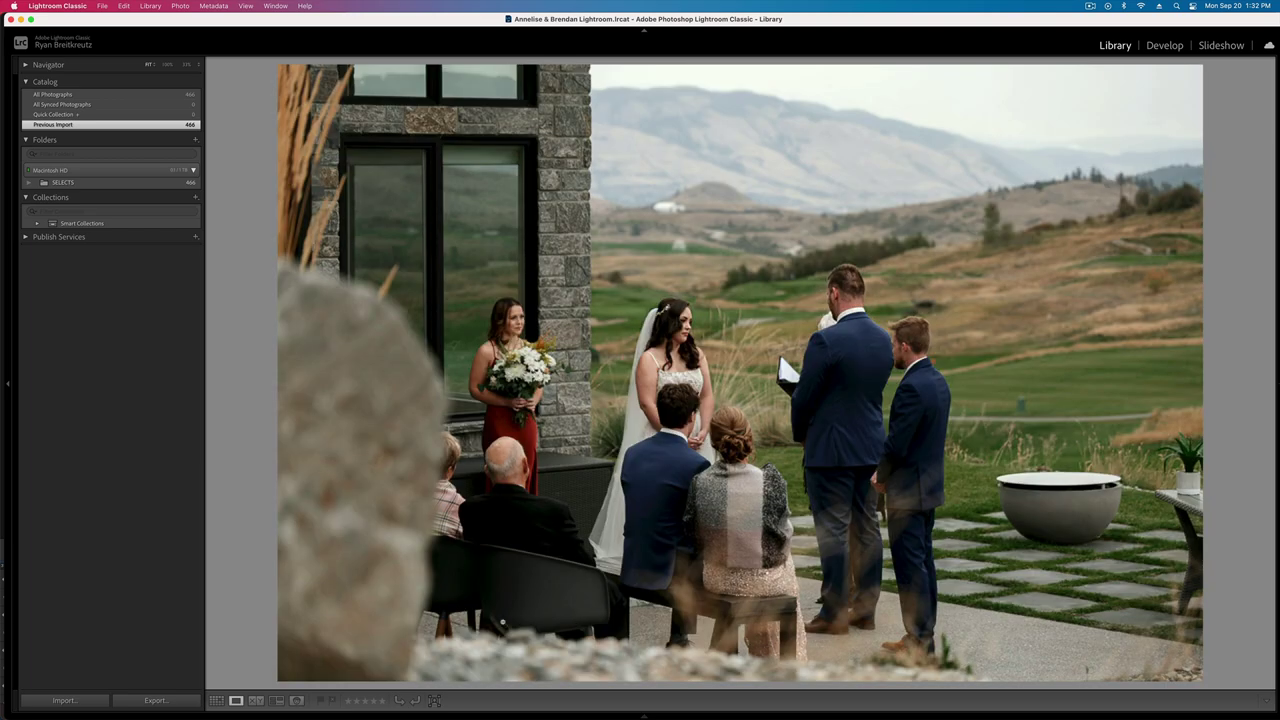
- Warm the ceremony photo with the foreground rock to a temperature of 6,615 and set its exposure to +0.19
key(d)
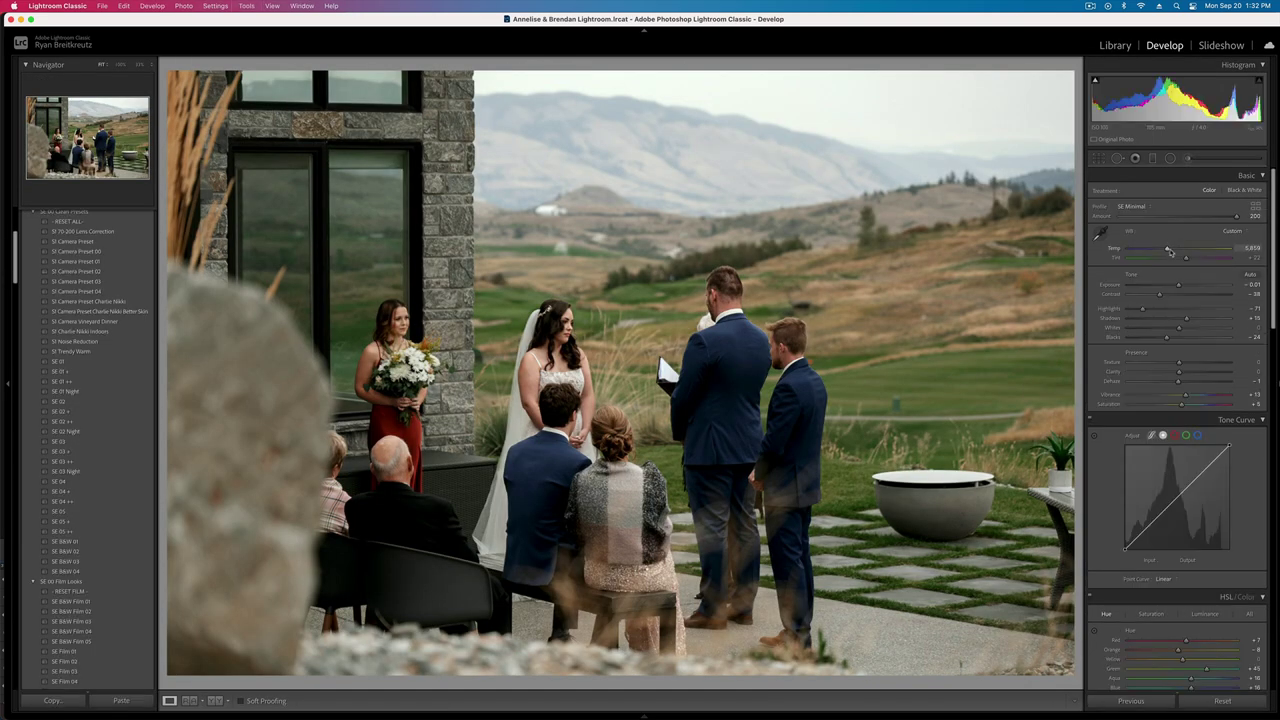
drag(1168, 250, 1172, 251)
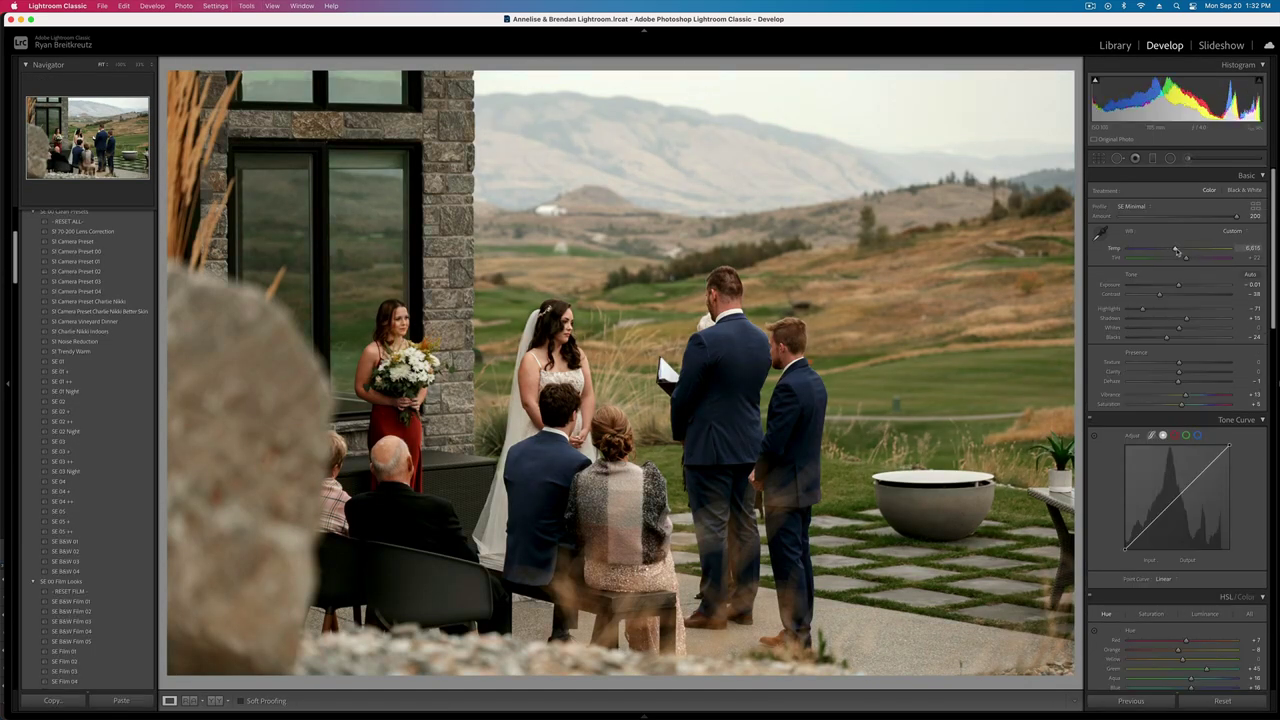
key(equal)
key(equal)
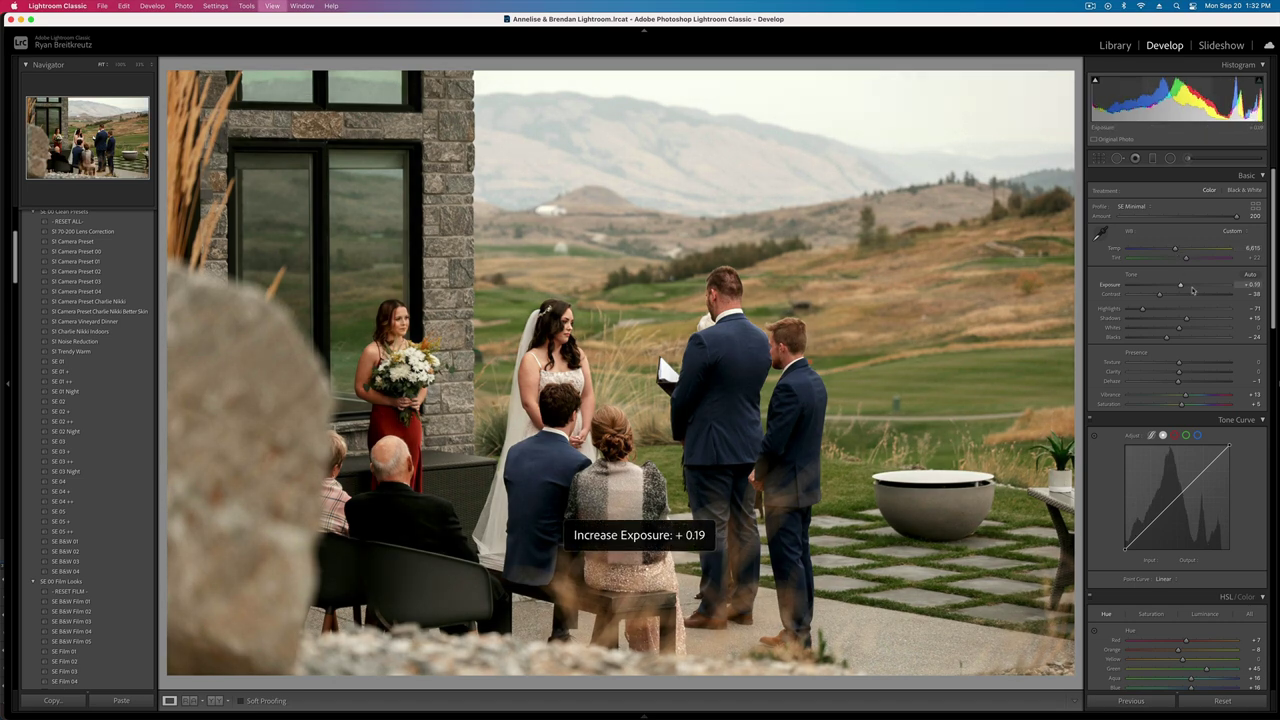
key(g)
- Compare the neighbouring ceremony photos and warm the vertical shot beside the stone building to a temperature of 6,451
double_click(1047, 622)
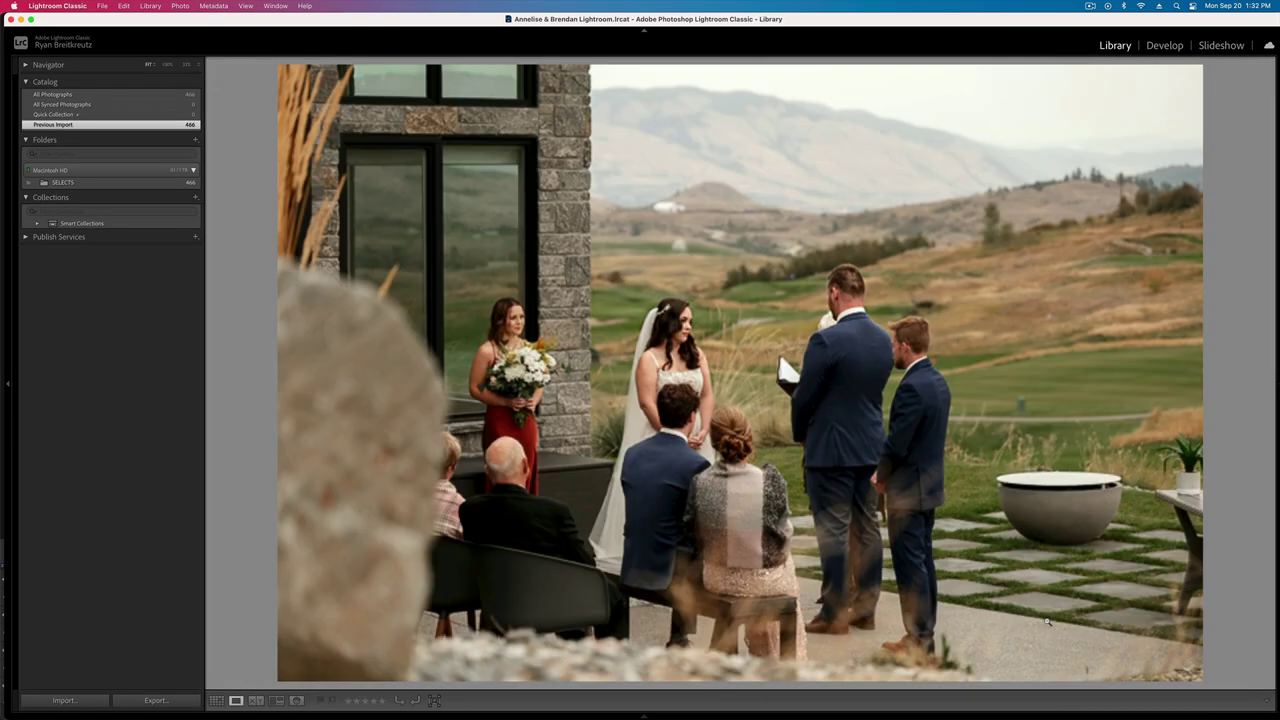
key(Right)
key(Right)
key(Right)
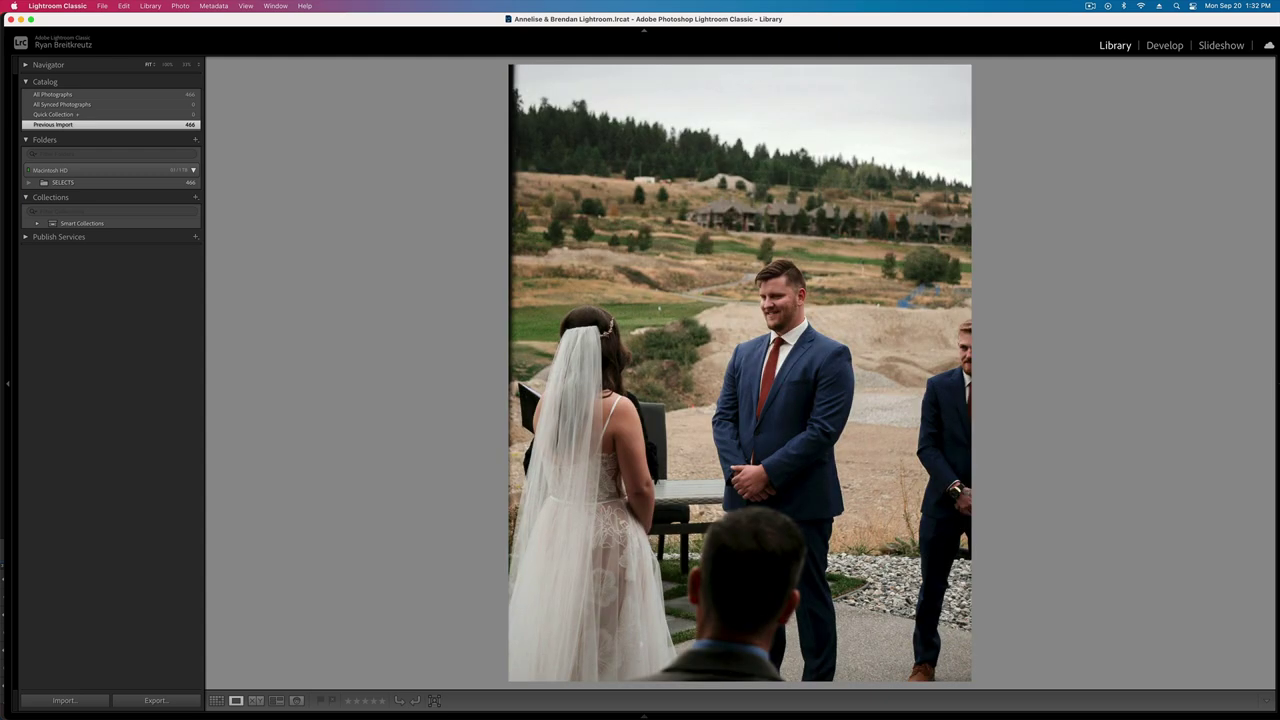
key(Right)
key(d)
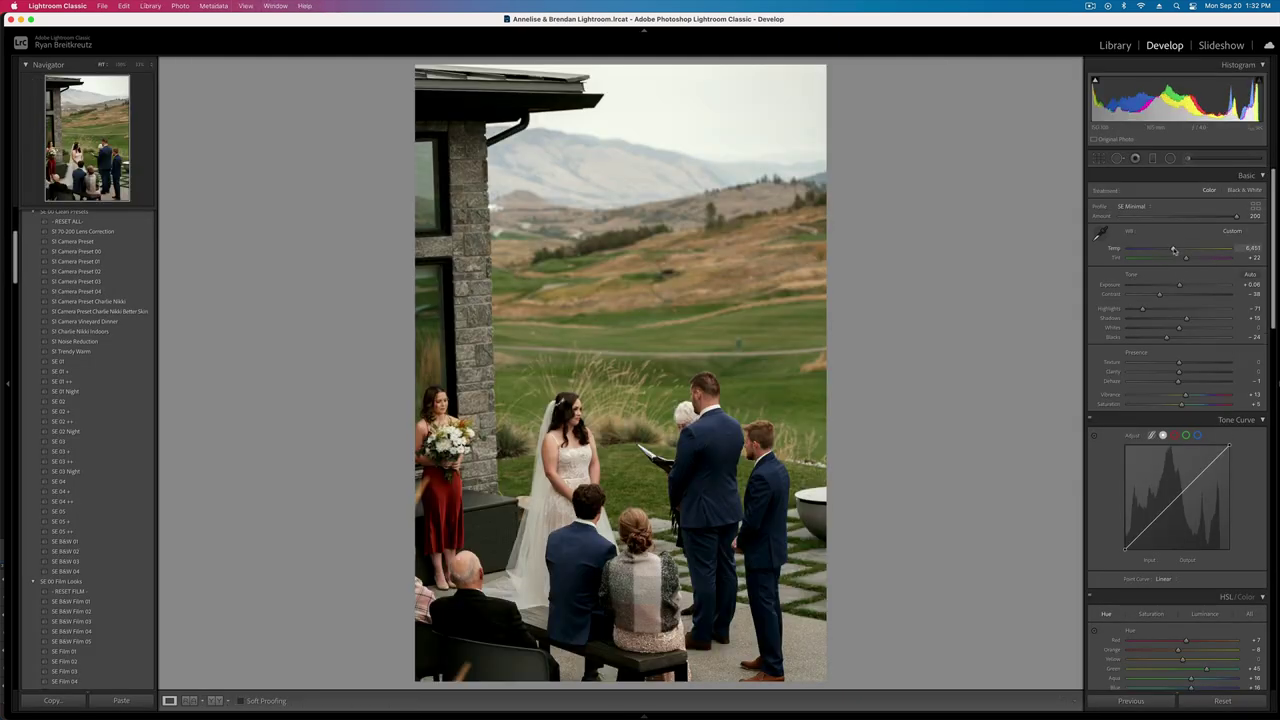
key(g)
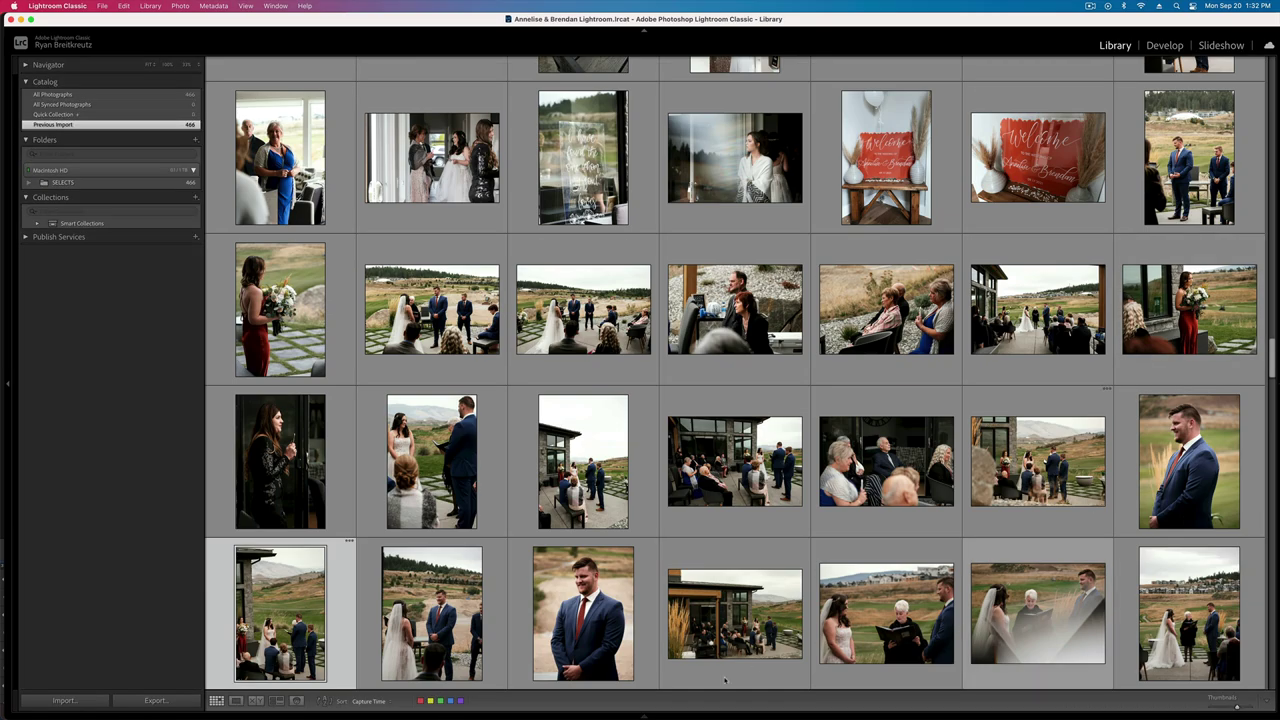
- Look through the next ceremony photos and raise the exposure of the wide patio shot framed by tall grass to -0.07
scroll(725, 680, down, 3)
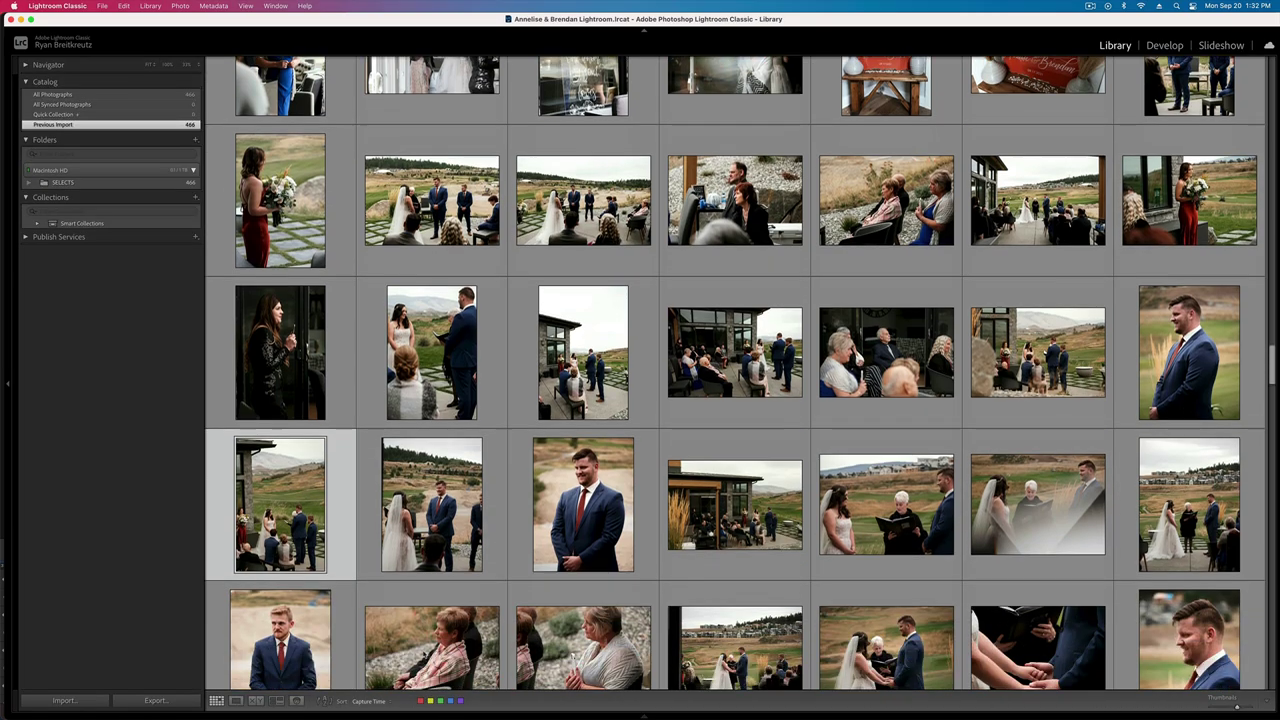
scroll(465, 268, down, 3)
click(449, 415)
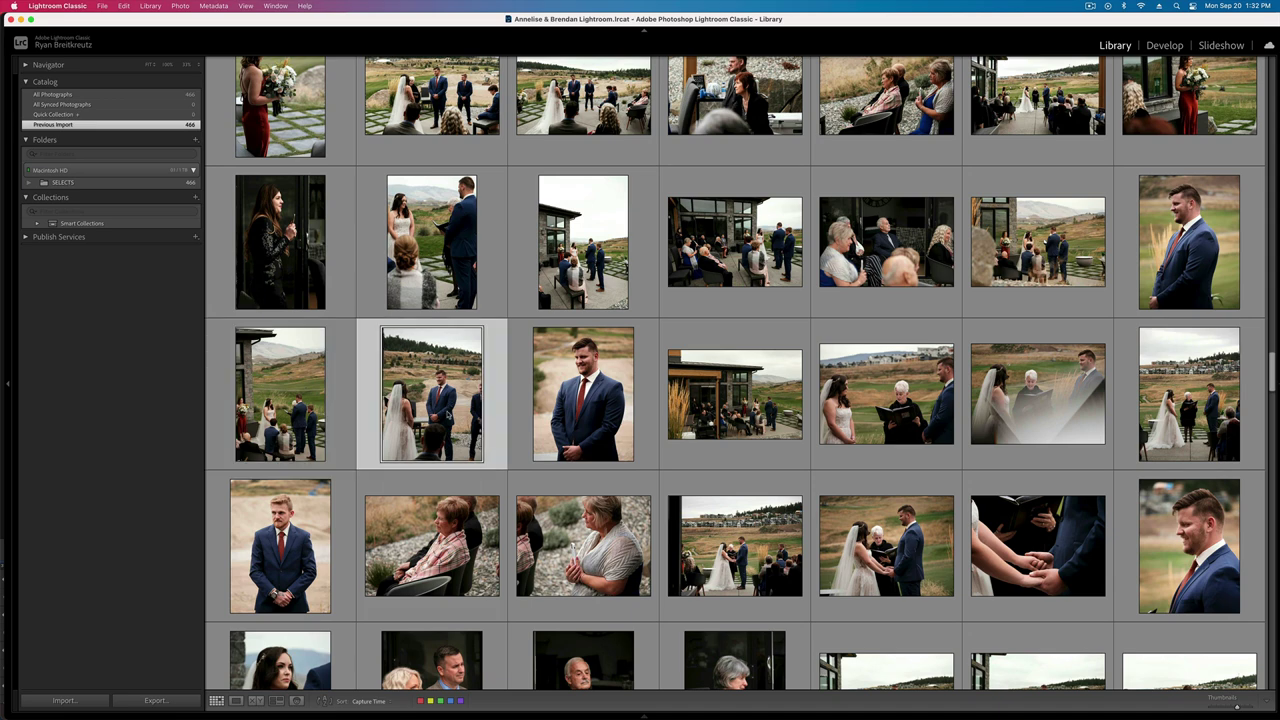
key(e)
key(Right)
key(Right)
key(Right)
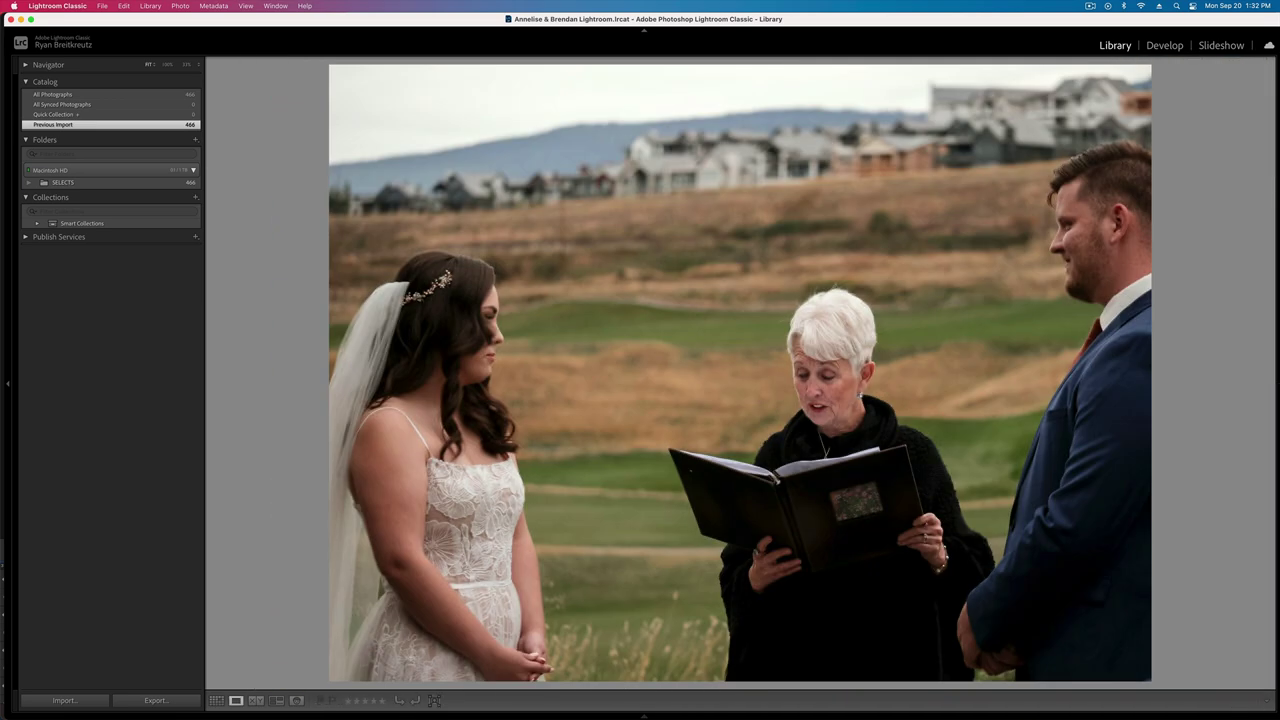
key(Right)
key(g)
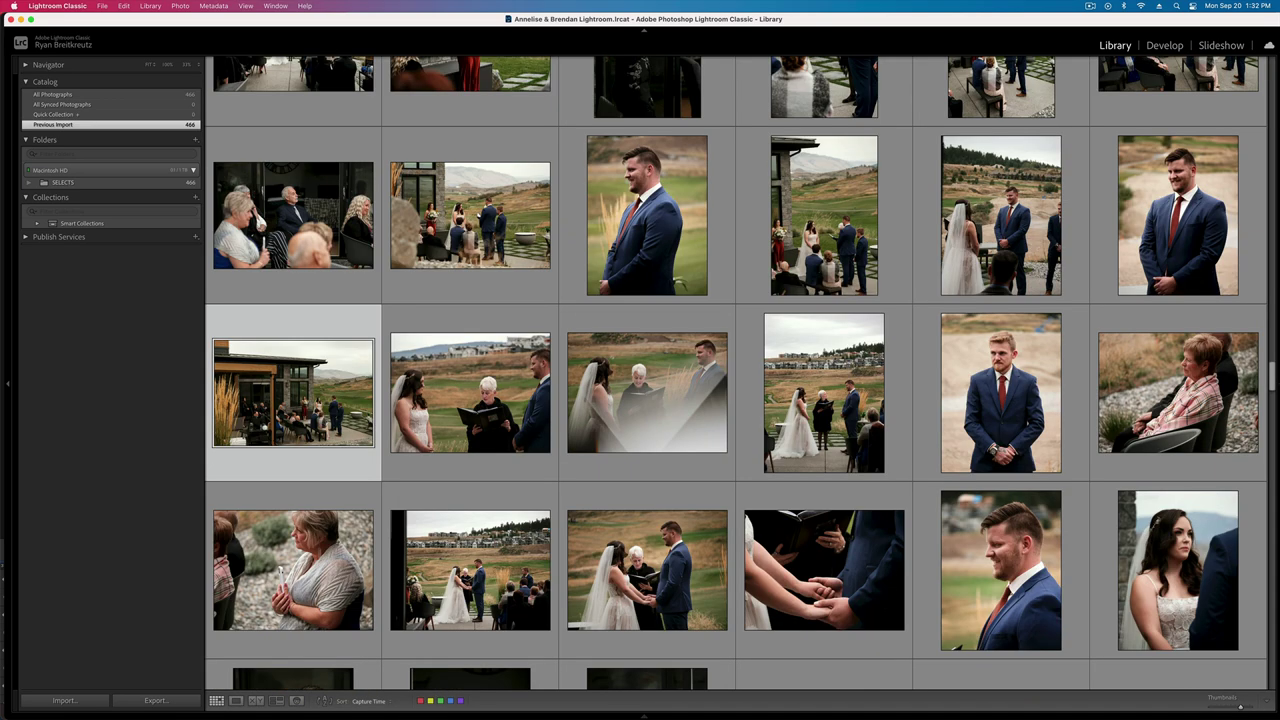
key(d)
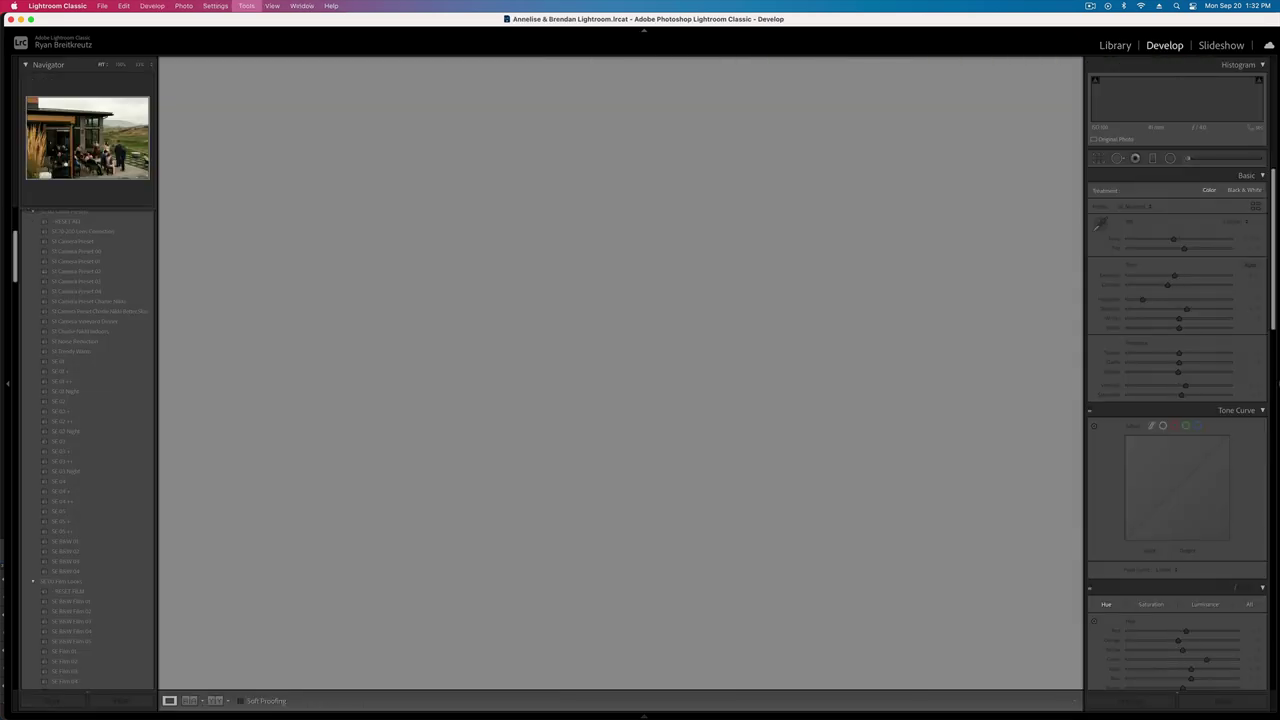
key(equal)
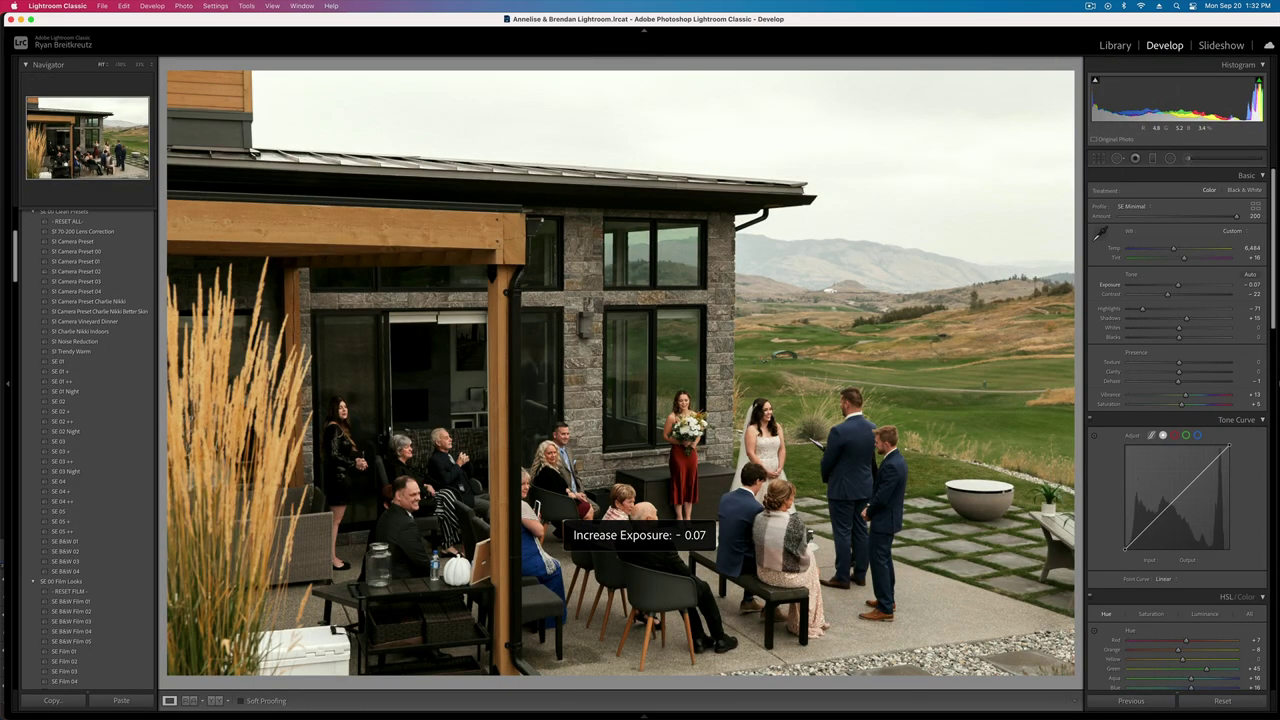
- Raise the exposure of the hazy reflection photo of the couple and officiant to -0.20
key(g)
key(Right)
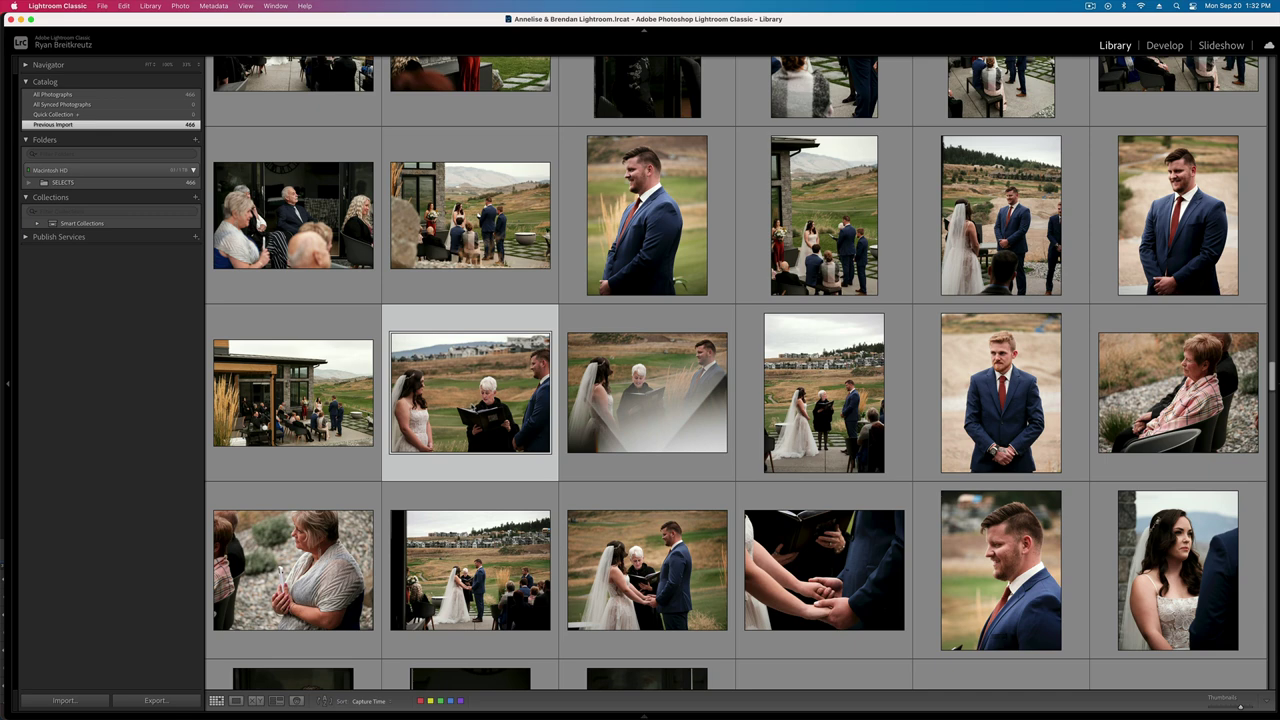
key(e)
key(Right)
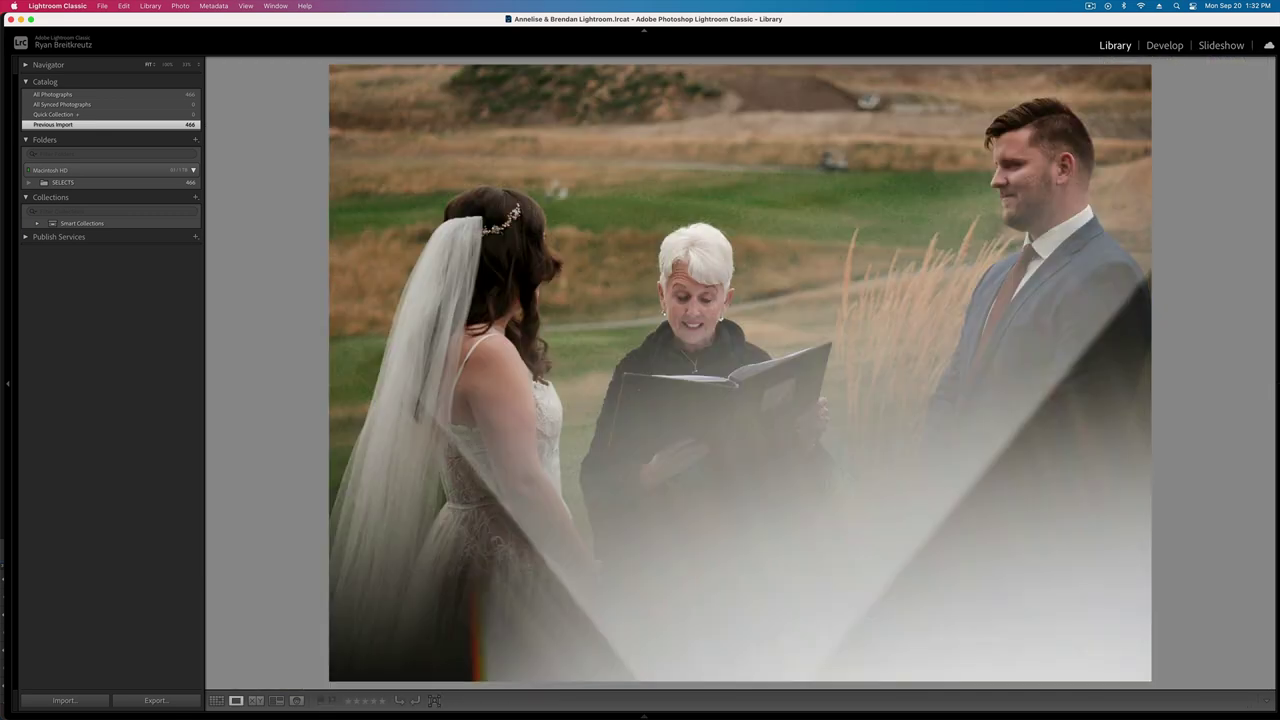
key(d)
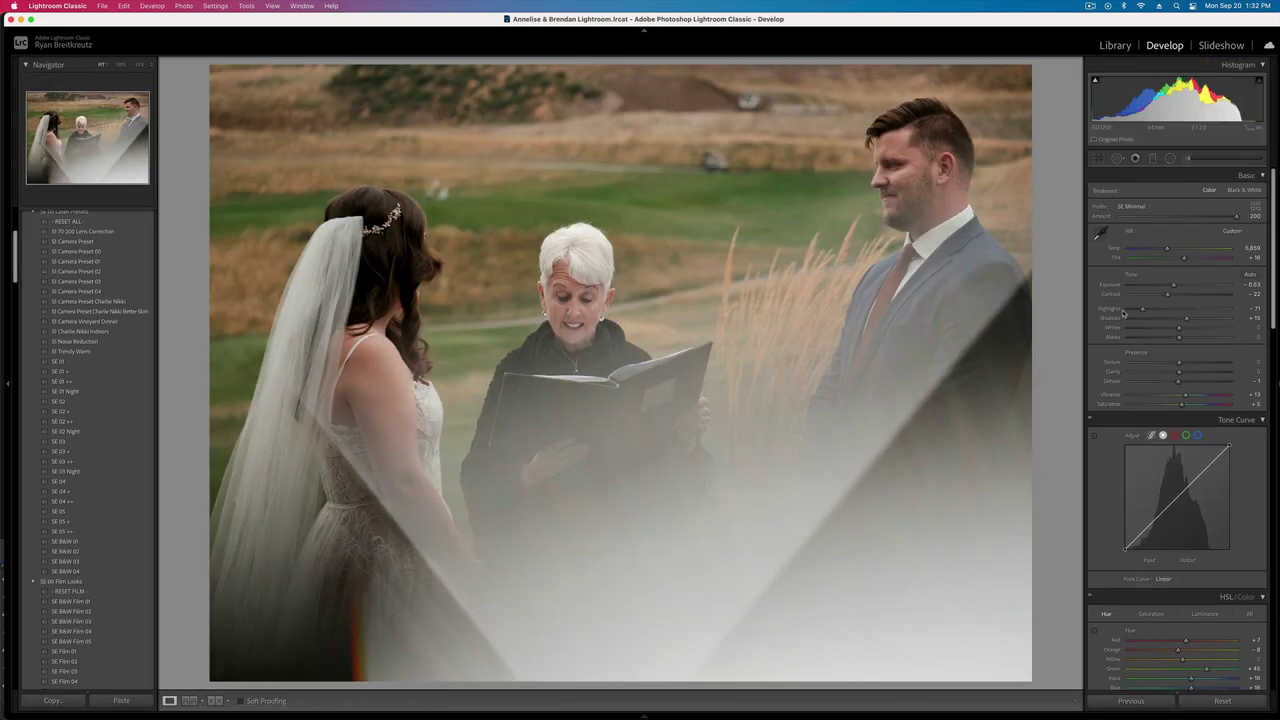
key(equal)
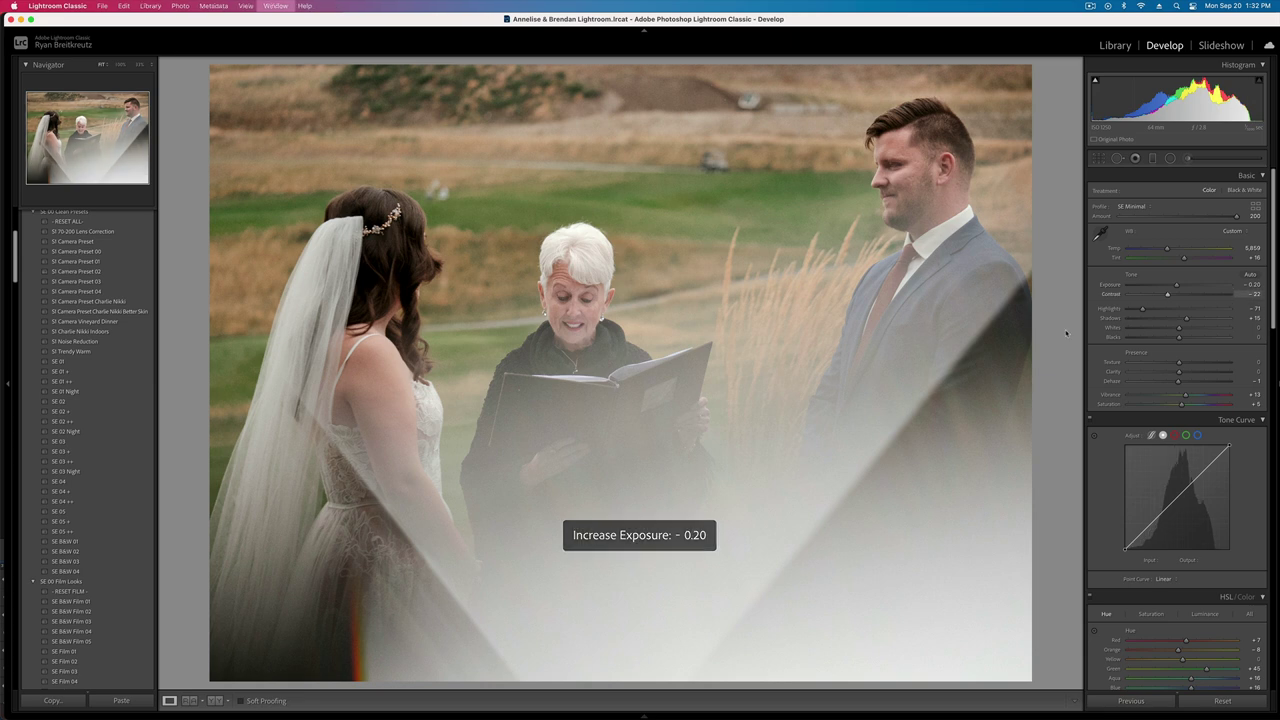
- Raise the exposure of the wide ceremony photo with the dark pillar along its edge to +0.59
key(g)
scroll(786, 467, down, 1)
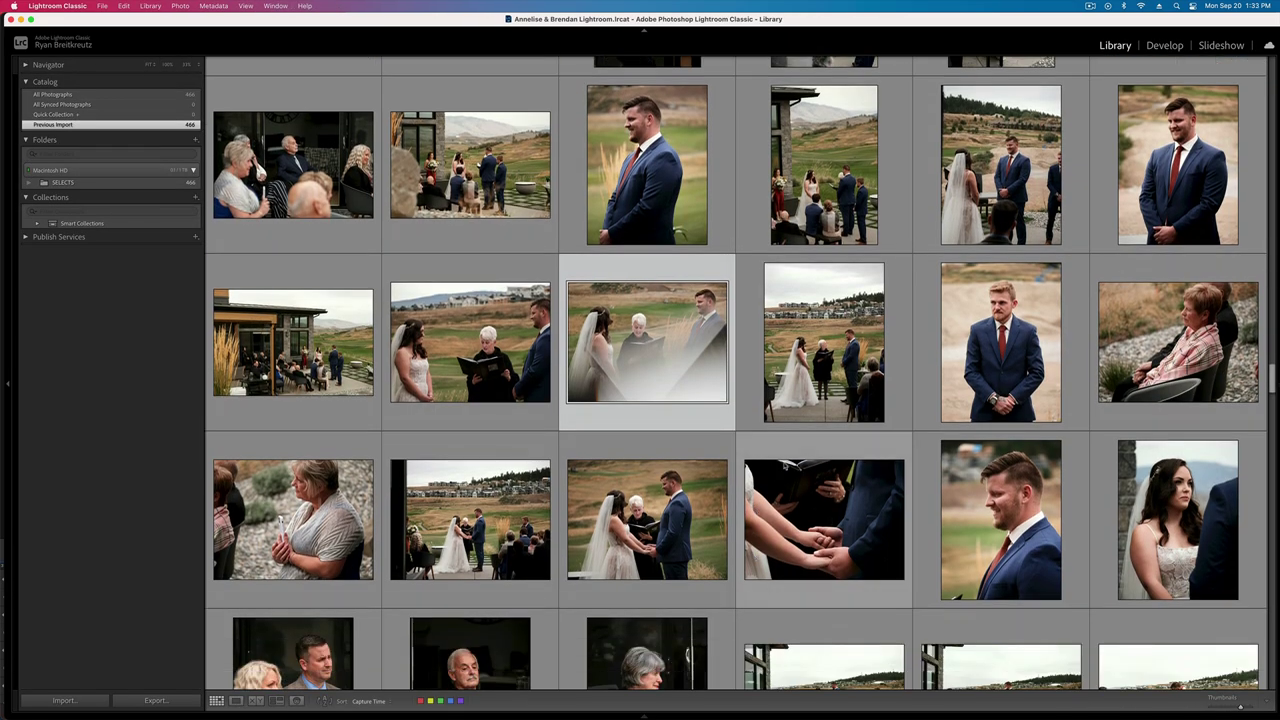
click(480, 540)
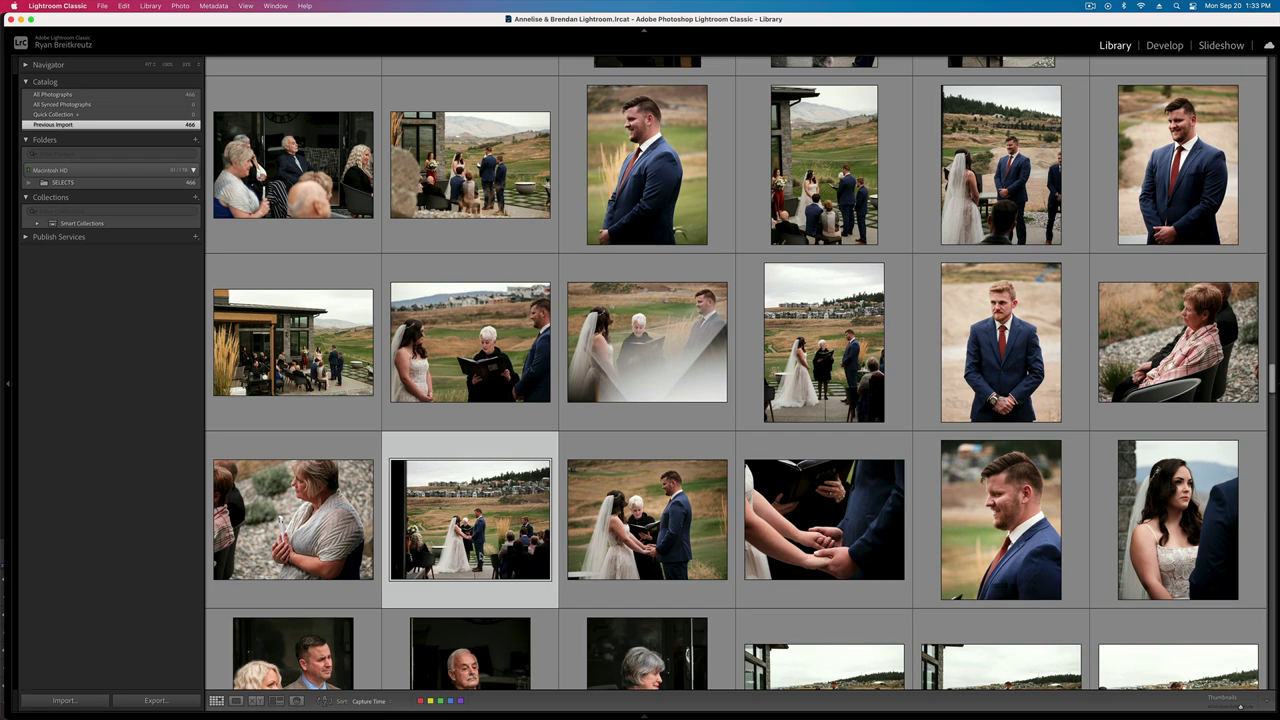
key(e)
key(g)
key(equal)
key(equal)
key(d)
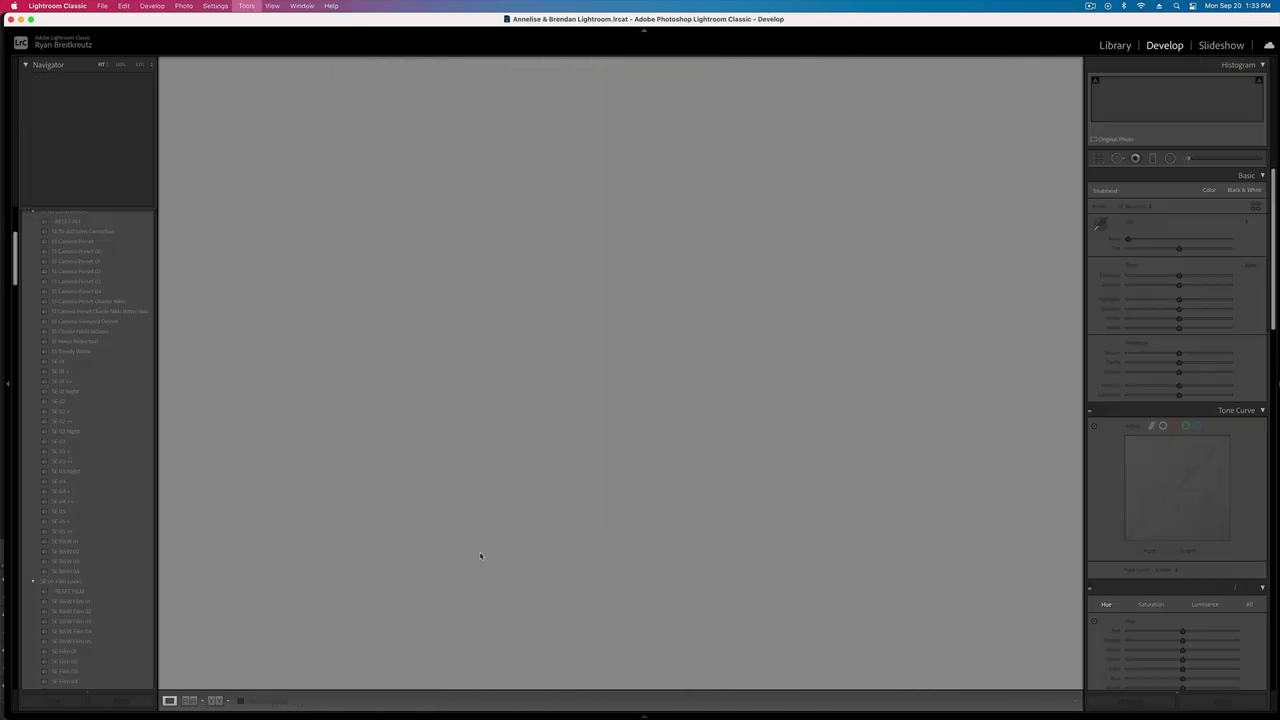
key(equal)
key(equal)
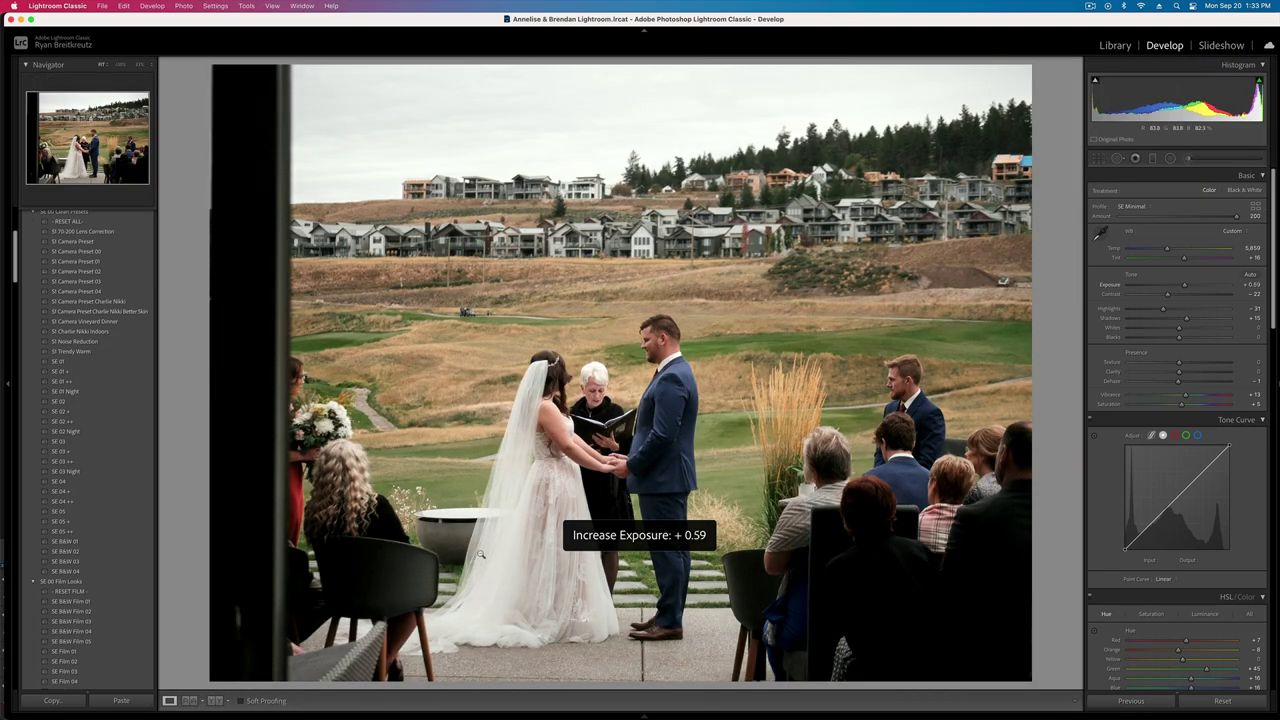
- Brighten the photo of the couple holding hands before the officiant and the close-up of their joined hands
key(Right)
key(equal)
key(Right)
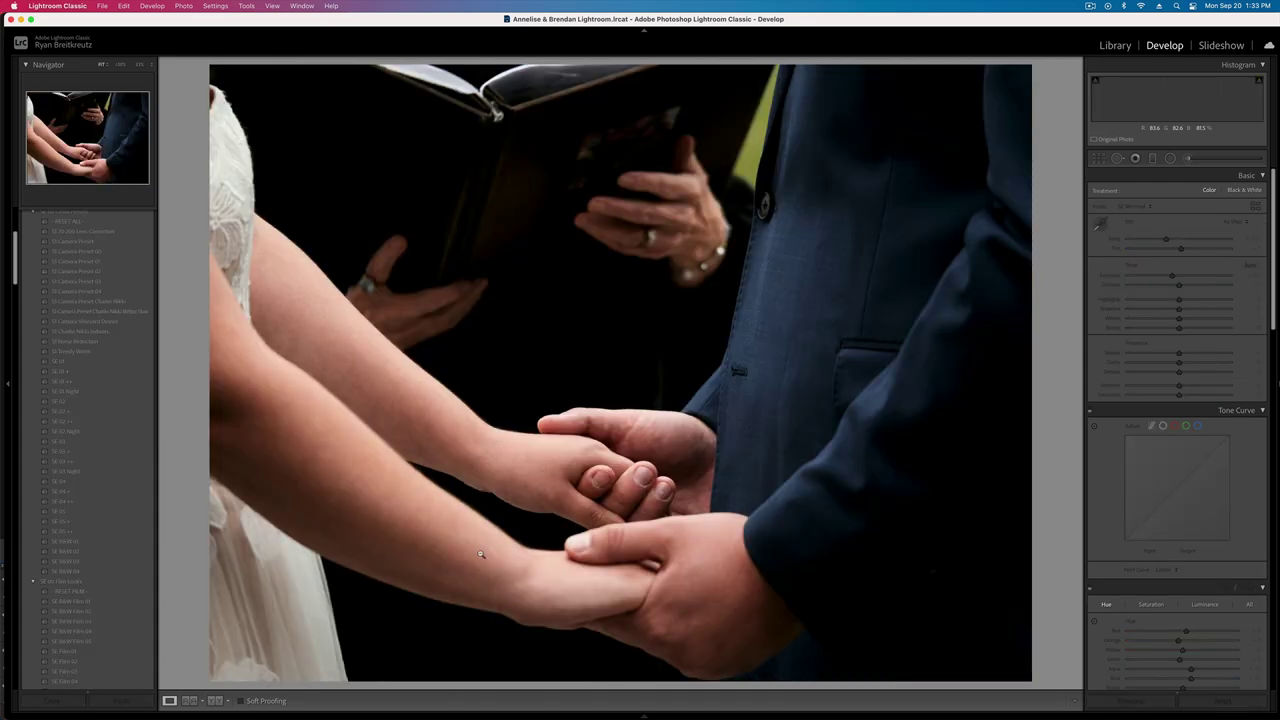
key(equal)
key(equal)
key(g)
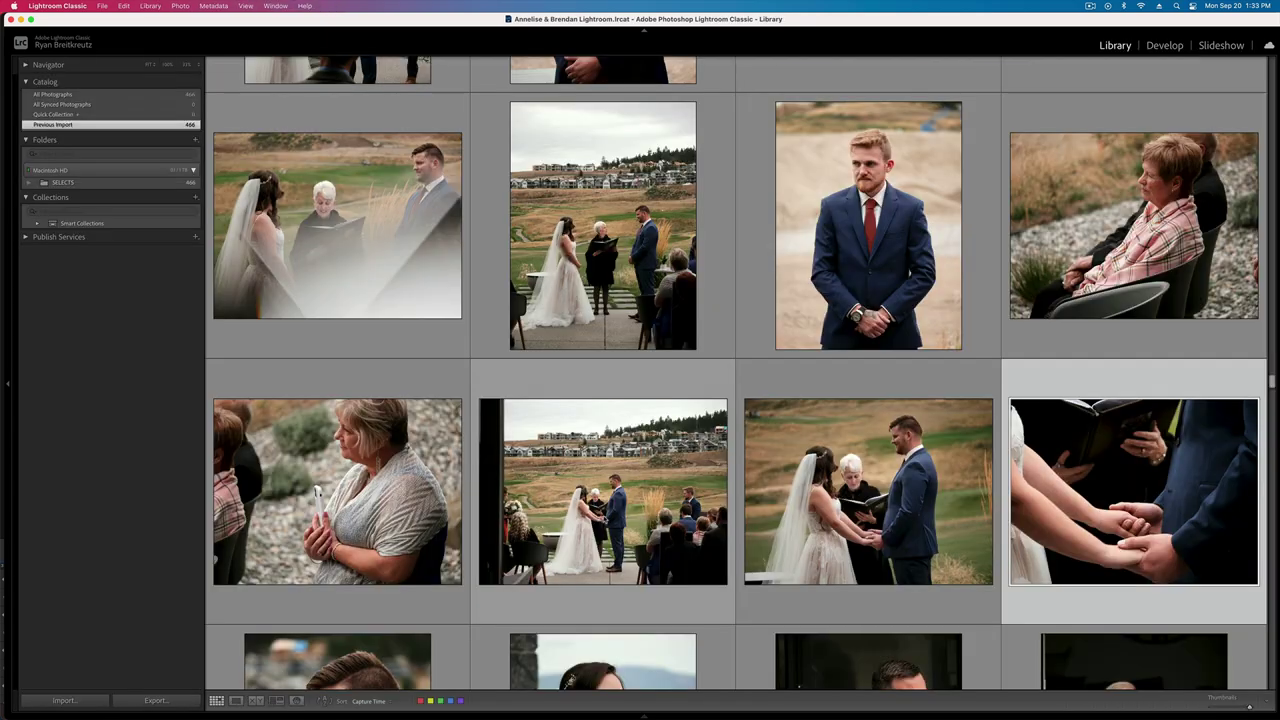
- Brighten the wide vow and kiss photos, setting exposure to +0.75 on the wide kiss and +0.29 on the close kiss
scroll(604, 514, down, 5)
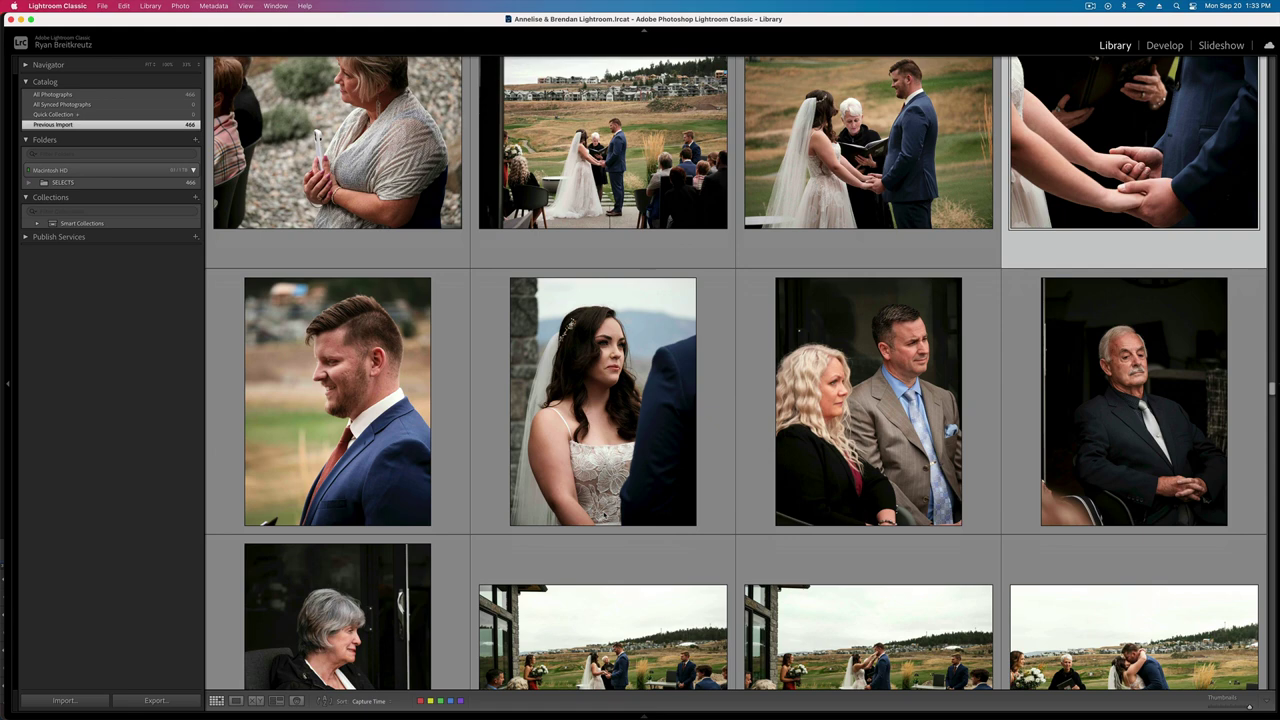
scroll(604, 514, down, 2)
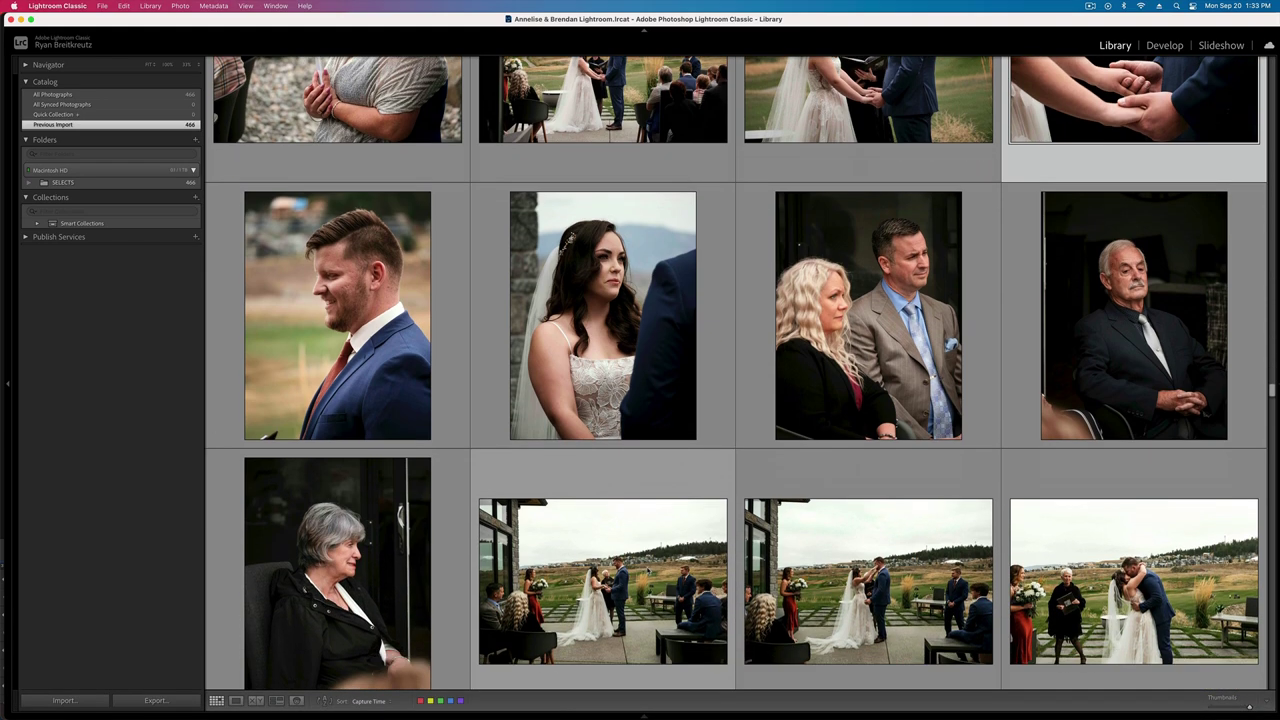
scroll(636, 358, down, 6)
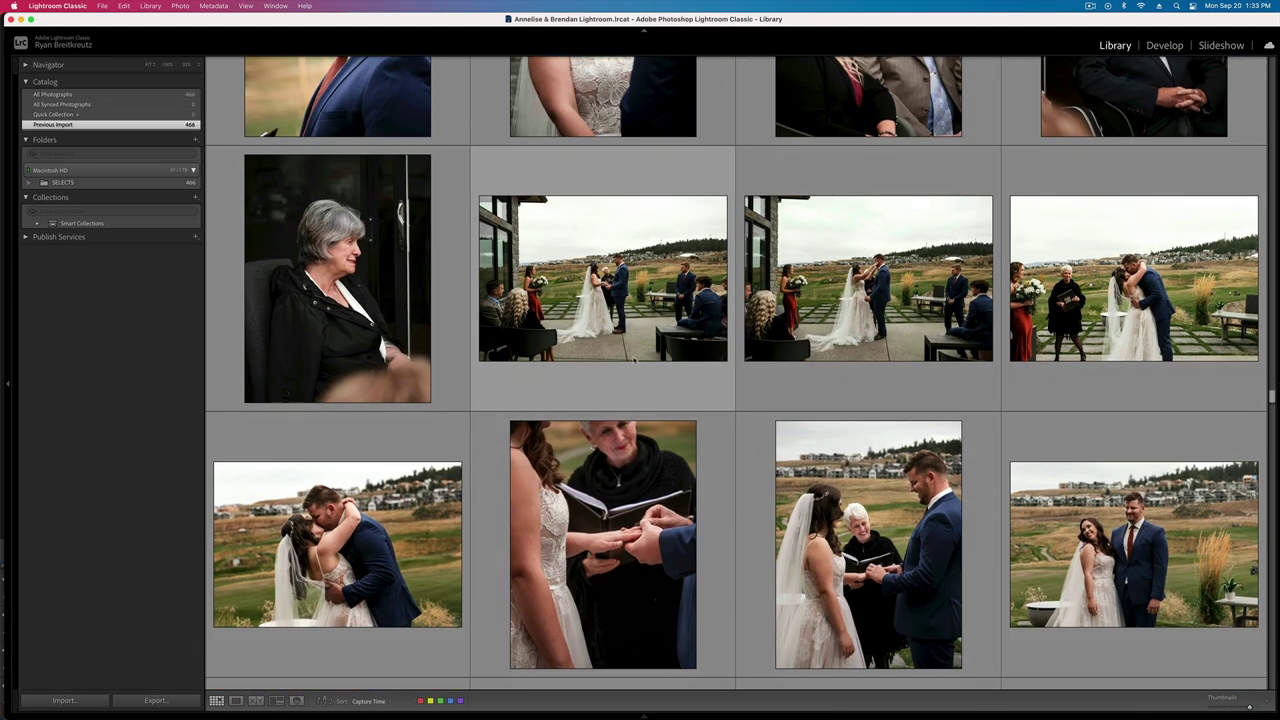
click(652, 326)
key(d)
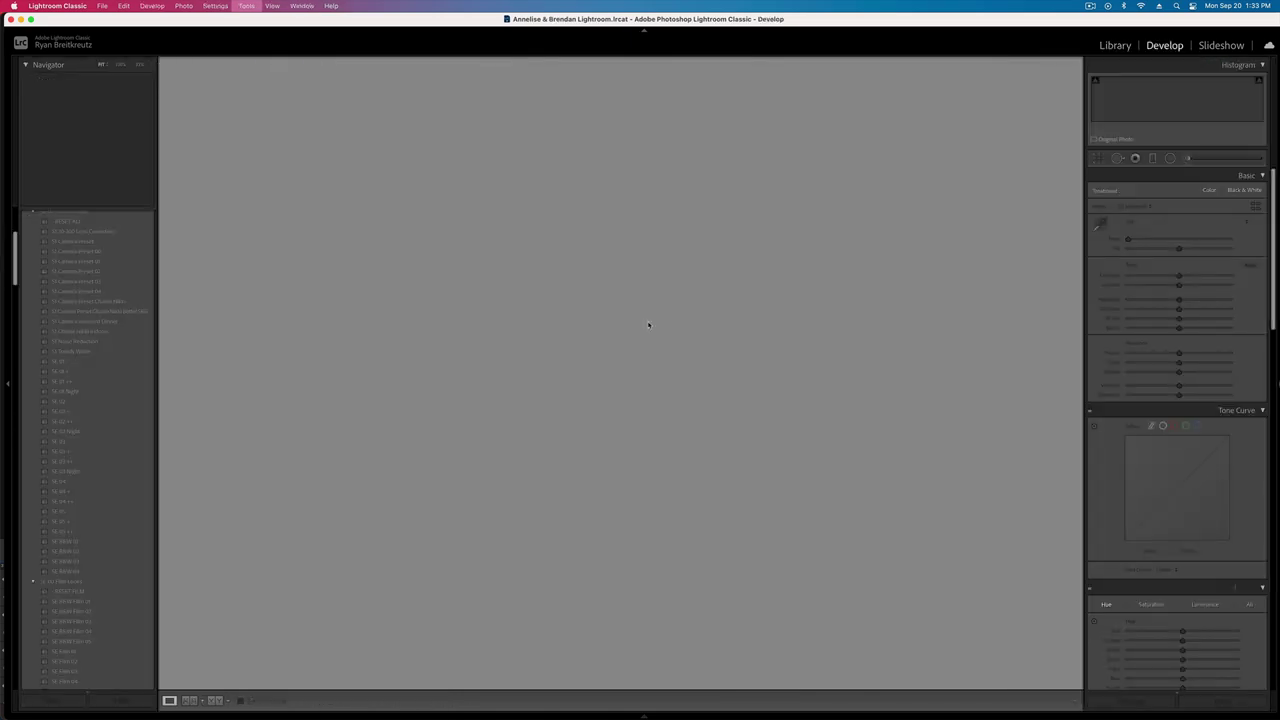
key(equal)
key(Right)
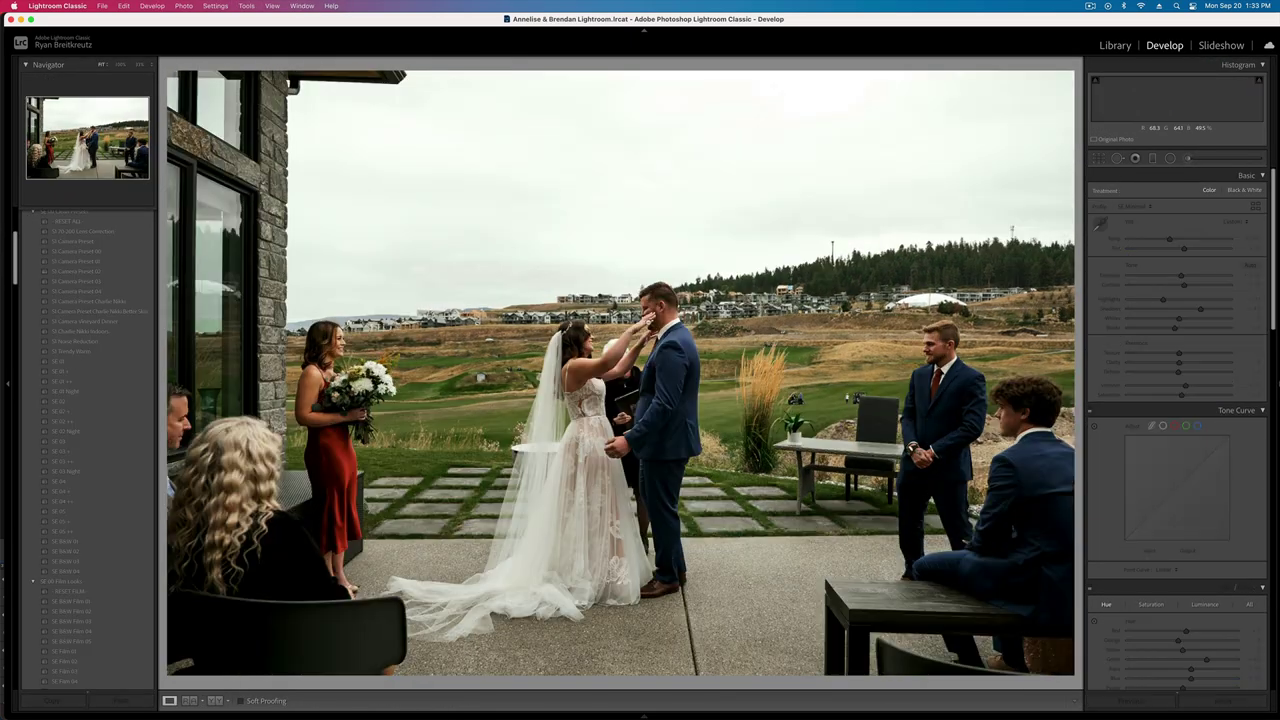
key(Right)
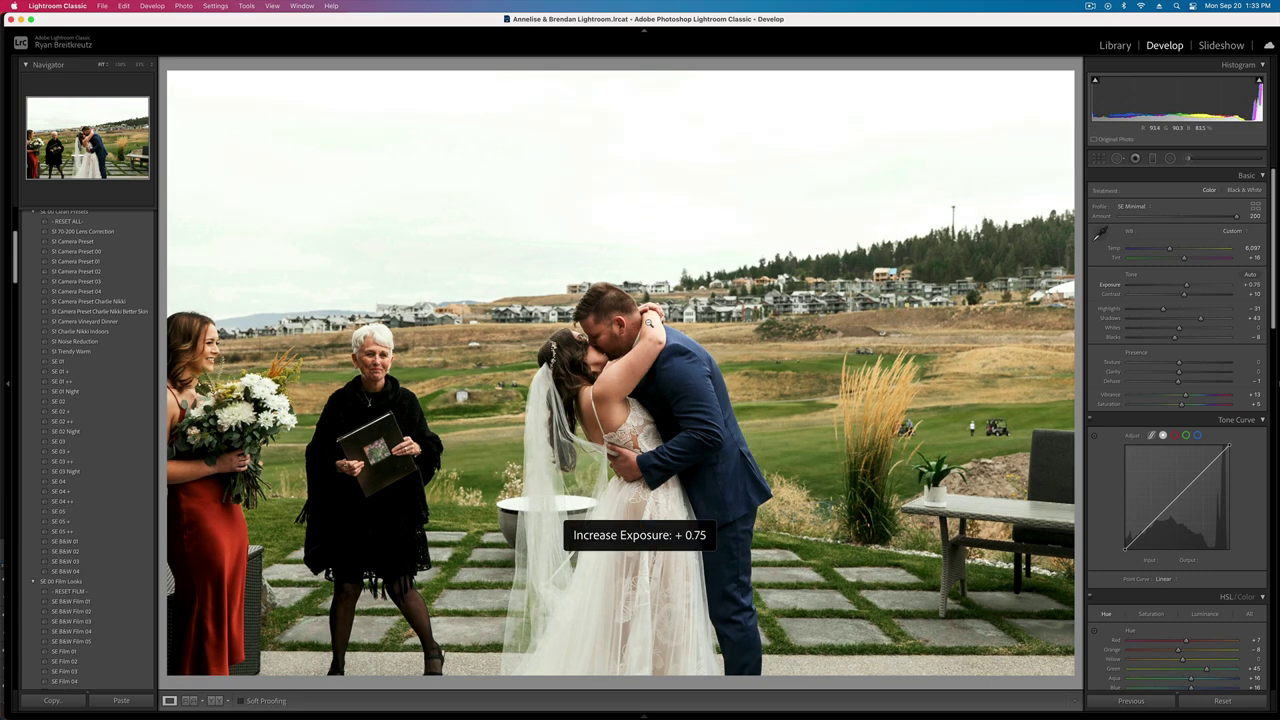
key(Right)
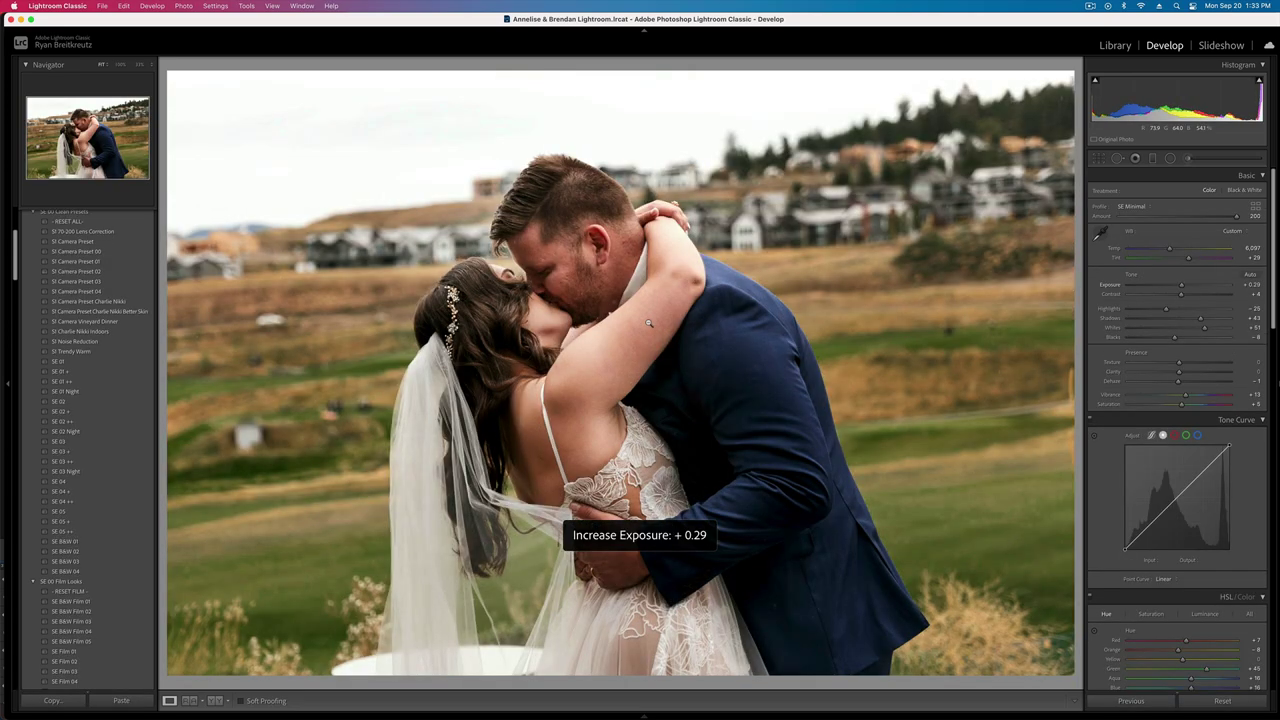
- Brush a local adjustment onto the officiant's face in the wide kiss photo, with contrast -76 and highlights -87
key(Right)
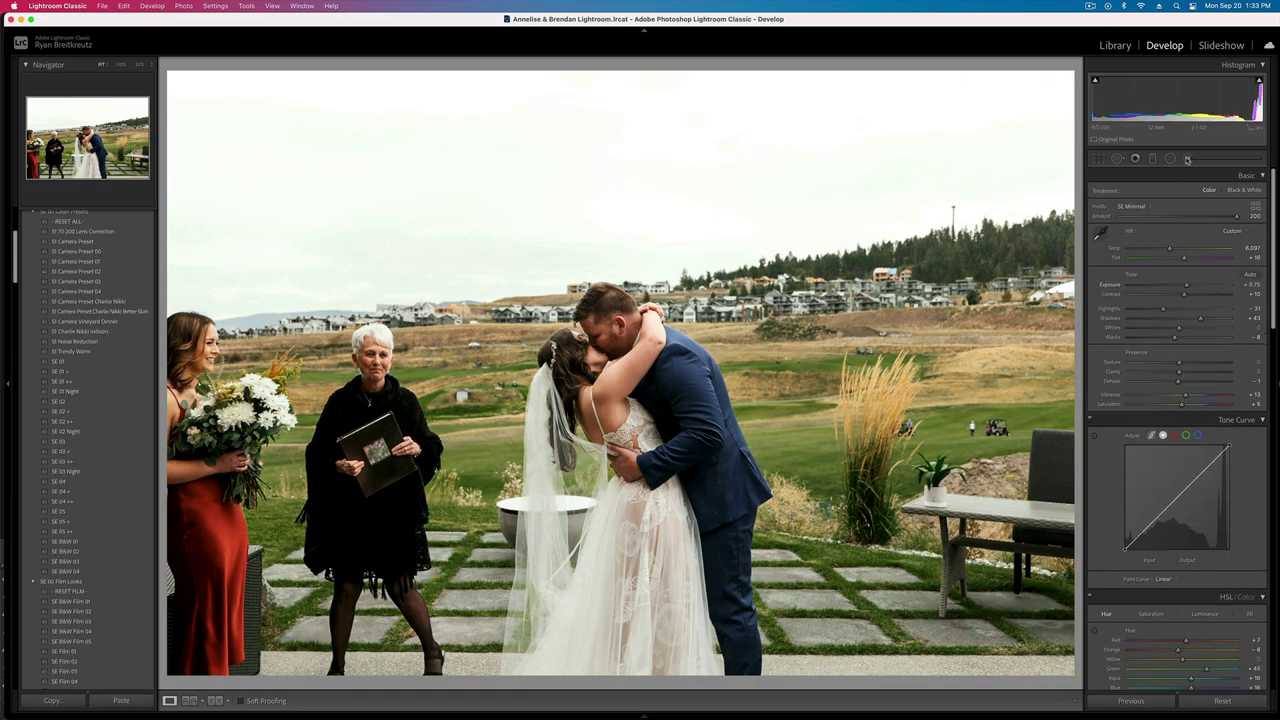
key(k)
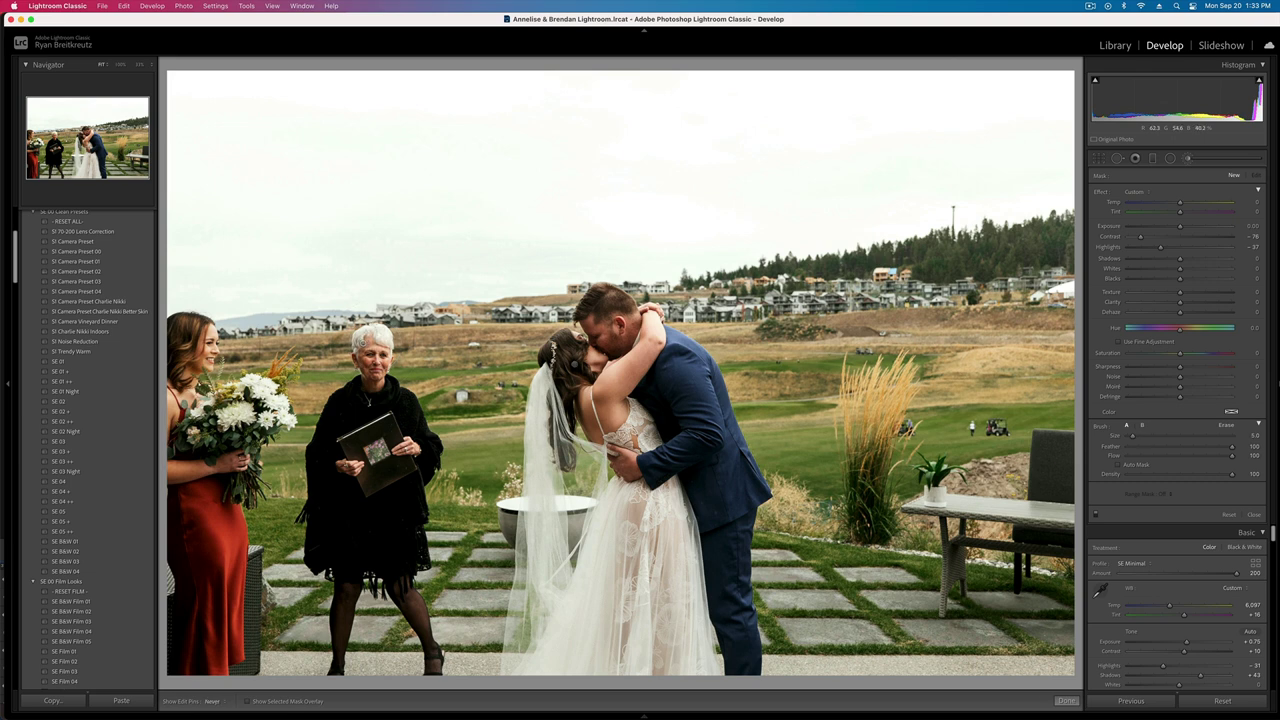
click(362, 343)
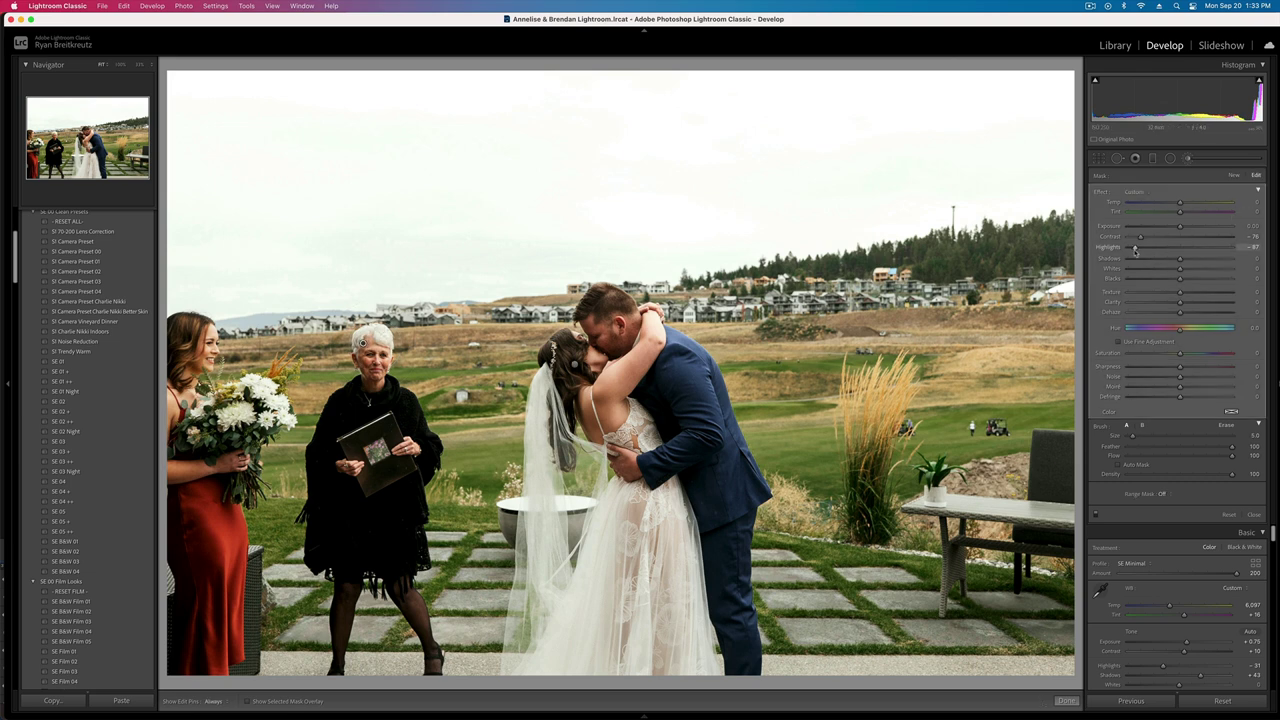
key(k)
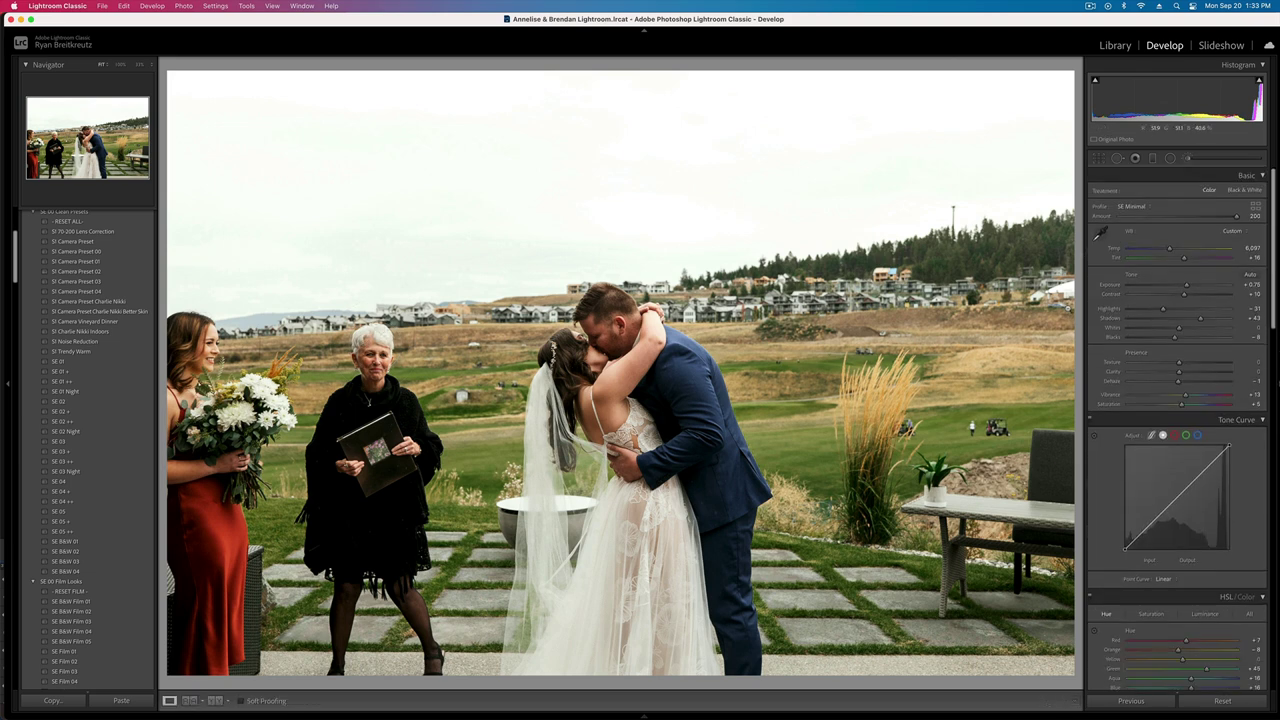
- Review the photos from the ring exchange through the couple portraits to the family hugs, and open the photo following the last hug for editing
key(Right)
key(Right)
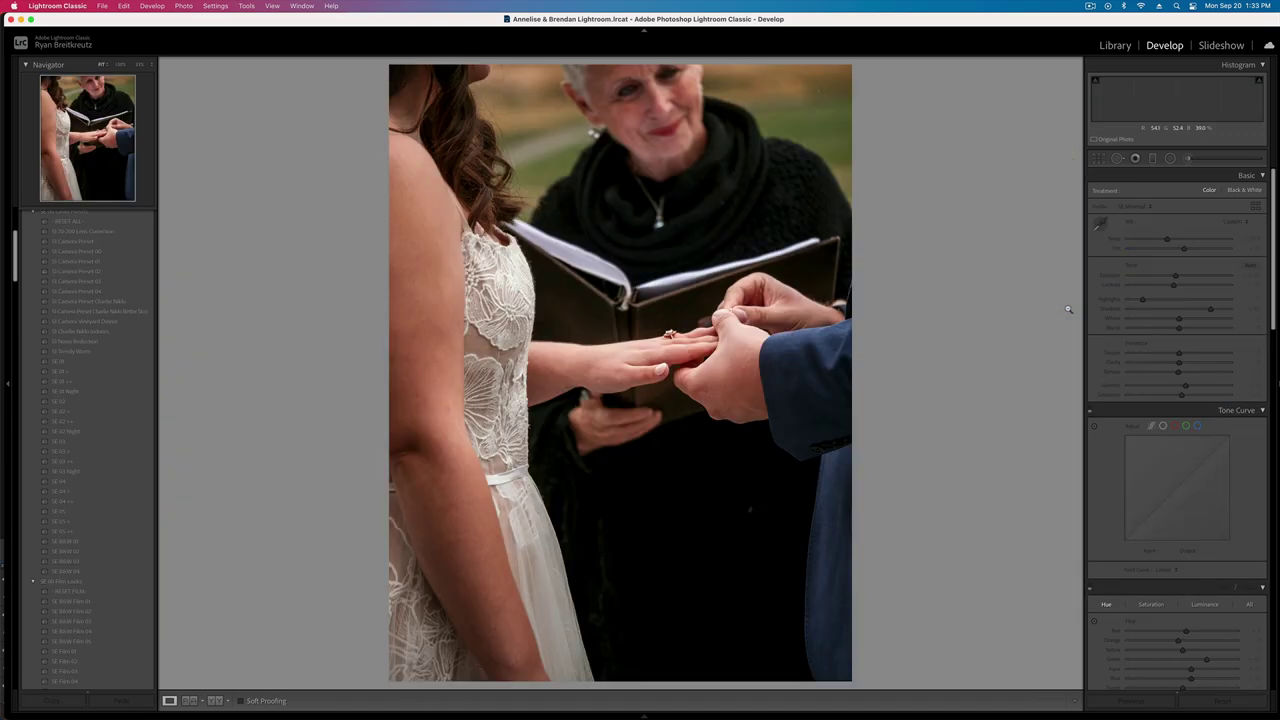
key(Right)
key(Right)
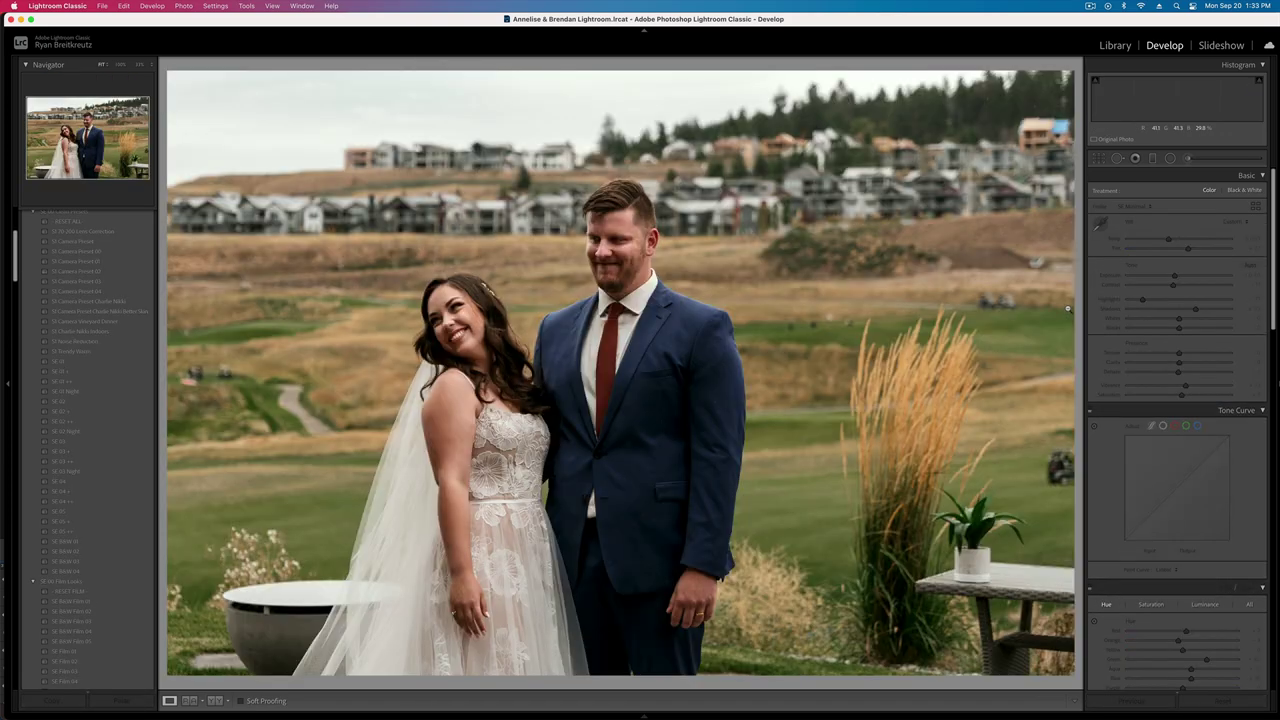
key(g)
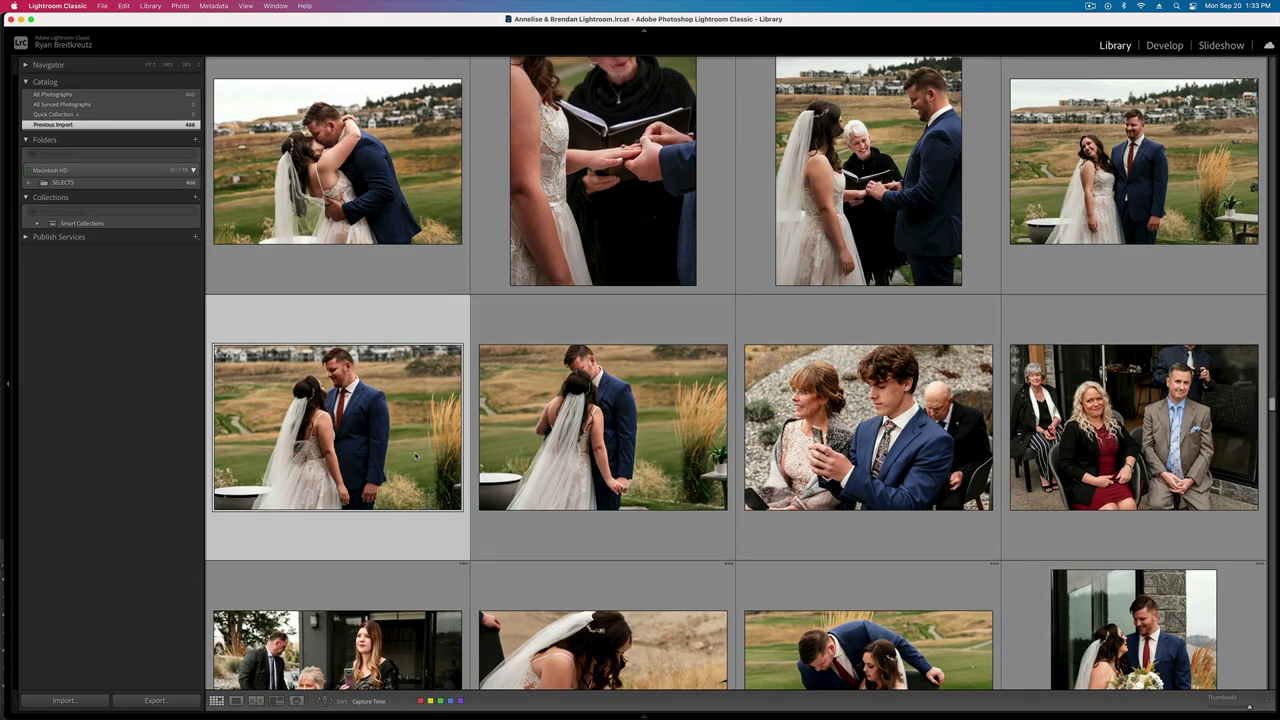
double_click(415, 457)
key(Right)
key(Right)
key(Right)
key(Right)
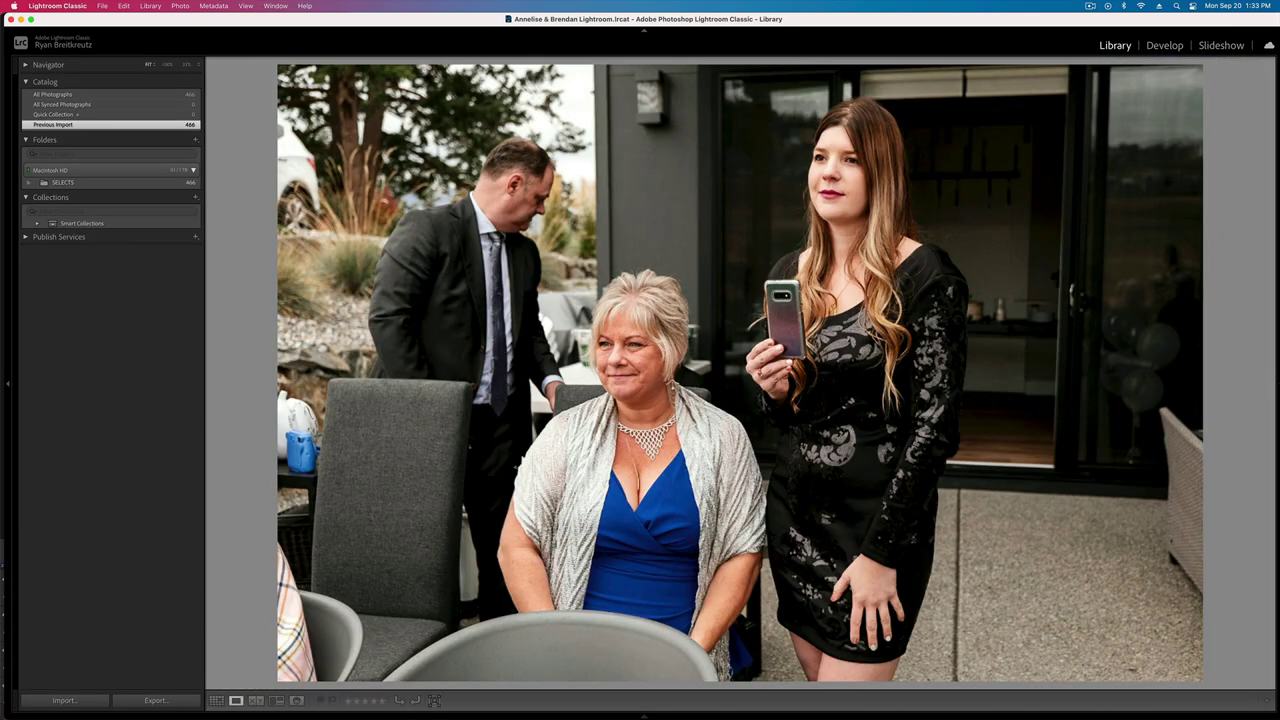
key(Right)
key(Right)
key(Right)
key(Right)
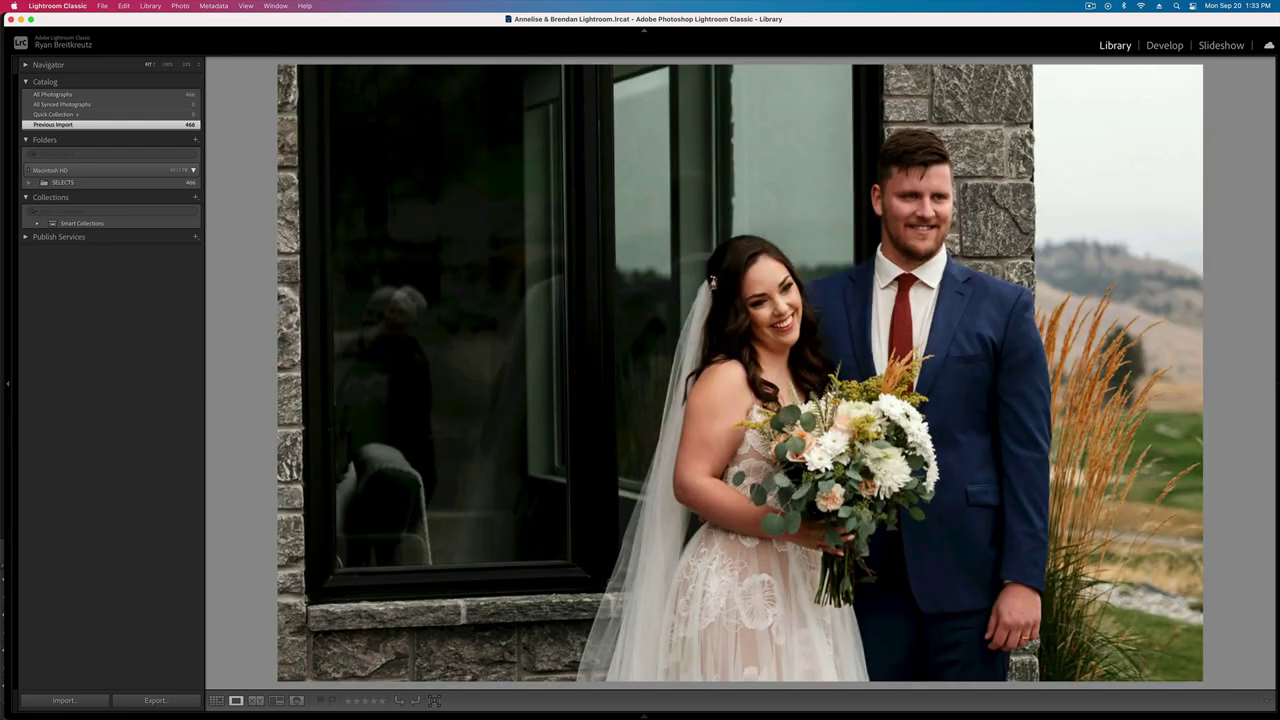
key(Right)
key(Right)
key(Right)
key(Right)
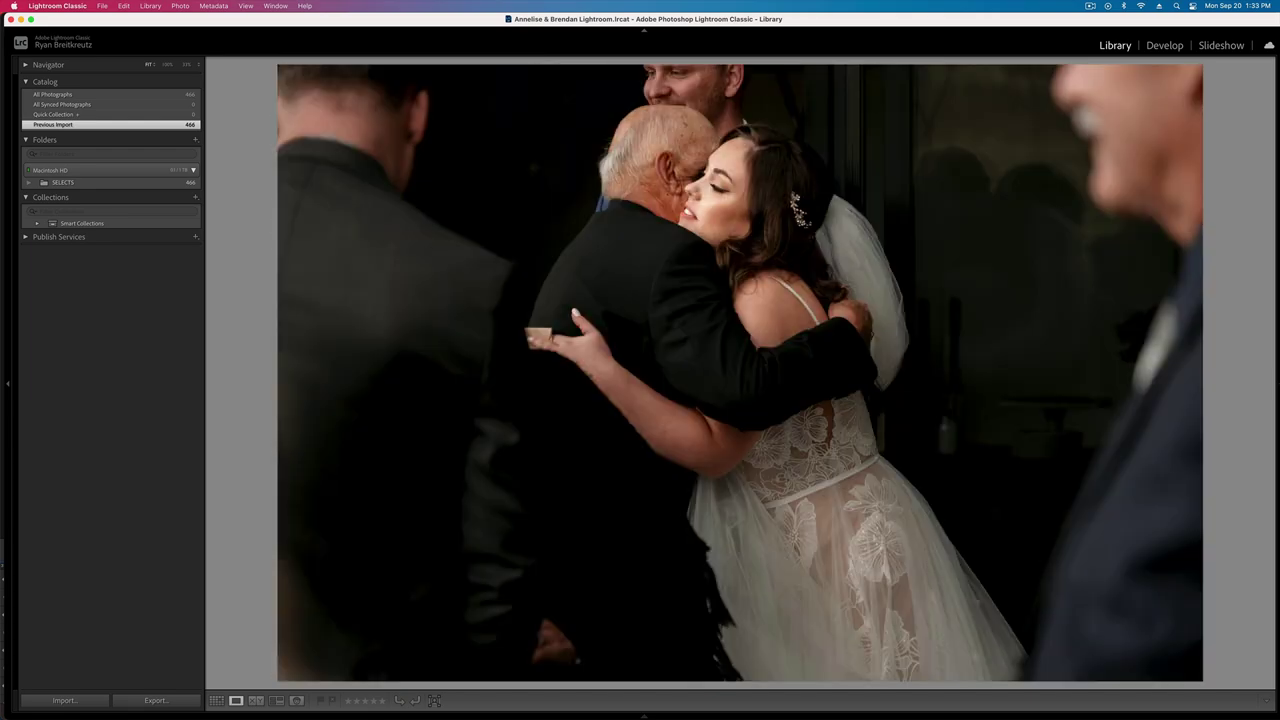
key(Right)
key(Right)
key(Right)
key(Right)
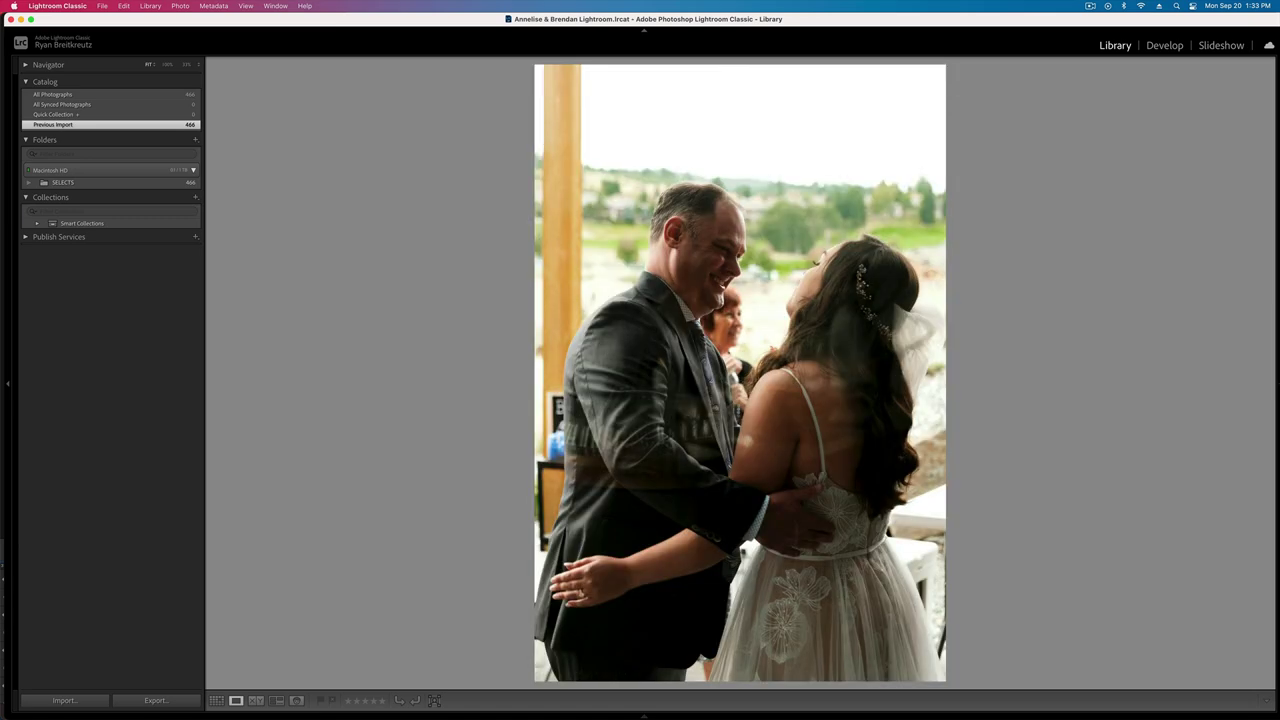
key(Right)
key(d)
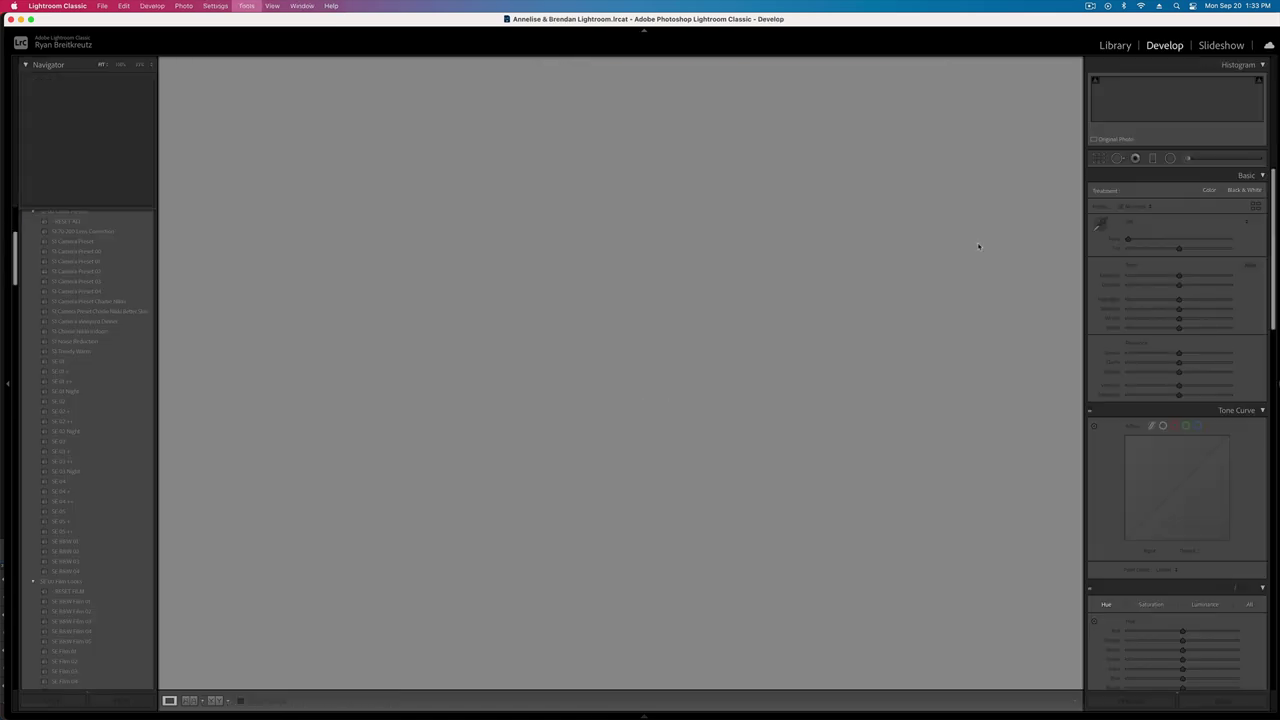
- Set the tint to +48 and deepen the blacks on the hug photo under the wooden roof, and copy the settings to the following portrait
drag(1189, 260, 1195, 260)
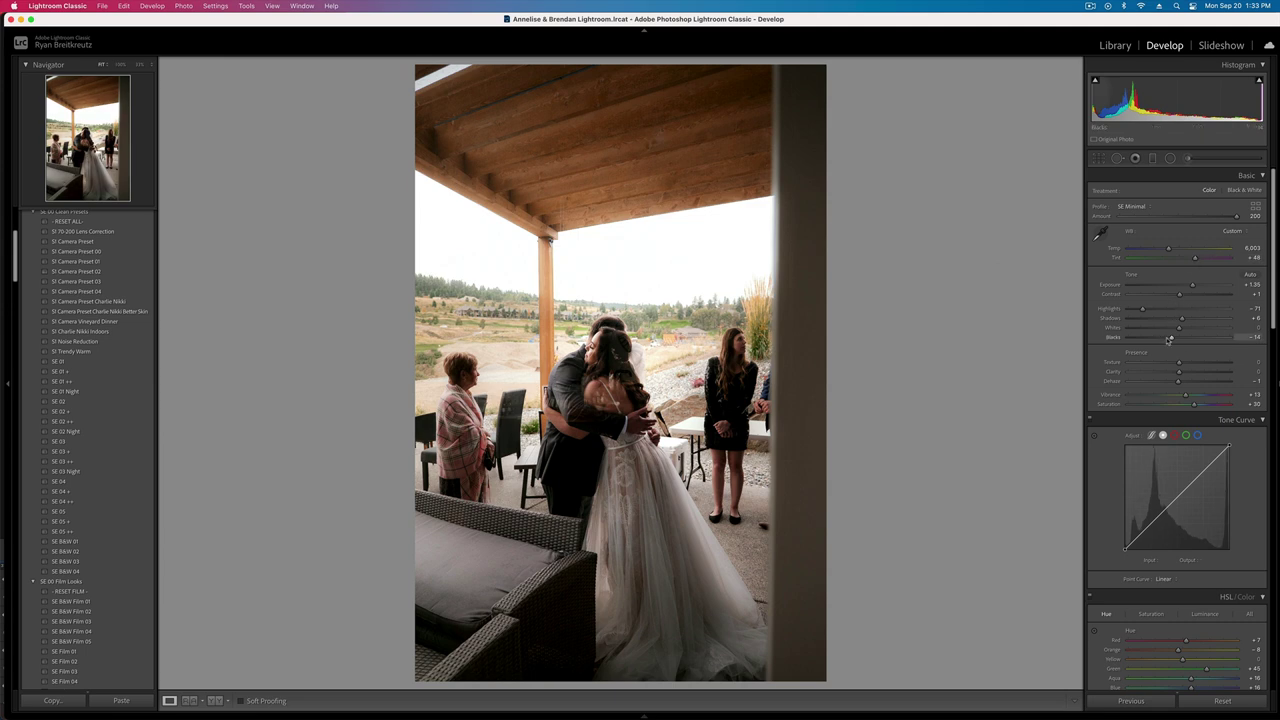
drag(1171, 337, 1165, 339)
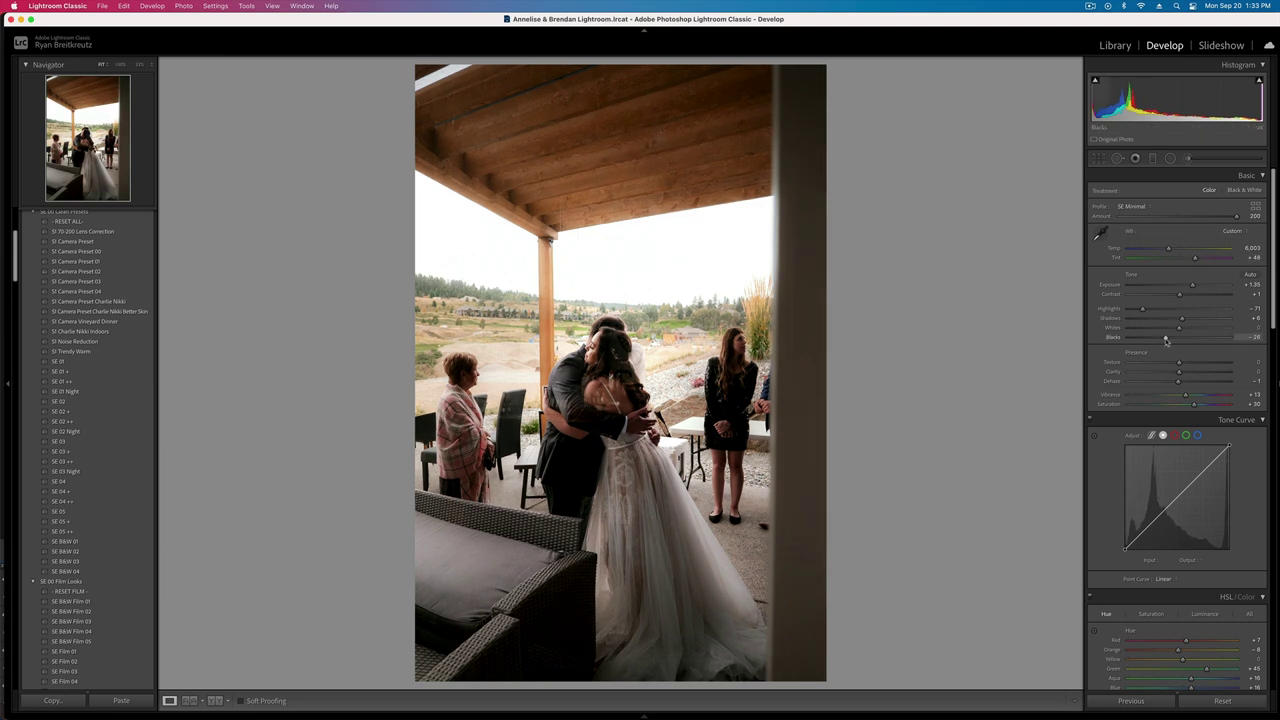
key(super+shift+c)
key(Return)
key(Right)
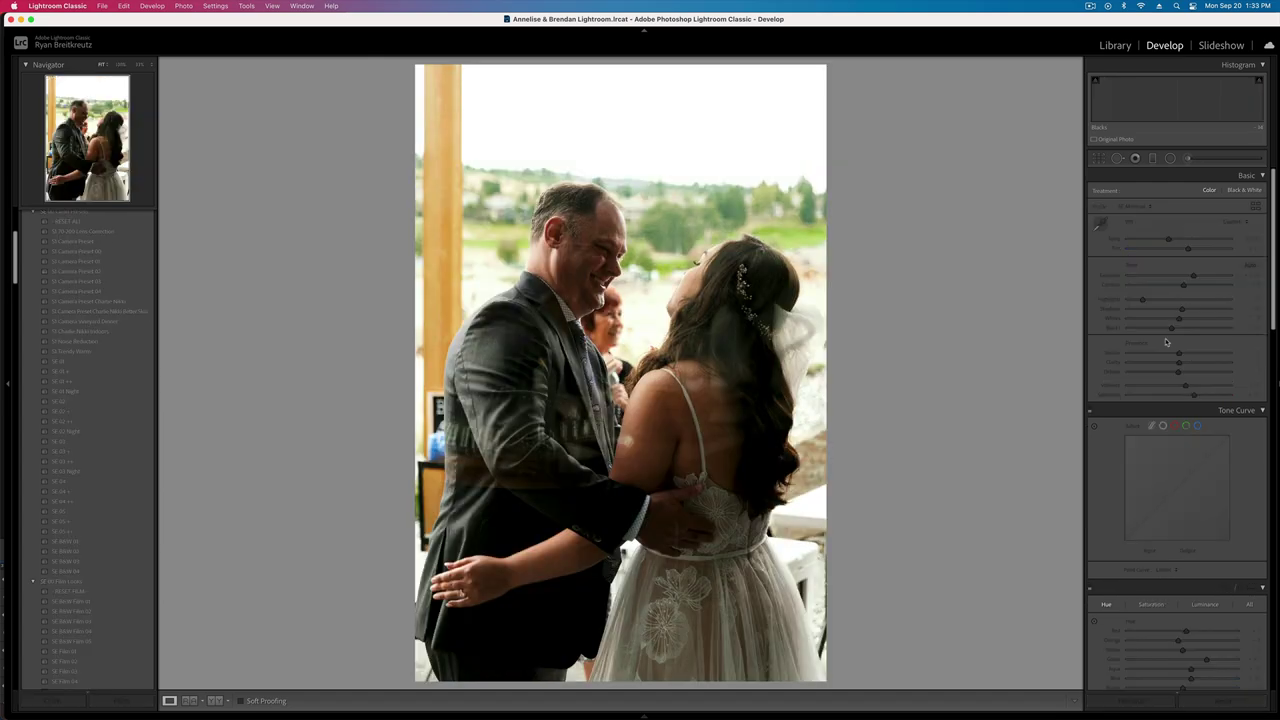
key(super+shift+v)
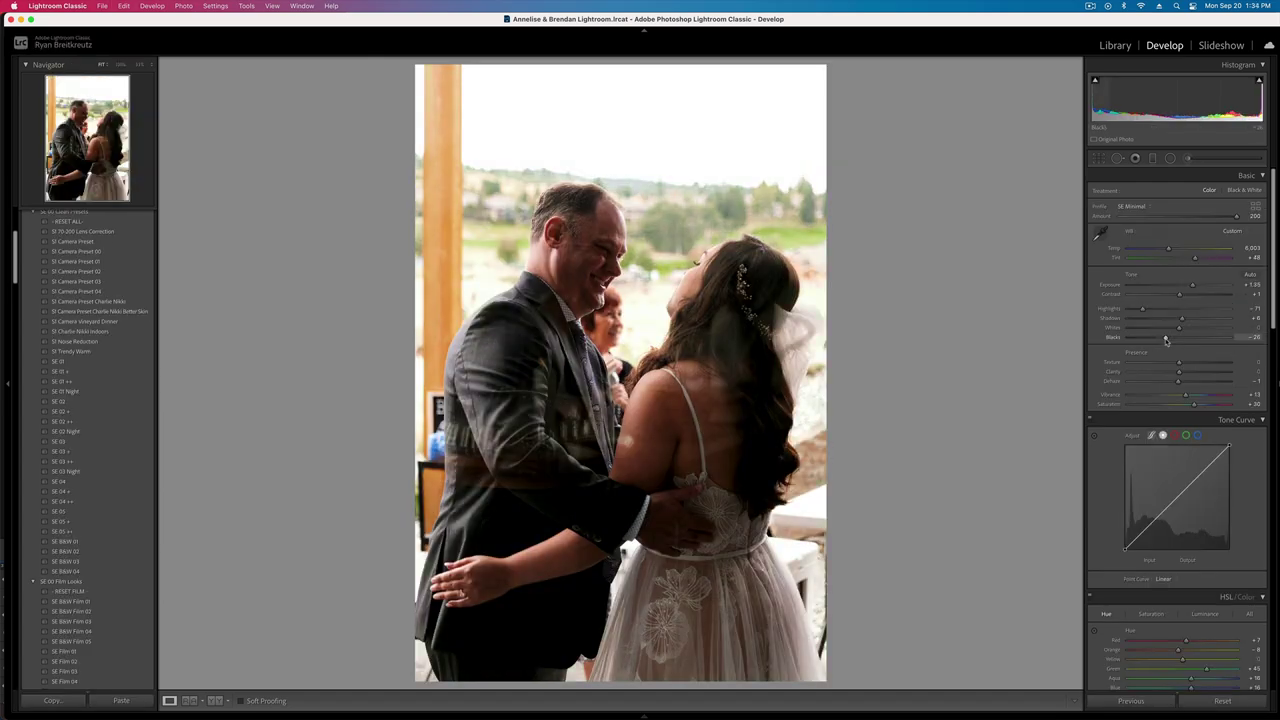
- Review the kitchen photo and the outdoor family group portraits for exposure consistency
key(Right)
key(g)
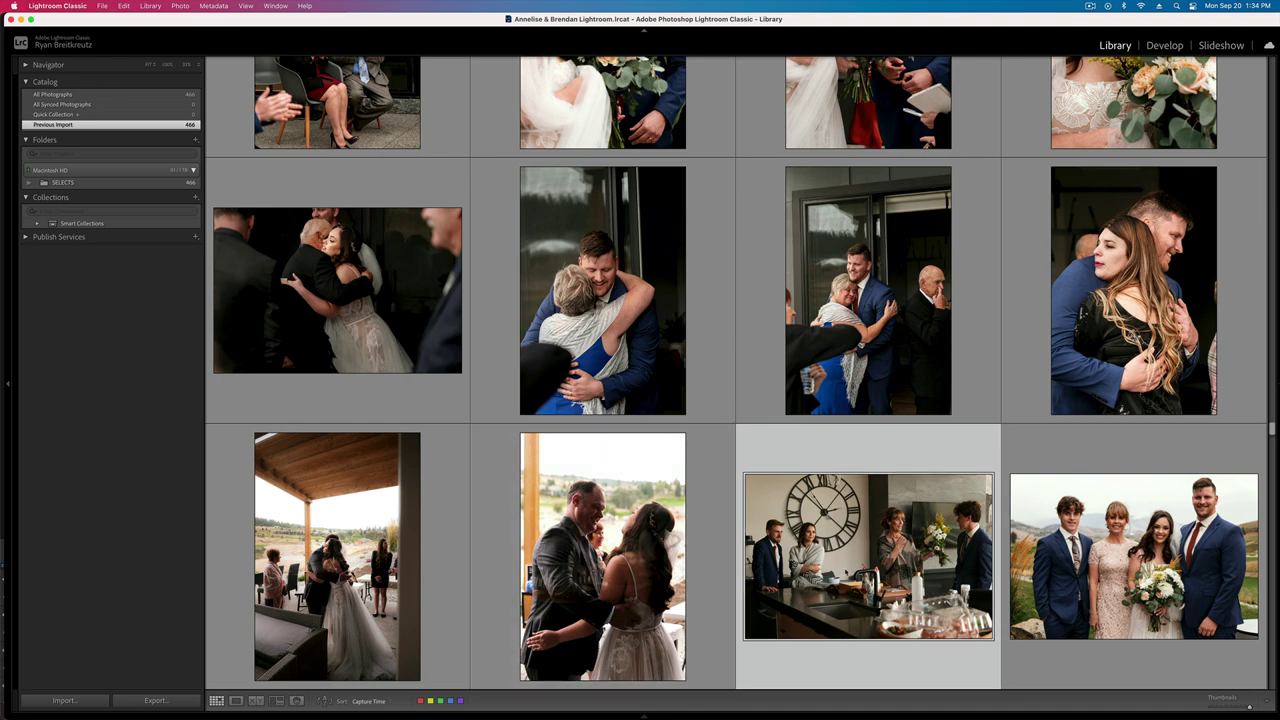
double_click(846, 570)
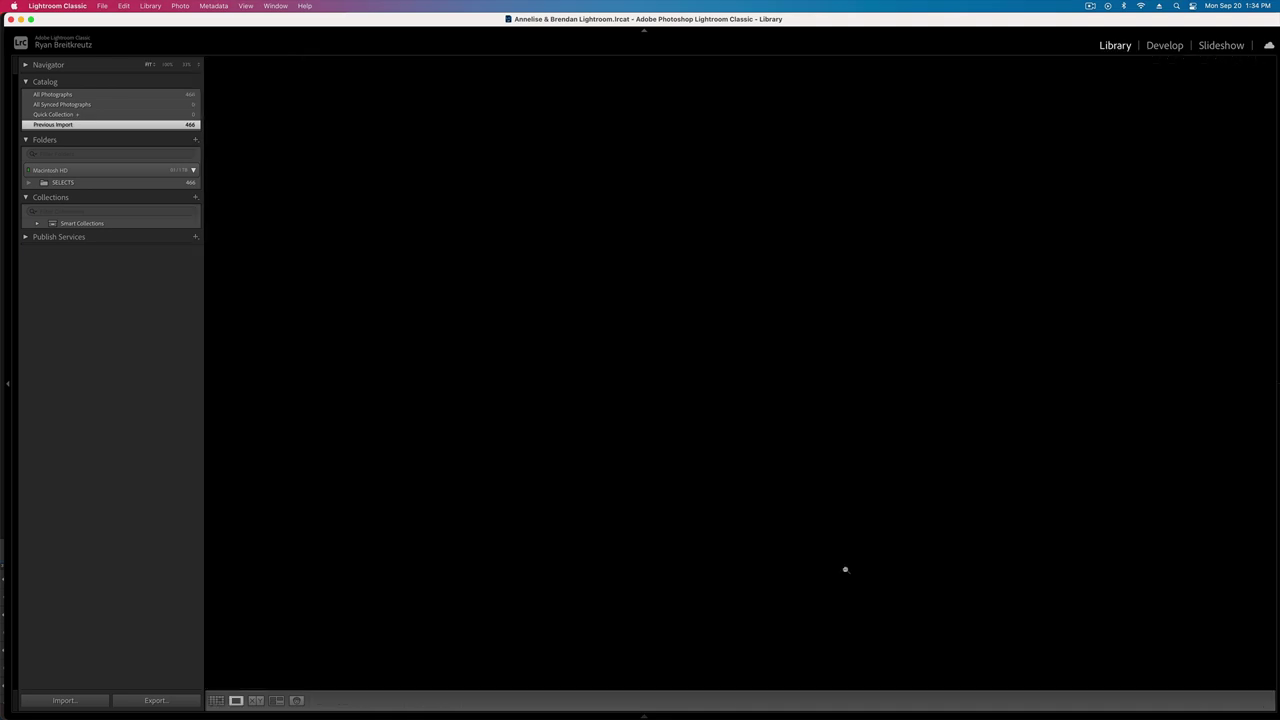
key(Right)
key(Right)
key(Right)
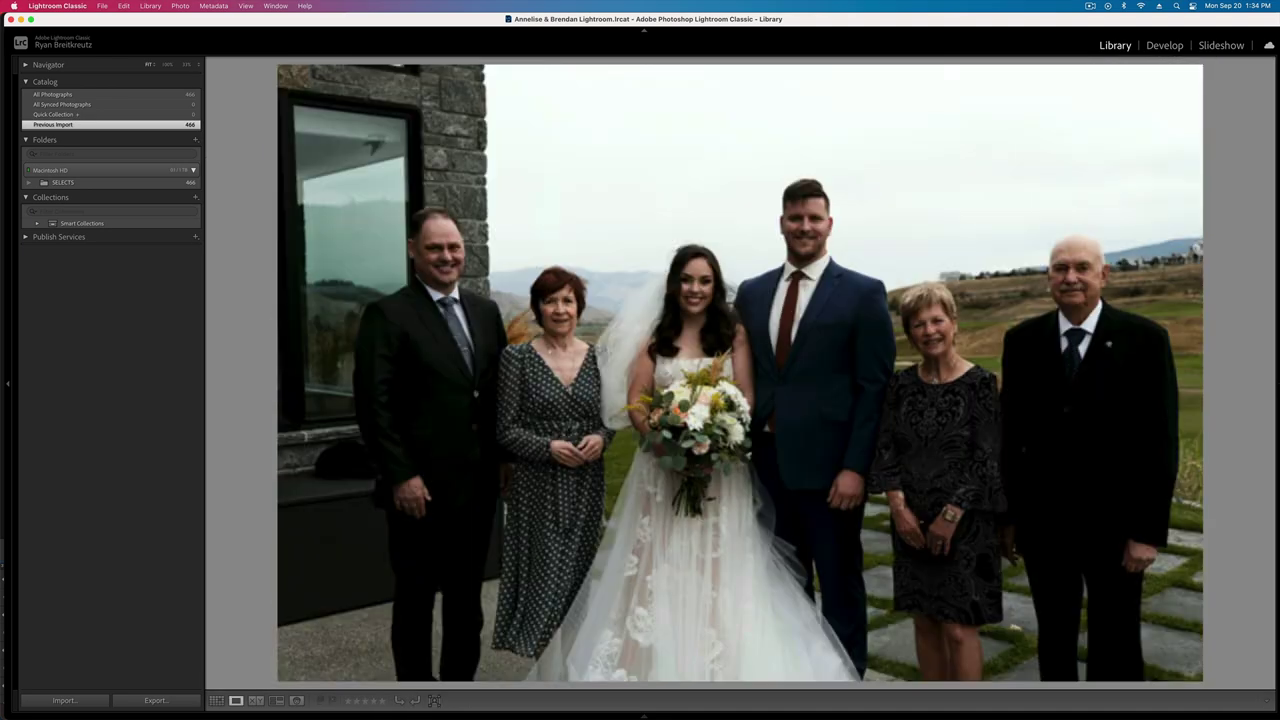
key(Right)
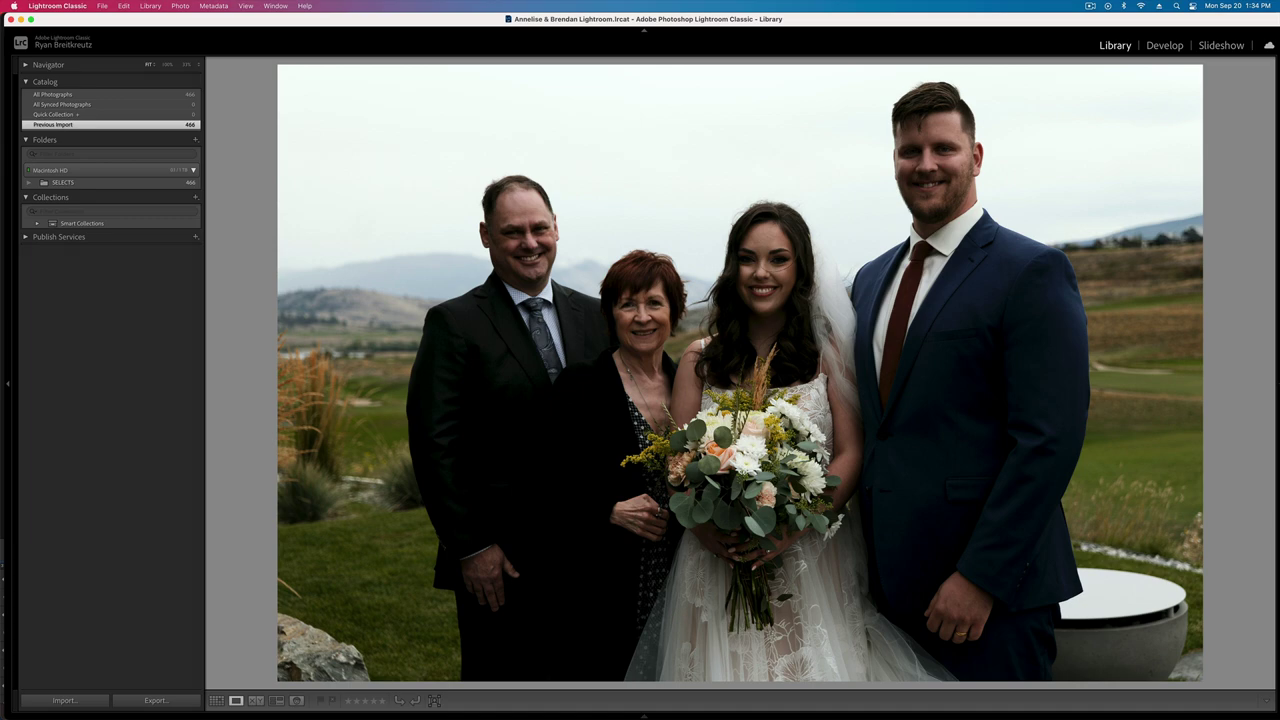
key(Right)
key(Right)
key(Right)
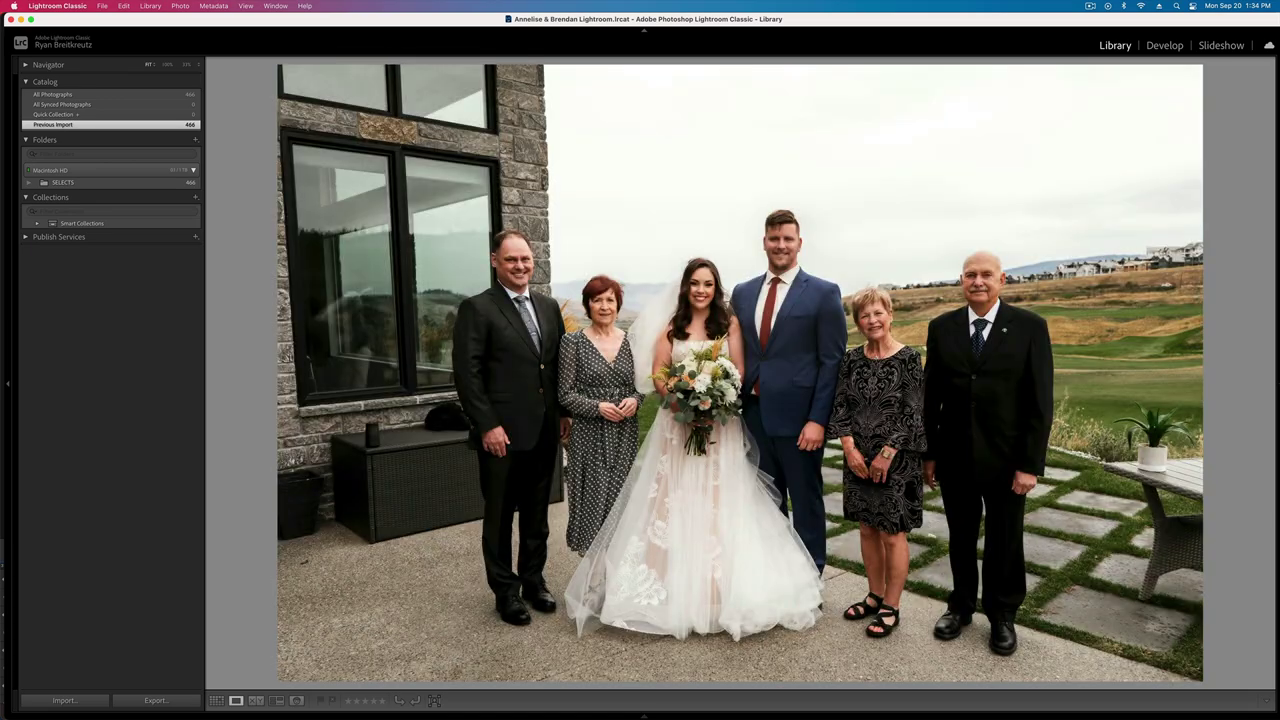
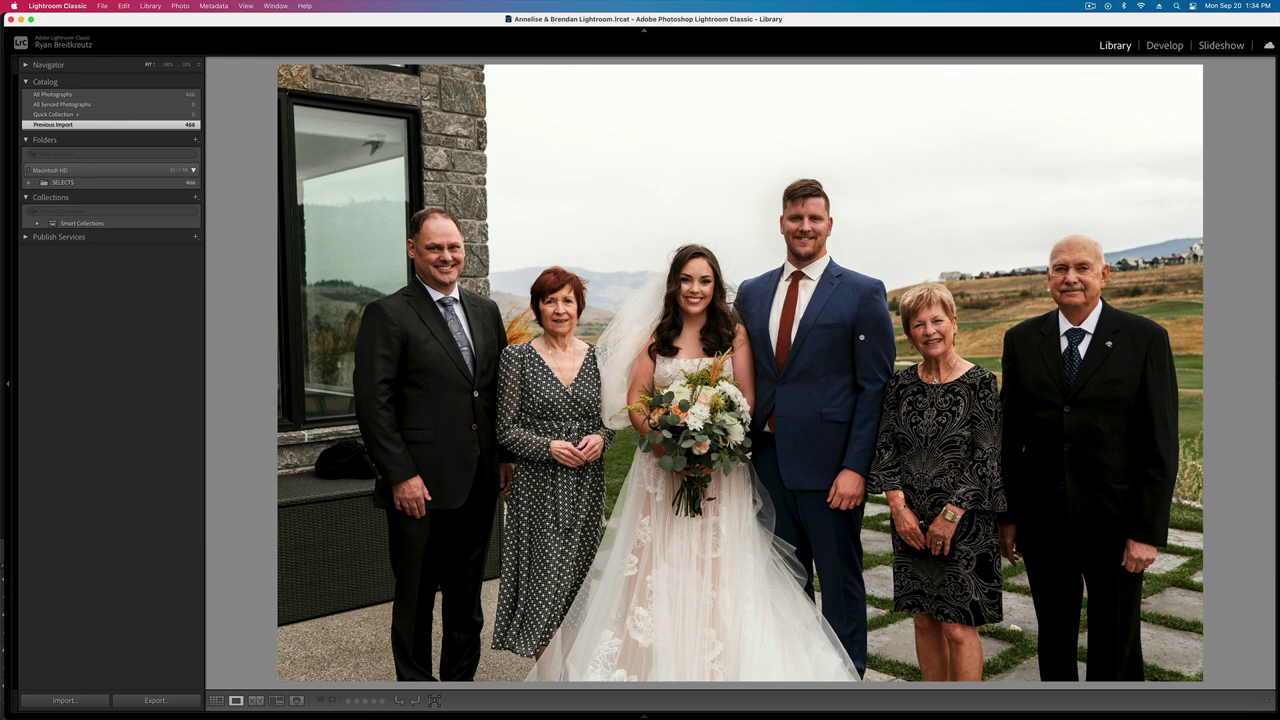
- Lower the exposure of the two six-person group photos by the stone wall, to +0.26 on the closer one and +0.39 on the full-length one
key(d)
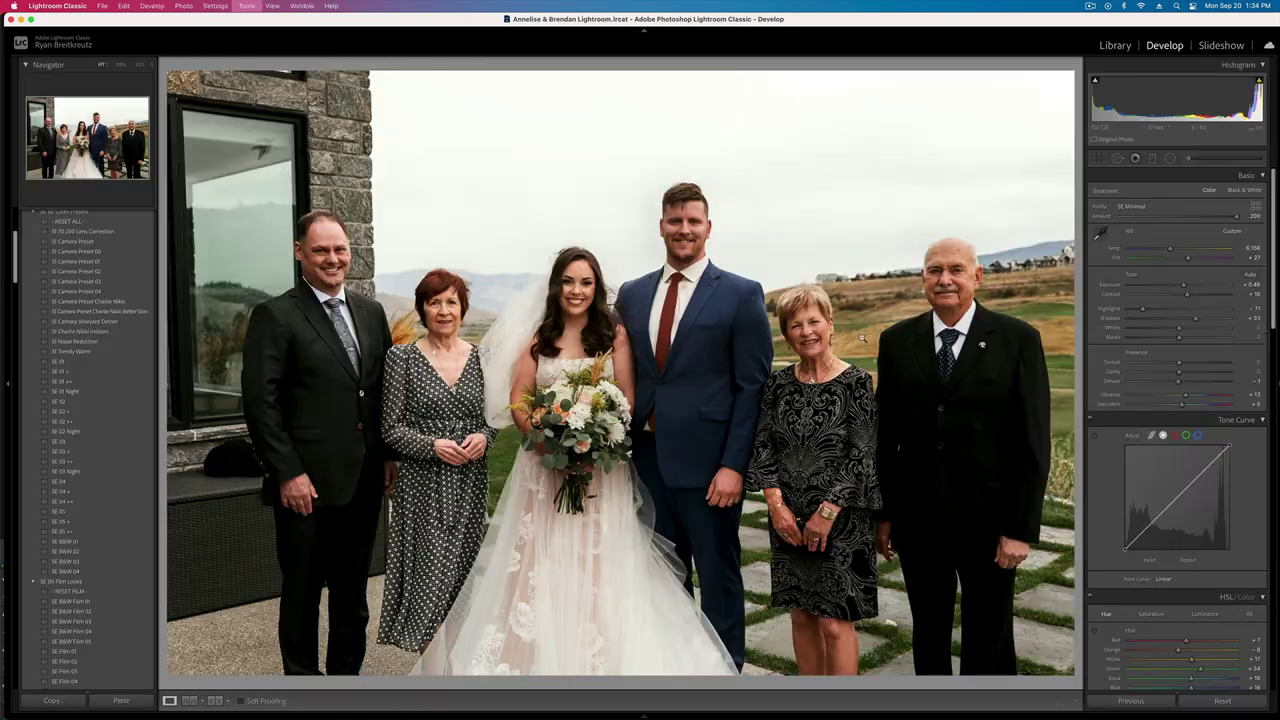
key(minus)
key(minus)
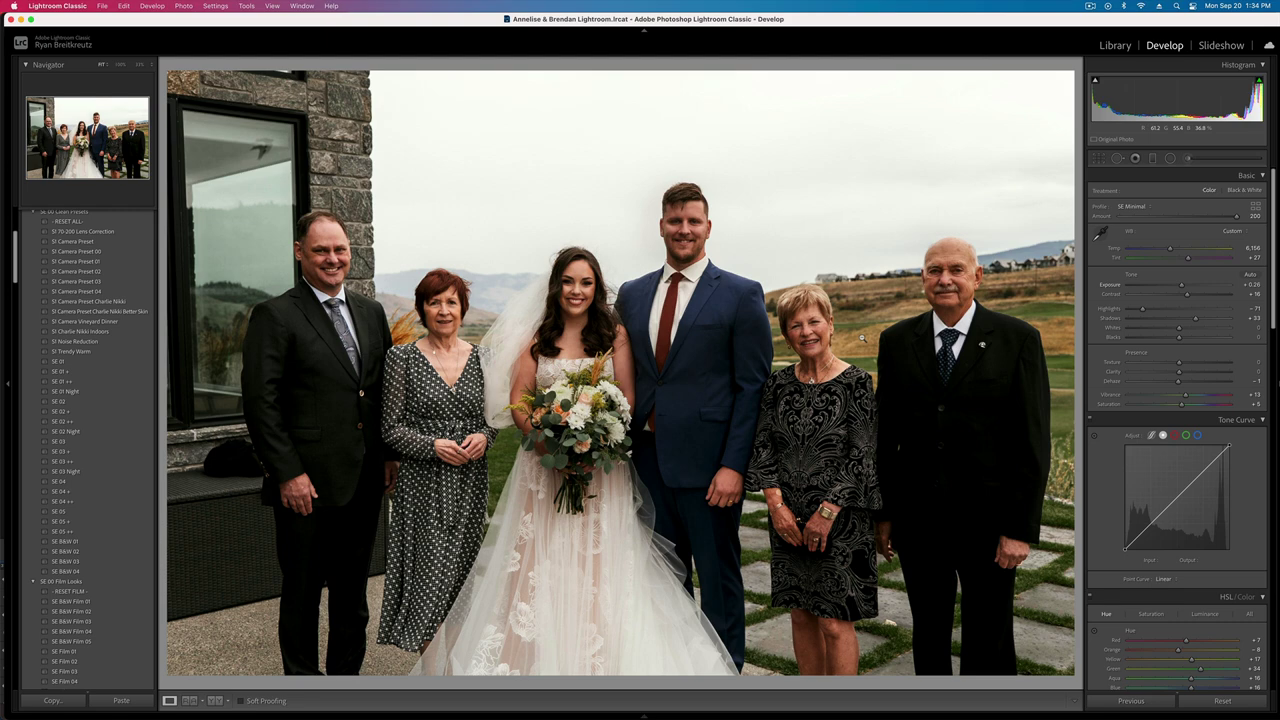
key(Right)
key(minus)
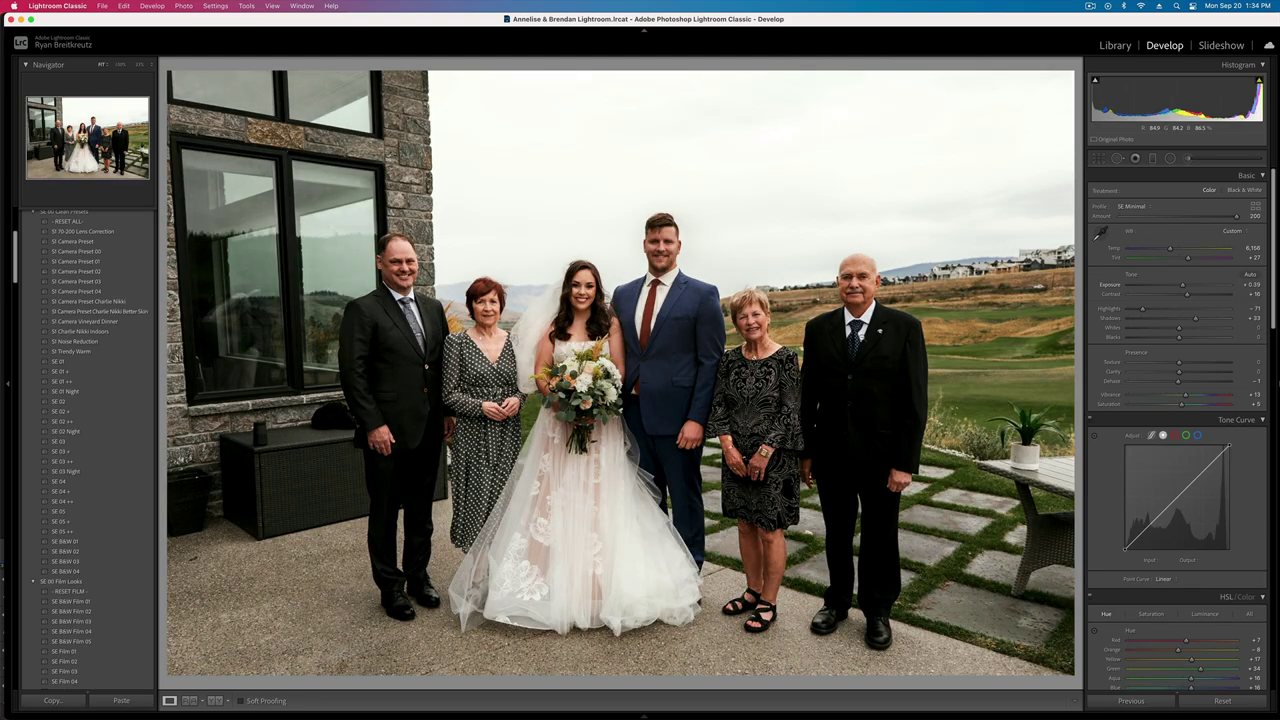
- Slightly lower the exposure of the next two group photos, ending with the couple beside the bald man and the woman in black lace
key(Right)
key(minus)
key(Right)
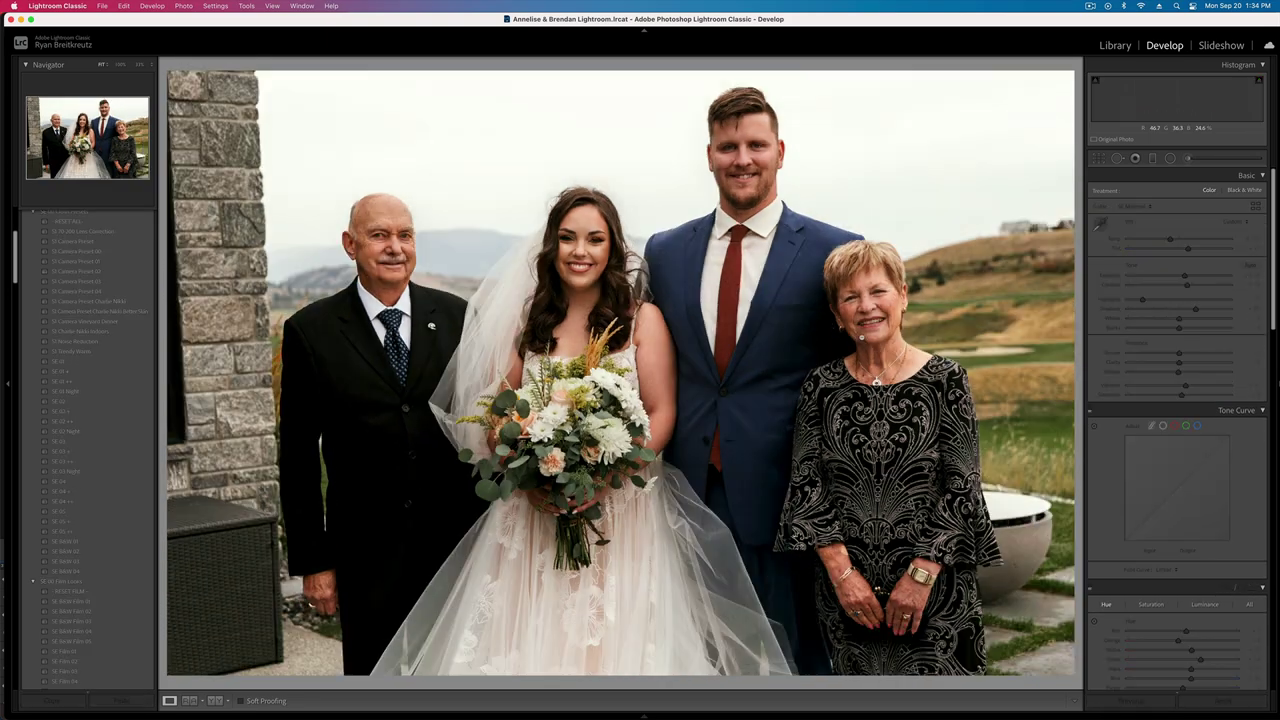
key(minus)
- Lower the exposure of the vertical portraits with the woman in the black dress, and set +0.16 on the close-up with the man in brown
key(Right)
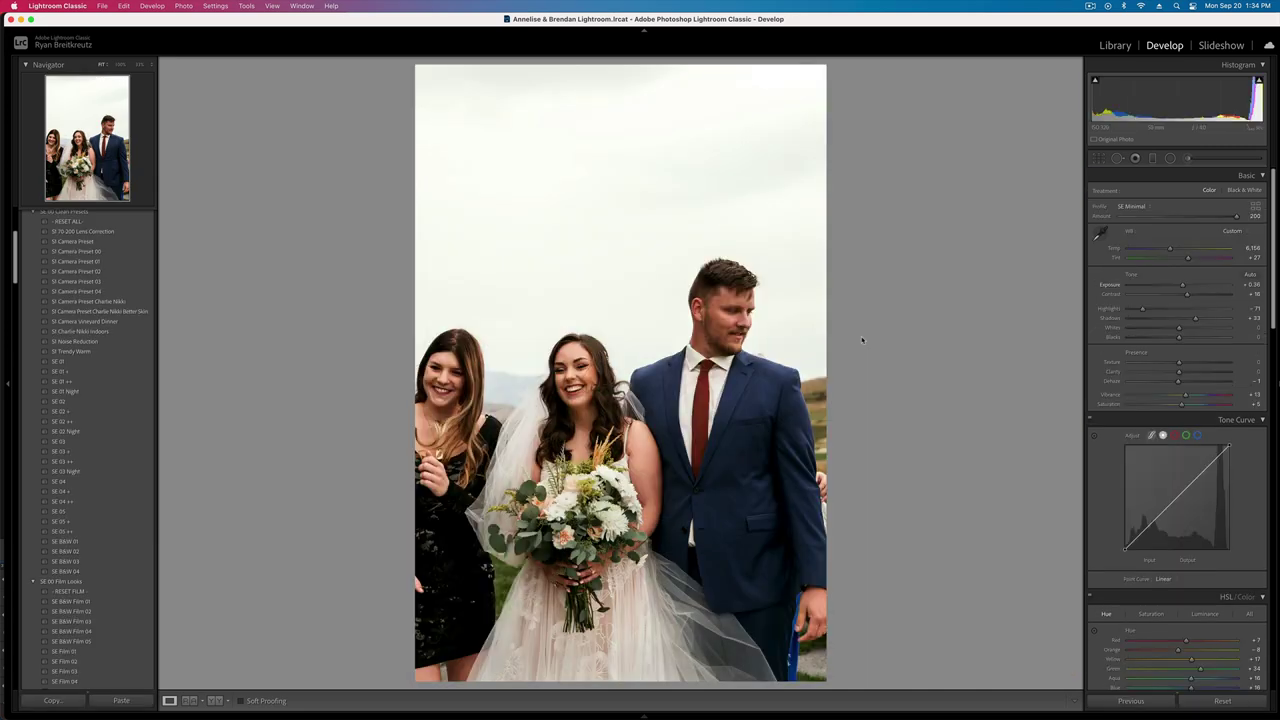
key(minus)
key(Right)
key(minus)
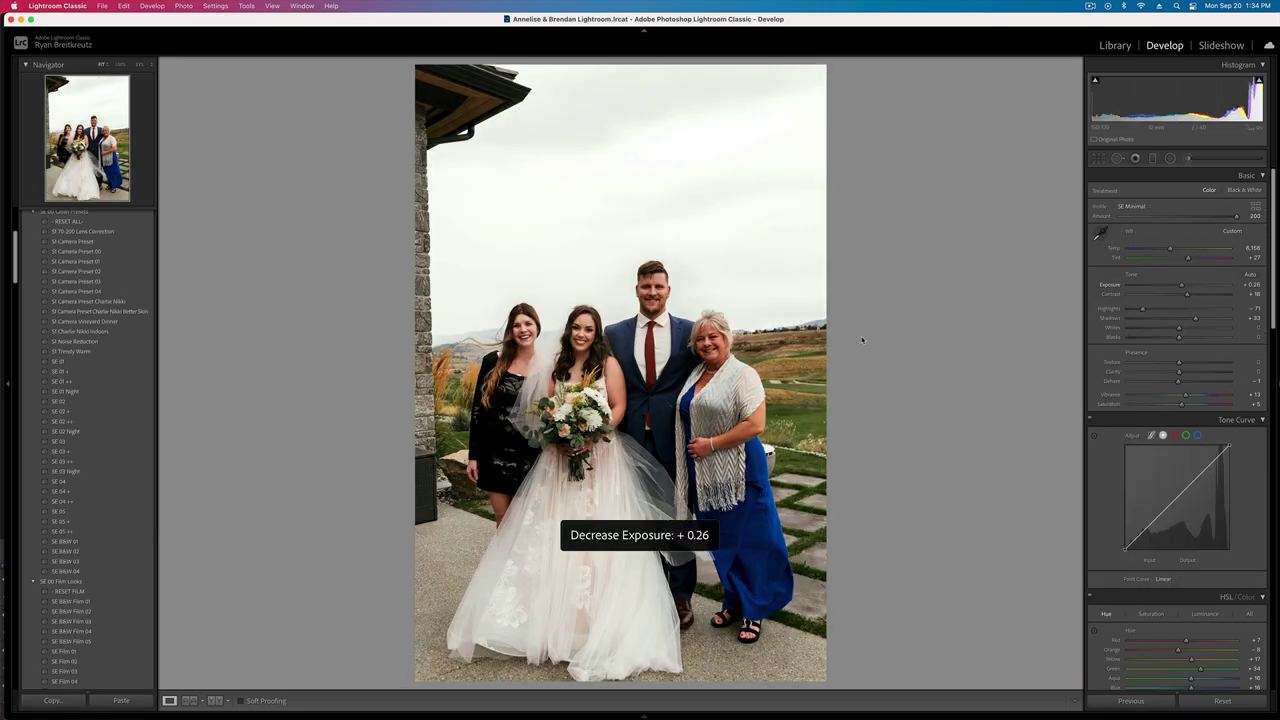
key(minus)
key(Right)
key(minus)
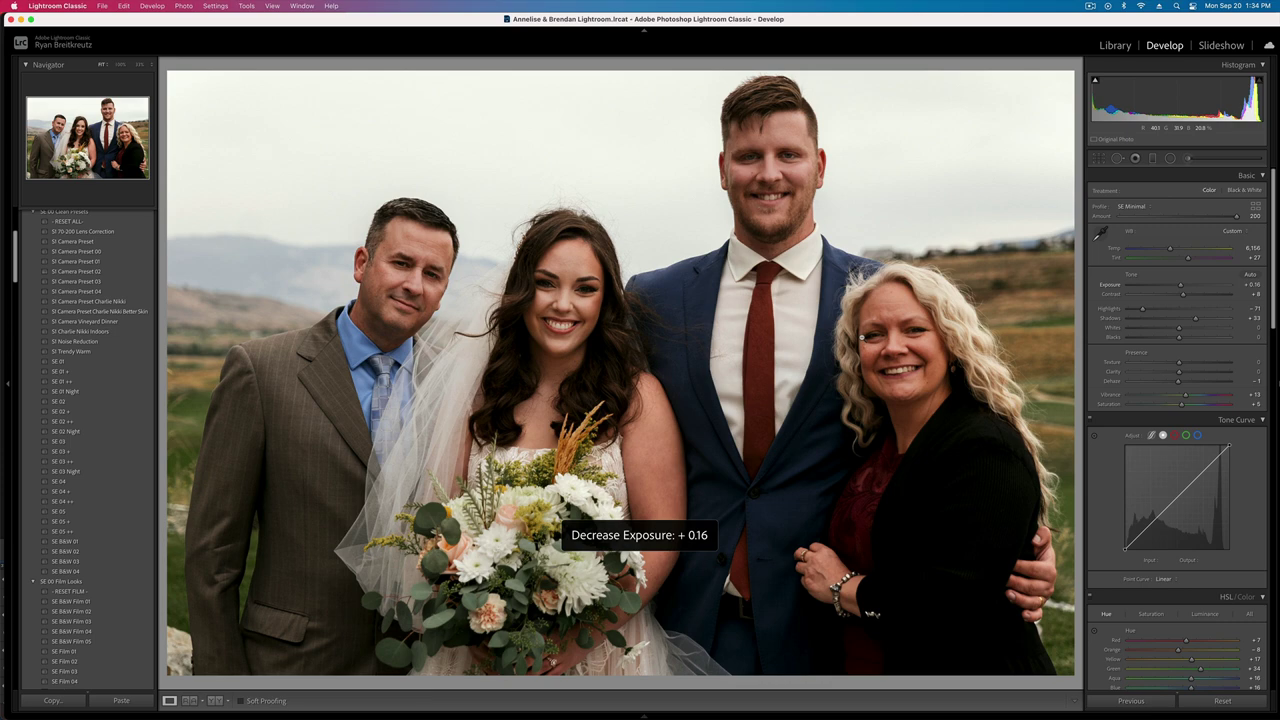
- Lower the exposure of the next family photo and the full-length six-person group with the woman in the white blazer
key(Right)
key(minus)
key(Right)
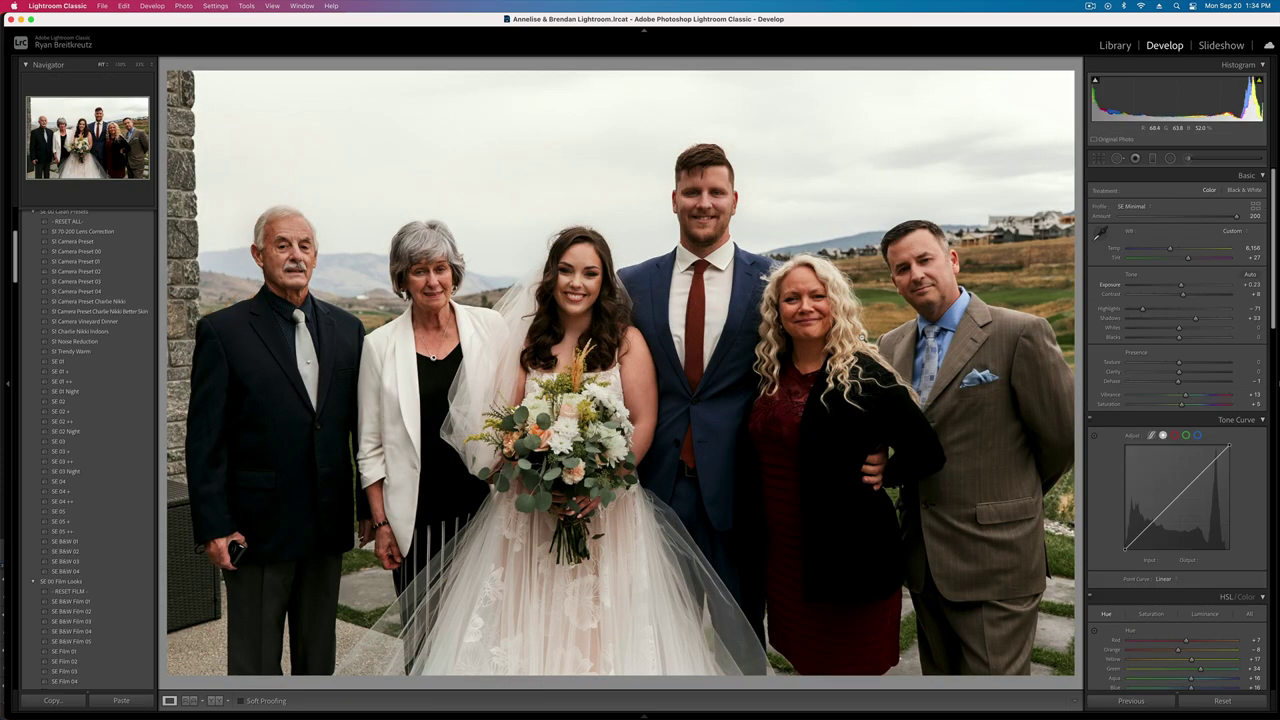
key(Right)
key(Right)
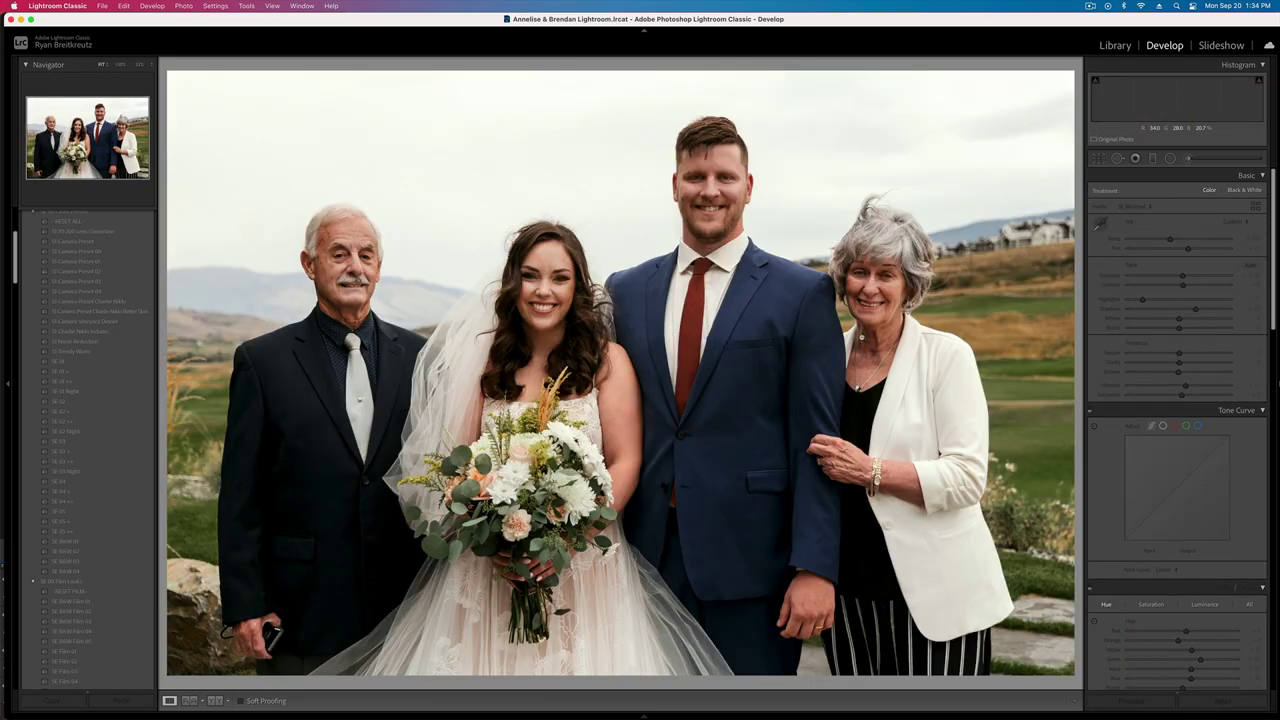
key(Left)
key(minus)
- Lower the exposure of the couple's photos with the older pair, setting the full-length version to +0.16
key(Right)
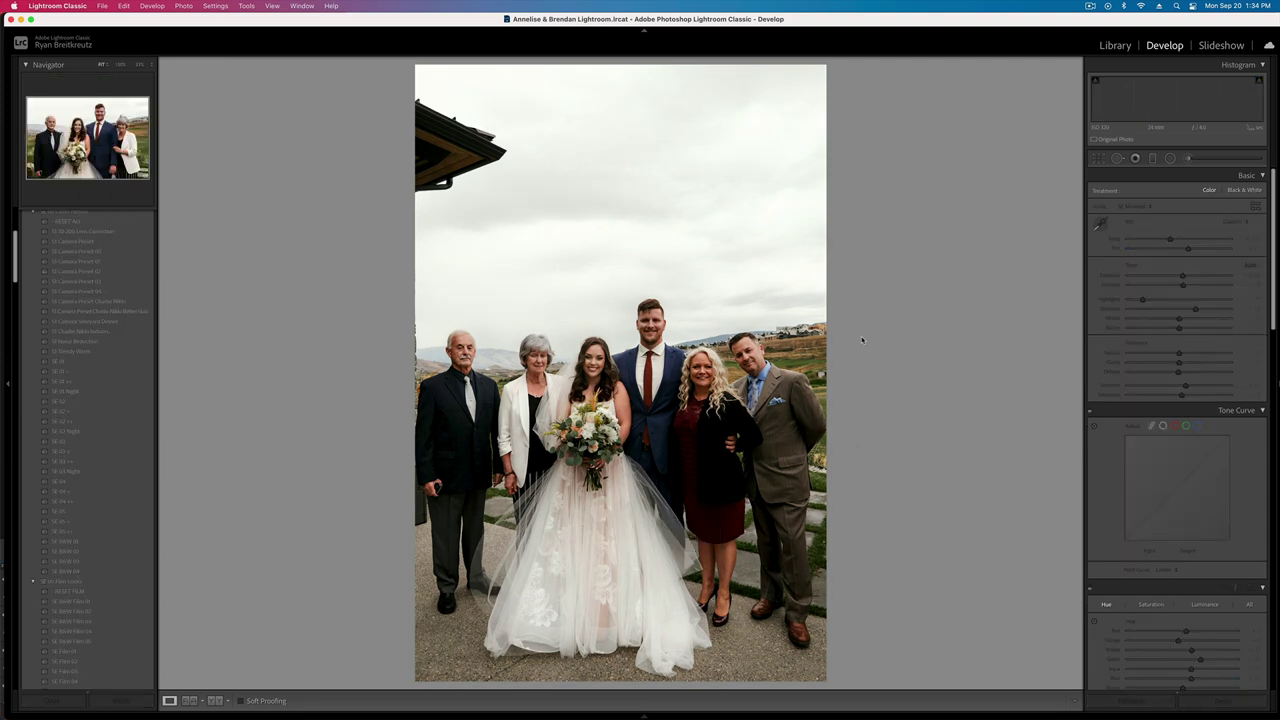
key(minus)
key(Right)
key(minus)
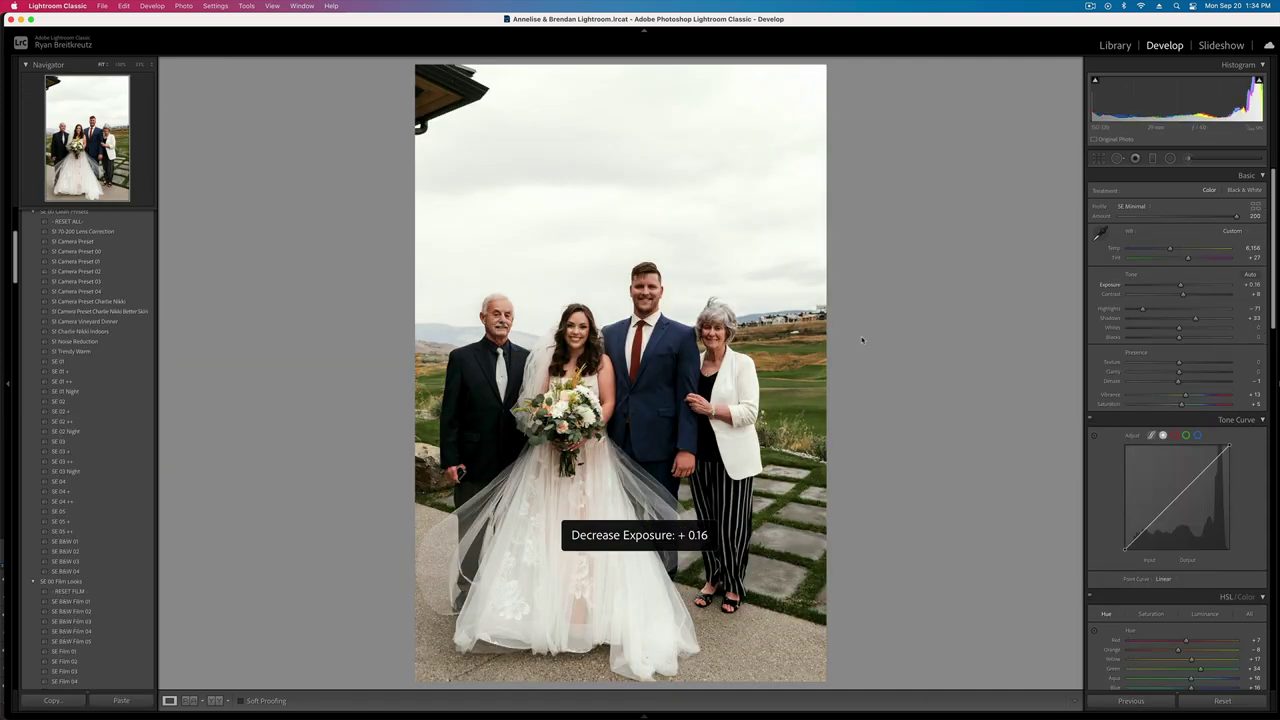
- Lower the exposure of the bride's portrait with the man in the dark suit and of the photo following it
key(Right)
key(minus)
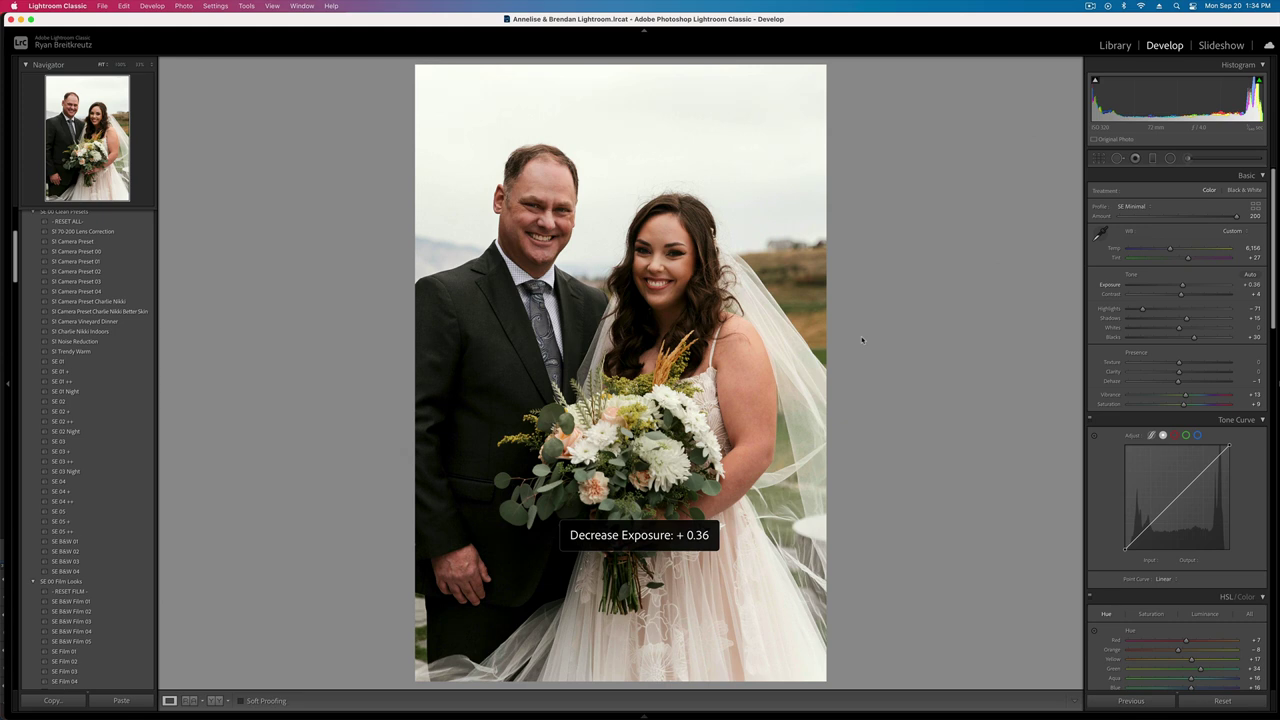
key(Right)
key(minus)
key(Right)
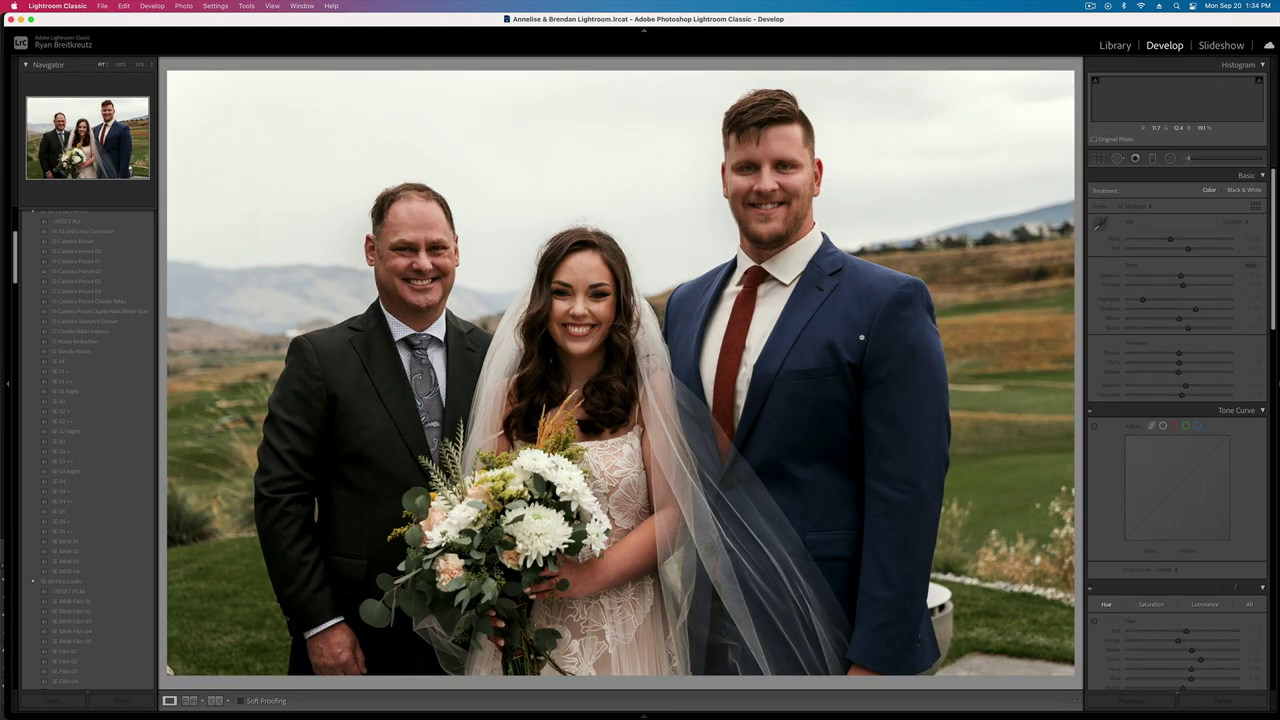
- Lower the exposure of the full-length portrait of the bride and groom with the man in the dark suit
key(Right)
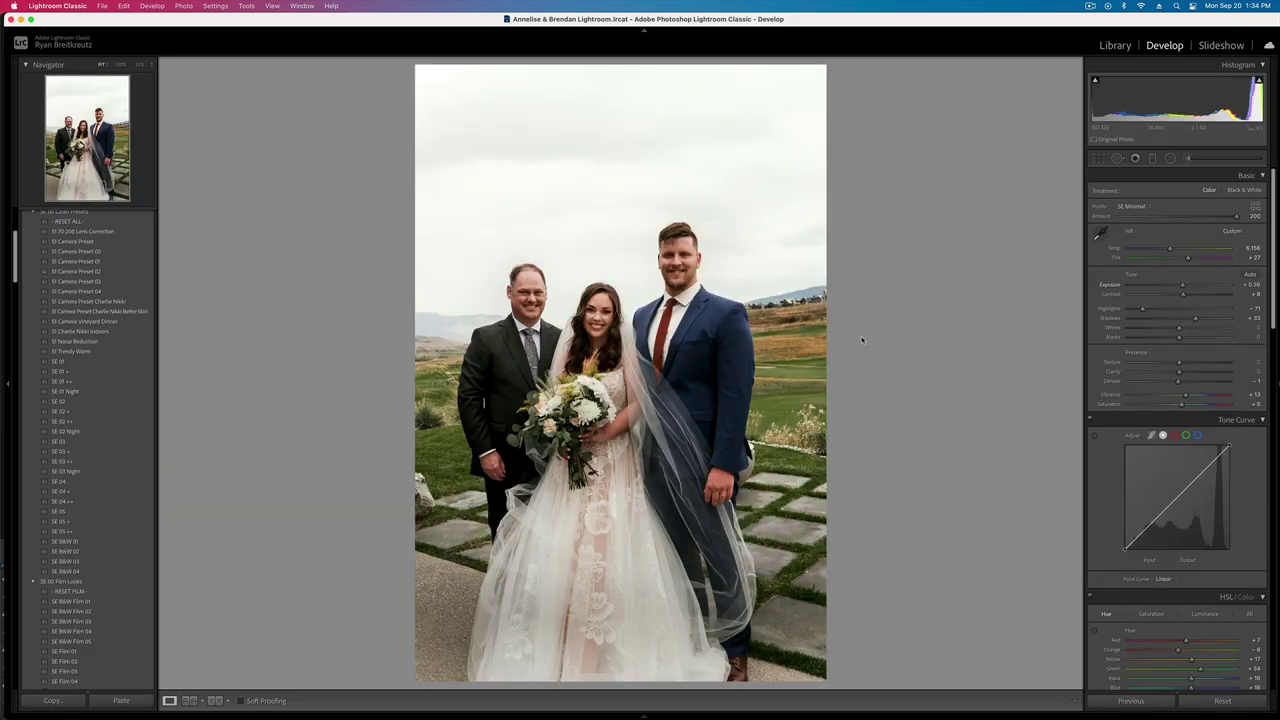
key(Right)
key(Left)
key(minus)
key(Right)
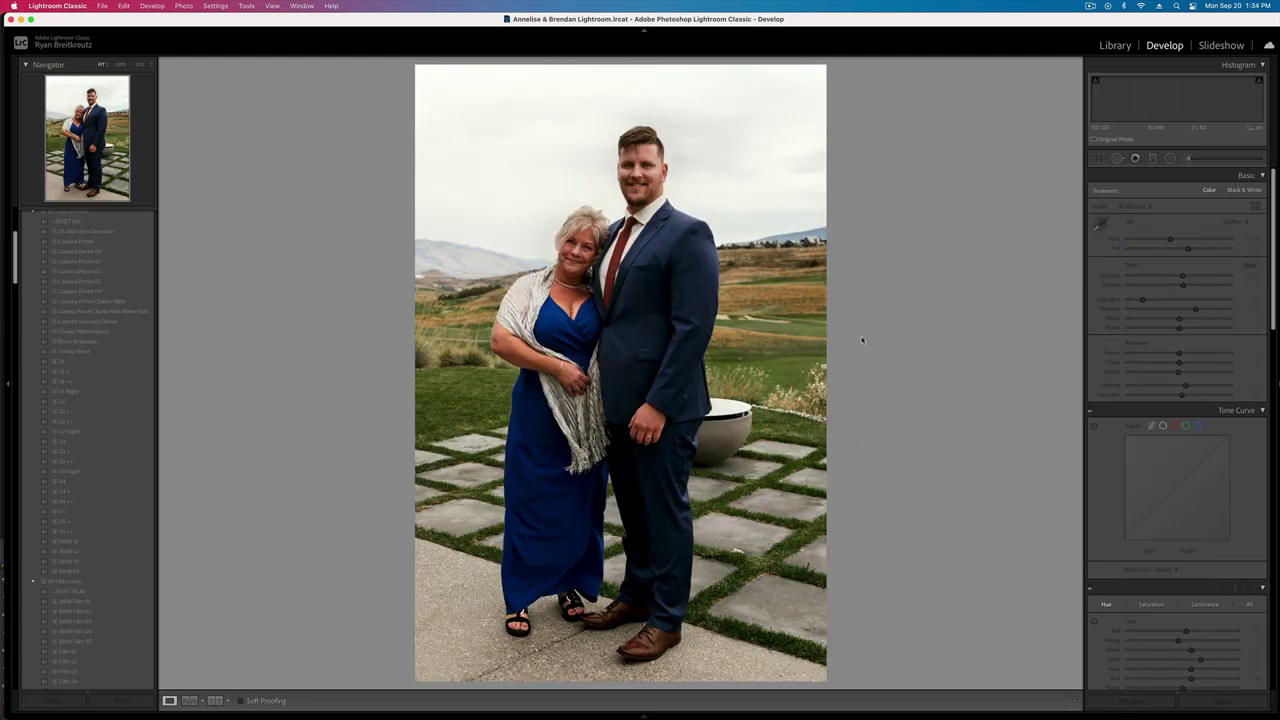
- Set the exposure to +0.36 on the closer portrait of the groom with the woman in the blue dress
key(Right)
key(Right)
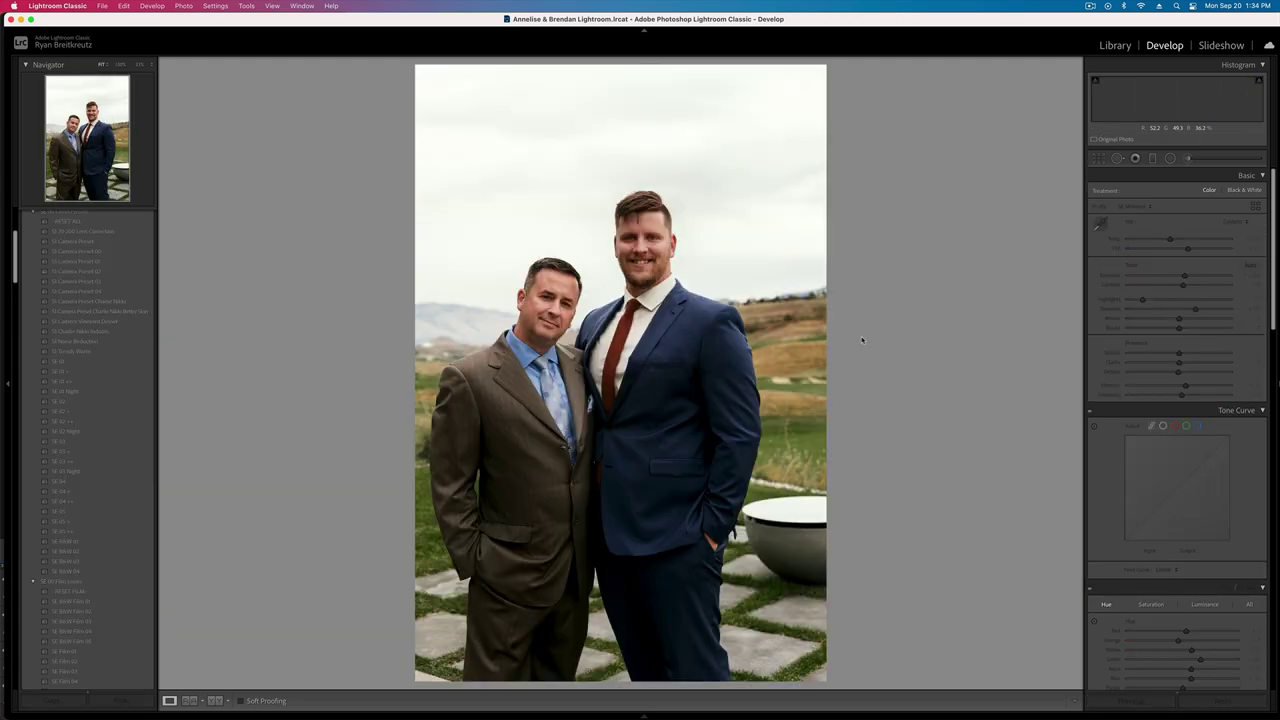
key(Left)
key(minus)
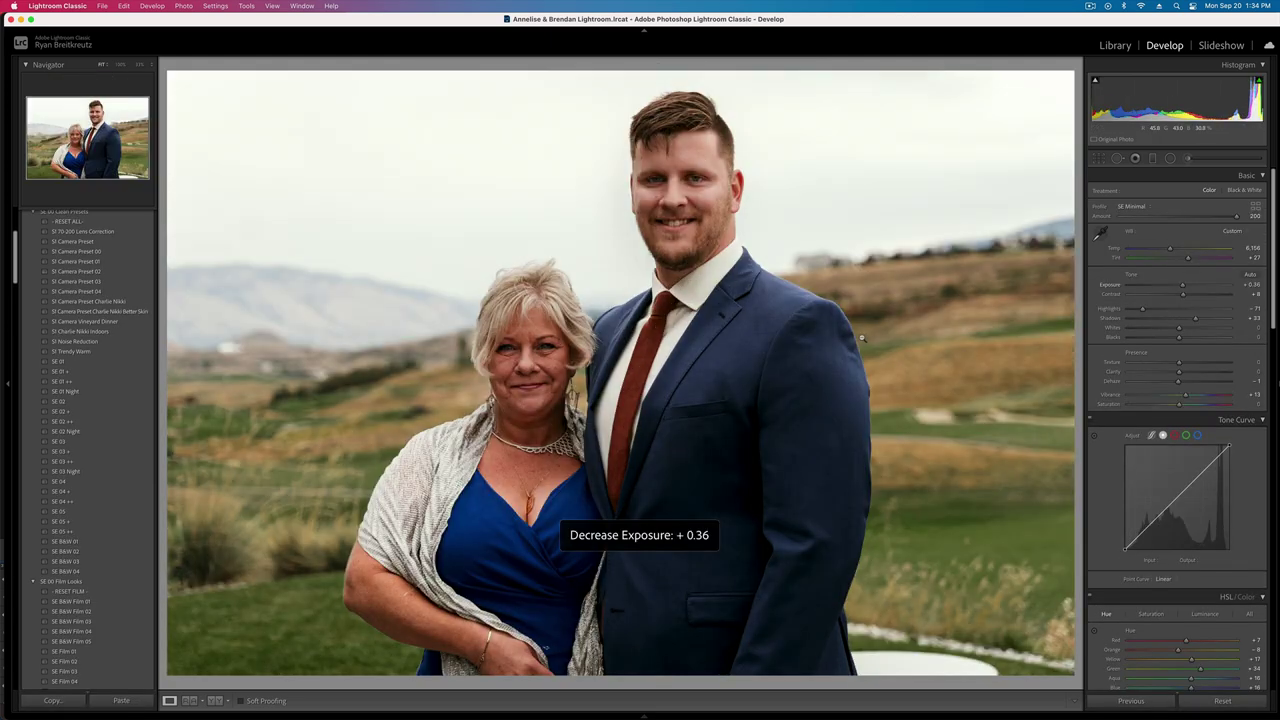
- Review the groom's portraits with the men, the indoor guest photos and the wine-opening shot, up to the couple standing beside the lettered sign
key(Right)
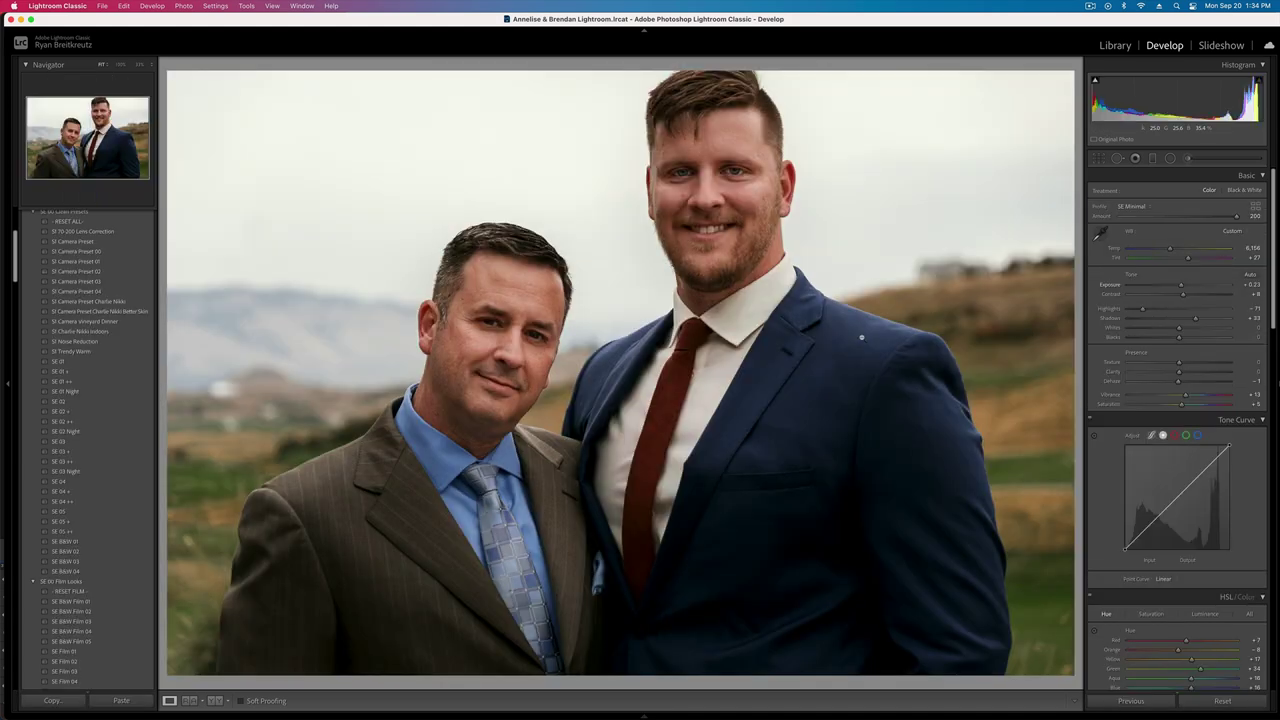
key(Right)
key(Right)
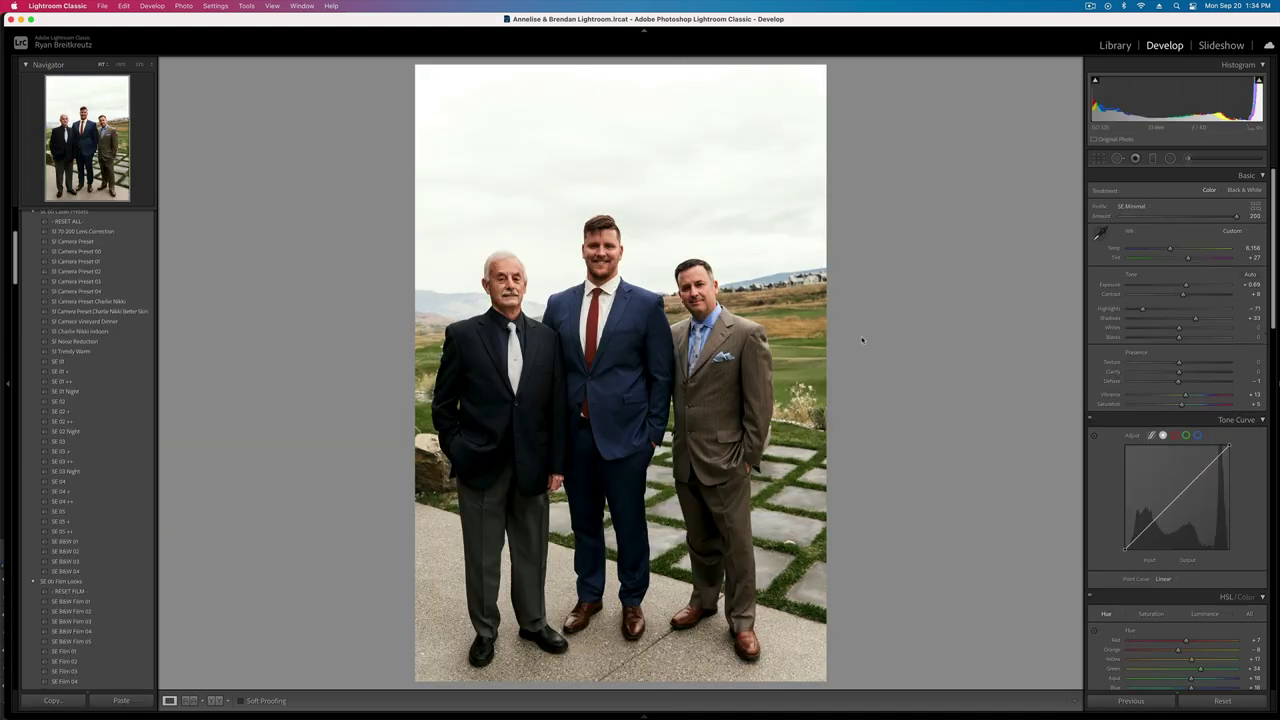
key(Right)
key(Right)
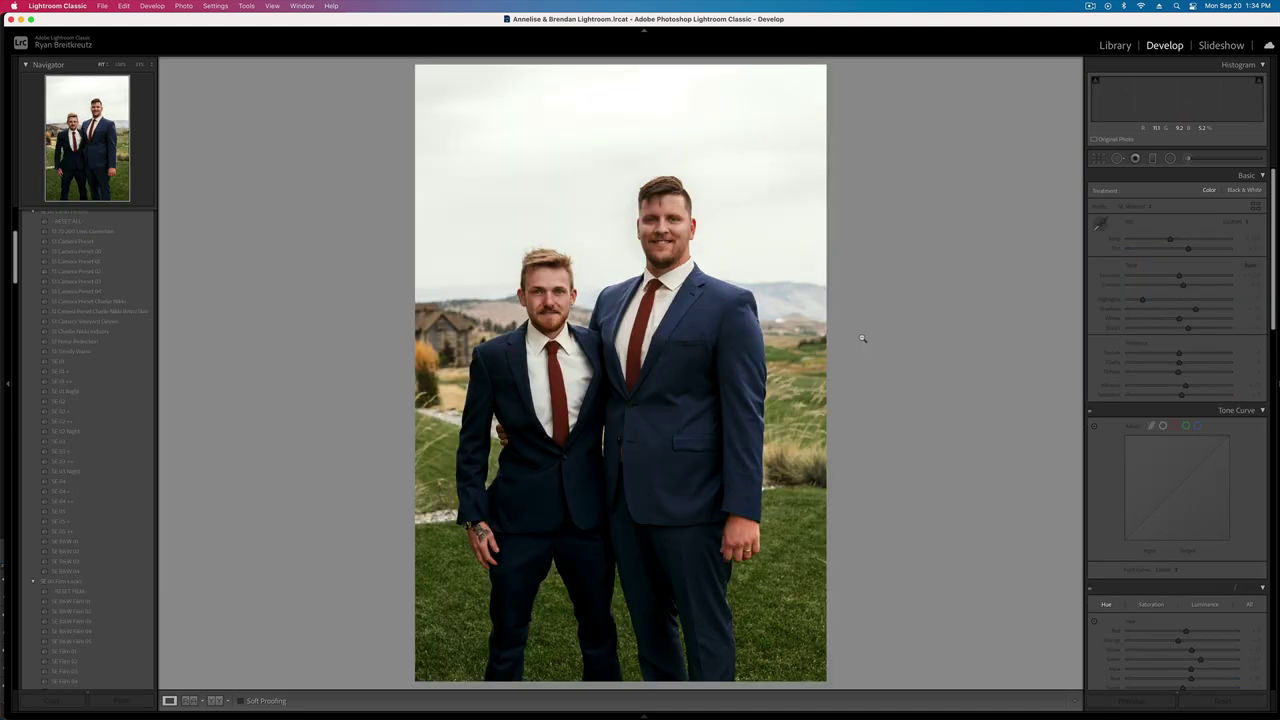
key(Right)
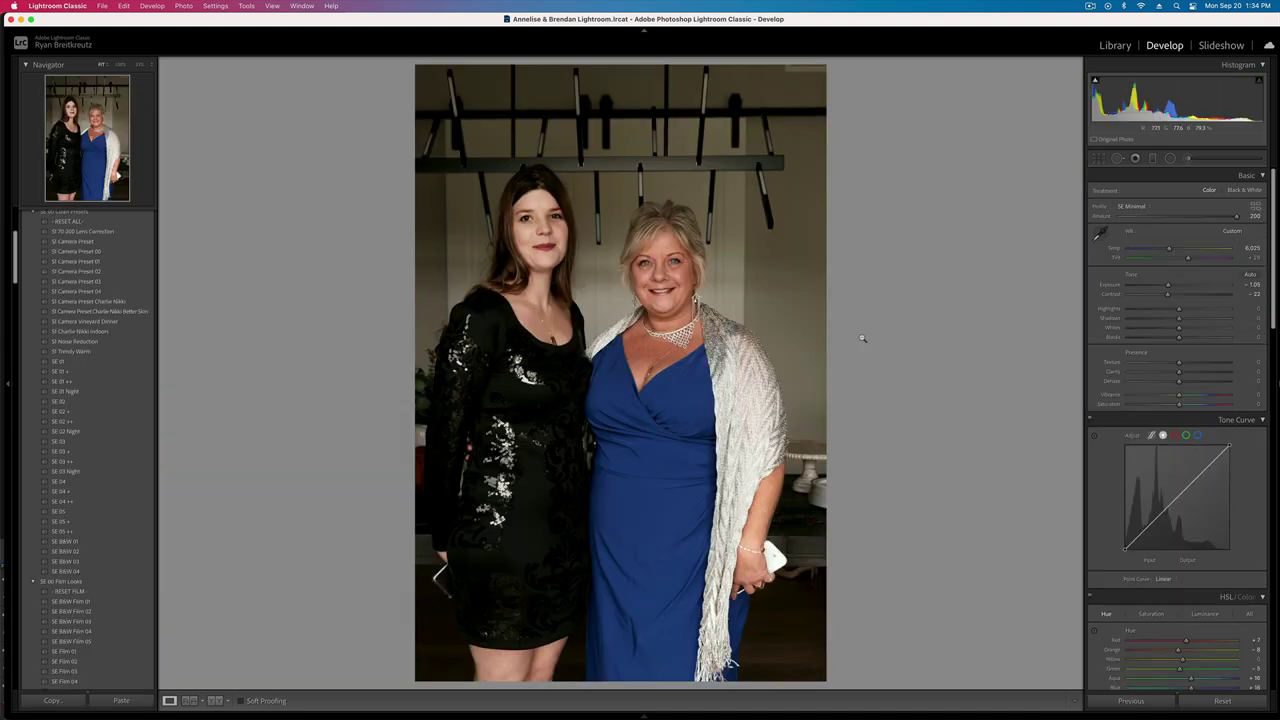
key(Right)
key(Right)
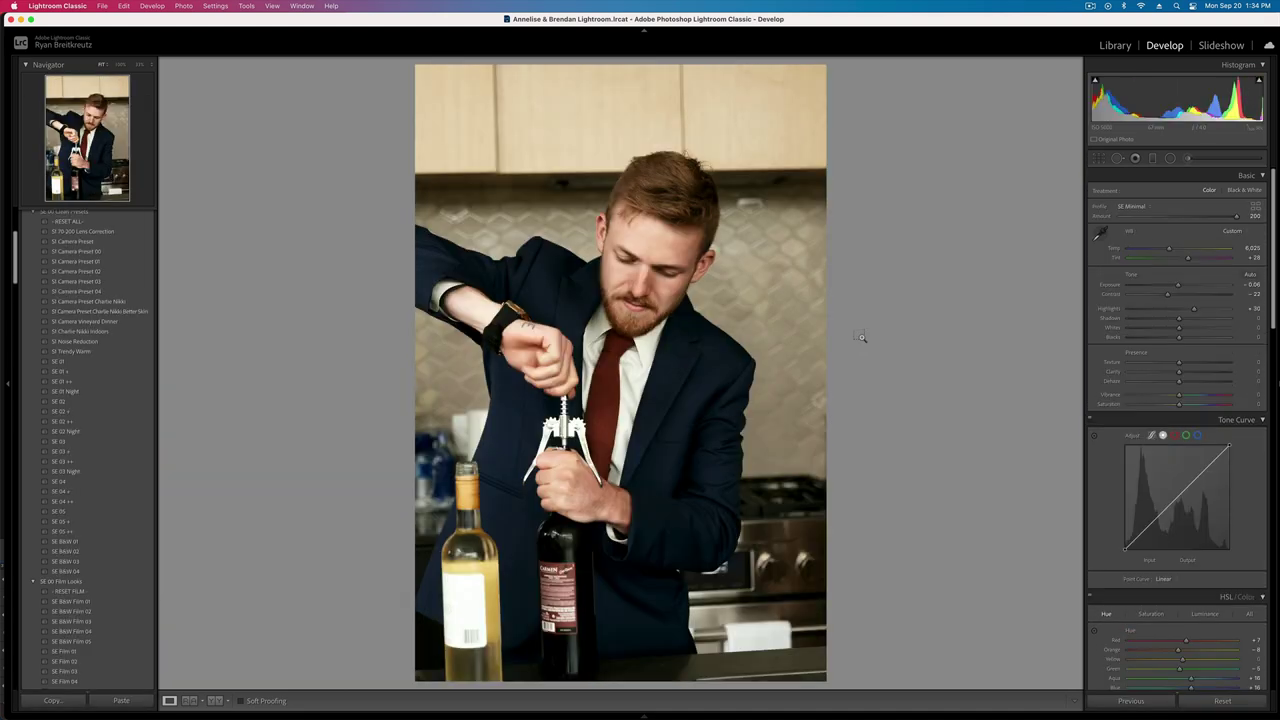
key(e)
key(Right)
key(Right)
key(Right)
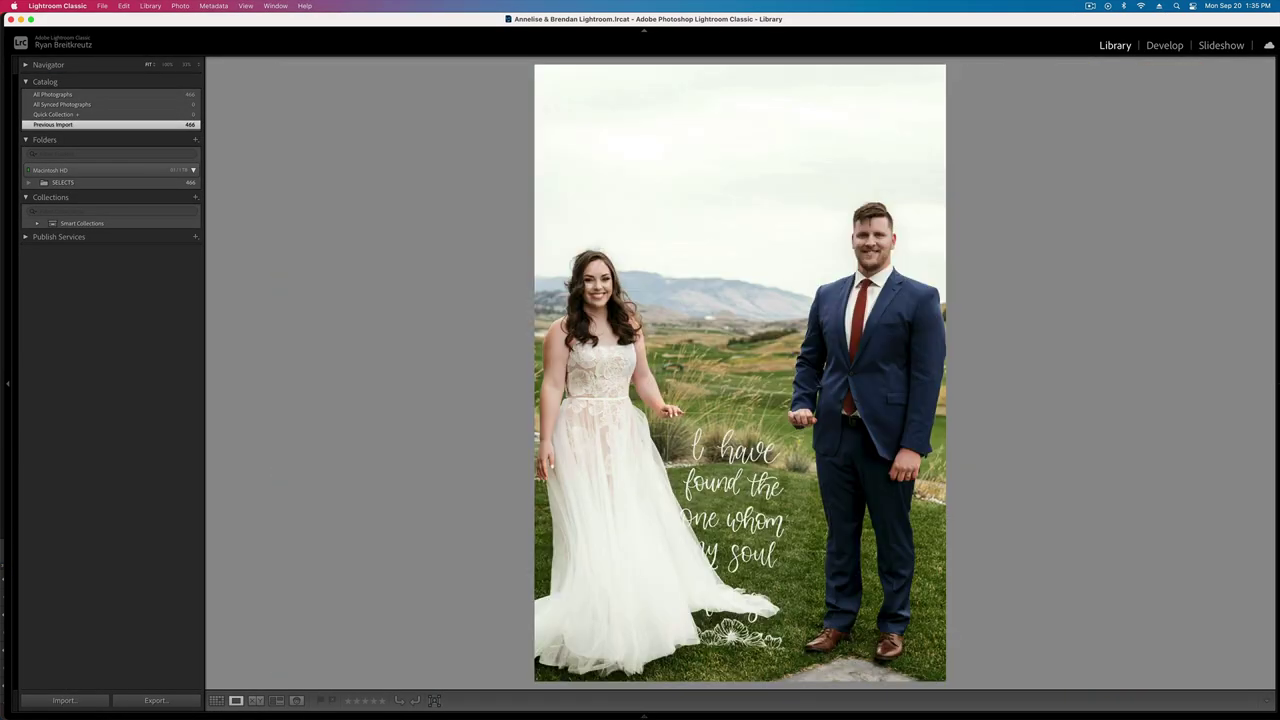
- Set the tint to +42 and the blacks to -24 on the photo of the couple standing beside the lettered sign
key(Right)
key(d)
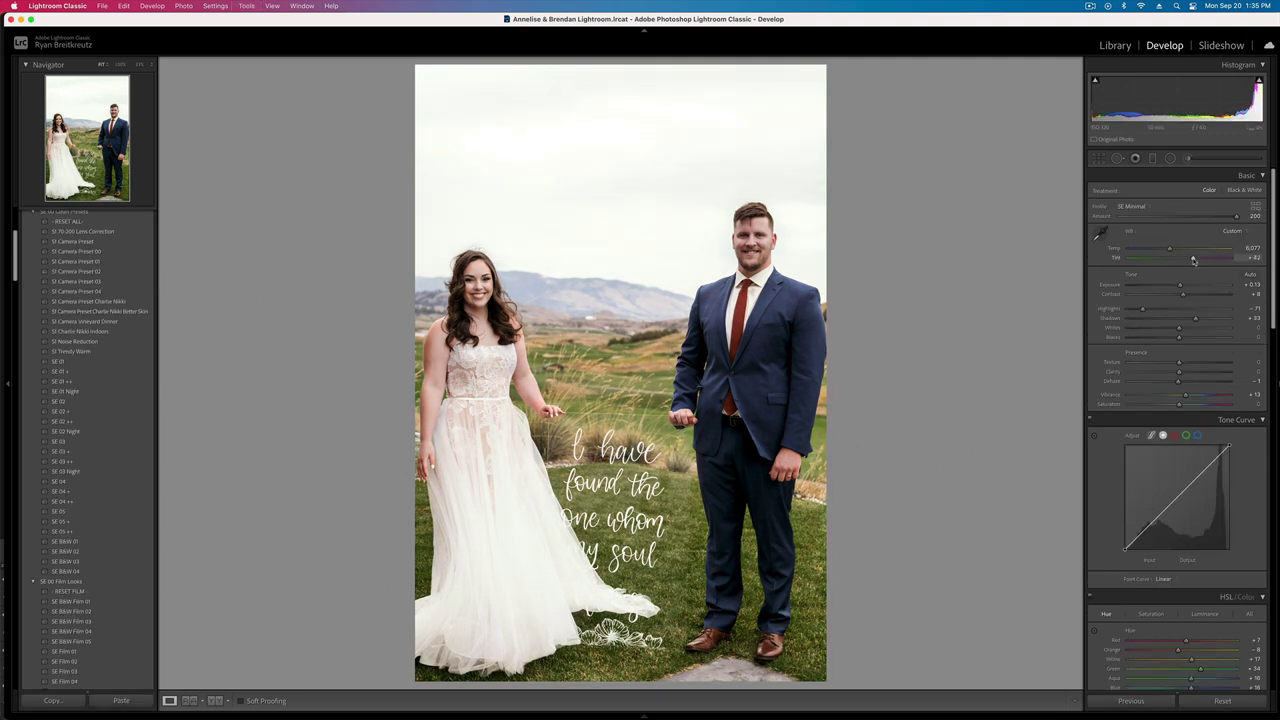
click(1165, 338)
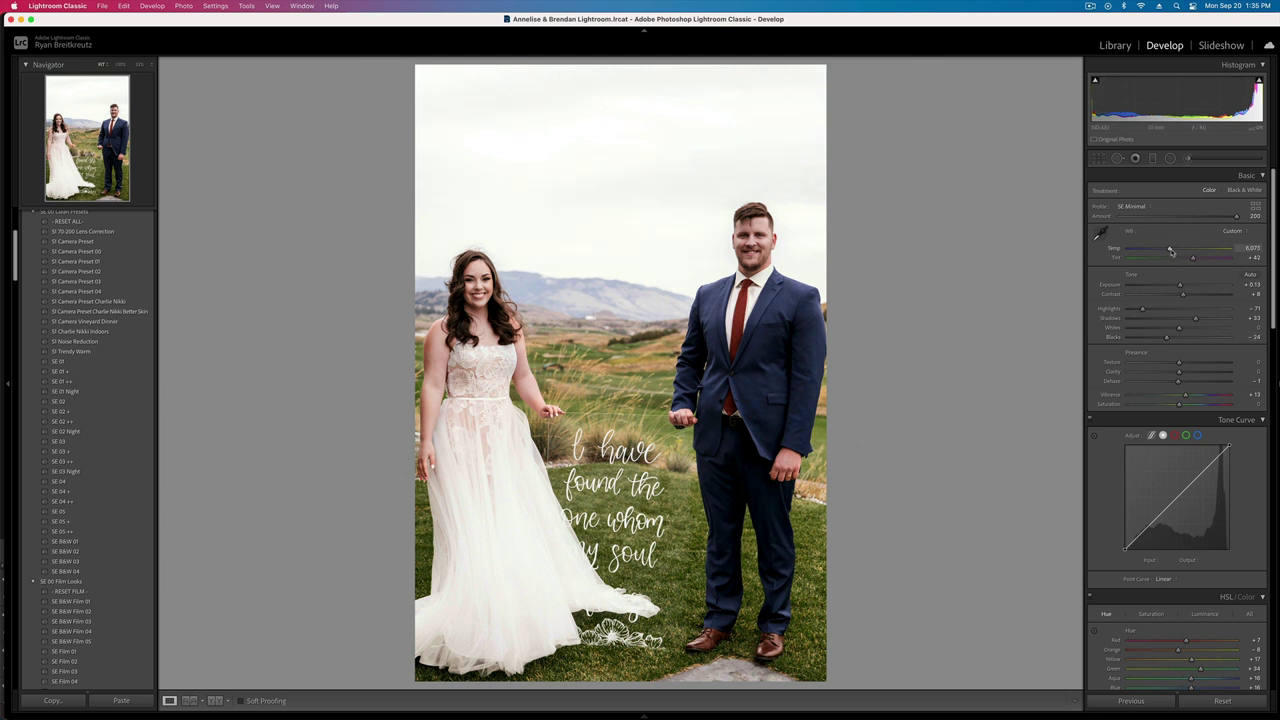
- Warm the temperature to 6,533 and set the exposure to -0.10 on the photo of the couple beside the lettered sign
drag(1169, 248, 1179, 250)
key(shift+minus)
key(equal)
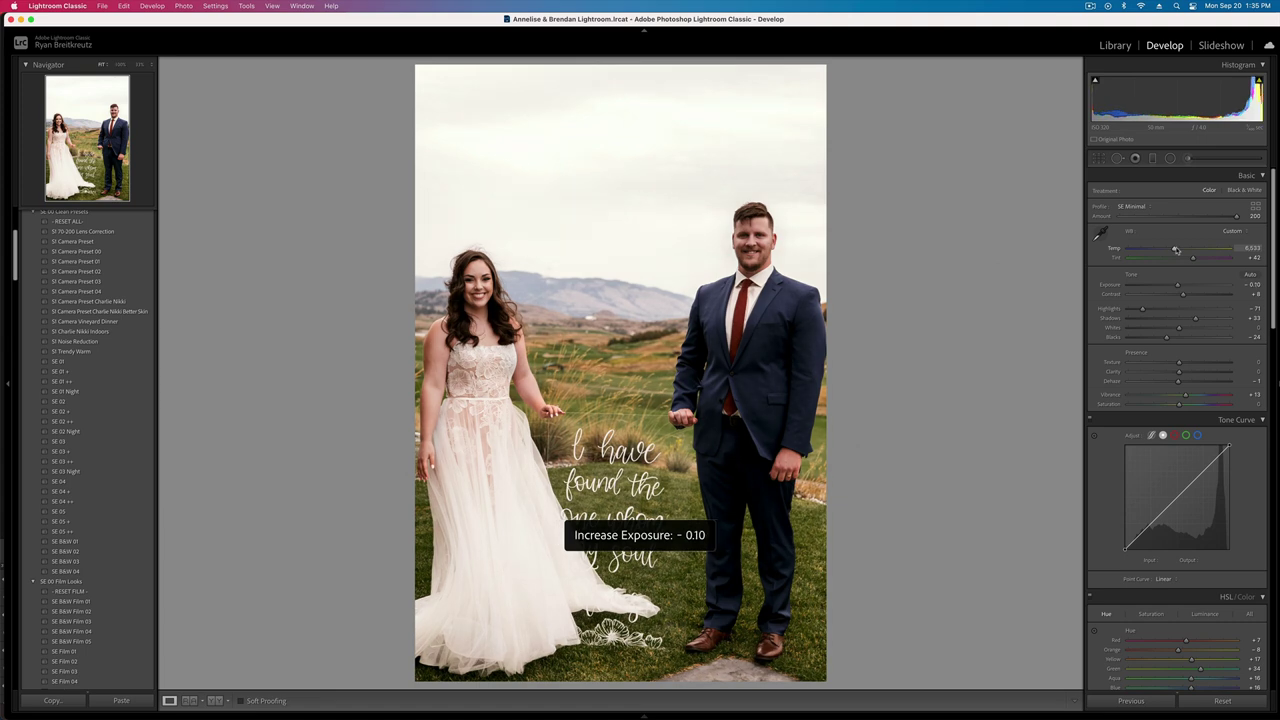
- Copy the edit settings onto the wider photo of the couple with the sign and the sign close-up, fine-tuning each exposure
key(super+c)
key(Return)
key(Right)
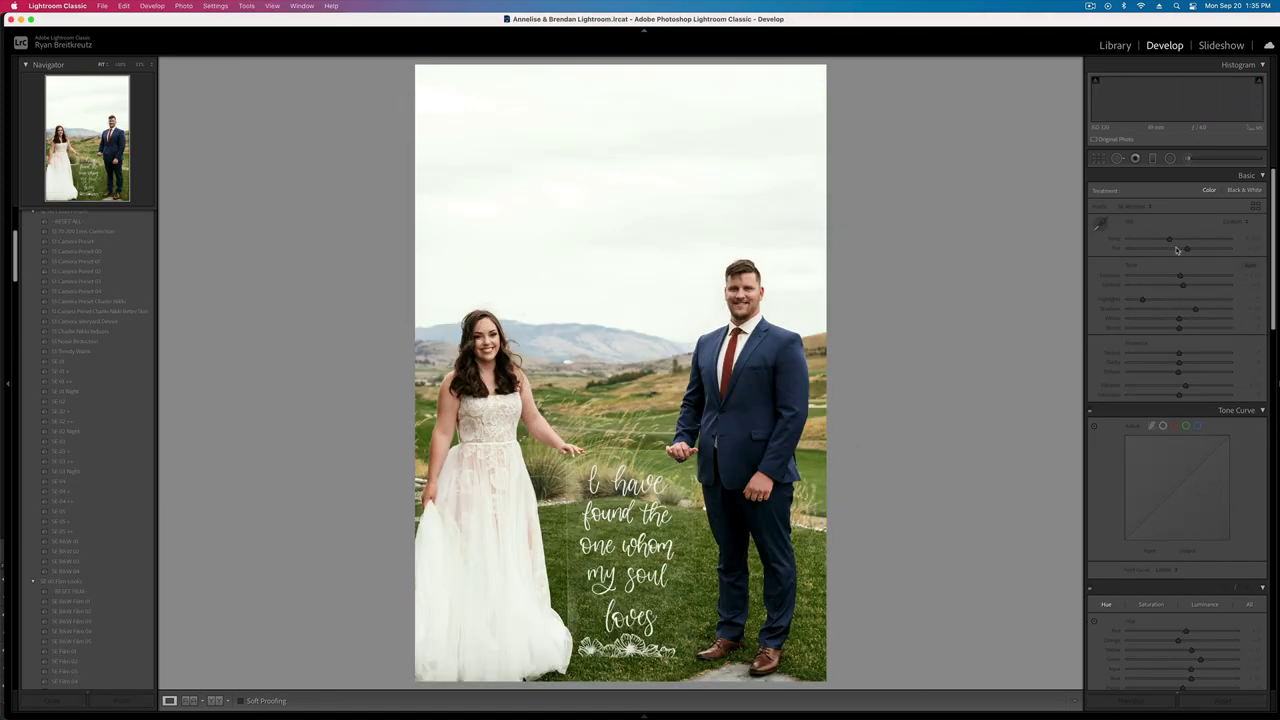
key(super+v)
key(minus)
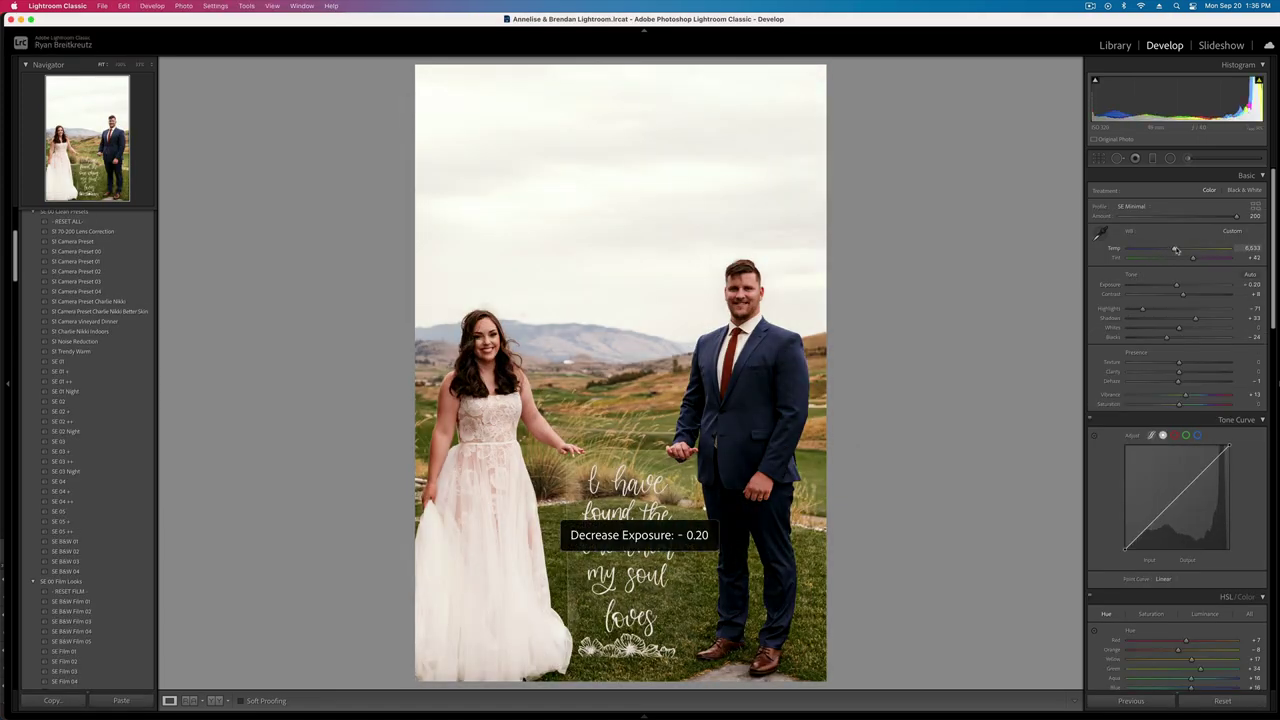
key(equal)
key(Right)
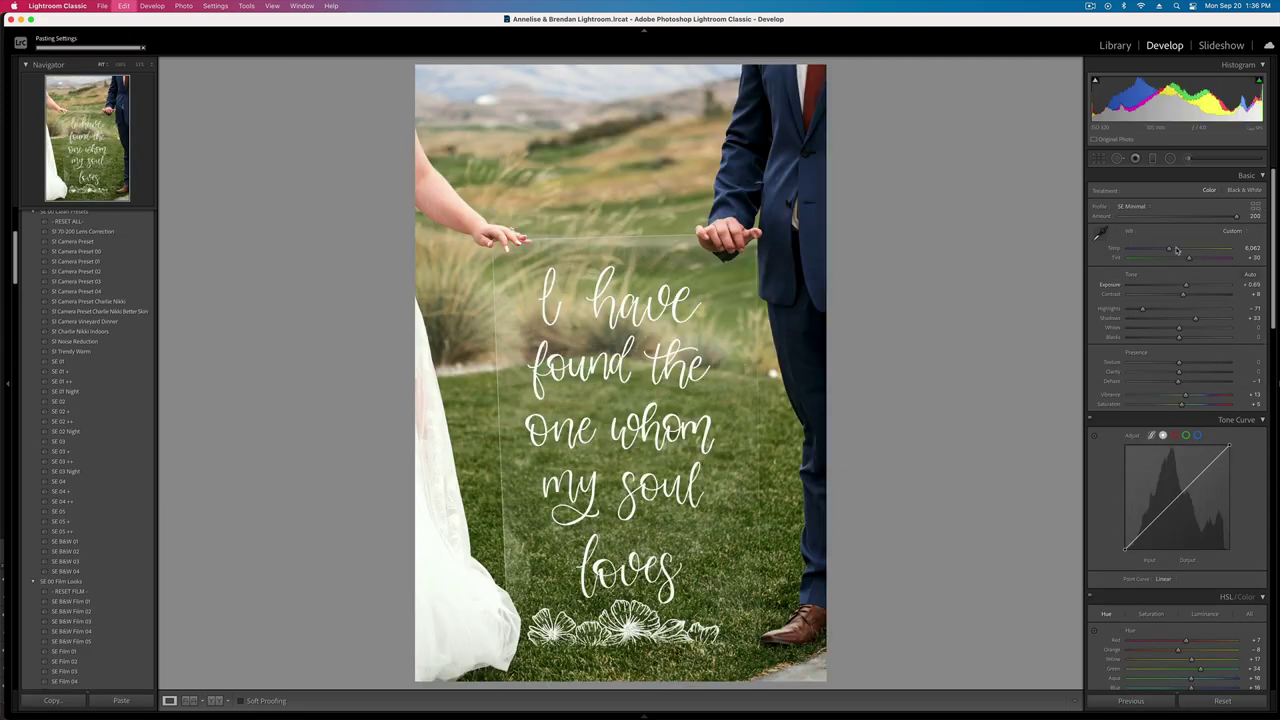
key(equal)
- Warm the temperature slightly and set the exposure to +0.70 on the photo of the laughing woman in the shawl
key(Right)
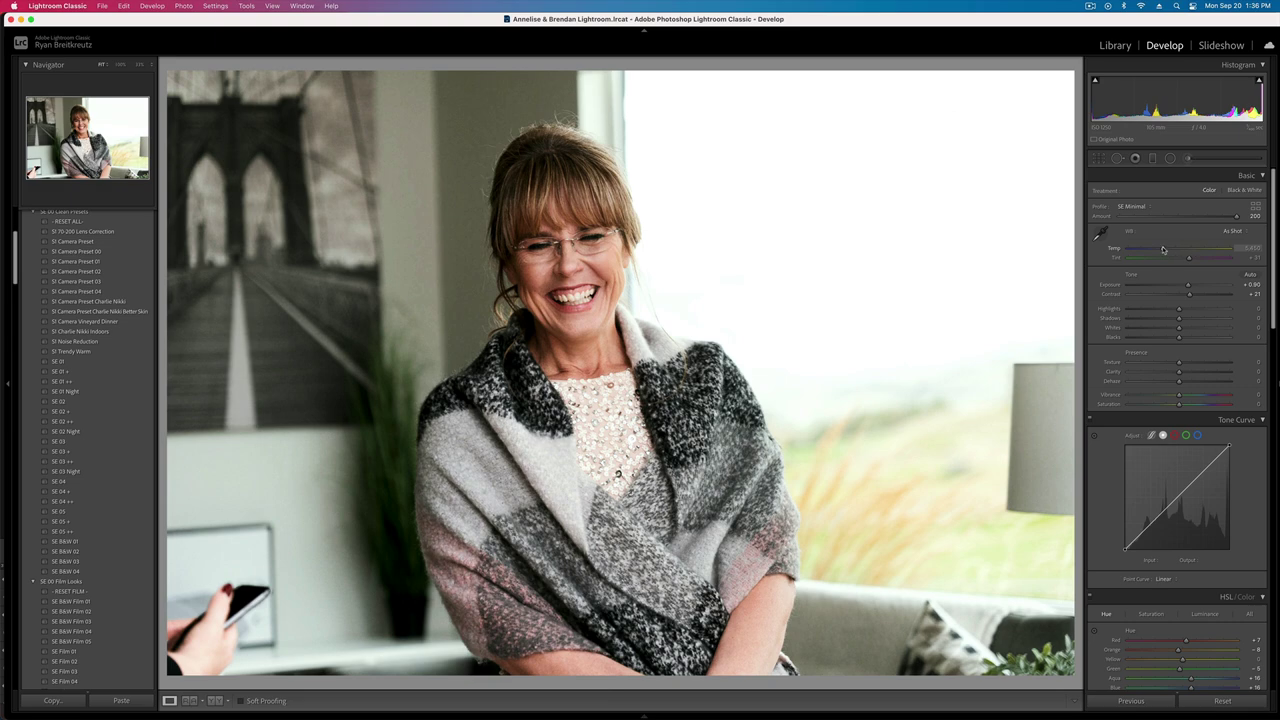
drag(1163, 249, 1165, 249)
key(minus)
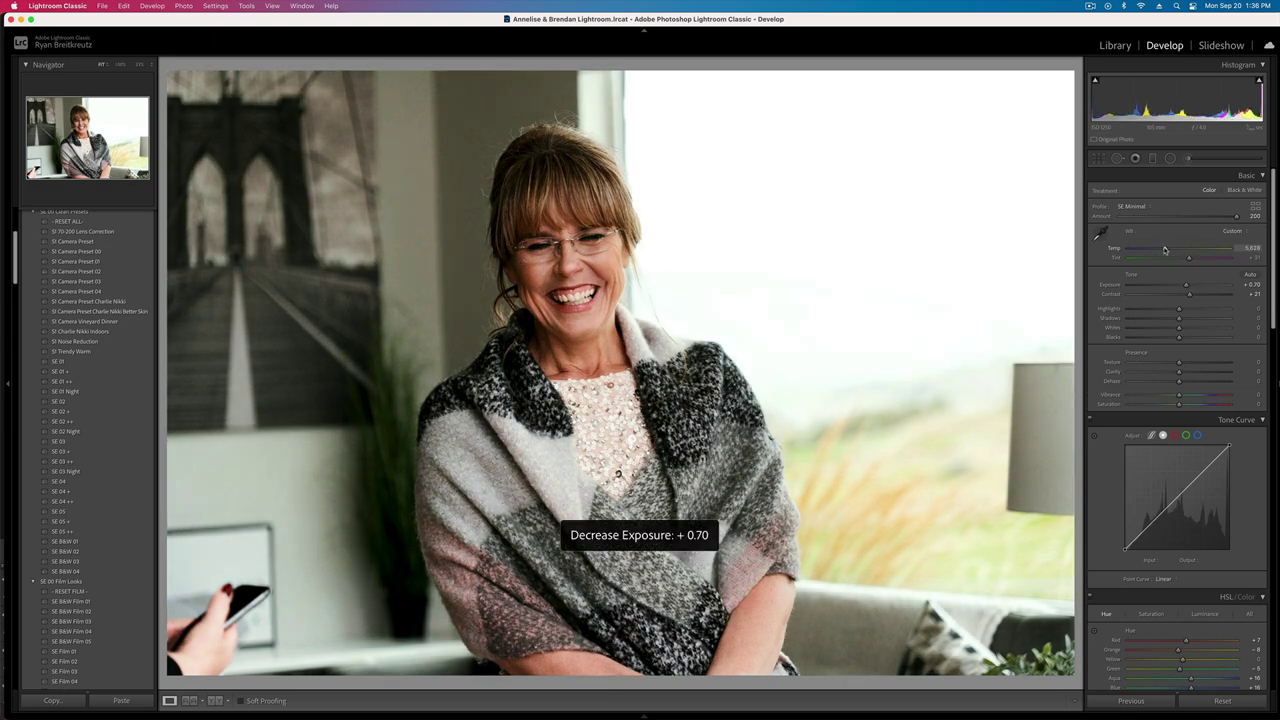
- Set the highlights to -23 on the closer portrait of the man in the navy suit with the woman in the red dress
key(g)
scroll(716, 441, down, 2)
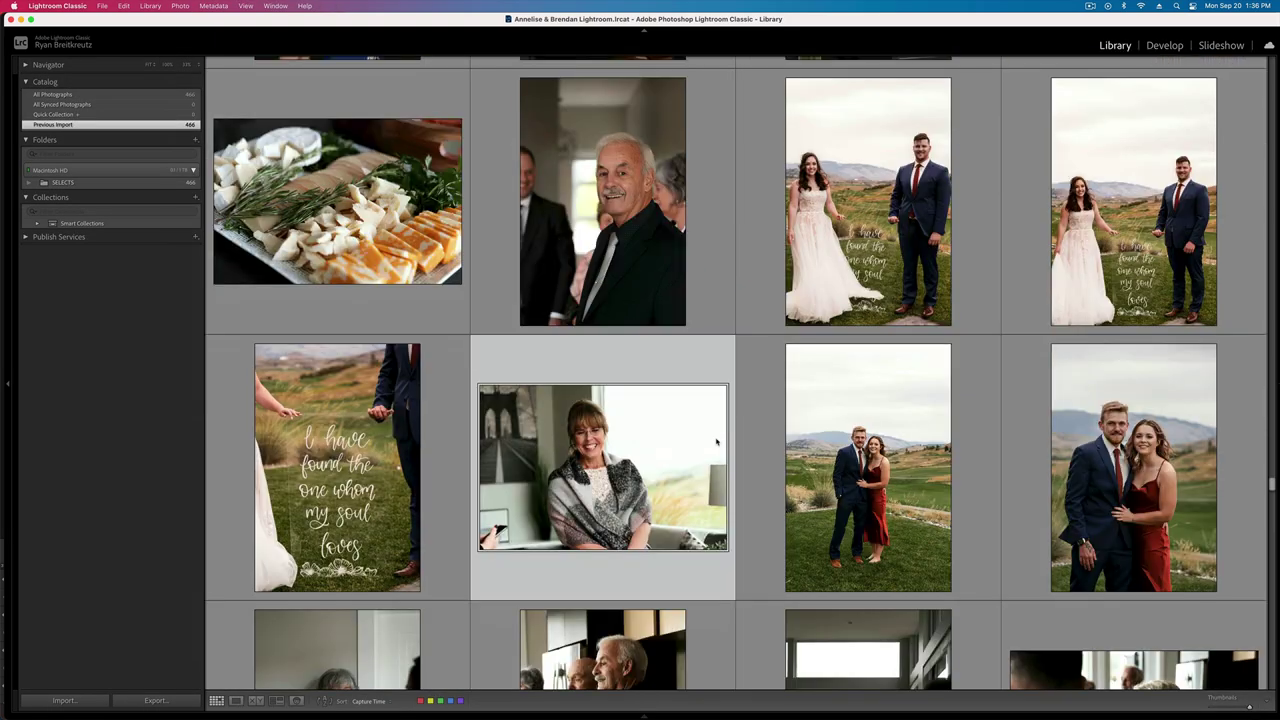
click(853, 447)
key(e)
key(Right)
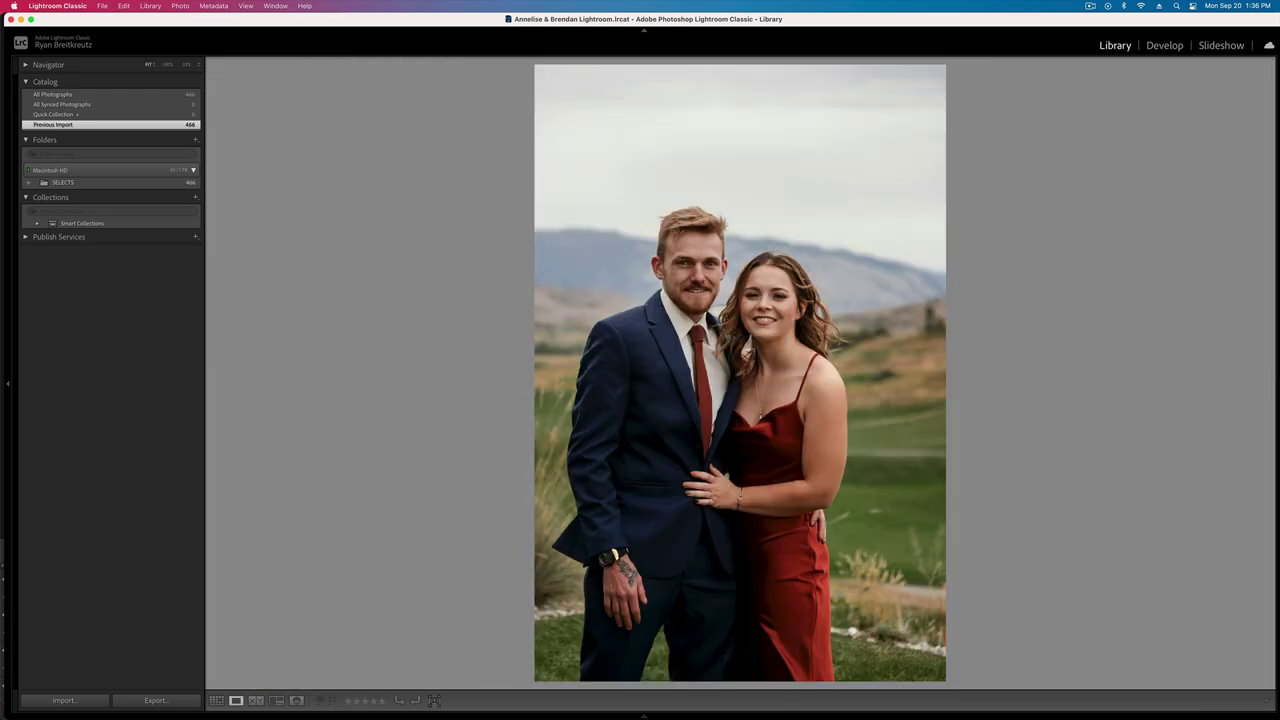
key(Right)
key(Left)
key(d)
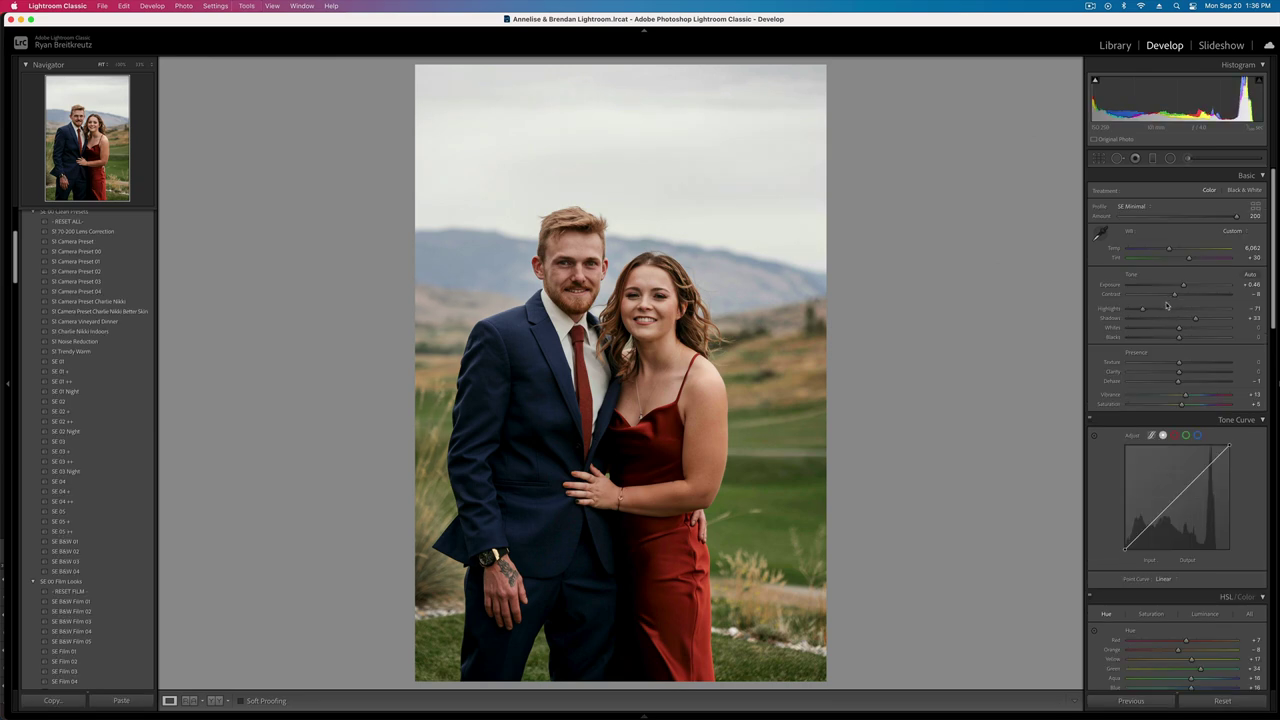
click(1165, 309)
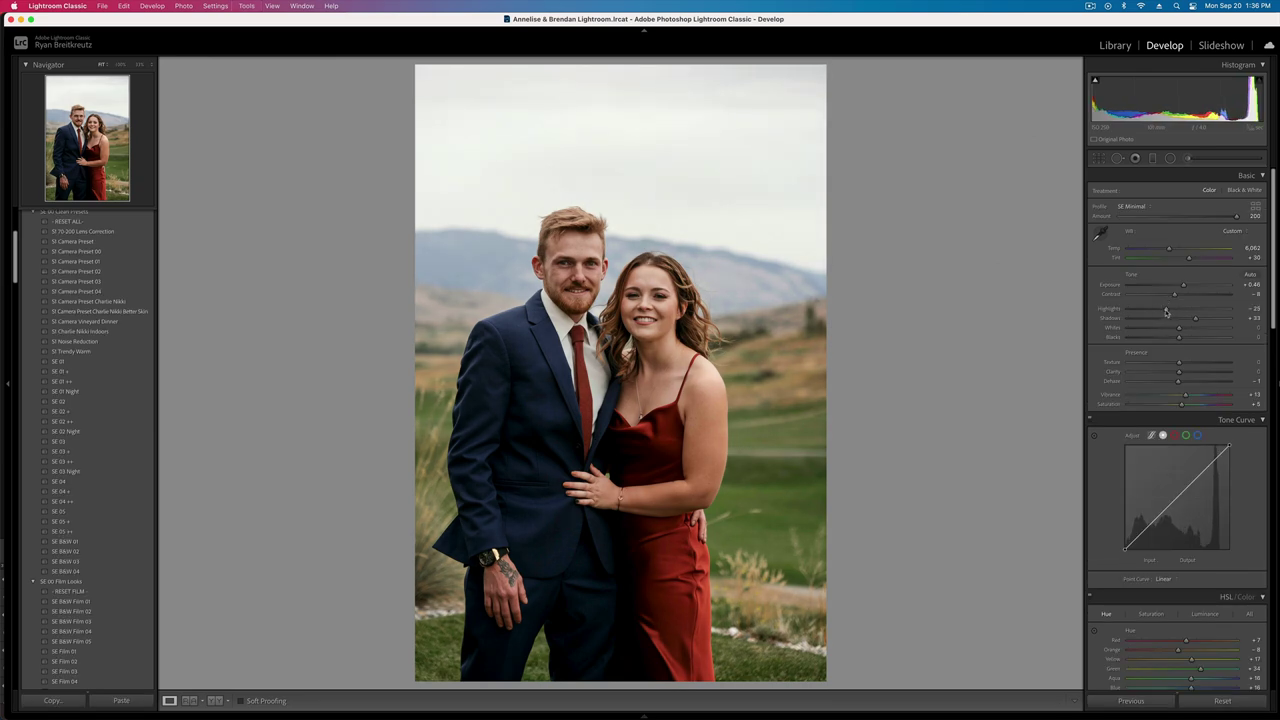
- On the photo of the bride leaning on the groom, brush her forehead with reduced texture and clarity -33, and set the overall exposure to -0.79
key(g)
scroll(793, 465, down, 5)
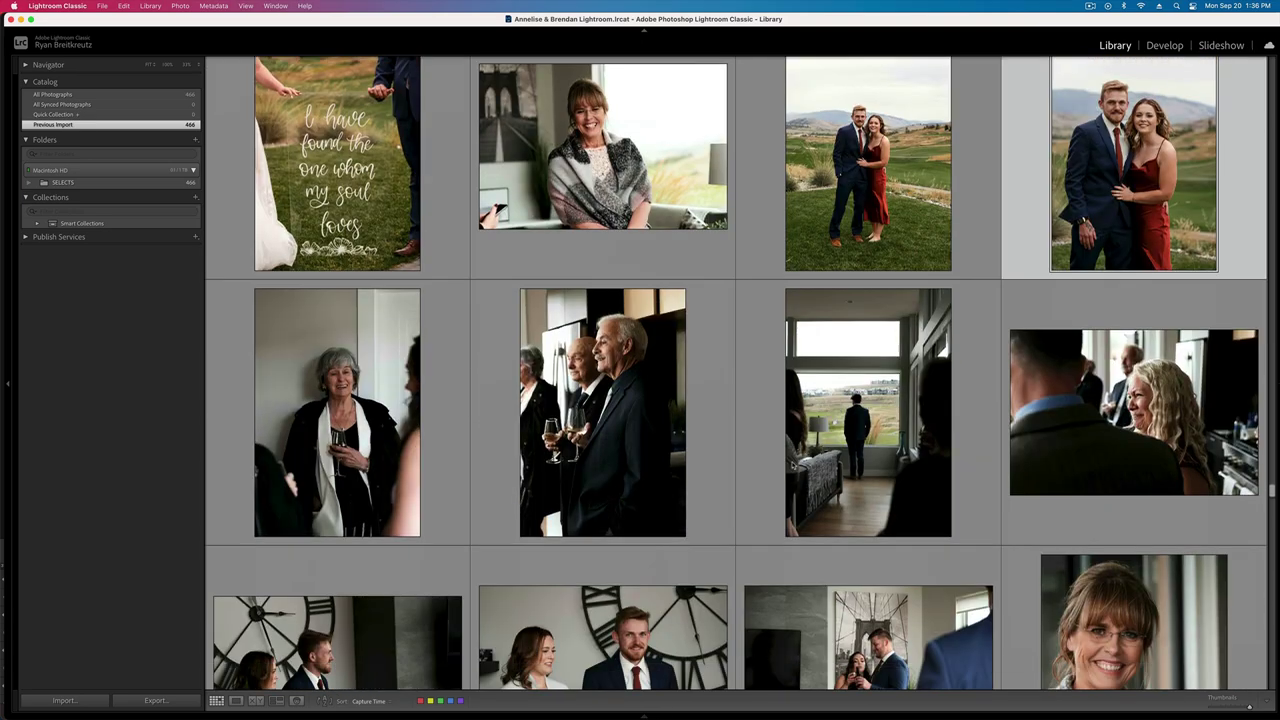
scroll(793, 465, down, 4)
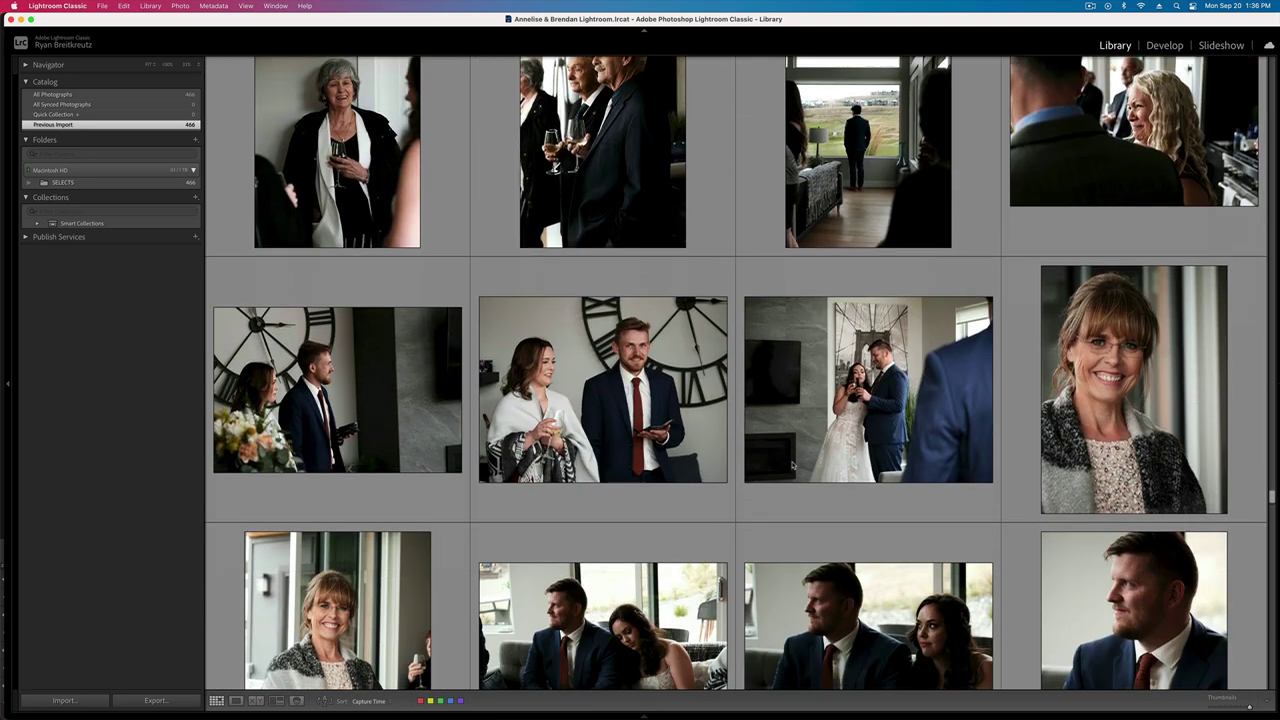
scroll(560, 400, down, 2)
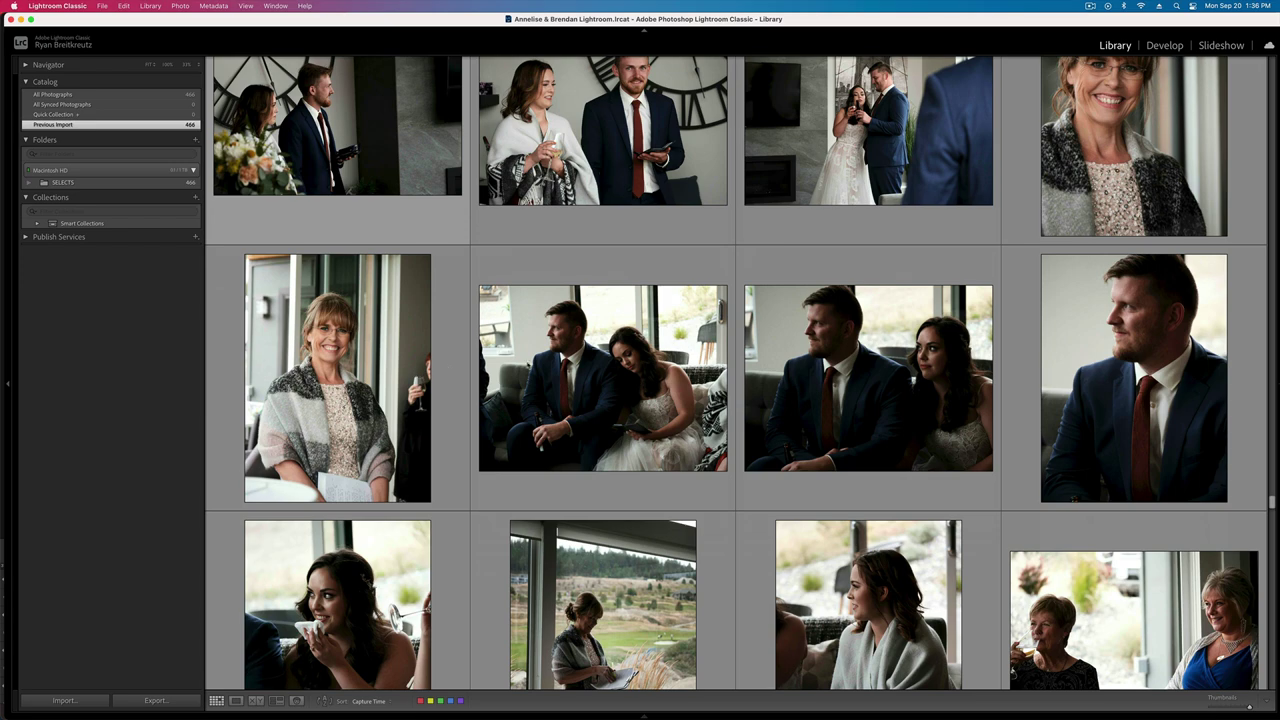
double_click(560, 361)
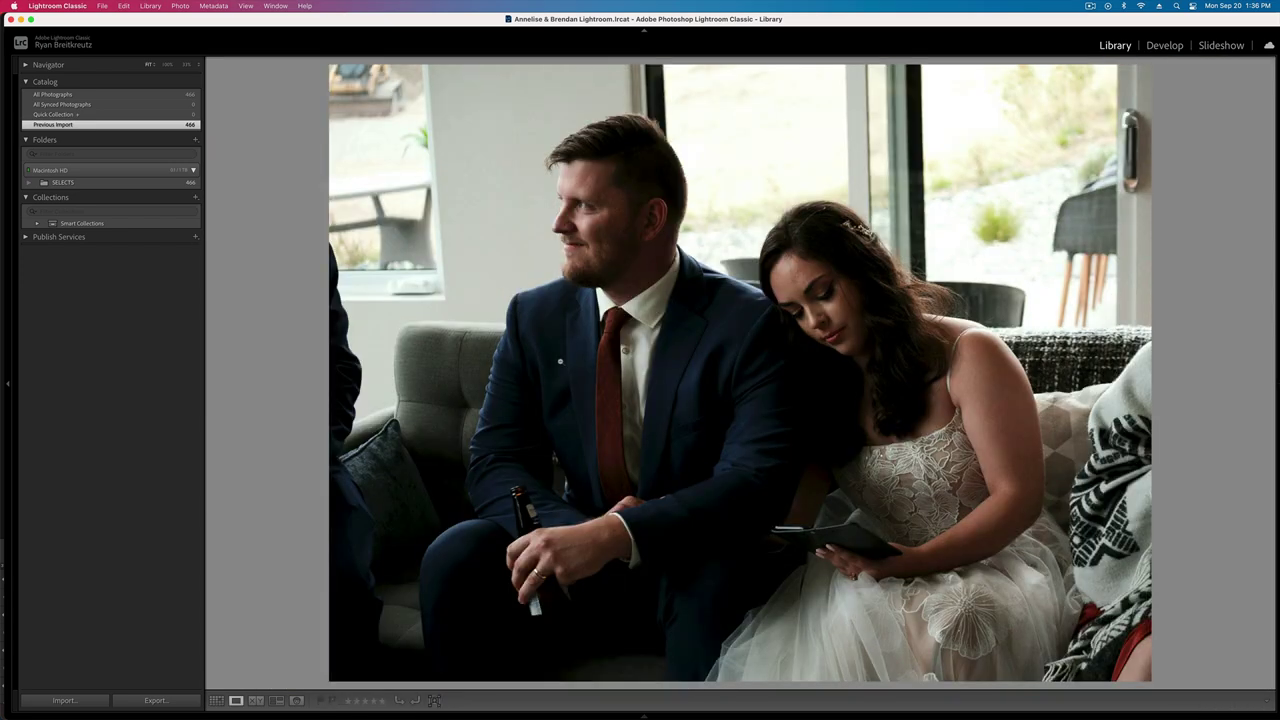
key(d)
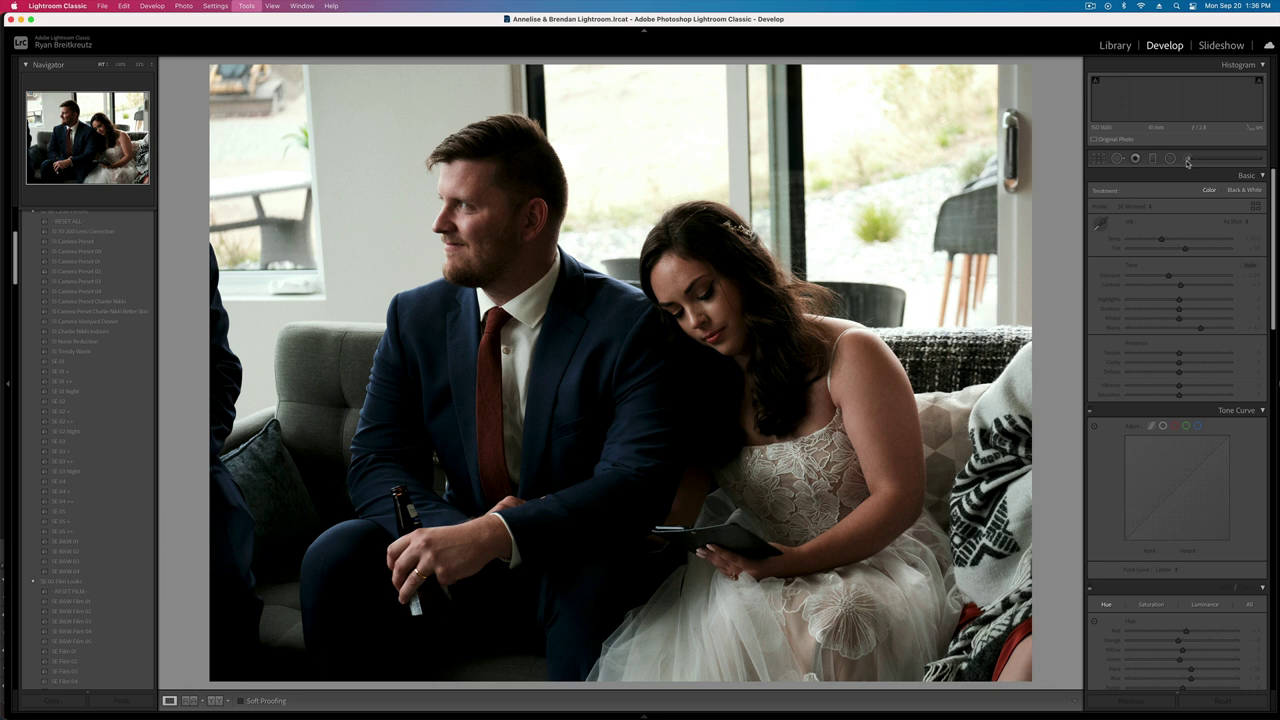
click(1189, 159)
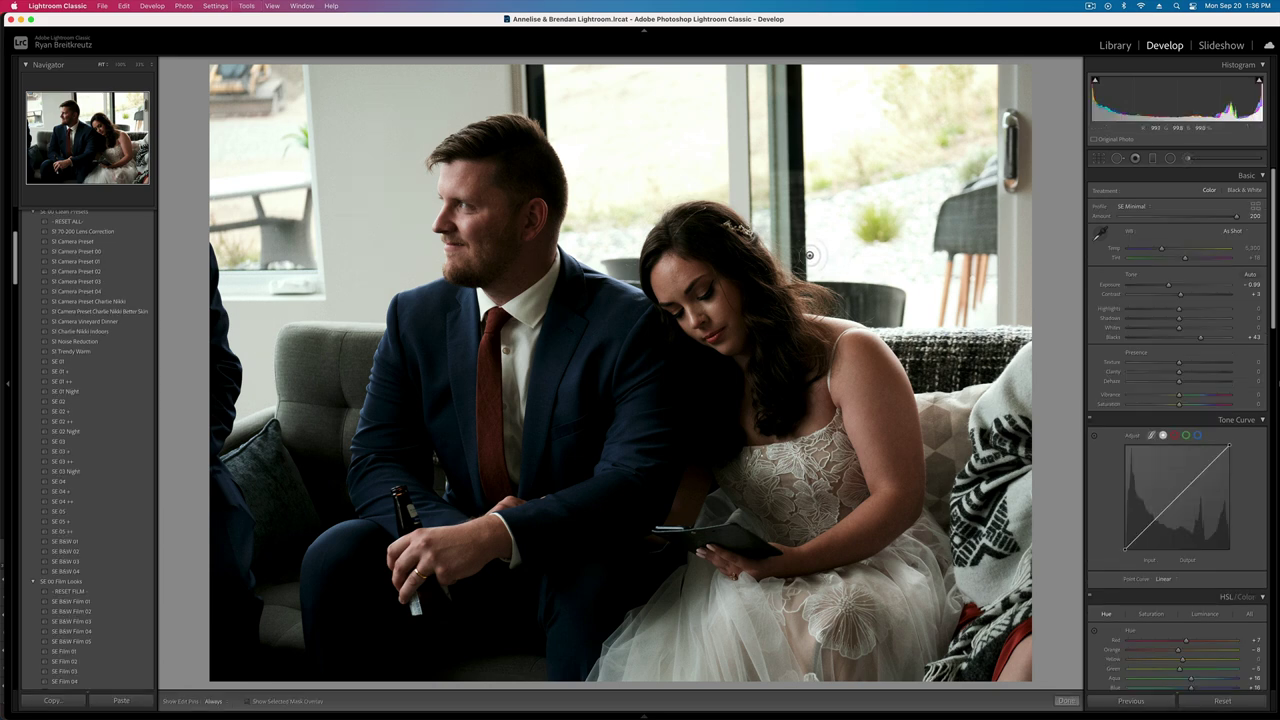
click(662, 281)
drag(1180, 291, 1165, 291)
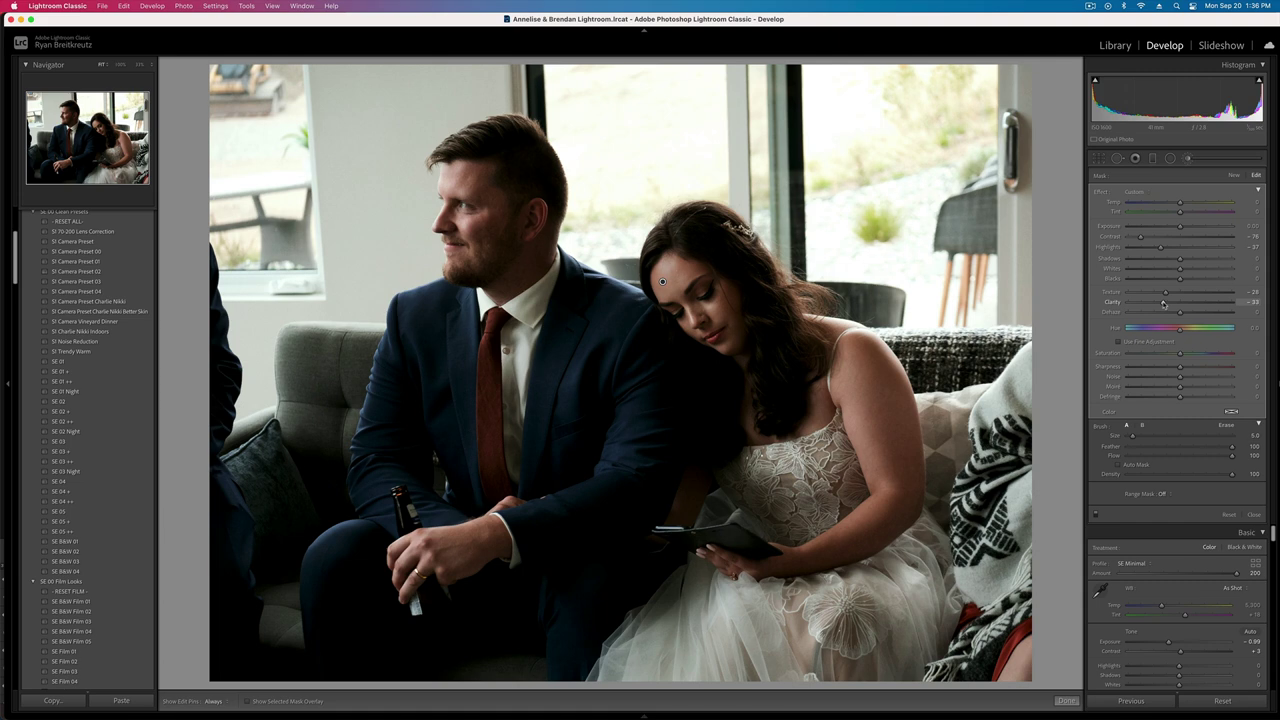
key(k)
key(equal)
key(equal)
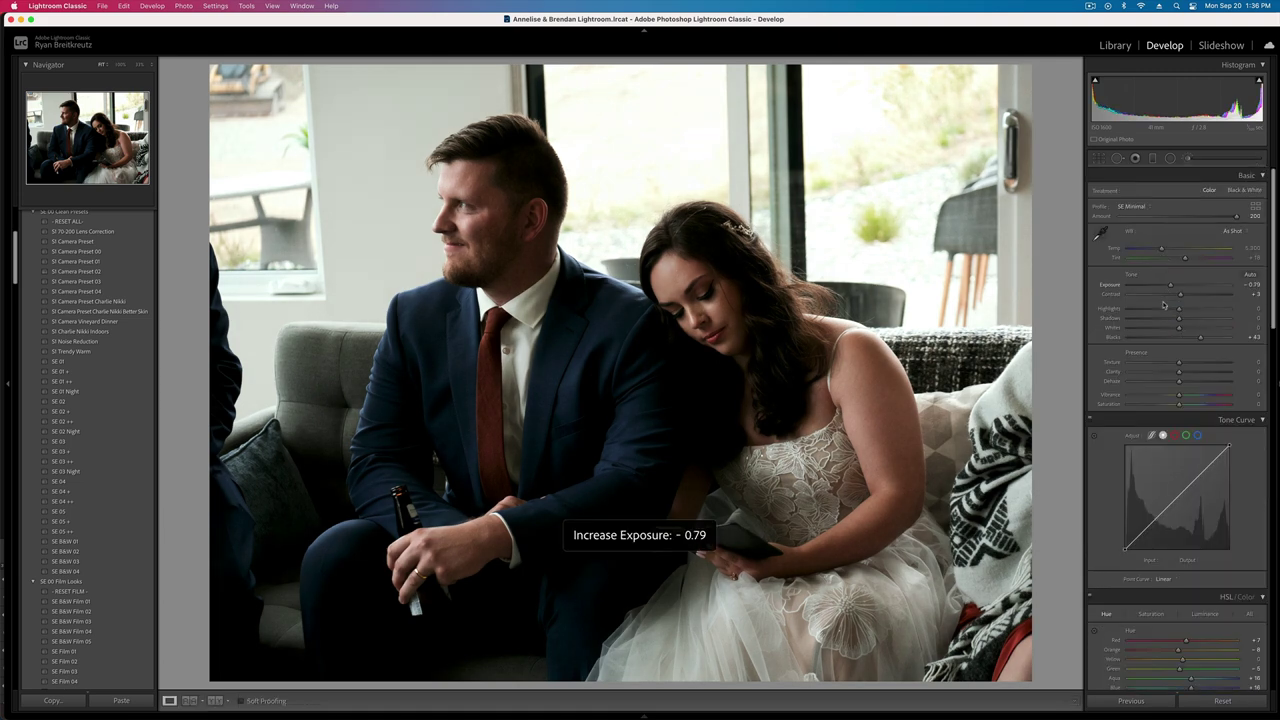
- On the closer seated couple photo, set exposure to -0.33 and brush the bride's face with lower texture, clarity -33 and dehaze -7
key(Right)
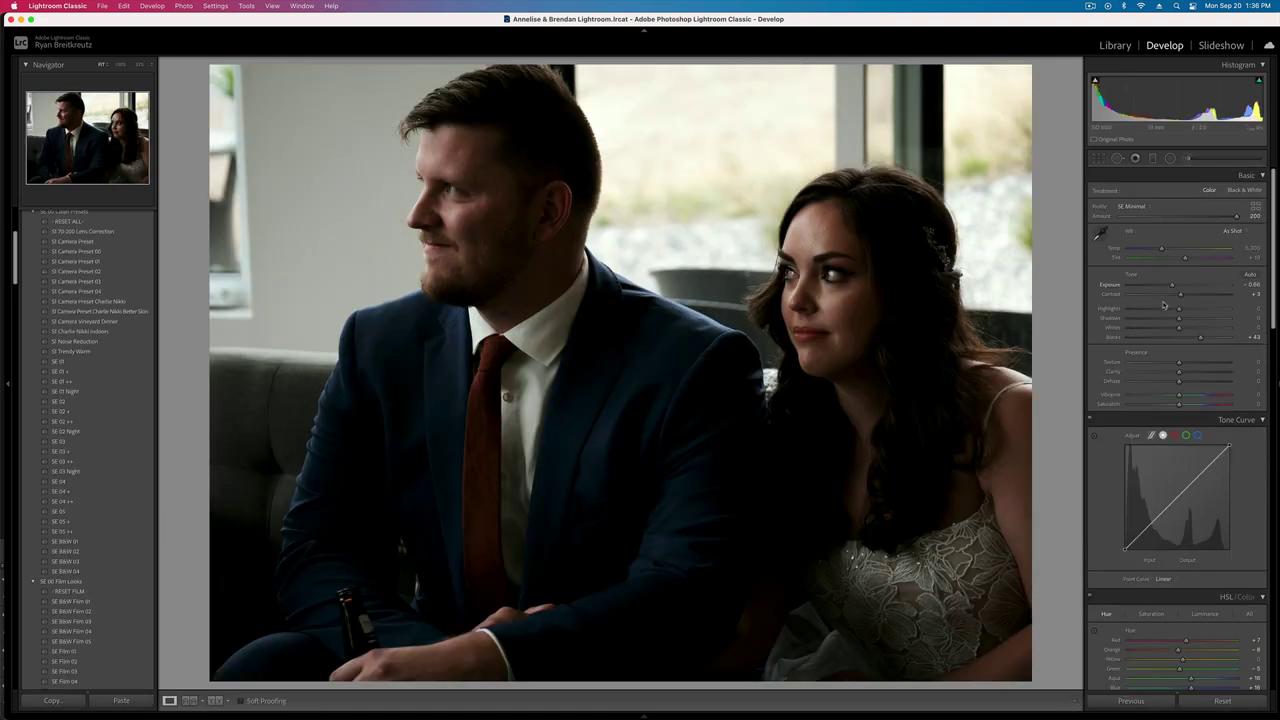
key(equal)
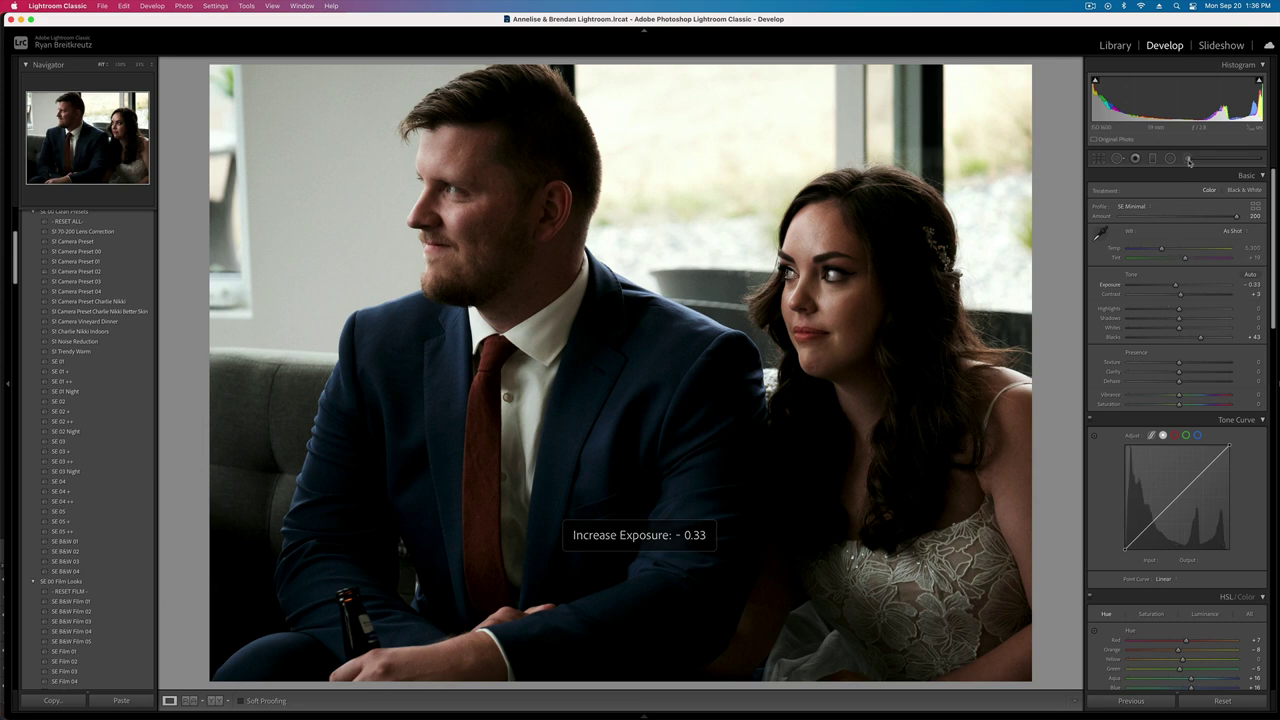
key(k)
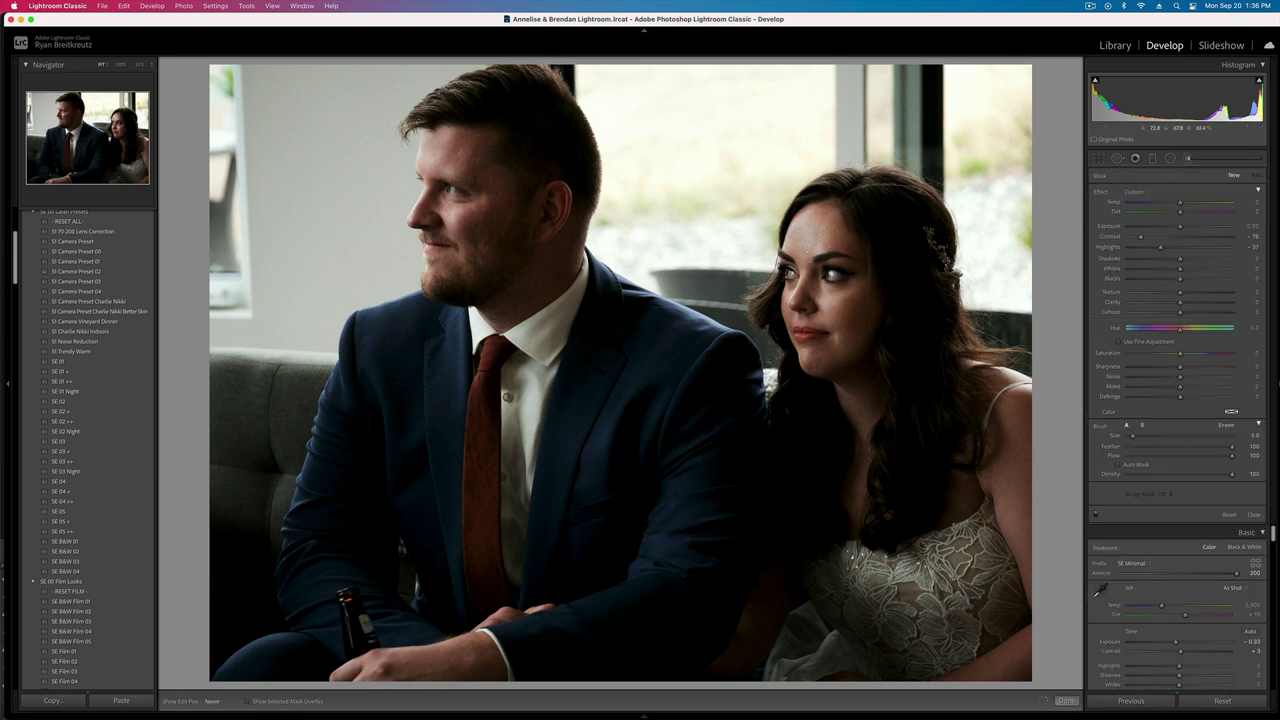
click(847, 241)
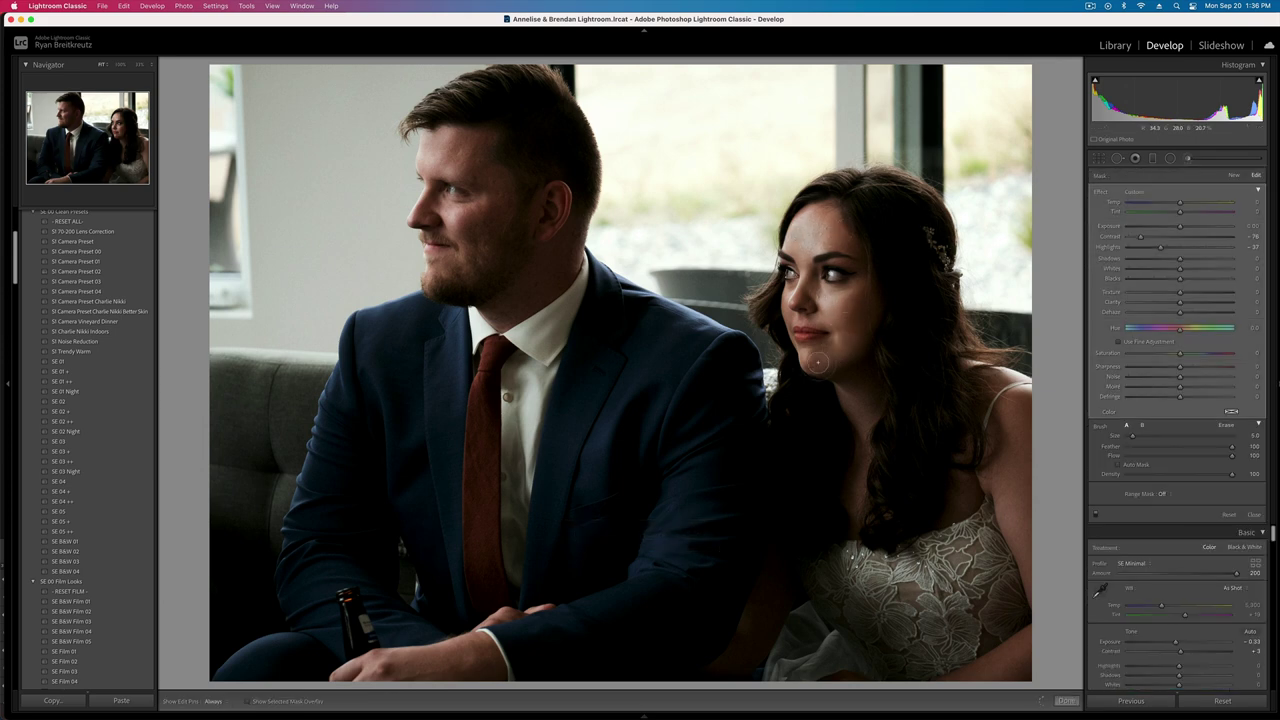
click(1162, 298)
click(1163, 304)
click(1172, 313)
drag(1172, 313, 1177, 315)
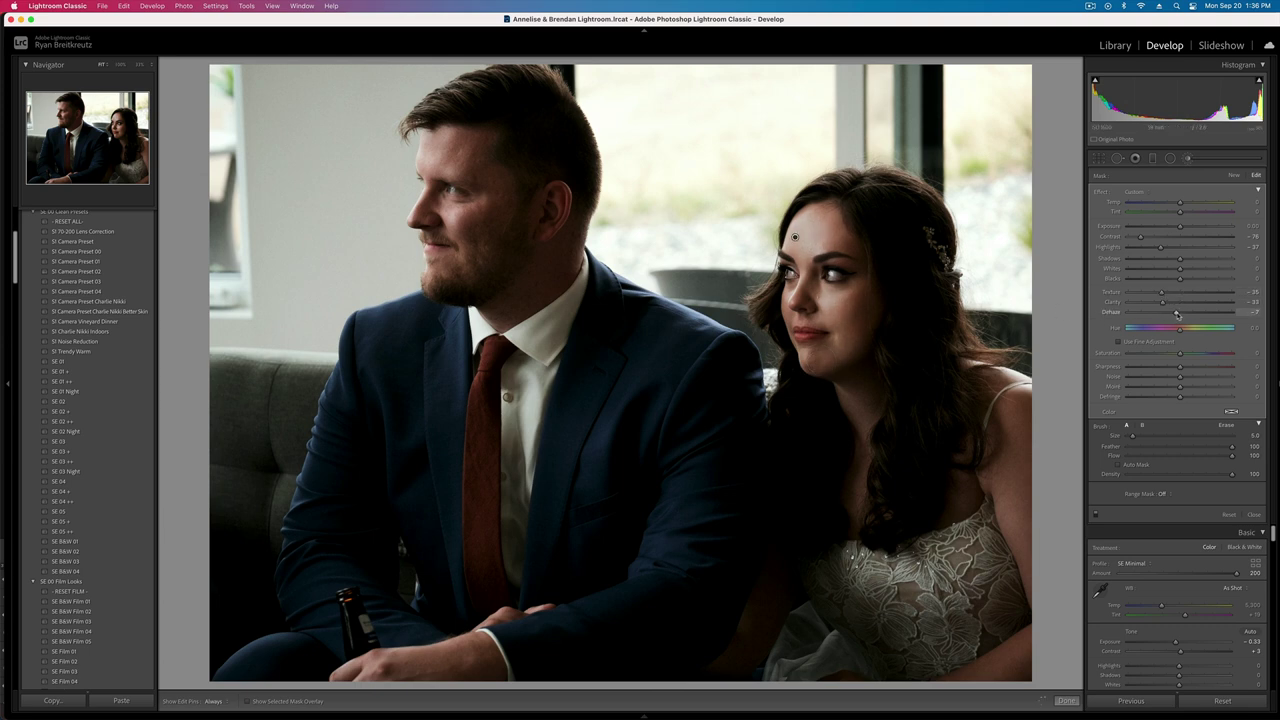
key(k)
- Brush a softening mask with reduced texture over the bride's face on the photo of her holding a napkin
key(Right)
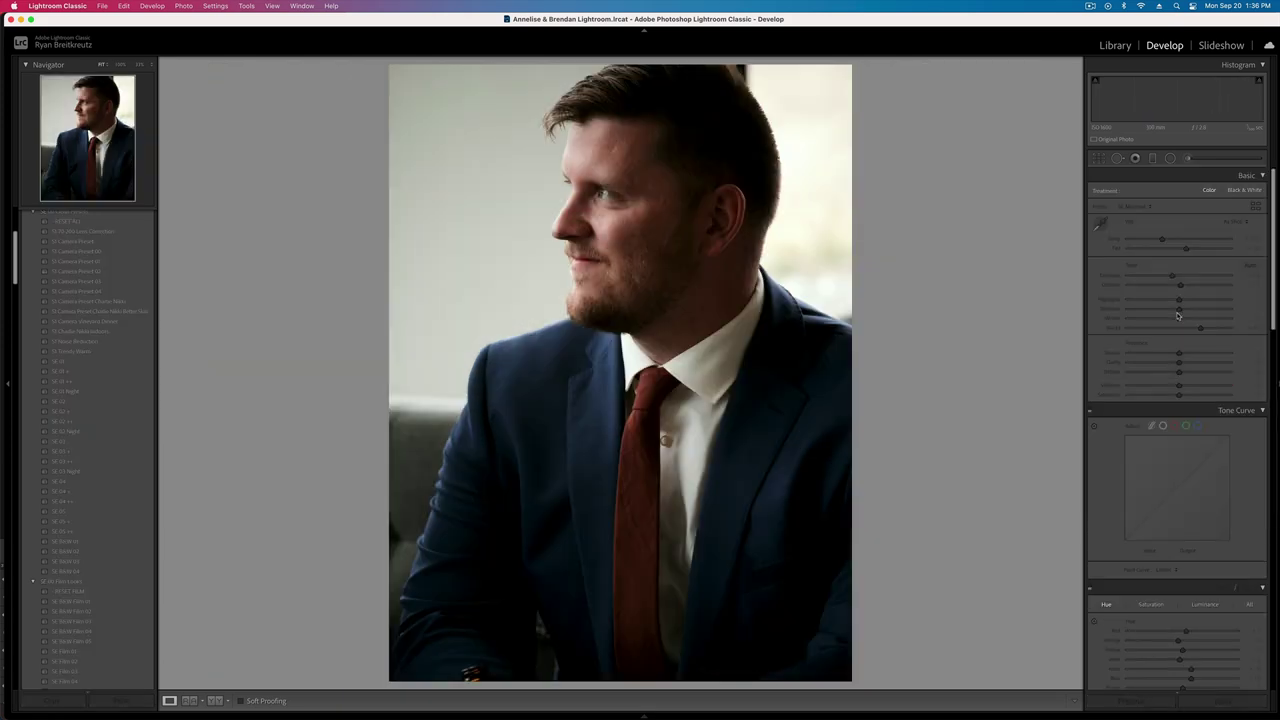
key(Right)
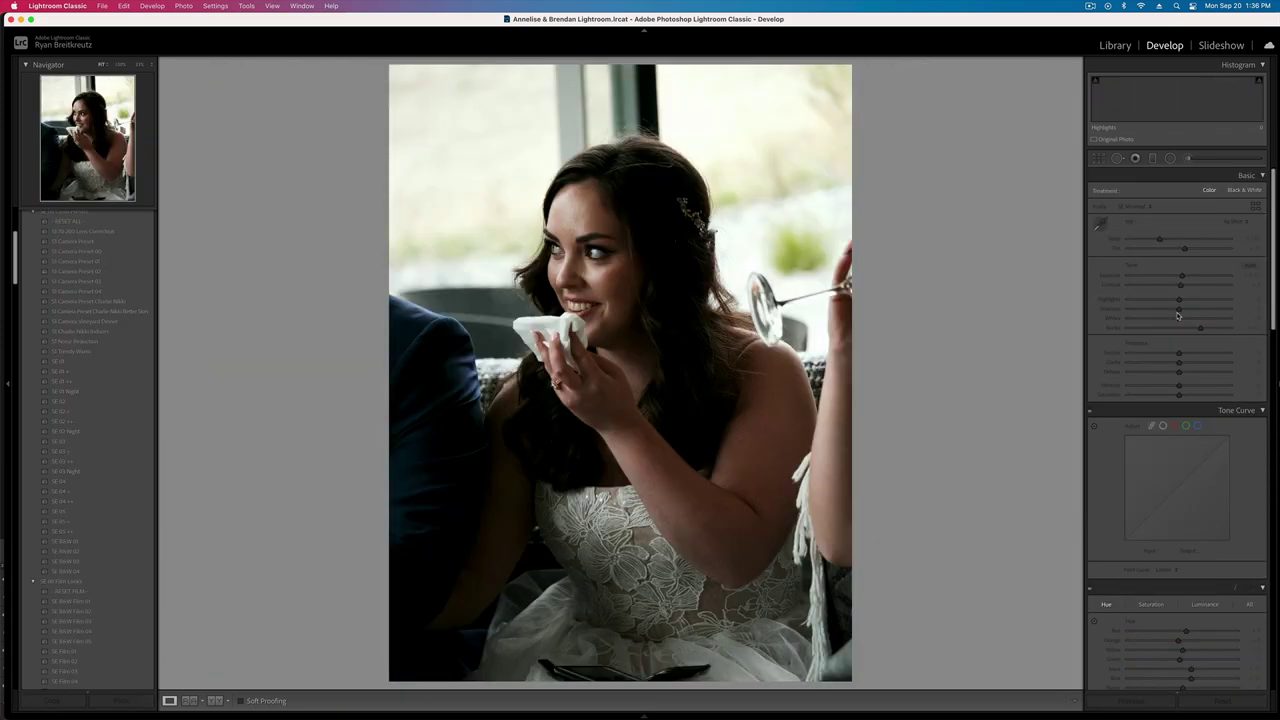
click(1187, 159)
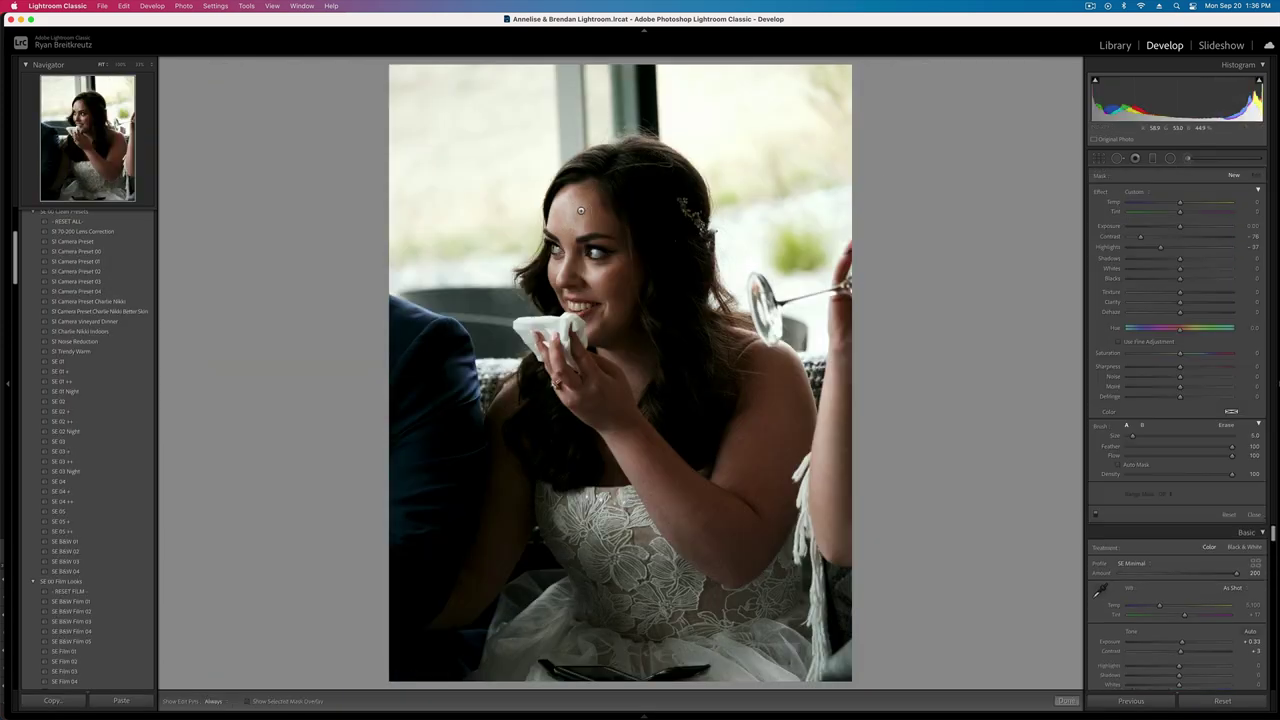
drag(563, 216, 607, 229)
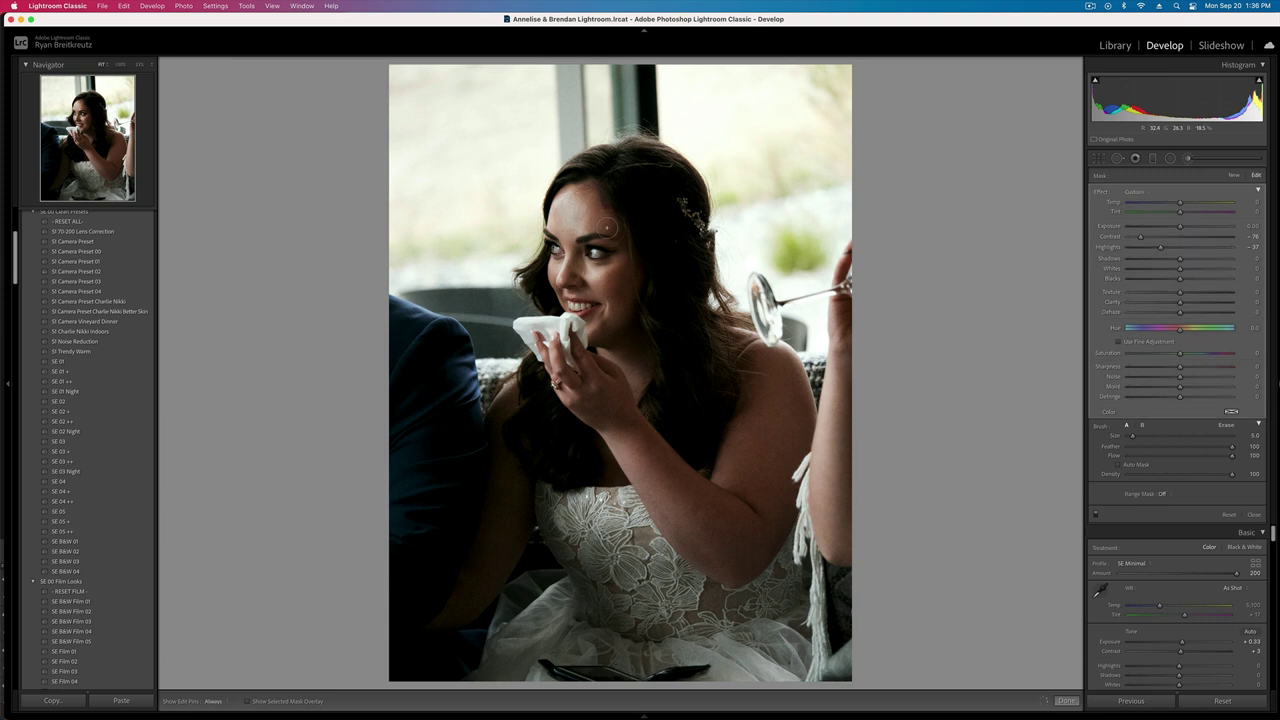
drag(577, 272, 616, 286)
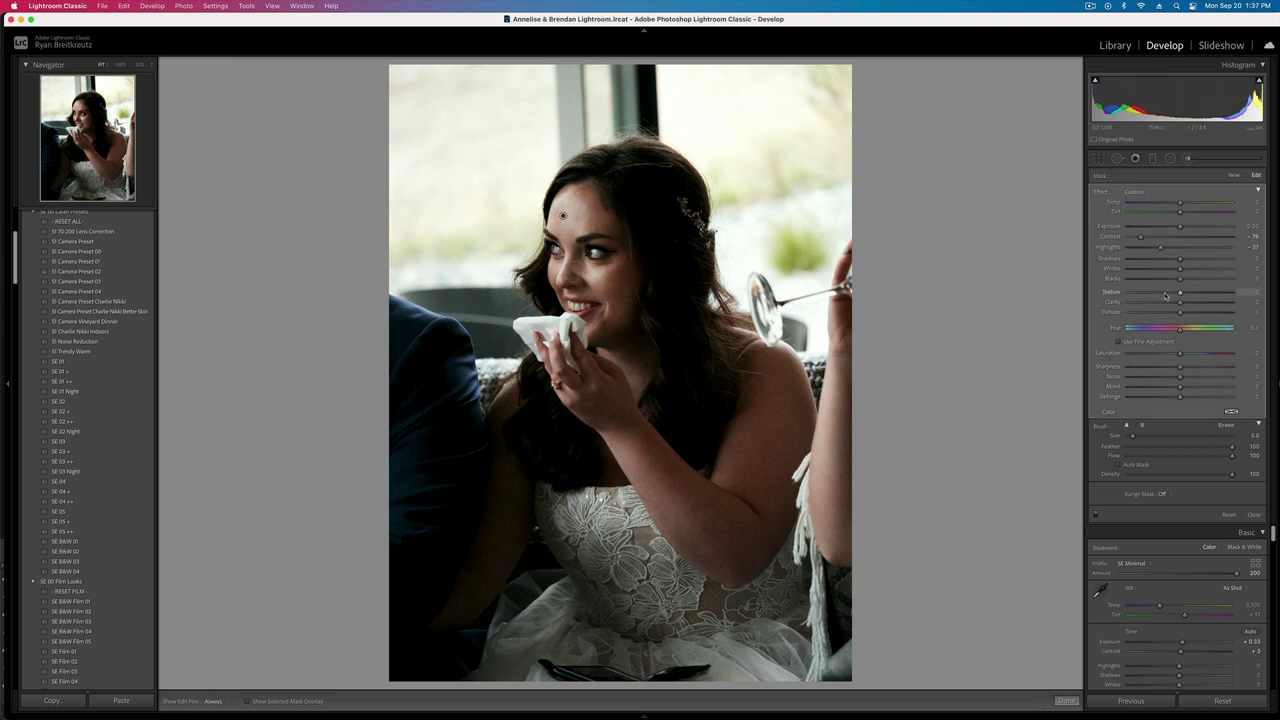
mouse_move(1180, 291)
mouse_down()
mouse_move(1164, 291)
mouse_move(1166, 303)
mouse_up()
key(k)
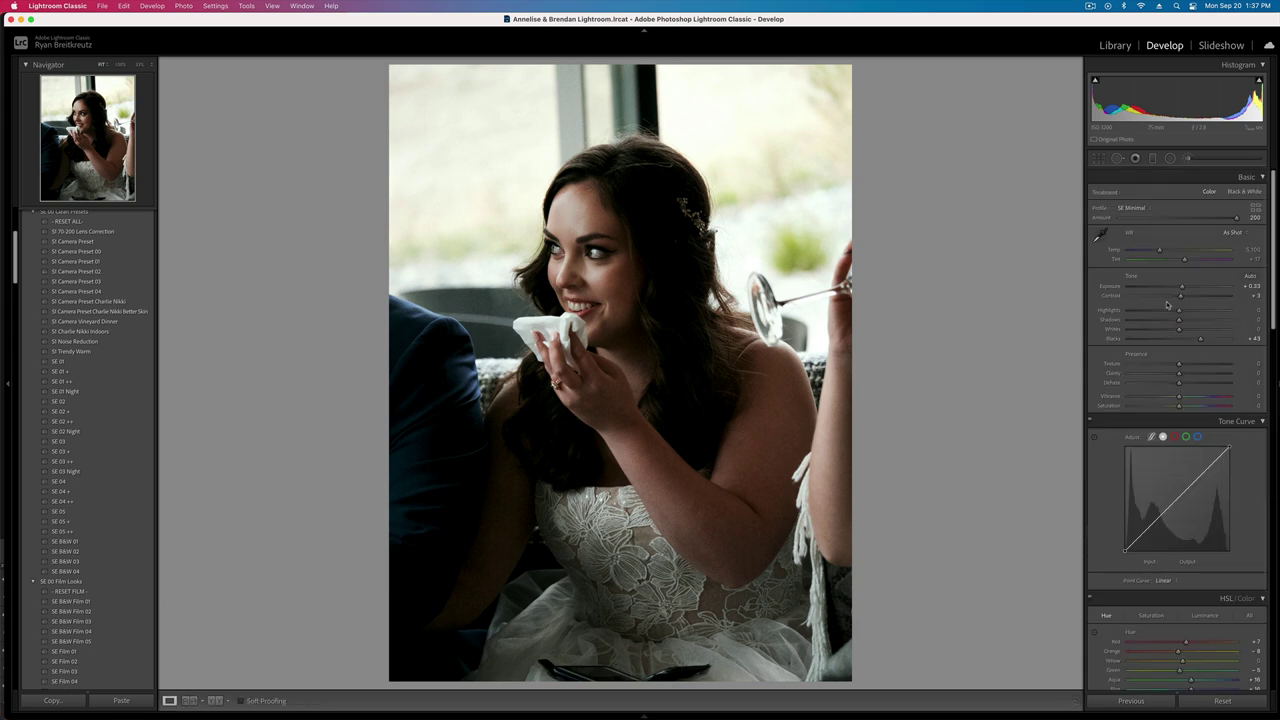
- Review the remaining indoor reception photos, from the seated guests through the cake cutting to the laughing guests in black and white
key(Right)
key(Right)
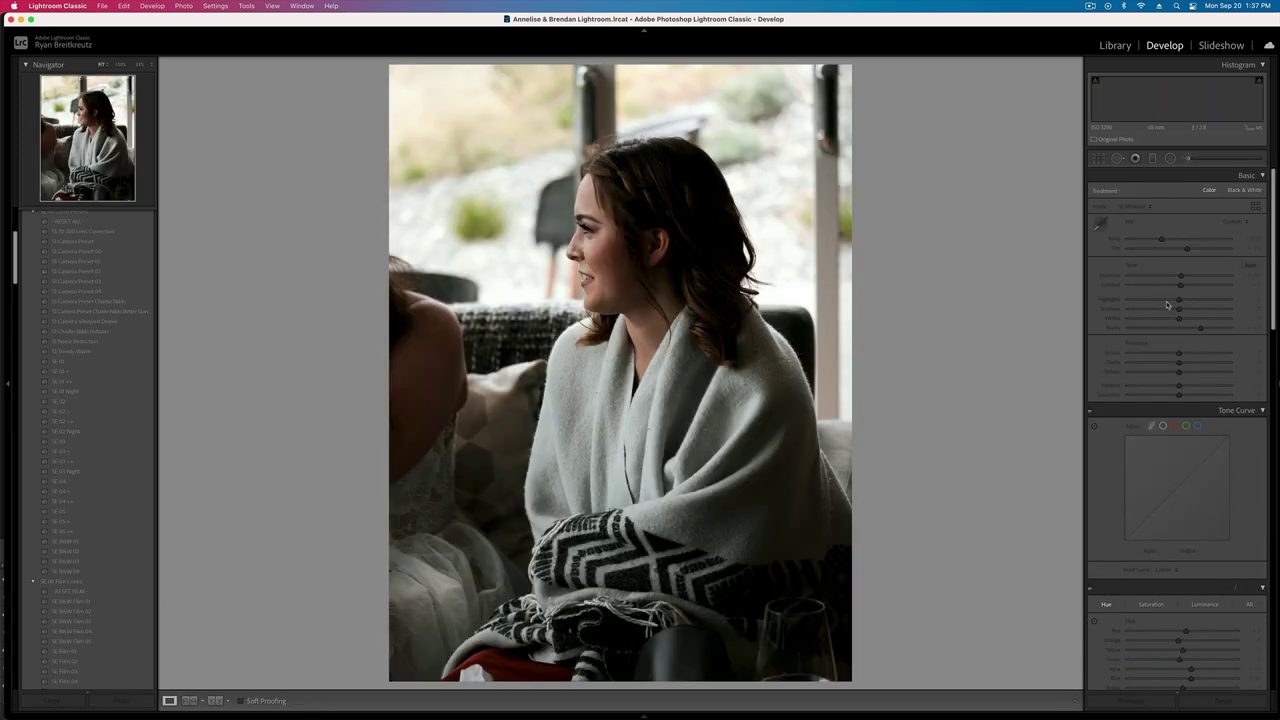
key(Right)
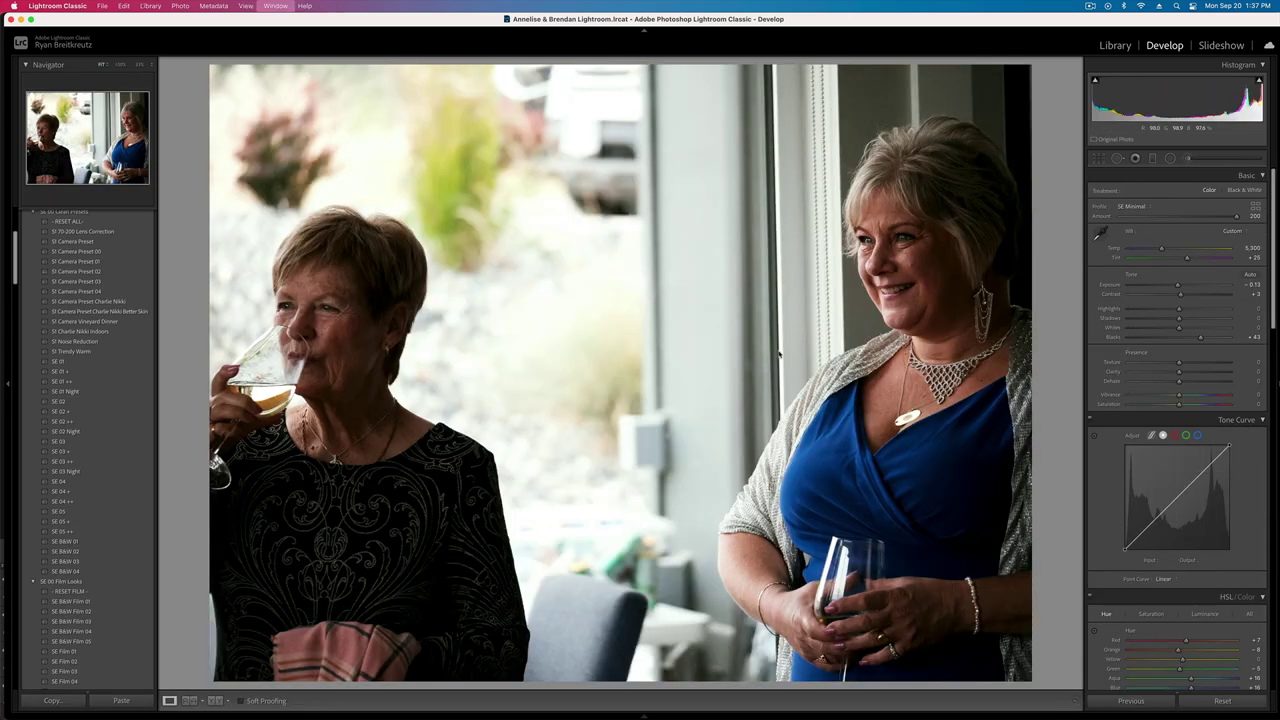
key(g)
scroll(721, 357, down, 3)
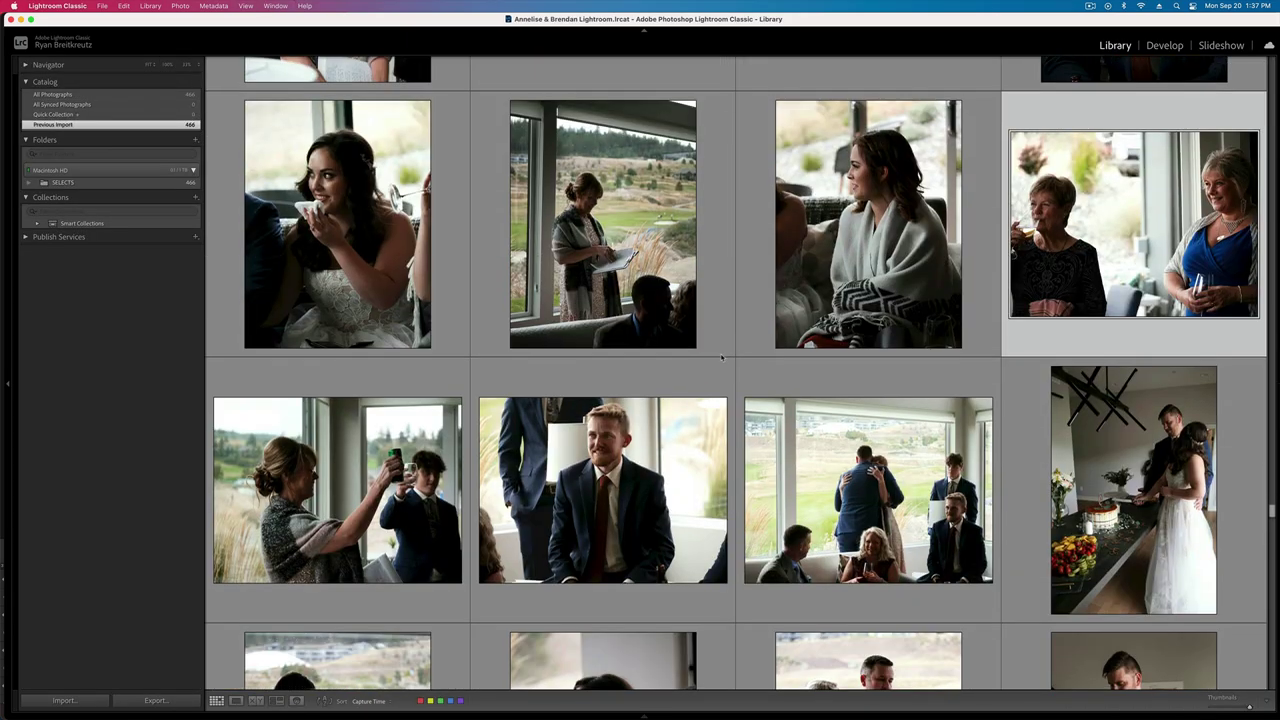
double_click(418, 532)
key(Right)
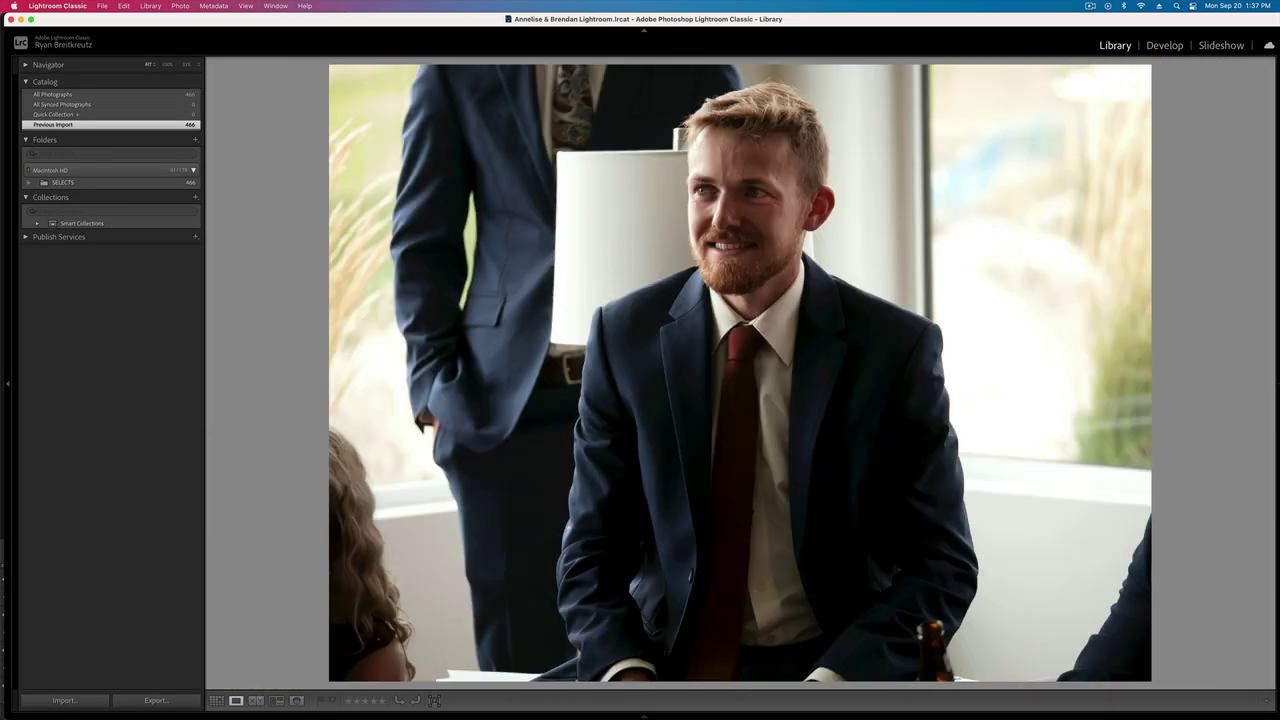
key(Right)
key(Right)
key(Right)
key(Right)
key(Right)
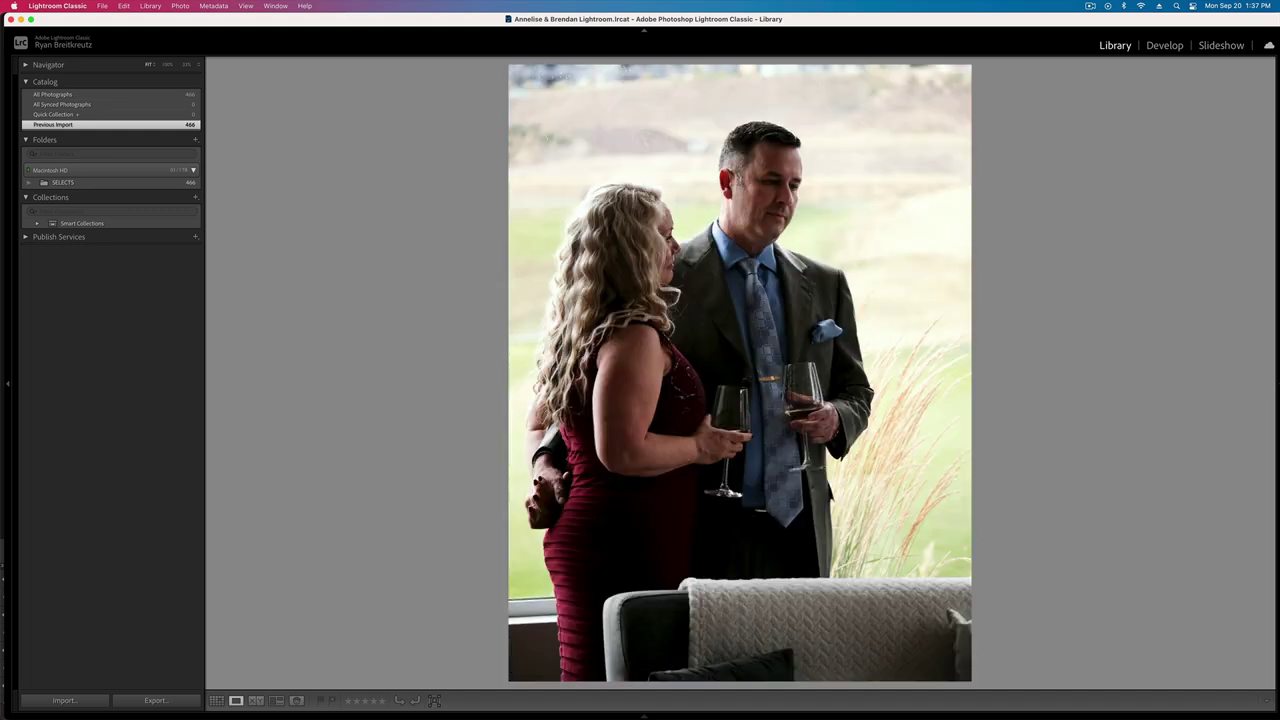
key(Right)
key(Right)
key(Right)
key(Right)
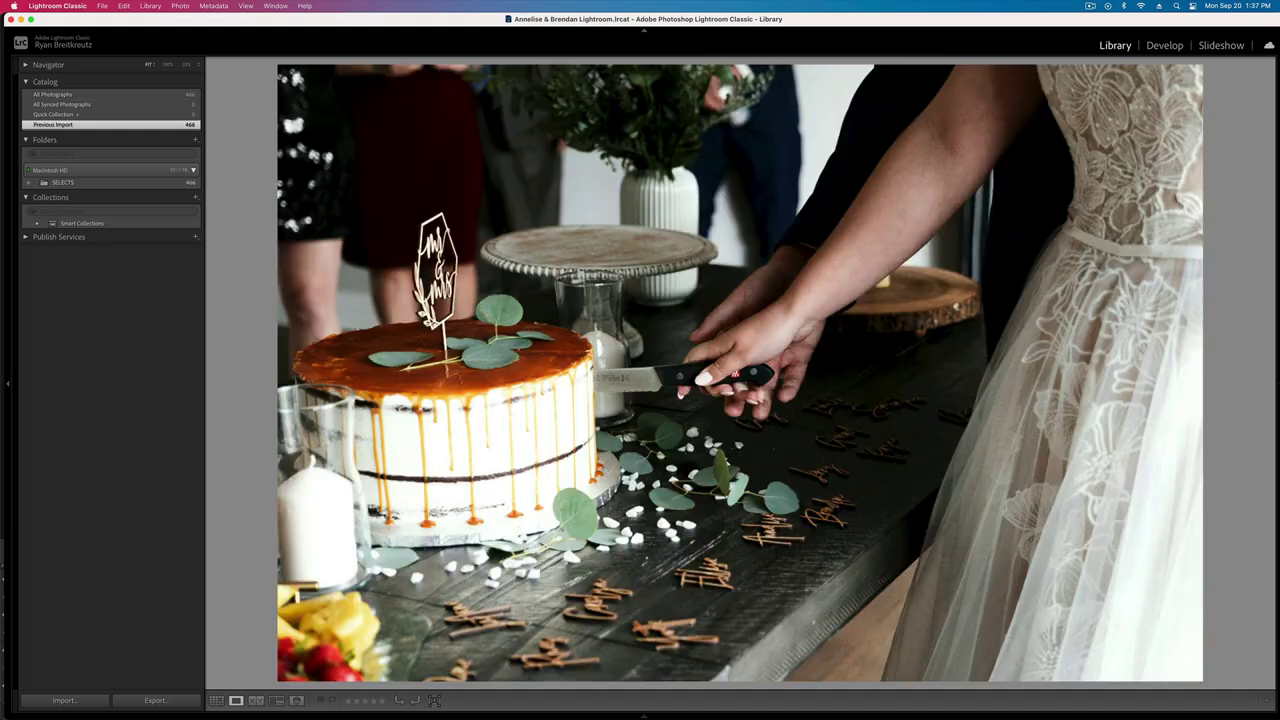
key(Right)
key(Right)
key(Right)
key(Right)
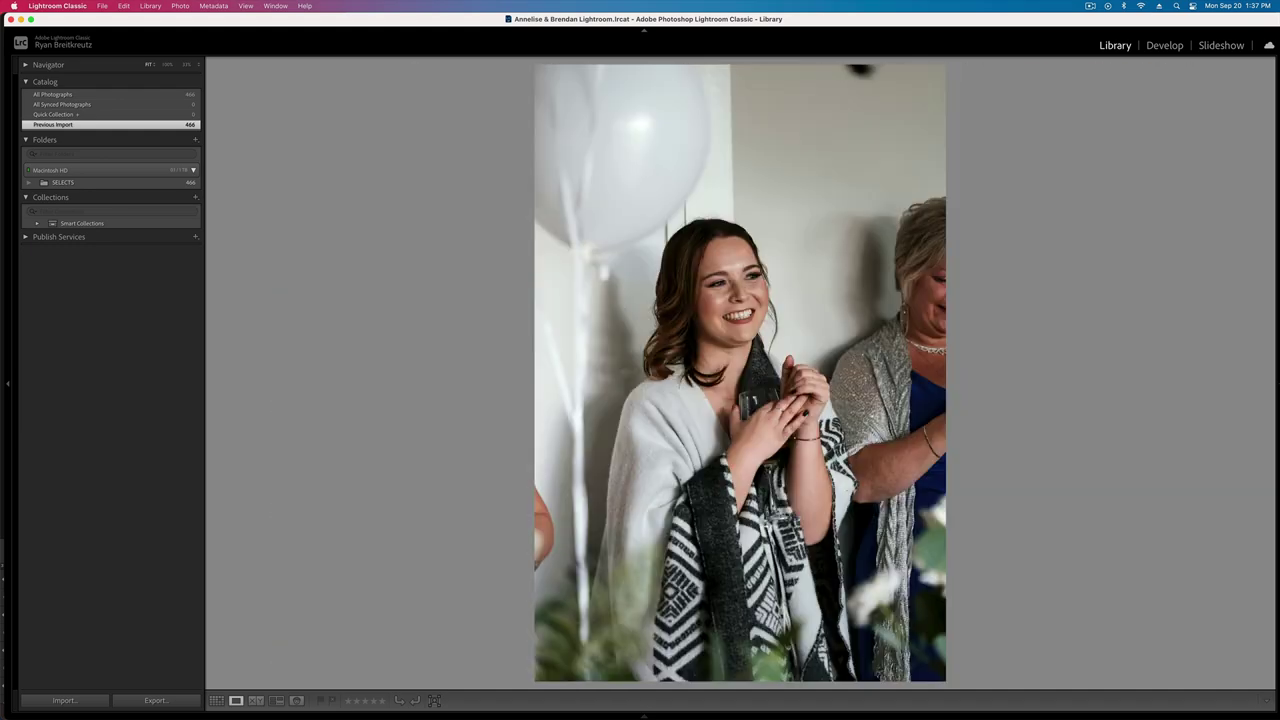
key(Right)
key(Right)
key(Right)
key(Right)
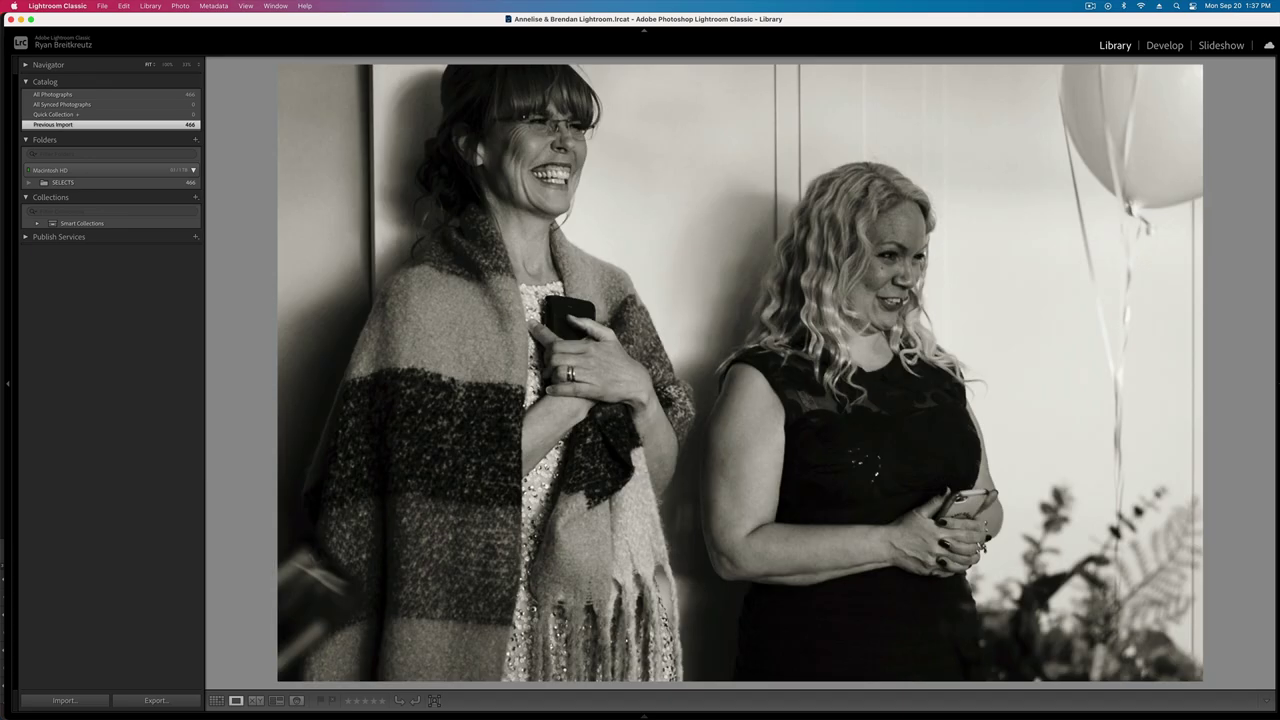
- Review the outdoor patio dance photos up to the woman with glasses embracing the man in the navy suit
key(Right)
key(Right)
key(Right)
key(Right)
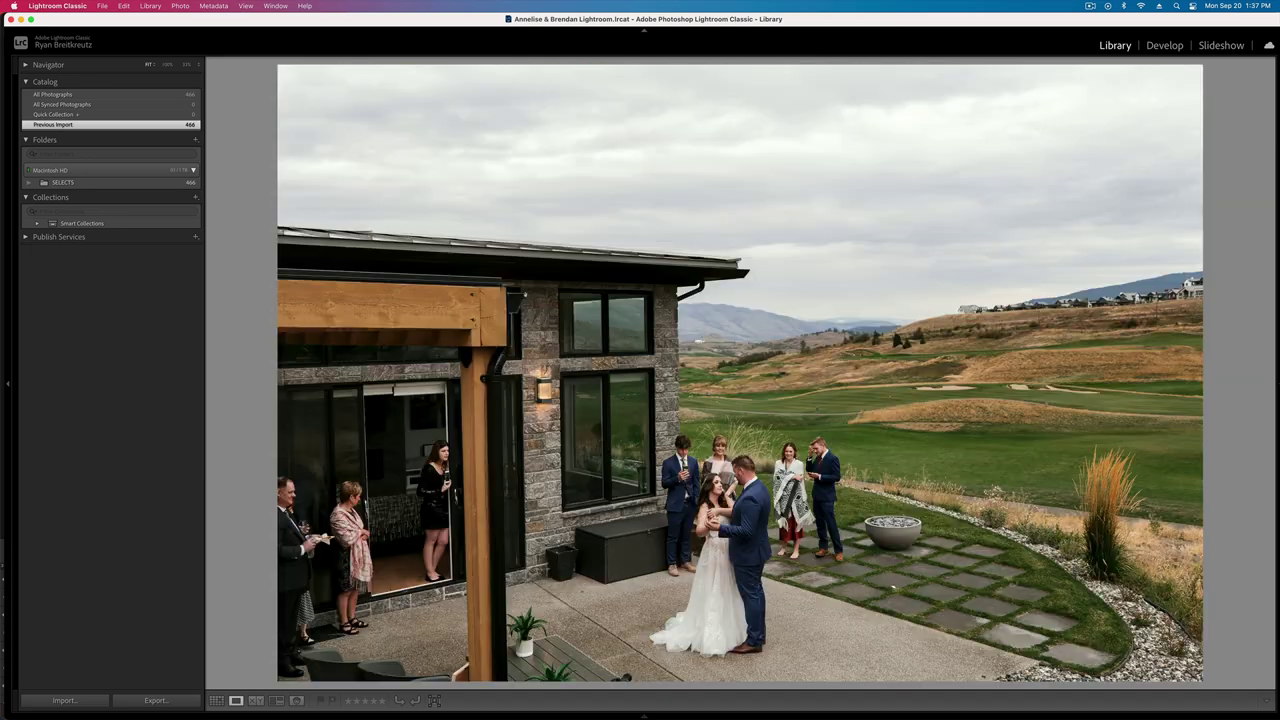
key(Right)
key(Right)
key(Right)
key(Right)
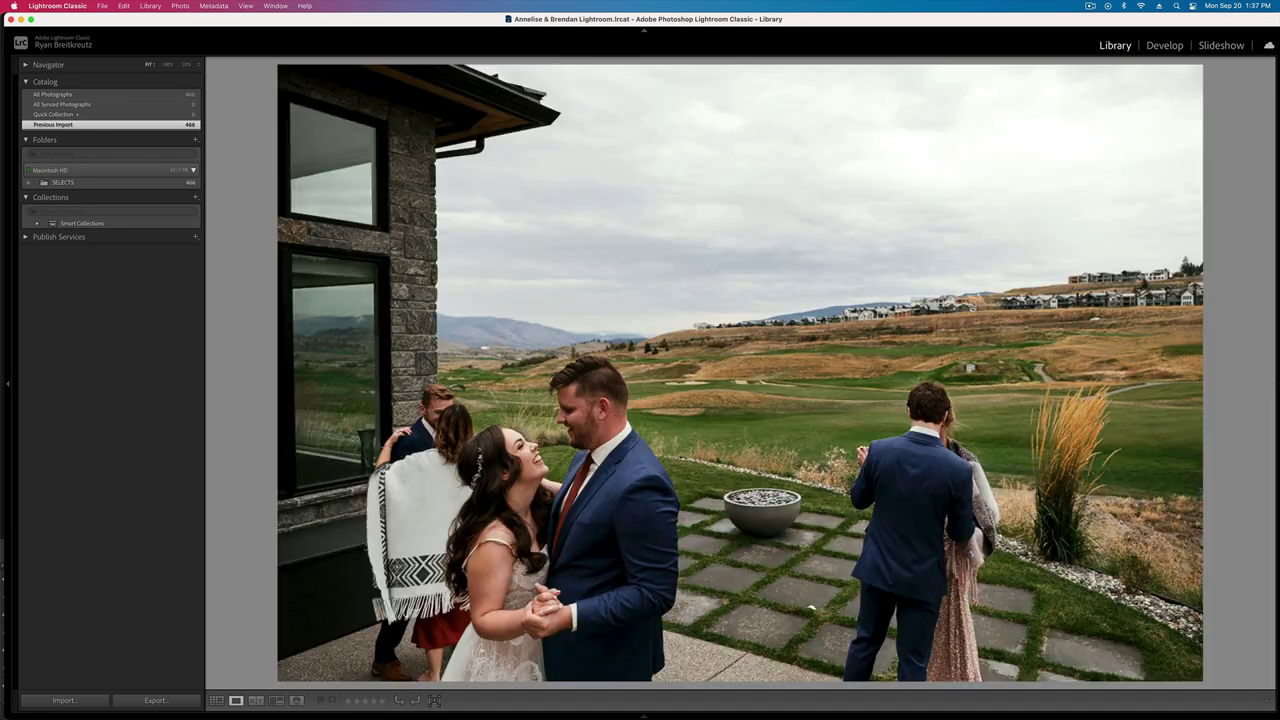
key(Right)
key(Right)
key(Right)
key(Right)
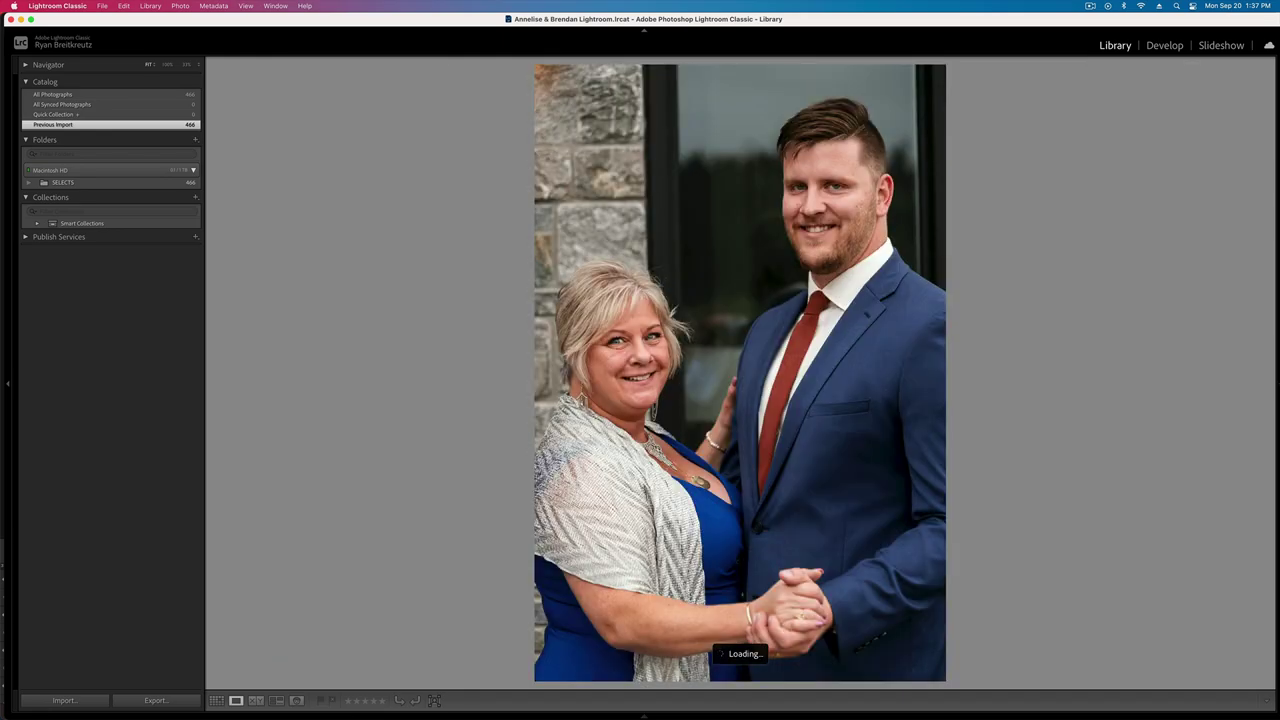
key(Right)
key(Right)
key(Right)
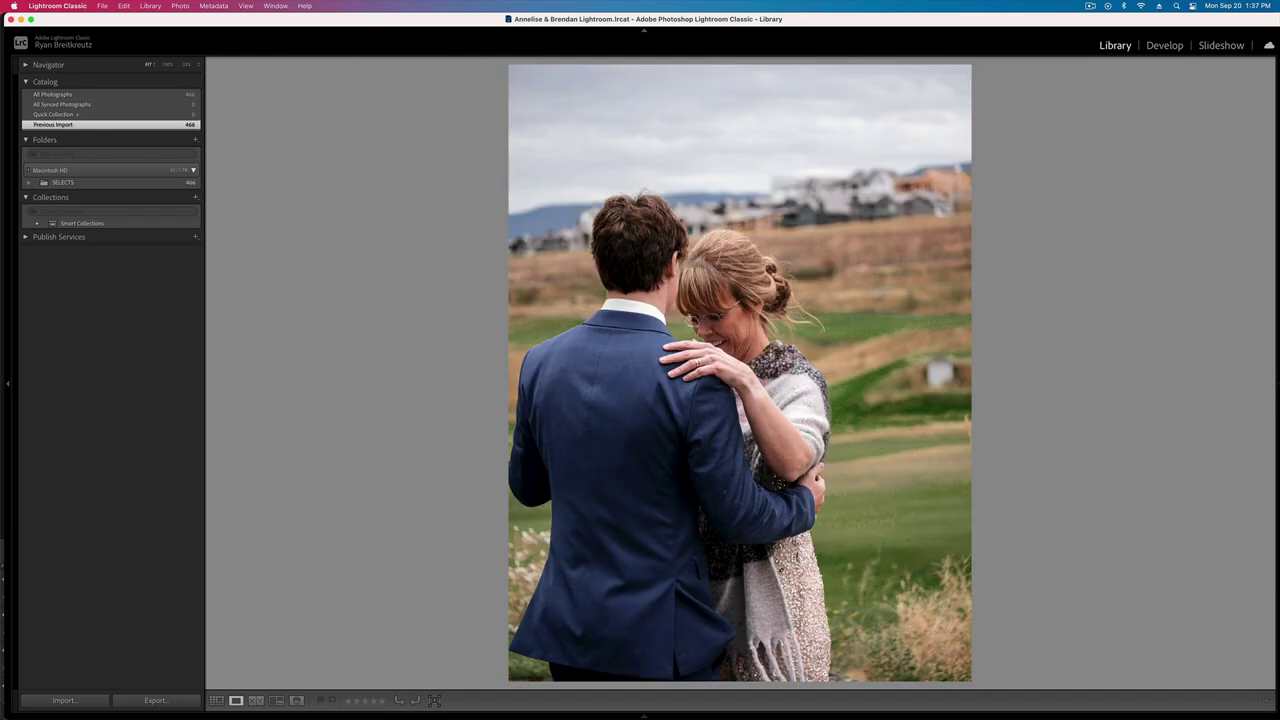
- Open the photo of the woman embracing the man in the navy suit for developing and set its tint to +14
key(Left)
key(g)
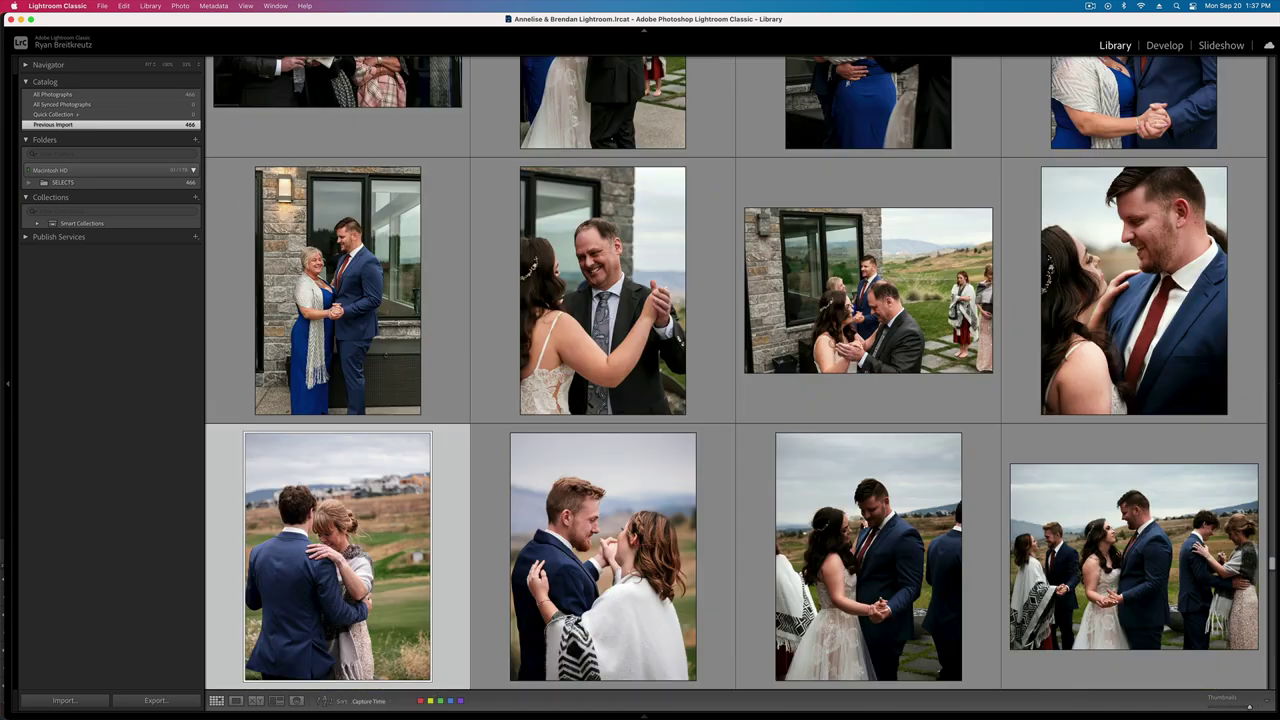
key(d)
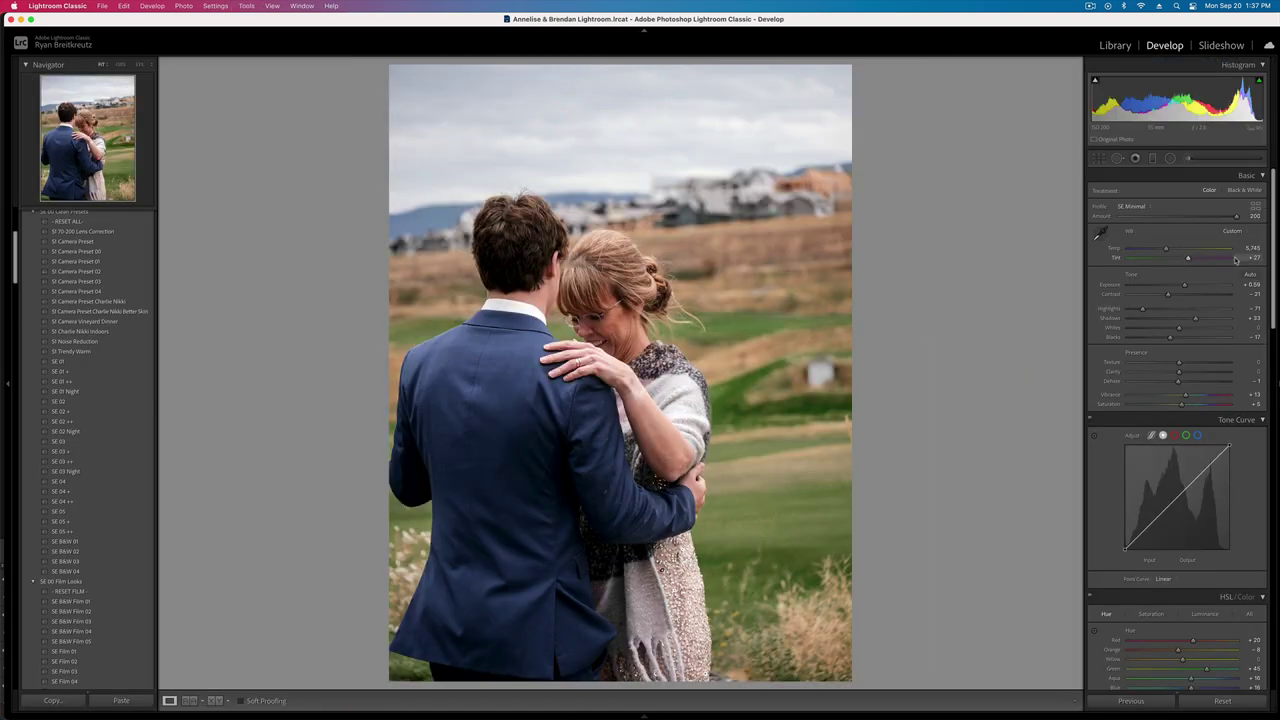
click(1254, 257)
text(20)
key(Return)
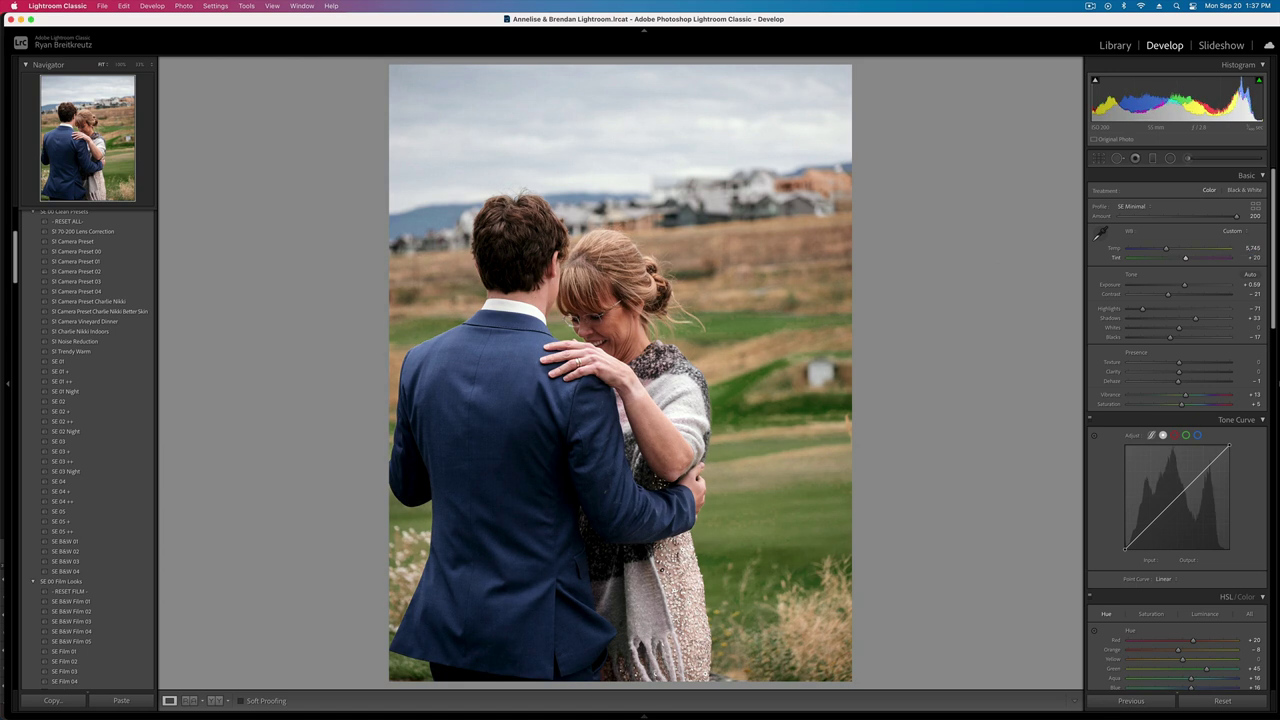
drag(1186, 261, 1184, 261)
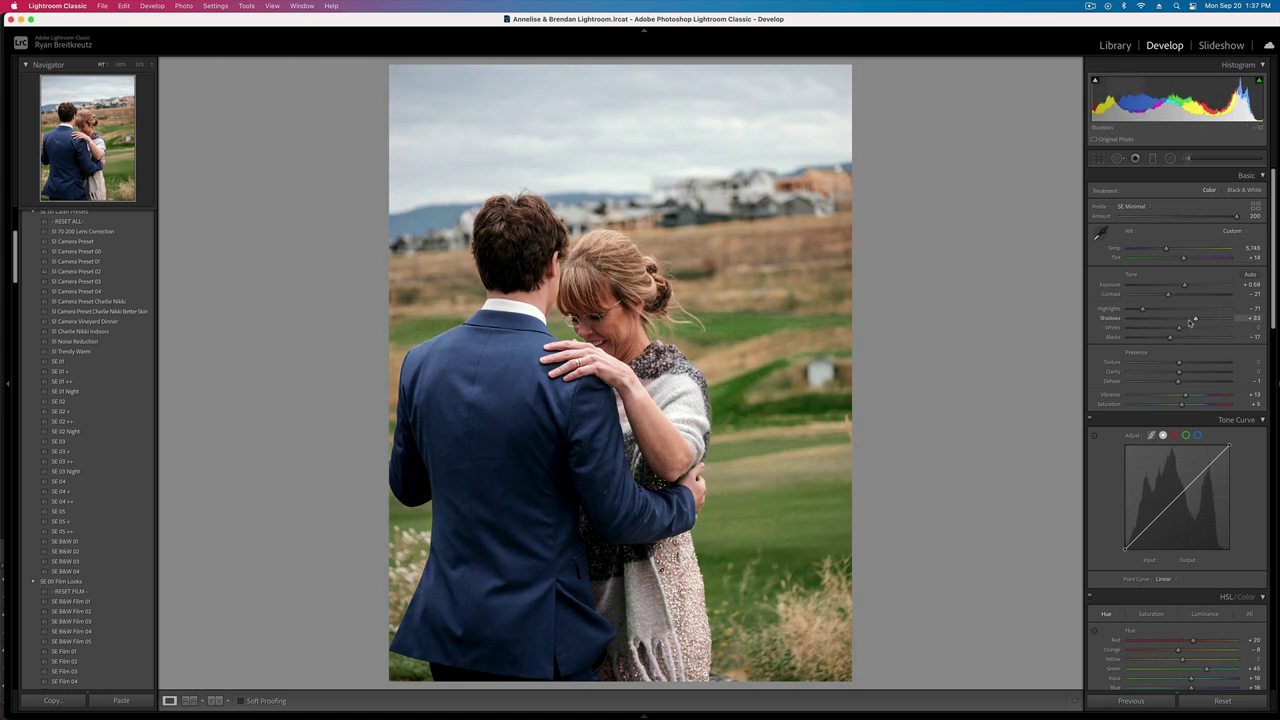
- Set the shadows to +12 on the embracing pair's photo and copy its develop settings
drag(1195, 319, 1186, 320)
key(super+shift+c)
key(Return)
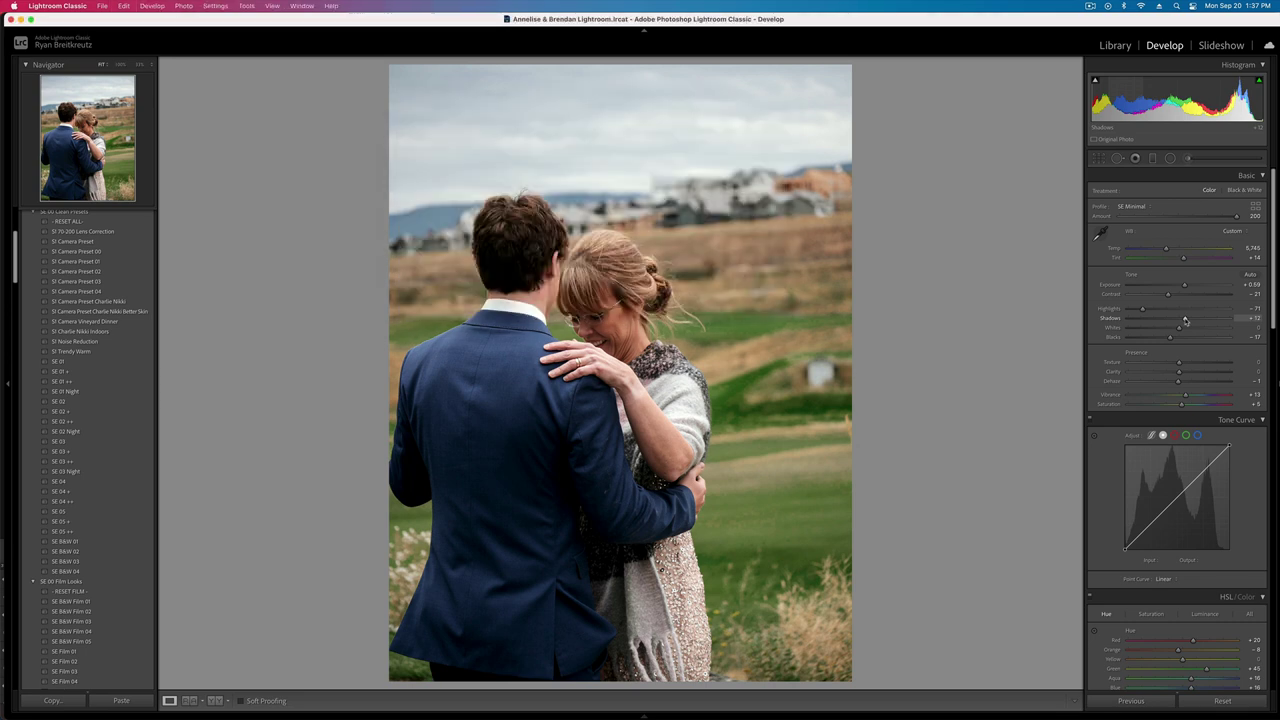
- Paste the settings onto the photo of the bearded man dancing with the woman in the shawl, set exposure +0.92 and highlights -18, and copy the settings
key(Right)
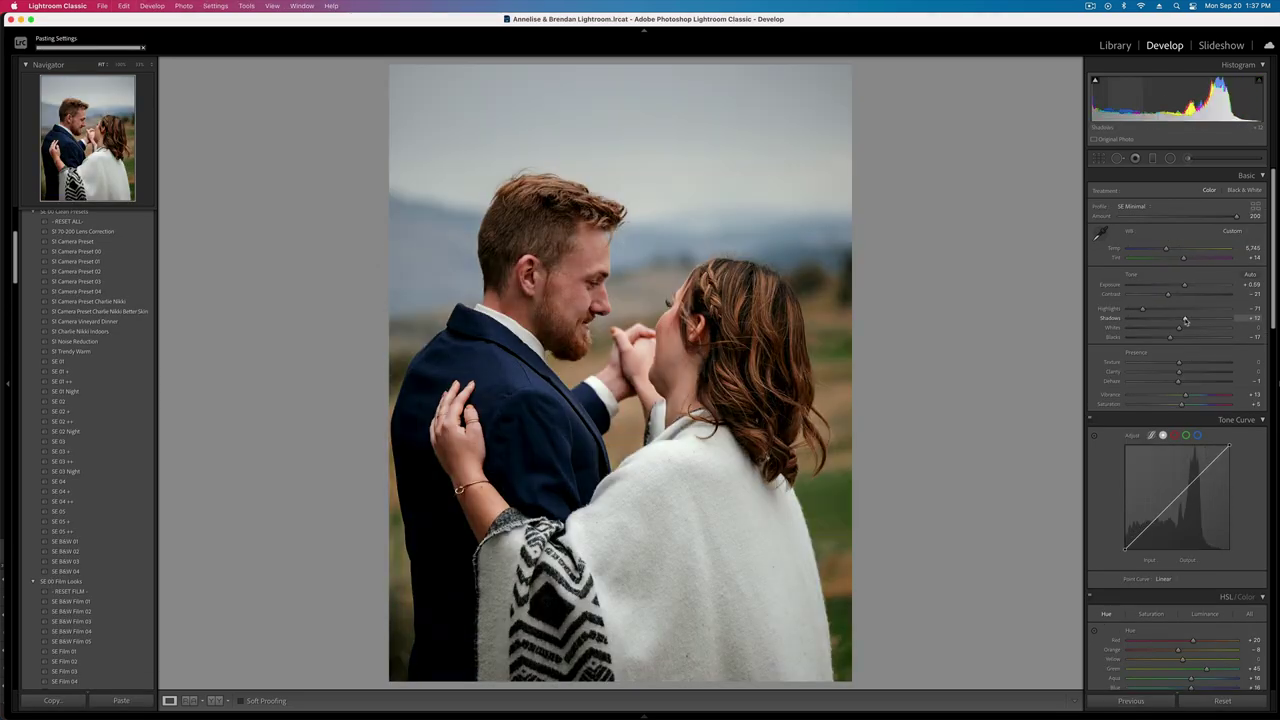
key(shift+equal)
click(1170, 311)
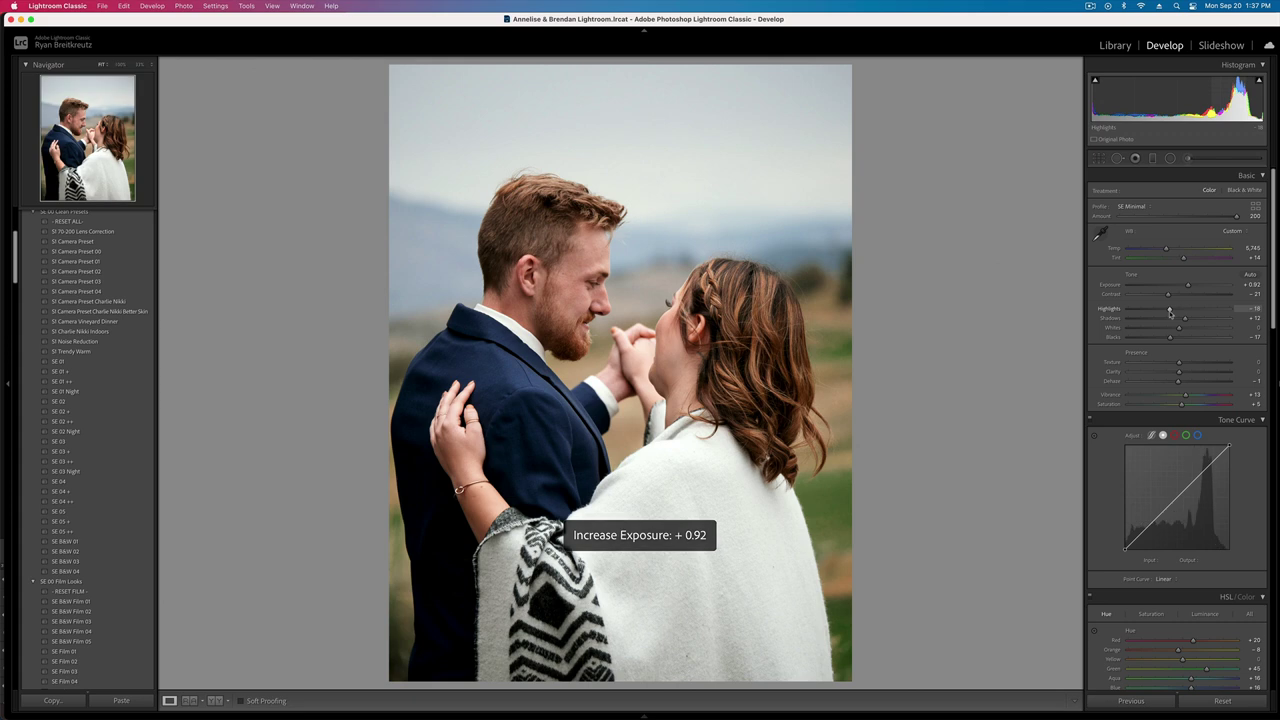
key(super+shift+c)
key(Return)
- Paste the settings onto the portrait of the bride and groom dancing, set tint +22 with a warmer temperature, and set exposure to +0.59
key(Right)
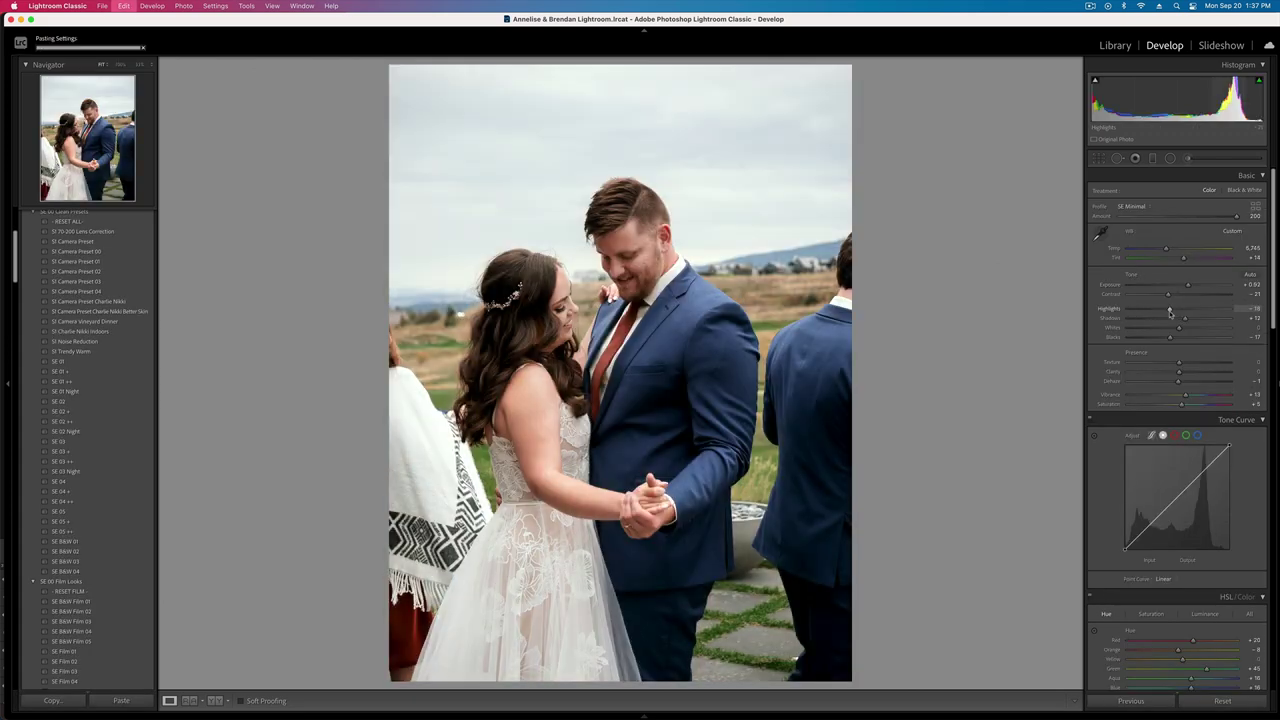
key(super+shift+v)
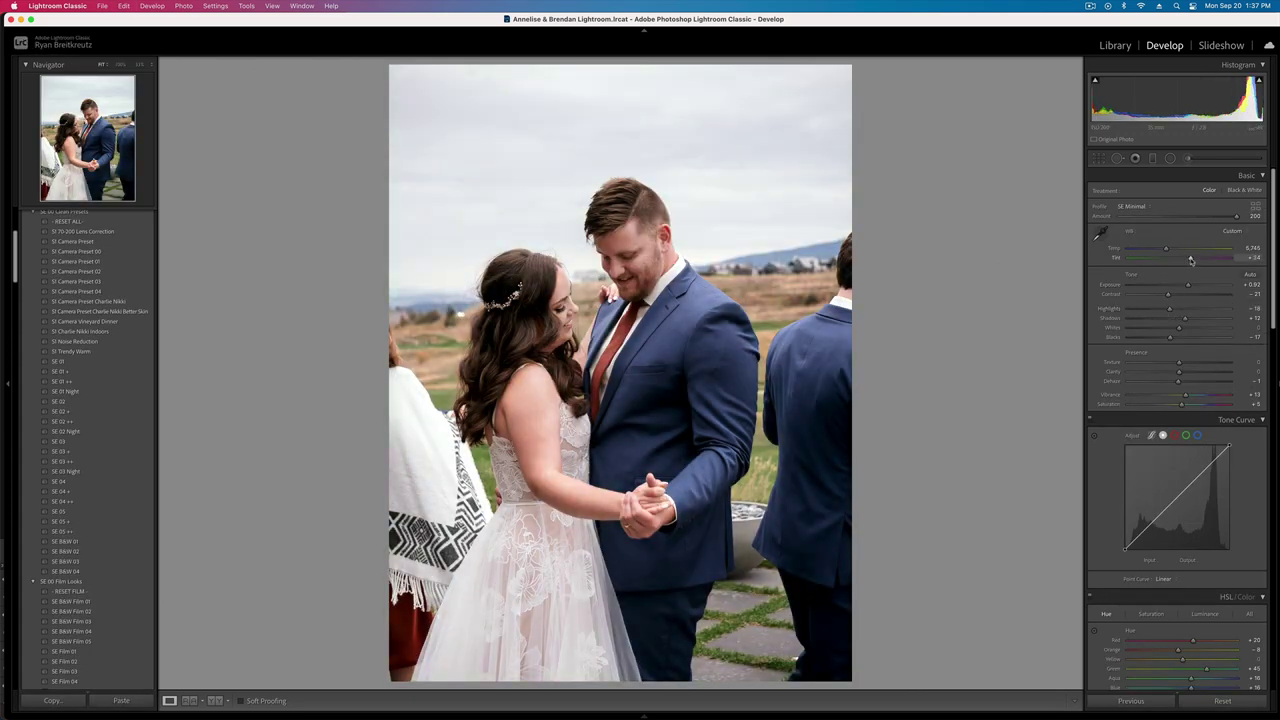
drag(1188, 261, 1173, 252)
key(minus)
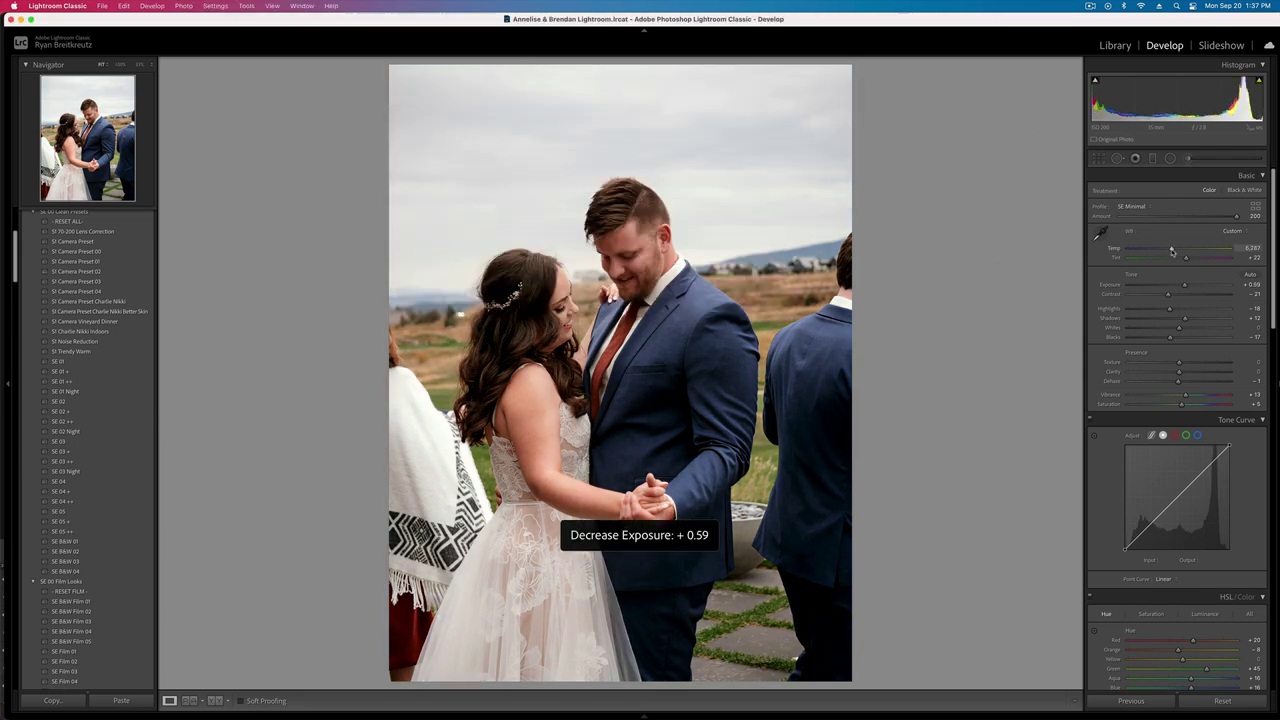
- On the wide photo of three dancing couples, paste the settings, undo the paste, and set temperature to 6,272 and exposure to +0.19
key(Right)
key(super+shift+v)
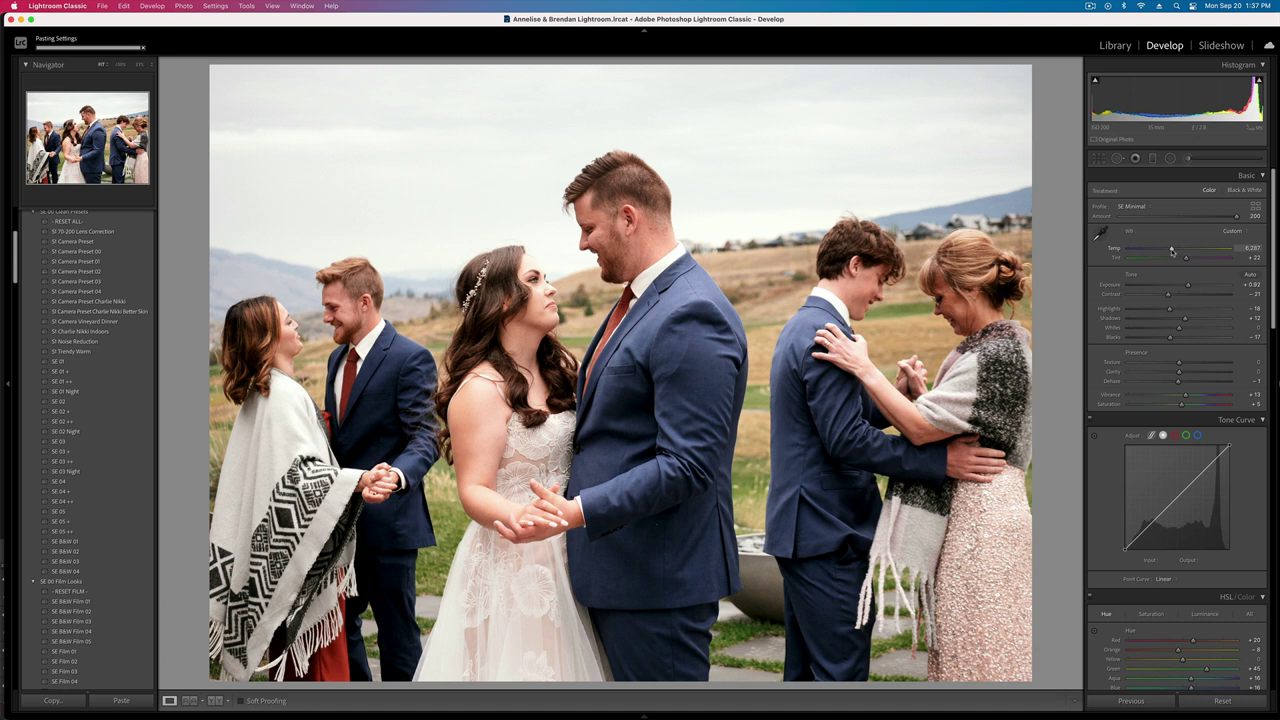
key(super+z)
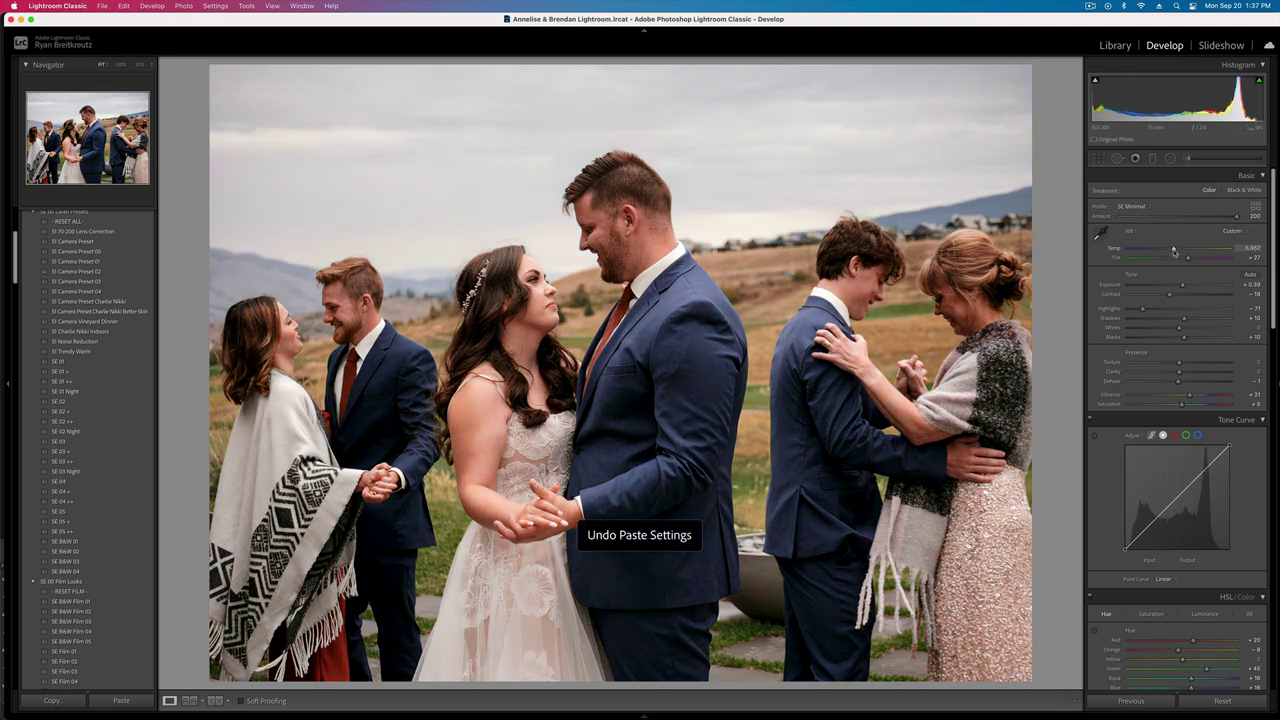
key(minus)
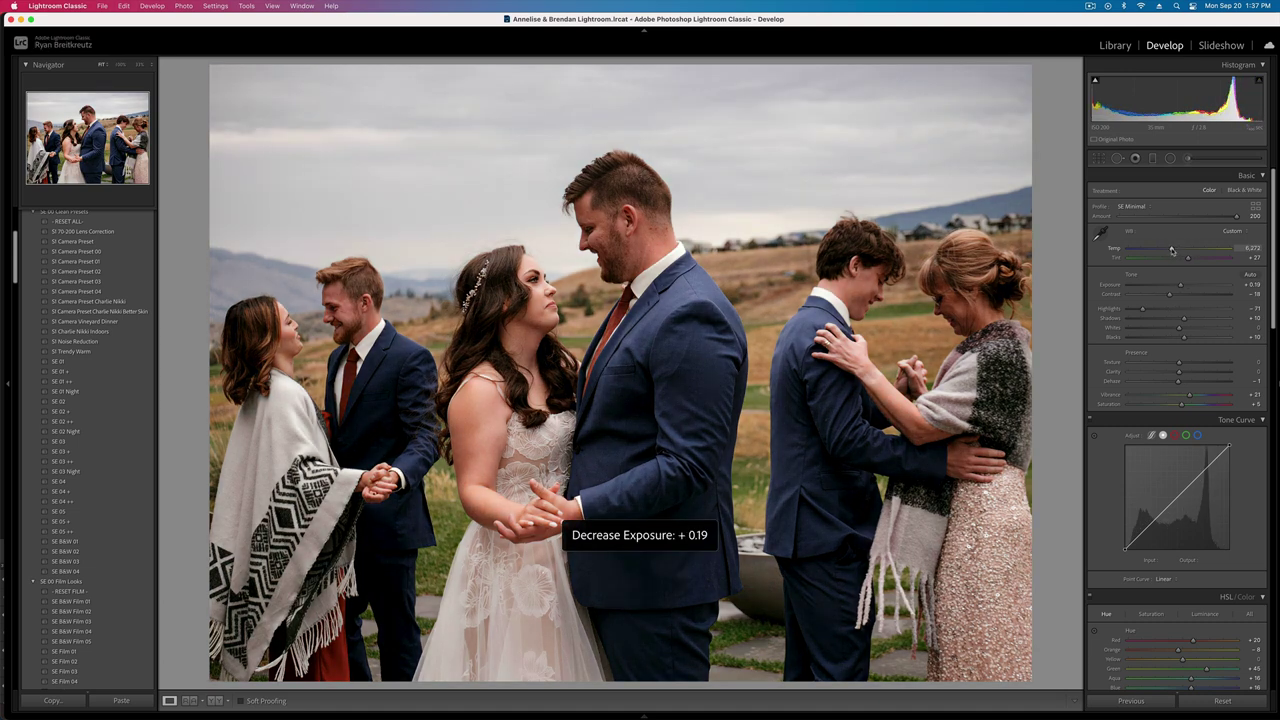
- On the black-and-white photo of the bride dancing with the older man, set exposure to +0.49 and shadows to +21
key(Right)
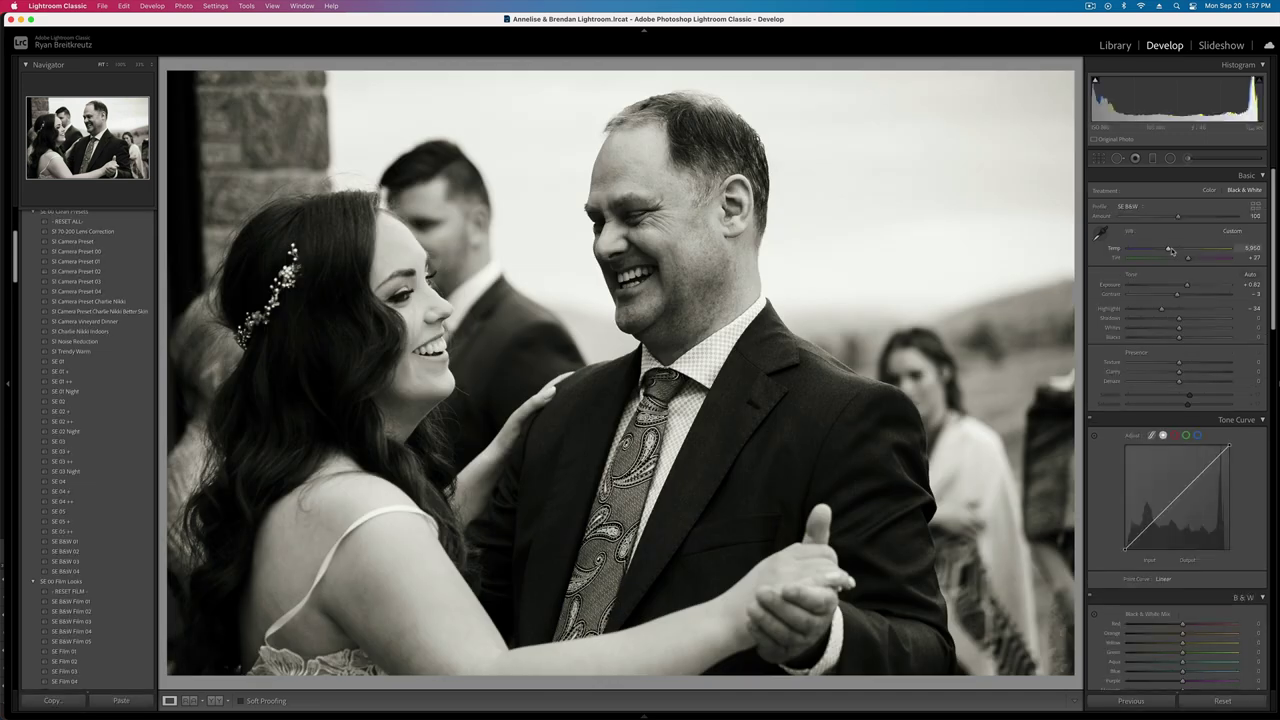
key(minus)
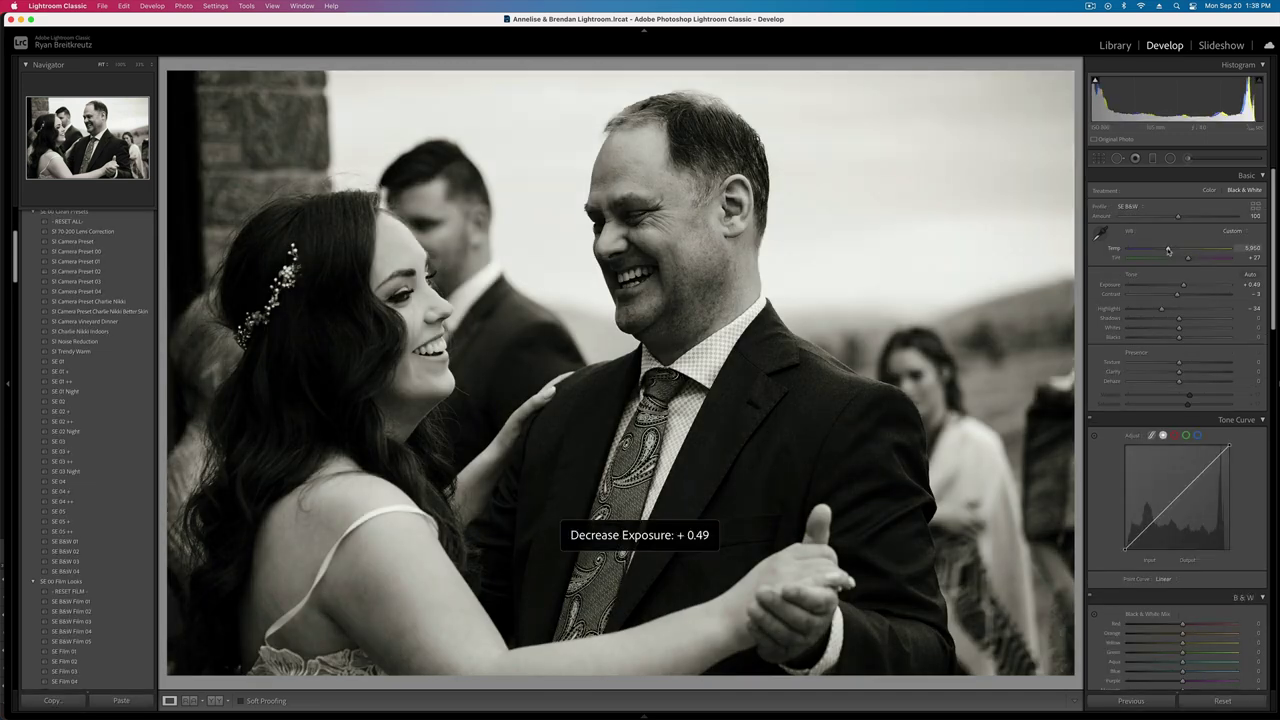
drag(1179, 319, 1190, 320)
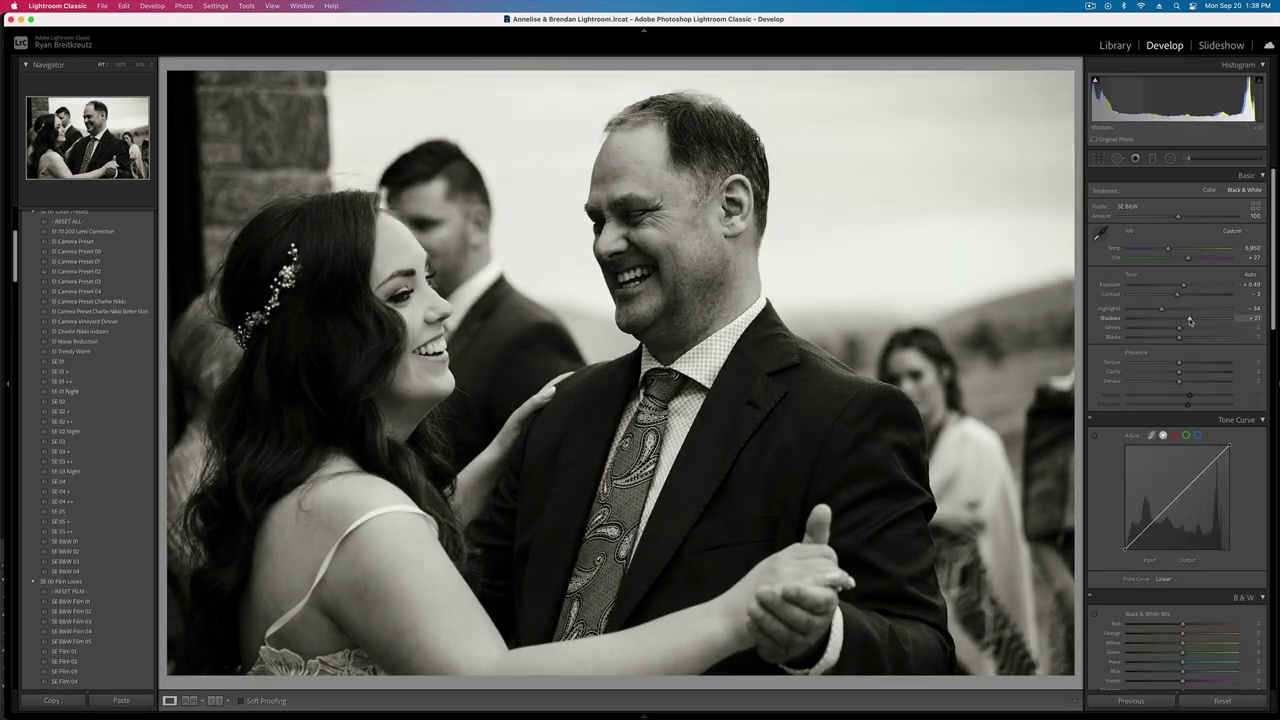
- Open the photo of the bride reaching for the groom's shoulder on the lawn, lower its vibrance, and set exposure to -0.04
key(g)
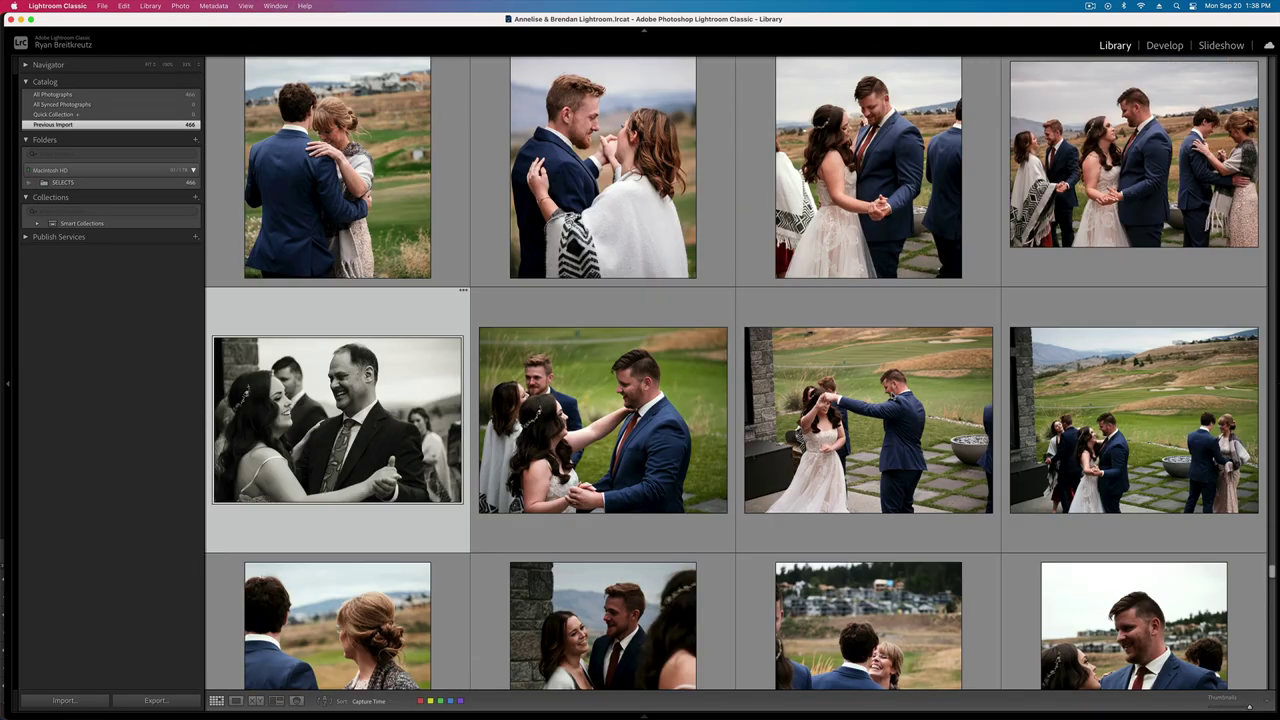
scroll(580, 393, down, 1)
click(580, 393)
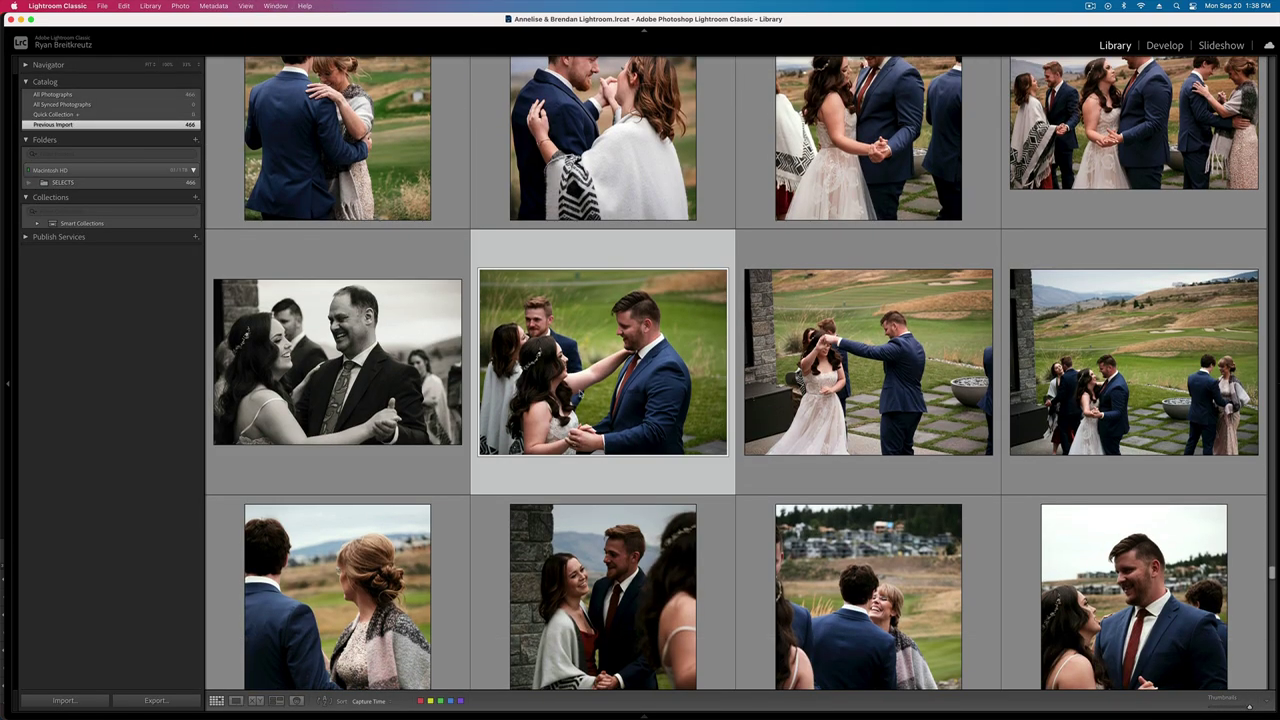
key(e)
key(d)
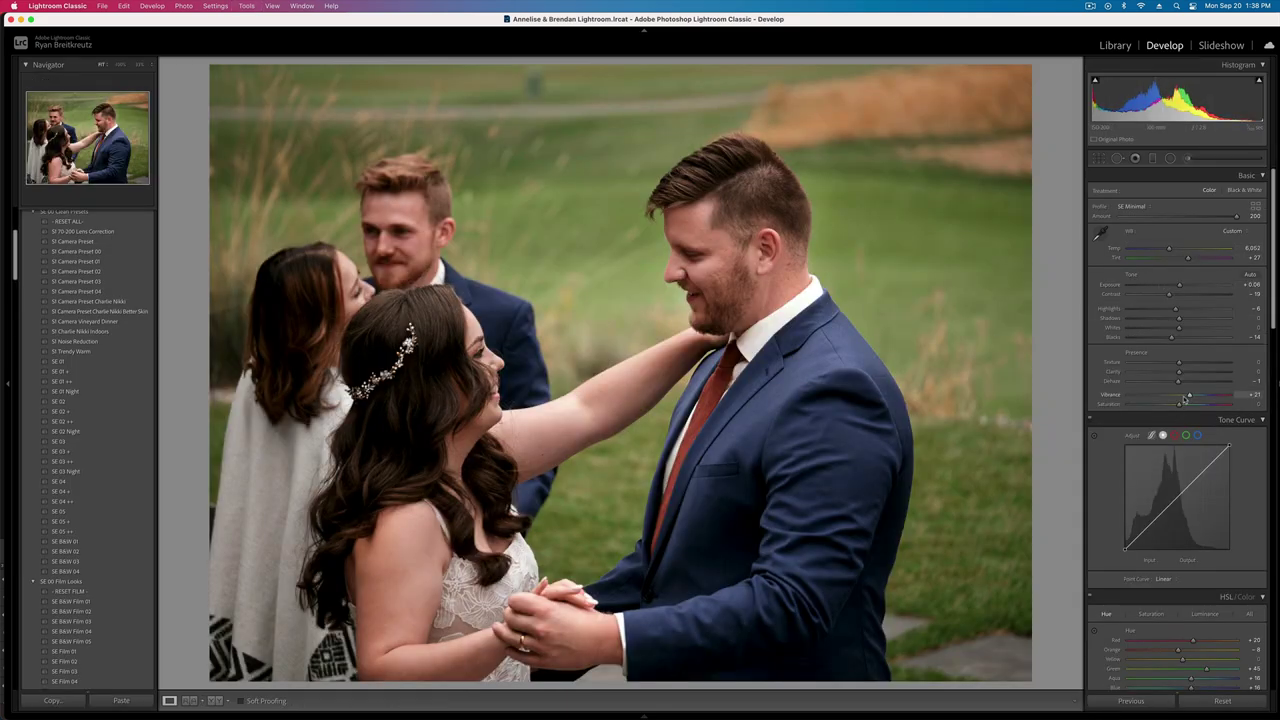
drag(1183, 400, 1182, 396)
key(minus)
key(minus)
key(equal)
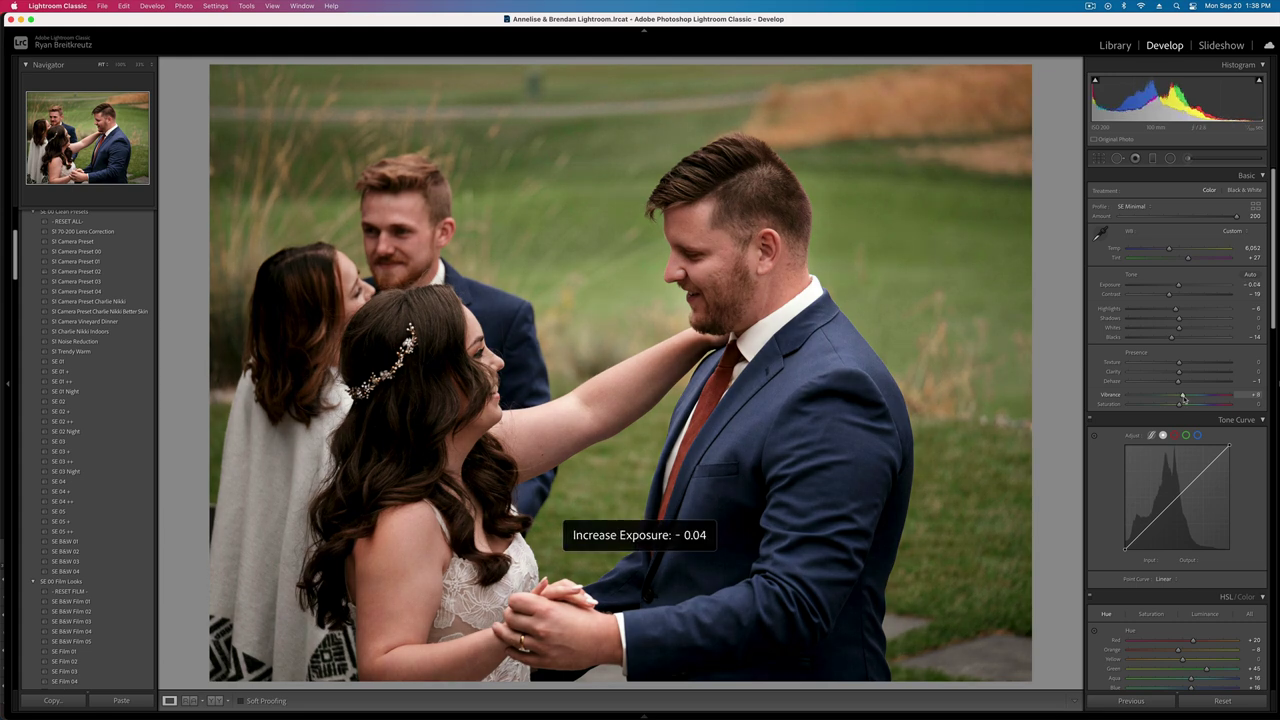
- Examine the dance photos one by one, from the bride's twirl through the hug portrait, back to the dip kiss
key(g)
scroll(826, 401, down, 2)
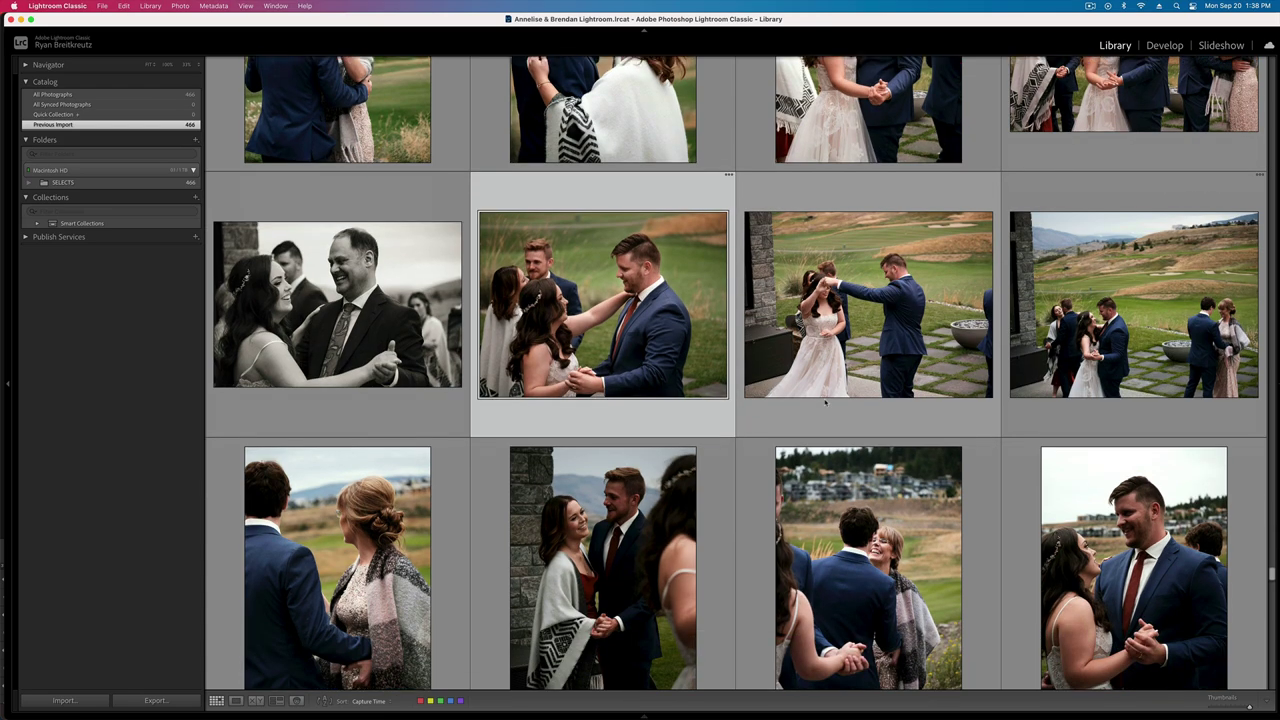
double_click(846, 343)
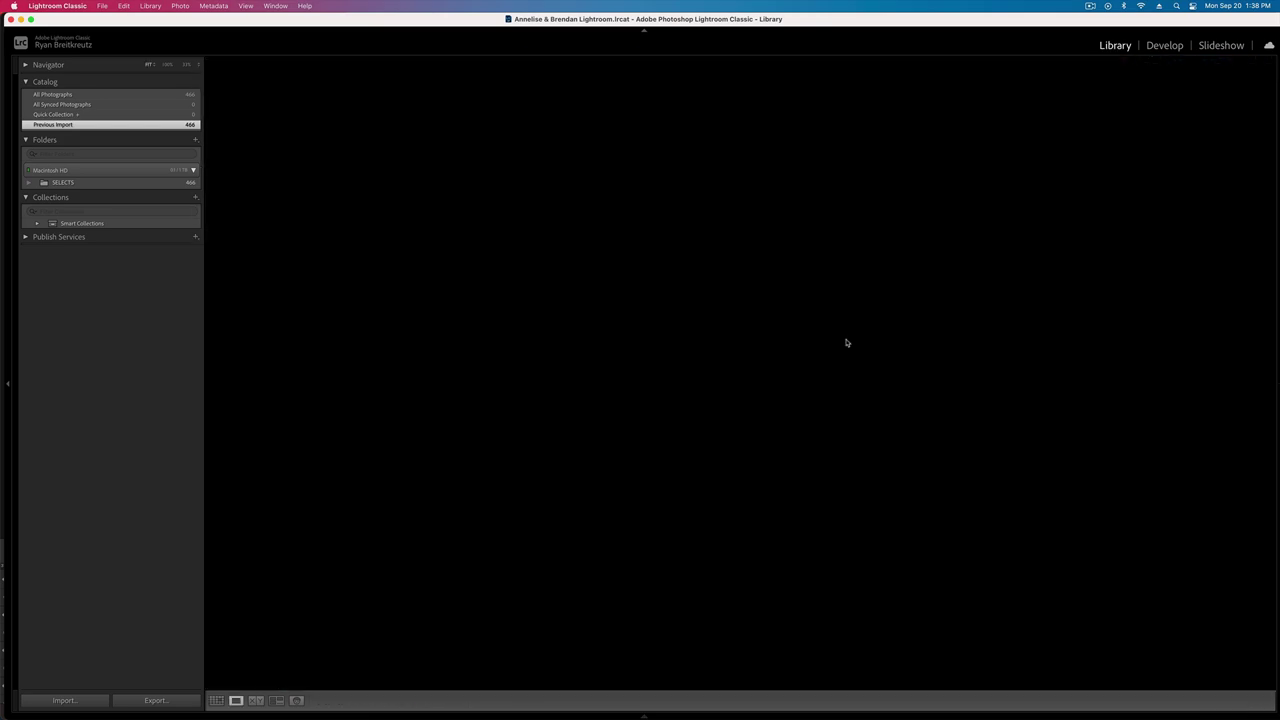
key(Right)
key(Right)
key(Right)
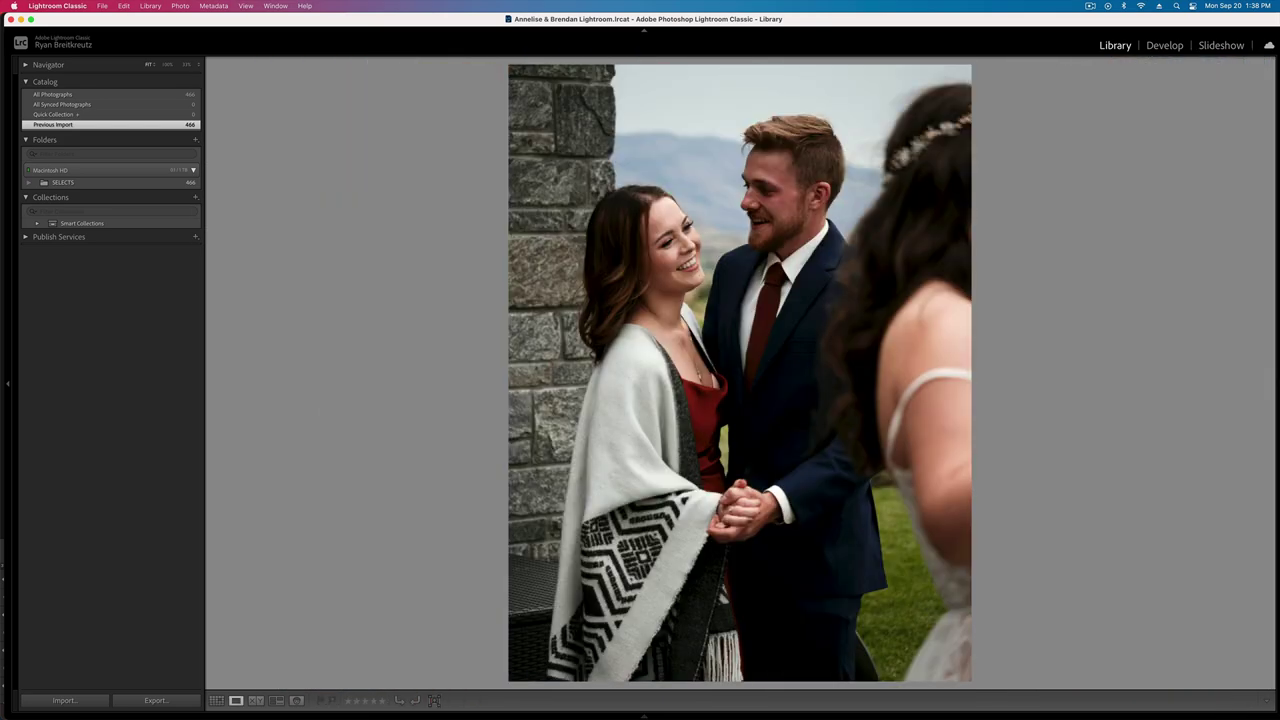
key(Right)
key(Right)
key(Right)
key(Right)
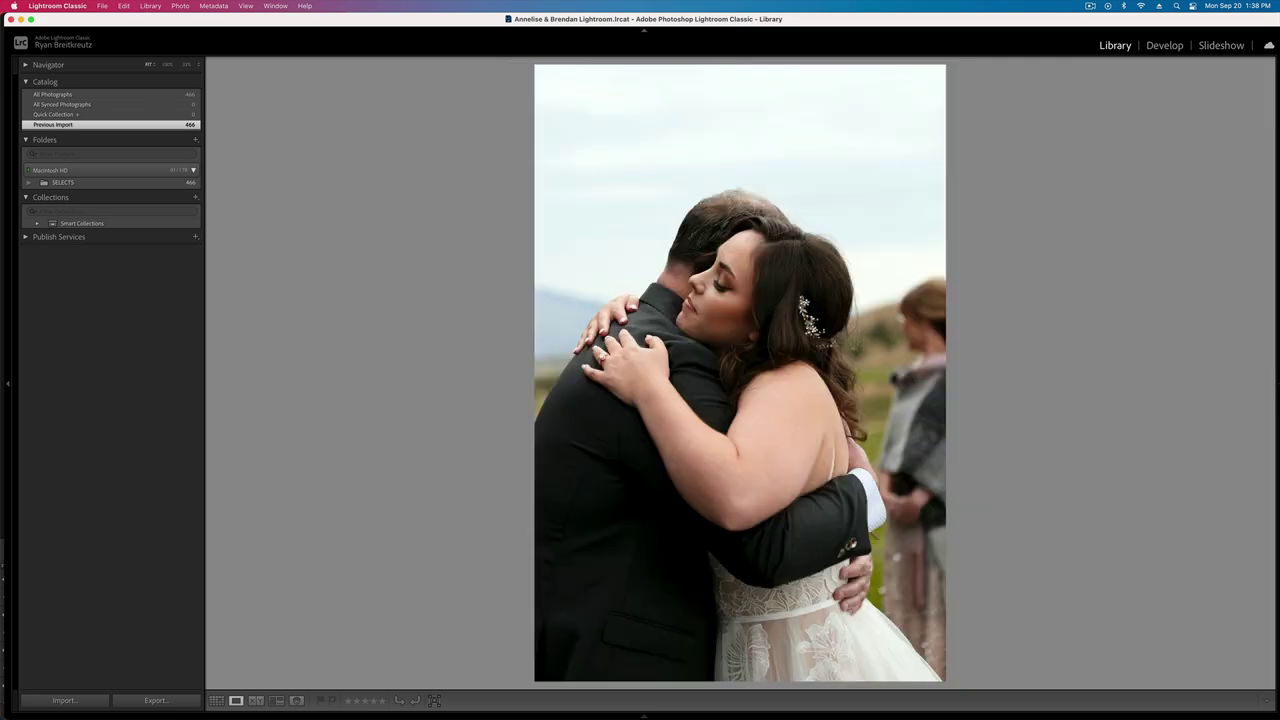
key(Right)
- Open the dip-kiss photo for developing, raise its tint, set exposure to +0.73 and temperature to 6,182
key(d)
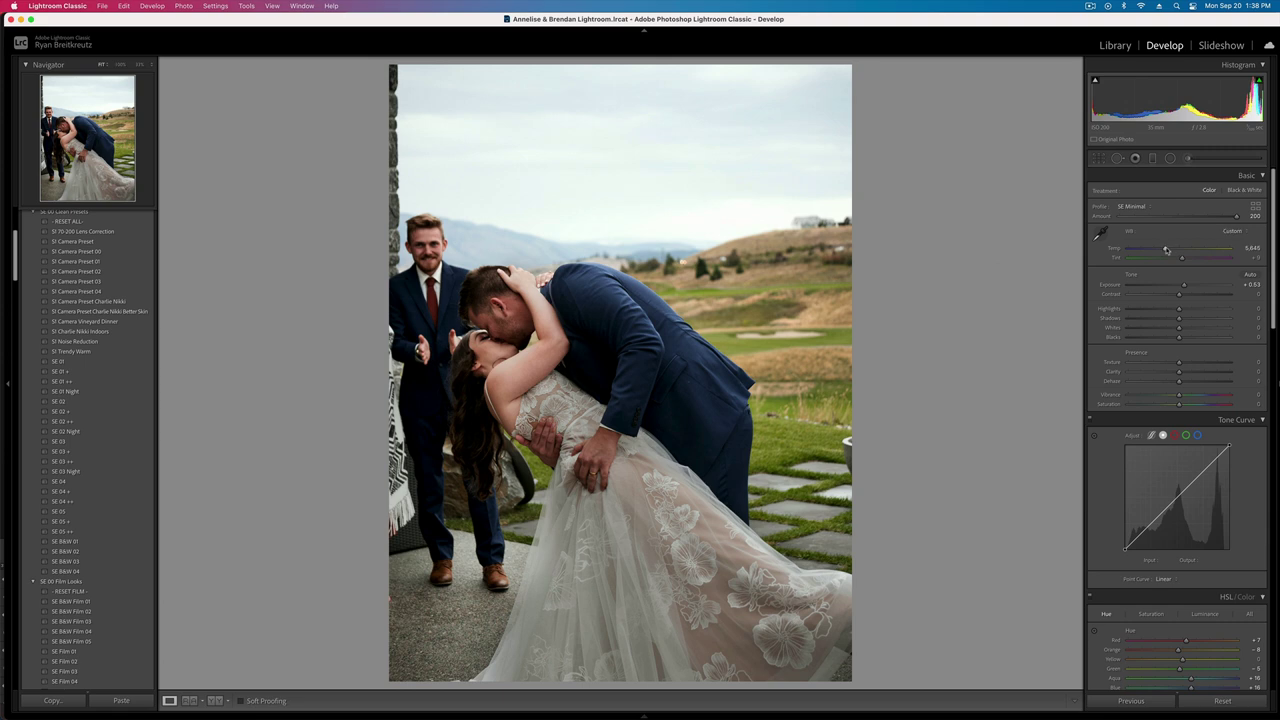
drag(1166, 250, 1185, 260)
key(equal)
key(equal)
key(equal)
key(minus)
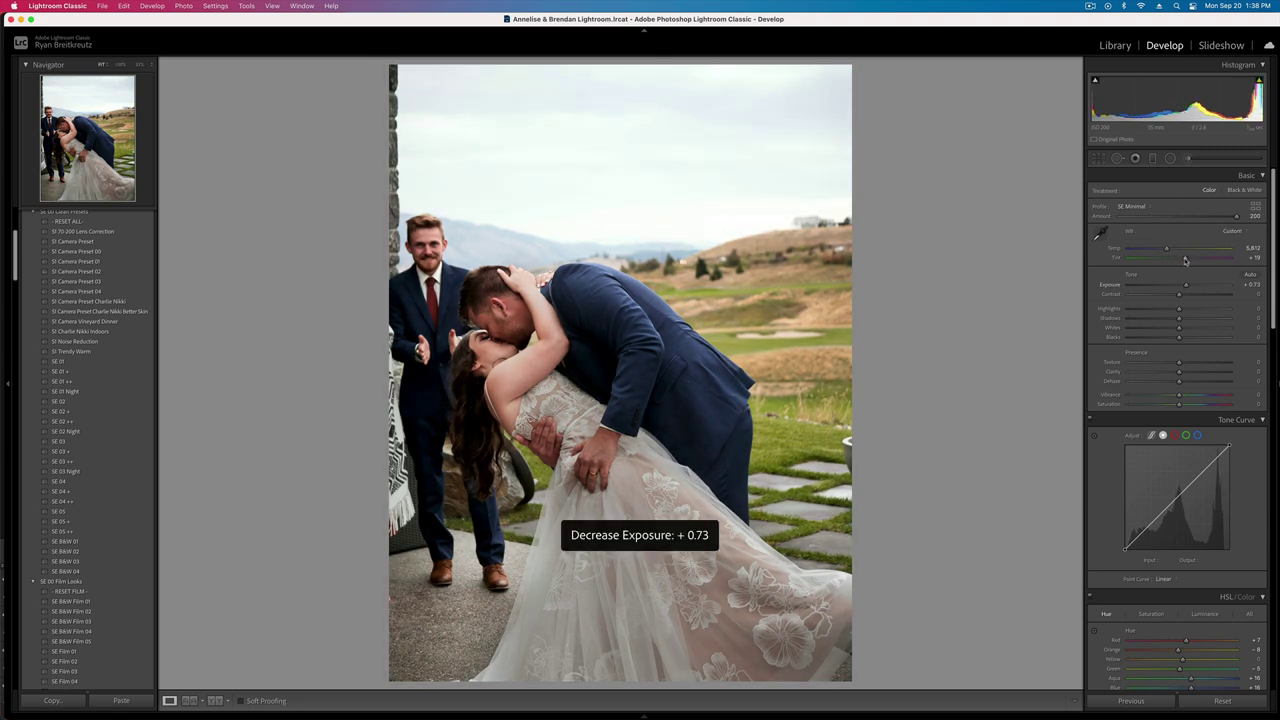
drag(1167, 250, 1170, 250)
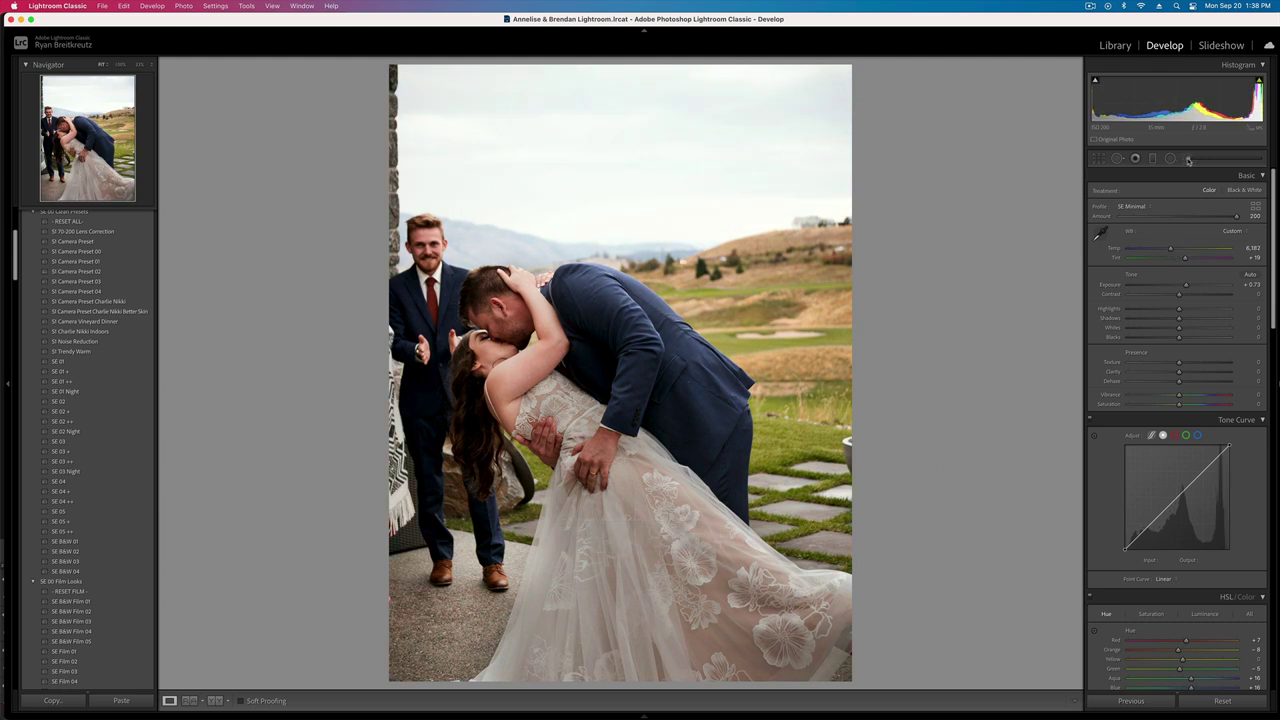
- On the dip-kiss photo, set exposure to +0.86 and blacks to -13
key(equal)
key(equal)
key(equal)
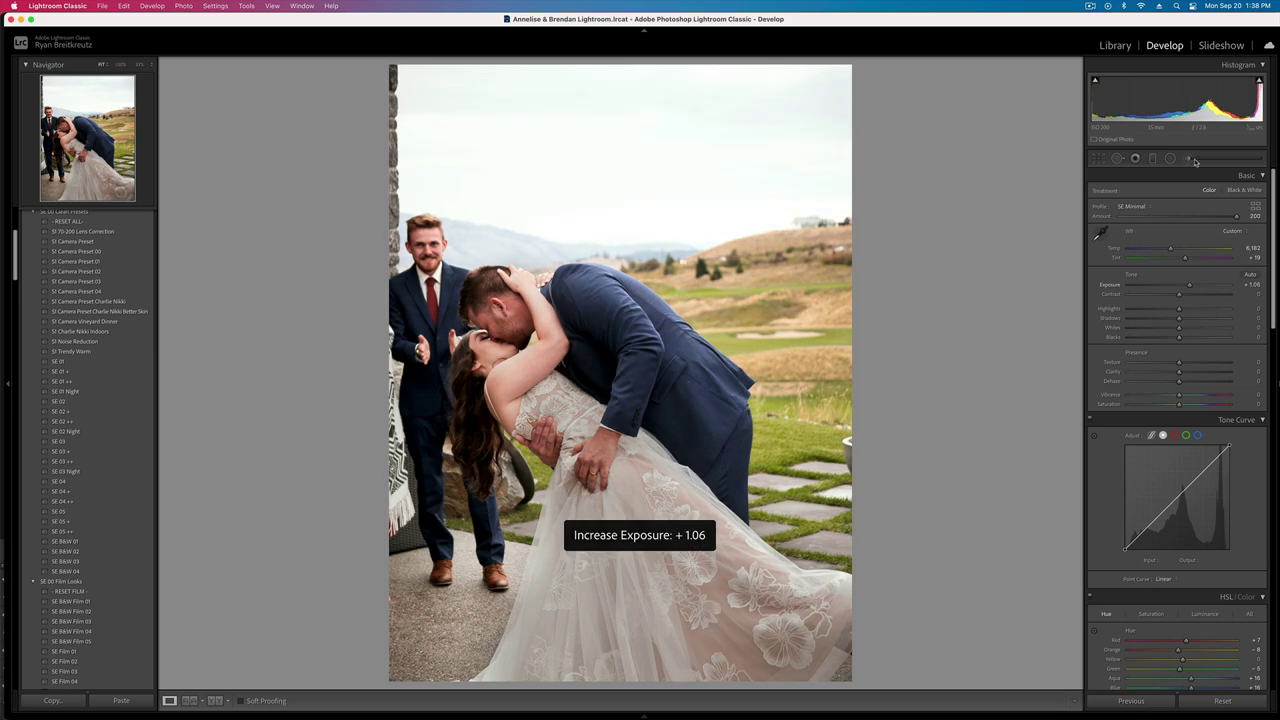
key(minus)
key(minus)
drag(1180, 337, 1173, 341)
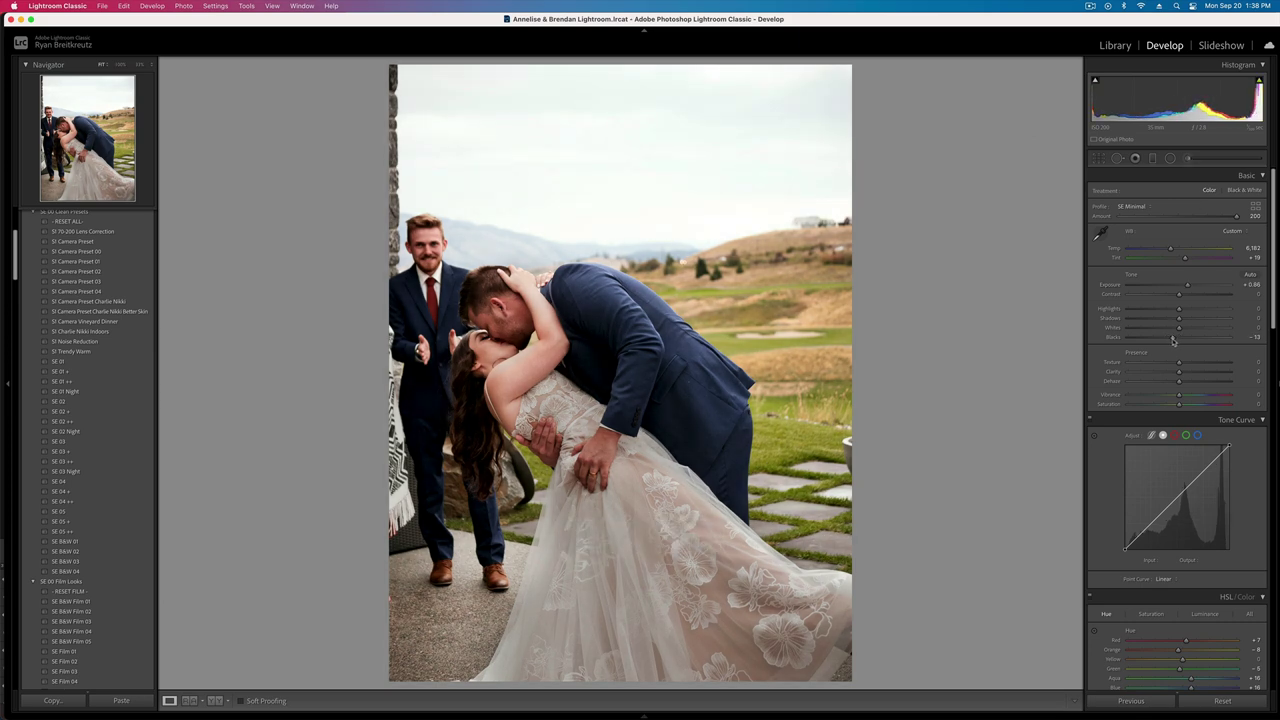
key(g)
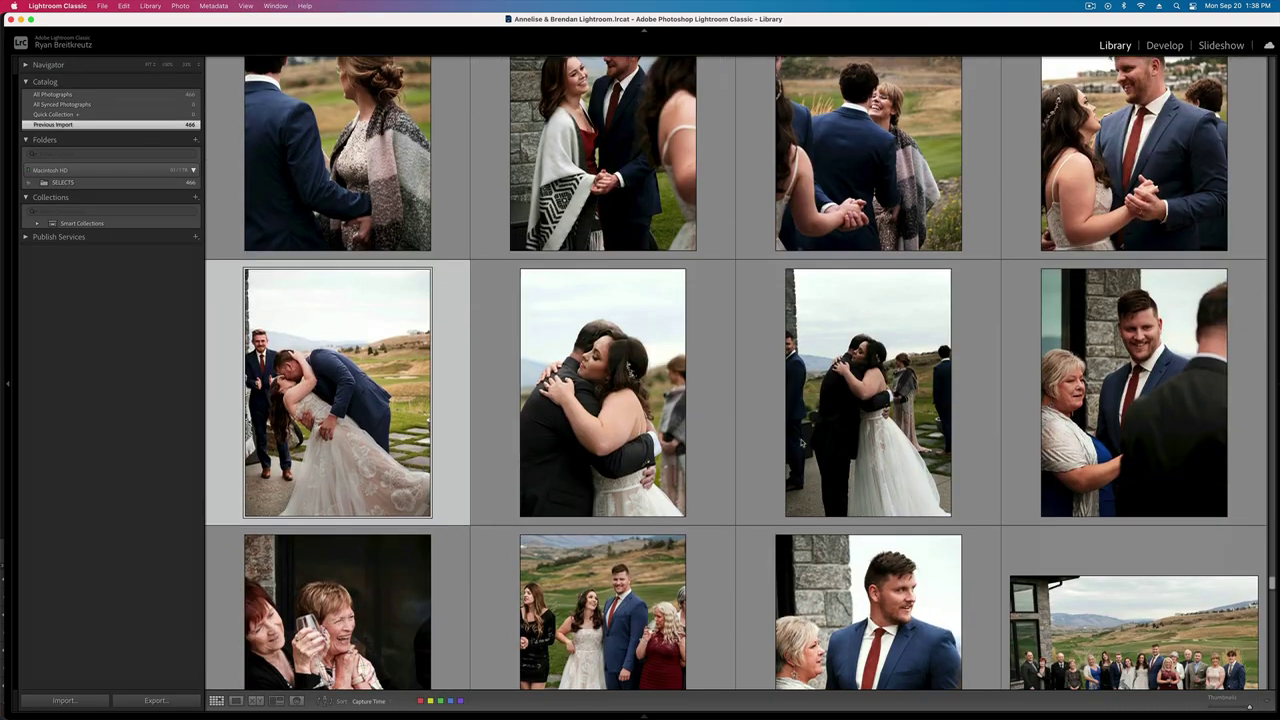
- Open the close-up of the bride hugging the man in the dark suit and set its tint to +31
double_click(640, 450)
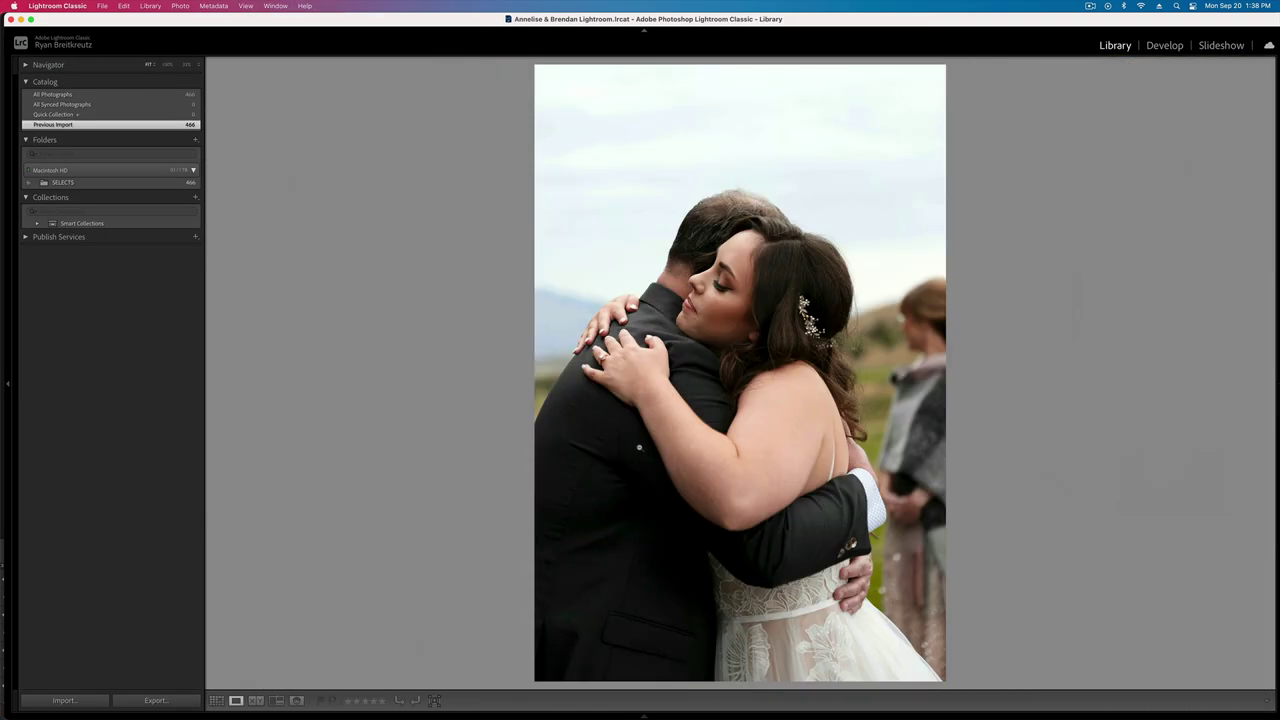
key(d)
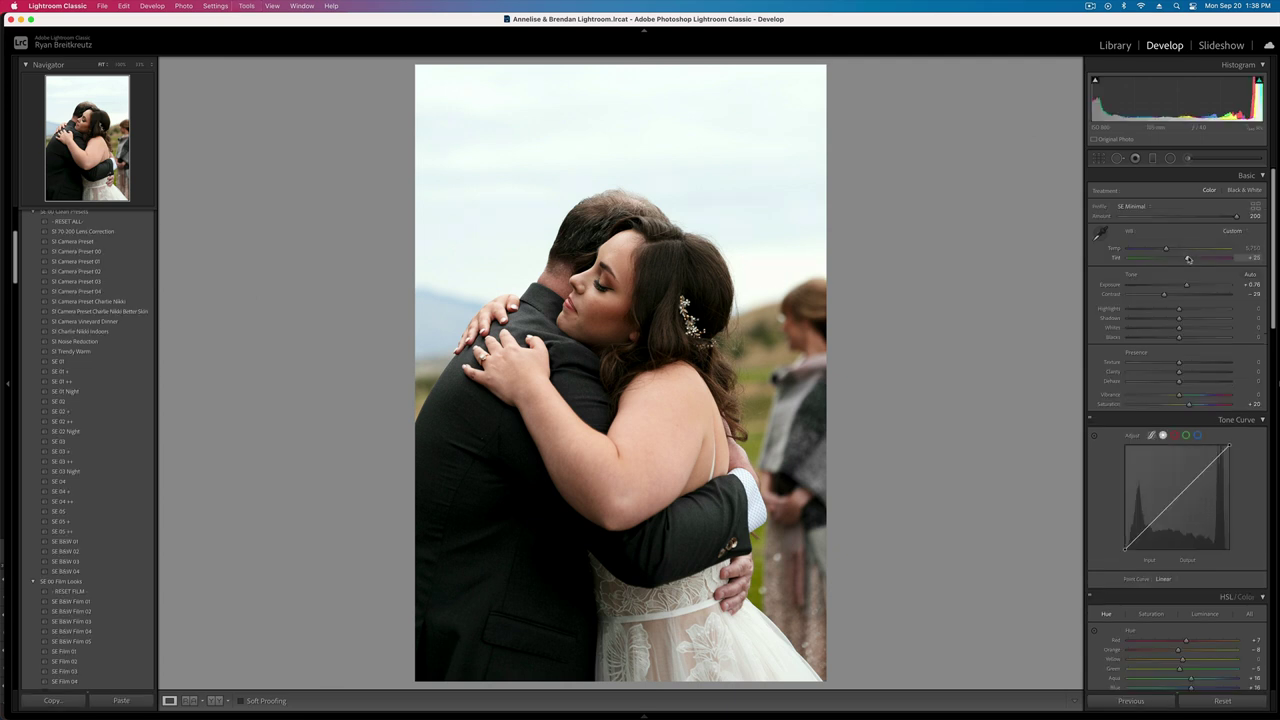
drag(1188, 258, 1189, 258)
click(1172, 339)
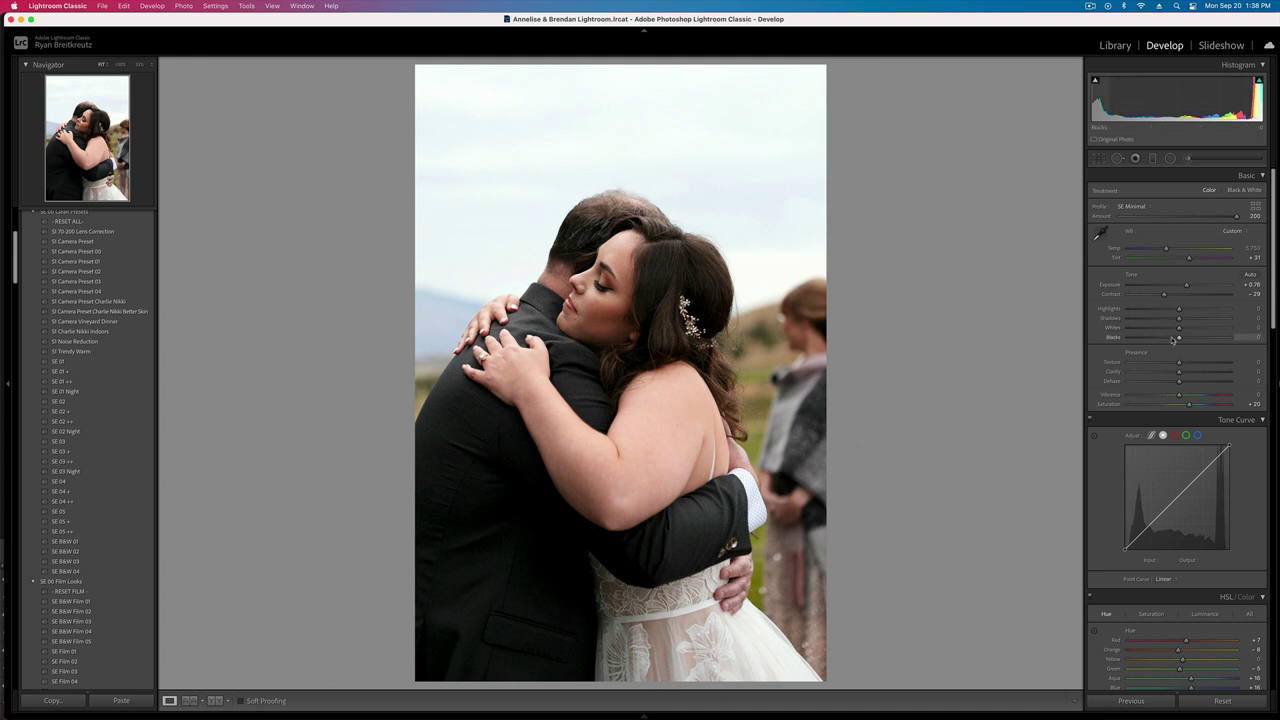
- On the wider hug photo, set tint to +36, lower the blacks, and set exposure to +0.53
key(Right)
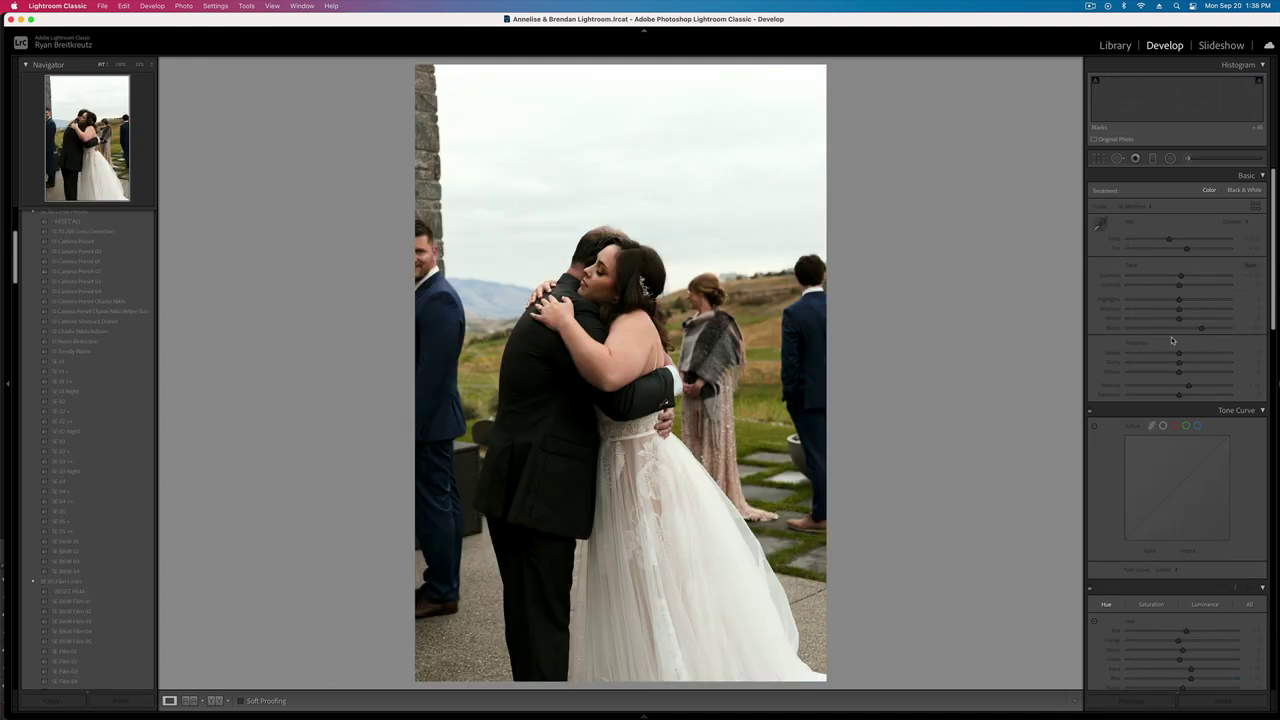
drag(1193, 259, 1190, 259)
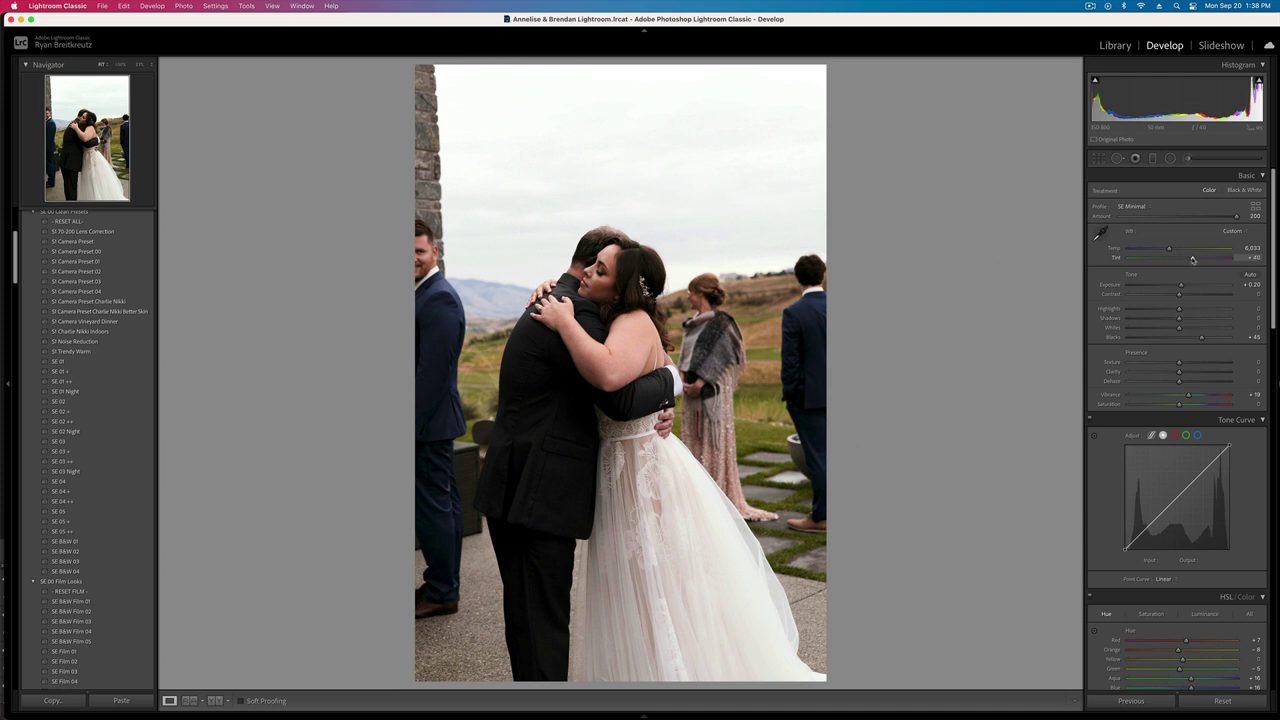
click(1189, 338)
key(shift+equal)
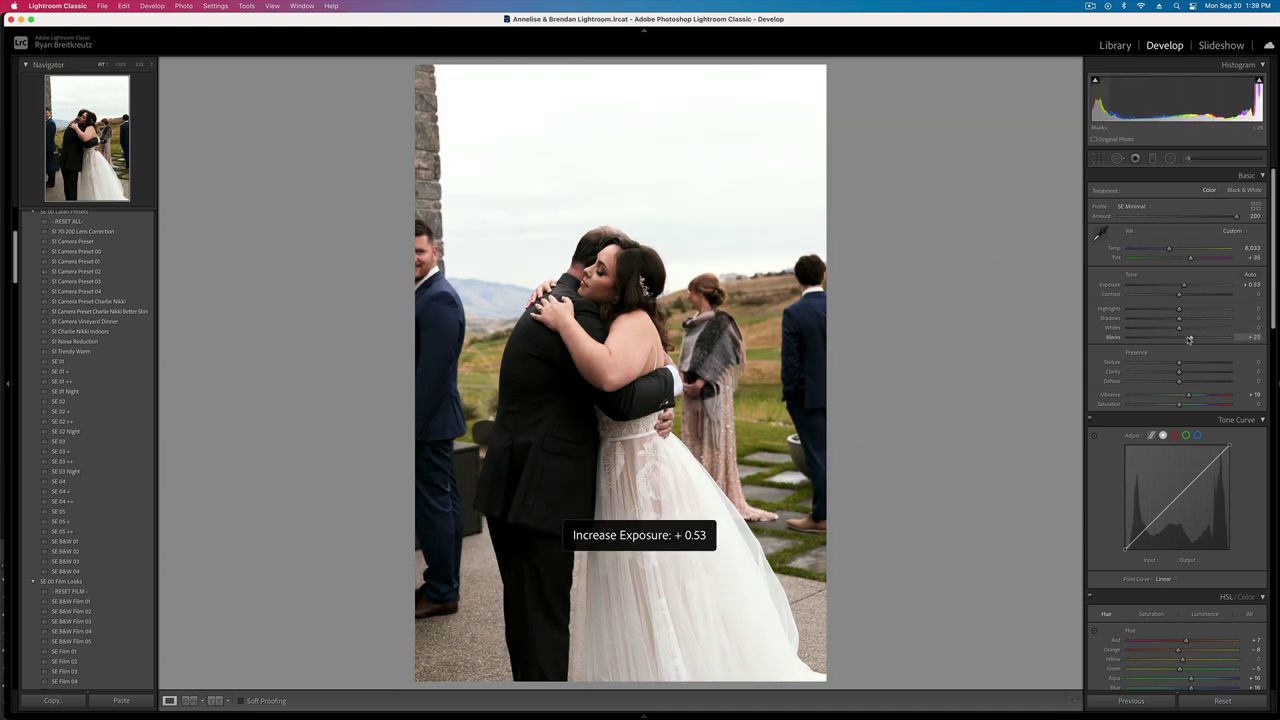
- On the photo of the groom beside the blonde woman in blue, set temperature to 6,249 and exposure to +0.10
key(Right)
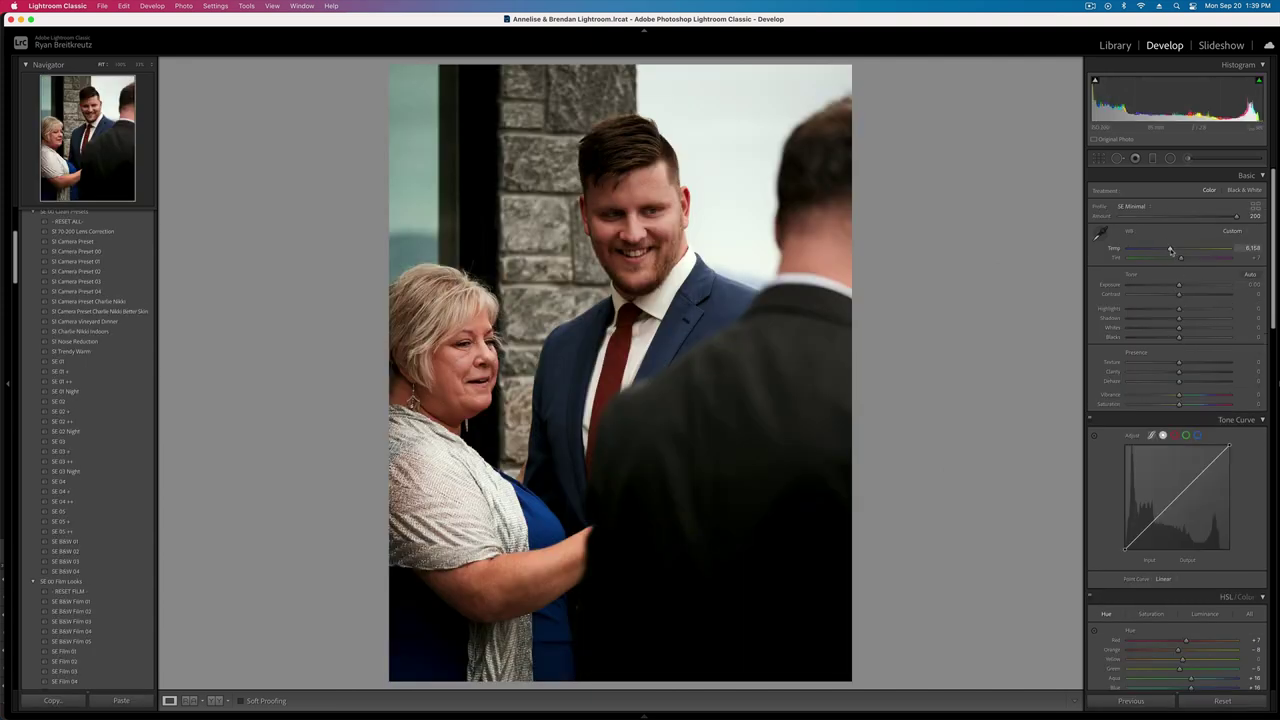
drag(1169, 249, 1172, 251)
key(equal)
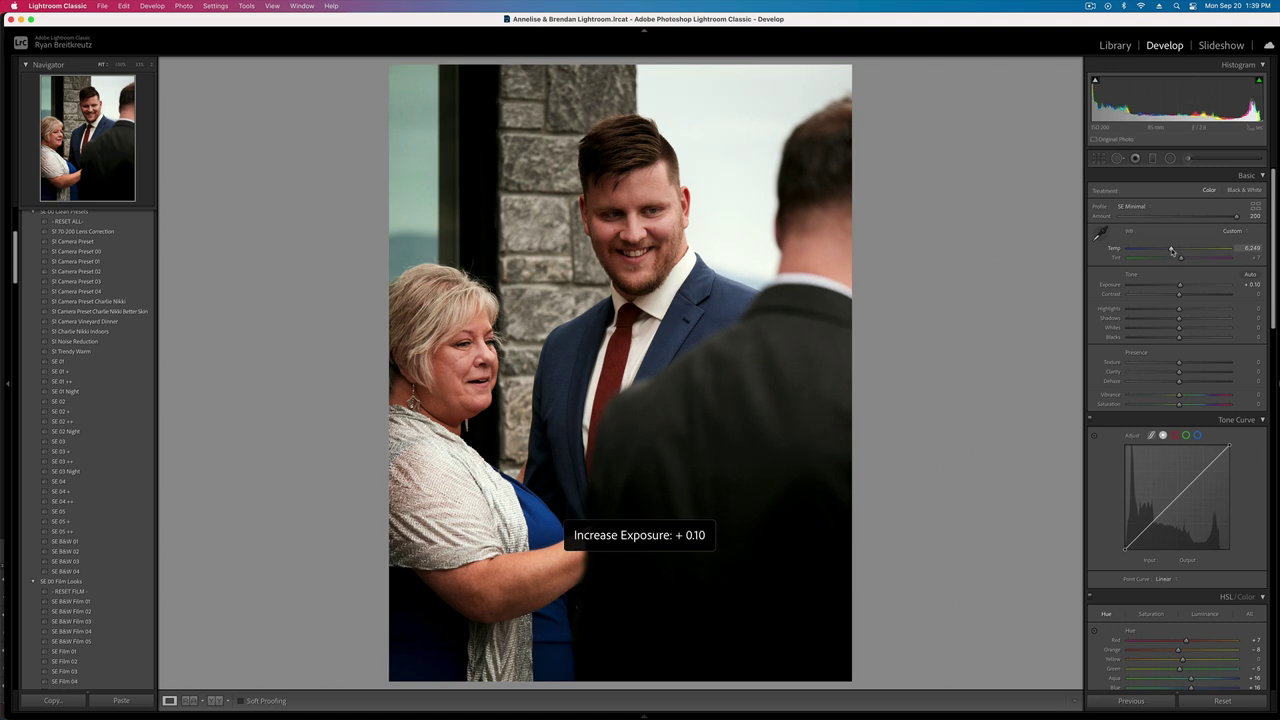
- On the photo of the two women laughing with a wine glass, set tint to -12, temperature to 5,897 and exposure to +0.92
key(Right)
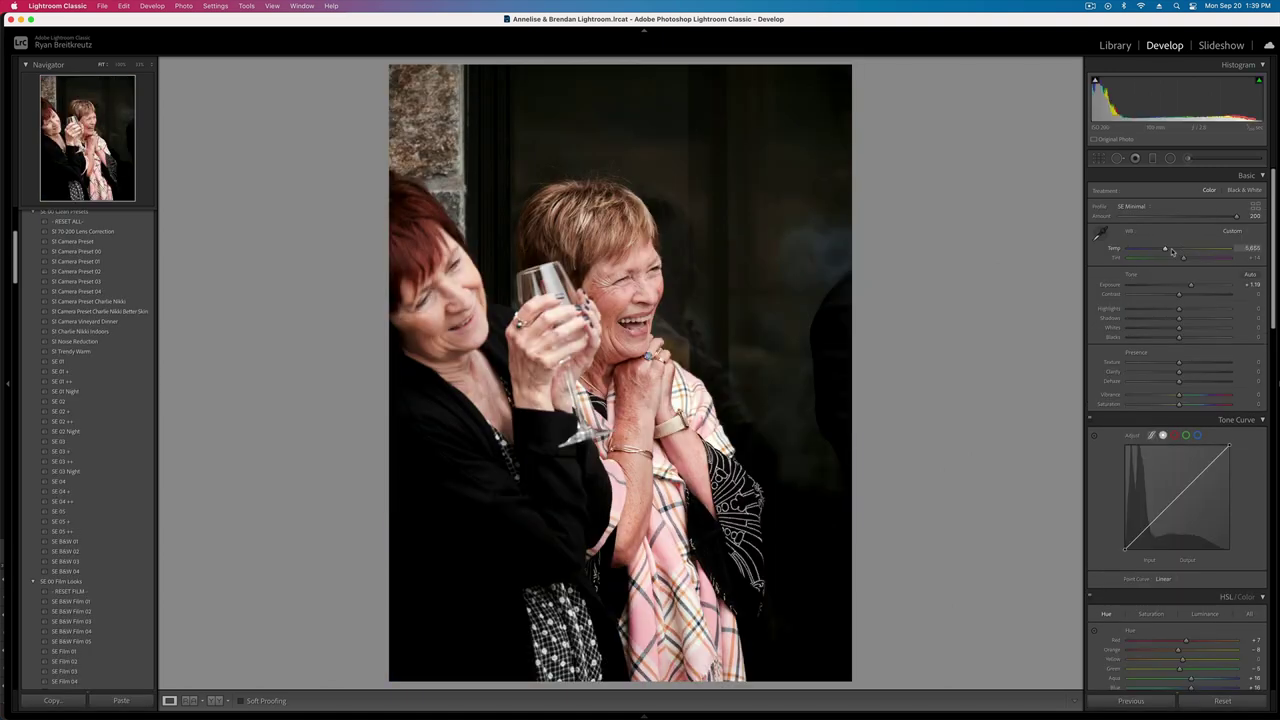
drag(1183, 257, 1167, 251)
key(equal)
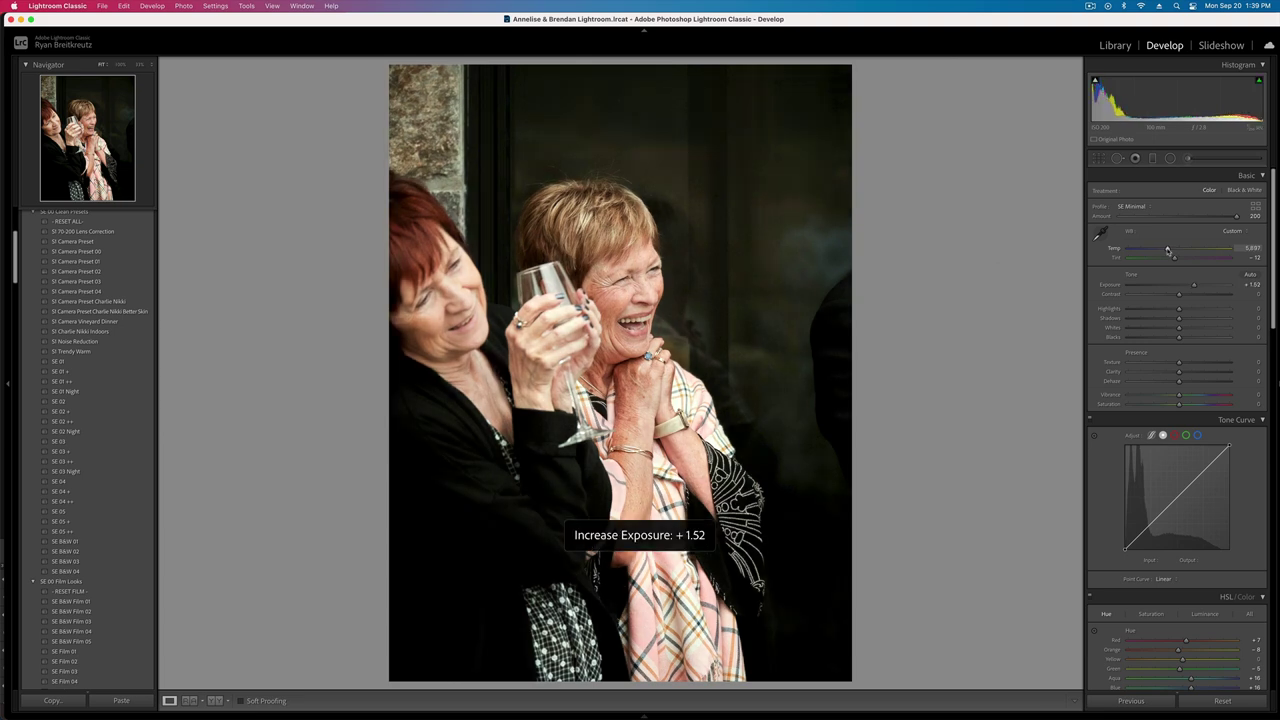
key(minus)
key(minus)
key(minus)
key(minus)
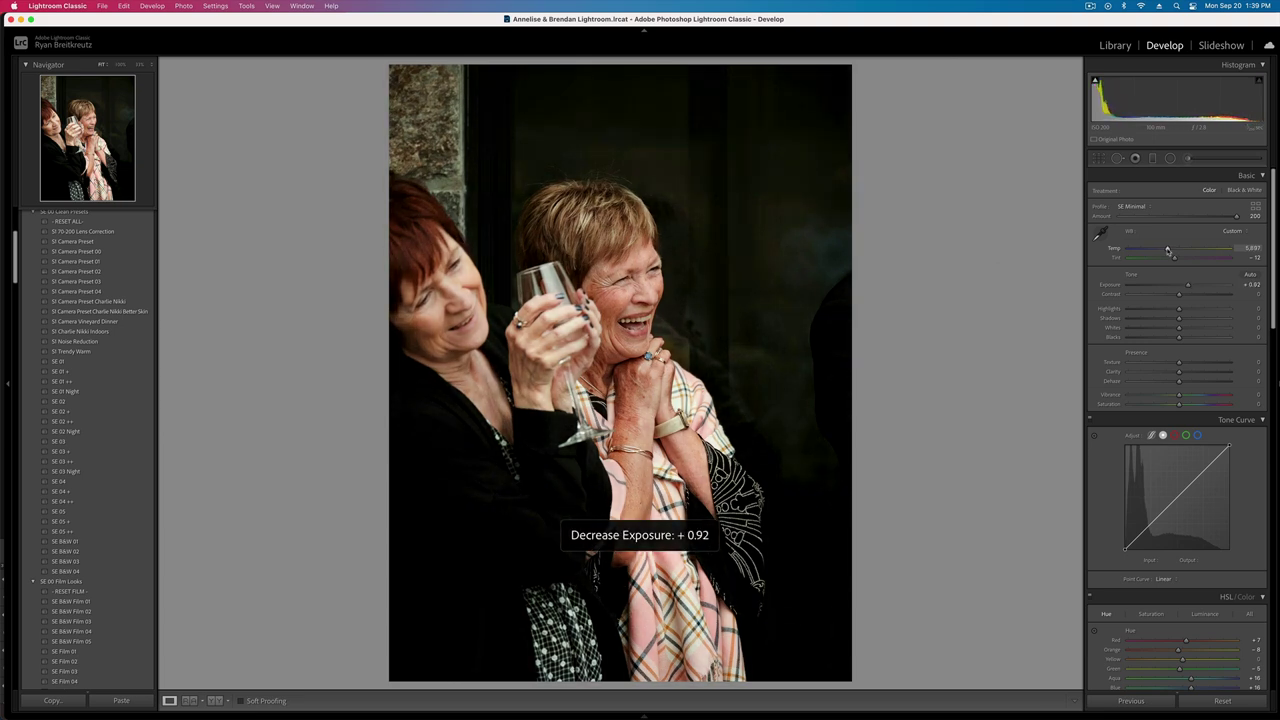
key(g)
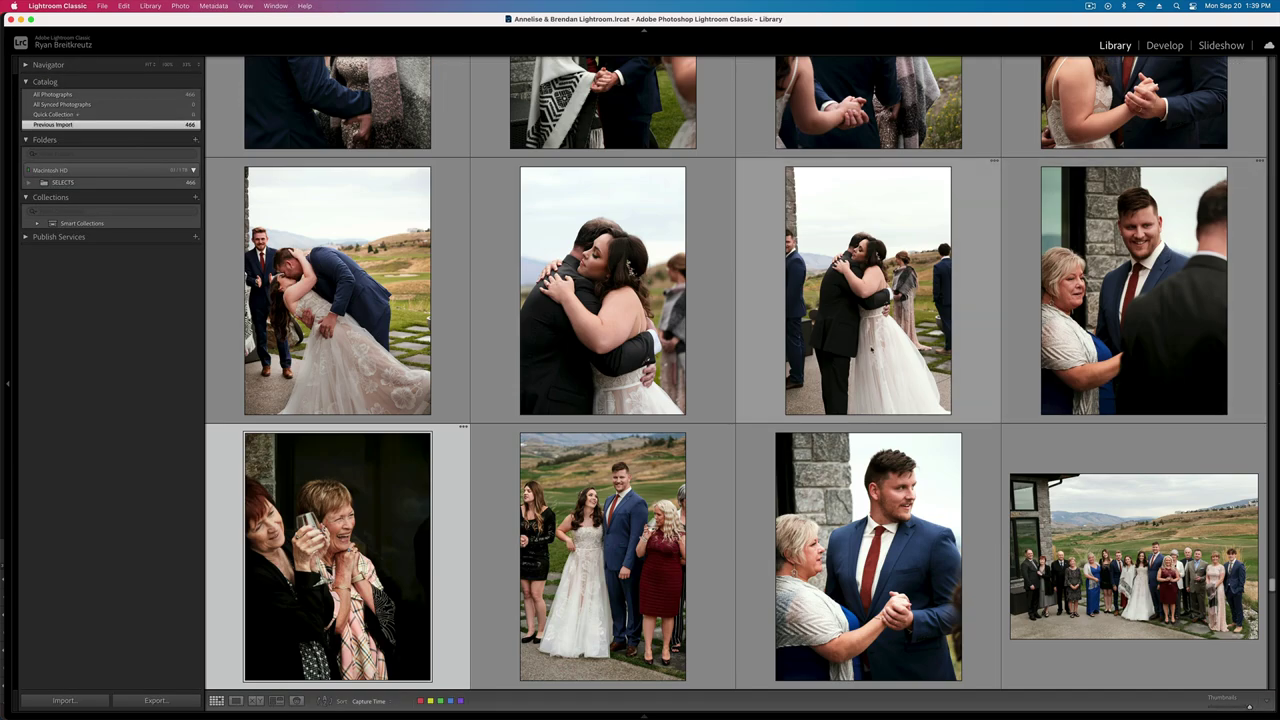
- Open the portrait of the couple embracing behind the sweeping veil, apply the SE B&W 01 preset, and slightly straighten its crop
scroll(868, 450, down, 3)
scroll(597, 436, down, 1)
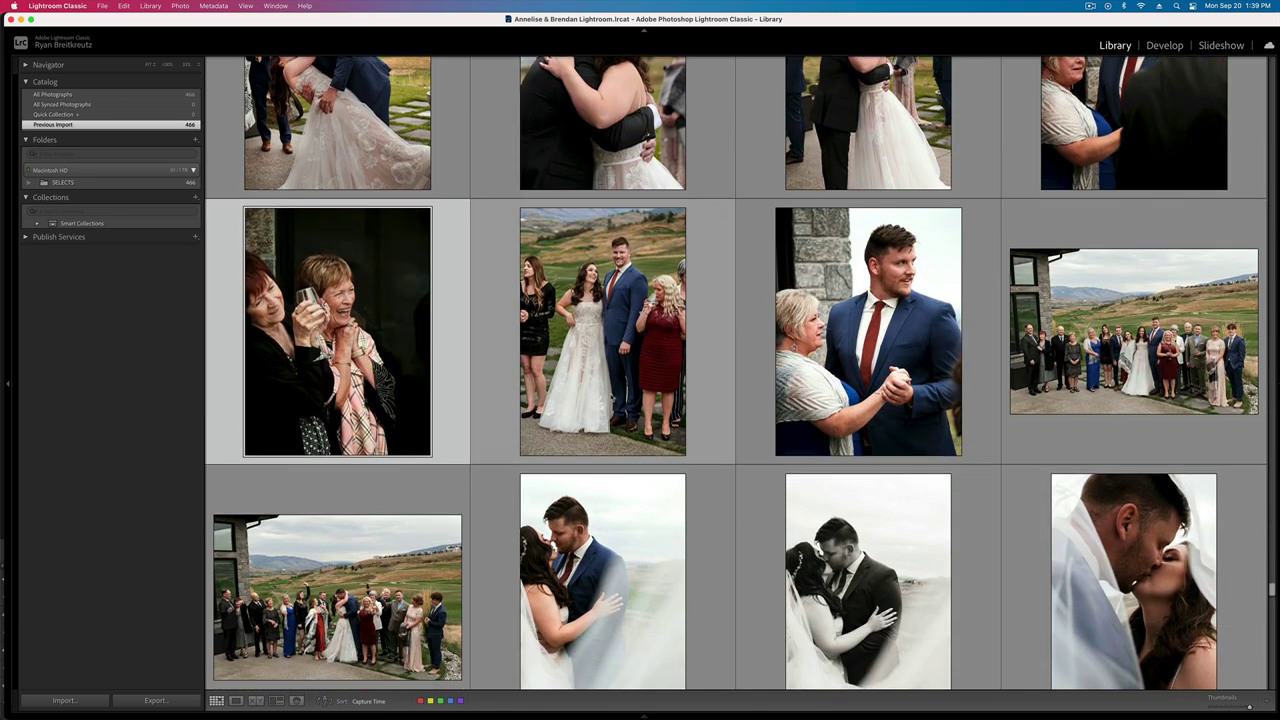
double_click(617, 387)
key(Right)
key(Right)
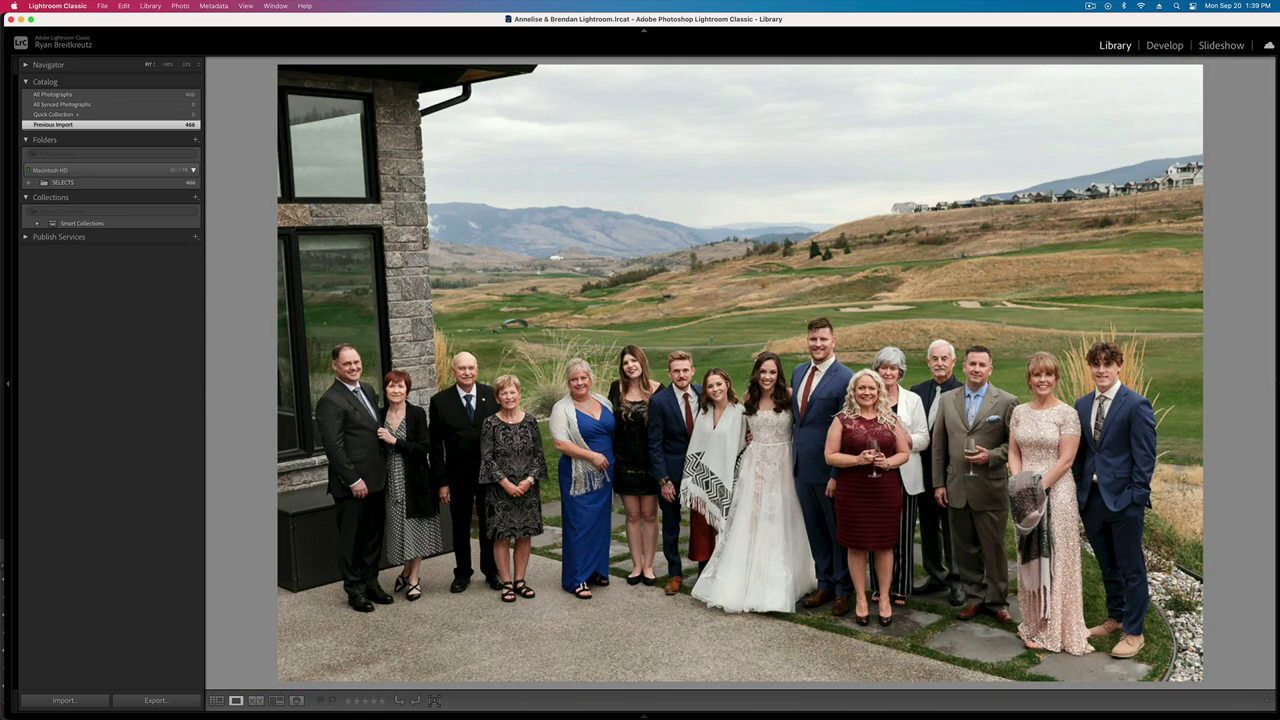
key(Right)
key(Right)
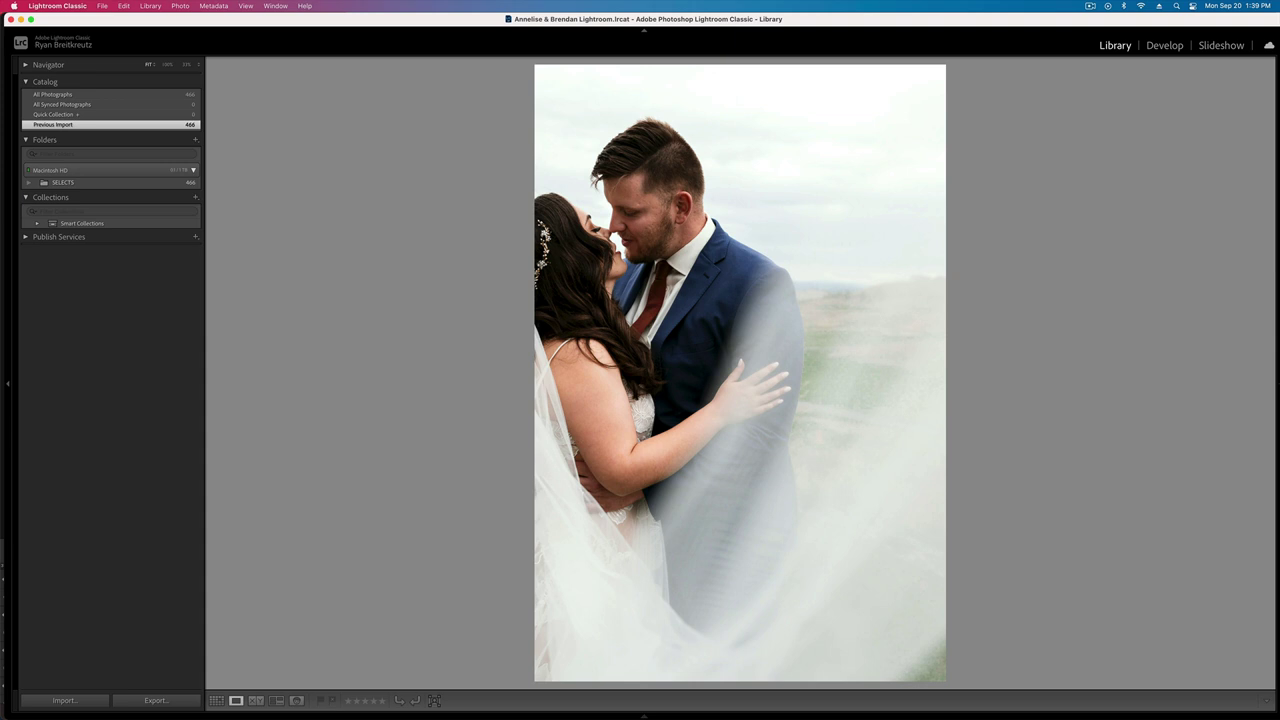
key(d)
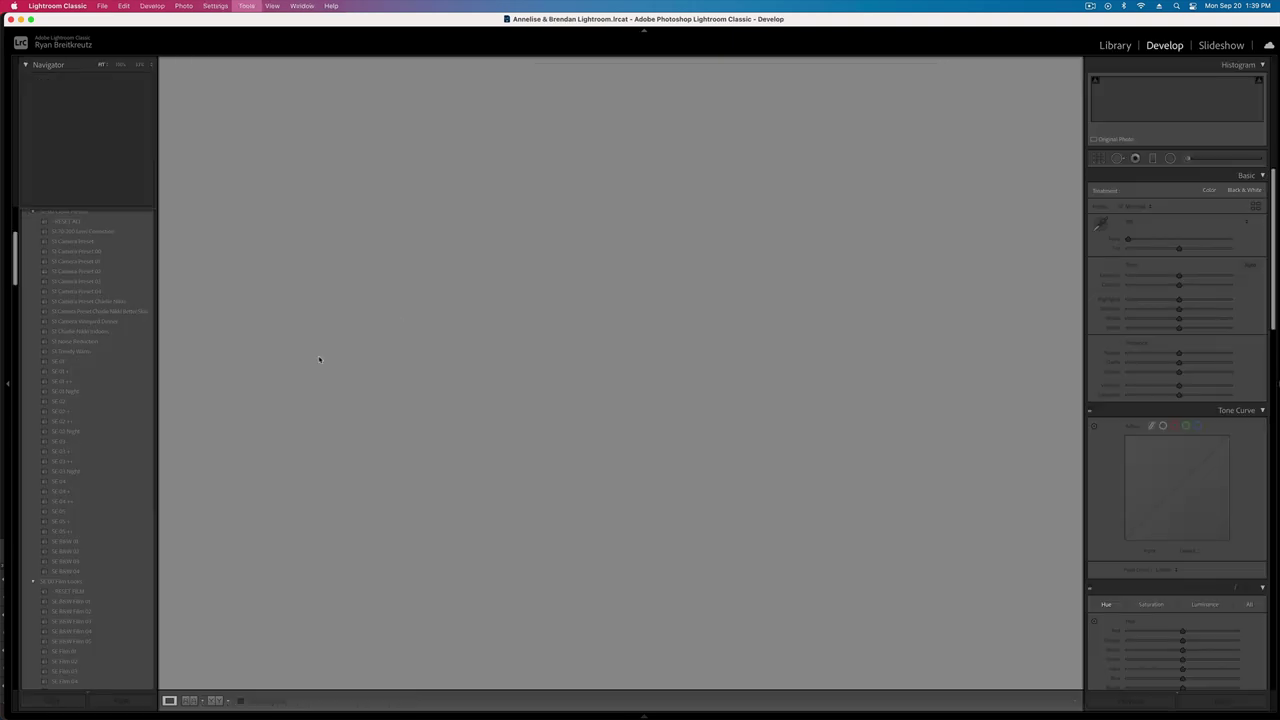
click(66, 543)
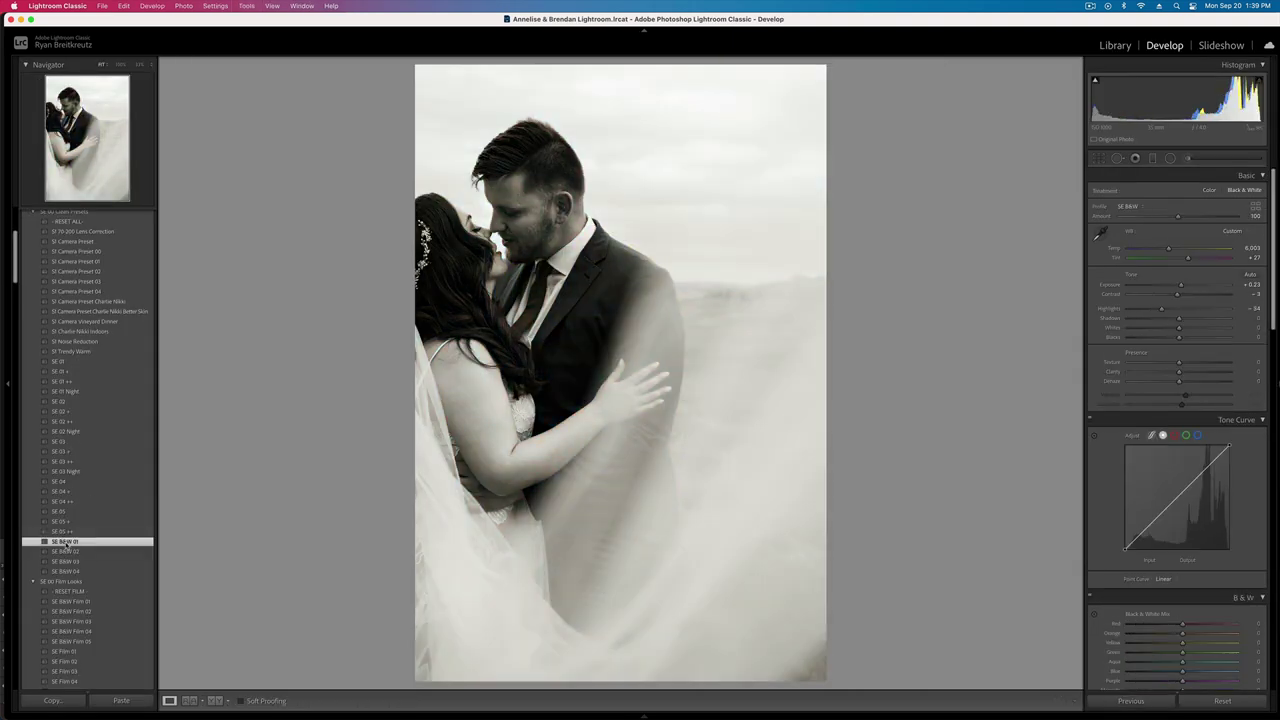
key(r)
key(r)
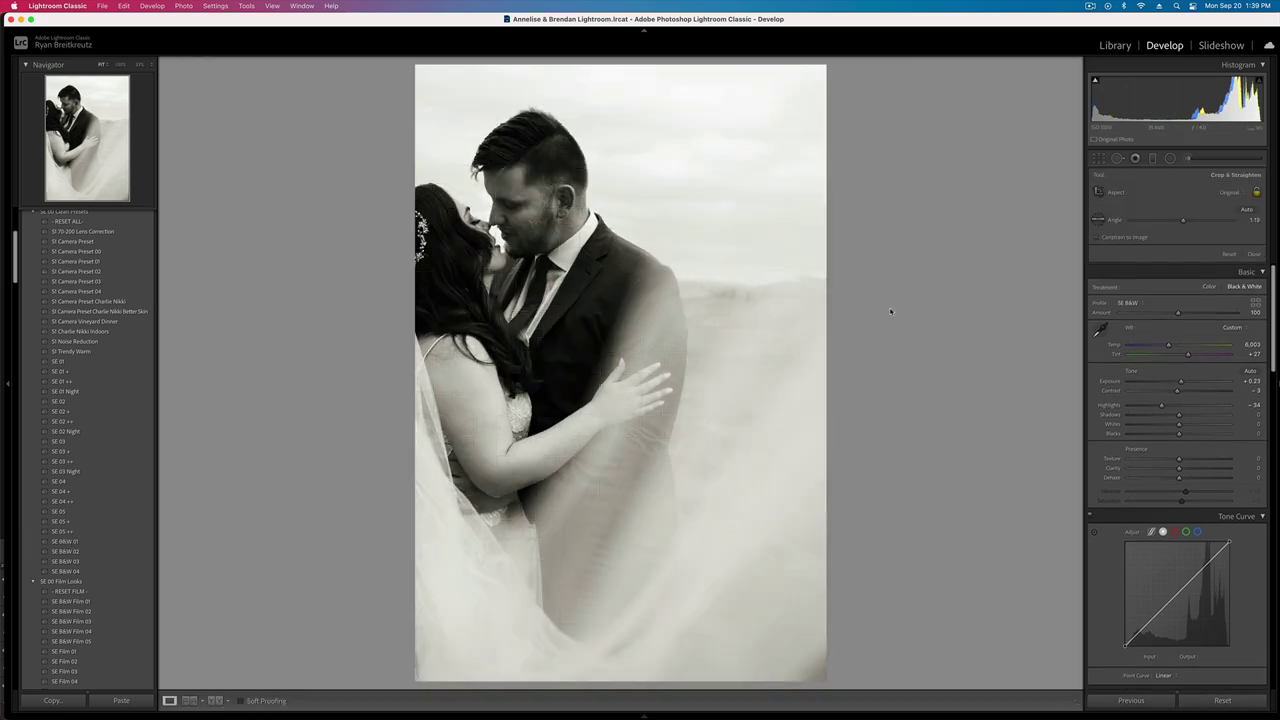
key(g)
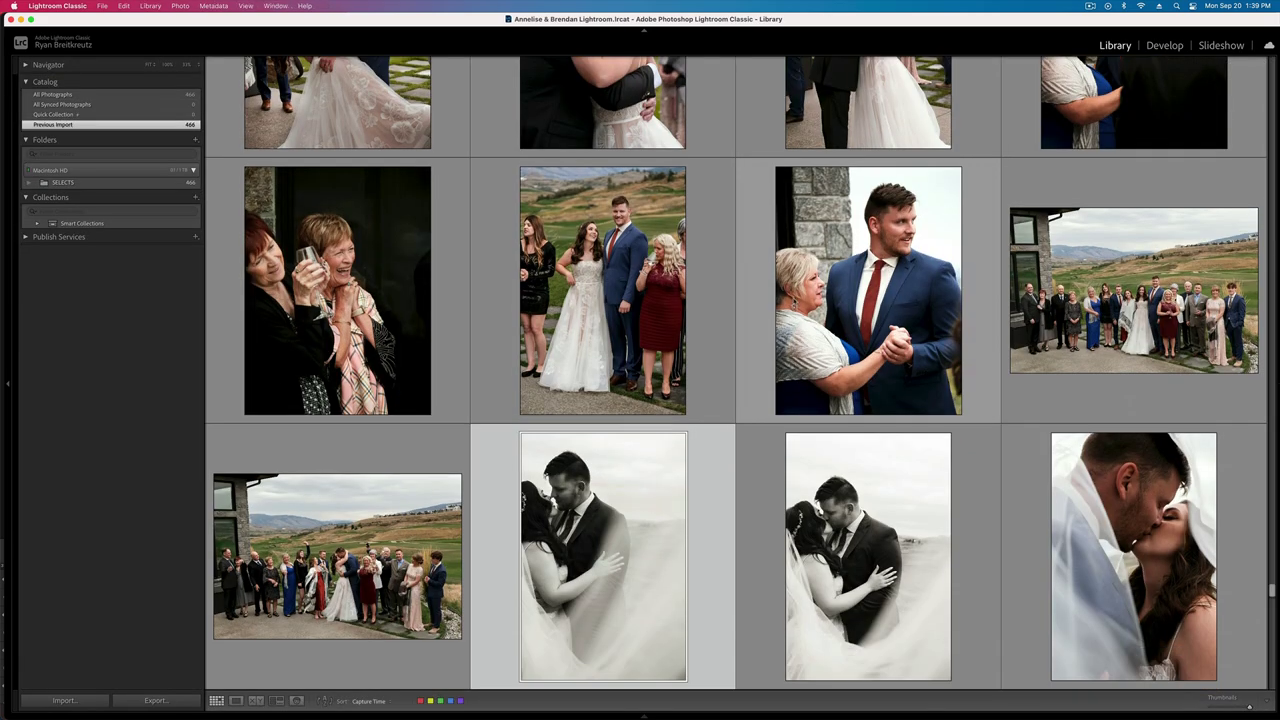
- Open the landscape photo of the couple facing each other with the veil, and set tint +36, exposure -0.23 and highlights +17
scroll(744, 458, down, 5)
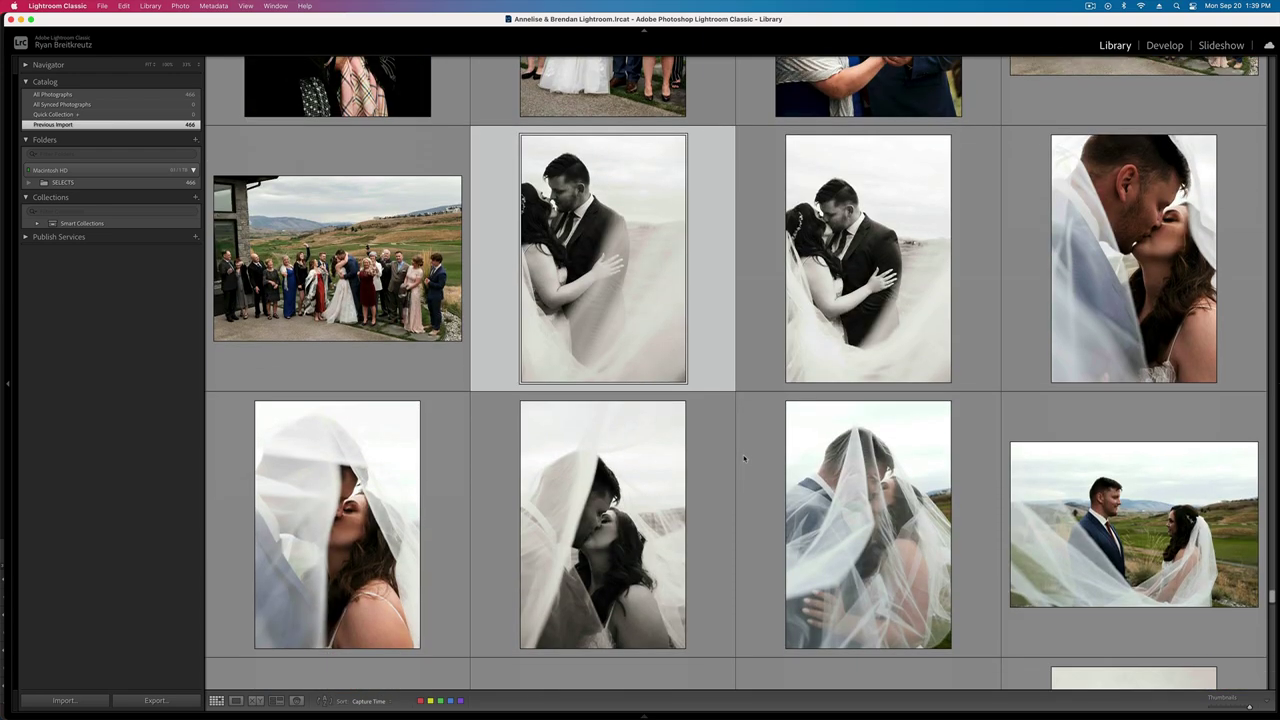
scroll(744, 458, down, 3)
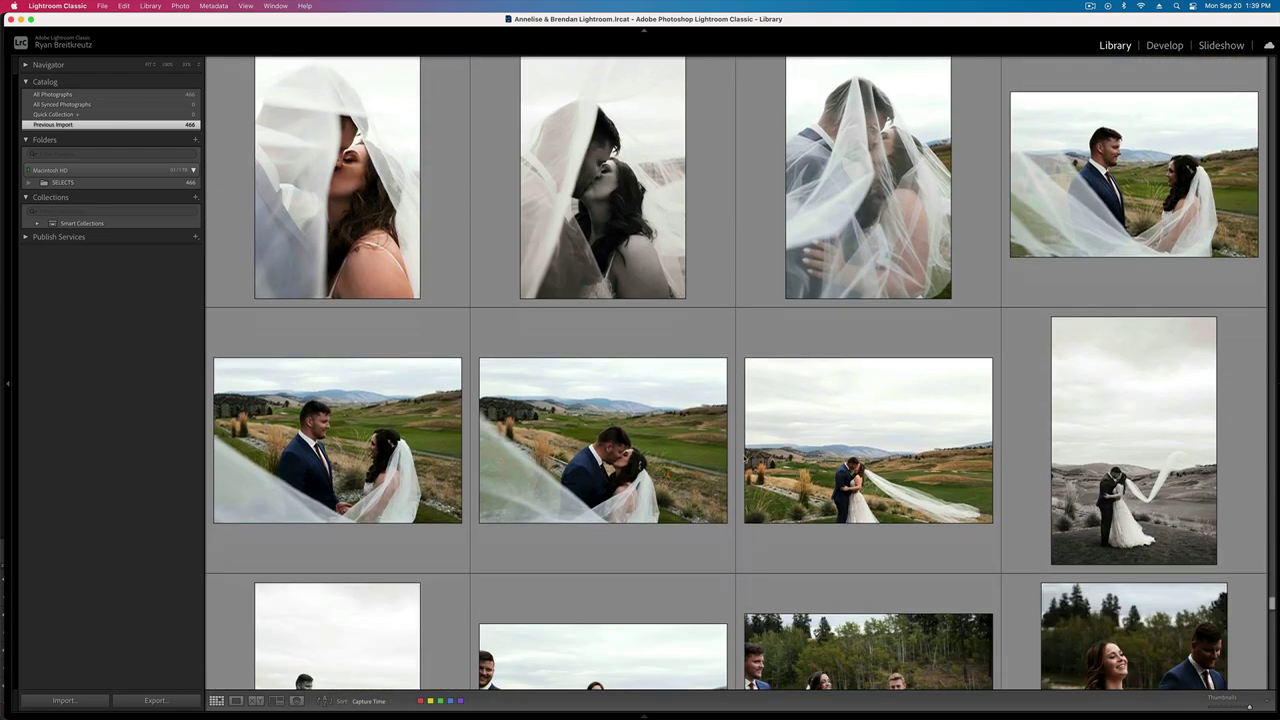
click(1094, 189)
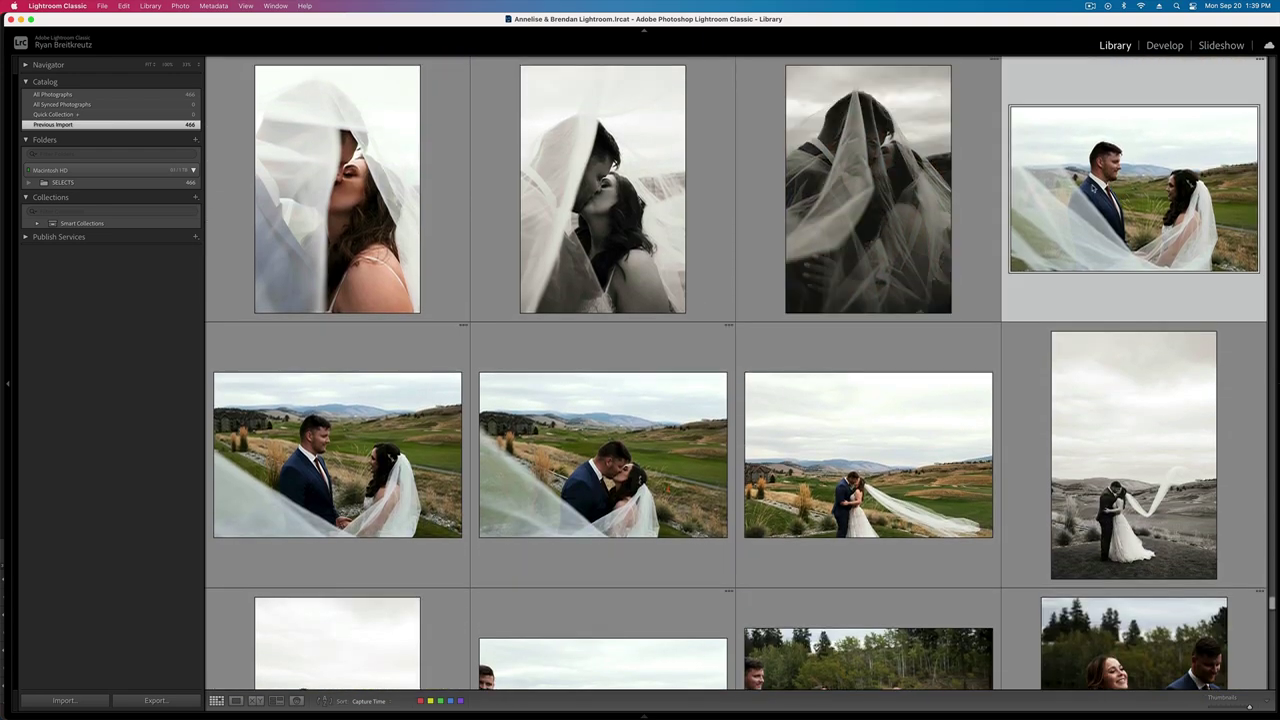
double_click(1092, 189)
key(d)
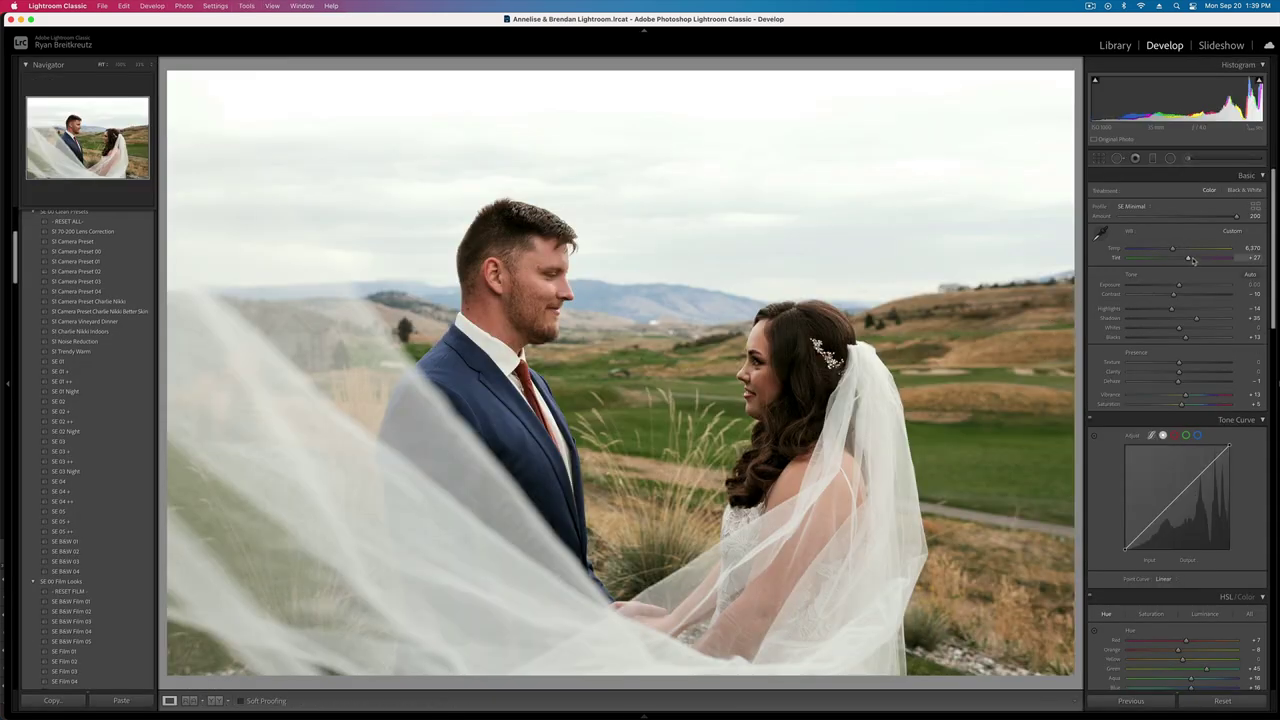
drag(1192, 260, 1191, 260)
key(shift+minus)
key(equal)
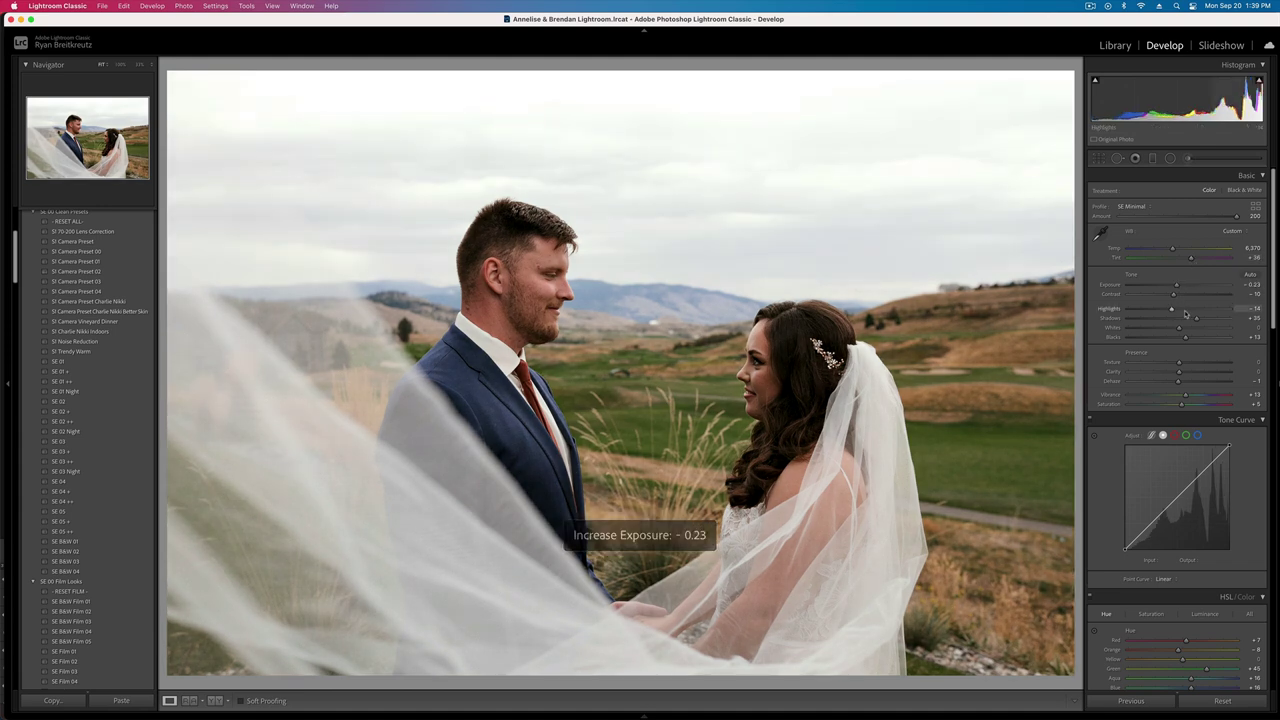
key(g)
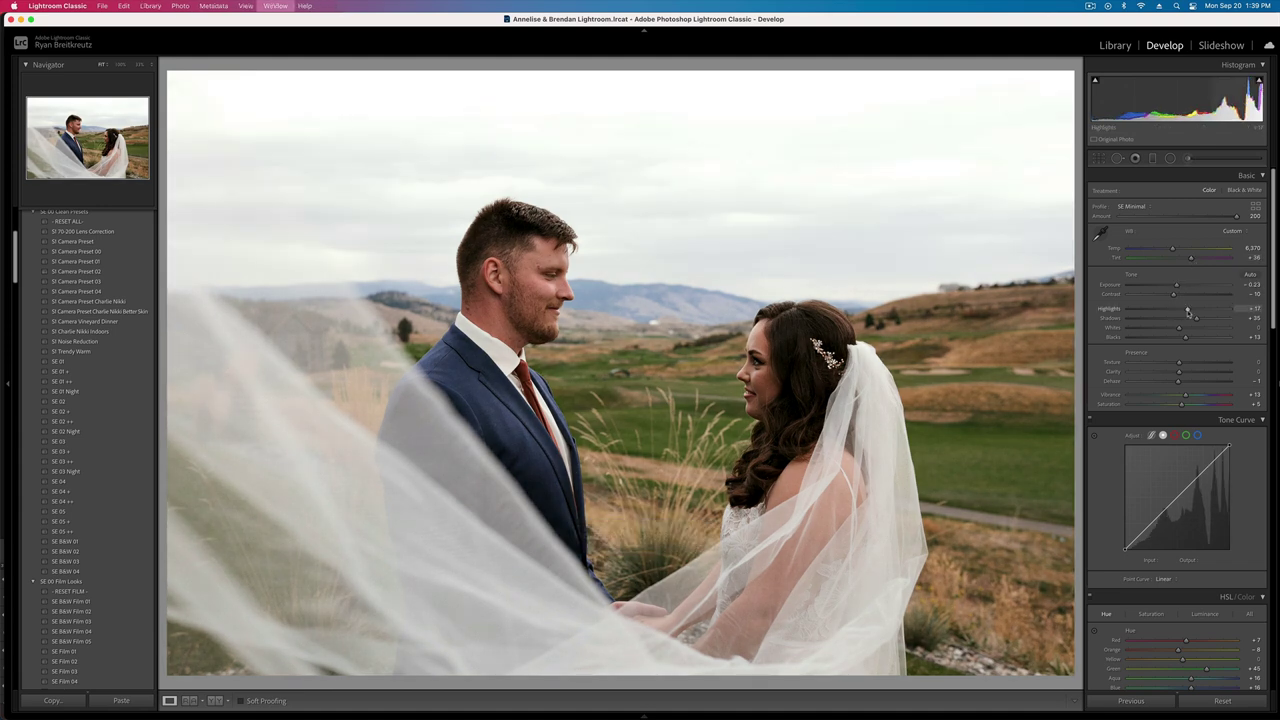
- Review the upcoming veil photos, open the one of bride, groom and groomsman walking by the lake, and warm its color temperature
scroll(788, 375, down, 2)
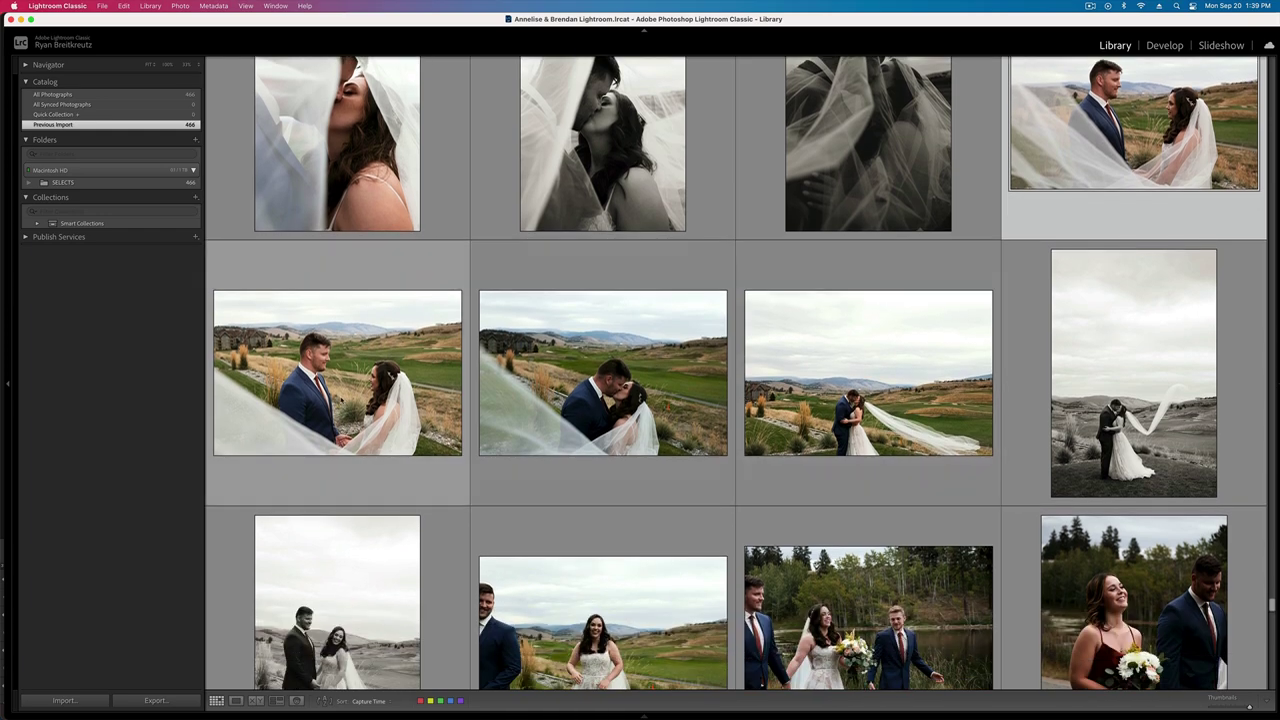
click(342, 400)
key(e)
key(Right)
key(Right)
key(Right)
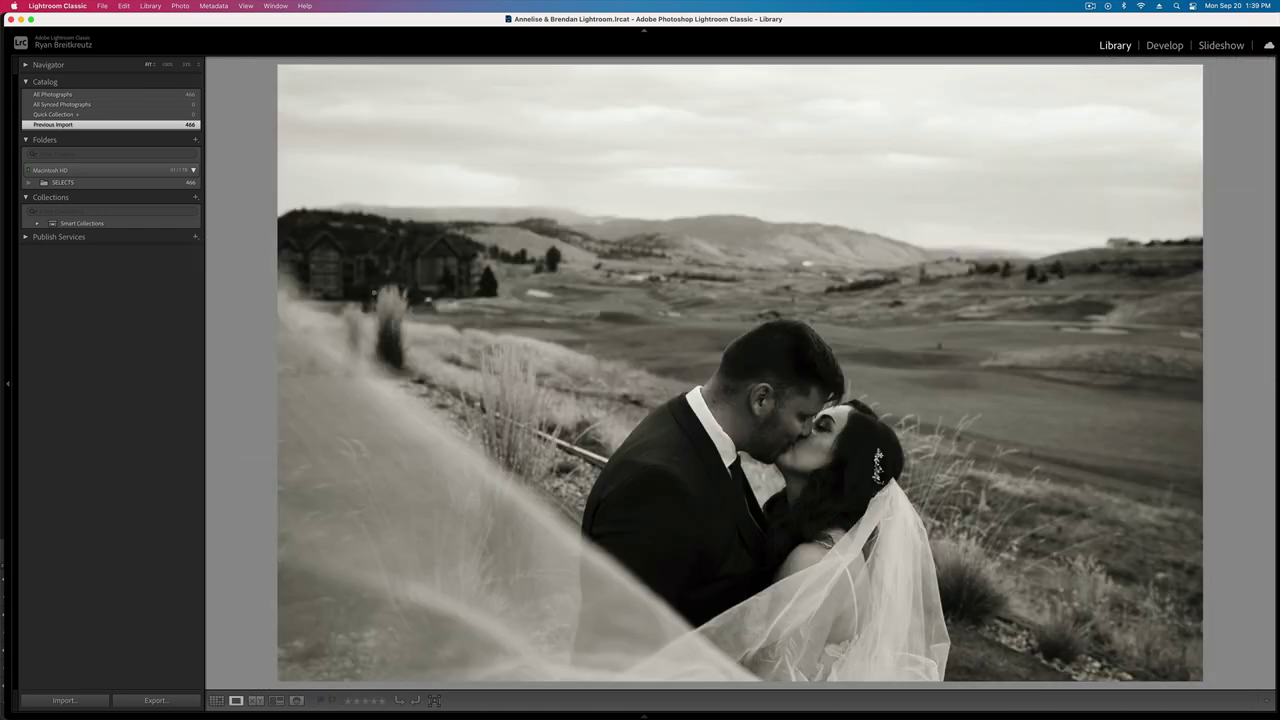
key(Right)
key(Right)
key(Right)
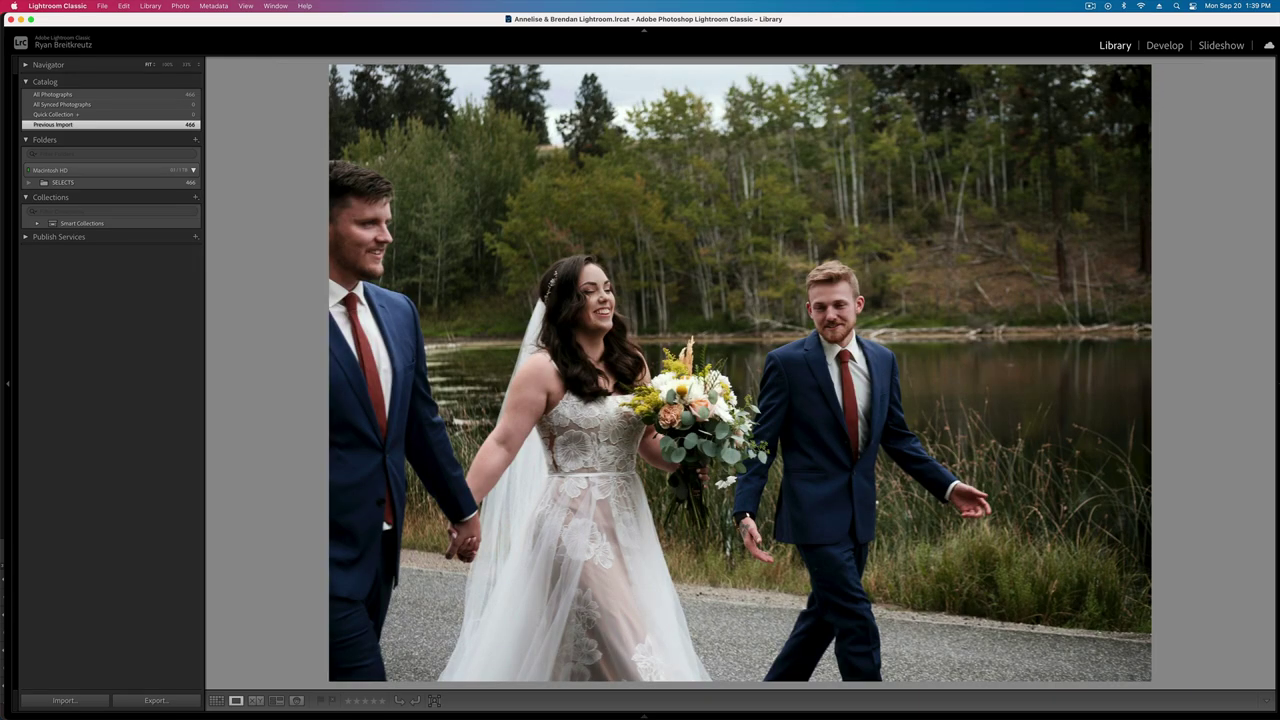
key(Left)
key(d)
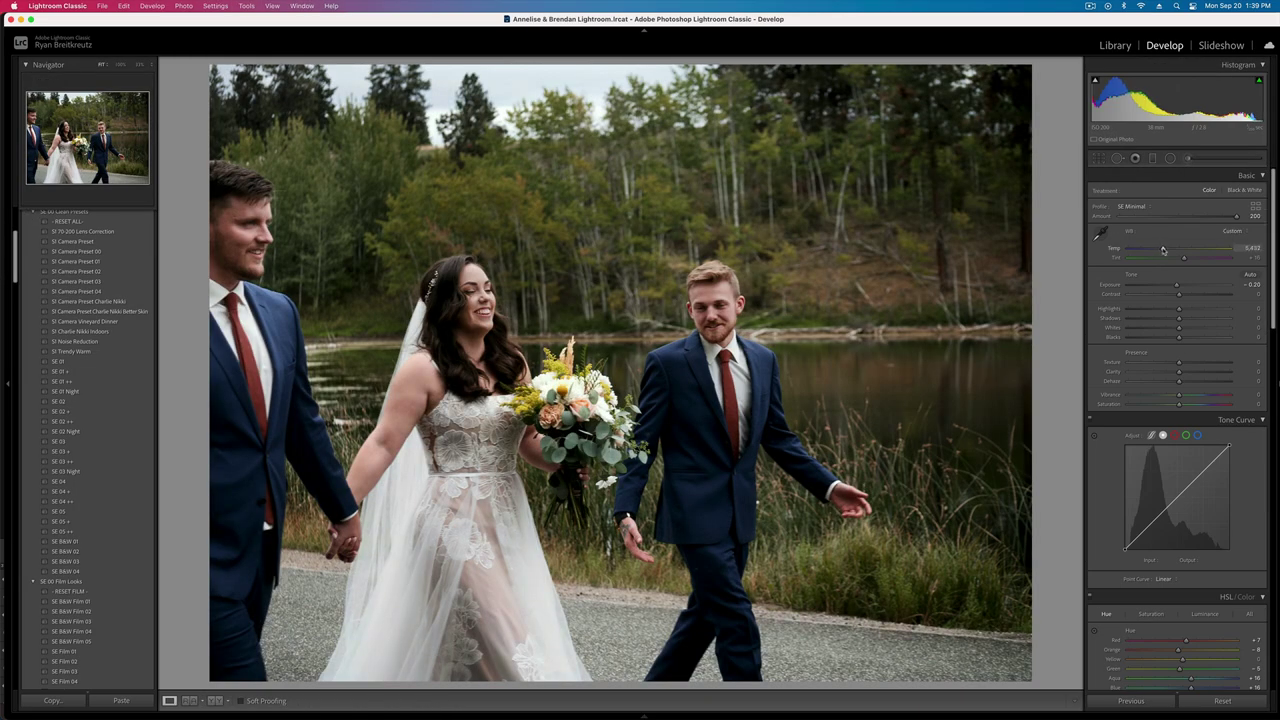
drag(1163, 249, 1170, 250)
- Lower exposure on the photo of the bridesmaid with the groom, and set the spread-out group road photo to temperature 6,342 and exposure +0.43
key(Right)
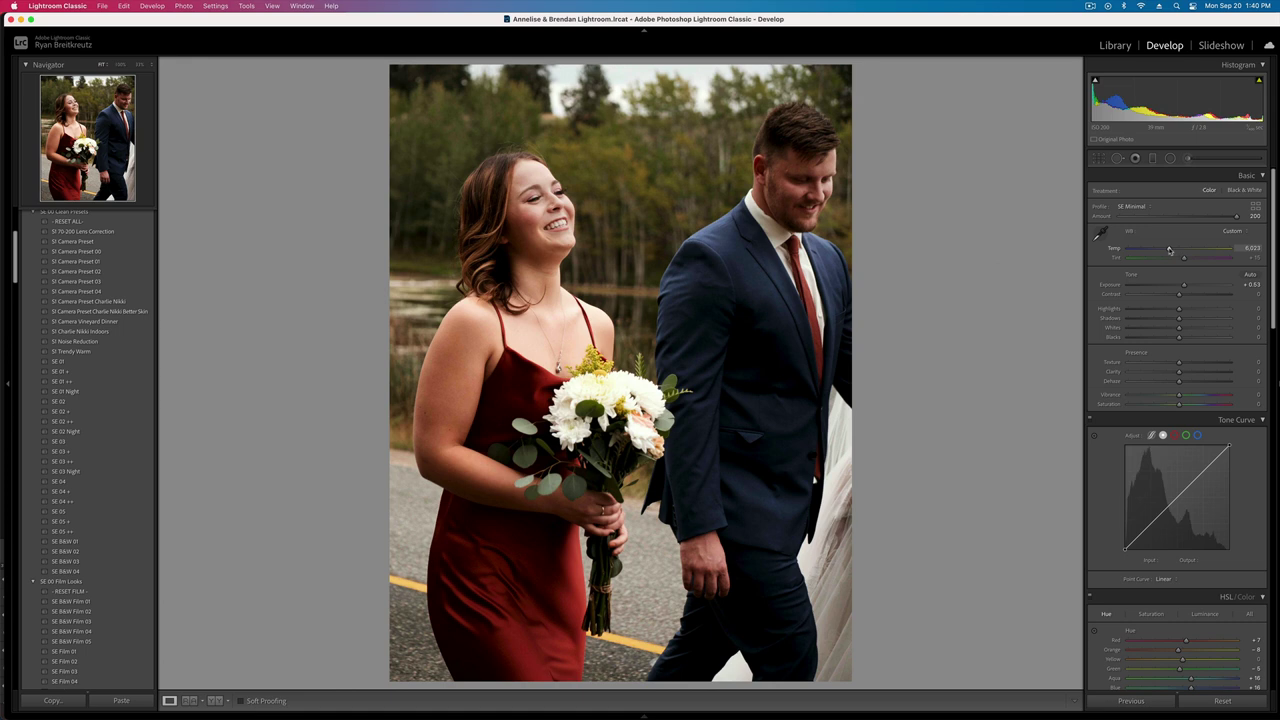
key(minus)
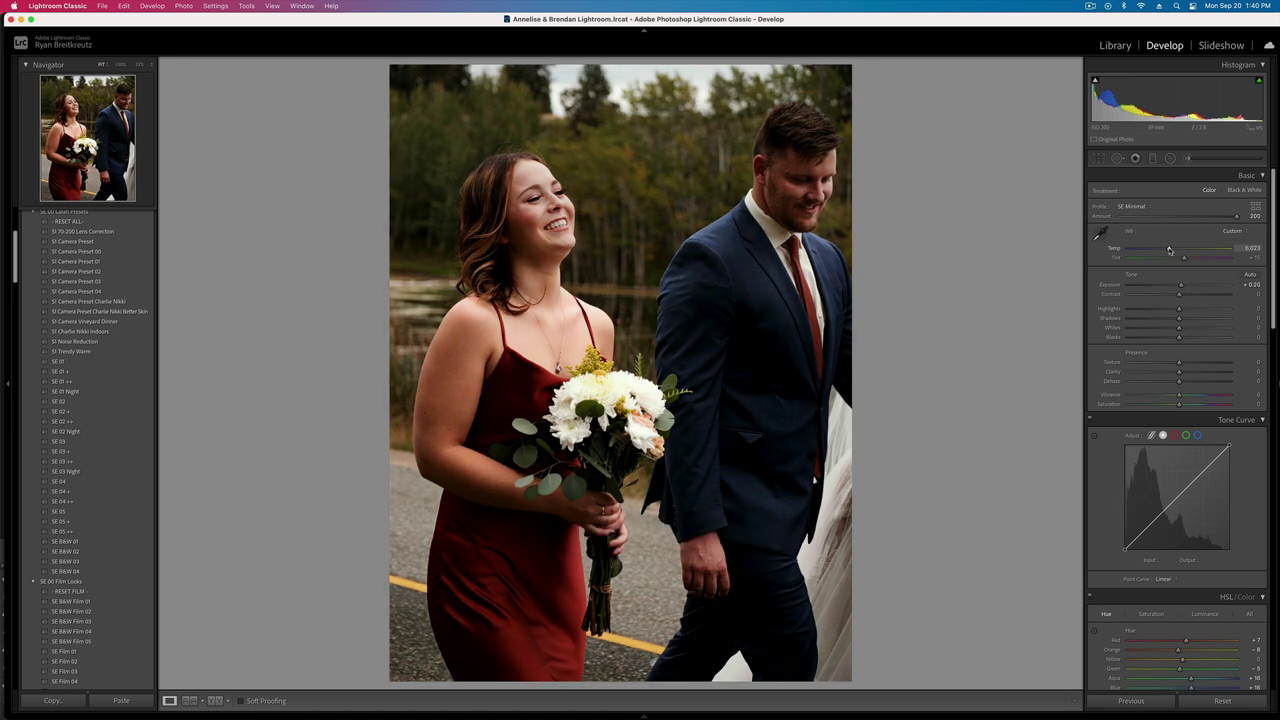
key(Right)
drag(1171, 250, 1173, 251)
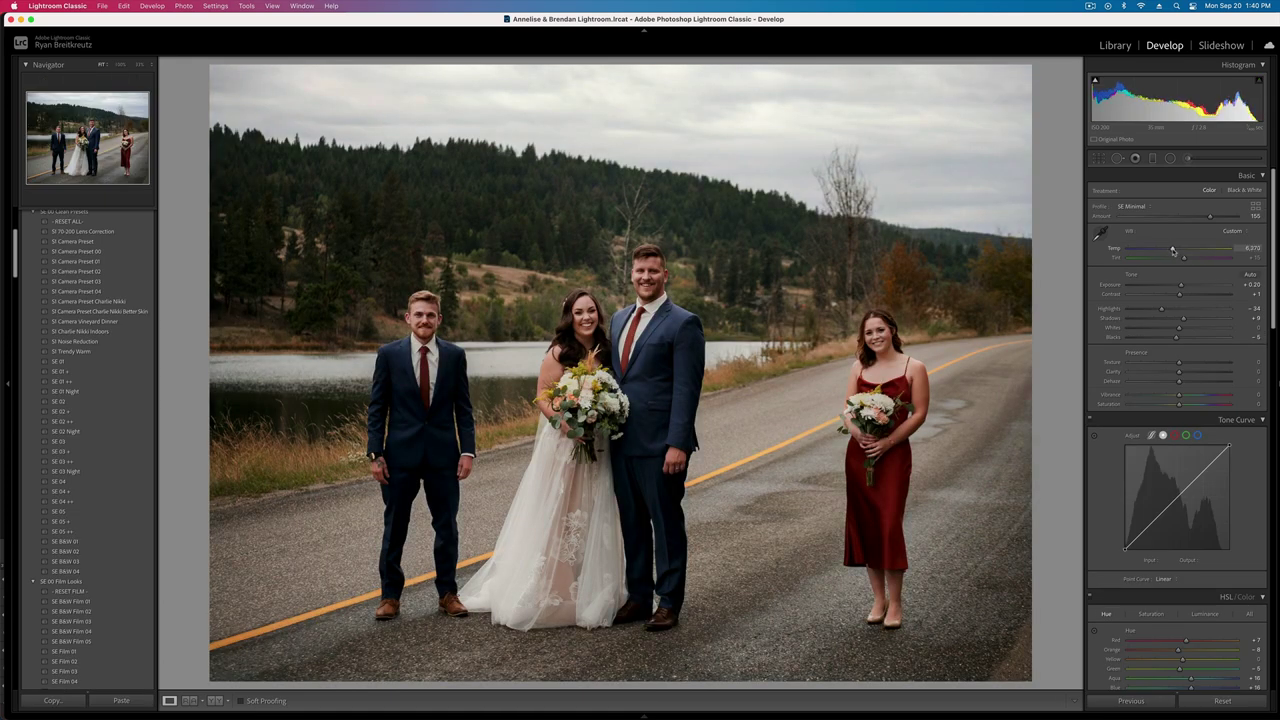
key(shift+equal)
key(minus)
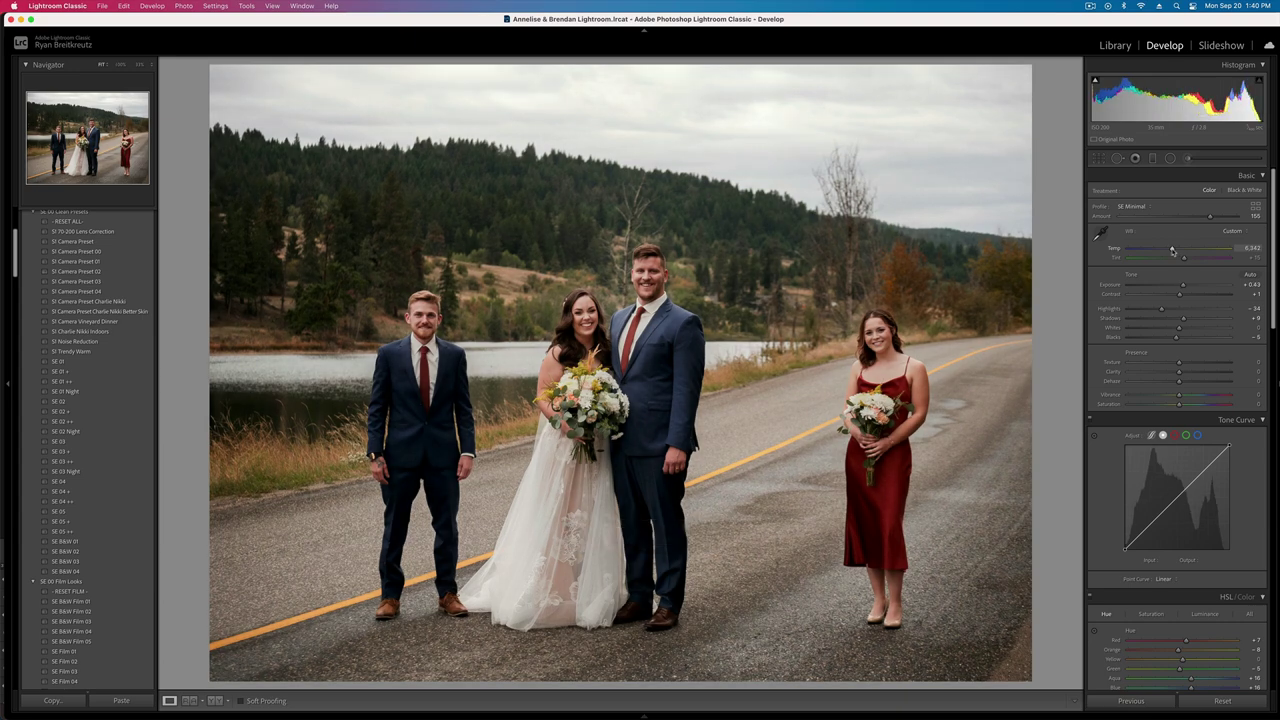
- Set temperature to 6,800 on the full-length lakeside couple portrait, and temperature 6,758 with exposure +0.37 on the closer one
key(Right)
drag(1173, 250, 1177, 251)
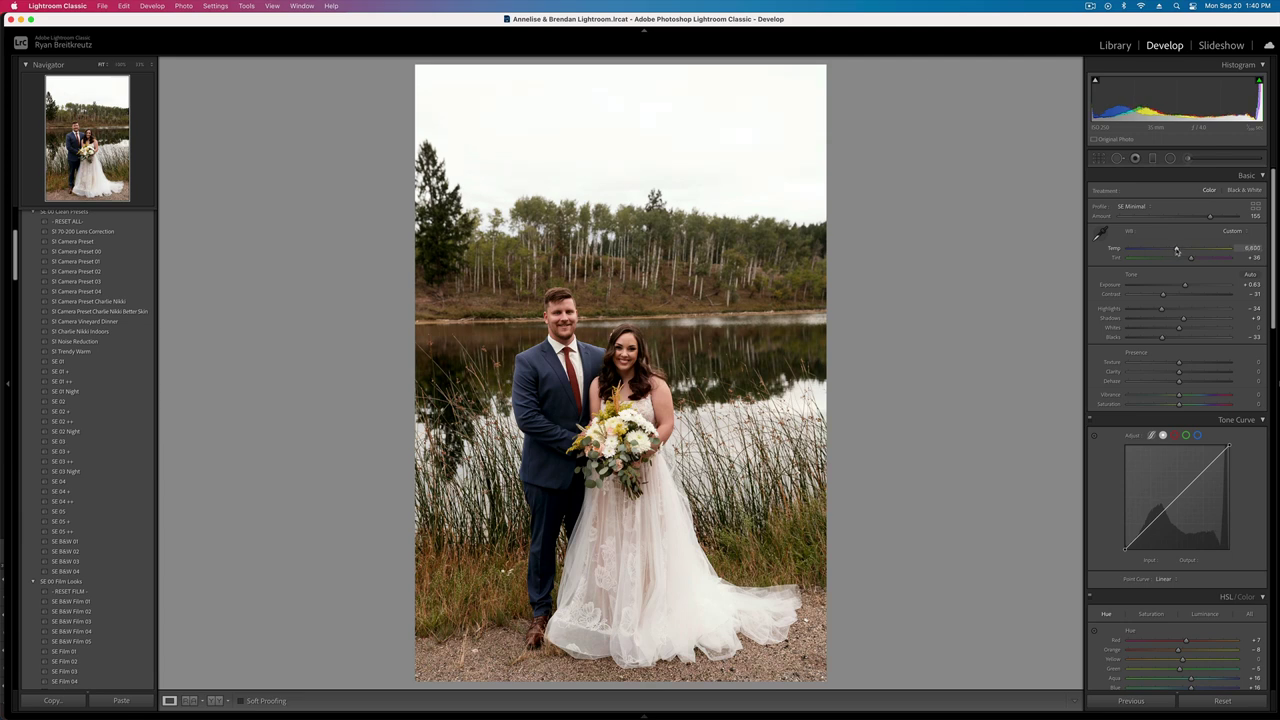
key(Right)
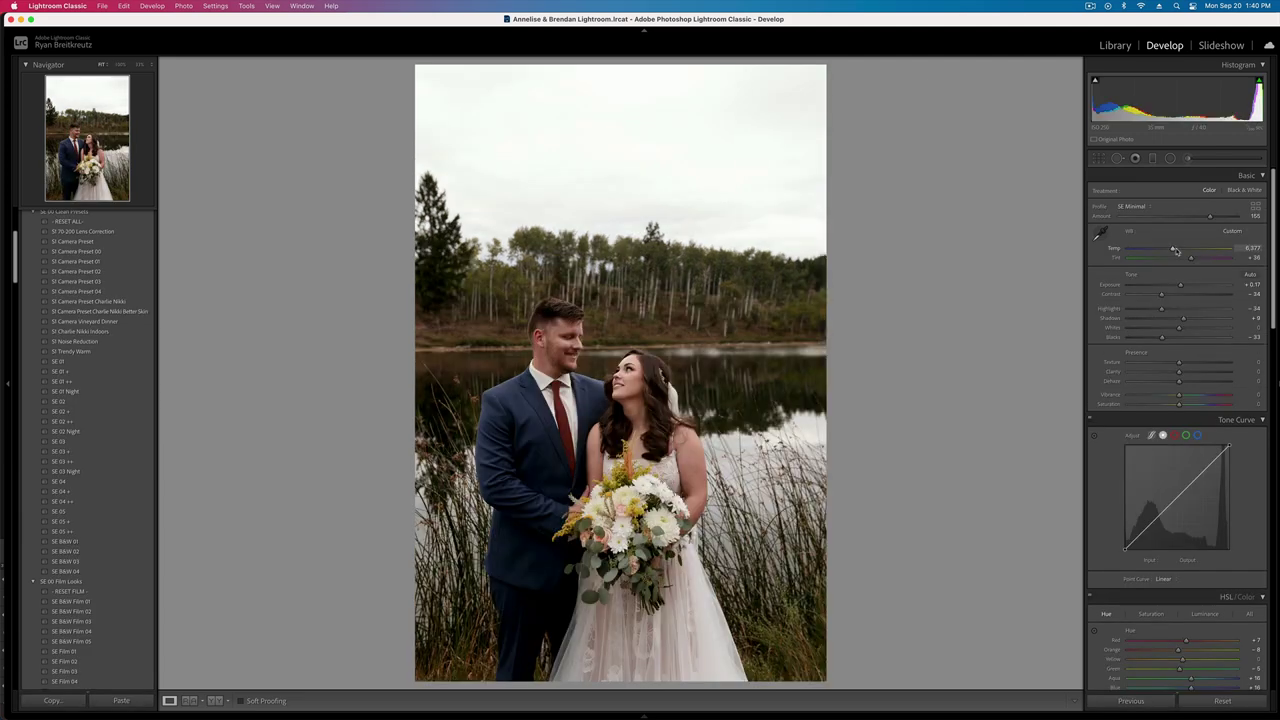
drag(1176, 251, 1181, 252)
key(equal)
key(equal)
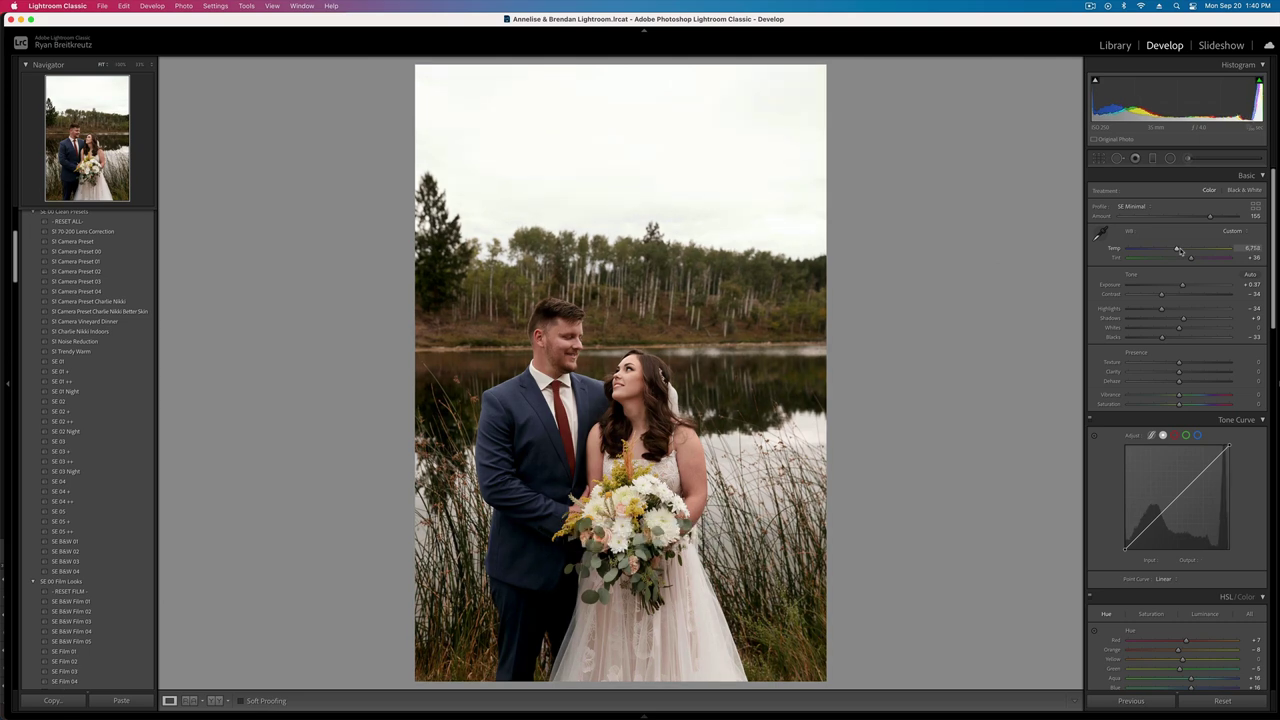
- On the full-length four-person road portrait, set contrast -42 and lower exposure; on the closer portrait, raise the profile amount to 199
key(Right)
click(1181, 251)
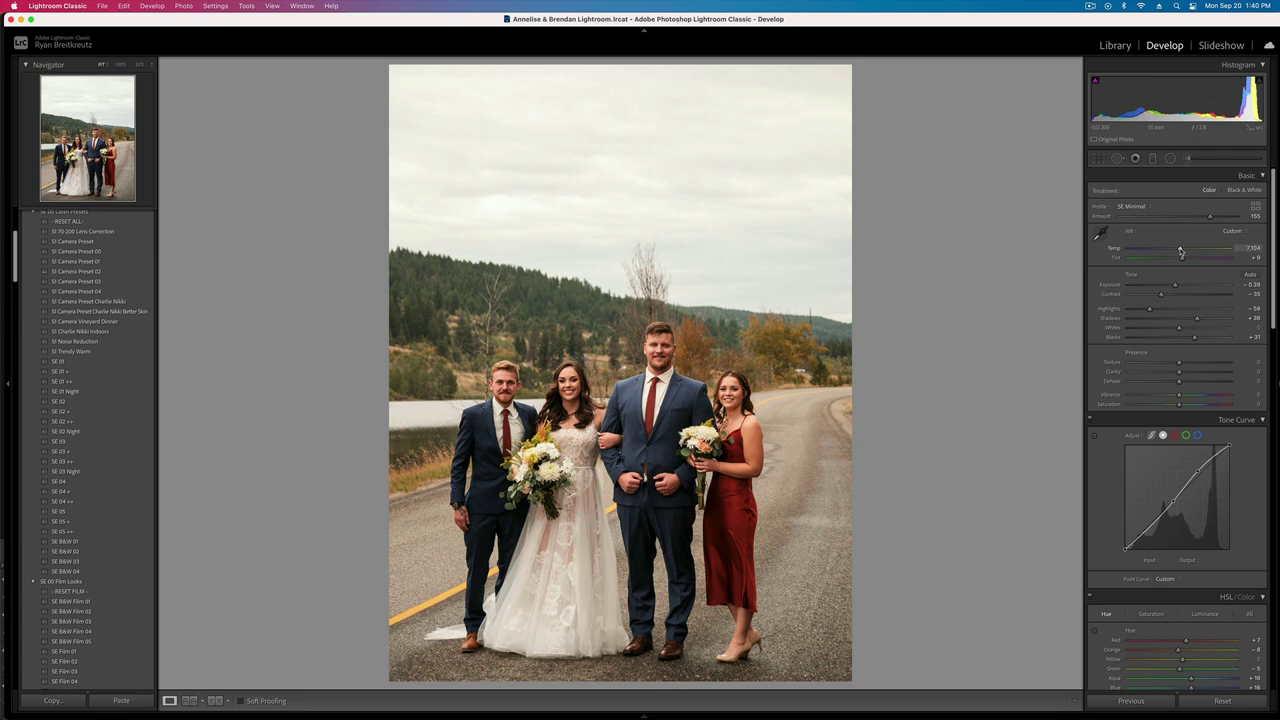
drag(1177, 296, 1157, 297)
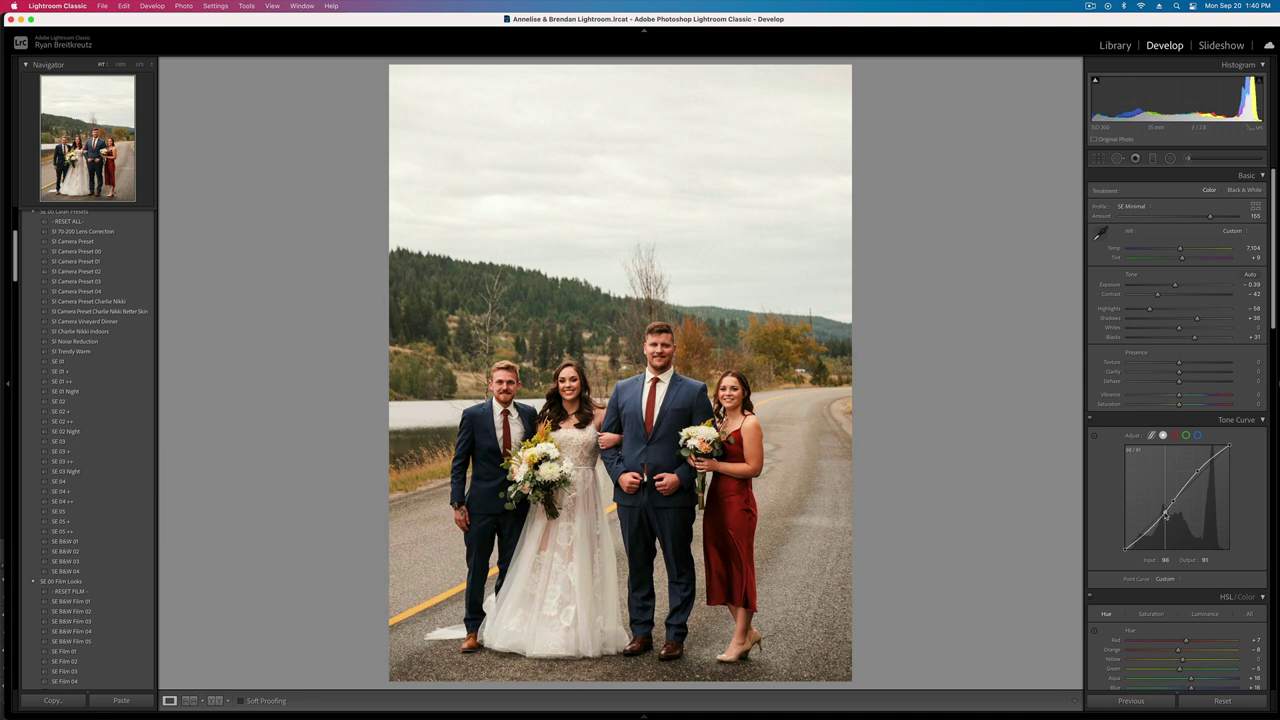
click(1165, 512)
key(minus)
key(minus)
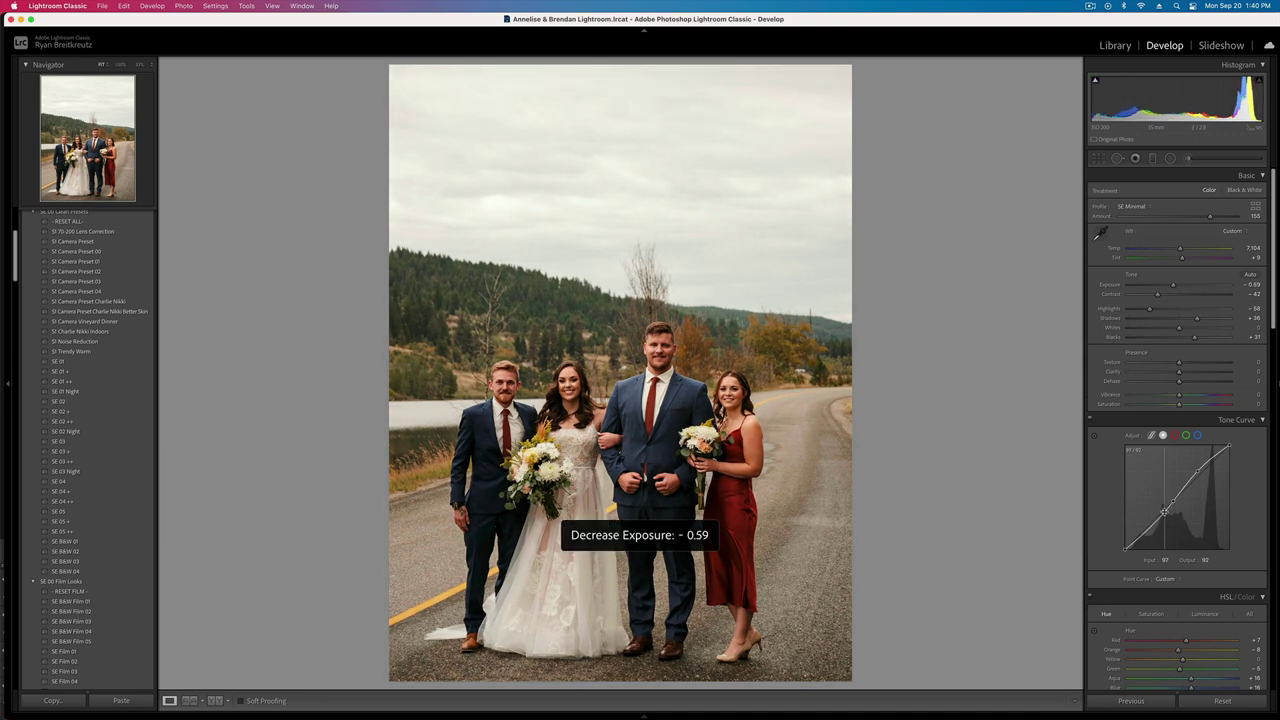
key(equal)
key(Right)
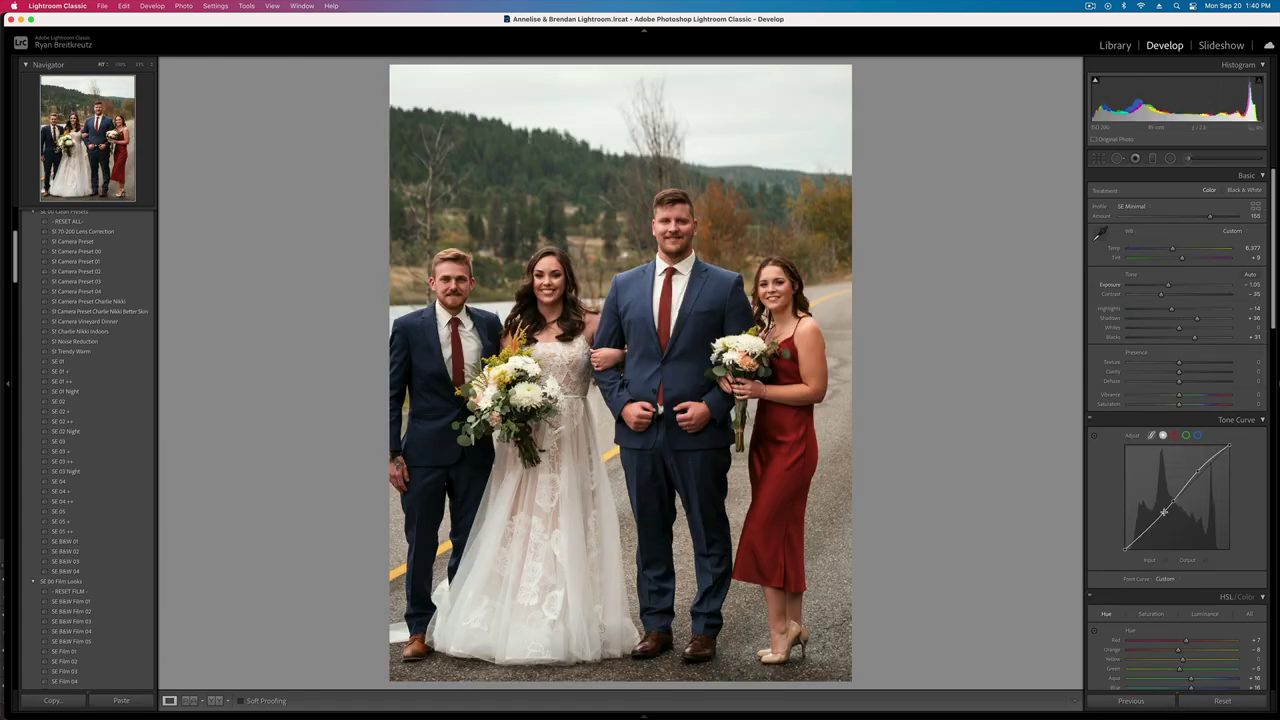
drag(1210, 216, 1238, 218)
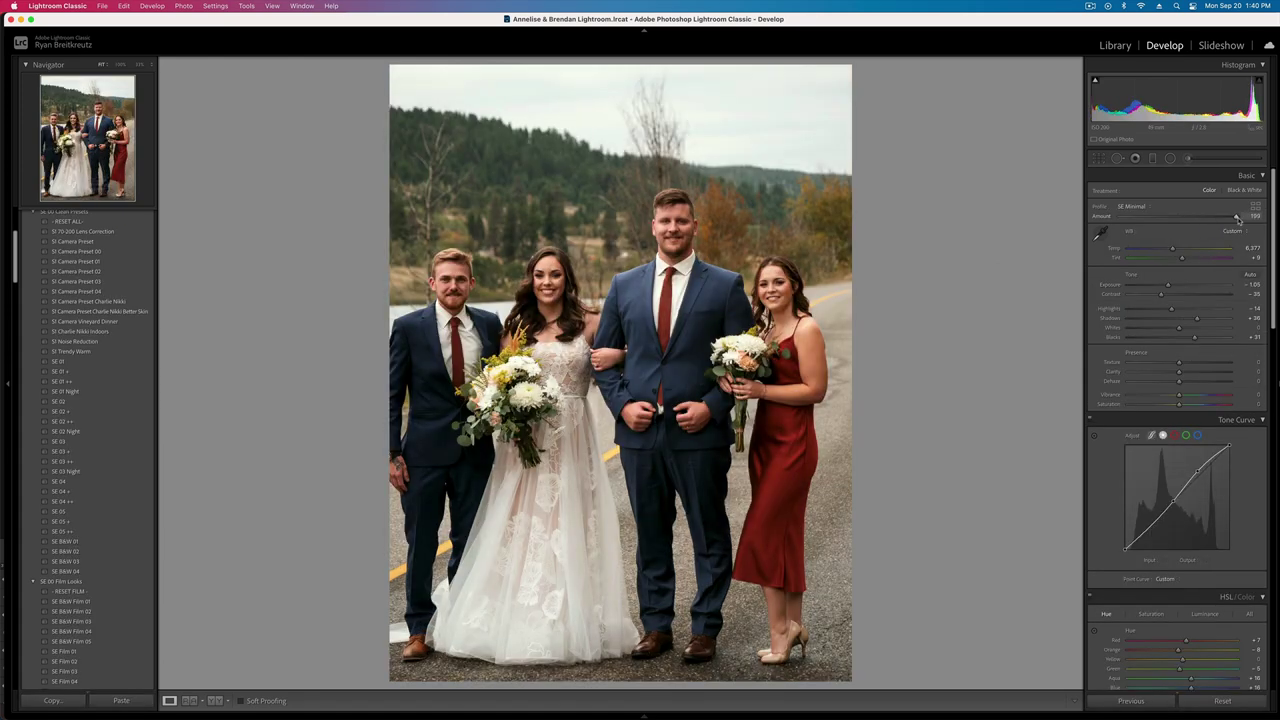
- Open the black-and-white portrait of the laughing bride and brush a local adjustment with reduced exposure and contrast over her face
key(Right)
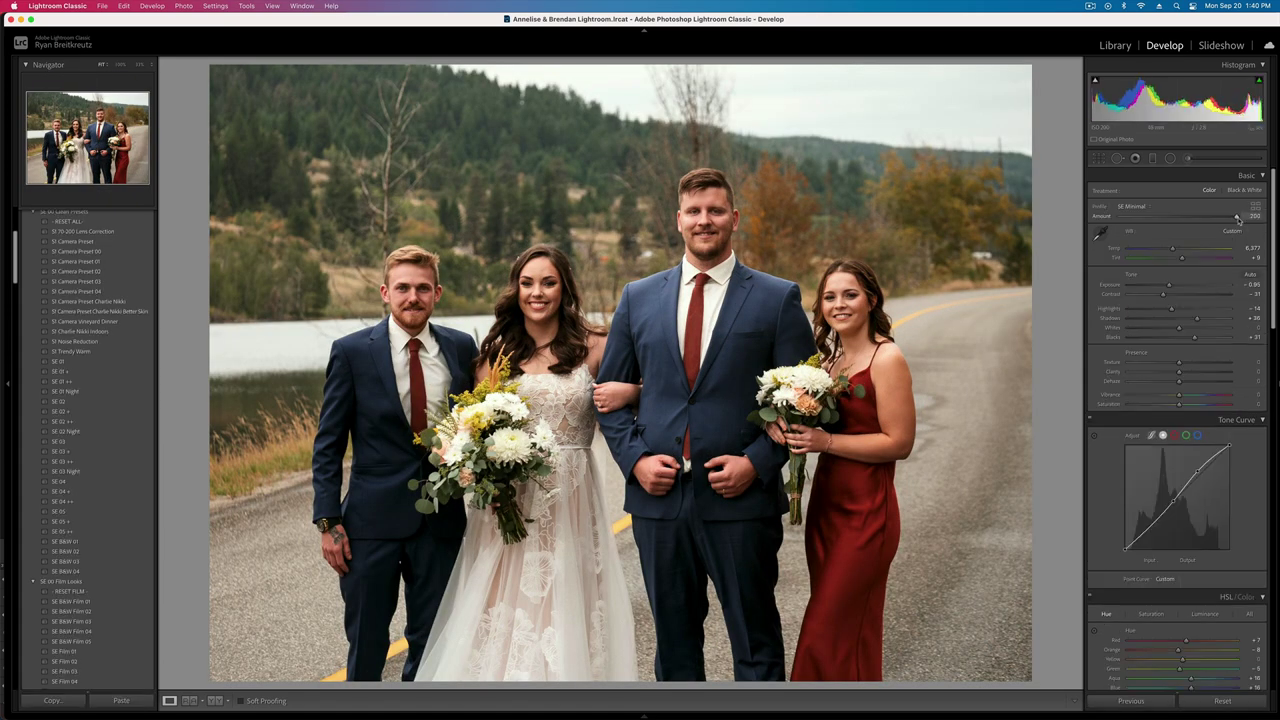
key(Right)
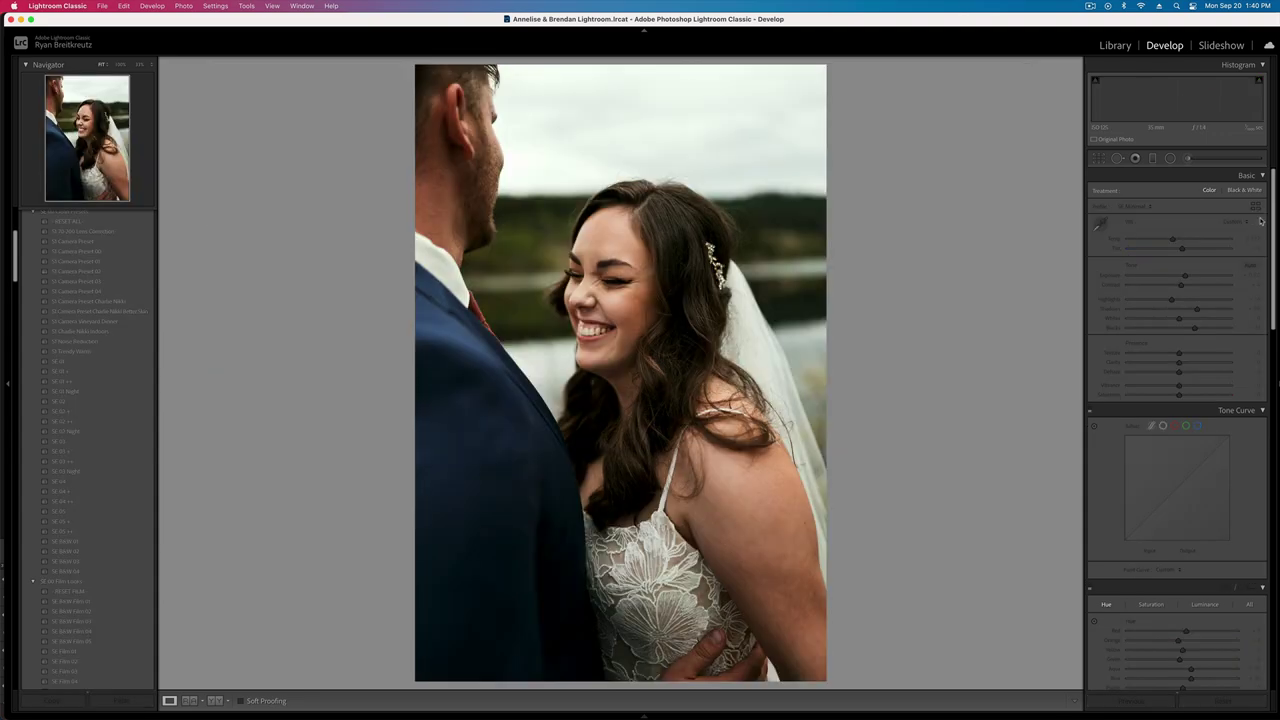
key(Right)
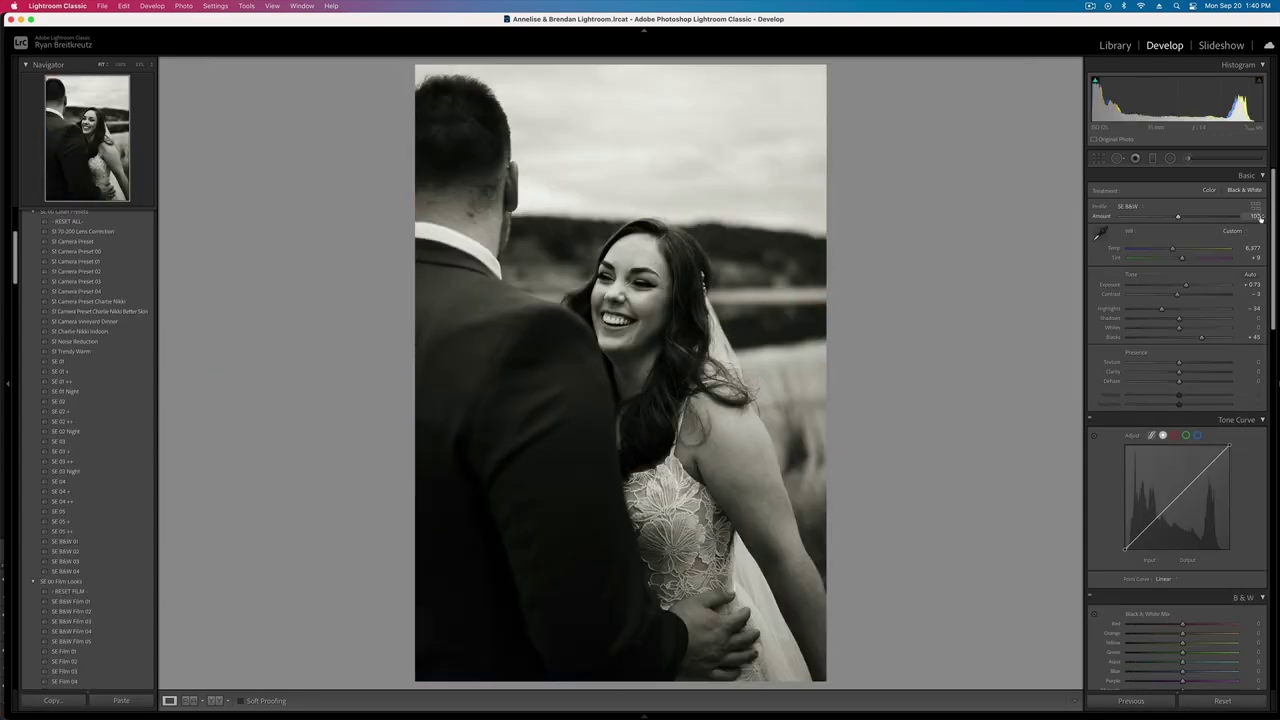
key(Right)
key(Right)
key(k)
key(])
key(])
key(])
key(])
key(])
mouse_move(622, 251)
mouse_down()
mouse_move(648, 250)
mouse_move(626, 264)
mouse_up()
drag(1140, 237, 1174, 230)
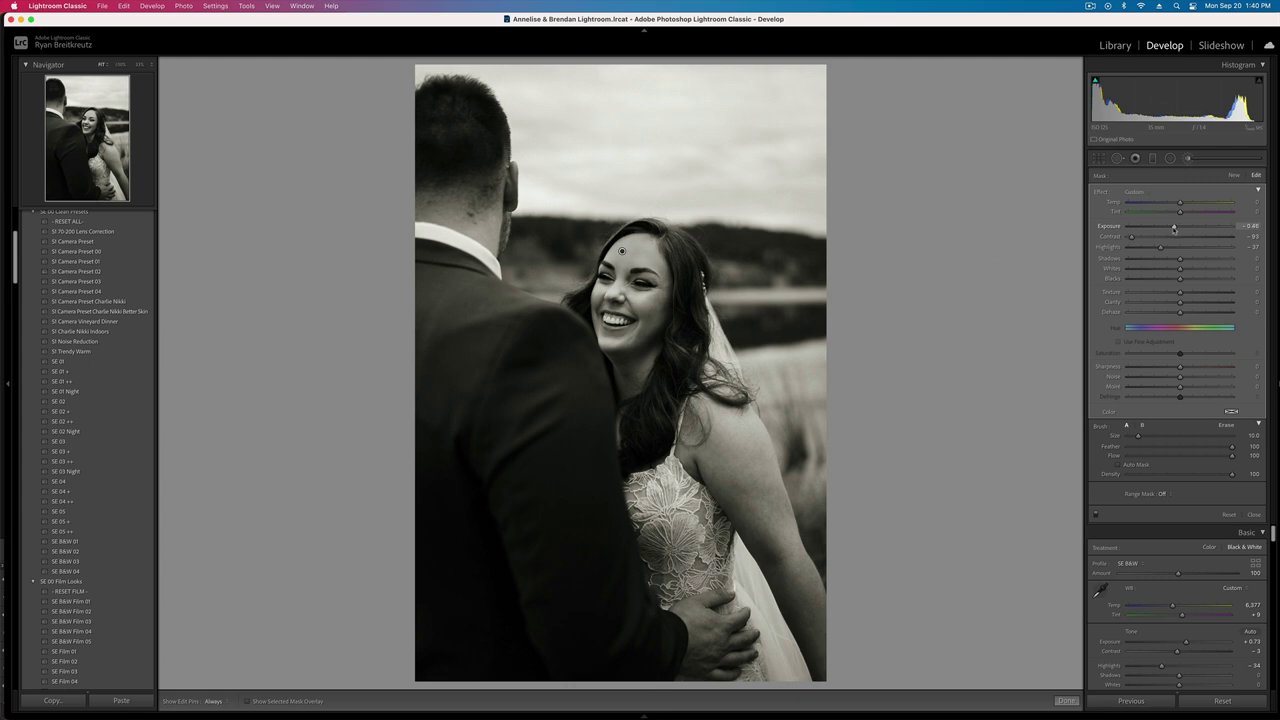
key(k)
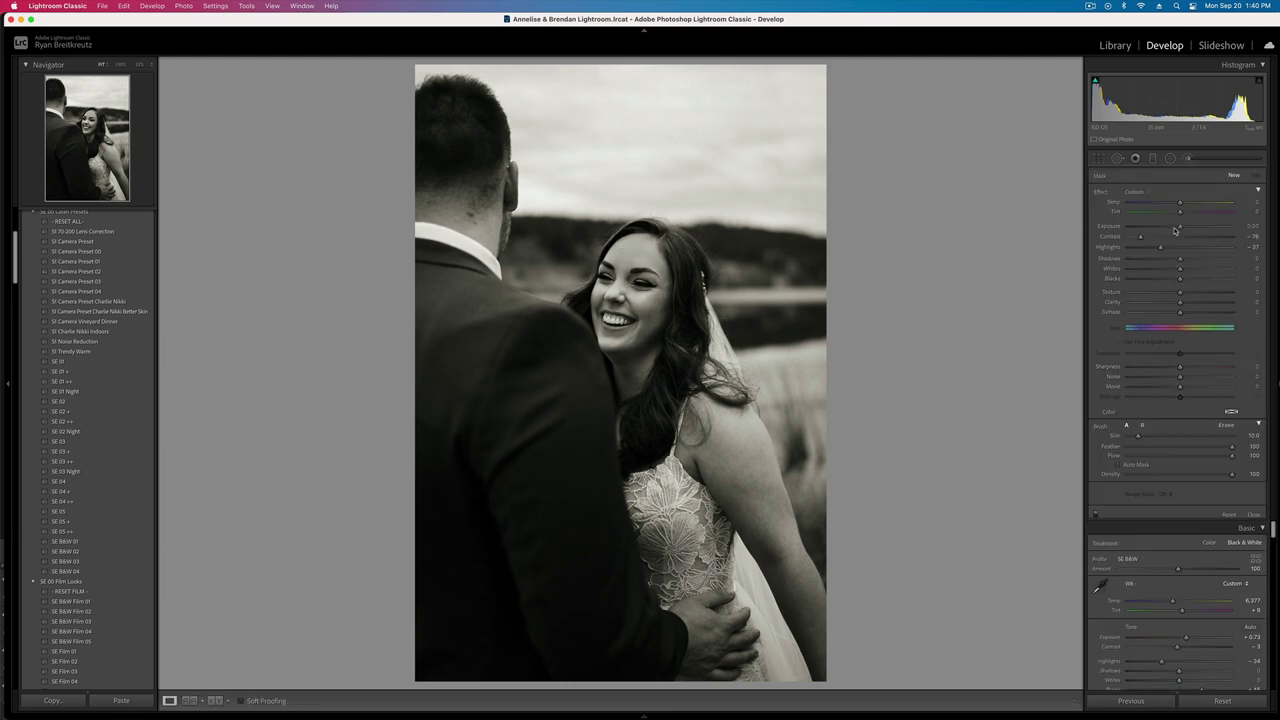
- Raise the exposure of the wide black-and-white photo of the couple kissing on the road, and remove it from the gallery
key(Right)
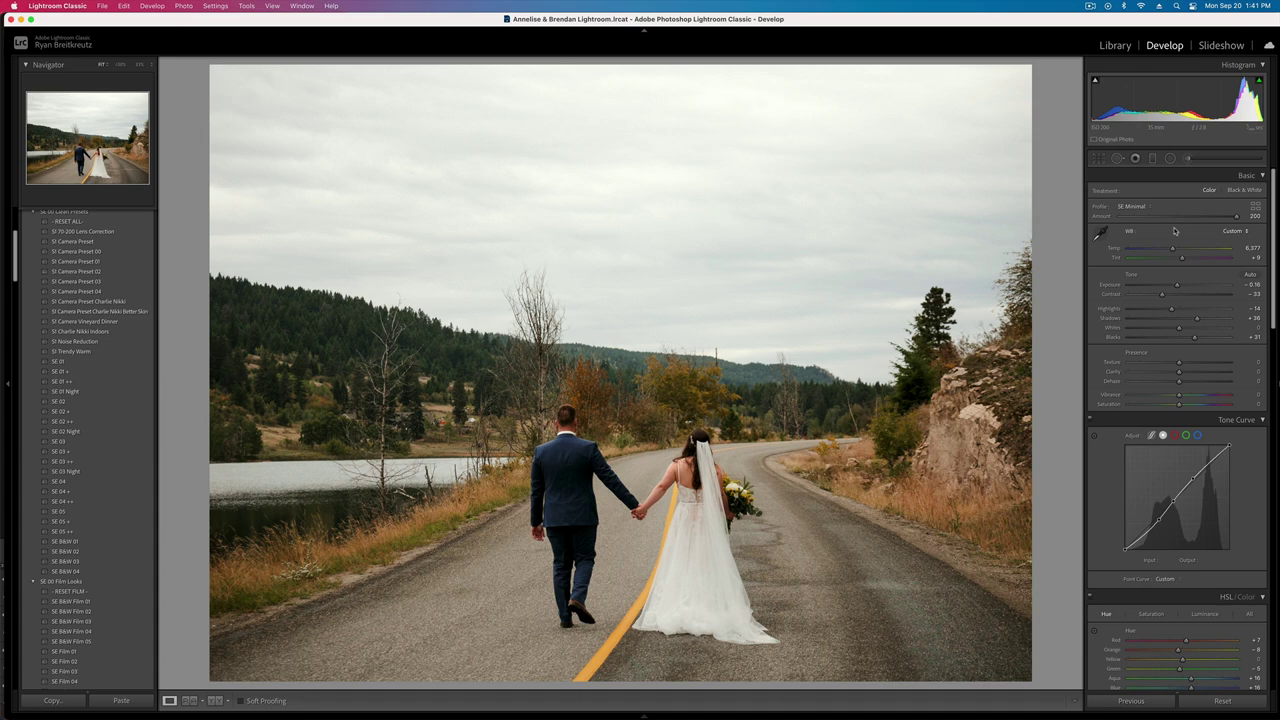
key(Right)
key(Right)
key(Left)
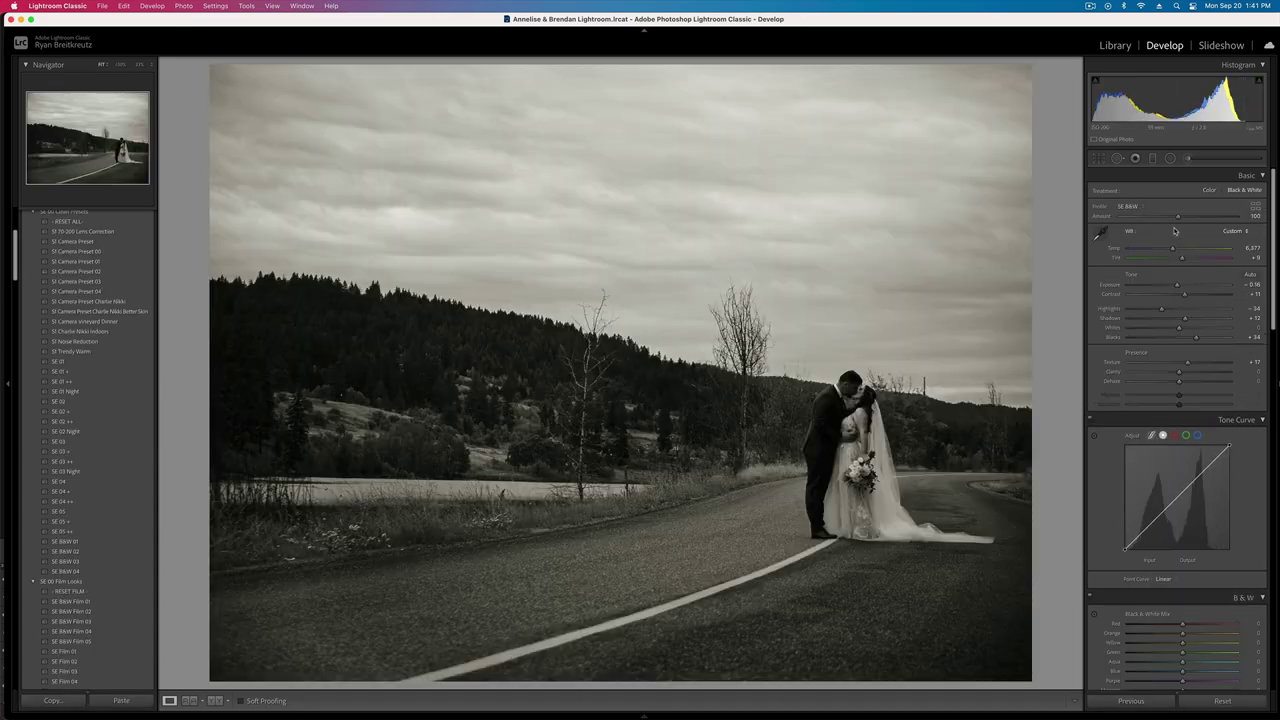
key(shift+equal)
key(shift+equal)
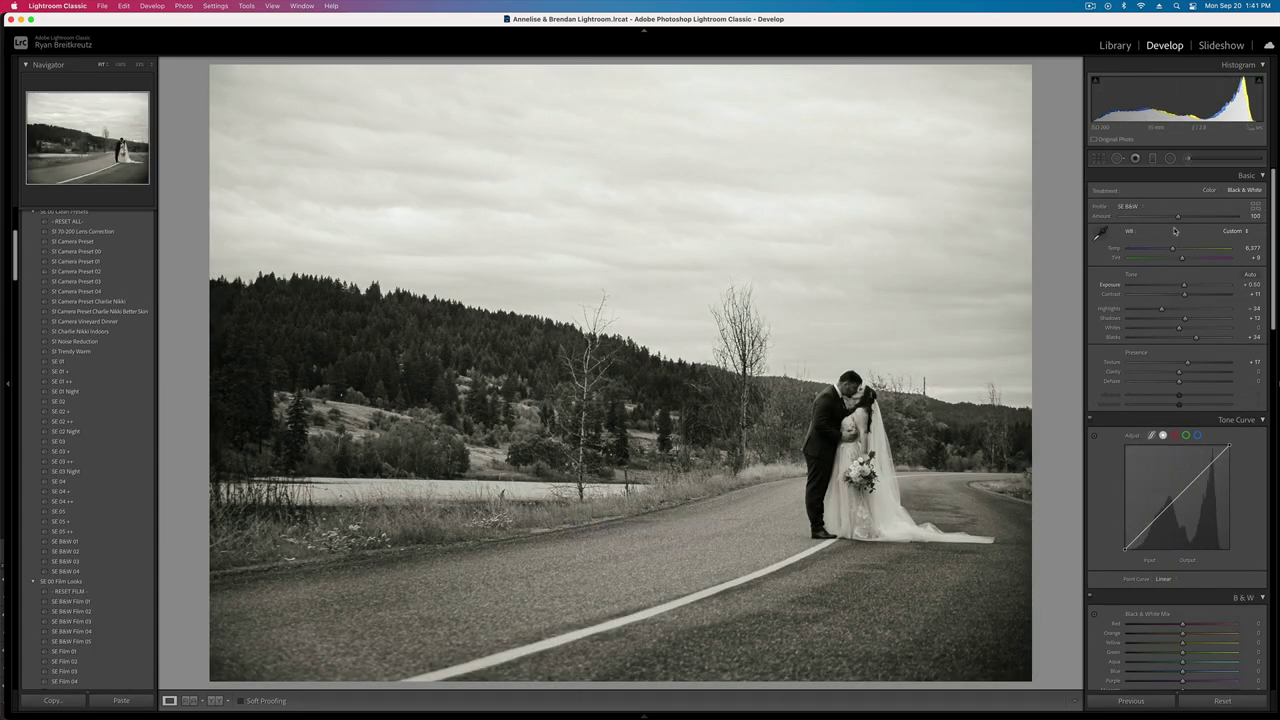
key(BackSpace)
click(688, 286)
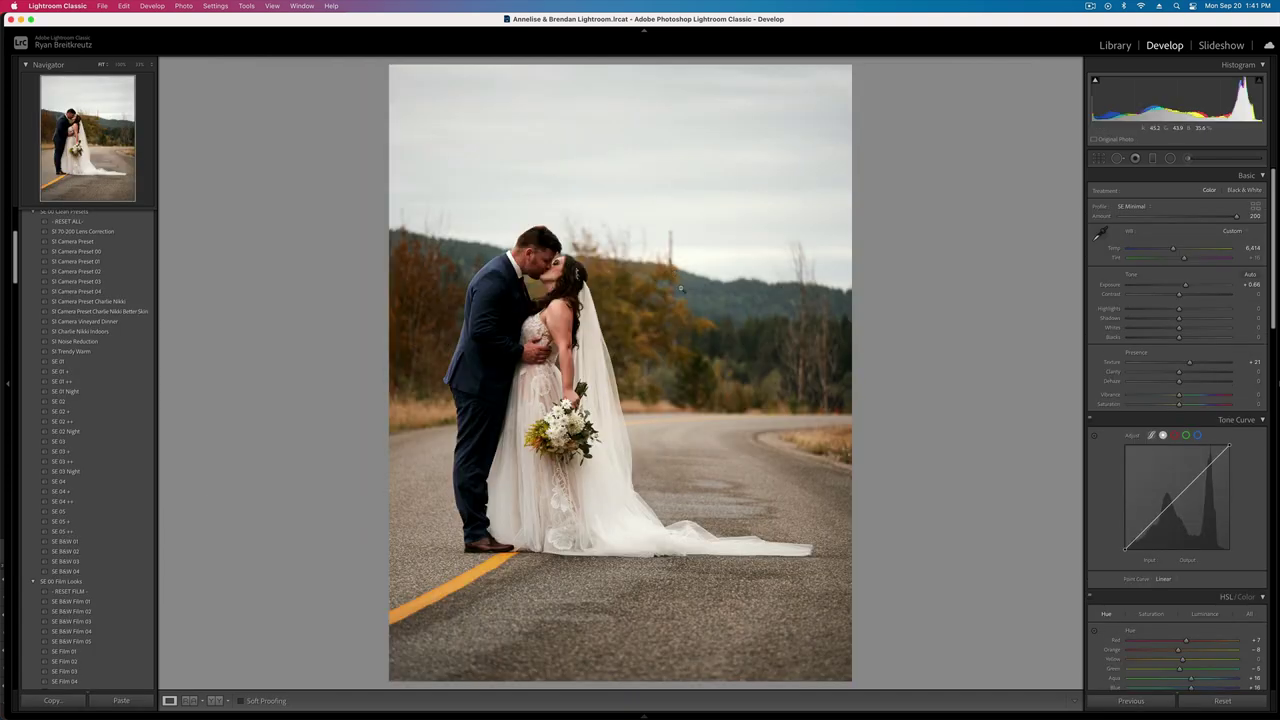
- On the color portrait of the couple kissing on the road, set exposure to +0.76 and tighten the crop around them
key(equal)
key(r)
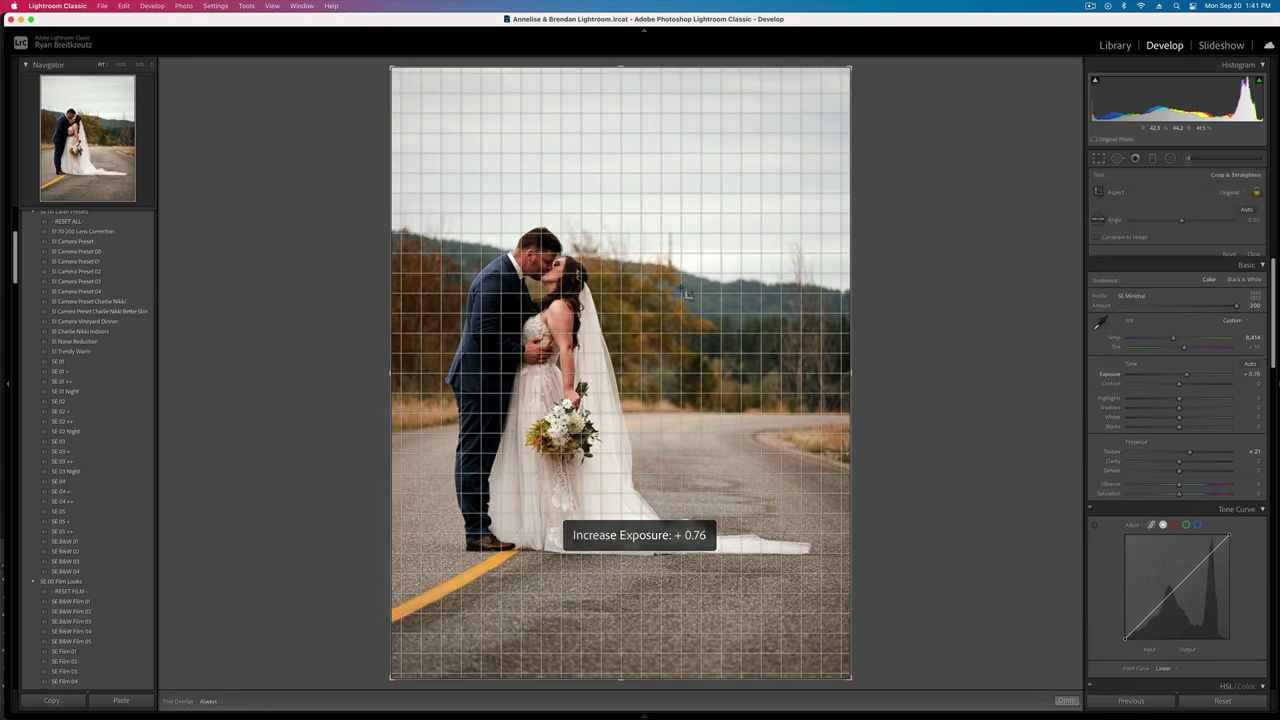
drag(847, 677, 833, 660)
scroll(1182, 418, down, 1)
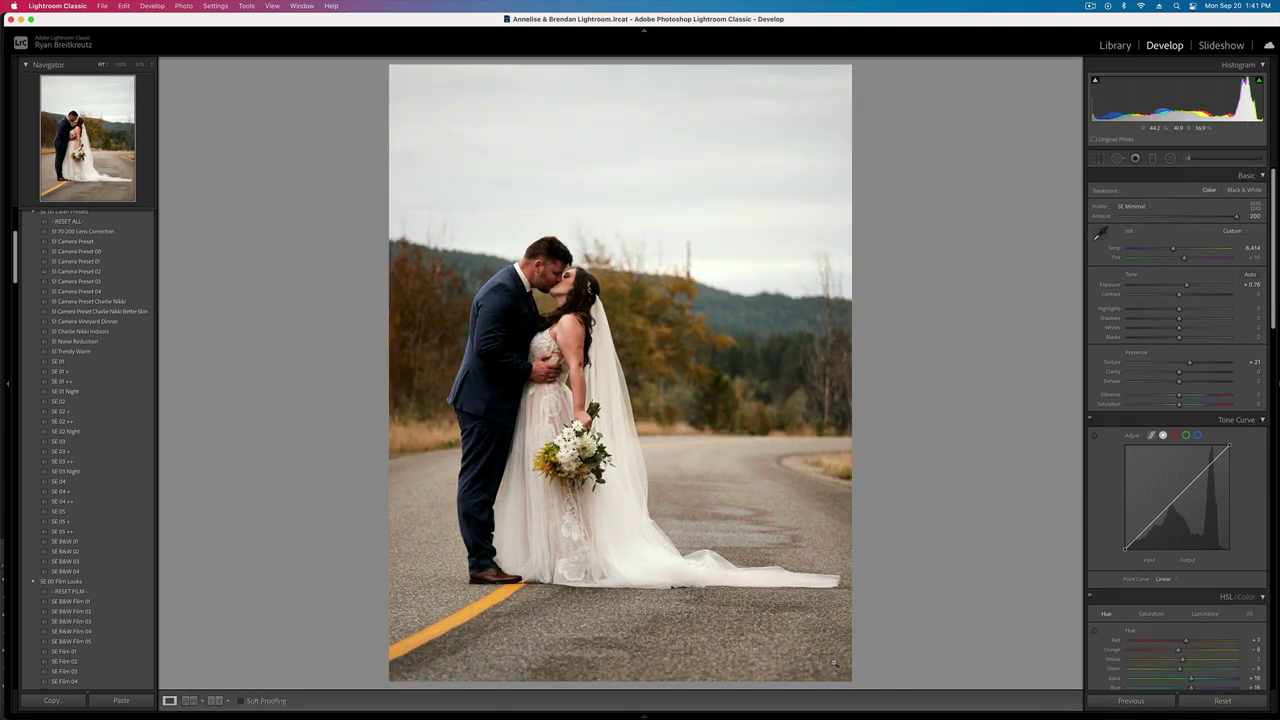
- On the kissing photo at the road bend, add a large radial filter with exposure -0.43, highlights 100 and whites 50, and set overall contrast -17
key(Right)
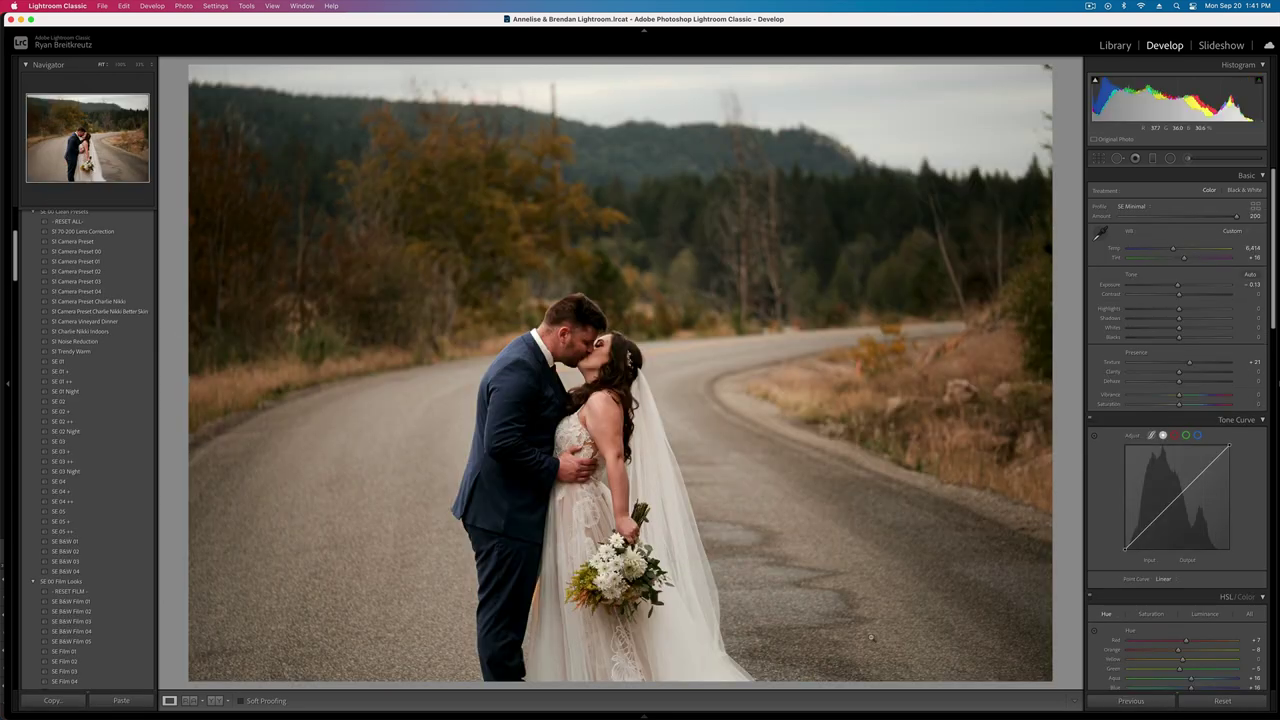
click(1170, 159)
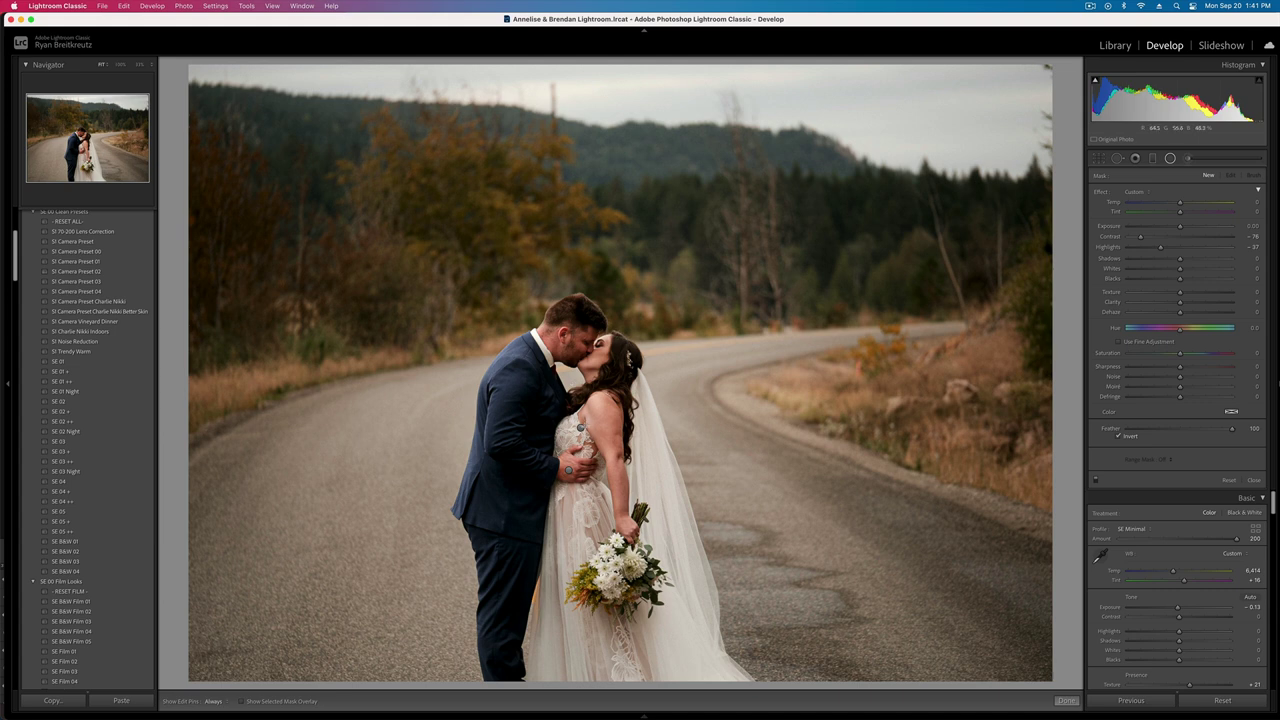
drag(585, 428, 1059, 428)
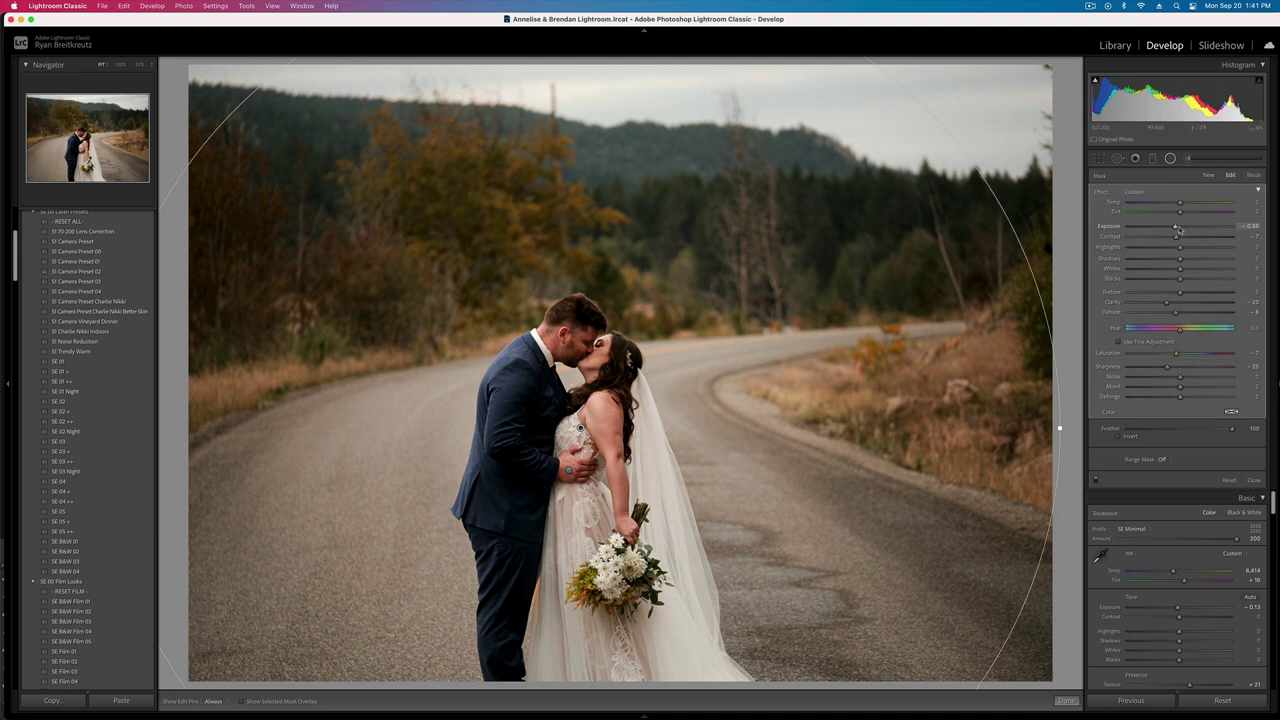
drag(1180, 229, 1206, 271)
mouse_move(1176, 314)
mouse_down()
mouse_move(1196, 315)
mouse_move(1184, 315)
mouse_up()
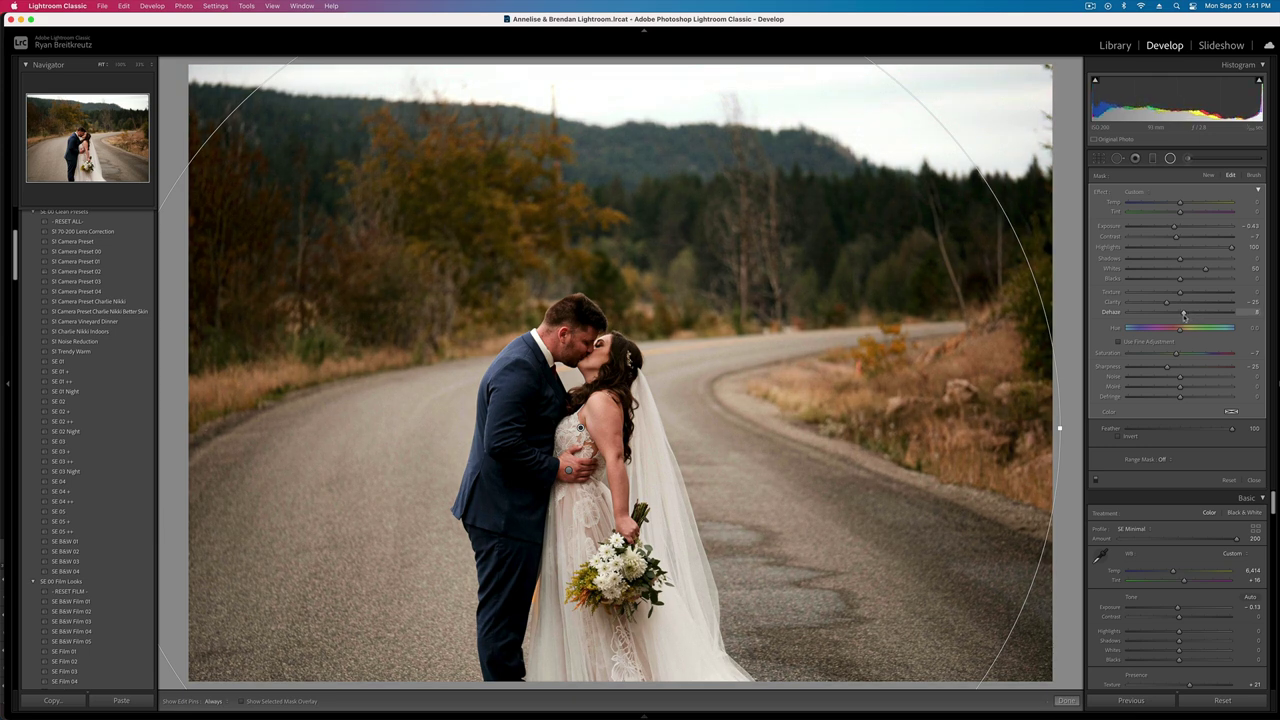
key(shift+m)
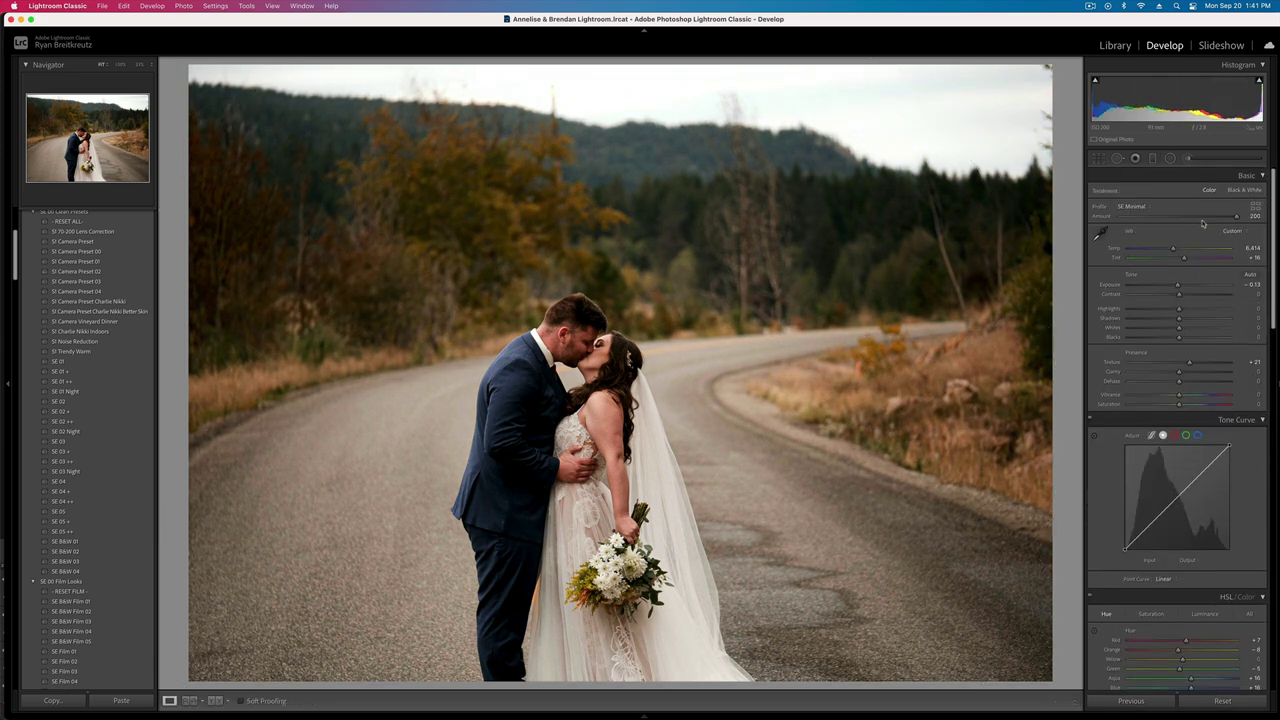
click(1171, 296)
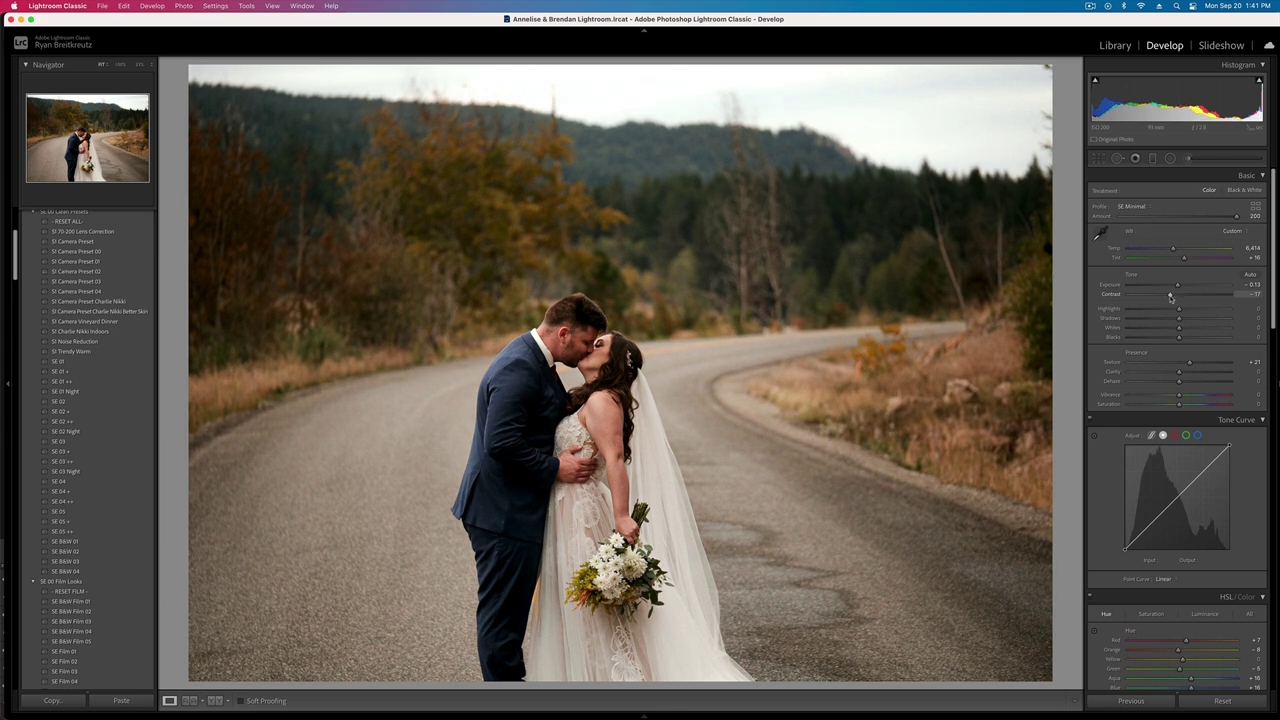
- On the photo of the couple gazing at each other by the lake, heal a spot on the groom's cheek using nearby skin
key(Right)
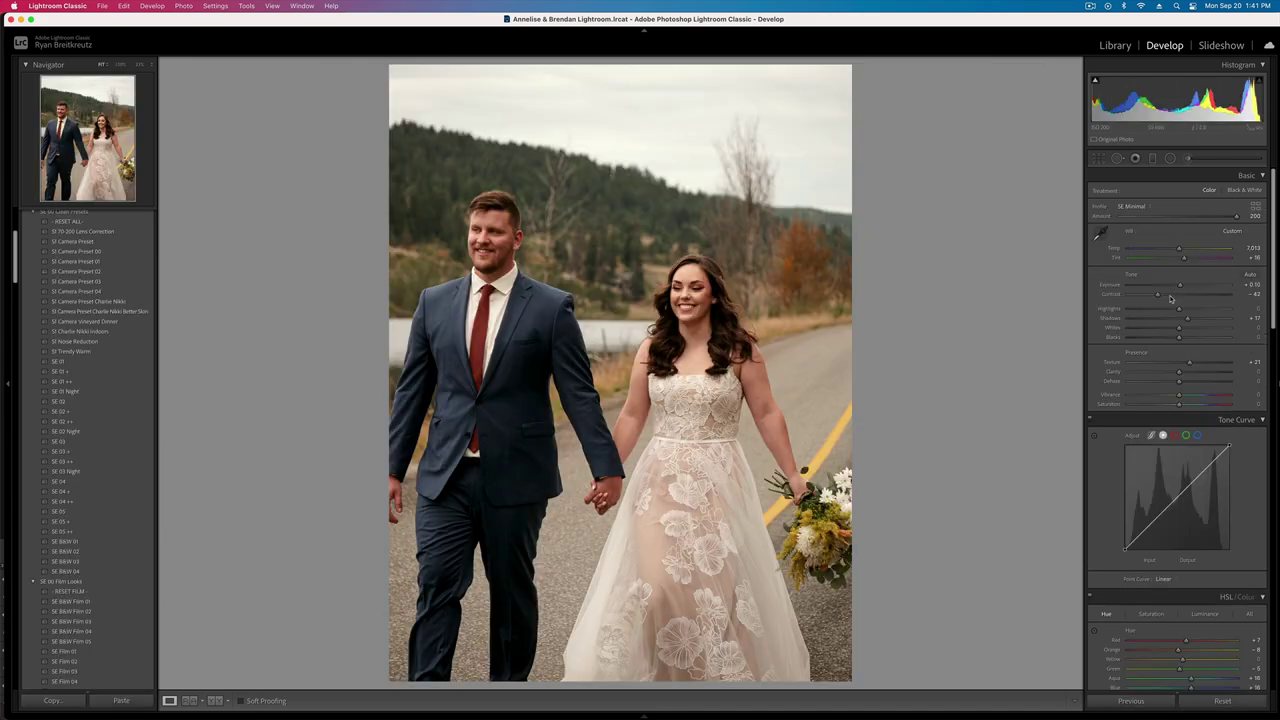
key(Right)
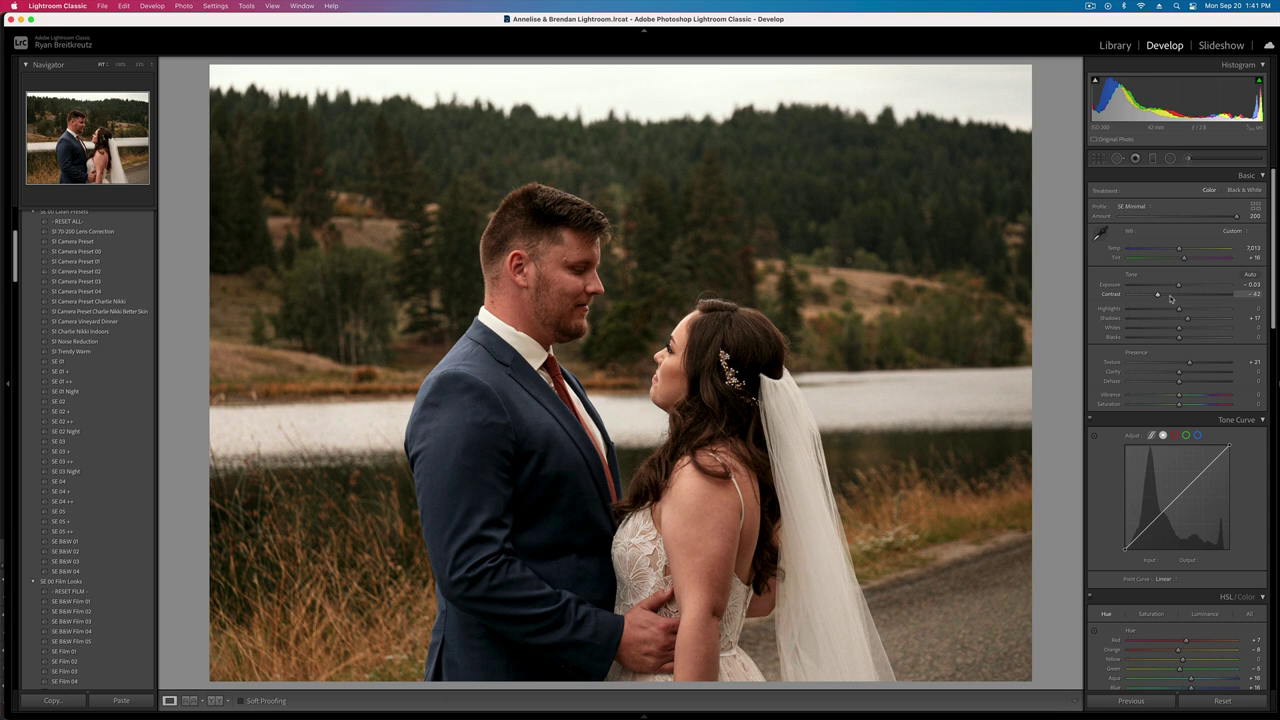
click(1189, 158)
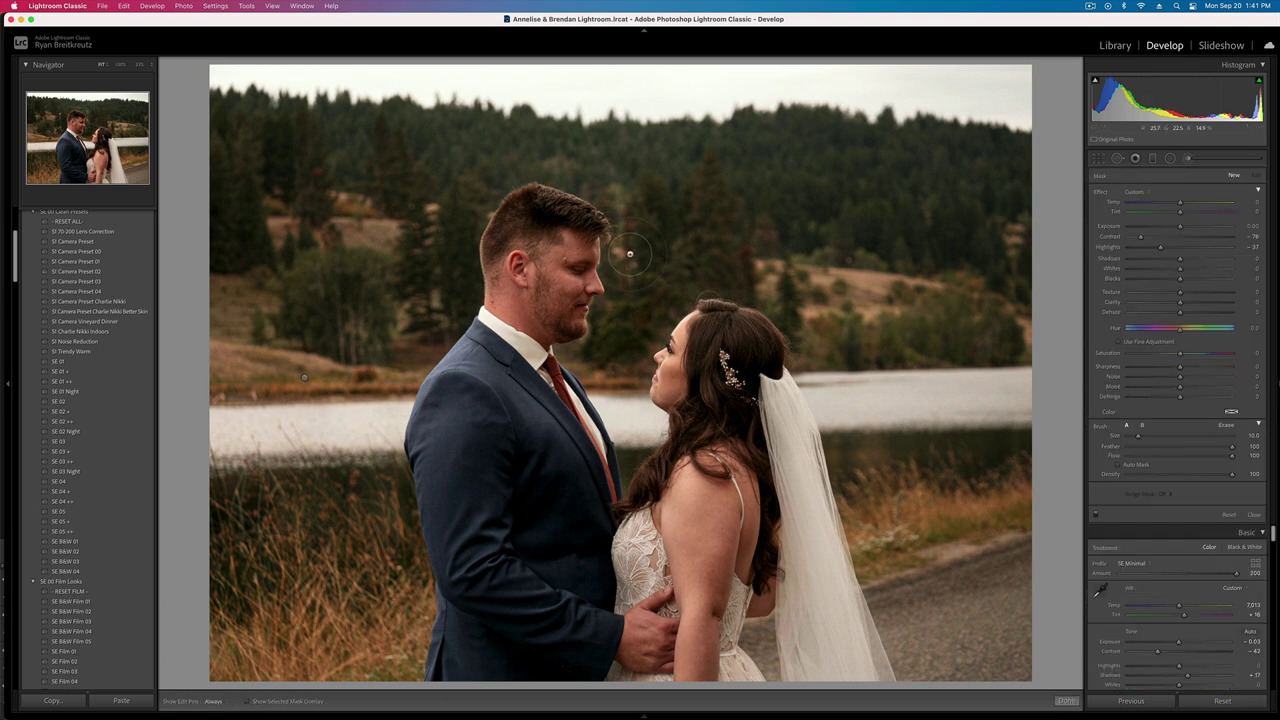
click(1118, 158)
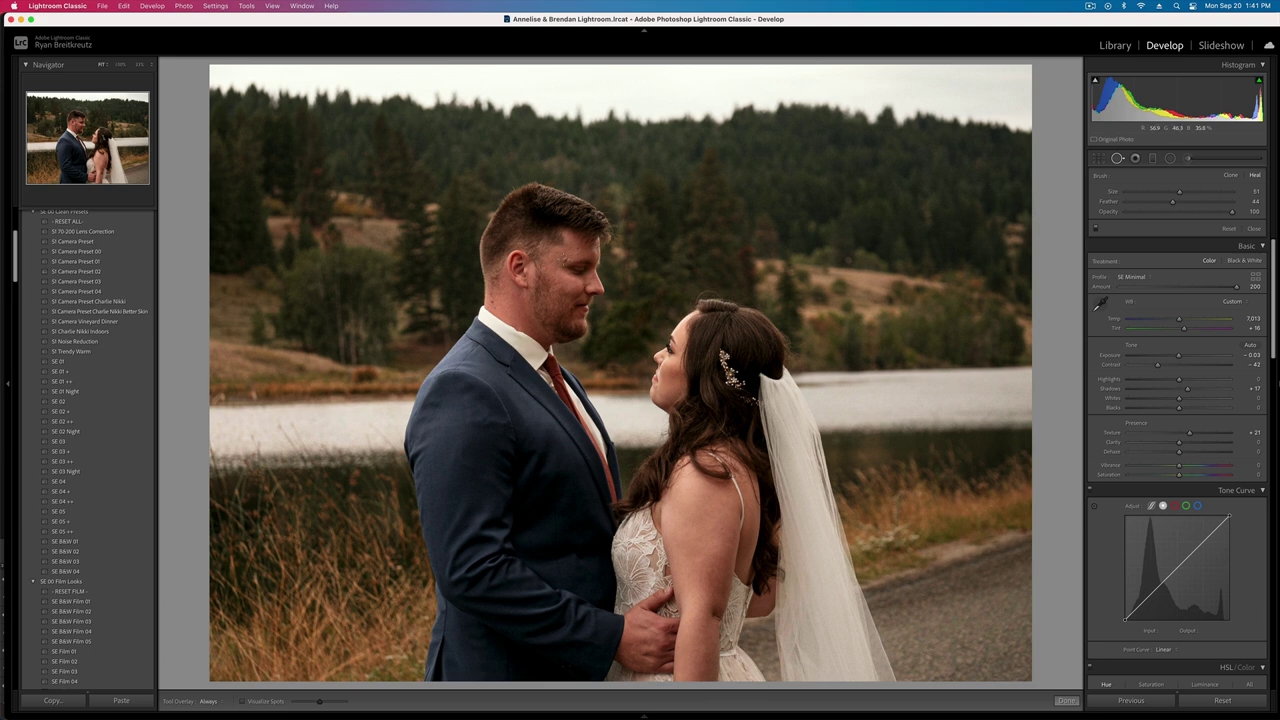
click(563, 260)
drag(557, 324, 558, 279)
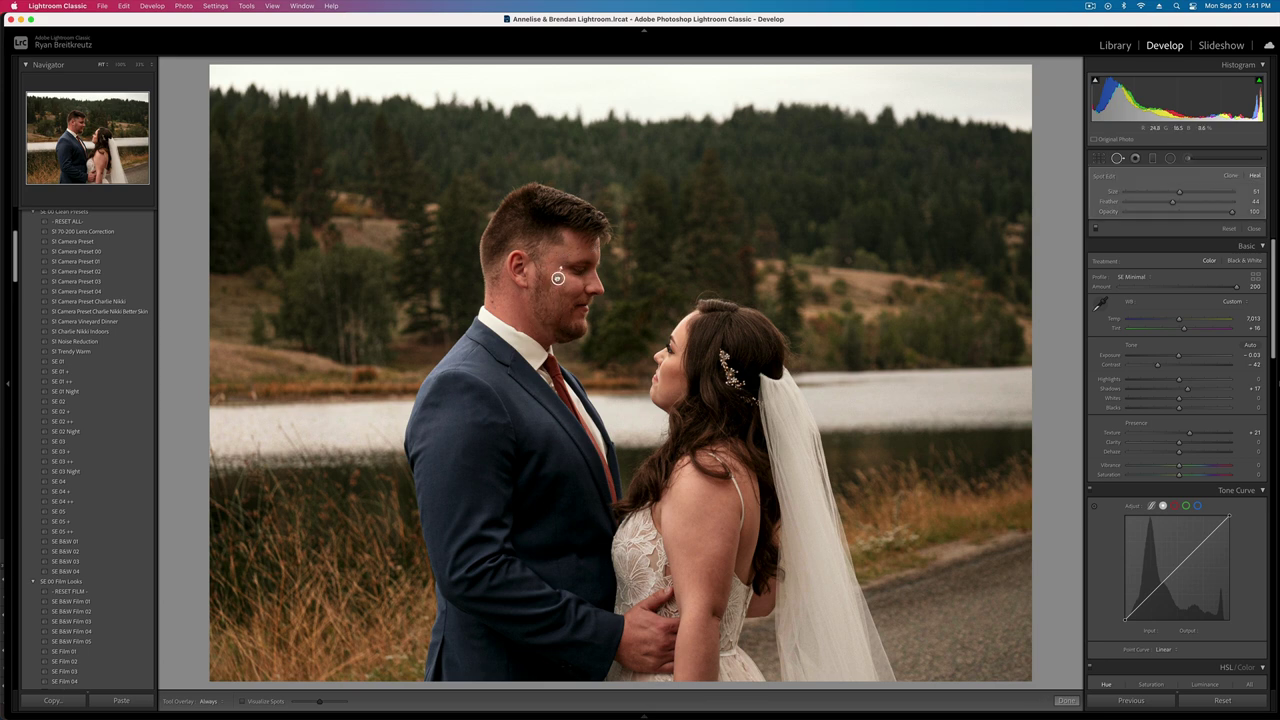
key(q)
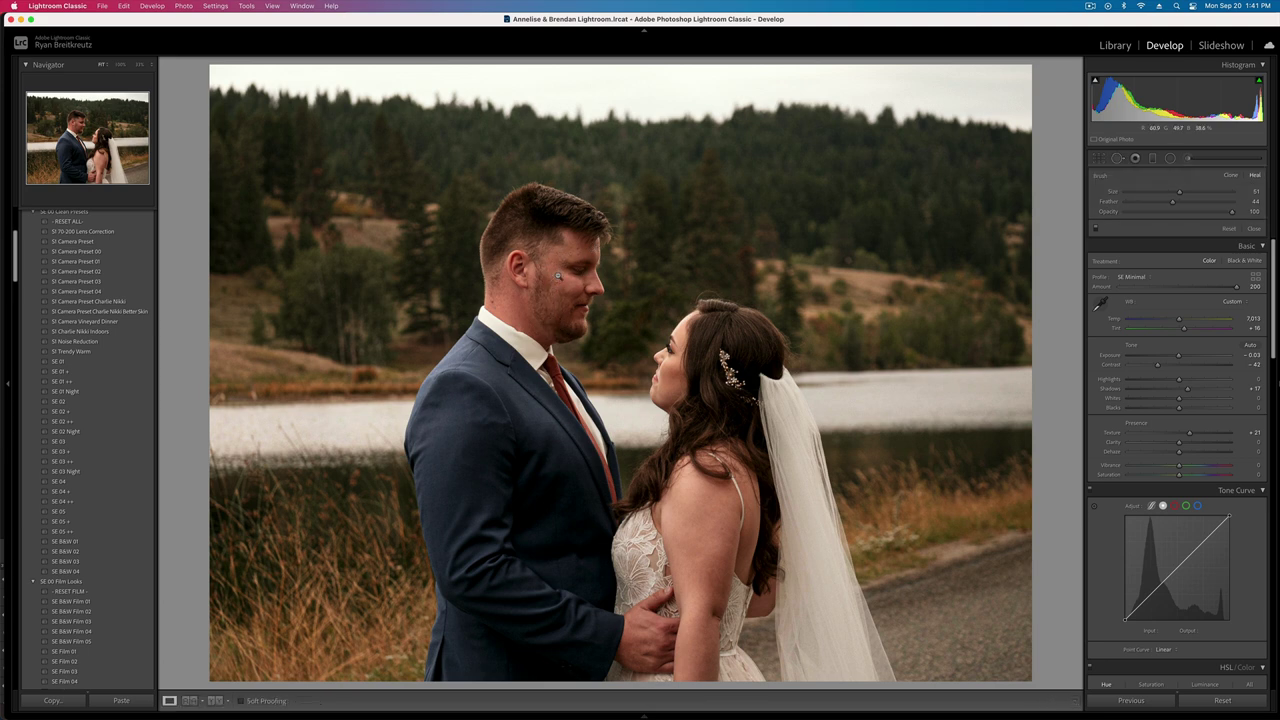
- Lower the tint on the tall photo of the bridesmaid and groomsman standing at the lake's edge
key(Right)
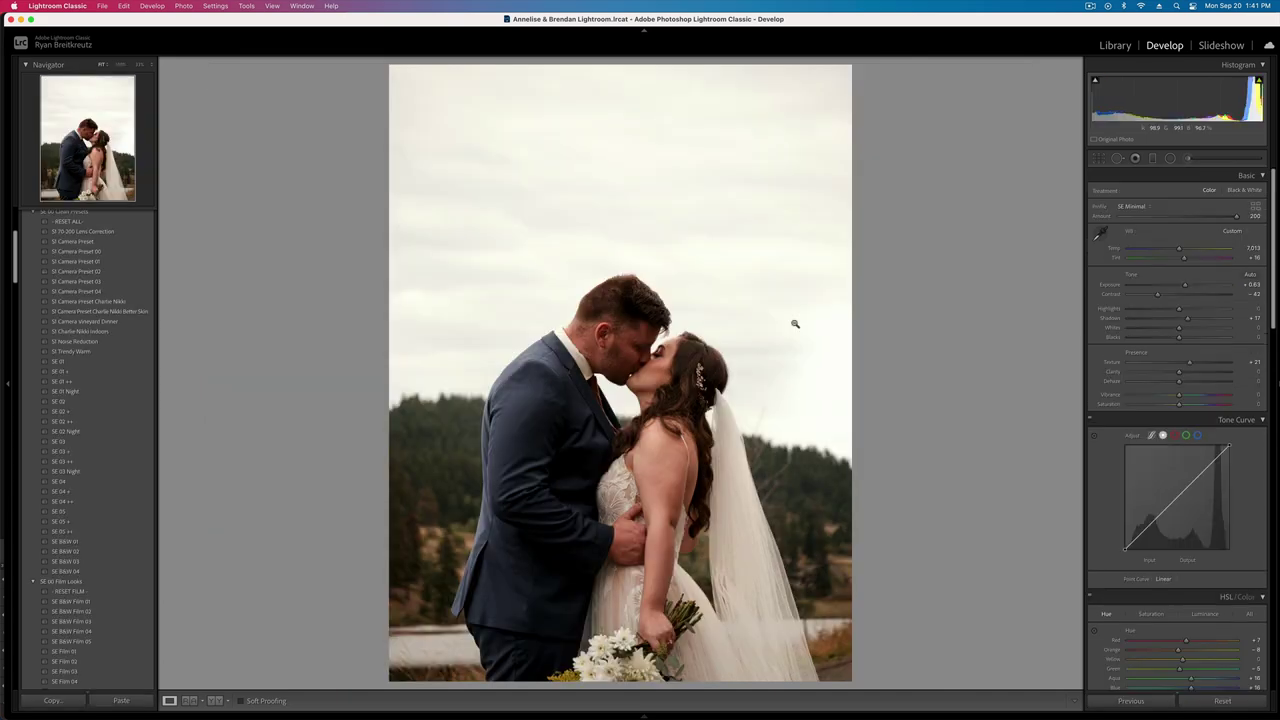
key(Right)
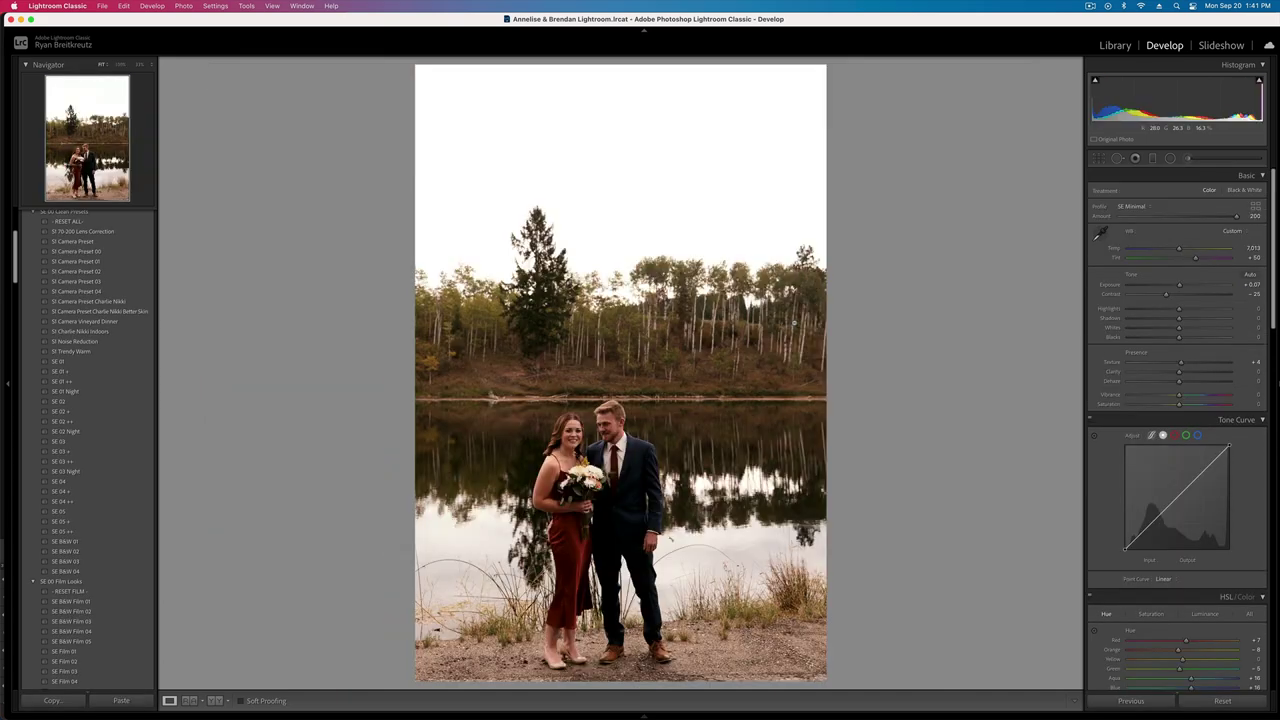
drag(1195, 258, 1188, 260)
key(Right)
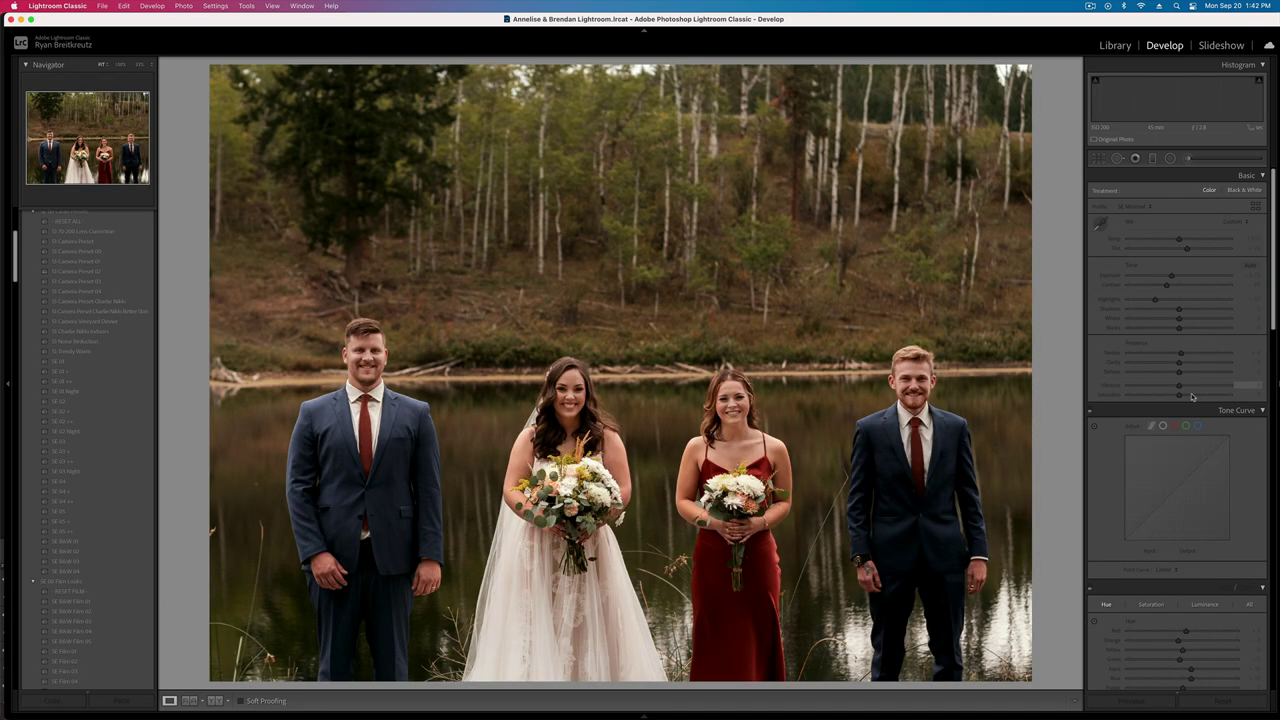
- On the close portrait of the bridesmaid and groomsman, set exposure -0.32, tint +9, contrast 0 and blacks +26, and raise the highlights
key(Right)
key(Right)
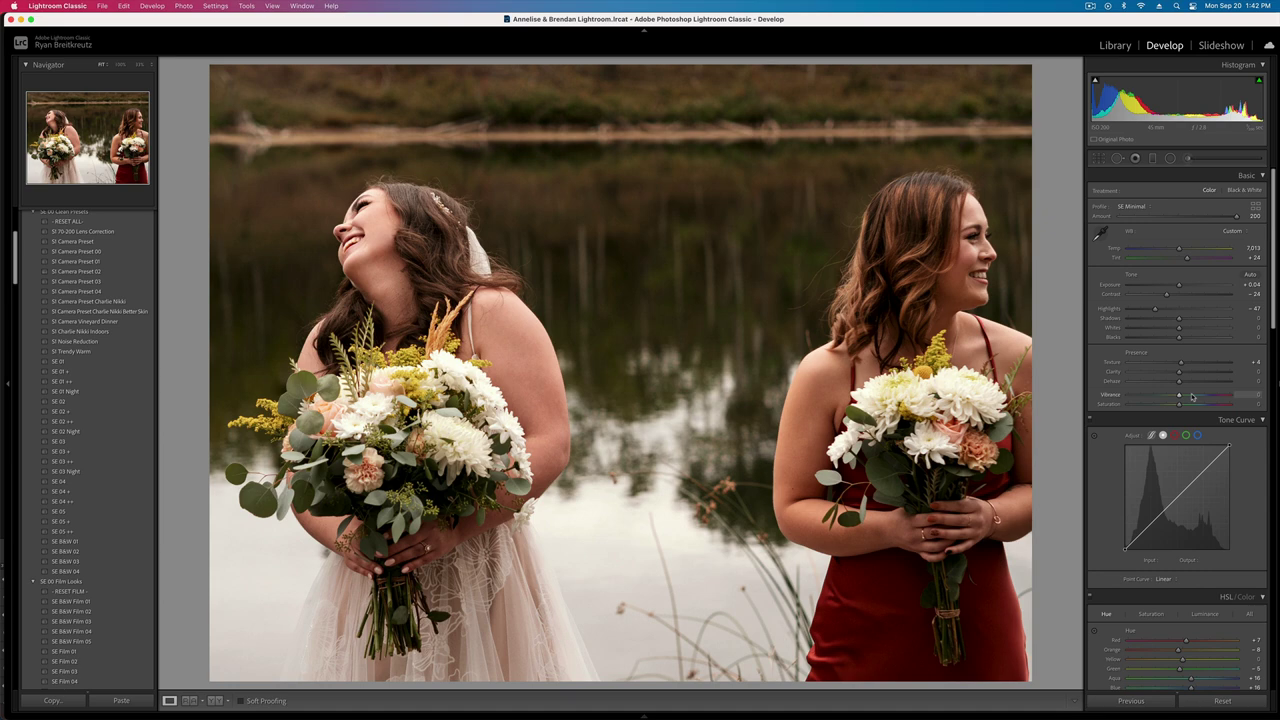
key(Right)
key(Right)
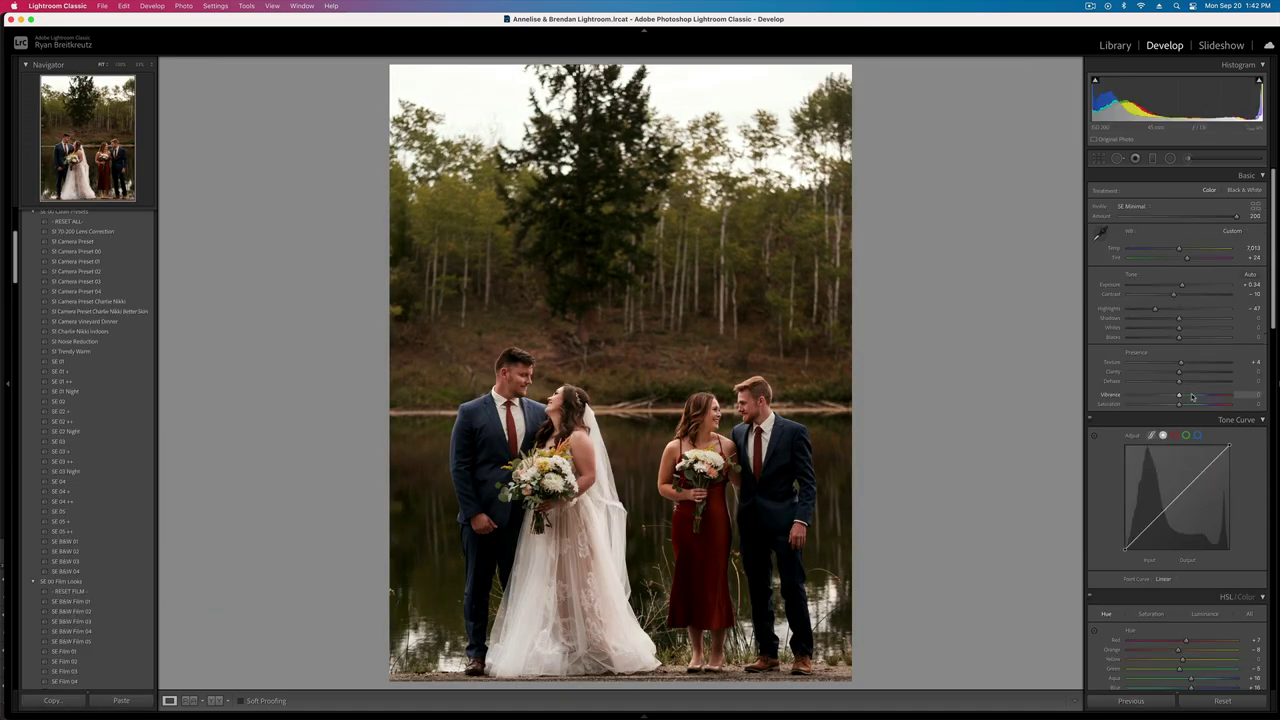
key(Right)
key(Right)
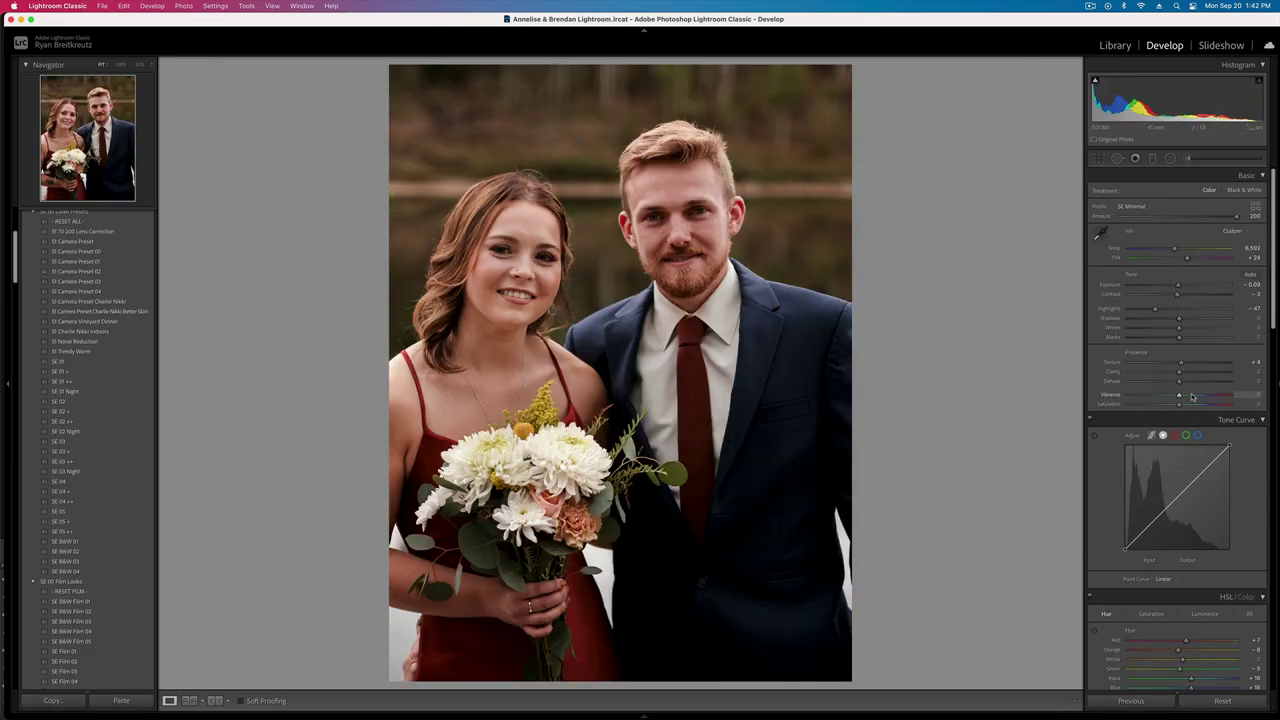
key(Right)
key(minus)
key(Right)
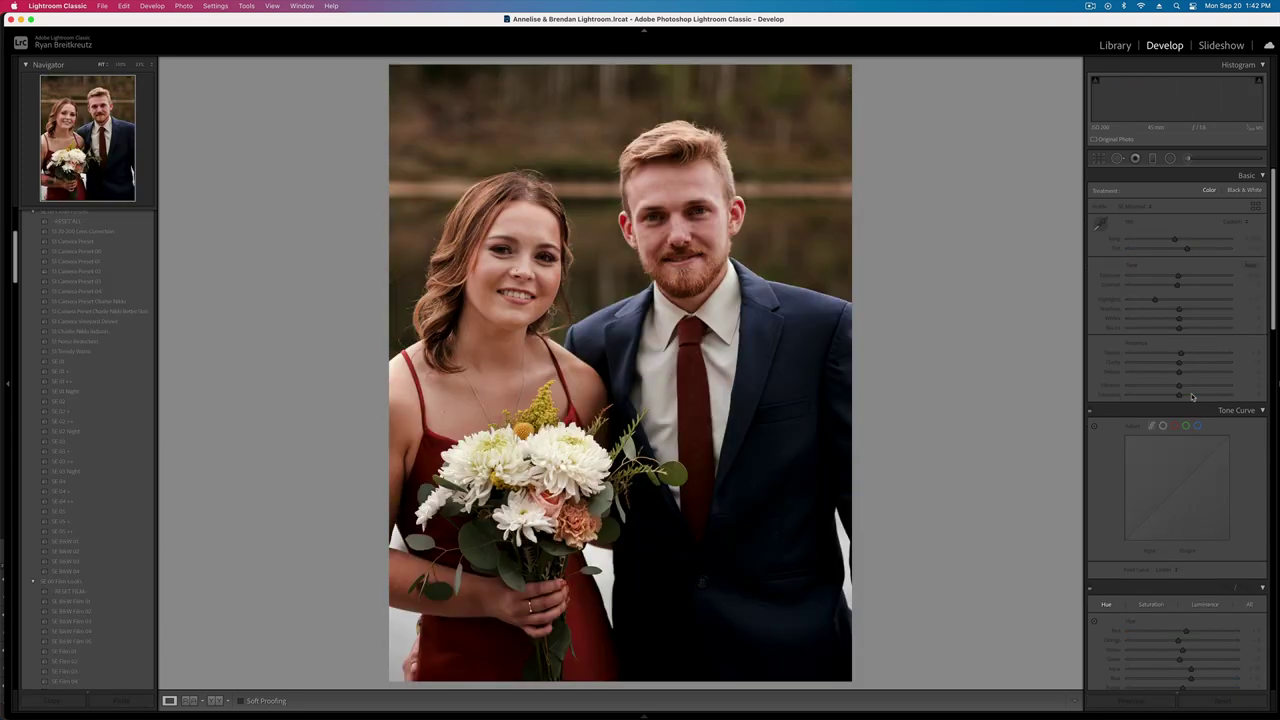
key(minus)
key(equal)
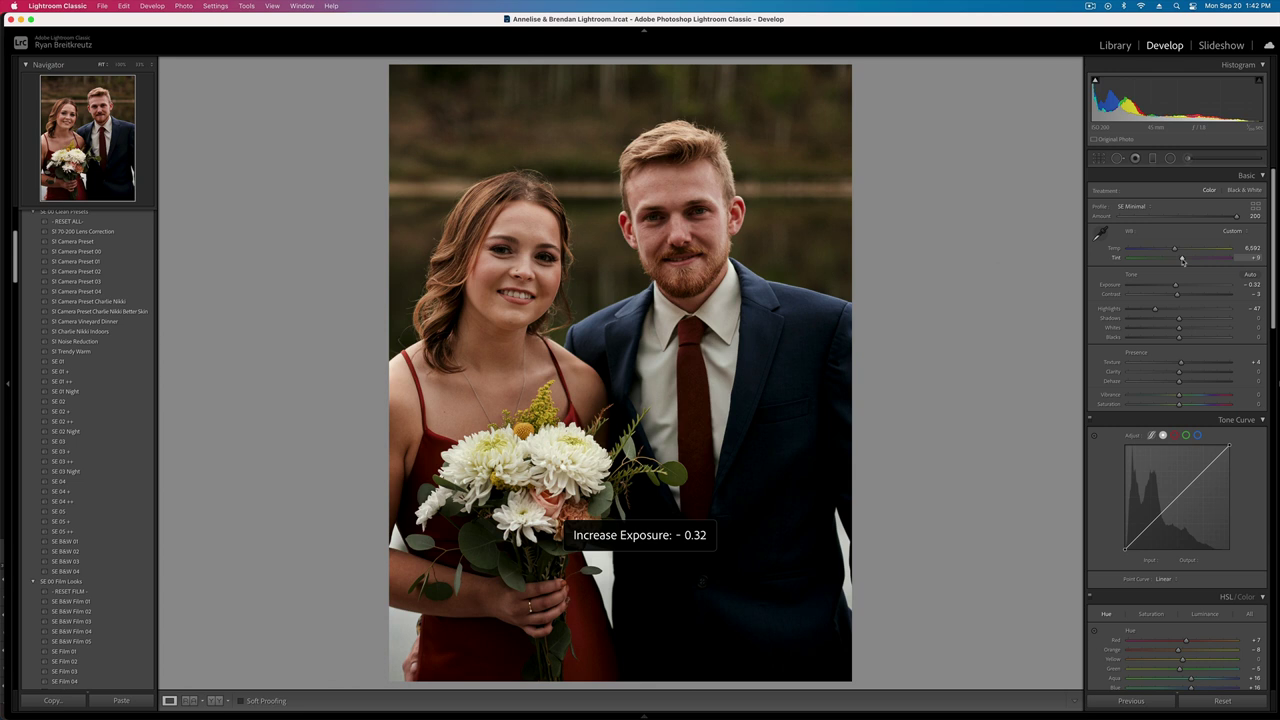
drag(1179, 337, 1180, 297)
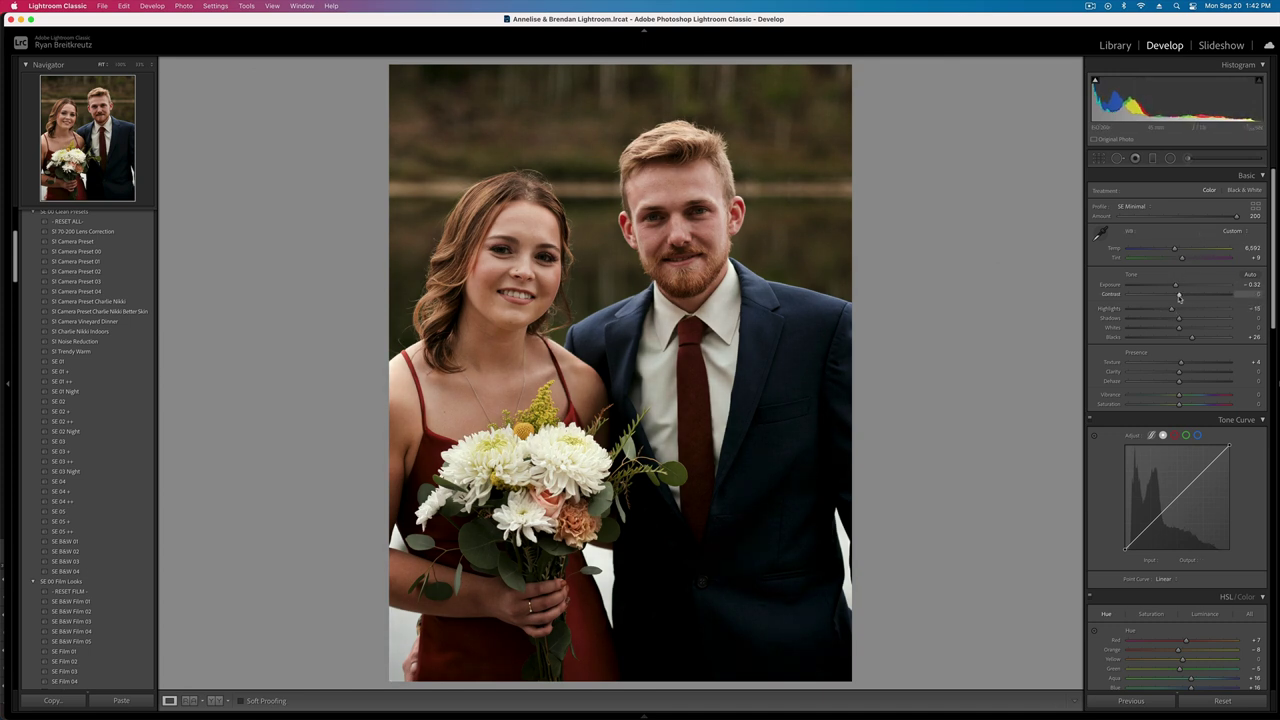
- On the roadside photo of the groomsman holding the bouquet, set tint to +43, raise the vibrance and reduce the saturation
key(Right)
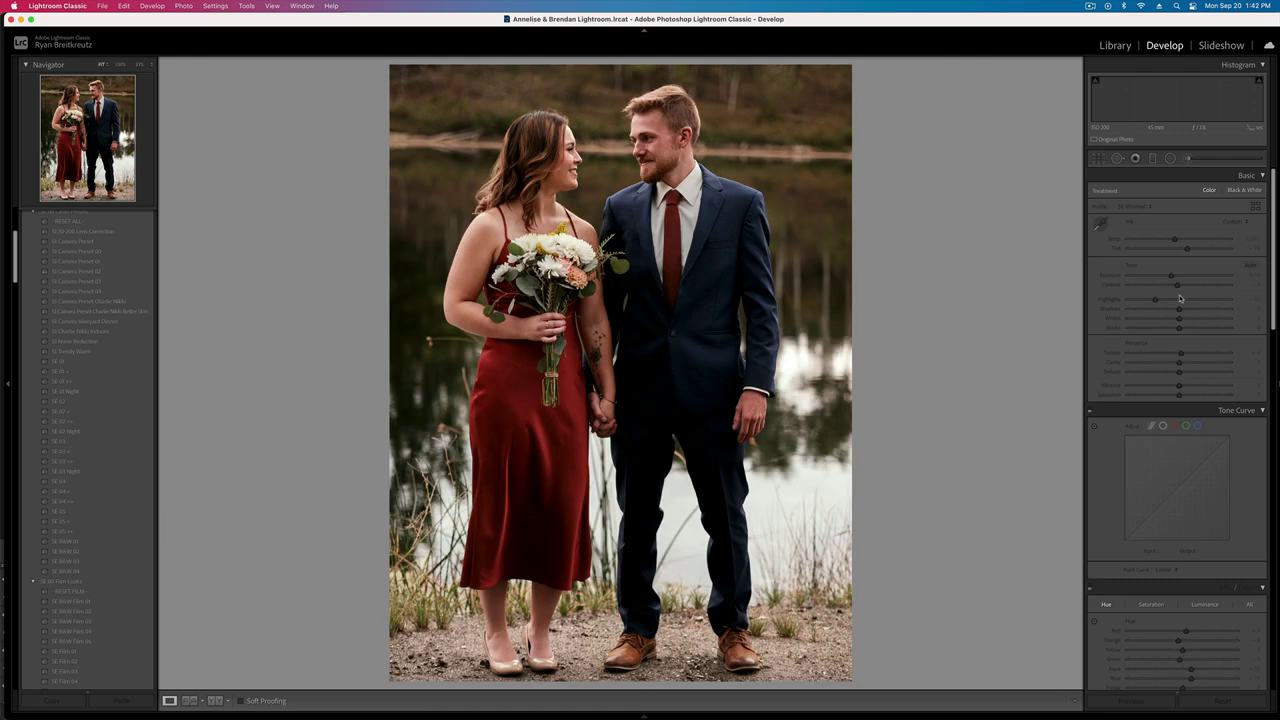
key(Right)
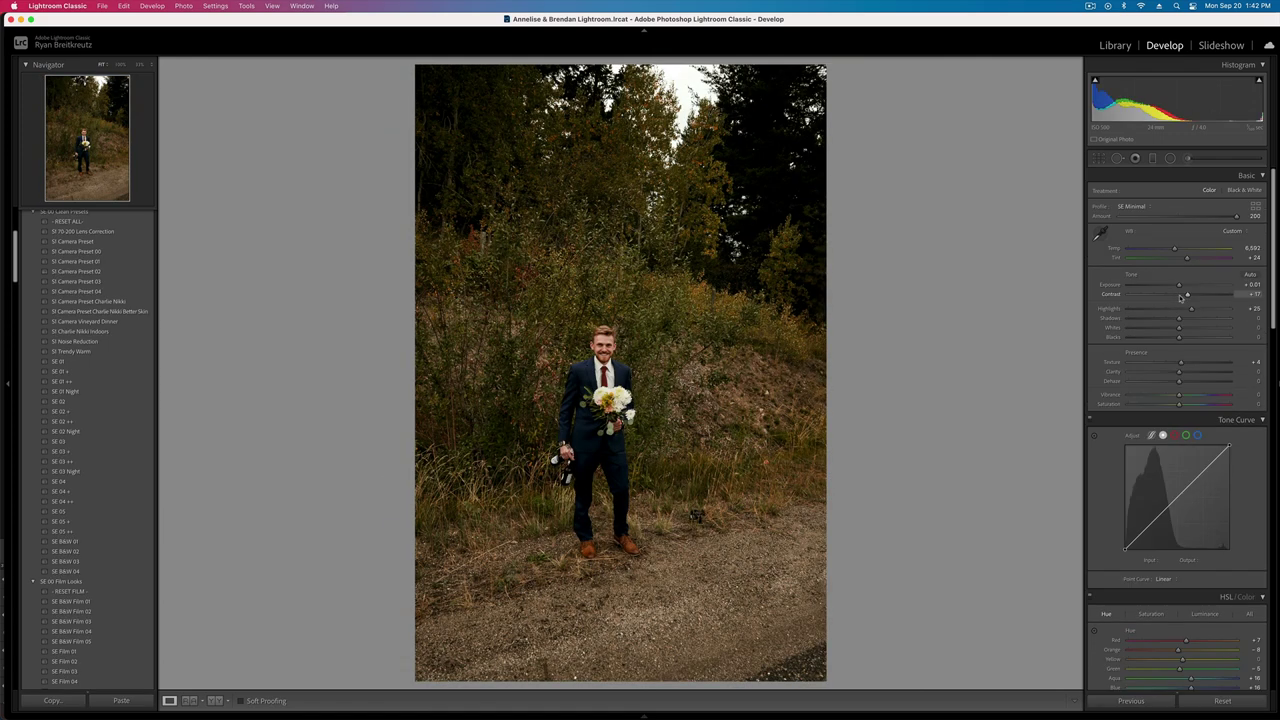
drag(1187, 259, 1193, 260)
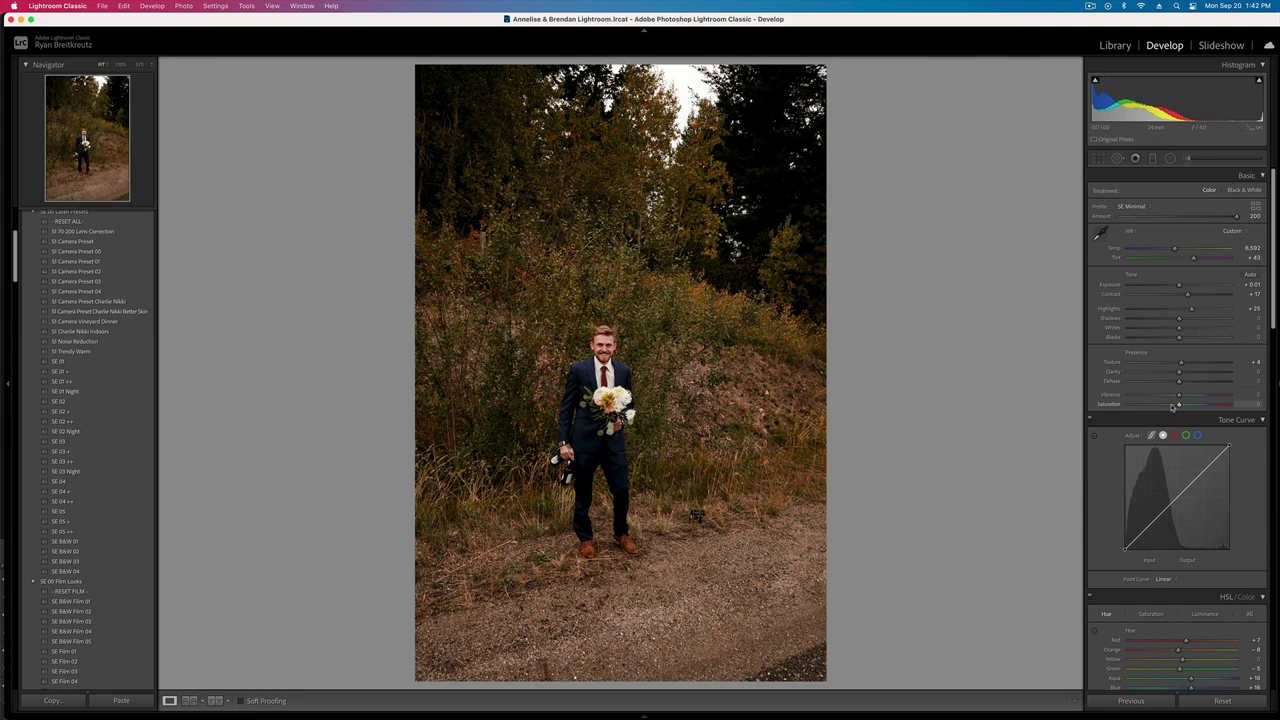
mouse_move(1179, 397)
mouse_down()
mouse_move(1168, 398)
mouse_move(1190, 397)
mouse_up()
click(1171, 409)
drag(1172, 408, 1175, 409)
- Review the lakeside photos of the couple, checking exposure and color from the flying-veil shots through the close-up embraces
key(Right)
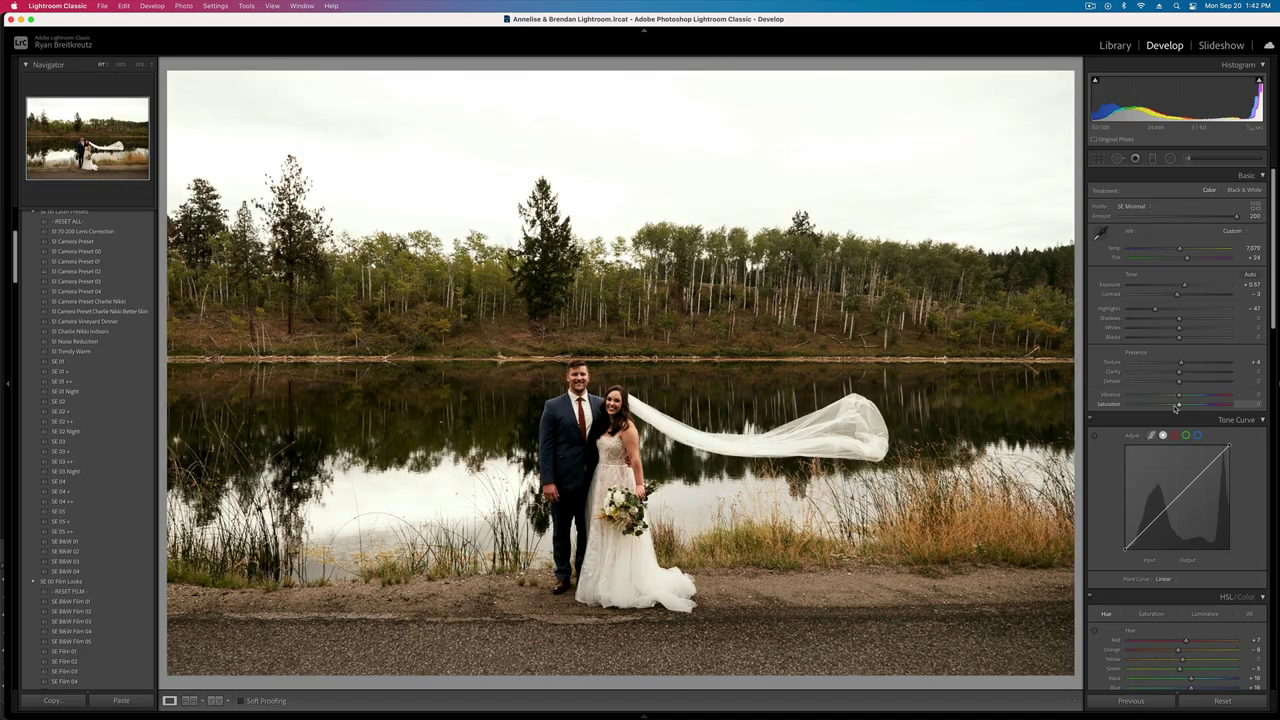
key(Right)
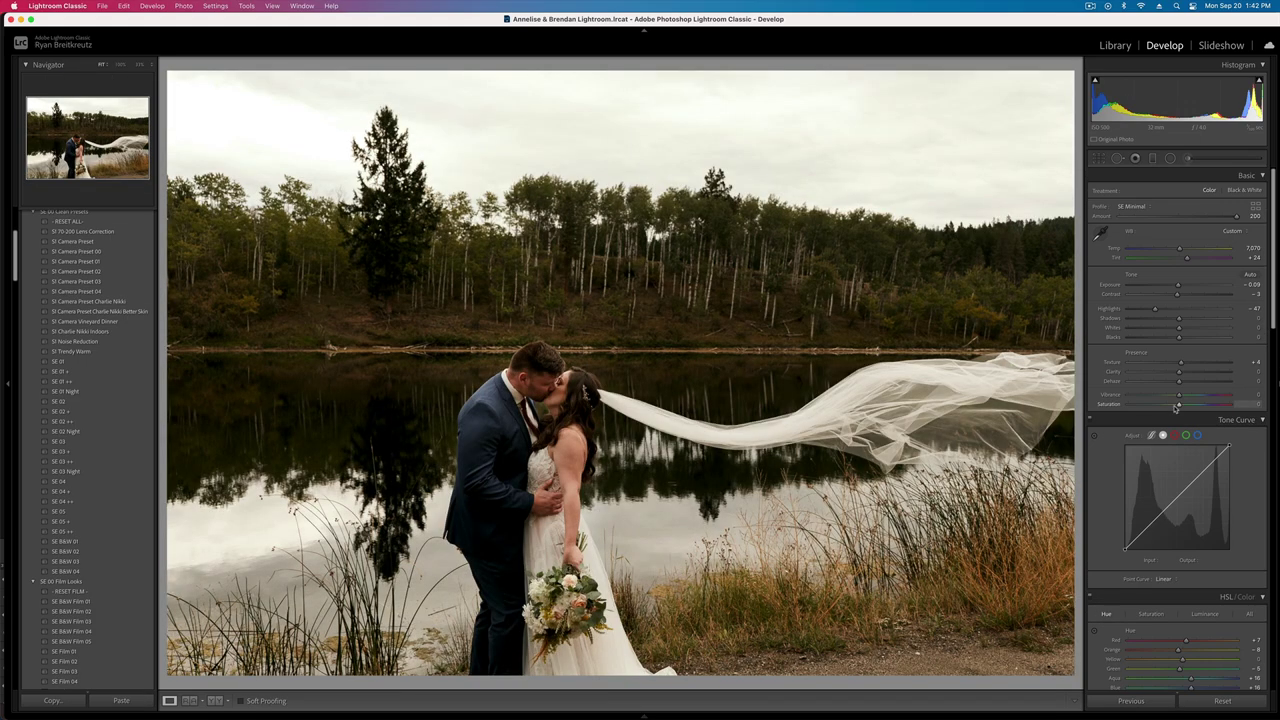
key(Right)
key(Right)
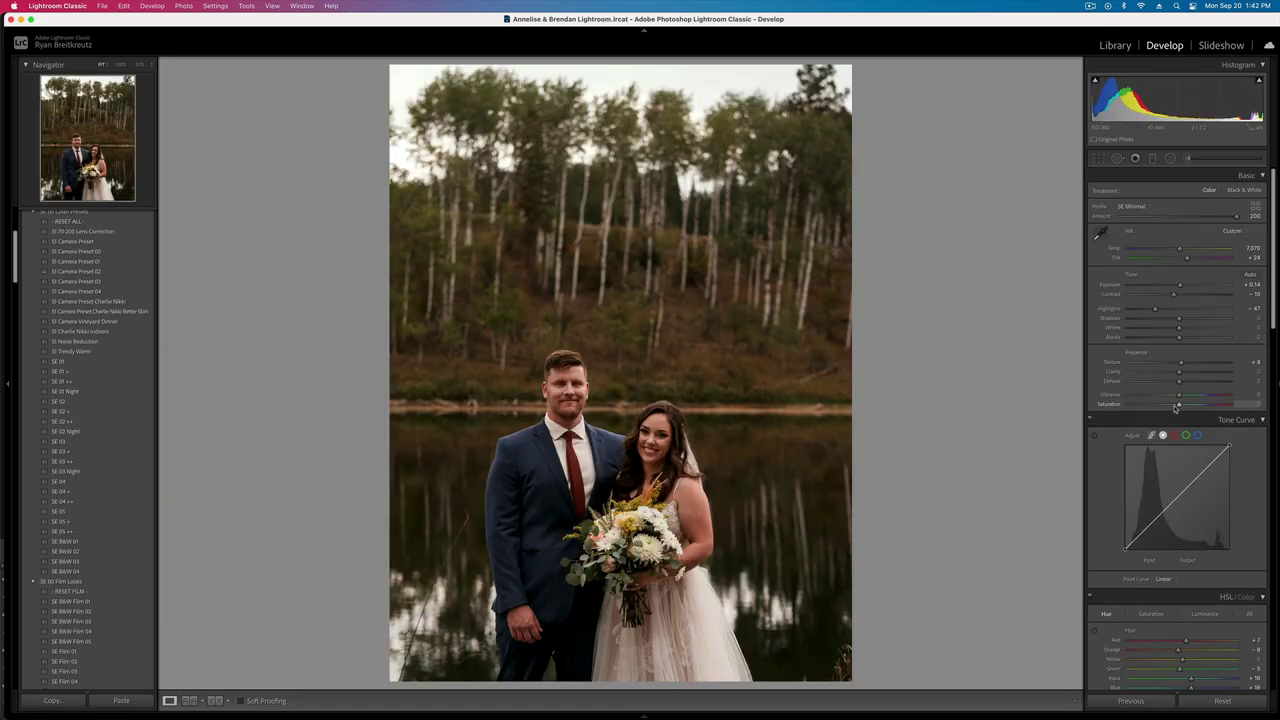
key(Right)
key(Right)
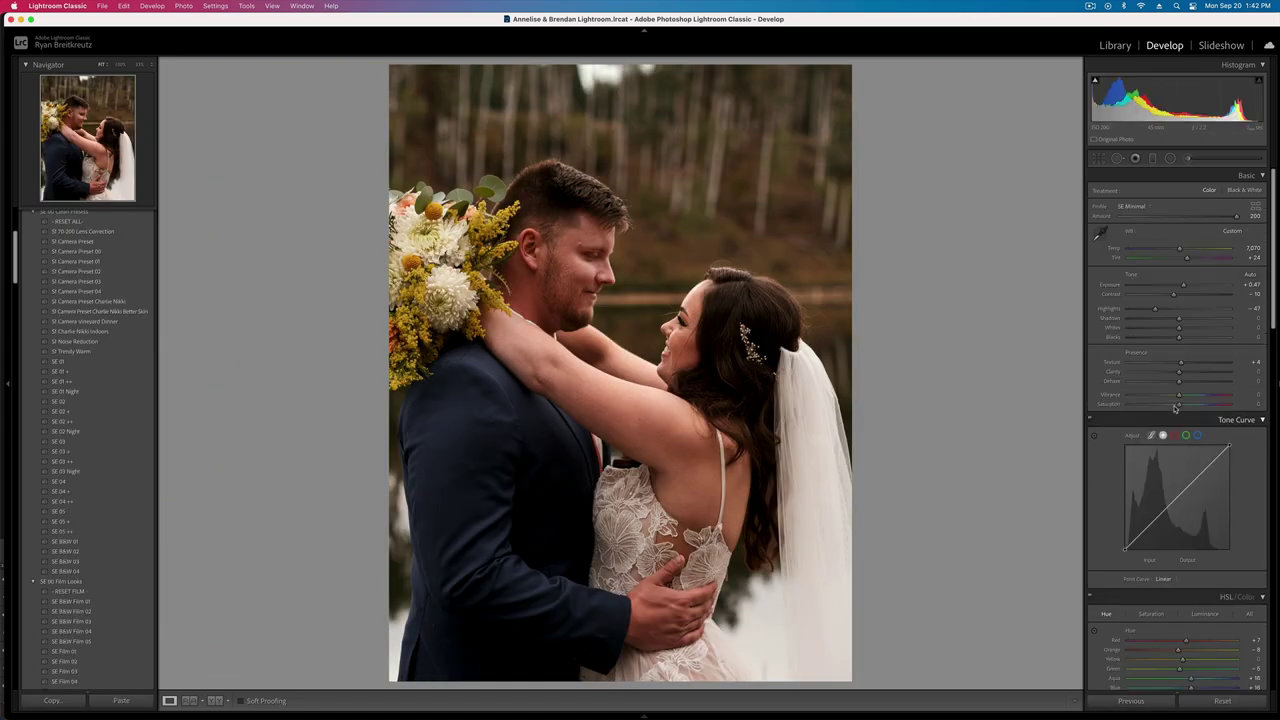
key(Right)
key(Right)
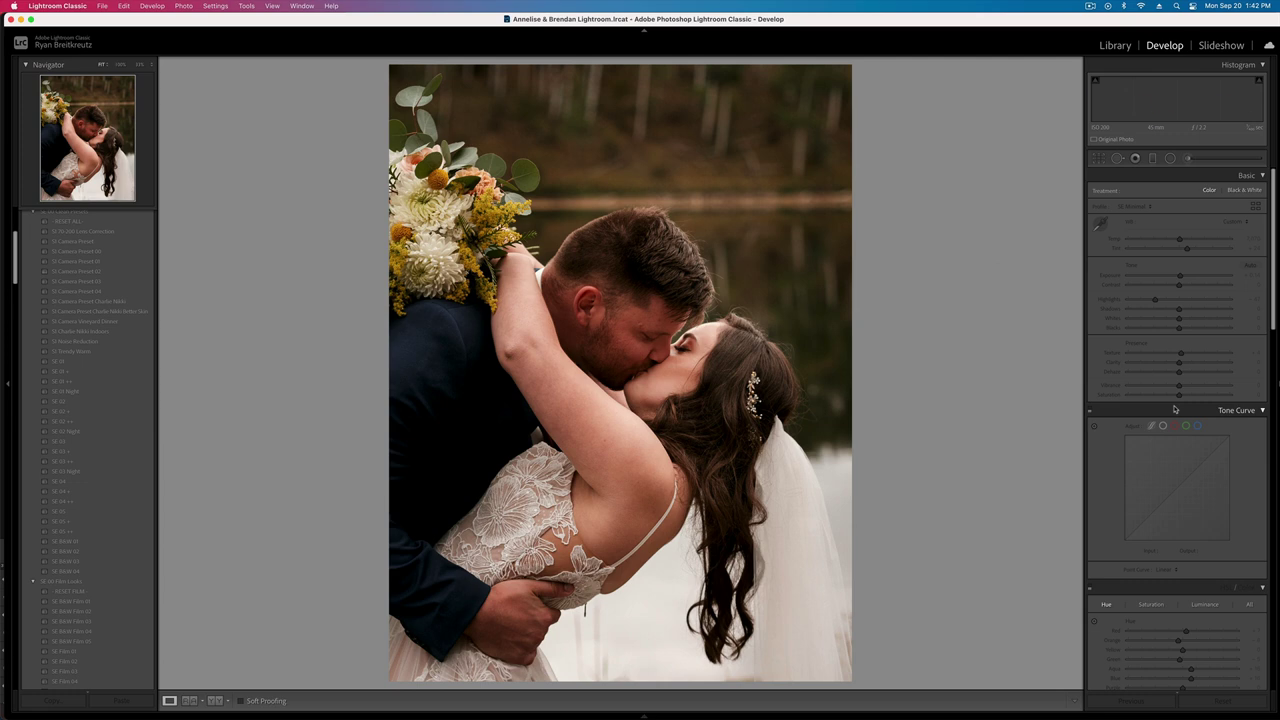
key(Right)
key(Right)
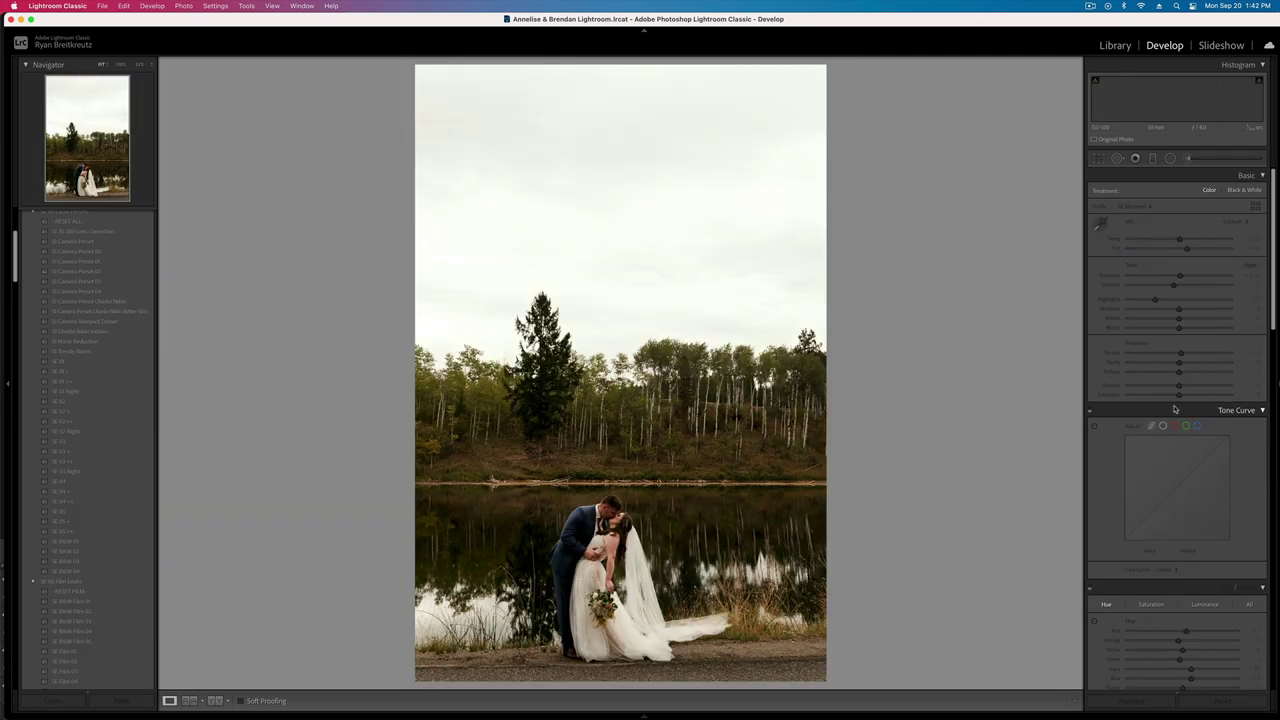
- Set vibrance to +21 on the wide and tall full-length photos of the couple kissing beside the lake
key(Right)
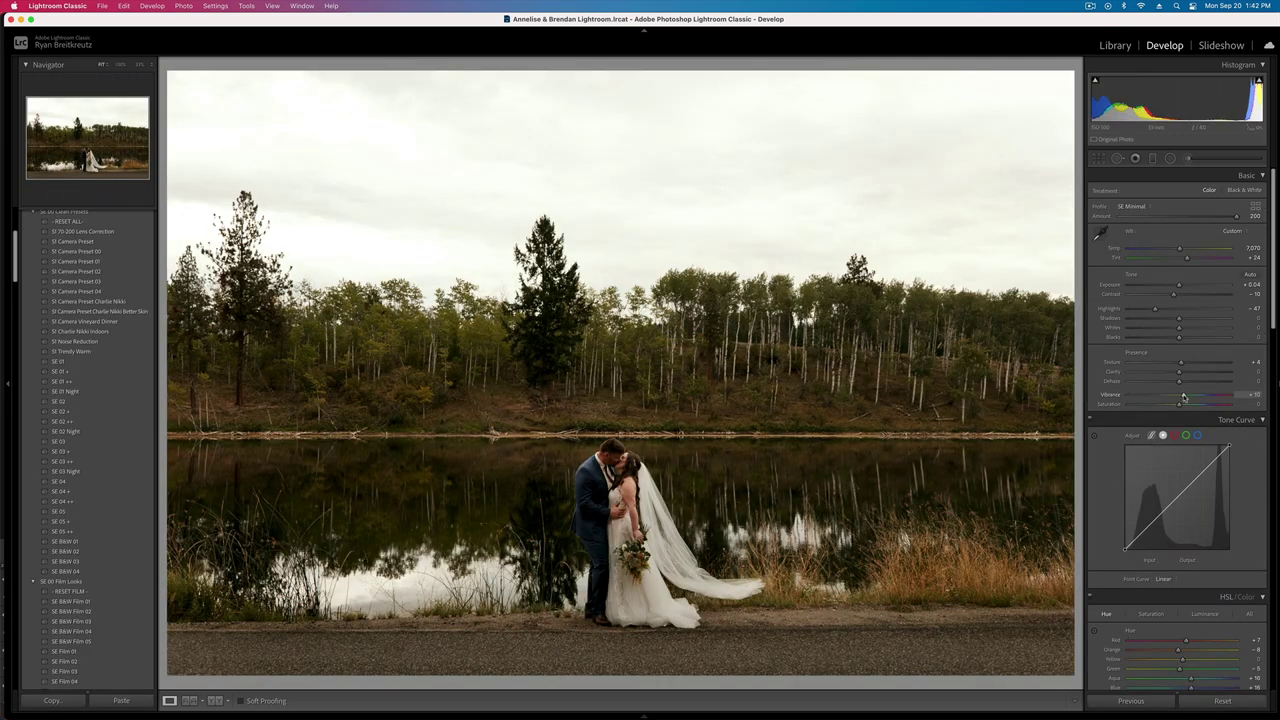
drag(1183, 397, 1190, 398)
key(Right)
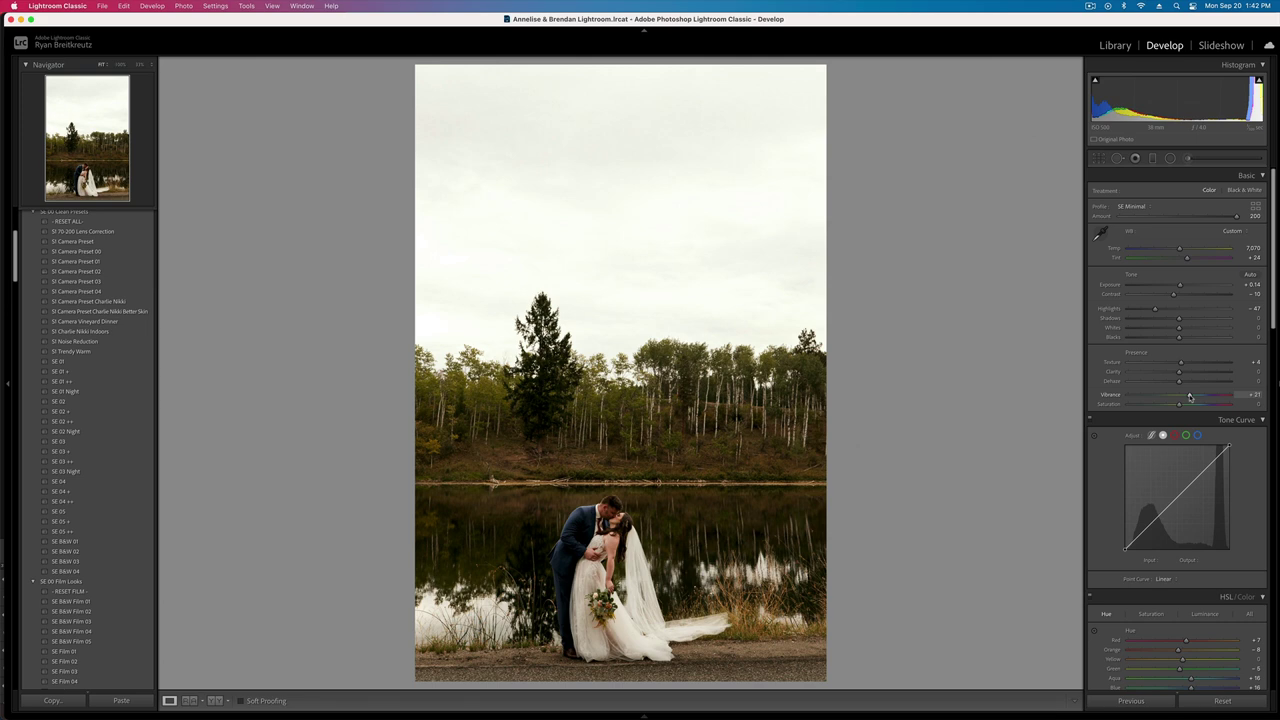
- Lower the exposure of the smiling photo of the groom carrying the bride, and set exposure to +0.44 on the following carrying shot
key(Right)
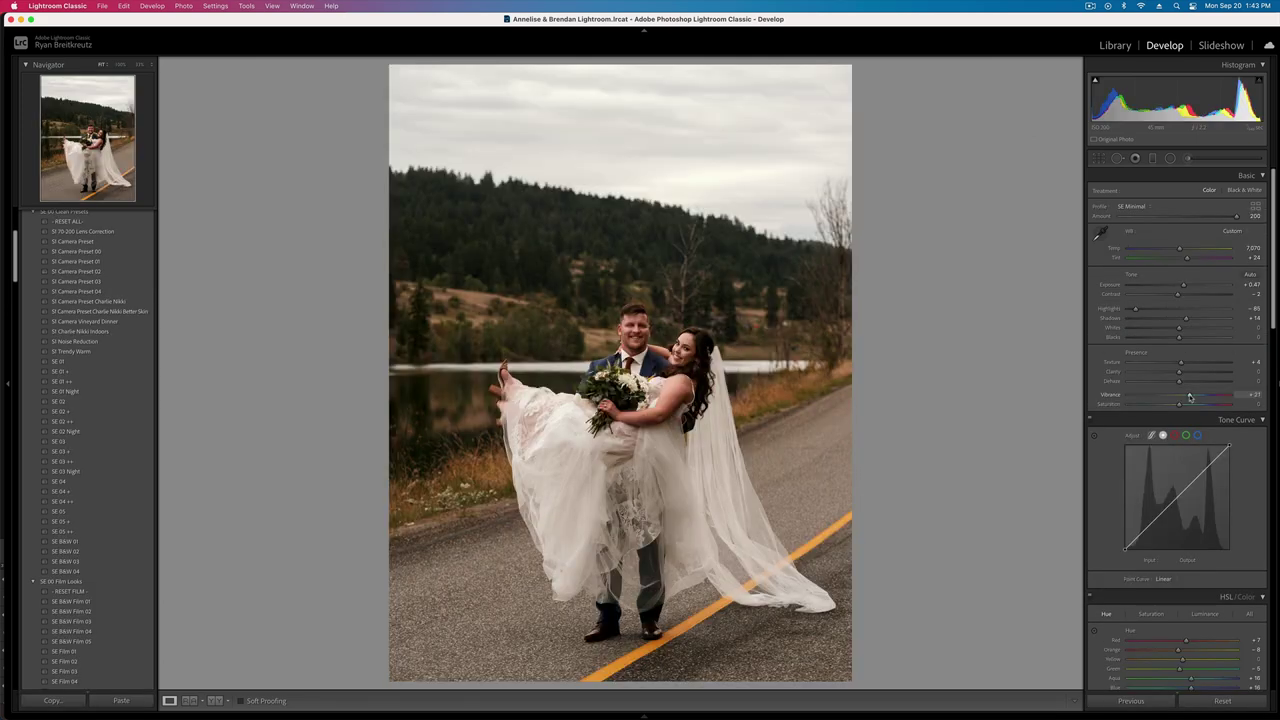
key(minus)
key(Right)
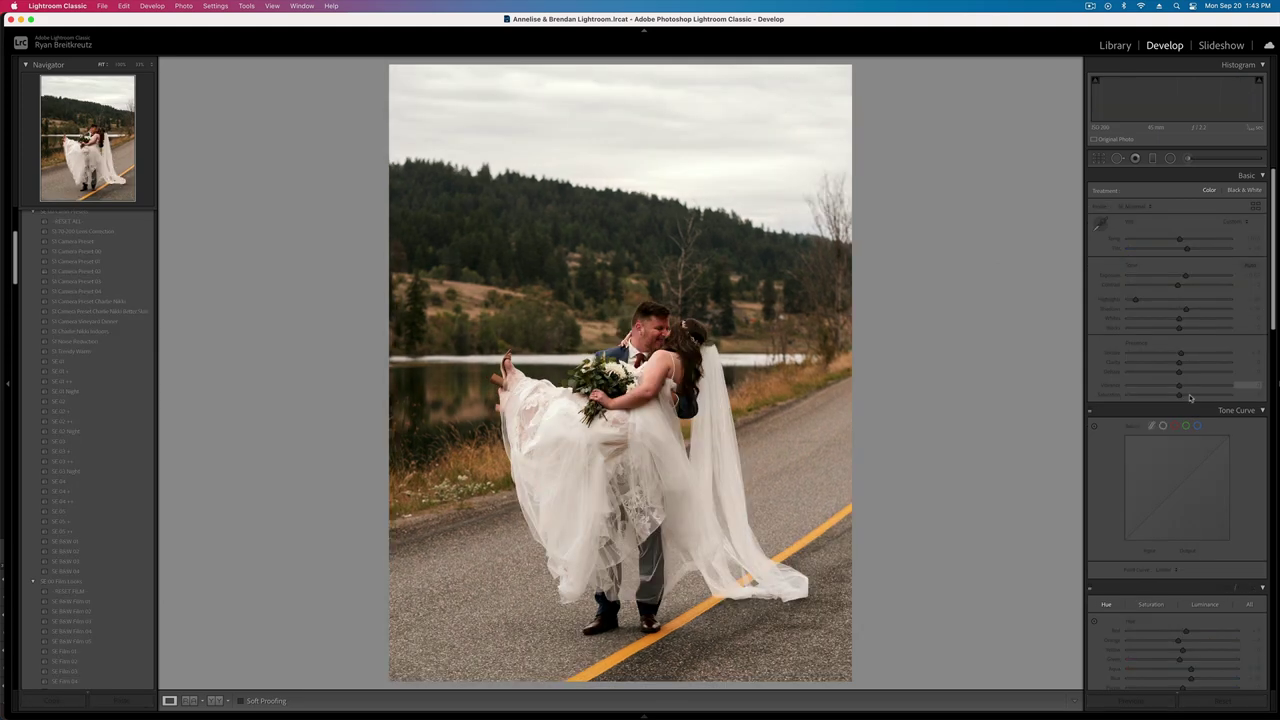
key(minus)
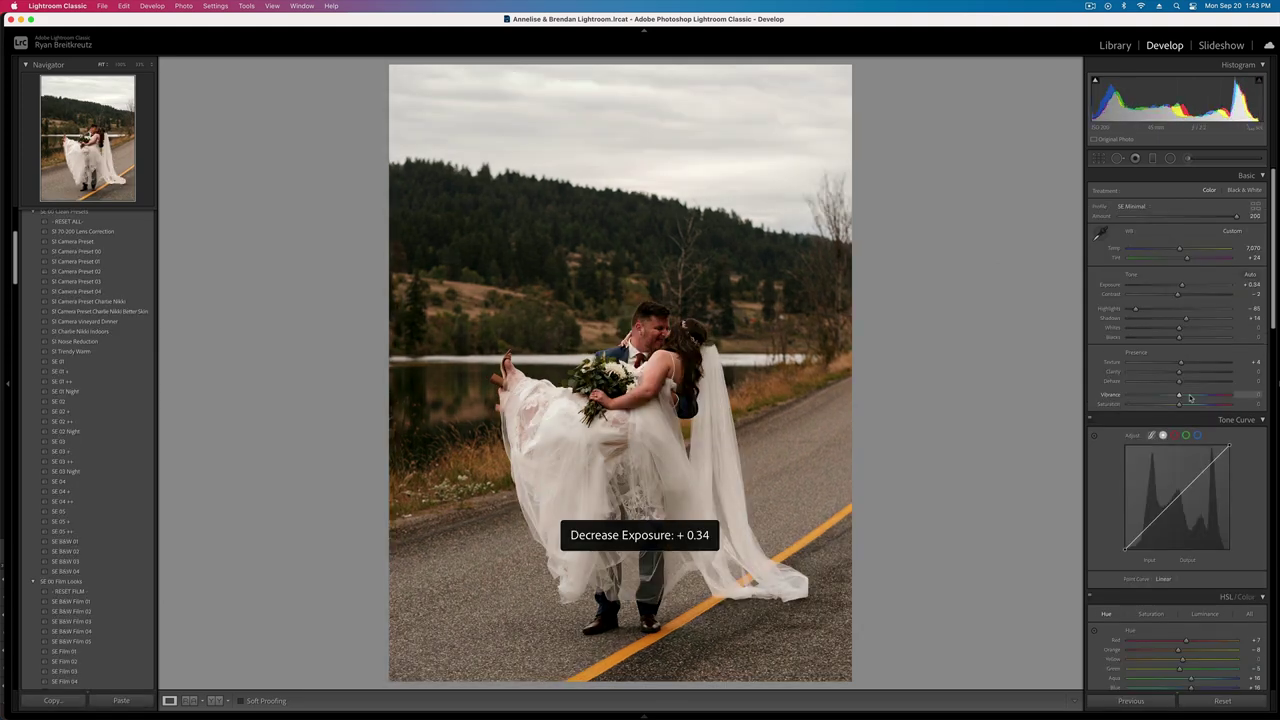
key(equal)
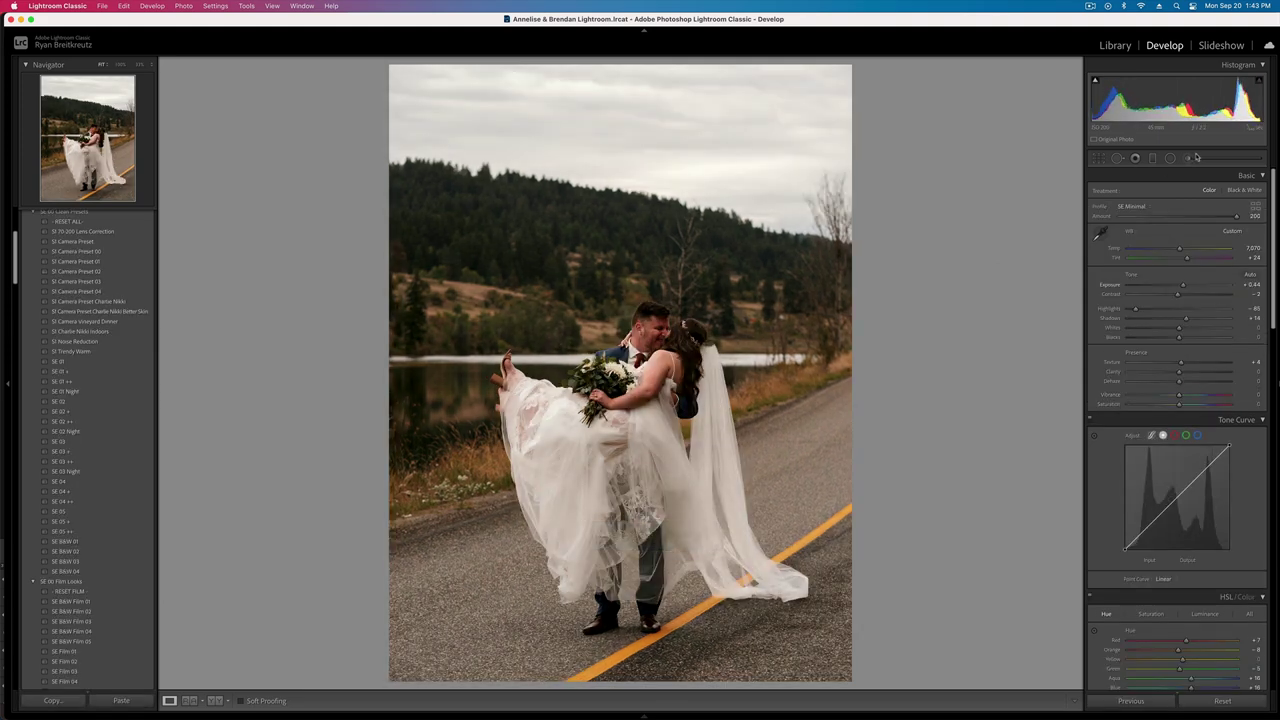
- Brush a small local adjustment with reduced contrast and highlights over the couple's faces in the carrying photo, and raise its shadows
key(k)
key(bracketleft)
key(bracketleft)
key(bracketleft)
key(bracketleft)
key(bracketleft)
drag(646, 309, 665, 337)
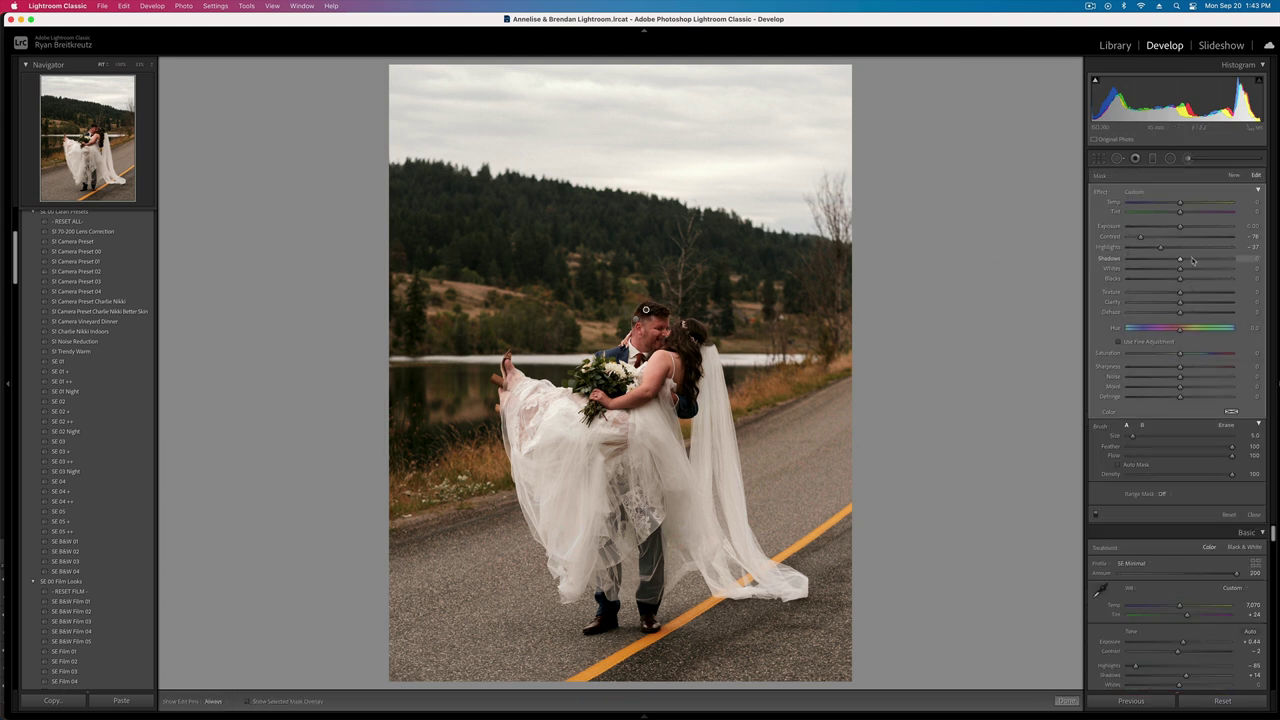
drag(1192, 260, 1186, 262)
key(k)
- Lower the exposure of the bride and bridesmaid road portrait and of the wide road photo of the groom and groomsman
key(Right)
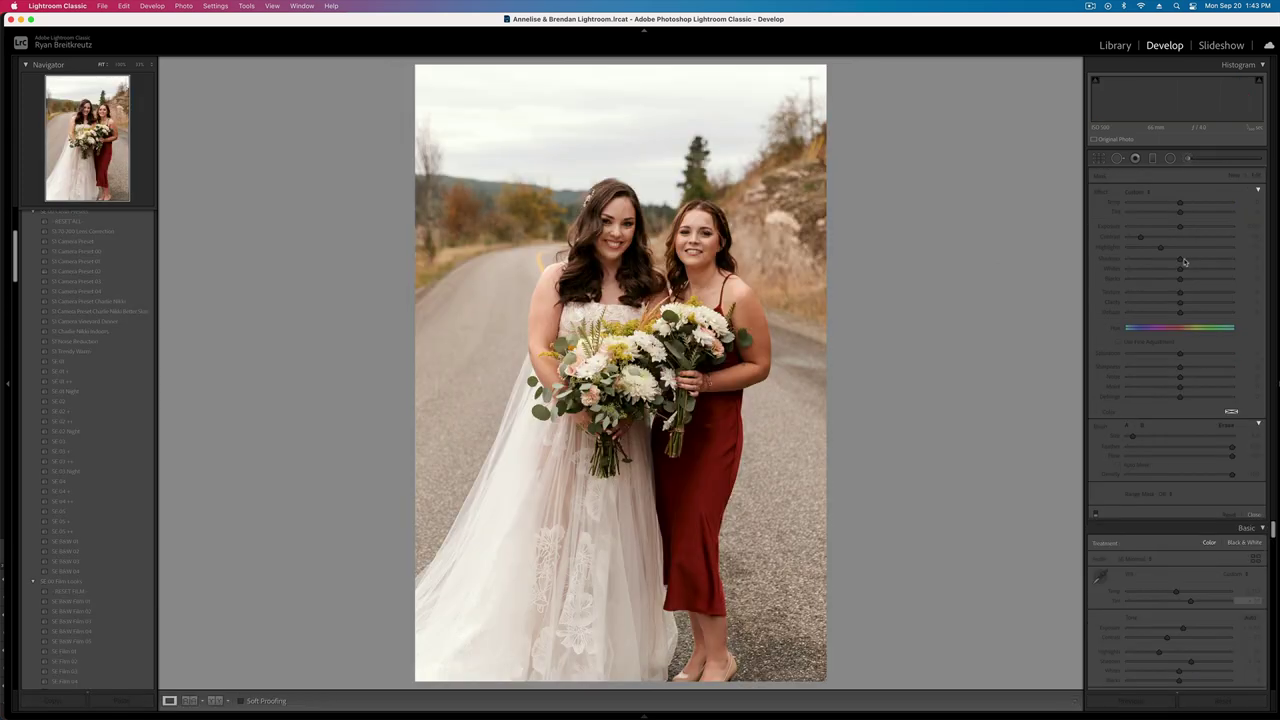
key(minus)
key(minus)
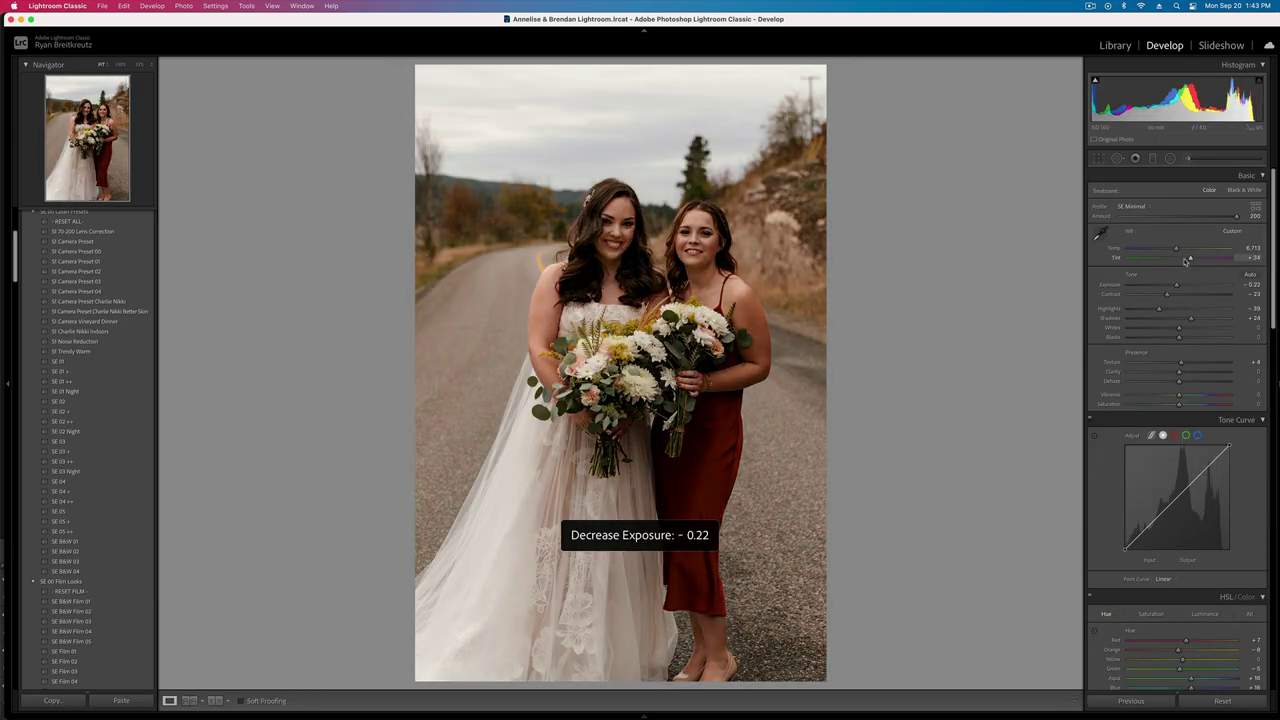
key(equal)
key(Right)
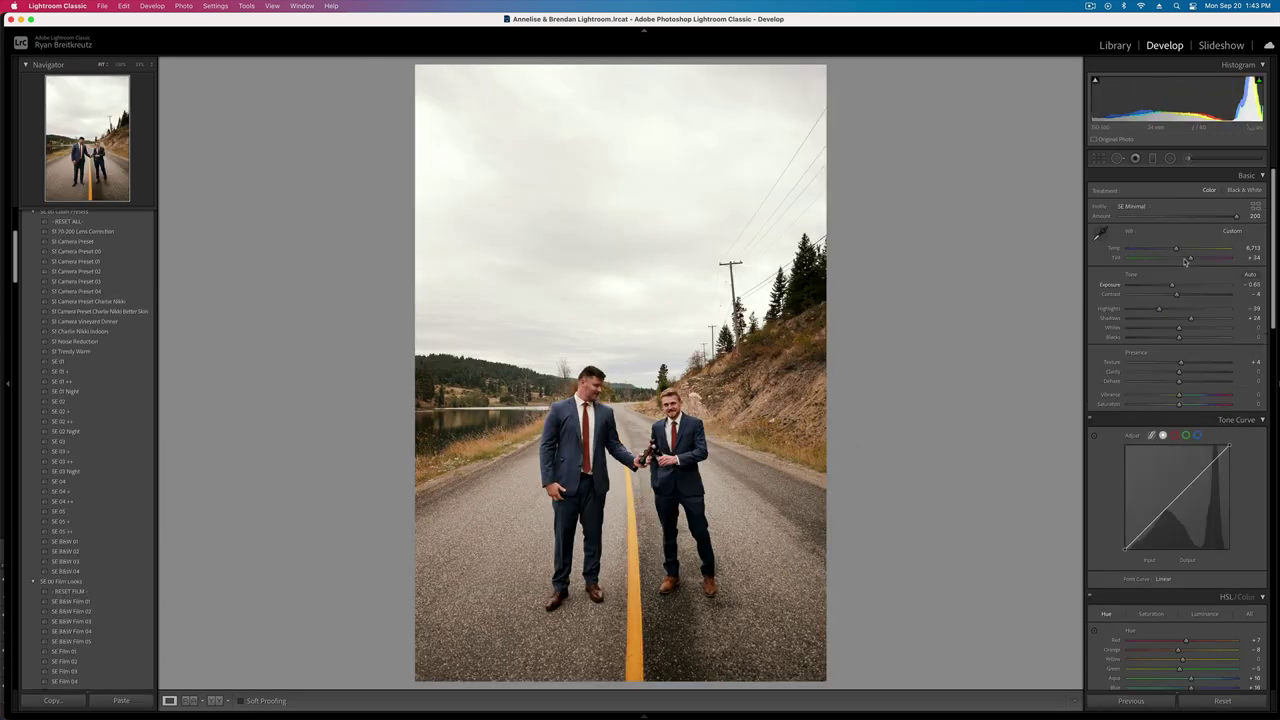
key(minus)
key(Right)
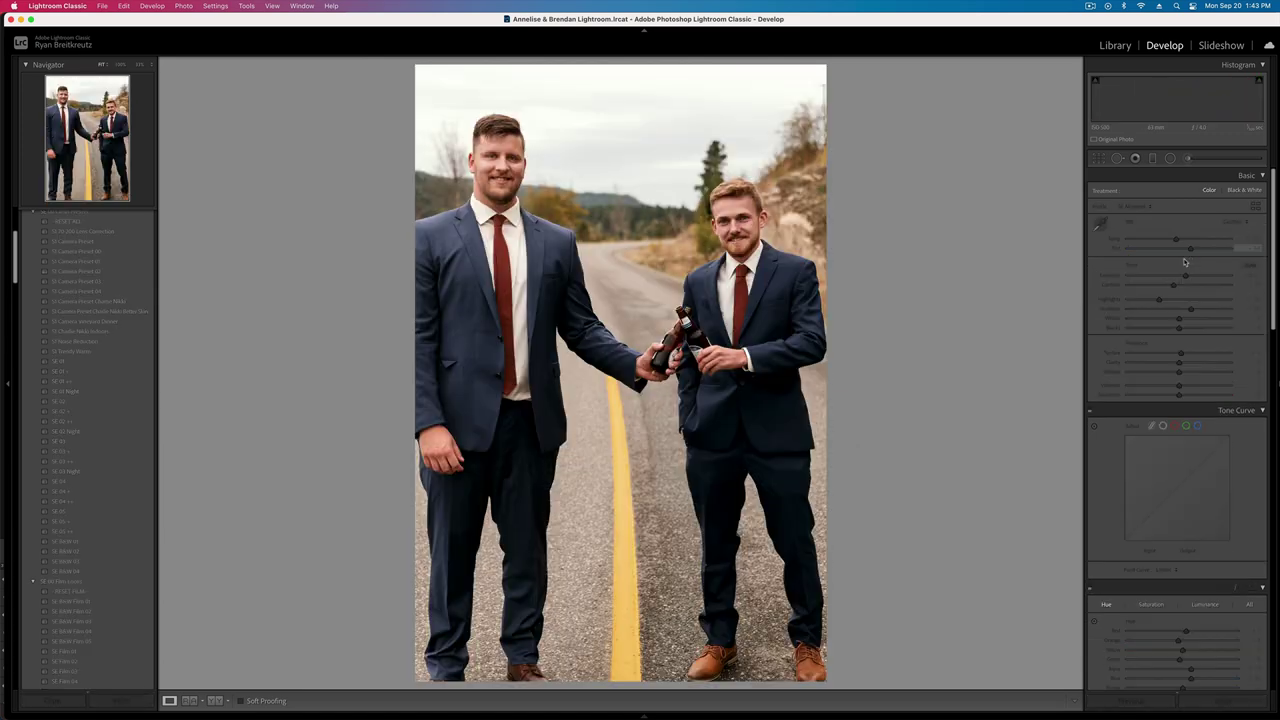
- Lower the exposure of the groom and groomsman toasting portrait, and set exposure to -0.12 on the wide road group photo
key(minus)
key(Right)
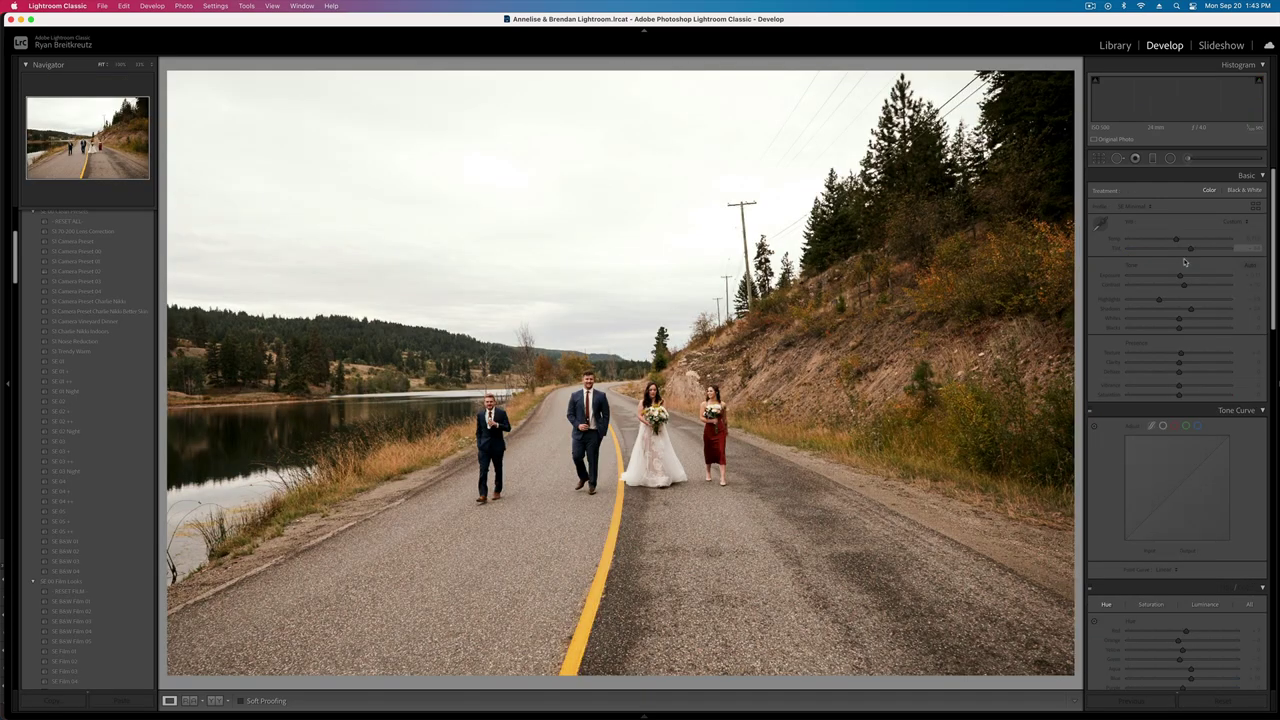
key(minus)
key(equal)
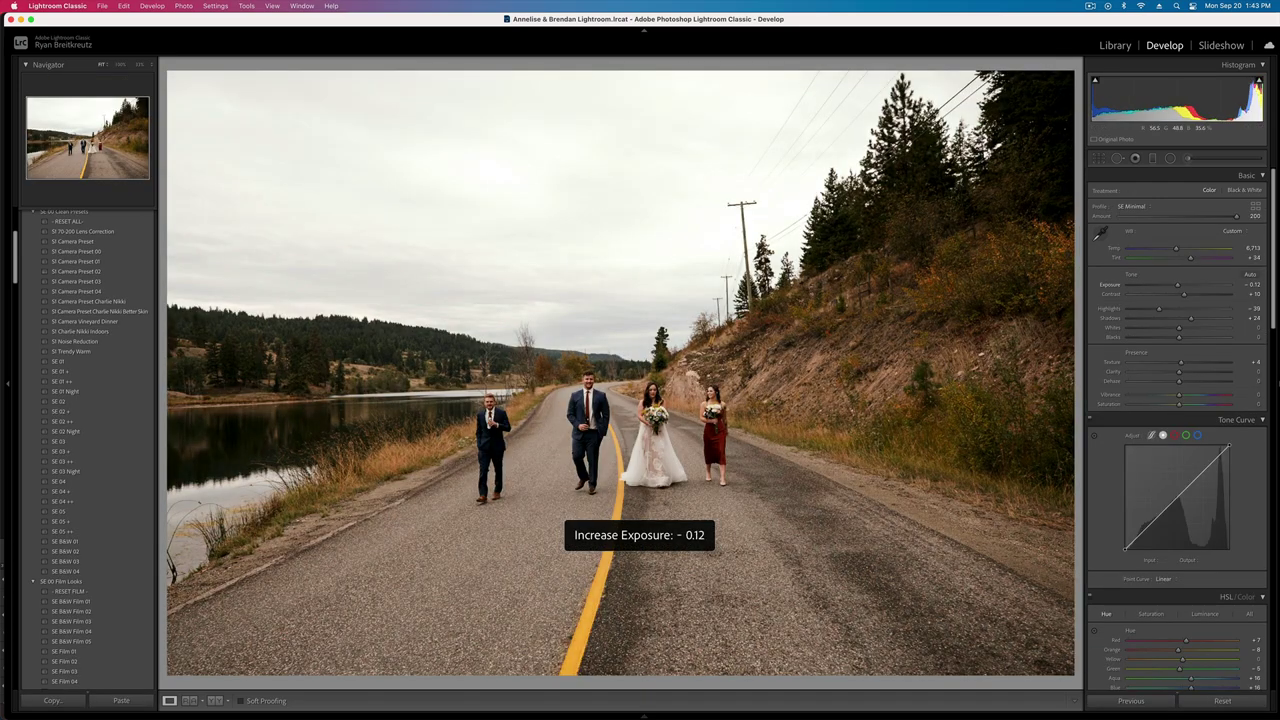
key(Right)
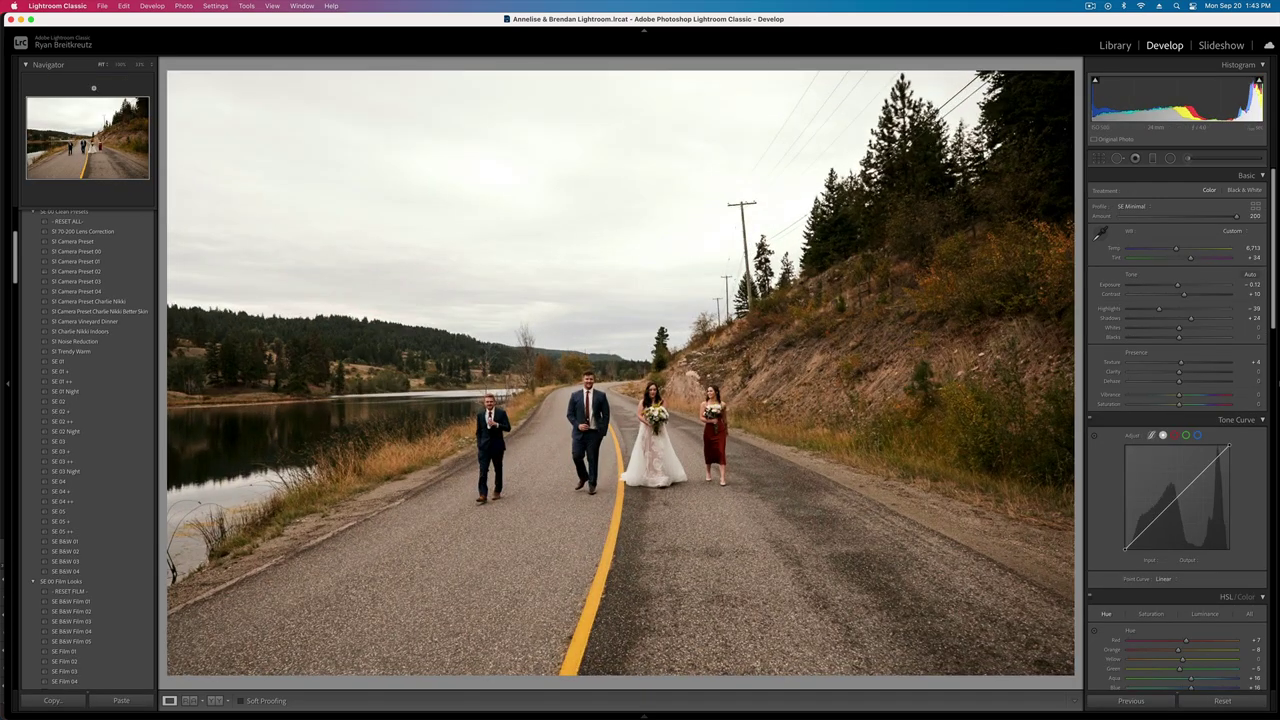
- Inspect the wide road group photo at full size, and review the following group walking shots and lakeside bridal portraits
click(121, 65)
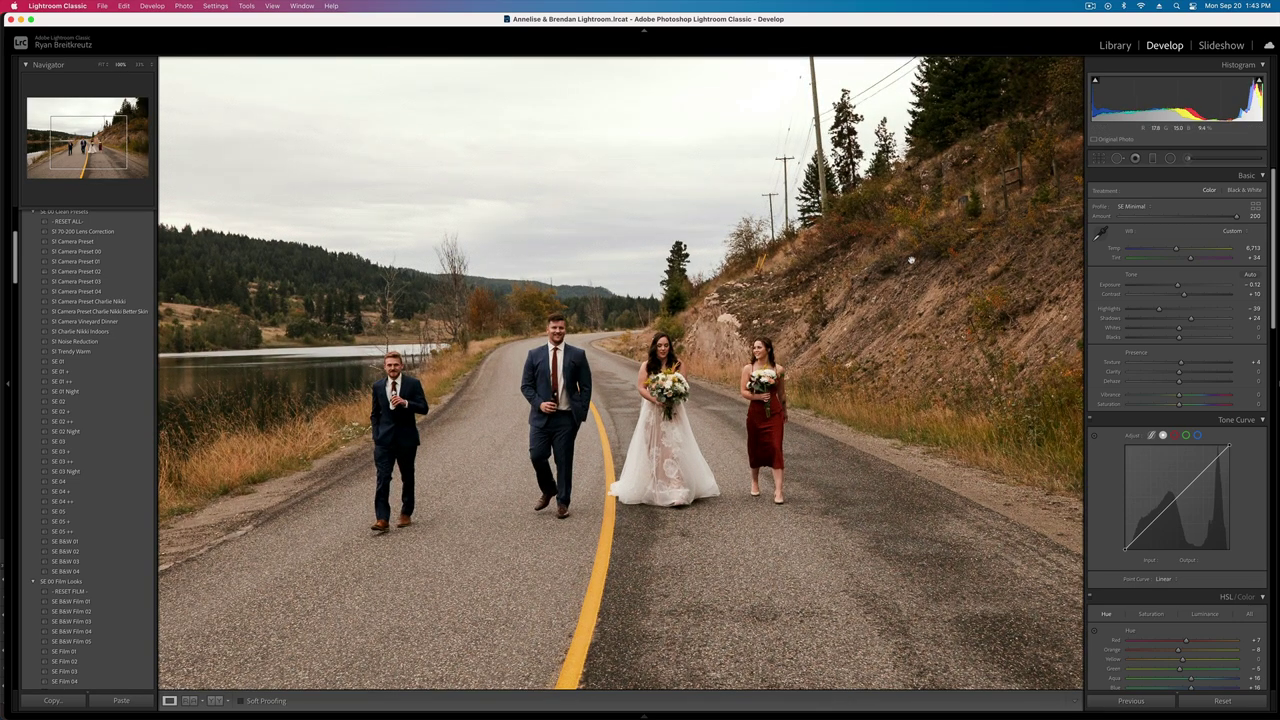
click(758, 367)
key(Right)
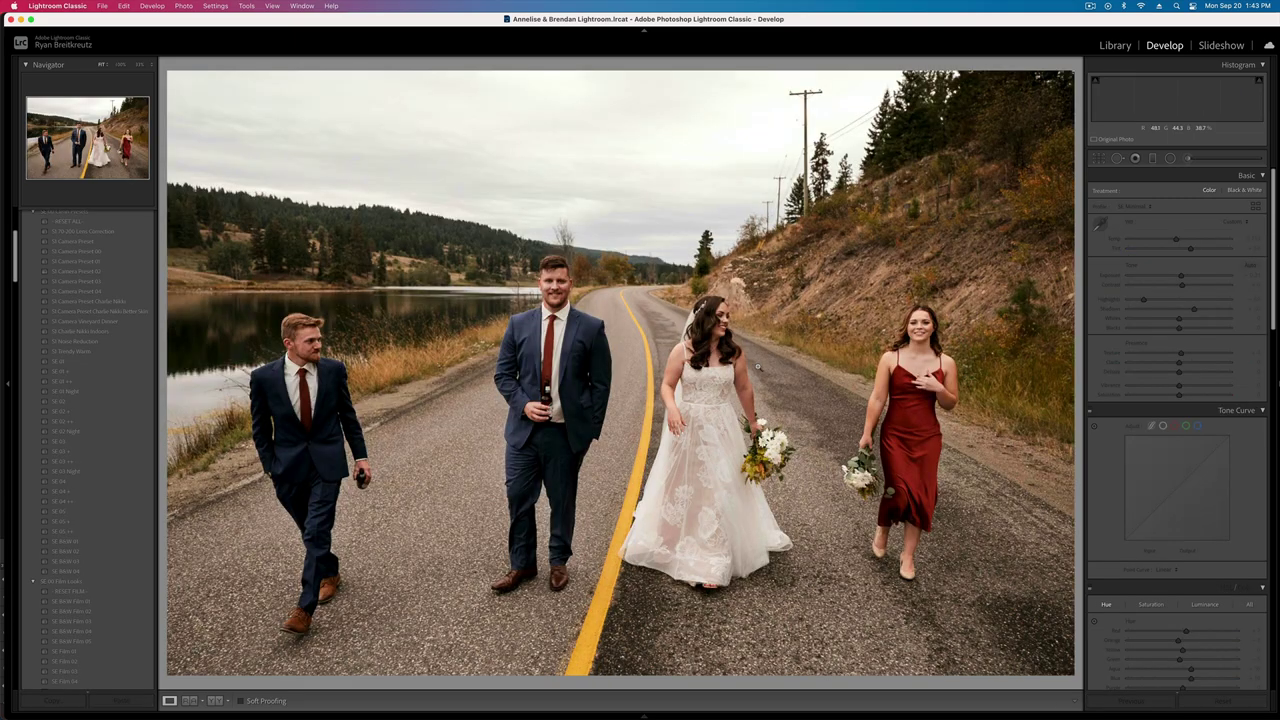
key(Right)
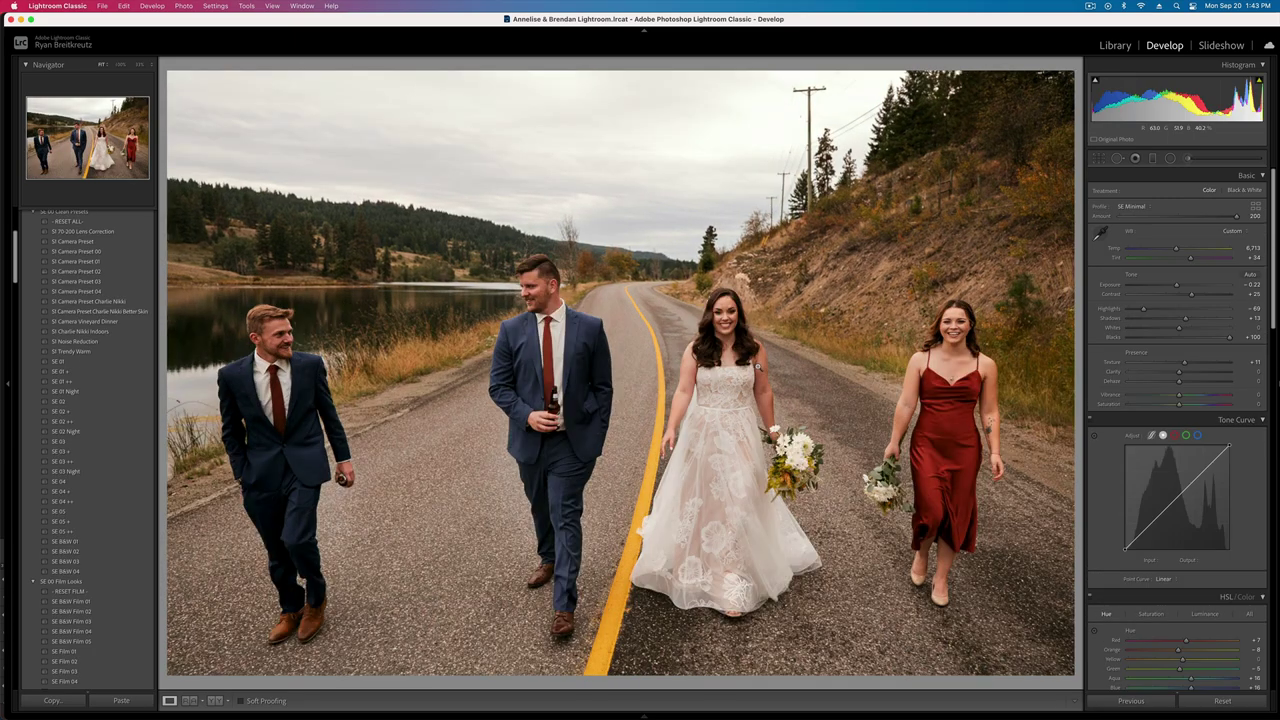
key(Right)
key(Right)
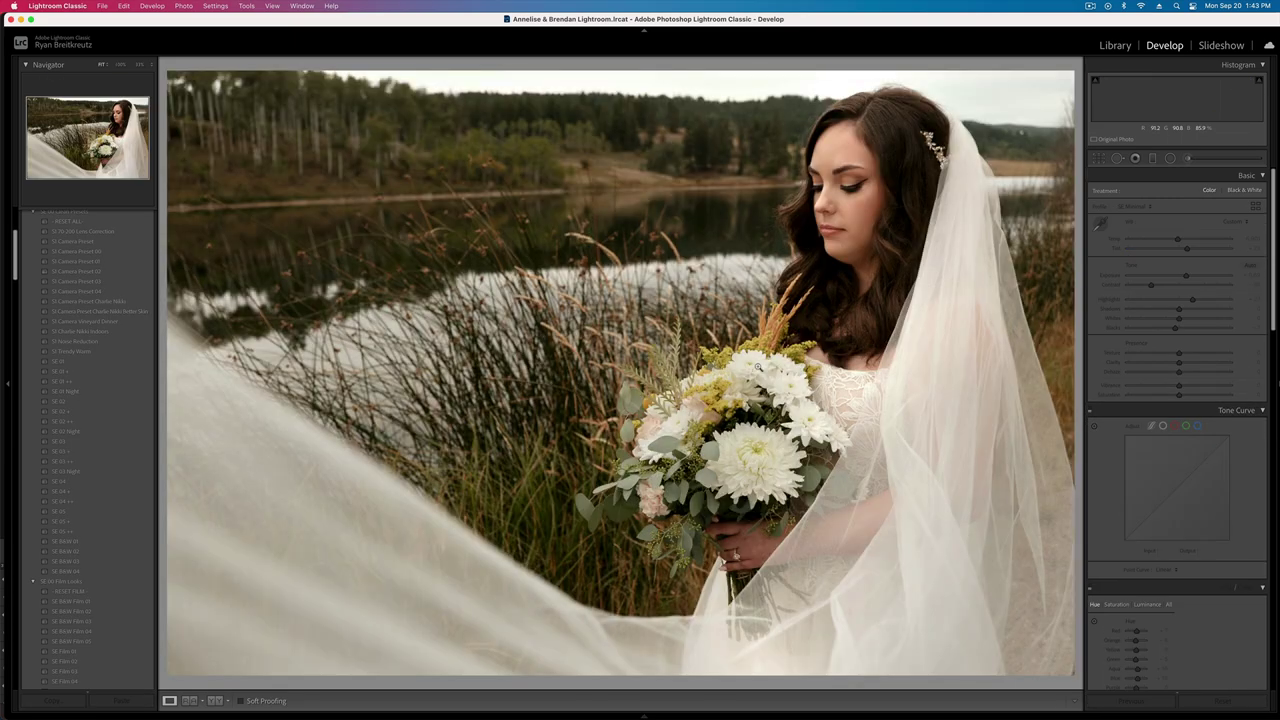
key(Right)
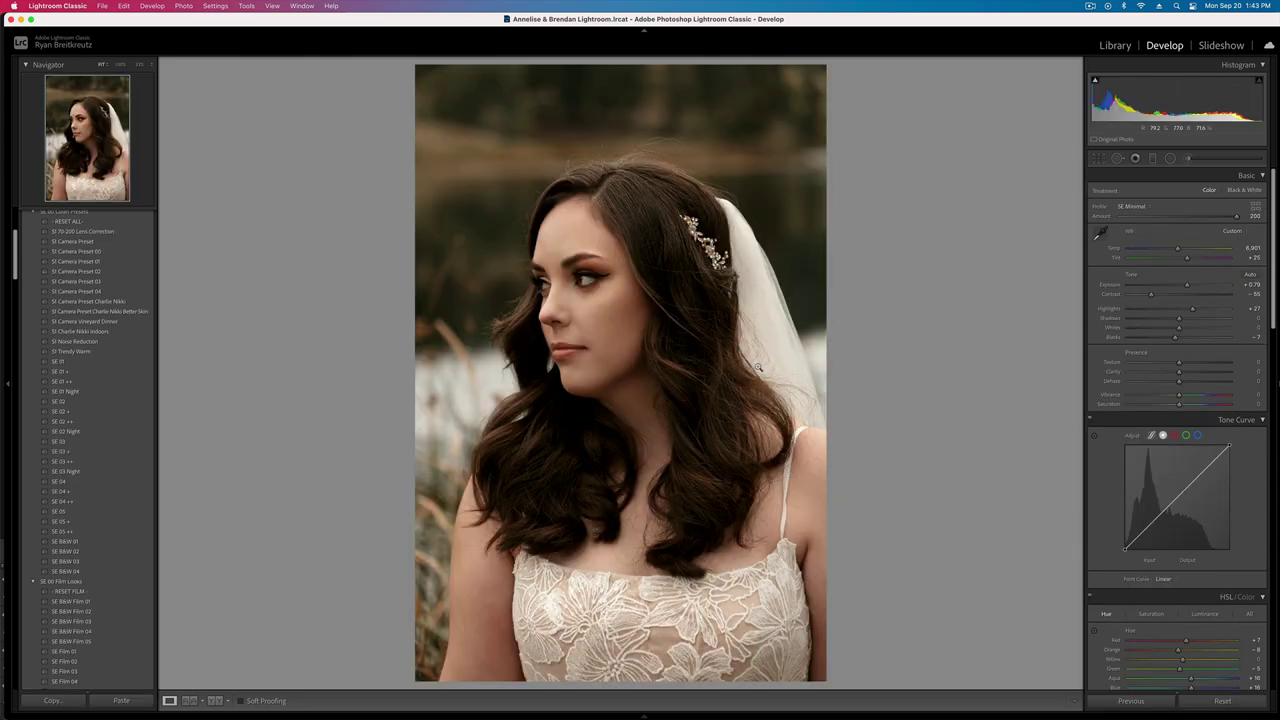
key(Right)
key(Right)
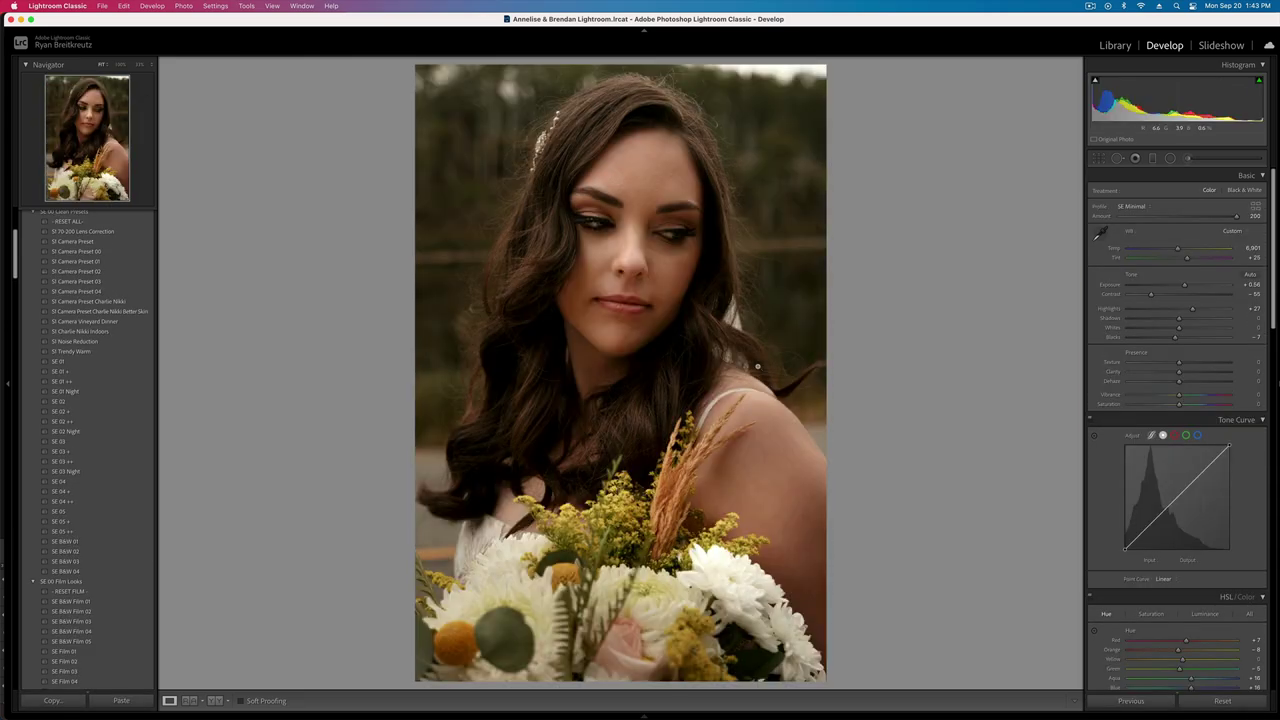
- Adjust the saturation of the bride's close-up portrait with the bouquet and compare the edit with the original
key(Left)
key(Right)
mouse_move(1179, 404)
mouse_down()
mouse_move(1162, 406)
mouse_move(1208, 397)
mouse_move(1188, 397)
mouse_up()
key(backslash)
key(backslash)
- Brush a local adjustment over the smiling veiled bride's face in the lakeside photo, lowering its texture and clarity and raising its contrast
key(Right)
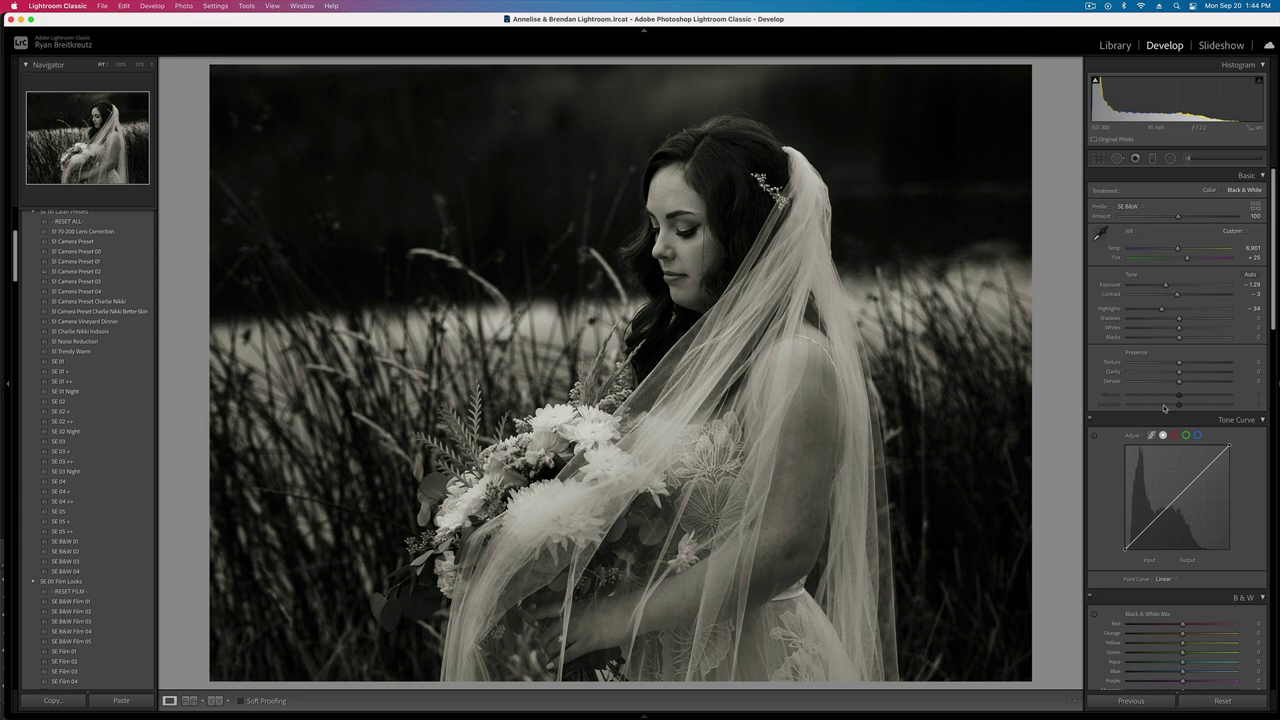
key(Right)
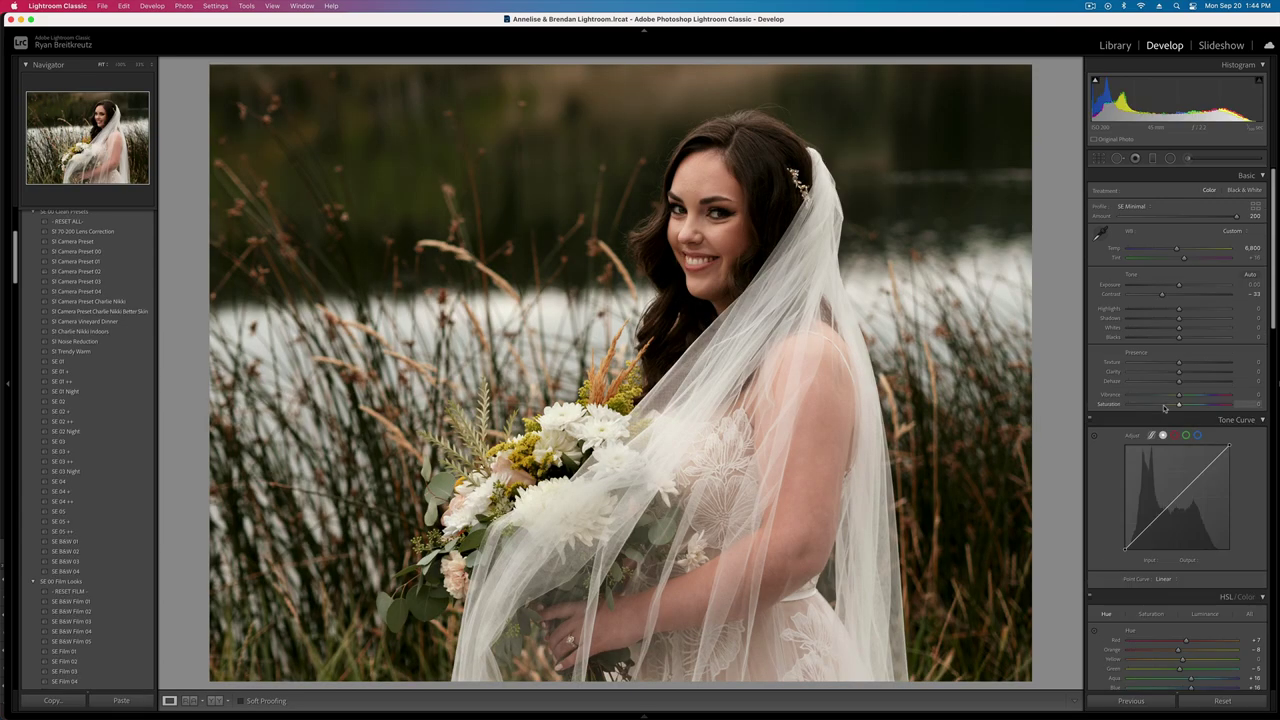
key(Right)
key(Left)
click(1186, 160)
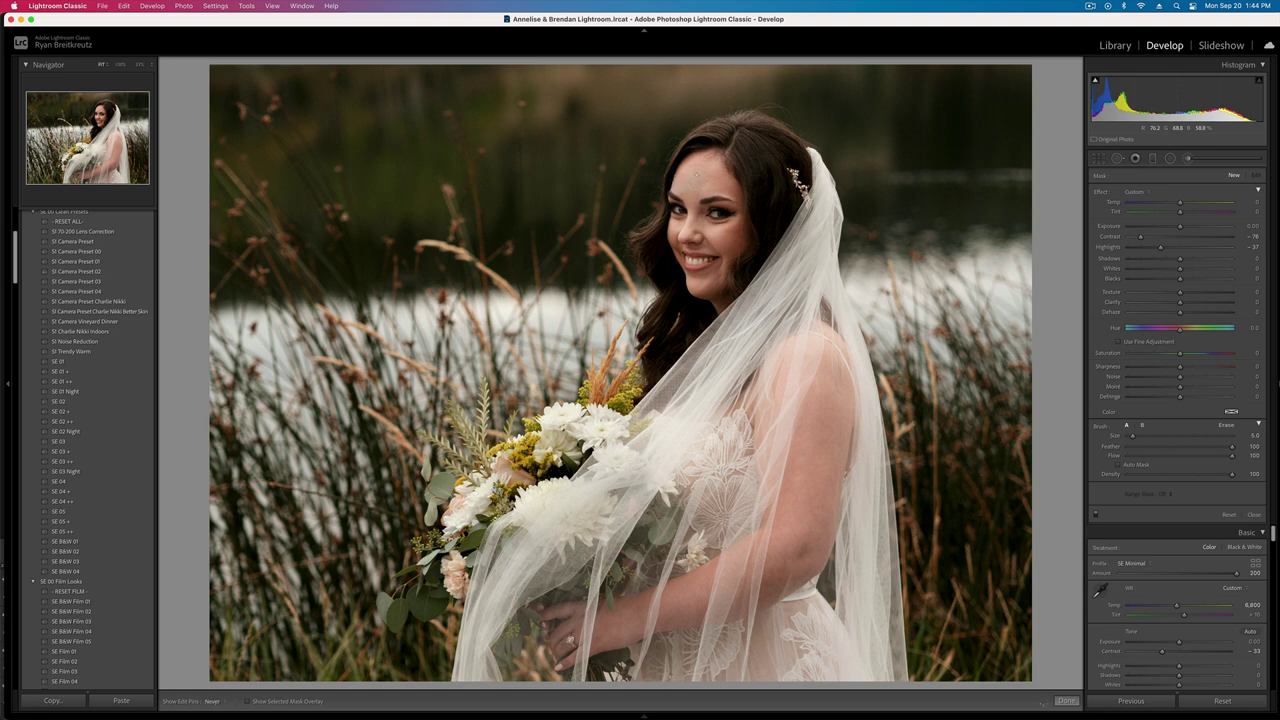
drag(702, 234, 707, 243)
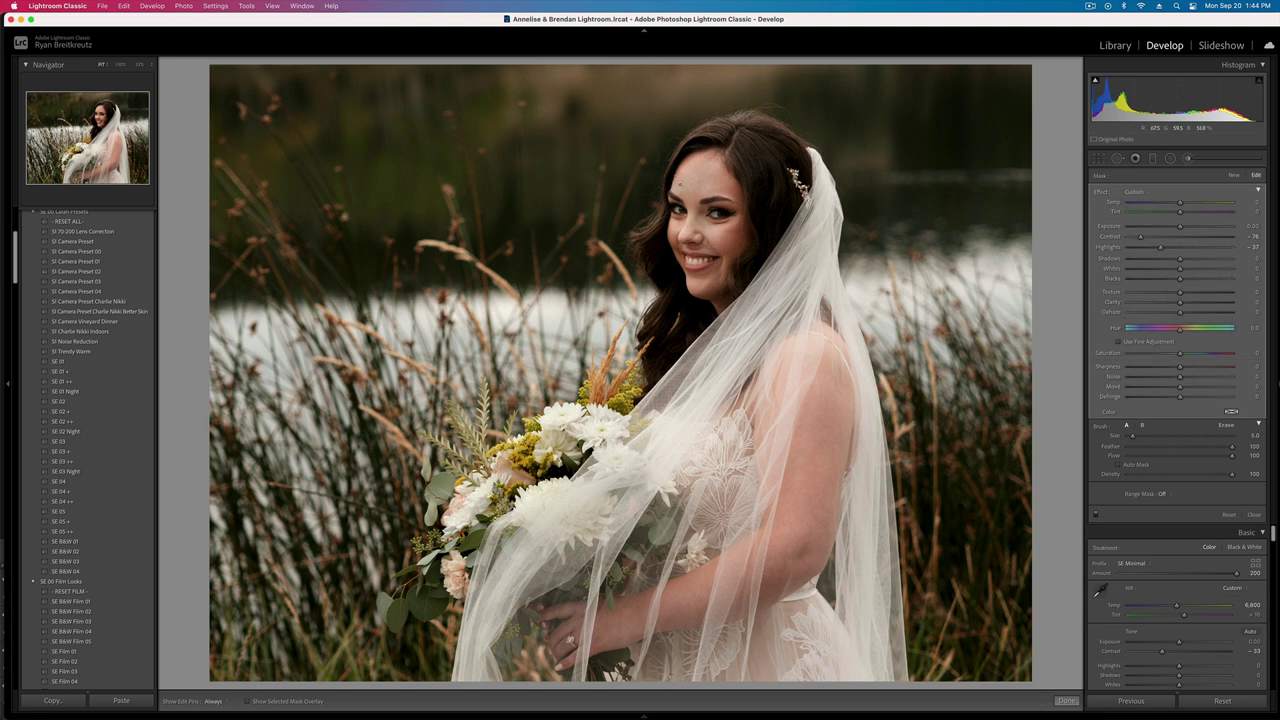
drag(1180, 293, 1172, 311)
click(1173, 303)
drag(1140, 236, 1173, 249)
key(k)
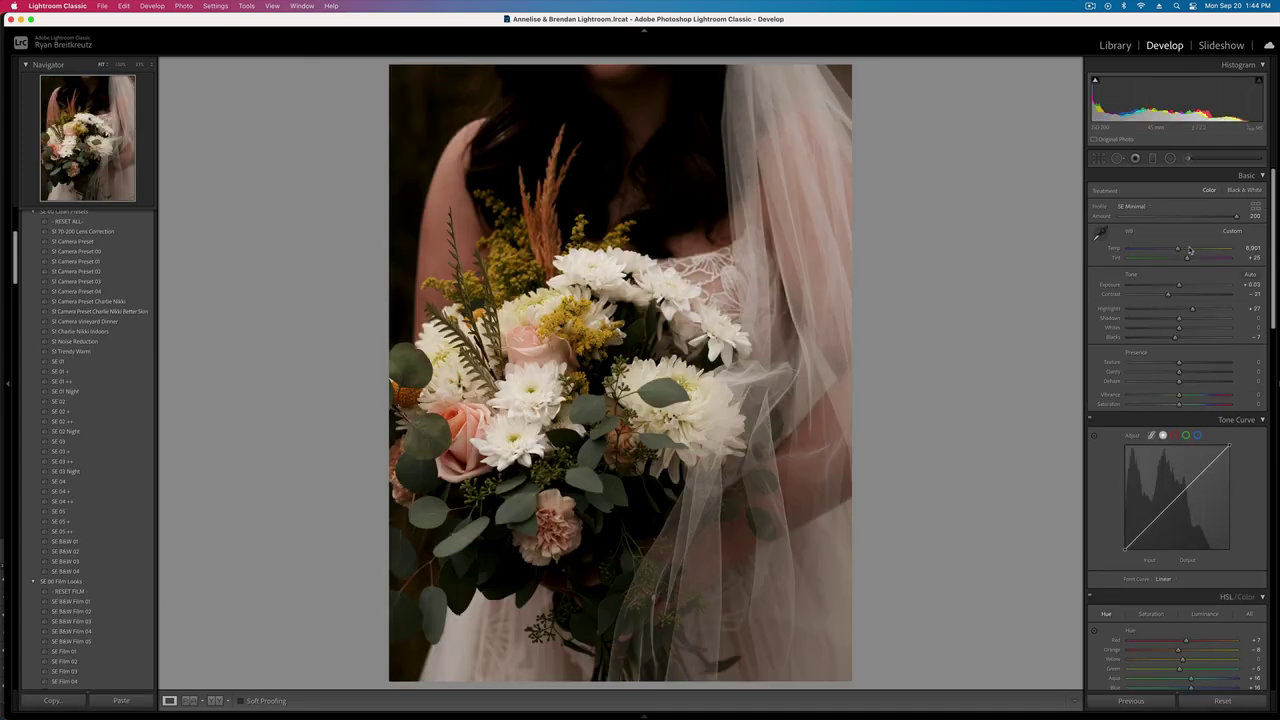
- Set the bouquet close-up's tint to +5, exposure to +0.36 and temperature to 6,819
drag(1187, 257, 1181, 259)
key(equal)
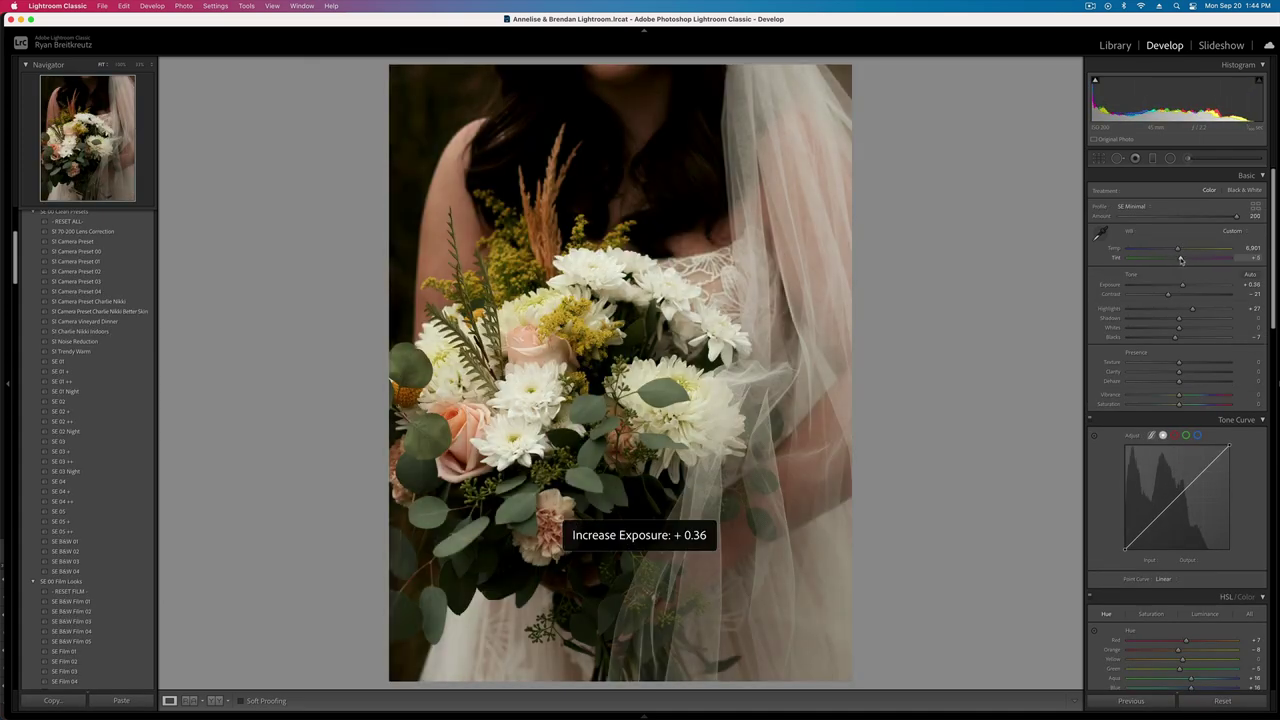
drag(1177, 250, 1178, 252)
- Brush a local adjustment with contrast -76 and highlights -37 over the bouquet's white flowers, and raise the photo's overall exposure
key(k)
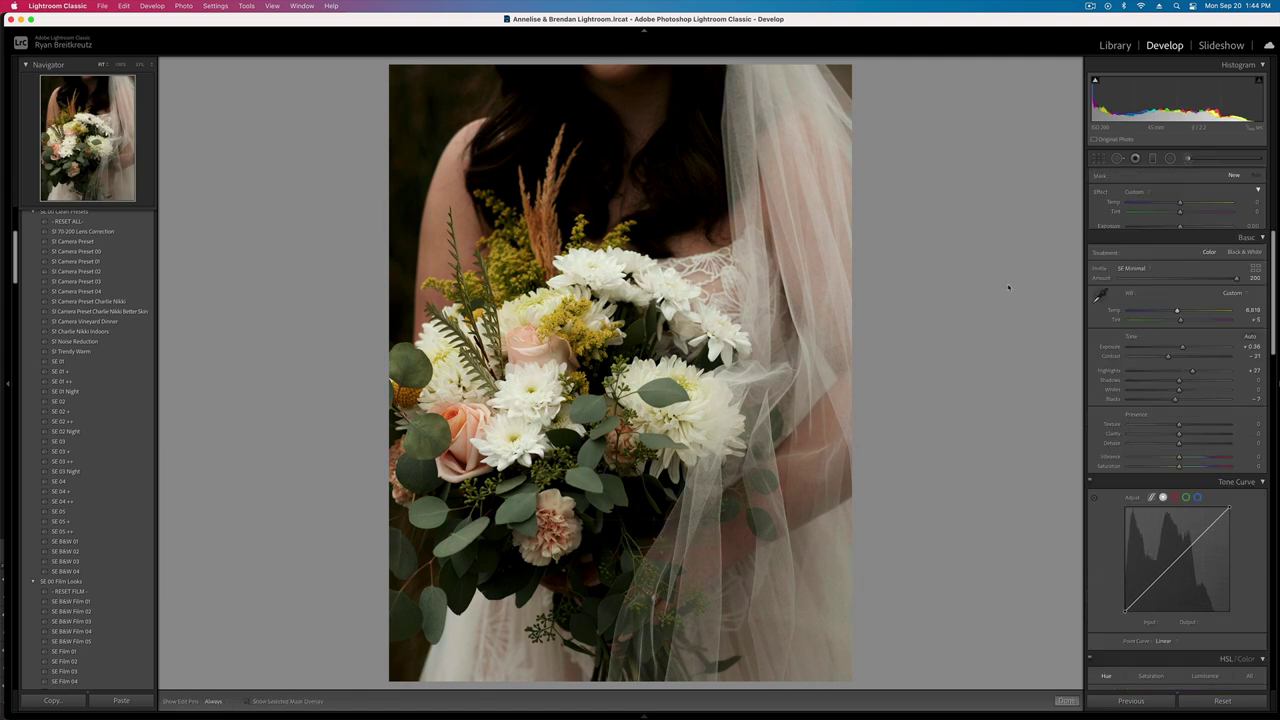
key(h)
mouse_move(502, 380)
mouse_down()
mouse_move(538, 388)
mouse_move(512, 440)
mouse_move(530, 376)
mouse_up()
mouse_move(568, 268)
mouse_down()
mouse_move(628, 266)
mouse_move(688, 298)
mouse_up()
key(h)
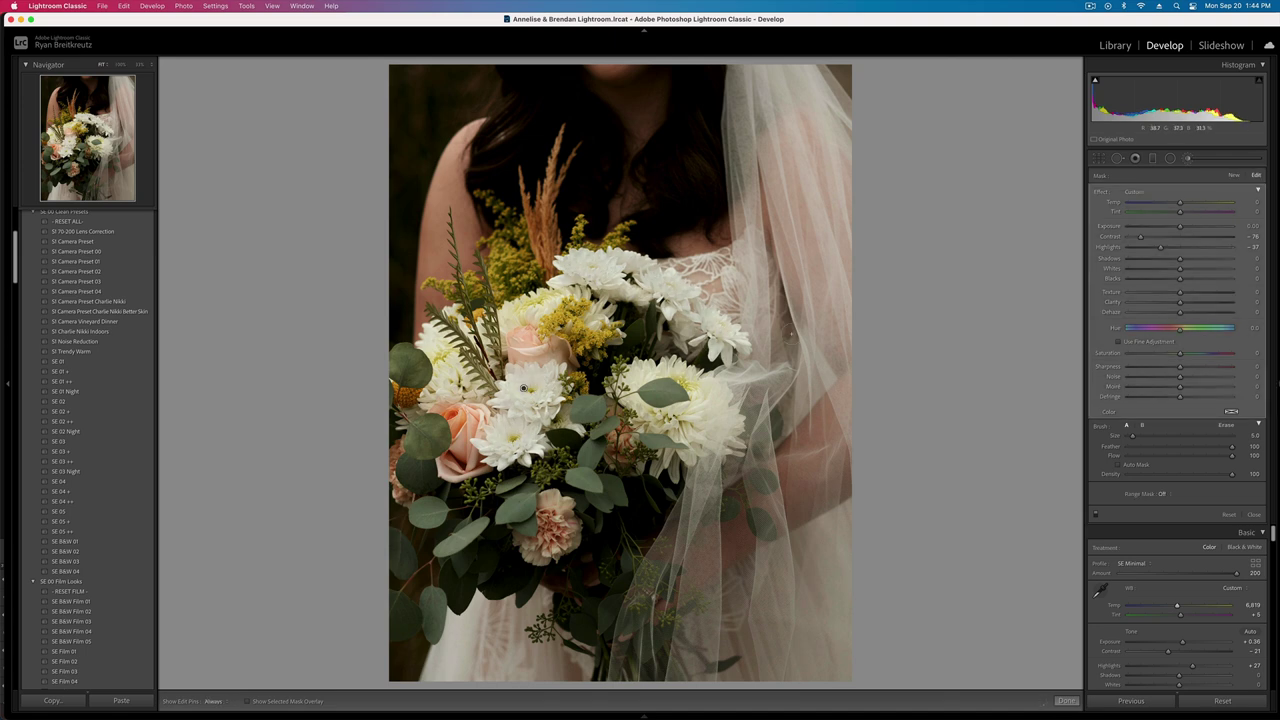
click(1173, 282)
key(k)
key(shift+equal)
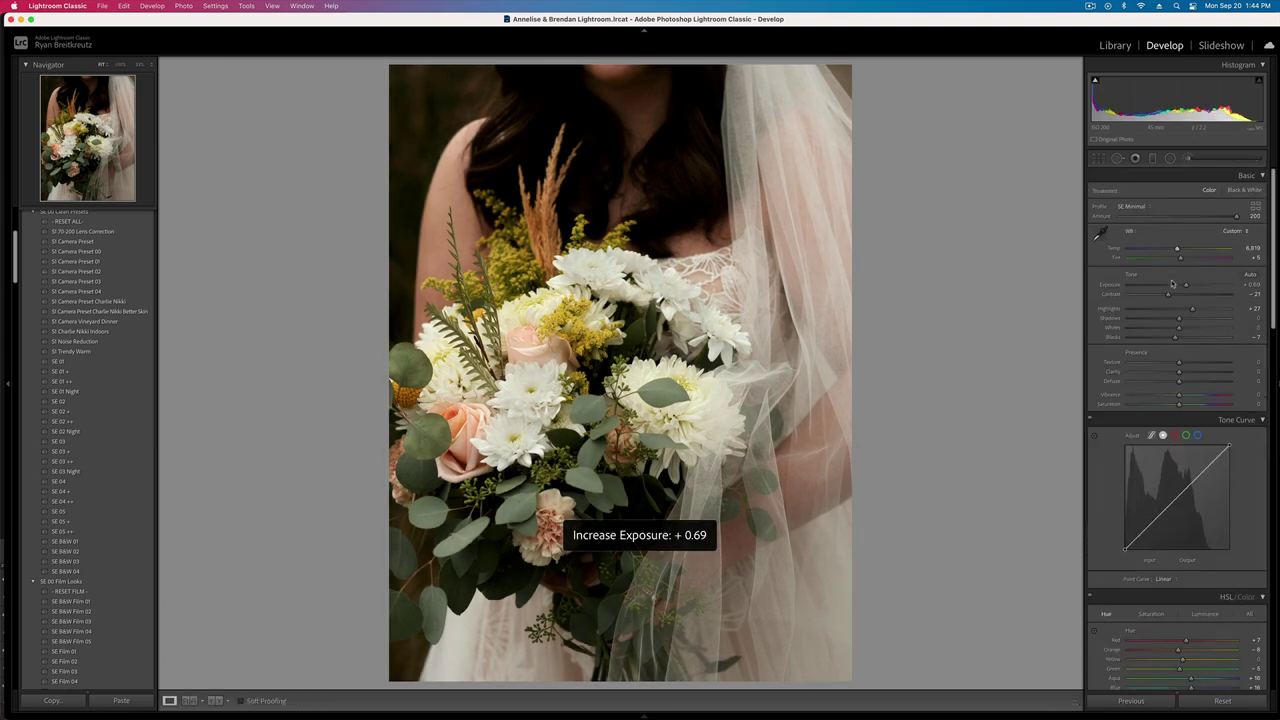
key(minus)
- Set the tint to +3 and lower the exposure on the closer road portrait of the smiling bride
key(Right)
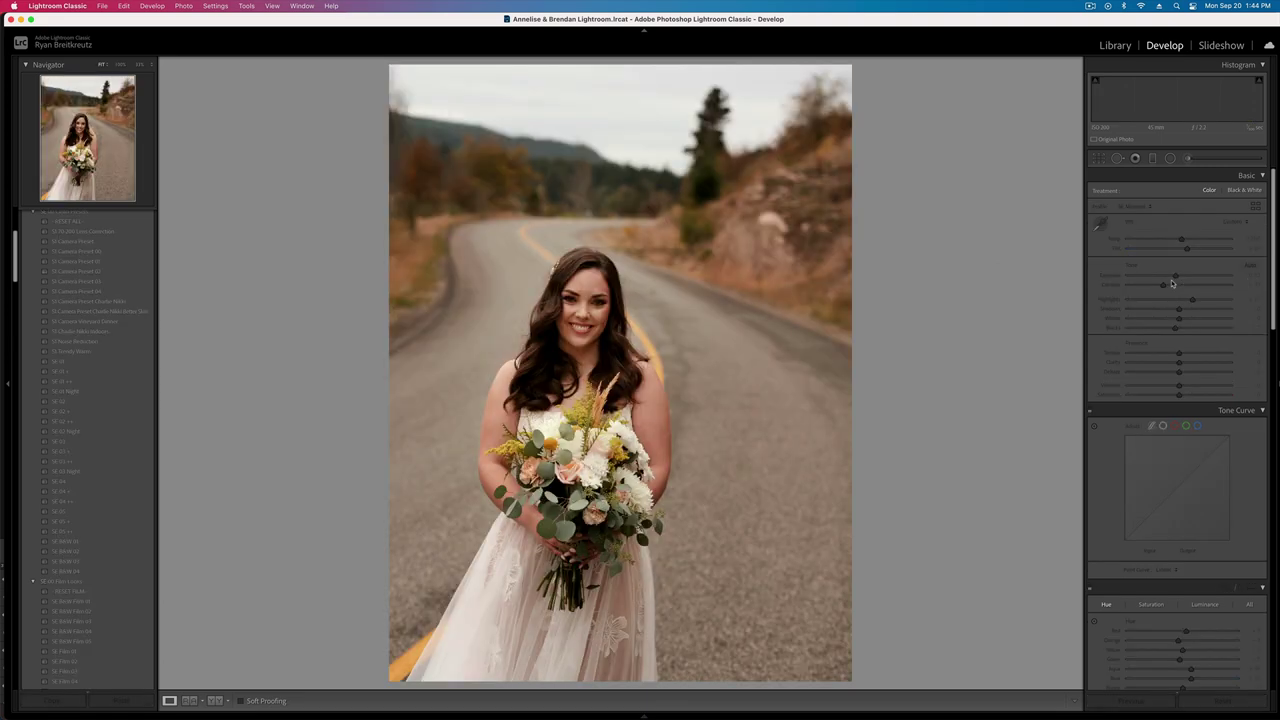
drag(1184, 265, 1182, 262)
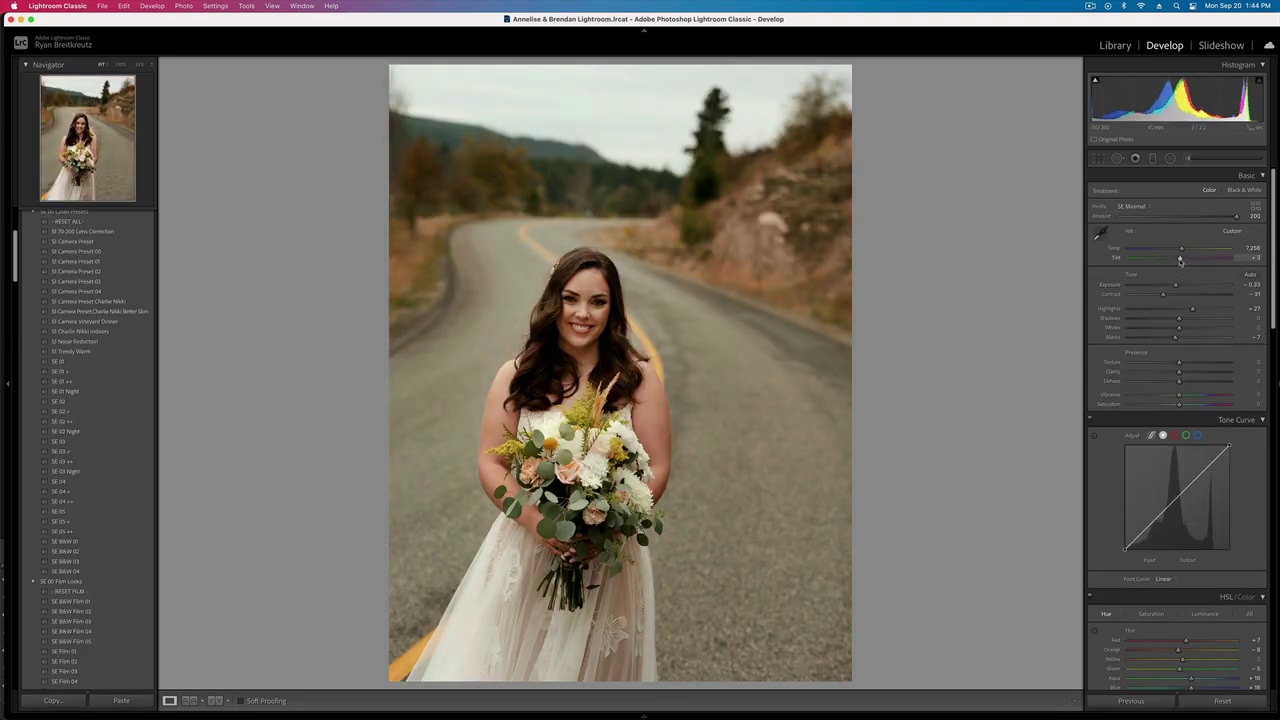
key(minus)
key(equal)
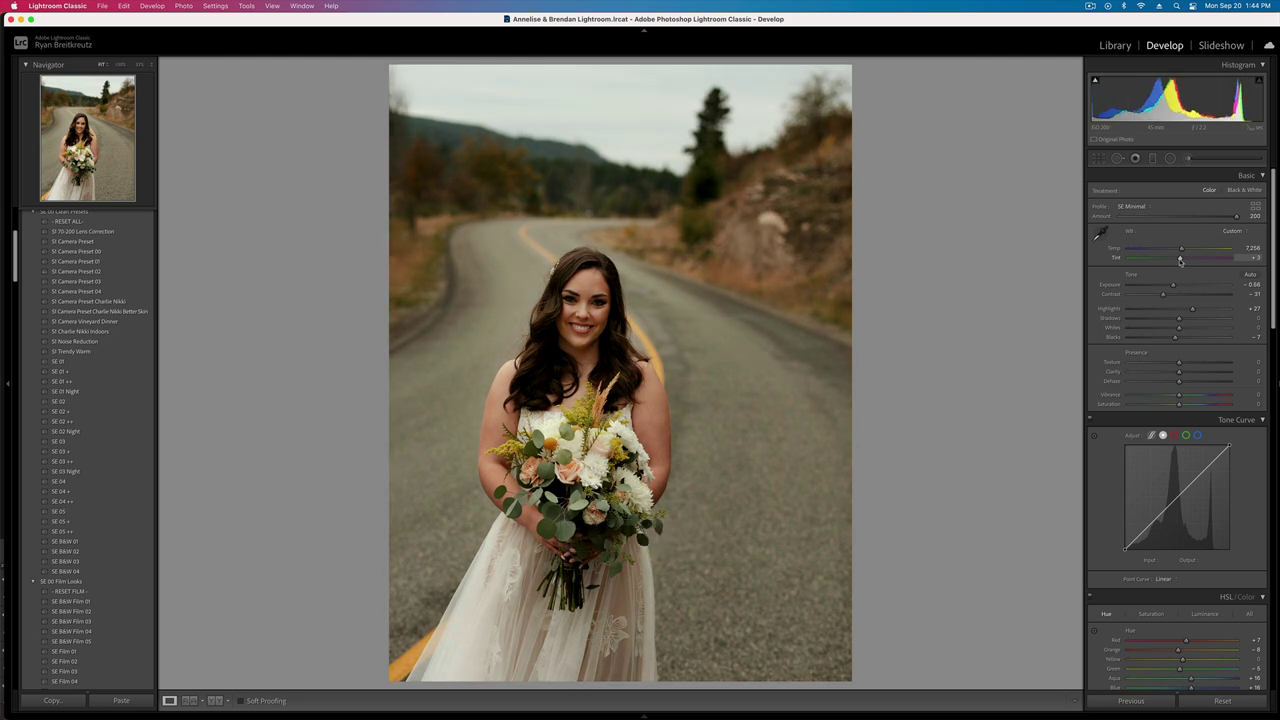
- Set tint to +6, exposure to +0.33 and whites to +53 on the full-length road photo of the bride looking aside
key(Right)
drag(1182, 262, 1181, 262)
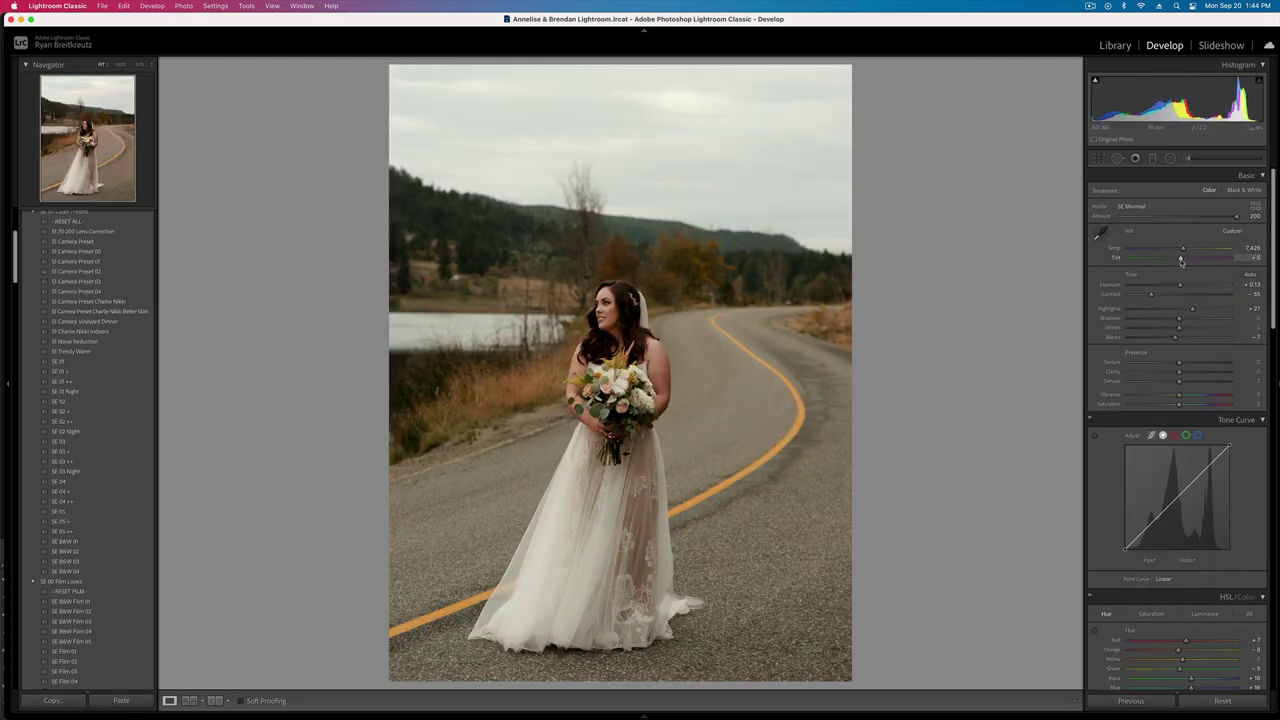
key(equal)
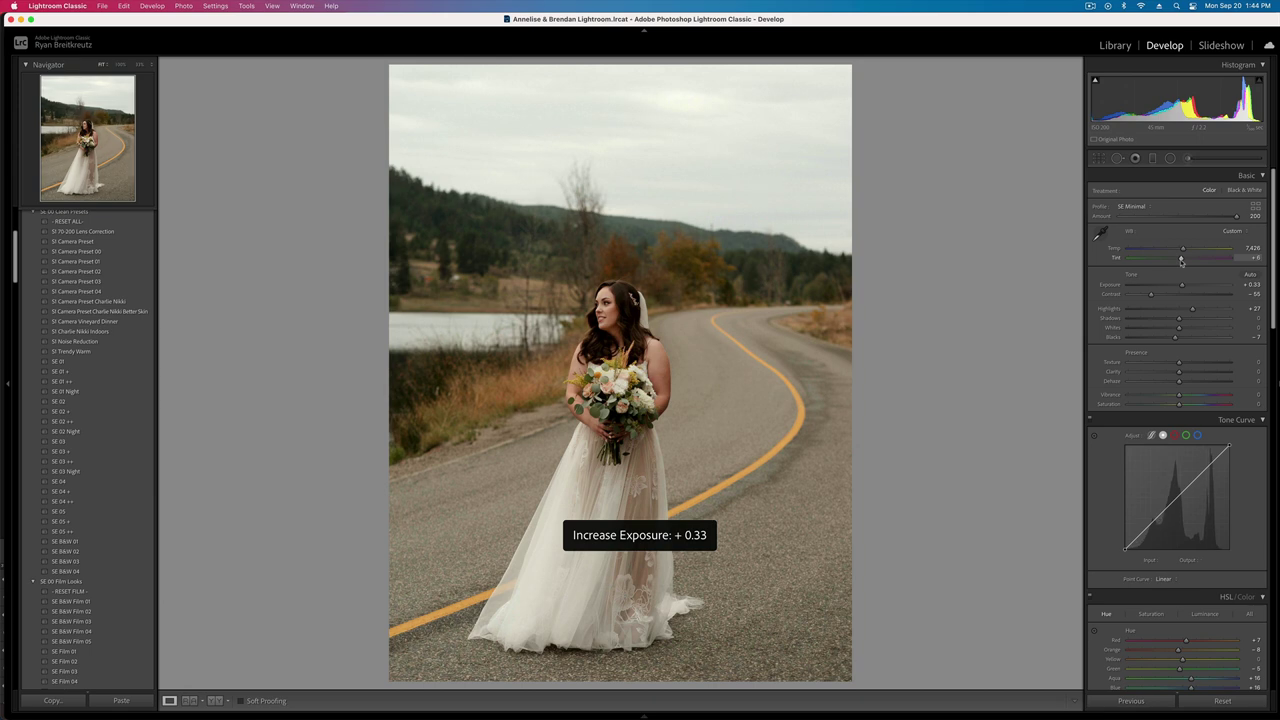
drag(1194, 332, 1205, 331)
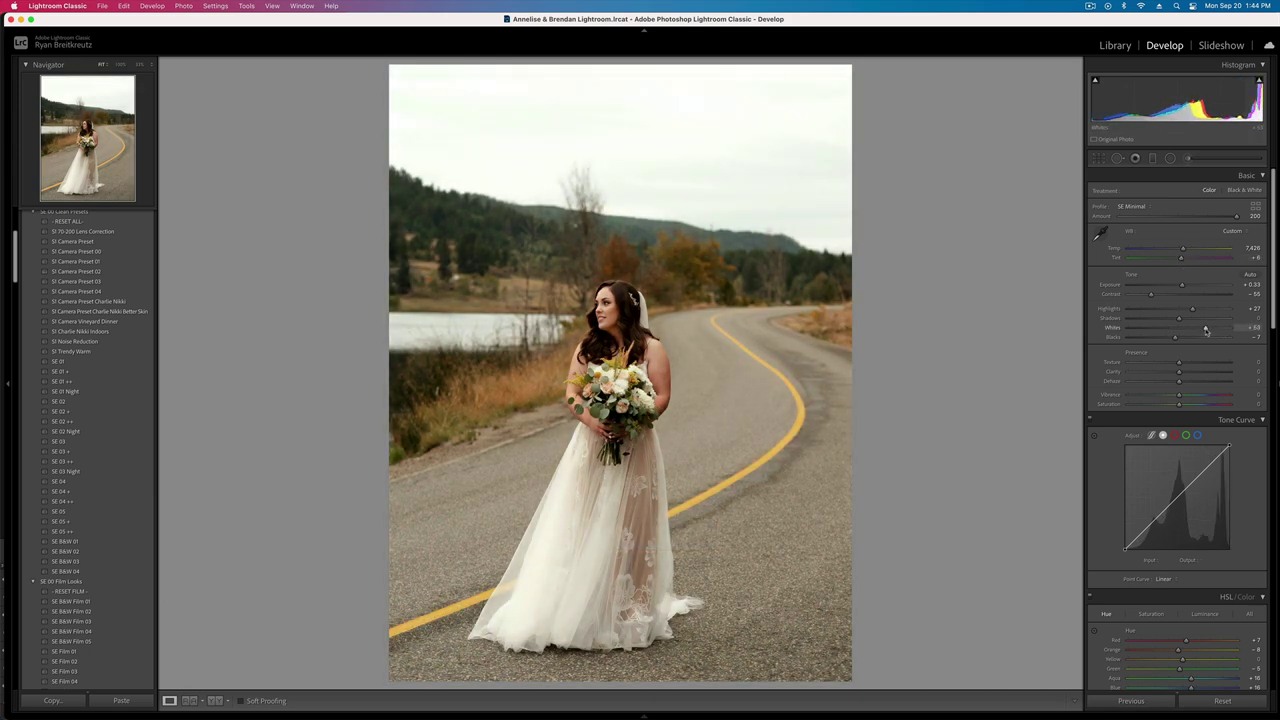
- Raise the whites of the closer smiling road portrait to +56, set its tint to +7 and cool its temperature
key(Right)
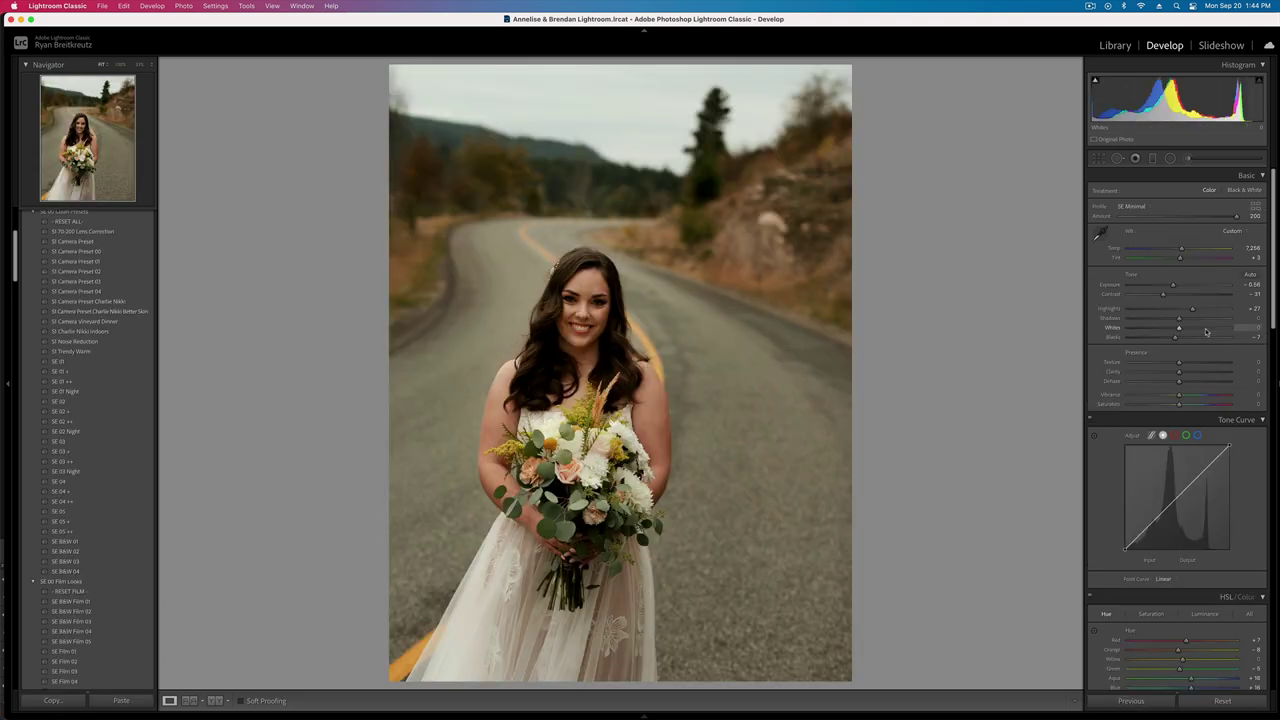
click(1206, 331)
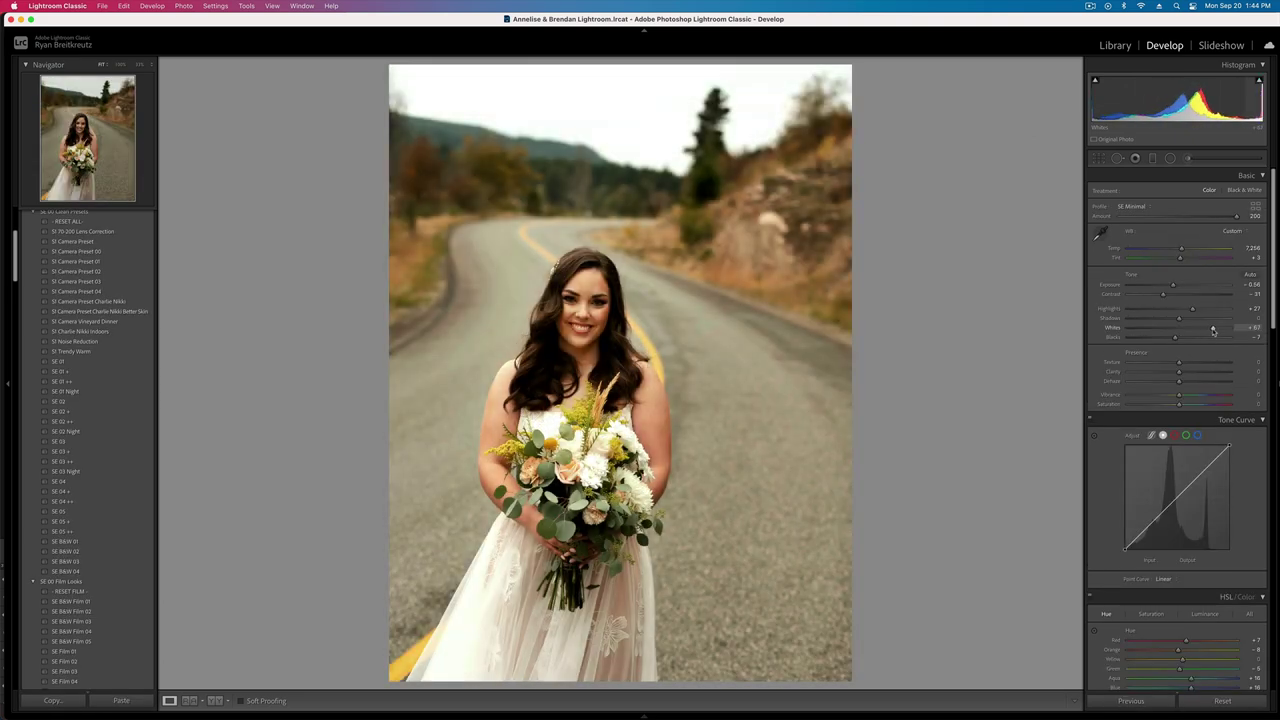
drag(1182, 260, 1175, 251)
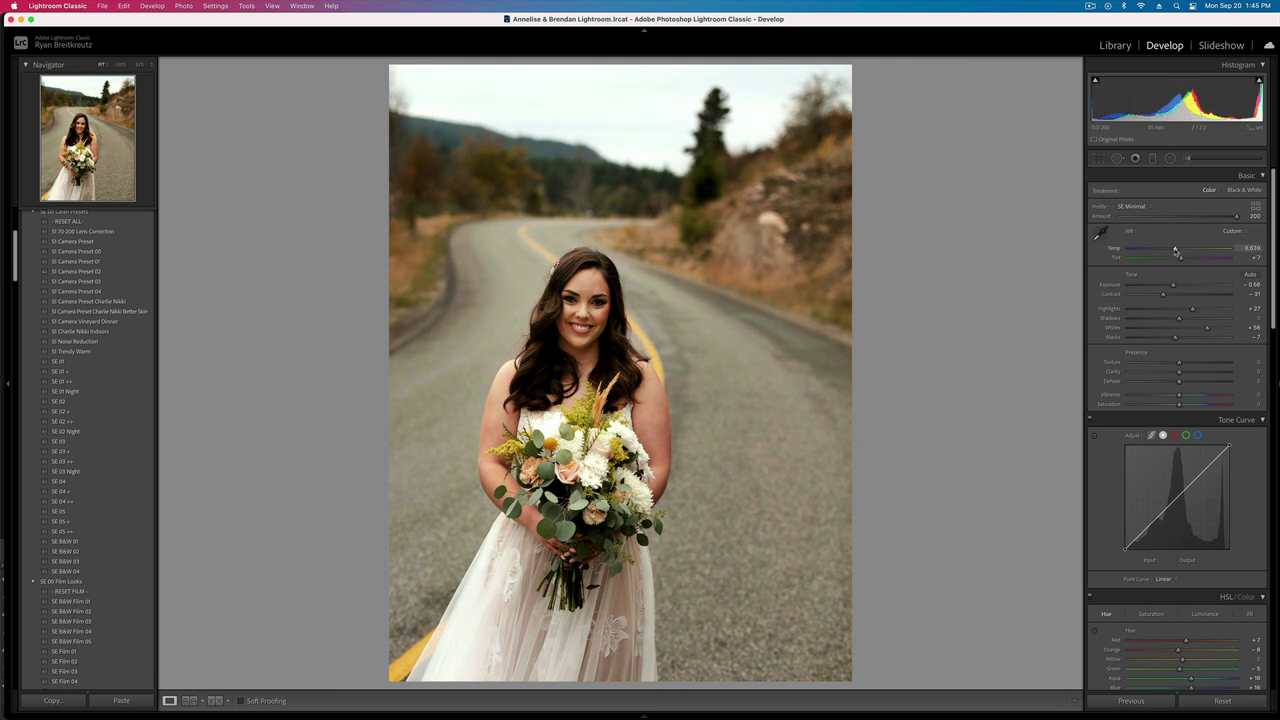
- Copy the white balance from the bride's looking-aside road photo to the final smiling full-length photo, and set its whites to +69
key(Right)
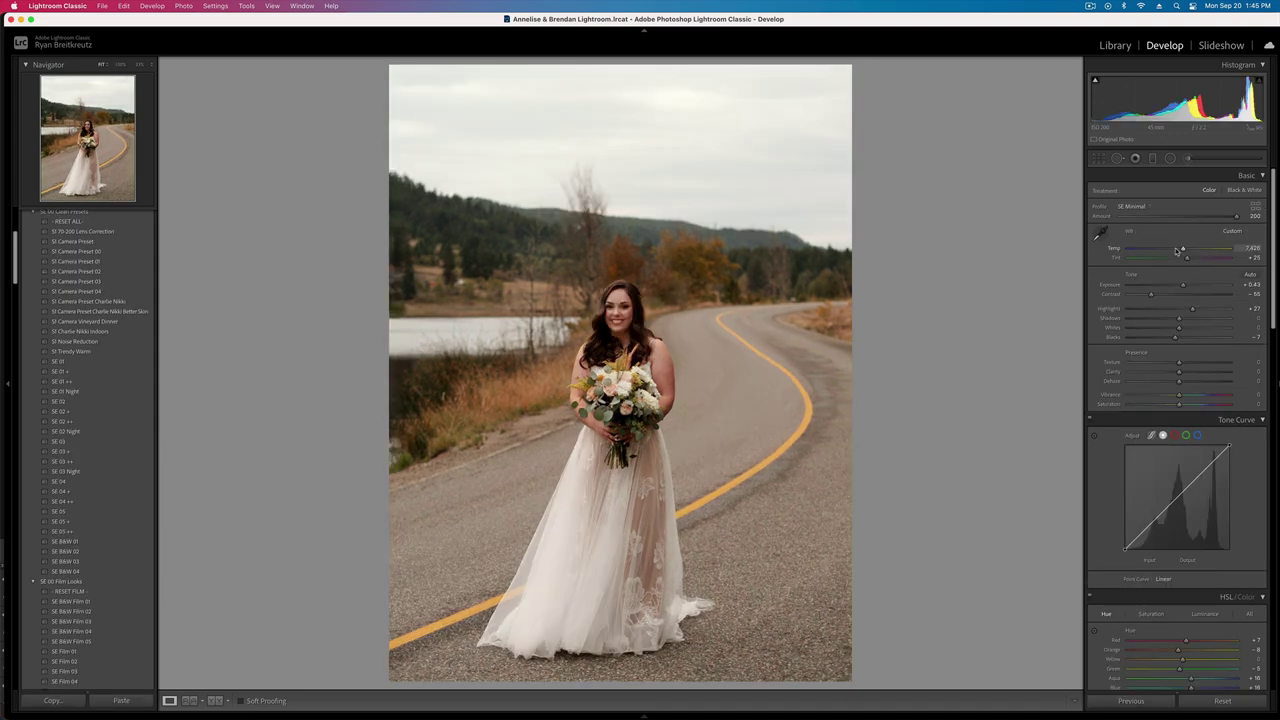
key(Right)
key(super+shift+c)
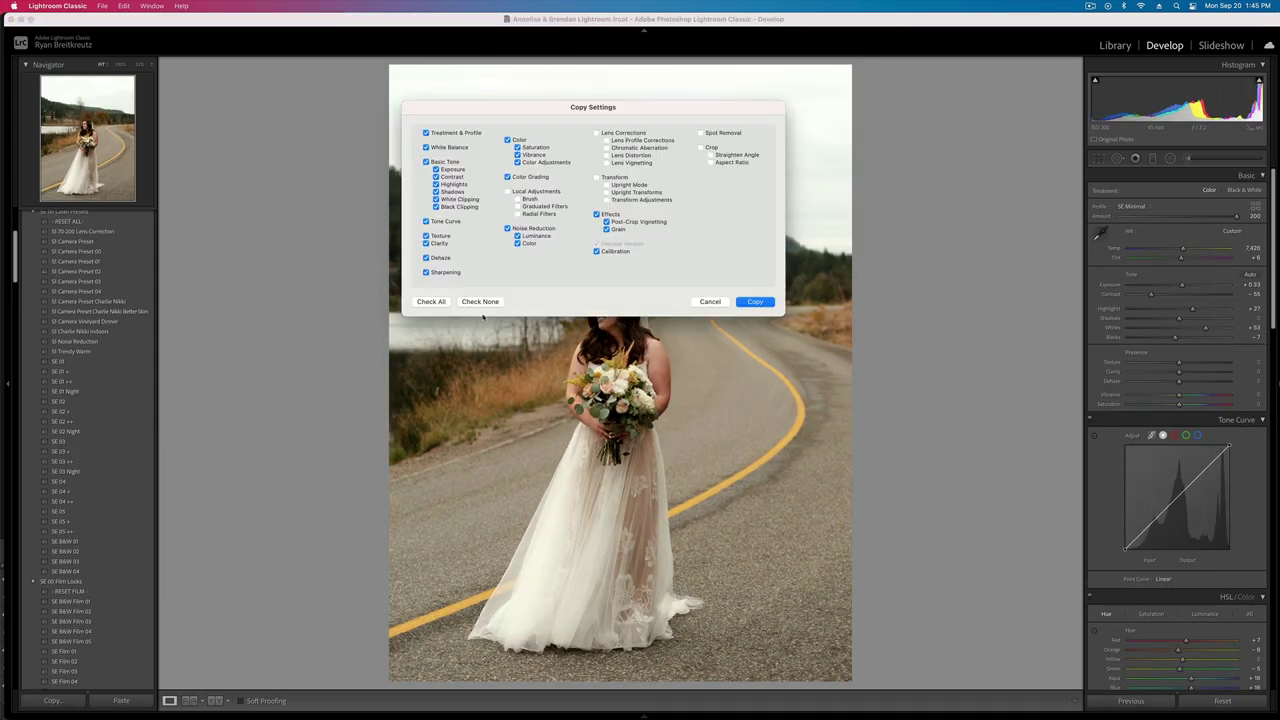
key(Return)
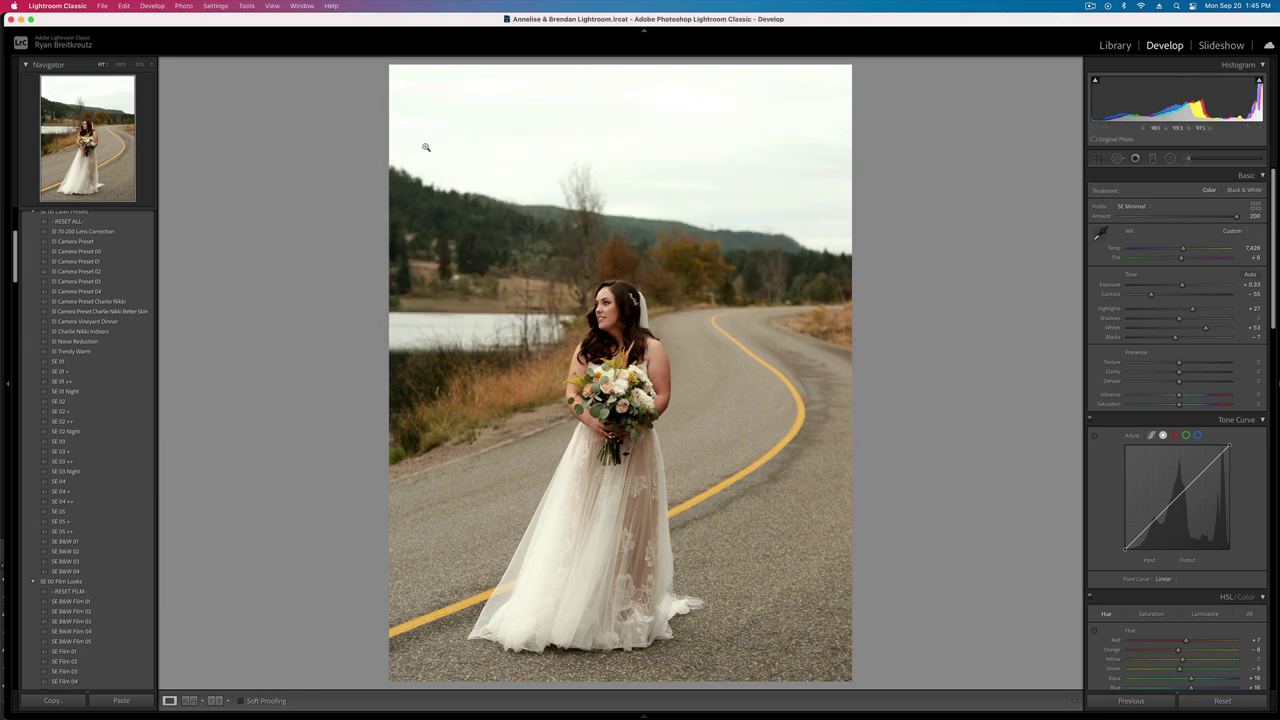
key(super+shift+v)
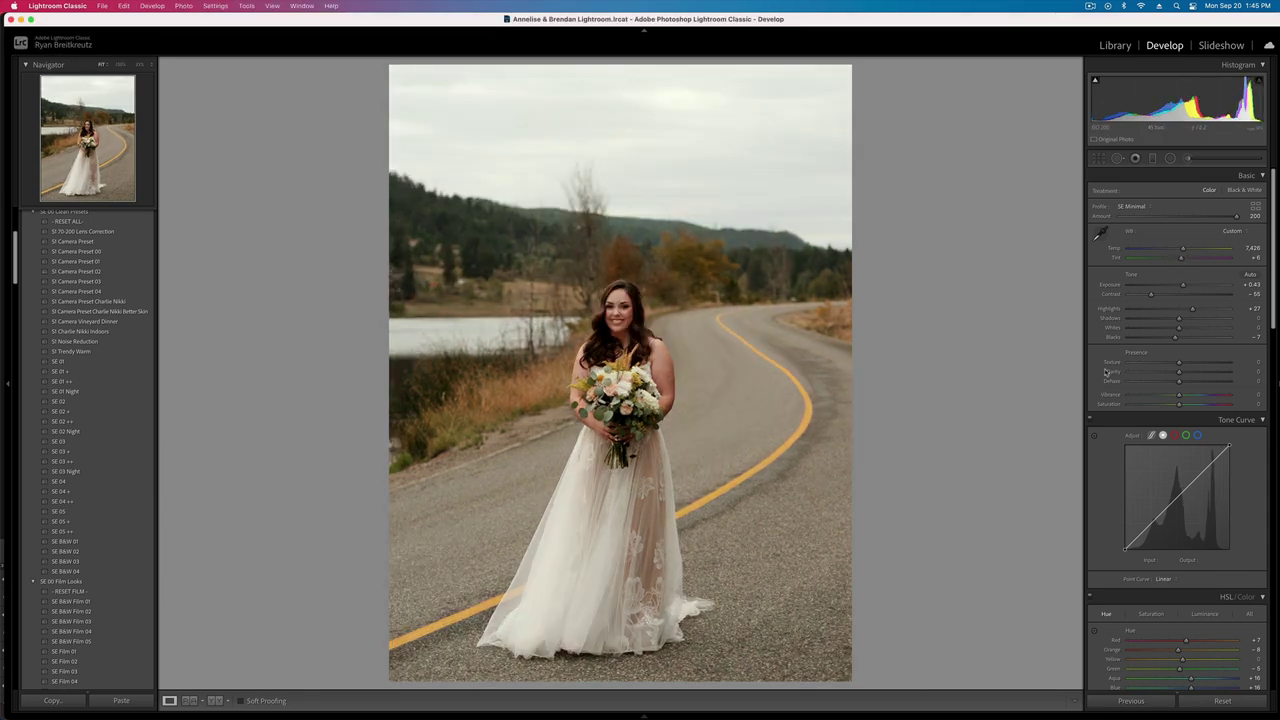
drag(1180, 329, 1213, 333)
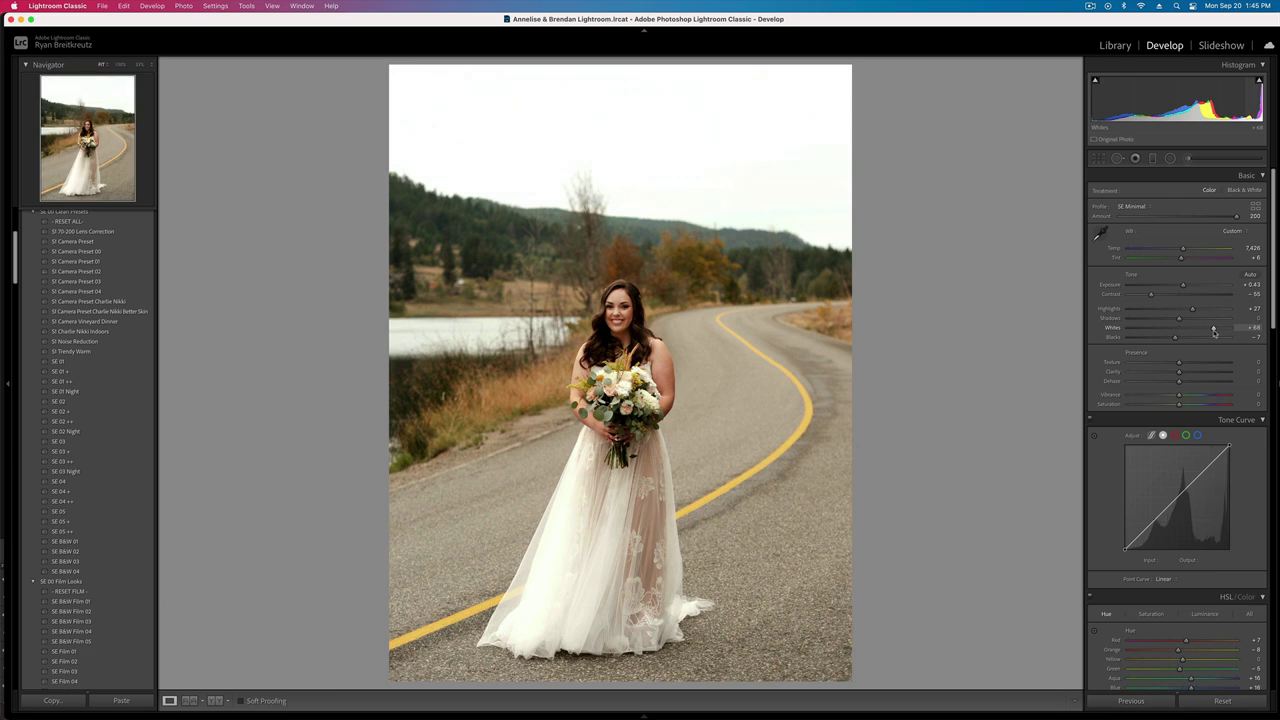
- Select all photos in the library grid and set the EXPORTS folder on the hard drive as their export destination
key(g)
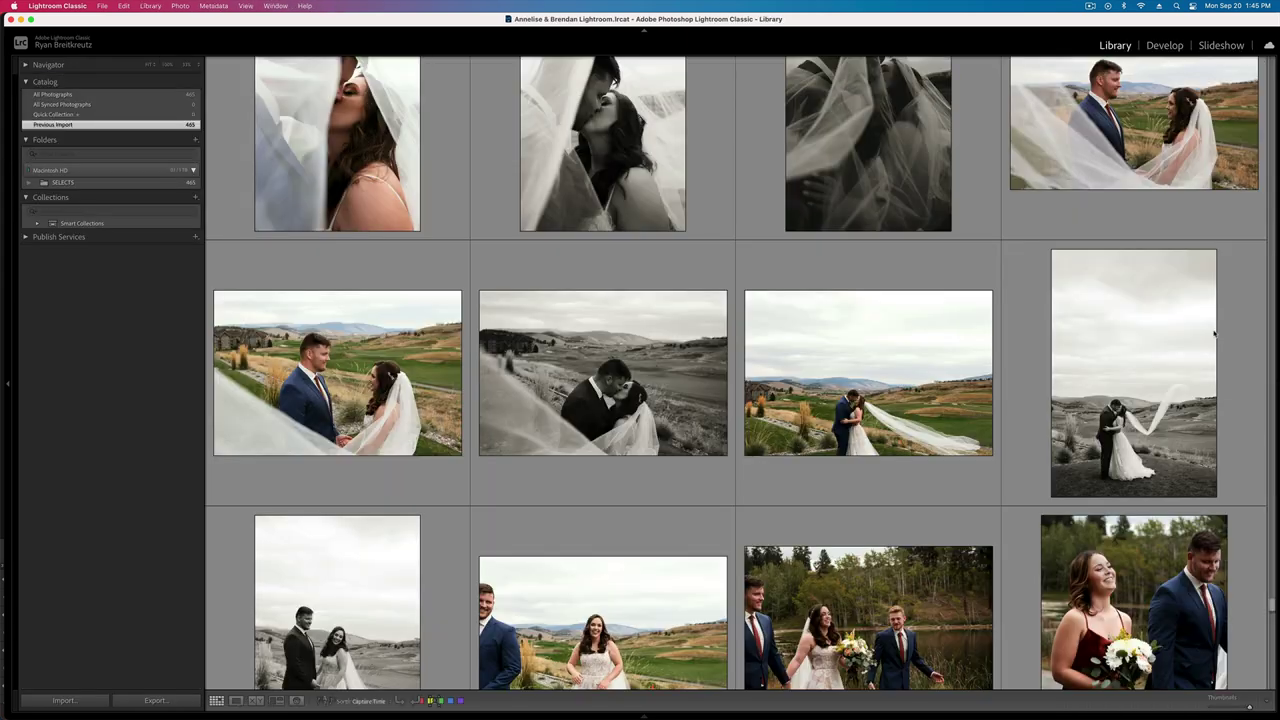
key(super+a)
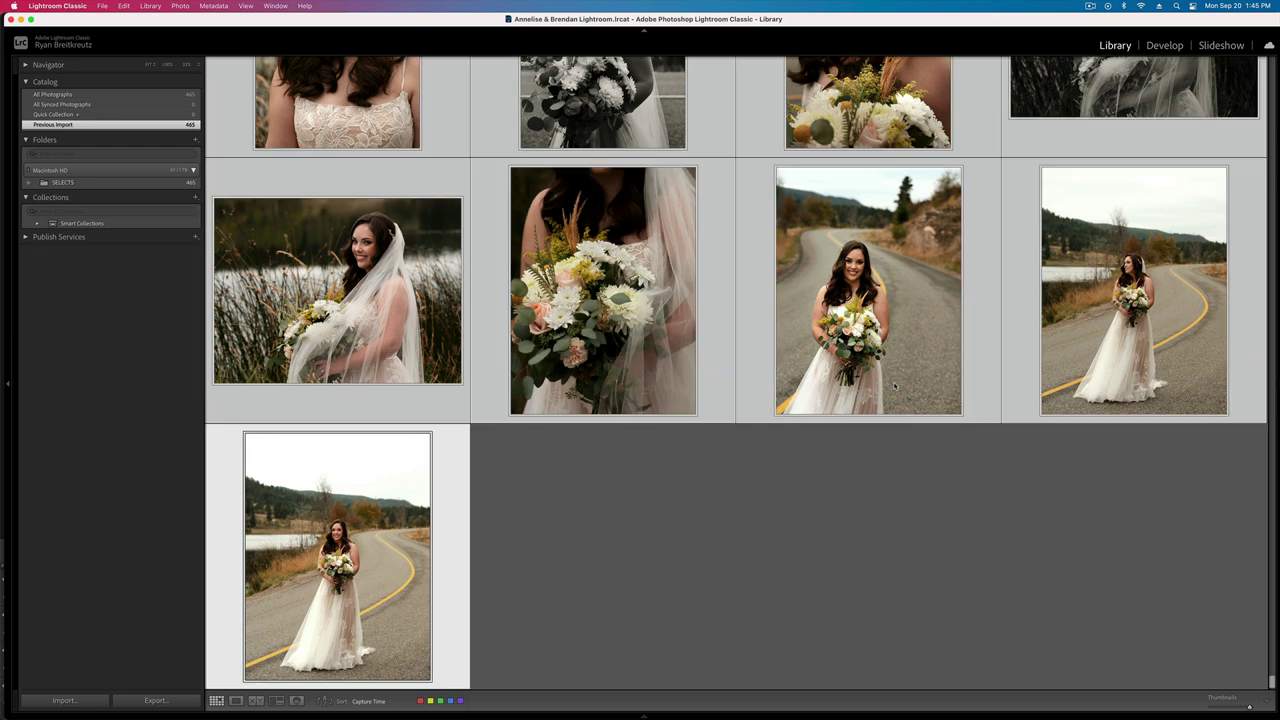
key(super+shift+e)
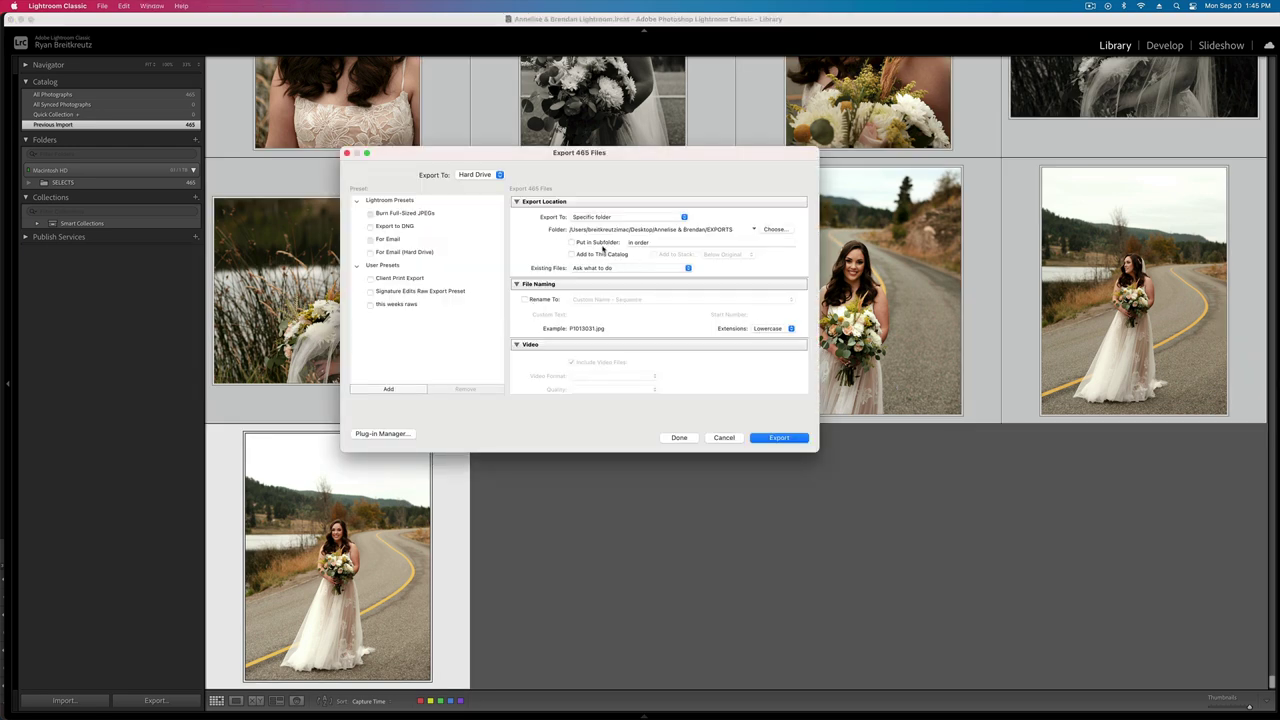
click(774, 229)
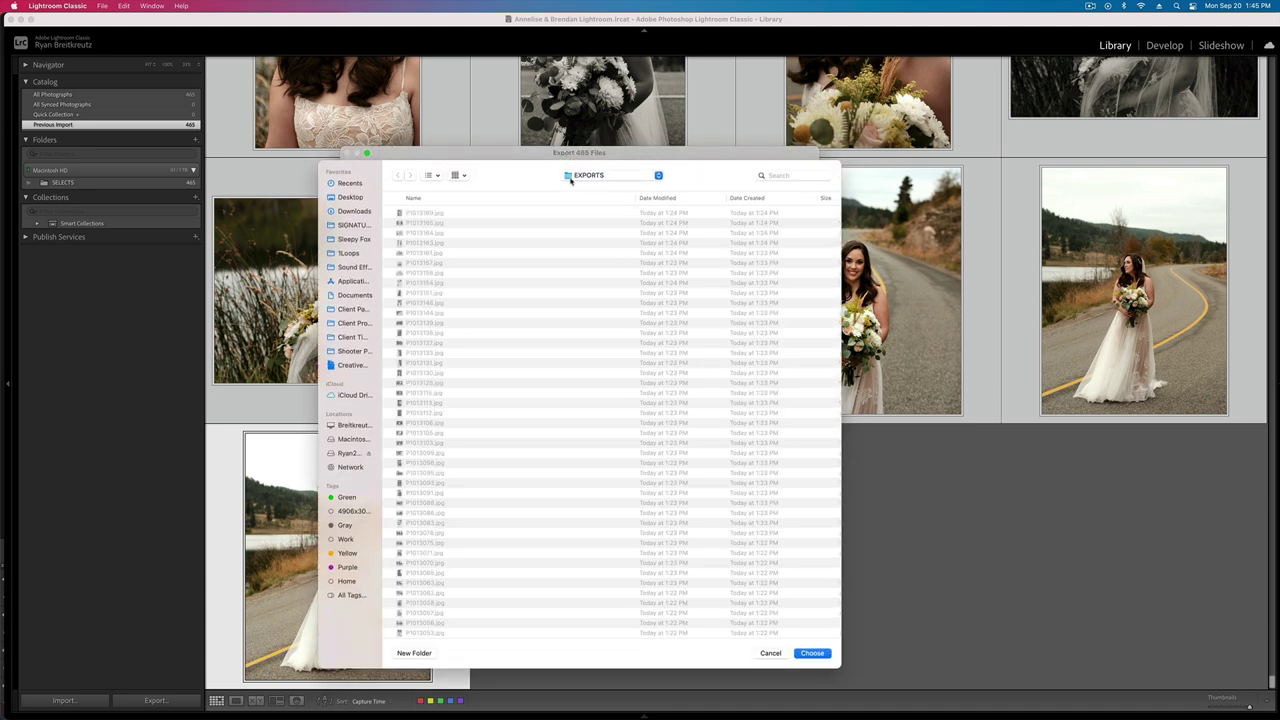
click(571, 181)
click(596, 188)
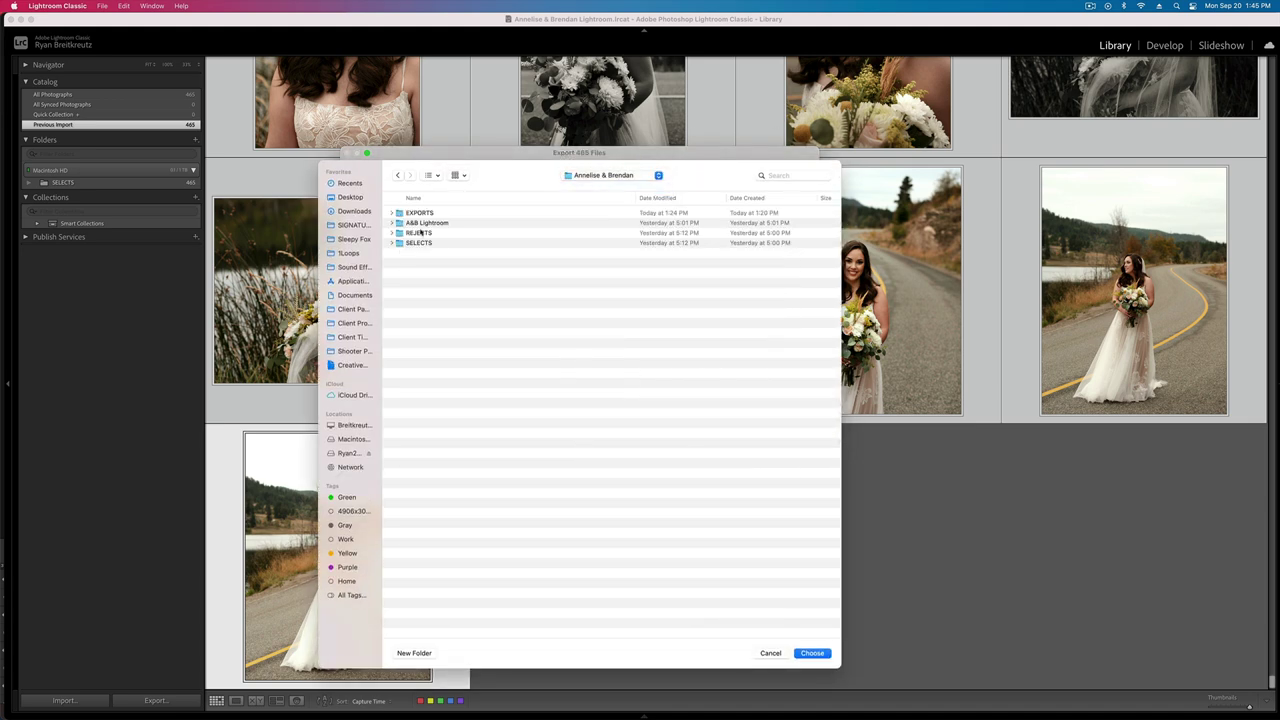
double_click(413, 214)
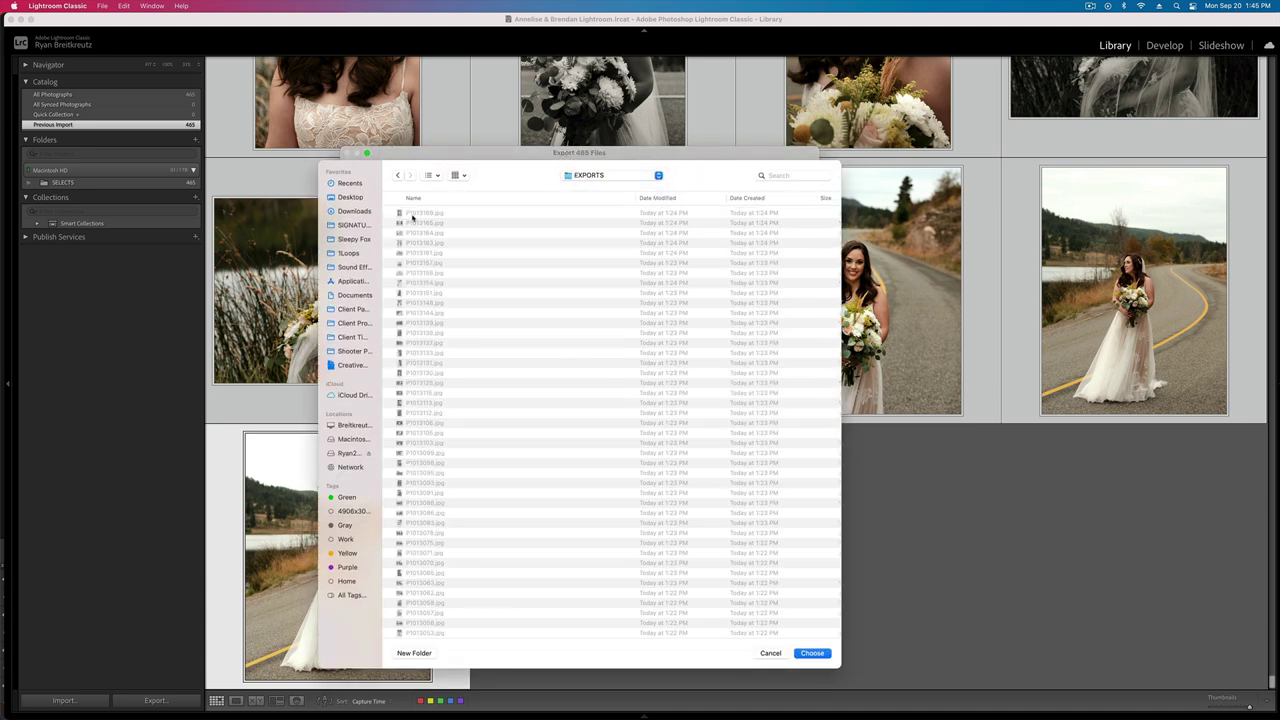
click(811, 653)
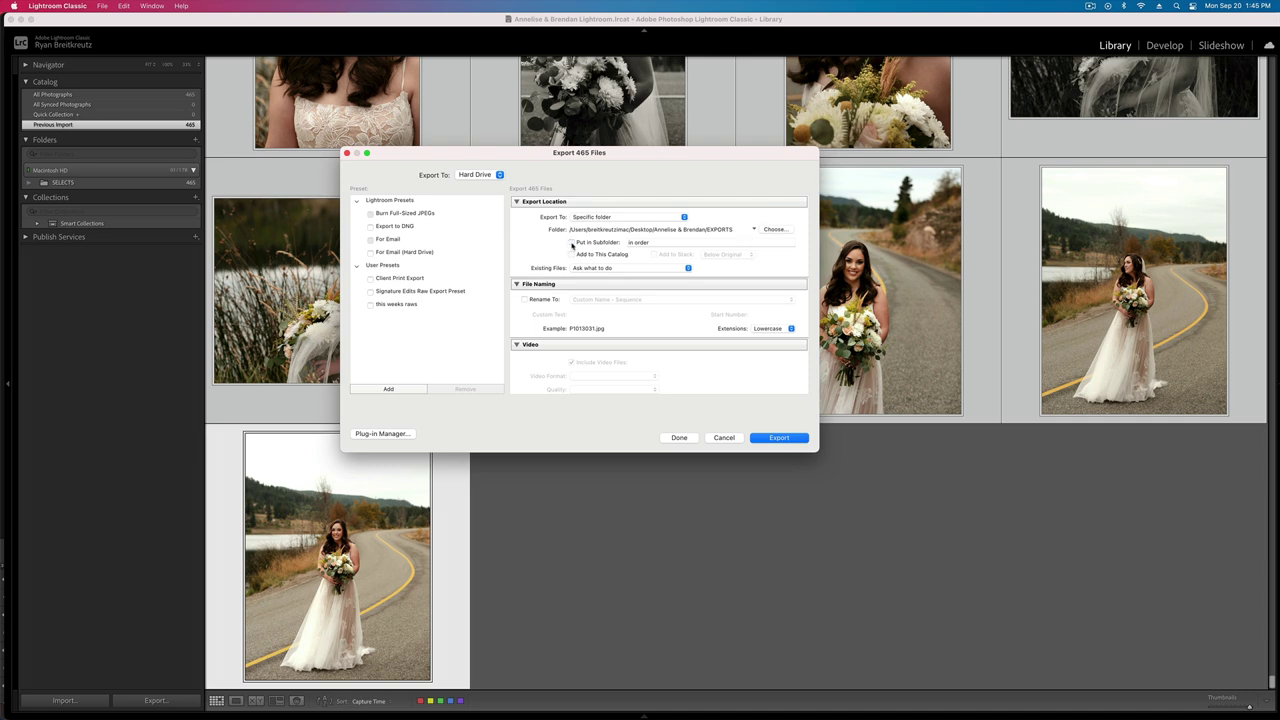
scroll(611, 320, down, 2)
click(527, 234)
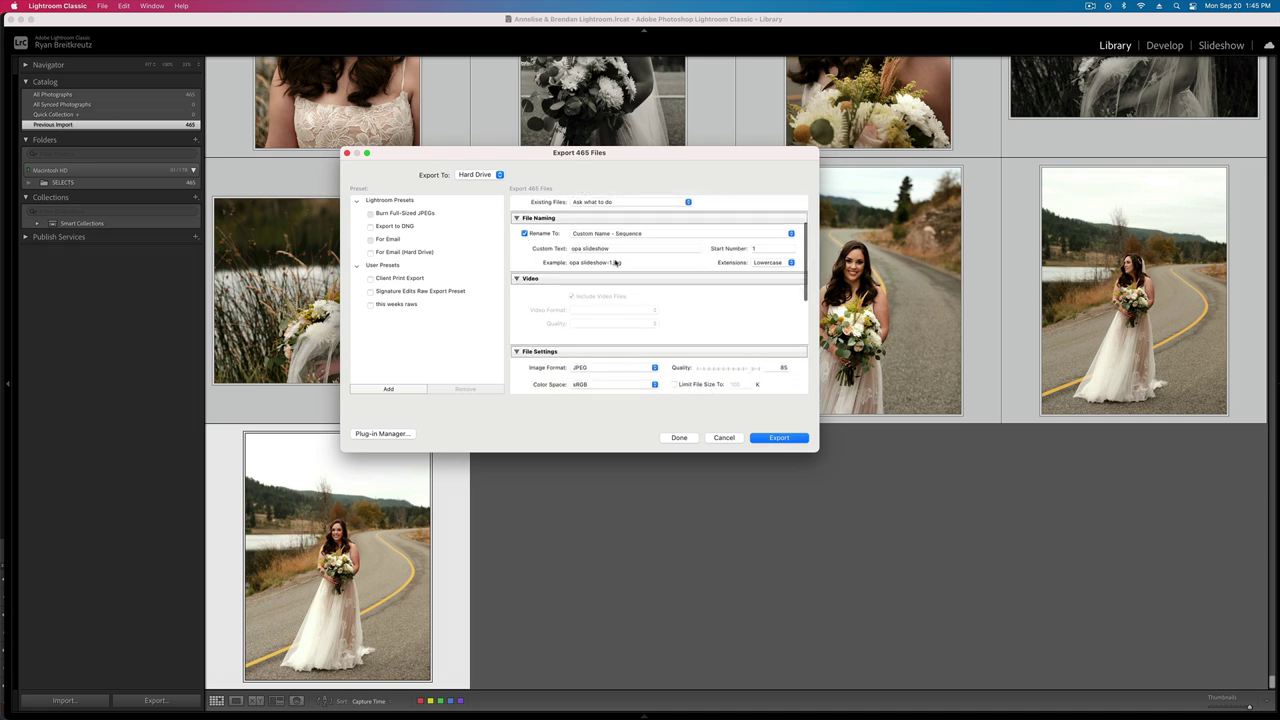
click(524, 233)
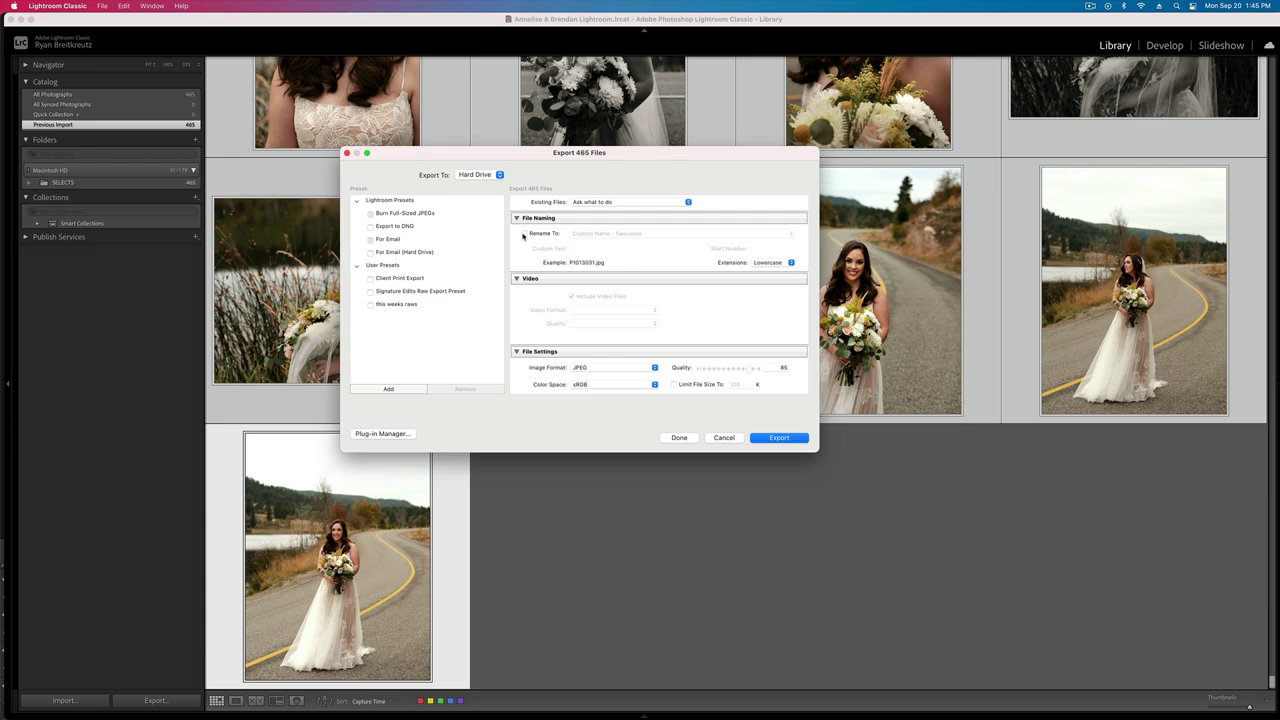
- Review the export's file settings, image sizing, output sharpening, metadata, watermarking and post-processing options
scroll(649, 334, down, 1)
scroll(650, 335, down, 6)
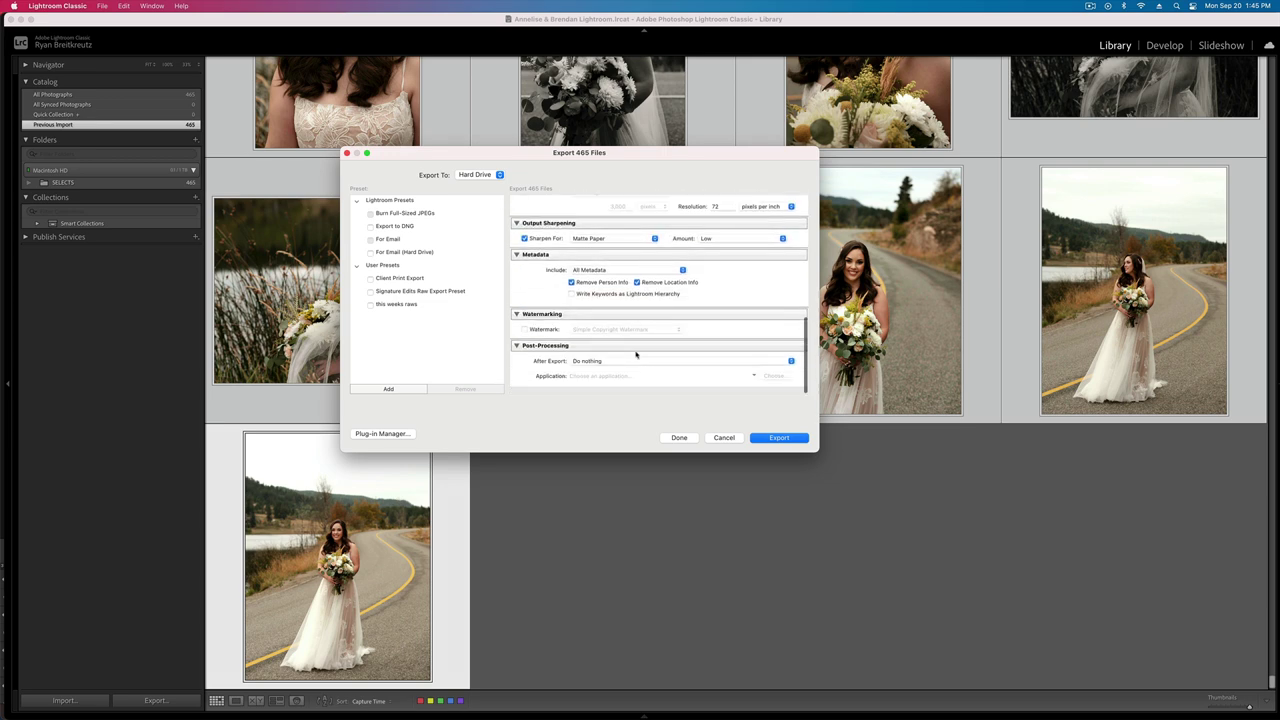
scroll(658, 300, up, 5)
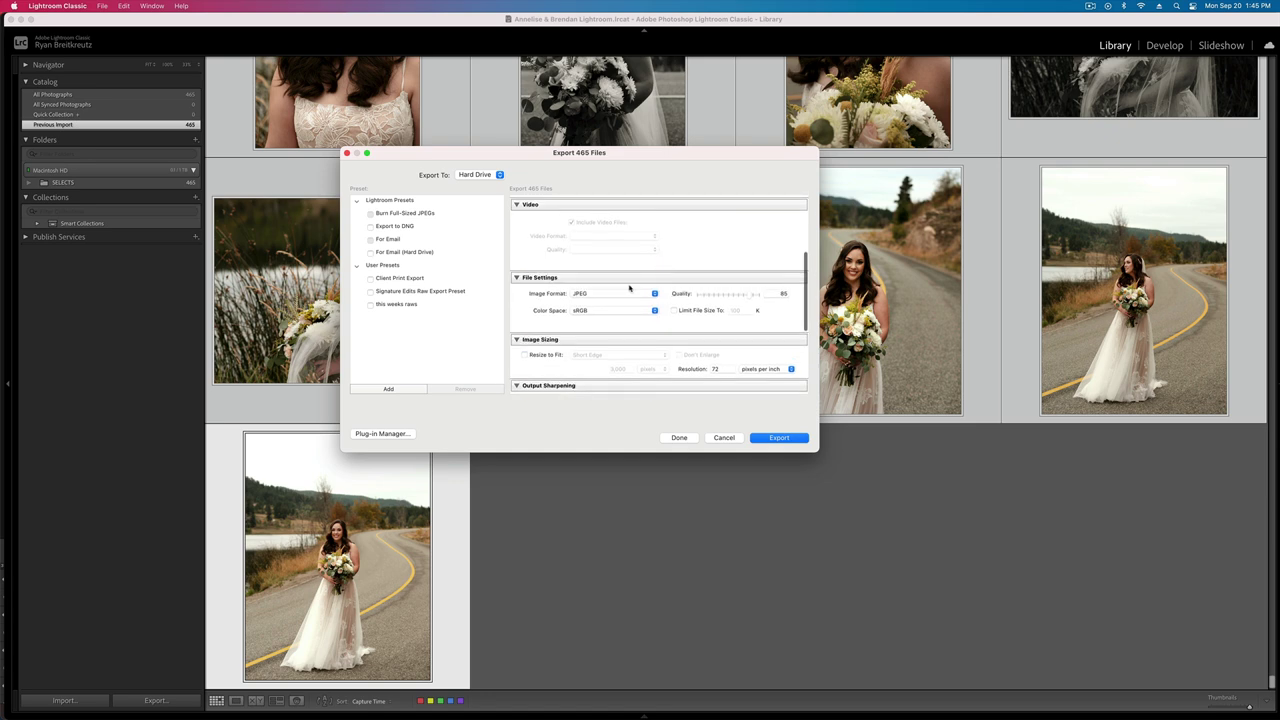
scroll(629, 288, up, 2)
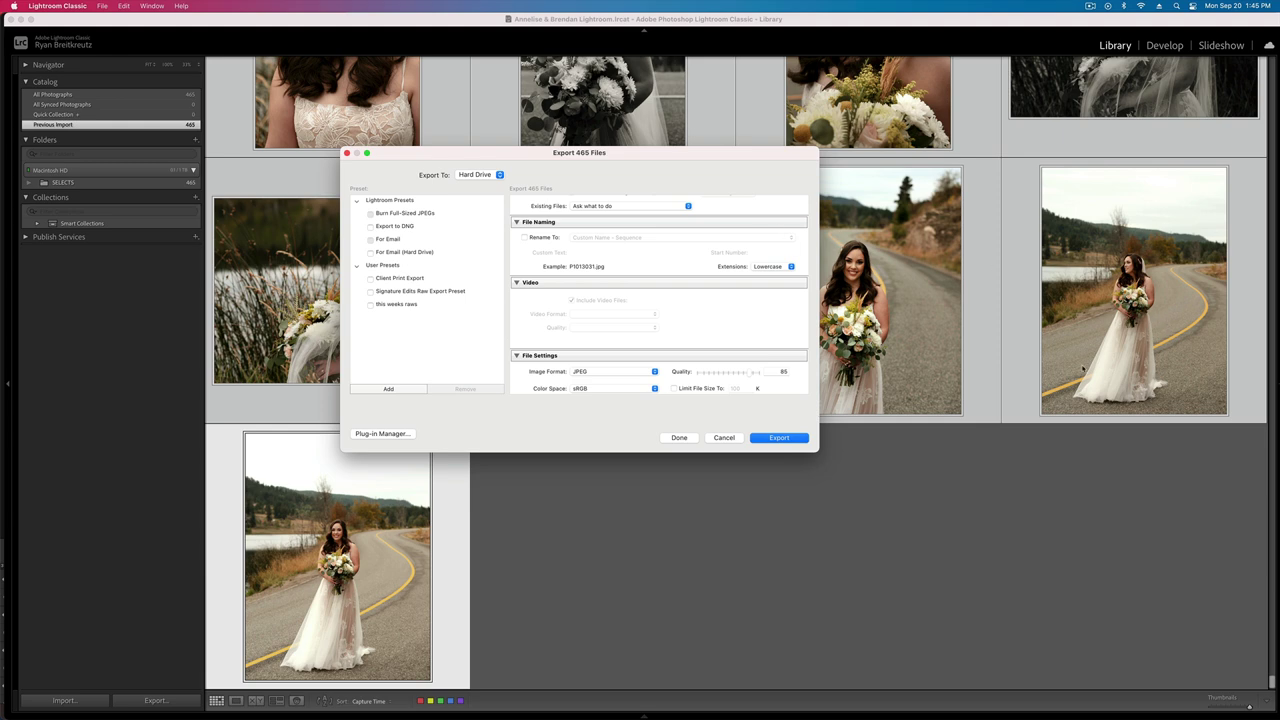
scroll(688, 358, down, 5)
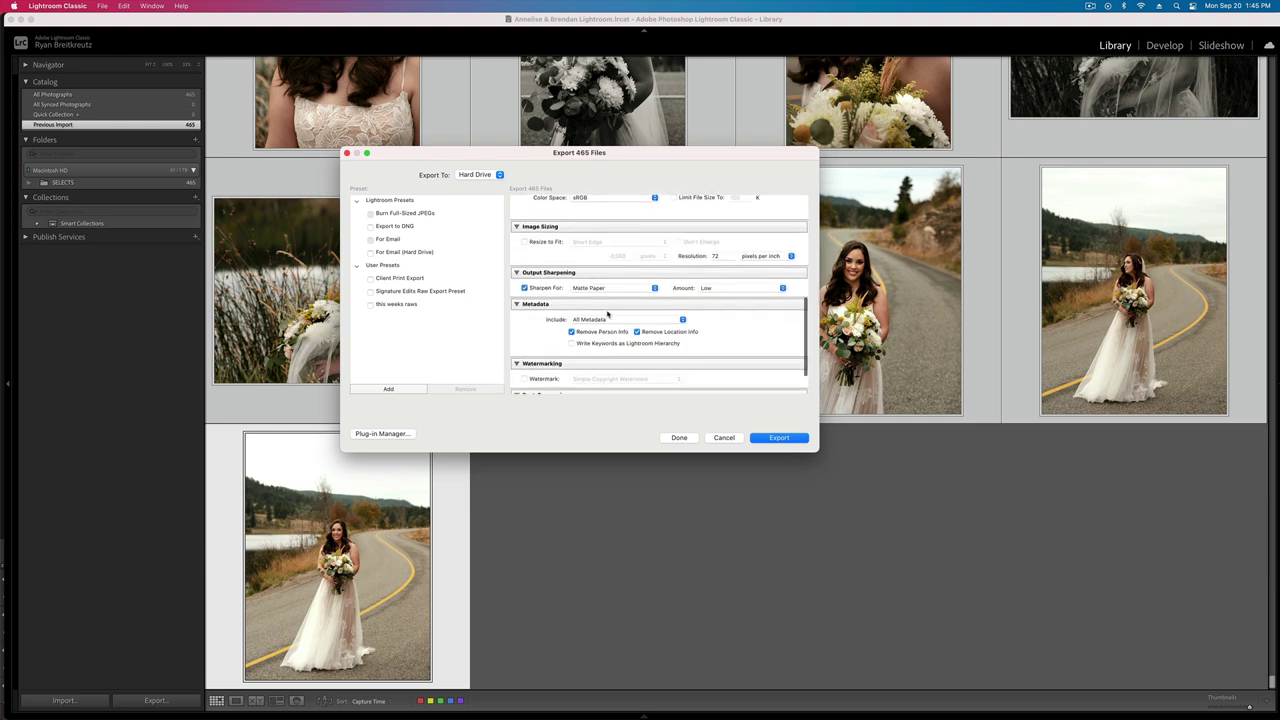
scroll(607, 314, down, 3)
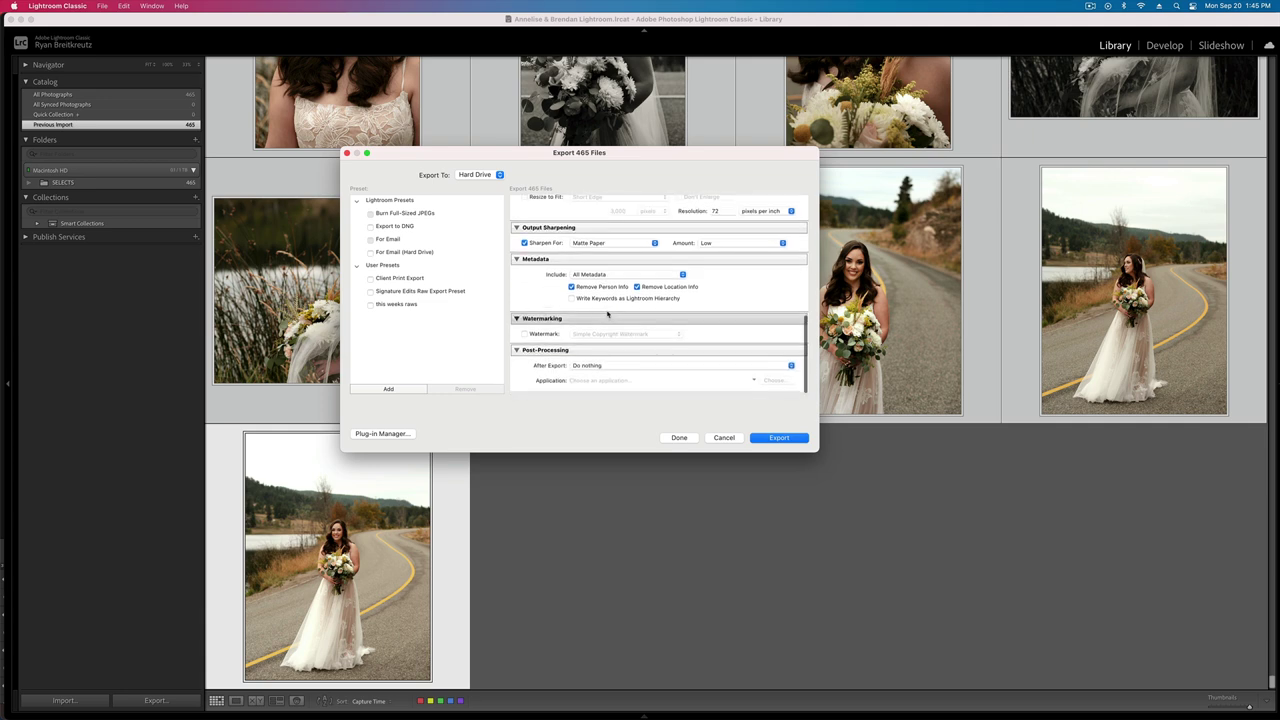
scroll(516, 258, up, 2)
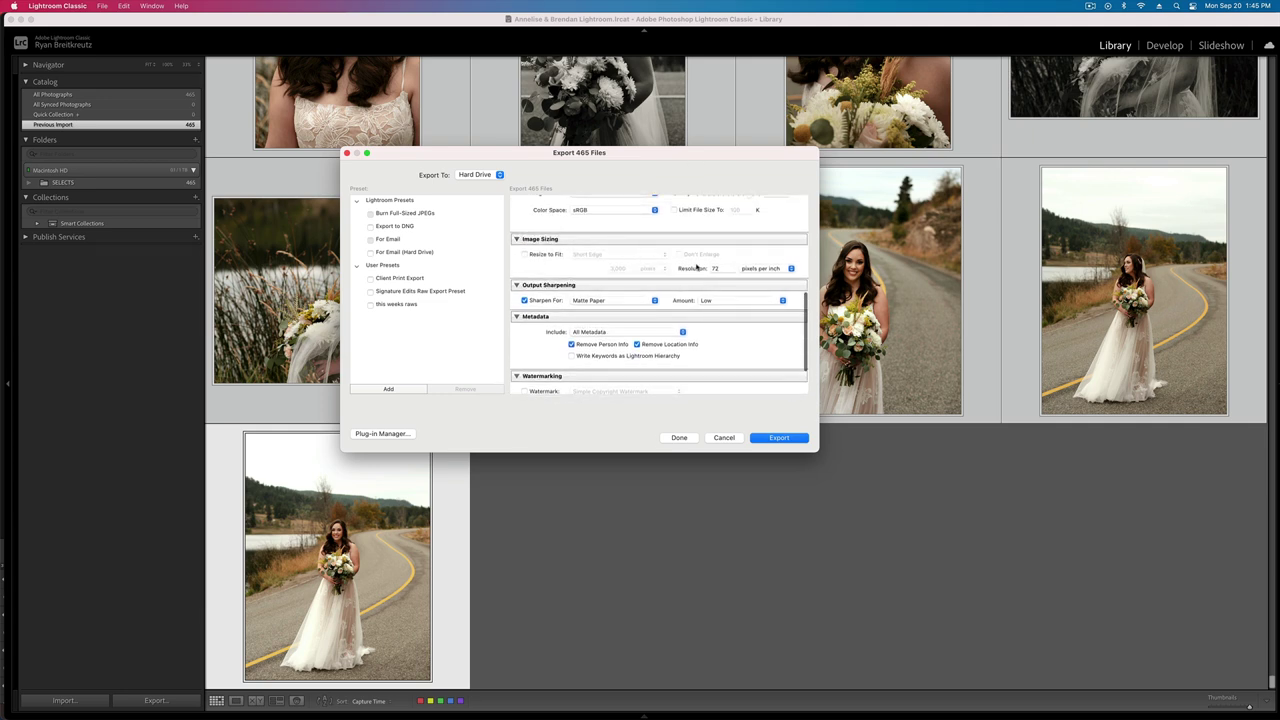
scroll(690, 288, up, 3)
scroll(720, 300, down, 4)
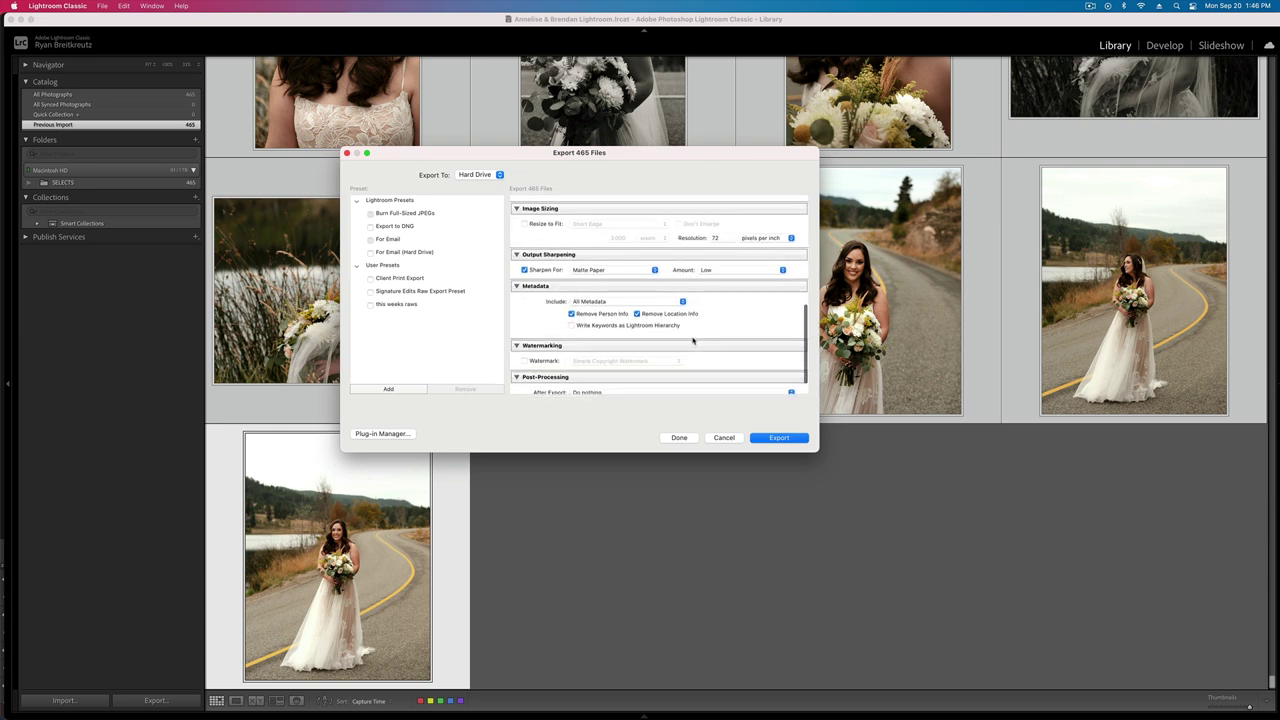
scroll(733, 318, up, 2)
scroll(733, 318, up, 1)
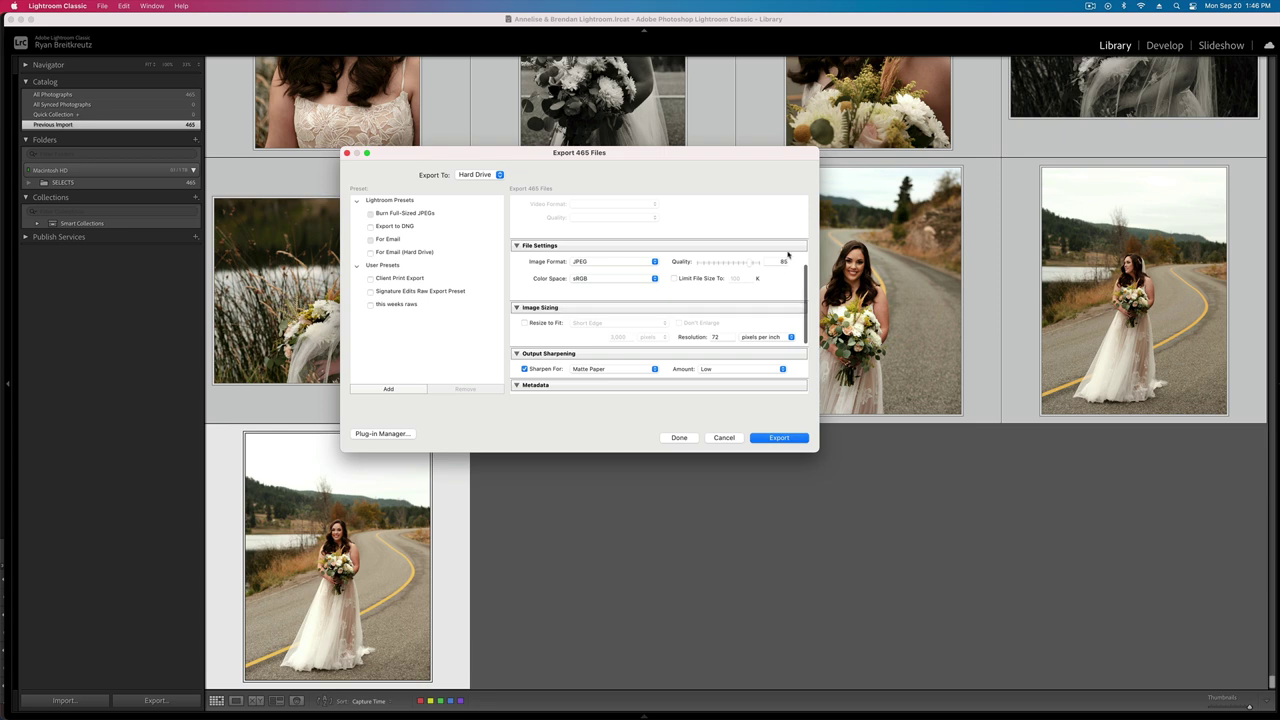
scroll(726, 317, down, 2)
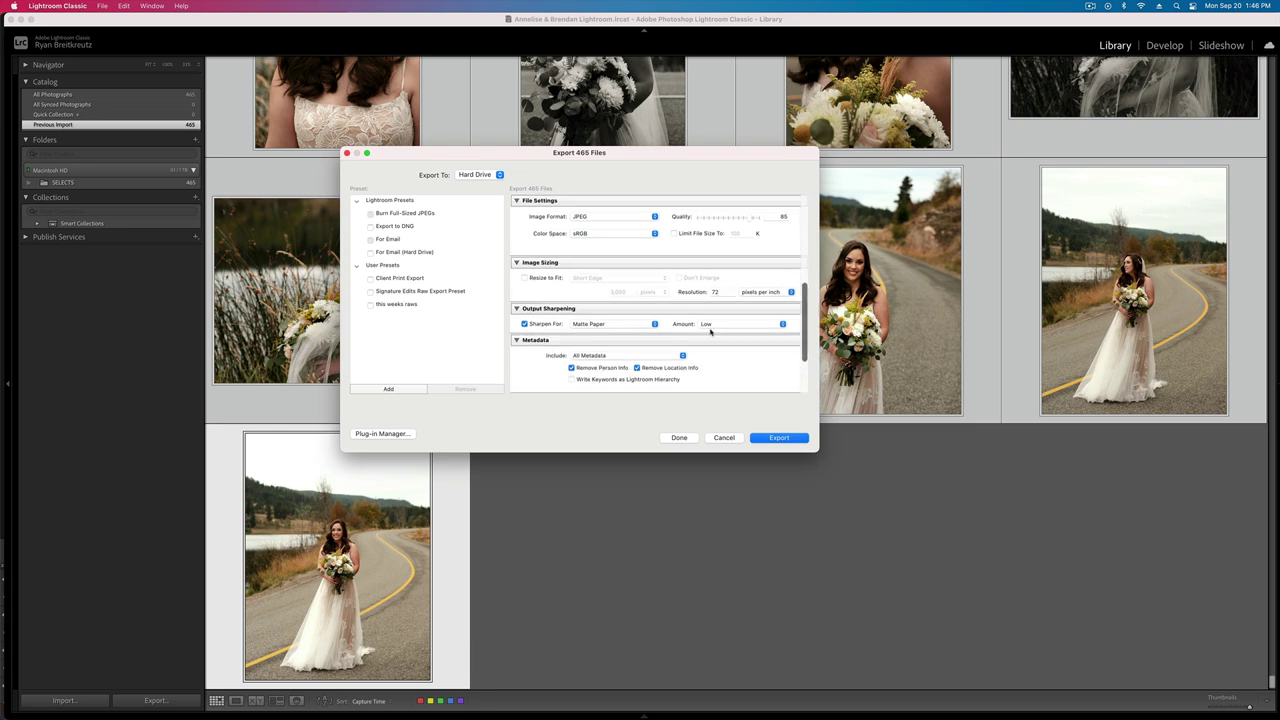
- Export all the selected photos, overwriting the existing files in the EXPORTS folder
scroll(729, 292, down, 3)
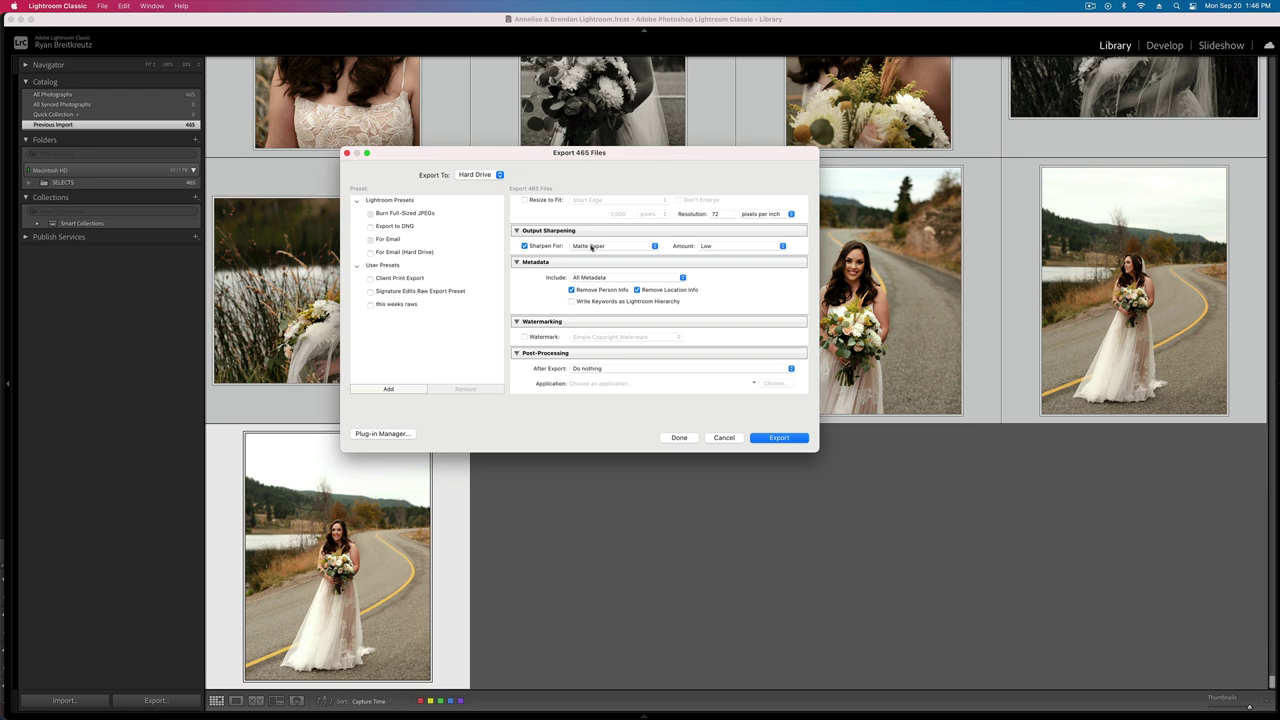
click(780, 439)
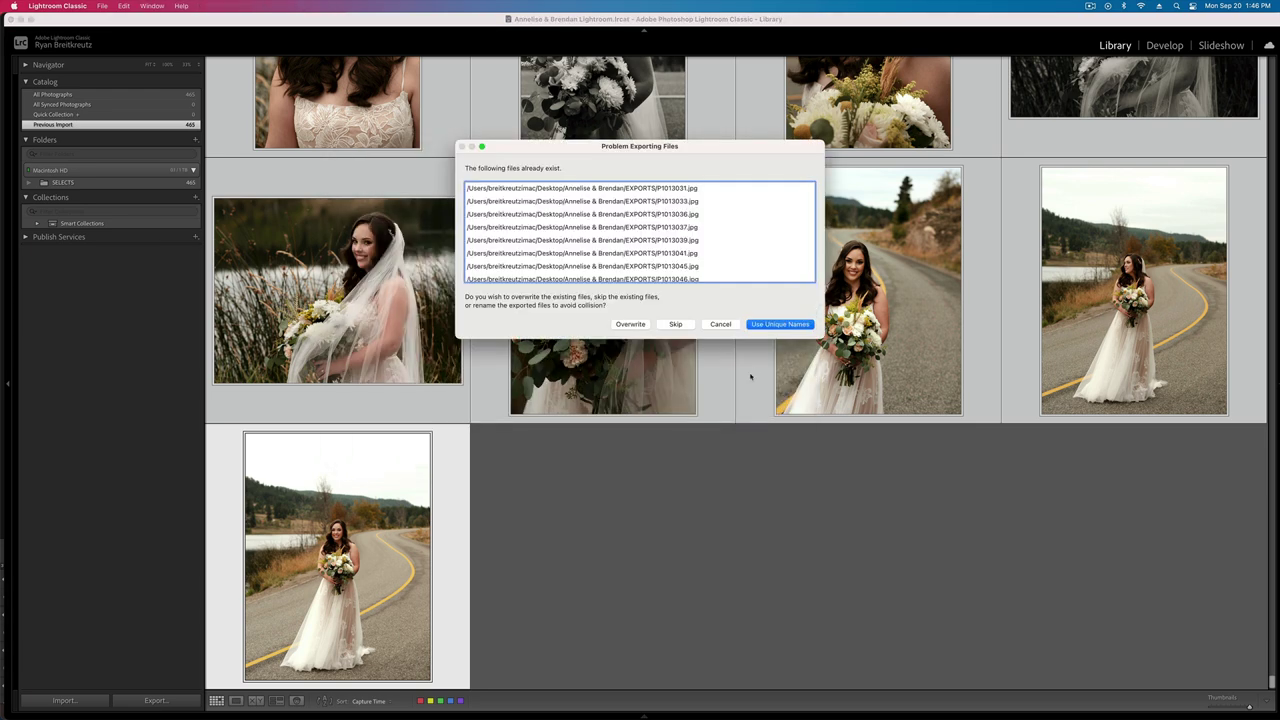
click(630, 324)
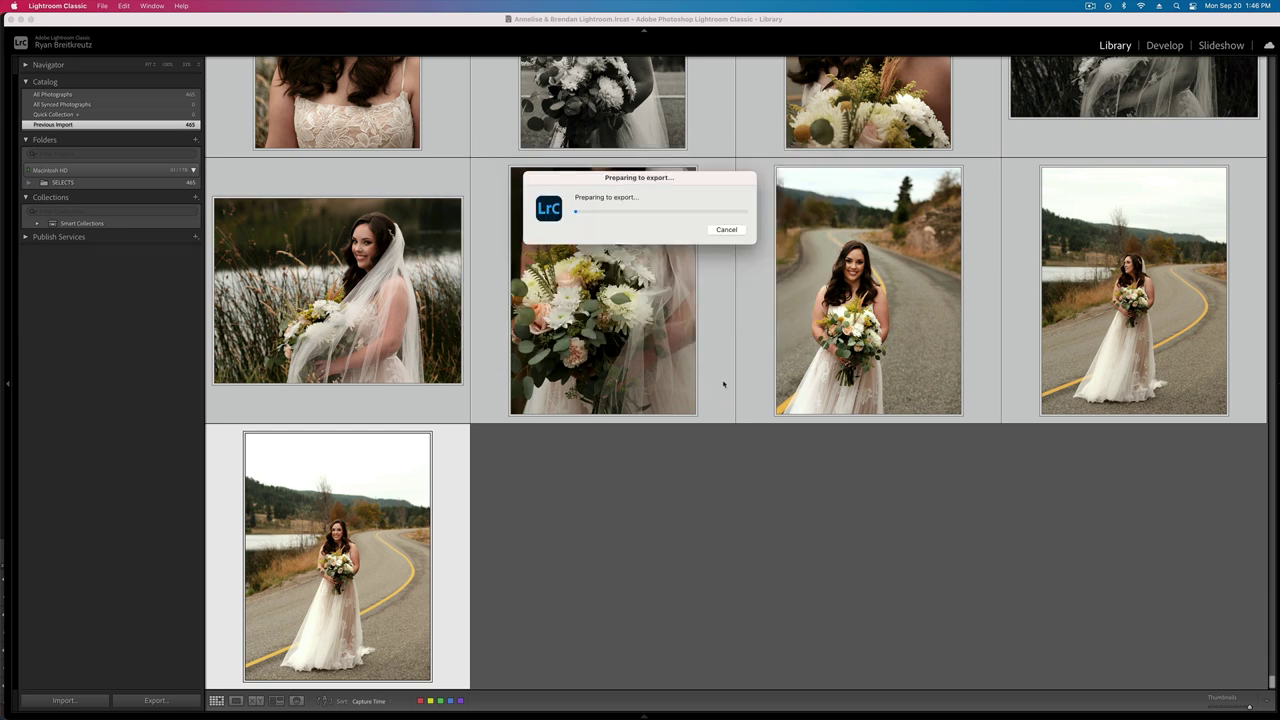
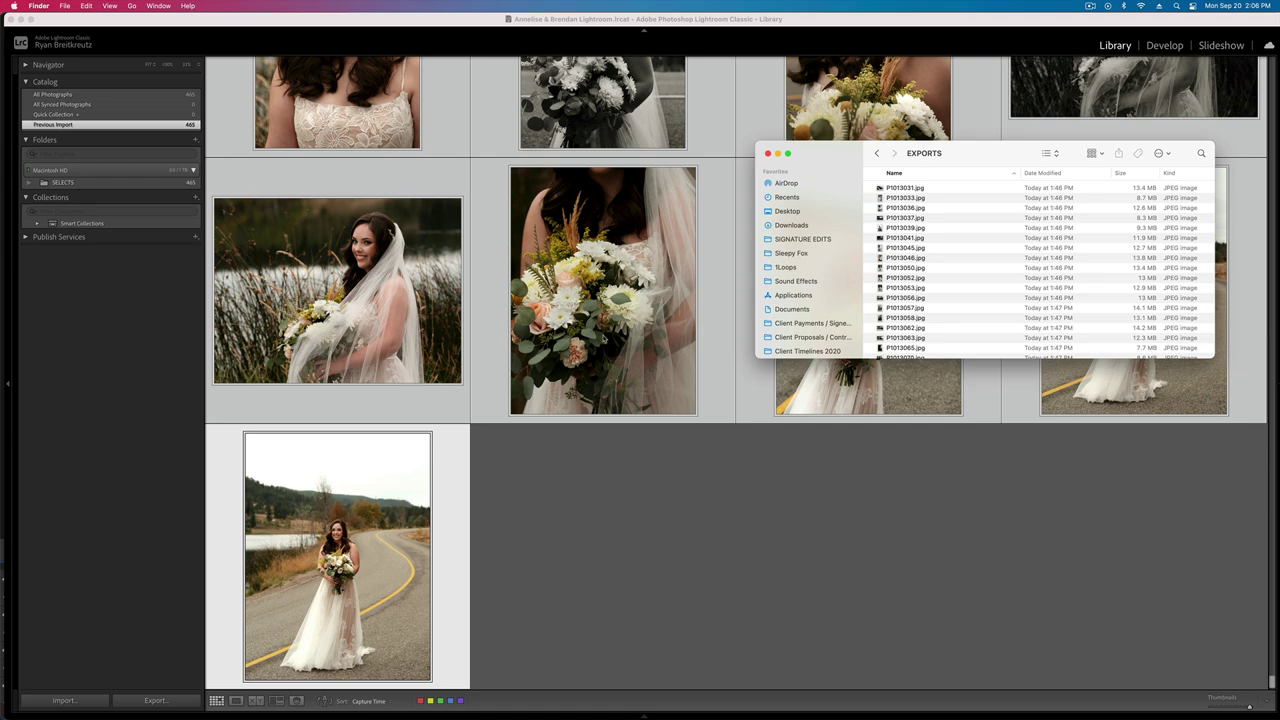
- Move the EXPORTS folder window aside and switch to the Pixieset dashboard in Chrome
scroll(604, 338, up, 5)
scroll(604, 338, down, 5)
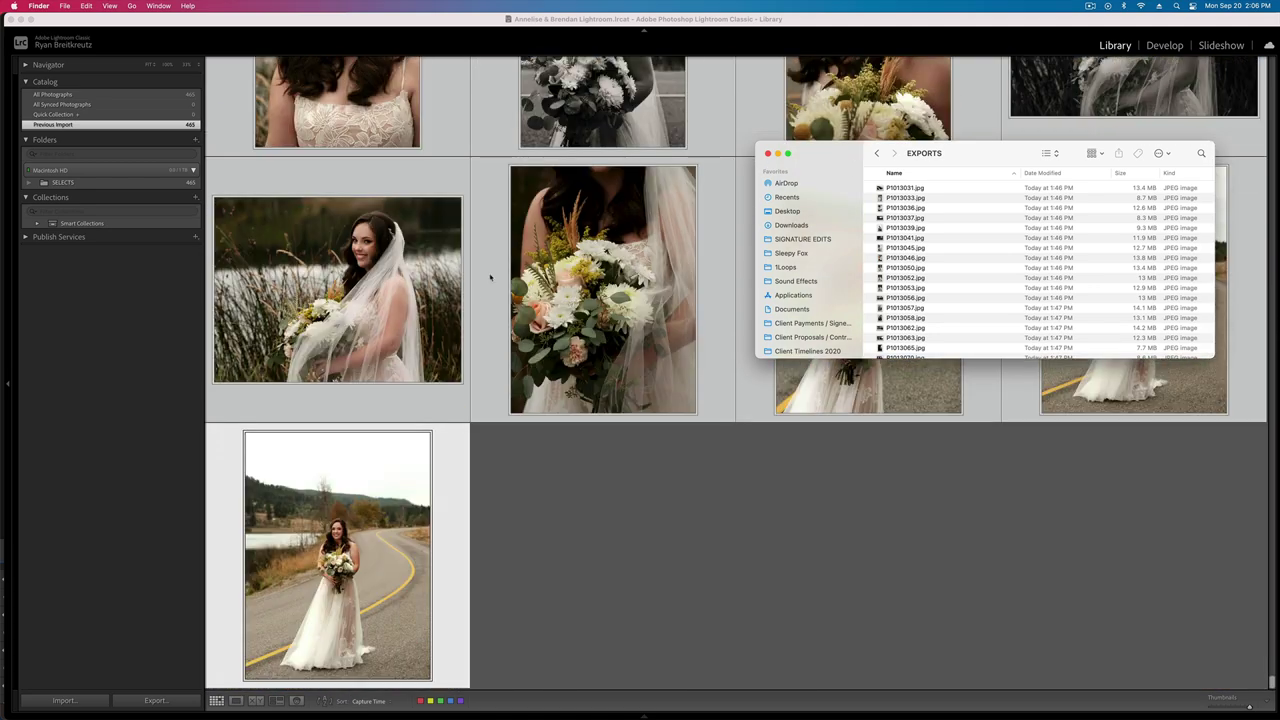
drag(809, 141, 846, 319)
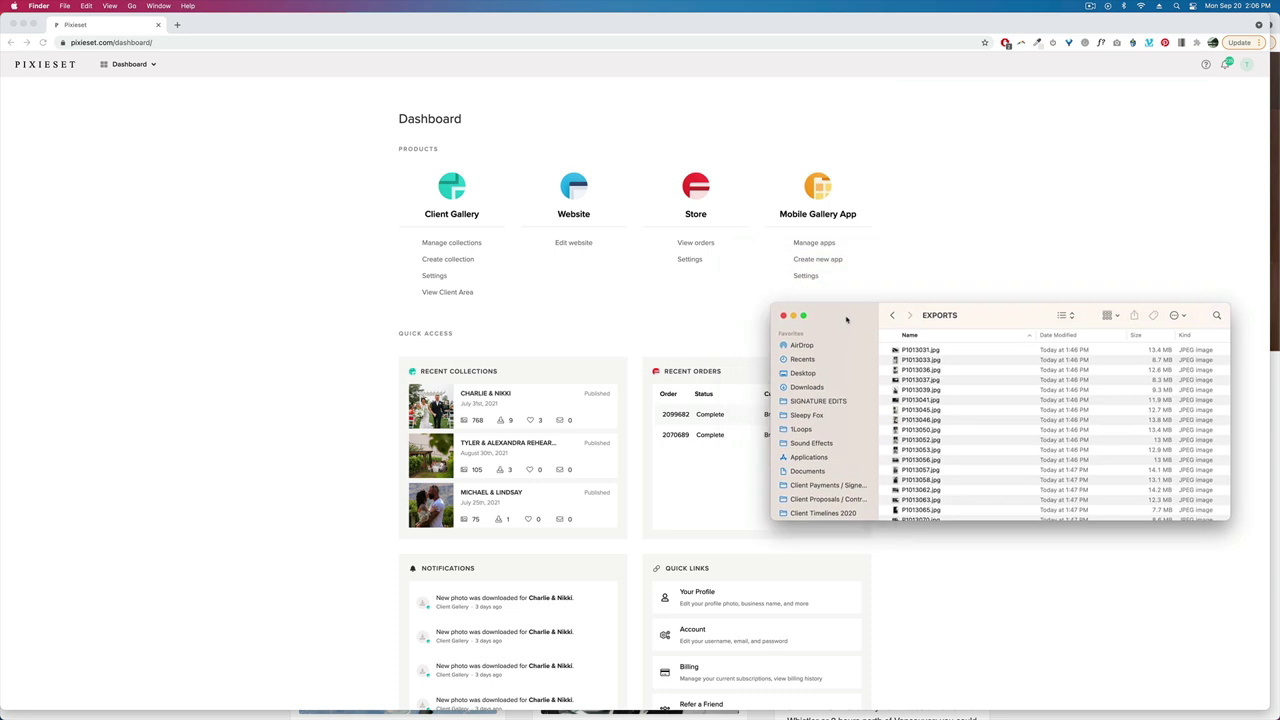
click(284, 256)
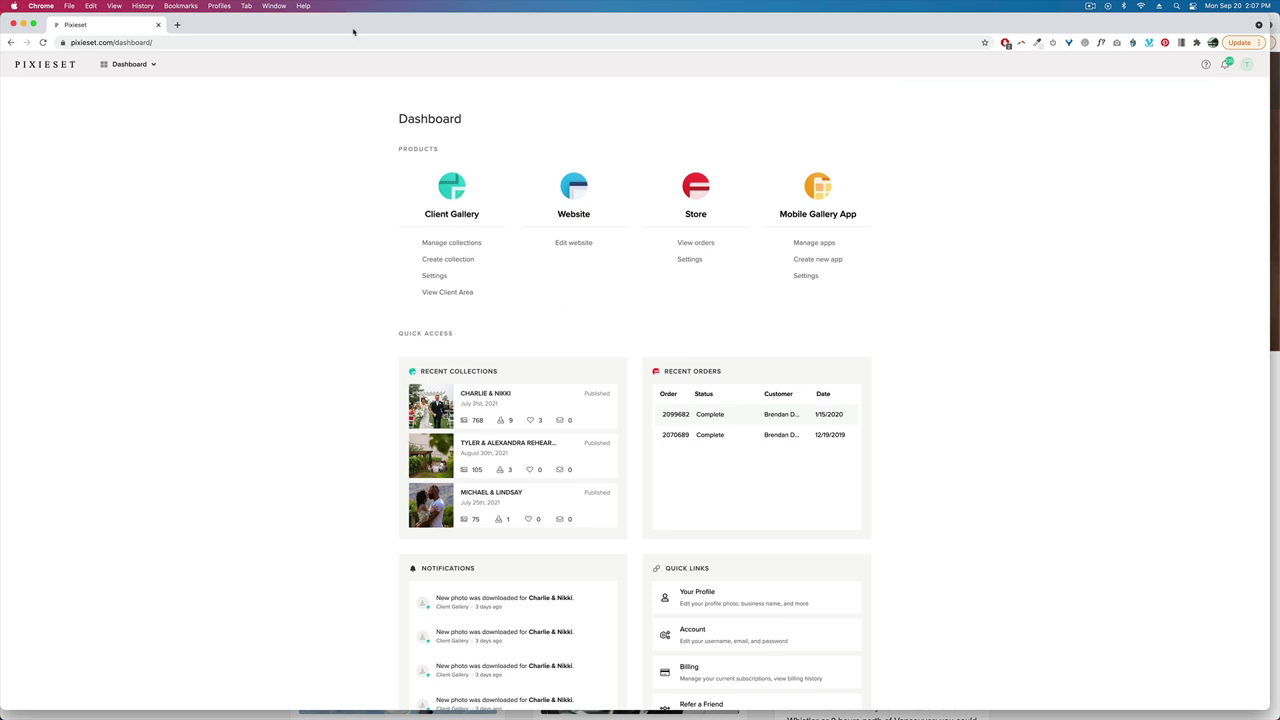
- Check the dashboard notifications and start a new collection in the Client Gallery
click(1227, 65)
click(1228, 66)
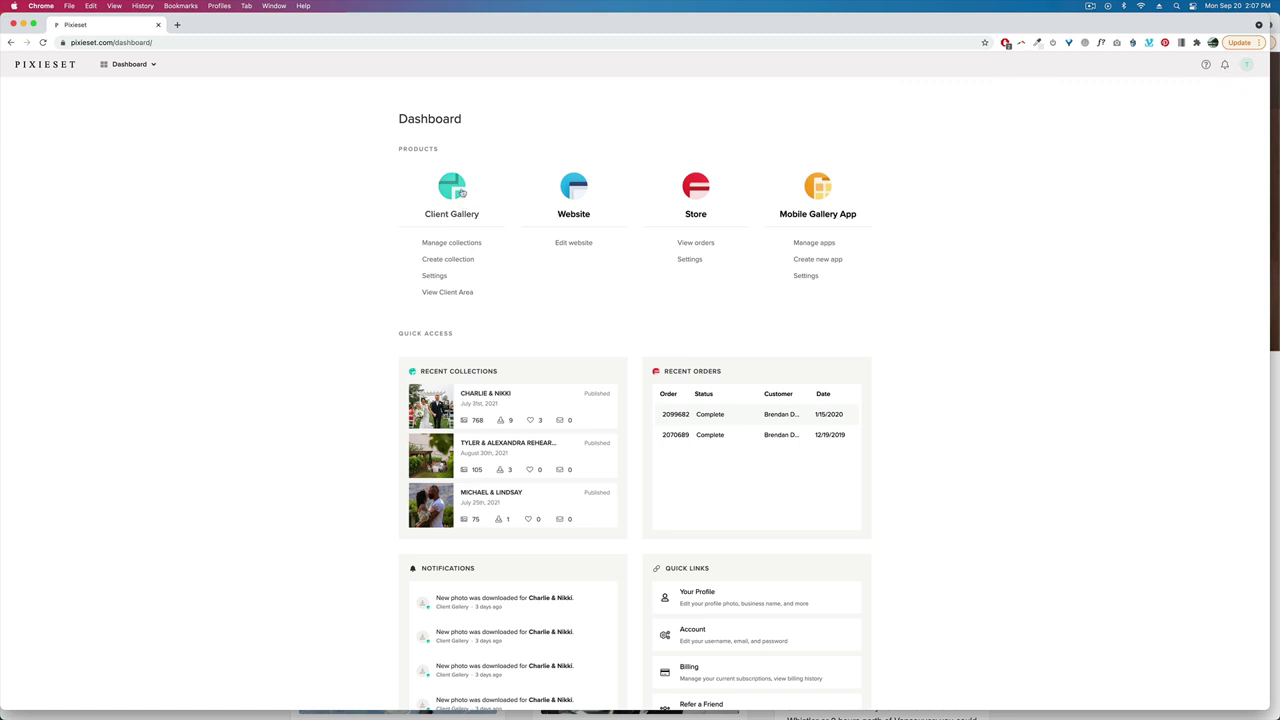
click(462, 202)
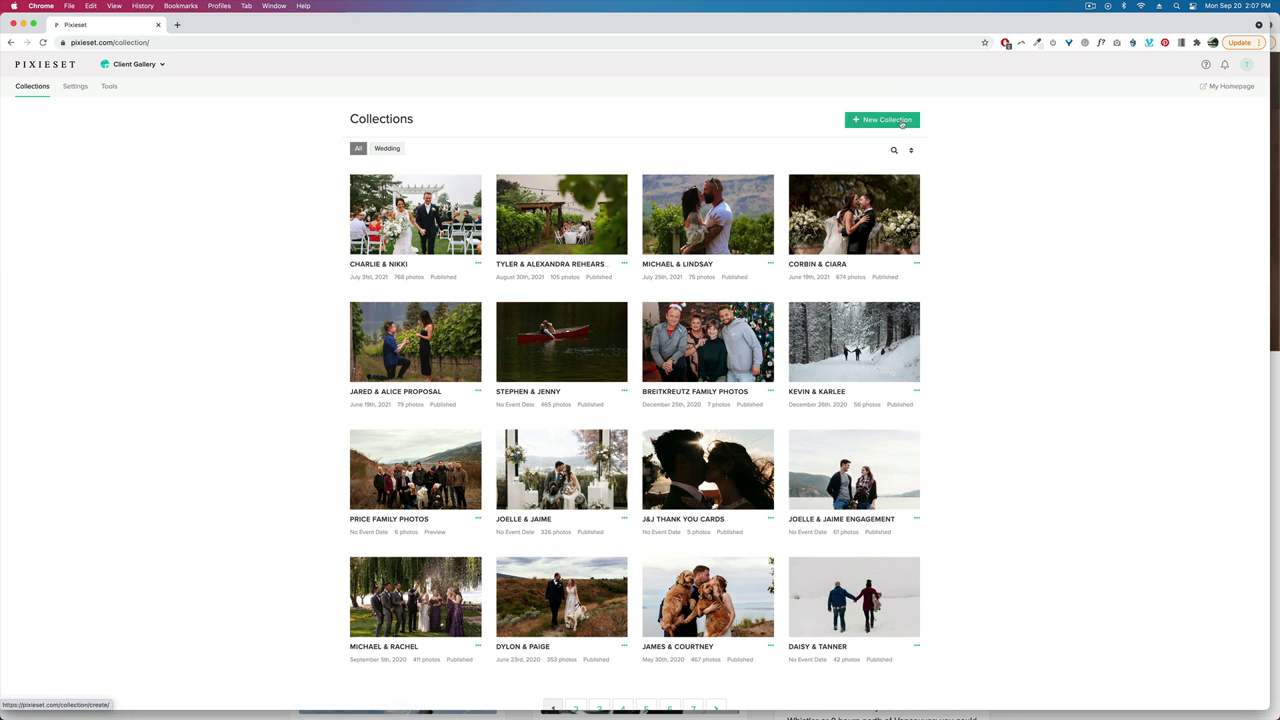
click(882, 119)
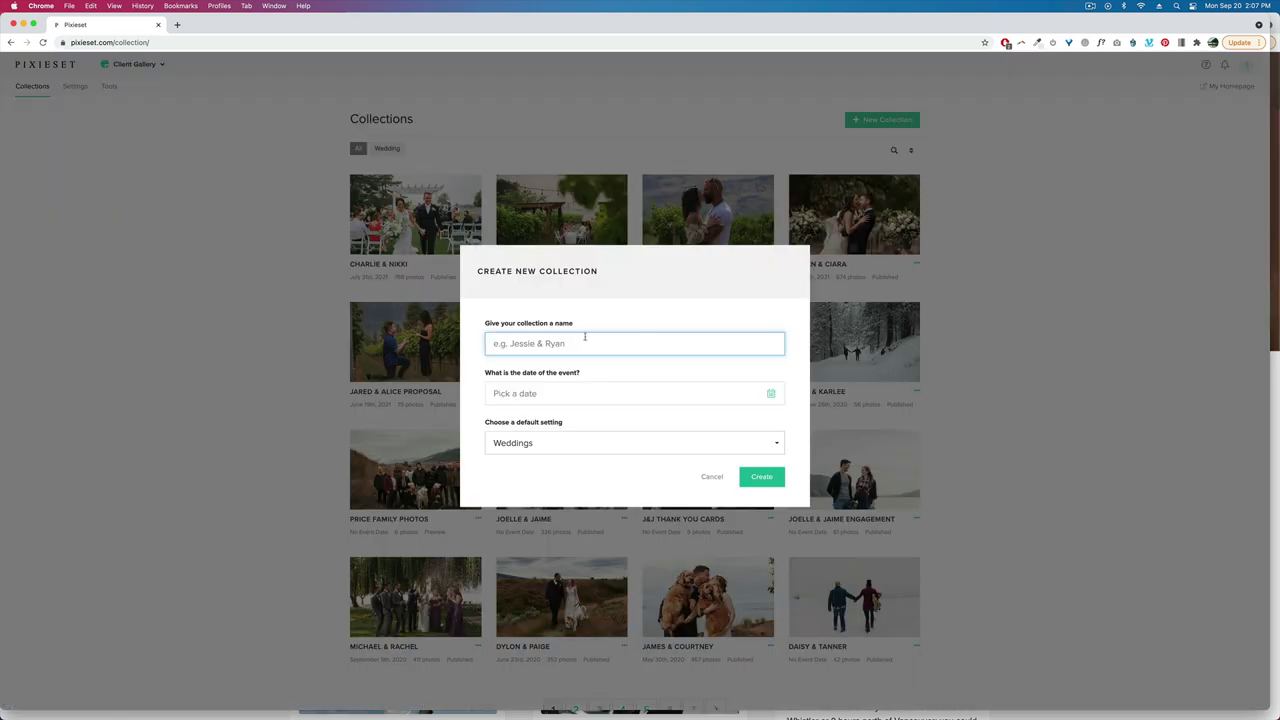
- Name the new collection with the couple's first names, putting the groom's name first
mouse_move(3, 291)
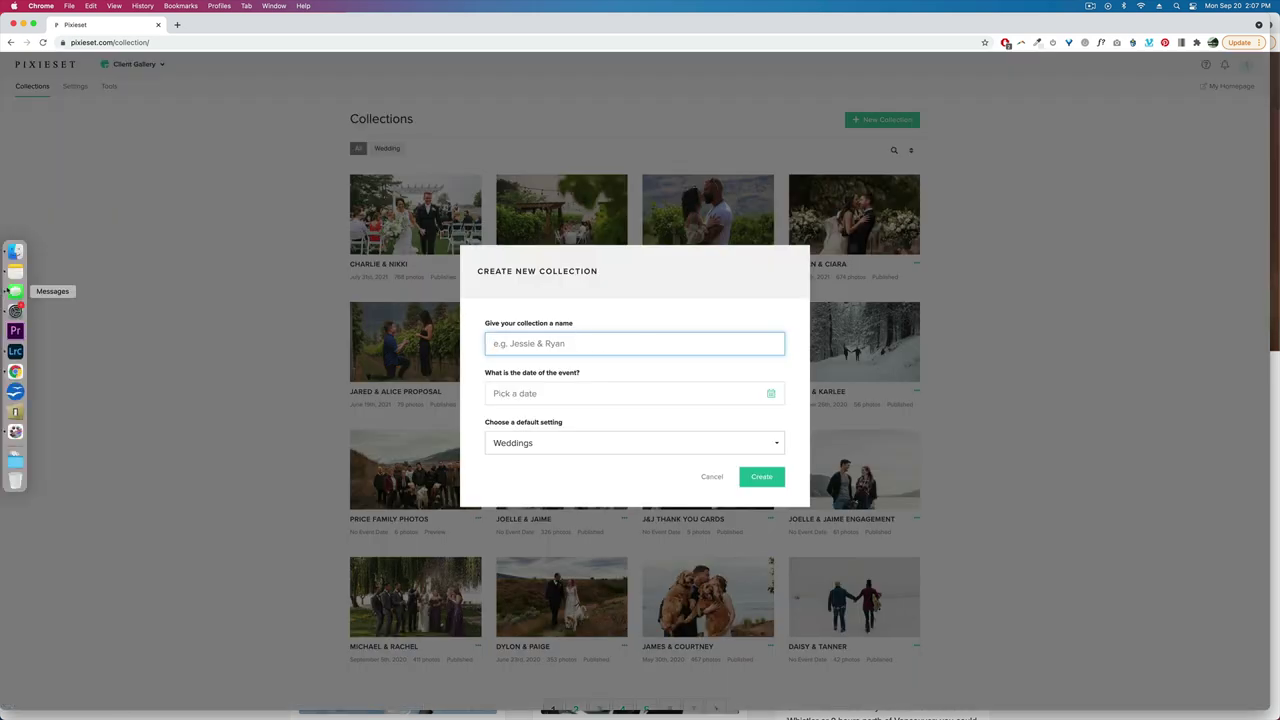
text(Annelise & Brendan)
key(super+a)
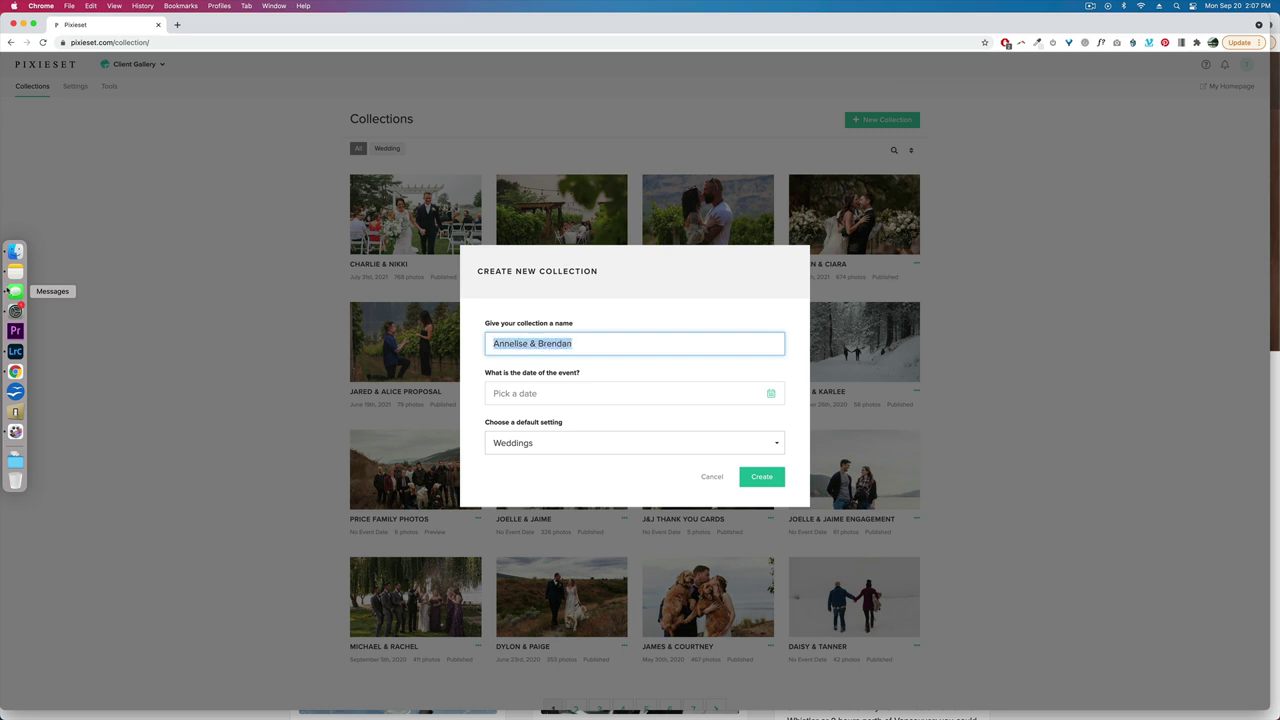
text(Brendan &)
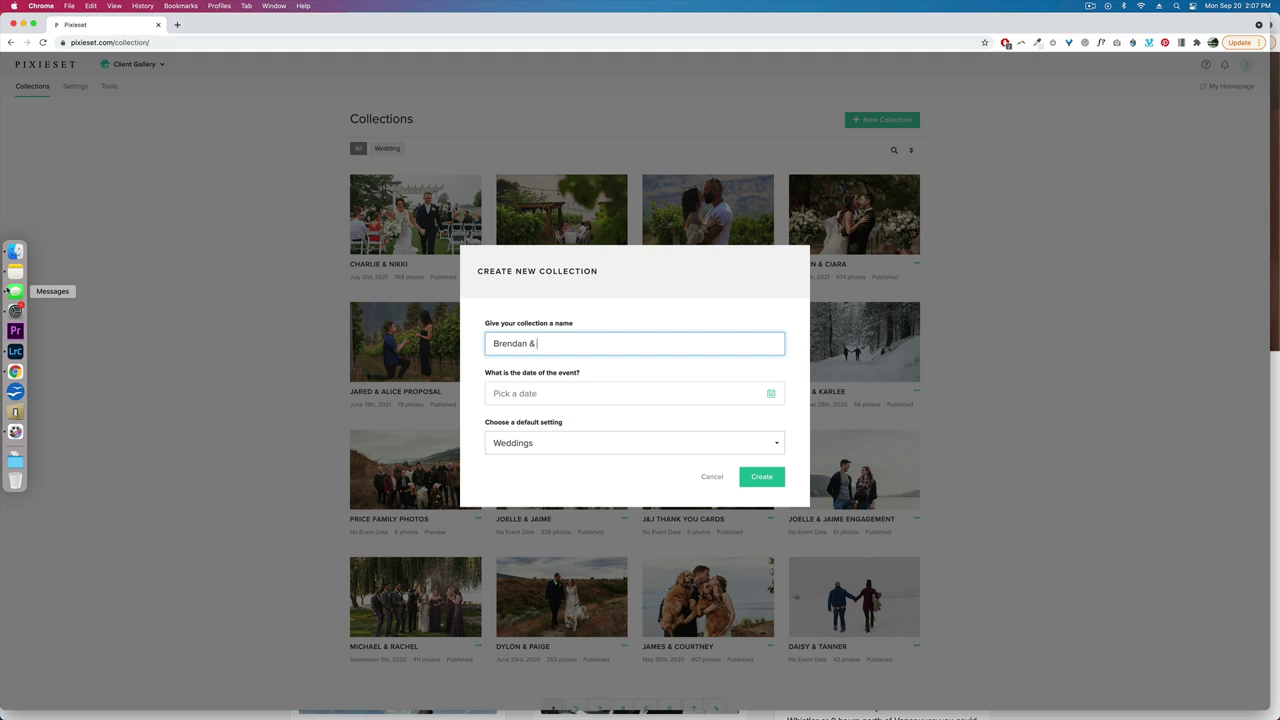
text( Annelise)
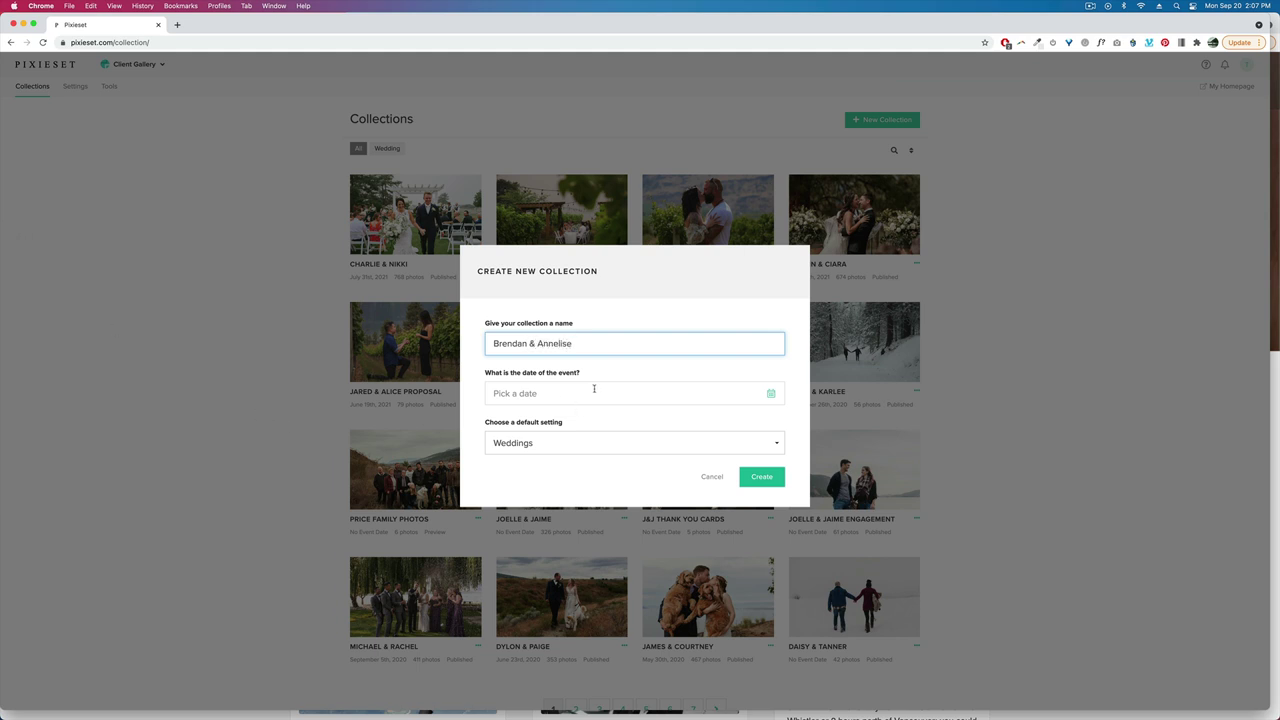
- Set the collection's event date to 2021-09-17 and use Weddings as its default setting
click(594, 389)
click(611, 506)
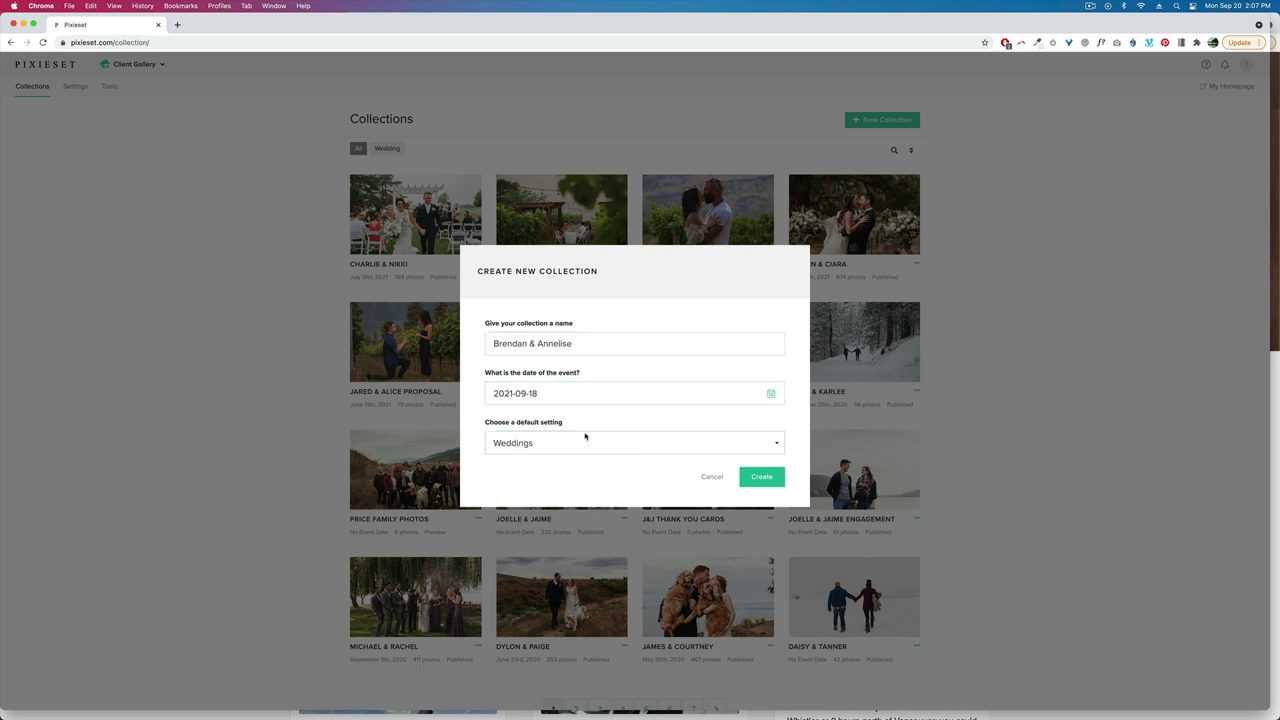
click(563, 401)
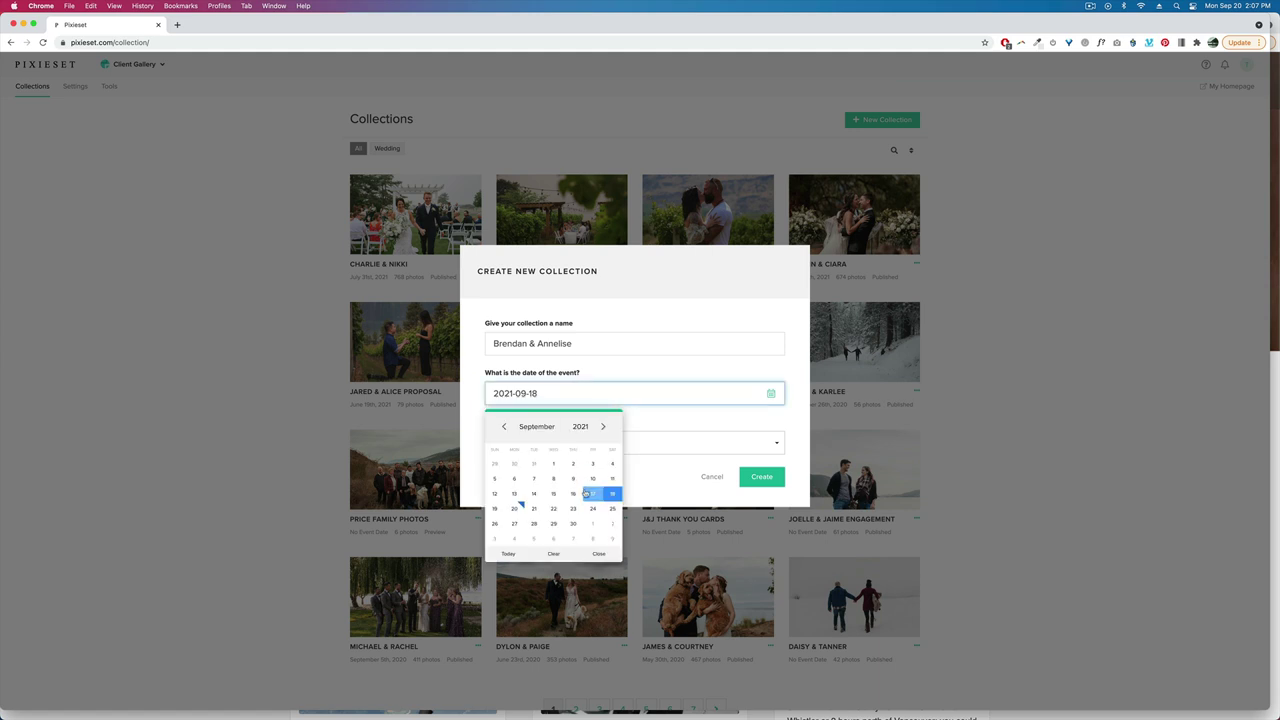
click(589, 492)
click(563, 443)
click(563, 443)
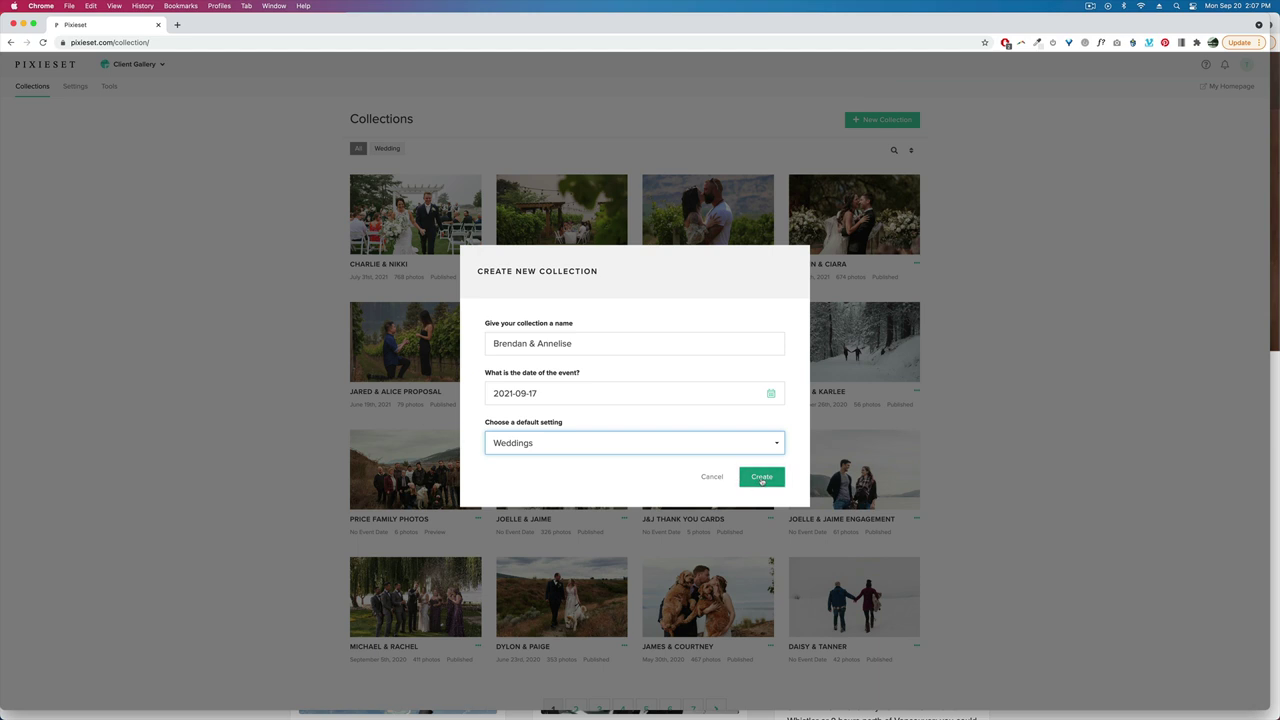
- Create the new wedding collection, then switch to Finder and select all the exported photos in the EXPORTS folder
click(748, 477)
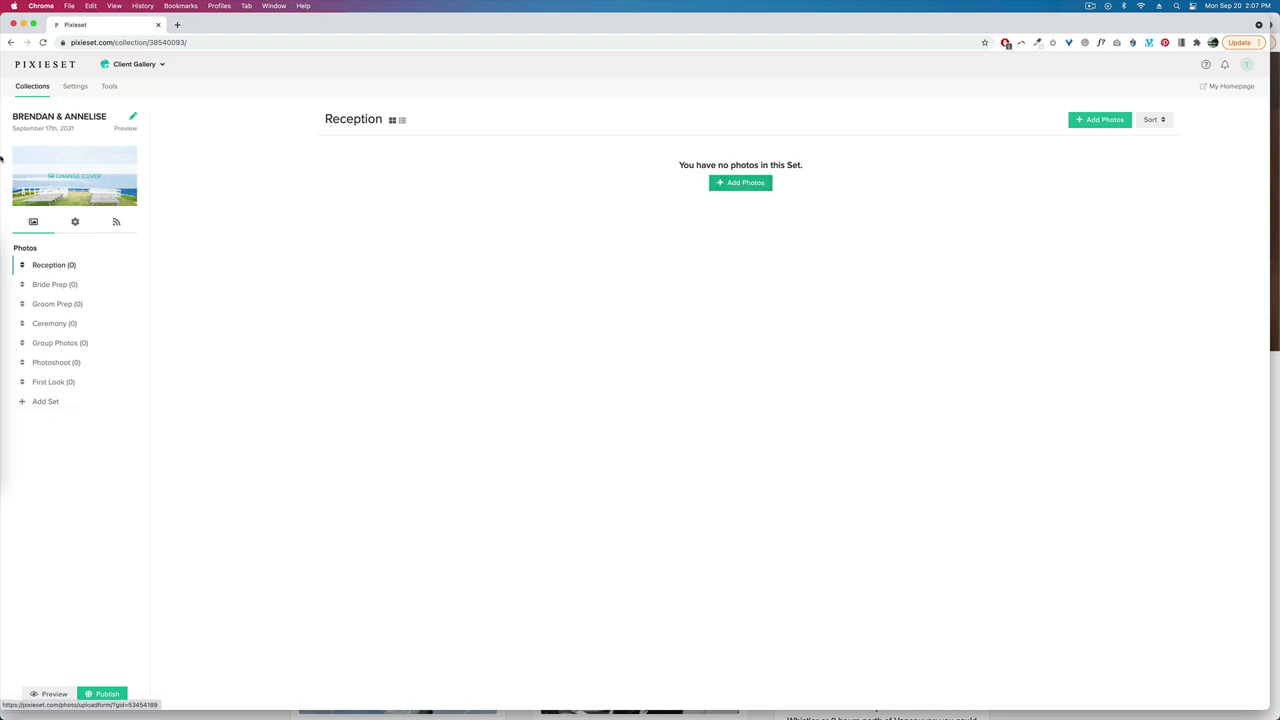
click(8, 250)
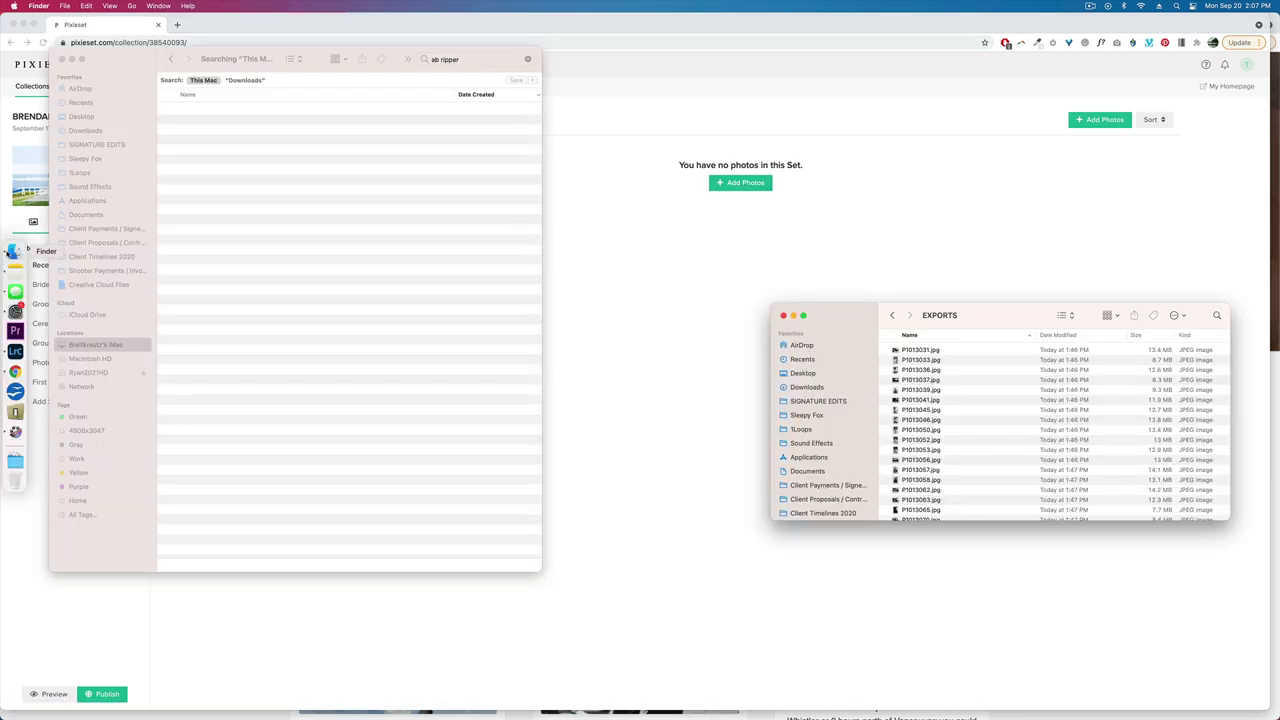
click(62, 60)
click(975, 399)
key(super+a)
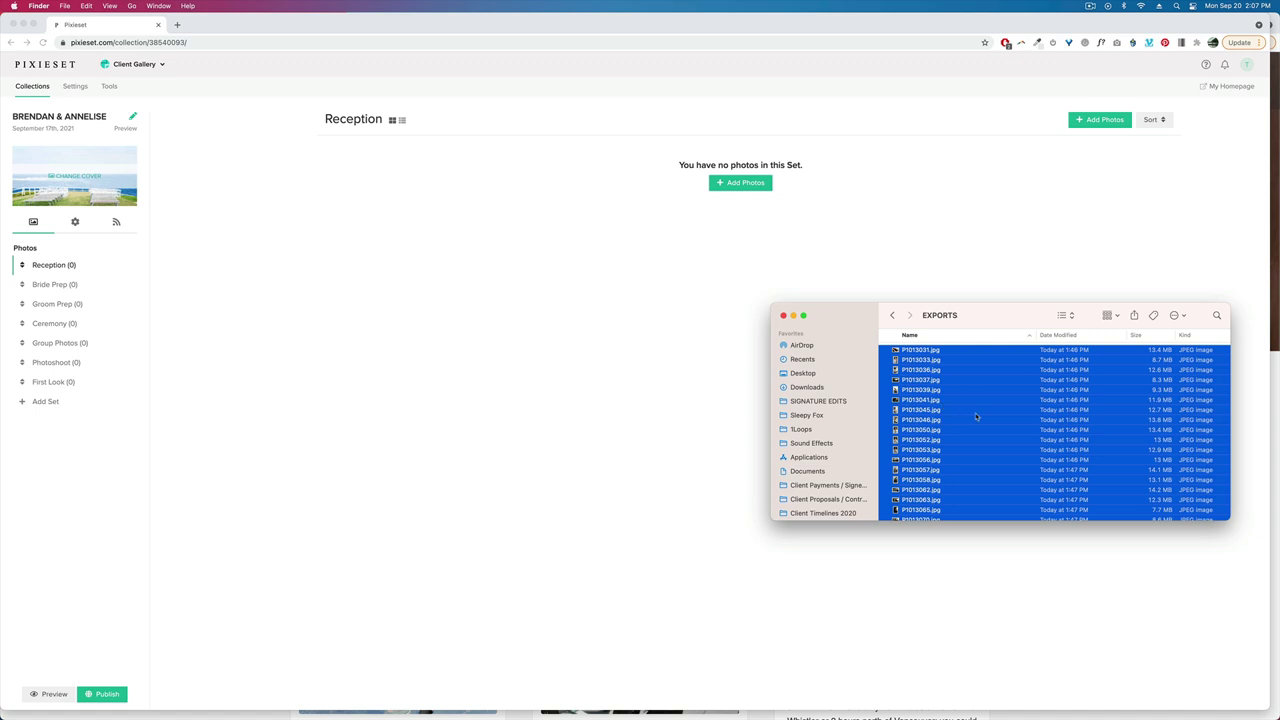
- Open the photo uploader for the Reception set and upload all the selected photos from the EXPORTS folder
drag(977, 417, 457, 366)
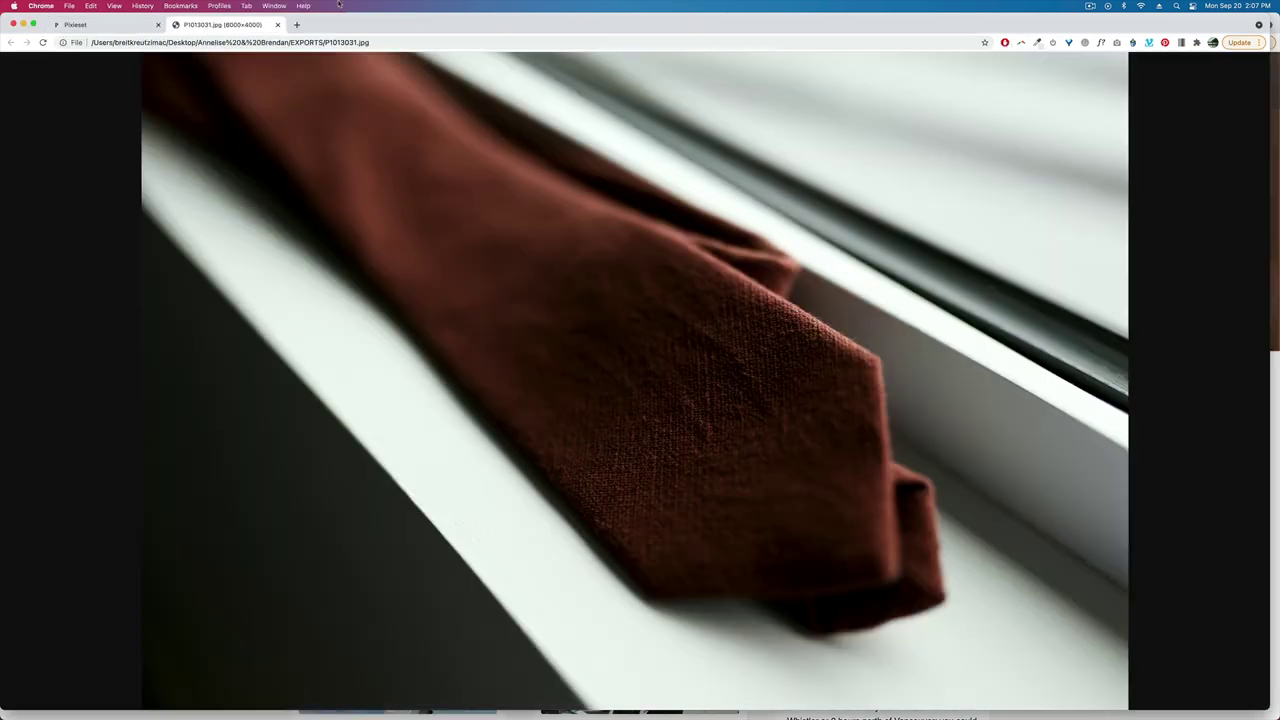
click(277, 24)
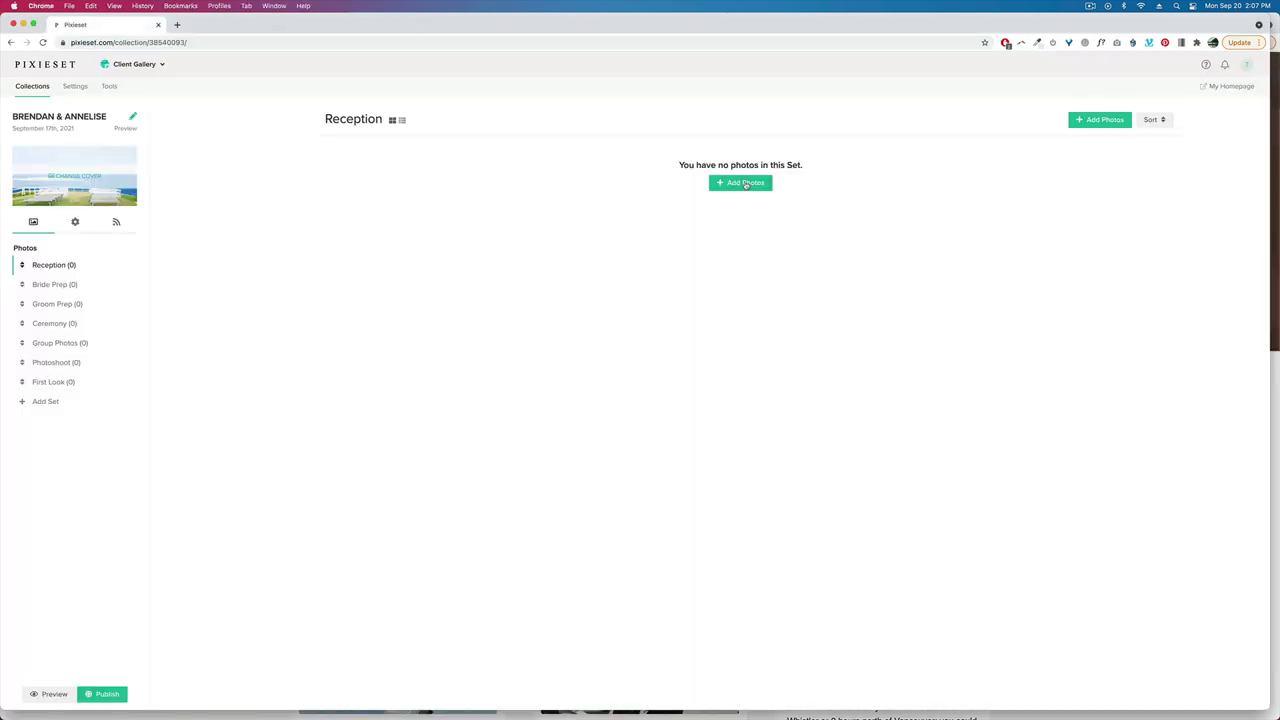
click(745, 185)
mouse_move(8, 345)
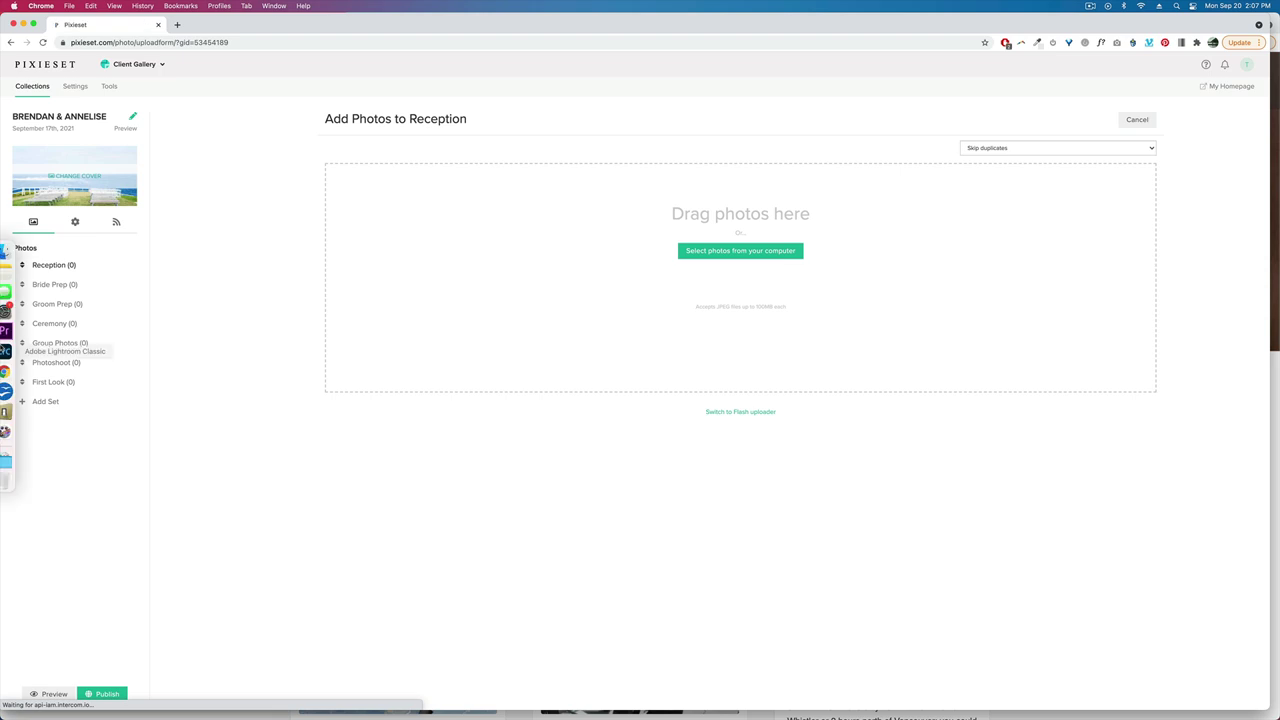
click(13, 252)
drag(920, 441, 712, 255)
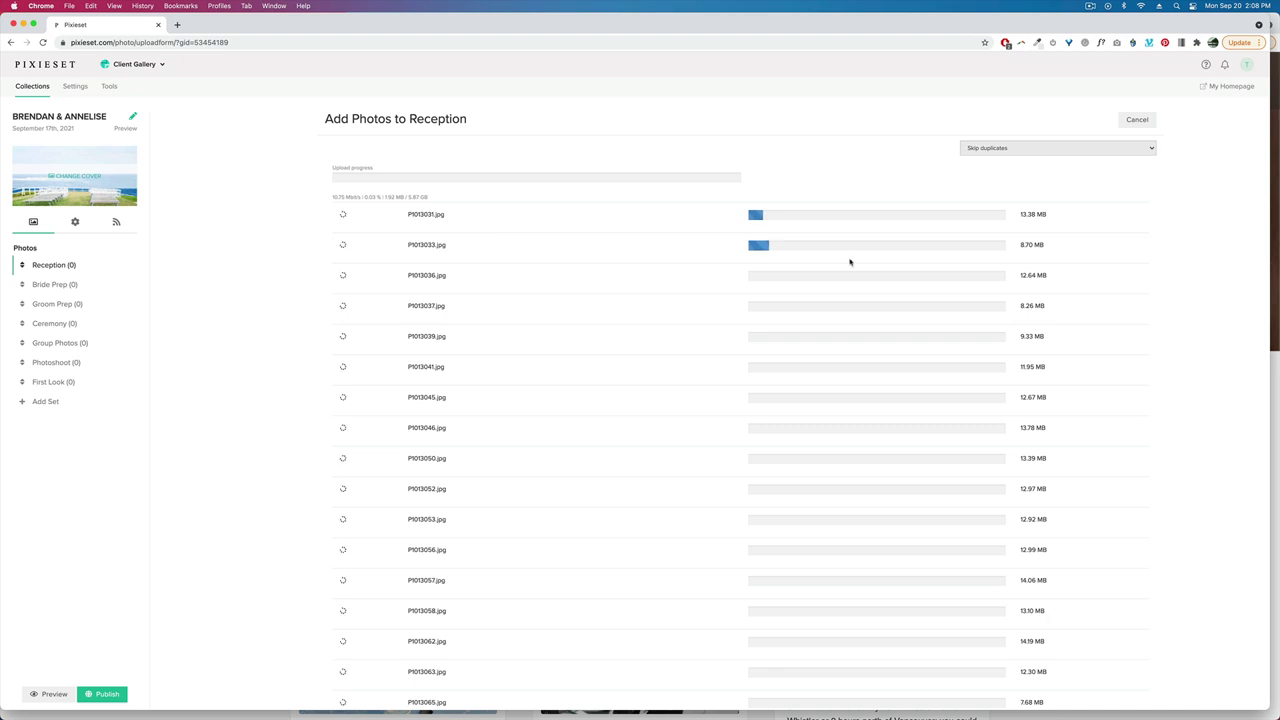
scroll(857, 428, down, 5)
scroll(857, 428, up, 5)
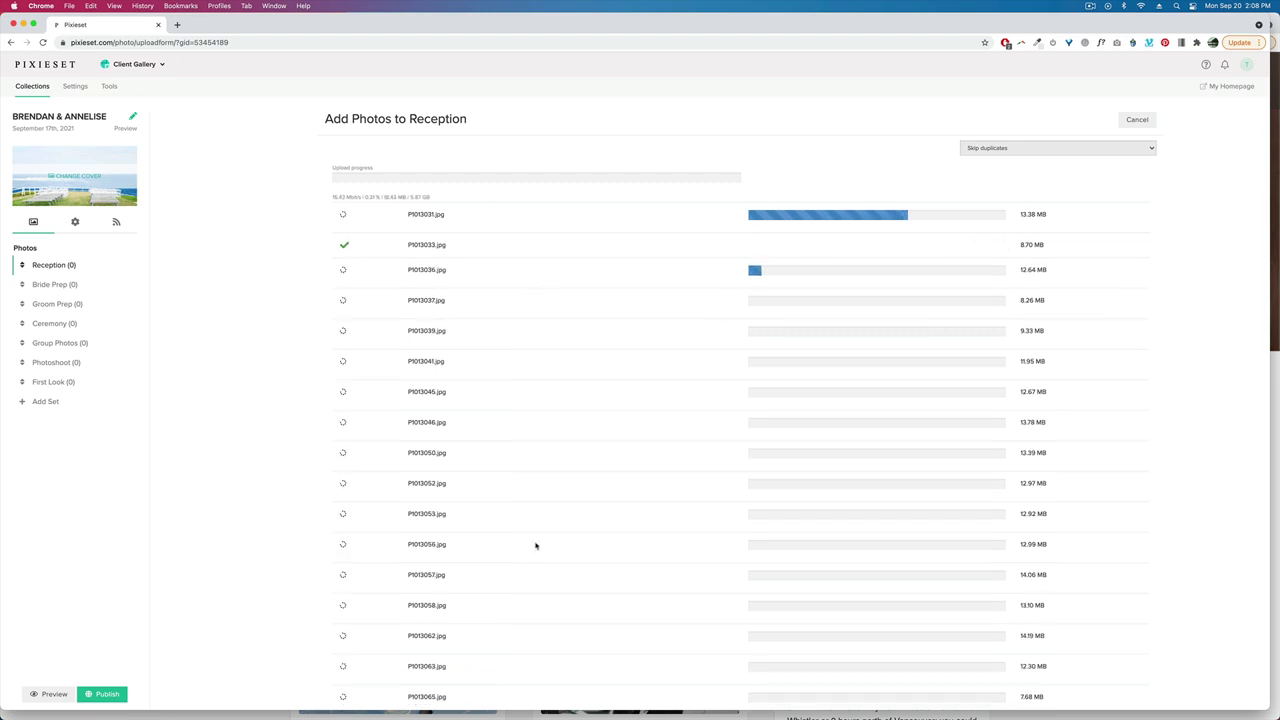
scroll(471, 263, down, 10)
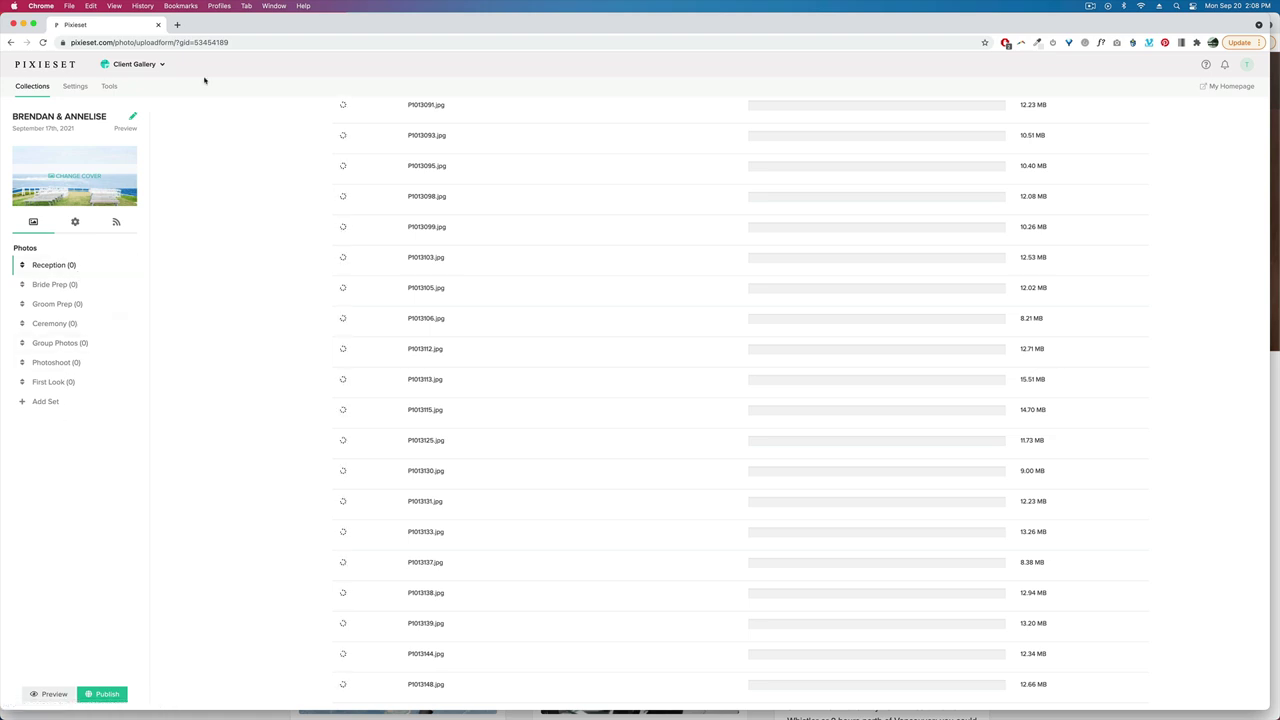
- Load pixieset.com in a new browser tab and open the July 31st, 2021 wedding collection from the Client Gallery
click(177, 24)
text(pixieset.com)
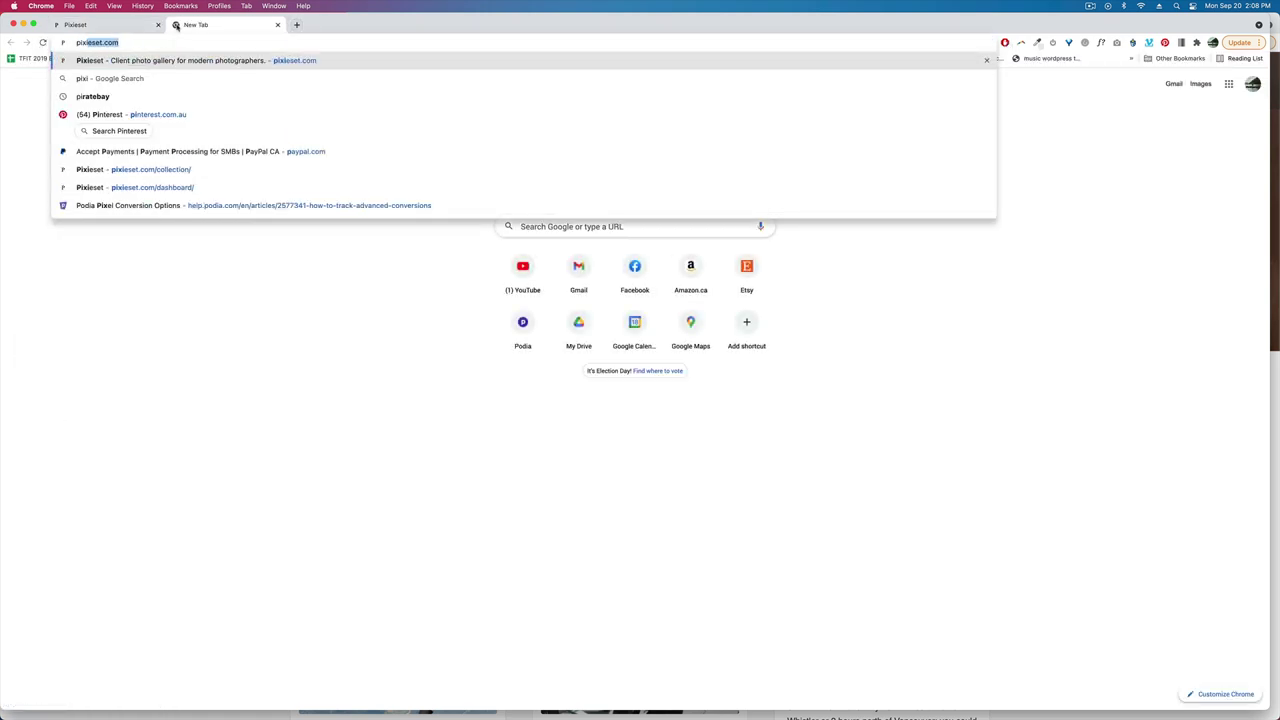
key(Return)
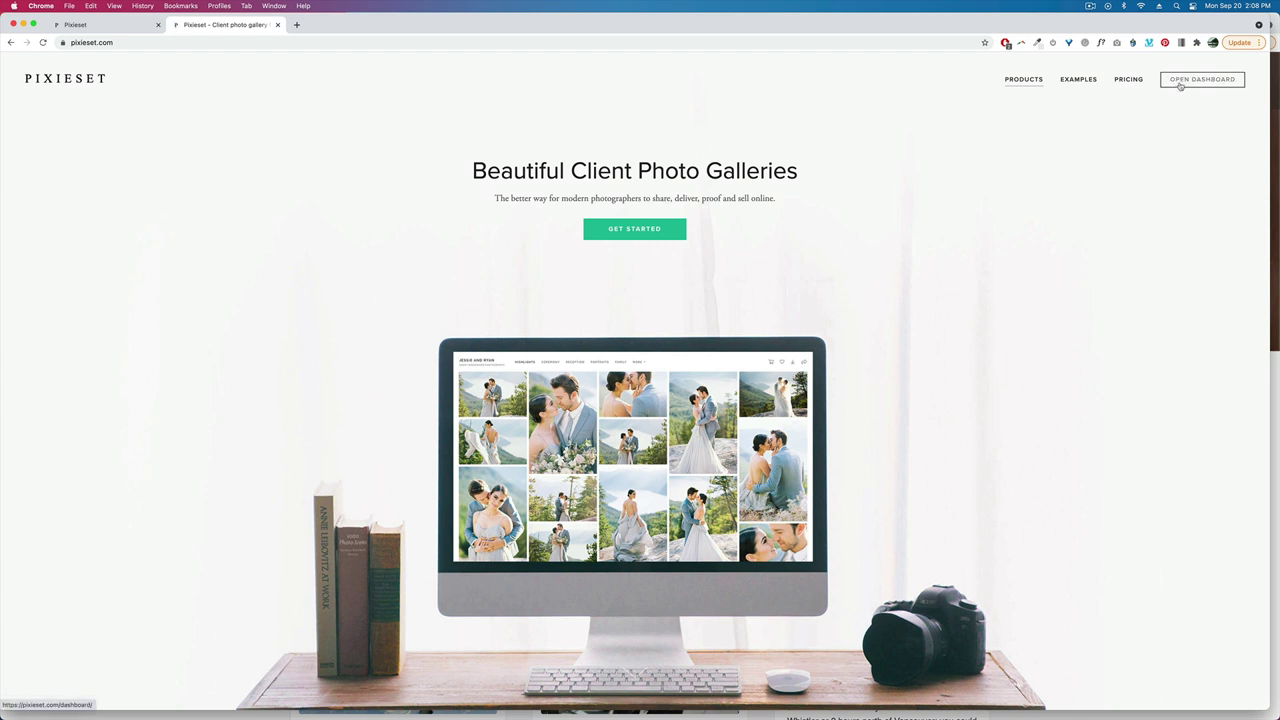
click(1180, 86)
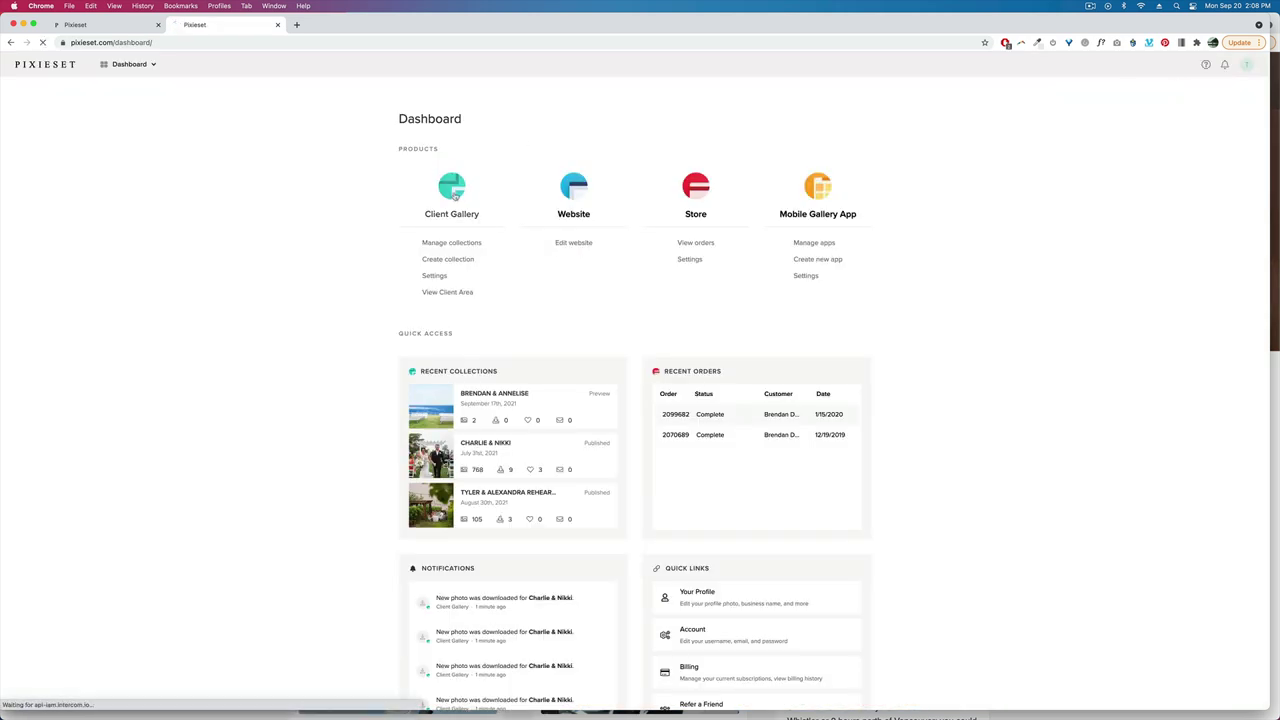
click(455, 194)
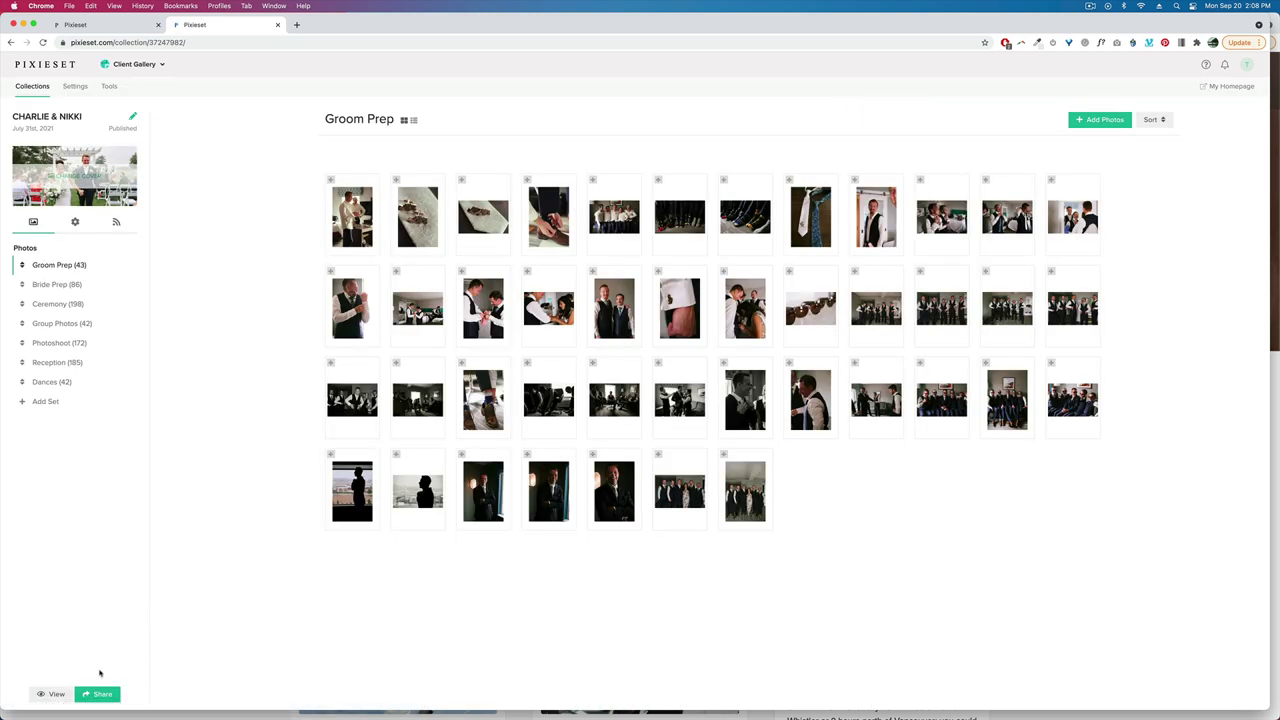
- View the July 31st, 2021 collection as the client sees it and go through the introductory walkthrough cards
click(54, 694)
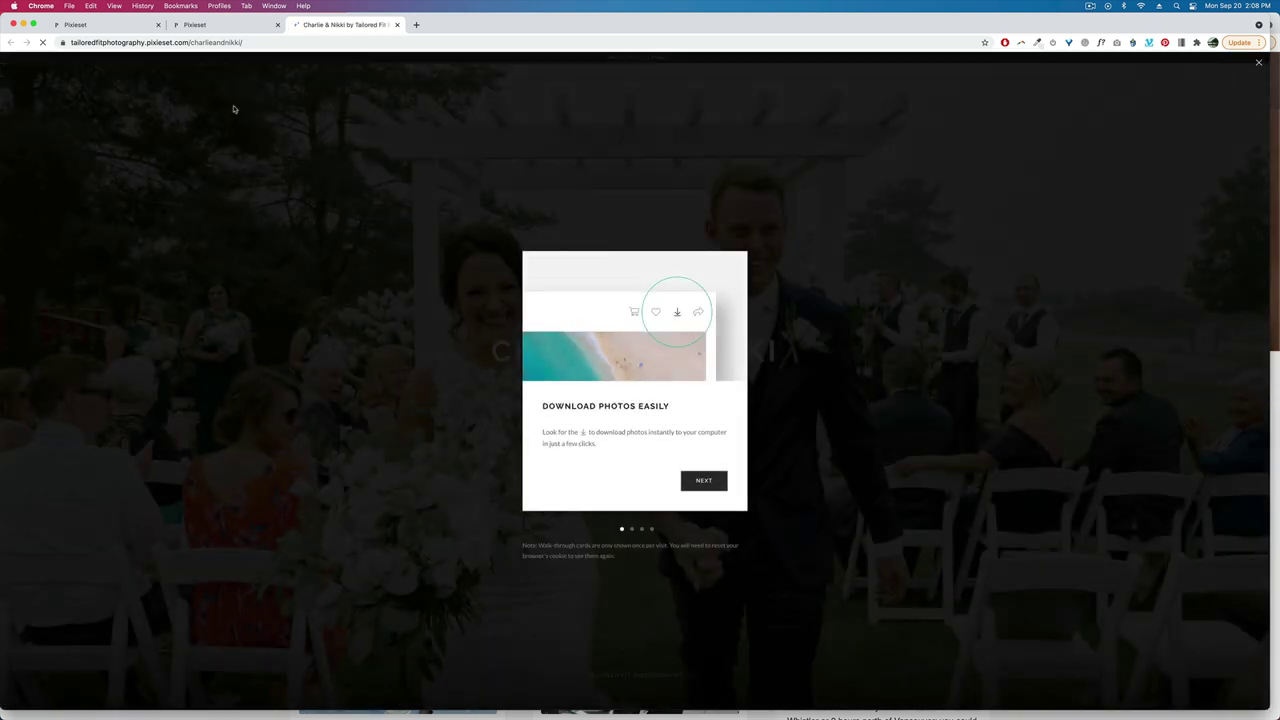
click(699, 482)
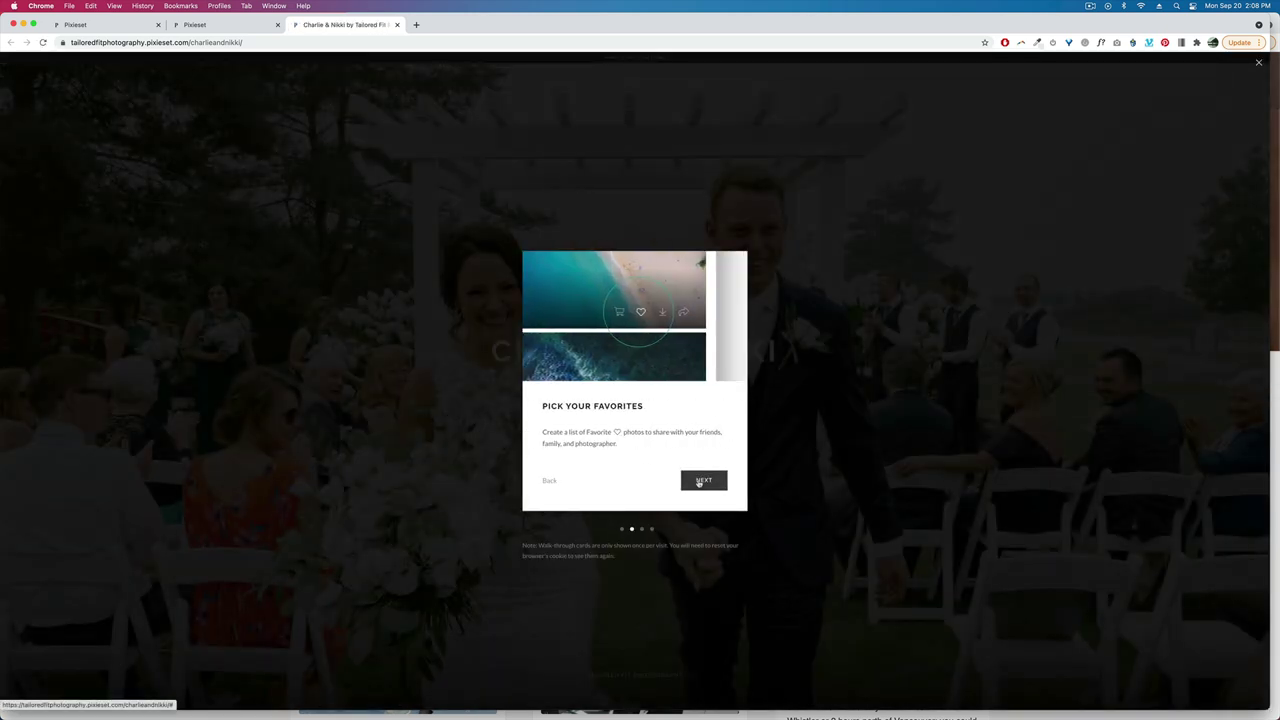
click(699, 482)
click(699, 482)
click(699, 482)
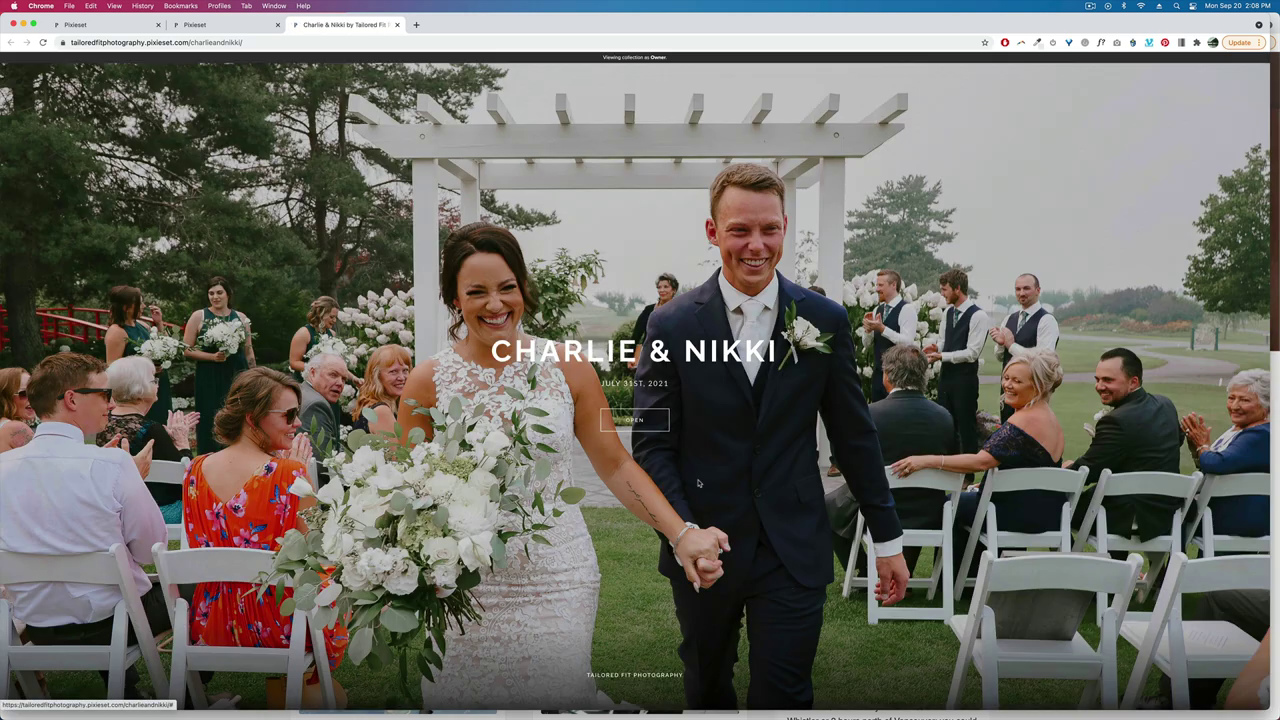
- Browse the Groom Prep and Bride Prep photos in the client's gallery and return to its cover
scroll(610, 535, down, 5)
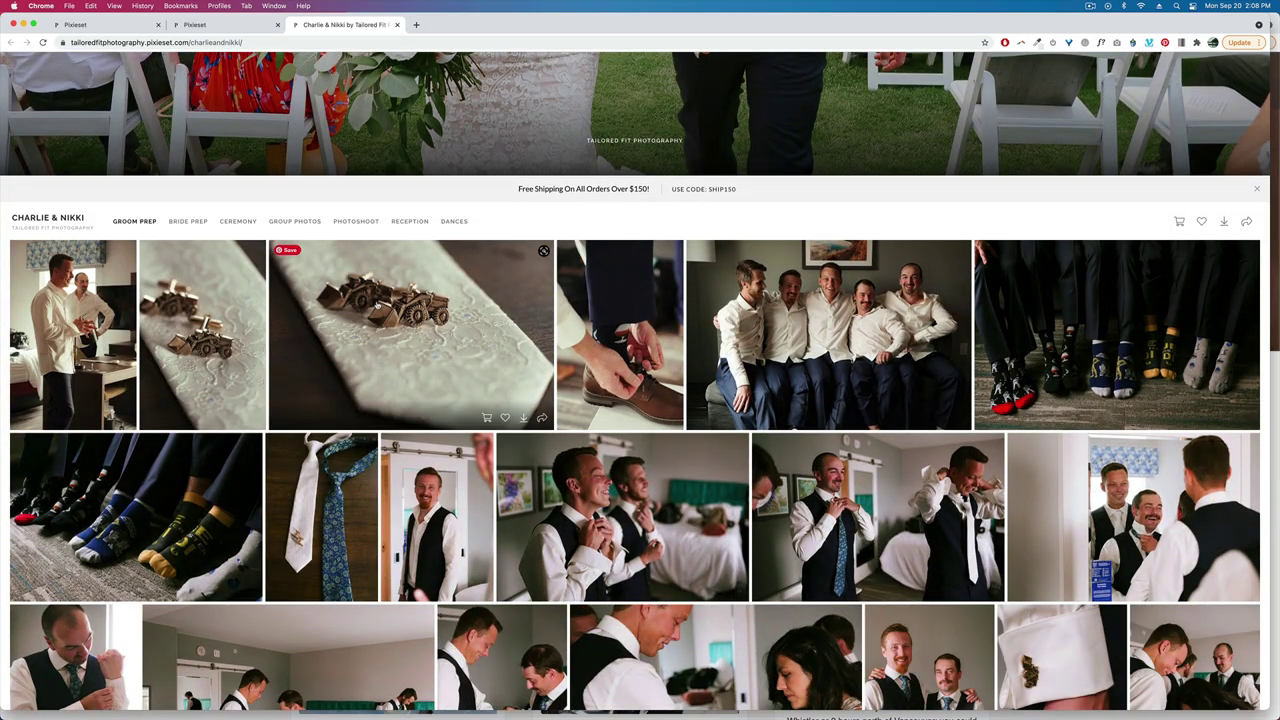
scroll(619, 659, down, 10)
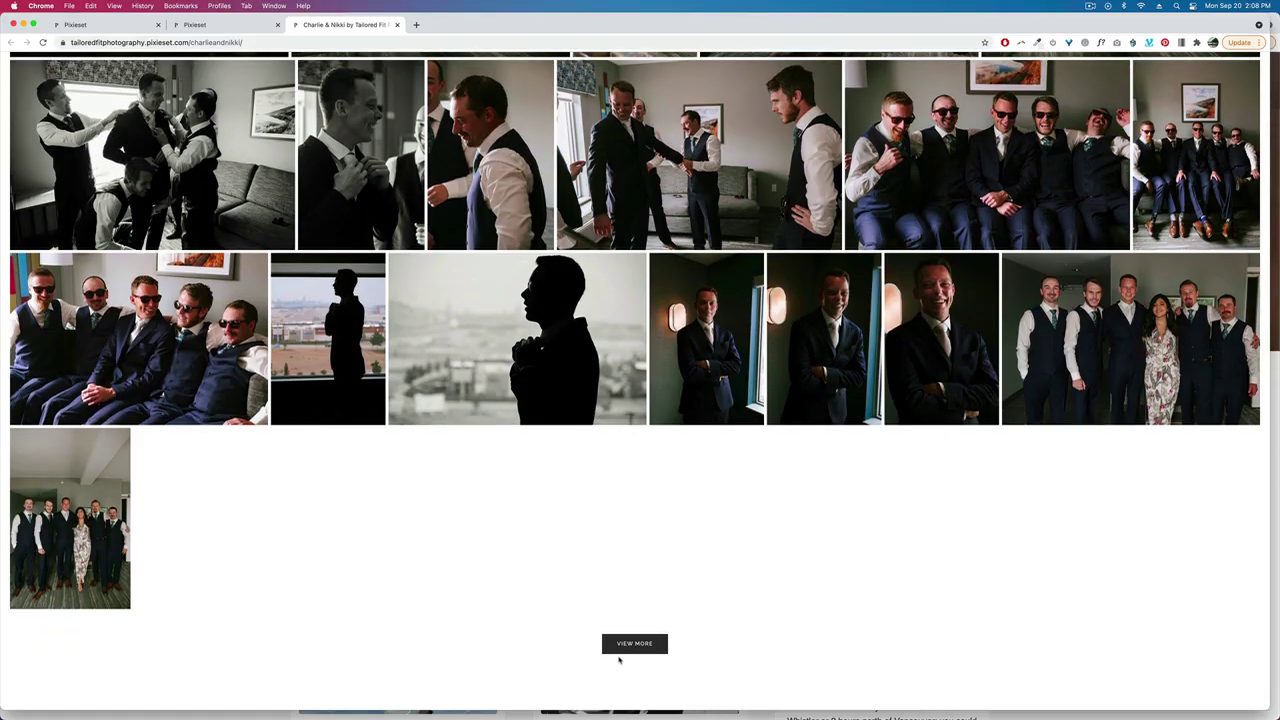
click(621, 648)
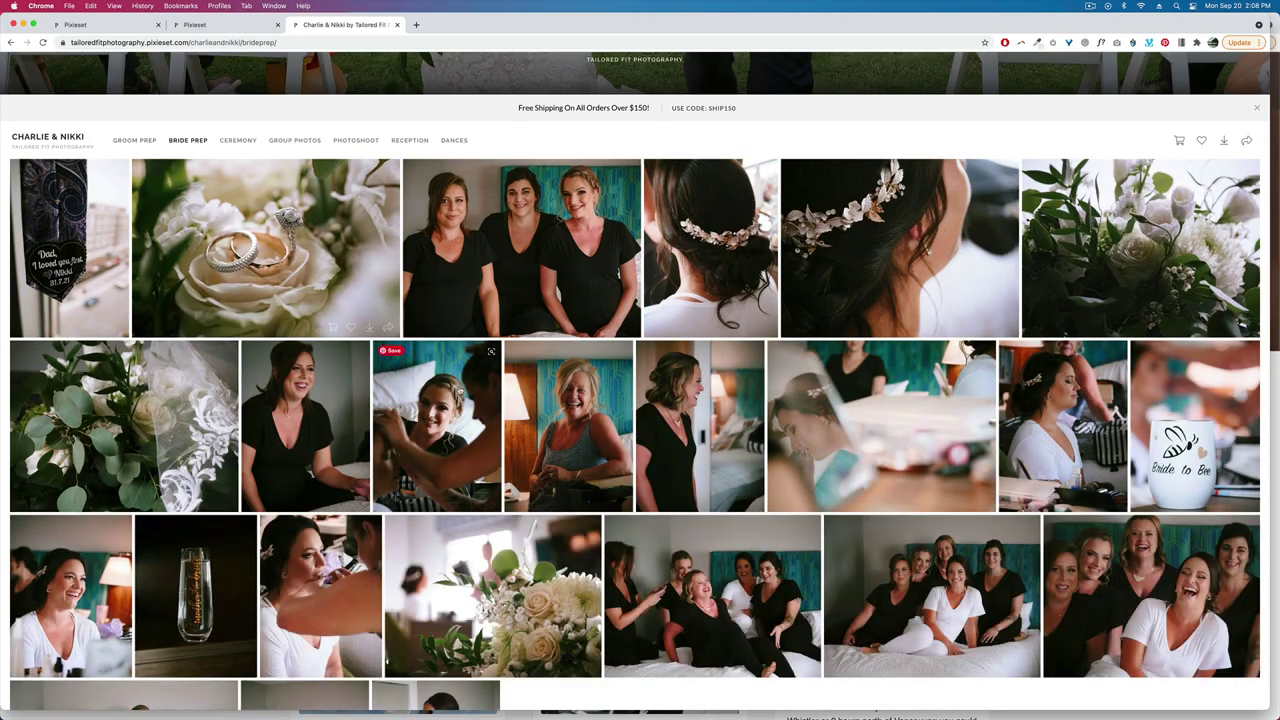
scroll(437, 425, down, 20)
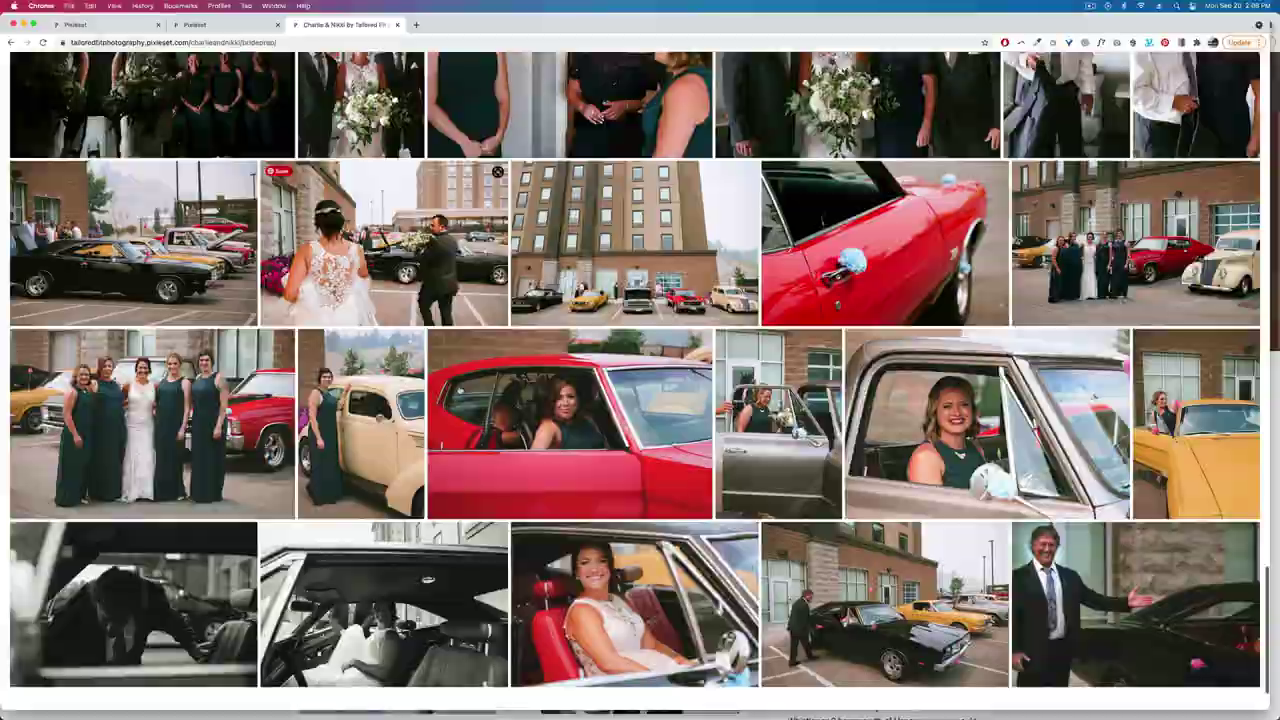
scroll(443, 430, down, 2)
scroll(551, 452, up, 20)
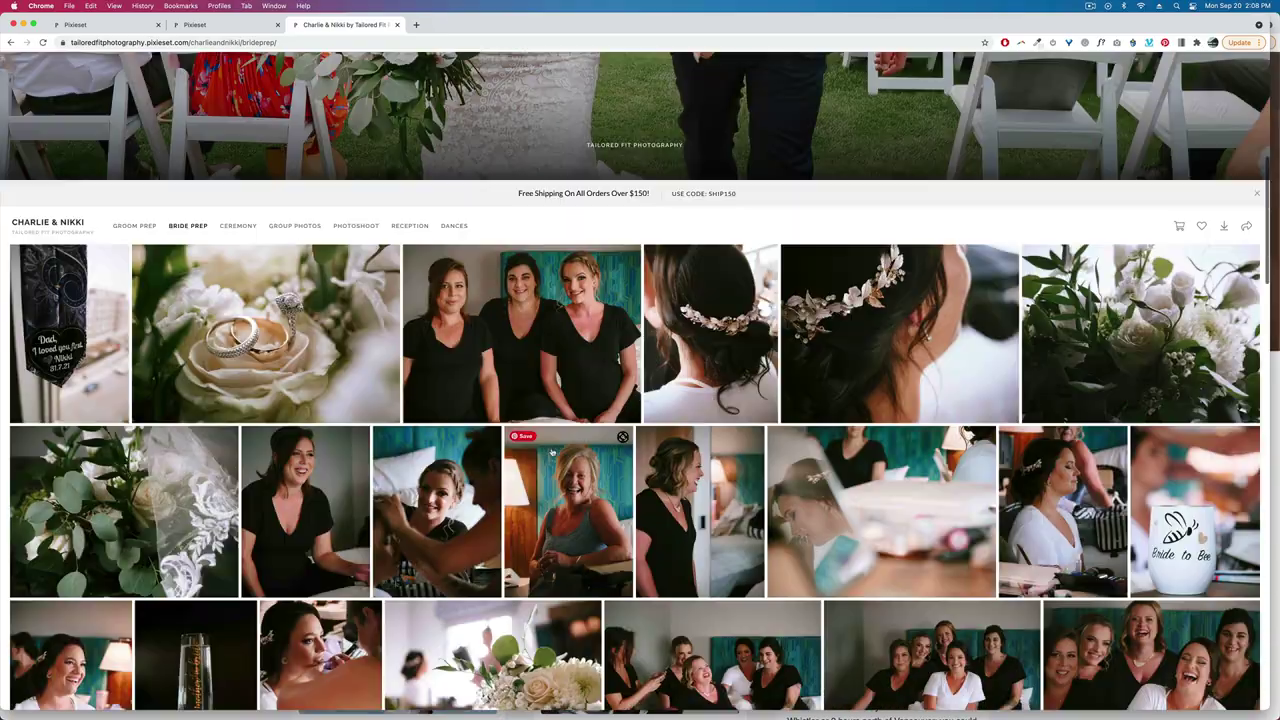
scroll(551, 452, up, 6)
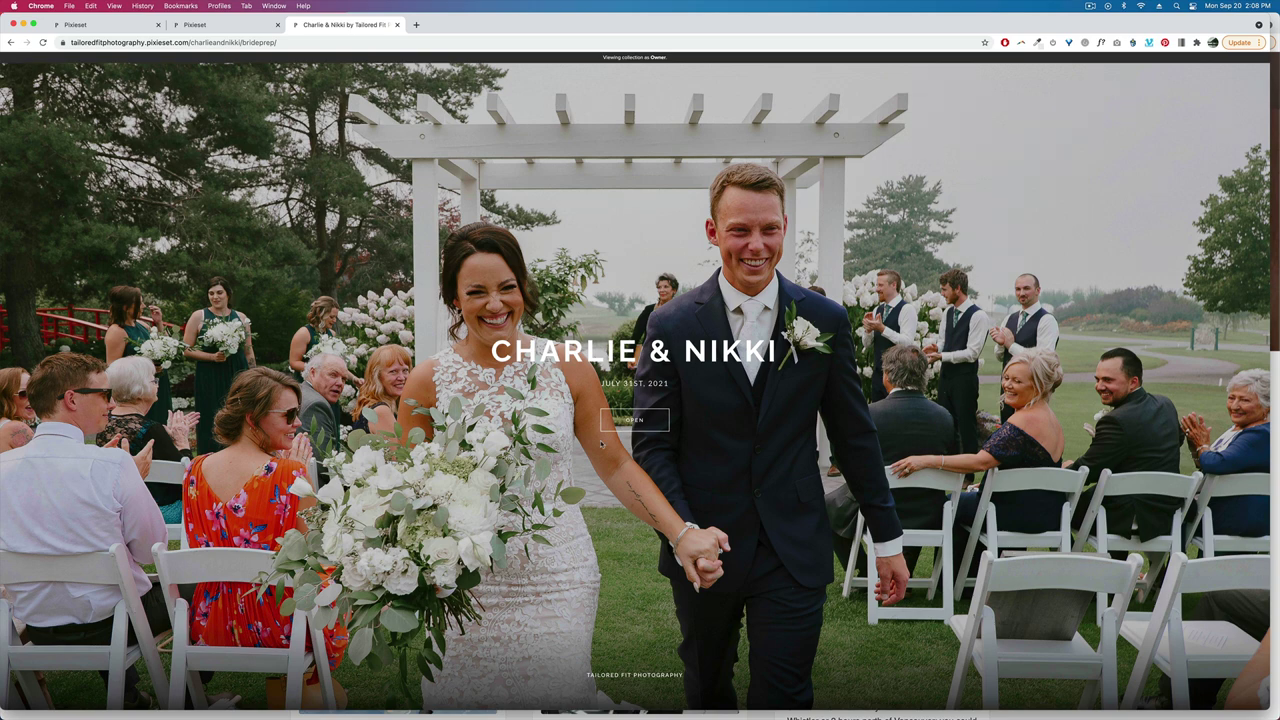
- Examine the free shipping offer and promo code banner between the gallery's cover and its photos
scroll(669, 419, down, 3)
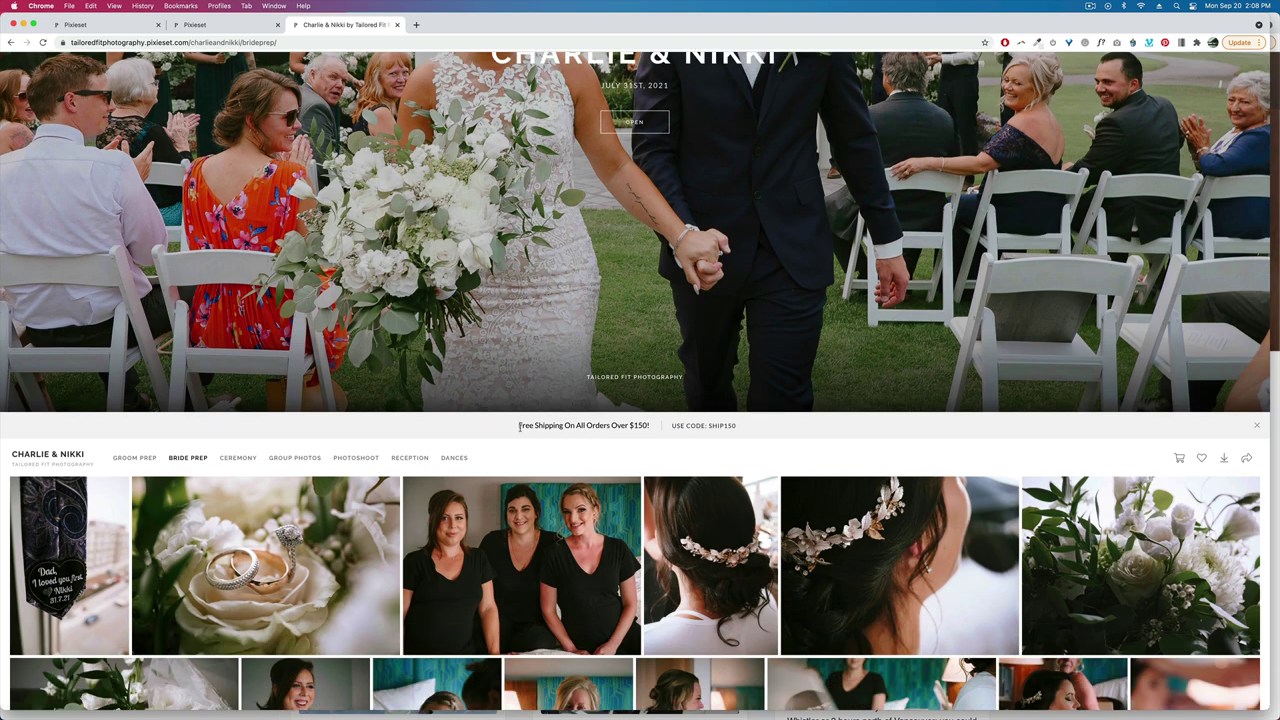
drag(519, 425, 700, 440)
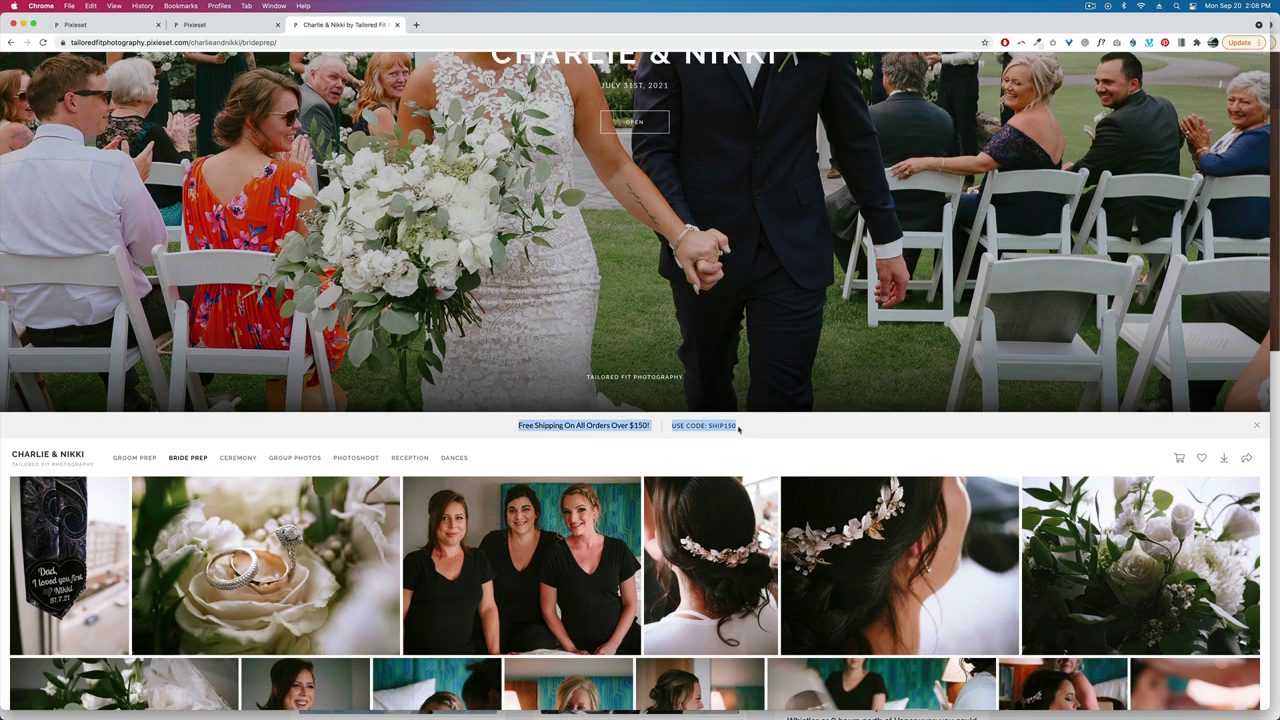
click(784, 427)
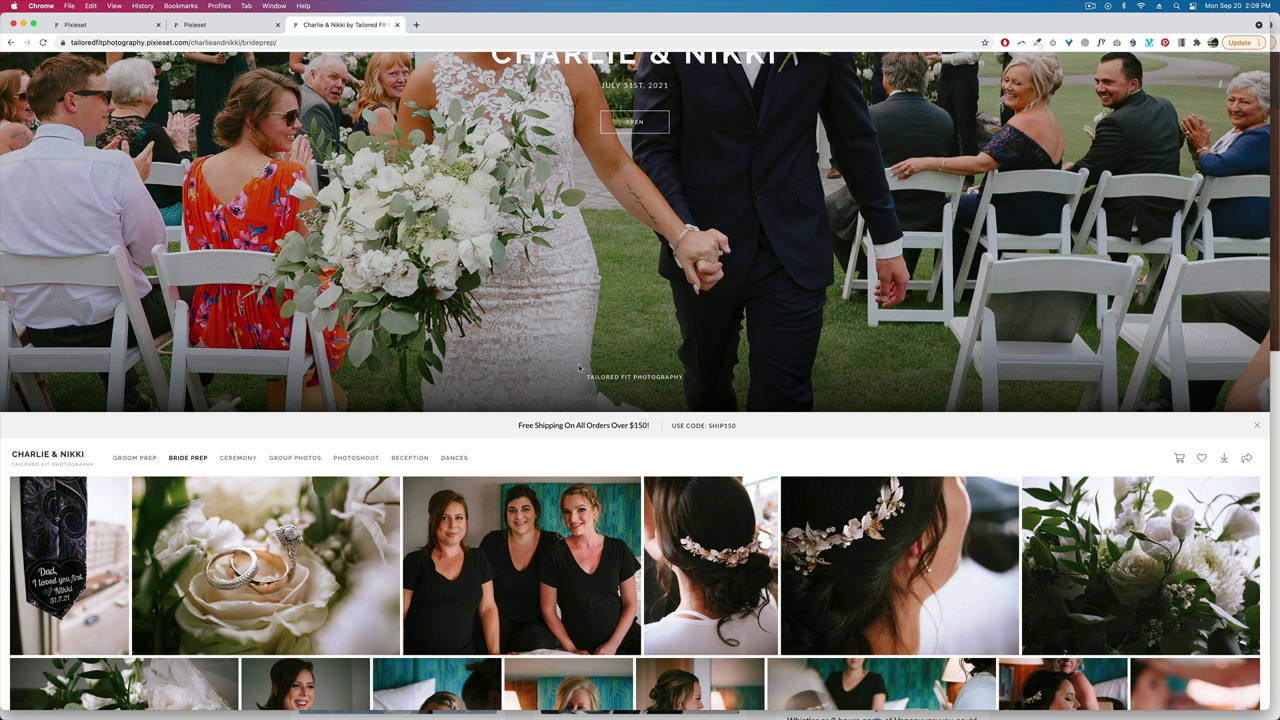
mouse_move(771, 499)
mouse_move(626, 575)
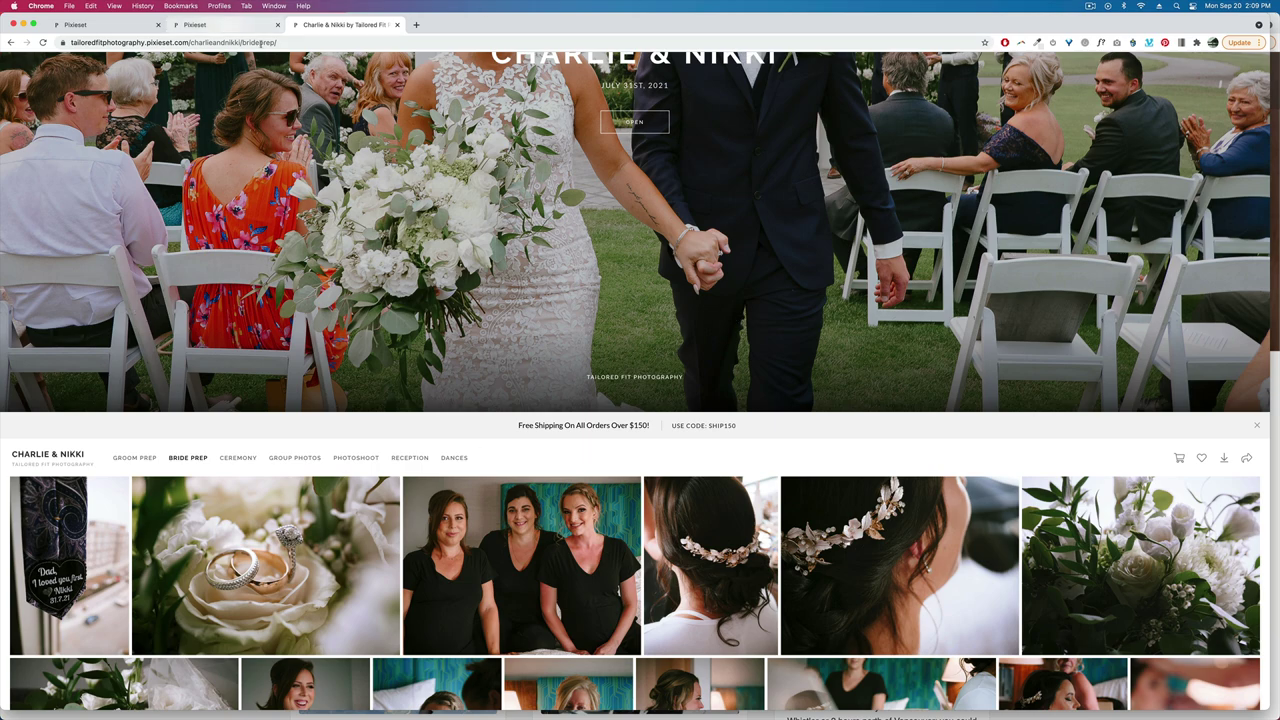
scroll(460, 370, down, 12)
scroll(460, 372, up, 15)
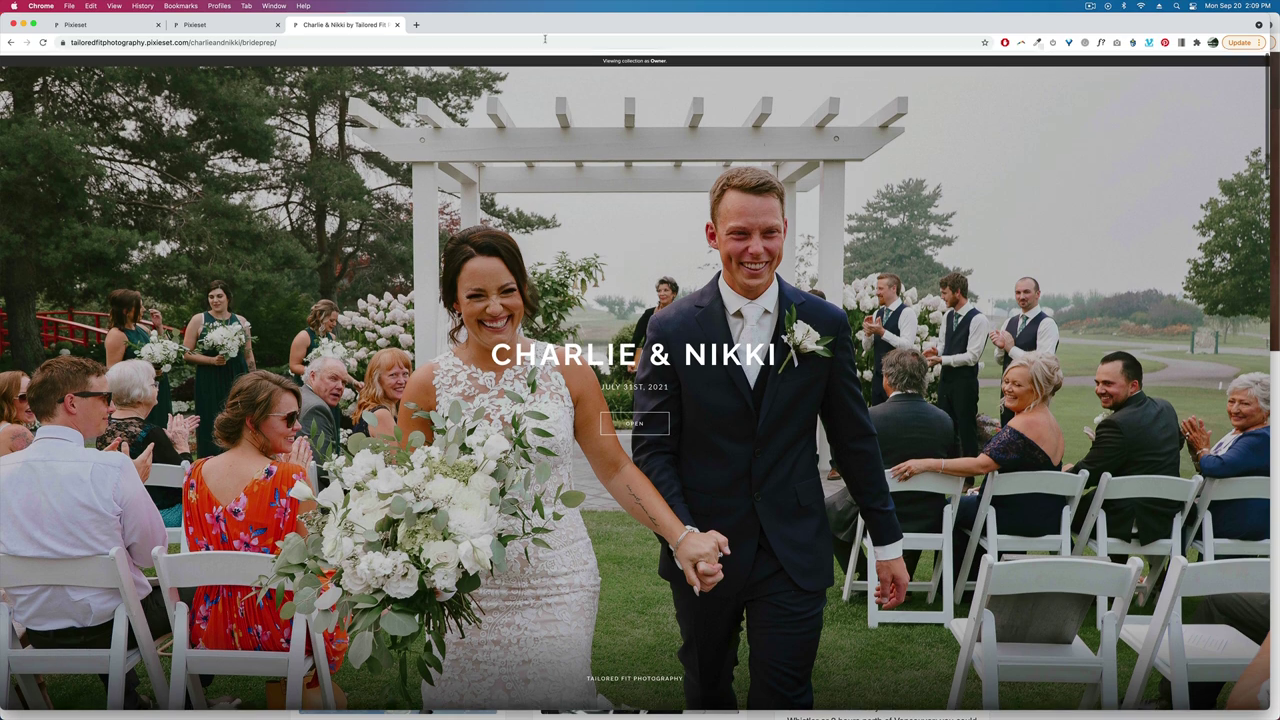
- Return to managing the July 31st, 2021 collection and open its email invite form for sharing
click(215, 24)
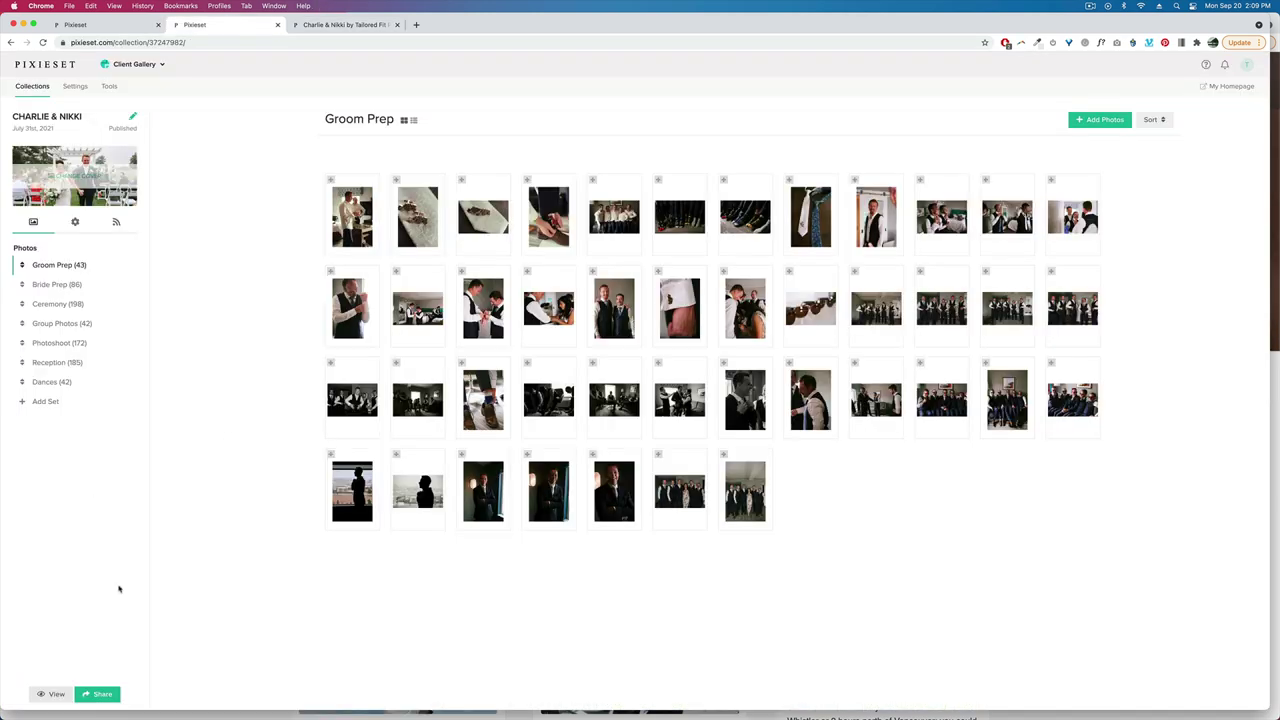
click(113, 694)
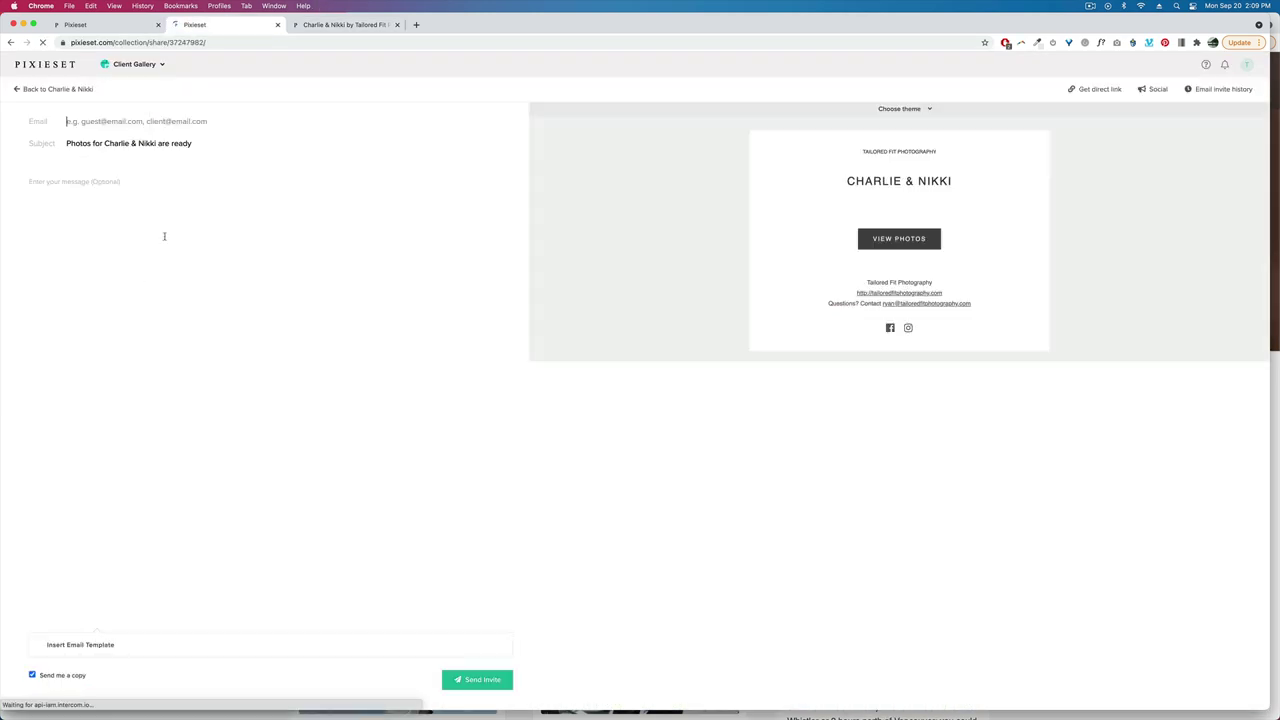
click(95, 120)
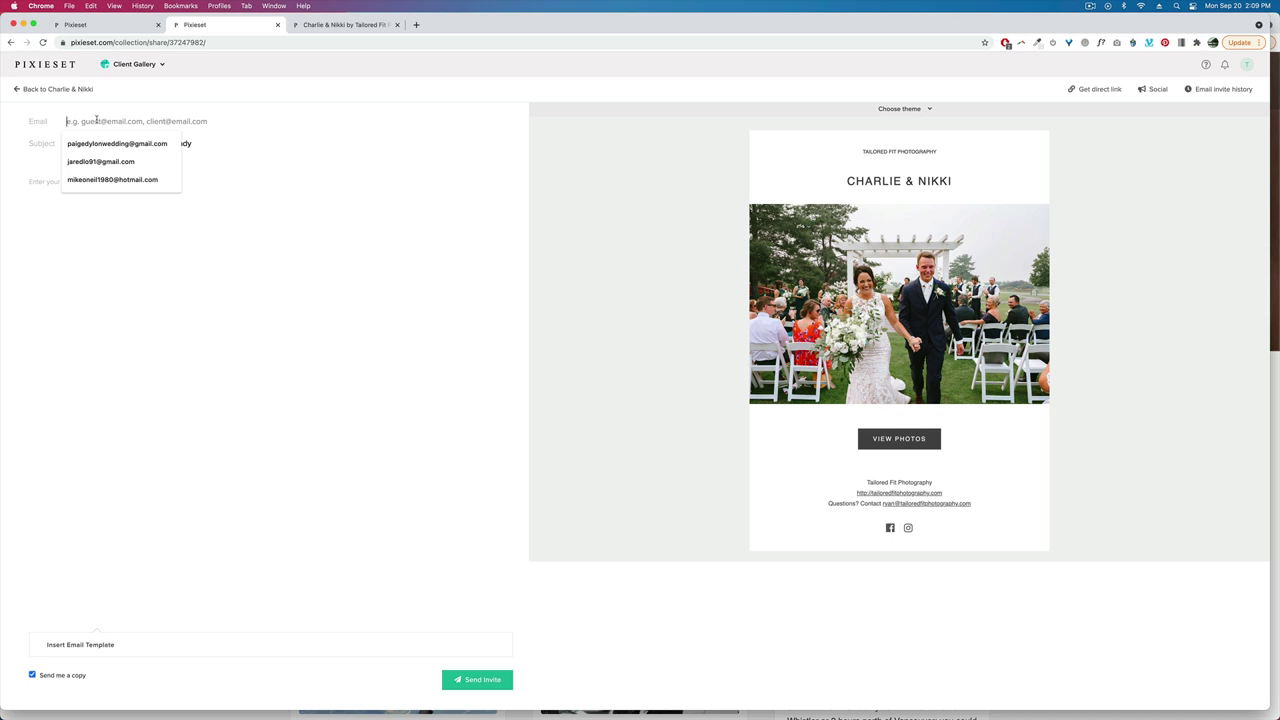
click(155, 294)
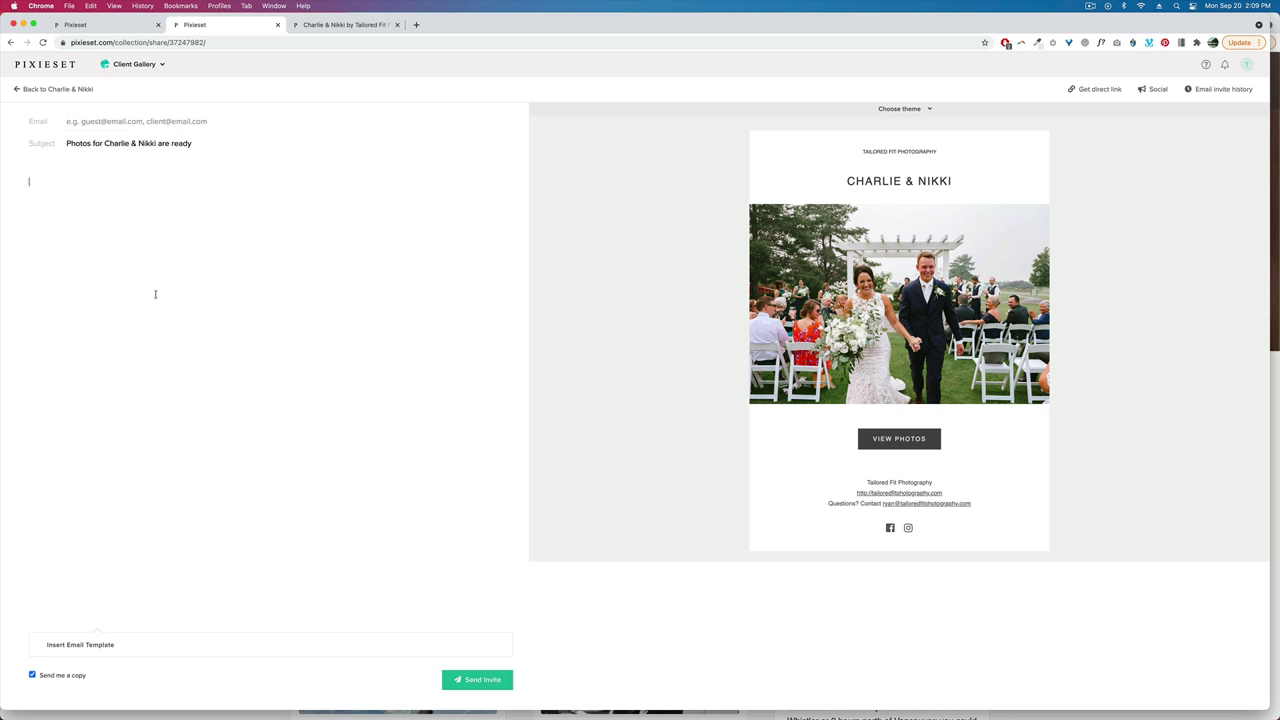
- Replace the invite email's subject with "Your Photos Are FINISHED!" followed by two party emojis
click(95, 144)
key(super+a)
text(Your)
click(163, 182)
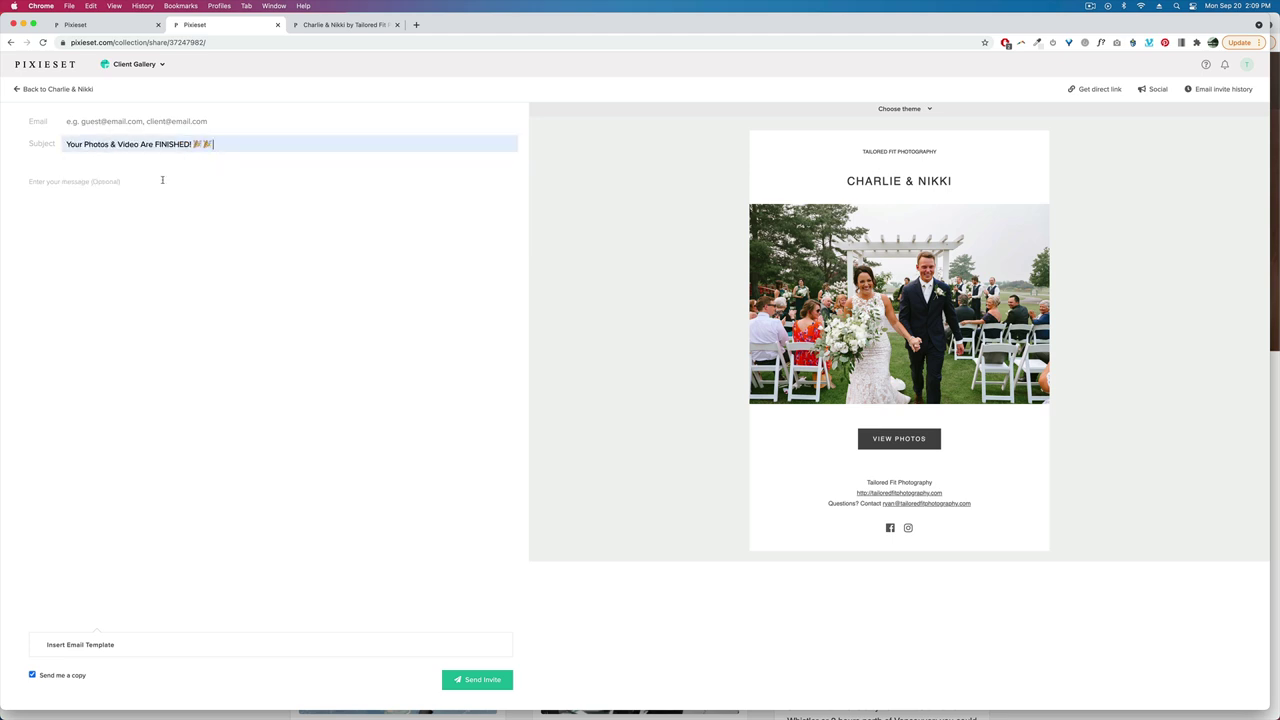
drag(140, 144, 110, 144)
key(BackSpace)
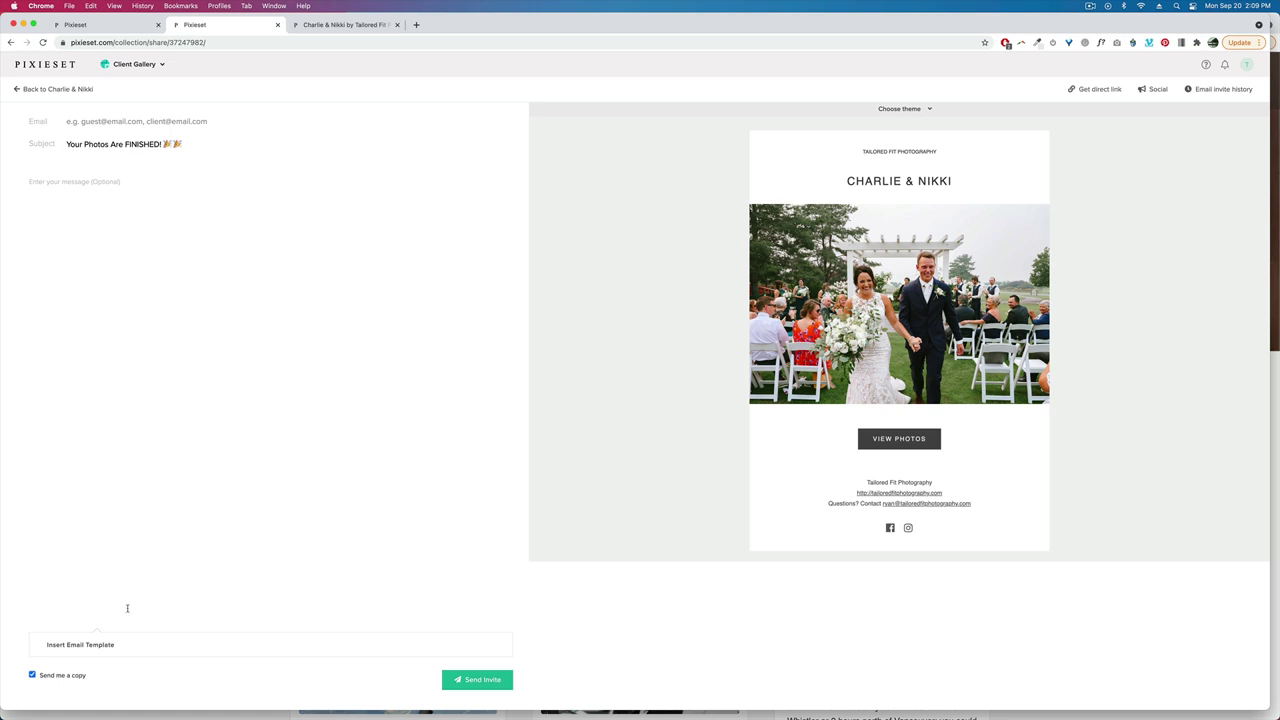
- Fill the invite message with the "2020 Wedding Delivery" email template
click(86, 645)
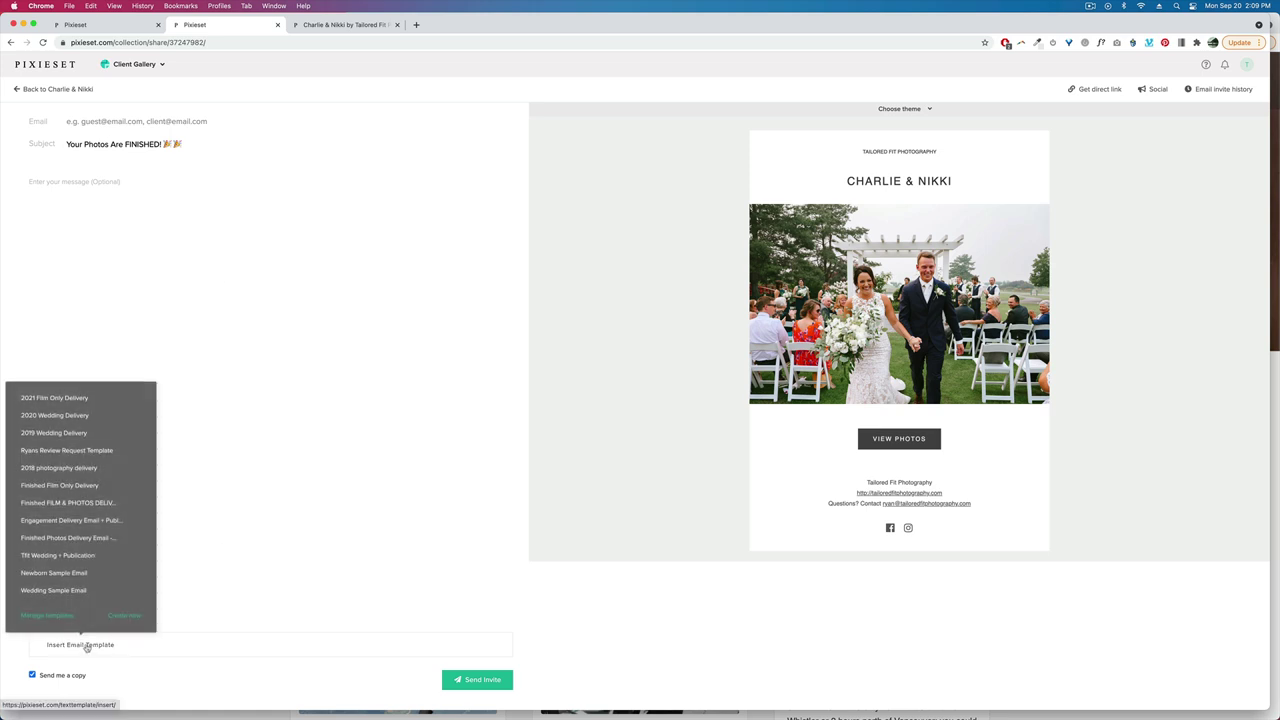
click(75, 418)
scroll(970, 311, up, 3)
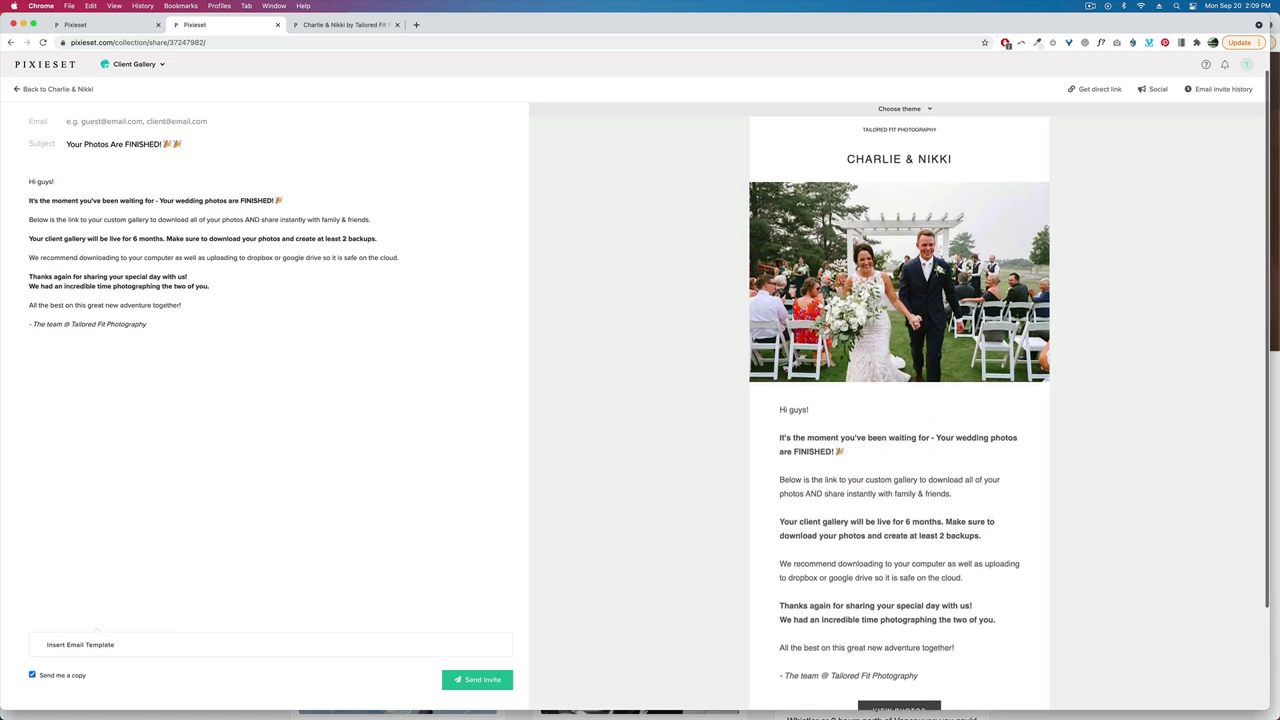
- Review the full invite email preview and close both the email invite and the sample client gallery
scroll(890, 330, down, 3)
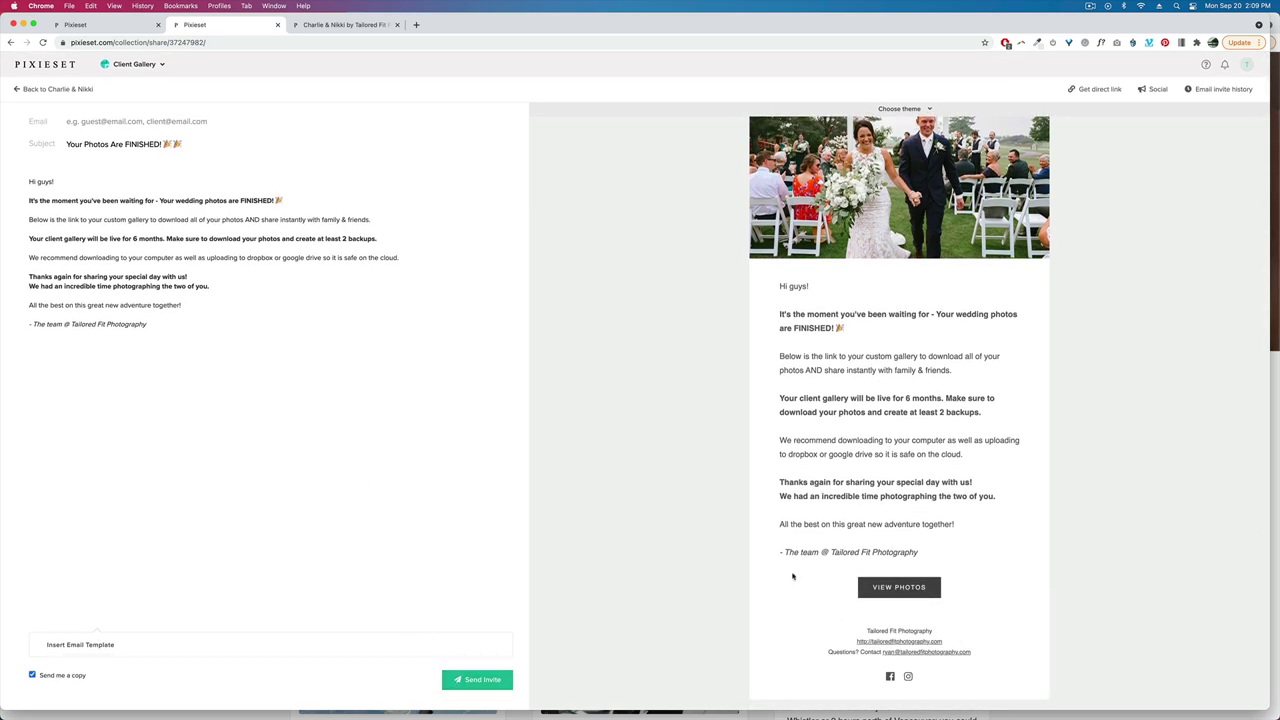
scroll(847, 357, up, 3)
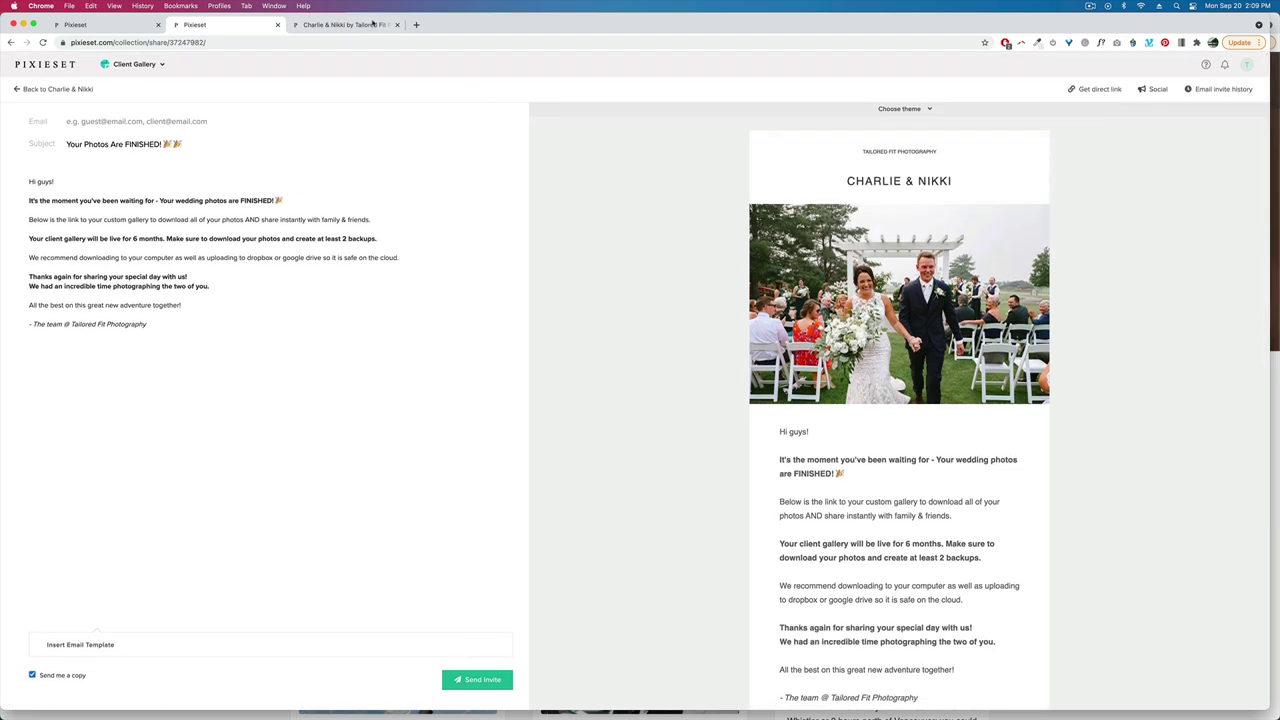
click(278, 24)
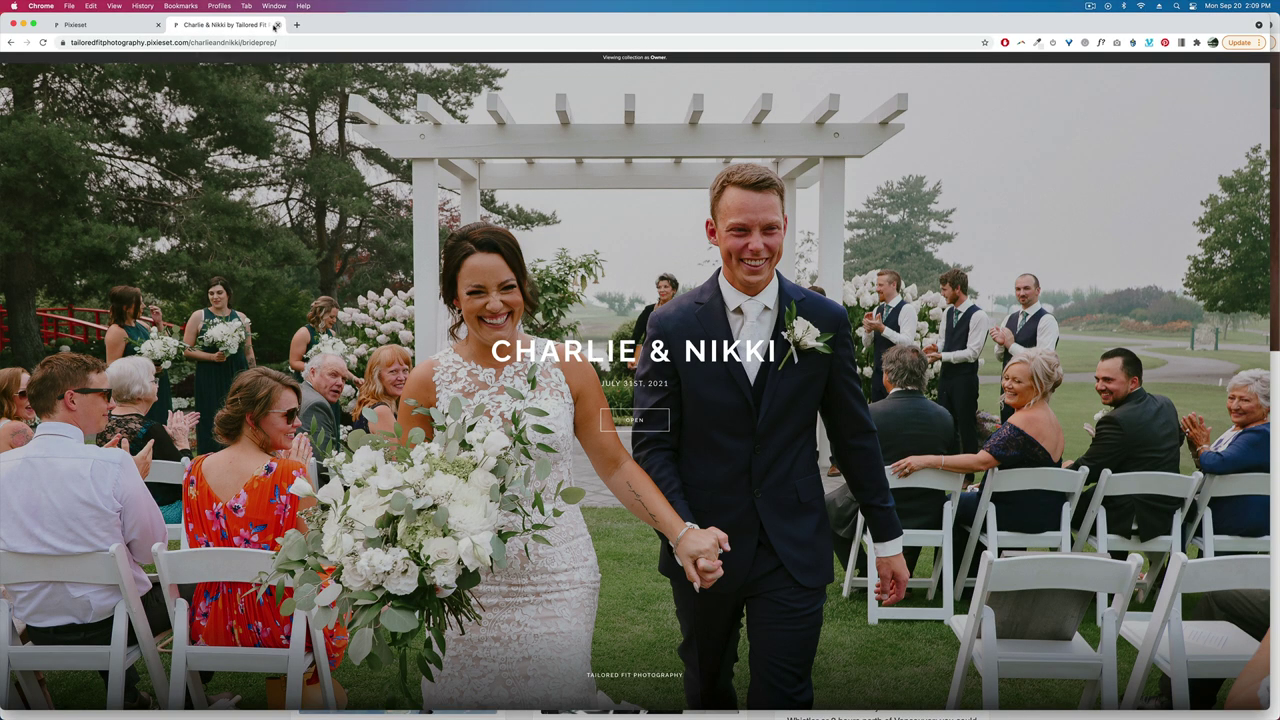
click(277, 24)
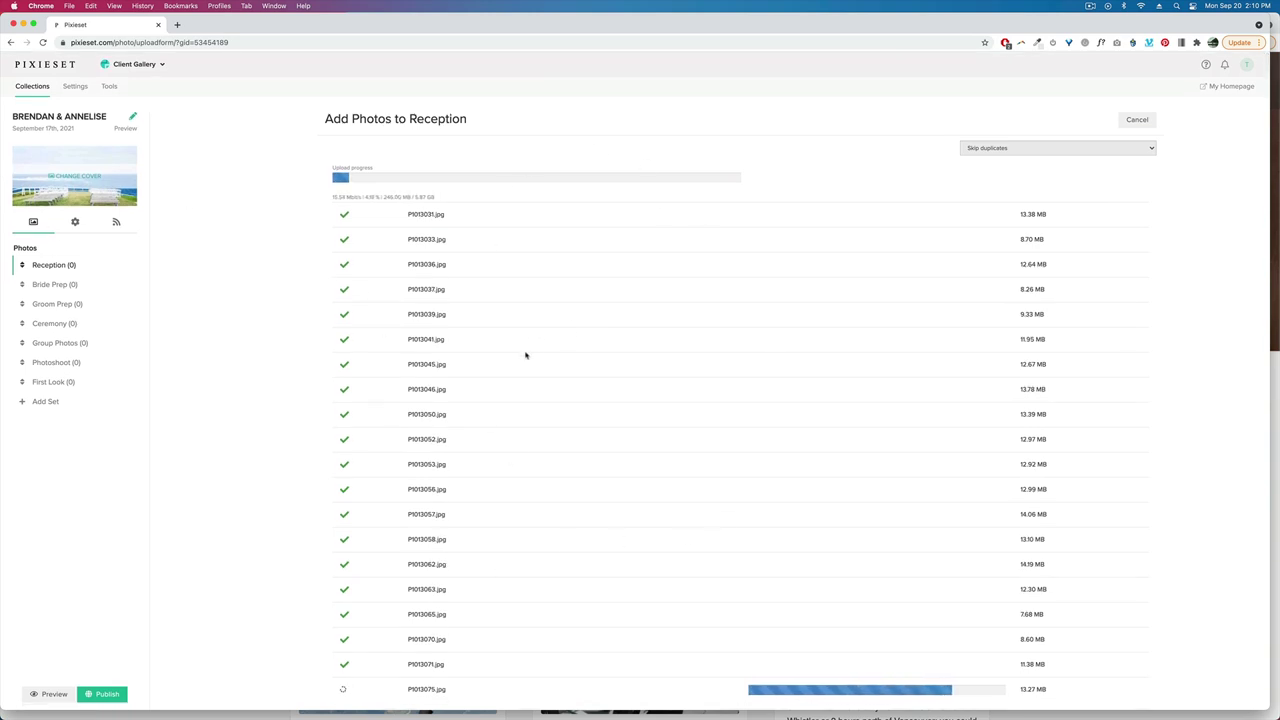
- Switch to Lightroom Classic and go back to the first photos of the previous import in the Library grid
click(15, 351)
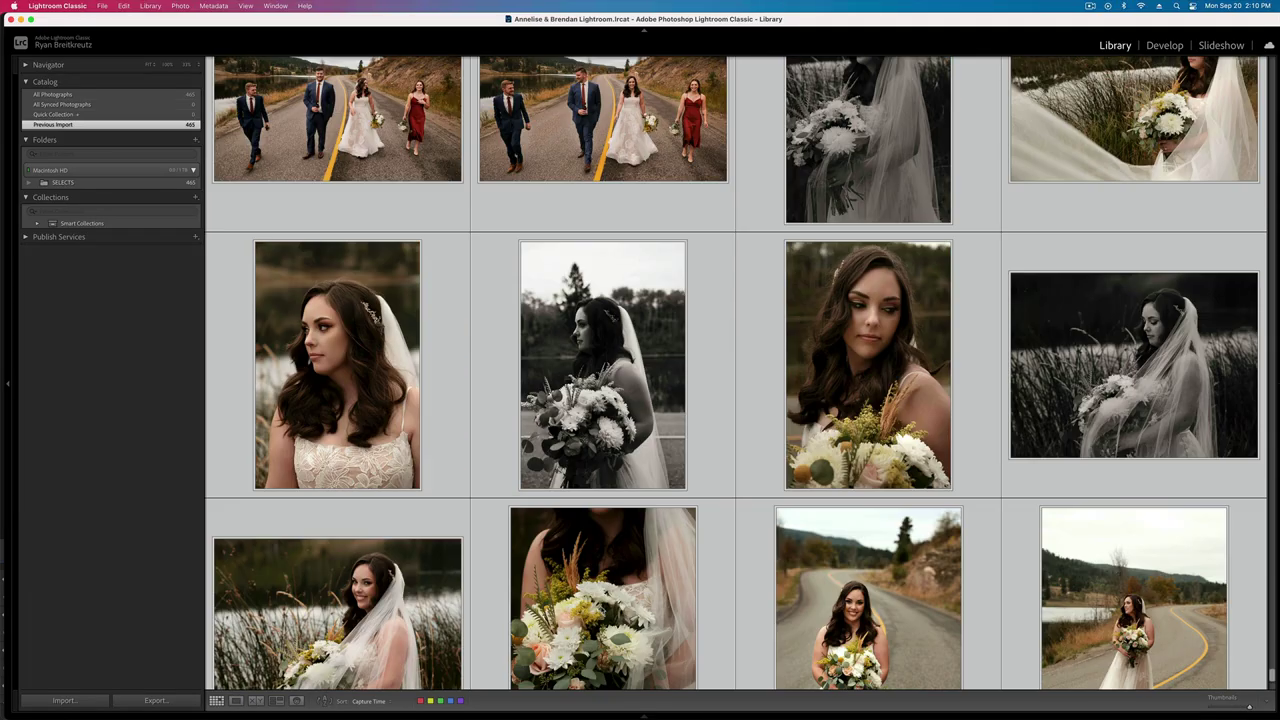
drag(1272, 676, 1272, 64)
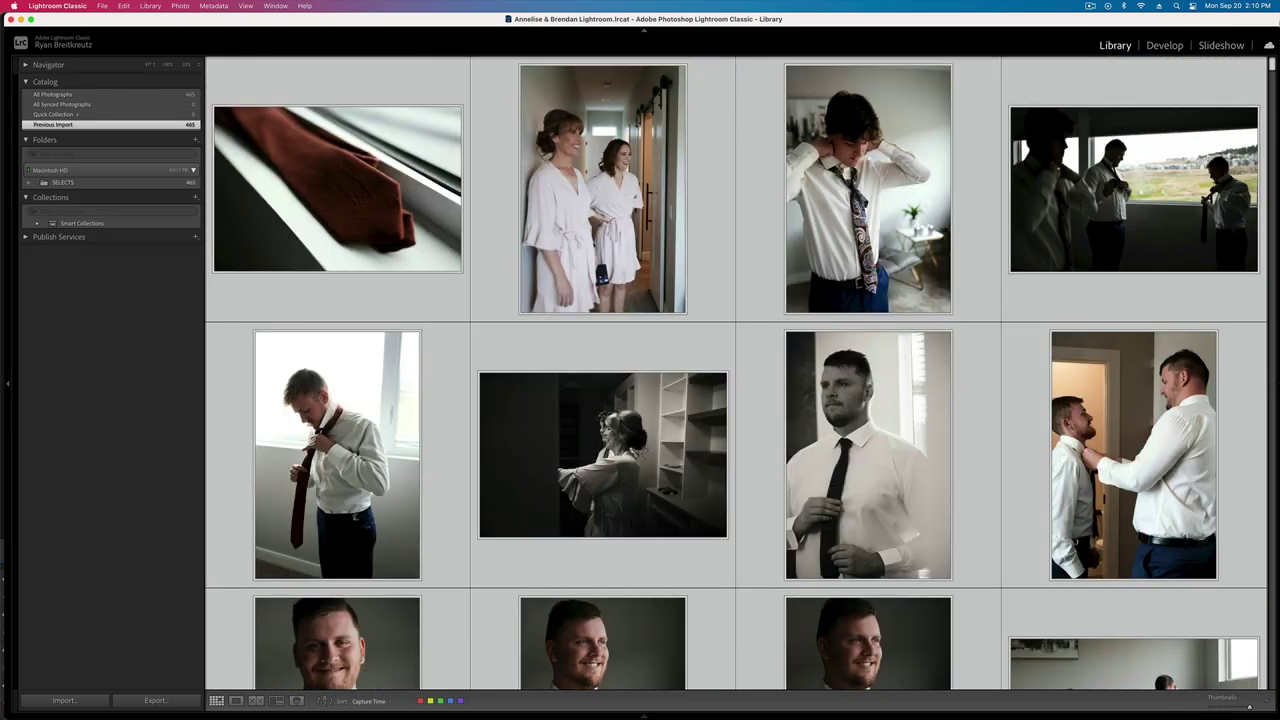